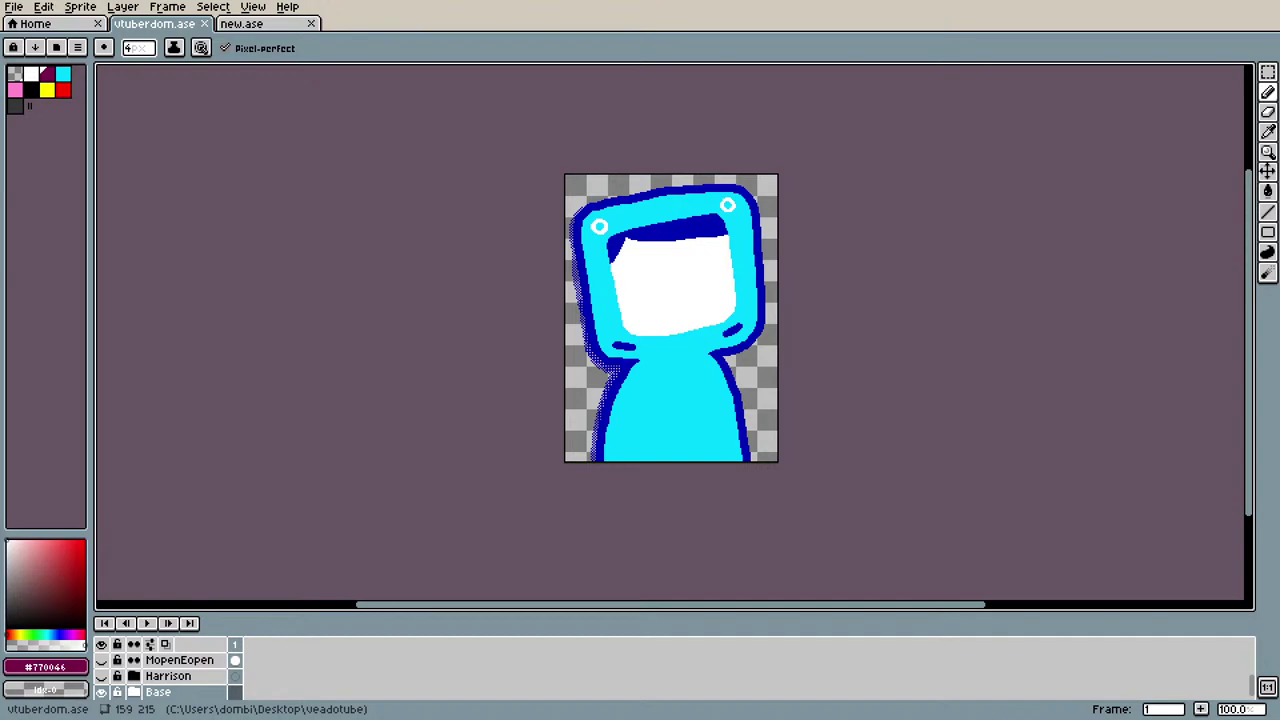
Step: Show the veadotube folder of avatar images in File Explorer and move its window out of the way
{"action": "left_click", "coordinate": [61, 710]}
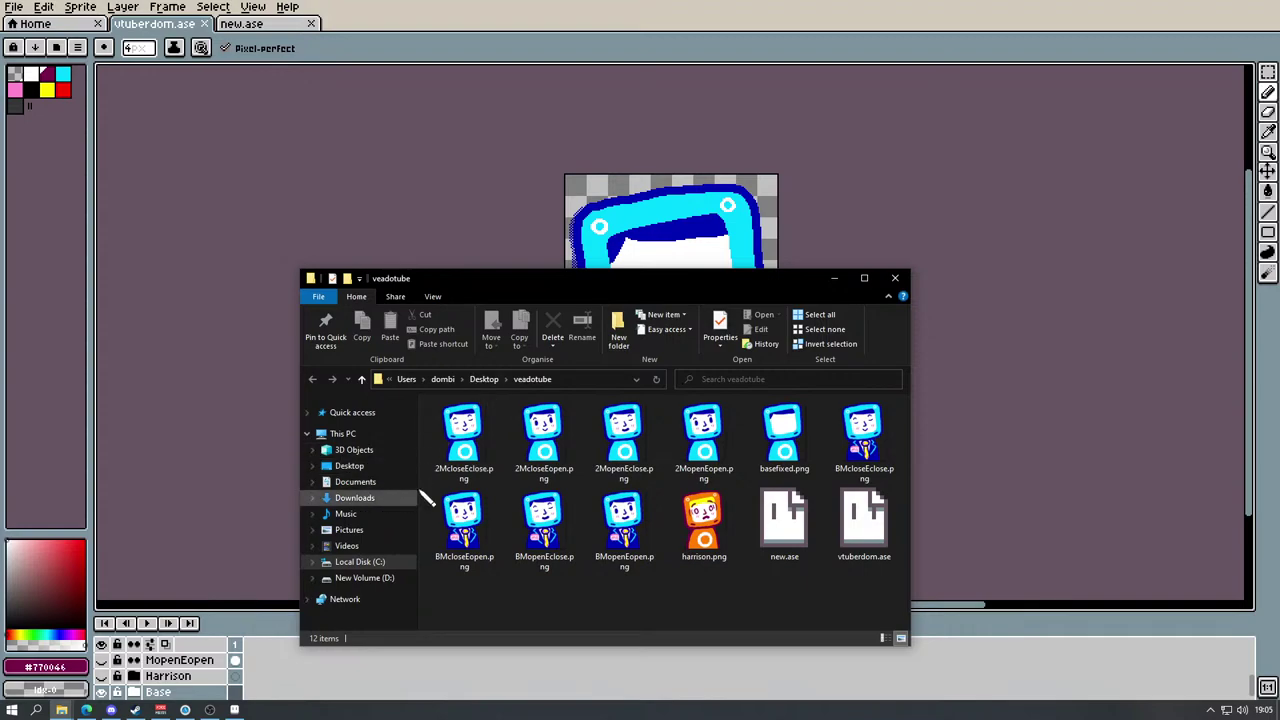
{"action": "left_click_drag", "start_coordinate": [772, 291], "coordinate": [497, 618]}
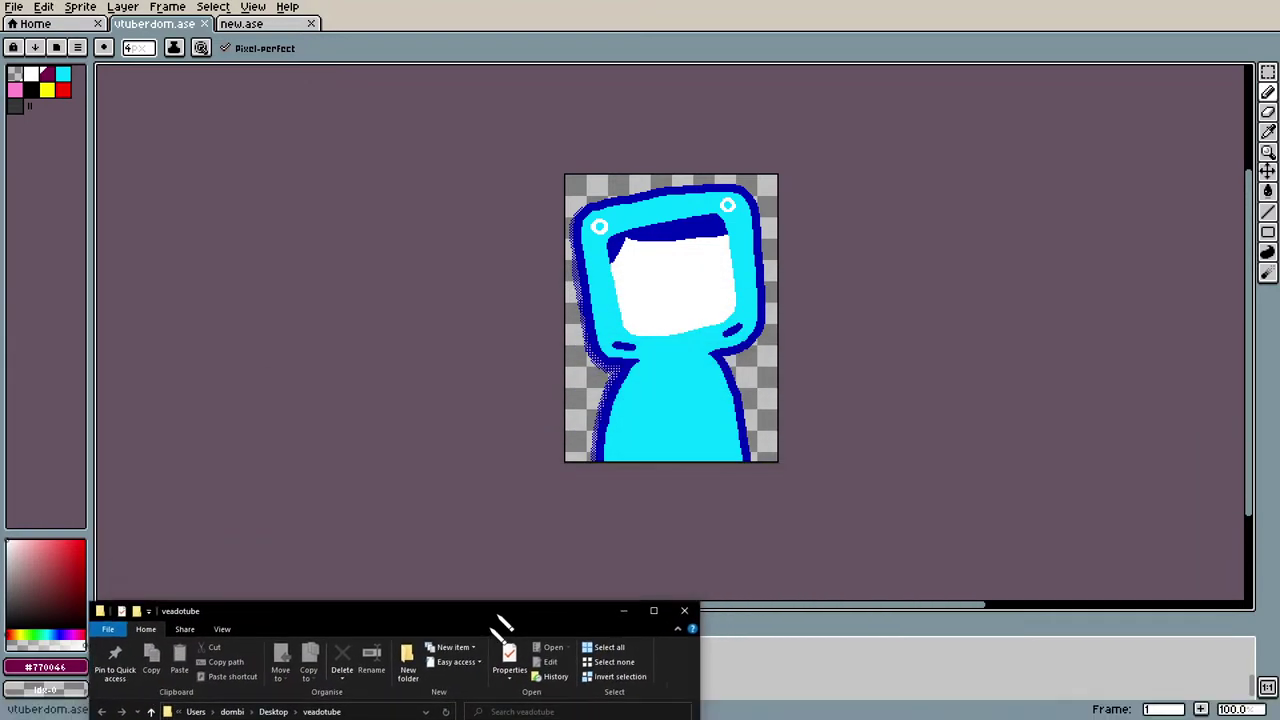
Step: Switch to veadotube mini and set the closed-mouth image to 2McloseEopen.png from the veadotube folder on the Desktop
{"action": "key", "text": "alt+Tab"}
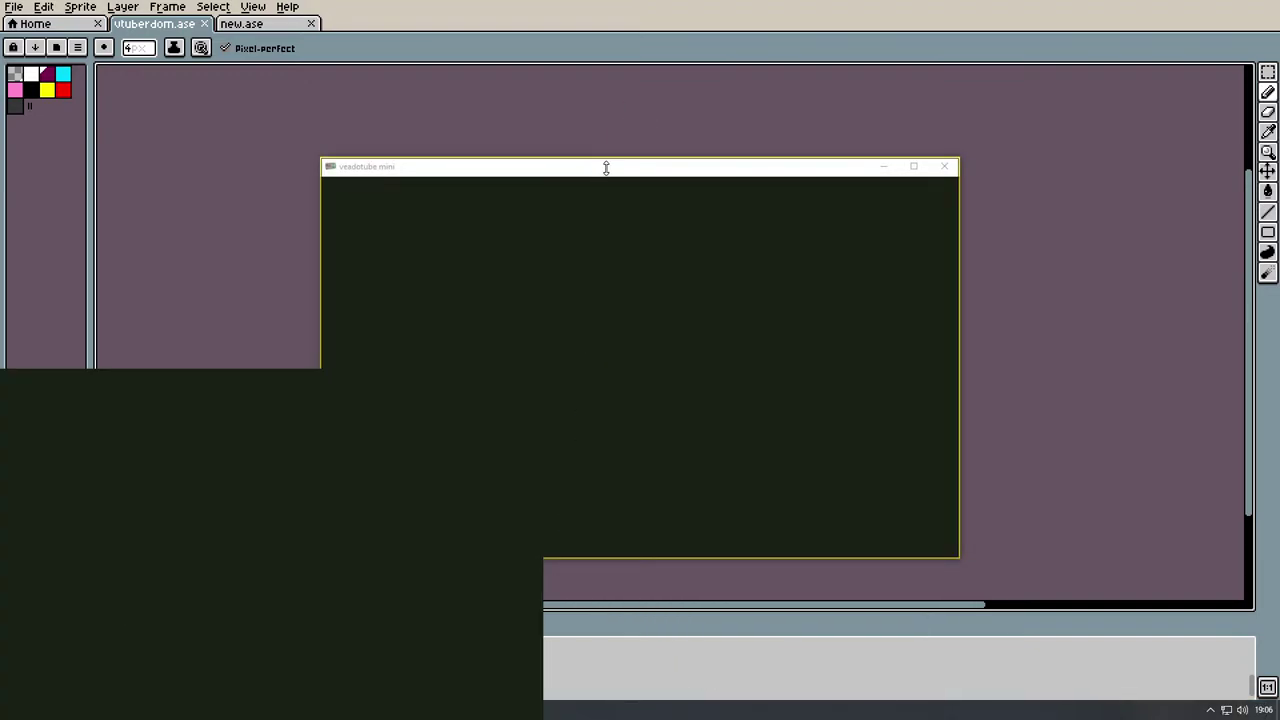
{"action": "left_click_drag", "start_coordinate": [613, 175], "coordinate": [583, 163]}
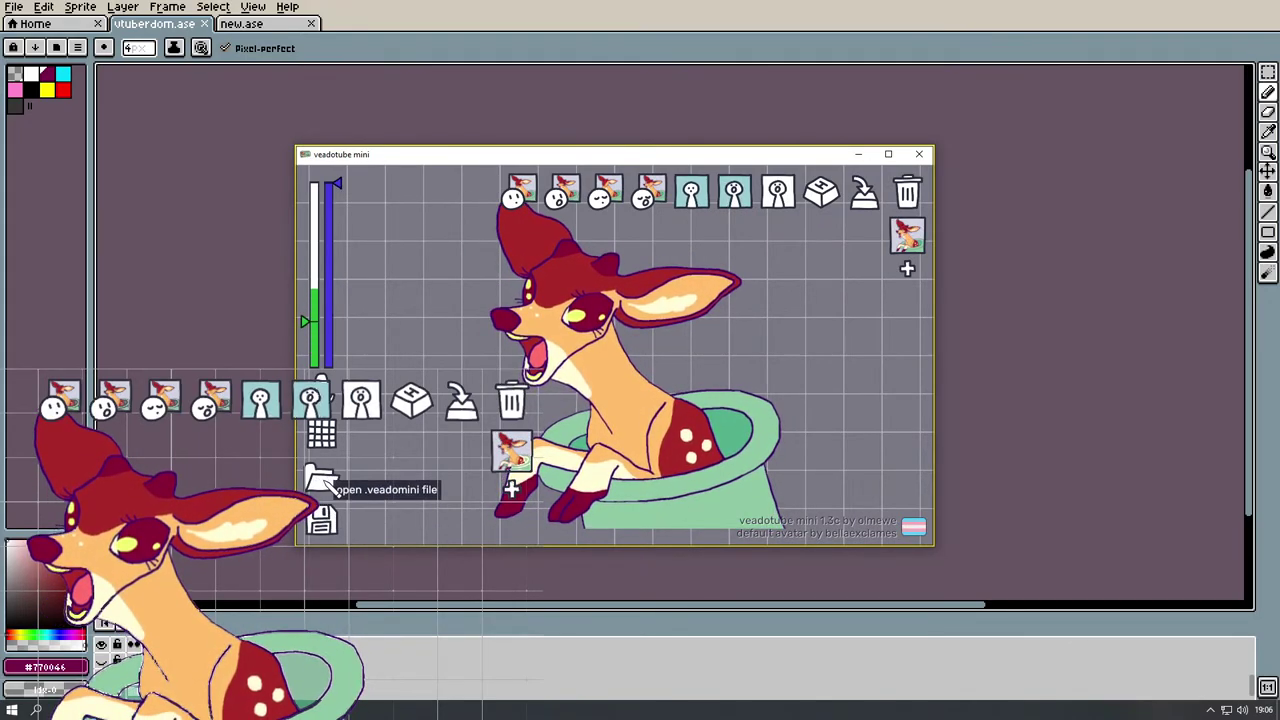
{"action": "left_click", "coordinate": [518, 192]}
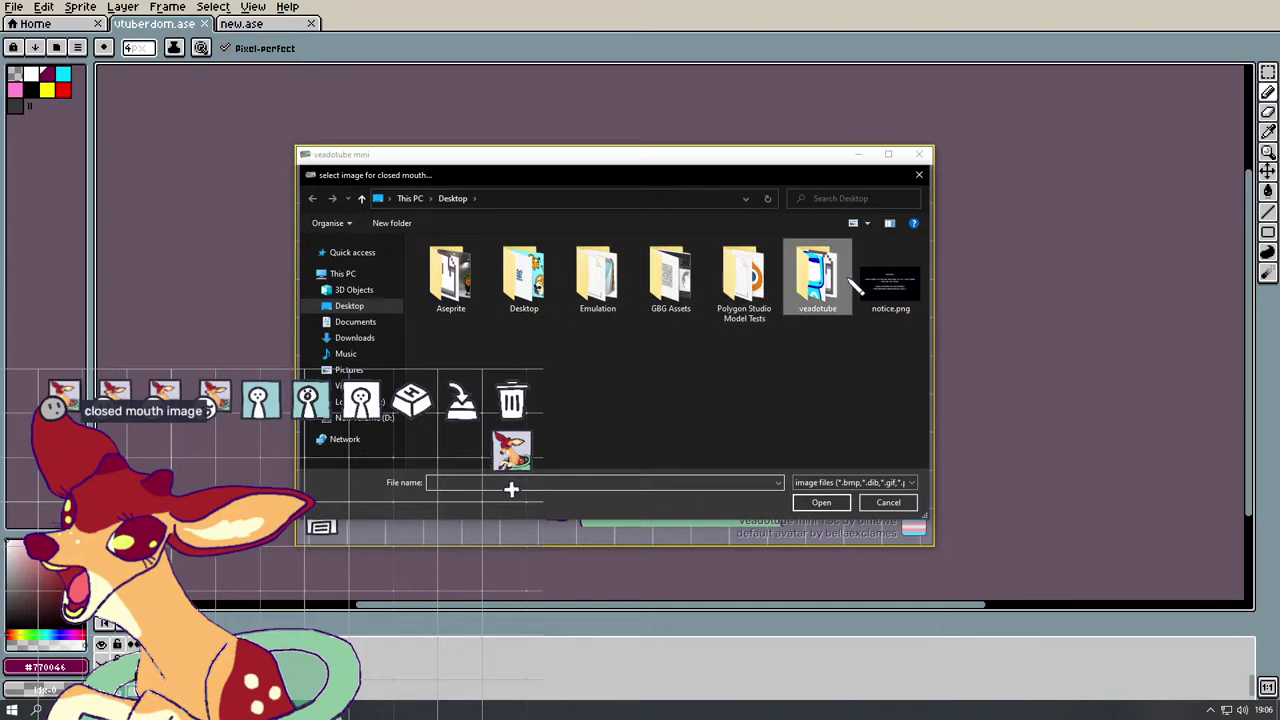
{"action": "double_click", "coordinate": [815, 277]}
{"action": "left_click", "coordinate": [522, 272]}
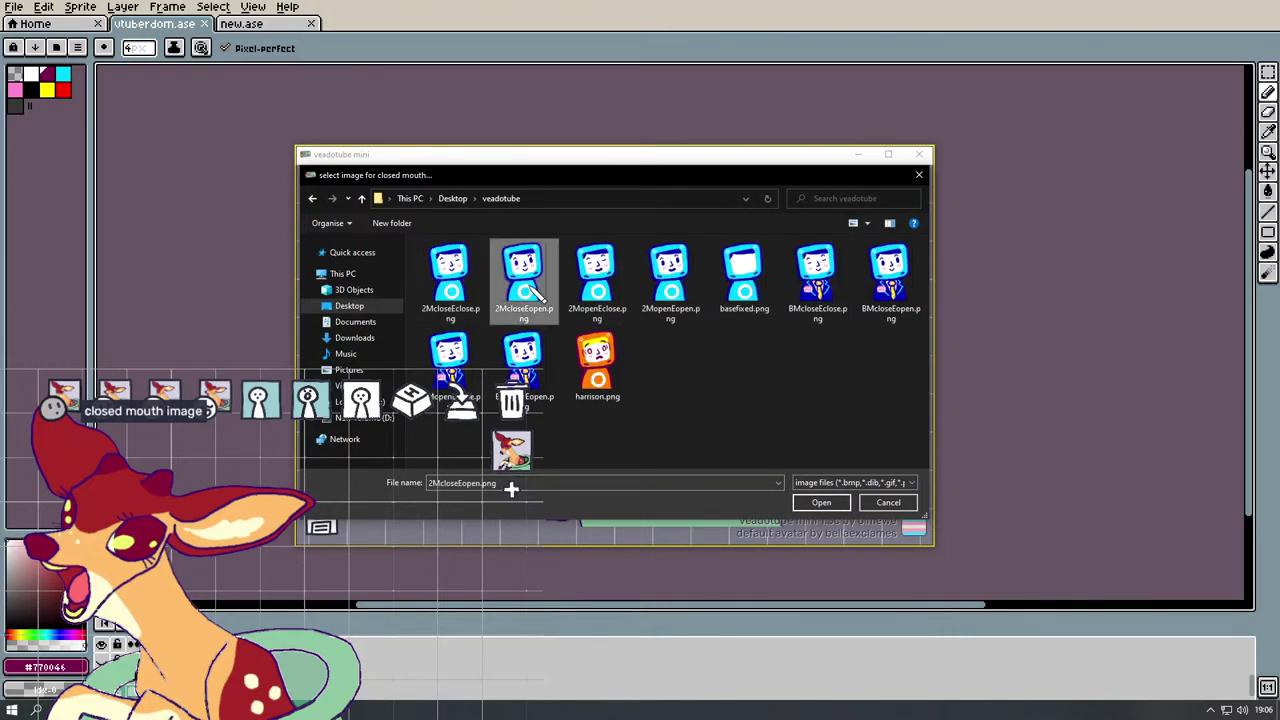
{"action": "left_click", "coordinate": [821, 503]}
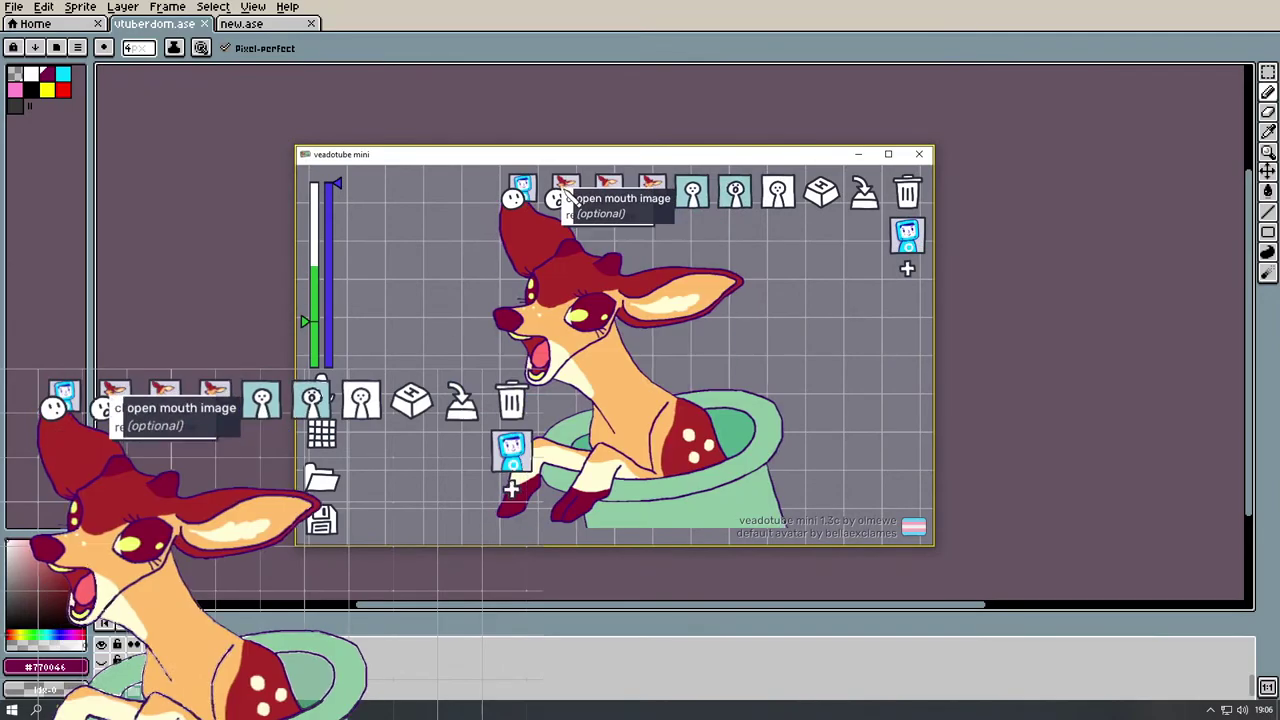
Step: Replace the avatar's open-mouth image with 2MopenEopen.png
{"action": "left_click", "coordinate": [605, 202]}
{"action": "left_click", "coordinate": [670, 272]}
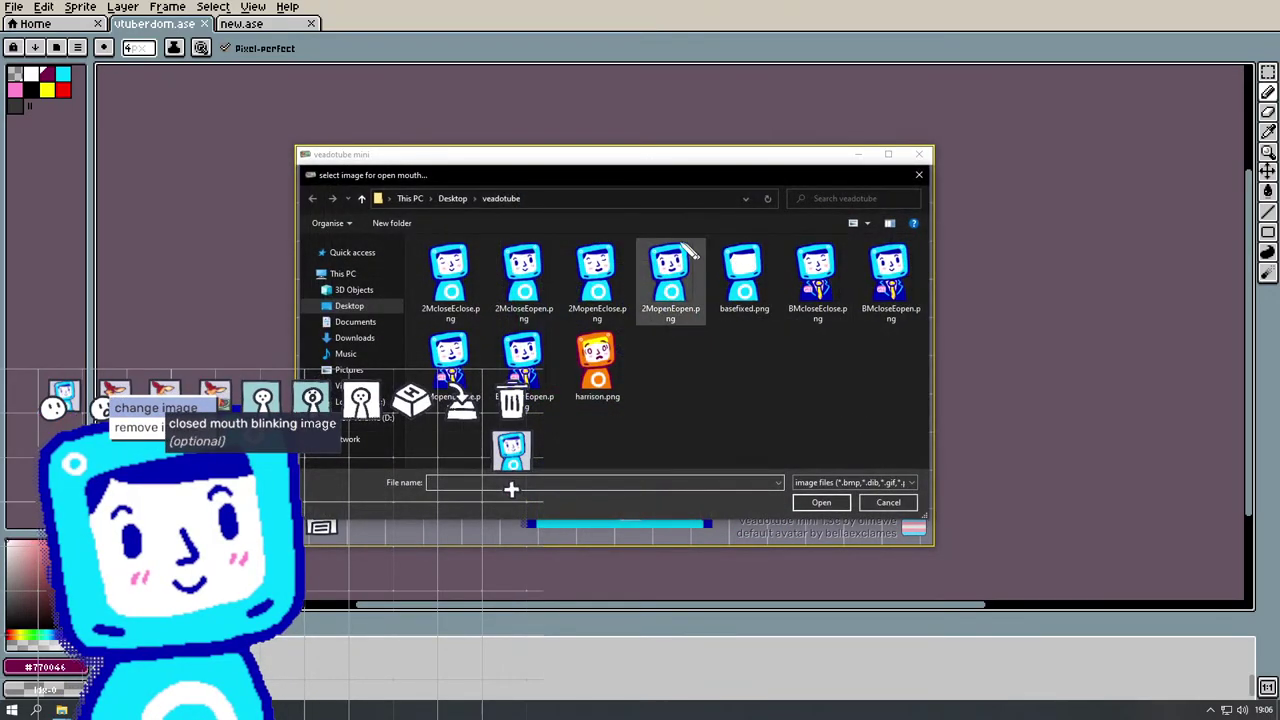
{"action": "left_click", "coordinate": [821, 503]}
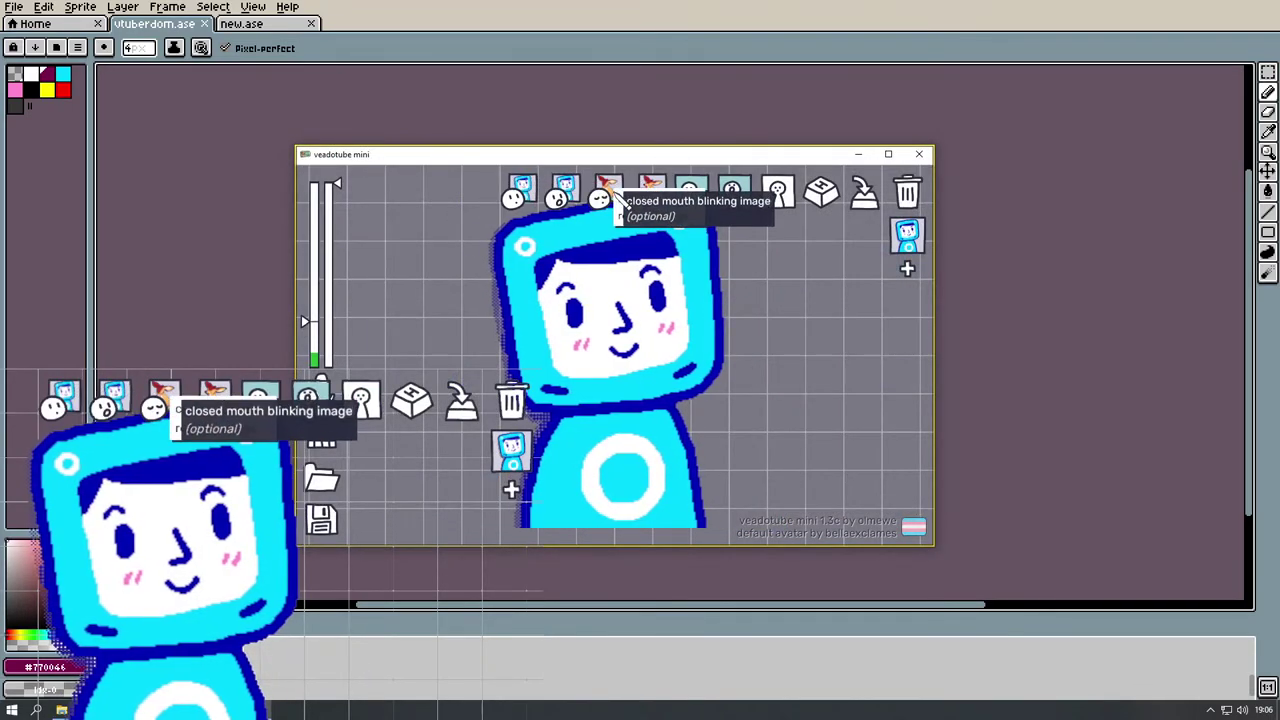
Step: Set the closed-mouth blinking image to 2McloseEclose.png and the open-mouth blinking image to 2MopenEclose.png
{"action": "left_click", "coordinate": [655, 200]}
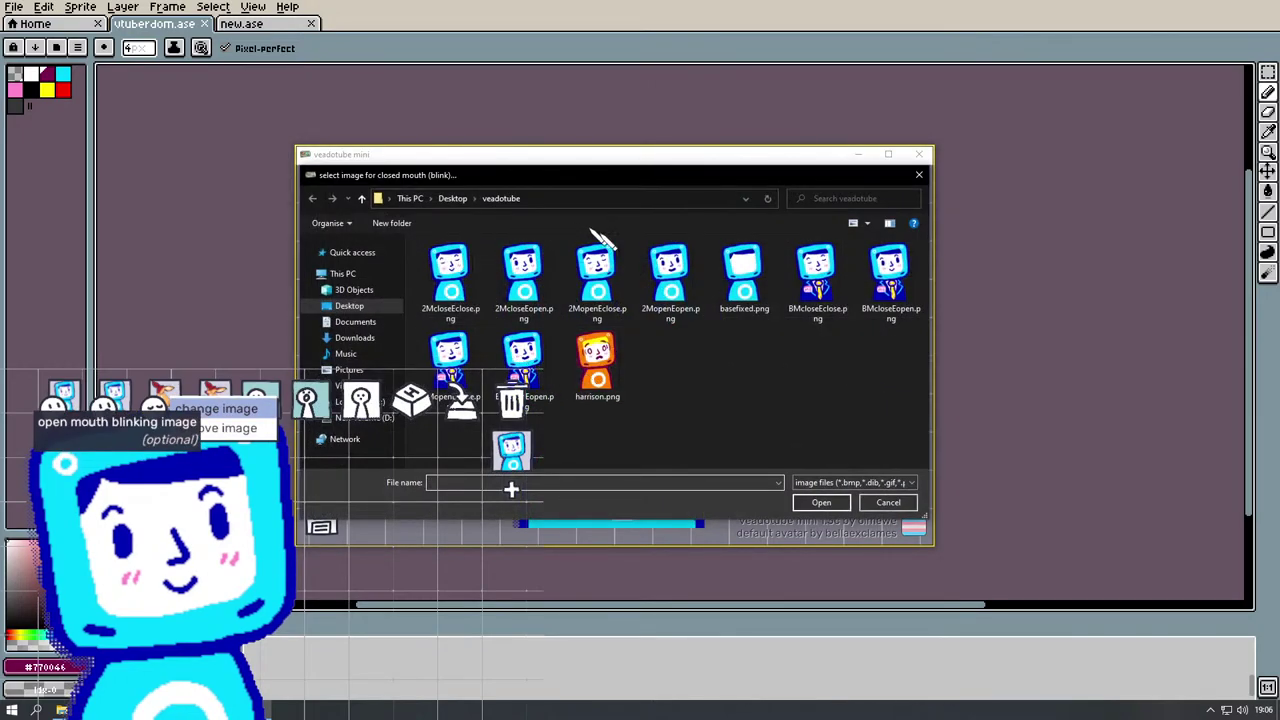
{"action": "left_click", "coordinate": [440, 270]}
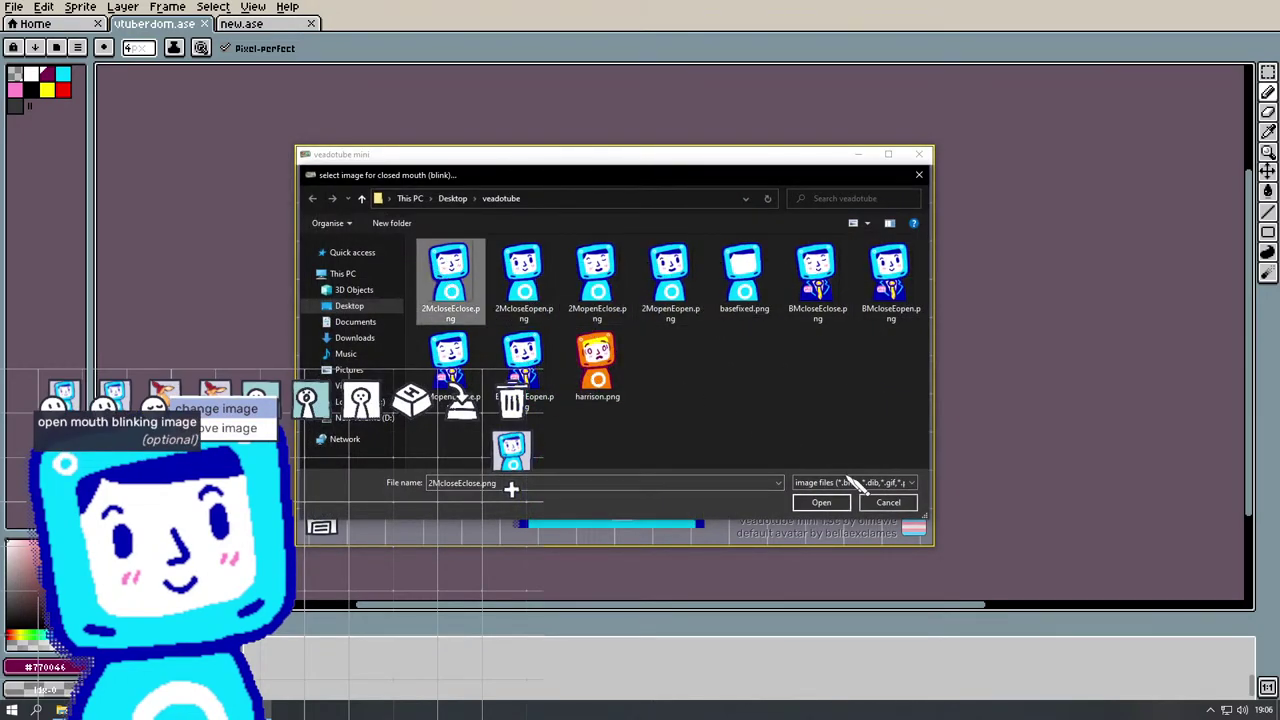
{"action": "left_click", "coordinate": [821, 503]}
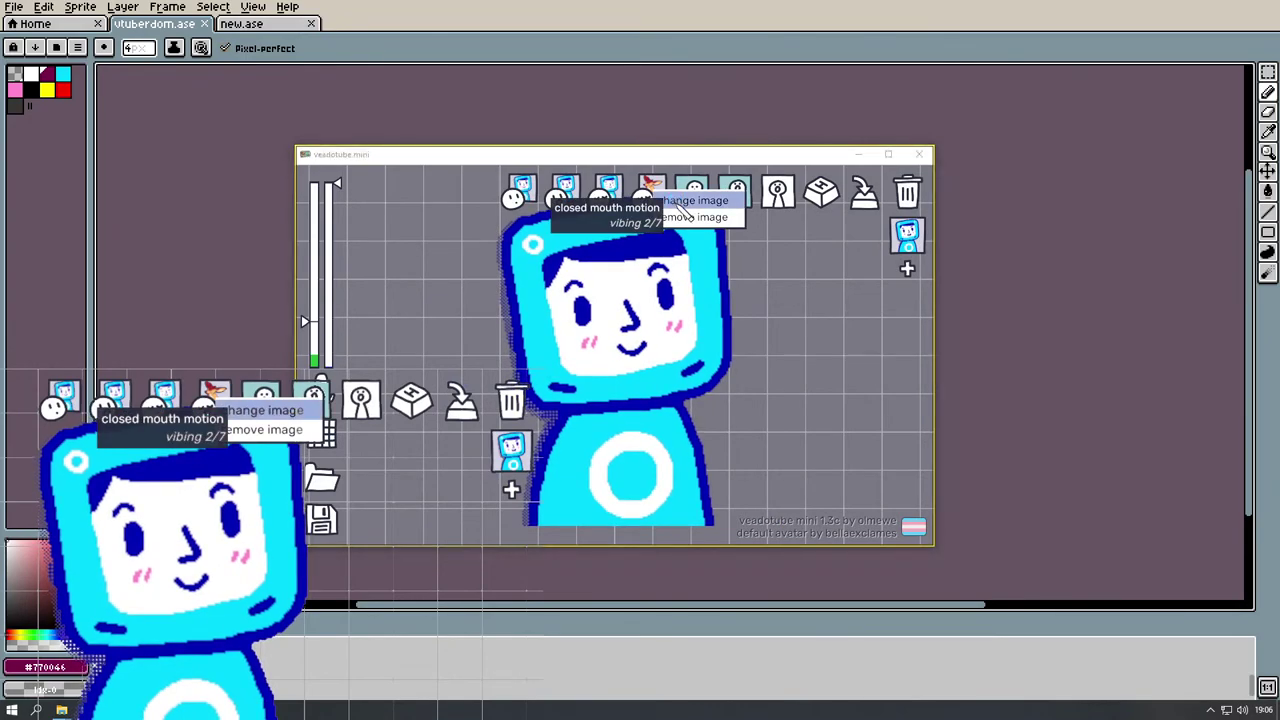
{"action": "left_click", "coordinate": [679, 205]}
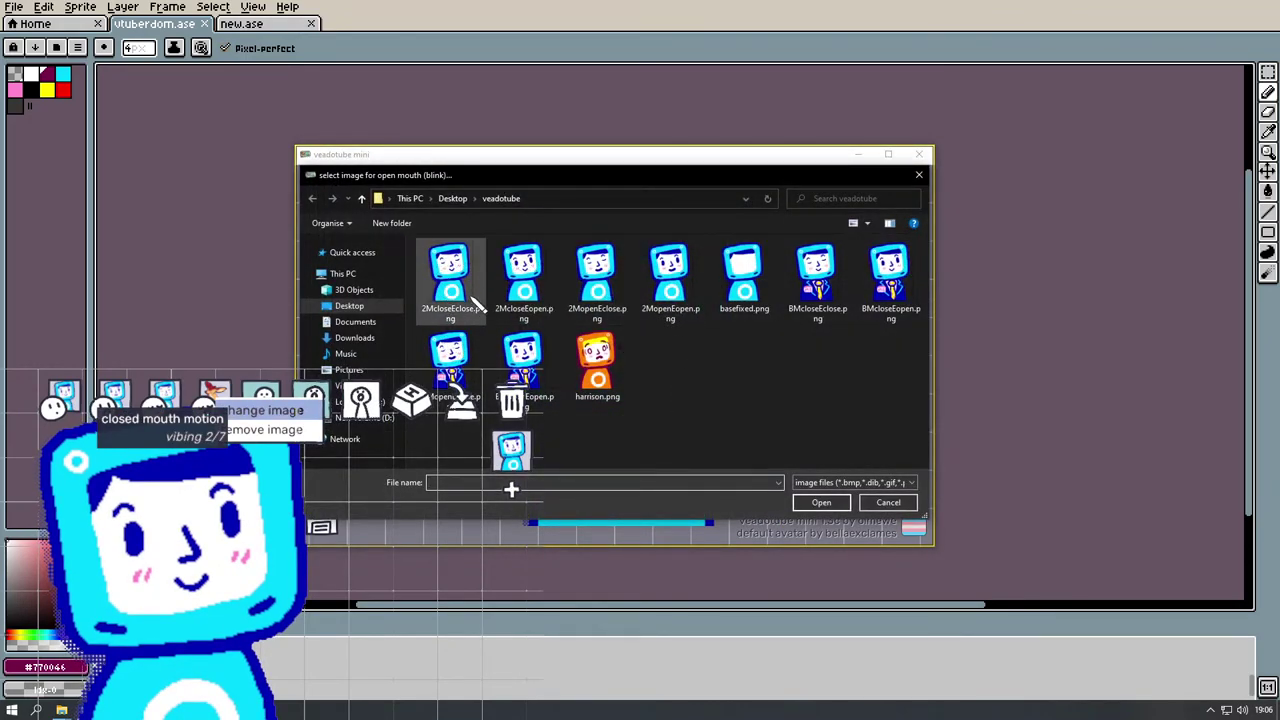
{"action": "left_click", "coordinate": [612, 290]}
{"action": "left_click", "coordinate": [828, 505]}
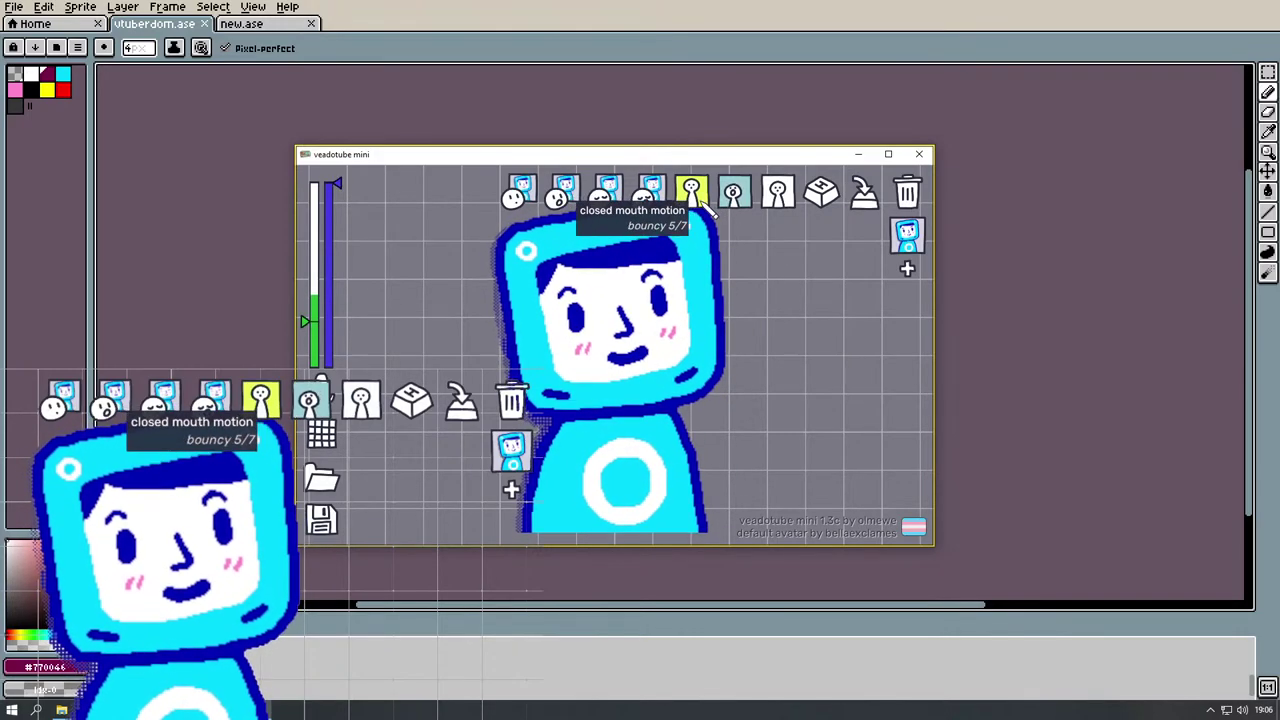
Step: Cycle the closed-mouth motion to its white setting, the open-mouth motion to bouncy, and the neighbouring motion option to orange
{"action": "left_click", "coordinate": [704, 204]}
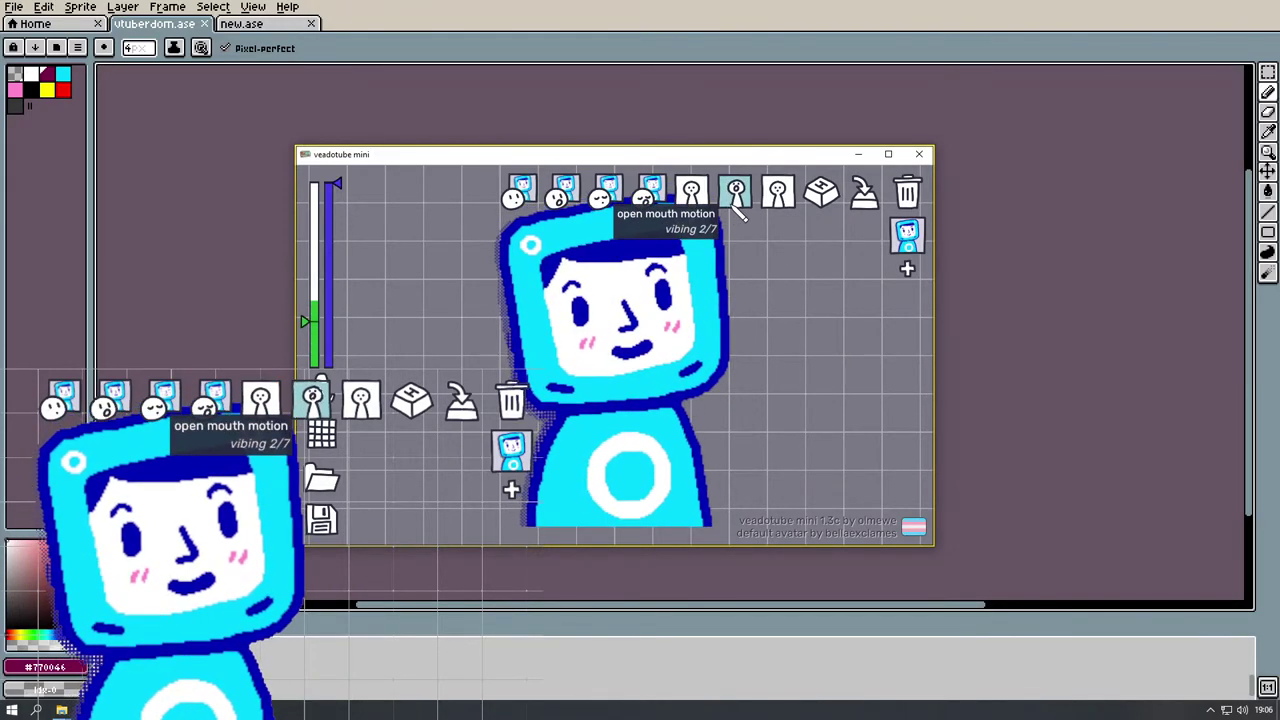
{"action": "left_click", "coordinate": [735, 195]}
{"action": "left_click", "coordinate": [735, 195]}
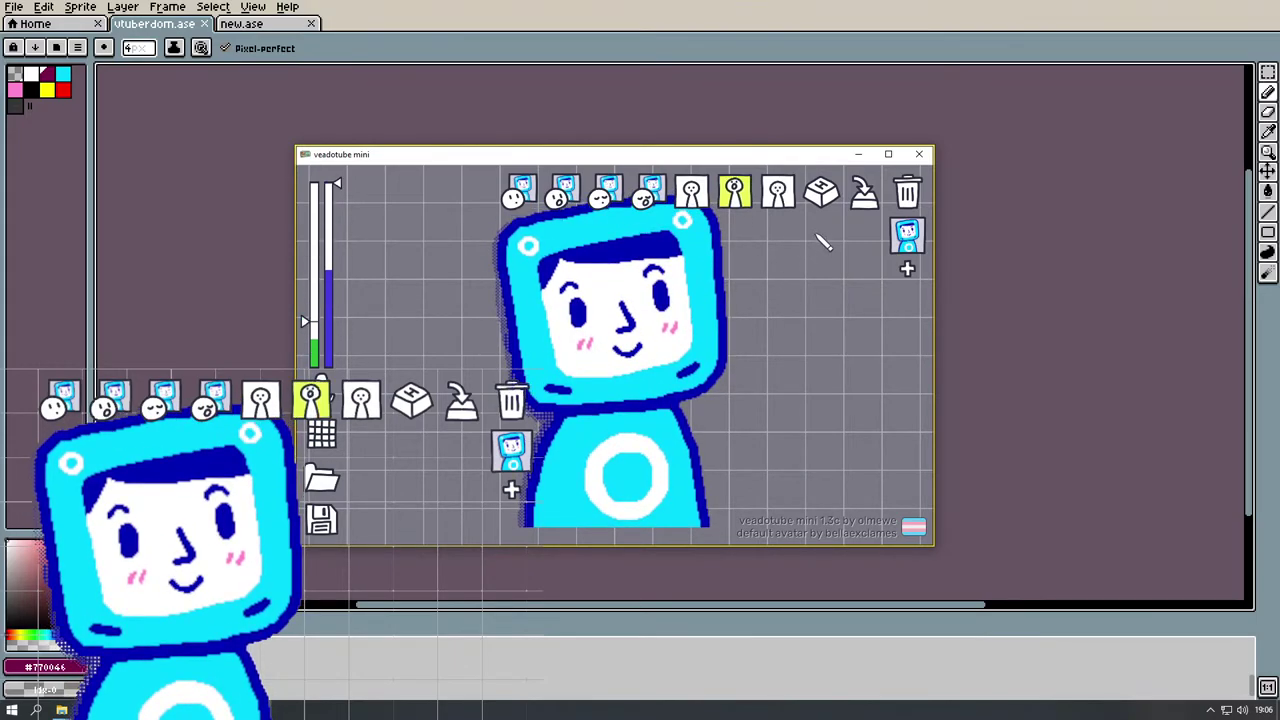
{"action": "left_click", "coordinate": [778, 192]}
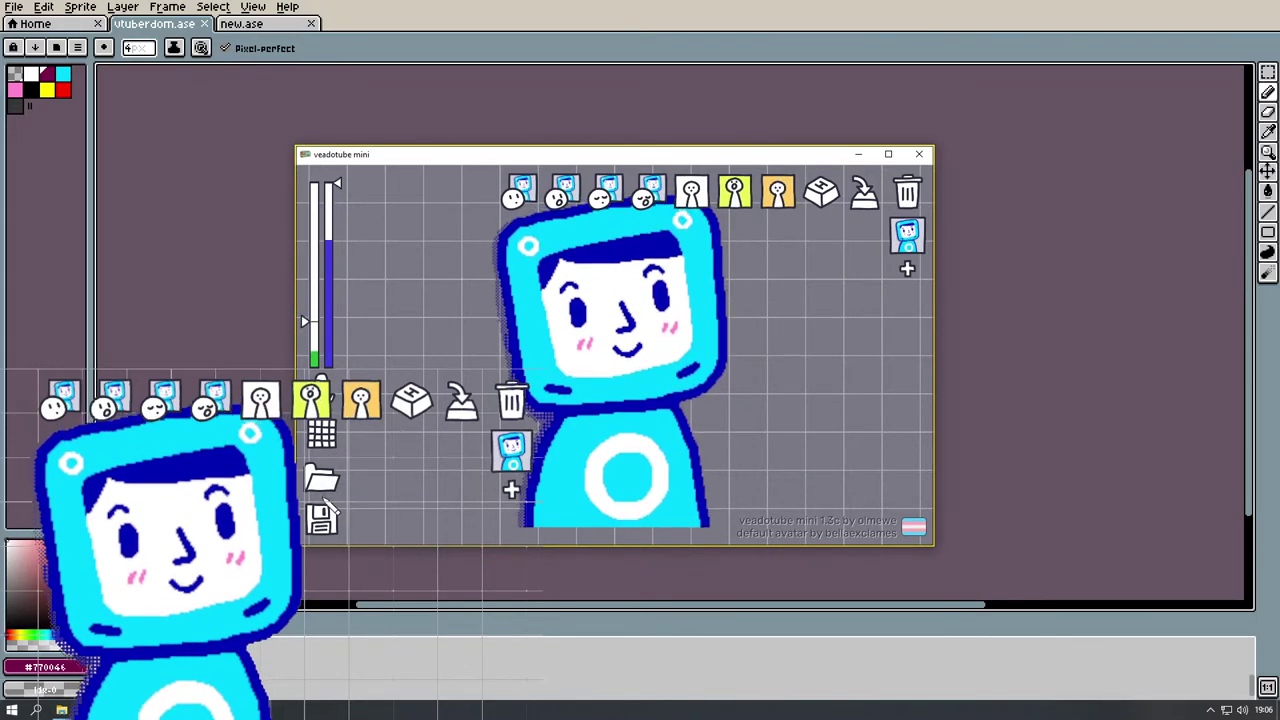
Step: Save the avatar as avatar.veadomini and minimize the veadotube mini window
{"action": "left_click", "coordinate": [322, 516]}
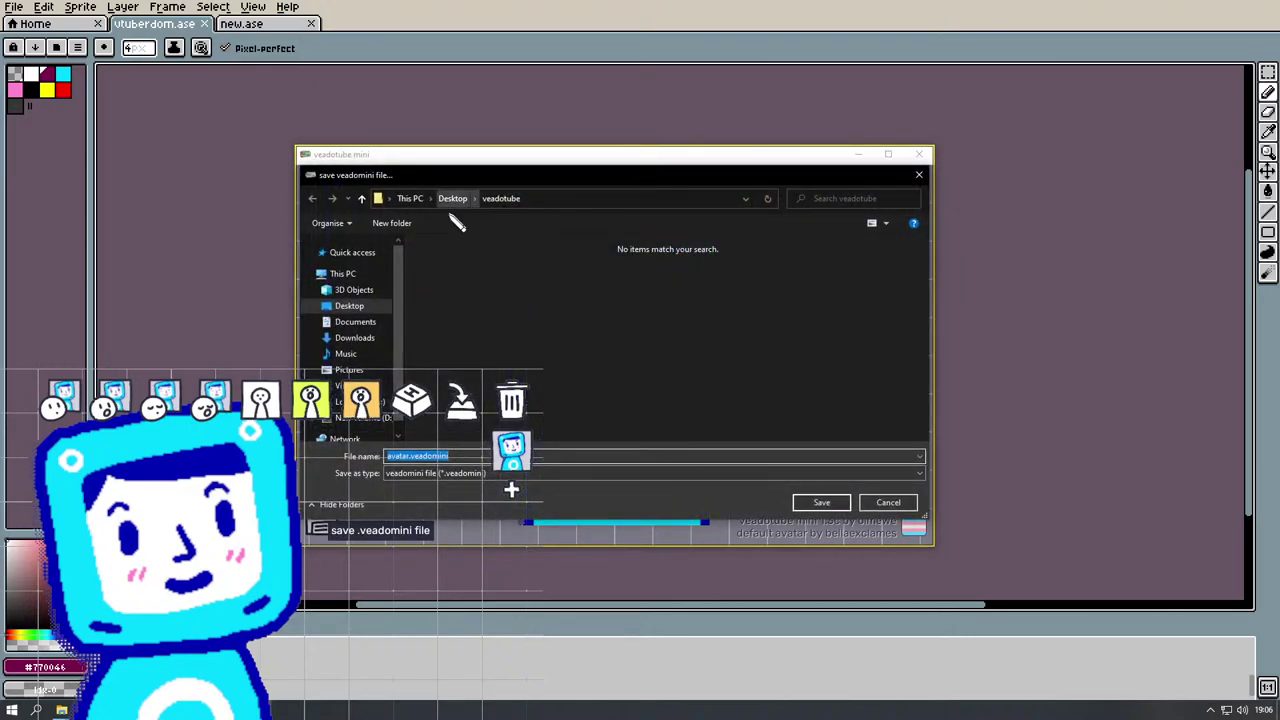
{"action": "left_click", "coordinate": [821, 503]}
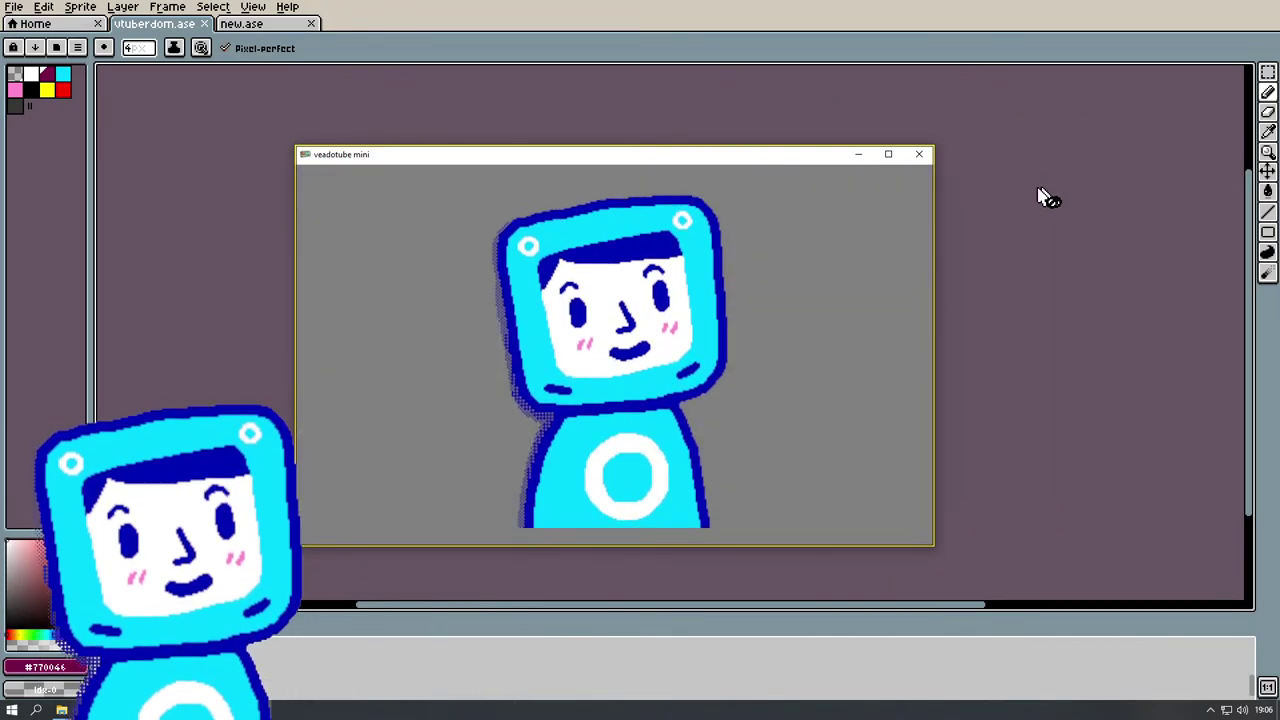
{"action": "left_click", "coordinate": [860, 154]}
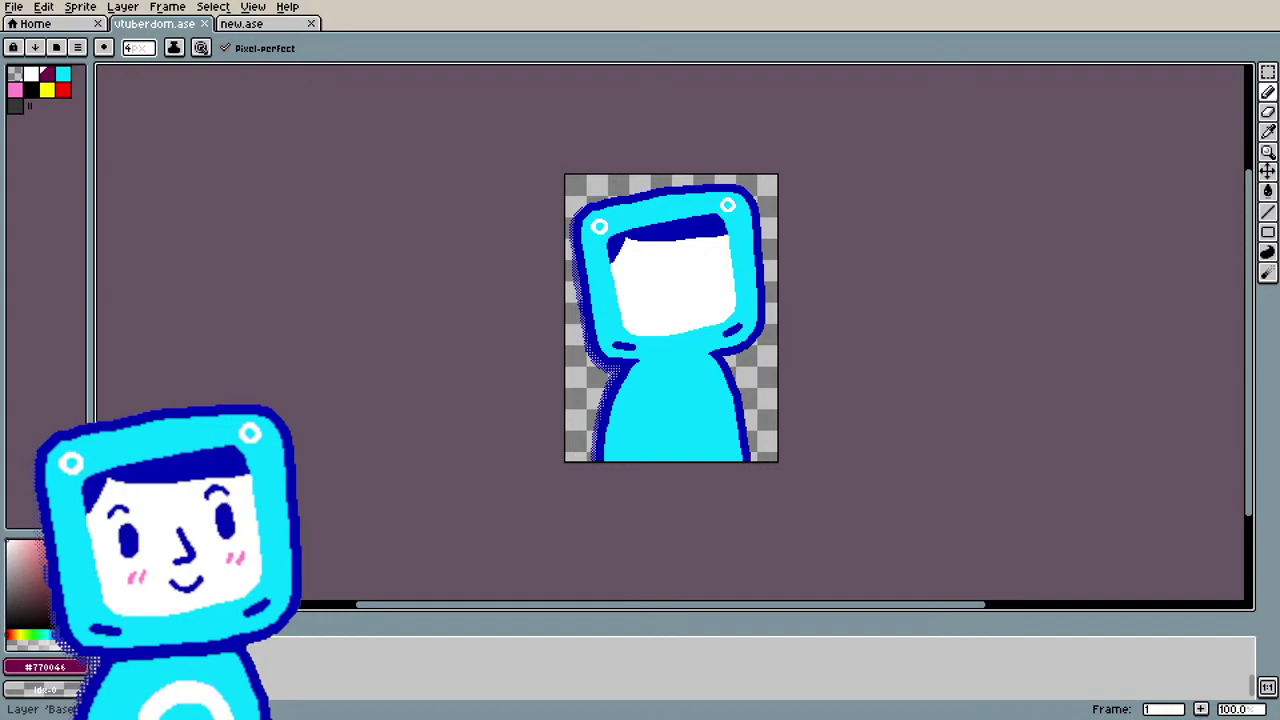
Step: Switch to the browser and watch the YouTube video about the Spaceman PNGtuber full screen, adjusting its volume
{"action": "key", "text": "alt+Tab"}
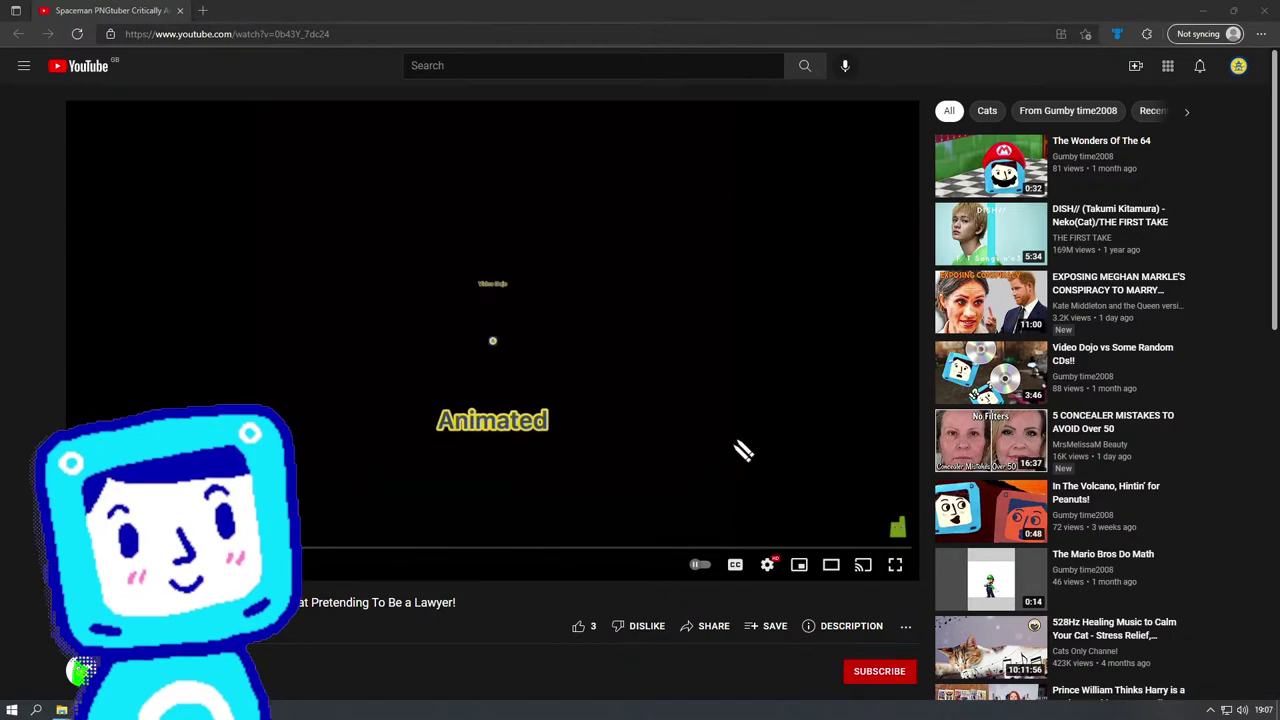
{"action": "left_click", "coordinate": [831, 566]}
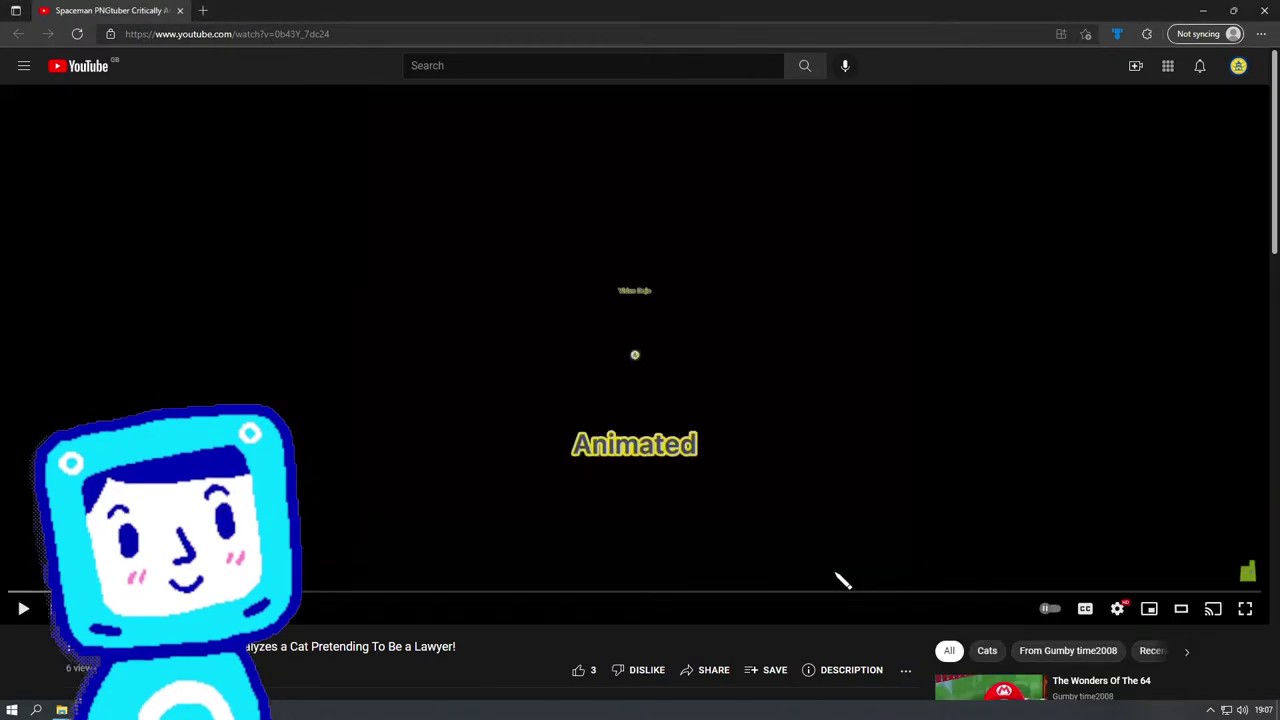
{"action": "left_click", "coordinate": [1247, 610]}
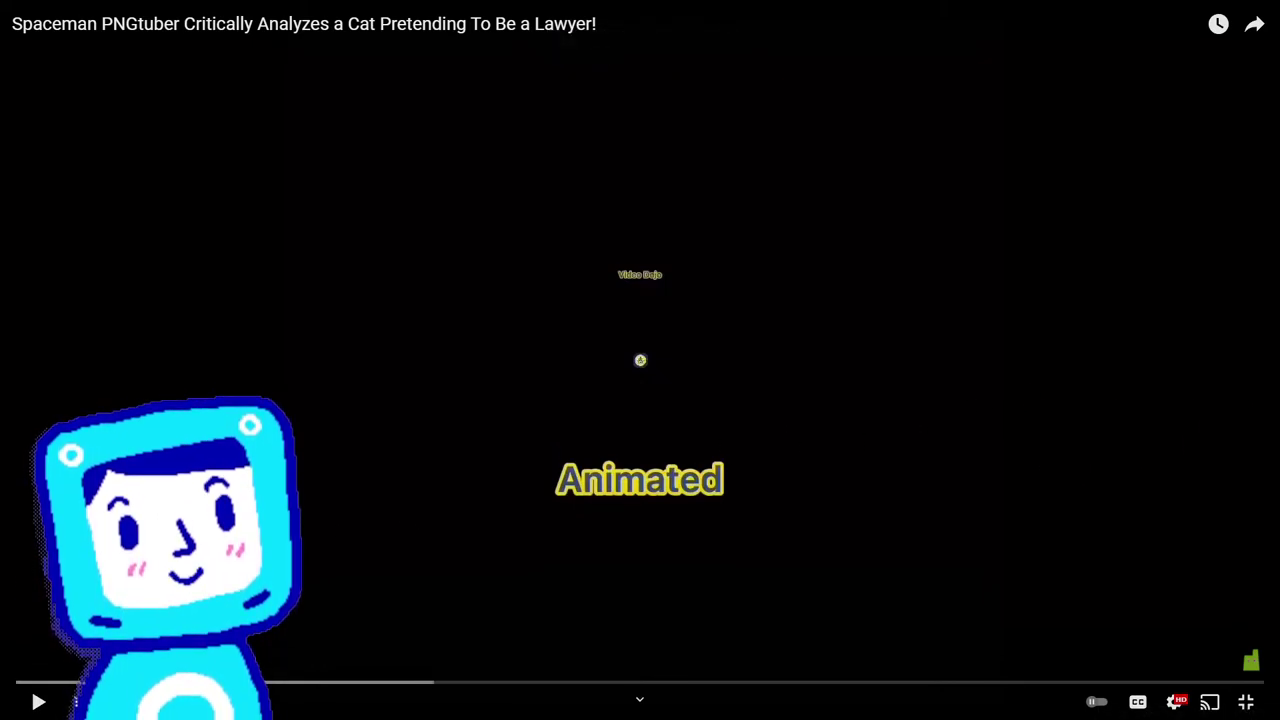
{"action": "left_click", "coordinate": [38, 703]}
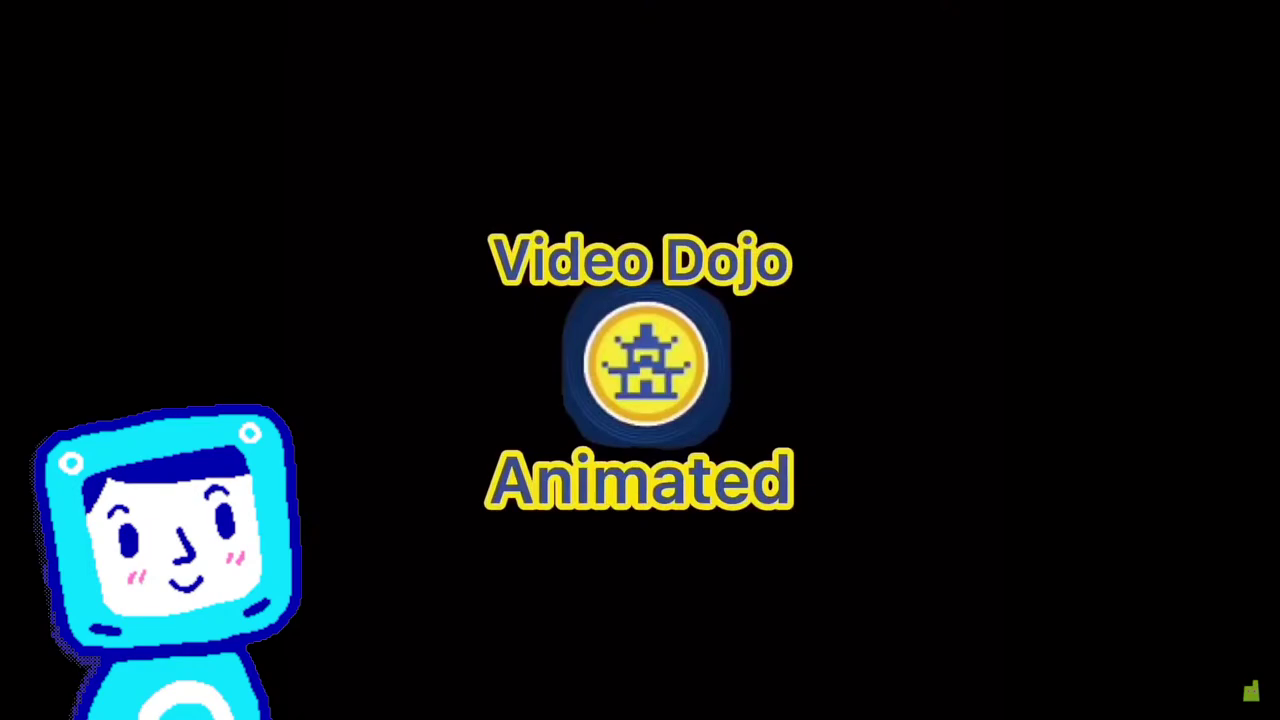
{"action": "mouse_move", "coordinate": [62, 677]}
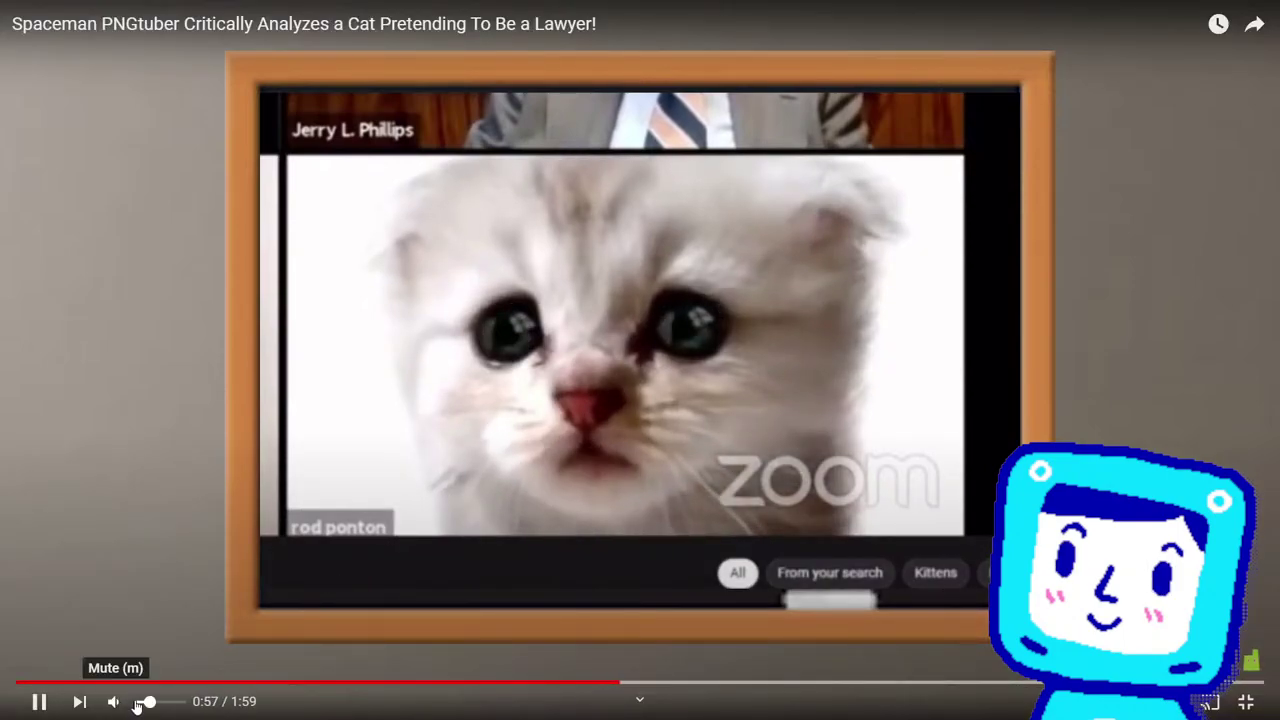
{"action": "left_click", "coordinate": [156, 703]}
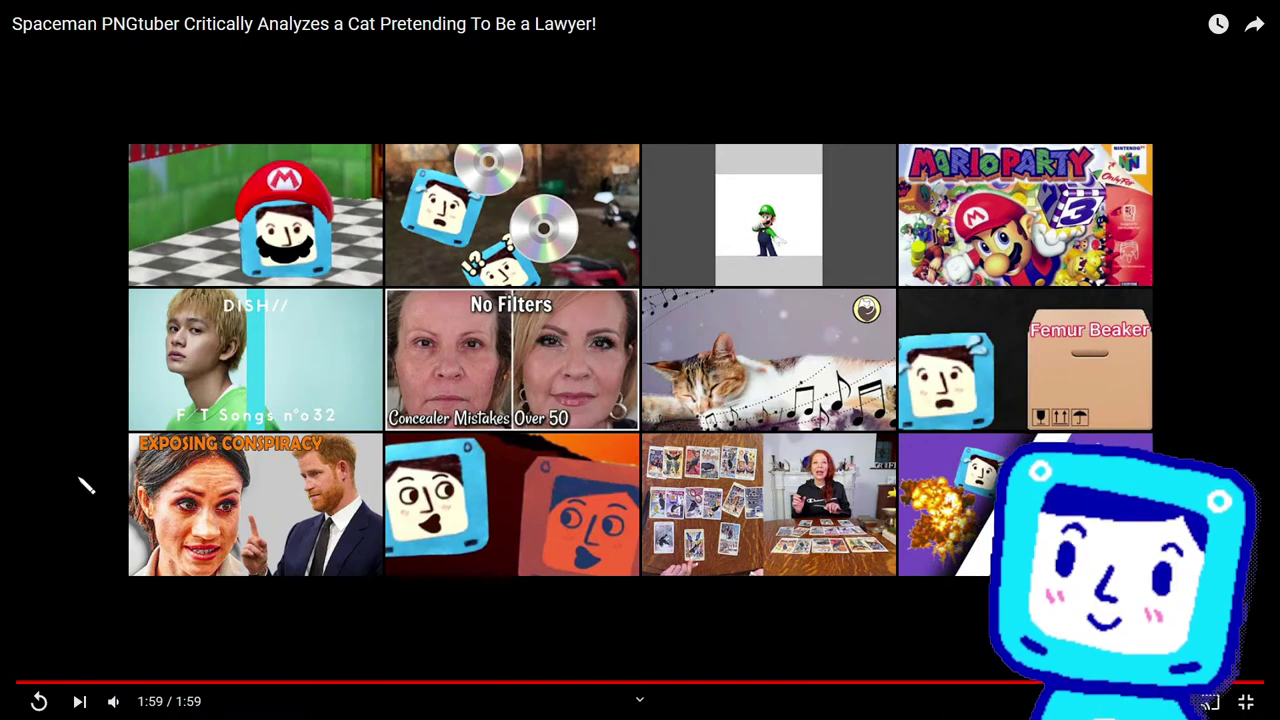
Step: Leave full-screen playback, go to the Gumby time2008 channel and subscribe to it
{"action": "key", "text": "Escape"}
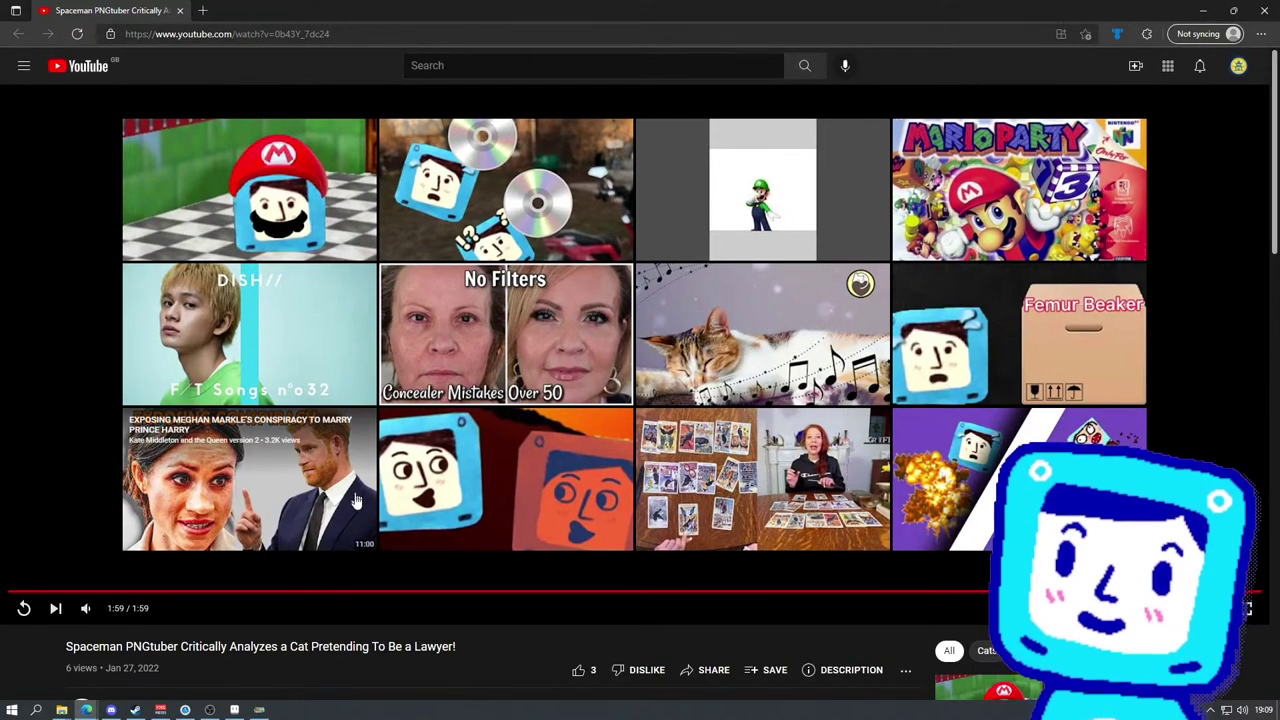
{"action": "scroll", "coordinate": [351, 557], "scroll_direction": "down", "scroll_amount": 2}
{"action": "scroll", "coordinate": [395, 536], "scroll_direction": "up", "scroll_amount": 2}
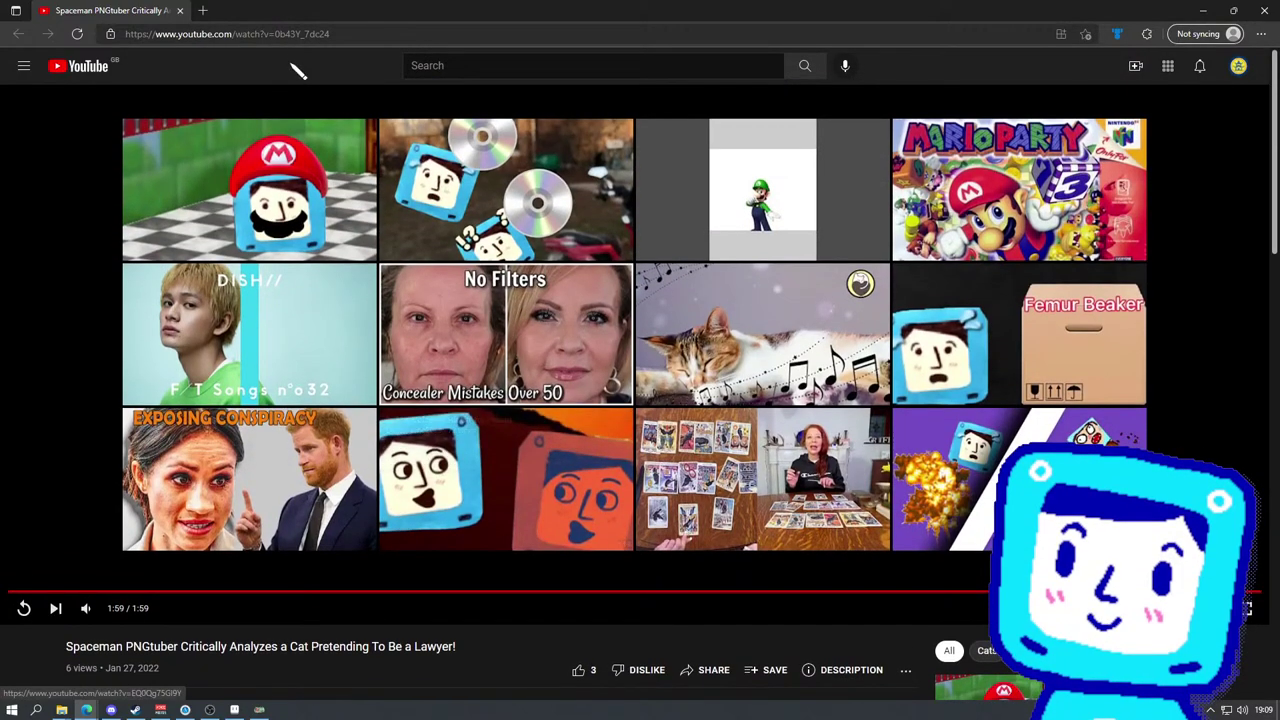
{"action": "scroll", "coordinate": [215, 507], "scroll_direction": "down", "scroll_amount": 2}
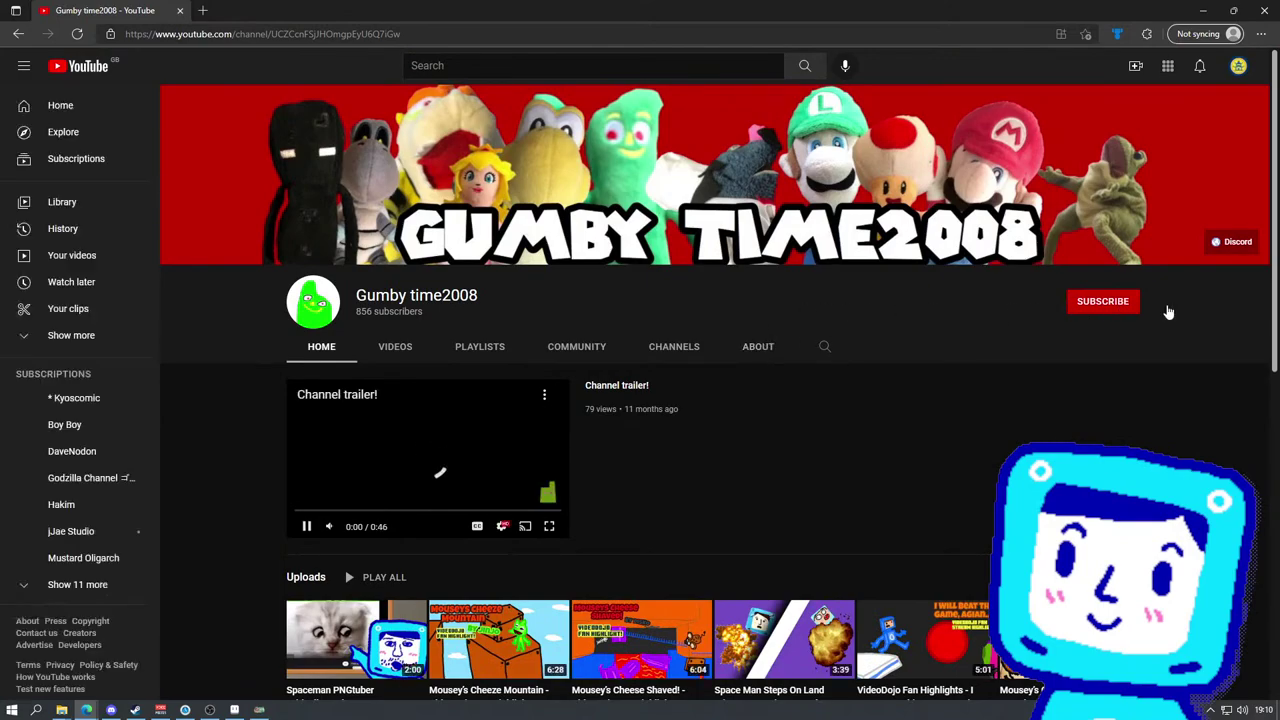
{"action": "left_click", "coordinate": [1103, 301]}
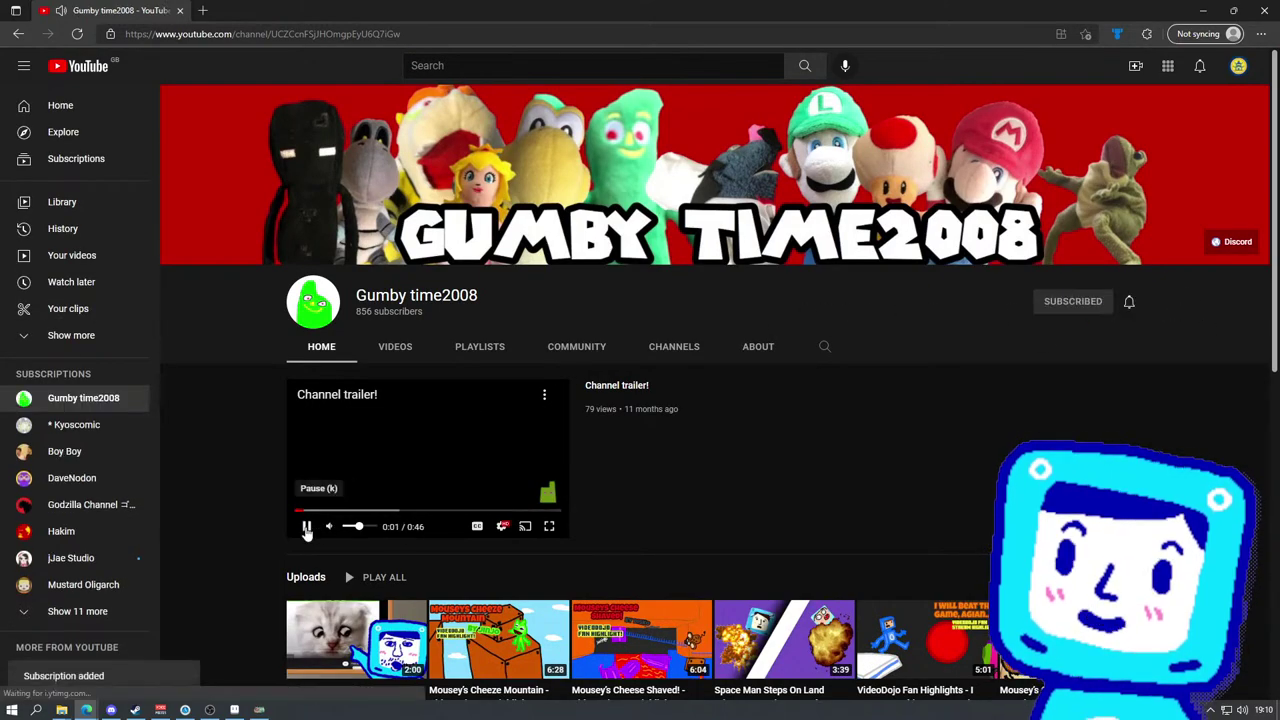
Step: Examine the Gumby time2008 channel's web address and its uploaded videos
{"action": "left_click", "coordinate": [548, 33]}
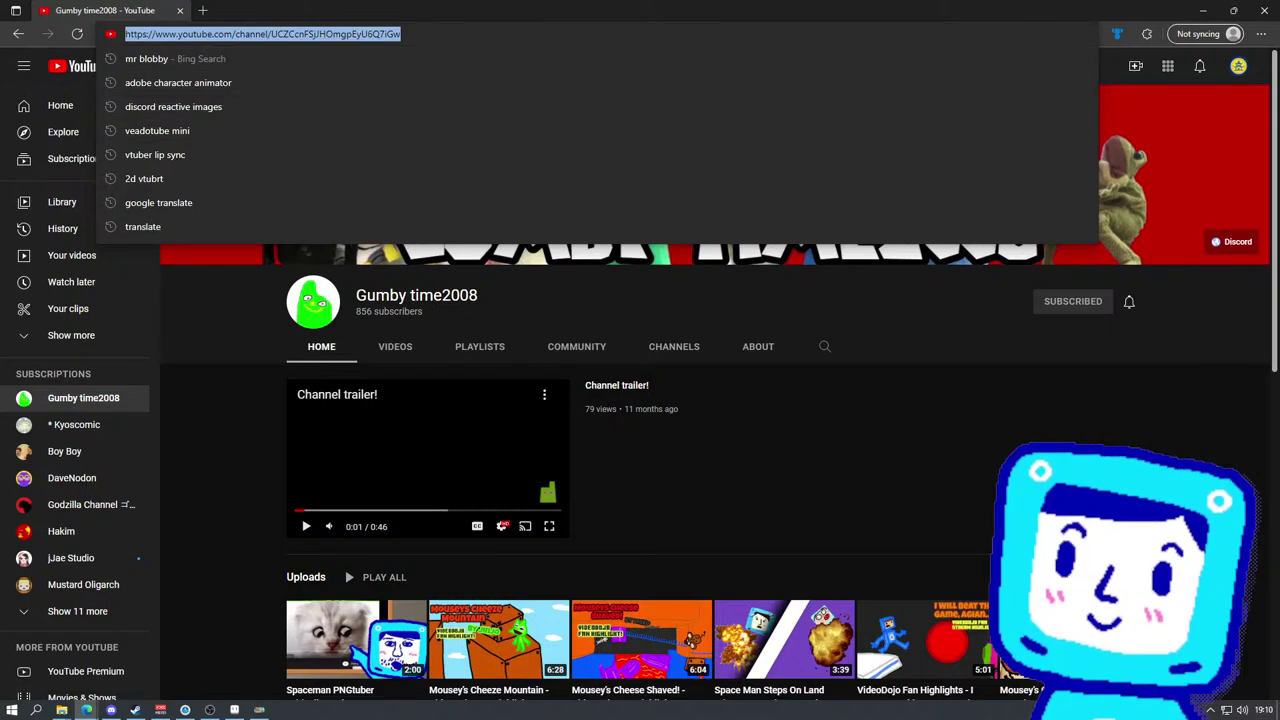
{"action": "key", "text": "Escape"}
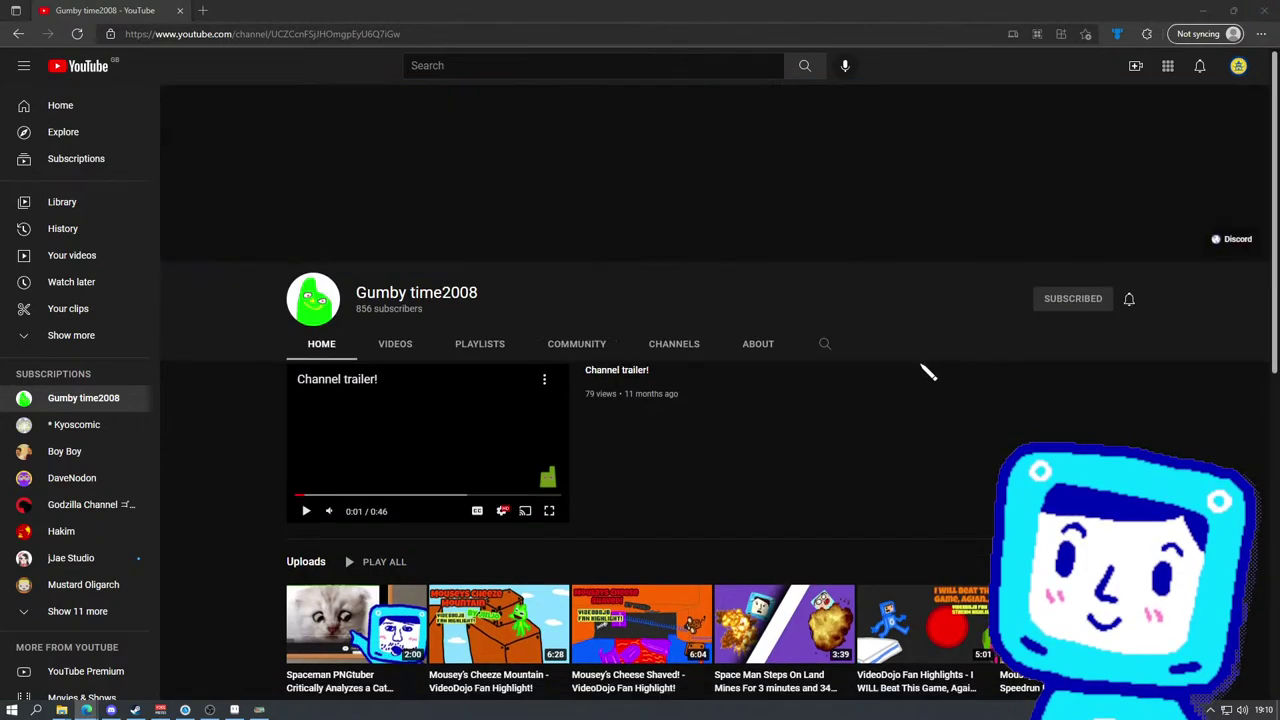
{"action": "scroll", "coordinate": [923, 369], "scroll_direction": "down", "scroll_amount": 1}
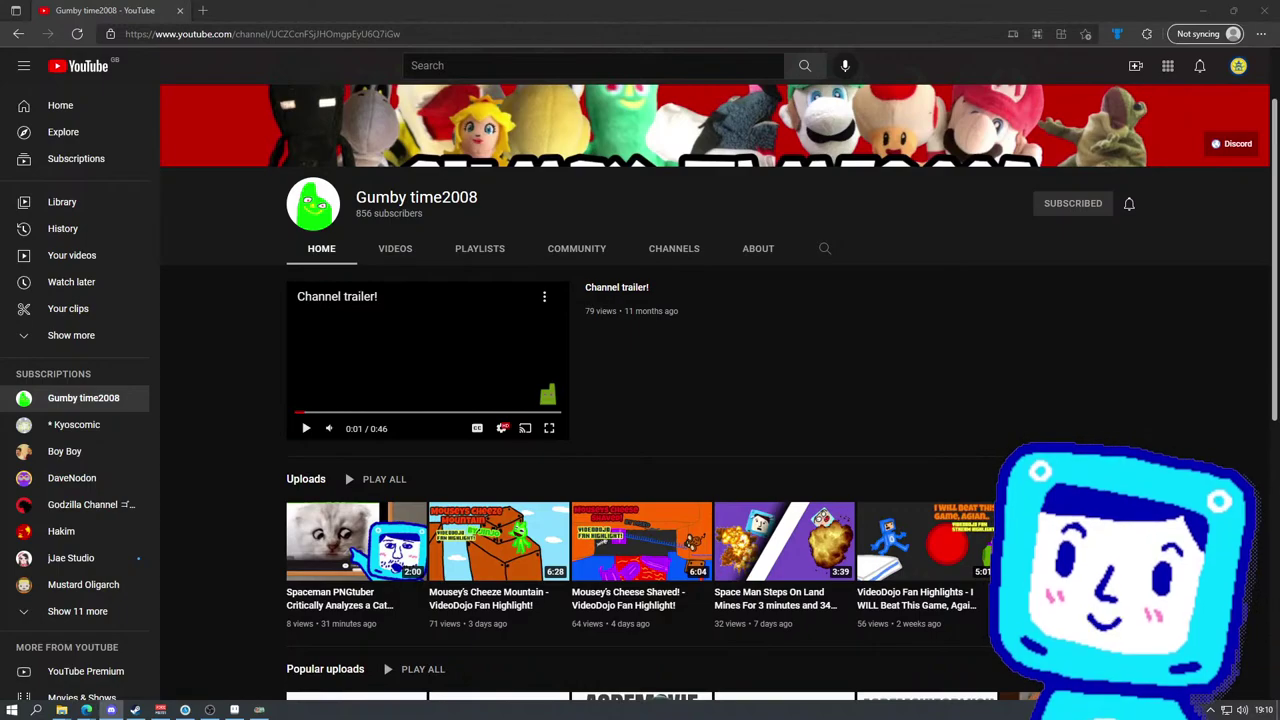
Step: Close the browser and bring up the new.ase sprite in Aseprite
{"action": "left_click", "coordinate": [1266, 10]}
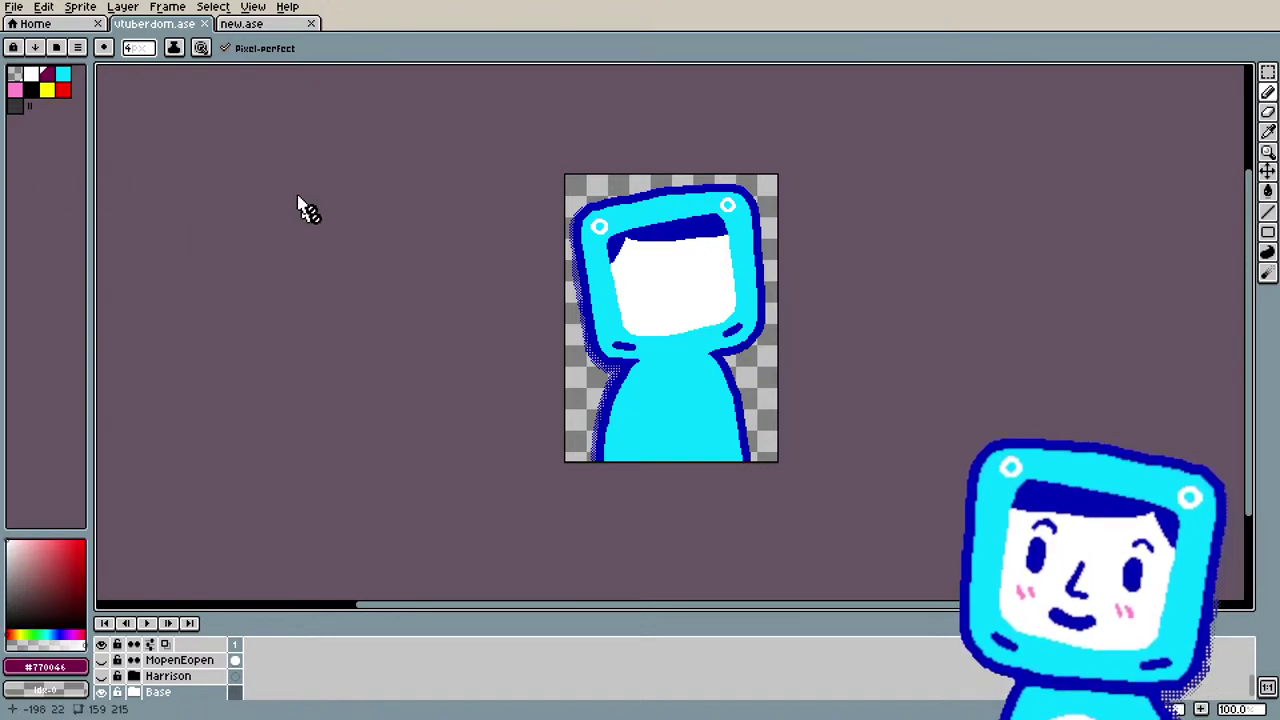
{"action": "left_click", "coordinate": [275, 34]}
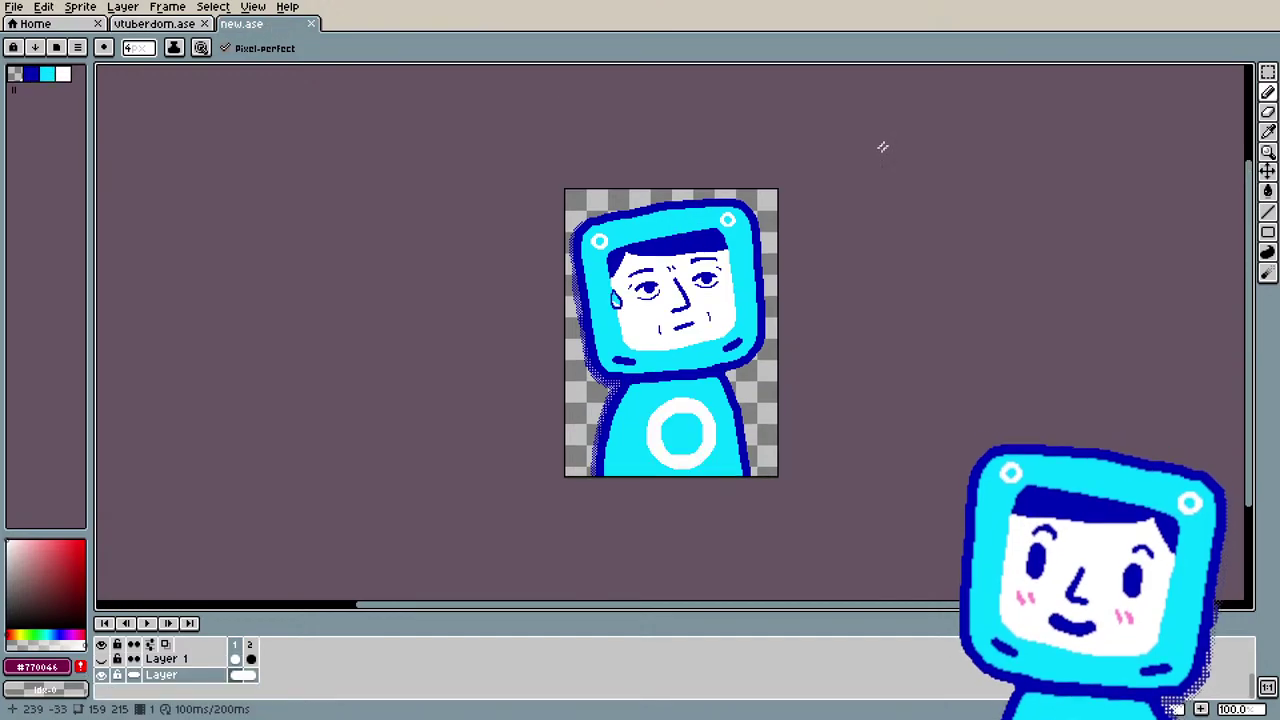
Step: Select Layer 1 in new.ase and play back the two-frame animation of the spaceman
{"action": "scroll", "coordinate": [866, 181], "scroll_direction": "up", "scroll_amount": 1}
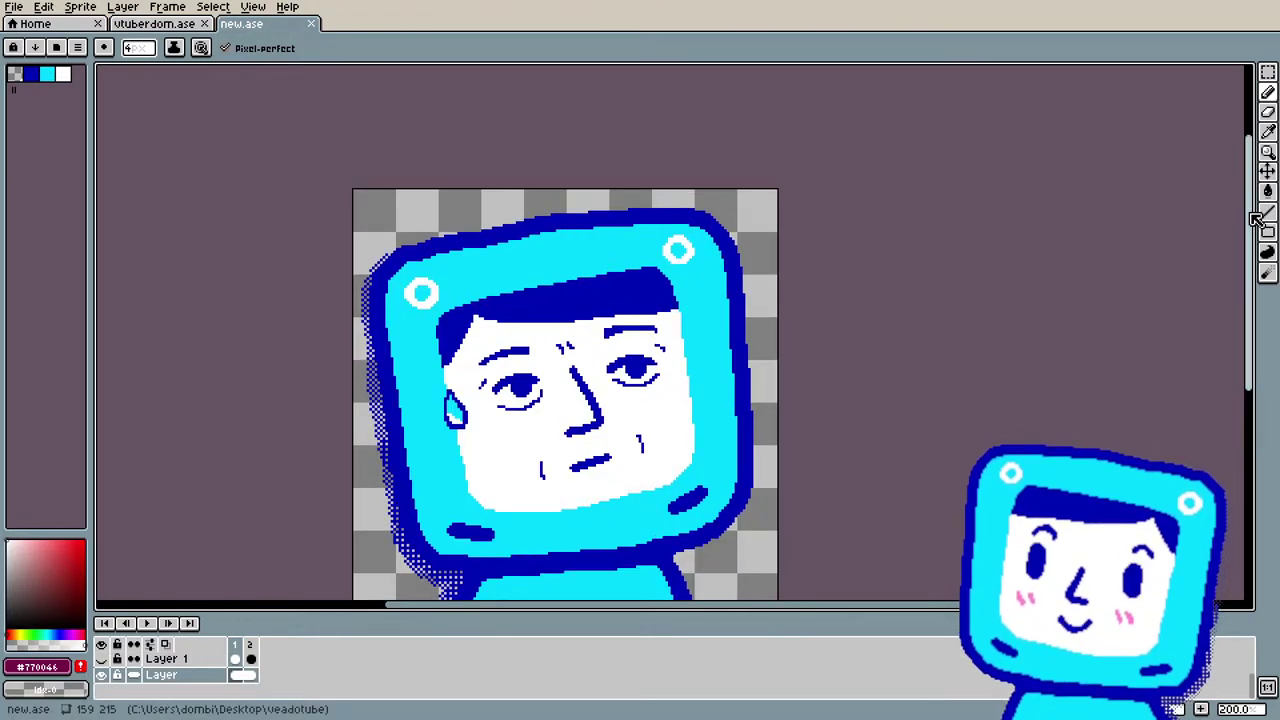
{"action": "left_click_drag", "start_coordinate": [1248, 215], "coordinate": [1248, 262]}
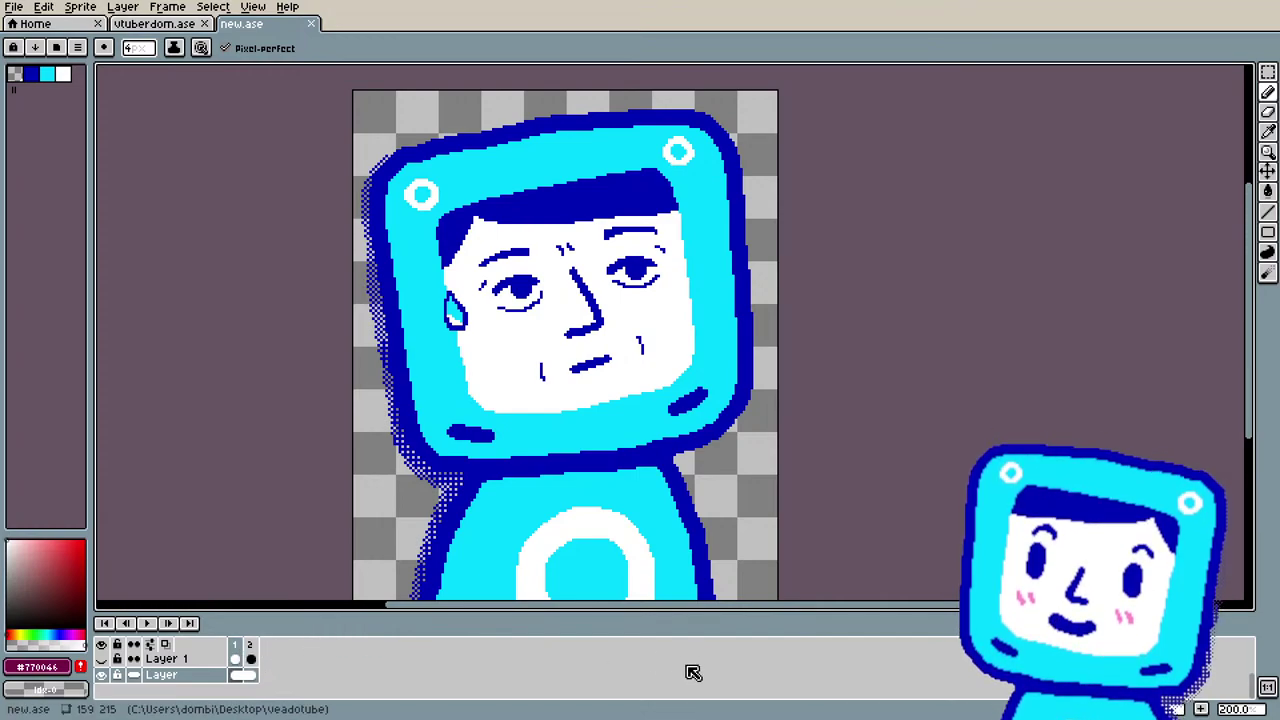
{"action": "left_click", "coordinate": [213, 664]}
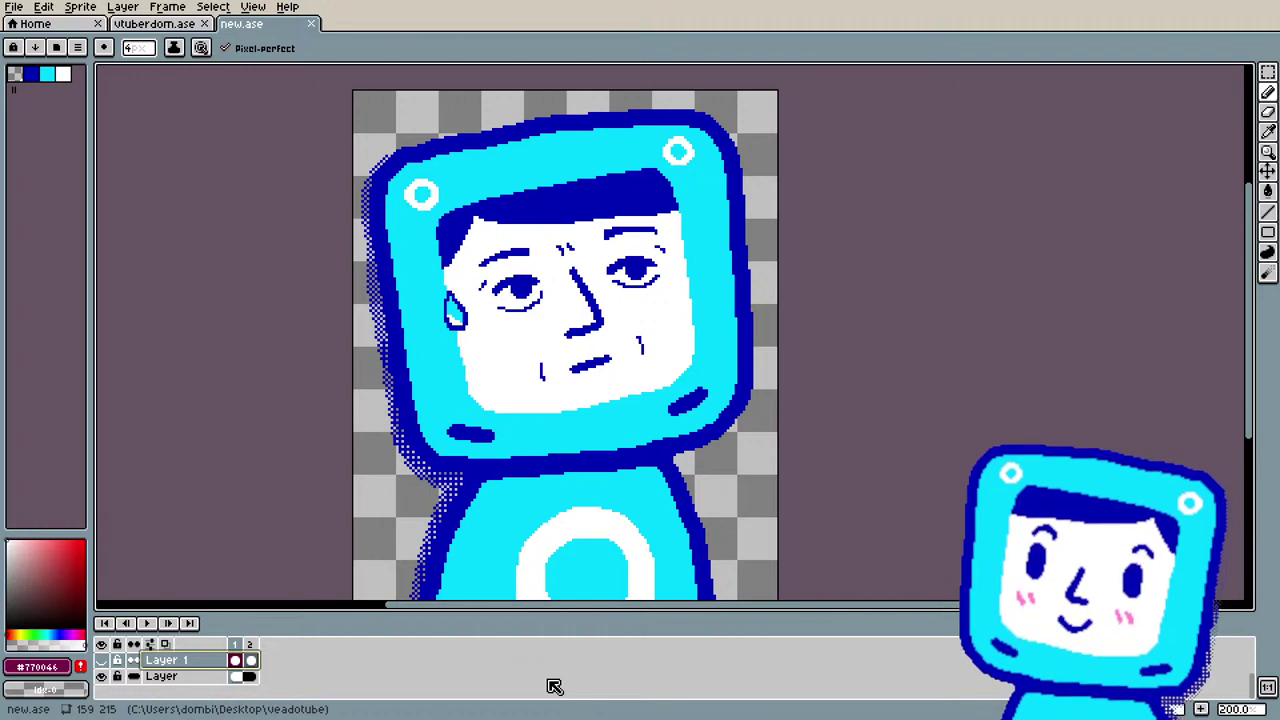
{"action": "key", "text": "Return"}
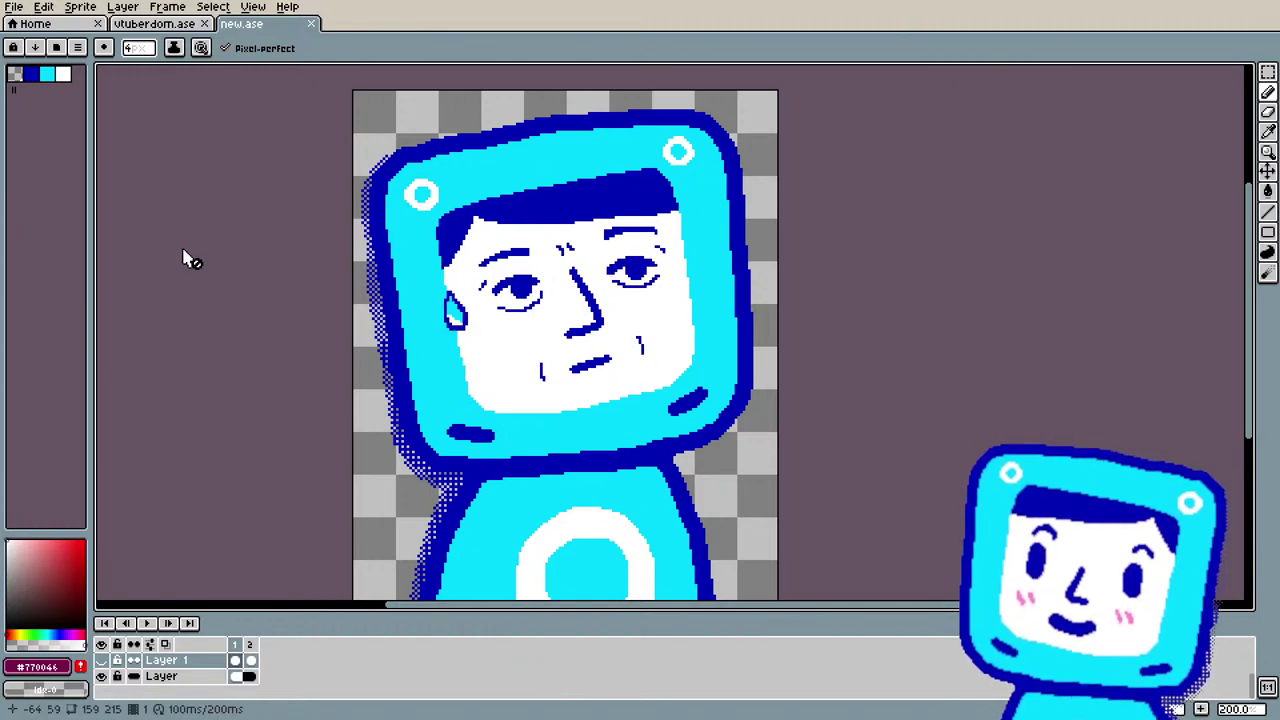
Step: Marquee-select an area of about 18 by 27 px around the sweat drop beside the face and bring up frame 2
{"action": "left_click", "coordinate": [1267, 72]}
{"action": "left_click_drag", "start_coordinate": [422, 284], "coordinate": [477, 360]}
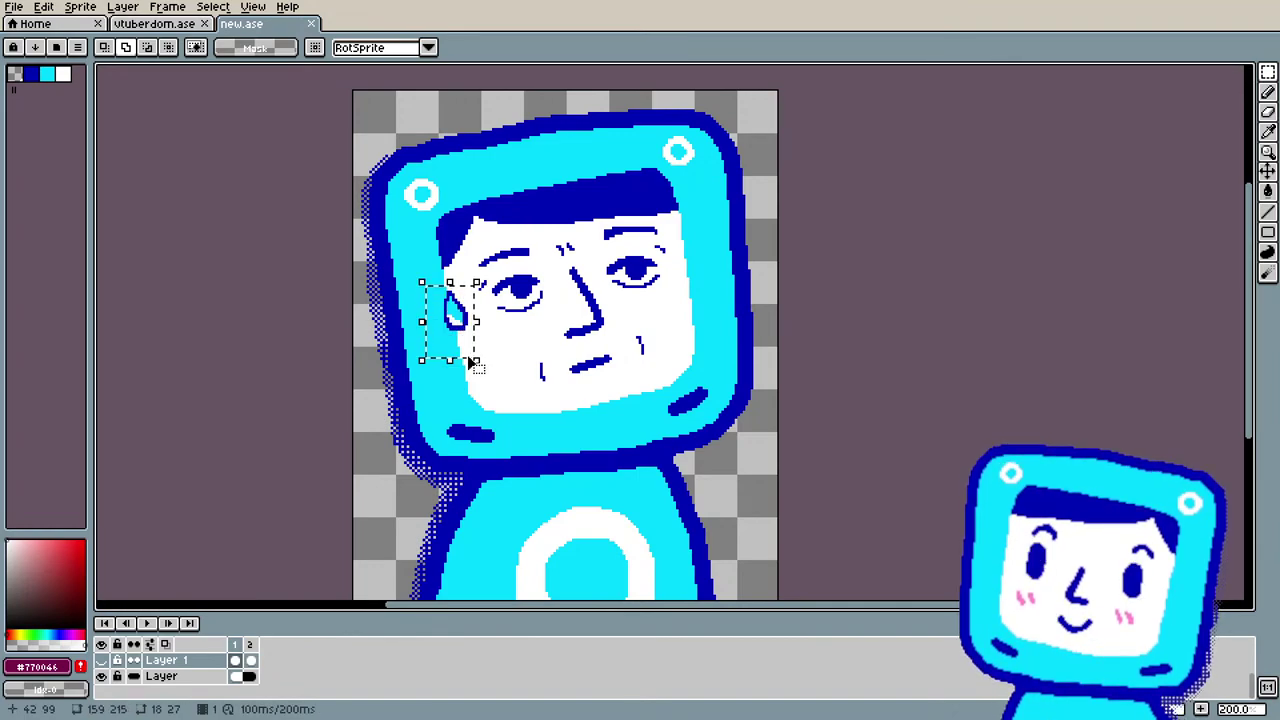
{"action": "left_click", "coordinate": [251, 660]}
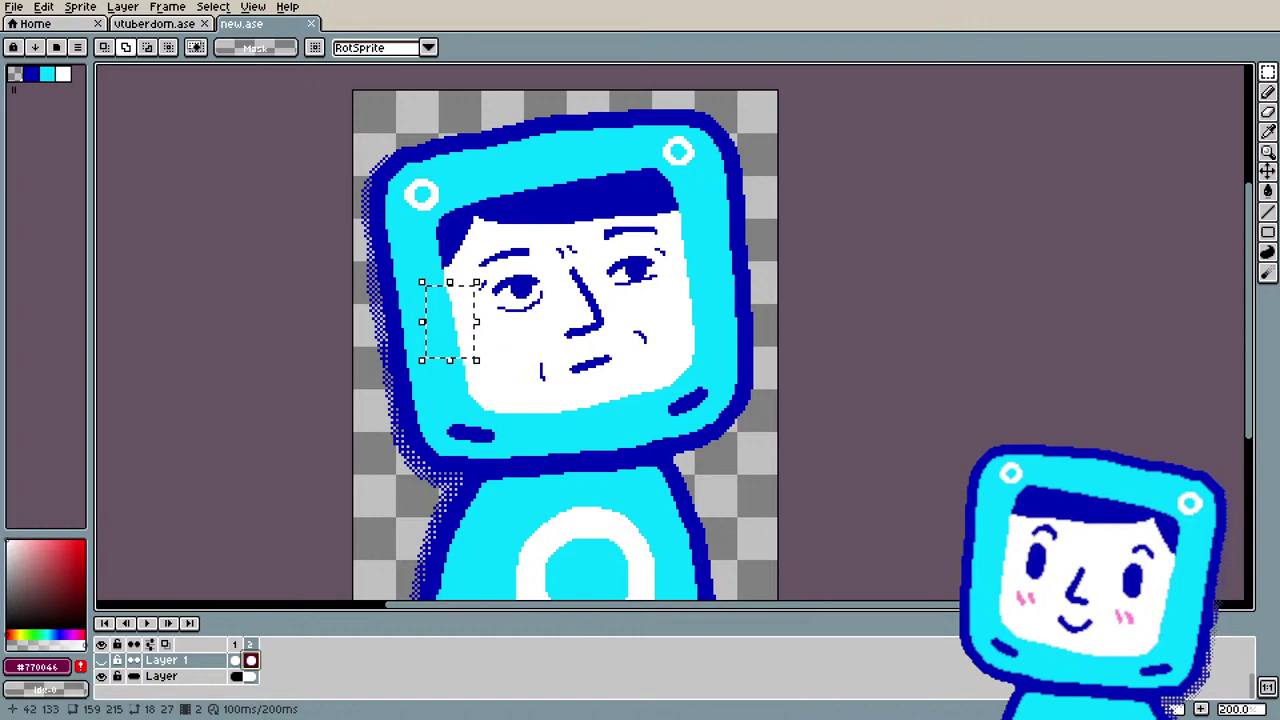
{"action": "left_click", "coordinate": [43, 6]}
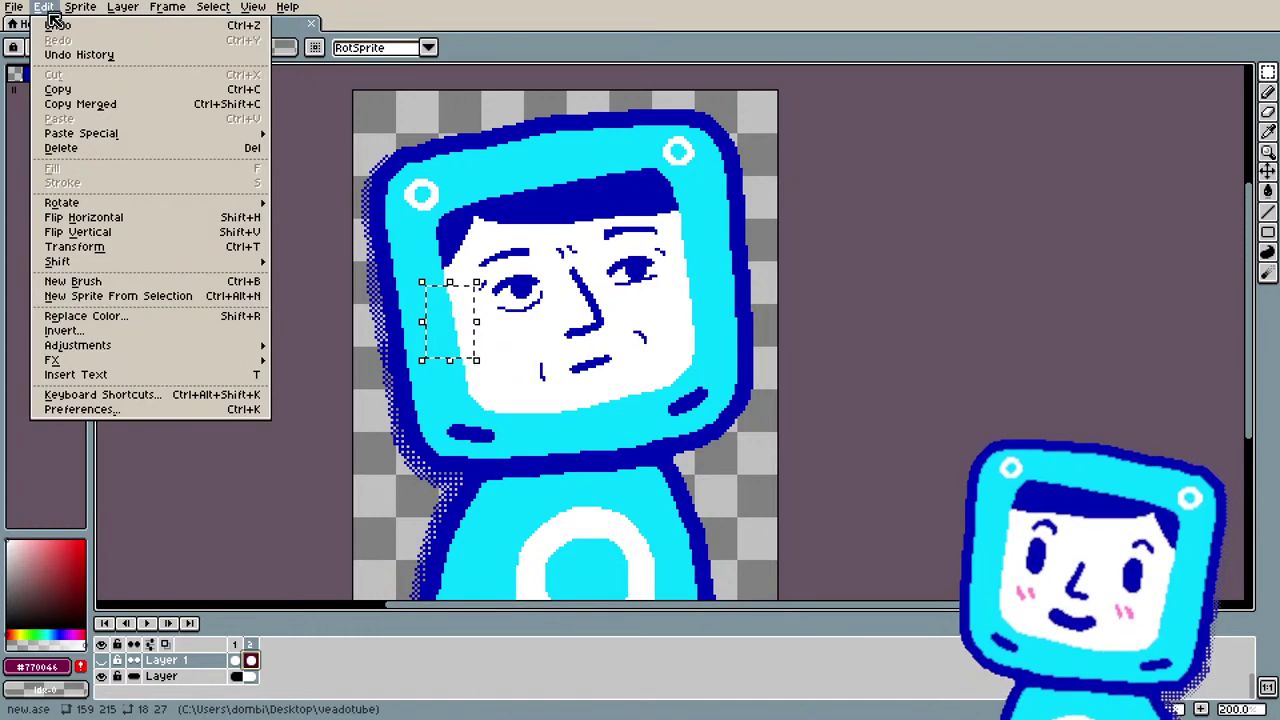
{"action": "mouse_move", "coordinate": [75, 133]}
{"action": "left_click", "coordinate": [283, 357]}
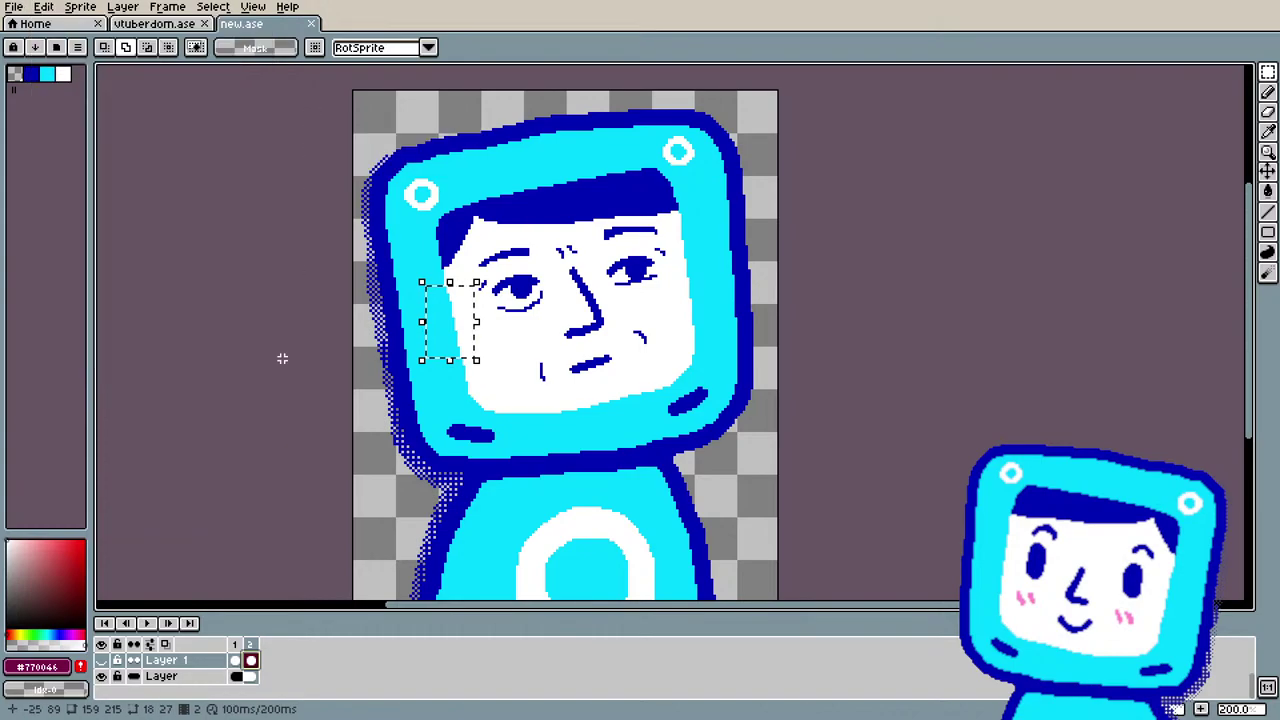
Step: Try to copy the selected sweat drop from frame 1 to frame 2 on Layer 1, and clear the selection
{"action": "left_click", "coordinate": [241, 662]}
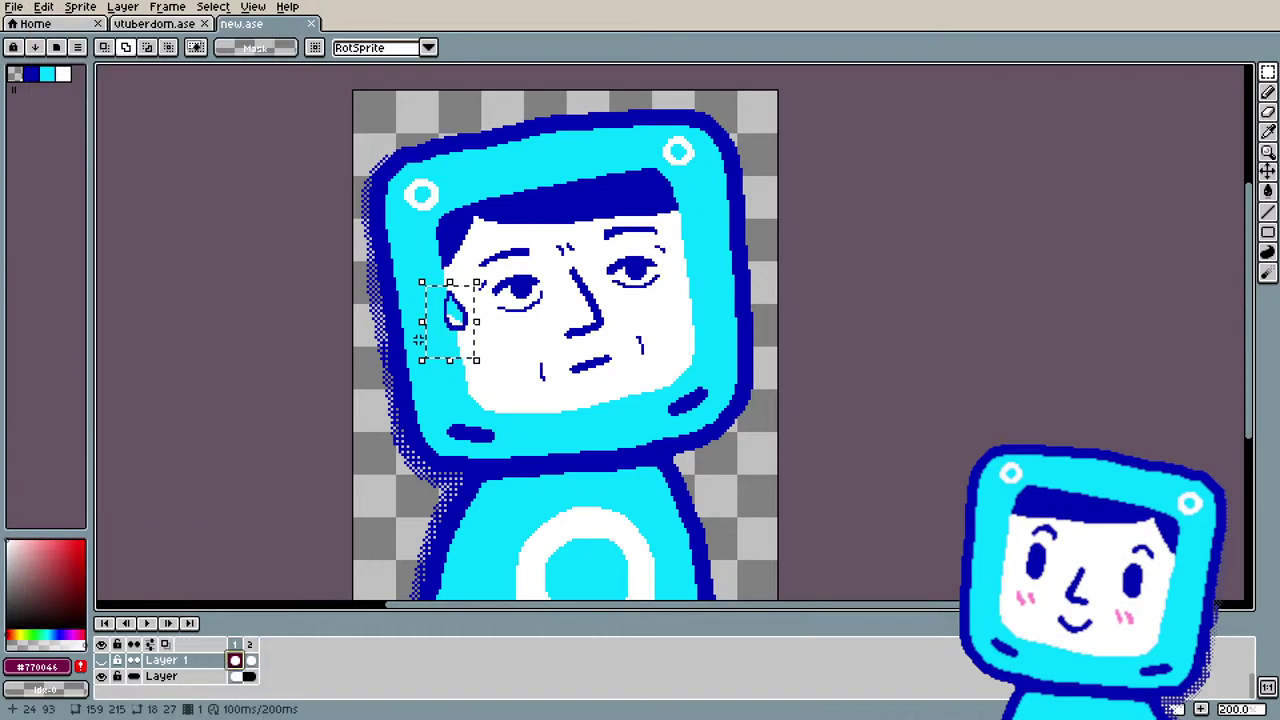
{"action": "scroll", "coordinate": [449, 320], "scroll_direction": "up", "scroll_amount": 2}
{"action": "left_click", "coordinate": [43, 6]}
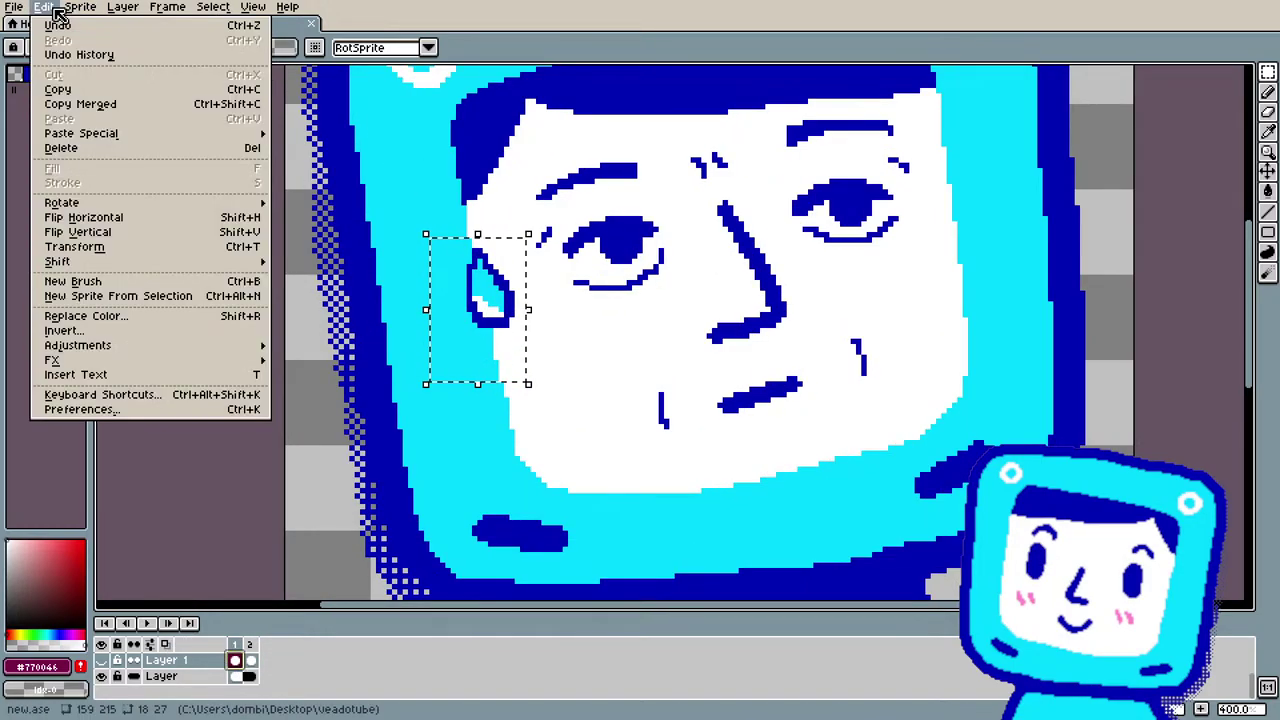
{"action": "left_click", "coordinate": [63, 86]}
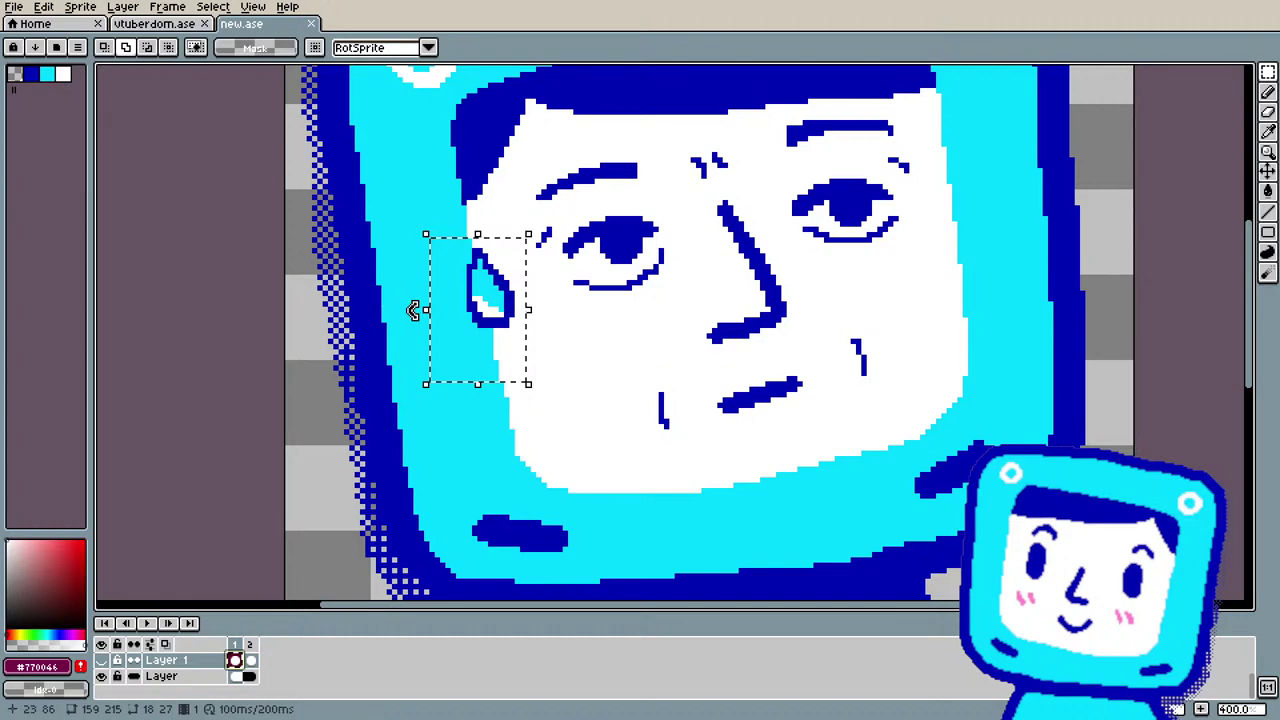
{"action": "left_click", "coordinate": [251, 660]}
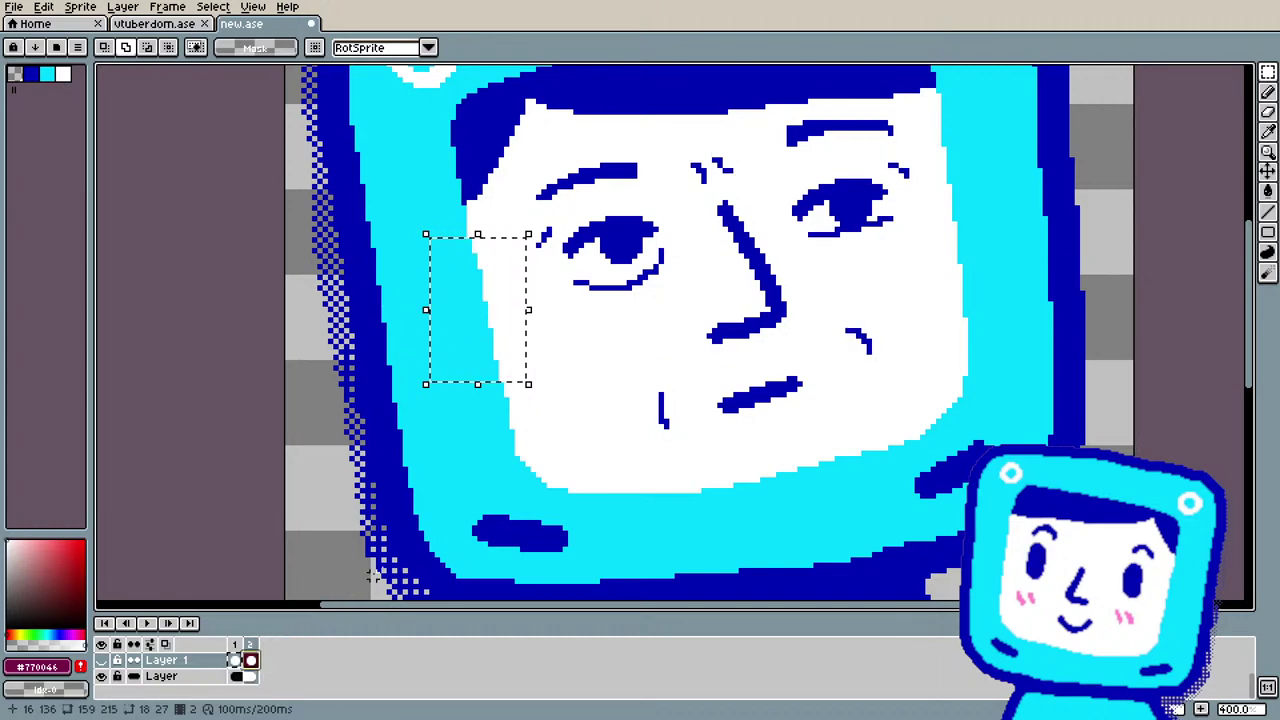
{"action": "scroll", "coordinate": [483, 489], "scroll_direction": "down", "scroll_amount": 2}
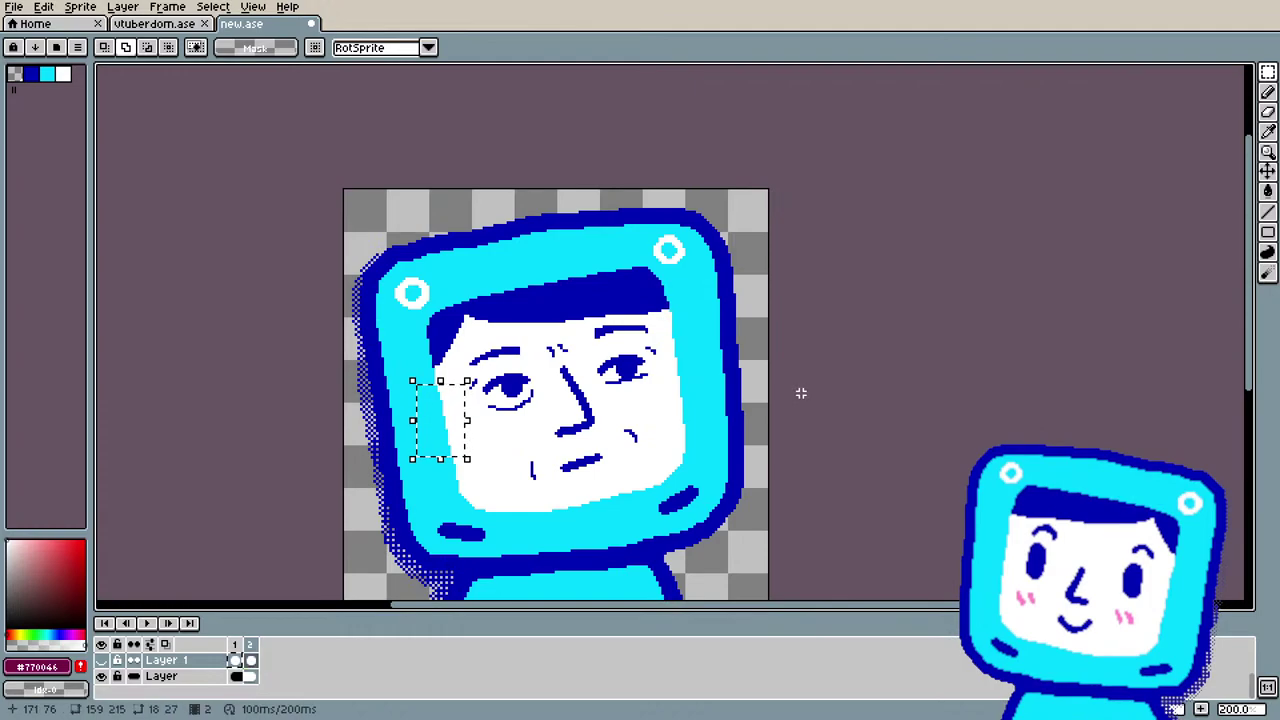
{"action": "left_click", "coordinate": [800, 394]}
Step: Copy the sweat drop from frame 1 of Layer 3 and paste it into frame 2 of the same layer
{"action": "key", "text": "shift+n"}
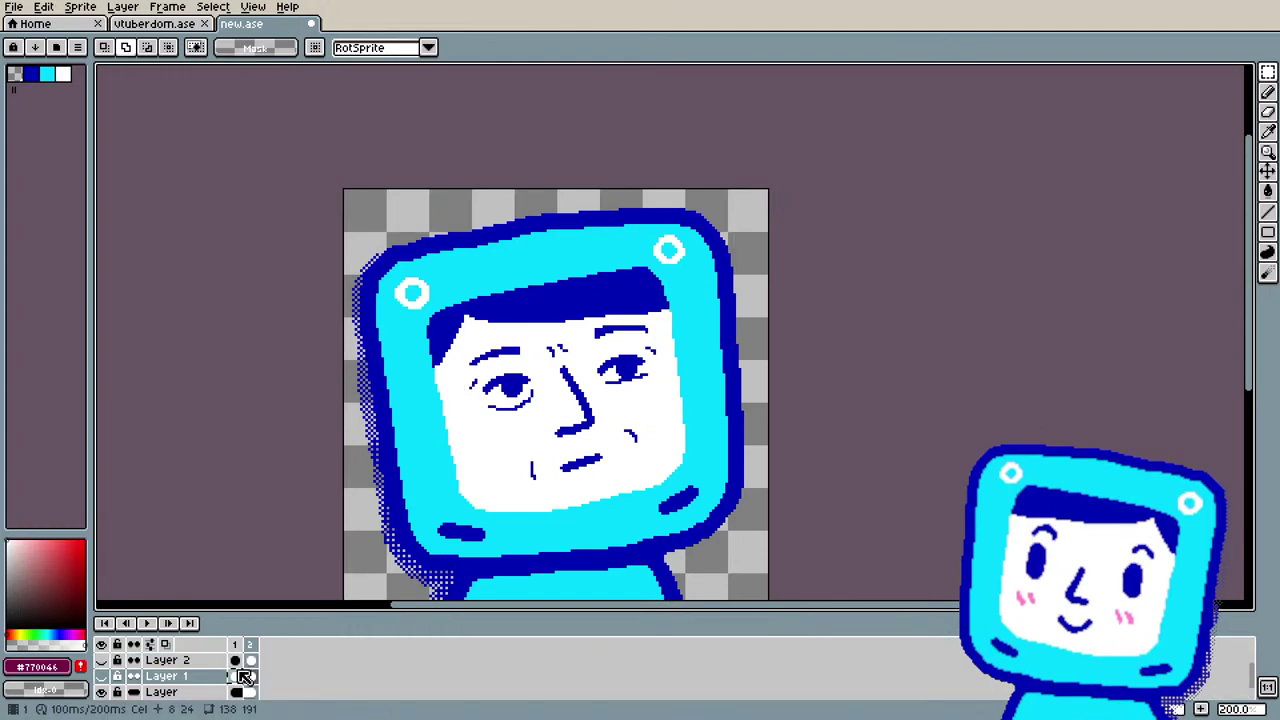
{"action": "left_click", "coordinate": [236, 678]}
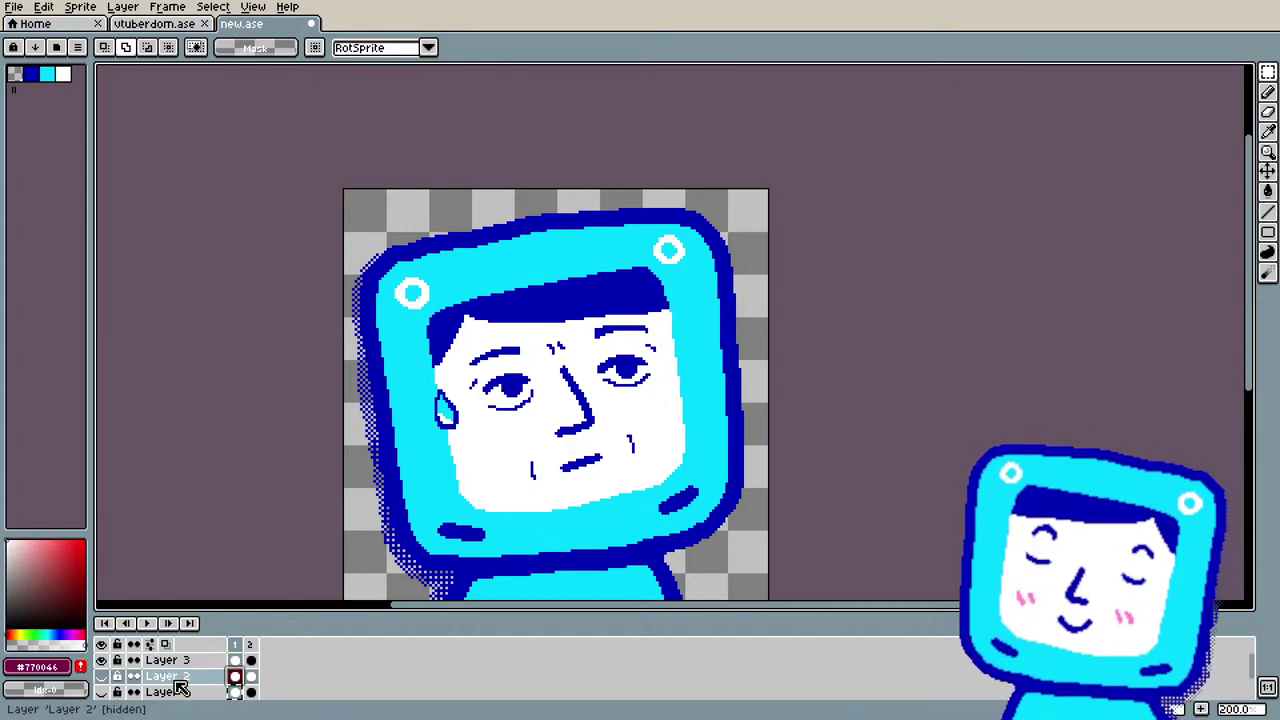
{"action": "left_click", "coordinate": [183, 678]}
{"action": "left_click", "coordinate": [175, 661]}
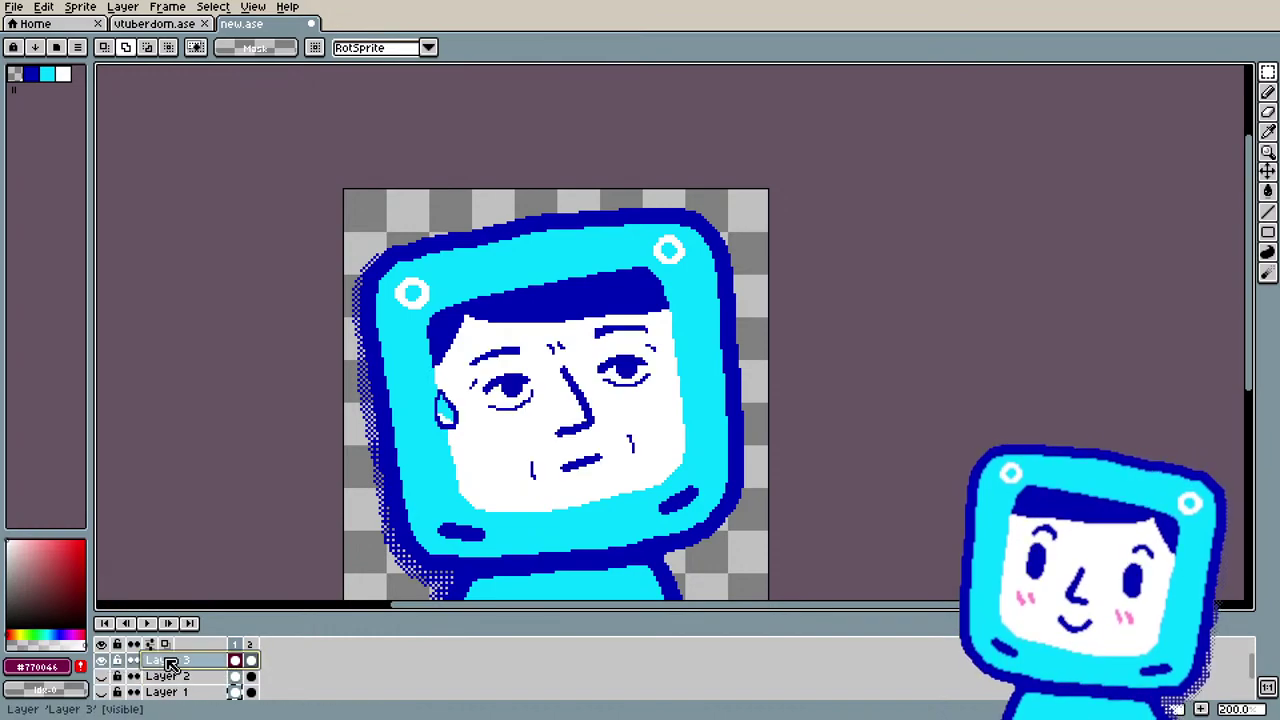
{"action": "left_click_drag", "start_coordinate": [413, 373], "coordinate": [470, 452]}
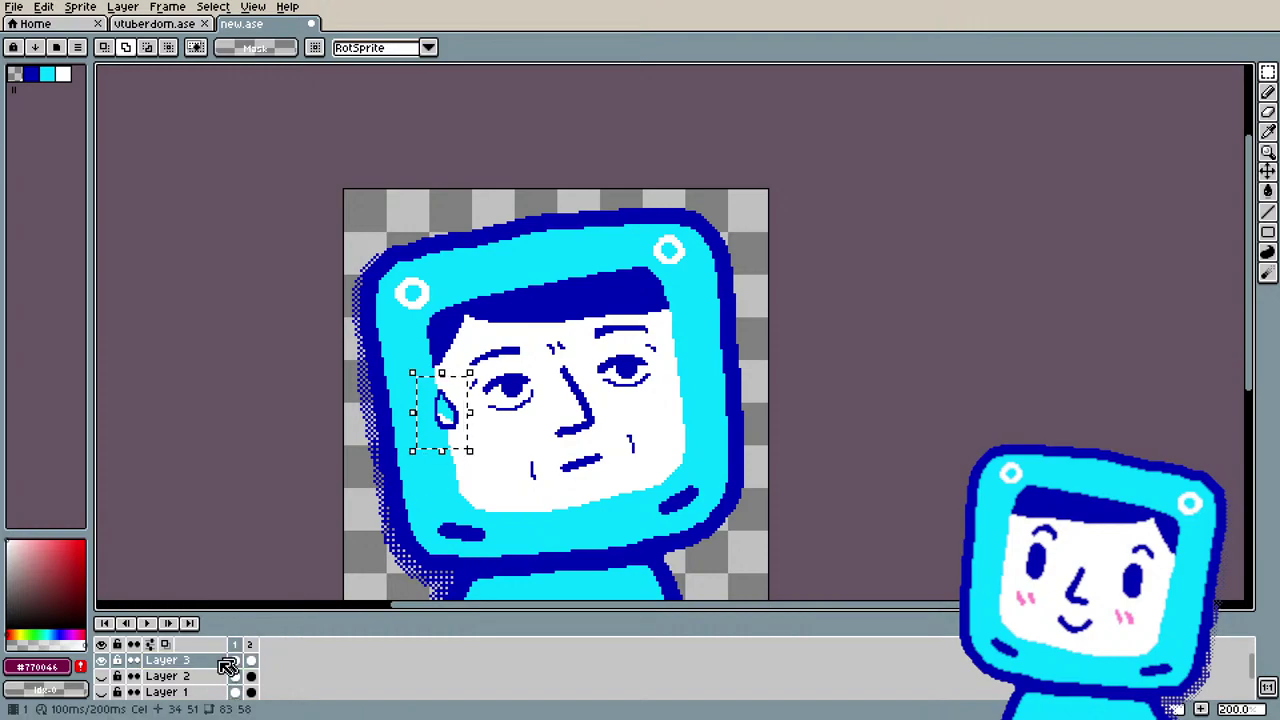
{"action": "left_click", "coordinate": [253, 661]}
{"action": "key", "text": "ctrl+v"}
Step: Rotate the pasted sweat drop in frame 2 by about -6.4 degrees and apply the transformation
{"action": "scroll", "coordinate": [437, 449], "scroll_direction": "up", "scroll_amount": 2}
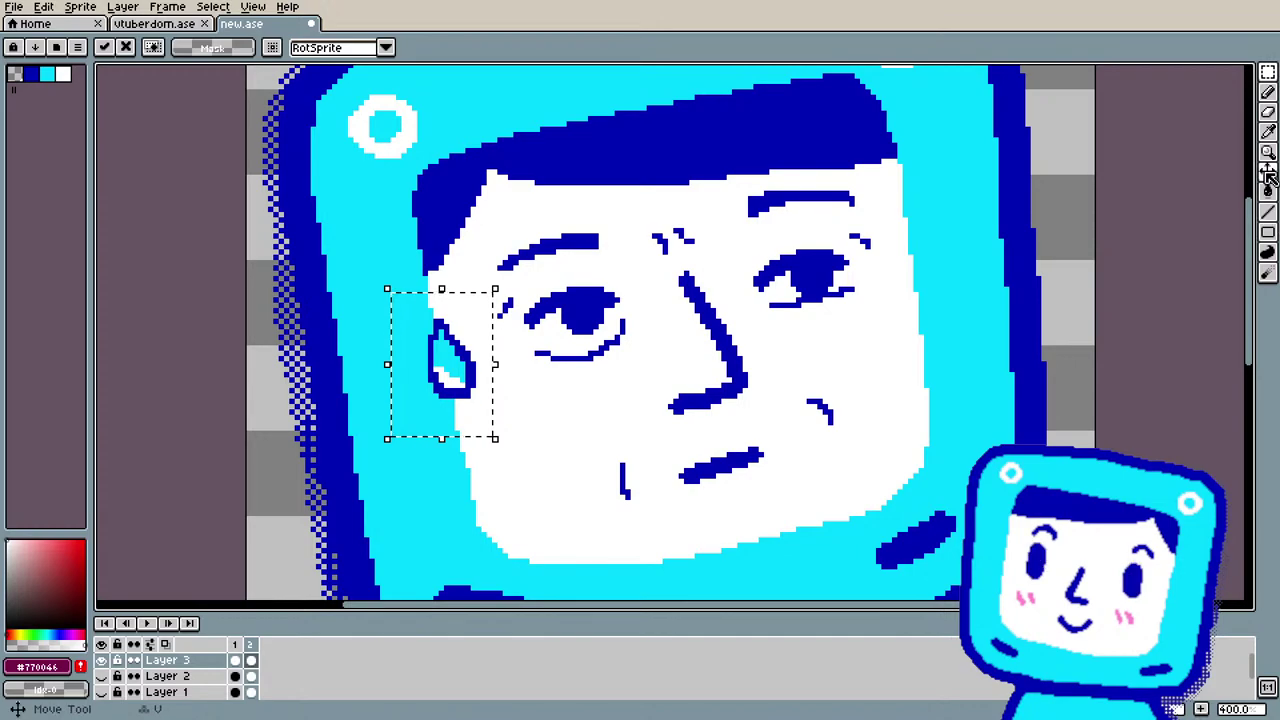
{"action": "left_click_drag", "start_coordinate": [500, 283], "coordinate": [522, 300]}
{"action": "scroll", "coordinate": [522, 300], "scroll_direction": "down", "scroll_amount": 2}
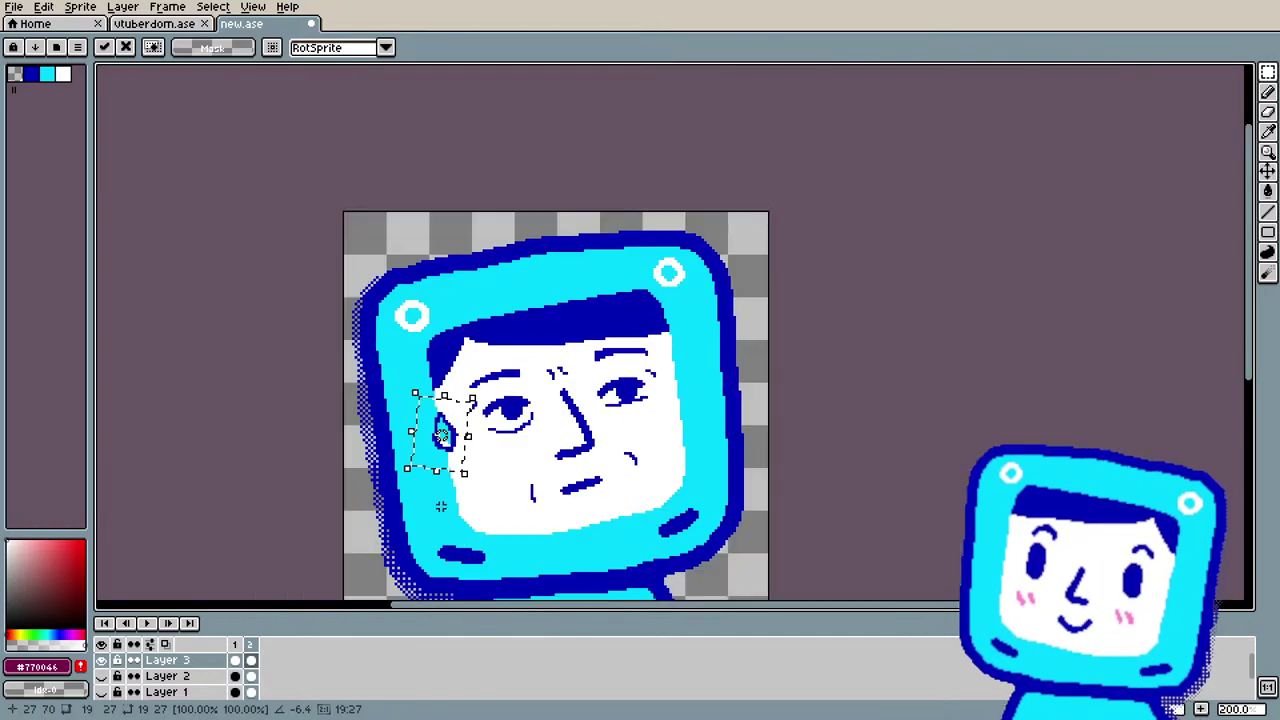
{"action": "key", "text": "Return"}
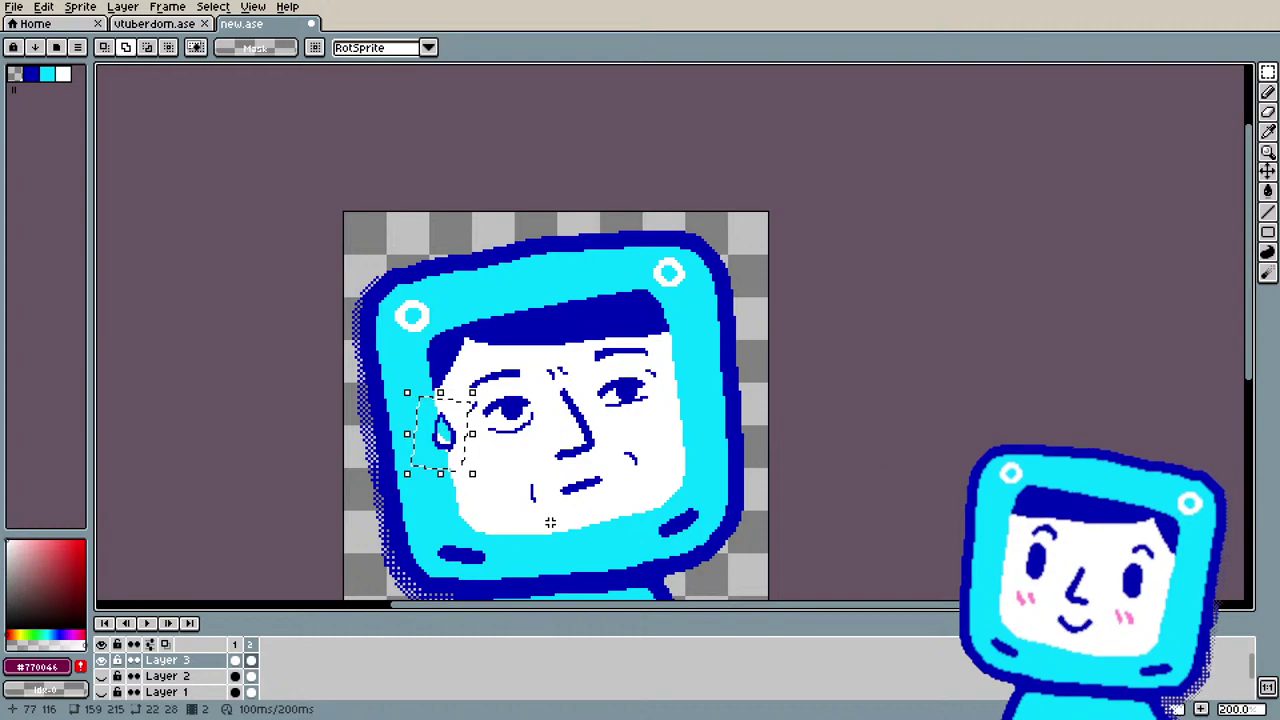
Step: Rotate the sweat drop in frame 2 by about another -3.8 degrees, apply it and clear the selection
{"action": "scroll", "coordinate": [540, 518], "scroll_direction": "up", "scroll_amount": 2}
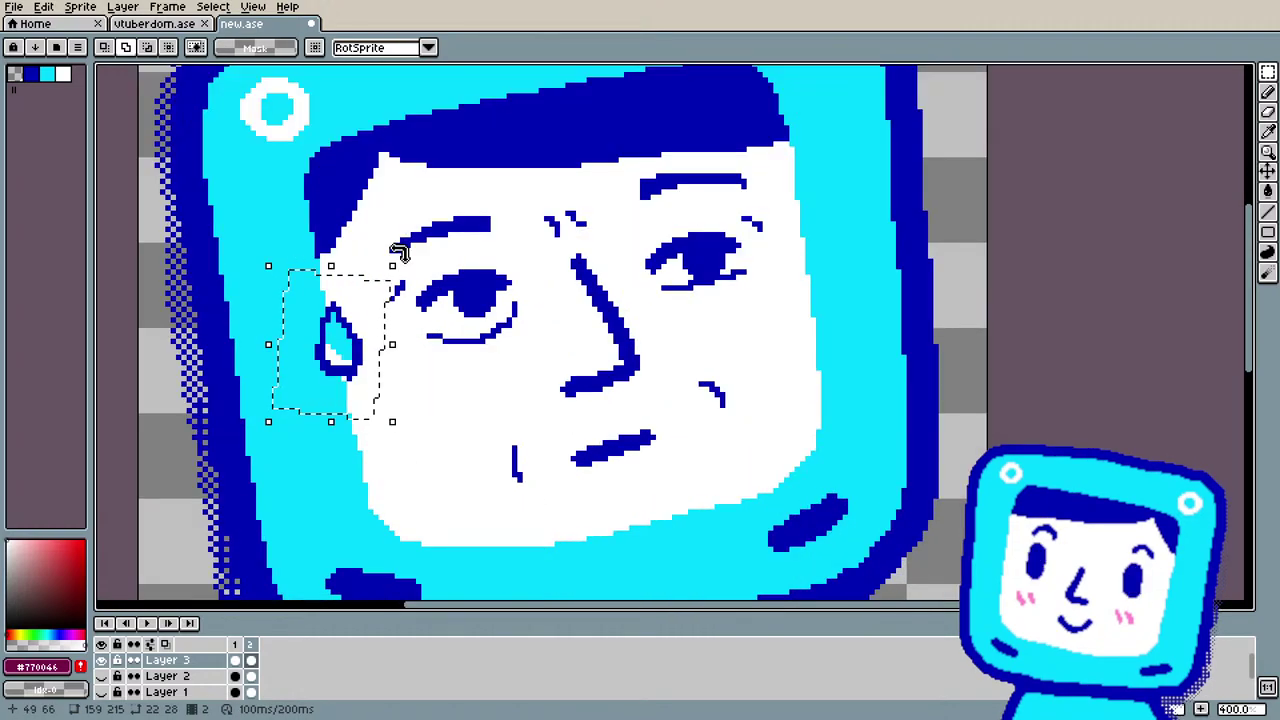
{"action": "left_click_drag", "start_coordinate": [408, 262], "coordinate": [418, 272]}
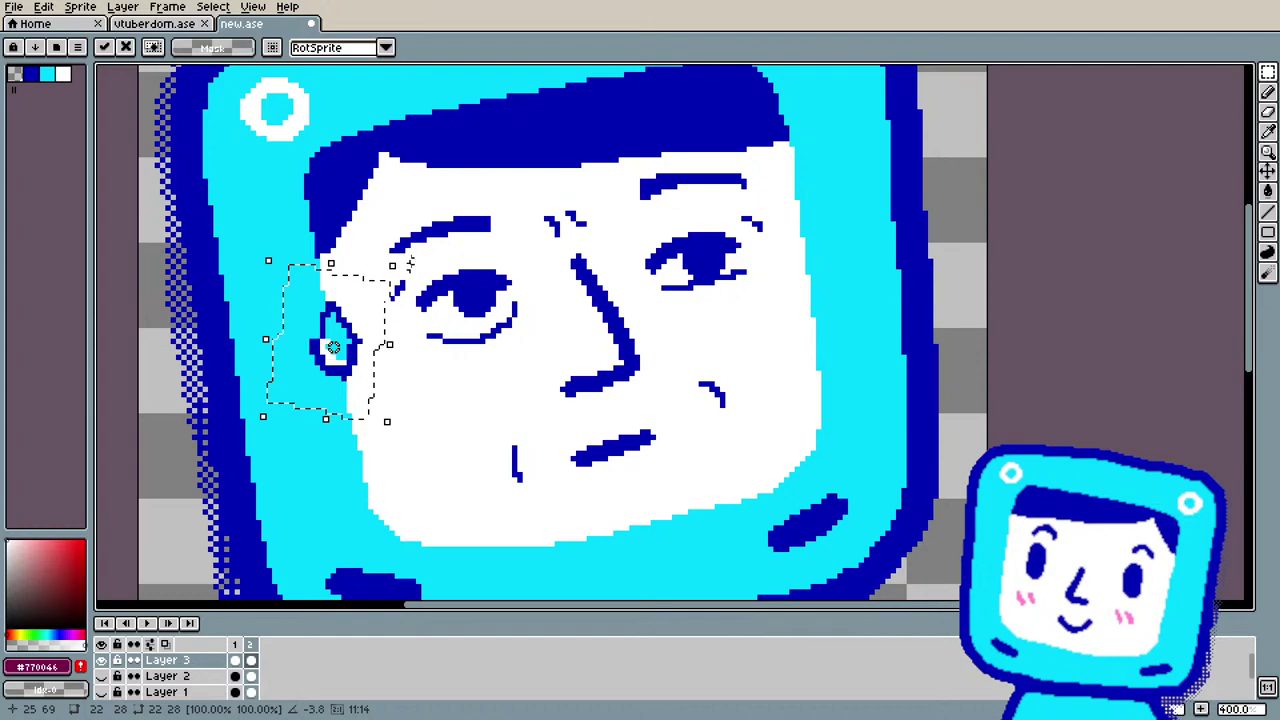
{"action": "scroll", "coordinate": [410, 263], "scroll_direction": "down", "scroll_amount": 1}
{"action": "scroll", "coordinate": [356, 330], "scroll_direction": "up", "scroll_amount": 2}
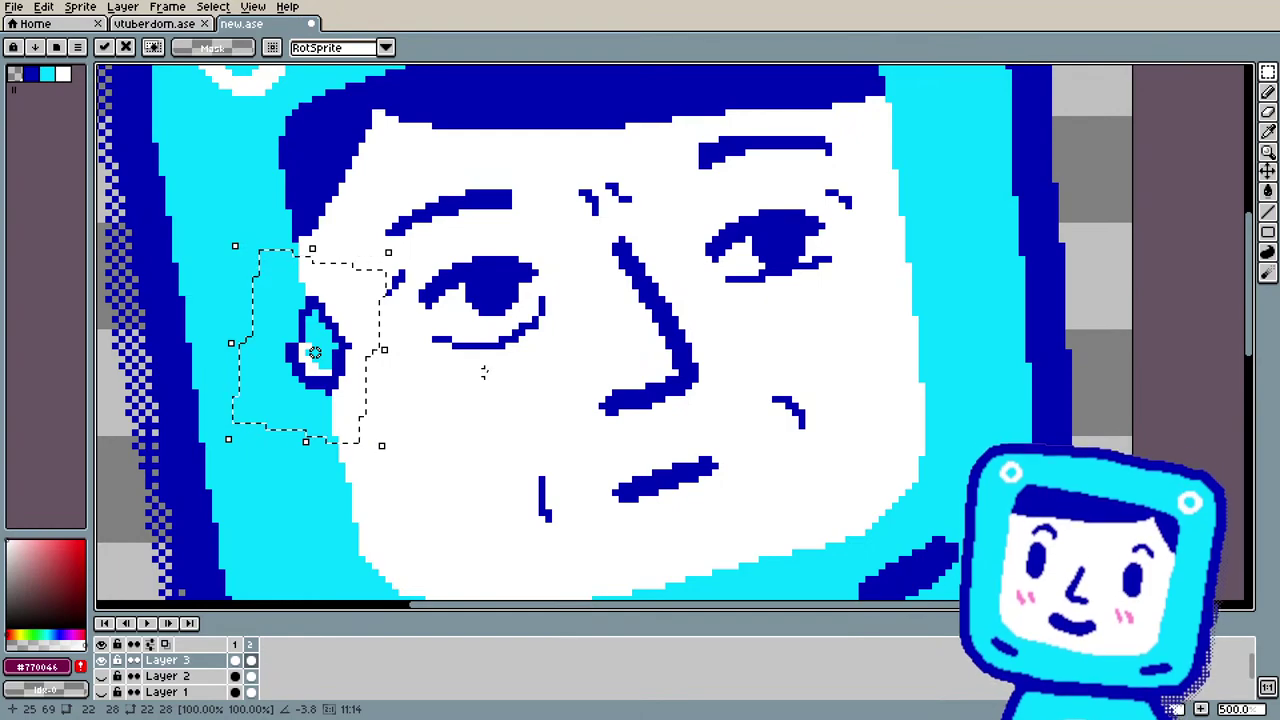
{"action": "scroll", "coordinate": [484, 372], "scroll_direction": "down", "scroll_amount": 3}
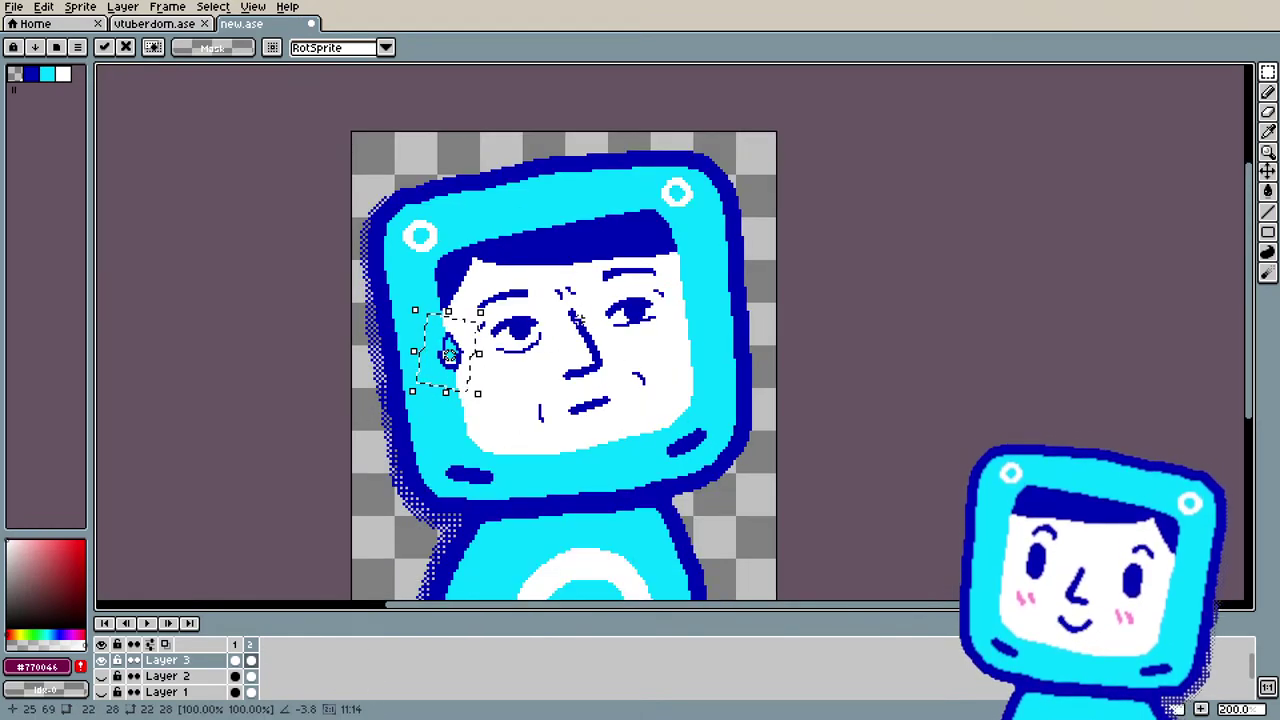
{"action": "scroll", "coordinate": [515, 338], "scroll_direction": "up", "scroll_amount": 1}
{"action": "scroll", "coordinate": [416, 360], "scroll_direction": "up", "scroll_amount": 3}
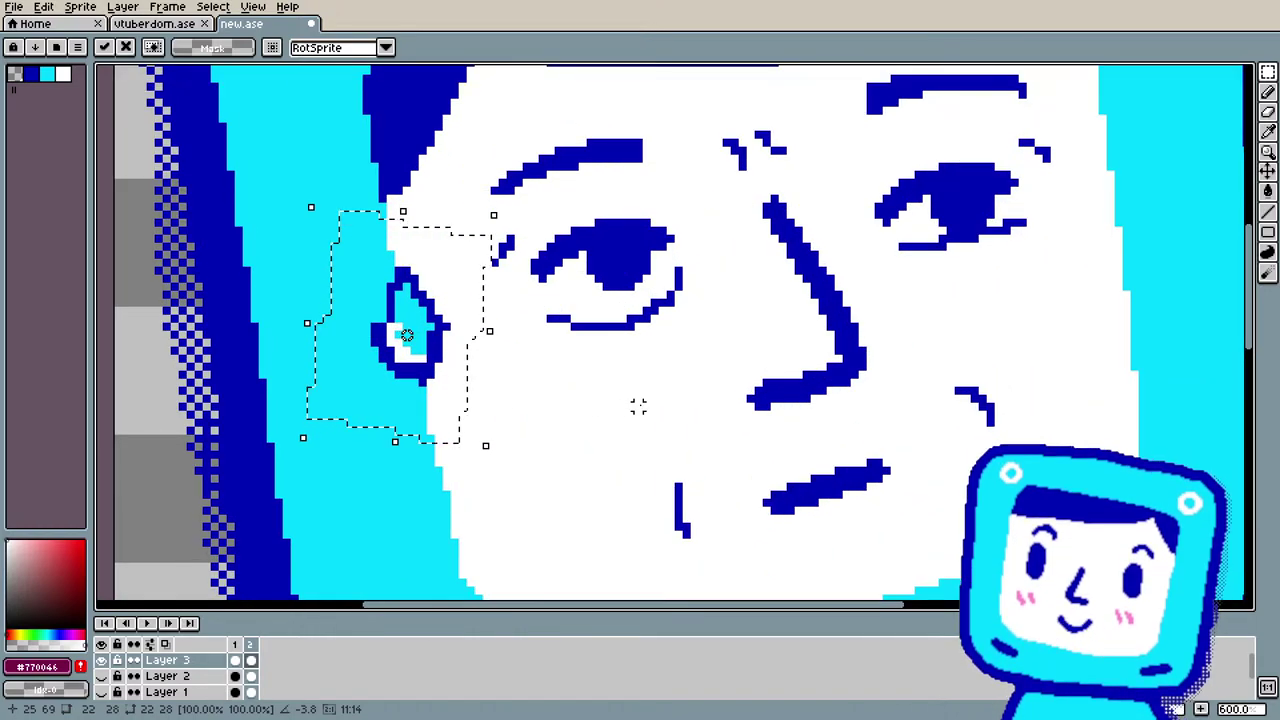
{"action": "left_click", "coordinate": [902, 326]}
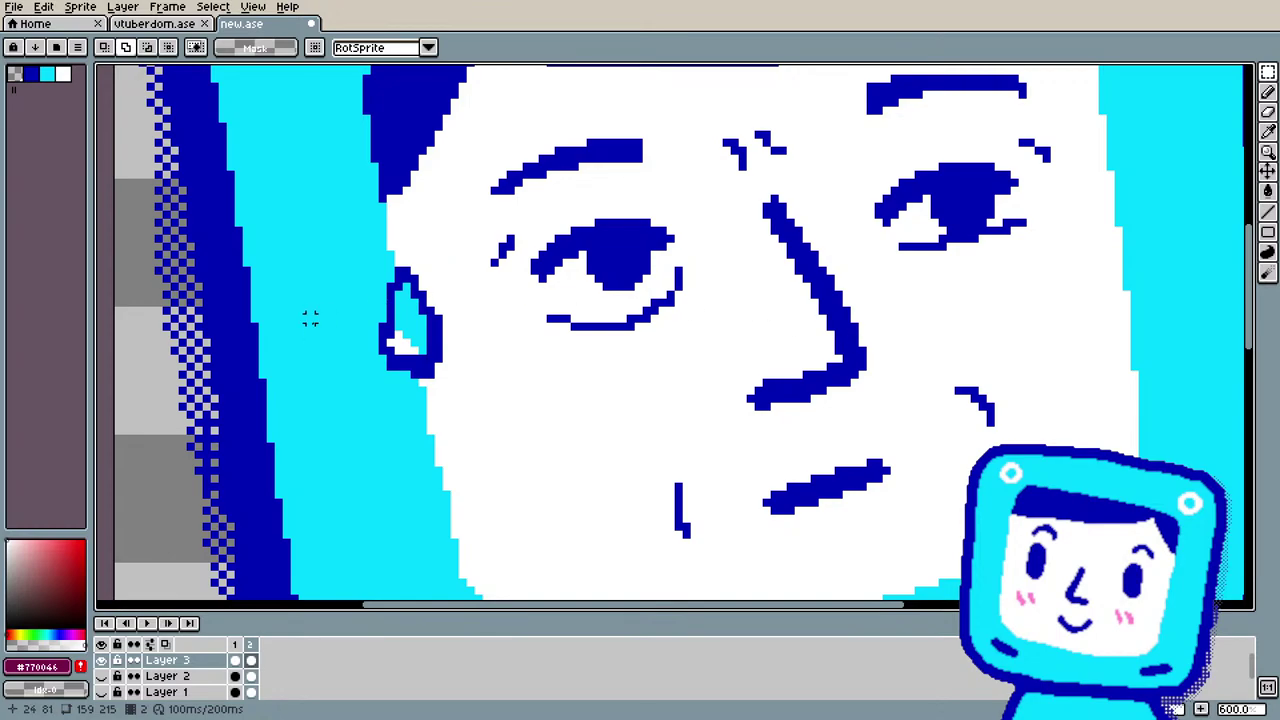
{"action": "scroll", "coordinate": [310, 318], "scroll_direction": "down", "scroll_amount": 4}
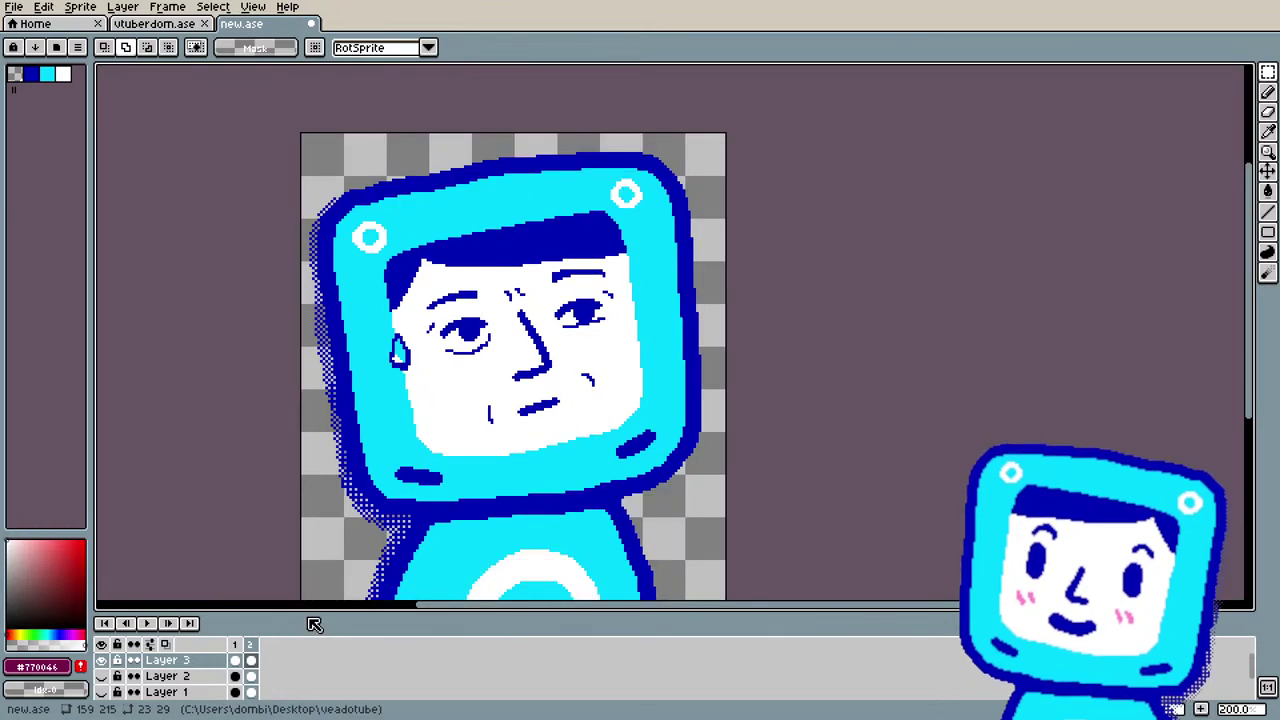
Step: Play back the two-frame animation and examine the sweat drop's motion at several magnifications
{"action": "key", "text": "Return"}
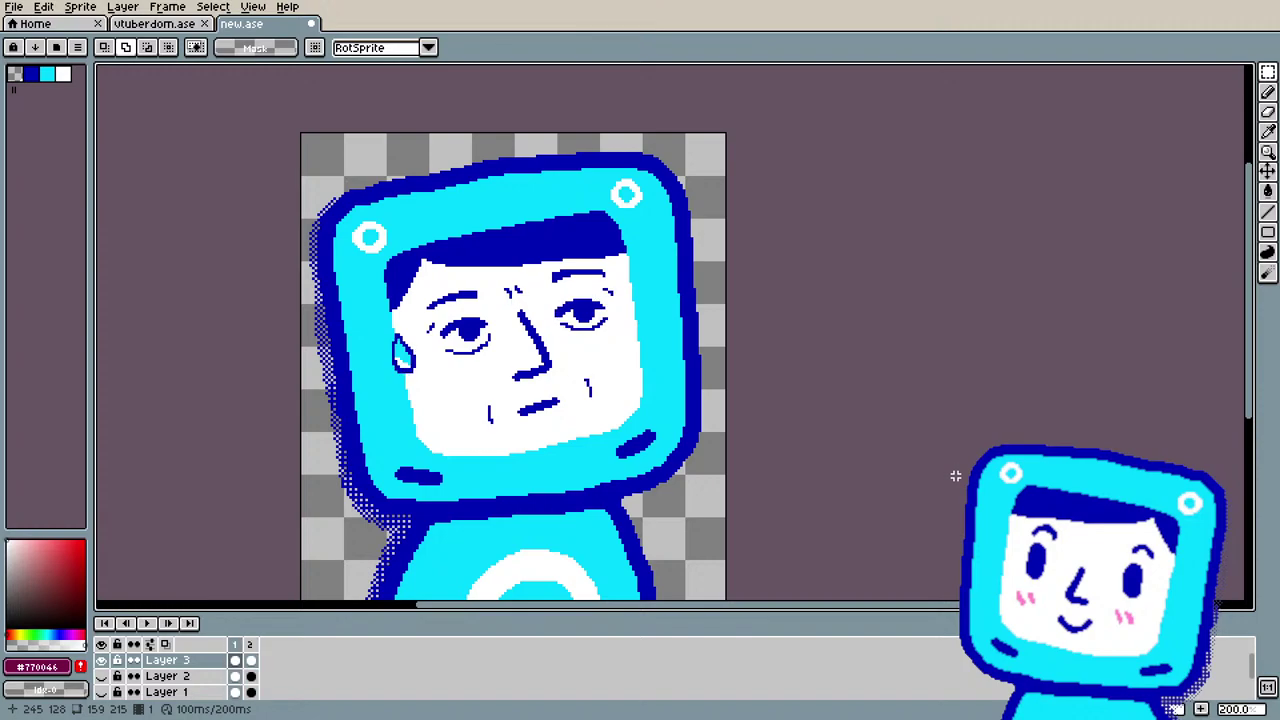
{"action": "scroll", "coordinate": [364, 389], "scroll_direction": "up", "scroll_amount": 2}
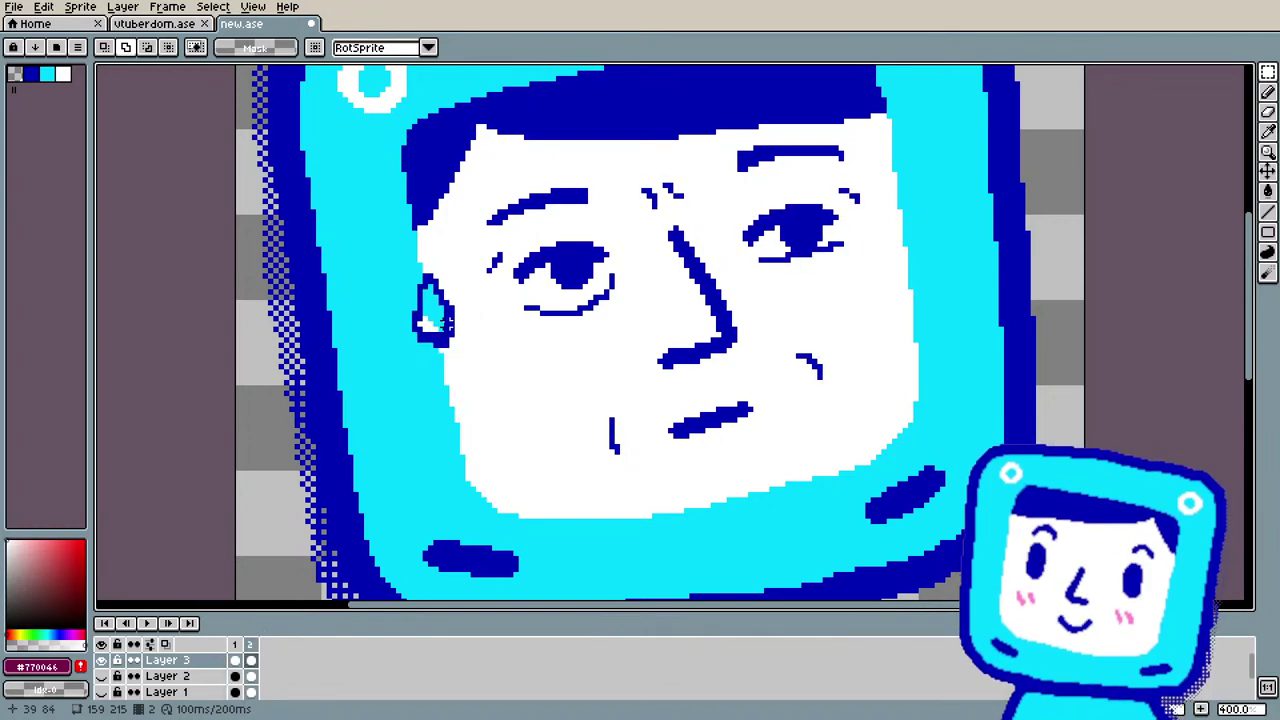
{"action": "scroll", "coordinate": [731, 271], "scroll_direction": "down", "scroll_amount": 2}
{"action": "scroll", "coordinate": [719, 286], "scroll_direction": "up", "scroll_amount": 1}
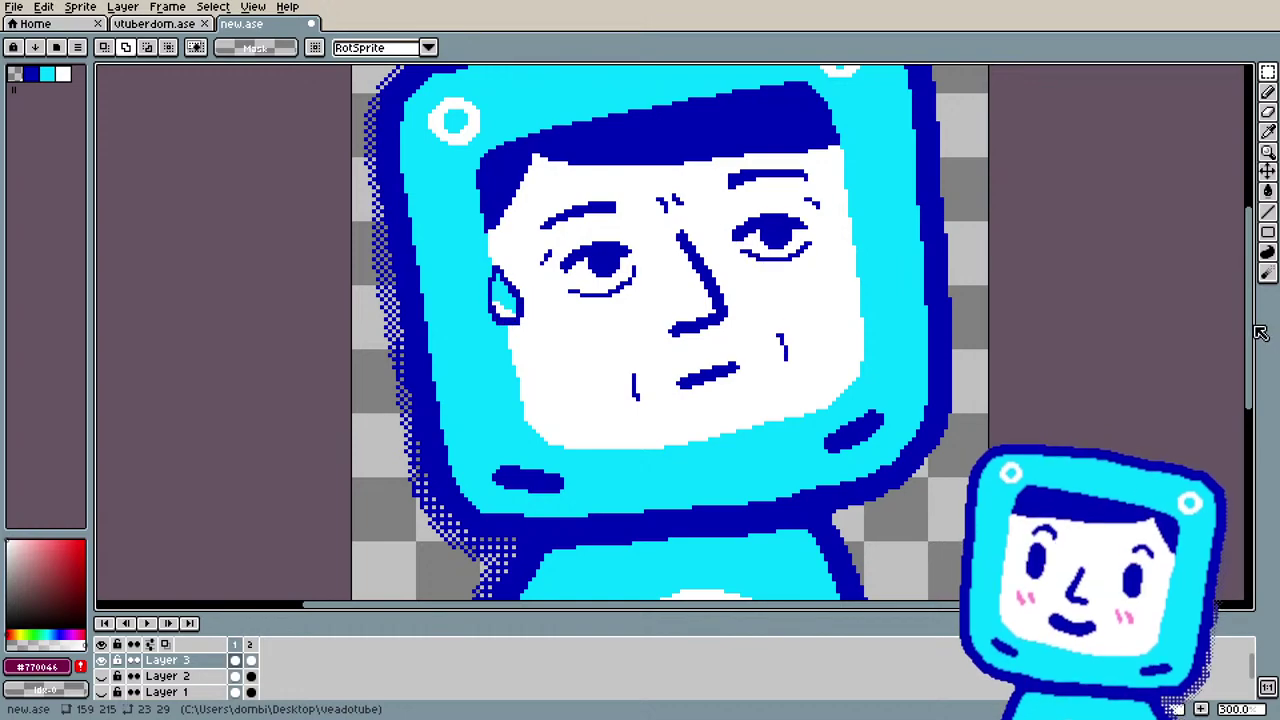
{"action": "scroll", "coordinate": [1040, 323], "scroll_direction": "down", "scroll_amount": 2}
{"action": "scroll", "coordinate": [1040, 323], "scroll_direction": "up", "scroll_amount": 1}
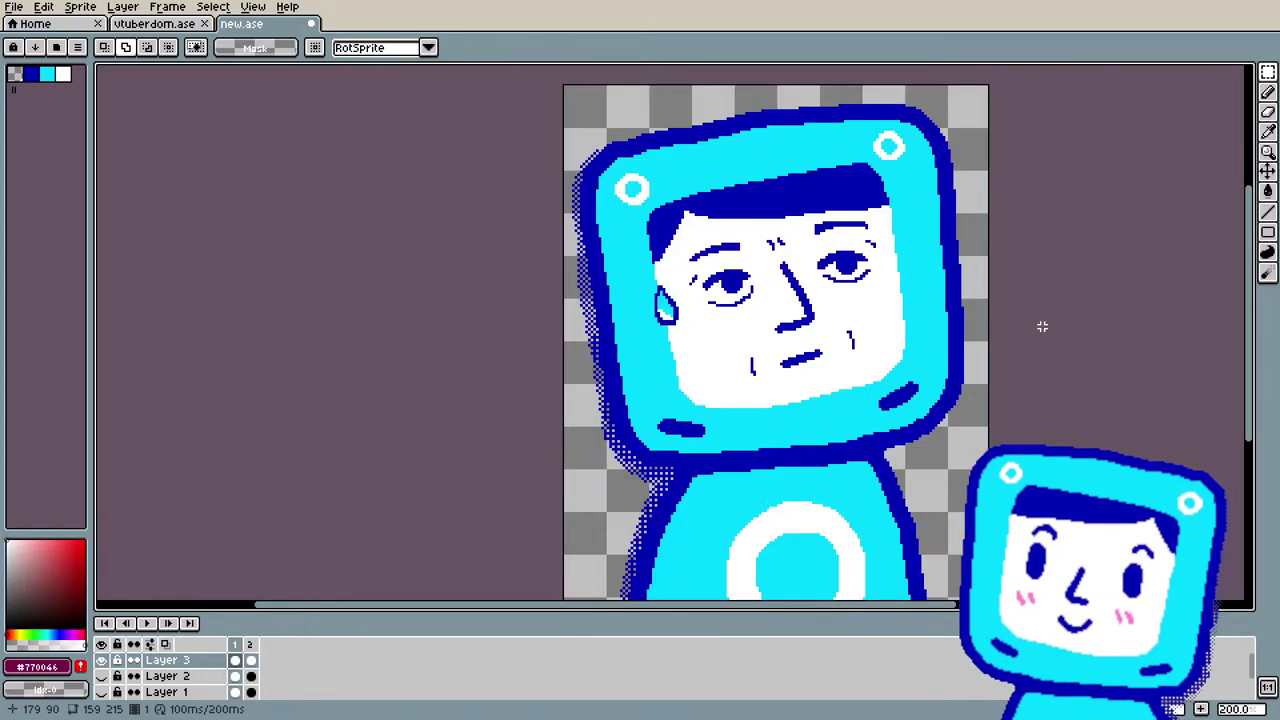
{"action": "key", "text": "Left"}
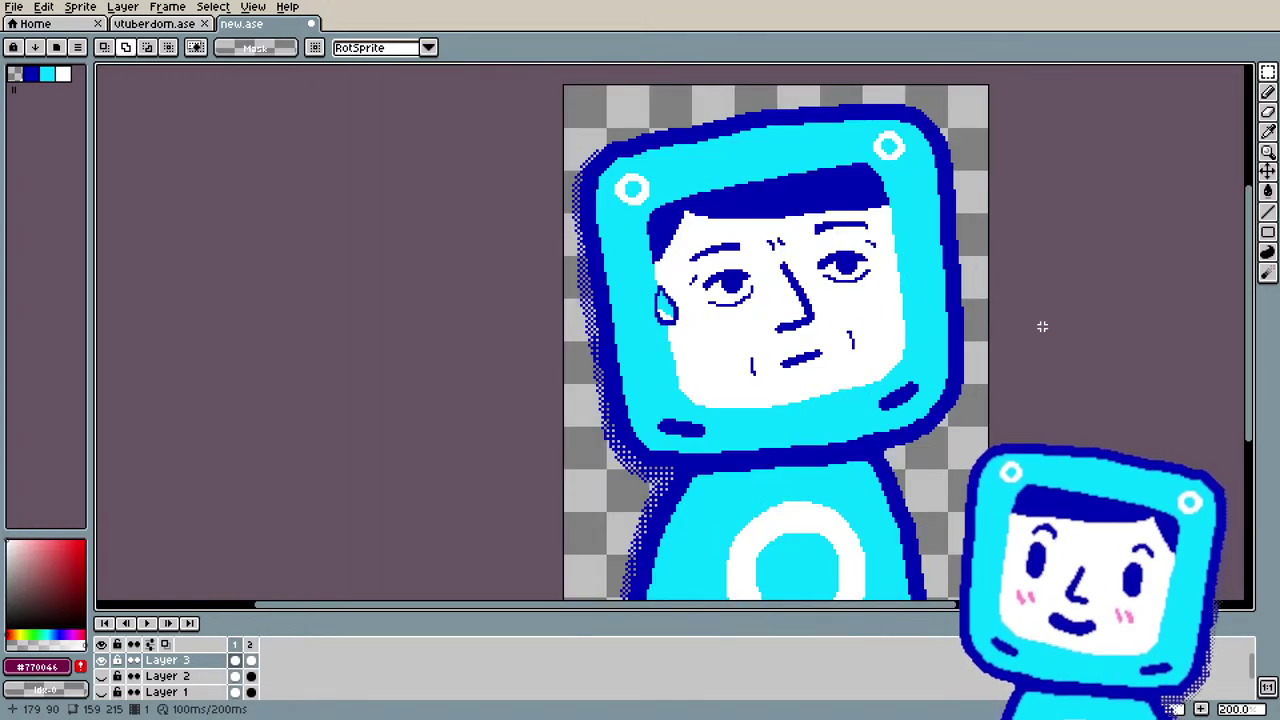
{"action": "left_click_drag", "start_coordinate": [717, 613], "coordinate": [822, 604]}
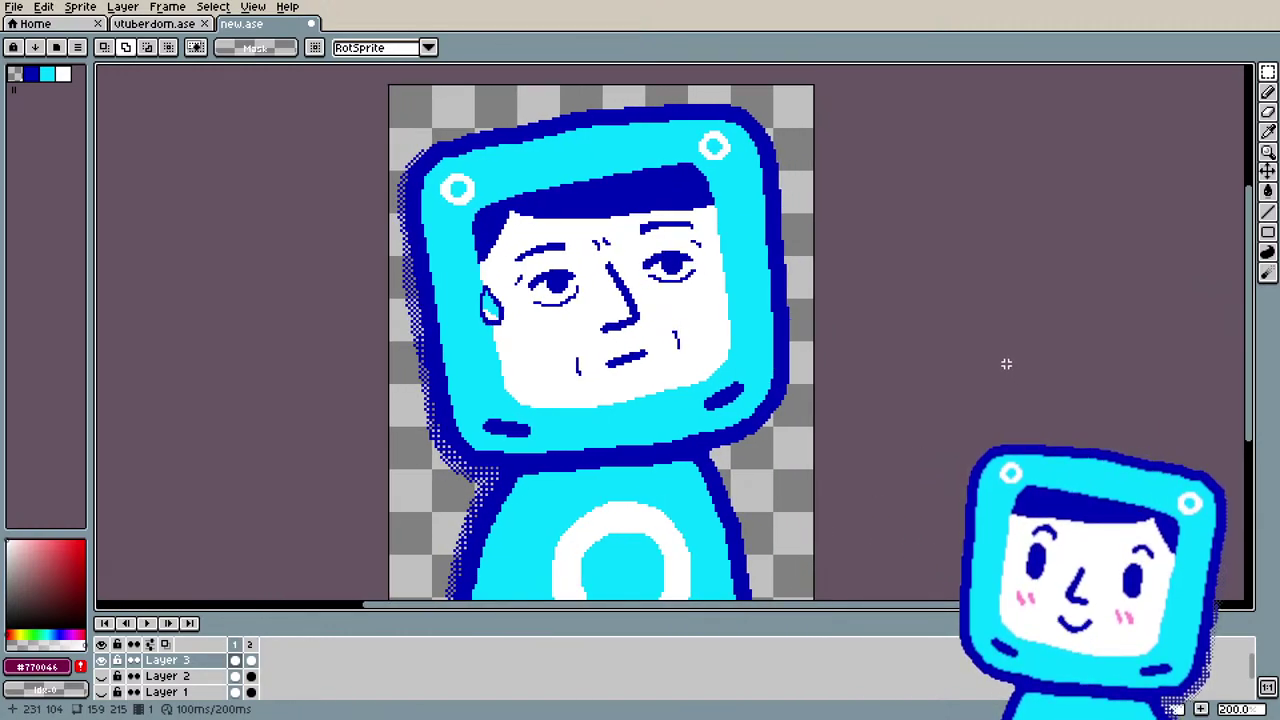
Step: Hide Layer 3 with the tired face drawing, leaving only the base layer of the spaceman shown
{"action": "left_click_drag", "start_coordinate": [160, 661], "coordinate": [133, 678]}
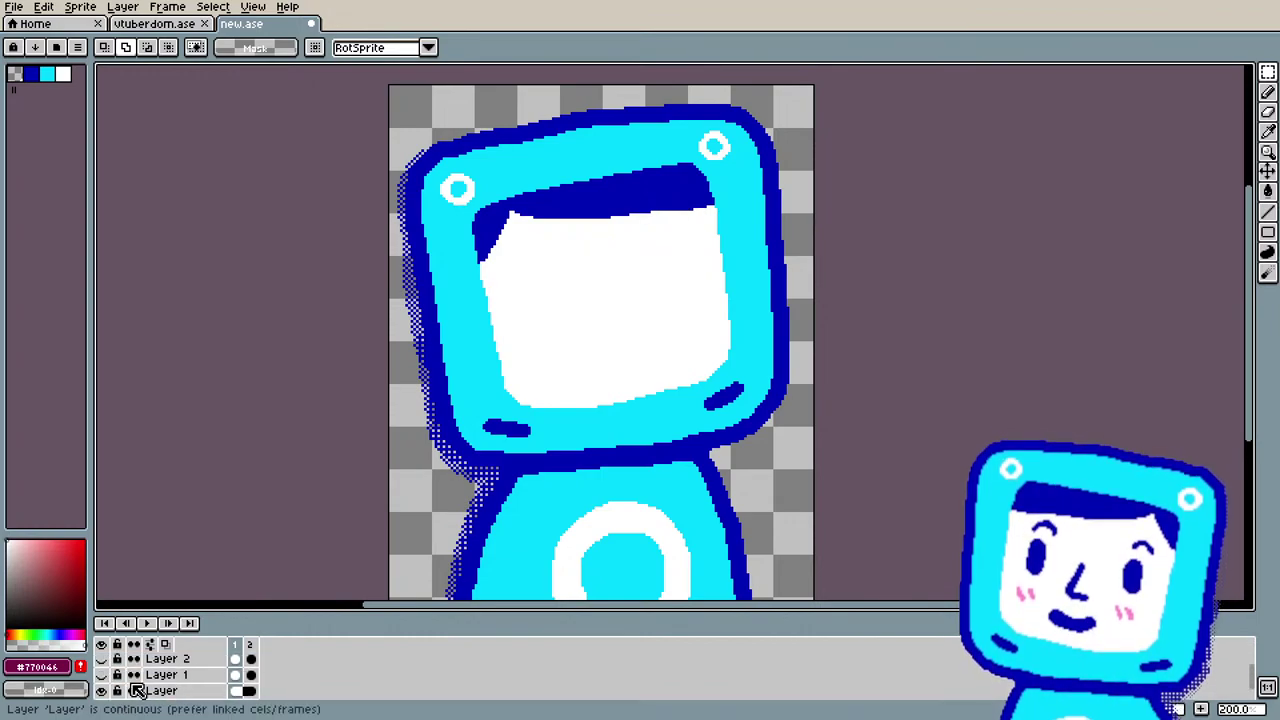
{"action": "left_click", "coordinate": [102, 676]}
{"action": "key", "text": "ctrl+z"}
{"action": "key", "text": "ctrl+z"}
{"action": "key", "text": "ctrl+z"}
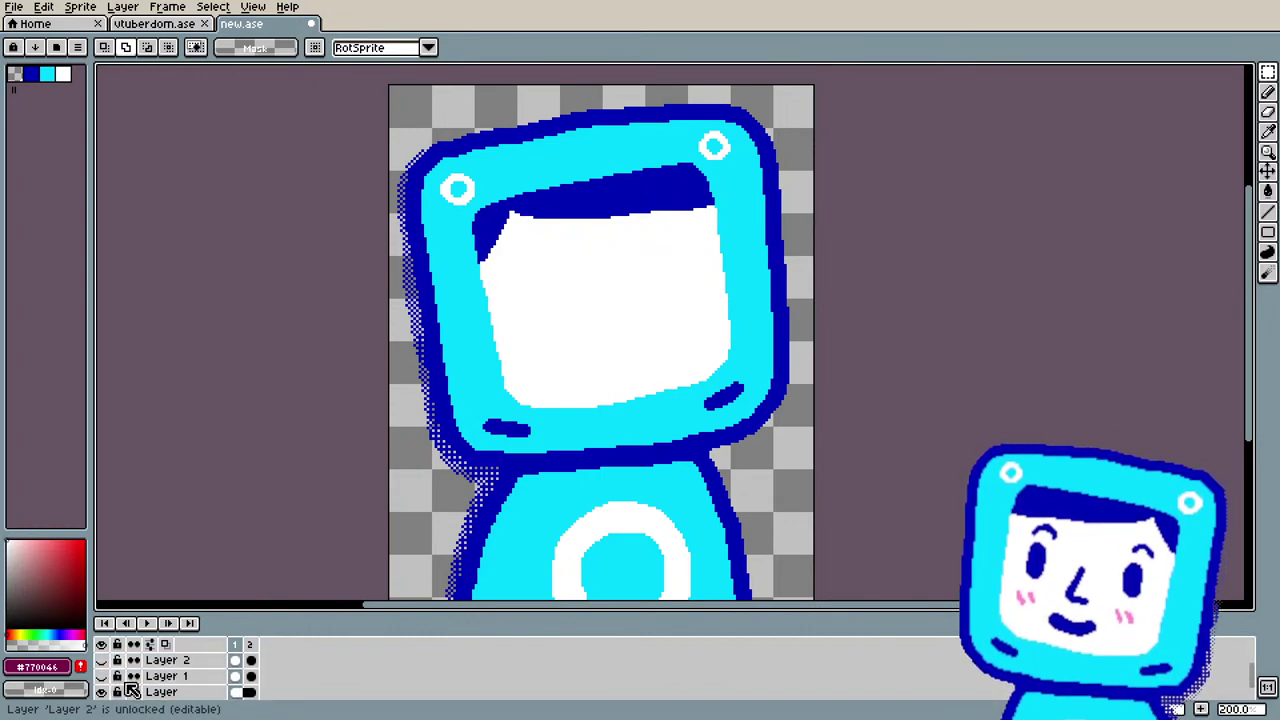
Step: Show Layer 1 with the headband, muscular body and stern face, and examine the drawing
{"action": "key", "text": "ctrl+z"}
{"action": "key", "text": "ctrl+z"}
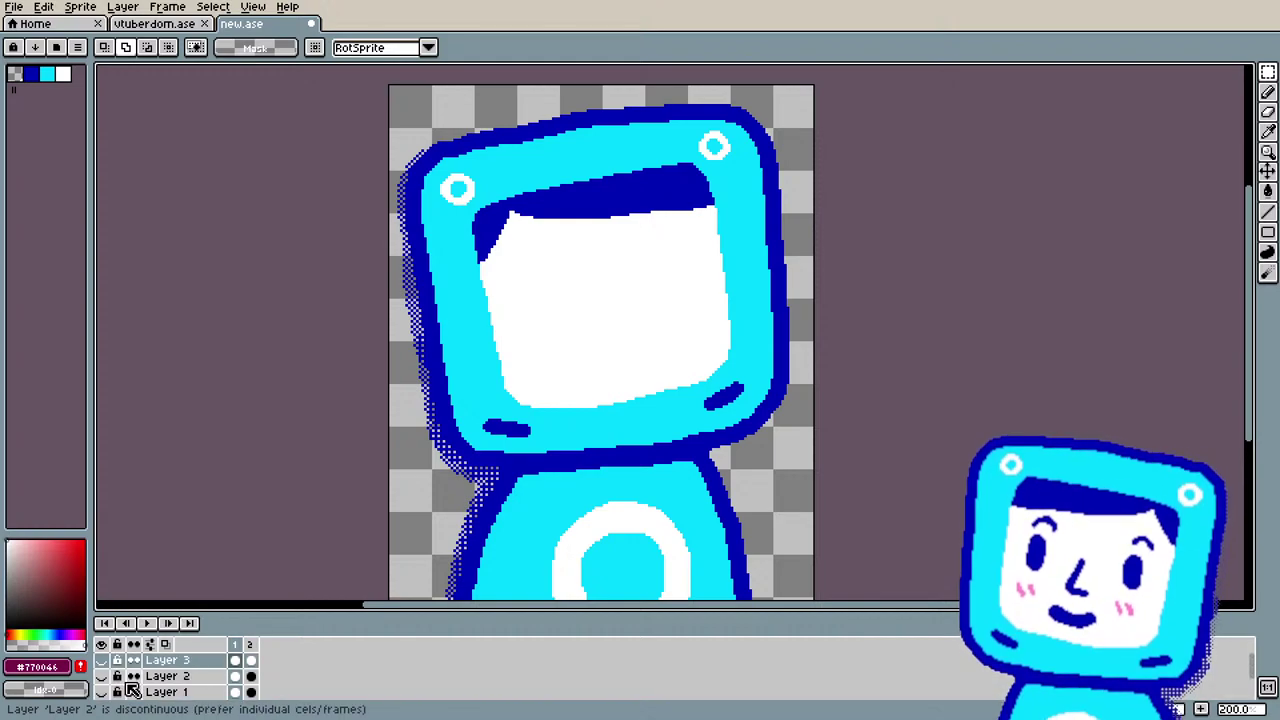
{"action": "key", "text": "ctrl+z"}
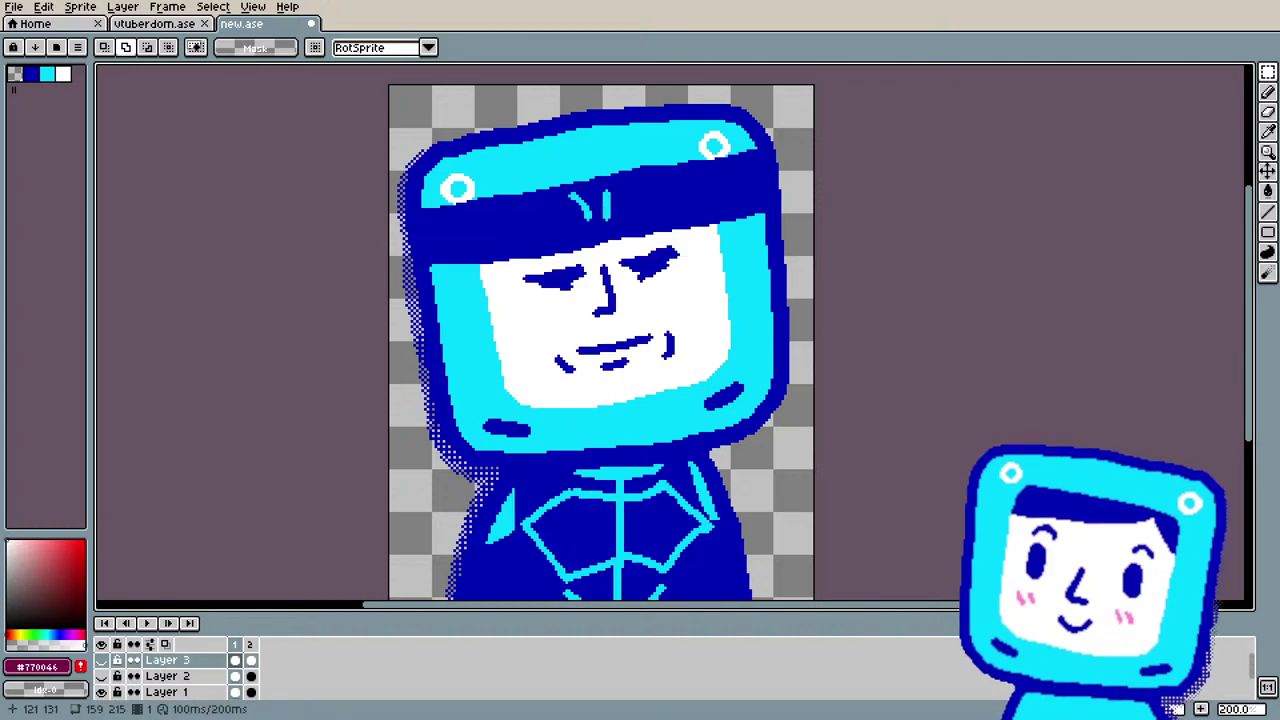
{"action": "scroll", "coordinate": [866, 395], "scroll_direction": "down", "scroll_amount": 2}
{"action": "scroll", "coordinate": [866, 395], "scroll_direction": "up", "scroll_amount": 2}
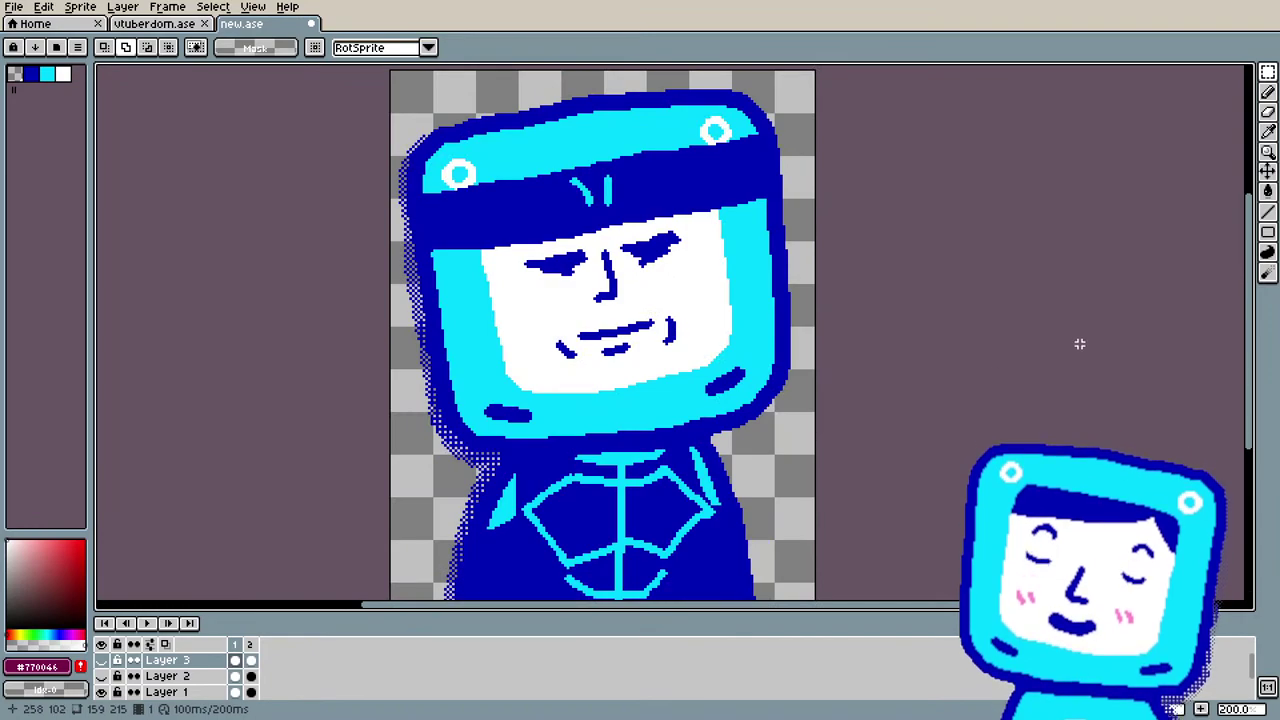
{"action": "mouse_move", "coordinate": [1249, 261]}
{"action": "left_mouse_down"}
{"action": "mouse_move", "coordinate": [1246, 292]}
{"action": "mouse_move", "coordinate": [1220, 271]}
{"action": "mouse_move", "coordinate": [1225, 245]}
{"action": "mouse_move", "coordinate": [1229, 289]}
{"action": "mouse_move", "coordinate": [1245, 272]}
{"action": "mouse_move", "coordinate": [1240, 281]}
{"action": "mouse_move", "coordinate": [1234, 263]}
{"action": "left_mouse_up"}
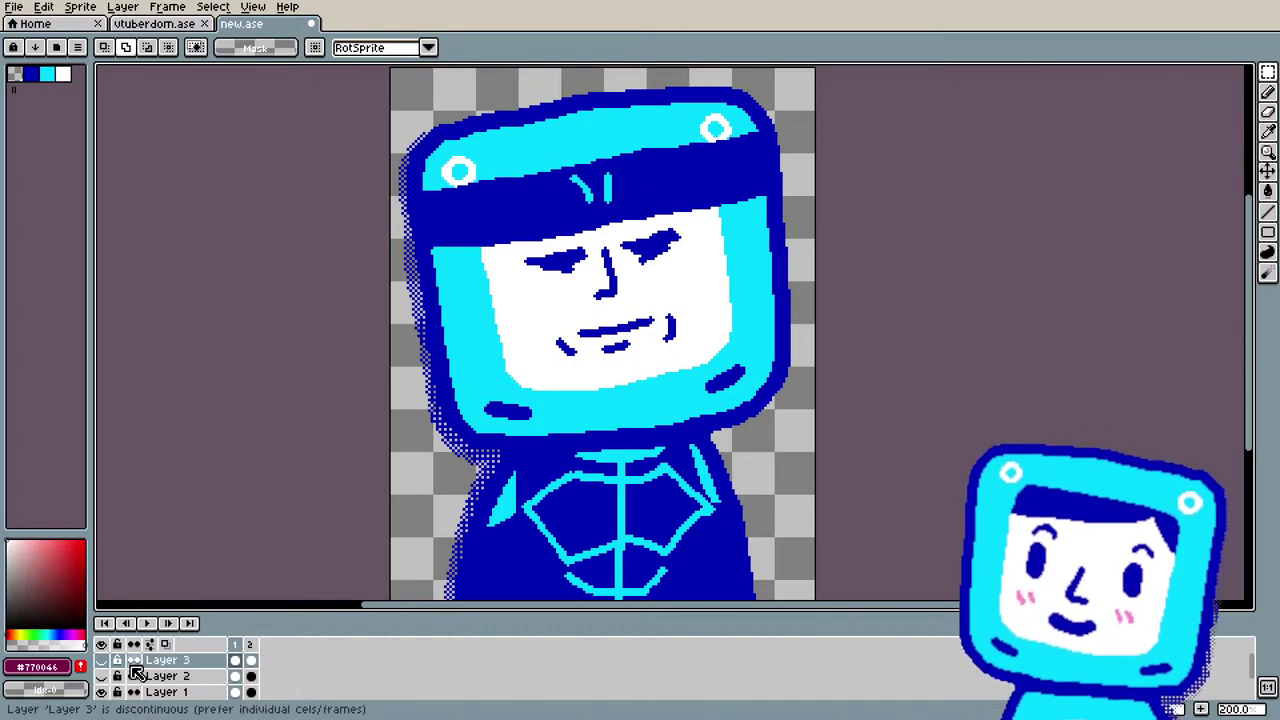
Step: Hide Layer 1 and show it again to compare the muscular drawing with the base spaceman underneath
{"action": "left_click", "coordinate": [104, 692]}
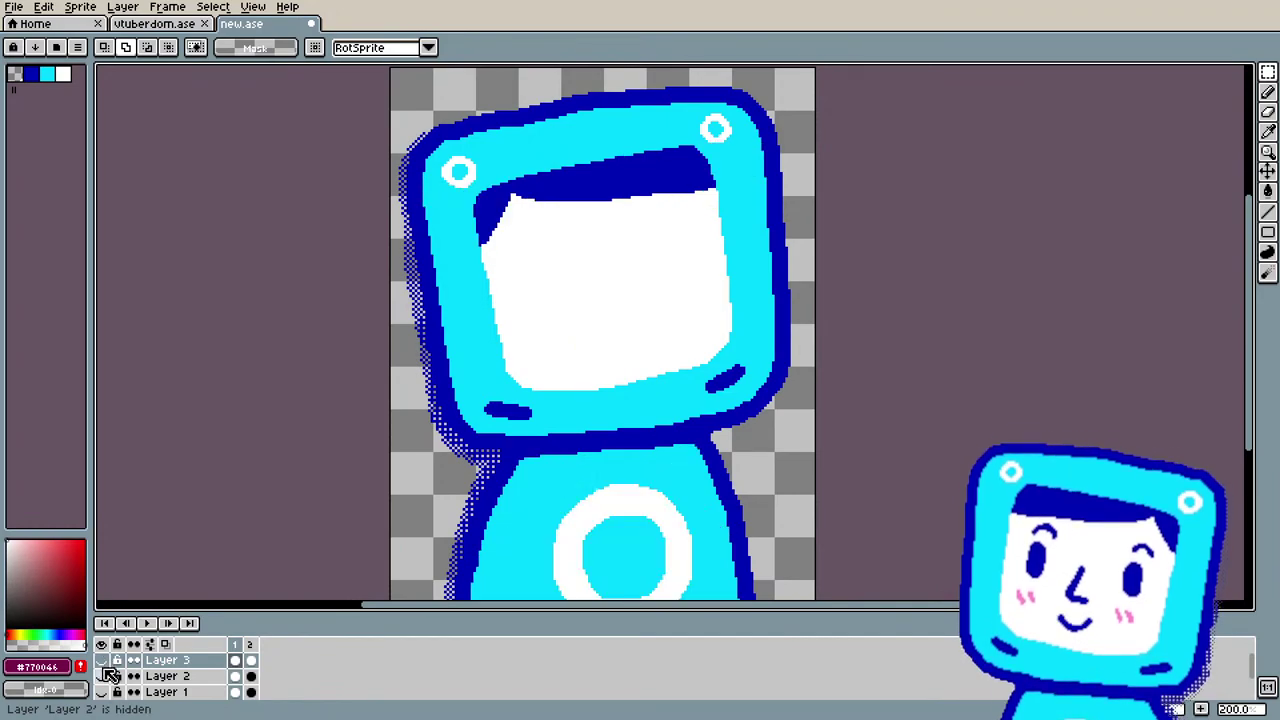
{"action": "left_click", "coordinate": [104, 661]}
{"action": "key", "text": "Return"}
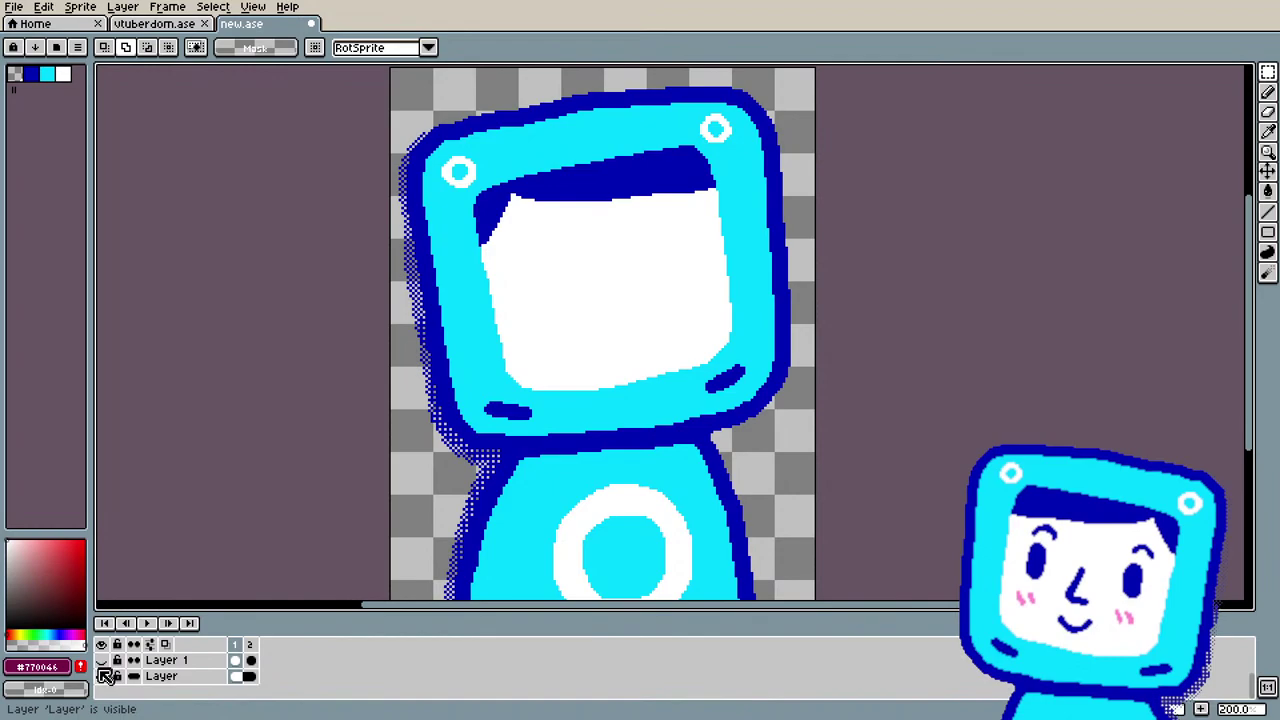
{"action": "left_click", "coordinate": [102, 661]}
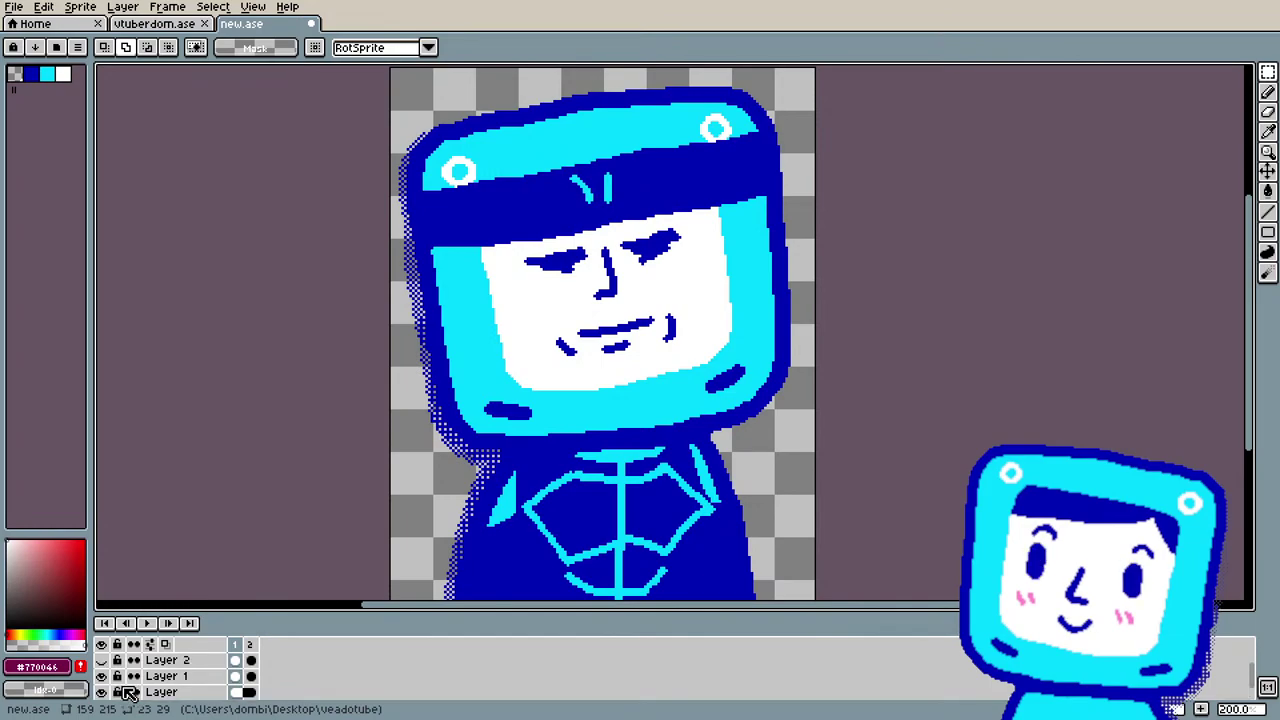
Step: Hide Layer 1 and show Layer 2 with the blank-faced headband and tank top outfit
{"action": "left_click", "coordinate": [104, 686]}
{"action": "left_click", "coordinate": [102, 677]}
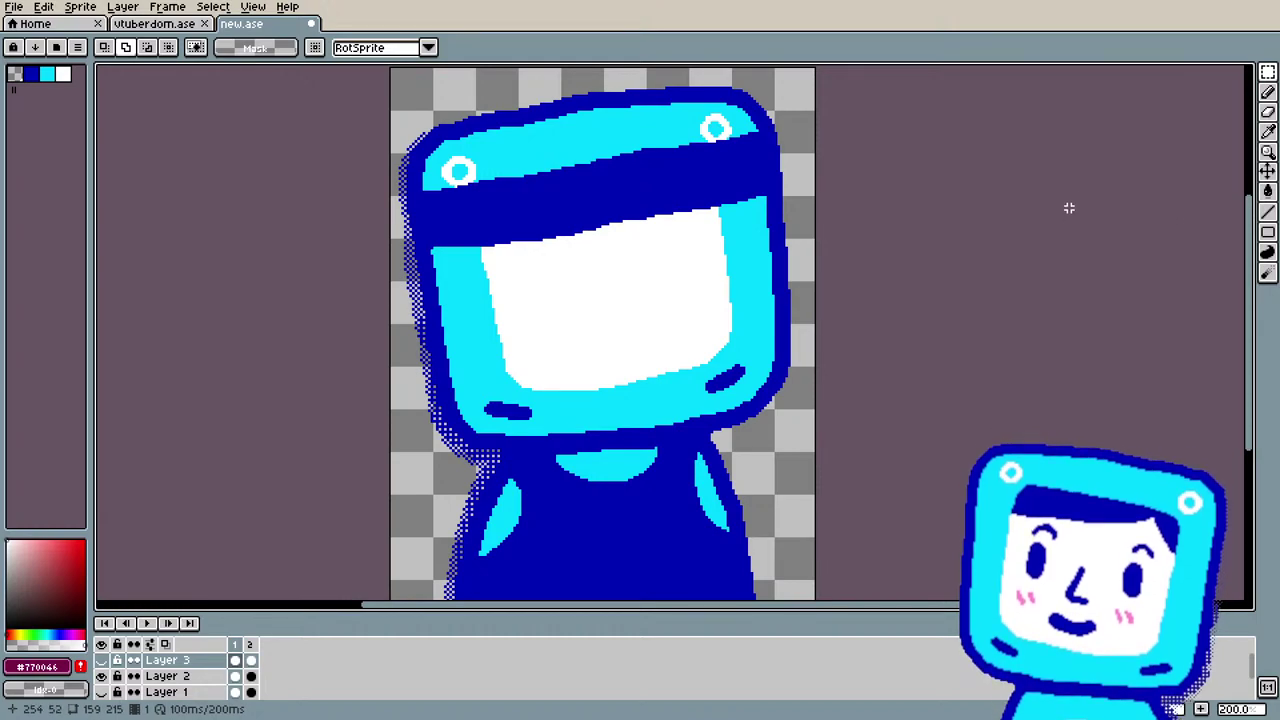
{"action": "scroll", "coordinate": [1037, 237], "scroll_direction": "down", "scroll_amount": 1}
{"action": "scroll", "coordinate": [911, 294], "scroll_direction": "up", "scroll_amount": 1}
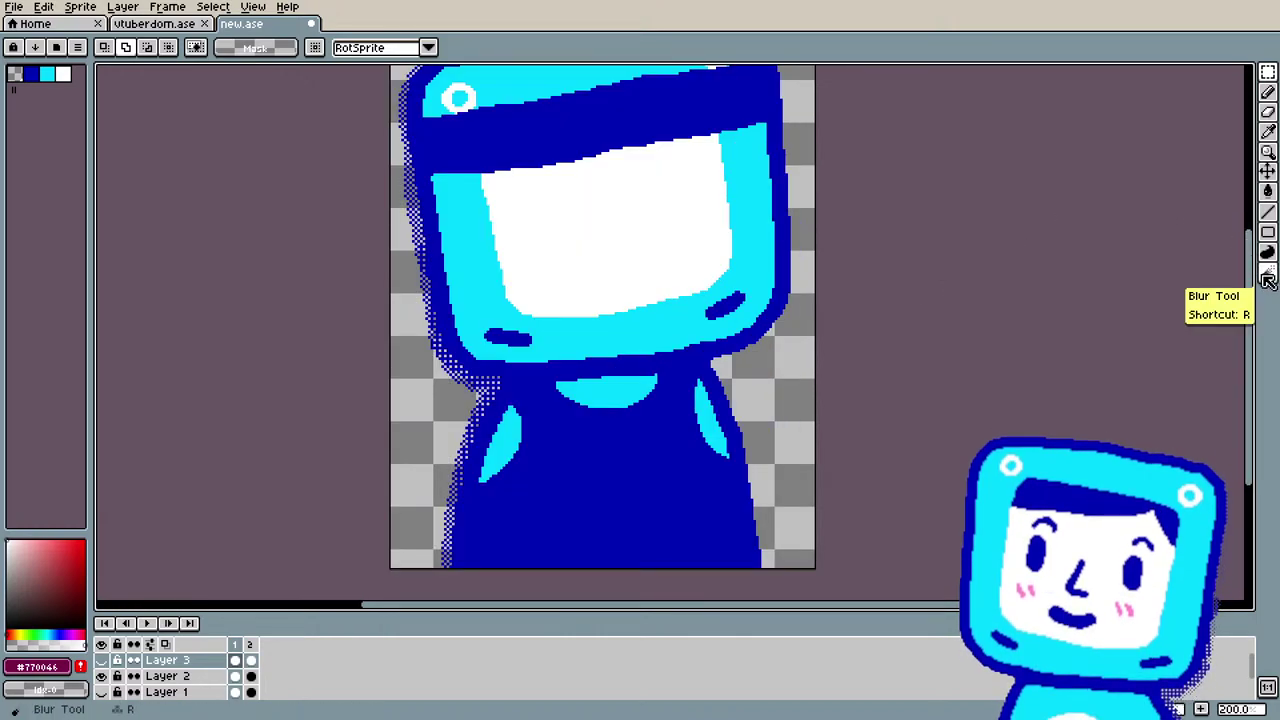
{"action": "scroll", "coordinate": [1240, 291], "scroll_direction": "up", "scroll_amount": 2}
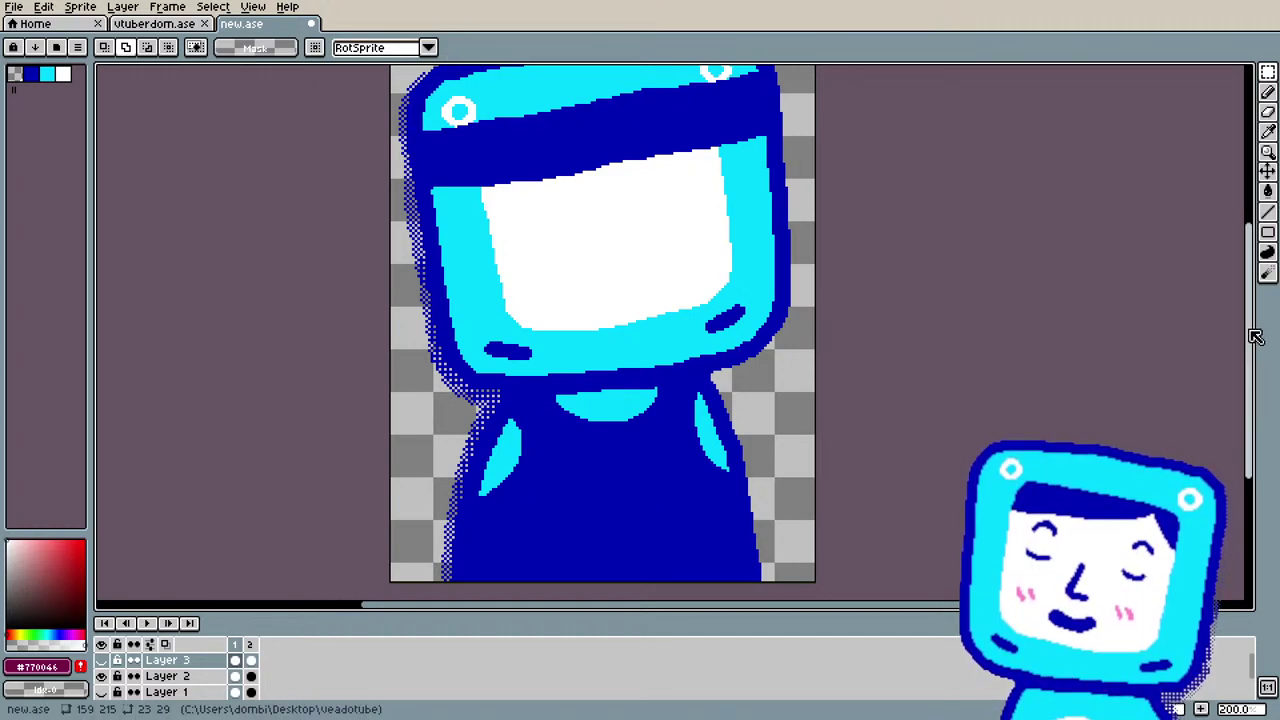
{"action": "mouse_move", "coordinate": [1248, 336]}
{"action": "left_mouse_down"}
{"action": "mouse_move", "coordinate": [1249, 292]}
{"action": "mouse_move", "coordinate": [1250, 338]}
{"action": "left_mouse_up"}
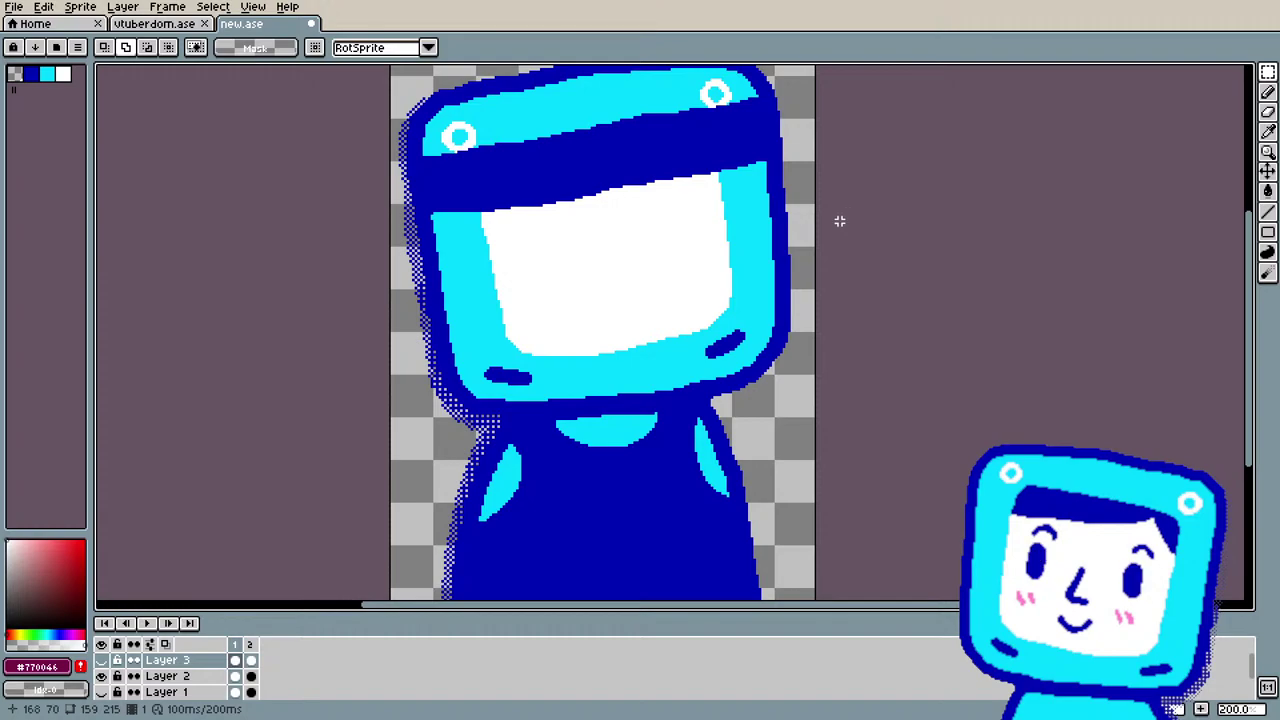
Step: Check the open vtuberdom.ase sprite, then return to new.ase and view the whole headband outfit
{"action": "left_click", "coordinate": [180, 23]}
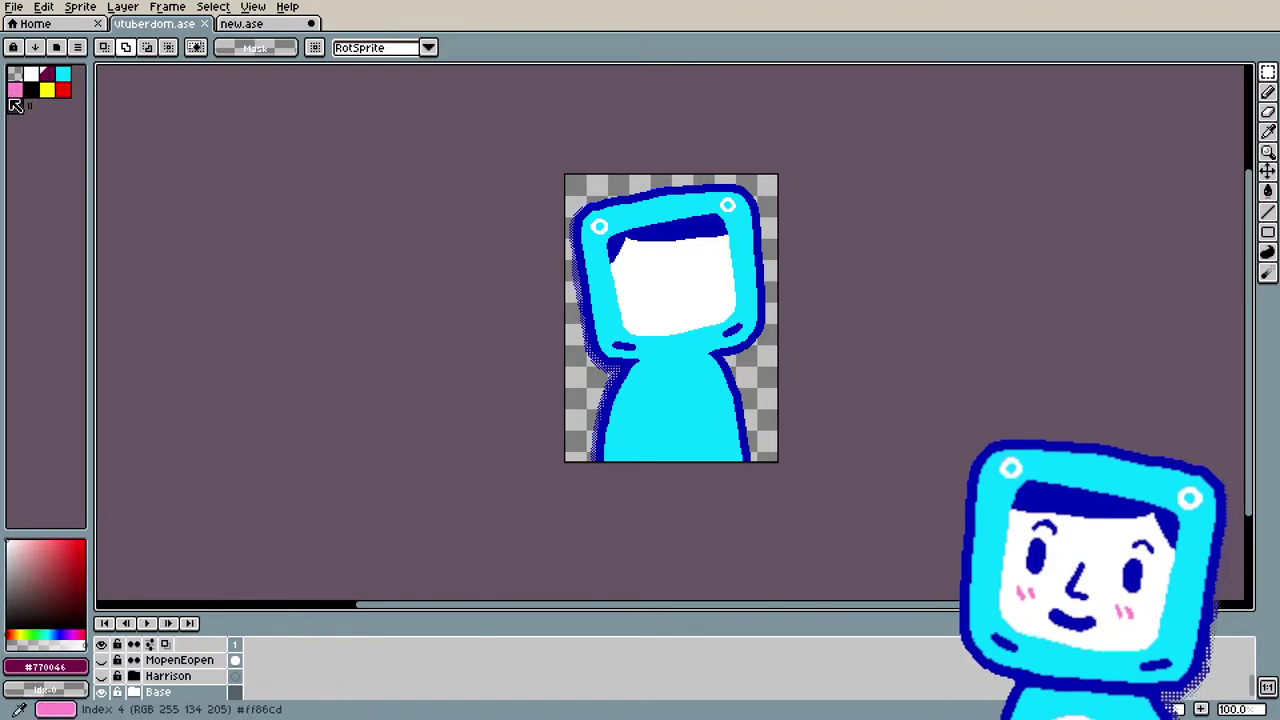
{"action": "left_click", "coordinate": [242, 23]}
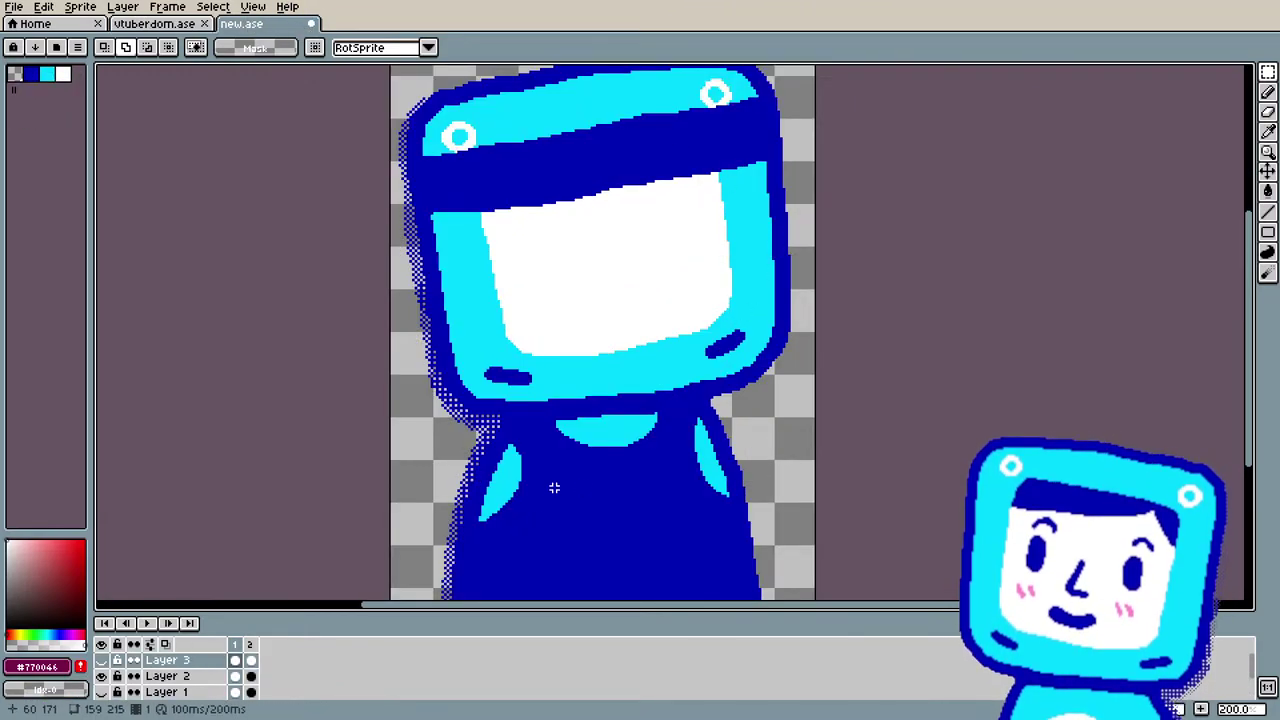
{"action": "scroll", "coordinate": [554, 487], "scroll_direction": "down", "scroll_amount": 1}
{"action": "left_click_drag", "start_coordinate": [1250, 357], "coordinate": [1224, 394]}
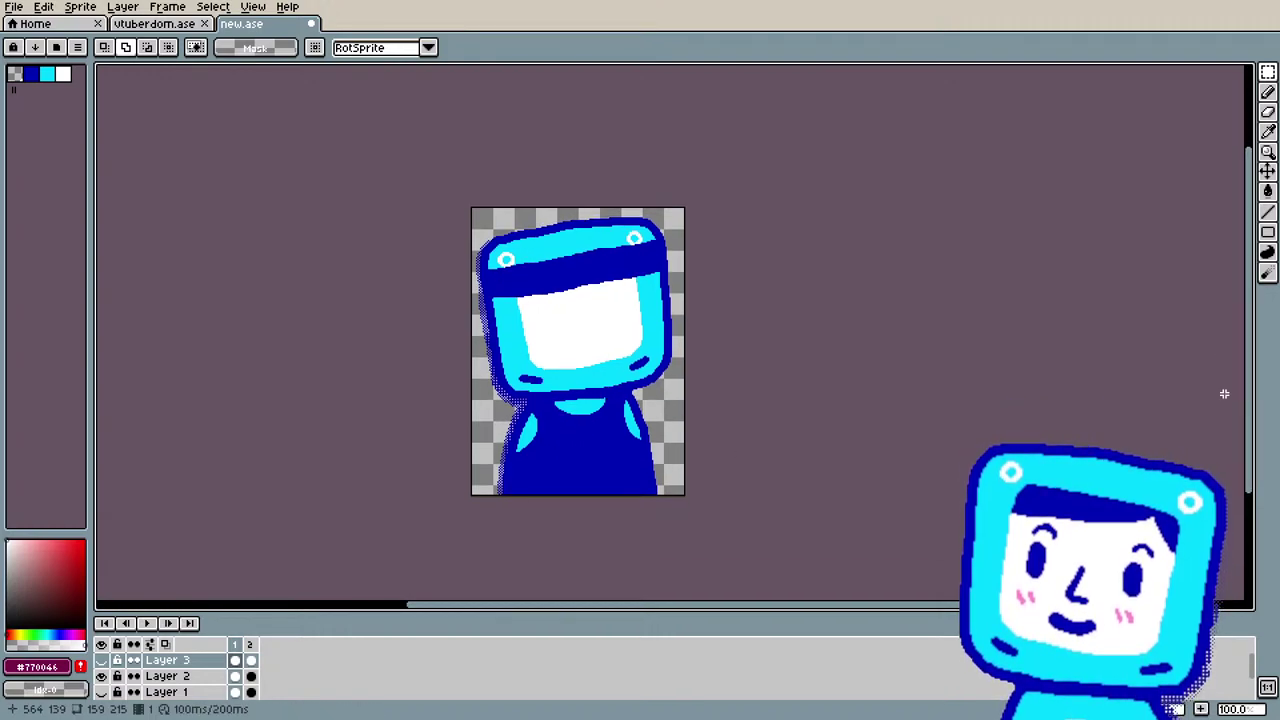
Step: Try duplicating Layer 2 with the headband outfit and undo the duplication
{"action": "right_click", "coordinate": [175, 677]}
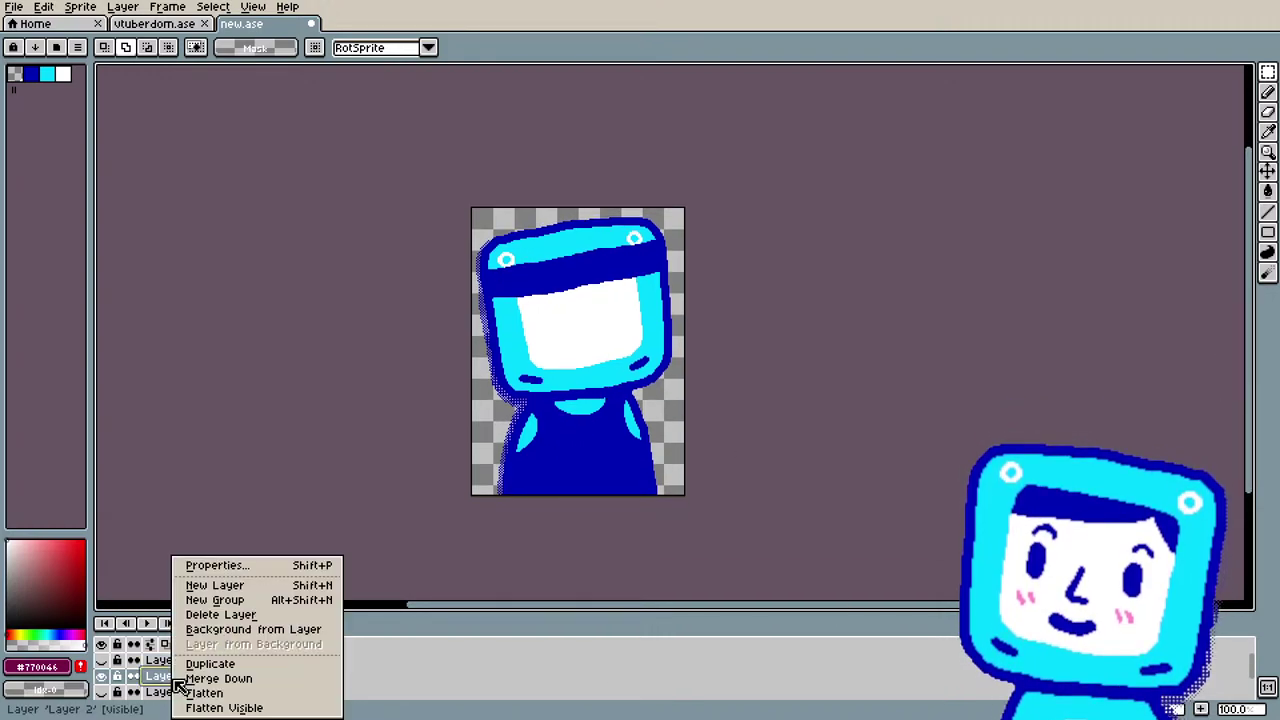
{"action": "left_click", "coordinate": [204, 665]}
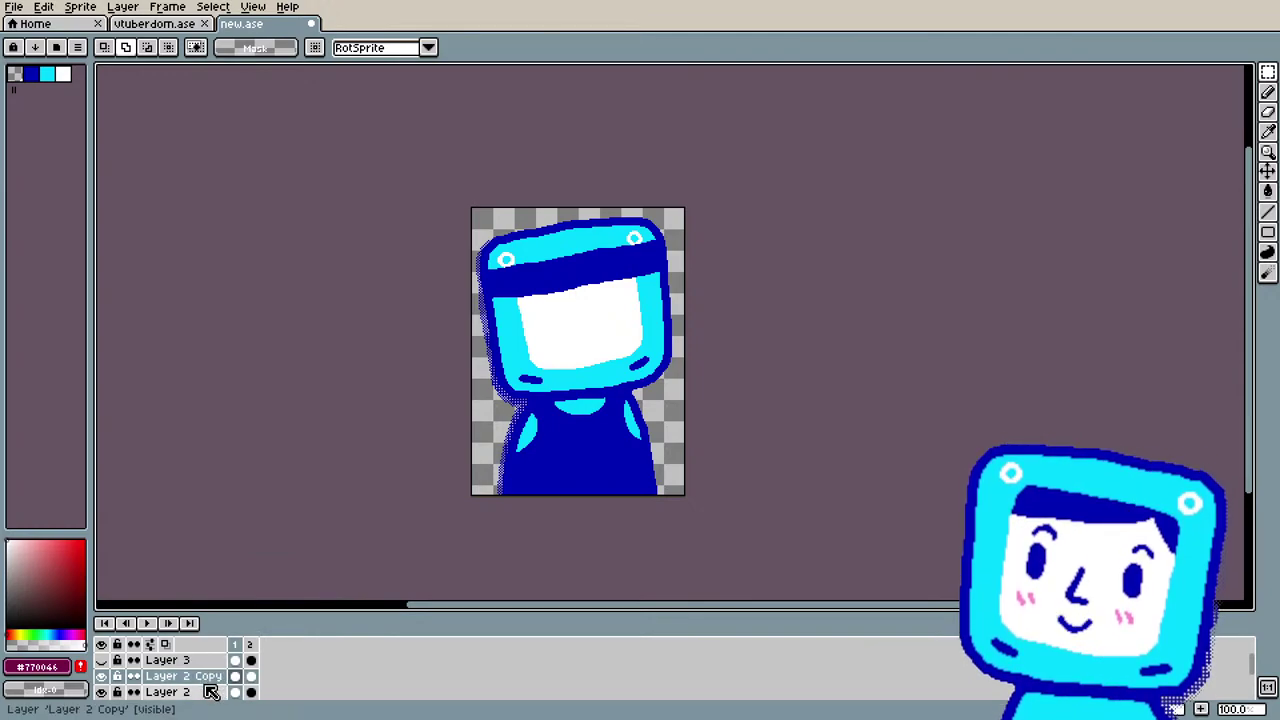
{"action": "key", "text": "ctrl+z"}
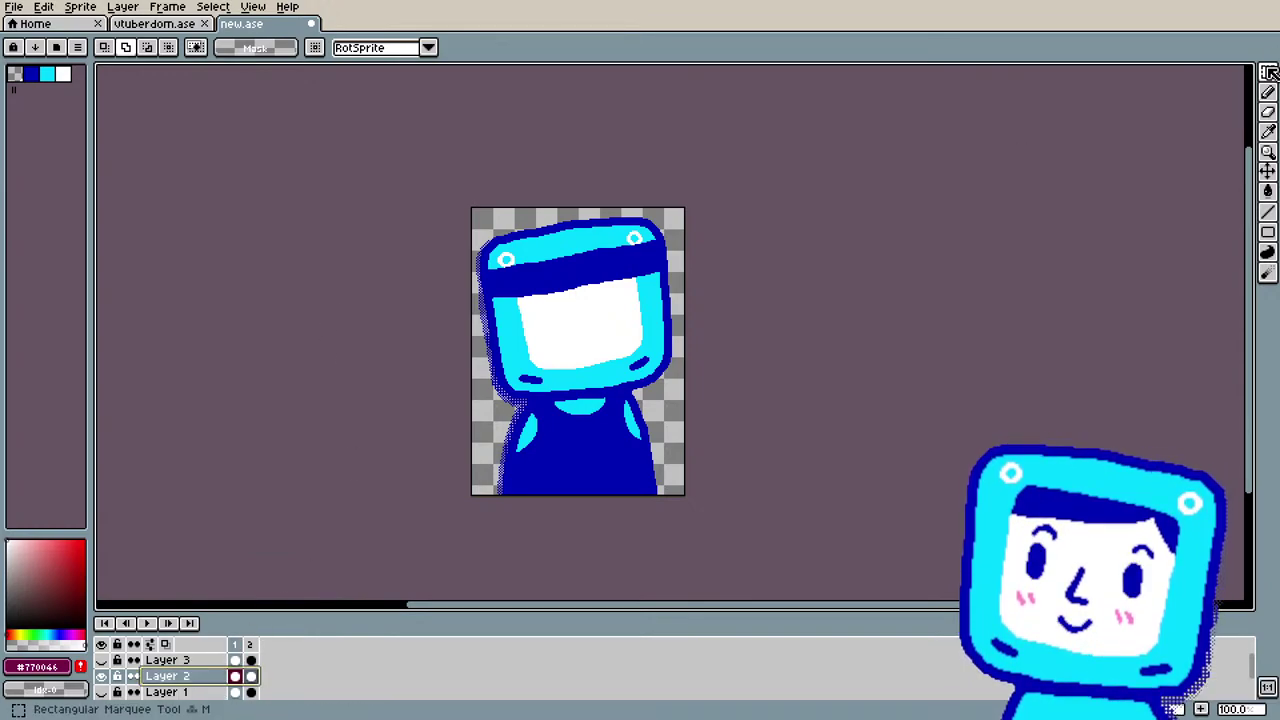
Step: Select the entire canvas on Layer 2 of new.ase and copy the headband outfit
{"action": "key", "text": "ctrl+a"}
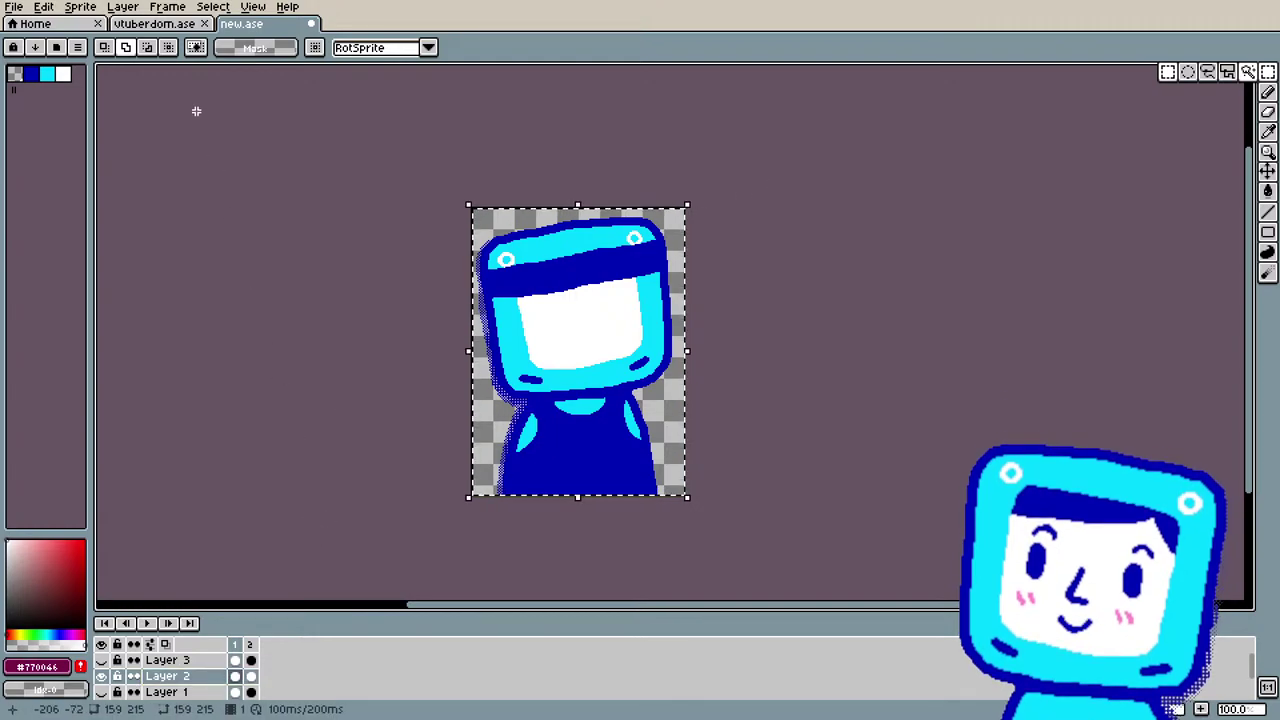
{"action": "left_click", "coordinate": [50, 10]}
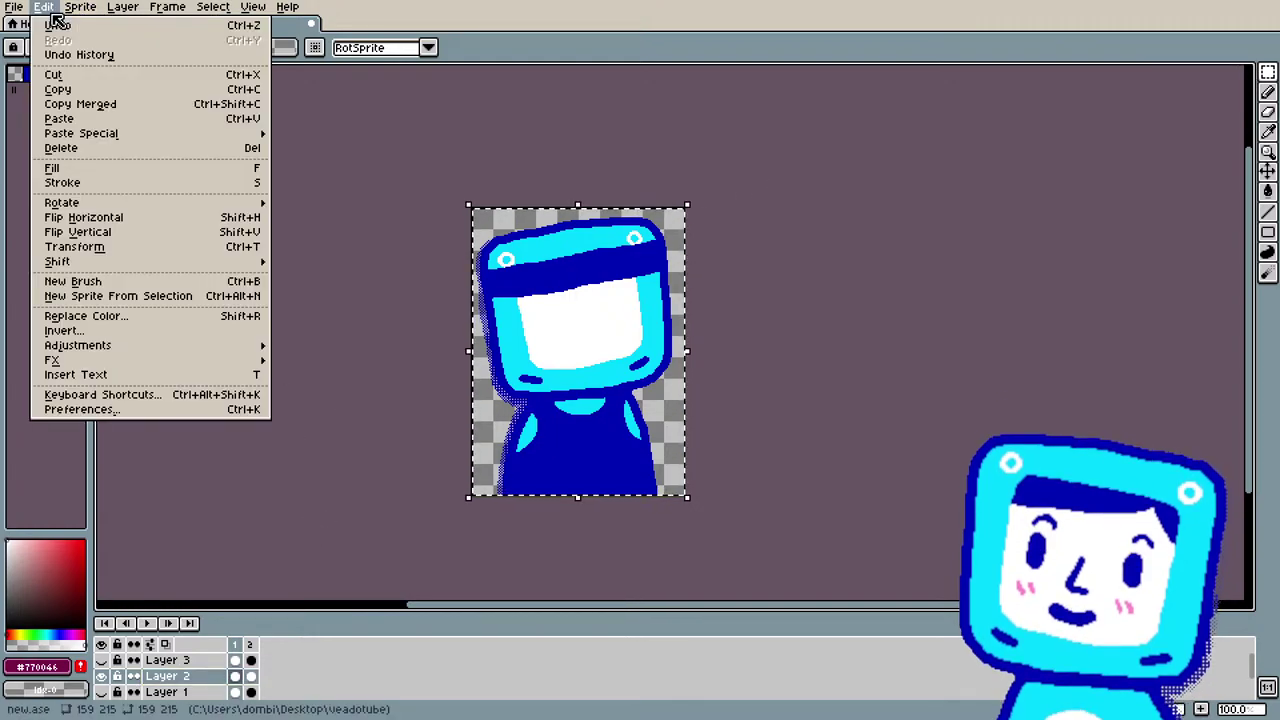
{"action": "left_click", "coordinate": [57, 89]}
Step: Paste the copied outfit into vtuberdom.ase as a new layer directly above the bowtie layer
{"action": "left_click", "coordinate": [160, 23]}
{"action": "left_click", "coordinate": [50, 8]}
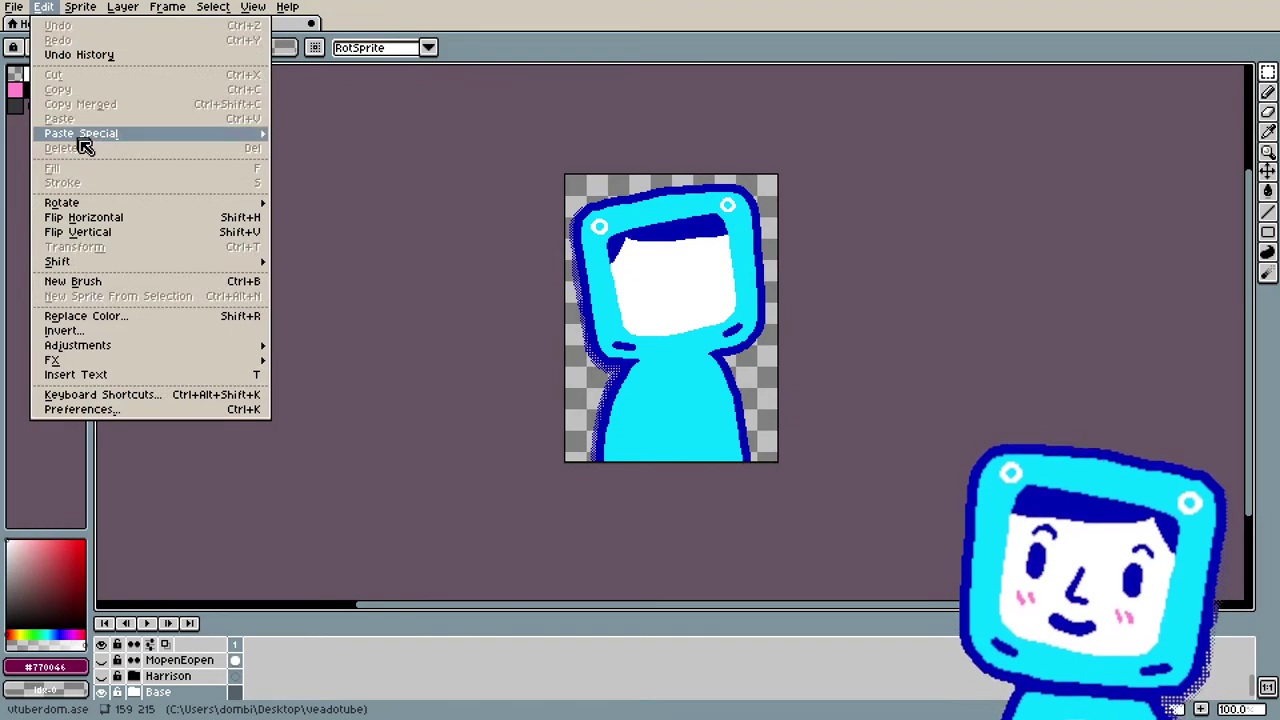
{"action": "scroll", "coordinate": [200, 690], "scroll_direction": "up", "scroll_amount": 3}
{"action": "scroll", "coordinate": [208, 685], "scroll_direction": "up", "scroll_amount": 2}
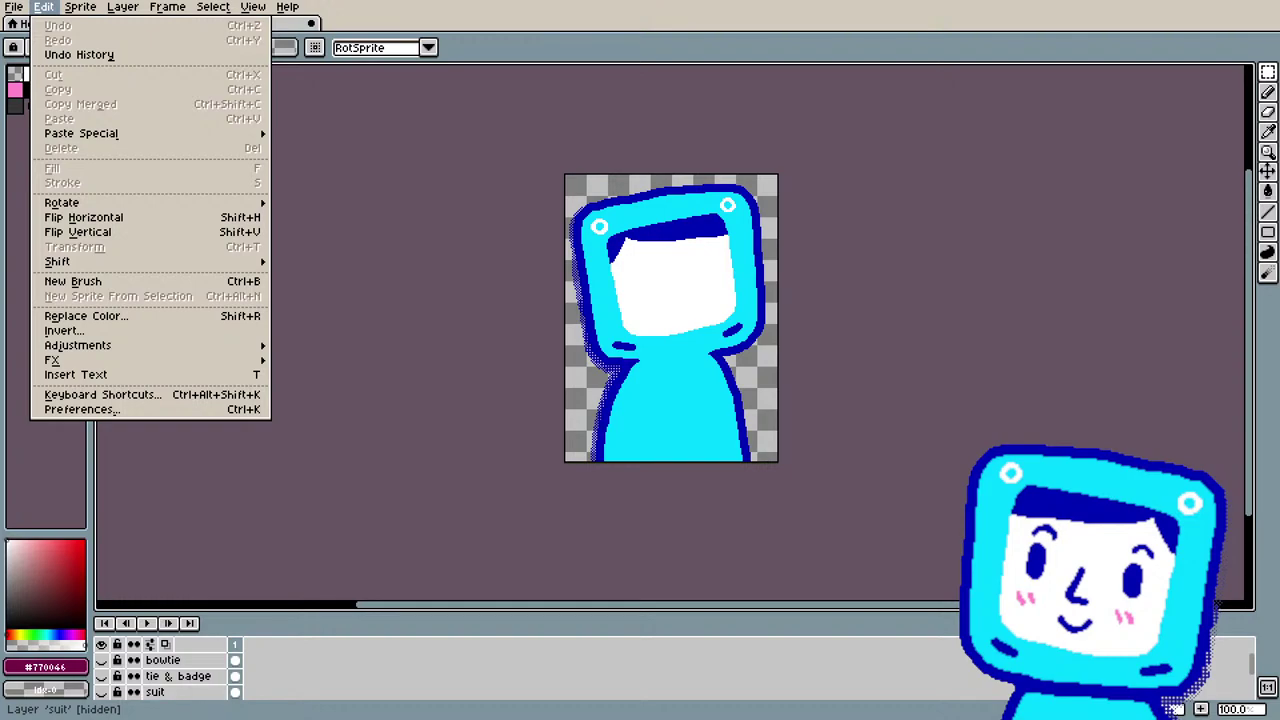
{"action": "left_click", "coordinate": [192, 672]}
{"action": "left_click", "coordinate": [188, 664]}
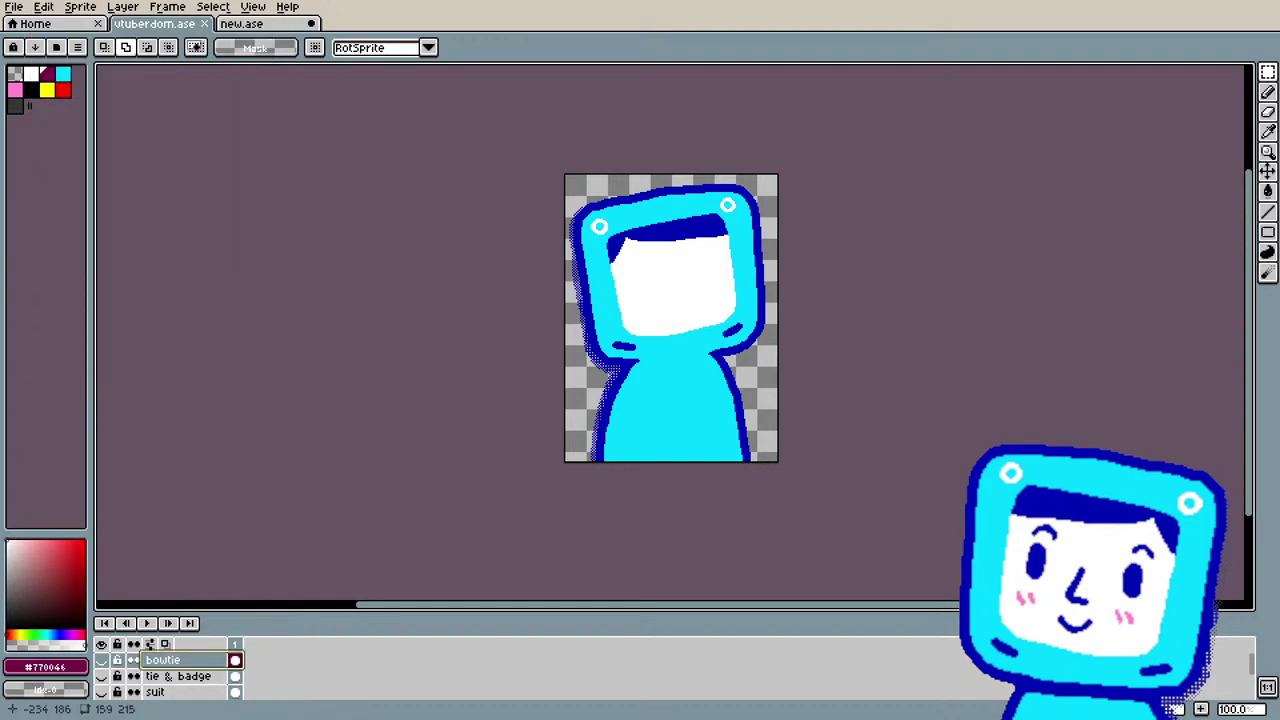
{"action": "left_click", "coordinate": [44, 7]}
{"action": "mouse_move", "coordinate": [63, 137]}
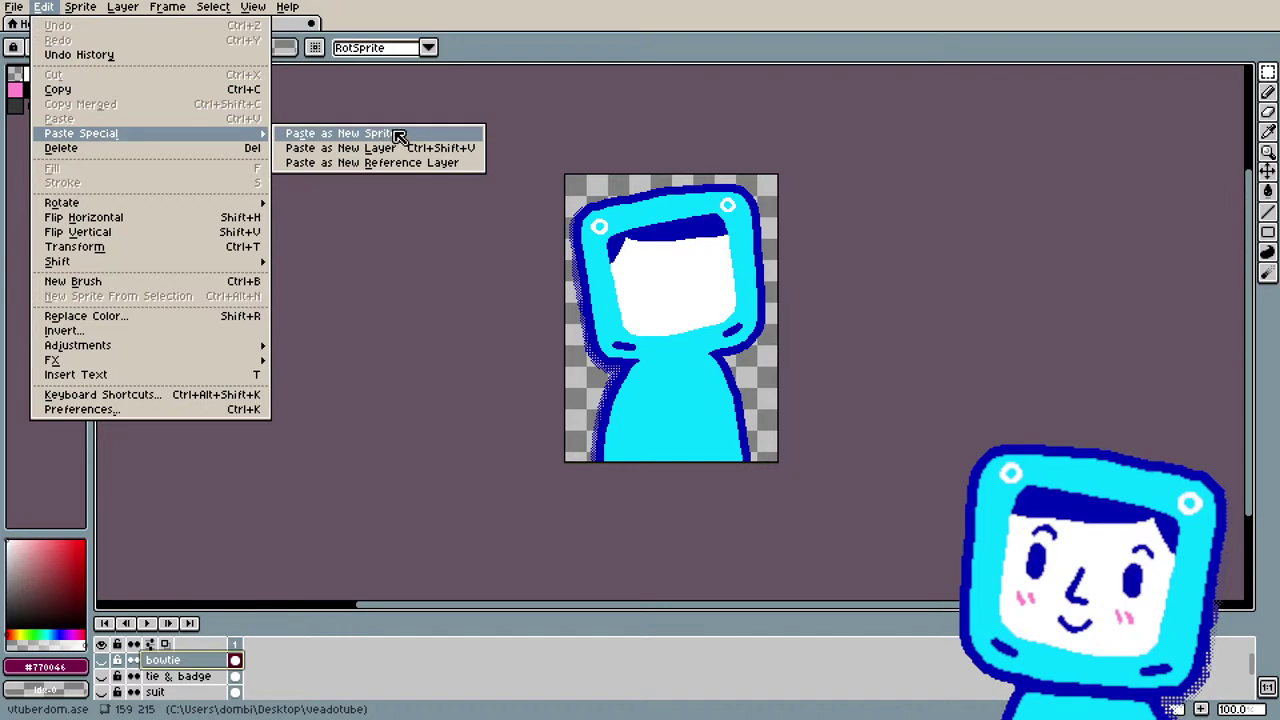
{"action": "left_click", "coordinate": [418, 150]}
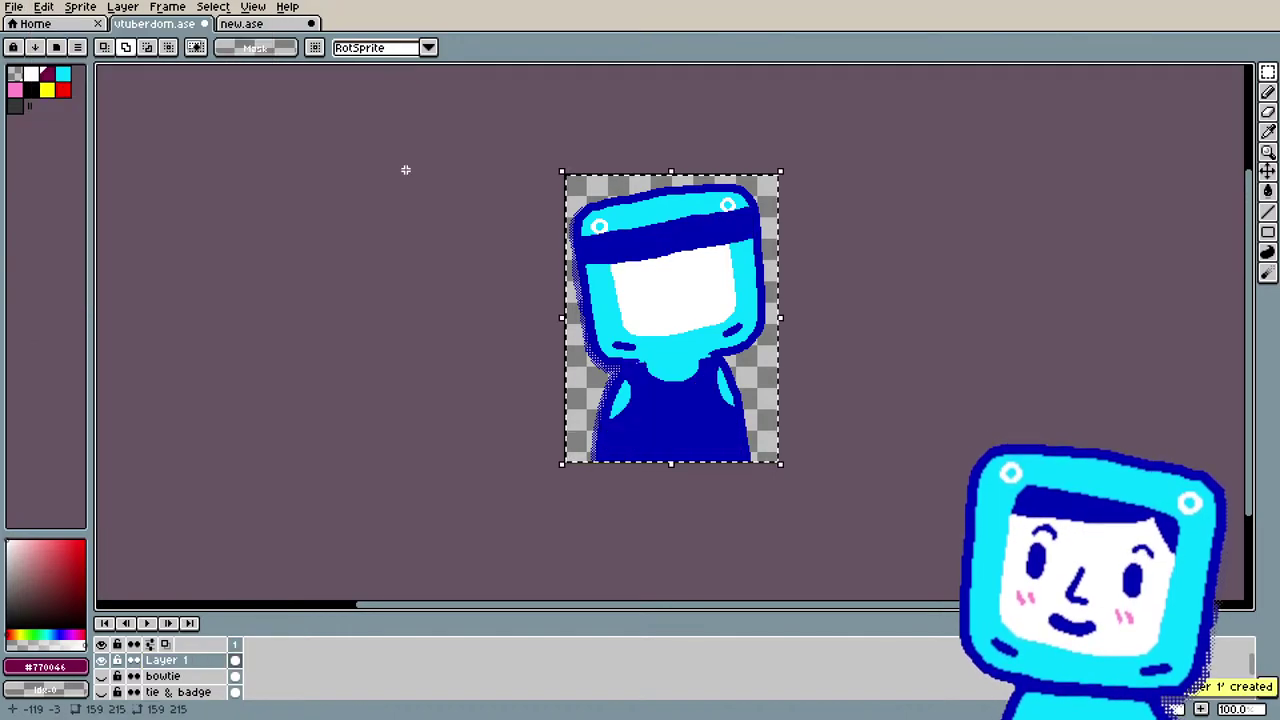
Step: Rename the newly pasted outfit layer to workout in its layer properties
{"action": "right_click", "coordinate": [175, 667]}
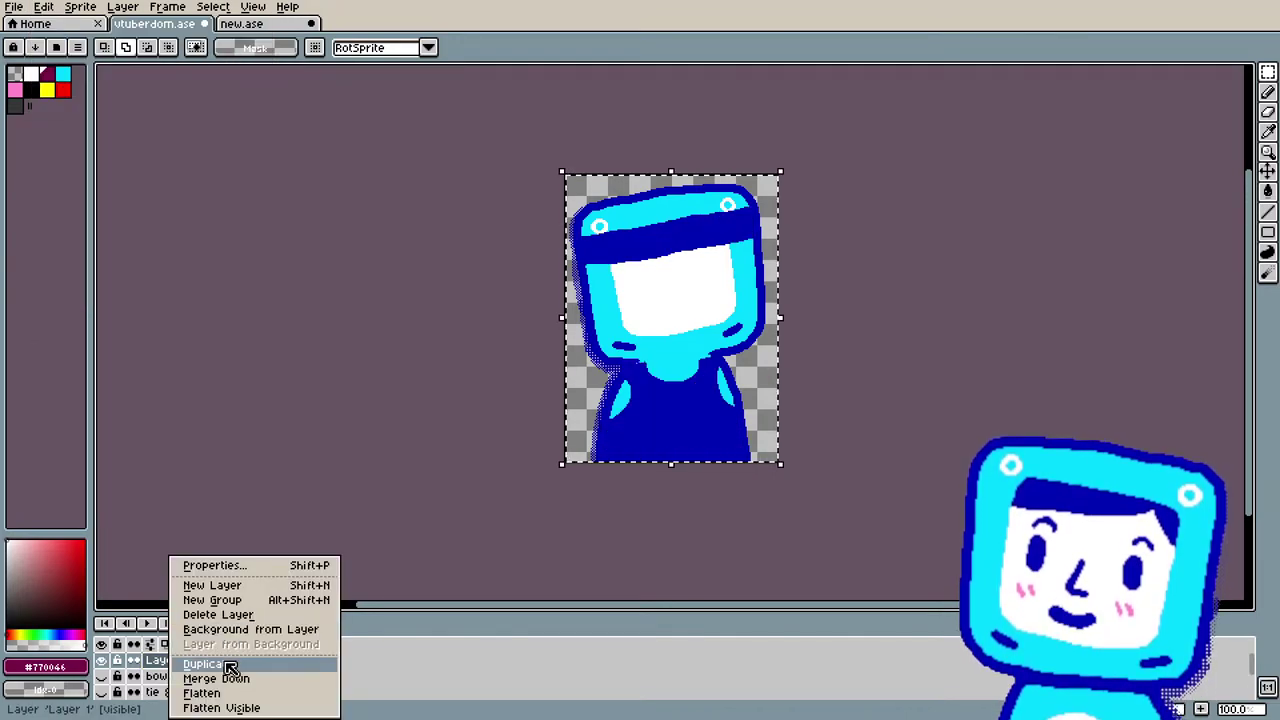
{"action": "left_click", "coordinate": [251, 565]}
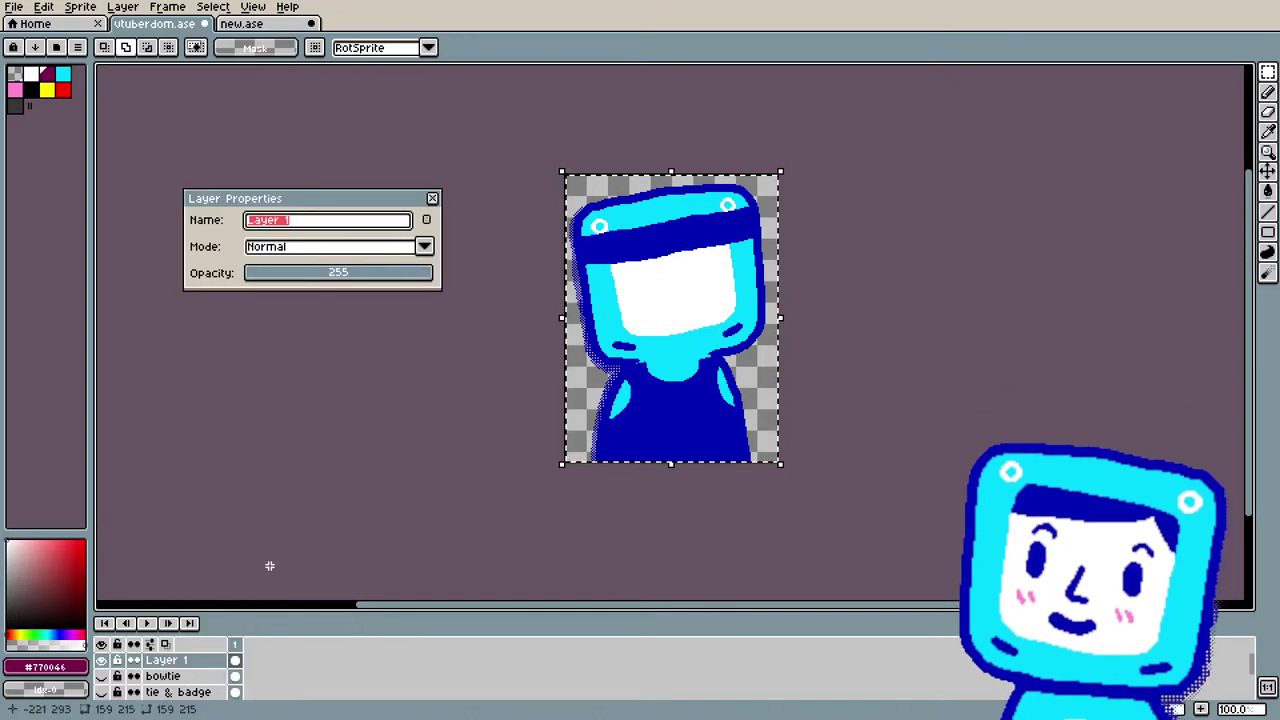
{"action": "type", "text": "workout"}
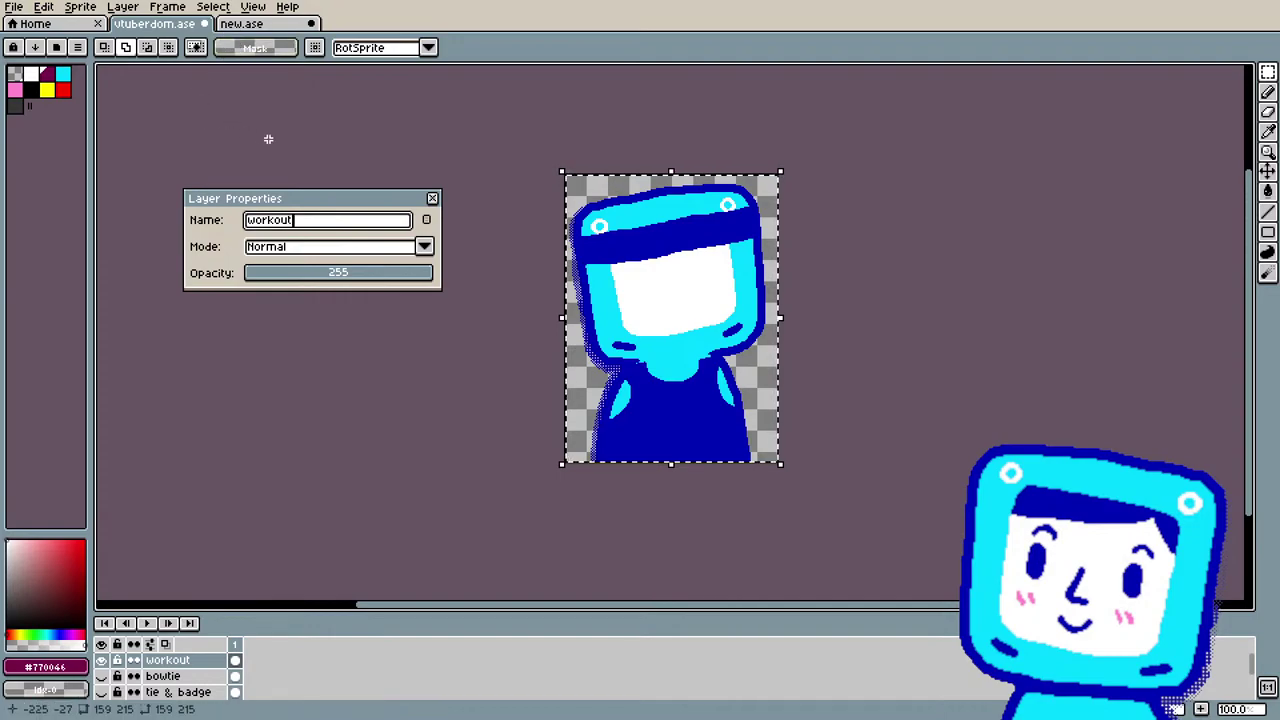
{"action": "left_click", "coordinate": [432, 198]}
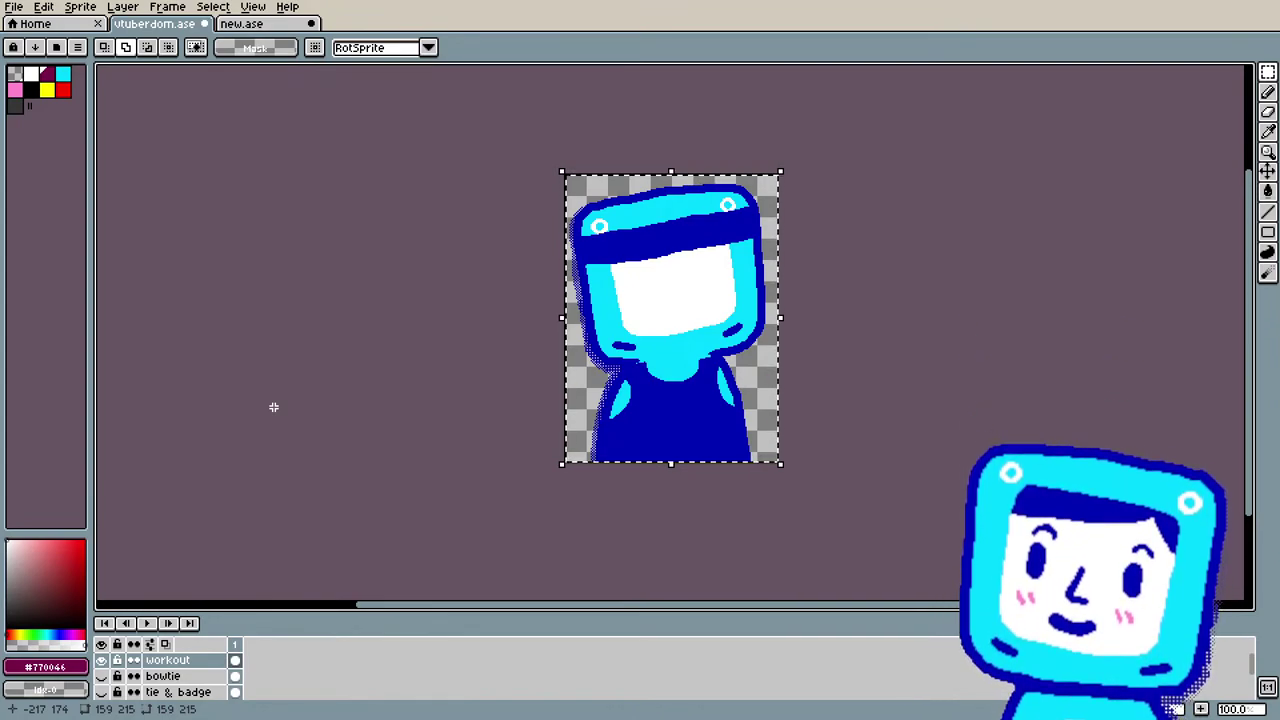
Step: Hide the workout layer and the Base group, and show the orange spaceman's layer group
{"action": "scroll", "coordinate": [563, 256], "scroll_direction": "up", "scroll_amount": 1}
{"action": "scroll", "coordinate": [566, 258], "scroll_direction": "down", "scroll_amount": 1}
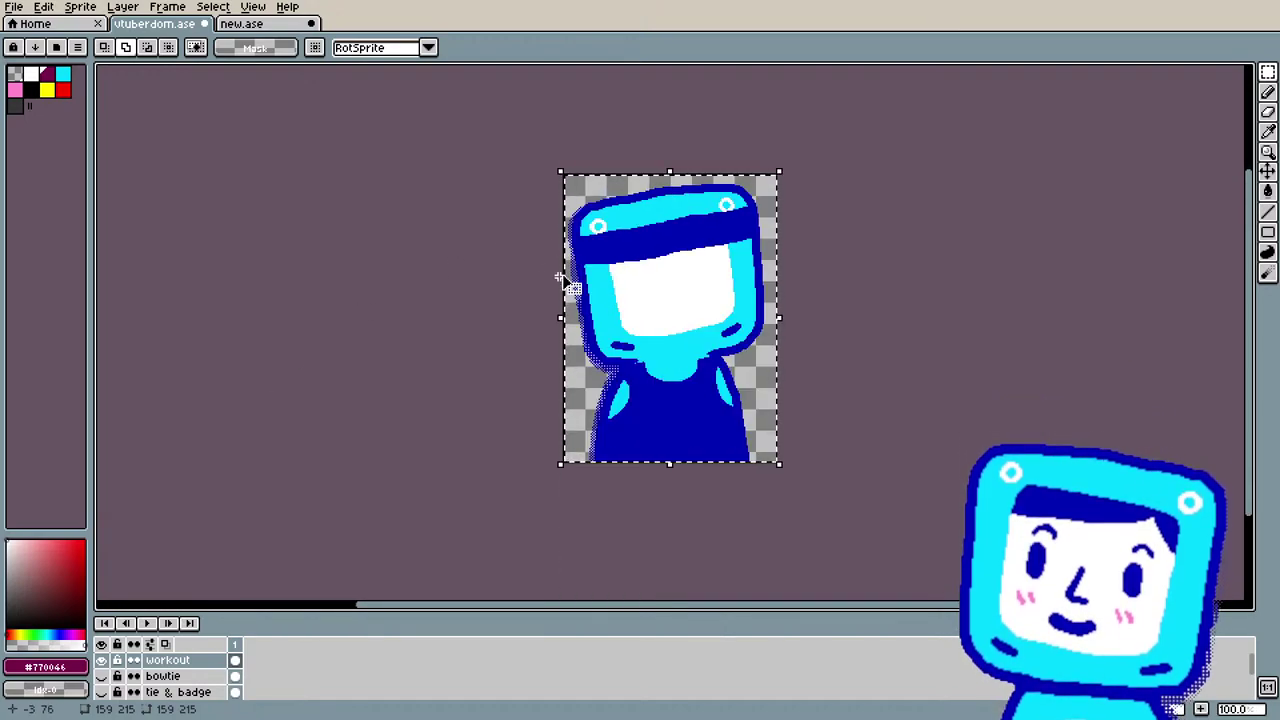
{"action": "left_click", "coordinate": [101, 660]}
{"action": "scroll", "coordinate": [112, 675], "scroll_direction": "up", "scroll_amount": 3}
{"action": "left_click", "coordinate": [101, 674]}
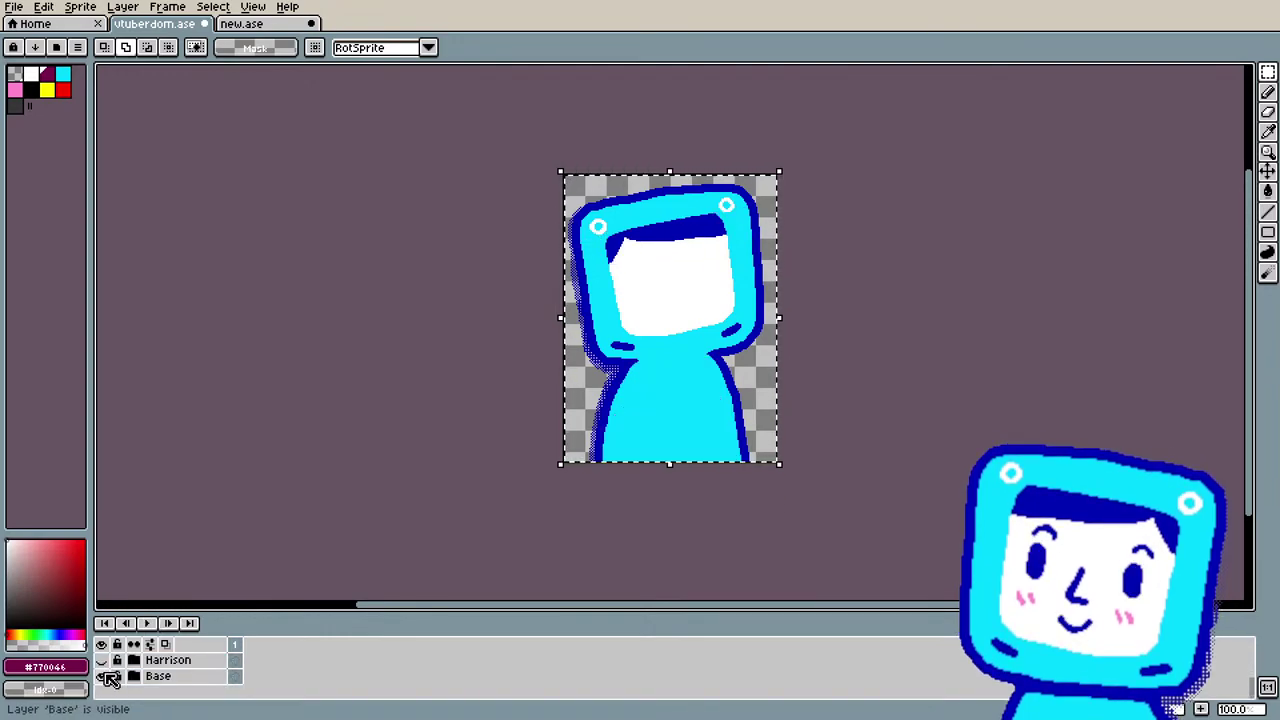
{"action": "left_click", "coordinate": [101, 660]}
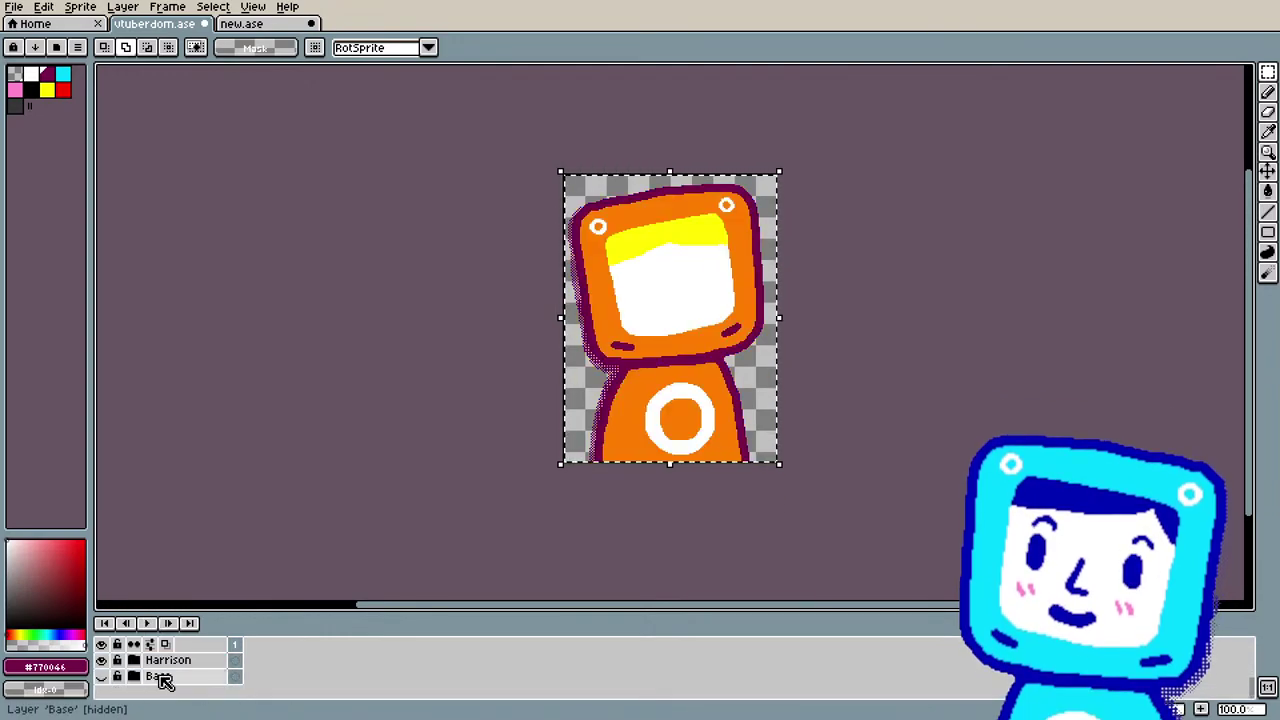
Step: Expand the orange spaceman's group, preview its Hnnngh face, then hide that face and show the MopenEopen face
{"action": "scroll", "coordinate": [165, 678], "scroll_direction": "up", "scroll_amount": 1}
{"action": "scroll", "coordinate": [224, 680], "scroll_direction": "down", "scroll_amount": 3}
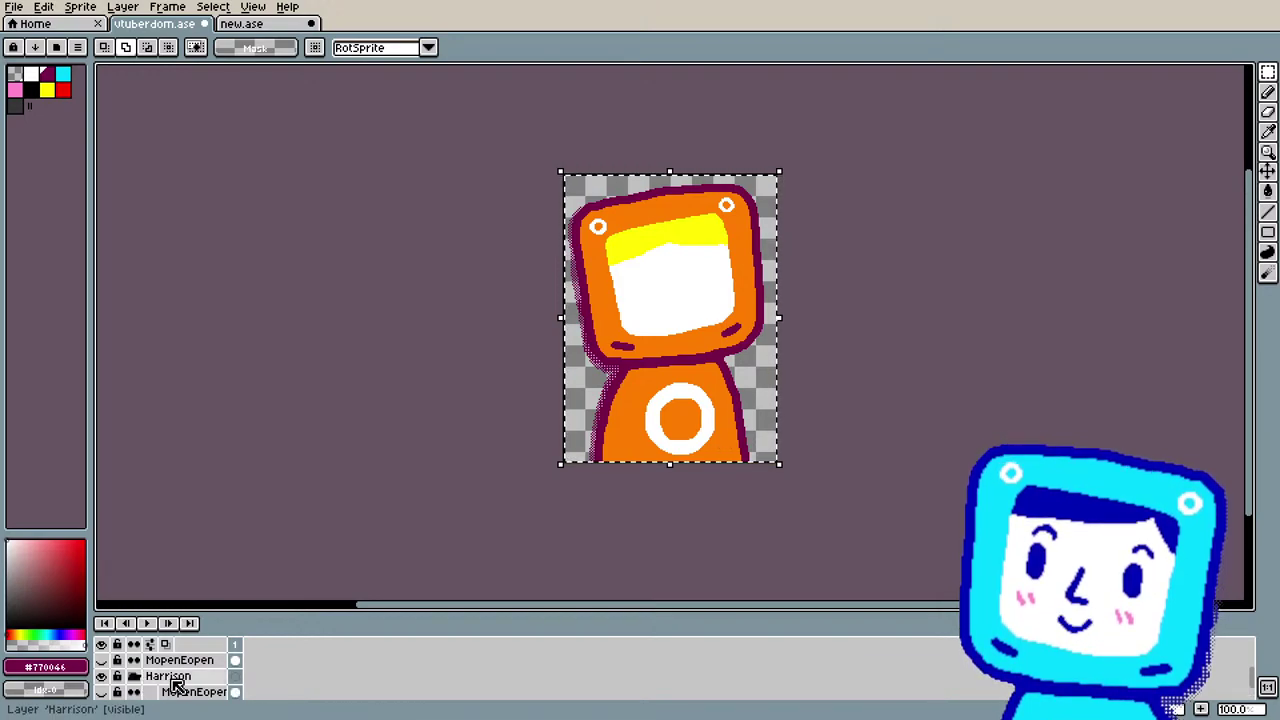
{"action": "scroll", "coordinate": [205, 690], "scroll_direction": "down", "scroll_amount": 3}
{"action": "left_click", "coordinate": [168, 692]}
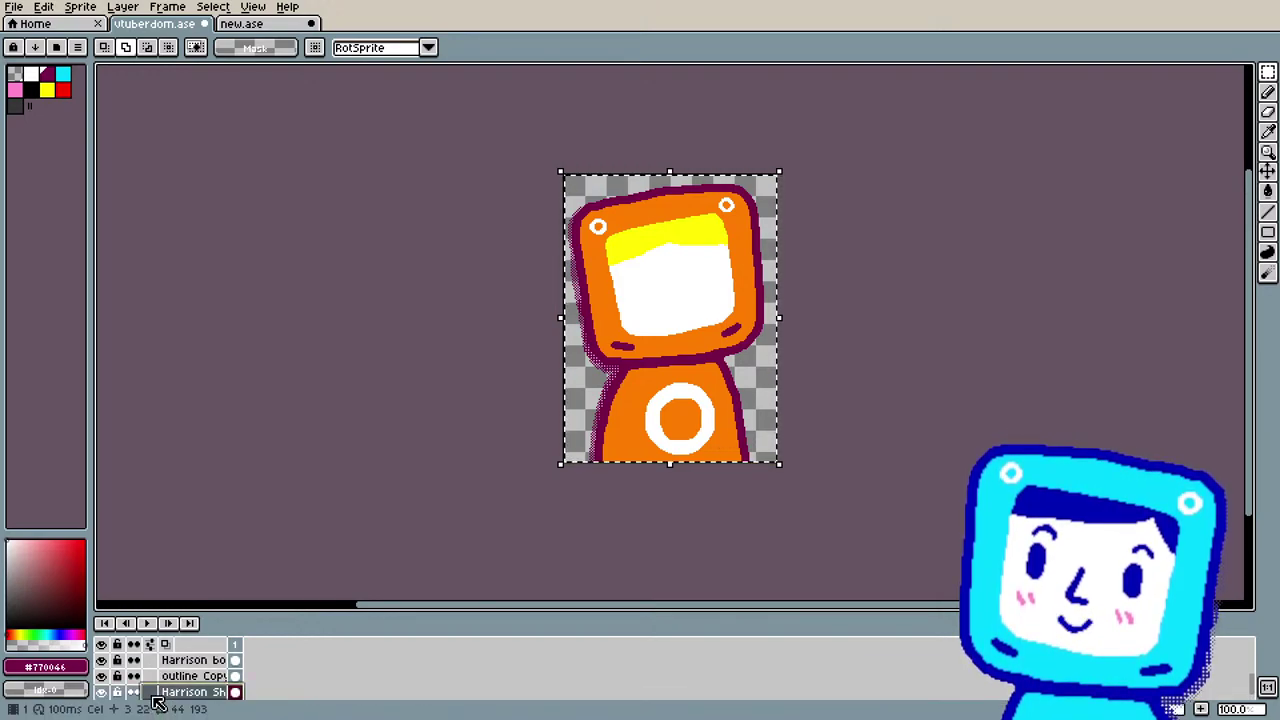
{"action": "scroll", "coordinate": [142, 690], "scroll_direction": "up", "scroll_amount": 2}
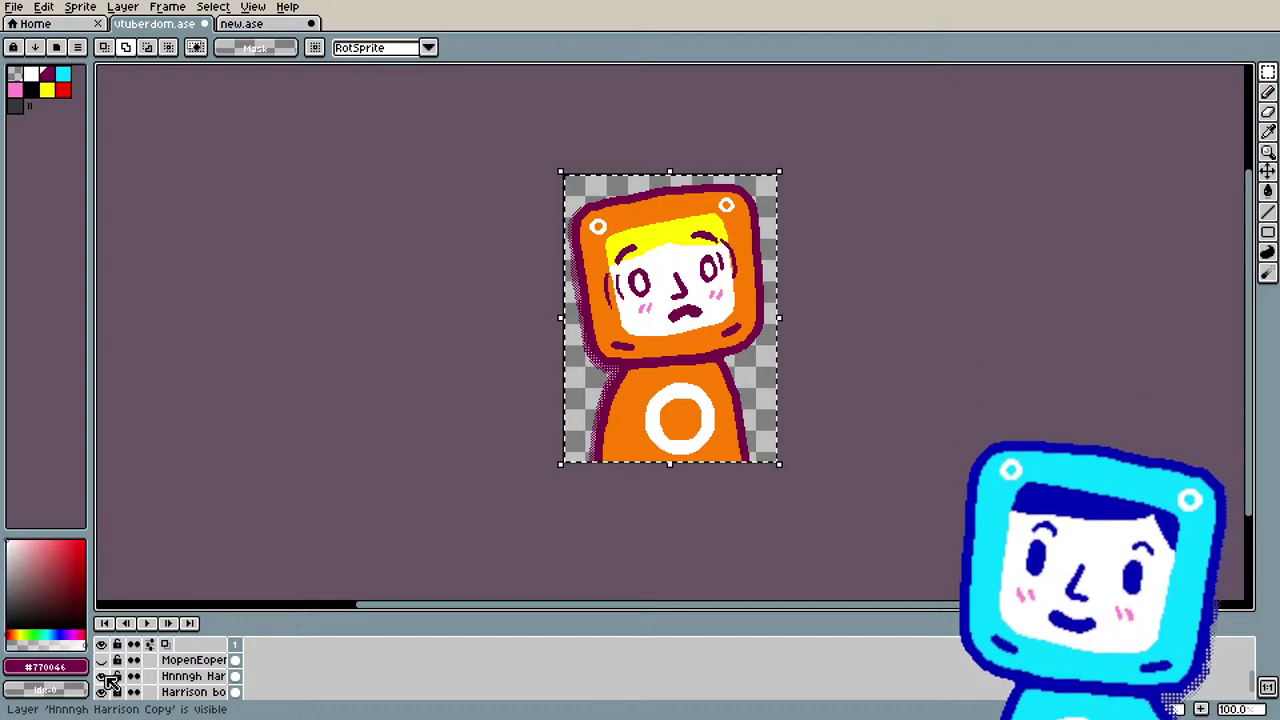
{"action": "left_click", "coordinate": [102, 676]}
{"action": "left_click", "coordinate": [102, 661]}
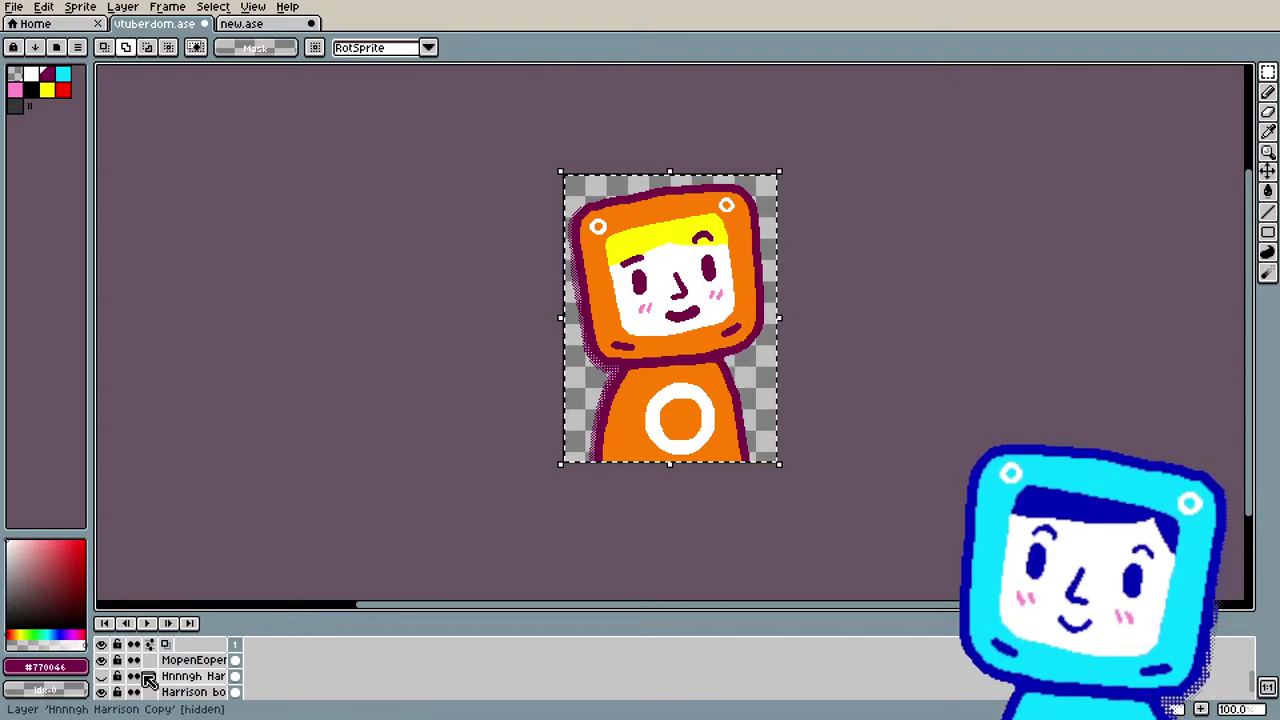
Step: Hide the orange spaceman's layer group and show the Base group
{"action": "scroll", "coordinate": [101, 680], "scroll_direction": "down", "scroll_amount": 3}
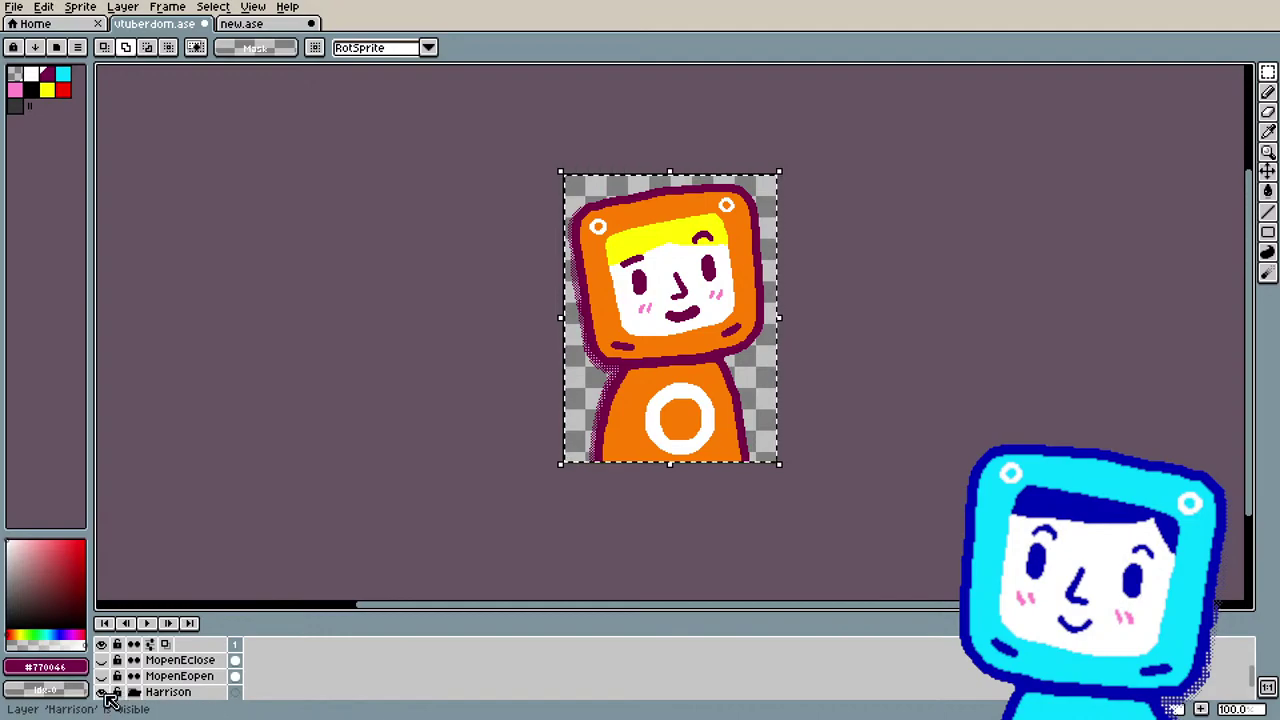
{"action": "left_click", "coordinate": [102, 692]}
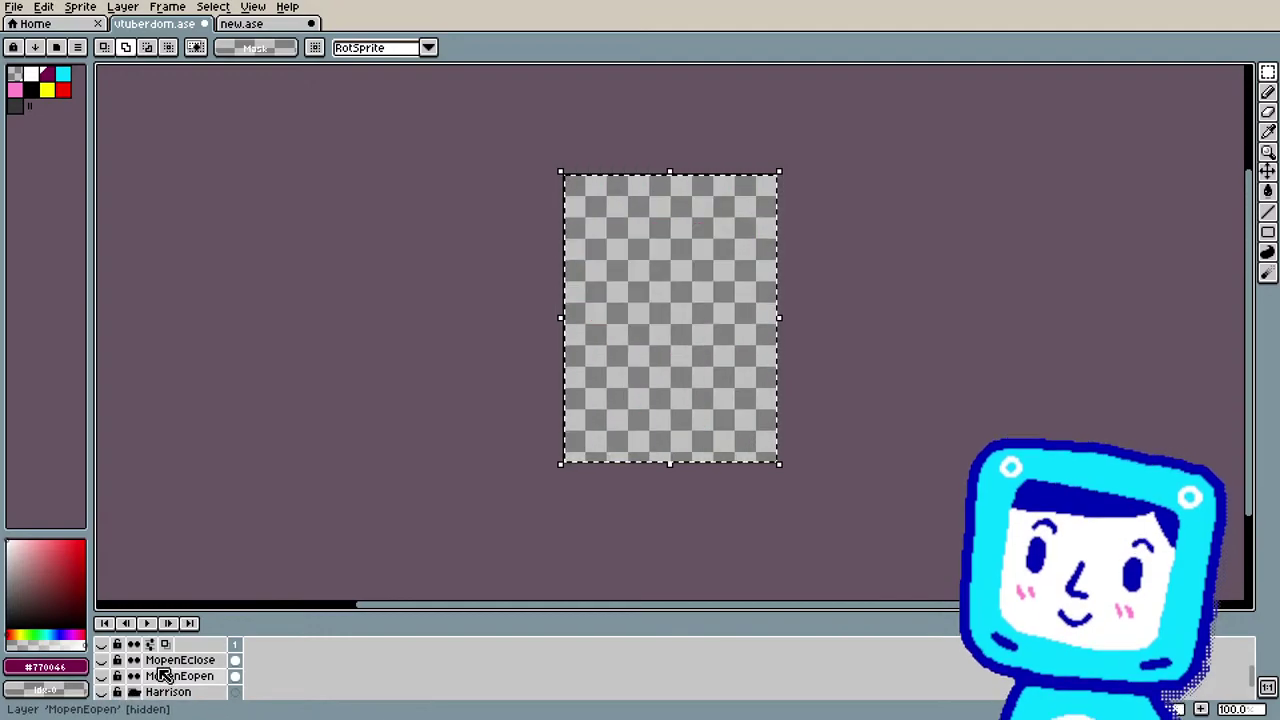
{"action": "scroll", "coordinate": [168, 680], "scroll_direction": "down", "scroll_amount": 3}
{"action": "scroll", "coordinate": [168, 680], "scroll_direction": "up", "scroll_amount": 5}
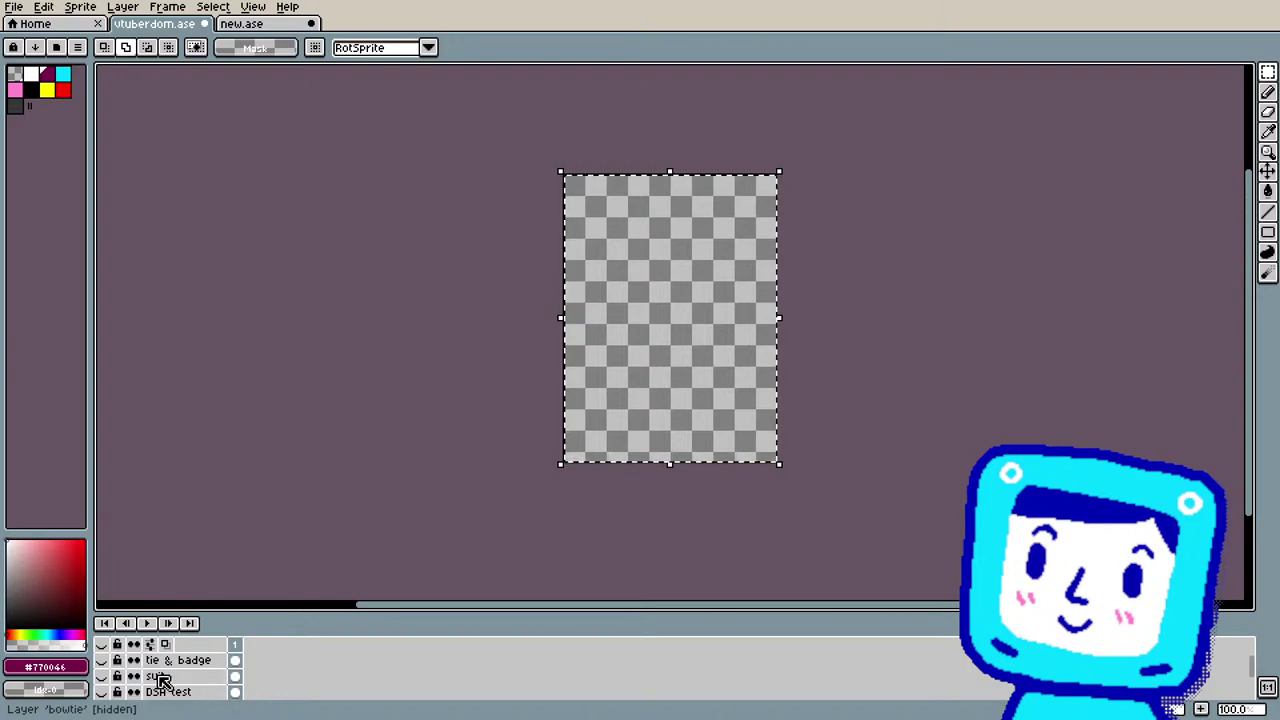
{"action": "scroll", "coordinate": [160, 680], "scroll_direction": "down", "scroll_amount": 3}
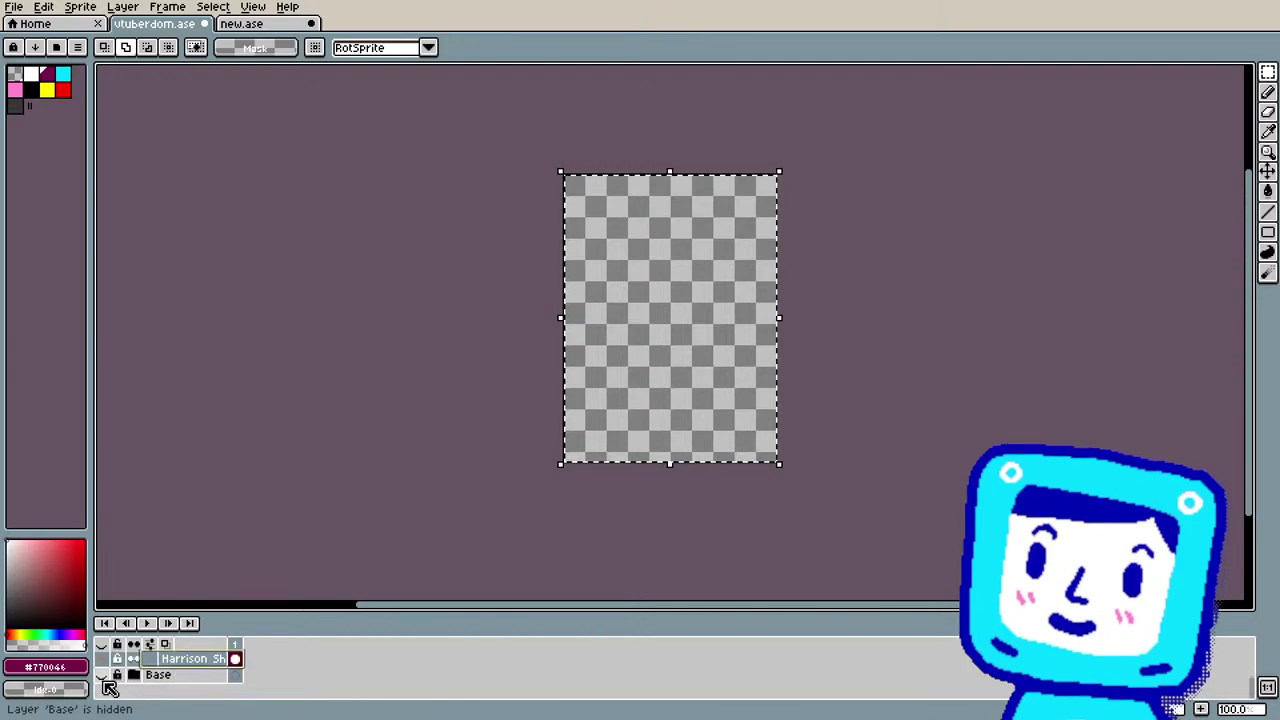
{"action": "left_click", "coordinate": [104, 680]}
Step: Show the workout layer and make it the active layer
{"action": "scroll", "coordinate": [135, 680], "scroll_direction": "up", "scroll_amount": 4}
{"action": "scroll", "coordinate": [136, 675], "scroll_direction": "up", "scroll_amount": 1}
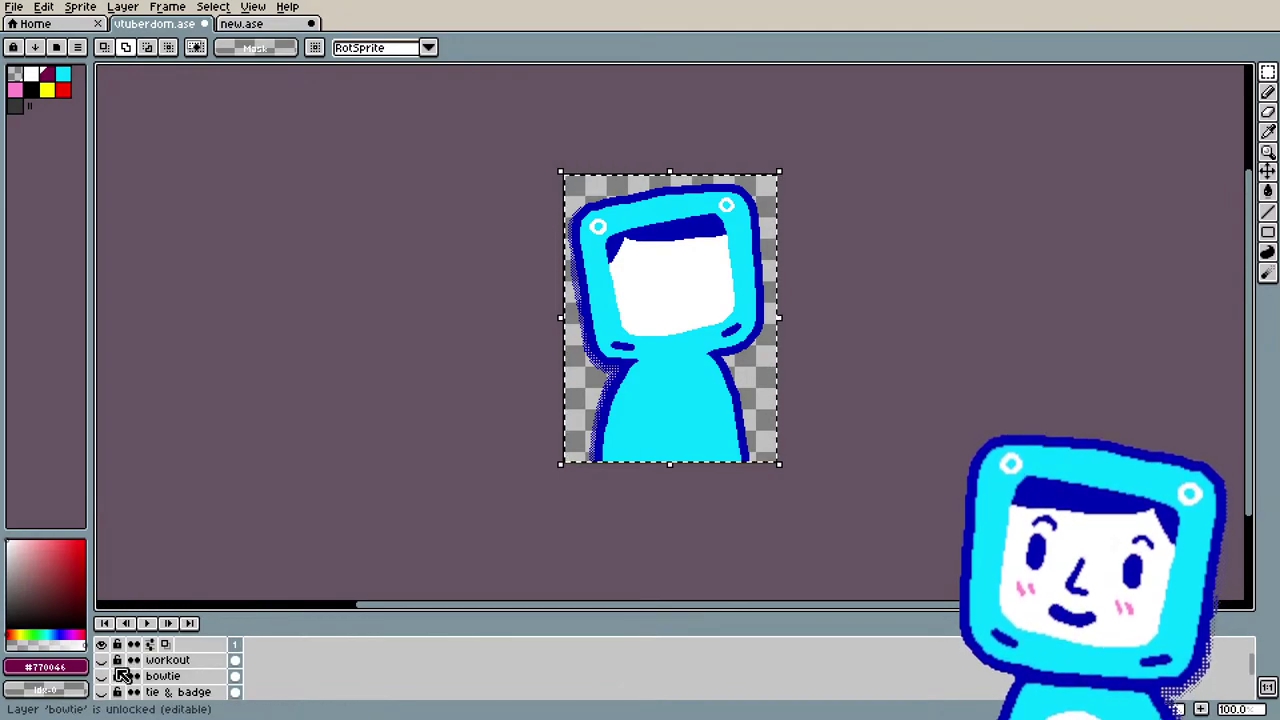
{"action": "left_click", "coordinate": [101, 660]}
{"action": "left_click", "coordinate": [165, 660]}
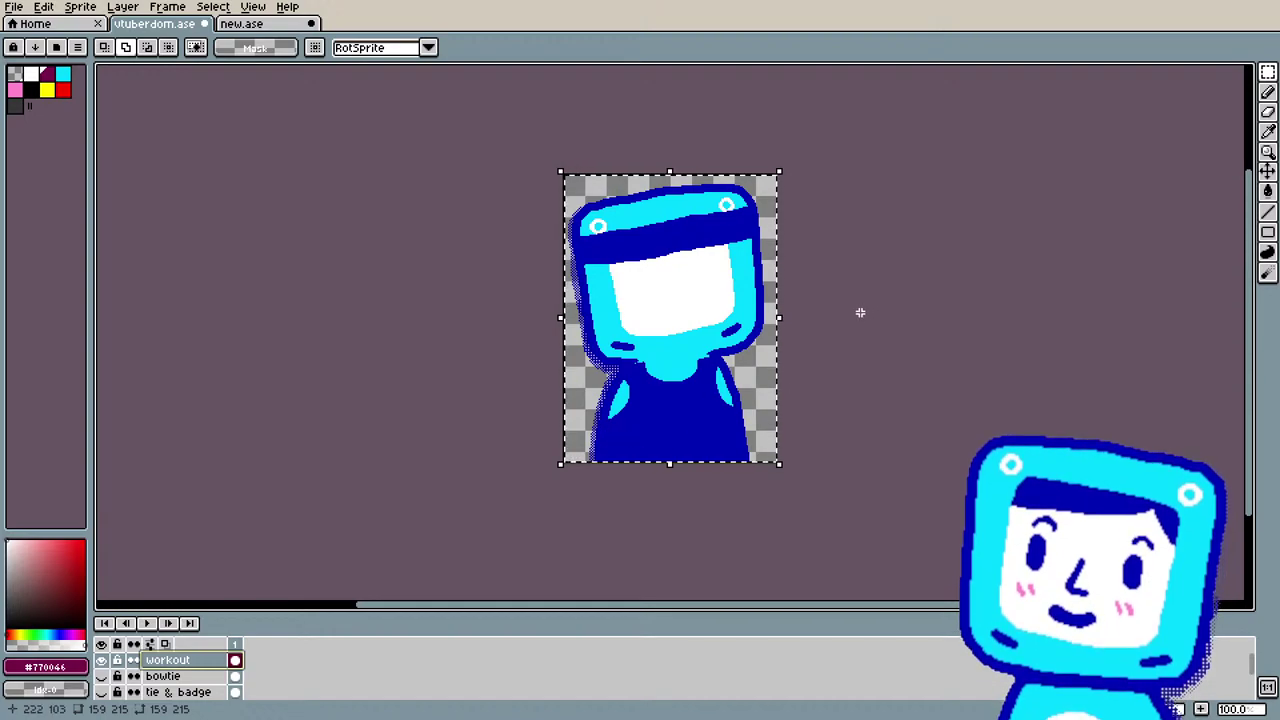
{"action": "scroll", "coordinate": [762, 330], "scroll_direction": "up", "scroll_amount": 1}
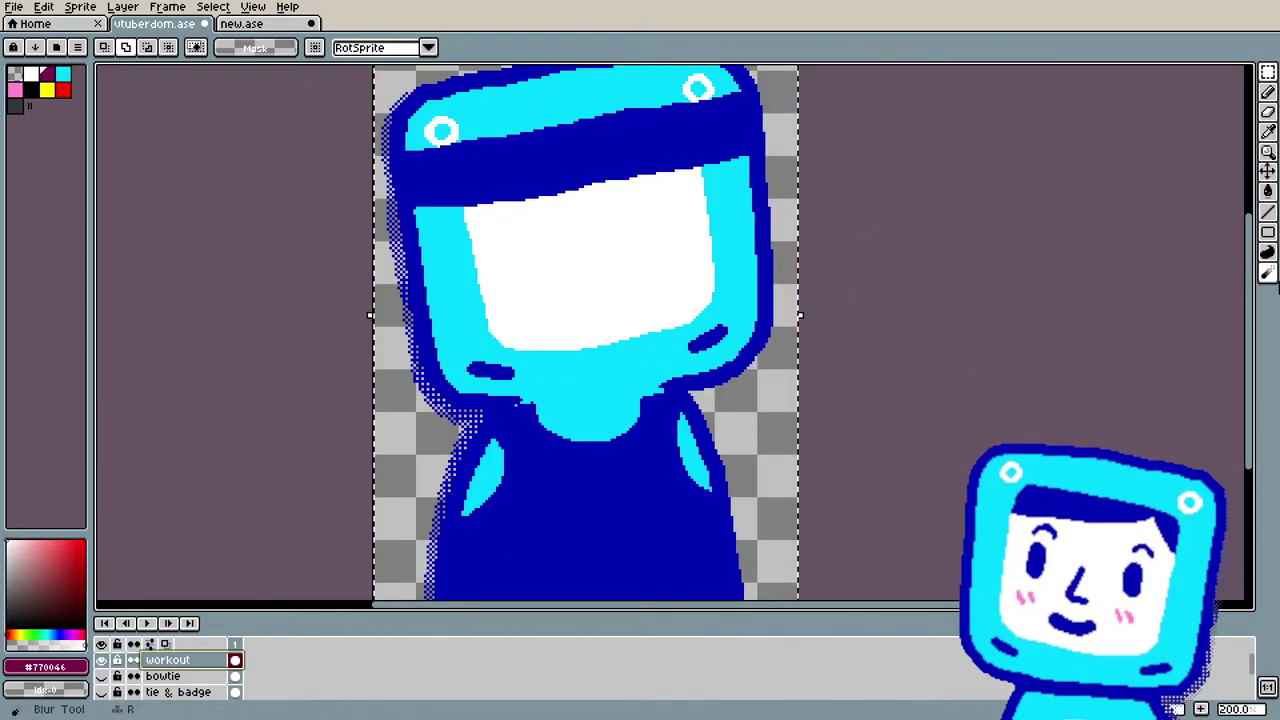
{"action": "scroll", "coordinate": [700, 98], "scroll_direction": "up", "scroll_amount": 3}
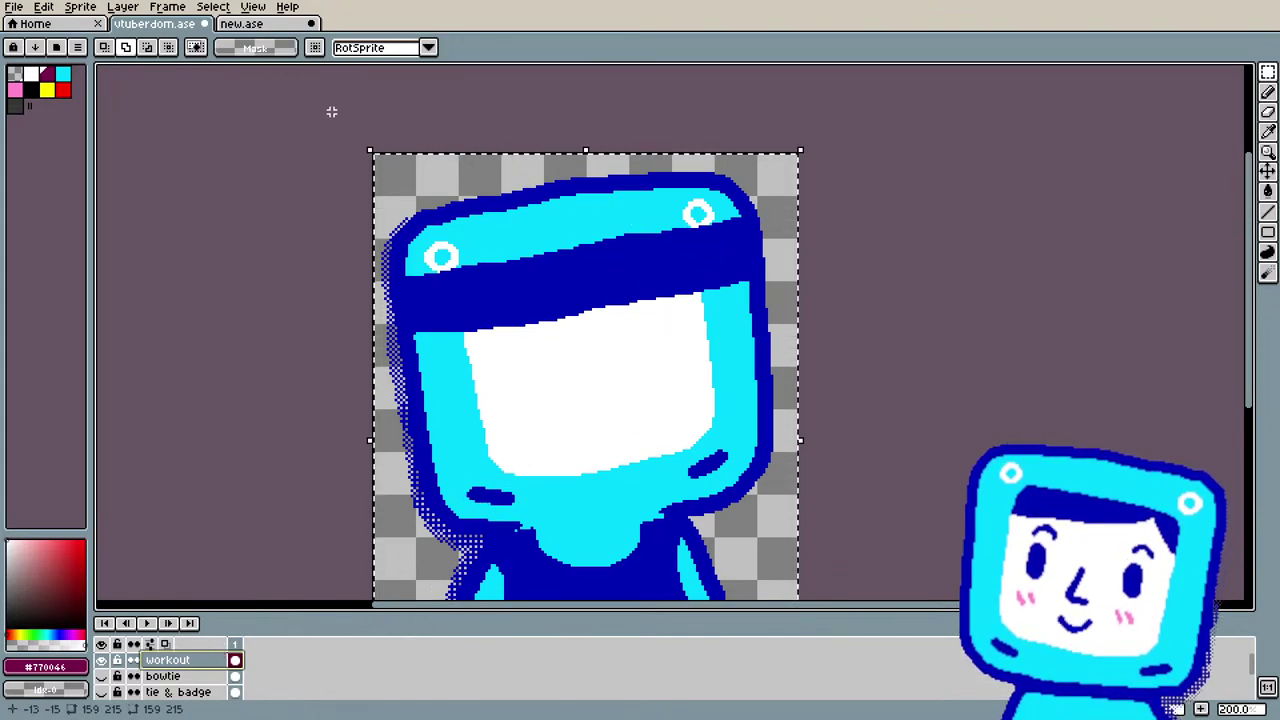
Step: Show the McloseEopen face layer together with the workout outfit
{"action": "scroll", "coordinate": [240, 686], "scroll_direction": "up", "scroll_amount": 5}
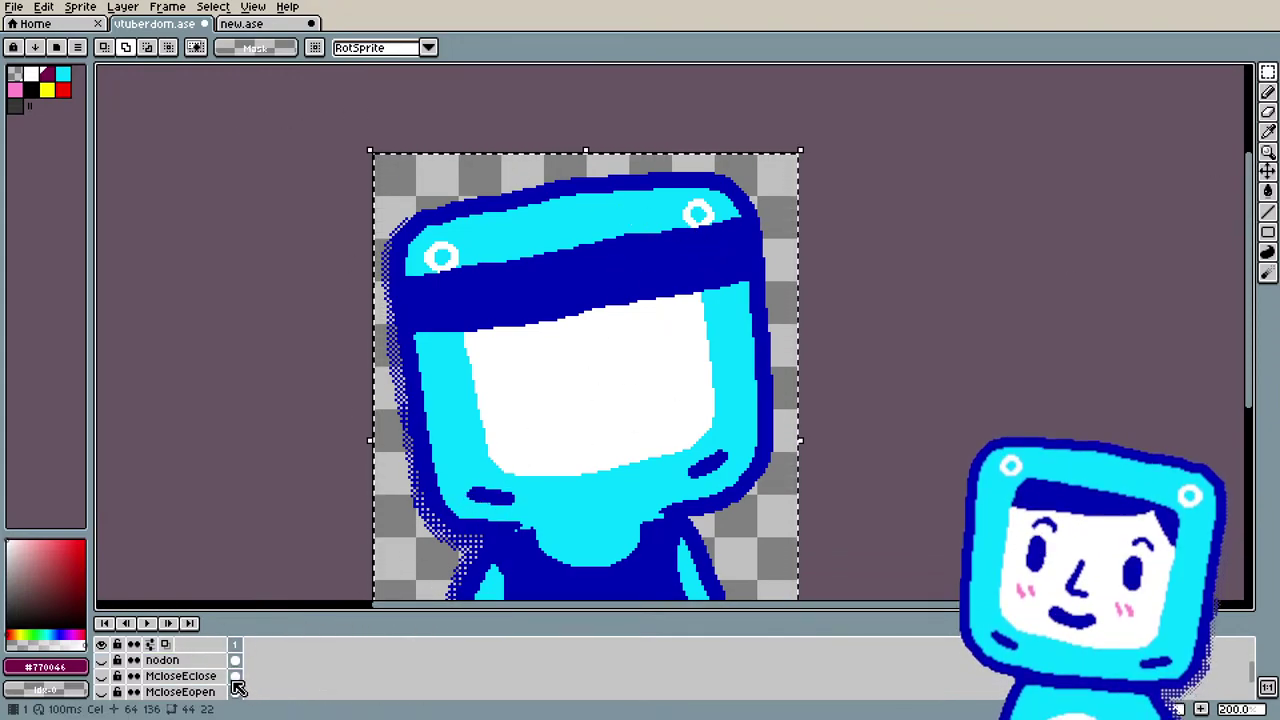
{"action": "scroll", "coordinate": [236, 689], "scroll_direction": "up", "scroll_amount": 5}
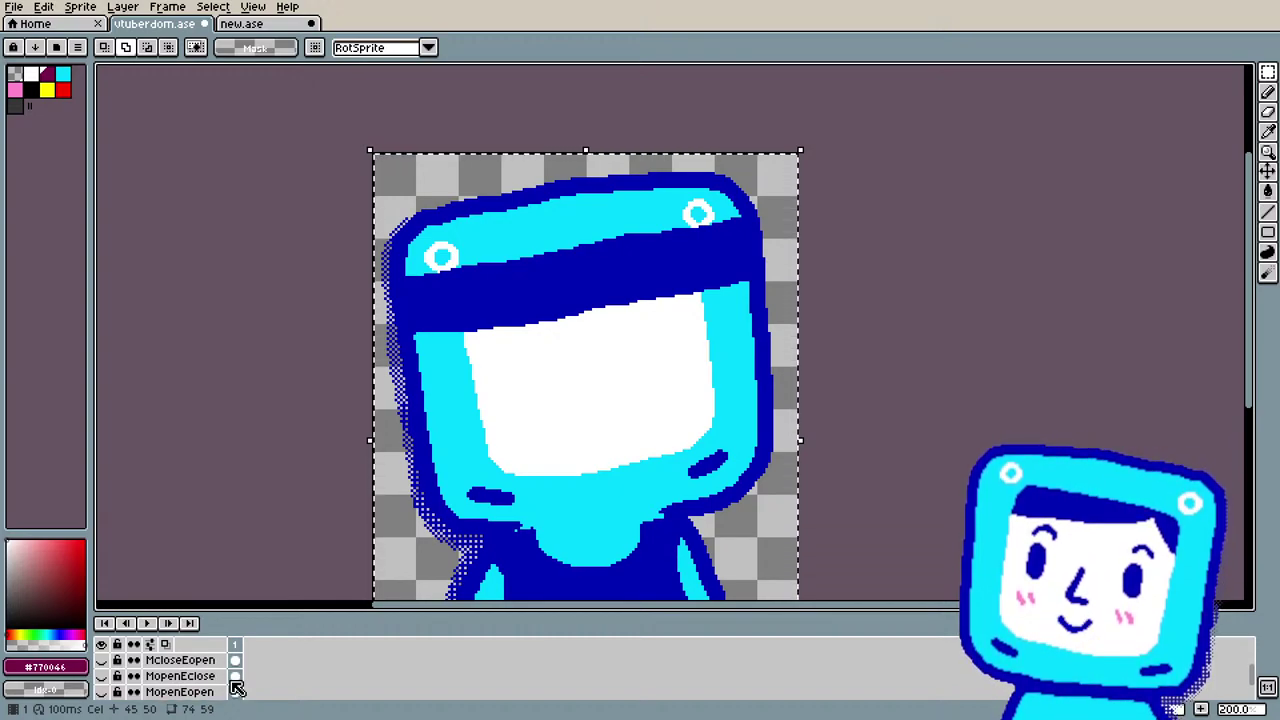
{"action": "scroll", "coordinate": [236, 689], "scroll_direction": "down", "scroll_amount": 3}
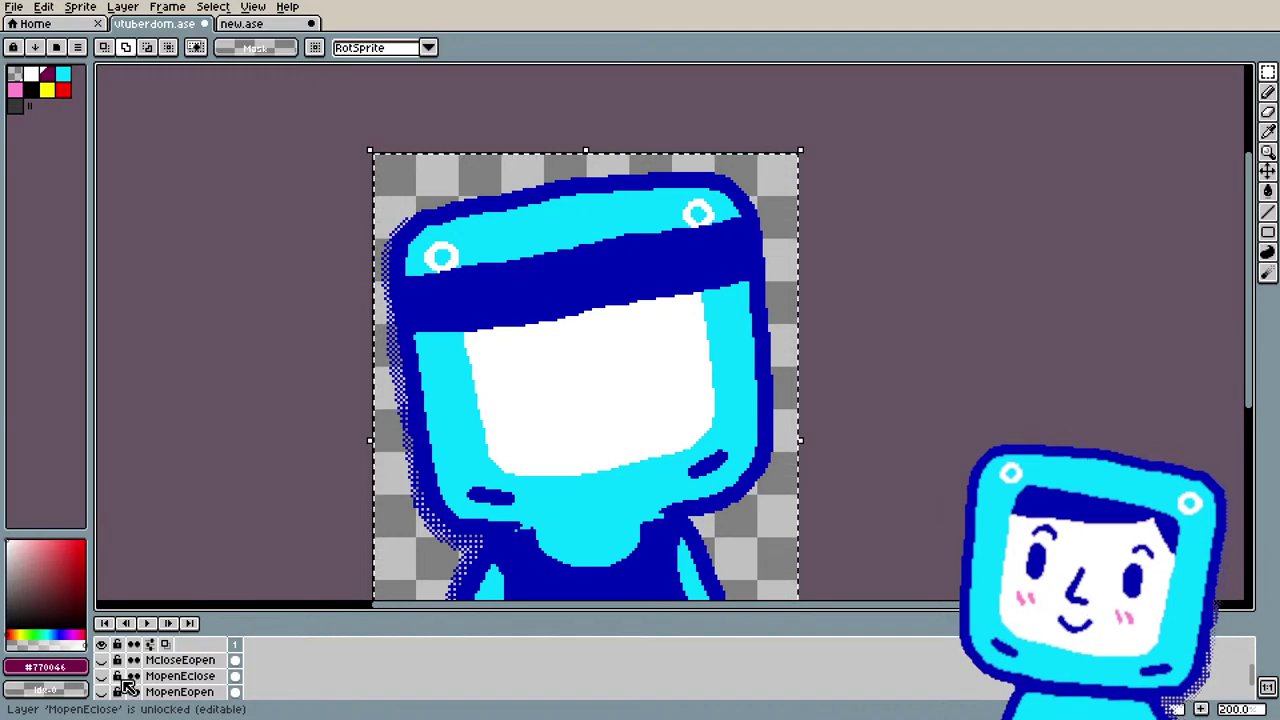
{"action": "scroll", "coordinate": [127, 688], "scroll_direction": "up", "scroll_amount": 1}
{"action": "left_click", "coordinate": [101, 676]}
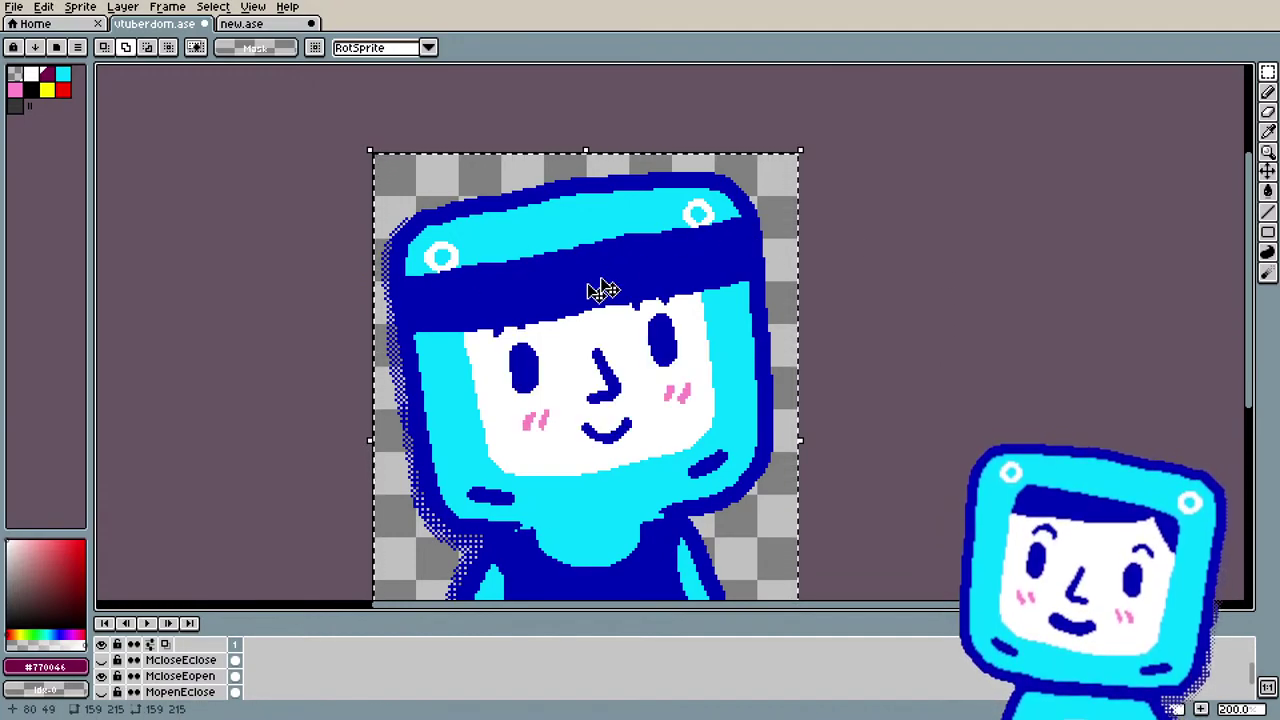
{"action": "scroll", "coordinate": [729, 334], "scroll_direction": "down", "scroll_amount": 2}
{"action": "scroll", "coordinate": [803, 345], "scroll_direction": "up", "scroll_amount": 1}
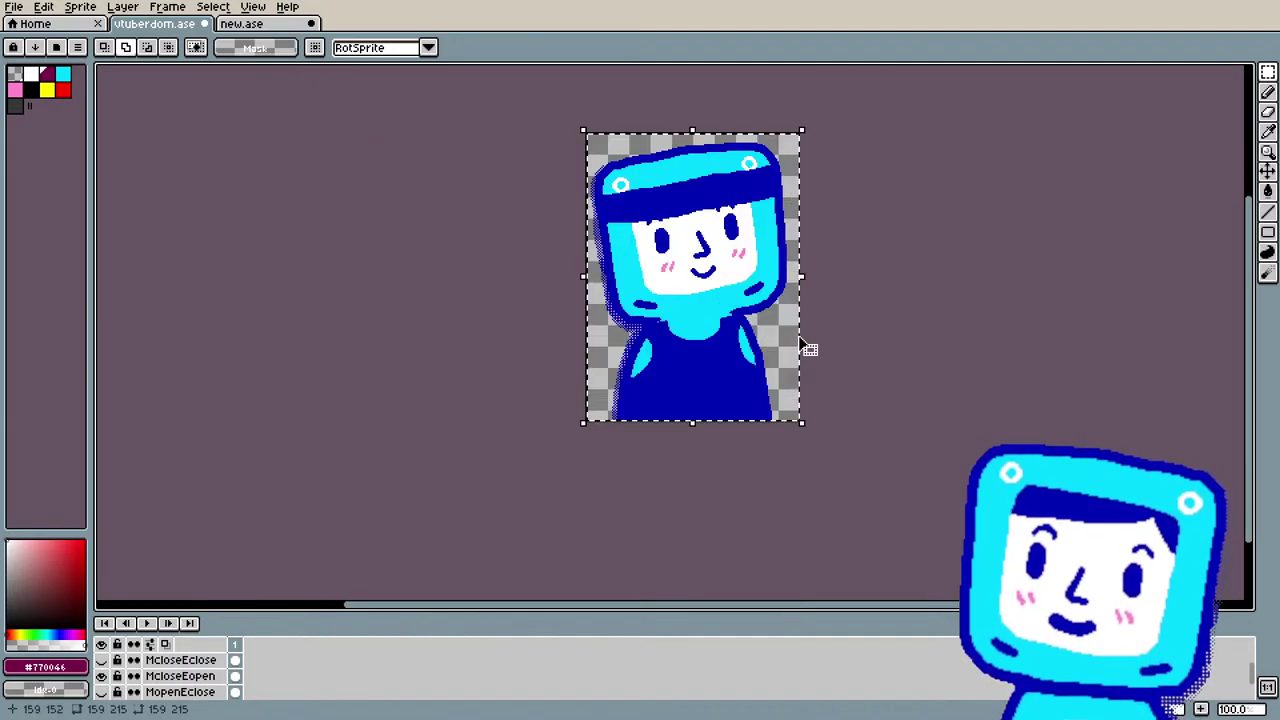
{"action": "scroll", "coordinate": [803, 345], "scroll_direction": "up", "scroll_amount": 1}
{"action": "left_click_drag", "start_coordinate": [1250, 278], "coordinate": [1234, 223]}
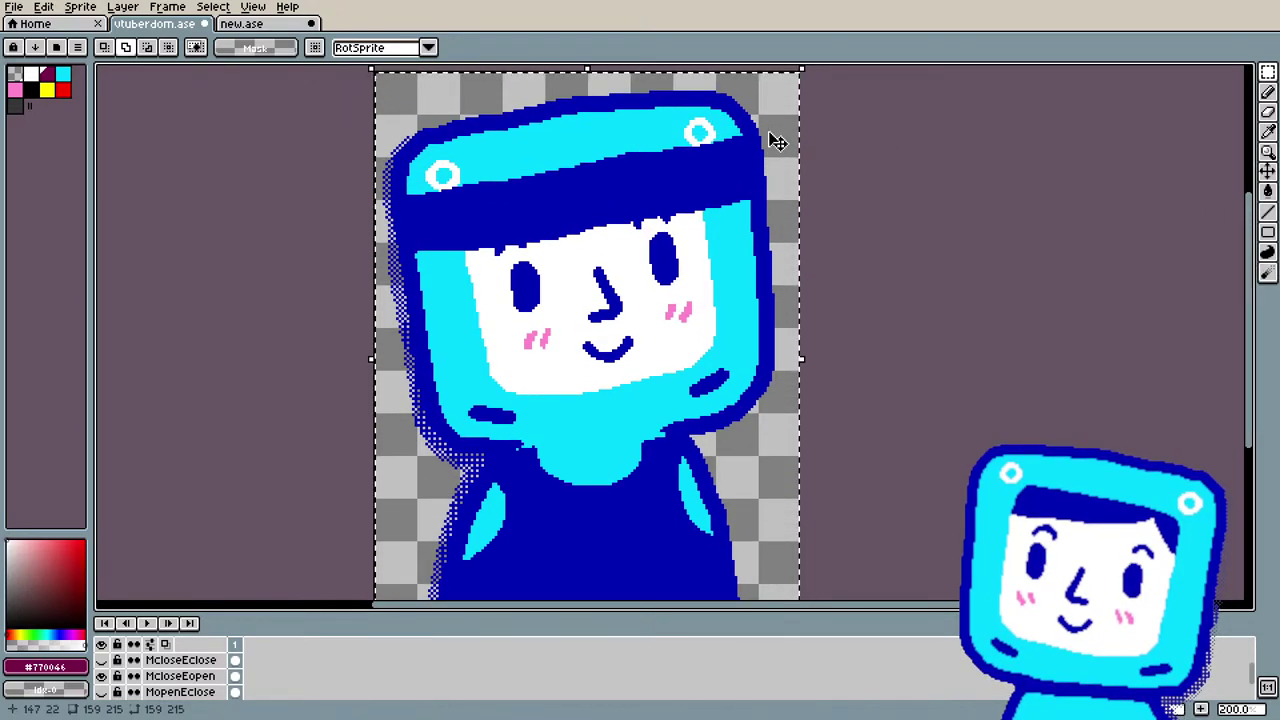
Step: Choose pink from the palette as the drawing colour and hide the Base group
{"action": "left_click", "coordinate": [1267, 91]}
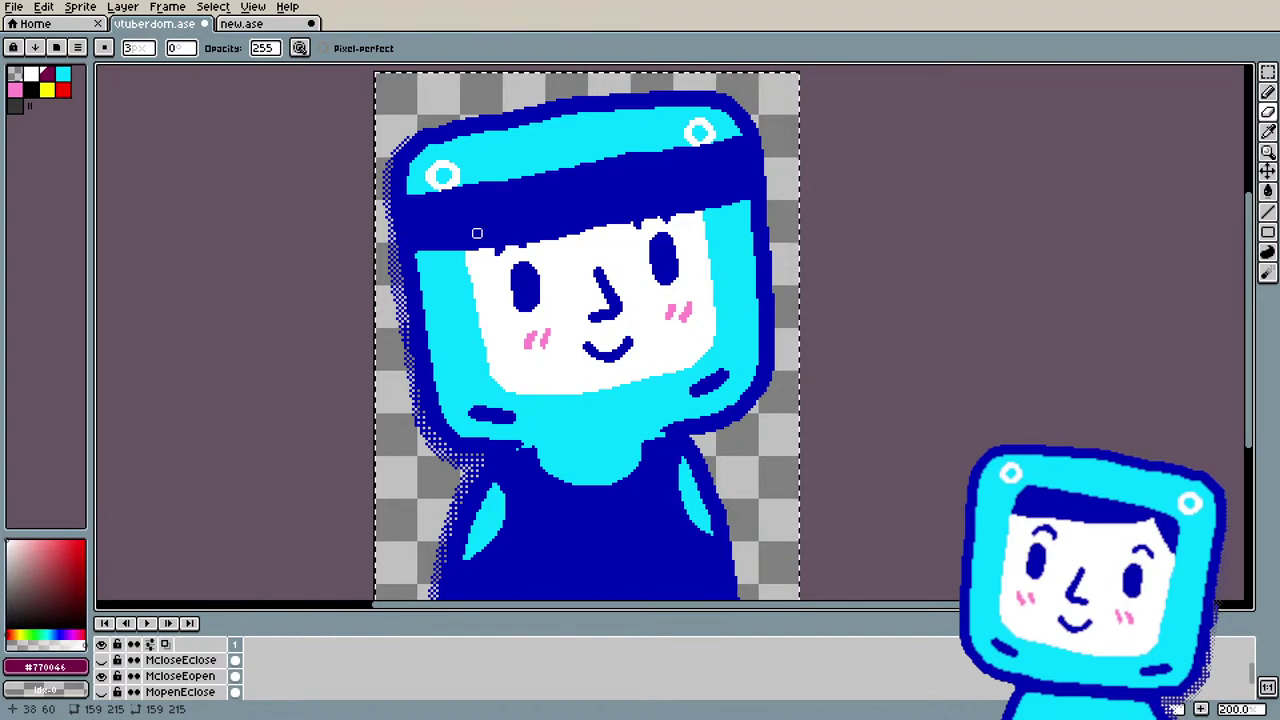
{"action": "left_click", "coordinate": [24, 91]}
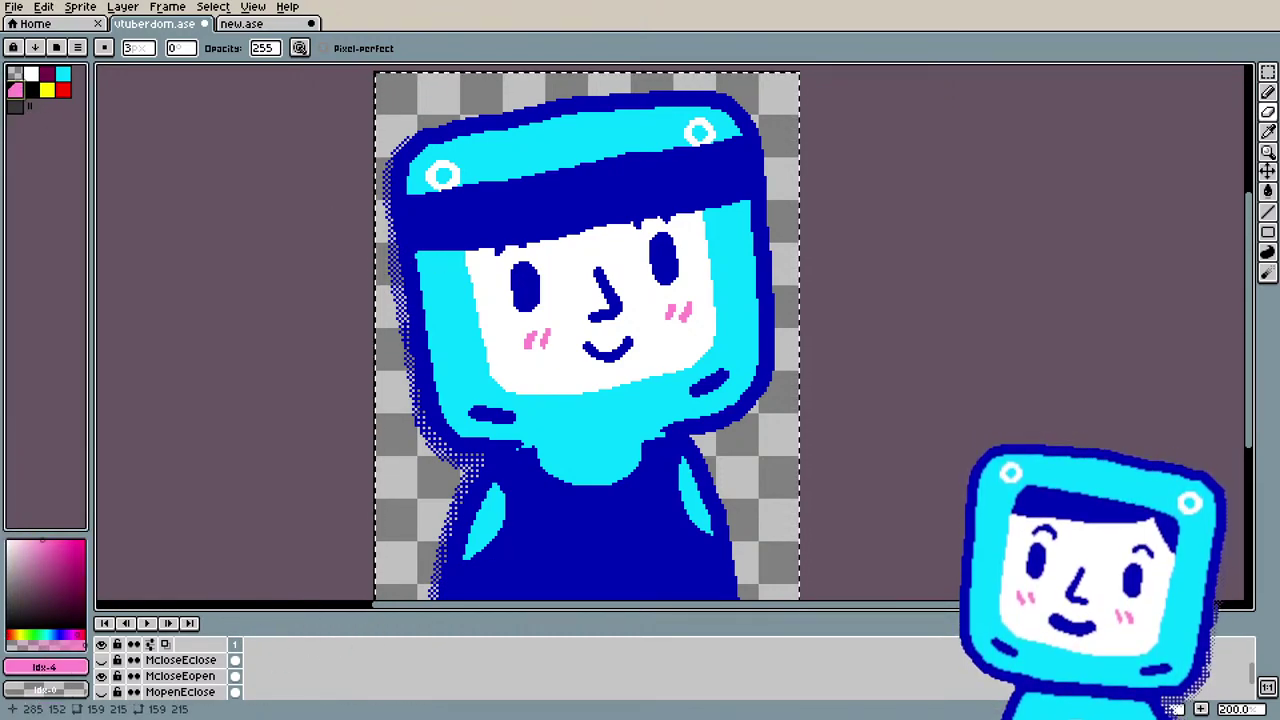
{"action": "scroll", "coordinate": [806, 660], "scroll_direction": "up", "scroll_amount": 5}
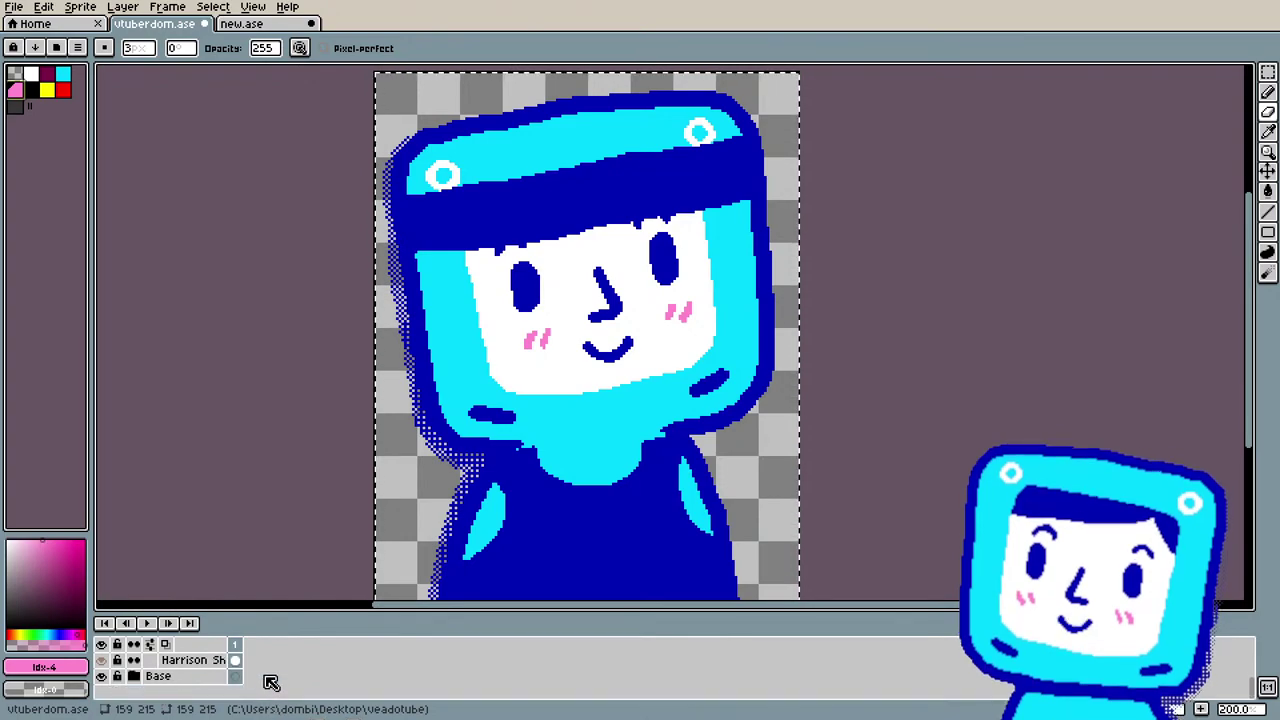
{"action": "left_click", "coordinate": [103, 675]}
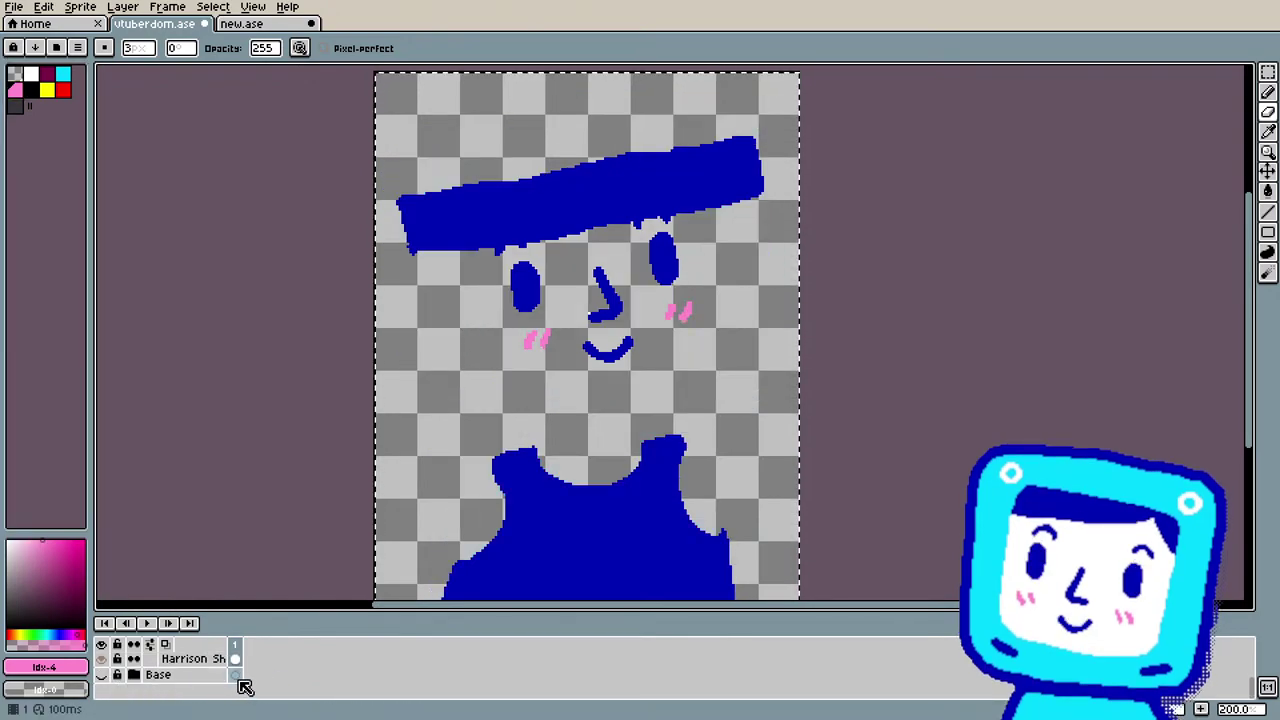
{"action": "scroll", "coordinate": [172, 690], "scroll_direction": "down", "scroll_amount": 1}
{"action": "scroll", "coordinate": [172, 690], "scroll_direction": "down", "scroll_amount": 1}
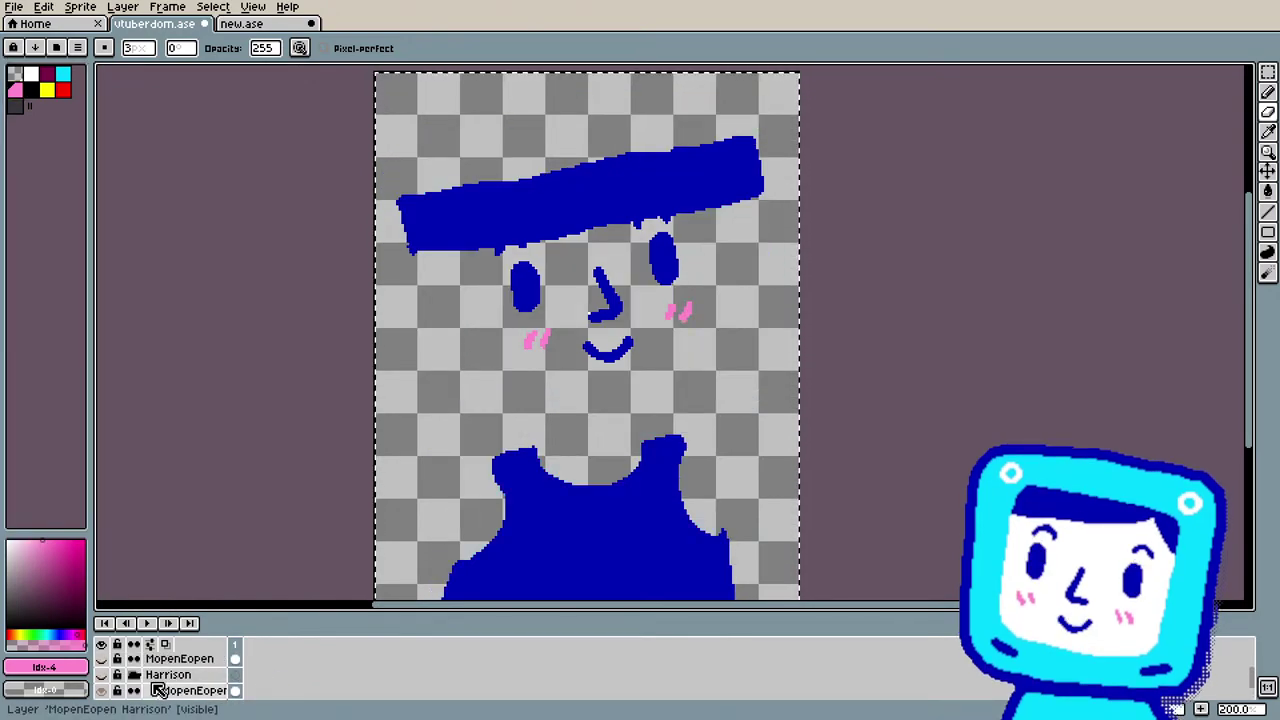
Step: Draw a pink outline just inside the headband's edge on the workout layer with a 4 px Pencil
{"action": "key", "text": "b"}
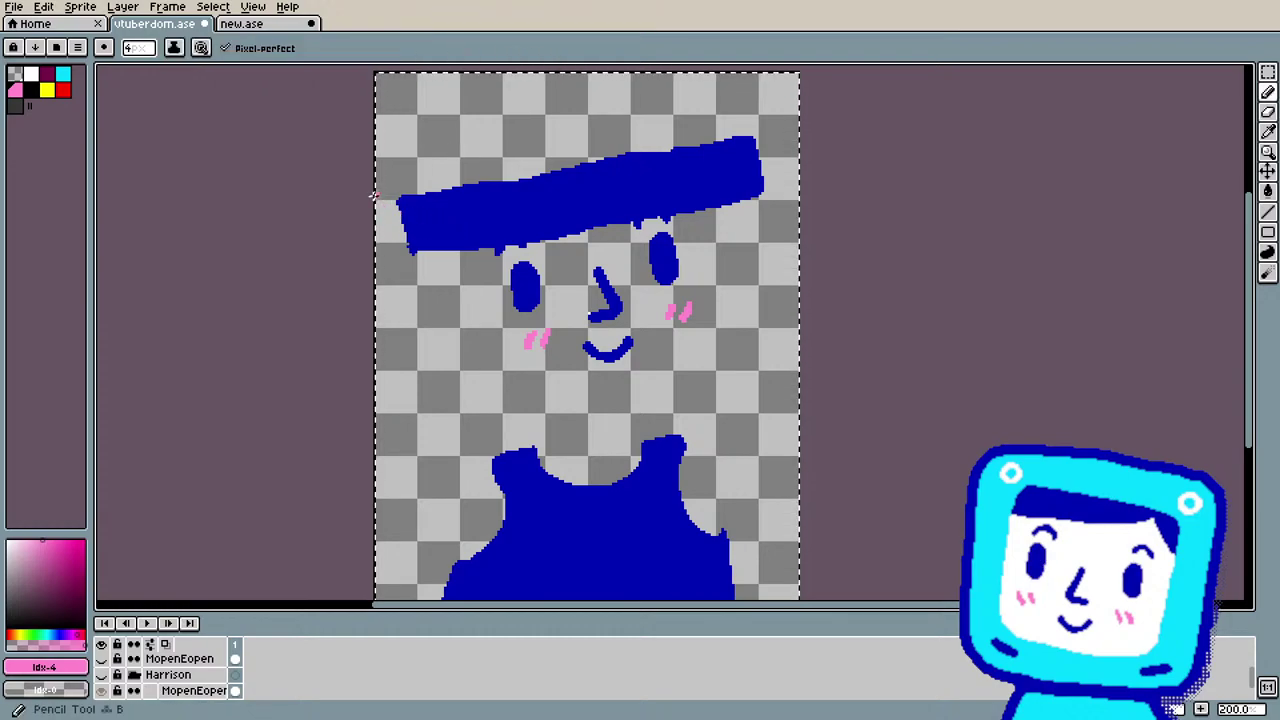
{"action": "mouse_move", "coordinate": [425, 234]}
{"action": "left_mouse_down"}
{"action": "mouse_move", "coordinate": [412, 216]}
{"action": "mouse_move", "coordinate": [450, 210]}
{"action": "mouse_move", "coordinate": [419, 207]}
{"action": "mouse_move", "coordinate": [745, 145]}
{"action": "mouse_move", "coordinate": [752, 168]}
{"action": "mouse_move", "coordinate": [746, 155]}
{"action": "left_mouse_up"}
{"action": "key", "text": "ctrl+z"}
{"action": "mouse_move", "coordinate": [426, 237]}
{"action": "left_mouse_down"}
{"action": "mouse_move", "coordinate": [638, 207]}
{"action": "mouse_move", "coordinate": [745, 175]}
{"action": "left_mouse_up"}
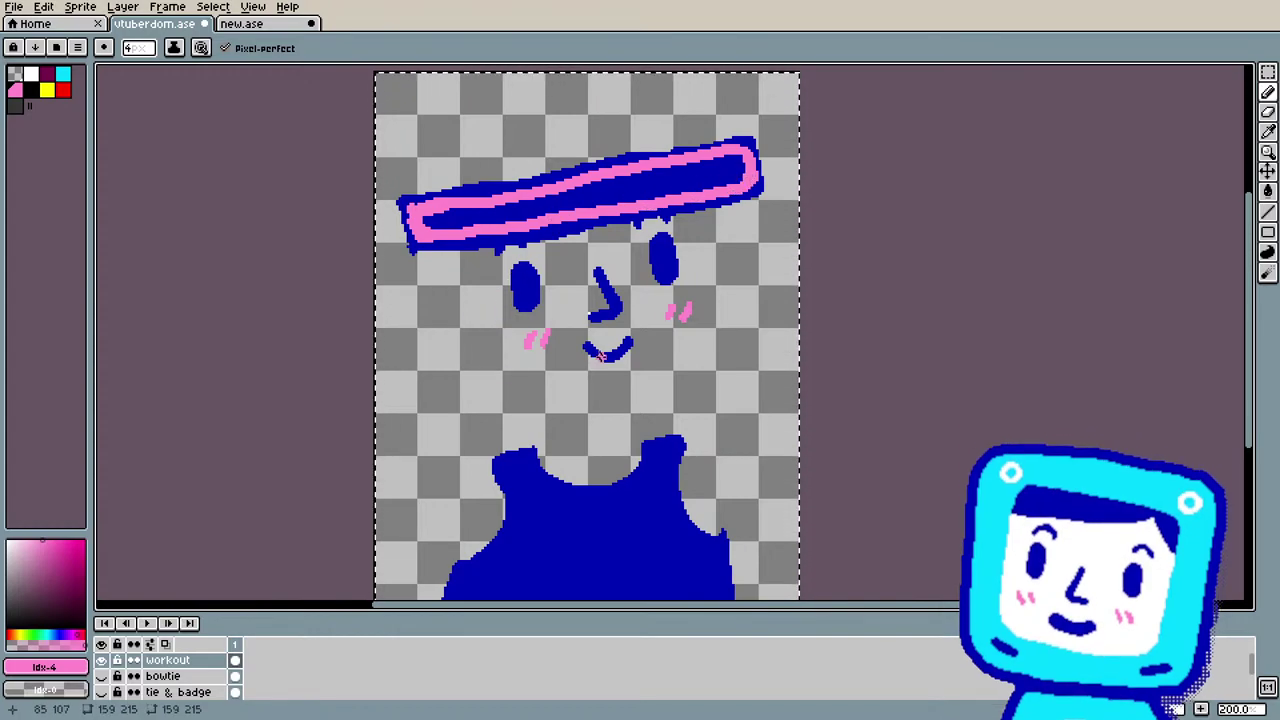
Step: Fill the area inside the headband's pink outline with pink using a contiguous bucket fill
{"action": "key", "text": "g"}
{"action": "left_click", "coordinate": [600, 214]}
{"action": "left_click", "coordinate": [196, 47]}
{"action": "key", "text": "ctrl+z"}
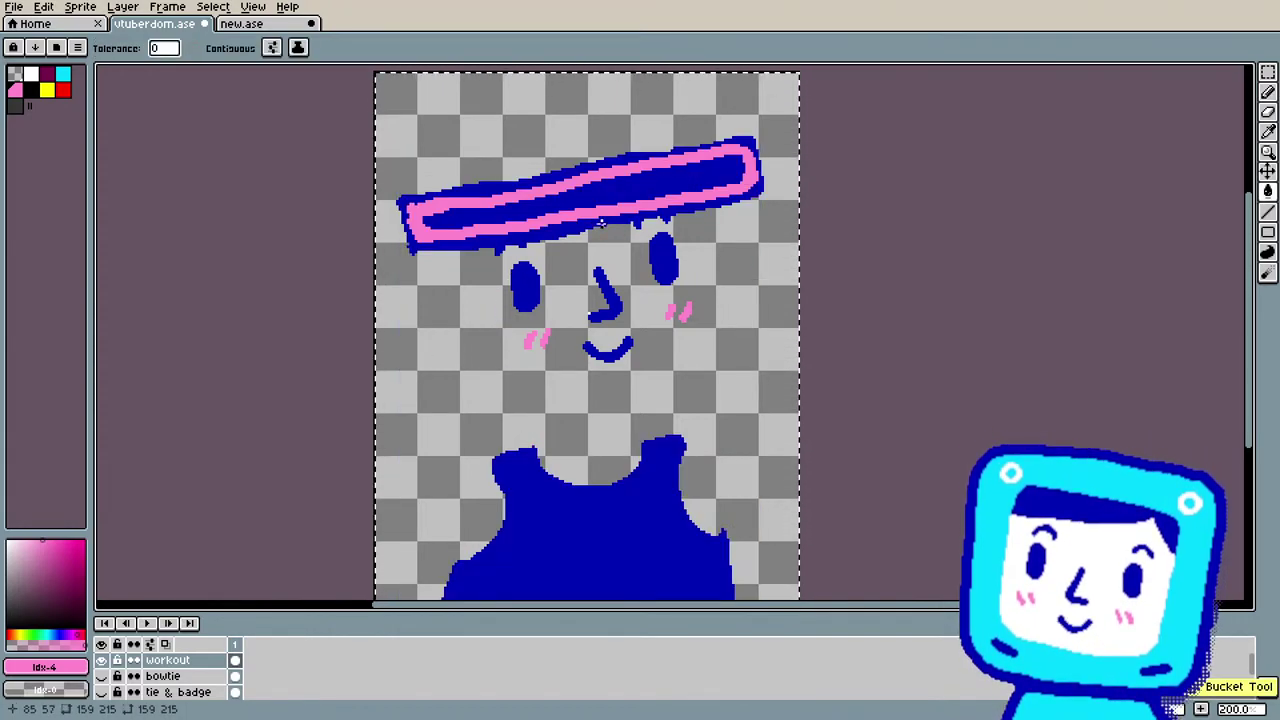
{"action": "left_click", "coordinate": [617, 190]}
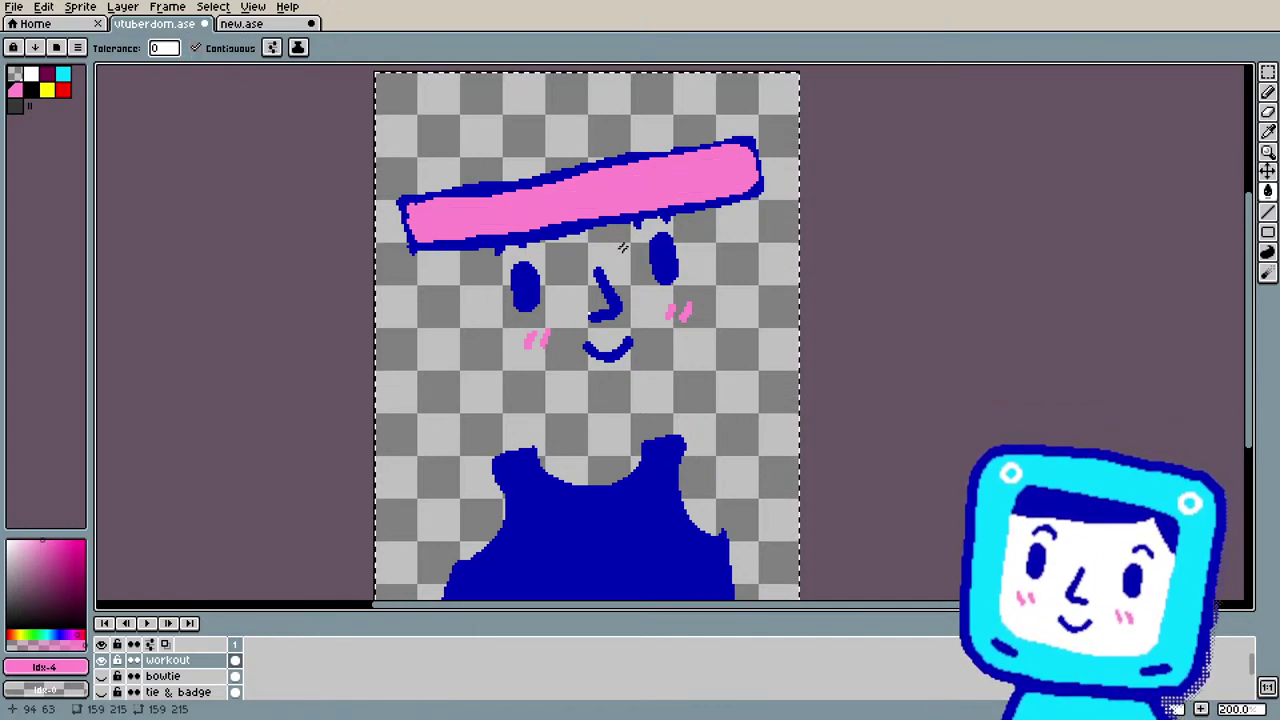
Step: Pick the headband's dark blue #0000b3 and thicken its border around the pink fill with the 4 px Pencil
{"action": "key", "text": "b"}
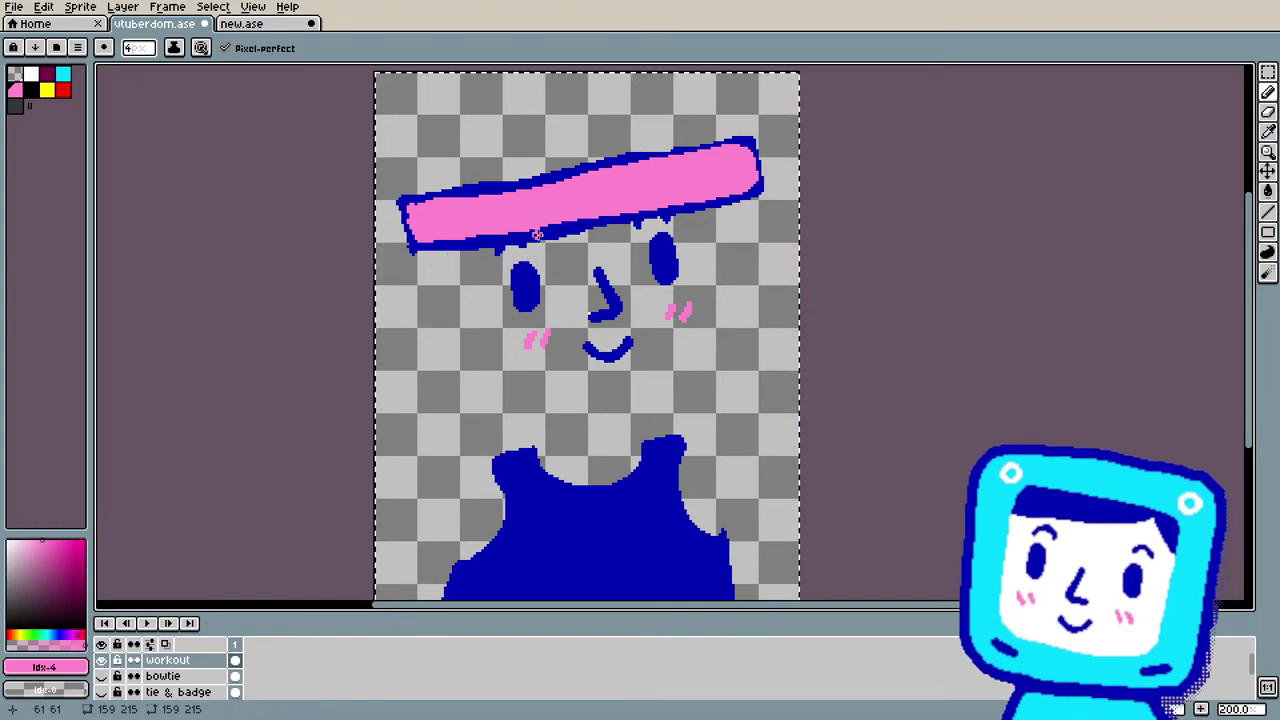
{"action": "key", "text": "i"}
{"action": "left_click", "coordinate": [511, 178]}
{"action": "key", "text": "b"}
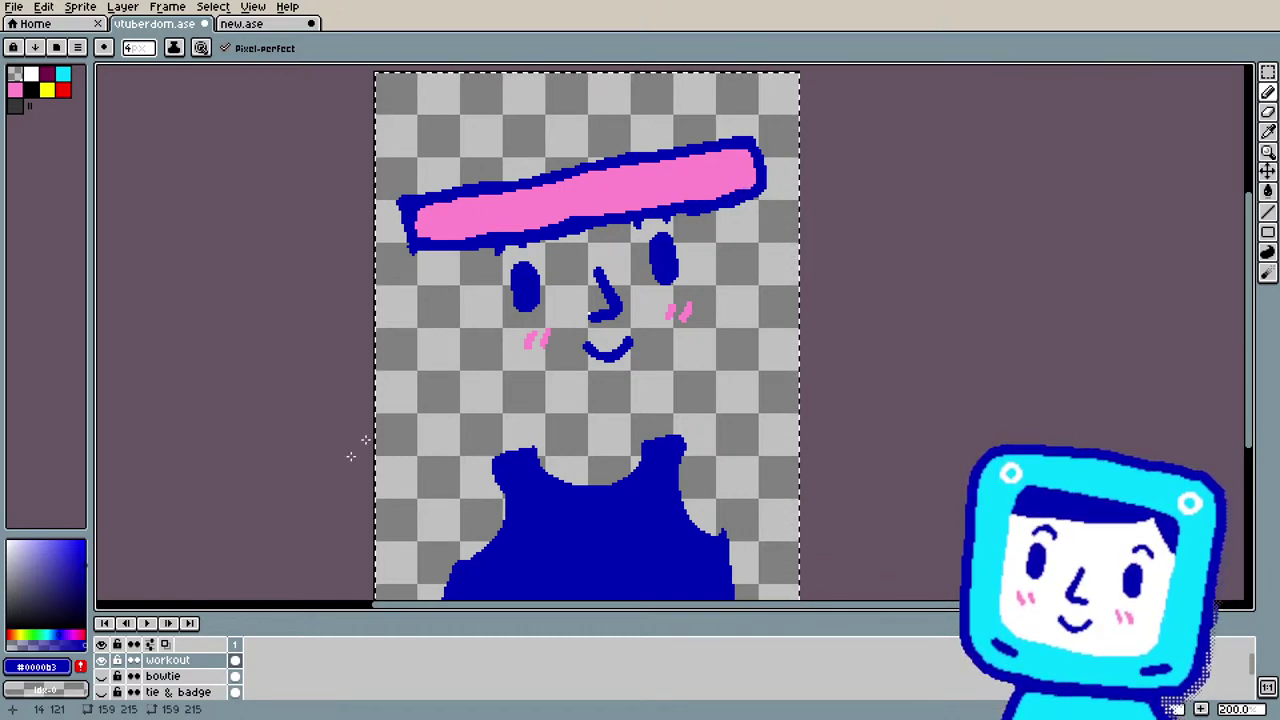
Step: Show the Base group again beneath the headband and tank top
{"action": "scroll", "coordinate": [130, 685], "scroll_direction": "down", "scroll_amount": 5}
{"action": "scroll", "coordinate": [130, 688], "scroll_direction": "down", "scroll_amount": 6}
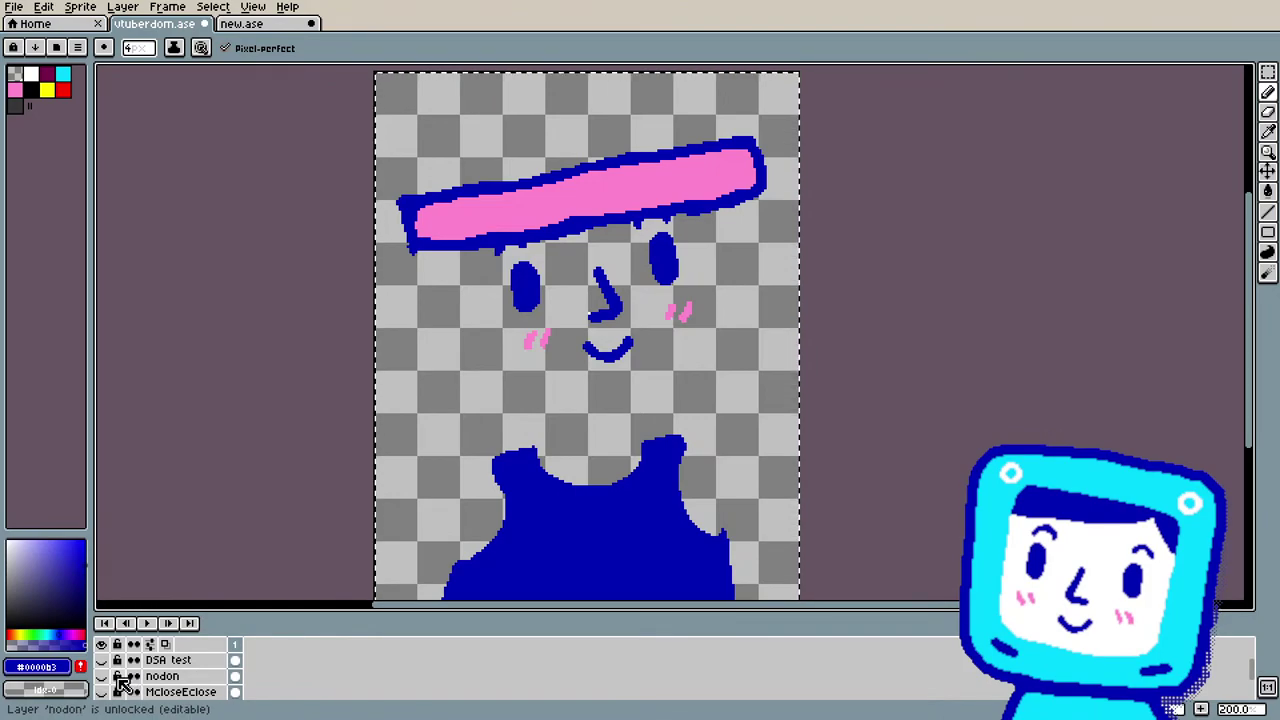
{"action": "scroll", "coordinate": [133, 691], "scroll_direction": "down", "scroll_amount": 3}
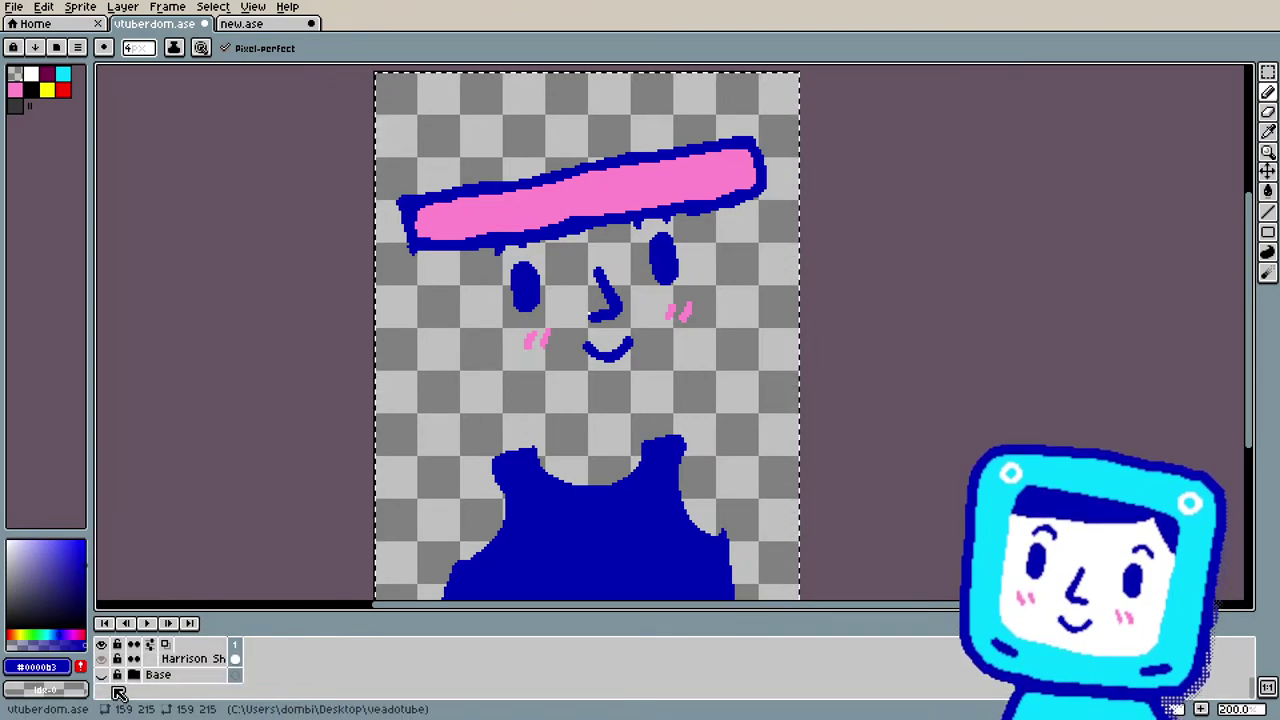
{"action": "left_click", "coordinate": [105, 676]}
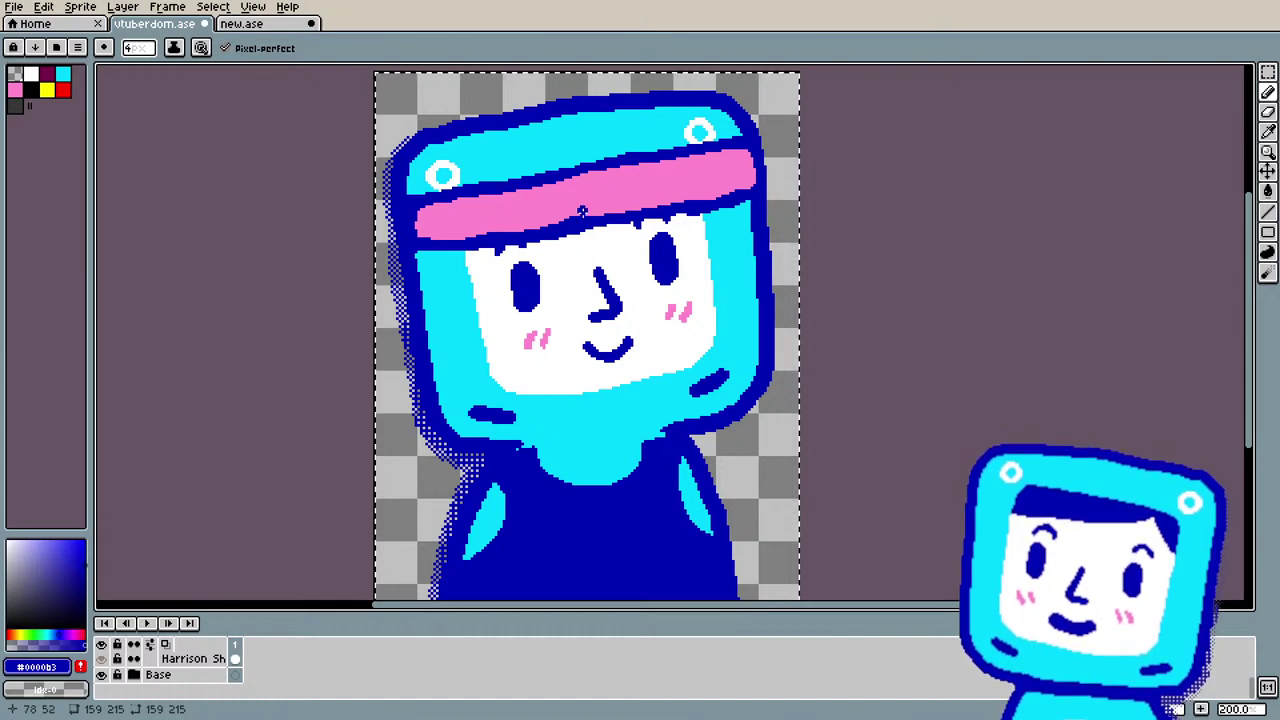
Step: Pick the headband's pink and extend the pink area to the left end of the headband with the Pencil
{"action": "key", "text": "i"}
{"action": "left_click", "coordinate": [609, 186]}
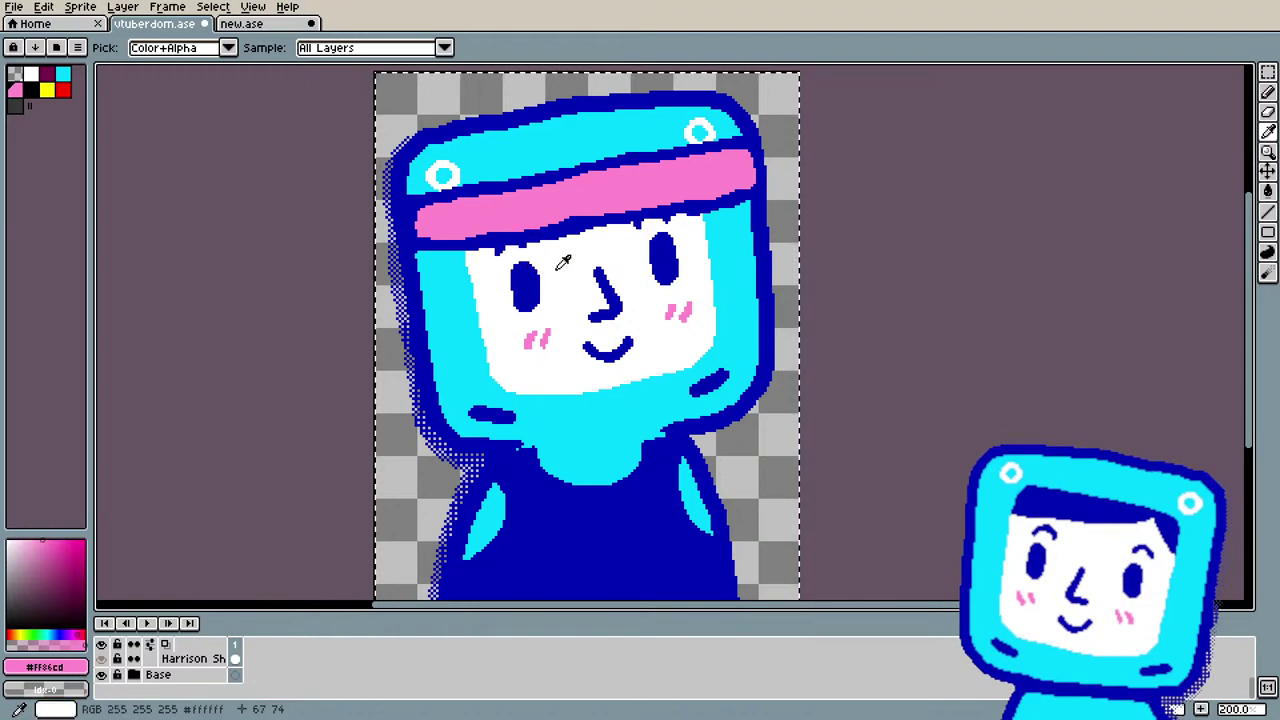
{"action": "key", "text": "b"}
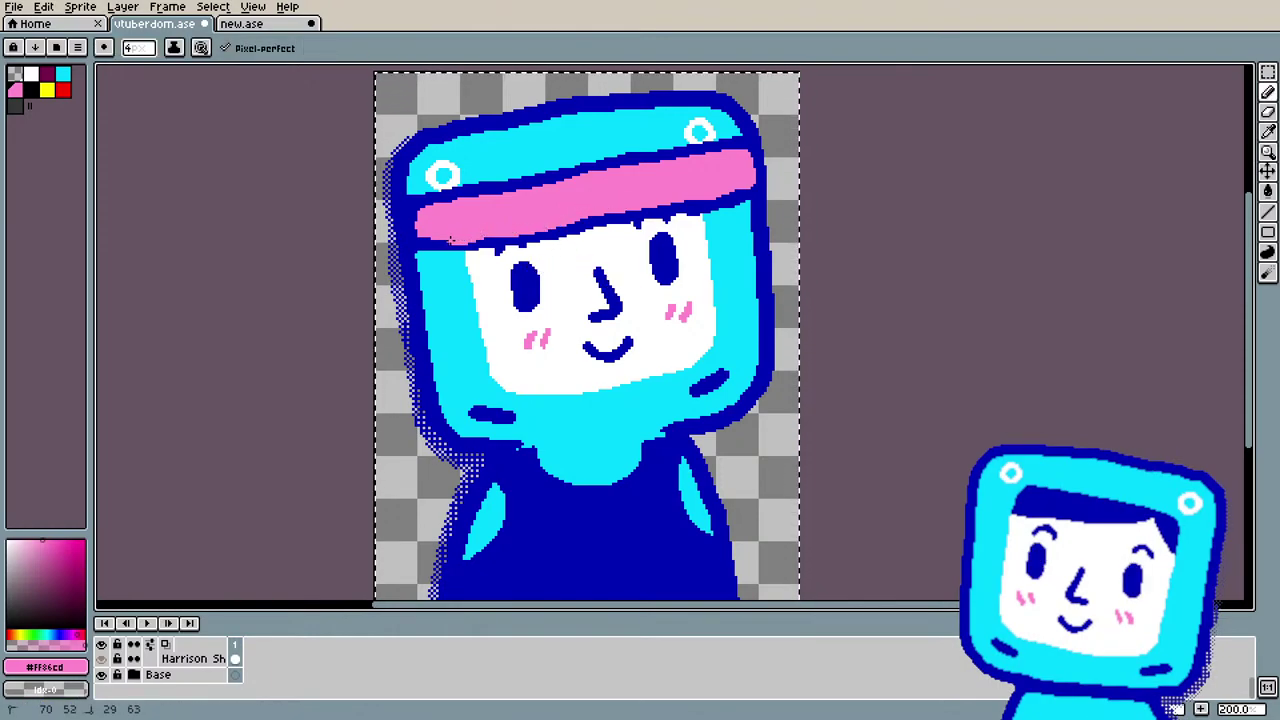
{"action": "left_click", "coordinate": [403, 216]}
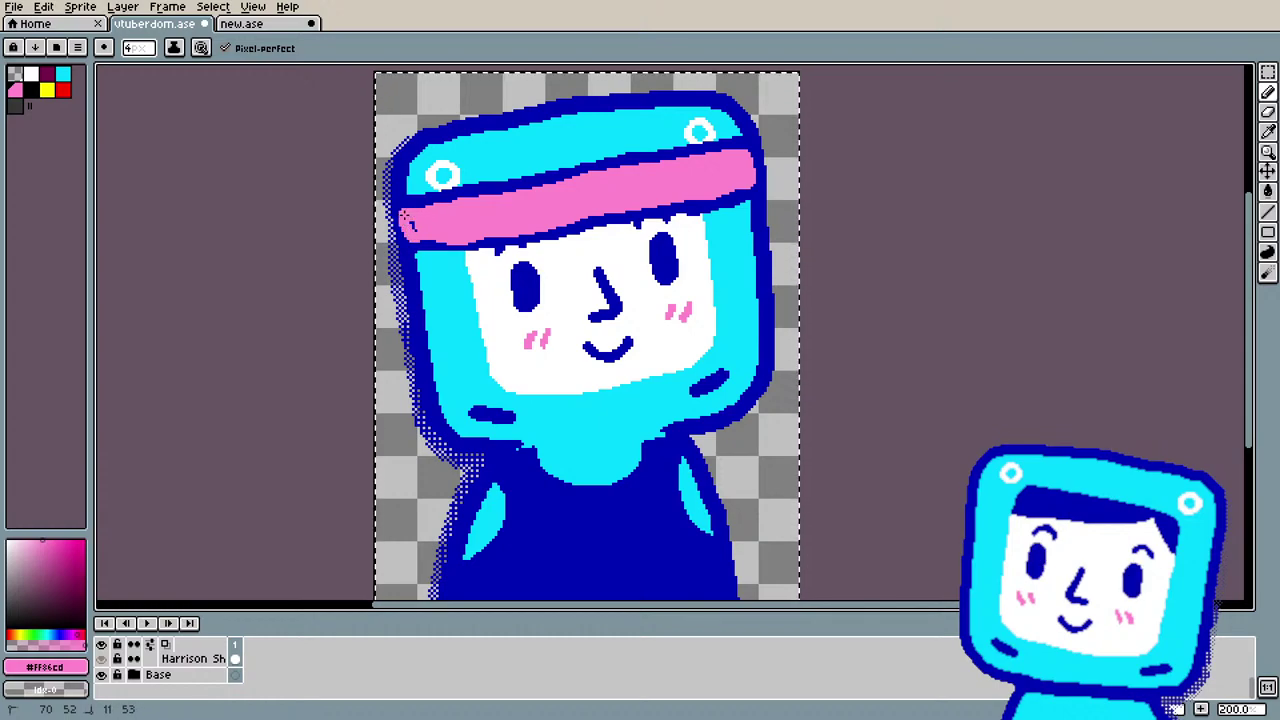
{"action": "left_click", "coordinate": [424, 236], "text": "ctrl"}
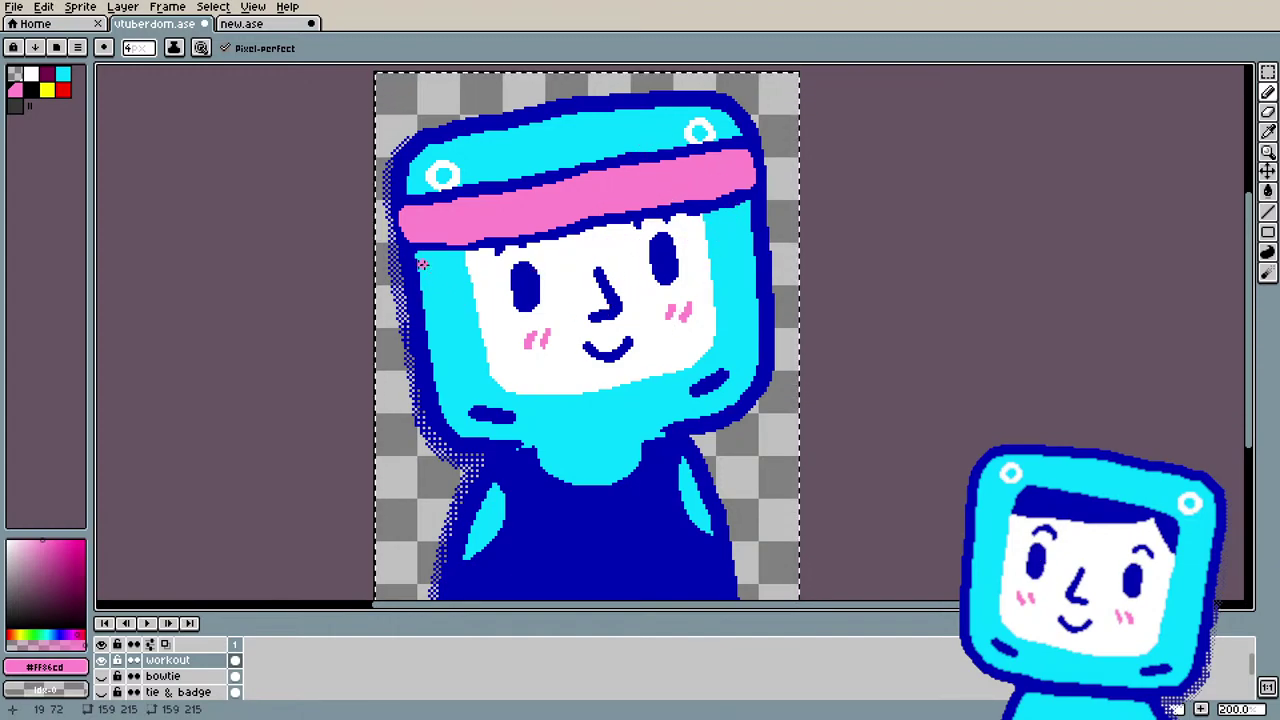
Step: Sample the dark blue and redraw the headband's border at both ends and along its lower left edge
{"action": "left_click", "coordinate": [457, 256], "text": "alt"}
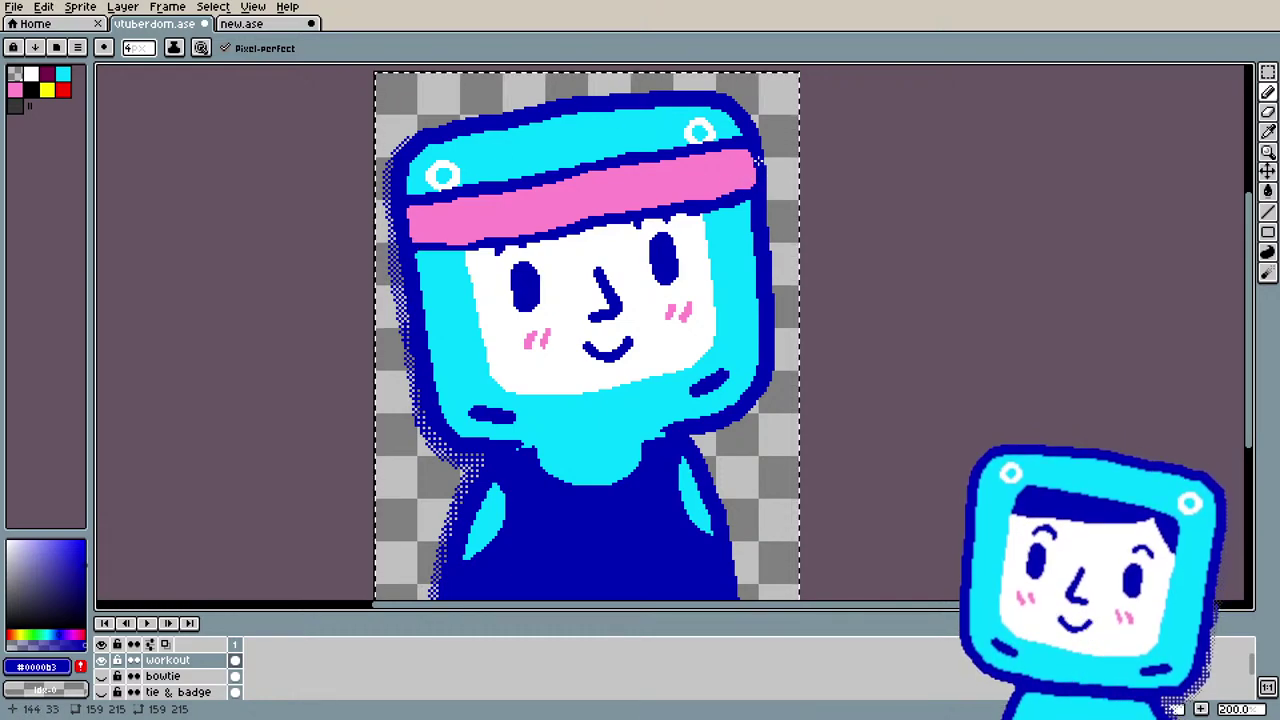
{"action": "left_click_drag", "start_coordinate": [756, 148], "coordinate": [758, 190]}
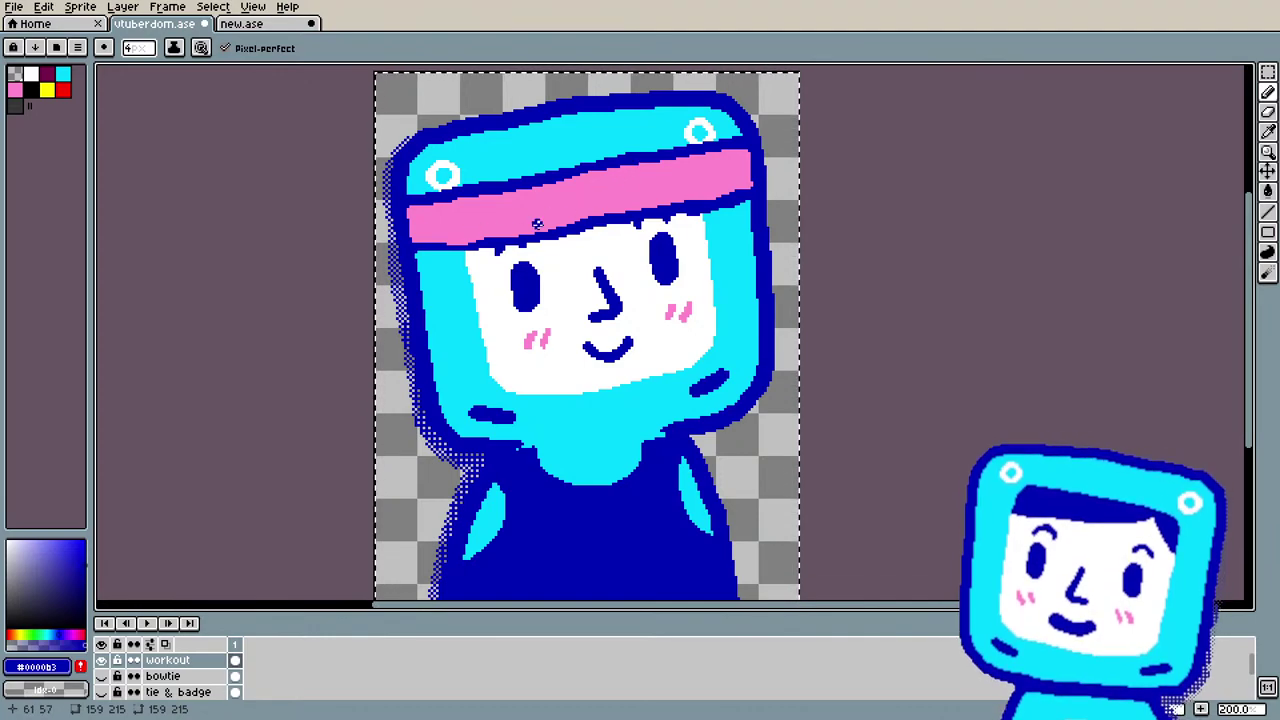
{"action": "left_click_drag", "start_coordinate": [407, 243], "coordinate": [440, 243]}
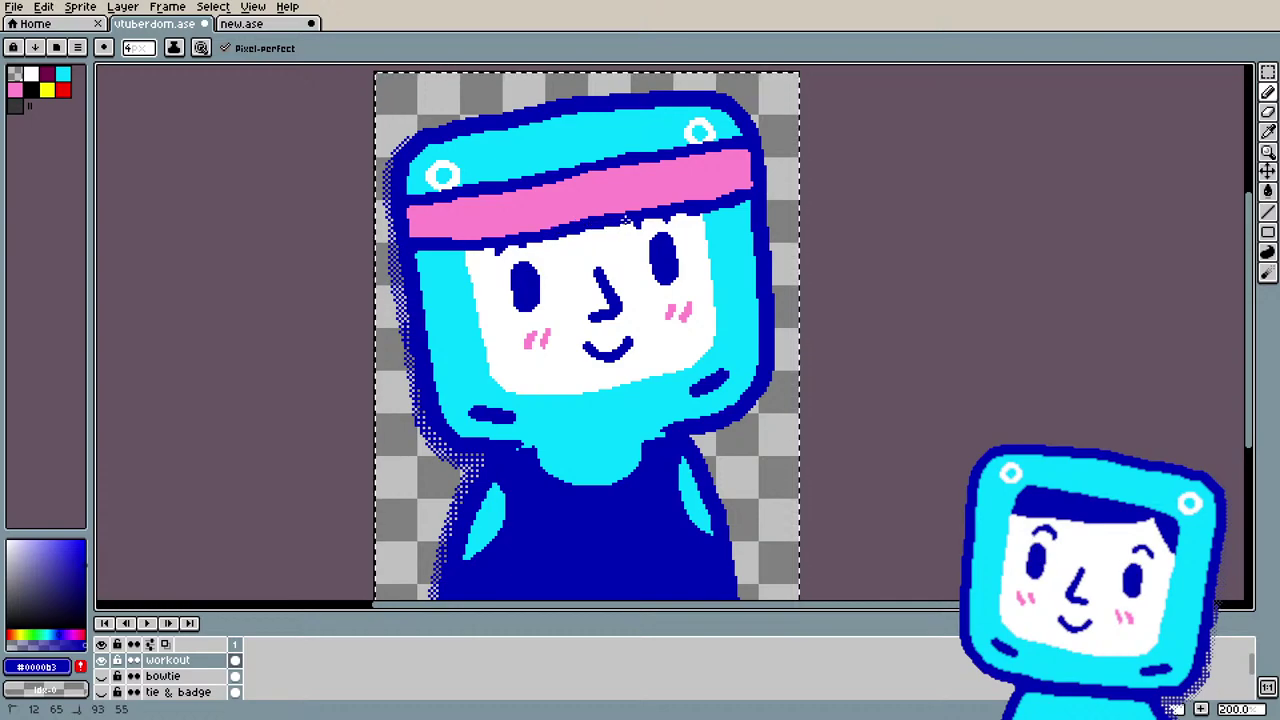
Step: Touch up the dark blue border below the headband's middle and add pink at the headband's right end with the Pencil
{"action": "left_click_drag", "start_coordinate": [627, 219], "coordinate": [645, 213]}
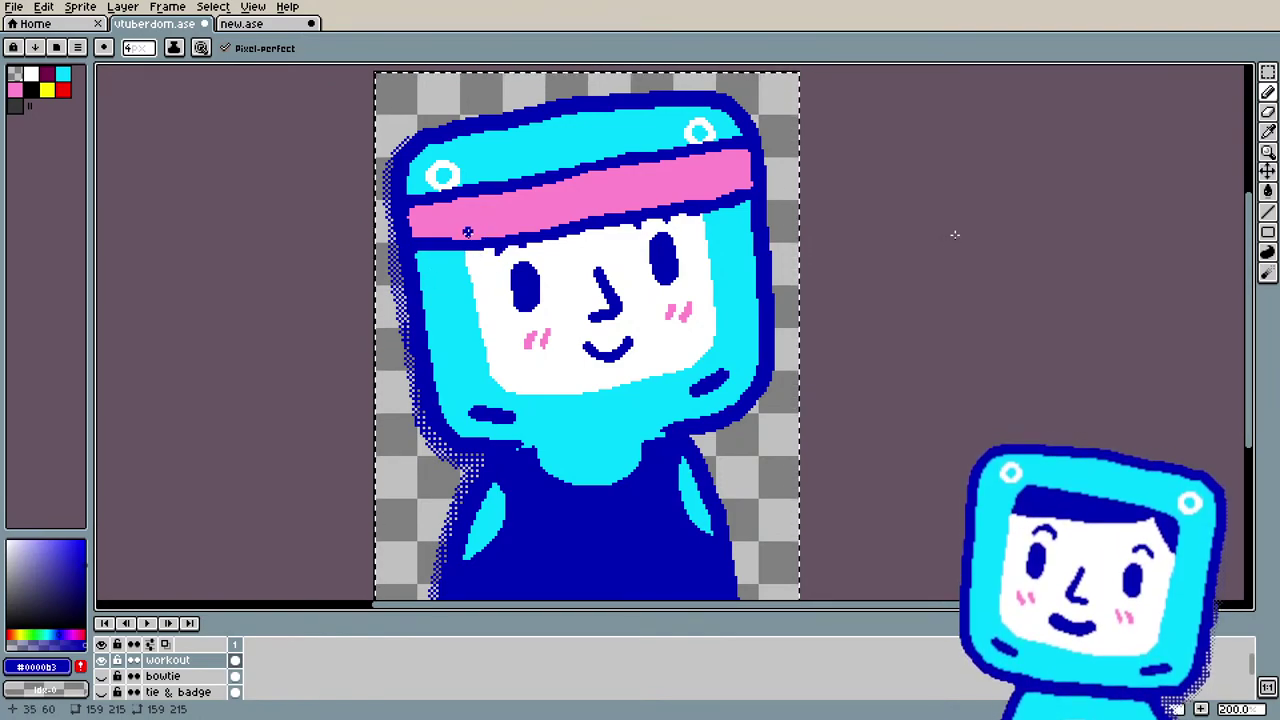
{"action": "left_click", "coordinate": [15, 90]}
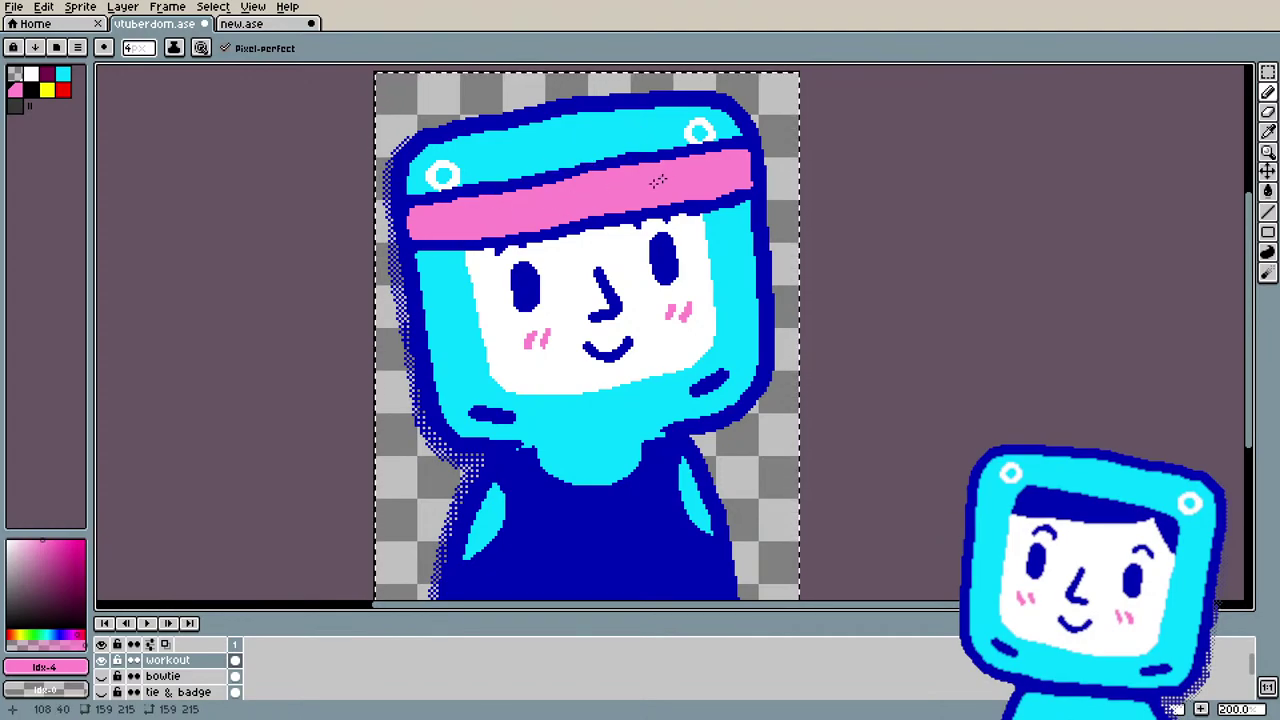
{"action": "left_click_drag", "start_coordinate": [745, 175], "coordinate": [745, 175]}
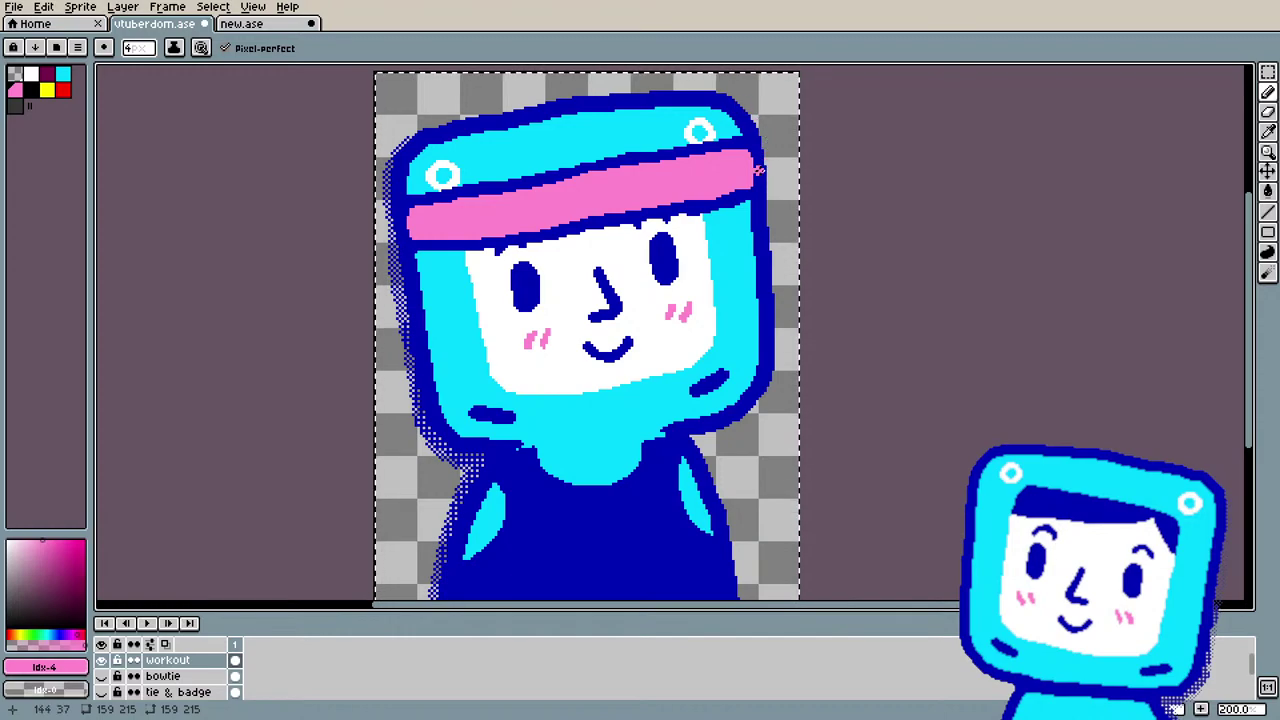
{"action": "scroll", "coordinate": [598, 200], "scroll_direction": "down", "scroll_amount": 2}
{"action": "scroll", "coordinate": [590, 233], "scroll_direction": "up", "scroll_amount": 2}
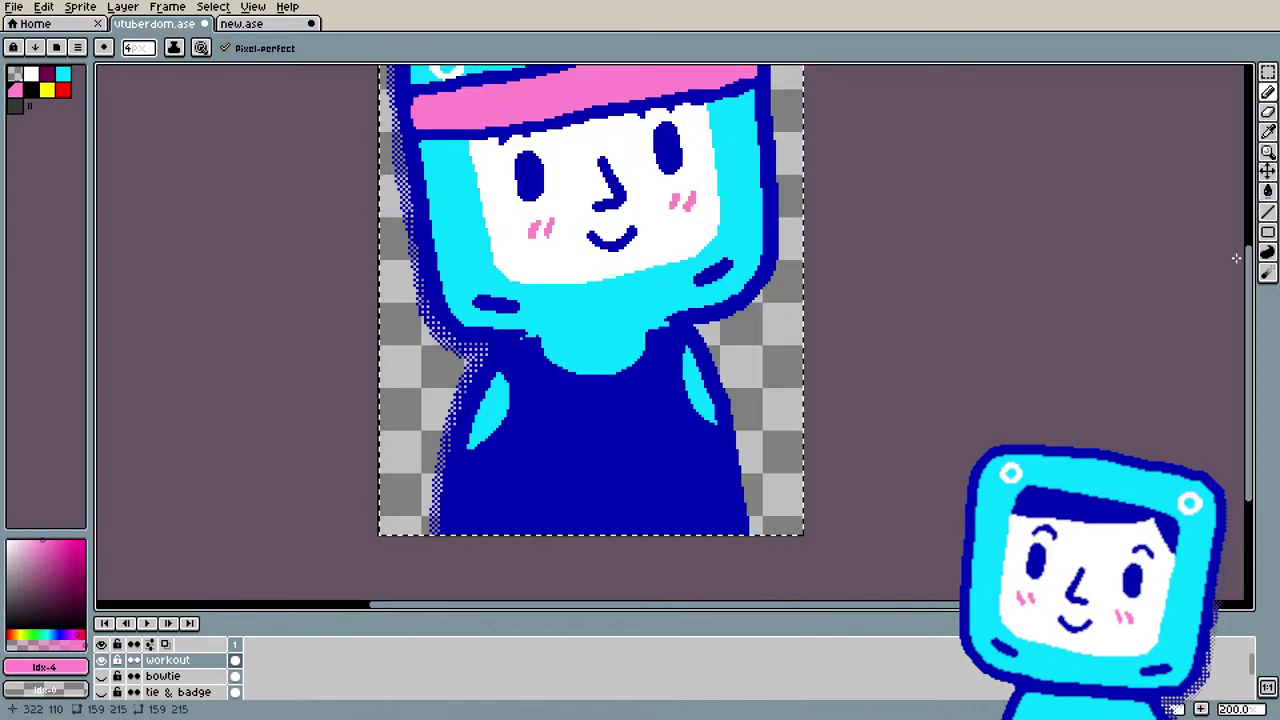
{"action": "left_click_drag", "start_coordinate": [1248, 257], "coordinate": [1258, 228]}
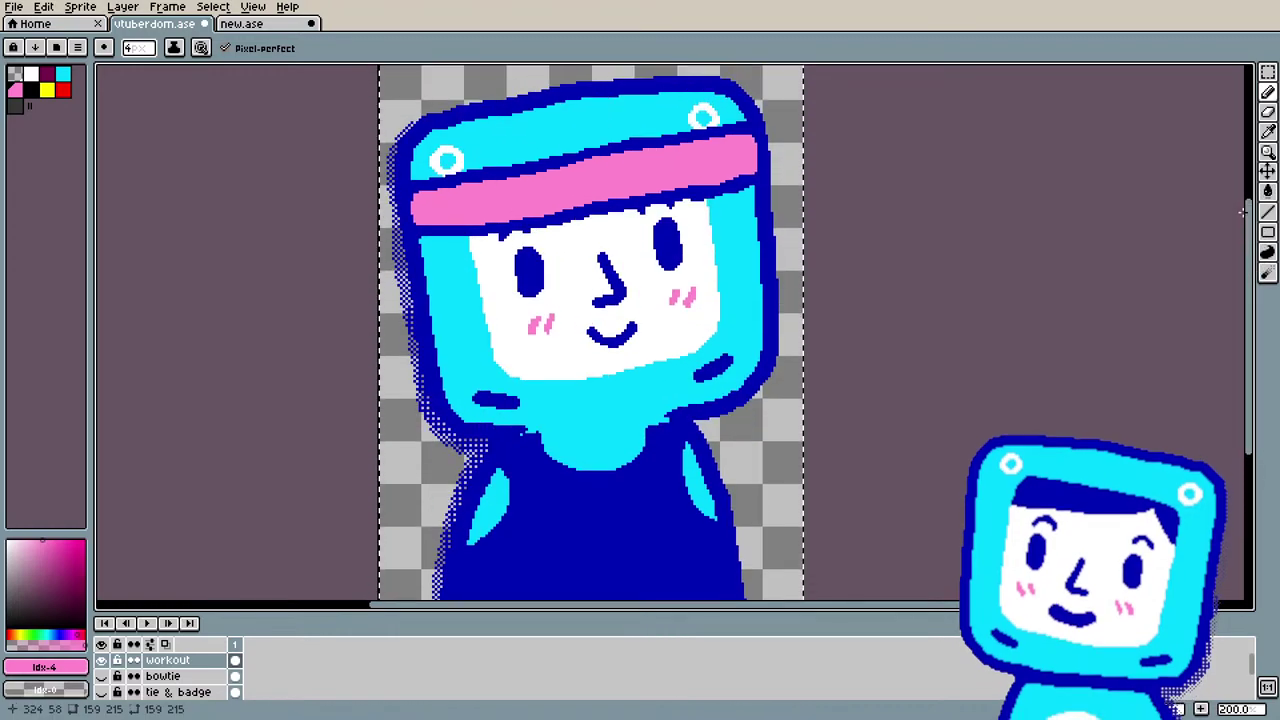
Step: Sample the dark blue and thicken the headband's lower left border, and paint the lower left corner in the sampled pink
{"action": "key", "text": "i"}
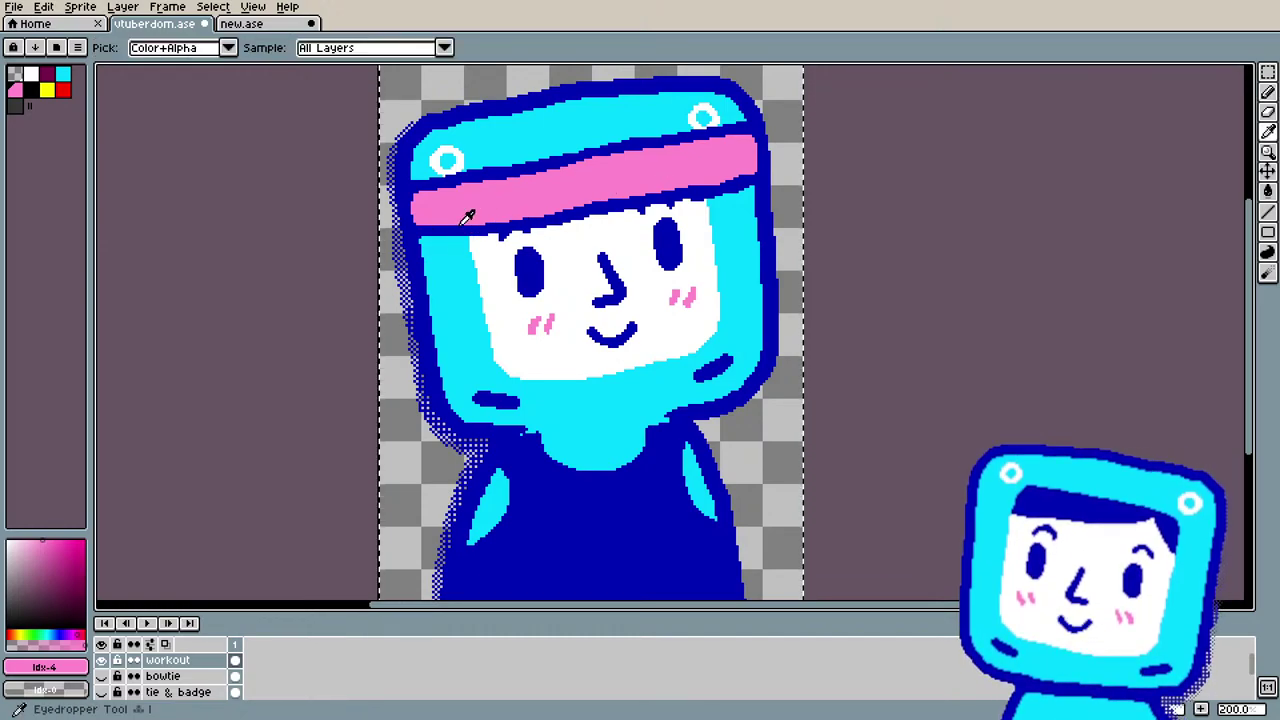
{"action": "left_click", "coordinate": [481, 230]}
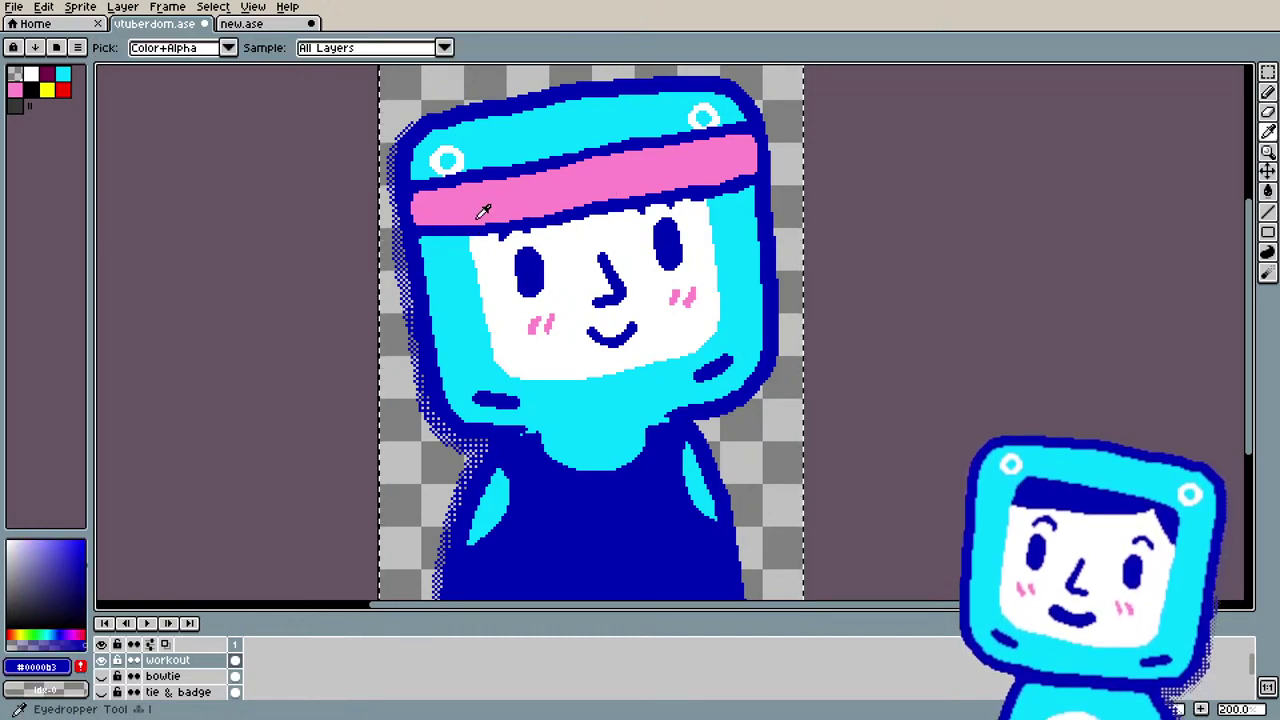
{"action": "key", "text": "b"}
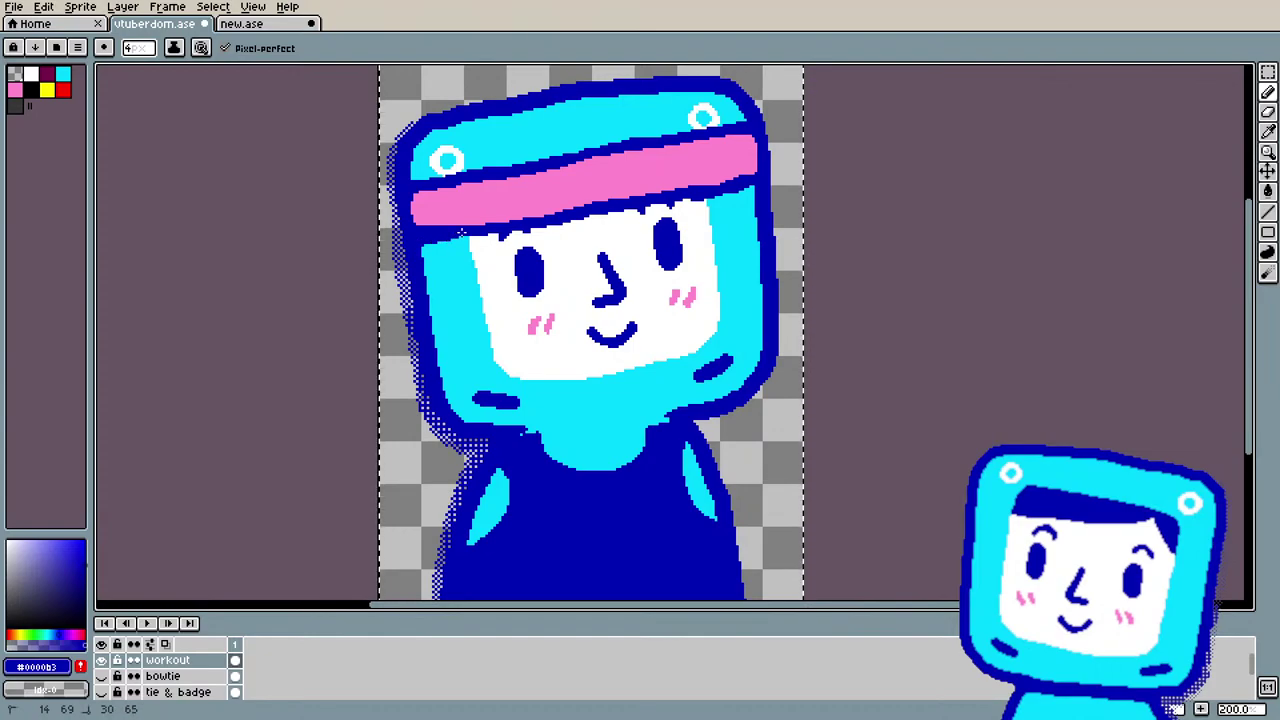
{"action": "key", "text": "i"}
{"action": "left_click", "coordinate": [489, 206]}
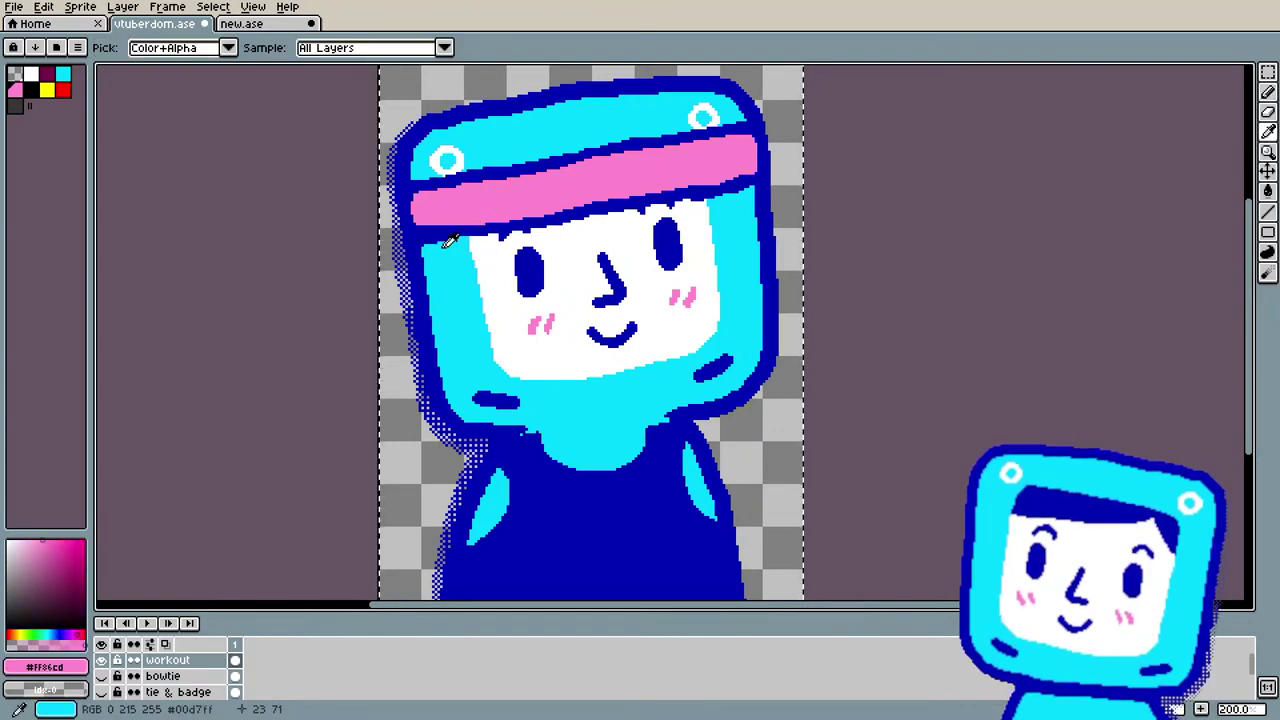
{"action": "key", "text": "b"}
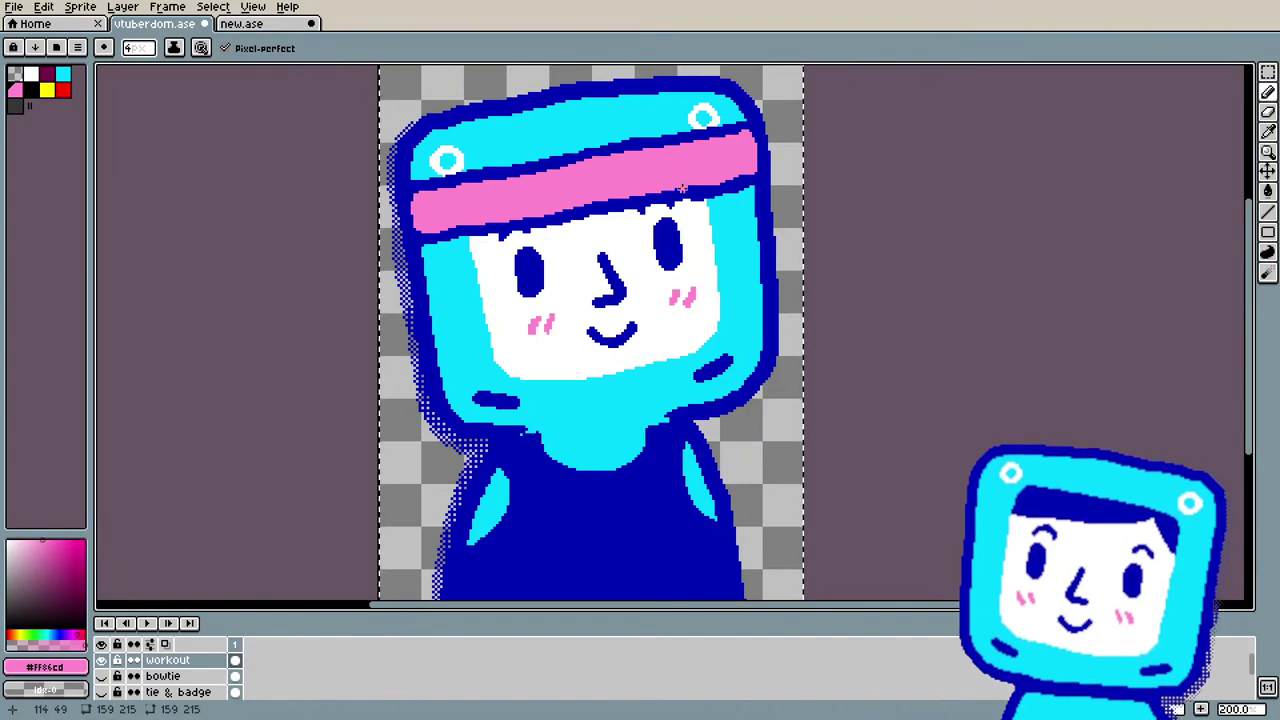
Step: Extend the pink with the Pencil through the dark blue border at the headband's left and right corners
{"action": "scroll", "coordinate": [1260, 212], "scroll_direction": "up", "scroll_amount": 3}
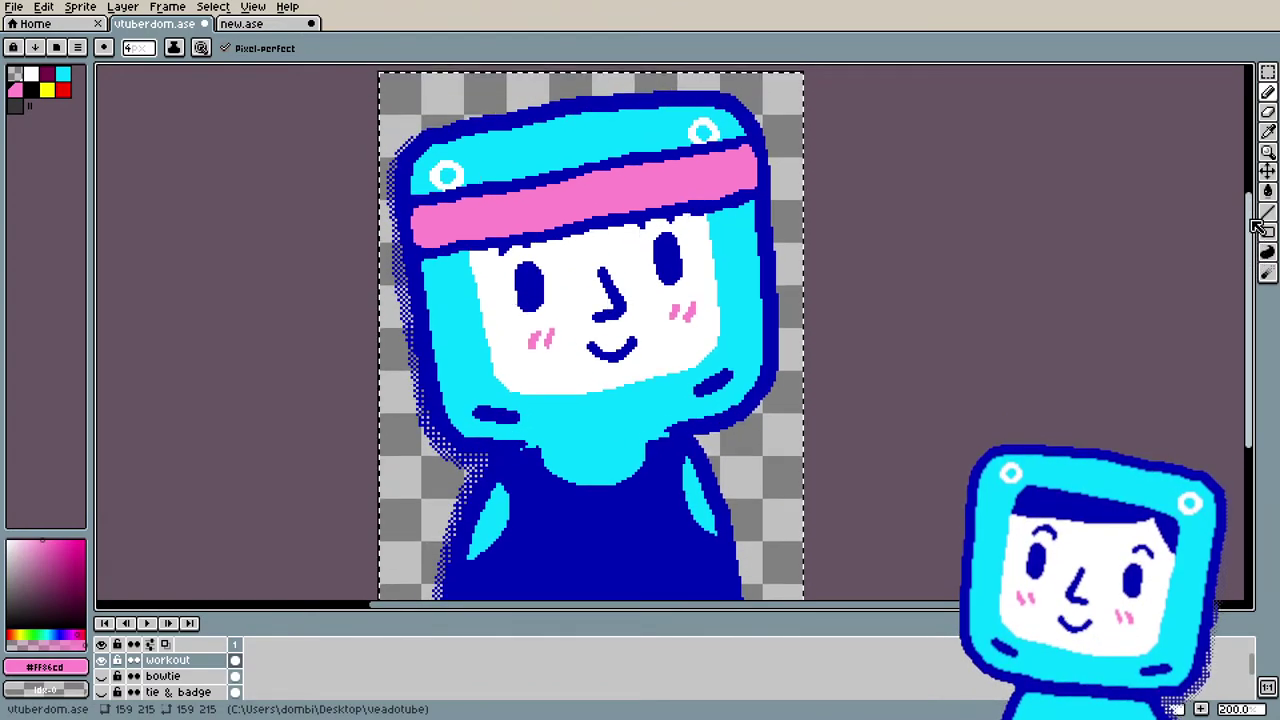
{"action": "scroll", "coordinate": [1260, 212], "scroll_direction": "down", "scroll_amount": 1}
{"action": "scroll", "coordinate": [1051, 251], "scroll_direction": "down", "scroll_amount": 1}
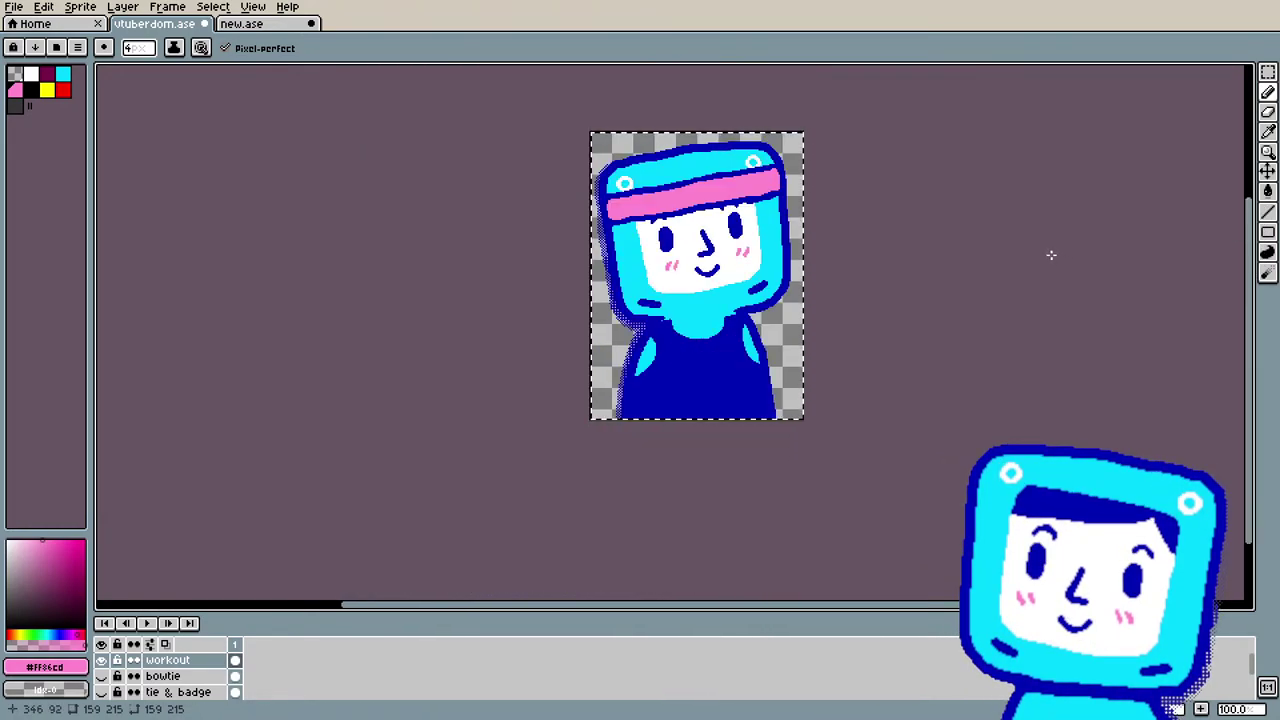
{"action": "scroll", "coordinate": [712, 258], "scroll_direction": "up", "scroll_amount": 1}
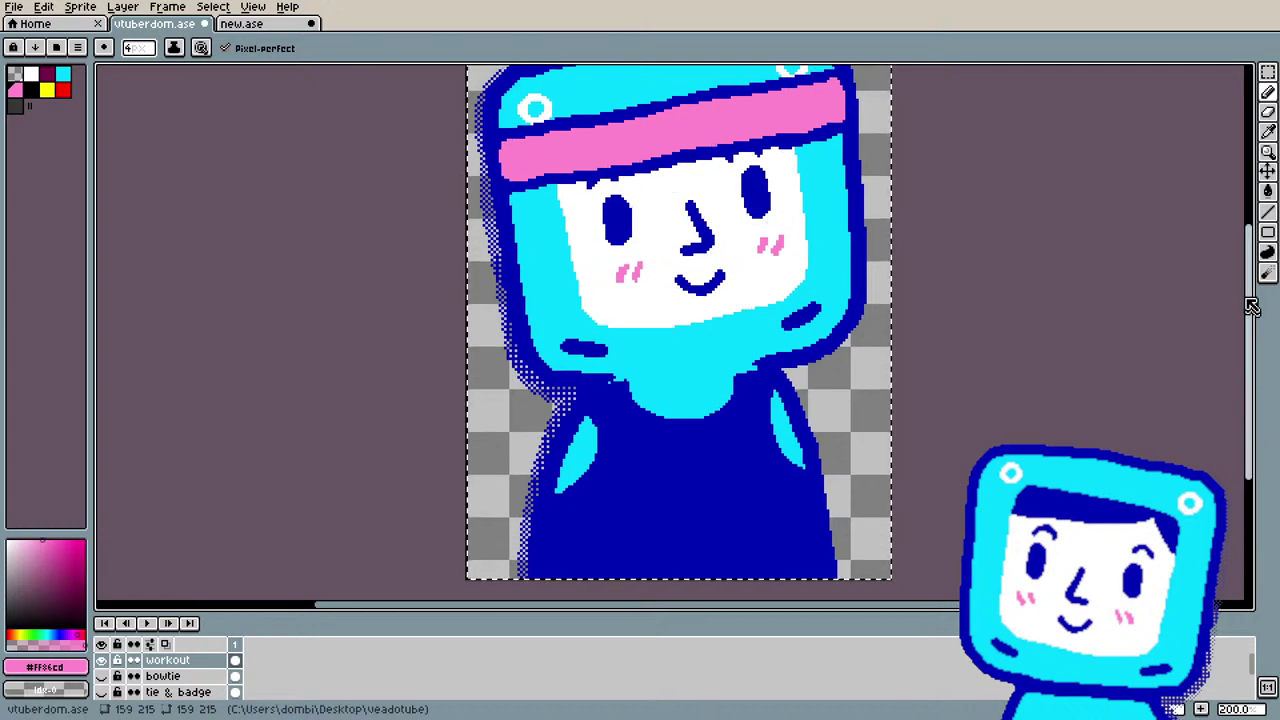
{"action": "scroll", "coordinate": [1260, 260], "scroll_direction": "up", "scroll_amount": 3}
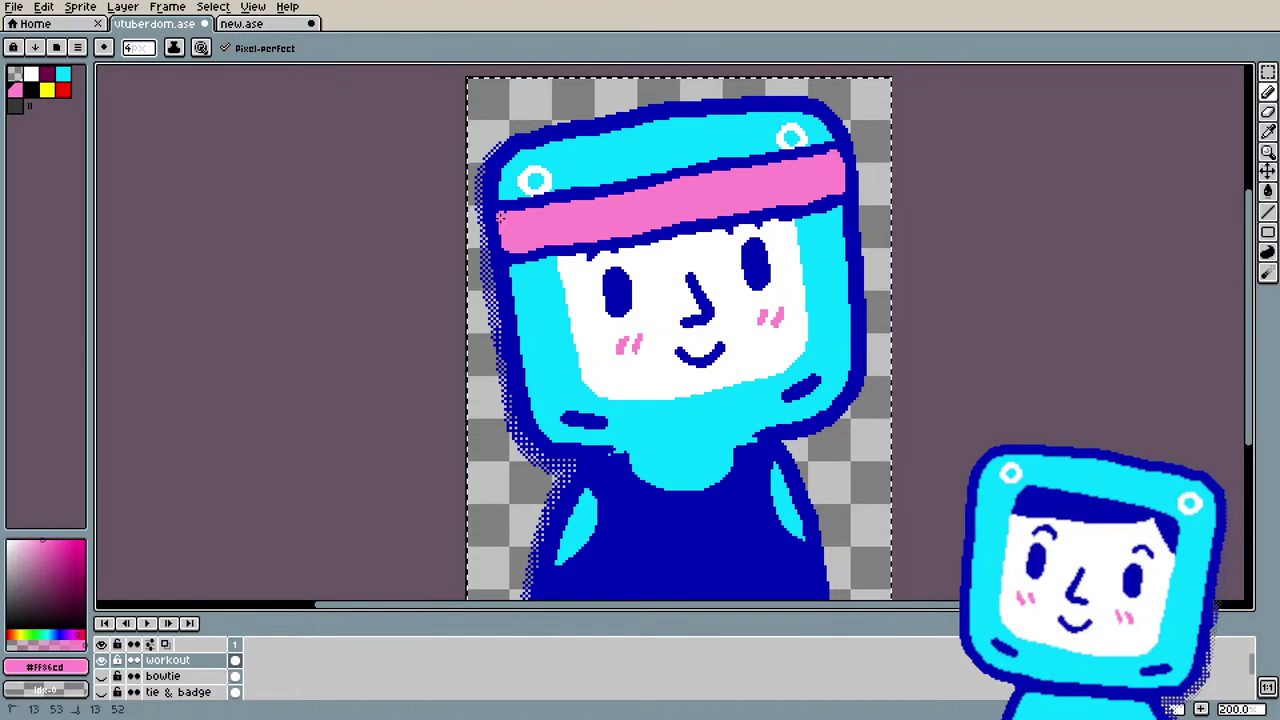
{"action": "scroll", "coordinate": [498, 213], "scroll_direction": "down", "scroll_amount": 1}
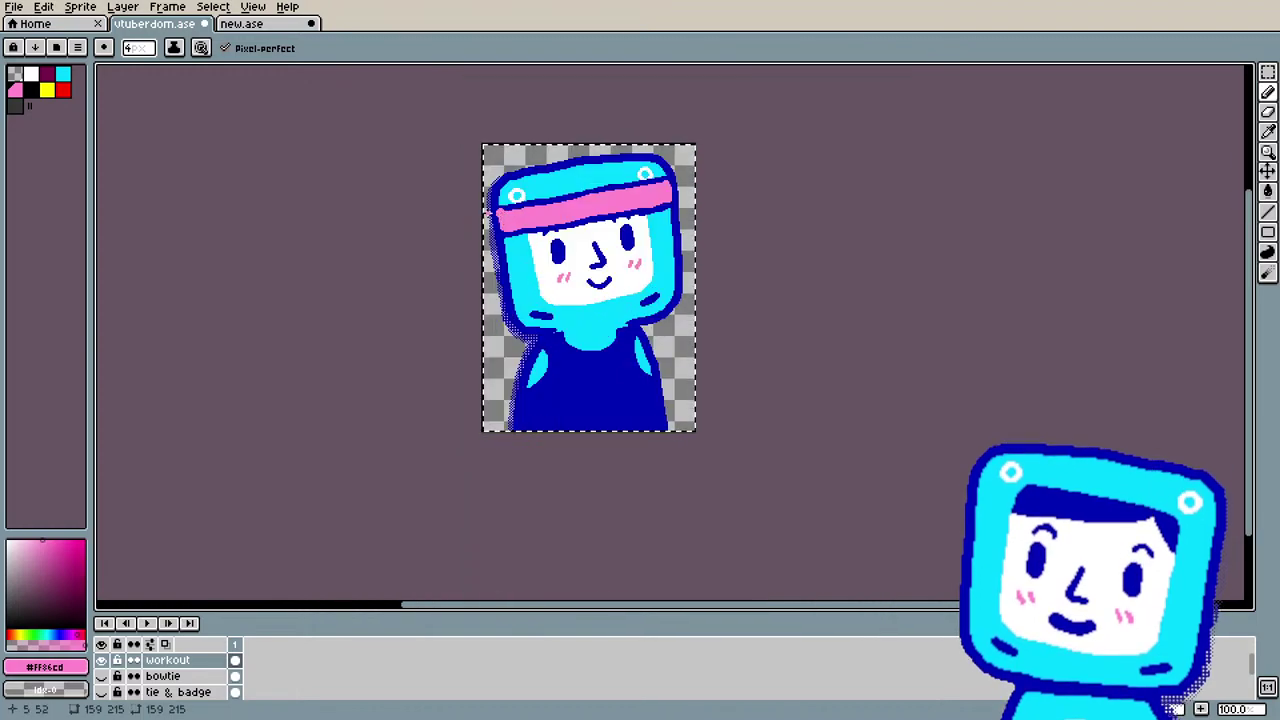
{"action": "scroll", "coordinate": [495, 171], "scroll_direction": "up", "scroll_amount": 3}
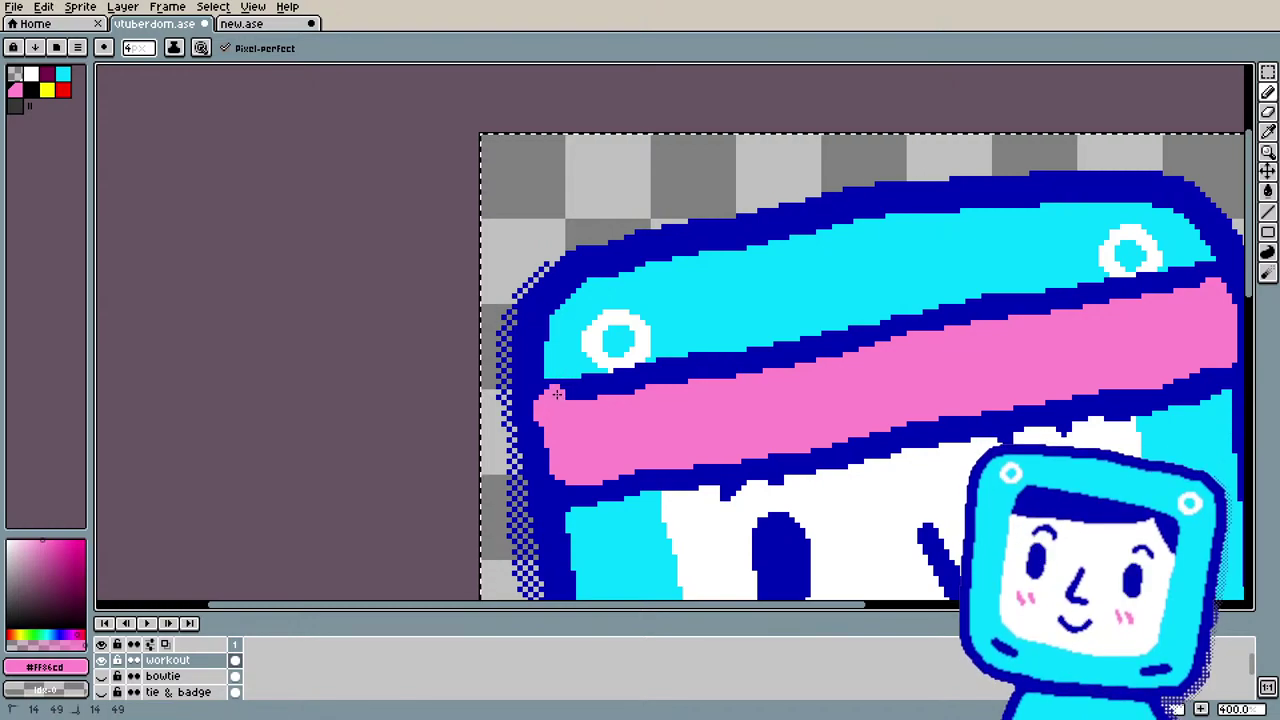
{"action": "left_click", "coordinate": [581, 488]}
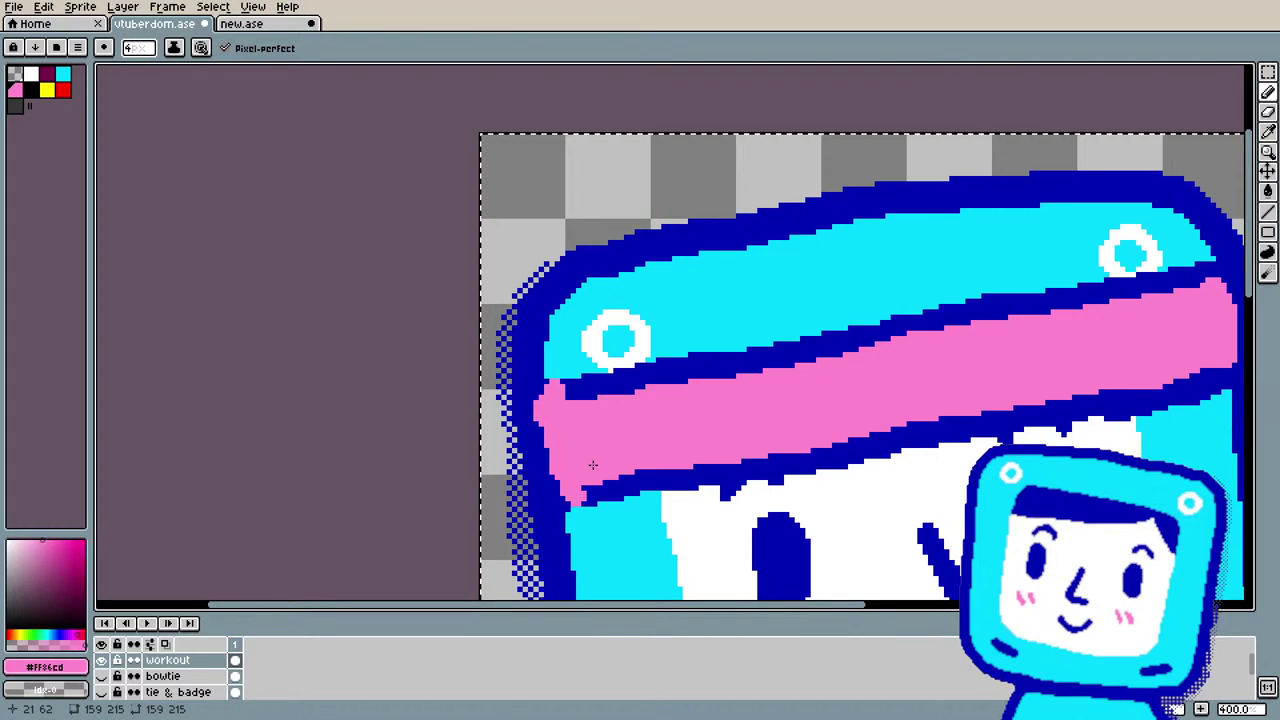
{"action": "scroll", "coordinate": [592, 464], "scroll_direction": "down", "scroll_amount": 1}
{"action": "scroll", "coordinate": [1190, 330], "scroll_direction": "up", "scroll_amount": 2}
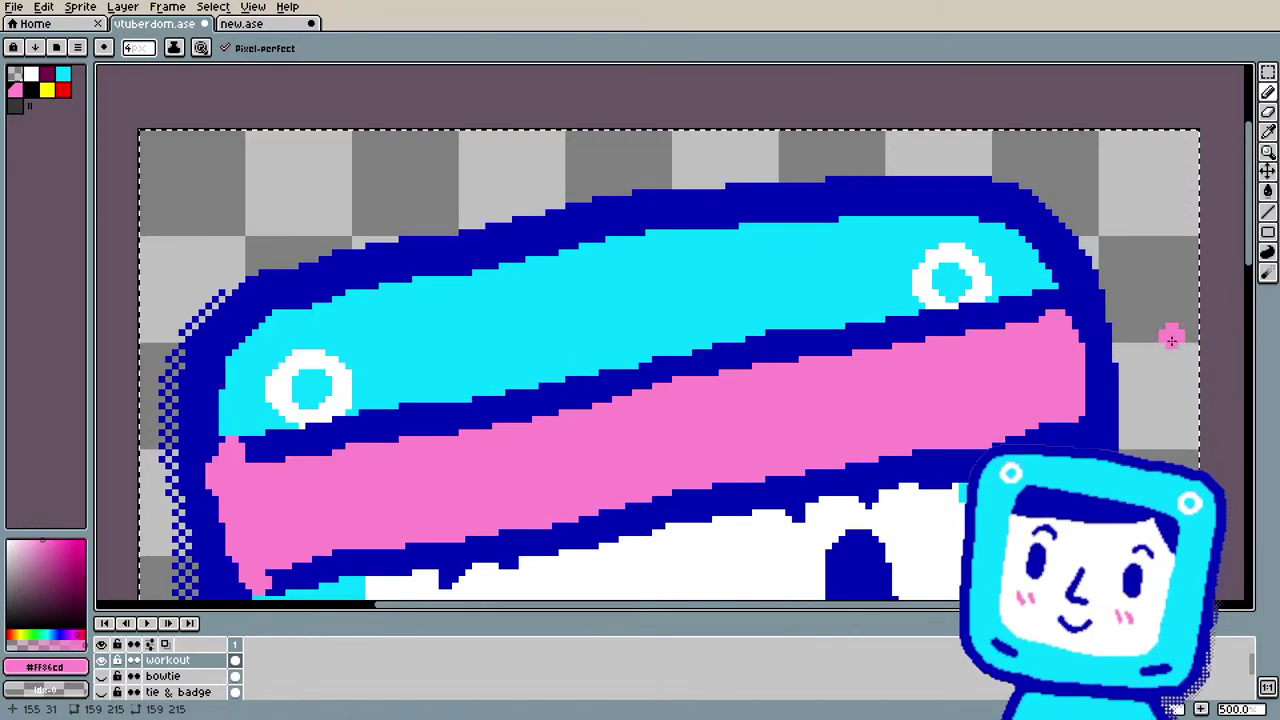
{"action": "left_click", "coordinate": [1057, 308]}
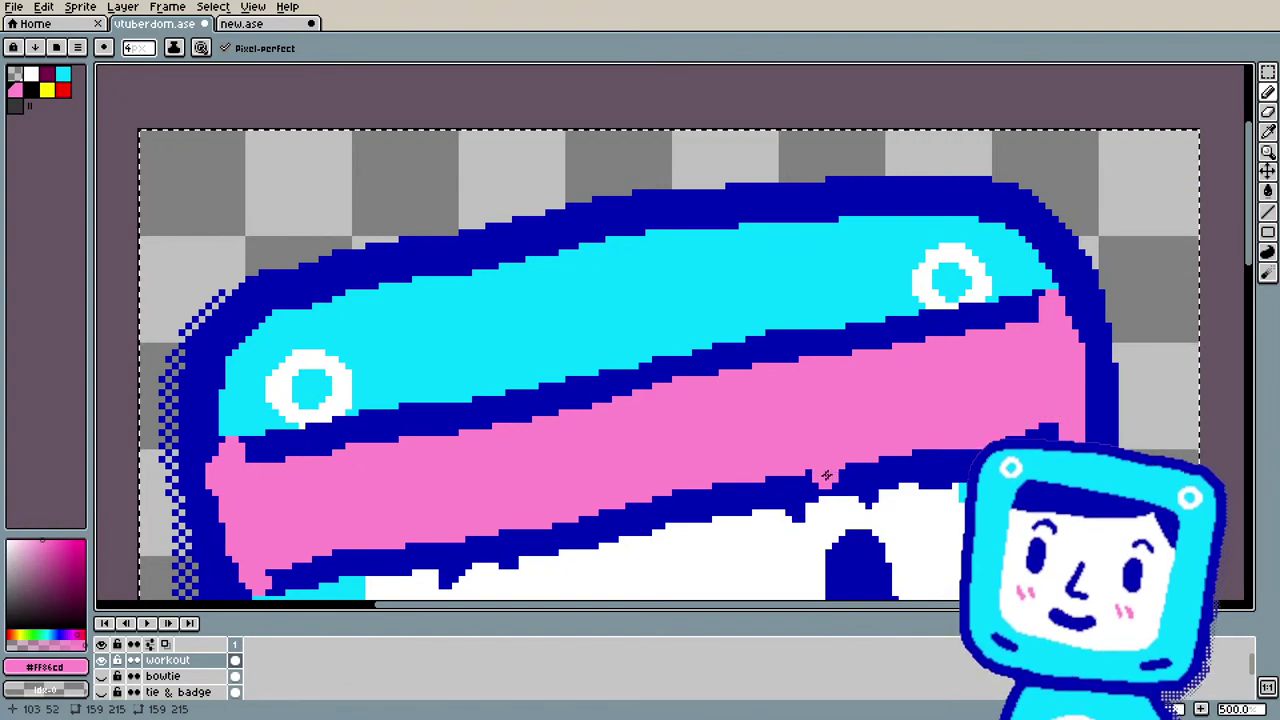
Step: Fill the headband's upper and lower dark blue borders with the pink using the Paint Bucket
{"action": "key", "text": "g"}
{"action": "left_click", "coordinate": [787, 363]}
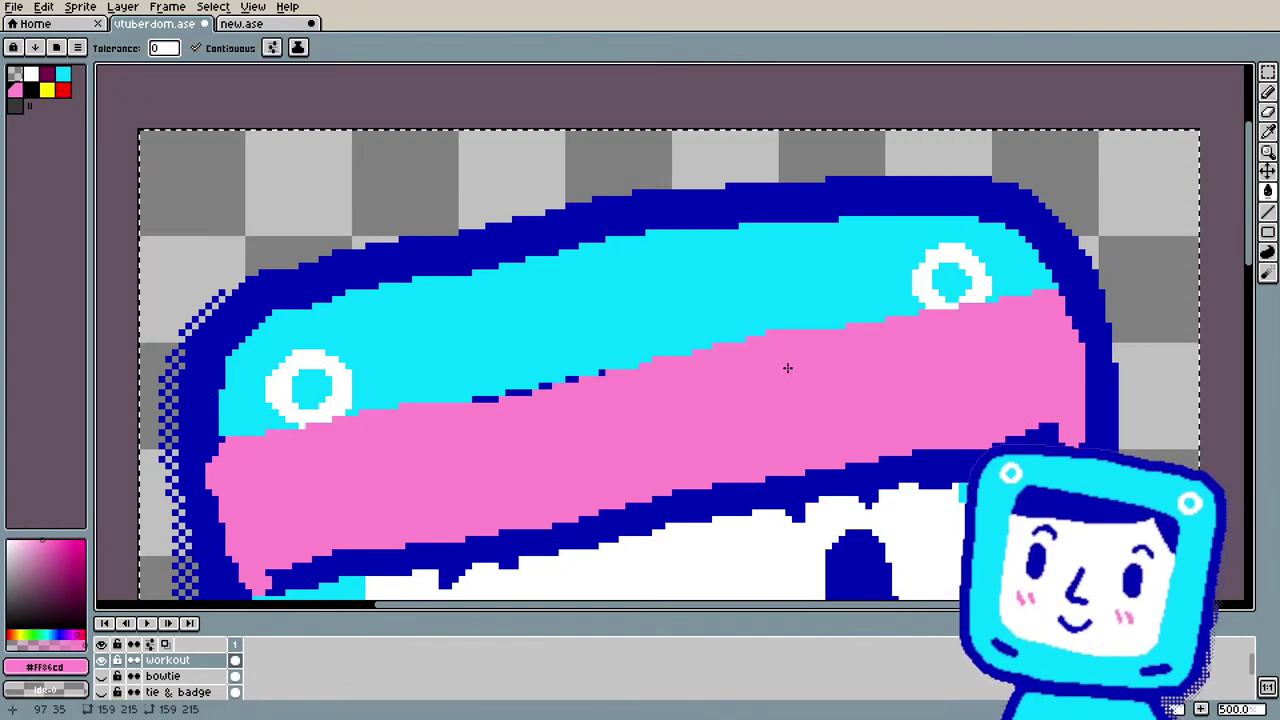
{"action": "left_click", "coordinate": [753, 498]}
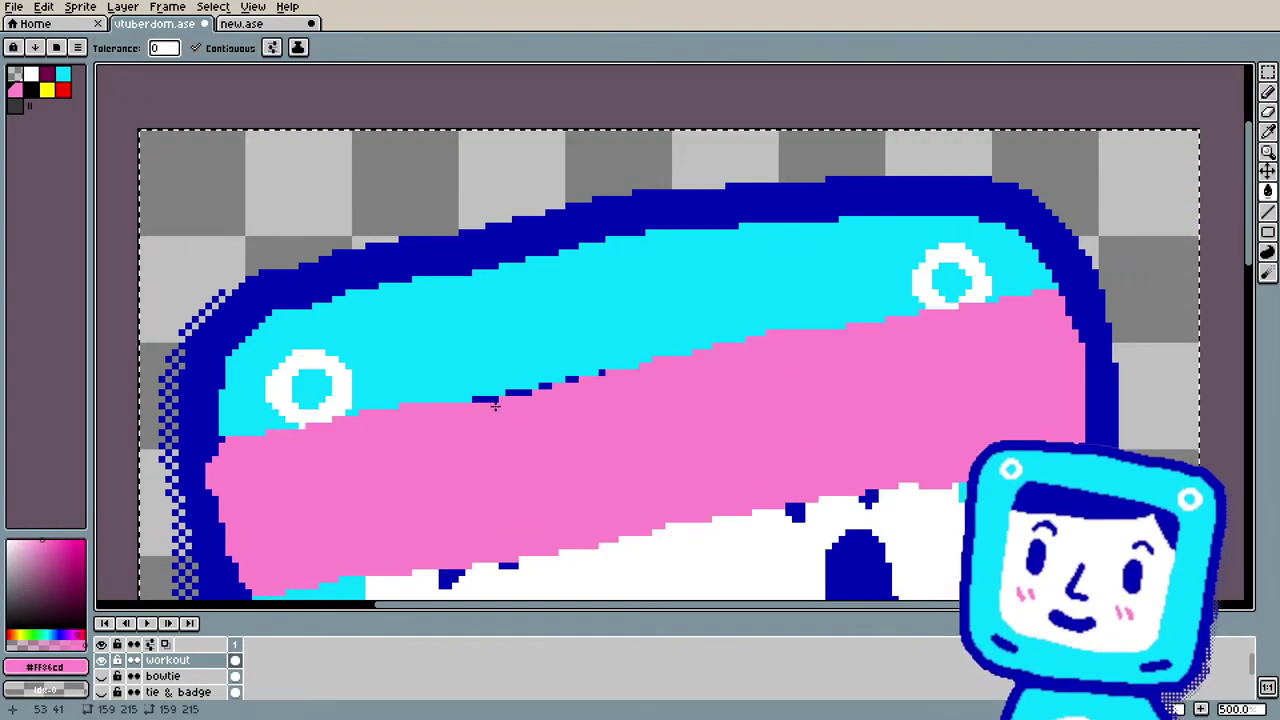
Step: Enable pressure-controlled size for the Pencil and paint over the leftover dark blue pixels along the headband's upper edge in pink
{"action": "key", "text": "b"}
{"action": "left_click_drag", "start_coordinate": [497, 411], "coordinate": [488, 413]}
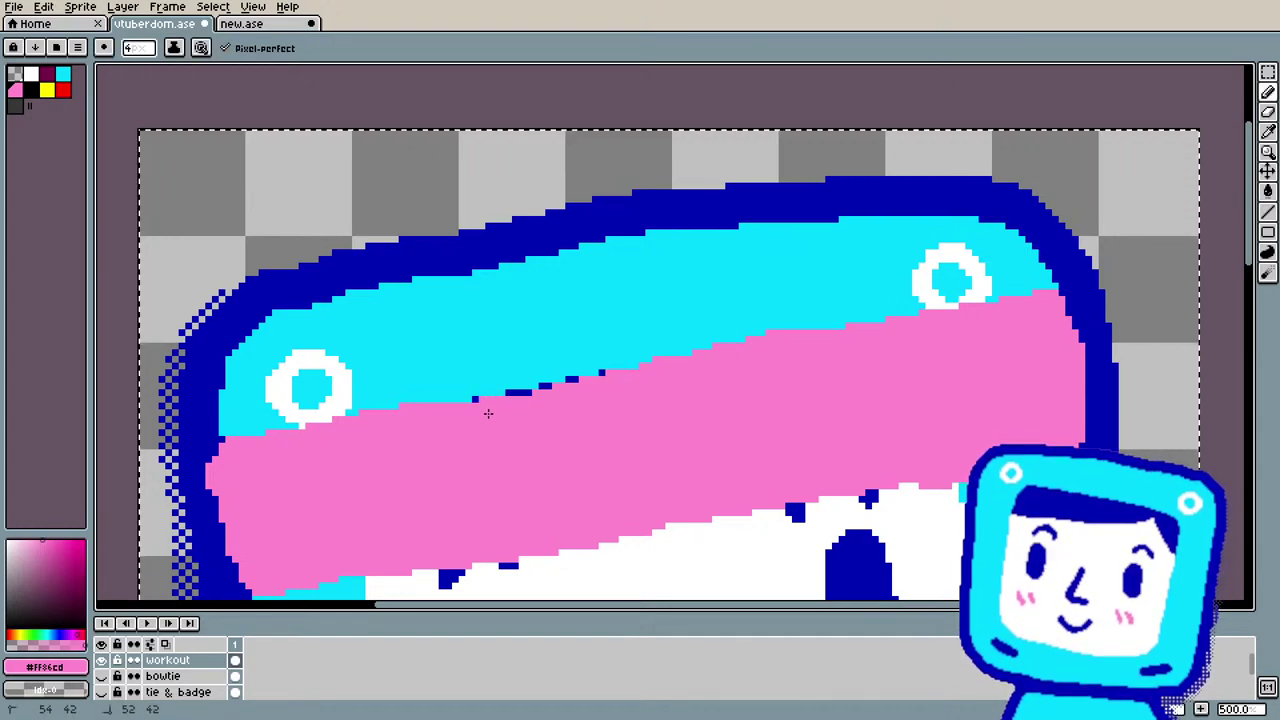
{"action": "left_click", "coordinate": [200, 47]}
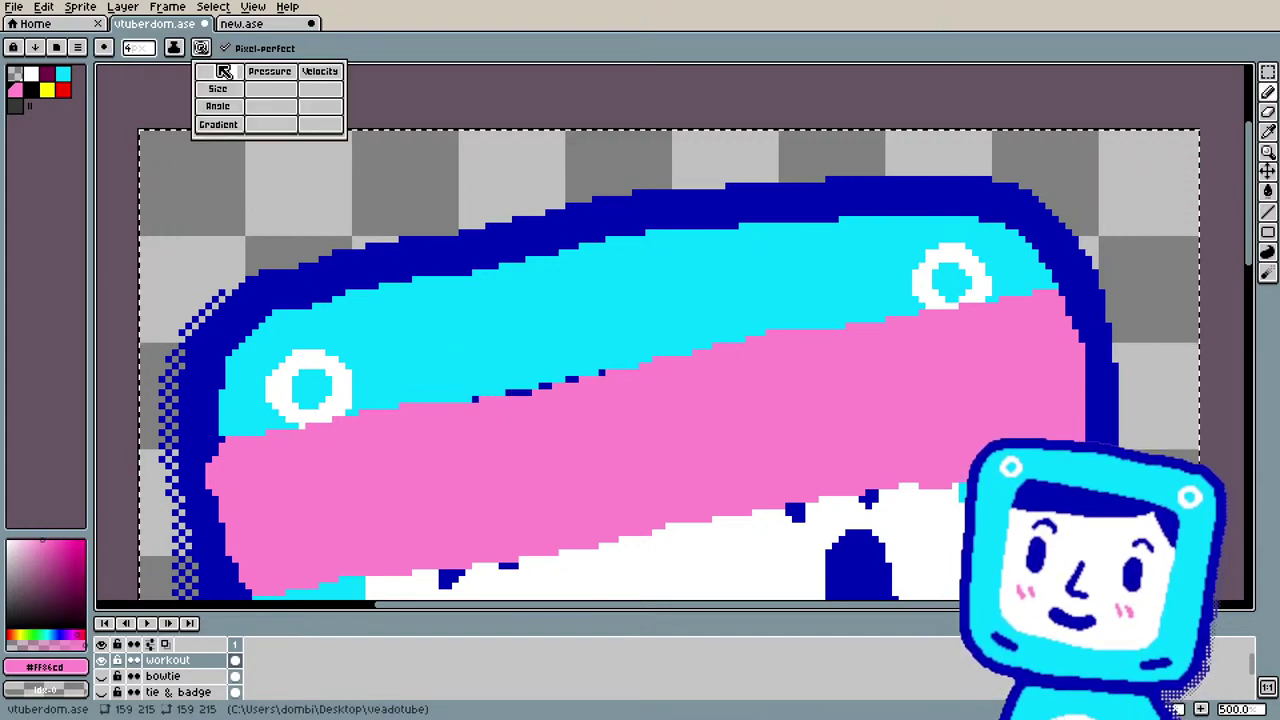
{"action": "left_click", "coordinate": [270, 89]}
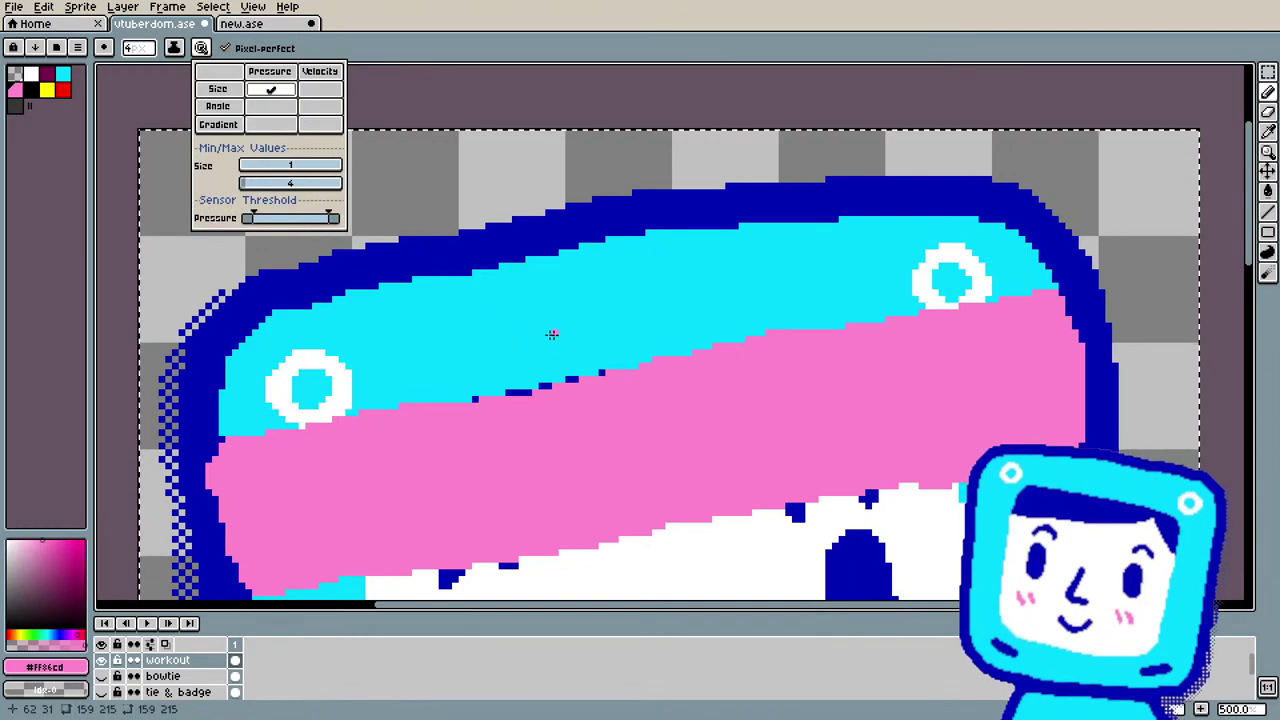
{"action": "left_click", "coordinate": [477, 403]}
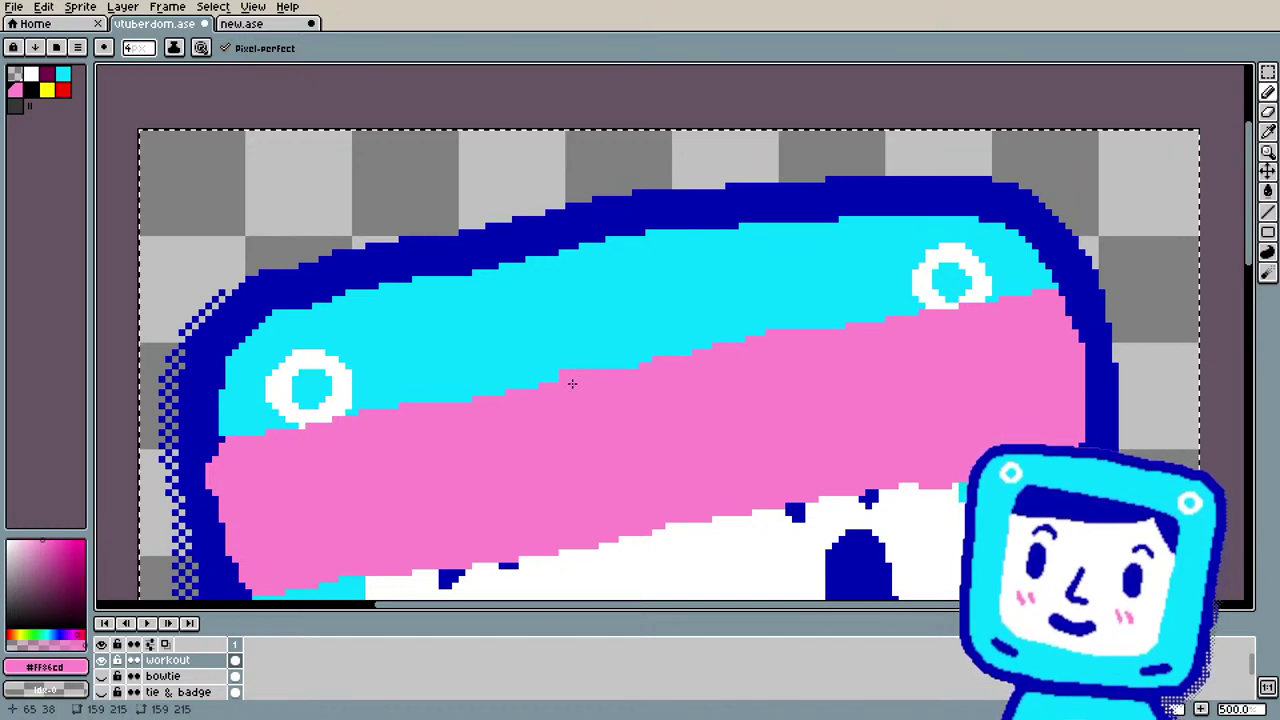
Step: Extend the pink headband outward over the helmet's dark blue outline at both ends with the 4 px Pencil
{"action": "key", "text": "e"}
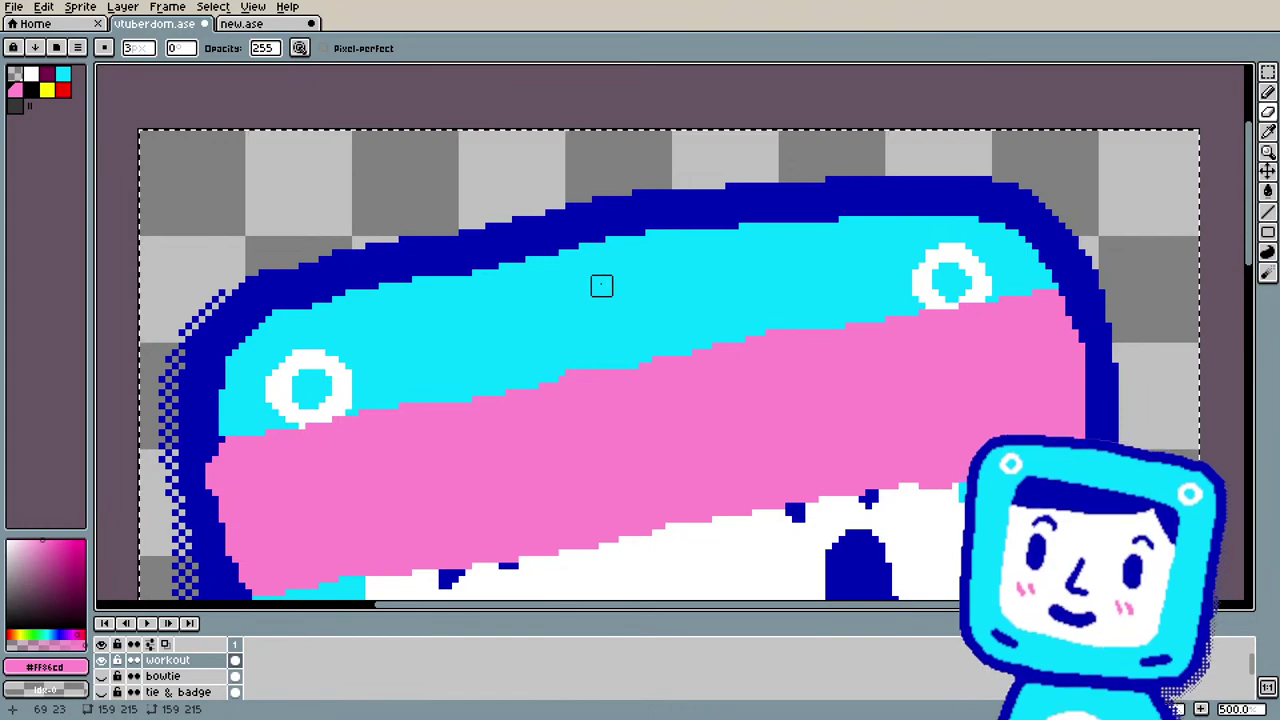
{"action": "scroll", "coordinate": [586, 420], "scroll_direction": "down", "scroll_amount": 5}
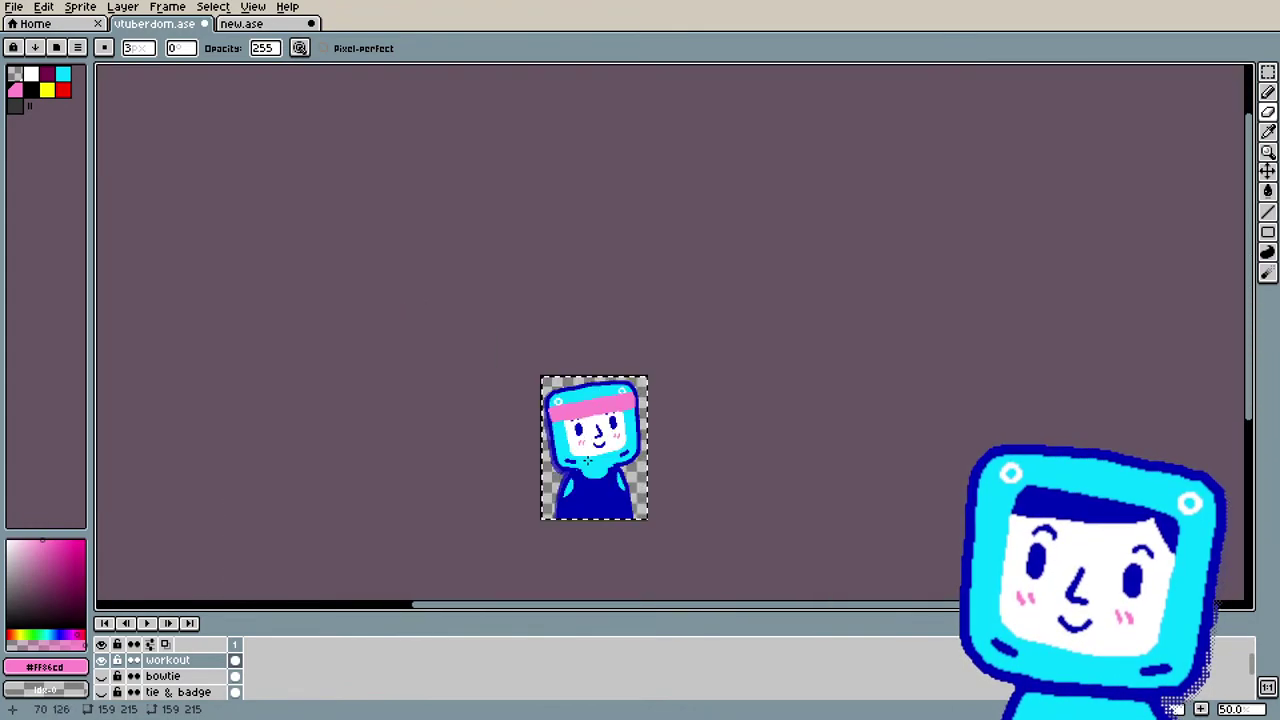
{"action": "scroll", "coordinate": [587, 462], "scroll_direction": "up", "scroll_amount": 2}
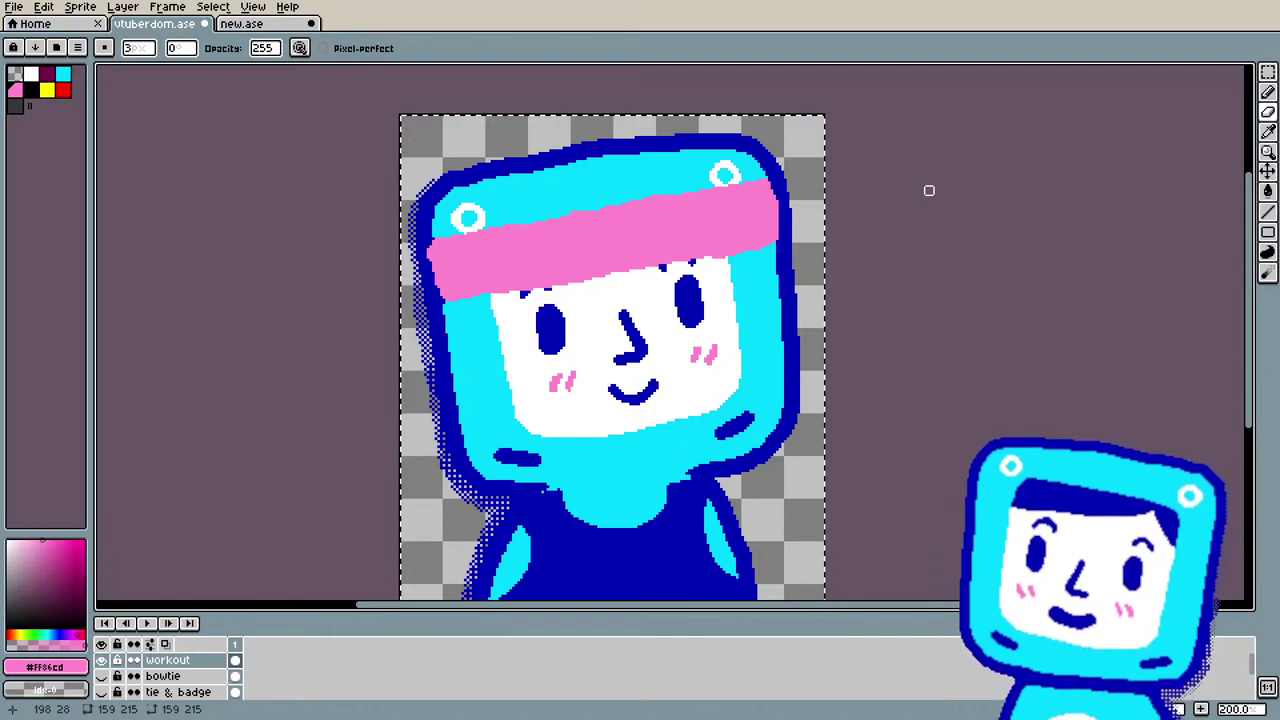
{"action": "key", "text": "i"}
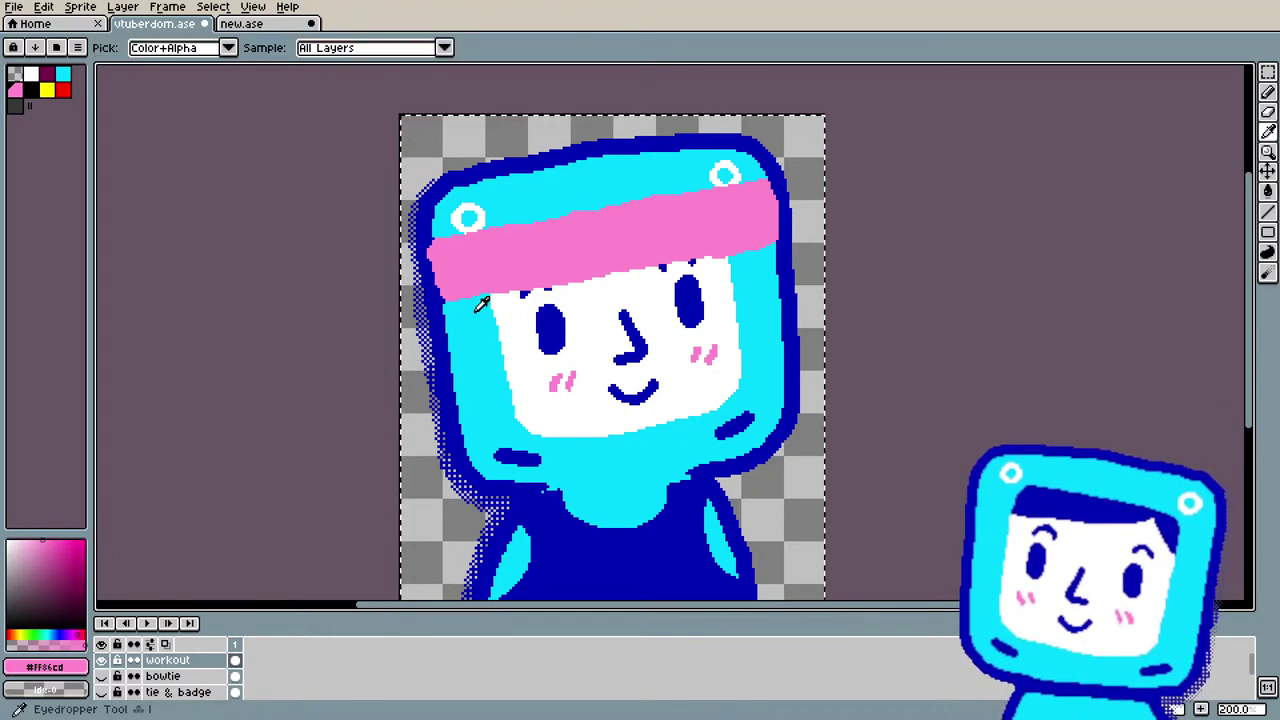
{"action": "key", "text": "b"}
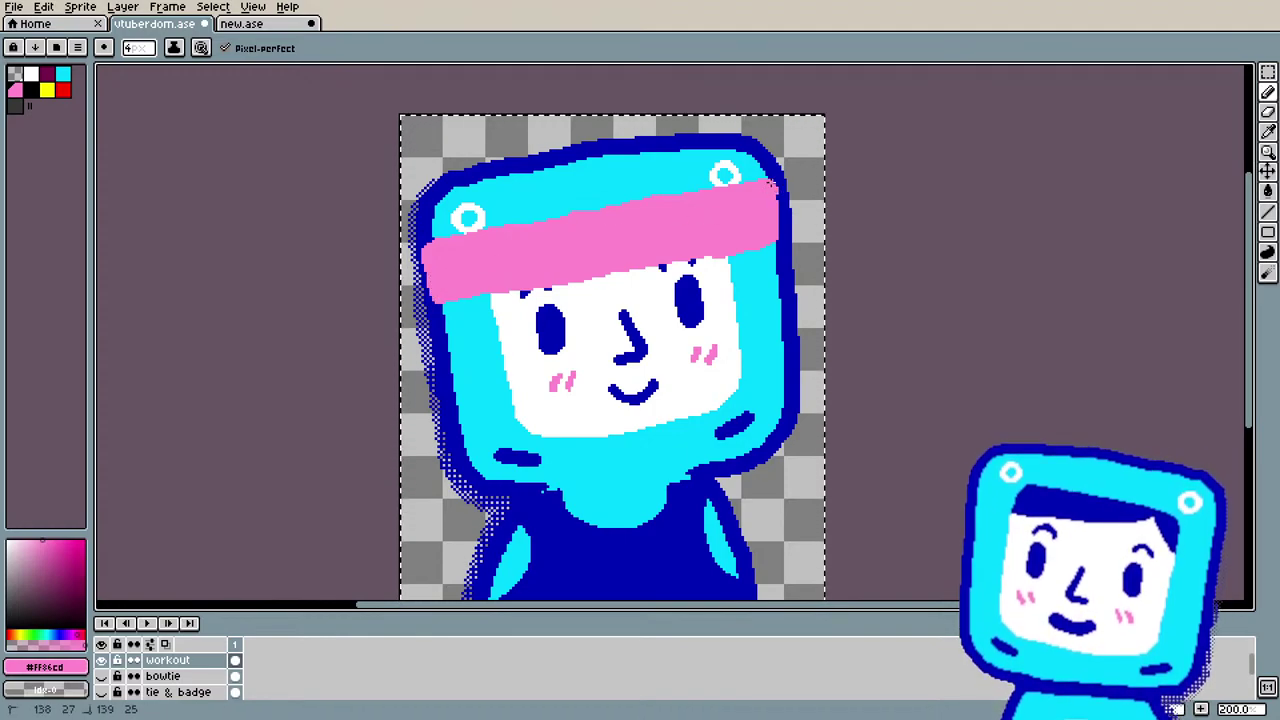
{"action": "left_click_drag", "start_coordinate": [778, 197], "coordinate": [782, 188]}
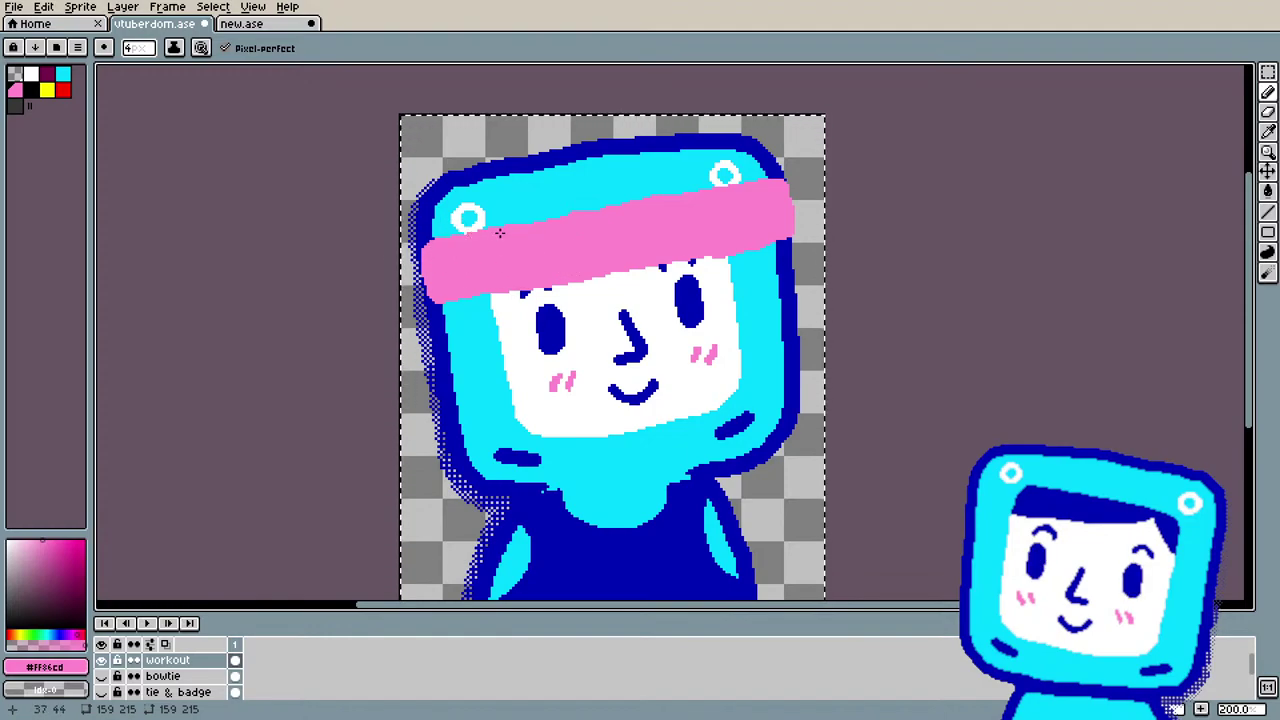
Step: Sample the dark blue #0000b3 and outline the headband's bulging left and right ends
{"action": "left_click", "coordinate": [432, 313], "text": "alt"}
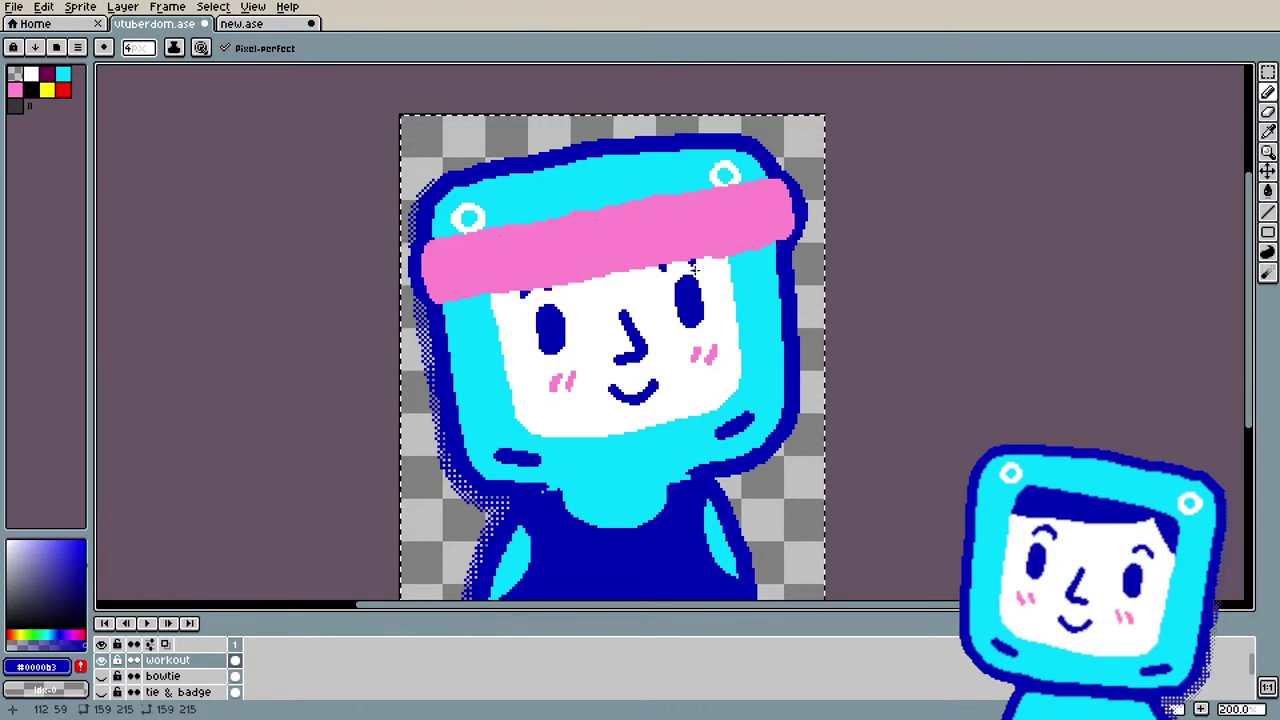
{"action": "scroll", "coordinate": [587, 205], "scroll_direction": "down", "scroll_amount": 2}
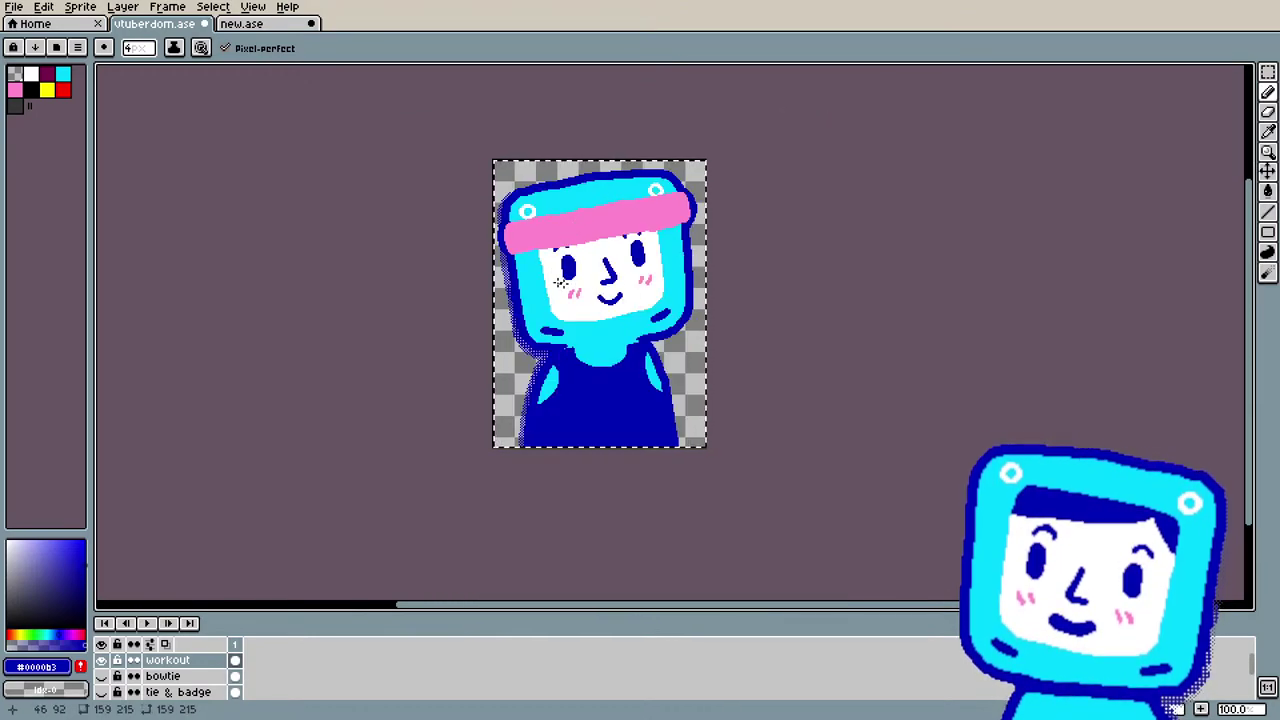
{"action": "scroll", "coordinate": [664, 267], "scroll_direction": "up", "scroll_amount": 2}
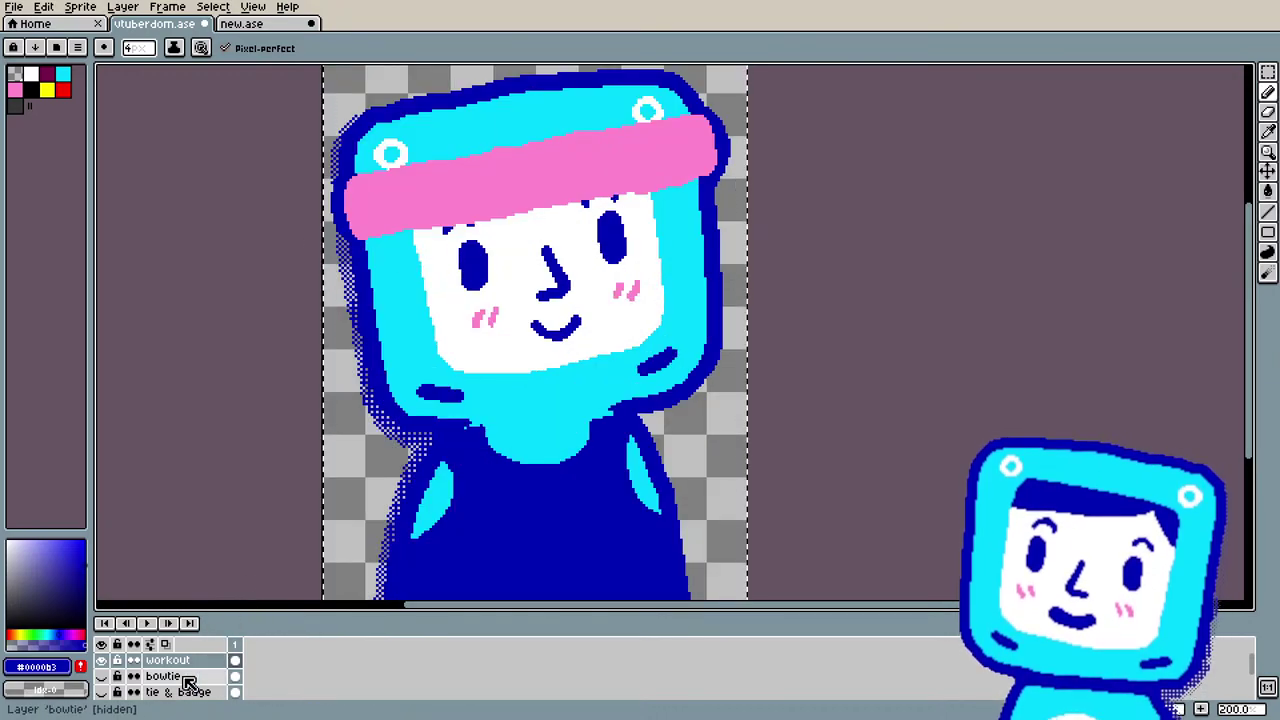
Step: Move the workout layer down the layer stack to directly above the Base group
{"action": "left_click_drag", "start_coordinate": [190, 668], "coordinate": [192, 692]}
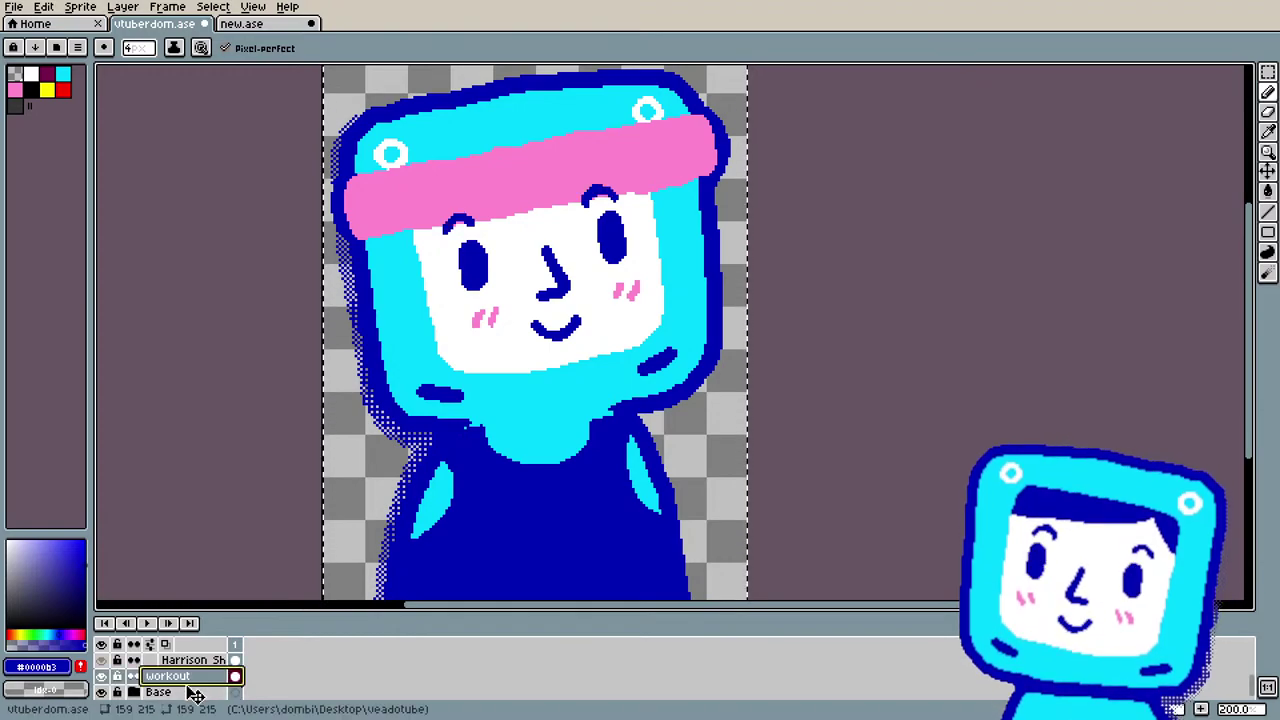
Step: Examine the pink headband at several zoom levels, toggling the workout layer's visibility to compare the avatar with and without it
{"action": "scroll", "coordinate": [845, 375], "scroll_direction": "down", "scroll_amount": 2}
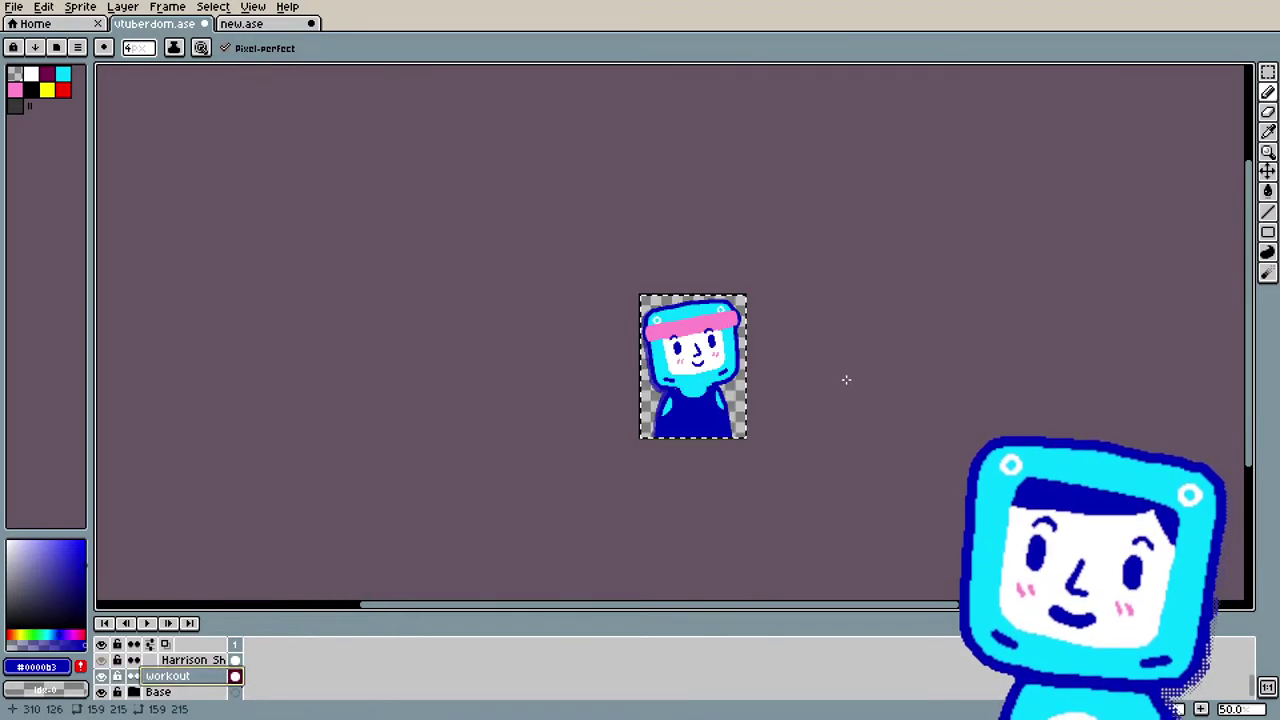
{"action": "scroll", "coordinate": [843, 377], "scroll_direction": "up", "scroll_amount": 1}
{"action": "scroll", "coordinate": [769, 386], "scroll_direction": "up", "scroll_amount": 2}
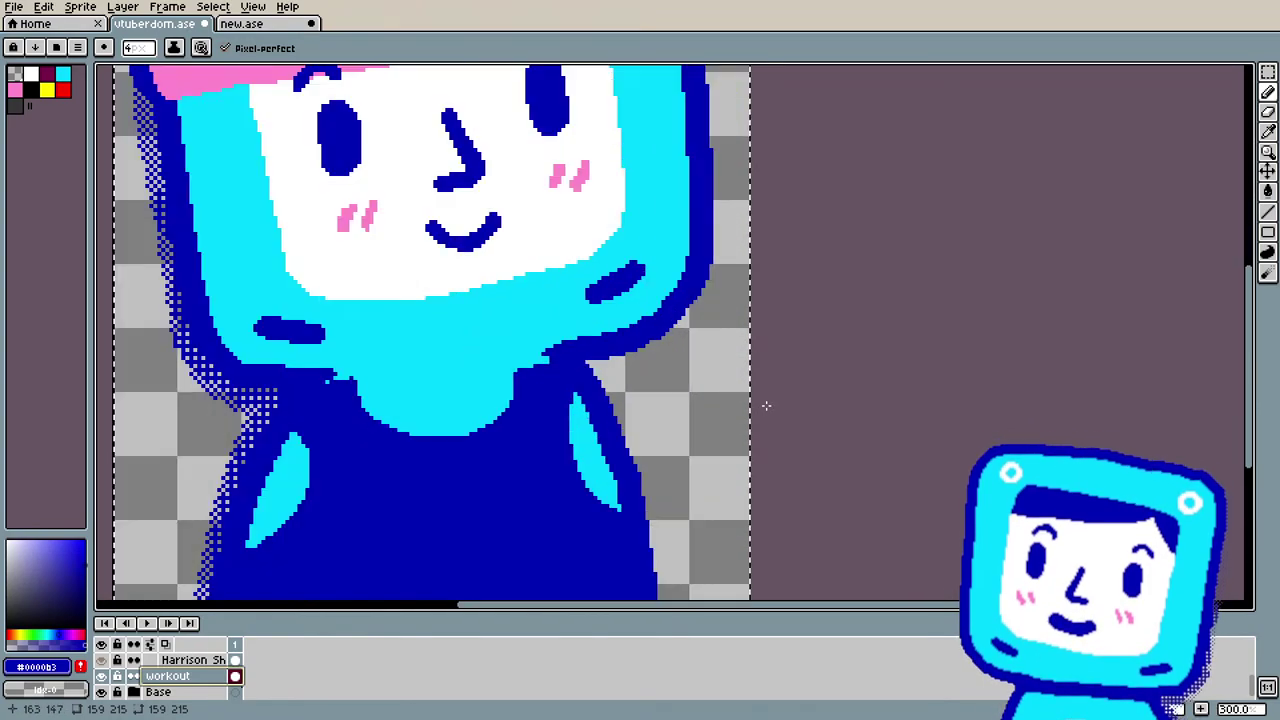
{"action": "scroll", "coordinate": [765, 400], "scroll_direction": "down", "scroll_amount": 1}
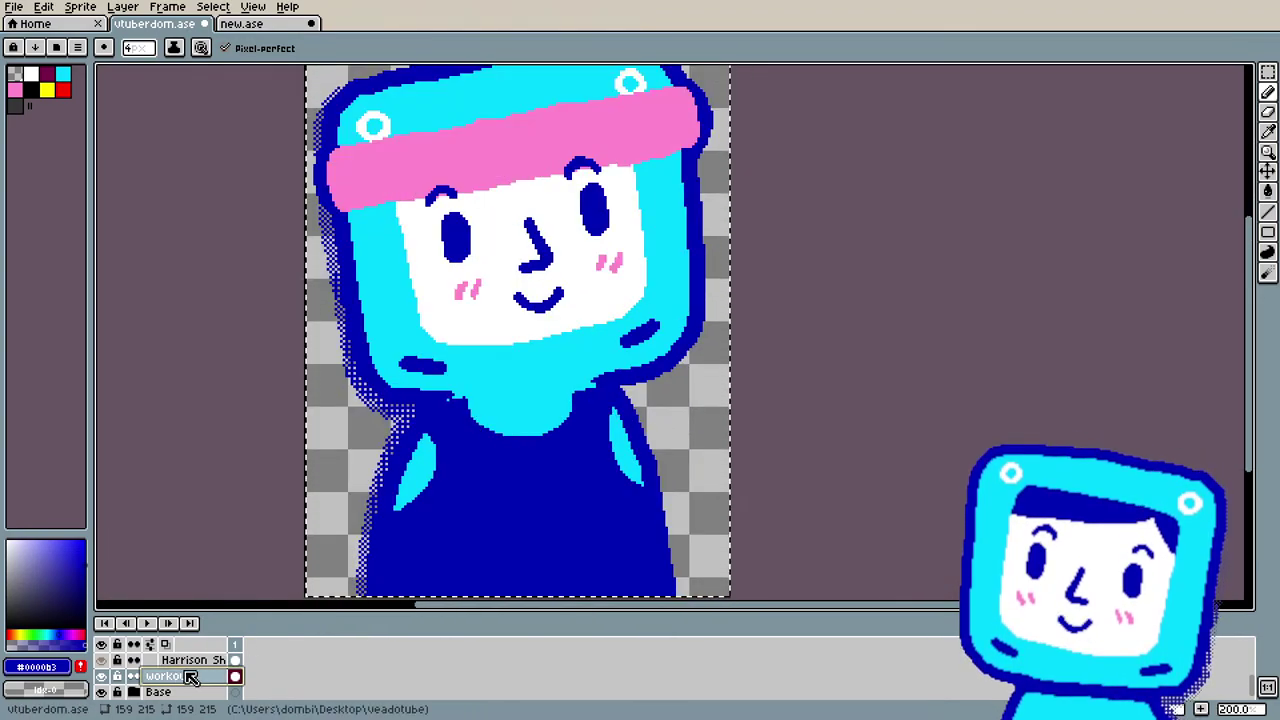
{"action": "left_click", "coordinate": [101, 677]}
{"action": "left_click", "coordinate": [101, 677]}
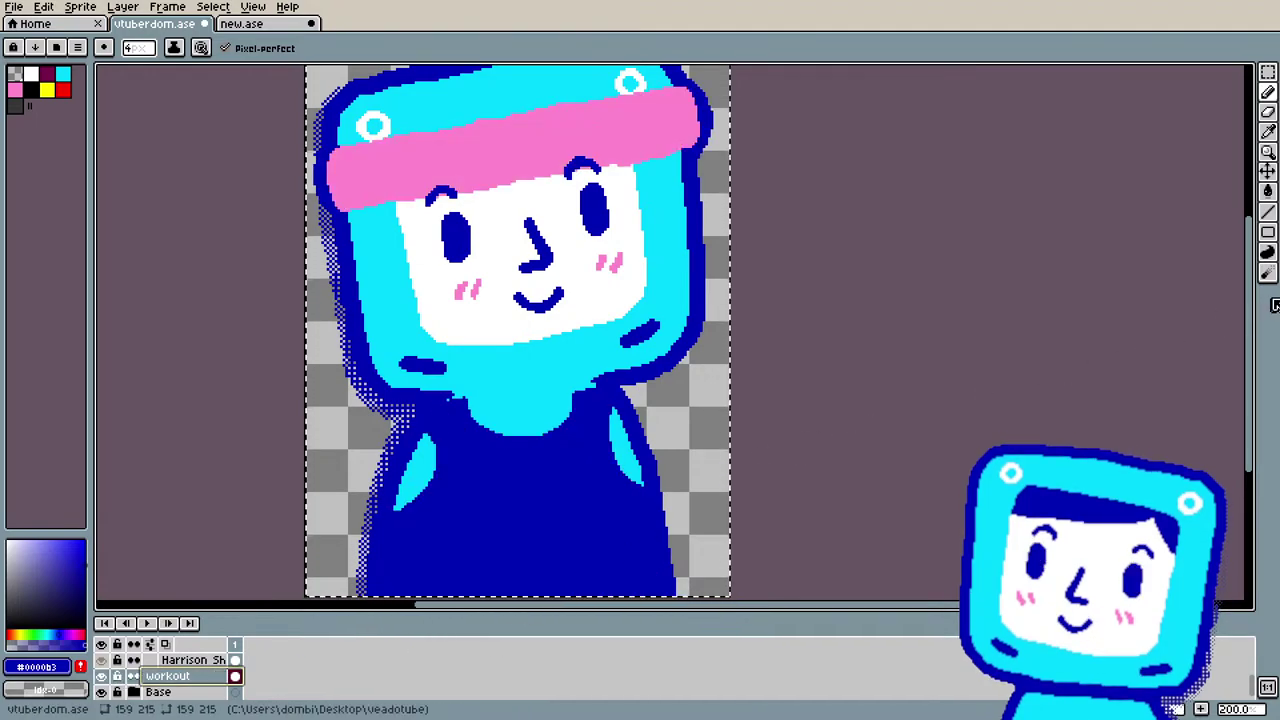
{"action": "left_click_drag", "start_coordinate": [1250, 244], "coordinate": [1256, 300]}
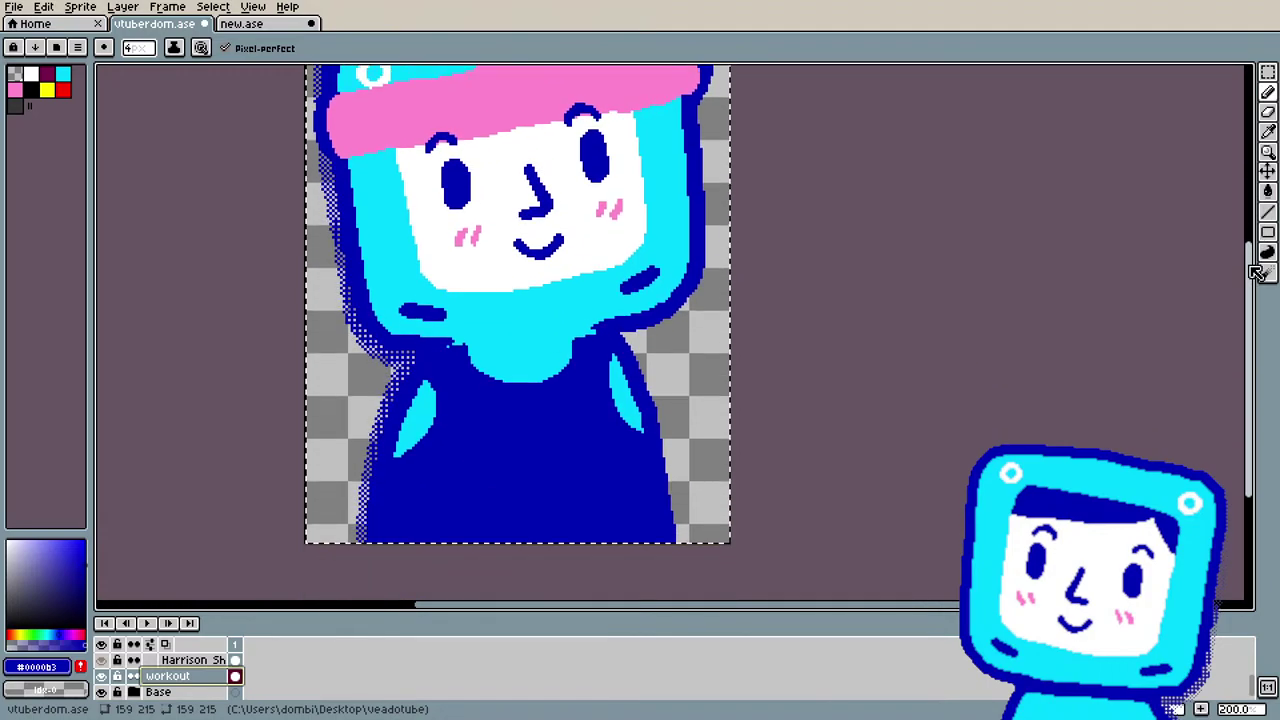
{"action": "scroll", "coordinate": [991, 298], "scroll_direction": "down", "scroll_amount": 2}
{"action": "scroll", "coordinate": [991, 298], "scroll_direction": "up", "scroll_amount": 2}
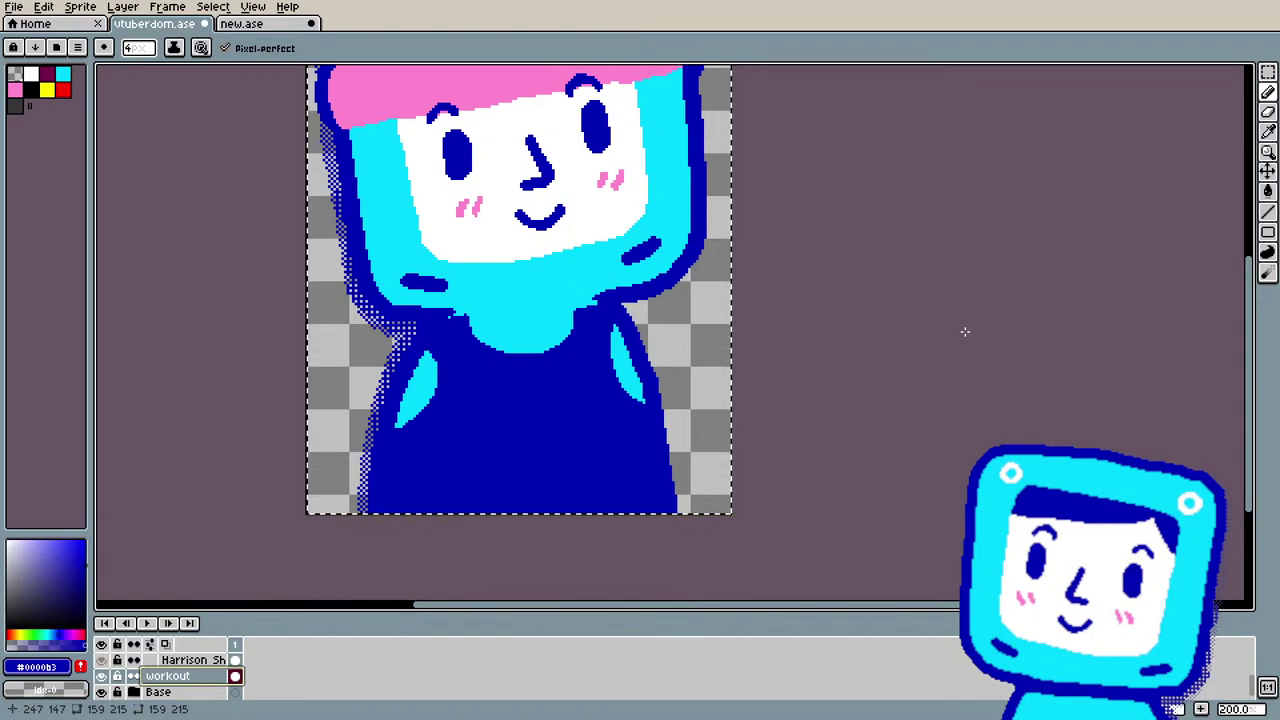
Step: Sample the dark blue #0000b3 from the shirt and add it to the palette
{"action": "left_click", "coordinate": [15, 89]}
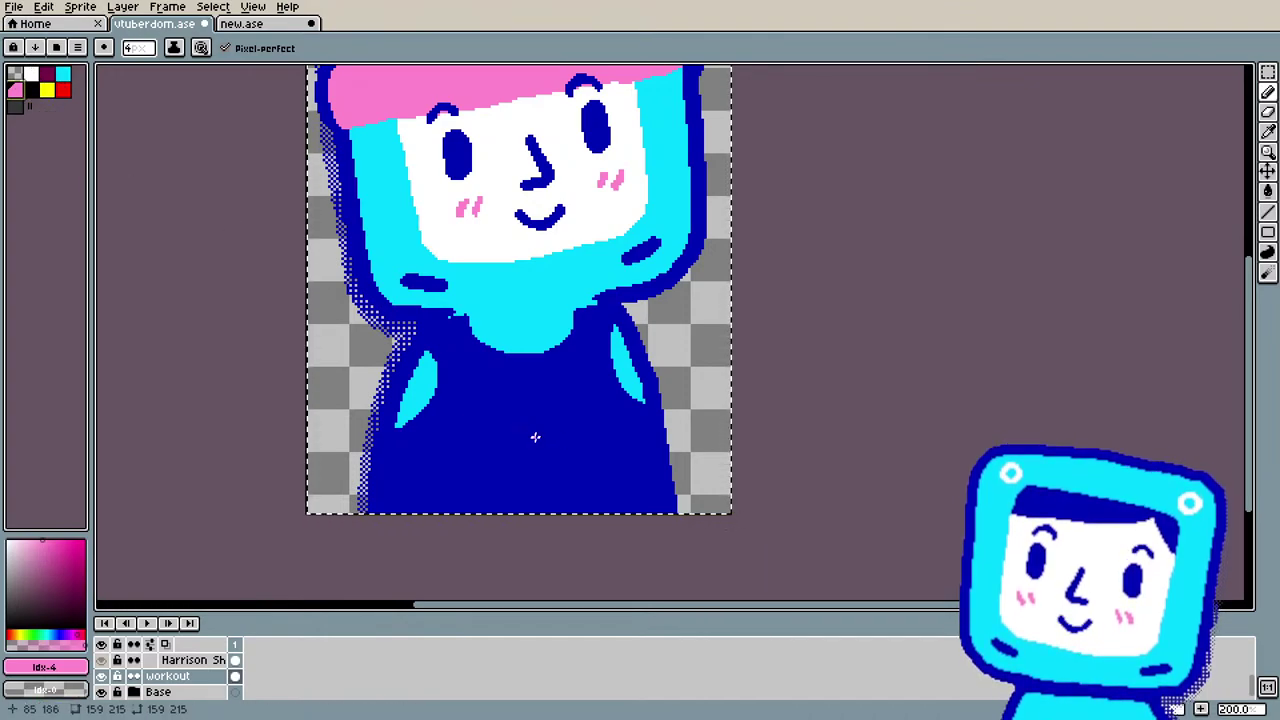
{"action": "left_click", "coordinate": [557, 412], "text": "alt"}
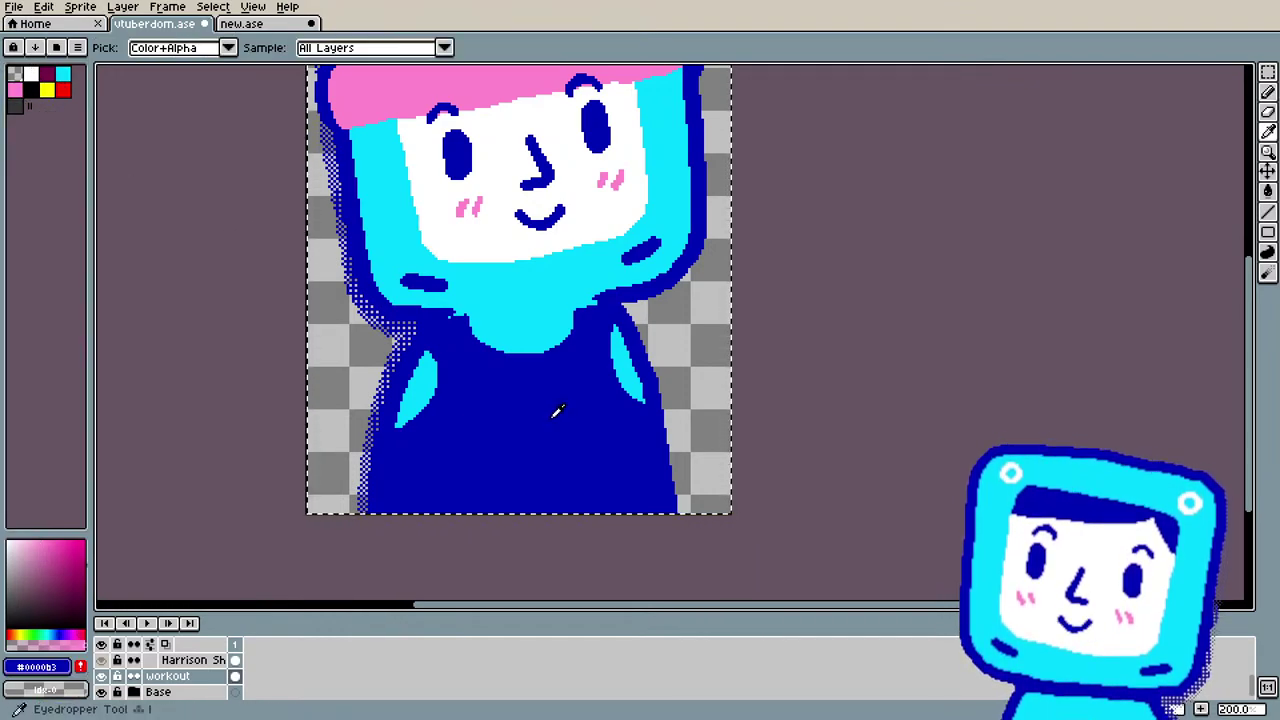
{"action": "left_click", "coordinate": [80, 666]}
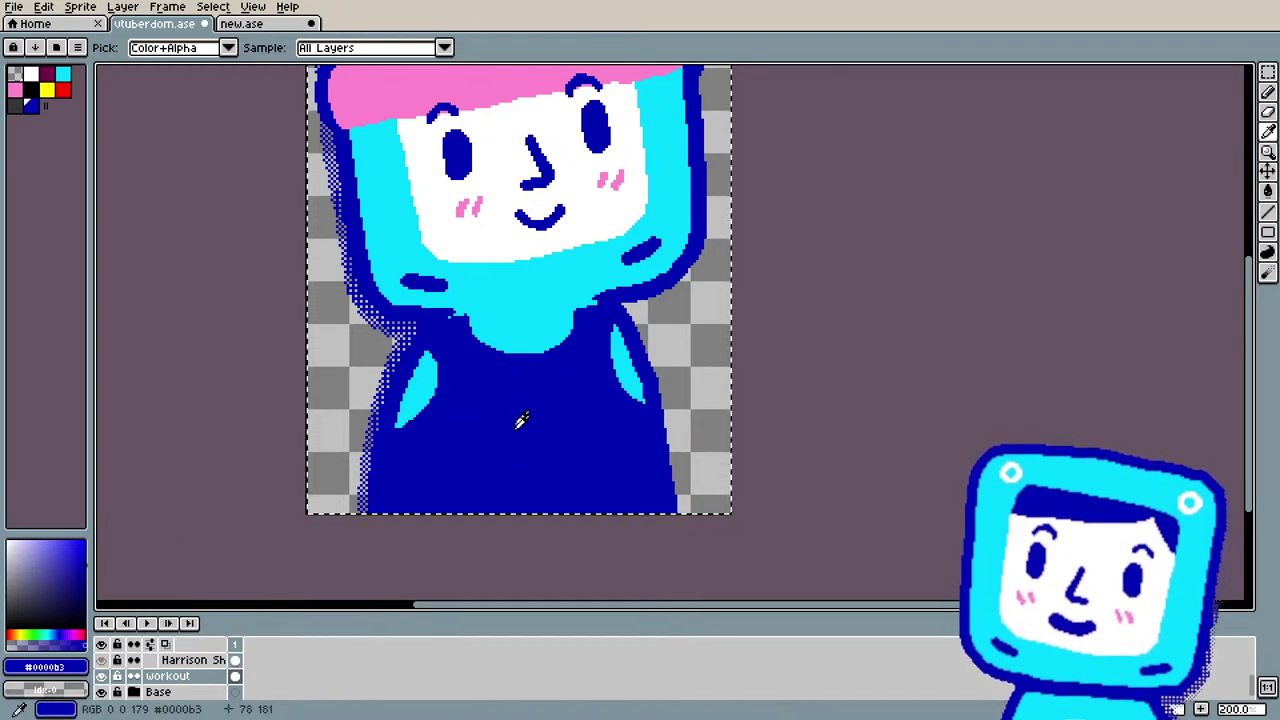
{"action": "key", "text": "b"}
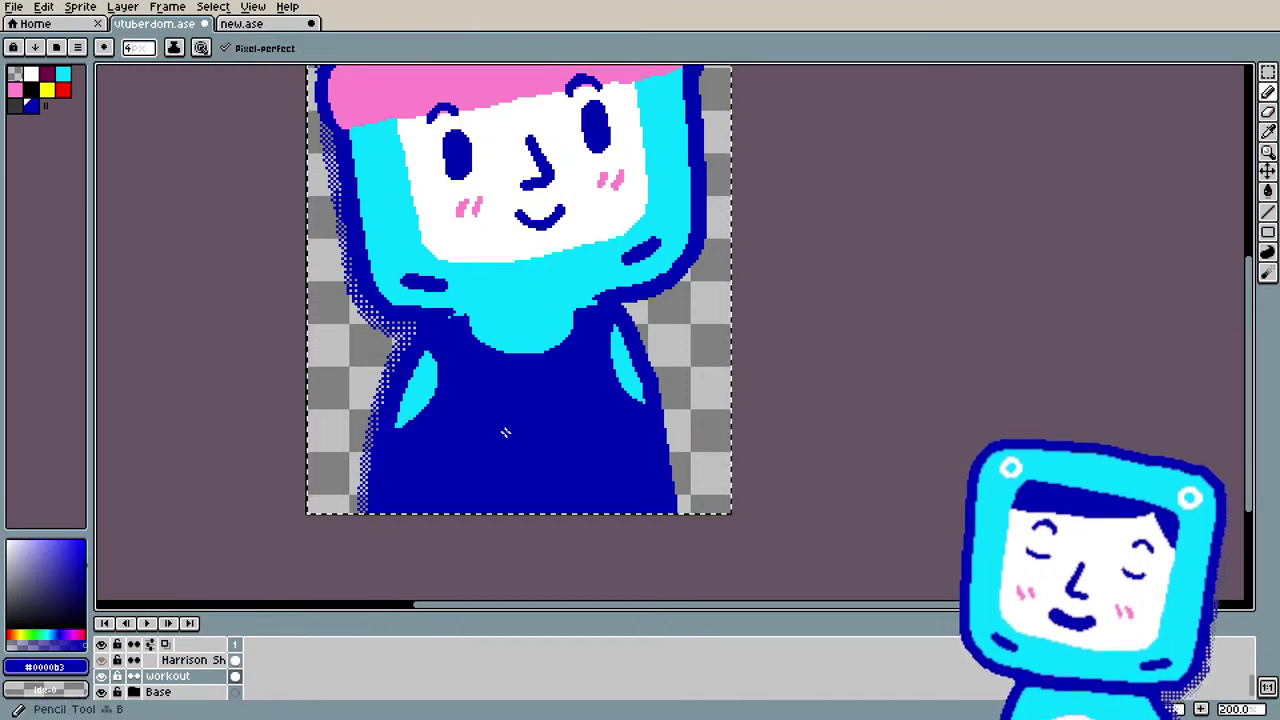
Step: Hide the Base group and trace a pink line inside the tank top's left side, neckline and right strap
{"action": "left_click", "coordinate": [15, 89]}
{"action": "left_click", "coordinate": [101, 692]}
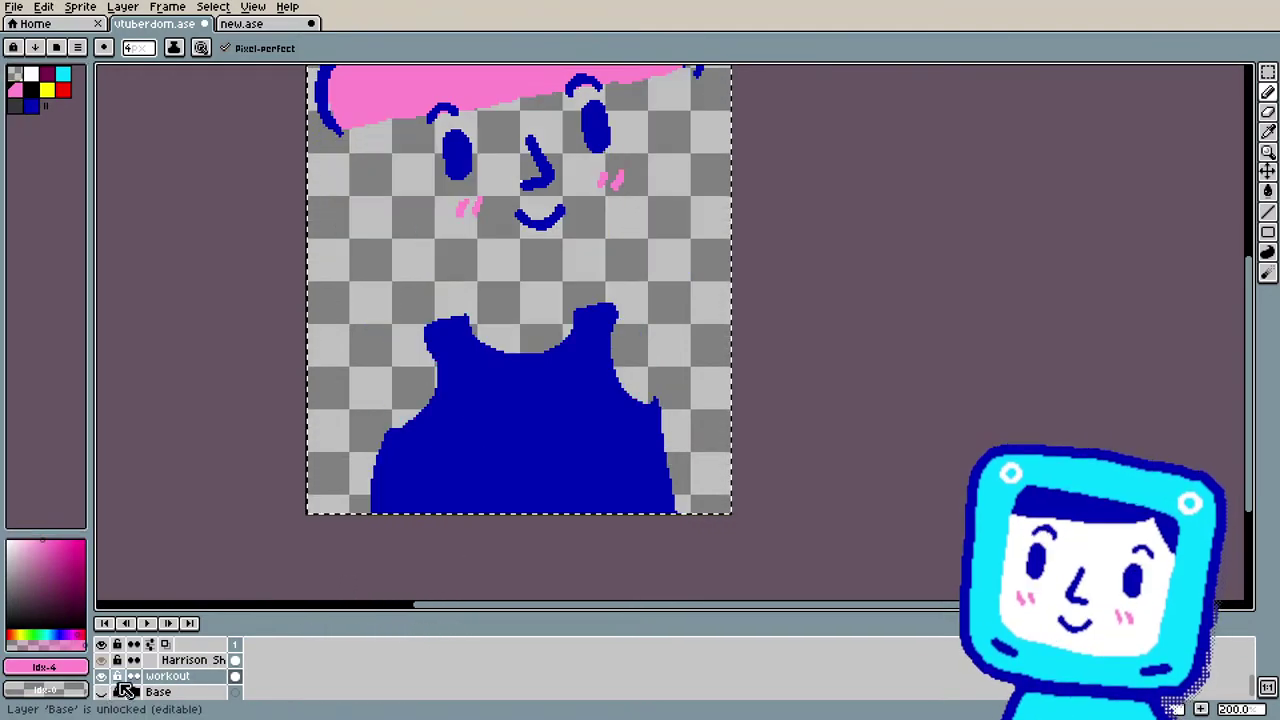
{"action": "mouse_move", "coordinate": [398, 510]}
{"action": "left_mouse_down"}
{"action": "mouse_move", "coordinate": [393, 520]}
{"action": "mouse_move", "coordinate": [428, 440]}
{"action": "left_mouse_up"}
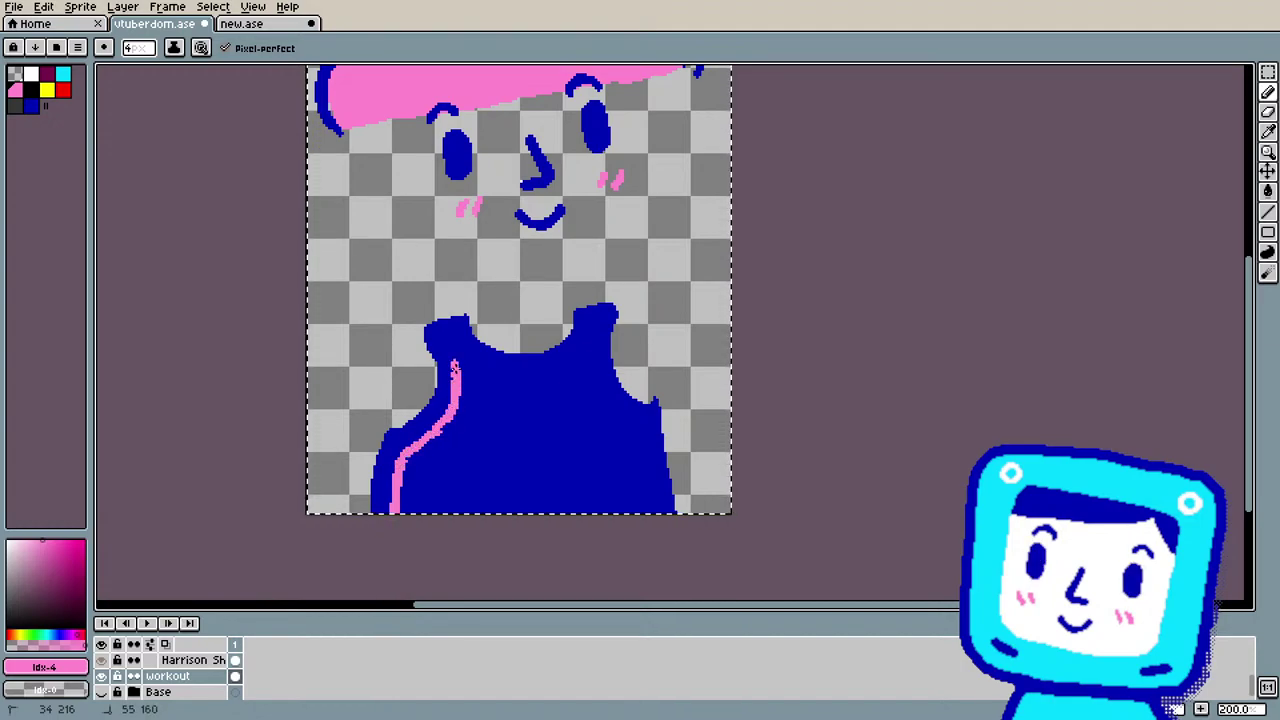
{"action": "mouse_move", "coordinate": [450, 352]}
{"action": "left_mouse_down"}
{"action": "mouse_move", "coordinate": [491, 350]}
{"action": "mouse_move", "coordinate": [454, 330]}
{"action": "mouse_move", "coordinate": [481, 365]}
{"action": "mouse_move", "coordinate": [567, 370]}
{"action": "left_mouse_up"}
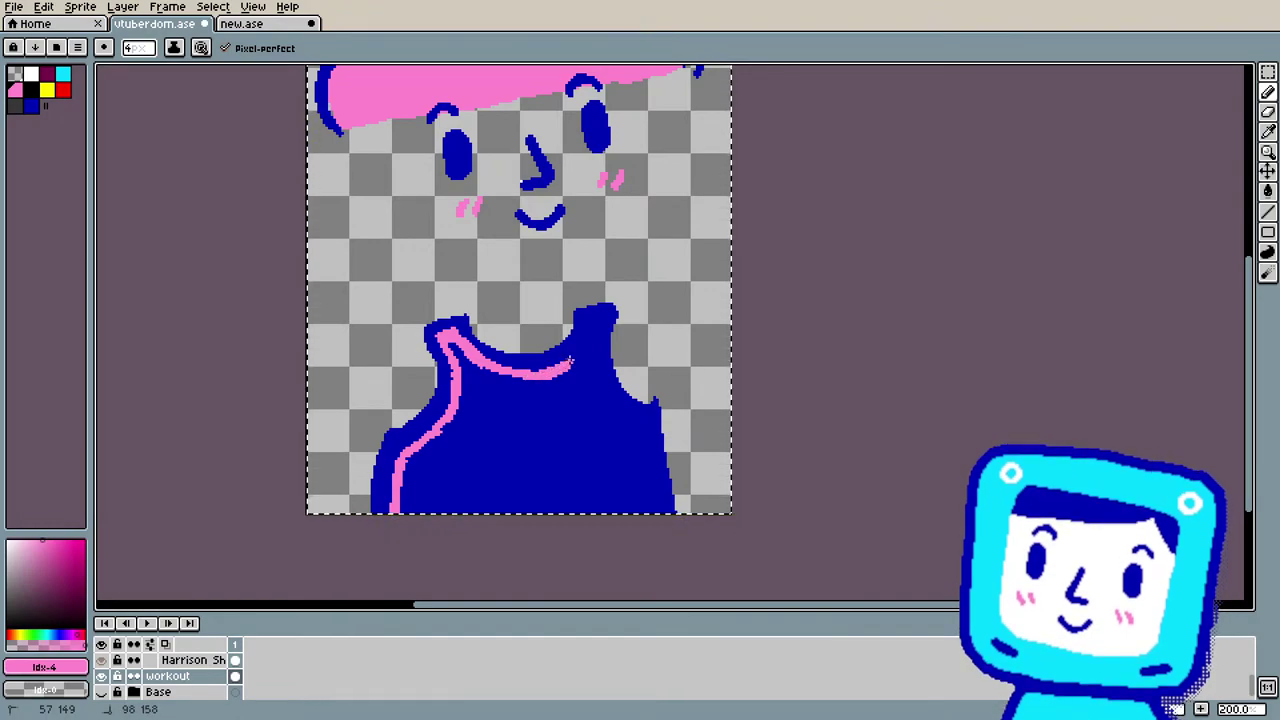
{"action": "mouse_move", "coordinate": [577, 352]}
{"action": "left_mouse_down"}
{"action": "mouse_move", "coordinate": [586, 330]}
{"action": "mouse_move", "coordinate": [591, 366]}
{"action": "mouse_move", "coordinate": [594, 326]}
{"action": "left_mouse_up"}
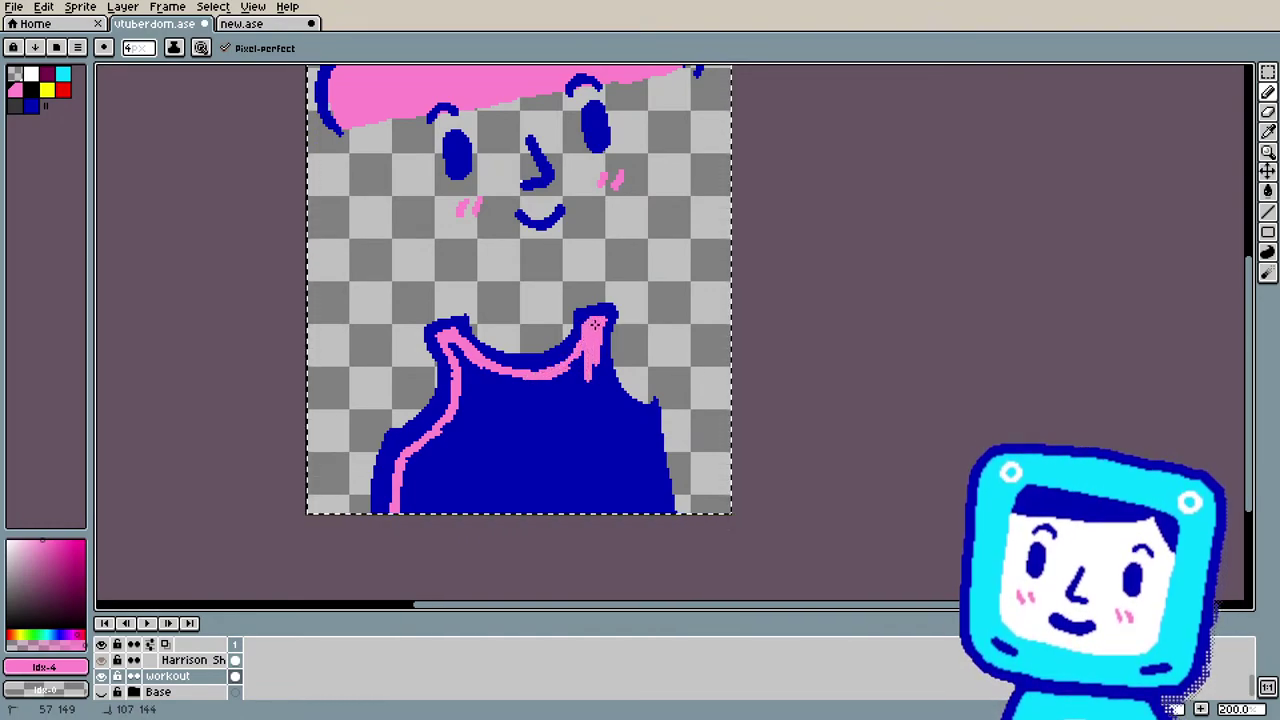
Step: Continue the pink line down the tank top's right armhole and side, and fill the enclosed body with pink
{"action": "left_click_drag", "start_coordinate": [614, 418], "coordinate": [598, 385]}
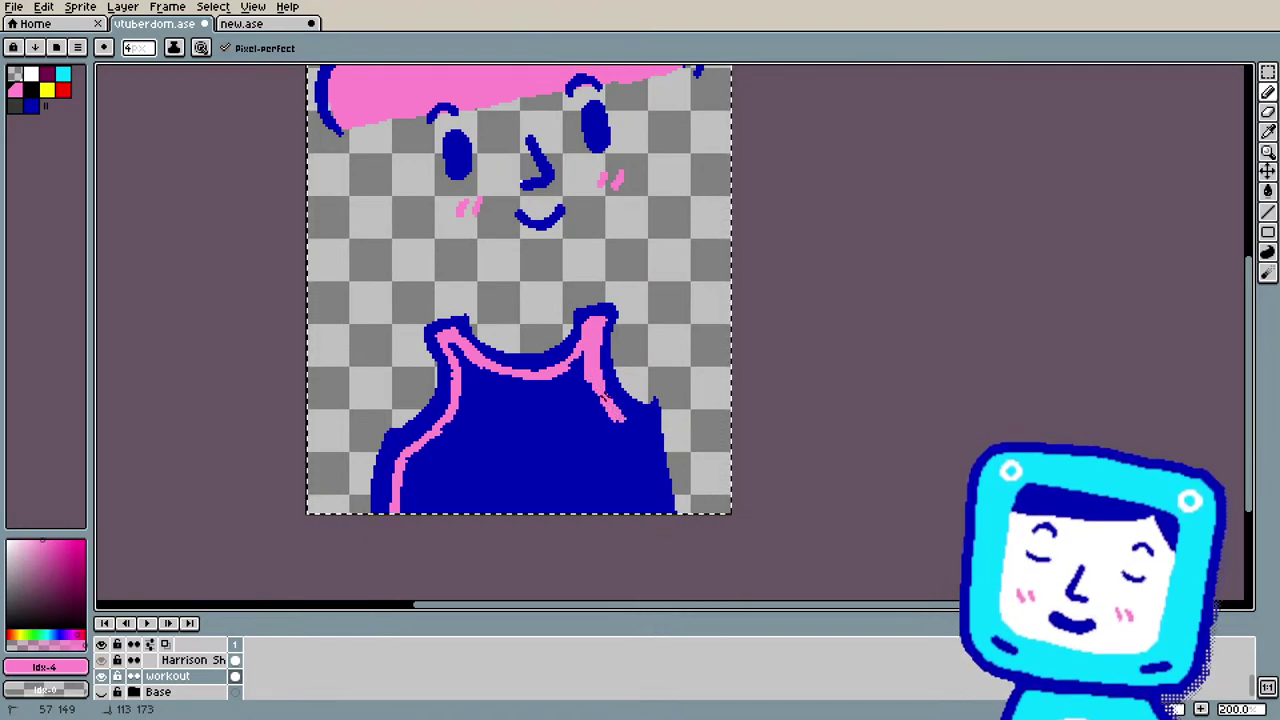
{"action": "left_click_drag", "start_coordinate": [608, 398], "coordinate": [645, 424]}
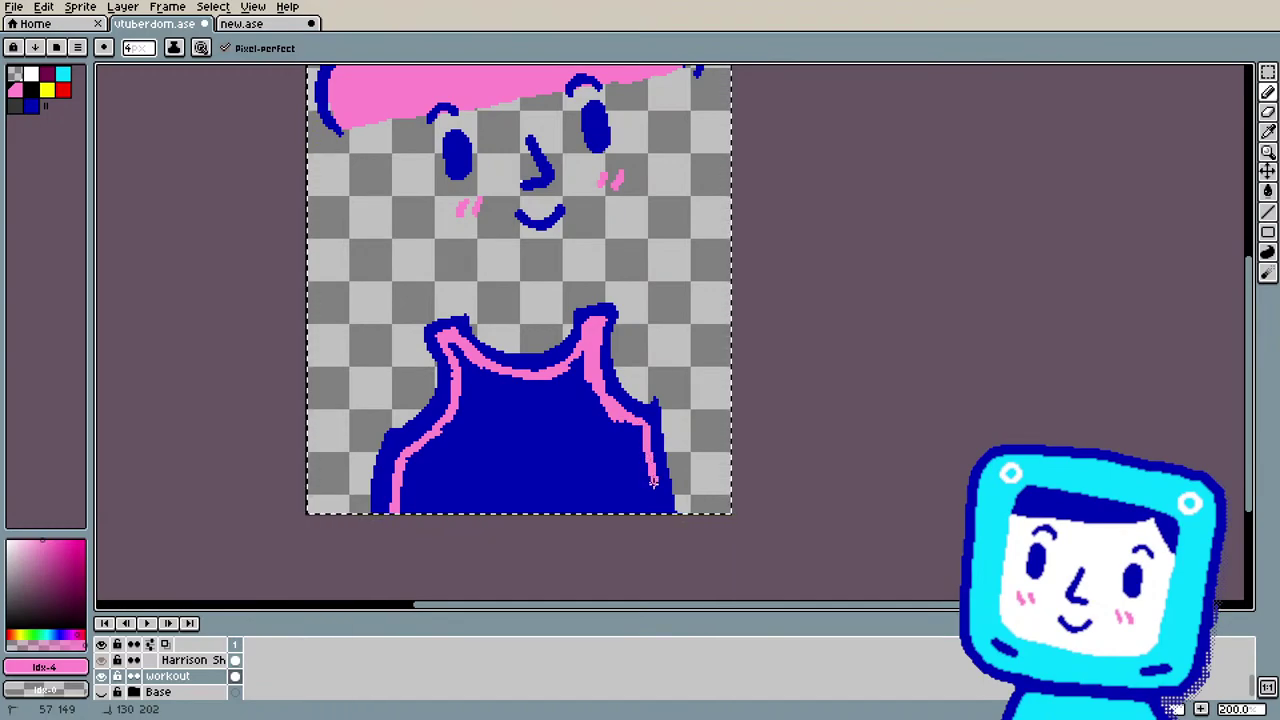
{"action": "key", "text": "g"}
{"action": "left_click", "coordinate": [578, 460]}
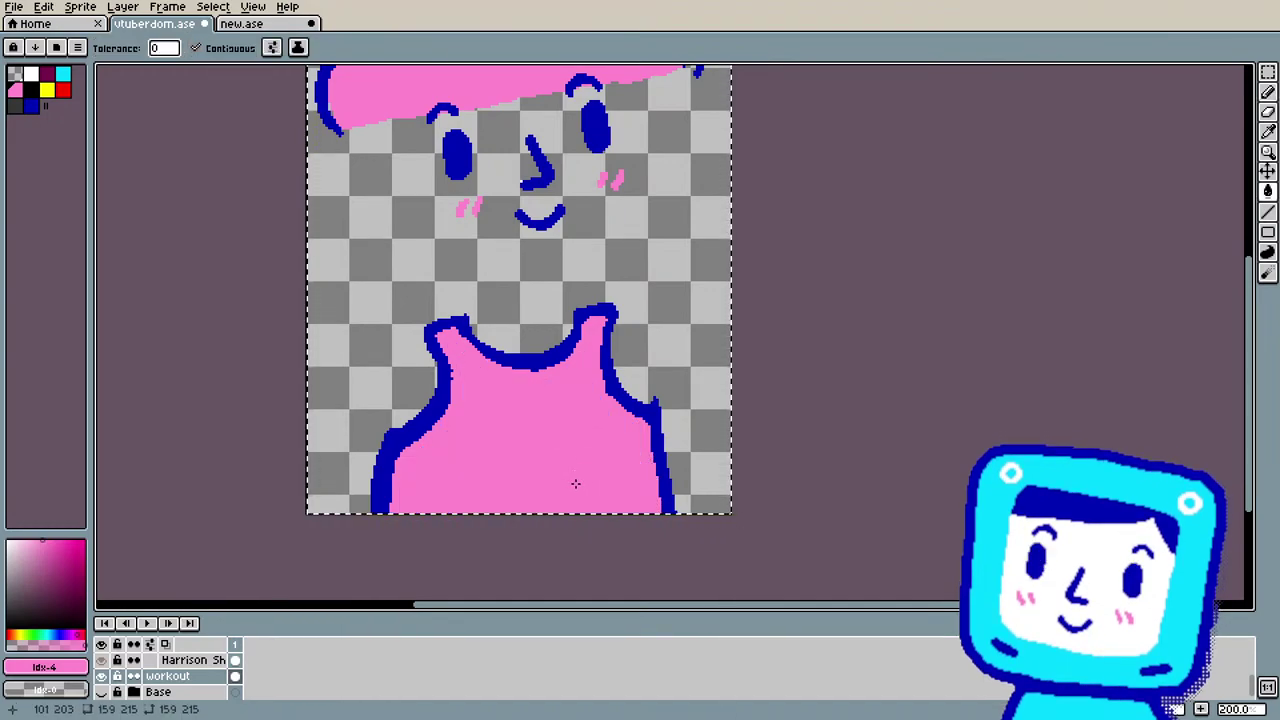
Step: Refine the tank top's right edge with dark blue #0000b3 and pink #ff86cd, erasing the stray pixels at the shoulder
{"action": "key", "text": "b"}
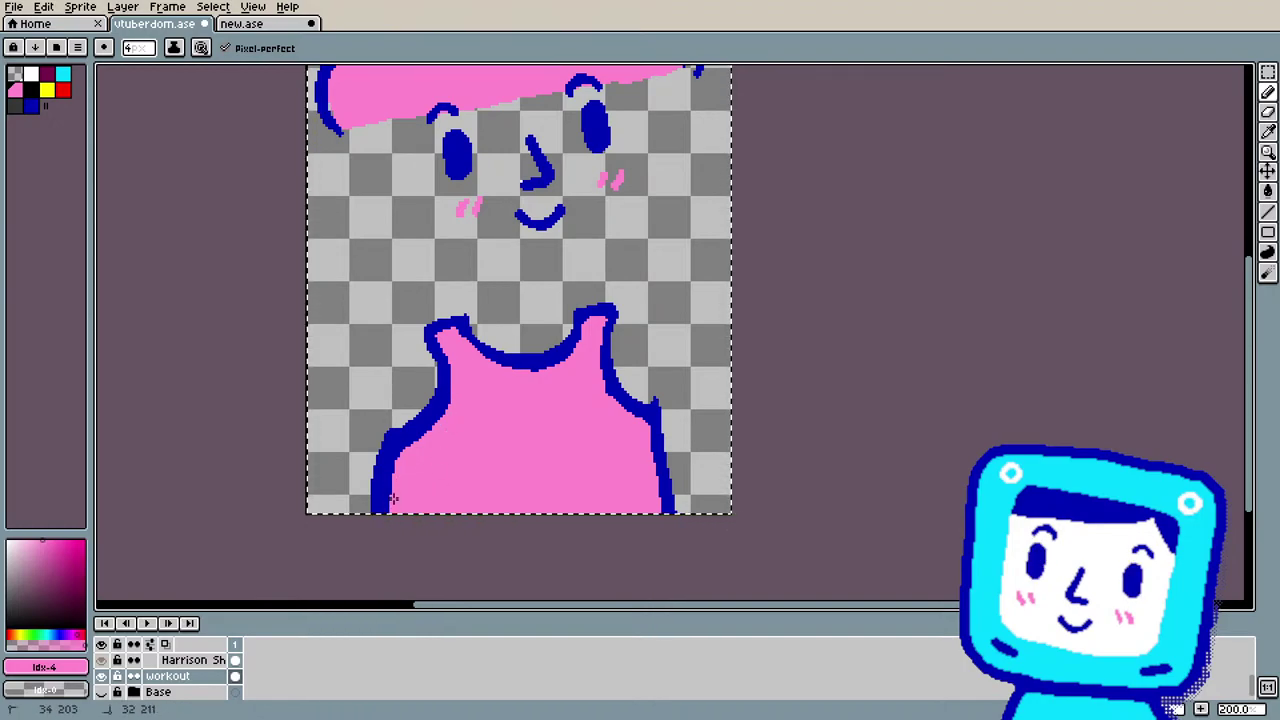
{"action": "key", "text": "i"}
{"action": "left_click", "coordinate": [660, 406]}
{"action": "key", "text": "b"}
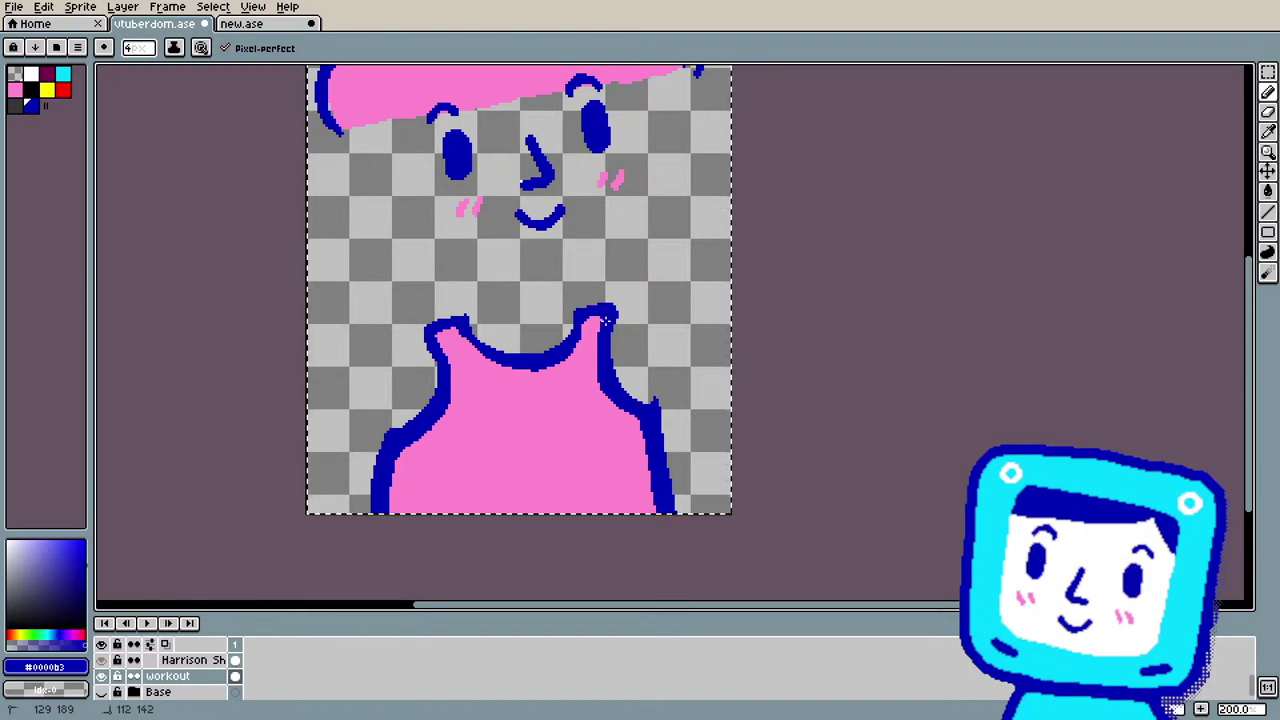
{"action": "left_click", "coordinate": [586, 374], "text": "alt"}
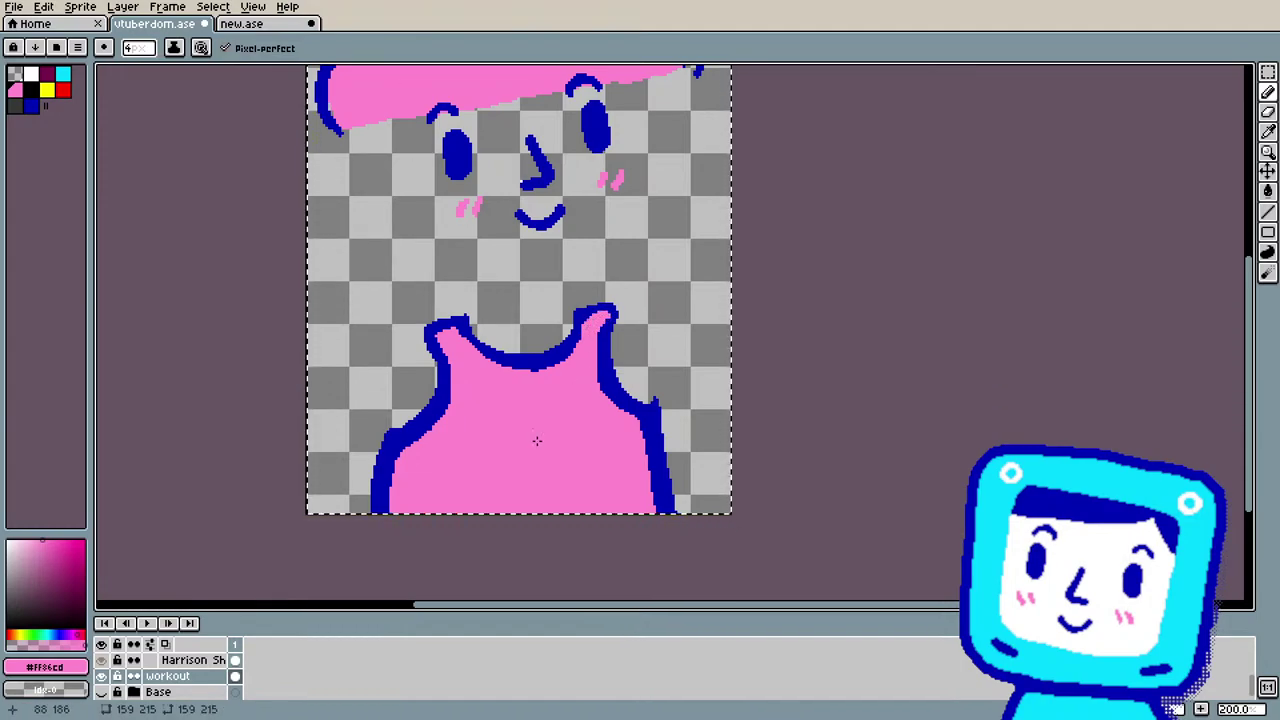
{"action": "key", "text": "e"}
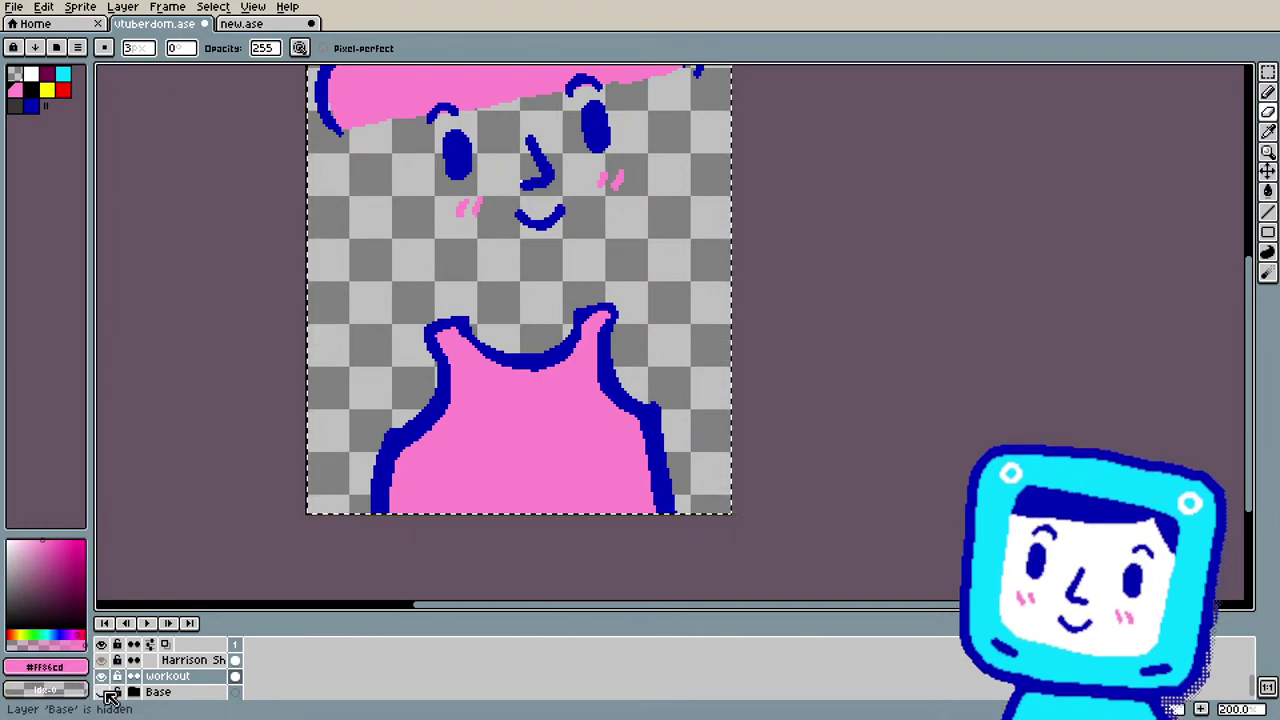
Step: Show the Base group again and check the pink tank top against the whole avatar
{"action": "left_click", "coordinate": [101, 660]}
{"action": "scroll", "coordinate": [510, 510], "scroll_direction": "down", "scroll_amount": 1}
{"action": "scroll", "coordinate": [510, 510], "scroll_direction": "up", "scroll_amount": 2}
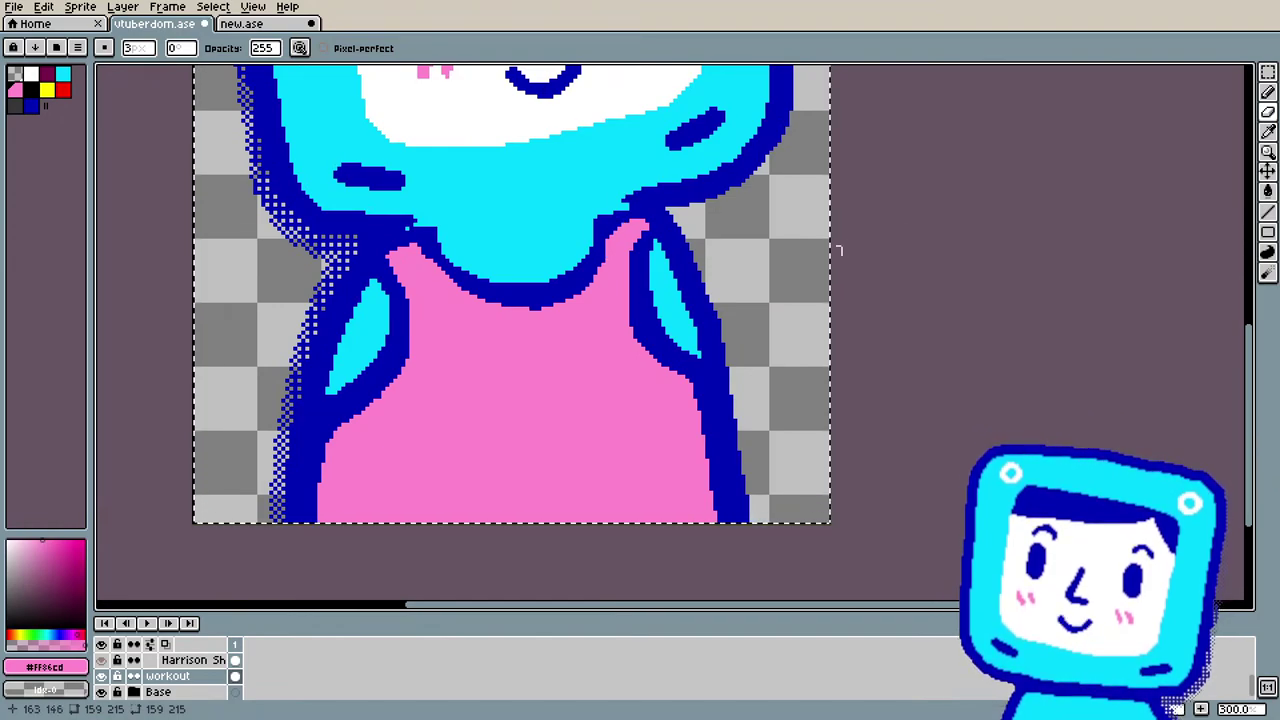
{"action": "scroll", "coordinate": [600, 210], "scroll_direction": "down", "scroll_amount": 5}
{"action": "scroll", "coordinate": [579, 157], "scroll_direction": "up", "scroll_amount": 4}
{"action": "scroll", "coordinate": [579, 157], "scroll_direction": "up", "scroll_amount": 1}
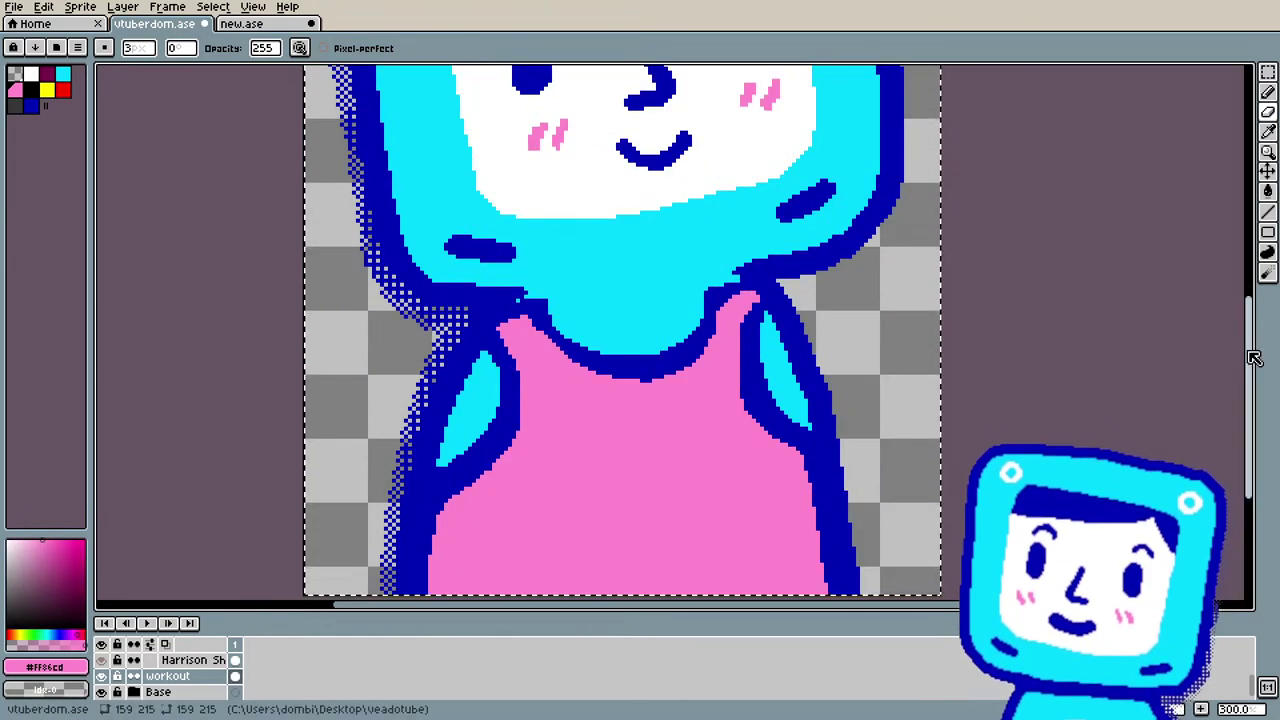
{"action": "scroll", "coordinate": [680, 417], "scroll_direction": "up", "scroll_amount": 3}
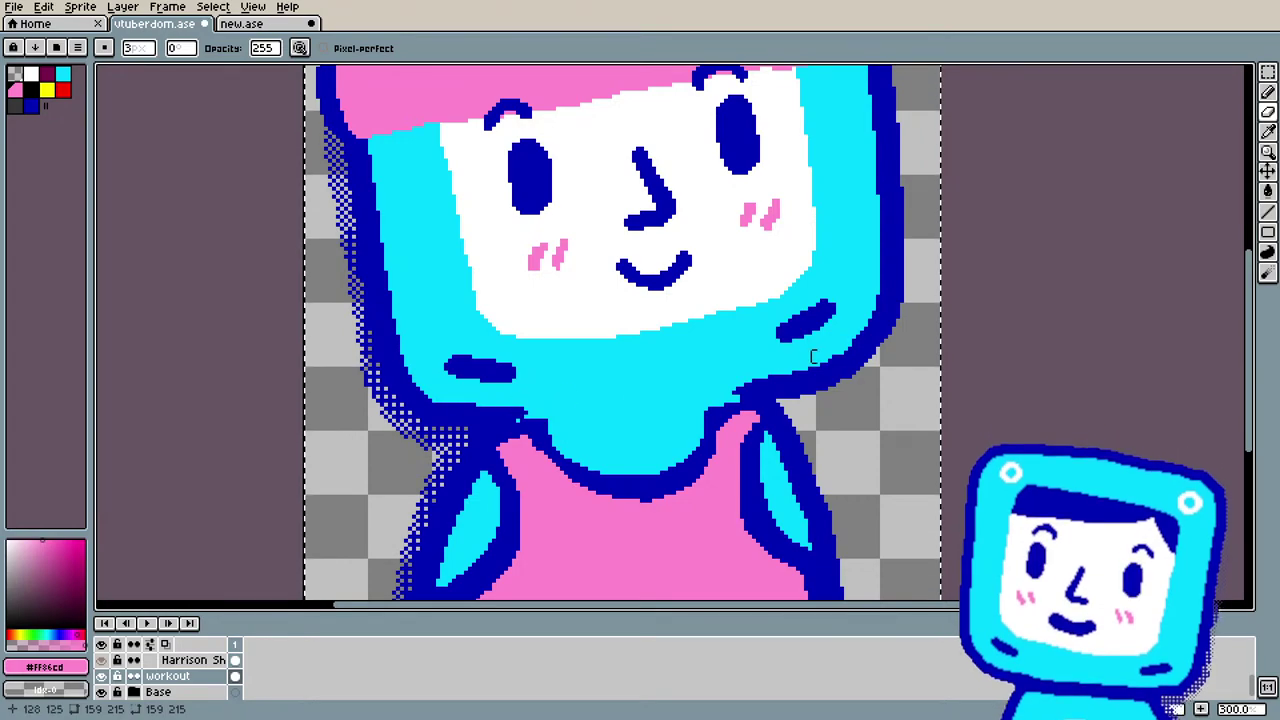
{"action": "scroll", "coordinate": [760, 380], "scroll_direction": "down", "scroll_amount": 2}
{"action": "scroll", "coordinate": [761, 376], "scroll_direction": "up", "scroll_amount": 1}
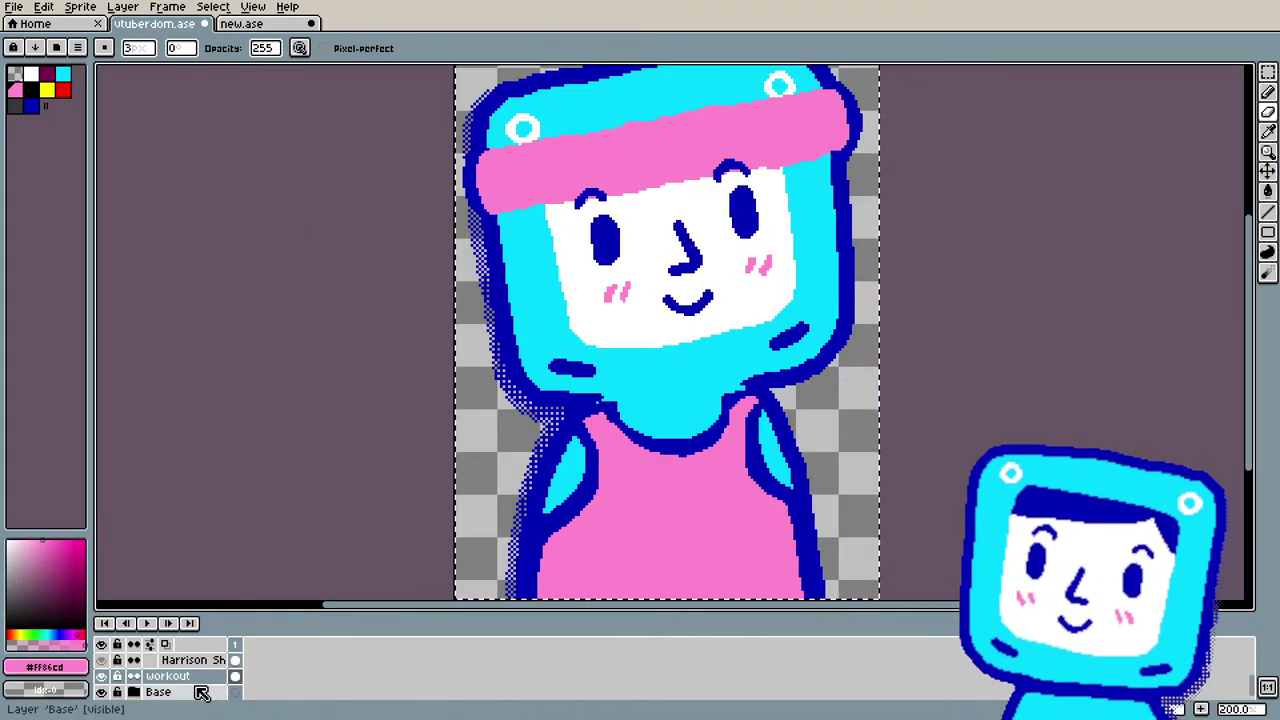
Step: Look through the layer stack from the outfit layers down to the workout layer and Base group
{"action": "scroll", "coordinate": [200, 691], "scroll_direction": "up", "scroll_amount": 1}
{"action": "scroll", "coordinate": [201, 691], "scroll_direction": "up", "scroll_amount": 4}
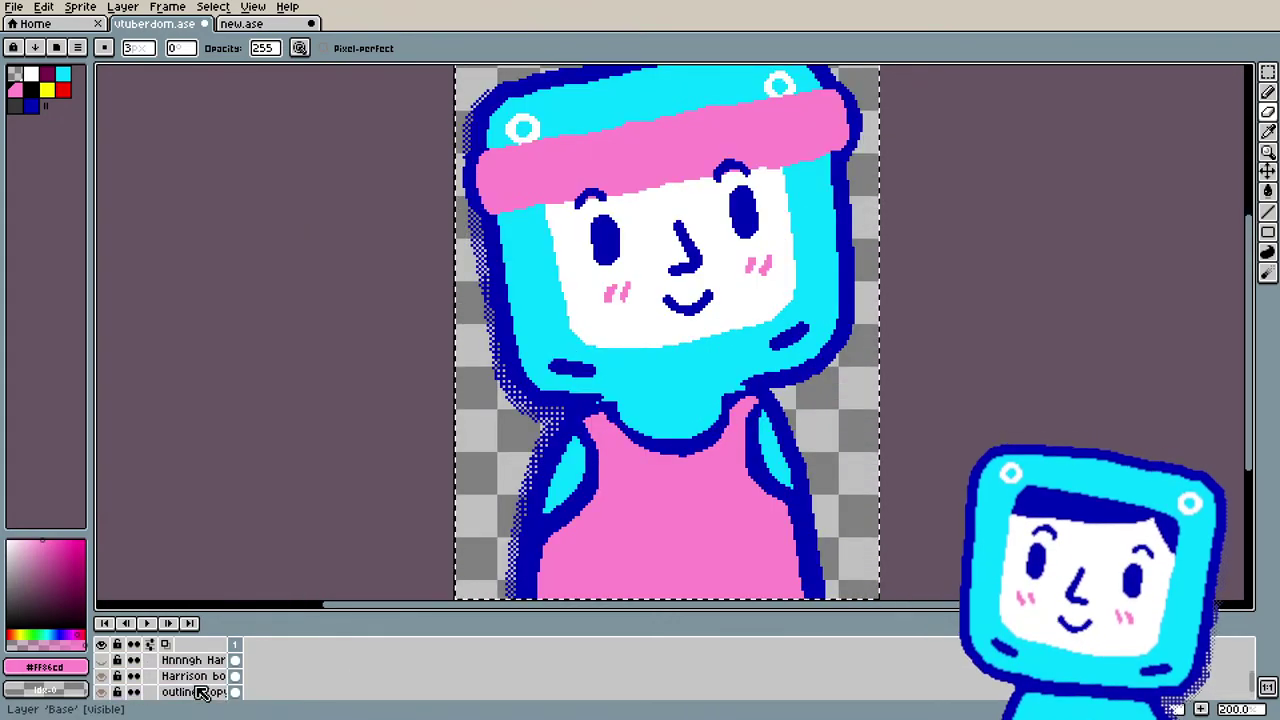
{"action": "scroll", "coordinate": [150, 692], "scroll_direction": "down", "scroll_amount": 4}
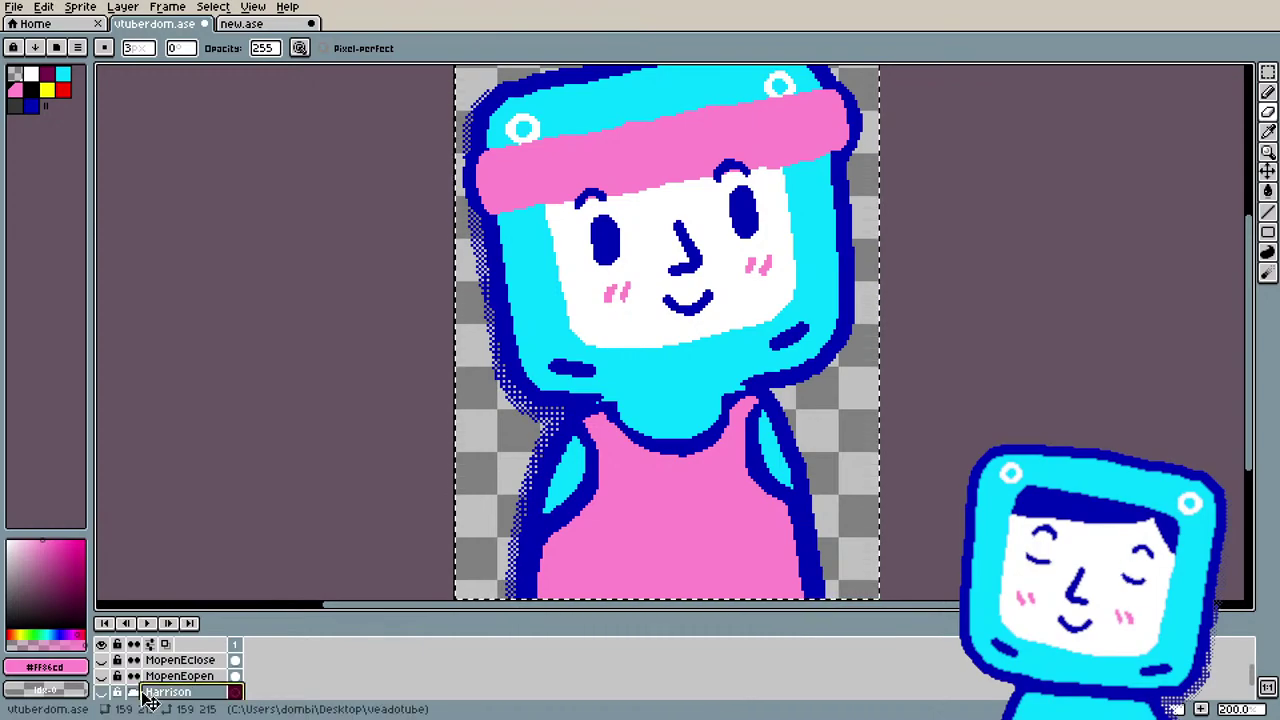
{"action": "scroll", "coordinate": [155, 695], "scroll_direction": "down", "scroll_amount": 1}
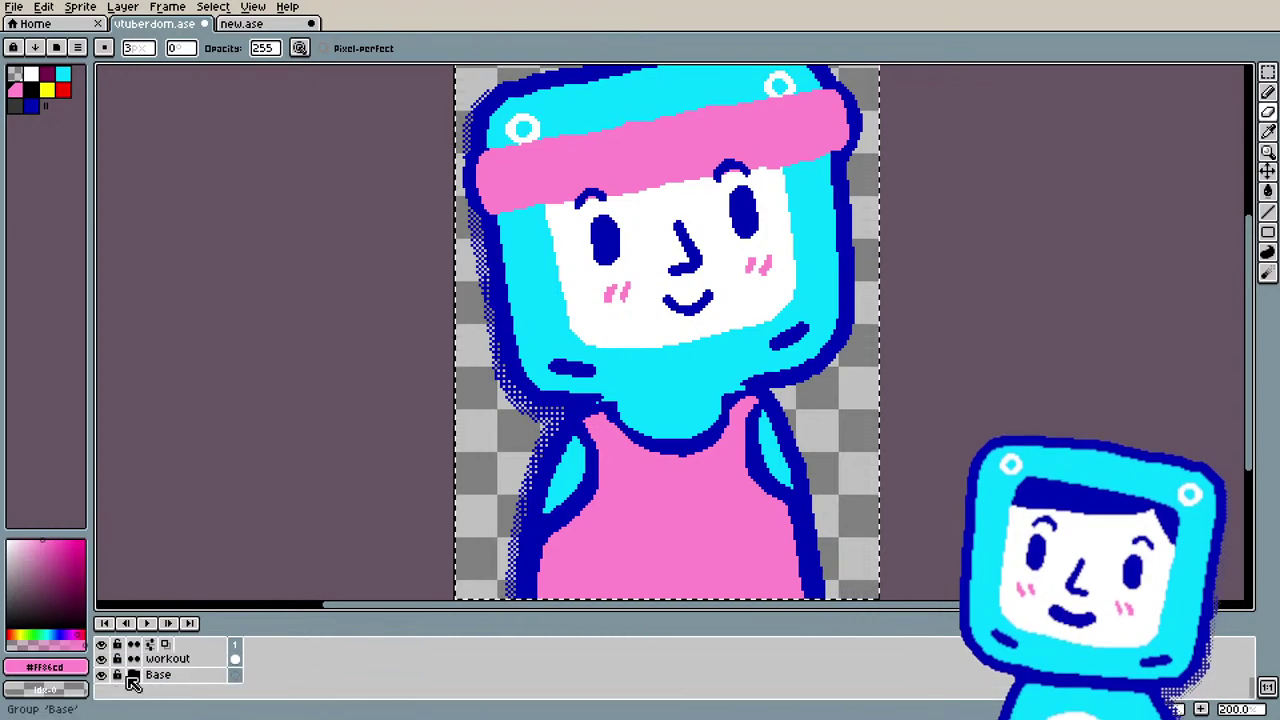
{"action": "scroll", "coordinate": [145, 682], "scroll_direction": "up", "scroll_amount": 6}
{"action": "scroll", "coordinate": [141, 680], "scroll_direction": "down", "scroll_amount": 6}
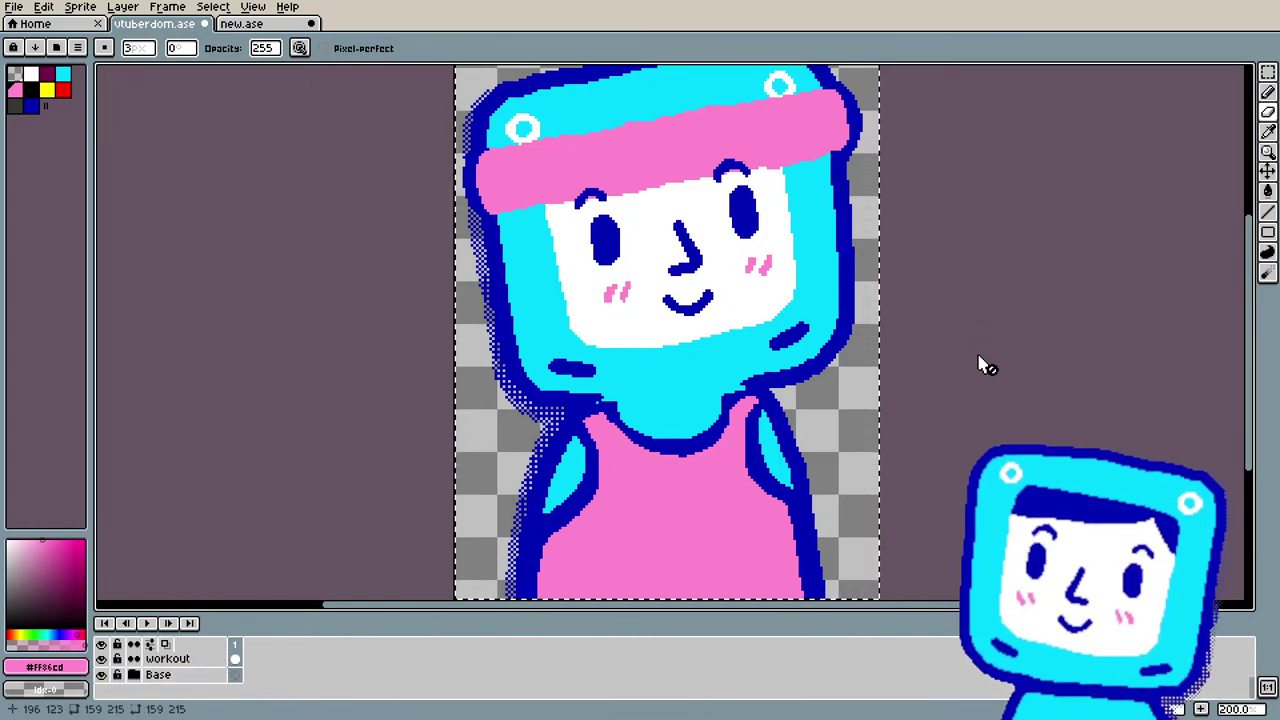
Step: Clear the selection and draw the helmet's dark blue lower outline across the neck on the workout layer with the 4 px Pencil
{"action": "left_click", "coordinate": [591, 343], "text": "ctrl"}
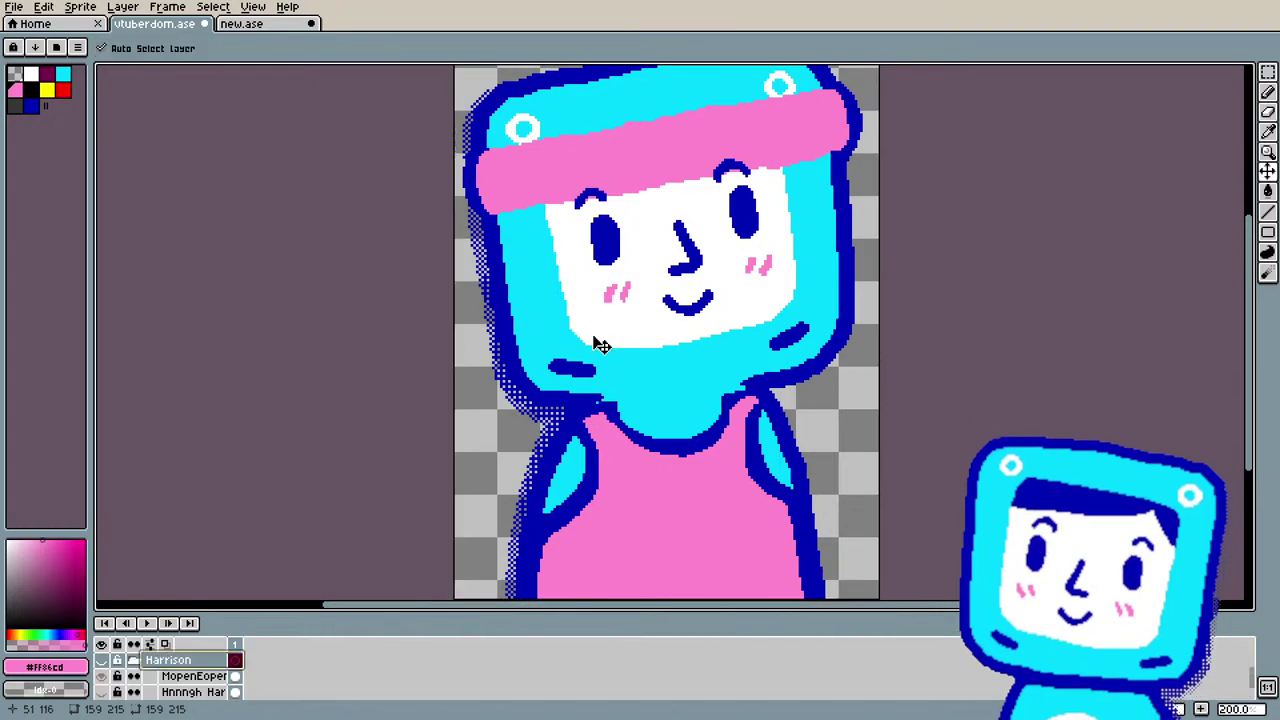
{"action": "left_click", "coordinate": [31, 105]}
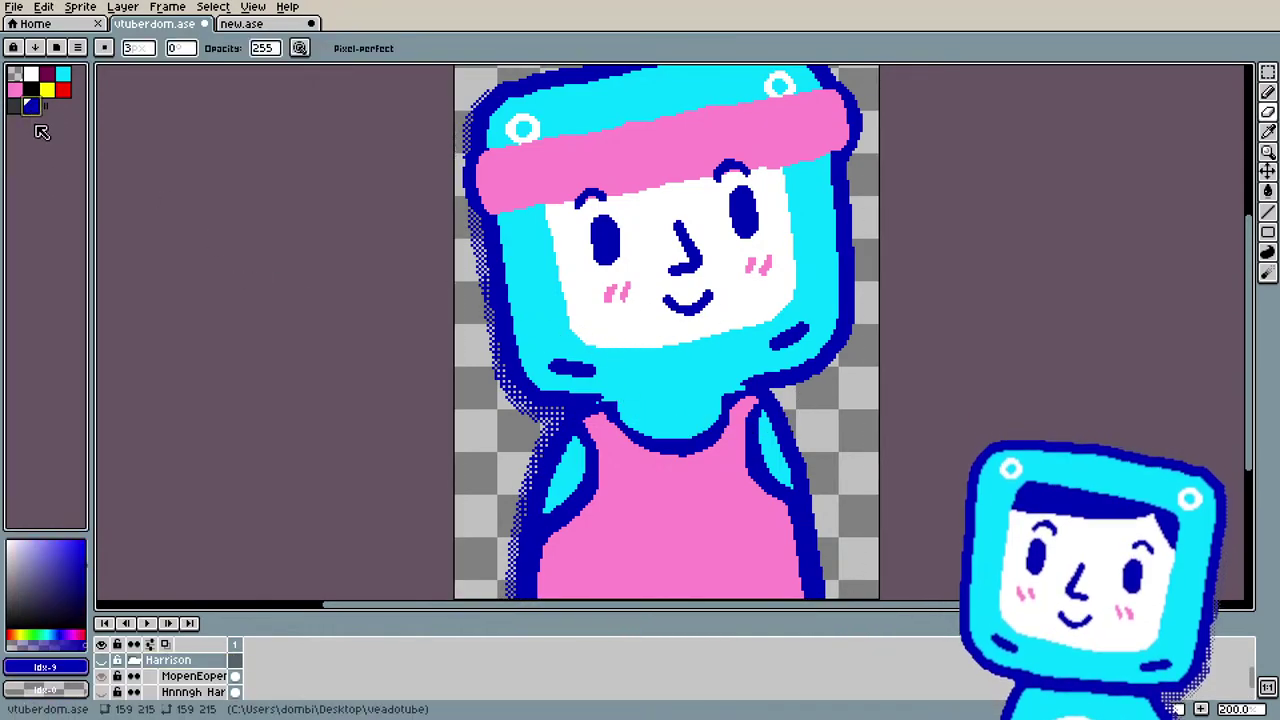
{"action": "key", "text": "b"}
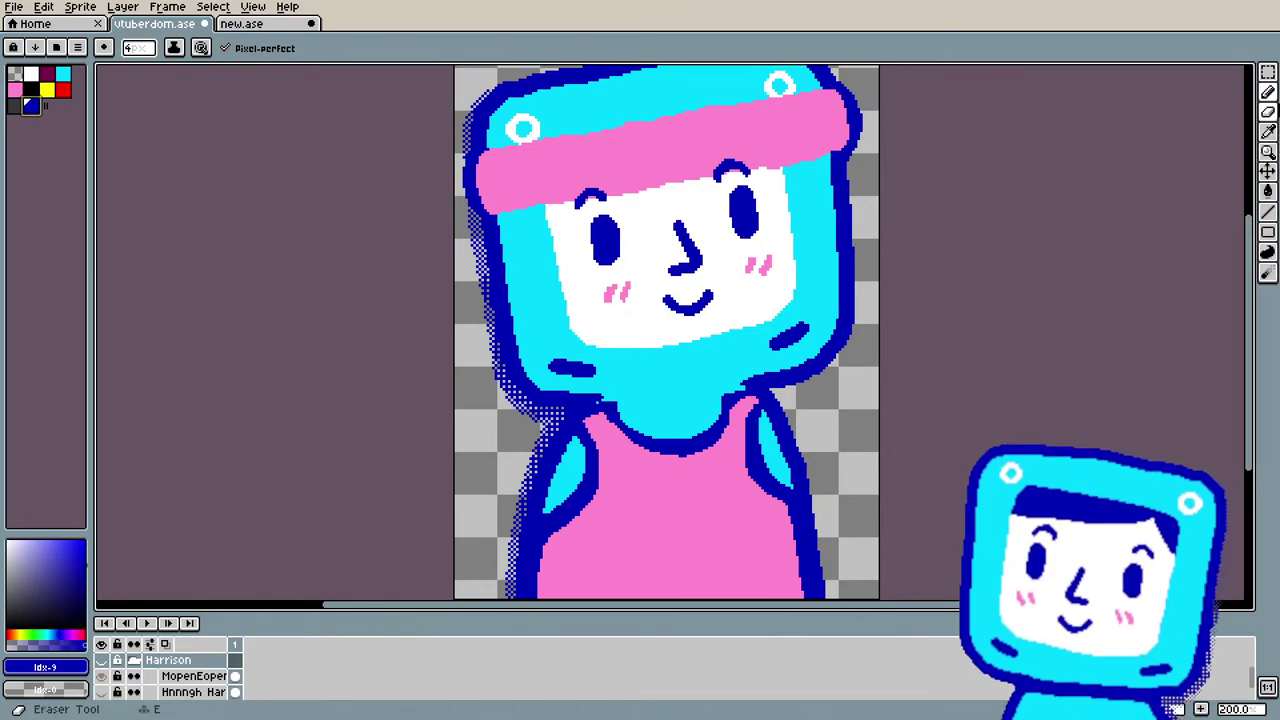
{"action": "left_click", "coordinate": [1268, 92]}
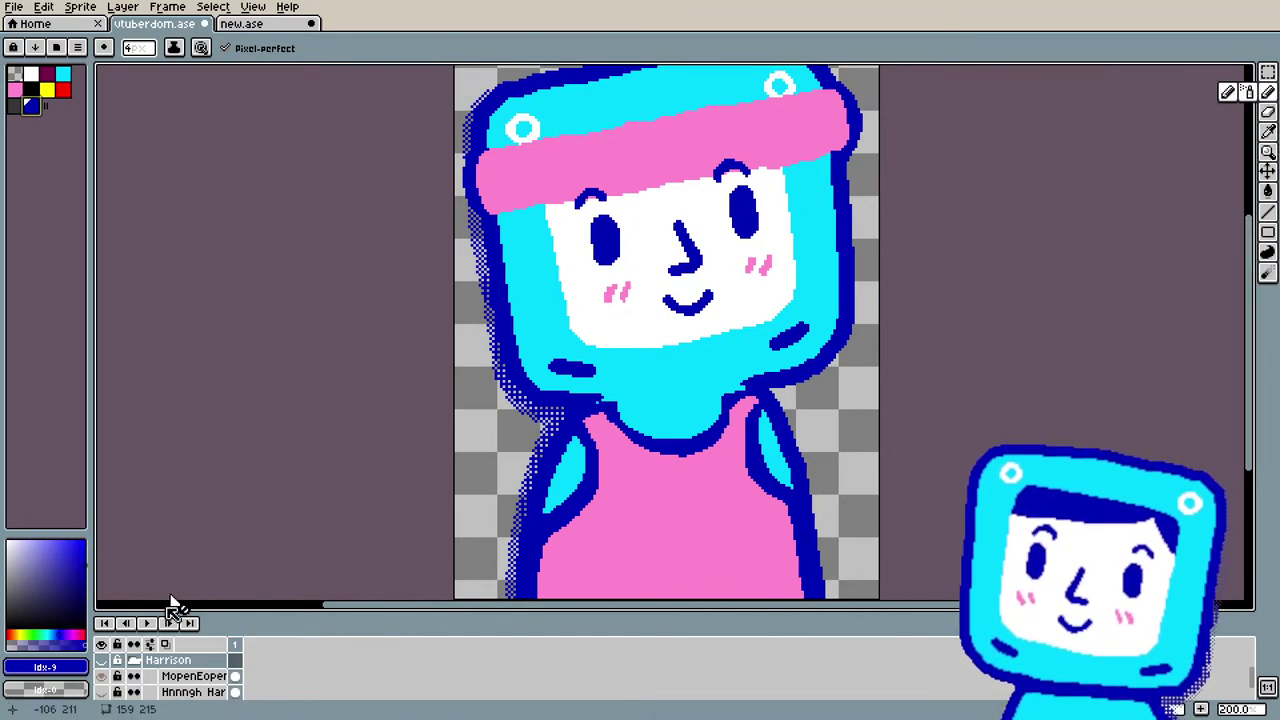
{"action": "scroll", "coordinate": [160, 677], "scroll_direction": "down", "scroll_amount": 3}
{"action": "scroll", "coordinate": [160, 677], "scroll_direction": "down", "scroll_amount": 3}
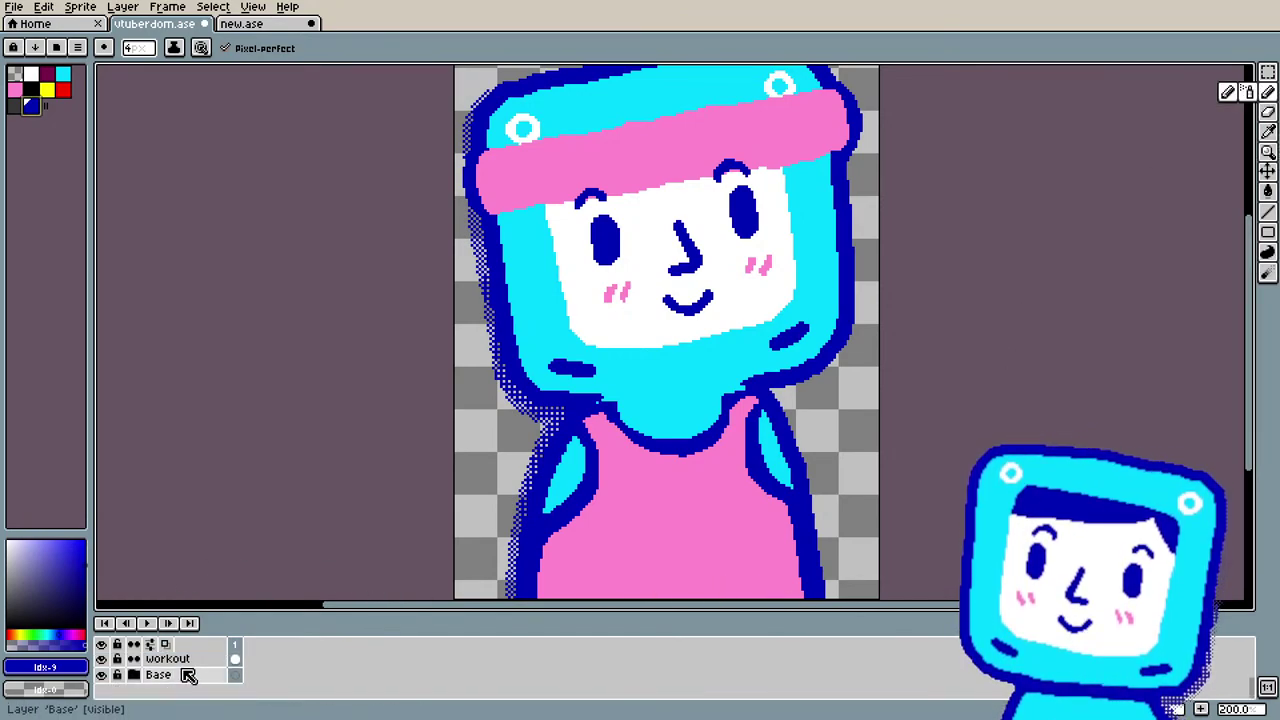
{"action": "left_click", "coordinate": [170, 659]}
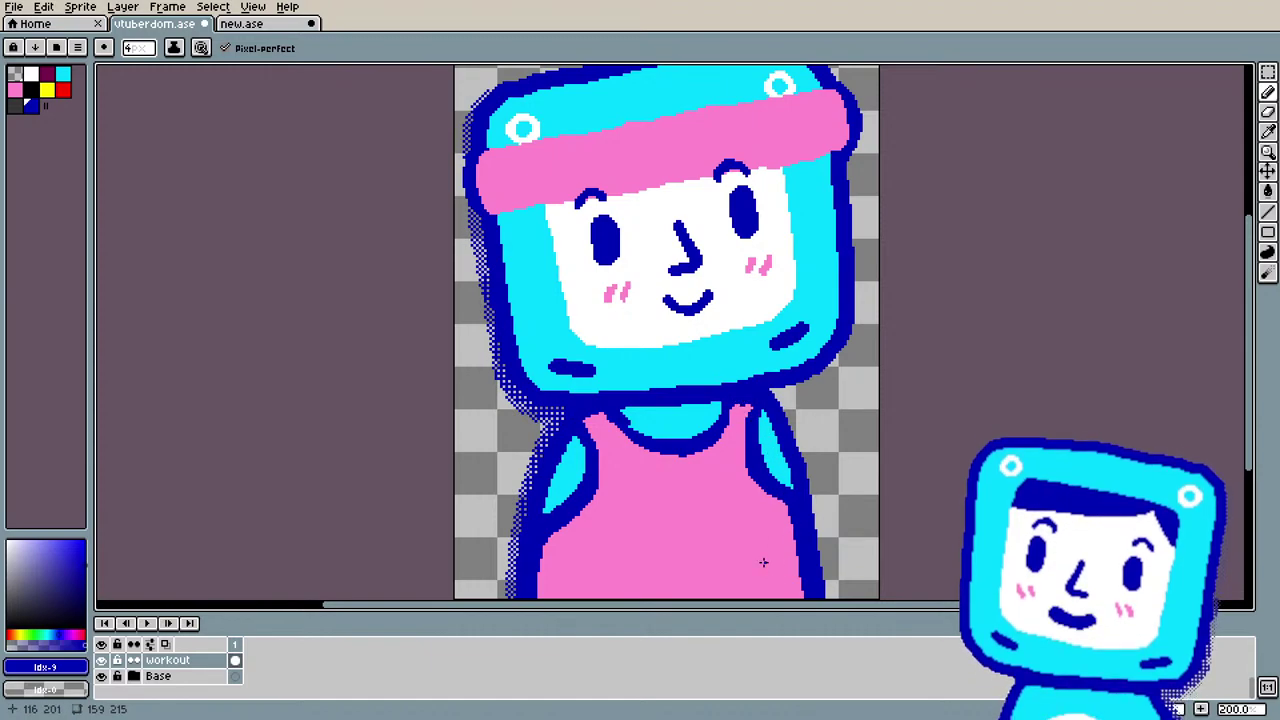
Step: Touch up the tank top's straps and neckline below the helmet with pink #ff86cd and dark blue #0000b3 using the 4 px Pencil
{"action": "key", "text": "i"}
{"action": "left_click", "coordinate": [624, 509]}
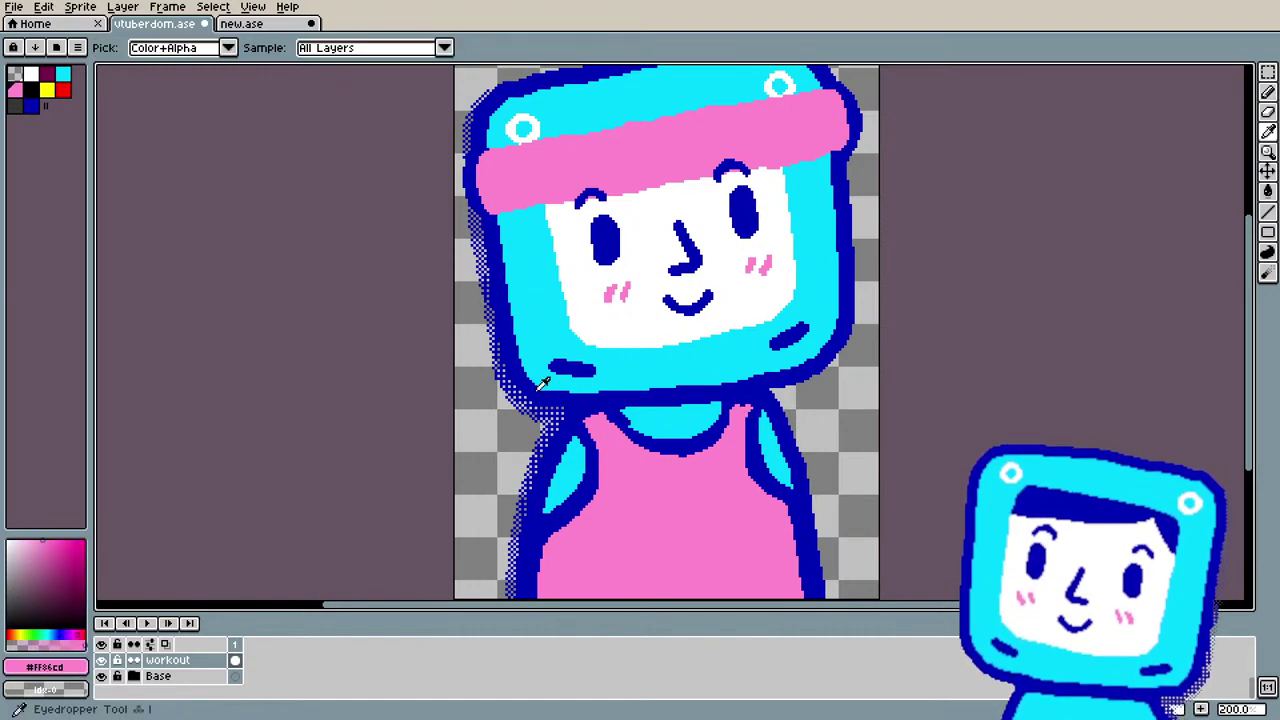
{"action": "key", "text": "b"}
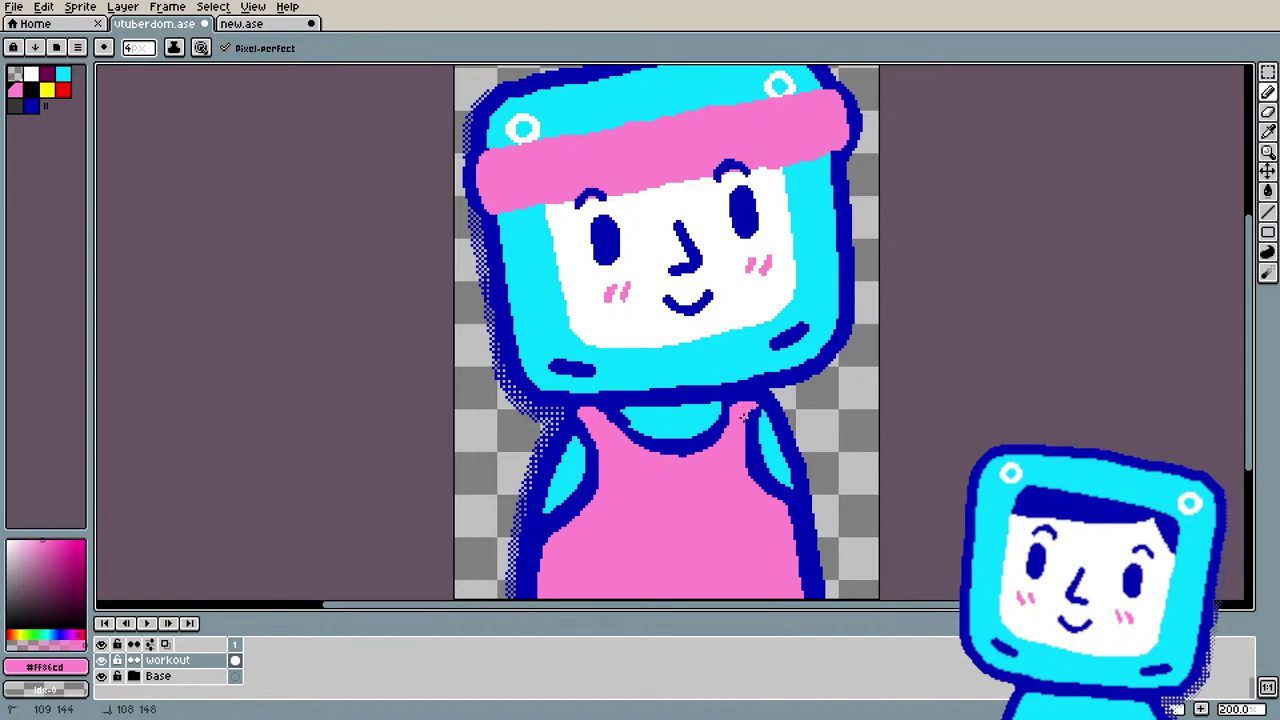
{"action": "key", "text": "i"}
{"action": "left_click", "coordinate": [753, 434]}
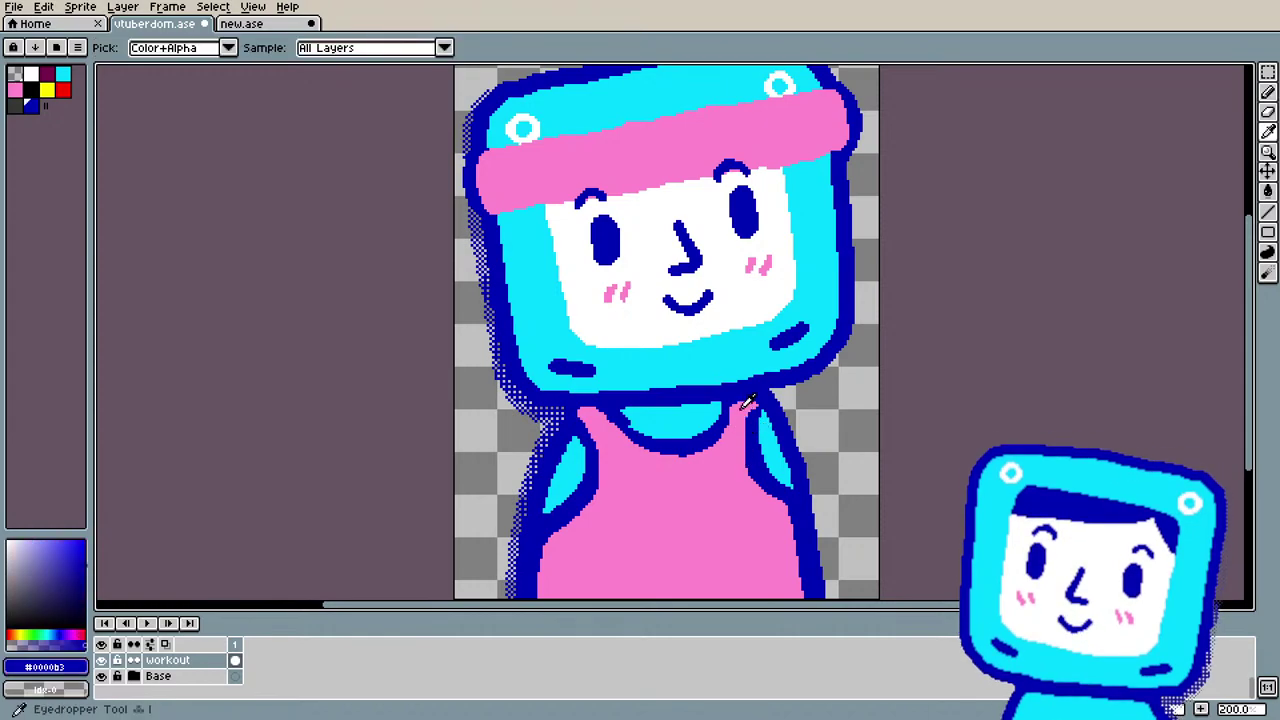
{"action": "key", "text": "b"}
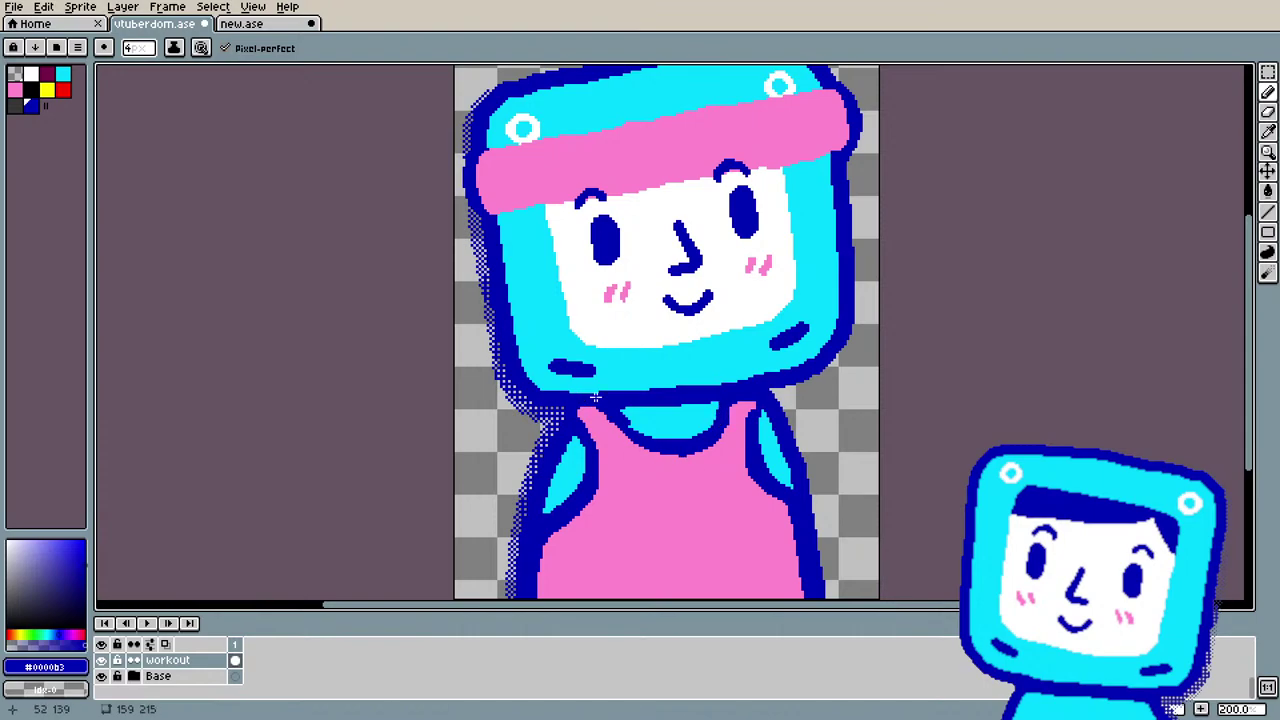
{"action": "left_click_drag", "start_coordinate": [617, 404], "coordinate": [618, 411]}
{"action": "scroll", "coordinate": [699, 426], "scroll_direction": "down", "scroll_amount": 1}
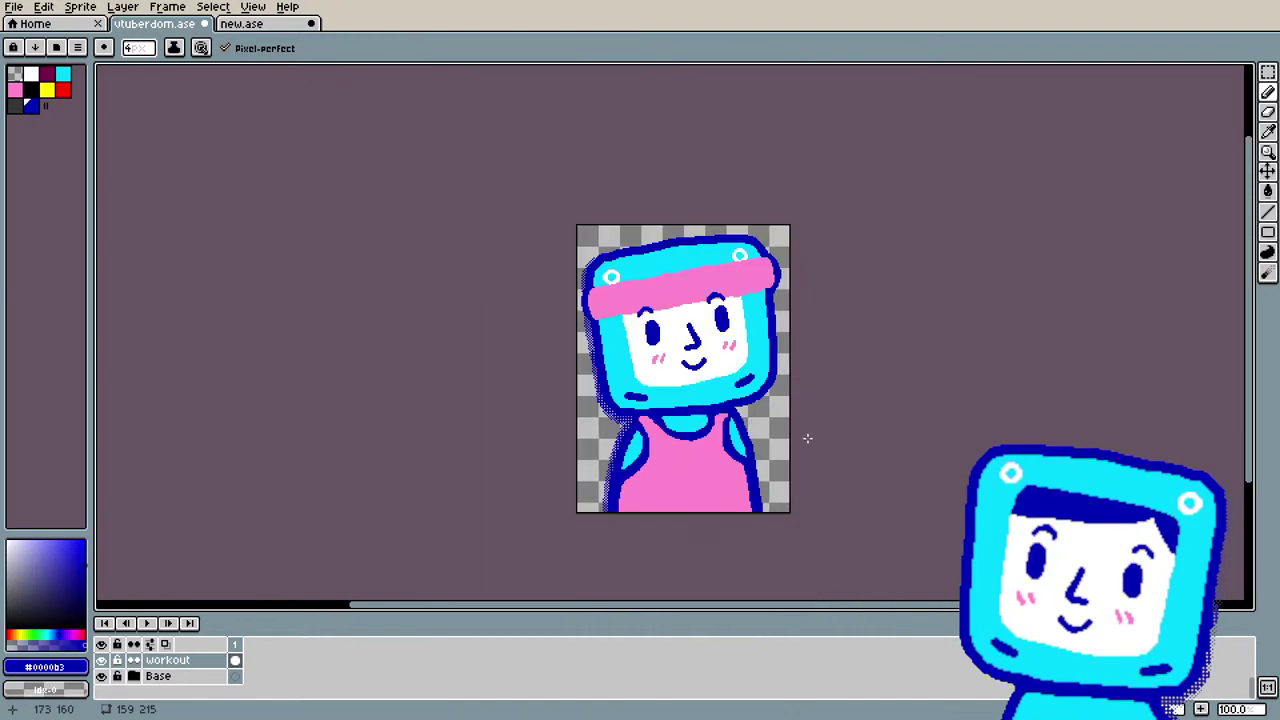
Step: Refine the neckline's edge at the right shoulder strap, sampling pink #ff86cd and dark blue #0000b3 from the artwork
{"action": "scroll", "coordinate": [807, 438], "scroll_direction": "up", "scroll_amount": 1}
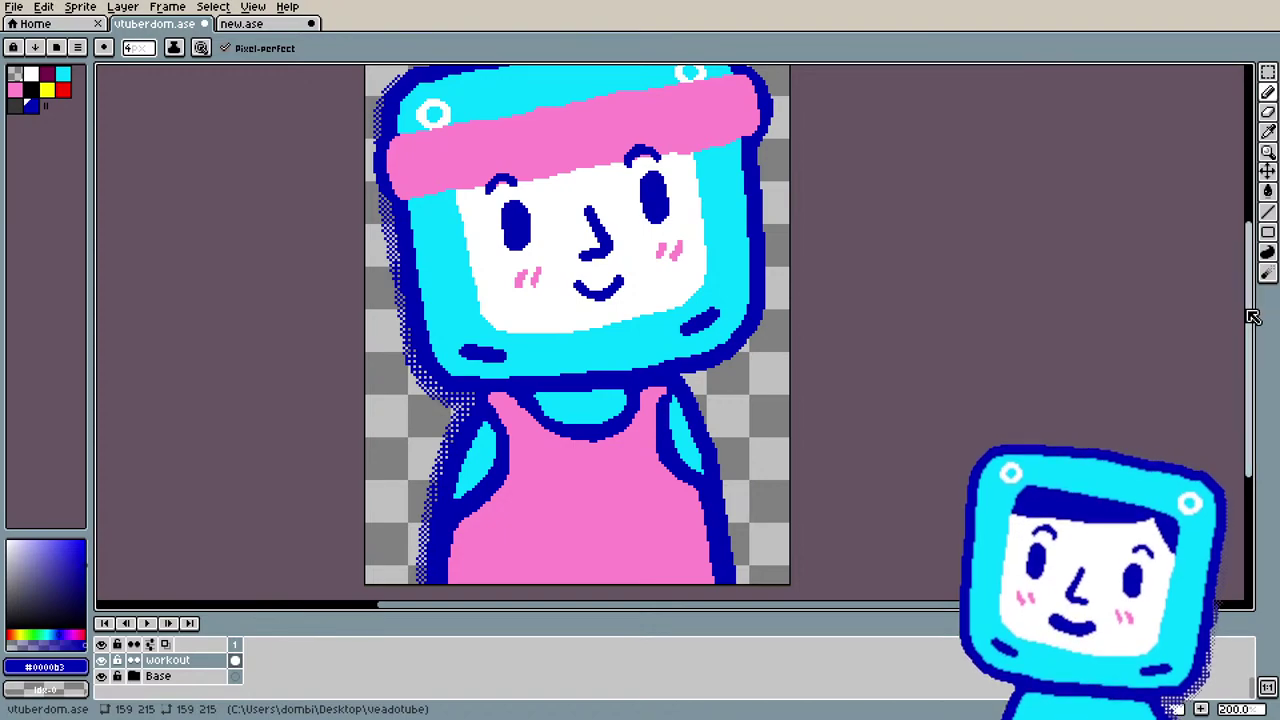
{"action": "scroll", "coordinate": [1258, 265], "scroll_direction": "up", "scroll_amount": 3}
{"action": "scroll", "coordinate": [1258, 265], "scroll_direction": "down", "scroll_amount": 3}
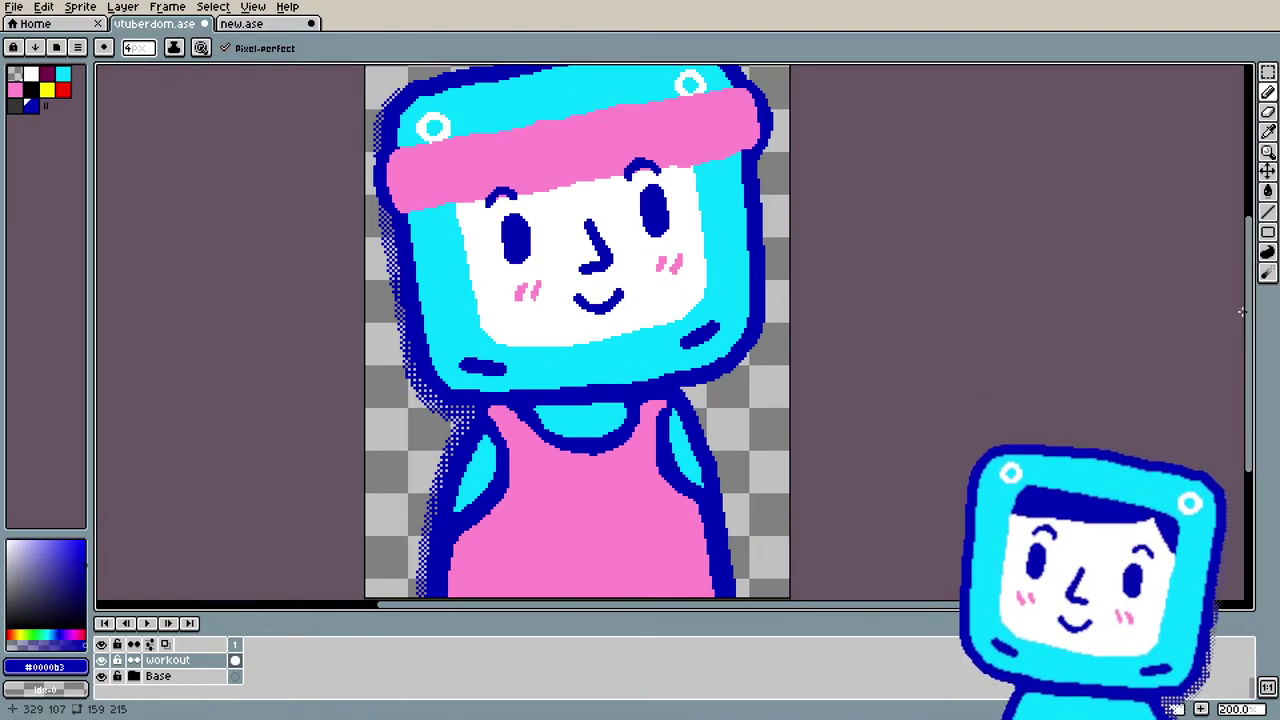
{"action": "key", "text": "i"}
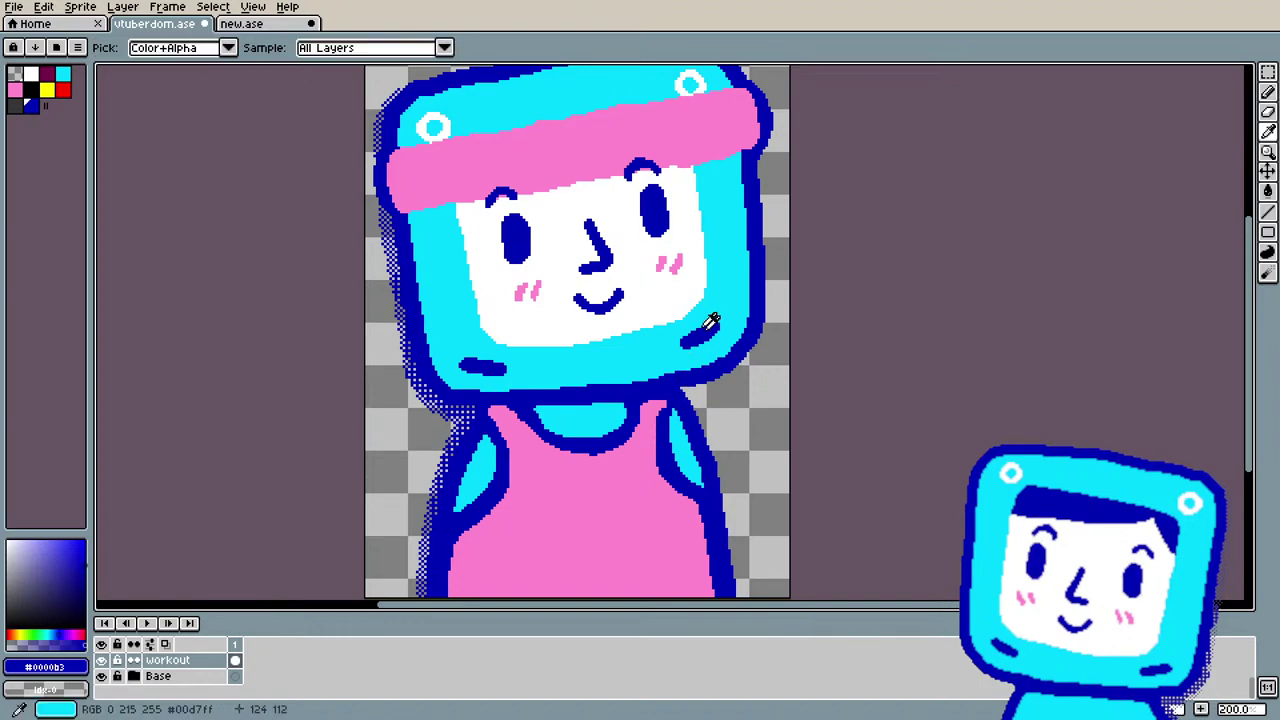
{"action": "key", "text": "b"}
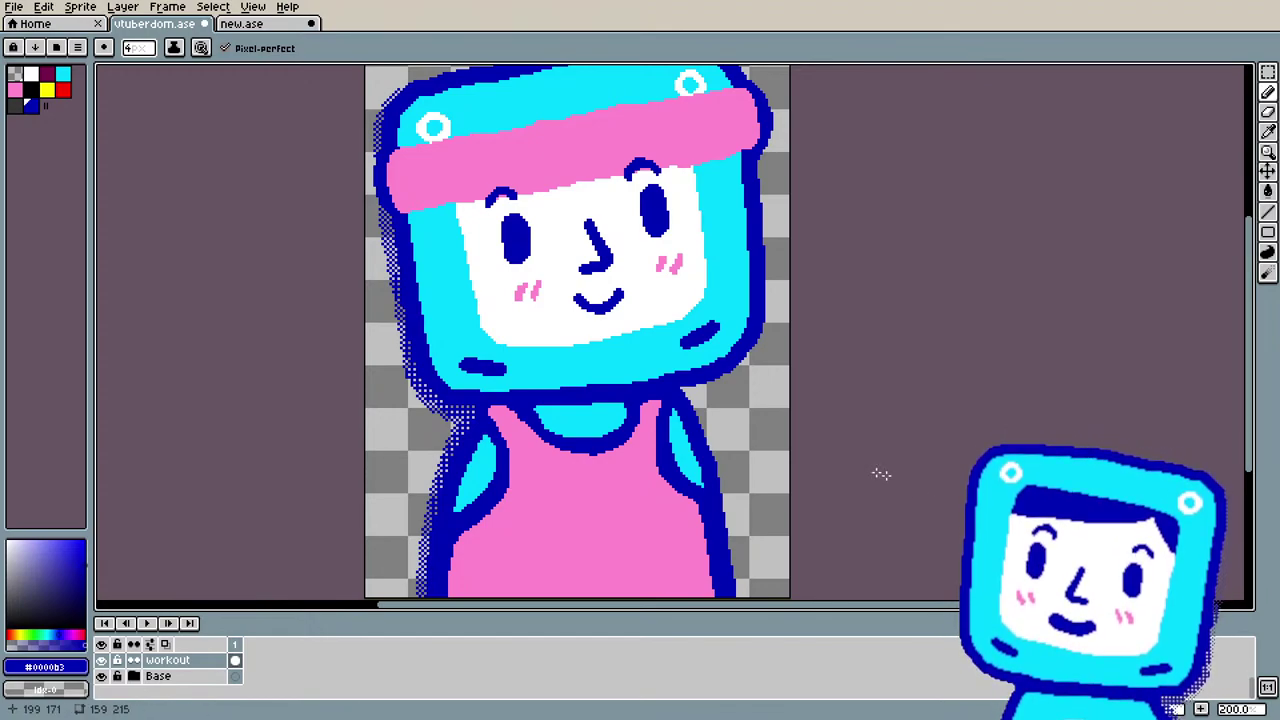
{"action": "key", "text": "i"}
{"action": "left_click", "coordinate": [640, 457]}
{"action": "key", "text": "b"}
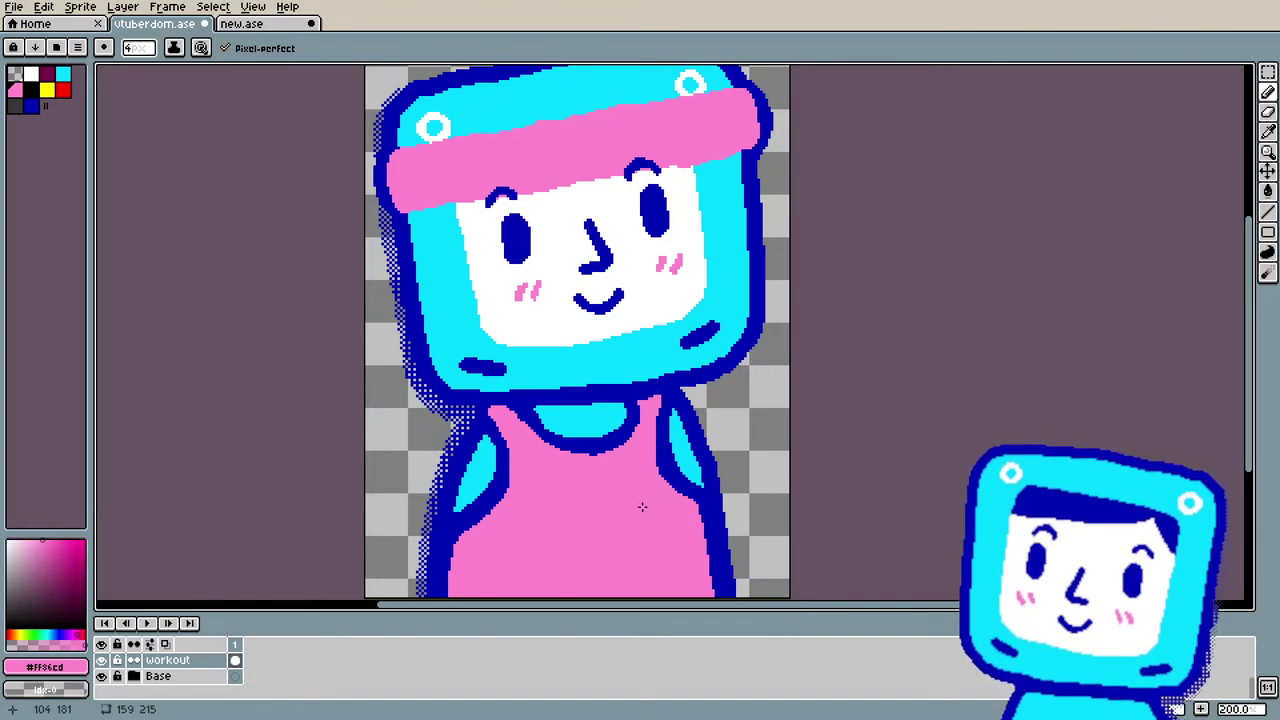
{"action": "key", "text": "i"}
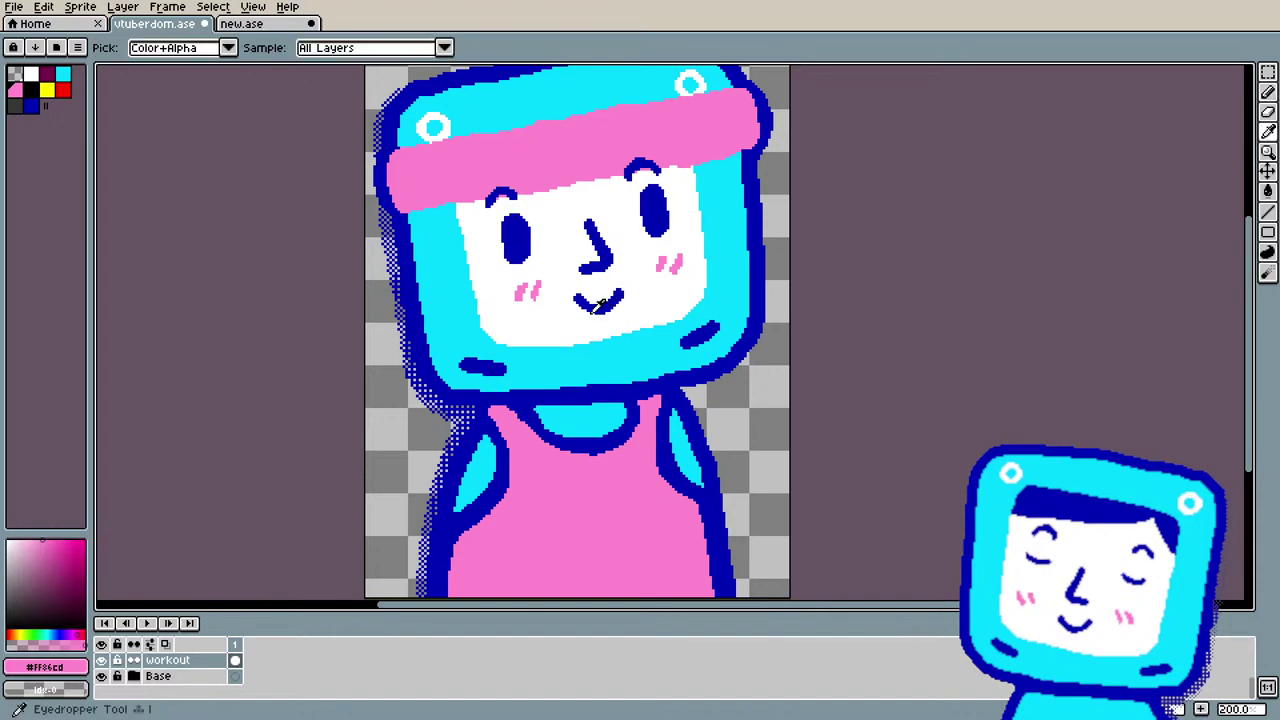
{"action": "left_click", "coordinate": [620, 386]}
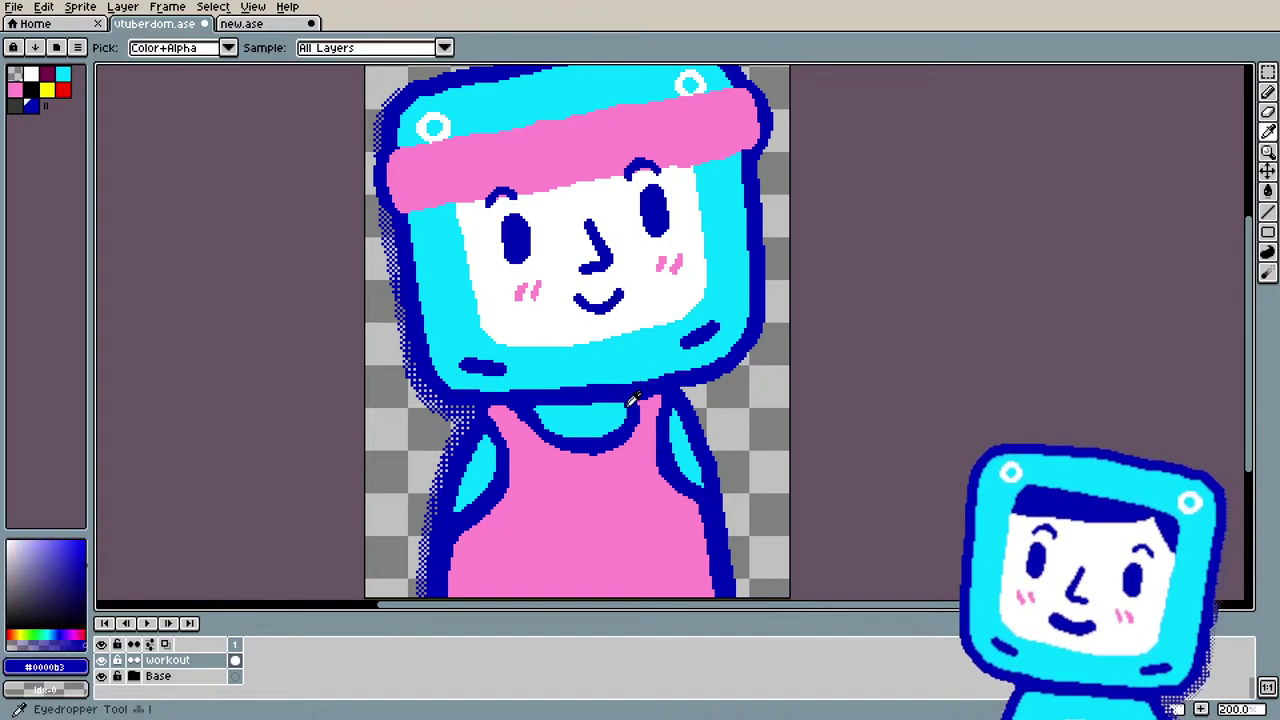
{"action": "key", "text": "b"}
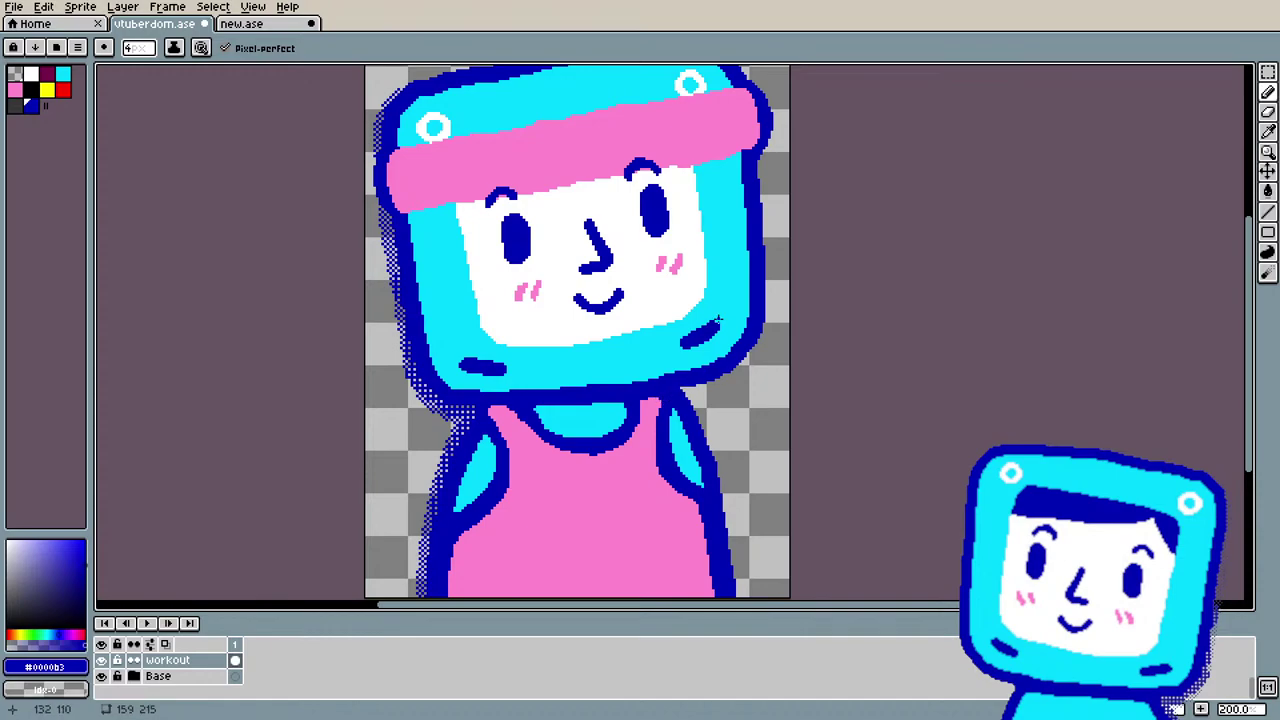
Step: Draw a white #ffffff number 1 with a base line on the tank top's chest using the 4 px Pencil
{"action": "scroll", "coordinate": [718, 320], "scroll_direction": "down", "scroll_amount": 2}
{"action": "scroll", "coordinate": [659, 410], "scroll_direction": "up", "scroll_amount": 3}
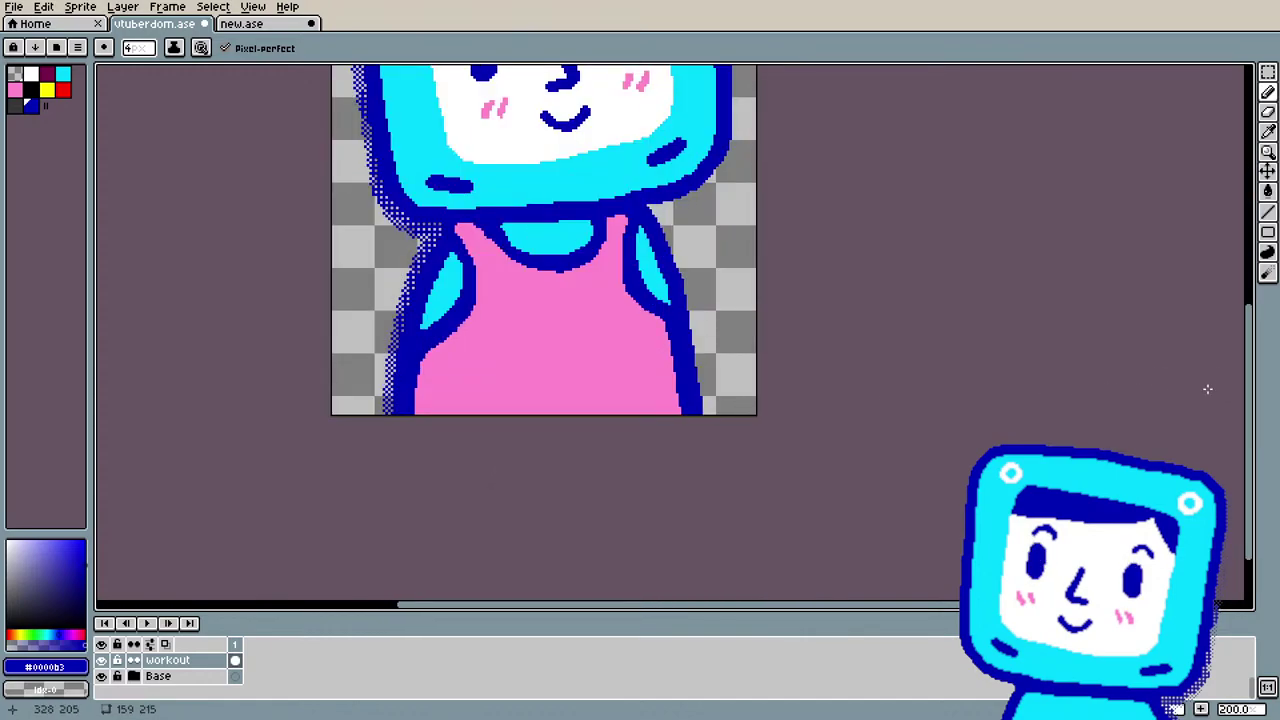
{"action": "scroll", "coordinate": [1210, 380], "scroll_direction": "up", "scroll_amount": 3}
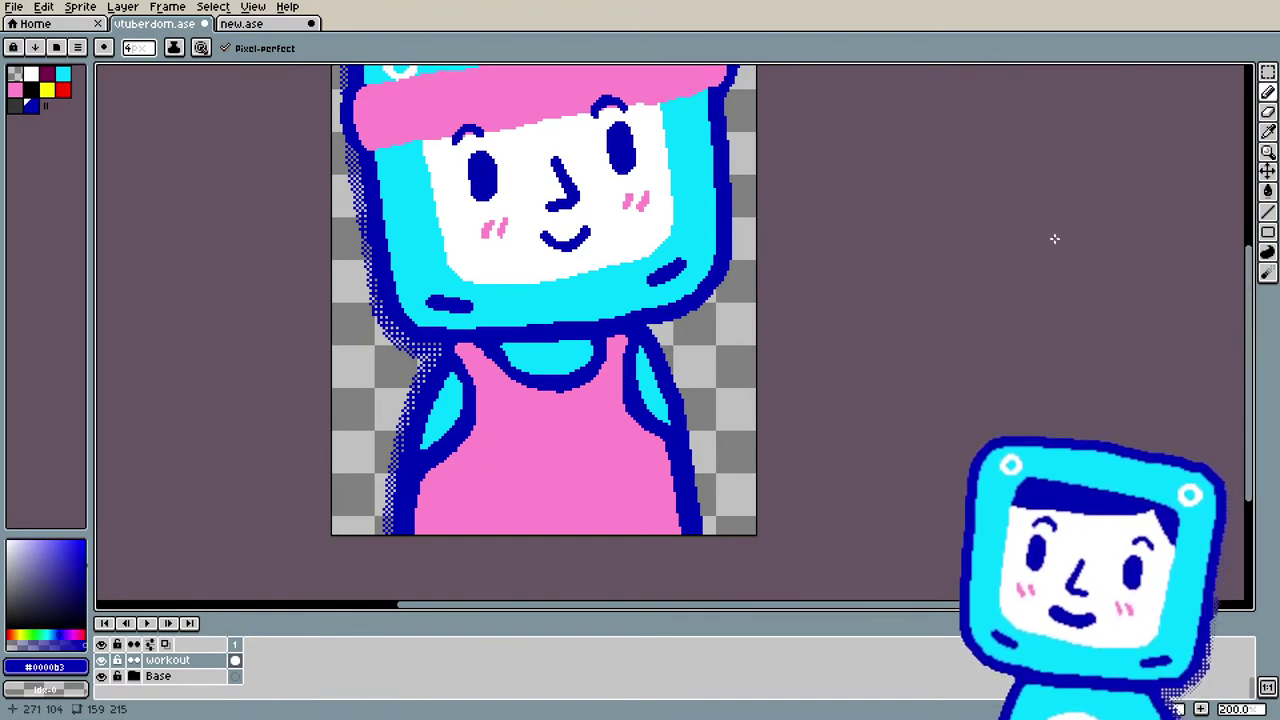
{"action": "key", "text": "i"}
{"action": "left_click", "coordinate": [625, 213]}
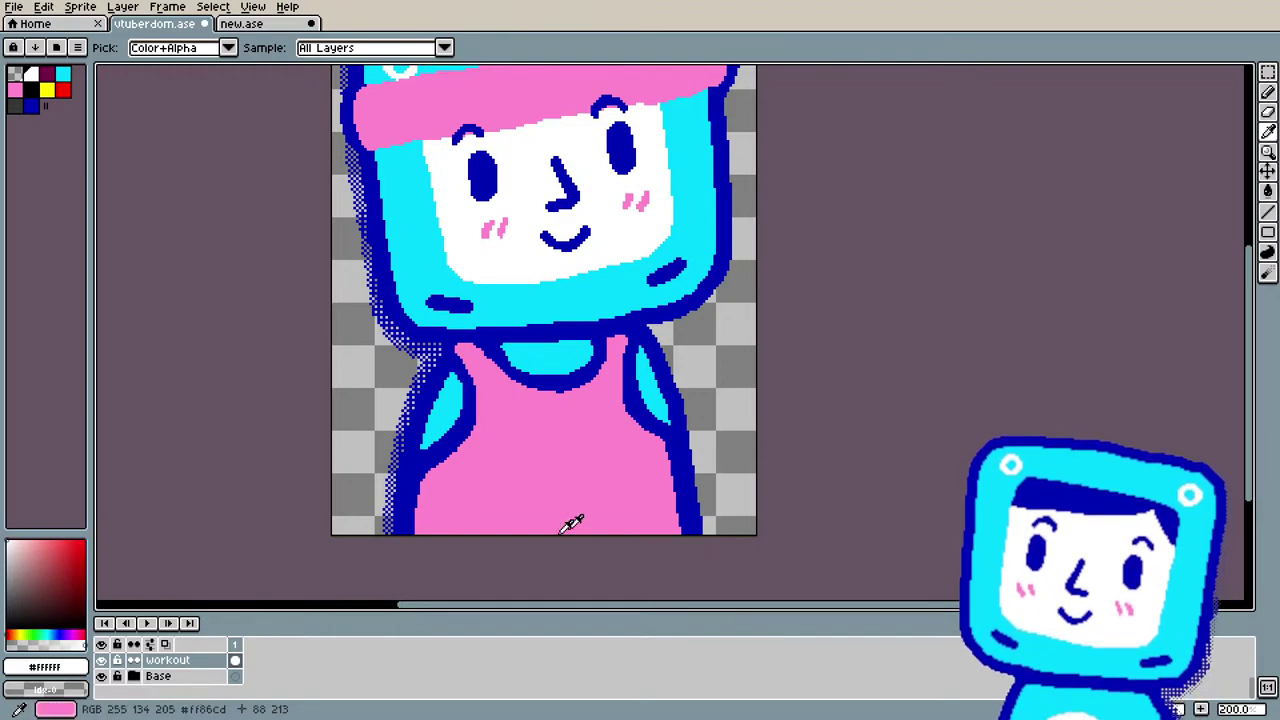
{"action": "key", "text": "b"}
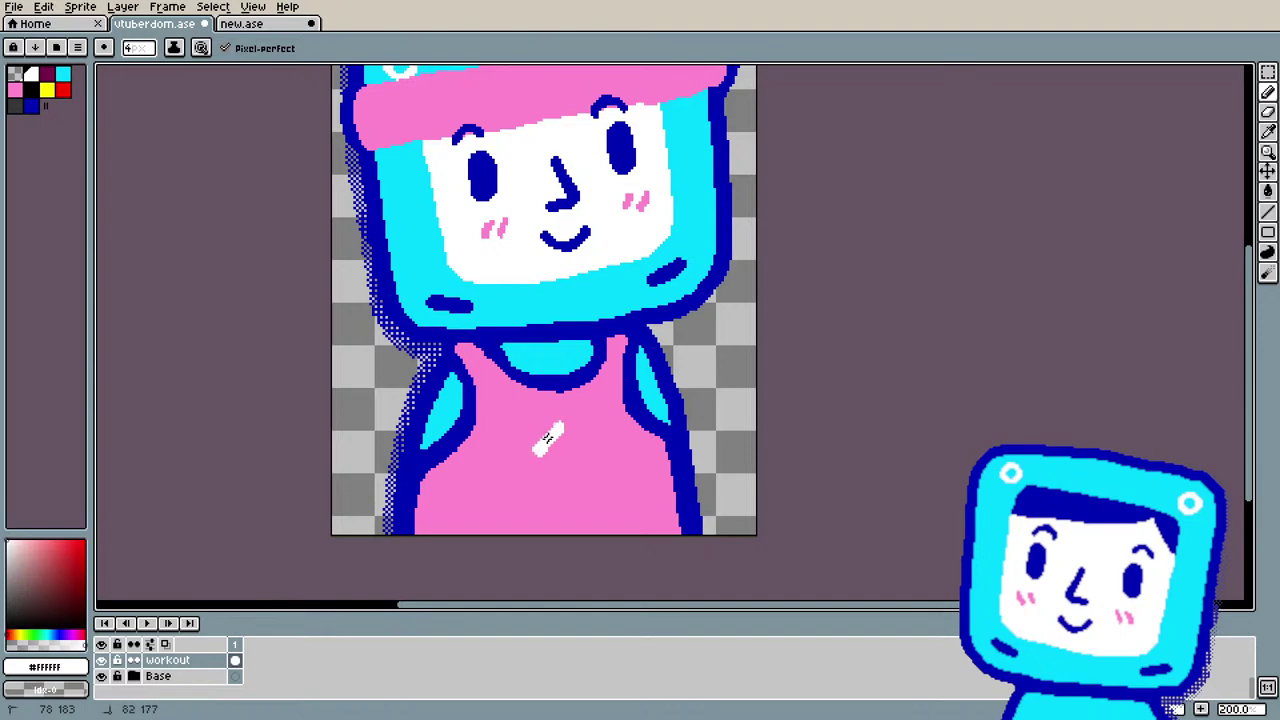
{"action": "left_click_drag", "start_coordinate": [560, 430], "coordinate": [563, 465]}
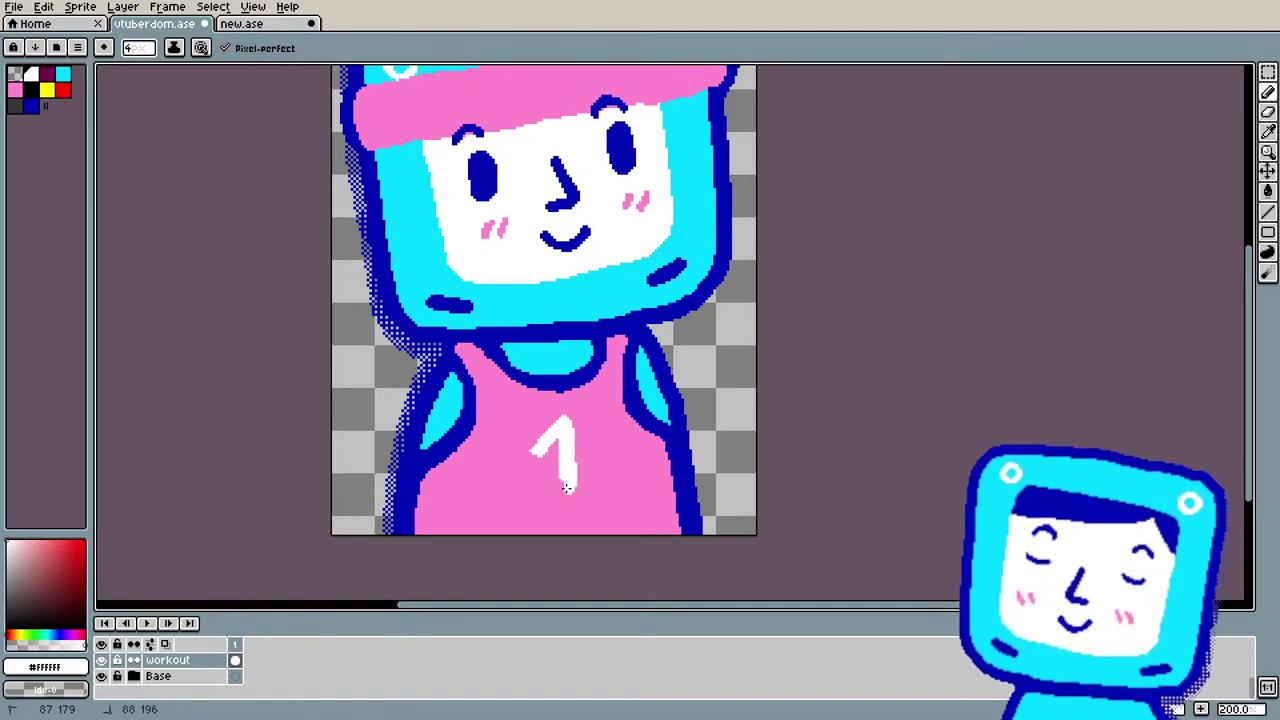
{"action": "left_click_drag", "start_coordinate": [567, 484], "coordinate": [566, 492]}
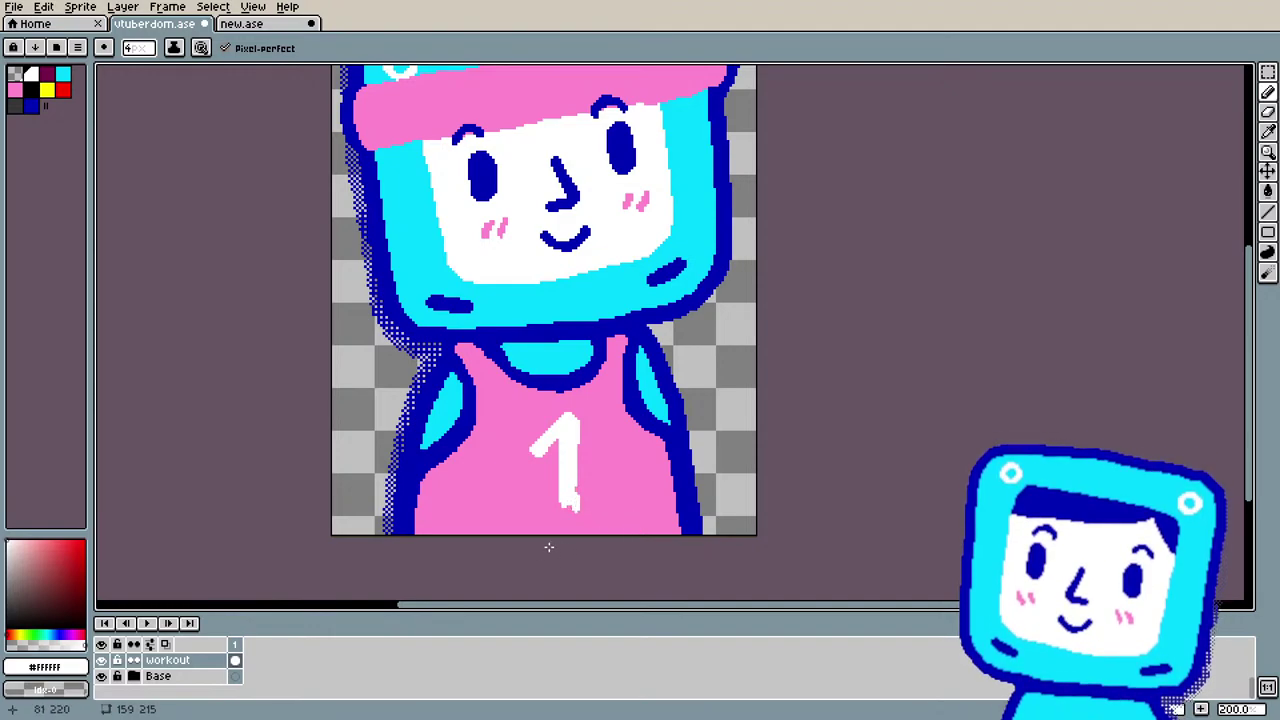
{"action": "left_click_drag", "start_coordinate": [603, 505], "coordinate": [537, 508]}
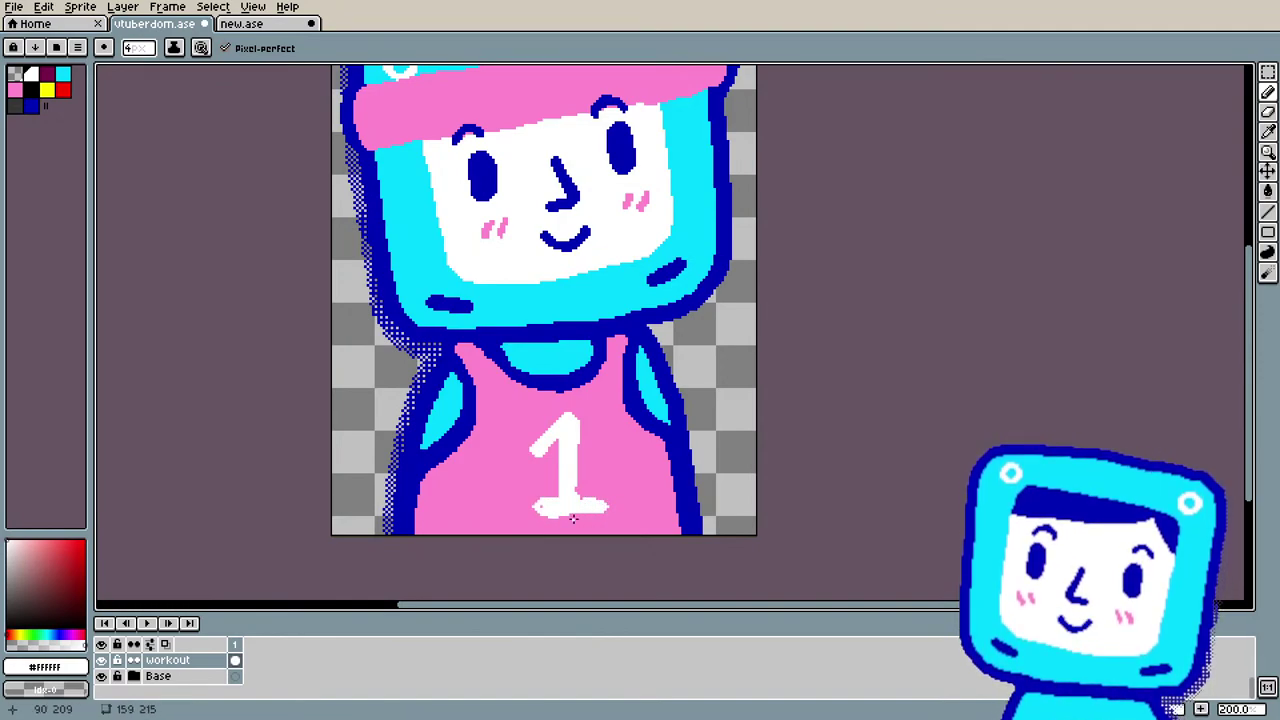
{"action": "scroll", "coordinate": [388, 300], "scroll_direction": "down", "scroll_amount": 2}
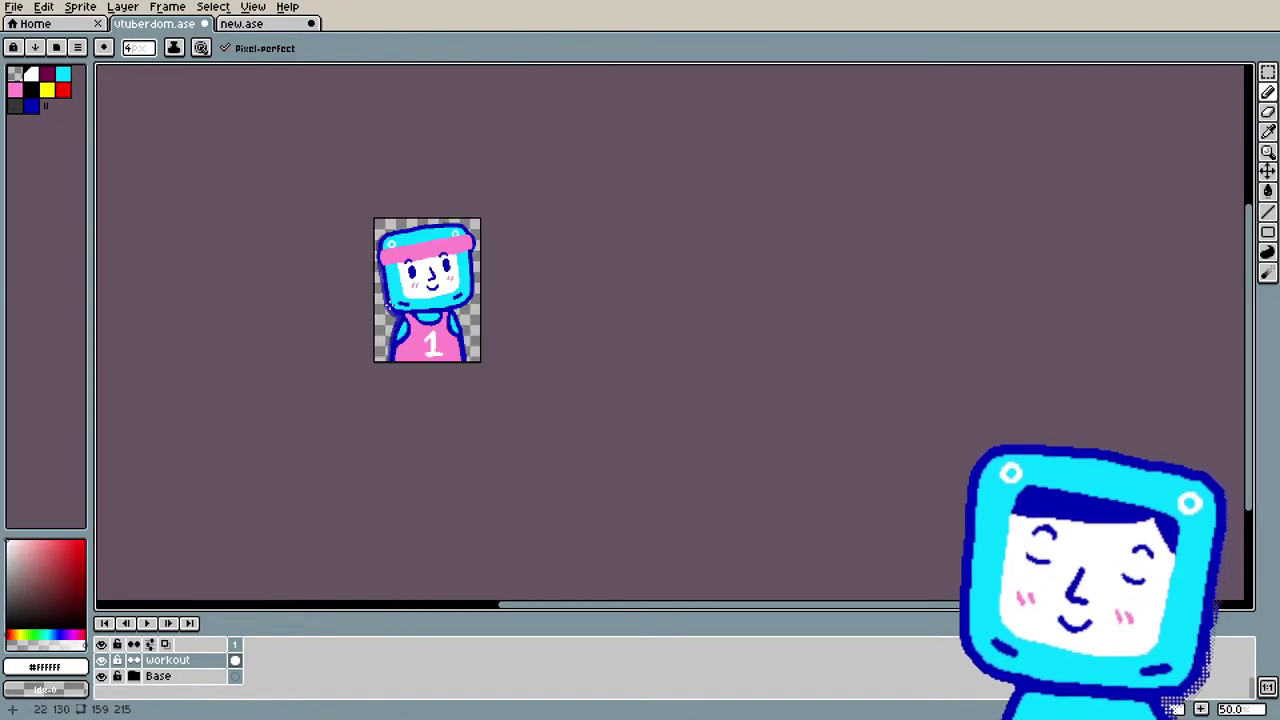
{"action": "scroll", "coordinate": [388, 305], "scroll_direction": "up", "scroll_amount": 1}
{"action": "scroll", "coordinate": [388, 305], "scroll_direction": "up", "scroll_amount": 1}
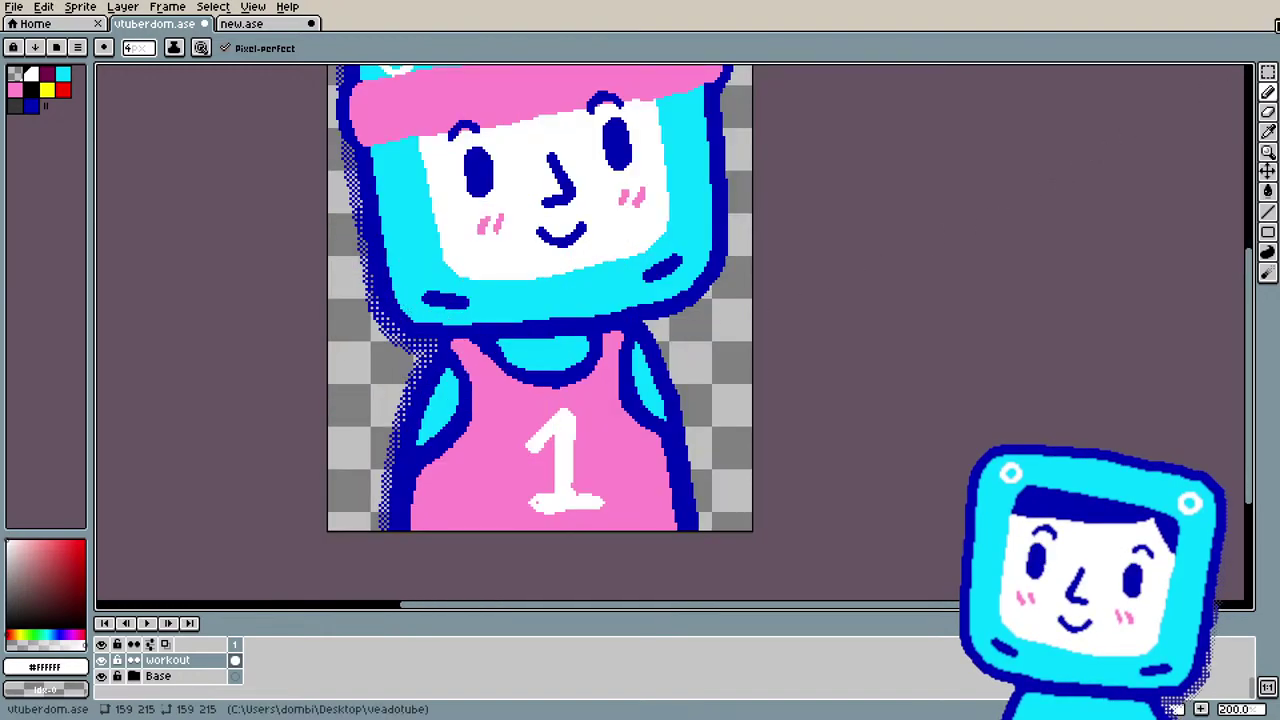
Step: Select the area around the white number 1 on the chest with the Rectangular Marquee
{"action": "key", "text": "w"}
{"action": "left_click_drag", "start_coordinate": [483, 398], "coordinate": [574, 474]}
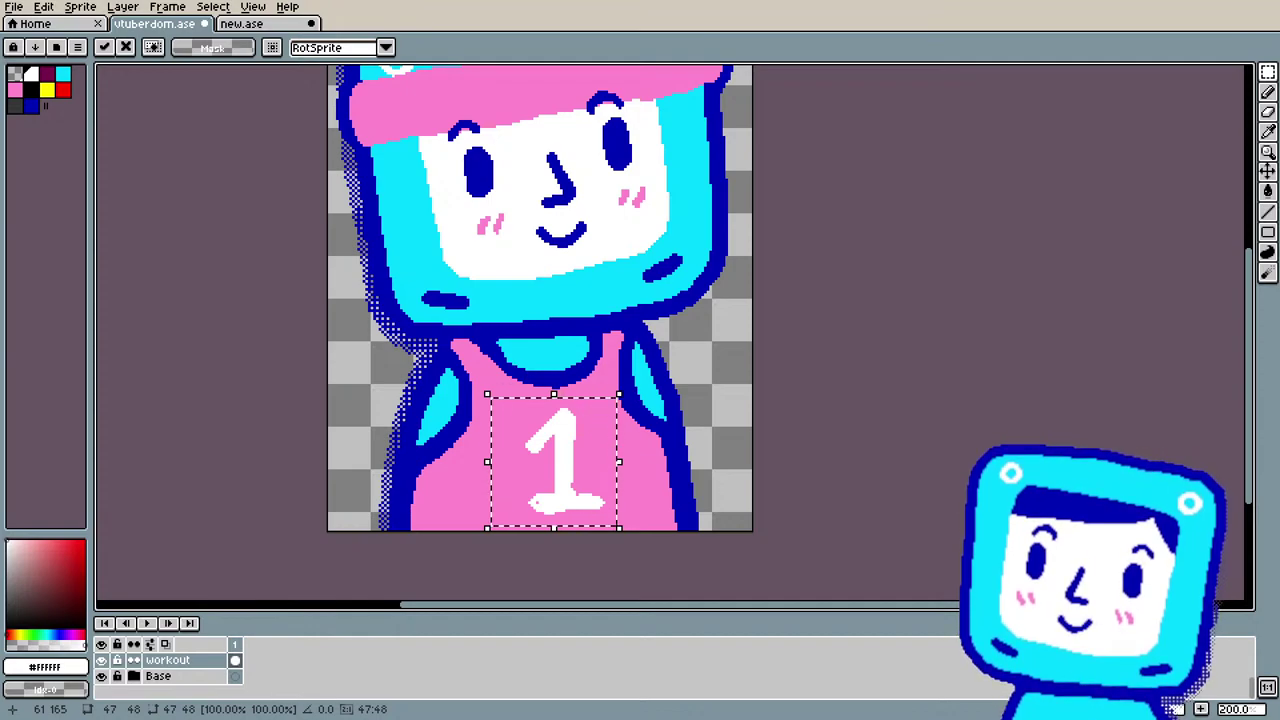
{"action": "key", "text": "Return"}
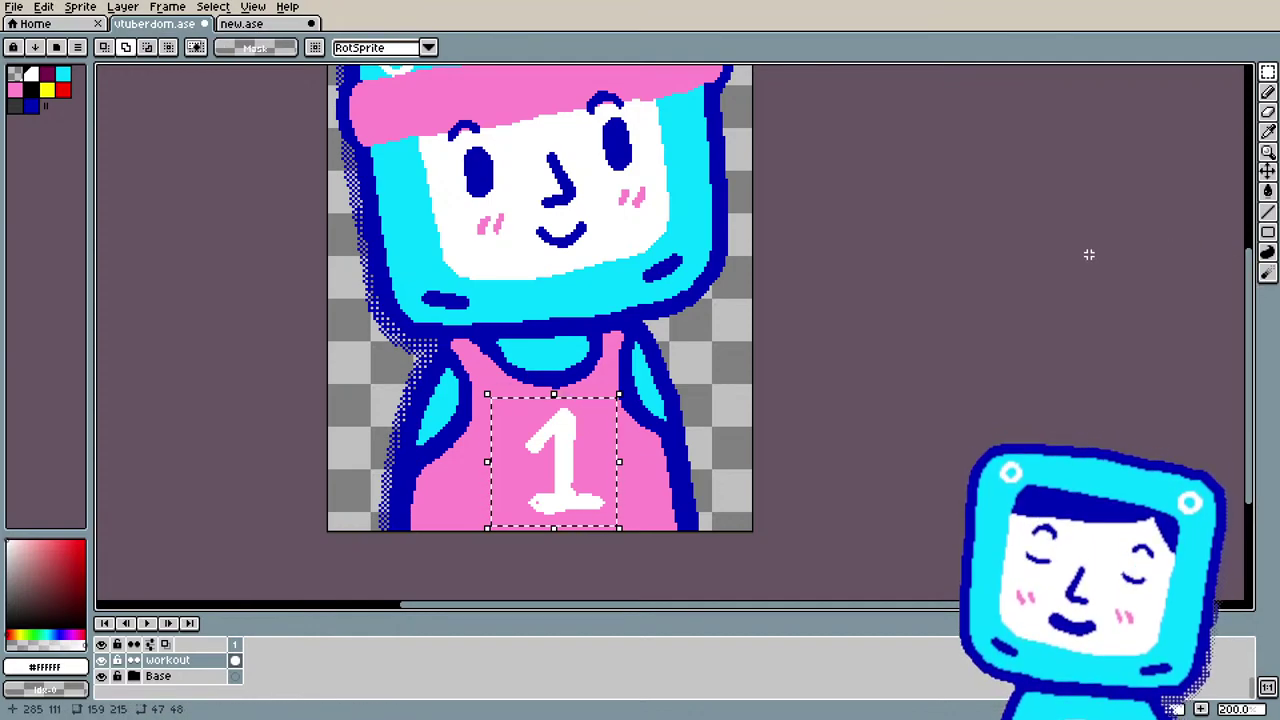
Step: Undo the marquee selection and every stroke of the white number 1 on the tank top
{"action": "key", "text": "ctrl+z"}
{"action": "key", "text": "ctrl+z"}
{"action": "key", "text": "ctrl+z"}
{"action": "key", "text": "ctrl+z"}
{"action": "key", "text": "ctrl+z"}
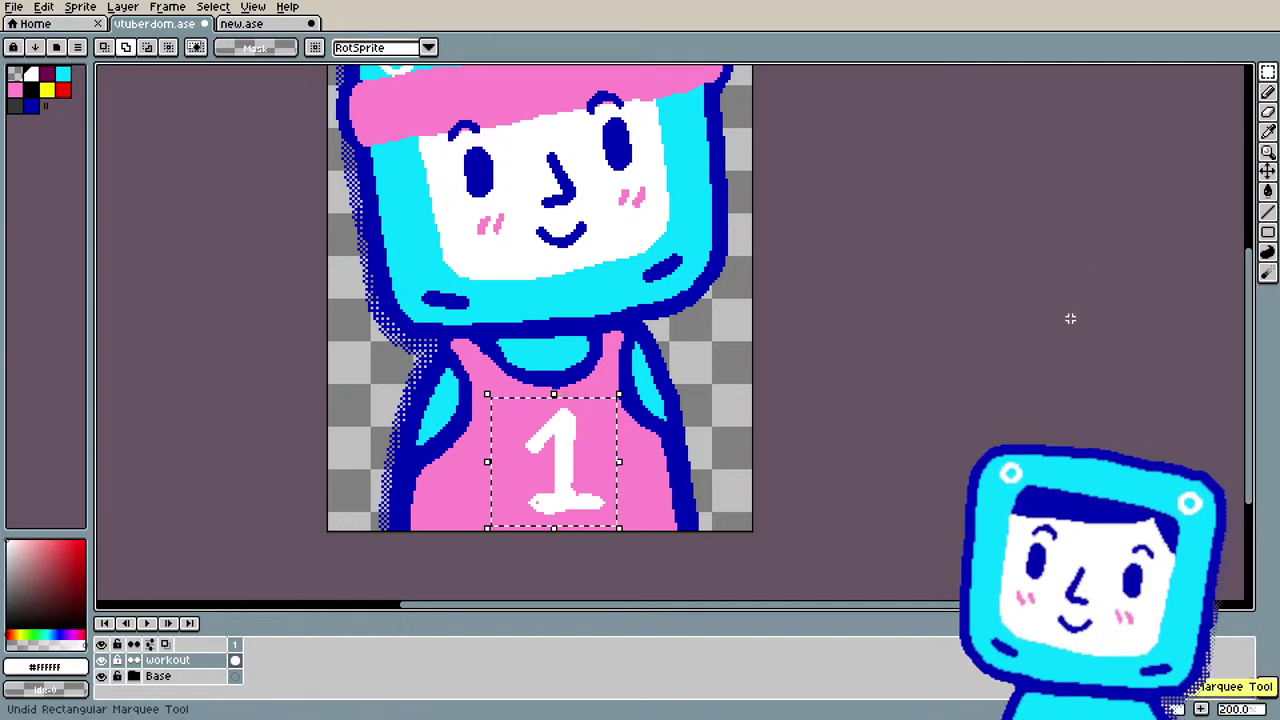
{"action": "key", "text": "ctrl+z"}
{"action": "key", "text": "ctrl+z"}
{"action": "key", "text": "ctrl+z"}
{"action": "key", "text": "ctrl+z"}
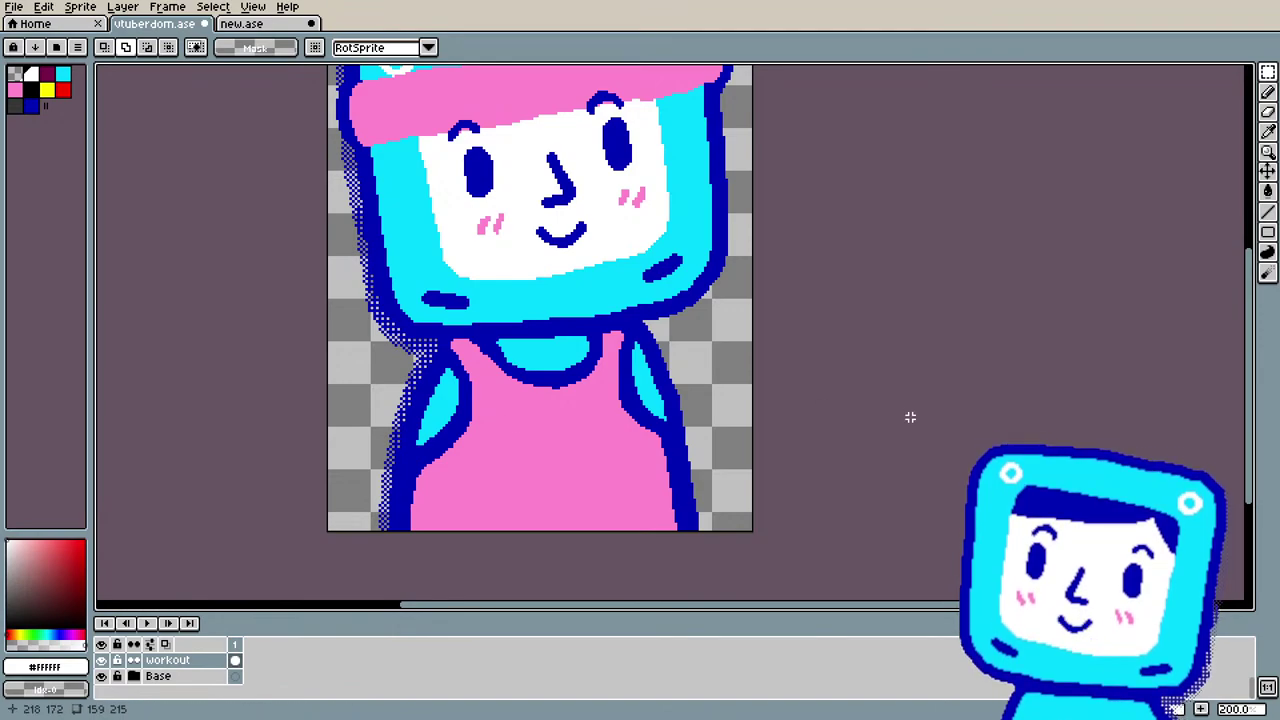
Step: Draw "#0" in white #ffffff across the tank top's chest with the 4 px Pencil and check it on the whole avatar
{"action": "key", "text": "b"}
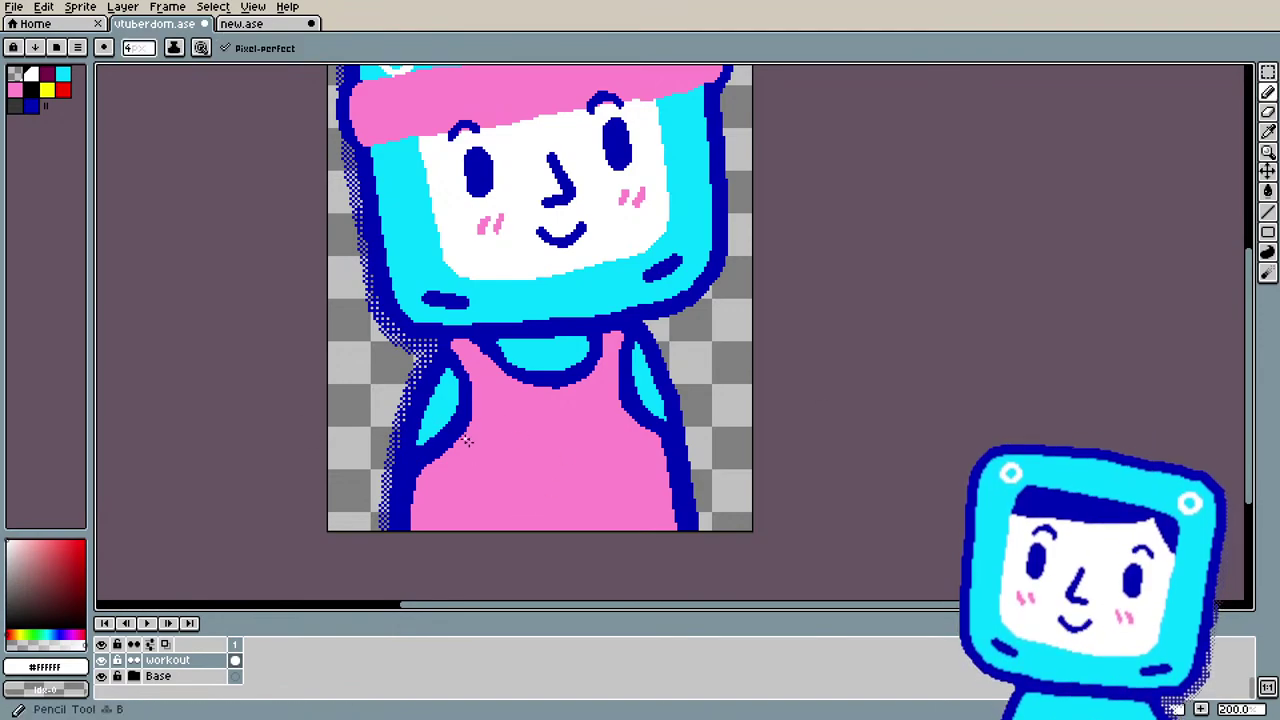
{"action": "mouse_move", "coordinate": [503, 437]}
{"action": "left_mouse_down"}
{"action": "mouse_move", "coordinate": [497, 474]}
{"action": "mouse_move", "coordinate": [523, 501]}
{"action": "mouse_move", "coordinate": [533, 437]}
{"action": "left_mouse_up"}
{"action": "left_click_drag", "start_coordinate": [477, 467], "coordinate": [548, 460]}
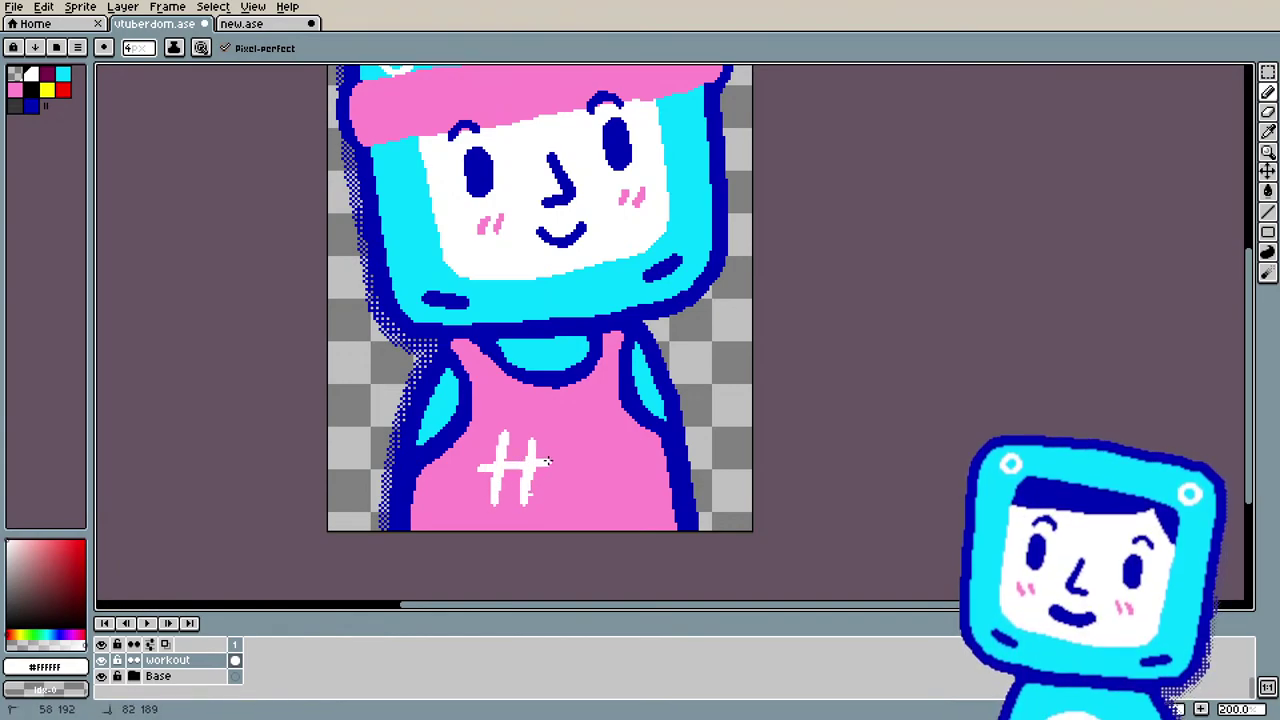
{"action": "left_click_drag", "start_coordinate": [478, 489], "coordinate": [548, 483]}
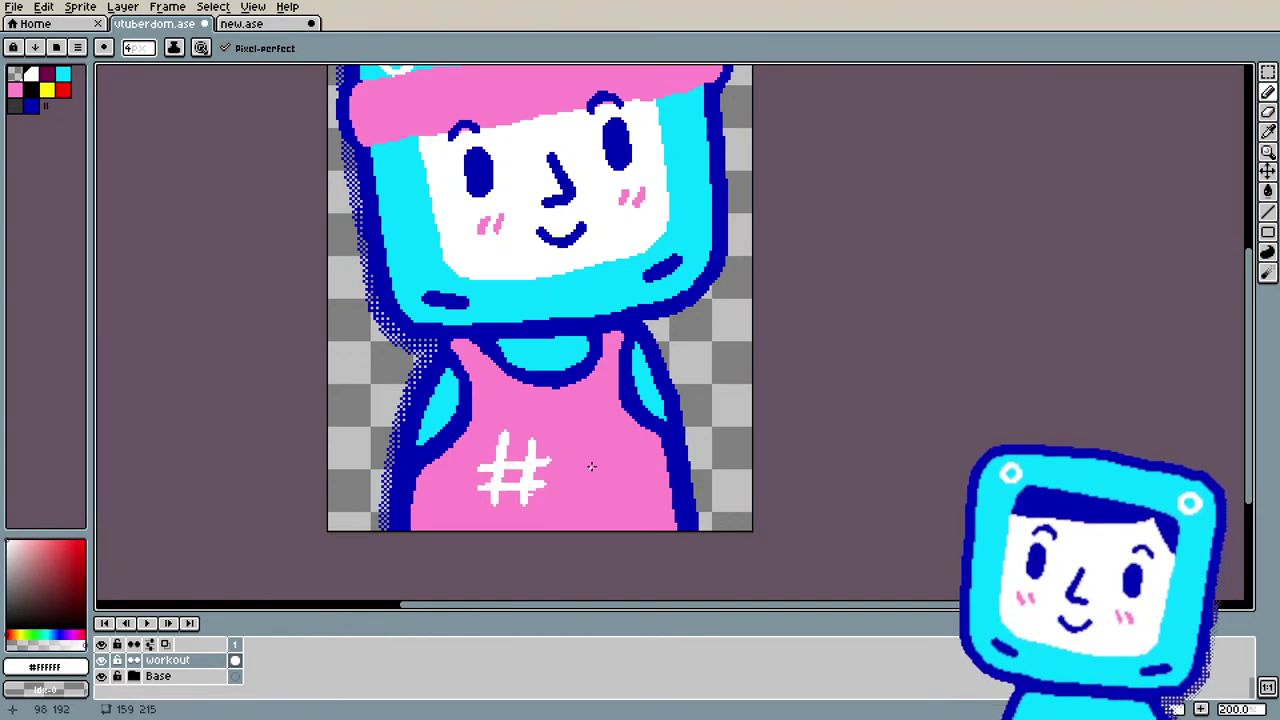
{"action": "mouse_move", "coordinate": [589, 440]}
{"action": "left_mouse_down"}
{"action": "mouse_move", "coordinate": [575, 488]}
{"action": "mouse_move", "coordinate": [592, 440]}
{"action": "mouse_move", "coordinate": [615, 495]}
{"action": "mouse_move", "coordinate": [600, 500]}
{"action": "left_mouse_up"}
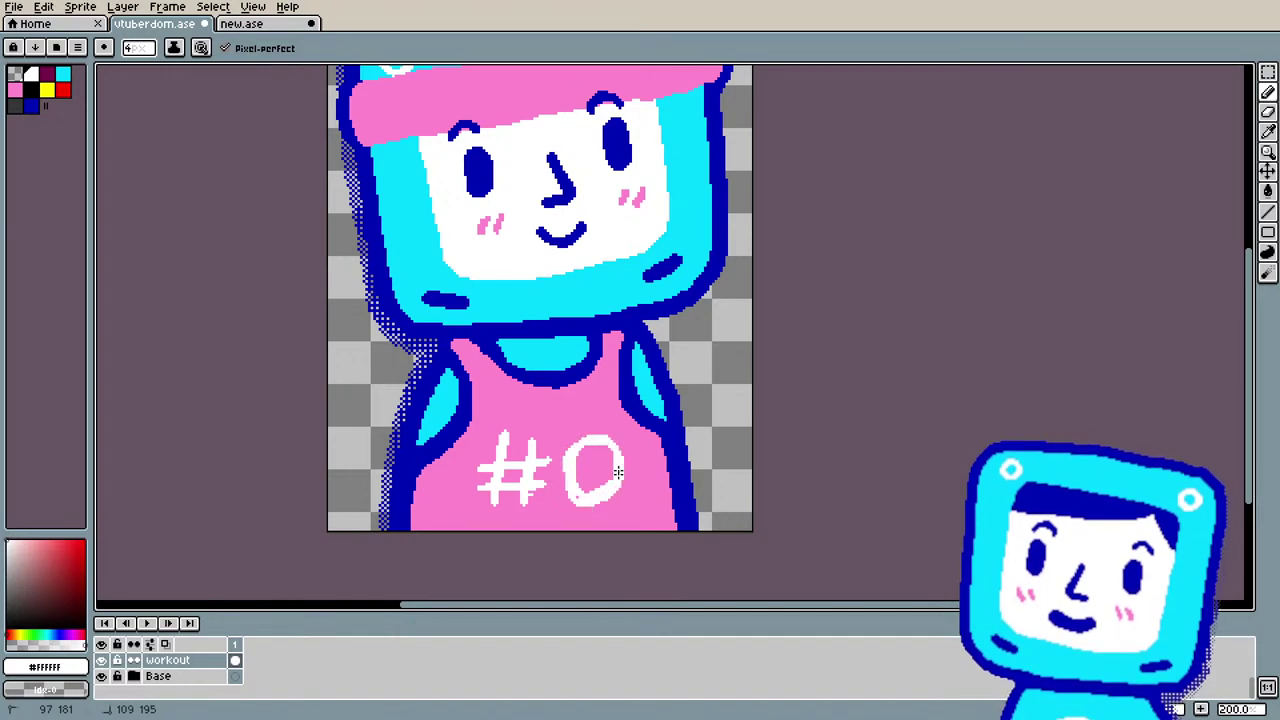
{"action": "scroll", "coordinate": [614, 432], "scroll_direction": "down", "scroll_amount": 4}
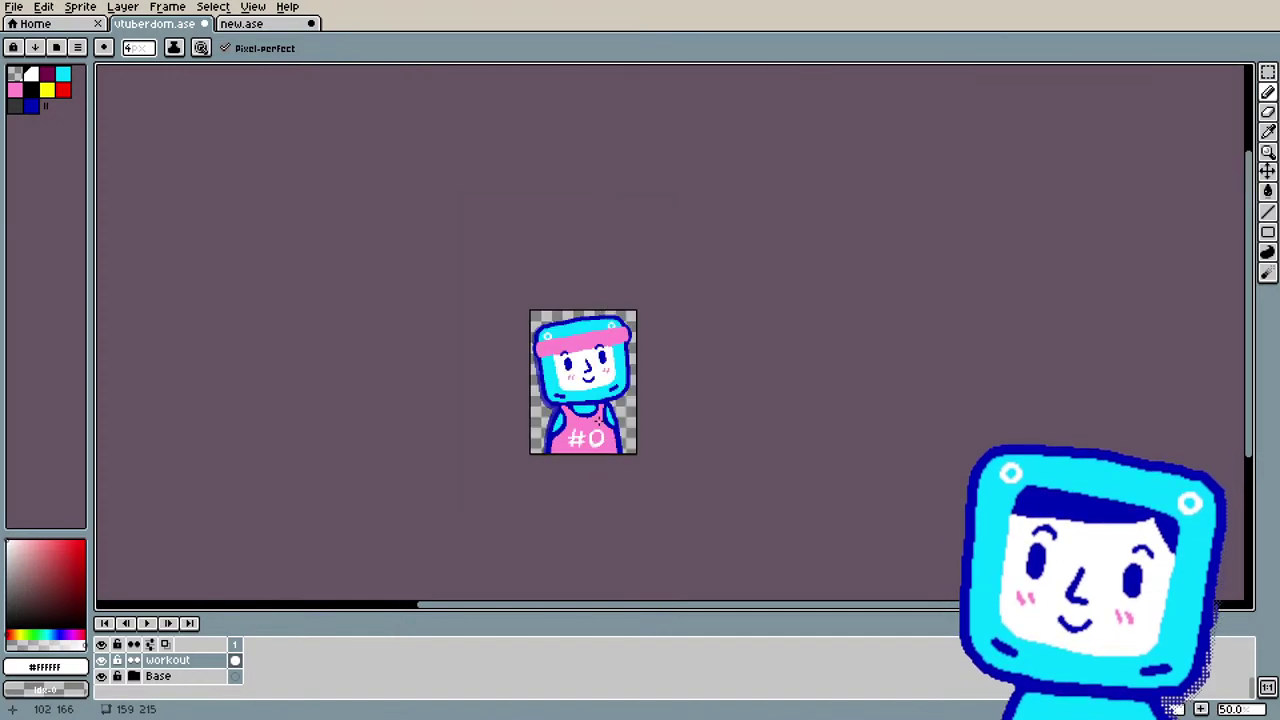
{"action": "scroll", "coordinate": [597, 420], "scroll_direction": "up", "scroll_amount": 3}
Step: Undo all the strokes of the white "#0" on the tank top
{"action": "key", "text": "ctrl+z"}
{"action": "key", "text": "ctrl+z"}
{"action": "key", "text": "ctrl+z"}
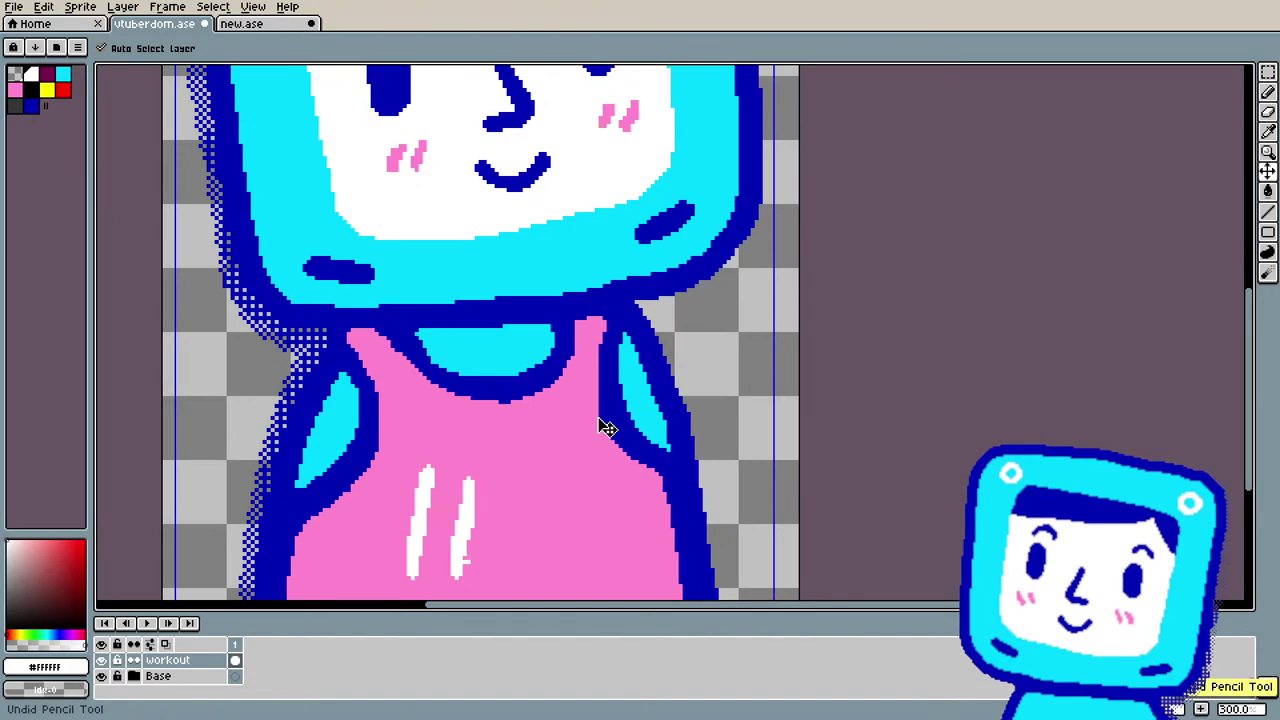
{"action": "key", "text": "ctrl+z"}
{"action": "key", "text": "ctrl+z"}
{"action": "scroll", "coordinate": [590, 425], "scroll_direction": "down", "scroll_amount": 1}
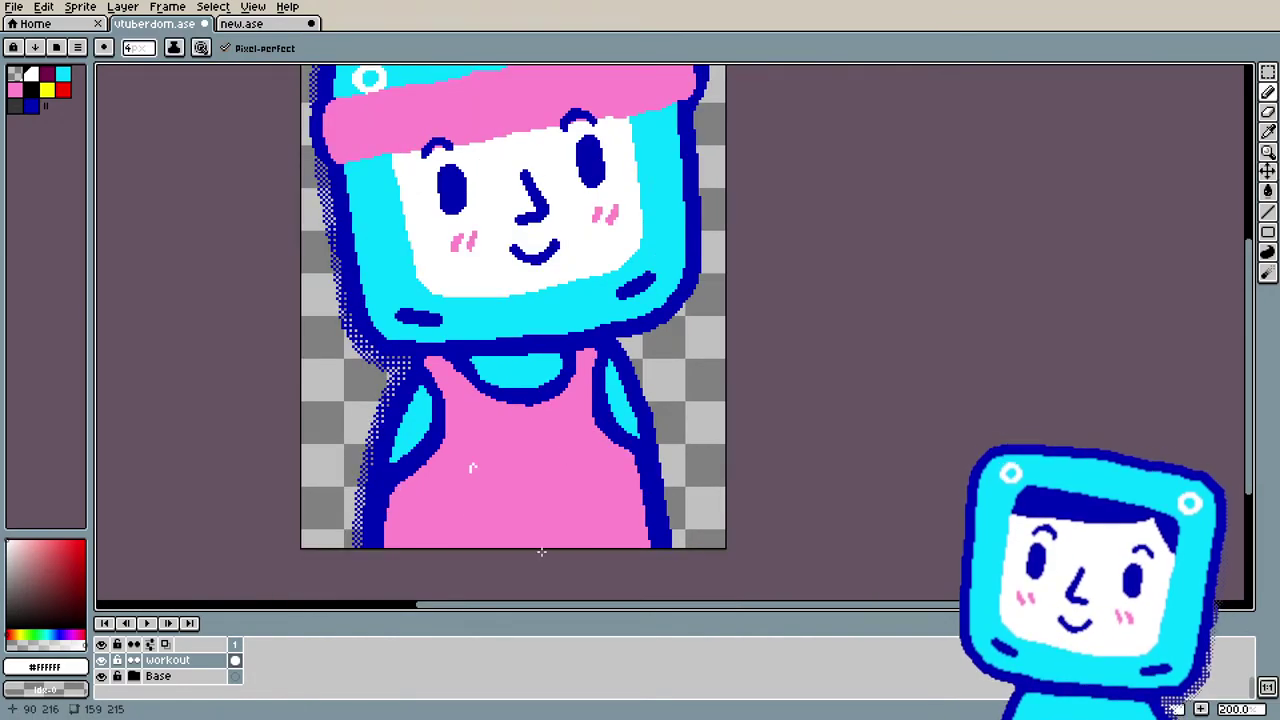
{"action": "key", "text": "ctrl+z"}
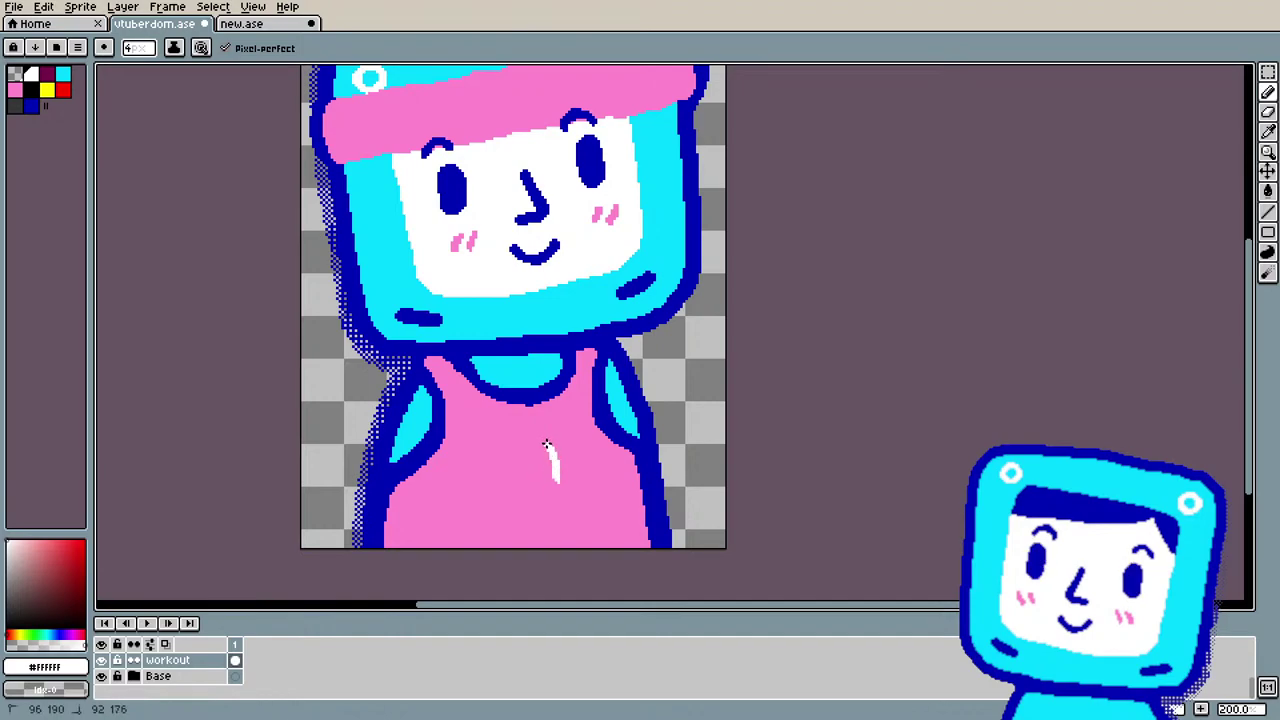
Step: Draw a large white #ffffff oval zero in the middle of the tank top's chest with the 4 px Pencil
{"action": "mouse_move", "coordinate": [483, 457]}
{"action": "left_mouse_down"}
{"action": "mouse_move", "coordinate": [495, 519]}
{"action": "mouse_move", "coordinate": [519, 528]}
{"action": "mouse_move", "coordinate": [544, 524]}
{"action": "mouse_move", "coordinate": [559, 478]}
{"action": "left_mouse_up"}
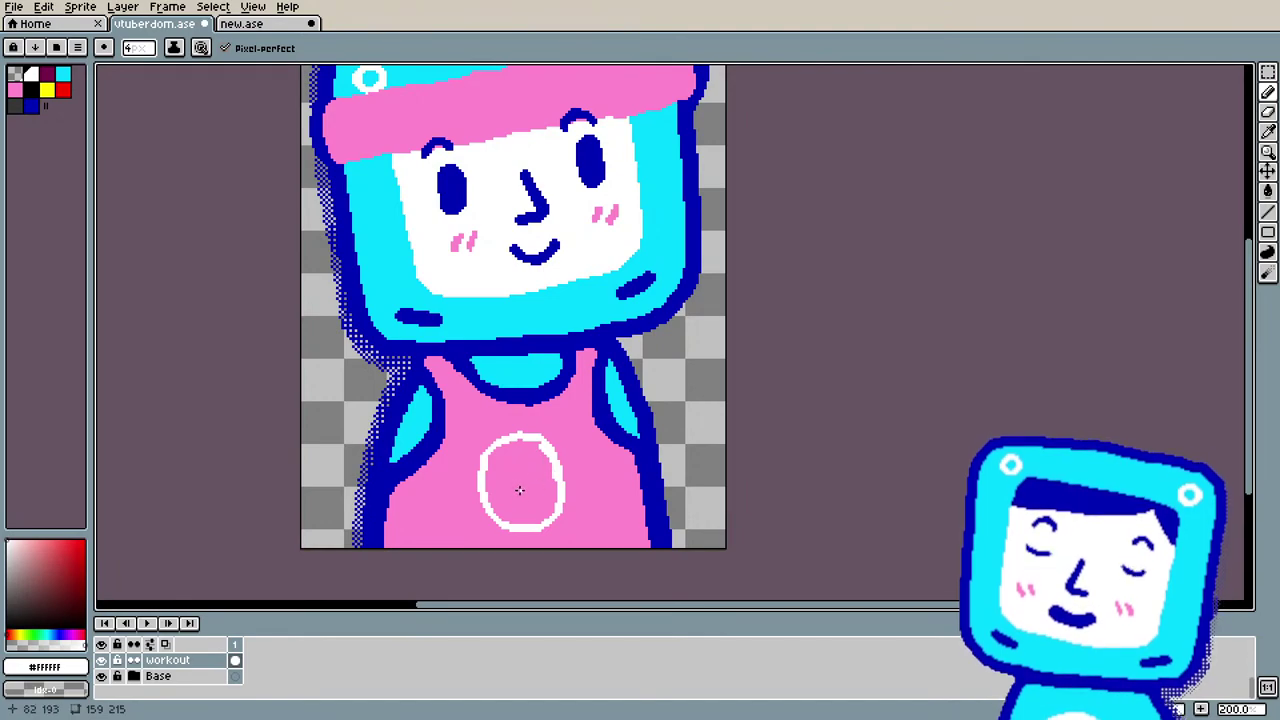
Step: Replace the thin oval on the tank top with a narrower, thick-stroked white #ffffff zero using the 4 px Pencil
{"action": "key", "text": "ctrl+z"}
{"action": "mouse_move", "coordinate": [524, 443]}
{"action": "left_mouse_down"}
{"action": "mouse_move", "coordinate": [498, 461]}
{"action": "mouse_move", "coordinate": [505, 515]}
{"action": "left_mouse_up"}
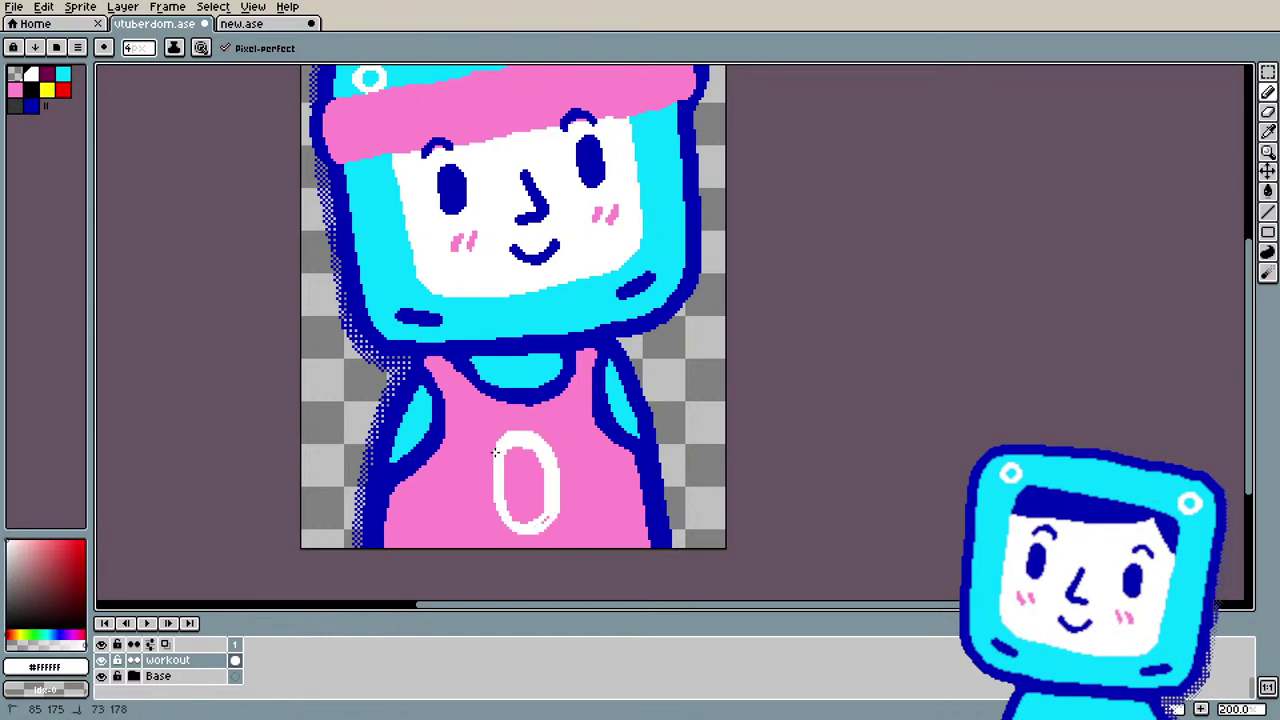
{"action": "left_click_drag", "start_coordinate": [491, 492], "coordinate": [531, 528]}
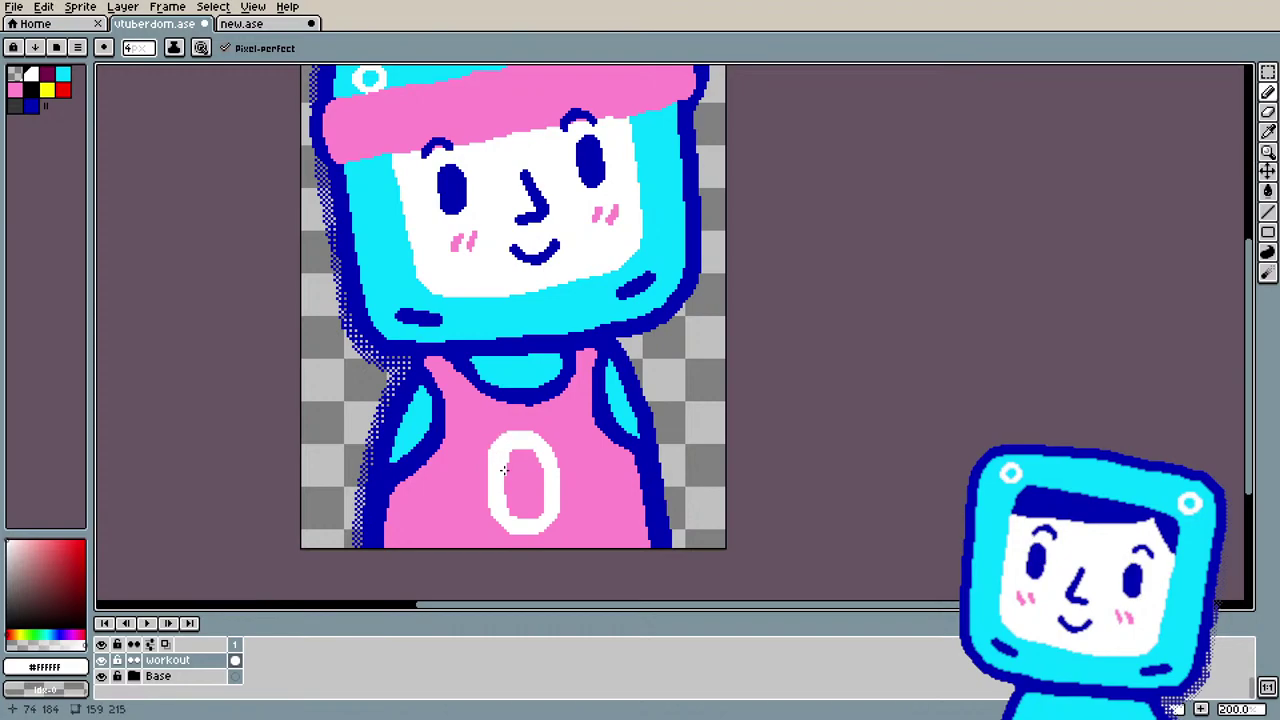
{"action": "mouse_move", "coordinate": [532, 436]}
{"action": "left_mouse_down"}
{"action": "mouse_move", "coordinate": [544, 444]}
{"action": "mouse_move", "coordinate": [534, 522]}
{"action": "mouse_move", "coordinate": [548, 507]}
{"action": "mouse_move", "coordinate": [515, 505]}
{"action": "mouse_move", "coordinate": [503, 489]}
{"action": "left_mouse_up"}
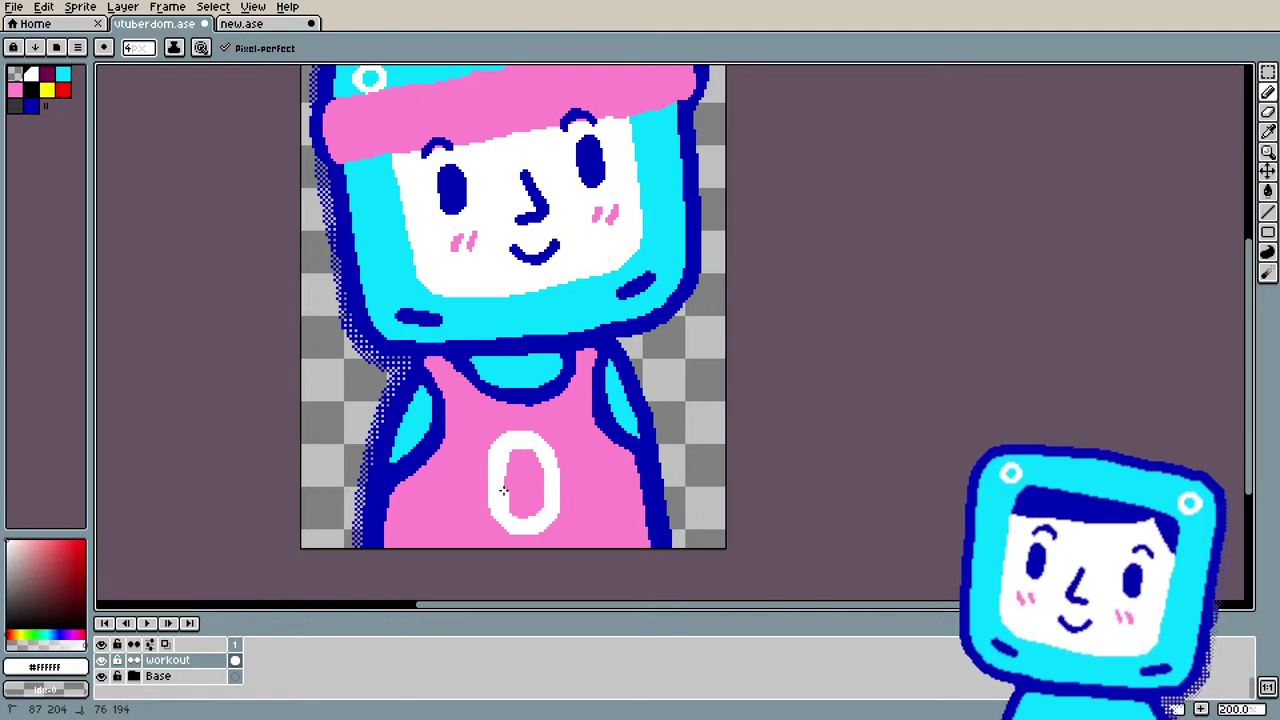
{"action": "left_click_drag", "start_coordinate": [515, 446], "coordinate": [538, 452]}
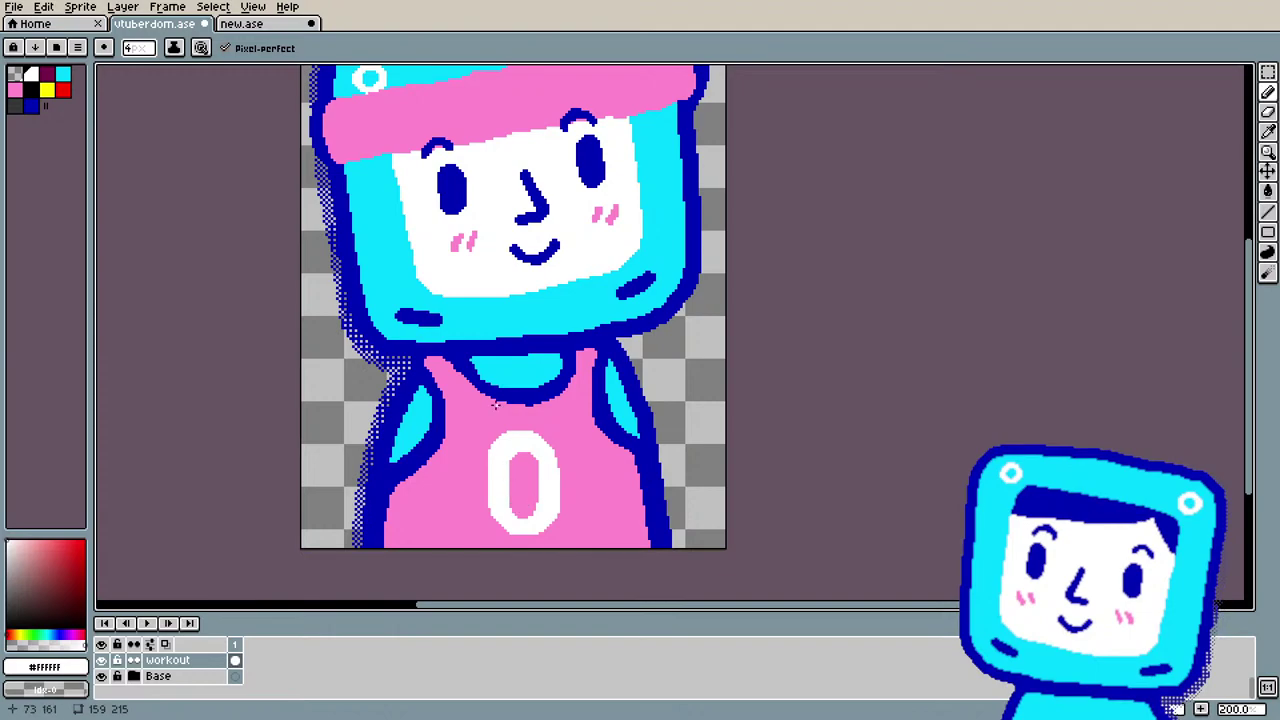
Step: Touch up the upper and lower curves of the white zero with short Pencil strokes and check it on the whole avatar
{"action": "scroll", "coordinate": [495, 405], "scroll_direction": "down", "scroll_amount": 2}
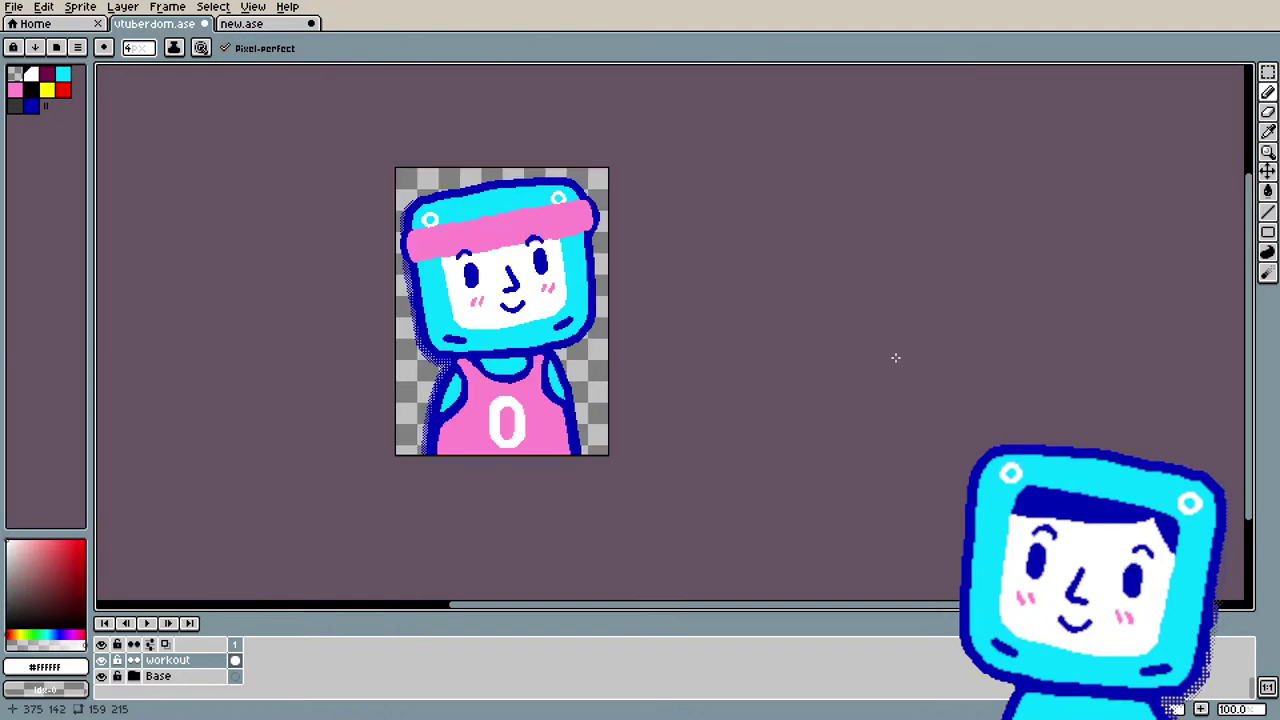
{"action": "mouse_move", "coordinate": [951, 608]}
{"action": "left_mouse_down"}
{"action": "mouse_move", "coordinate": [916, 613]}
{"action": "mouse_move", "coordinate": [929, 612]}
{"action": "left_mouse_up"}
{"action": "scroll", "coordinate": [643, 349], "scroll_direction": "up", "scroll_amount": 1}
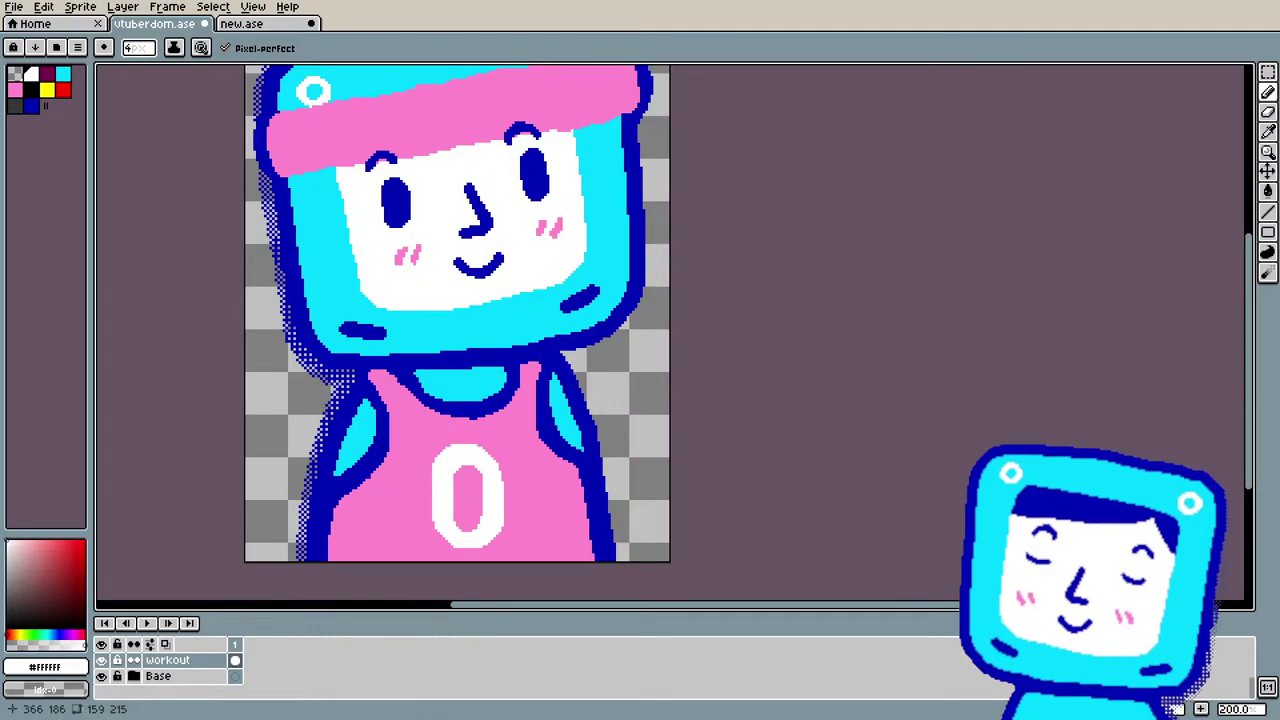
{"action": "scroll", "coordinate": [1105, 426], "scroll_direction": "left", "scroll_amount": 2}
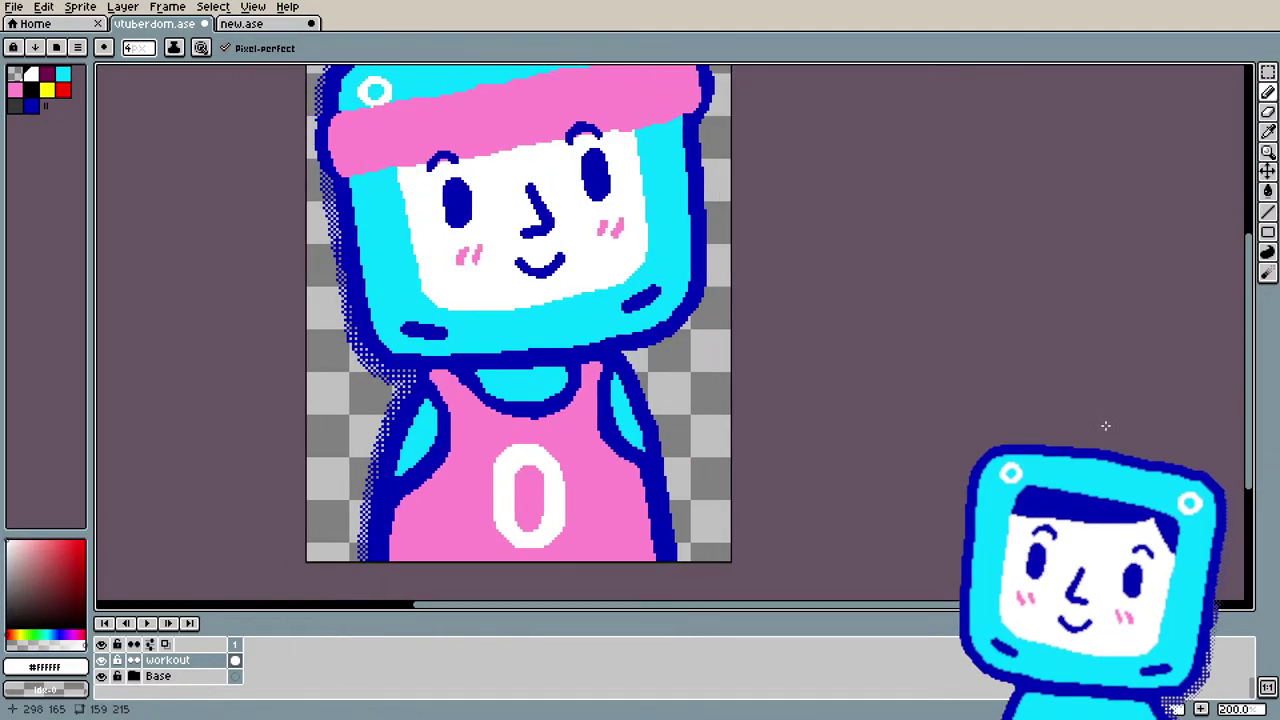
{"action": "left_click", "coordinate": [540, 451]}
{"action": "left_click_drag", "start_coordinate": [545, 451], "coordinate": [540, 449]}
{"action": "mouse_move", "coordinate": [515, 525]}
{"action": "left_mouse_down"}
{"action": "mouse_move", "coordinate": [527, 531]}
{"action": "mouse_move", "coordinate": [549, 488]}
{"action": "left_mouse_up"}
{"action": "scroll", "coordinate": [566, 355], "scroll_direction": "down", "scroll_amount": 1}
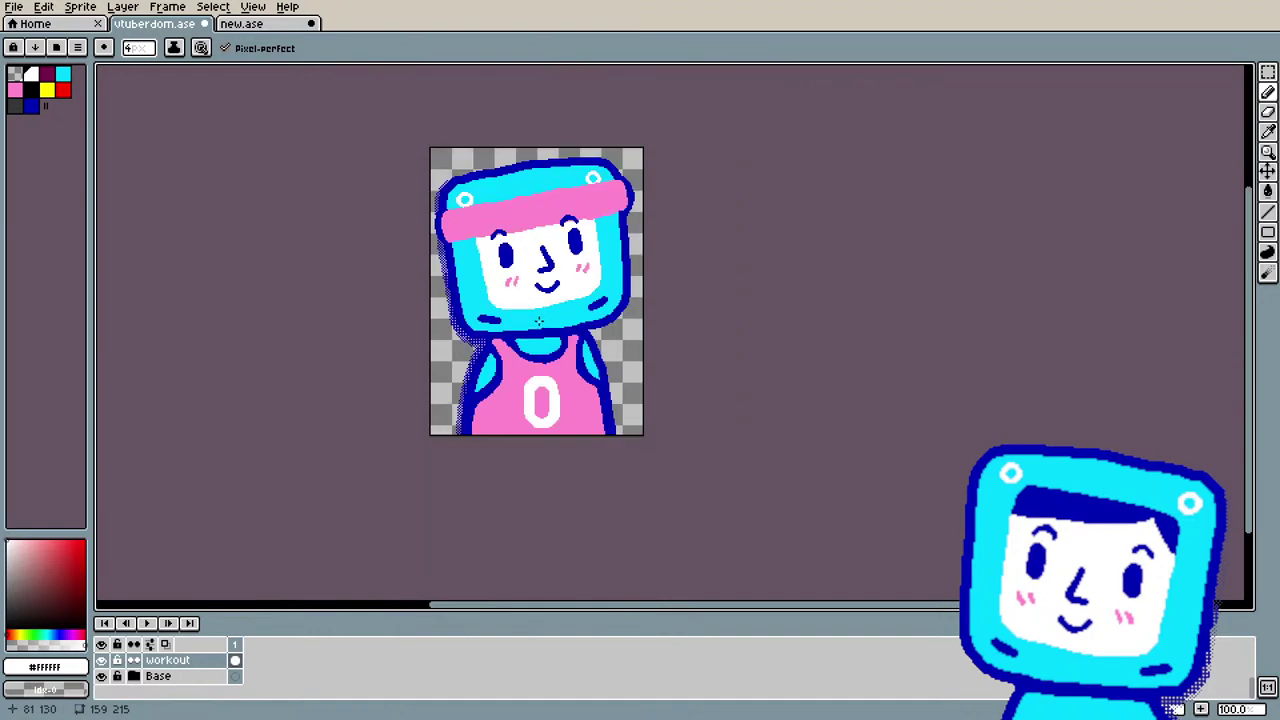
{"action": "scroll", "coordinate": [508, 294], "scroll_direction": "up", "scroll_amount": 1}
{"action": "scroll", "coordinate": [510, 296], "scroll_direction": "down", "scroll_amount": 1}
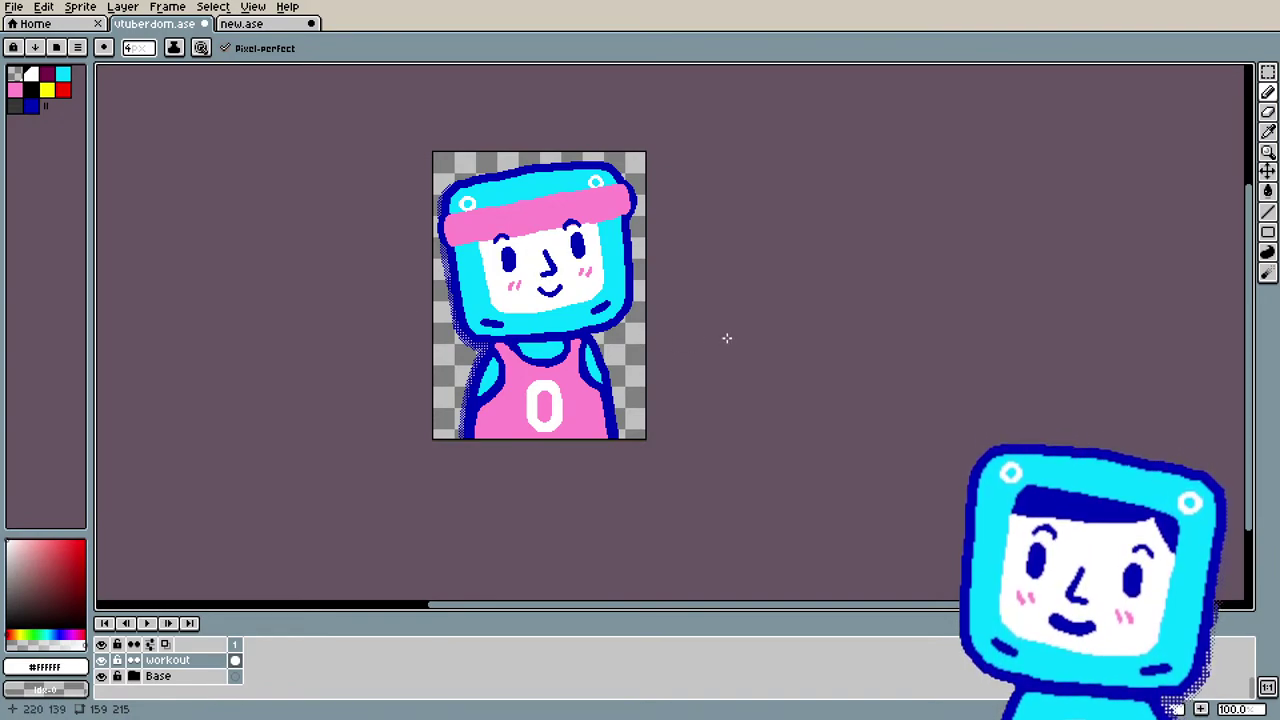
Step: Toggle the workout layer's visibility to compare the avatar with and without the outfit
{"action": "left_click", "coordinate": [101, 660]}
{"action": "left_click", "coordinate": [101, 660]}
{"action": "left_click", "coordinate": [102, 661]}
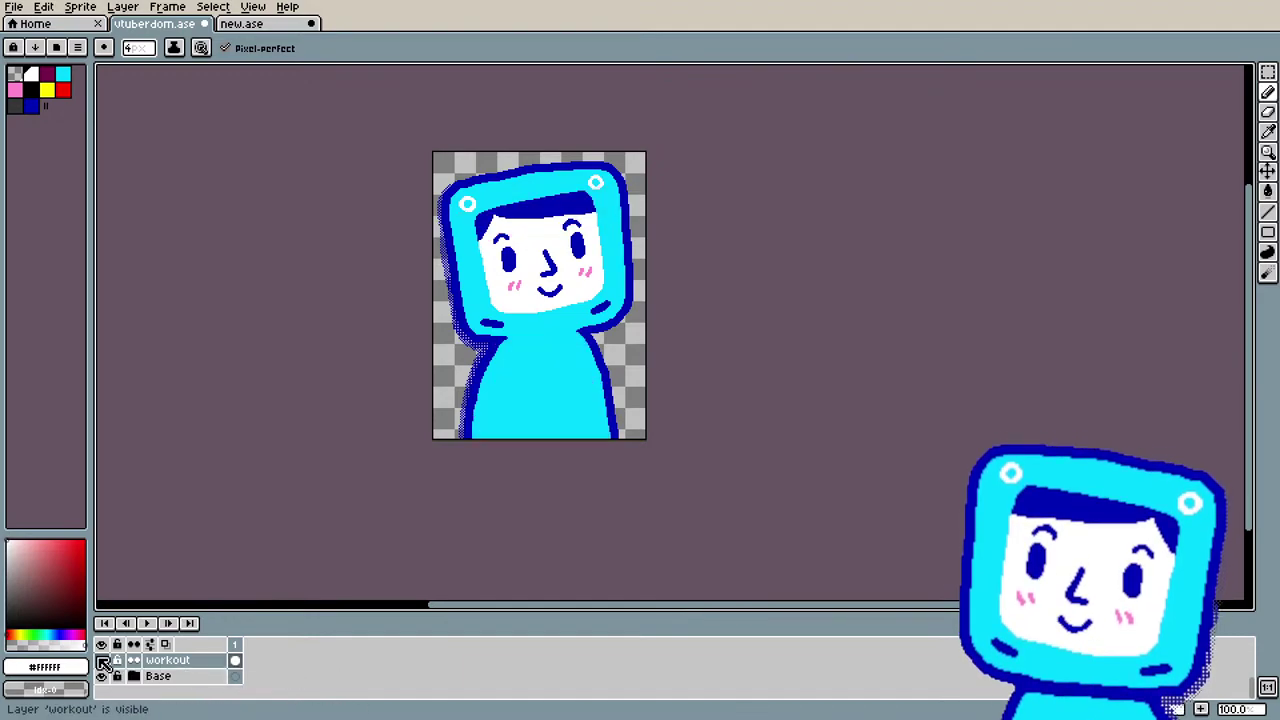
{"action": "left_click", "coordinate": [102, 661]}
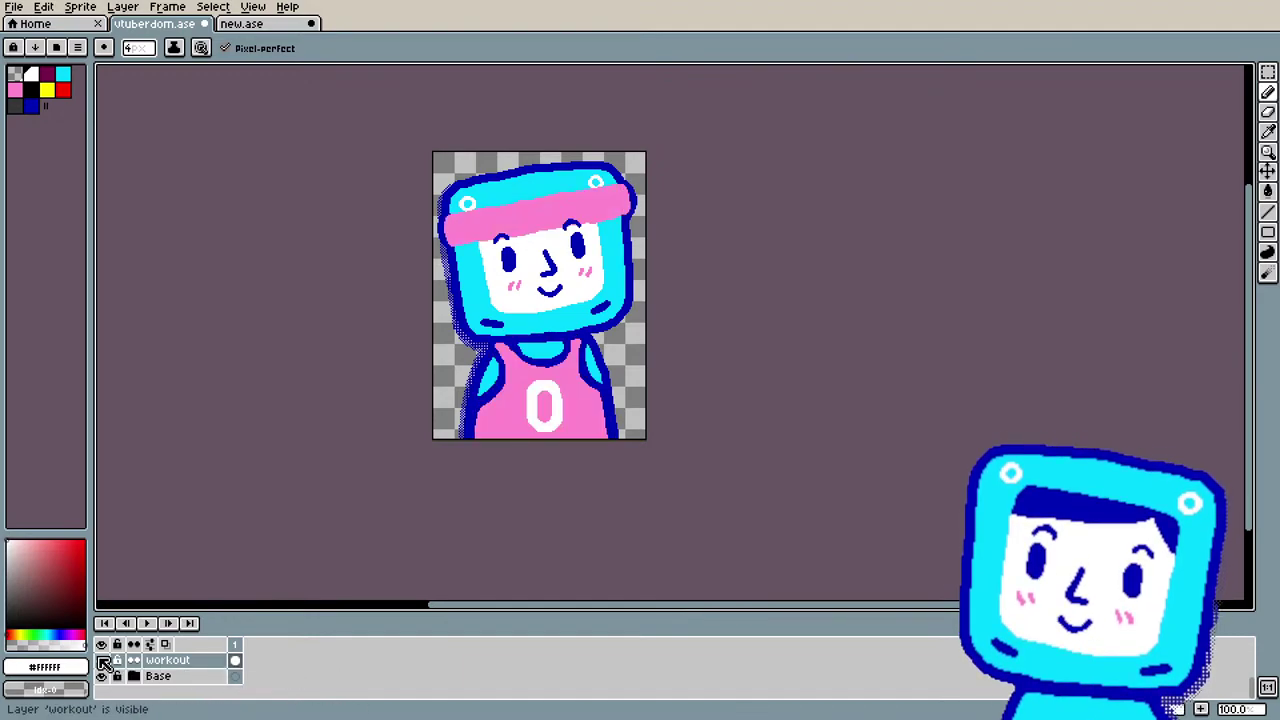
Step: Try to select and shift the pink headband on the workout layer with the Rectangular Marquee
{"action": "key", "text": "m"}
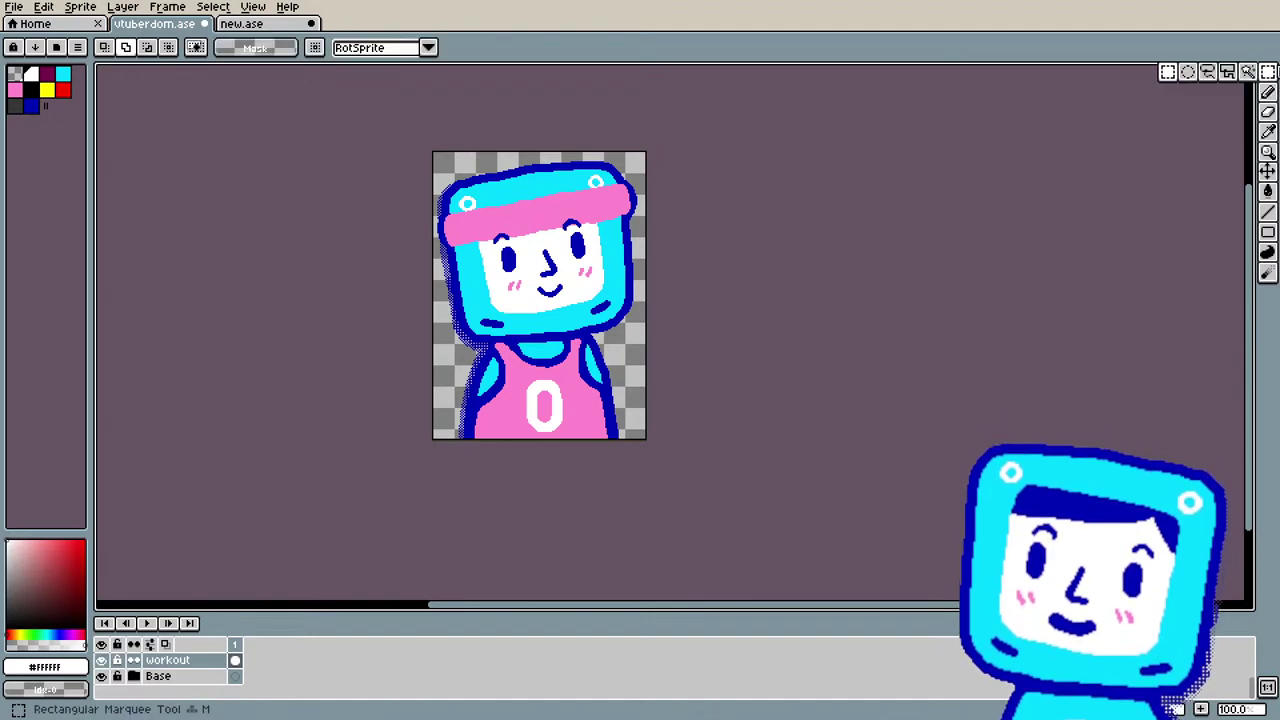
{"action": "key", "text": "q"}
{"action": "mouse_move", "coordinate": [434, 206]}
{"action": "left_mouse_down"}
{"action": "mouse_move", "coordinate": [606, 276]}
{"action": "mouse_move", "coordinate": [610, 246]}
{"action": "left_mouse_up"}
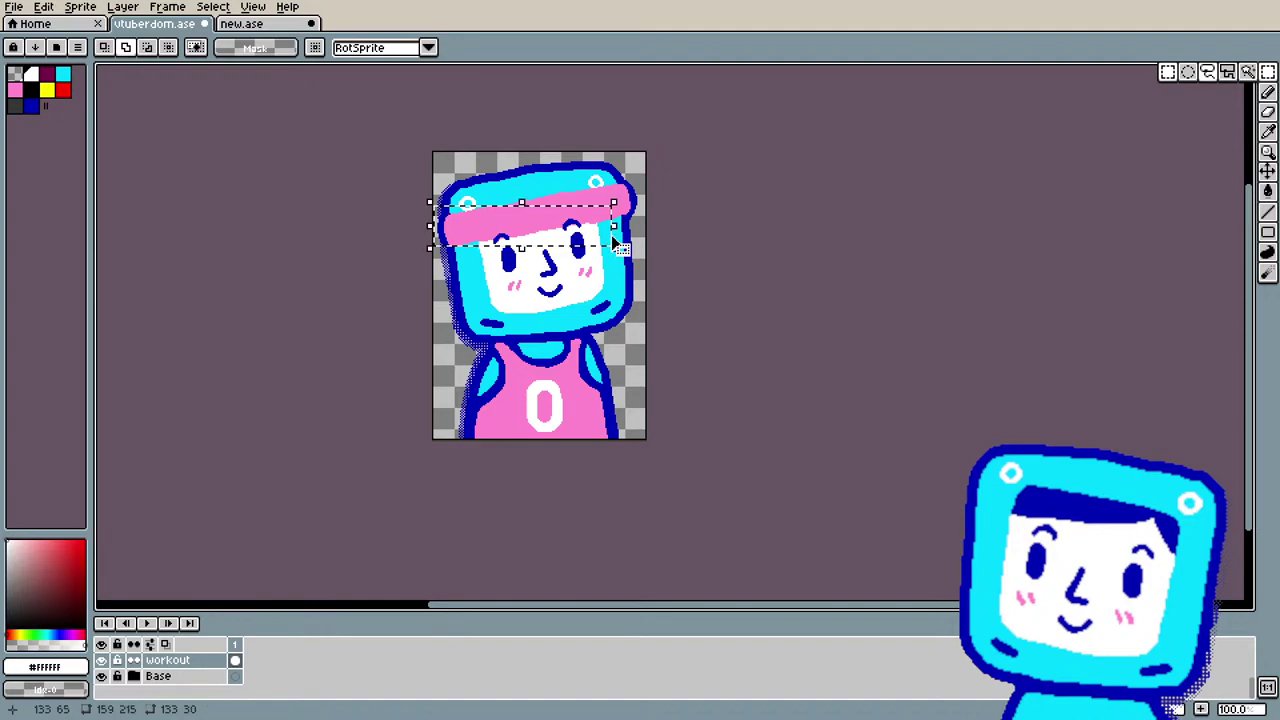
{"action": "left_click_drag", "start_coordinate": [486, 174], "coordinate": [646, 251]}
{"action": "left_click", "coordinate": [590, 220]}
{"action": "left_click_drag", "start_coordinate": [590, 220], "coordinate": [590, 222]}
{"action": "key", "text": "Return"}
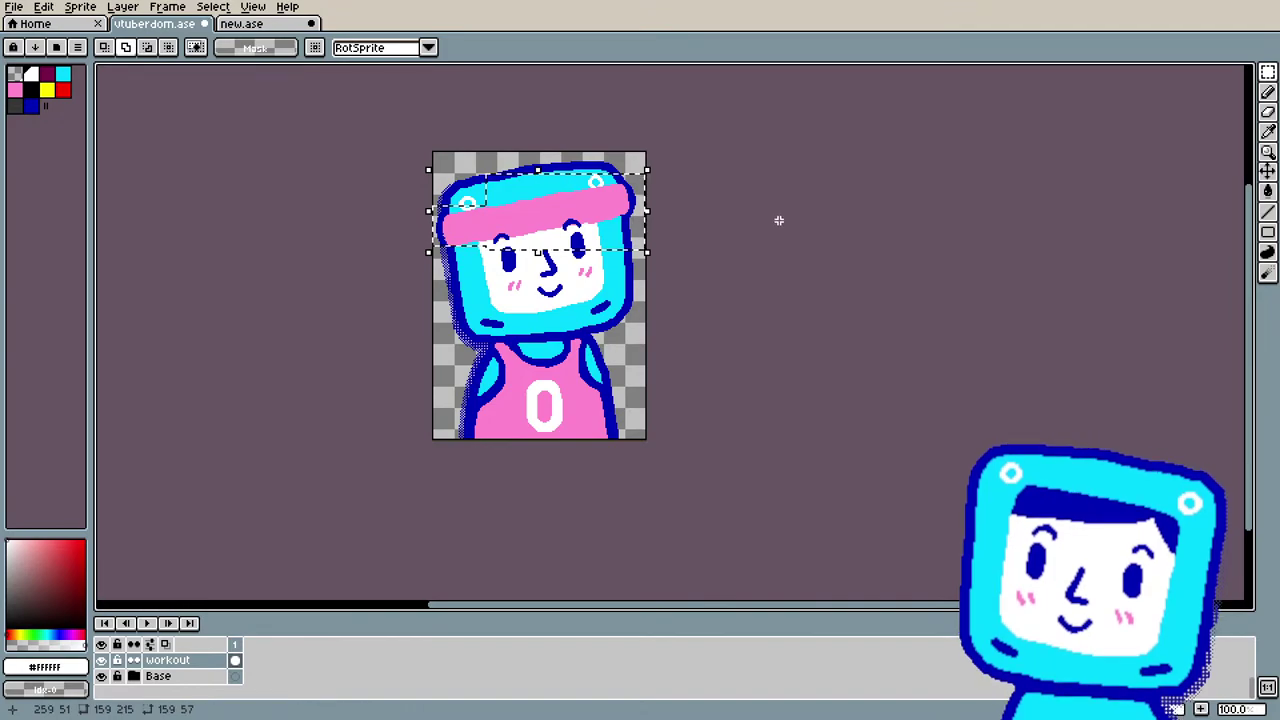
{"action": "key", "text": "ctrl+z"}
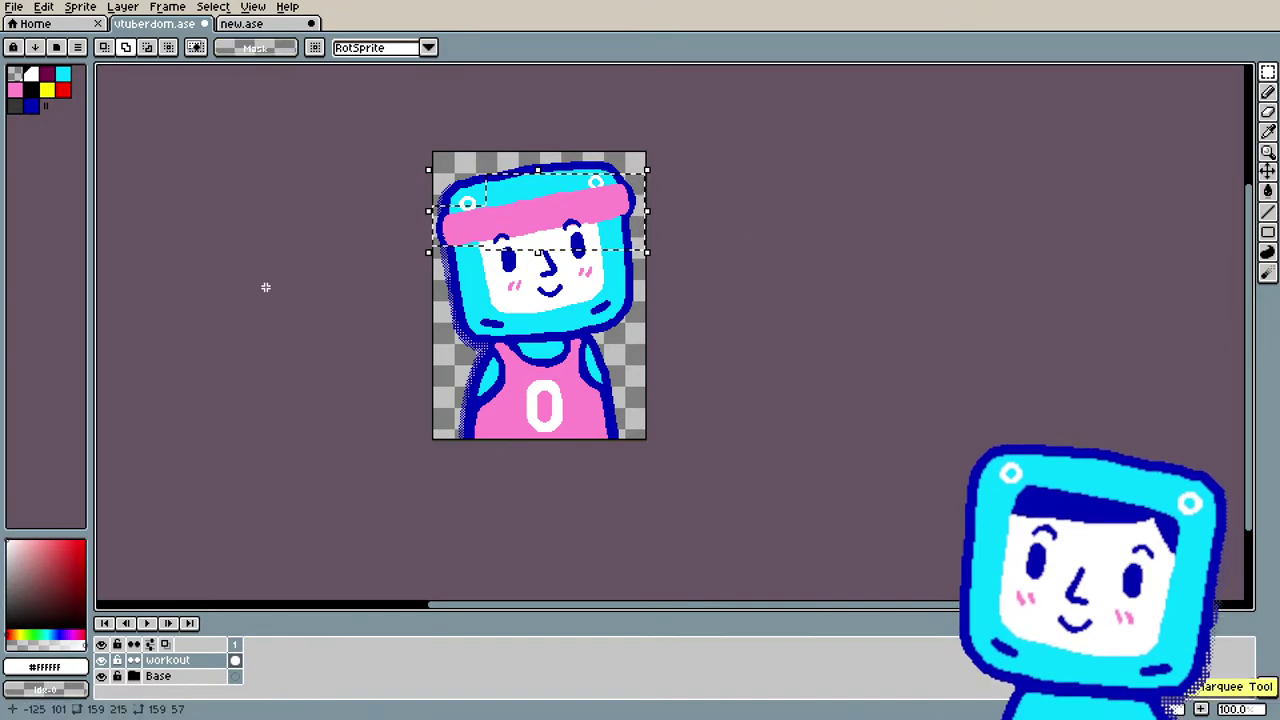
{"action": "key", "text": "ctrl+d"}
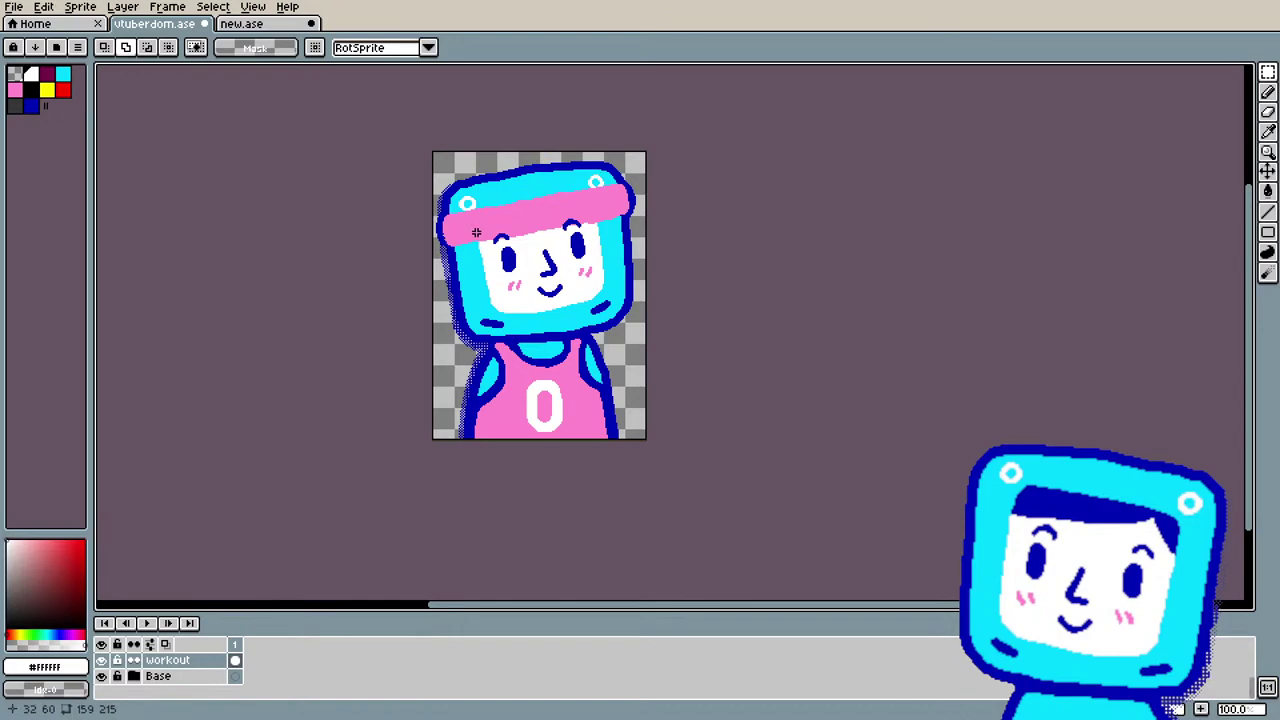
{"action": "key", "text": "ctrl+z"}
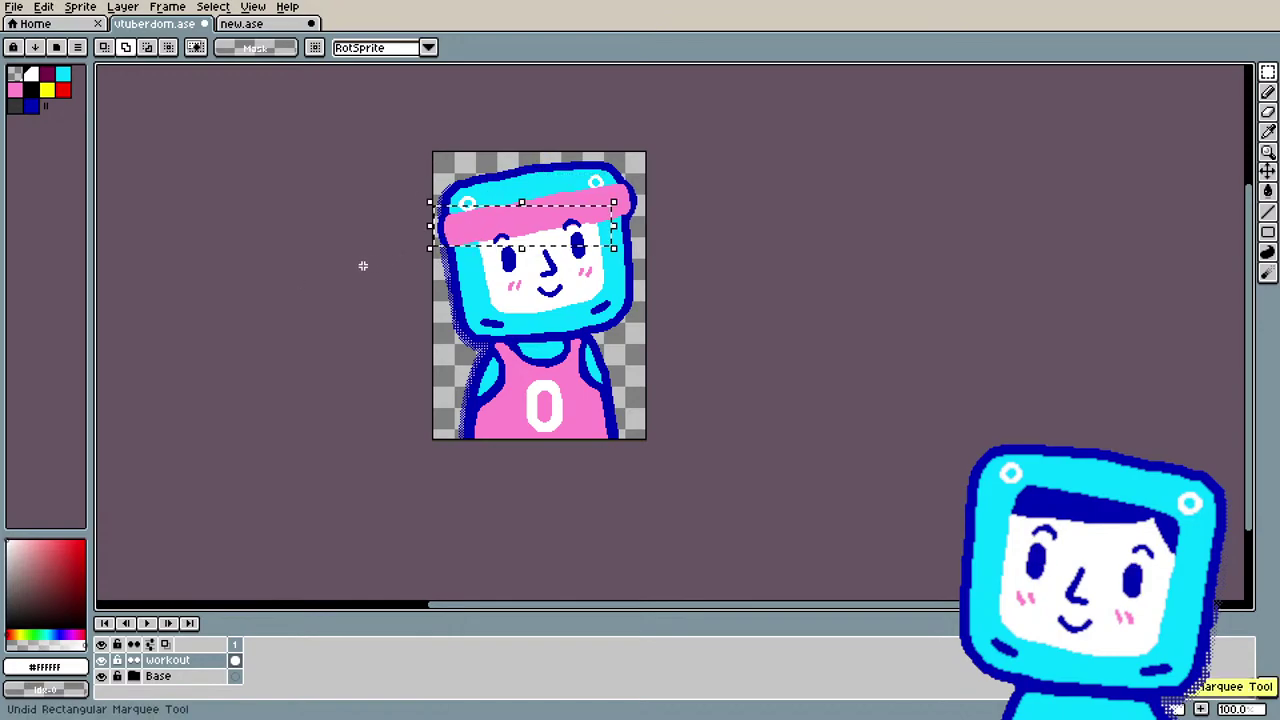
Step: Draw a dark blue #0000b3 hair tuft under the headband at the face's upper-right corner and tidy the band's edge in pink
{"action": "scroll", "coordinate": [527, 203], "scroll_direction": "up", "scroll_amount": 3}
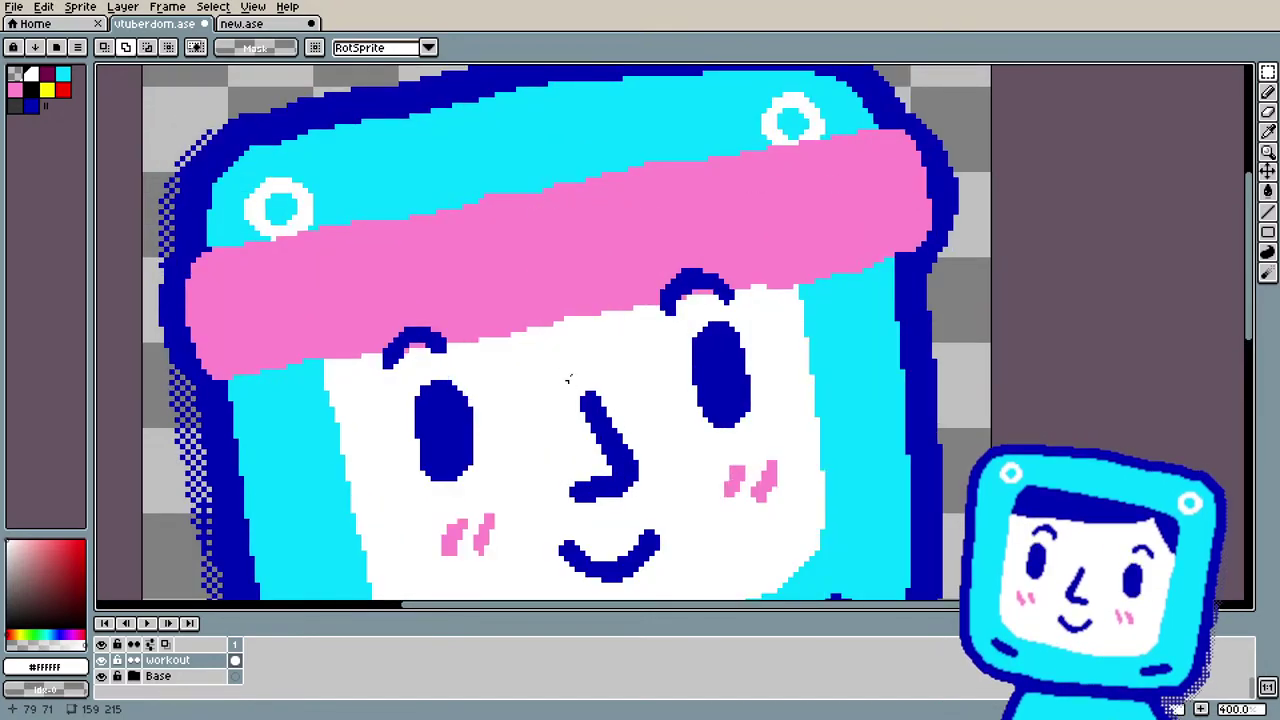
{"action": "key", "text": "b"}
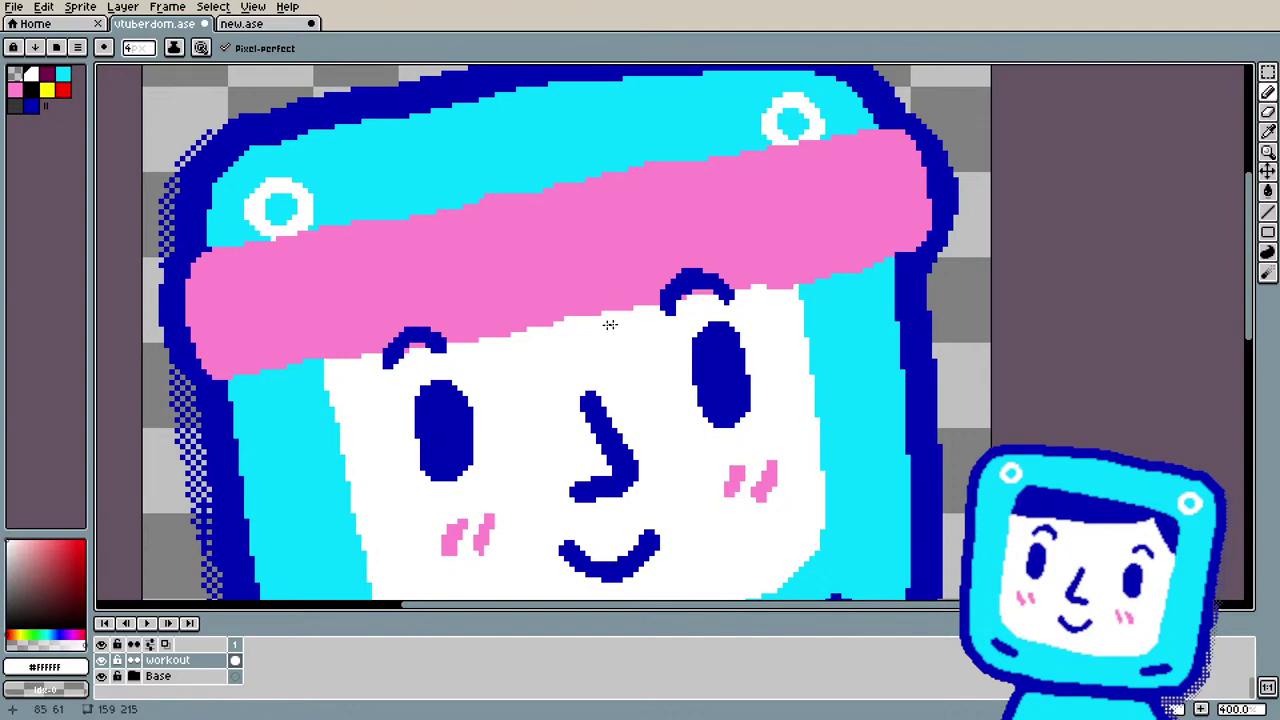
{"action": "left_click", "coordinate": [693, 289], "text": "alt"}
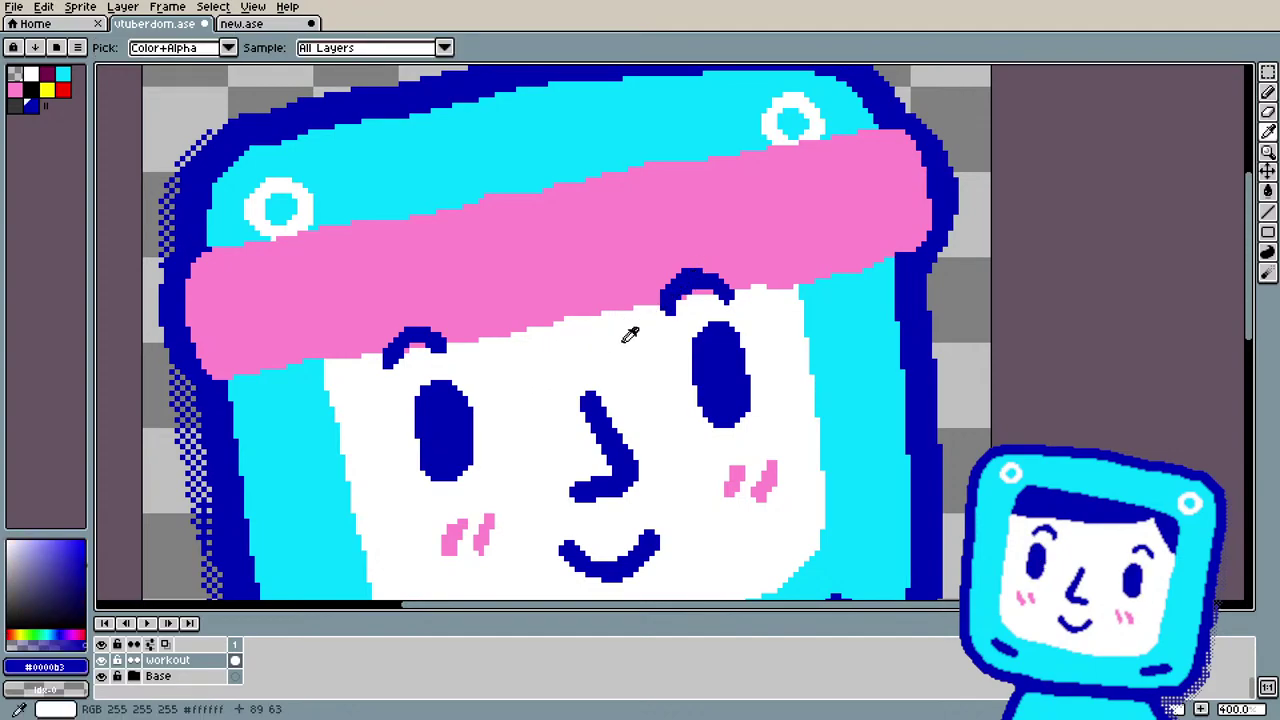
{"action": "left_click_drag", "start_coordinate": [744, 296], "coordinate": [798, 344]}
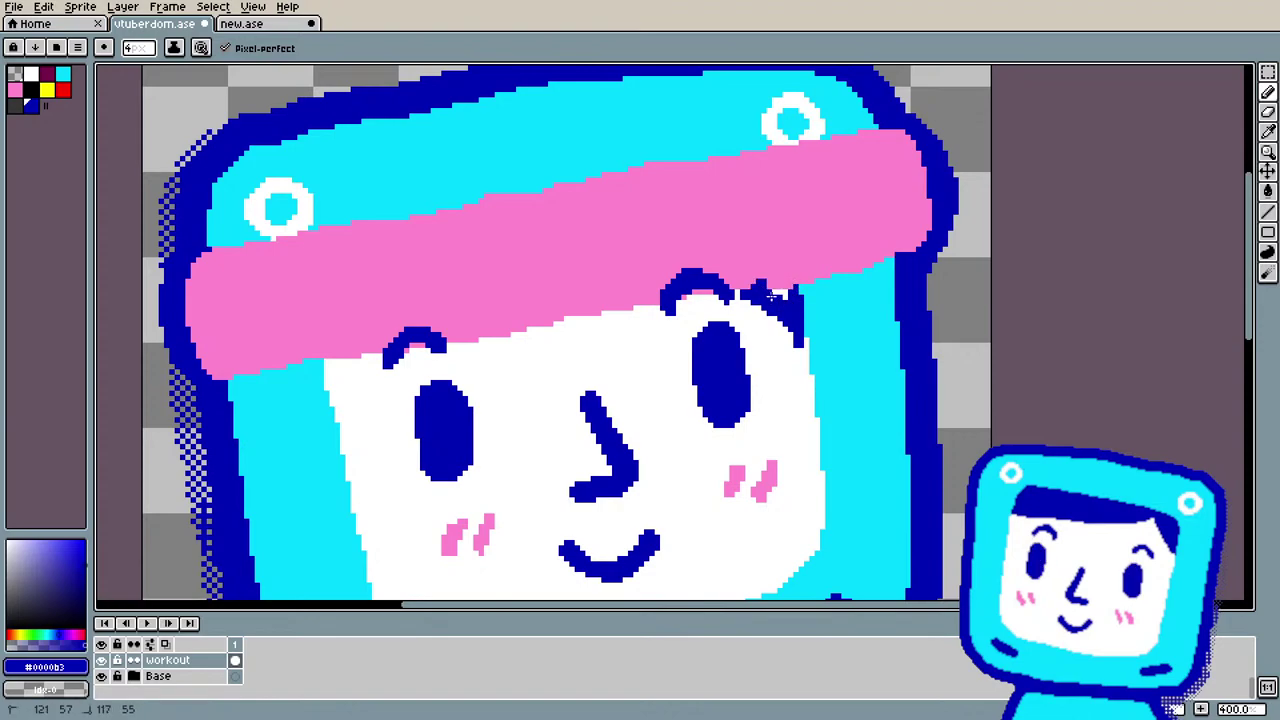
{"action": "left_click", "coordinate": [776, 236], "text": "alt"}
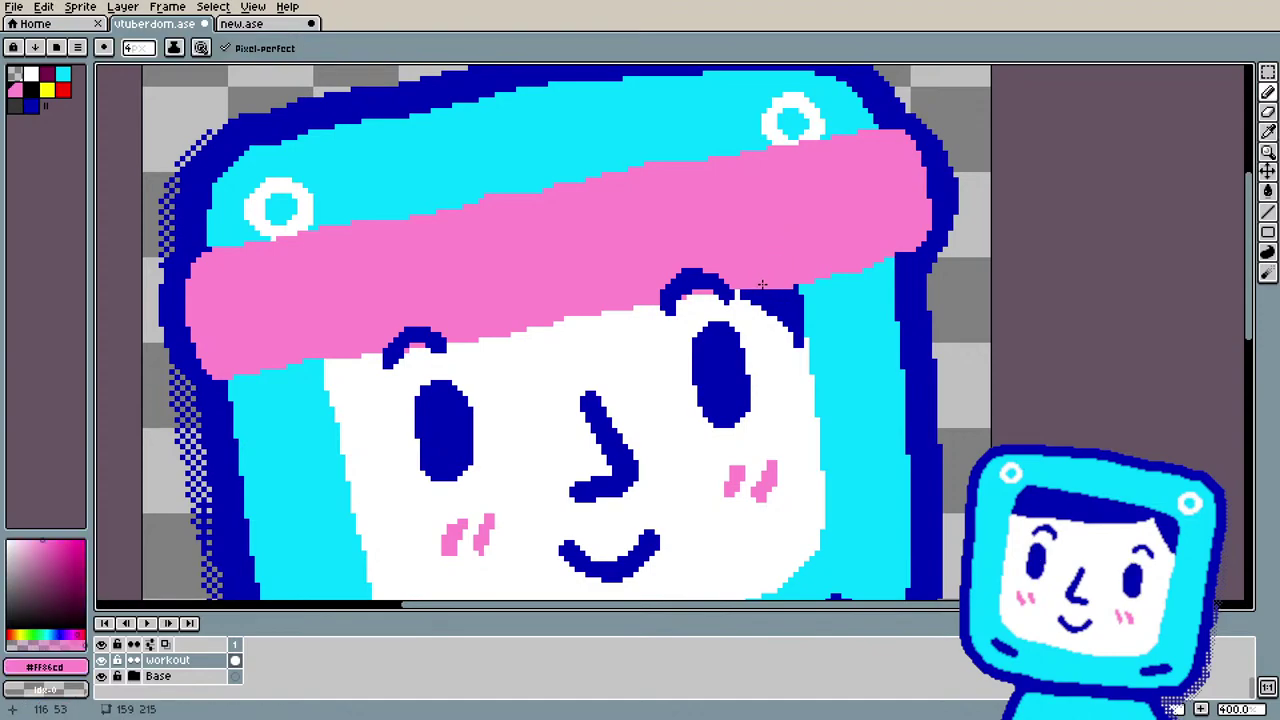
{"action": "scroll", "coordinate": [680, 292], "scroll_direction": "down", "scroll_amount": 3}
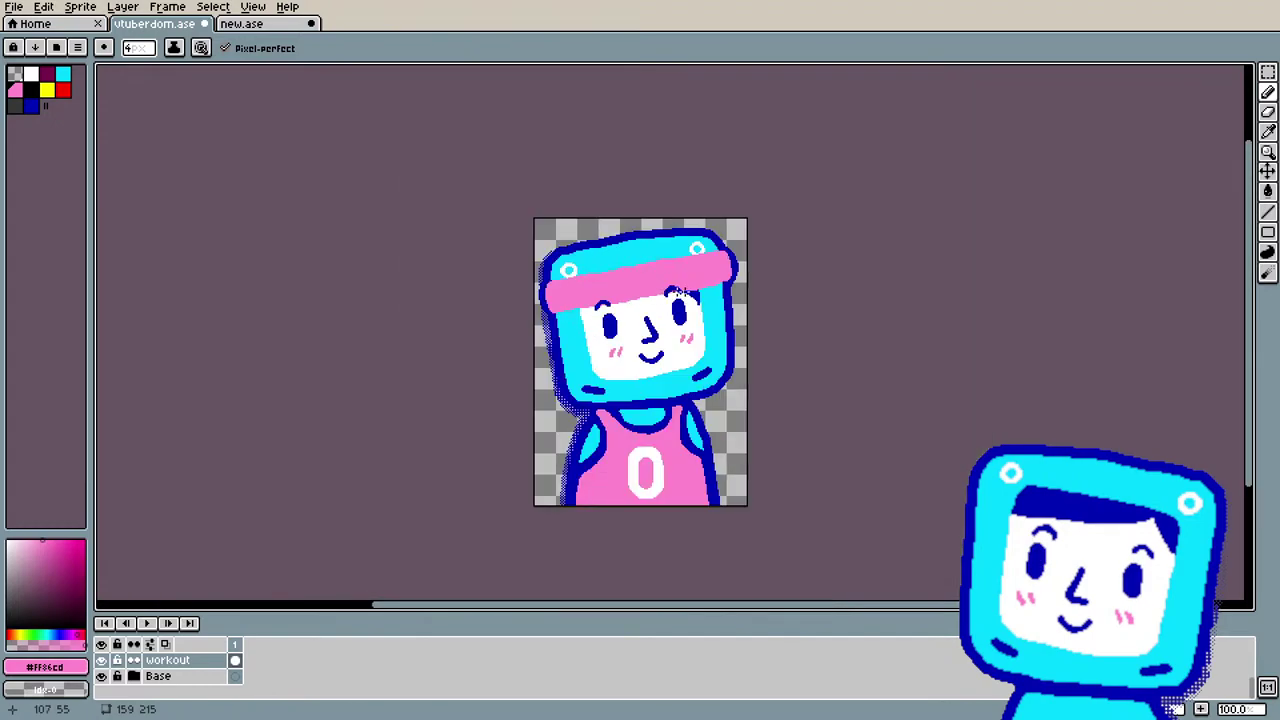
Step: Extend the tip of the right hair tuft down to the hood's inner edge in dark blue #0000b3
{"action": "scroll", "coordinate": [720, 342], "scroll_direction": "up", "scroll_amount": 2}
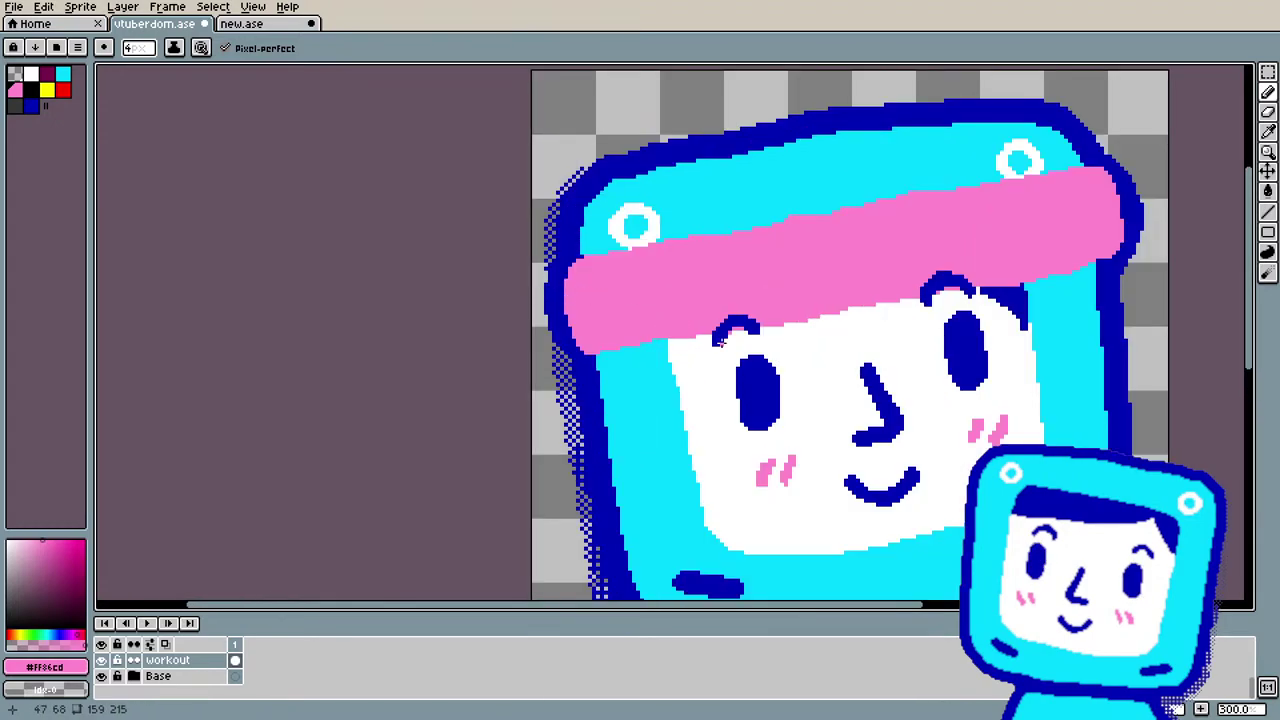
{"action": "scroll", "coordinate": [717, 345], "scroll_direction": "up", "scroll_amount": 1}
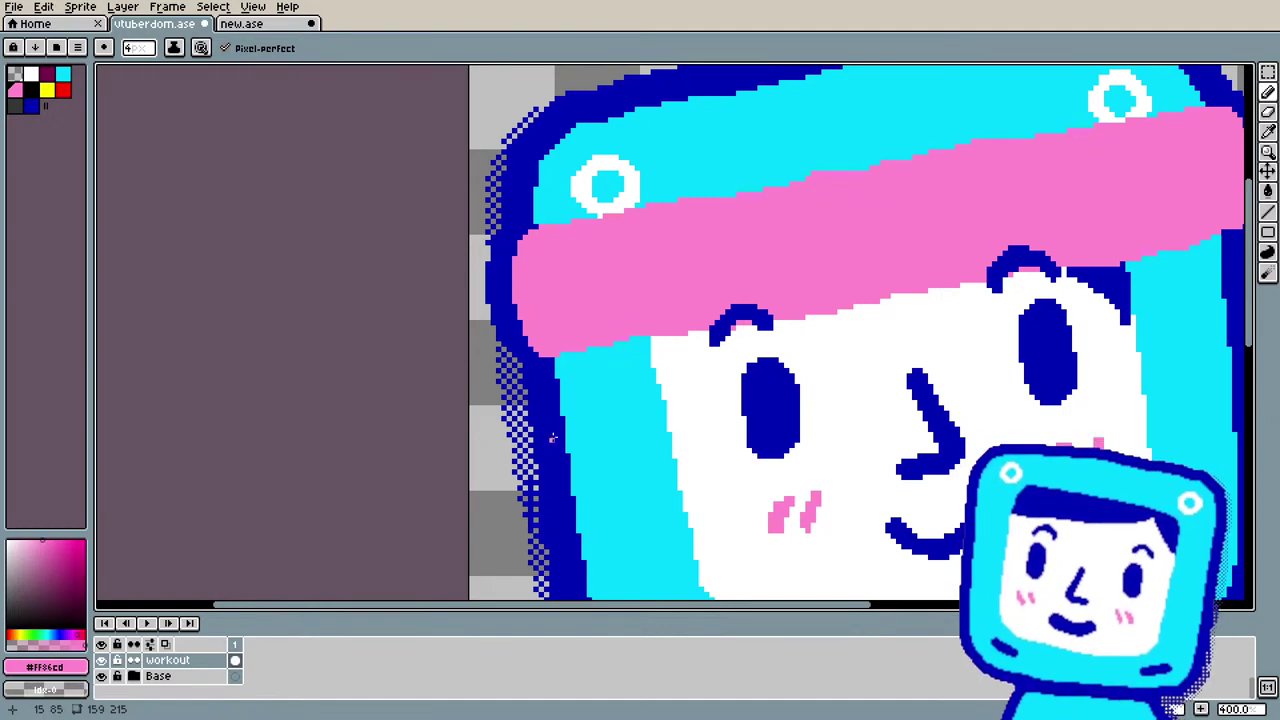
{"action": "key", "text": "i"}
{"action": "left_click", "coordinate": [1124, 283]}
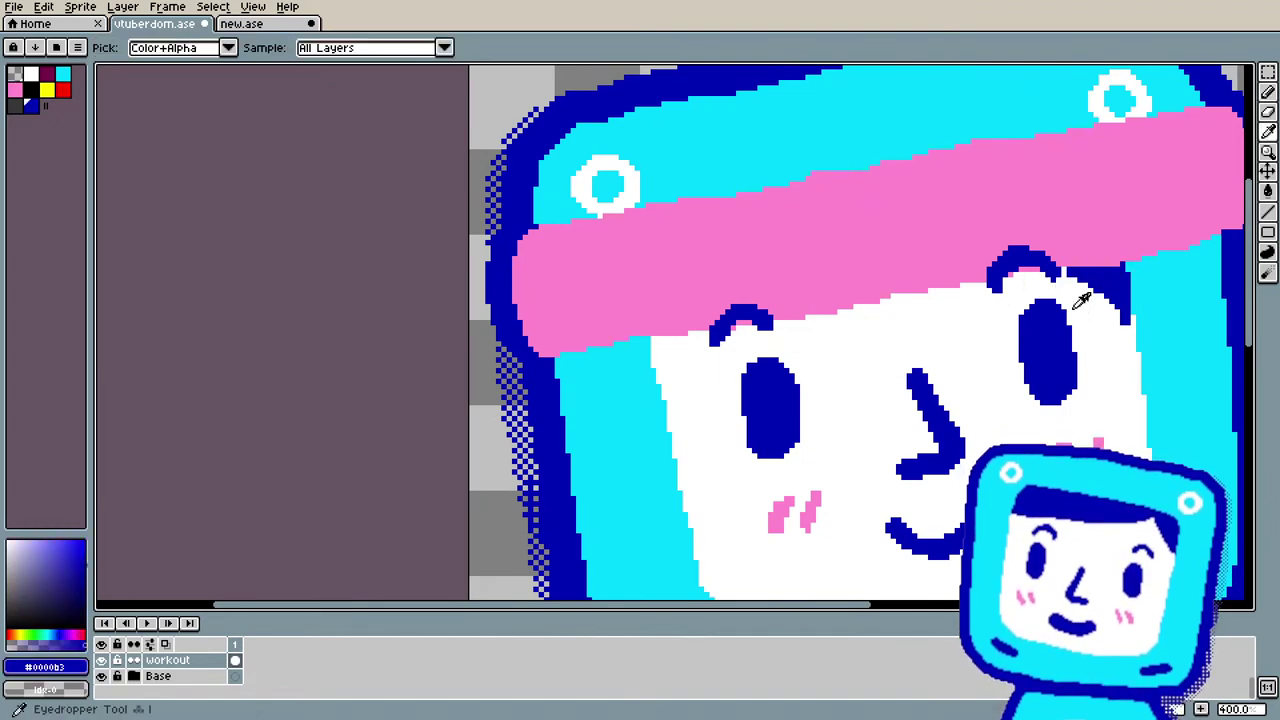
{"action": "key", "text": "b"}
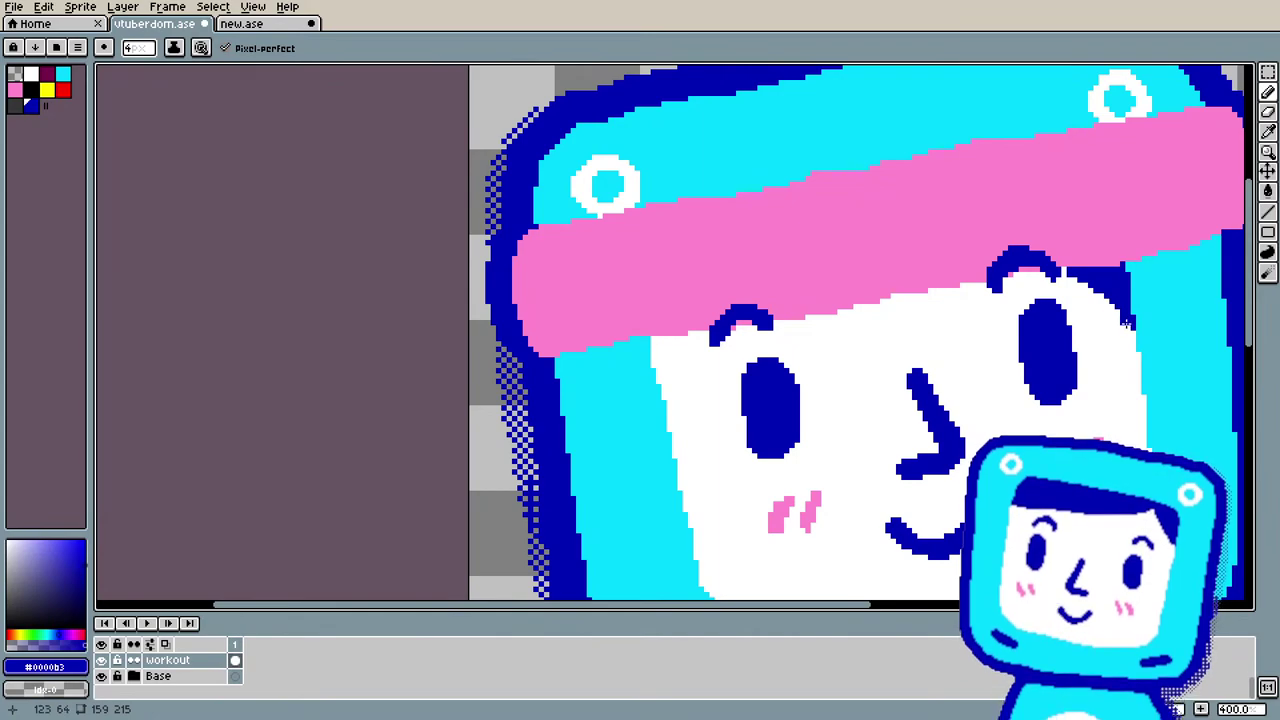
{"action": "key", "text": "v"}
{"action": "key", "text": "b"}
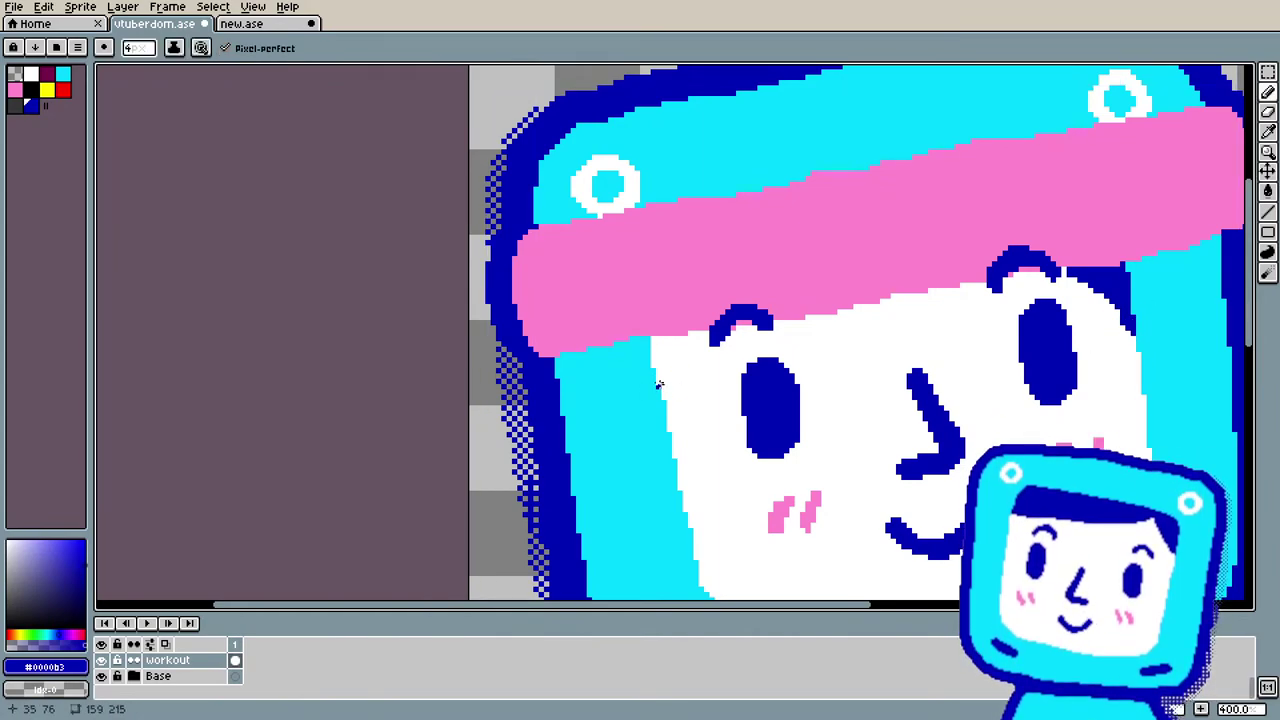
Step: Draw and fill a matching #0000b3 hair tuft at the face's upper-left corner, trimming its overlap with the headband in pink
{"action": "left_click_drag", "start_coordinate": [660, 380], "coordinate": [688, 332]}
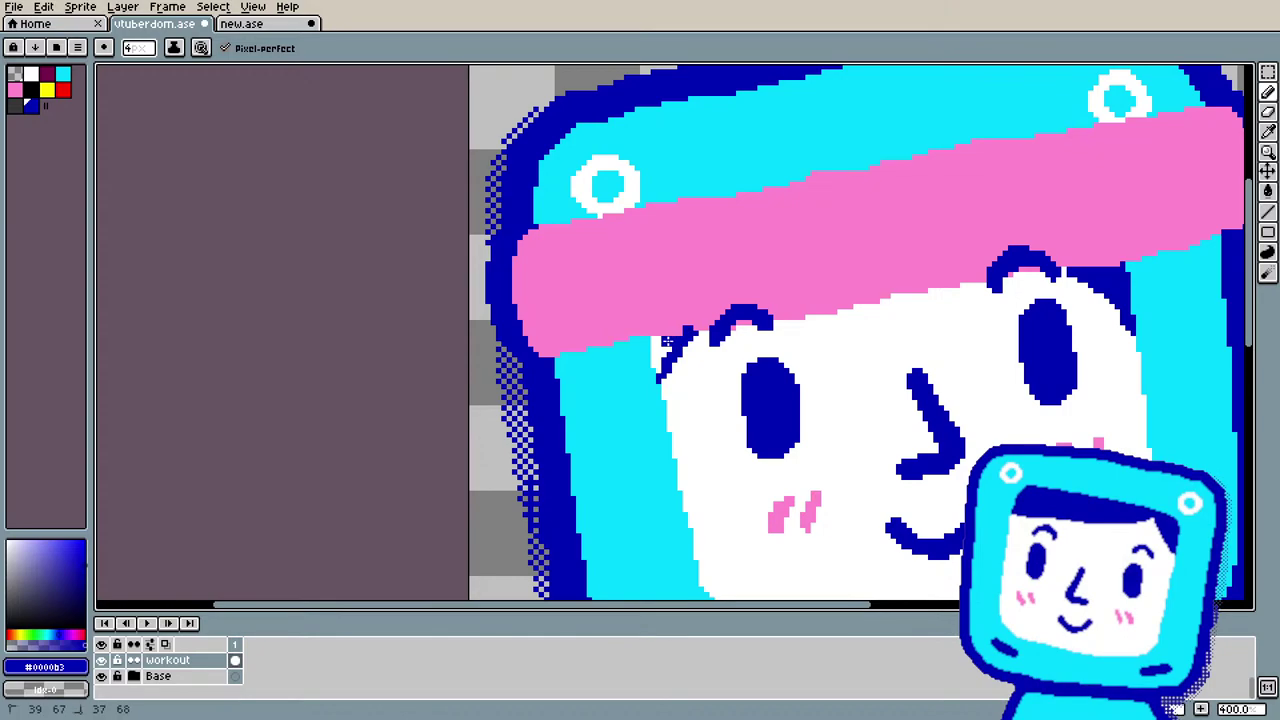
{"action": "key", "text": "g"}
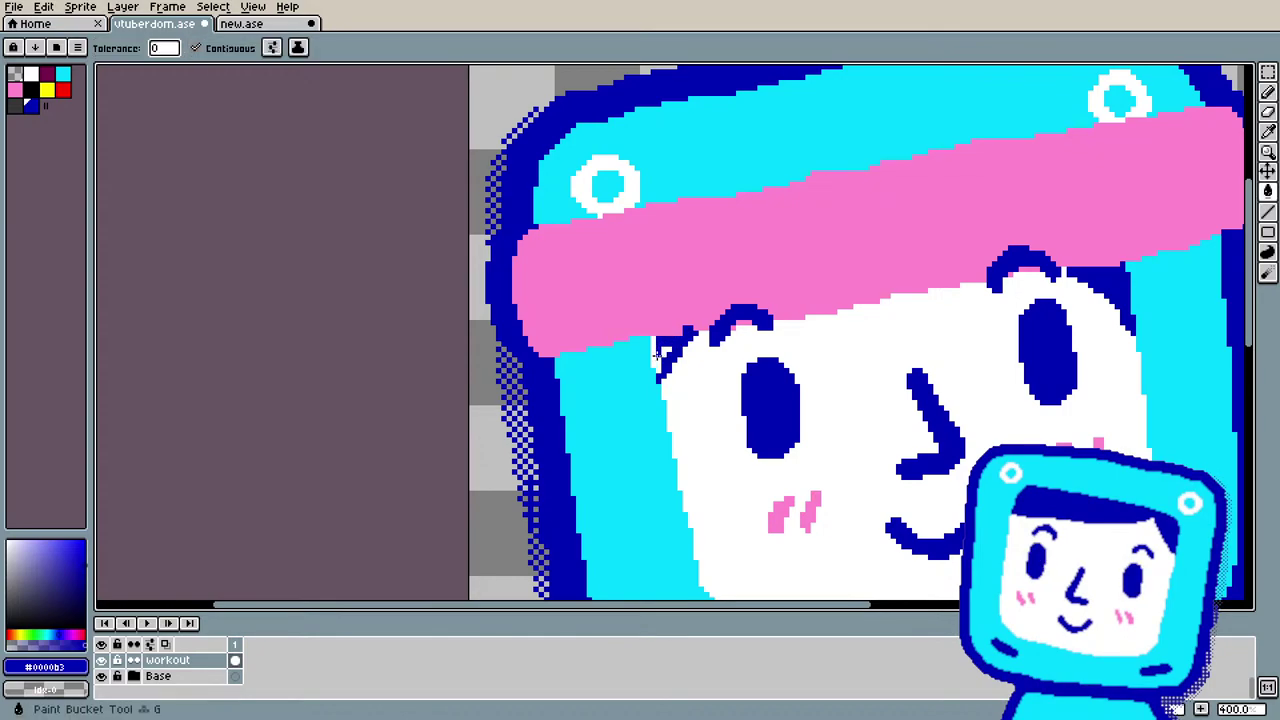
{"action": "left_click", "coordinate": [660, 355]}
{"action": "key", "text": "ctrl+z"}
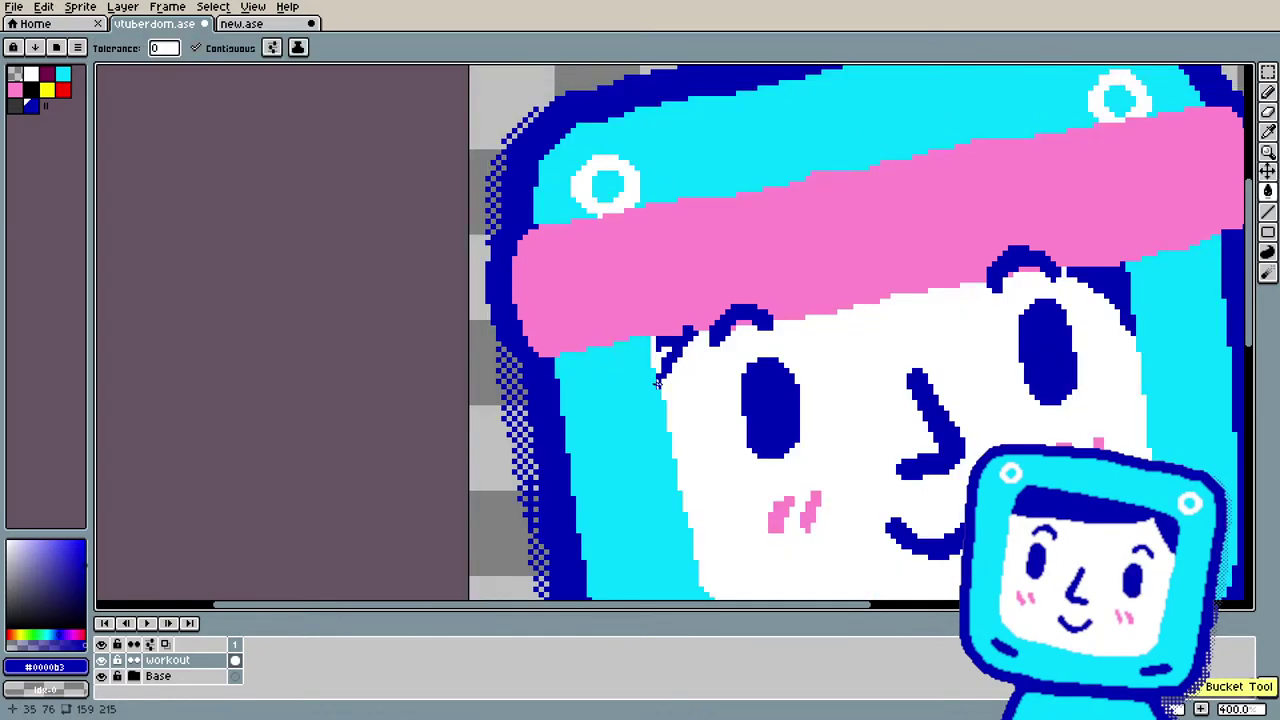
{"action": "key", "text": "b"}
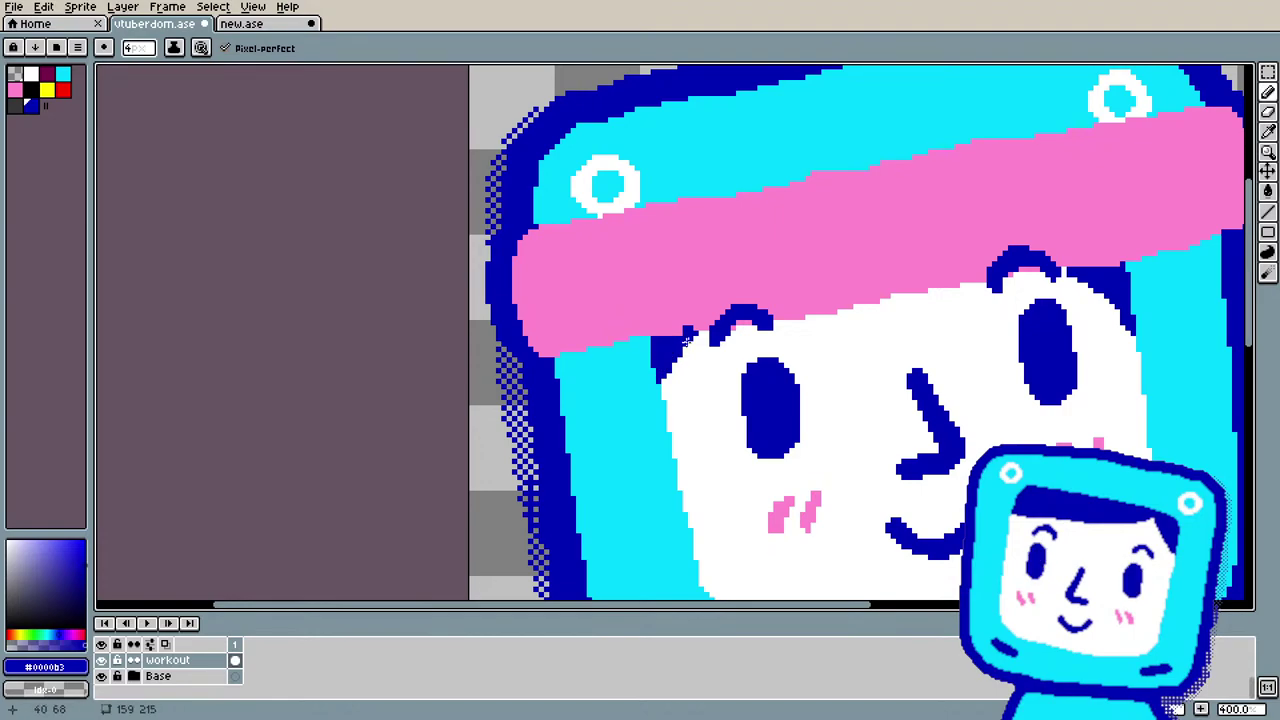
{"action": "left_click", "coordinate": [700, 307], "text": "alt"}
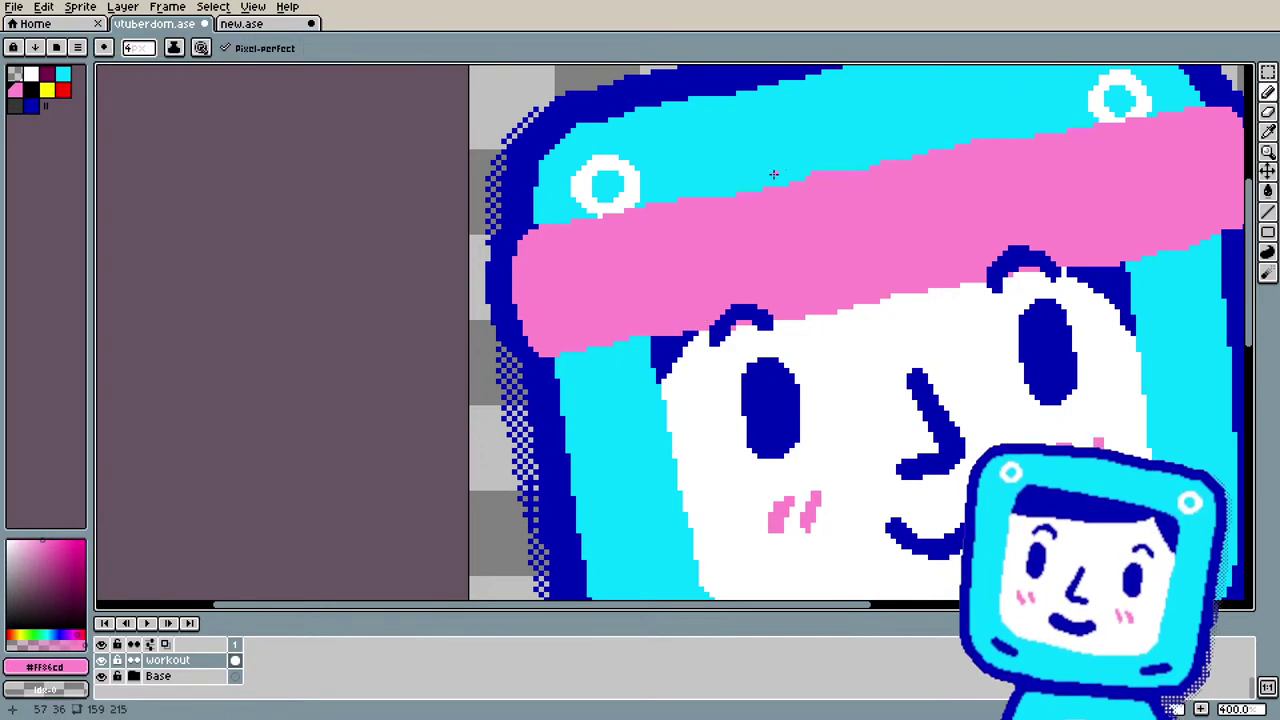
Step: Close the white gap between the right eyebrow and the right hair tuft with #0000b3 using the Pencil
{"action": "scroll", "coordinate": [775, 178], "scroll_direction": "down", "scroll_amount": 2}
{"action": "scroll", "coordinate": [869, 178], "scroll_direction": "up", "scroll_amount": 2}
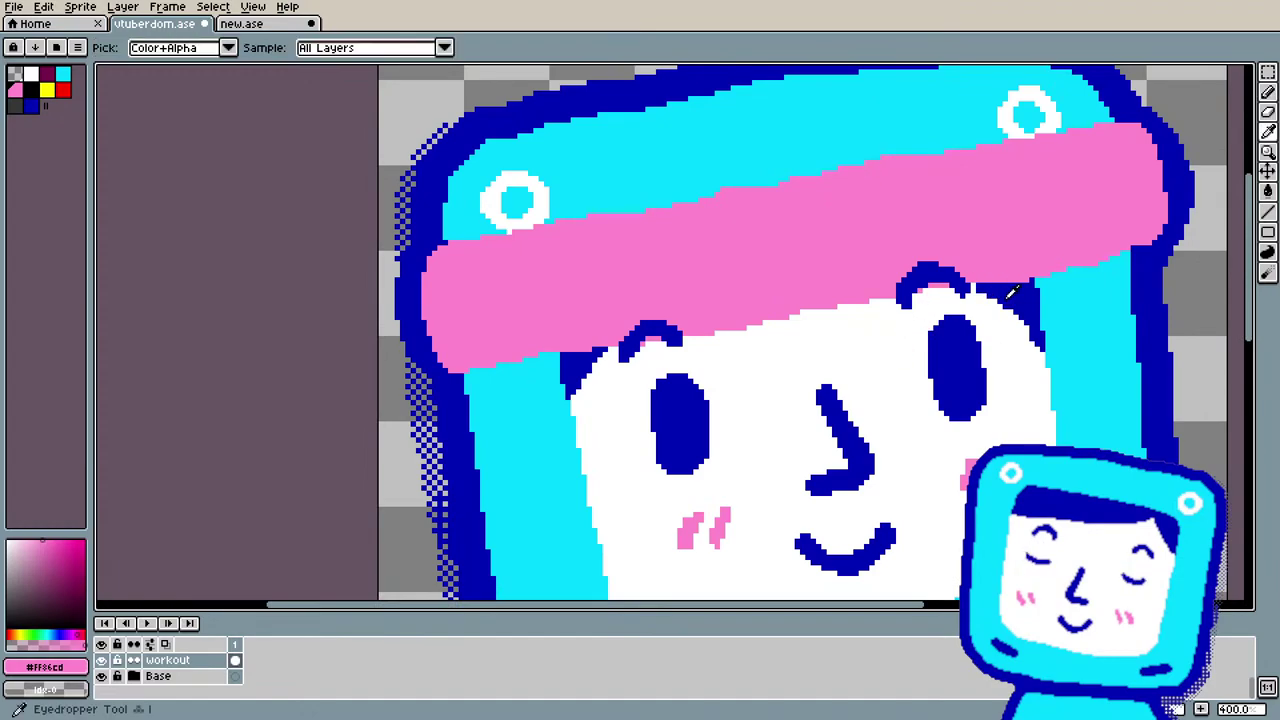
{"action": "key", "text": "i"}
{"action": "left_click", "coordinate": [1013, 296]}
{"action": "key", "text": "b"}
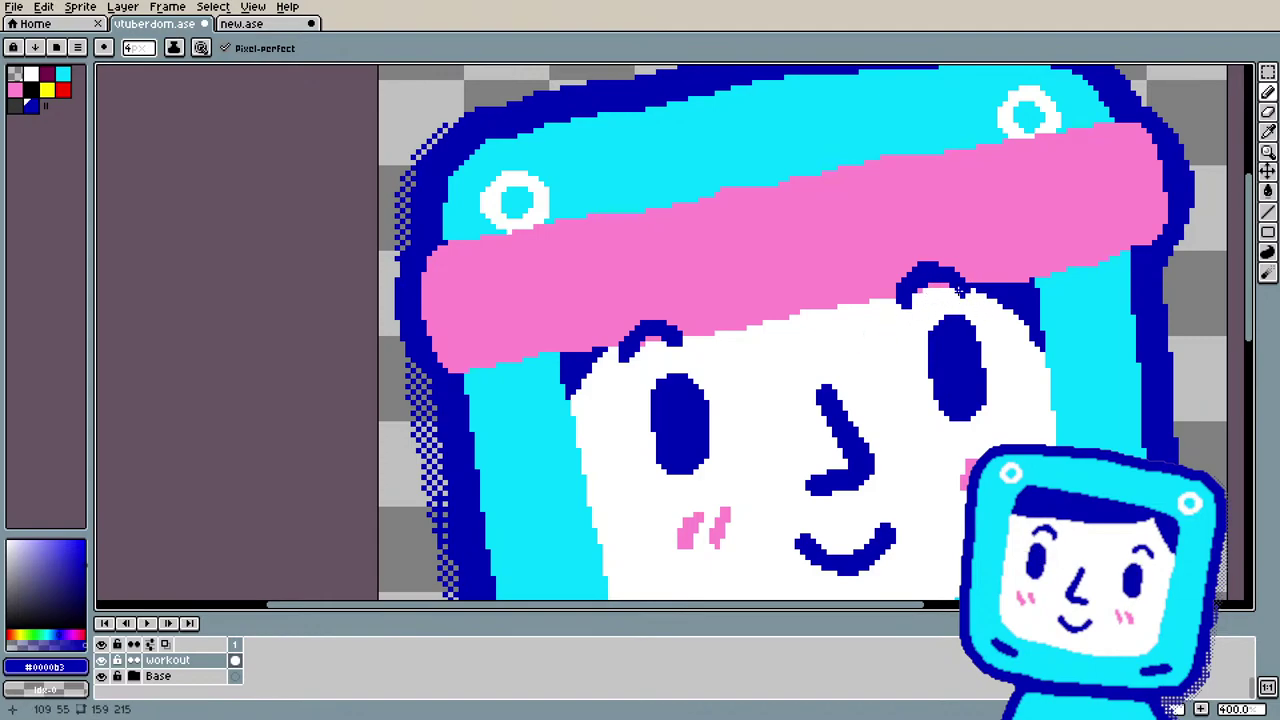
Step: Draw four small sweat drops in the palette's cyan on the face, around the outer eyes and beneath the headband
{"action": "scroll", "coordinate": [960, 291], "scroll_direction": "down", "scroll_amount": 2}
{"action": "scroll", "coordinate": [1102, 318], "scroll_direction": "down", "scroll_amount": 1}
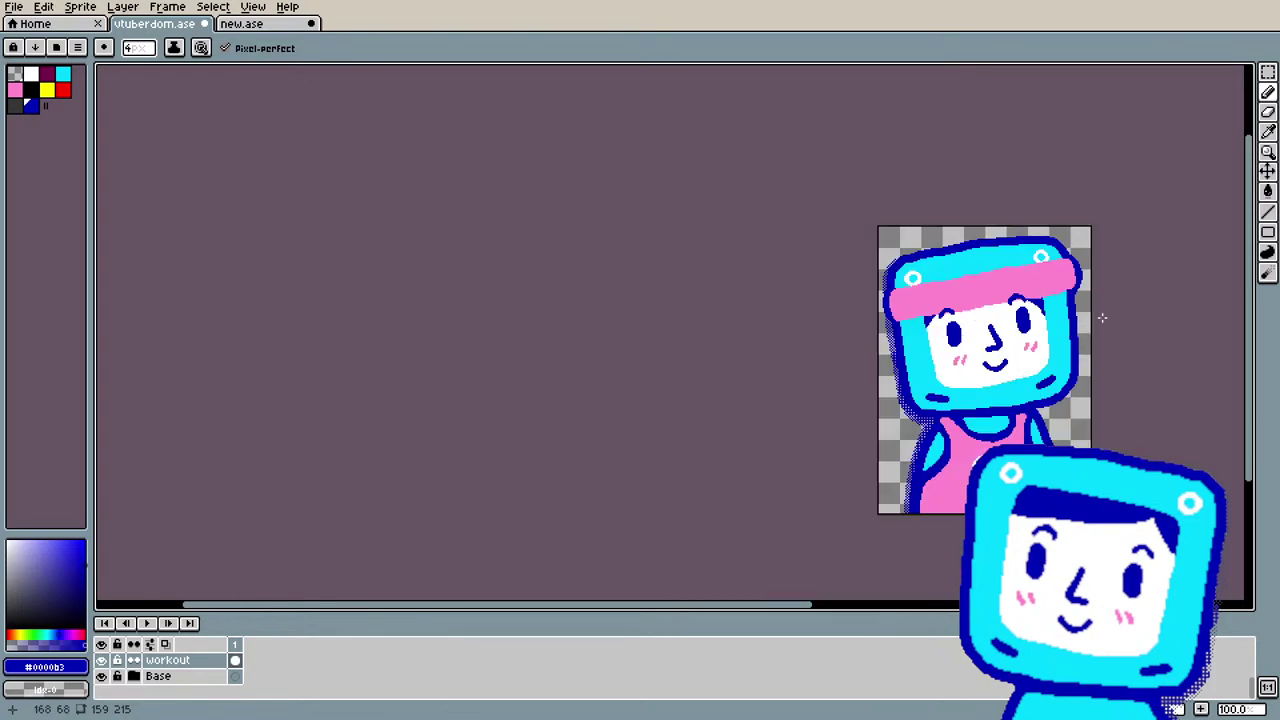
{"action": "scroll", "coordinate": [1041, 330], "scroll_direction": "up", "scroll_amount": 2}
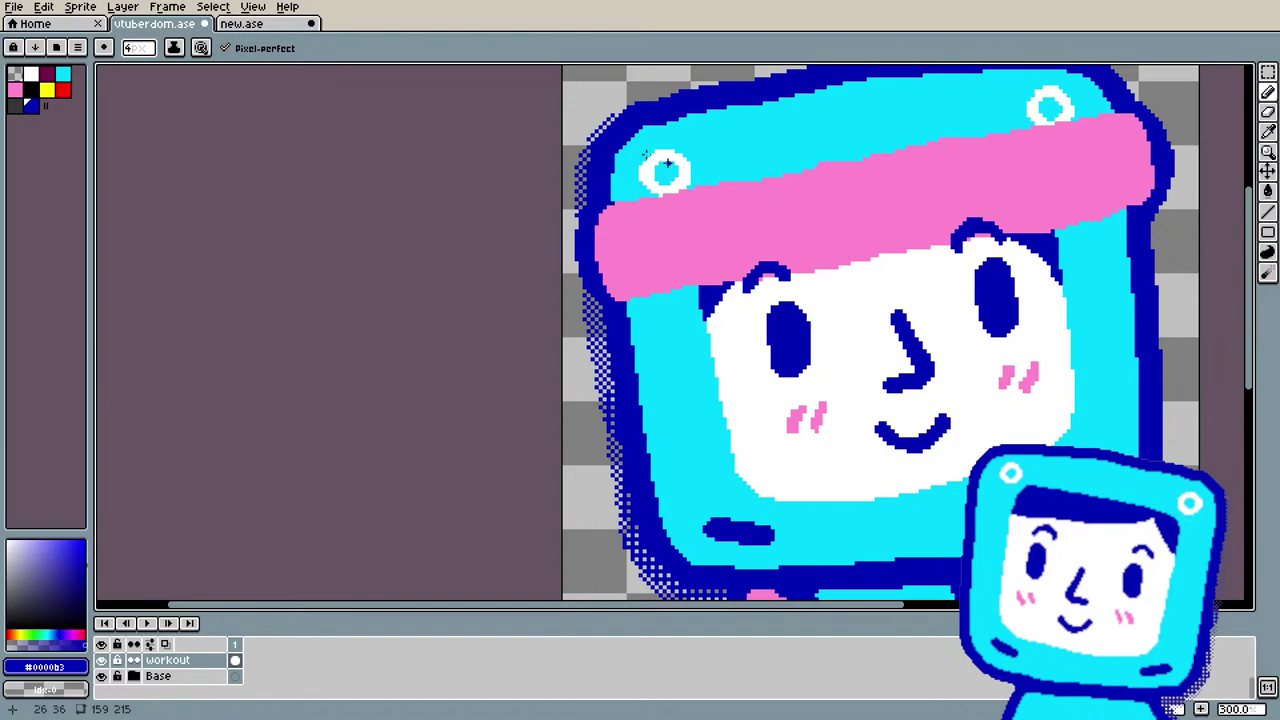
{"action": "left_click", "coordinate": [63, 74]}
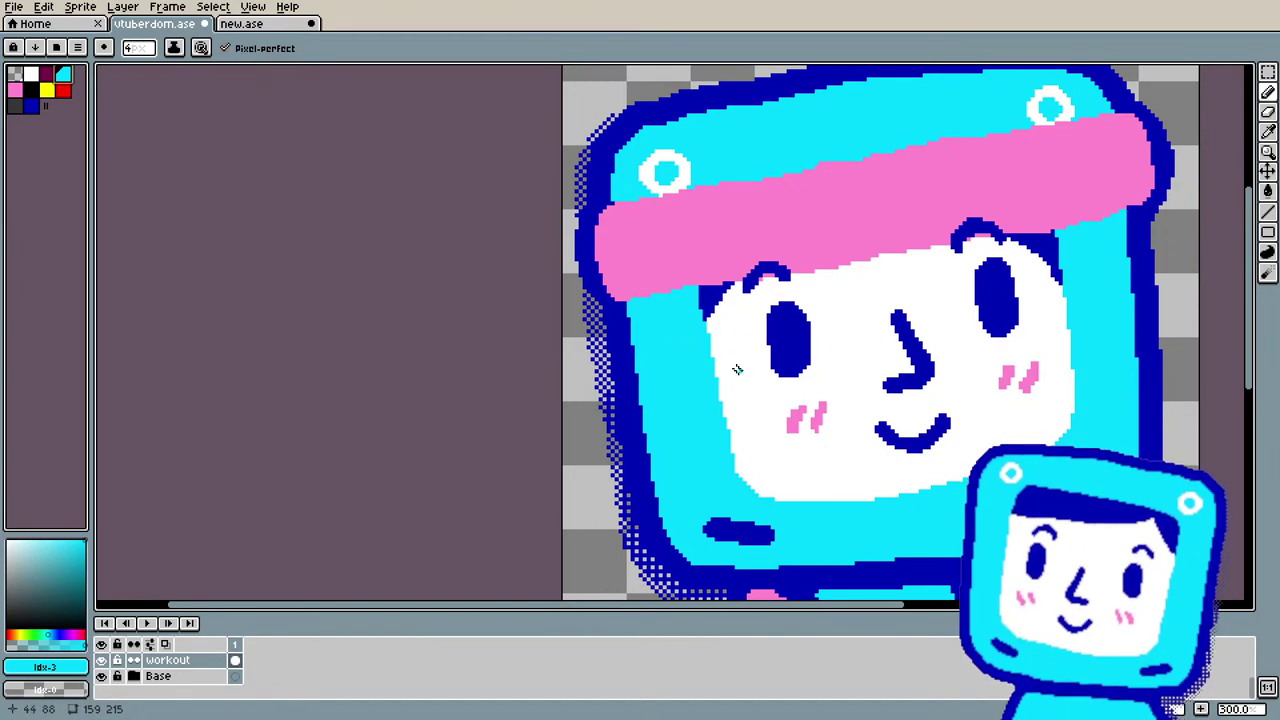
{"action": "left_click_drag", "start_coordinate": [728, 357], "coordinate": [738, 358]}
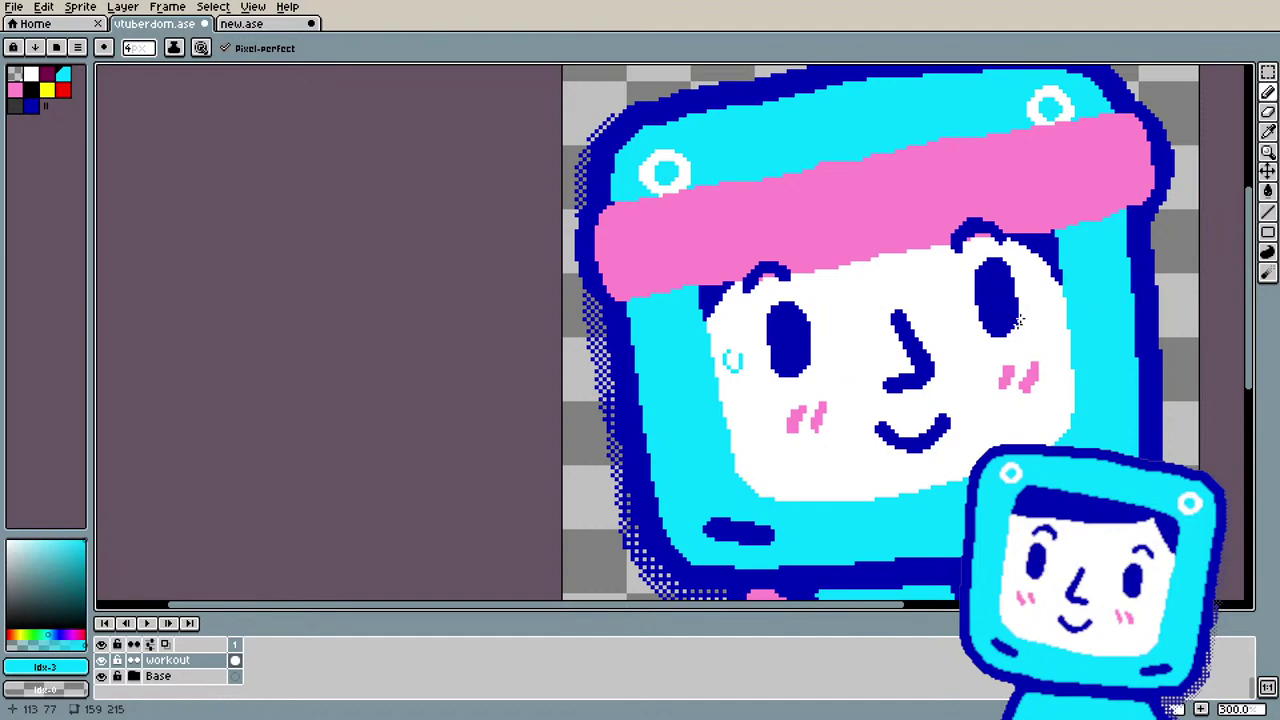
{"action": "left_click_drag", "start_coordinate": [1040, 296], "coordinate": [1051, 307]}
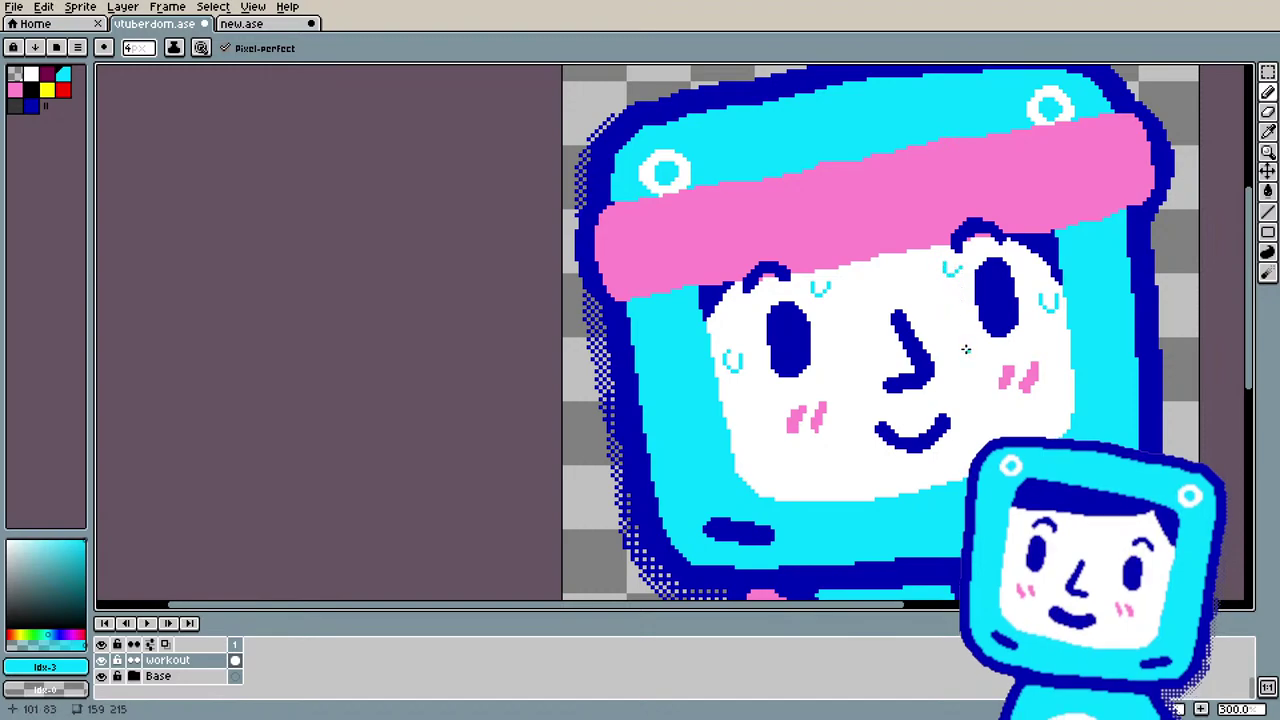
{"action": "key", "text": "v"}
{"action": "key", "text": "b"}
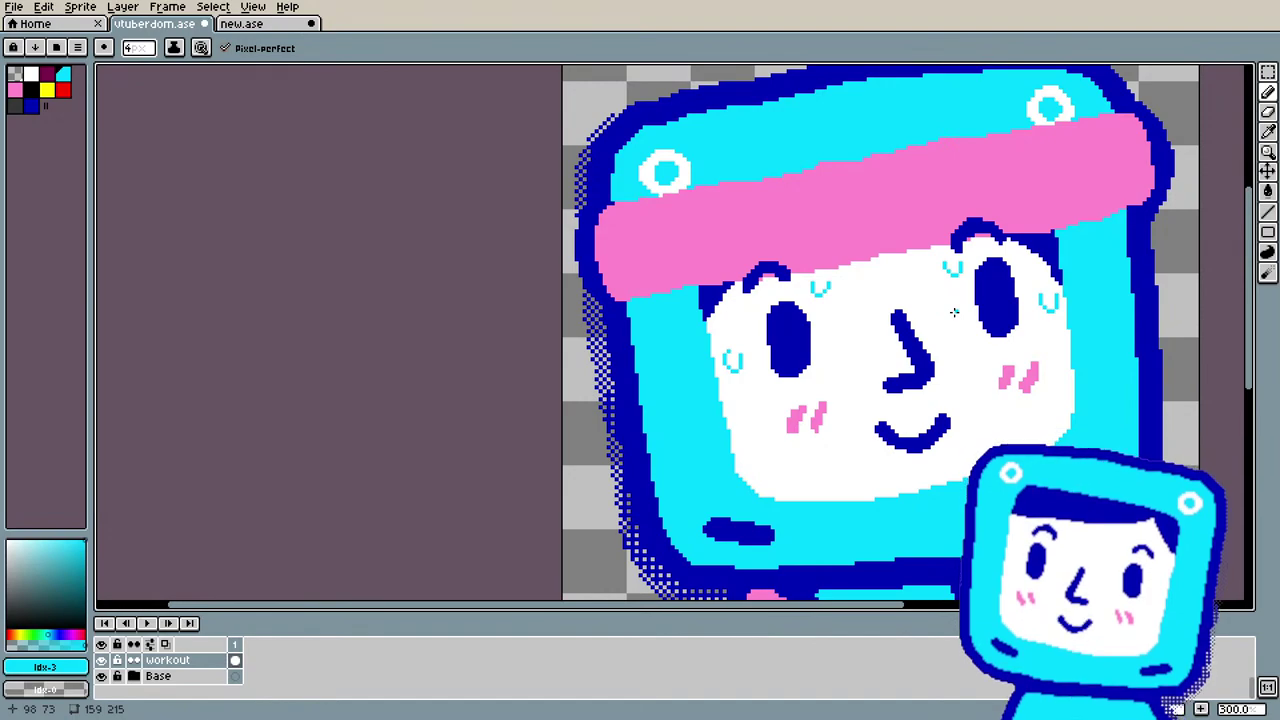
{"action": "scroll", "coordinate": [926, 251], "scroll_direction": "down", "scroll_amount": 2}
{"action": "scroll", "coordinate": [972, 250], "scroll_direction": "up", "scroll_amount": 1}
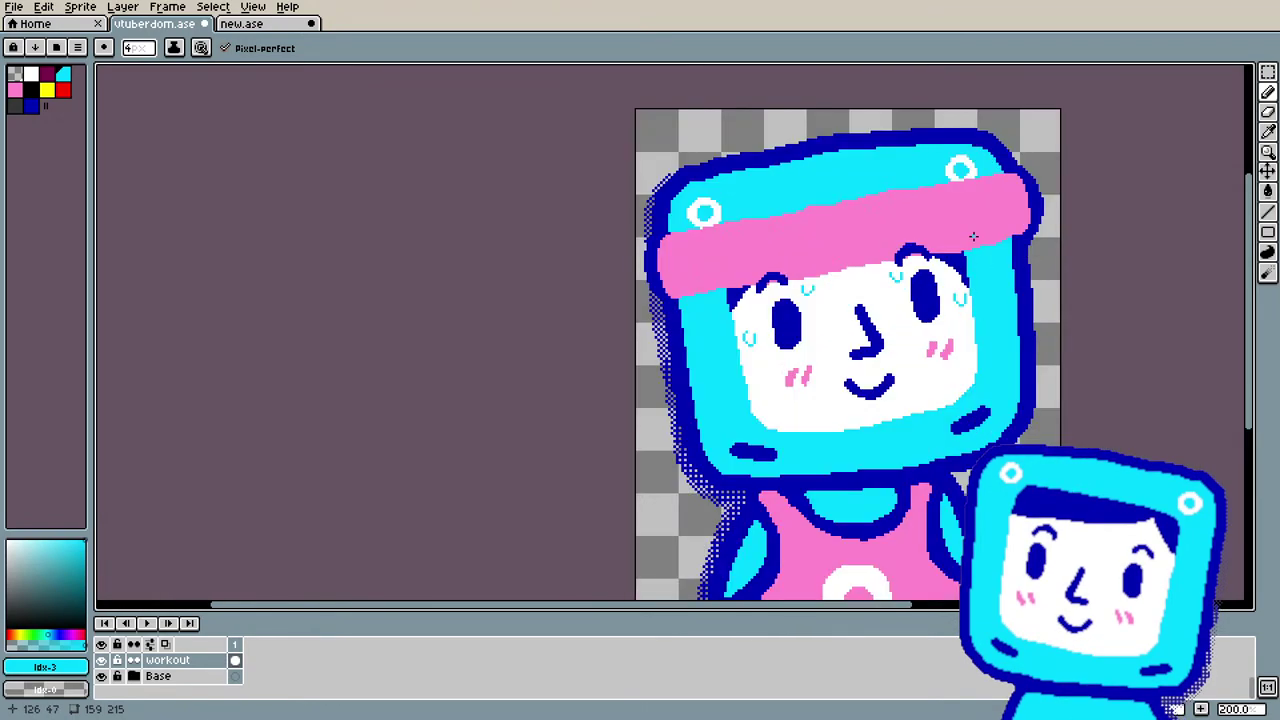
{"action": "scroll", "coordinate": [972, 236], "scroll_direction": "up", "scroll_amount": 1}
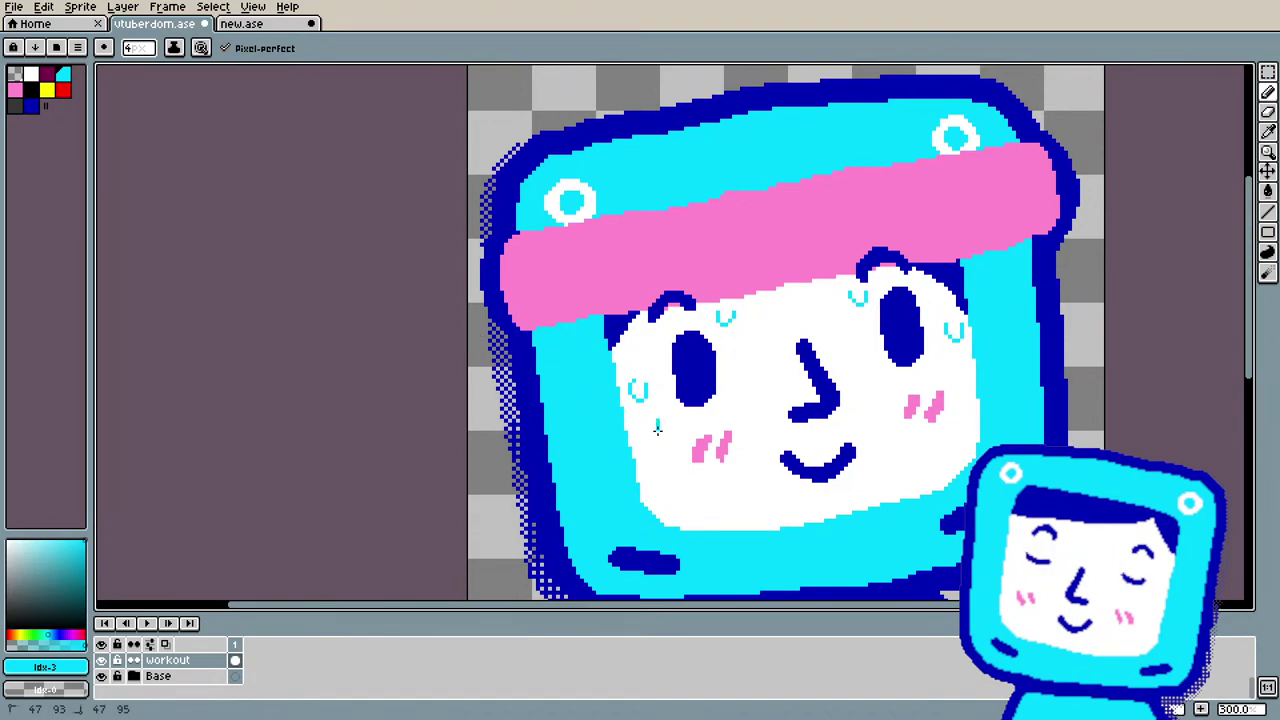
{"action": "left_click_drag", "start_coordinate": [658, 420], "coordinate": [671, 423]}
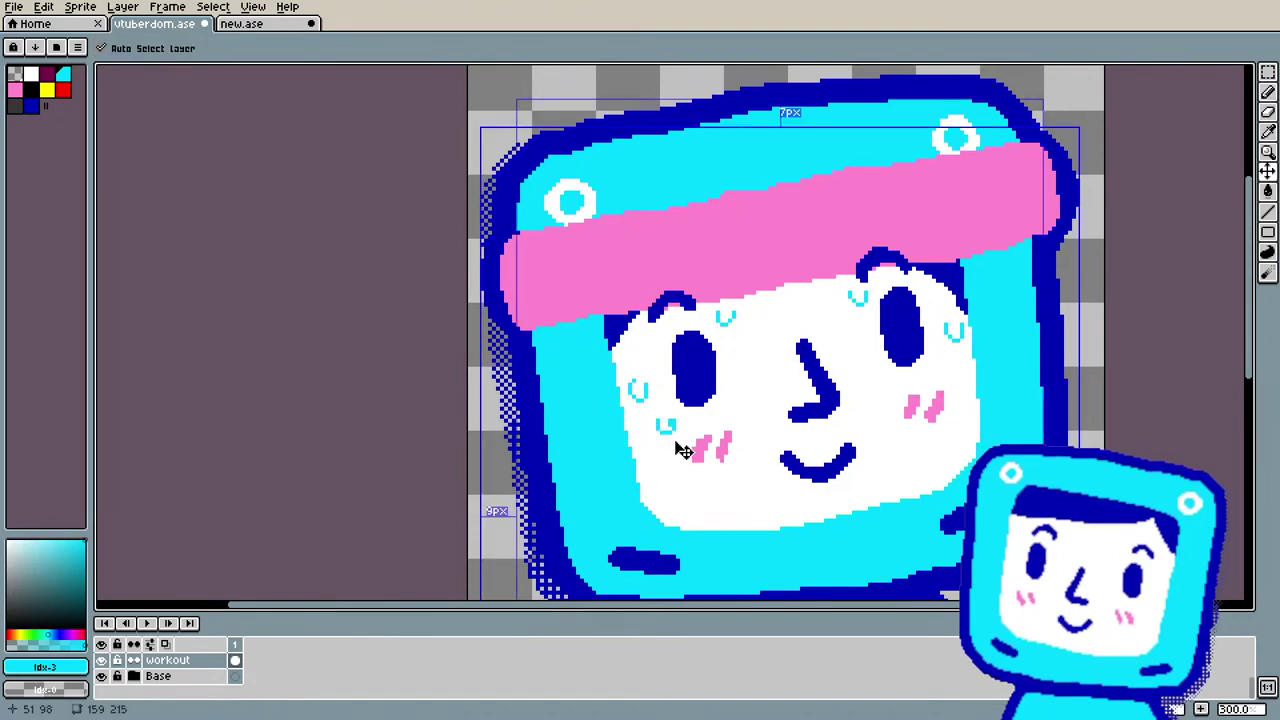
{"action": "key", "text": "ctrl+z"}
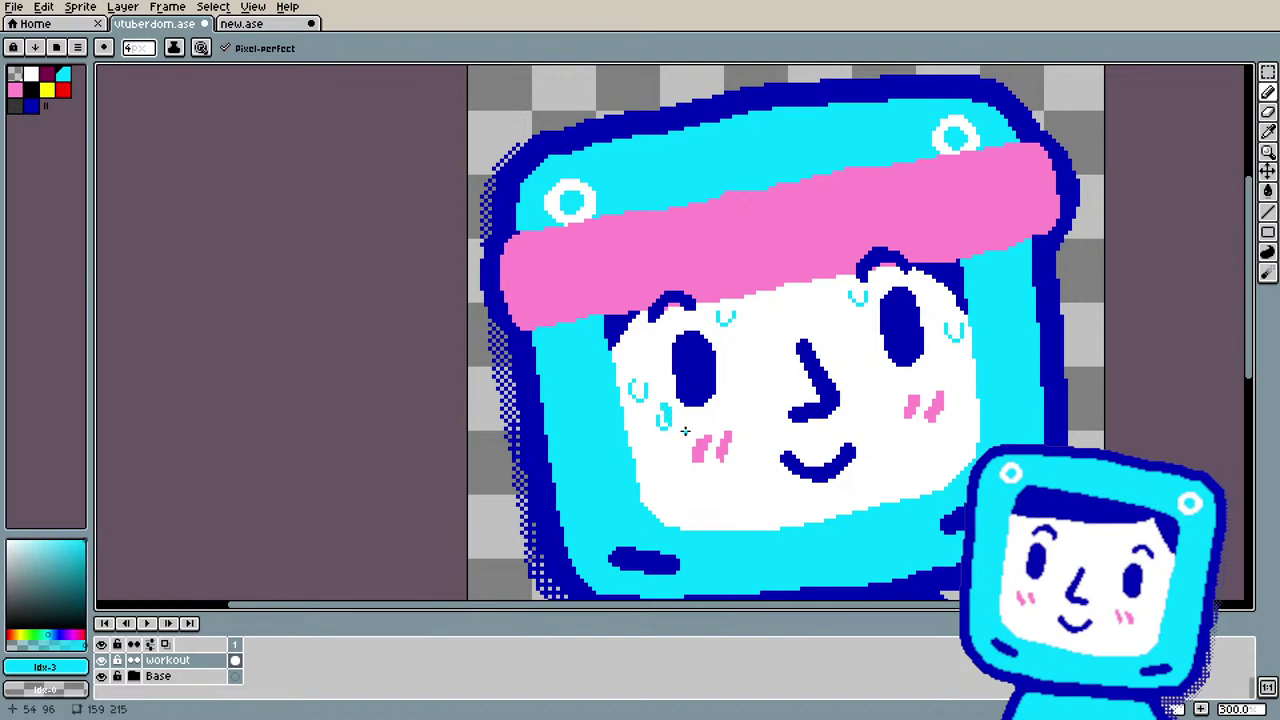
{"action": "key", "text": "ctrl+z"}
{"action": "left_click_drag", "start_coordinate": [658, 414], "coordinate": [667, 426]}
{"action": "key", "text": "ctrl+z"}
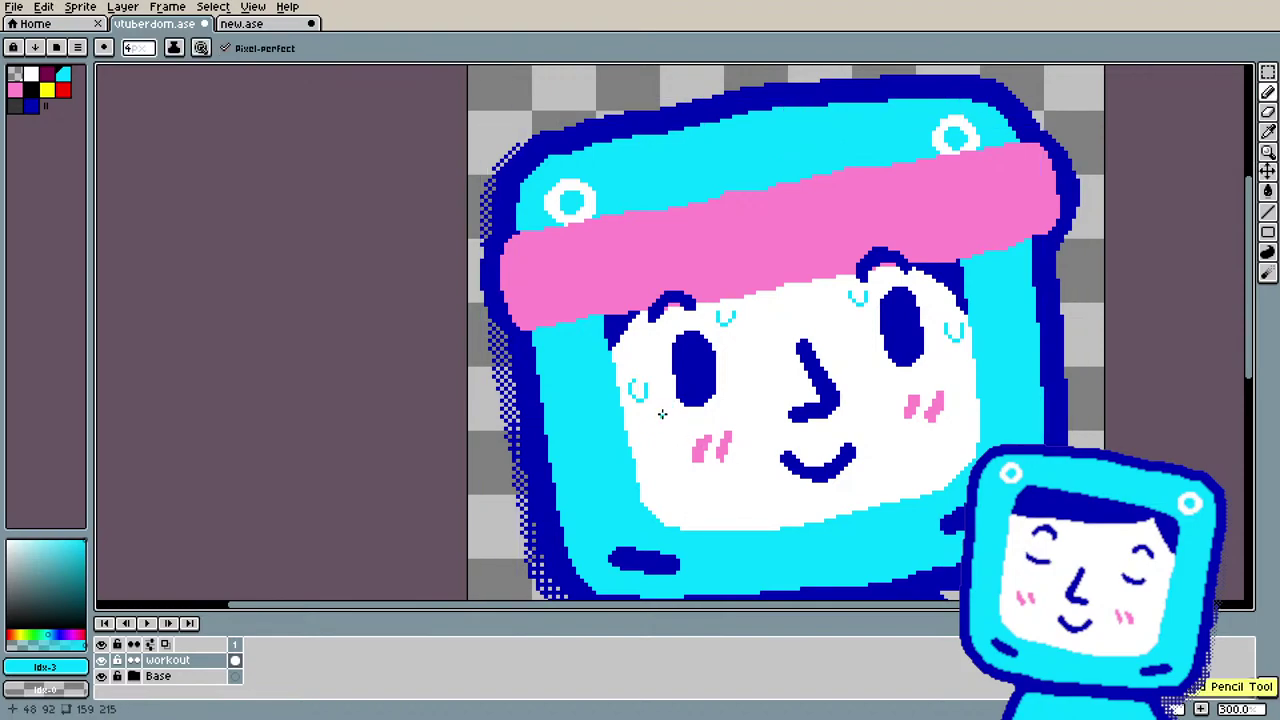
{"action": "key", "text": "ctrl+z"}
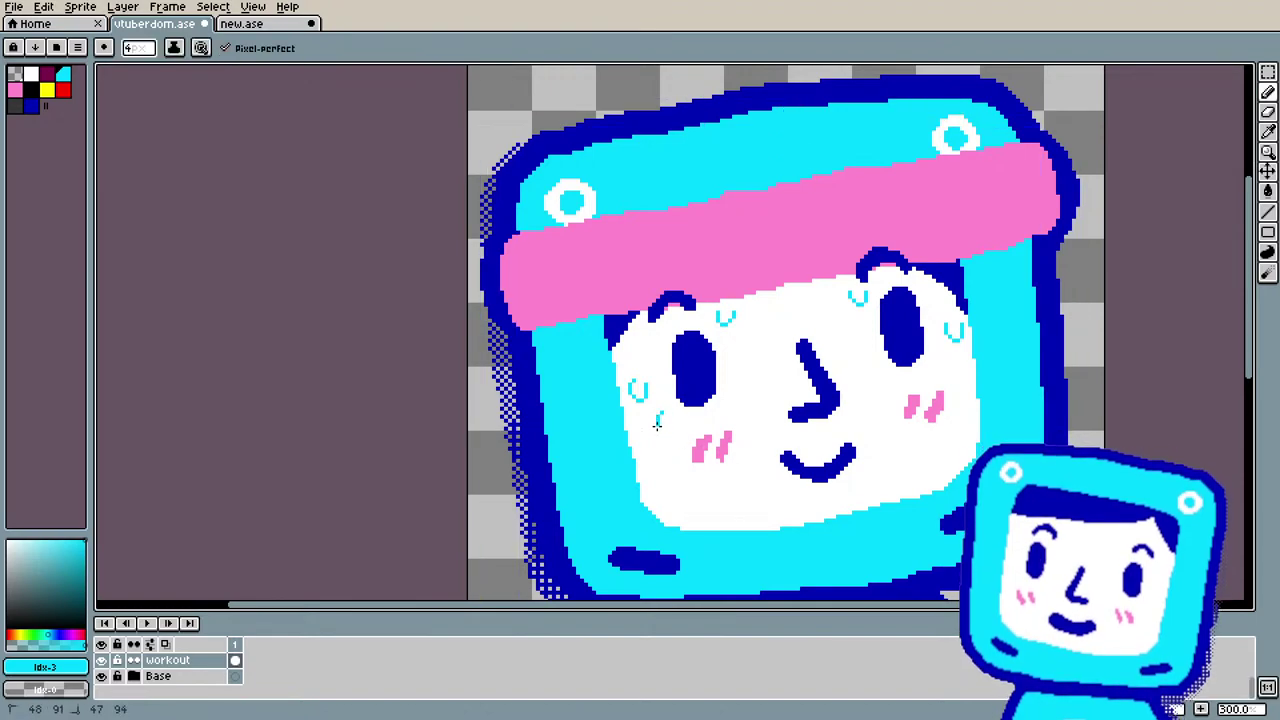
Step: Draw another small cyan sweat drop just above the left cheek blush and check it on the whole avatar
{"action": "mouse_move", "coordinate": [660, 412]}
{"action": "left_mouse_down"}
{"action": "mouse_move", "coordinate": [666, 429]}
{"action": "mouse_move", "coordinate": [672, 411]}
{"action": "left_mouse_up"}
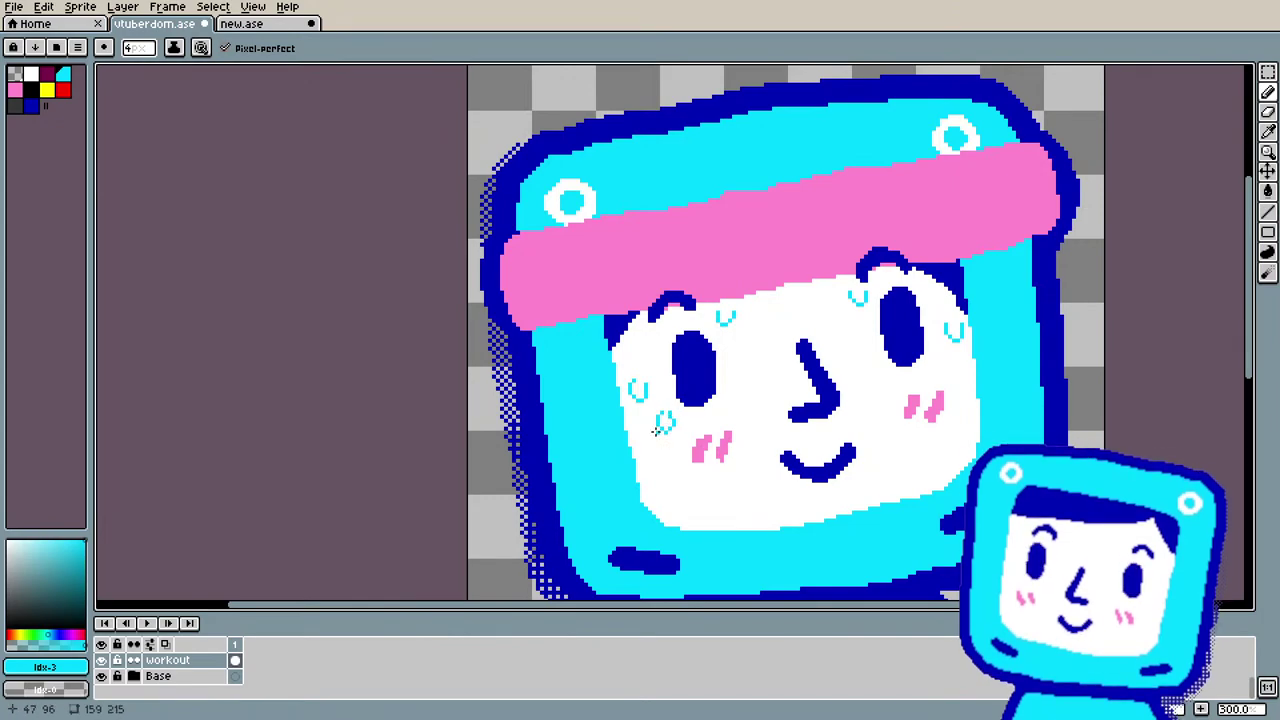
{"action": "scroll", "coordinate": [691, 437], "scroll_direction": "down", "scroll_amount": 2}
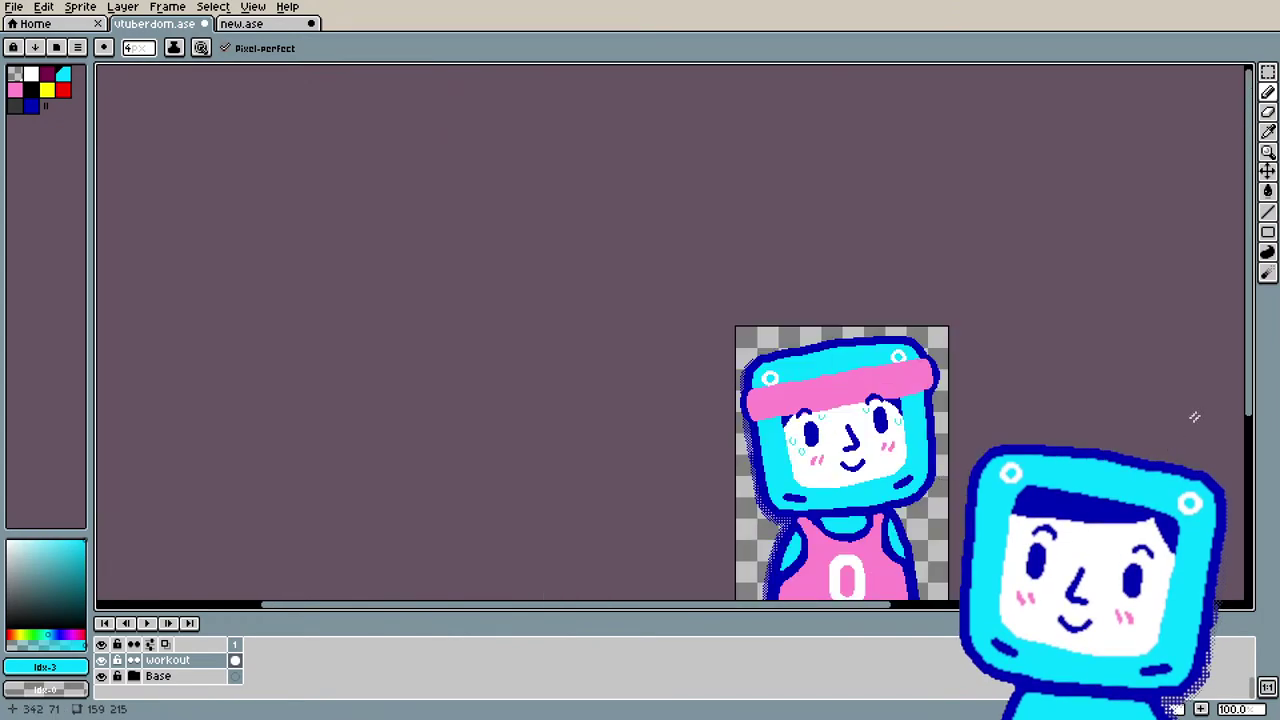
{"action": "left_click_drag", "start_coordinate": [1249, 357], "coordinate": [1249, 404]}
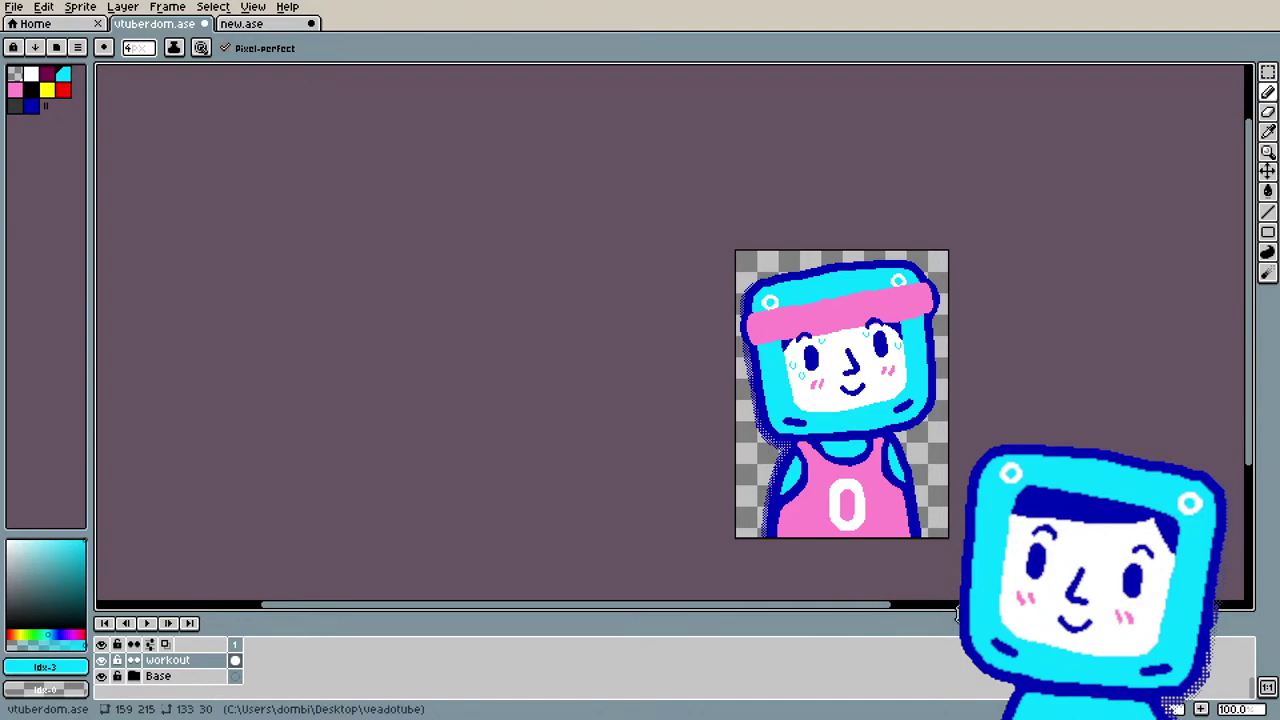
{"action": "left_click_drag", "start_coordinate": [886, 604], "coordinate": [938, 604]}
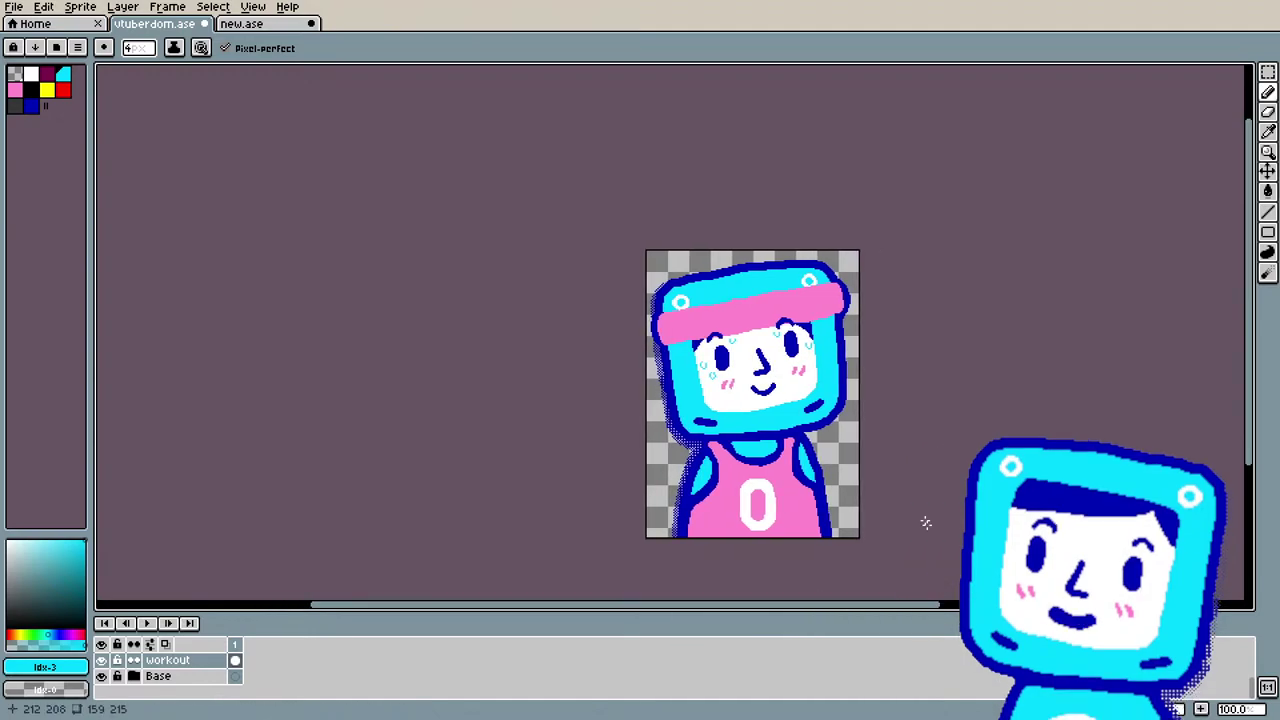
{"action": "scroll", "coordinate": [877, 494], "scroll_direction": "up", "scroll_amount": 1}
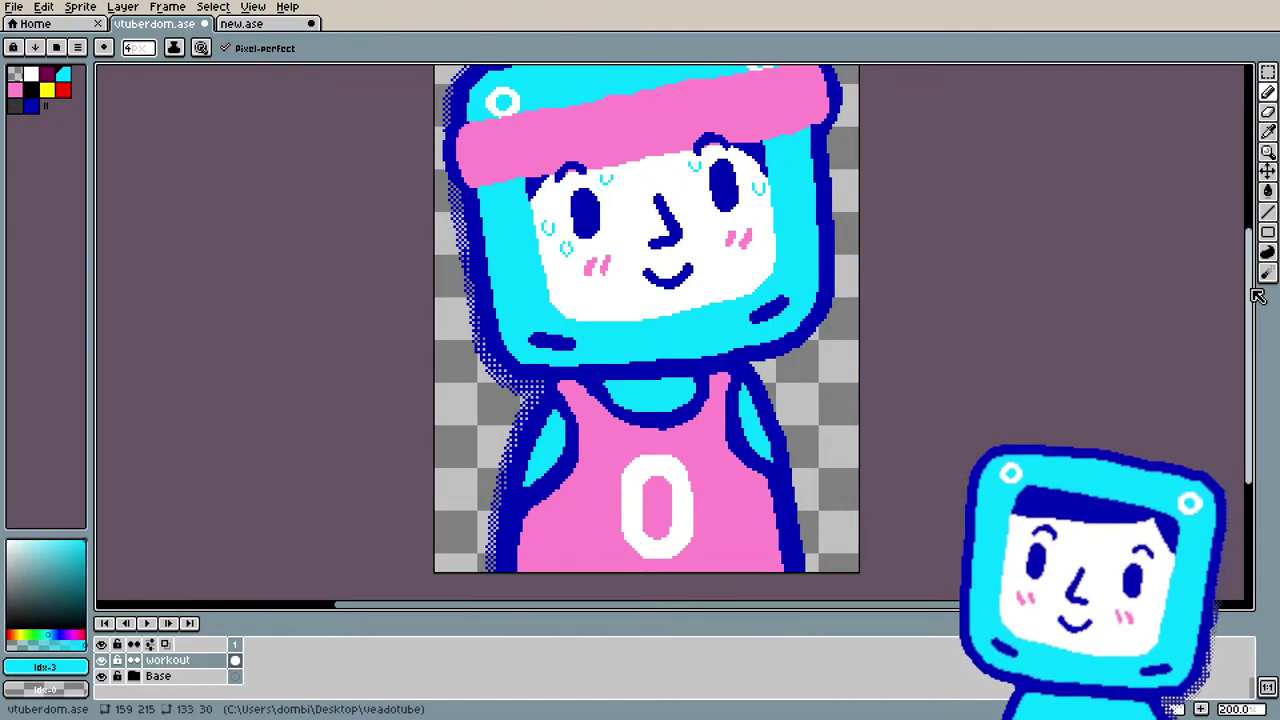
{"action": "left_click_drag", "start_coordinate": [1252, 293], "coordinate": [1252, 263]}
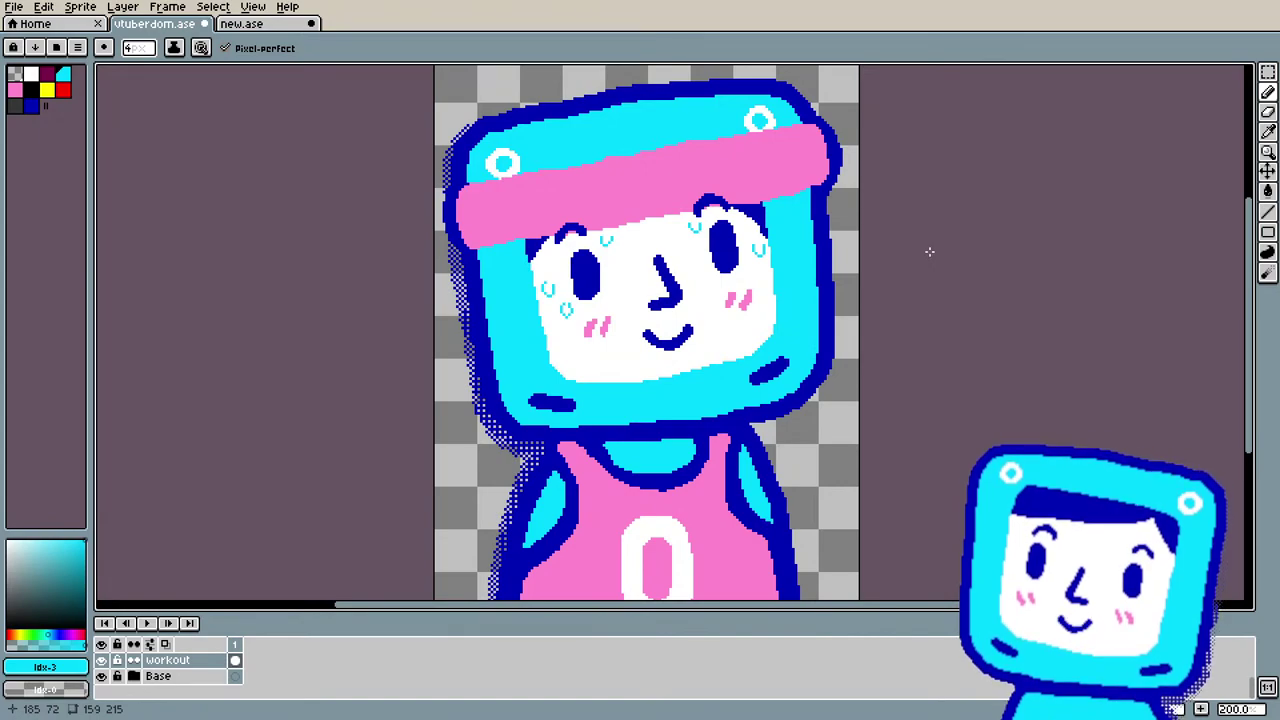
Step: Try dark blue #0000b3 sweat drops on the cyan hood at both sides of the face
{"action": "key", "text": "i"}
{"action": "left_click", "coordinate": [650, 338]}
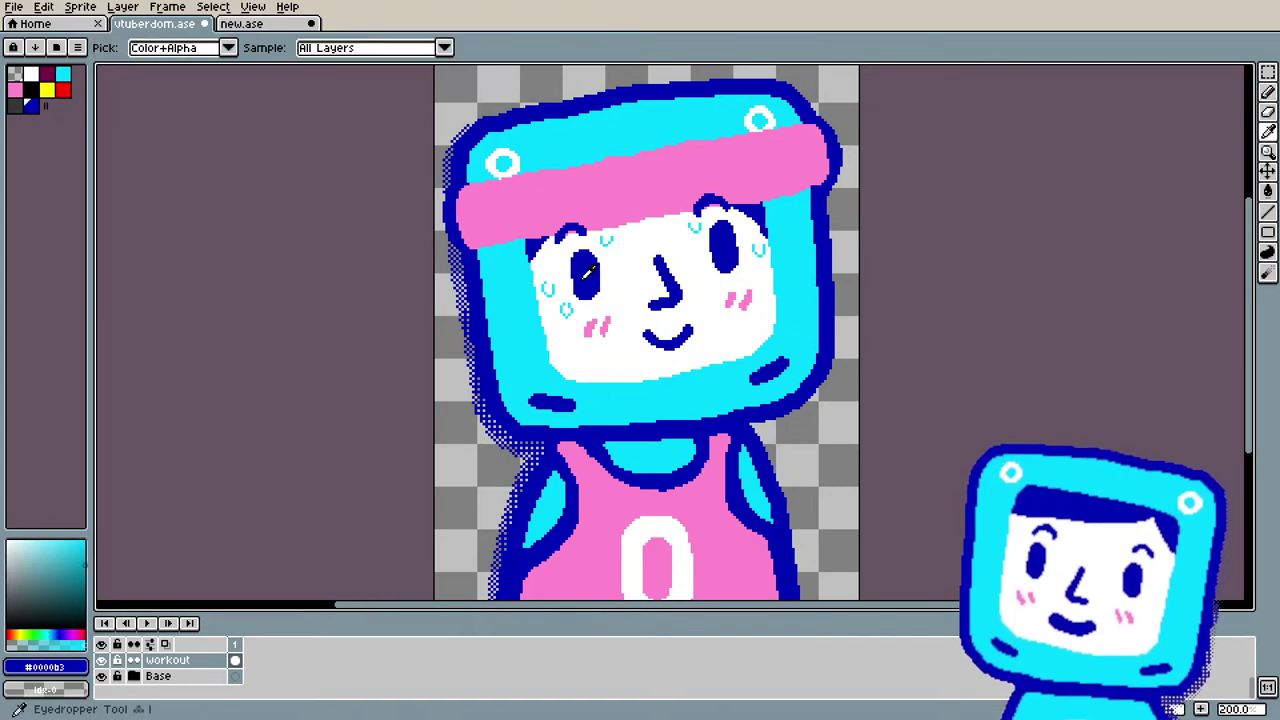
{"action": "key", "text": "b"}
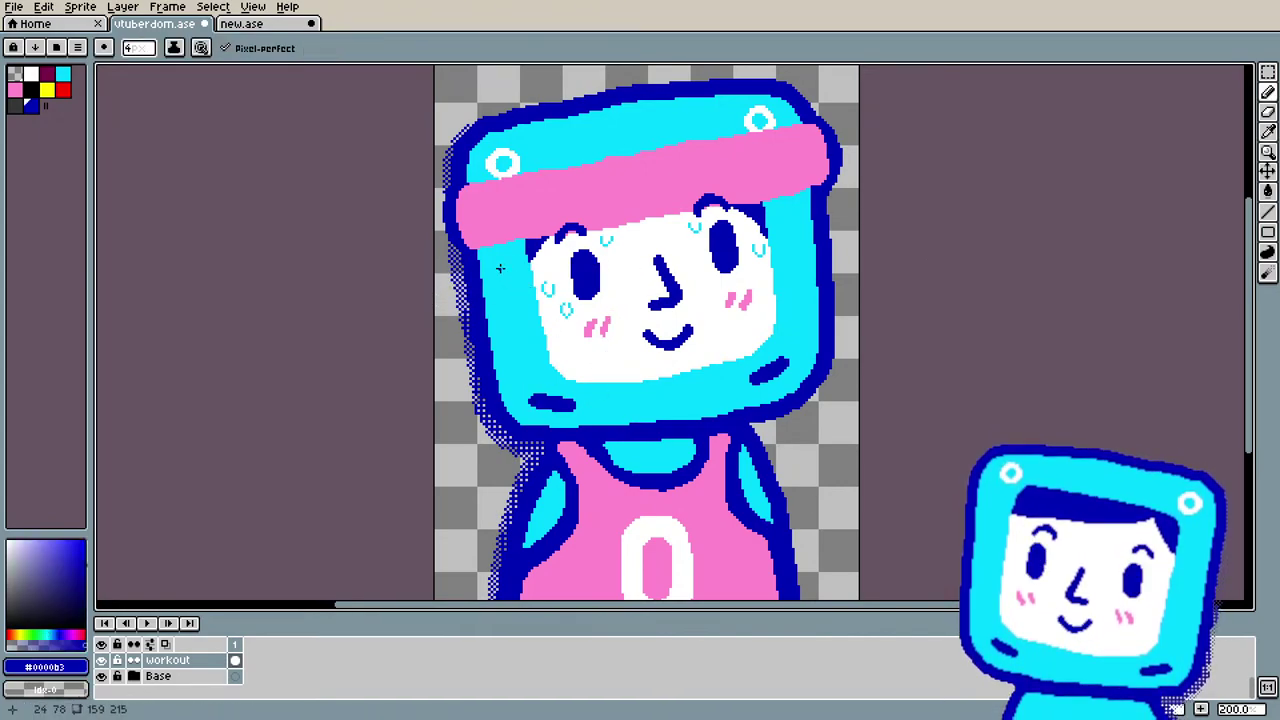
{"action": "left_click_drag", "start_coordinate": [494, 278], "coordinate": [510, 278]}
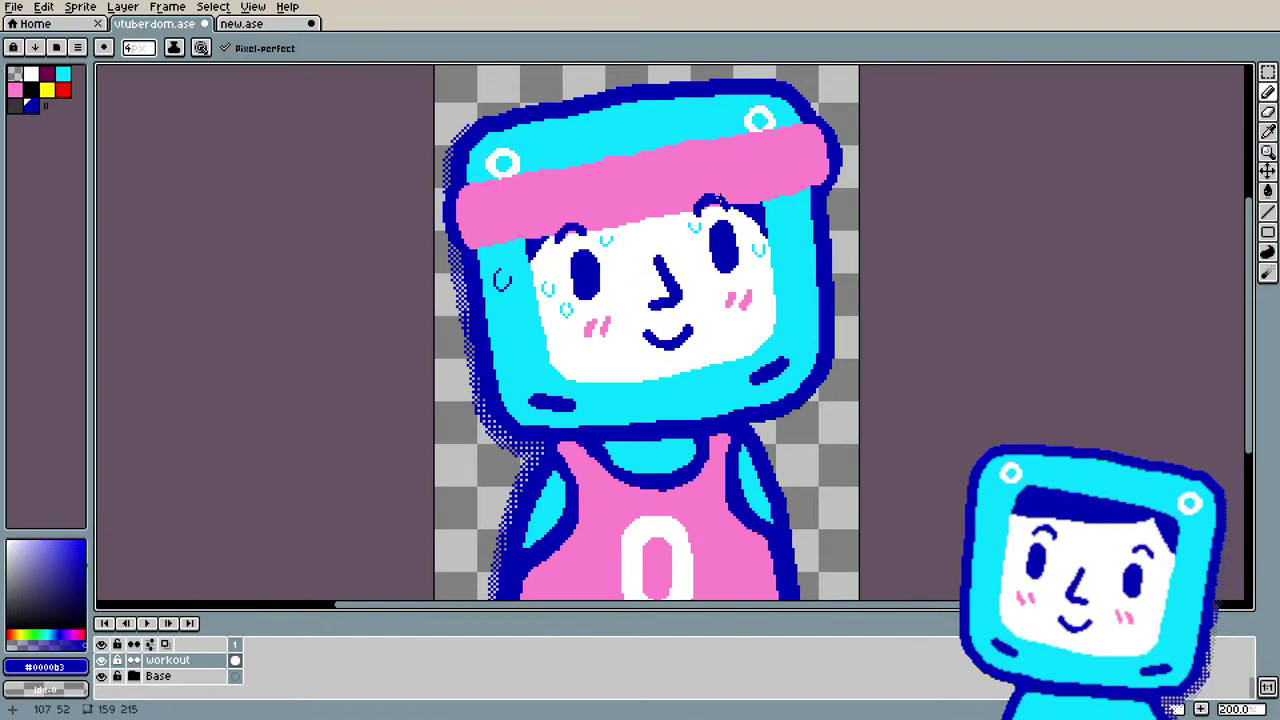
{"action": "key", "text": "ctrl+z"}
{"action": "left_click_drag", "start_coordinate": [790, 216], "coordinate": [793, 228]}
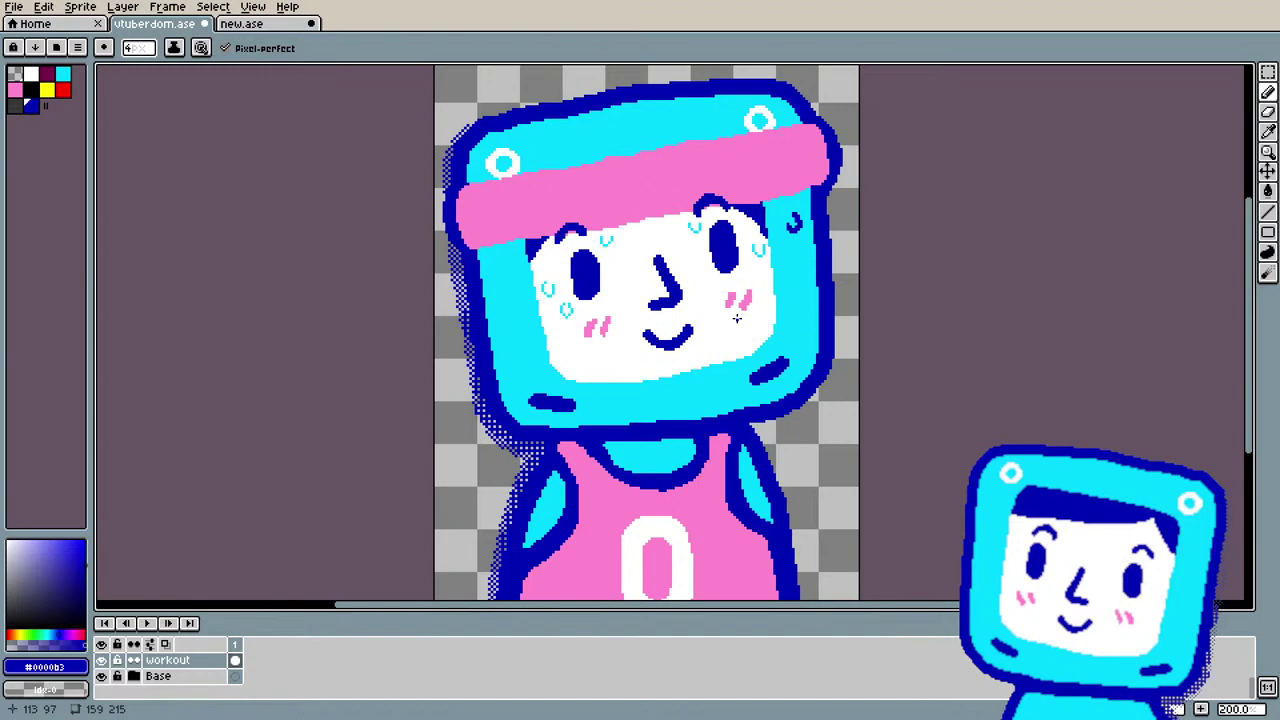
{"action": "scroll", "coordinate": [683, 355], "scroll_direction": "down", "scroll_amount": 4}
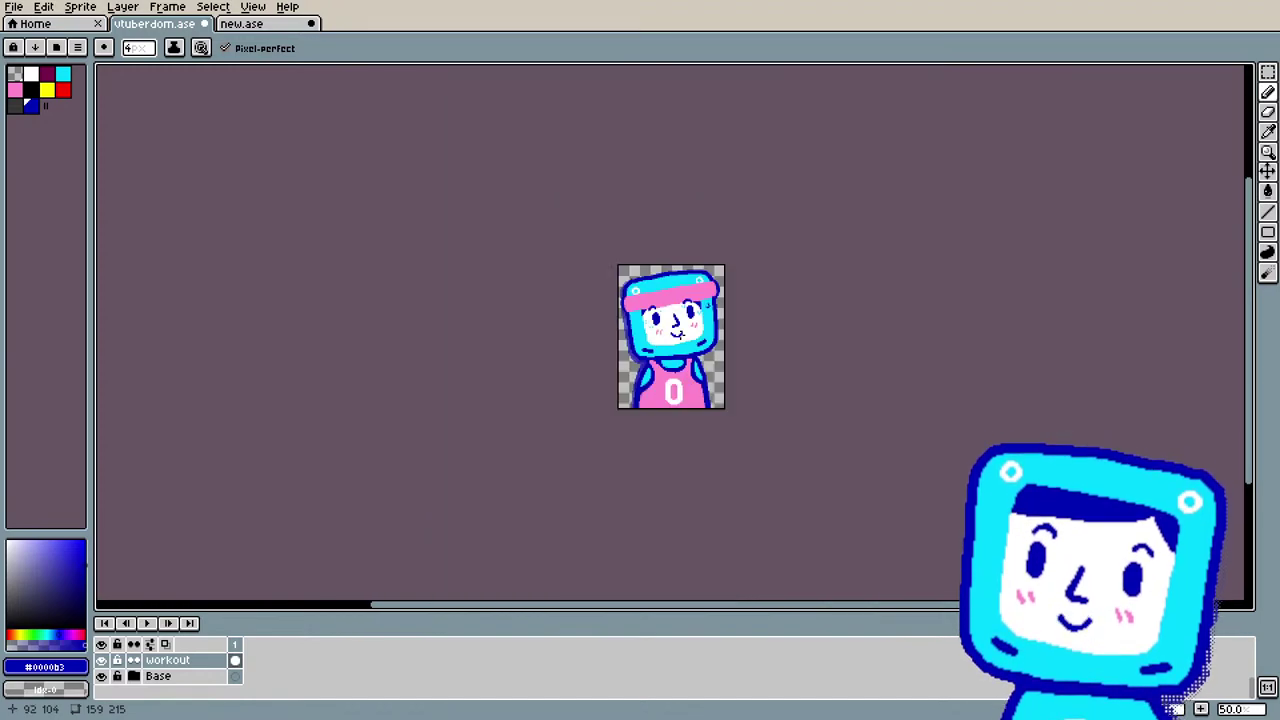
{"action": "scroll", "coordinate": [683, 355], "scroll_direction": "up", "scroll_amount": 2}
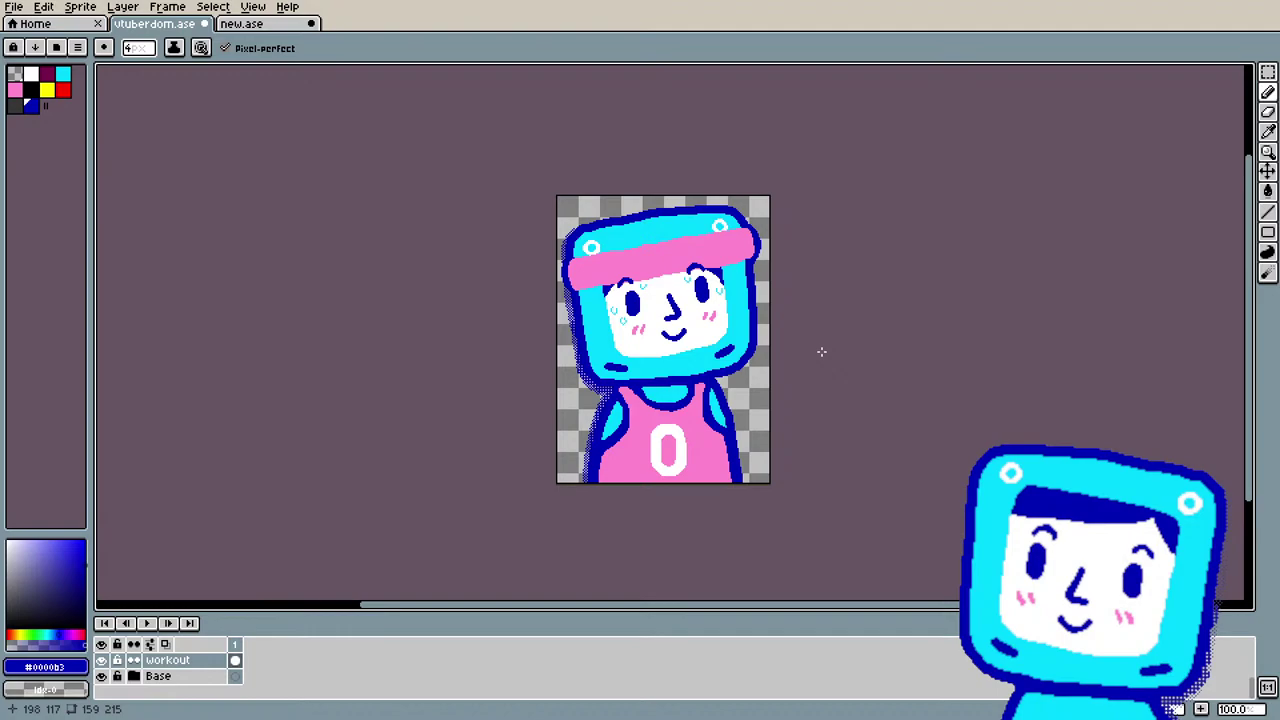
Step: Toggle the workout layer's visibility to compare the outfit with the base avatar, leaving the layer shown
{"action": "scroll", "coordinate": [276, 688], "scroll_direction": "up", "scroll_amount": 1}
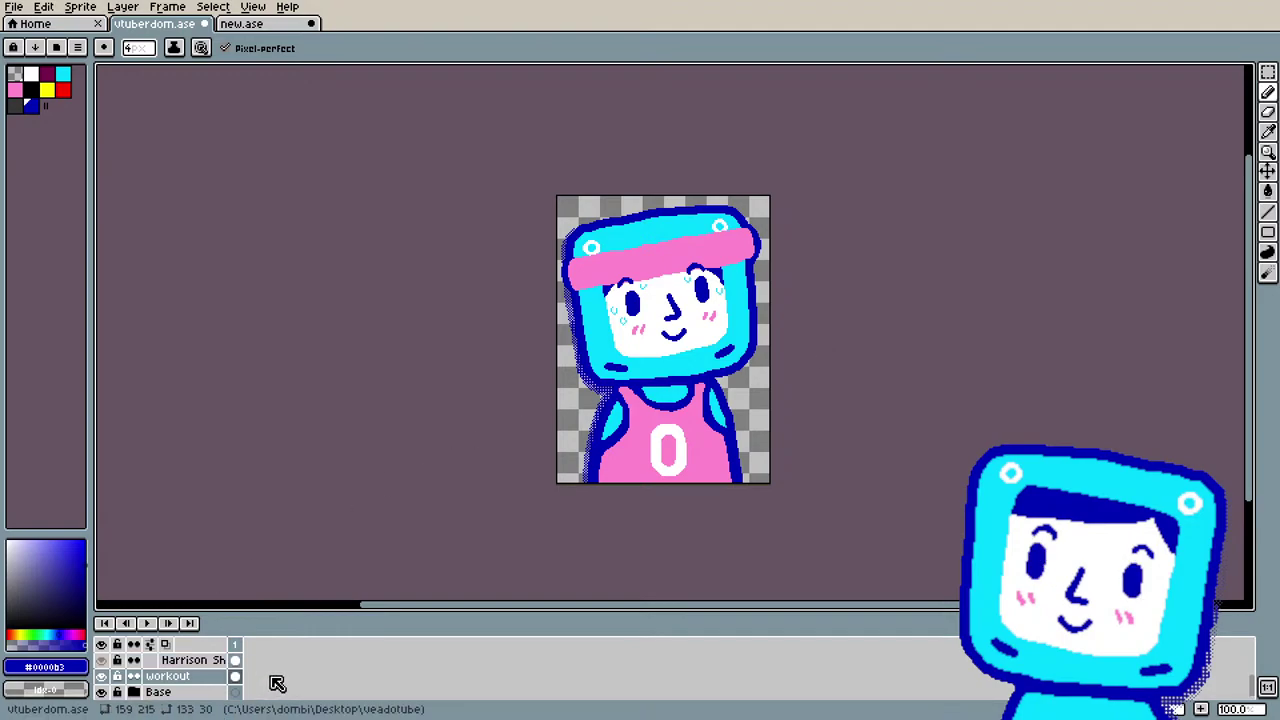
{"action": "left_click", "coordinate": [102, 677]}
{"action": "left_click", "coordinate": [102, 677]}
{"action": "left_click", "coordinate": [102, 677]}
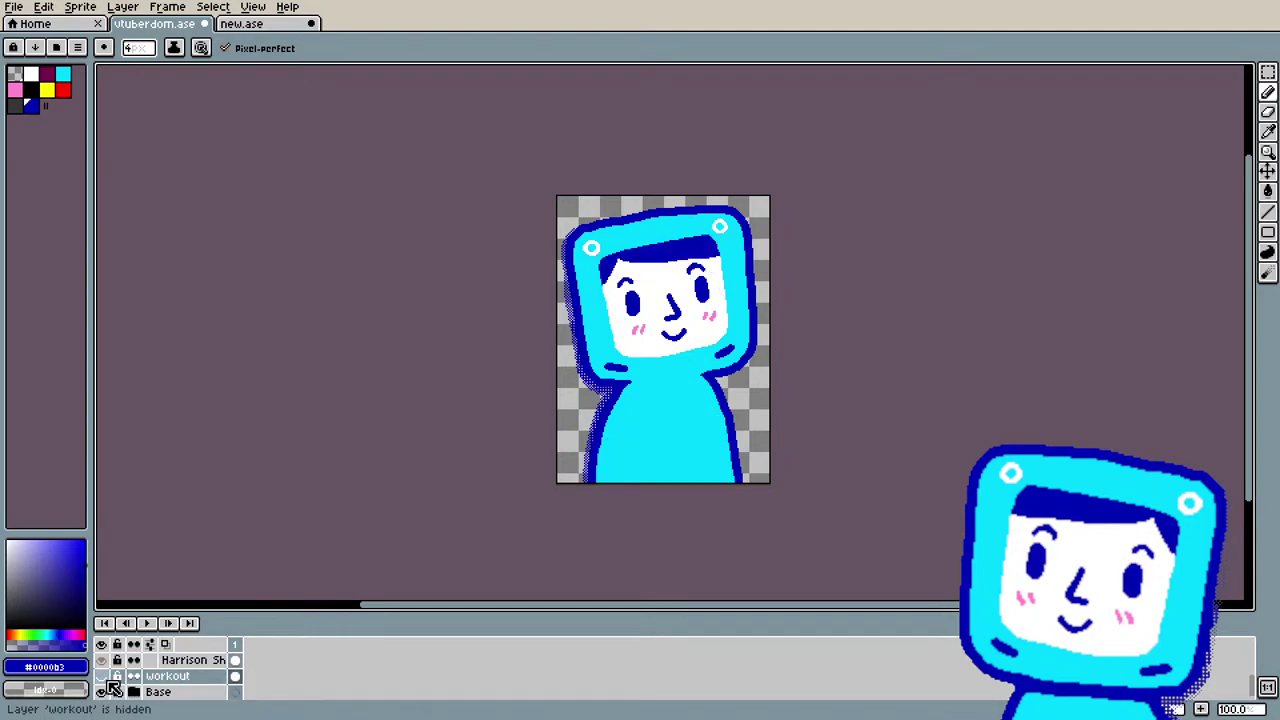
{"action": "left_click", "coordinate": [102, 677]}
{"action": "left_click", "coordinate": [102, 677]}
{"action": "left_click", "coordinate": [102, 677]}
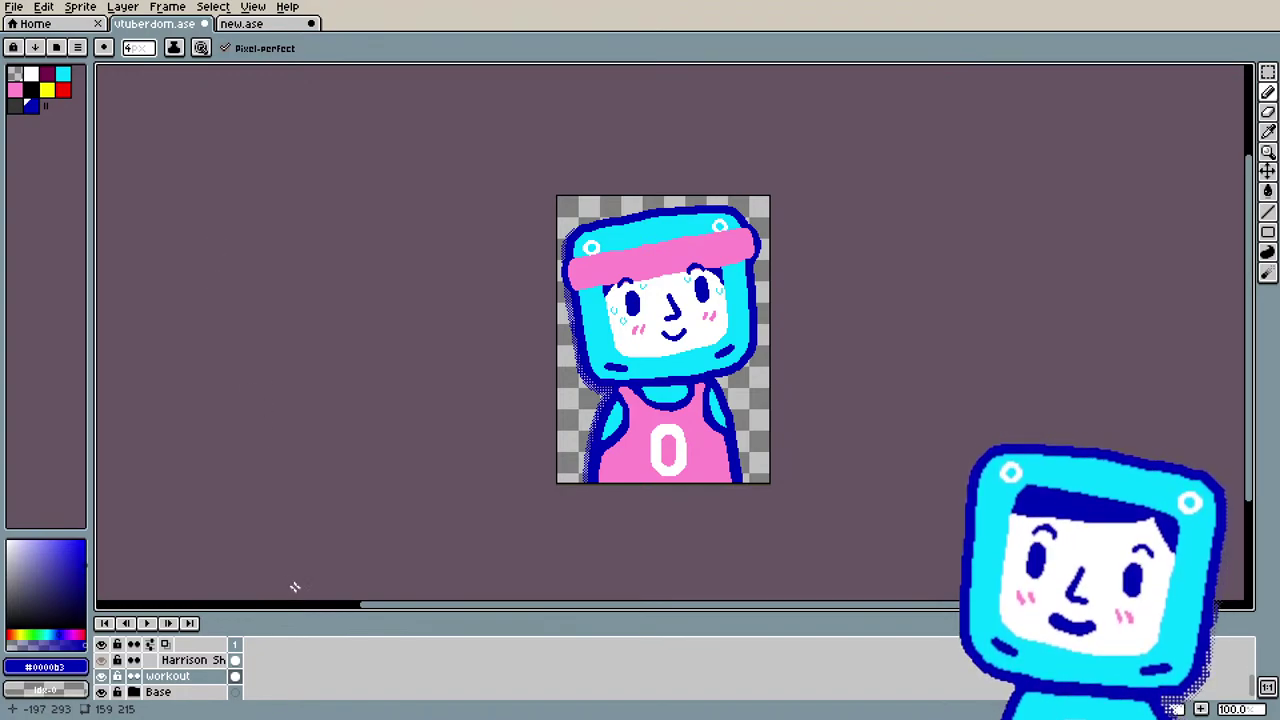
{"action": "mouse_move", "coordinate": [587, 611]}
{"action": "left_mouse_down"}
{"action": "mouse_move", "coordinate": [634, 600]}
{"action": "mouse_move", "coordinate": [603, 609]}
{"action": "left_mouse_up"}
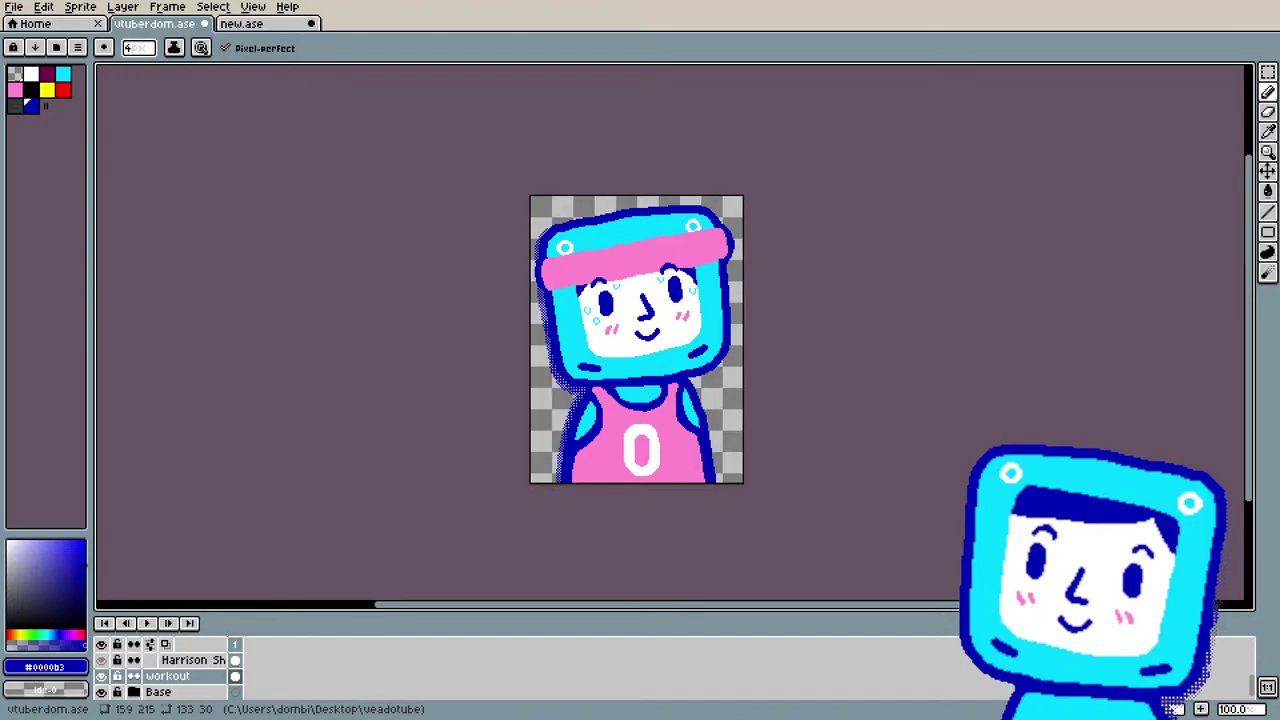
Step: Switch to the browser and show the YouTube factory stock footage video in full screen
{"action": "key", "text": "alt+Tab"}
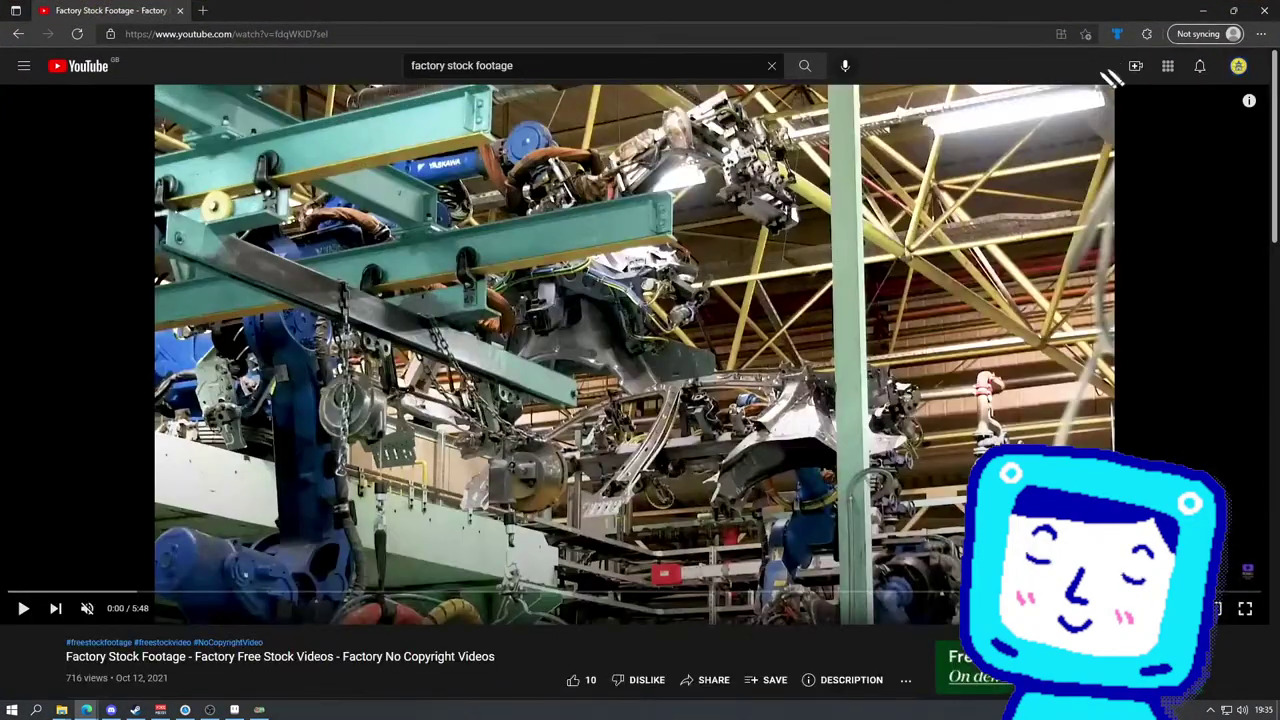
{"action": "left_click", "coordinate": [1245, 608]}
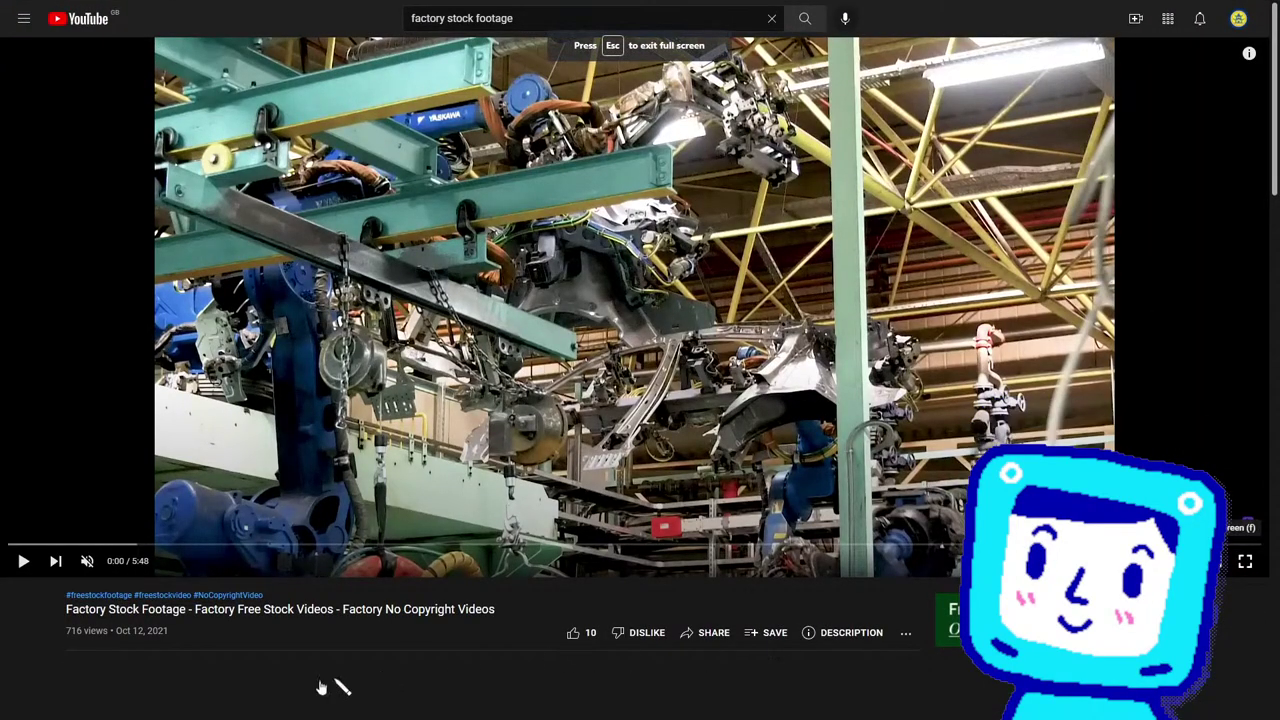
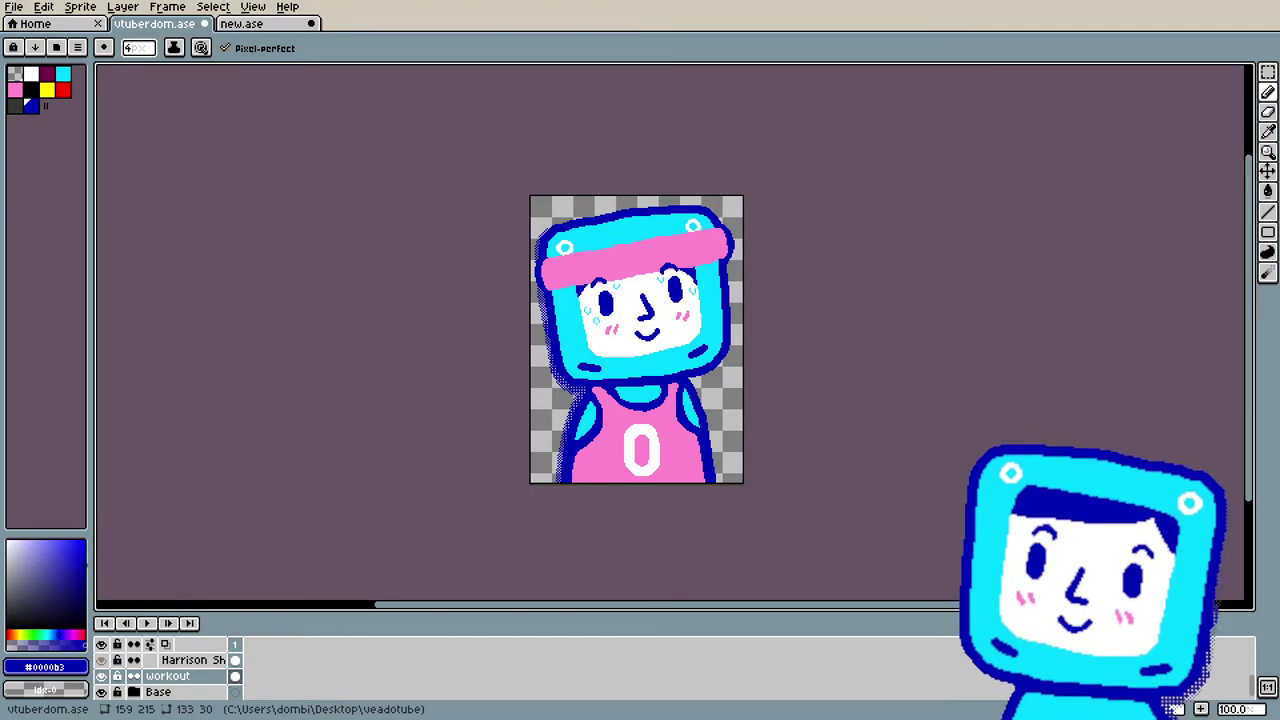
Step: Open the new.ase sprite in Aseprite and hide Layer 2 with its headband and tank-top drawing
{"action": "scroll", "coordinate": [665, 400], "scroll_direction": "up", "scroll_amount": 1}
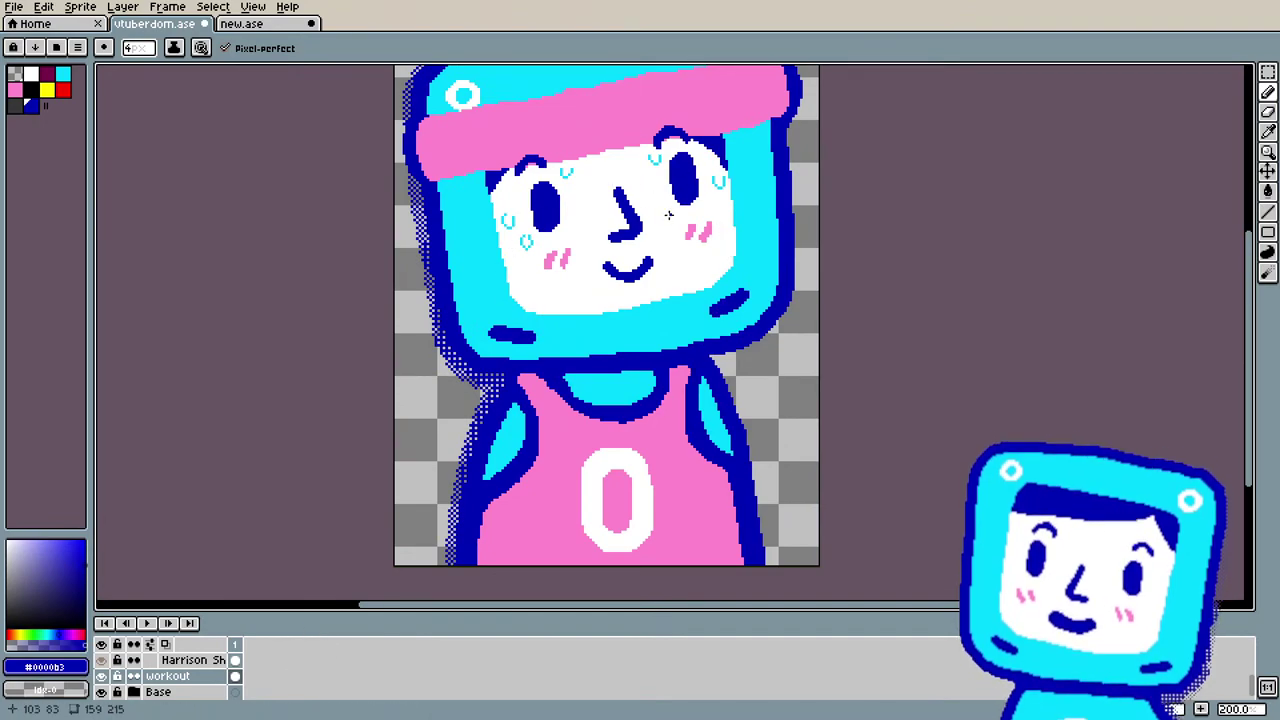
{"action": "scroll", "coordinate": [669, 214], "scroll_direction": "down", "scroll_amount": 1}
{"action": "scroll", "coordinate": [623, 189], "scroll_direction": "up", "scroll_amount": 1}
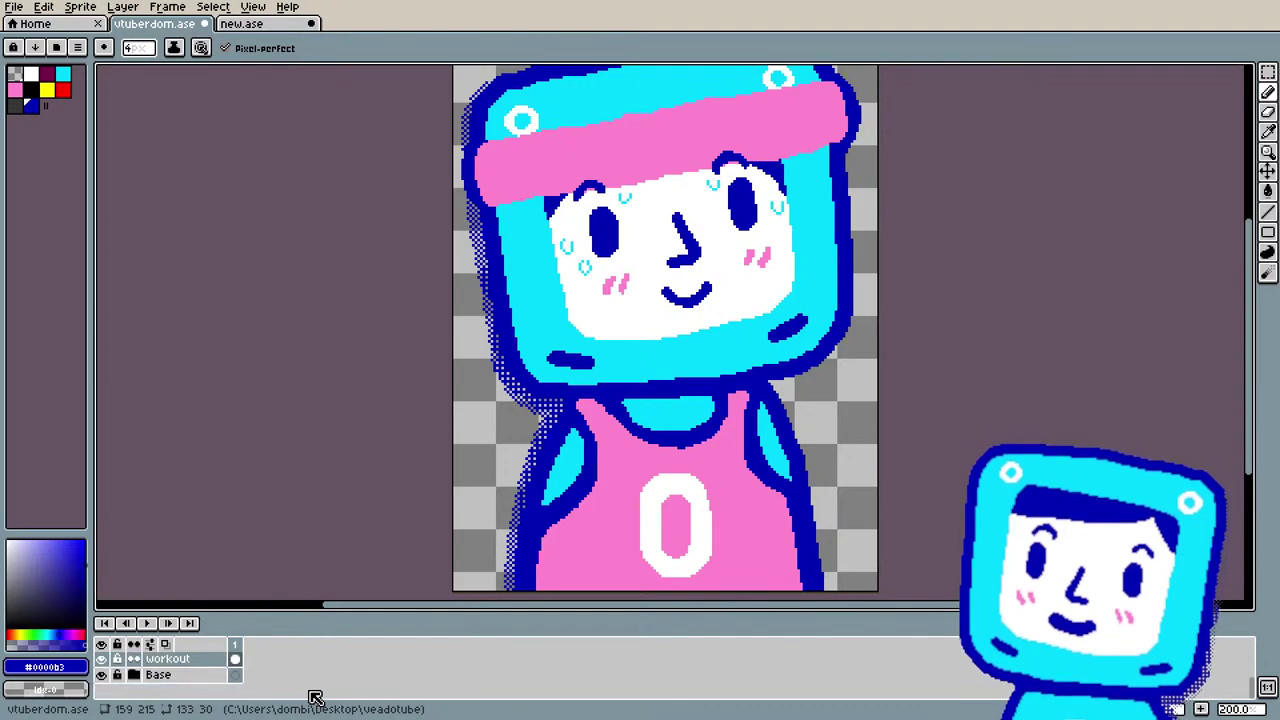
{"action": "left_click", "coordinate": [290, 27]}
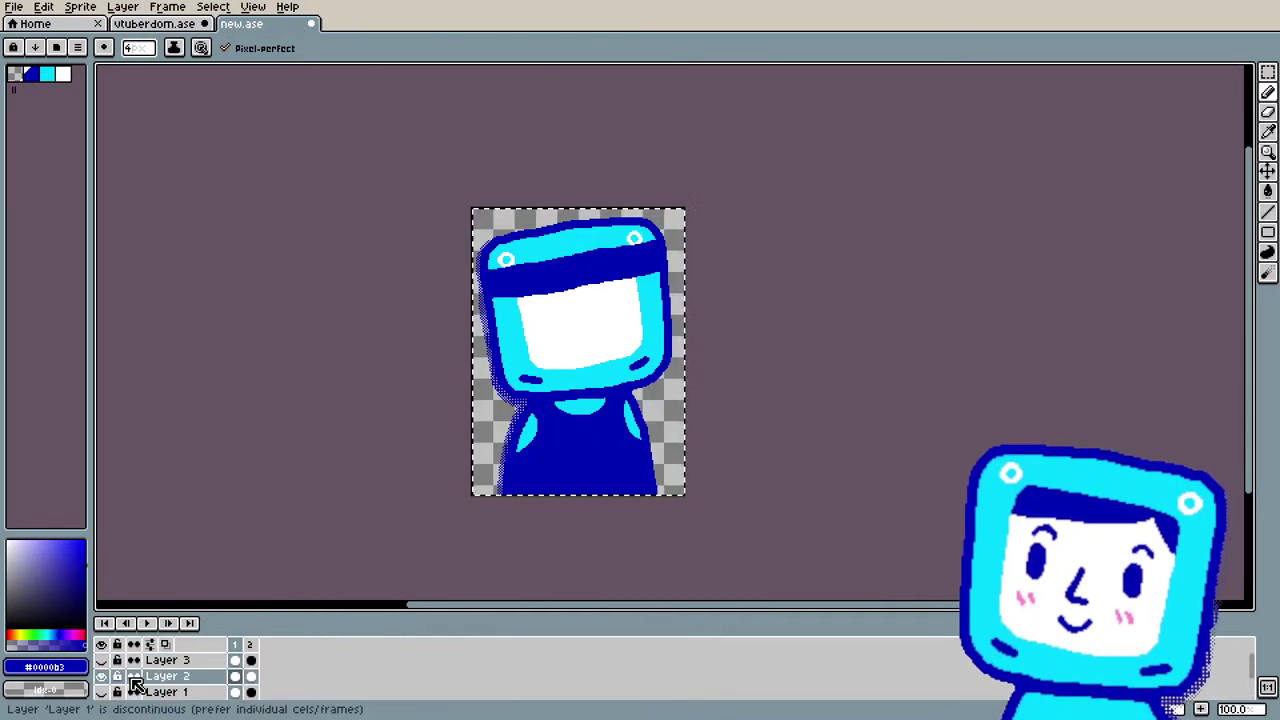
{"action": "left_click", "coordinate": [101, 660]}
{"action": "scroll", "coordinate": [108, 680], "scroll_direction": "down", "scroll_amount": 1}
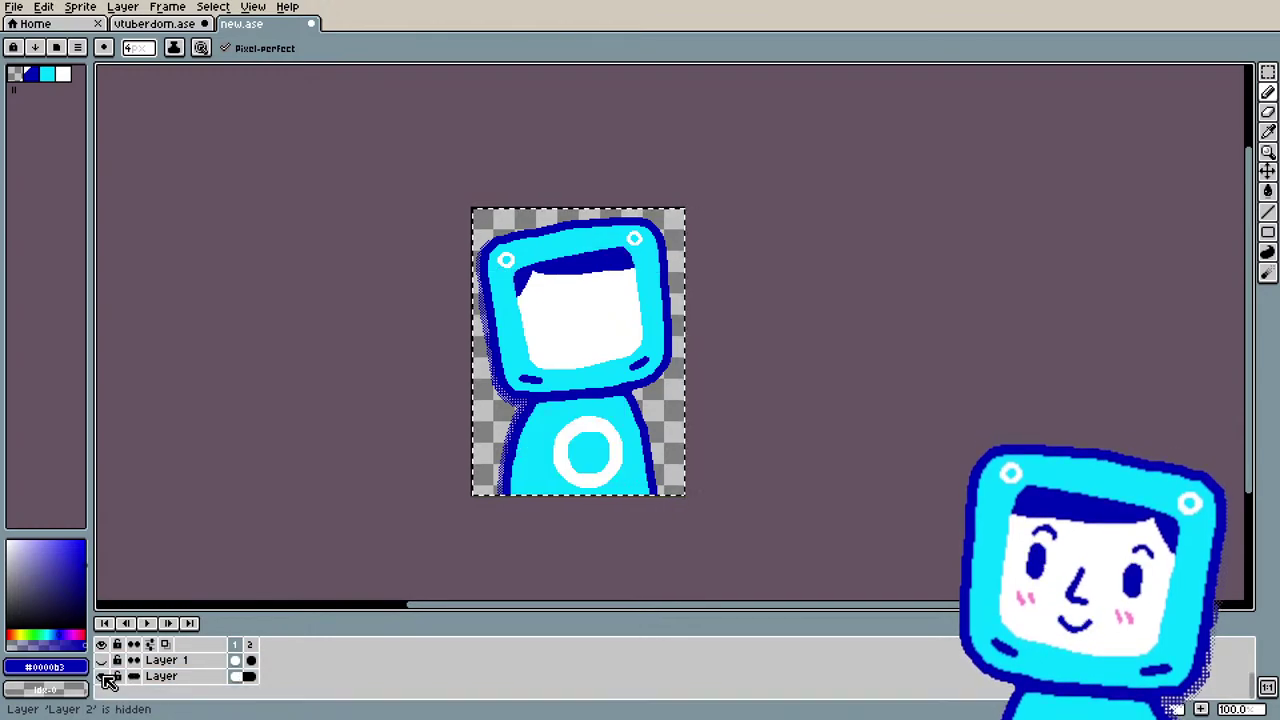
Step: Show Layer 2 again in new.ase and switch back to the vtuberdom.ase sprite
{"action": "left_click", "coordinate": [104, 668]}
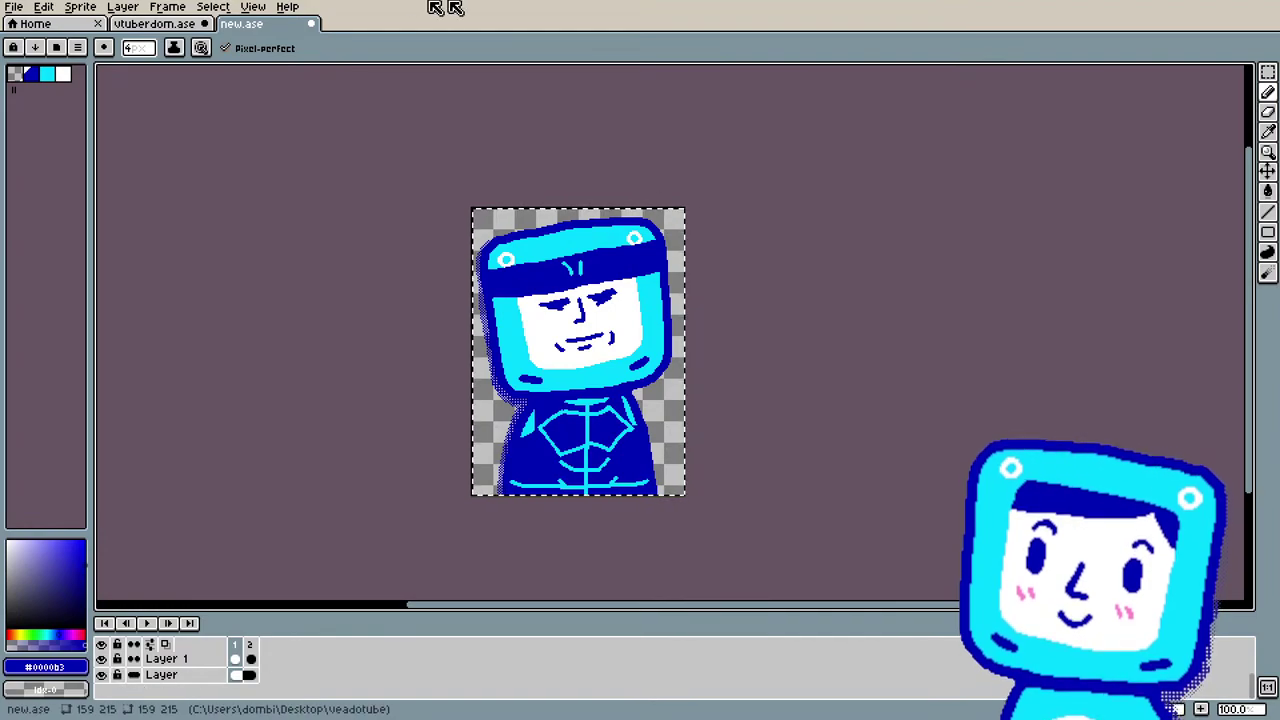
{"action": "left_click", "coordinate": [146, 24]}
{"action": "scroll", "coordinate": [798, 303], "scroll_direction": "up", "scroll_amount": 2}
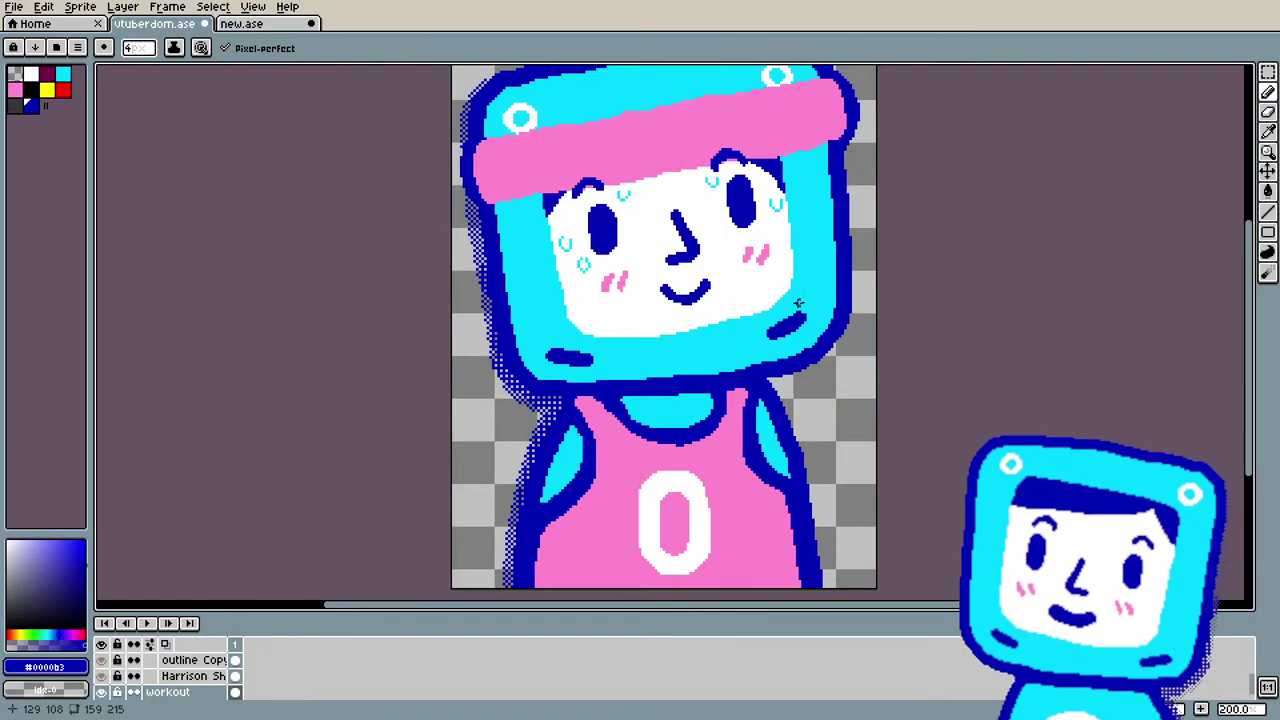
{"action": "scroll", "coordinate": [326, 640], "scroll_direction": "down", "scroll_amount": 1}
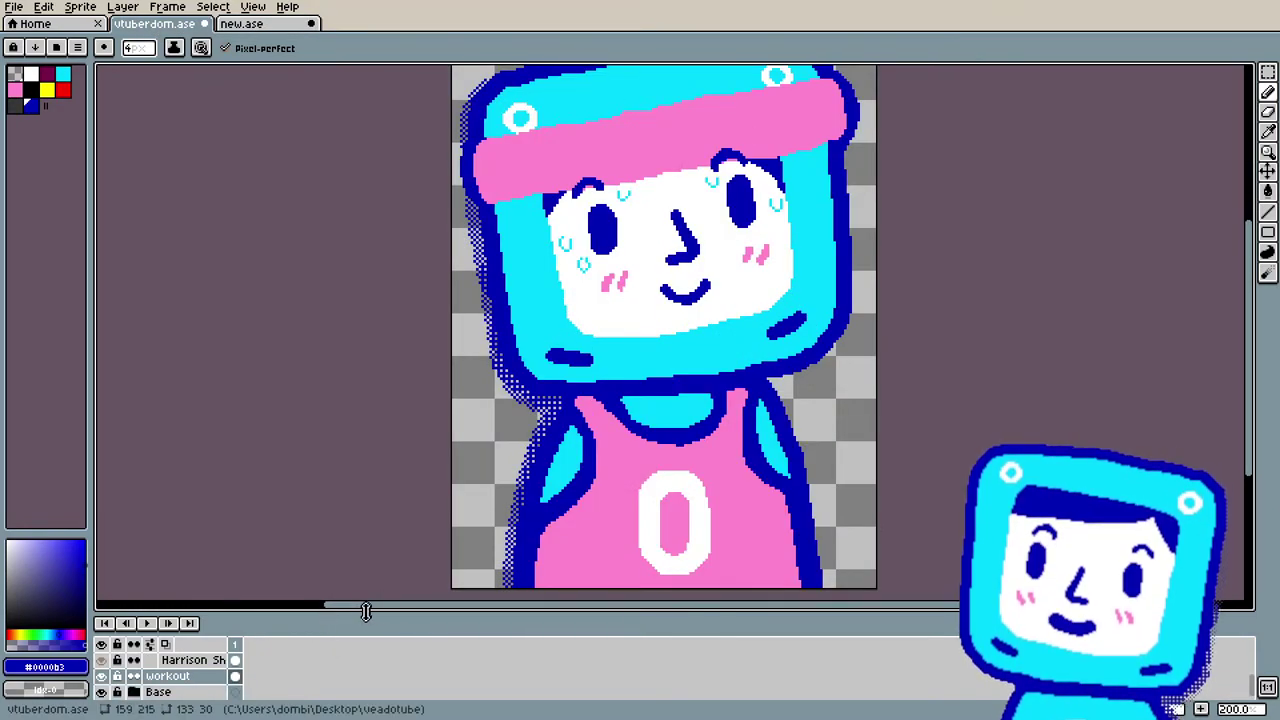
Step: Enlarge the timeline to show the whole layer list, and collapse the Harrison and Base groups
{"action": "left_click_drag", "start_coordinate": [366, 612], "coordinate": [368, 282]}
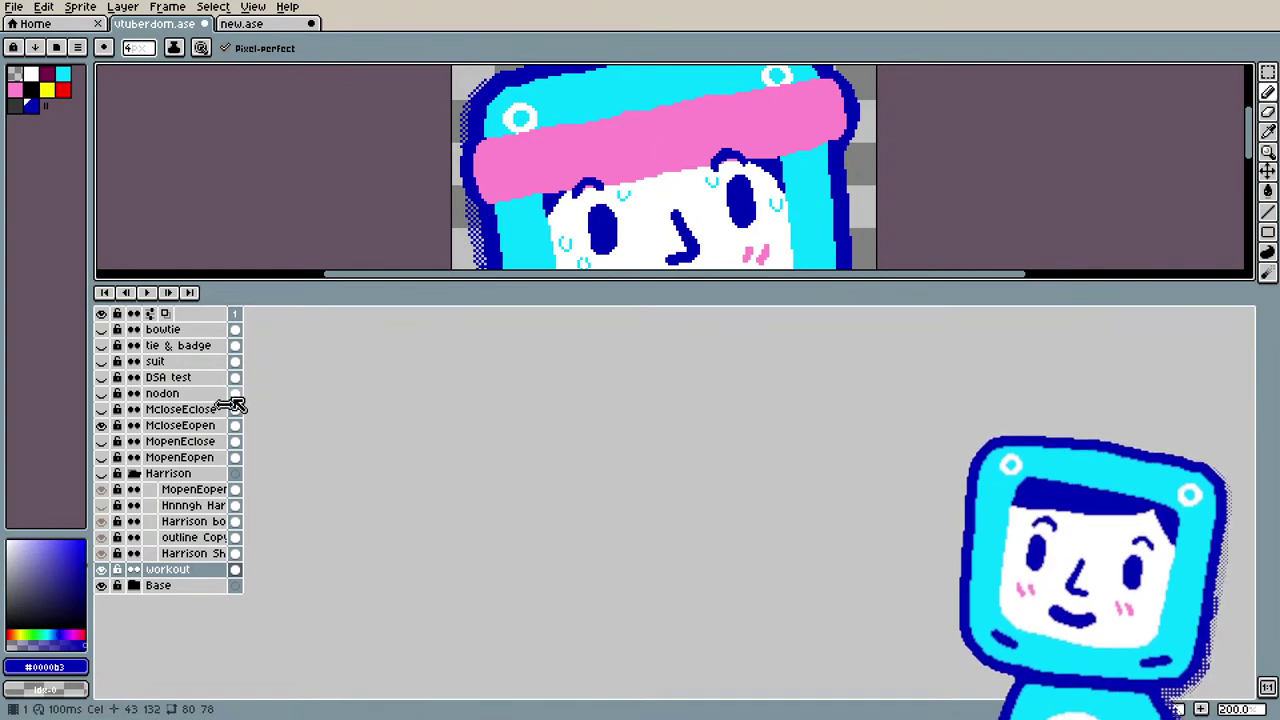
{"action": "left_click", "coordinate": [134, 473]}
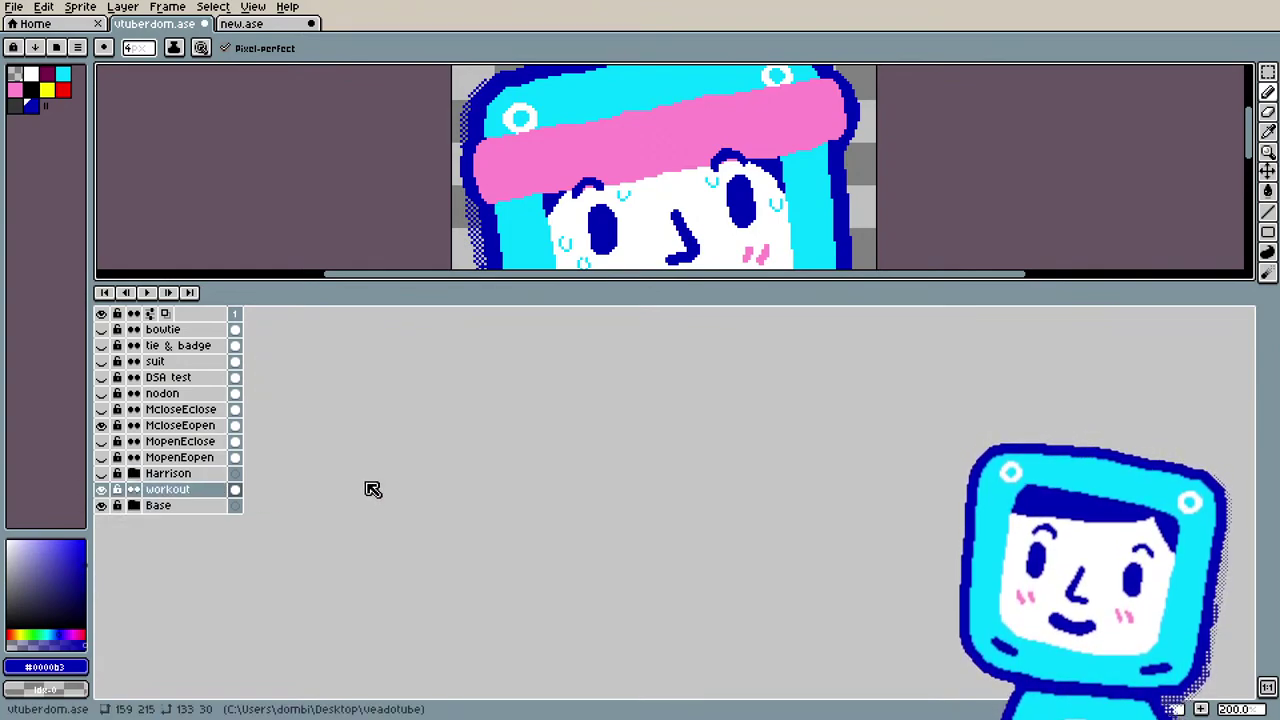
{"action": "left_click", "coordinate": [134, 505]}
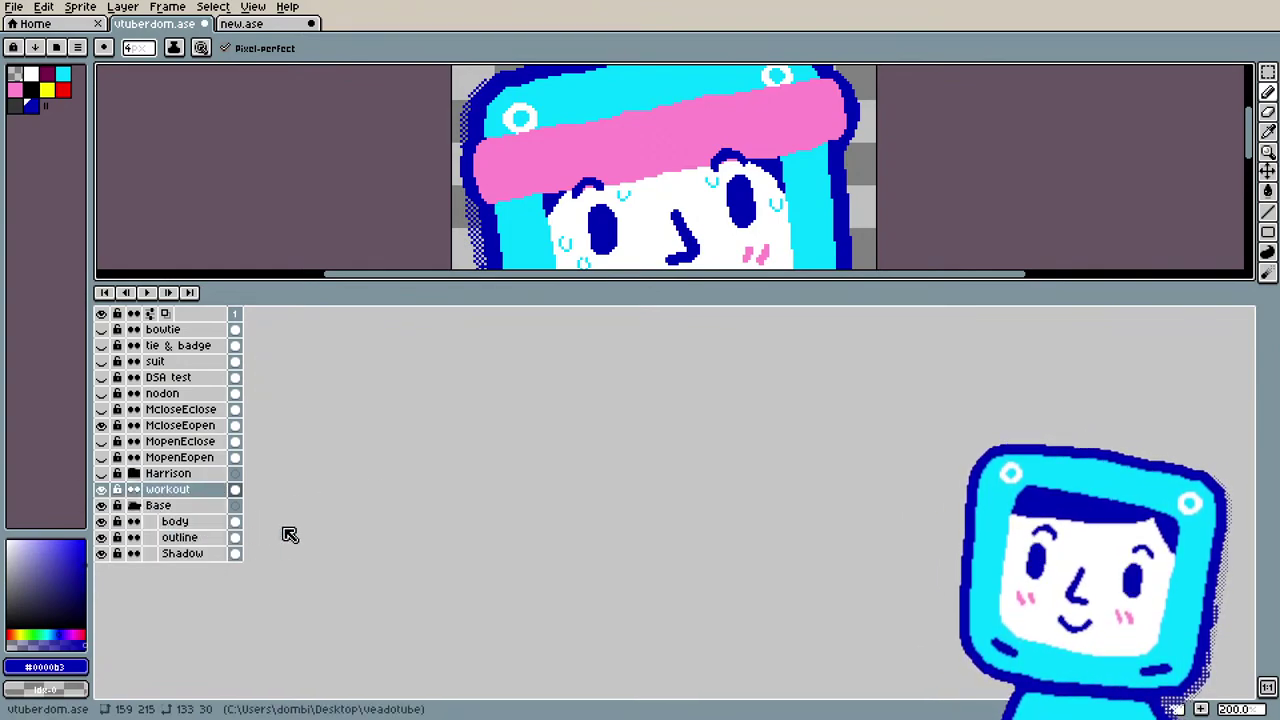
{"action": "left_click", "coordinate": [136, 506]}
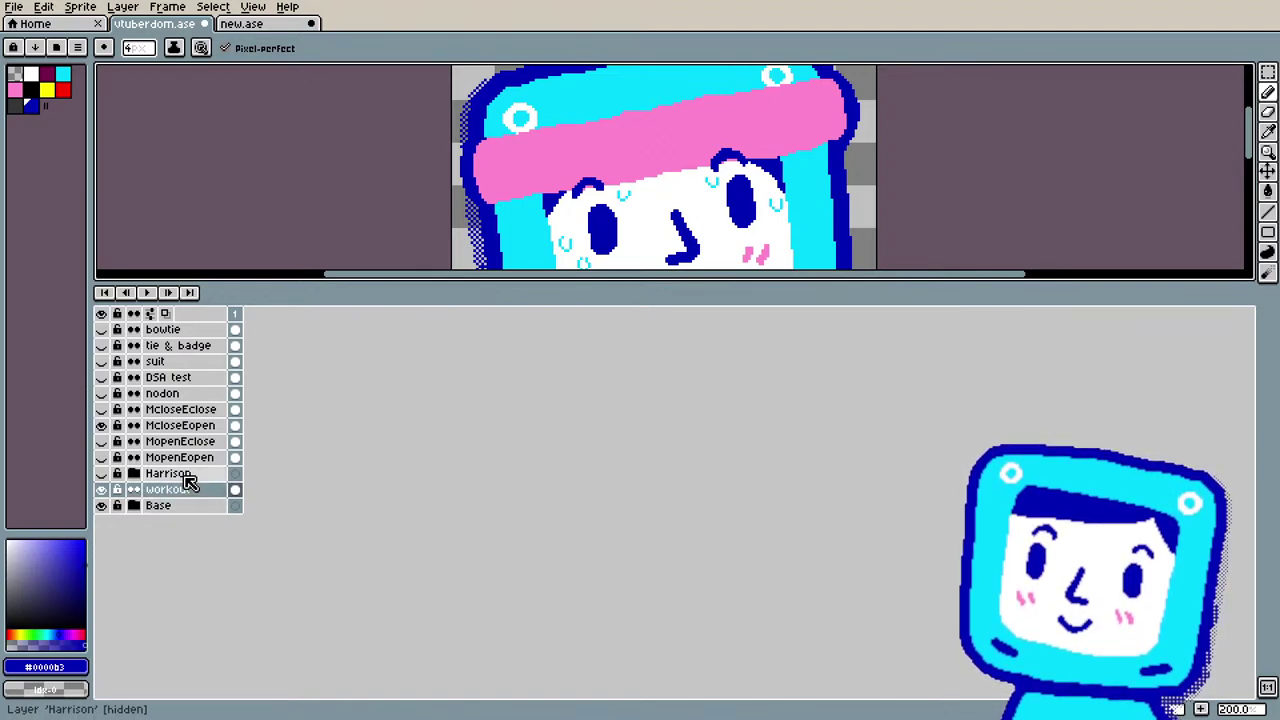
Step: Move the bowtie, tie & badge, suit, DSA test and nodon layers below workout, and the Harrison group directly above Base
{"action": "left_click", "coordinate": [198, 334]}
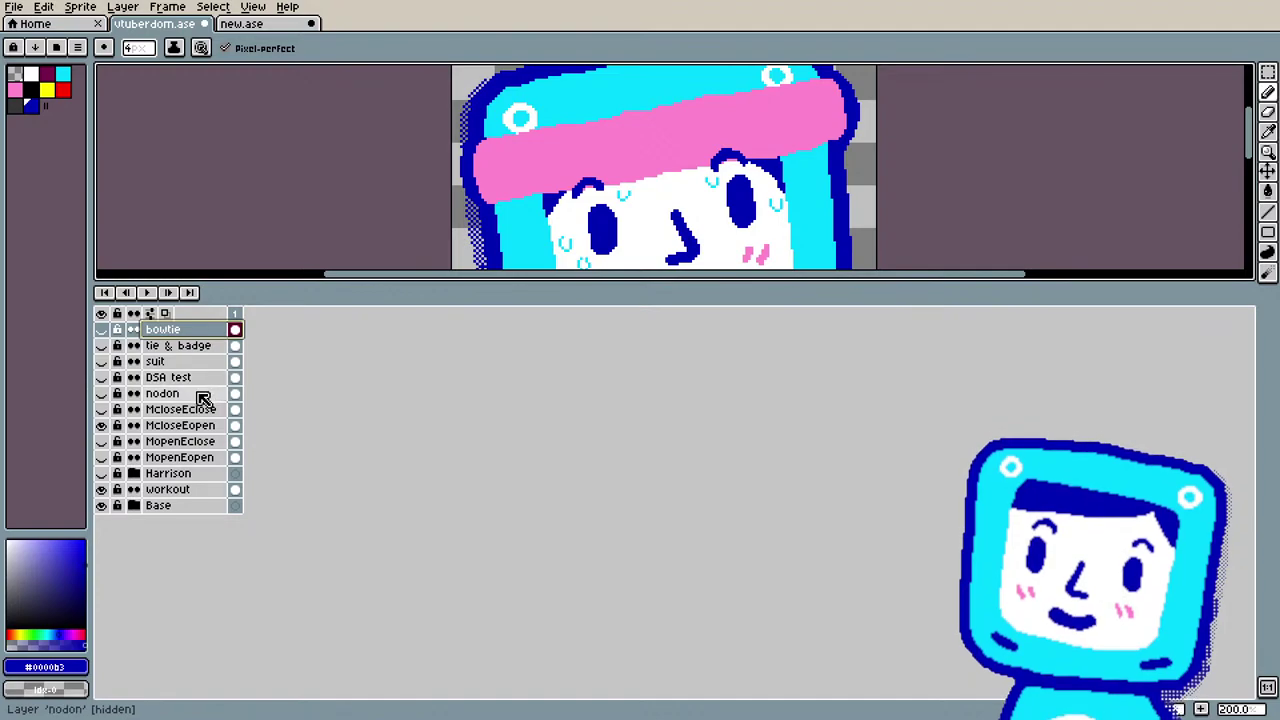
{"action": "left_click_drag", "start_coordinate": [203, 398], "coordinate": [193, 503]}
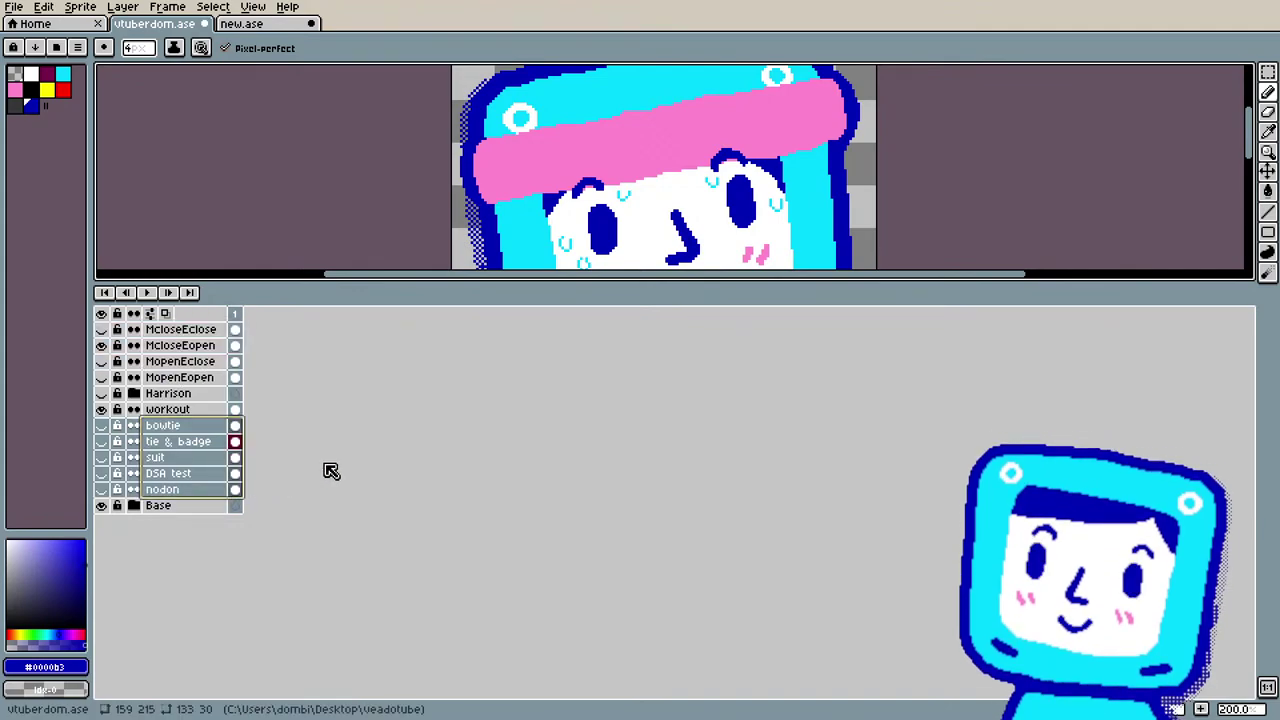
{"action": "left_click", "coordinate": [189, 409]}
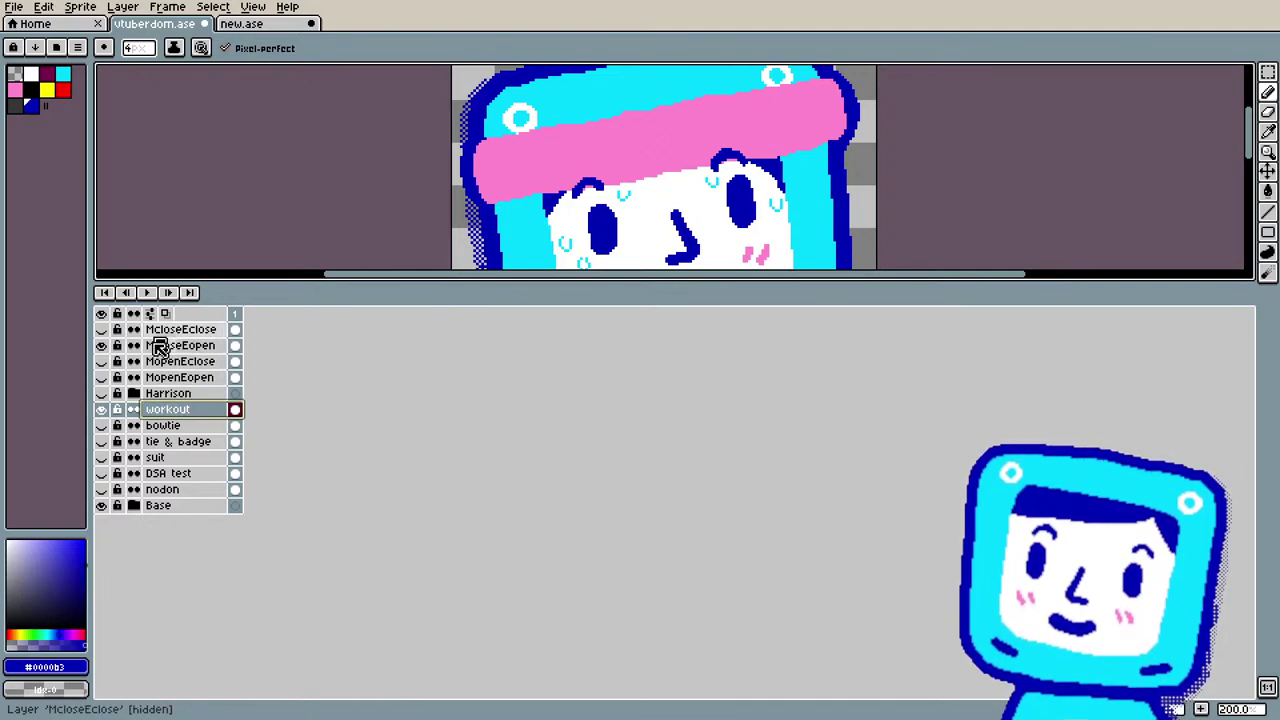
{"action": "left_click", "coordinate": [150, 395]}
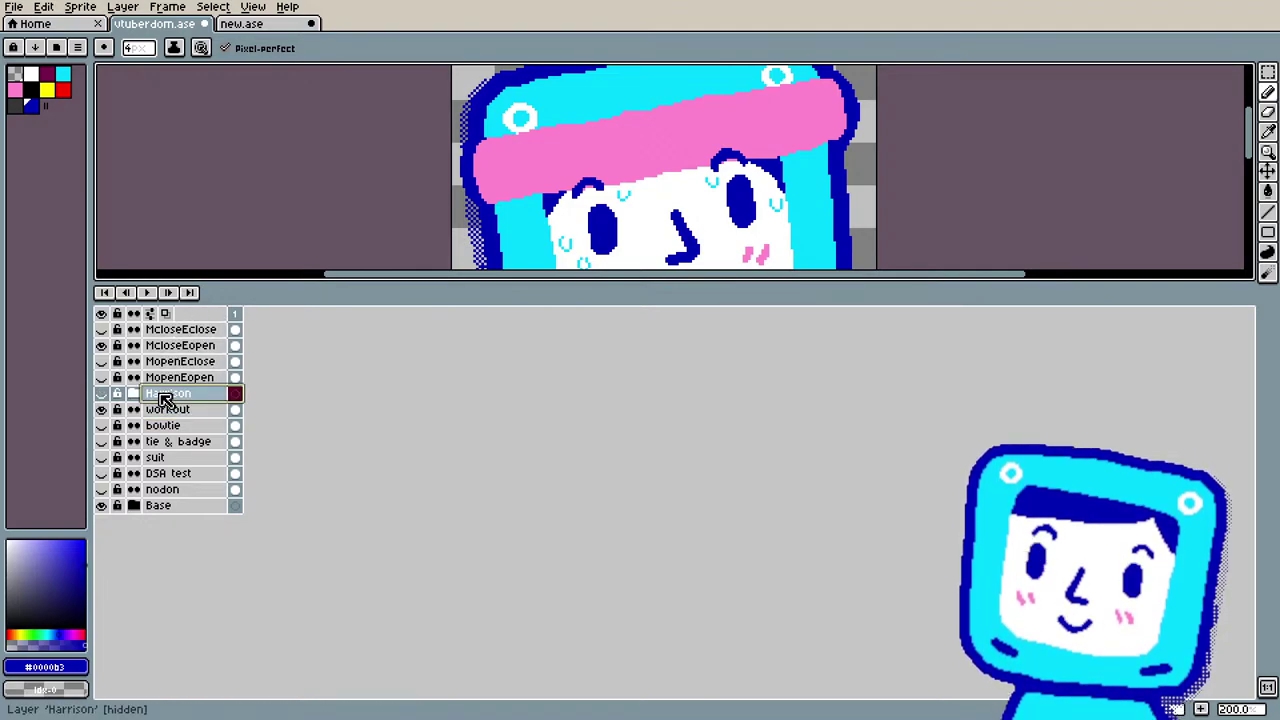
{"action": "left_click_drag", "start_coordinate": [154, 406], "coordinate": [165, 500]}
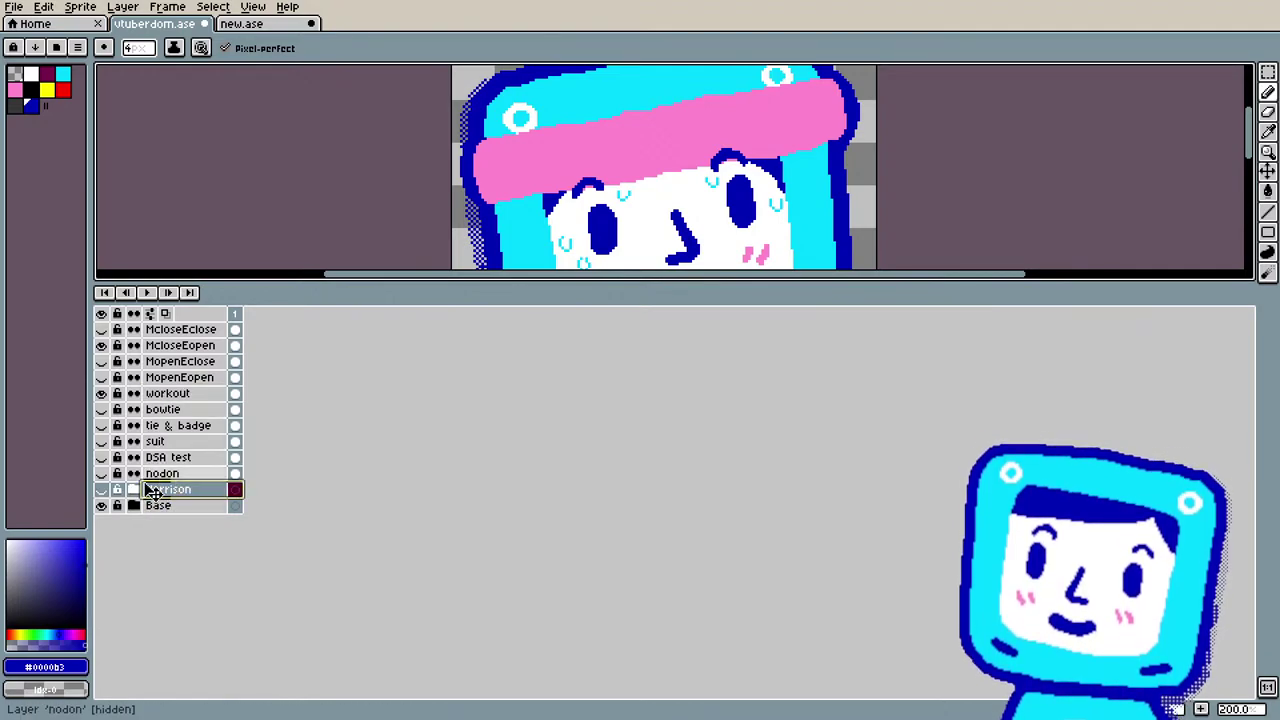
Step: Create a new layer group around the bowtie layer and name it Costumes
{"action": "right_click", "coordinate": [188, 412]}
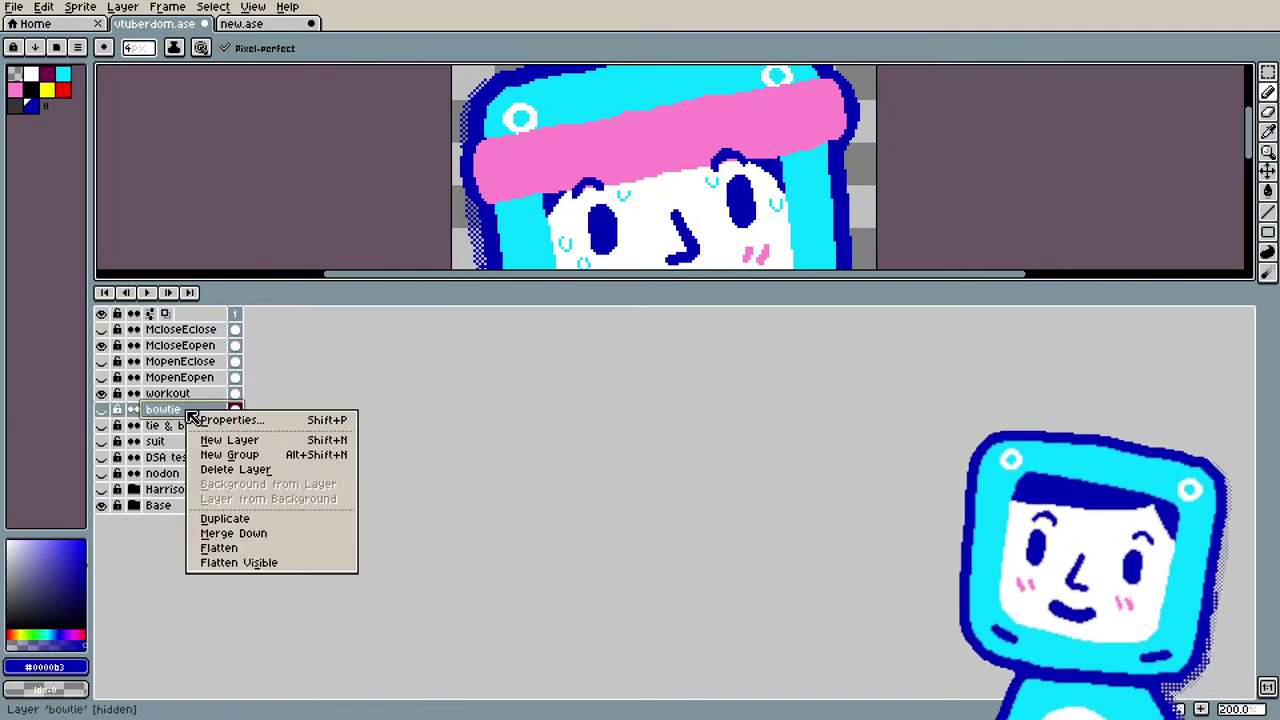
{"action": "left_click", "coordinate": [293, 456]}
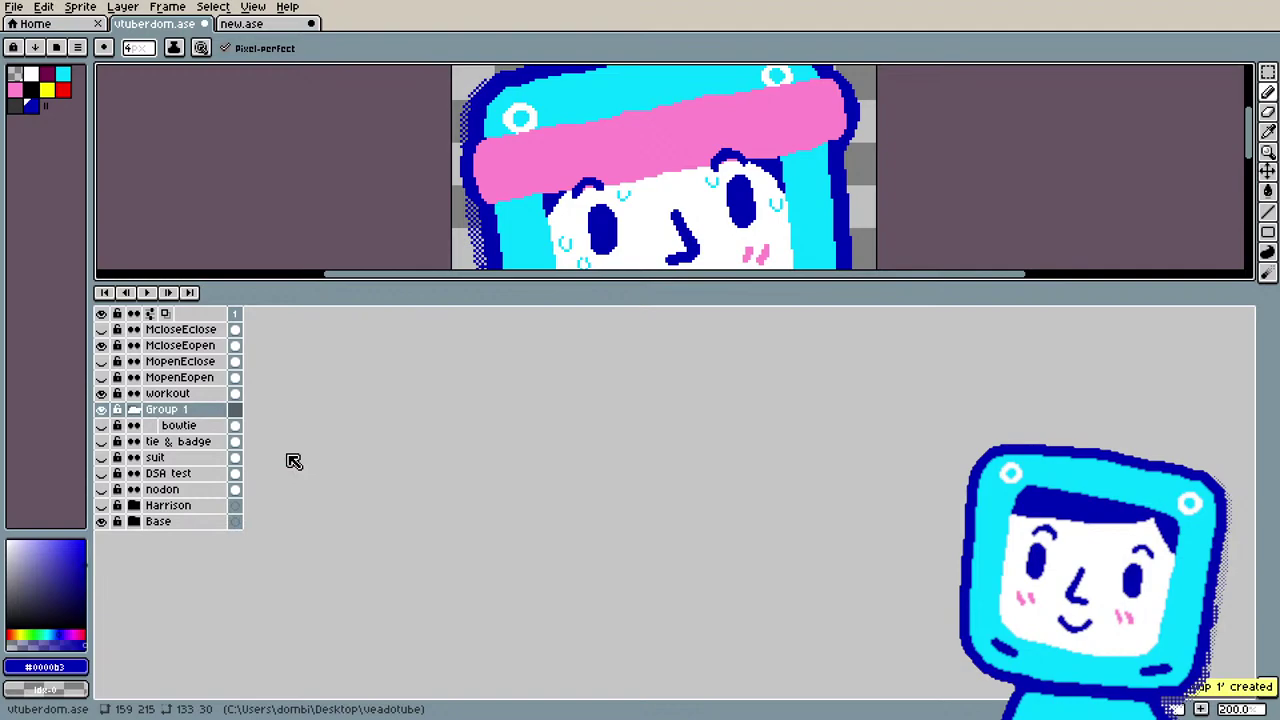
{"action": "double_click", "coordinate": [180, 409]}
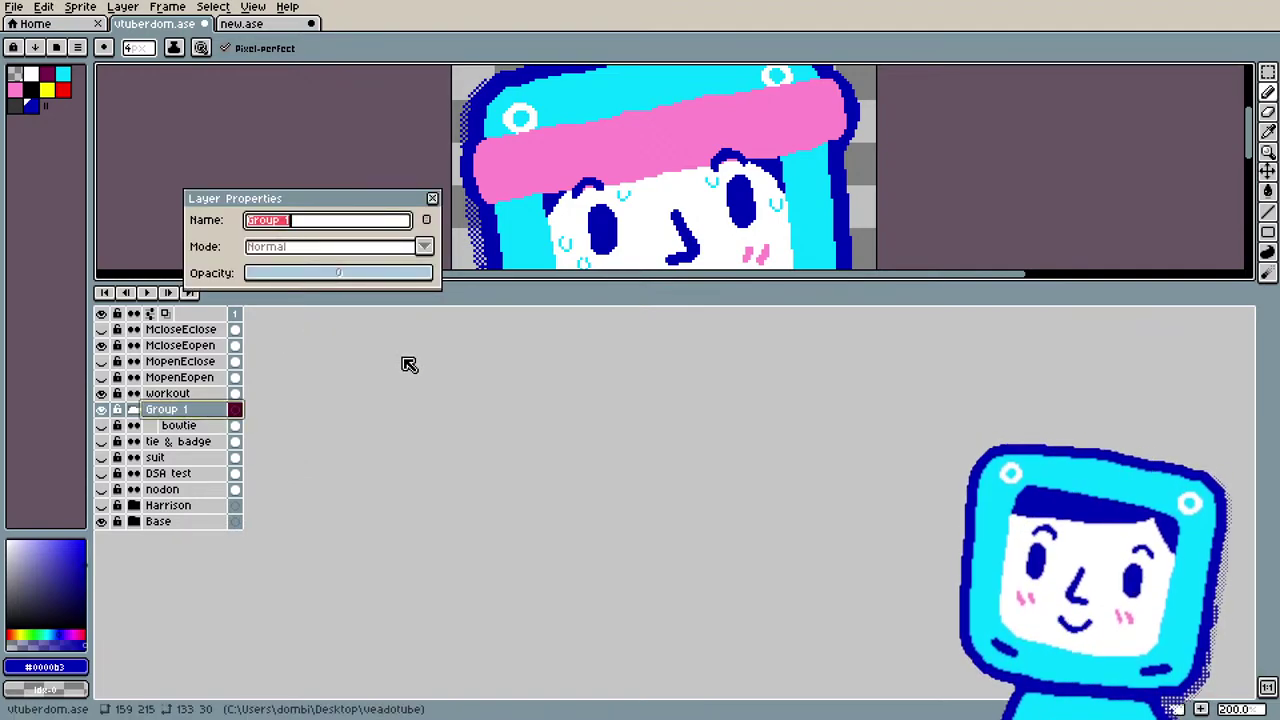
{"action": "type", "text": "Costumes"}
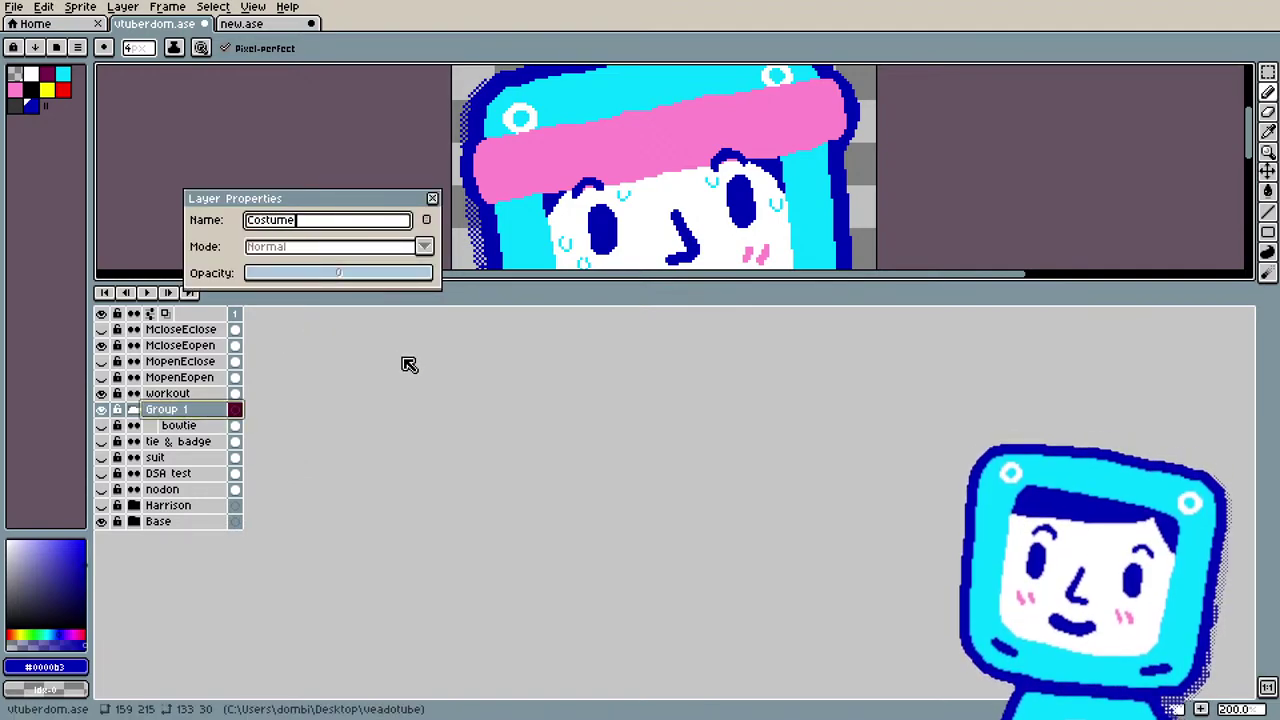
{"action": "left_click", "coordinate": [432, 198]}
Step: Move the tie & badge, suit, DSA test and nodon layers into the Costumes group above bowtie, and enlarge the canvas area
{"action": "left_click", "coordinate": [201, 442]}
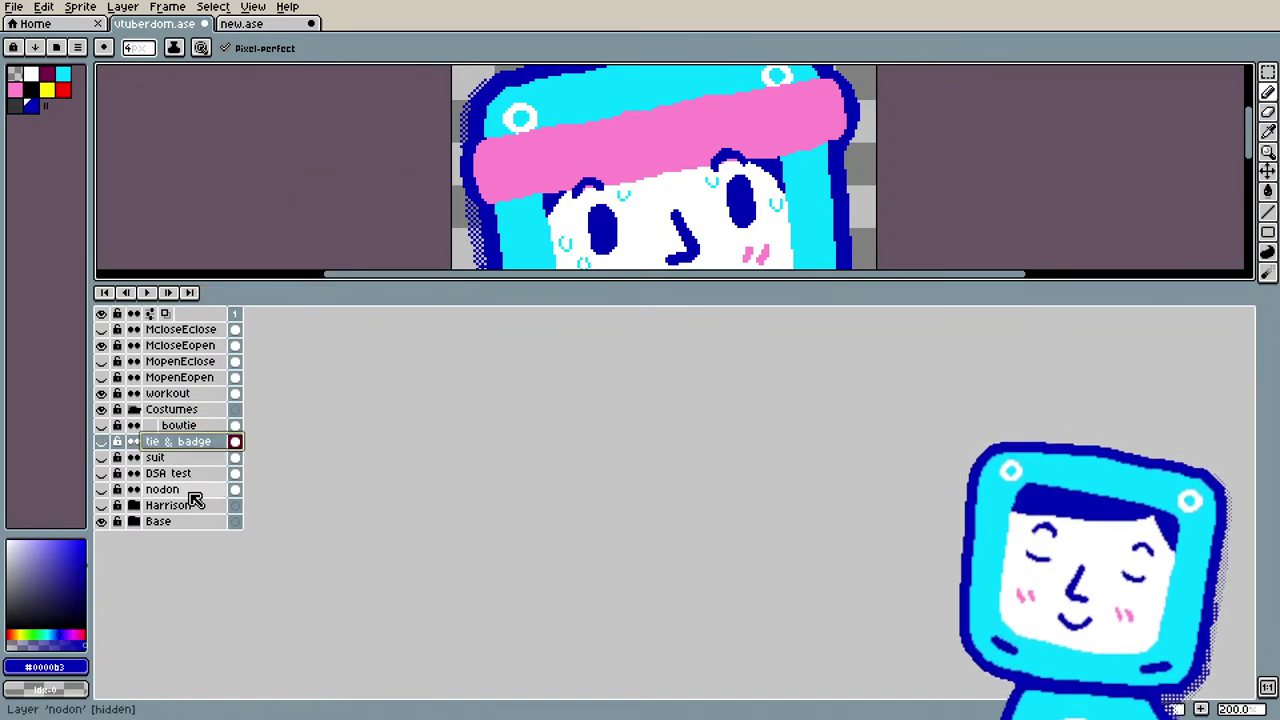
{"action": "left_click_drag", "start_coordinate": [193, 493], "coordinate": [200, 423]}
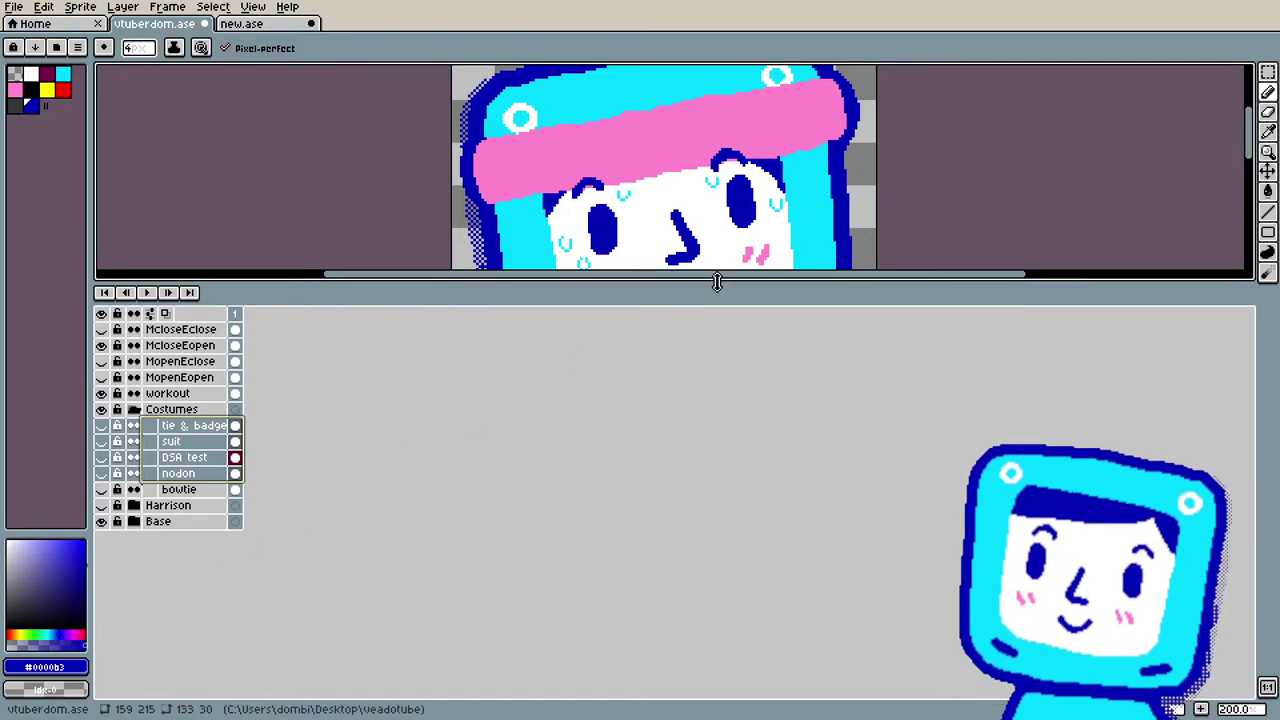
{"action": "left_click_drag", "start_coordinate": [717, 280], "coordinate": [671, 400]}
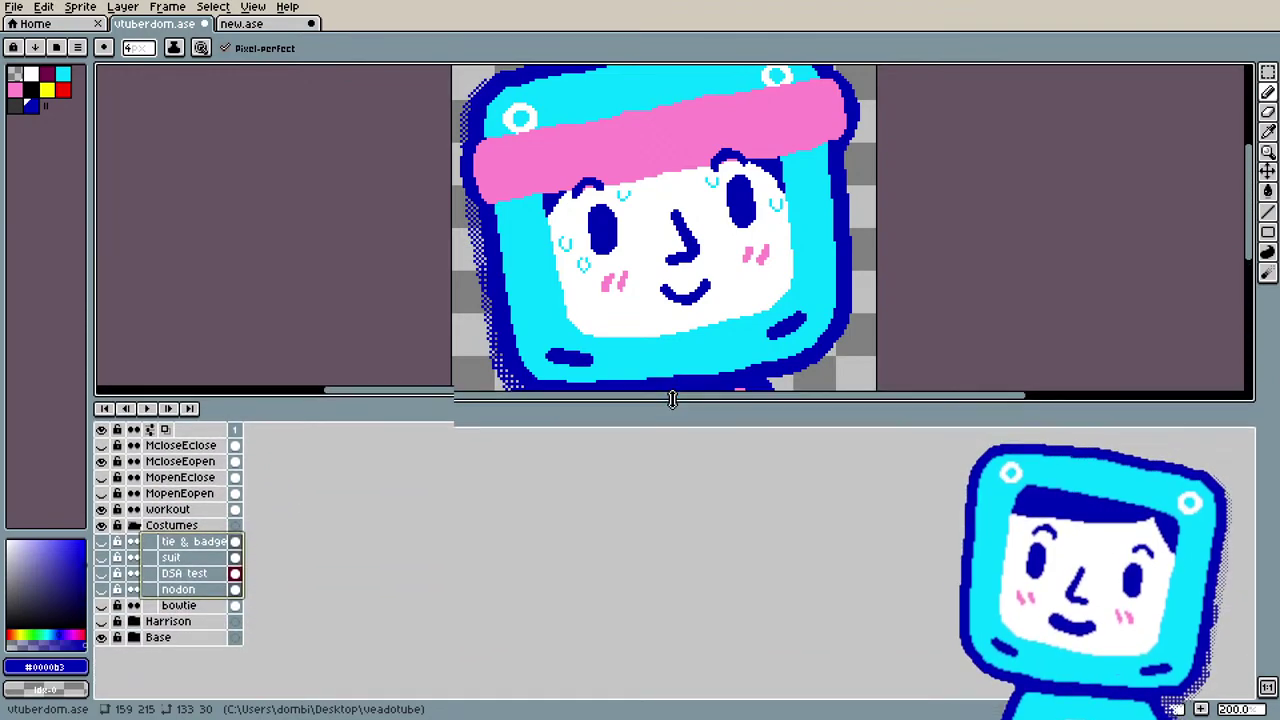
{"action": "left_click", "coordinate": [134, 527]}
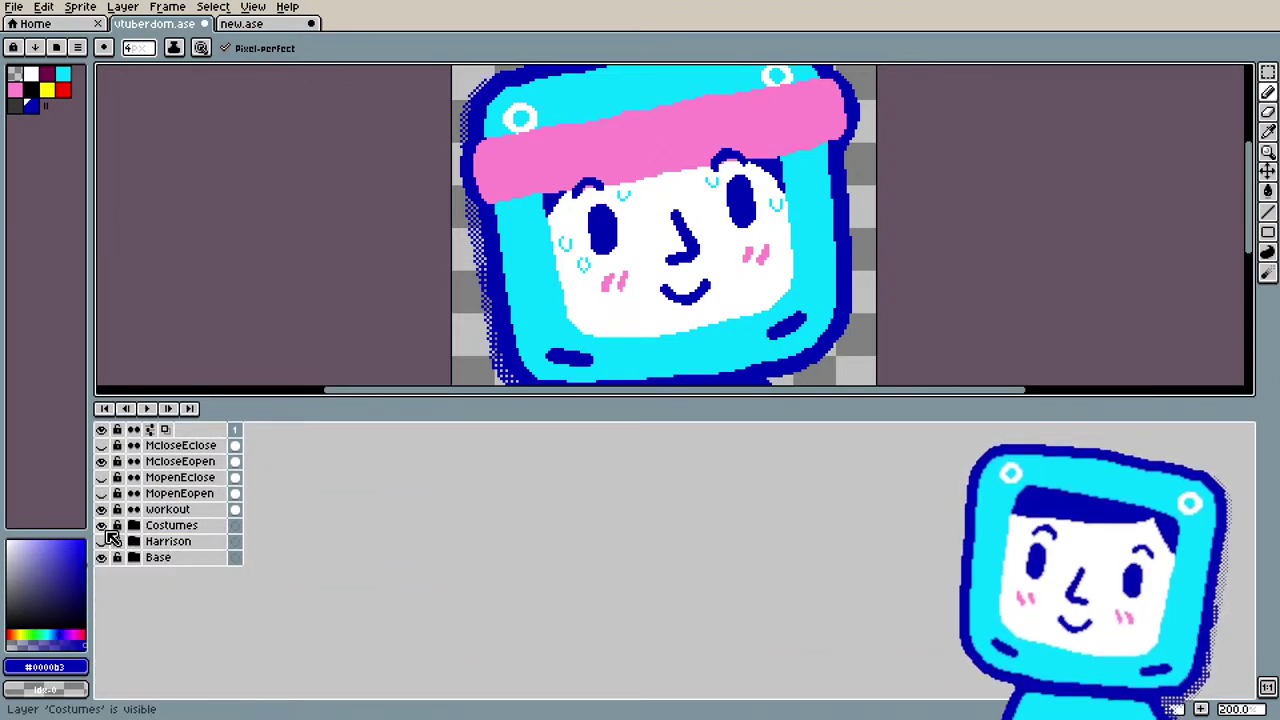
{"action": "left_click", "coordinate": [135, 526]}
{"action": "scroll", "coordinate": [491, 286], "scroll_direction": "down", "scroll_amount": 2}
{"action": "scroll", "coordinate": [547, 252], "scroll_direction": "up", "scroll_amount": 1}
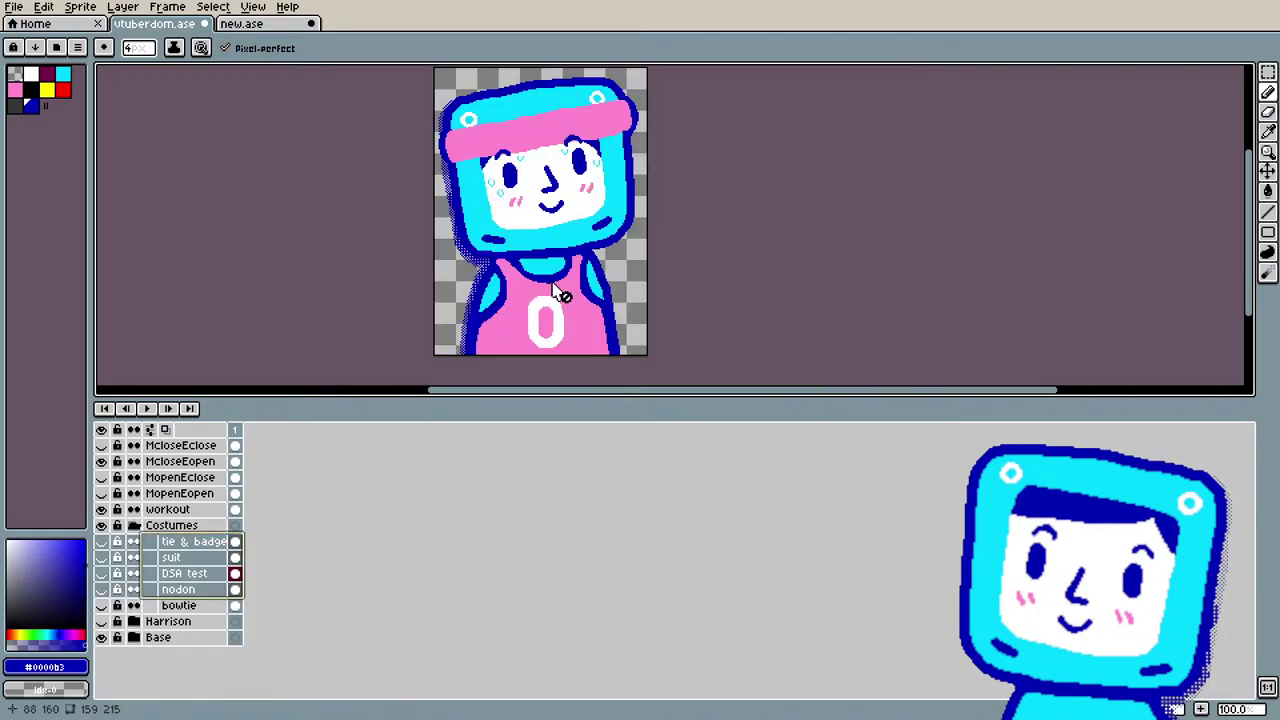
Step: Preview the tie & badge layer and hide it again, and move the workout layer into Costumes between DSA test and nodon
{"action": "left_click", "coordinate": [156, 551]}
{"action": "left_click", "coordinate": [102, 543]}
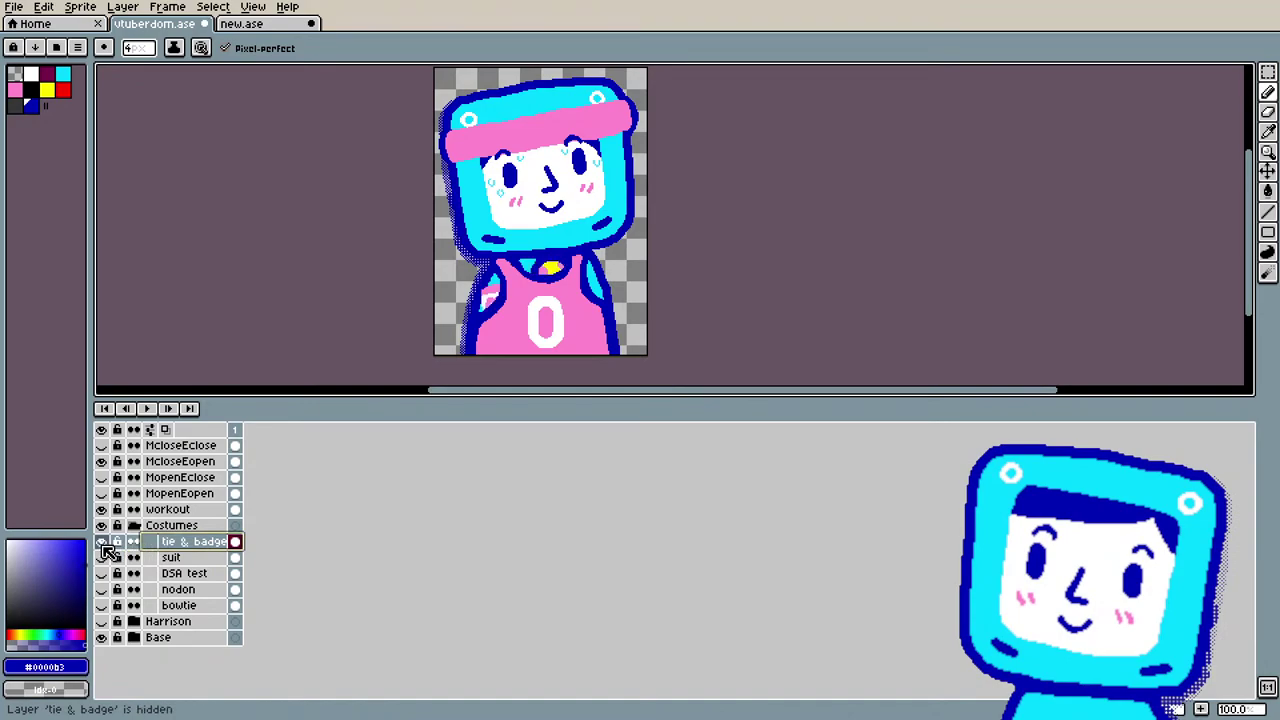
{"action": "left_click", "coordinate": [102, 543]}
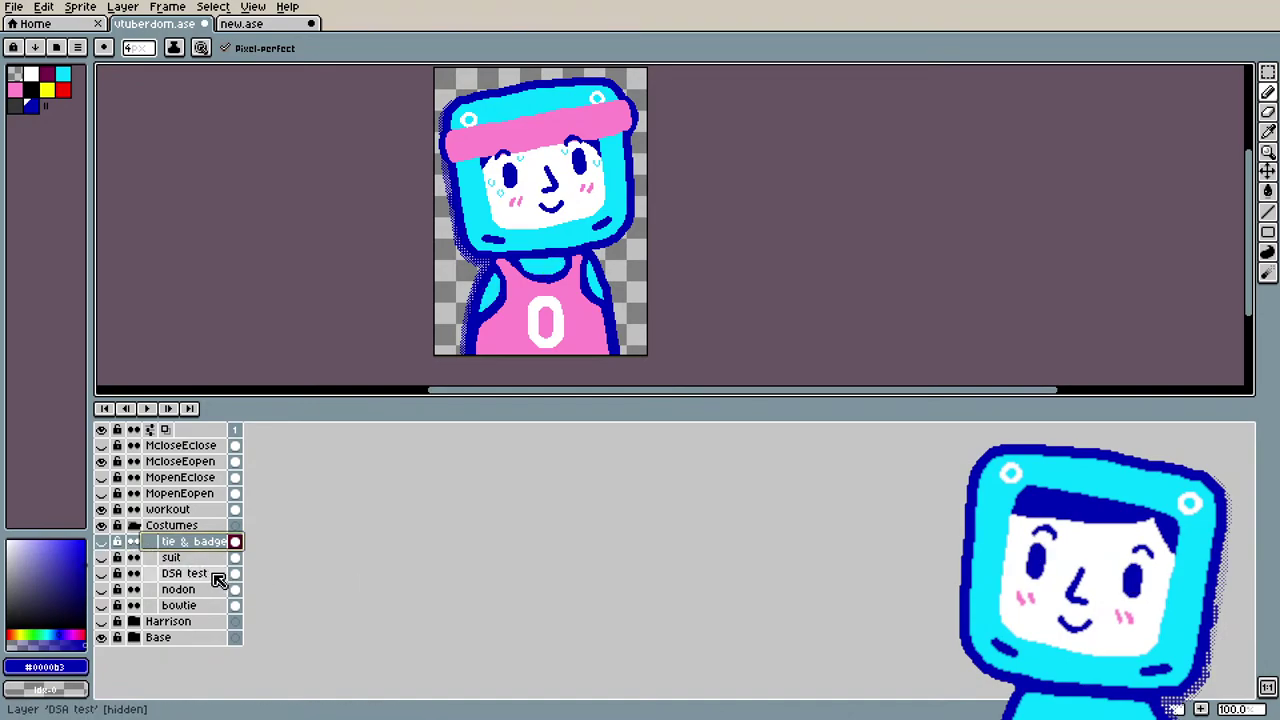
{"action": "left_click", "coordinate": [170, 510]}
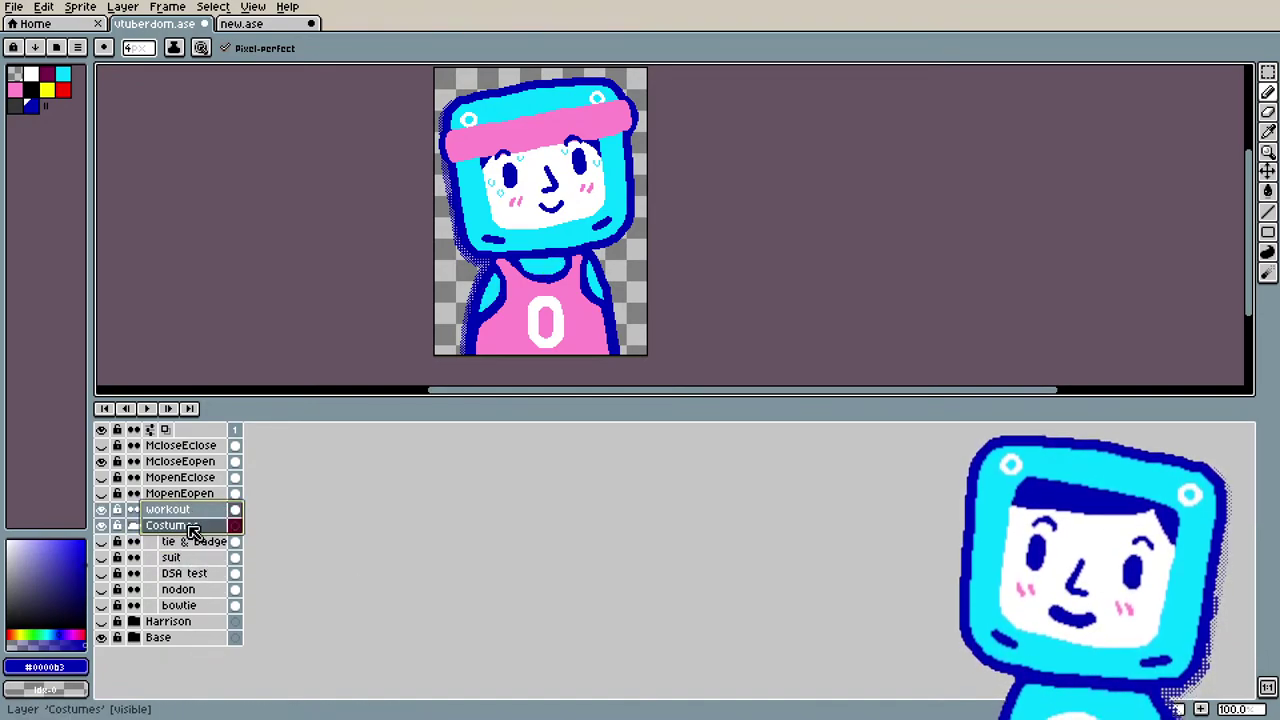
{"action": "left_click_drag", "start_coordinate": [188, 522], "coordinate": [200, 592]}
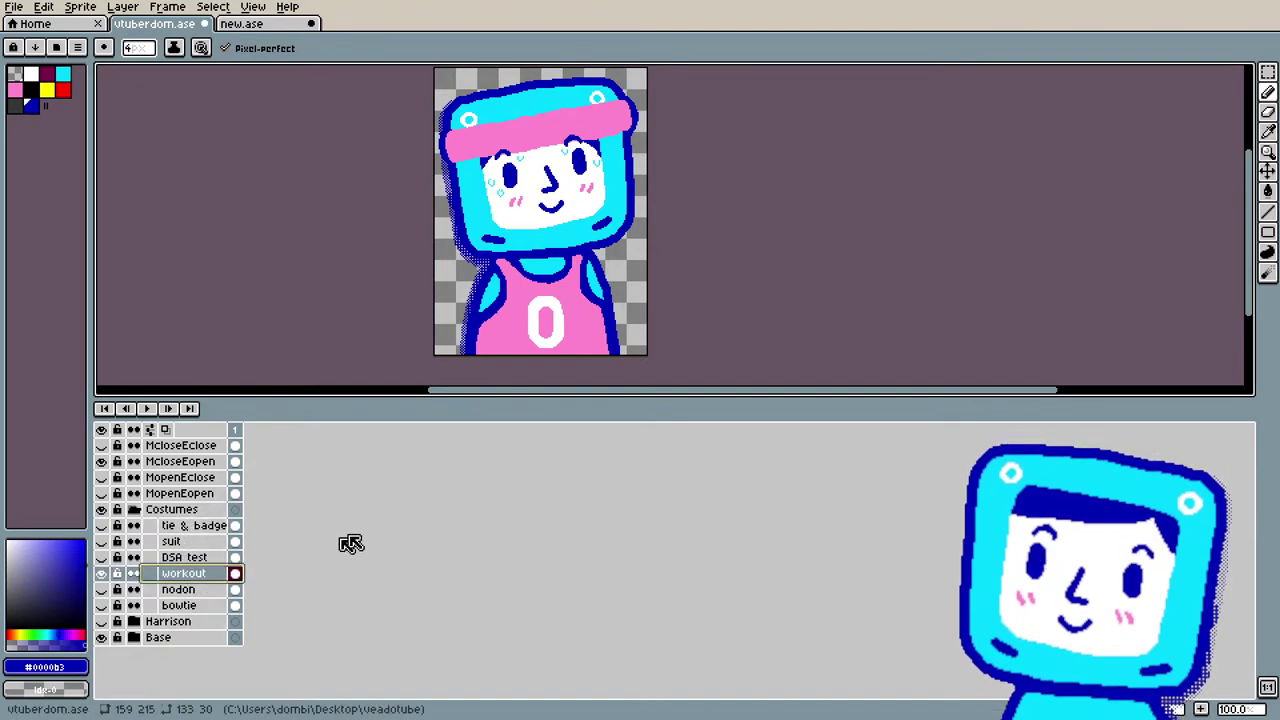
Step: Show the tie & badge and suit layers over the workout outfit, and move bowtie to the top of the Costumes group
{"action": "left_click", "coordinate": [101, 528]}
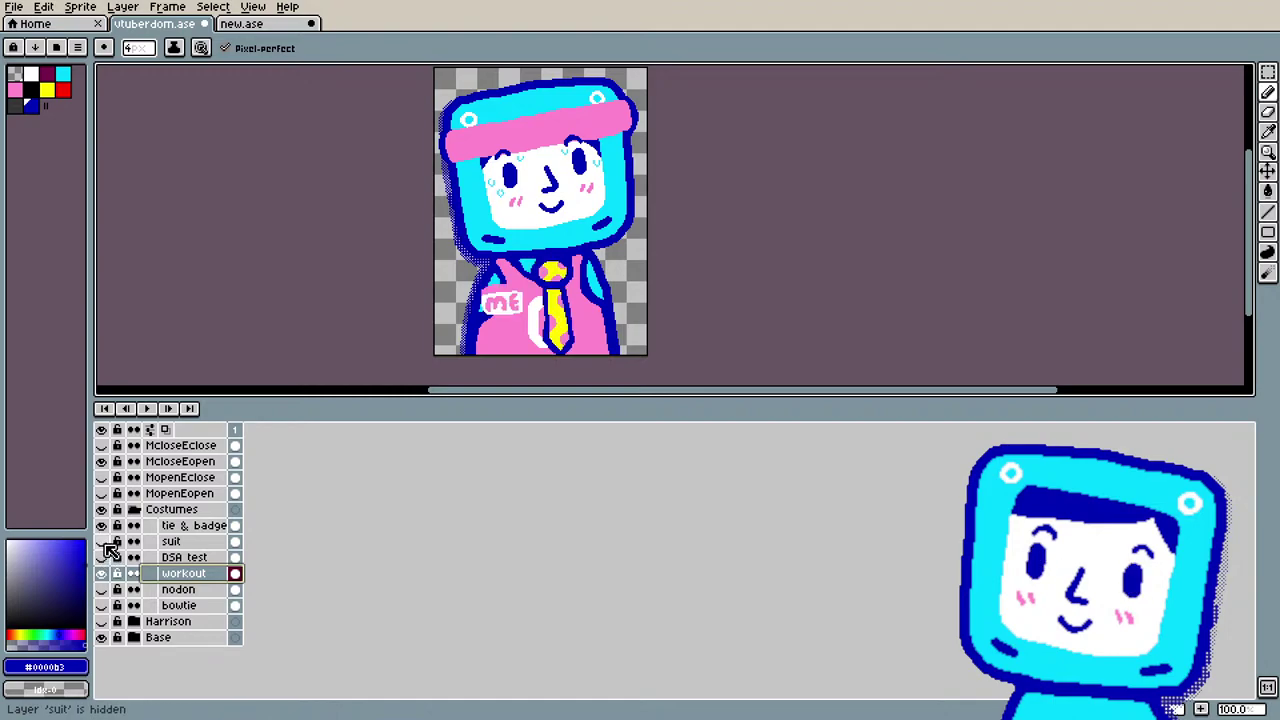
{"action": "left_click", "coordinate": [101, 542]}
{"action": "left_click", "coordinate": [102, 526]}
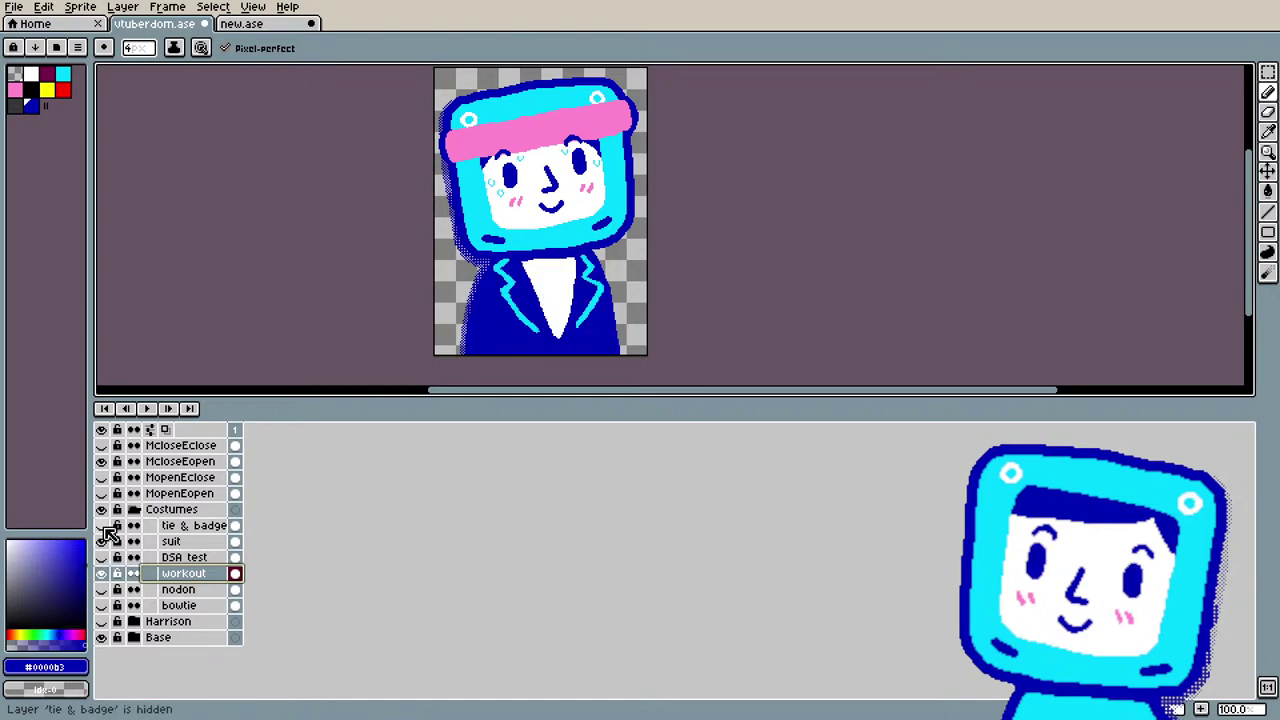
{"action": "left_click", "coordinate": [102, 526]}
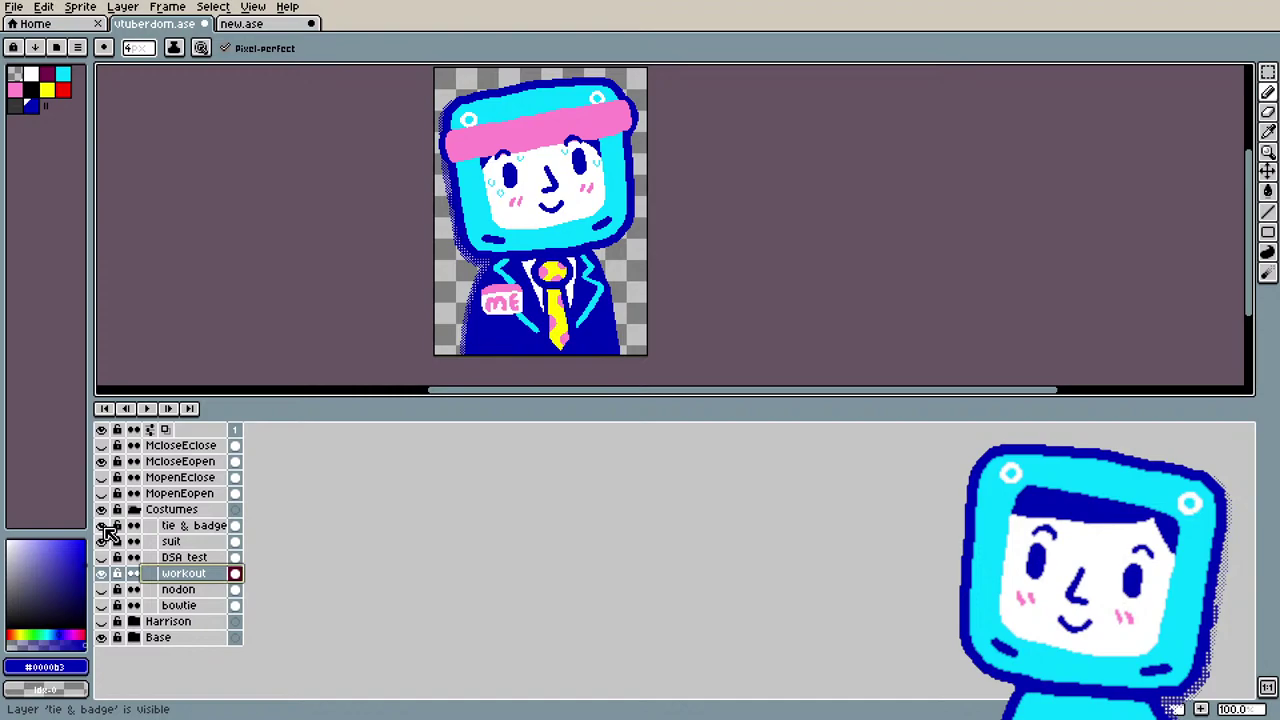
{"action": "left_click", "coordinate": [163, 605]}
{"action": "left_click_drag", "start_coordinate": [163, 610], "coordinate": [172, 526]}
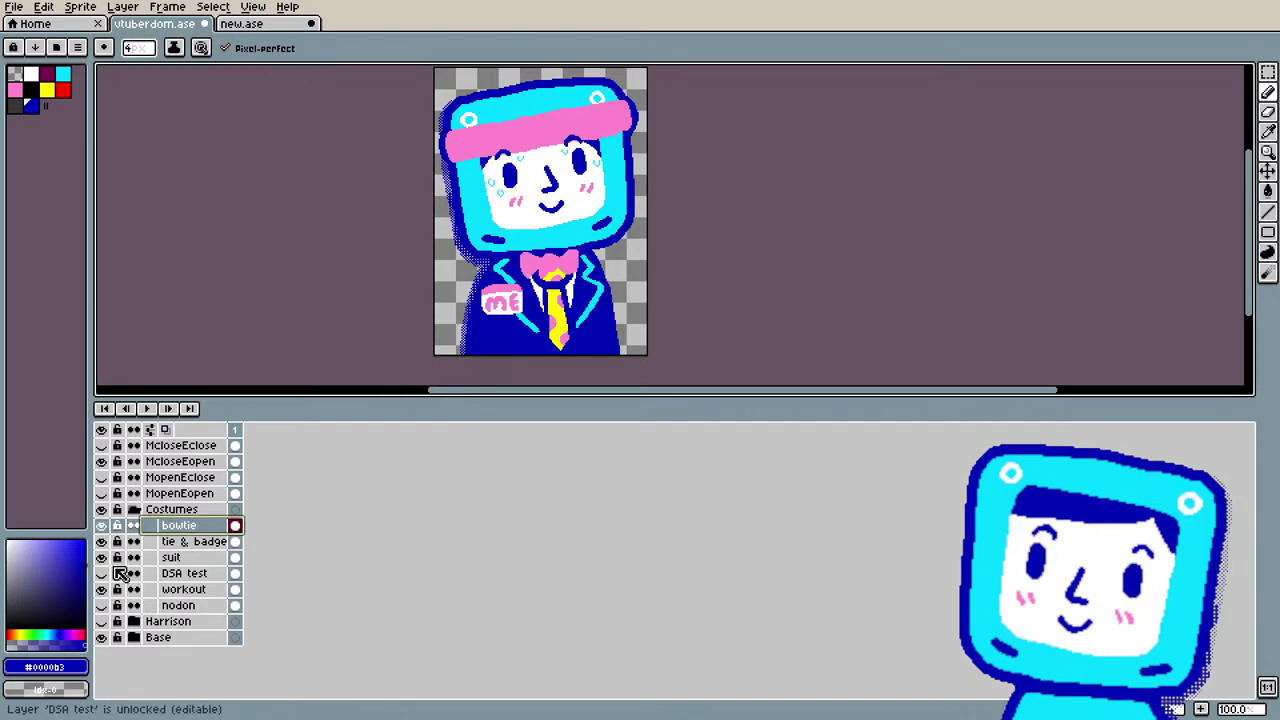
Step: Hide the tie & badge, suit, DSA test and workout layers, leaving only the bowtie shown, and collapse the Costumes group
{"action": "left_click", "coordinate": [102, 541]}
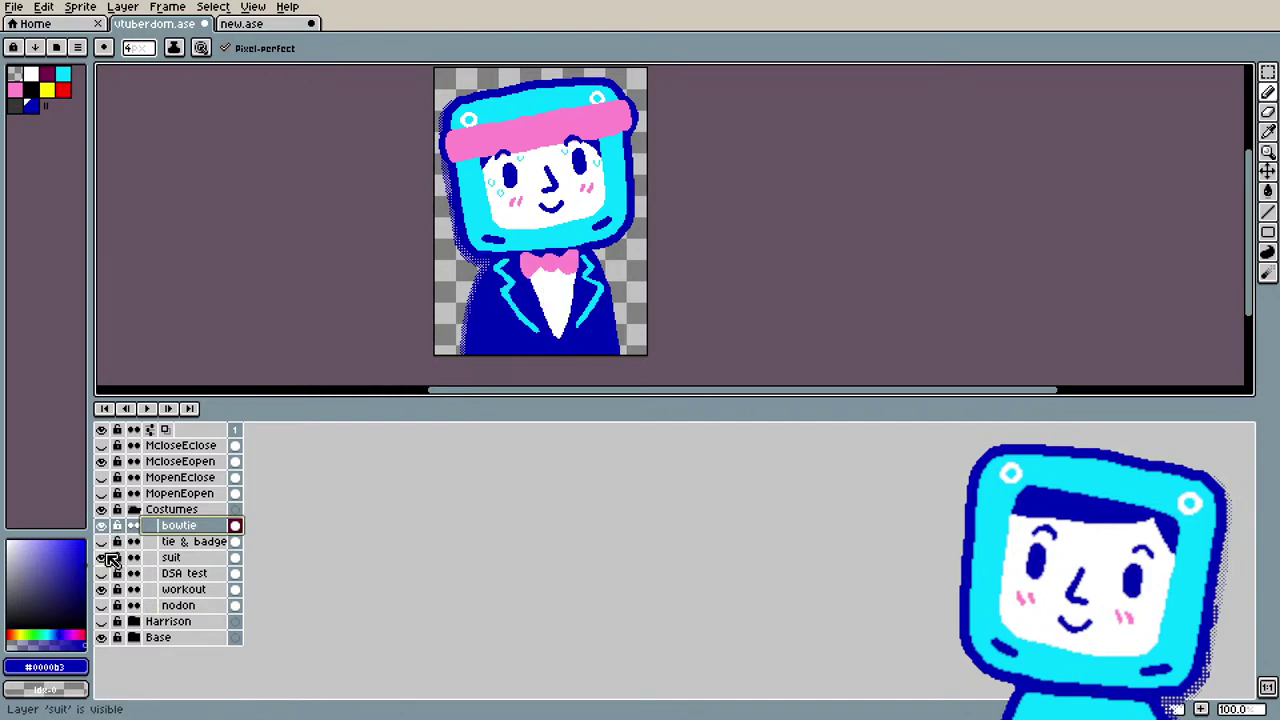
{"action": "left_click", "coordinate": [102, 557]}
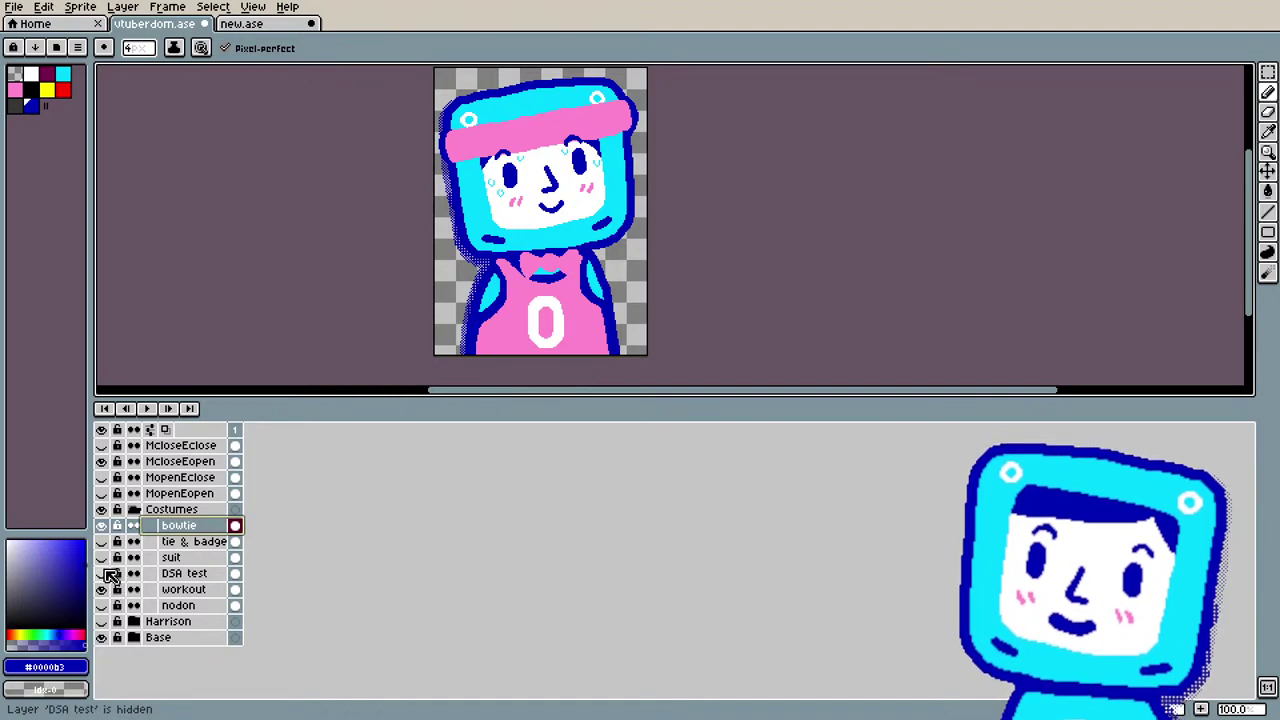
{"action": "left_click", "coordinate": [111, 572]}
{"action": "left_click", "coordinate": [110, 591]}
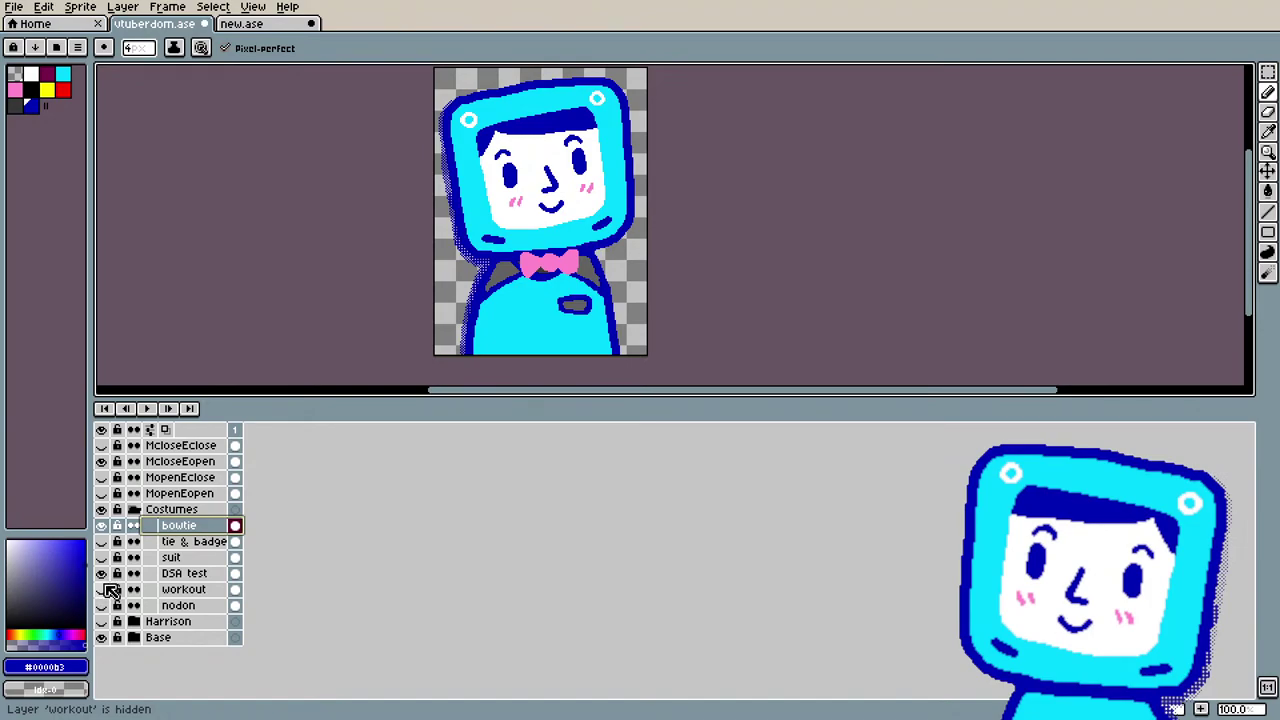
{"action": "left_click", "coordinate": [104, 575]}
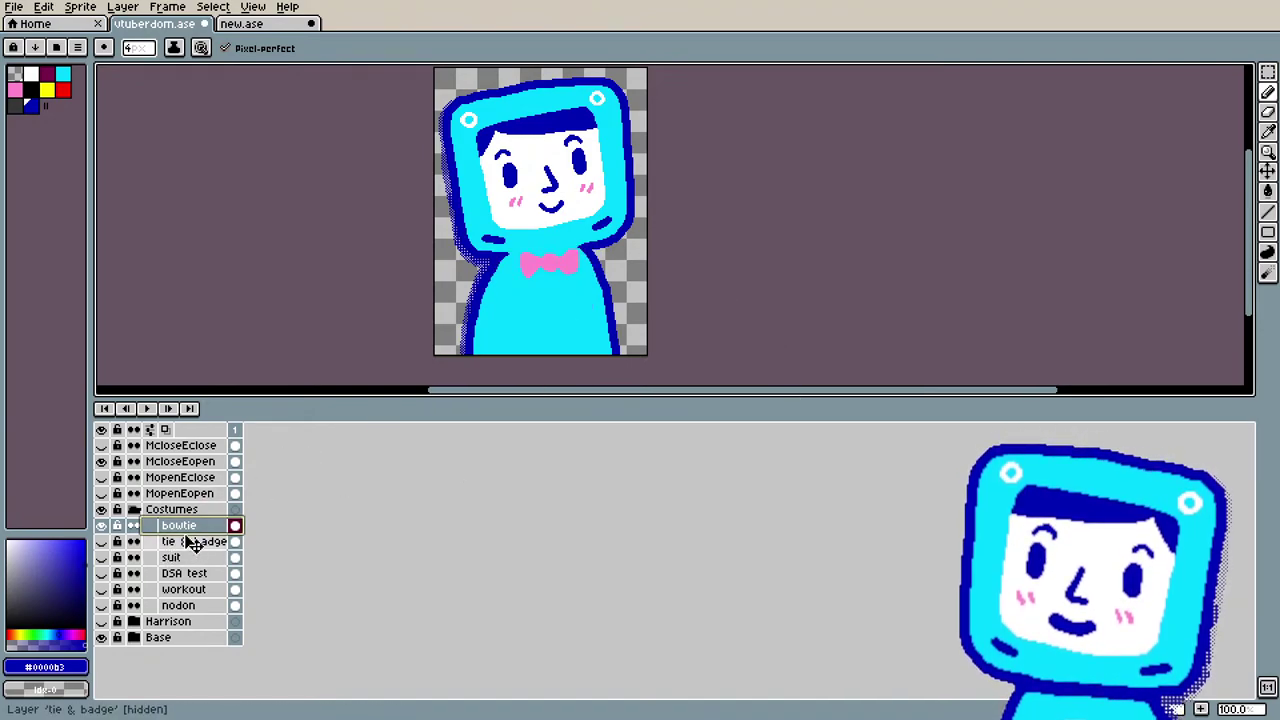
{"action": "left_click", "coordinate": [132, 516]}
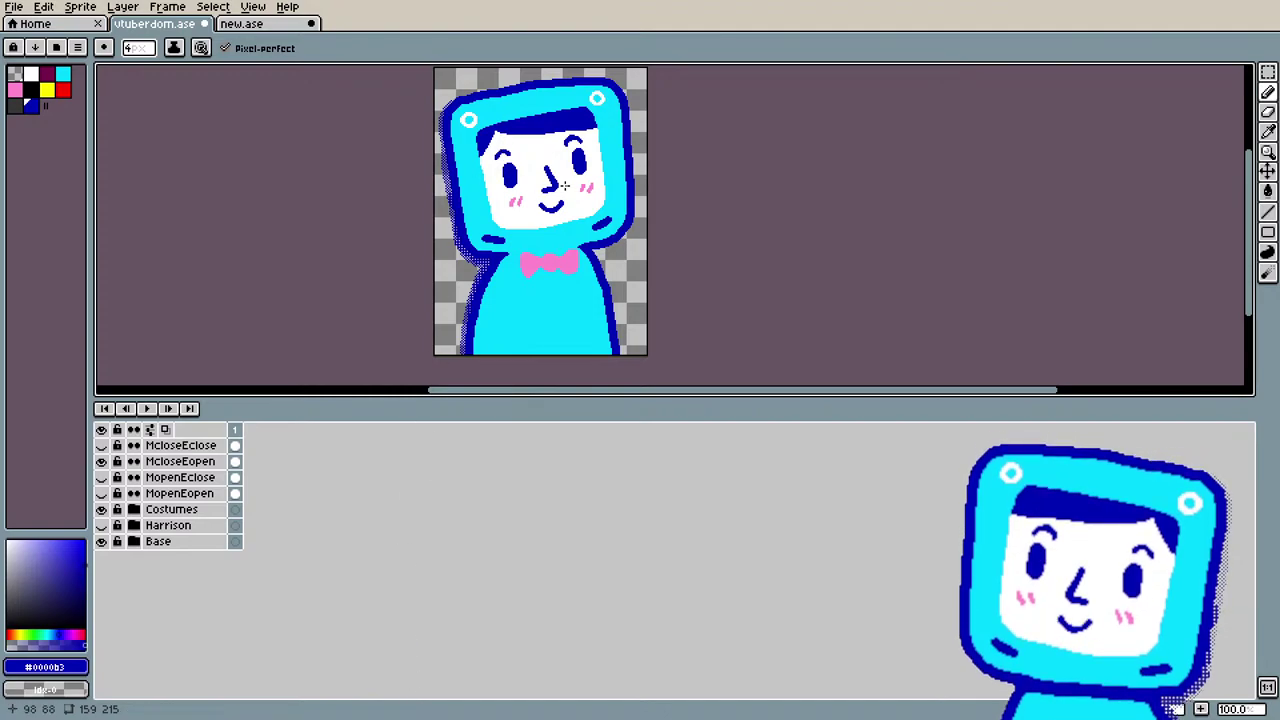
{"action": "scroll", "coordinate": [564, 182], "scroll_direction": "up", "scroll_amount": 1}
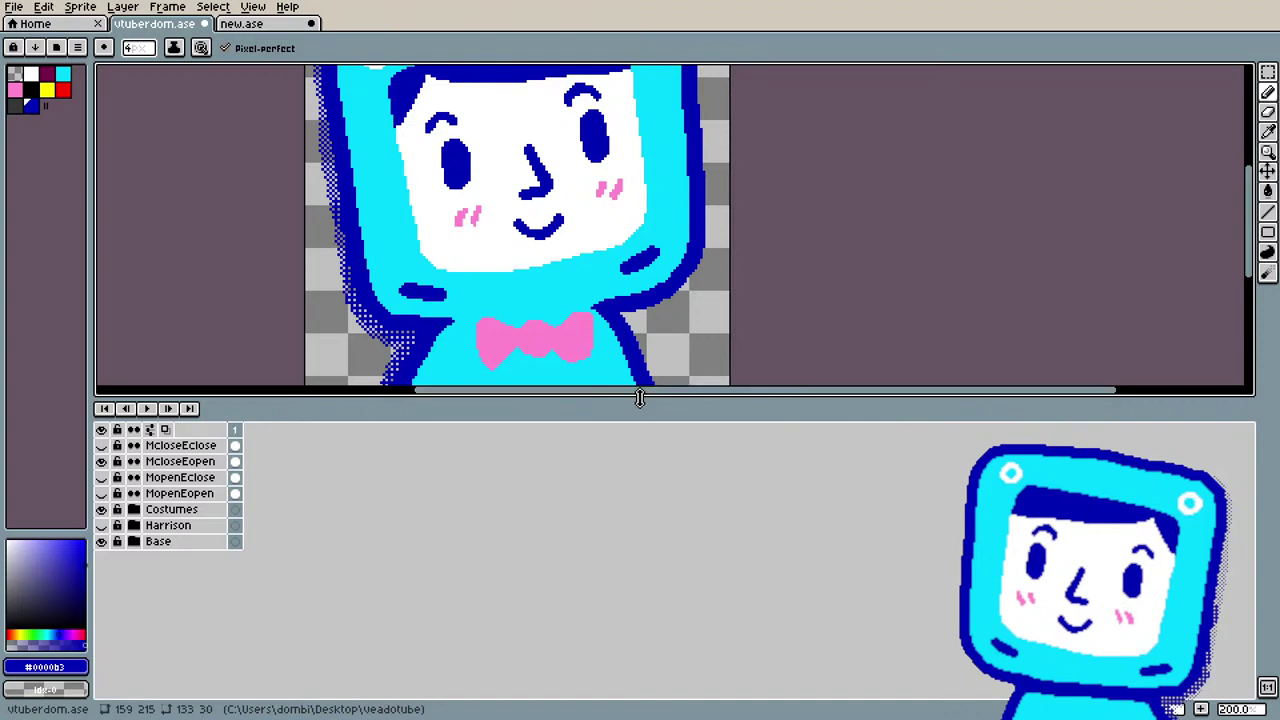
Step: Enlarge the canvas area and put the McloseEclose layer into a new layer group with the group's properties open
{"action": "left_click_drag", "start_coordinate": [637, 400], "coordinate": [631, 533]}
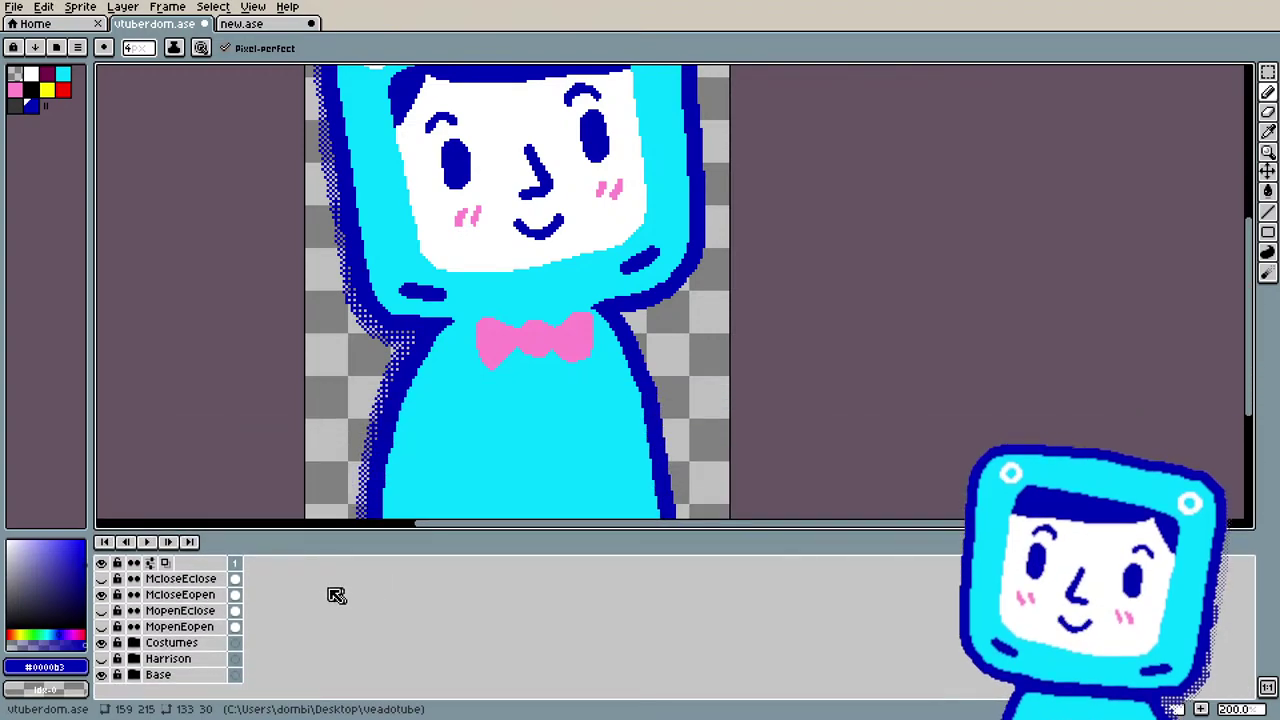
{"action": "right_click", "coordinate": [195, 580]}
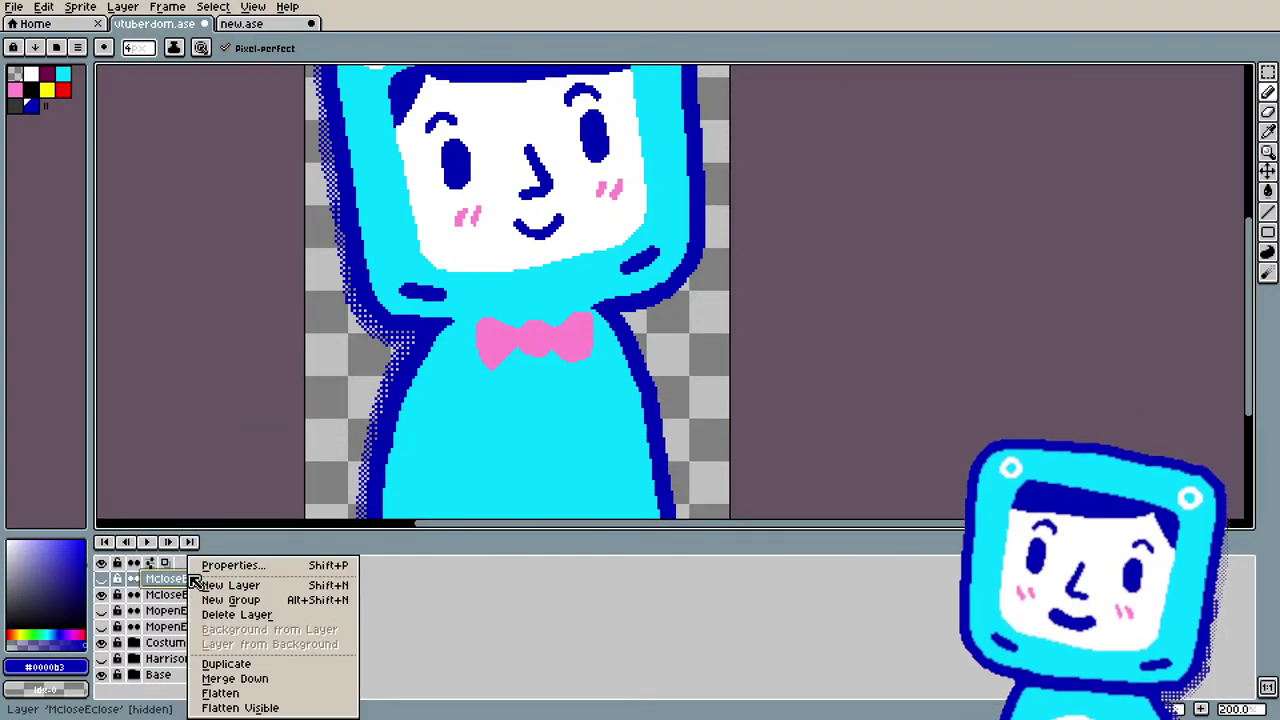
{"action": "left_click", "coordinate": [268, 602]}
{"action": "right_click", "coordinate": [162, 579]}
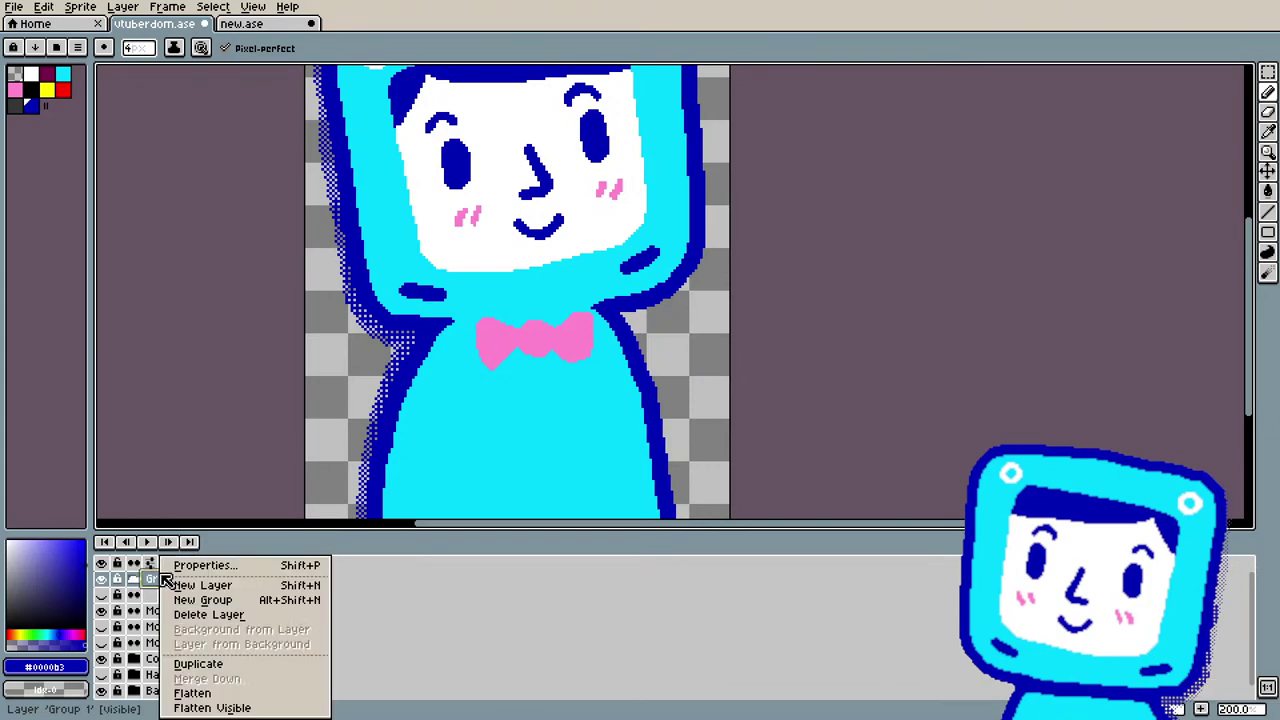
{"action": "left_click", "coordinate": [210, 565]}
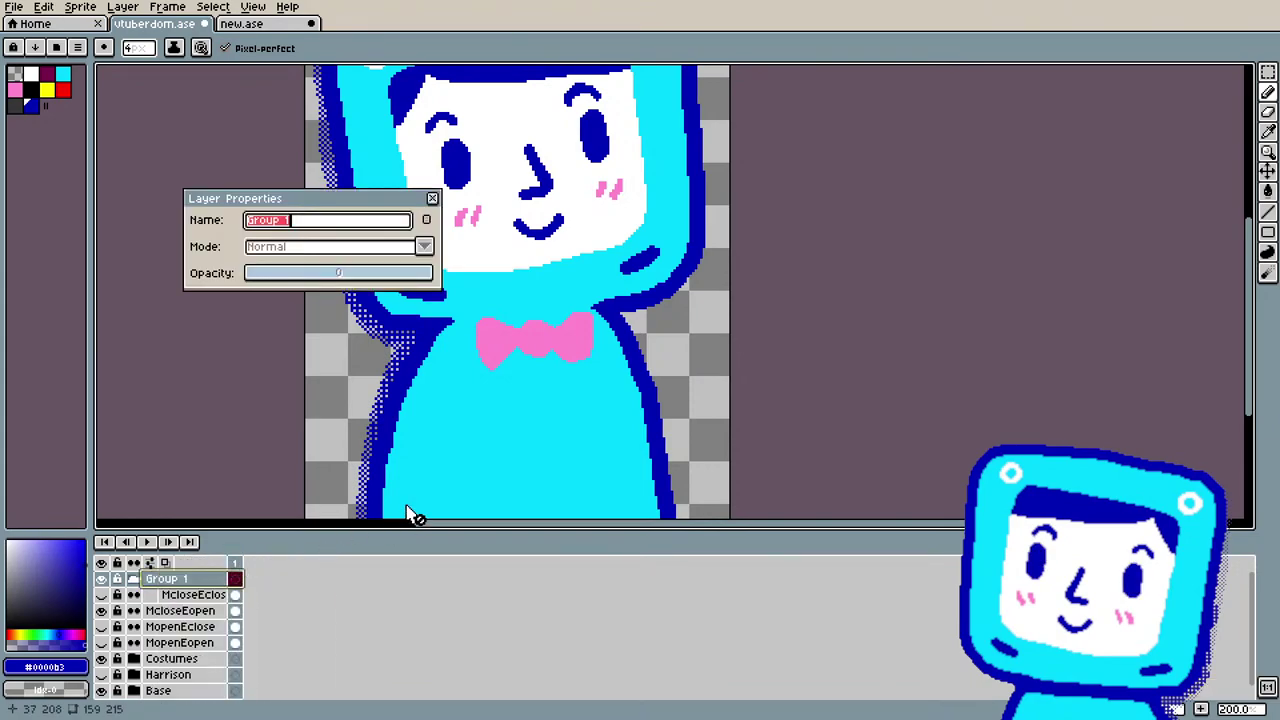
{"action": "type", "text": "Reacti"}
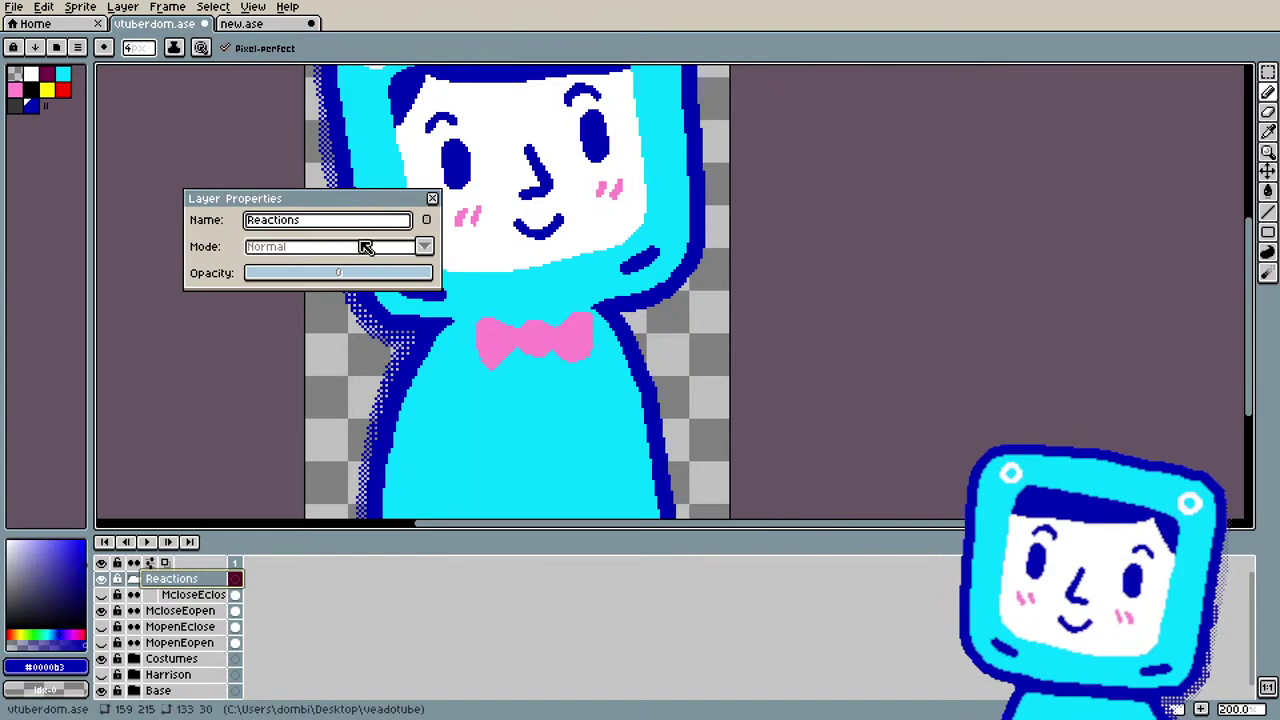
{"action": "type", "text": "ons"}
{"action": "key", "text": "ctrl+a"}
{"action": "key", "text": "BackSpace"}
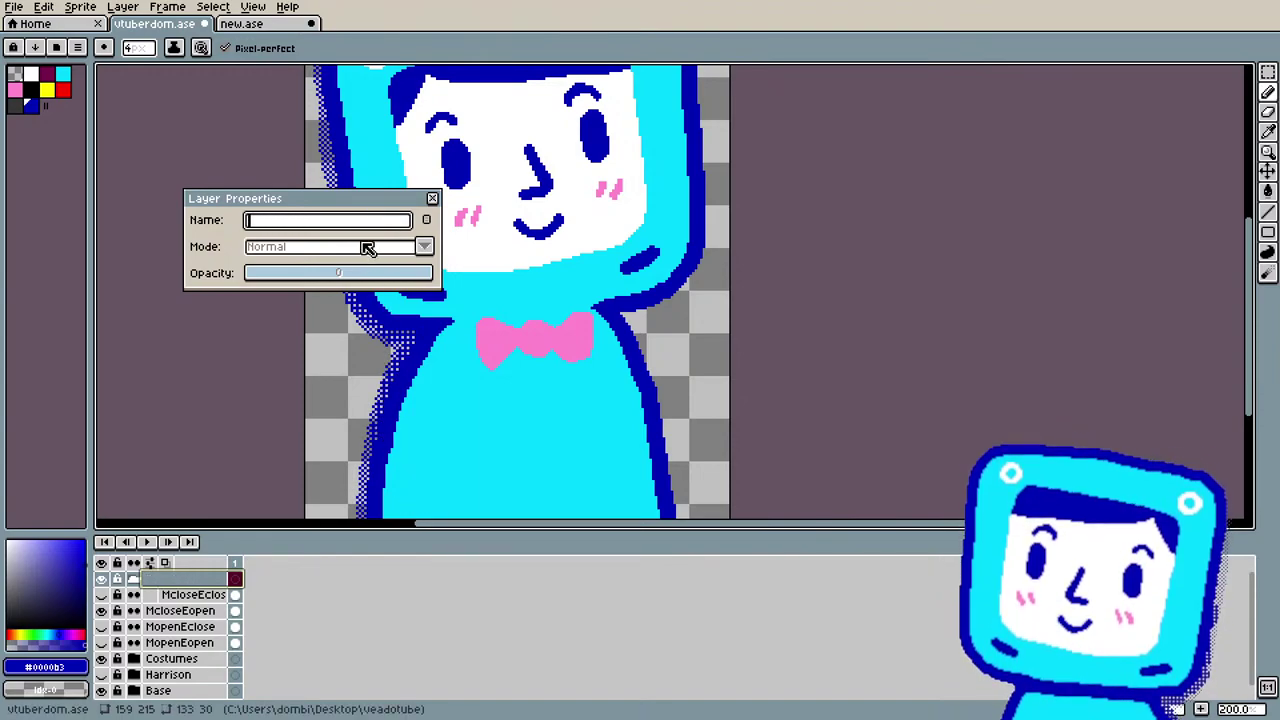
Step: Name the new group containing McloseEclose Faces, close its properties and collapse the group
{"action": "left_click", "coordinate": [432, 198]}
{"action": "left_click", "coordinate": [138, 579]}
{"action": "left_click", "coordinate": [138, 579]}
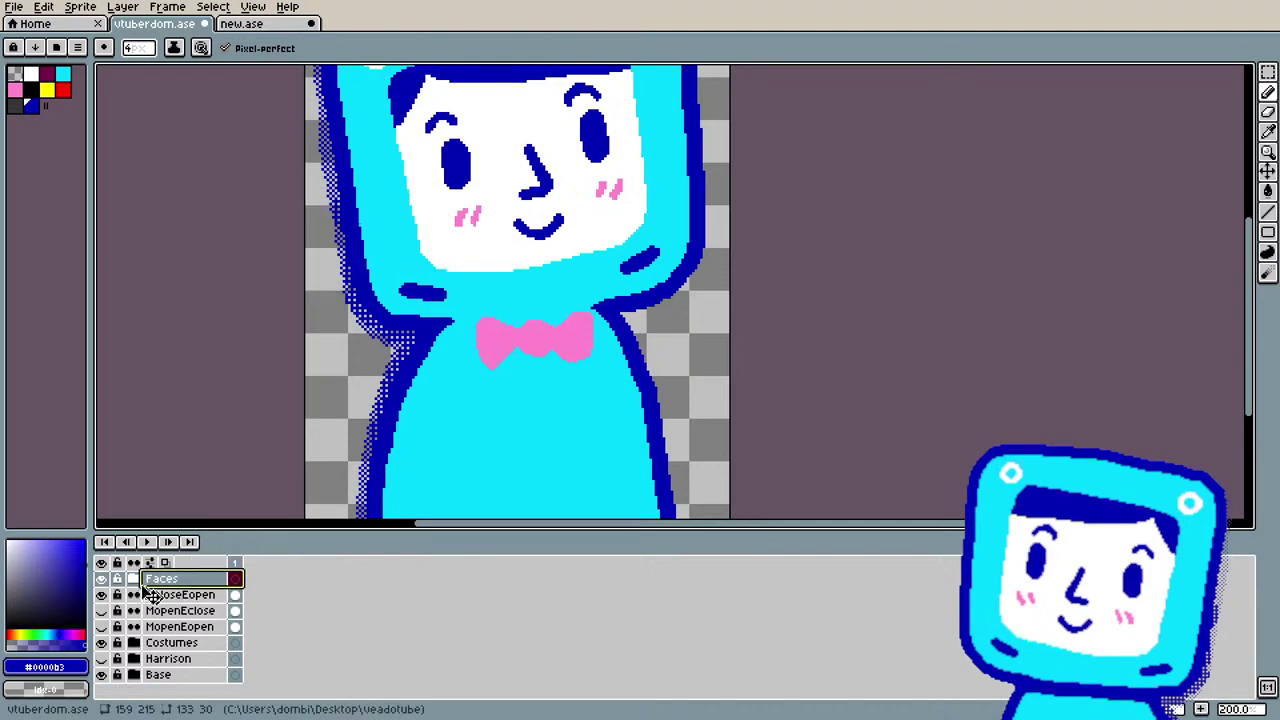
Step: Move the McloseEopen, MopenEclose and MopenEopen layers into the Faces group
{"action": "left_click", "coordinate": [187, 612]}
{"action": "left_click", "coordinate": [188, 644], "text": "shift"}
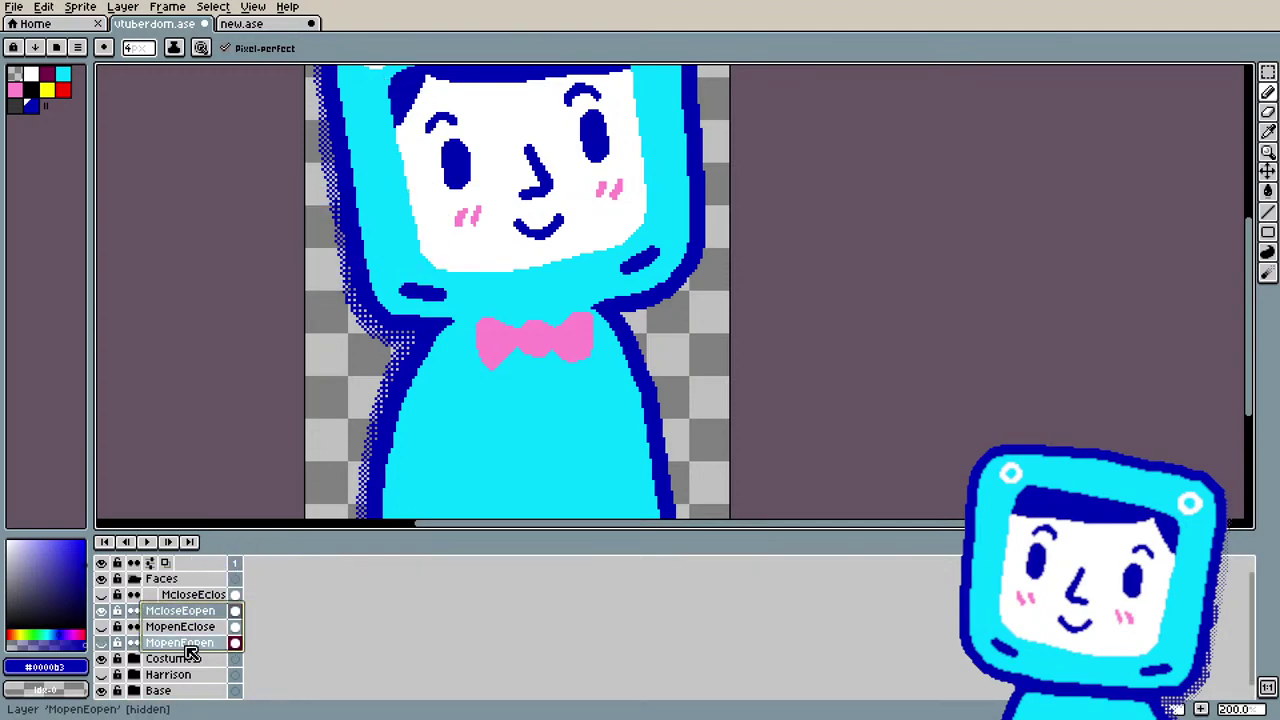
{"action": "left_click_drag", "start_coordinate": [192, 609], "coordinate": [198, 597]}
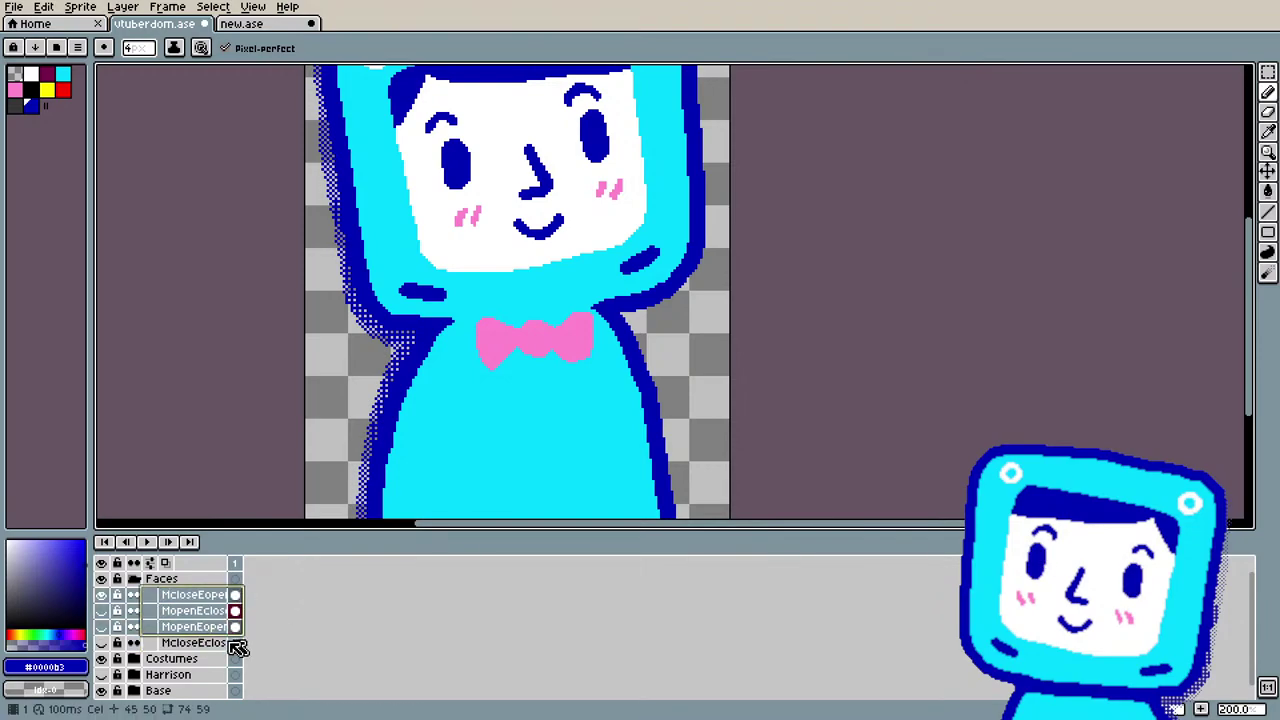
Step: Reorder the Faces layers so McloseEclose sits directly below McloseEopen and MopenEopen sits above MopenEclose
{"action": "left_click", "coordinate": [197, 643]}
{"action": "left_click_drag", "start_coordinate": [195, 645], "coordinate": [190, 612]}
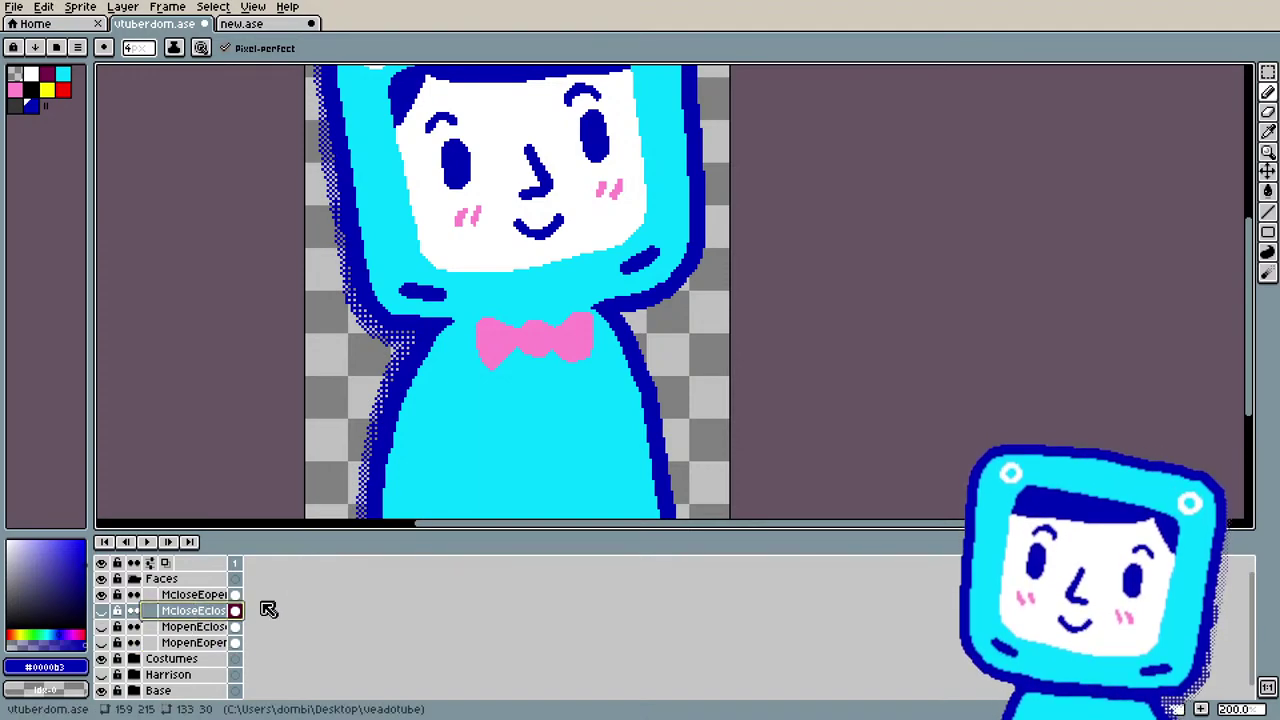
{"action": "left_click_drag", "start_coordinate": [205, 645], "coordinate": [214, 626]}
{"action": "scroll", "coordinate": [566, 286], "scroll_direction": "down", "scroll_amount": 2}
{"action": "scroll", "coordinate": [588, 365], "scroll_direction": "up", "scroll_amount": 1}
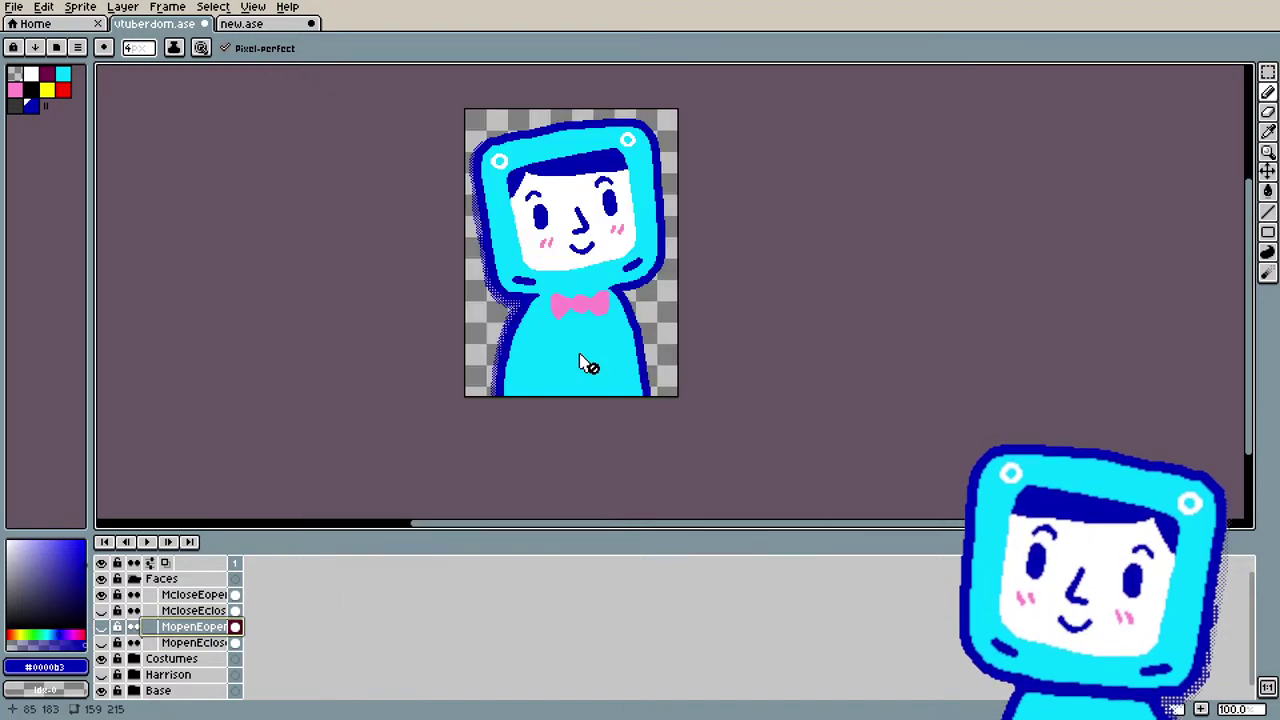
Step: Collapse the Faces group and save the sprite
{"action": "left_click", "coordinate": [134, 579]}
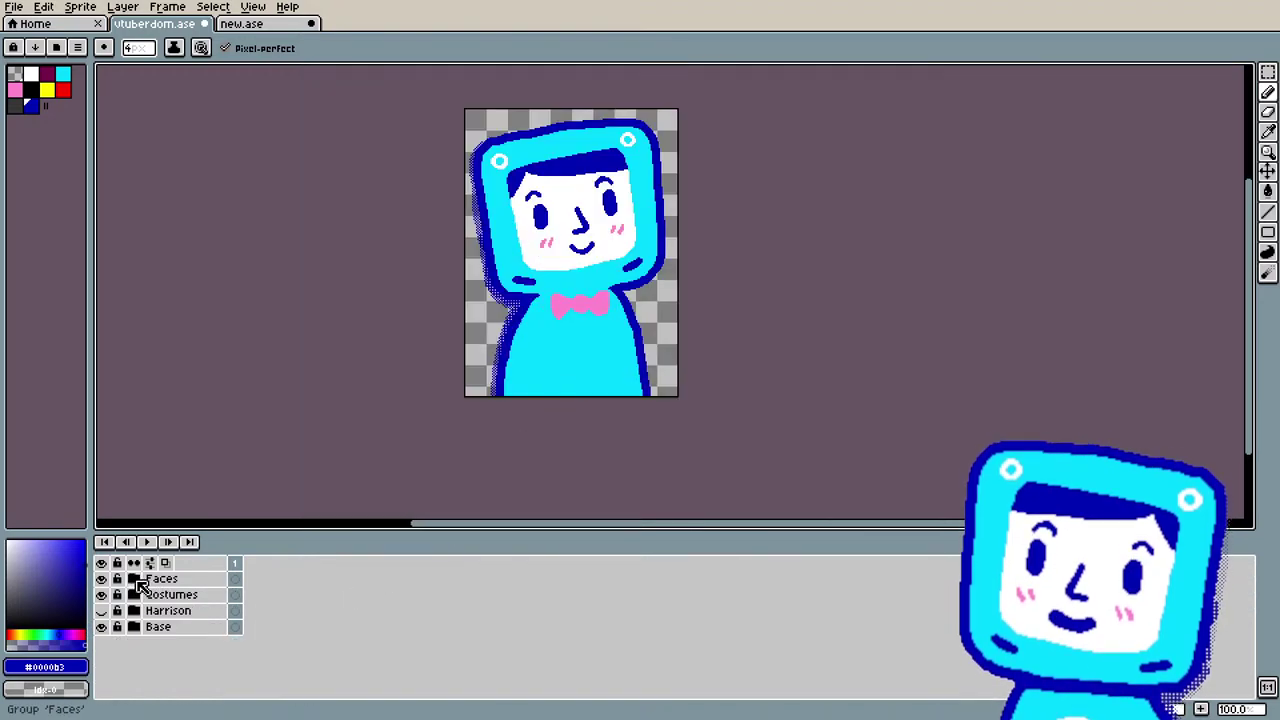
{"action": "left_click", "coordinate": [14, 6]}
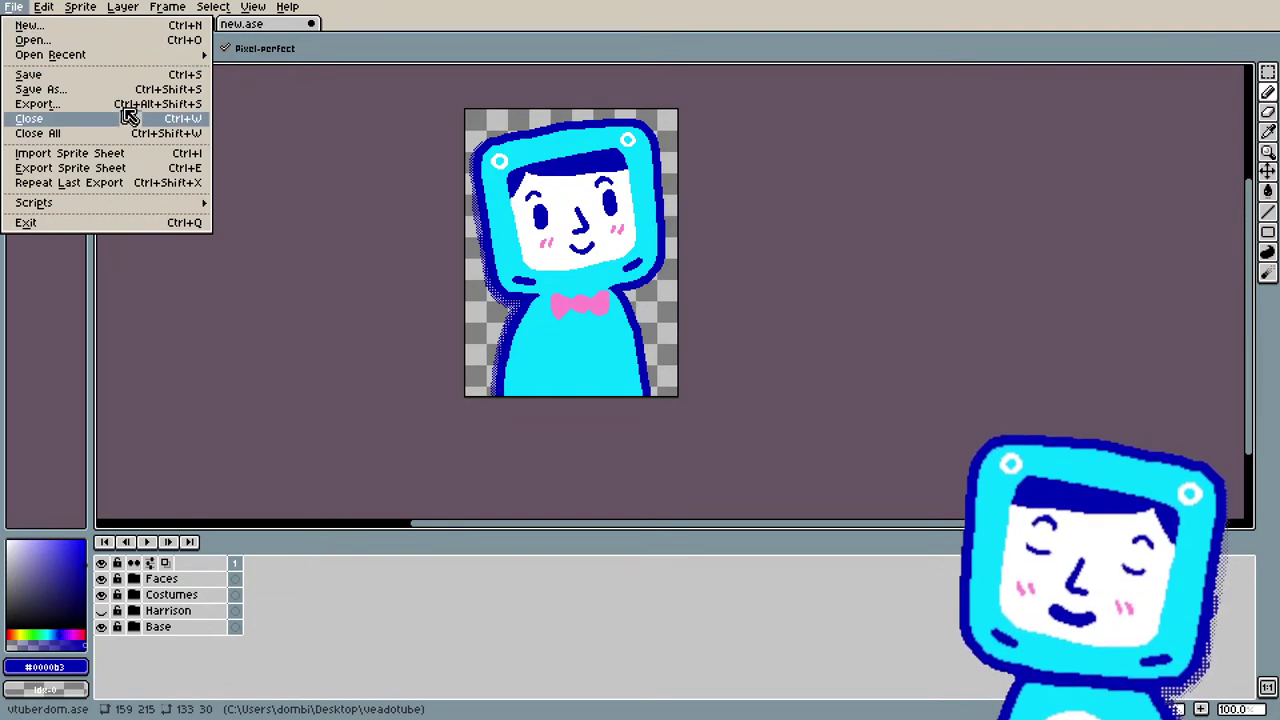
{"action": "key", "text": "ctrl+s"}
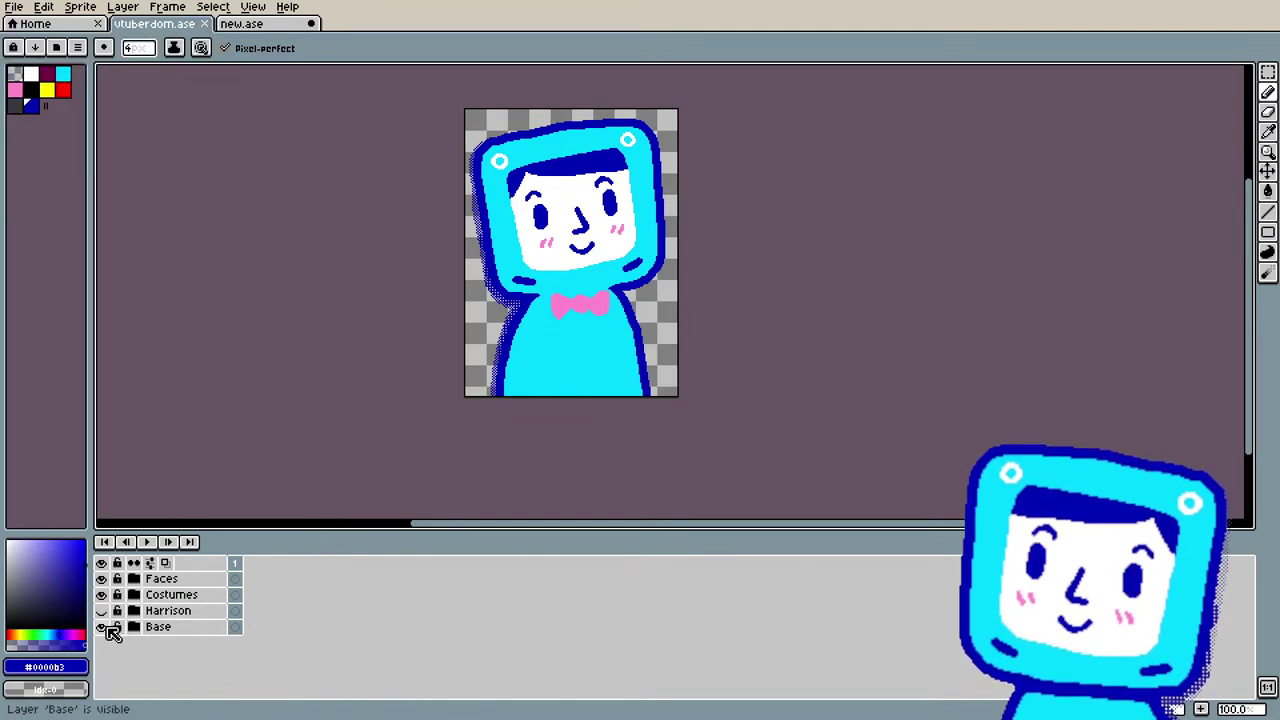
Step: Expand the Costumes group, hide the bowtie layer and show the nodon layer
{"action": "left_click", "coordinate": [137, 627]}
{"action": "left_click", "coordinate": [143, 629]}
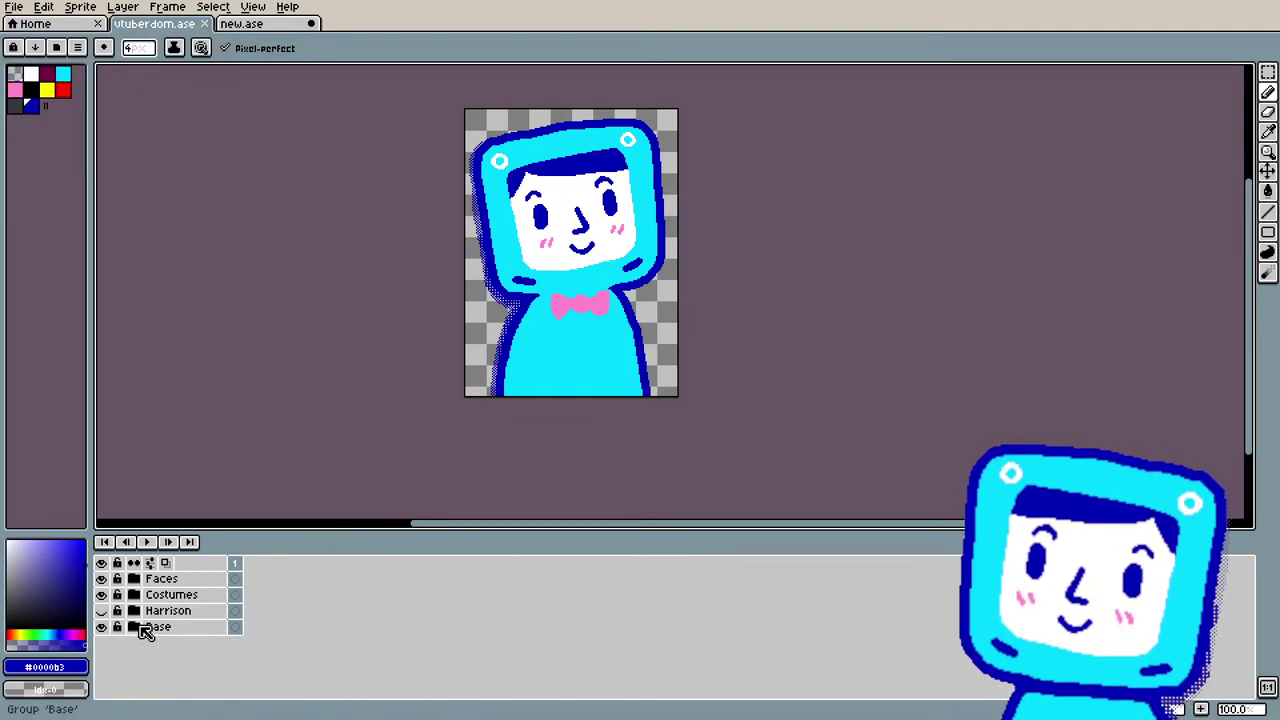
{"action": "left_click", "coordinate": [140, 596]}
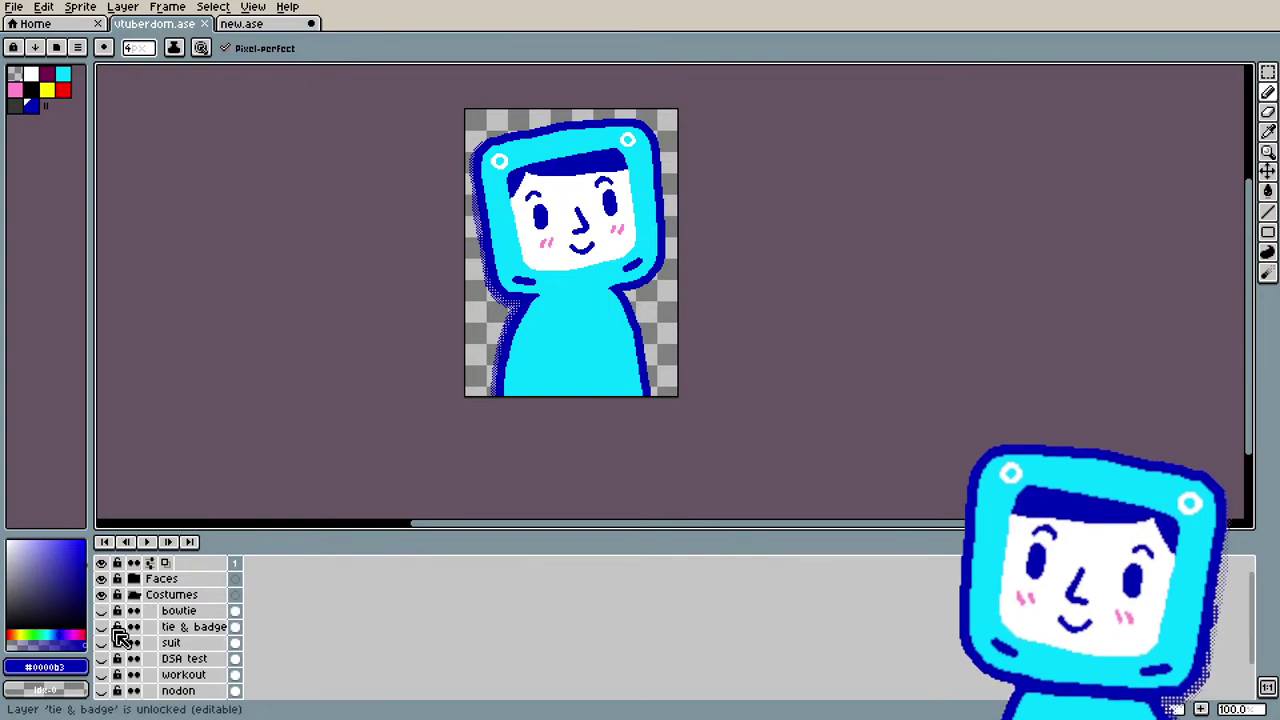
{"action": "scroll", "coordinate": [123, 642], "scroll_direction": "down", "scroll_amount": 2}
{"action": "left_click", "coordinate": [101, 658]}
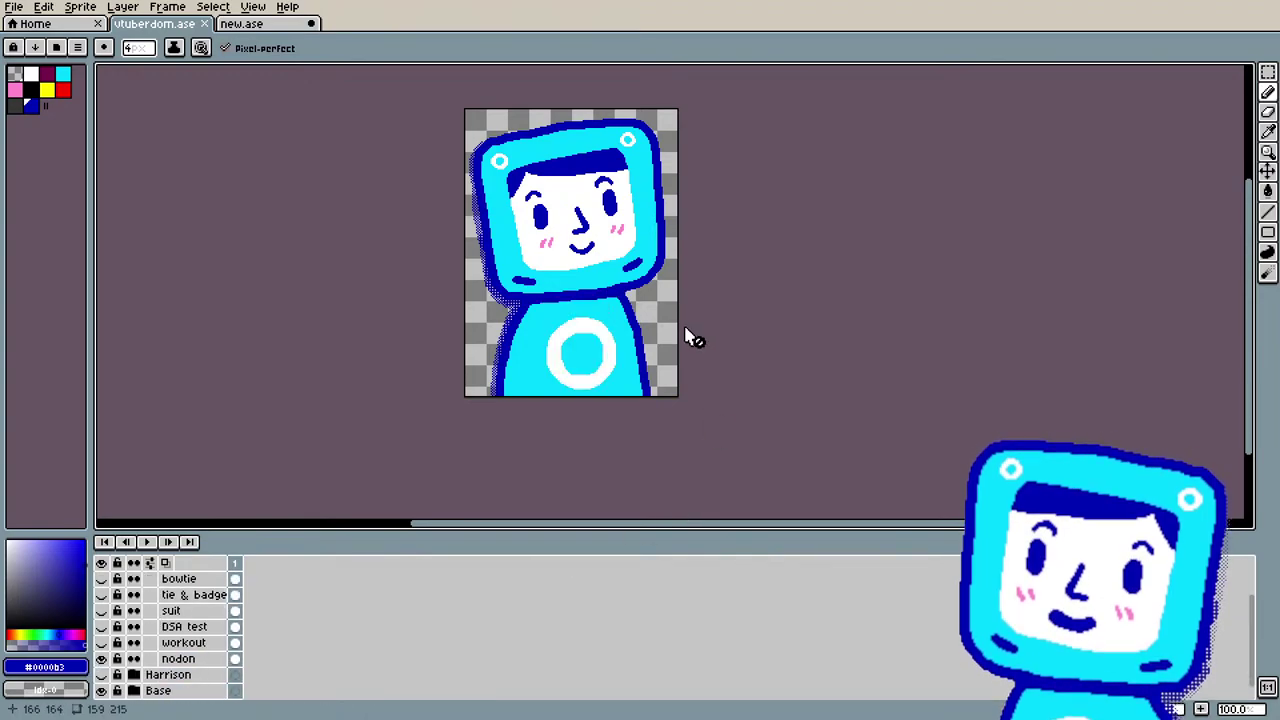
{"action": "scroll", "coordinate": [660, 290], "scroll_direction": "up", "scroll_amount": 2}
{"action": "left_click_drag", "start_coordinate": [632, 527], "coordinate": [617, 531]}
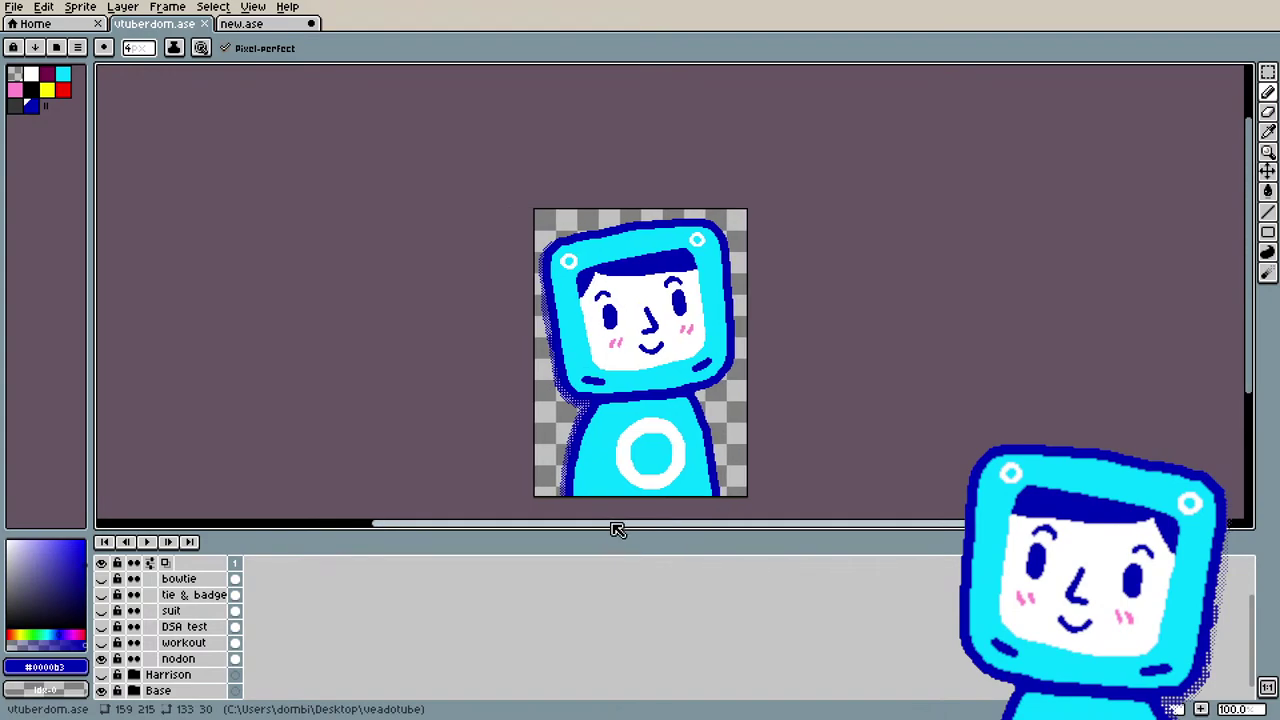
Step: Switch to the new.ase sprite and copy its Layer 1 with both frames
{"action": "left_click", "coordinate": [298, 24]}
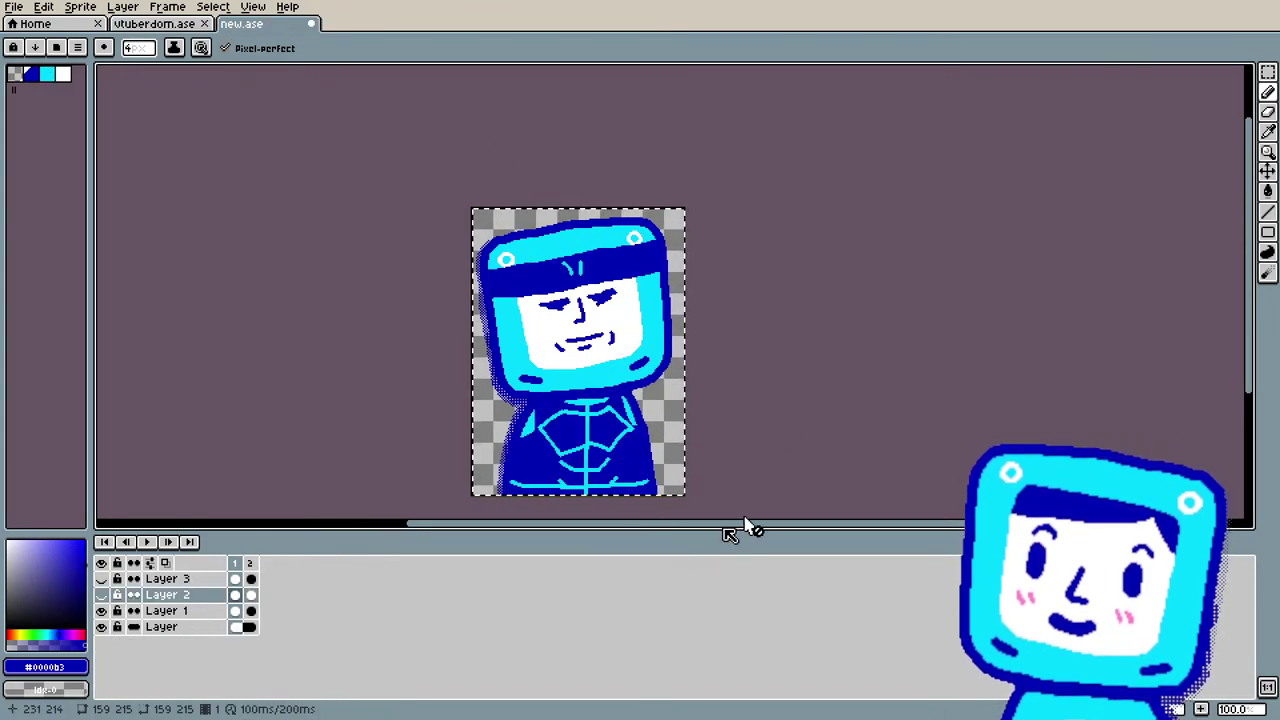
{"action": "left_click", "coordinate": [101, 581]}
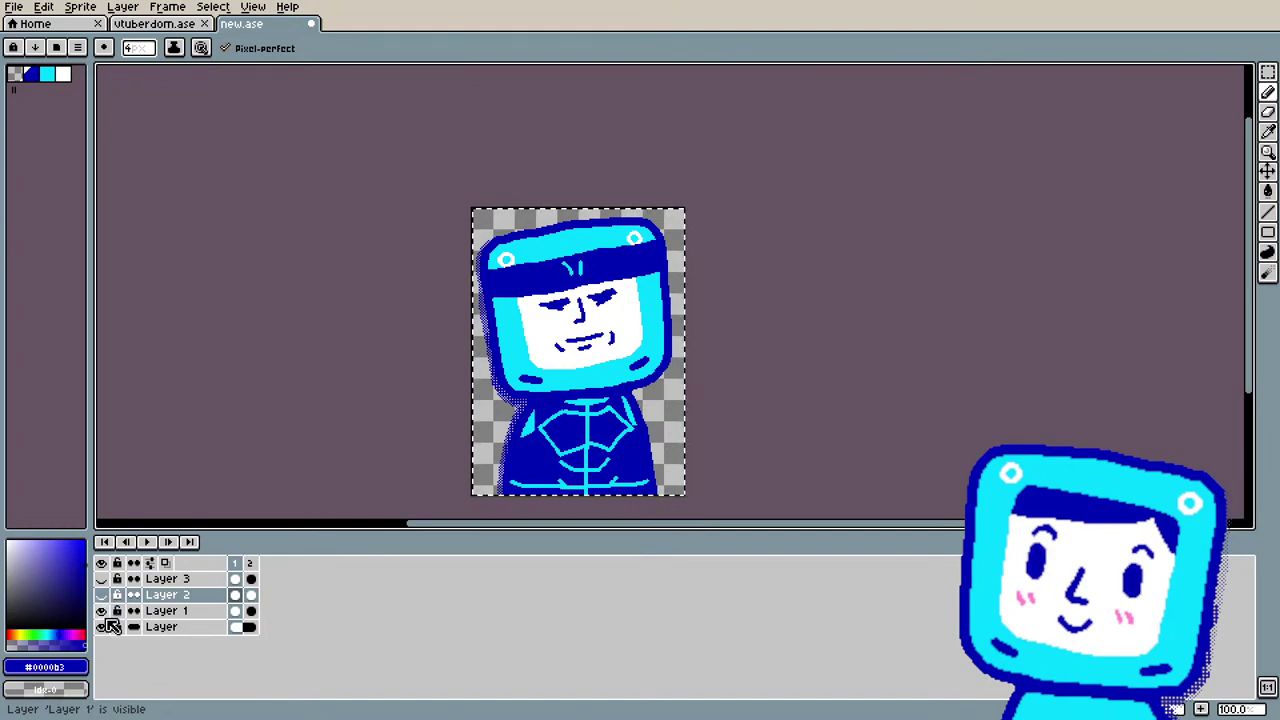
{"action": "left_click", "coordinate": [177, 610]}
{"action": "right_click", "coordinate": [180, 610]}
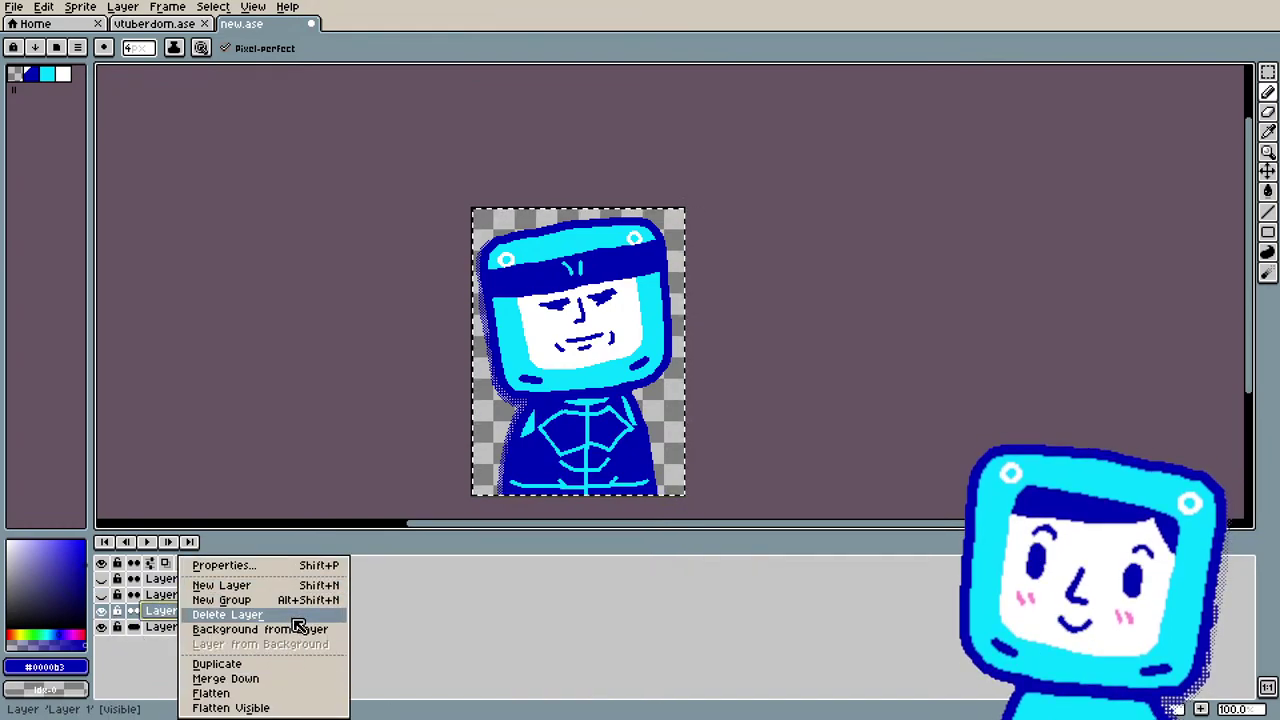
{"action": "left_click", "coordinate": [564, 593]}
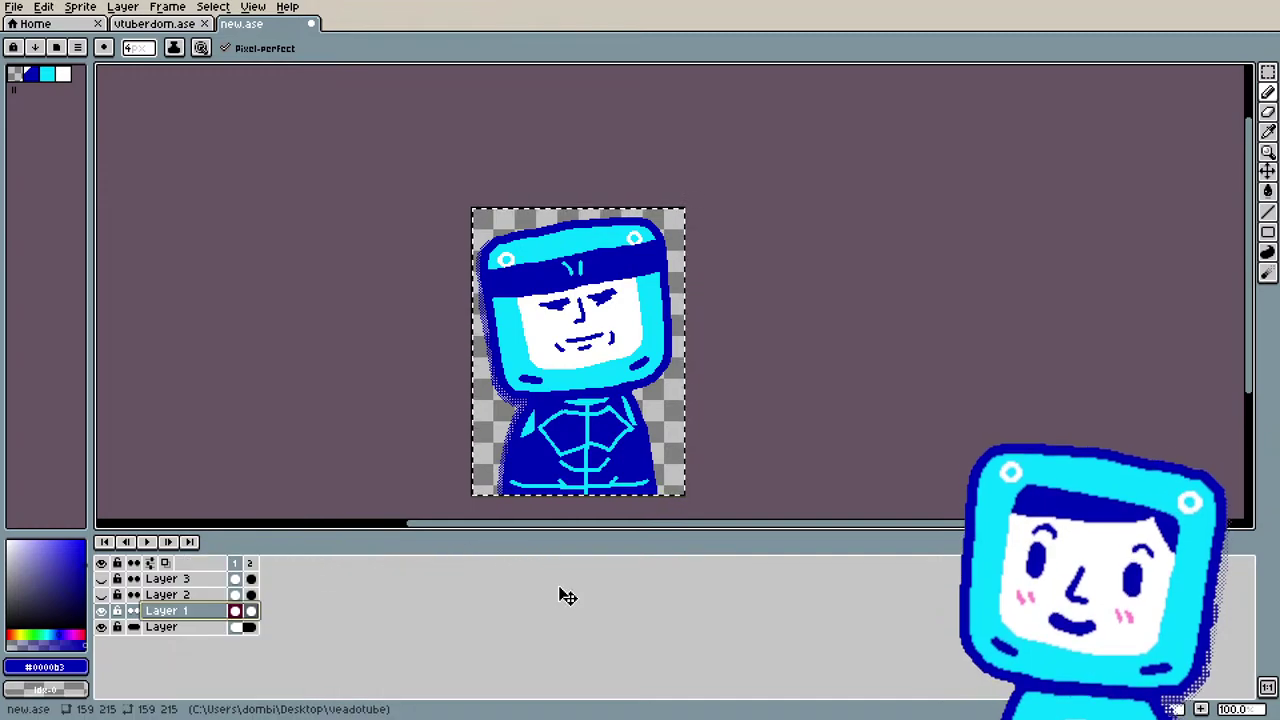
Step: Return to vtuberdom.ase and paste the copied Layer 1 as a new layer above the Faces group
{"action": "left_click", "coordinate": [143, 28]}
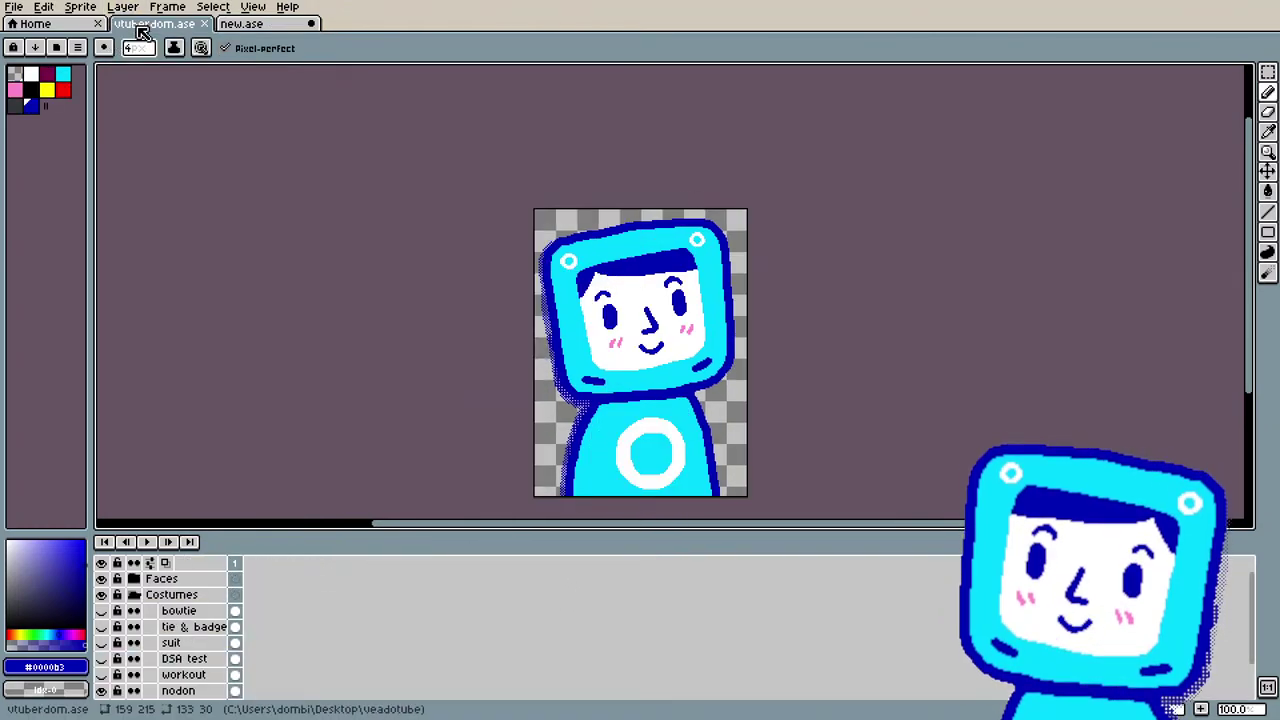
{"action": "left_click", "coordinate": [43, 6]}
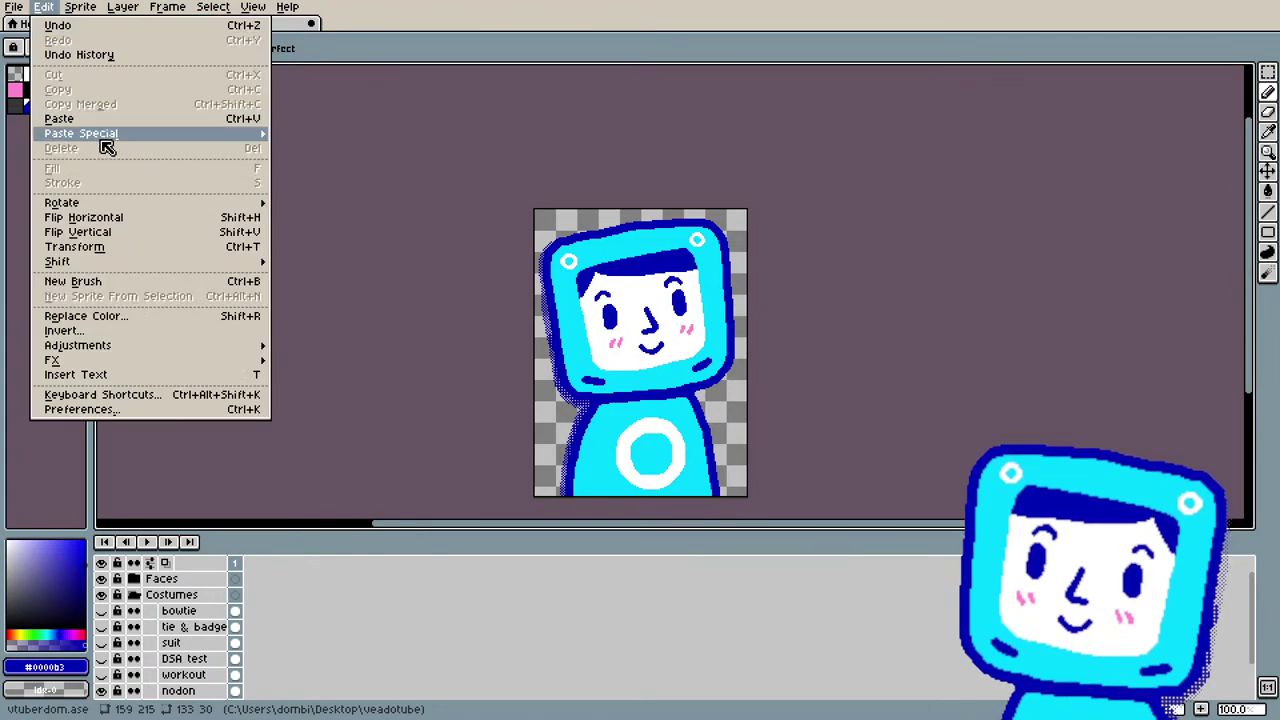
{"action": "mouse_move", "coordinate": [238, 137]}
{"action": "key", "text": "Escape"}
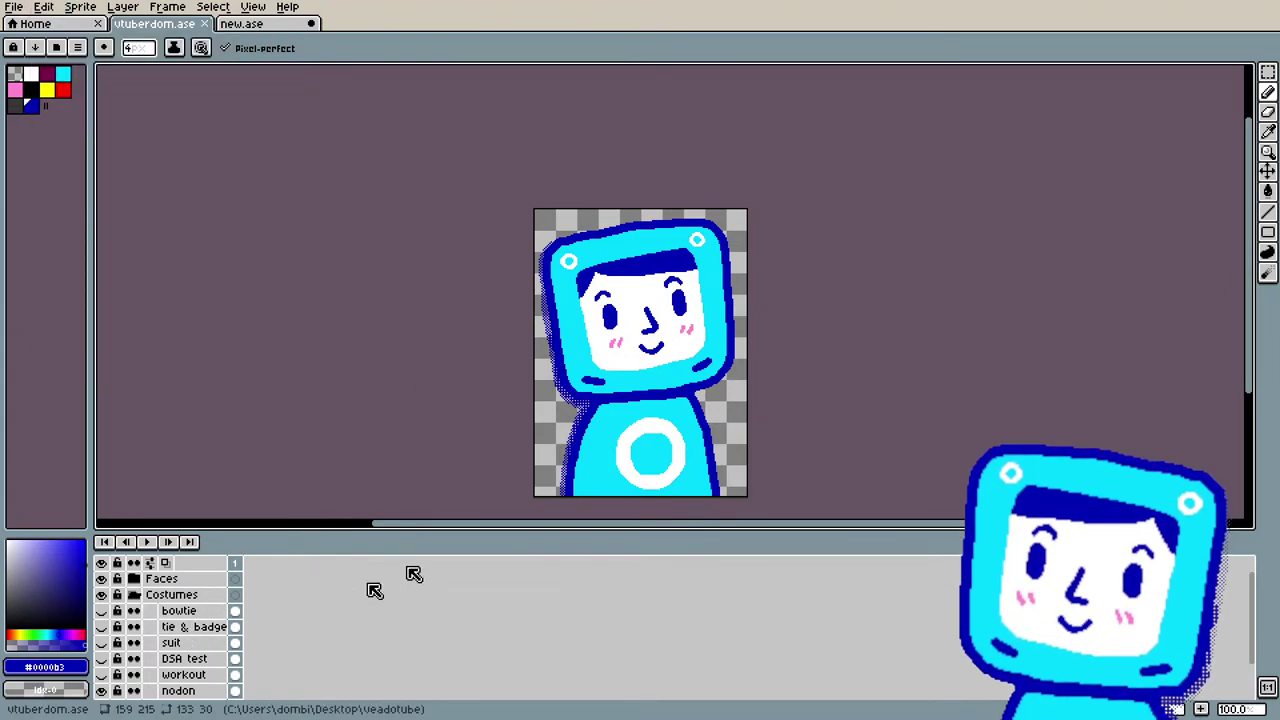
{"action": "key", "text": "ctrl+shift+v"}
{"action": "key", "text": "Return"}
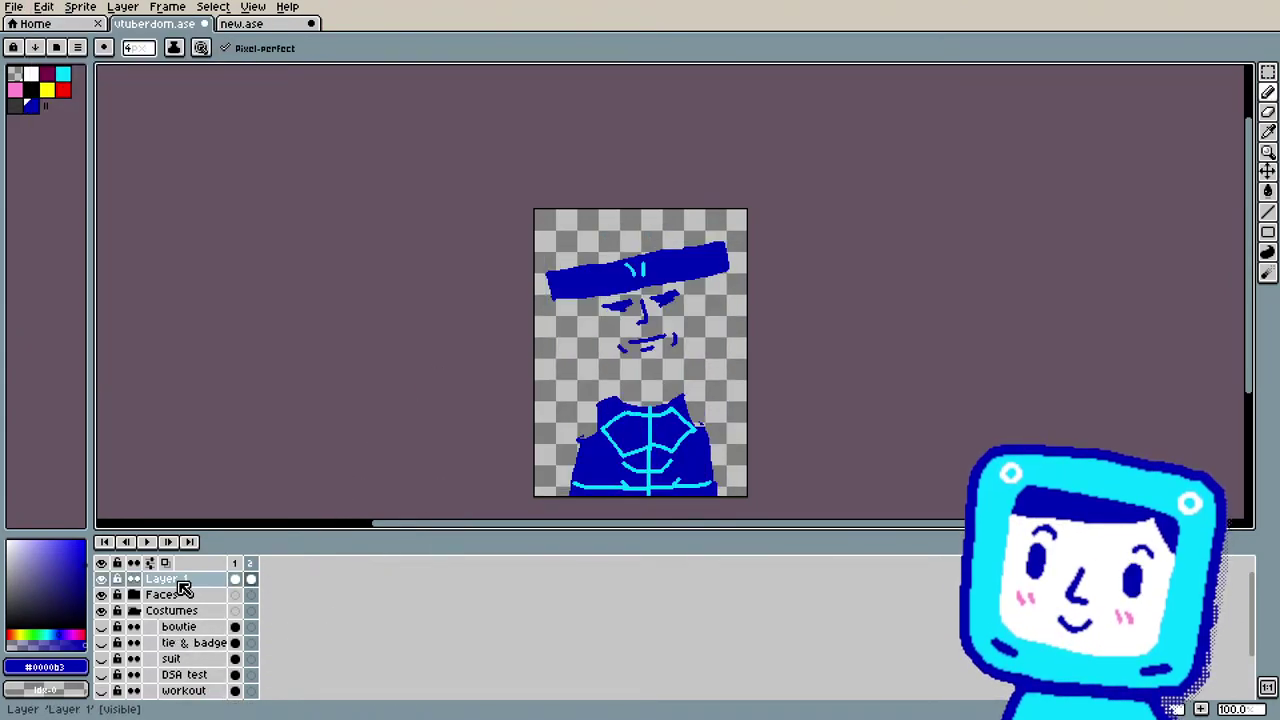
Step: Try moving Layer 1 into the Costumes group above the bowtie layer, and undo the move
{"action": "left_click_drag", "start_coordinate": [185, 588], "coordinate": [182, 622]}
{"action": "scroll", "coordinate": [175, 640], "scroll_direction": "down", "scroll_amount": 2}
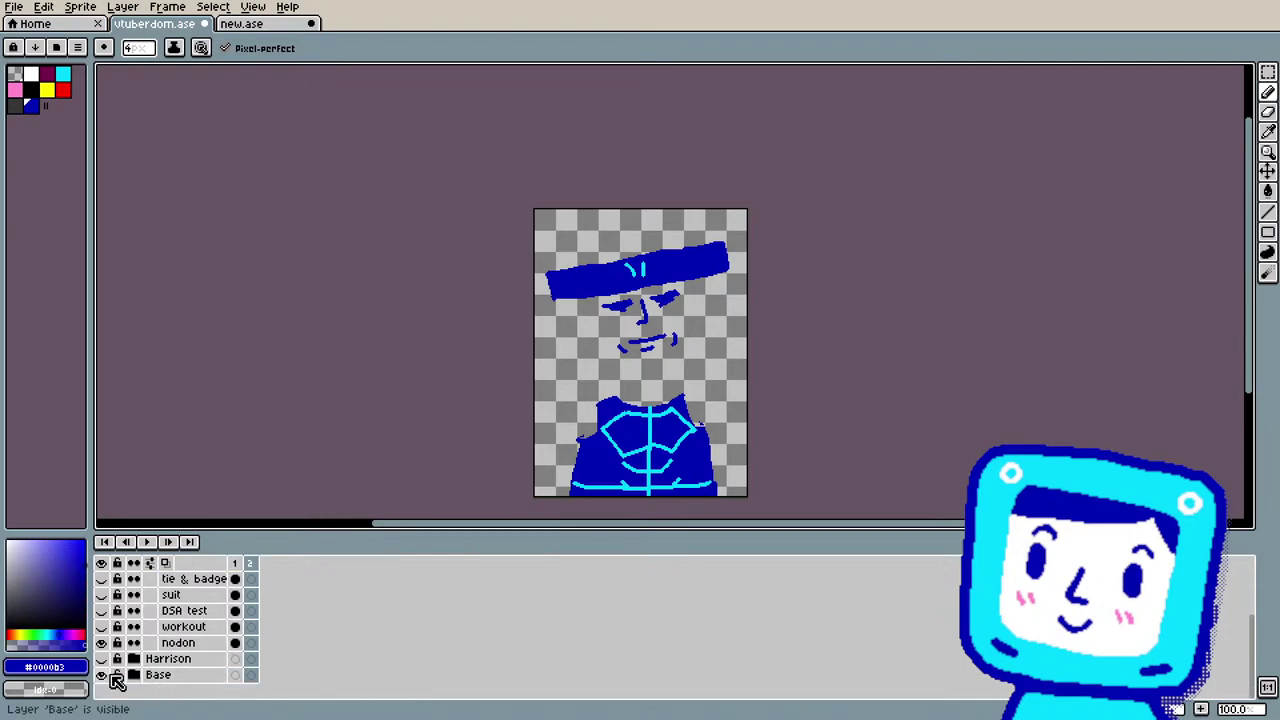
{"action": "double_click", "coordinate": [189, 676]}
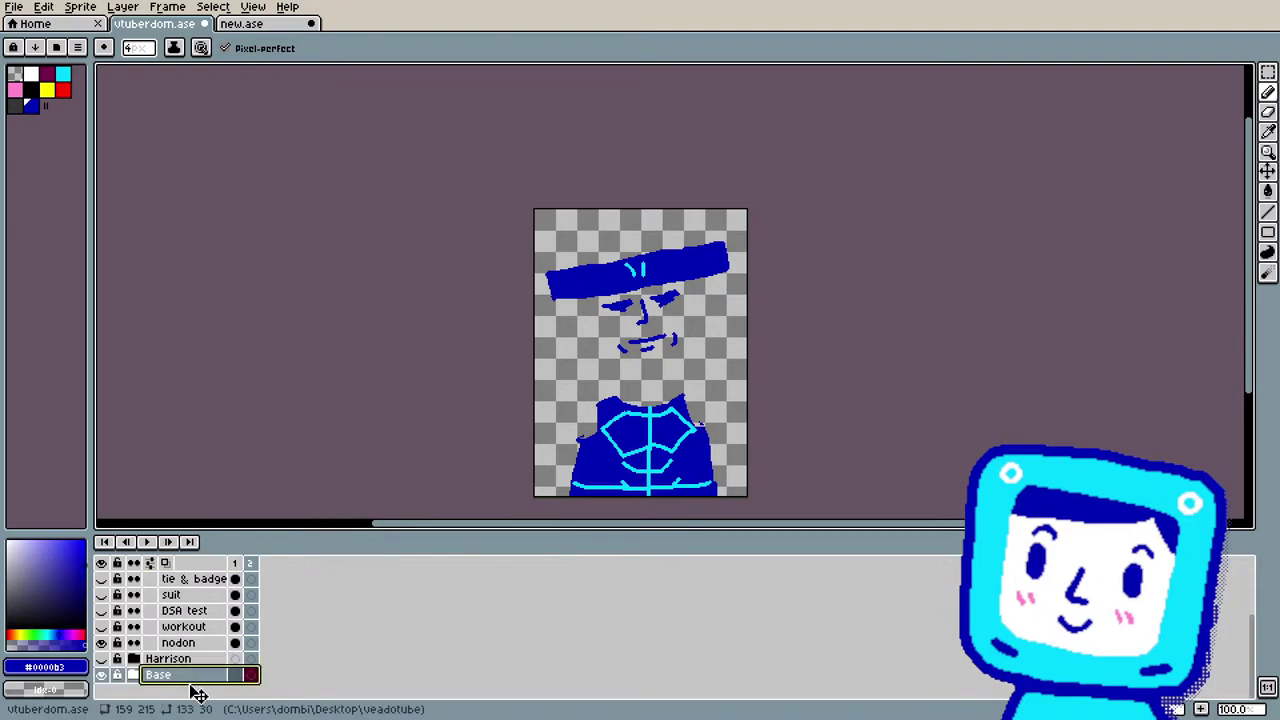
{"action": "key", "text": "Return"}
{"action": "scroll", "coordinate": [200, 640], "scroll_direction": "up", "scroll_amount": 2}
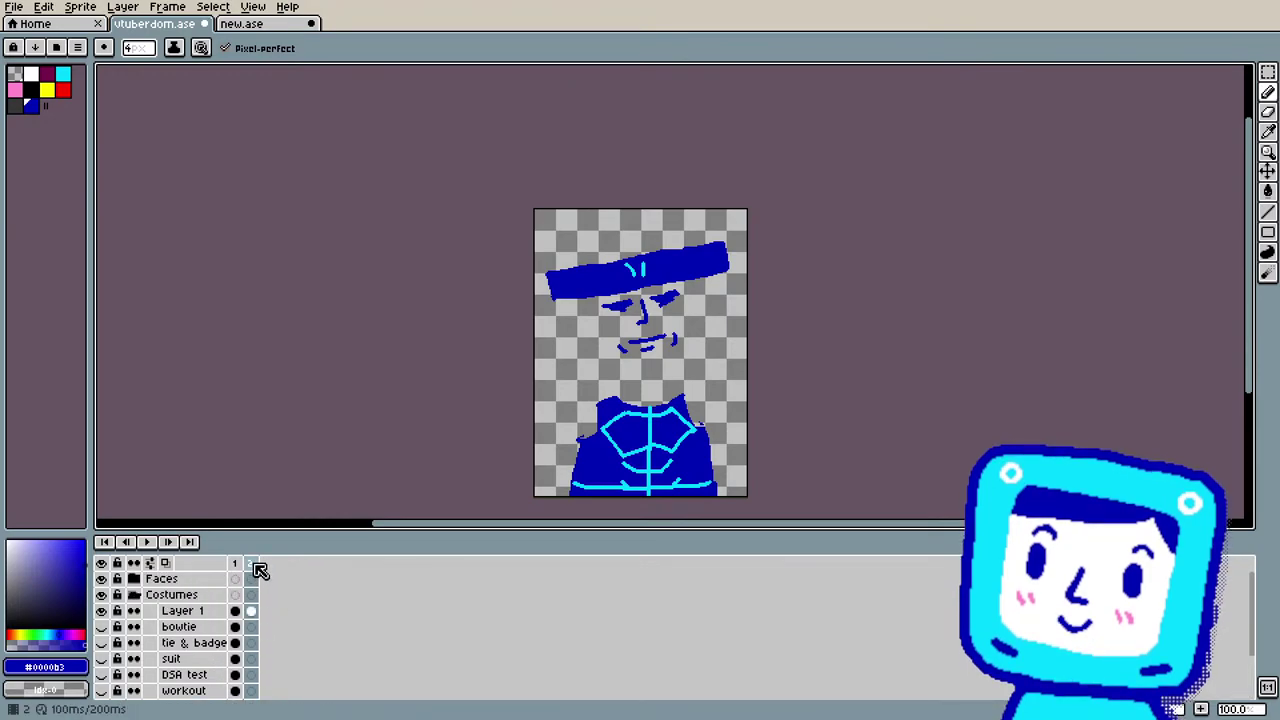
{"action": "scroll", "coordinate": [255, 570], "scroll_direction": "down", "scroll_amount": 3}
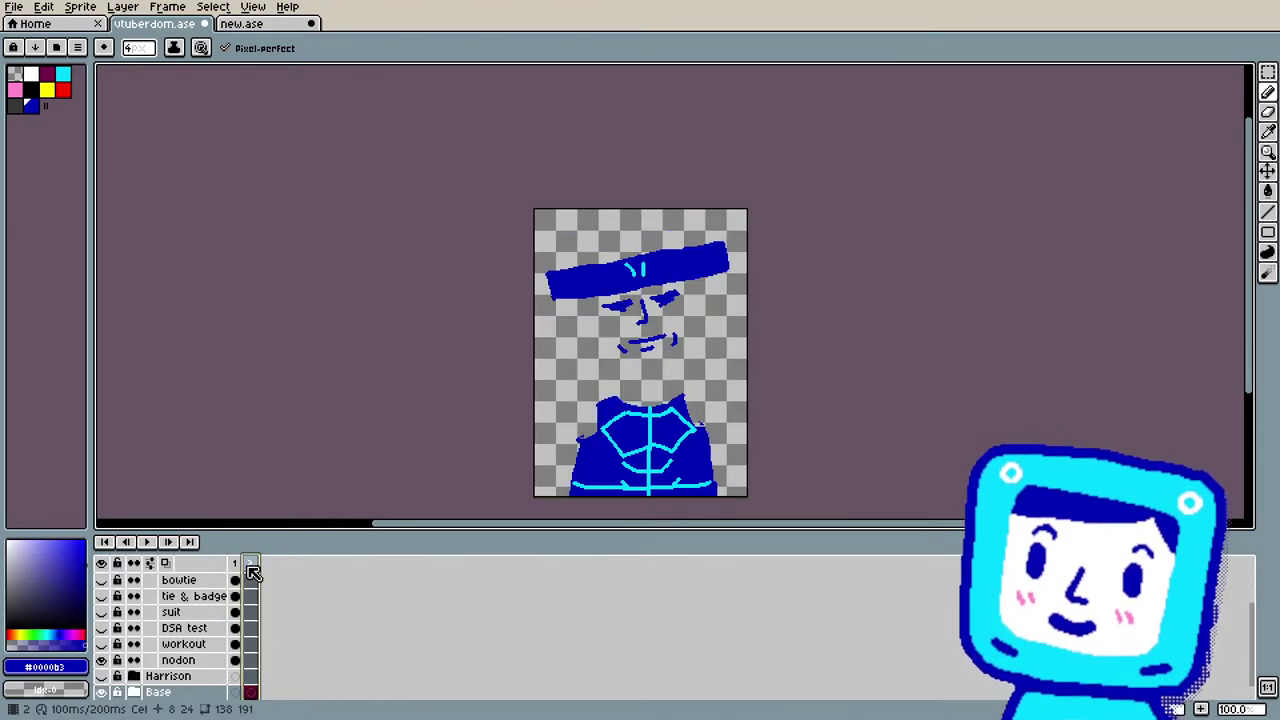
{"action": "scroll", "coordinate": [245, 612], "scroll_direction": "down", "scroll_amount": 1}
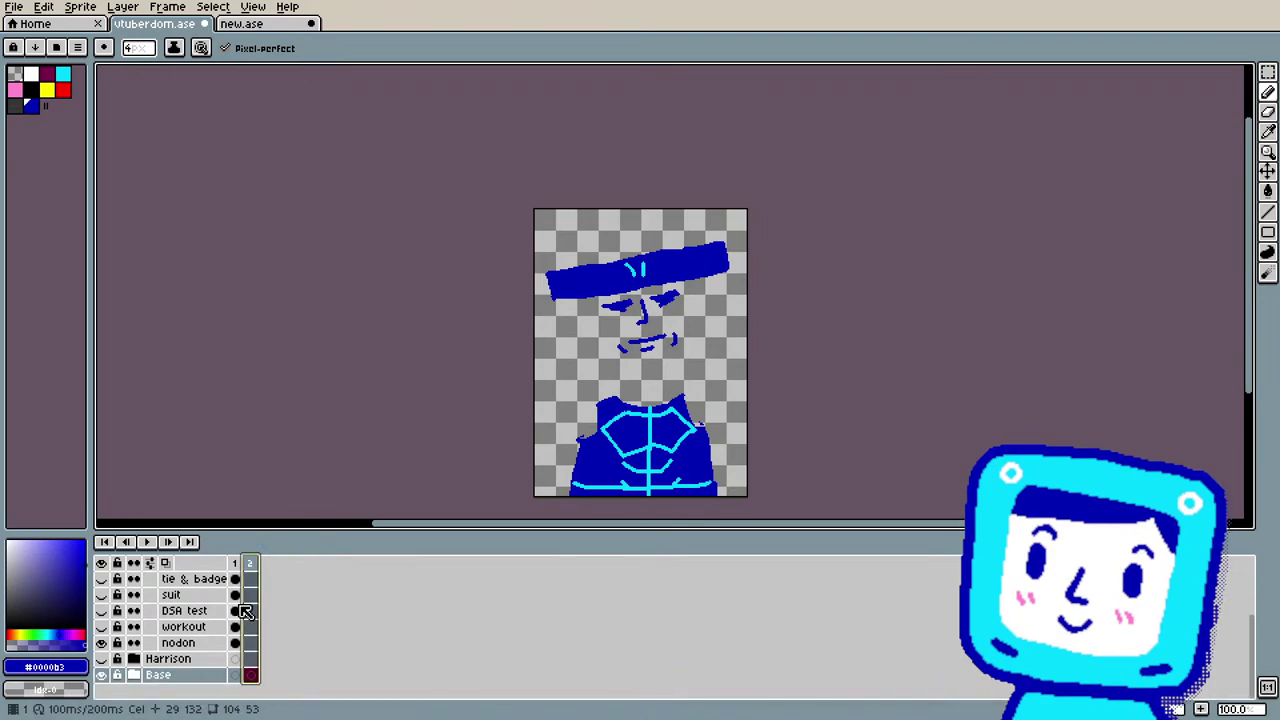
{"action": "scroll", "coordinate": [248, 616], "scroll_direction": "up", "scroll_amount": 4}
{"action": "key", "text": "ctrl+z"}
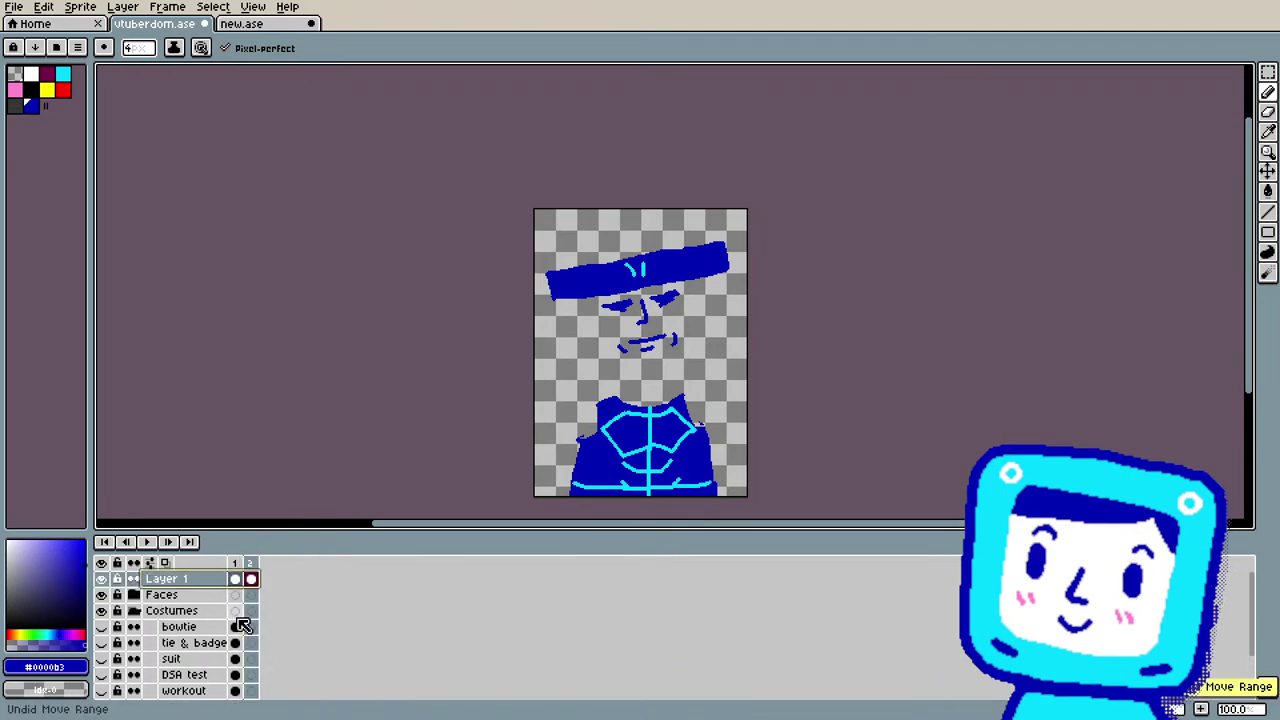
Step: Go to frame 1 and move Layer 1 into the Costumes group, between the workout and nodon layers
{"action": "left_click", "coordinate": [248, 575]}
{"action": "scroll", "coordinate": [218, 642], "scroll_direction": "down", "scroll_amount": 4}
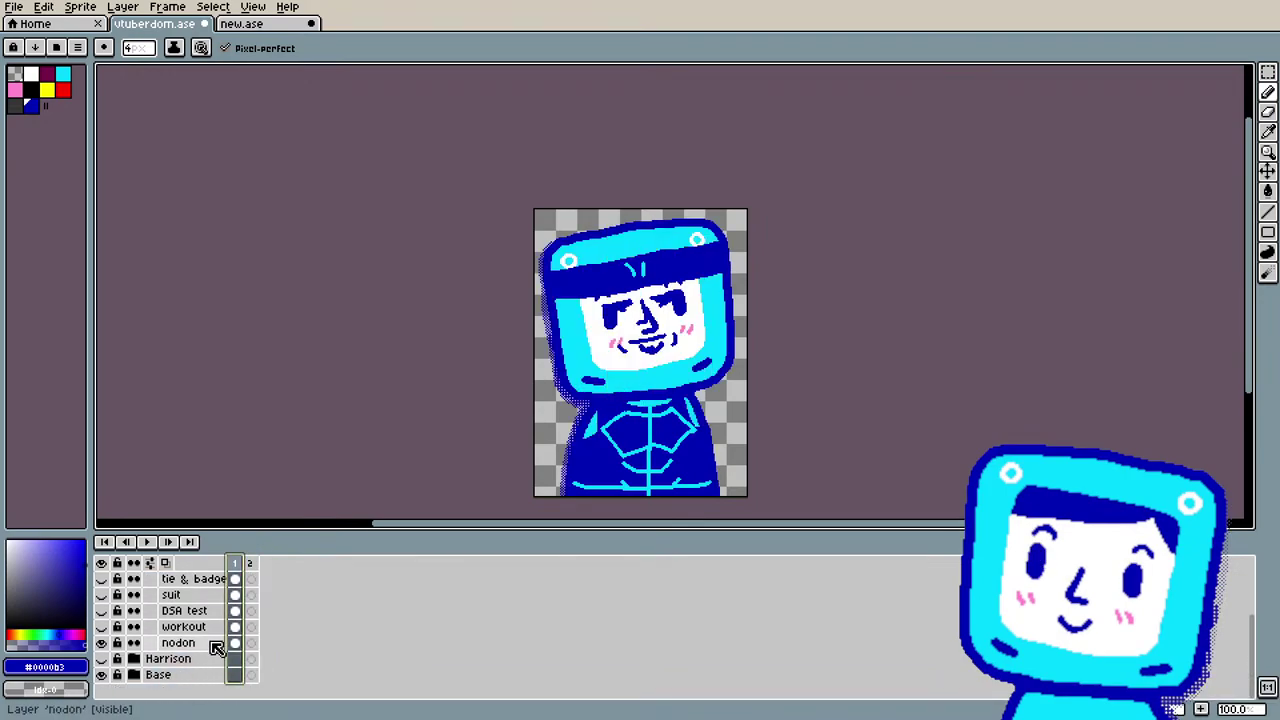
{"action": "scroll", "coordinate": [216, 648], "scroll_direction": "up", "scroll_amount": 4}
{"action": "left_click", "coordinate": [186, 580]}
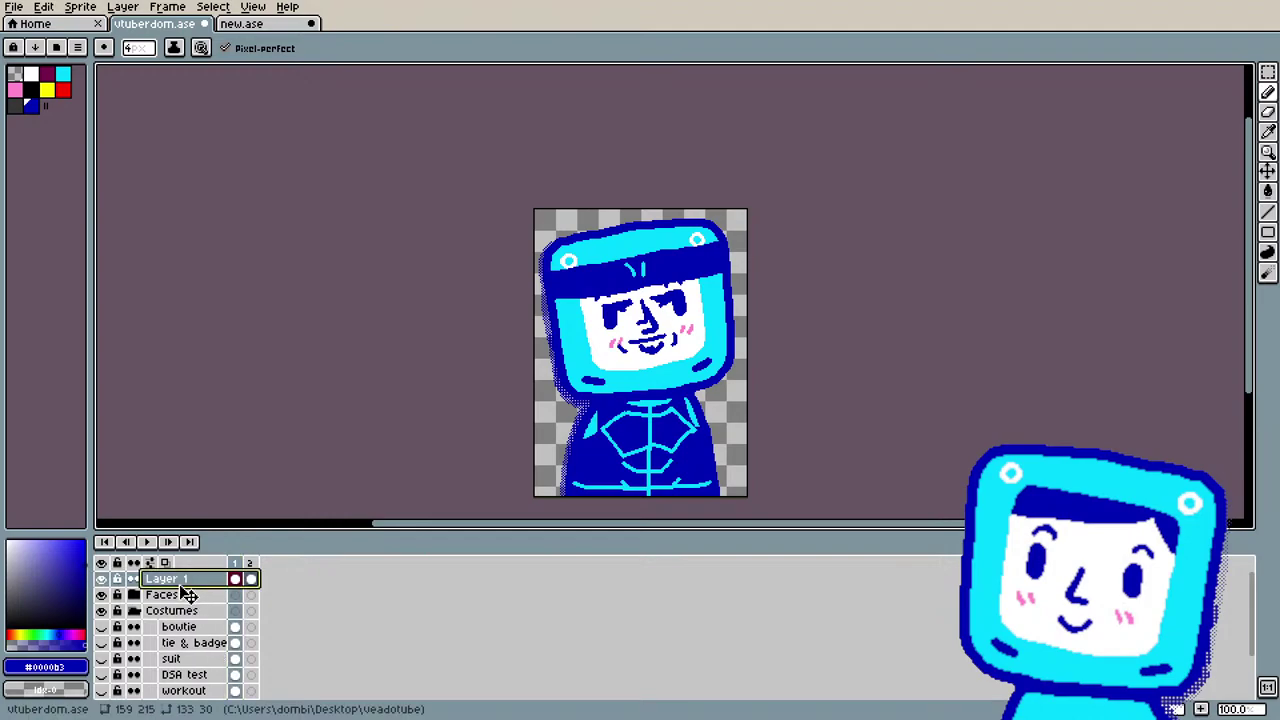
{"action": "left_click_drag", "start_coordinate": [186, 594], "coordinate": [202, 664]}
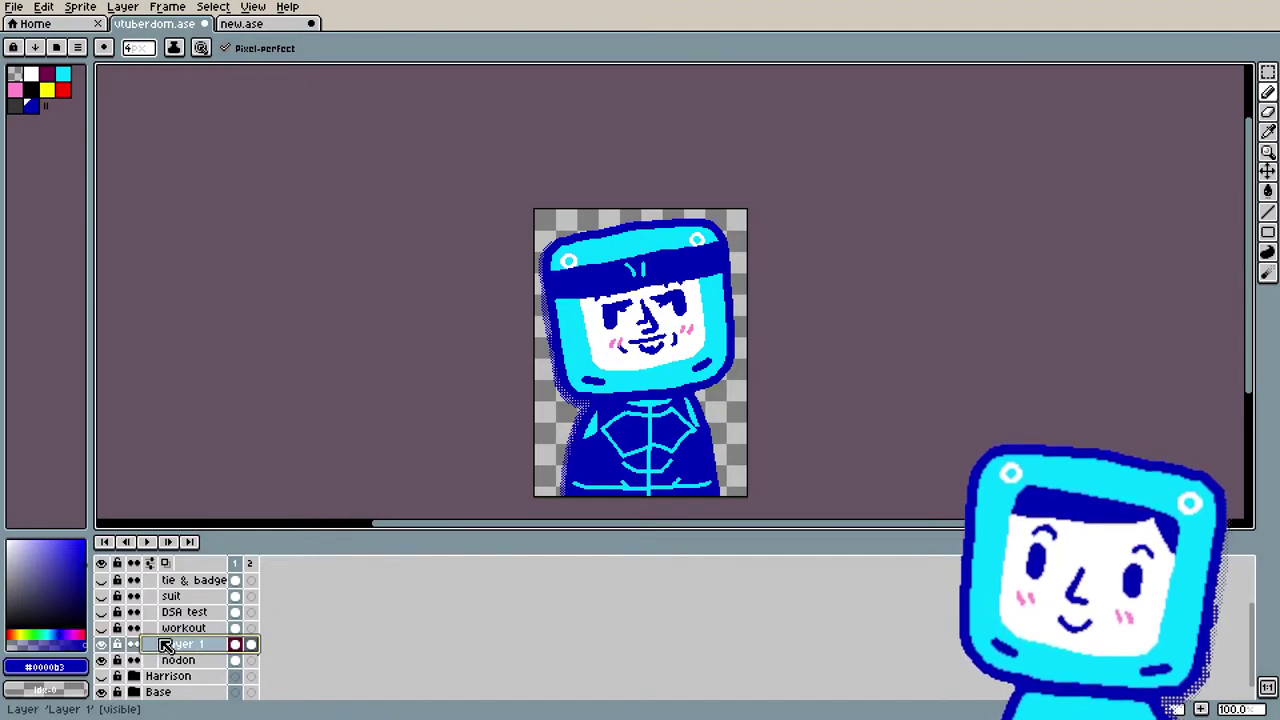
Step: Expand the Faces group and hide the McloseEopen layer
{"action": "scroll", "coordinate": [167, 648], "scroll_direction": "up", "scroll_amount": 3}
{"action": "scroll", "coordinate": [167, 648], "scroll_direction": "down", "scroll_amount": 4}
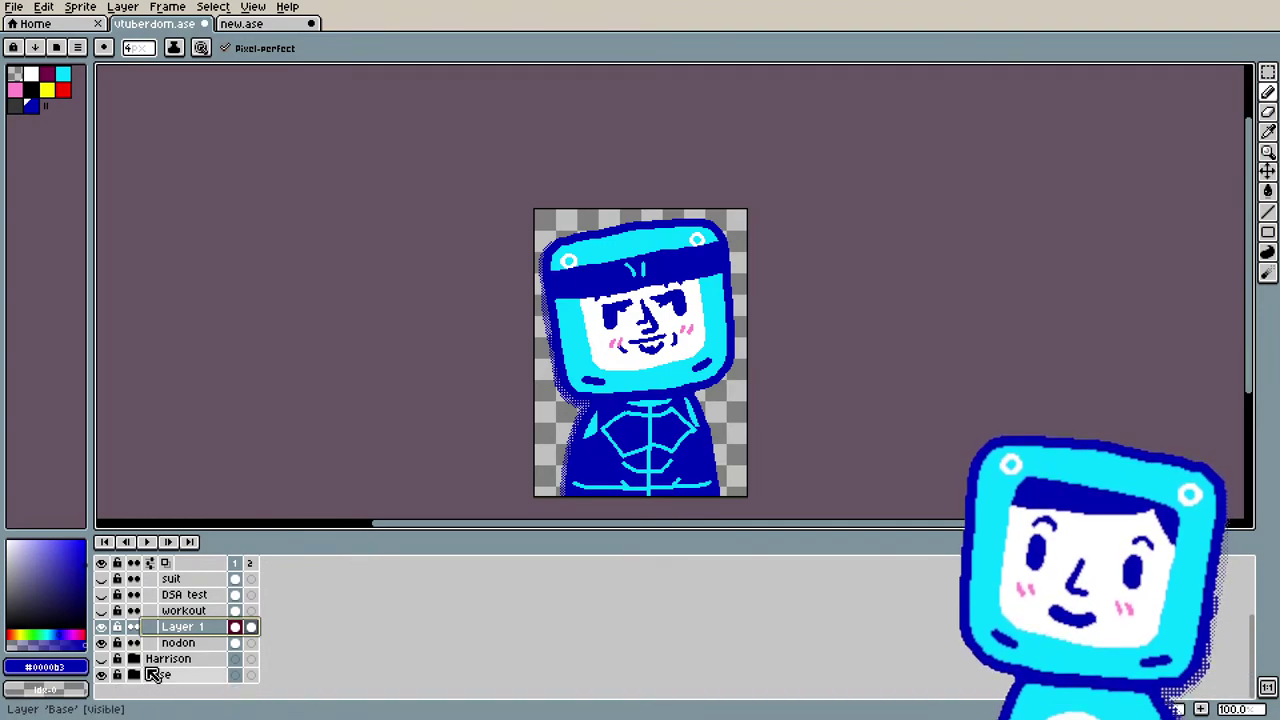
{"action": "scroll", "coordinate": [152, 670], "scroll_direction": "up", "scroll_amount": 4}
{"action": "left_click", "coordinate": [136, 579]}
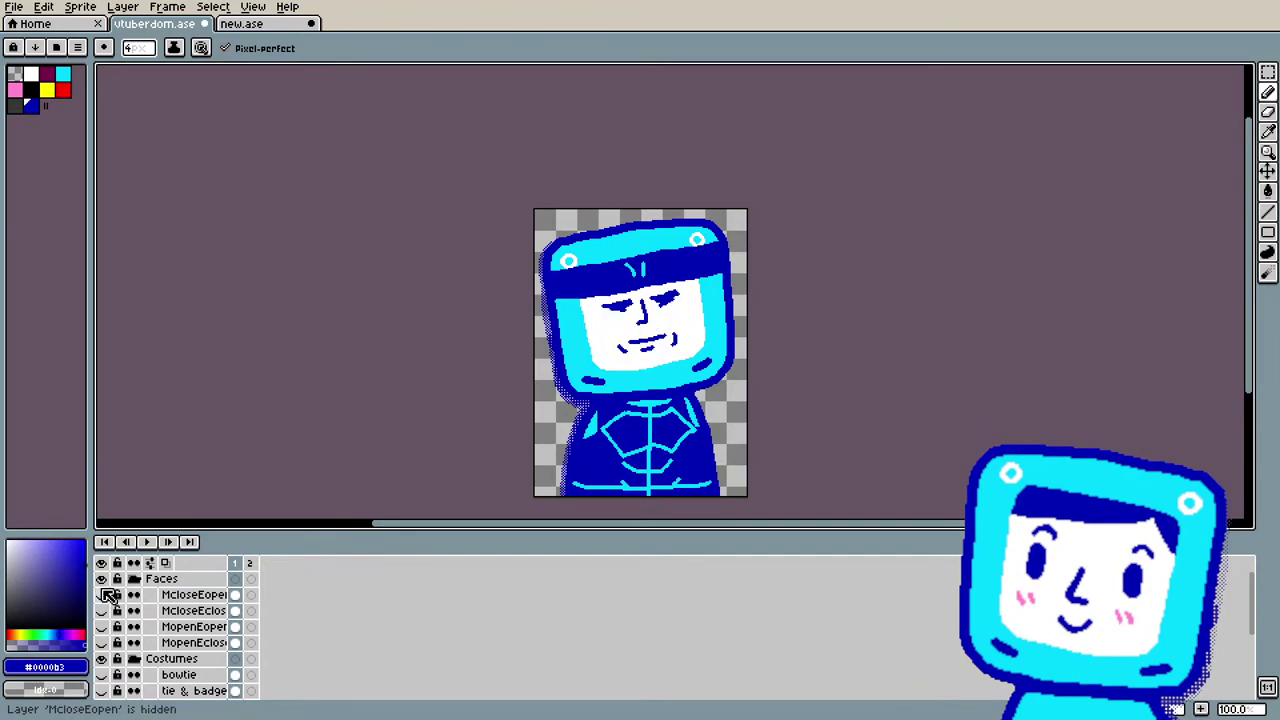
Step: Rename Layer 1 in the Costumes group as MGS
{"action": "scroll", "coordinate": [171, 609], "scroll_direction": "down", "scroll_amount": 8}
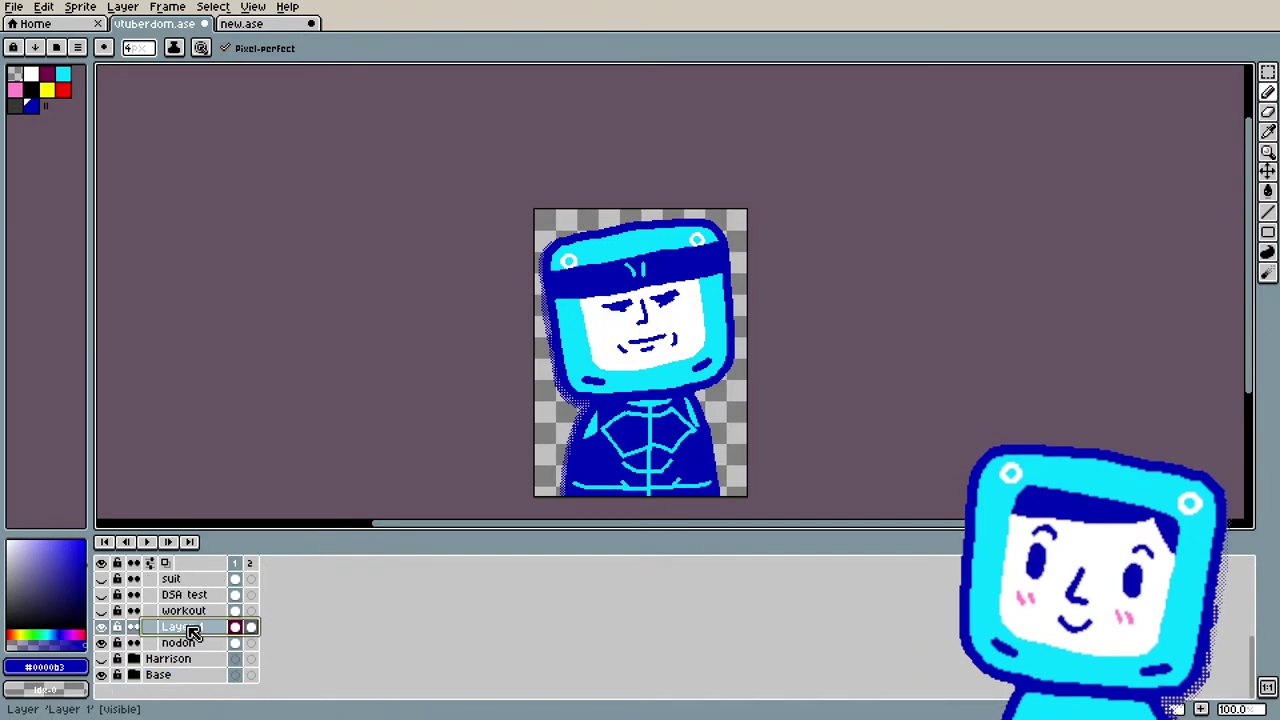
{"action": "right_click", "coordinate": [193, 633]}
{"action": "left_click", "coordinate": [240, 574]}
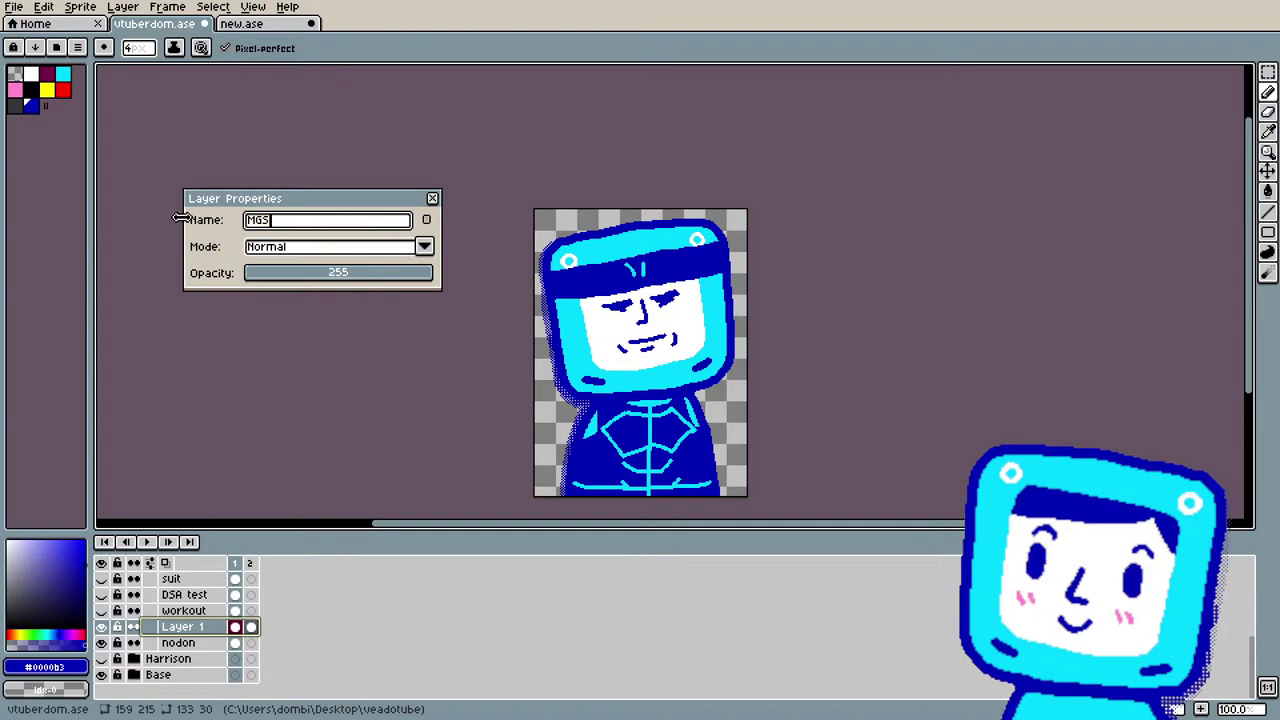
{"action": "key", "text": "Return"}
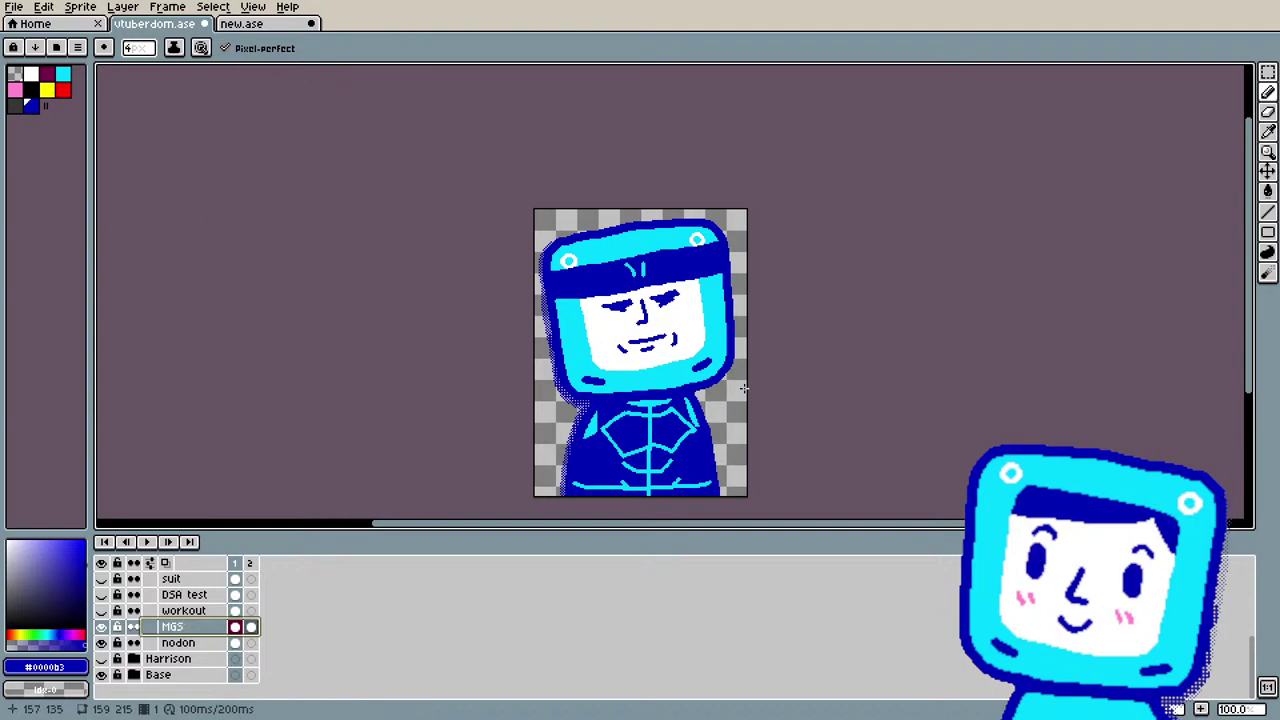
{"action": "scroll", "coordinate": [770, 447], "scroll_direction": "up", "scroll_amount": 1}
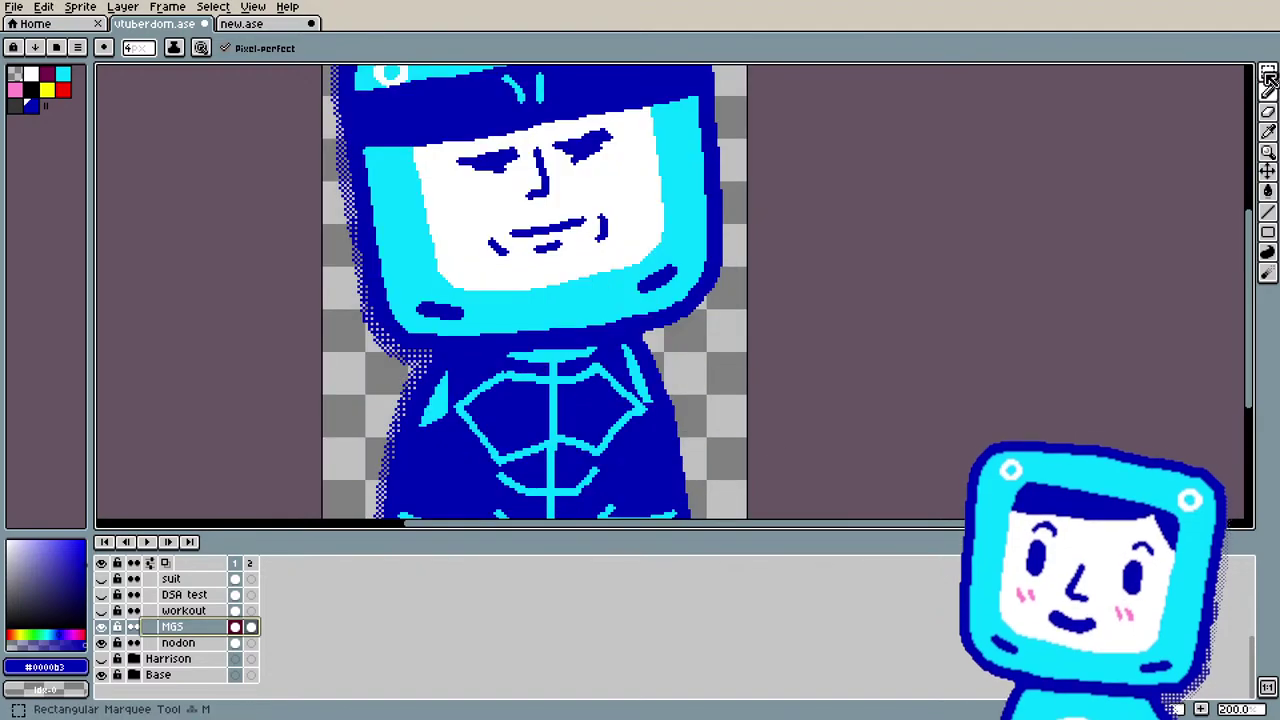
{"action": "scroll", "coordinate": [744, 282], "scroll_direction": "down", "scroll_amount": 1}
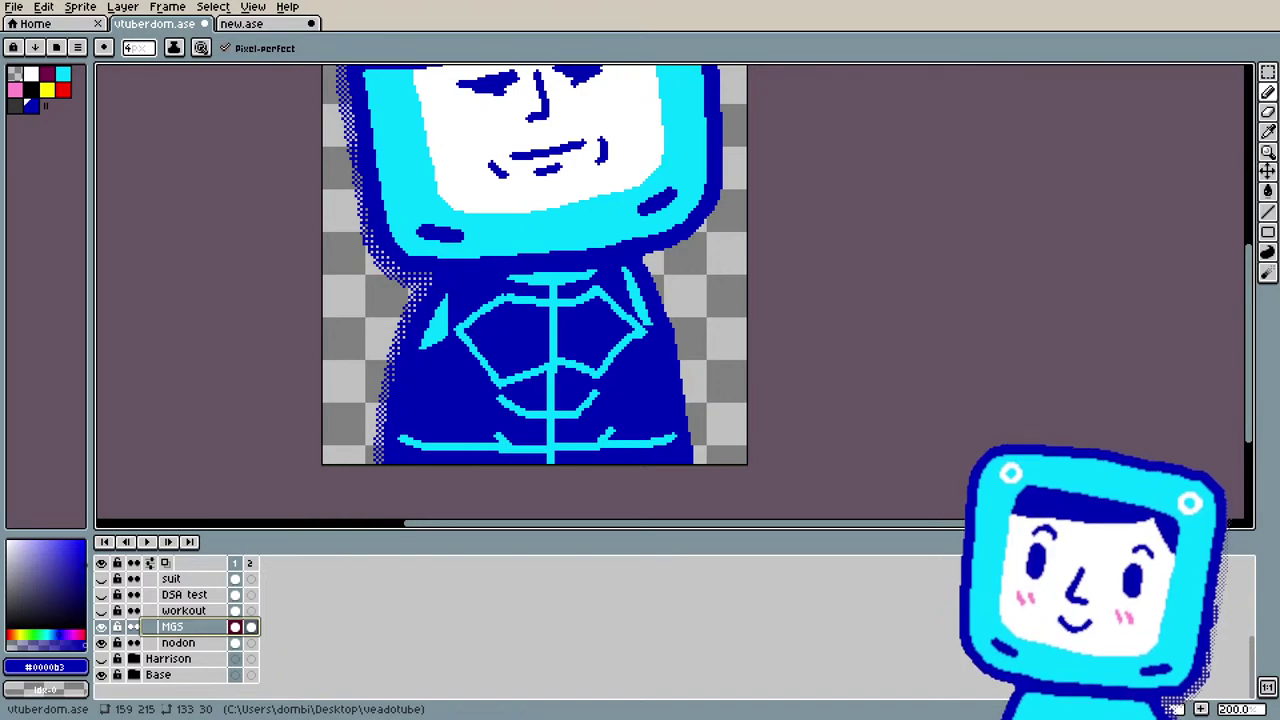
Step: Switch to the browser's Solid Snake reference image, enlarge it, and place its window beside the avatar canvas
{"action": "key", "text": "alt+Tab"}
{"action": "double_click", "coordinate": [737, 211]}
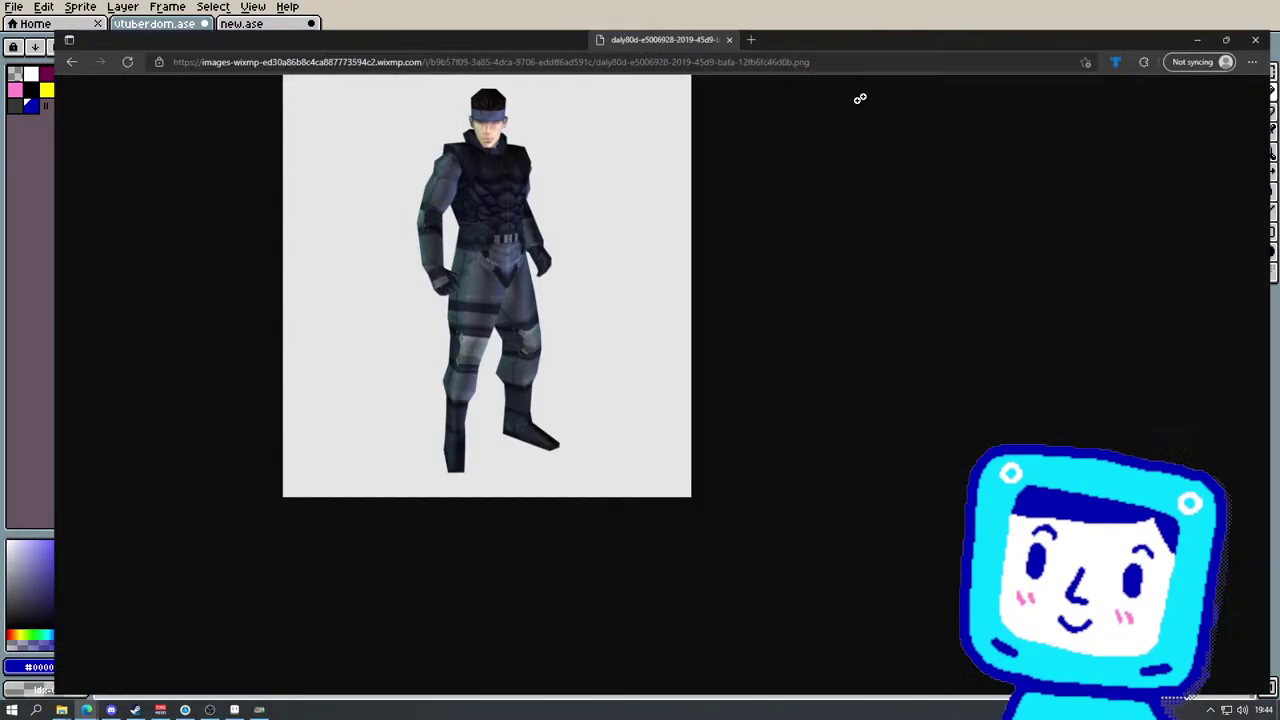
{"action": "left_click", "coordinate": [663, 198]}
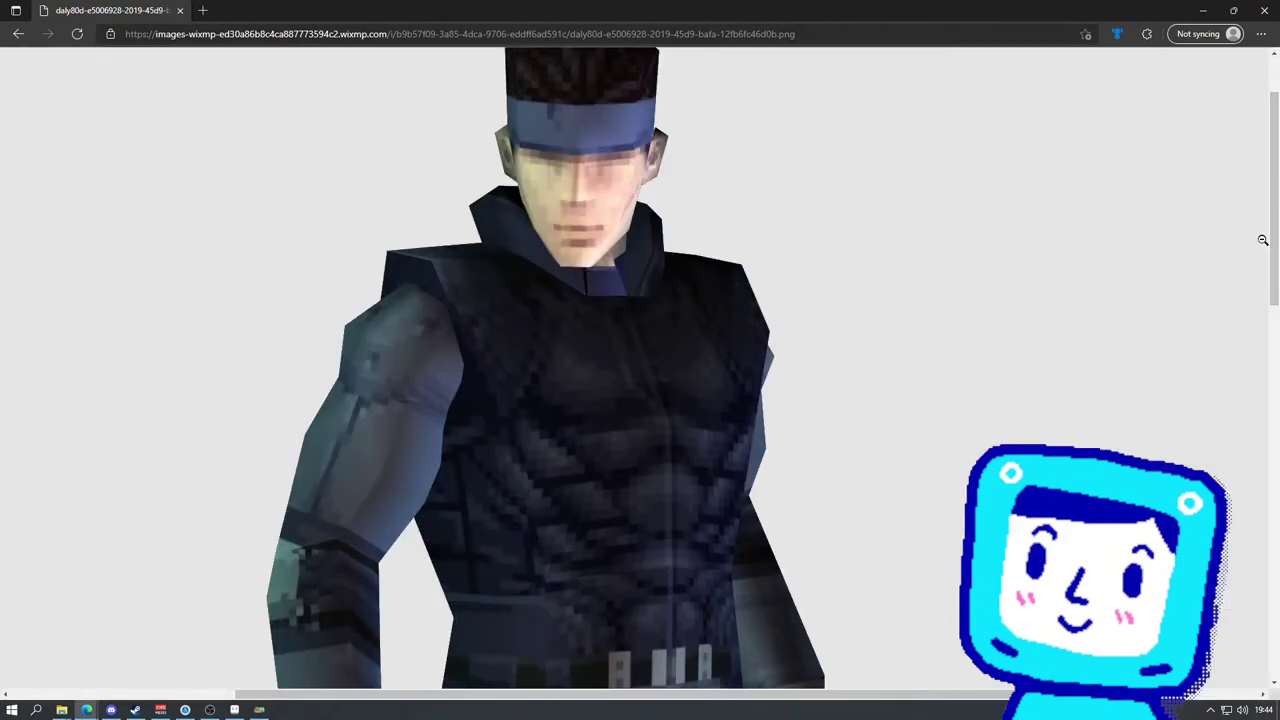
{"action": "scroll", "coordinate": [1260, 134], "scroll_direction": "up", "scroll_amount": 2}
{"action": "left_click_drag", "start_coordinate": [525, 18], "coordinate": [1000, 122]}
{"action": "scroll", "coordinate": [510, 127], "scroll_direction": "down", "scroll_amount": 2}
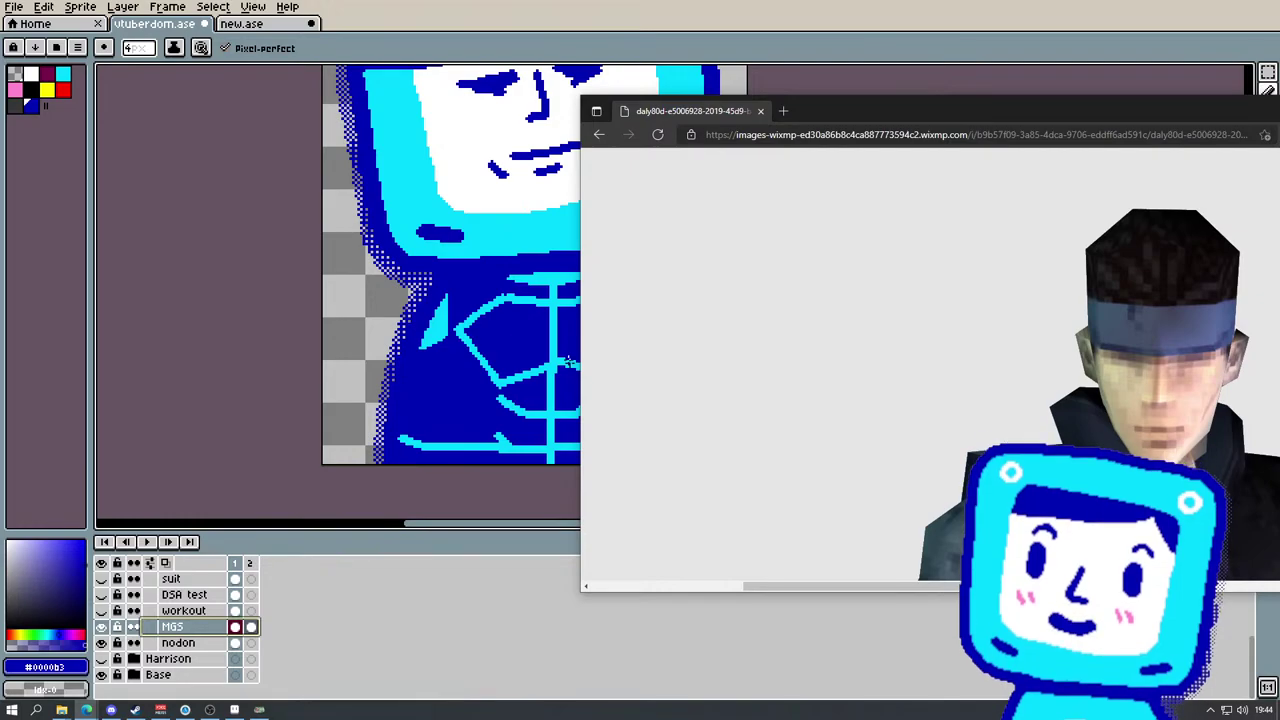
Step: View the avatar's full head in vtuberdom.ase and bring the Snake reference window back beside it for comparison
{"action": "scroll", "coordinate": [510, 127], "scroll_direction": "up", "scroll_amount": 3}
{"action": "scroll", "coordinate": [510, 127], "scroll_direction": "down", "scroll_amount": 1}
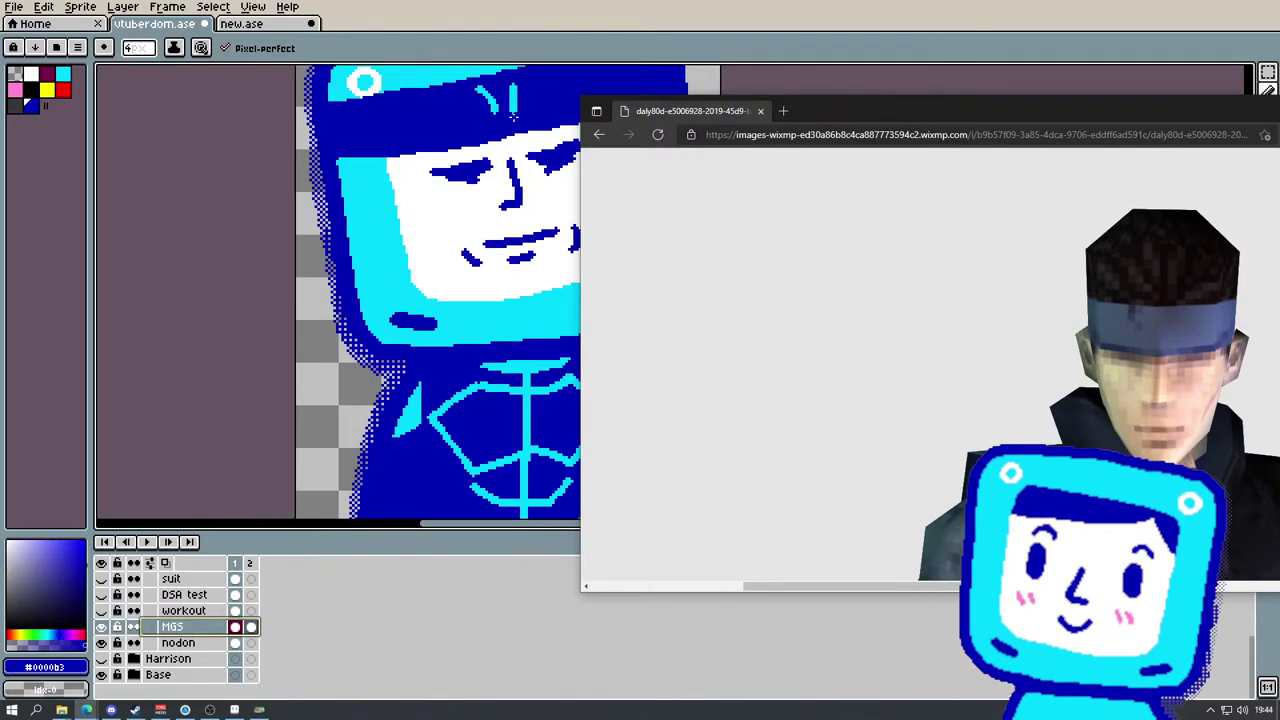
{"action": "left_click_drag", "start_coordinate": [463, 524], "coordinate": [492, 523]}
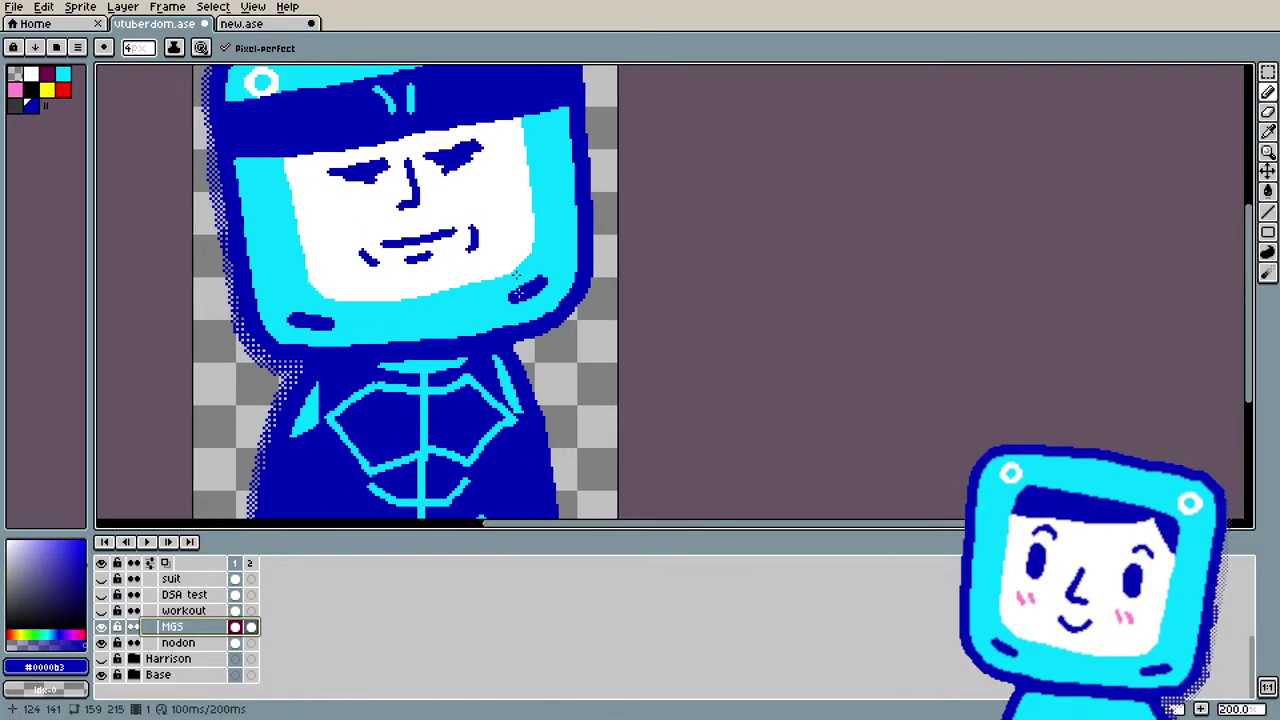
{"action": "scroll", "coordinate": [1232, 272], "scroll_direction": "up", "scroll_amount": 3}
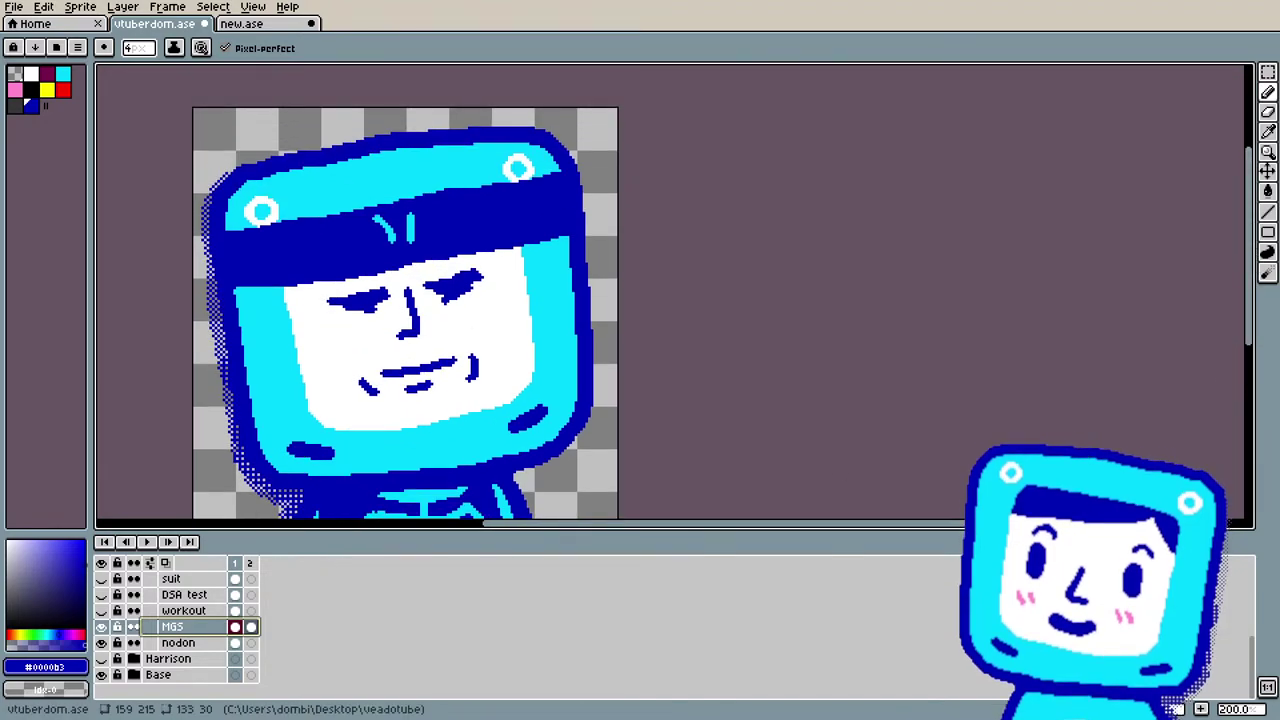
{"action": "key", "text": "alt+Tab"}
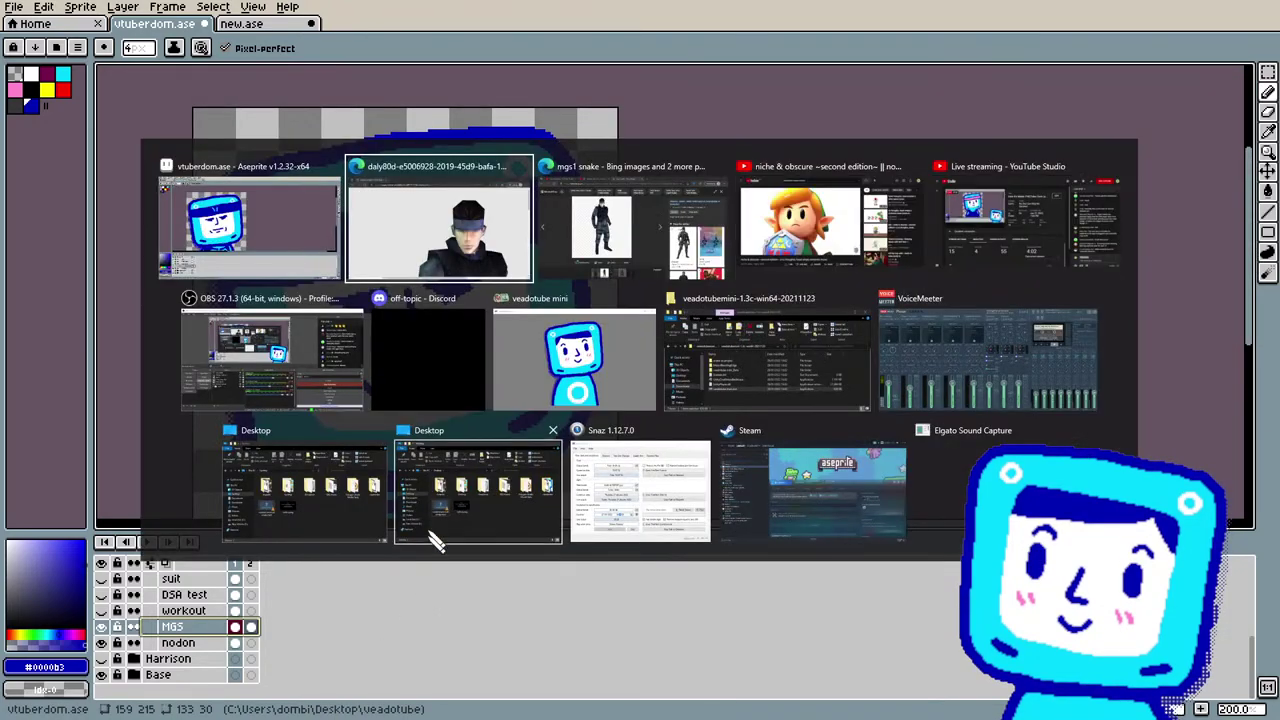
{"action": "left_click", "coordinate": [420, 190]}
{"action": "mouse_move", "coordinate": [1025, 125]}
{"action": "left_mouse_down"}
{"action": "mouse_move", "coordinate": [995, 123]}
{"action": "mouse_move", "coordinate": [1037, 229]}
{"action": "mouse_move", "coordinate": [980, 117]}
{"action": "mouse_move", "coordinate": [953, 125]}
{"action": "left_mouse_up"}
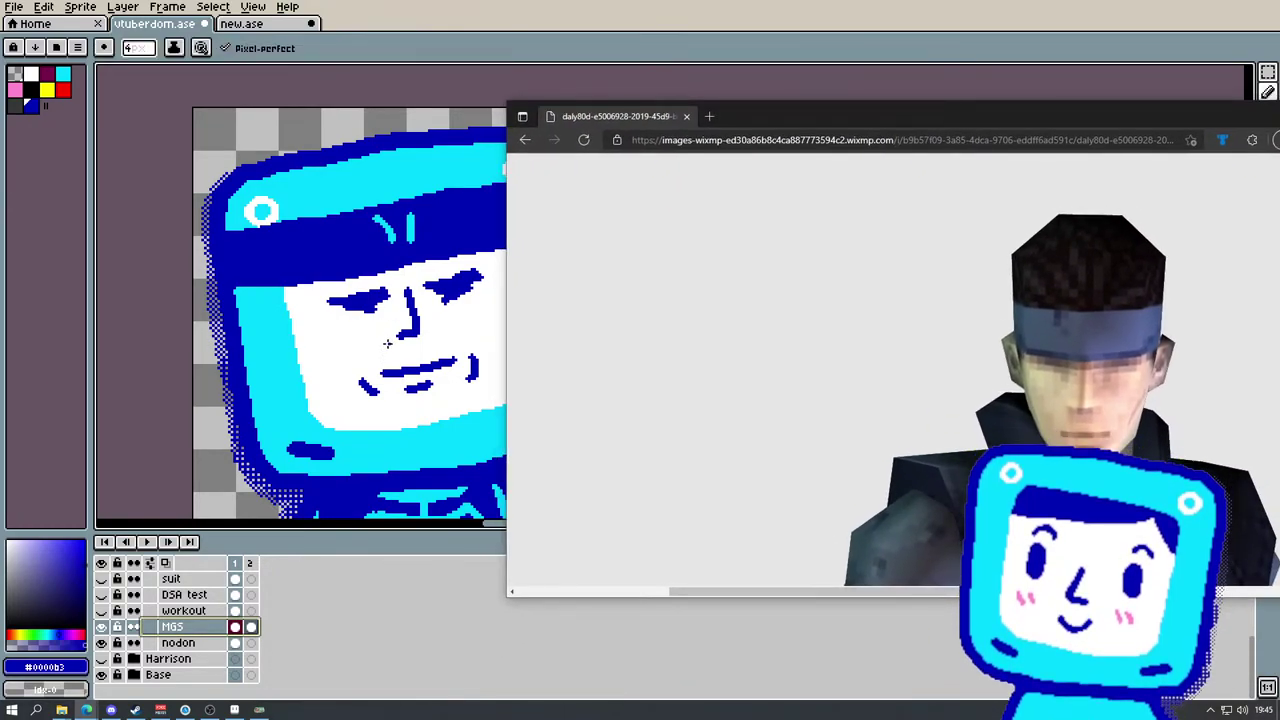
Step: Examine the reference figure's collar, shoulders, chest and belt against the avatar's torso drawing
{"action": "scroll", "coordinate": [380, 383], "scroll_direction": "down", "scroll_amount": 5}
{"action": "scroll", "coordinate": [390, 450], "scroll_direction": "up", "scroll_amount": 6}
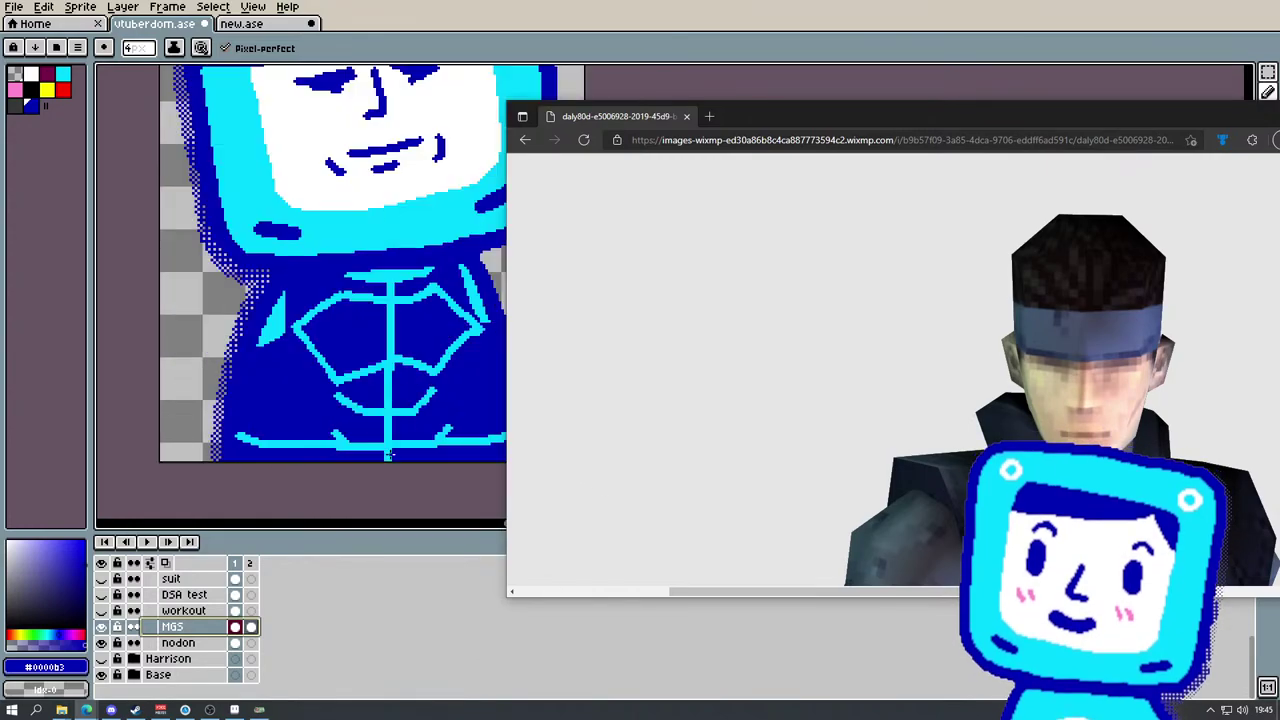
{"action": "left_click", "coordinate": [954, 416]}
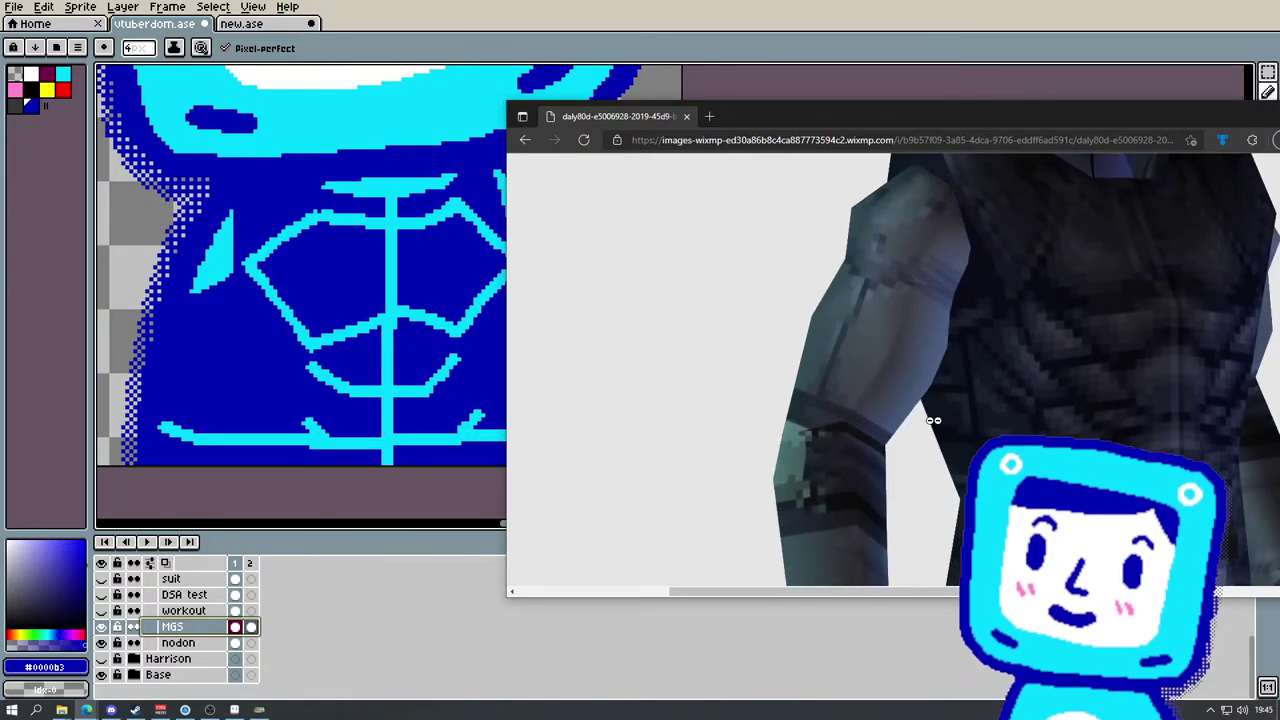
{"action": "scroll", "coordinate": [1046, 380], "scroll_direction": "up", "scroll_amount": 1}
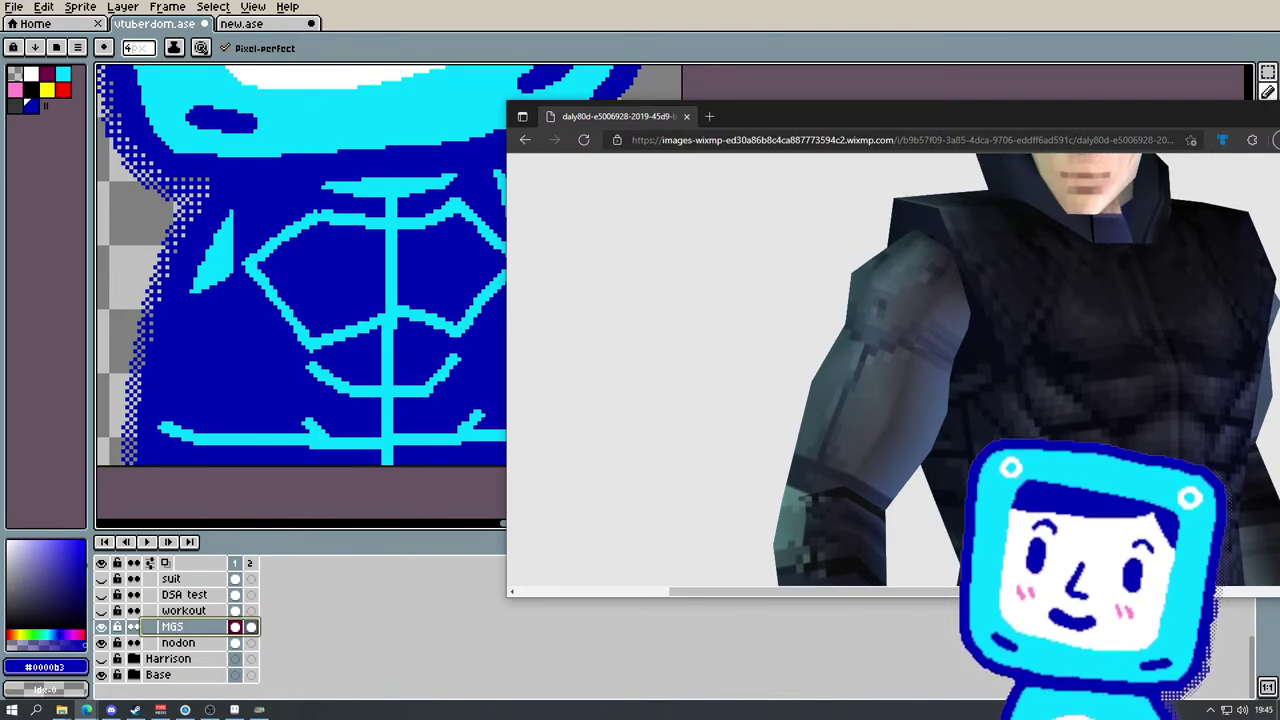
{"action": "scroll", "coordinate": [1046, 380], "scroll_direction": "down", "scroll_amount": 1}
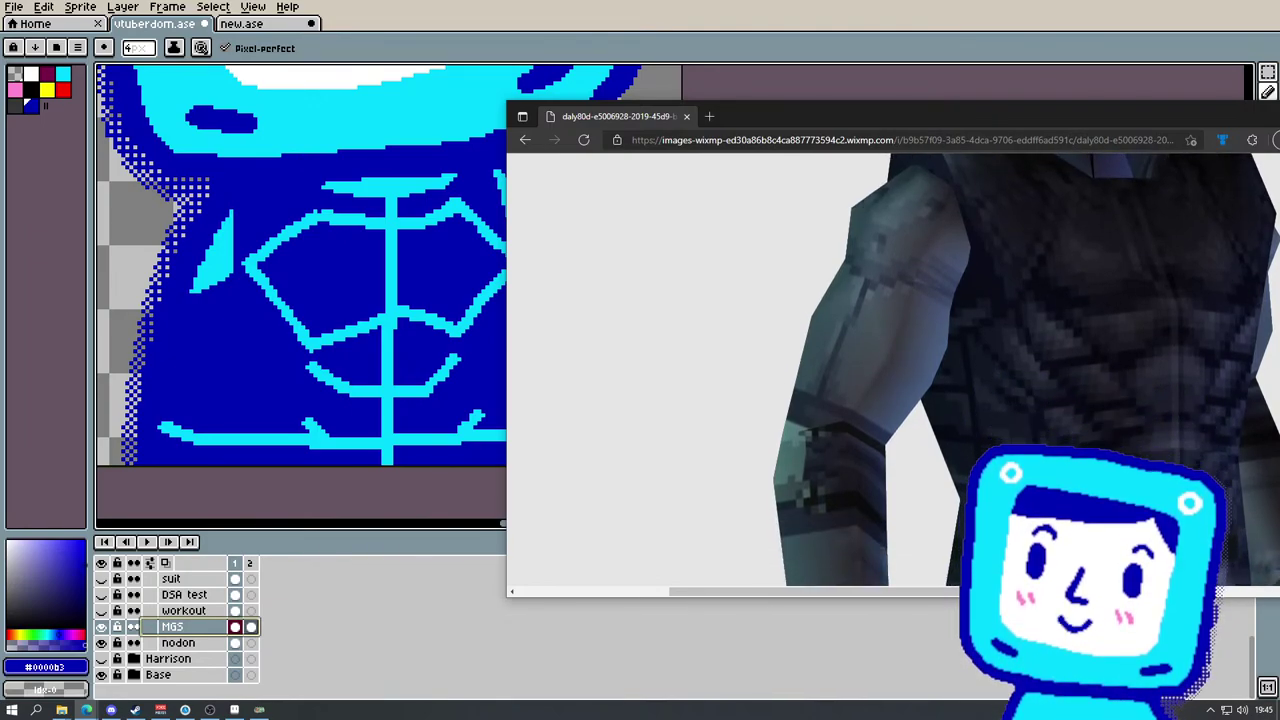
{"action": "scroll", "coordinate": [1147, 448], "scroll_direction": "down", "scroll_amount": 2}
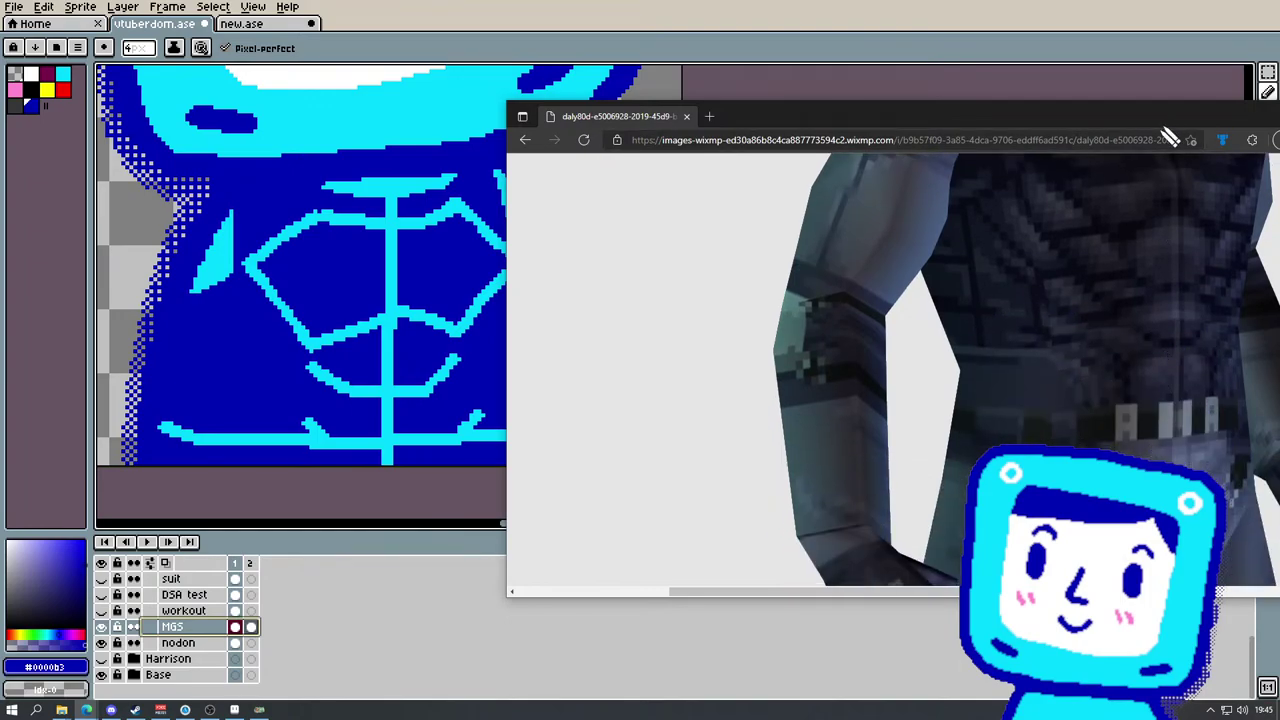
{"action": "left_click_drag", "start_coordinate": [1125, 123], "coordinate": [1069, 54]}
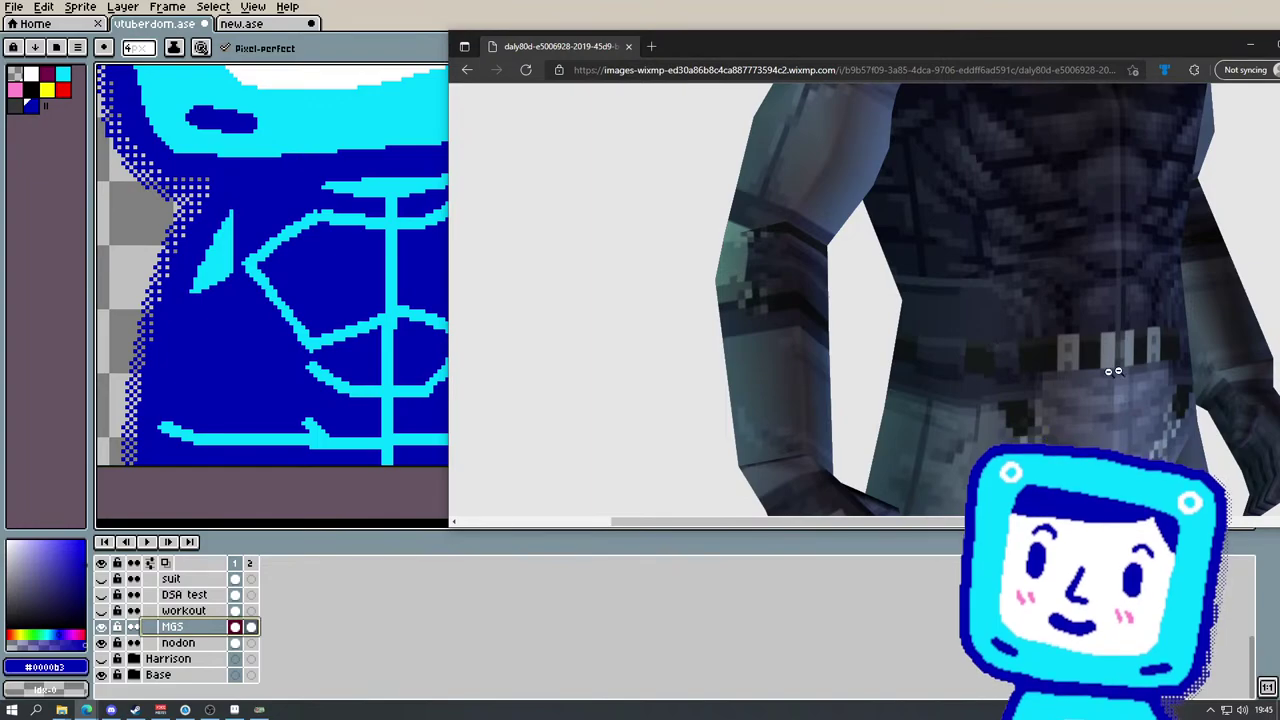
{"action": "scroll", "coordinate": [1132, 269], "scroll_direction": "up", "scroll_amount": 3}
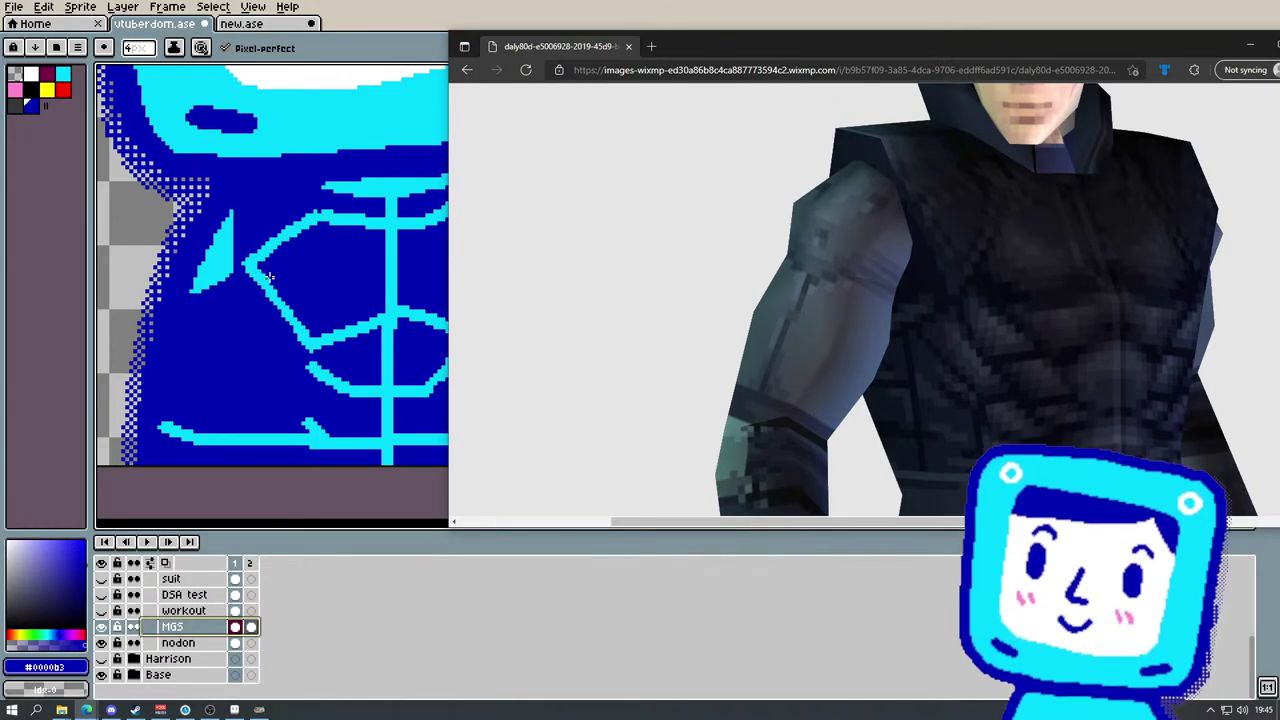
Step: Return to vtuberdom.ase and enlarge the cyan patches at both shoulders on the MGS layer
{"action": "left_click", "coordinate": [420, 17]}
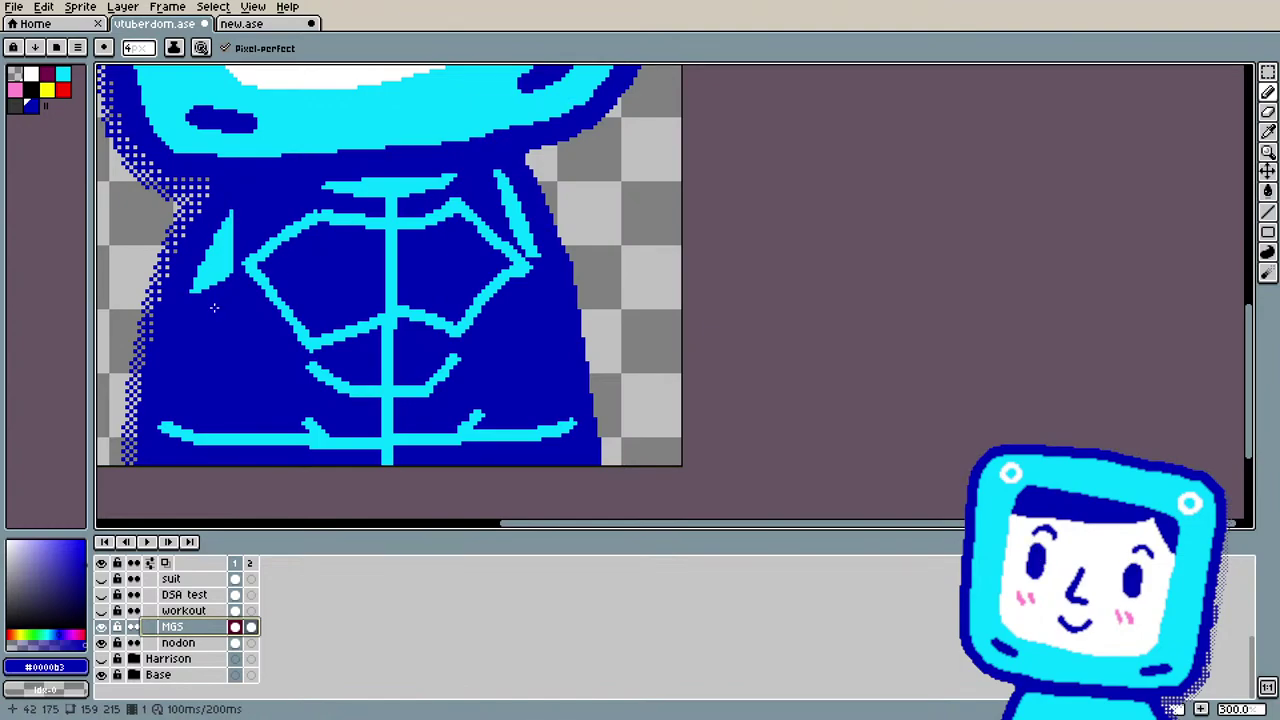
{"action": "left_click_drag", "start_coordinate": [529, 525], "coordinate": [461, 497]}
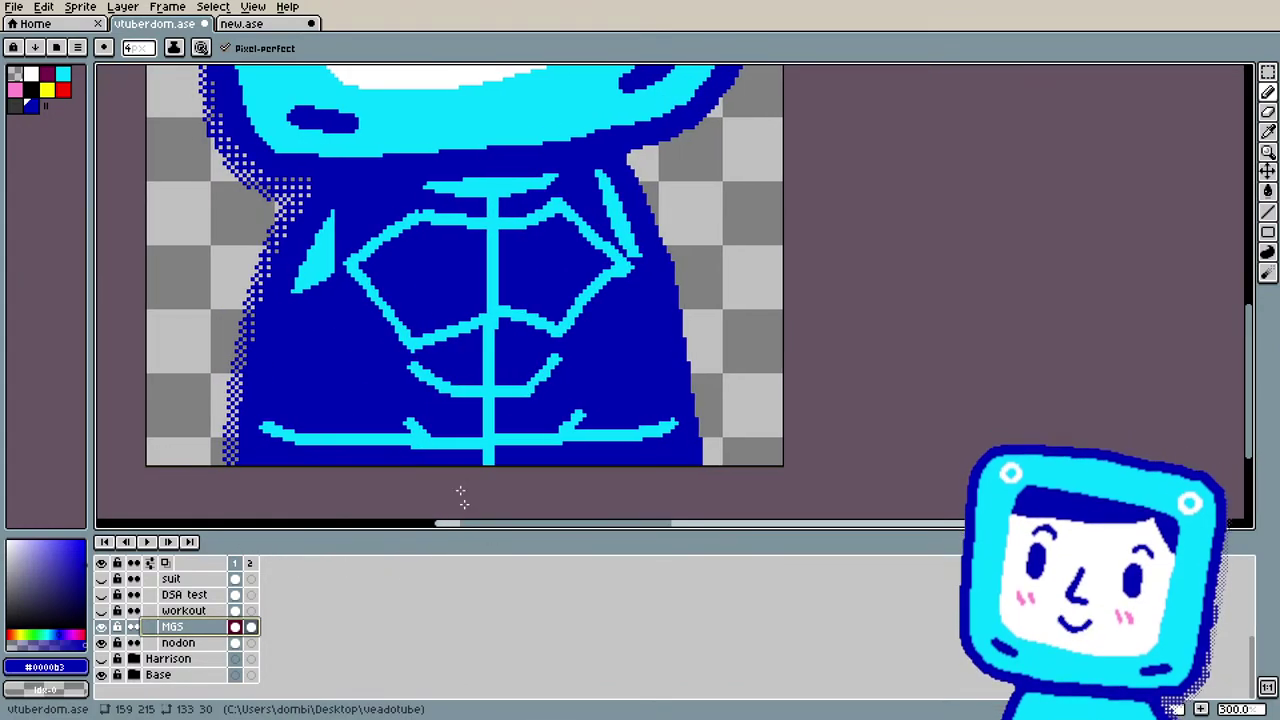
{"action": "key", "text": "e"}
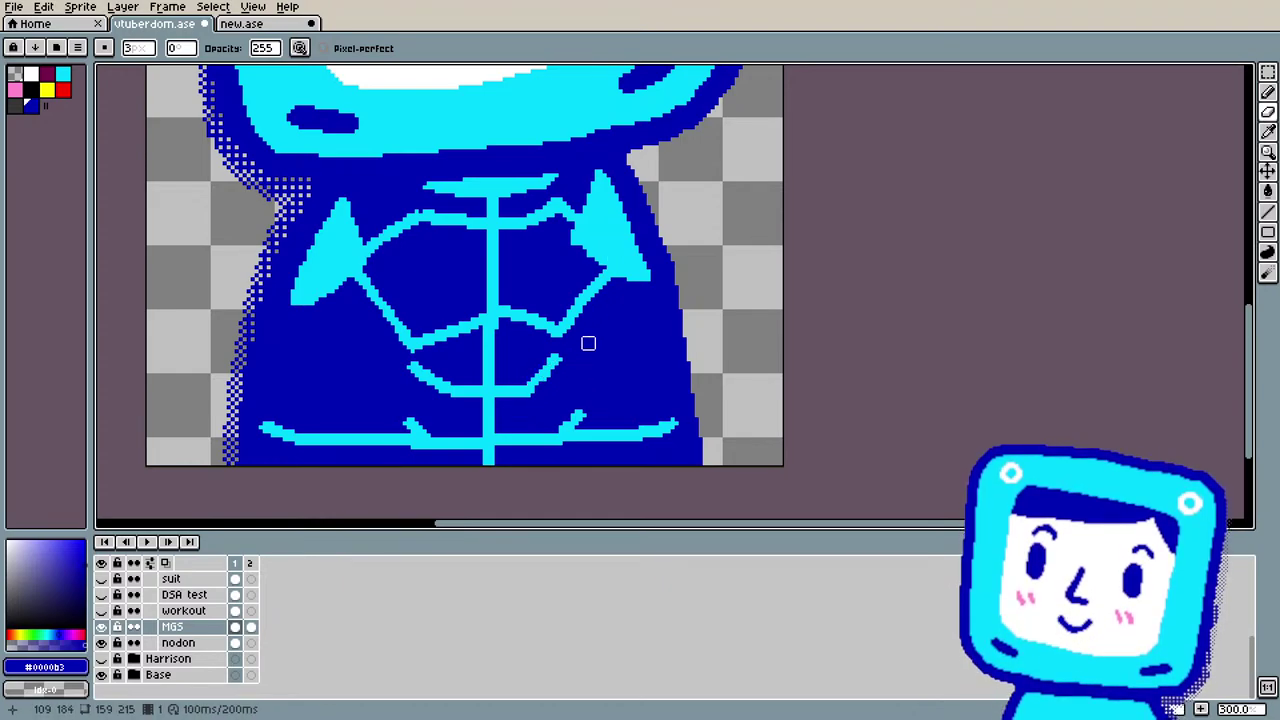
Step: Erase the dark blue below the helmet on the MGS layer to enlarge the cyan neck patch
{"action": "scroll", "coordinate": [616, 303], "scroll_direction": "down", "scroll_amount": 1}
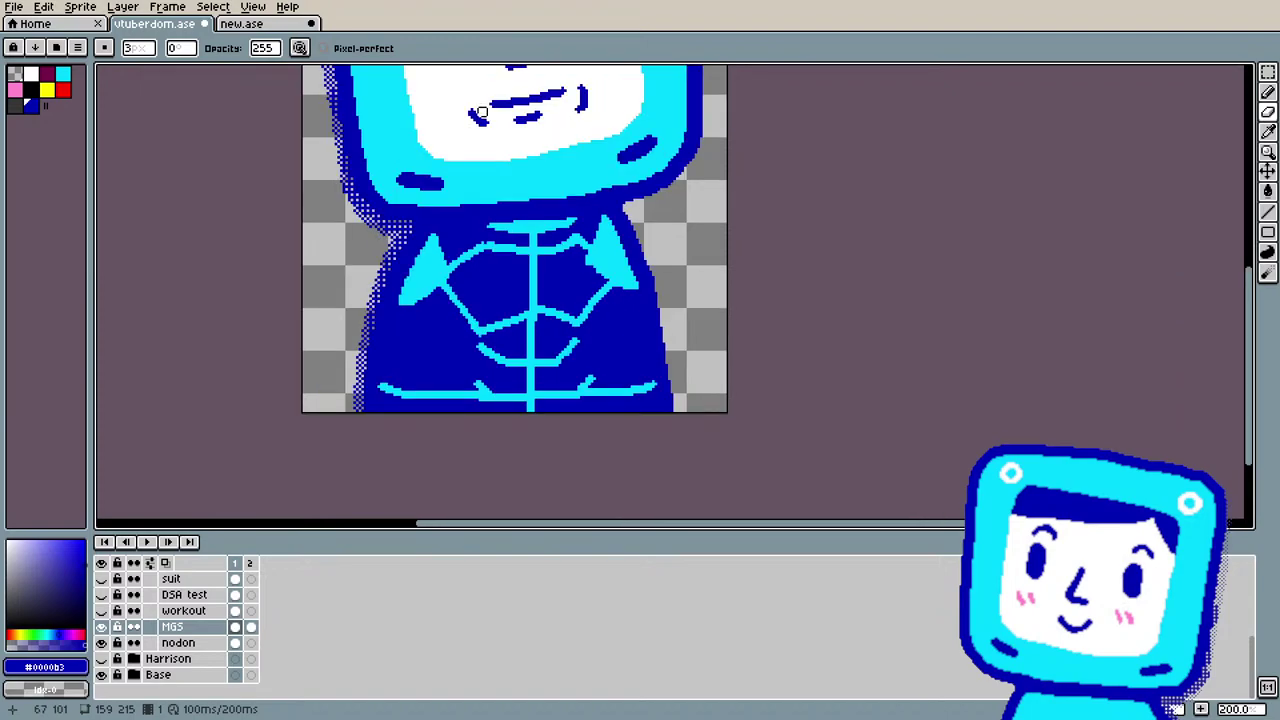
{"action": "scroll", "coordinate": [519, 158], "scroll_direction": "up", "scroll_amount": 1}
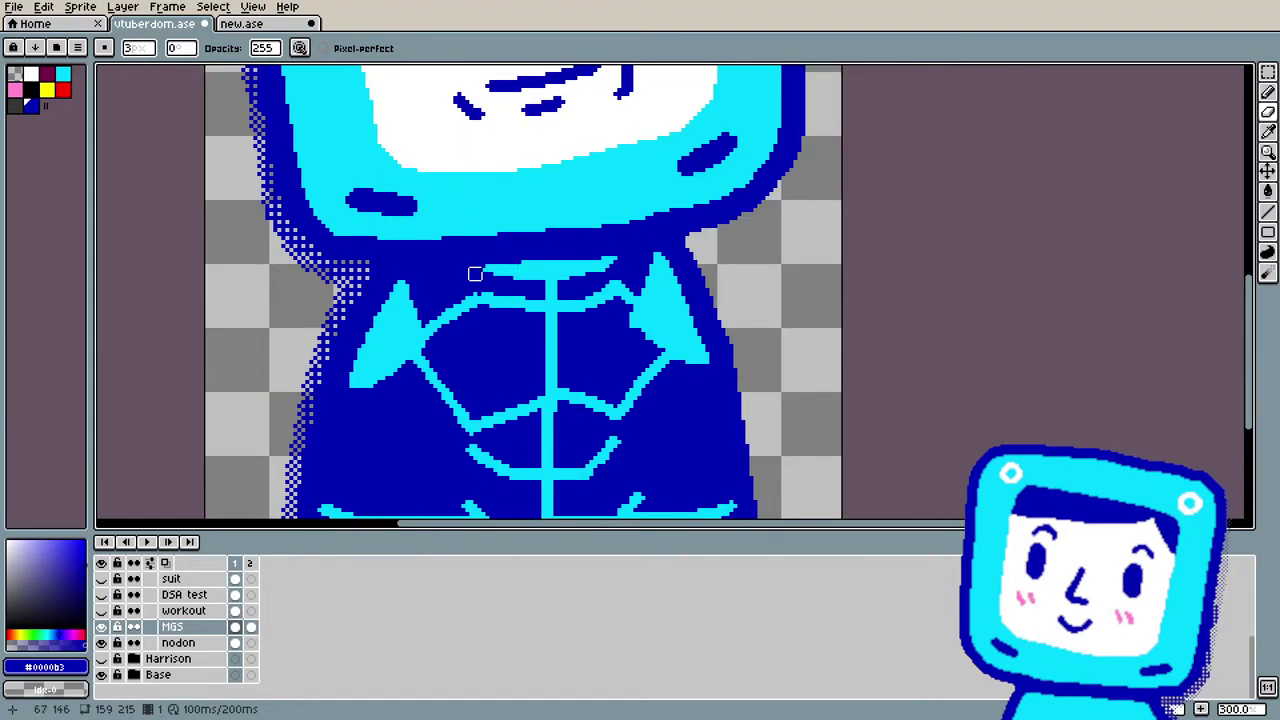
{"action": "left_click", "coordinate": [507, 270]}
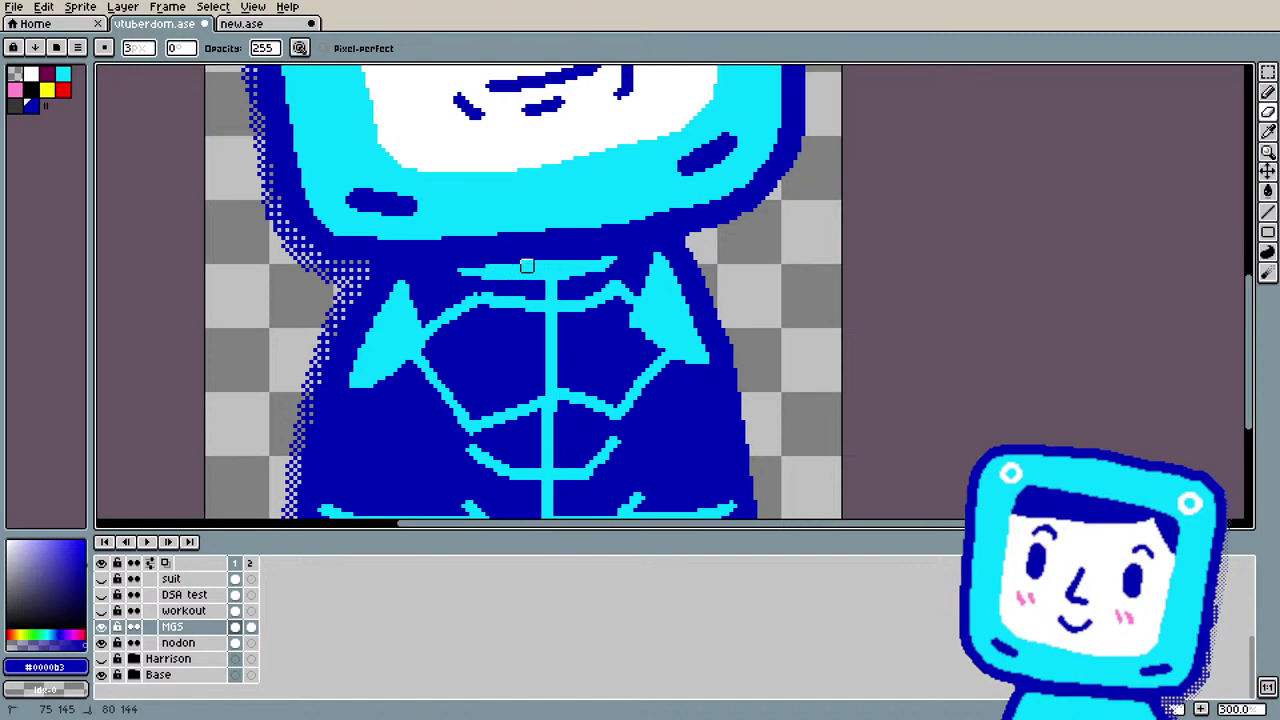
{"action": "scroll", "coordinate": [554, 249], "scroll_direction": "down", "scroll_amount": 2}
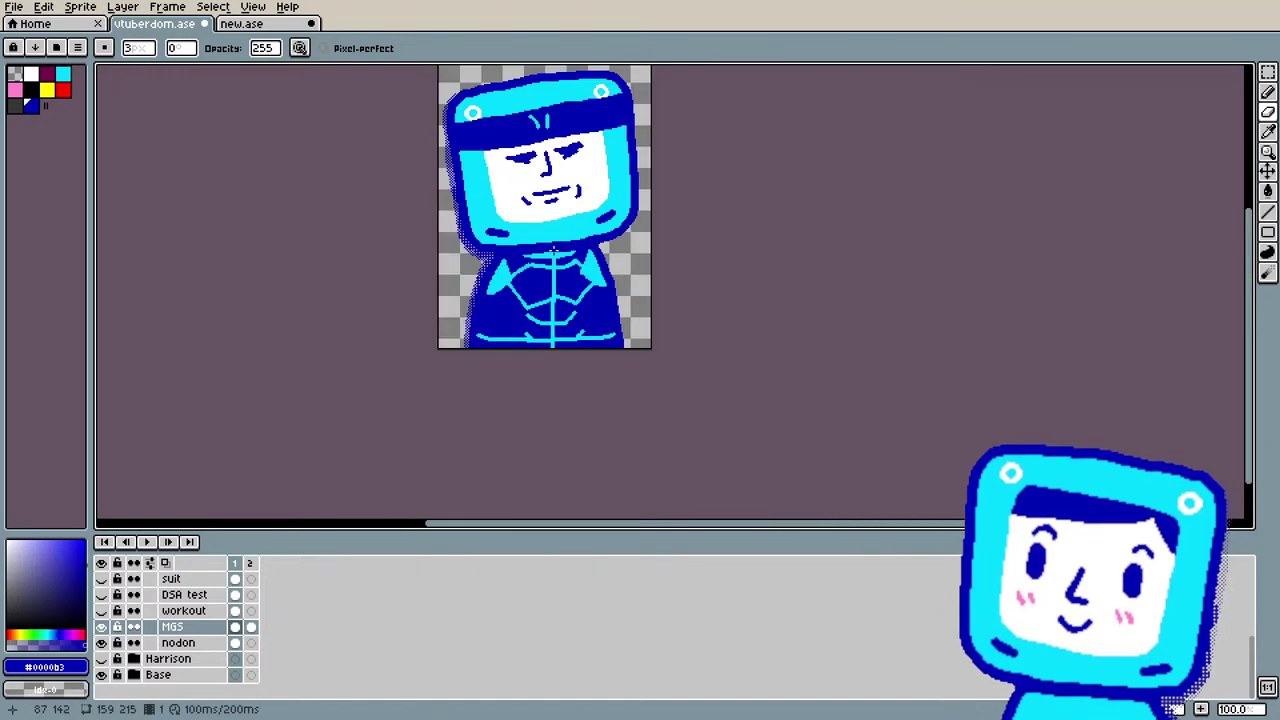
{"action": "scroll", "coordinate": [554, 249], "scroll_direction": "up", "scroll_amount": 2}
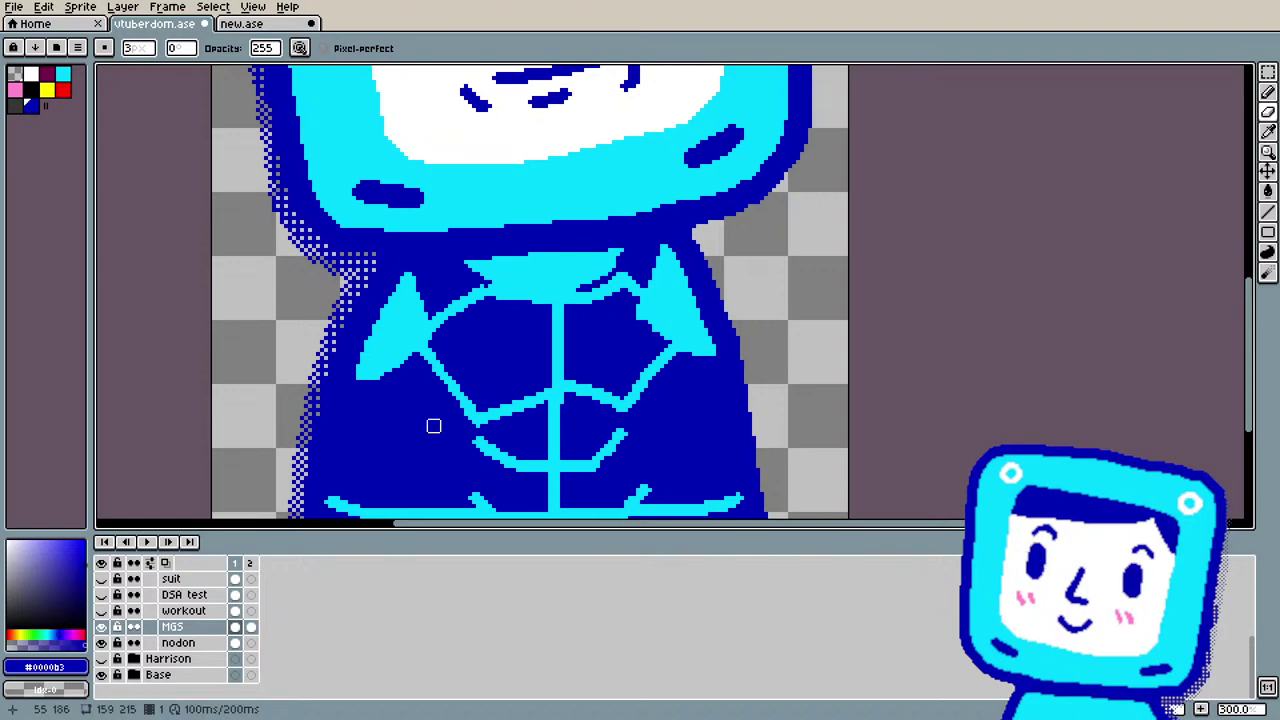
Step: Paint over the cyan chest lines around the neck and shoulder patches with the dark blue 4 px pencil
{"action": "key", "text": "i"}
{"action": "key", "text": "b"}
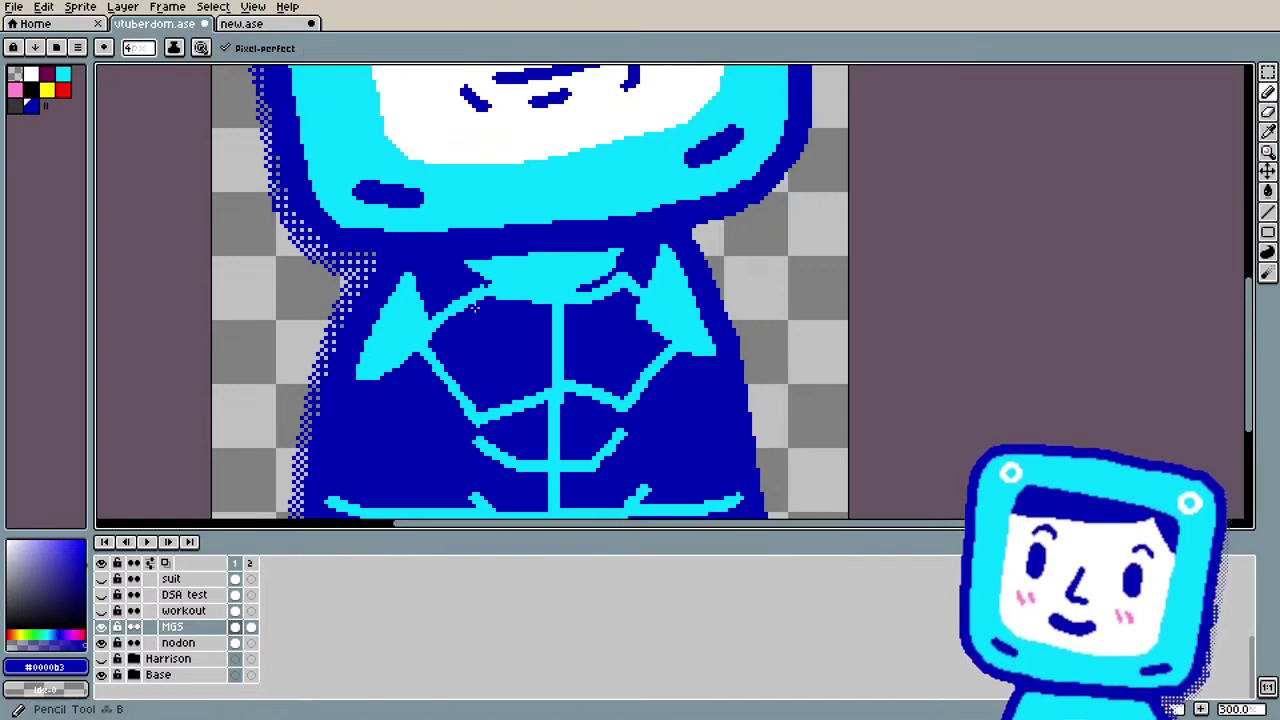
{"action": "left_click_drag", "start_coordinate": [486, 288], "coordinate": [503, 300]}
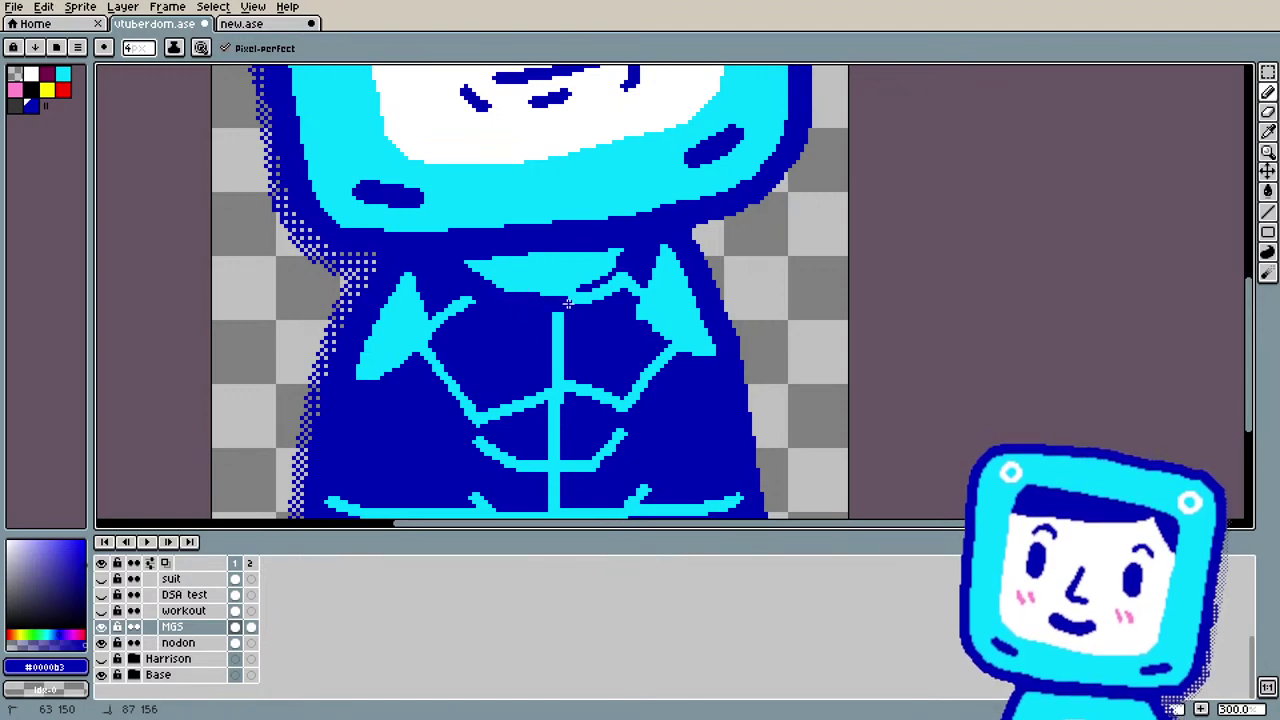
{"action": "left_click_drag", "start_coordinate": [598, 294], "coordinate": [553, 301]}
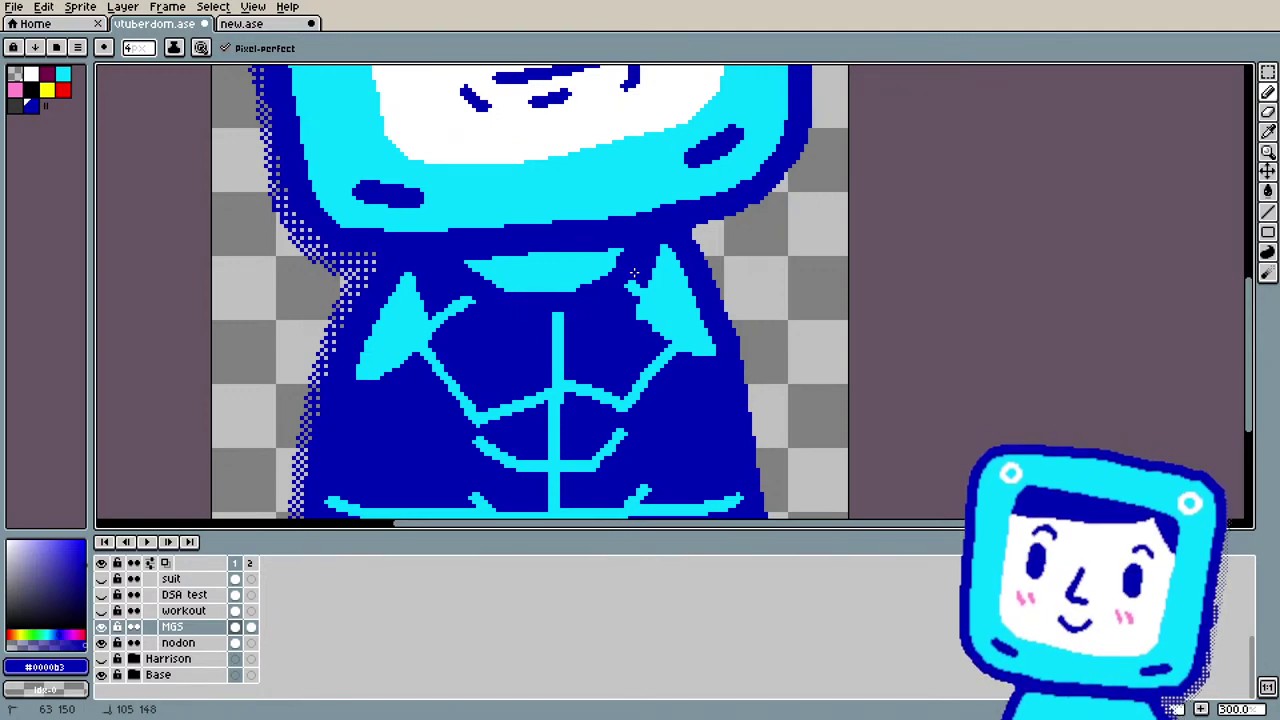
{"action": "left_click_drag", "start_coordinate": [633, 280], "coordinate": [626, 292]}
{"action": "left_click_drag", "start_coordinate": [476, 300], "coordinate": [440, 330]}
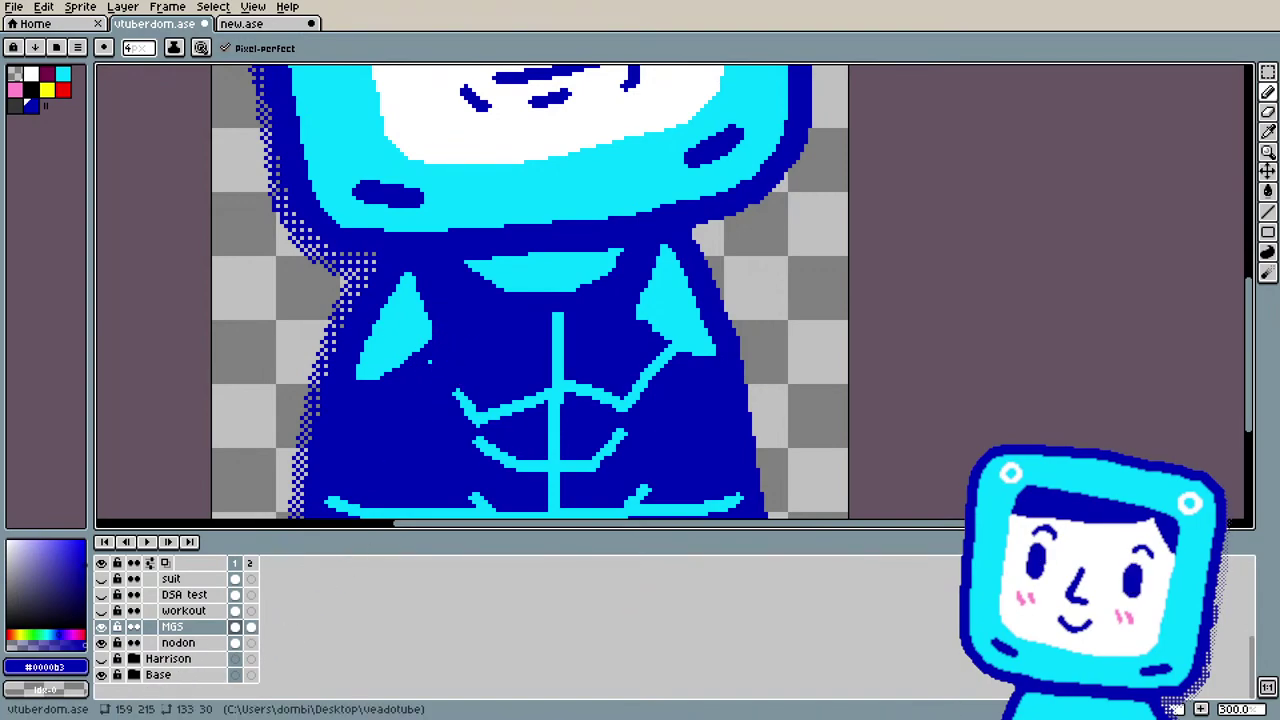
{"action": "left_click_drag", "start_coordinate": [426, 376], "coordinate": [435, 376]}
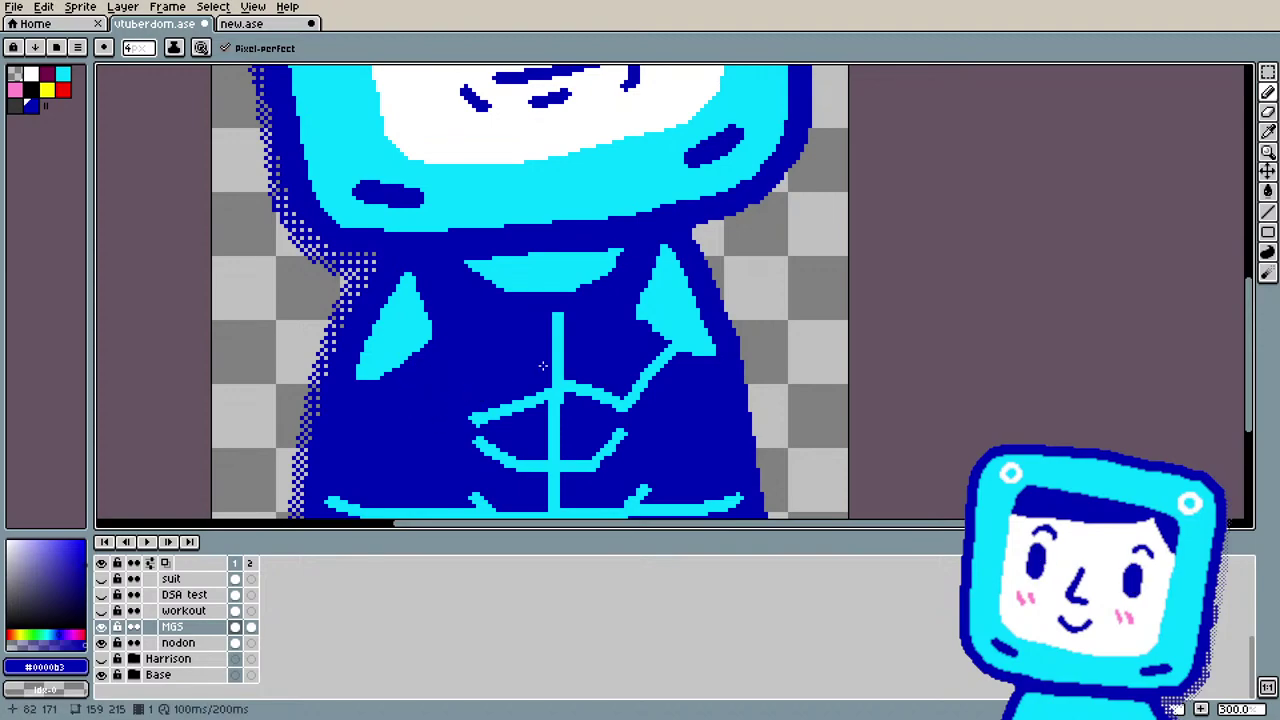
Step: Fill the remaining connected cyan chest and abdomen lines on the MGS layer with dark blue #0000b3
{"action": "scroll", "coordinate": [545, 368], "scroll_direction": "down", "scroll_amount": 3}
{"action": "scroll", "coordinate": [639, 361], "scroll_direction": "up", "scroll_amount": 2}
{"action": "key", "text": "ctrl+z"}
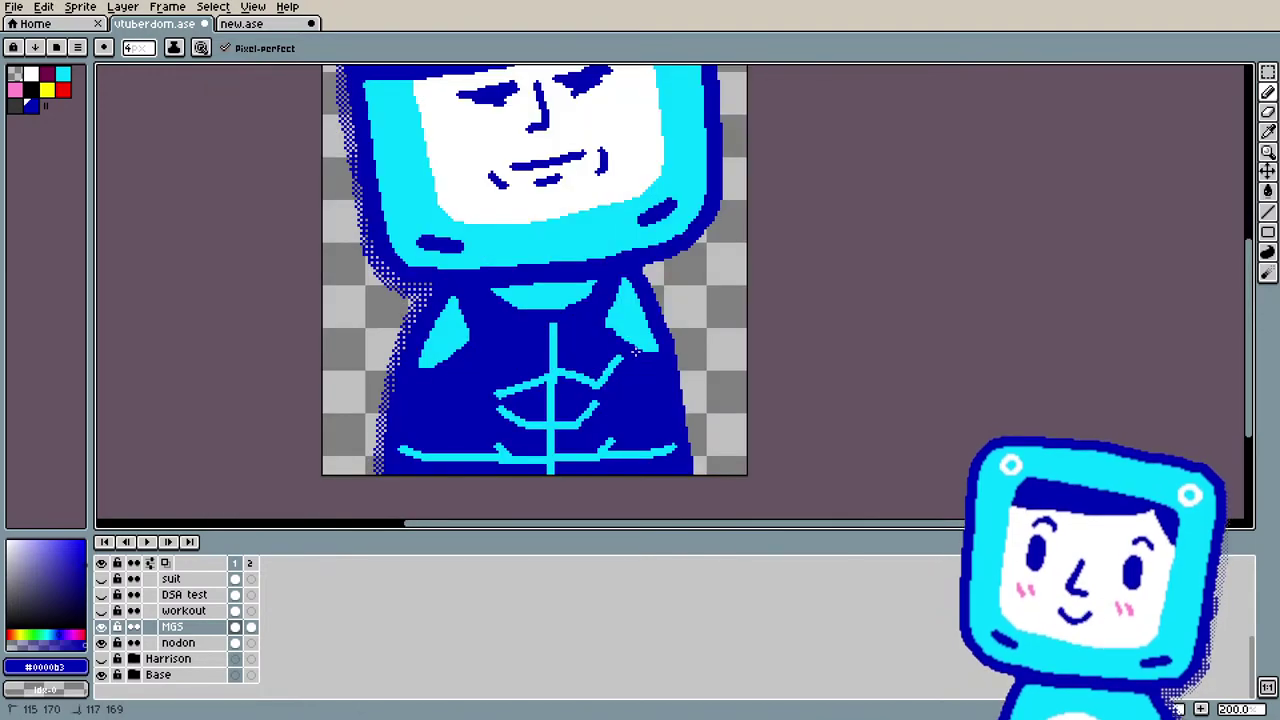
{"action": "key", "text": "g"}
{"action": "left_click", "coordinate": [552, 378]}
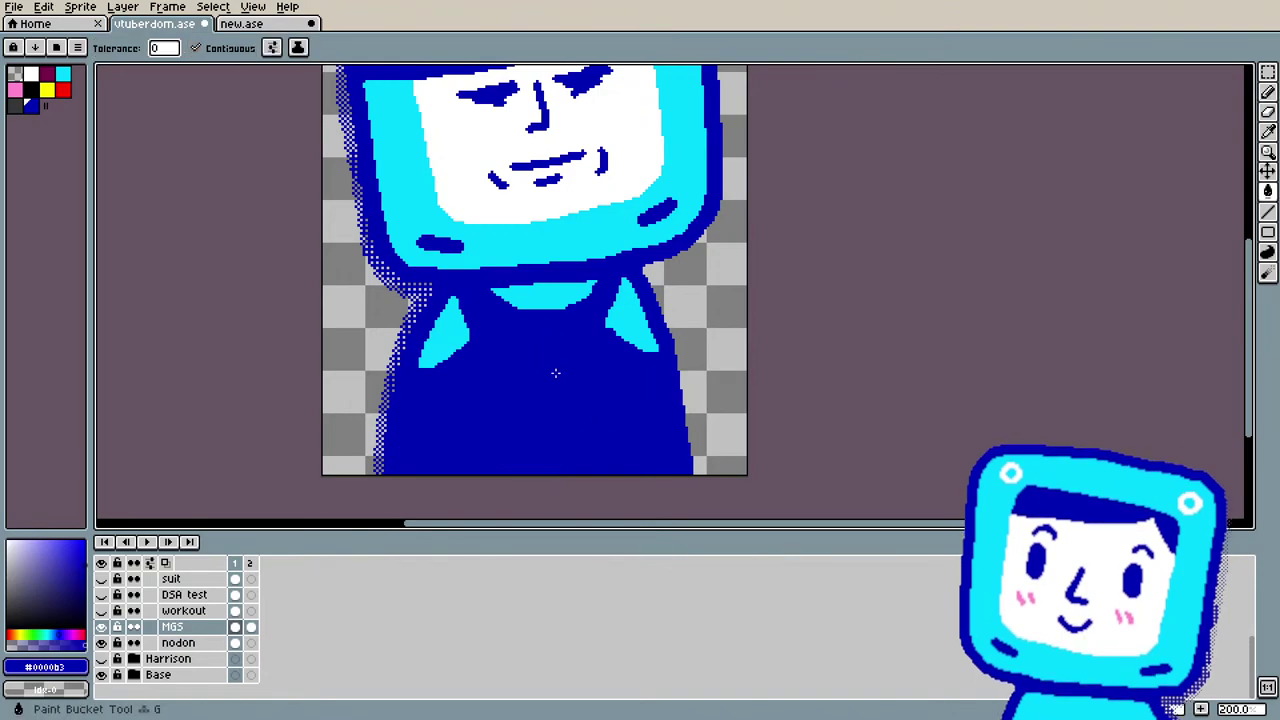
{"action": "scroll", "coordinate": [566, 389], "scroll_direction": "down", "scroll_amount": 4}
{"action": "scroll", "coordinate": [566, 389], "scroll_direction": "up", "scroll_amount": 2}
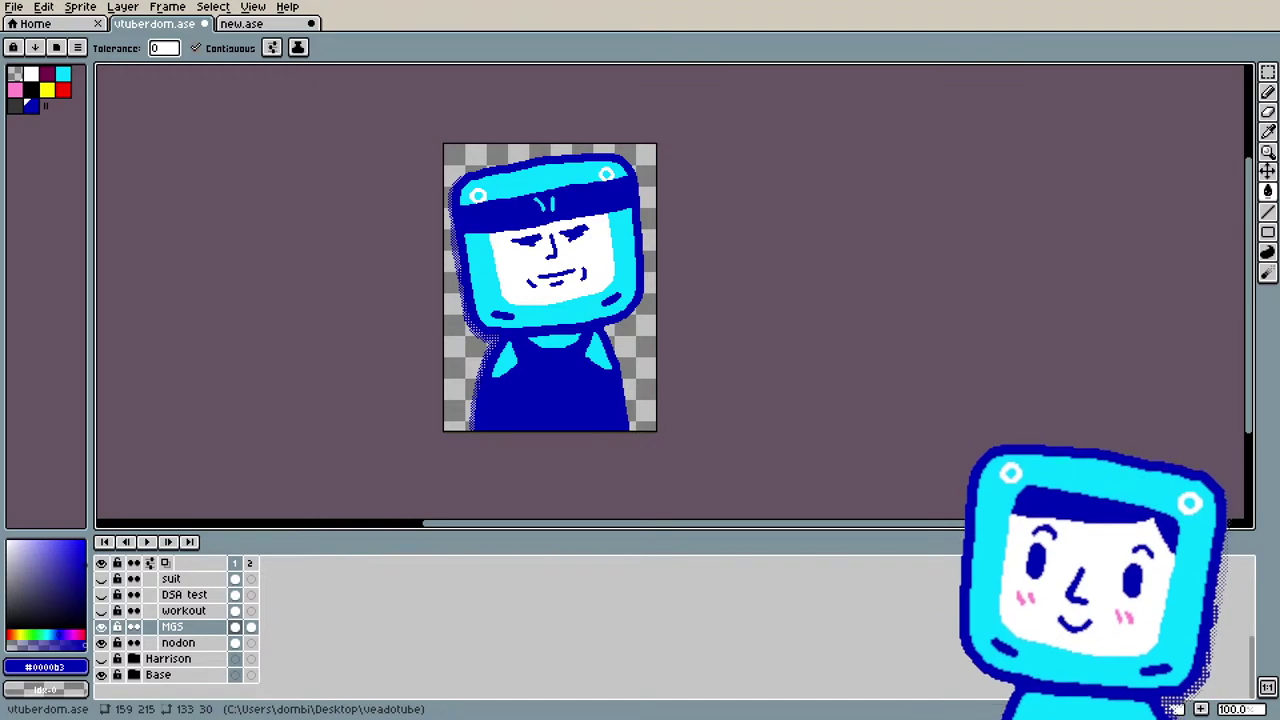
Step: Switch back to the Snake reference image, reposition its window, and examine the torso from collar to belt
{"action": "key", "text": "alt+Tab"}
{"action": "left_click", "coordinate": [671, 271]}
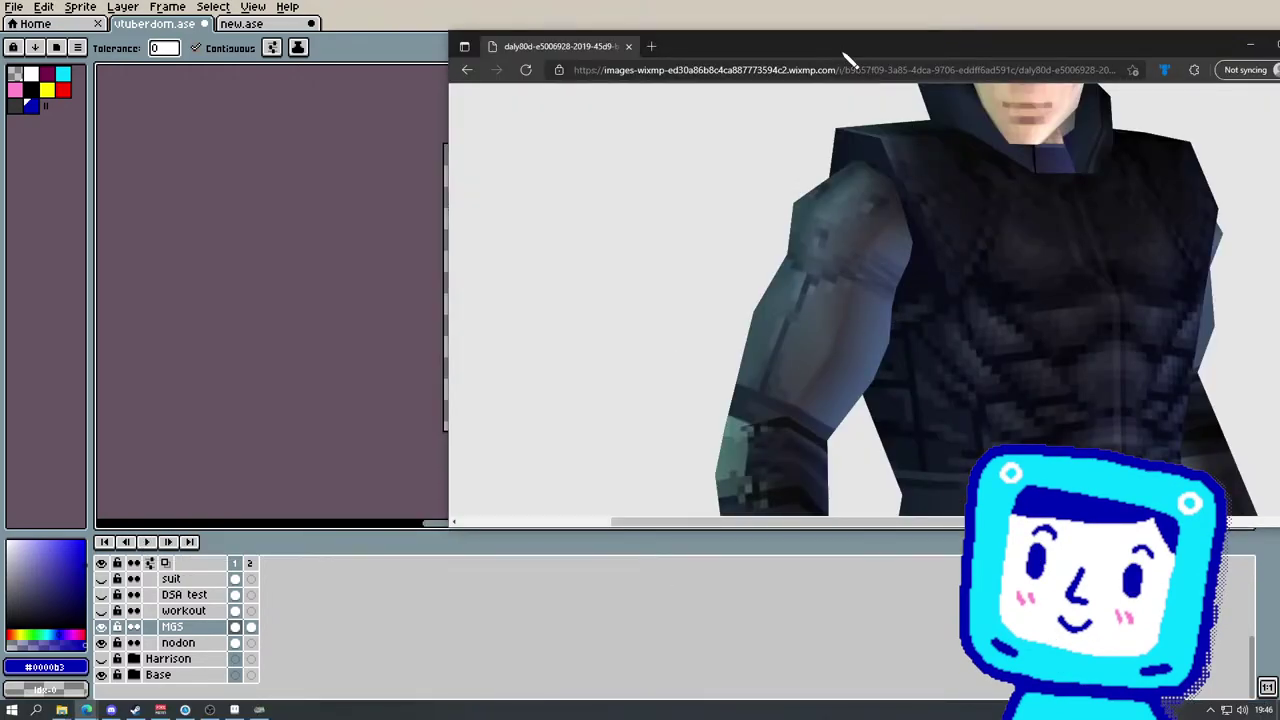
{"action": "left_click_drag", "start_coordinate": [800, 51], "coordinate": [1055, 93]}
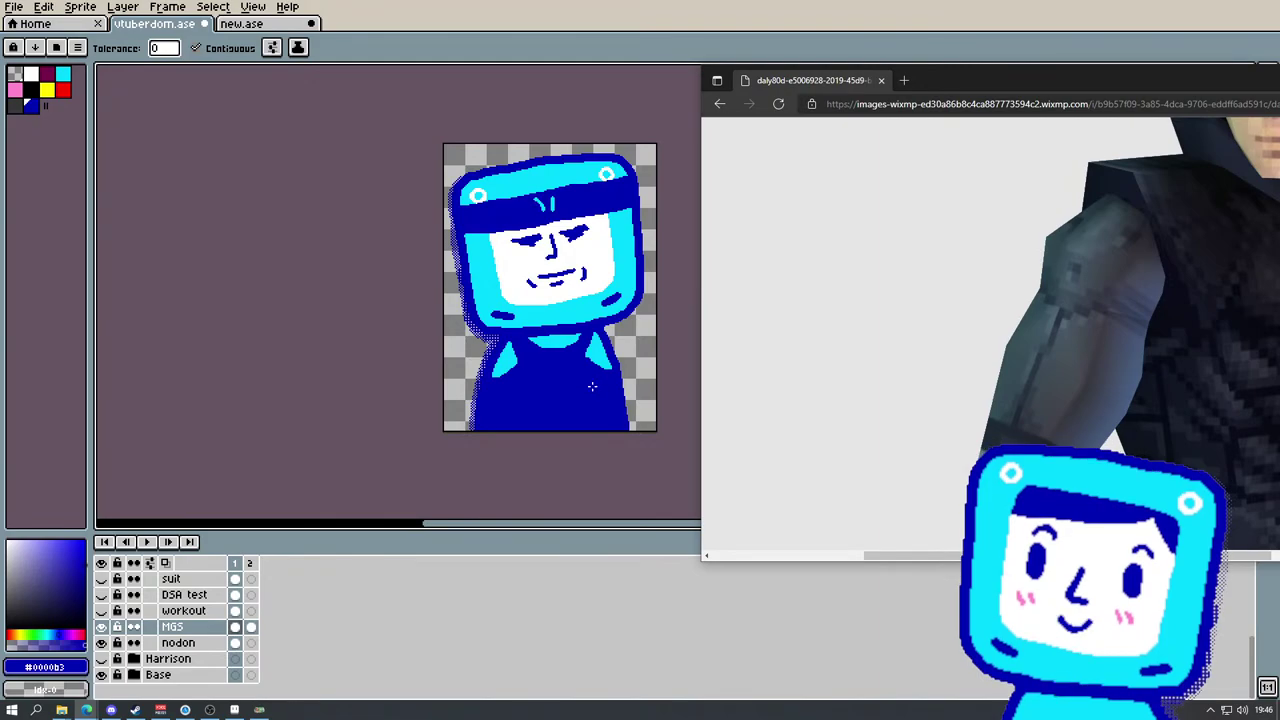
{"action": "left_click_drag", "start_coordinate": [1093, 78], "coordinate": [700, 112]}
{"action": "scroll", "coordinate": [640, 330], "scroll_direction": "down", "scroll_amount": 3}
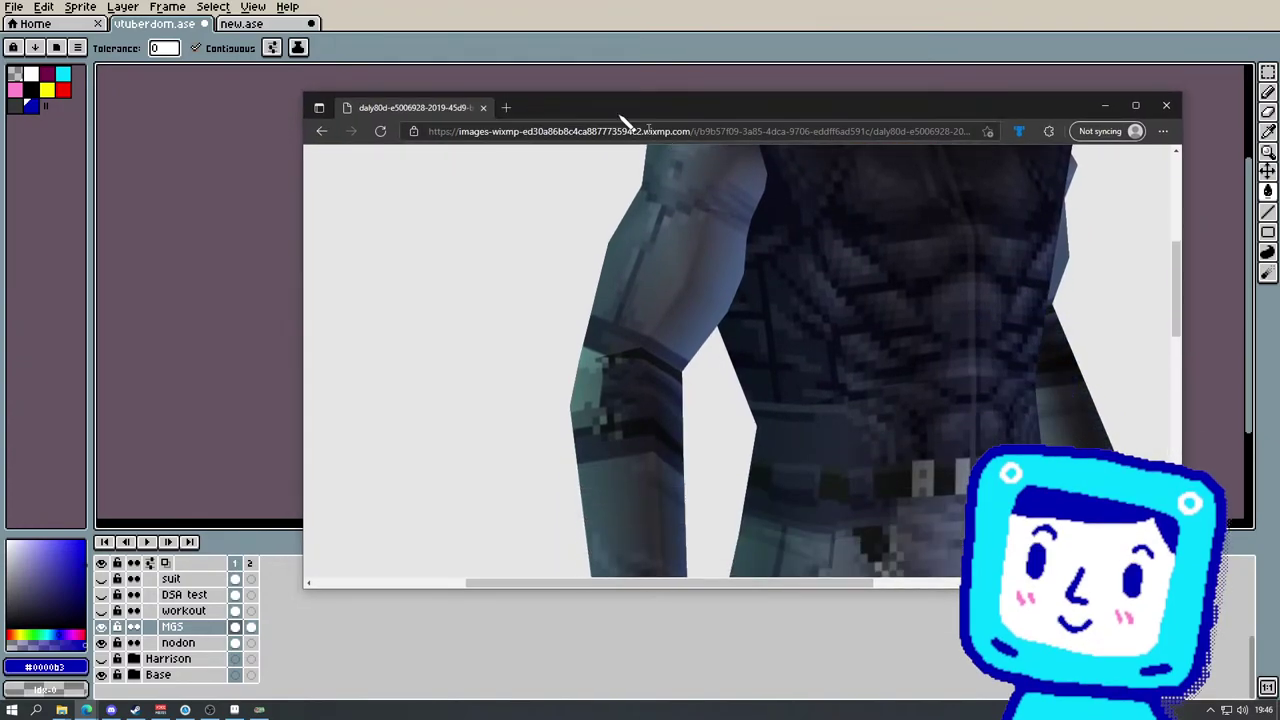
{"action": "left_click_drag", "start_coordinate": [551, 114], "coordinate": [492, 201]}
{"action": "scroll", "coordinate": [685, 316], "scroll_direction": "up", "scroll_amount": 3}
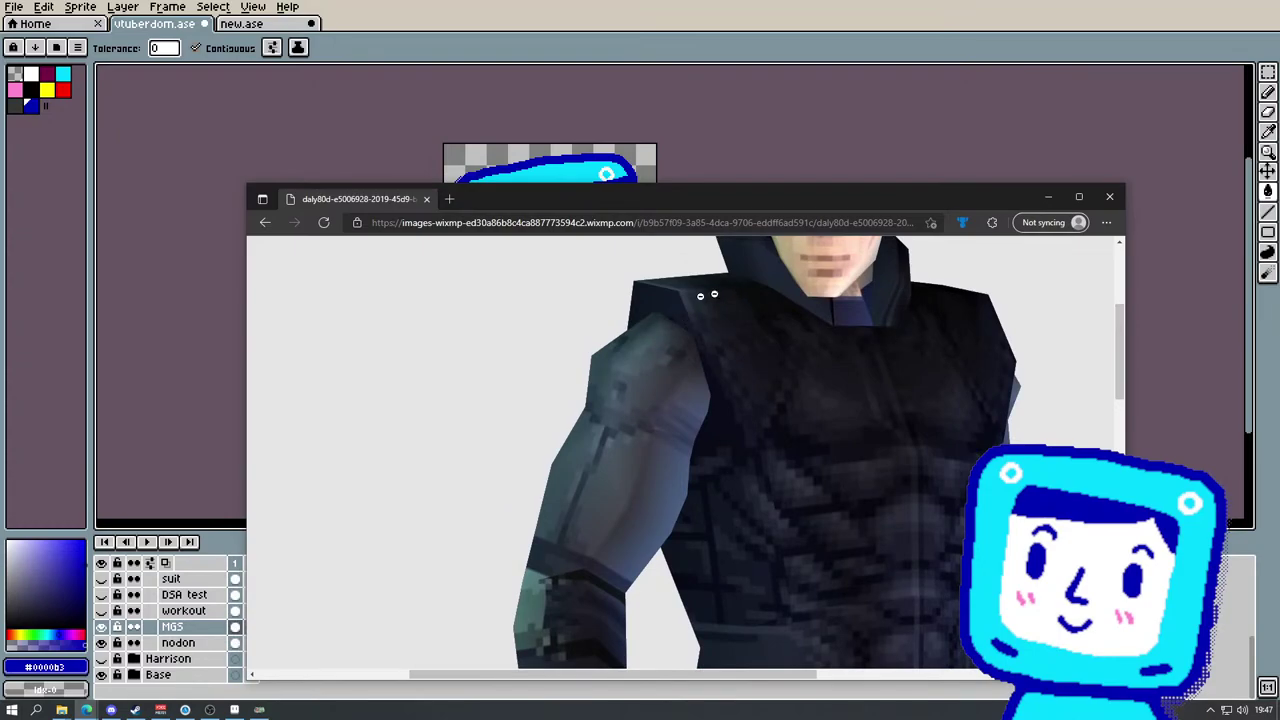
Step: Move the Snake reference window clear of the avatar with the collar in view, and return to the sprite
{"action": "scroll", "coordinate": [707, 295], "scroll_direction": "up", "scroll_amount": 2}
{"action": "left_click_drag", "start_coordinate": [618, 200], "coordinate": [1006, 163]}
{"action": "scroll", "coordinate": [790, 329], "scroll_direction": "up", "scroll_amount": 2}
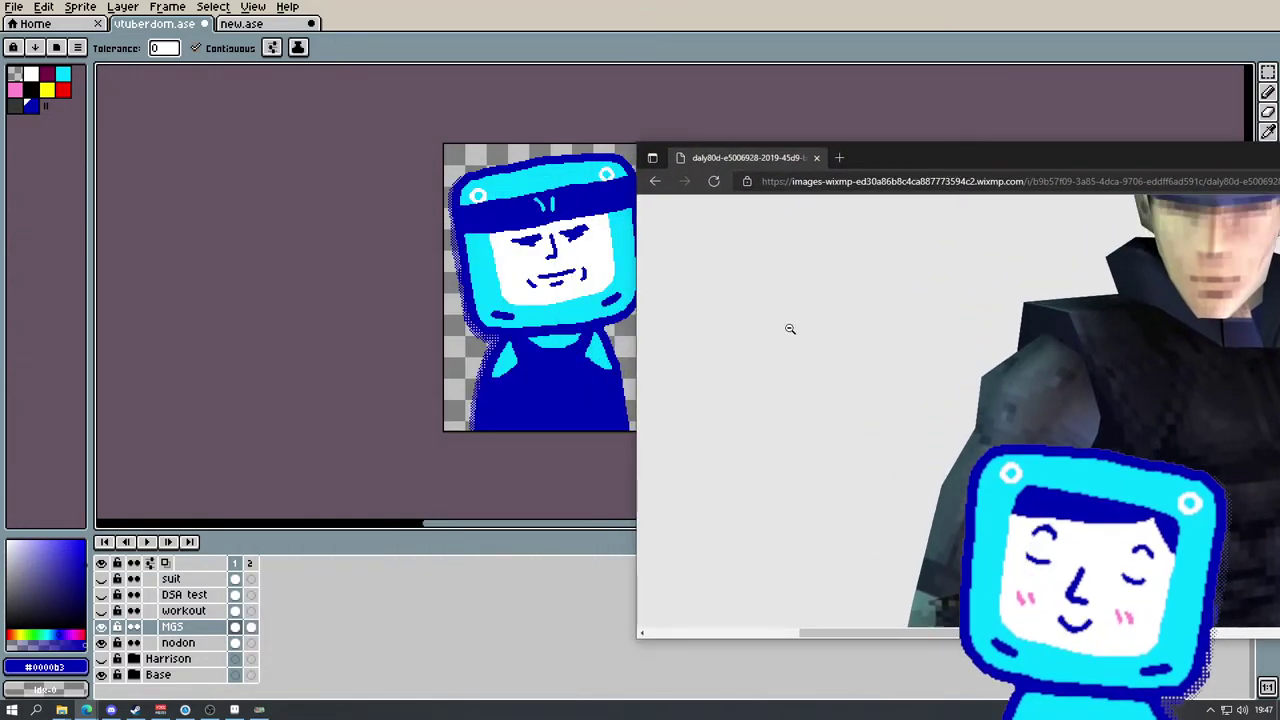
{"action": "left_click", "coordinate": [571, 406]}
Step: Try to paint pointed dark blue shoulders flaring out on both sides of the torso, and undo the strokes
{"action": "scroll", "coordinate": [571, 405], "scroll_direction": "up", "scroll_amount": 2}
{"action": "scroll", "coordinate": [572, 400], "scroll_direction": "down", "scroll_amount": 1}
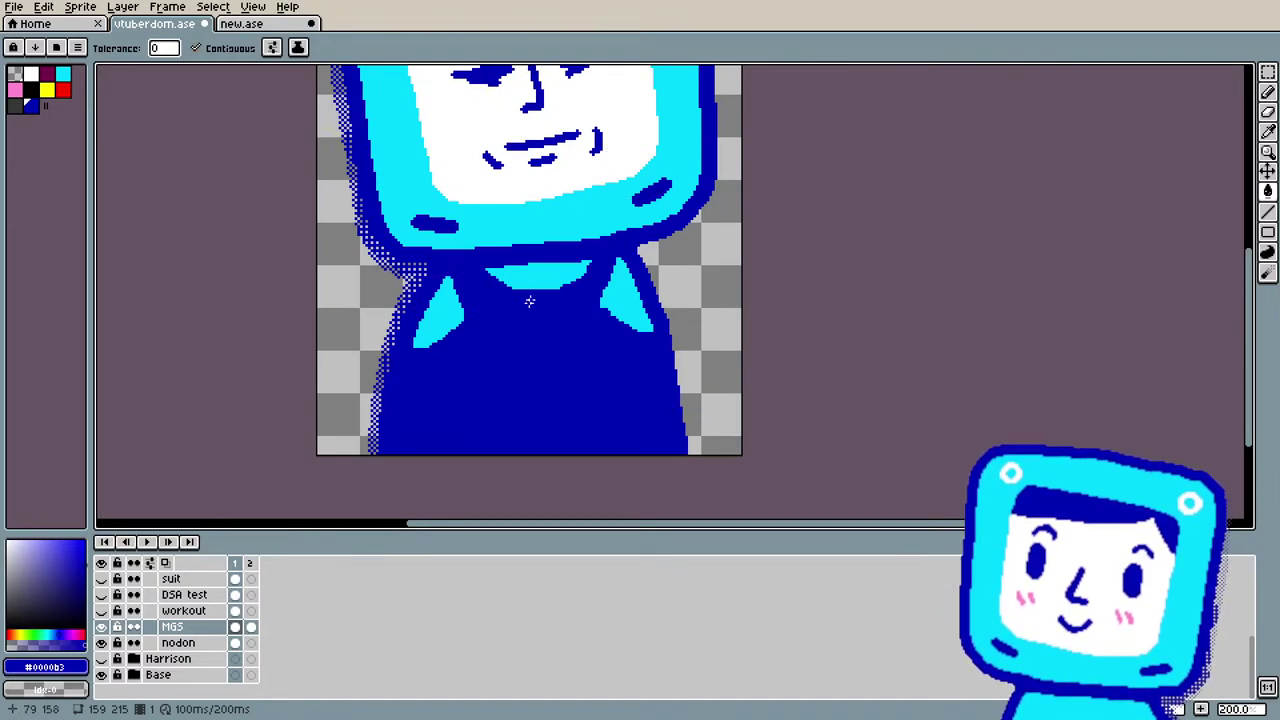
{"action": "key", "text": "e"}
{"action": "mouse_move", "coordinate": [412, 276]}
{"action": "left_mouse_down"}
{"action": "mouse_move", "coordinate": [445, 268]}
{"action": "mouse_move", "coordinate": [390, 292]}
{"action": "left_mouse_up"}
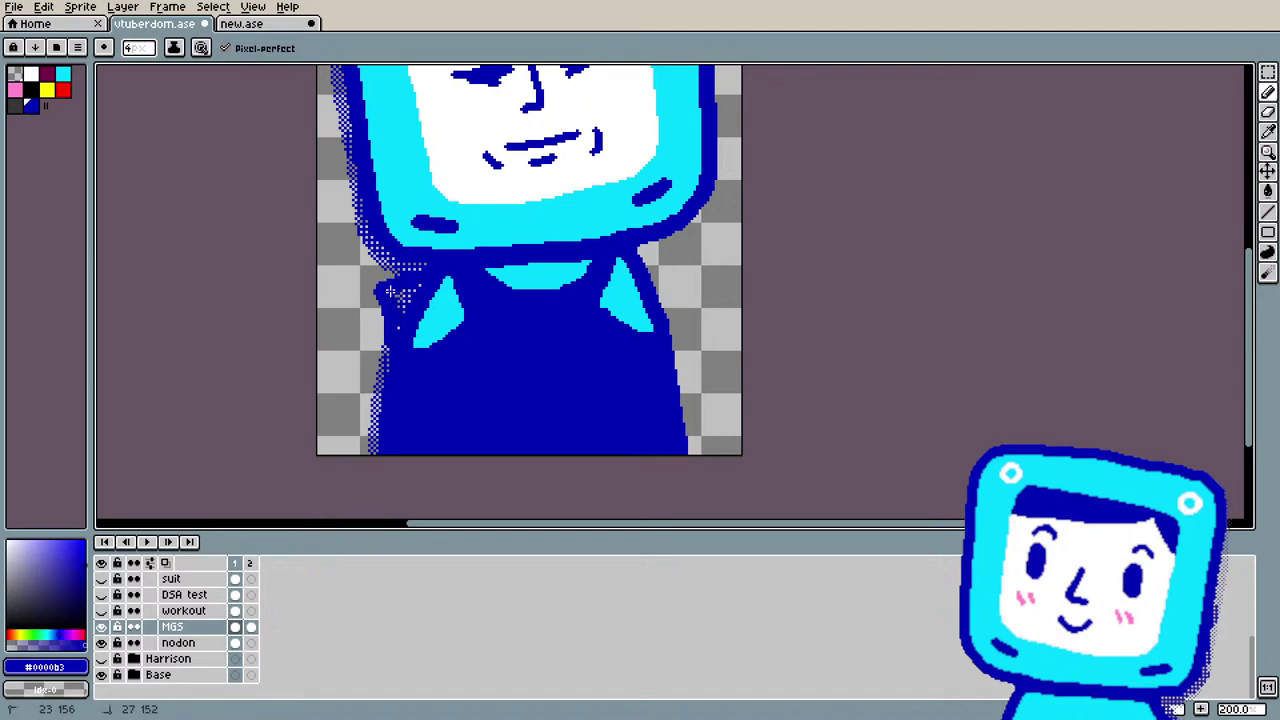
{"action": "mouse_move", "coordinate": [390, 341]}
{"action": "left_mouse_down"}
{"action": "mouse_move", "coordinate": [390, 283]}
{"action": "mouse_move", "coordinate": [361, 304]}
{"action": "mouse_move", "coordinate": [401, 302]}
{"action": "left_mouse_up"}
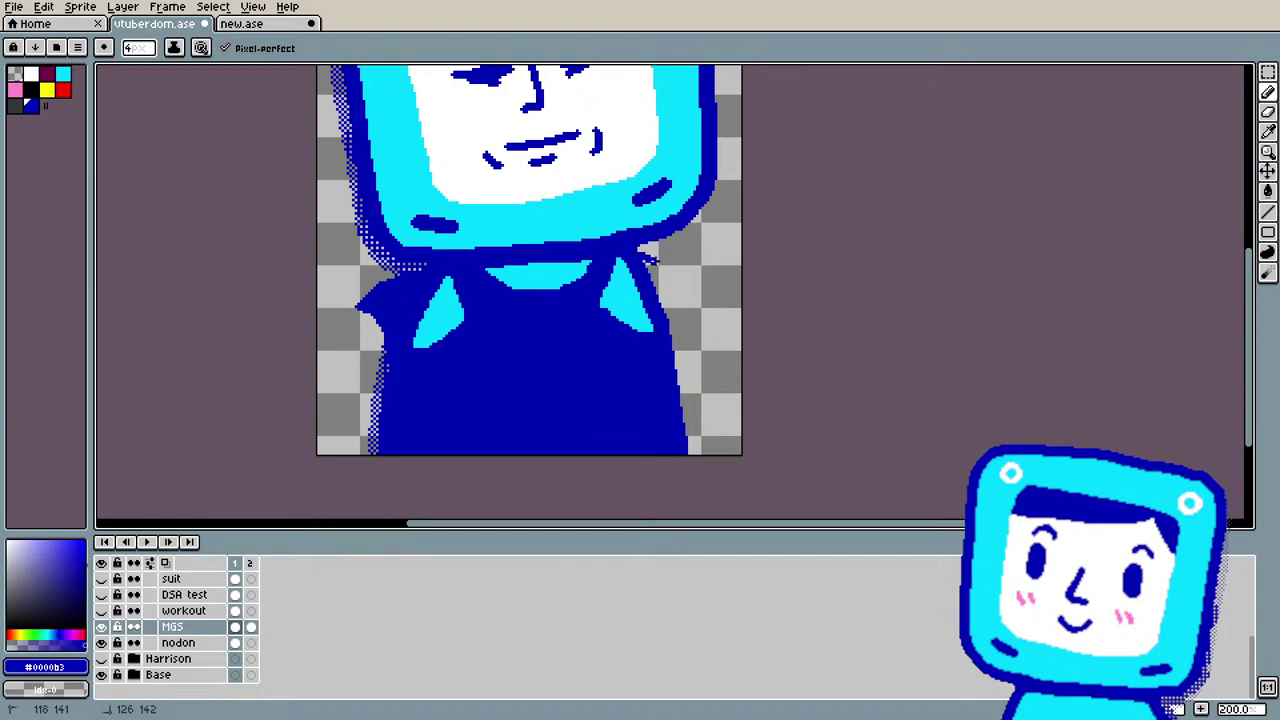
{"action": "mouse_move", "coordinate": [686, 272]}
{"action": "left_mouse_down"}
{"action": "mouse_move", "coordinate": [662, 302]}
{"action": "mouse_move", "coordinate": [650, 272]}
{"action": "left_mouse_up"}
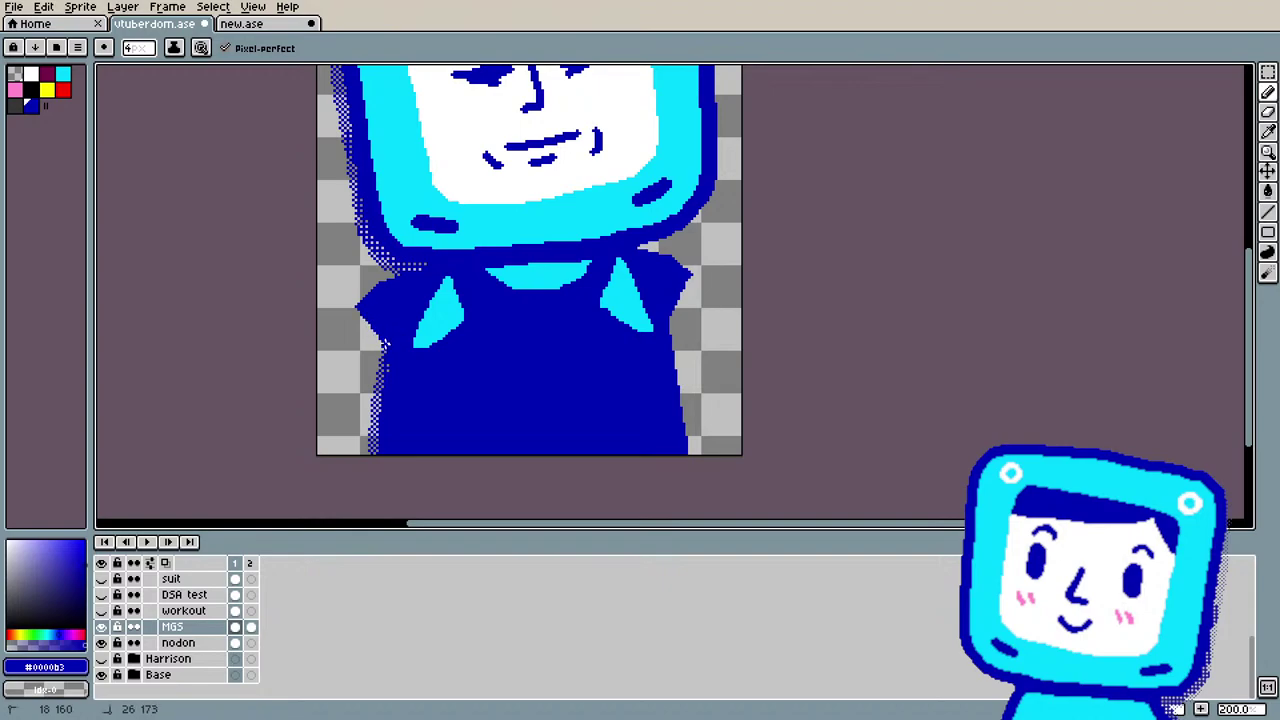
{"action": "scroll", "coordinate": [400, 320], "scroll_direction": "down", "scroll_amount": 2}
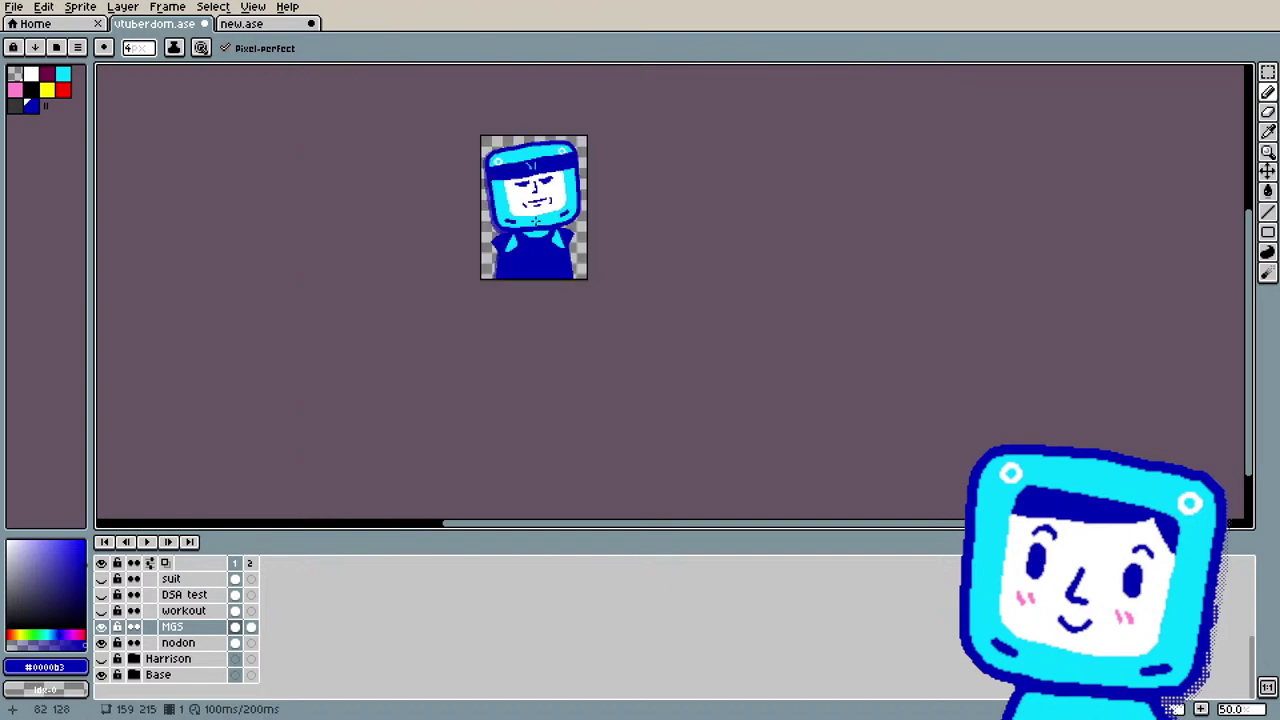
{"action": "scroll", "coordinate": [517, 230], "scroll_direction": "up", "scroll_amount": 3}
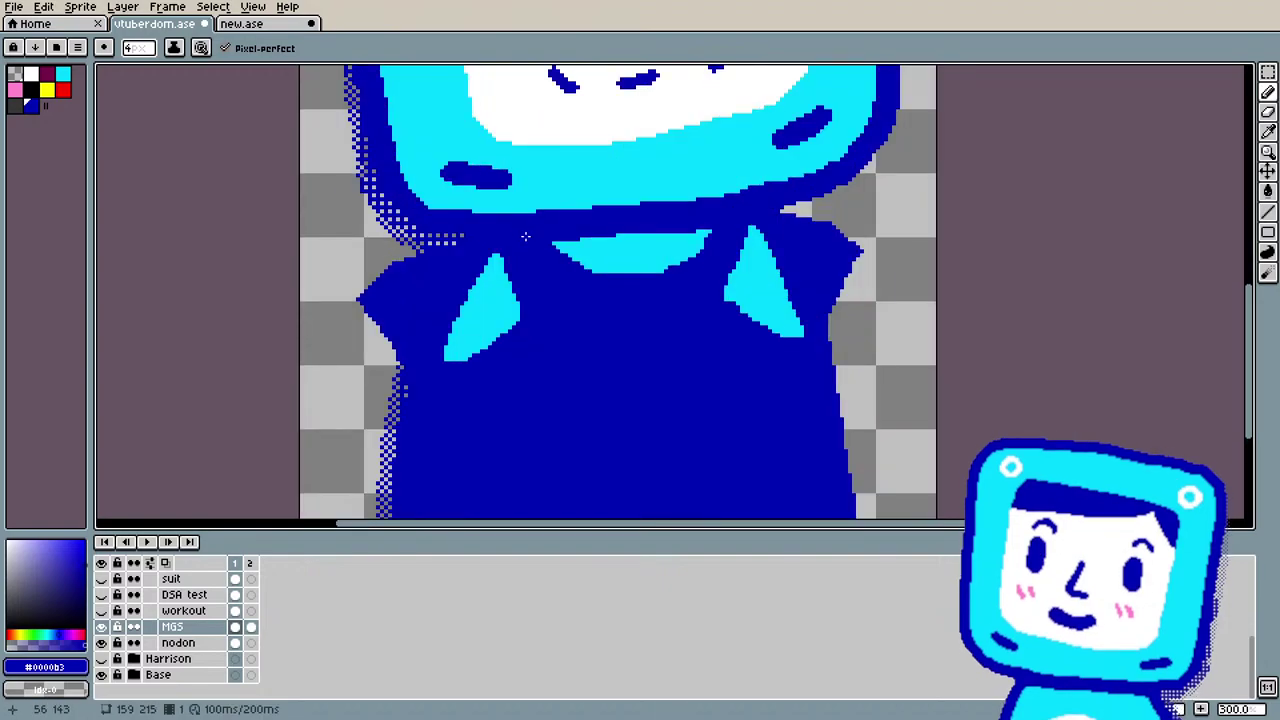
{"action": "key", "text": "v"}
{"action": "key", "text": "ctrl+z"}
{"action": "key", "text": "ctrl+z"}
{"action": "key", "text": "ctrl+z"}
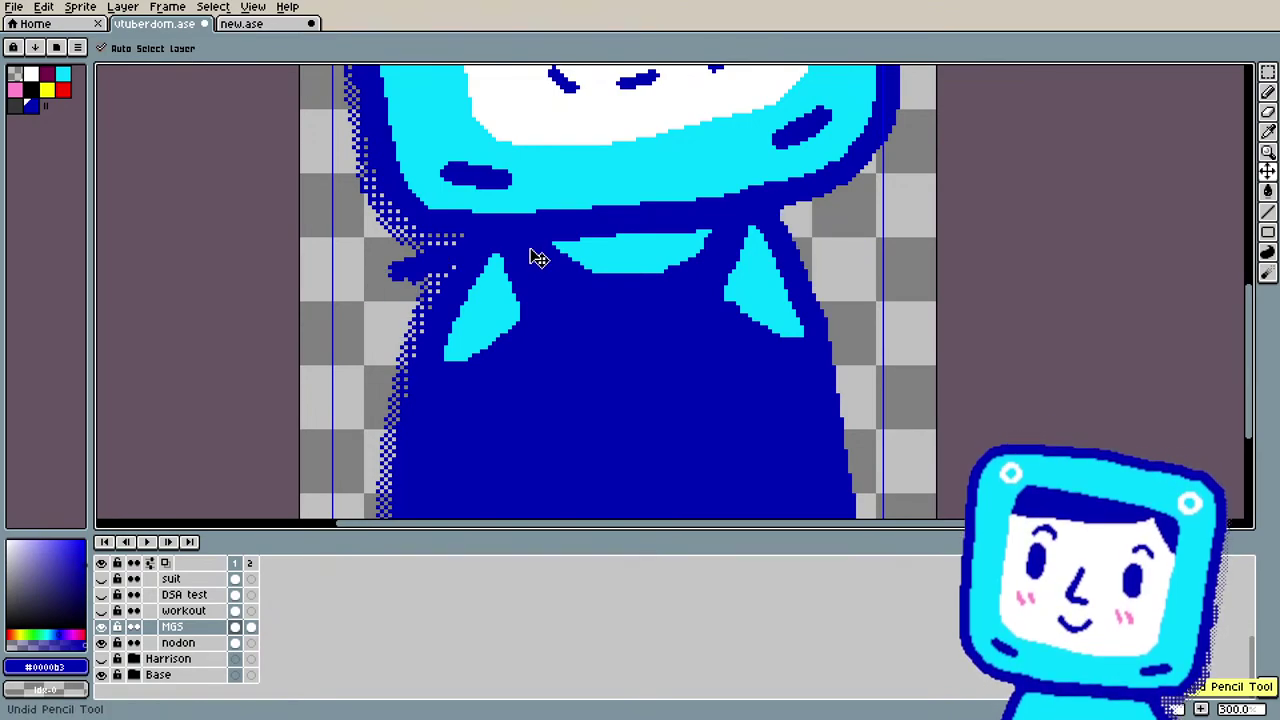
Step: Paint dark blue collar tips jutting out on both sides just below the helmet with the 4 px pencil
{"action": "key", "text": "b"}
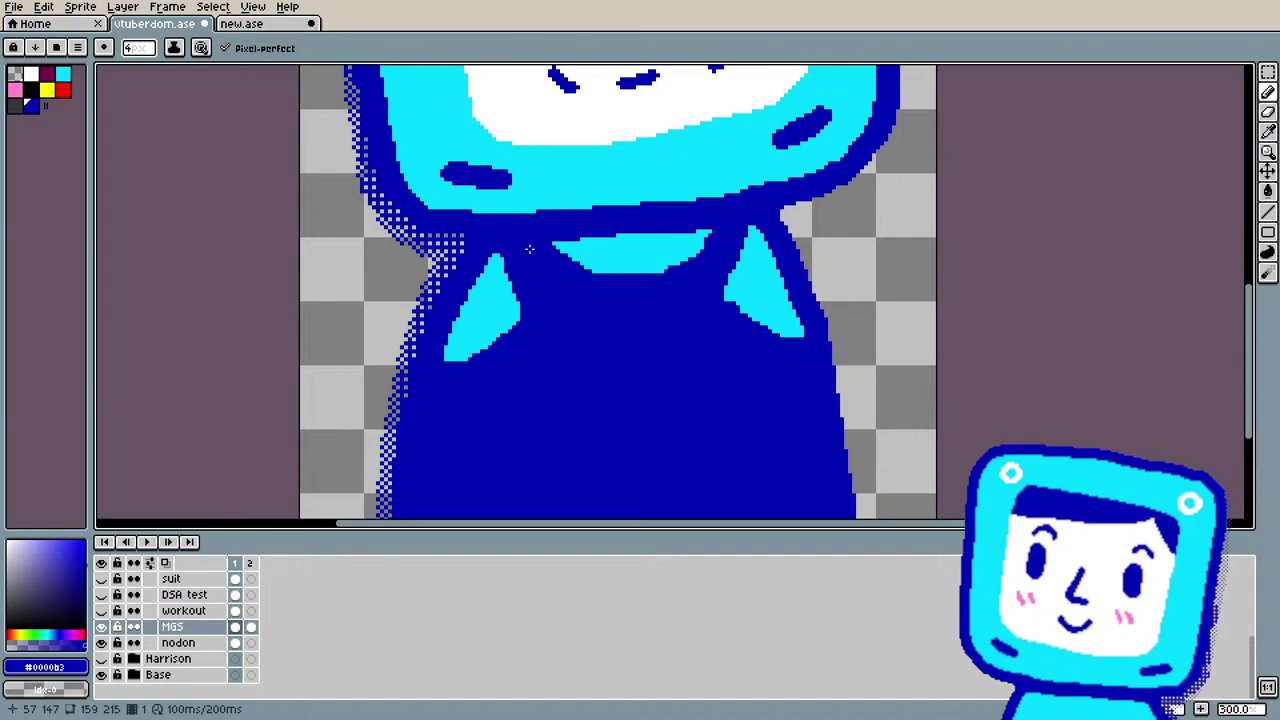
{"action": "mouse_move", "coordinate": [782, 215]}
{"action": "left_mouse_down"}
{"action": "mouse_move", "coordinate": [836, 218]}
{"action": "mouse_move", "coordinate": [768, 217]}
{"action": "mouse_move", "coordinate": [844, 216]}
{"action": "mouse_move", "coordinate": [781, 232]}
{"action": "mouse_move", "coordinate": [846, 222]}
{"action": "mouse_move", "coordinate": [808, 234]}
{"action": "mouse_move", "coordinate": [858, 223]}
{"action": "mouse_move", "coordinate": [779, 213]}
{"action": "mouse_move", "coordinate": [835, 226]}
{"action": "mouse_move", "coordinate": [783, 243]}
{"action": "mouse_move", "coordinate": [829, 228]}
{"action": "mouse_move", "coordinate": [785, 257]}
{"action": "mouse_move", "coordinate": [844, 234]}
{"action": "mouse_move", "coordinate": [808, 262]}
{"action": "left_mouse_up"}
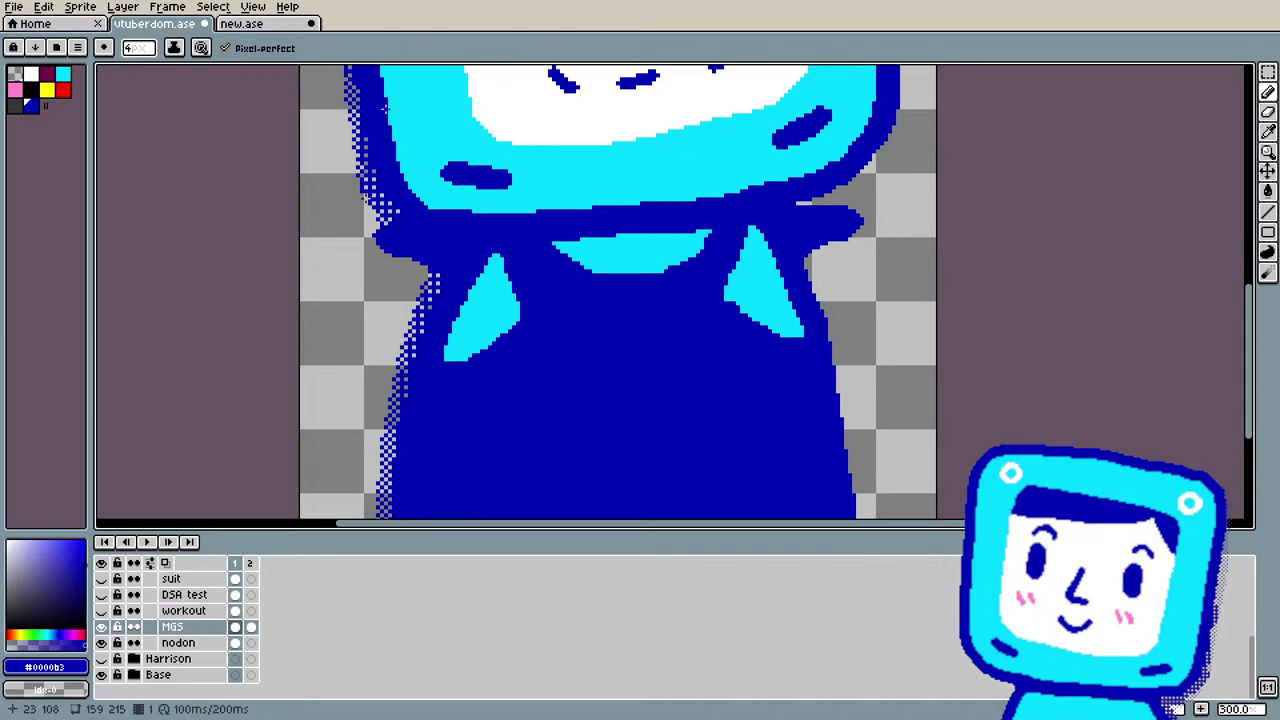
{"action": "scroll", "coordinate": [384, 413], "scroll_direction": "down", "scroll_amount": 2}
{"action": "scroll", "coordinate": [446, 392], "scroll_direction": "up", "scroll_amount": 1}
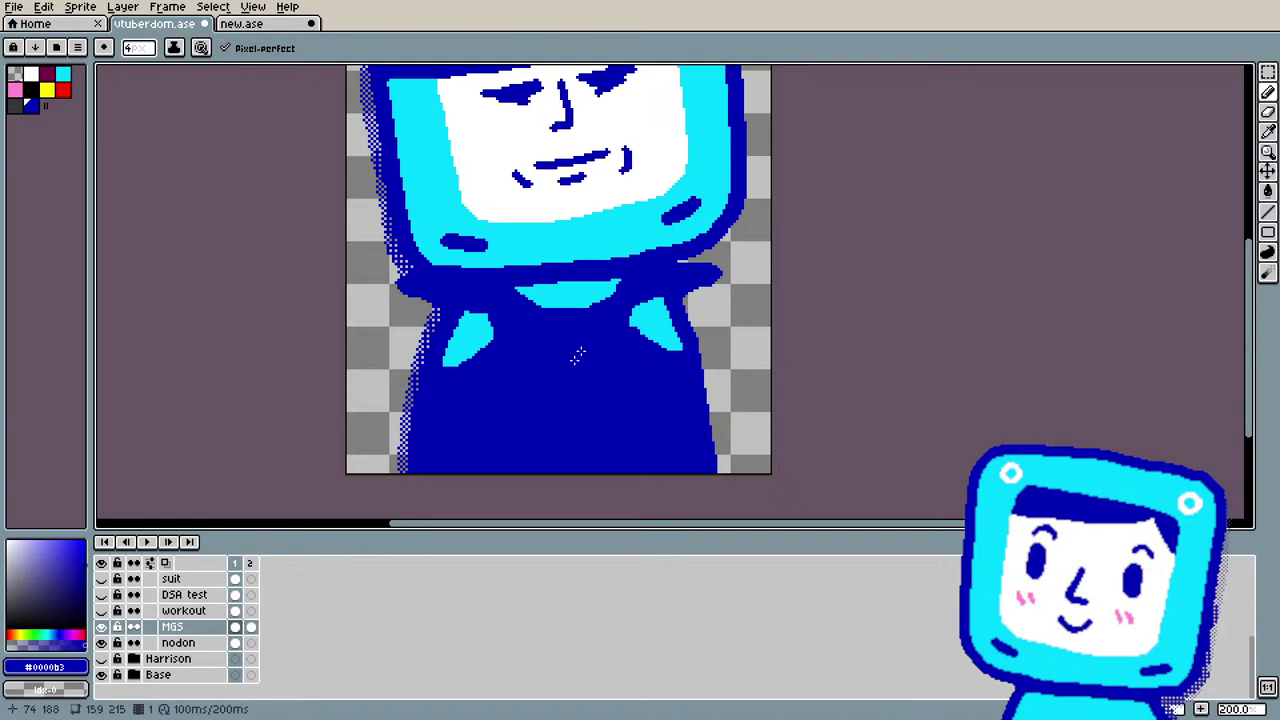
Step: Paint over both cyan shoulder patches with dark blue and round out the collar's right tip
{"action": "mouse_move", "coordinate": [656, 300]}
{"action": "left_mouse_down"}
{"action": "mouse_move", "coordinate": [675, 341]}
{"action": "mouse_move", "coordinate": [640, 340]}
{"action": "mouse_move", "coordinate": [632, 310]}
{"action": "left_mouse_up"}
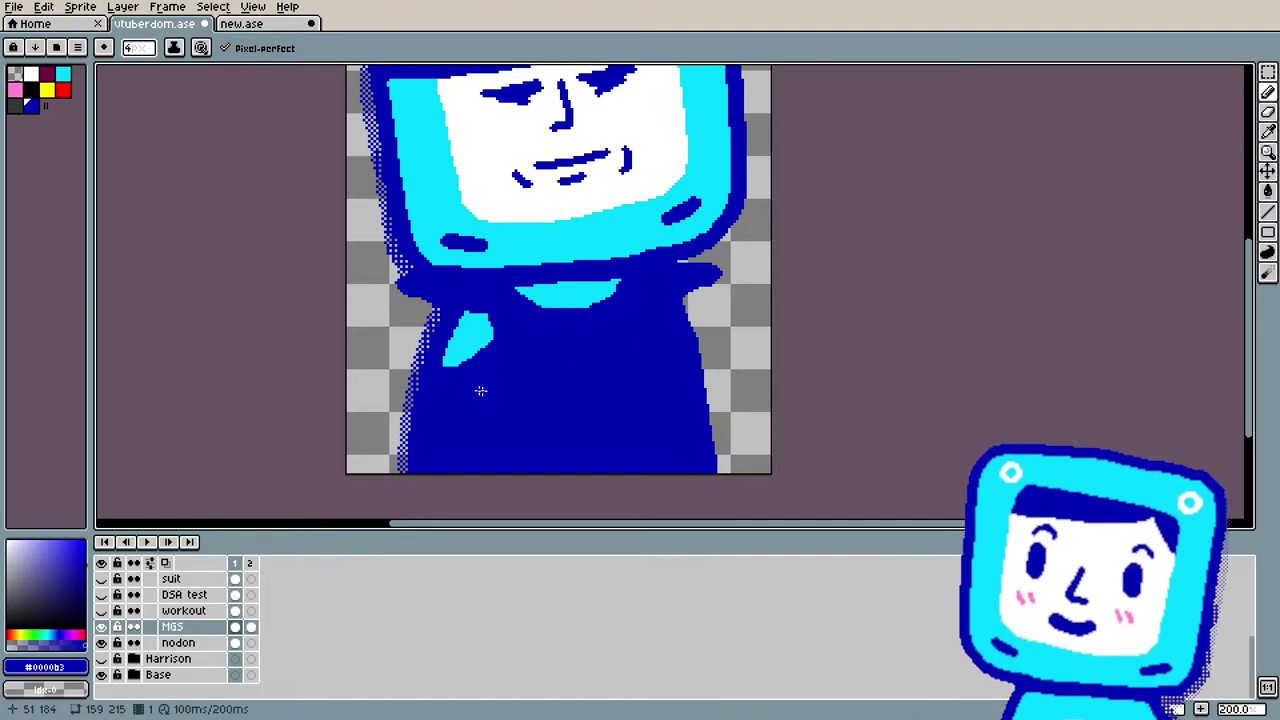
{"action": "mouse_move", "coordinate": [482, 314]}
{"action": "left_mouse_down"}
{"action": "mouse_move", "coordinate": [466, 351]}
{"action": "mouse_move", "coordinate": [470, 294]}
{"action": "left_mouse_up"}
{"action": "left_click_drag", "start_coordinate": [474, 347], "coordinate": [490, 318]}
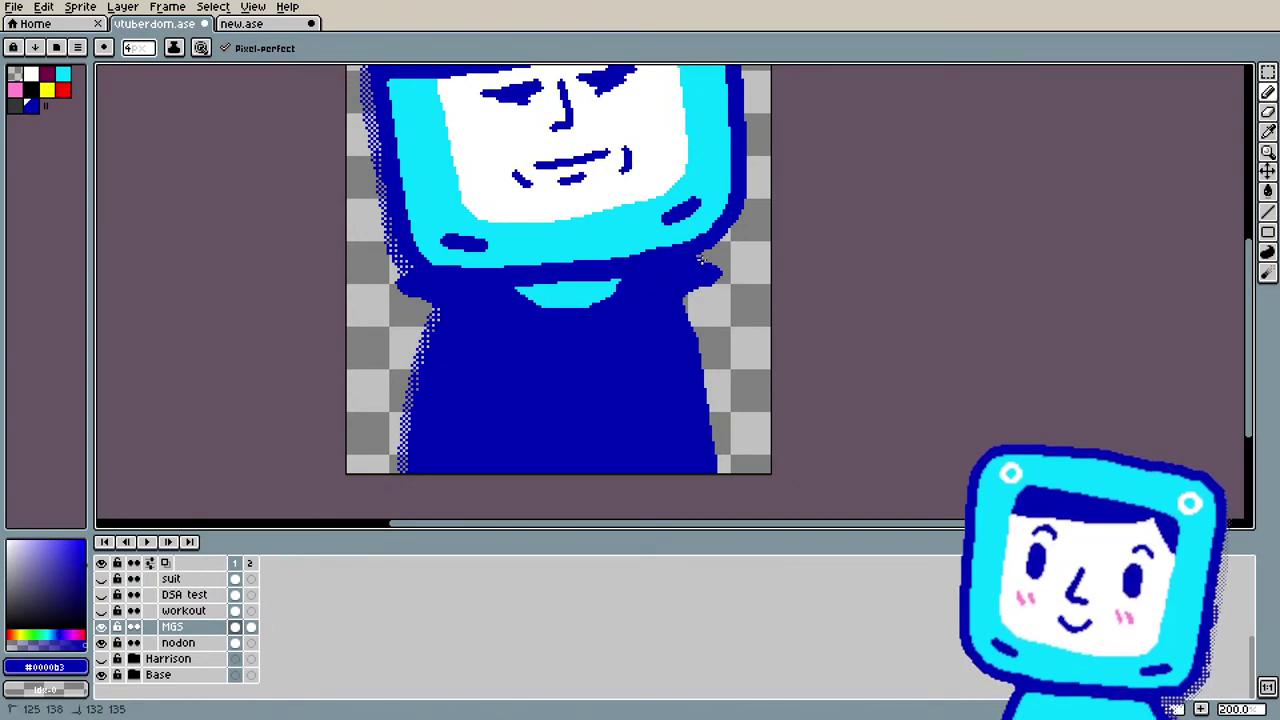
{"action": "left_click_drag", "start_coordinate": [722, 260], "coordinate": [708, 258]}
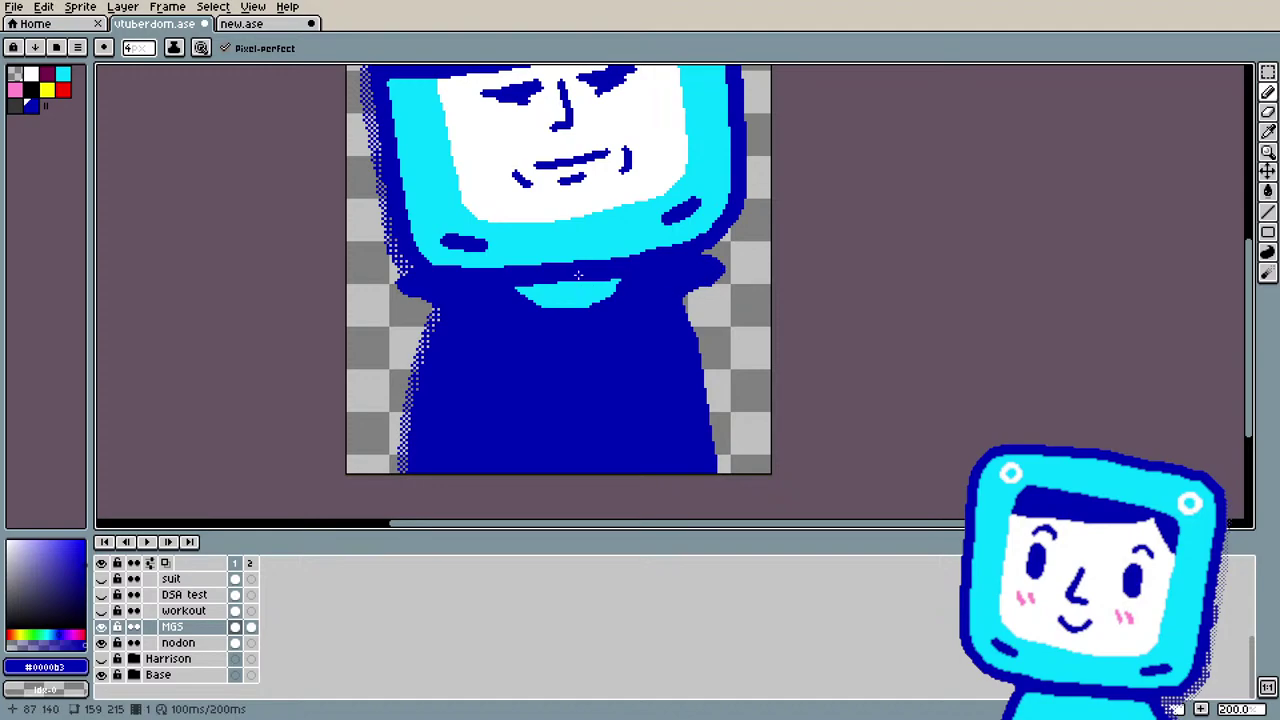
{"action": "scroll", "coordinate": [526, 228], "scroll_direction": "down", "scroll_amount": 4}
{"action": "scroll", "coordinate": [526, 228], "scroll_direction": "up", "scroll_amount": 4}
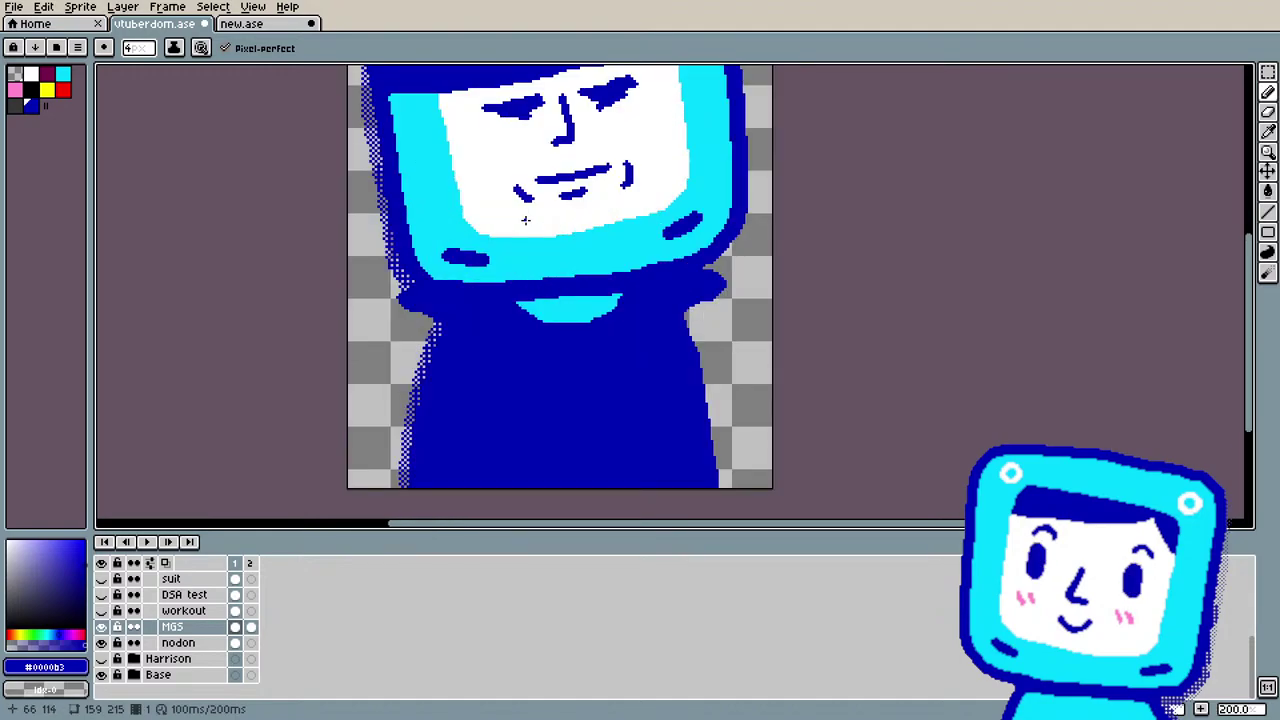
Step: Pick up the neck patch's cyan and reshape the patch into a downward-pointing triangle with the pencil
{"action": "key", "text": "i"}
{"action": "left_click", "coordinate": [583, 317]}
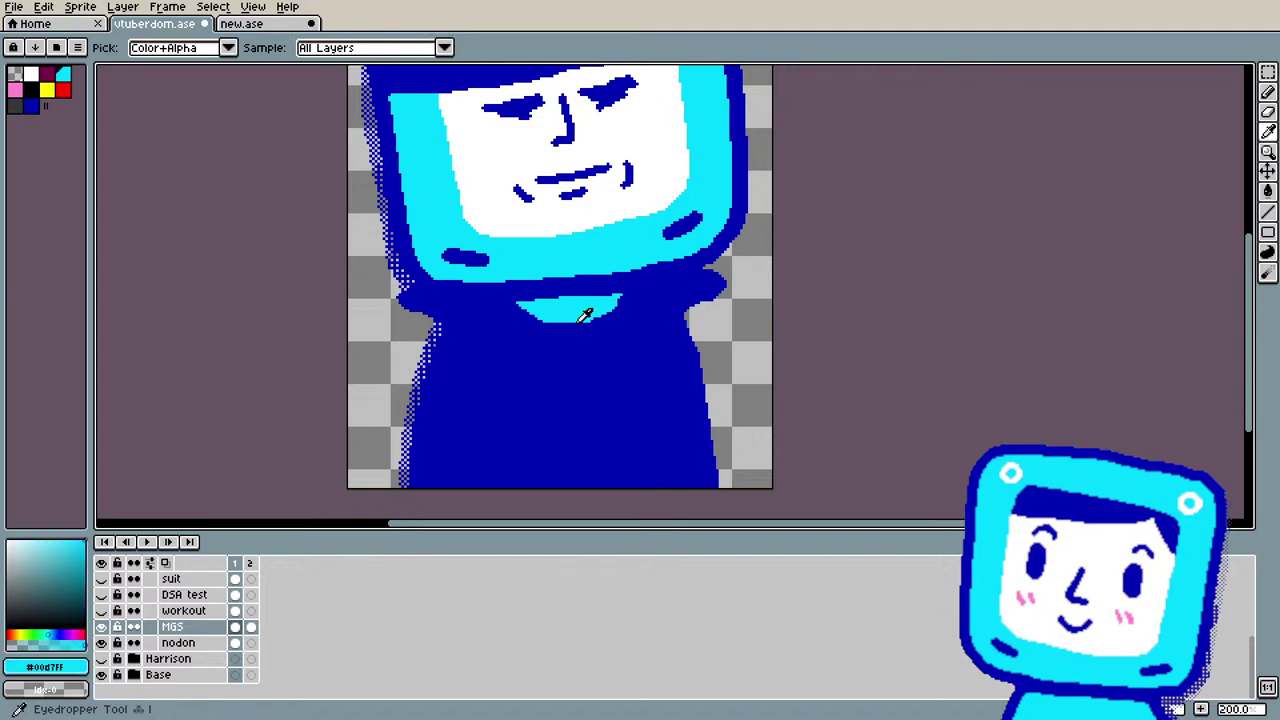
{"action": "key", "text": "b"}
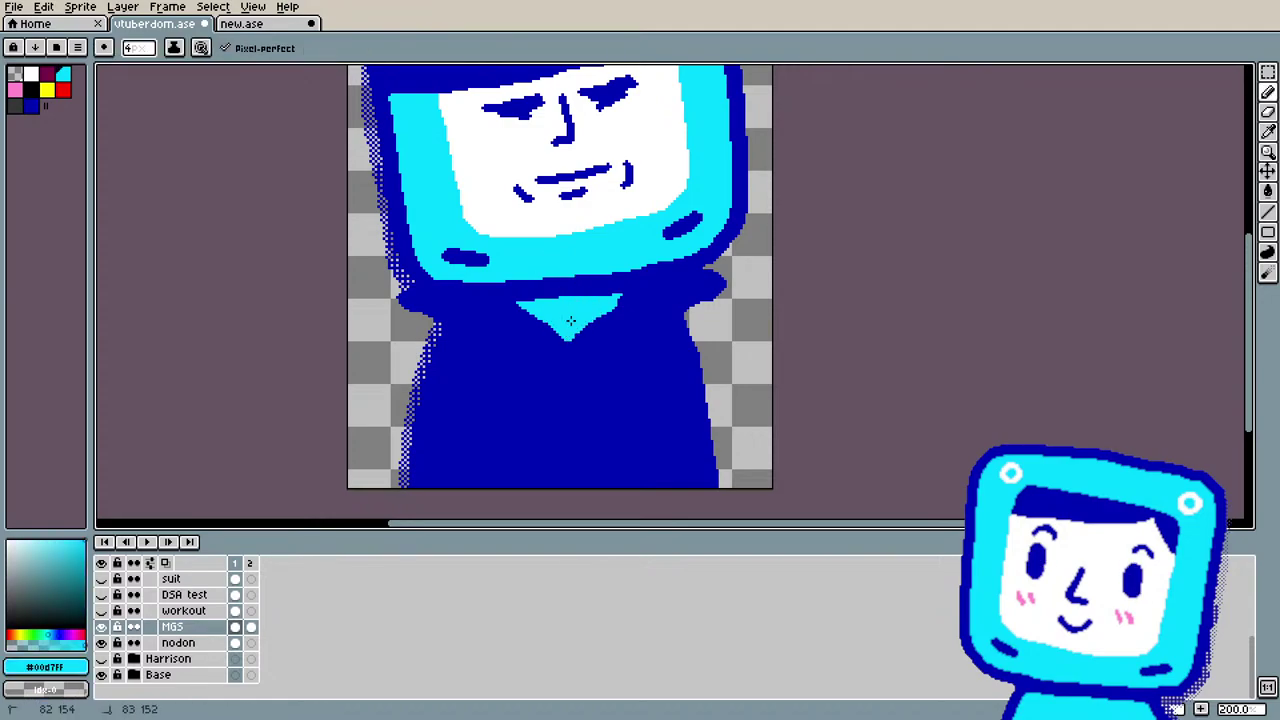
{"action": "mouse_move", "coordinate": [573, 308]}
{"action": "left_mouse_down"}
{"action": "mouse_move", "coordinate": [615, 302]}
{"action": "mouse_move", "coordinate": [571, 334]}
{"action": "mouse_move", "coordinate": [580, 325]}
{"action": "left_mouse_up"}
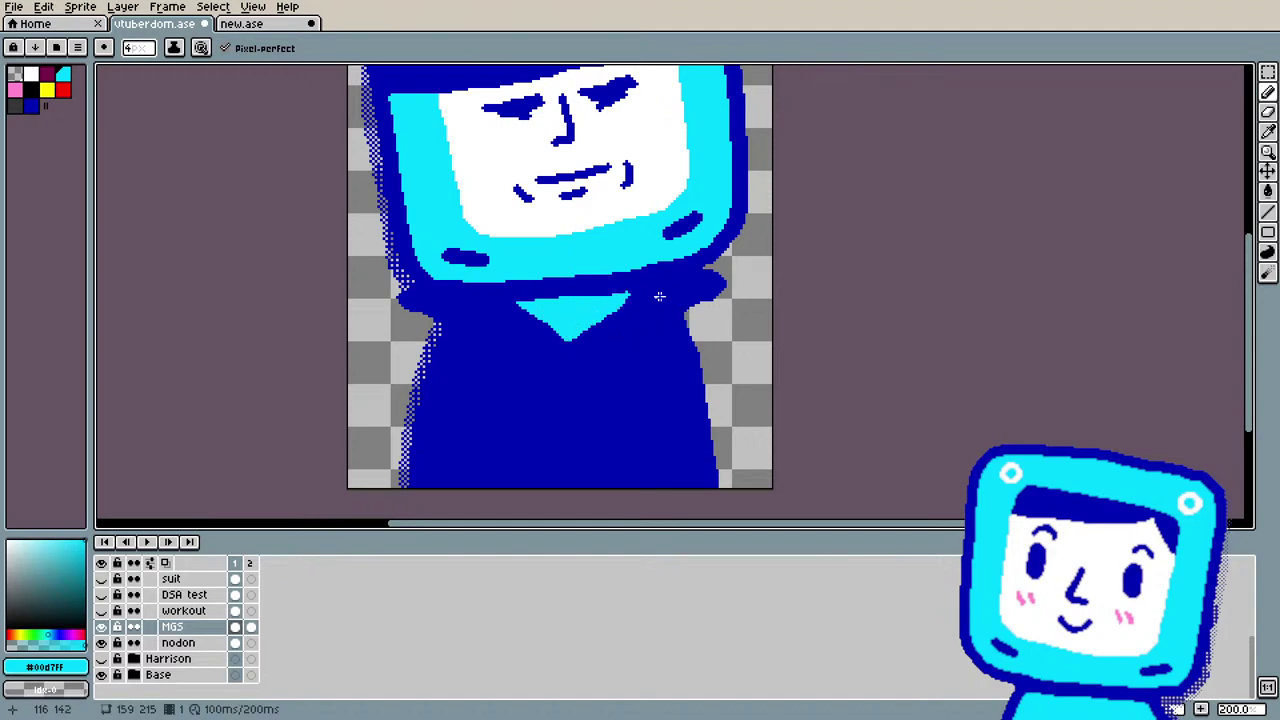
Step: Draw a thin slanted cyan line on each side of the neck triangle to outline the collar's lower edge
{"action": "mouse_move", "coordinate": [676, 308]}
{"action": "left_mouse_down"}
{"action": "mouse_move", "coordinate": [622, 331]}
{"action": "mouse_move", "coordinate": [676, 306]}
{"action": "left_mouse_up"}
{"action": "key", "text": "ctrl+z"}
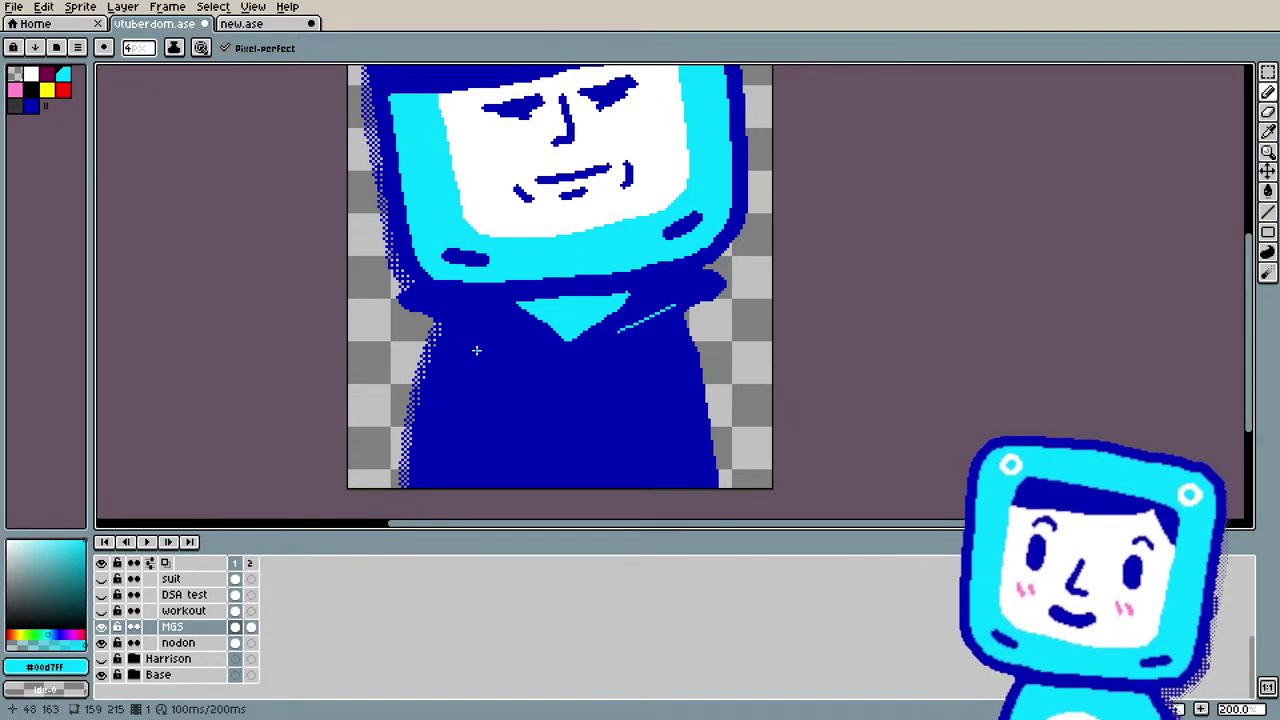
{"action": "left_click_drag", "start_coordinate": [450, 324], "coordinate": [507, 345]}
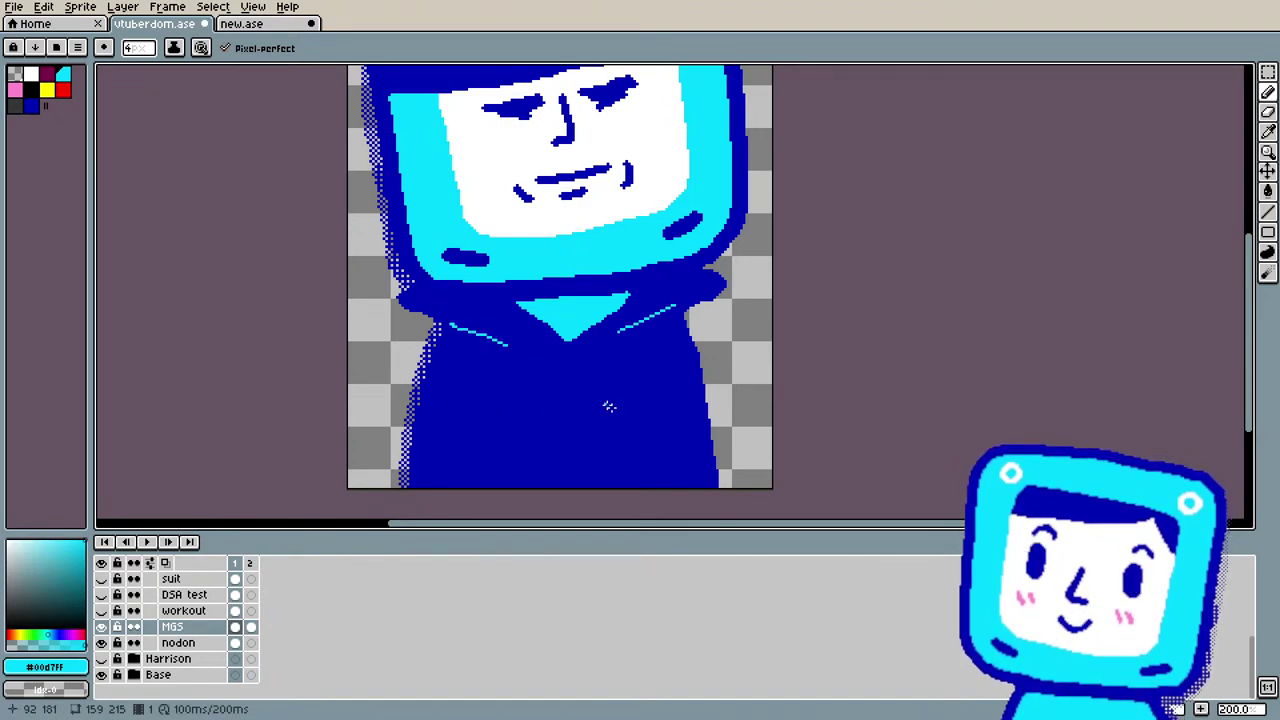
Step: Thicken the two slanted cyan collar lines and extend the left one slightly toward the neck
{"action": "scroll", "coordinate": [536, 297], "scroll_direction": "down", "scroll_amount": 4}
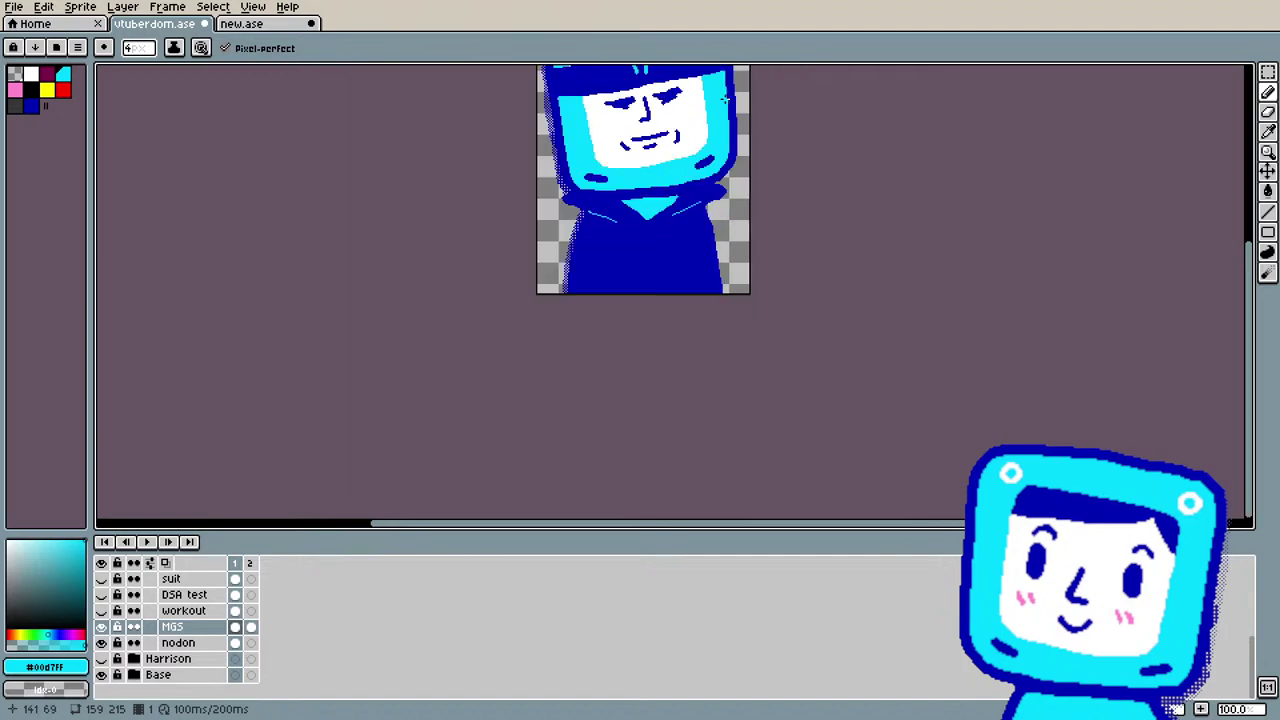
{"action": "scroll", "coordinate": [694, 76], "scroll_direction": "up", "scroll_amount": 2}
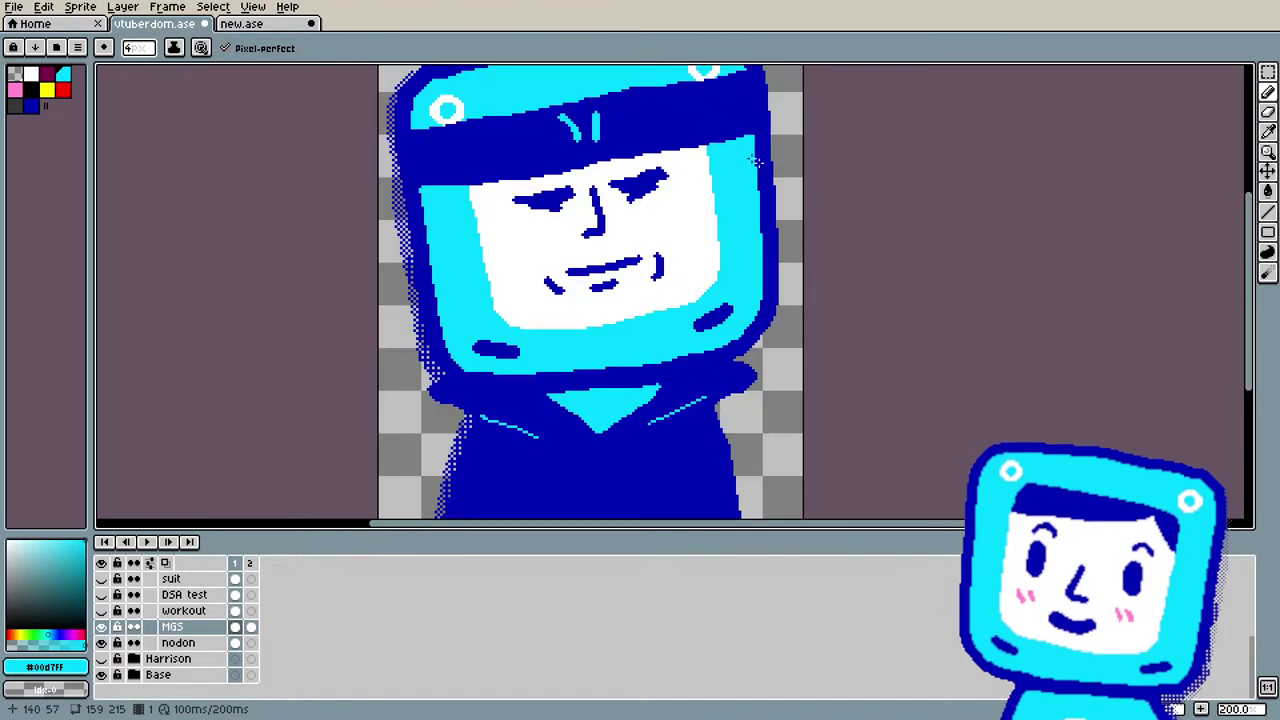
{"action": "scroll", "coordinate": [712, 328], "scroll_direction": "down", "scroll_amount": 1}
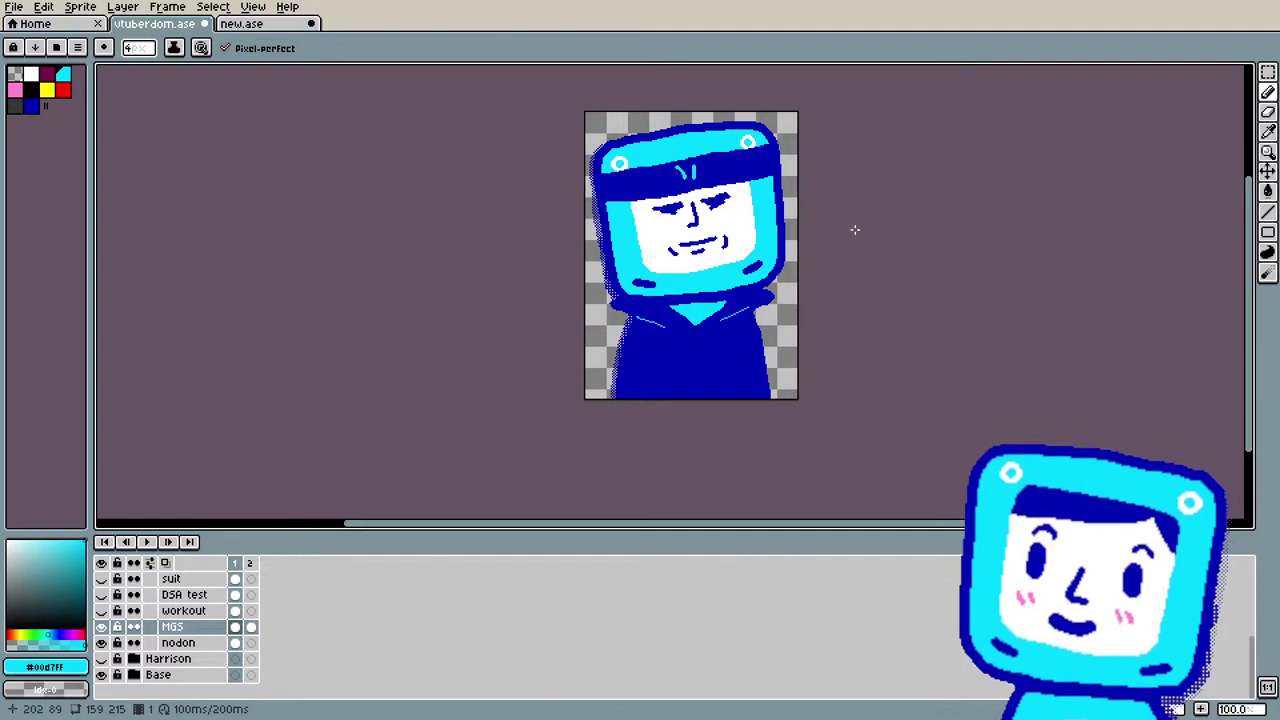
{"action": "scroll", "coordinate": [808, 217], "scroll_direction": "up", "scroll_amount": 2}
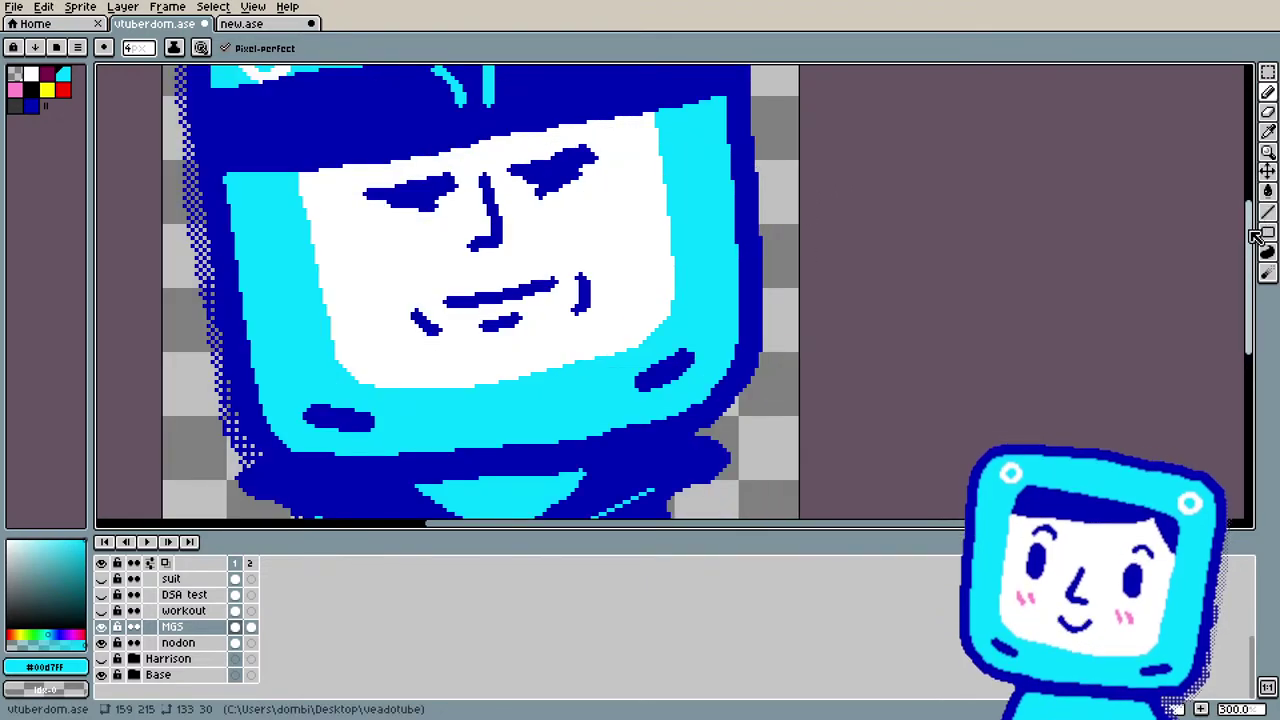
{"action": "left_click_drag", "start_coordinate": [1250, 228], "coordinate": [1254, 296]}
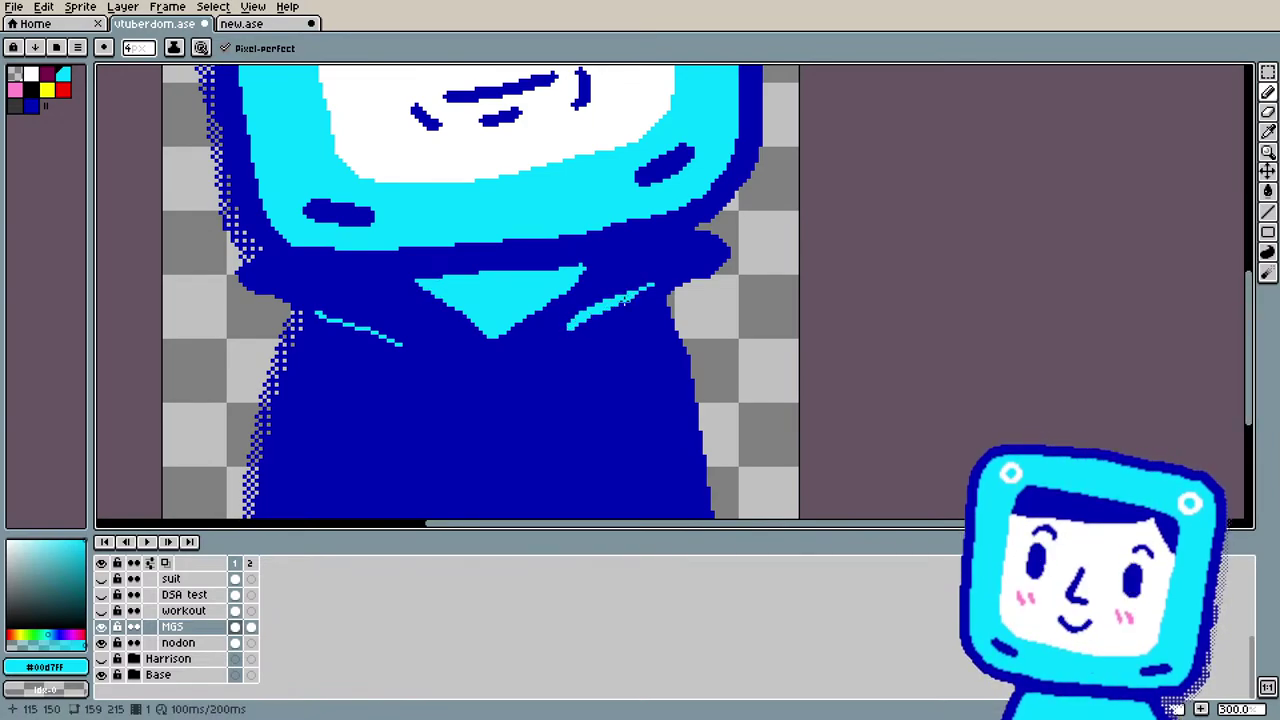
{"action": "left_click_drag", "start_coordinate": [651, 288], "coordinate": [651, 288]}
{"action": "left_click_drag", "start_coordinate": [327, 312], "coordinate": [331, 314]}
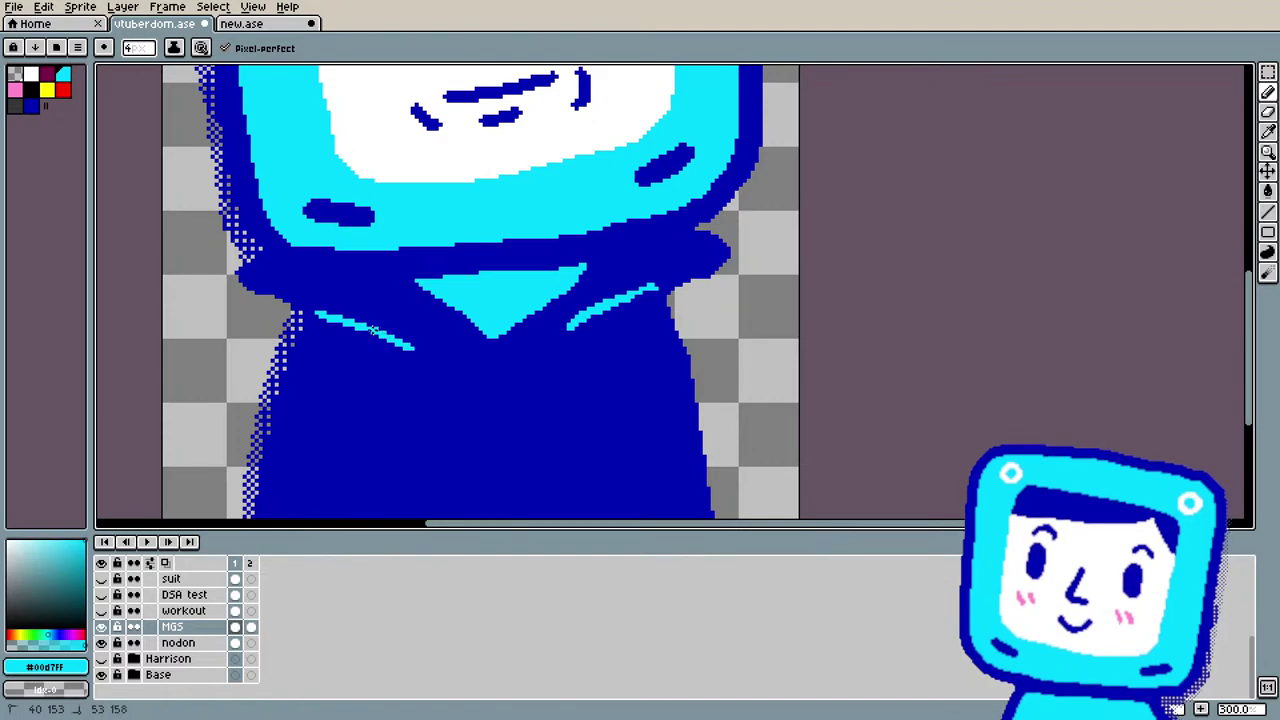
{"action": "left_click_drag", "start_coordinate": [372, 330], "coordinate": [362, 336]}
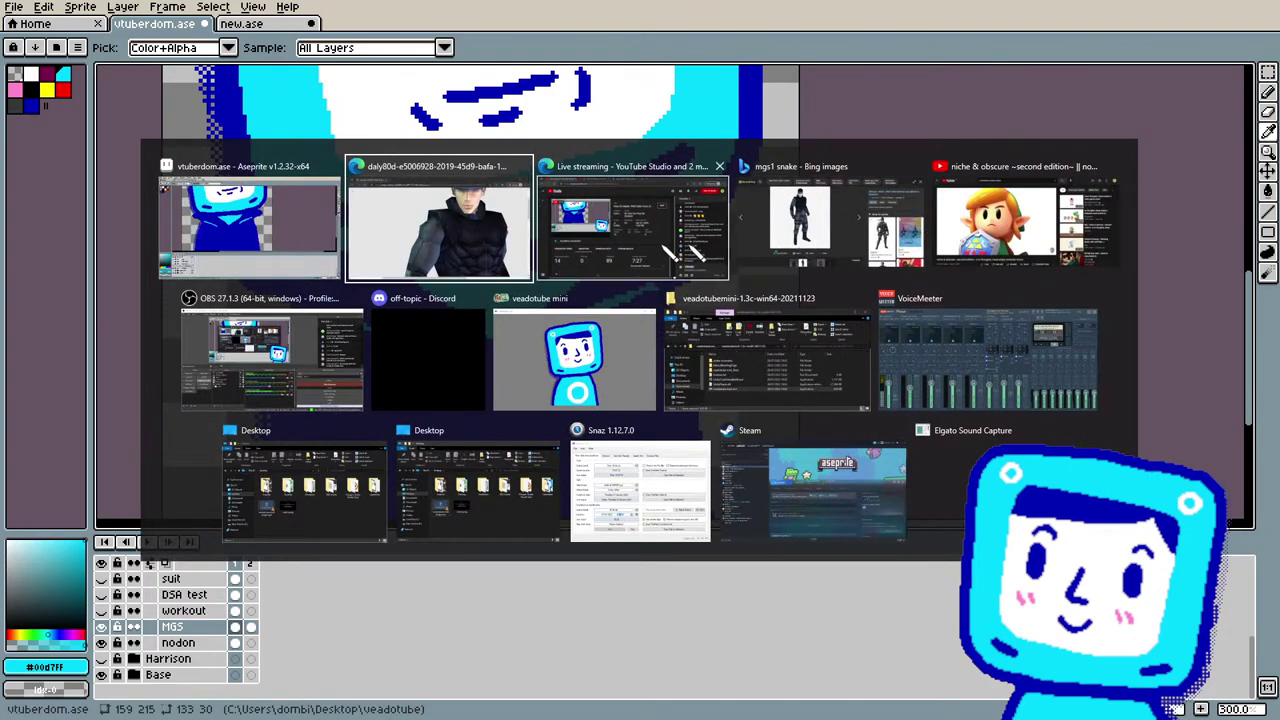
Step: Check the collar on the Snake reference image and extend the cyan neck triangle's point into a blunt, squared tab
{"action": "key", "text": "alt"}
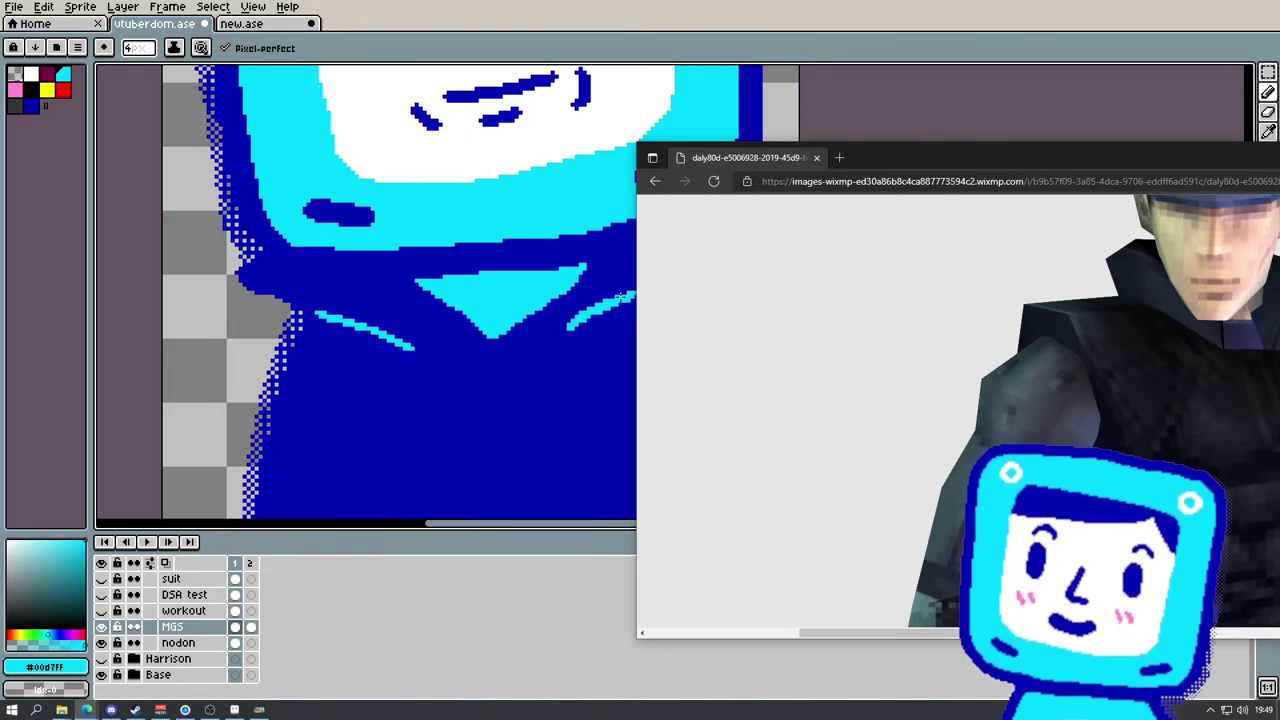
{"action": "left_click", "coordinate": [830, 120]}
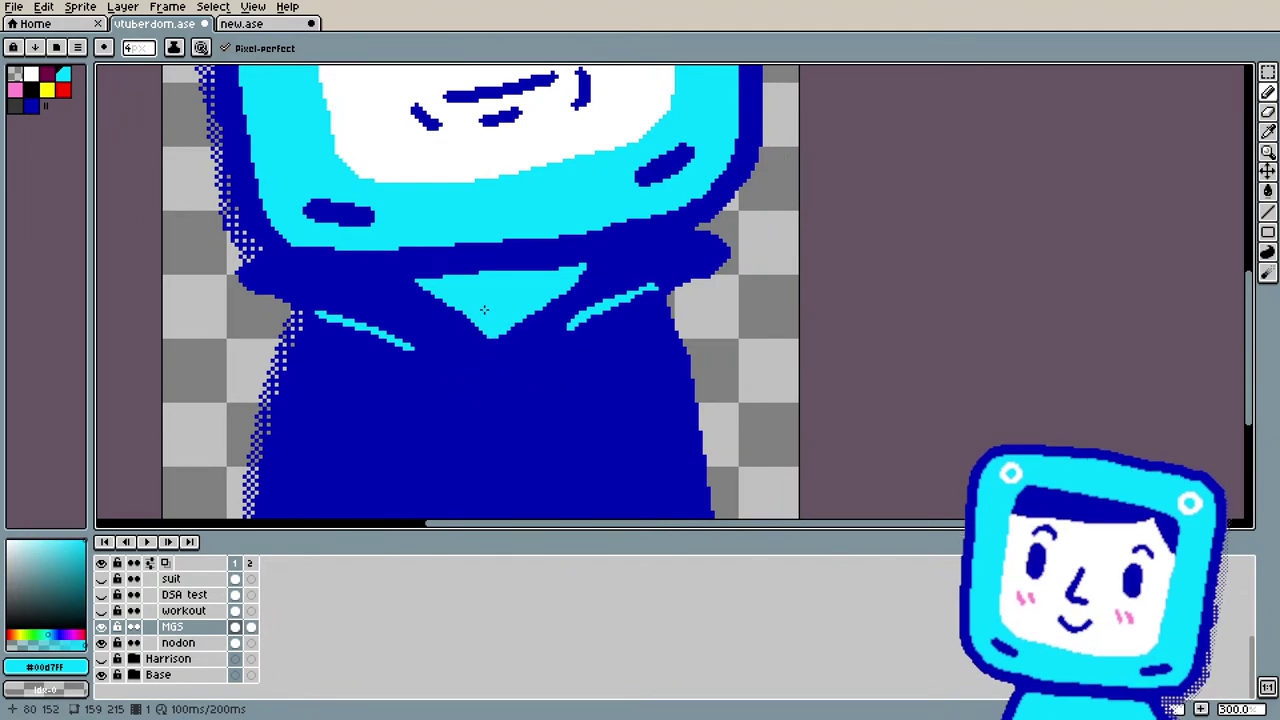
{"action": "key", "text": "alt"}
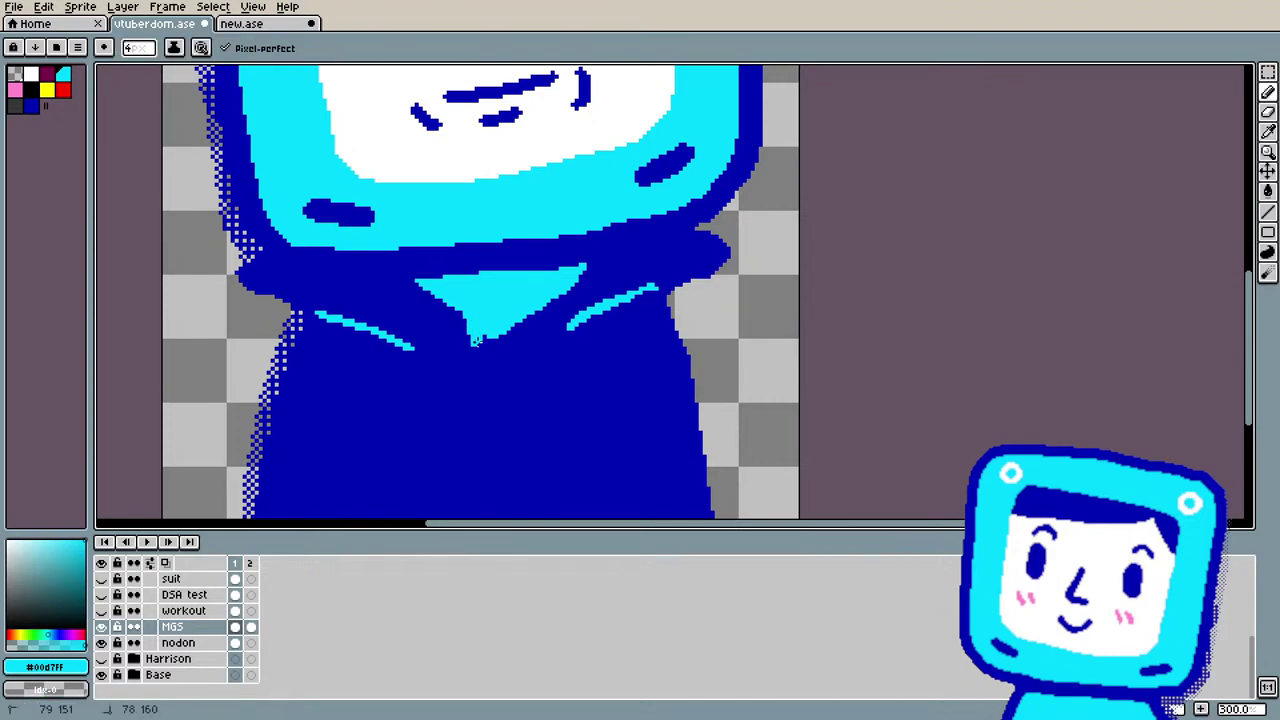
{"action": "left_click_drag", "start_coordinate": [510, 341], "coordinate": [525, 311]}
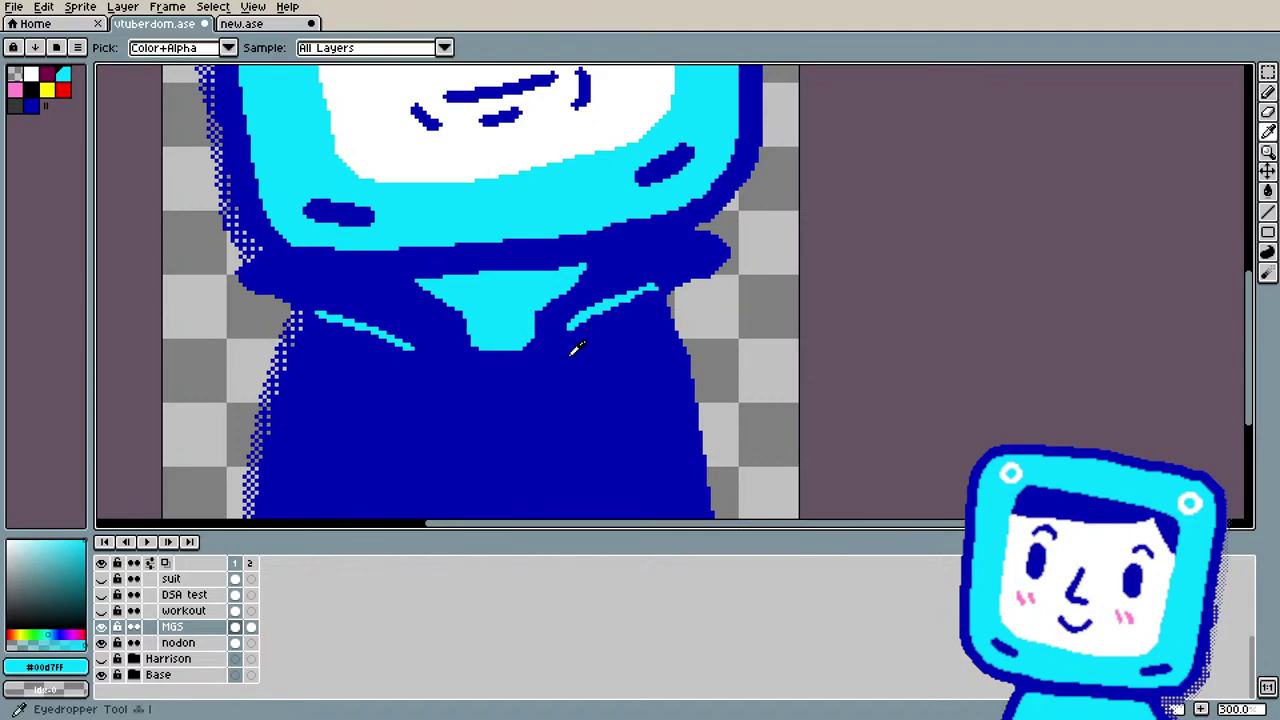
Step: Pick up the dark blue and draw a horizontal line across the cyan neck patch, separating the tab from the triangle
{"action": "left_click", "coordinate": [458, 320], "text": "alt"}
{"action": "mouse_move", "coordinate": [462, 320]}
{"action": "left_mouse_down"}
{"action": "mouse_move", "coordinate": [516, 318]}
{"action": "mouse_move", "coordinate": [508, 327]}
{"action": "left_mouse_up"}
{"action": "key", "text": "ctrl+z"}
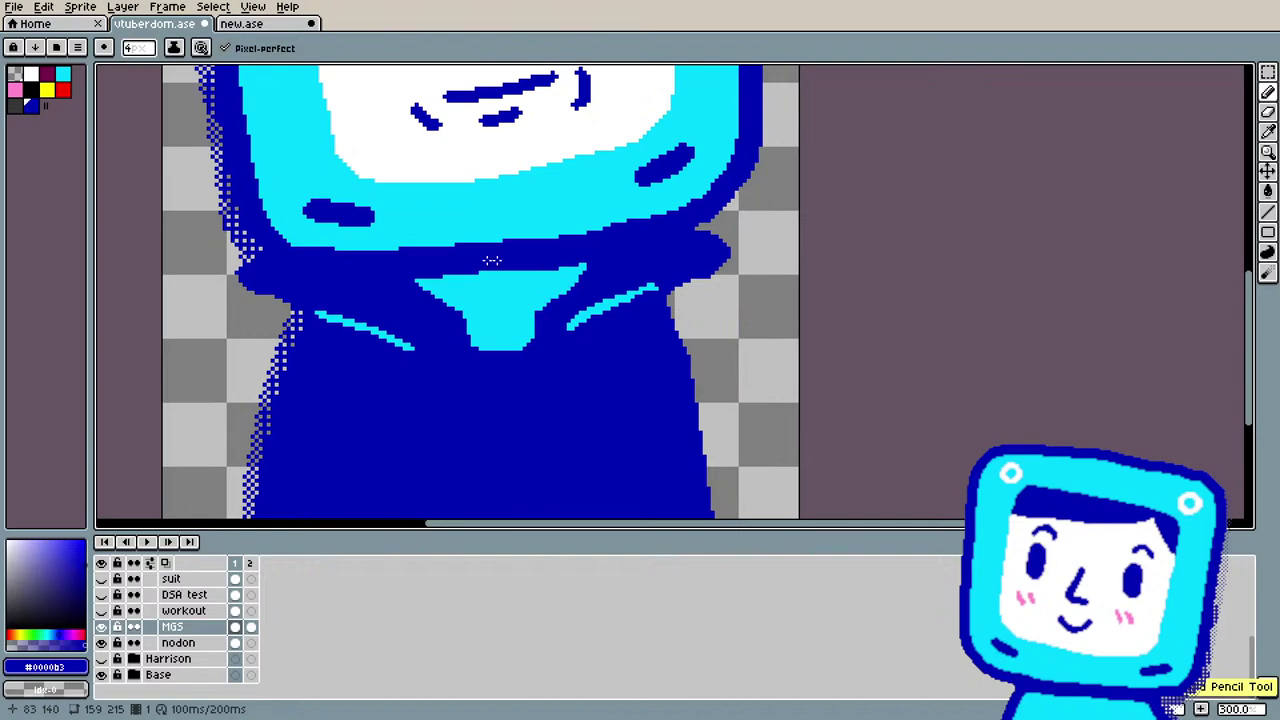
{"action": "left_click_drag", "start_coordinate": [462, 318], "coordinate": [548, 319]}
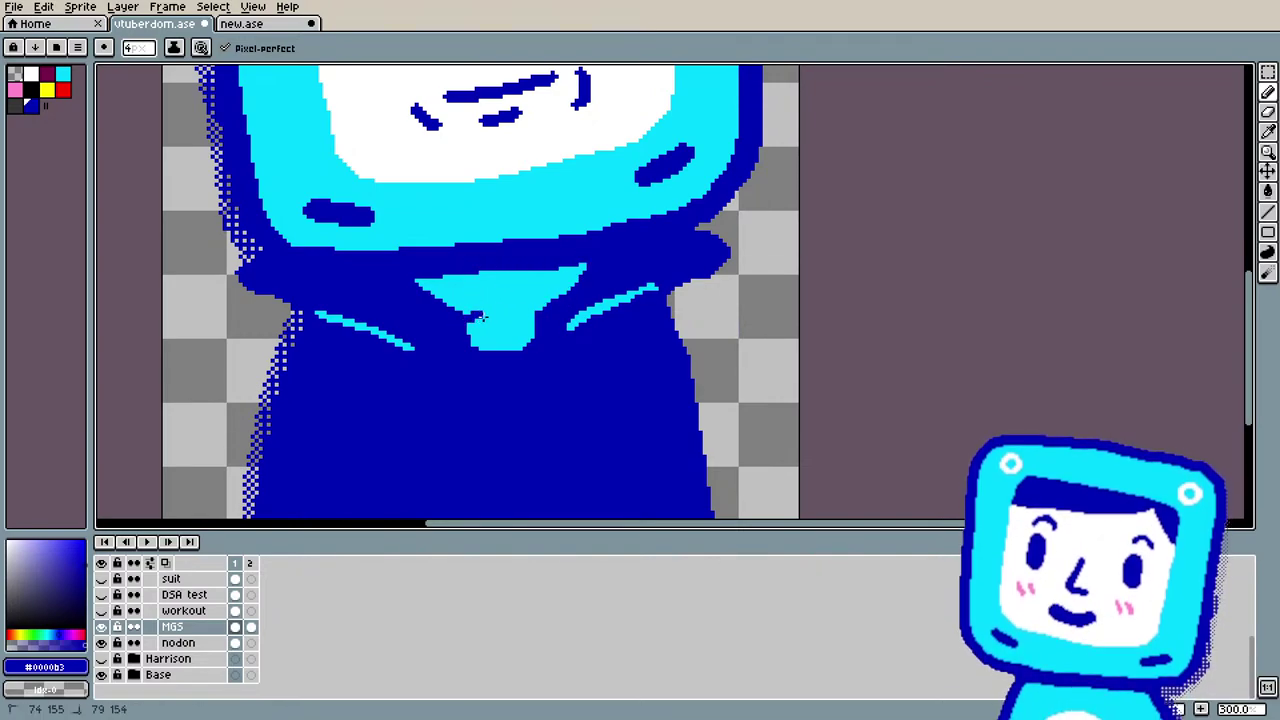
{"action": "key", "text": "ctrl+z"}
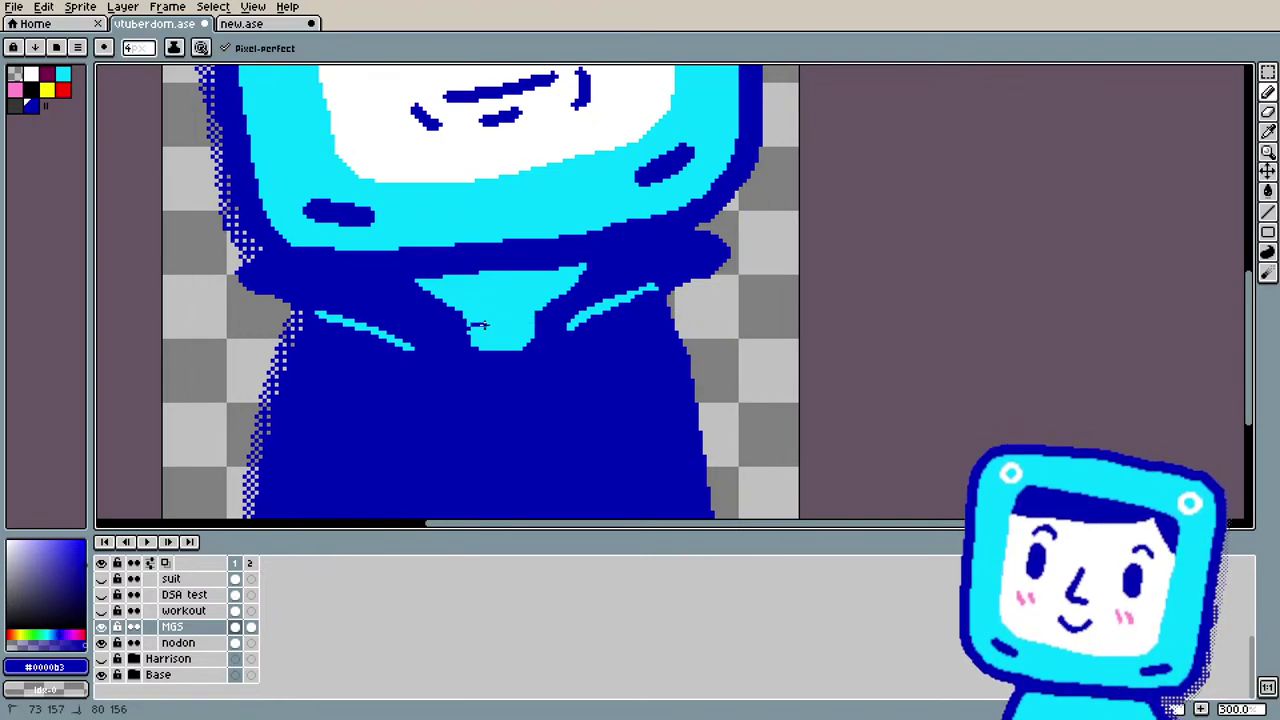
{"action": "left_click_drag", "start_coordinate": [540, 320], "coordinate": [480, 321]}
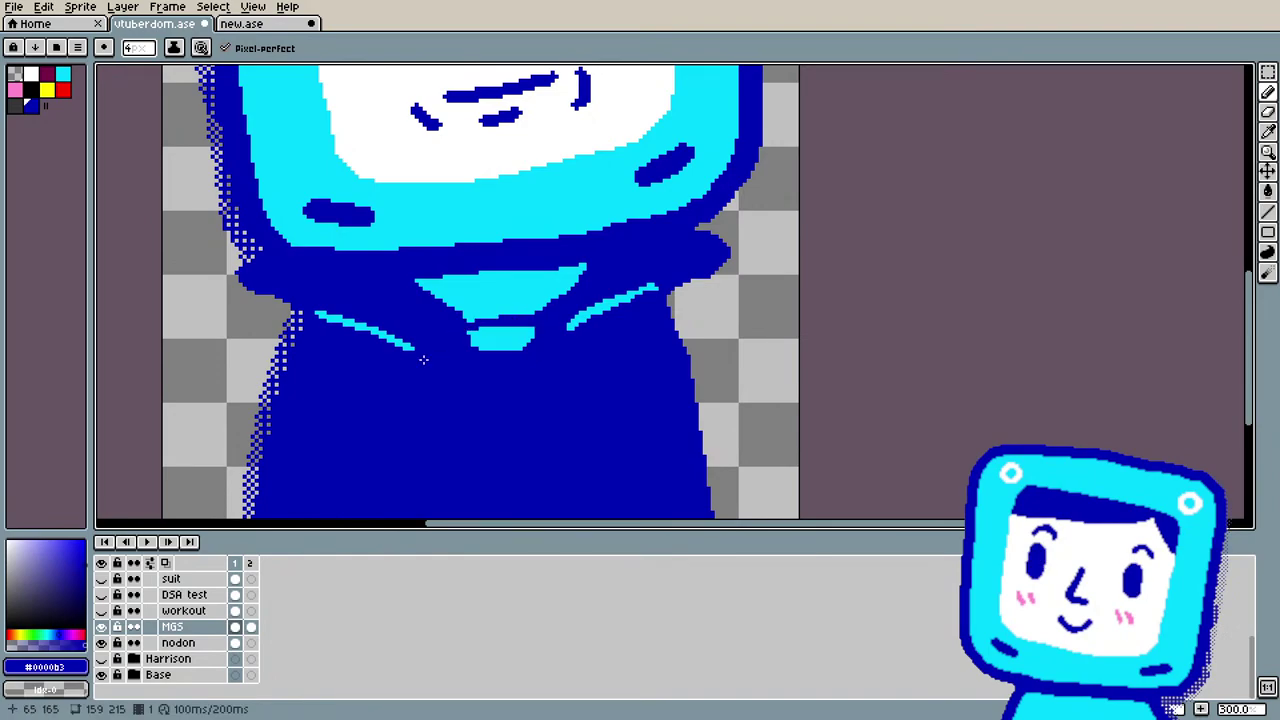
Step: Undo the dark blue line across the cyan neck patch so the triangle and tab are joined
{"action": "scroll", "coordinate": [484, 426], "scroll_direction": "down", "scroll_amount": 2}
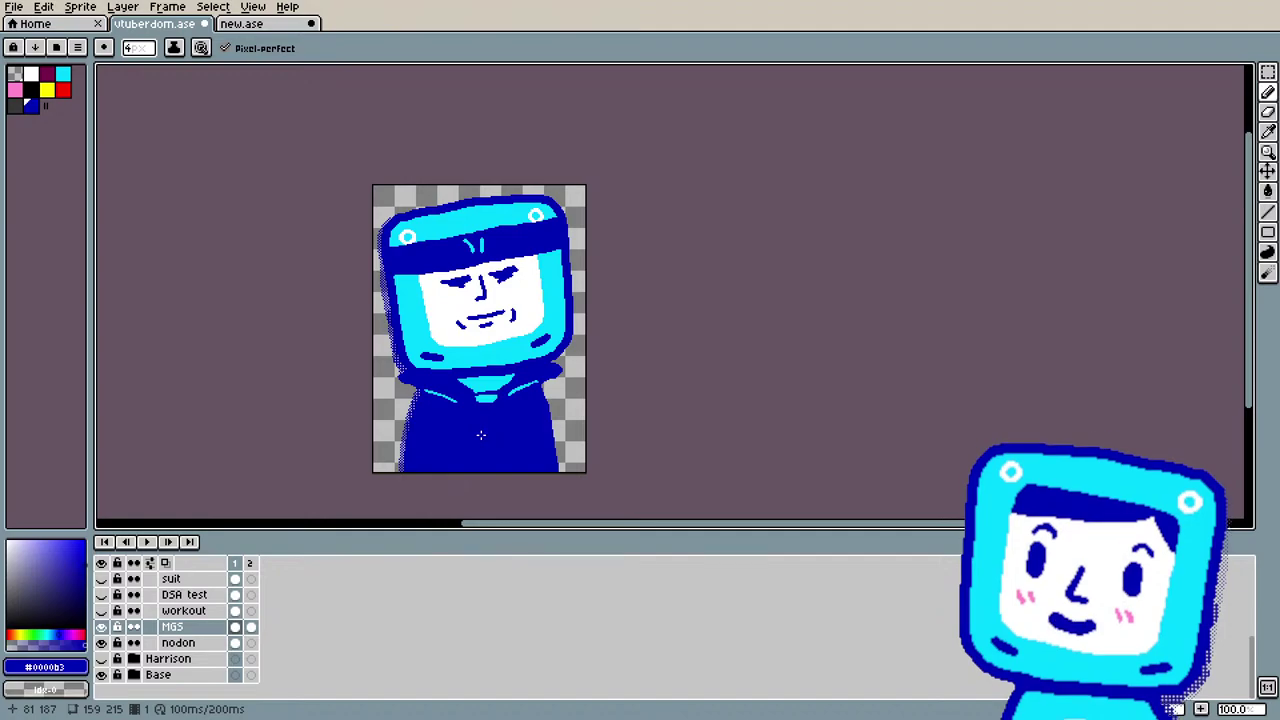
{"action": "scroll", "coordinate": [480, 435], "scroll_direction": "up", "scroll_amount": 4}
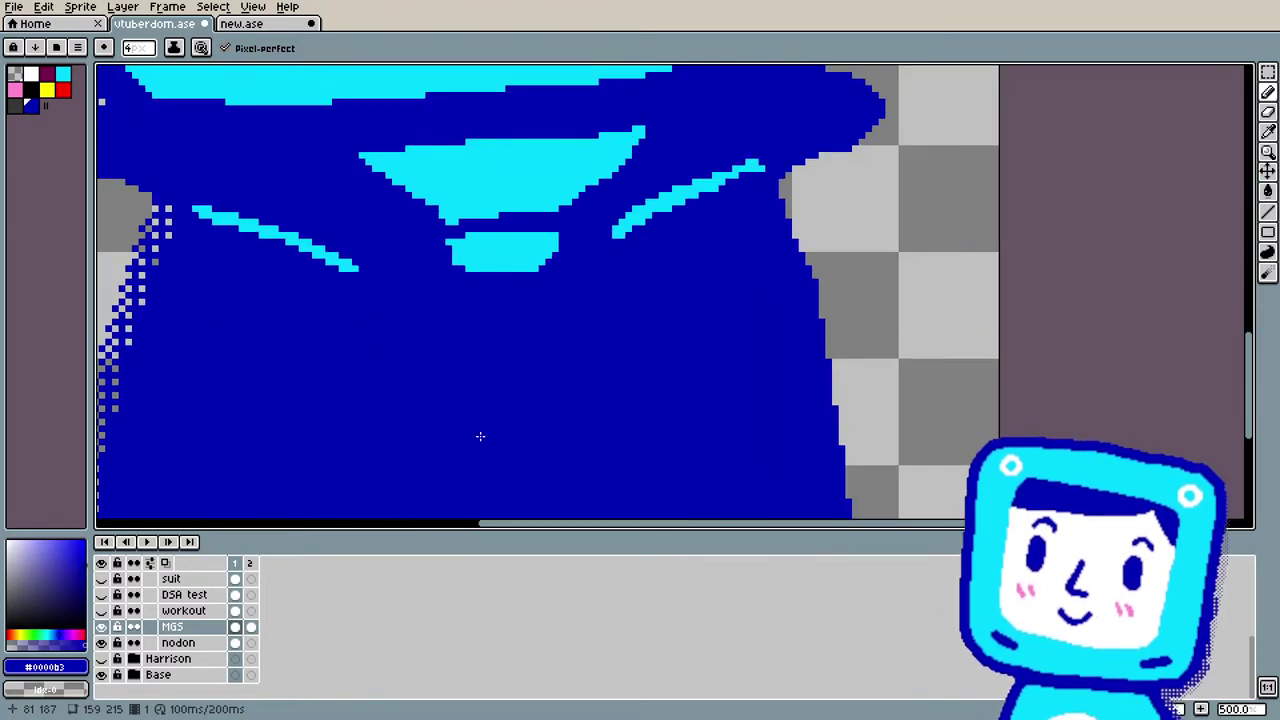
{"action": "key", "text": "ctrl+z"}
{"action": "key", "text": "ctrl+z"}
{"action": "scroll", "coordinate": [467, 352], "scroll_direction": "down", "scroll_amount": 4}
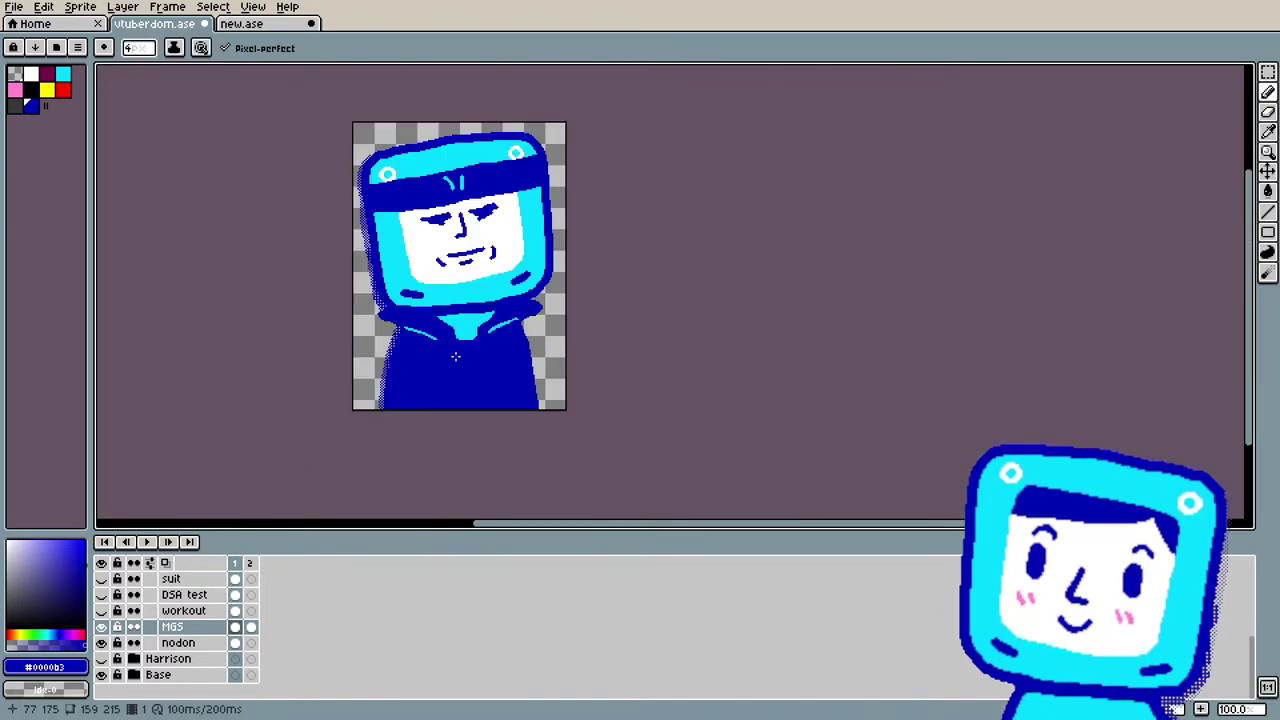
Step: Examine the collar and shoulder edges of the vest on the Snake reference image beside the avatar
{"action": "scroll", "coordinate": [455, 358], "scroll_direction": "up", "scroll_amount": 2}
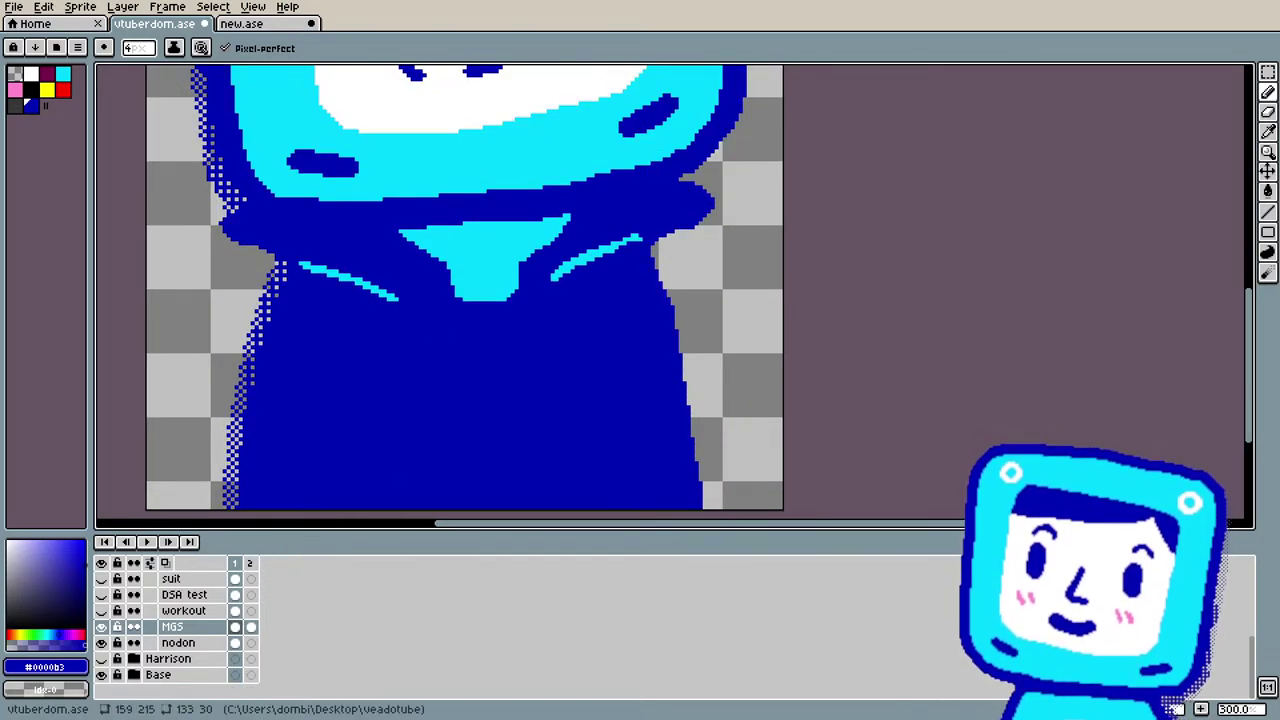
{"action": "key", "text": "alt+Tab"}
{"action": "left_click", "coordinate": [482, 246]}
{"action": "key", "text": "alt+Tab"}
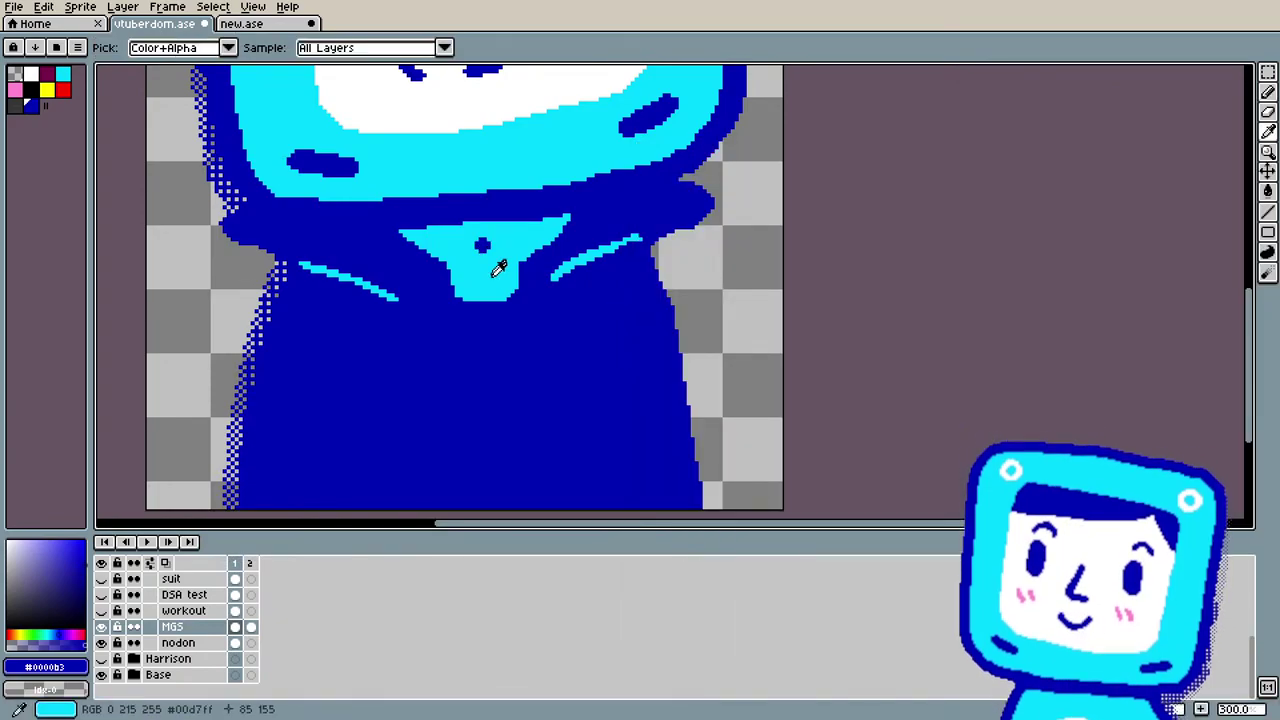
{"action": "key", "text": "alt+Tab"}
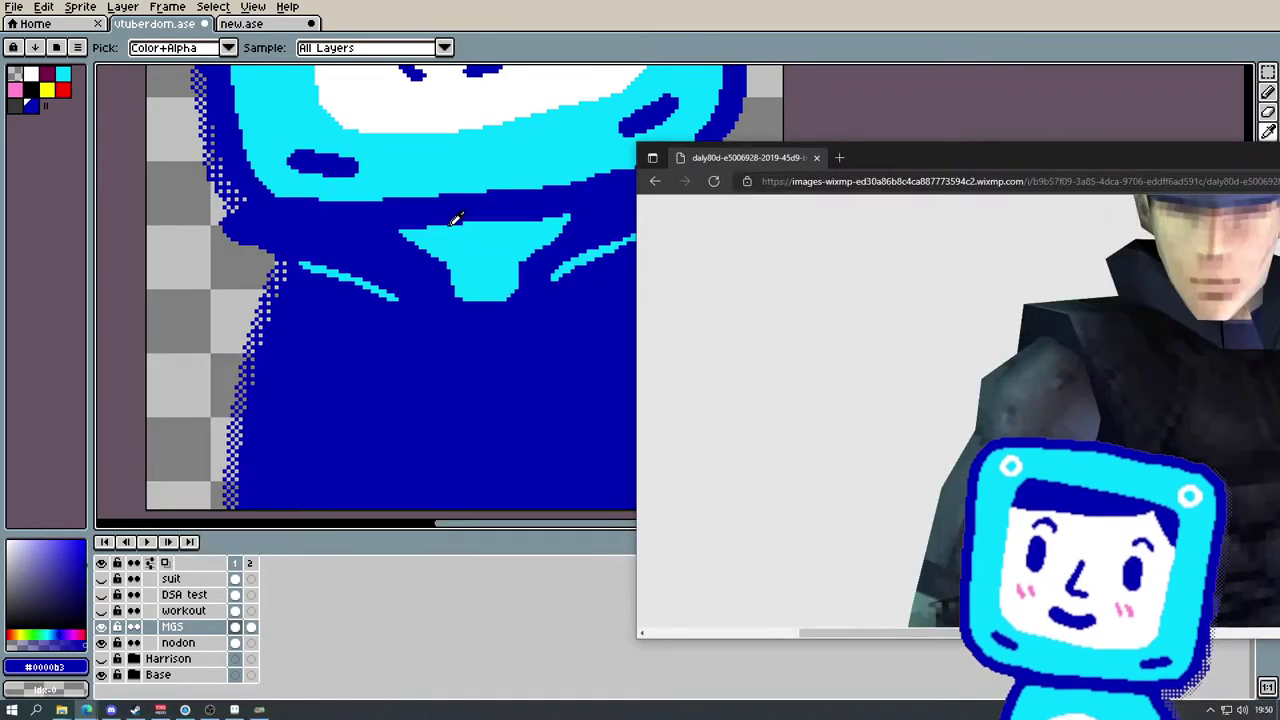
{"action": "left_click_drag", "start_coordinate": [897, 155], "coordinate": [815, 95]}
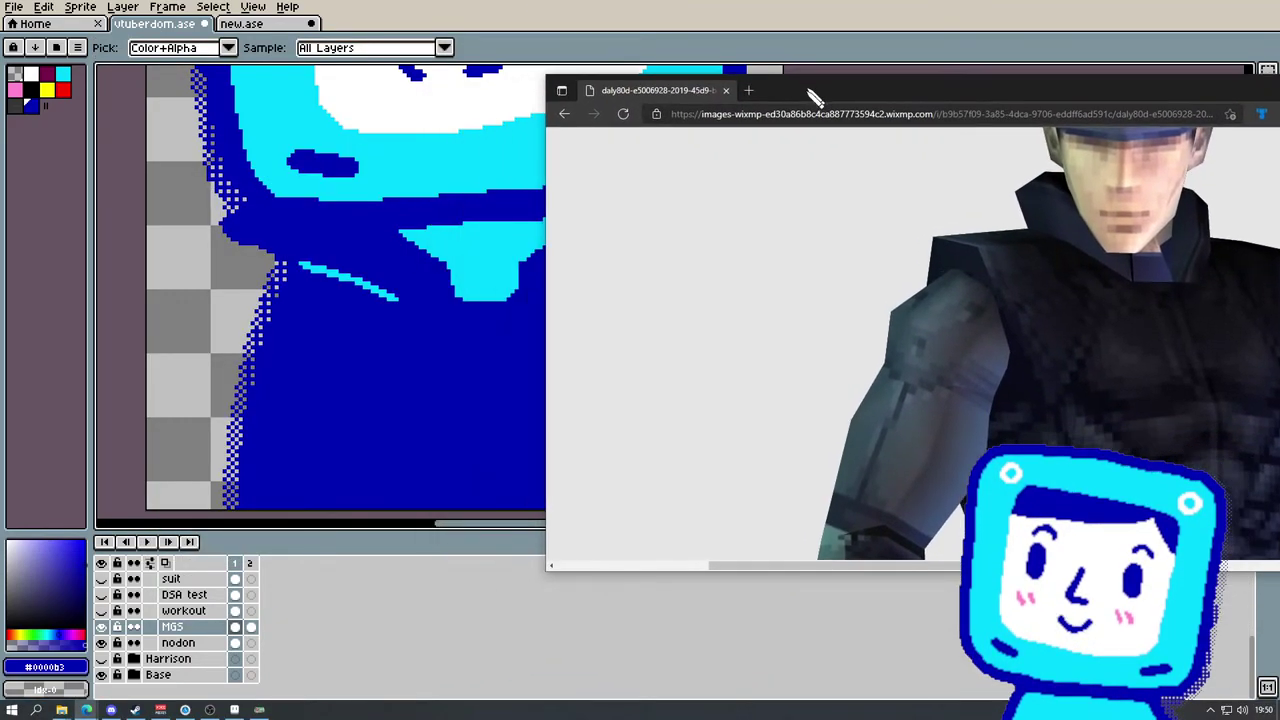
{"action": "scroll", "coordinate": [493, 340], "scroll_direction": "down", "scroll_amount": 1}
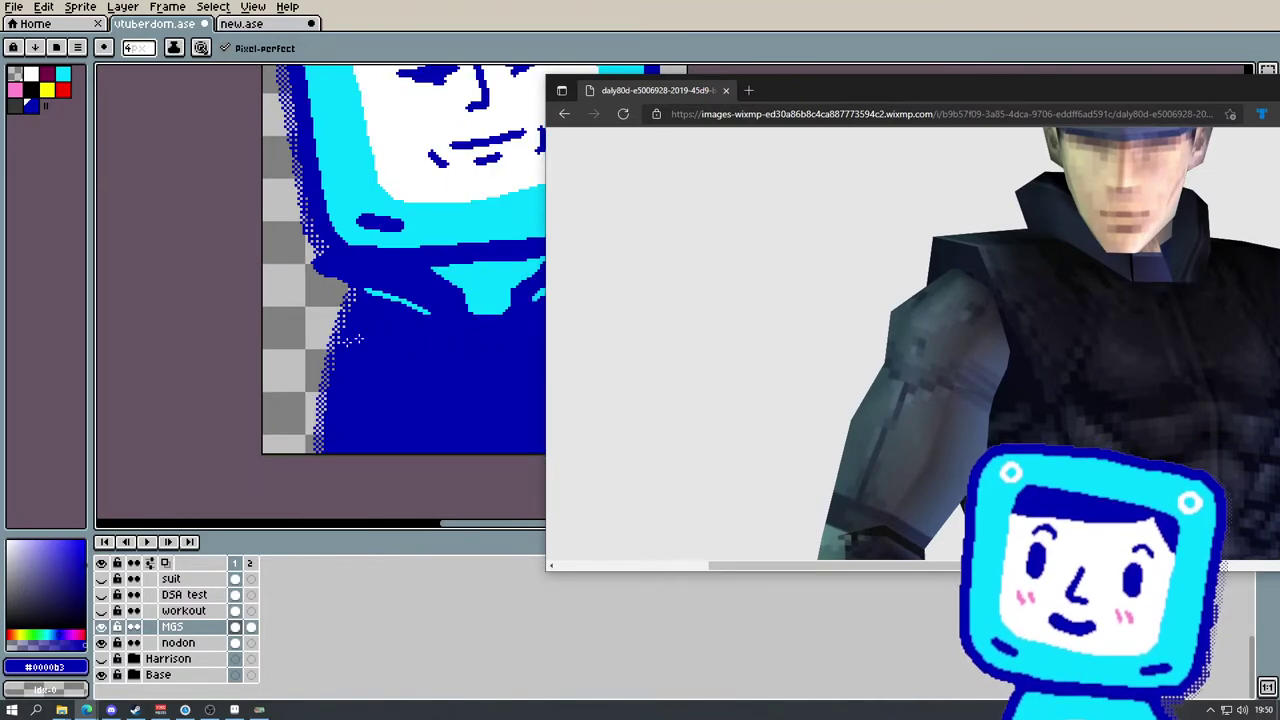
{"action": "left_click_drag", "start_coordinate": [1067, 93], "coordinate": [1029, 100]}
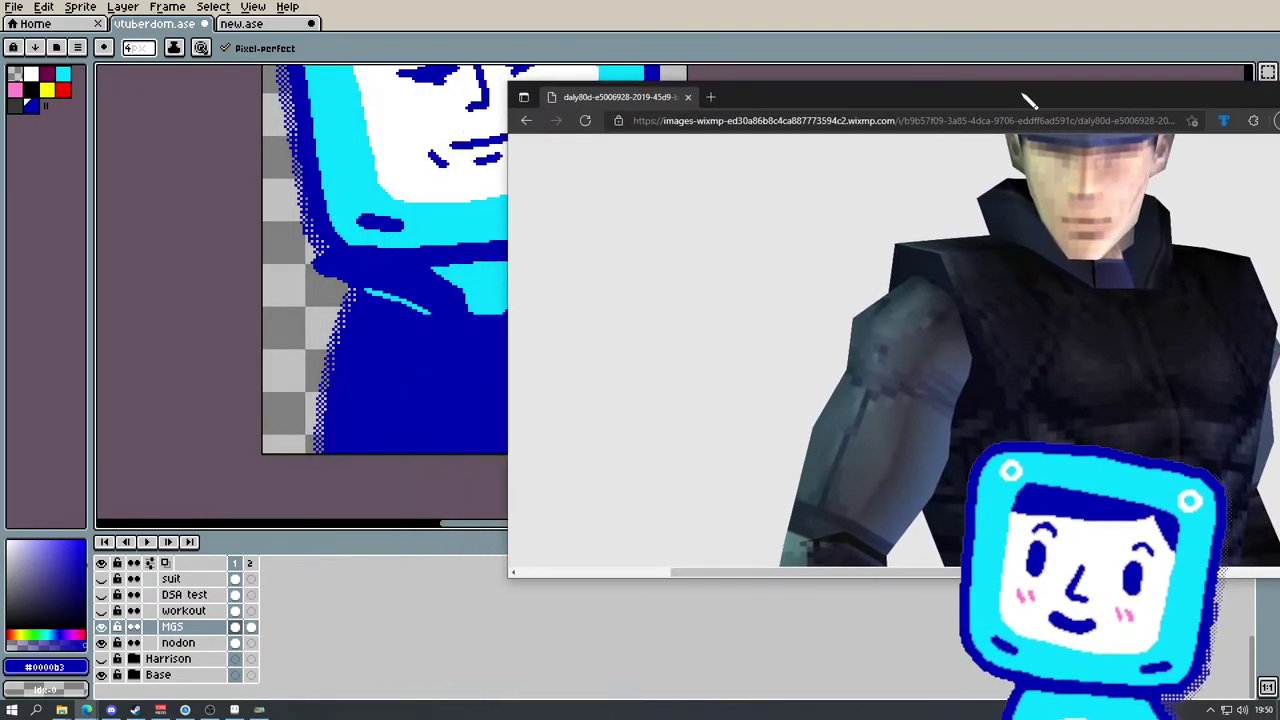
{"action": "left_click", "coordinate": [209, 388]}
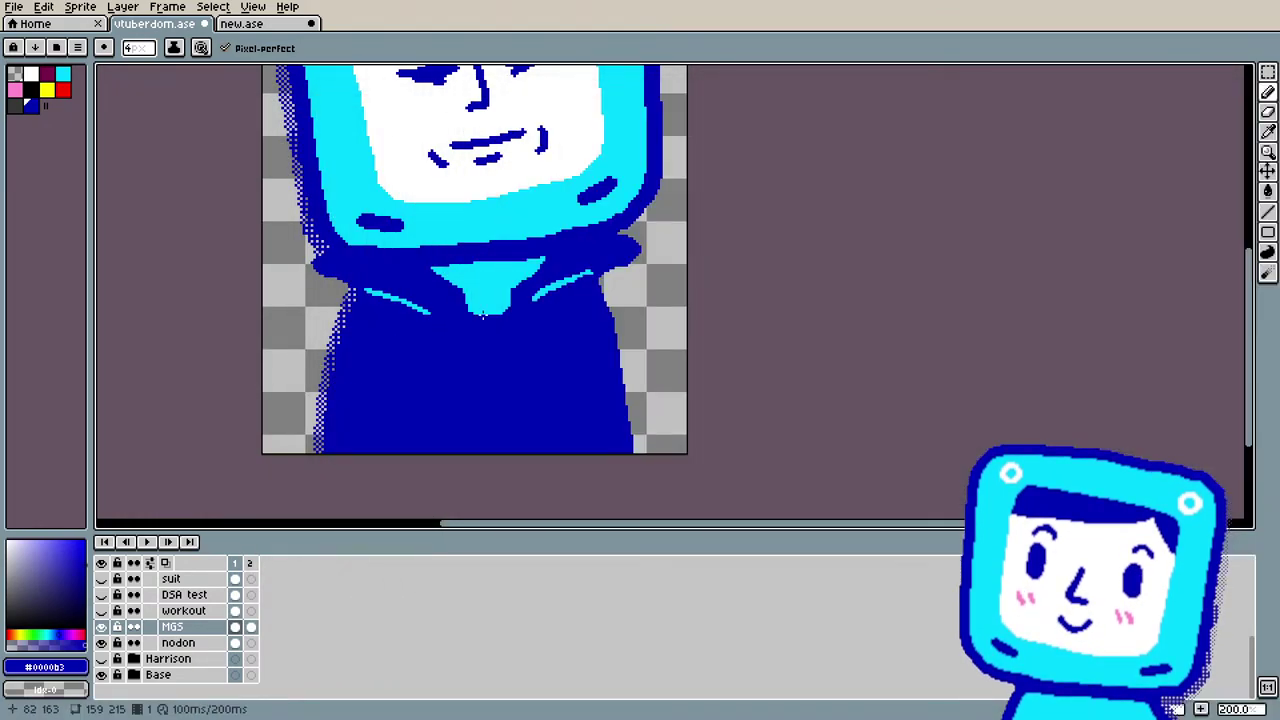
Step: Pick up the cyan and draw a diagonal line from each collar line's inner end down and outward to outline the vest's shoulders
{"action": "key", "text": "i"}
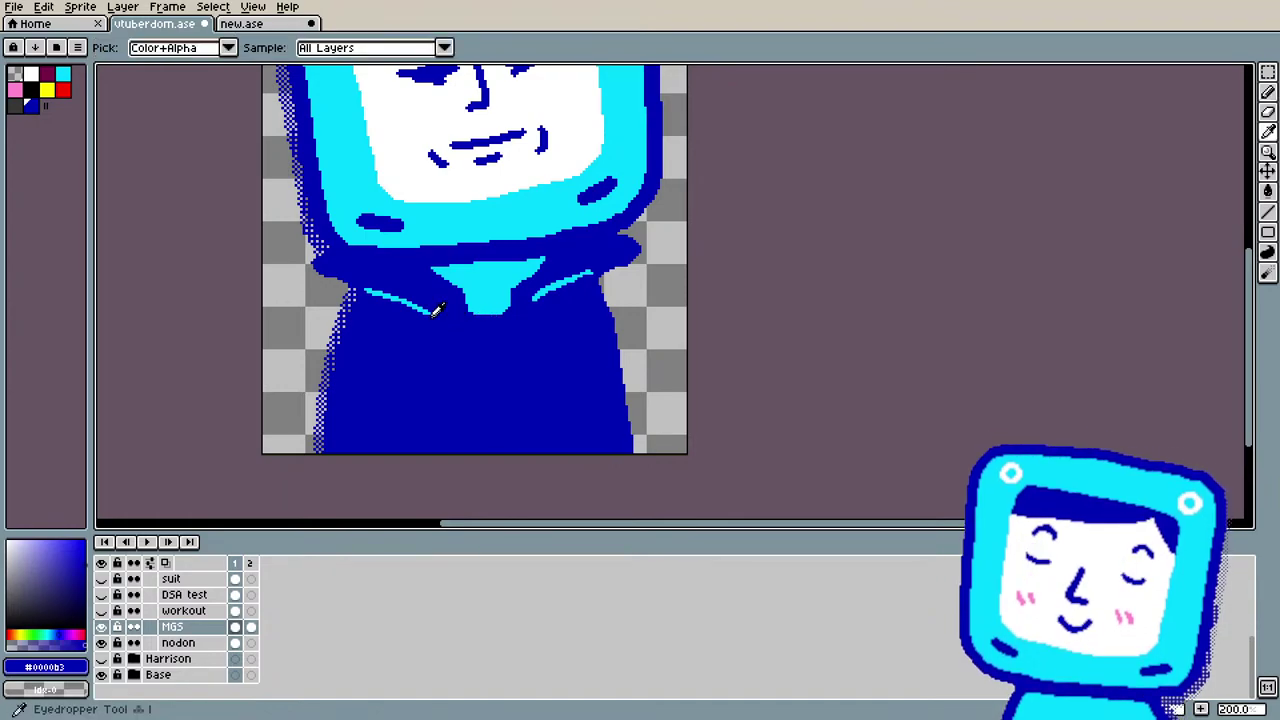
{"action": "left_click", "coordinate": [429, 308]}
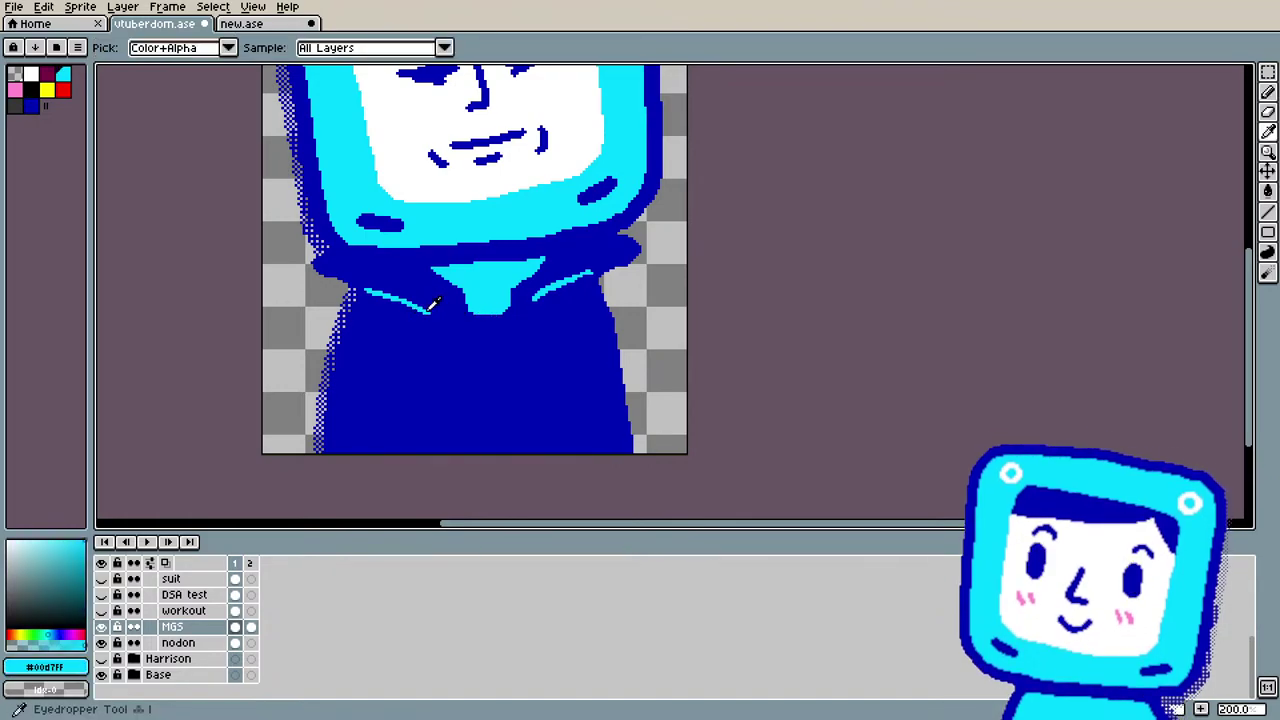
{"action": "key", "text": "b"}
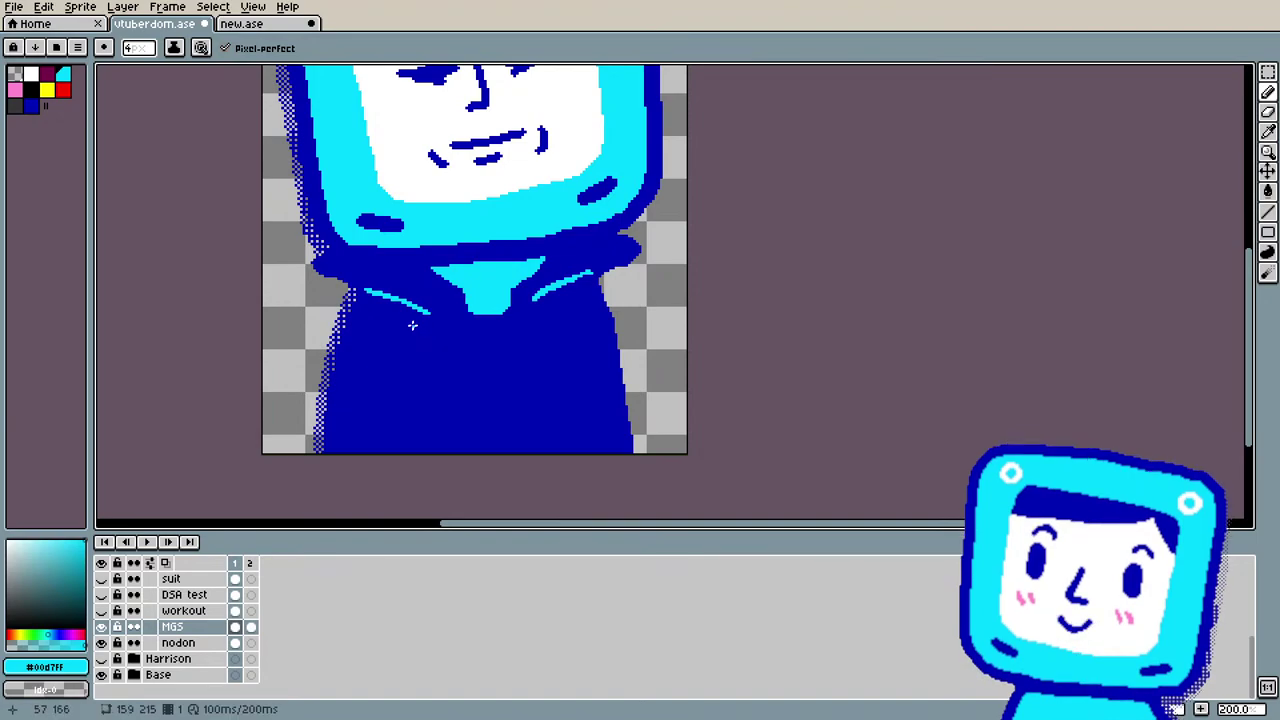
{"action": "mouse_move", "coordinate": [425, 315]}
{"action": "left_mouse_down"}
{"action": "mouse_move", "coordinate": [353, 387]}
{"action": "mouse_move", "coordinate": [406, 336]}
{"action": "left_mouse_up"}
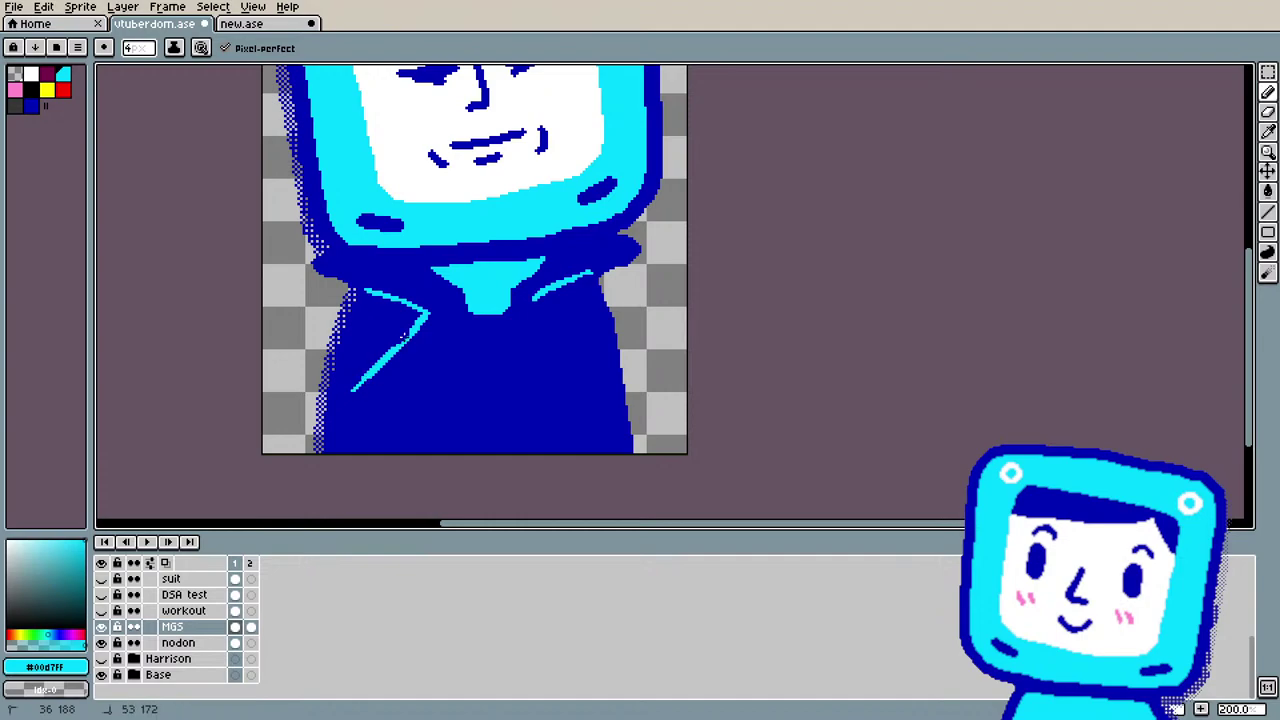
{"action": "left_click_drag", "start_coordinate": [405, 335], "coordinate": [428, 309]}
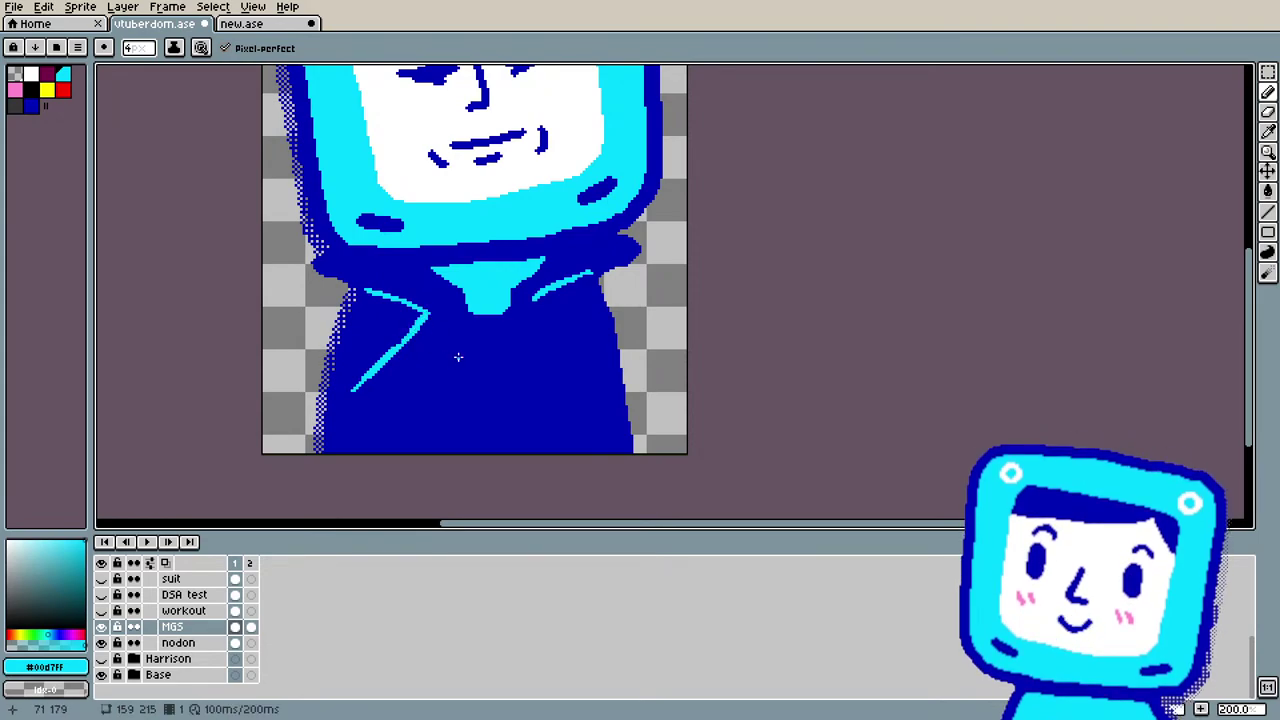
{"action": "left_click_drag", "start_coordinate": [537, 298], "coordinate": [600, 372]}
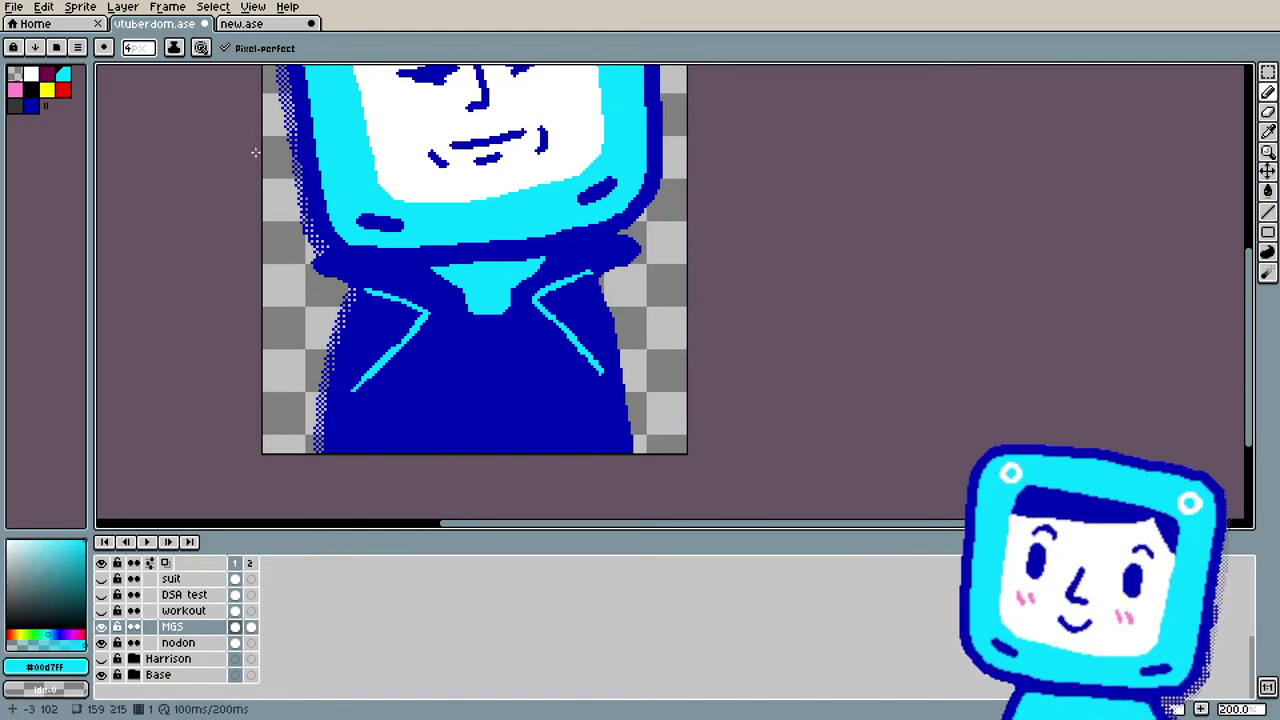
Step: Paint a filled, elongated cyan patch on each outer shoulder, outside the diagonal vest lines
{"action": "scroll", "coordinate": [348, 321], "scroll_direction": "up", "scroll_amount": 2}
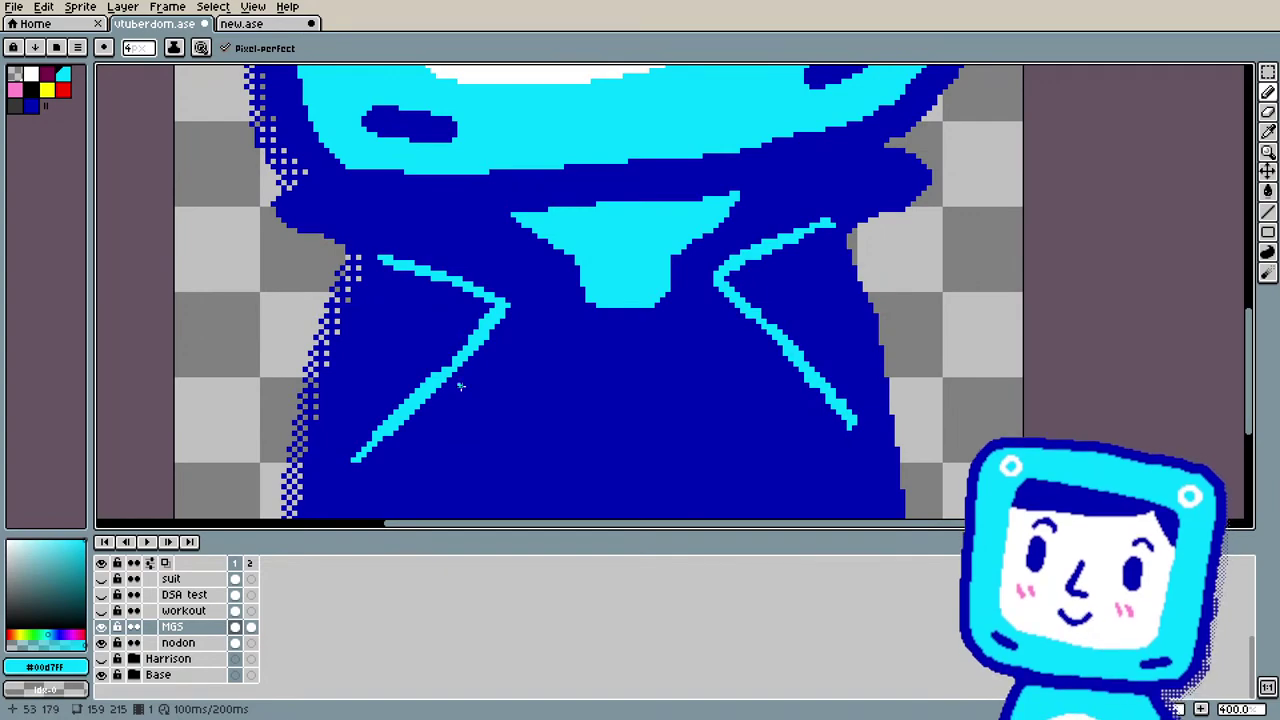
{"action": "mouse_move", "coordinate": [366, 290]}
{"action": "left_mouse_down"}
{"action": "mouse_move", "coordinate": [370, 332]}
{"action": "mouse_move", "coordinate": [360, 358]}
{"action": "mouse_move", "coordinate": [376, 292]}
{"action": "mouse_move", "coordinate": [347, 374]}
{"action": "mouse_move", "coordinate": [390, 302]}
{"action": "mouse_move", "coordinate": [370, 358]}
{"action": "left_mouse_up"}
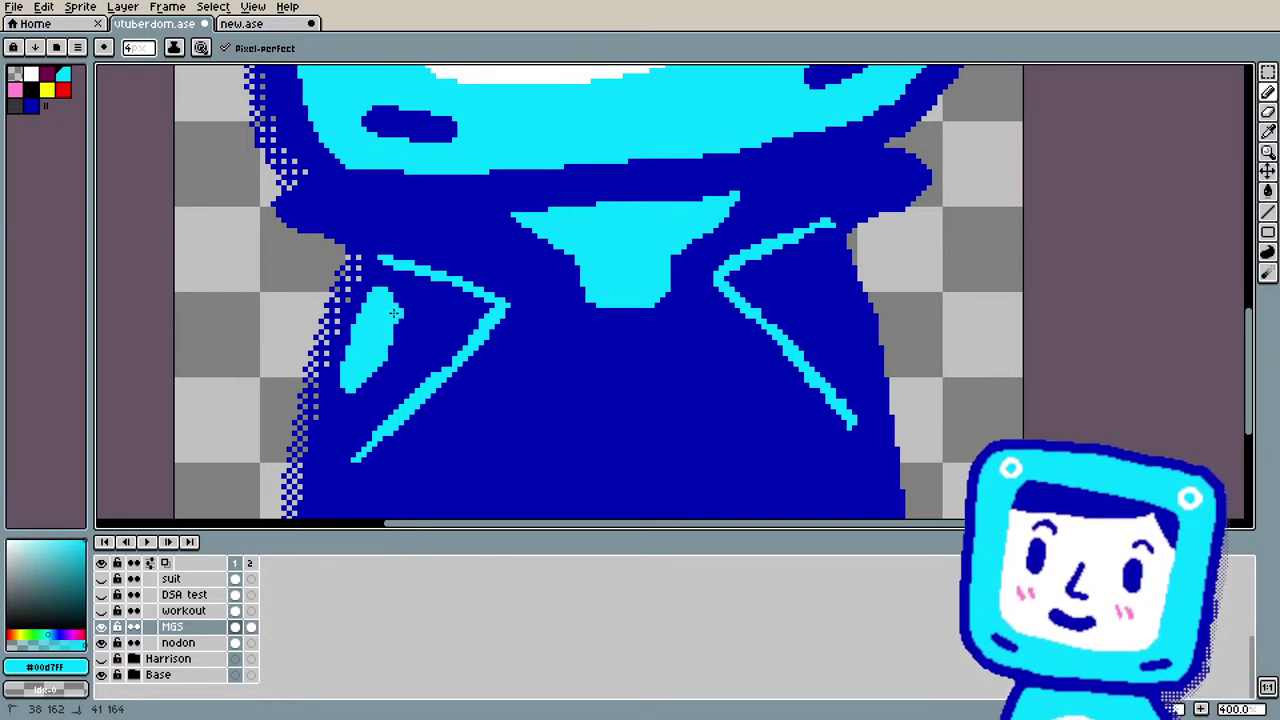
{"action": "mouse_move", "coordinate": [394, 326]}
{"action": "left_mouse_down"}
{"action": "mouse_move", "coordinate": [384, 368]}
{"action": "mouse_move", "coordinate": [352, 410]}
{"action": "mouse_move", "coordinate": [344, 401]}
{"action": "left_mouse_up"}
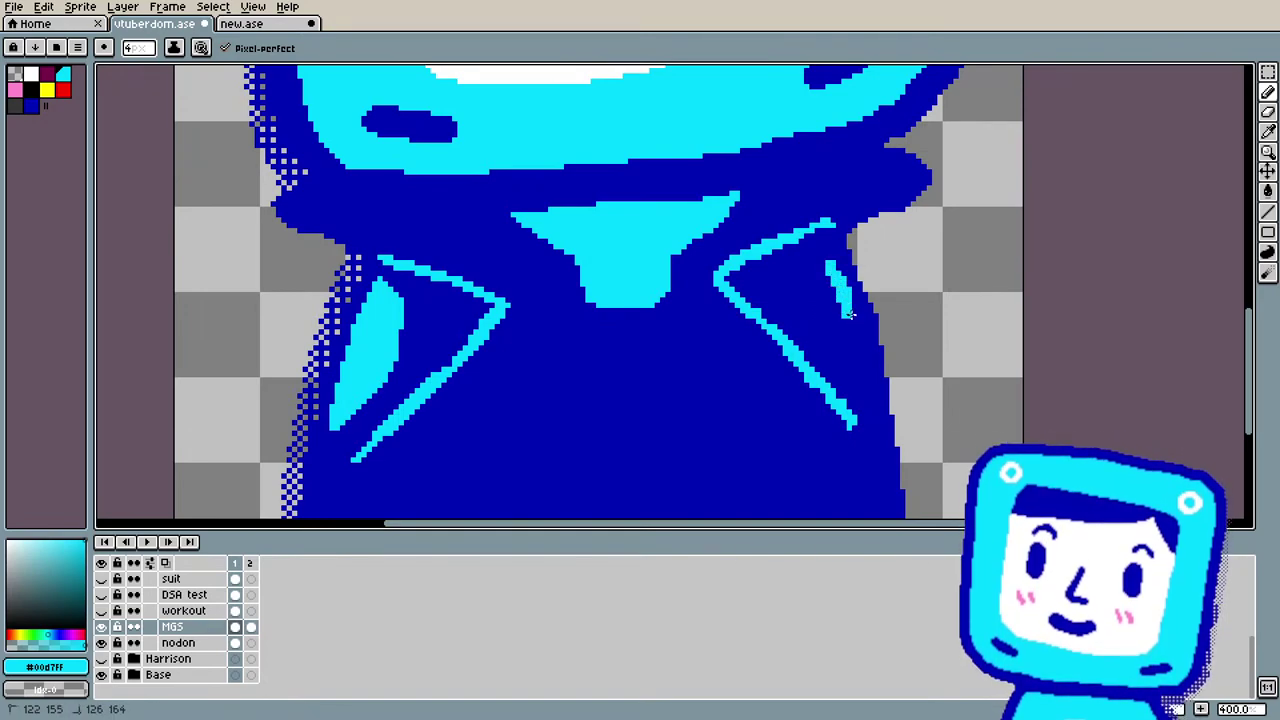
{"action": "mouse_move", "coordinate": [829, 268]}
{"action": "left_mouse_down"}
{"action": "mouse_move", "coordinate": [860, 368]}
{"action": "mouse_move", "coordinate": [826, 330]}
{"action": "mouse_move", "coordinate": [812, 278]}
{"action": "mouse_move", "coordinate": [848, 368]}
{"action": "left_mouse_up"}
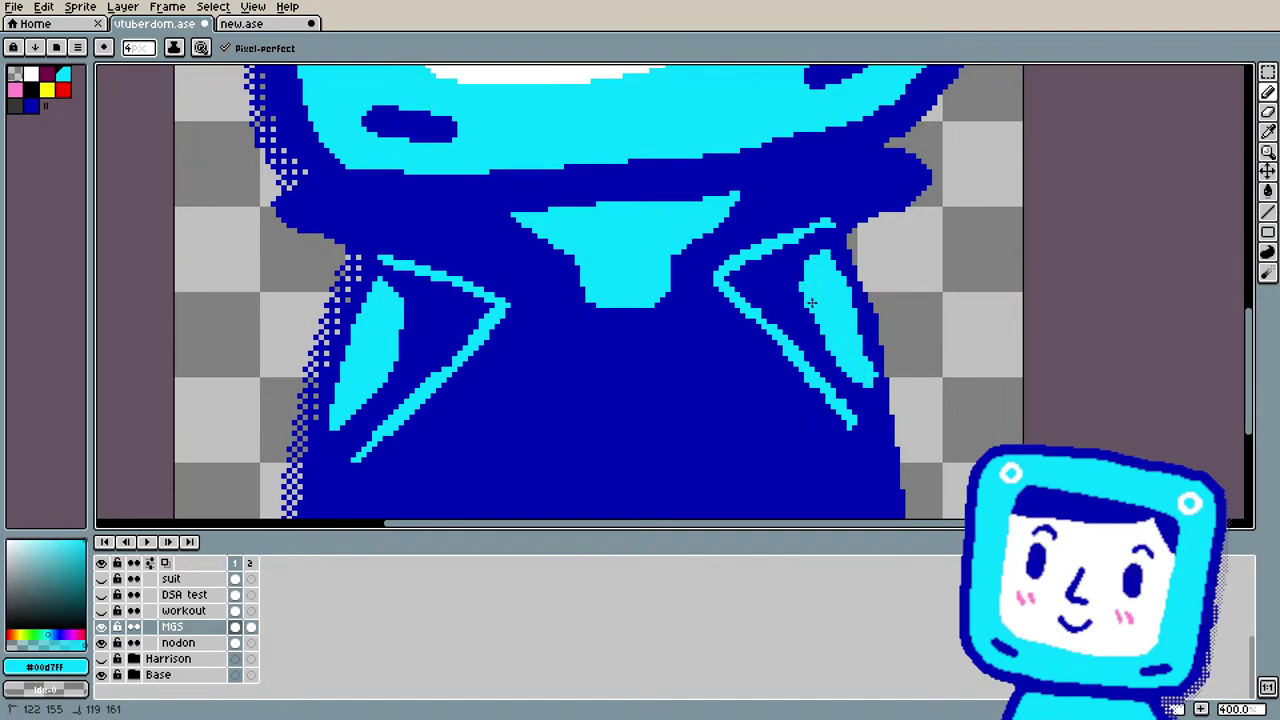
Step: Pick up the dark blue and trim the pointed lower tips of both cyan shoulder patches
{"action": "scroll", "coordinate": [812, 314], "scroll_direction": "down", "scroll_amount": 3}
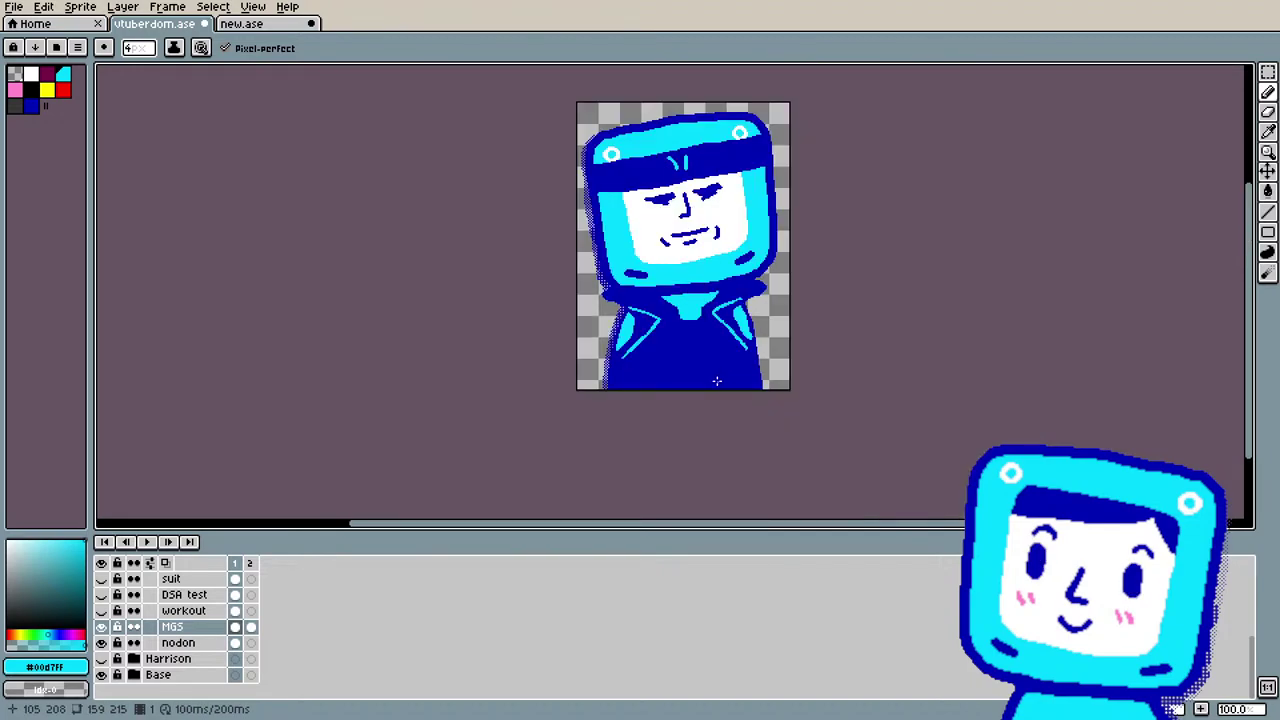
{"action": "scroll", "coordinate": [716, 381], "scroll_direction": "up", "scroll_amount": 3}
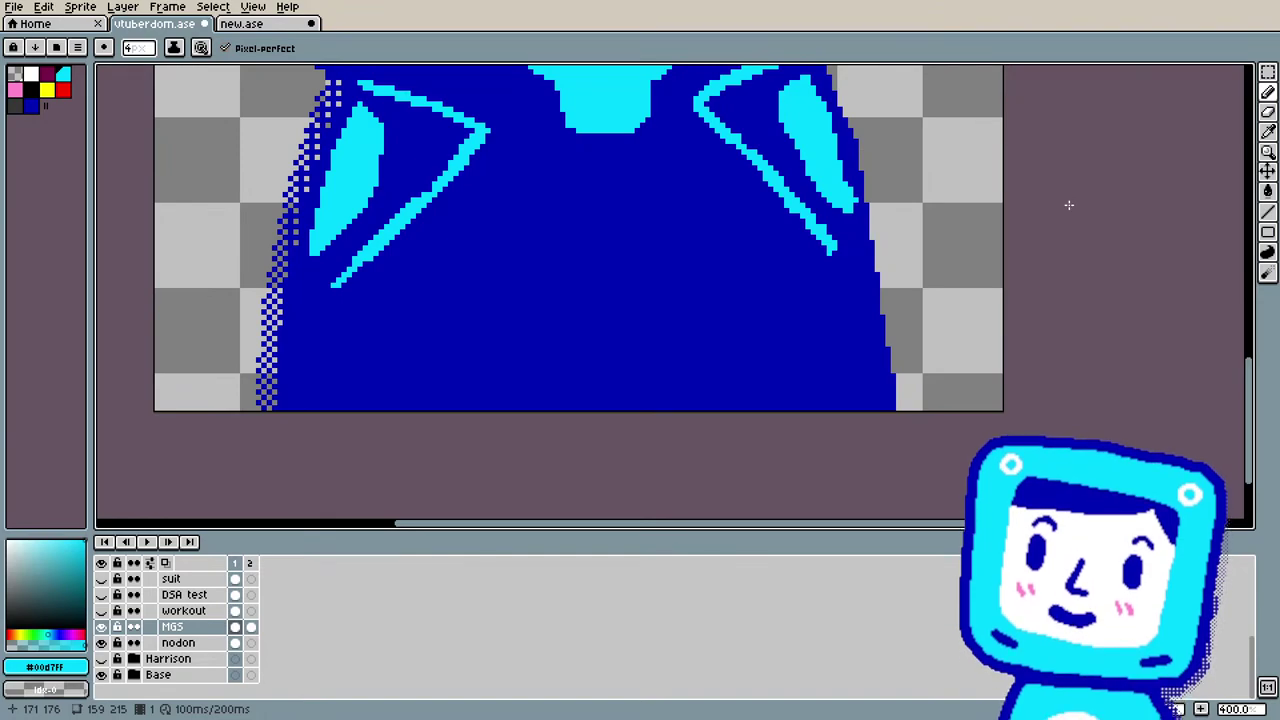
{"action": "left_click", "coordinate": [714, 309], "text": "alt"}
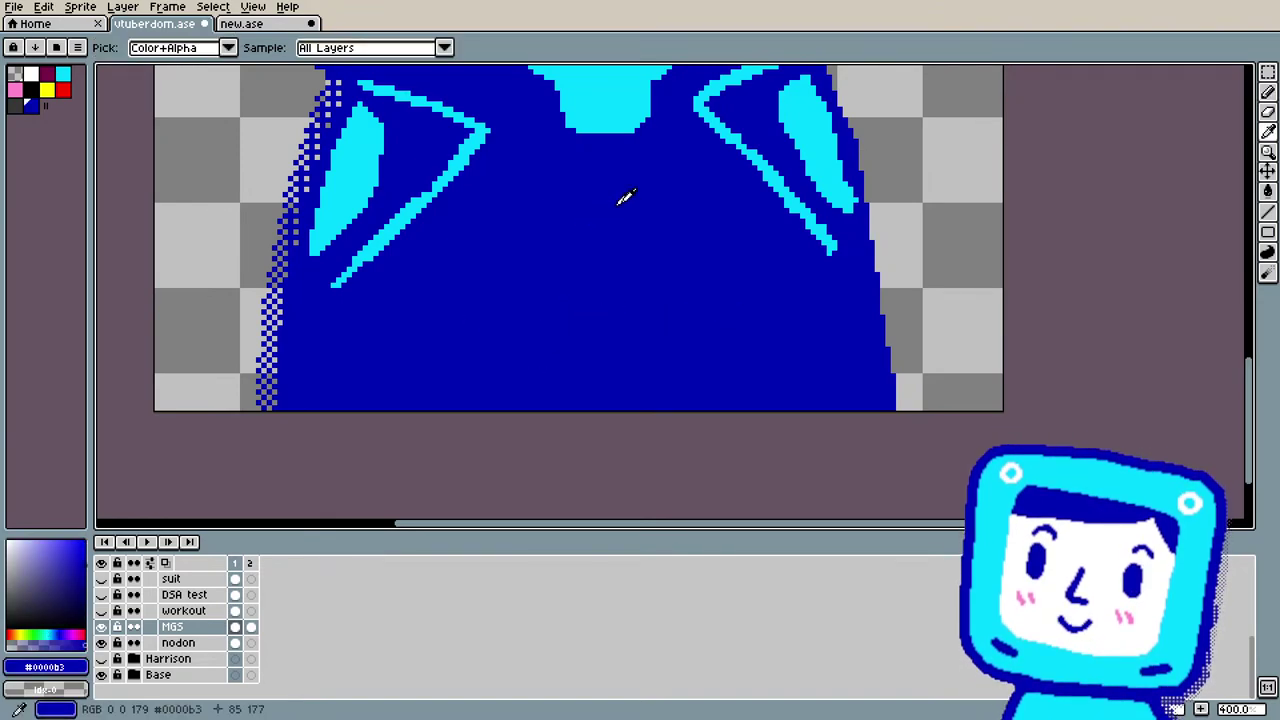
{"action": "left_click_drag", "start_coordinate": [855, 204], "coordinate": [812, 212]}
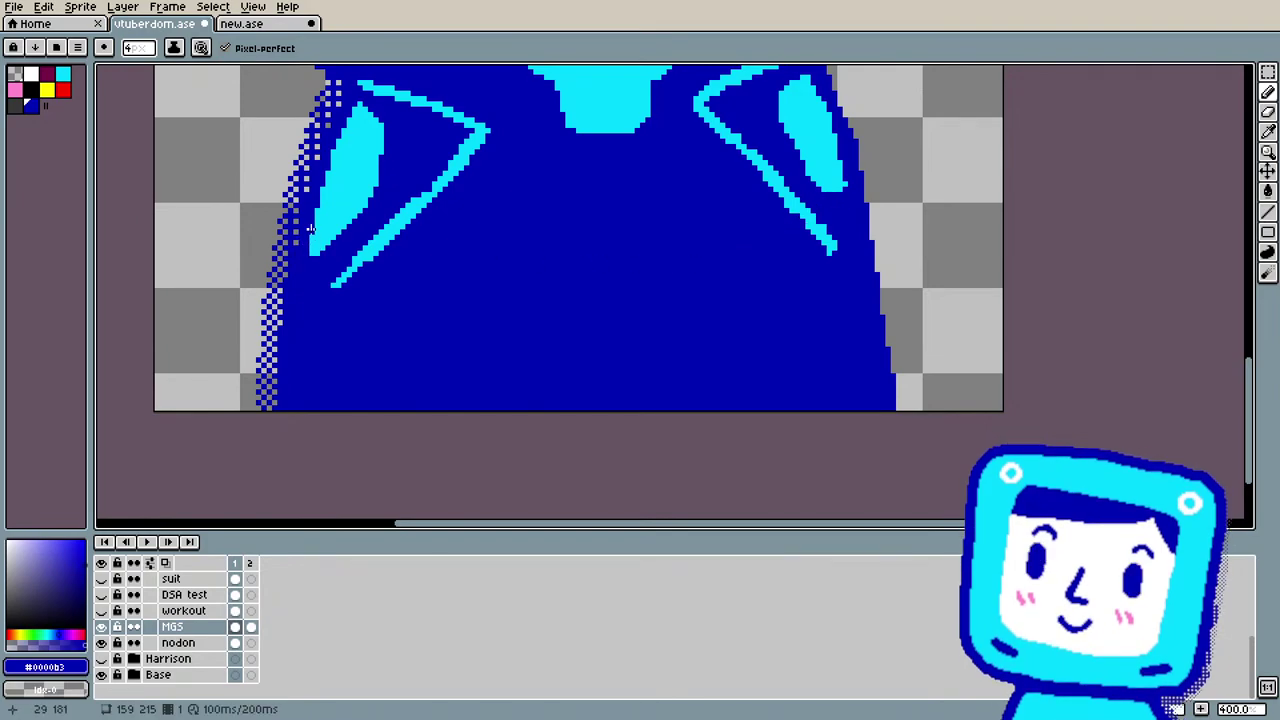
{"action": "left_click_drag", "start_coordinate": [311, 229], "coordinate": [362, 221]}
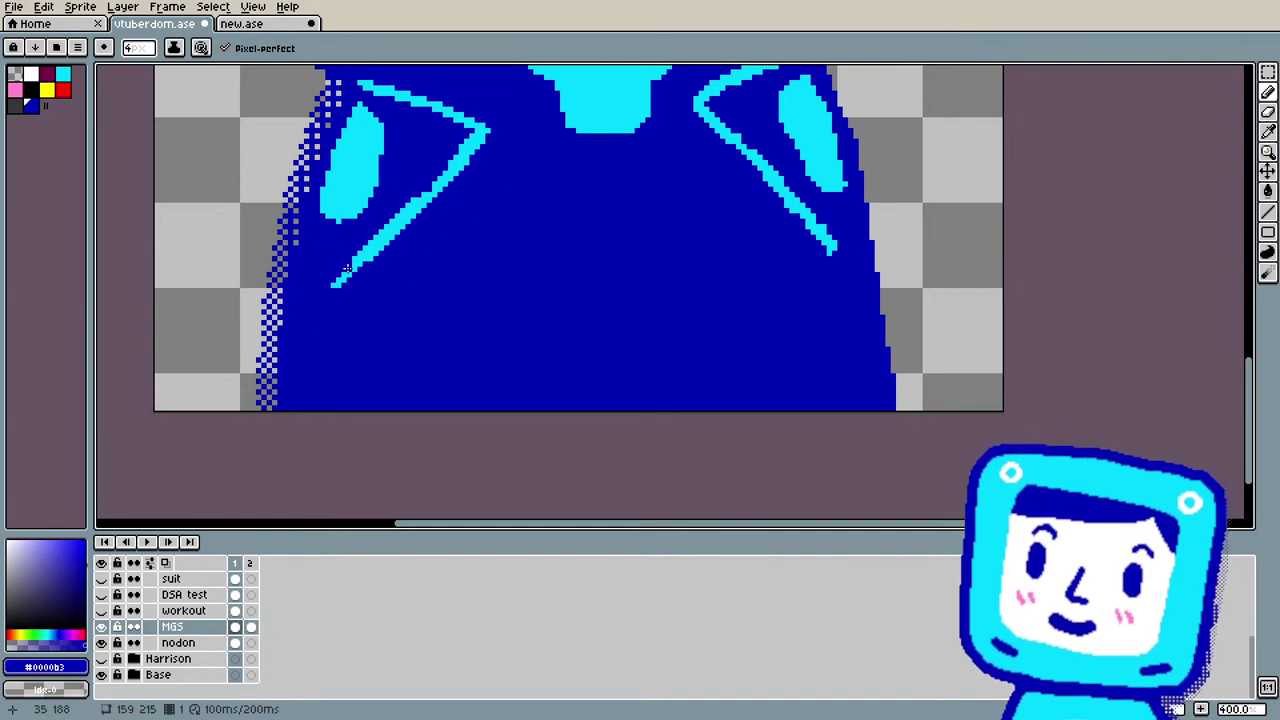
Step: Dot small dark blue marks inside the cyan patch on the avatar's left-hand shoulder in the image
{"action": "scroll", "coordinate": [365, 218], "scroll_direction": "down", "scroll_amount": 3}
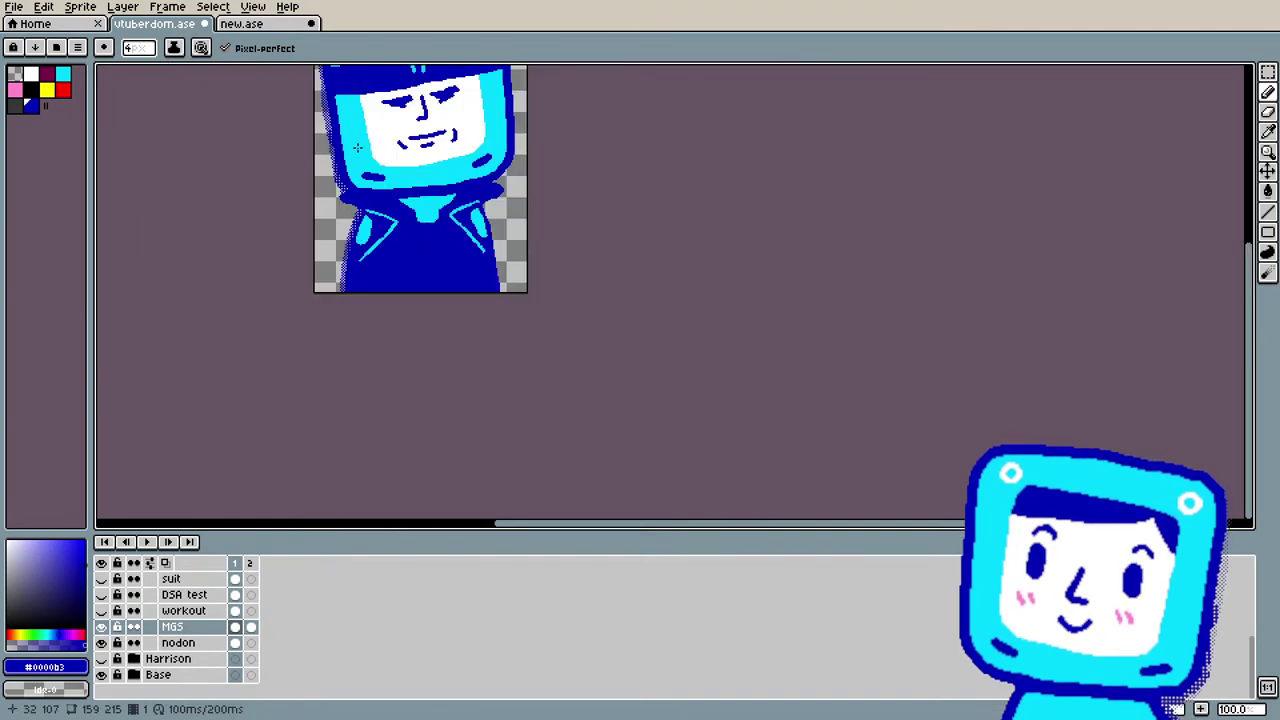
{"action": "scroll", "coordinate": [357, 147], "scroll_direction": "up", "scroll_amount": 2}
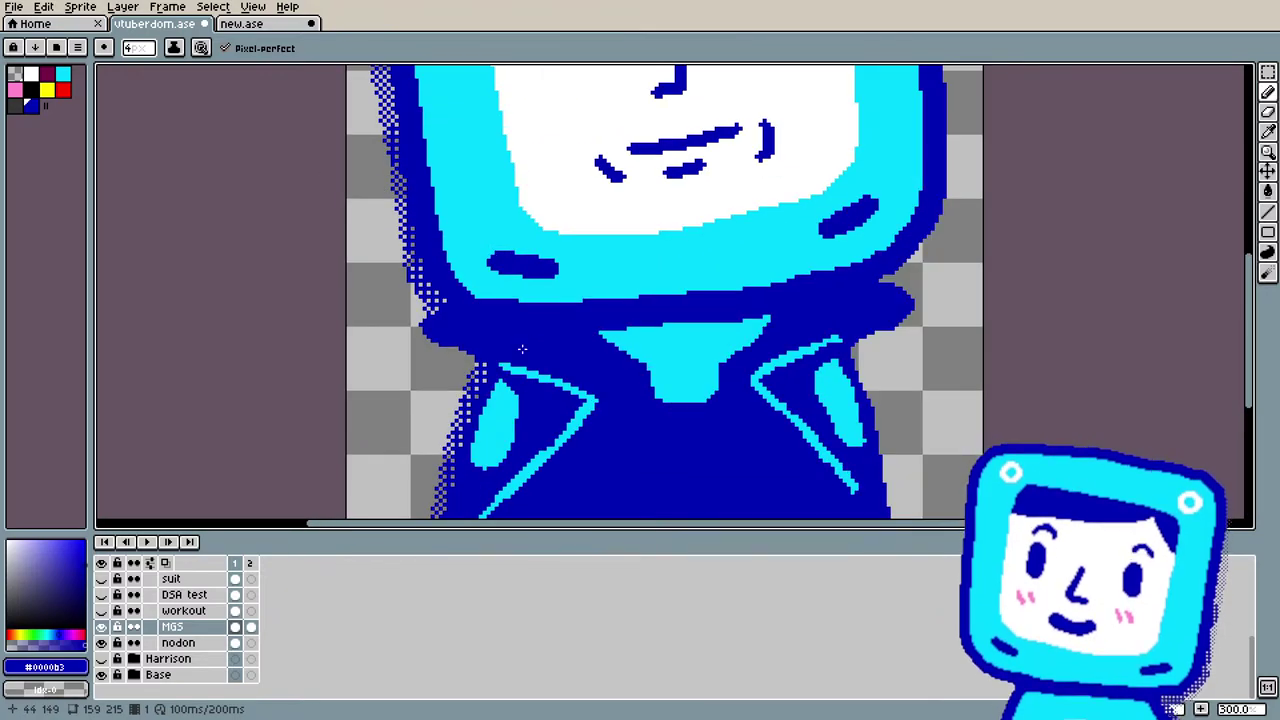
{"action": "key", "text": "i"}
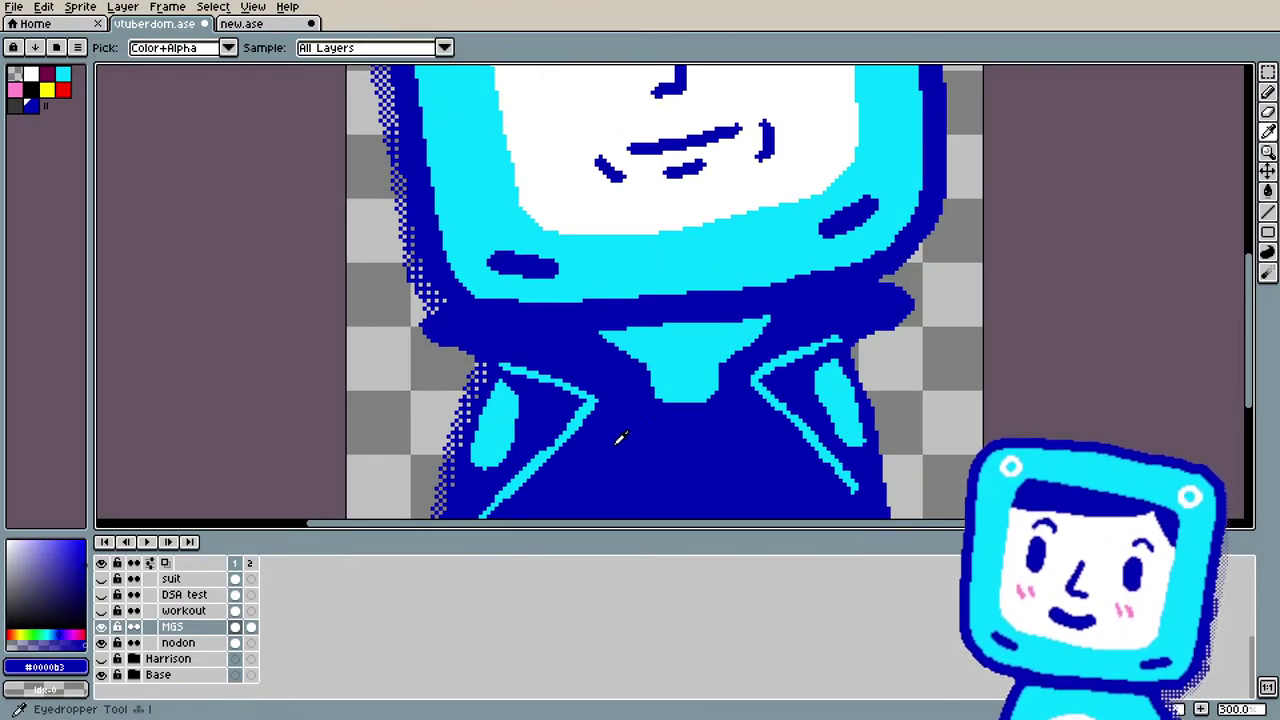
{"action": "key", "text": "b"}
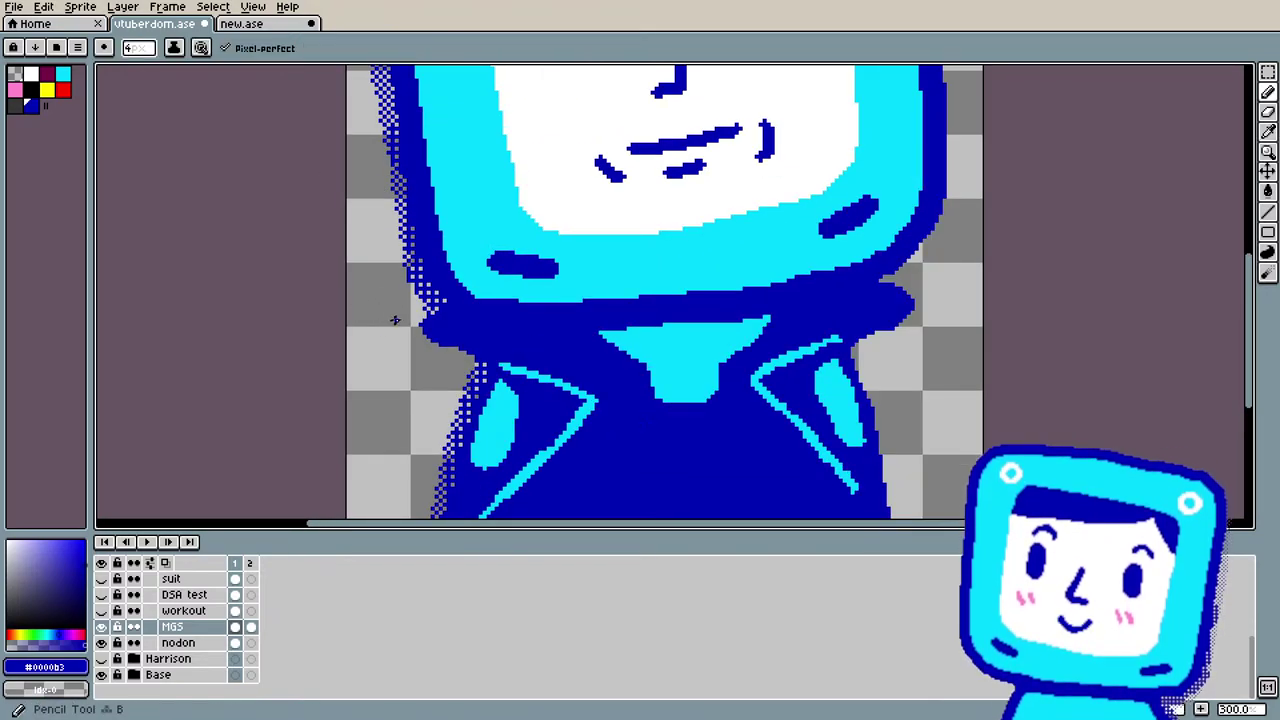
{"action": "left_click", "coordinate": [502, 416]}
{"action": "left_click", "coordinate": [494, 430]}
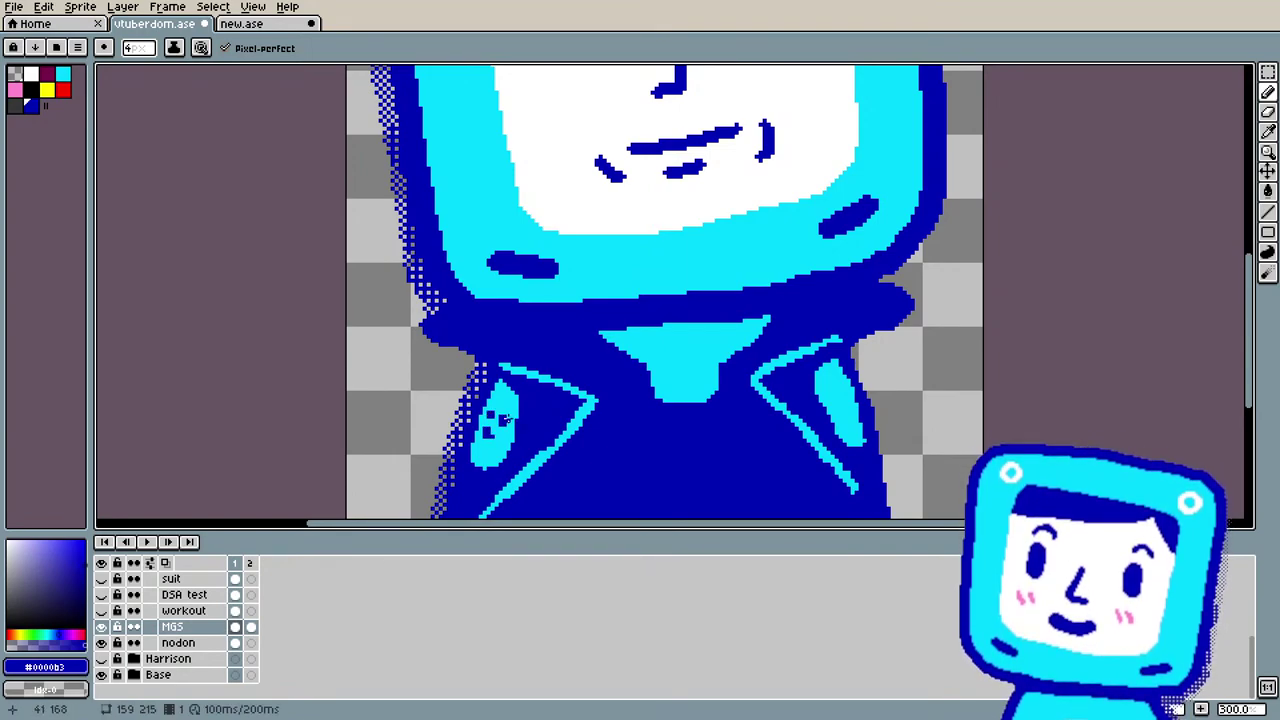
Step: Undo the dark blue dots, the tip trimming and both cyan shoulder patches, leaving only the vest lines
{"action": "scroll", "coordinate": [505, 417], "scroll_direction": "down", "scroll_amount": 3}
{"action": "scroll", "coordinate": [548, 399], "scroll_direction": "up", "scroll_amount": 2}
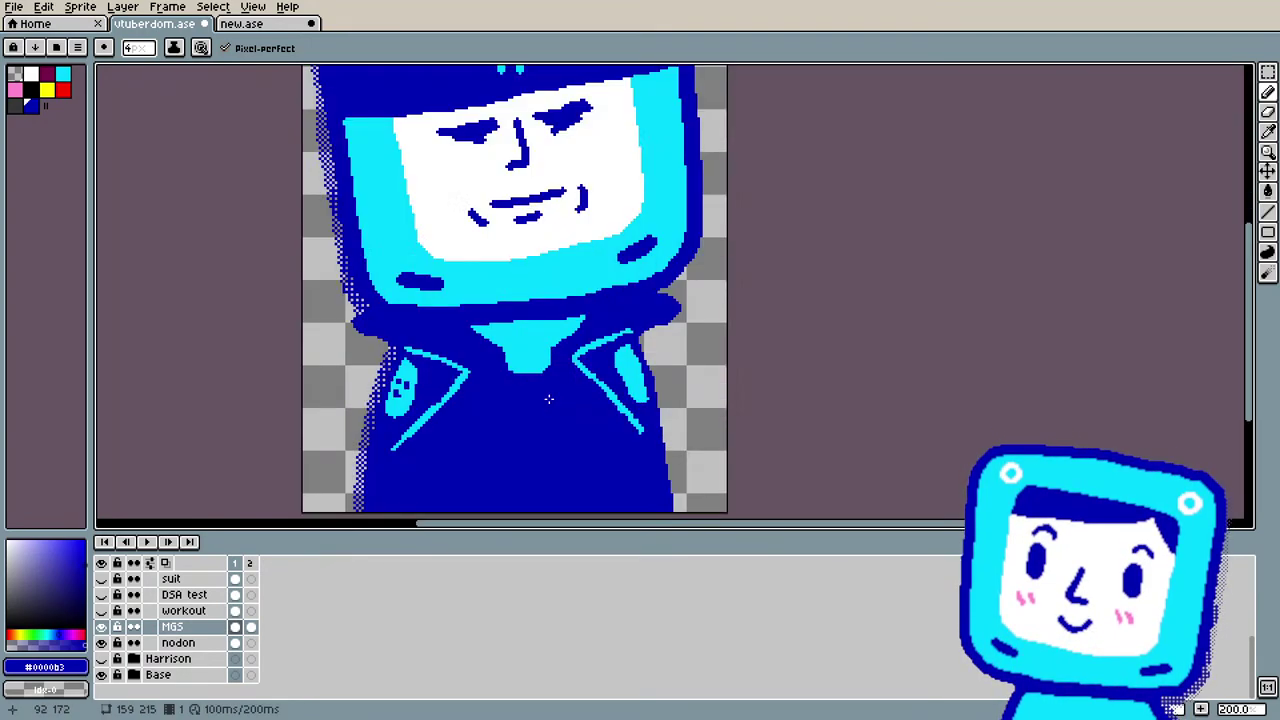
{"action": "key", "text": "ctrl+z"}
{"action": "key", "text": "ctrl+z"}
{"action": "key", "text": "ctrl+z"}
{"action": "key", "text": "ctrl+z"}
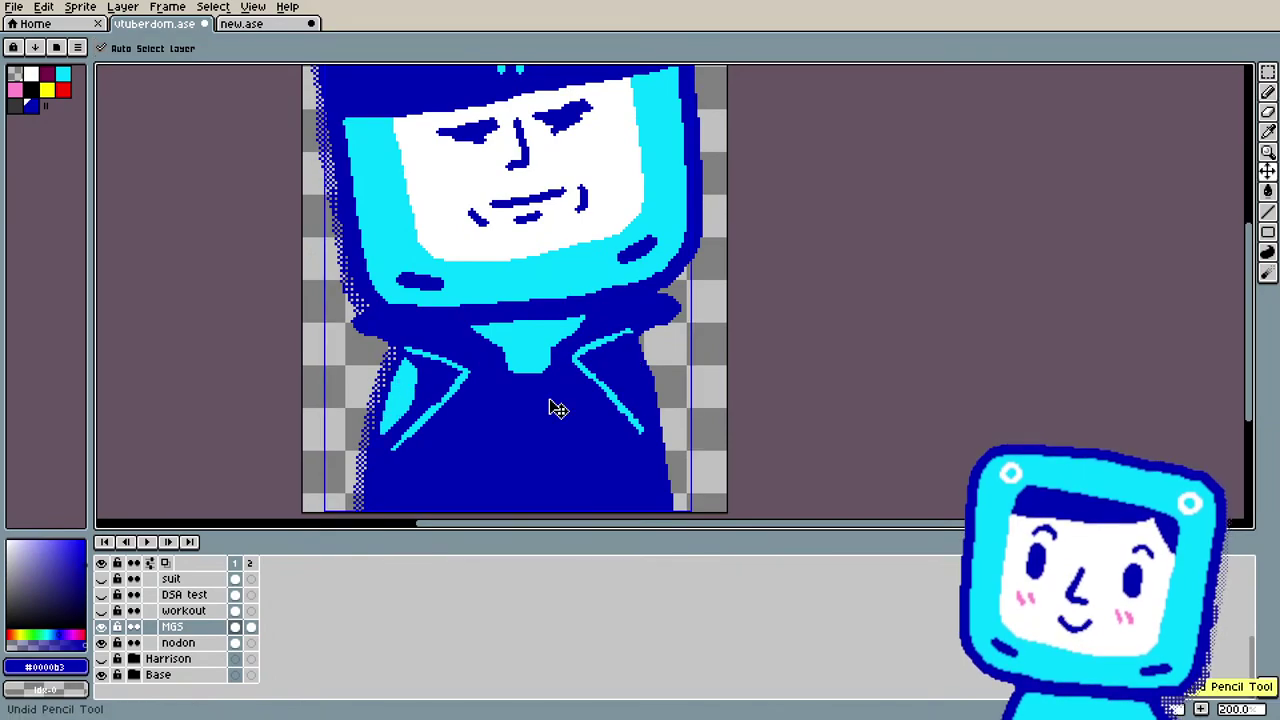
{"action": "scroll", "coordinate": [548, 399], "scroll_direction": "down", "scroll_amount": 1}
{"action": "scroll", "coordinate": [548, 399], "scroll_direction": "up", "scroll_amount": 1}
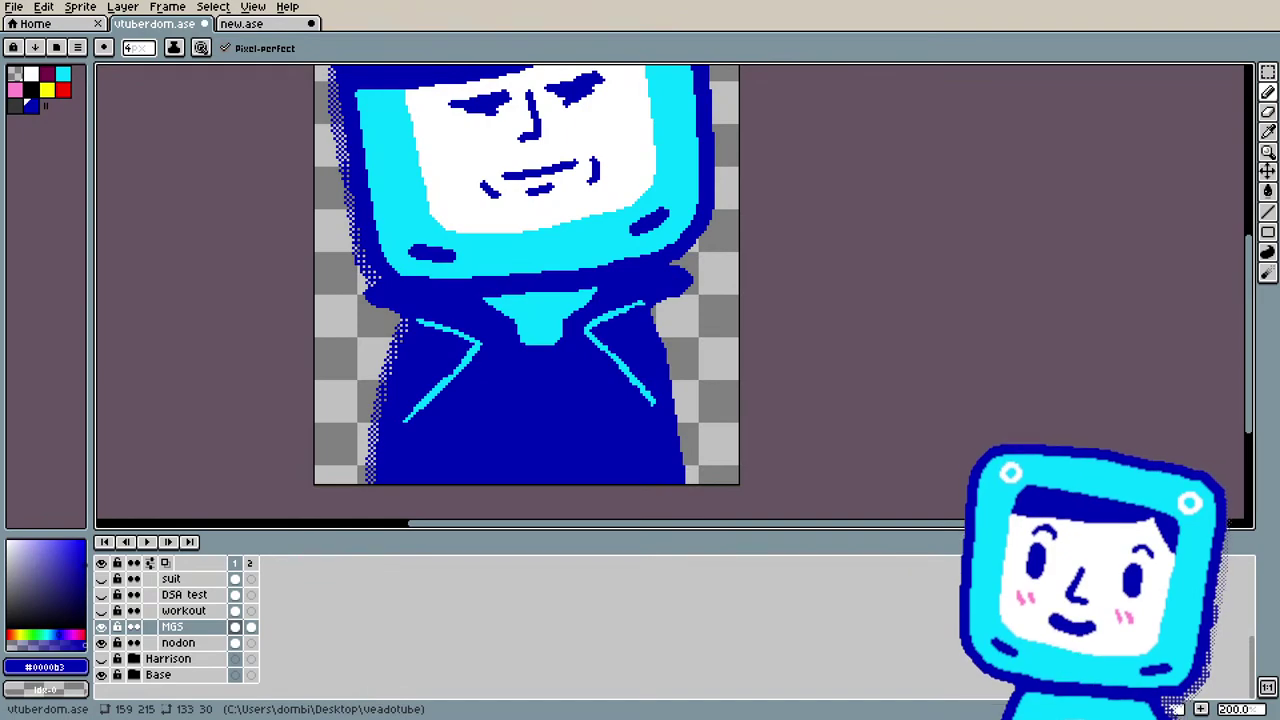
Step: Bring up the Snake reference image again and examine the vest's shoulders and torso
{"action": "key", "text": "alt+Tab"}
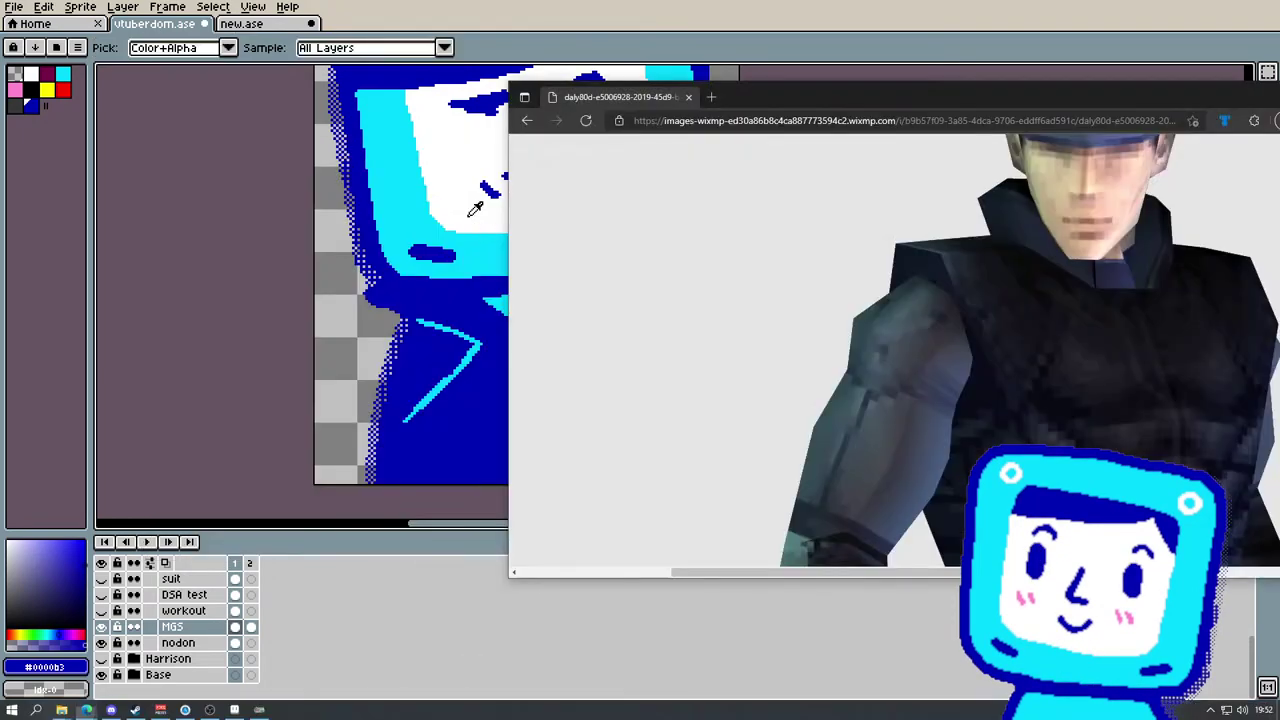
{"action": "left_click_drag", "start_coordinate": [955, 100], "coordinate": [763, 115]}
{"action": "scroll", "coordinate": [921, 327], "scroll_direction": "down", "scroll_amount": 1}
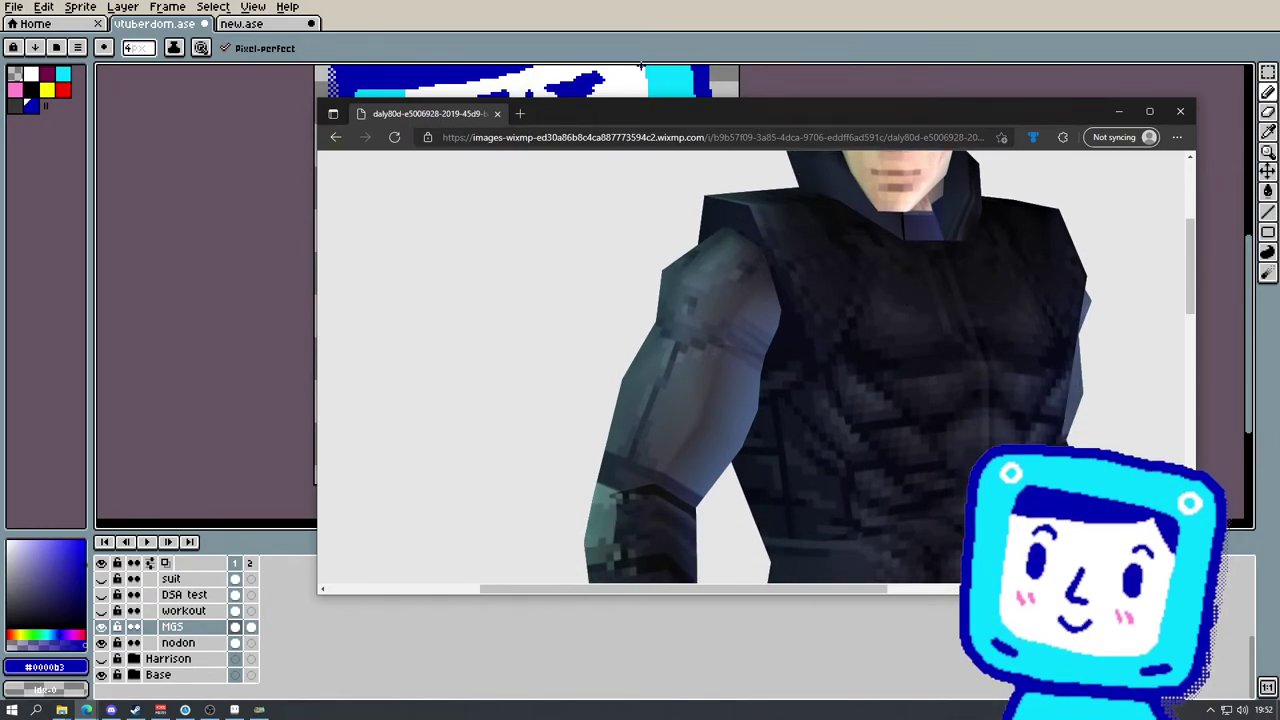
Step: Pick the cyan, extend both upper vest lines towards the neck and draw a vertical centre line from the collar to the canvas's lower edge
{"action": "left_click_drag", "start_coordinate": [622, 120], "coordinate": [895, 126]}
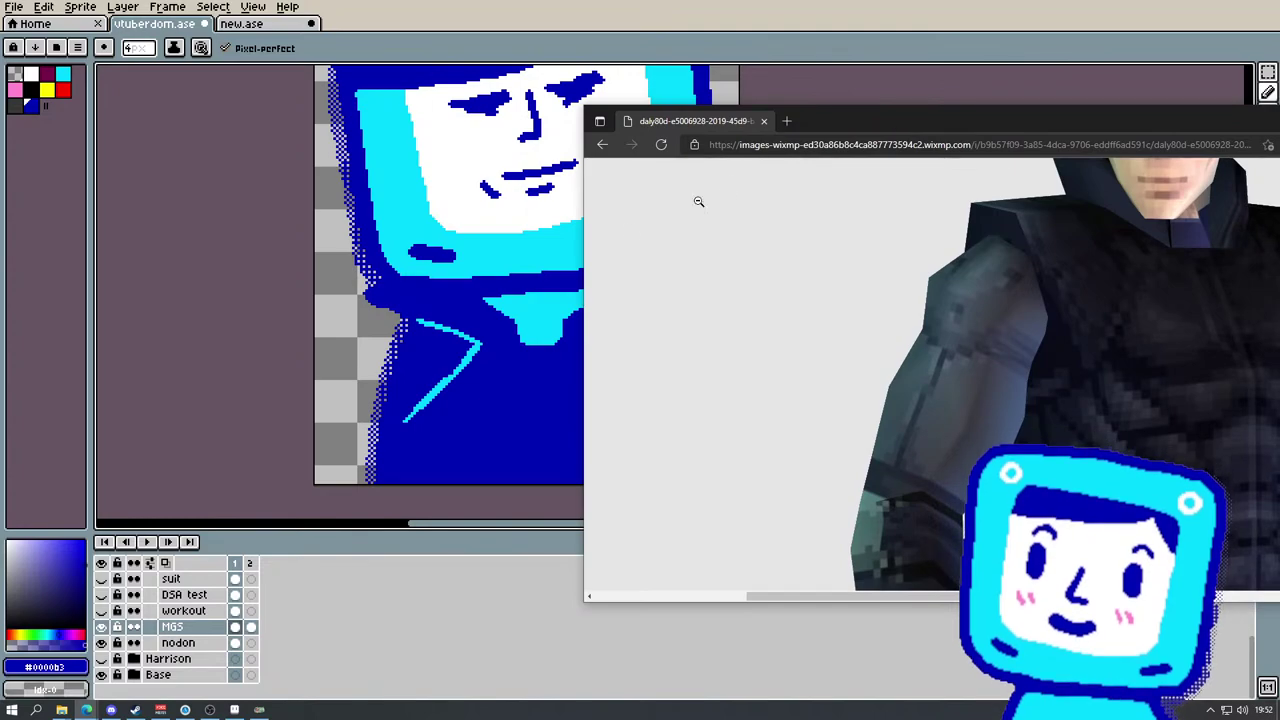
{"action": "left_click", "coordinate": [567, 290]}
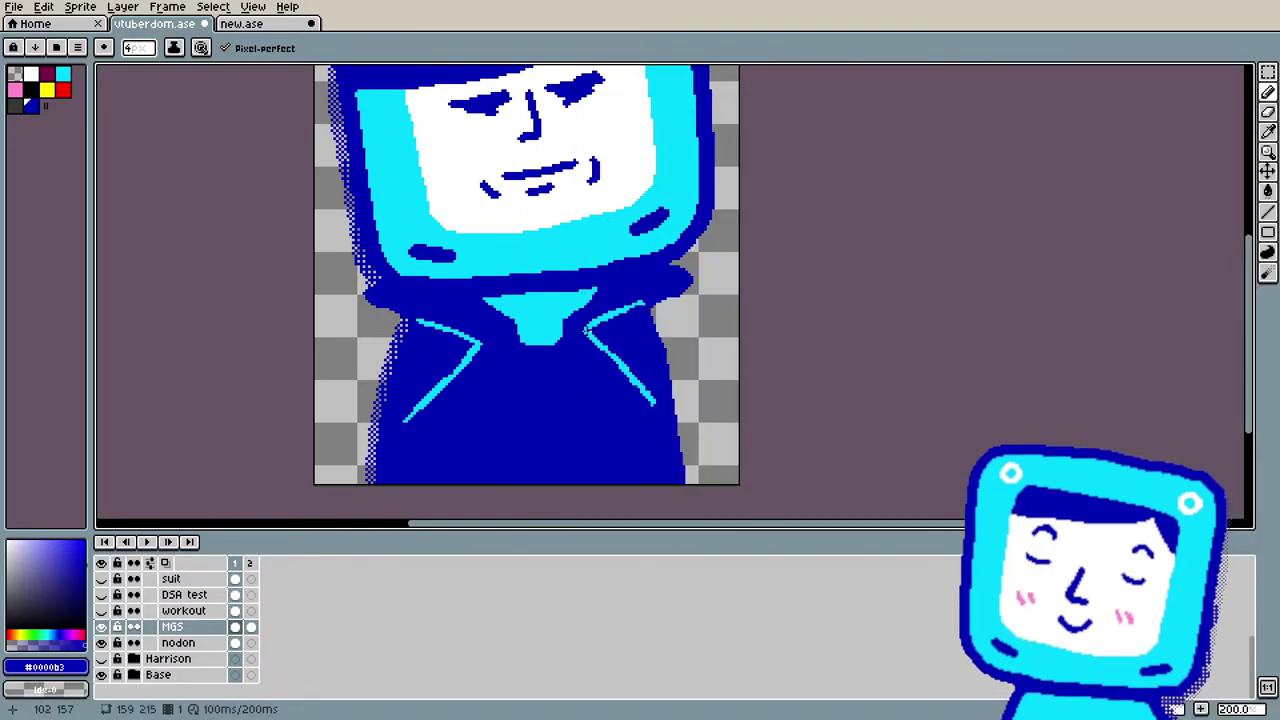
{"action": "key", "text": "i"}
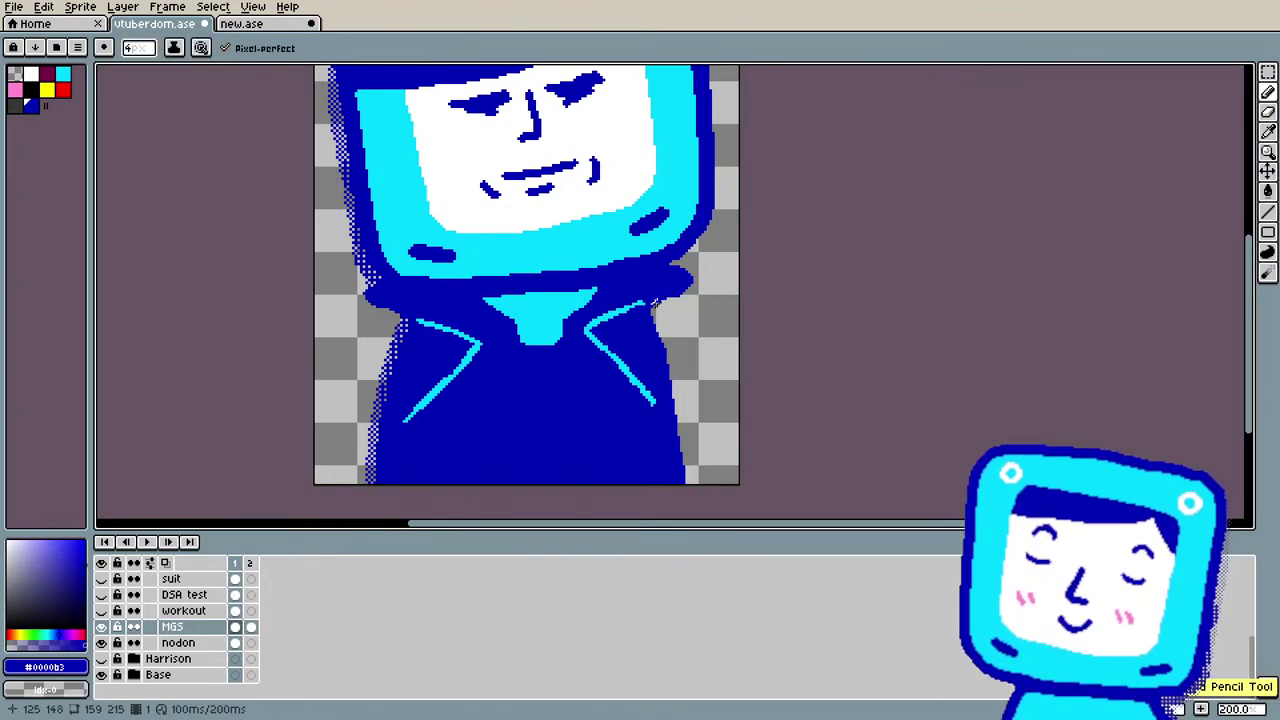
{"action": "left_click", "coordinate": [621, 310]}
{"action": "key", "text": "b"}
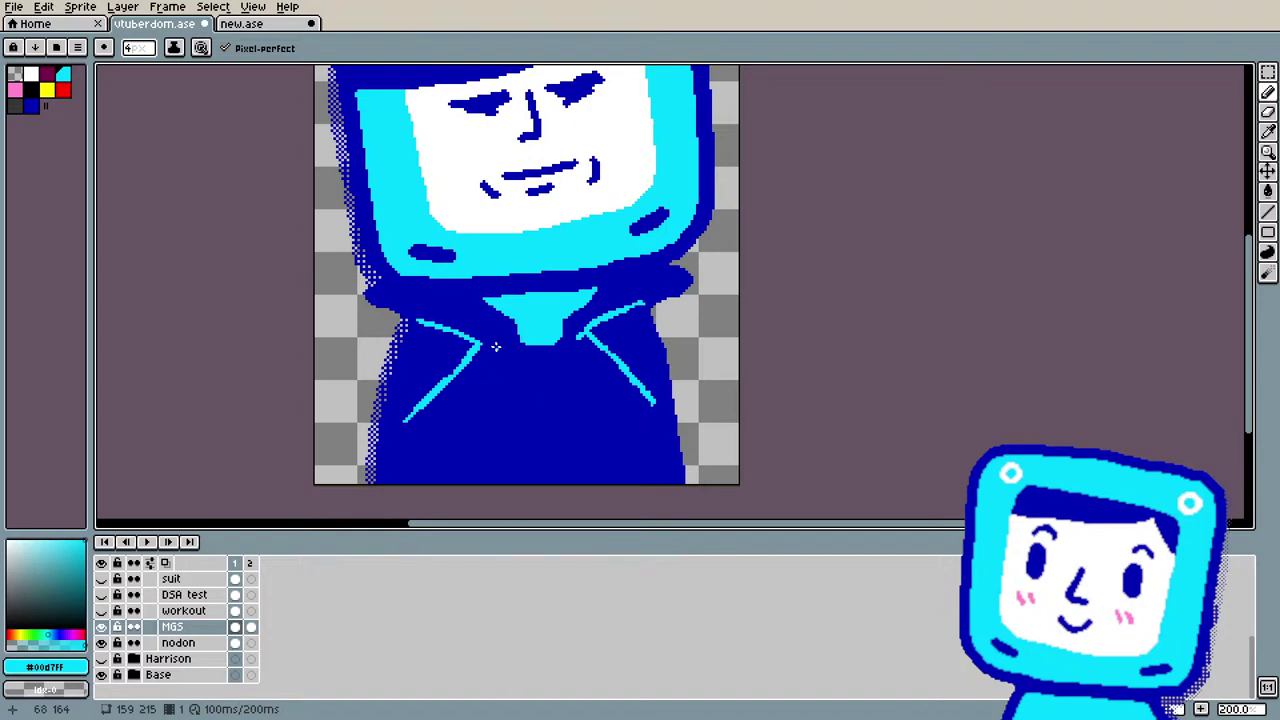
{"action": "left_click_drag", "start_coordinate": [480, 340], "coordinate": [500, 345]}
{"action": "left_click_drag", "start_coordinate": [539, 348], "coordinate": [540, 368]}
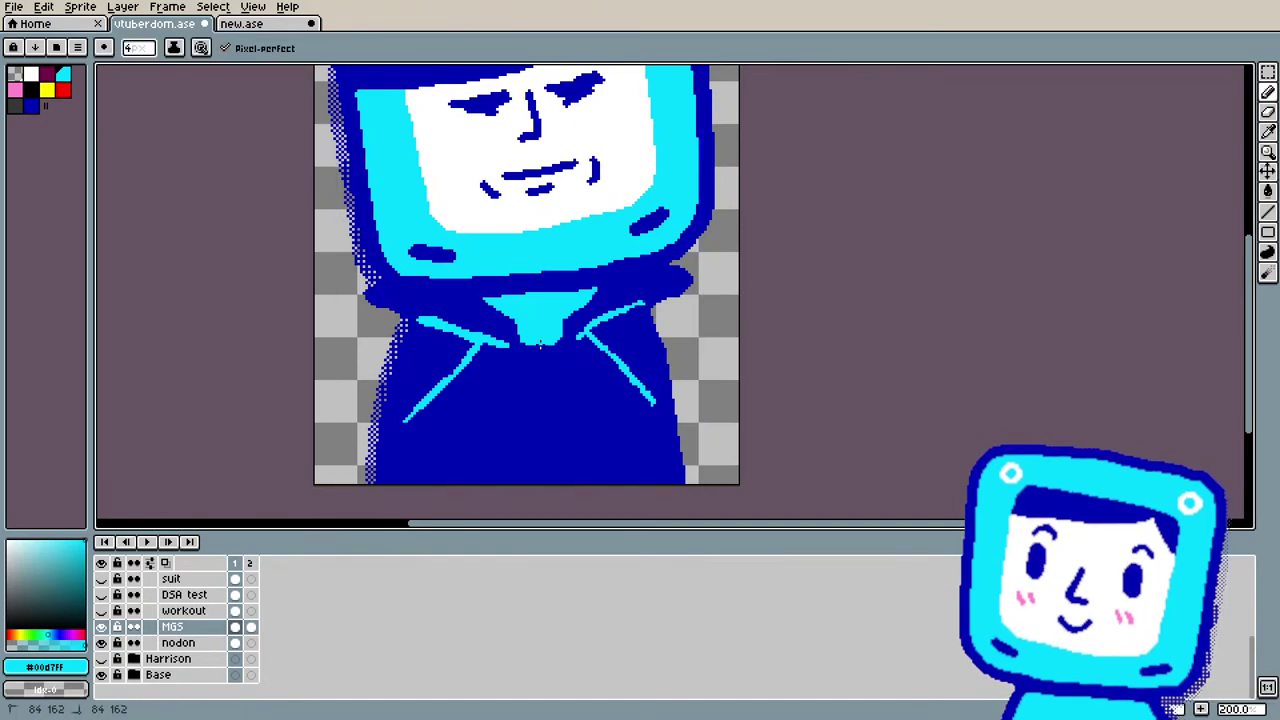
{"action": "left_click_drag", "start_coordinate": [543, 367], "coordinate": [547, 484]}
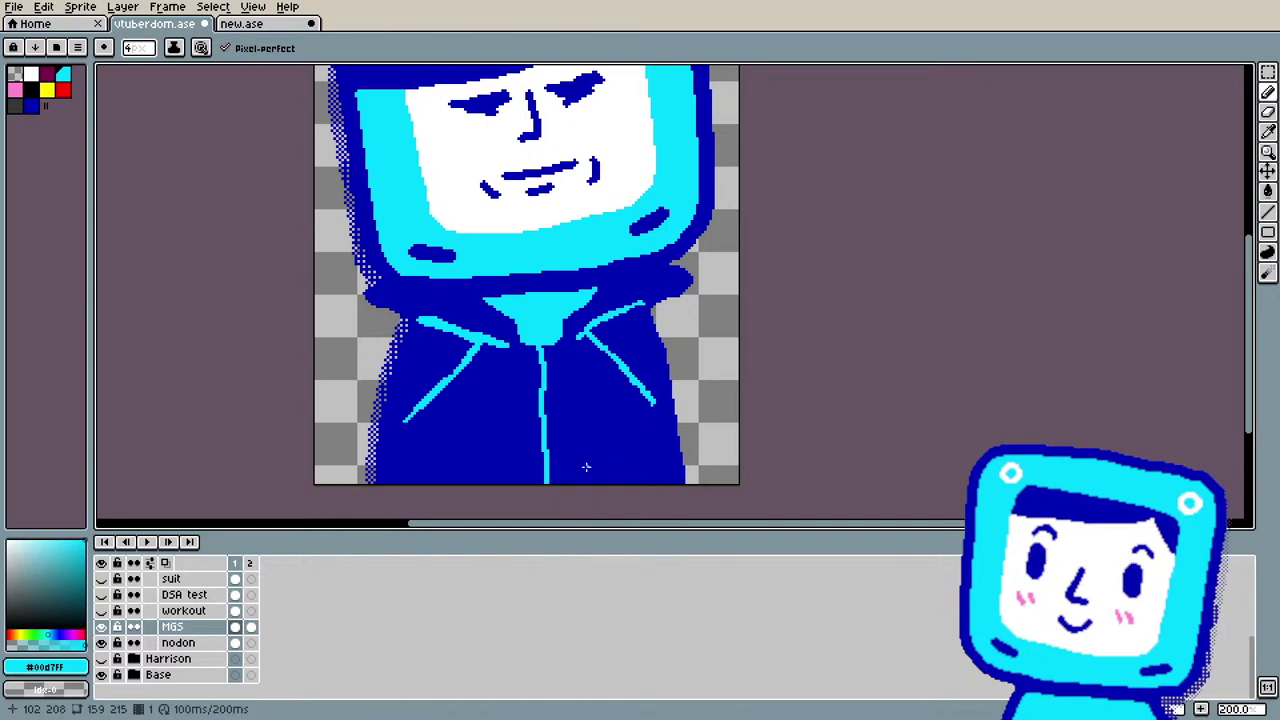
Step: Recheck the Snake reference image, remove the stray cyan dot, and draw angular cyan chest and abdominal contours across the vest's centre line
{"action": "scroll", "coordinate": [604, 324], "scroll_direction": "down", "scroll_amount": 1}
{"action": "scroll", "coordinate": [545, 392], "scroll_direction": "up", "scroll_amount": 1}
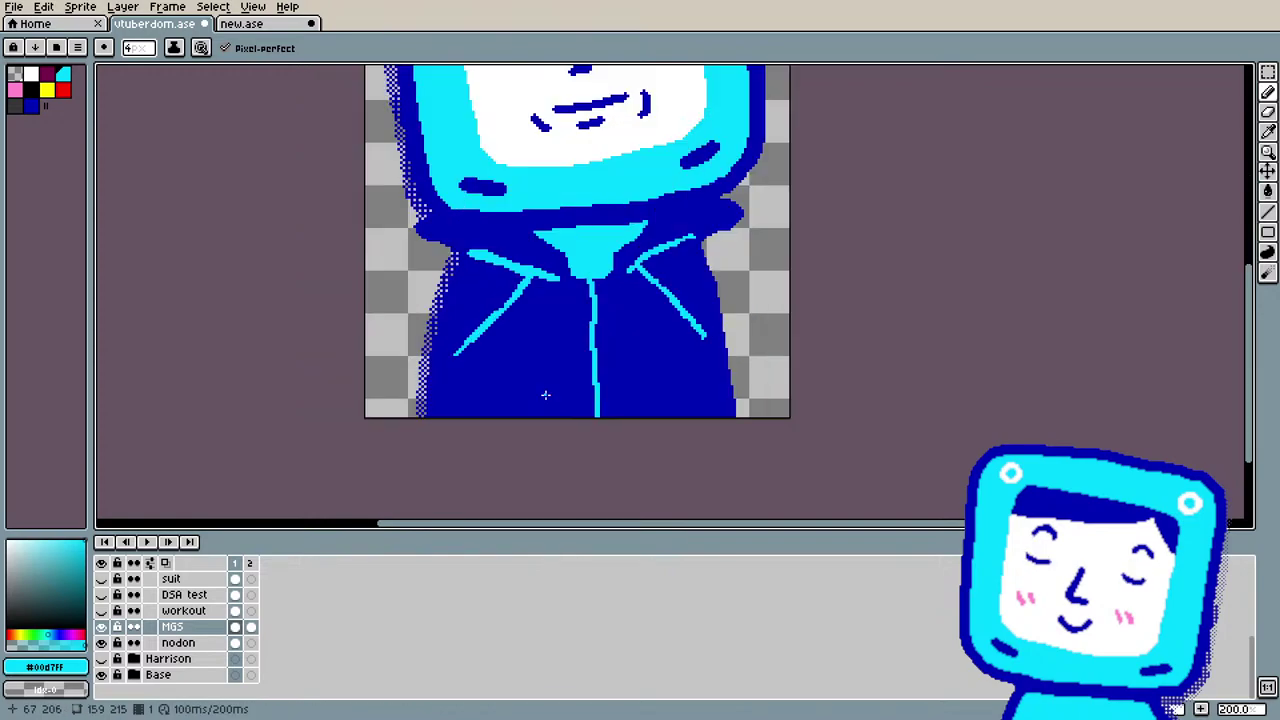
{"action": "key", "text": "alt+Tab"}
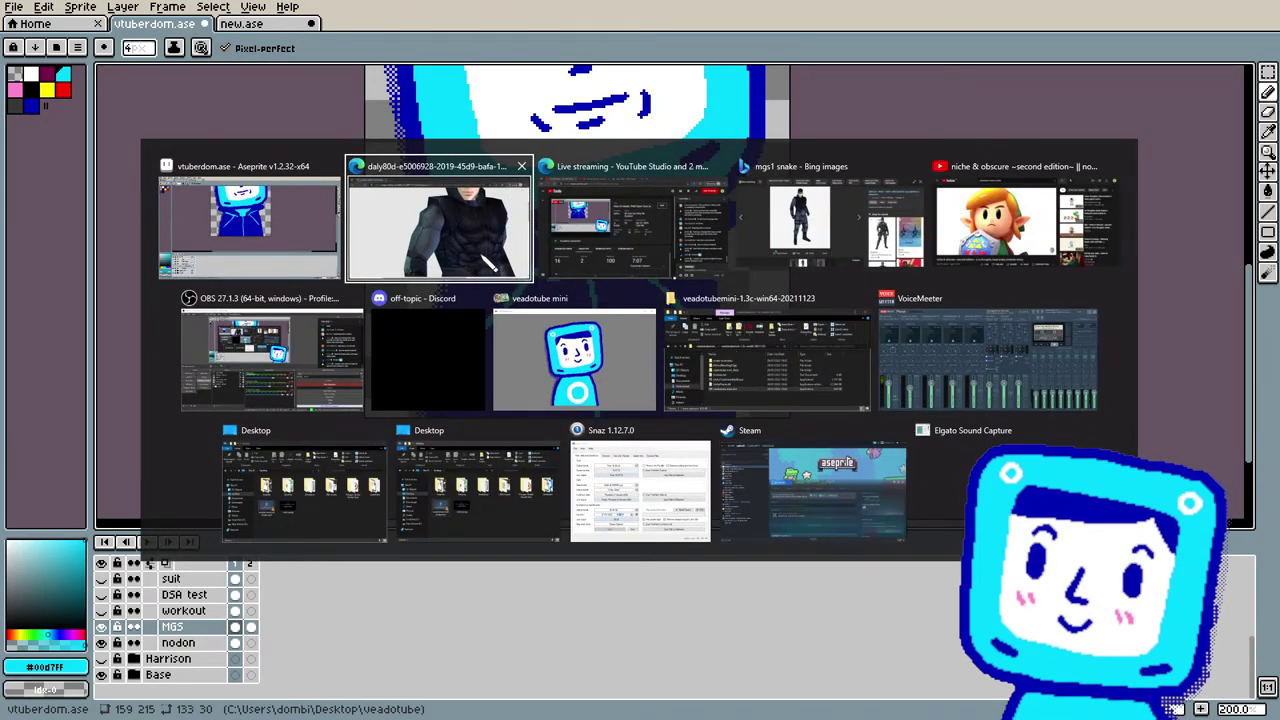
{"action": "left_click", "coordinate": [495, 250]}
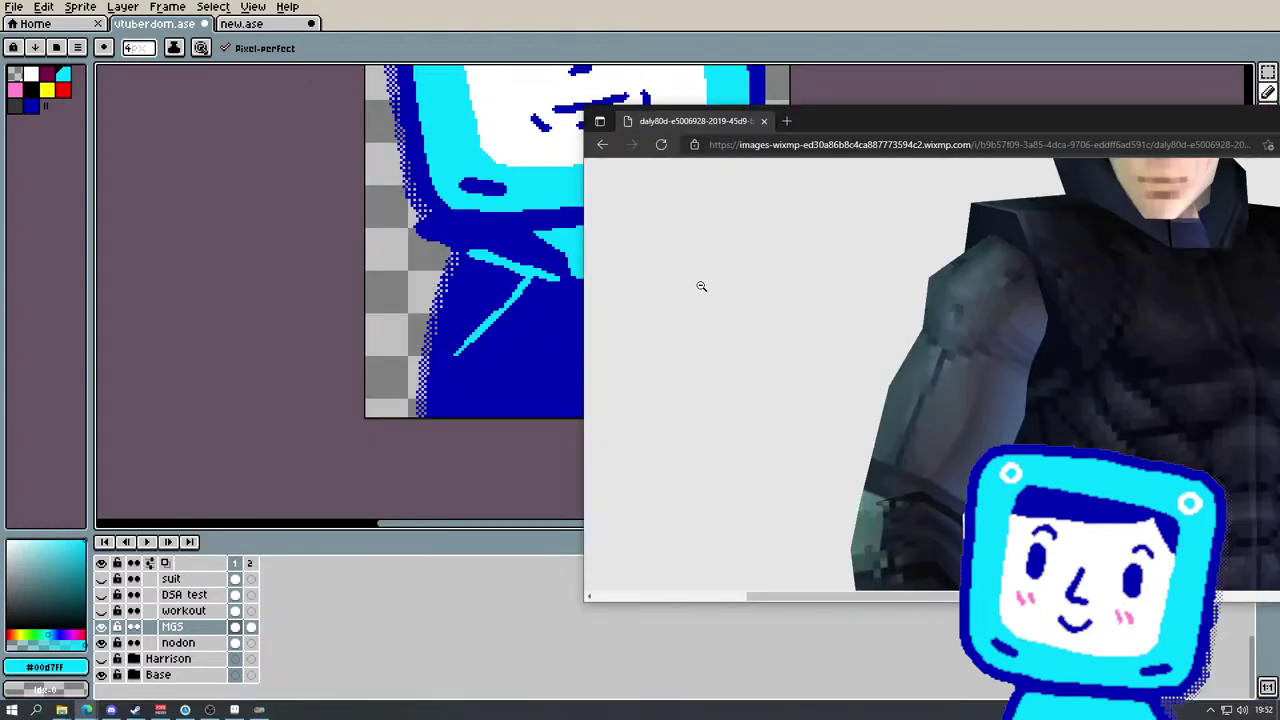
{"action": "key", "text": "alt+Tab"}
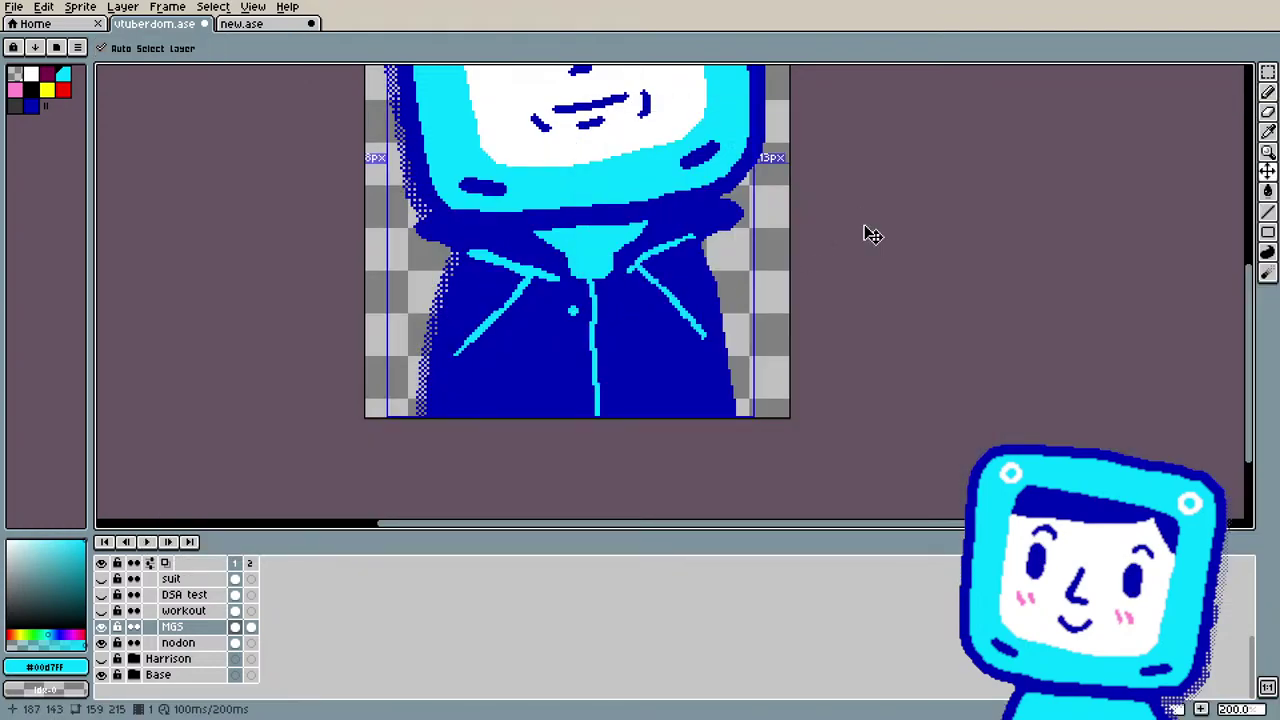
{"action": "key", "text": "ctrl+z"}
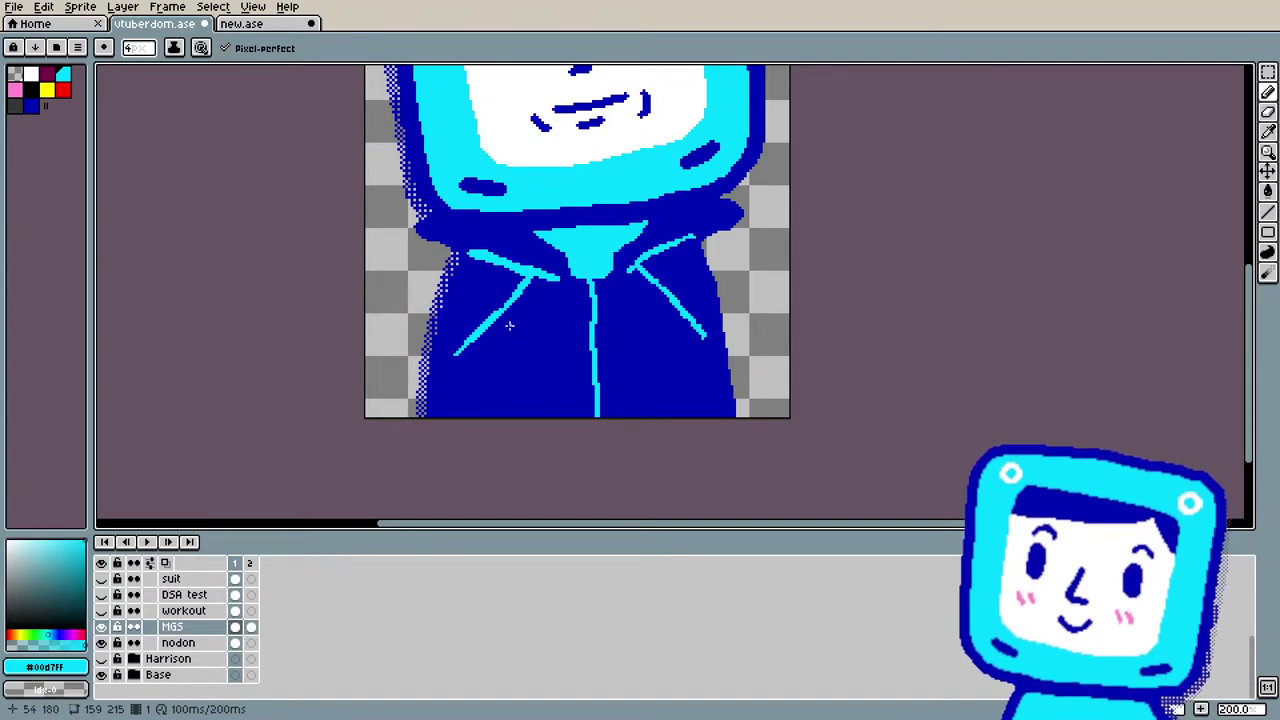
{"action": "mouse_move", "coordinate": [500, 313]}
{"action": "left_mouse_down"}
{"action": "mouse_move", "coordinate": [545, 348]}
{"action": "mouse_move", "coordinate": [596, 328]}
{"action": "mouse_move", "coordinate": [632, 348]}
{"action": "mouse_move", "coordinate": [678, 311]}
{"action": "mouse_move", "coordinate": [642, 347]}
{"action": "left_mouse_up"}
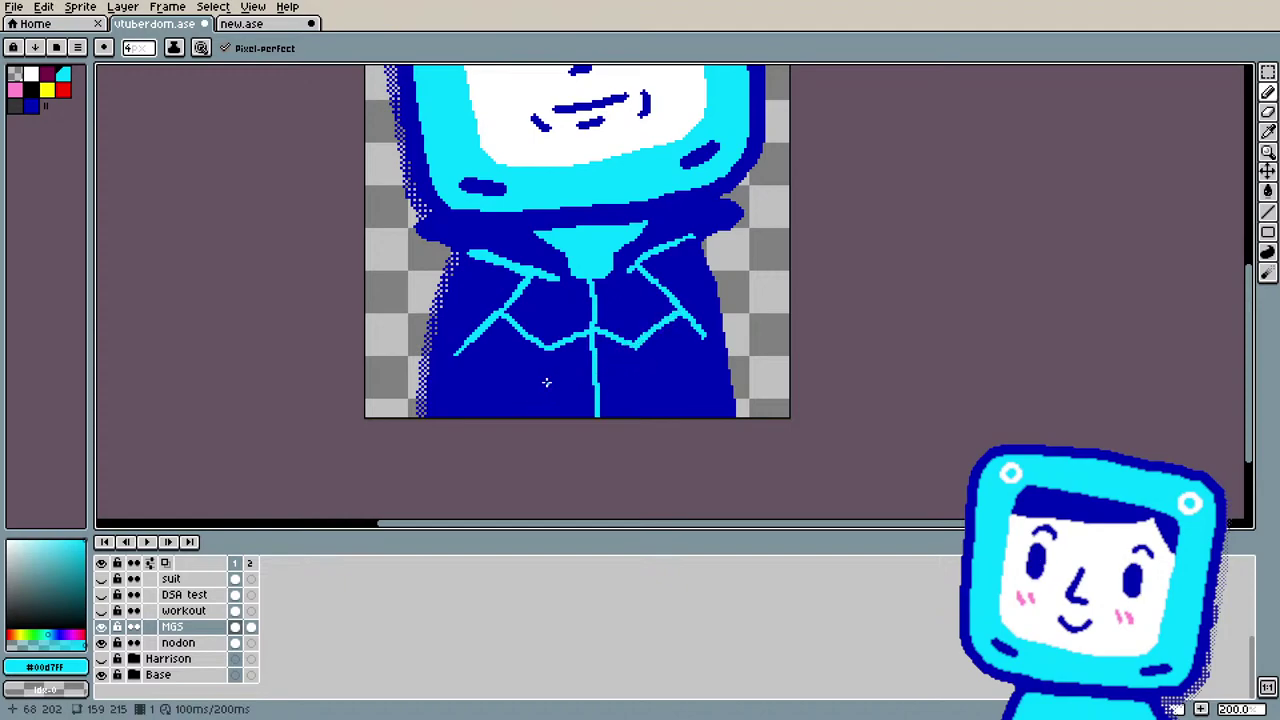
{"action": "mouse_move", "coordinate": [595, 385]}
{"action": "left_mouse_down"}
{"action": "mouse_move", "coordinate": [516, 376]}
{"action": "mouse_move", "coordinate": [626, 386]}
{"action": "mouse_move", "coordinate": [668, 368]}
{"action": "left_mouse_up"}
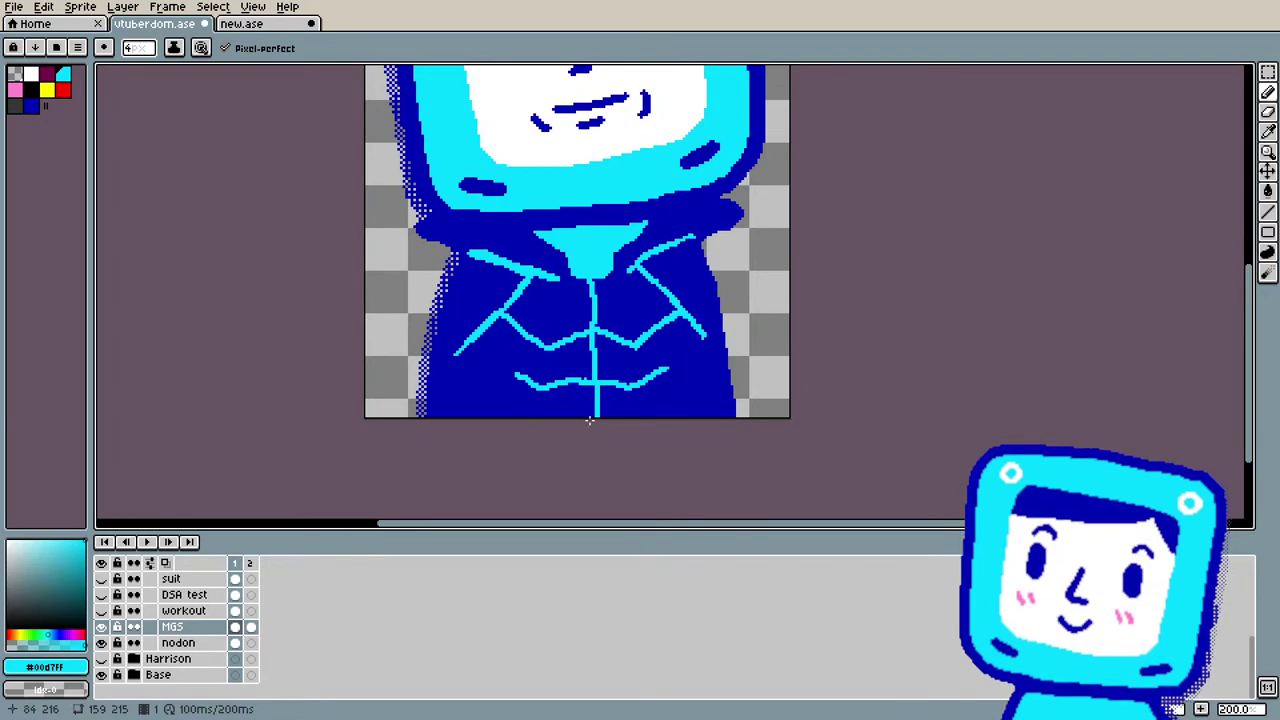
Step: Thicken the cyan centre line, both shoulder seam lines and the chest contour on the vest
{"action": "scroll", "coordinate": [597, 360], "scroll_direction": "down", "scroll_amount": 3}
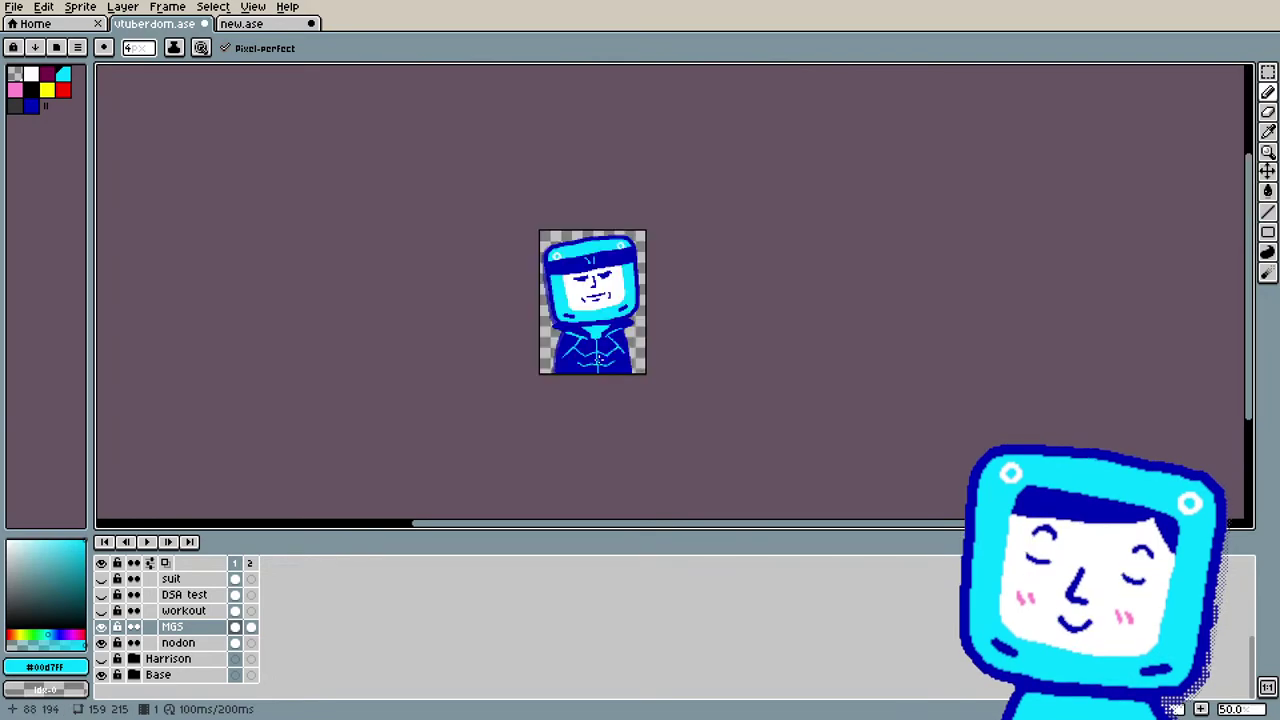
{"action": "scroll", "coordinate": [603, 391], "scroll_direction": "up", "scroll_amount": 3}
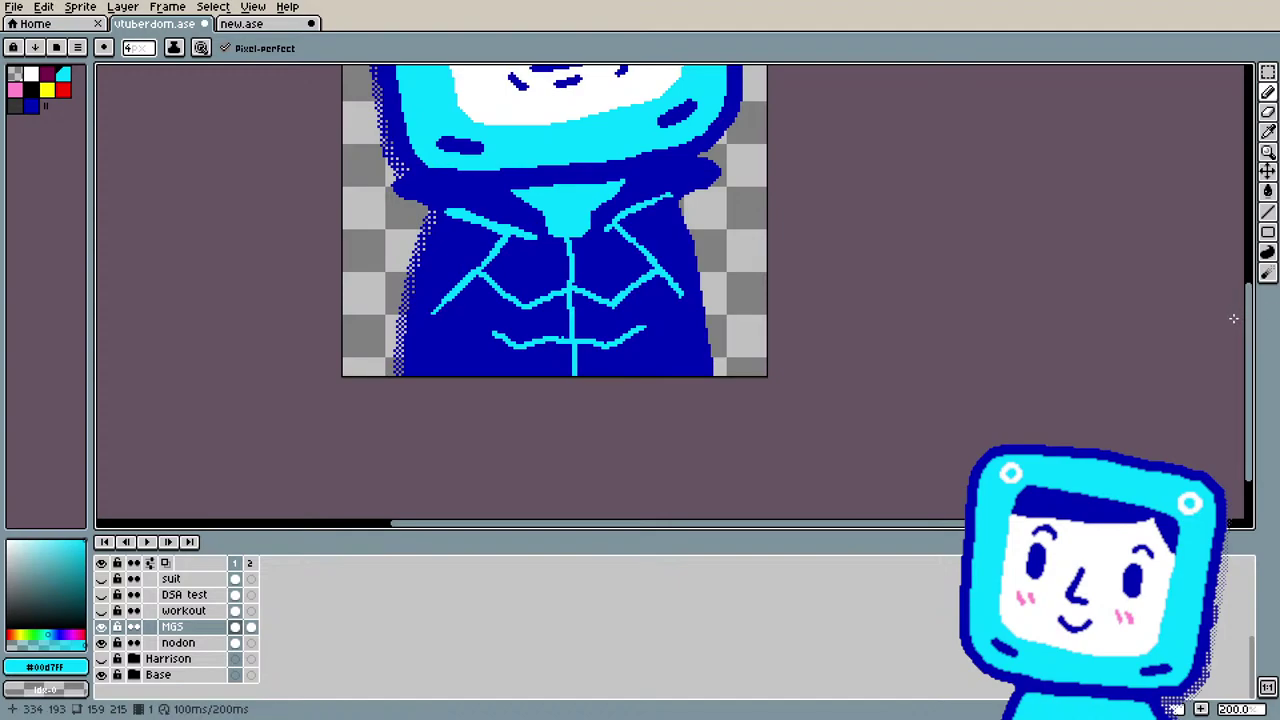
{"action": "mouse_move", "coordinate": [1250, 300]}
{"action": "left_mouse_down"}
{"action": "mouse_move", "coordinate": [1251, 264]}
{"action": "mouse_move", "coordinate": [1240, 298]}
{"action": "left_mouse_up"}
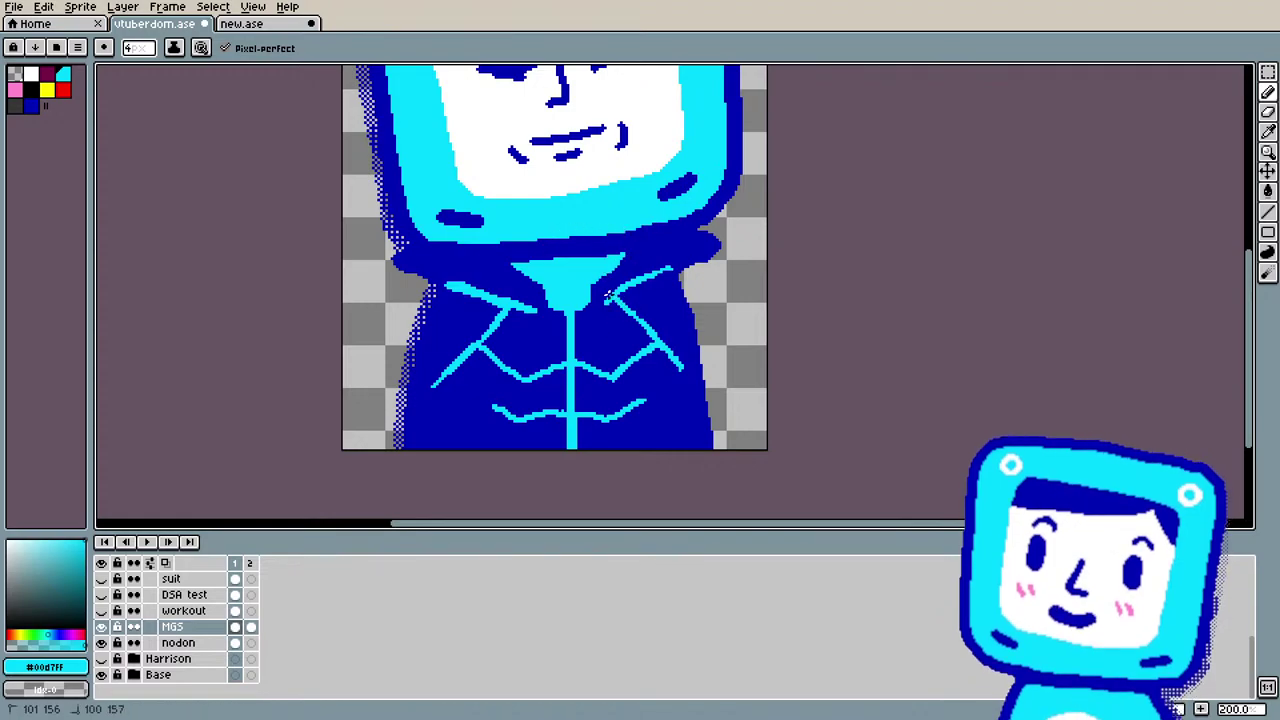
{"action": "left_click_drag", "start_coordinate": [628, 286], "coordinate": [668, 266]}
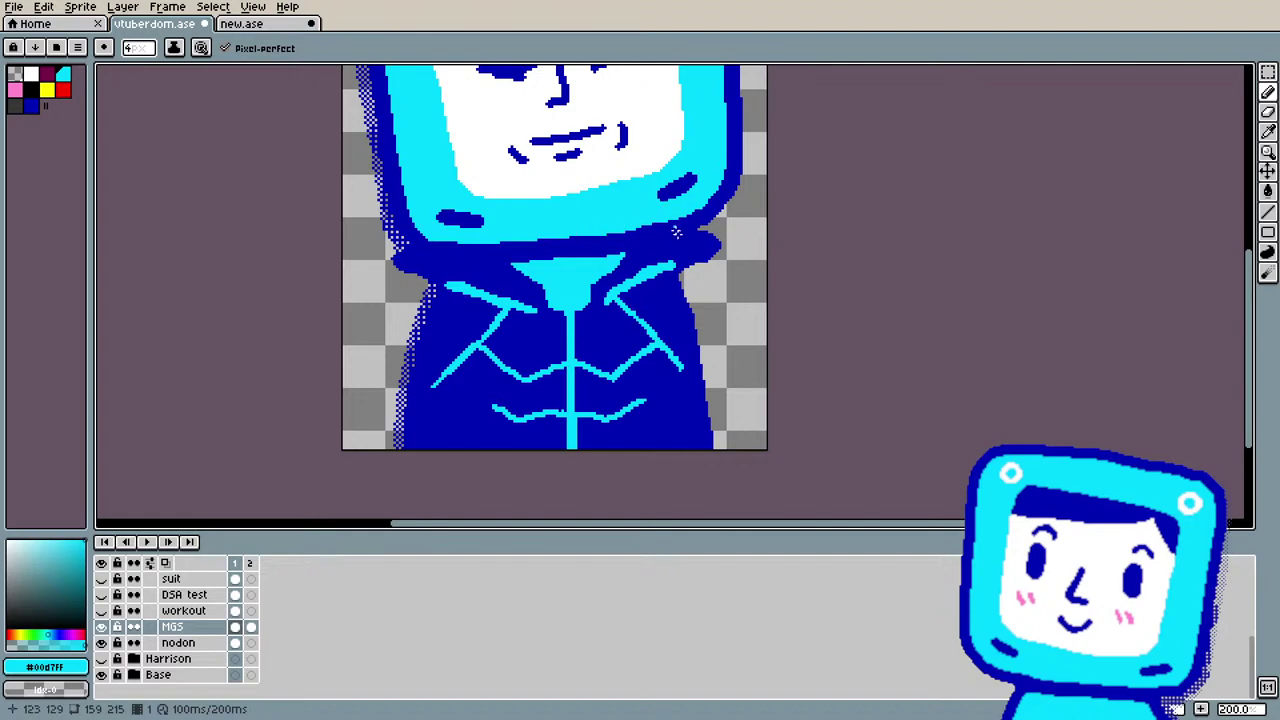
{"action": "left_click_drag", "start_coordinate": [621, 310], "coordinate": [626, 308]}
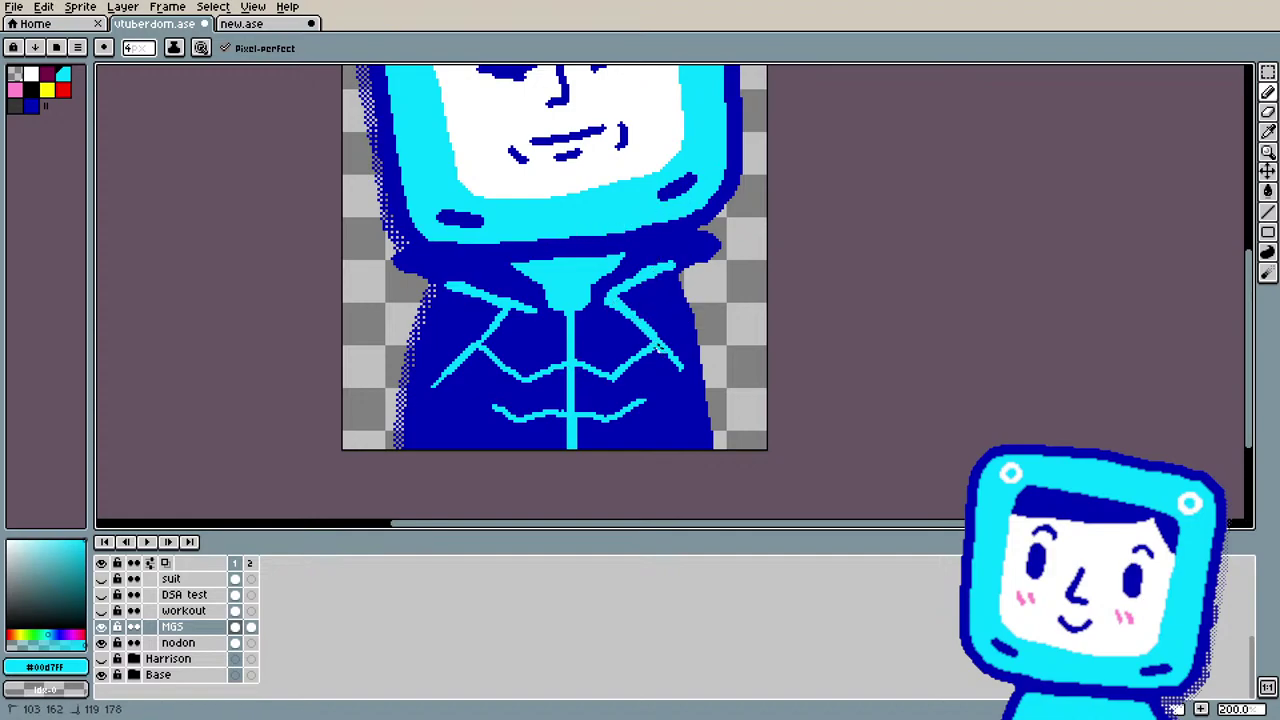
{"action": "left_click_drag", "start_coordinate": [658, 346], "coordinate": [670, 360]}
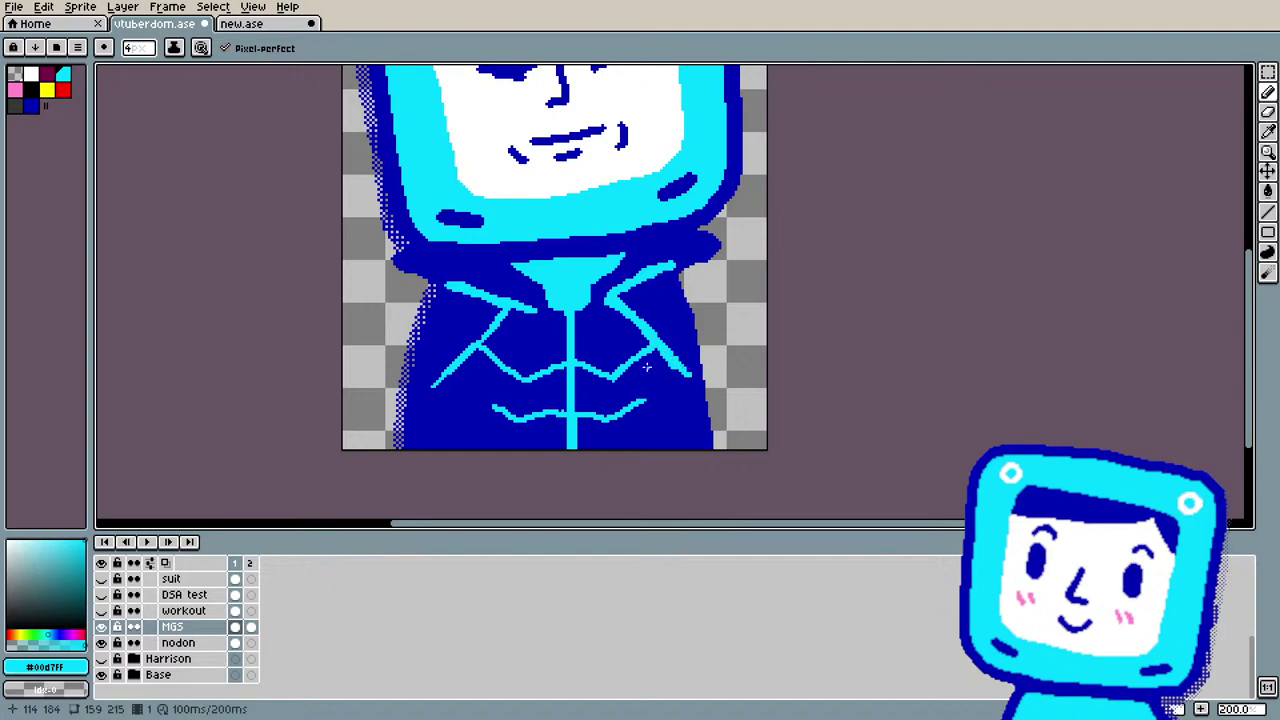
{"action": "mouse_move", "coordinate": [441, 376]}
{"action": "left_mouse_down"}
{"action": "mouse_move", "coordinate": [430, 388]}
{"action": "mouse_move", "coordinate": [483, 318]}
{"action": "left_mouse_up"}
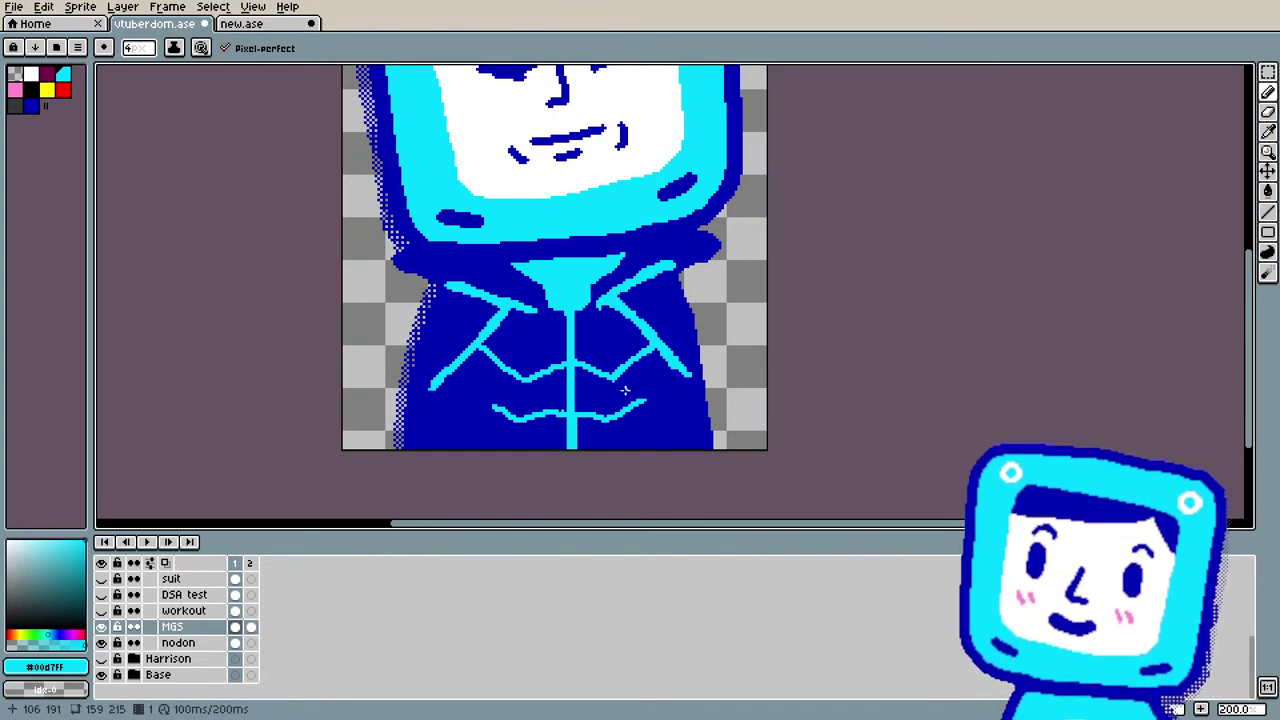
{"action": "left_click", "coordinate": [599, 315], "text": "alt"}
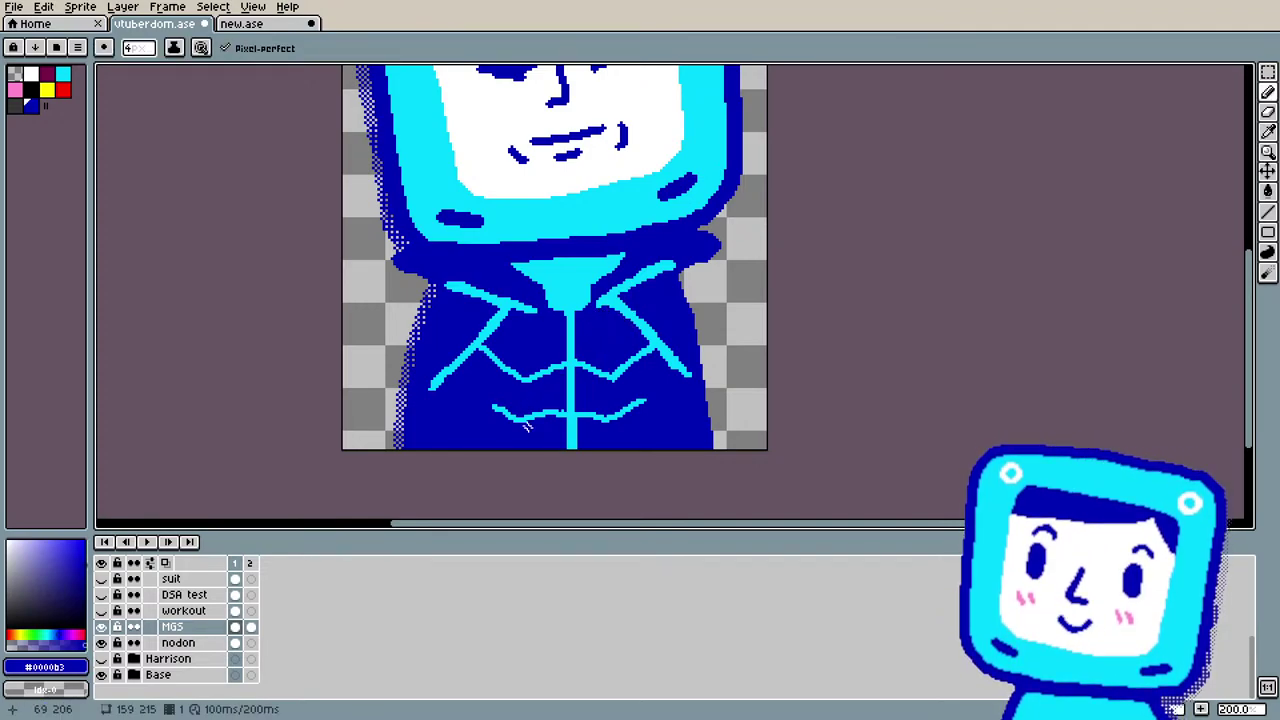
{"action": "left_click", "coordinate": [586, 423], "text": "alt"}
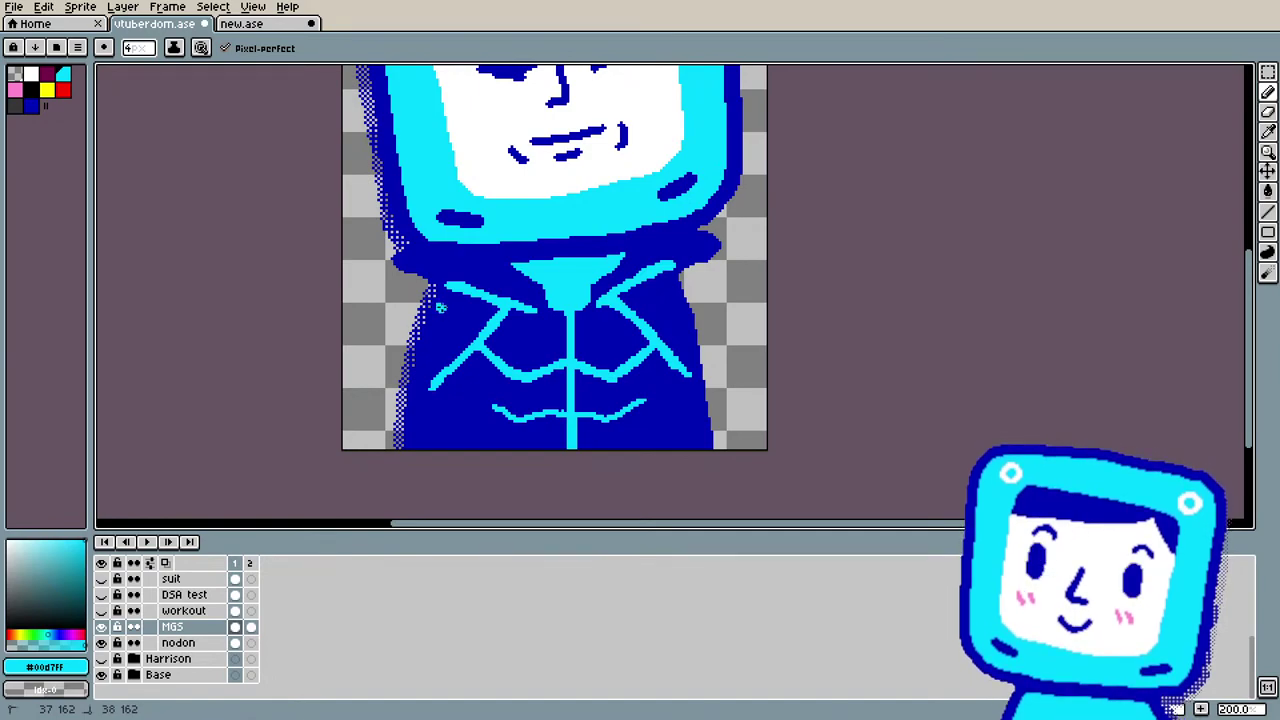
Step: Dot a cluster of three small cyan marks on each shoulder, outside the vest lines
{"action": "left_click", "coordinate": [457, 315]}
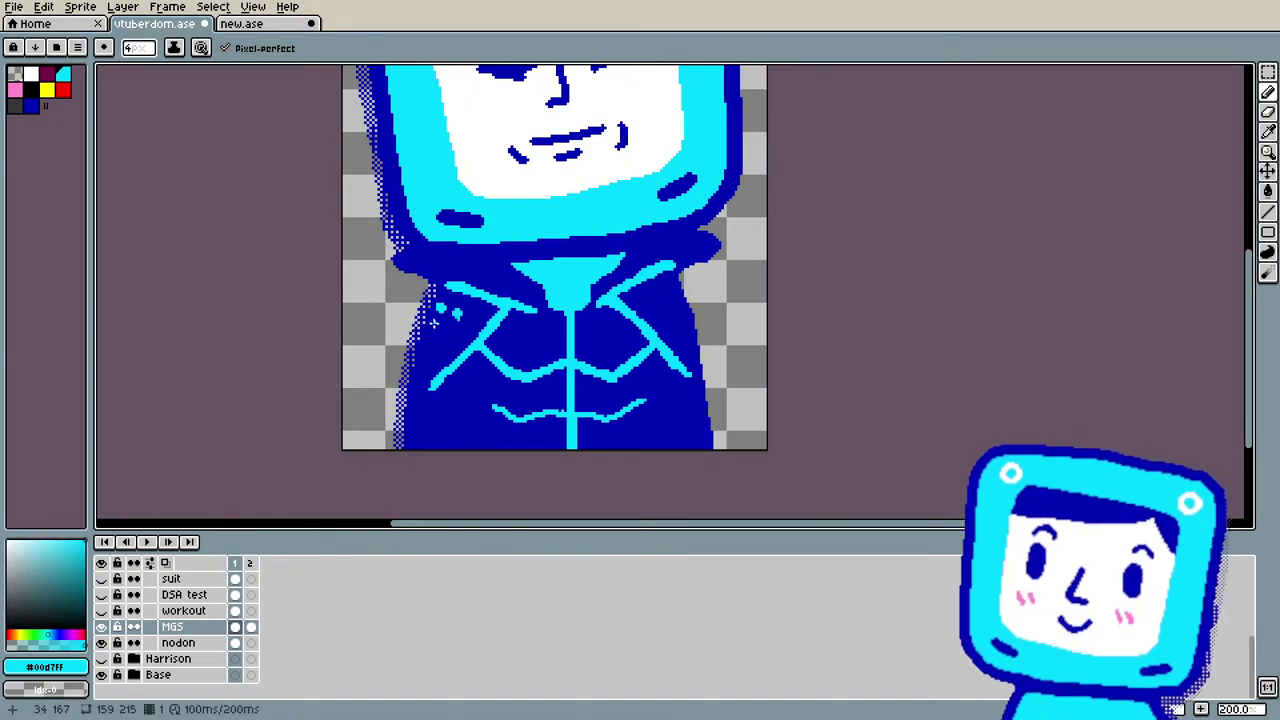
{"action": "left_click", "coordinate": [435, 321]}
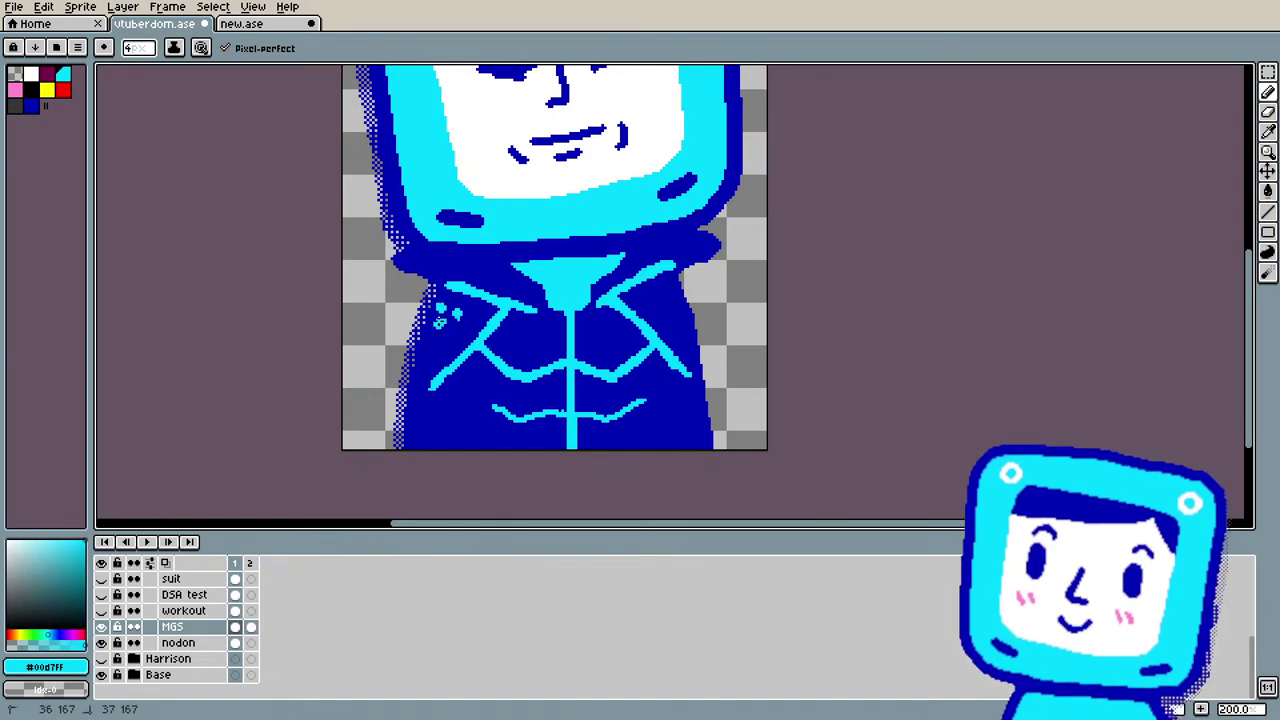
{"action": "left_click", "coordinate": [657, 299]}
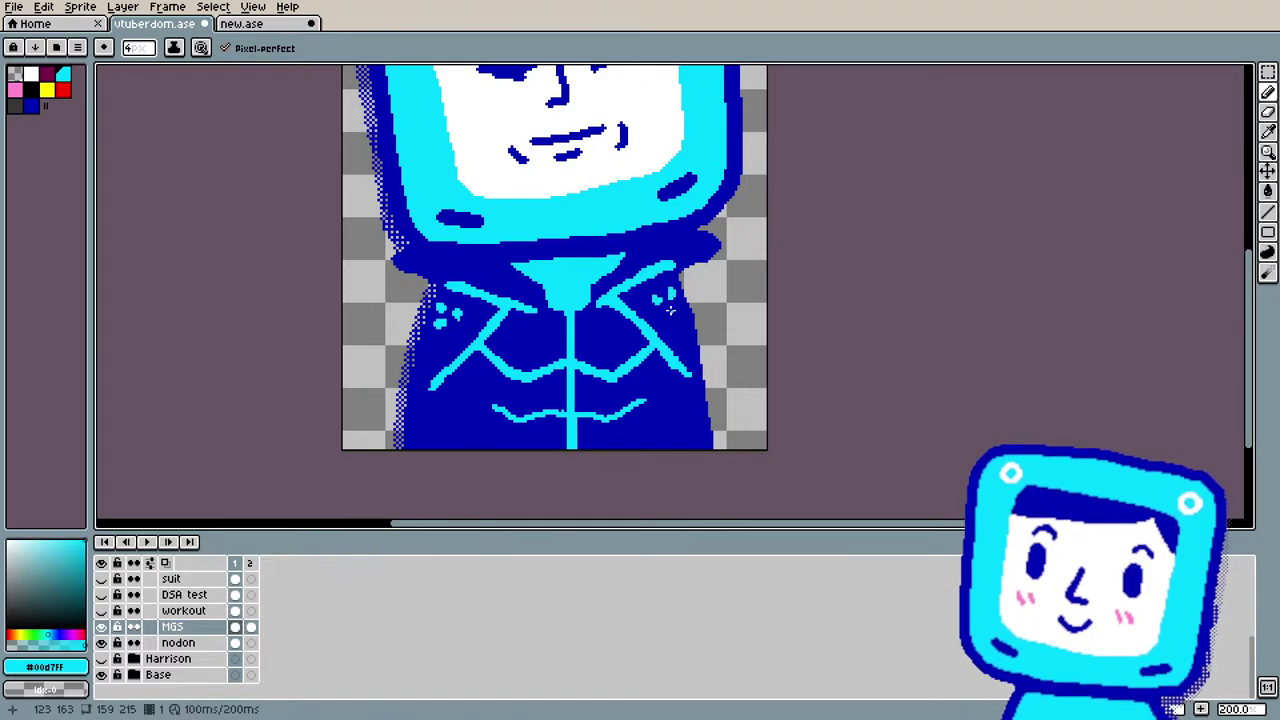
Step: Thicken the cyan abdominal contour on the side of the centre line below the three-dot shoulder at the shaded edge
{"action": "scroll", "coordinate": [672, 321], "scroll_direction": "down", "scroll_amount": 3}
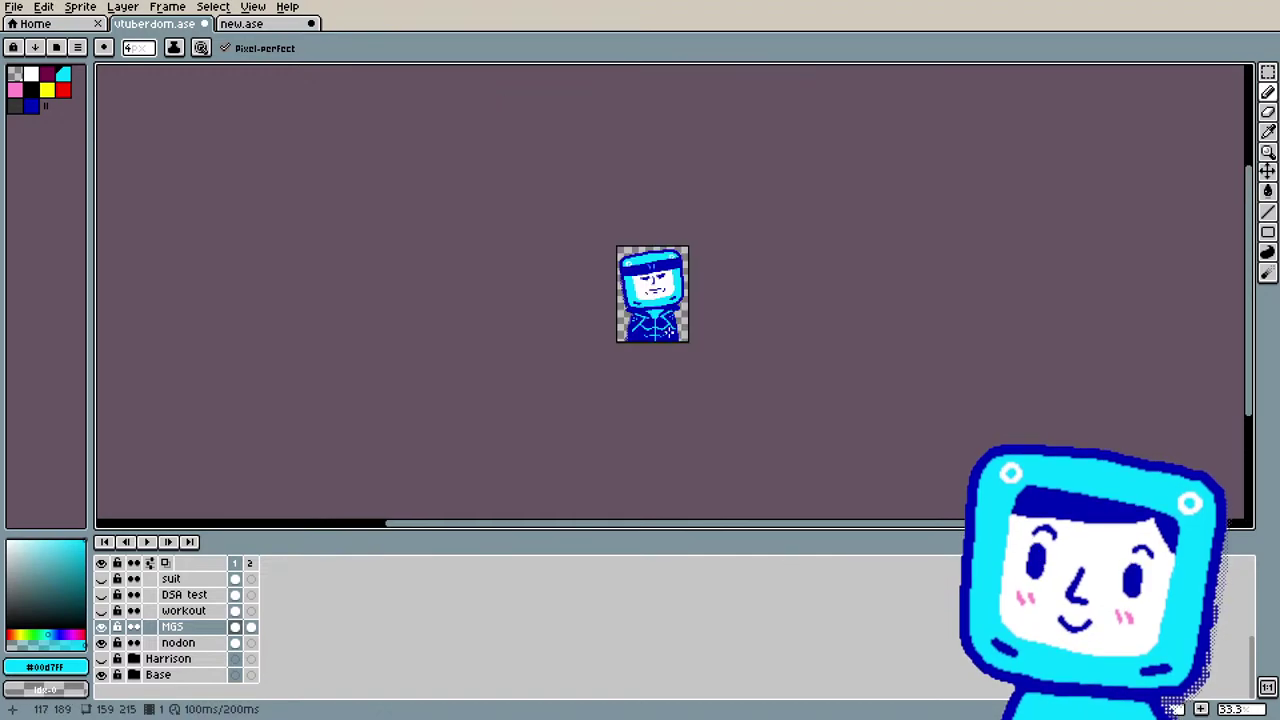
{"action": "scroll", "coordinate": [818, 348], "scroll_direction": "up", "scroll_amount": 2}
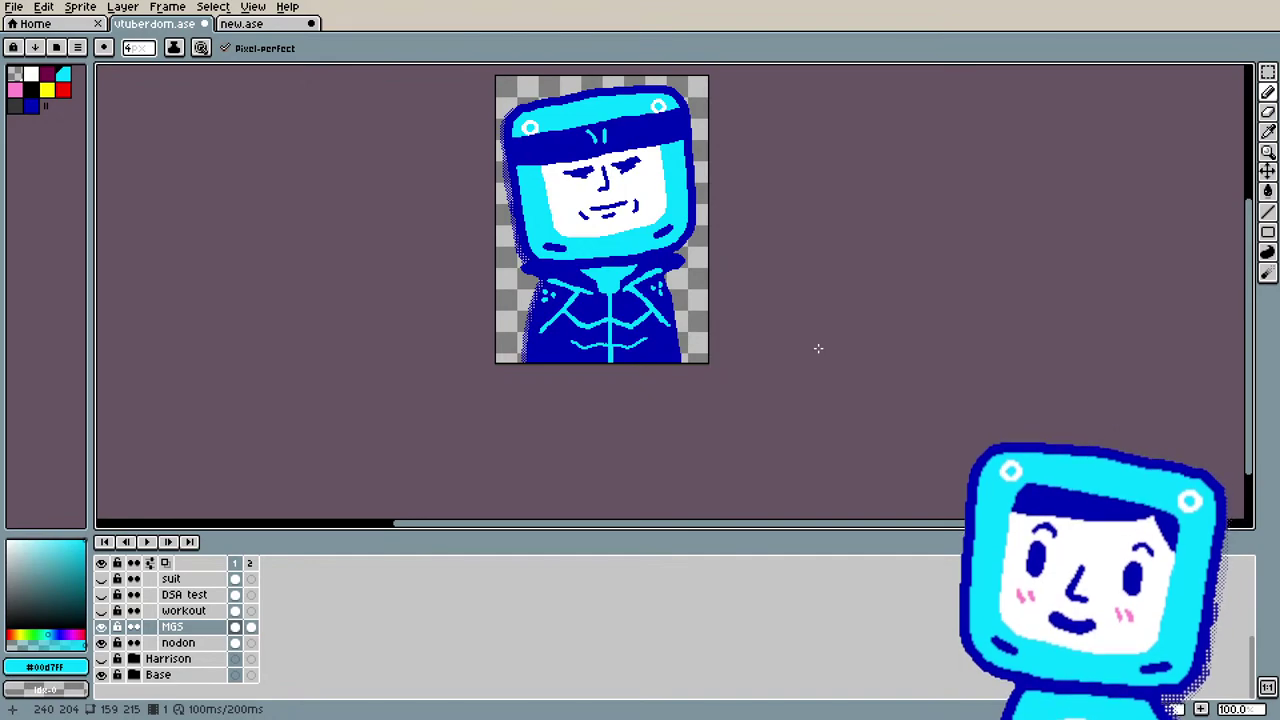
{"action": "scroll", "coordinate": [694, 366], "scroll_direction": "up", "scroll_amount": 2}
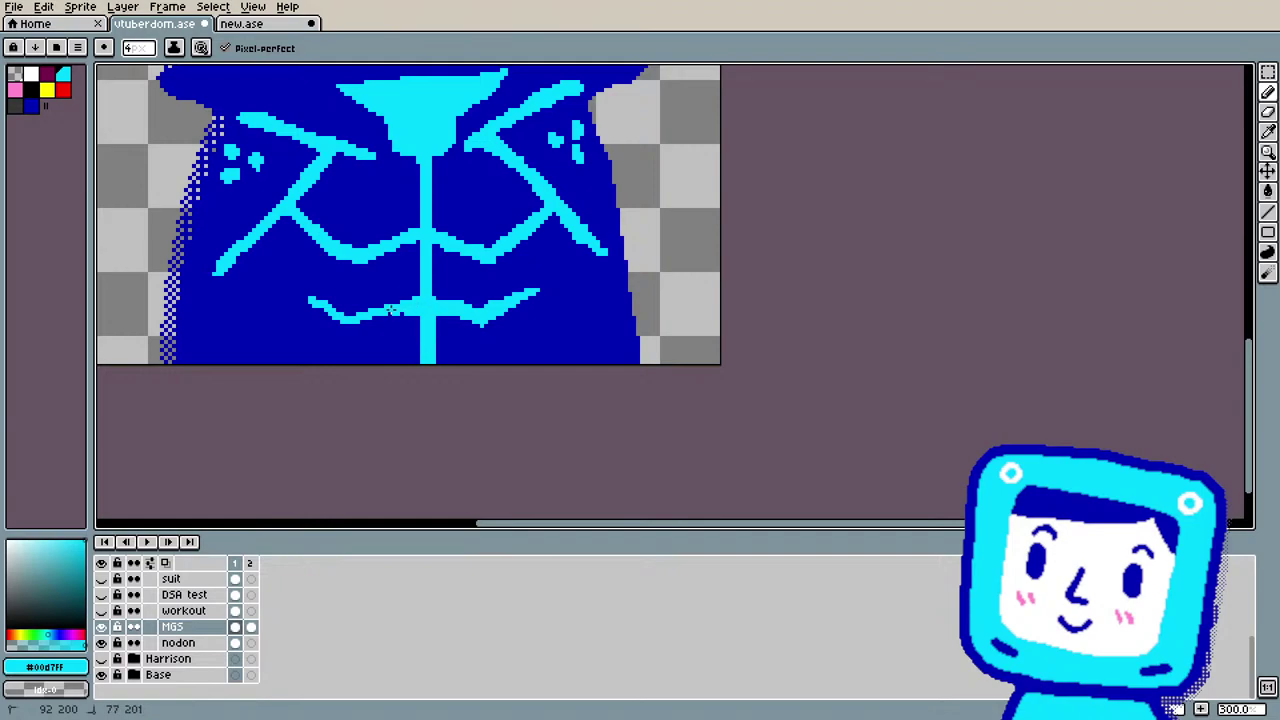
{"action": "left_click_drag", "start_coordinate": [322, 306], "coordinate": [306, 299]}
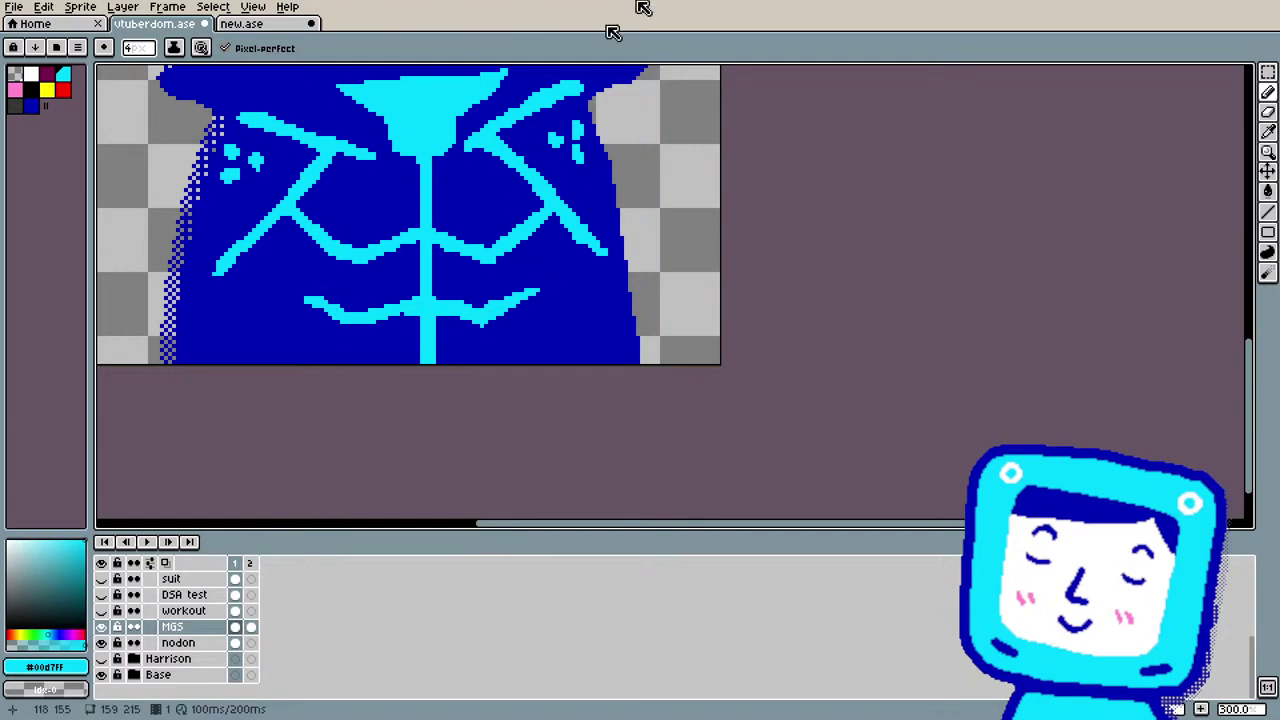
Step: Pick the dark blue #0000b3 and trim the inner ends of both upper vest lines beside the neck
{"action": "scroll", "coordinate": [380, 165], "scroll_direction": "down", "scroll_amount": 2}
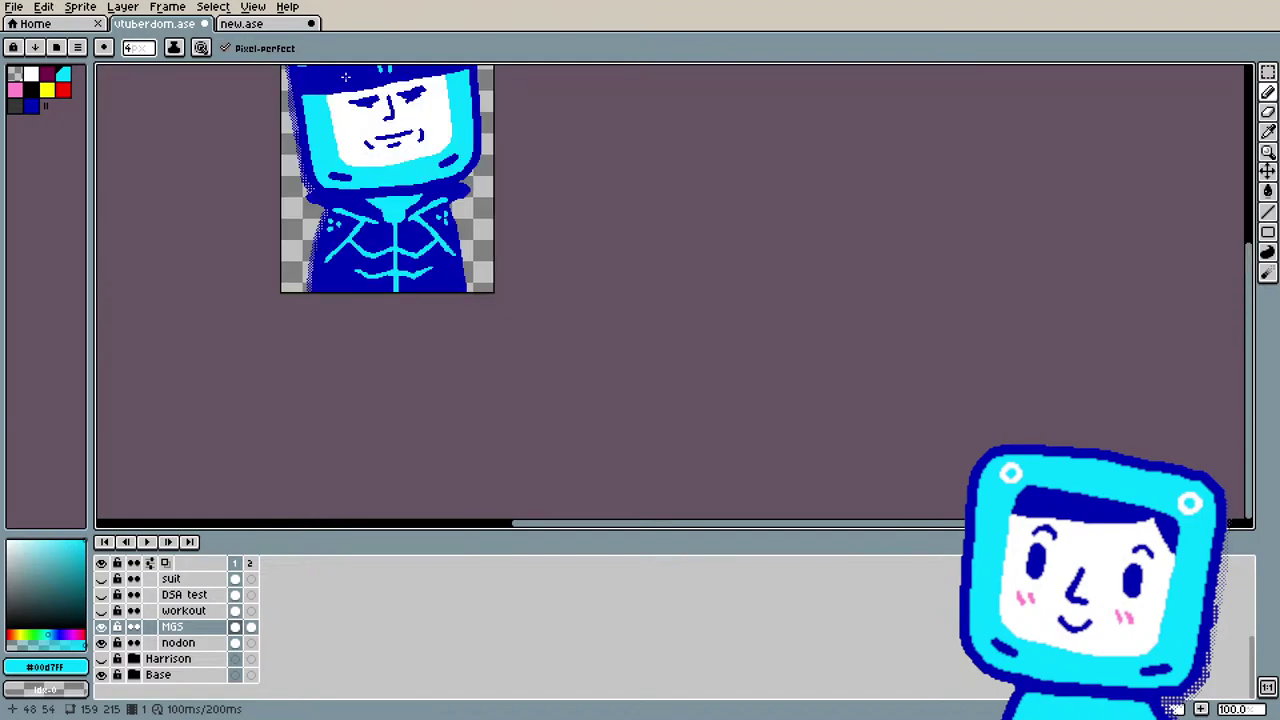
{"action": "scroll", "coordinate": [345, 77], "scroll_direction": "up", "scroll_amount": 1}
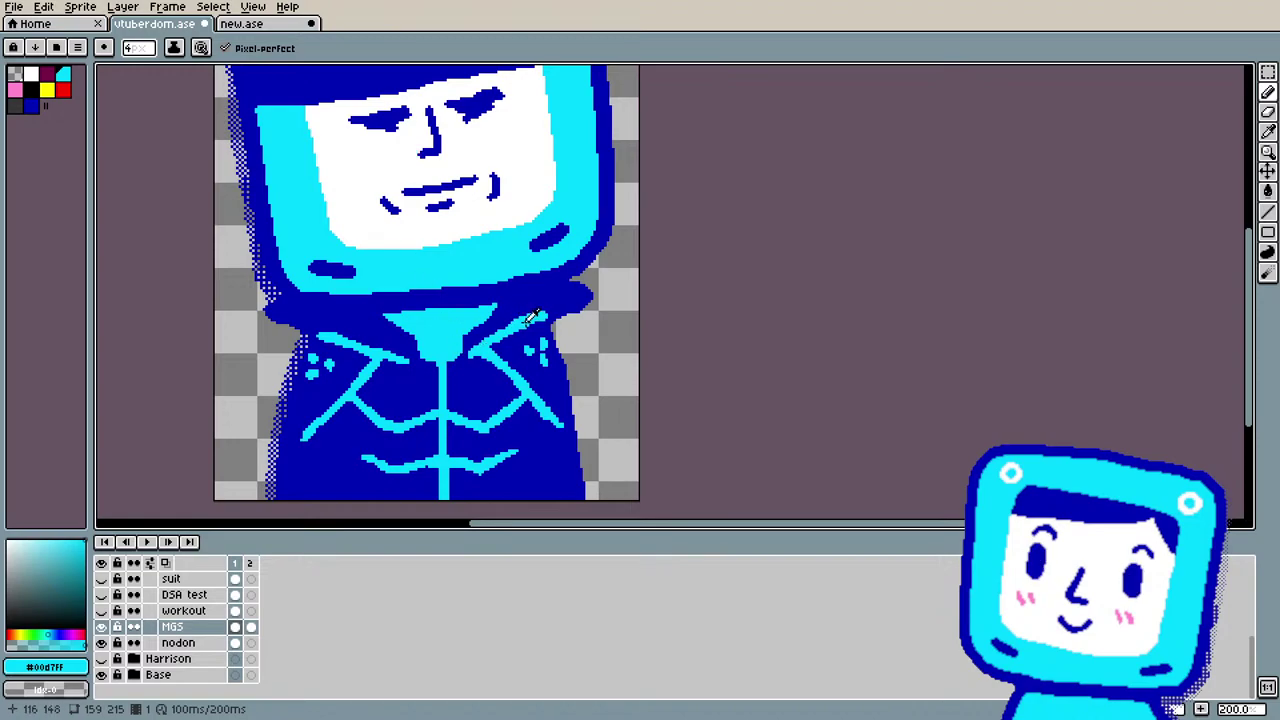
{"action": "key", "text": "i"}
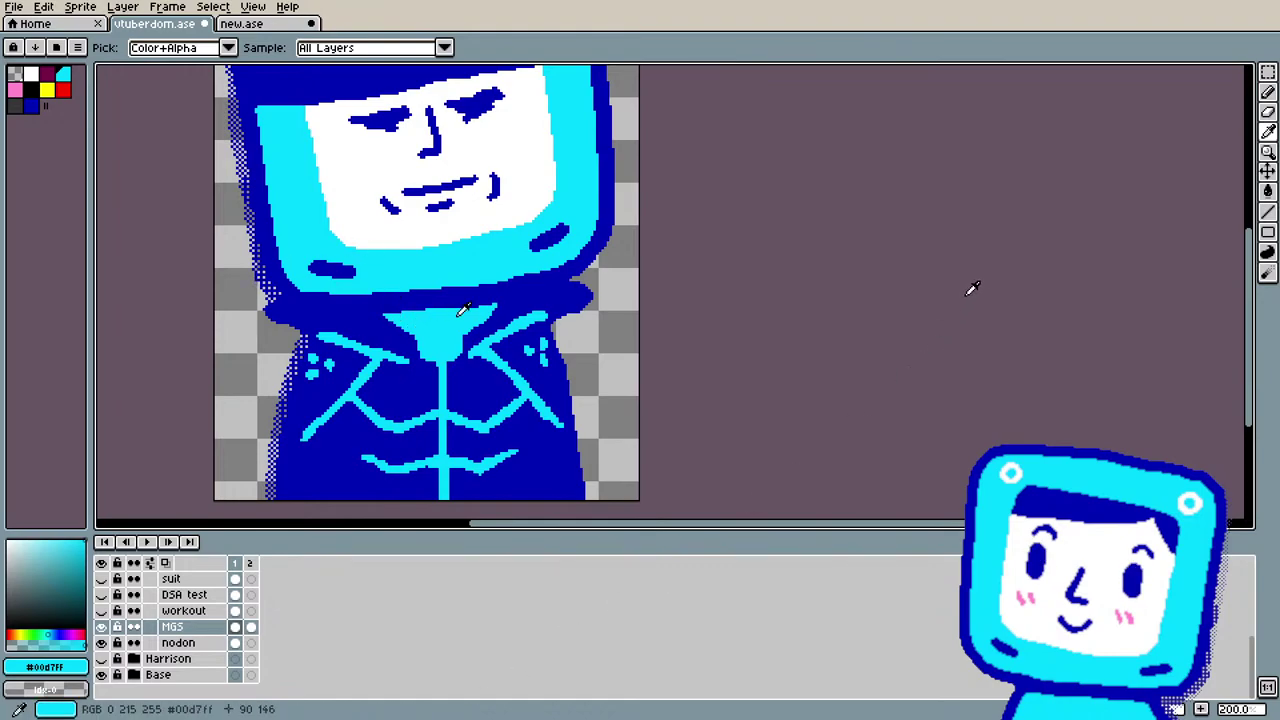
{"action": "left_click", "coordinate": [427, 373]}
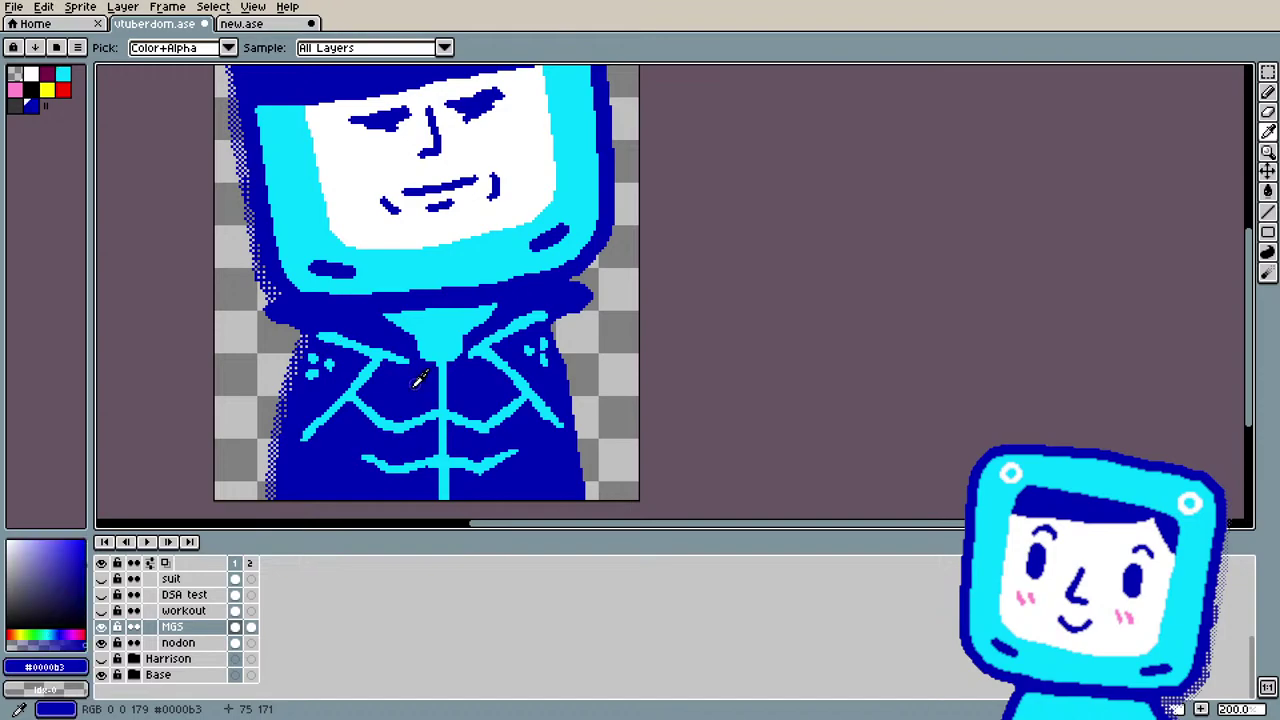
{"action": "key", "text": "b"}
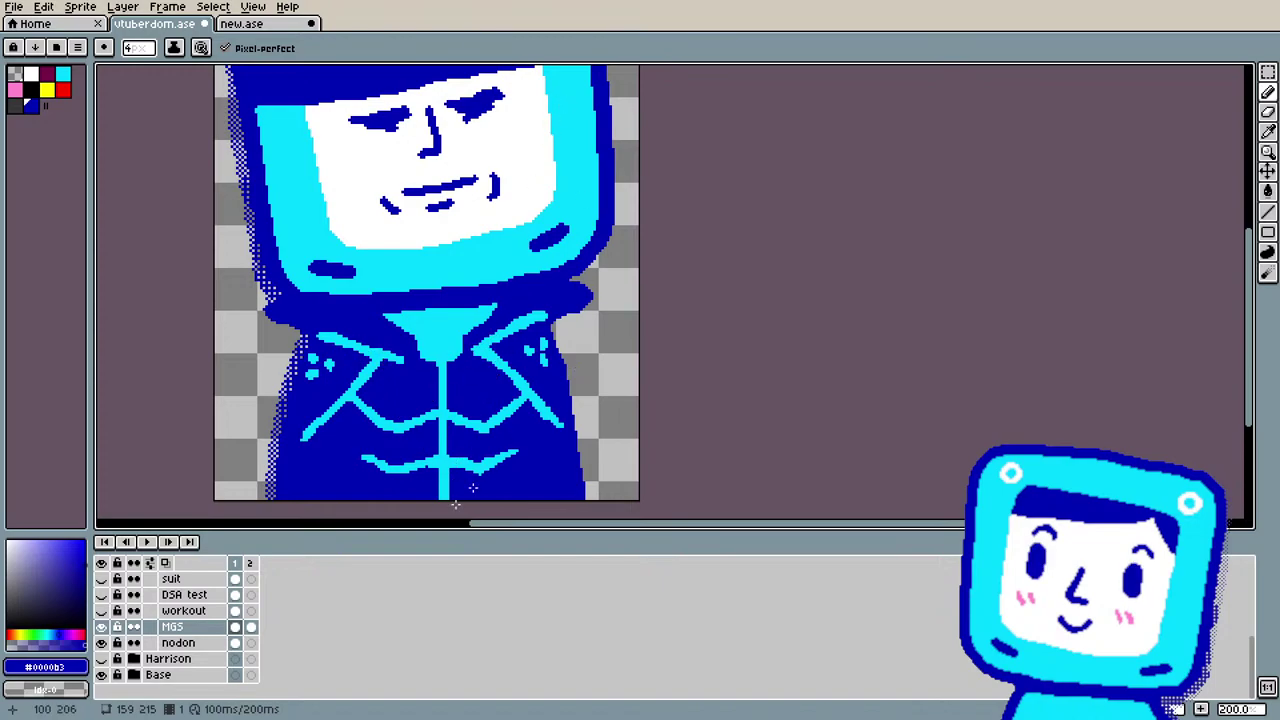
{"action": "scroll", "coordinate": [430, 460], "scroll_direction": "up", "scroll_amount": 1}
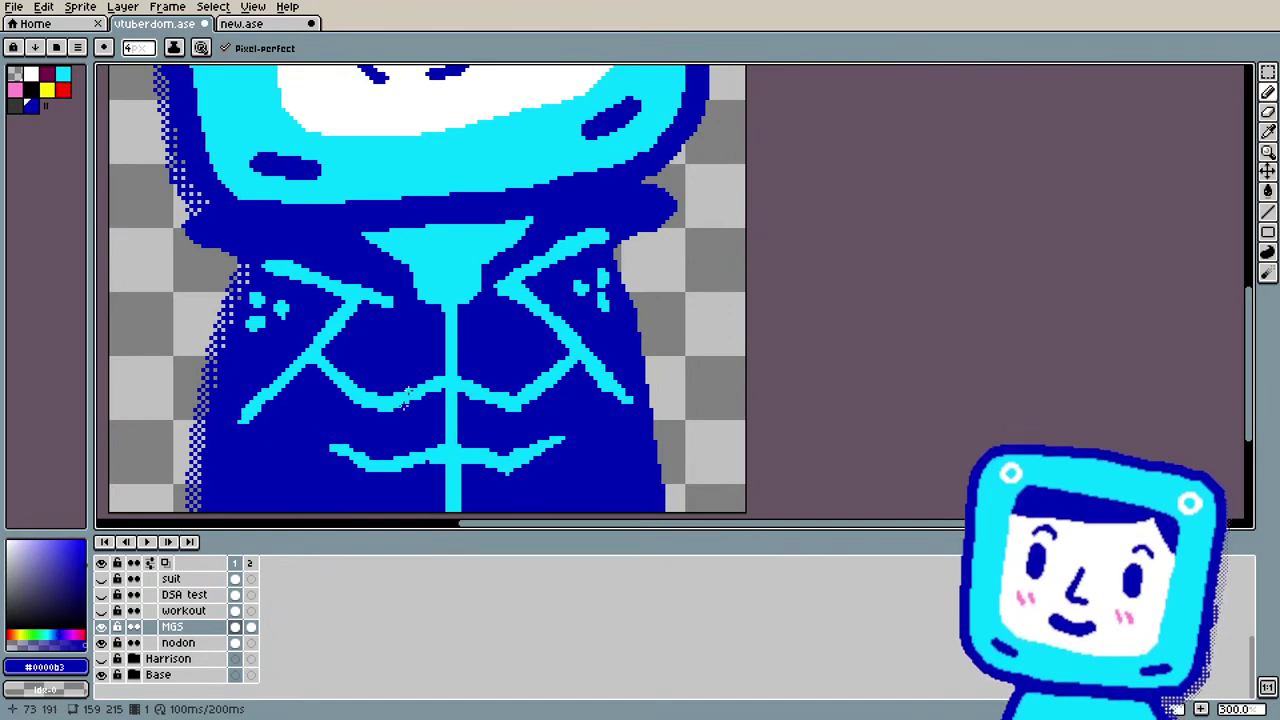
Step: Pick the vest's cyan and draw two short frown marks on the dark blue headband above the nose
{"action": "left_click", "coordinate": [456, 452], "text": "alt"}
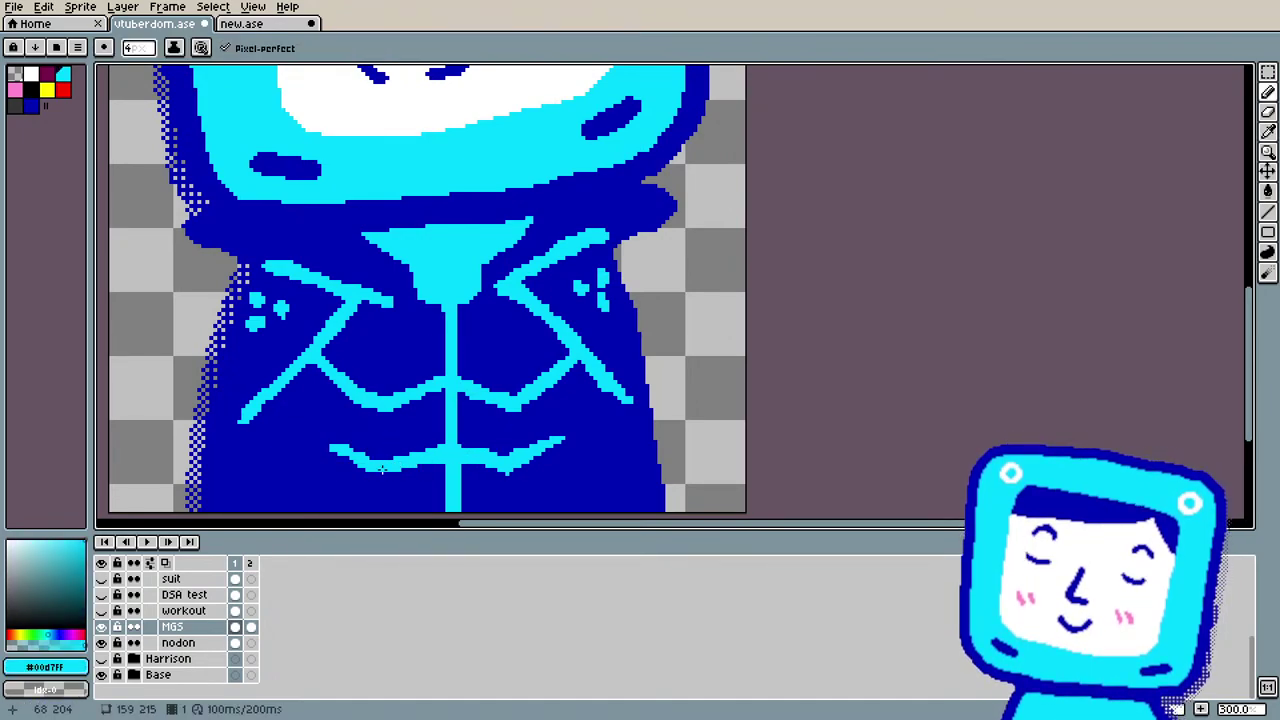
{"action": "scroll", "coordinate": [388, 436], "scroll_direction": "down", "scroll_amount": 2}
{"action": "scroll", "coordinate": [388, 222], "scroll_direction": "up", "scroll_amount": 2}
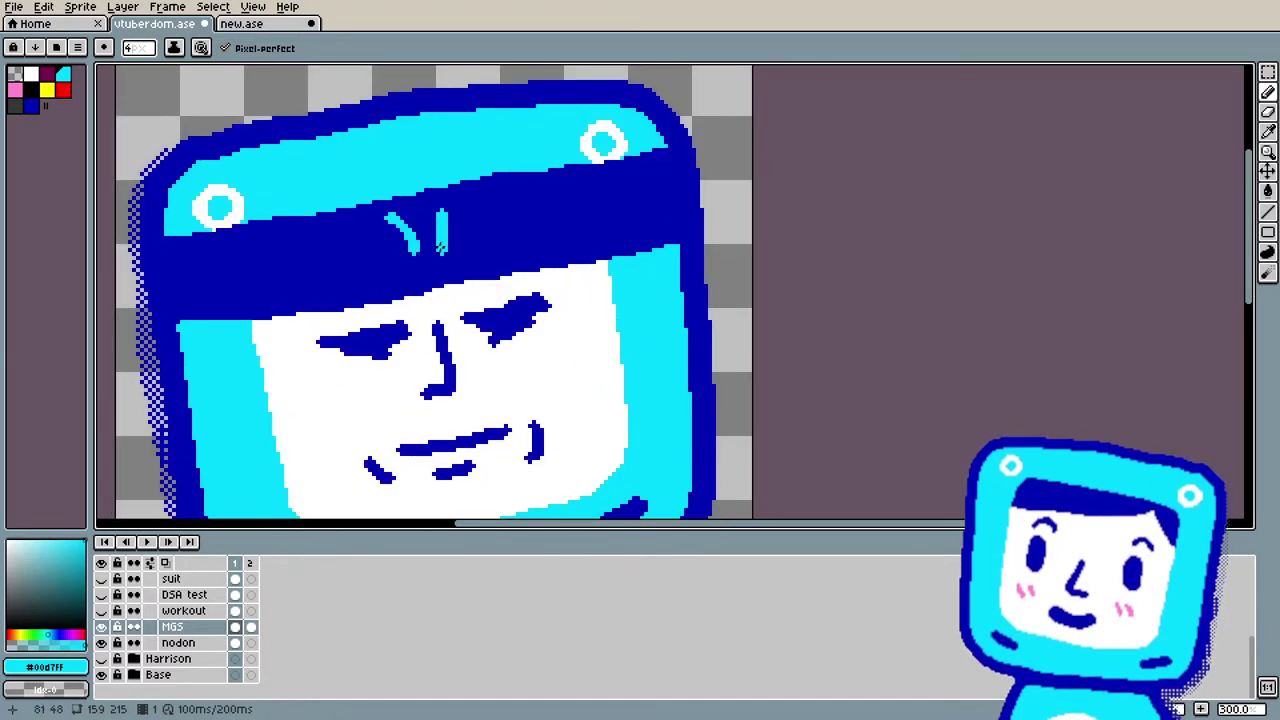
{"action": "left_click", "coordinate": [1264, 274]}
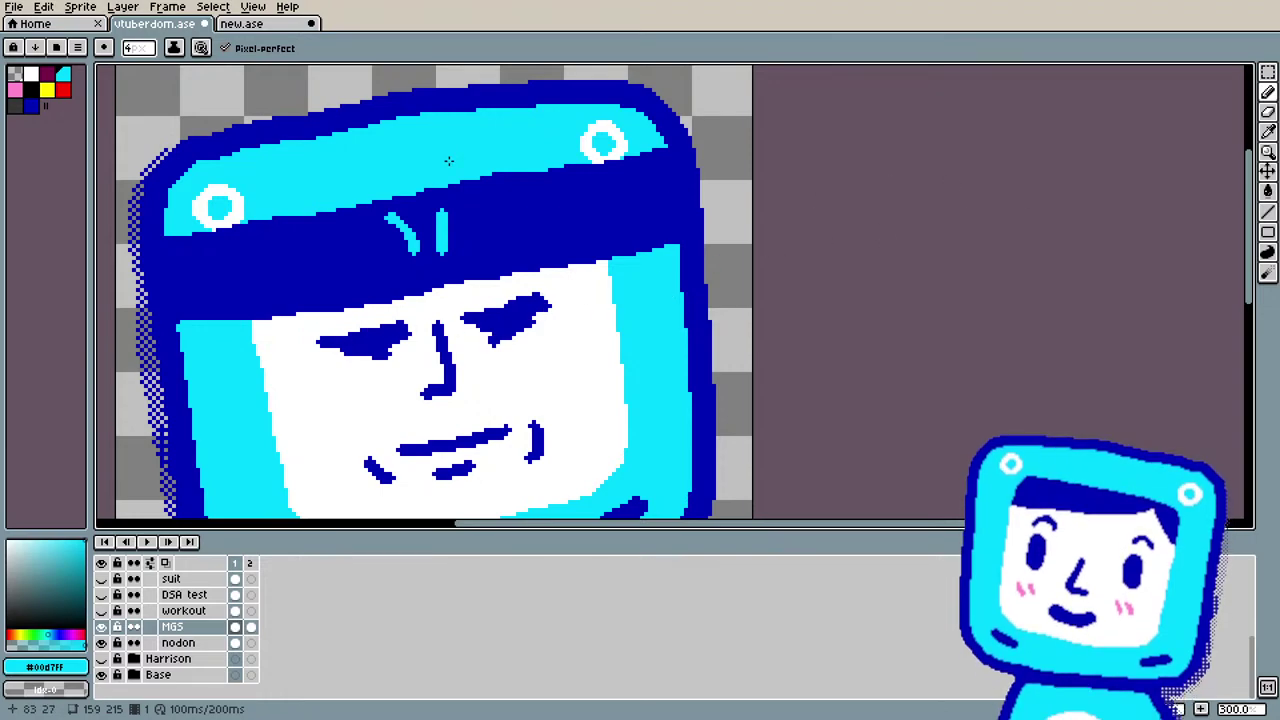
Step: Pick the headband's dark blue and trim the straighter cyan frown mark so that its ends taper
{"action": "scroll", "coordinate": [449, 164], "scroll_direction": "up", "scroll_amount": 1}
{"action": "key", "text": "i"}
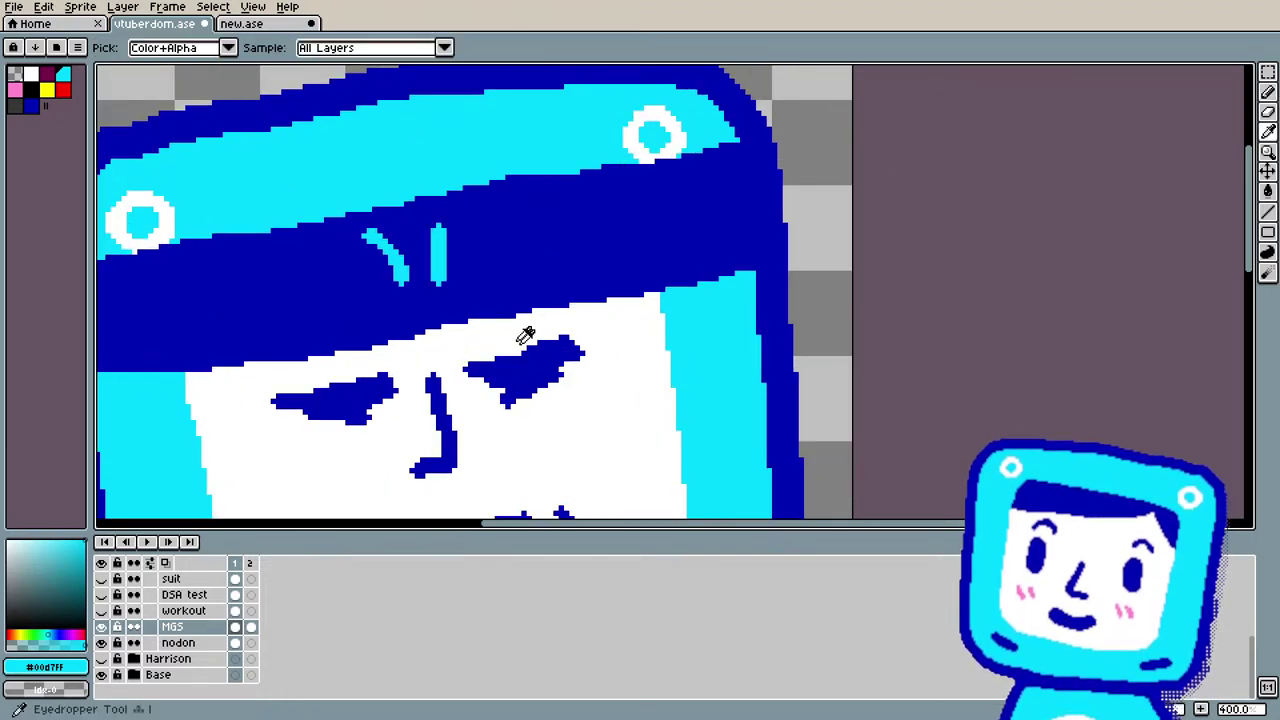
{"action": "left_click", "coordinate": [506, 256]}
{"action": "key", "text": "b"}
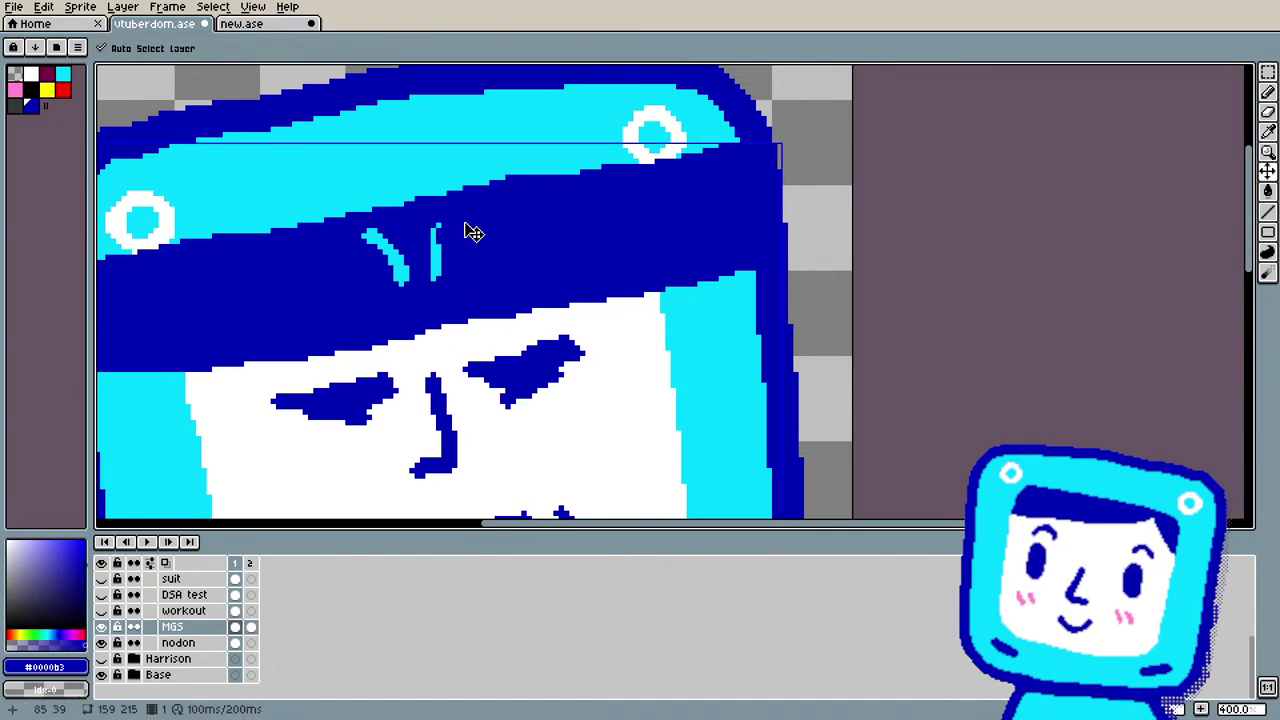
{"action": "left_click", "coordinate": [430, 236]}
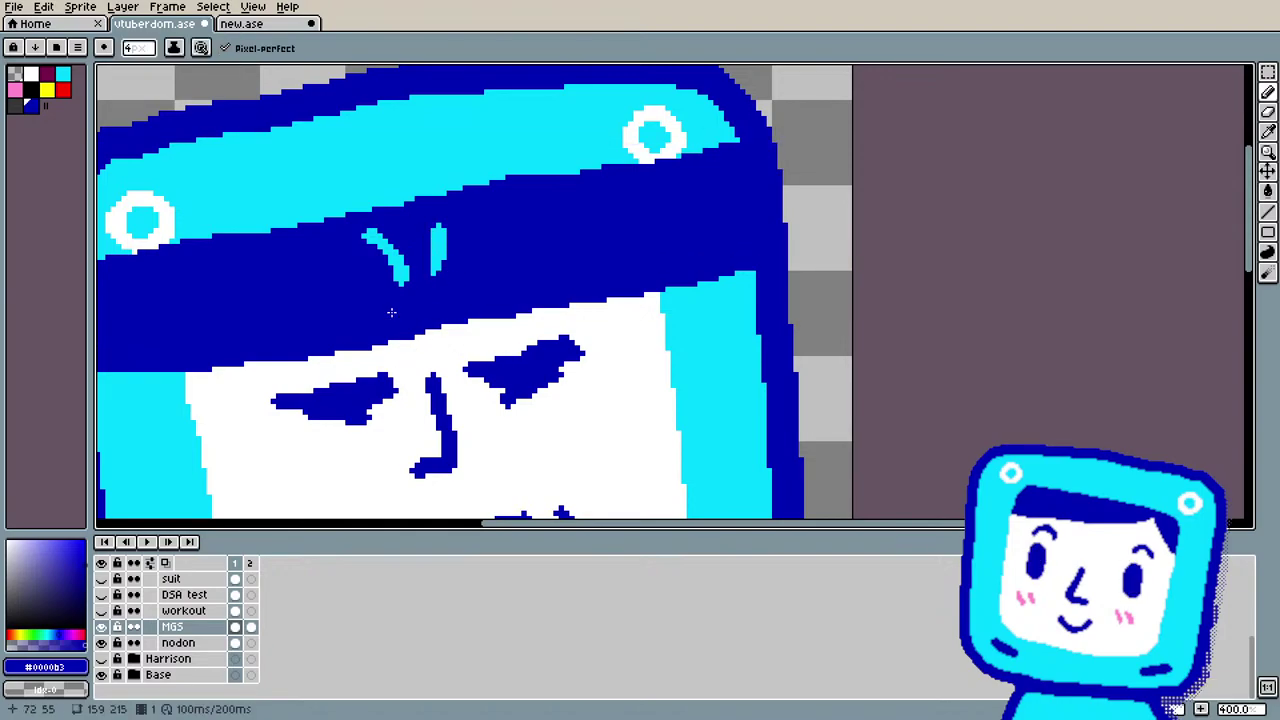
{"action": "scroll", "coordinate": [391, 312], "scroll_direction": "down", "scroll_amount": 4}
{"action": "scroll", "coordinate": [441, 278], "scroll_direction": "up", "scroll_amount": 2}
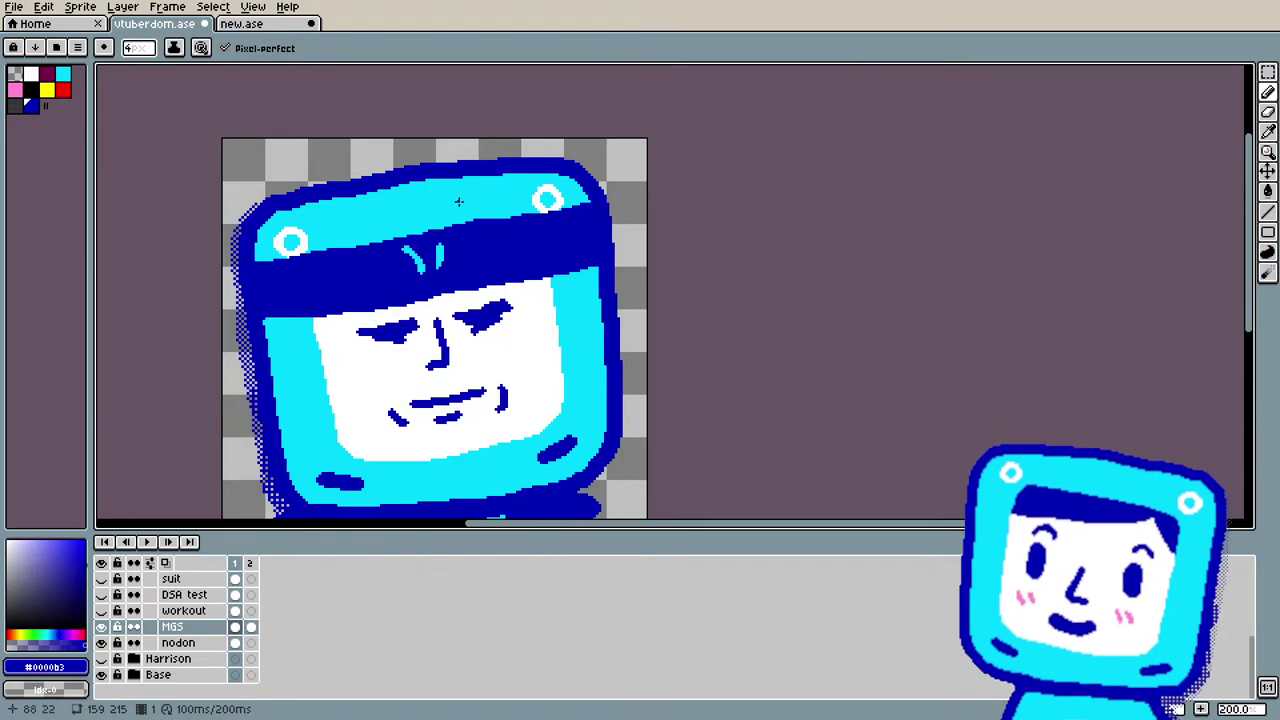
{"action": "scroll", "coordinate": [476, 233], "scroll_direction": "up", "scroll_amount": 2}
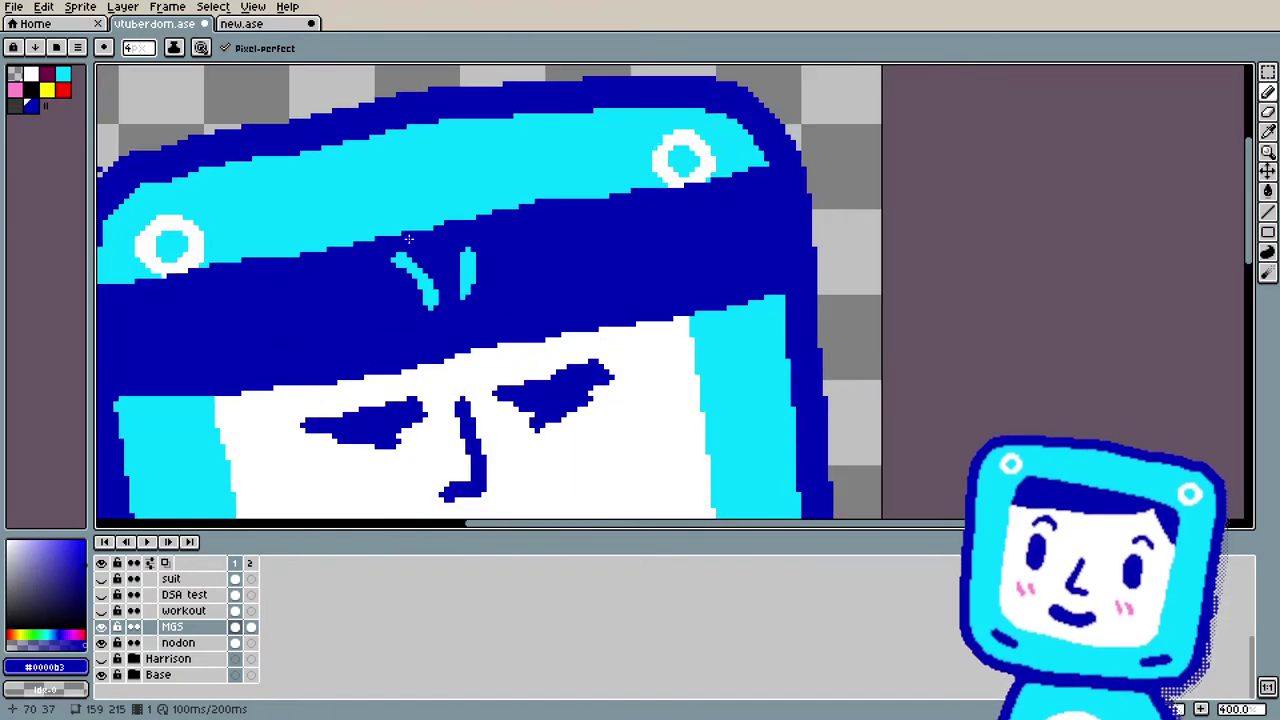
Step: Activate the Magic Wand selection tool
{"action": "scroll", "coordinate": [476, 233], "scroll_direction": "down", "scroll_amount": 1}
{"action": "scroll", "coordinate": [526, 194], "scroll_direction": "up", "scroll_amount": 1}
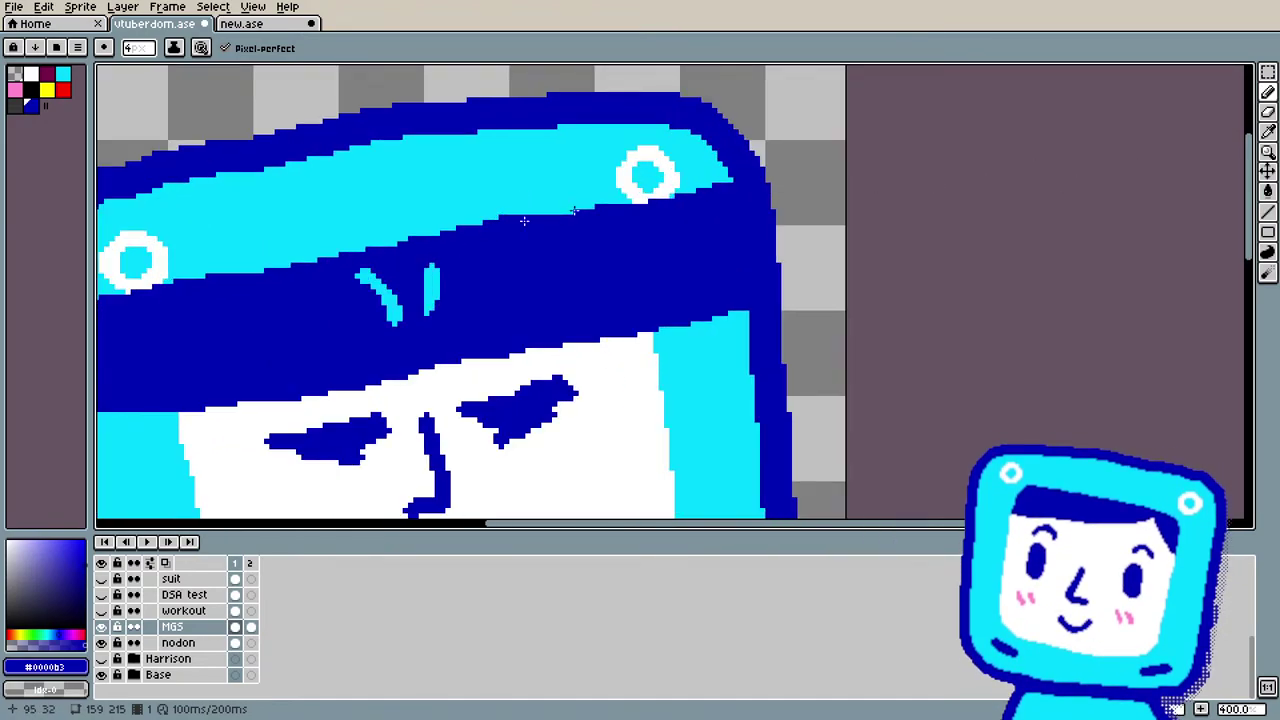
{"action": "left_click", "coordinate": [1268, 72]}
{"action": "left_click", "coordinate": [1238, 80]}
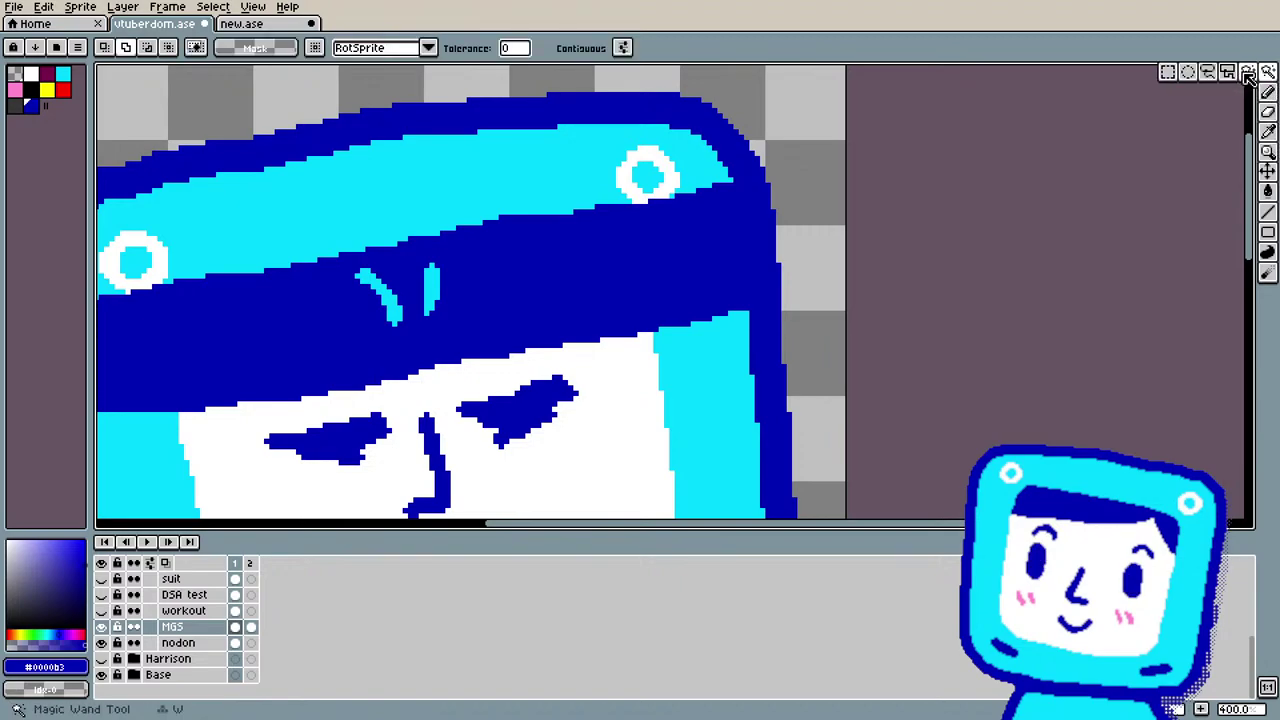
{"action": "left_click", "coordinate": [365, 275]}
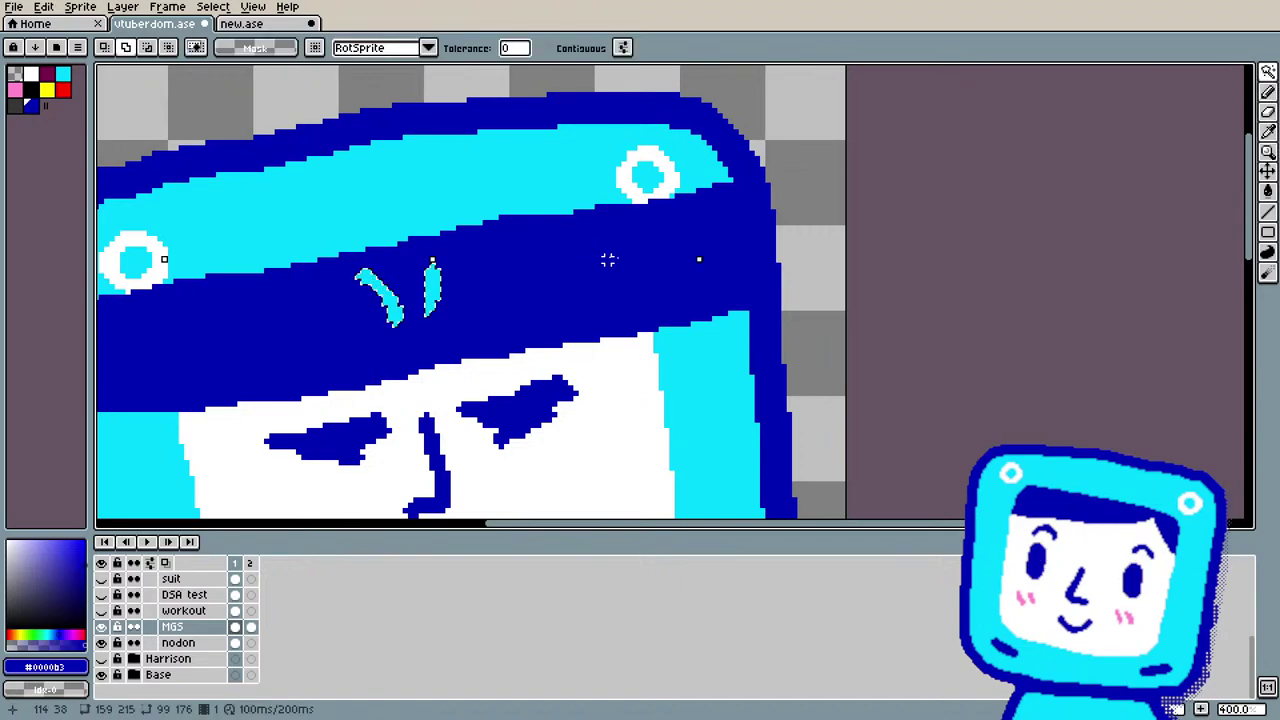
{"action": "left_click_drag", "start_coordinate": [437, 300], "coordinate": [449, 328]}
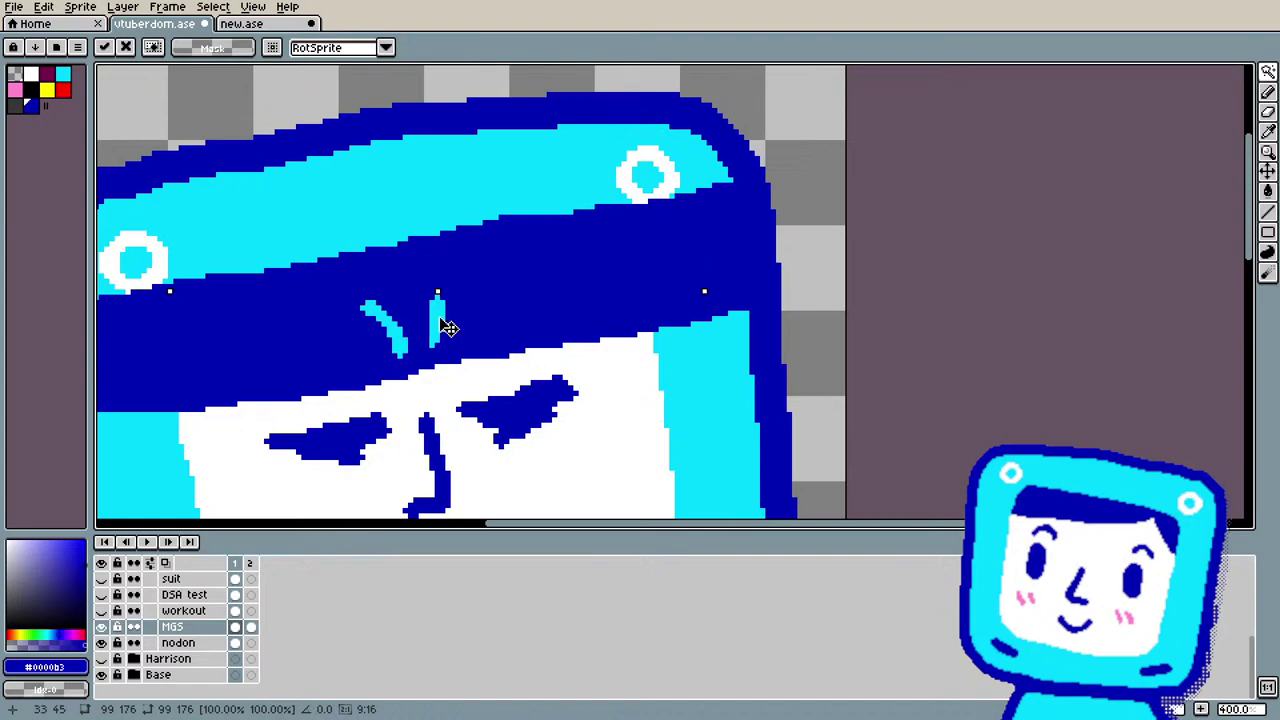
{"action": "scroll", "coordinate": [450, 327], "scroll_direction": "down", "scroll_amount": 4}
{"action": "scroll", "coordinate": [540, 415], "scroll_direction": "up", "scroll_amount": 2}
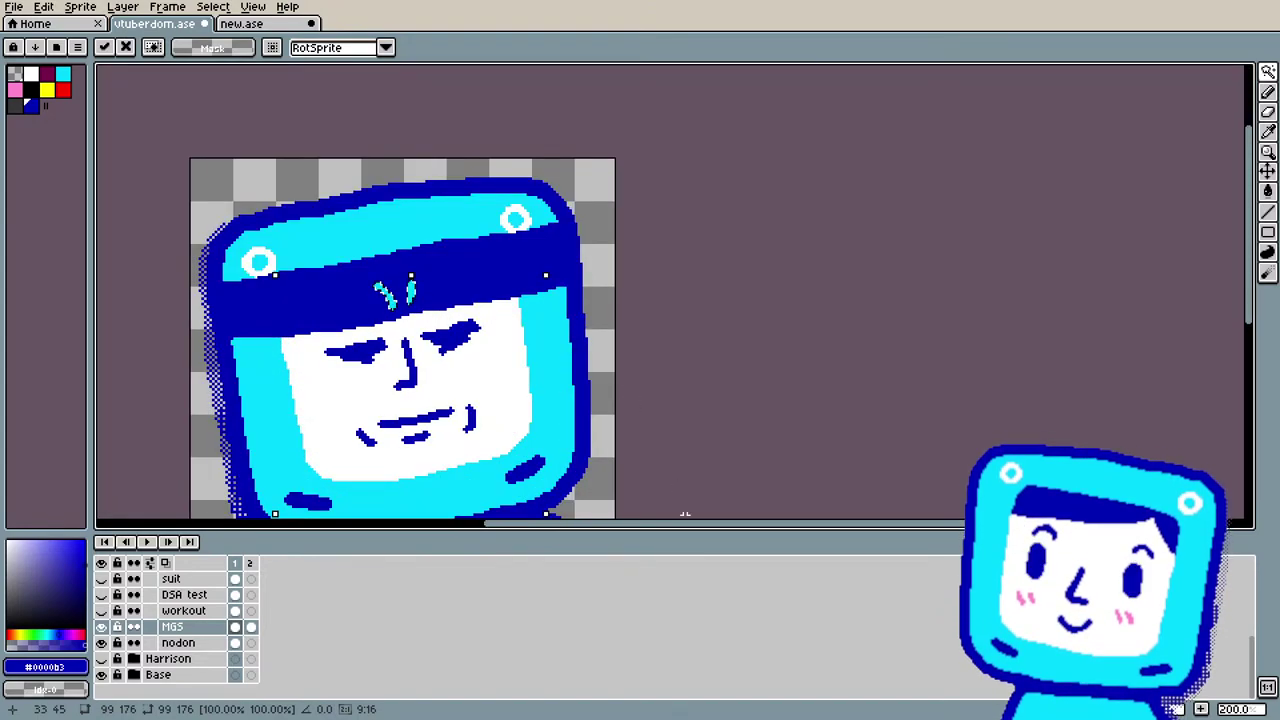
{"action": "scroll", "coordinate": [685, 515], "scroll_direction": "down", "scroll_amount": 2}
{"action": "scroll", "coordinate": [618, 489], "scroll_direction": "up", "scroll_amount": 2}
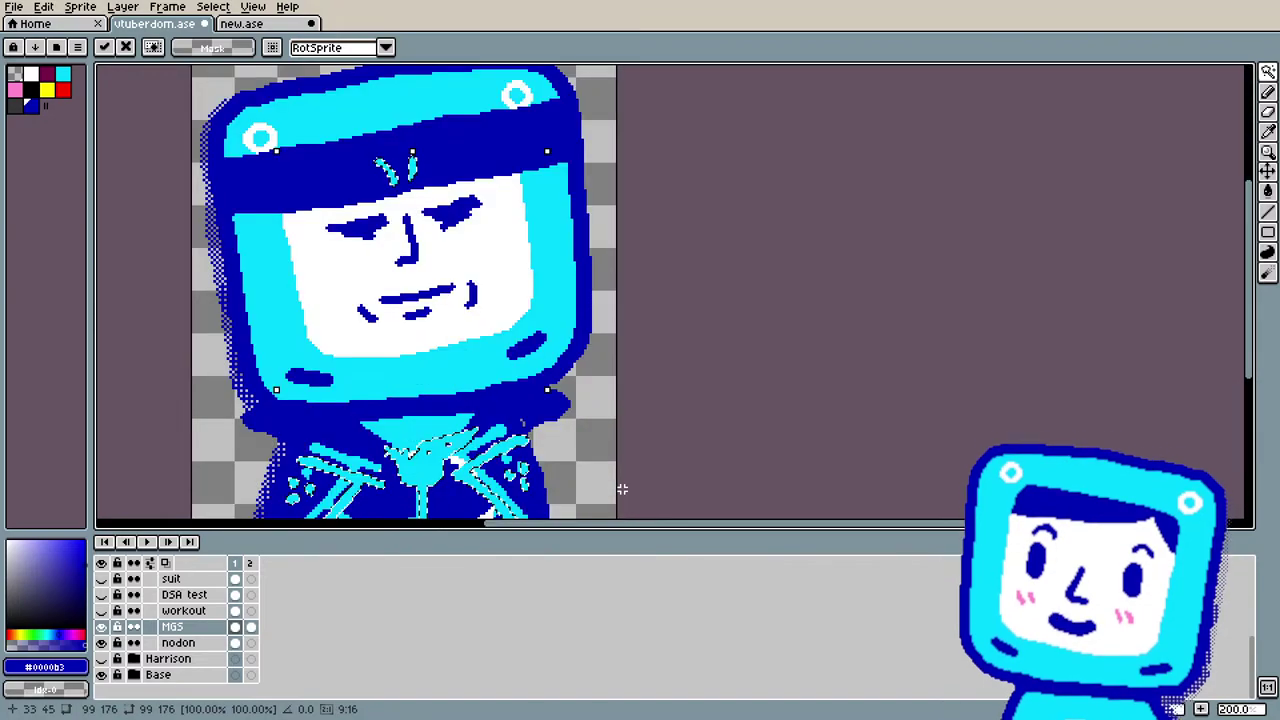
{"action": "key", "text": "Escape"}
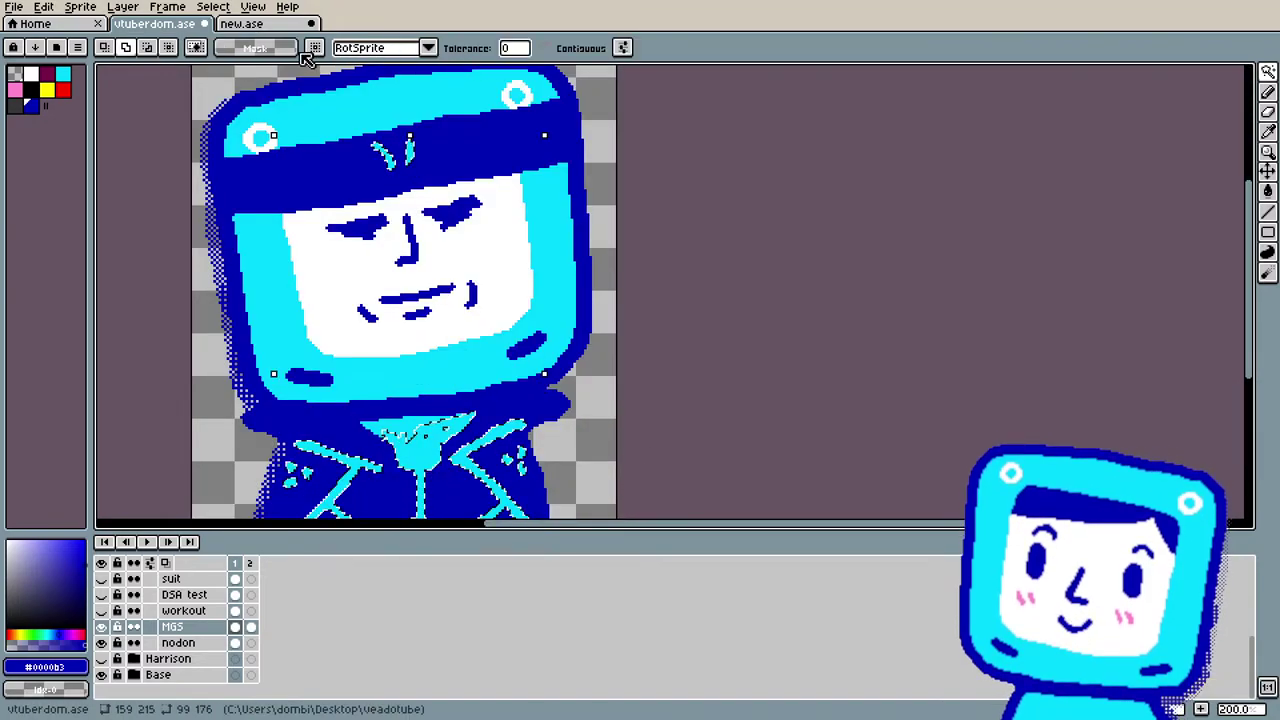
Step: Move both cyan frown marks about 5 px down the headband using a contiguous Magic Wand selection, and deselect them
{"action": "left_click", "coordinate": [547, 48]}
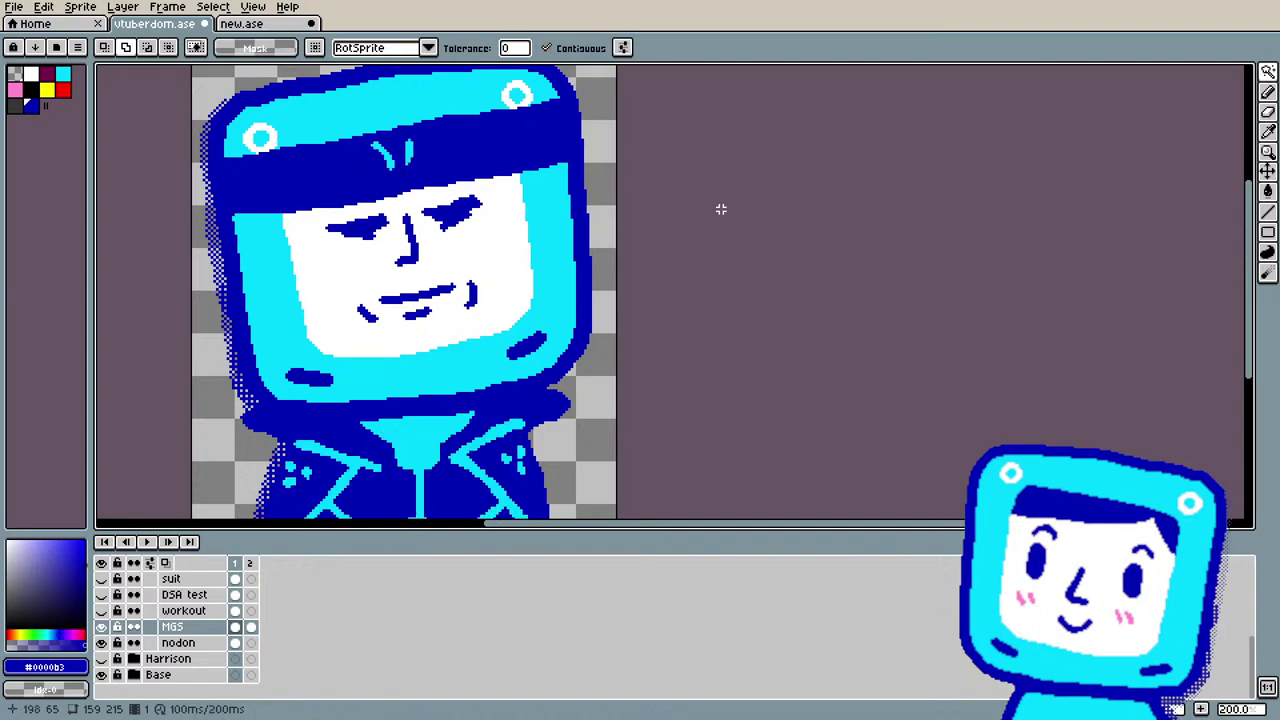
{"action": "left_click", "coordinate": [409, 151]}
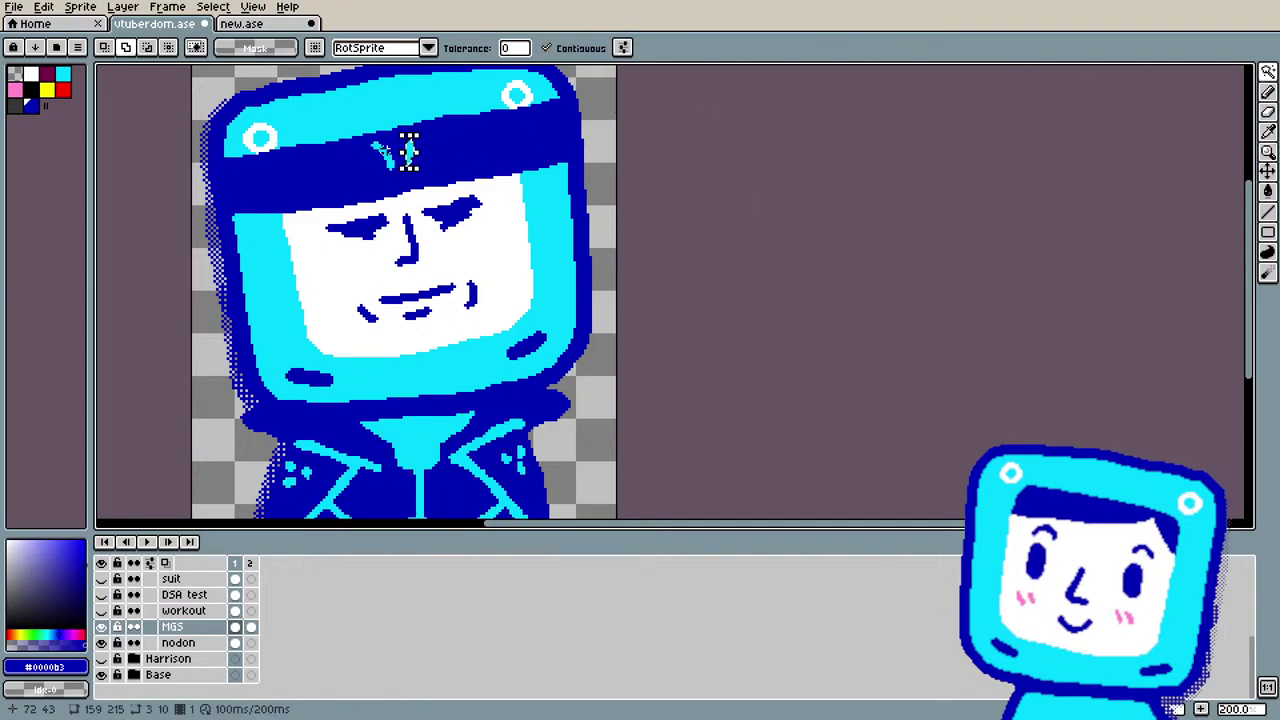
{"action": "key", "text": "ctrl+d"}
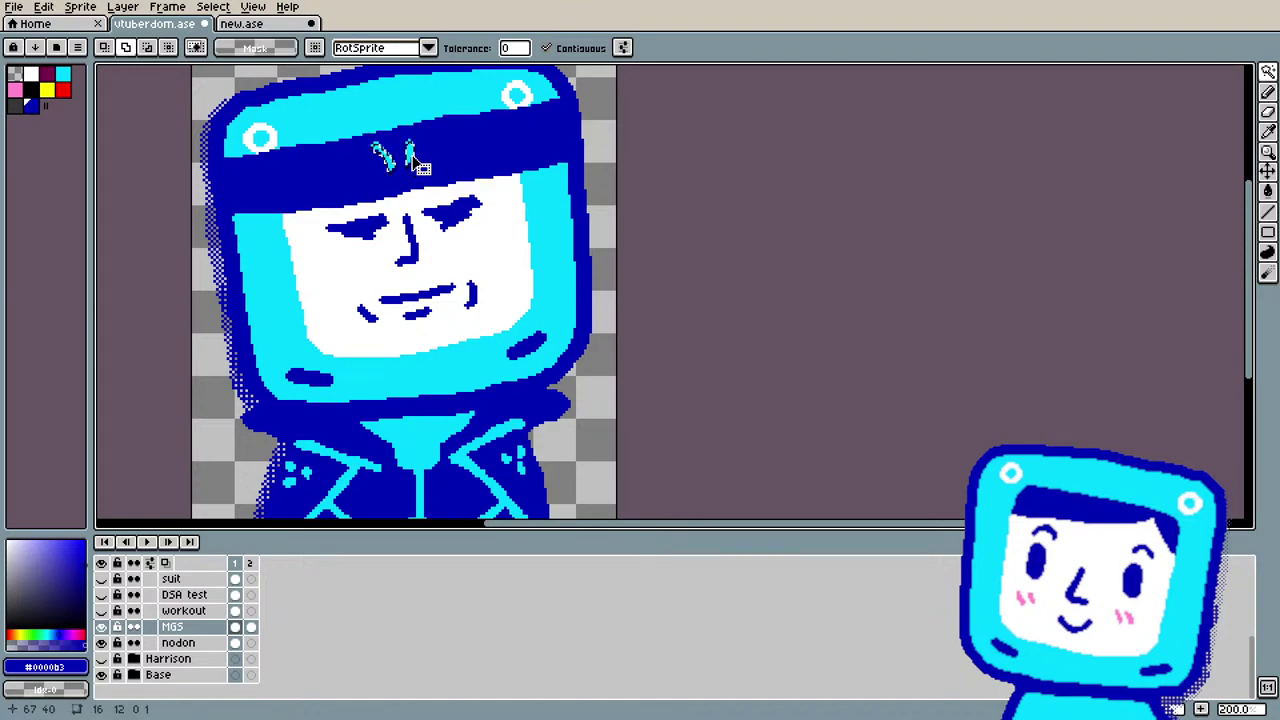
{"action": "scroll", "coordinate": [414, 160], "scroll_direction": "up", "scroll_amount": 4}
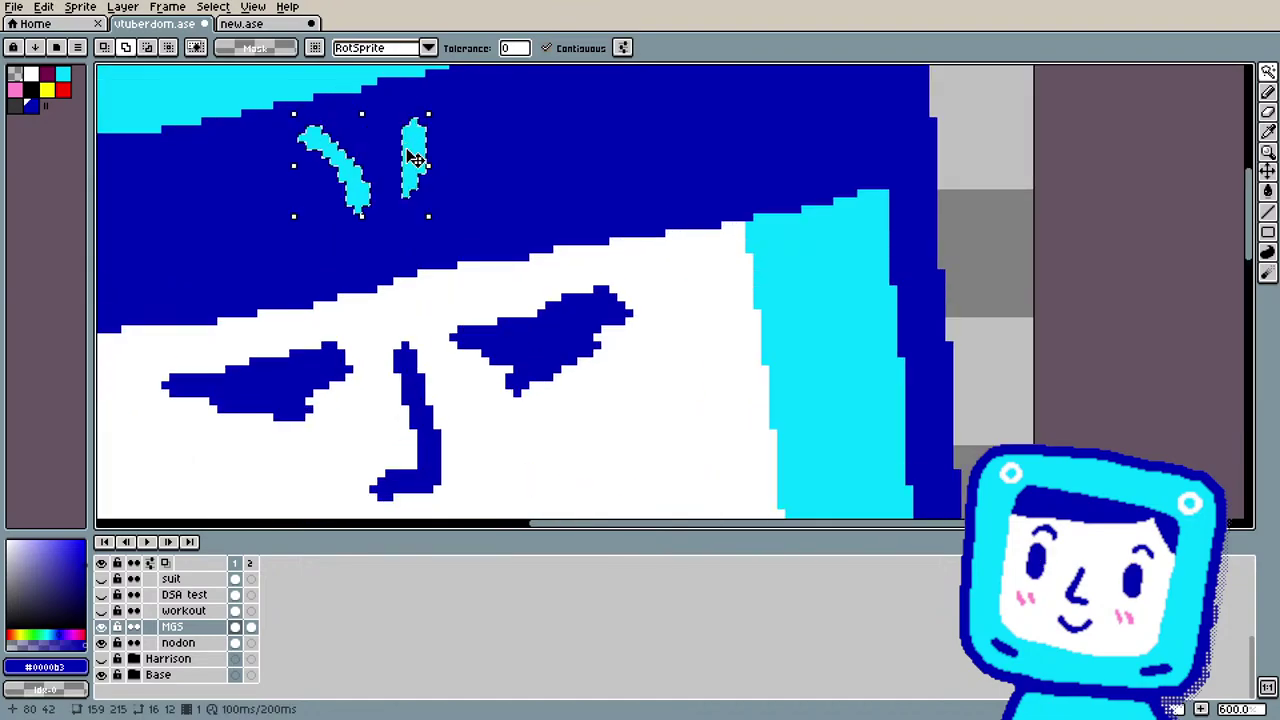
{"action": "left_click_drag", "start_coordinate": [414, 163], "coordinate": [427, 197]}
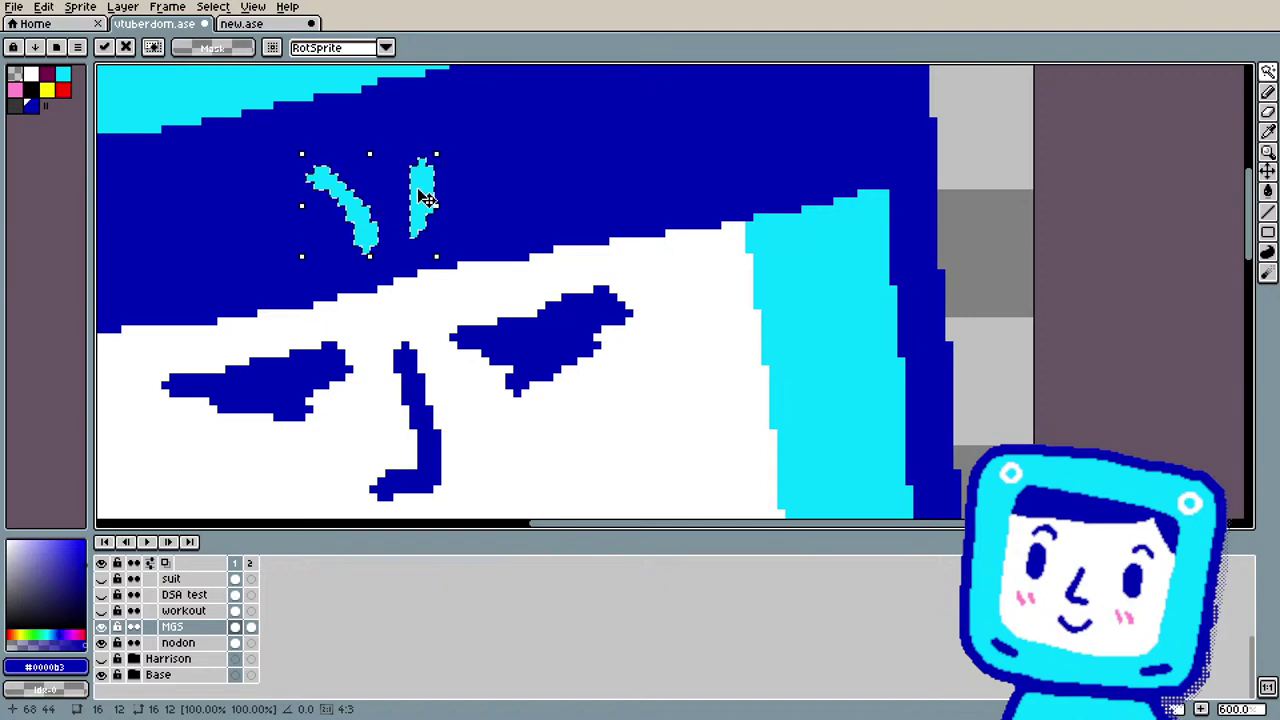
{"action": "scroll", "coordinate": [420, 195], "scroll_direction": "down", "scroll_amount": 5}
{"action": "scroll", "coordinate": [480, 320], "scroll_direction": "down", "scroll_amount": 1}
{"action": "scroll", "coordinate": [482, 317], "scroll_direction": "up", "scroll_amount": 2}
{"action": "scroll", "coordinate": [482, 317], "scroll_direction": "down", "scroll_amount": 2}
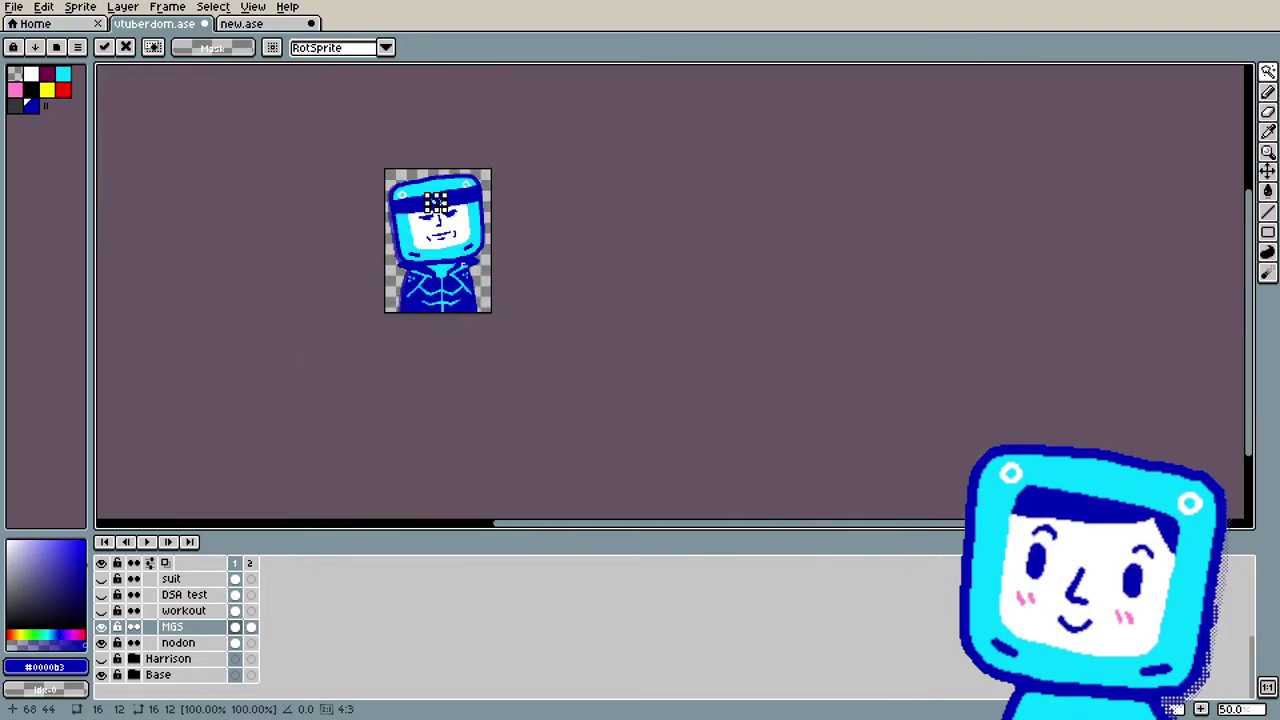
{"action": "scroll", "coordinate": [449, 226], "scroll_direction": "up", "scroll_amount": 2}
{"action": "left_click_drag", "start_coordinate": [1248, 253], "coordinate": [1248, 227]}
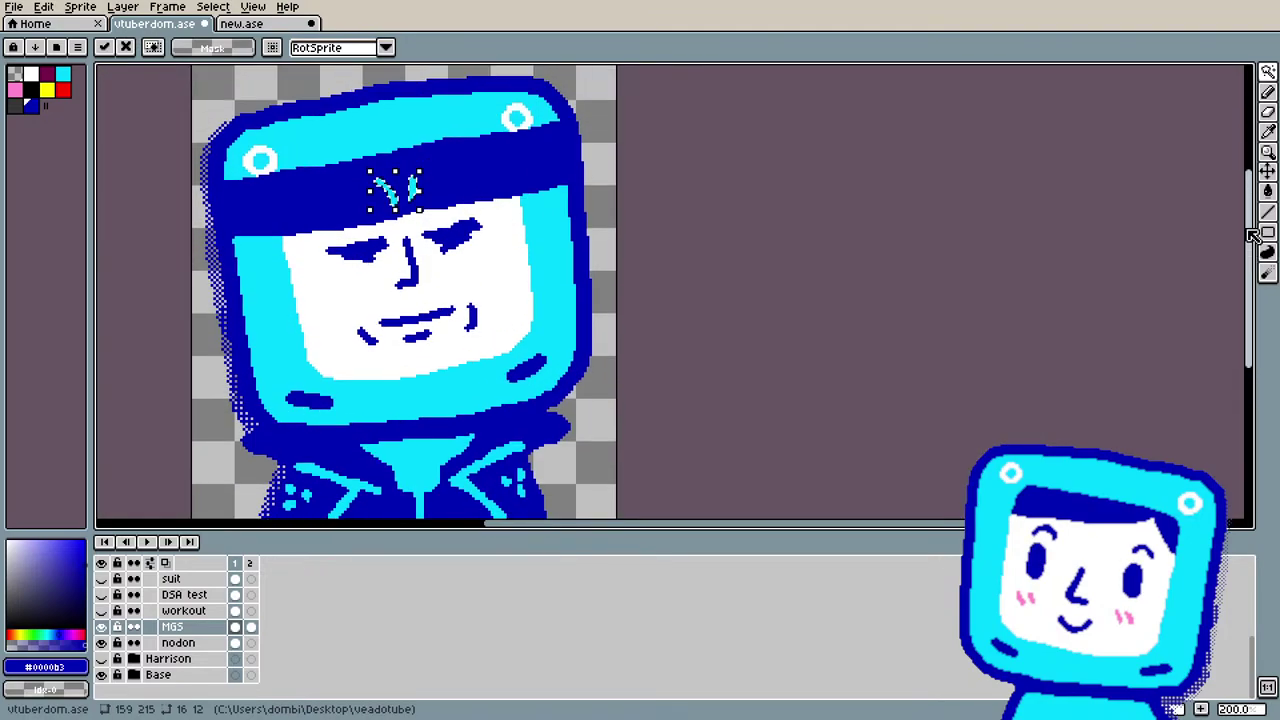
{"action": "key", "text": "w"}
{"action": "left_click", "coordinate": [742, 247]}
{"action": "key", "text": "ctrl+d"}
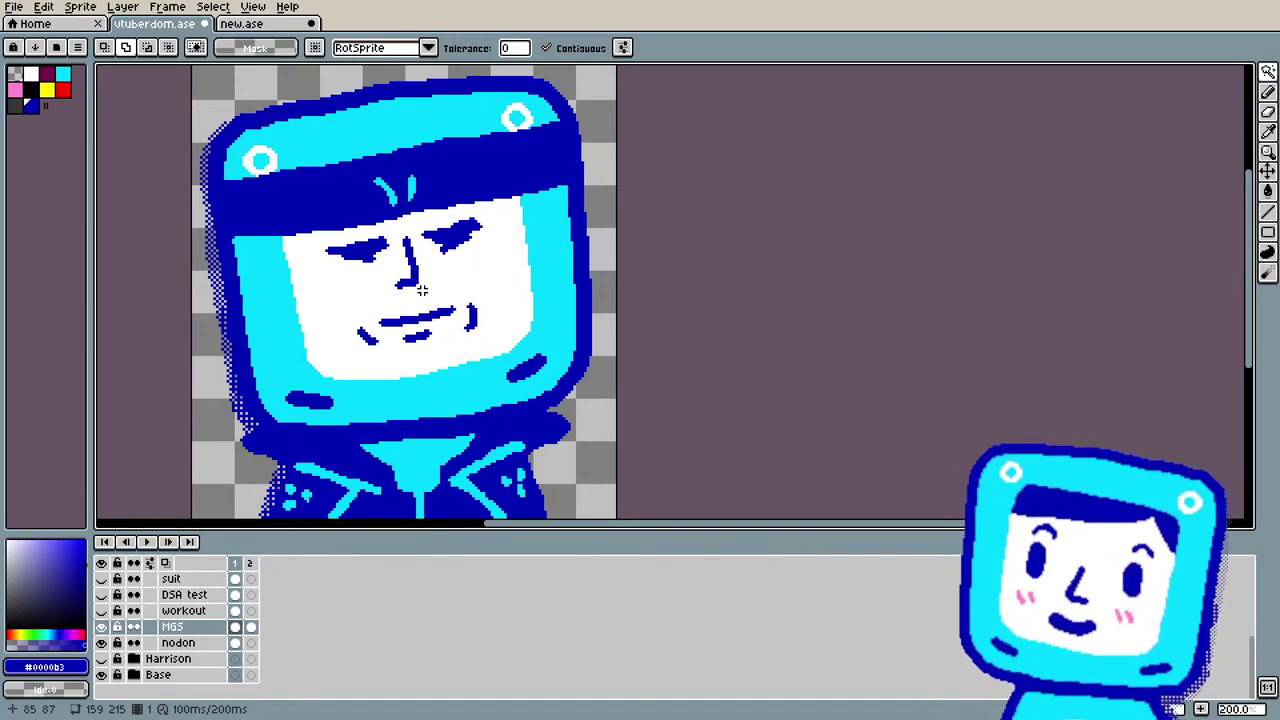
Step: Review the whole MGS costume from the headband marks and face down to the torso lines
{"action": "scroll", "coordinate": [633, 354], "scroll_direction": "down", "scroll_amount": 1}
{"action": "scroll", "coordinate": [550, 300], "scroll_direction": "up", "scroll_amount": 1}
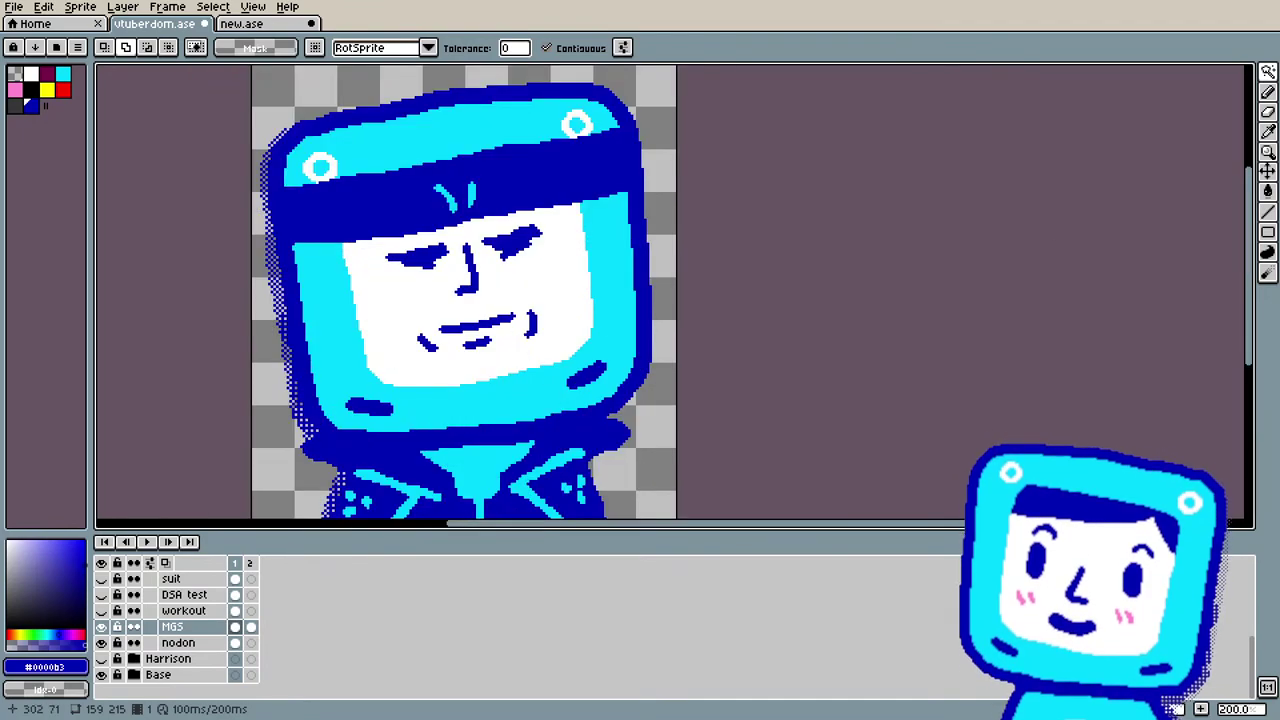
{"action": "left_click_drag", "start_coordinate": [1257, 255], "coordinate": [1203, 283]}
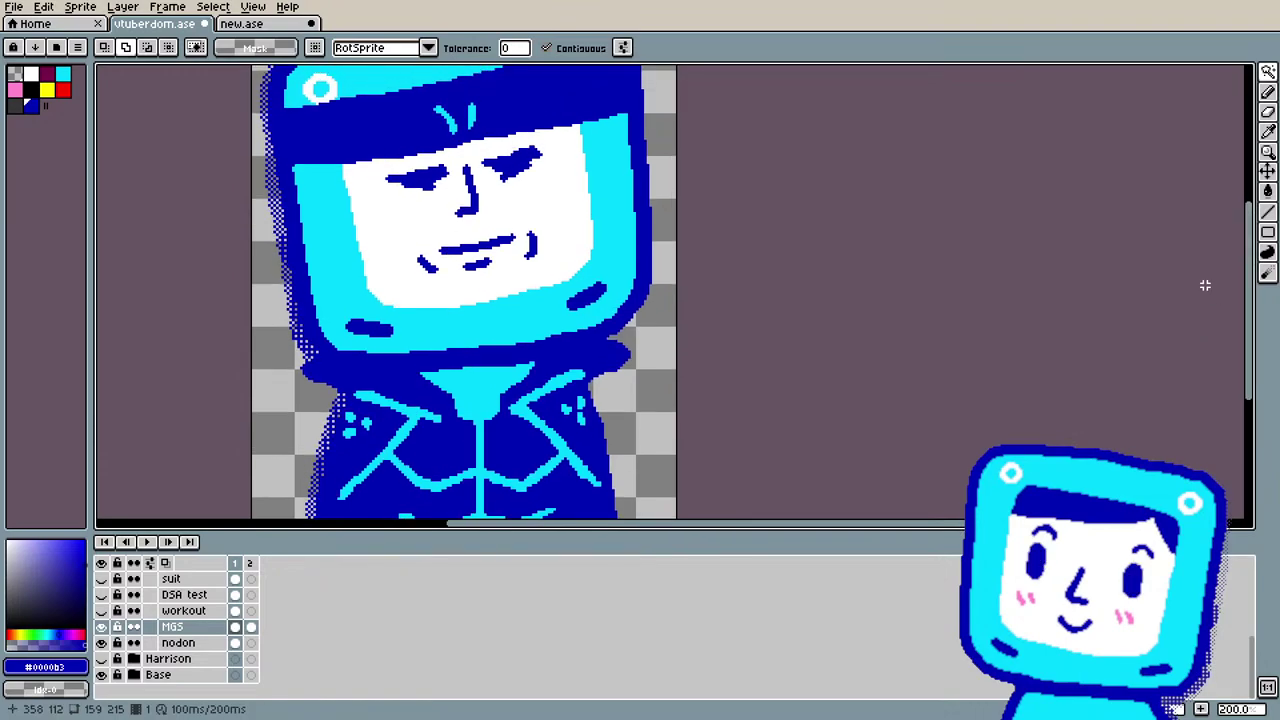
{"action": "scroll", "coordinate": [952, 295], "scroll_direction": "down", "scroll_amount": 1}
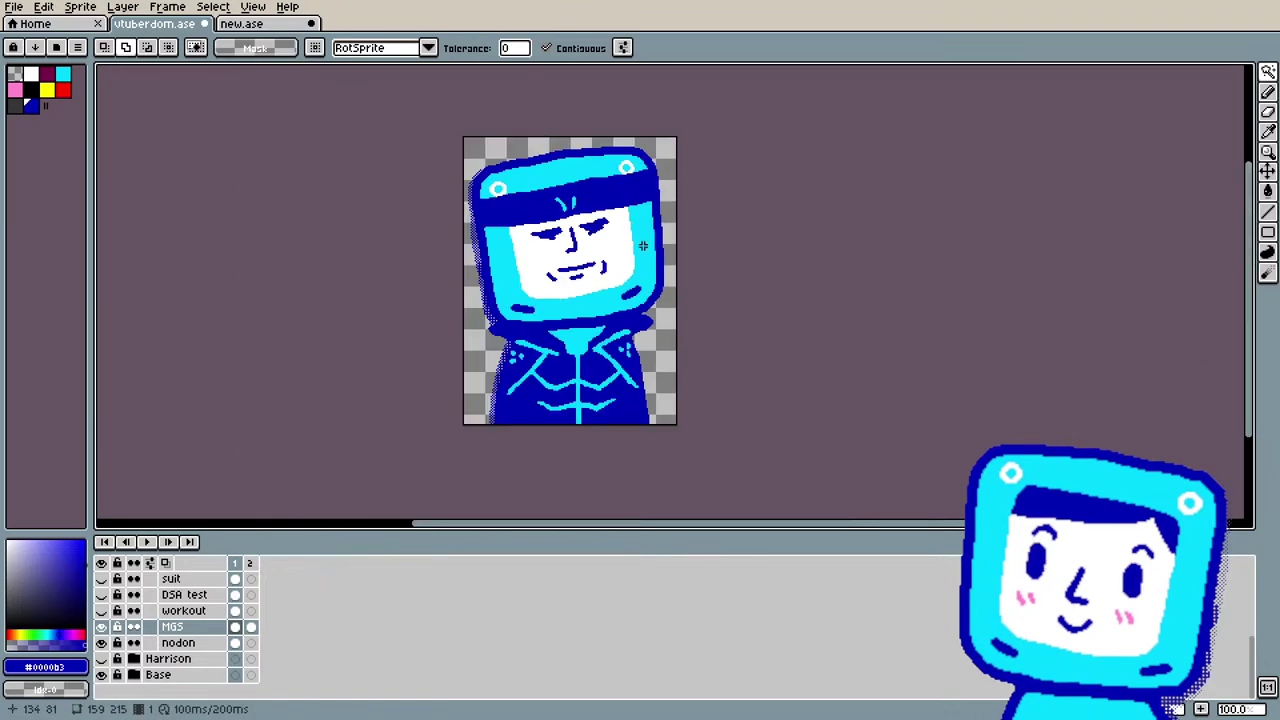
{"action": "scroll", "coordinate": [601, 190], "scroll_direction": "up", "scroll_amount": 1}
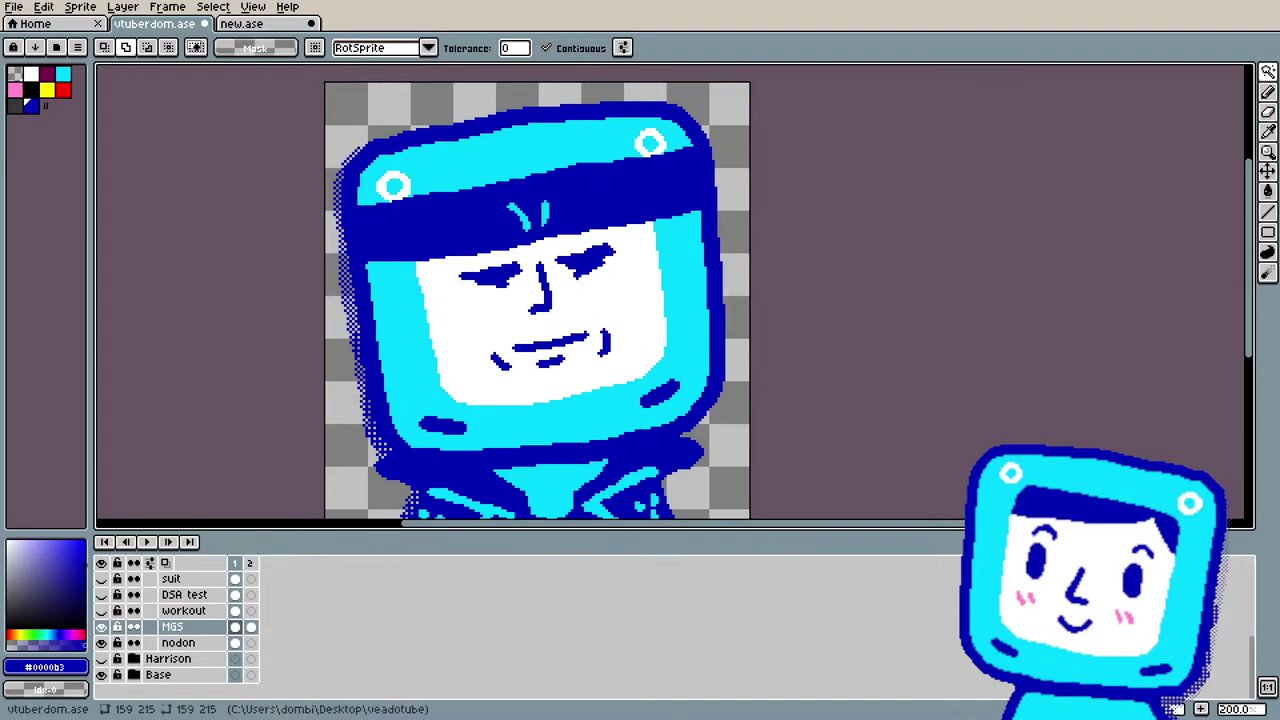
{"action": "scroll", "coordinate": [628, 168], "scroll_direction": "down", "scroll_amount": 1}
{"action": "scroll", "coordinate": [650, 228], "scroll_direction": "up", "scroll_amount": 1}
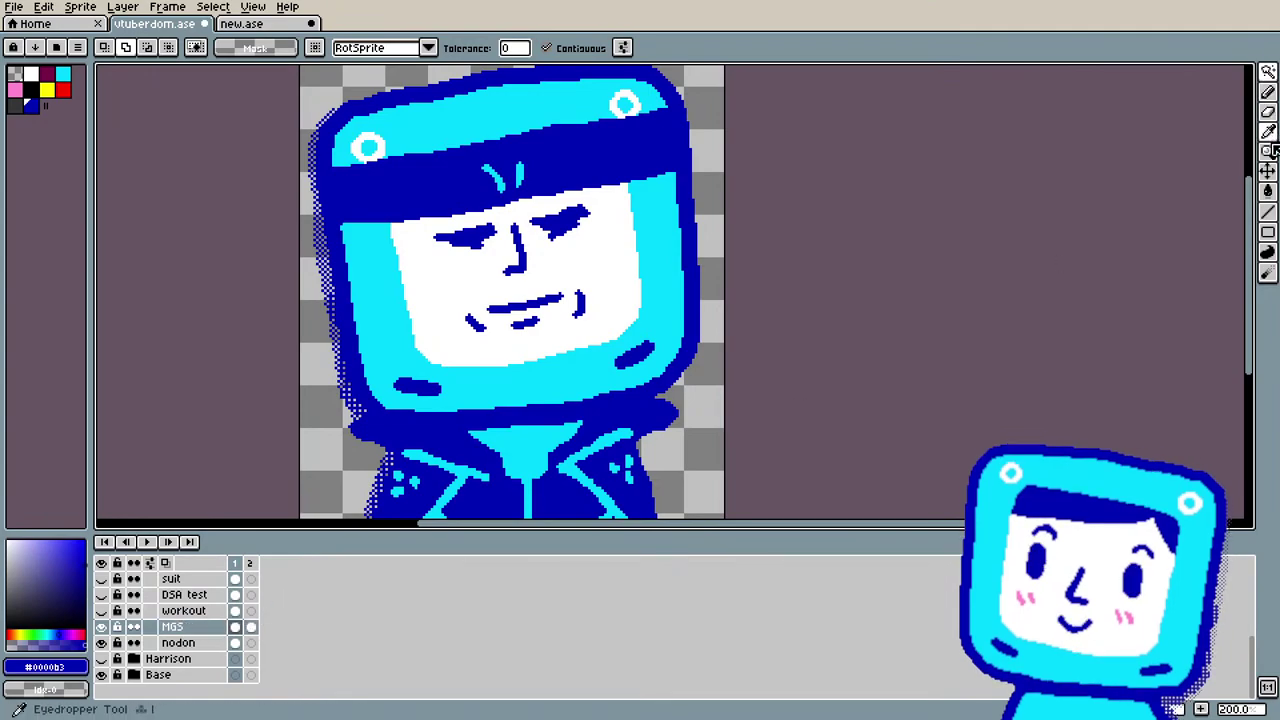
Step: Lasso the eyes, nose, mouth and cheek lines inside the white face area and cut them from the MGS layer
{"action": "mouse_move", "coordinate": [1240, 78]}
{"action": "left_click", "coordinate": [1167, 72]}
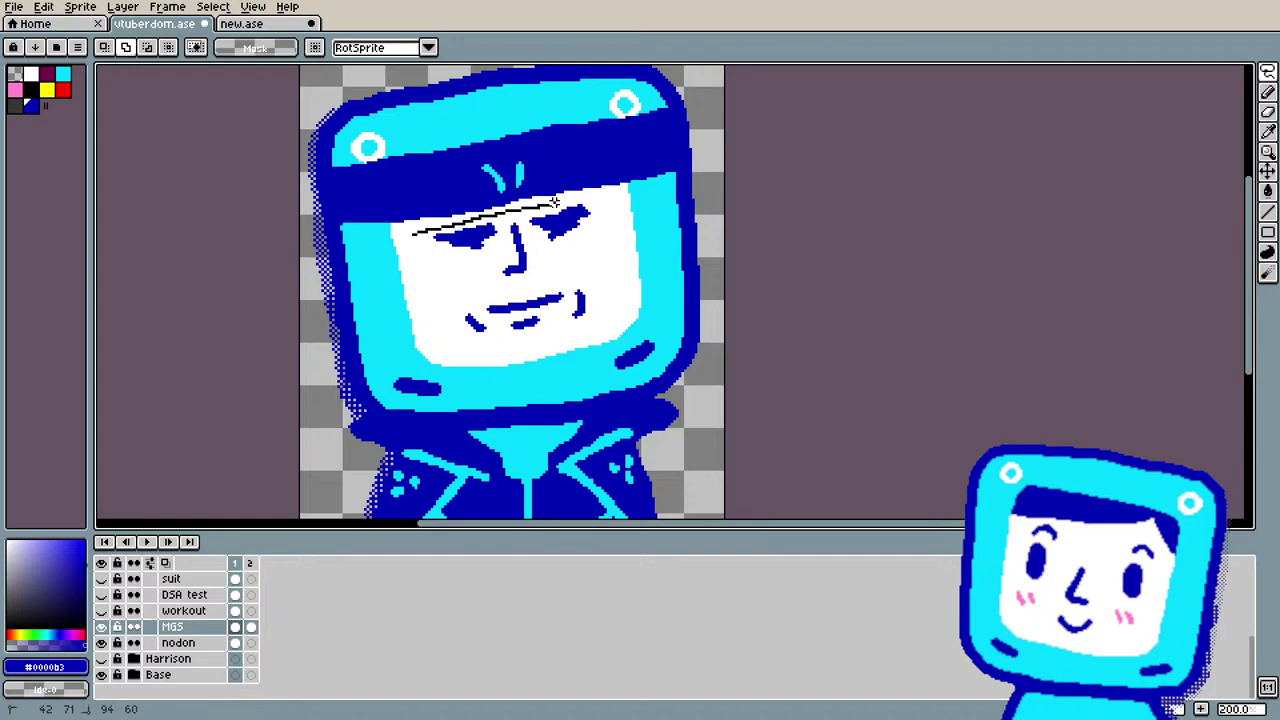
{"action": "mouse_move", "coordinate": [578, 200]}
{"action": "left_mouse_down"}
{"action": "mouse_move", "coordinate": [610, 215]}
{"action": "mouse_move", "coordinate": [610, 295]}
{"action": "left_mouse_up"}
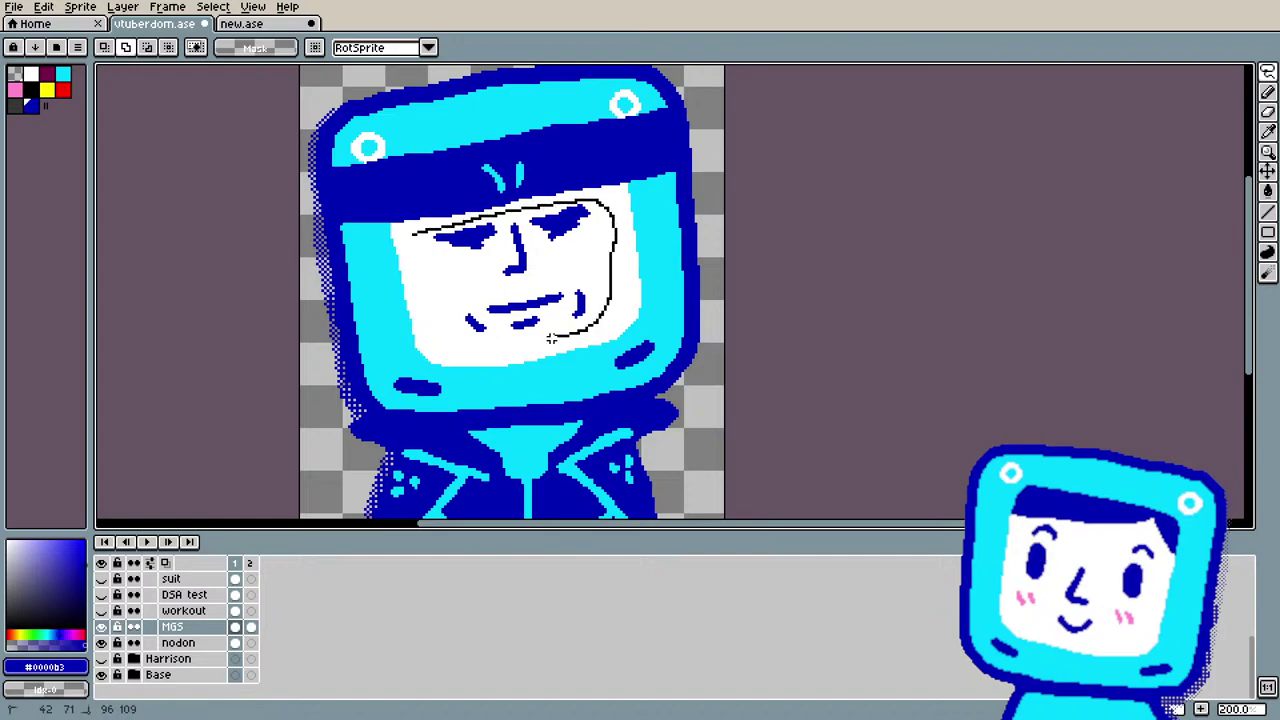
{"action": "left_click_drag", "start_coordinate": [416, 235], "coordinate": [416, 235]}
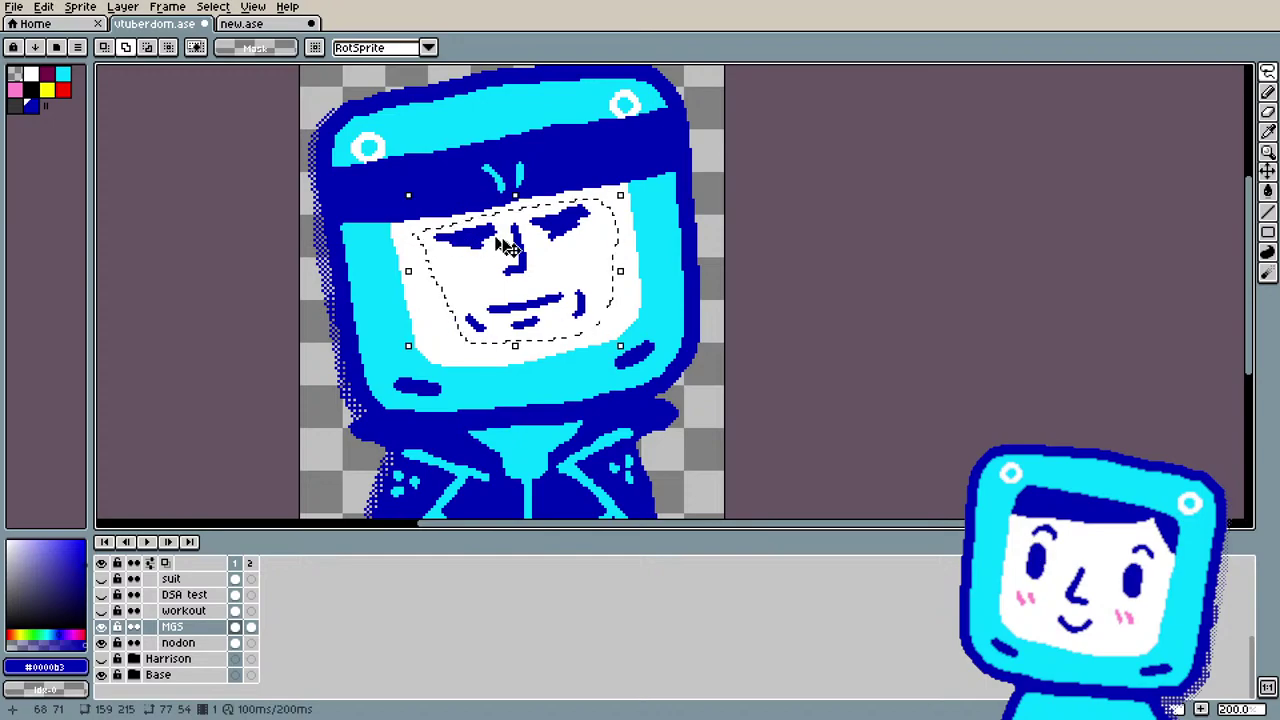
{"action": "left_click", "coordinate": [44, 6]}
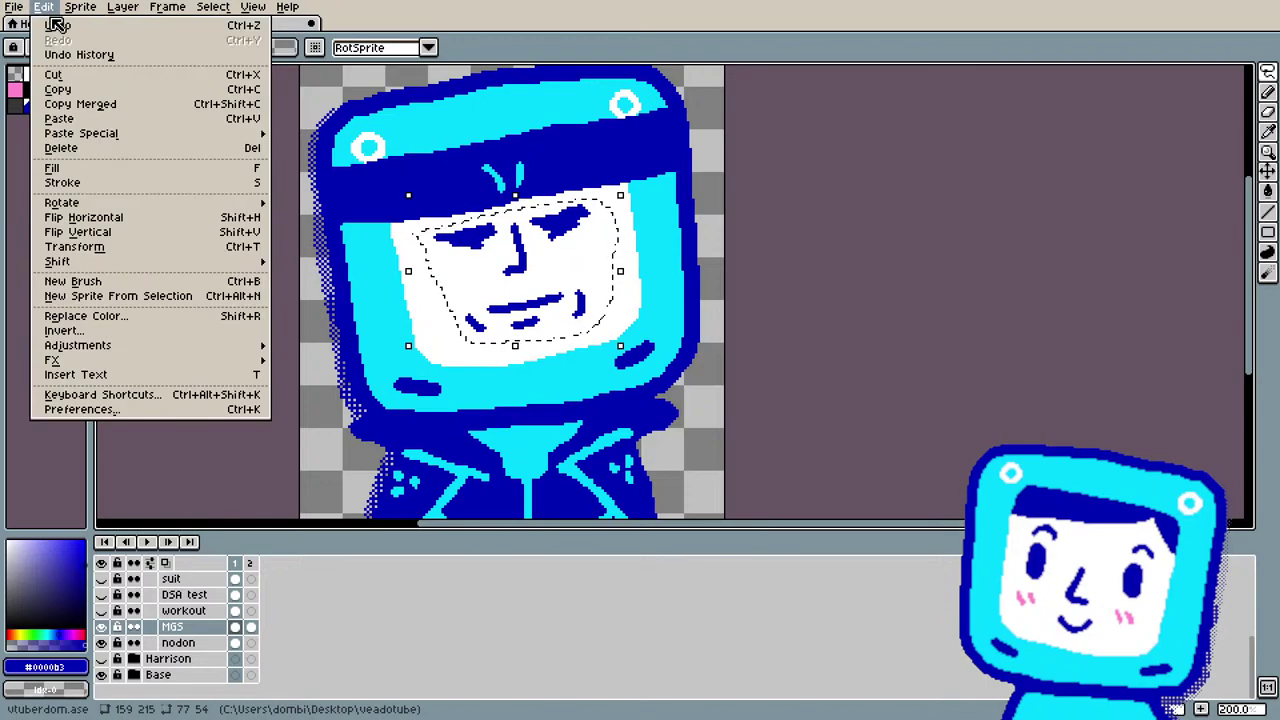
{"action": "left_click", "coordinate": [55, 74]}
Step: Paste the cut facial features as a new layer inside the Faces group
{"action": "scroll", "coordinate": [200, 600], "scroll_direction": "up", "scroll_amount": 2}
{"action": "scroll", "coordinate": [200, 620], "scroll_direction": "down", "scroll_amount": 1}
{"action": "scroll", "coordinate": [200, 620], "scroll_direction": "up", "scroll_amount": 2}
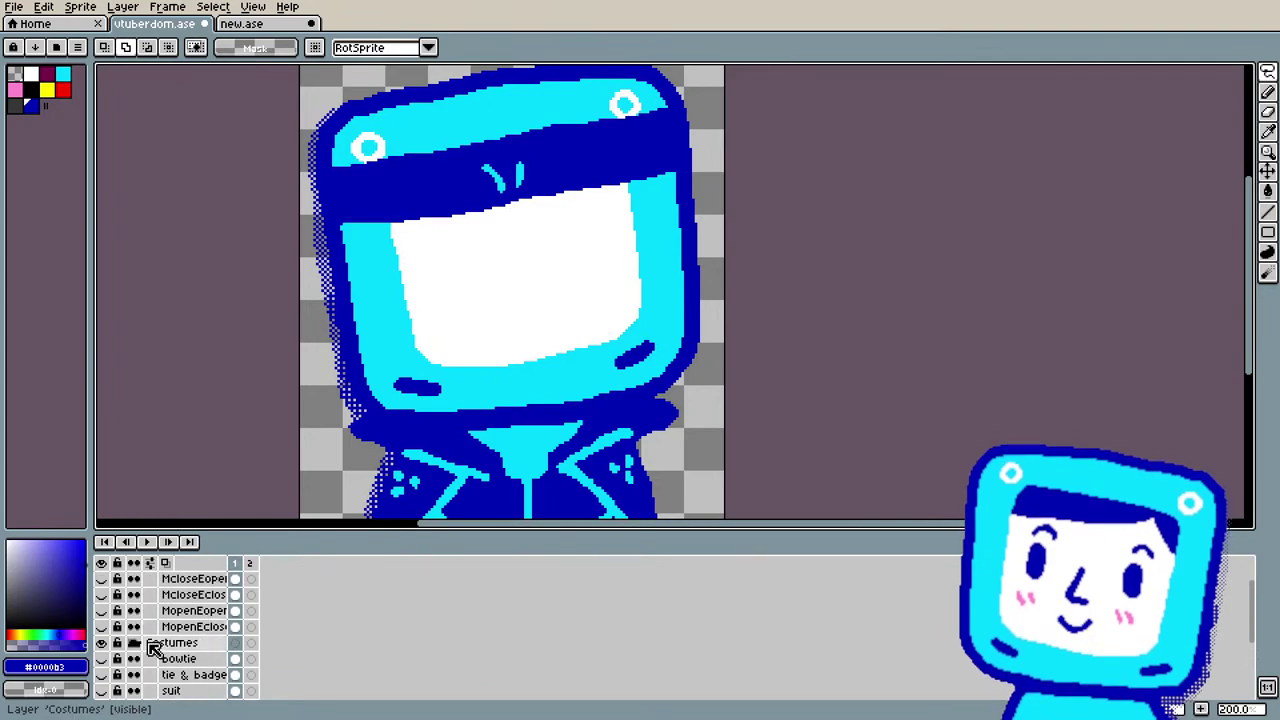
{"action": "left_click", "coordinate": [140, 648]}
{"action": "left_click", "coordinate": [161, 579]}
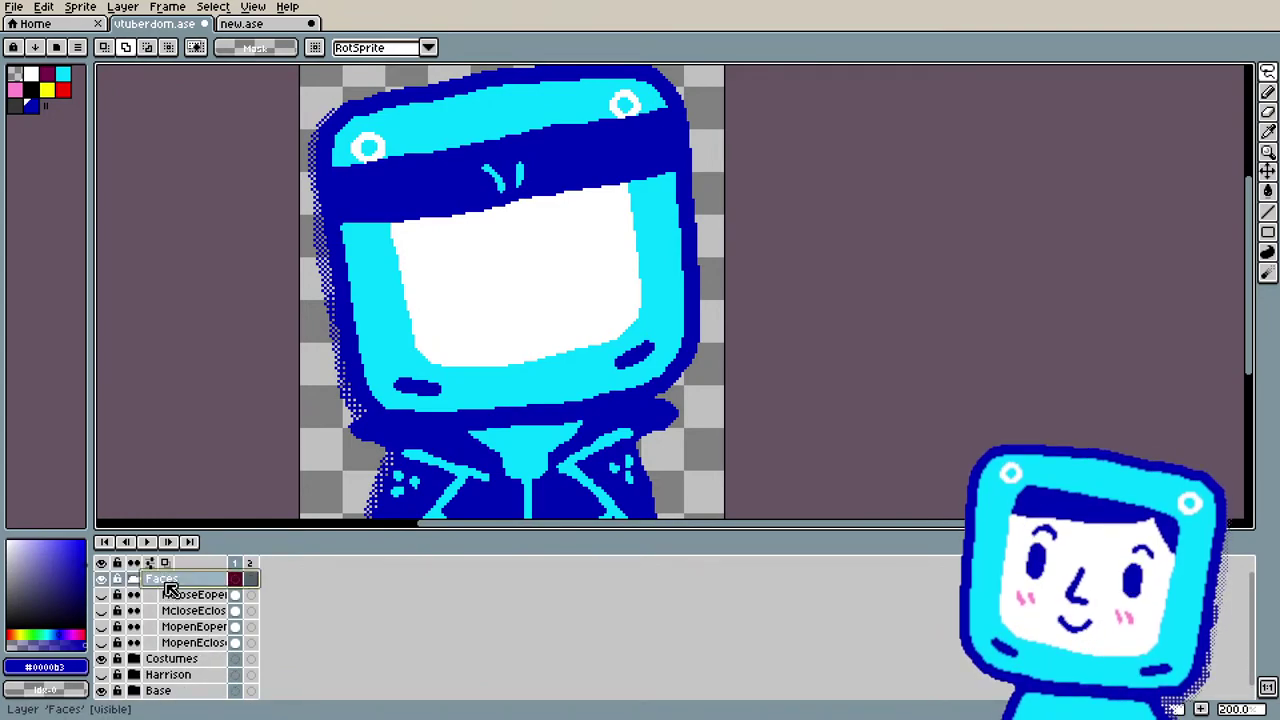
{"action": "left_click", "coordinate": [46, 7]}
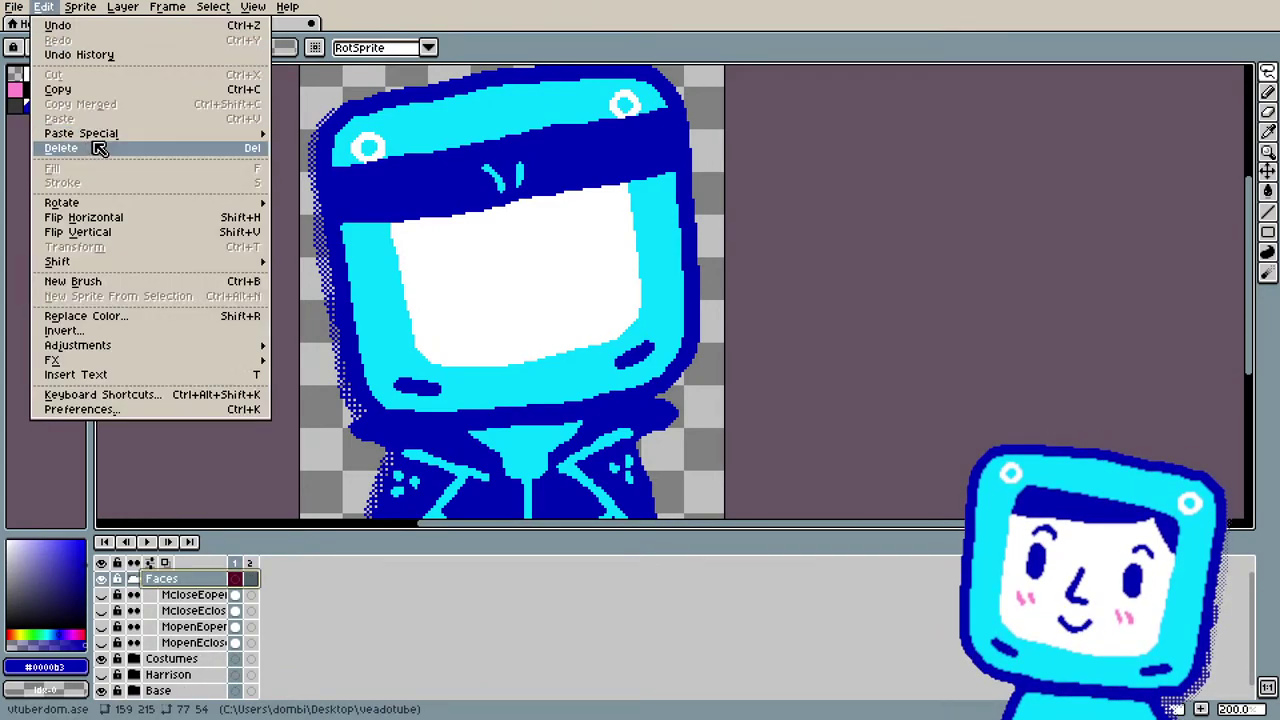
{"action": "mouse_move", "coordinate": [114, 134]}
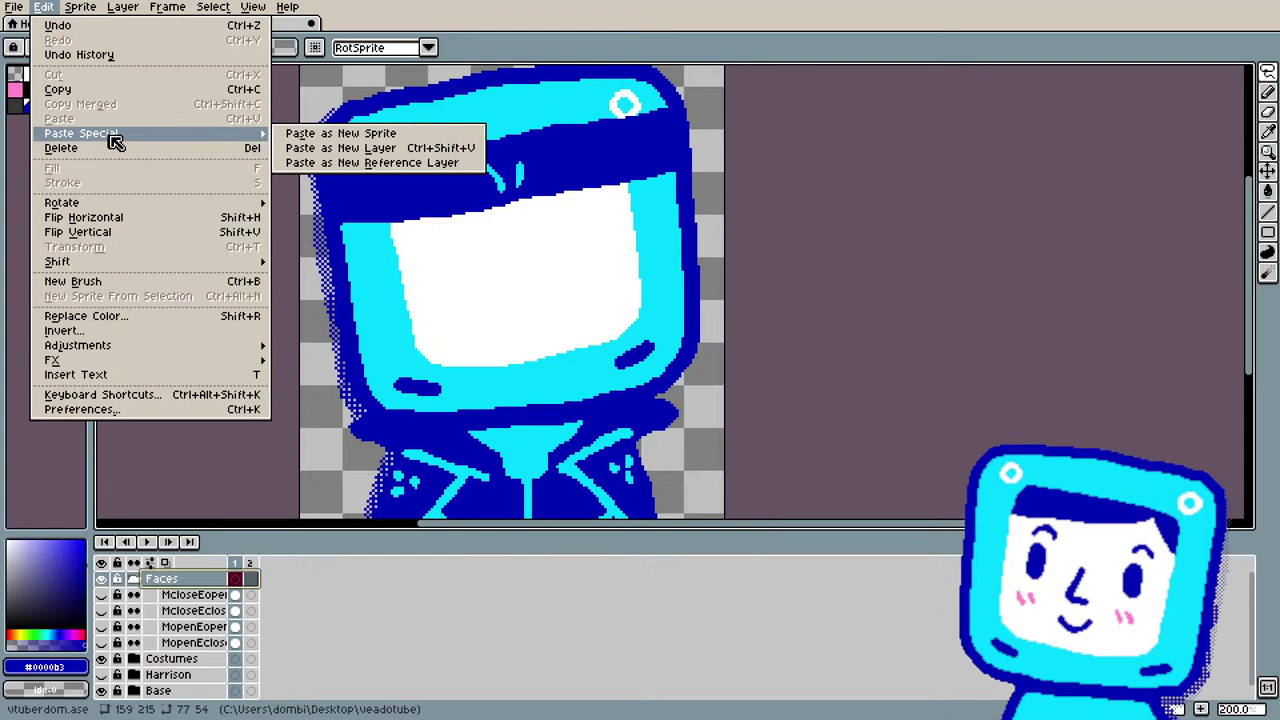
{"action": "left_click", "coordinate": [405, 148]}
Step: Rename the pasted facial features layer as Snake
{"action": "right_click", "coordinate": [187, 602]}
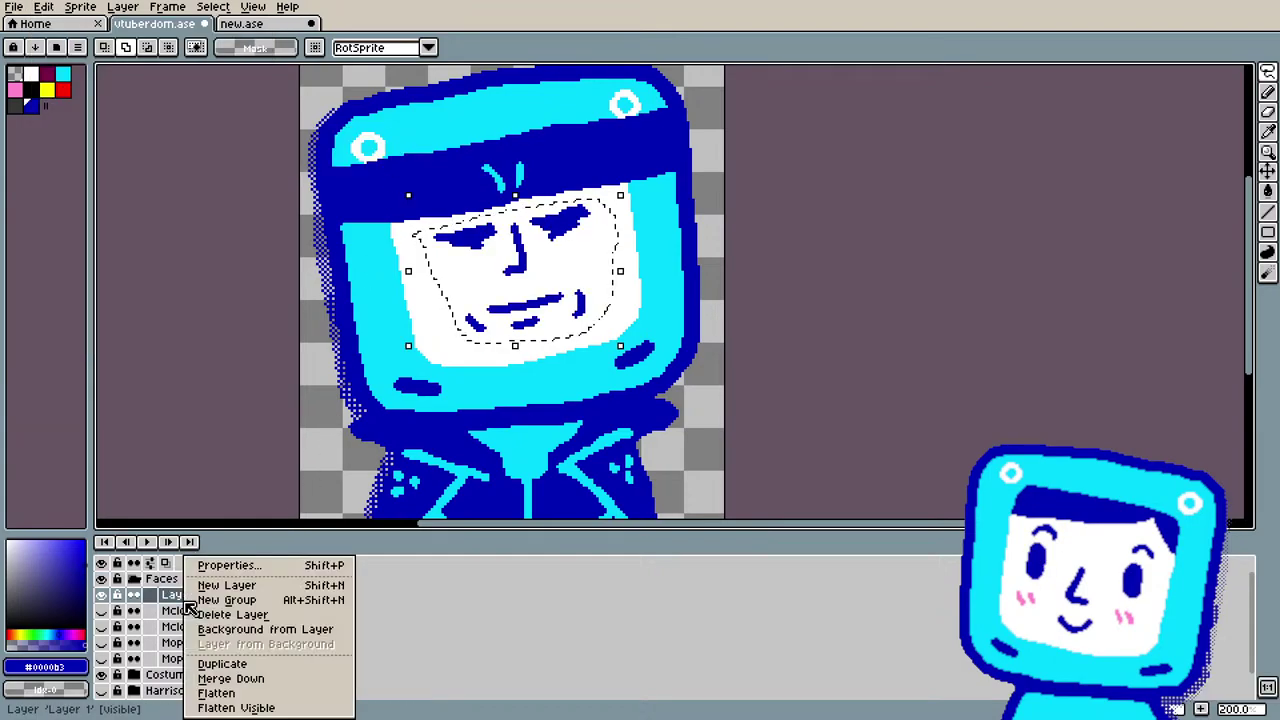
{"action": "left_click", "coordinate": [241, 567]}
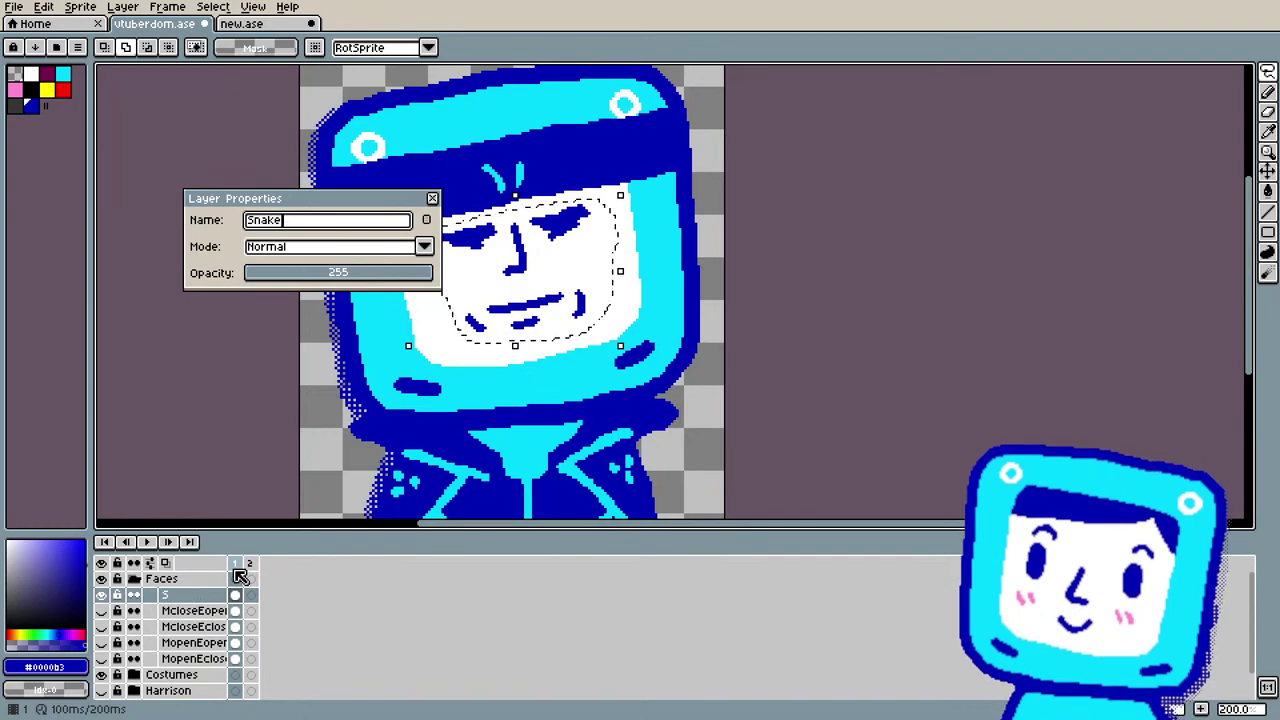
{"action": "left_click", "coordinate": [432, 198]}
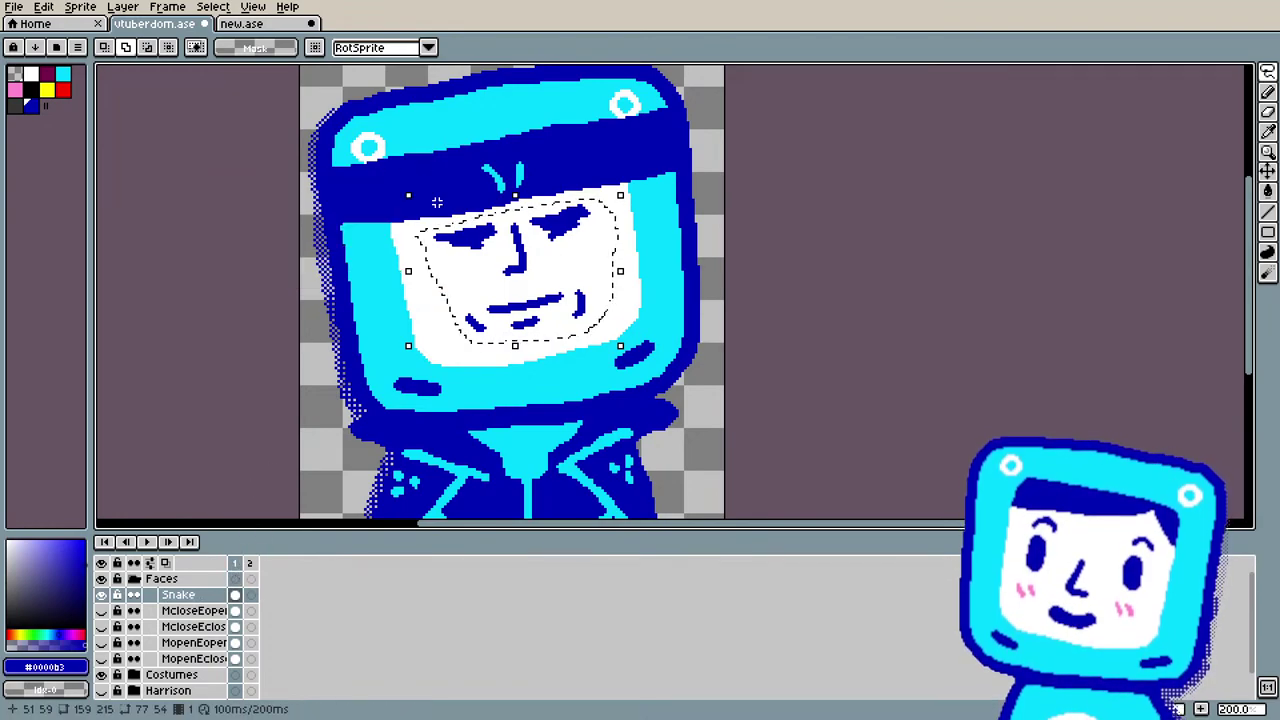
Step: Clear the selection around the face and make the MGS layer in the Costumes group active
{"action": "scroll", "coordinate": [208, 640], "scroll_direction": "down", "scroll_amount": 1}
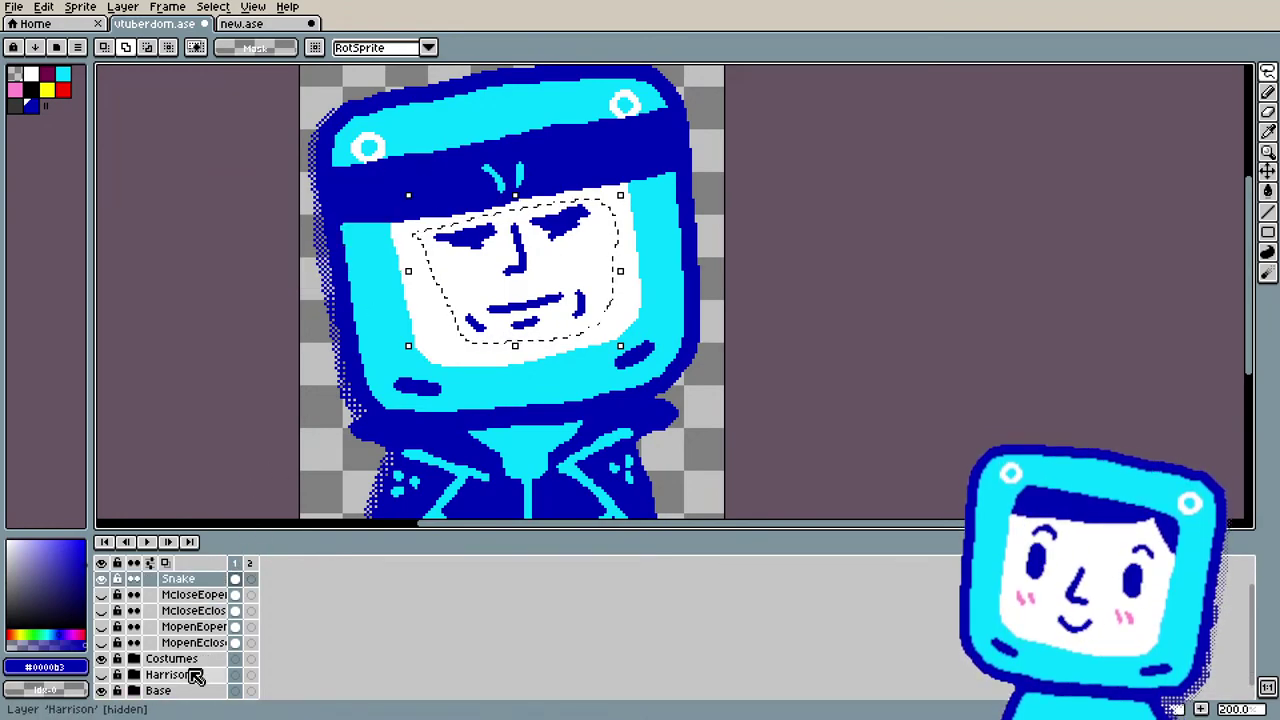
{"action": "left_click", "coordinate": [190, 675]}
{"action": "left_click", "coordinate": [188, 658]}
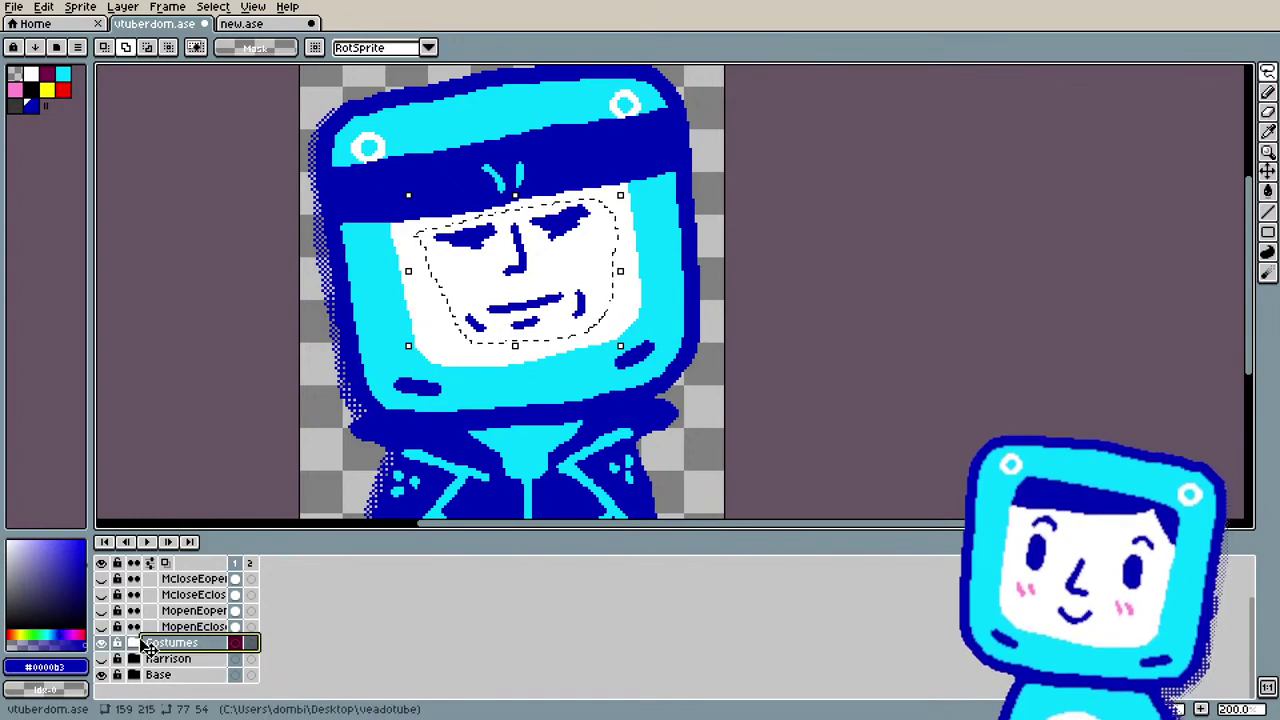
{"action": "left_click", "coordinate": [134, 643]}
{"action": "key", "text": "ctrl+d"}
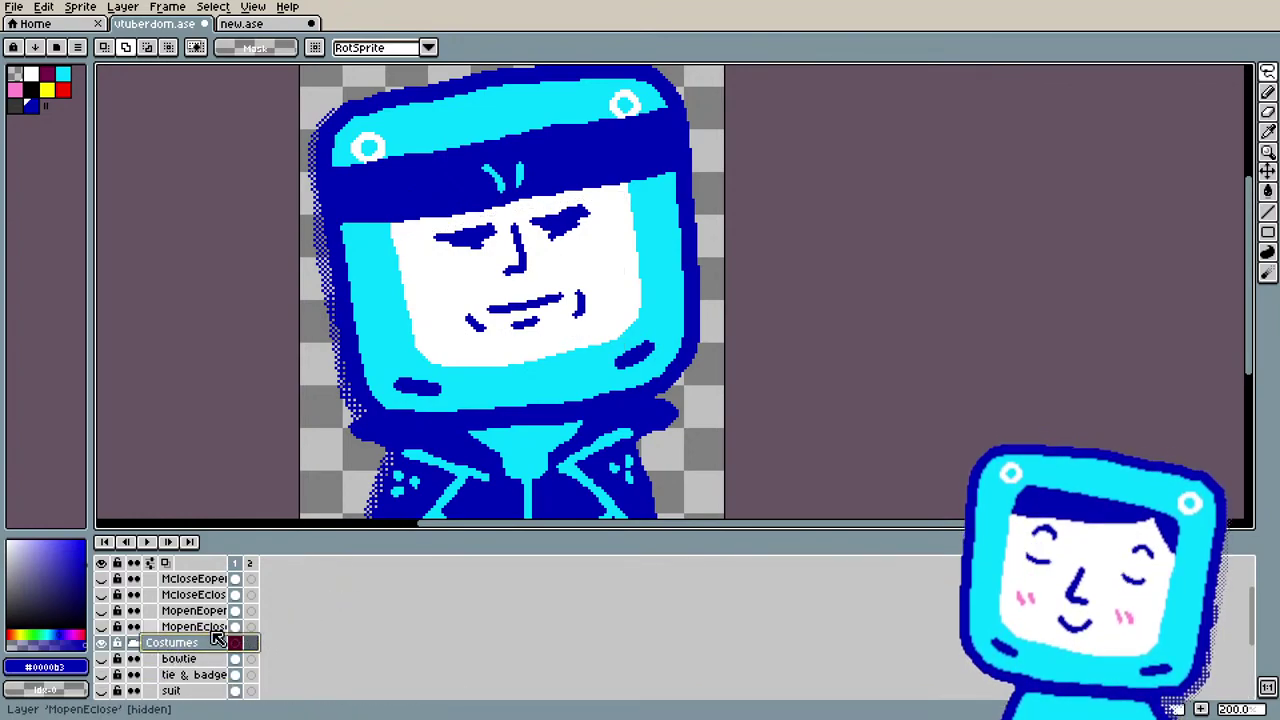
{"action": "scroll", "coordinate": [217, 638], "scroll_direction": "down", "scroll_amount": 4}
{"action": "left_click", "coordinate": [215, 675]}
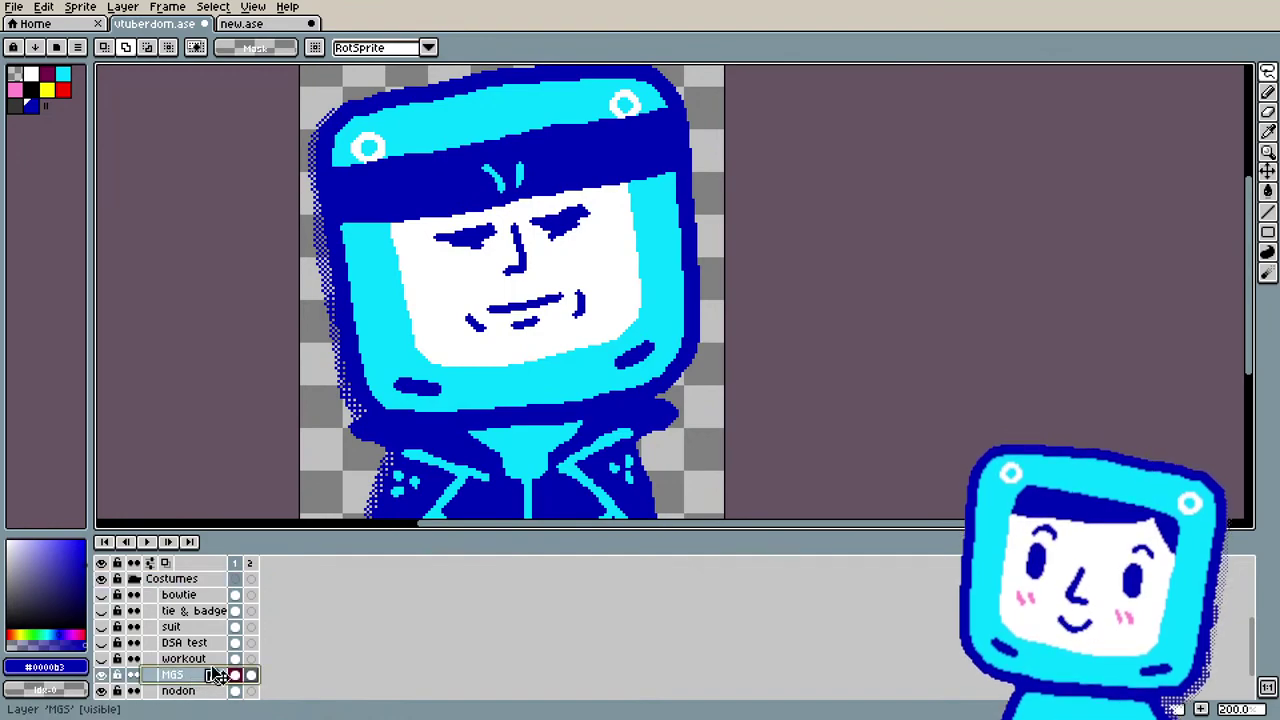
Step: Try a pink band across the eyes below the headband, outlined with the 4 px Pencil and filled with the Paint Bucket
{"action": "left_click", "coordinate": [15, 90]}
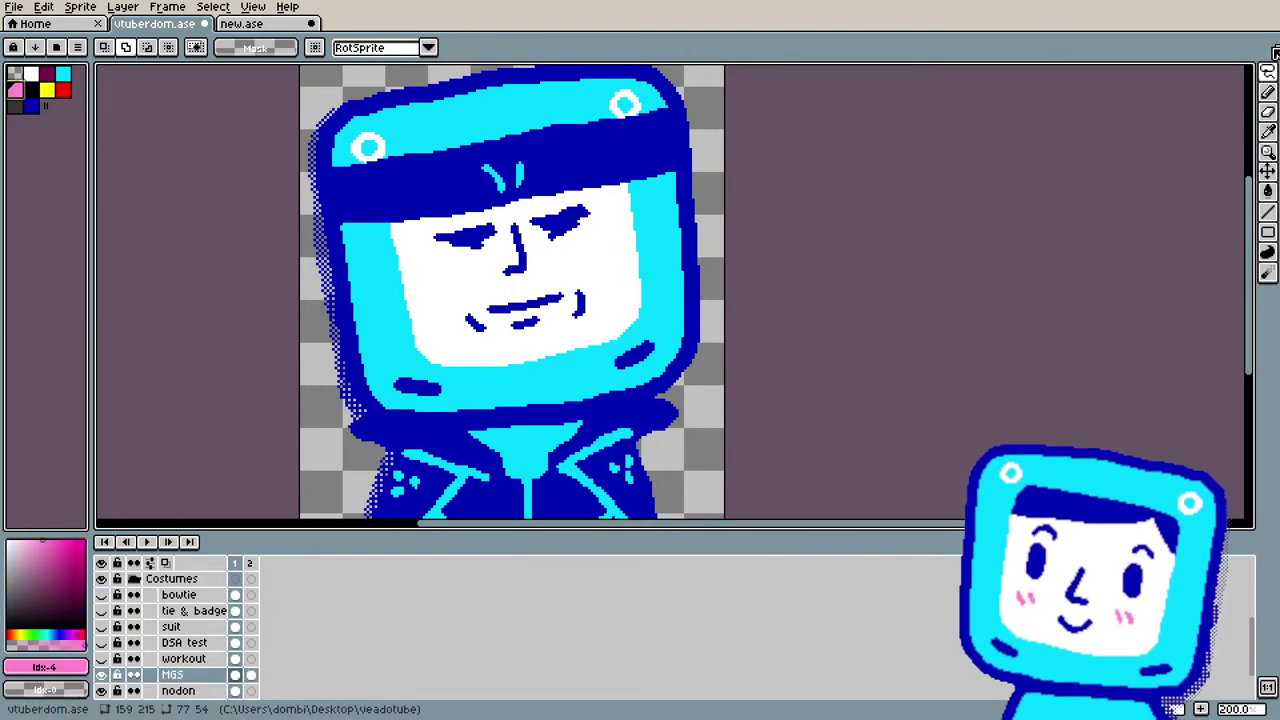
{"action": "left_click", "coordinate": [1267, 92]}
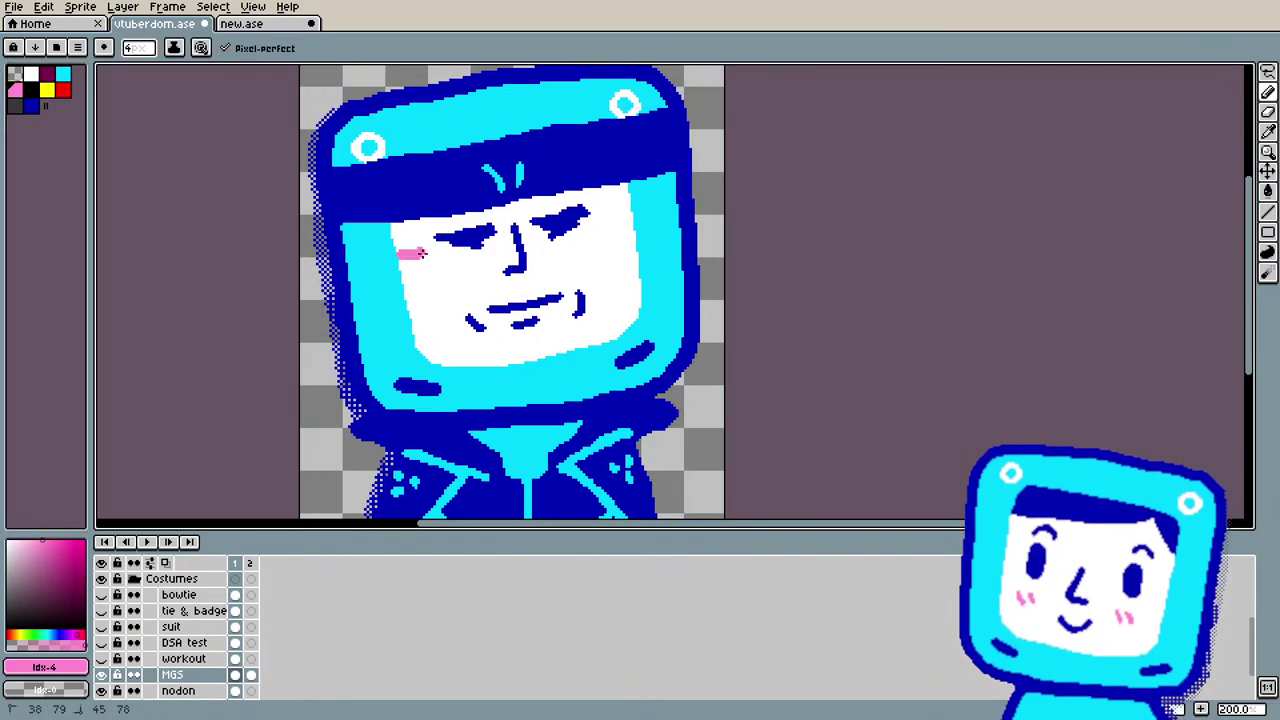
{"action": "left_click_drag", "start_coordinate": [423, 254], "coordinate": [519, 244]}
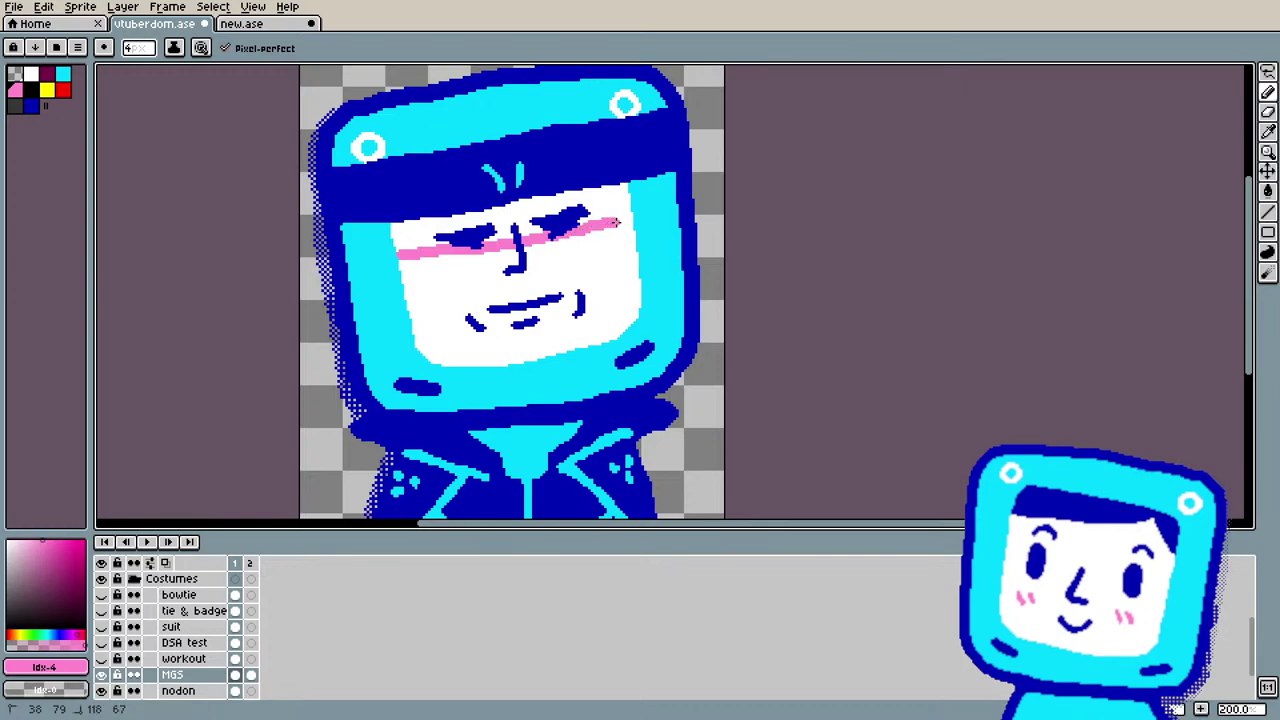
{"action": "left_click_drag", "start_coordinate": [617, 222], "coordinate": [629, 218]}
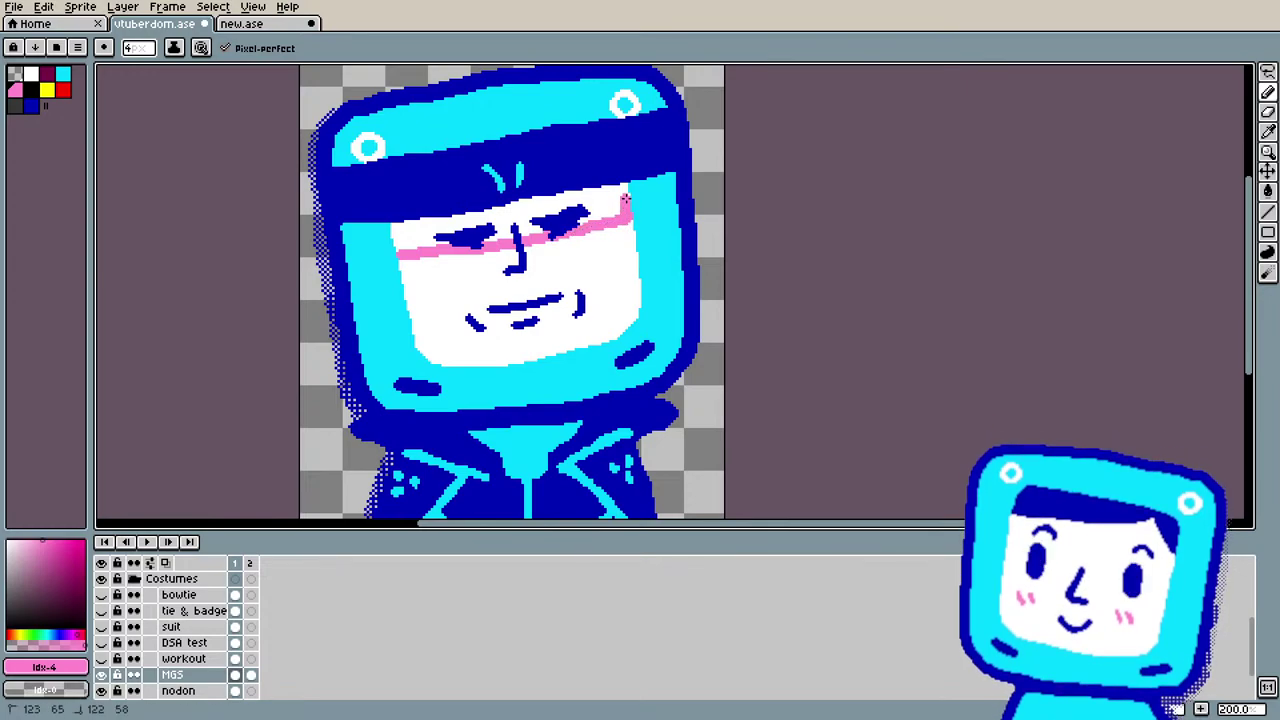
{"action": "left_click_drag", "start_coordinate": [625, 200], "coordinate": [621, 188]}
{"action": "left_click", "coordinate": [399, 250]}
{"action": "left_click", "coordinate": [396, 234]}
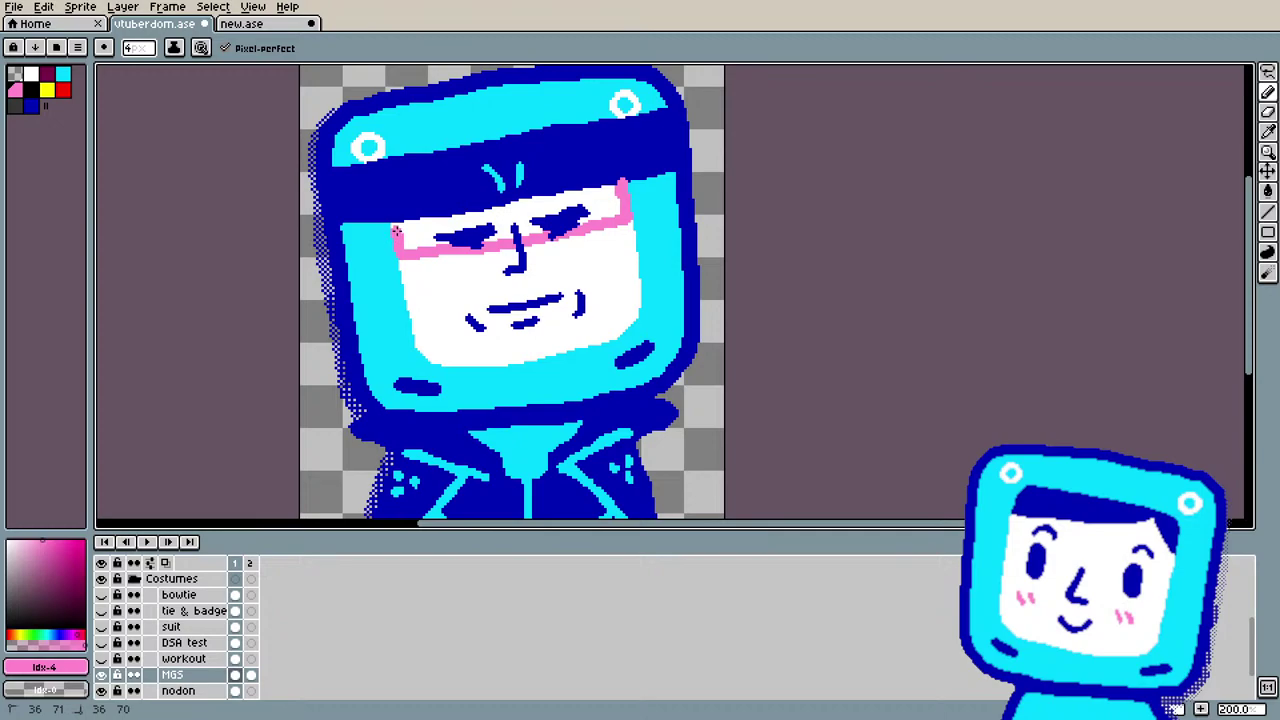
{"action": "key", "text": "g"}
{"action": "left_click", "coordinate": [419, 230]}
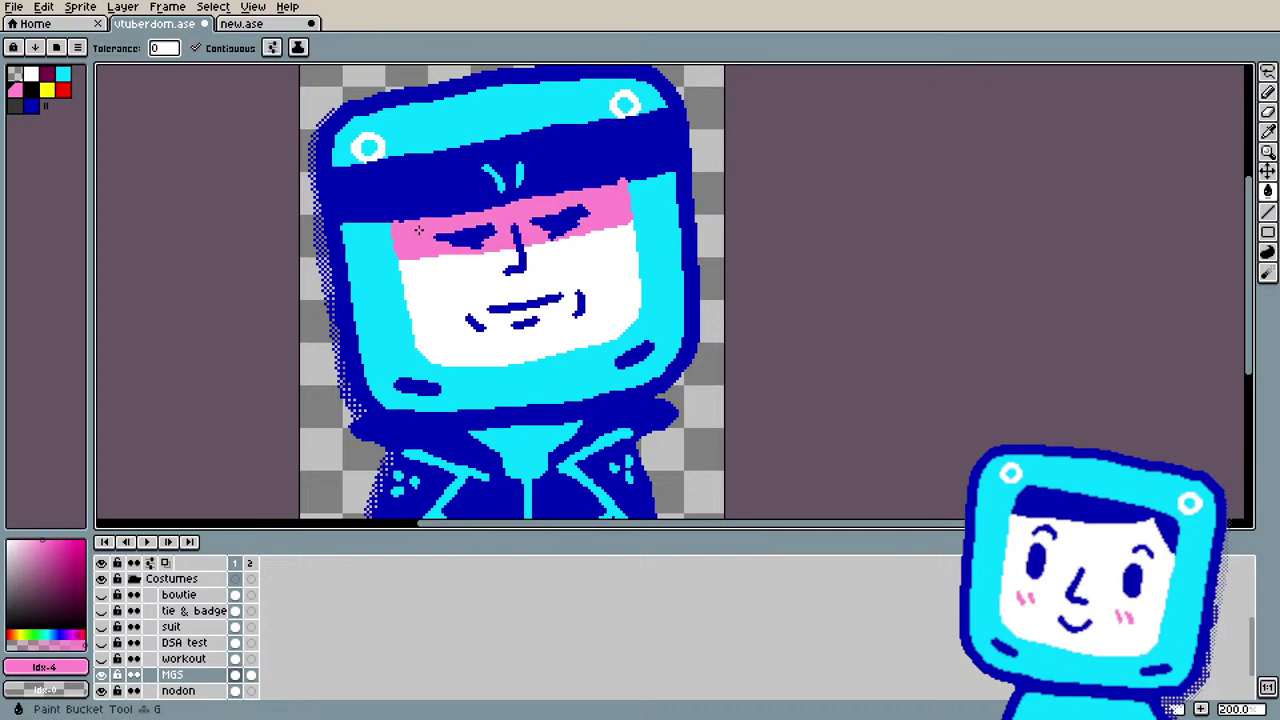
Step: Check the pink band against the whole figure and undo it
{"action": "scroll", "coordinate": [512, 372], "scroll_direction": "down", "scroll_amount": 4}
{"action": "scroll", "coordinate": [510, 373], "scroll_direction": "up", "scroll_amount": 4}
{"action": "scroll", "coordinate": [510, 373], "scroll_direction": "down", "scroll_amount": 1}
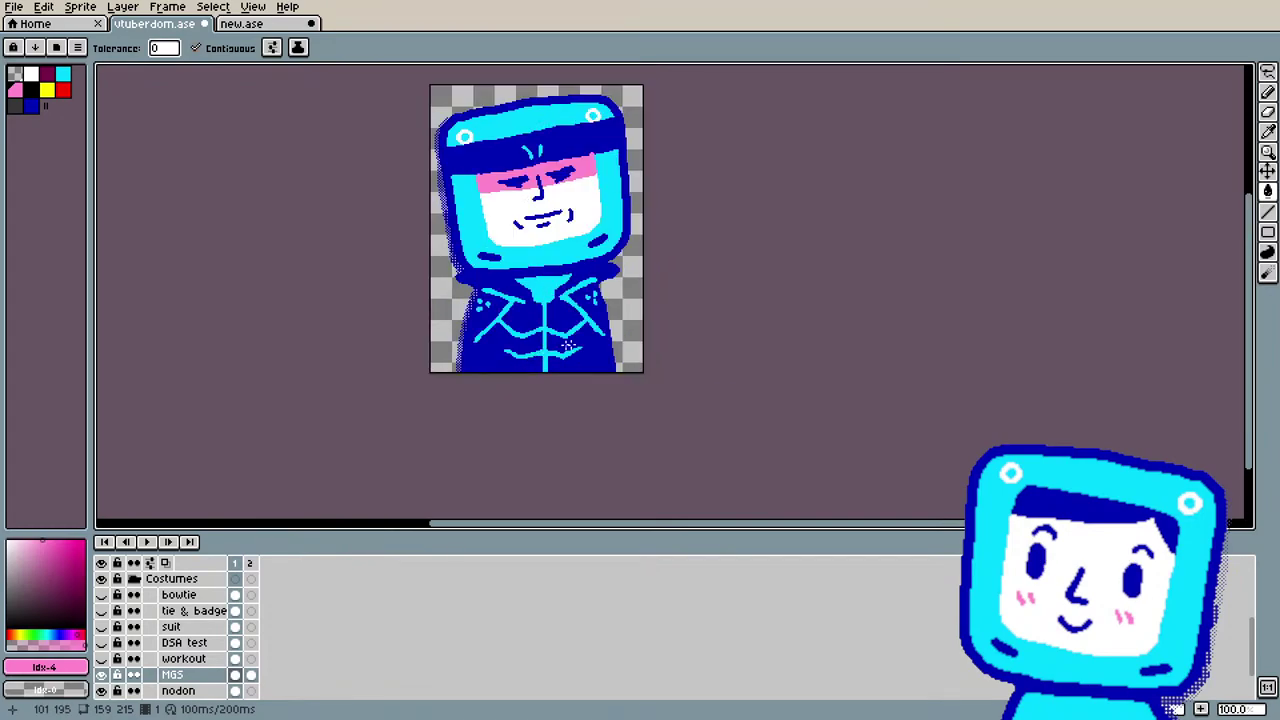
{"action": "scroll", "coordinate": [503, 113], "scroll_direction": "up", "scroll_amount": 1}
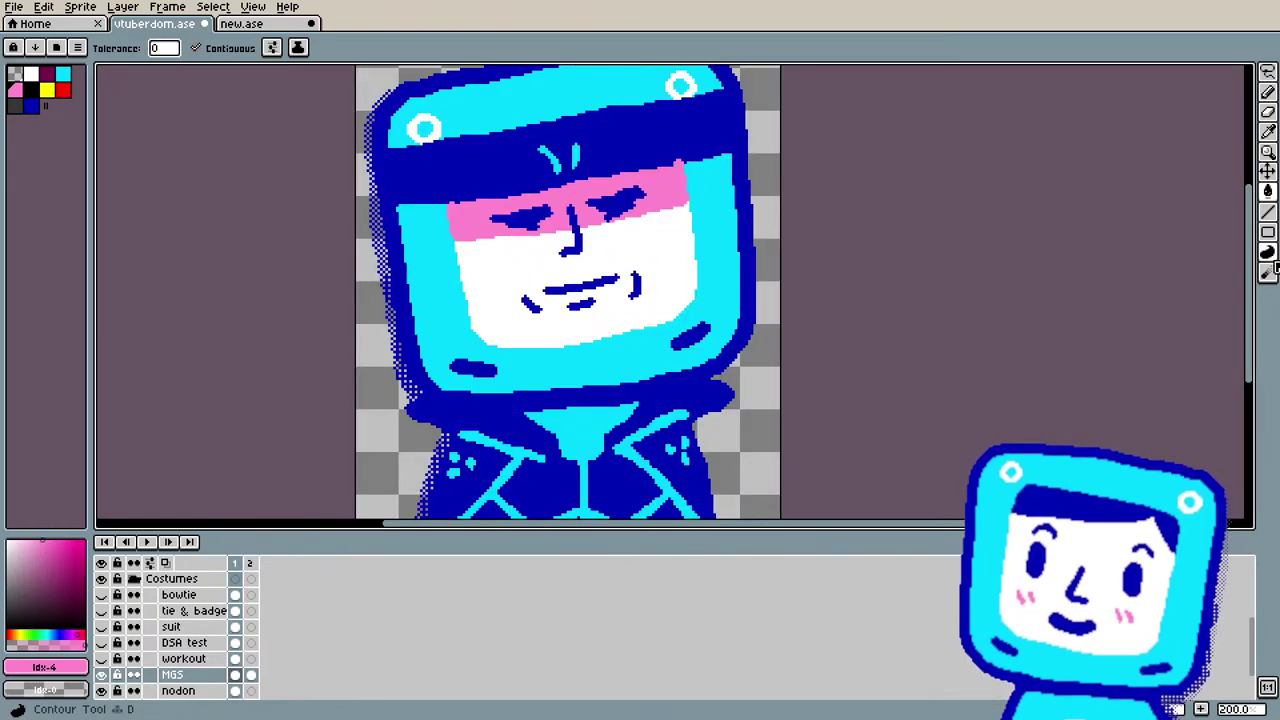
{"action": "mouse_move", "coordinate": [1255, 272]}
{"action": "left_mouse_down"}
{"action": "mouse_move", "coordinate": [1252, 262]}
{"action": "mouse_move", "coordinate": [1252, 325]}
{"action": "mouse_move", "coordinate": [1248, 257]}
{"action": "mouse_move", "coordinate": [1250, 277]}
{"action": "left_mouse_up"}
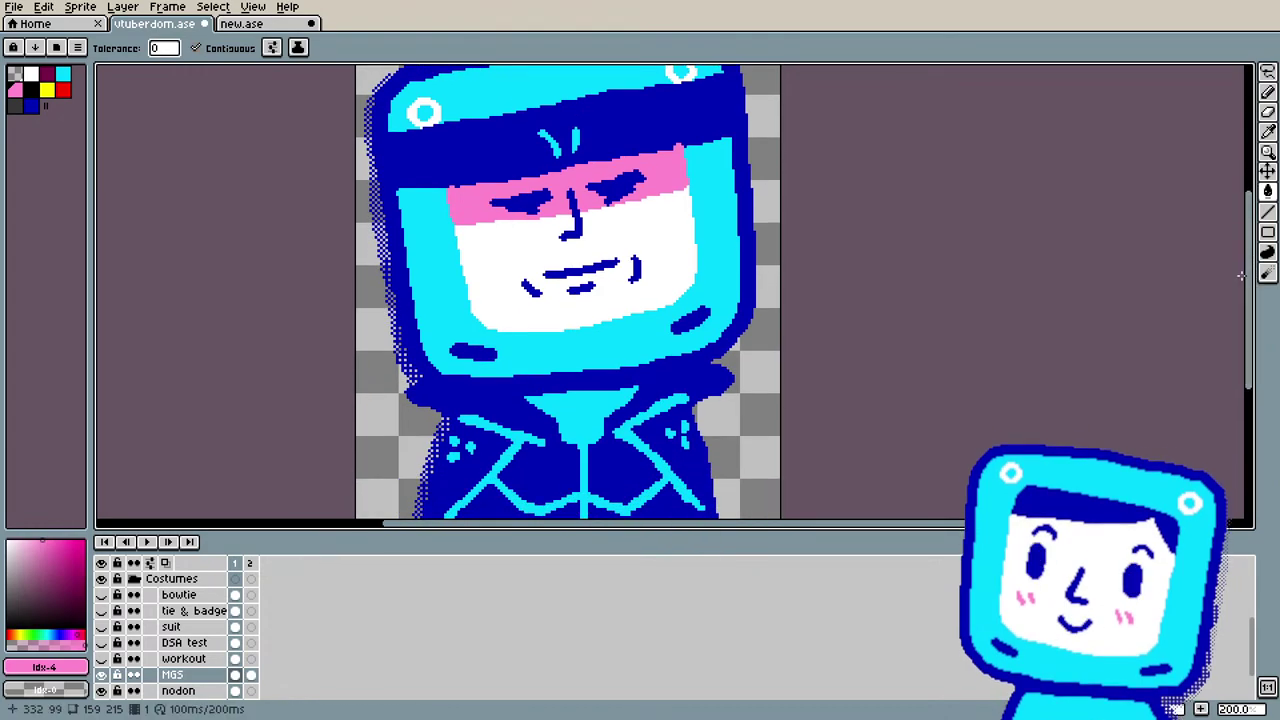
{"action": "key", "text": "v"}
{"action": "key", "text": "g"}
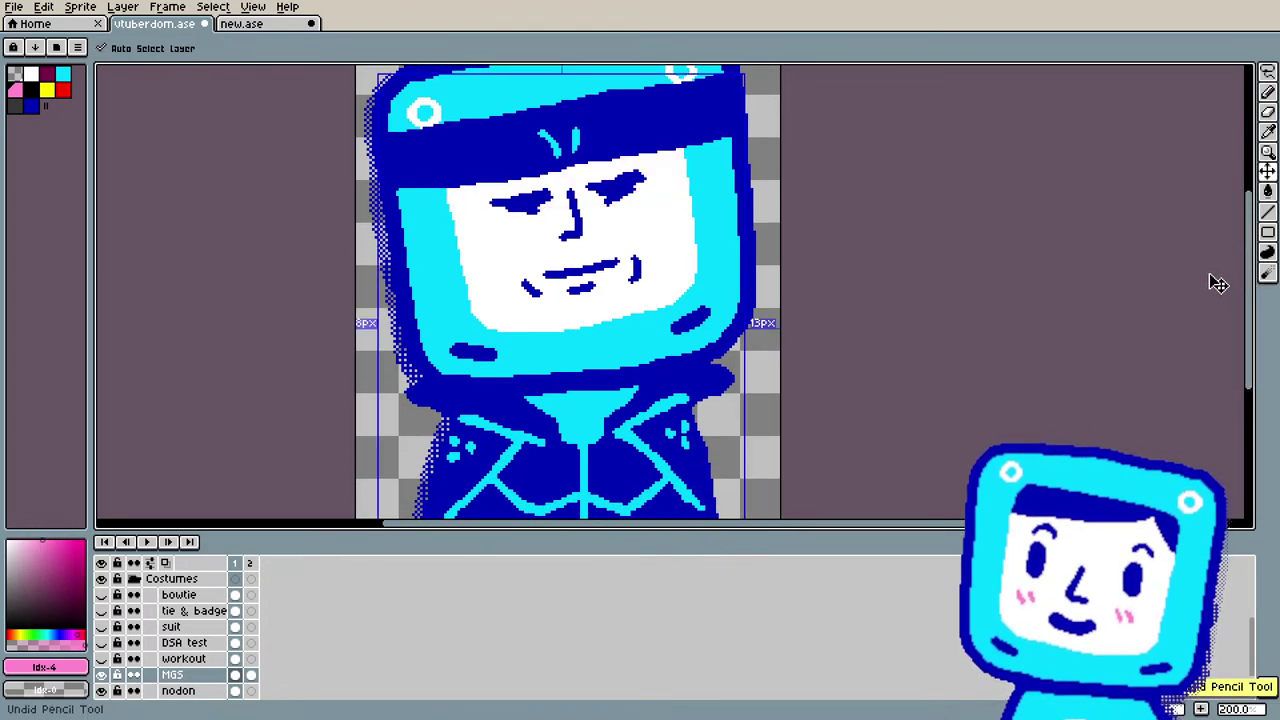
Step: Pick the hood's cyan and set the Pencil's pressure dynamics to Gradient with Bayer Matrix 4x4 dithering
{"action": "key", "text": "i"}
{"action": "left_click", "coordinate": [716, 219]}
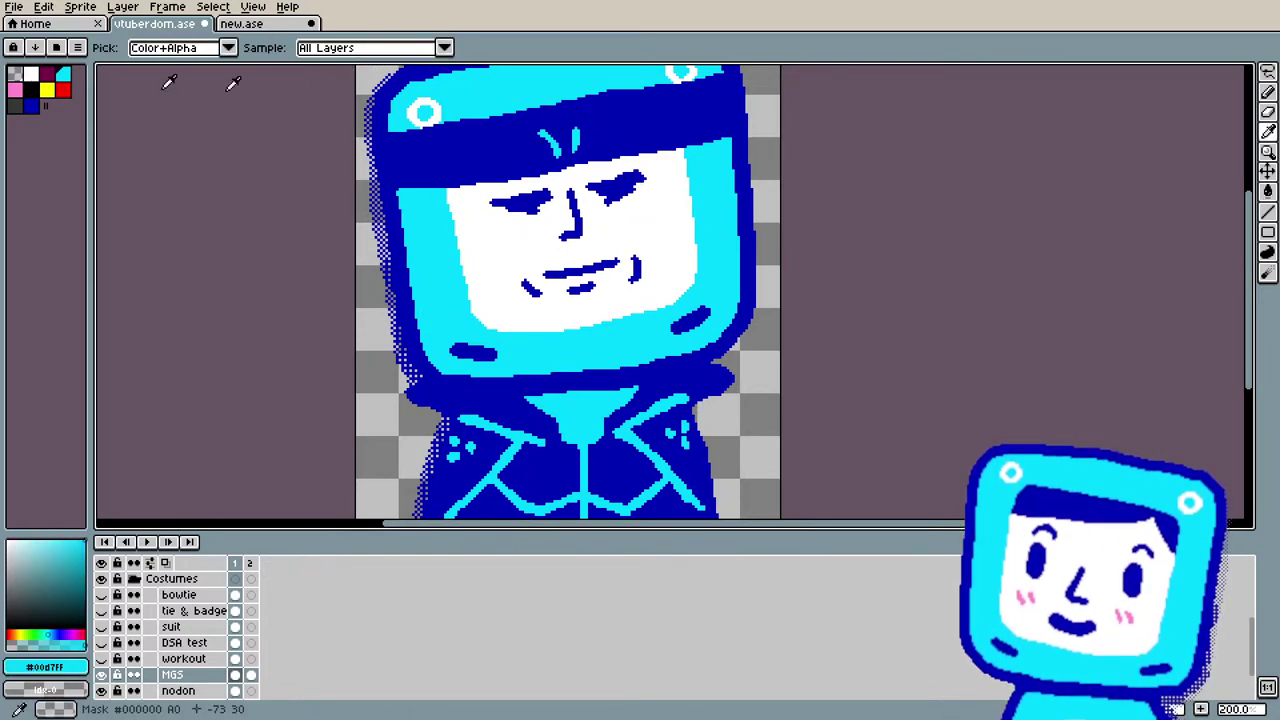
{"action": "left_click", "coordinate": [1268, 92]}
{"action": "left_click", "coordinate": [200, 47]}
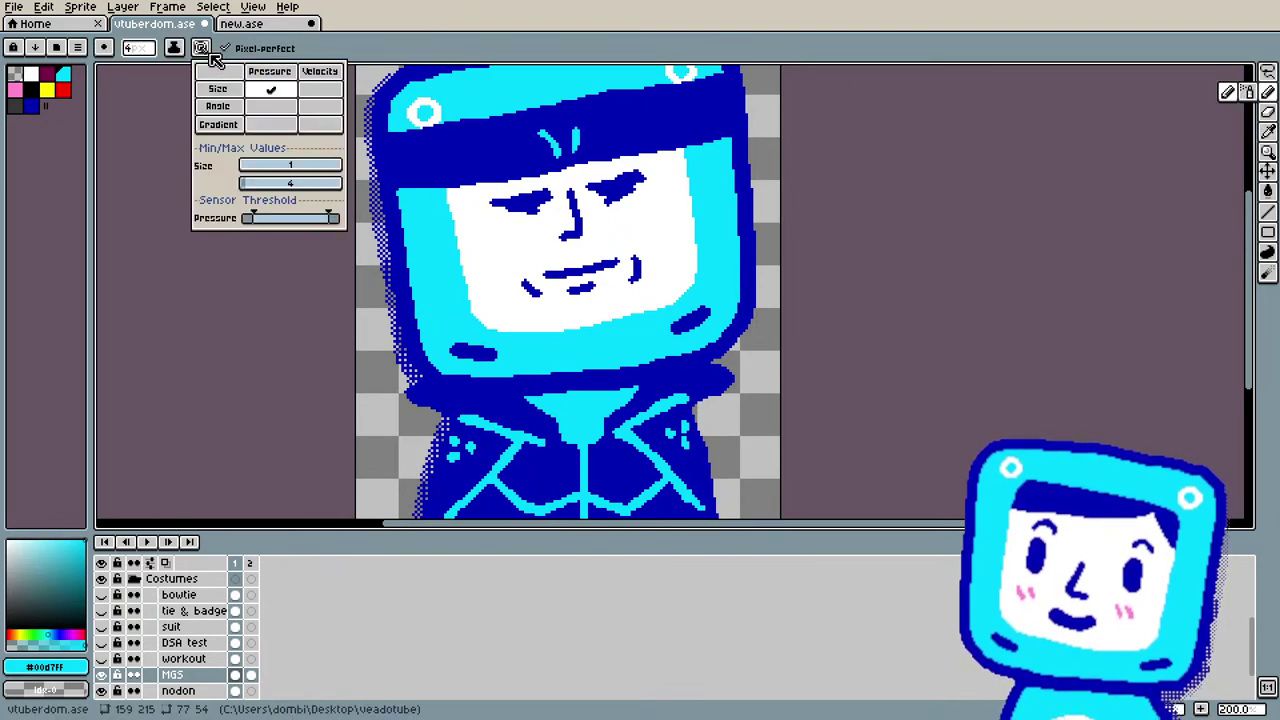
{"action": "left_click", "coordinate": [267, 124]}
{"action": "left_click", "coordinate": [271, 127]}
{"action": "left_click", "coordinate": [280, 124]}
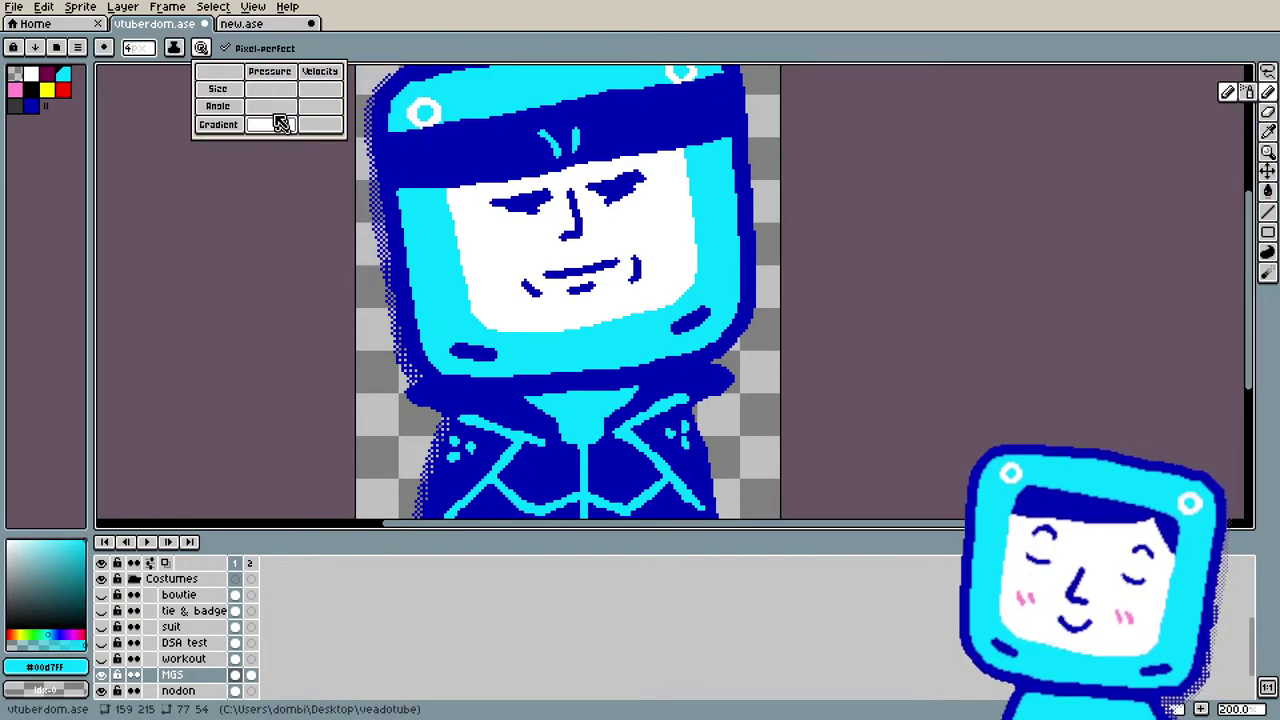
{"action": "left_click", "coordinate": [282, 130]}
{"action": "left_click", "coordinate": [280, 126]}
{"action": "left_click", "coordinate": [303, 174]}
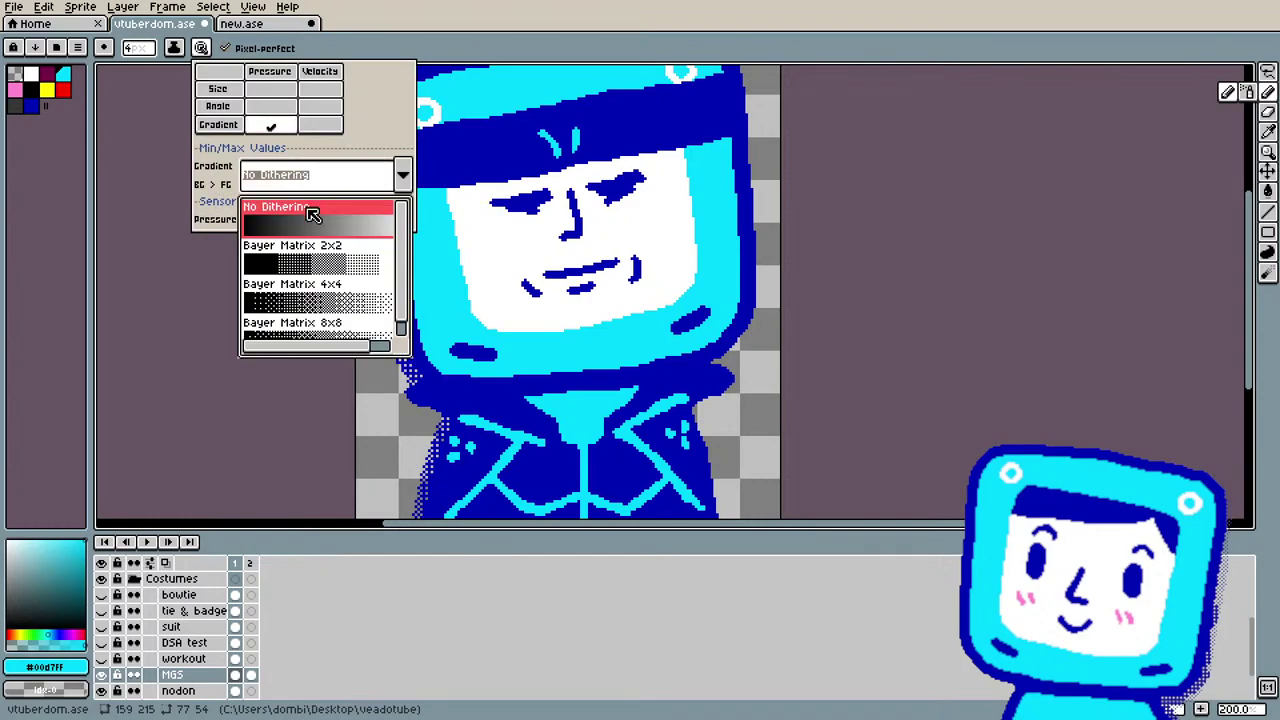
{"action": "left_click", "coordinate": [348, 294]}
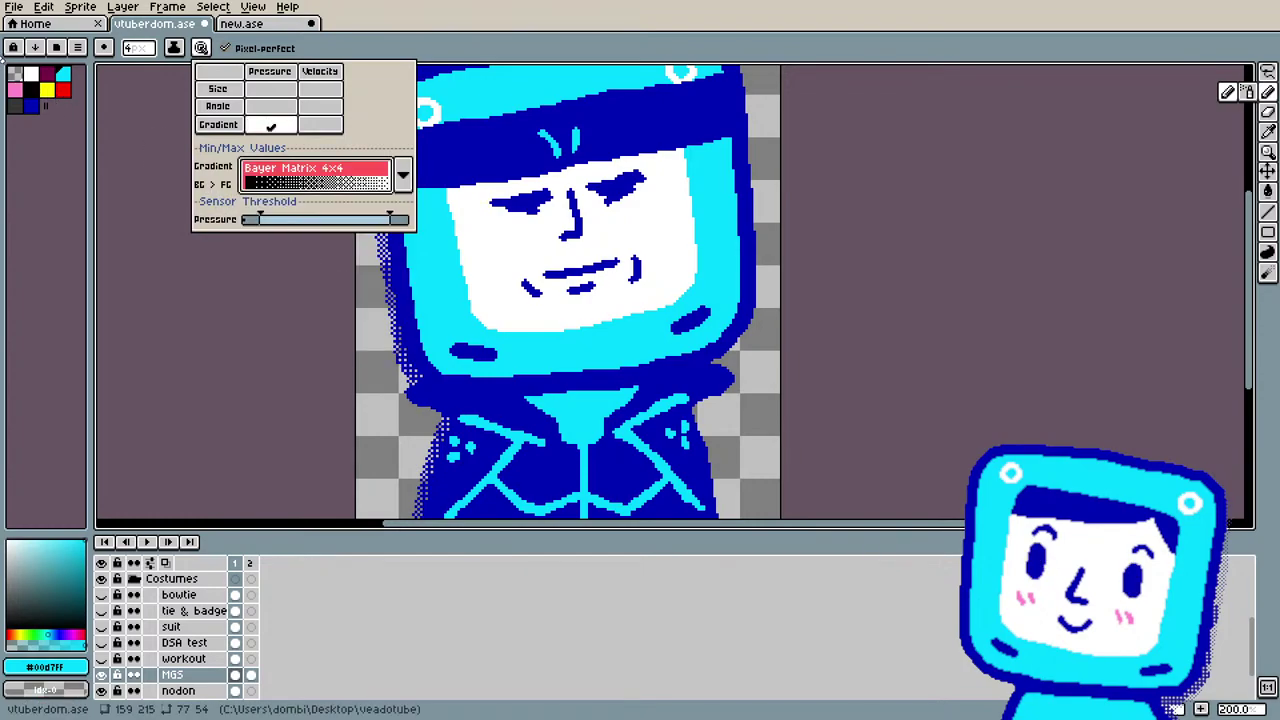
{"action": "left_click", "coordinate": [265, 272]}
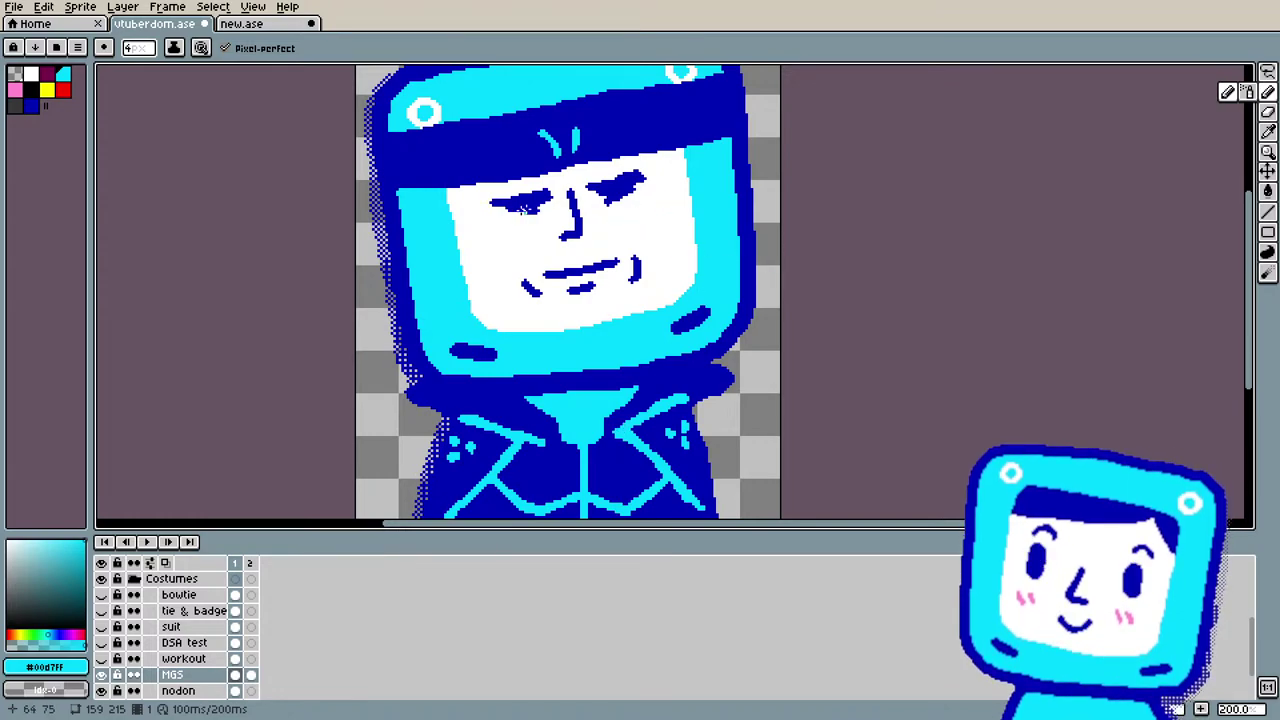
Step: Try a dithered cyan shadow across the top of the white face area under the headband, and undo it
{"action": "left_click_drag", "start_coordinate": [517, 193], "coordinate": [452, 192]}
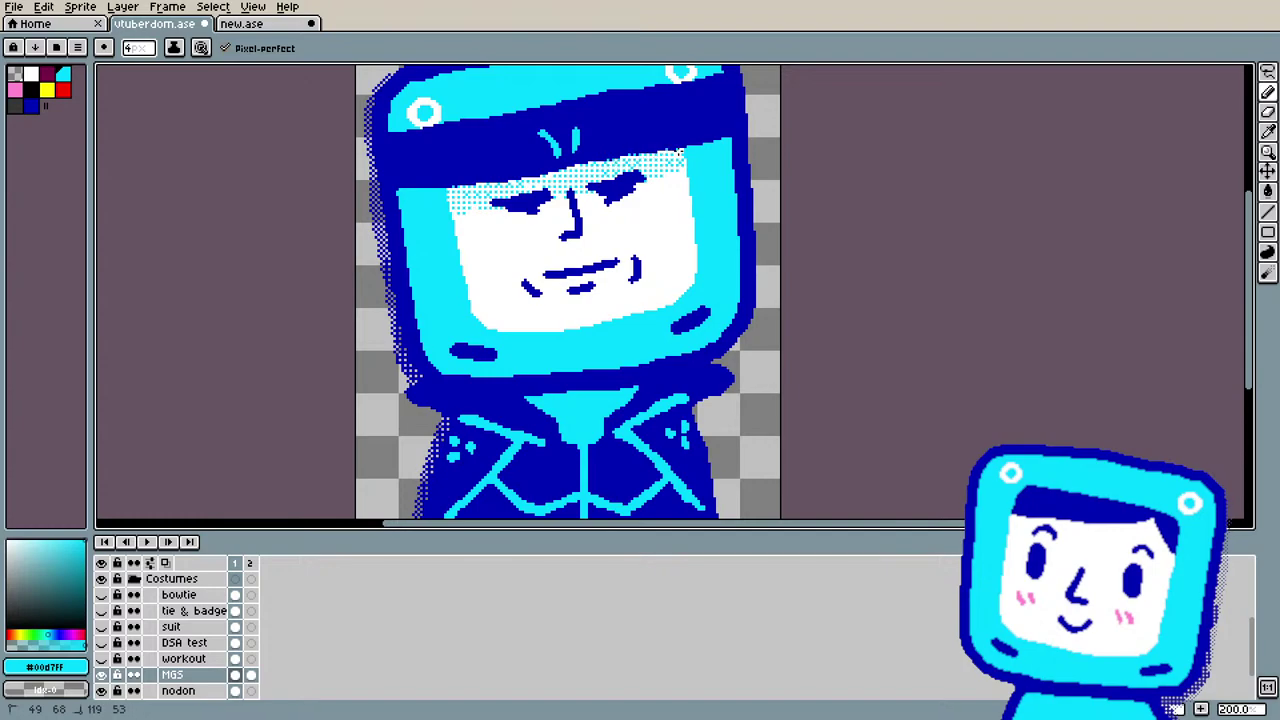
{"action": "scroll", "coordinate": [792, 95], "scroll_direction": "down", "scroll_amount": 4}
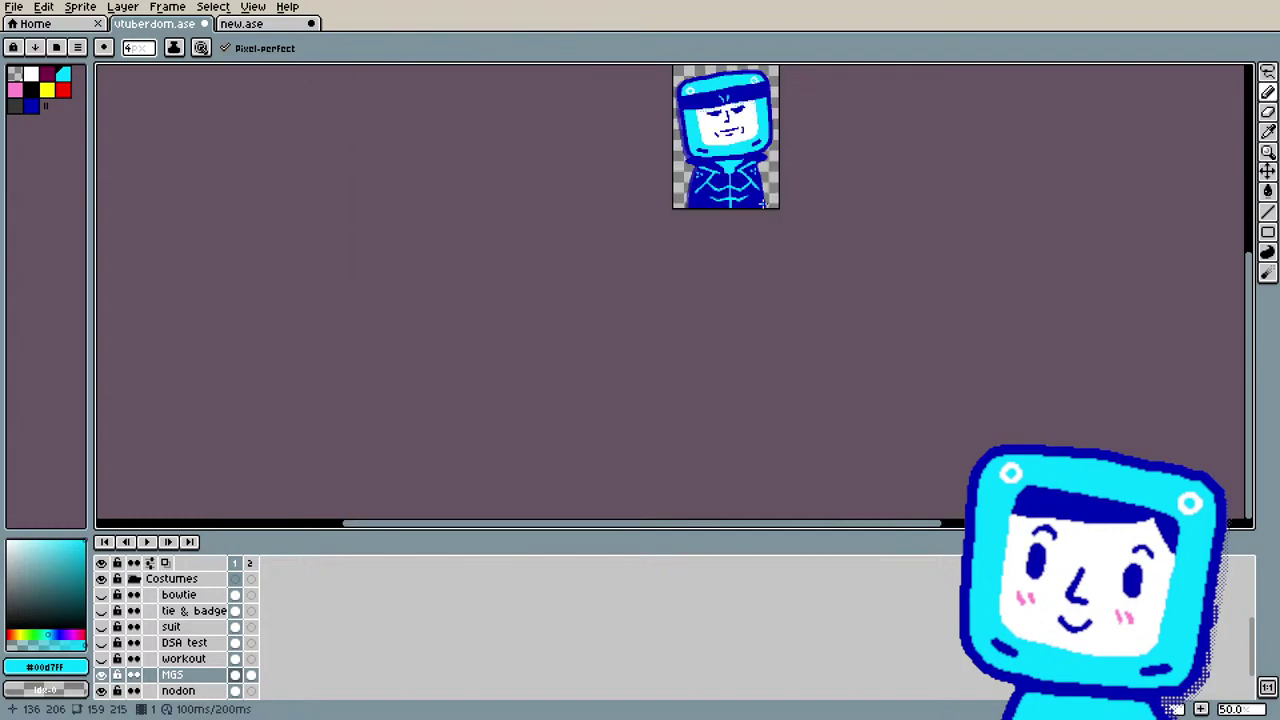
{"action": "scroll", "coordinate": [720, 100], "scroll_direction": "up", "scroll_amount": 3}
{"action": "left_click_drag", "start_coordinate": [1249, 342], "coordinate": [1249, 300]}
{"action": "scroll", "coordinate": [603, 290], "scroll_direction": "up", "scroll_amount": 1}
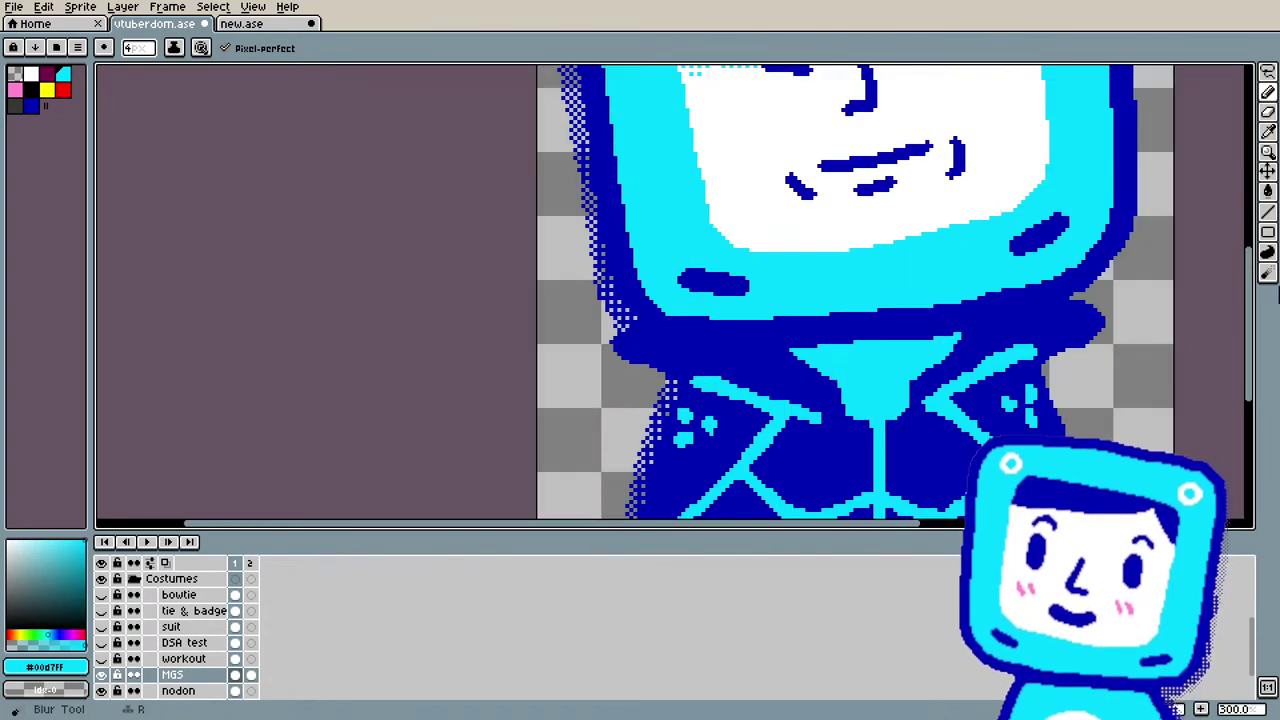
{"action": "scroll", "coordinate": [1250, 197], "scroll_direction": "up", "scroll_amount": 1}
{"action": "left_click_drag", "start_coordinate": [1250, 197], "coordinate": [1250, 225]}
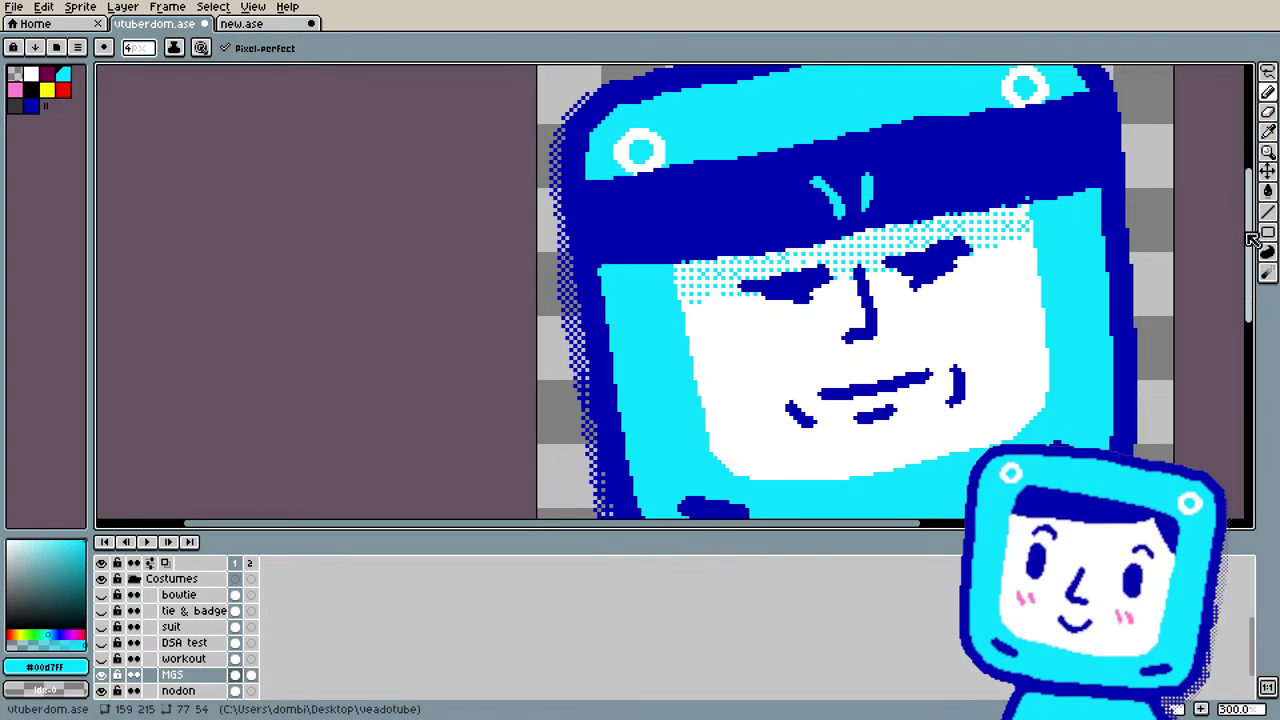
{"action": "key", "text": "v"}
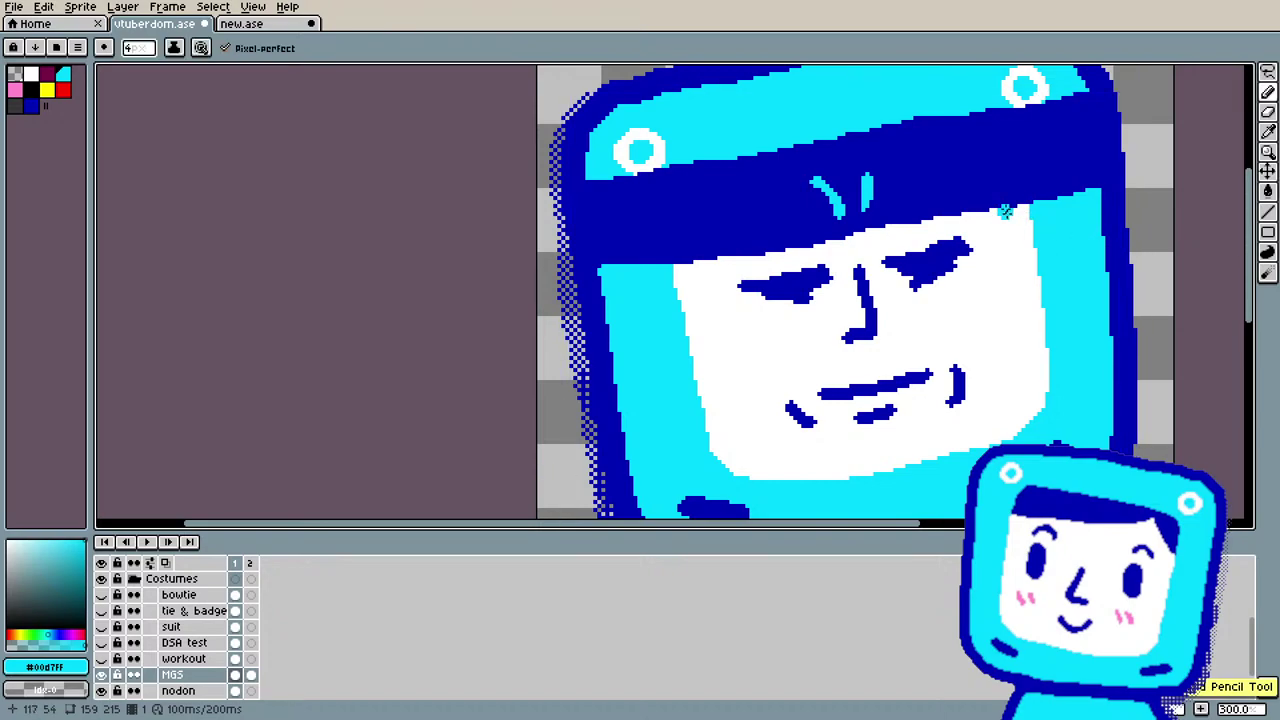
Step: Pick the headband's dark blue and paint a dithered shadow across the top of the white face area, just under the headband
{"action": "key", "text": "i"}
{"action": "left_click", "coordinate": [985, 180]}
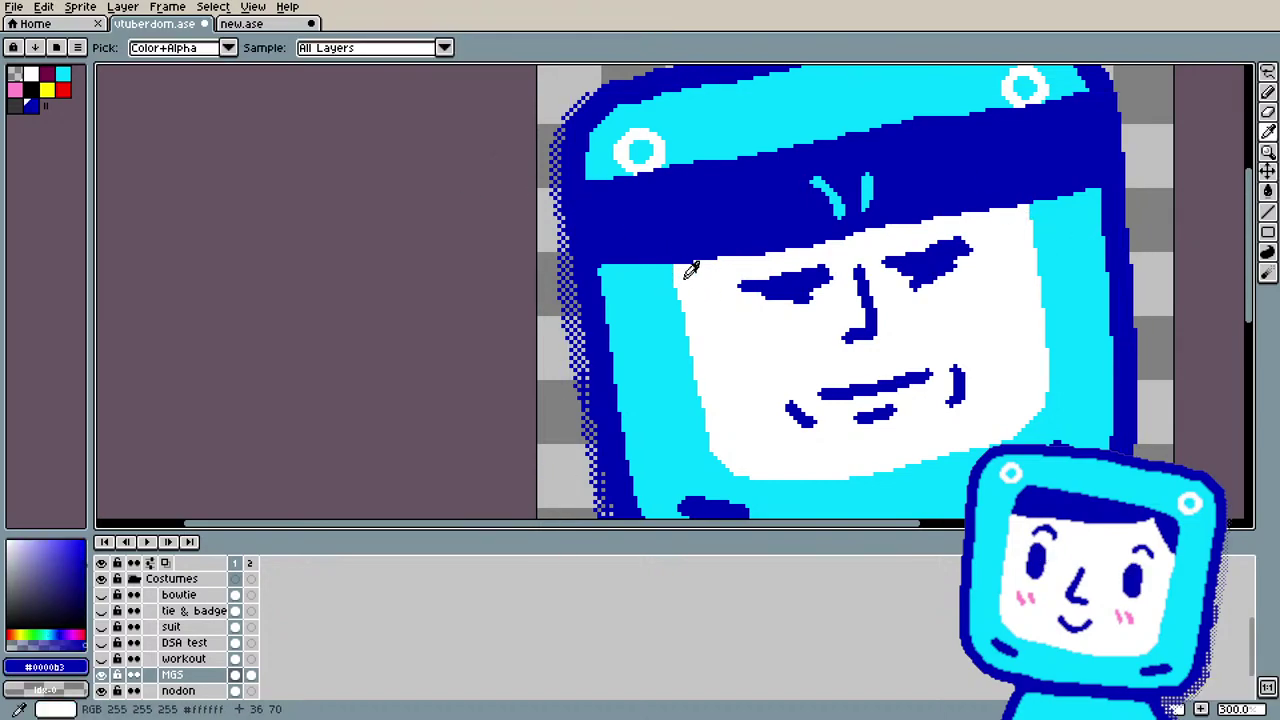
{"action": "key", "text": "b"}
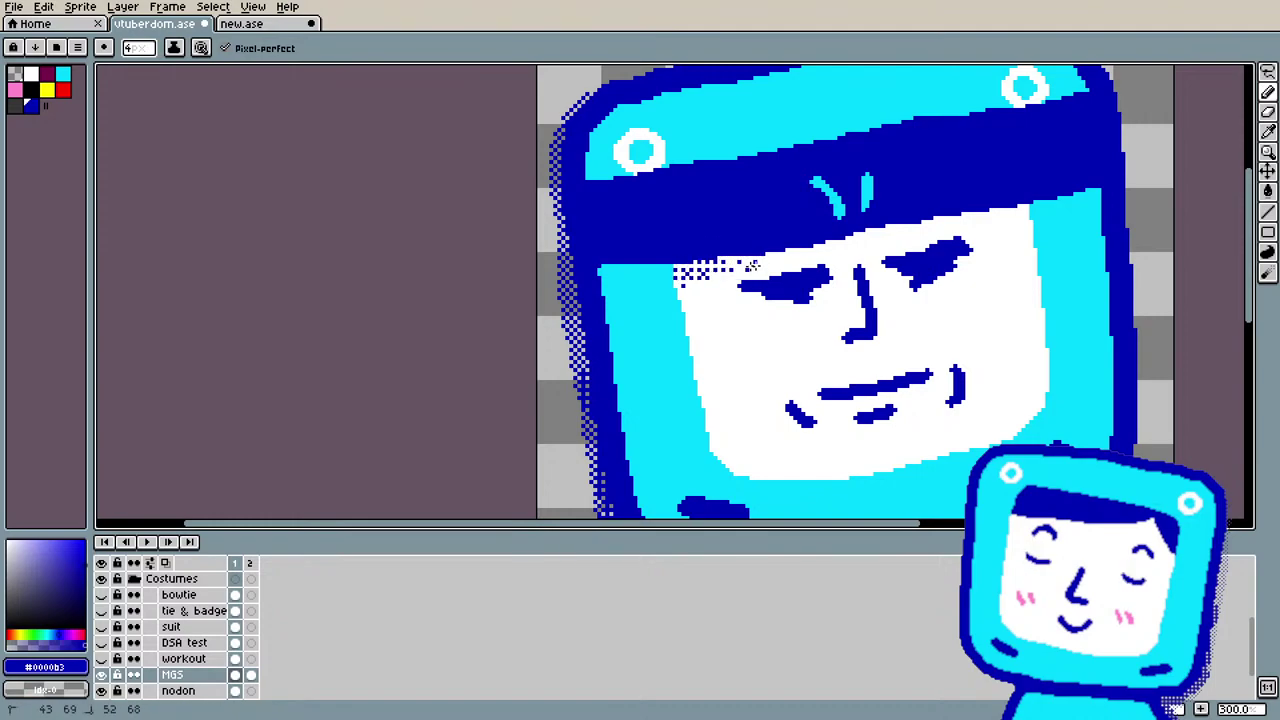
{"action": "left_click_drag", "start_coordinate": [765, 266], "coordinate": [911, 227]}
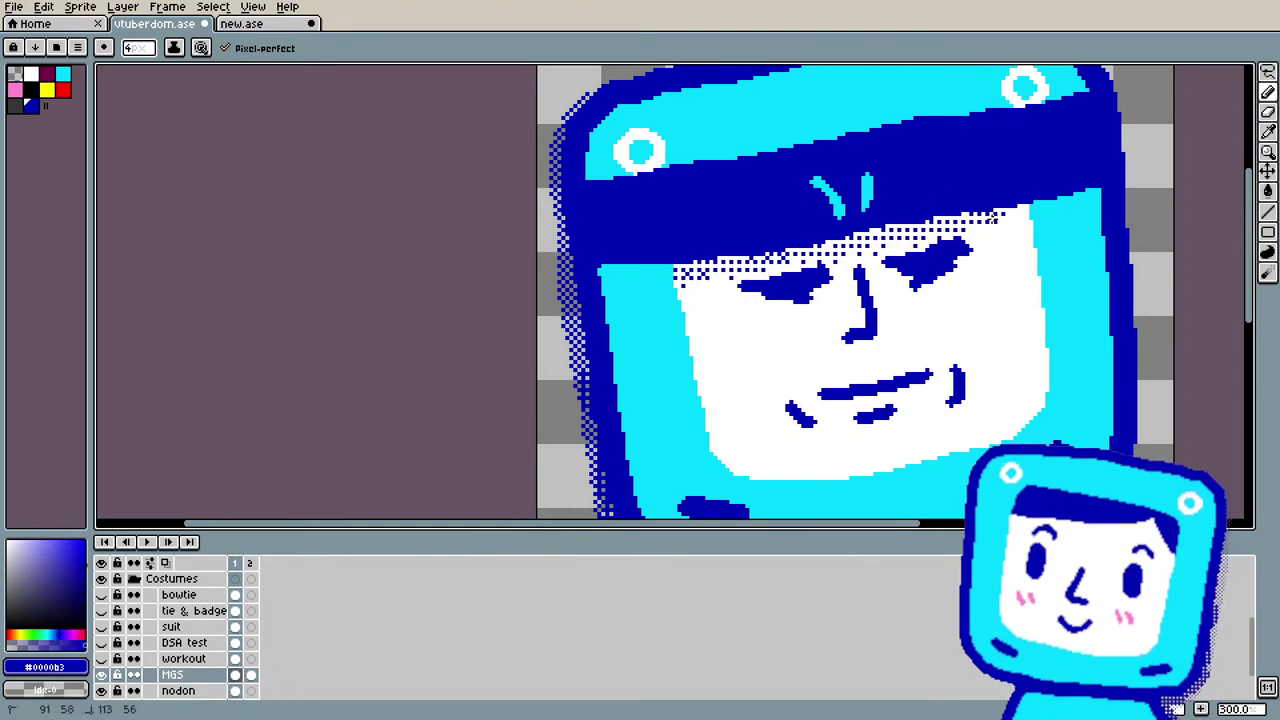
{"action": "left_click_drag", "start_coordinate": [996, 217], "coordinate": [1022, 212]}
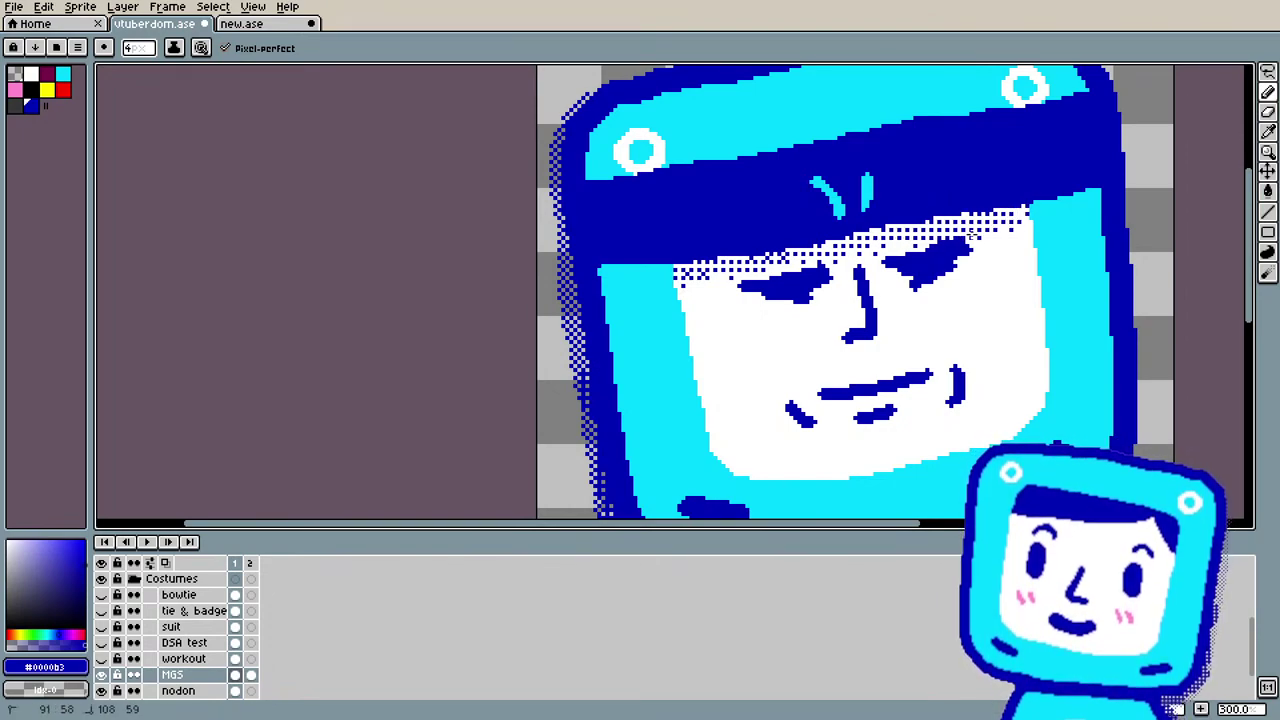
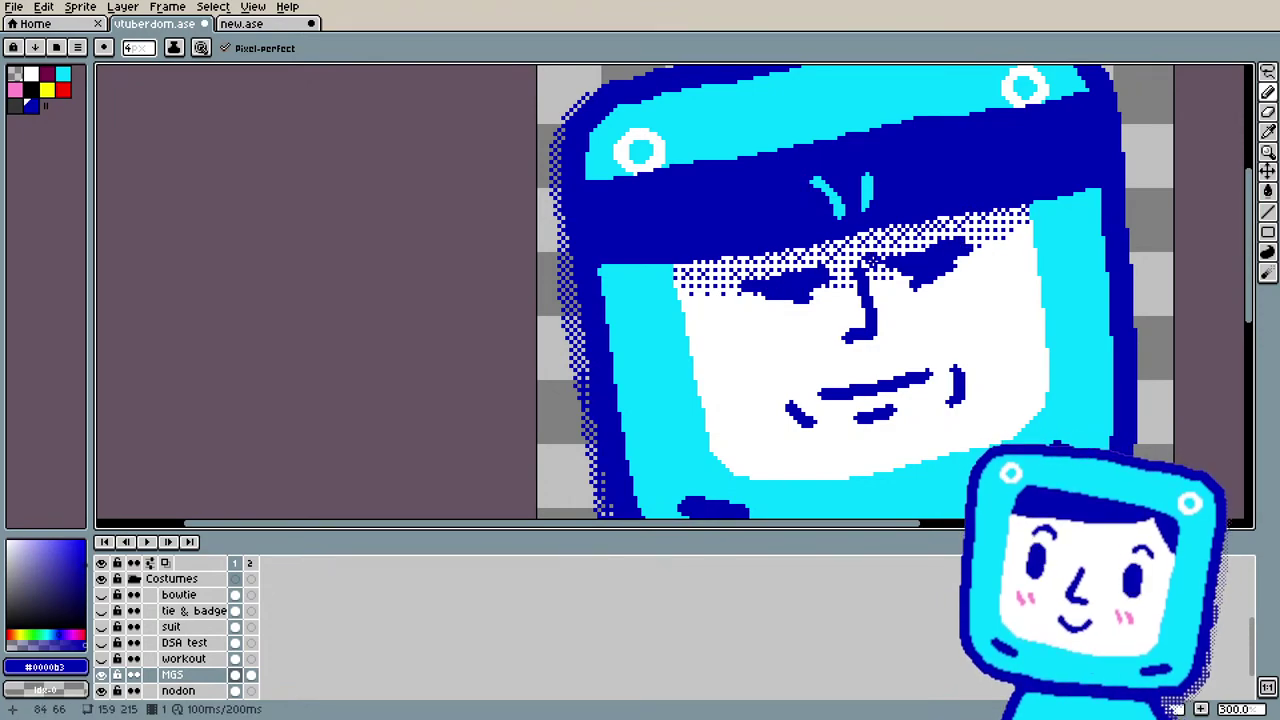
{"action": "scroll", "coordinate": [557, 259], "scroll_direction": "down", "scroll_amount": 2}
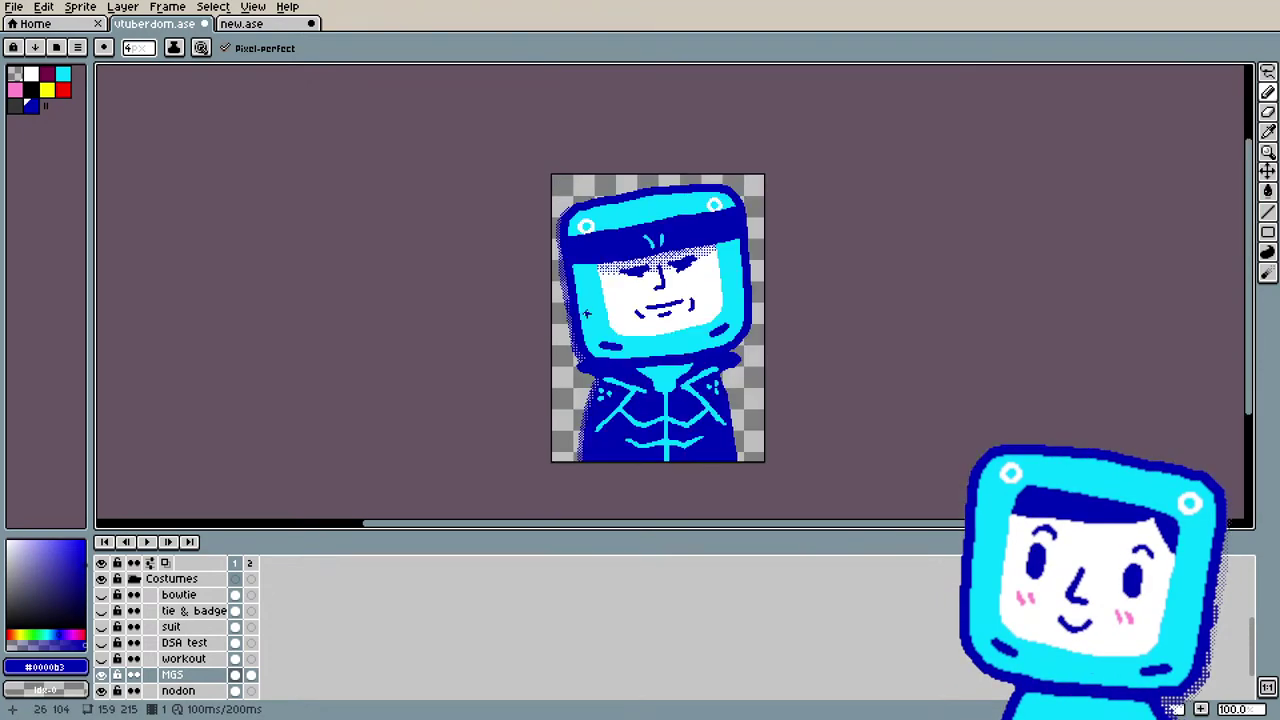
{"action": "scroll", "coordinate": [587, 331], "scroll_direction": "up", "scroll_amount": 1}
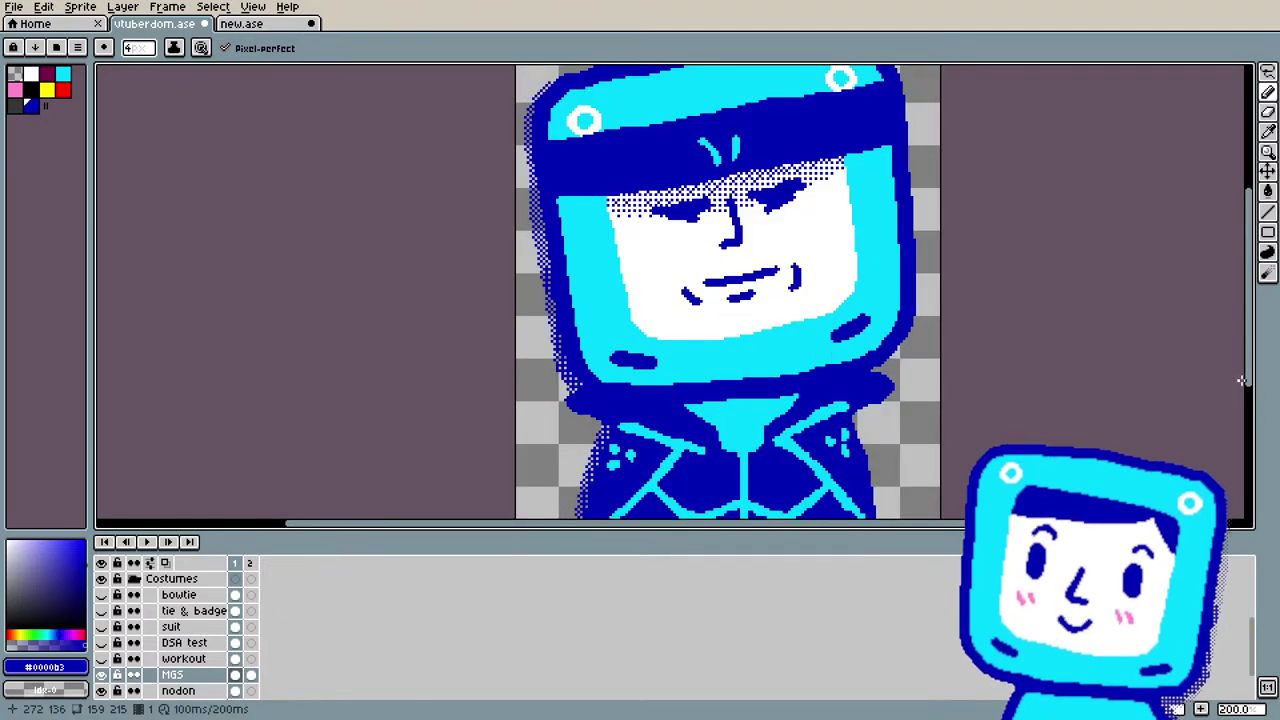
Step: Switch to the Solid Snake reference image in the browser and compare its headband shadow with the drawn face
{"action": "key", "text": "alt+Tab"}
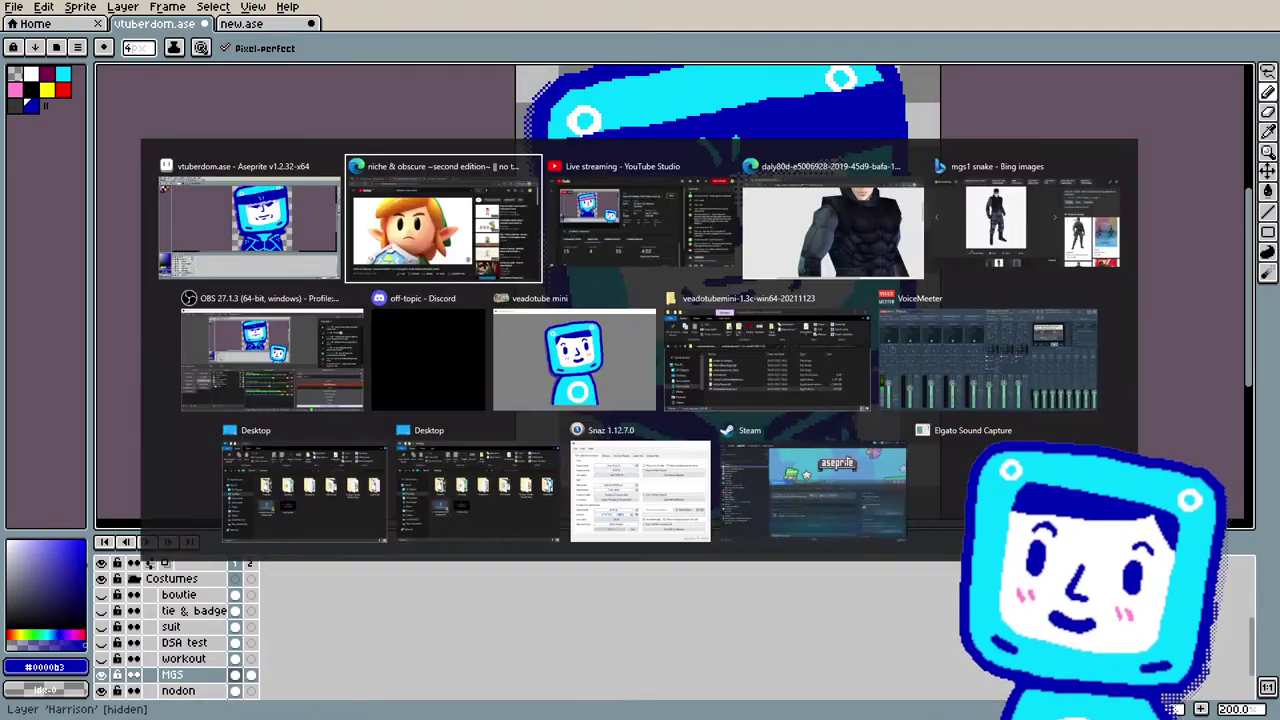
{"action": "left_click", "coordinate": [748, 276]}
{"action": "scroll", "coordinate": [880, 210], "scroll_direction": "up", "scroll_amount": 2}
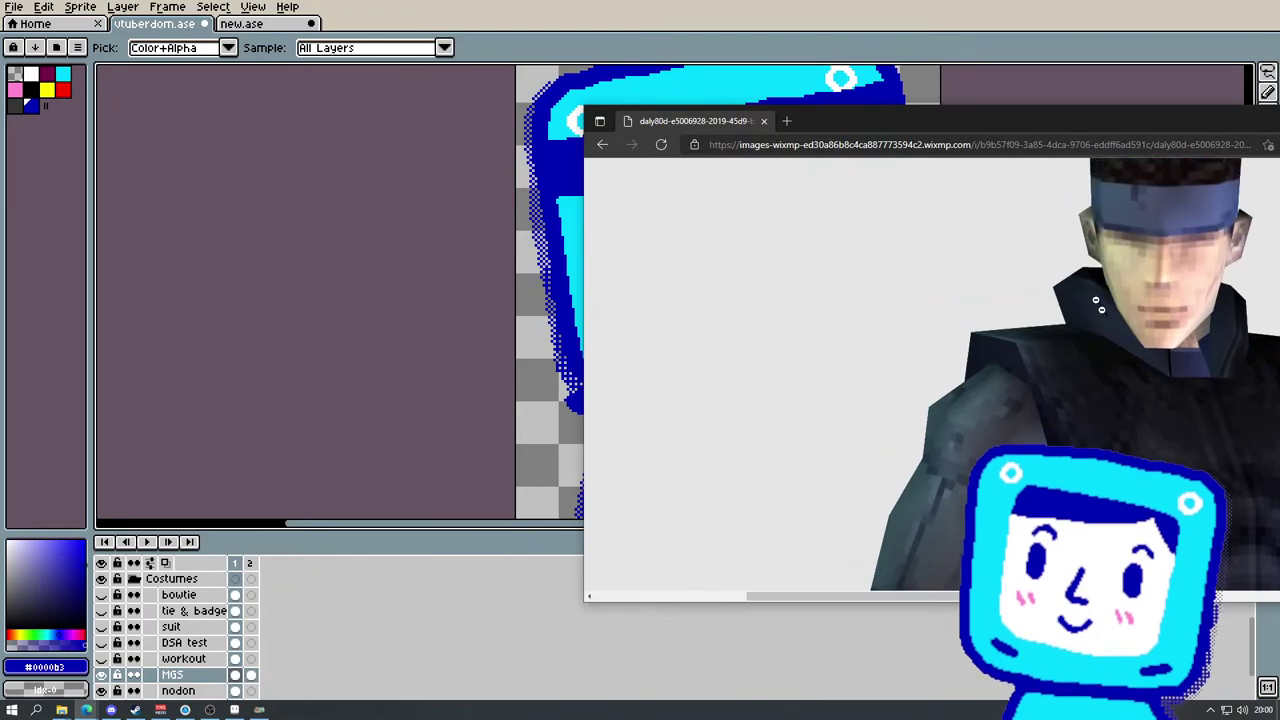
{"action": "left_click_drag", "start_coordinate": [903, 123], "coordinate": [657, 364]}
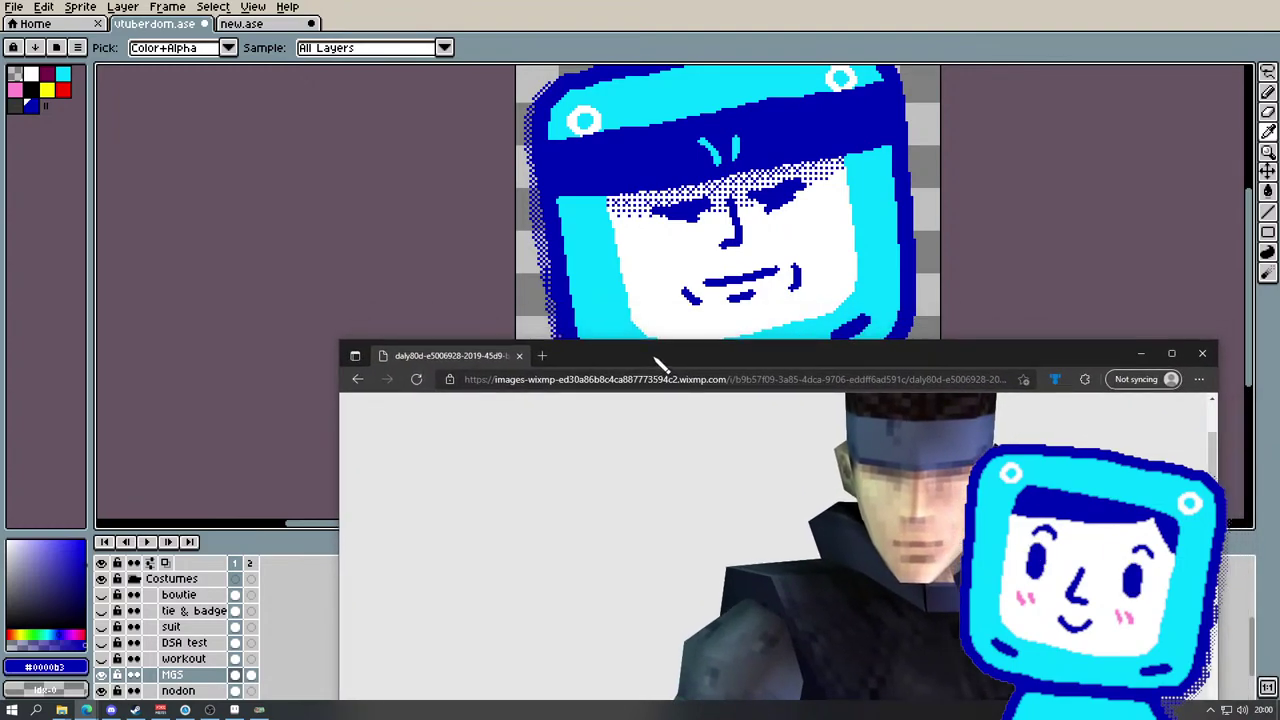
{"action": "left_click", "coordinate": [1057, 286]}
{"action": "scroll", "coordinate": [764, 117], "scroll_direction": "up", "scroll_amount": 1}
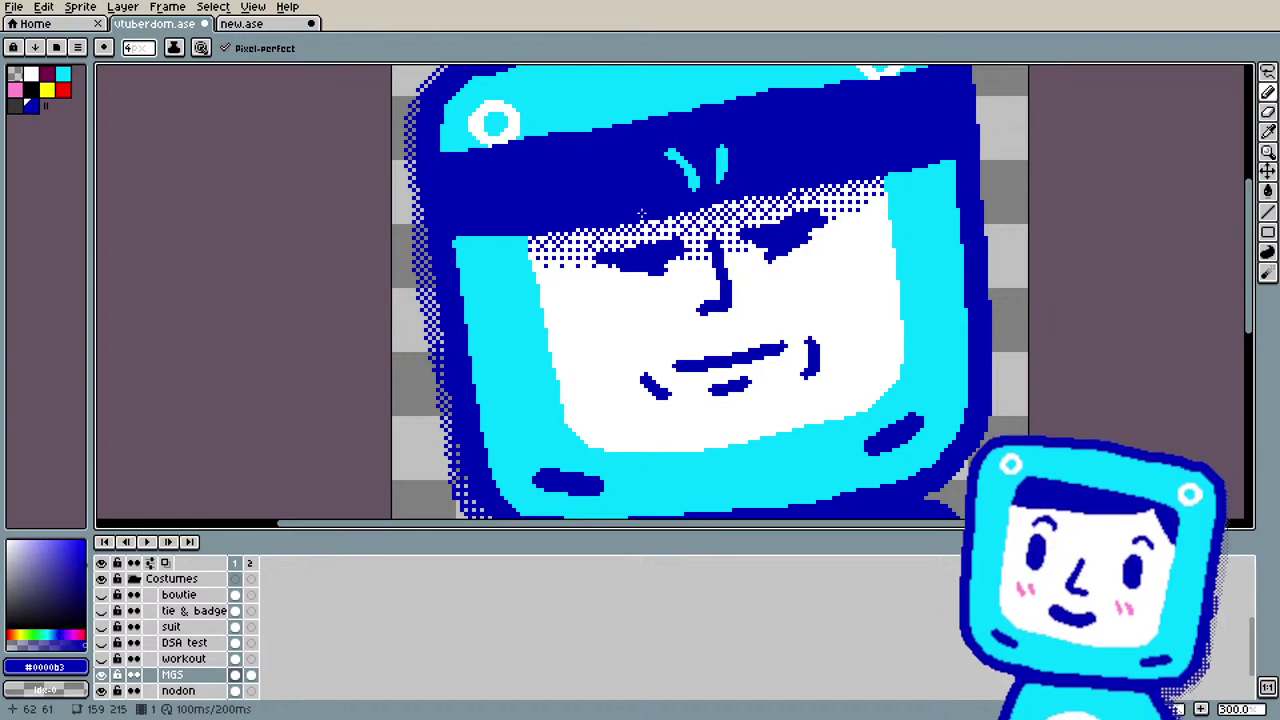
Step: Preview the McloseEopen face under the headband shadow in place of the Snake face, and leave both face layers hidden
{"action": "scroll", "coordinate": [210, 649], "scroll_direction": "up", "scroll_amount": 1}
{"action": "scroll", "coordinate": [210, 649], "scroll_direction": "up", "scroll_amount": 5}
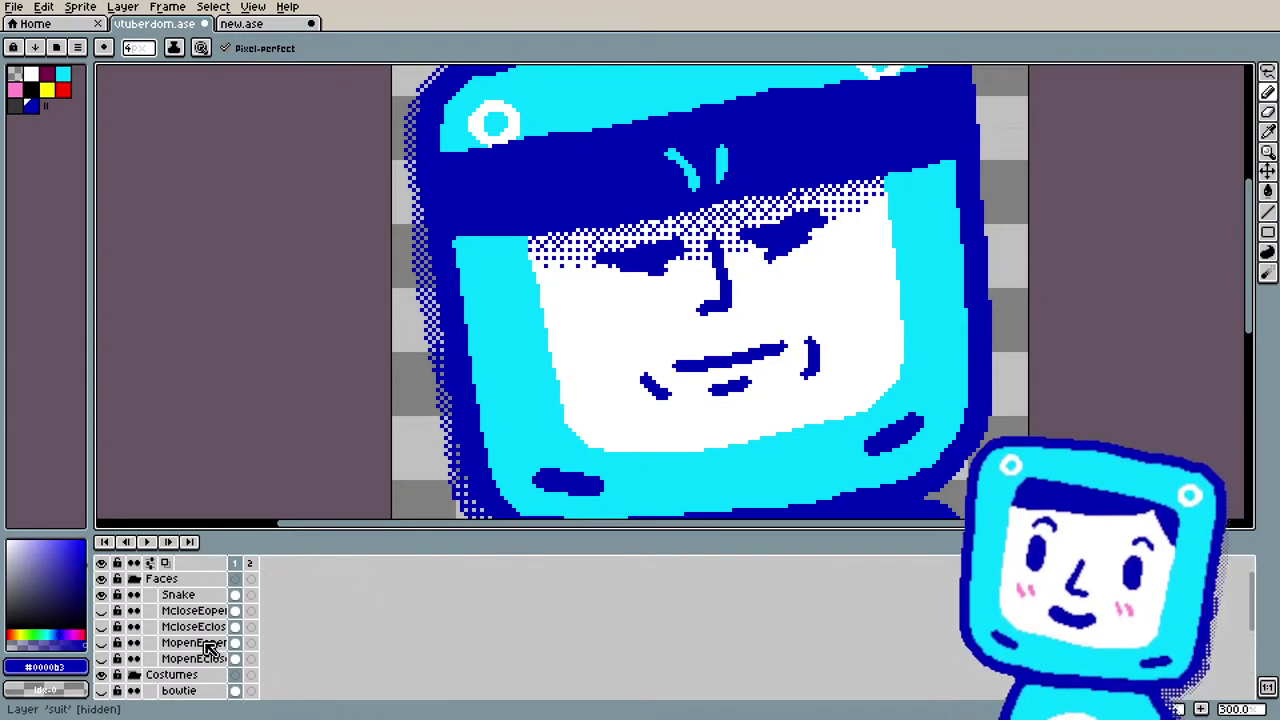
{"action": "left_click", "coordinate": [106, 612]}
{"action": "scroll", "coordinate": [345, 483], "scroll_direction": "down", "scroll_amount": 5}
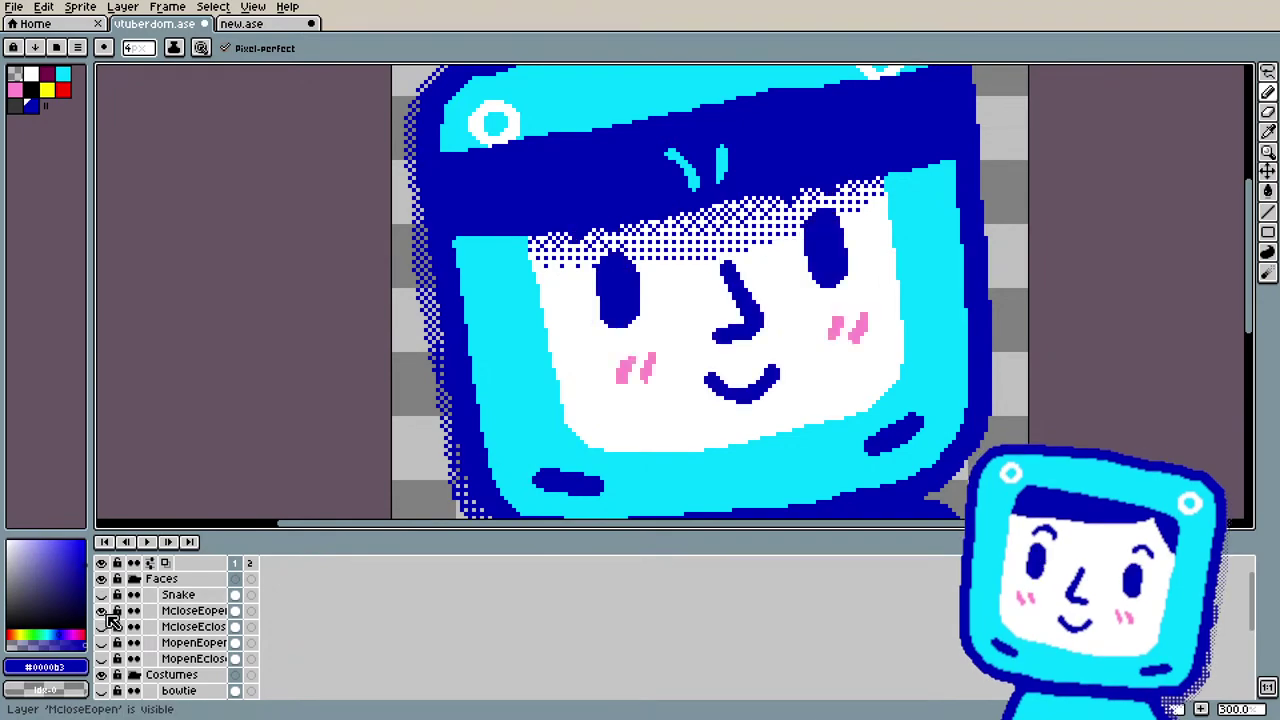
{"action": "scroll", "coordinate": [345, 483], "scroll_direction": "up", "scroll_amount": 5}
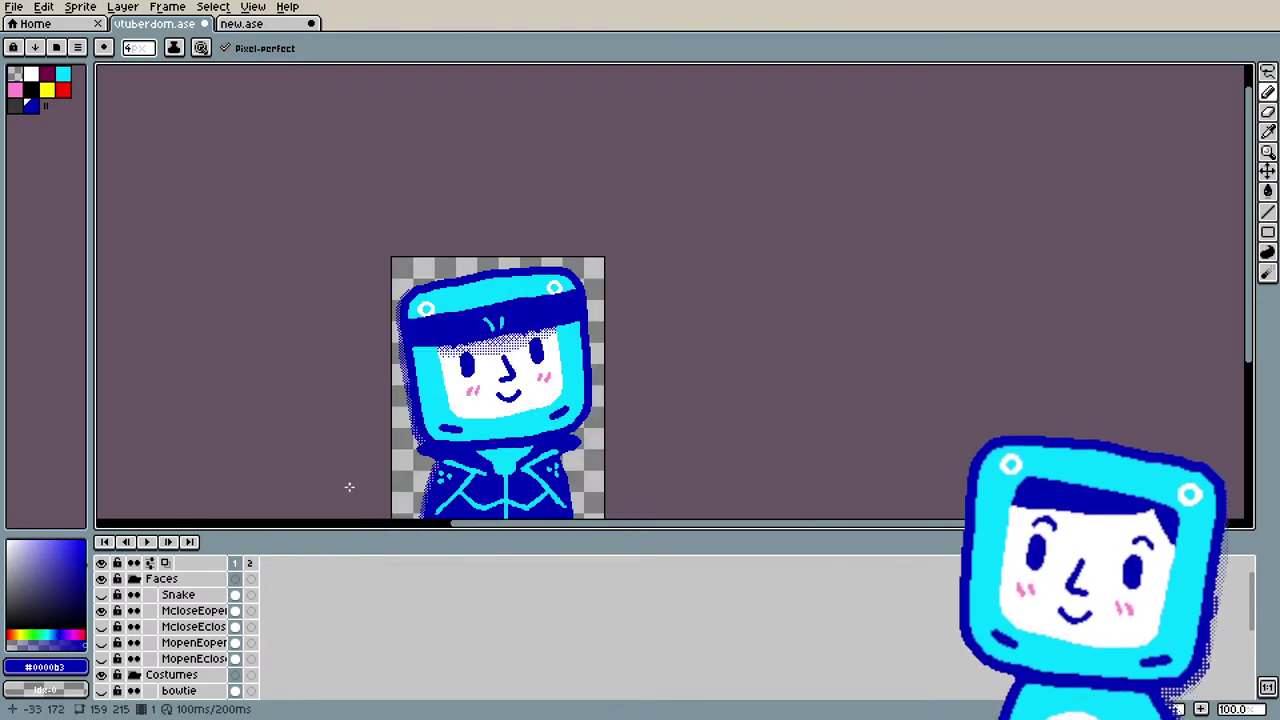
{"action": "scroll", "coordinate": [557, 372], "scroll_direction": "down", "scroll_amount": 3}
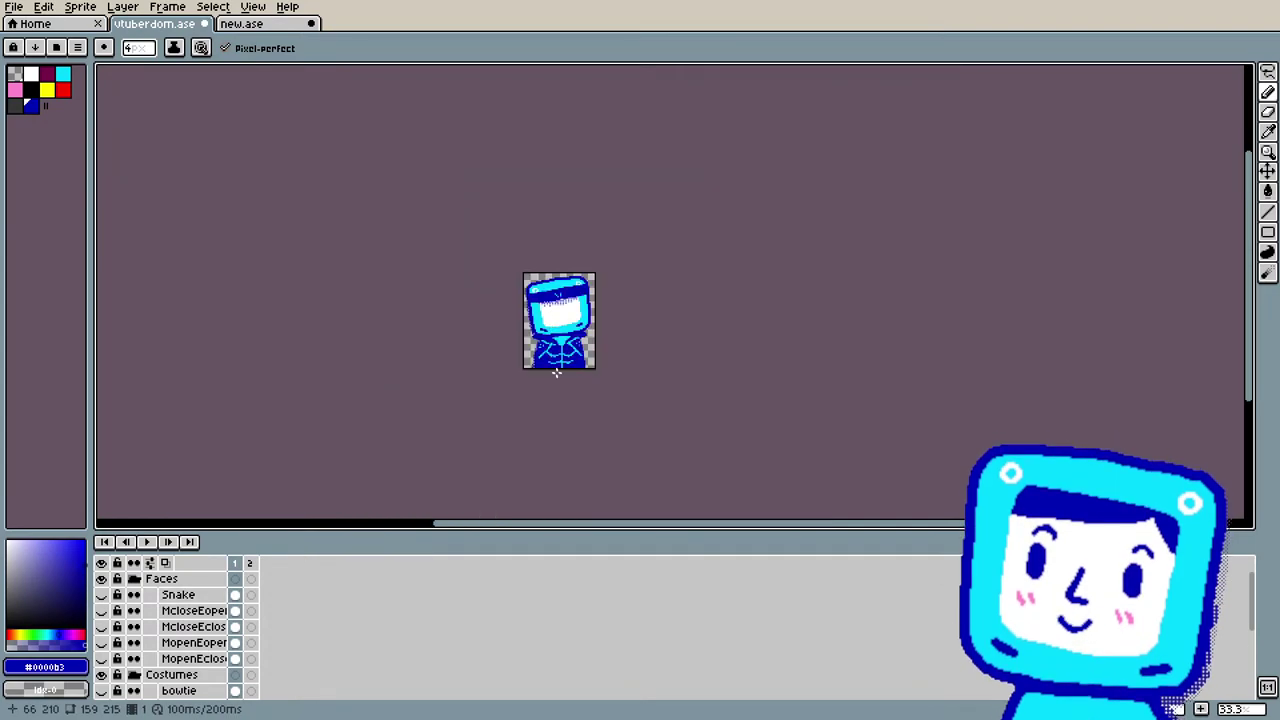
{"action": "scroll", "coordinate": [557, 372], "scroll_direction": "up", "scroll_amount": 2}
{"action": "left_click_drag", "start_coordinate": [1253, 414], "coordinate": [1257, 363]}
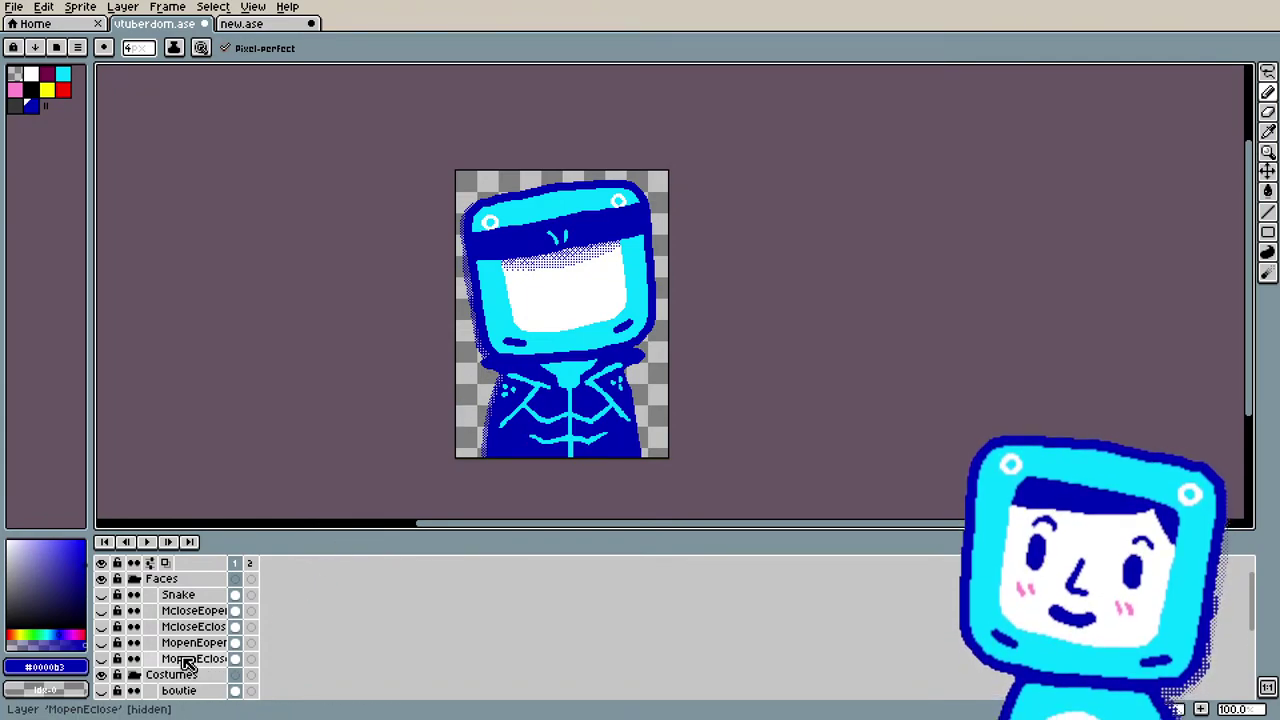
Step: Hide the MGS costume layer, keep nodon shown, and close the Snake reference image window
{"action": "scroll", "coordinate": [180, 643], "scroll_direction": "down", "scroll_amount": 3}
{"action": "scroll", "coordinate": [180, 643], "scroll_direction": "down", "scroll_amount": 2}
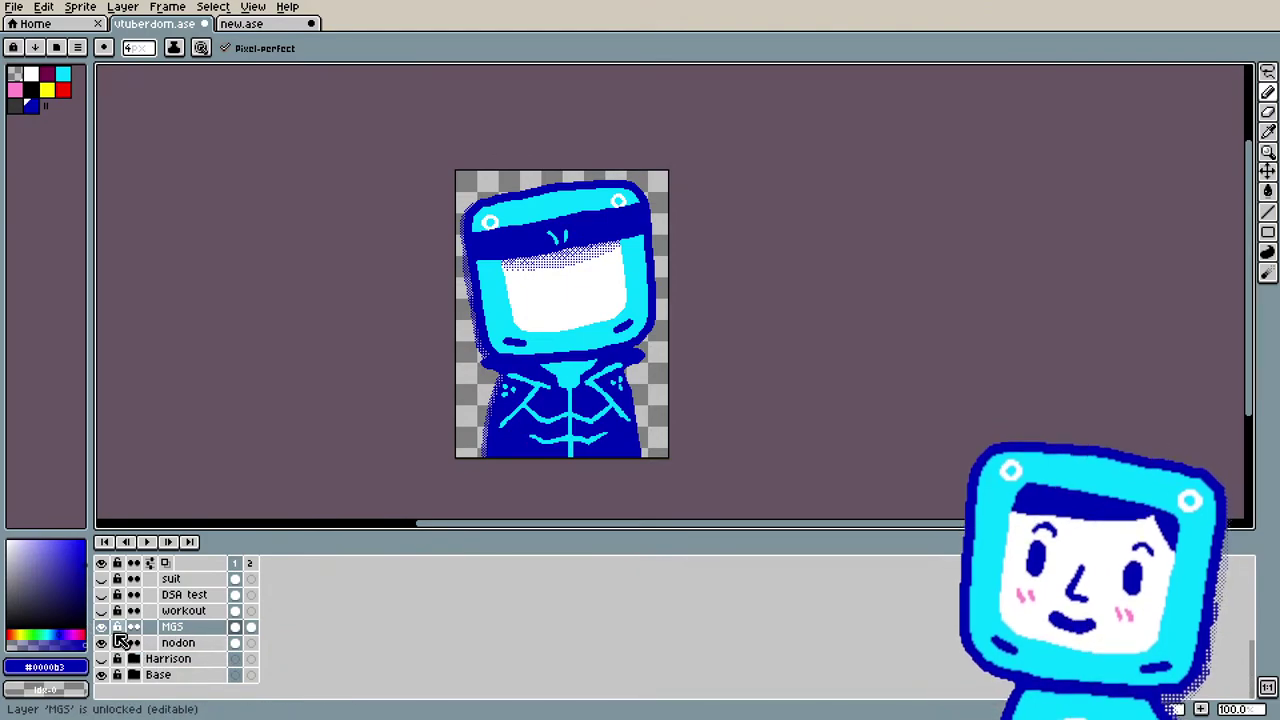
{"action": "left_click", "coordinate": [101, 626]}
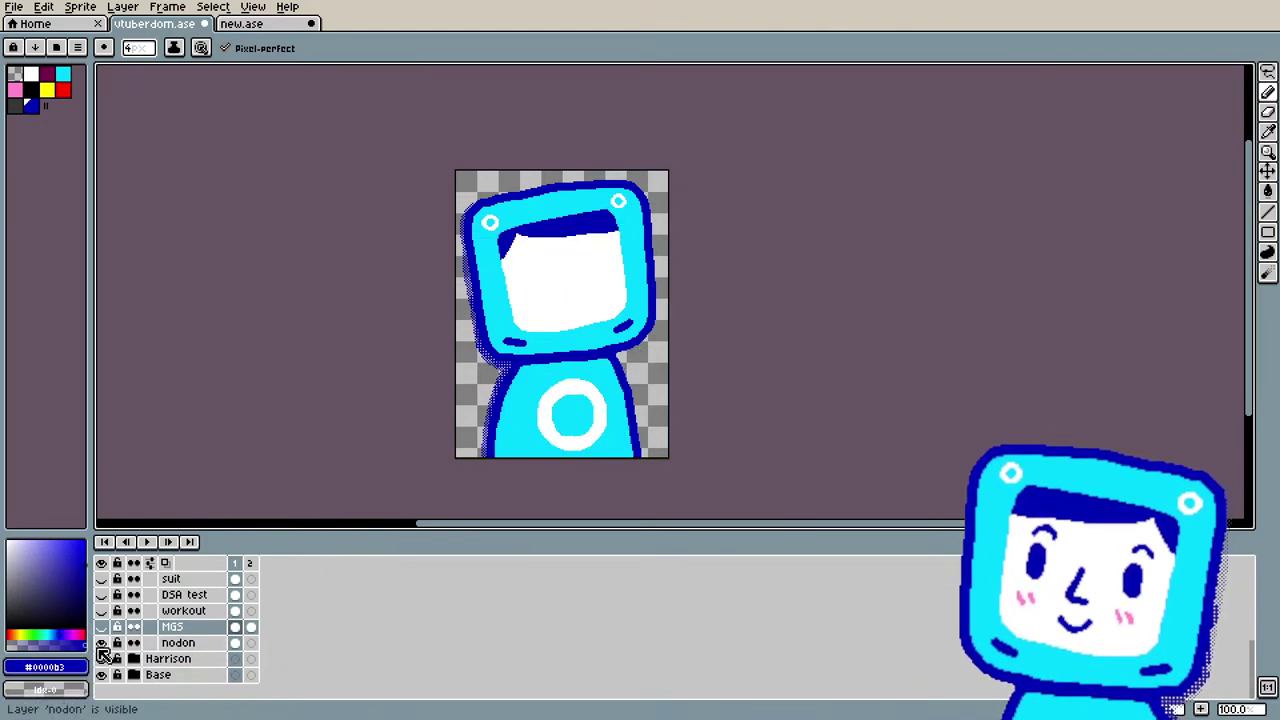
{"action": "left_click", "coordinate": [101, 642]}
{"action": "left_click", "coordinate": [101, 642]}
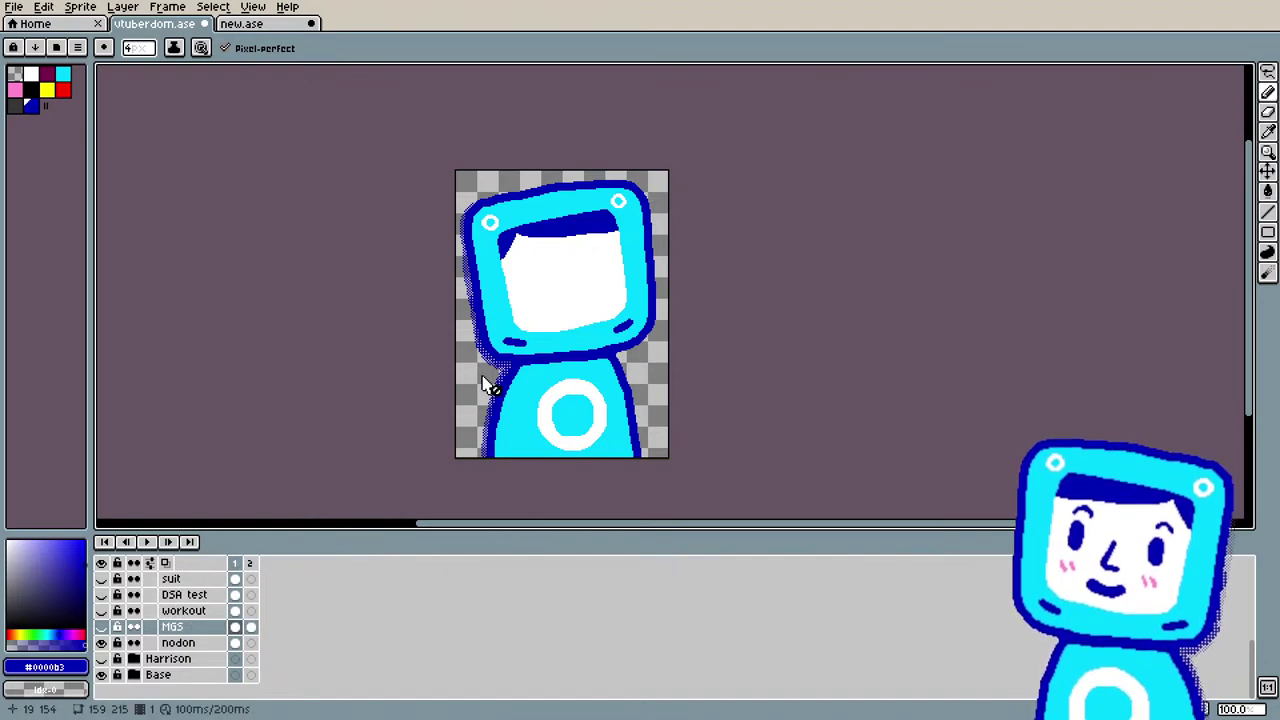
{"action": "key", "text": "alt+Tab"}
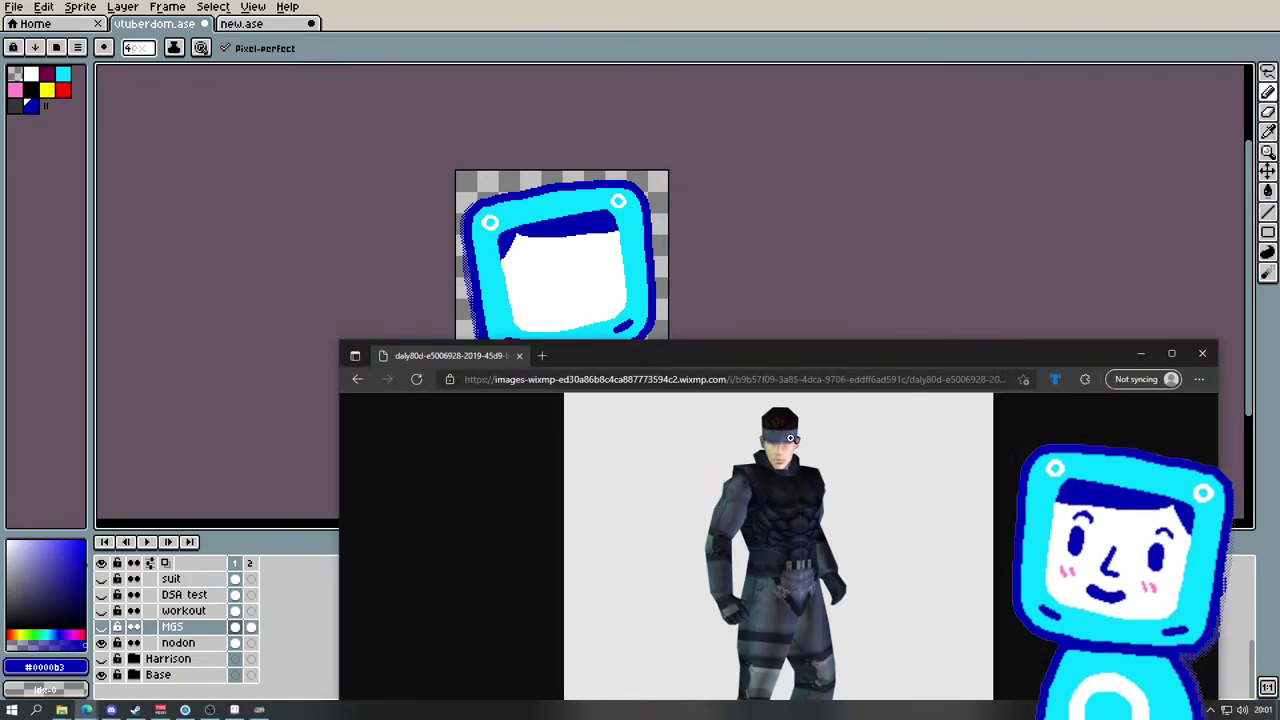
{"action": "left_click", "coordinate": [1190, 350]}
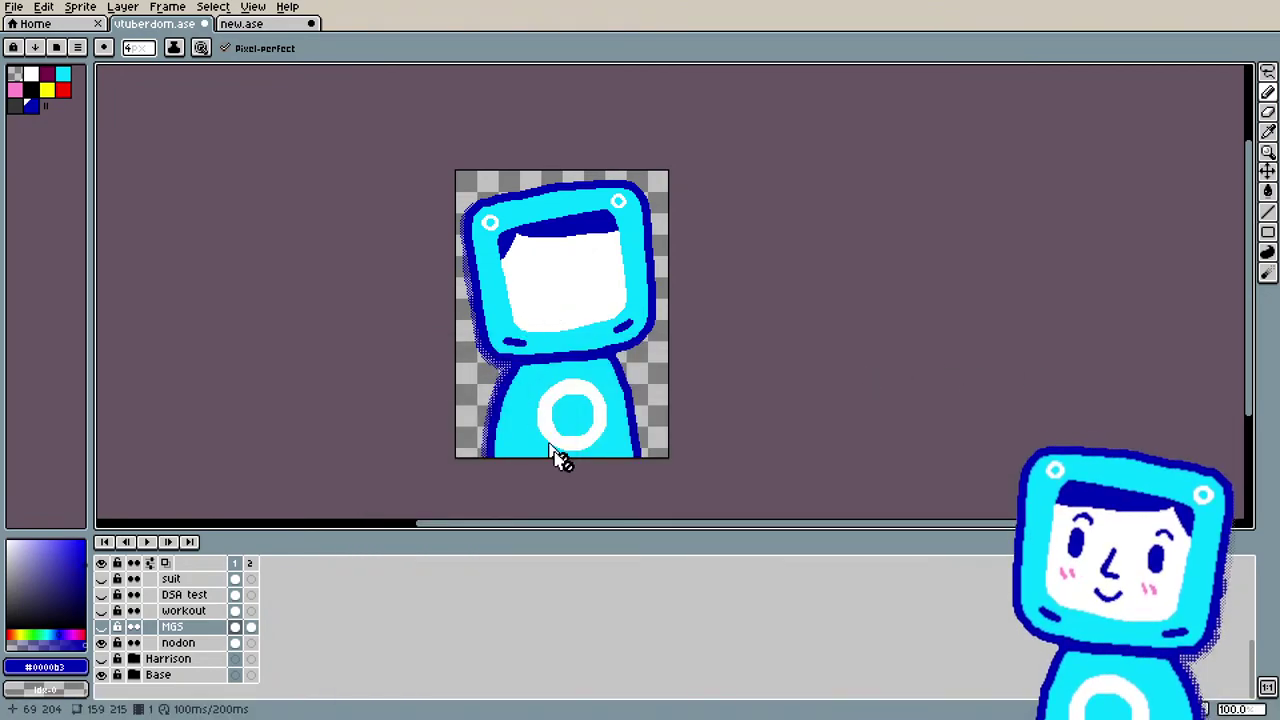
{"action": "scroll", "coordinate": [133, 650], "scroll_direction": "up", "scroll_amount": 4}
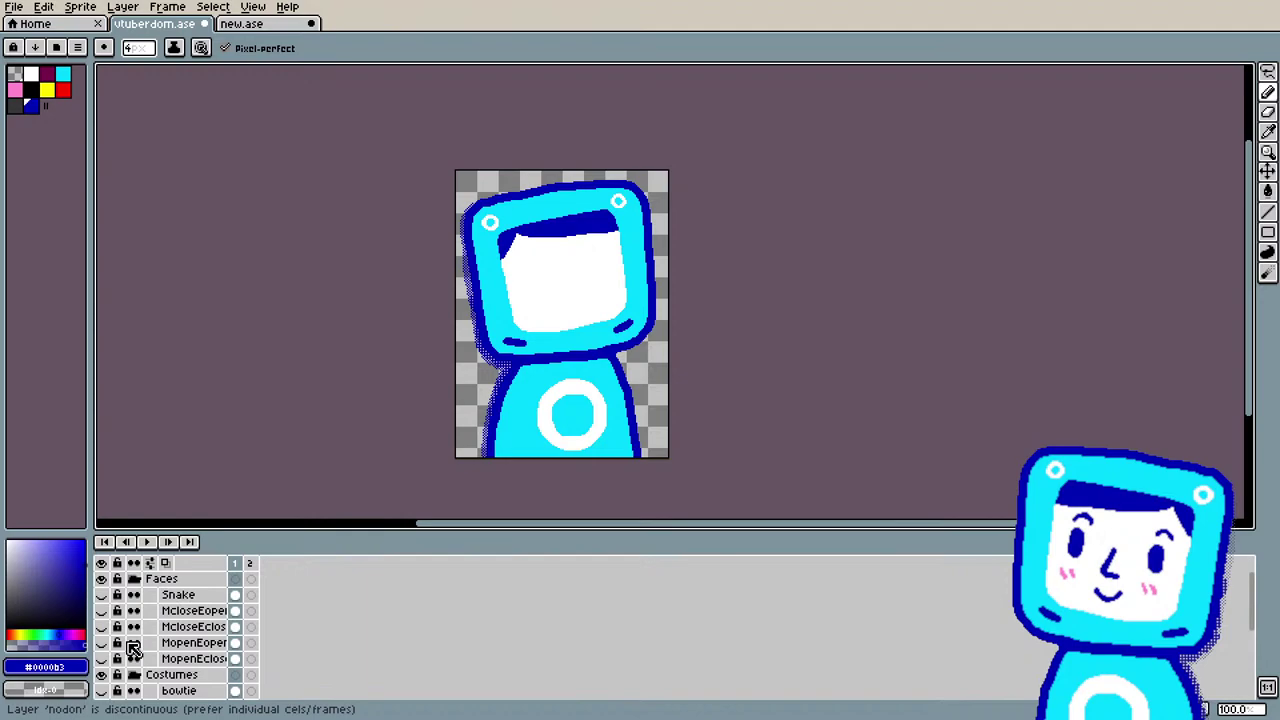
{"action": "right_click", "coordinate": [160, 578]}
{"action": "left_click", "coordinate": [205, 584]}
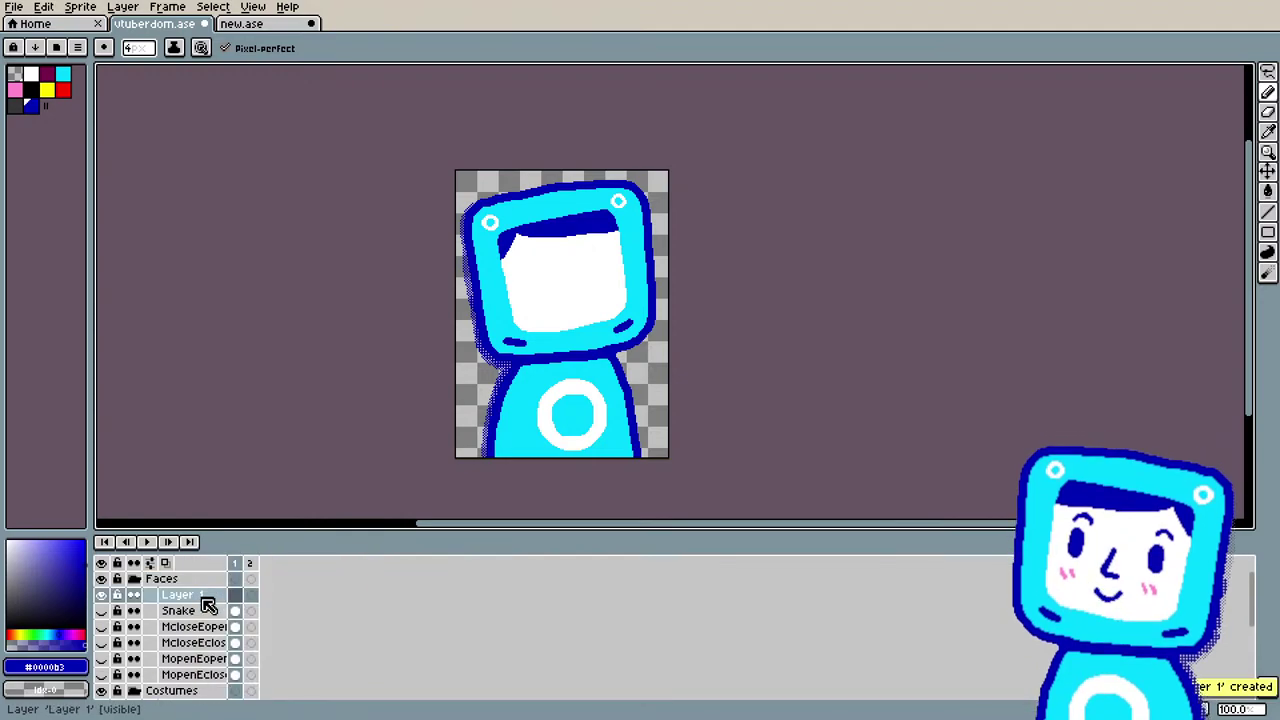
{"action": "right_click", "coordinate": [201, 598]}
{"action": "left_click", "coordinate": [196, 597]}
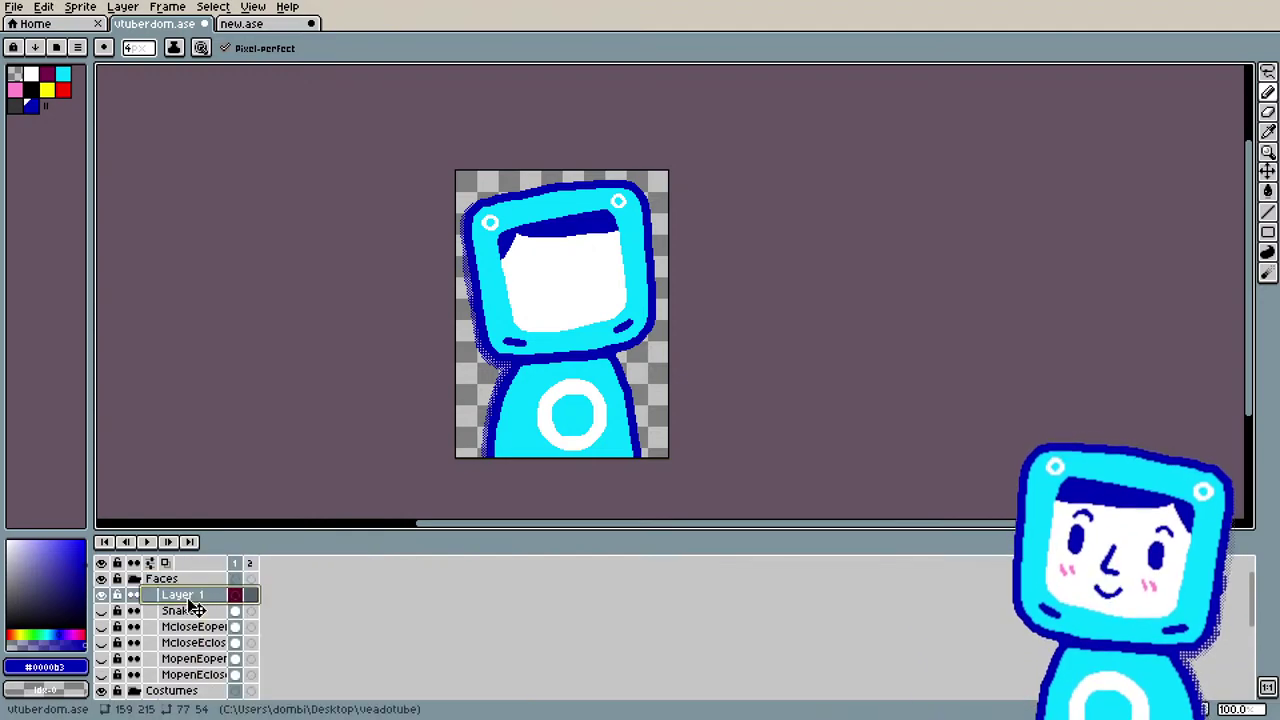
{"action": "right_click", "coordinate": [193, 598]}
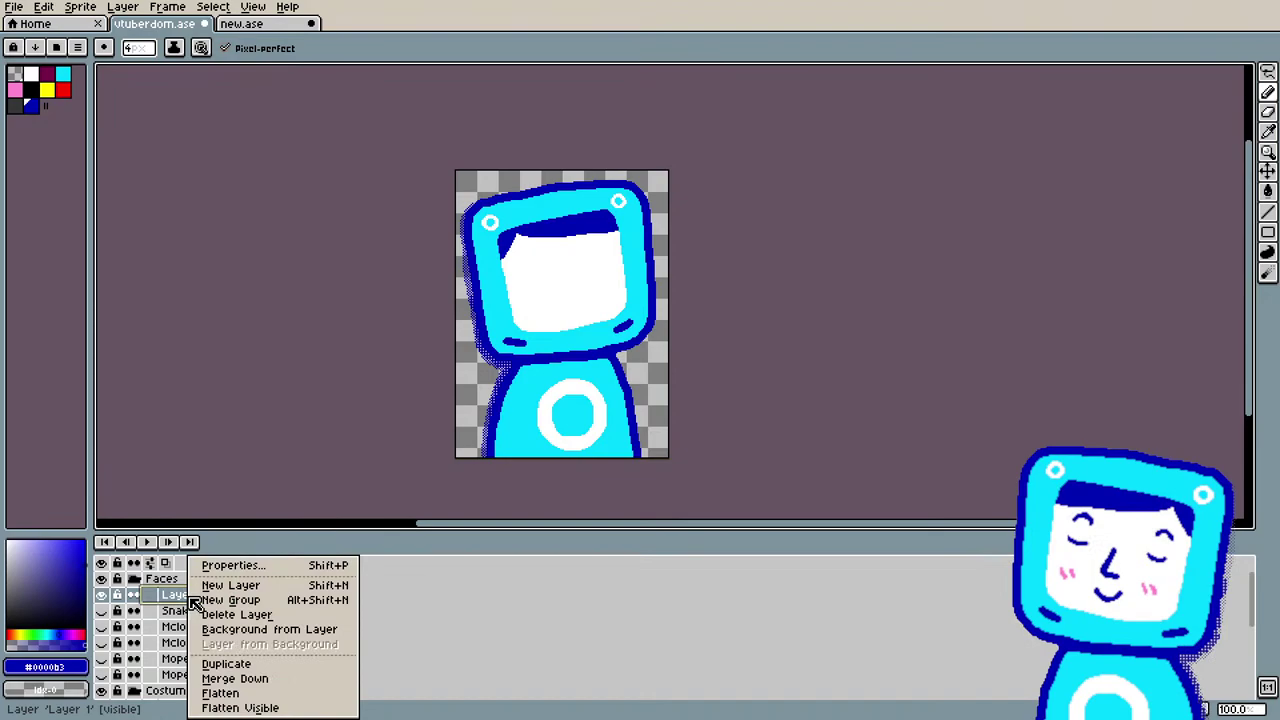
{"action": "left_click", "coordinate": [251, 614]}
Step: Show the McloseEopen face layer as the only visible face and collapse the Faces group
{"action": "left_click", "coordinate": [134, 579]}
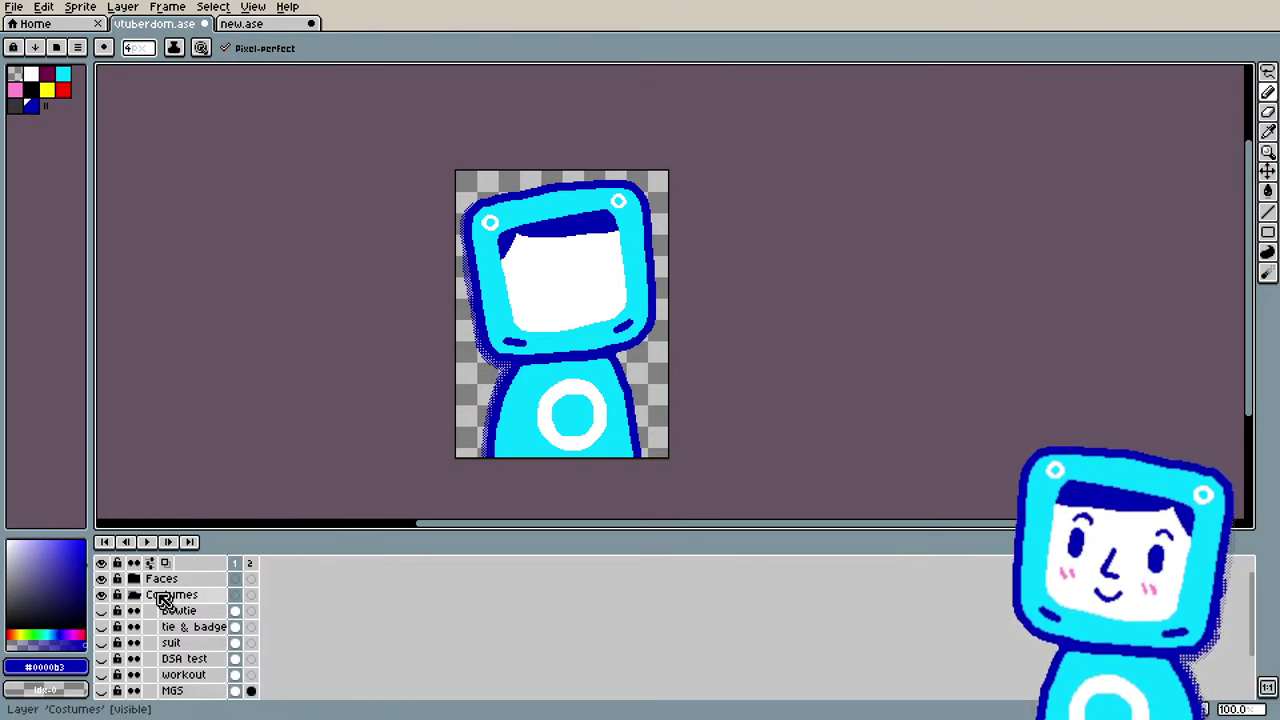
{"action": "left_click", "coordinate": [134, 579]}
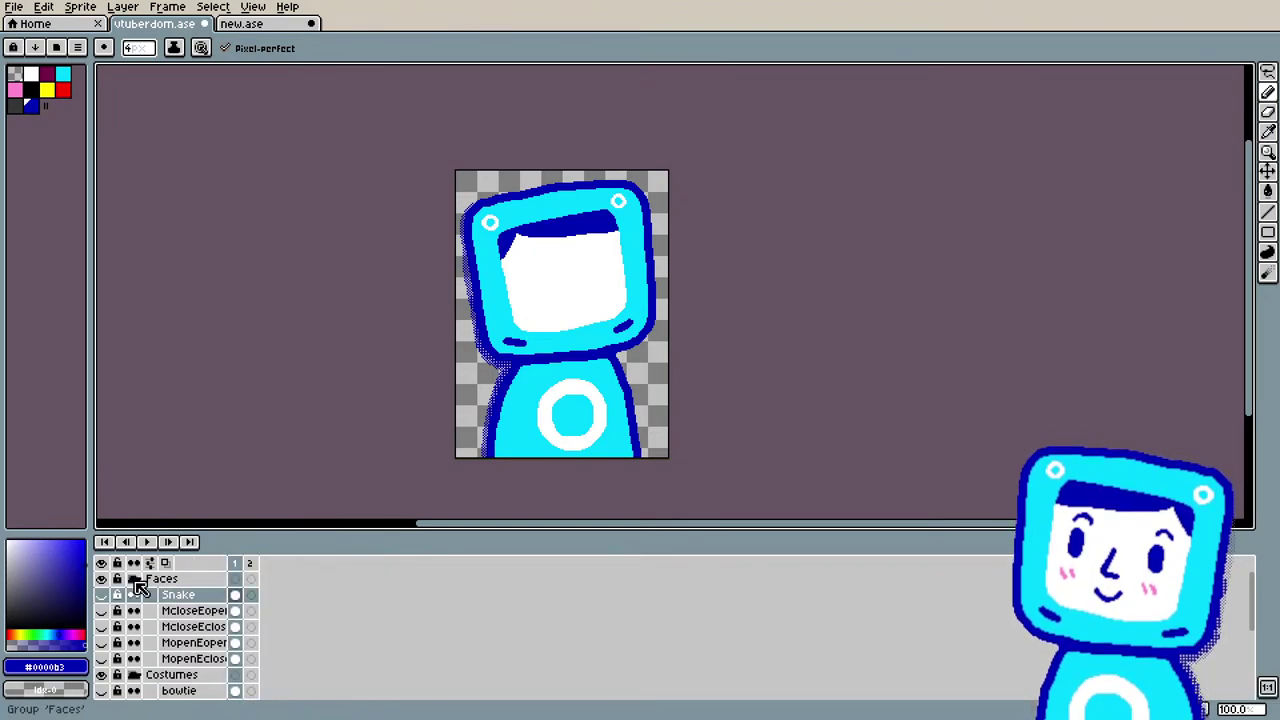
{"action": "left_click", "coordinate": [113, 667]}
{"action": "left_click", "coordinate": [113, 667]}
{"action": "left_click", "coordinate": [103, 627]}
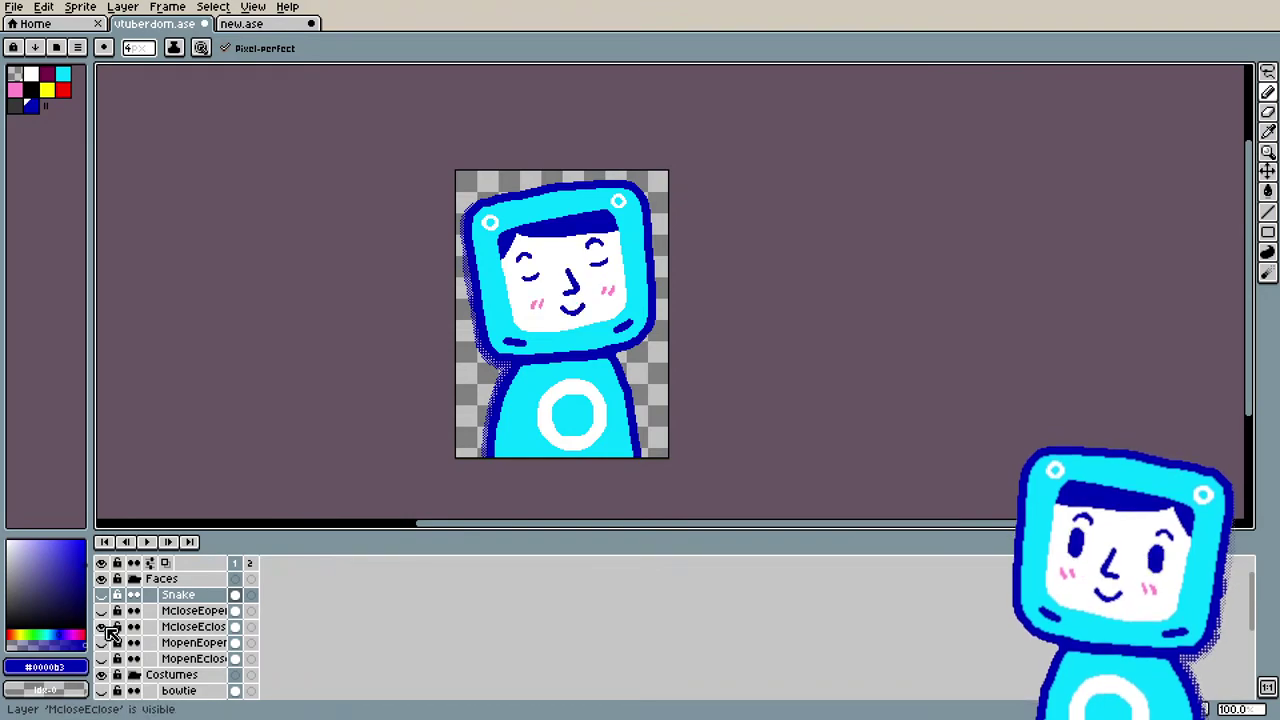
{"action": "left_click", "coordinate": [103, 627]}
{"action": "left_click", "coordinate": [101, 611]}
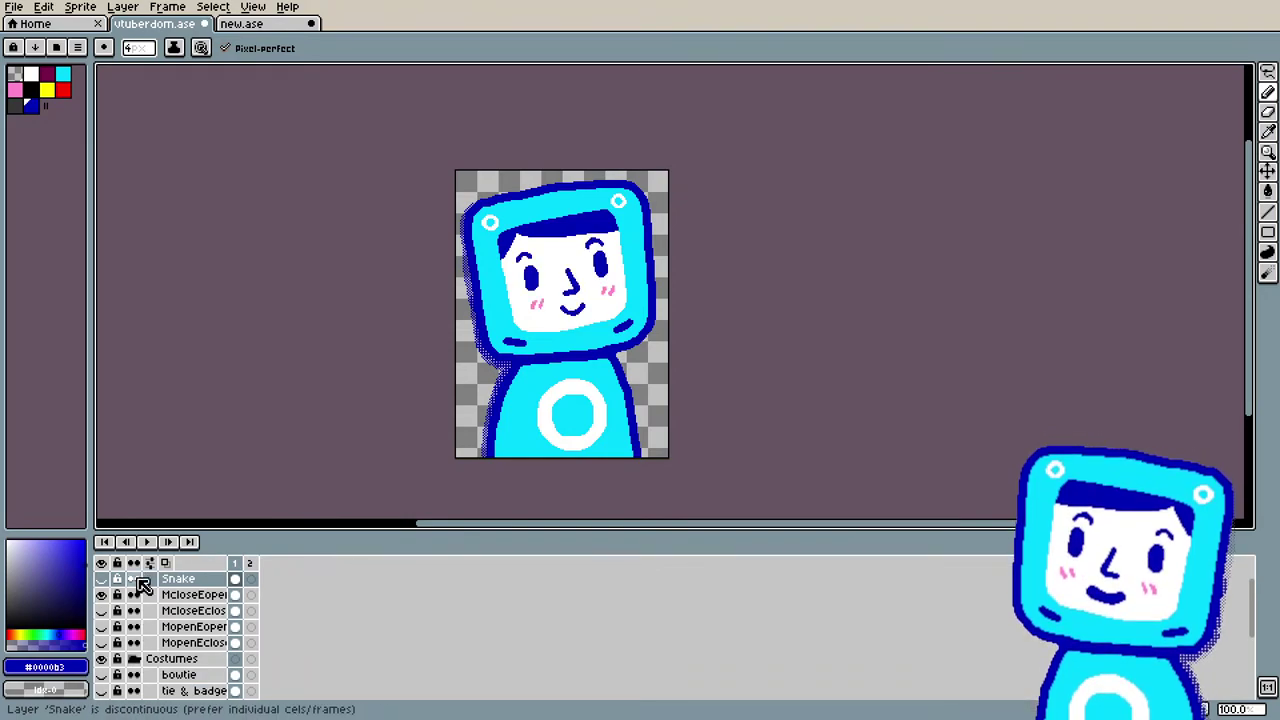
{"action": "left_click", "coordinate": [134, 578]}
Step: Add a new empty layer to the Costumes group, above bowtie
{"action": "scroll", "coordinate": [163, 608], "scroll_direction": "down", "scroll_amount": 4}
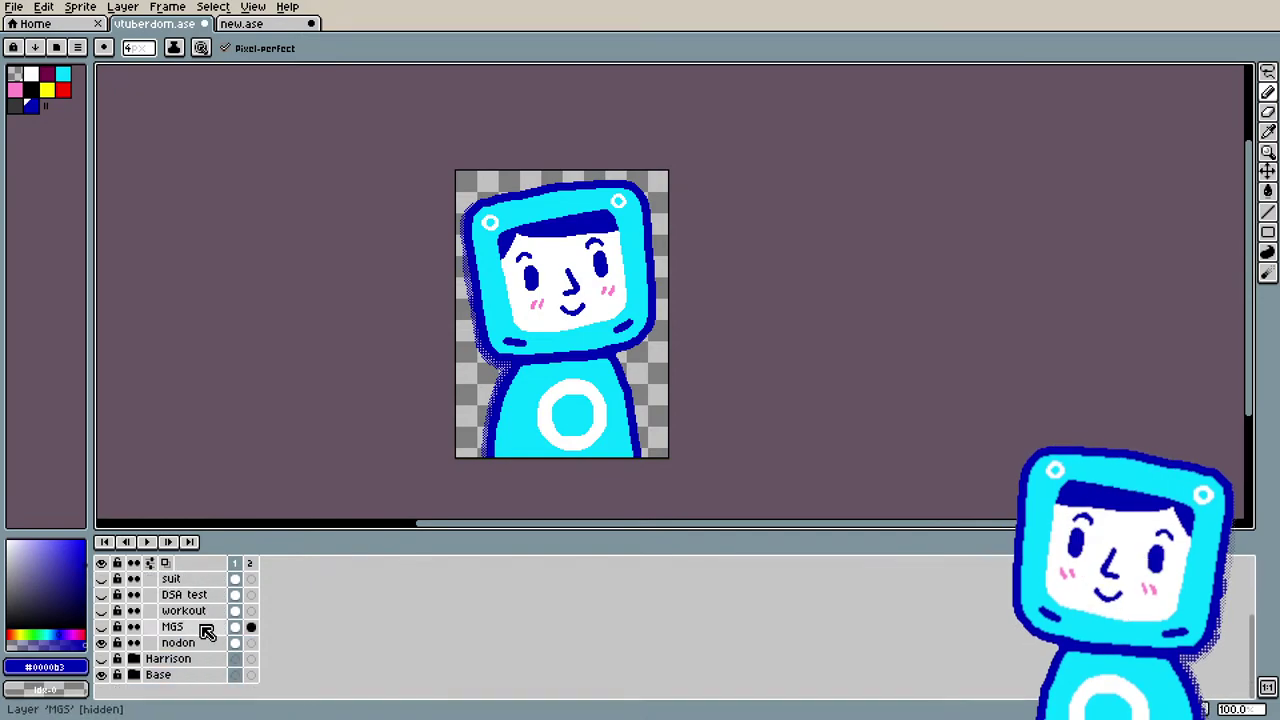
{"action": "scroll", "coordinate": [203, 633], "scroll_direction": "up", "scroll_amount": 4}
{"action": "left_click", "coordinate": [187, 595]}
{"action": "right_click", "coordinate": [187, 595]}
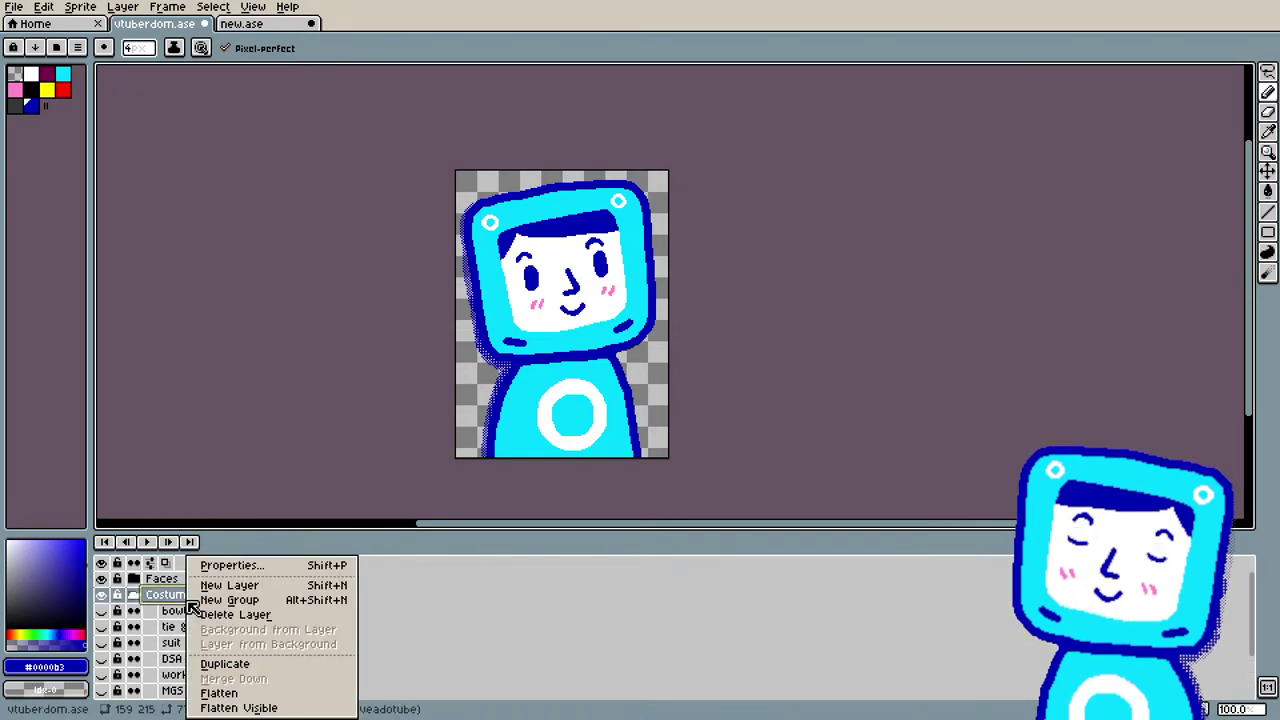
{"action": "left_click", "coordinate": [262, 585]}
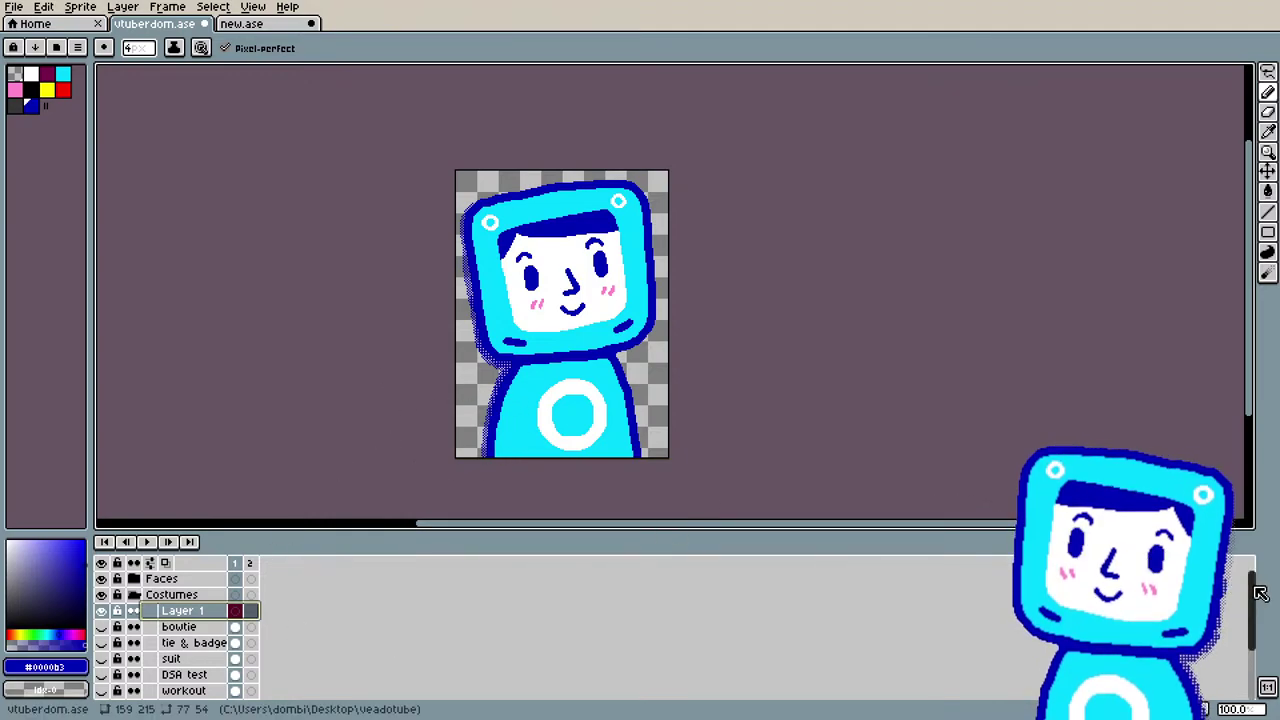
Step: Hide the nodon costume layer and choose white as the Pencil's colour
{"action": "scroll", "coordinate": [1248, 600], "scroll_direction": "down", "scroll_amount": 3}
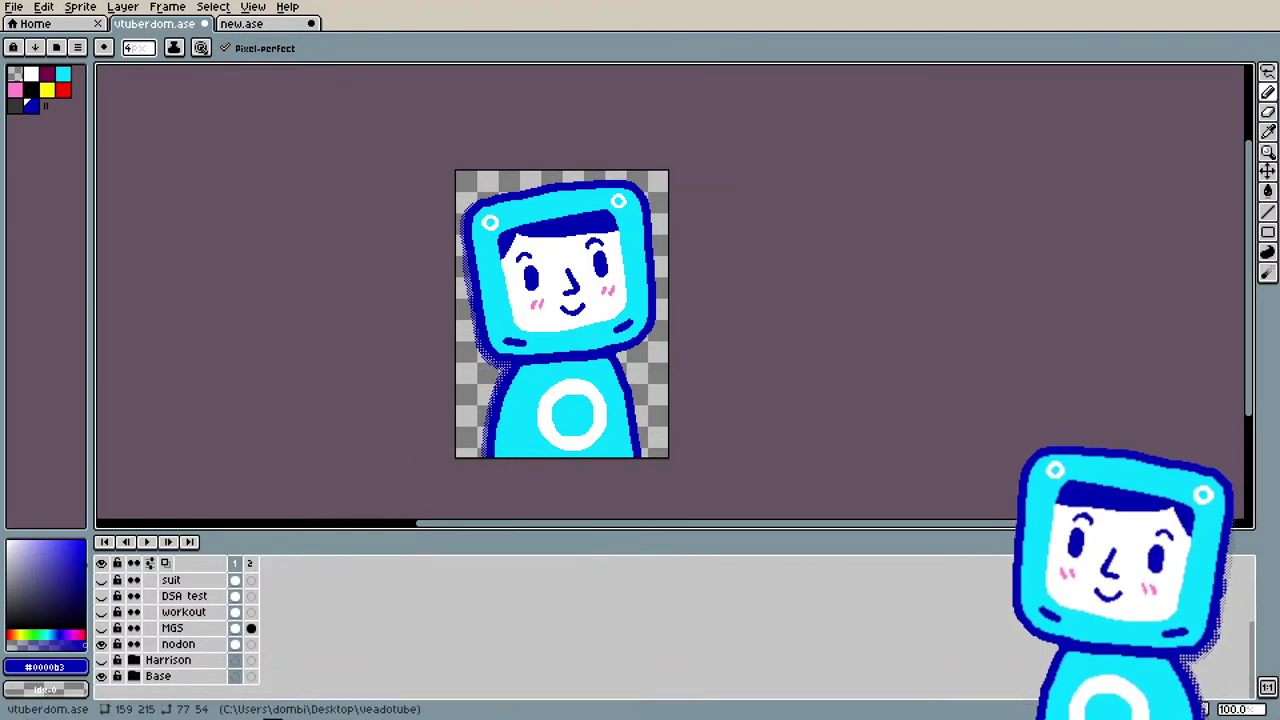
{"action": "left_click", "coordinate": [101, 644]}
{"action": "key", "text": "b"}
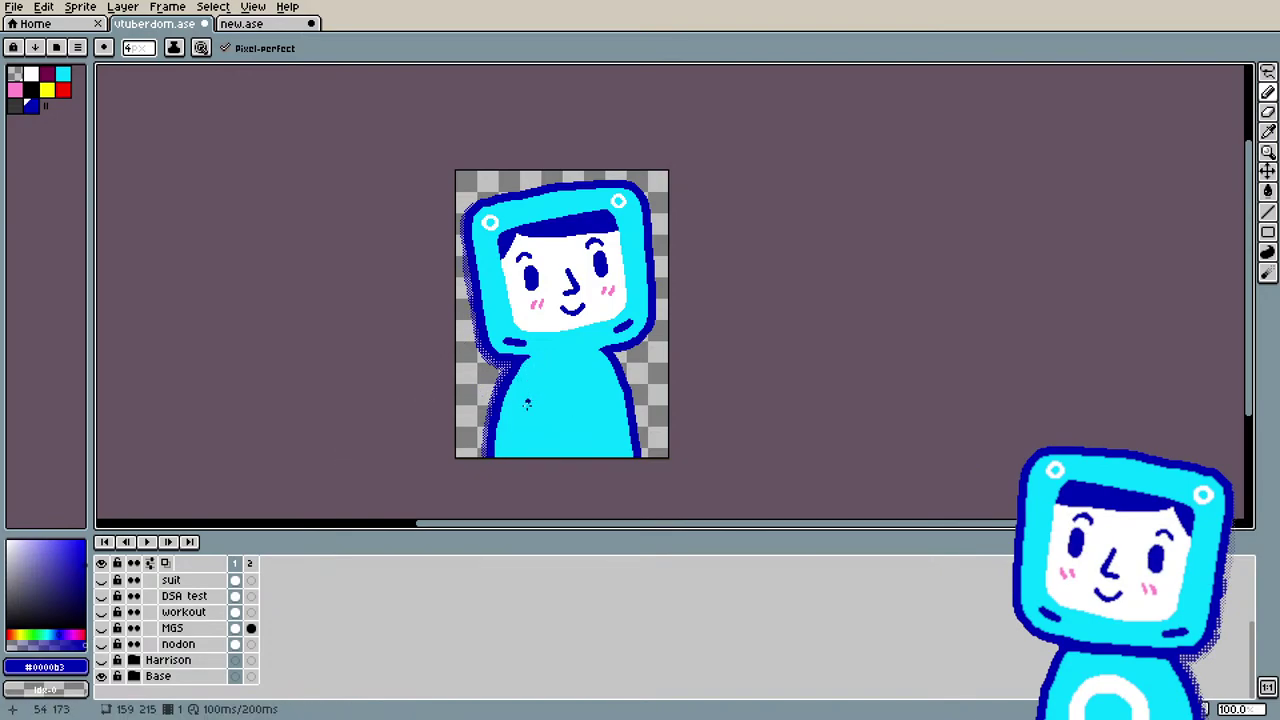
{"action": "left_click", "coordinate": [31, 73]}
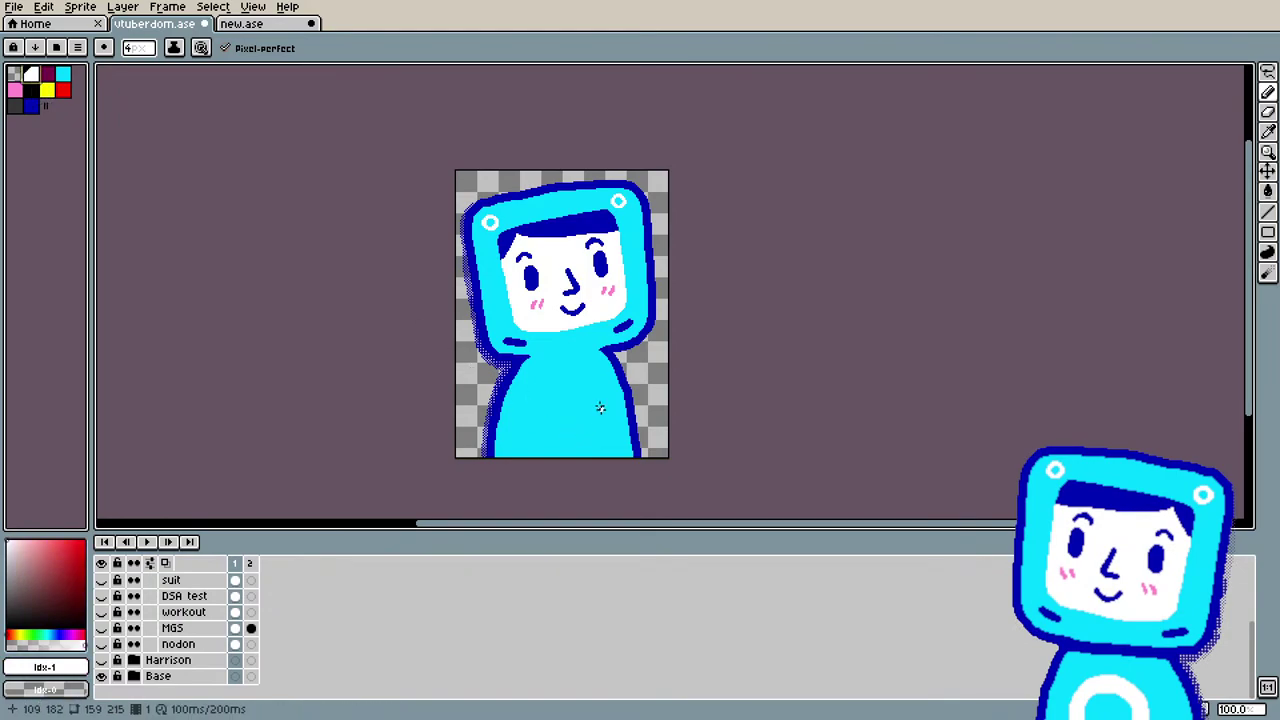
Step: On the new layer above bowtie, make pen pressure control the Pencil's size and turn off its pressure gradient
{"action": "key", "text": "shift+n"}
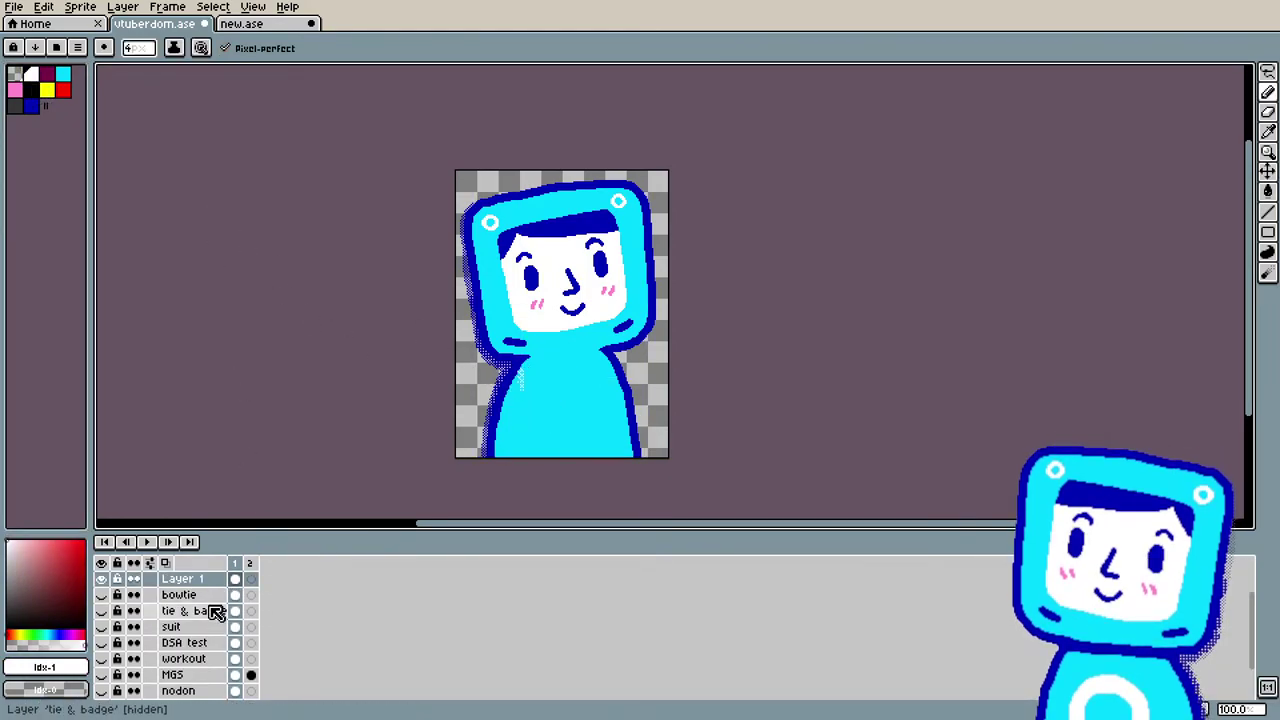
{"action": "left_click", "coordinate": [201, 48]}
{"action": "left_click", "coordinate": [270, 89]}
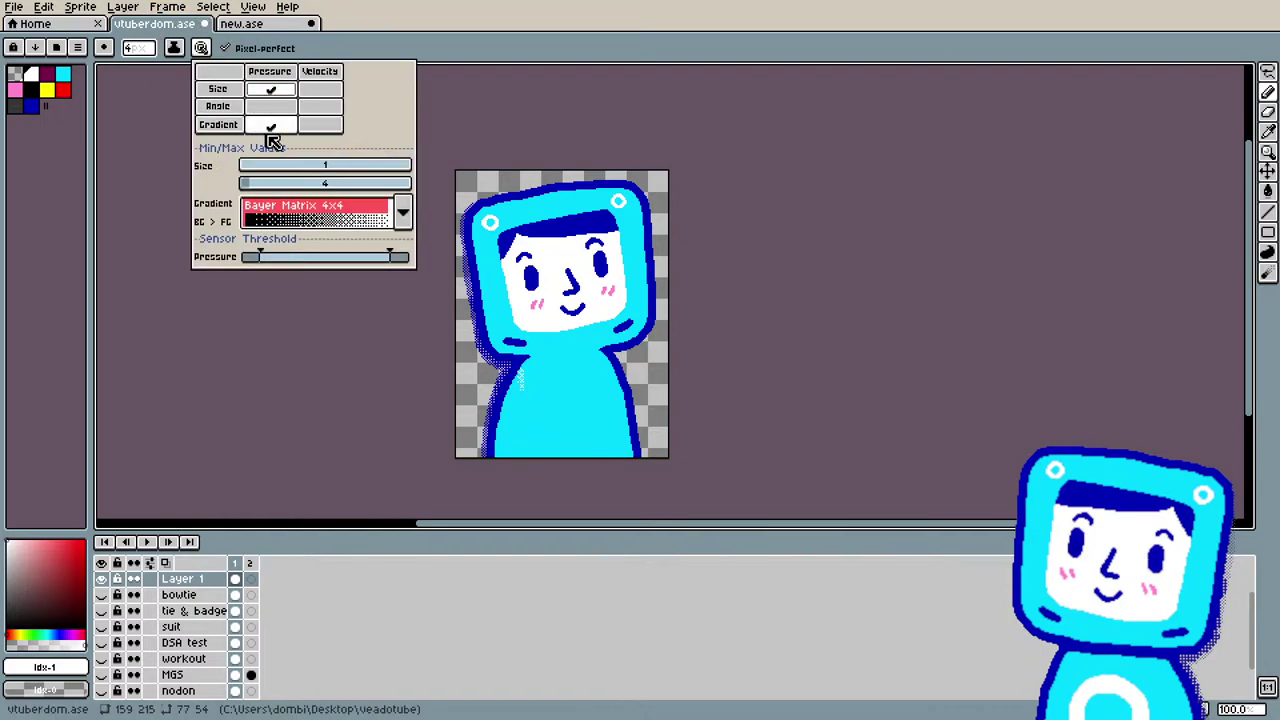
{"action": "left_click", "coordinate": [280, 127]}
Step: Draw an apron's two shoulder straps and the upper edge of its bib in white with the 4 px Pencil
{"action": "left_click", "coordinate": [522, 392]}
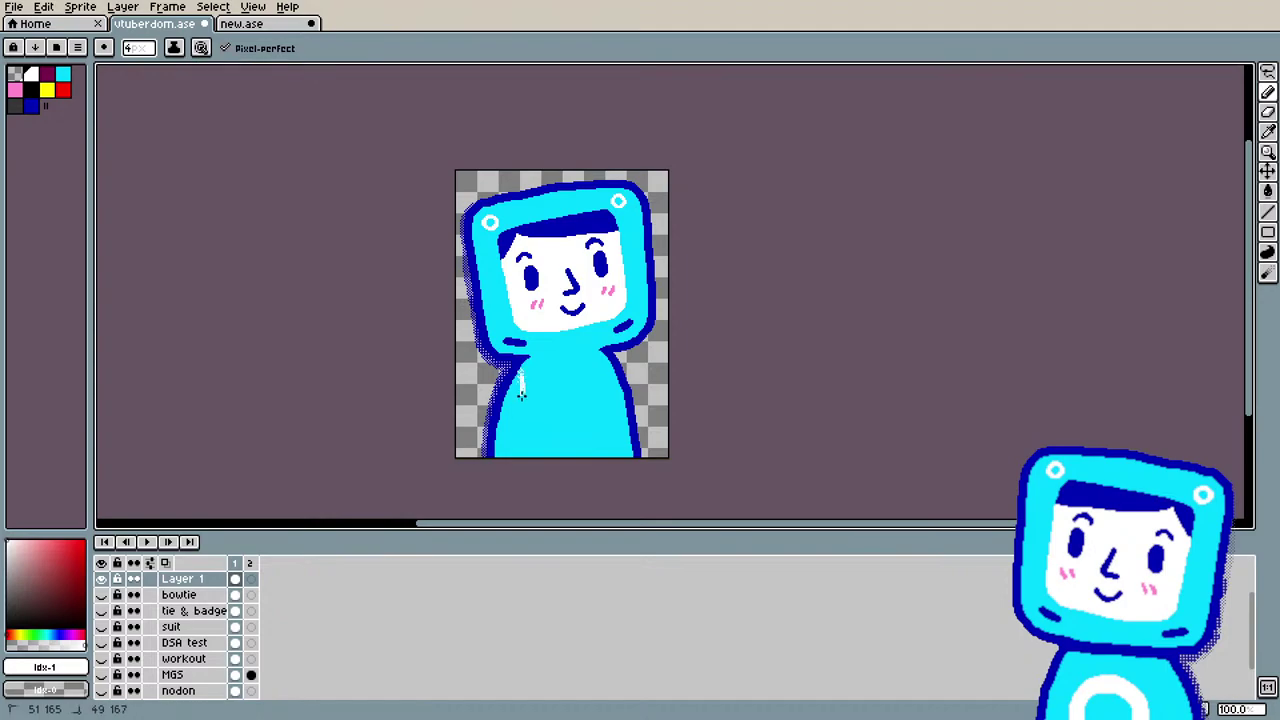
{"action": "mouse_move", "coordinate": [519, 372]}
{"action": "left_mouse_down"}
{"action": "mouse_move", "coordinate": [521, 410]}
{"action": "mouse_move", "coordinate": [523, 384]}
{"action": "left_mouse_up"}
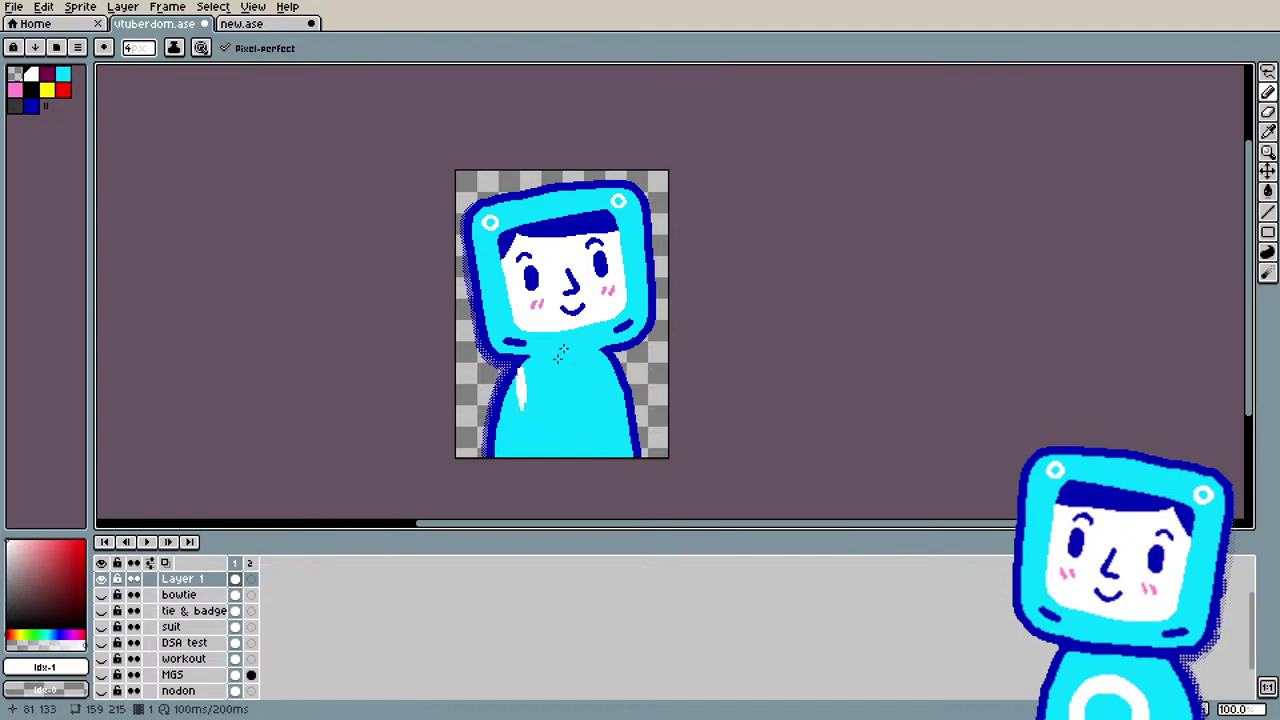
{"action": "left_click_drag", "start_coordinate": [534, 403], "coordinate": [541, 403]}
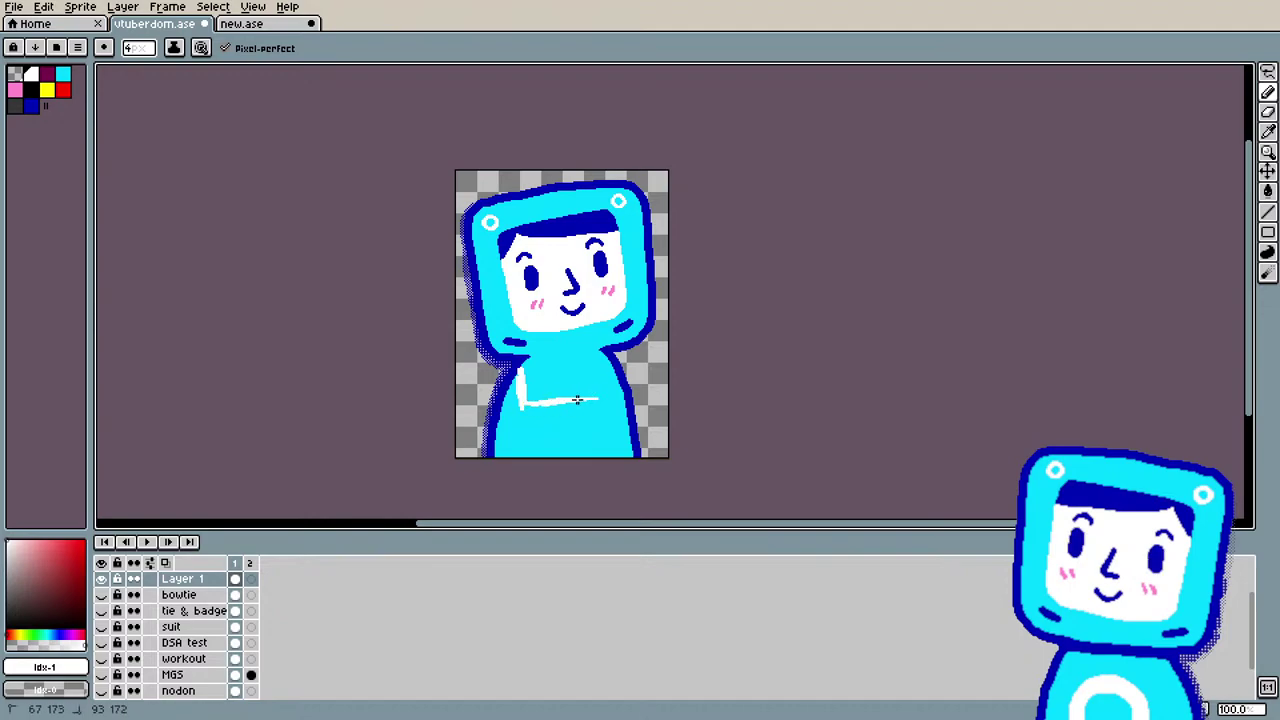
{"action": "mouse_move", "coordinate": [522, 400]}
{"action": "left_mouse_down"}
{"action": "mouse_move", "coordinate": [600, 398]}
{"action": "mouse_move", "coordinate": [602, 370]}
{"action": "mouse_move", "coordinate": [604, 397]}
{"action": "left_mouse_up"}
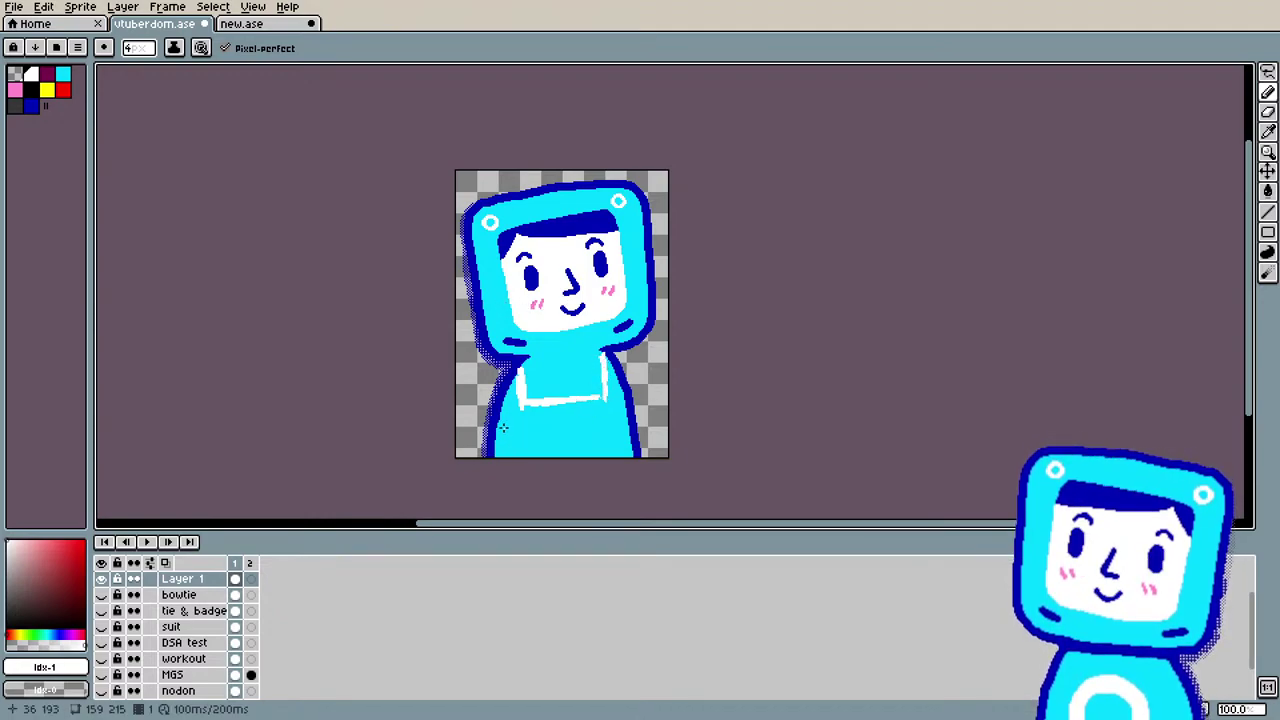
Step: Draw the apron's curved armholes and sides down to the canvas's lower edge and fill the enclosed body white
{"action": "left_click_drag", "start_coordinate": [521, 403], "coordinate": [507, 430]}
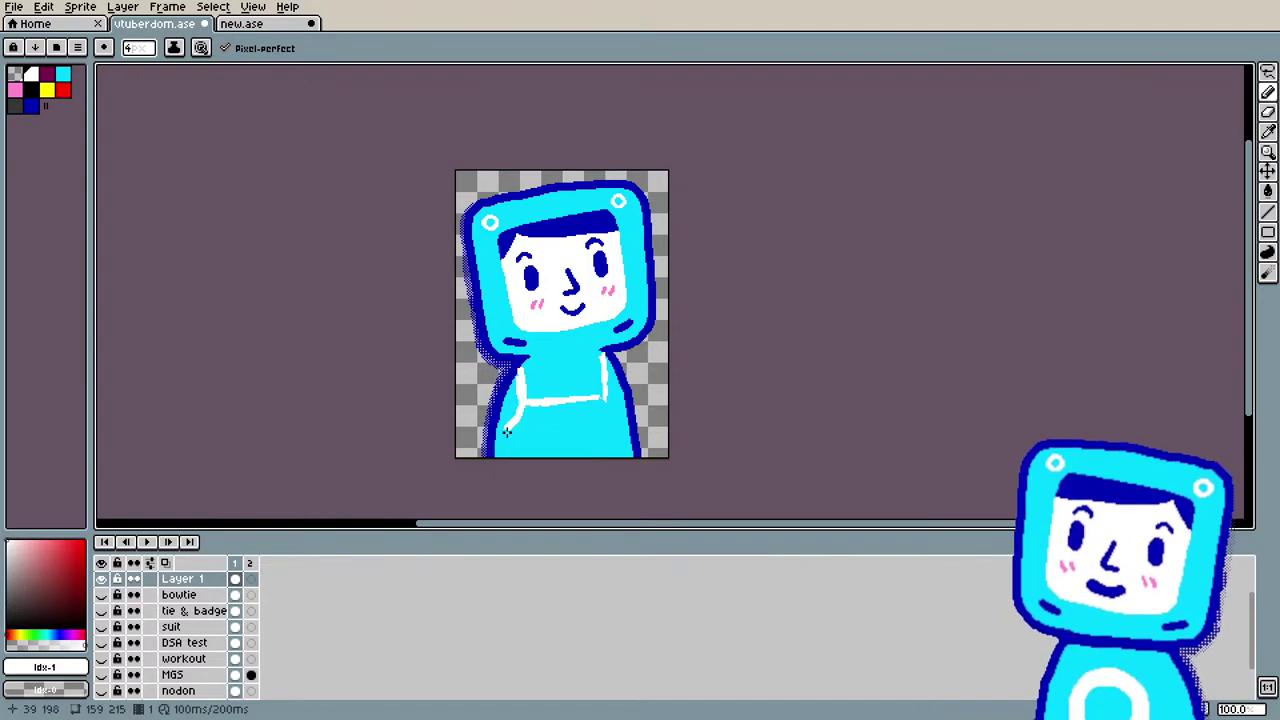
{"action": "left_click_drag", "start_coordinate": [605, 399], "coordinate": [625, 421]}
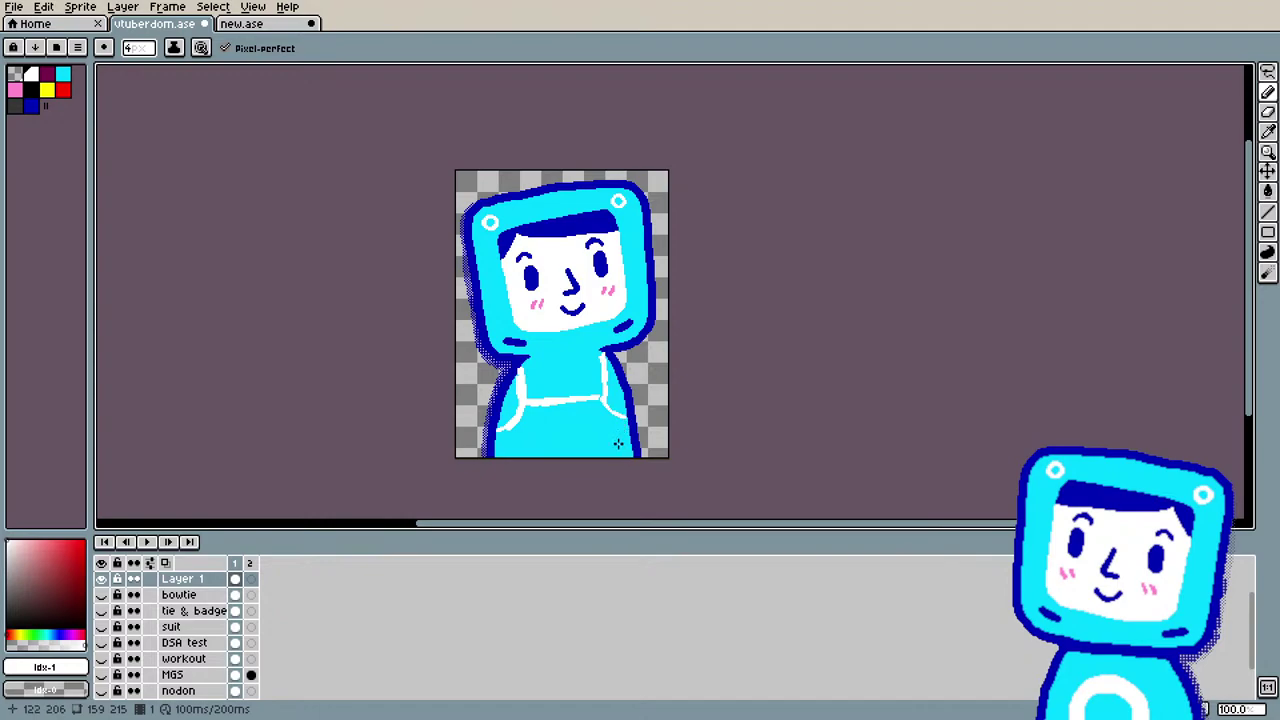
{"action": "left_click_drag", "start_coordinate": [503, 437], "coordinate": [496, 441]}
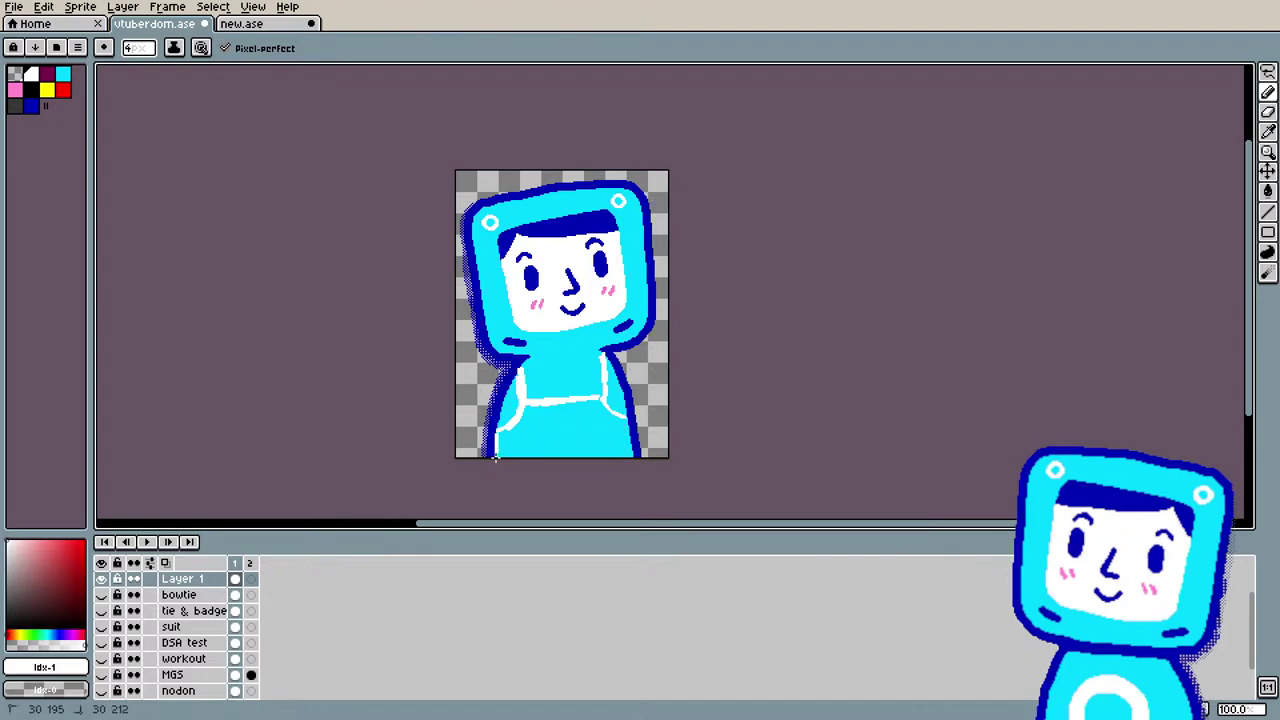
{"action": "left_click_drag", "start_coordinate": [626, 424], "coordinate": [630, 452]}
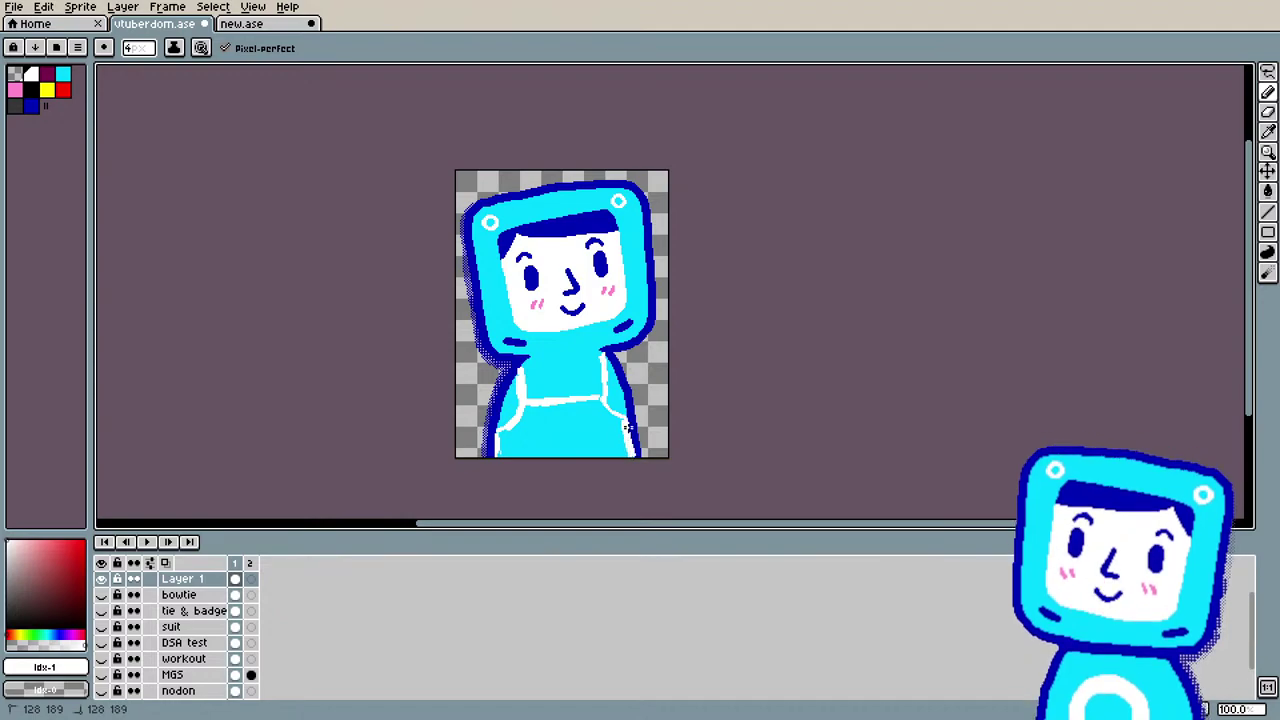
{"action": "key", "text": "g"}
{"action": "left_click", "coordinate": [563, 441]}
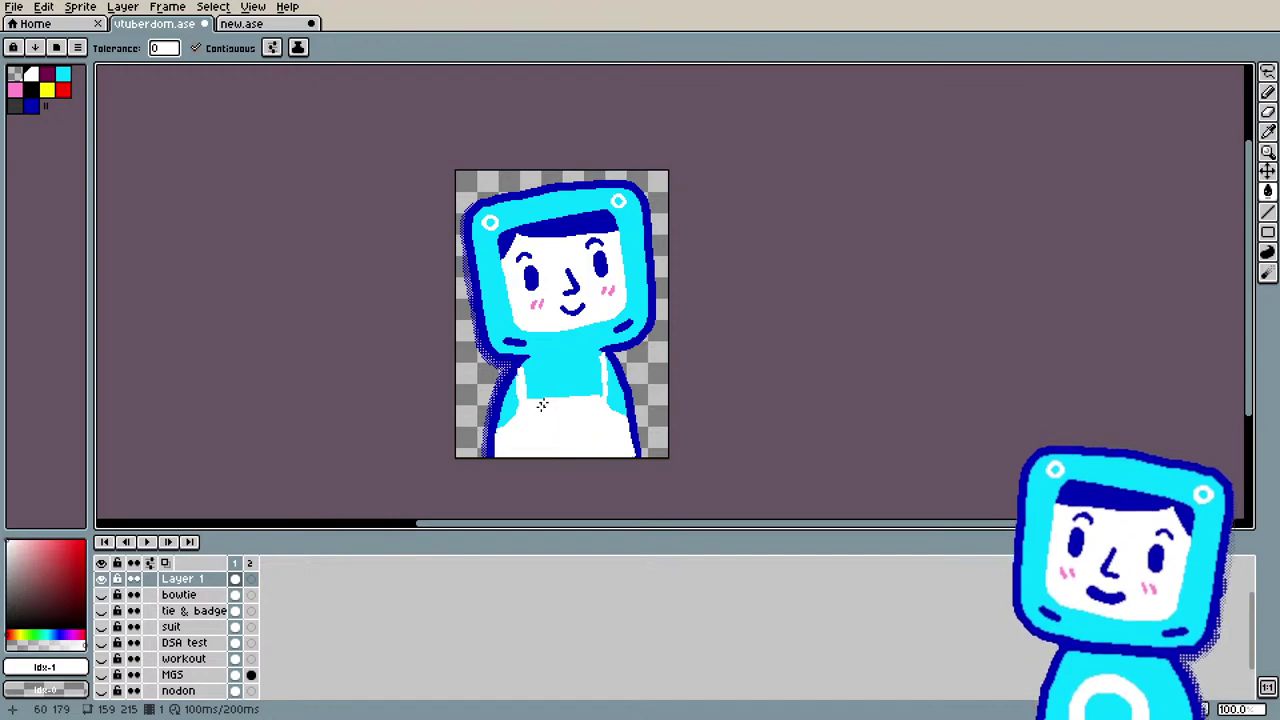
Step: Erase both shoulder straps and square off the bib's upper edge with white #FFFFFF picked from the artwork
{"action": "key", "text": "e"}
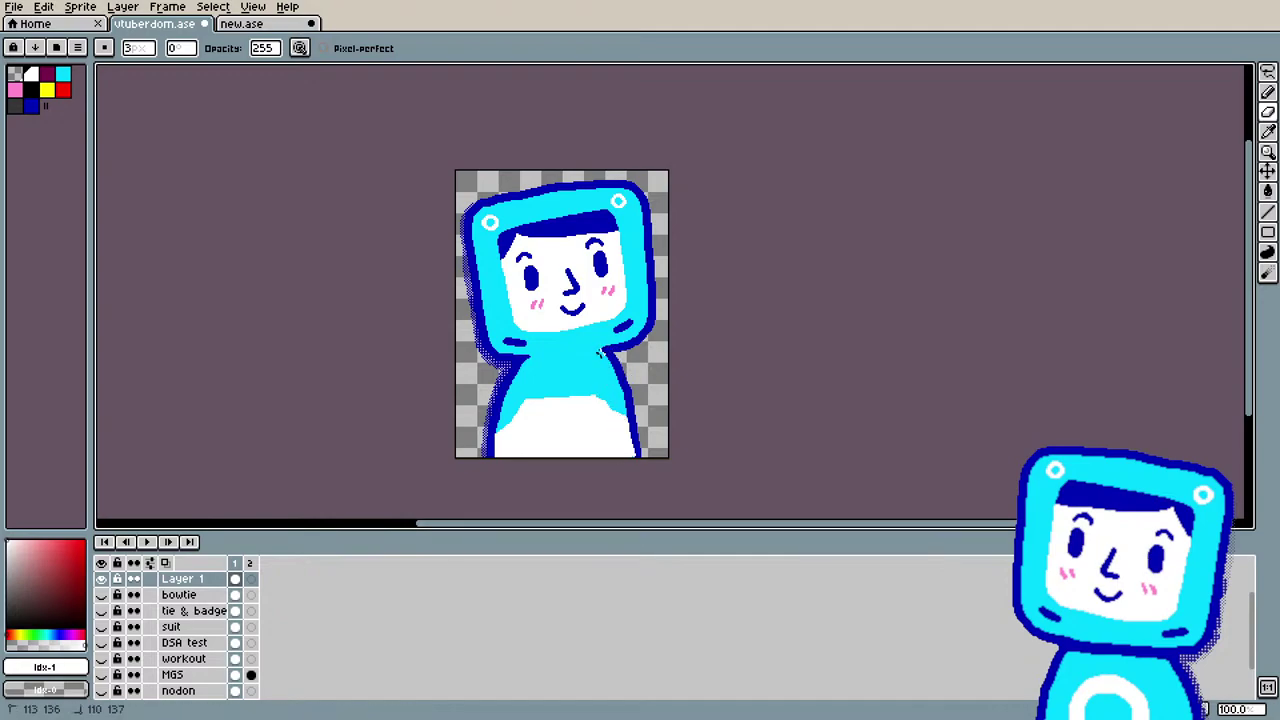
{"action": "key", "text": "i"}
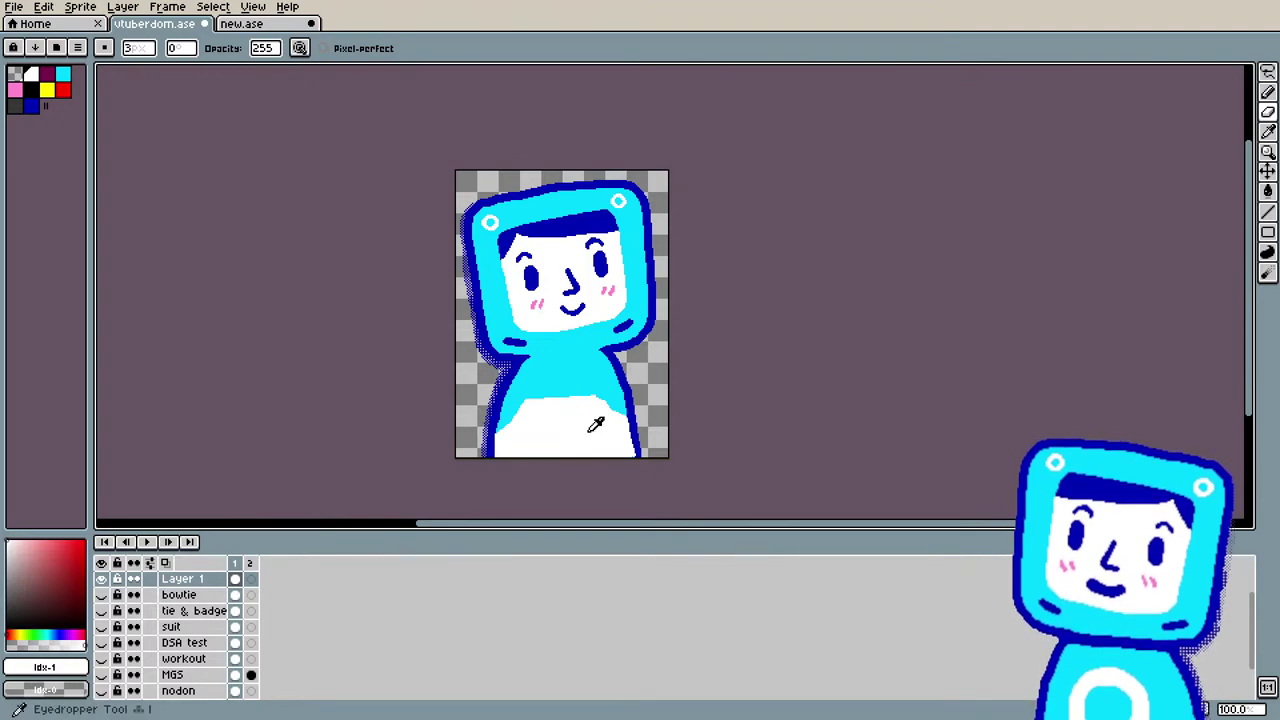
{"action": "key", "text": "b"}
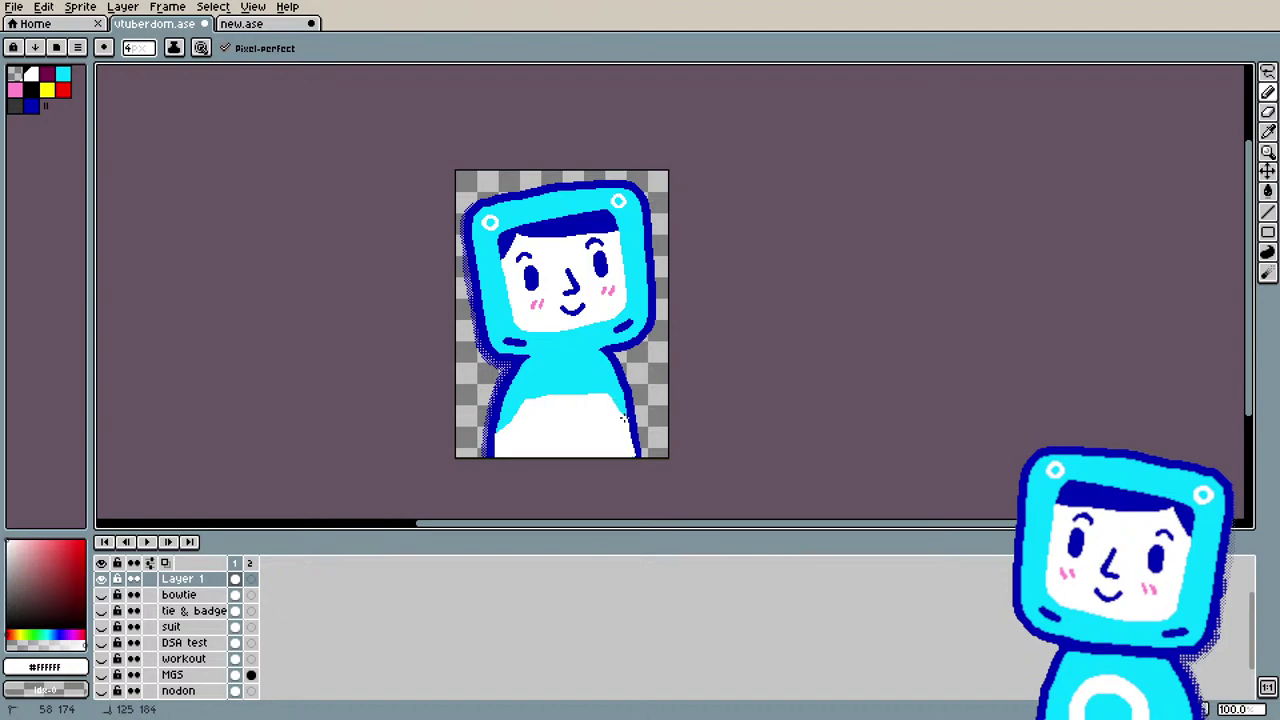
Step: Redraw both shoulder straps in white, running from the neck outline down to the bib's upper corners
{"action": "key", "text": "e"}
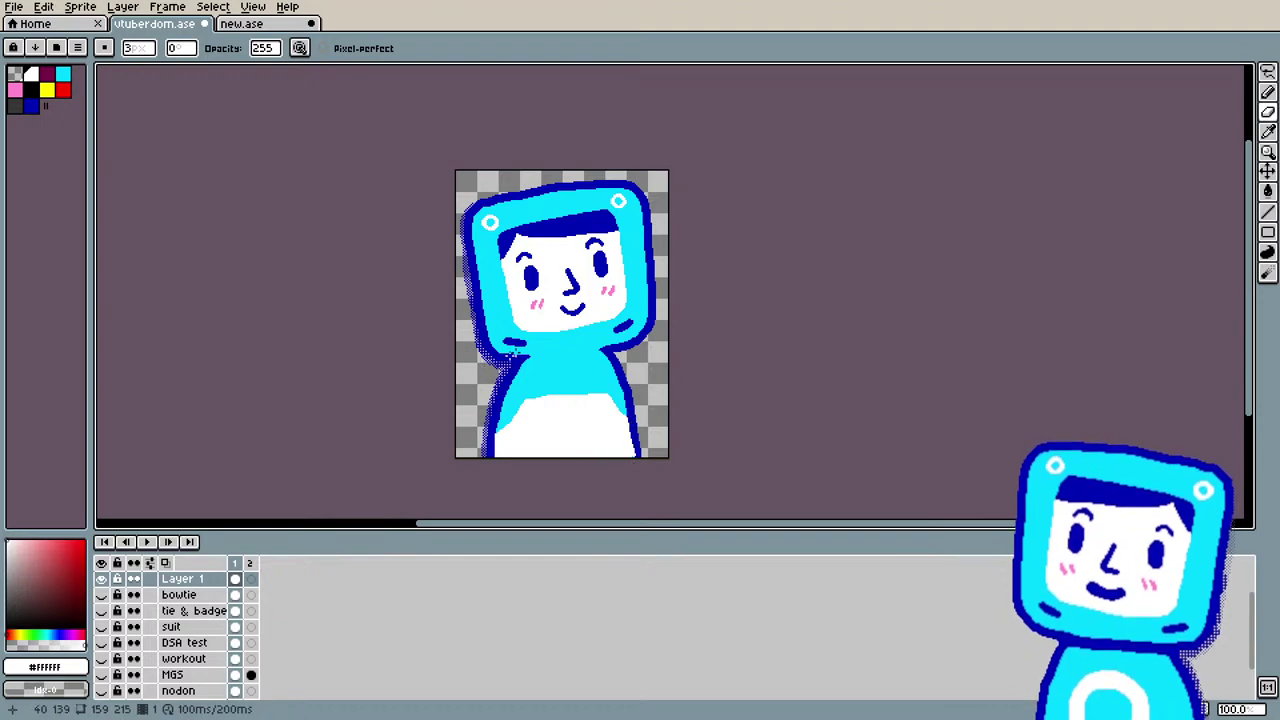
{"action": "key", "text": "b"}
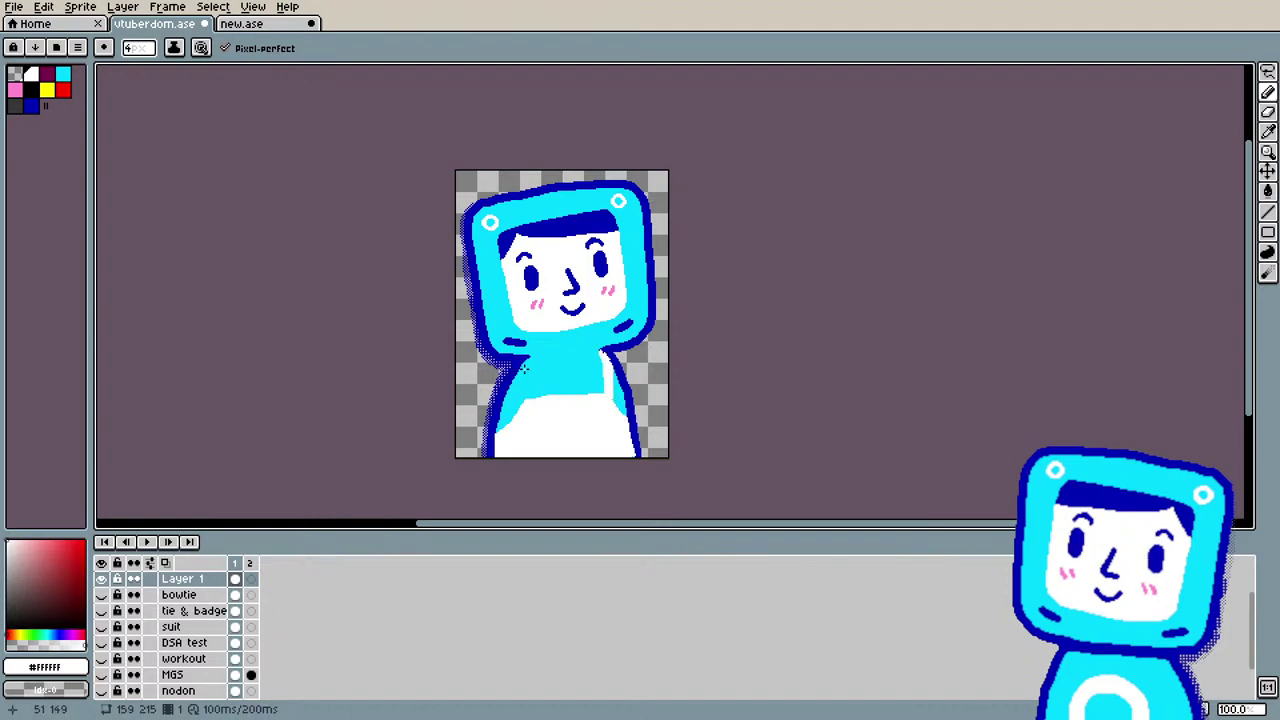
{"action": "left_click_drag", "start_coordinate": [523, 371], "coordinate": [523, 367]}
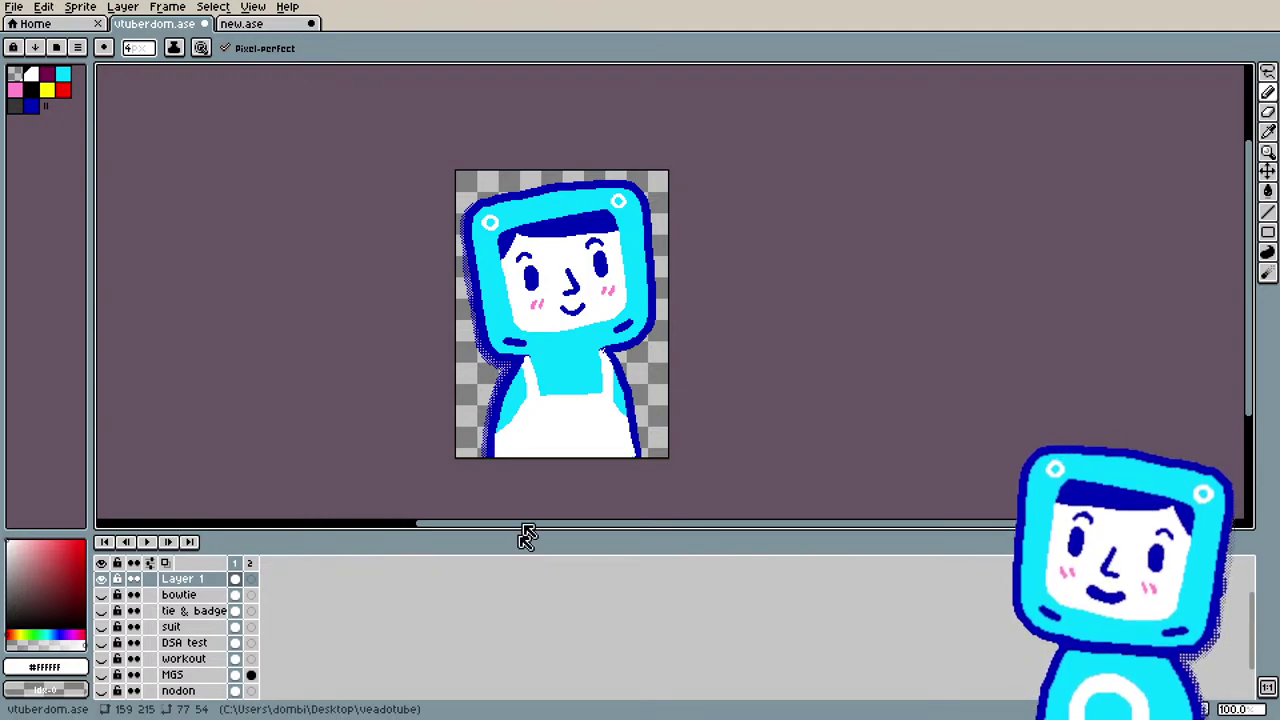
Step: Clean up the strap ends, strap edges and armhole curves of the apron with the Eraser and white Pencil
{"action": "scroll", "coordinate": [564, 412], "scroll_direction": "up", "scroll_amount": 1}
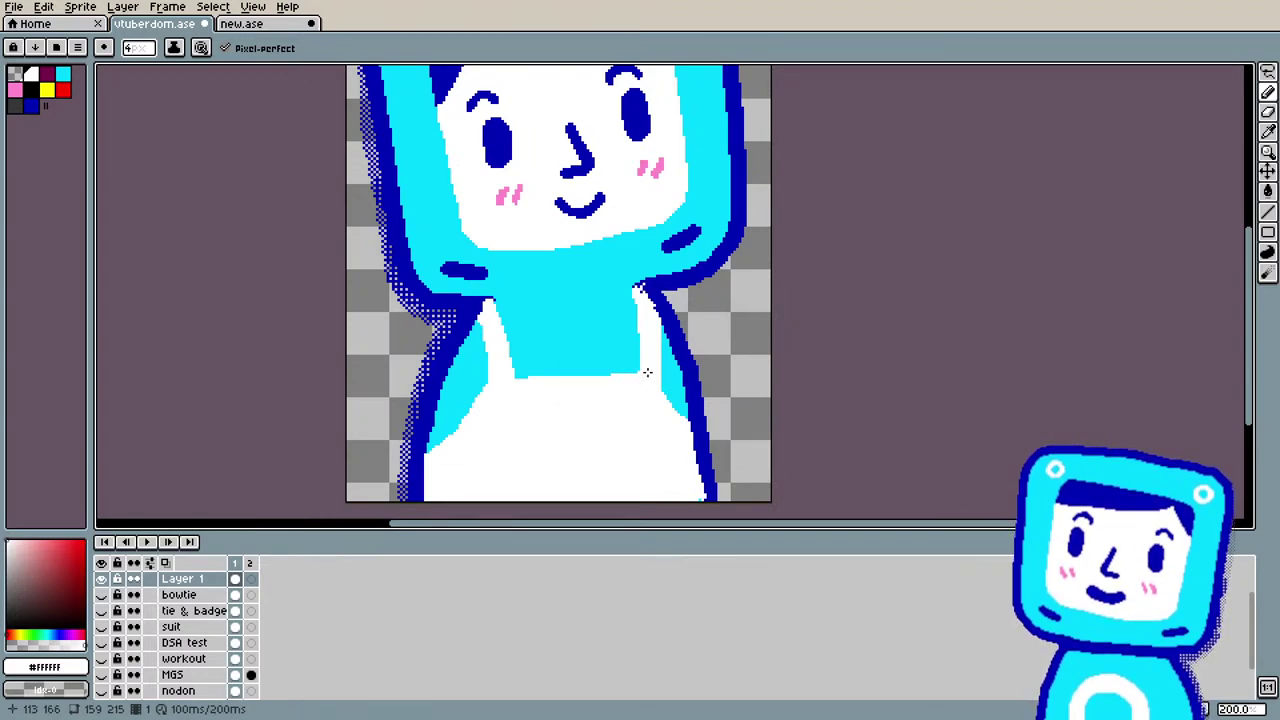
{"action": "key", "text": "e"}
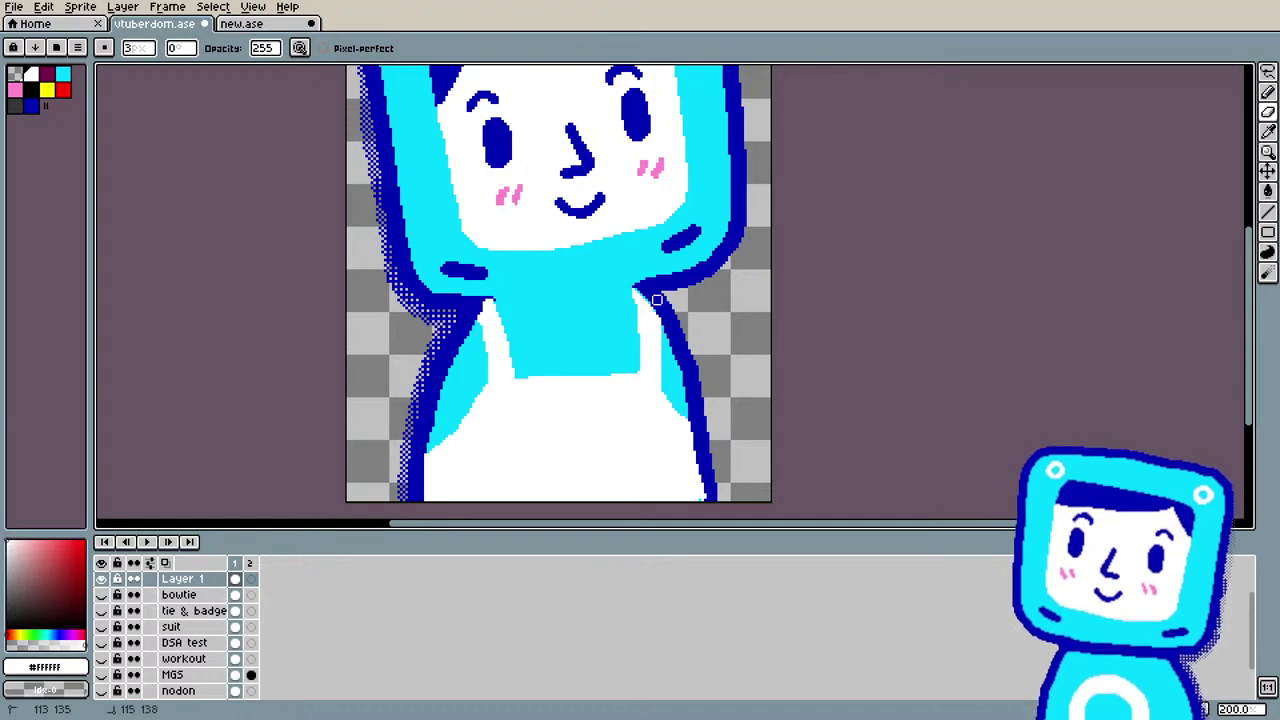
{"action": "key", "text": "b"}
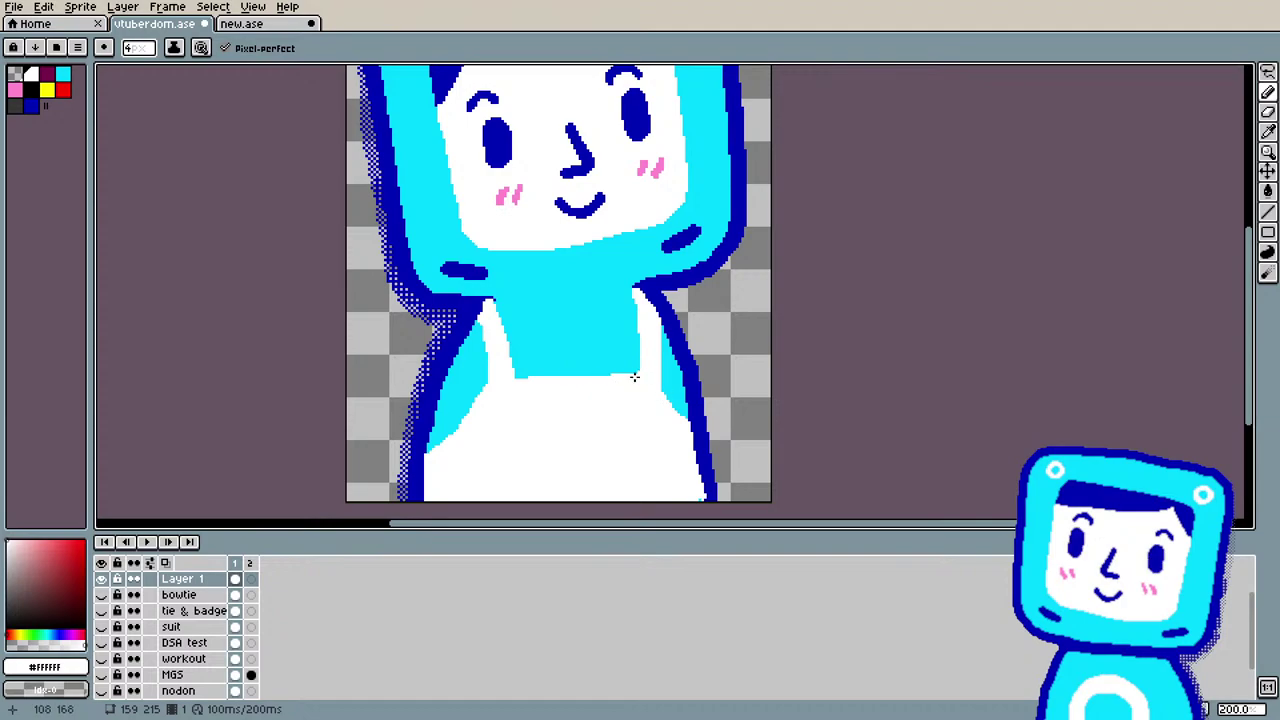
{"action": "left_click_drag", "start_coordinate": [644, 341], "coordinate": [641, 366]}
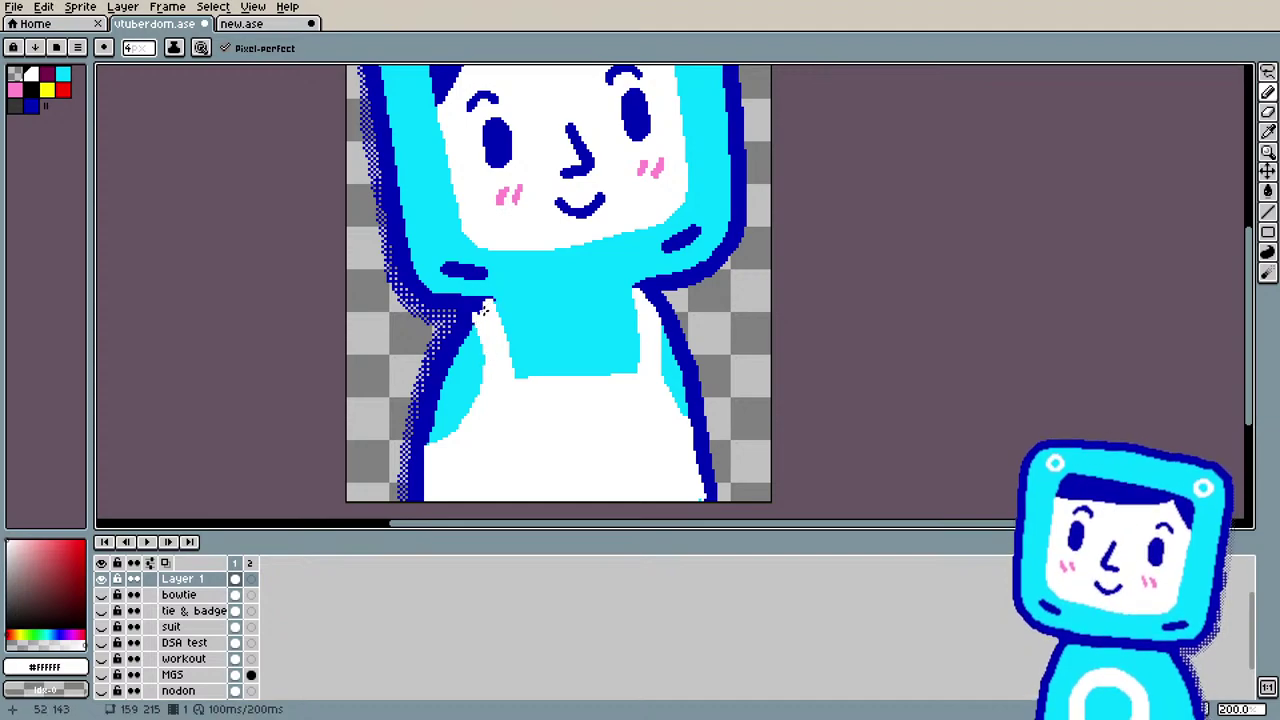
{"action": "key", "text": "b"}
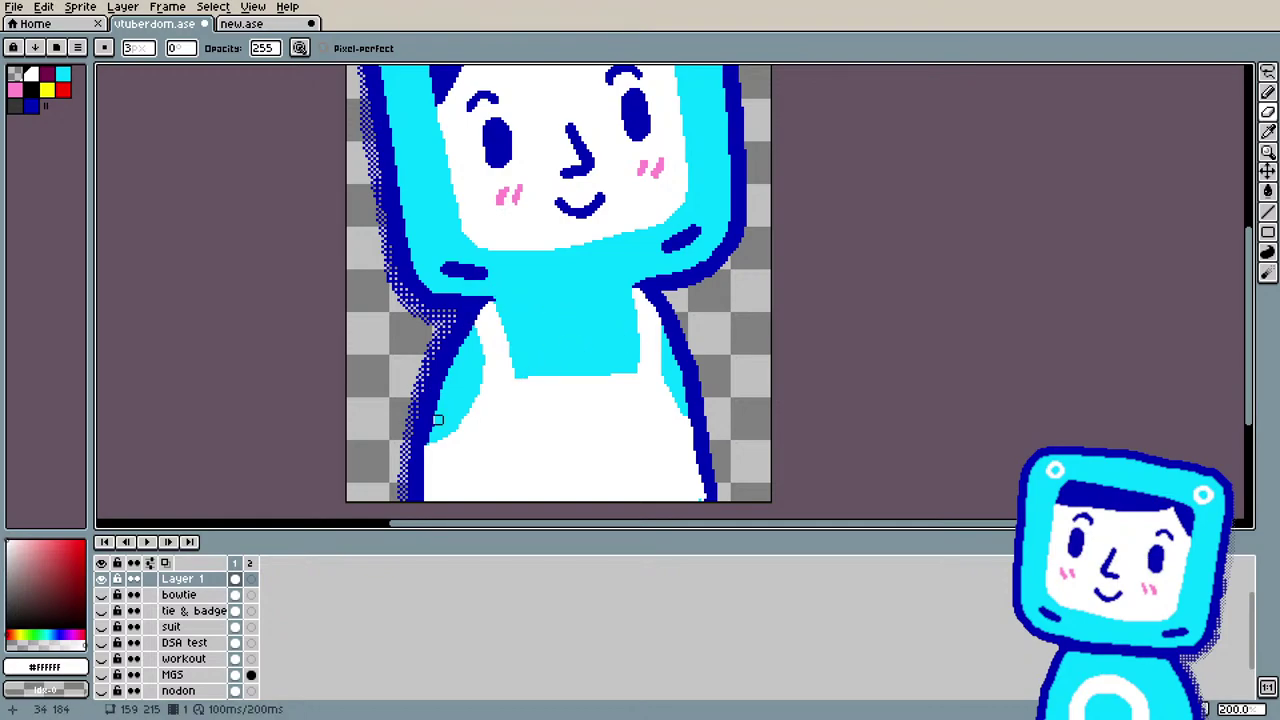
{"action": "scroll", "coordinate": [462, 355], "scroll_direction": "down", "scroll_amount": 3}
{"action": "scroll", "coordinate": [468, 367], "scroll_direction": "up", "scroll_amount": 2}
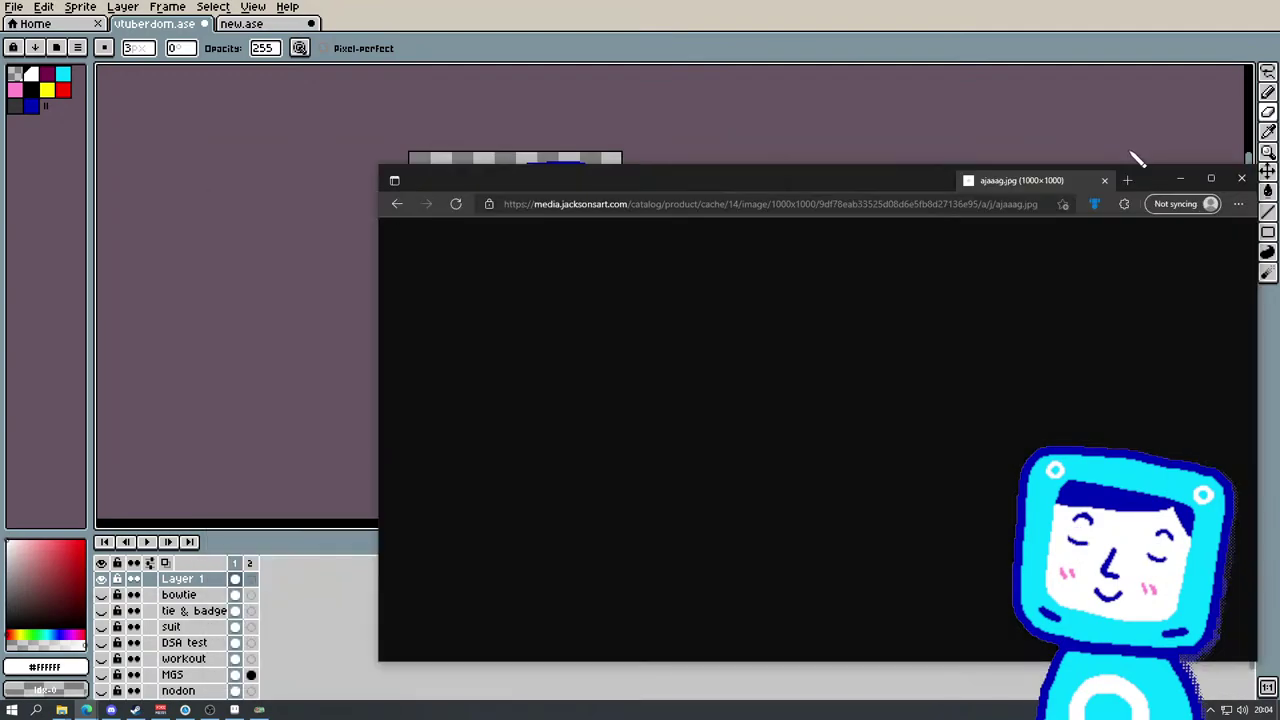
Step: Examine the bib and straps in the apron reference photo ajaaag.jpg in the browser and return to Aseprite
{"action": "left_click", "coordinate": [1166, 177]}
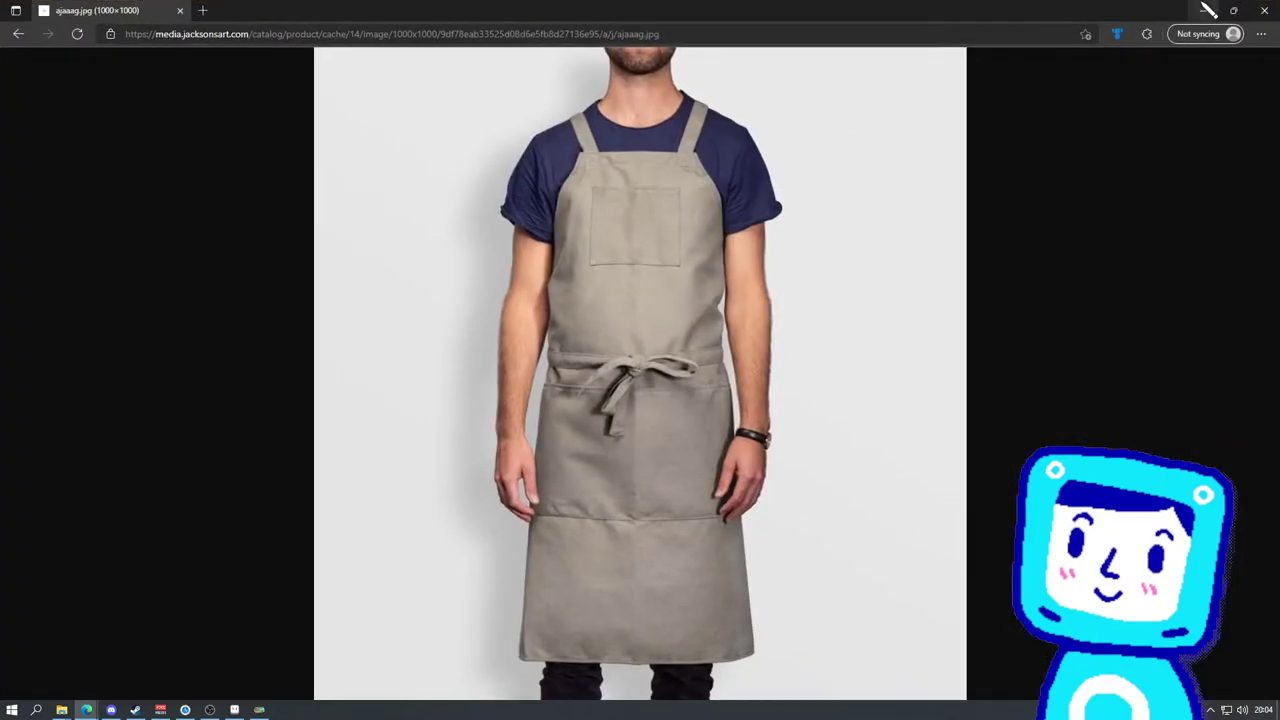
{"action": "left_click", "coordinate": [1233, 10]}
{"action": "left_click_drag", "start_coordinate": [945, 170], "coordinate": [1138, 120]}
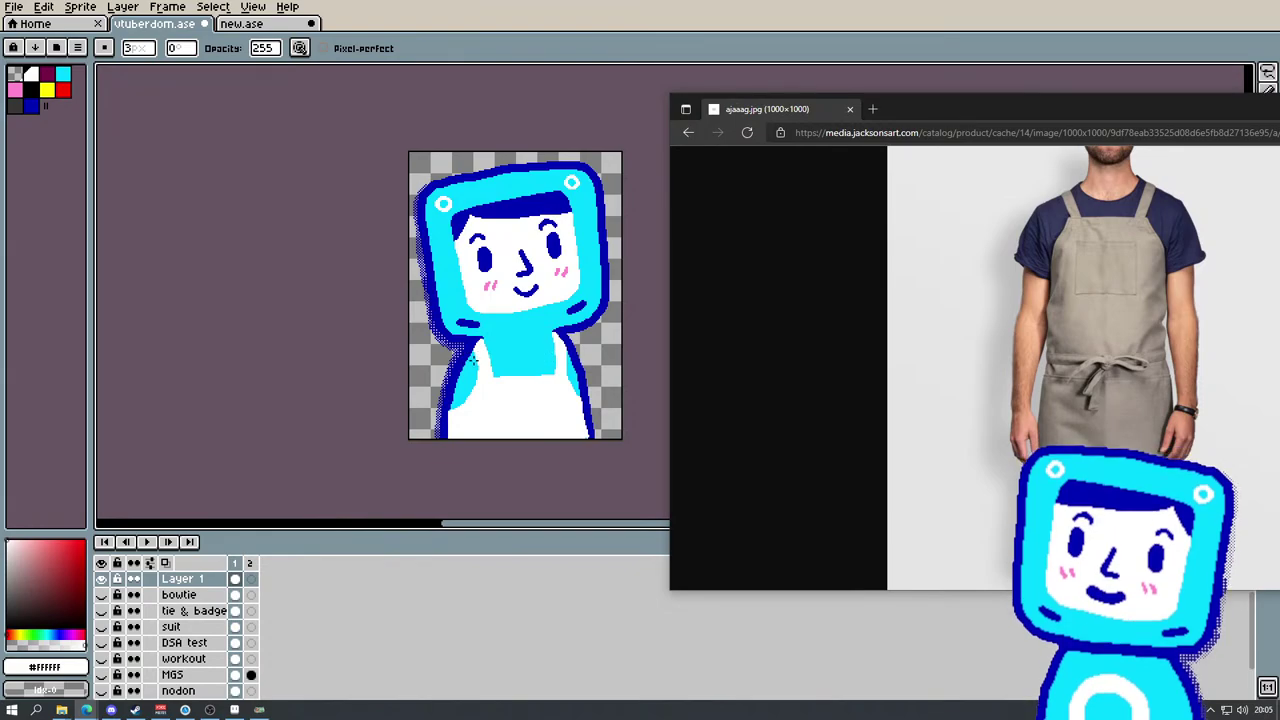
{"action": "left_click", "coordinate": [640, 297]}
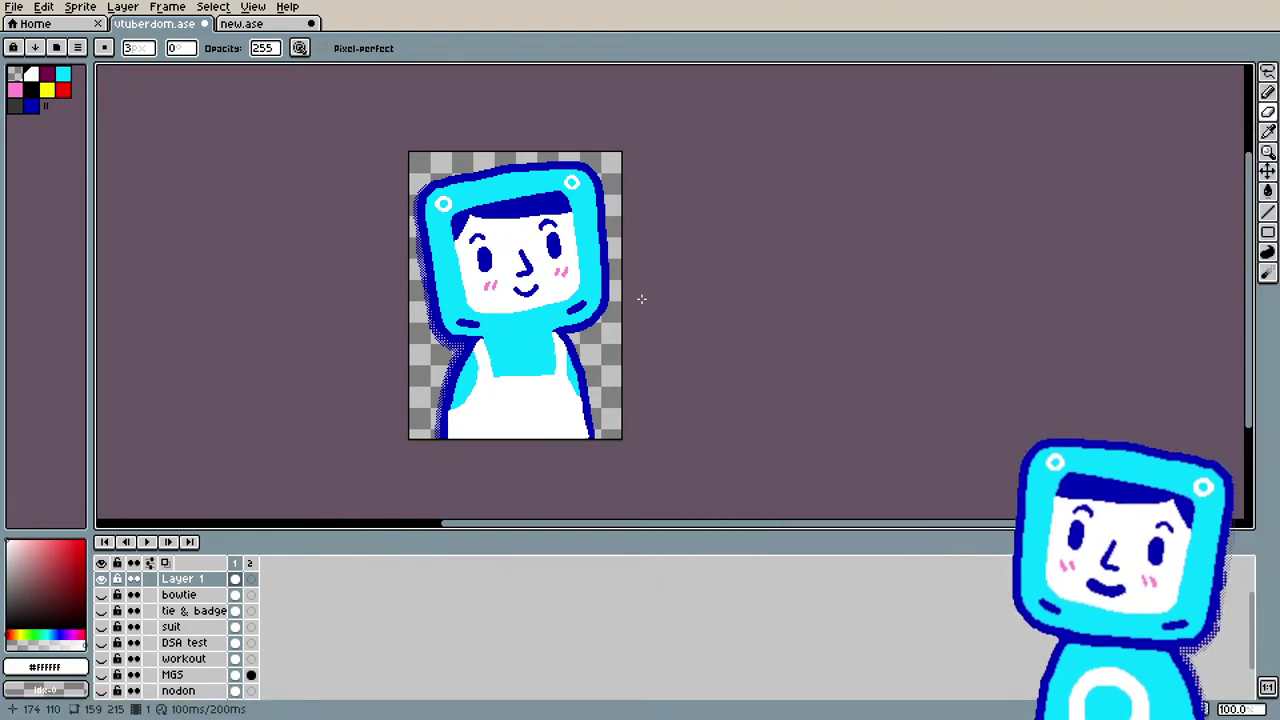
Step: Draw a higher white upper edge for the apron's bib, running between the two straps
{"action": "scroll", "coordinate": [630, 320], "scroll_direction": "up", "scroll_amount": 2}
{"action": "scroll", "coordinate": [580, 382], "scroll_direction": "down", "scroll_amount": 1}
{"action": "scroll", "coordinate": [420, 413], "scroll_direction": "up", "scroll_amount": 1}
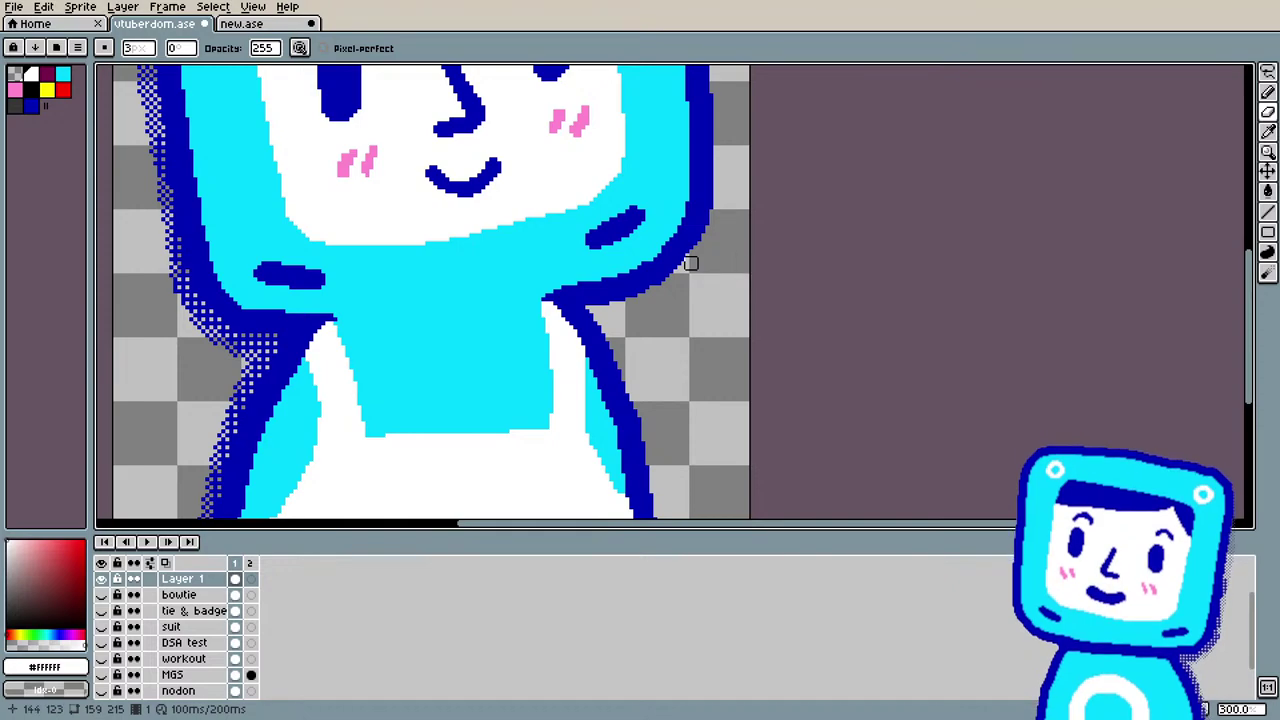
{"action": "key", "text": "e"}
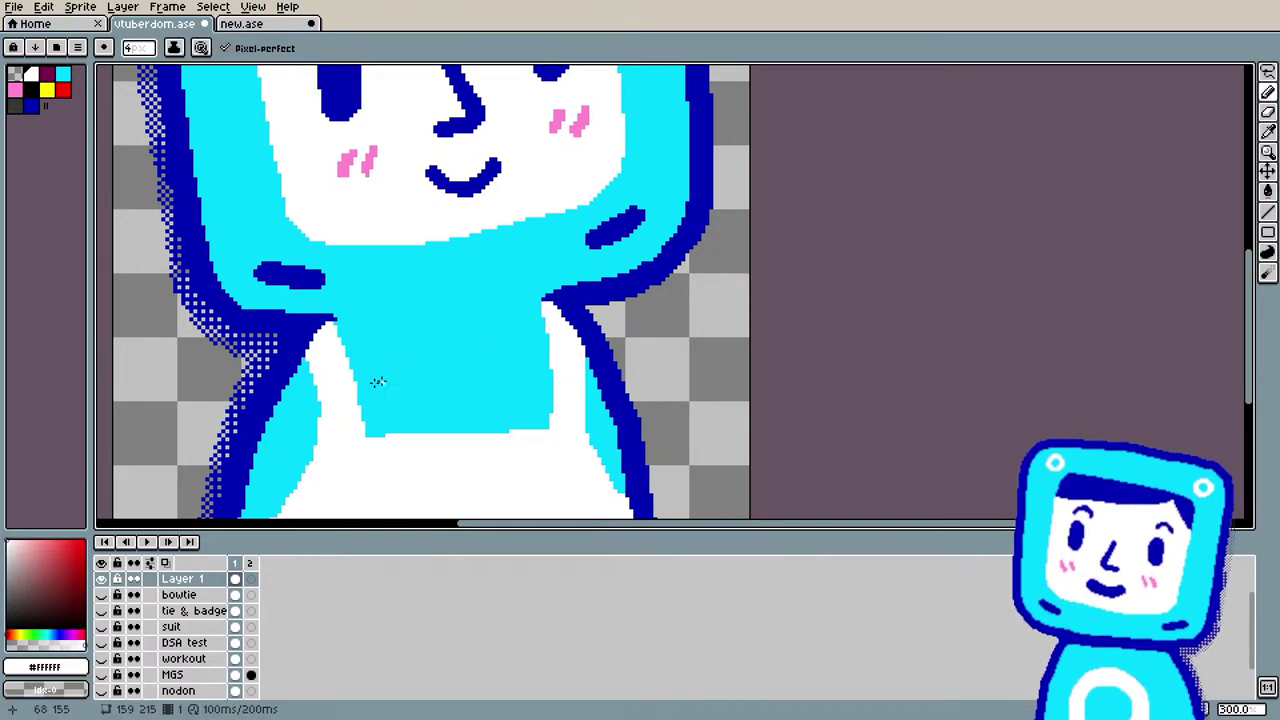
{"action": "mouse_move", "coordinate": [343, 367]}
{"action": "left_mouse_down"}
{"action": "mouse_move", "coordinate": [557, 356]}
{"action": "mouse_move", "coordinate": [345, 353]}
{"action": "mouse_move", "coordinate": [518, 365]}
{"action": "mouse_move", "coordinate": [396, 375]}
{"action": "mouse_move", "coordinate": [533, 369]}
{"action": "left_mouse_up"}
{"action": "key", "text": "ctrl+z"}
{"action": "key", "text": "ctrl+z"}
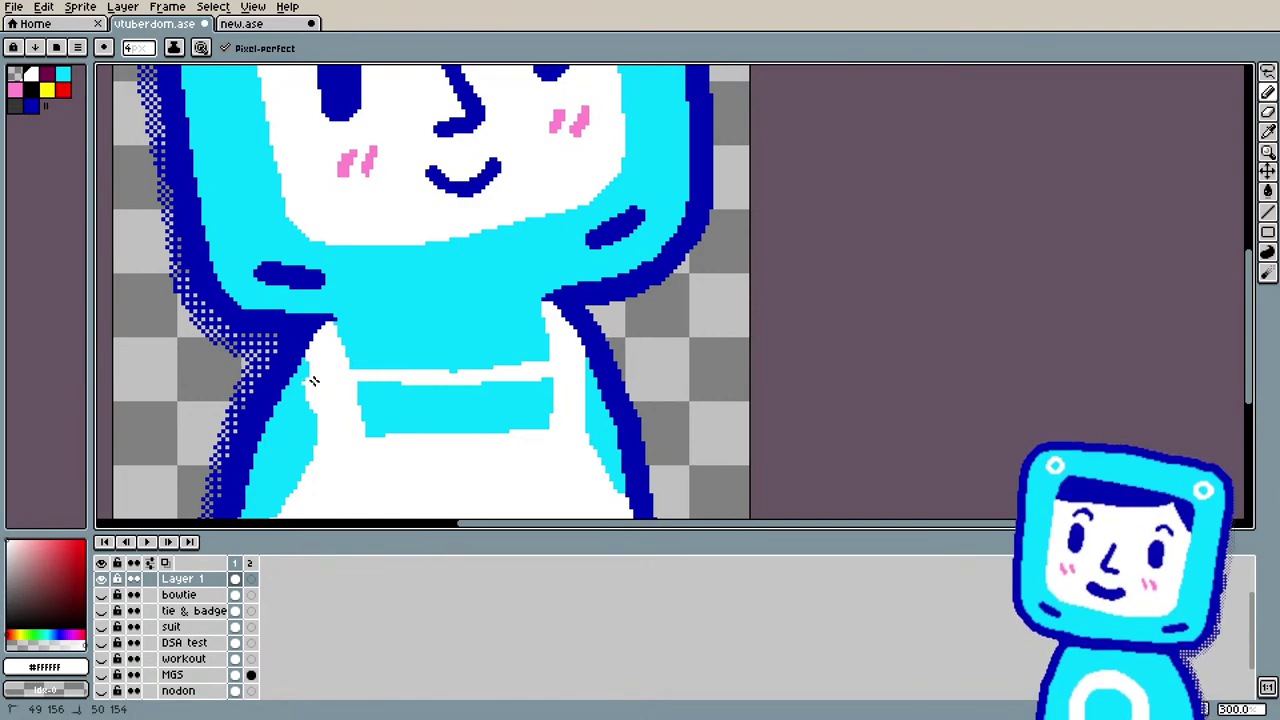
Step: Widen the bib along the outer side of both straps and fill the gap below its new upper edge white
{"action": "left_click_drag", "start_coordinate": [313, 381], "coordinate": [318, 436]}
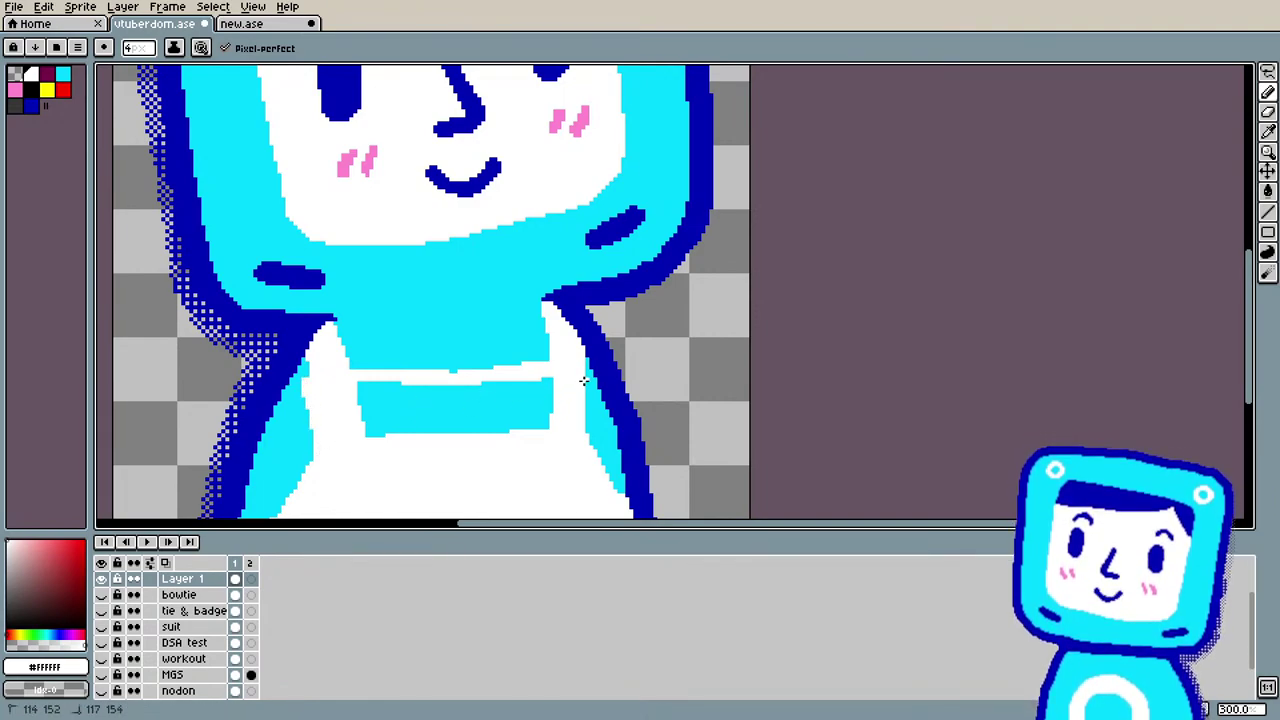
{"action": "left_click_drag", "start_coordinate": [580, 394], "coordinate": [578, 438]}
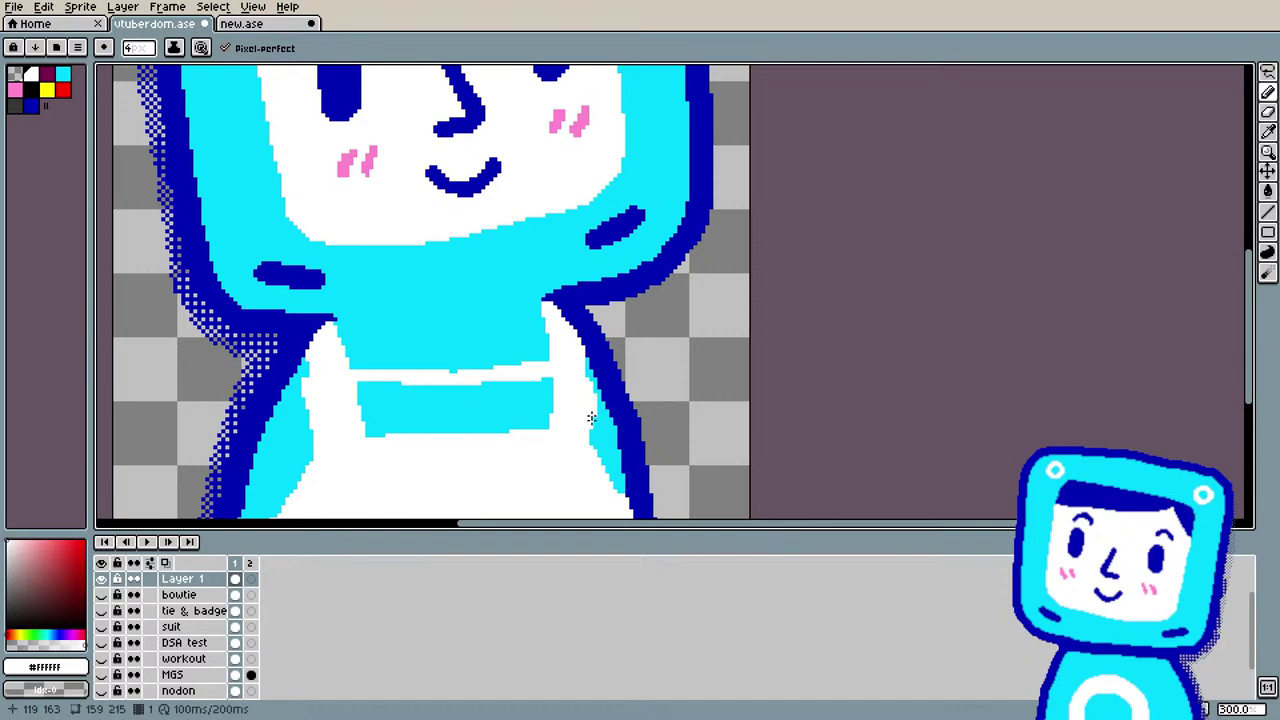
{"action": "key", "text": "g"}
{"action": "left_click", "coordinate": [508, 402]}
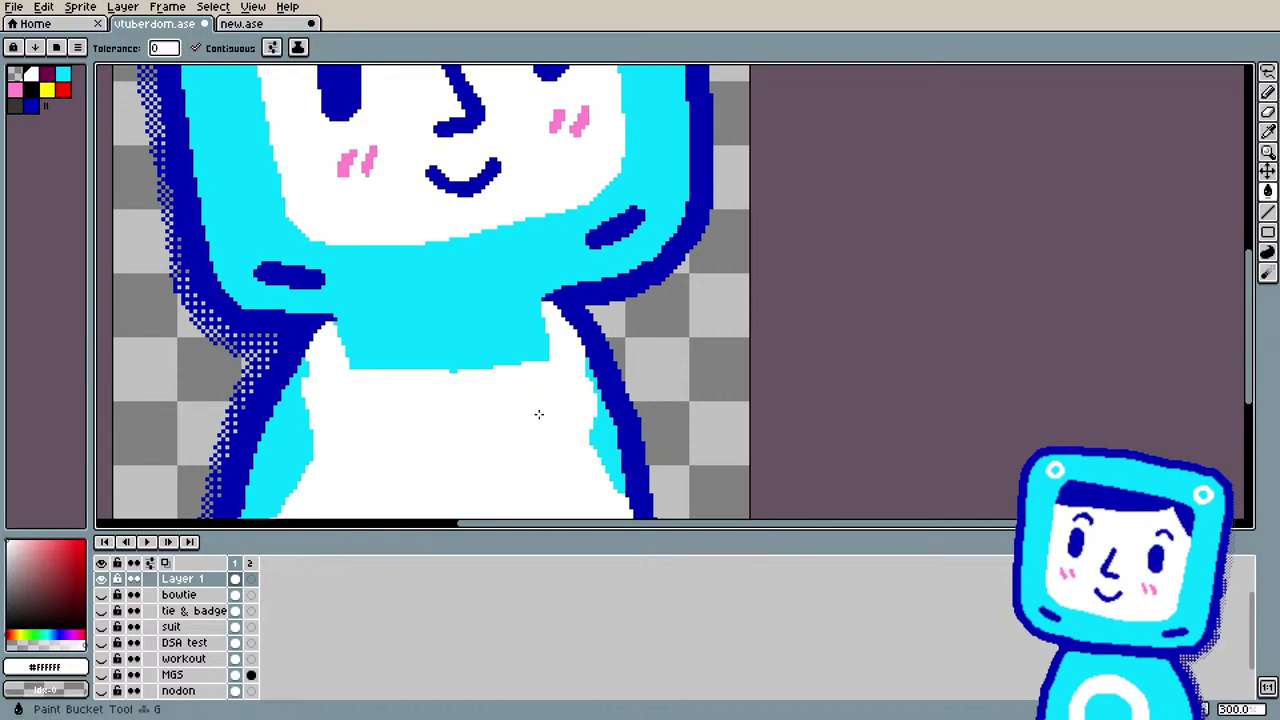
Step: Smooth the apron's armhole curves and bib upper edge with white Pencil strokes, making the cyan armhole openings shorter
{"action": "scroll", "coordinate": [548, 245], "scroll_direction": "down", "scroll_amount": 2}
{"action": "scroll", "coordinate": [518, 209], "scroll_direction": "up", "scroll_amount": 1}
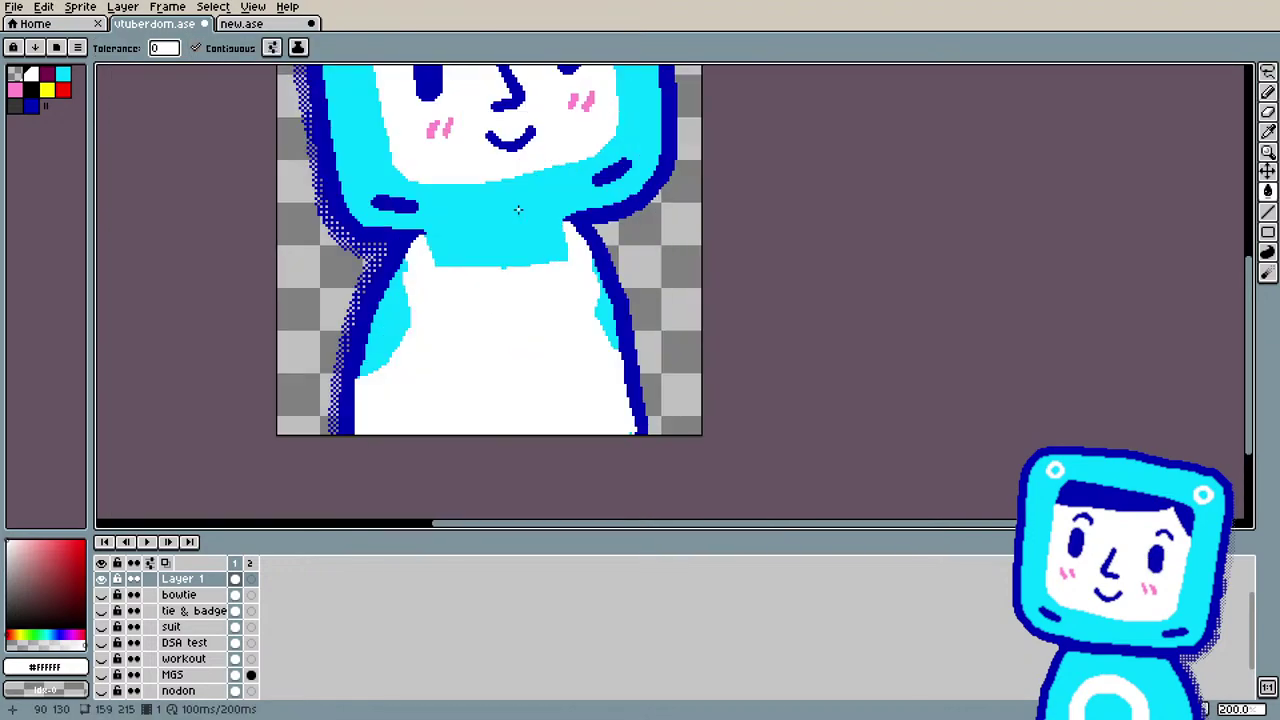
{"action": "key", "text": "b"}
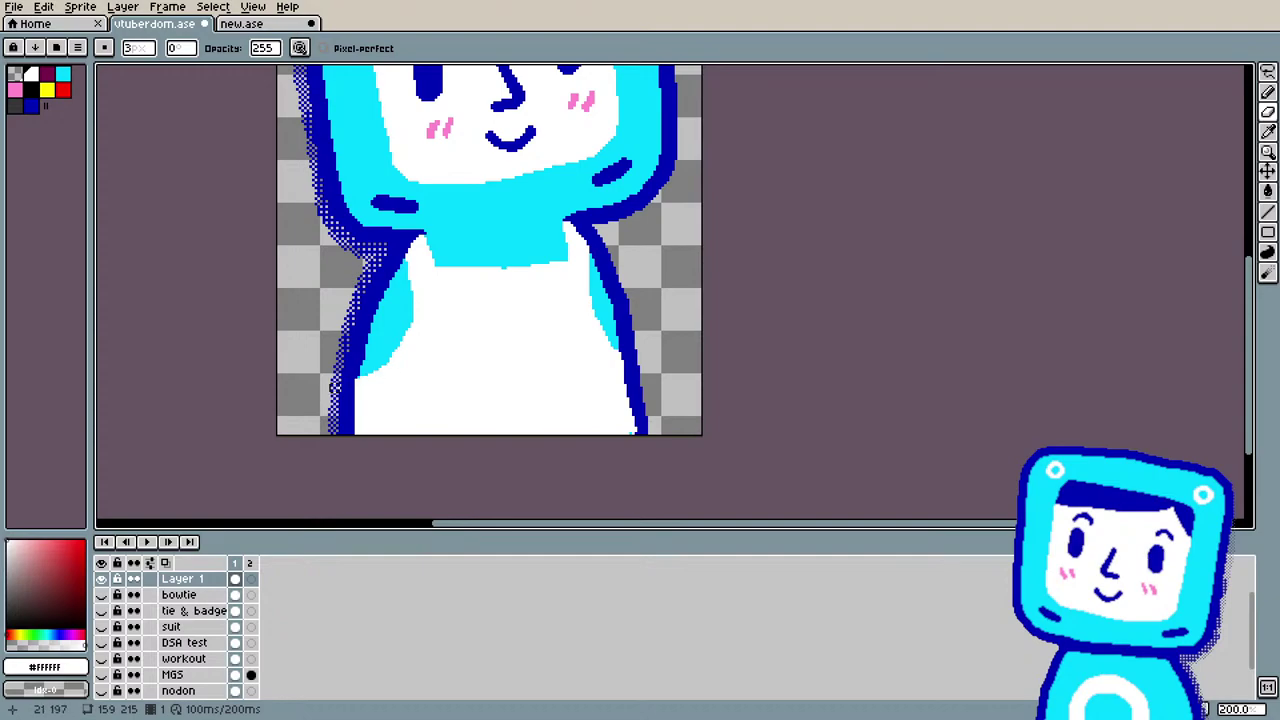
{"action": "key", "text": "b"}
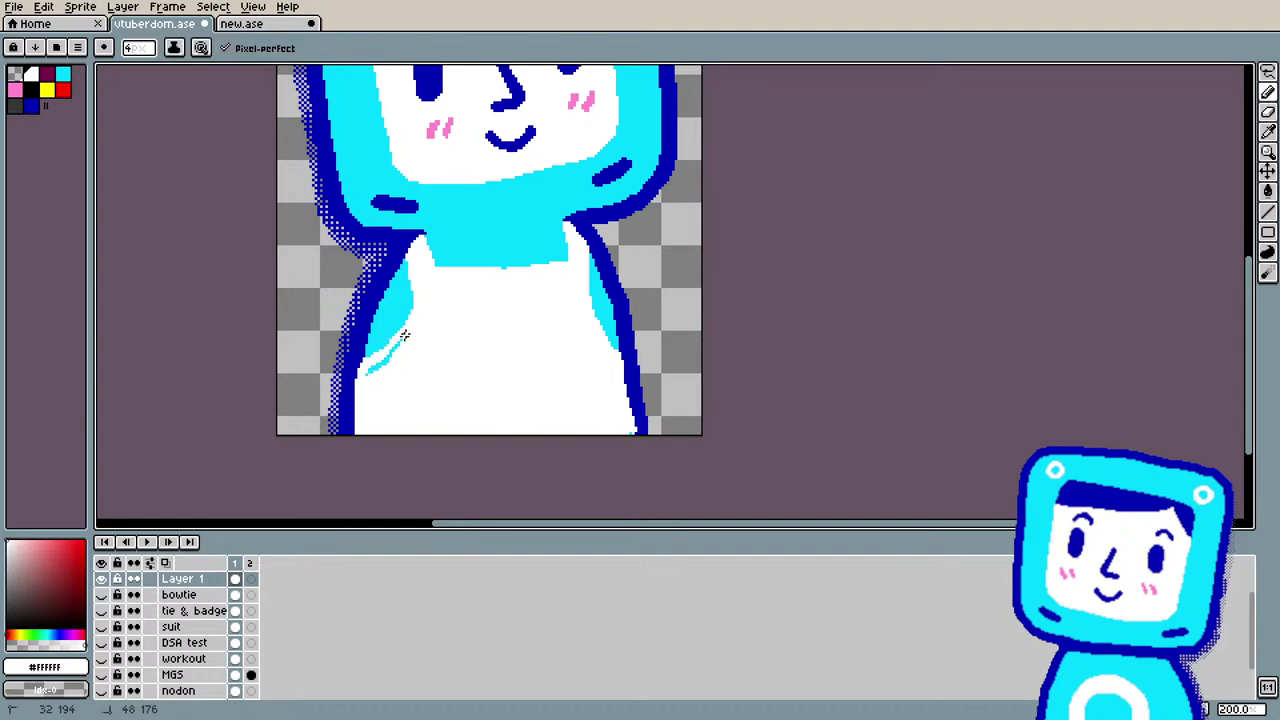
{"action": "left_click_drag", "start_coordinate": [400, 334], "coordinate": [386, 362]}
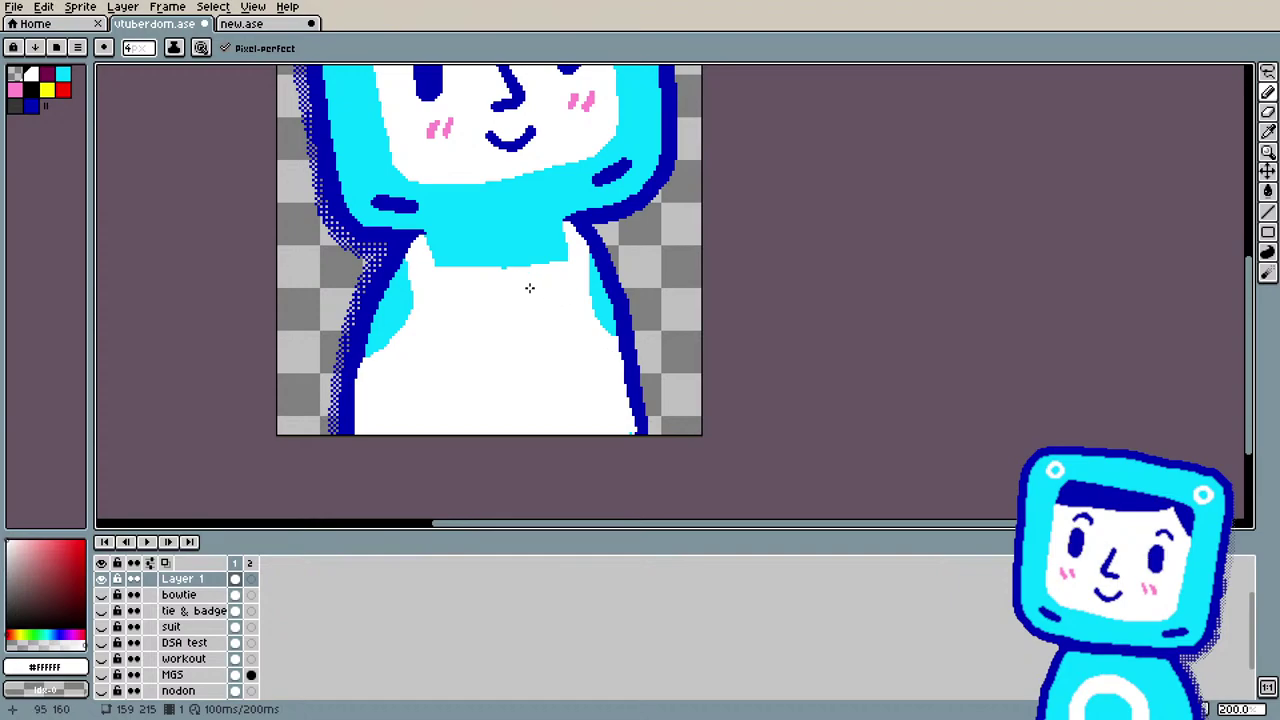
{"action": "left_click_drag", "start_coordinate": [490, 274], "coordinate": [508, 269]}
{"action": "scroll", "coordinate": [562, 234], "scroll_direction": "down", "scroll_amount": 4}
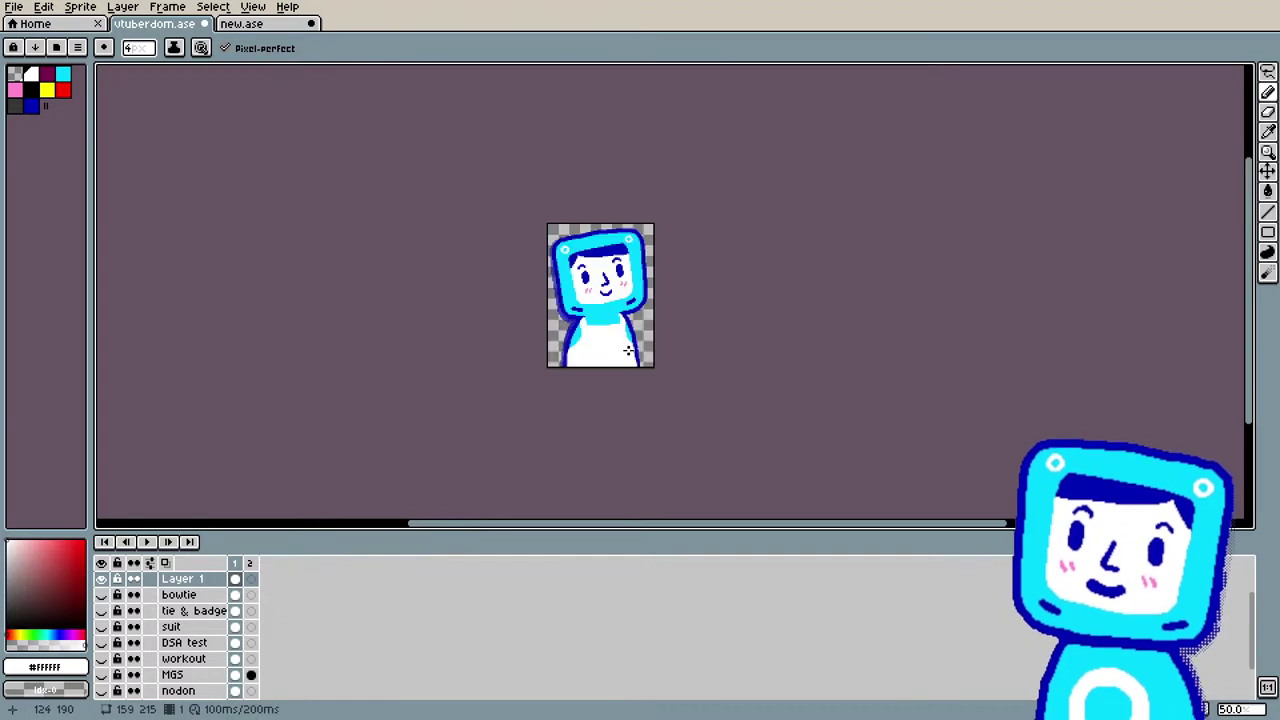
{"action": "scroll", "coordinate": [623, 346], "scroll_direction": "up", "scroll_amount": 2}
{"action": "scroll", "coordinate": [623, 346], "scroll_direction": "up", "scroll_amount": 1}
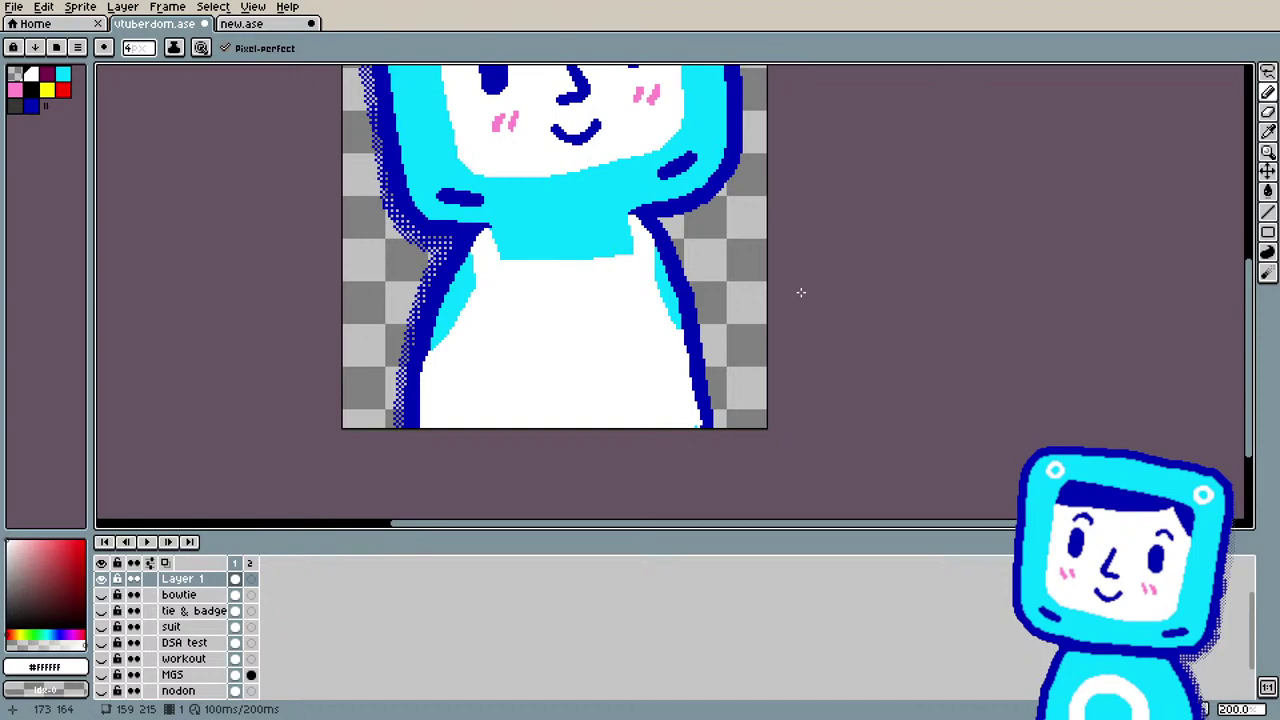
{"action": "scroll", "coordinate": [800, 292], "scroll_direction": "down", "scroll_amount": 1}
{"action": "scroll", "coordinate": [697, 150], "scroll_direction": "up", "scroll_amount": 1}
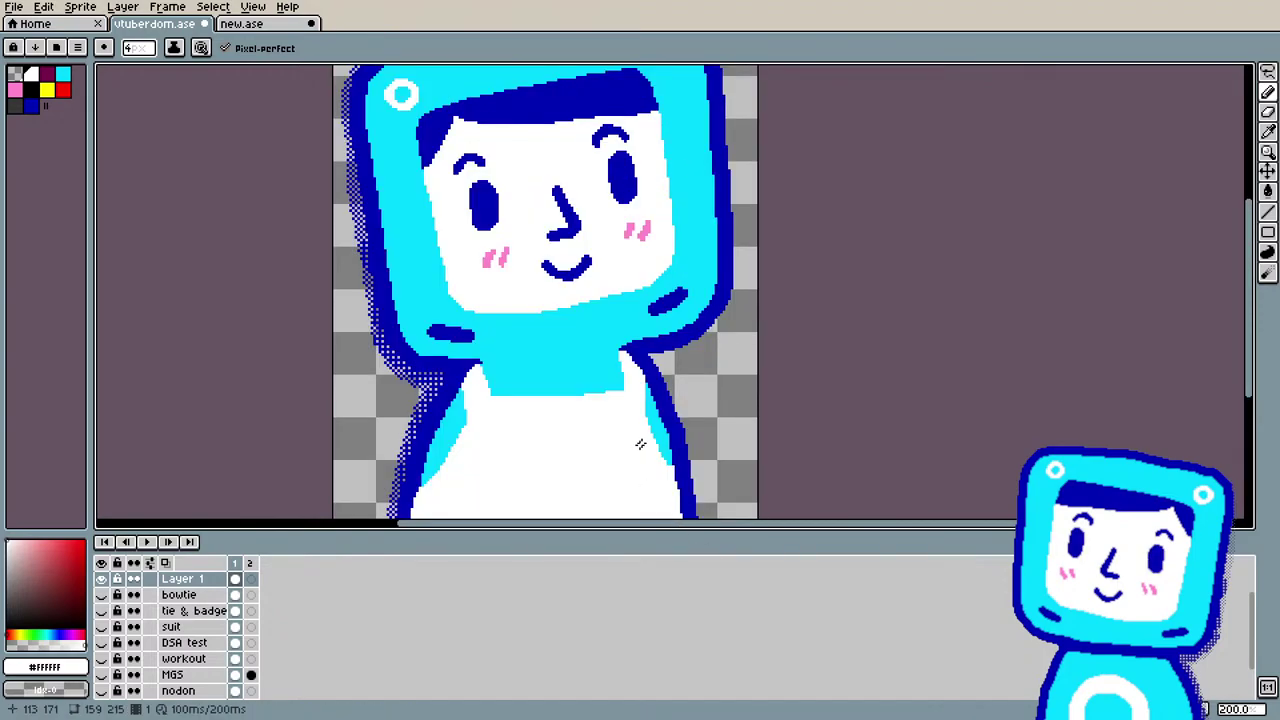
{"action": "mouse_move", "coordinate": [640, 443]}
{"action": "left_mouse_down"}
{"action": "mouse_move", "coordinate": [640, 421]}
{"action": "mouse_move", "coordinate": [662, 468]}
{"action": "mouse_move", "coordinate": [643, 457]}
{"action": "left_mouse_up"}
{"action": "scroll", "coordinate": [620, 420], "scroll_direction": "down", "scroll_amount": 2}
{"action": "scroll", "coordinate": [605, 398], "scroll_direction": "up", "scroll_amount": 2}
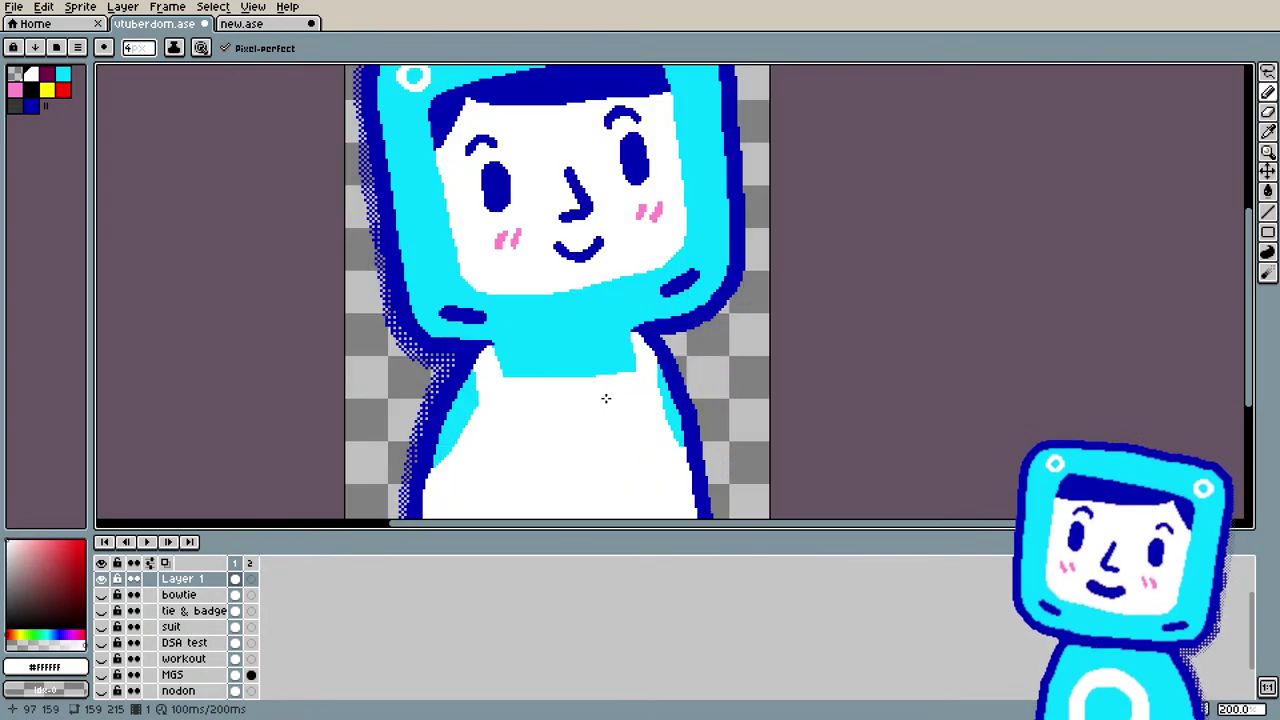
Step: Recolour the whole white apron yellow with the Paint Bucket
{"action": "left_click_drag", "start_coordinate": [1246, 306], "coordinate": [1246, 324]}
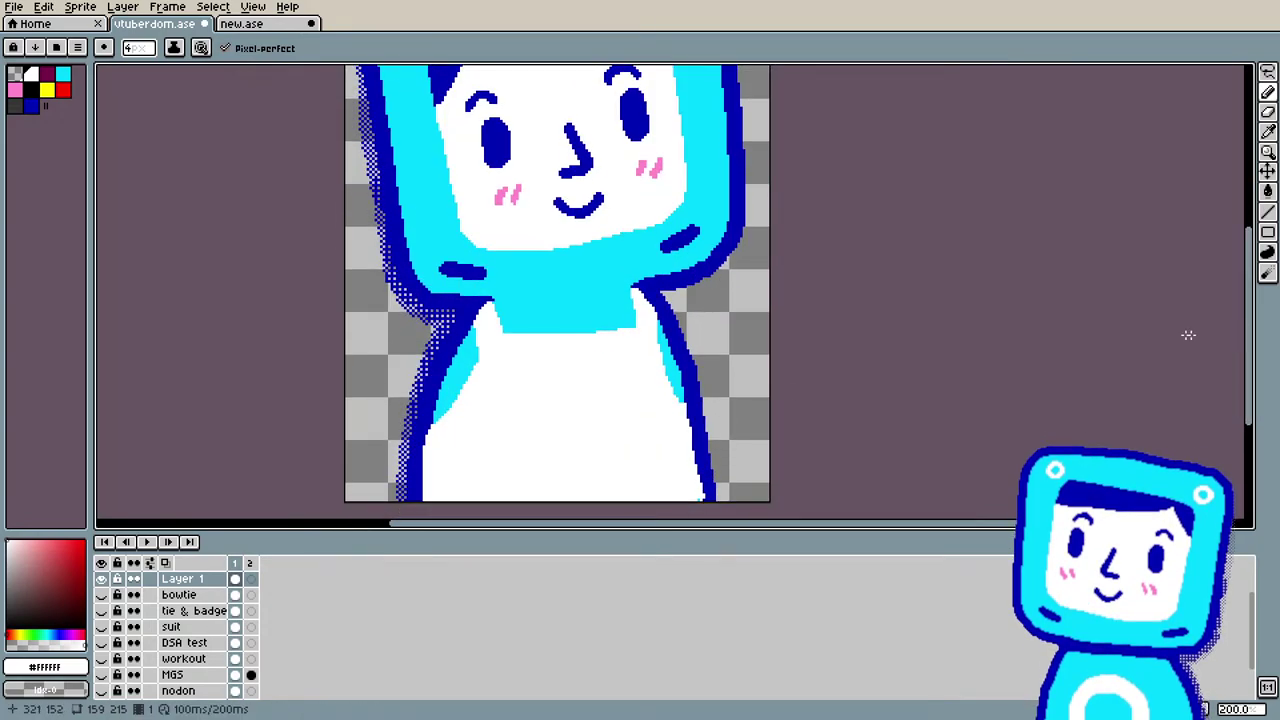
{"action": "left_click", "coordinate": [47, 89]}
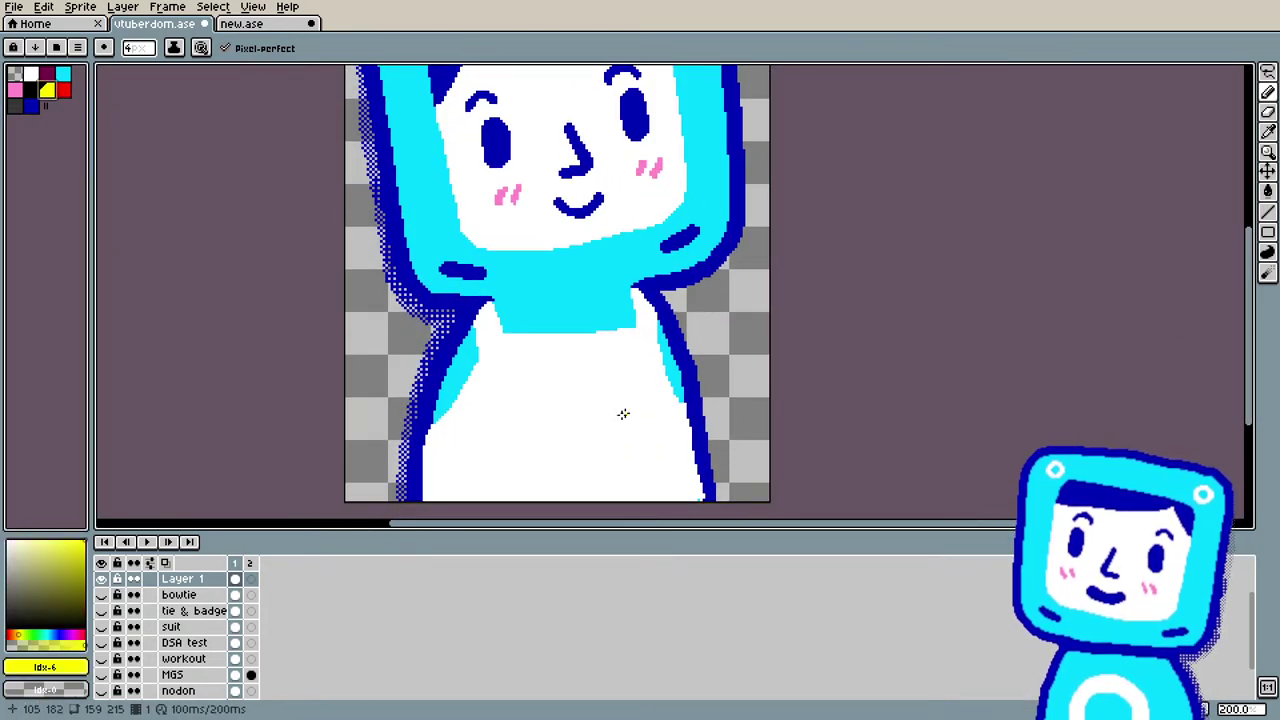
{"action": "left_click", "coordinate": [611, 418]}
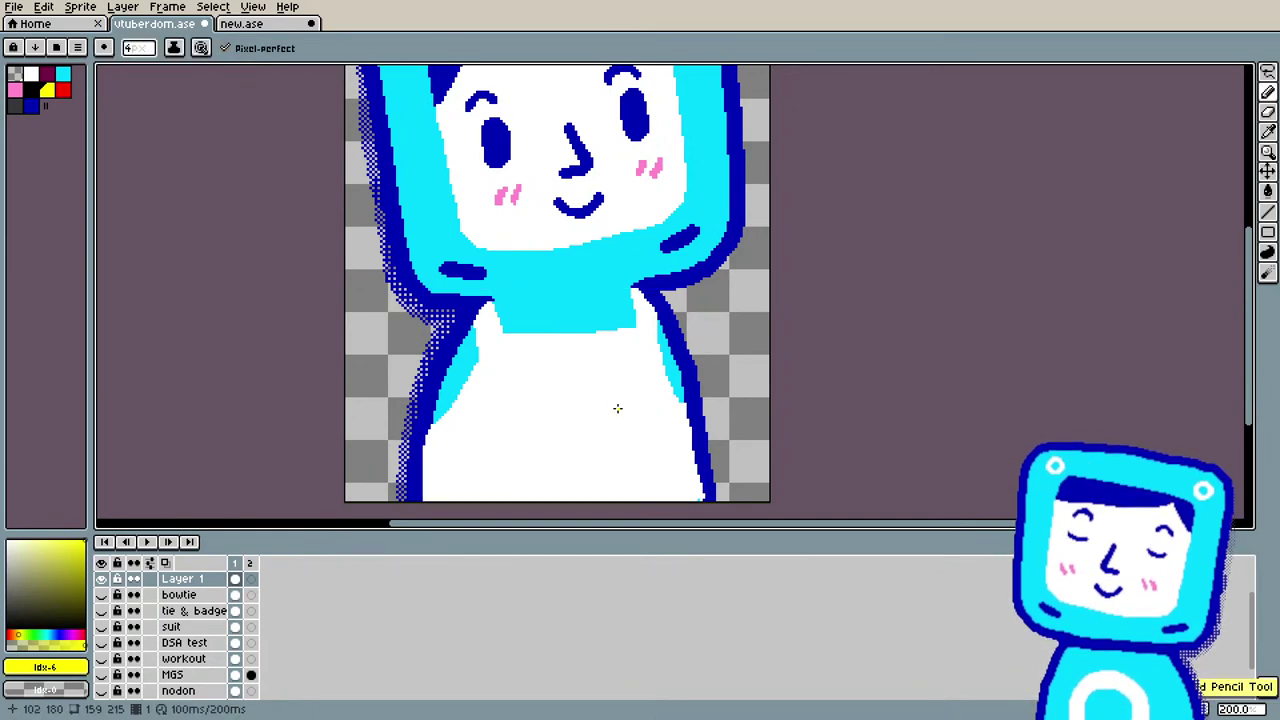
{"action": "key", "text": "g"}
{"action": "left_click", "coordinate": [616, 409]}
{"action": "scroll", "coordinate": [680, 393], "scroll_direction": "down", "scroll_amount": 2}
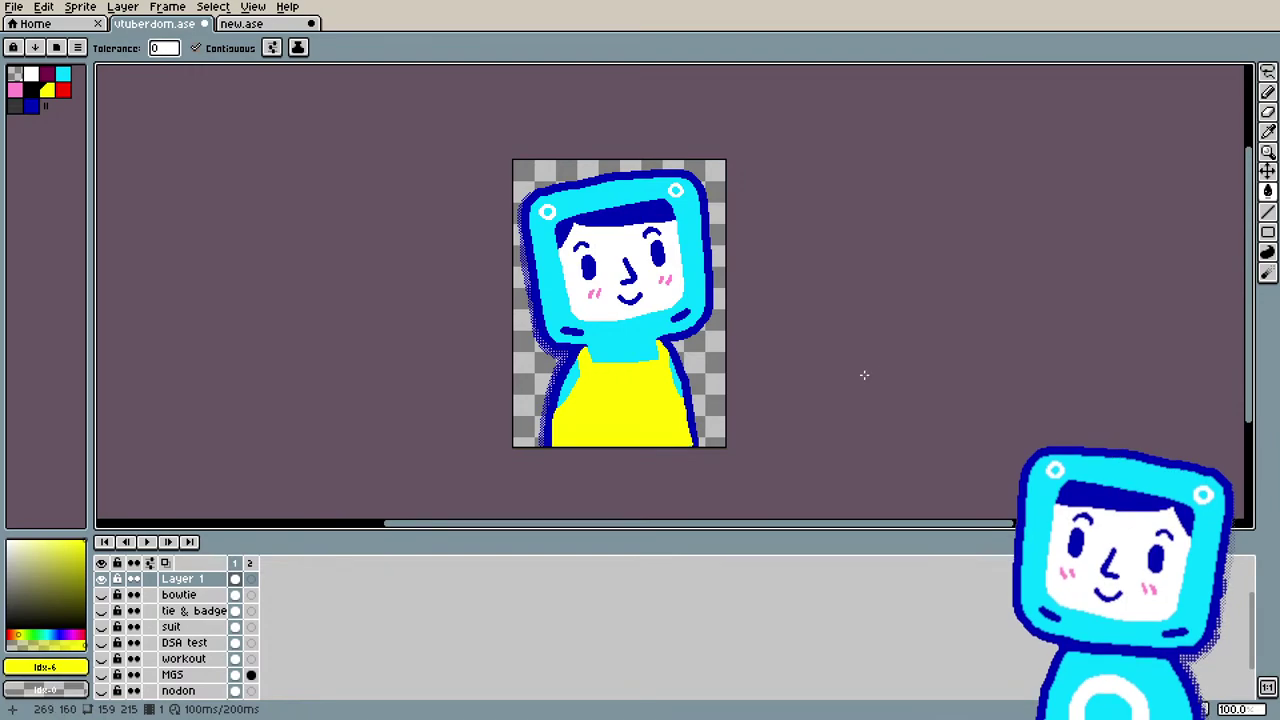
{"action": "scroll", "coordinate": [654, 381], "scroll_direction": "up", "scroll_amount": 2}
{"action": "scroll", "coordinate": [653, 381], "scroll_direction": "down", "scroll_amount": 2}
Step: Try dark maroon and red fills on the apron and refill it yellow
{"action": "left_click", "coordinate": [47, 76]}
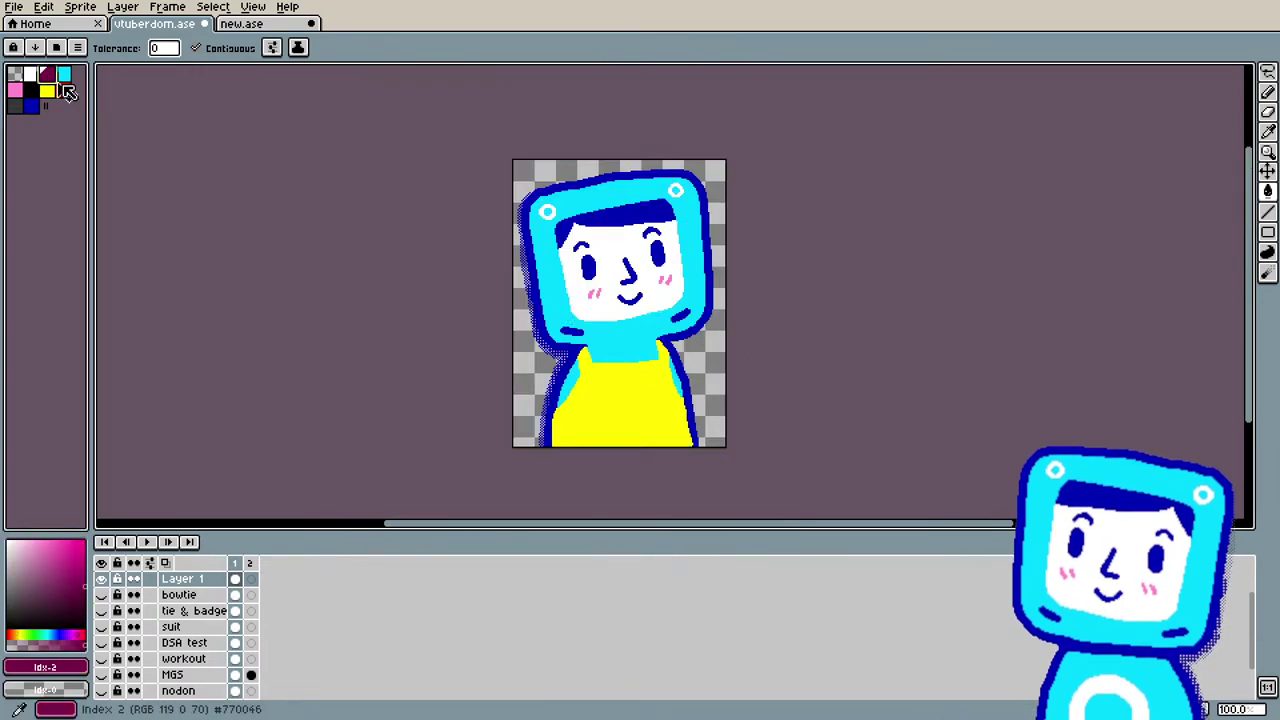
{"action": "left_click", "coordinate": [650, 394]}
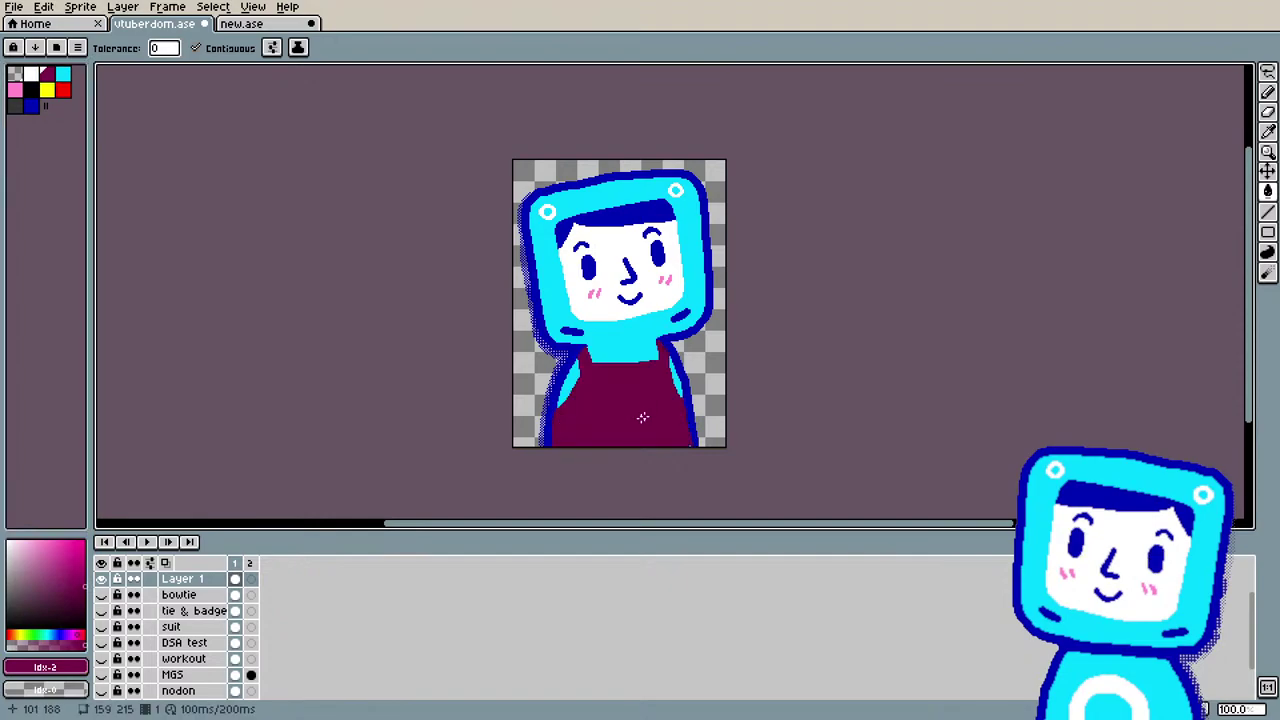
{"action": "left_click", "coordinate": [63, 90]}
{"action": "left_click", "coordinate": [622, 409]}
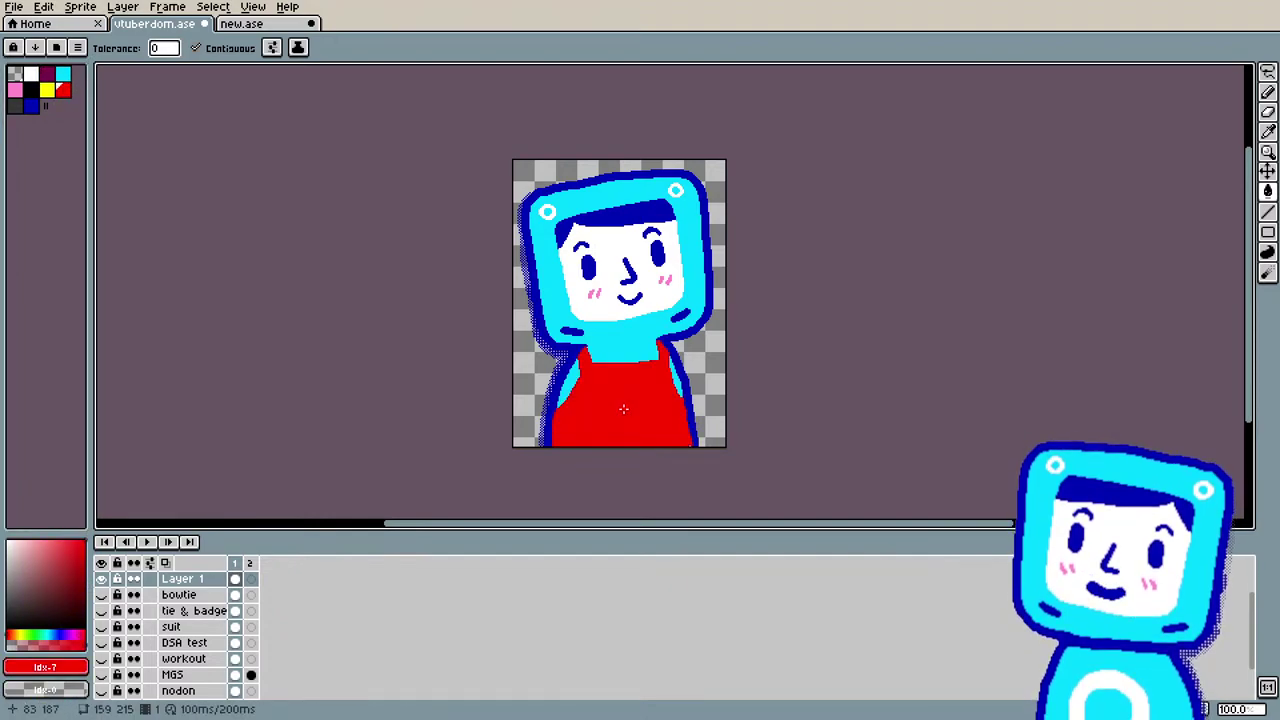
{"action": "left_click", "coordinate": [48, 91]}
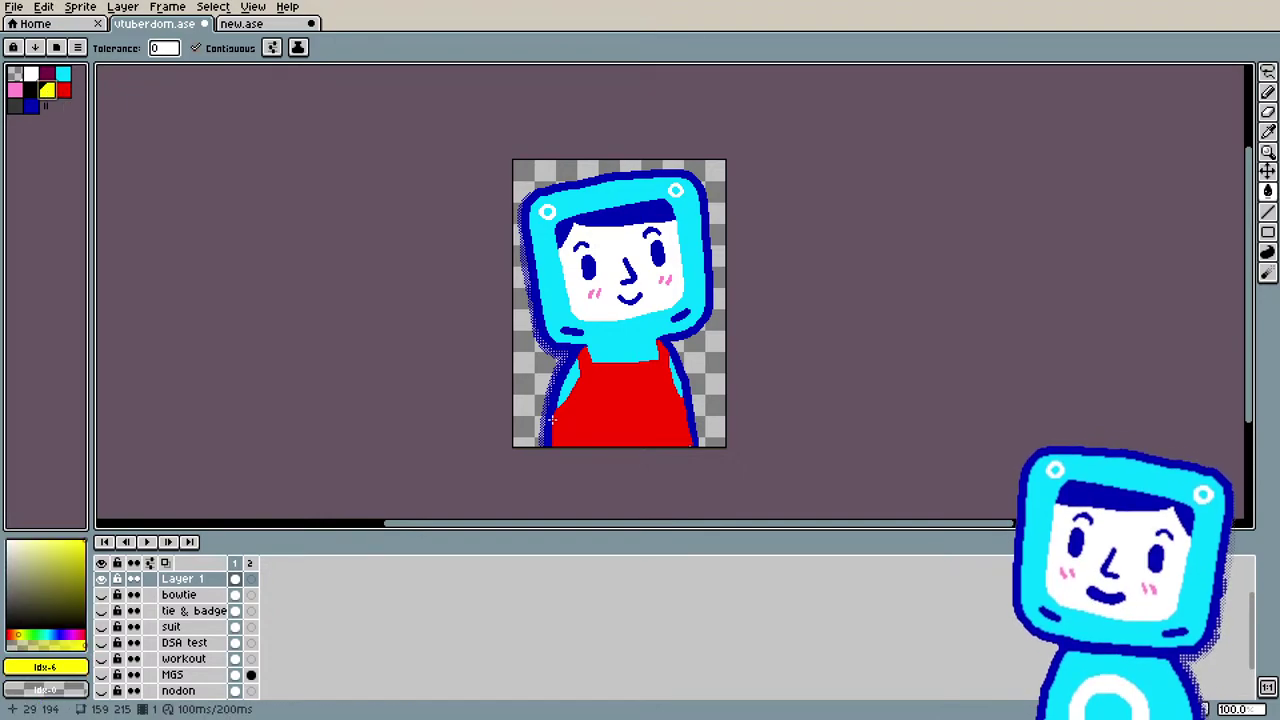
{"action": "left_click", "coordinate": [629, 415]}
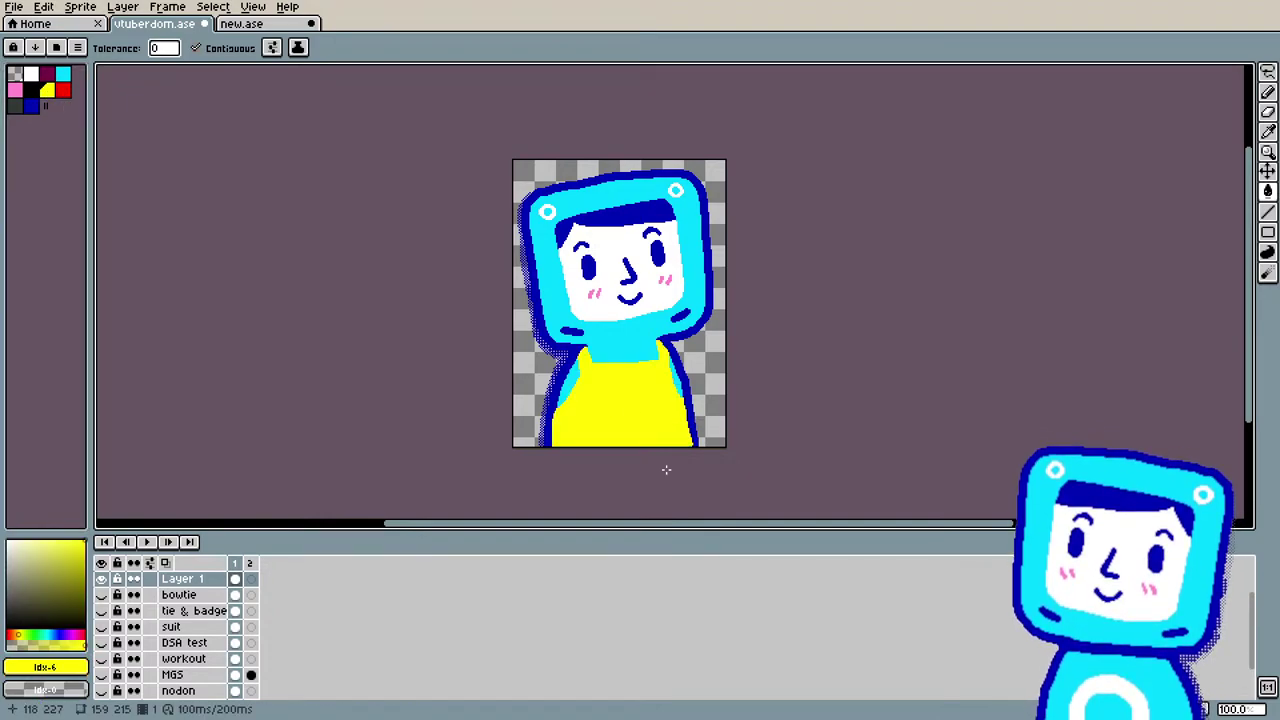
Step: Draw a dark blue rectangular pocket outline on the middle of the apron's bib with the 4 px Pencil
{"action": "scroll", "coordinate": [666, 470], "scroll_direction": "up", "scroll_amount": 1}
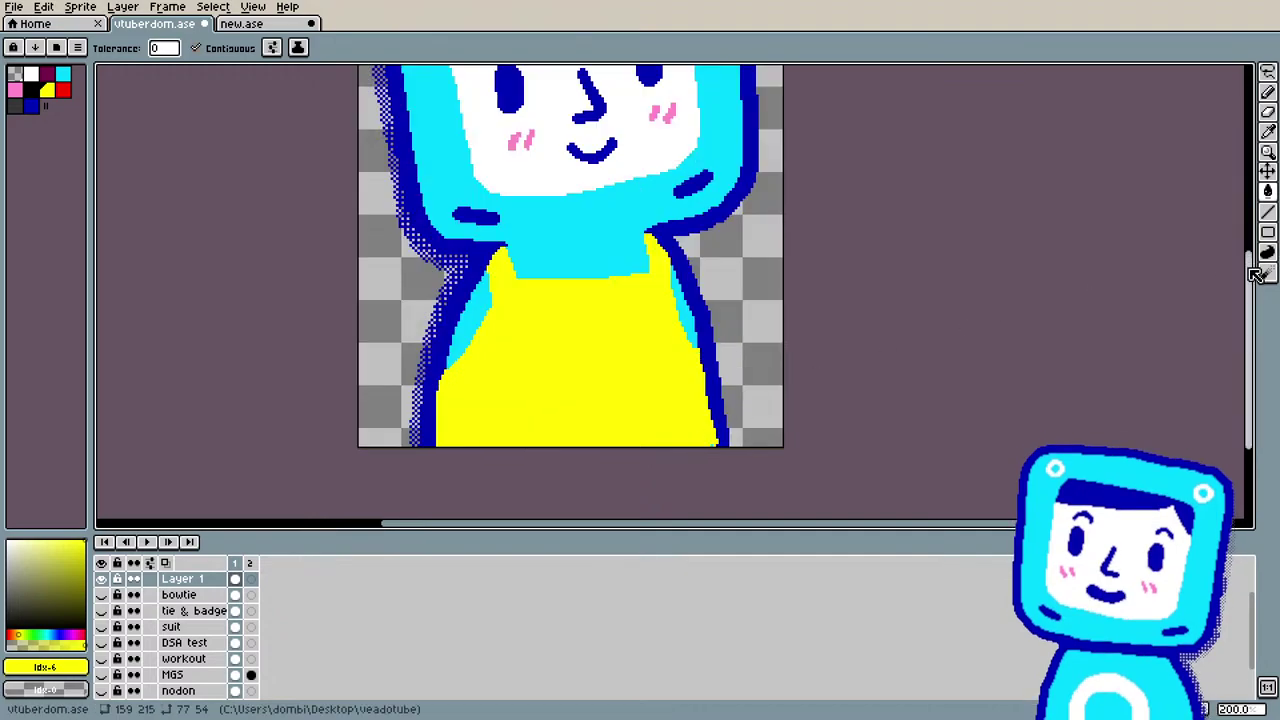
{"action": "mouse_move", "coordinate": [1258, 252]}
{"action": "left_mouse_down"}
{"action": "mouse_move", "coordinate": [1256, 292]}
{"action": "mouse_move", "coordinate": [1256, 260]}
{"action": "left_mouse_up"}
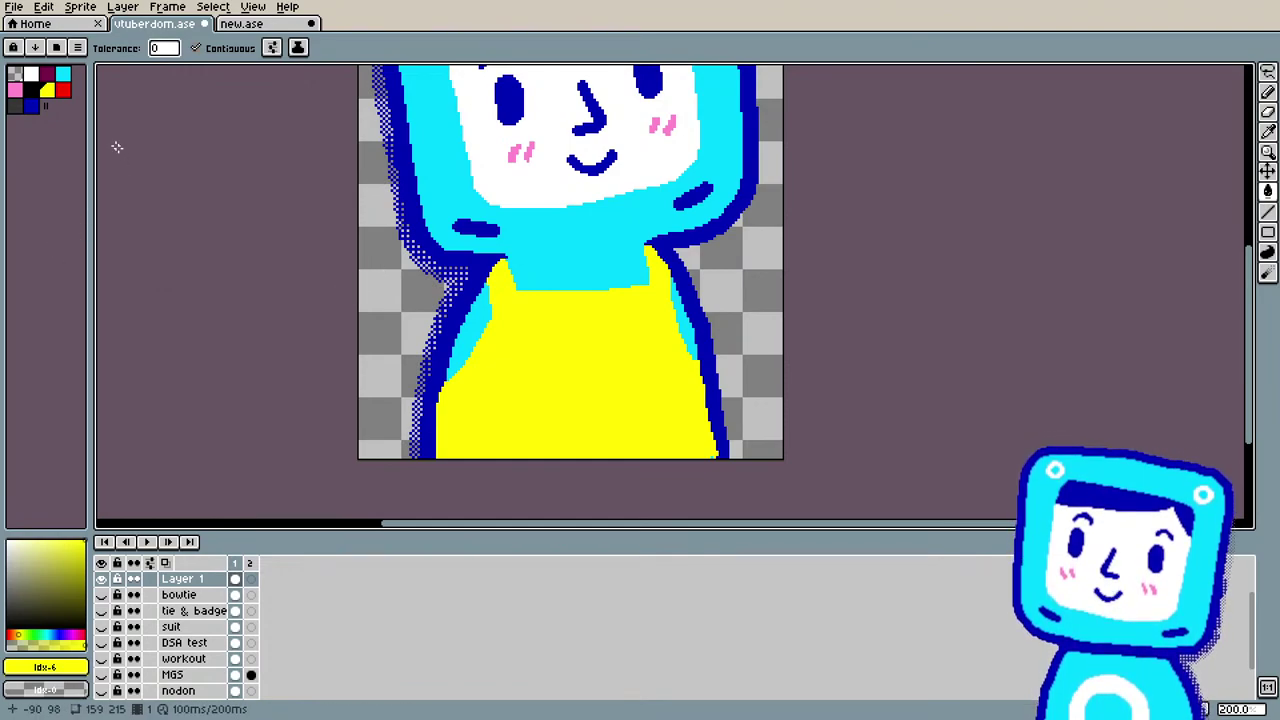
{"action": "left_click", "coordinate": [31, 106]}
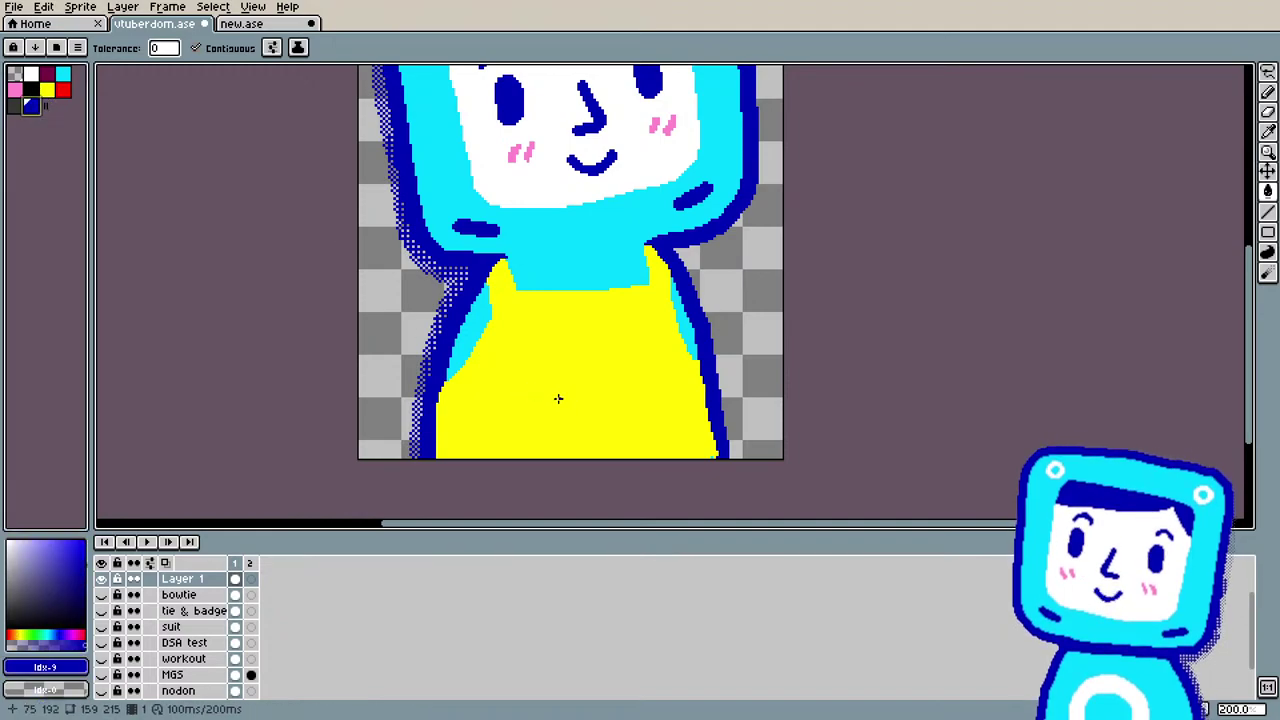
{"action": "key", "text": "b"}
{"action": "mouse_move", "coordinate": [529, 331]}
{"action": "left_mouse_down"}
{"action": "mouse_move", "coordinate": [530, 375]}
{"action": "mouse_move", "coordinate": [532, 330]}
{"action": "mouse_move", "coordinate": [622, 324]}
{"action": "left_mouse_up"}
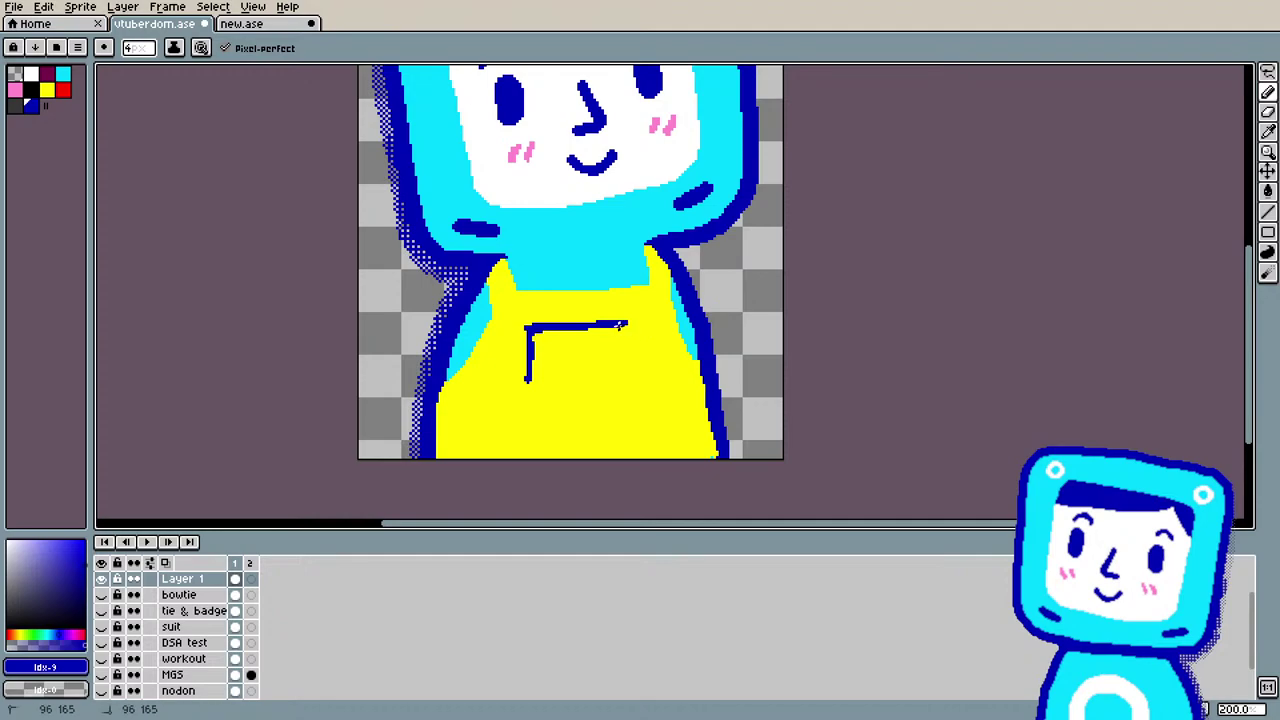
{"action": "left_click_drag", "start_coordinate": [637, 325], "coordinate": [638, 382]}
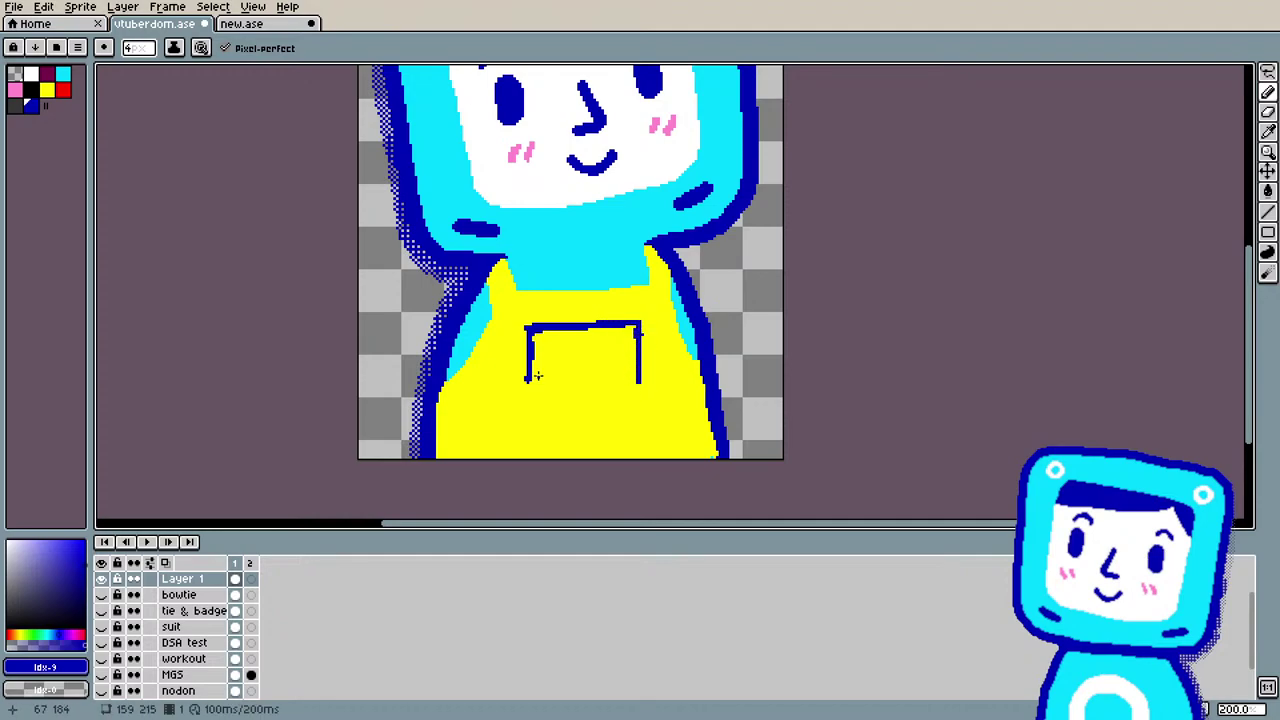
{"action": "left_click_drag", "start_coordinate": [529, 386], "coordinate": [547, 387]}
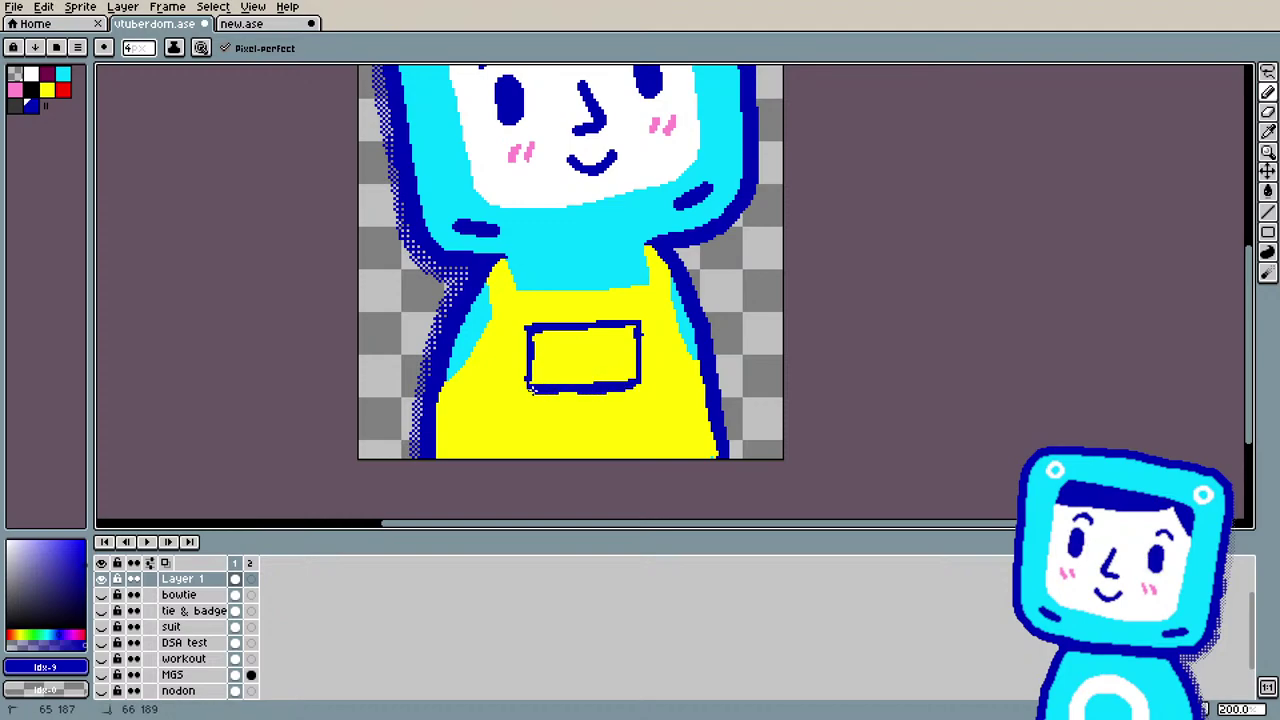
Step: Thicken the pocket's dark blue outline on all sides and round off its corners
{"action": "left_click_drag", "start_coordinate": [531, 390], "coordinate": [602, 391]}
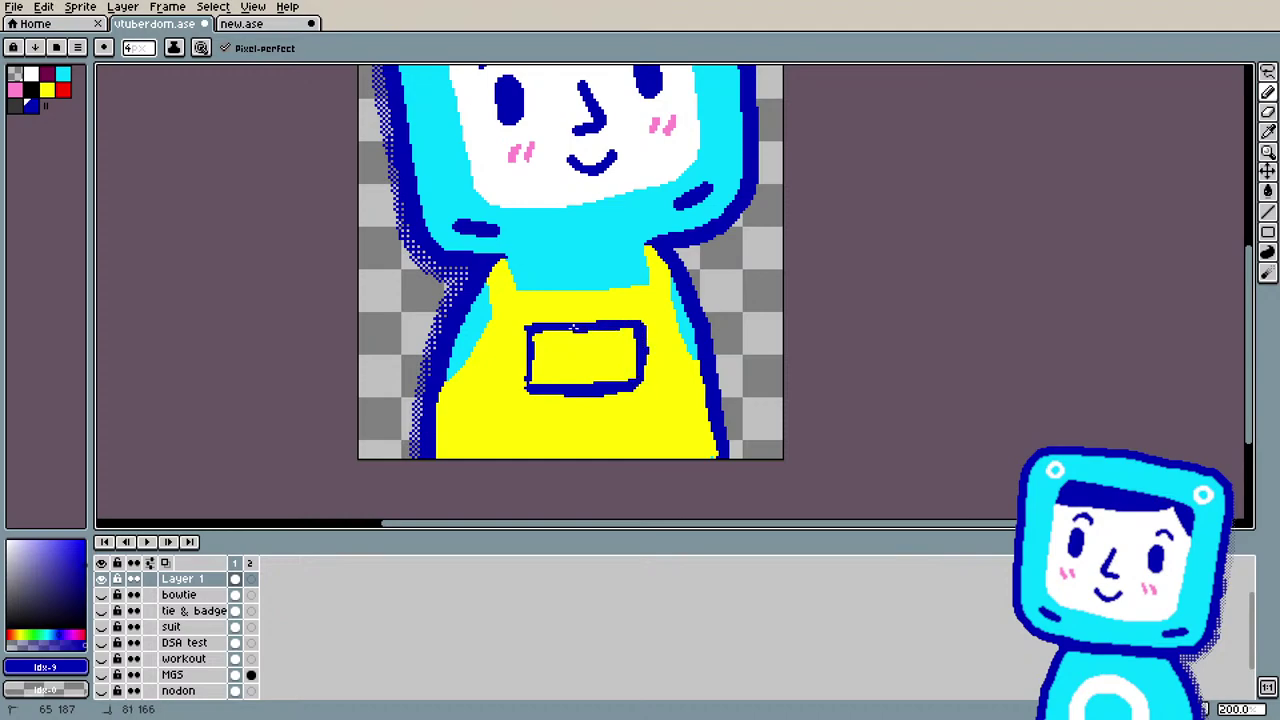
{"action": "left_click_drag", "start_coordinate": [532, 386], "coordinate": [527, 384]}
{"action": "mouse_move", "coordinate": [537, 329]}
{"action": "left_mouse_down"}
{"action": "mouse_move", "coordinate": [622, 328]}
{"action": "mouse_move", "coordinate": [540, 345]}
{"action": "left_mouse_up"}
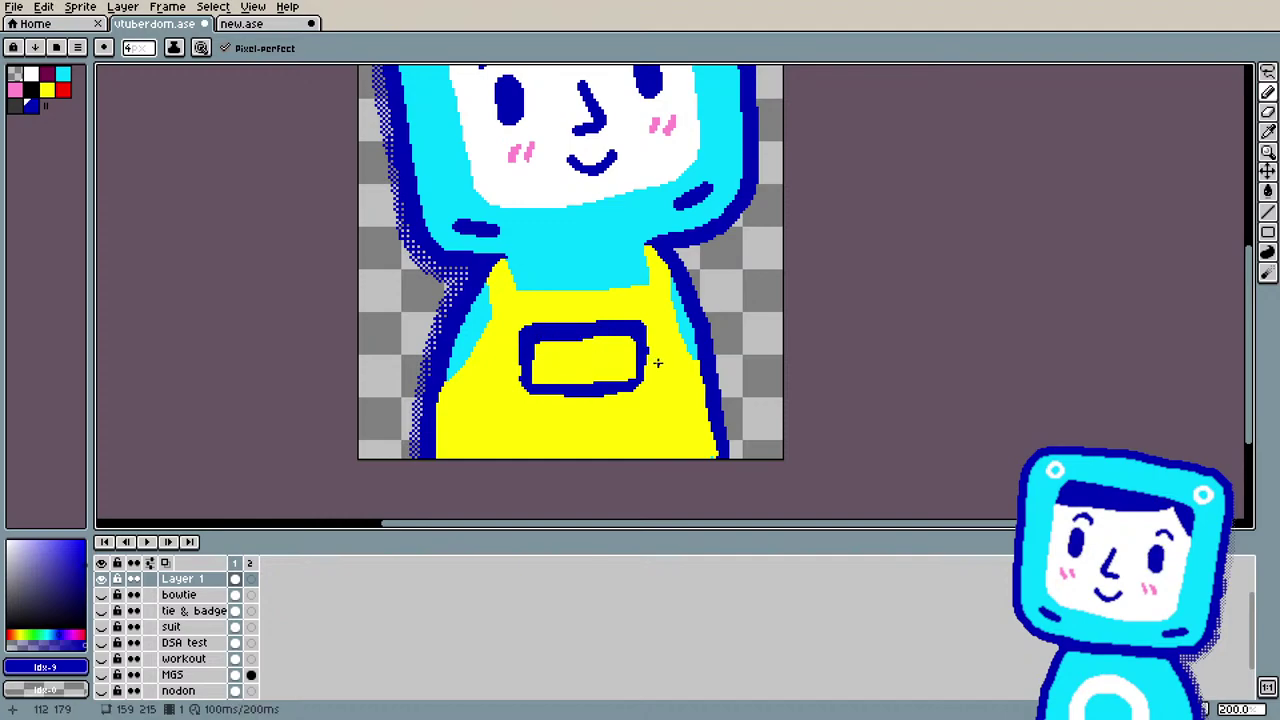
{"action": "scroll", "coordinate": [622, 318], "scroll_direction": "down", "scroll_amount": 2}
{"action": "scroll", "coordinate": [650, 273], "scroll_direction": "up", "scroll_amount": 1}
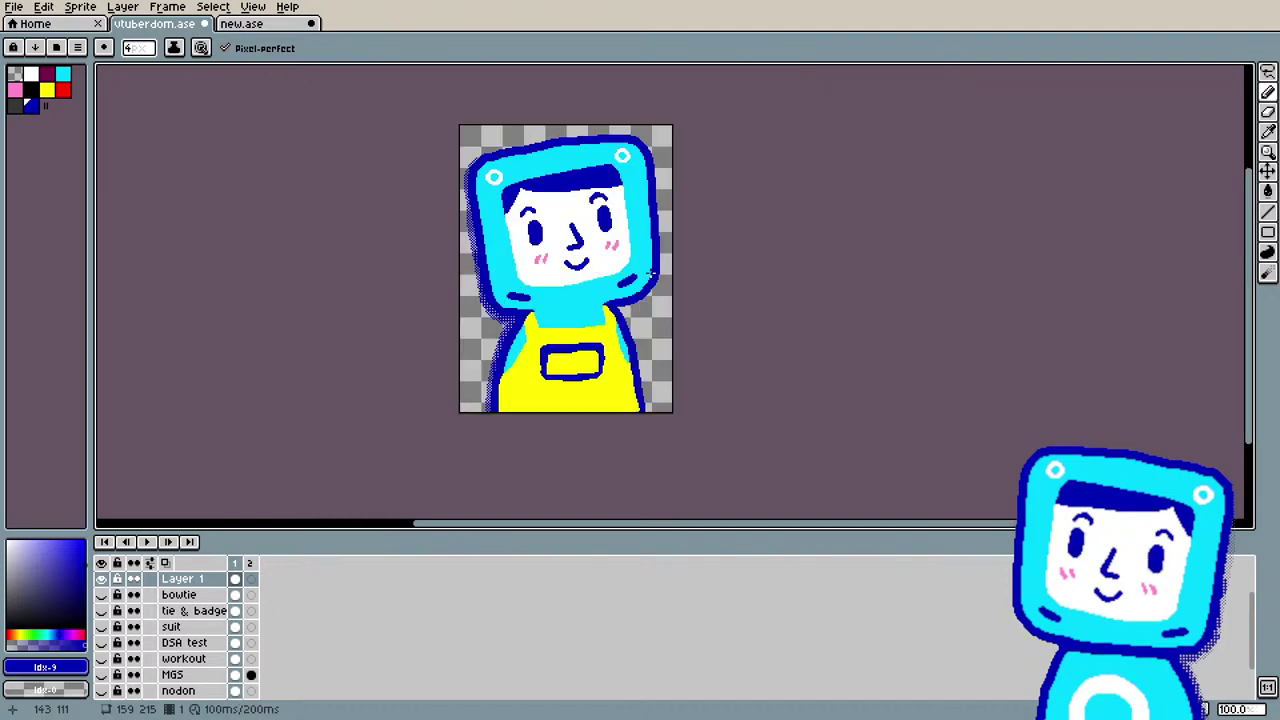
{"action": "scroll", "coordinate": [685, 241], "scroll_direction": "up", "scroll_amount": 1}
{"action": "scroll", "coordinate": [624, 308], "scroll_direction": "down", "scroll_amount": 1}
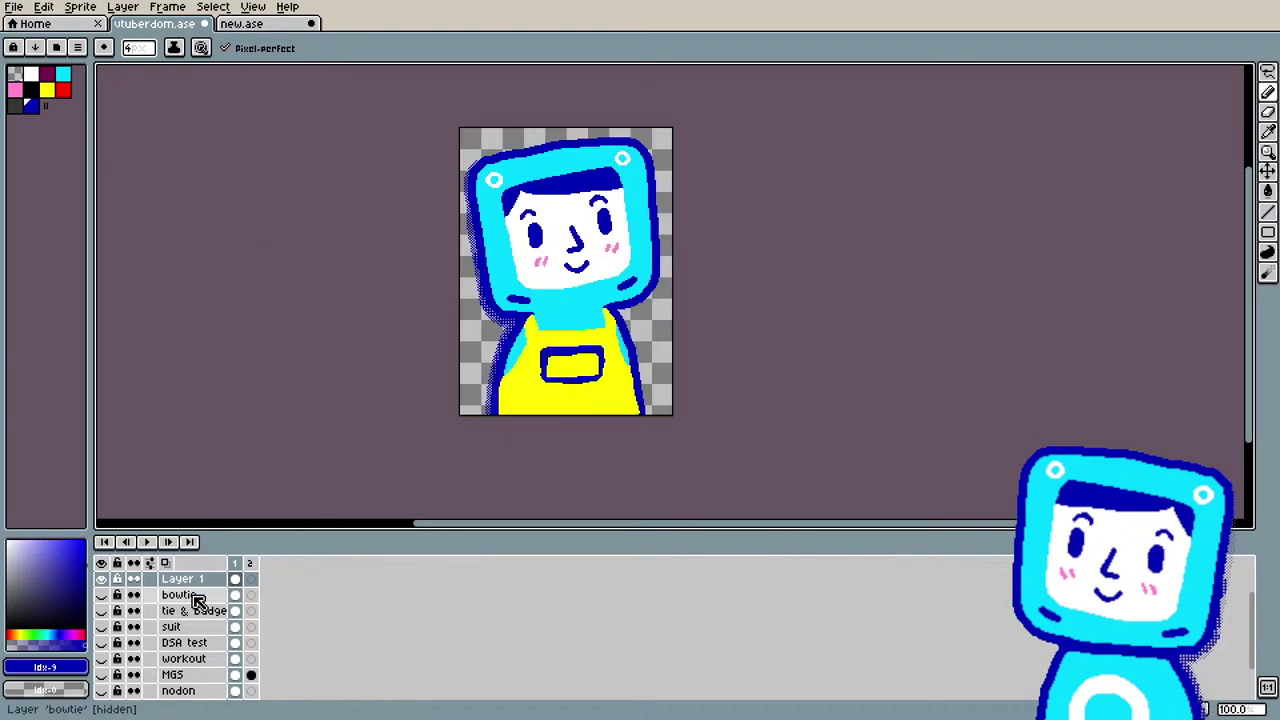
Step: Compare the apron with the tie & badge, suit and DSA test costumes by toggling layer visibility, leaving only the apron's Layer 1 shown
{"action": "scroll", "coordinate": [185, 617], "scroll_direction": "up", "scroll_amount": 2}
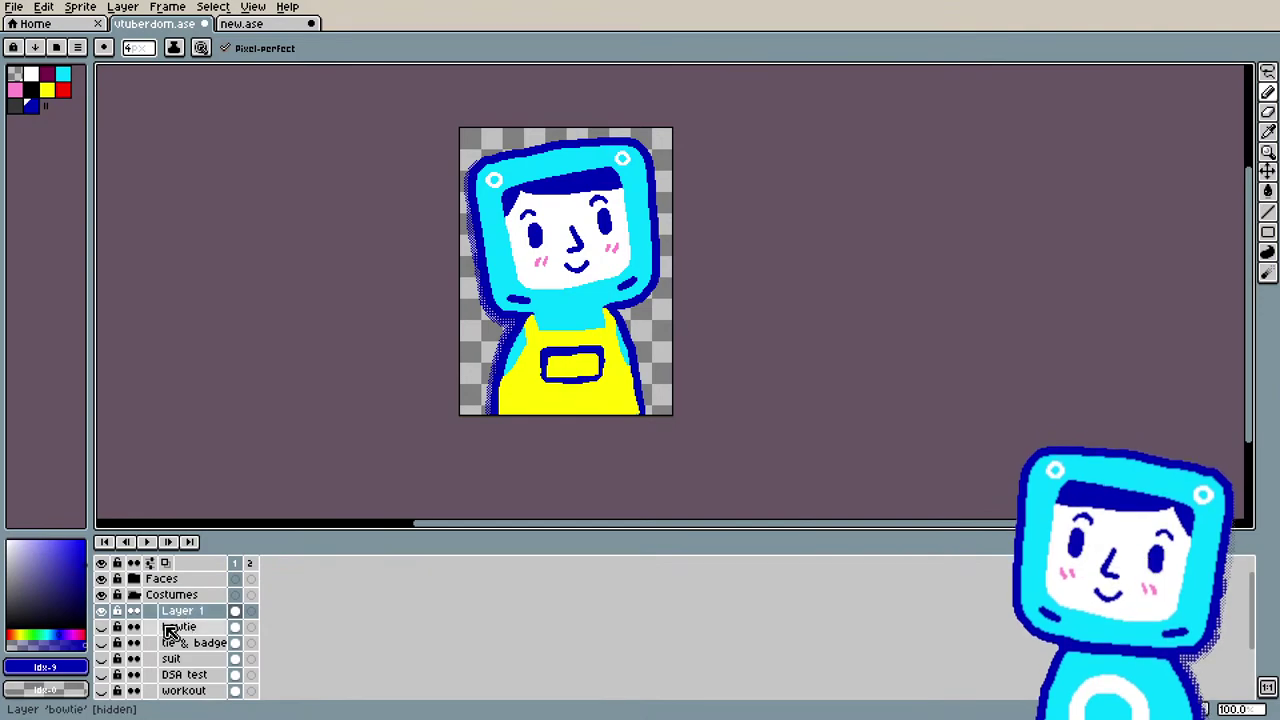
{"action": "left_click", "coordinate": [102, 611]}
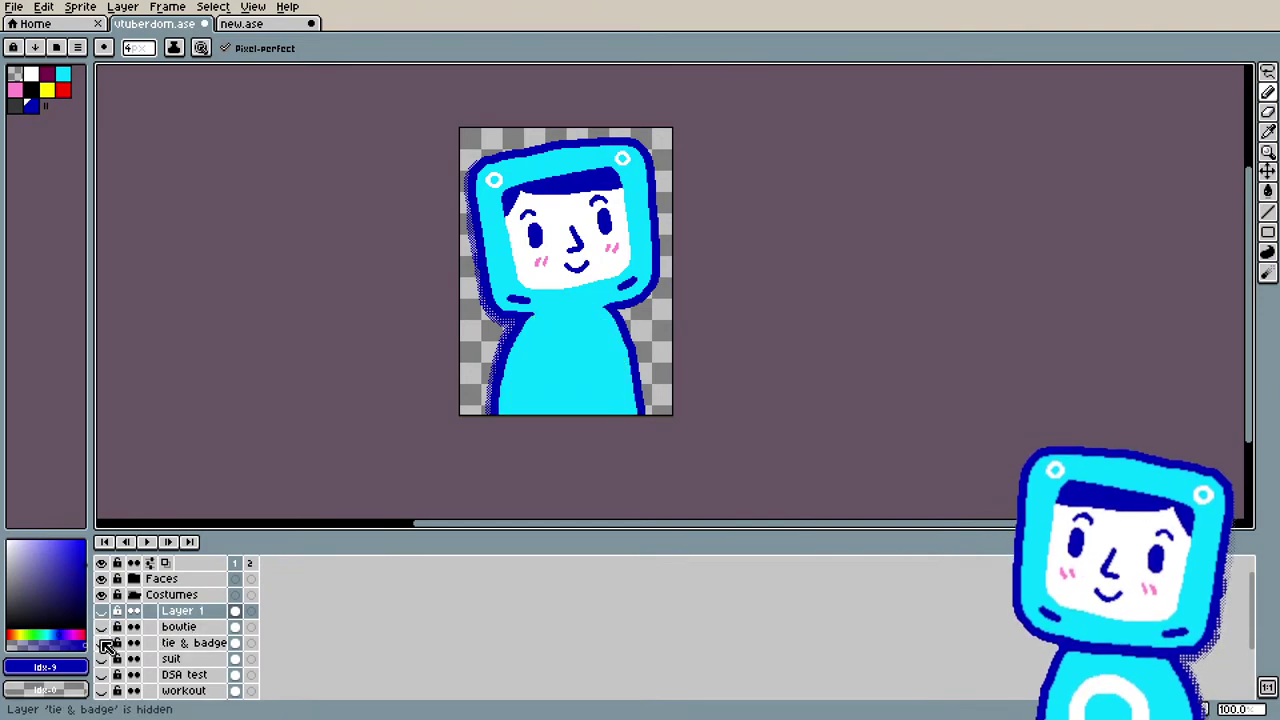
{"action": "left_click", "coordinate": [102, 643]}
{"action": "left_click", "coordinate": [102, 643]}
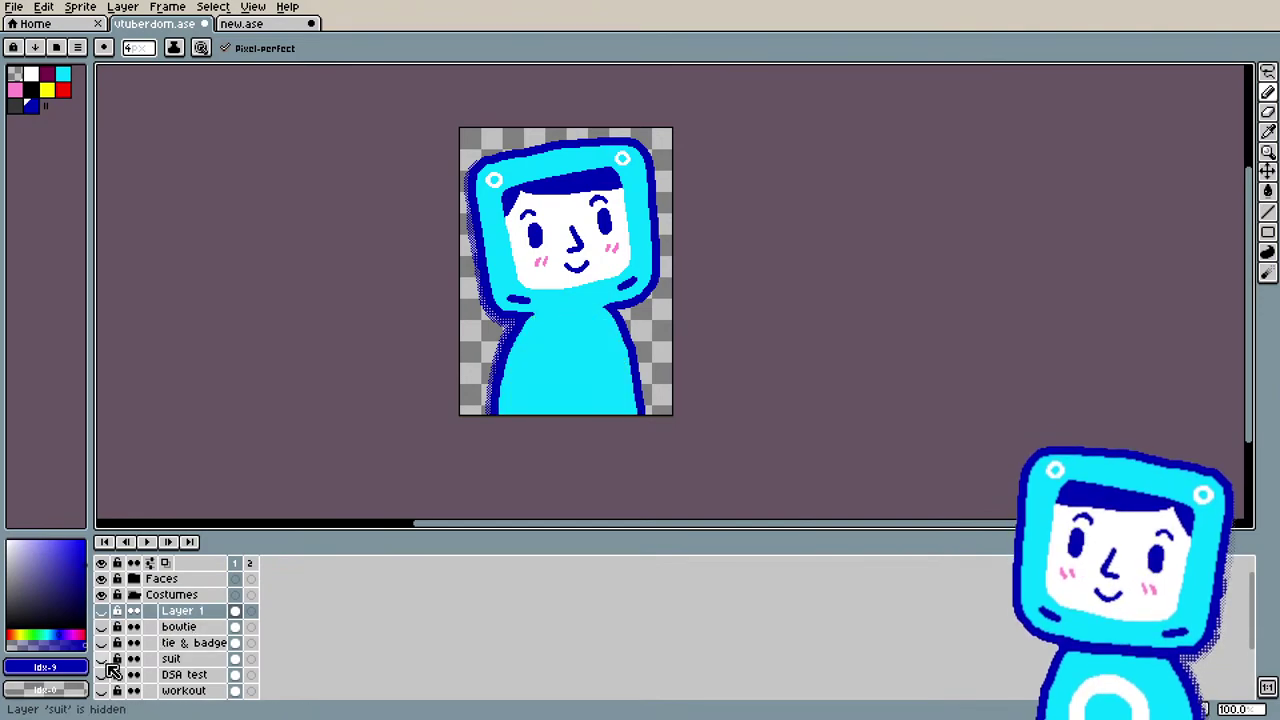
{"action": "left_click", "coordinate": [102, 659]}
{"action": "left_click", "coordinate": [110, 661]}
{"action": "left_click", "coordinate": [110, 675]}
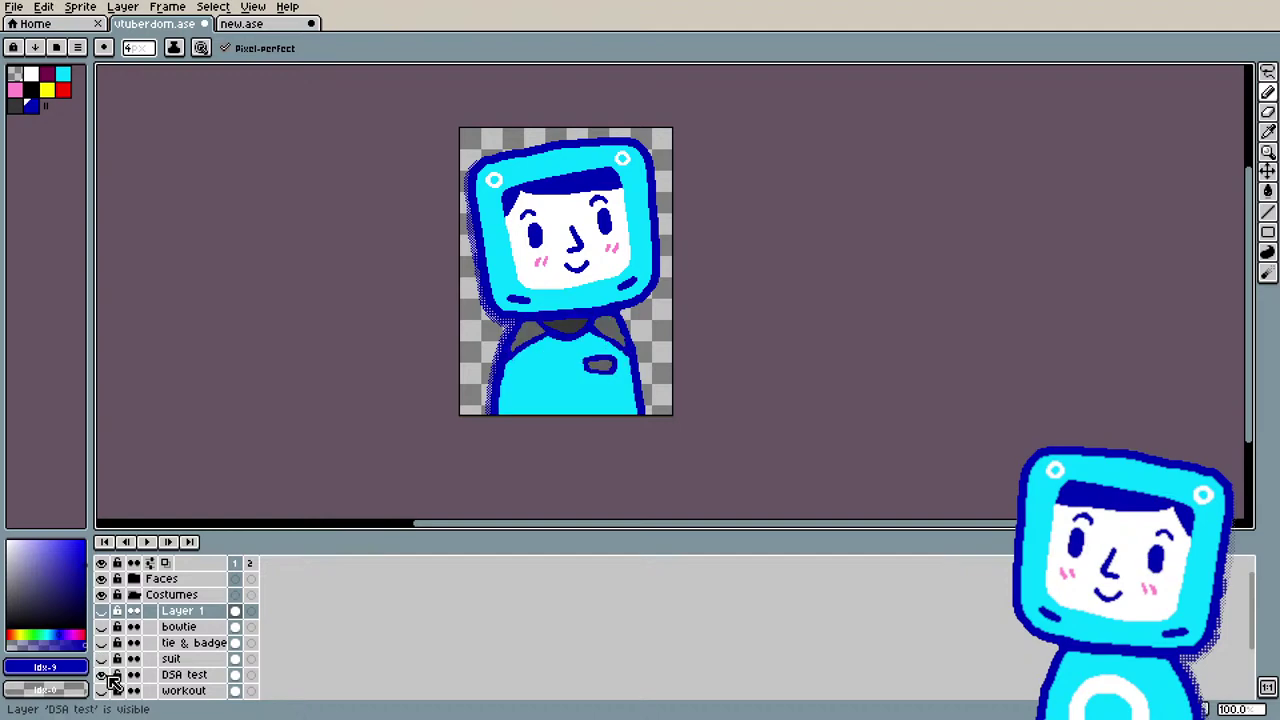
{"action": "left_click", "coordinate": [110, 675]}
{"action": "left_click", "coordinate": [102, 611]}
Step: Outline the larger armhole's curve and both shoulder straps in dark blue, closing each strap with a rounded lower end on the bib
{"action": "scroll", "coordinate": [490, 432], "scroll_direction": "up", "scroll_amount": 2}
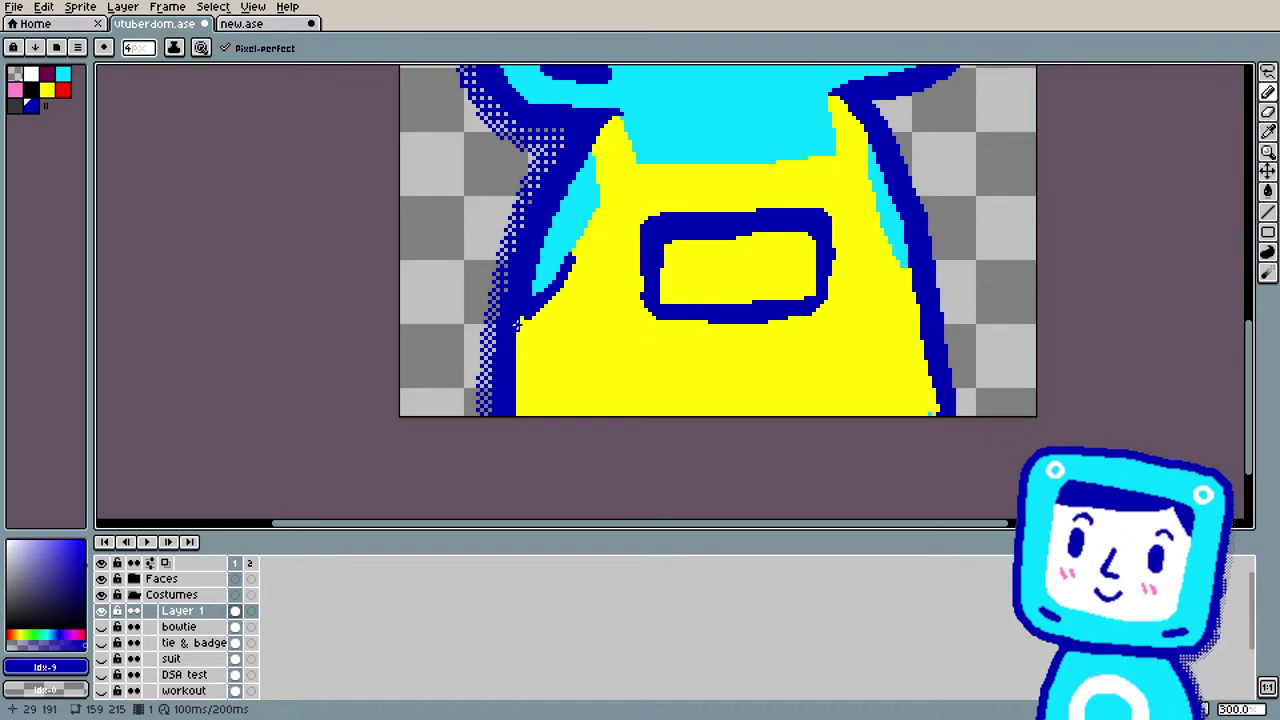
{"action": "left_click_drag", "start_coordinate": [517, 323], "coordinate": [523, 315]}
{"action": "left_click_drag", "start_coordinate": [568, 263], "coordinate": [604, 212]}
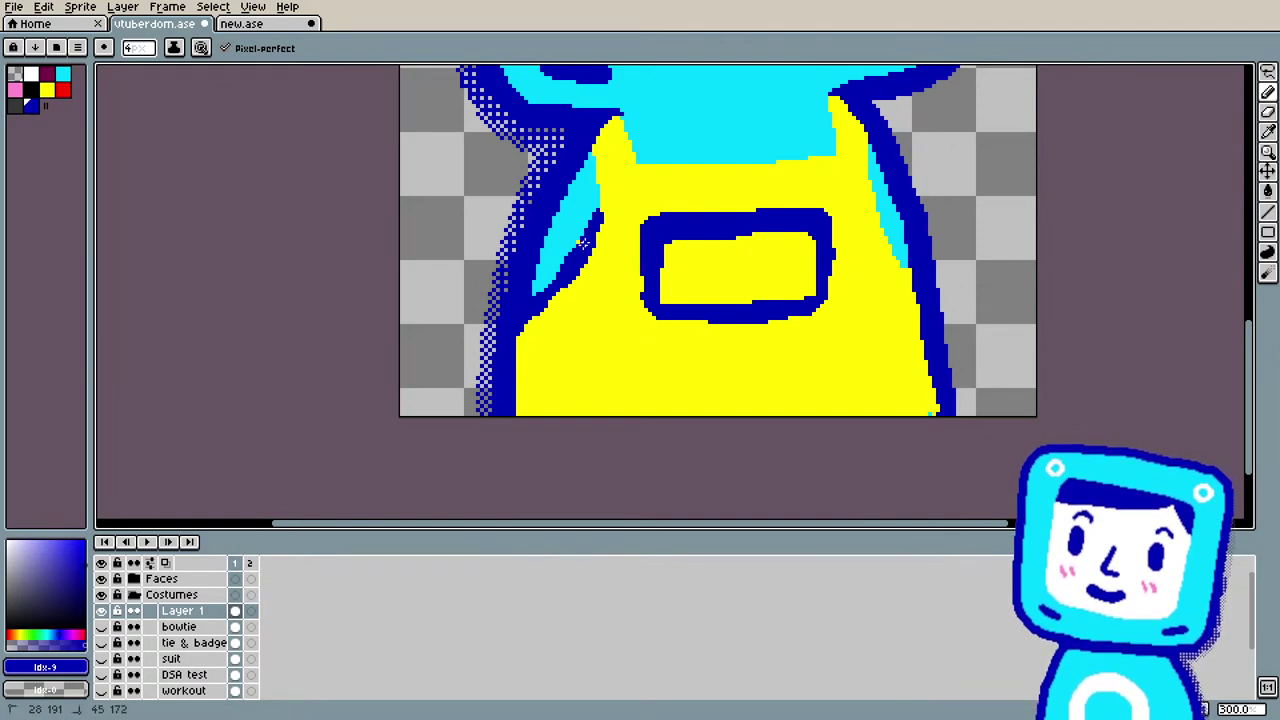
{"action": "mouse_move", "coordinate": [589, 157]}
{"action": "left_mouse_down"}
{"action": "mouse_move", "coordinate": [593, 167]}
{"action": "mouse_move", "coordinate": [632, 150]}
{"action": "mouse_move", "coordinate": [622, 126]}
{"action": "mouse_move", "coordinate": [630, 143]}
{"action": "mouse_move", "coordinate": [598, 118]}
{"action": "left_mouse_up"}
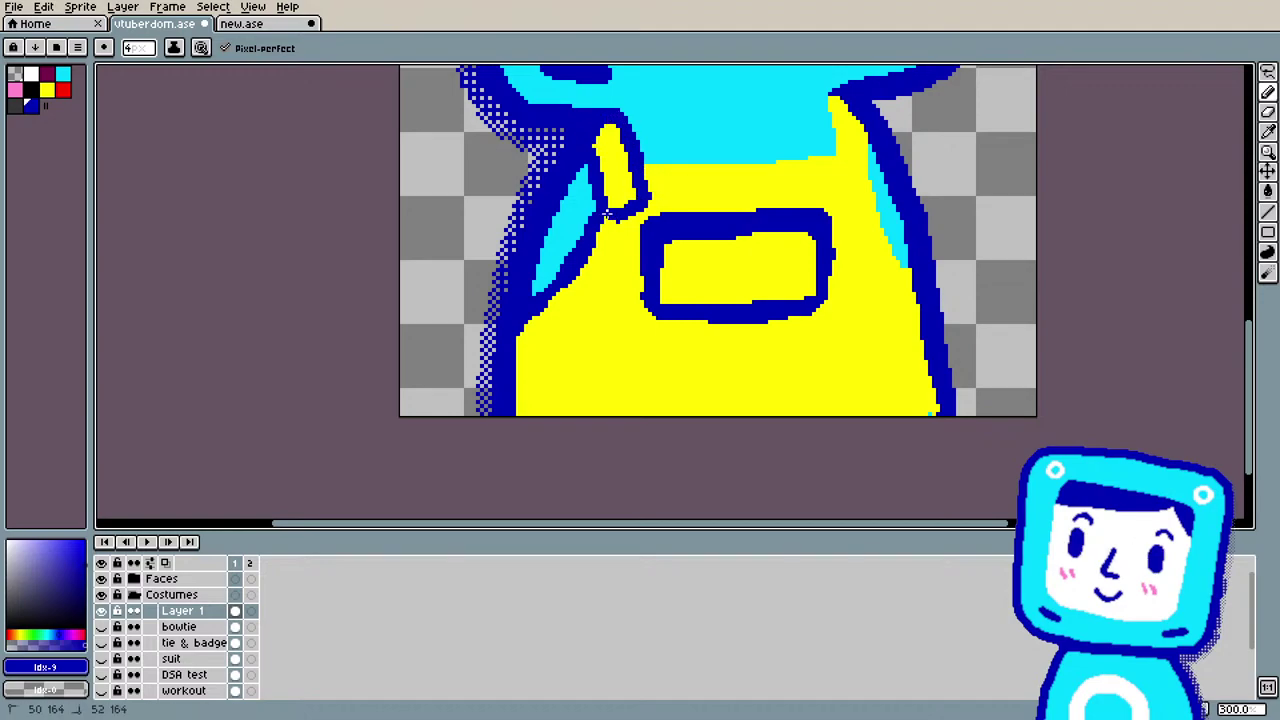
{"action": "mouse_move", "coordinate": [829, 92]}
{"action": "left_mouse_down"}
{"action": "mouse_move", "coordinate": [829, 128]}
{"action": "mouse_move", "coordinate": [843, 97]}
{"action": "mouse_move", "coordinate": [860, 201]}
{"action": "mouse_move", "coordinate": [844, 197]}
{"action": "left_mouse_up"}
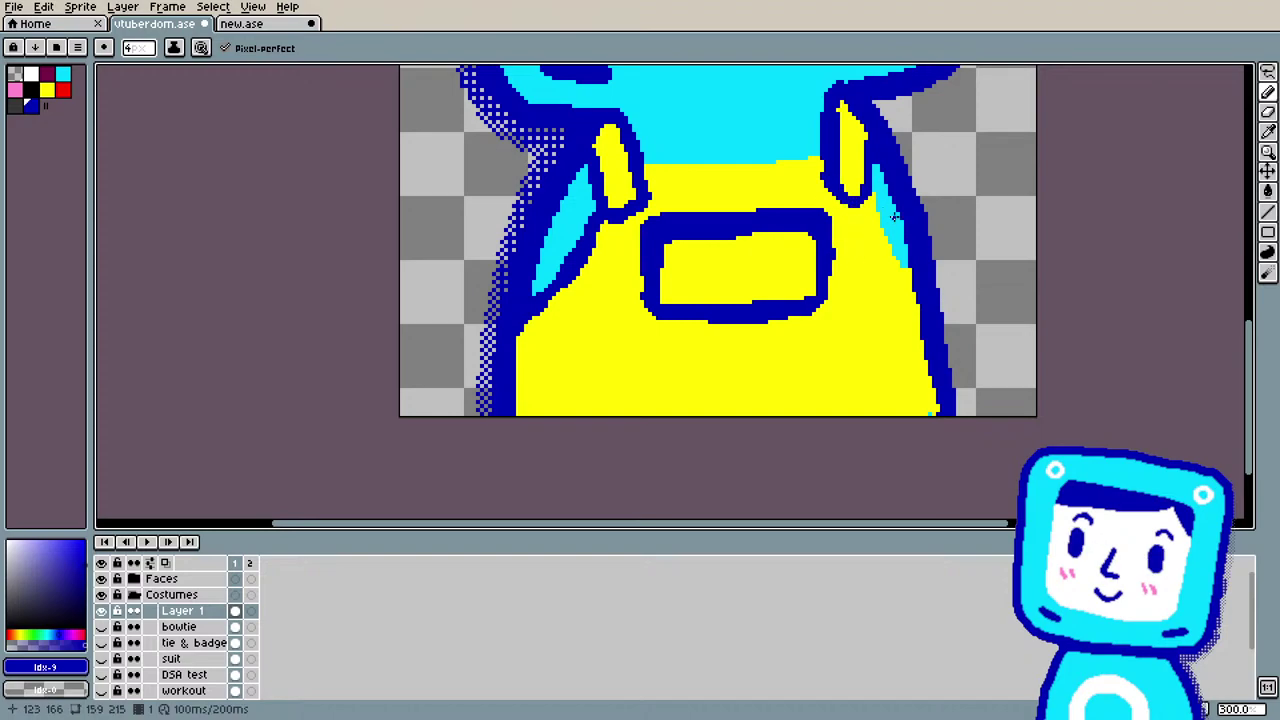
Step: Outline the smaller armhole's curve in dark blue, from its shoulder strap down to the body outline
{"action": "left_click_drag", "start_coordinate": [870, 193], "coordinate": [912, 275]}
{"action": "key", "text": "v"}
{"action": "key", "text": "b"}
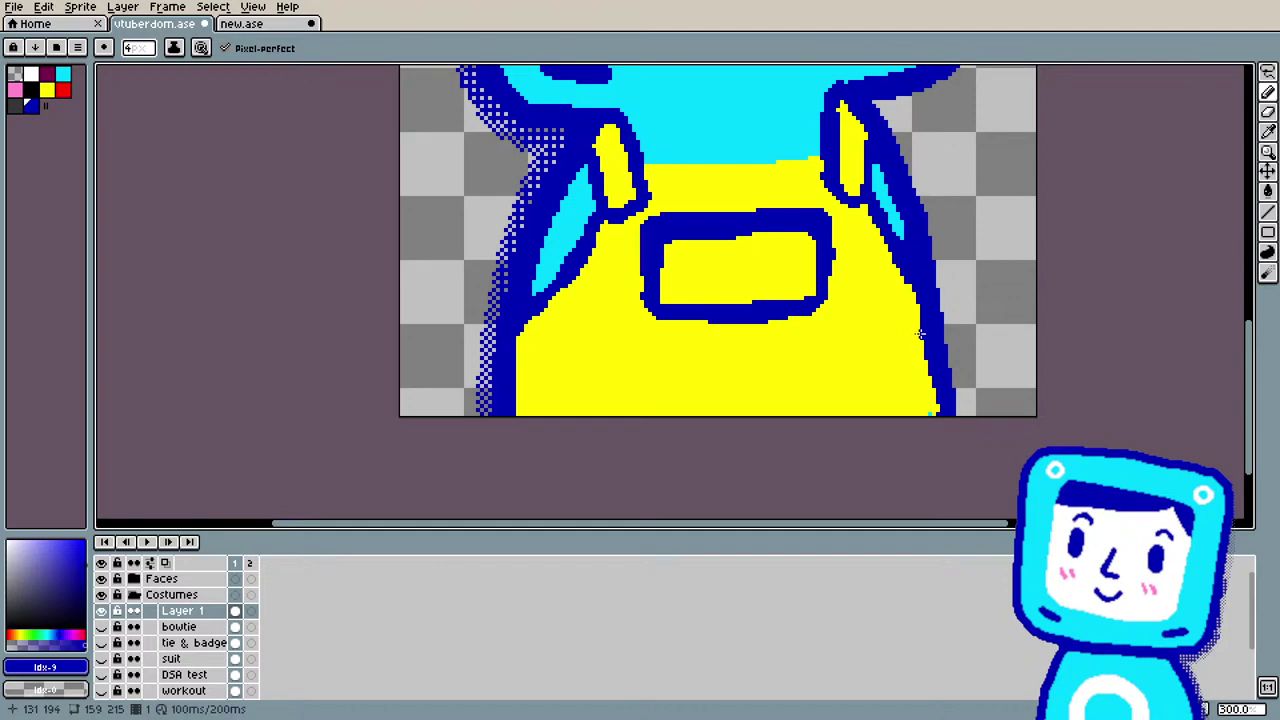
Step: Draw a dark blue neckline along the bib's upper edge between the two shoulder straps and thicken it
{"action": "scroll", "coordinate": [905, 313], "scroll_direction": "down", "scroll_amount": 3}
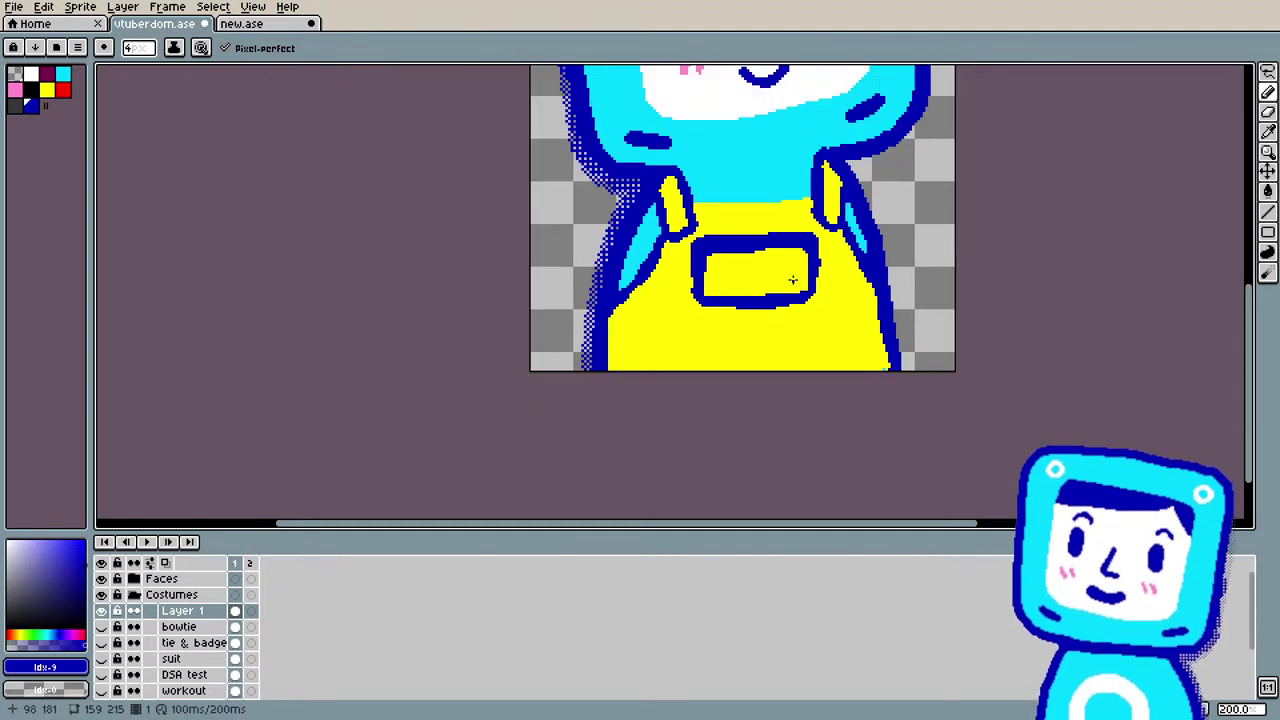
{"action": "scroll", "coordinate": [782, 291], "scroll_direction": "up", "scroll_amount": 3}
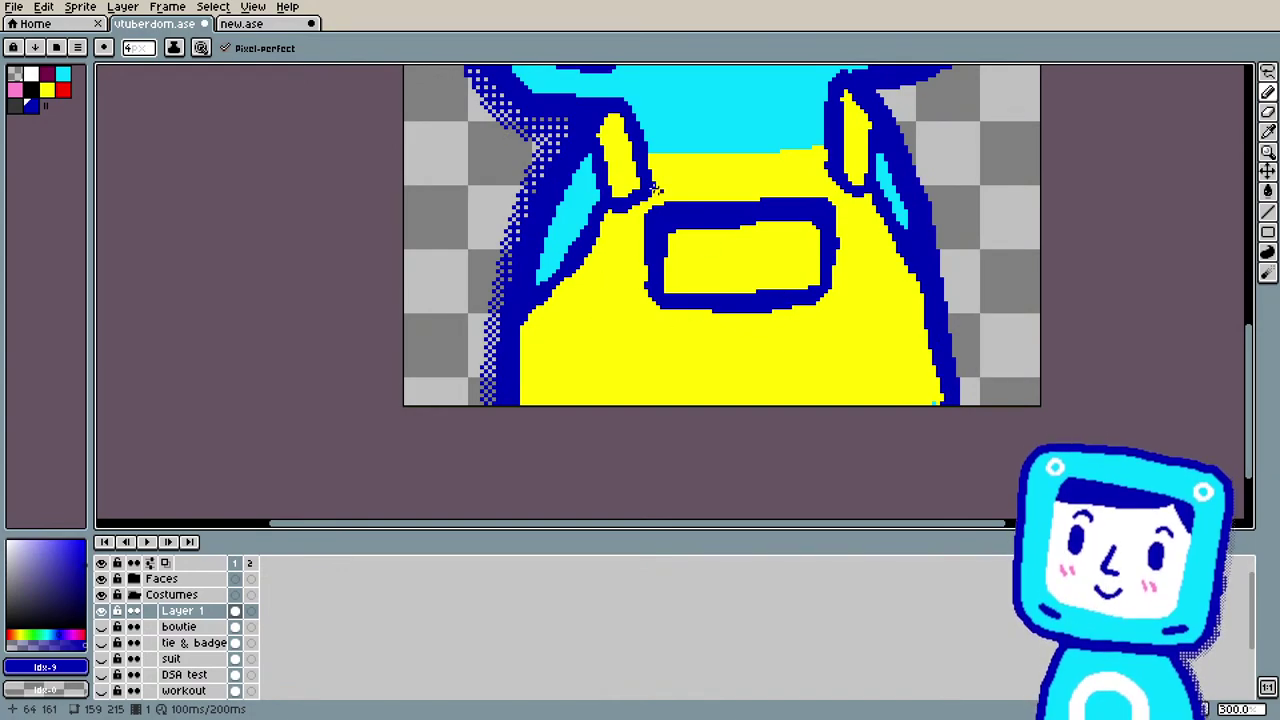
{"action": "mouse_move", "coordinate": [657, 153]}
{"action": "left_mouse_down"}
{"action": "mouse_move", "coordinate": [824, 148]}
{"action": "mouse_move", "coordinate": [770, 148]}
{"action": "left_mouse_up"}
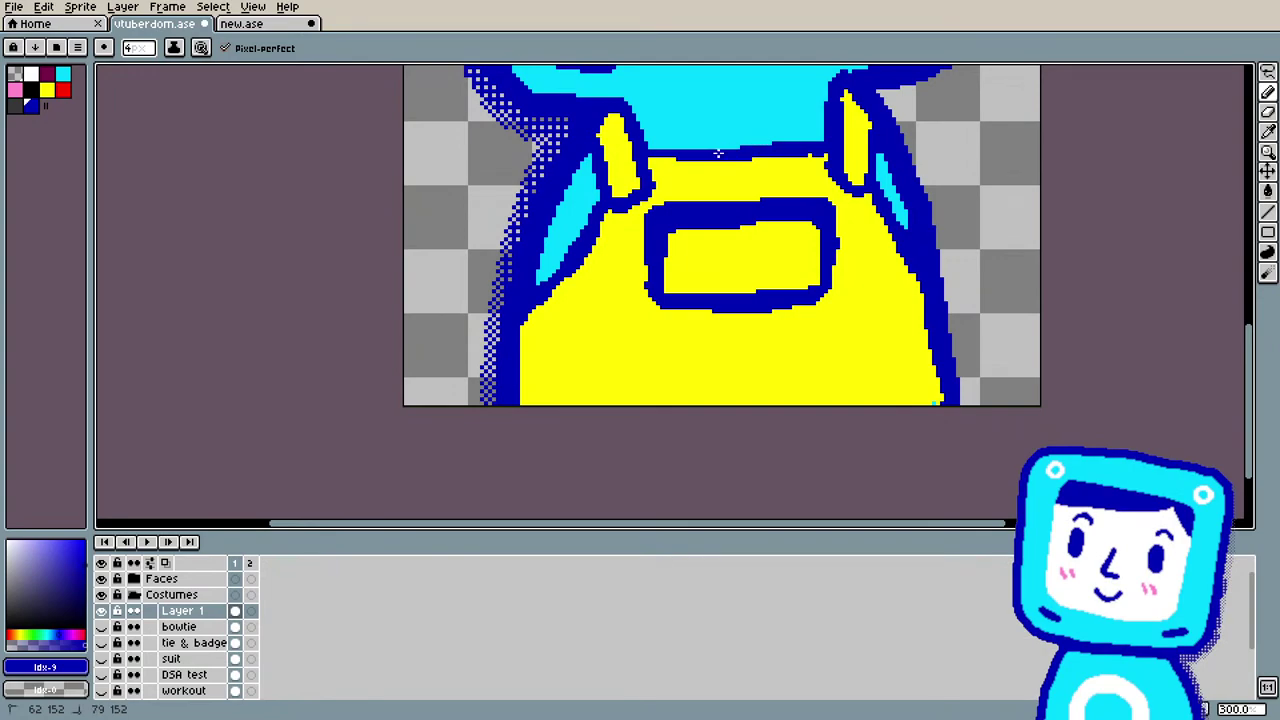
{"action": "left_click_drag", "start_coordinate": [663, 152], "coordinate": [824, 150]}
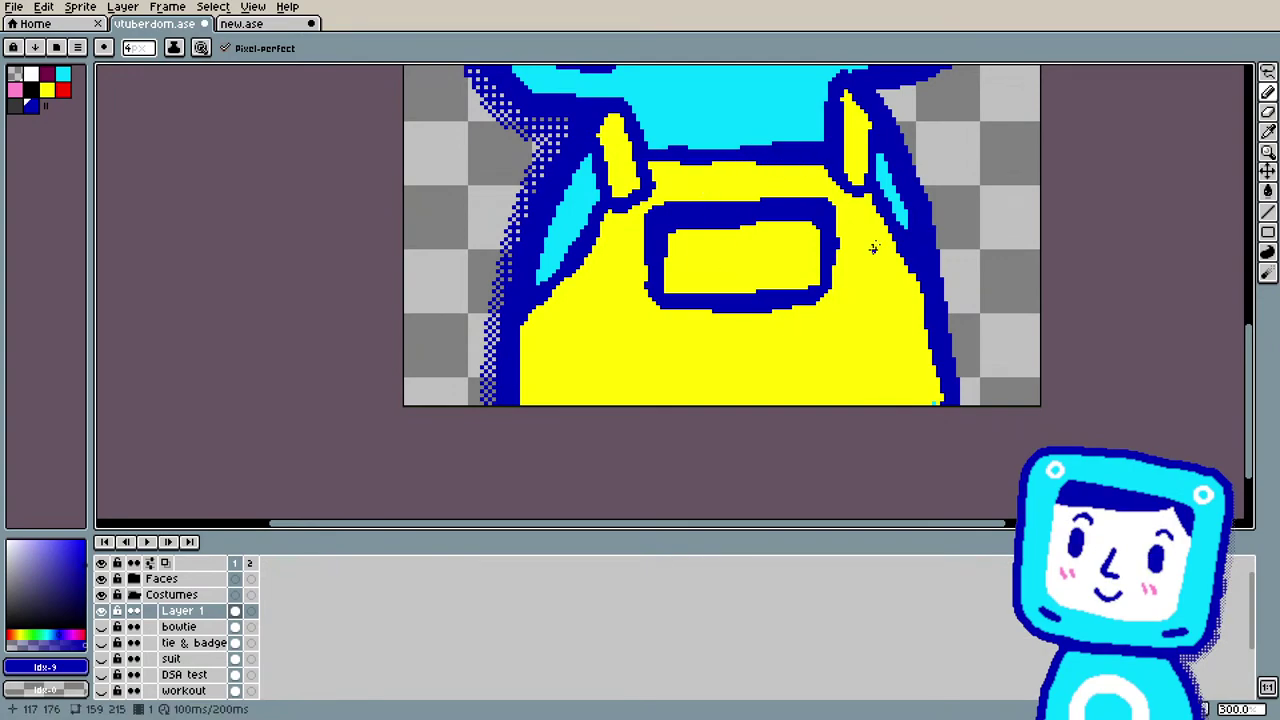
Step: Thicken and smooth the dark blue outlines of both armholes where they border the yellow bib
{"action": "left_click_drag", "start_coordinate": [864, 184], "coordinate": [888, 218]}
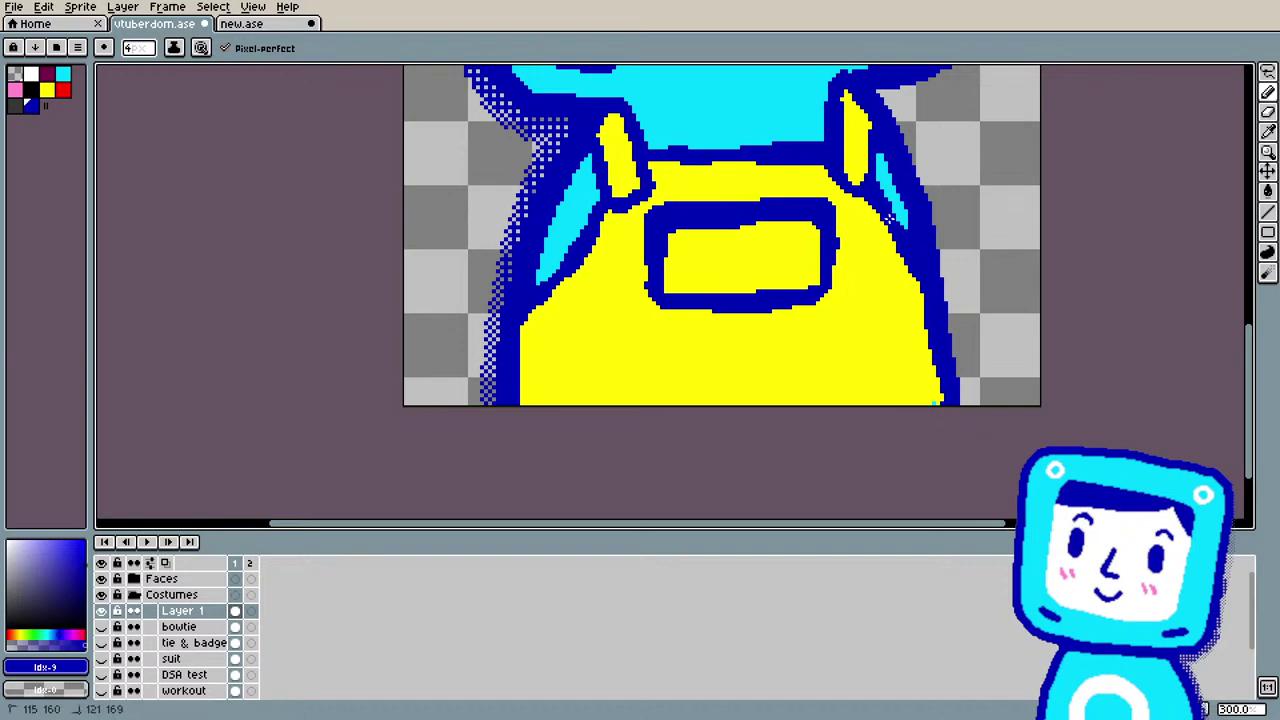
{"action": "left_click_drag", "start_coordinate": [916, 284], "coordinate": [916, 286]}
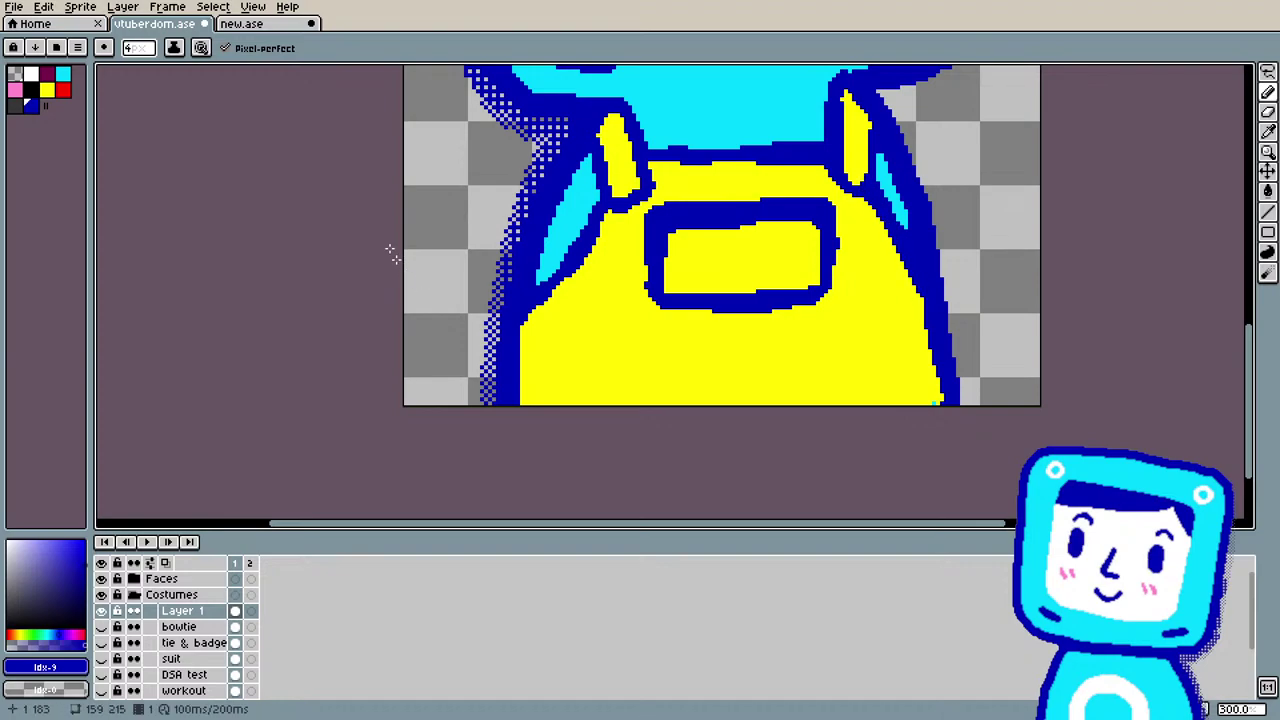
{"action": "left_click_drag", "start_coordinate": [507, 321], "coordinate": [611, 211]}
{"action": "key", "text": "e"}
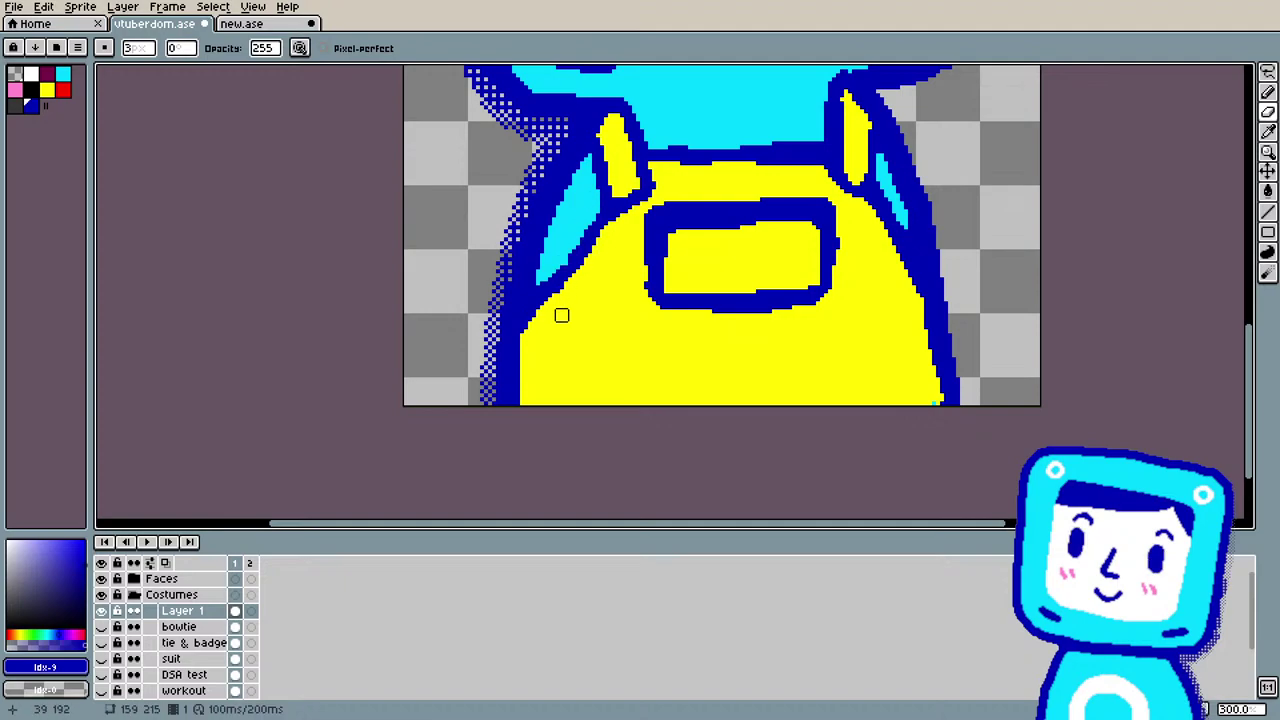
Step: Add a dark blue button dot with the 4 px Pencil at the lower end of each shoulder strap
{"action": "scroll", "coordinate": [632, 145], "scroll_direction": "down", "scroll_amount": 2}
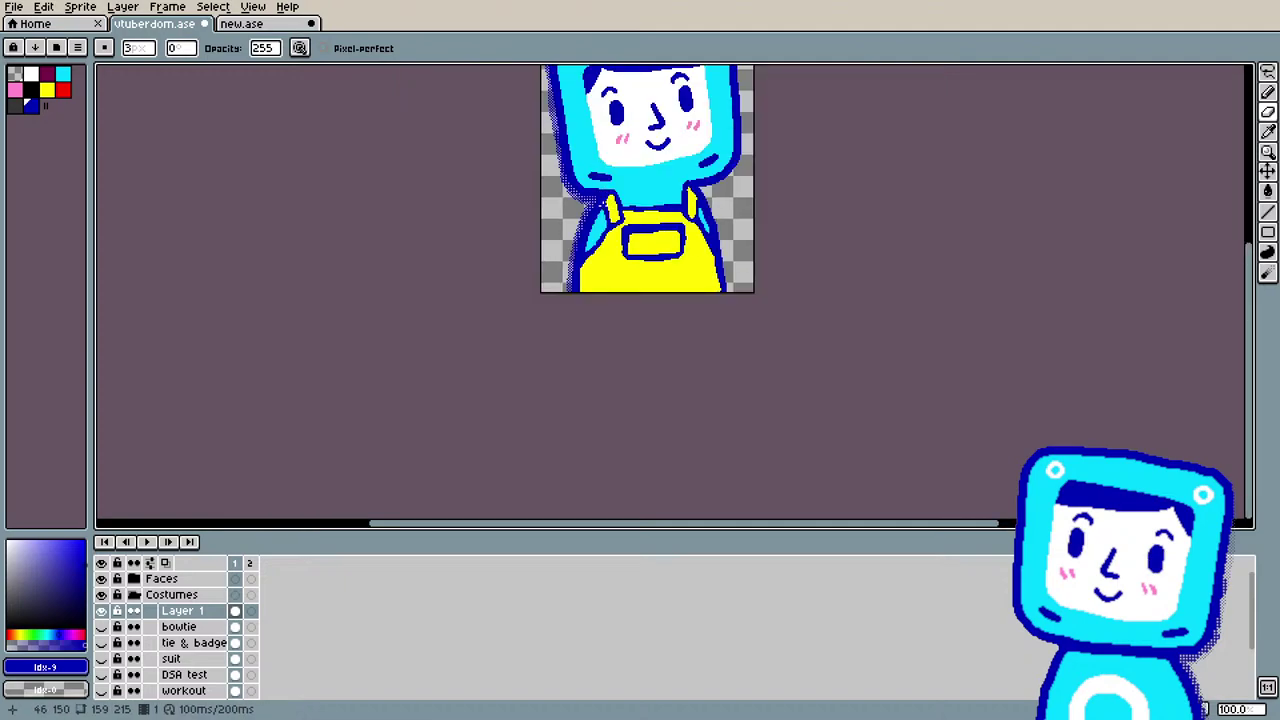
{"action": "scroll", "coordinate": [657, 173], "scroll_direction": "up", "scroll_amount": 2}
{"action": "scroll", "coordinate": [657, 173], "scroll_direction": "down", "scroll_amount": 2}
{"action": "scroll", "coordinate": [657, 173], "scroll_direction": "up", "scroll_amount": 1}
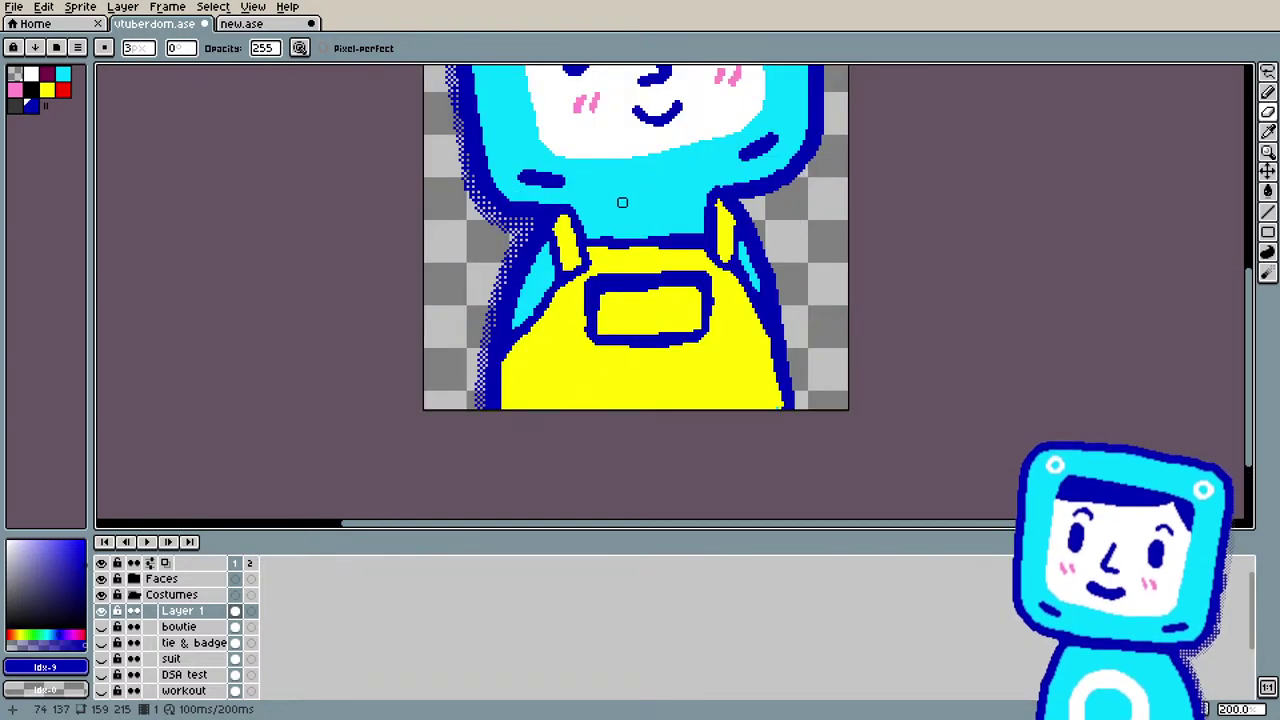
{"action": "key", "text": "b"}
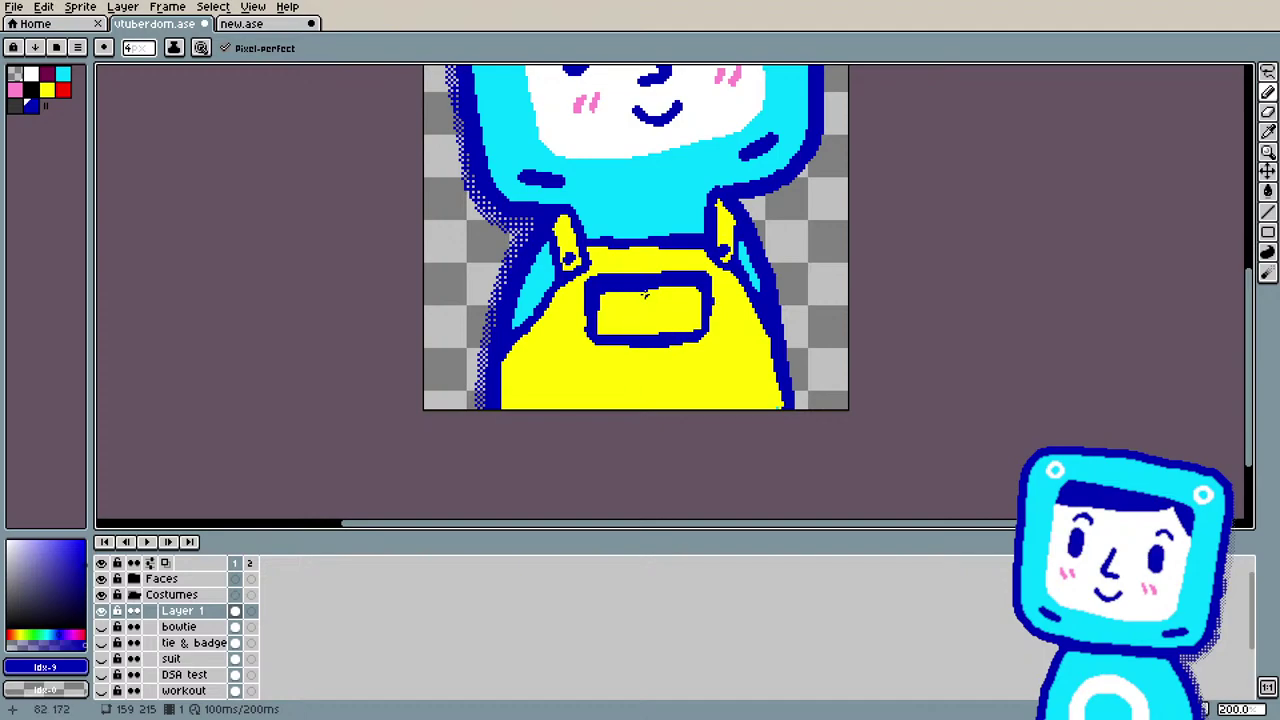
Step: Check the whole avatar in its apron, and undo the button dot on the strap beside the smaller armhole
{"action": "scroll", "coordinate": [472, 86], "scroll_direction": "down", "scroll_amount": 2}
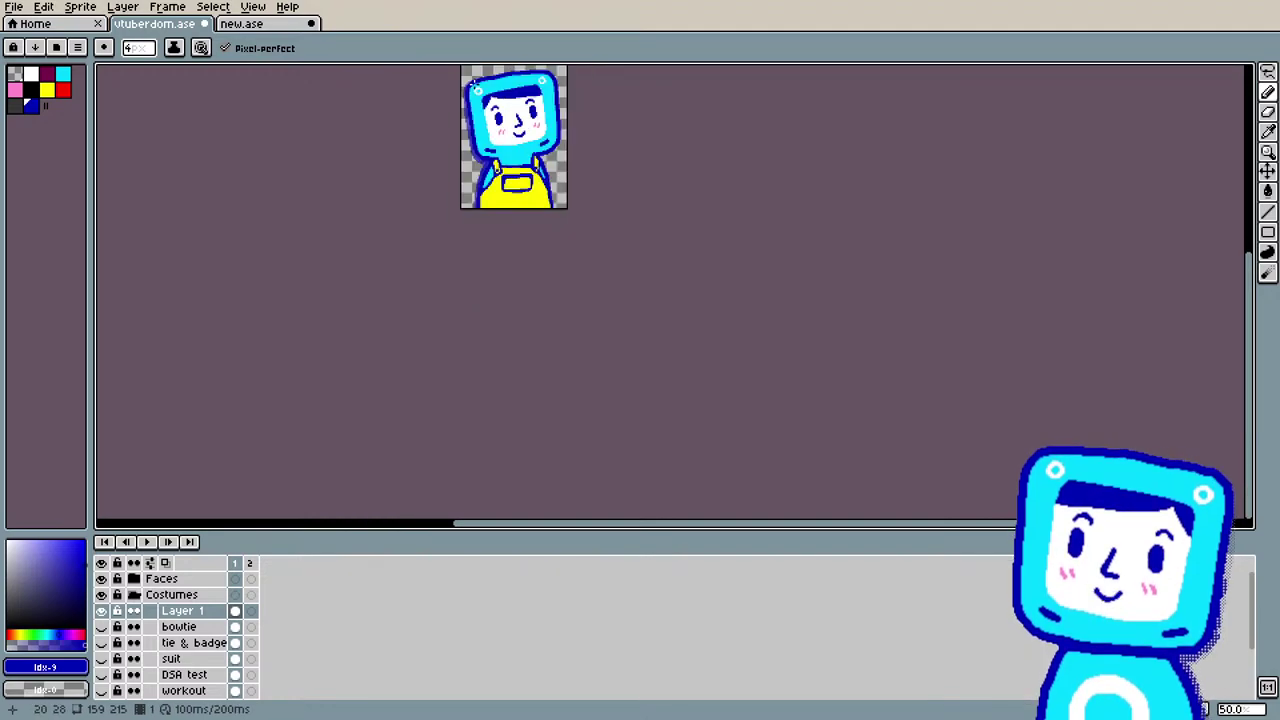
{"action": "scroll", "coordinate": [472, 86], "scroll_direction": "up", "scroll_amount": 1}
{"action": "left_click_drag", "start_coordinate": [1249, 320], "coordinate": [1231, 263]}
{"action": "scroll", "coordinate": [596, 227], "scroll_direction": "up", "scroll_amount": 1}
{"action": "scroll", "coordinate": [596, 227], "scroll_direction": "down", "scroll_amount": 1}
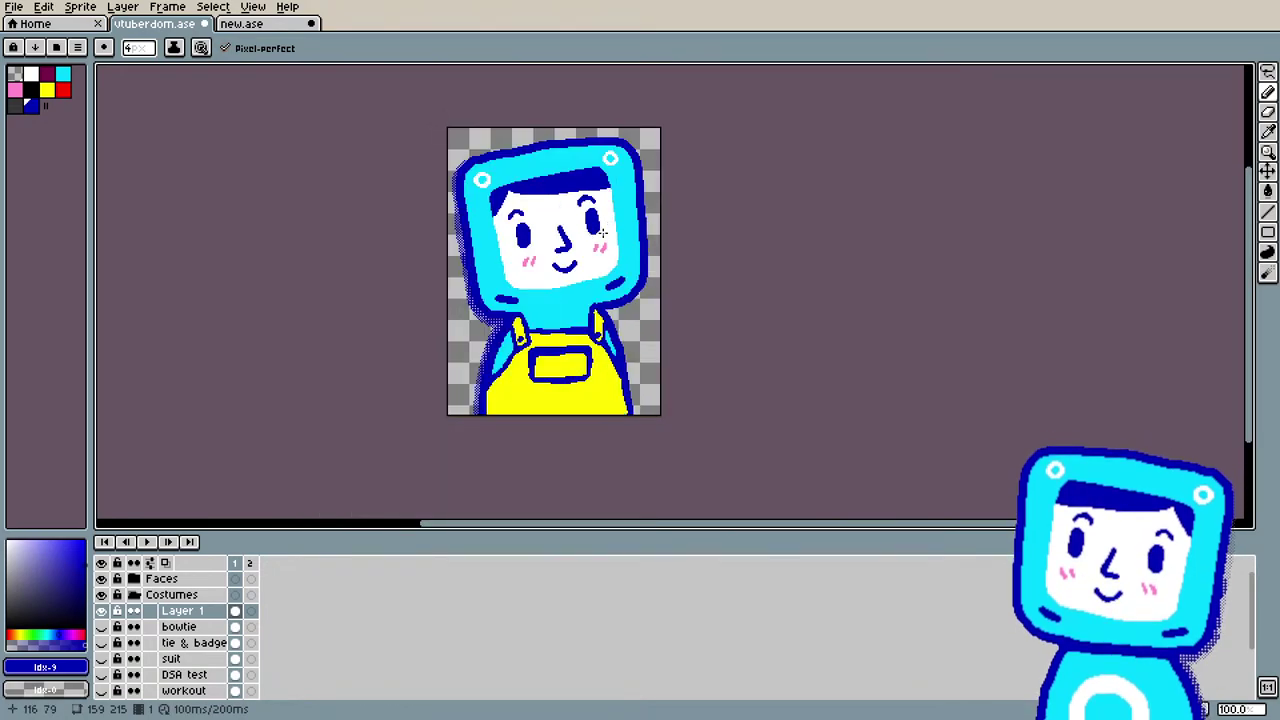
{"action": "scroll", "coordinate": [602, 232], "scroll_direction": "up", "scroll_amount": 1}
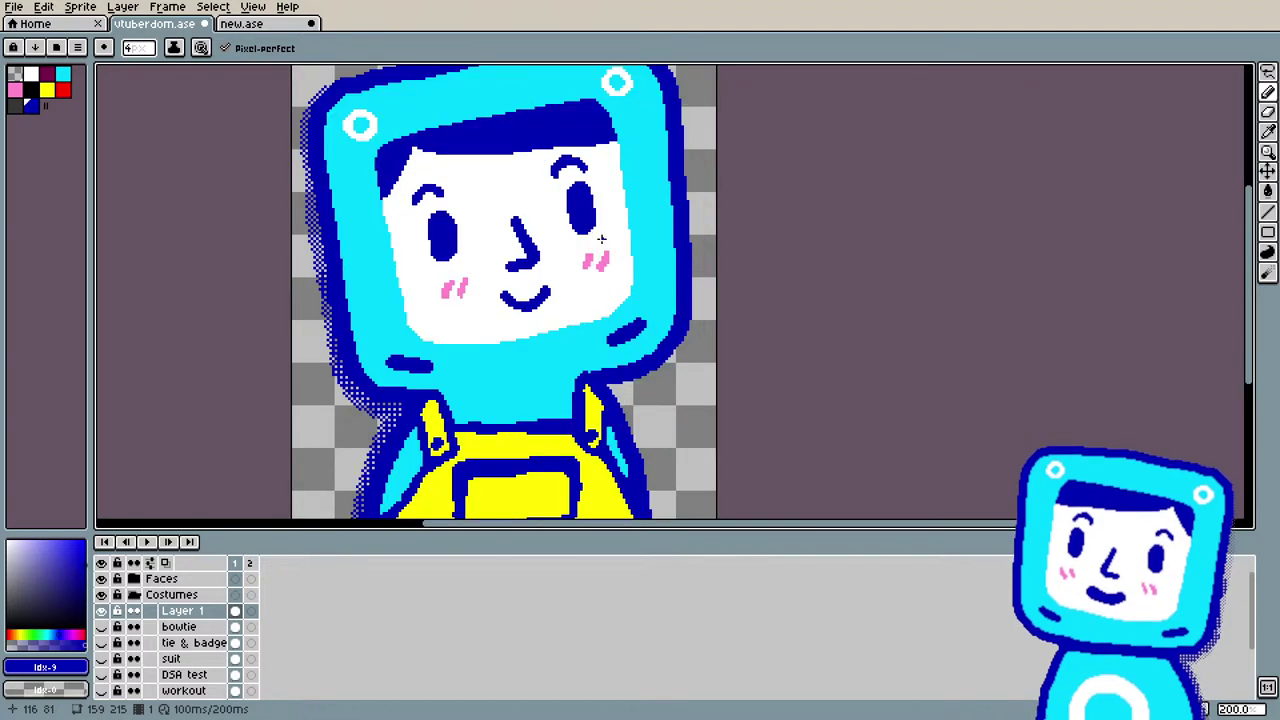
{"action": "scroll", "coordinate": [580, 280], "scroll_direction": "down", "scroll_amount": 1}
{"action": "scroll", "coordinate": [550, 328], "scroll_direction": "up", "scroll_amount": 1}
{"action": "key", "text": "ctrl+z"}
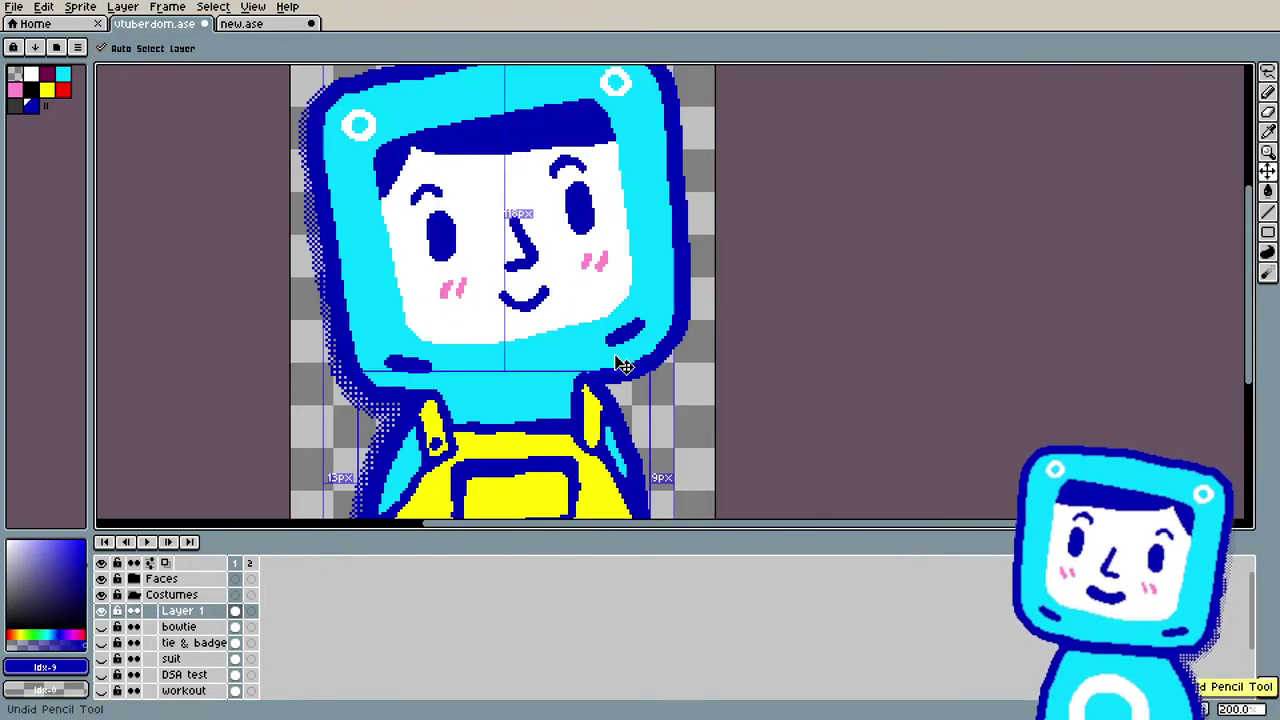
Step: Undo the recent pencil strokes that added the strap button and the dark blue strap, neckline and armhole outlines on the overalls
{"action": "key", "text": "ctrl+z"}
{"action": "key", "text": "ctrl+z"}
{"action": "key", "text": "ctrl+z"}
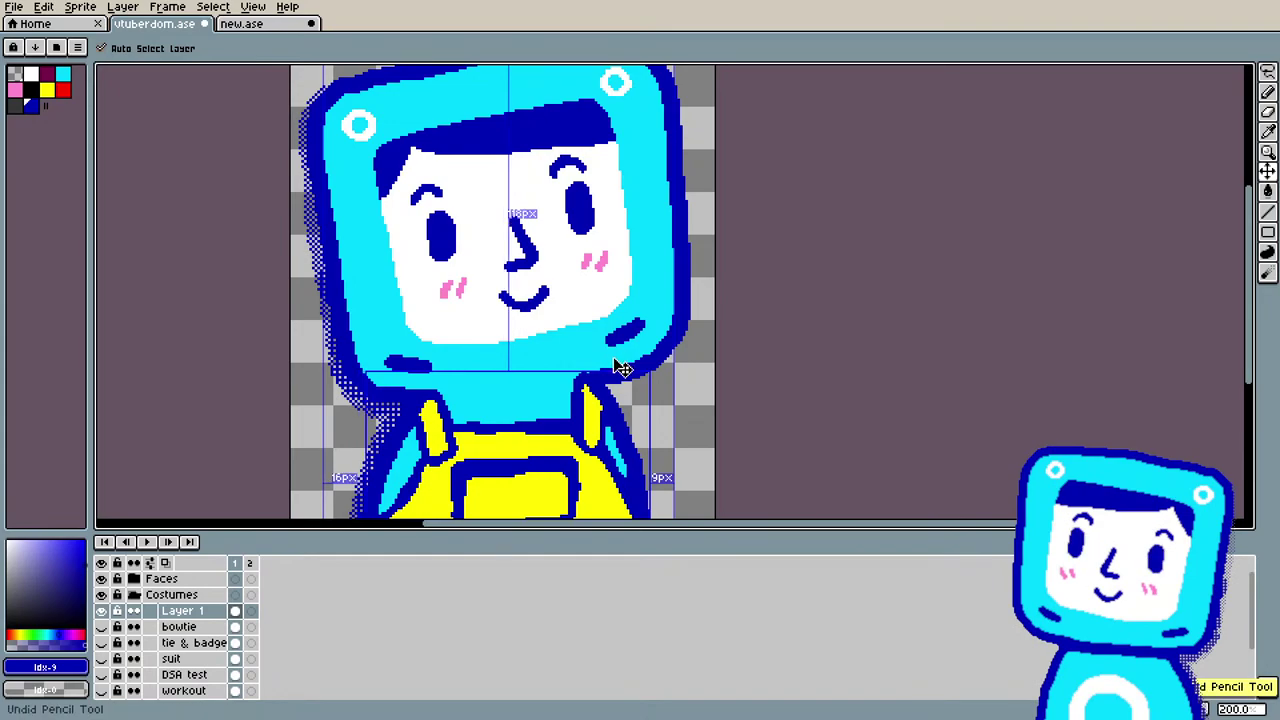
{"action": "key", "text": "ctrl+z"}
{"action": "key", "text": "ctrl+z"}
{"action": "key", "text": "ctrl+z"}
{"action": "key", "text": "ctrl+z"}
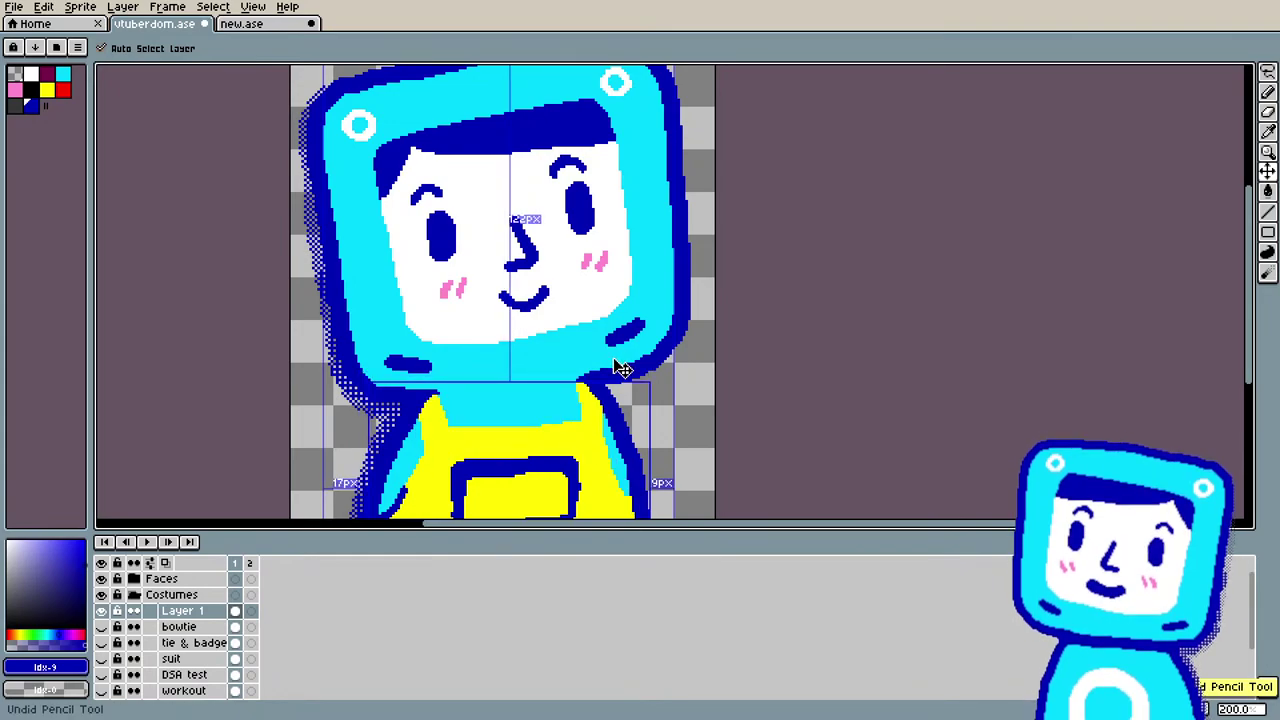
Step: Outline the armhole edges on both sides of the yellow overalls in dark blue with the 4 px pencil
{"action": "scroll", "coordinate": [614, 368], "scroll_direction": "down", "scroll_amount": 1}
{"action": "scroll", "coordinate": [672, 476], "scroll_direction": "up", "scroll_amount": 1}
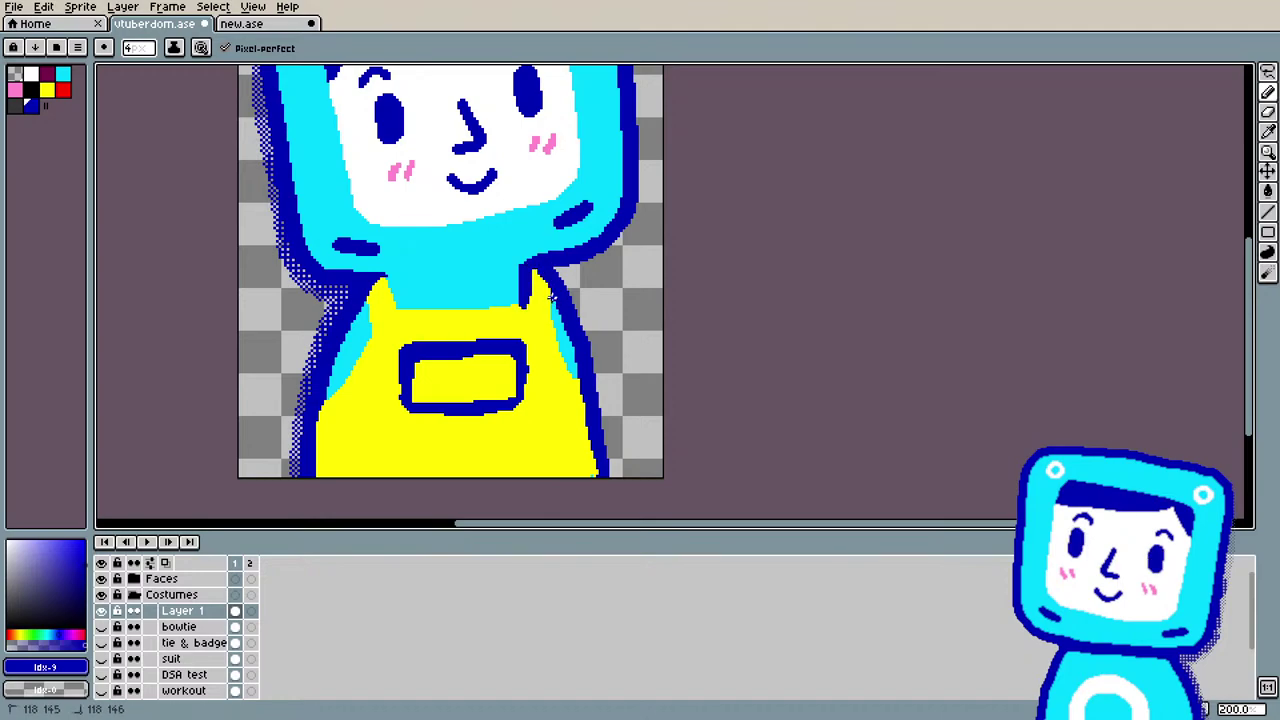
{"action": "mouse_move", "coordinate": [549, 295]}
{"action": "left_mouse_down"}
{"action": "mouse_move", "coordinate": [578, 381]}
{"action": "mouse_move", "coordinate": [561, 306]}
{"action": "mouse_move", "coordinate": [548, 339]}
{"action": "mouse_move", "coordinate": [582, 387]}
{"action": "left_mouse_up"}
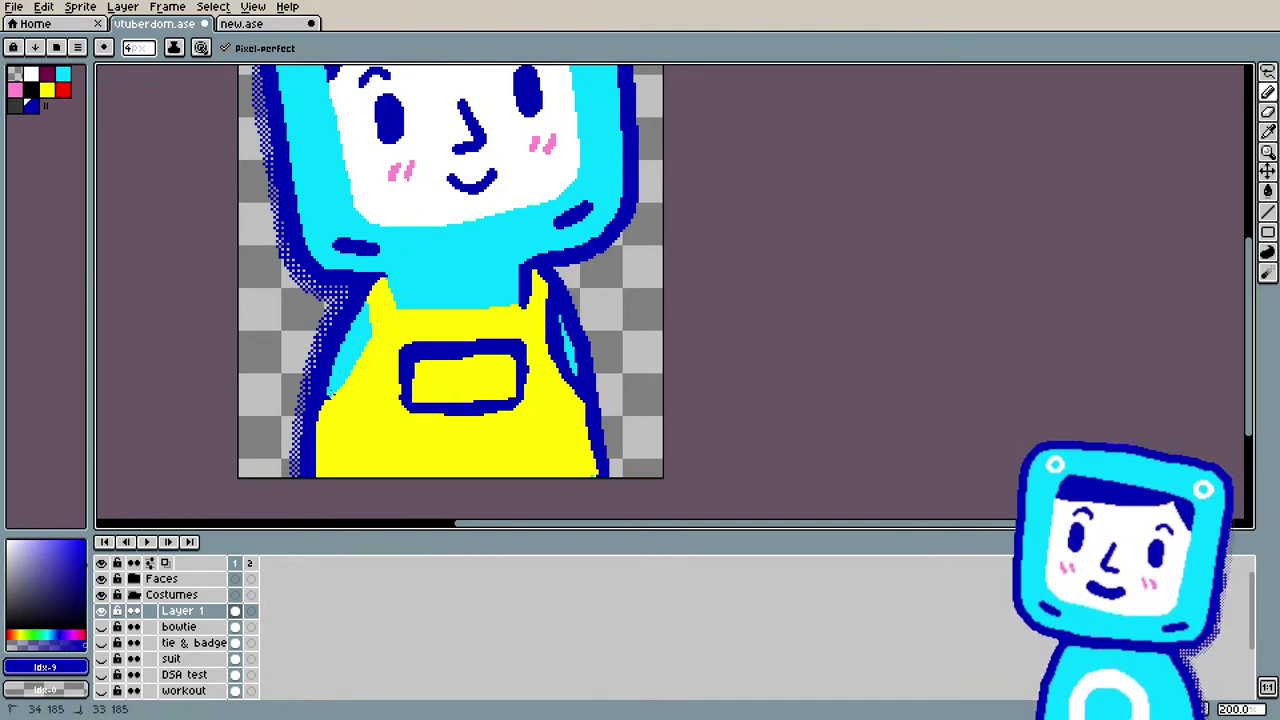
{"action": "left_click_drag", "start_coordinate": [350, 378], "coordinate": [316, 409]}
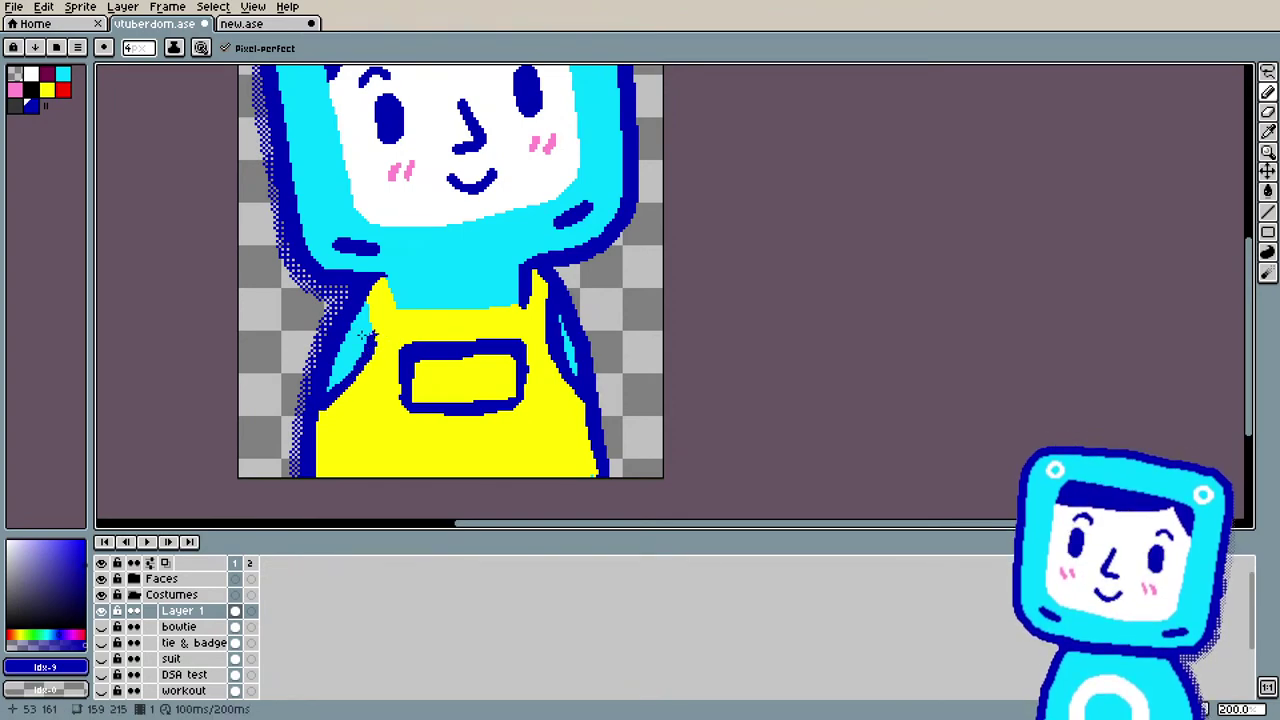
{"action": "left_click_drag", "start_coordinate": [365, 296], "coordinate": [376, 345]}
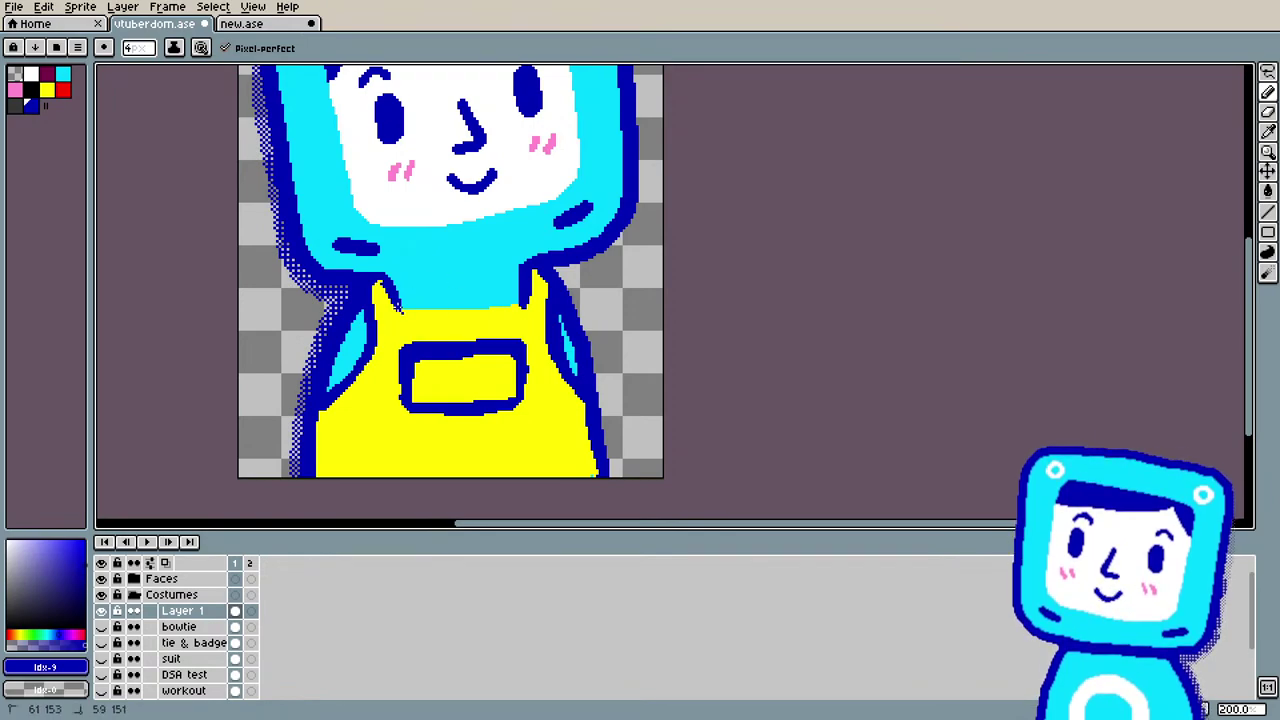
Step: Outline the overalls' neckline and strap tops in dark blue, and close the helmet's lower edge across the neck
{"action": "mouse_move", "coordinate": [410, 310]}
{"action": "left_mouse_down"}
{"action": "mouse_move", "coordinate": [518, 302]}
{"action": "mouse_move", "coordinate": [416, 311]}
{"action": "left_mouse_up"}
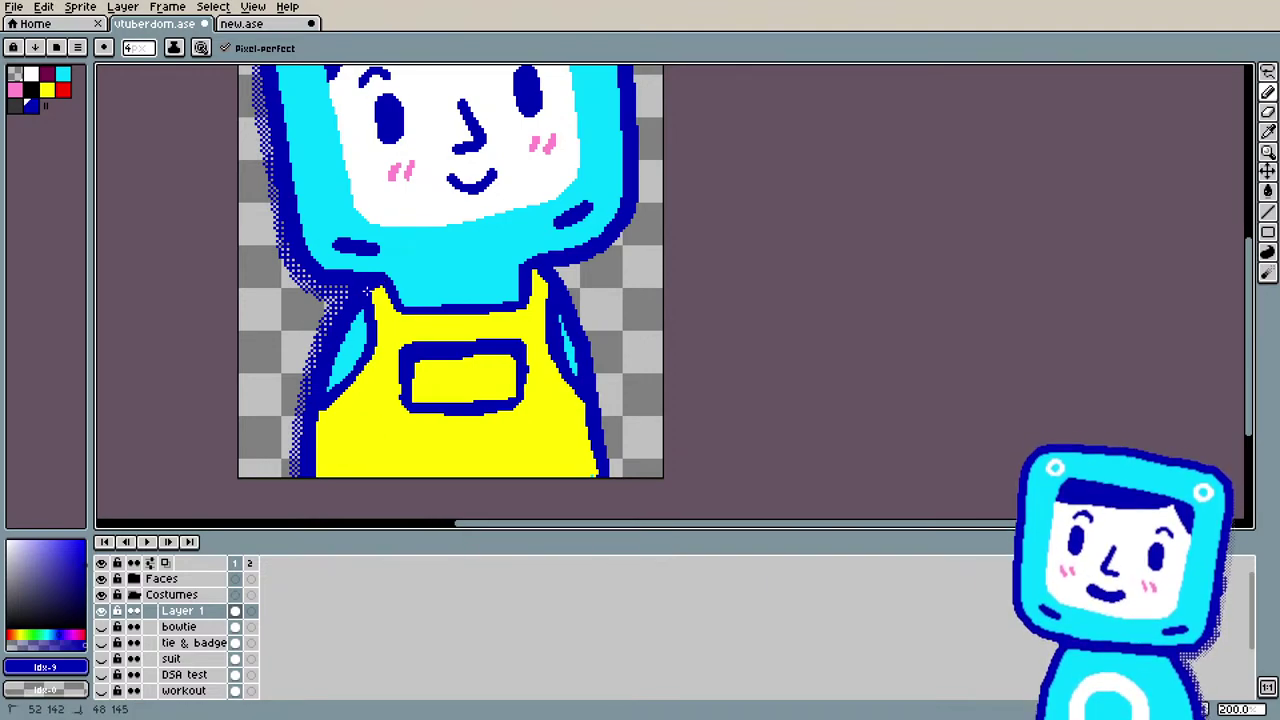
{"action": "left_click_drag", "start_coordinate": [536, 269], "coordinate": [528, 282]}
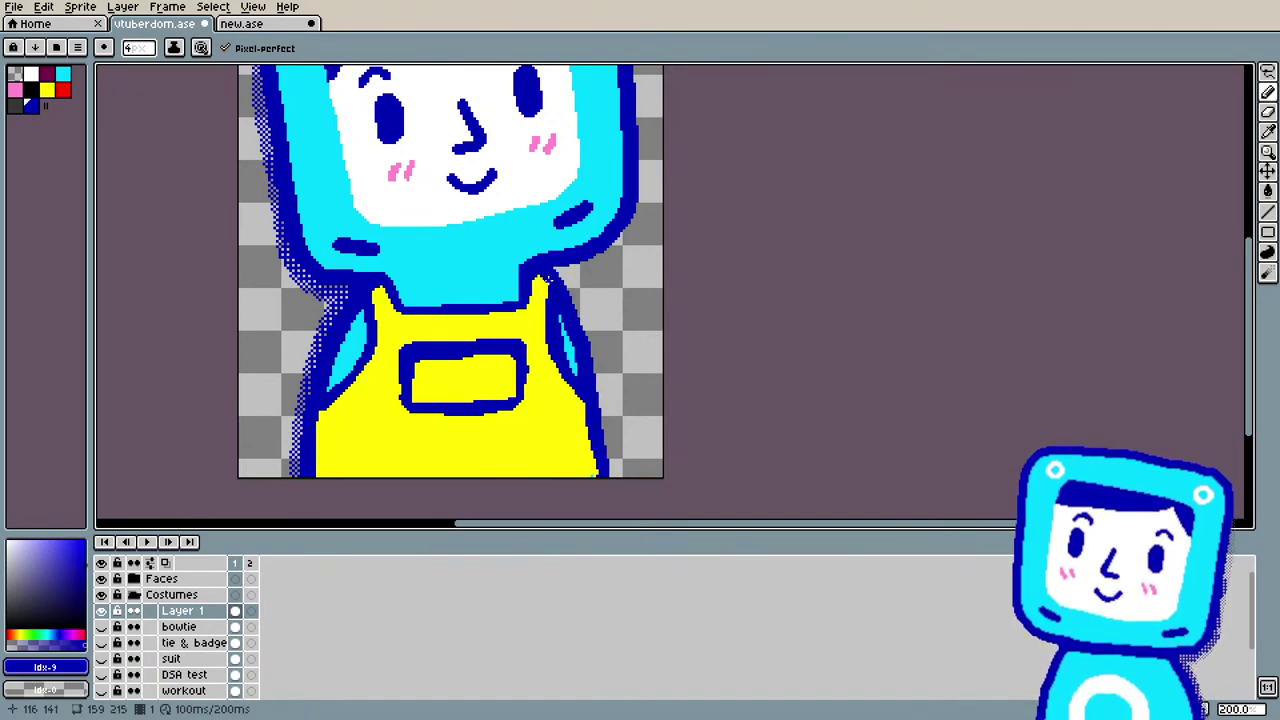
{"action": "left_click_drag", "start_coordinate": [533, 270], "coordinate": [534, 271]}
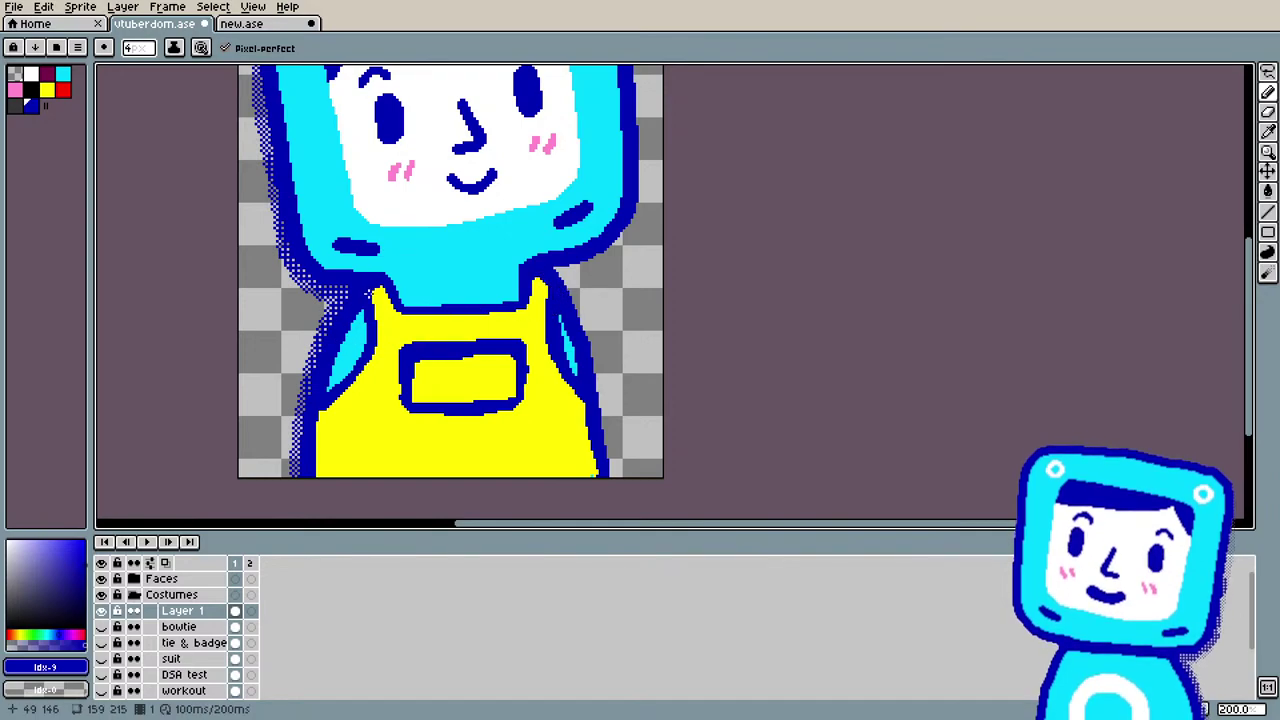
{"action": "left_click_drag", "start_coordinate": [375, 283], "coordinate": [372, 291]}
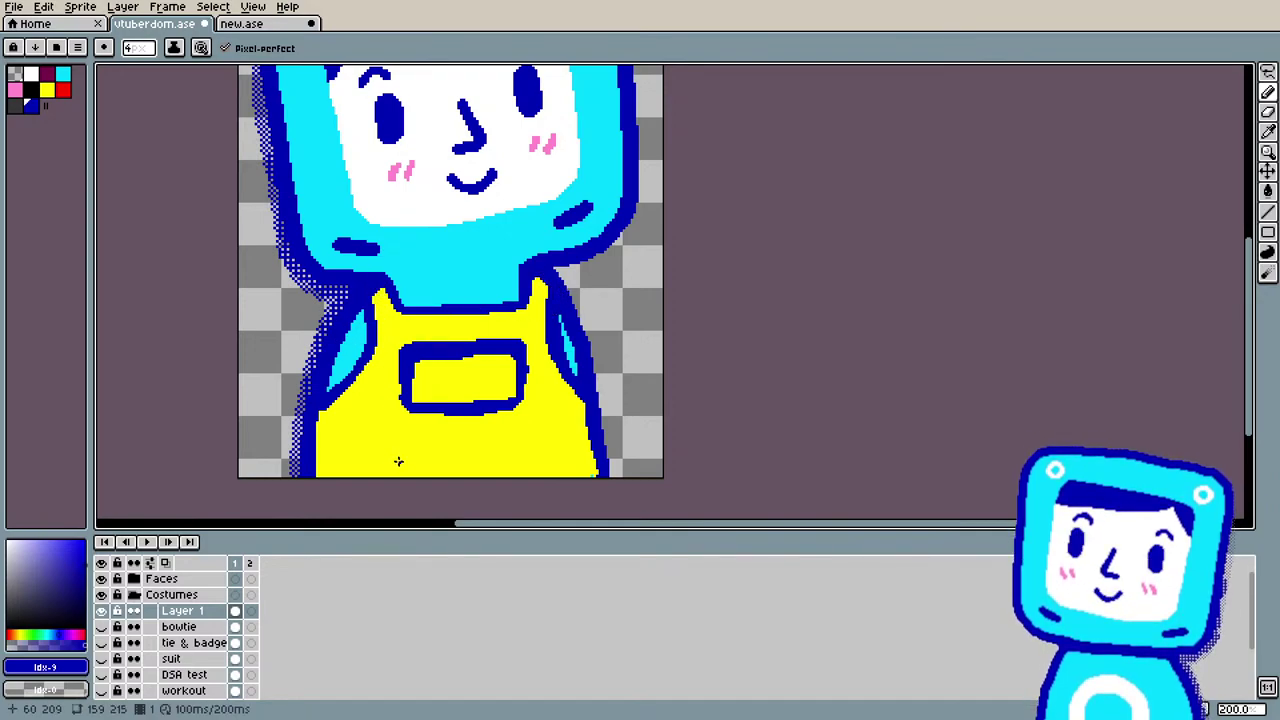
{"action": "left_click_drag", "start_coordinate": [530, 280], "coordinate": [527, 288]}
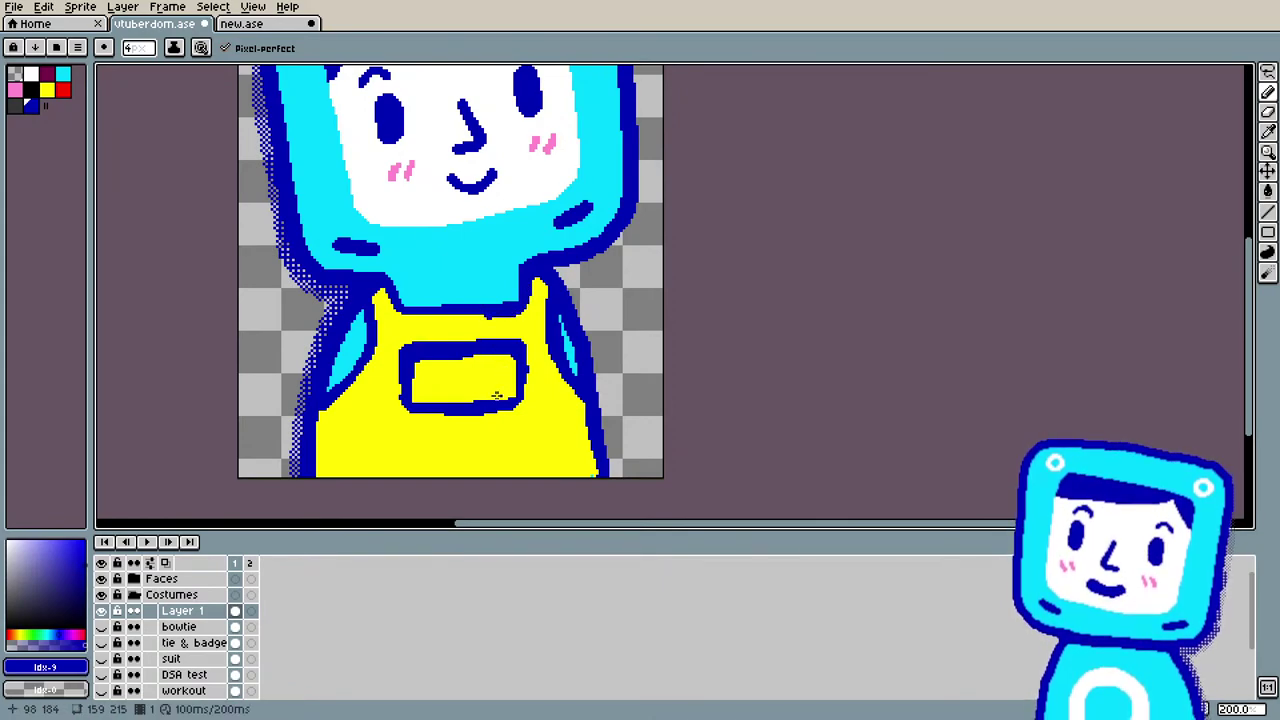
{"action": "left_click_drag", "start_coordinate": [381, 286], "coordinate": [381, 290]}
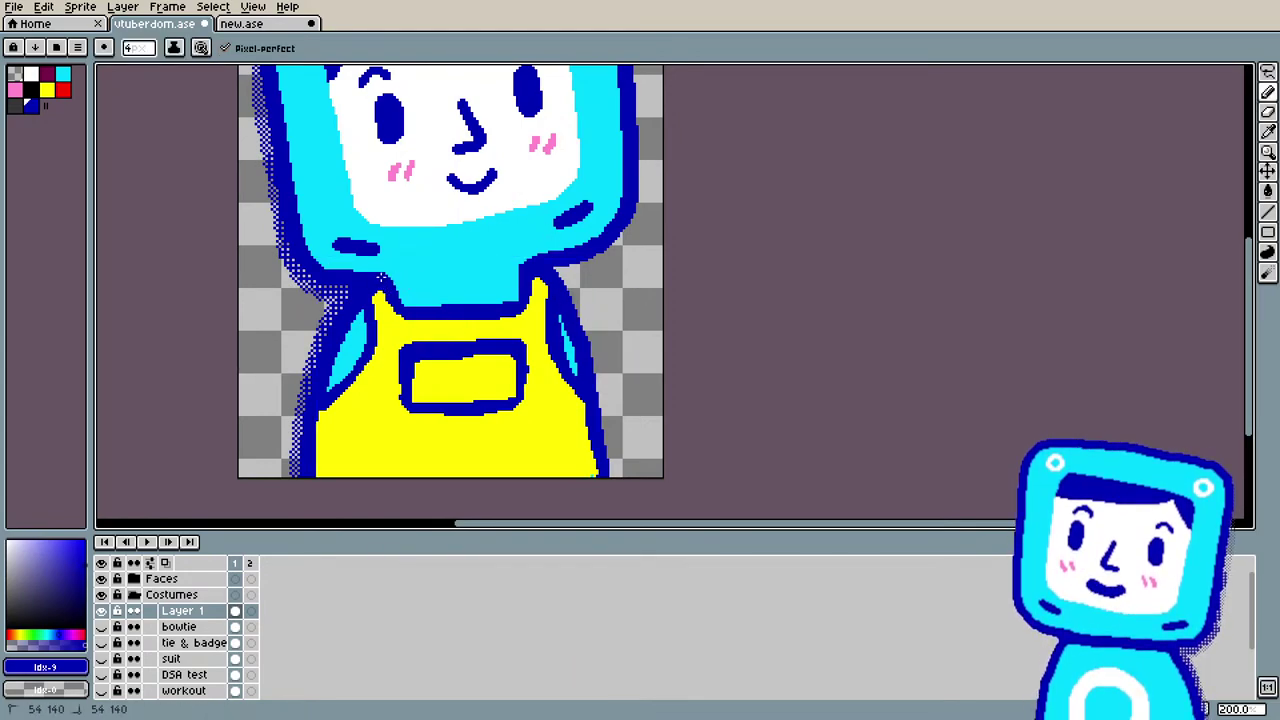
{"action": "mouse_move", "coordinate": [420, 277]}
{"action": "left_mouse_down"}
{"action": "mouse_move", "coordinate": [536, 267]}
{"action": "mouse_move", "coordinate": [389, 273]}
{"action": "mouse_move", "coordinate": [539, 262]}
{"action": "mouse_move", "coordinate": [500, 267]}
{"action": "left_mouse_up"}
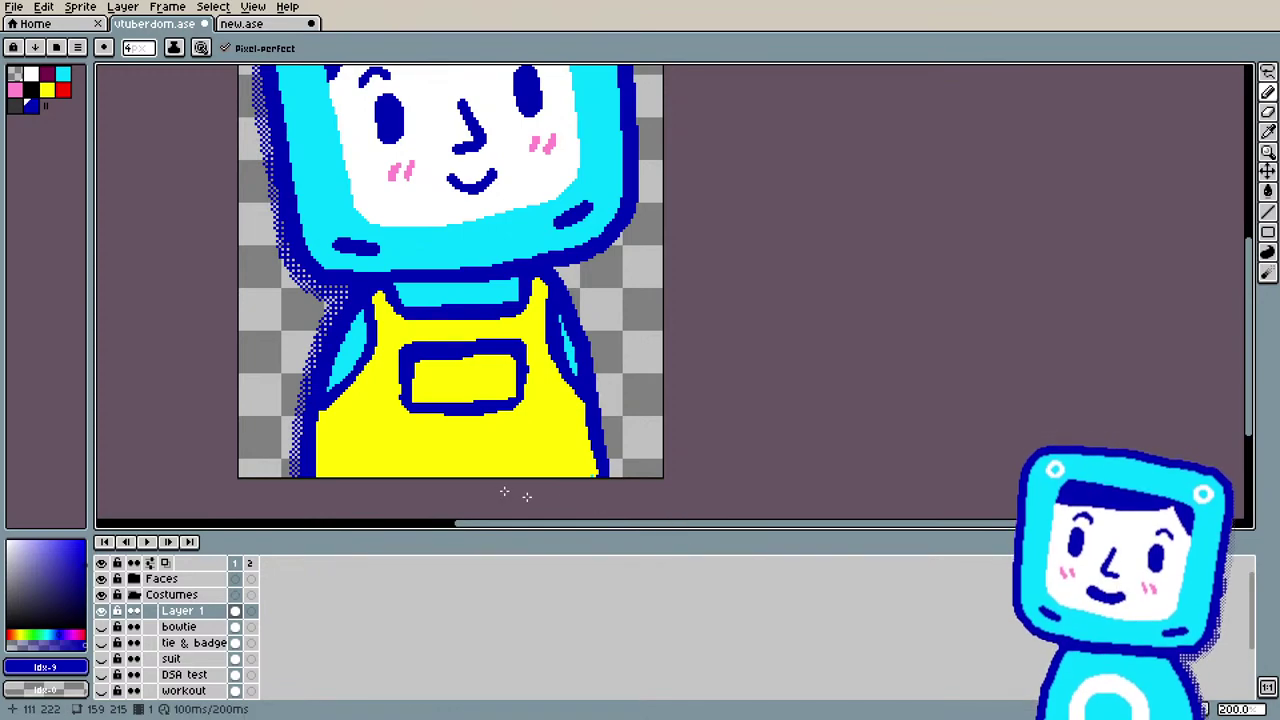
Step: Sample the overalls' yellow #fffb00 and widen the top of the left strap with the pencil
{"action": "key", "text": "u"}
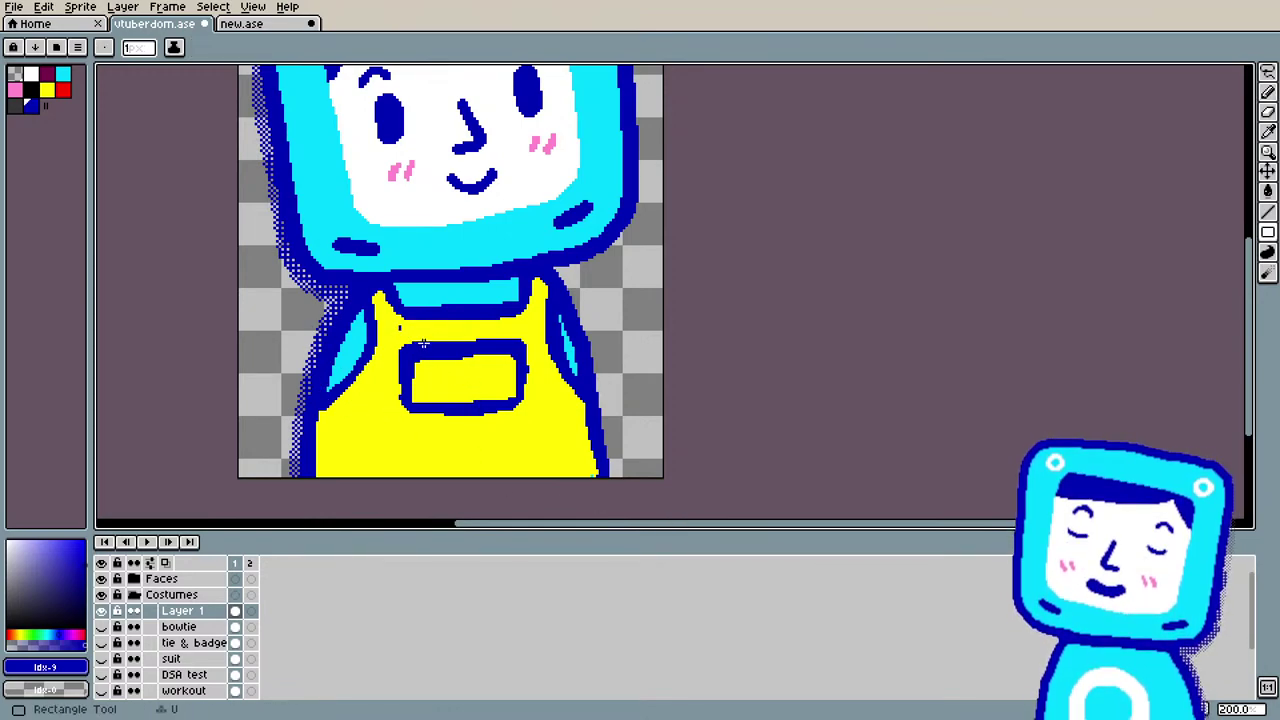
{"action": "key", "text": "i"}
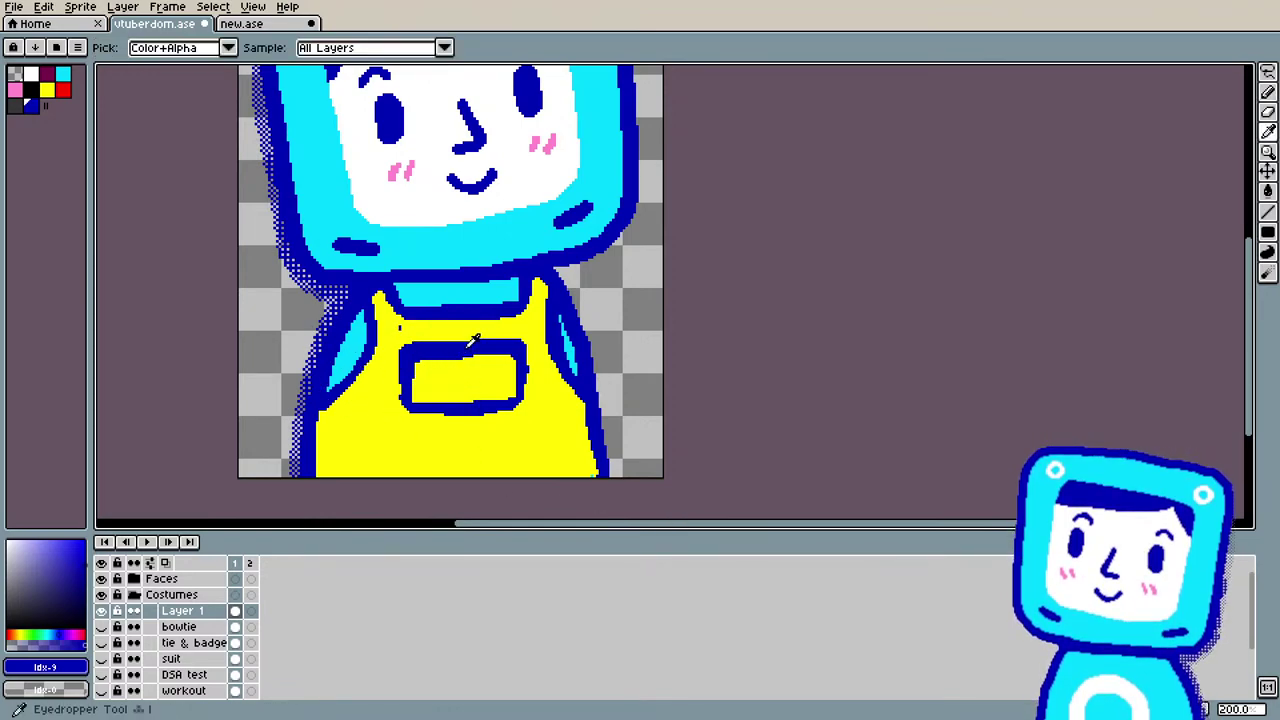
{"action": "left_click", "coordinate": [404, 338]}
{"action": "key", "text": "b"}
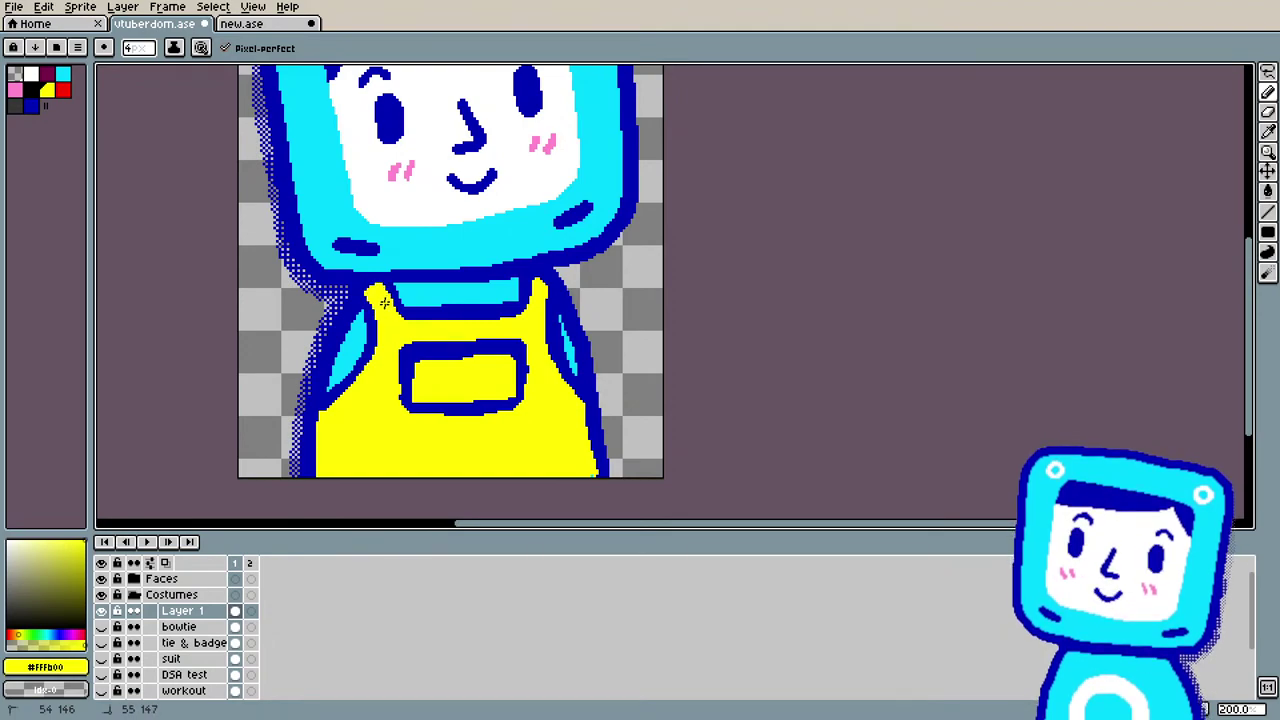
Step: Sample the outline's dark blue #0000b3 and refine the left armhole and neckline outlines with the pencil
{"action": "key", "text": "i"}
{"action": "left_click", "coordinate": [436, 314]}
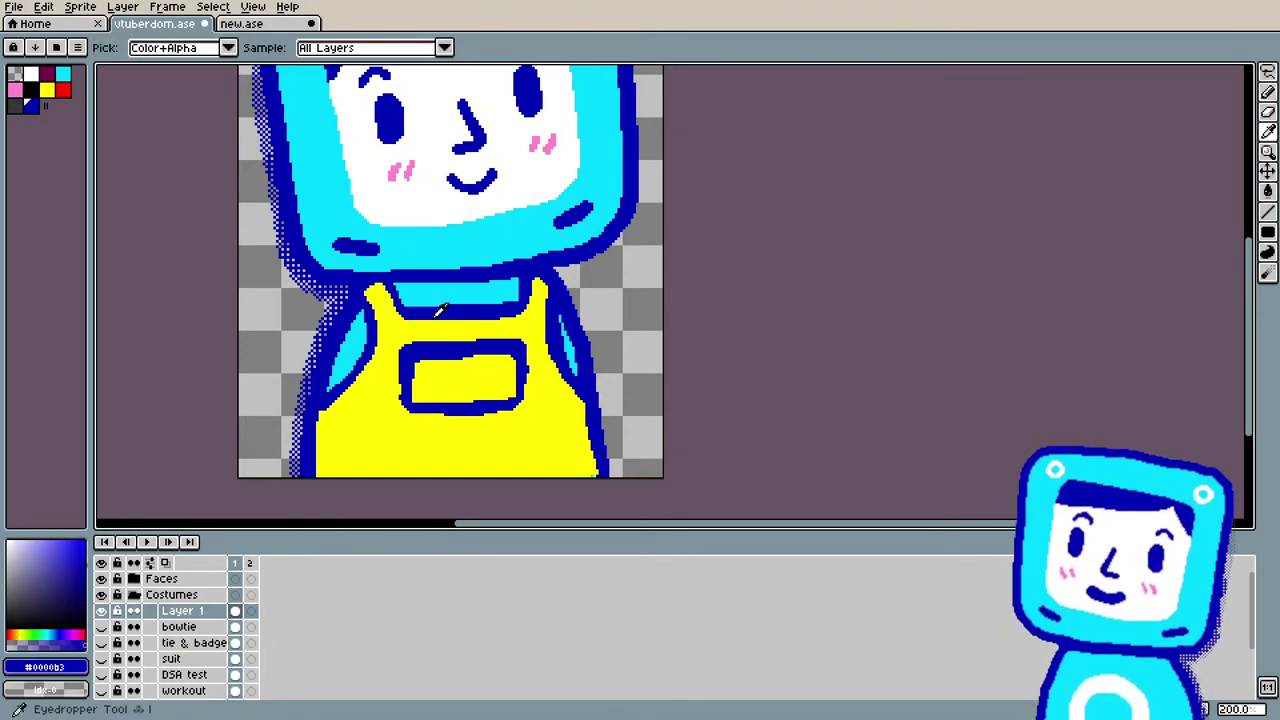
{"action": "key", "text": "b"}
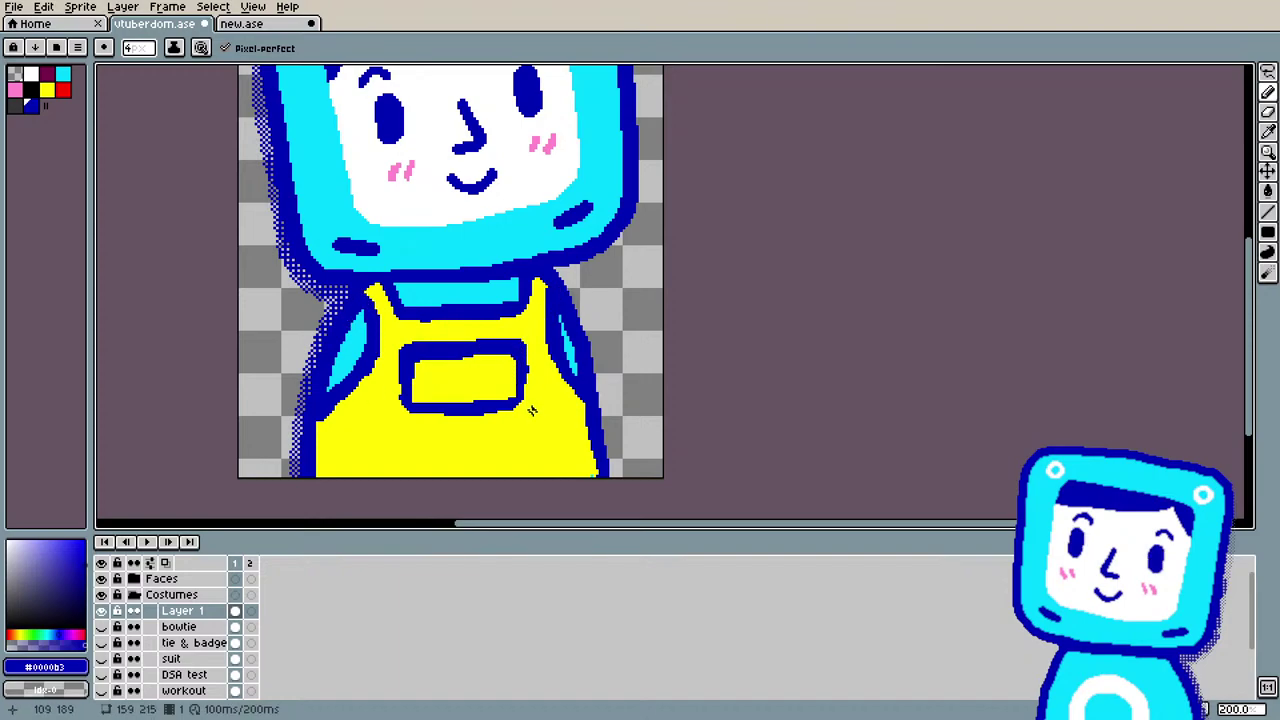
Step: Sample the yellow #fffb00 again and widen the top of the right strap with the pencil
{"action": "key", "text": "i"}
{"action": "left_click", "coordinate": [508, 337]}
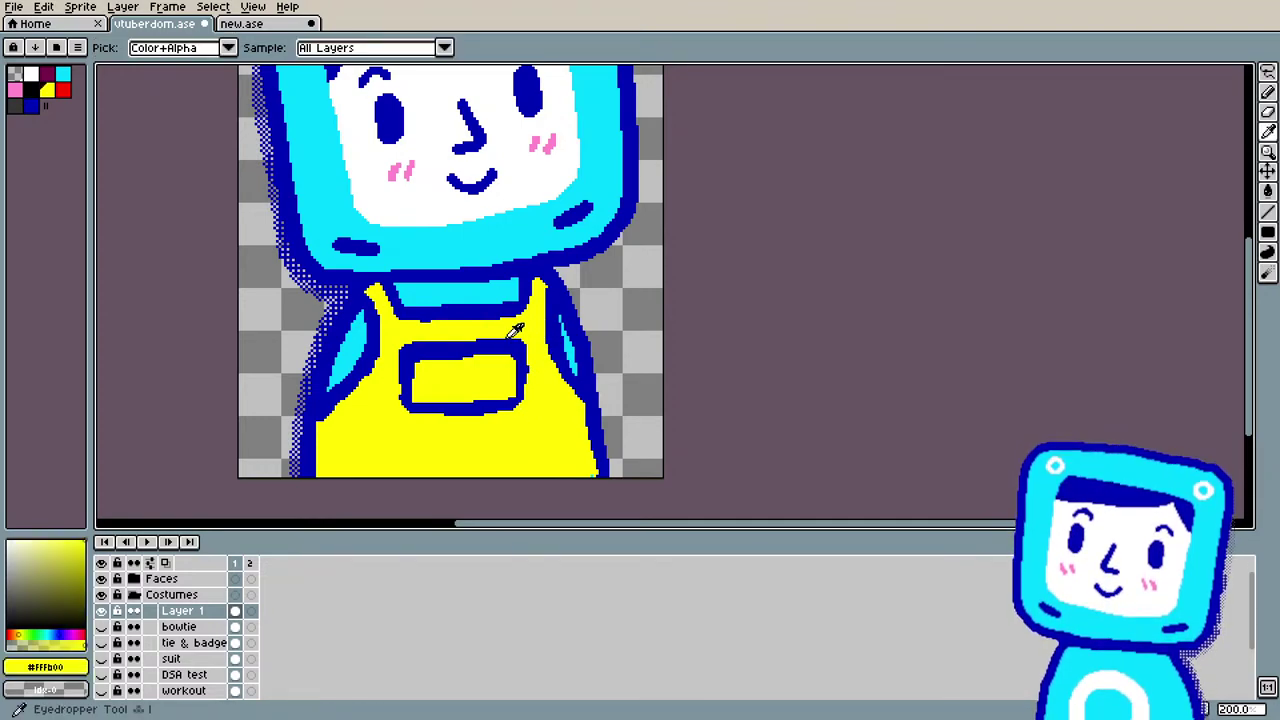
{"action": "key", "text": "b"}
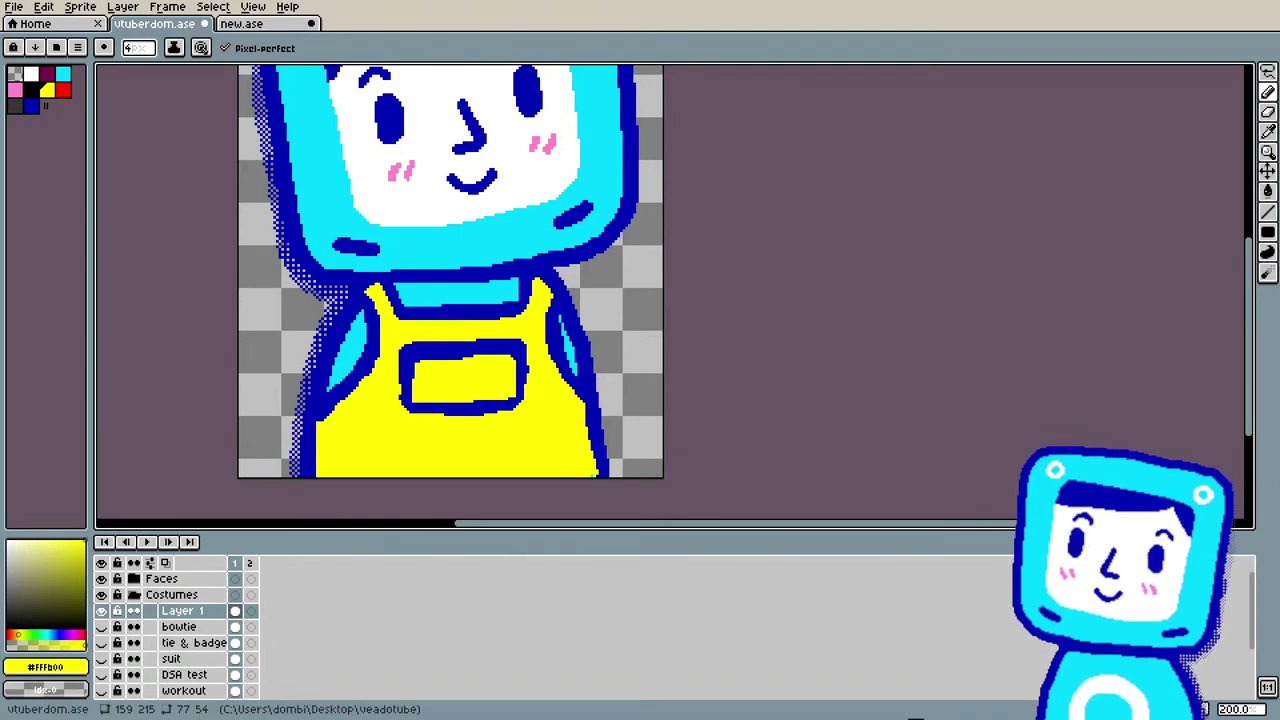
Step: Sample the dark blue #0000b3 and draw a lower bottom edge beneath the front pocket to make it taller
{"action": "key", "text": "i"}
{"action": "left_click", "coordinate": [413, 371]}
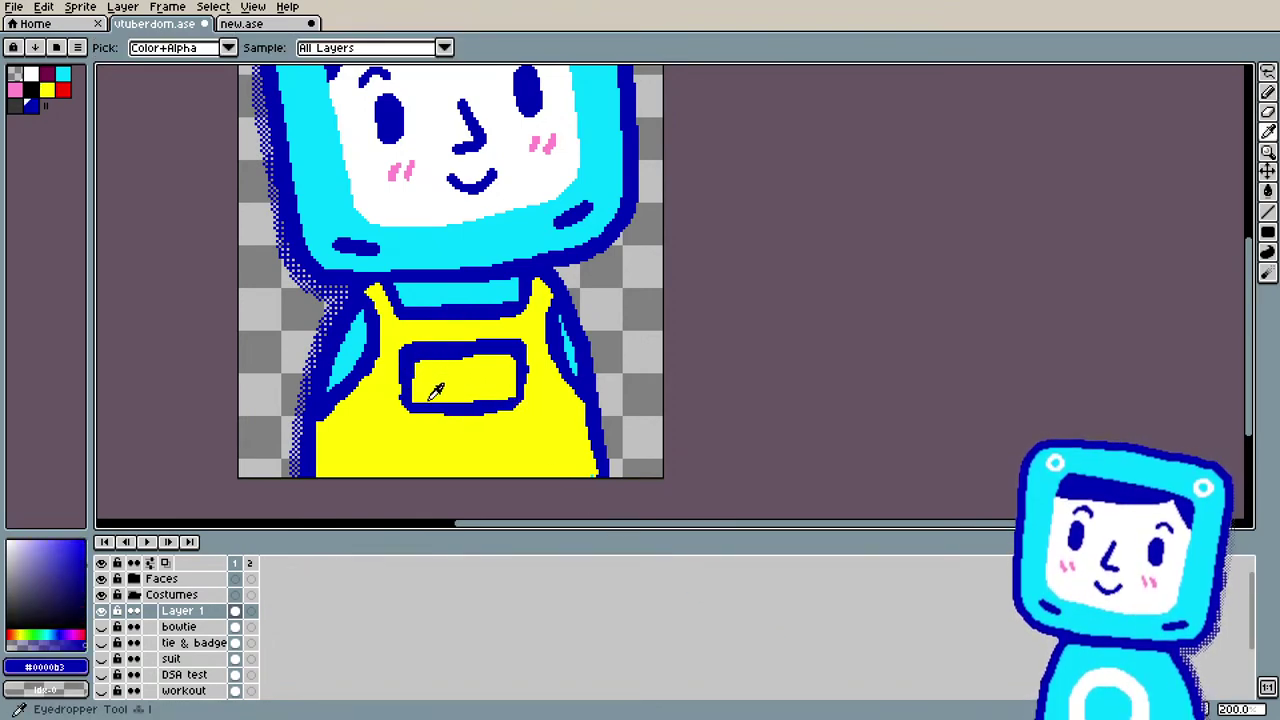
{"action": "key", "text": "b"}
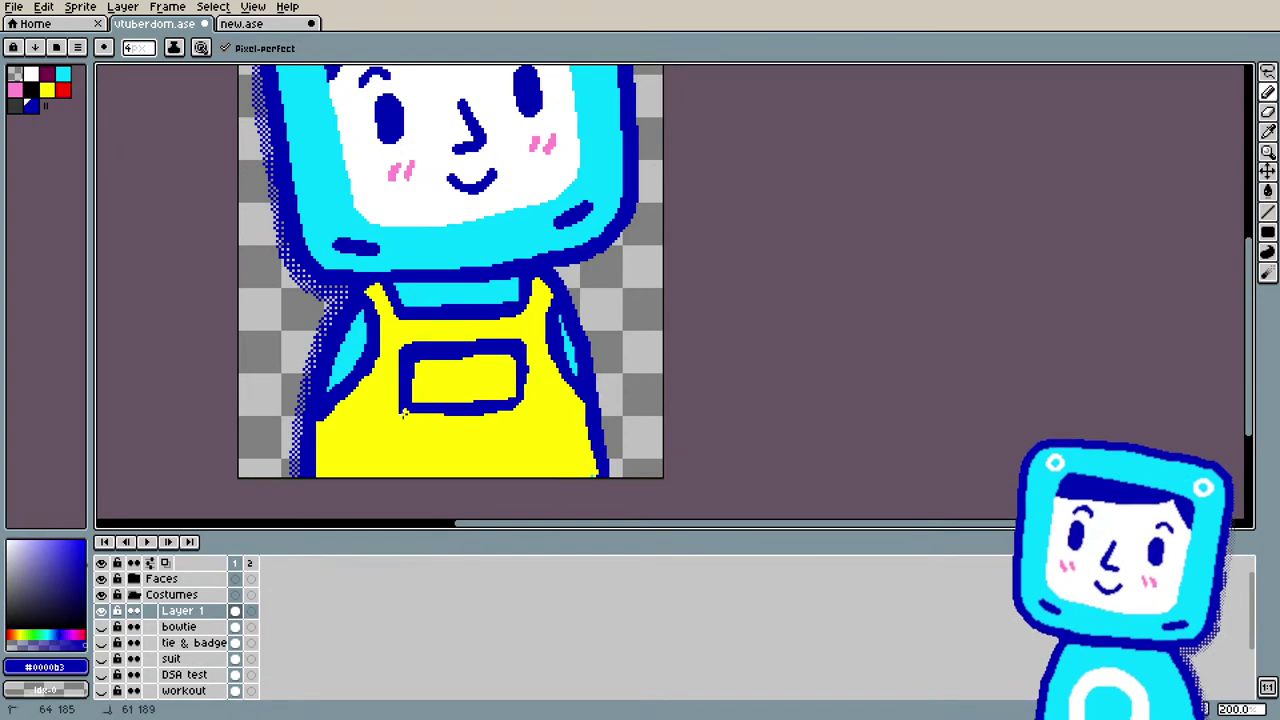
{"action": "mouse_move", "coordinate": [427, 424]}
{"action": "left_mouse_down"}
{"action": "mouse_move", "coordinate": [504, 422]}
{"action": "mouse_move", "coordinate": [524, 373]}
{"action": "mouse_move", "coordinate": [514, 428]}
{"action": "mouse_move", "coordinate": [480, 428]}
{"action": "left_mouse_up"}
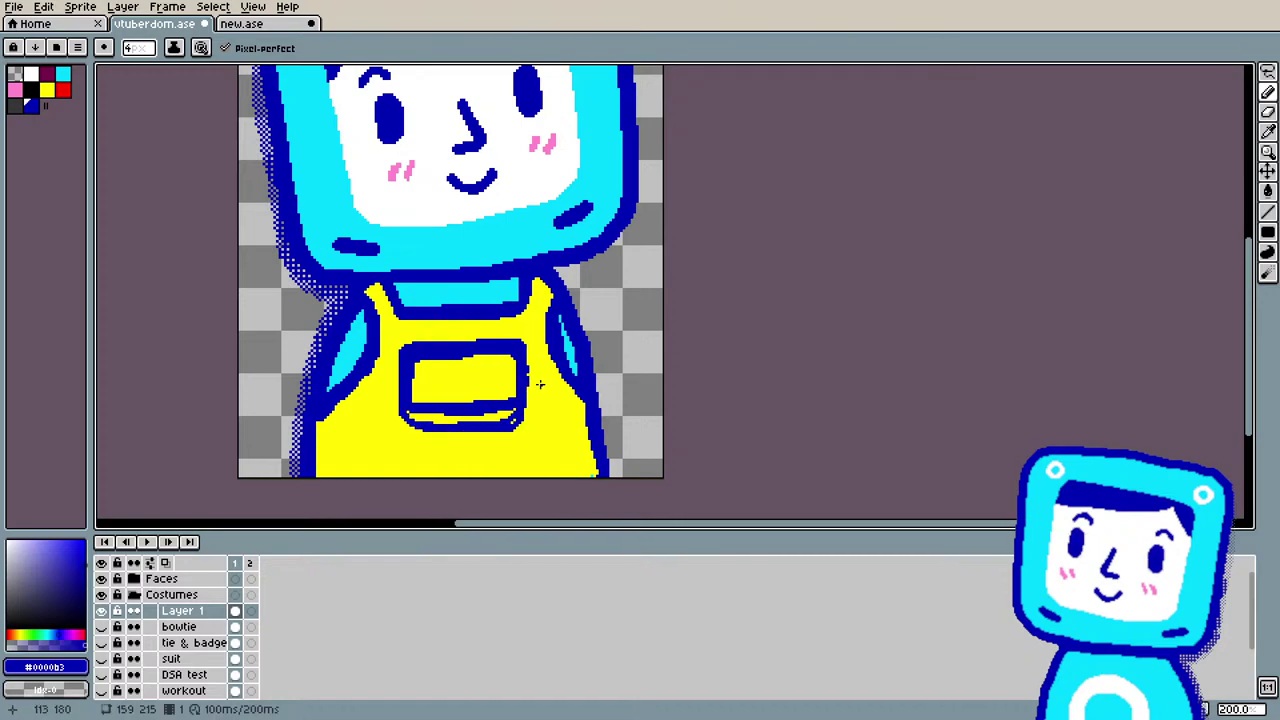
Step: Sample the yellow #fffb00 and paint over the pocket's old bottom line and stray edge pixels
{"action": "key", "text": "i"}
{"action": "left_click", "coordinate": [545, 423]}
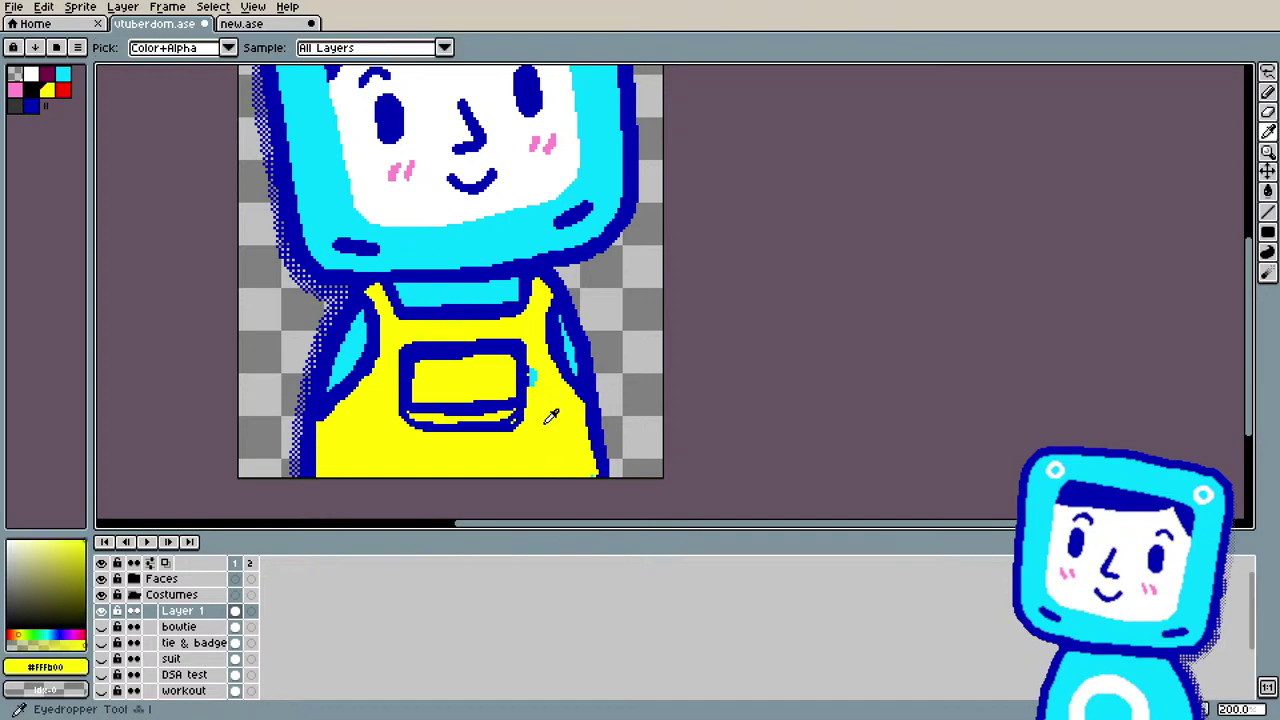
{"action": "key", "text": "b"}
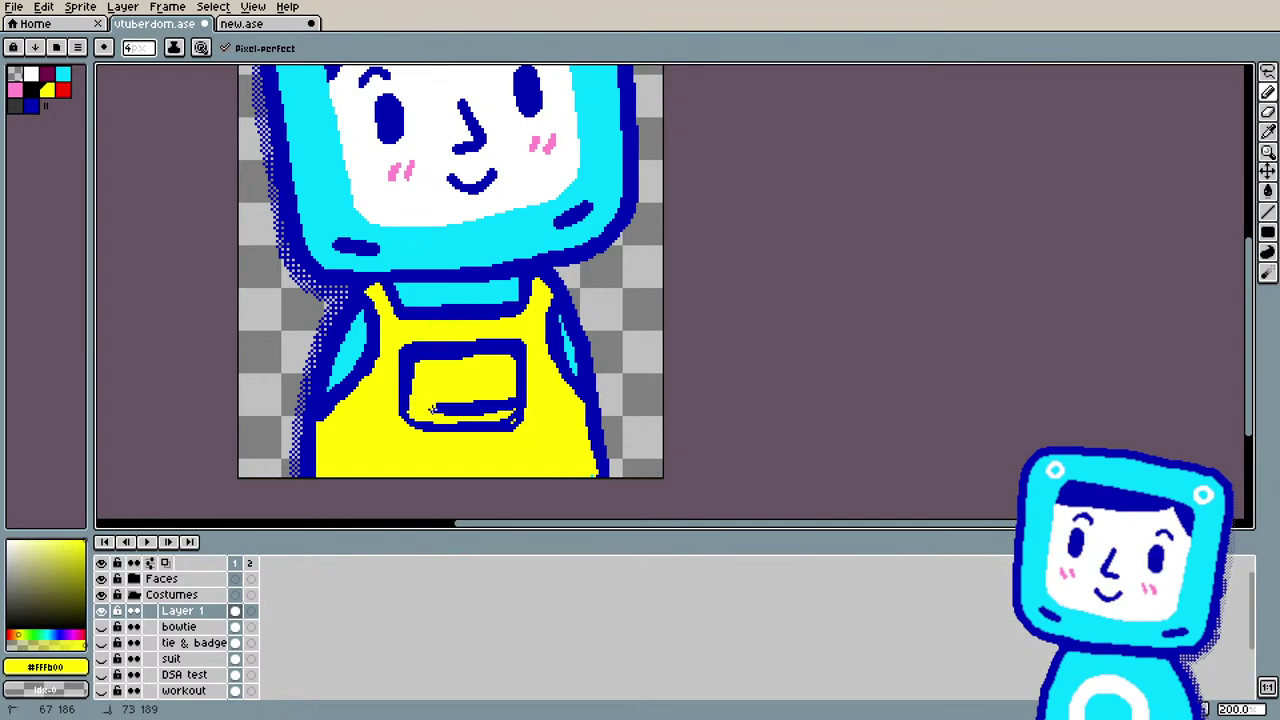
{"action": "left_click_drag", "start_coordinate": [443, 413], "coordinate": [480, 396]}
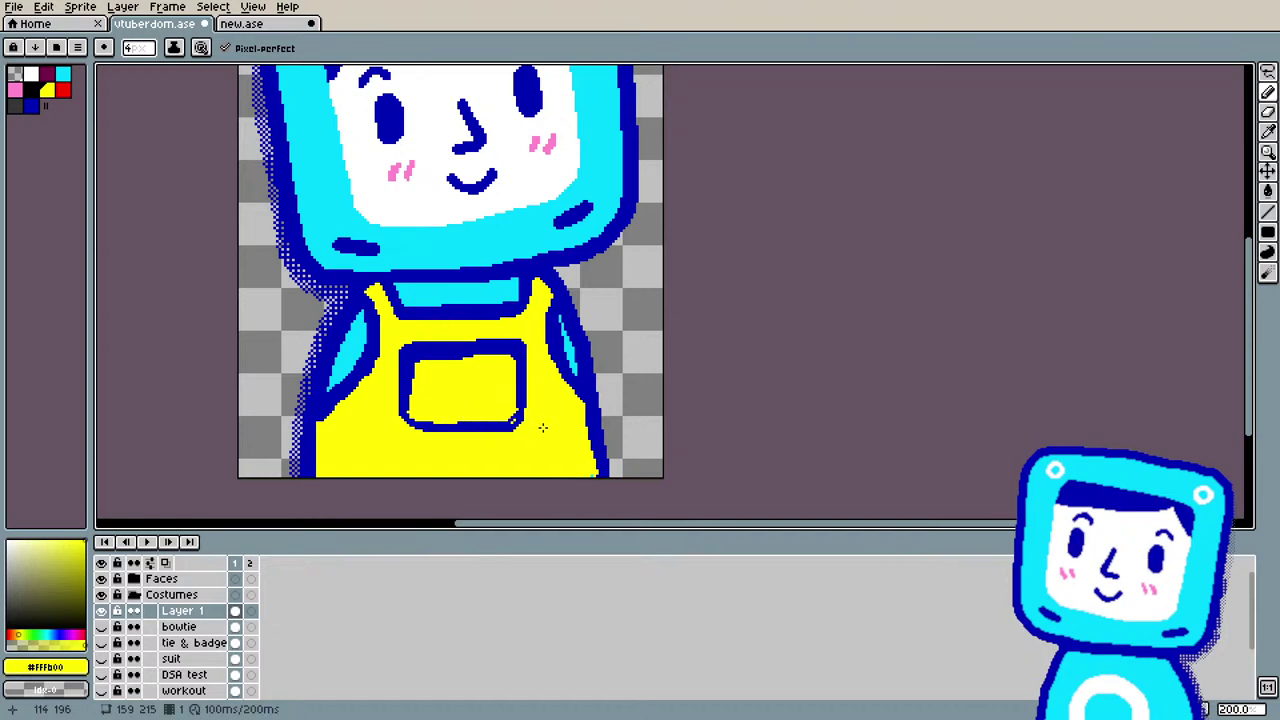
Step: Sample the dark blue #0000b3 and fill the gap in the pocket outline's lower-right corner
{"action": "key", "text": "i"}
{"action": "left_click", "coordinate": [523, 389]}
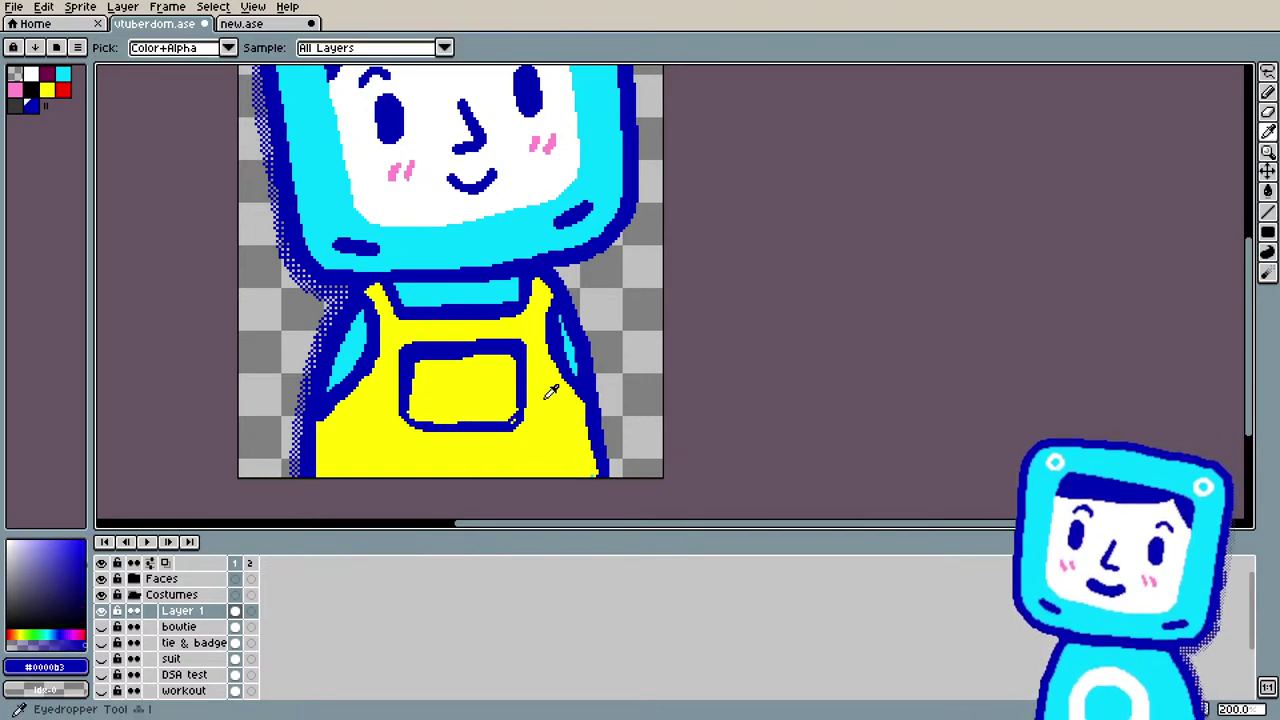
{"action": "key", "text": "b"}
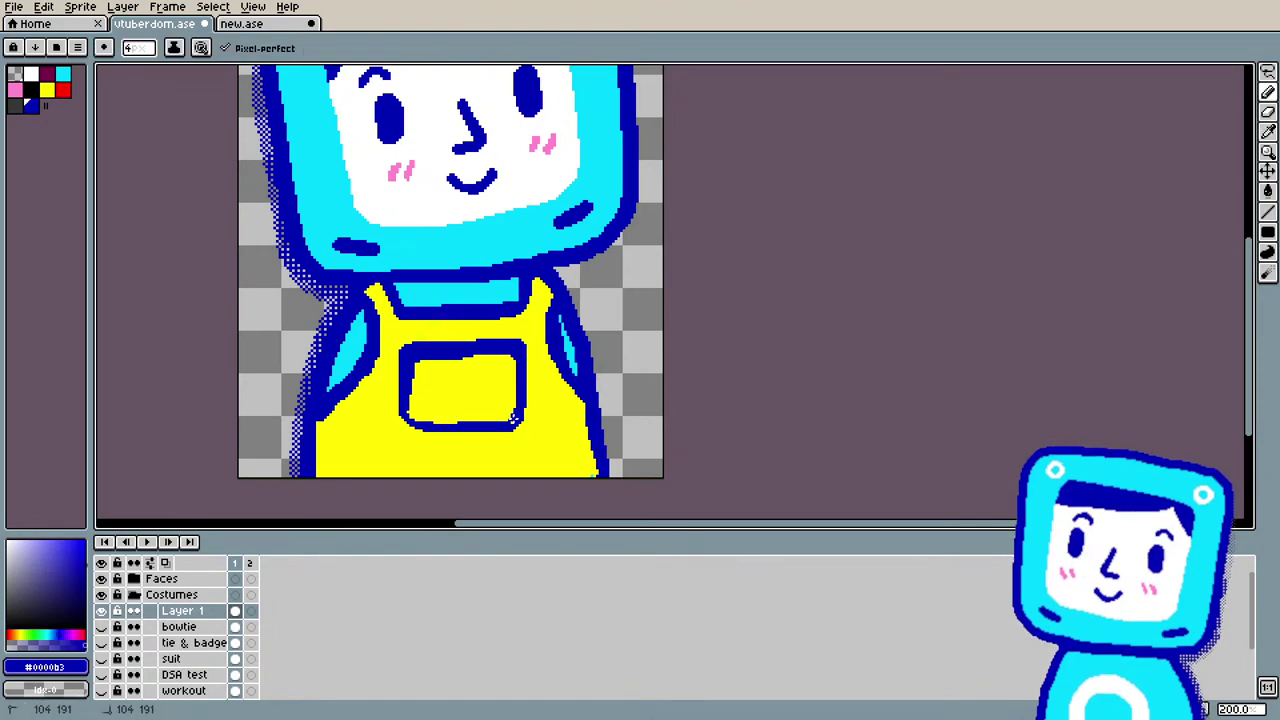
{"action": "left_click_drag", "start_coordinate": [514, 419], "coordinate": [519, 417]}
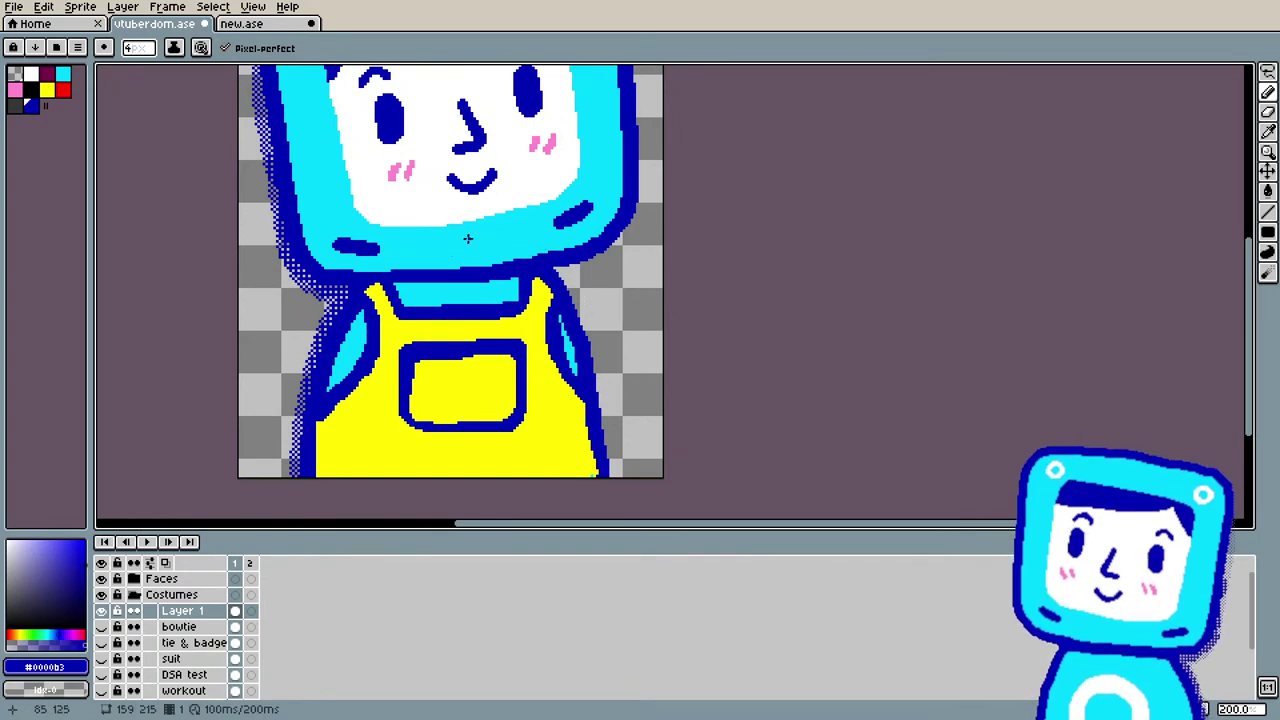
Step: Thin the dark outline inside the right armhole with the 3 px eraser so more of the cyan arm shows
{"action": "scroll", "coordinate": [470, 238], "scroll_direction": "down", "scroll_amount": 1}
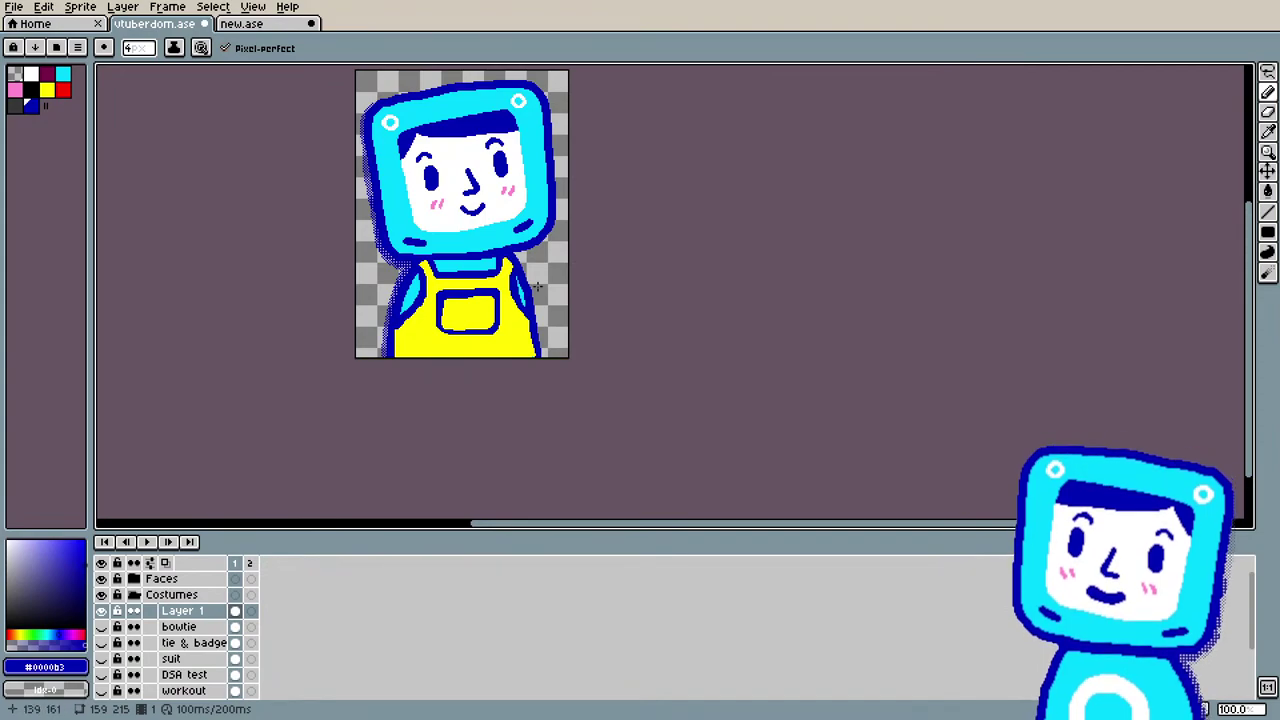
{"action": "scroll", "coordinate": [537, 287], "scroll_direction": "up", "scroll_amount": 1}
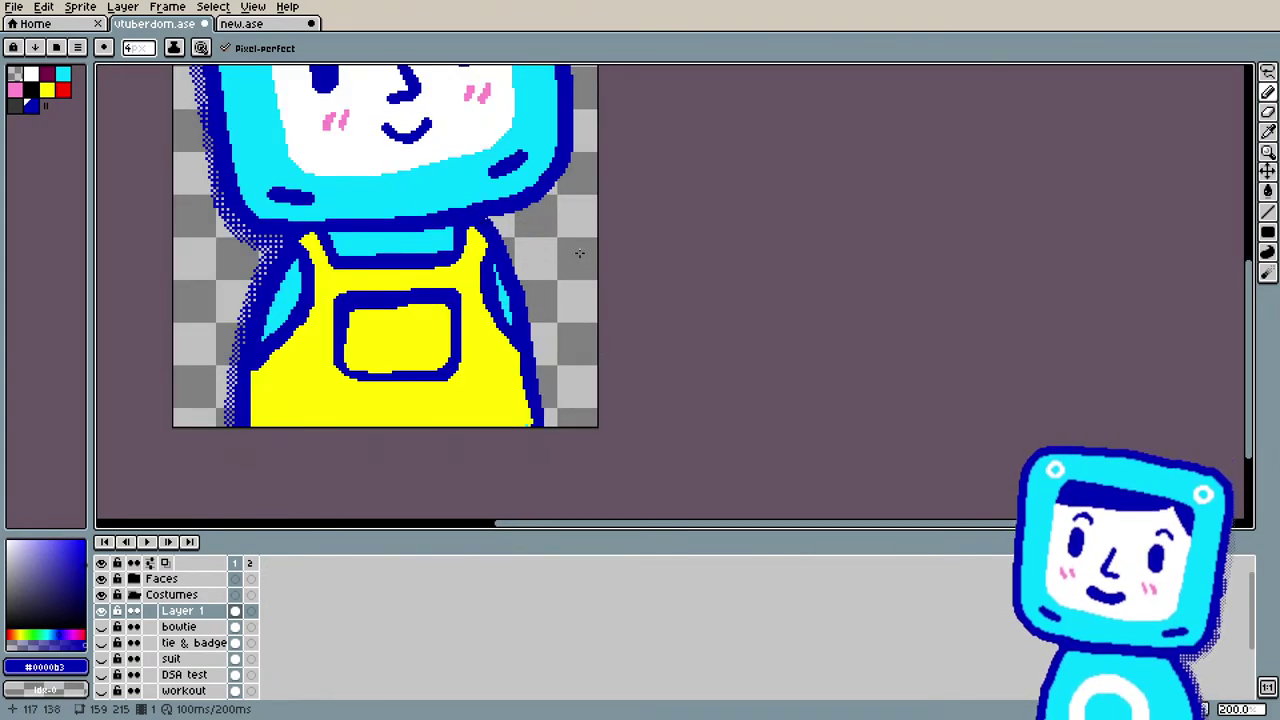
{"action": "left_click", "coordinate": [1269, 113]}
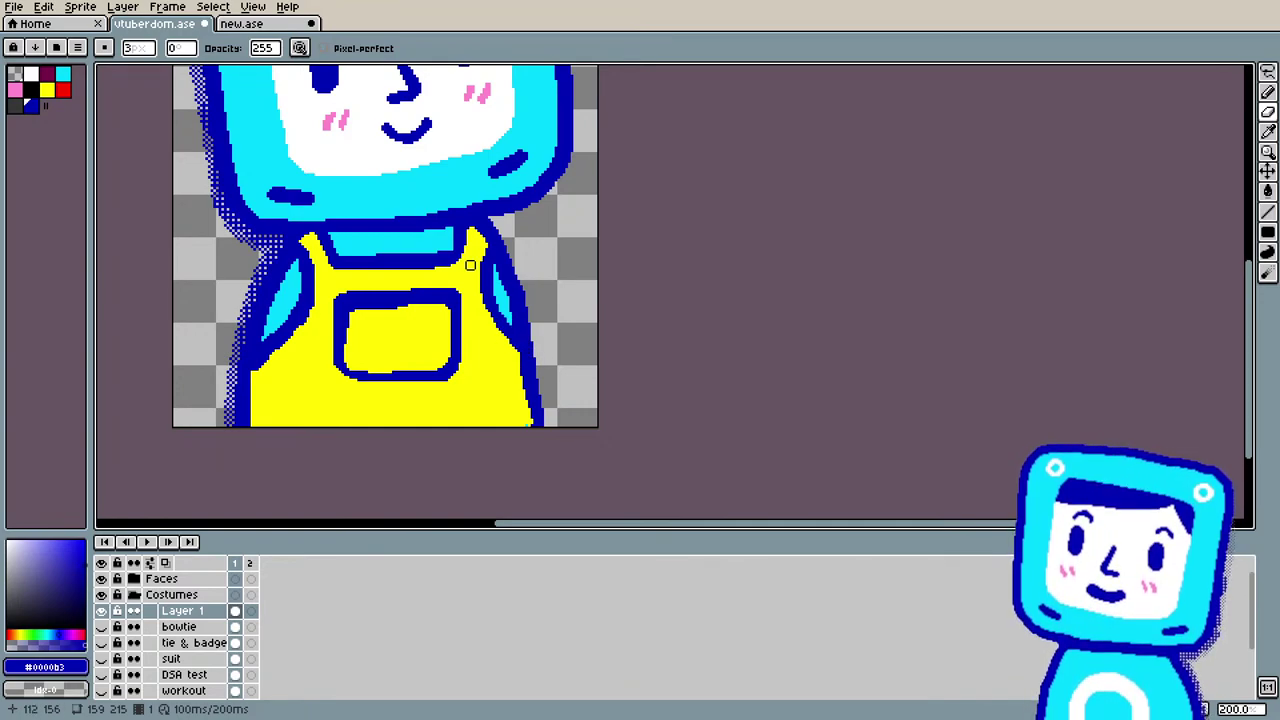
Step: Set the foreground colour to the palette's red, Idx-7
{"action": "scroll", "coordinate": [434, 180], "scroll_direction": "down", "scroll_amount": 1}
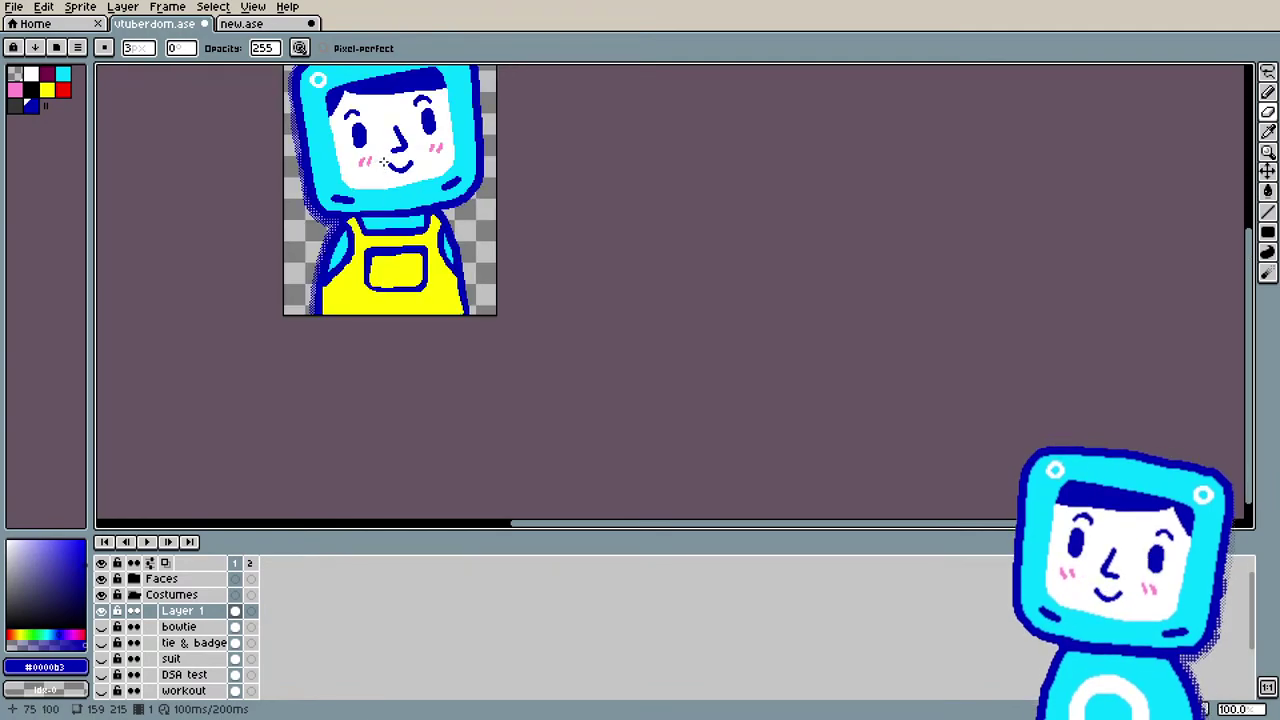
{"action": "scroll", "coordinate": [383, 162], "scroll_direction": "down", "scroll_amount": 1}
{"action": "scroll", "coordinate": [369, 131], "scroll_direction": "up", "scroll_amount": 2}
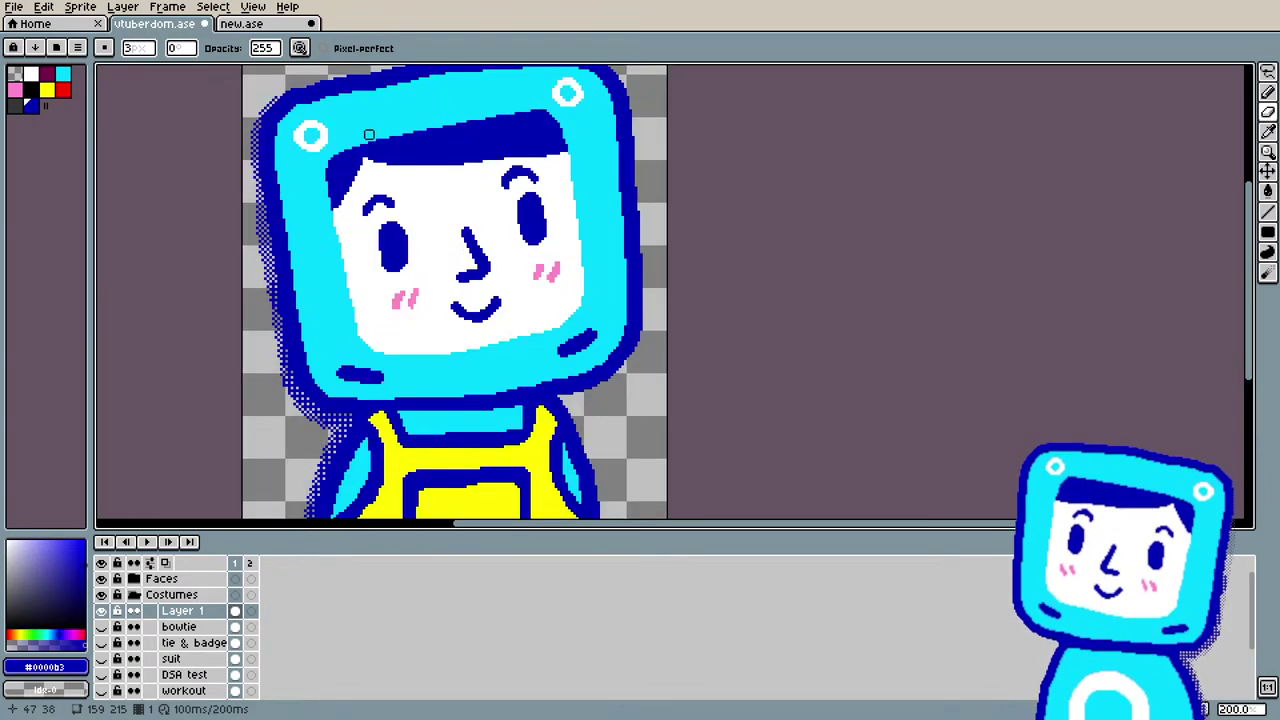
{"action": "mouse_move", "coordinate": [1249, 292]}
{"action": "left_mouse_down"}
{"action": "mouse_move", "coordinate": [1254, 335]}
{"action": "mouse_move", "coordinate": [1250, 310]}
{"action": "left_mouse_up"}
{"action": "key", "text": "bracketleft"}
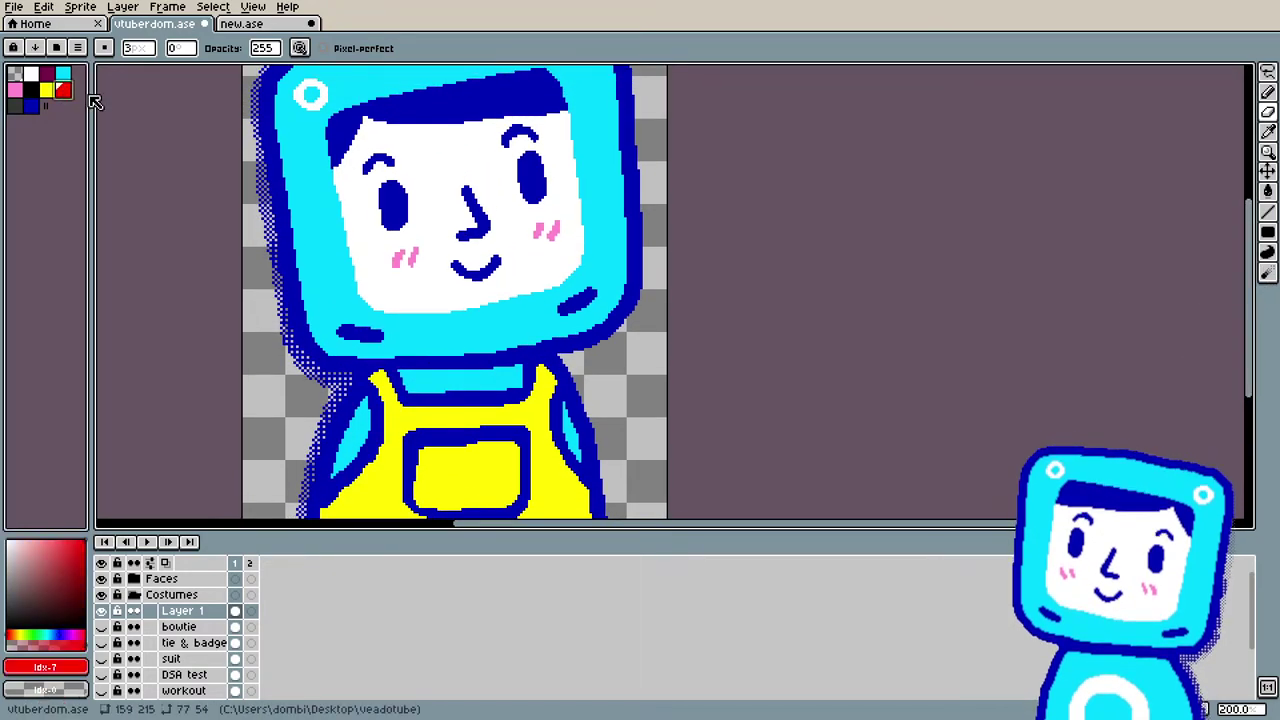
Step: Paint red splatters on the overalls with the 4 px pencil: three to the right of the pocket and two near the lower-left edge
{"action": "scroll", "coordinate": [700, 390], "scroll_direction": "down", "scroll_amount": 1}
{"action": "scroll", "coordinate": [686, 423], "scroll_direction": "up", "scroll_amount": 1}
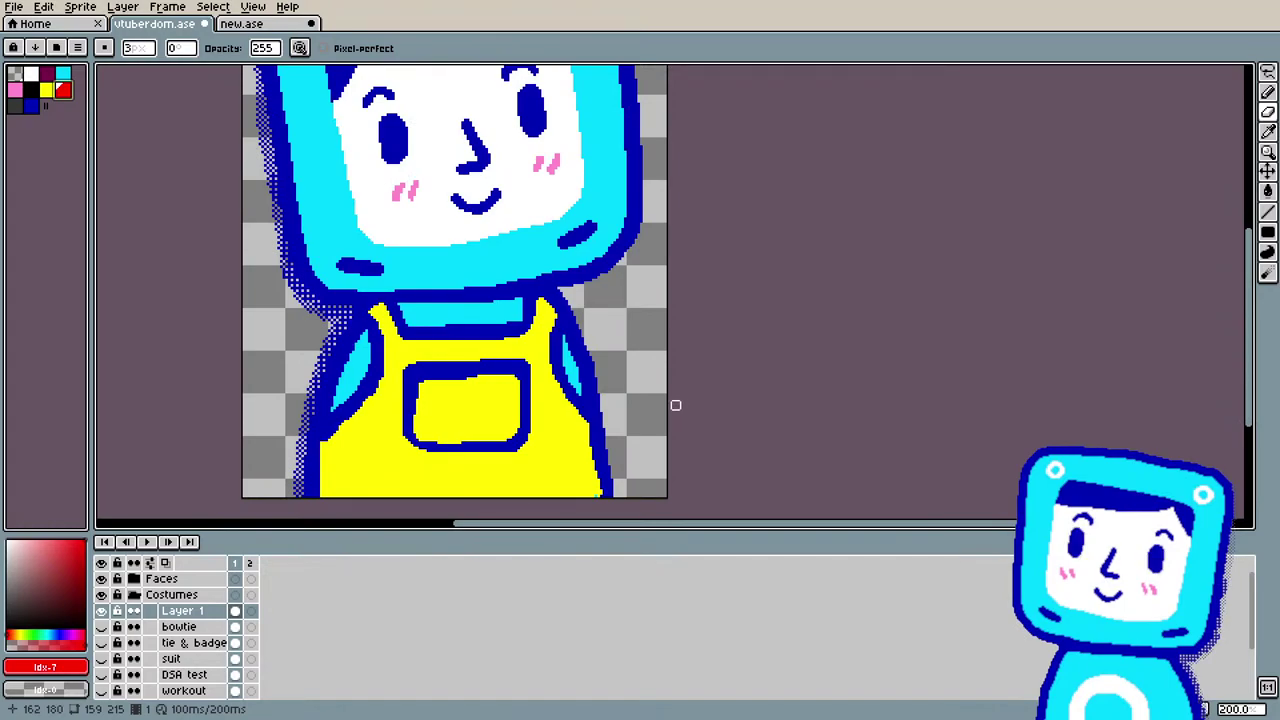
{"action": "key", "text": "b"}
{"action": "left_click", "coordinate": [555, 452]}
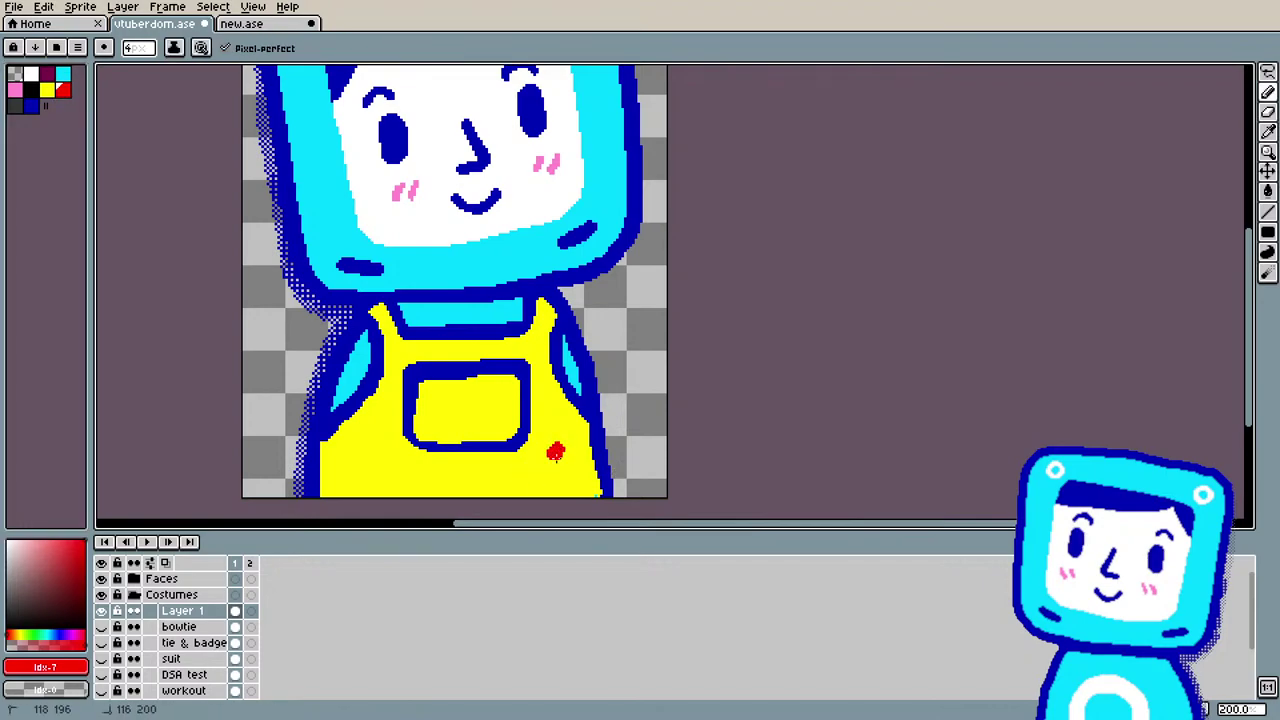
{"action": "left_click_drag", "start_coordinate": [552, 428], "coordinate": [548, 418]}
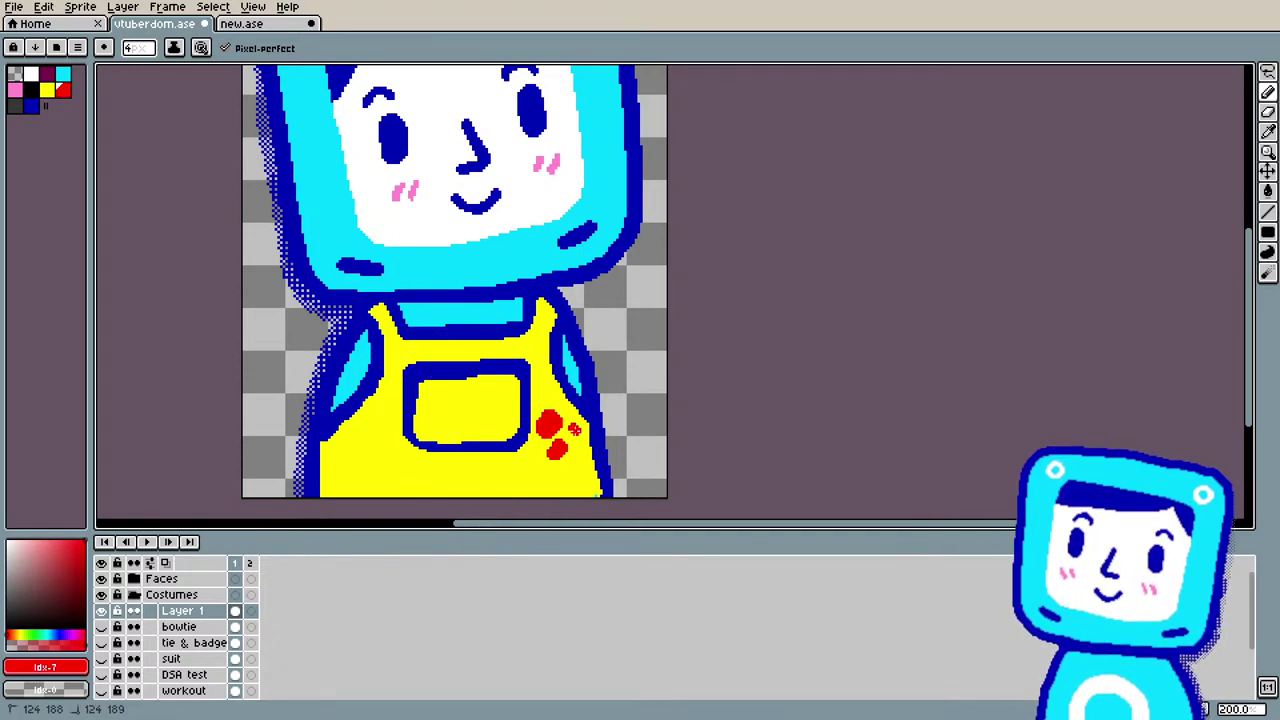
{"action": "left_click", "coordinate": [575, 428]}
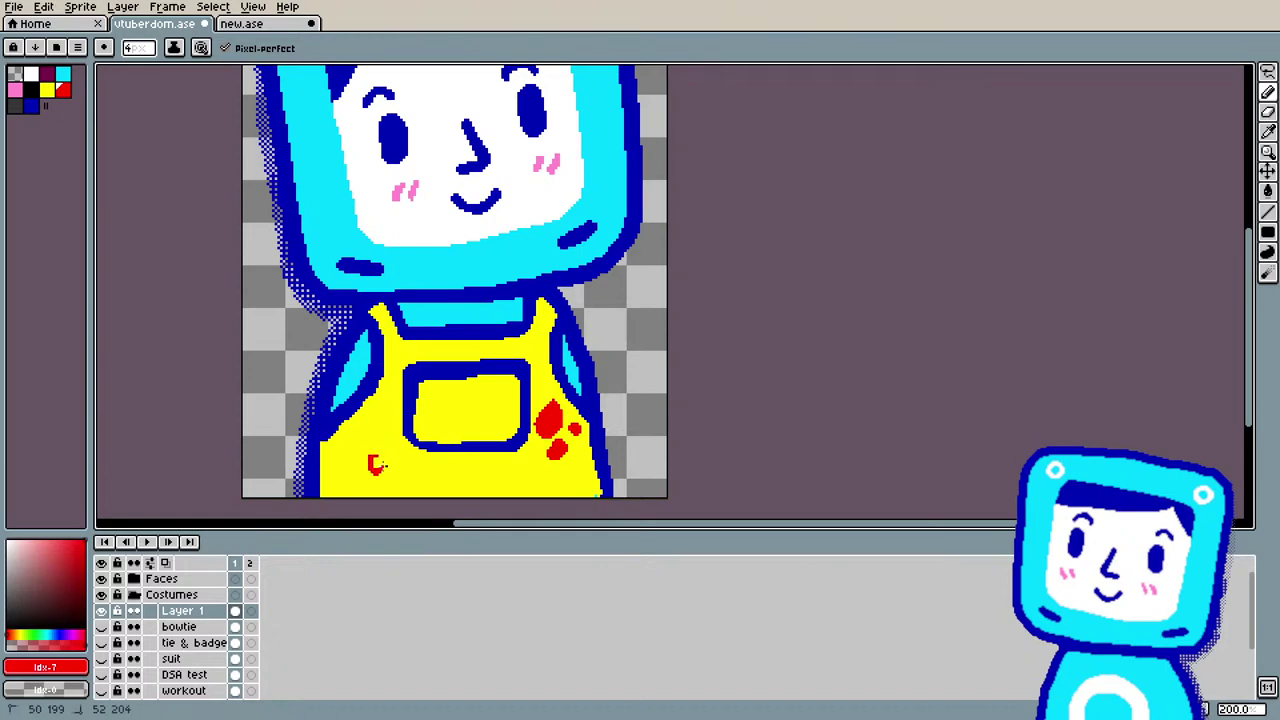
{"action": "left_click_drag", "start_coordinate": [375, 459], "coordinate": [375, 474]}
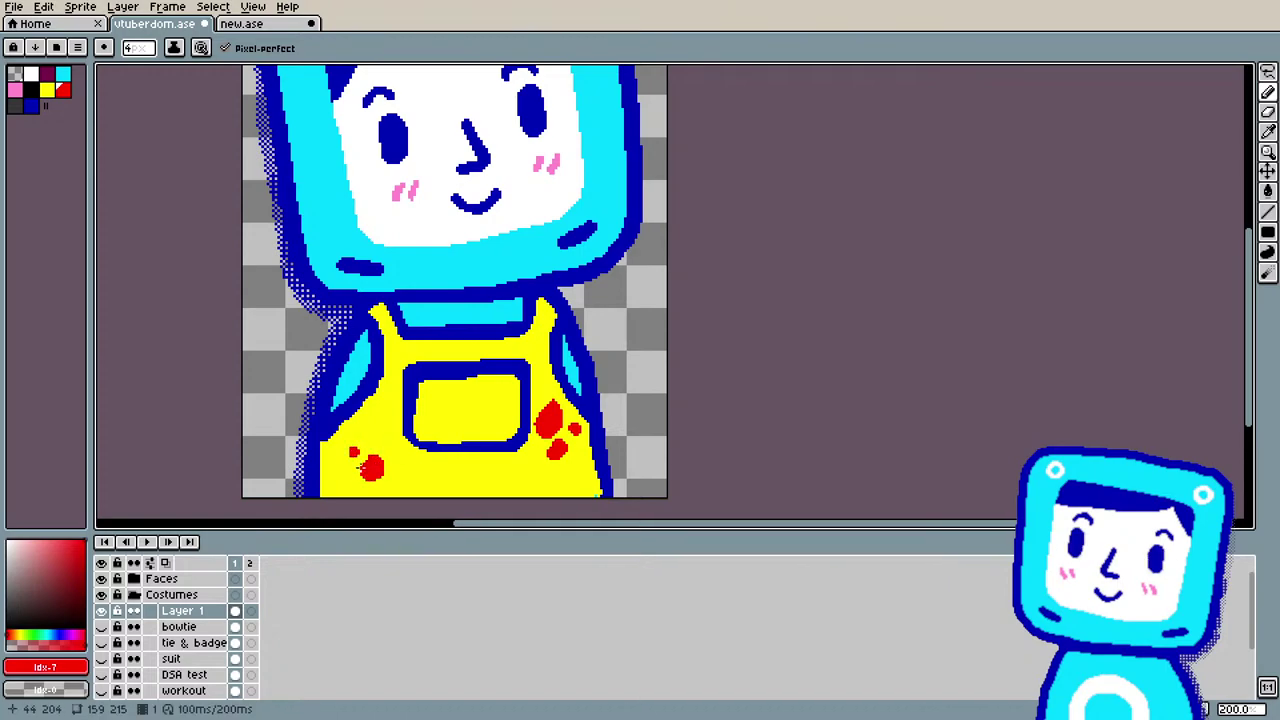
Step: Paint pink Idx-4 splatters in the pocket's lower-left corner, left of the pocket, below its lower-right corner and on the right strap
{"action": "left_click", "coordinate": [15, 90]}
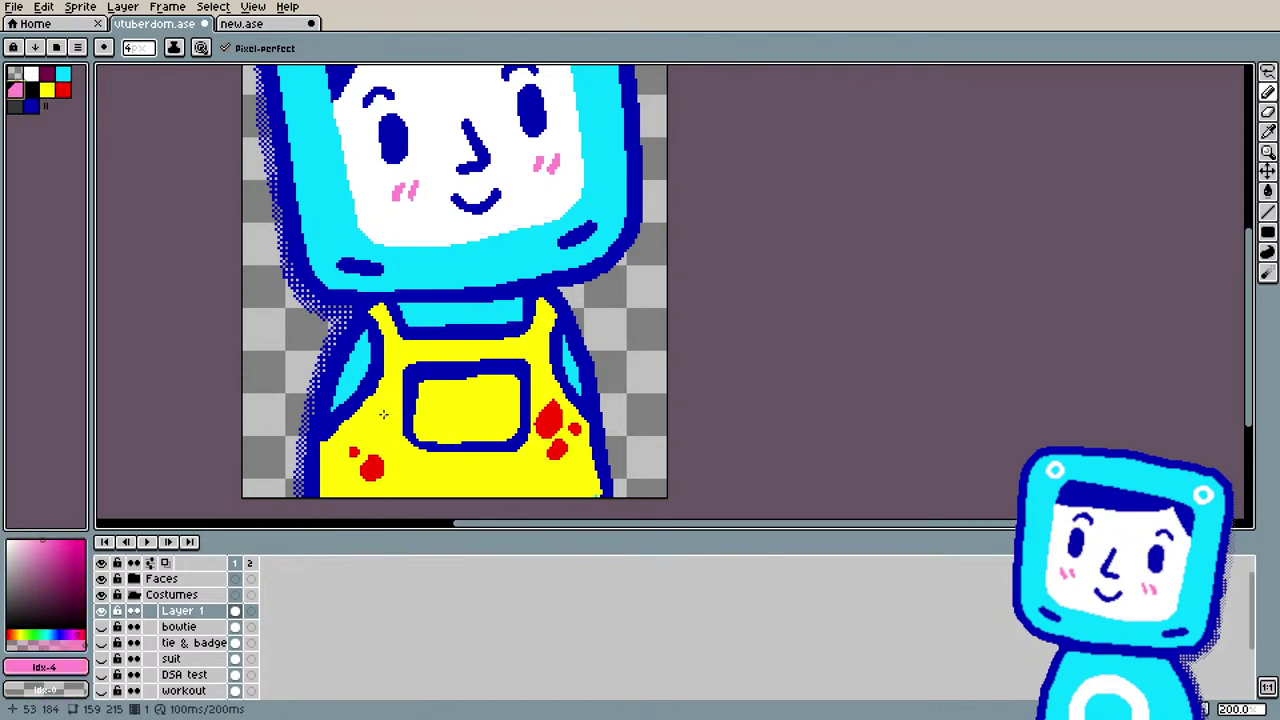
{"action": "left_click_drag", "start_coordinate": [419, 411], "coordinate": [418, 431]}
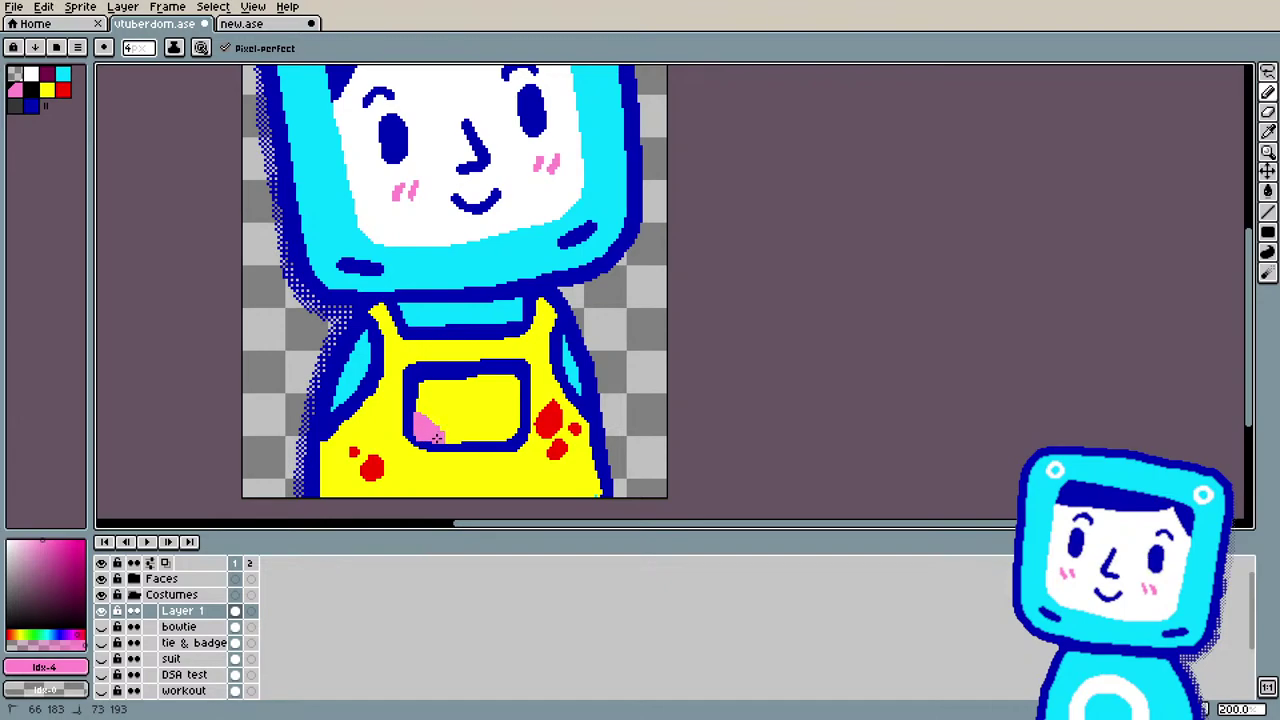
{"action": "left_click_drag", "start_coordinate": [448, 434], "coordinate": [448, 437]}
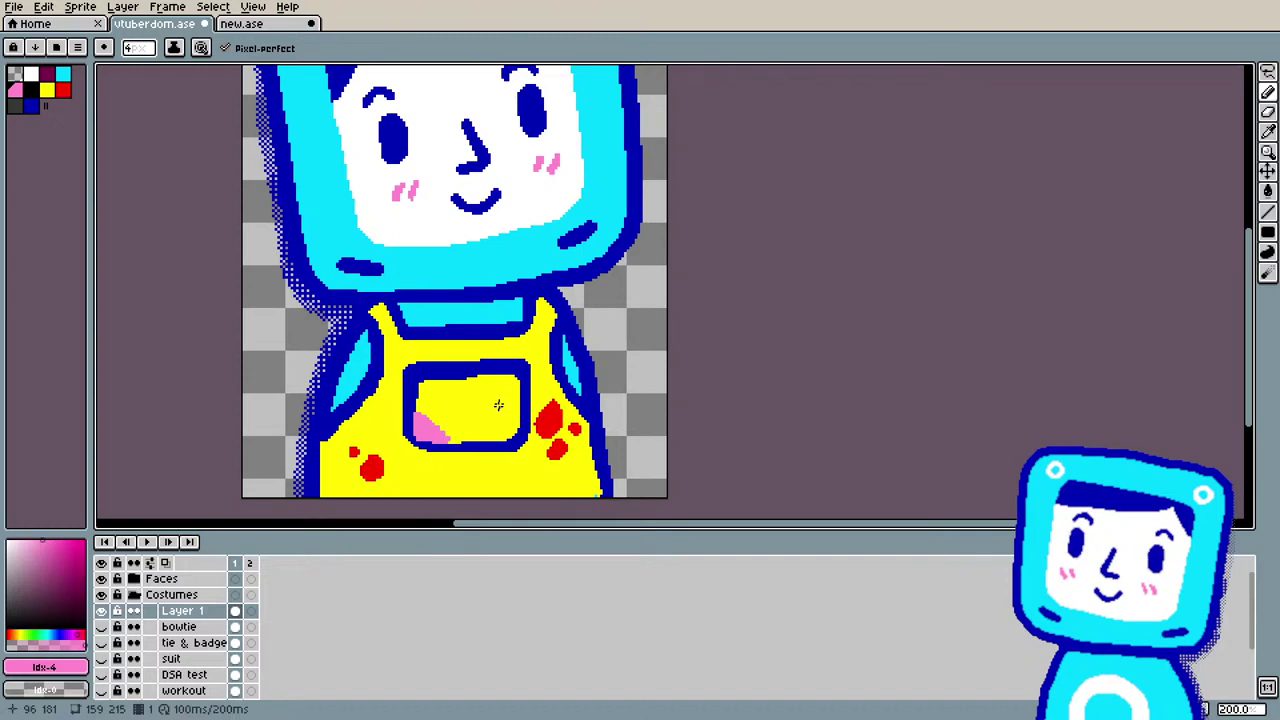
{"action": "left_click_drag", "start_coordinate": [388, 424], "coordinate": [385, 426]}
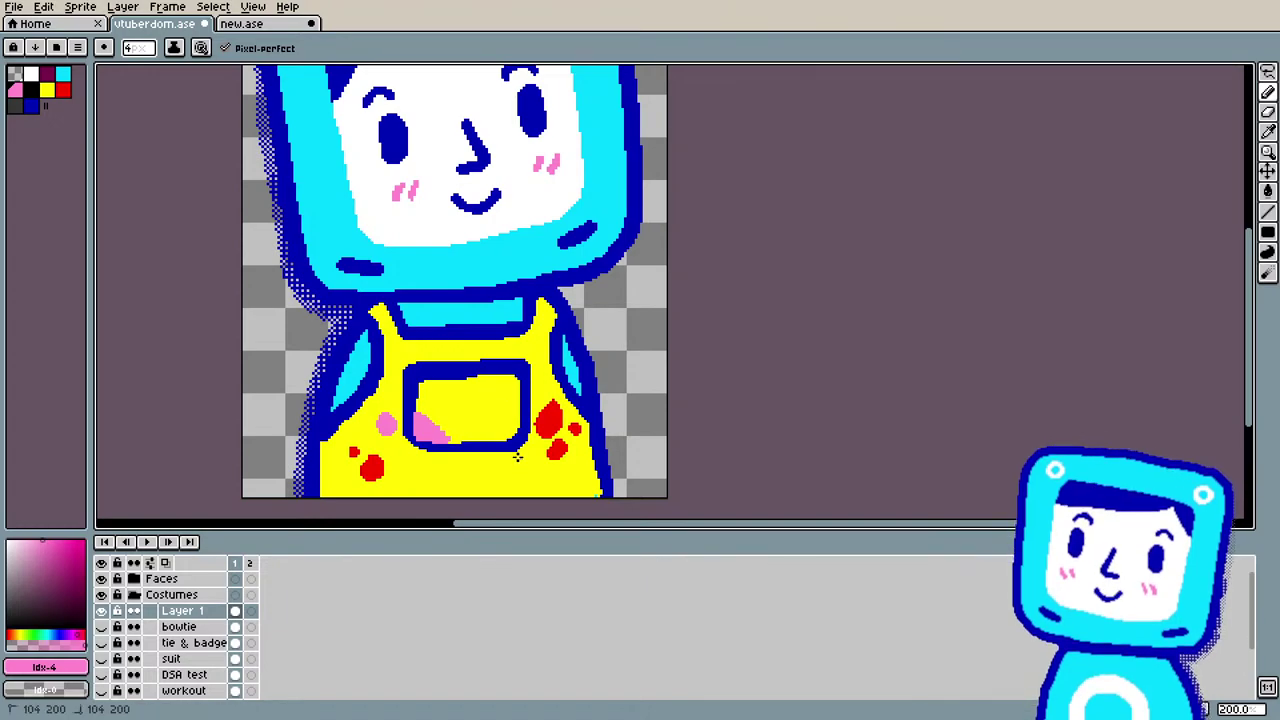
{"action": "left_click_drag", "start_coordinate": [521, 457], "coordinate": [539, 484]}
{"action": "left_click_drag", "start_coordinate": [545, 328], "coordinate": [547, 346]}
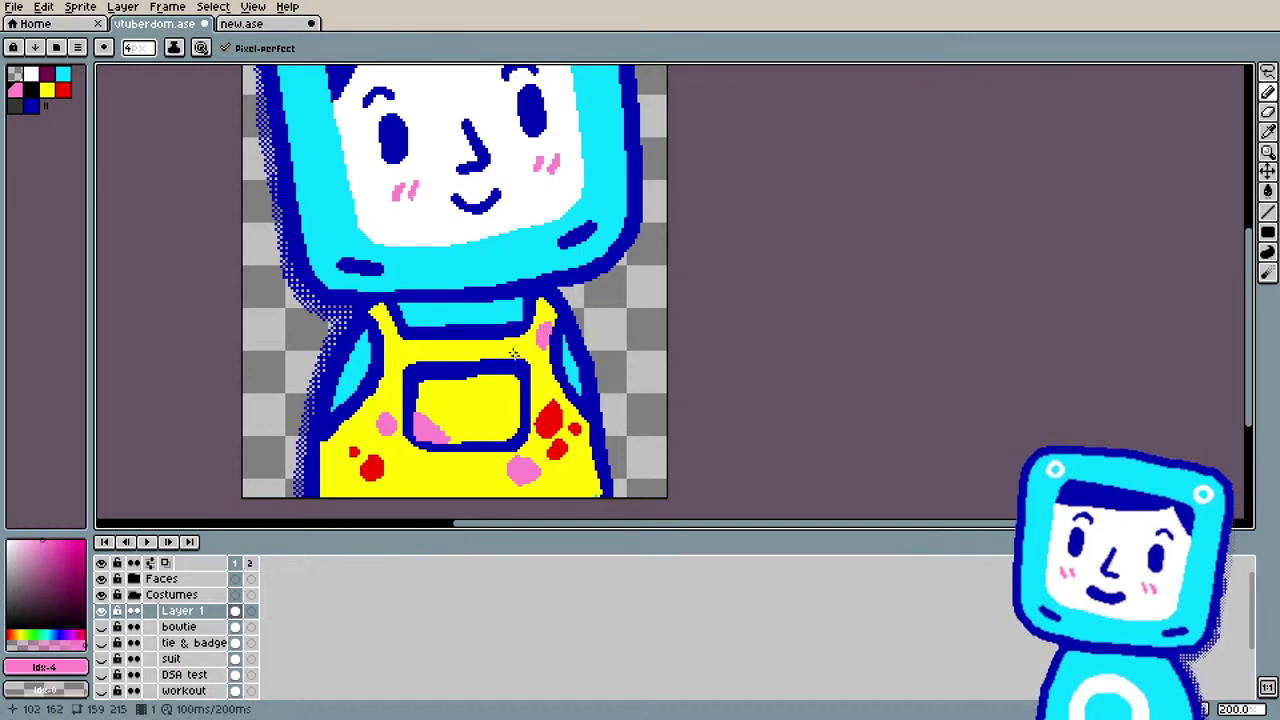
Step: Paint cyan Idx-3 splatters in the pocket's upper right, on the left strap with a drip, and twice along the overalls' bottom edge
{"action": "scroll", "coordinate": [516, 115], "scroll_direction": "down", "scroll_amount": 1}
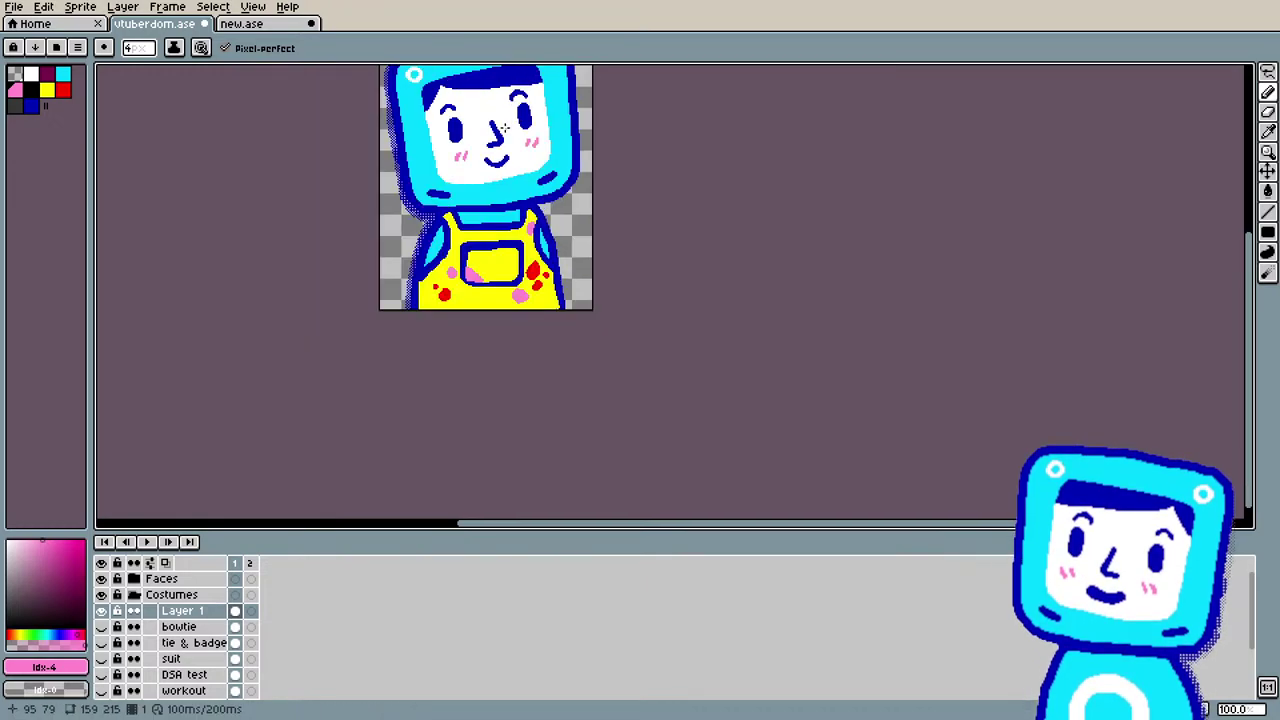
{"action": "scroll", "coordinate": [505, 127], "scroll_direction": "up", "scroll_amount": 1}
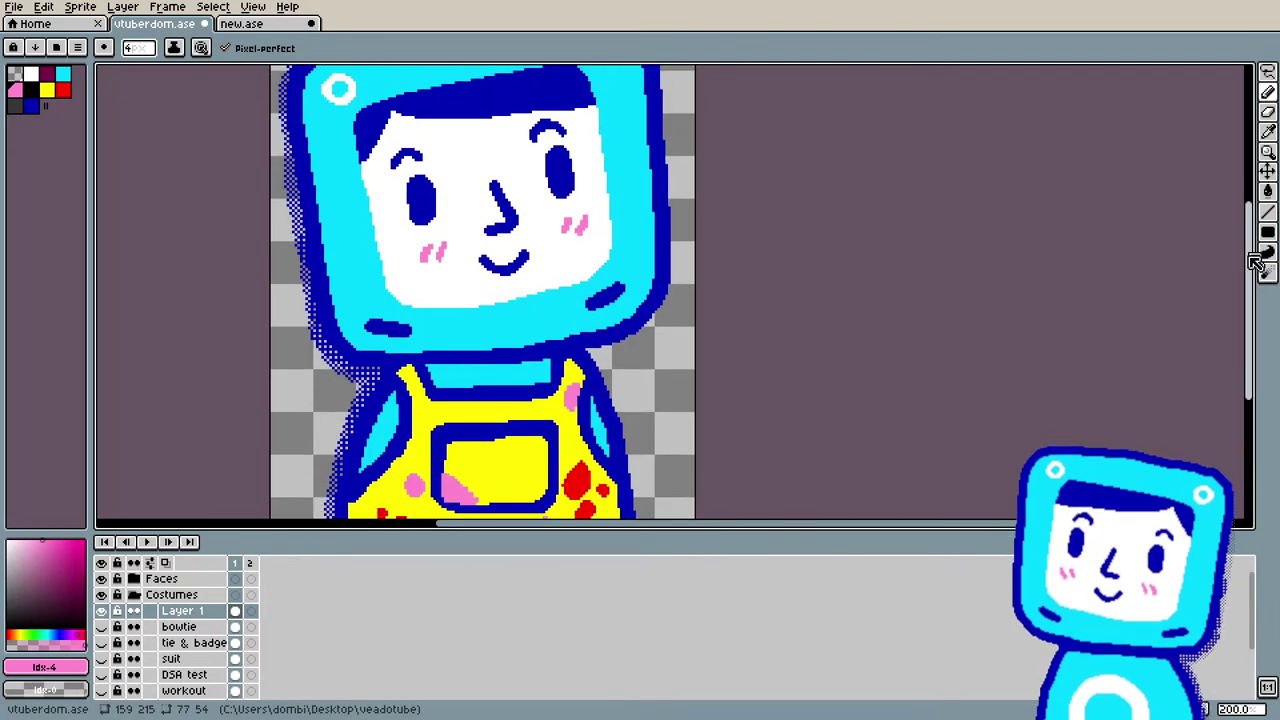
{"action": "left_click_drag", "start_coordinate": [1256, 262], "coordinate": [1248, 284]}
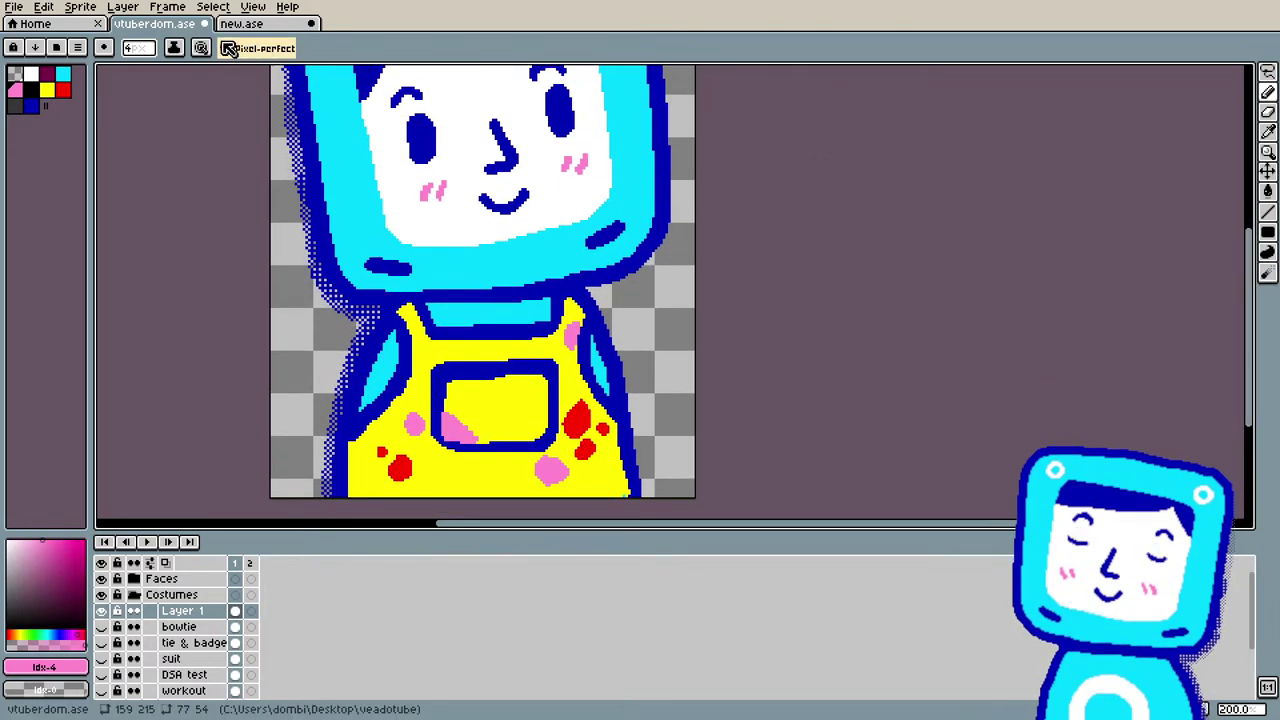
{"action": "left_click", "coordinate": [63, 74]}
{"action": "scroll", "coordinate": [760, 329], "scroll_direction": "down", "scroll_amount": 2}
{"action": "scroll", "coordinate": [682, 355], "scroll_direction": "up", "scroll_amount": 2}
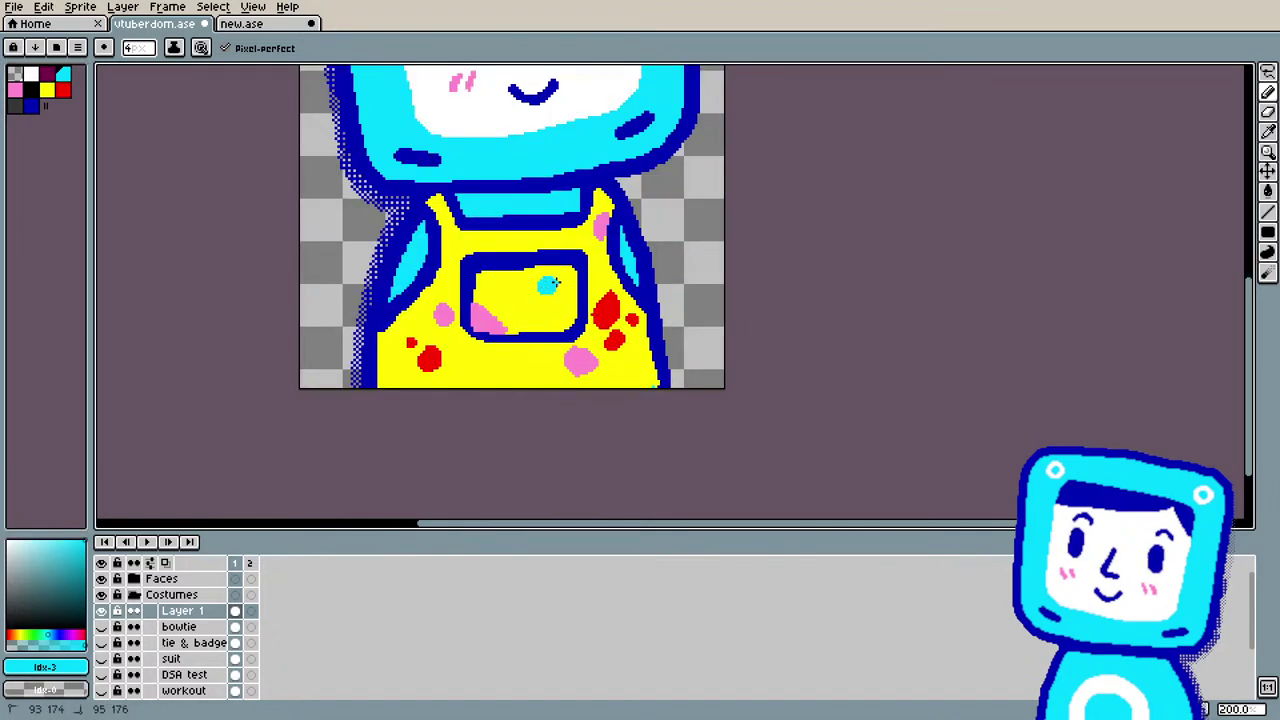
{"action": "left_click", "coordinate": [550, 287]}
{"action": "left_click", "coordinate": [560, 305]}
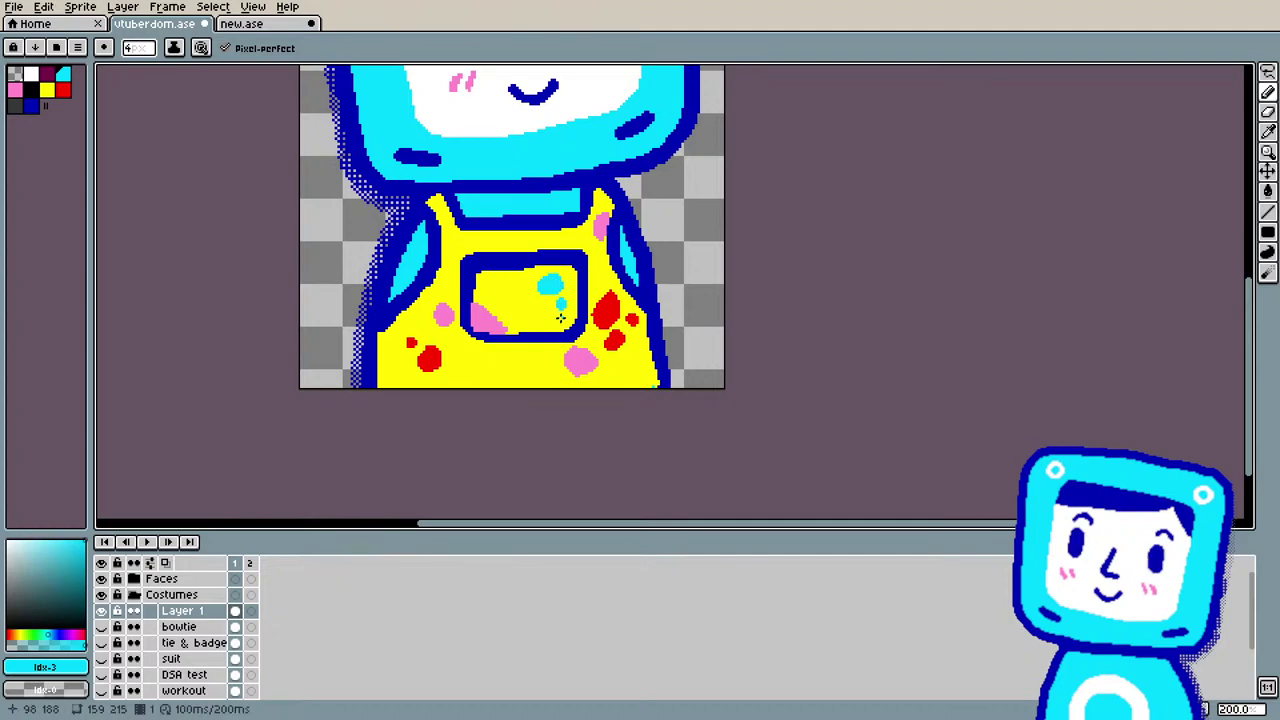
{"action": "left_click", "coordinate": [453, 243]}
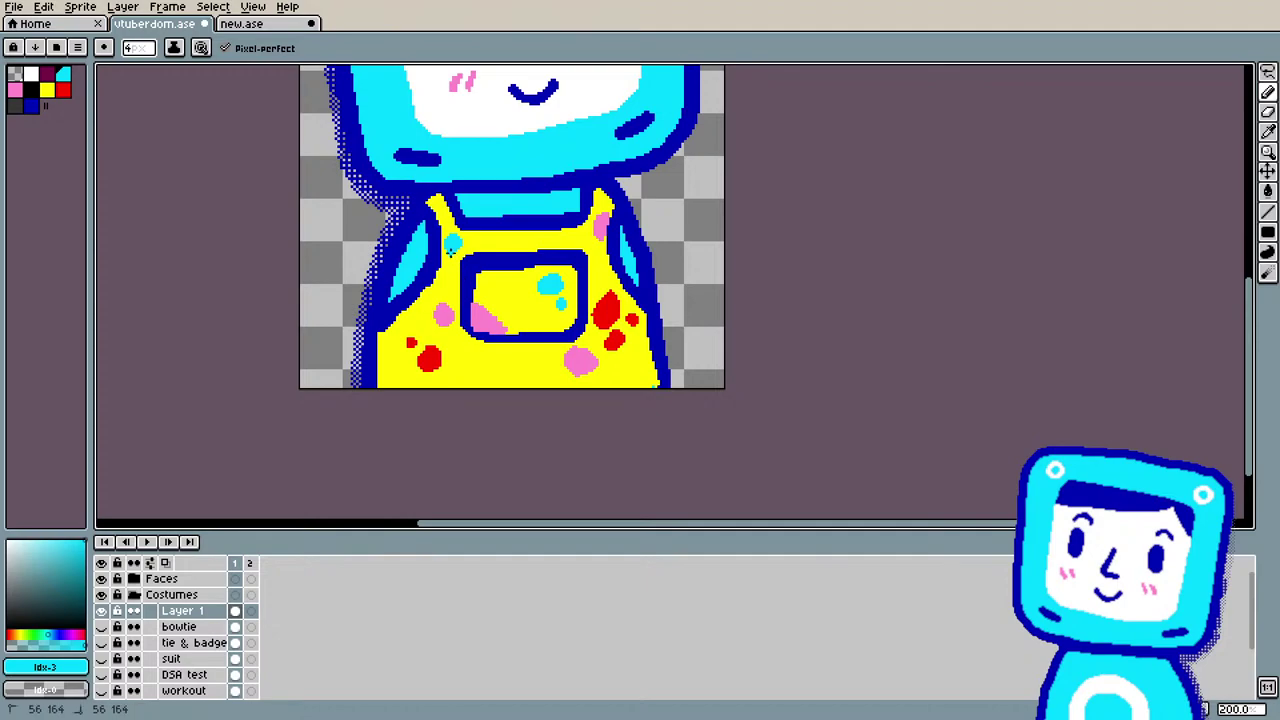
{"action": "left_click", "coordinate": [455, 246]}
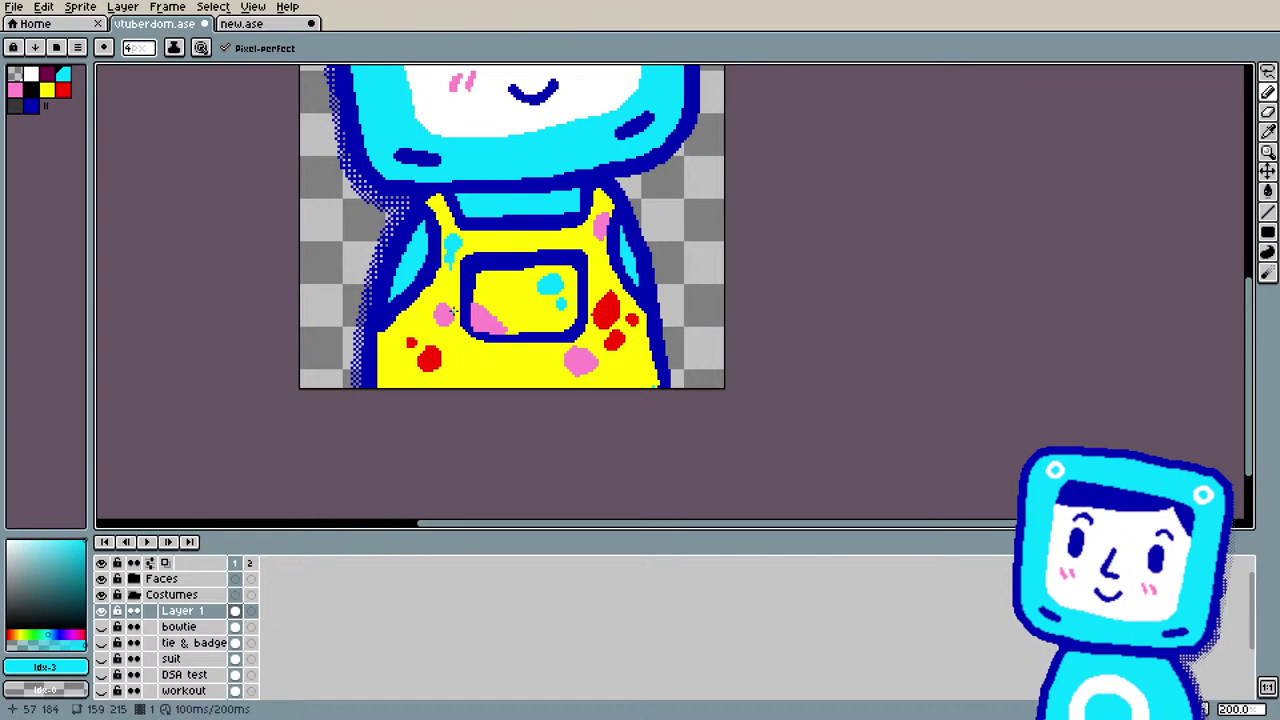
{"action": "left_click", "coordinate": [546, 364]}
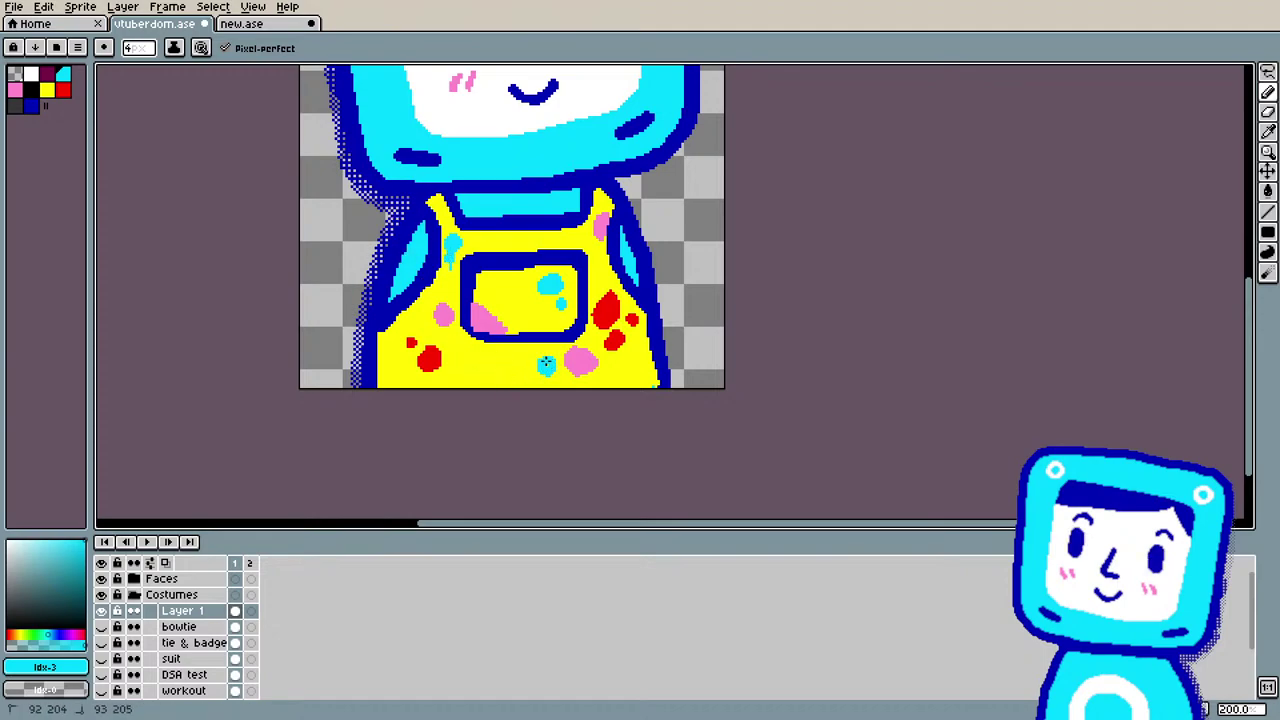
{"action": "left_click", "coordinate": [635, 372]}
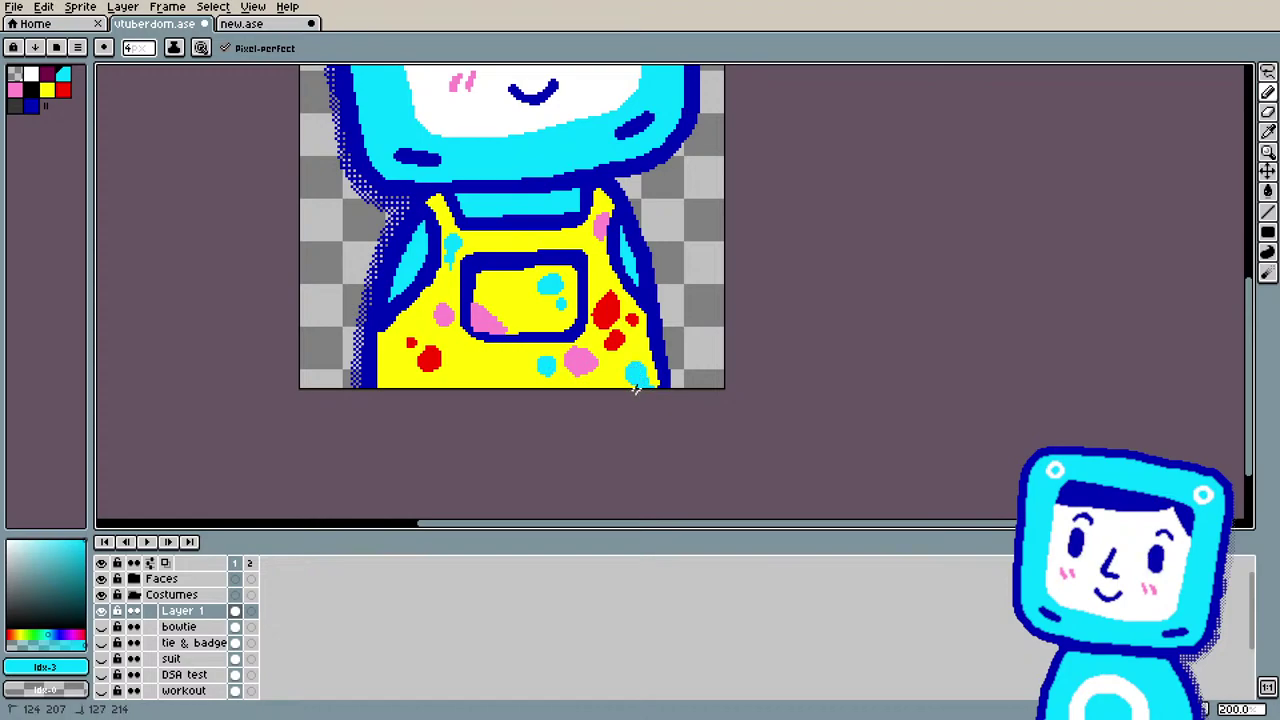
Step: Paint white Idx-1 splatters in the pocket's upper left, beside its upper-right corner and at the overalls' lower-left edge
{"action": "scroll", "coordinate": [472, 188], "scroll_direction": "down", "scroll_amount": 2}
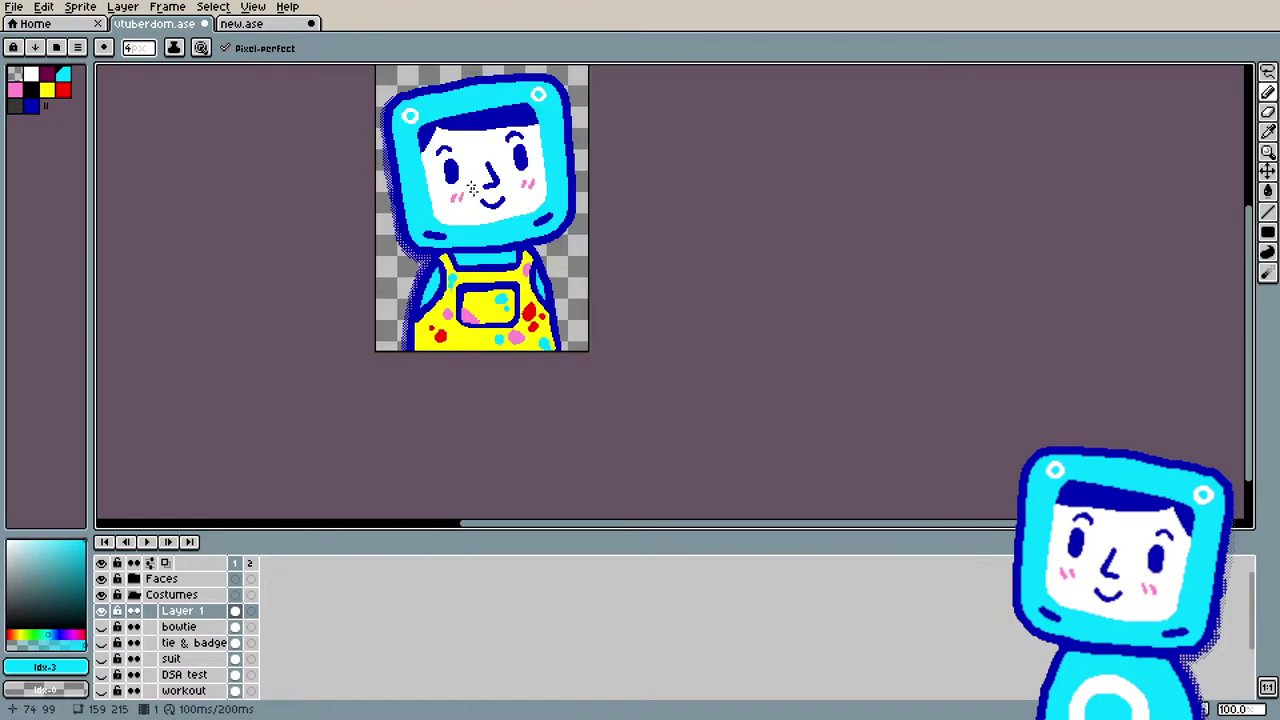
{"action": "scroll", "coordinate": [438, 133], "scroll_direction": "up", "scroll_amount": 2}
{"action": "scroll", "coordinate": [438, 133], "scroll_direction": "down", "scroll_amount": 2}
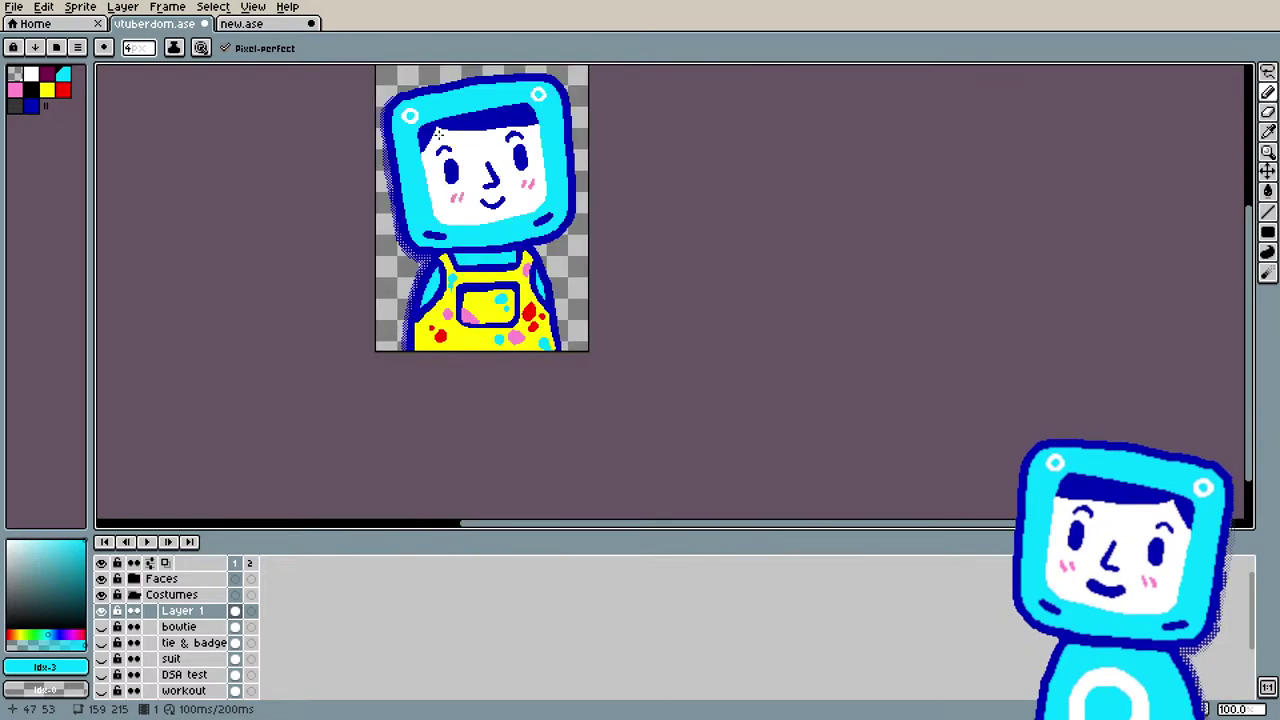
{"action": "left_click", "coordinate": [38, 92]}
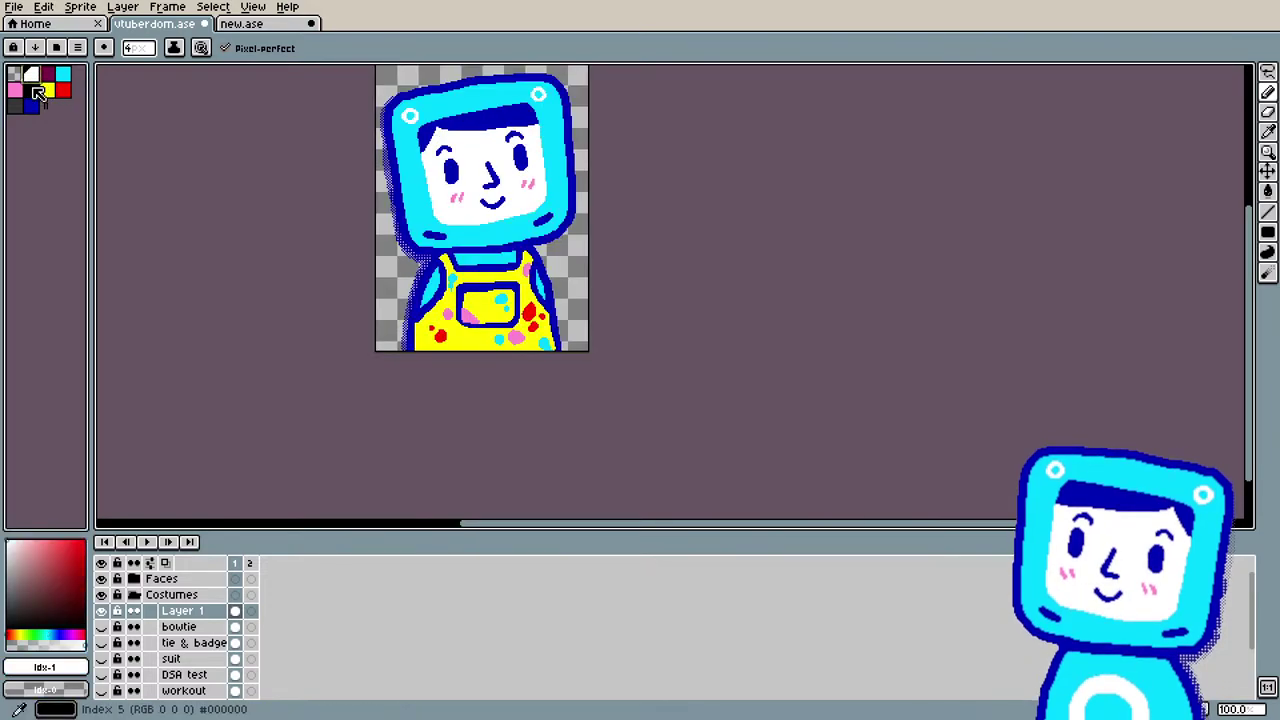
{"action": "scroll", "coordinate": [465, 305], "scroll_direction": "up", "scroll_amount": 2}
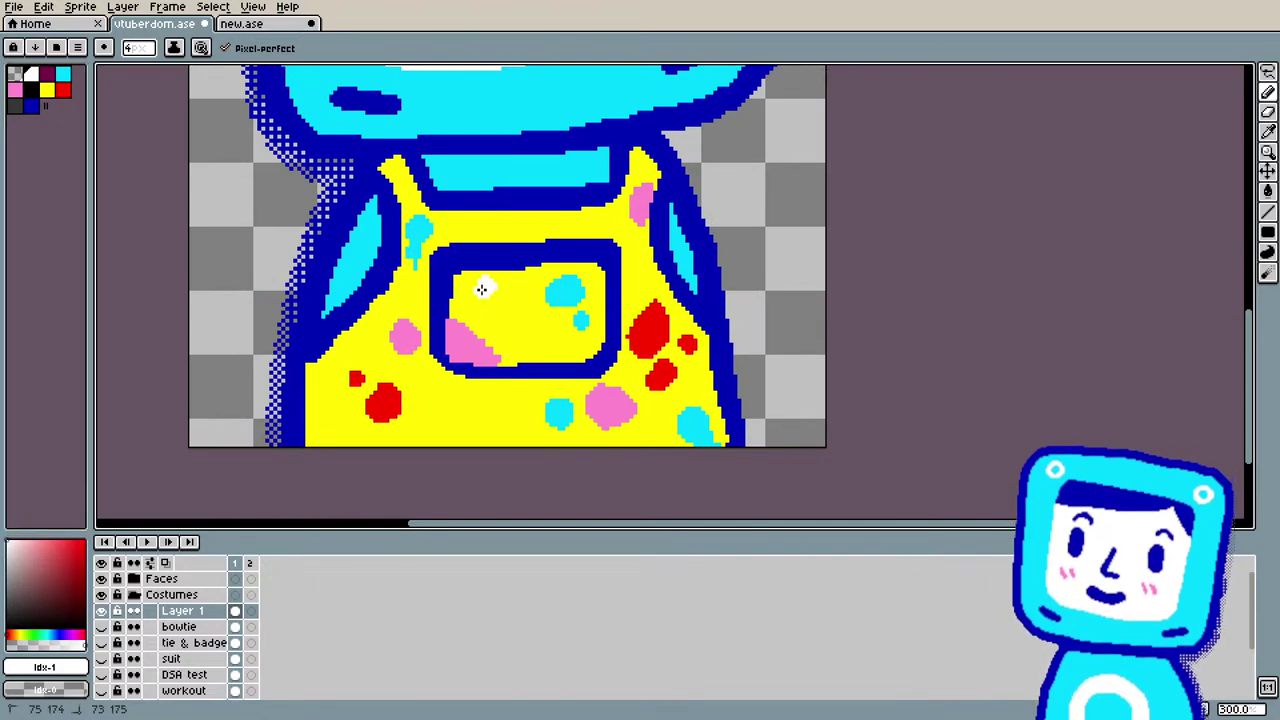
{"action": "left_click_drag", "start_coordinate": [491, 287], "coordinate": [485, 288]}
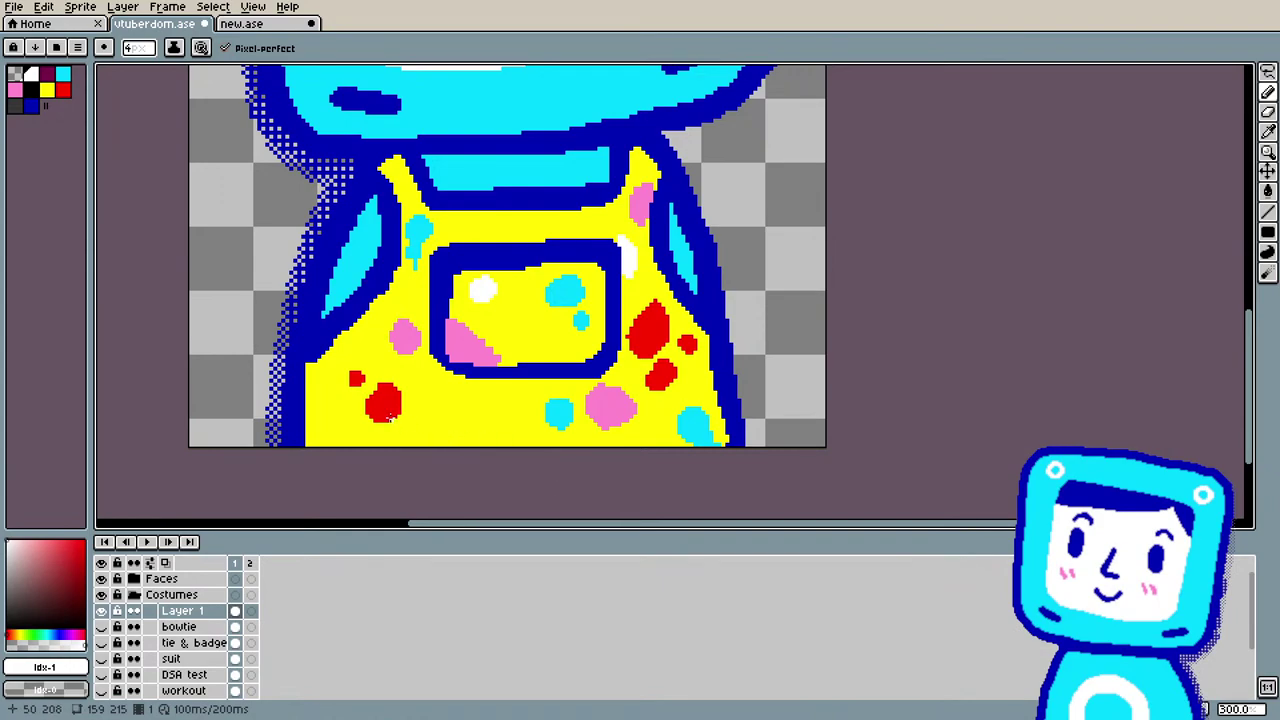
{"action": "mouse_move", "coordinate": [338, 403]}
{"action": "left_mouse_down"}
{"action": "mouse_move", "coordinate": [322, 411]}
{"action": "mouse_move", "coordinate": [341, 407]}
{"action": "left_mouse_up"}
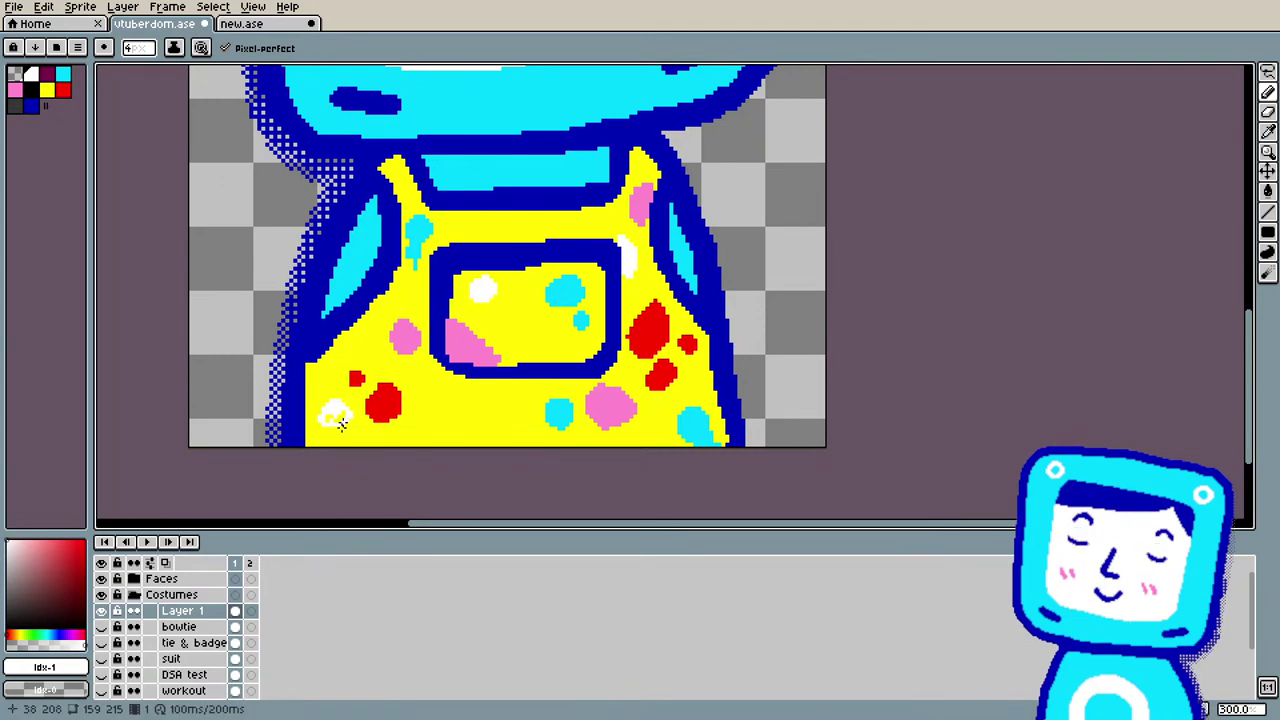
{"action": "left_click_drag", "start_coordinate": [336, 412], "coordinate": [343, 432]}
Step: Add a small white splatter at the top of the overalls' left strap
{"action": "scroll", "coordinate": [380, 390], "scroll_direction": "down", "scroll_amount": 2}
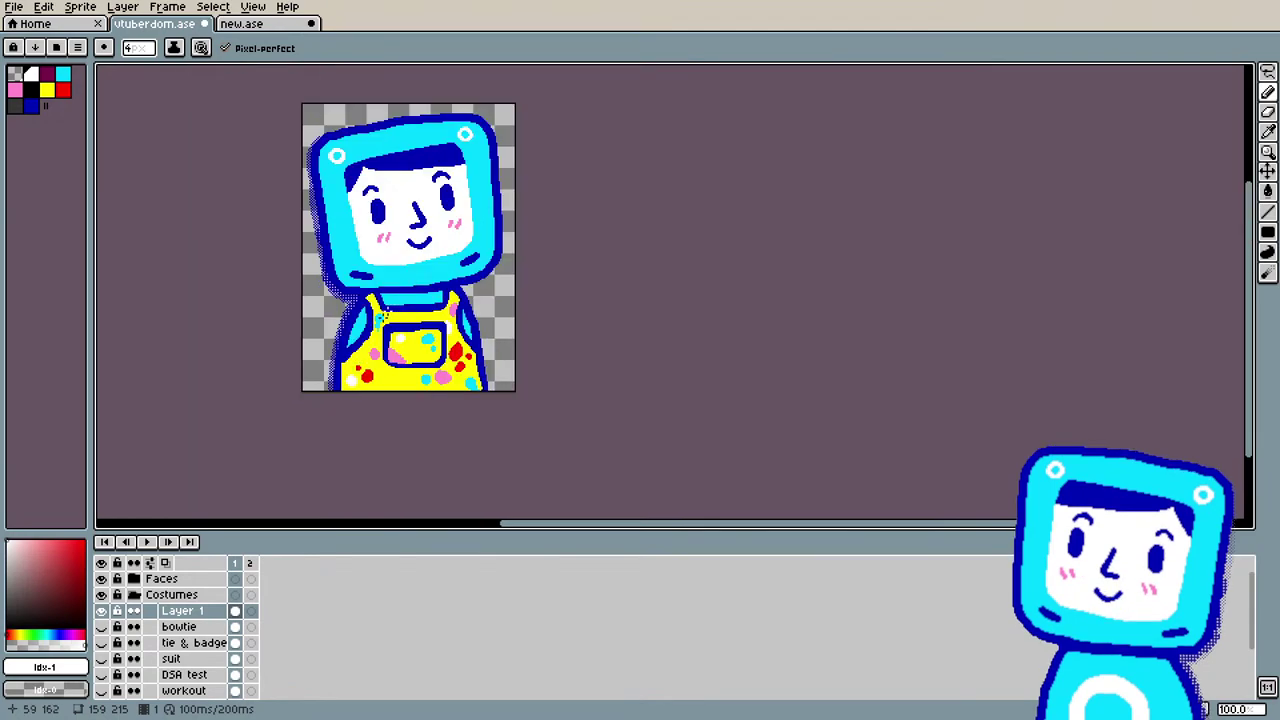
{"action": "scroll", "coordinate": [338, 201], "scroll_direction": "up", "scroll_amount": 3}
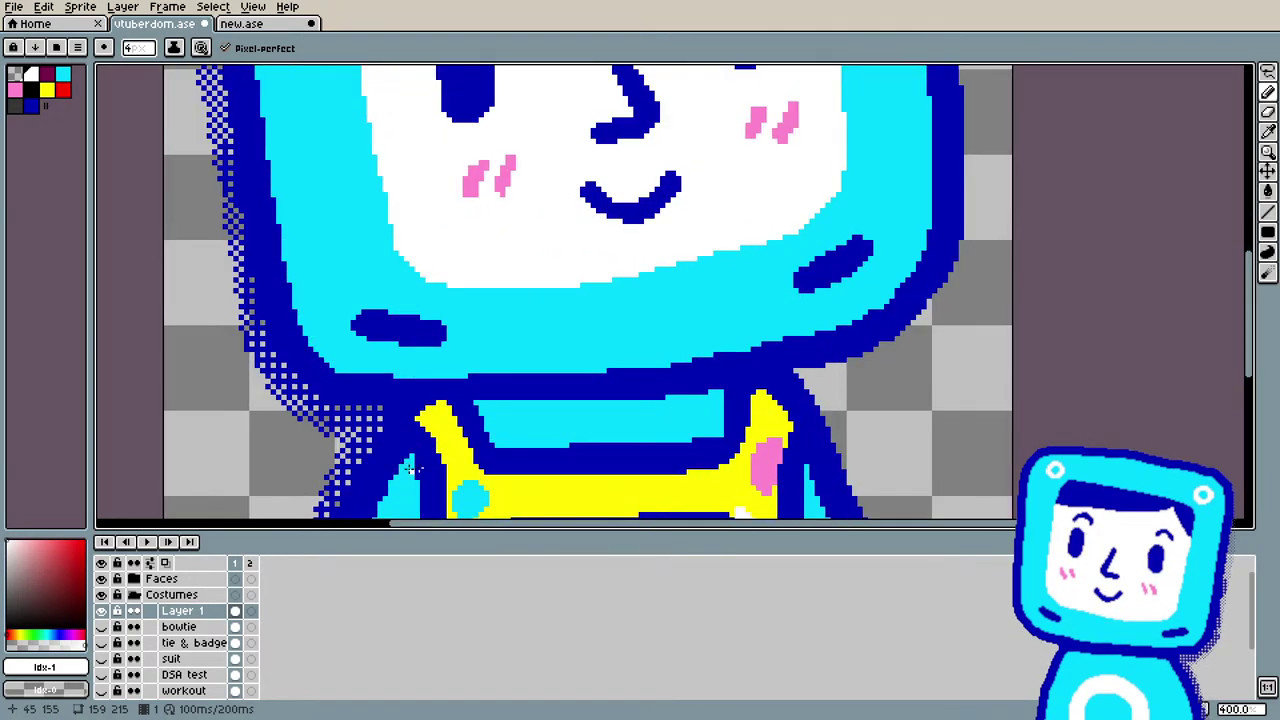
{"action": "left_click", "coordinate": [419, 418]}
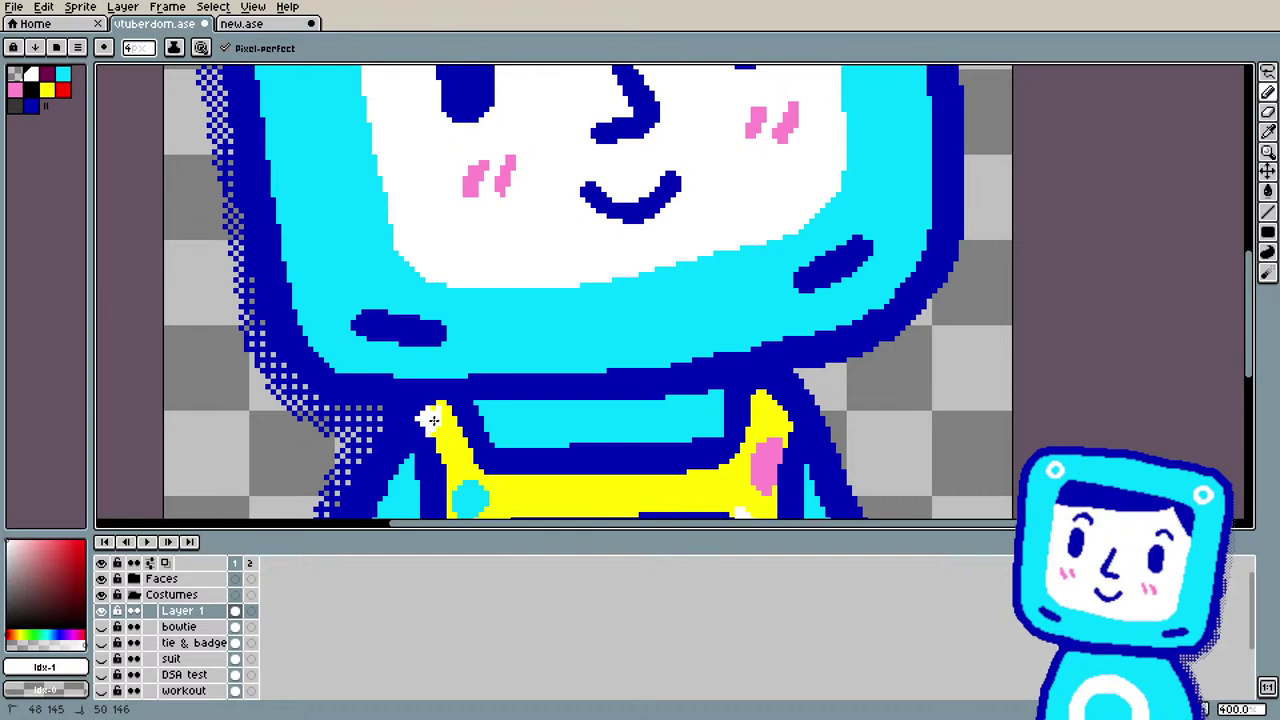
{"action": "left_click_drag", "start_coordinate": [430, 412], "coordinate": [428, 430]}
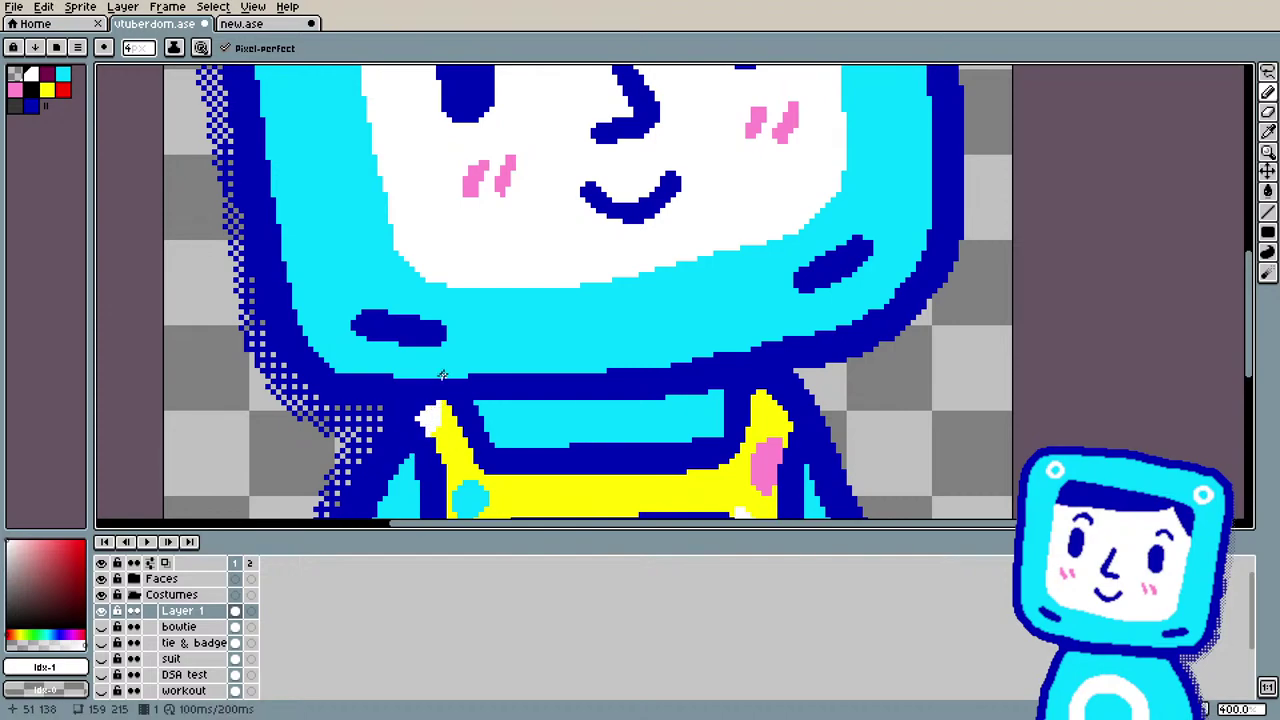
{"action": "scroll", "coordinate": [442, 374], "scroll_direction": "down", "scroll_amount": 4}
{"action": "scroll", "coordinate": [442, 374], "scroll_direction": "up", "scroll_amount": 1}
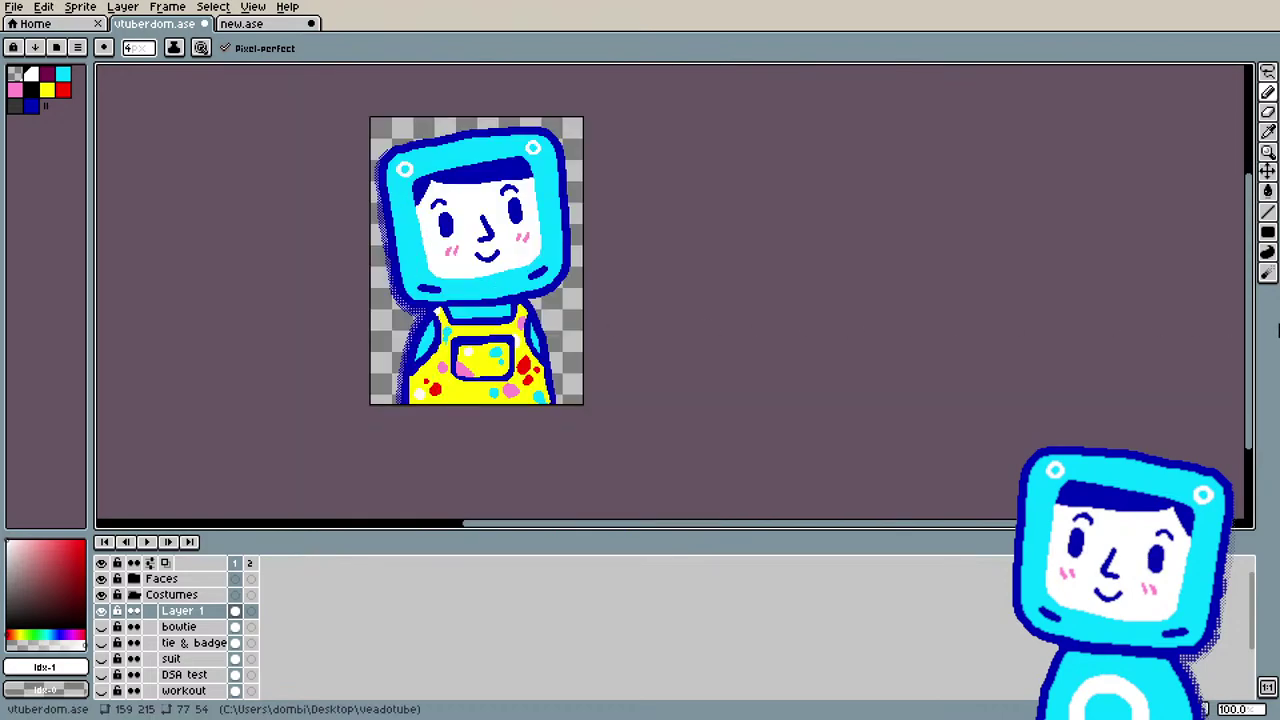
{"action": "left_click_drag", "start_coordinate": [1251, 348], "coordinate": [1252, 330]}
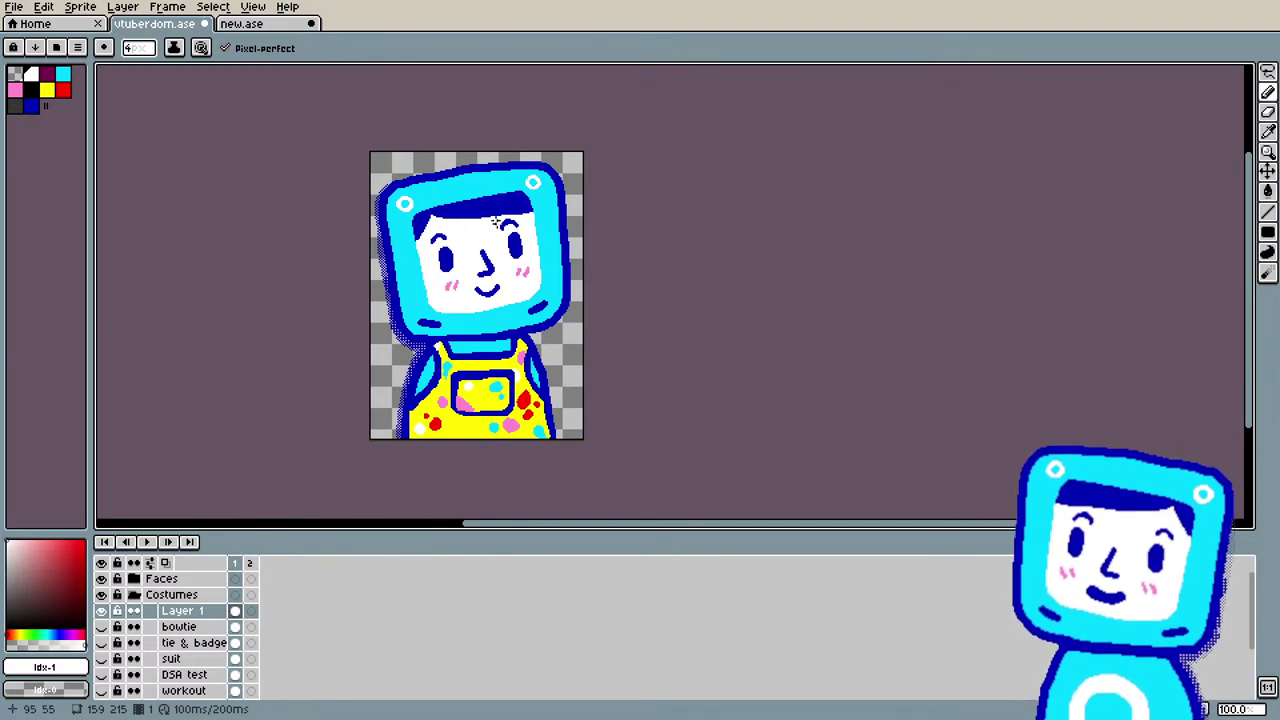
{"action": "scroll", "coordinate": [371, 123], "scroll_direction": "up", "scroll_amount": 1}
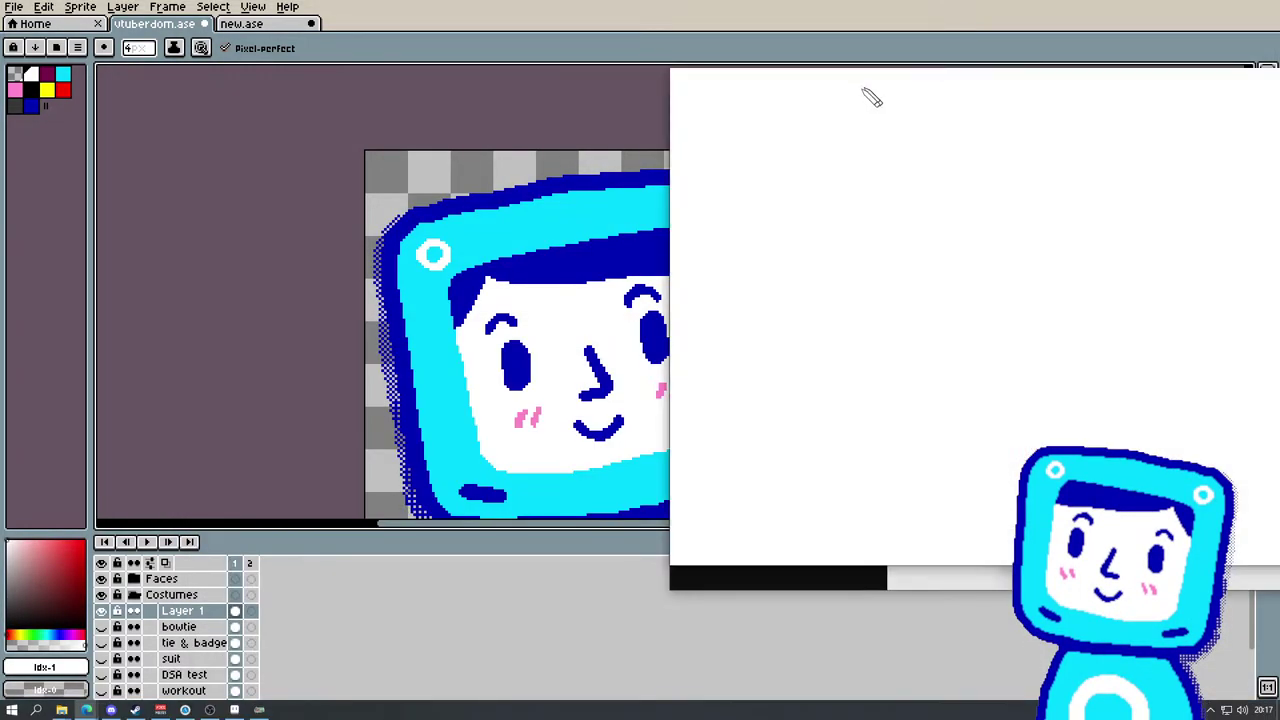
Step: Switch to the browser, close the apron reference photo and reposition the window with the pixel-art face image over the canvas
{"action": "double_click", "coordinate": [677, 110]}
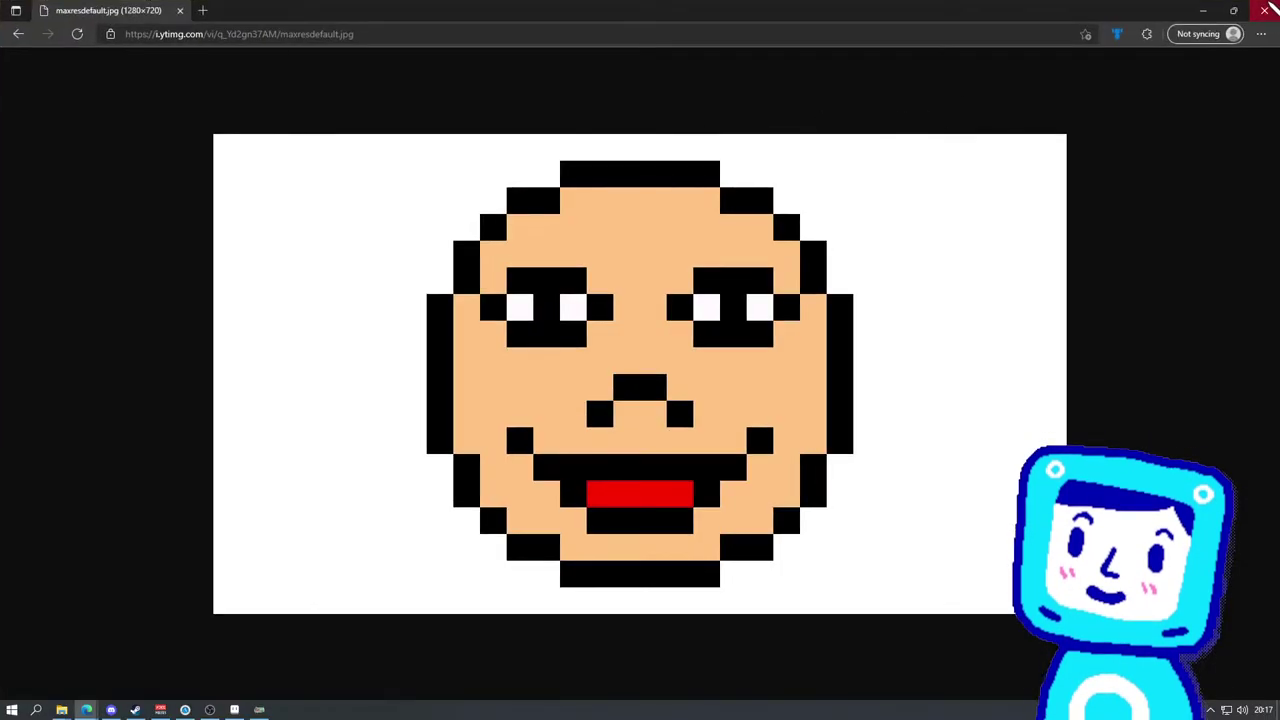
{"action": "left_click_drag", "start_coordinate": [1262, 10], "coordinate": [1260, 128]}
{"action": "left_click_drag", "start_coordinate": [1246, 83], "coordinate": [1125, 83]}
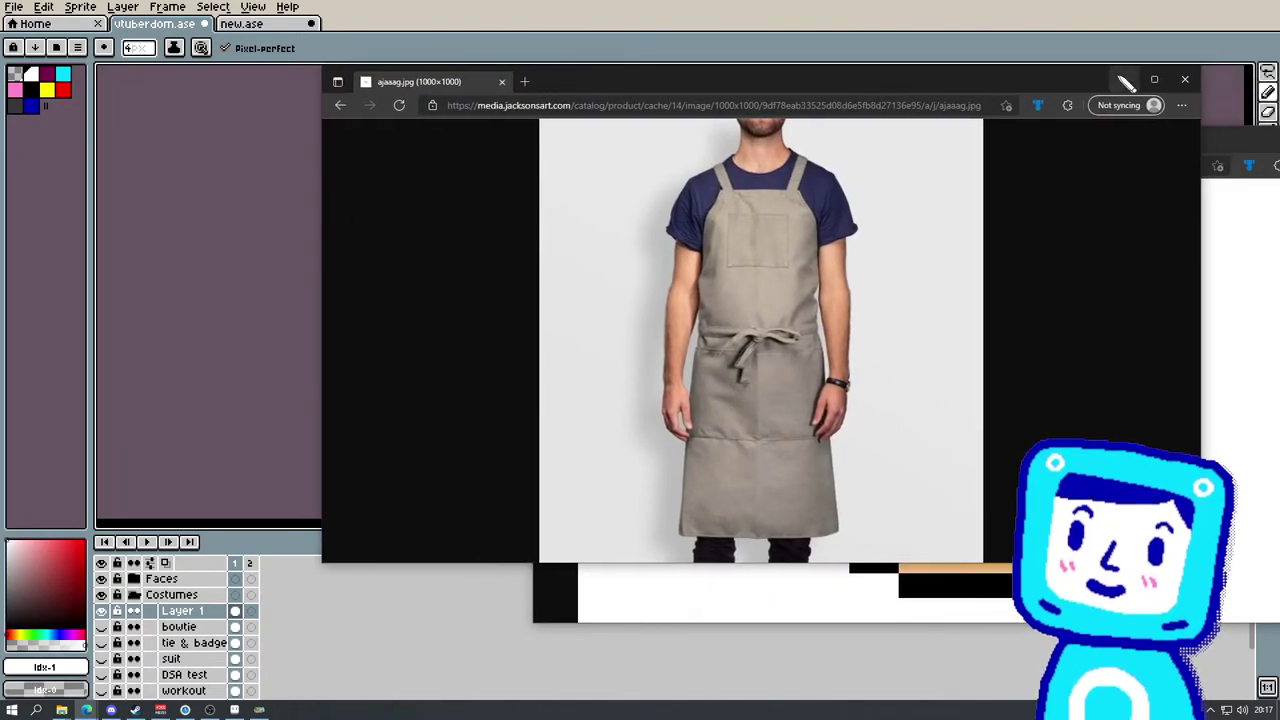
{"action": "left_click", "coordinate": [1185, 79]}
{"action": "left_click_drag", "start_coordinate": [1194, 140], "coordinate": [1005, 137]}
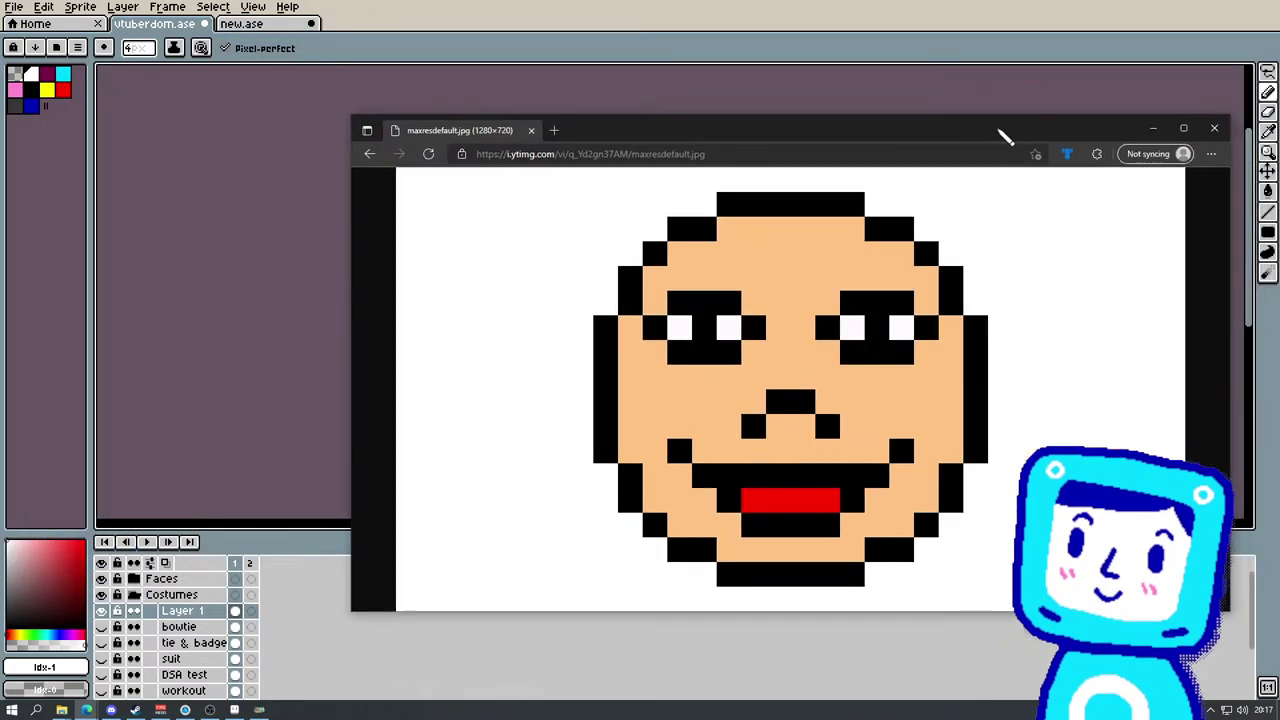
Step: Minimise the browser window with the face image and return to the character sprite in Aseprite
{"action": "left_click", "coordinate": [1153, 128]}
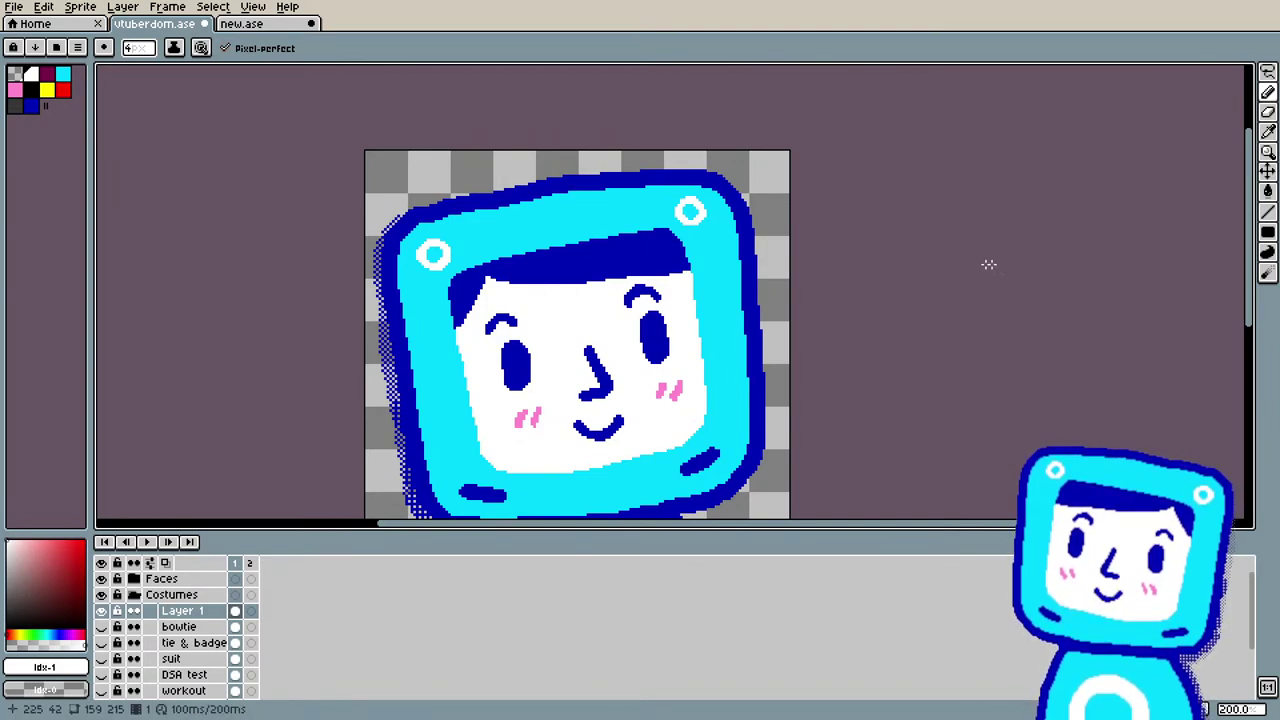
{"action": "scroll", "coordinate": [790, 390], "scroll_direction": "down", "scroll_amount": 2}
{"action": "scroll", "coordinate": [715, 395], "scroll_direction": "up", "scroll_amount": 2}
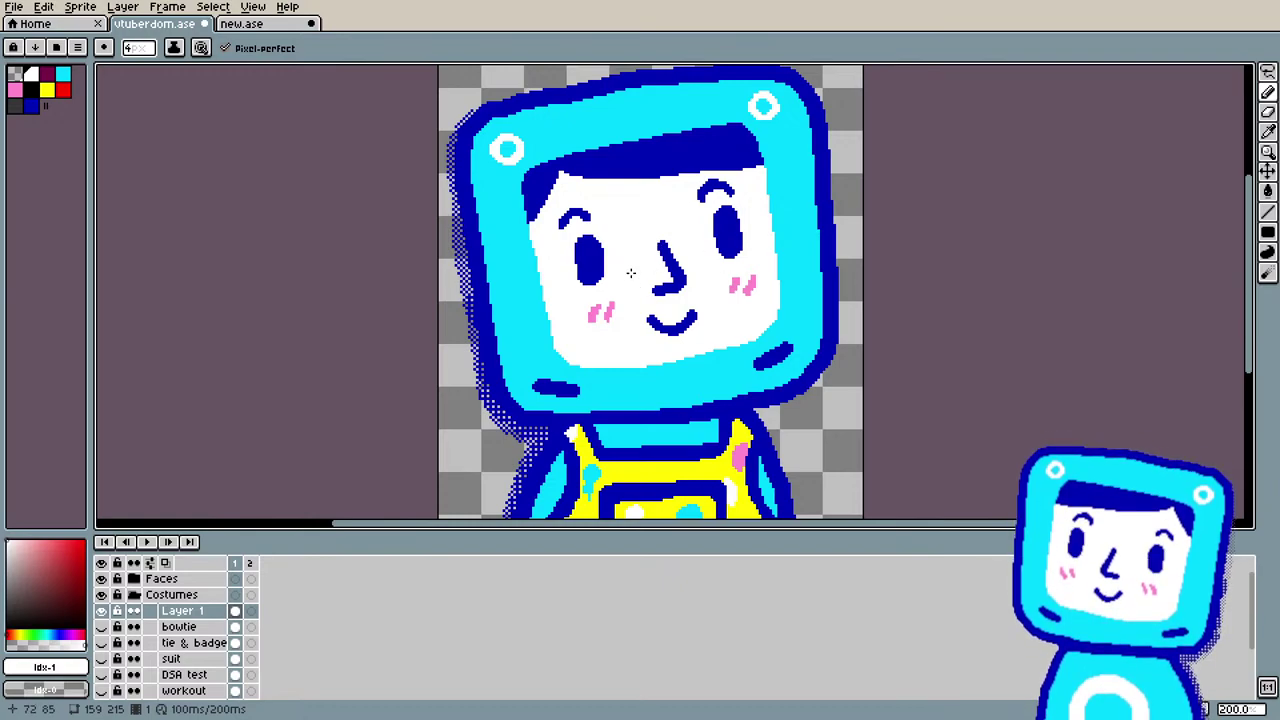
{"action": "scroll", "coordinate": [637, 172], "scroll_direction": "up", "scroll_amount": 1}
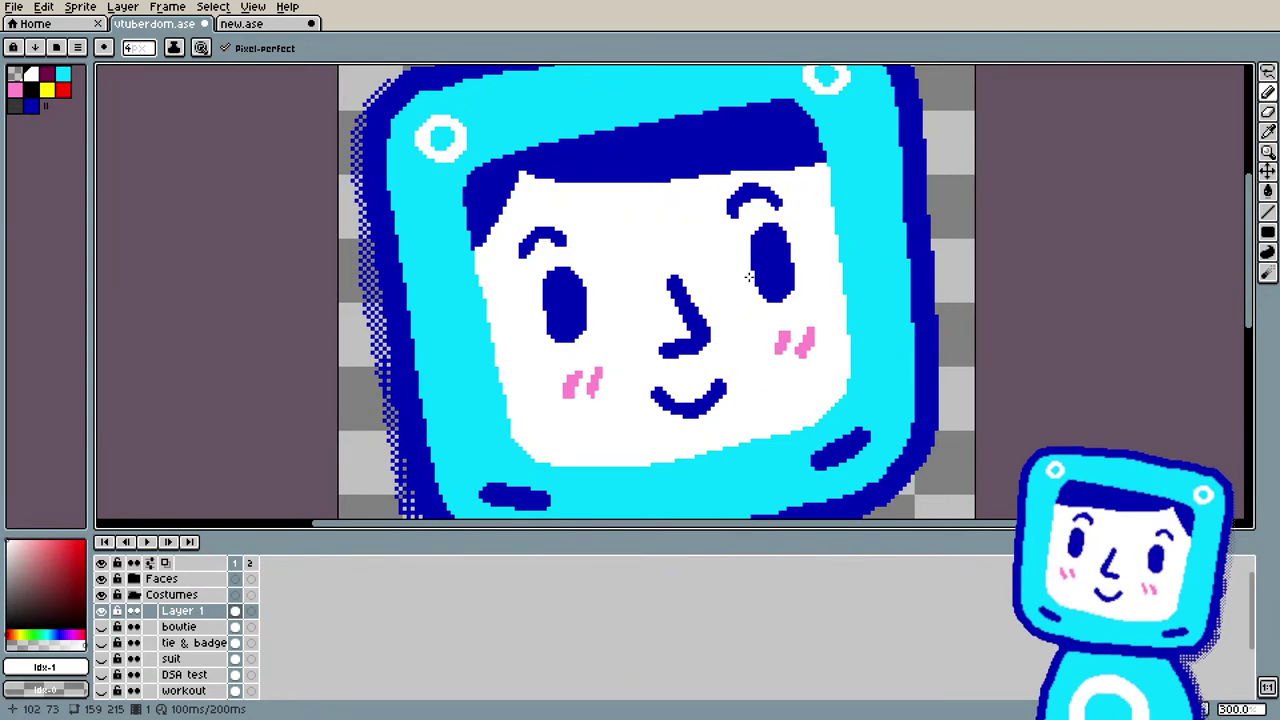
{"action": "scroll", "coordinate": [733, 285], "scroll_direction": "down", "scroll_amount": 1}
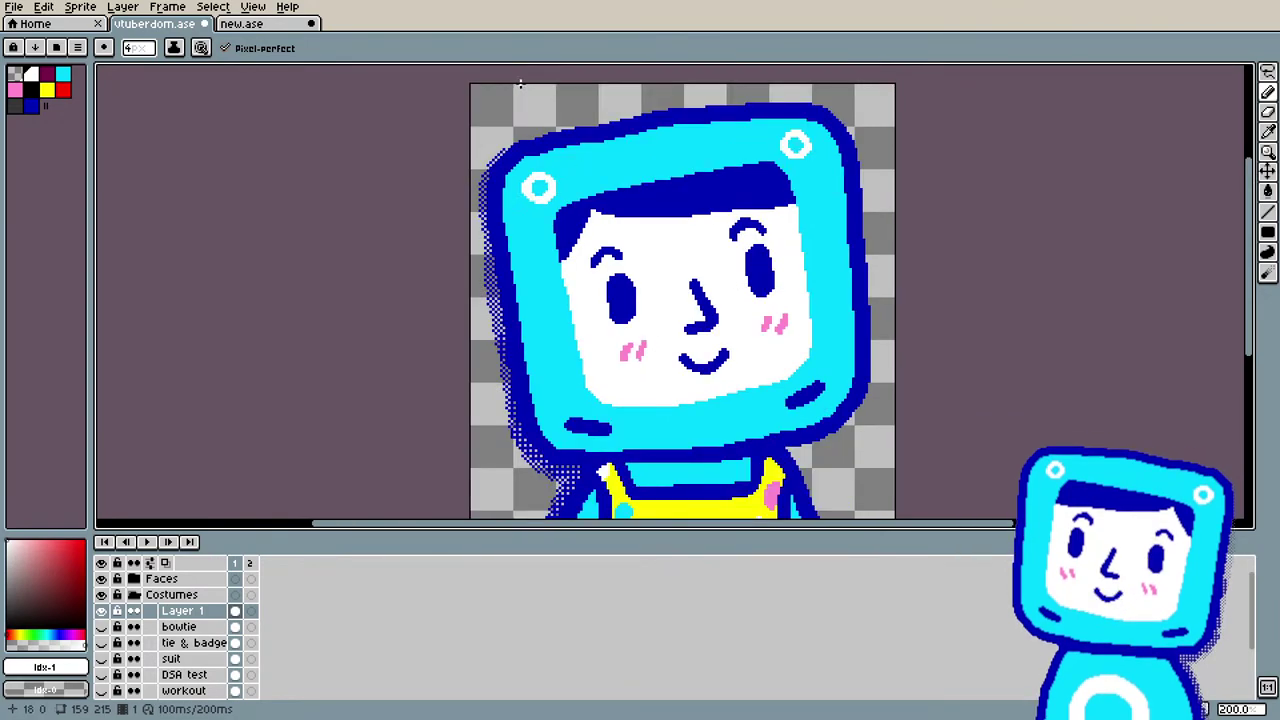
{"action": "scroll", "coordinate": [565, 118], "scroll_direction": "down", "scroll_amount": 1}
{"action": "scroll", "coordinate": [534, 92], "scroll_direction": "up", "scroll_amount": 1}
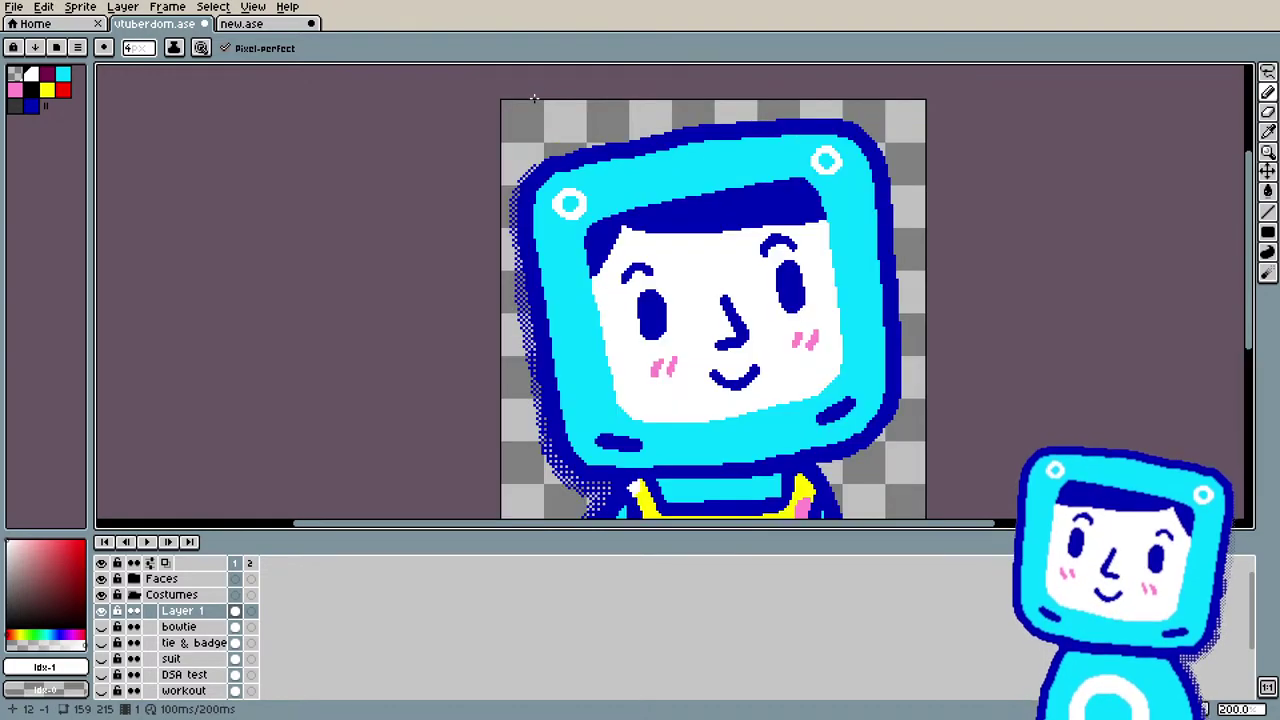
Step: Draw a curved red Idx-7 line across the helmet's upper-left corner as the lower edge of a beret
{"action": "left_click", "coordinate": [66, 90]}
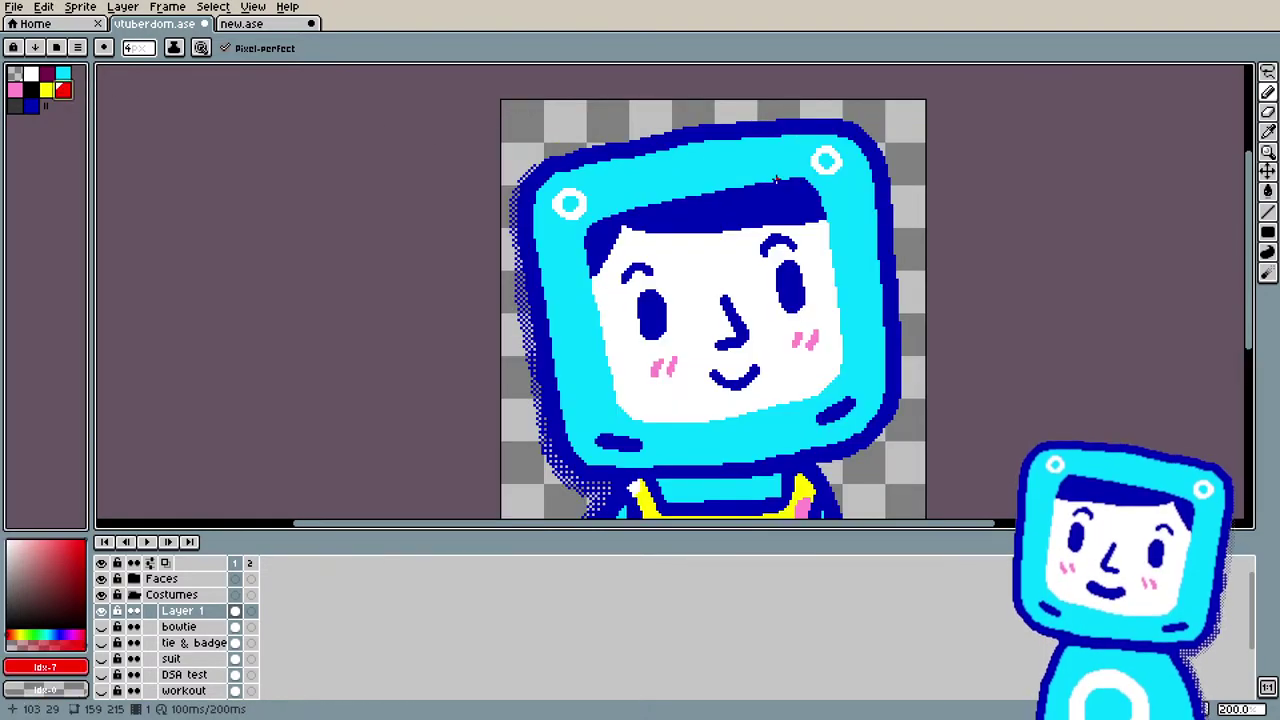
{"action": "scroll", "coordinate": [748, 185], "scroll_direction": "down", "scroll_amount": 2}
{"action": "scroll", "coordinate": [695, 182], "scroll_direction": "up", "scroll_amount": 2}
{"action": "left_click", "coordinate": [27, 76]}
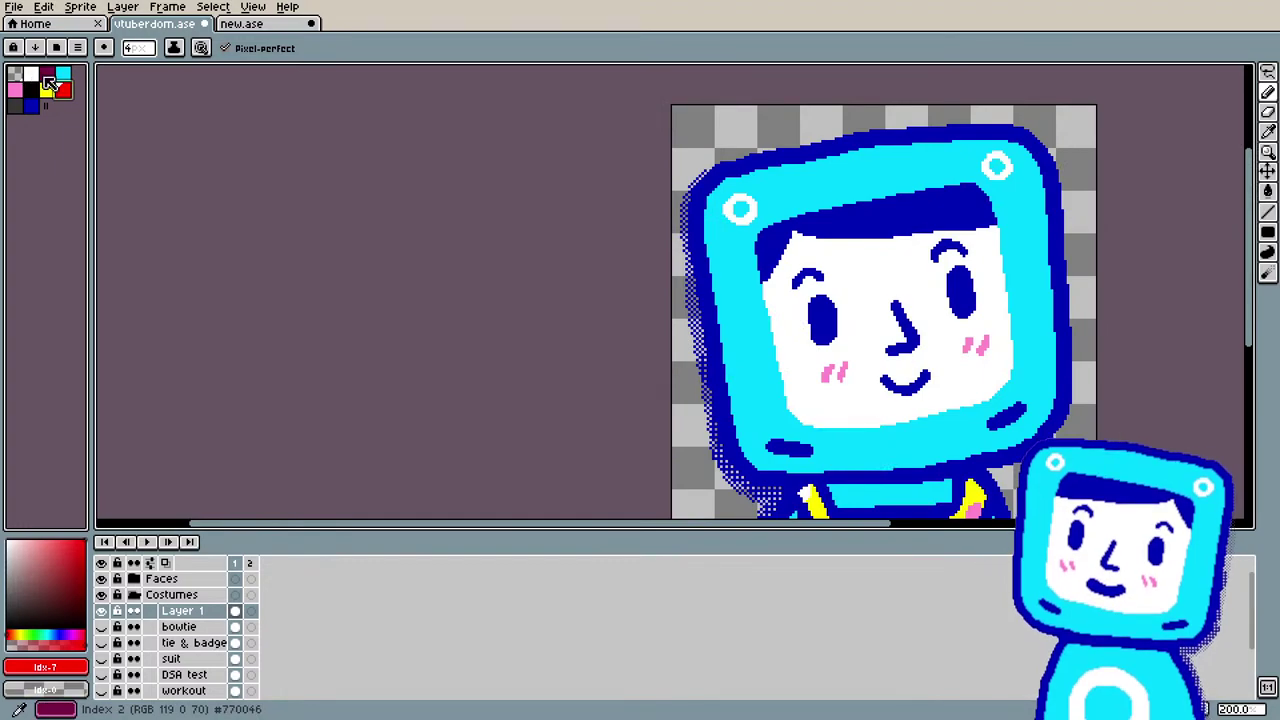
{"action": "left_click", "coordinate": [46, 76]}
{"action": "left_click", "coordinate": [63, 90]}
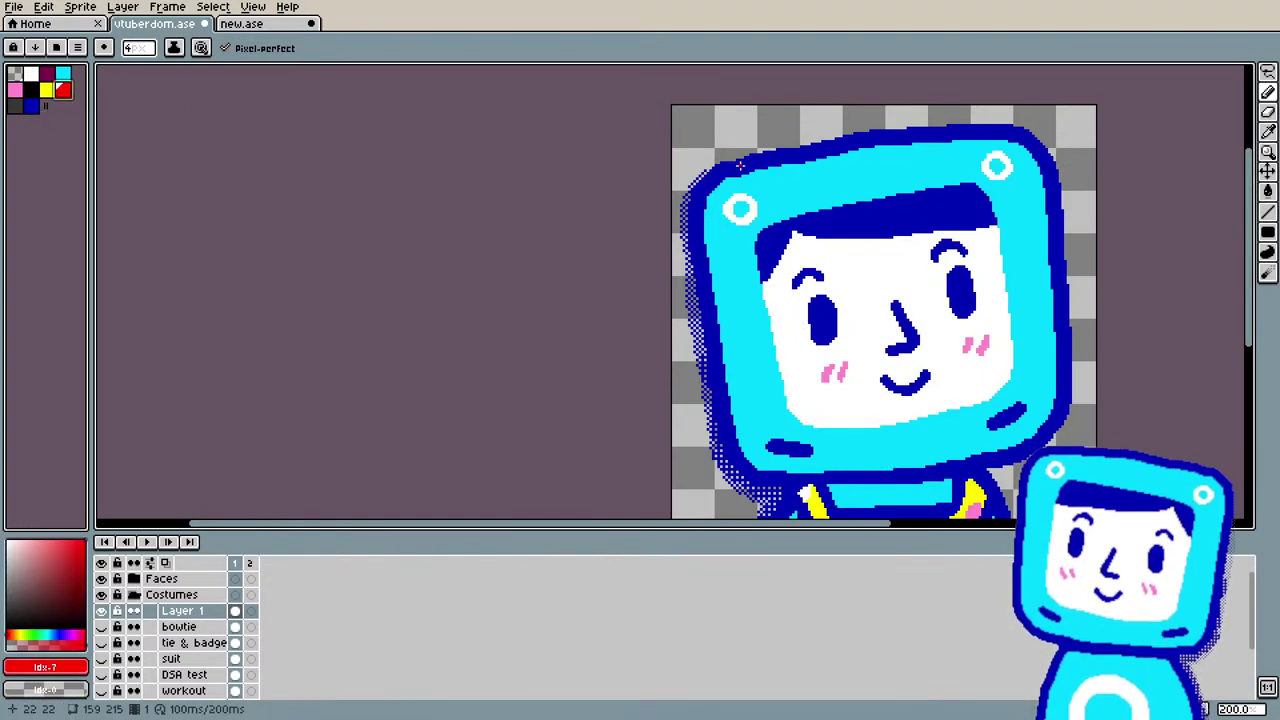
{"action": "scroll", "coordinate": [742, 165], "scroll_direction": "down", "scroll_amount": 1}
{"action": "scroll", "coordinate": [758, 135], "scroll_direction": "up", "scroll_amount": 1}
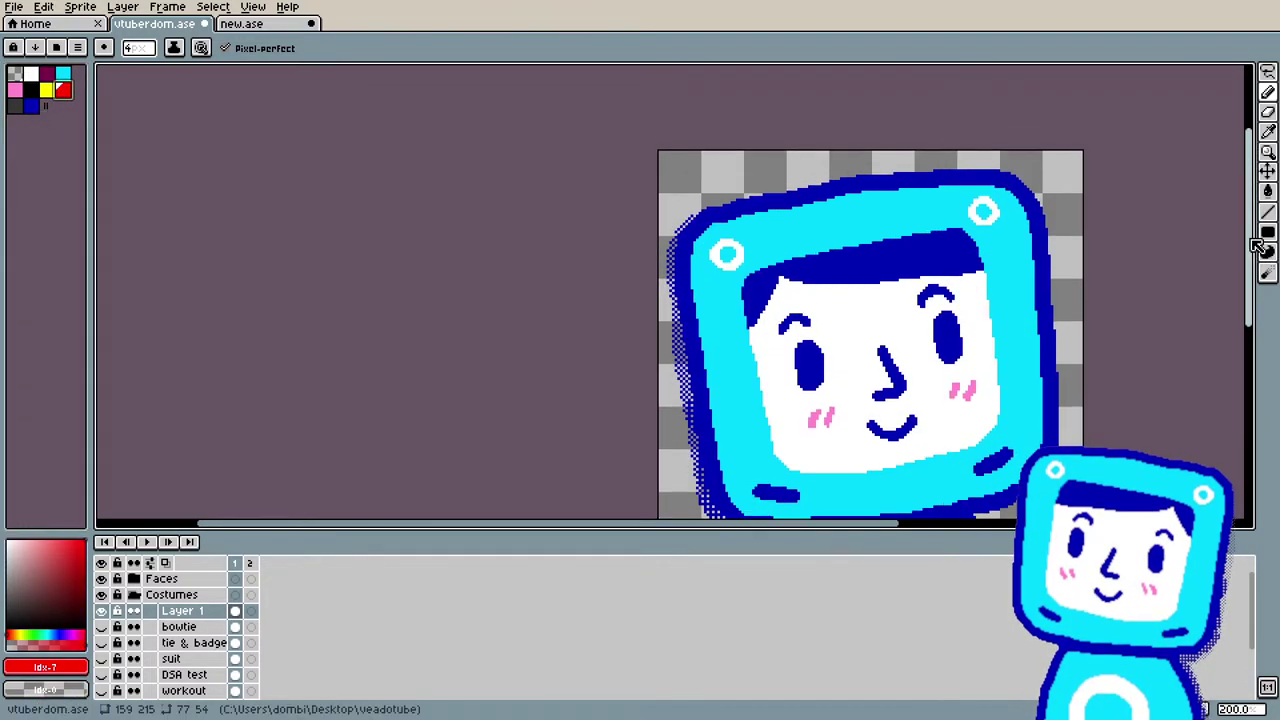
{"action": "scroll", "coordinate": [1218, 252], "scroll_direction": "up", "scroll_amount": 1}
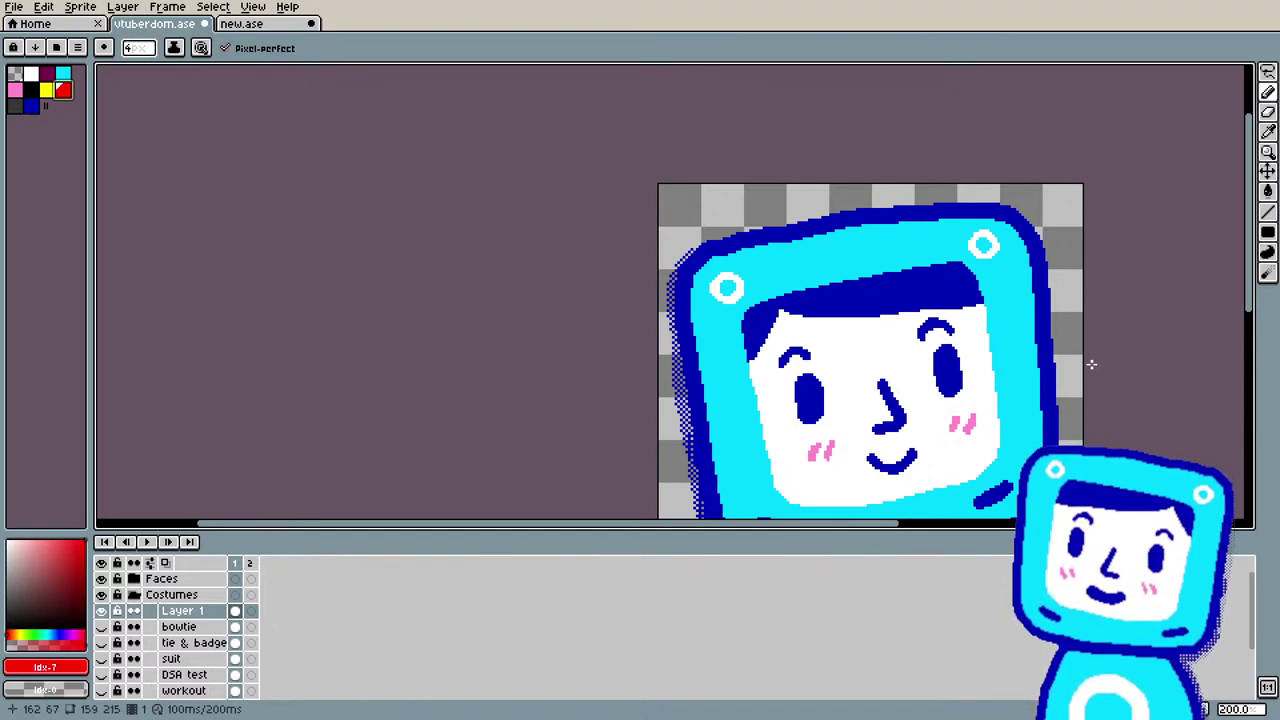
{"action": "mouse_move", "coordinate": [1254, 260]}
{"action": "left_mouse_down"}
{"action": "mouse_move", "coordinate": [1255, 295]}
{"action": "mouse_move", "coordinate": [1255, 281]}
{"action": "left_mouse_up"}
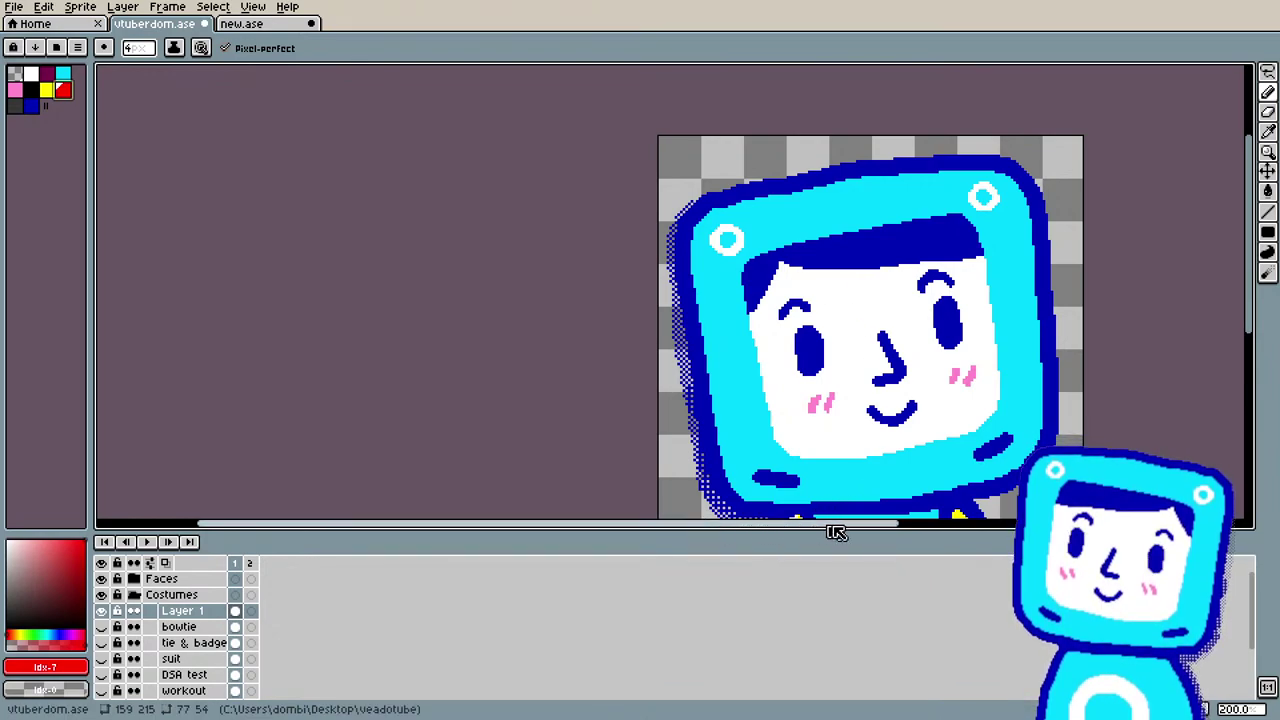
{"action": "left_click_drag", "start_coordinate": [834, 531], "coordinate": [1012, 538]}
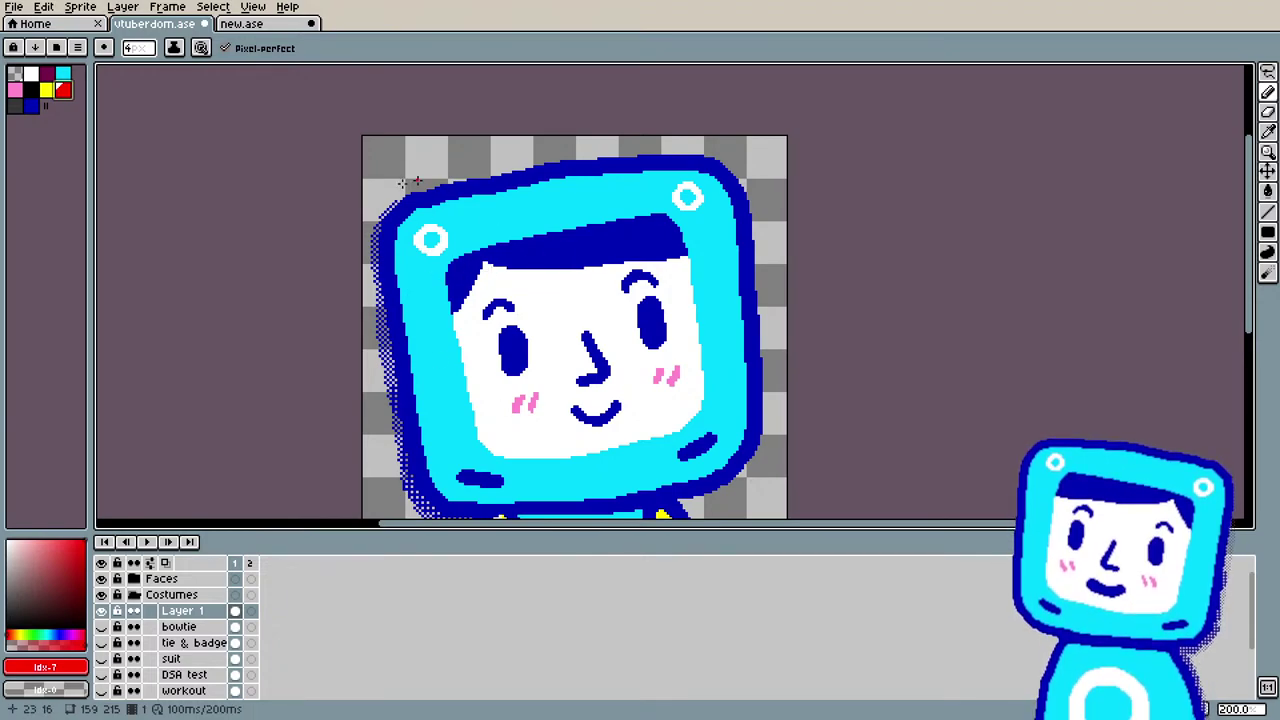
{"action": "mouse_move", "coordinate": [397, 257]}
{"action": "left_mouse_down"}
{"action": "mouse_move", "coordinate": [545, 167]}
{"action": "mouse_move", "coordinate": [401, 255]}
{"action": "left_mouse_up"}
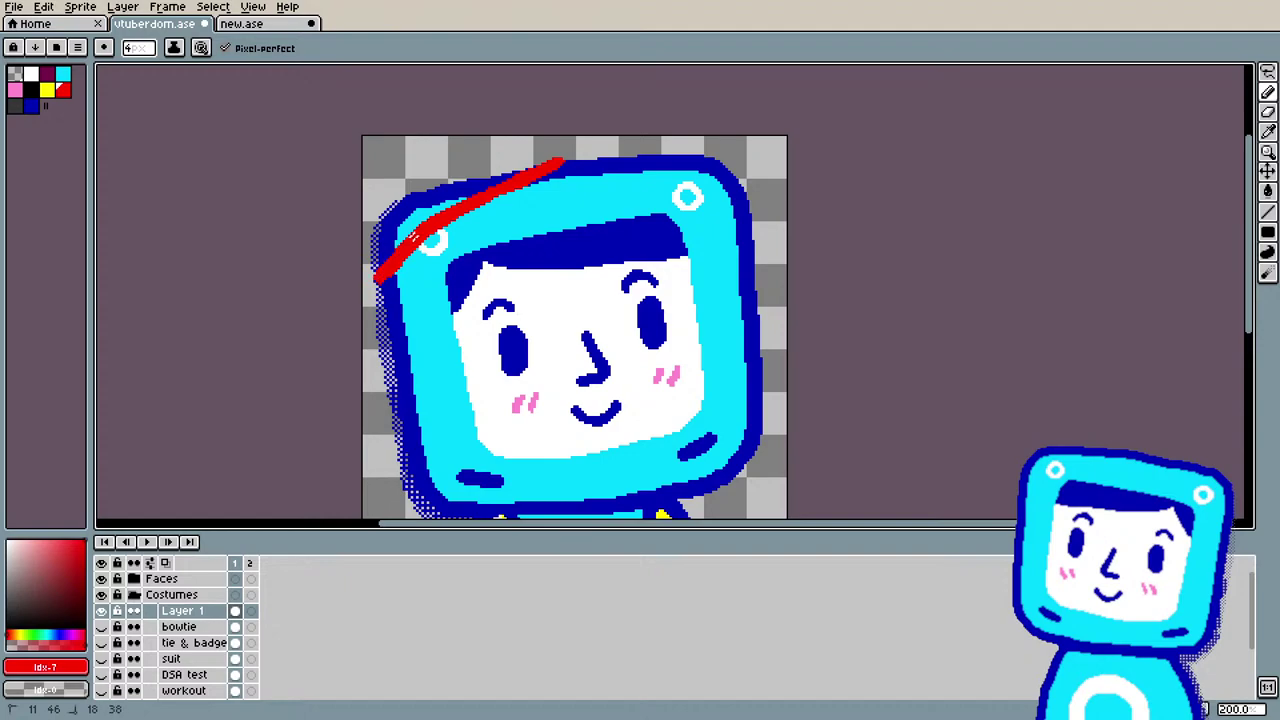
{"action": "left_click_drag", "start_coordinate": [433, 236], "coordinate": [419, 260]}
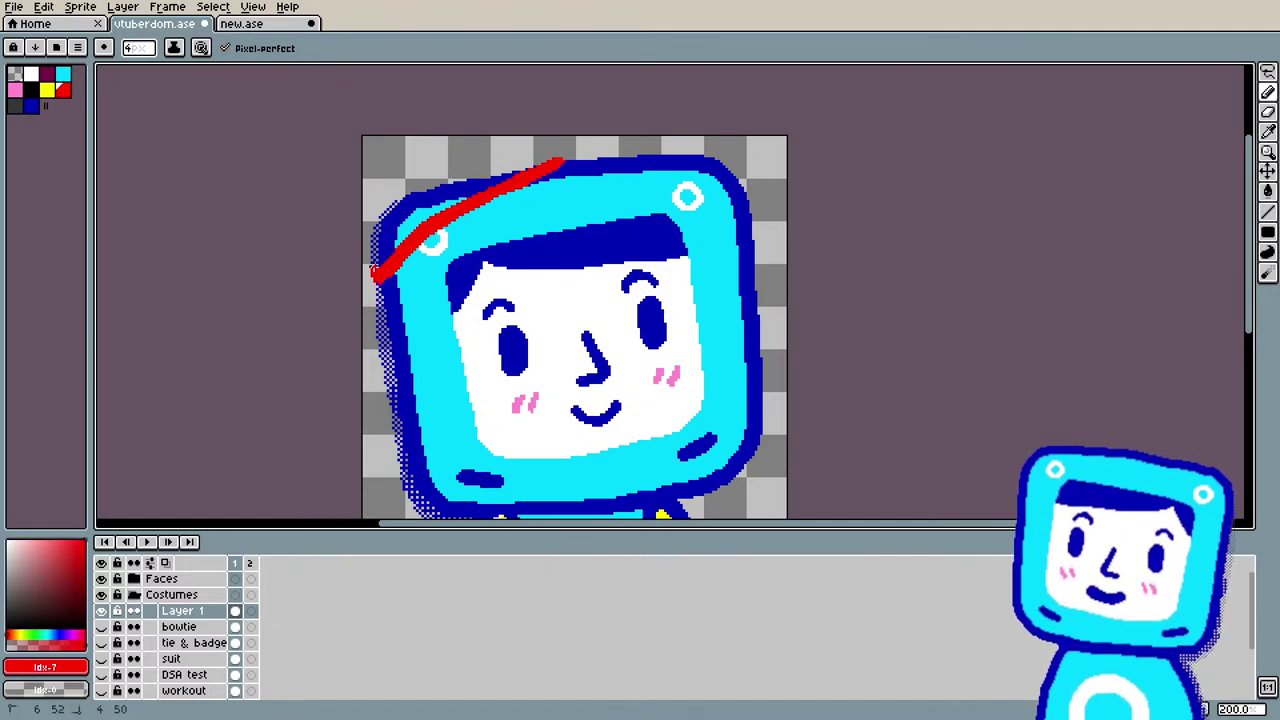
{"action": "left_click_drag", "start_coordinate": [378, 275], "coordinate": [385, 214]}
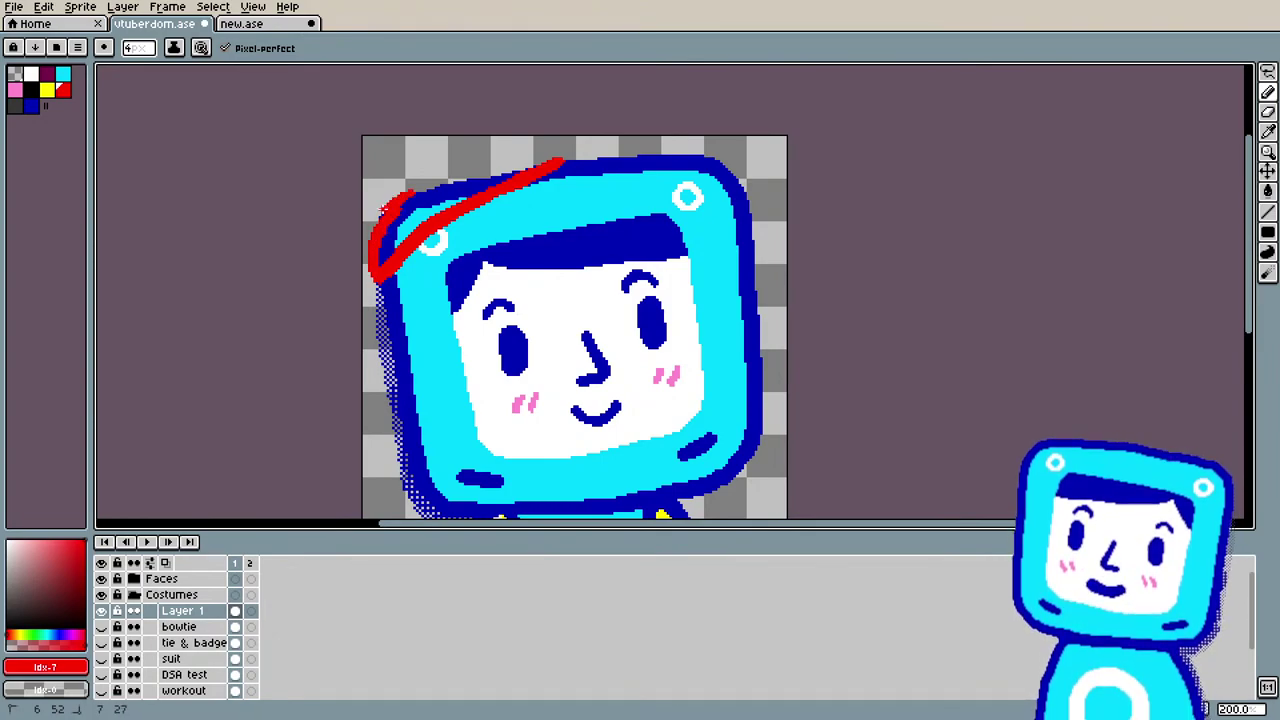
{"action": "left_click_drag", "start_coordinate": [385, 214], "coordinate": [370, 240]}
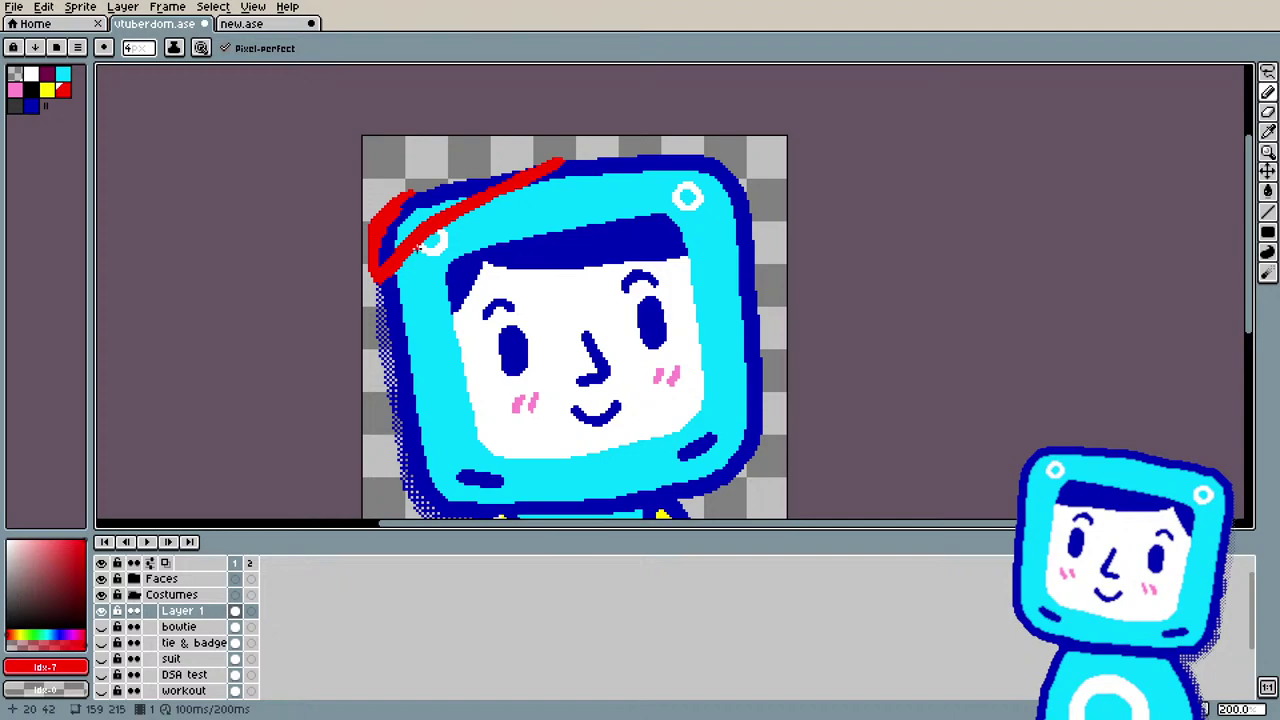
{"action": "key", "text": "ctrl+z"}
{"action": "key", "text": "ctrl+z"}
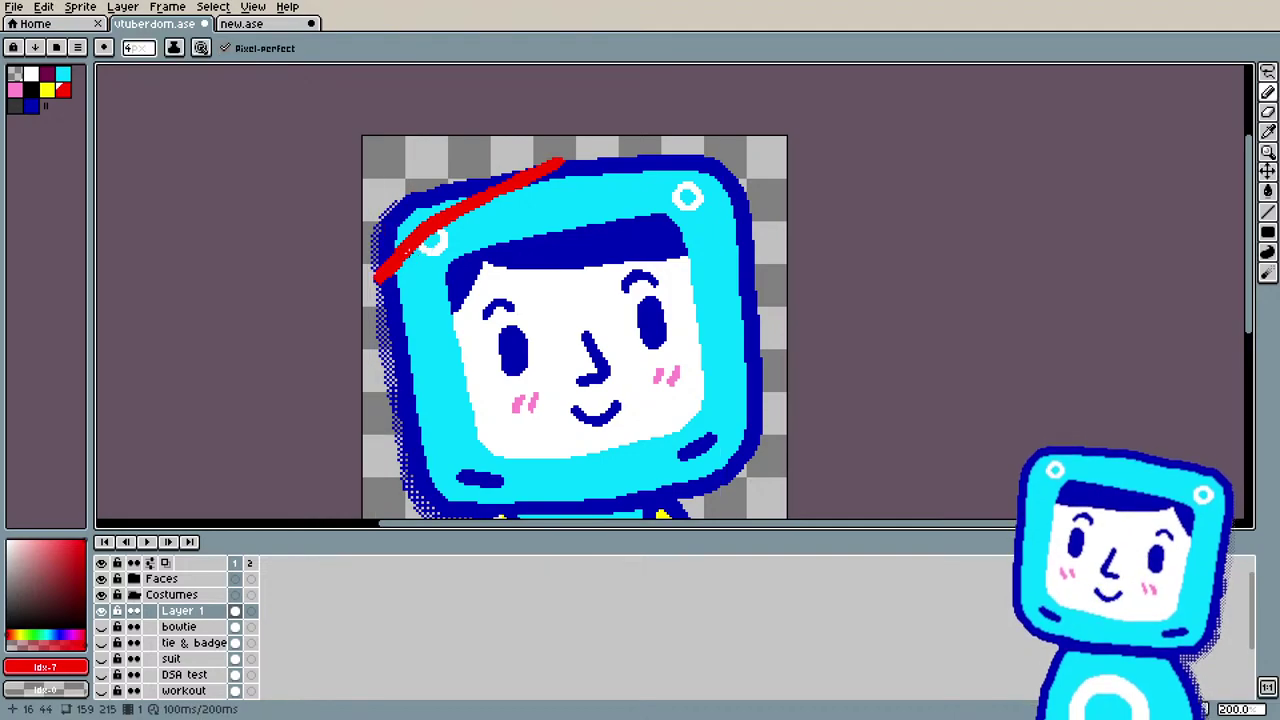
Step: Enlarge the canvas to 180 × 244 px by adding 21 px on the left and 29 px at the top
{"action": "scroll", "coordinate": [494, 193], "scroll_direction": "down", "scroll_amount": 3}
{"action": "scroll", "coordinate": [428, 209], "scroll_direction": "up", "scroll_amount": 2}
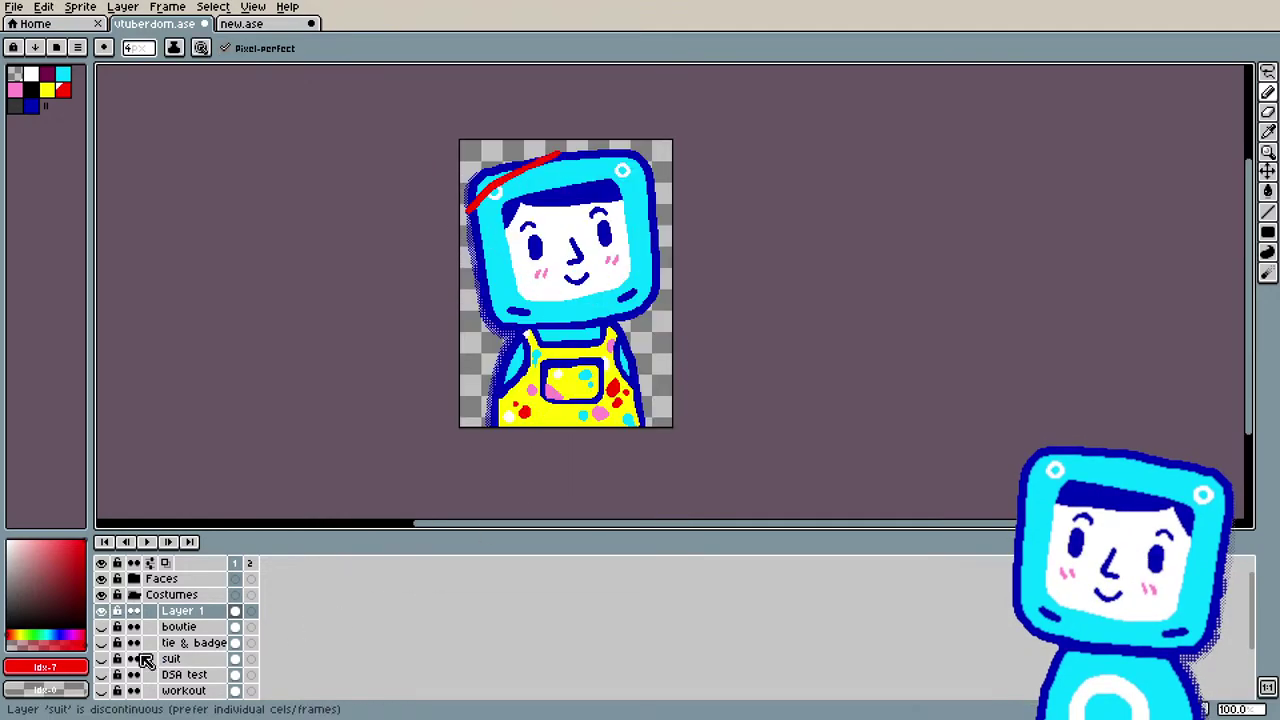
{"action": "scroll", "coordinate": [160, 668], "scroll_direction": "down", "scroll_amount": 3}
{"action": "scroll", "coordinate": [163, 674], "scroll_direction": "up", "scroll_amount": 3}
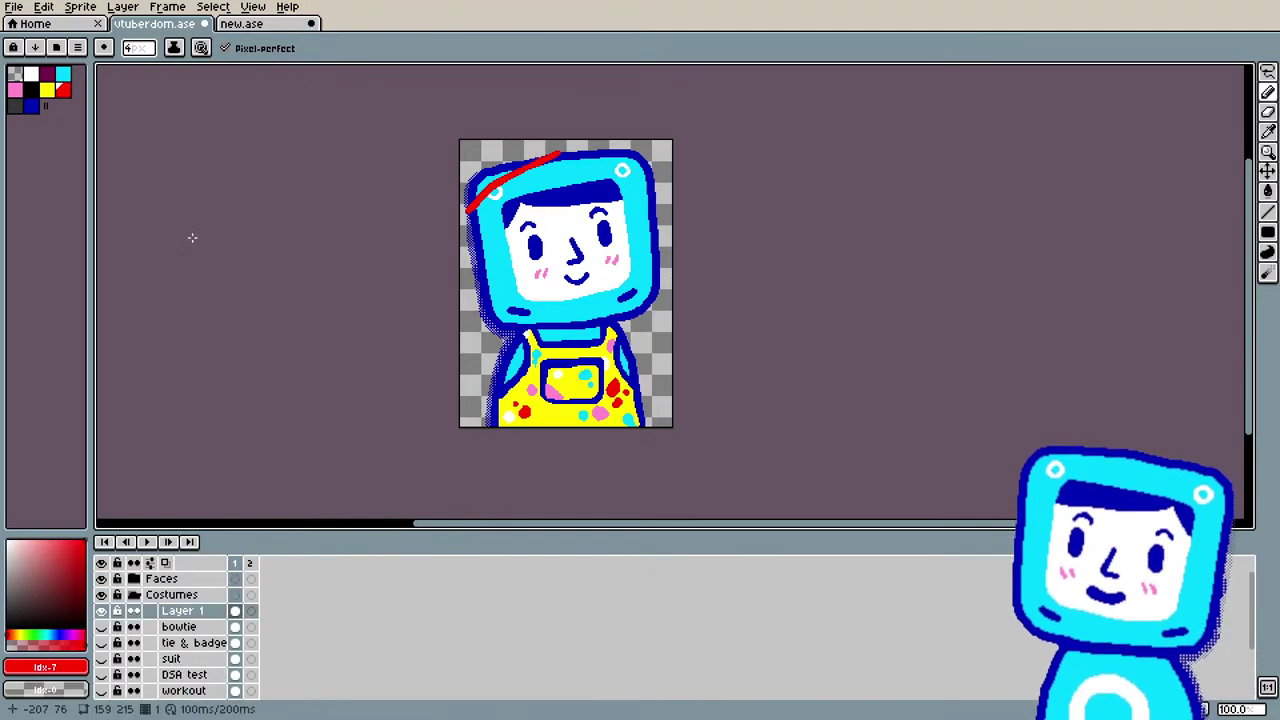
{"action": "left_click", "coordinate": [80, 7]}
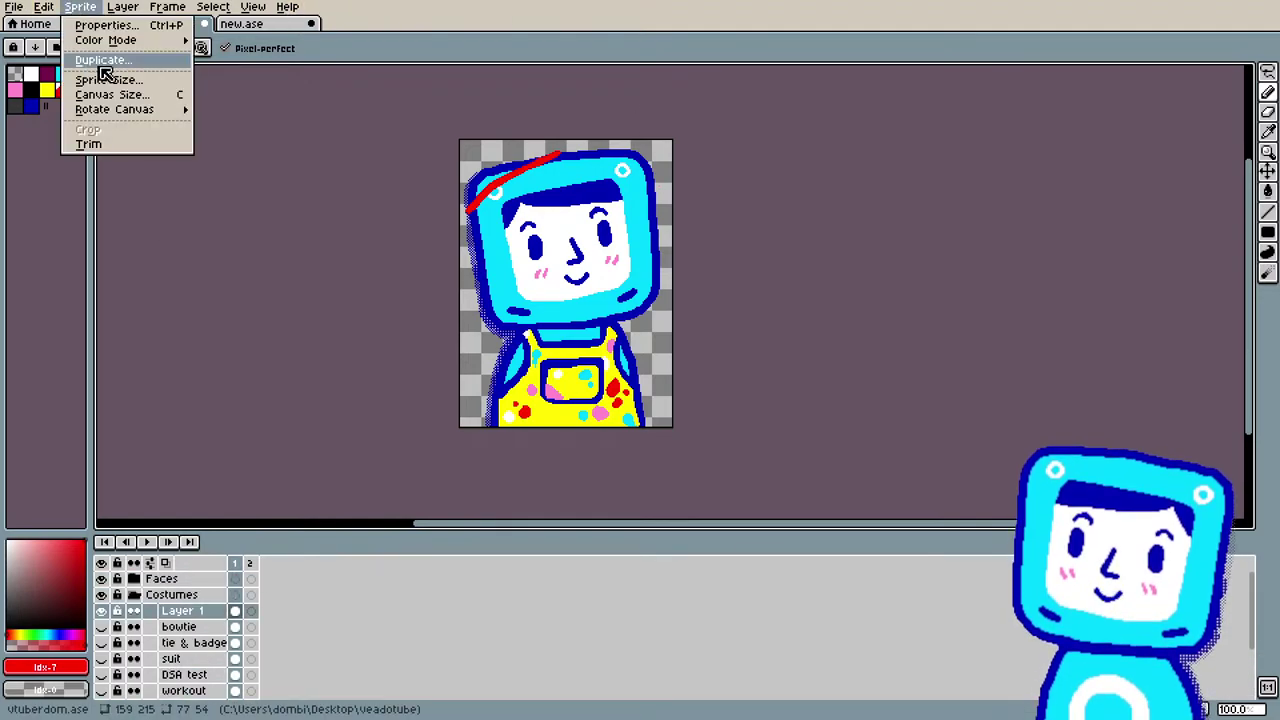
{"action": "left_click", "coordinate": [118, 94]}
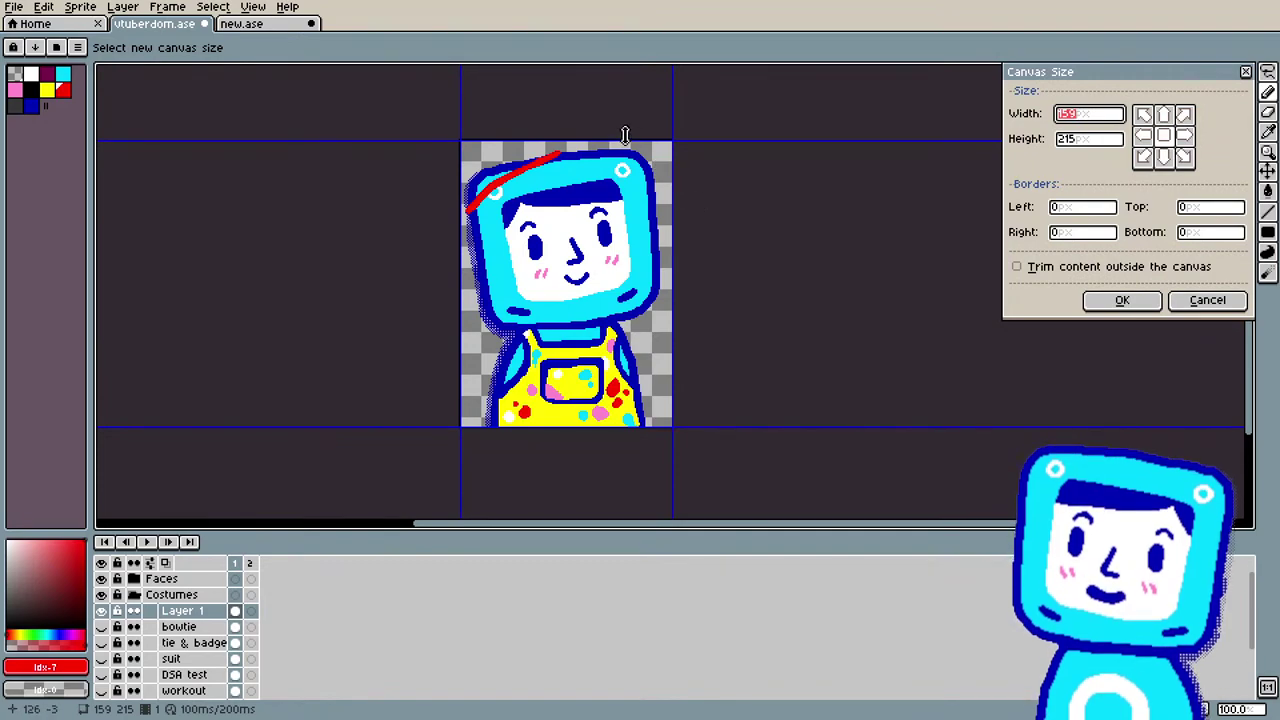
{"action": "left_click_drag", "start_coordinate": [623, 130], "coordinate": [625, 96]}
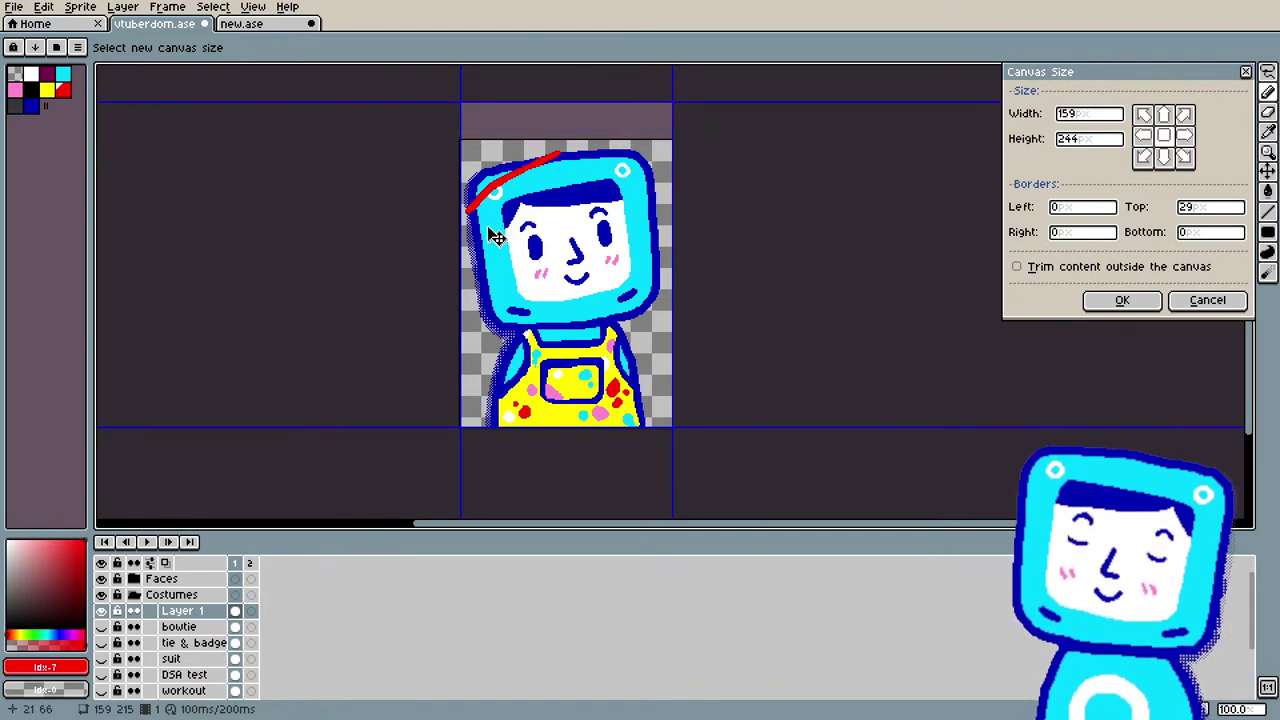
{"action": "left_click_drag", "start_coordinate": [461, 228], "coordinate": [432, 233]}
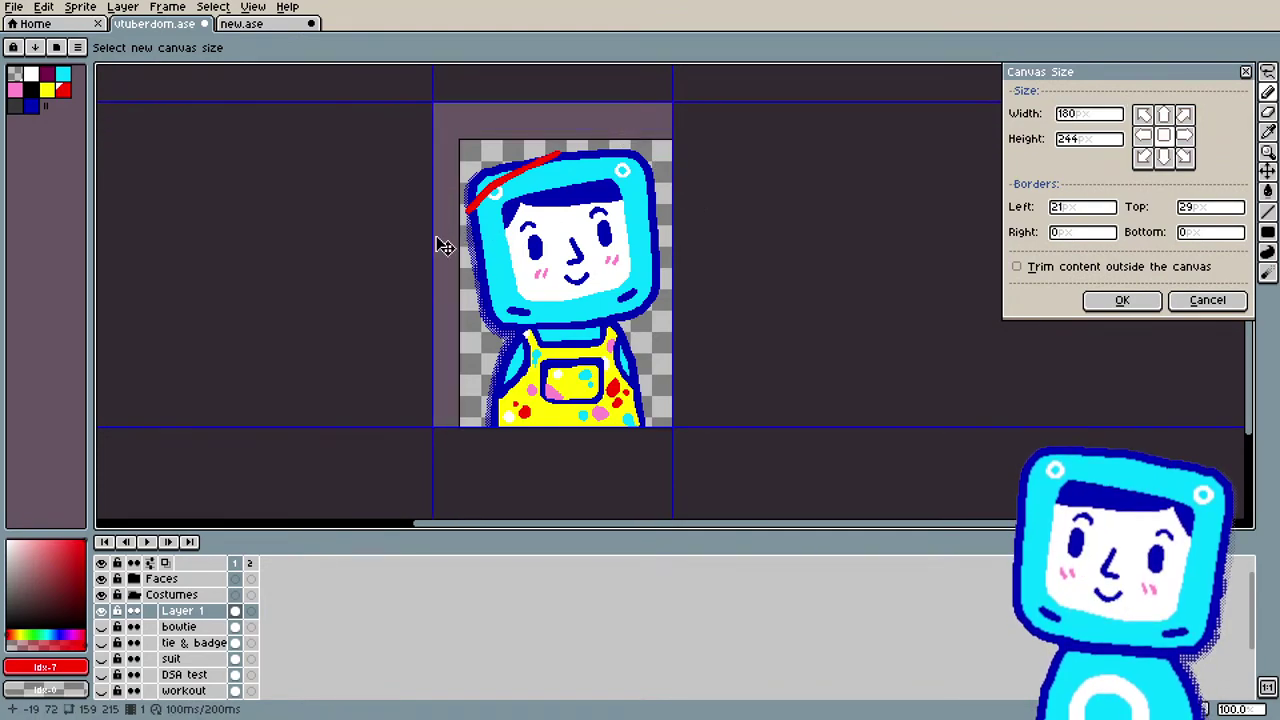
{"action": "left_click", "coordinate": [1155, 302]}
Step: Outline a rounded two-lobed red beret over the helmet's upper-left corner, close it along the lower edge and fill it with red
{"action": "scroll", "coordinate": [548, 312], "scroll_direction": "up", "scroll_amount": 2}
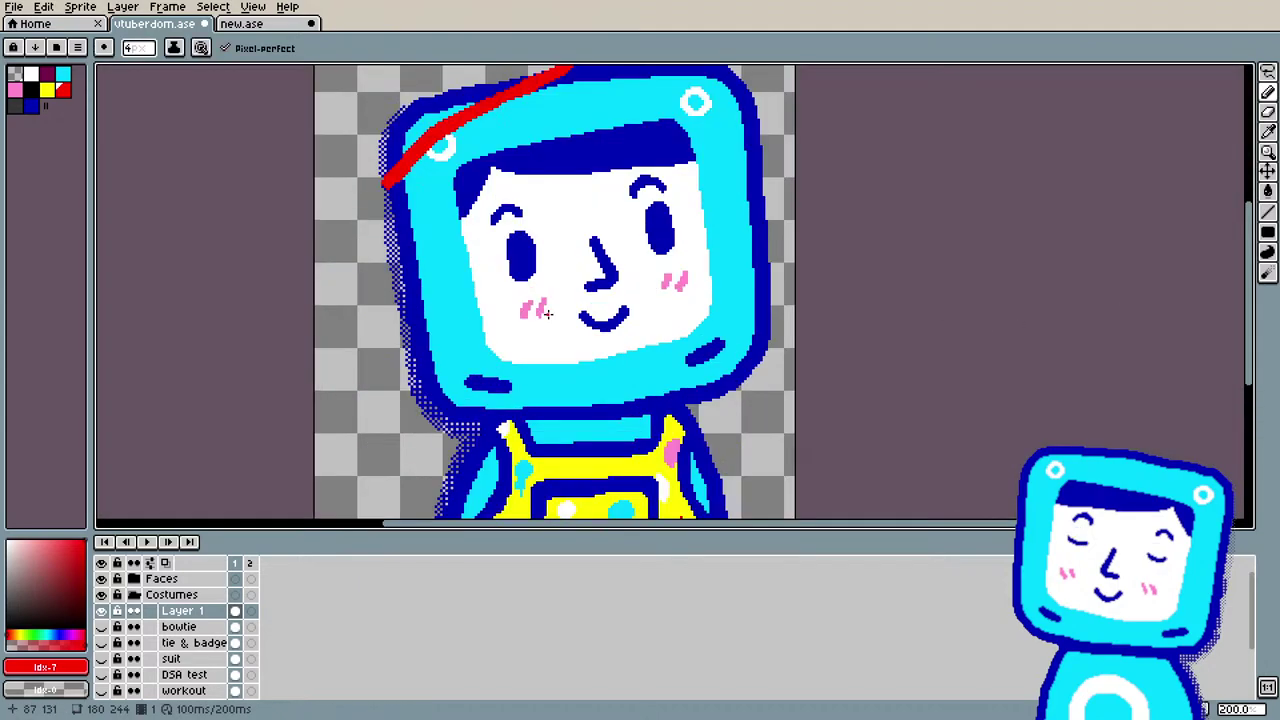
{"action": "scroll", "coordinate": [548, 312], "scroll_direction": "down", "scroll_amount": 2}
{"action": "scroll", "coordinate": [514, 149], "scroll_direction": "up", "scroll_amount": 1}
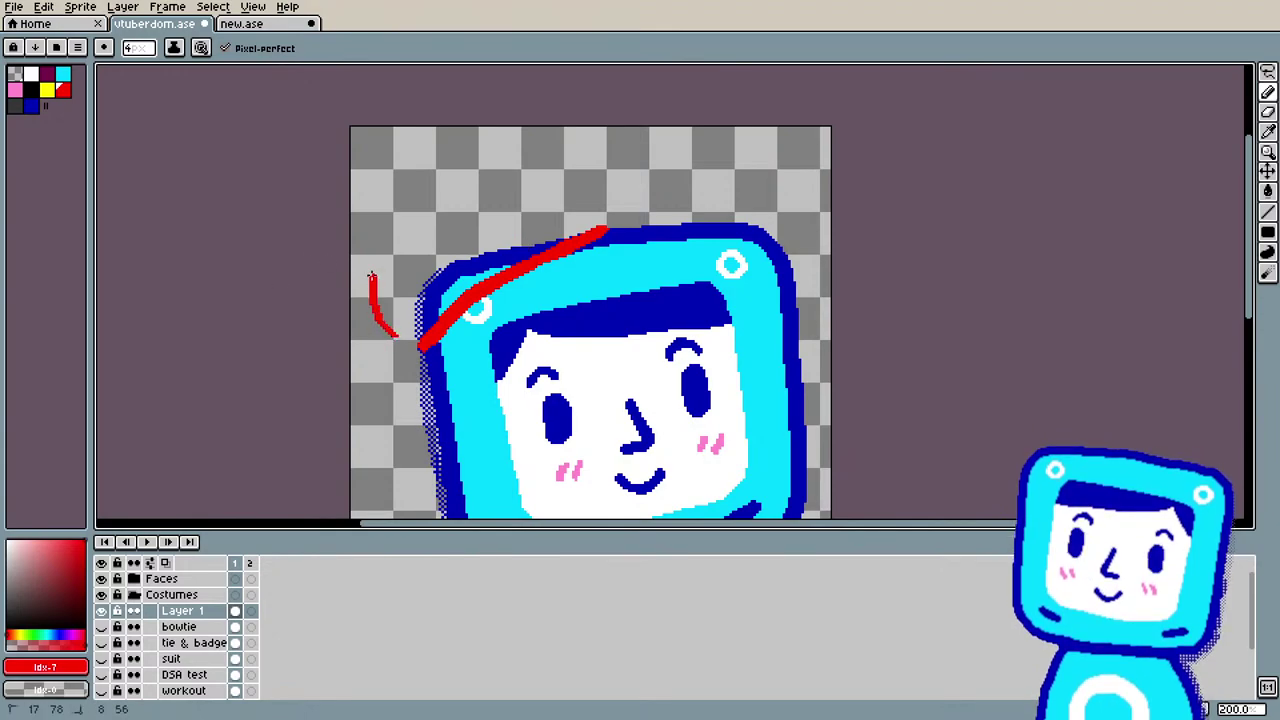
{"action": "left_click_drag", "start_coordinate": [451, 211], "coordinate": [491, 207]}
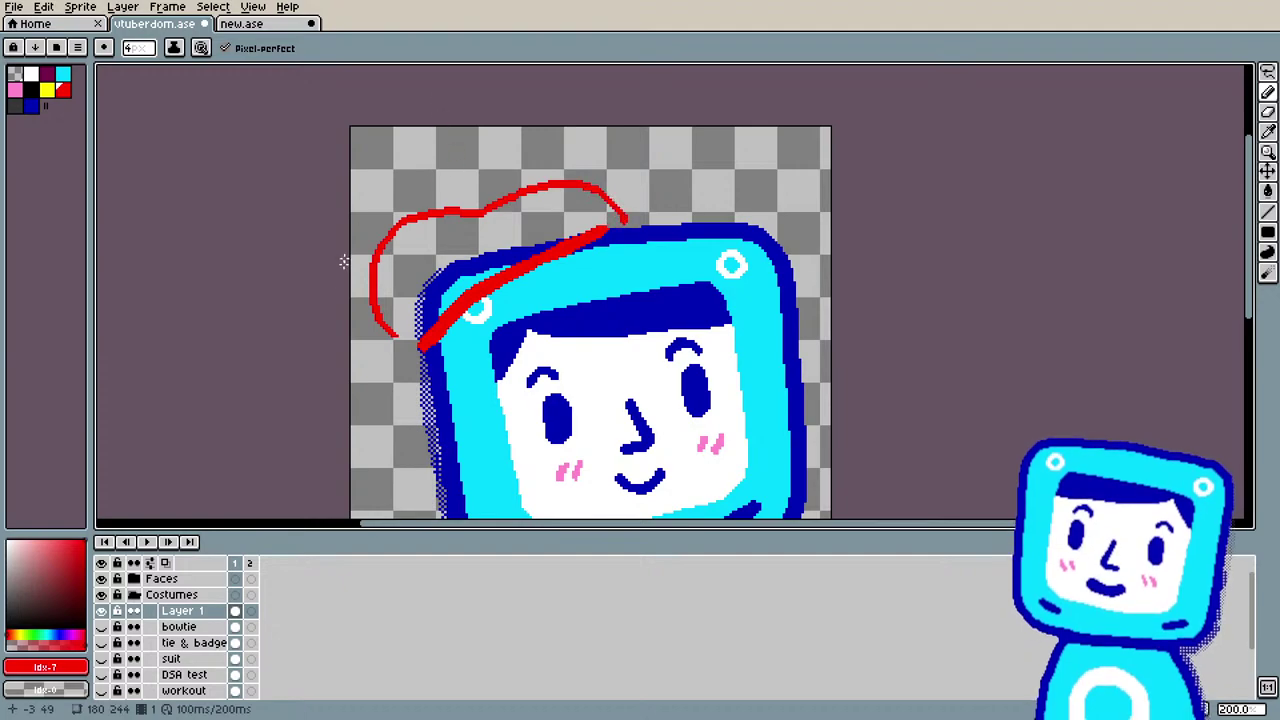
{"action": "left_click_drag", "start_coordinate": [395, 340], "coordinate": [405, 347]}
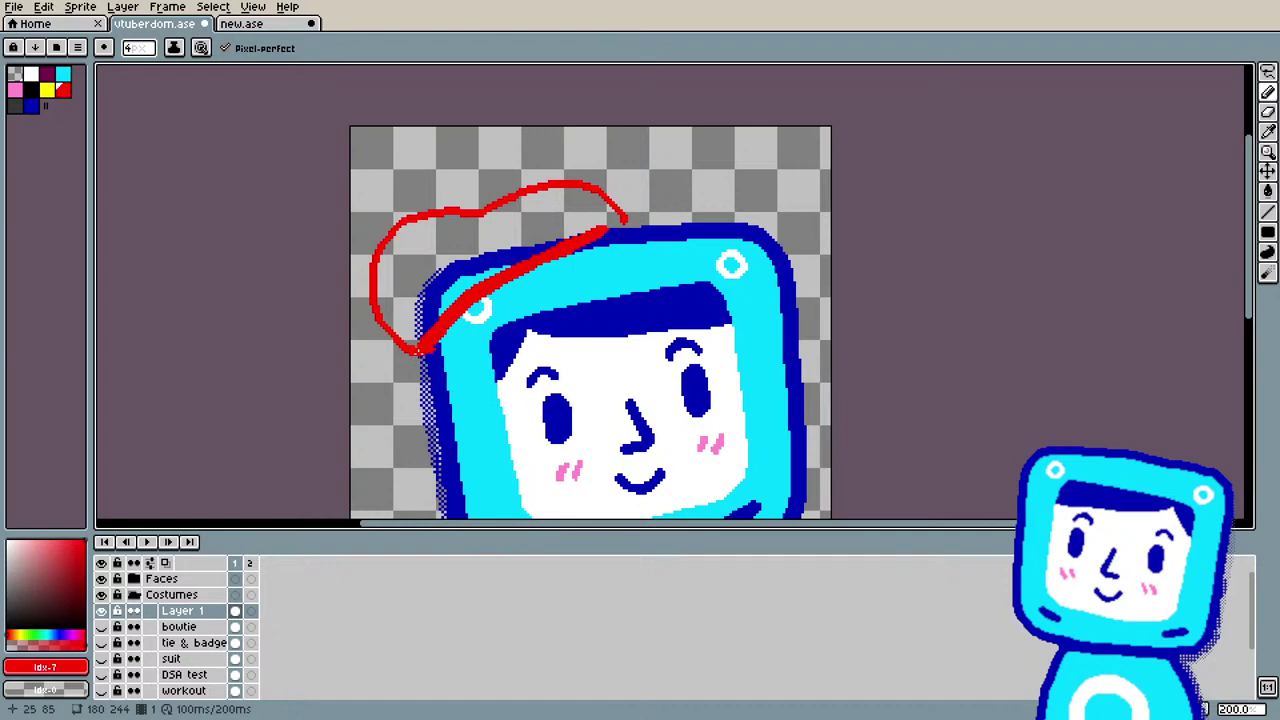
{"action": "left_click_drag", "start_coordinate": [417, 350], "coordinate": [537, 262]}
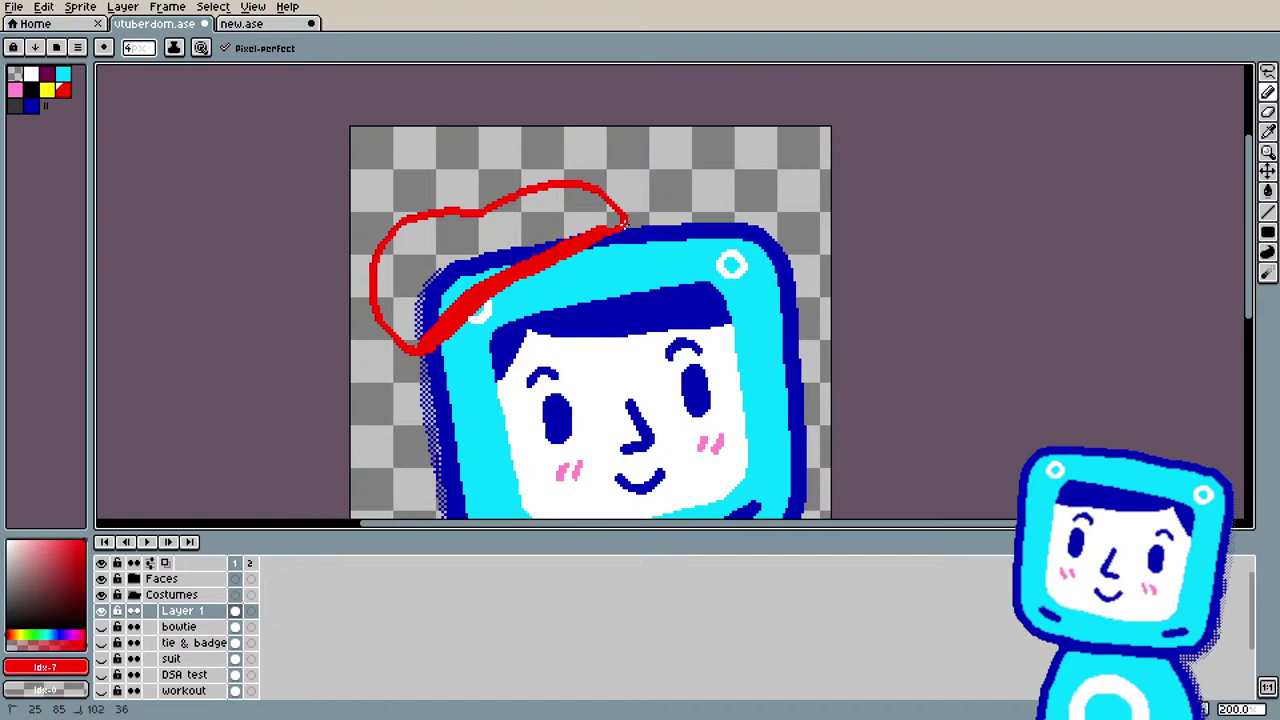
{"action": "left_click_drag", "start_coordinate": [617, 223], "coordinate": [588, 187]}
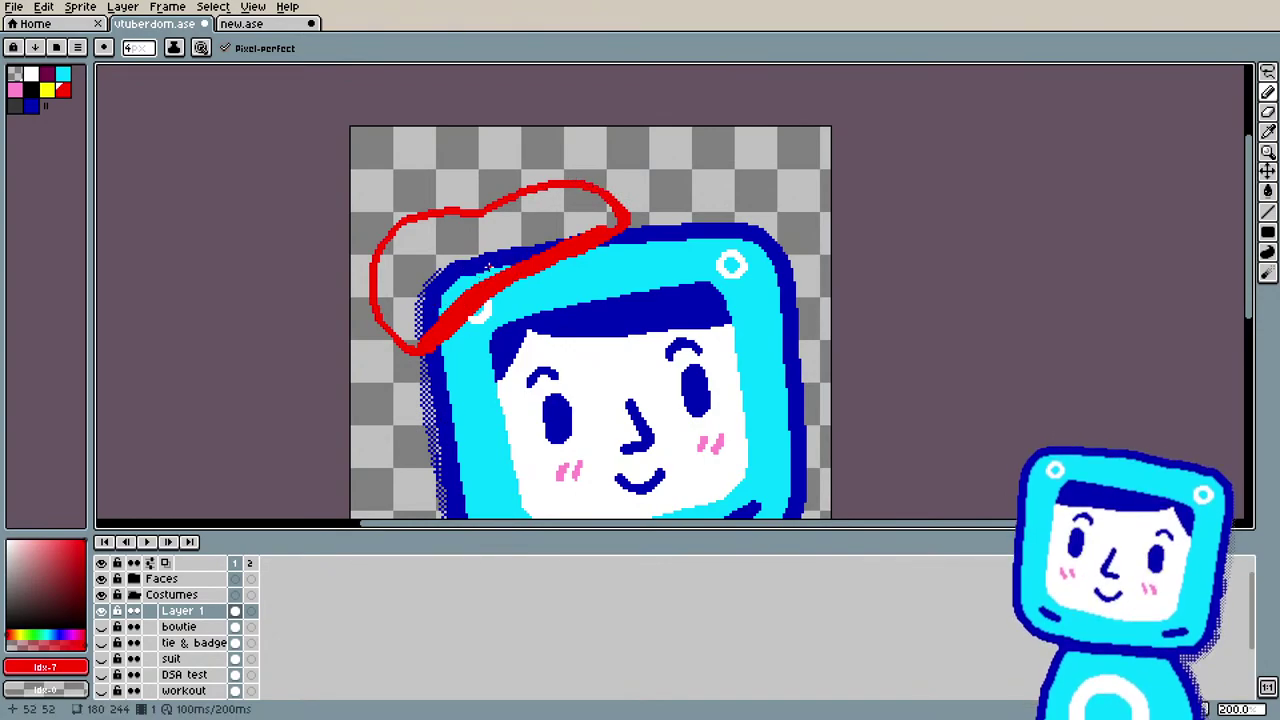
{"action": "key", "text": "g"}
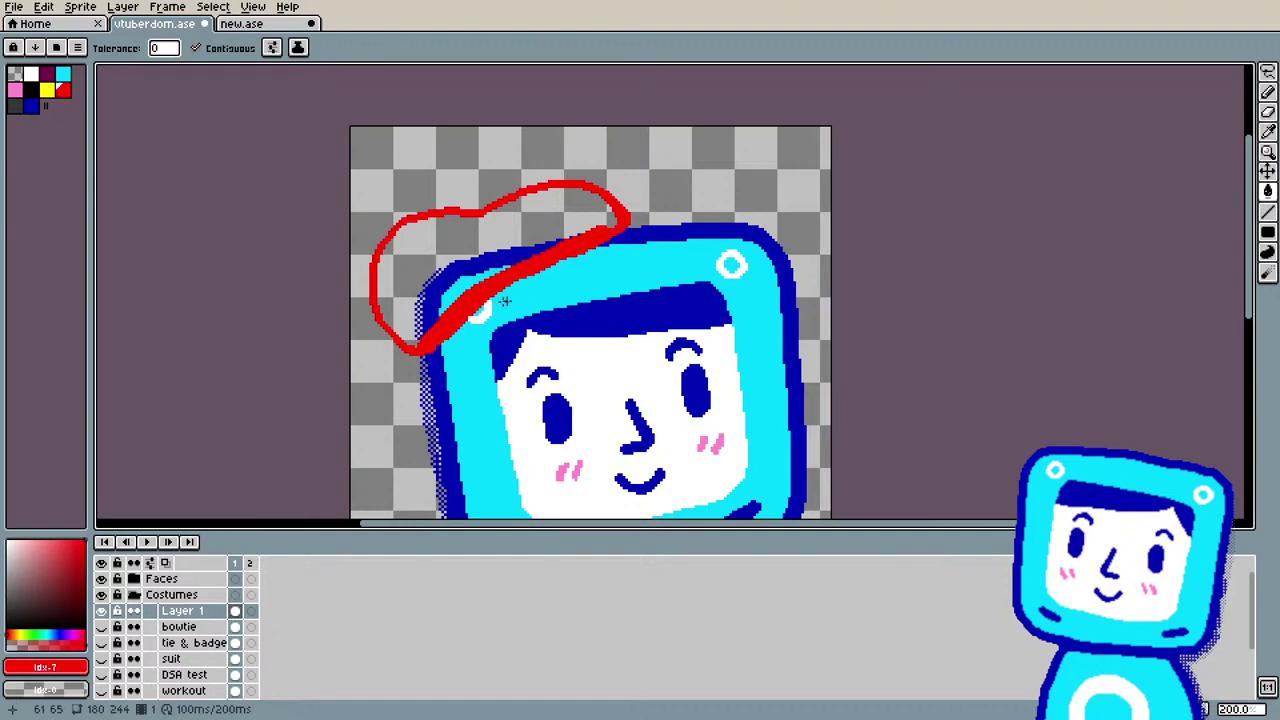
{"action": "left_click", "coordinate": [484, 262]}
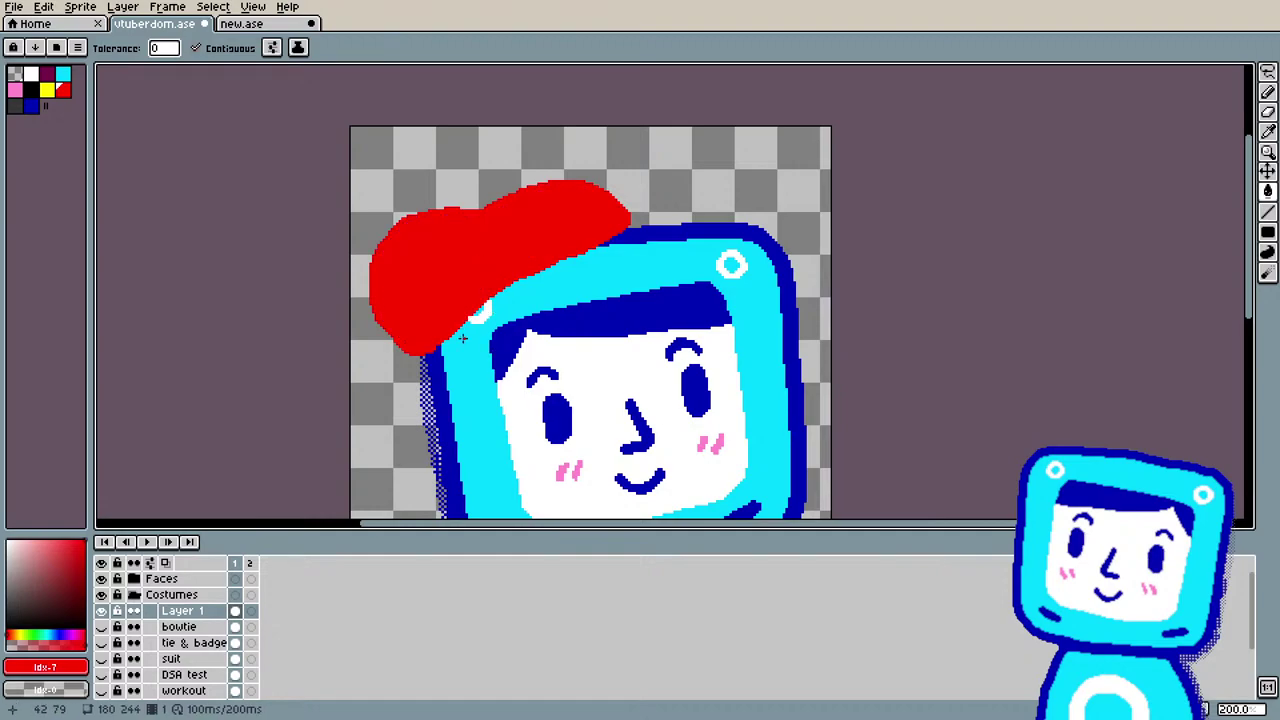
Step: Draw a short red stalk in the dip on top of the beret, undoing the unwanted stroke
{"action": "scroll", "coordinate": [462, 338], "scroll_direction": "down", "scroll_amount": 5}
{"action": "scroll", "coordinate": [438, 307], "scroll_direction": "up", "scroll_amount": 3}
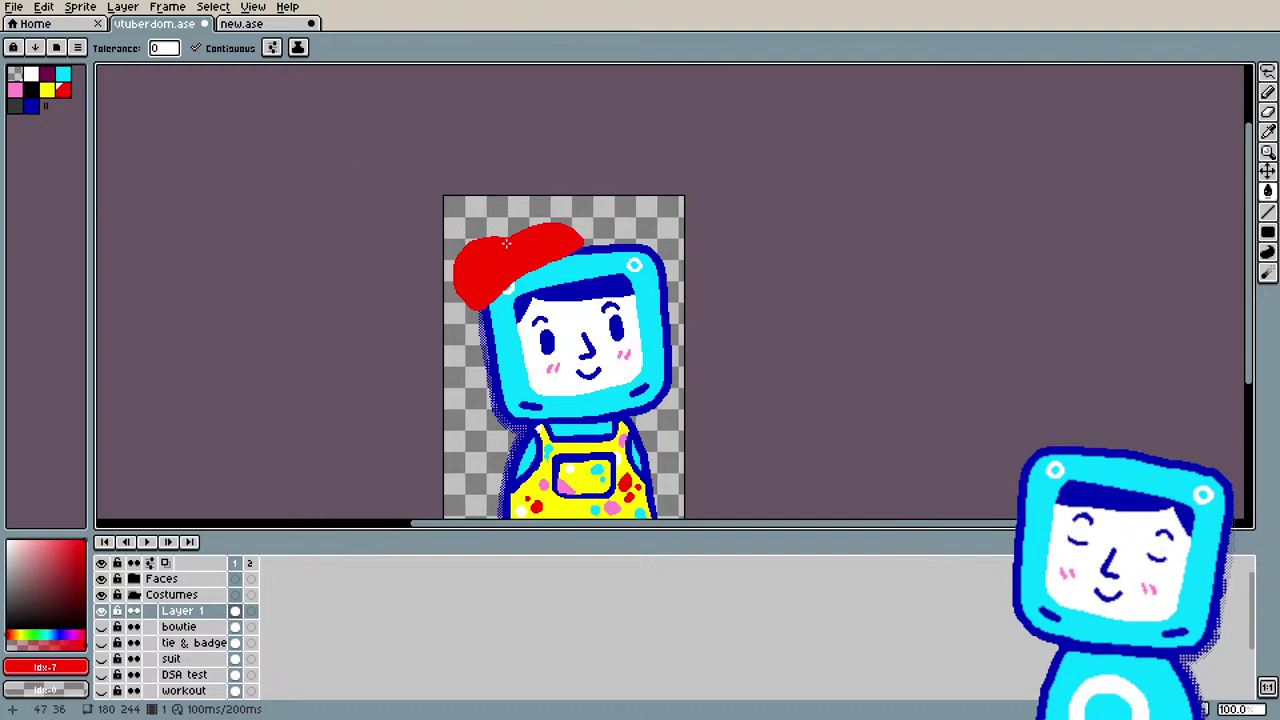
{"action": "key", "text": "b"}
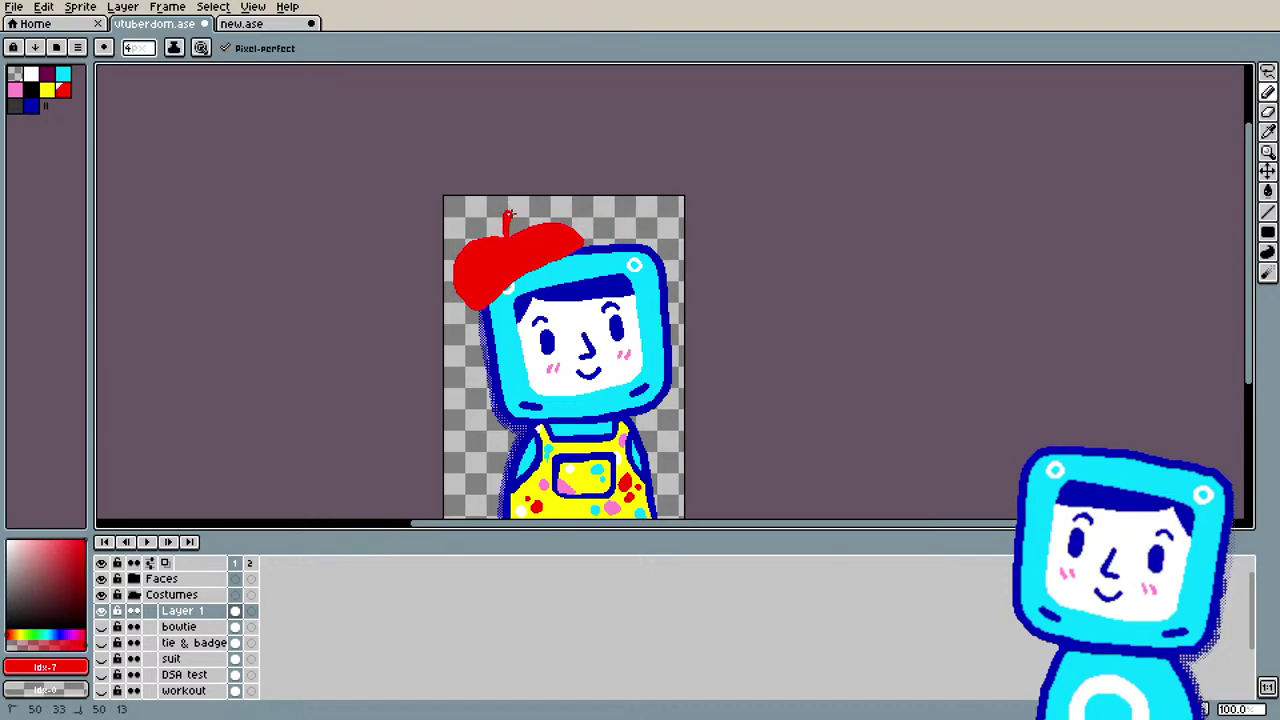
{"action": "key", "text": "ctrl+z"}
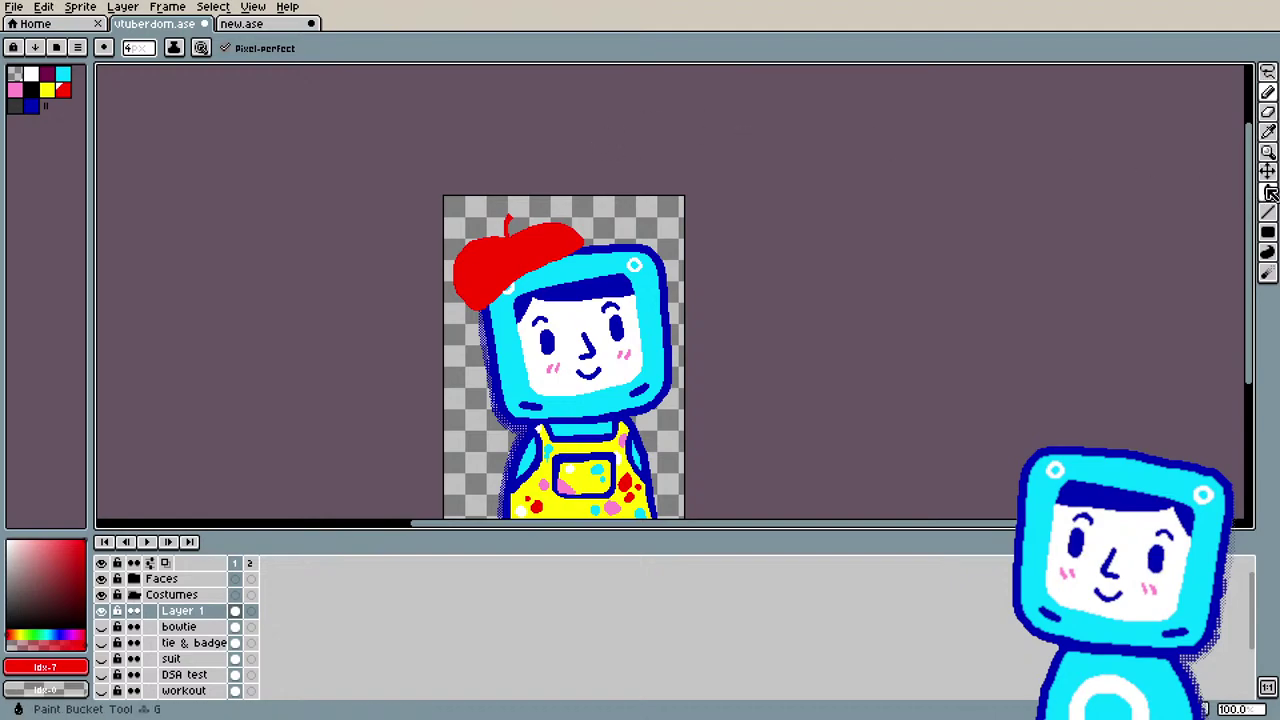
Step: Select the red beret and rotate it about 4.5° clockwise, shifting it slightly toward the middle of the helmet
{"action": "left_click", "coordinate": [1267, 72]}
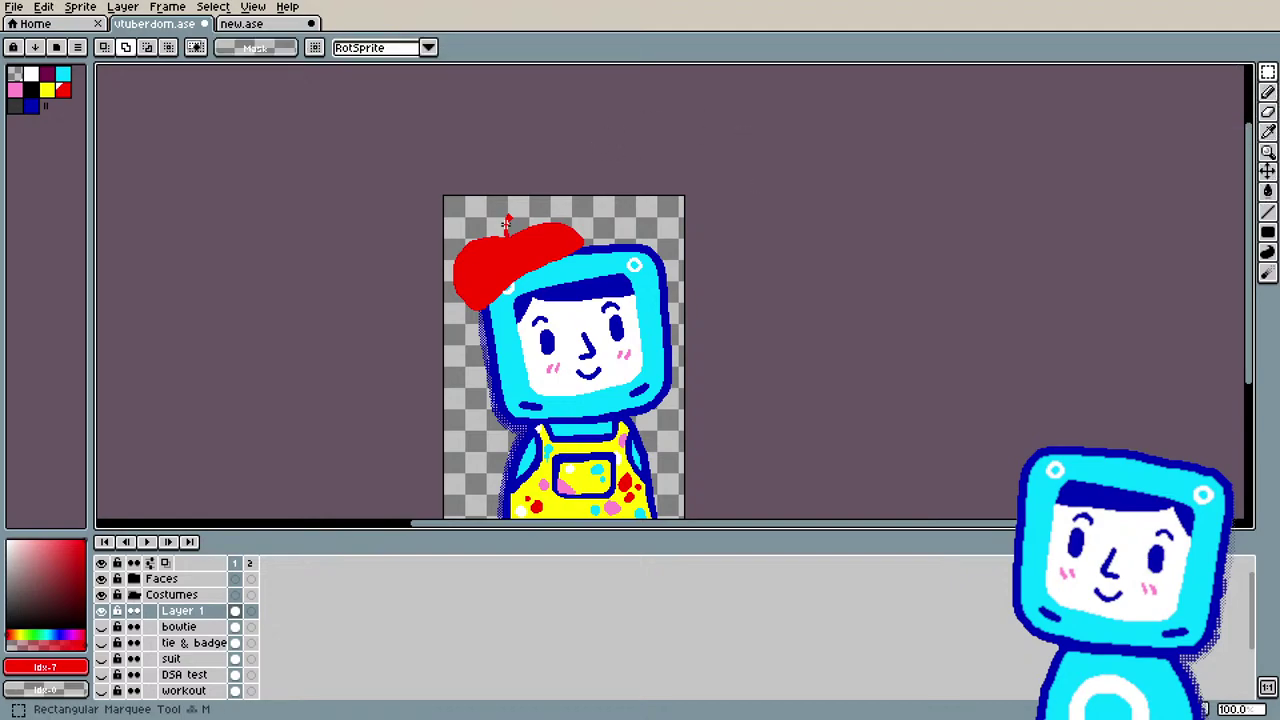
{"action": "left_click_drag", "start_coordinate": [448, 201], "coordinate": [597, 323]}
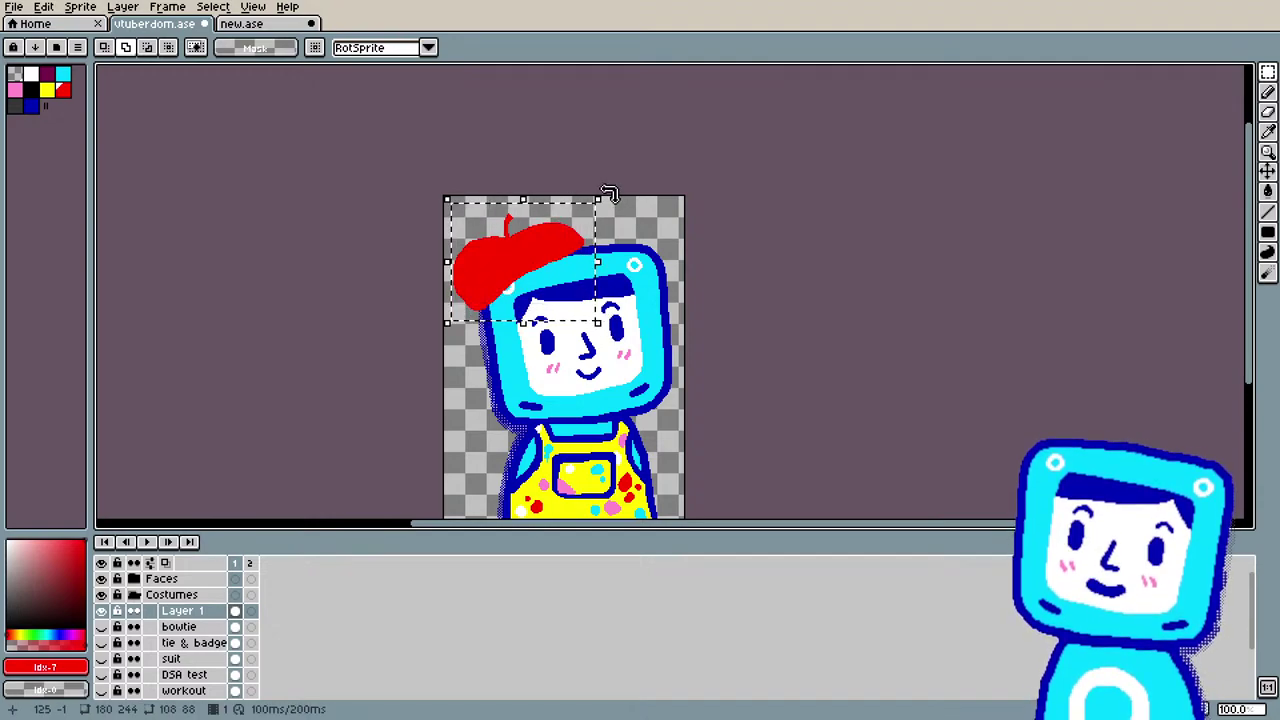
{"action": "left_click_drag", "start_coordinate": [622, 195], "coordinate": [631, 205]}
{"action": "left_click_drag", "start_coordinate": [556, 262], "coordinate": [565, 259]}
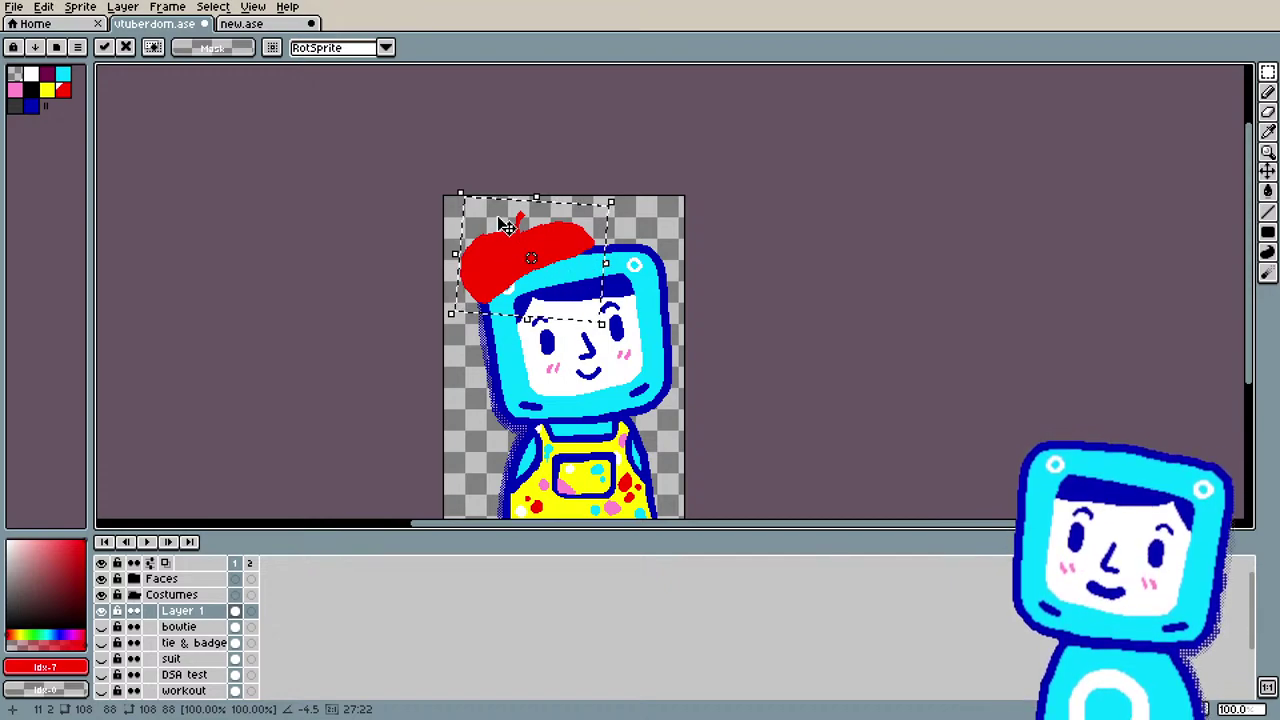
Step: Enlarge the selected beret to about 127 × 91 px at about 6.5° clockwise rotation, then apply the transform and deselect
{"action": "left_click_drag", "start_coordinate": [605, 263], "coordinate": [636, 272]}
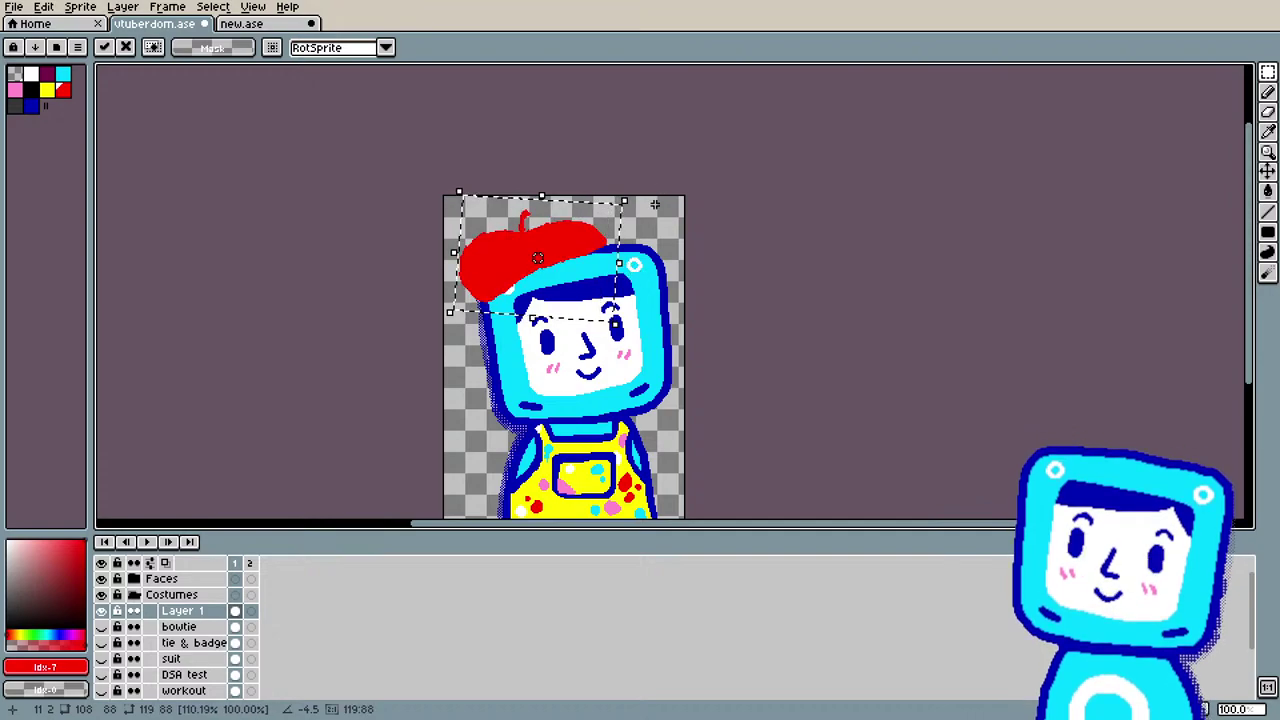
{"action": "left_click_drag", "start_coordinate": [634, 193], "coordinate": [648, 203]}
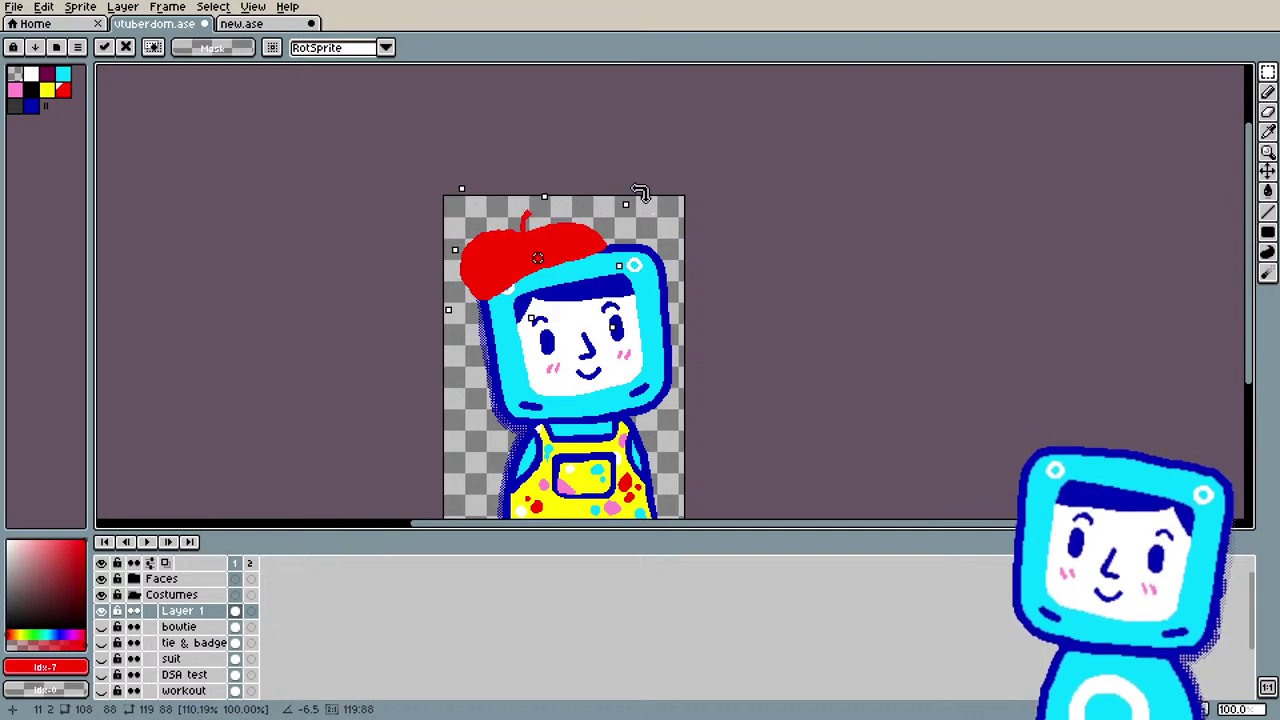
{"action": "mouse_move", "coordinate": [613, 328]}
{"action": "left_mouse_down"}
{"action": "mouse_move", "coordinate": [641, 346]}
{"action": "mouse_move", "coordinate": [631, 340]}
{"action": "left_mouse_up"}
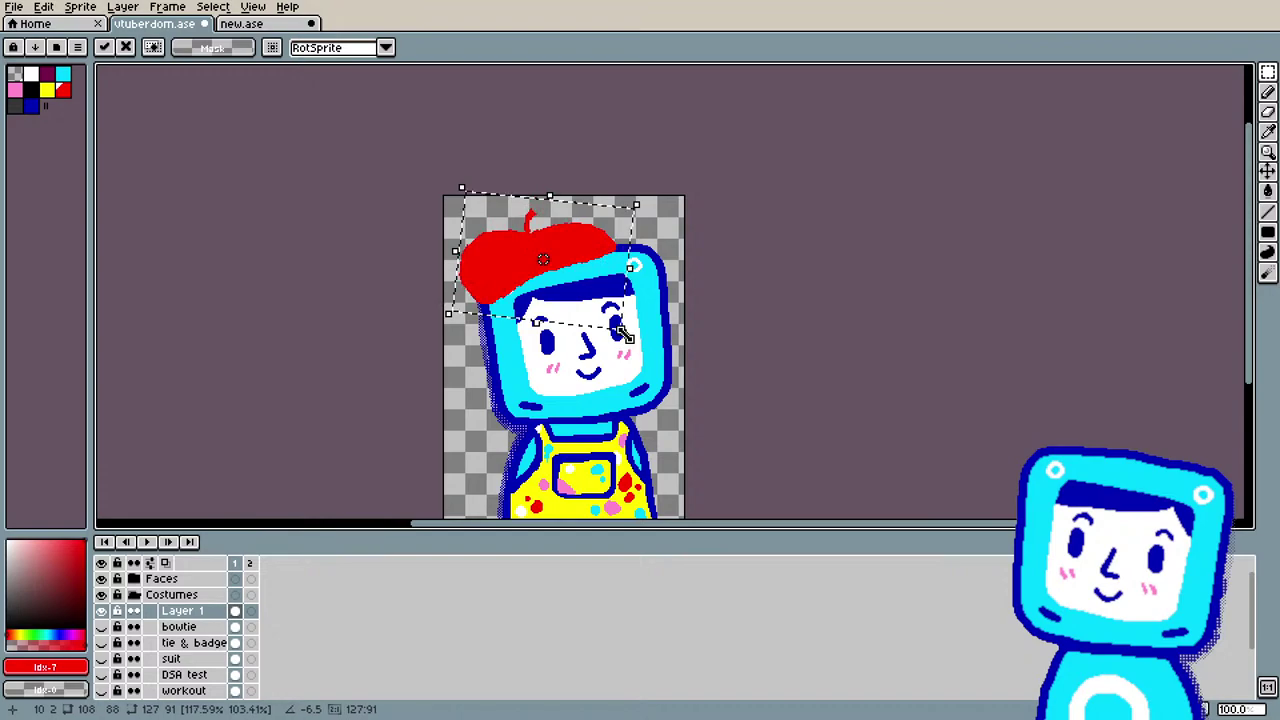
{"action": "key", "text": "Return"}
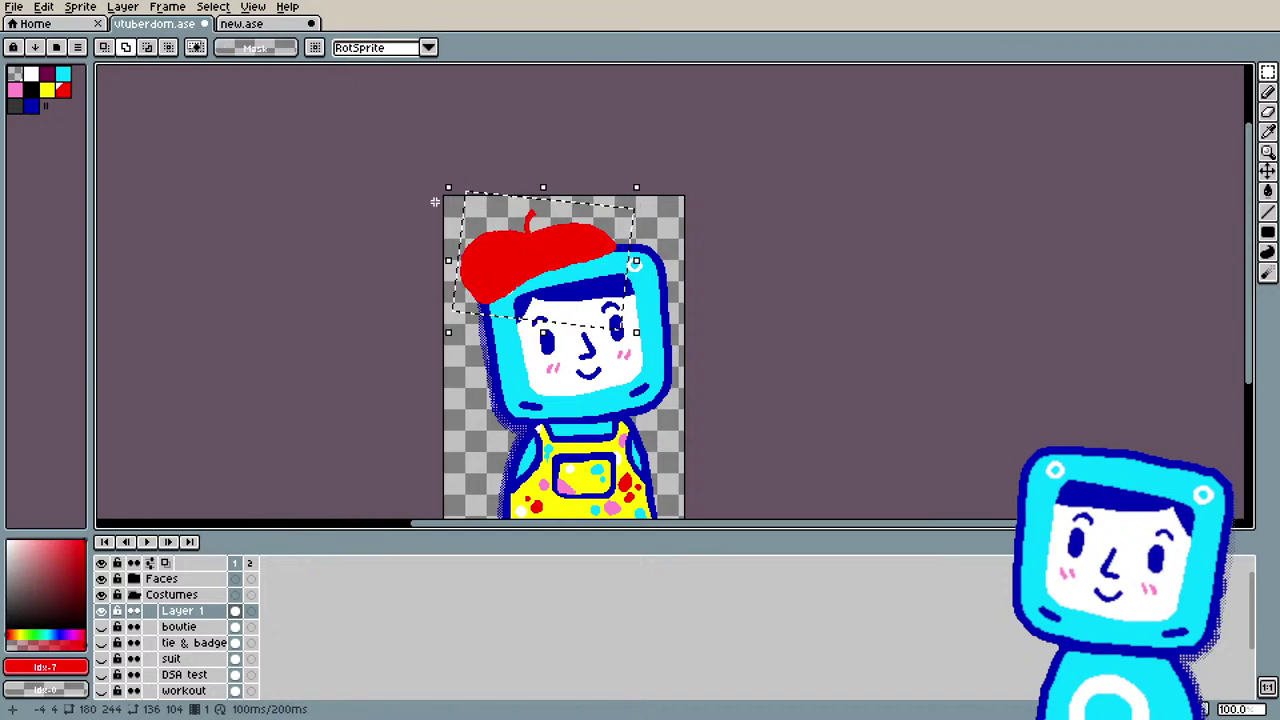
{"action": "scroll", "coordinate": [464, 234], "scroll_direction": "up", "scroll_amount": 1}
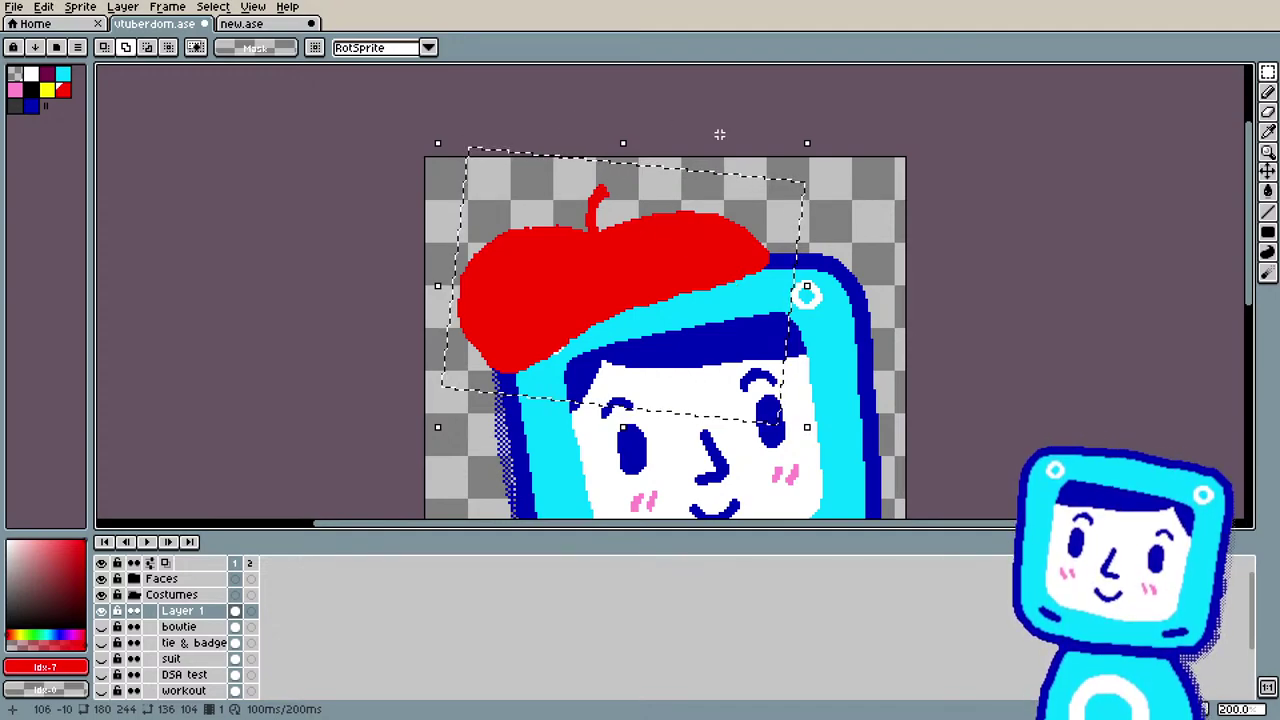
{"action": "left_click", "coordinate": [933, 175]}
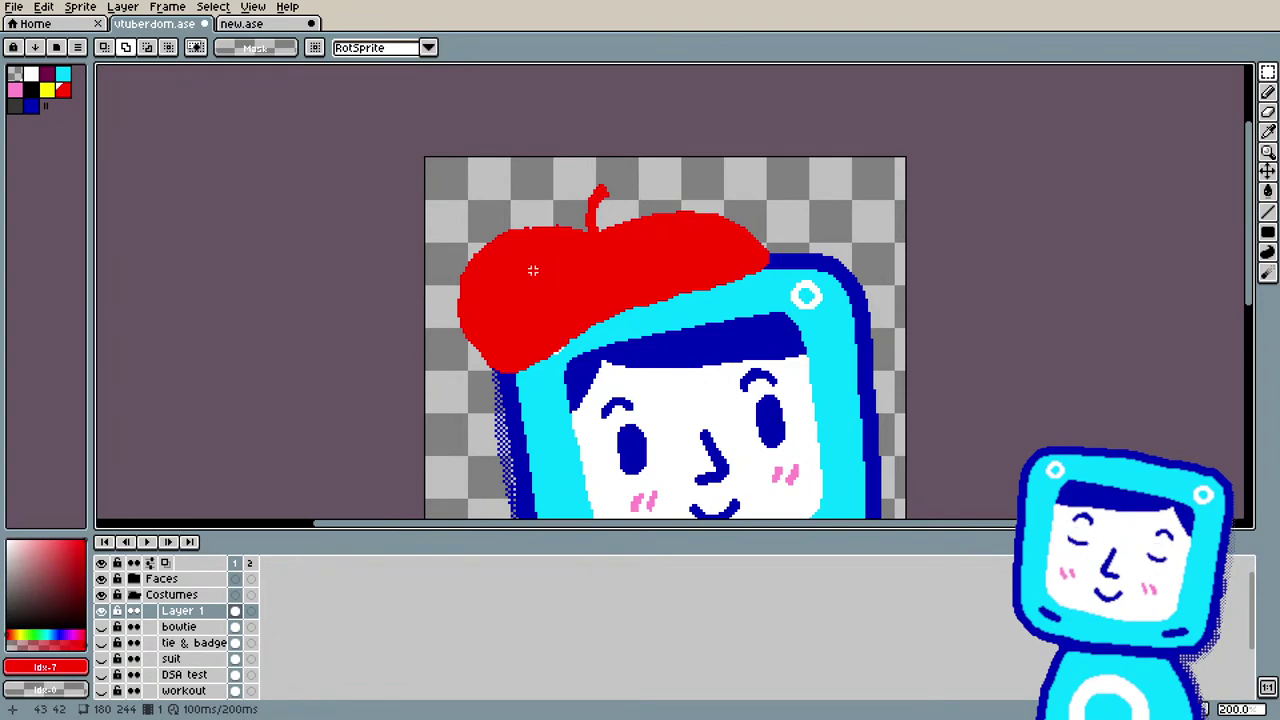
{"action": "left_click", "coordinate": [535, 338]}
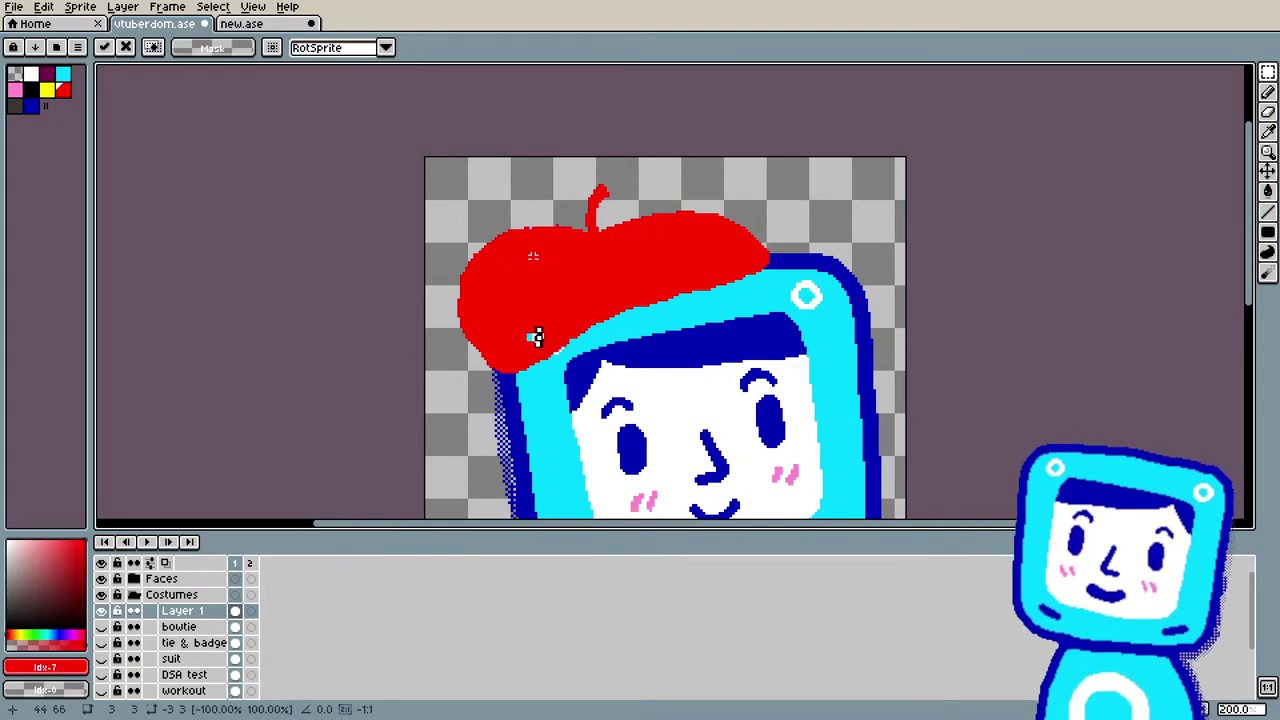
{"action": "key", "text": "Return"}
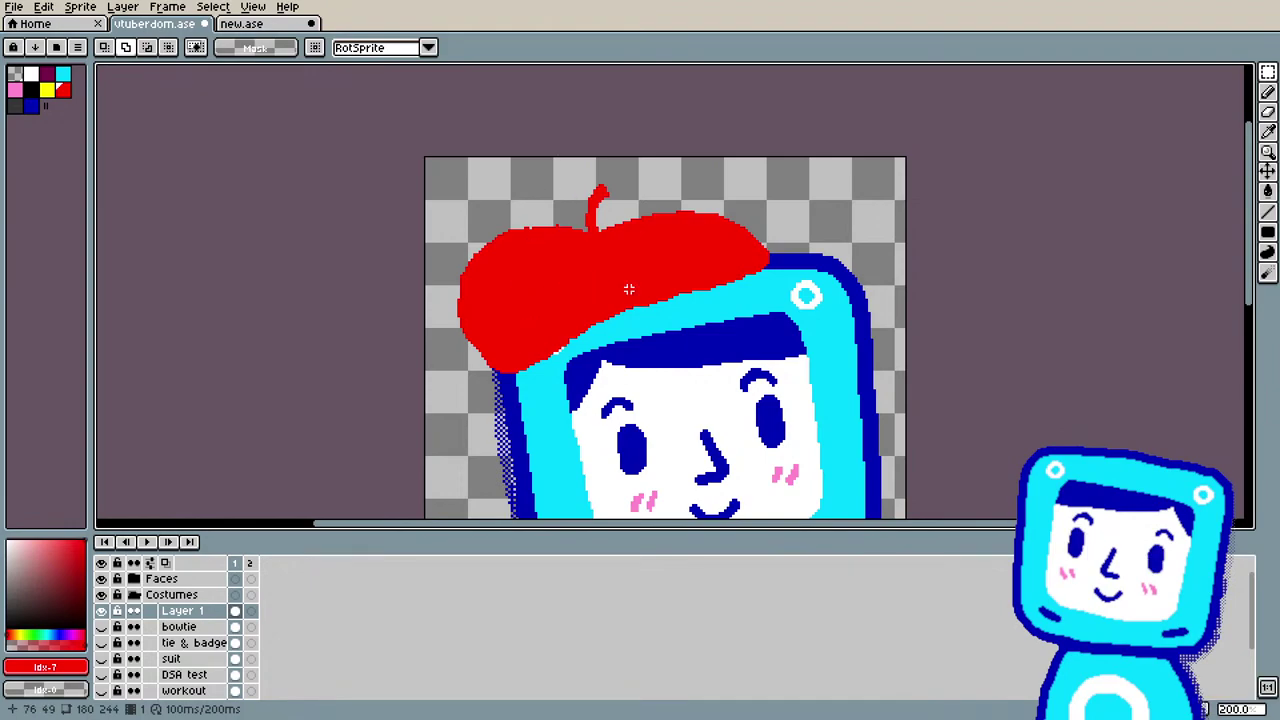
Step: Outline the whole beret and its stalk with a 4 px Idx-2 dark purple line
{"action": "key", "text": "b"}
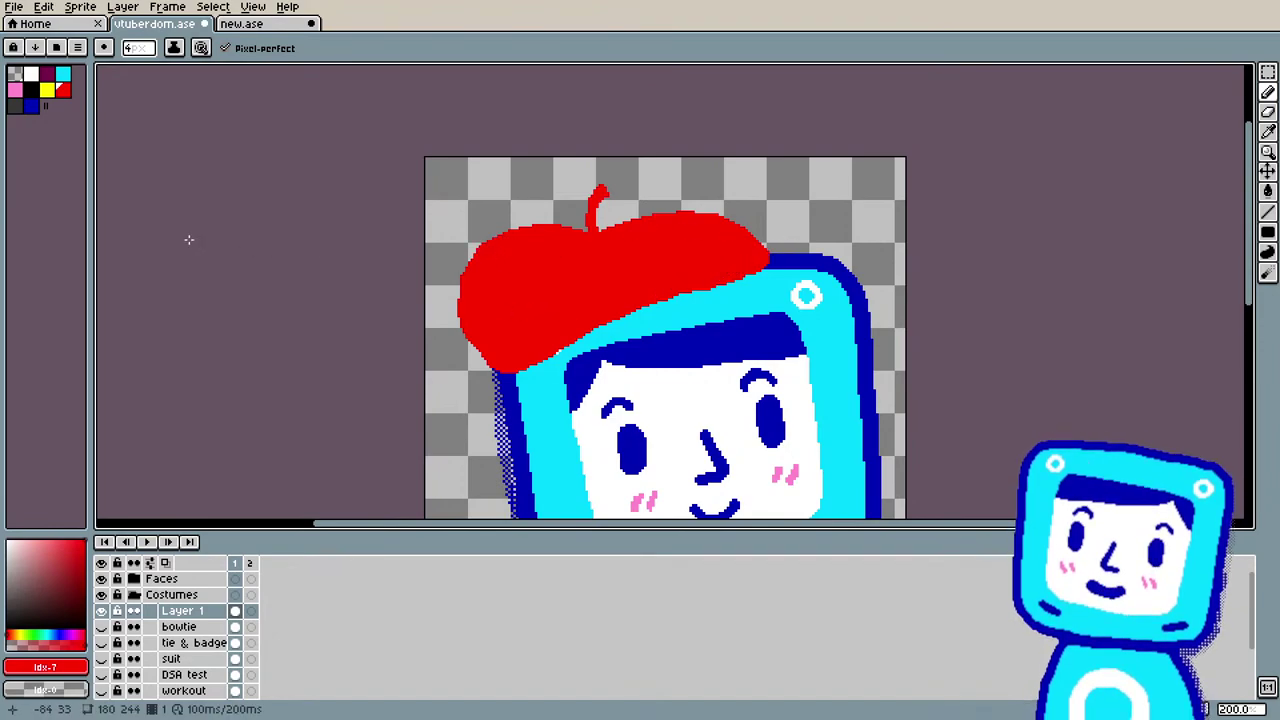
{"action": "left_click", "coordinate": [47, 74]}
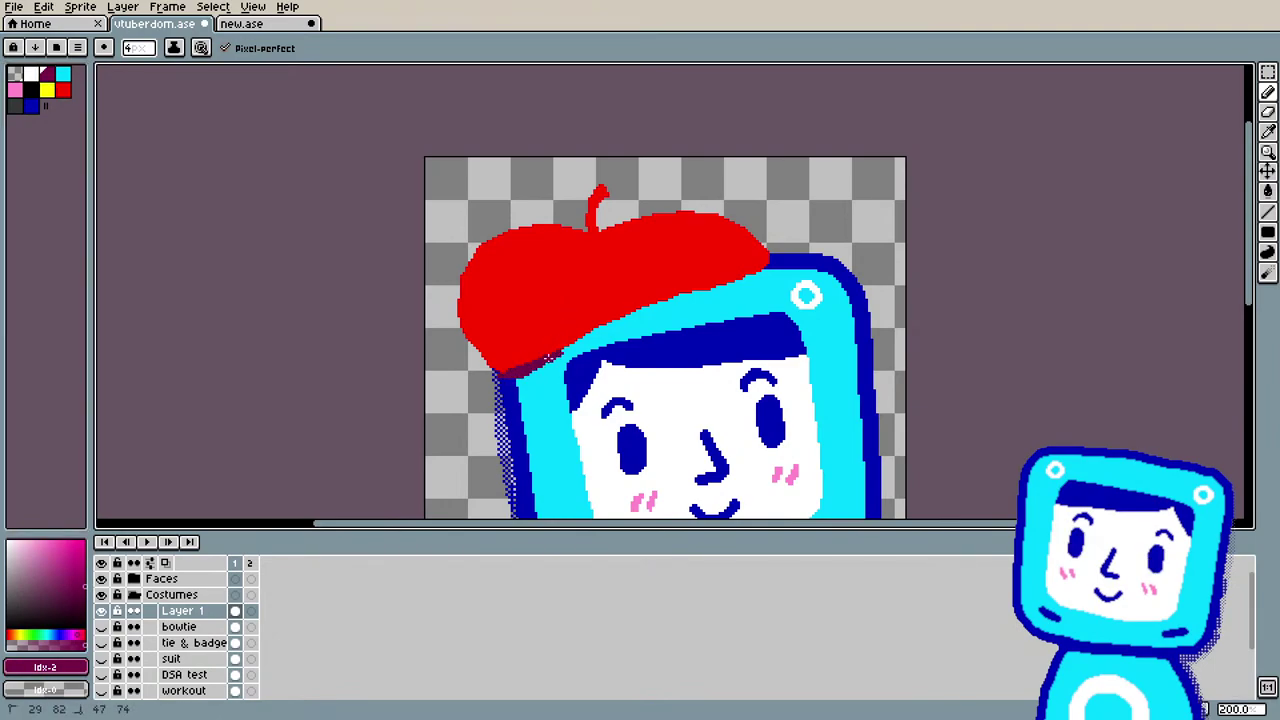
{"action": "left_click_drag", "start_coordinate": [572, 343], "coordinate": [597, 330]}
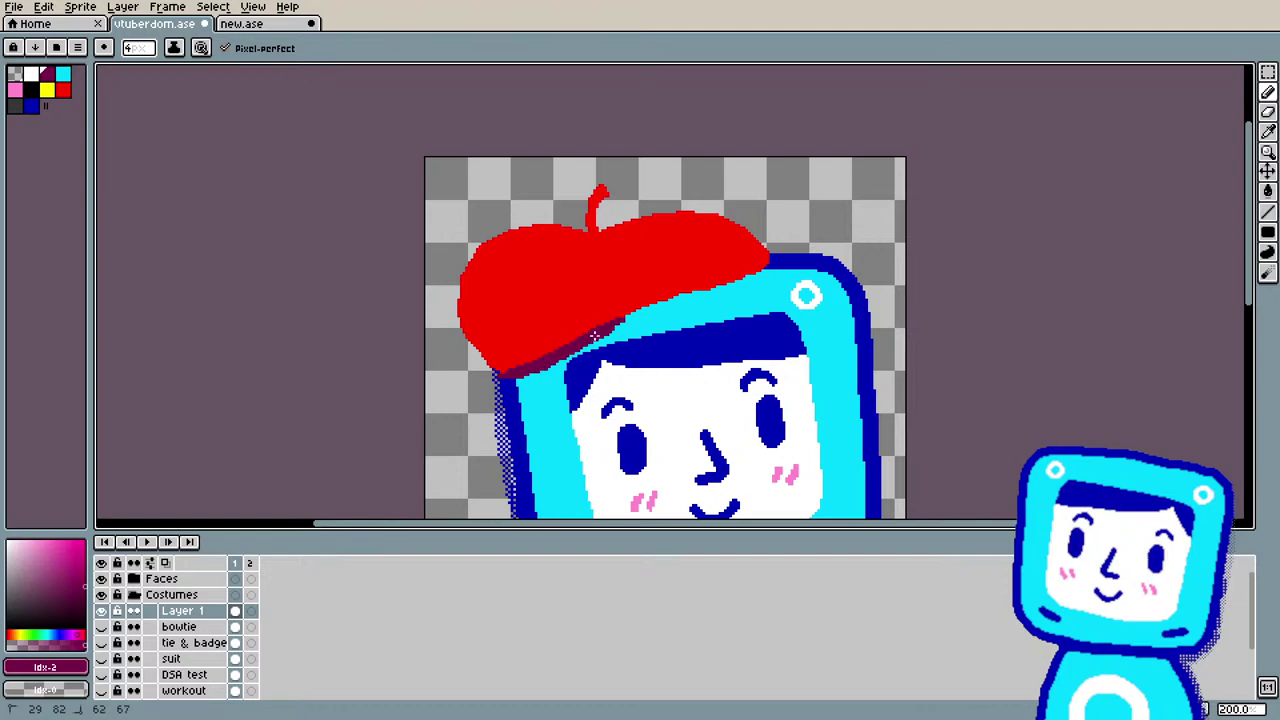
{"action": "left_click_drag", "start_coordinate": [657, 301], "coordinate": [734, 280]}
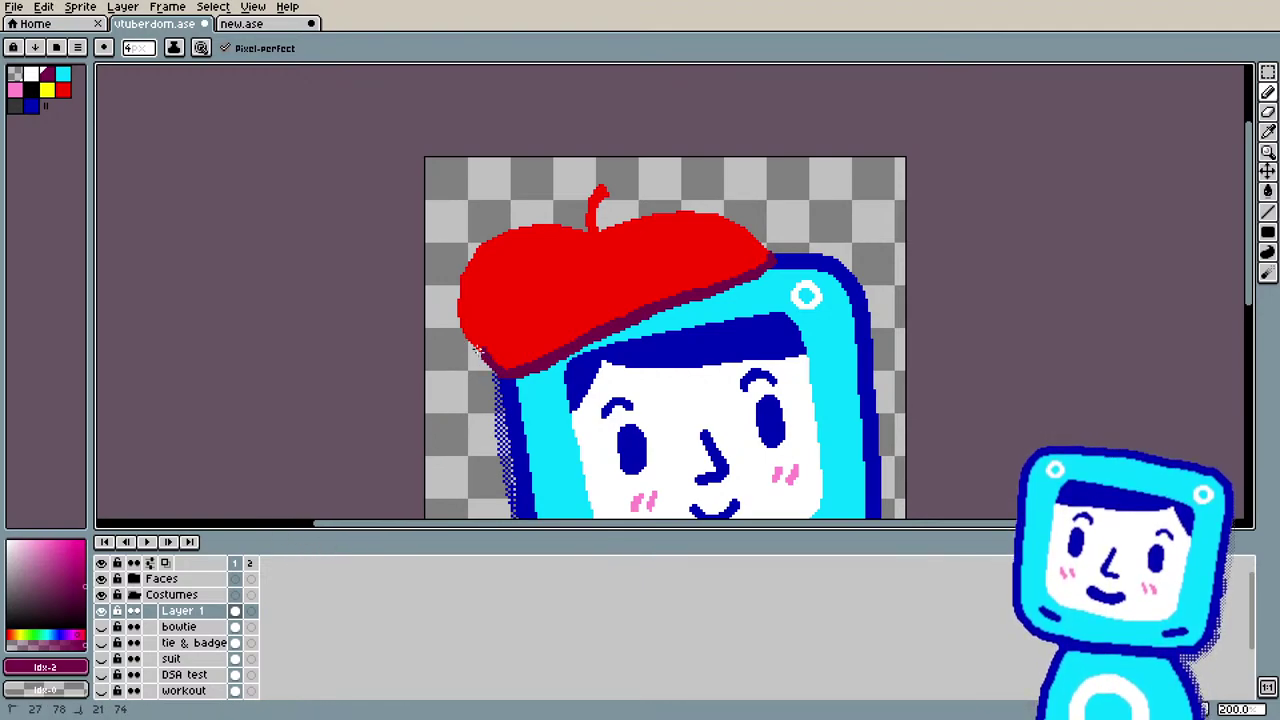
{"action": "left_click_drag", "start_coordinate": [472, 343], "coordinate": [462, 278]}
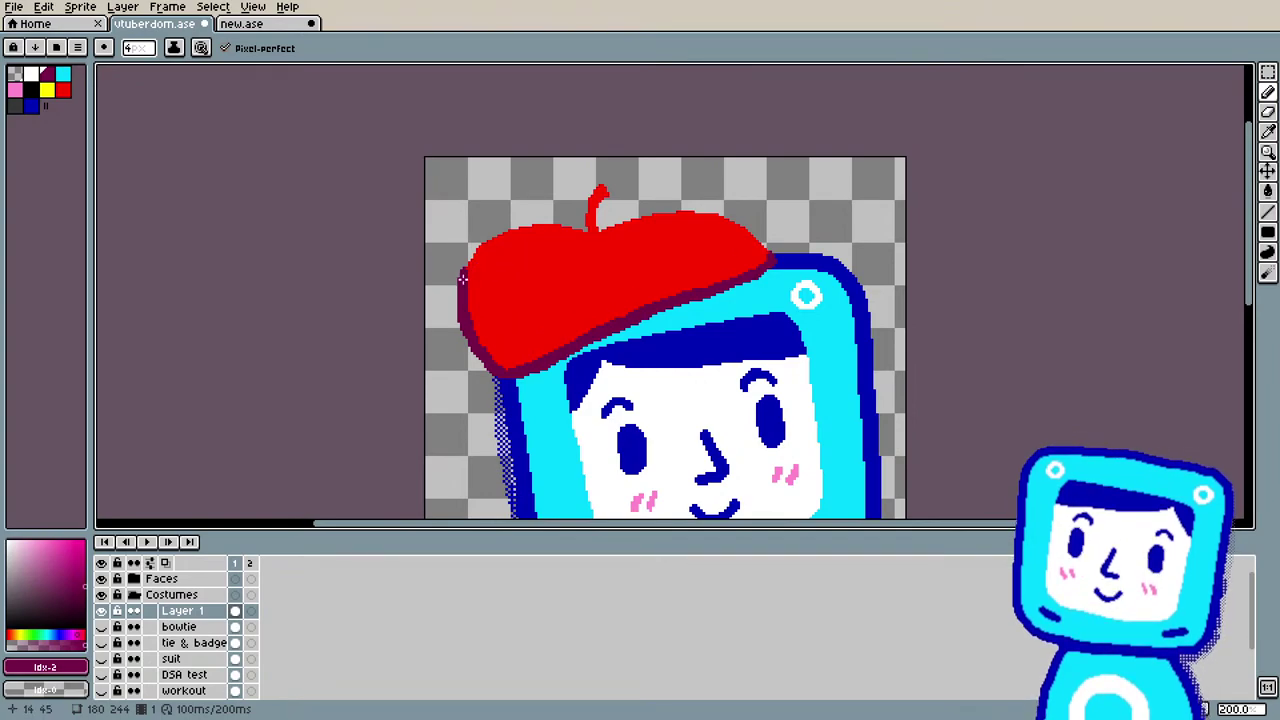
{"action": "mouse_move", "coordinate": [462, 276]}
{"action": "left_mouse_down"}
{"action": "mouse_move", "coordinate": [488, 237]}
{"action": "mouse_move", "coordinate": [527, 224]}
{"action": "mouse_move", "coordinate": [501, 230]}
{"action": "mouse_move", "coordinate": [586, 222]}
{"action": "left_mouse_up"}
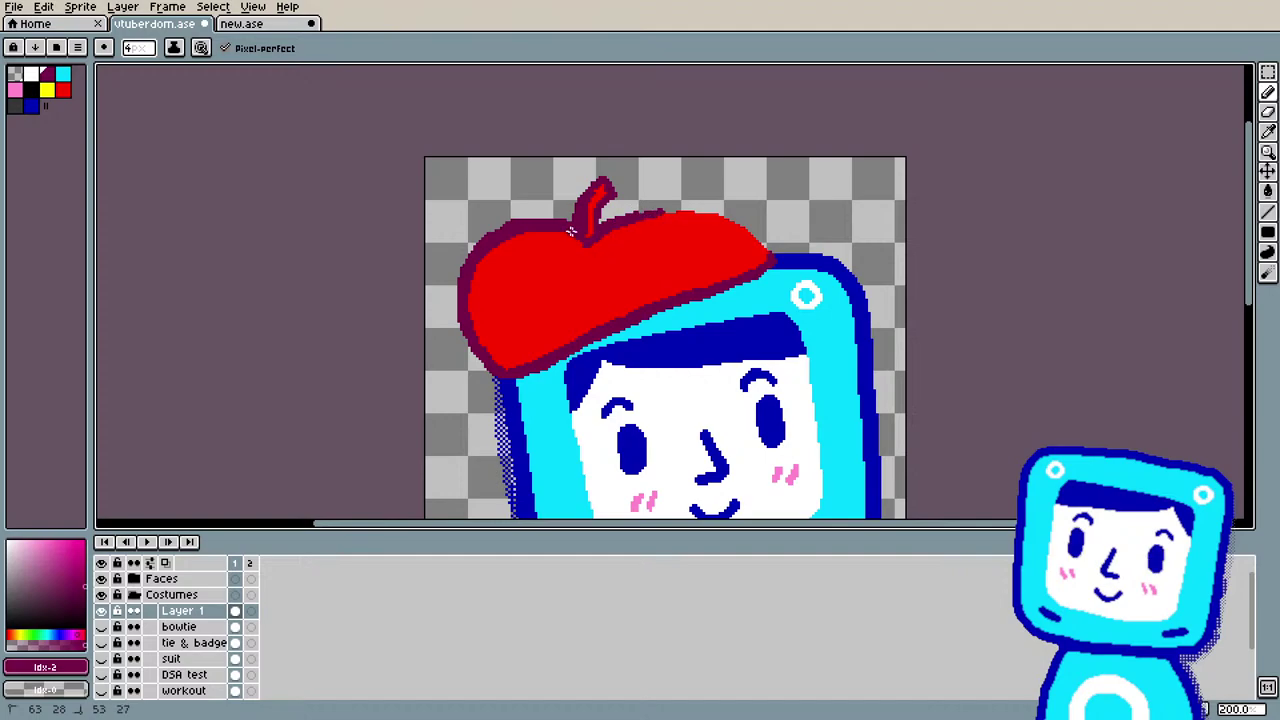
{"action": "left_click_drag", "start_coordinate": [656, 212], "coordinate": [690, 210]}
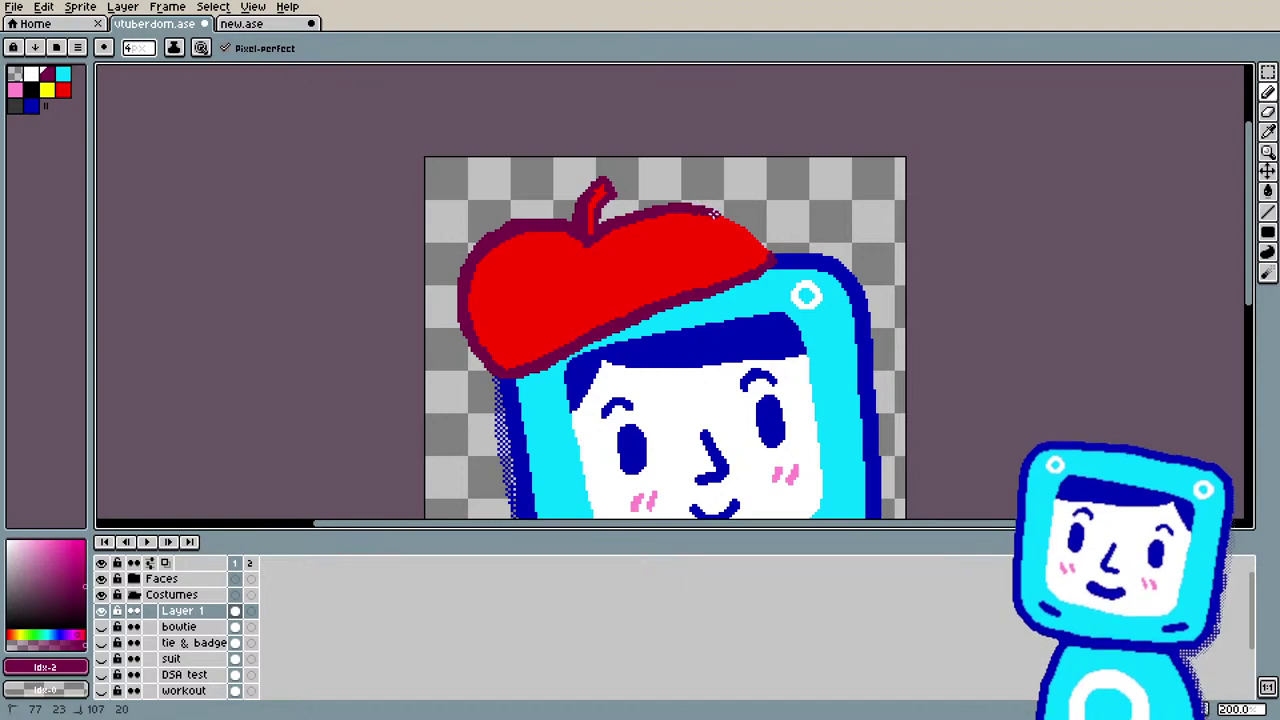
{"action": "mouse_move", "coordinate": [684, 207]}
{"action": "left_mouse_down"}
{"action": "mouse_move", "coordinate": [729, 221]}
{"action": "mouse_move", "coordinate": [771, 259]}
{"action": "mouse_move", "coordinate": [748, 224]}
{"action": "left_mouse_up"}
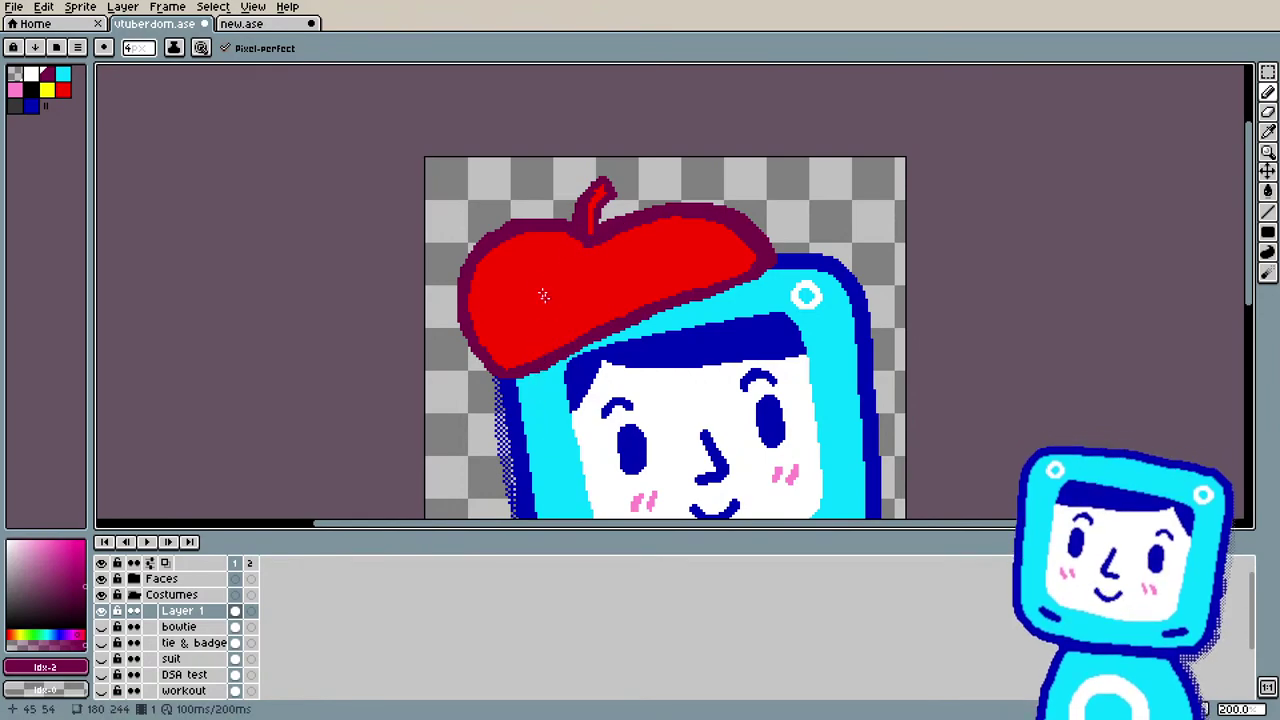
Step: Thicken the red inside the beret's stalk with #FF0000 and extend the #770046 outline at its tip
{"action": "key", "text": "i"}
{"action": "left_click", "coordinate": [592, 237]}
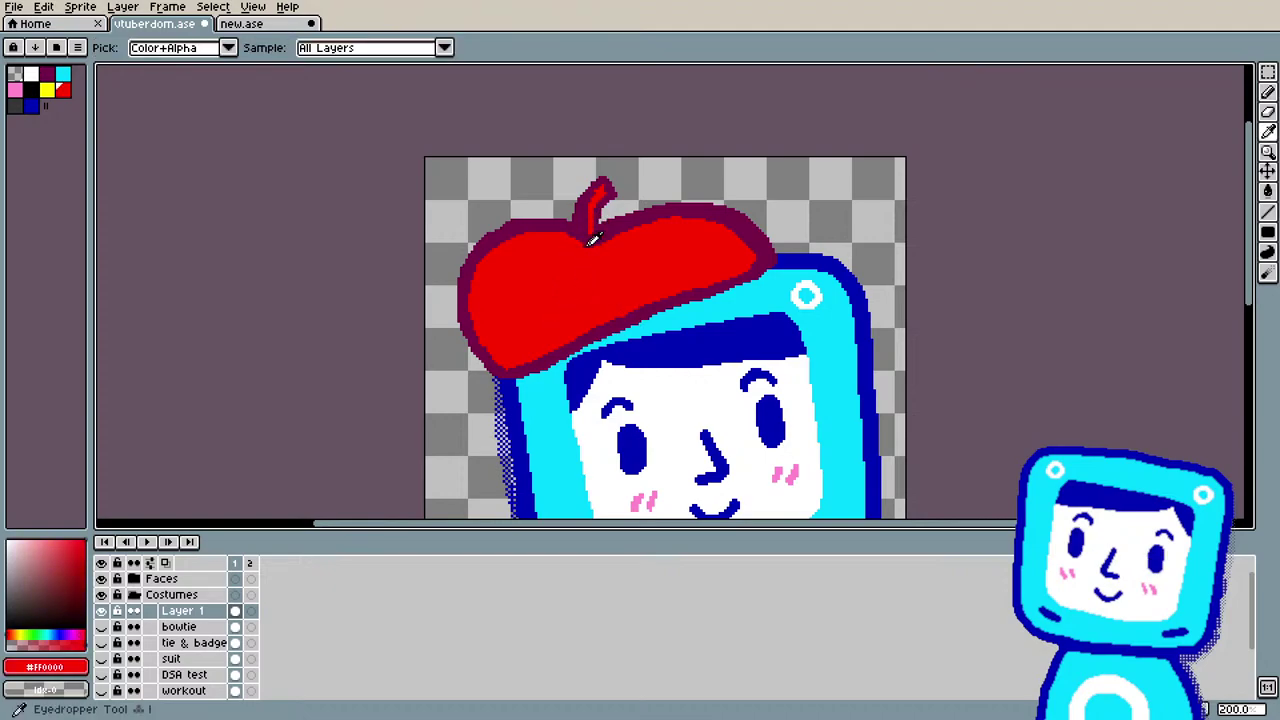
{"action": "key", "text": "b"}
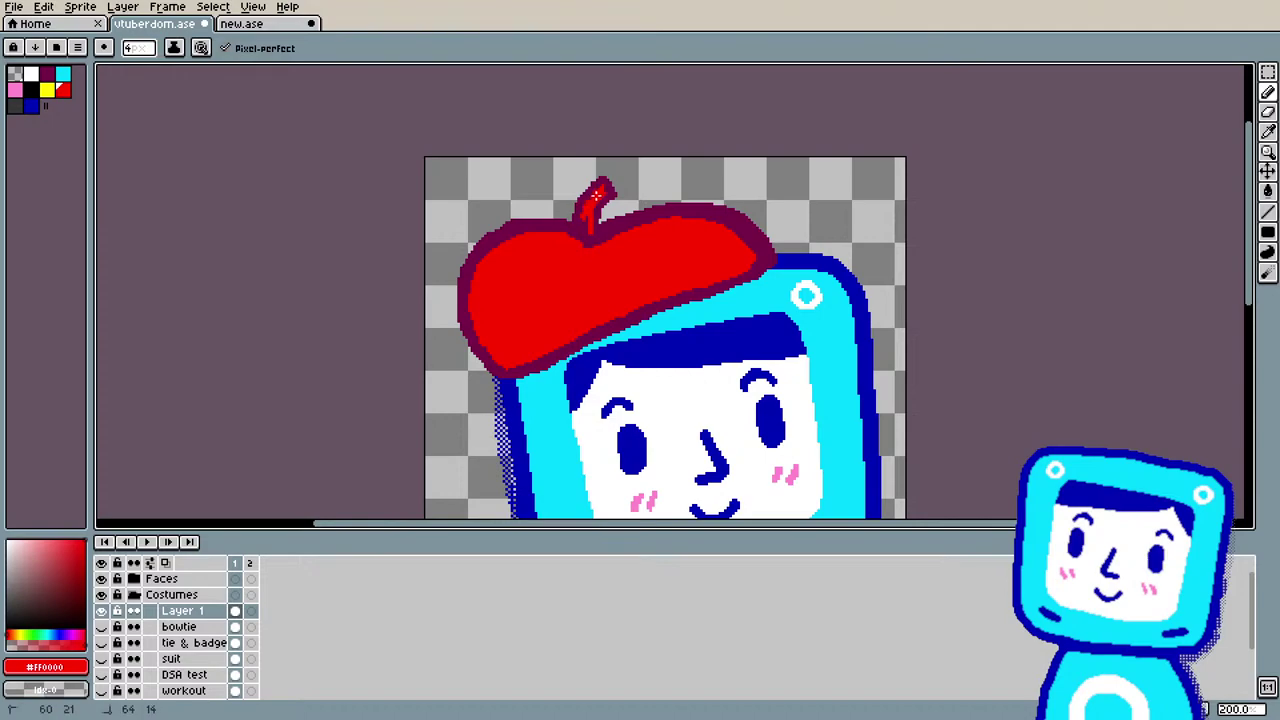
{"action": "mouse_move", "coordinate": [588, 216]}
{"action": "left_mouse_down"}
{"action": "mouse_move", "coordinate": [590, 235]}
{"action": "mouse_move", "coordinate": [582, 223]}
{"action": "mouse_move", "coordinate": [604, 188]}
{"action": "left_mouse_up"}
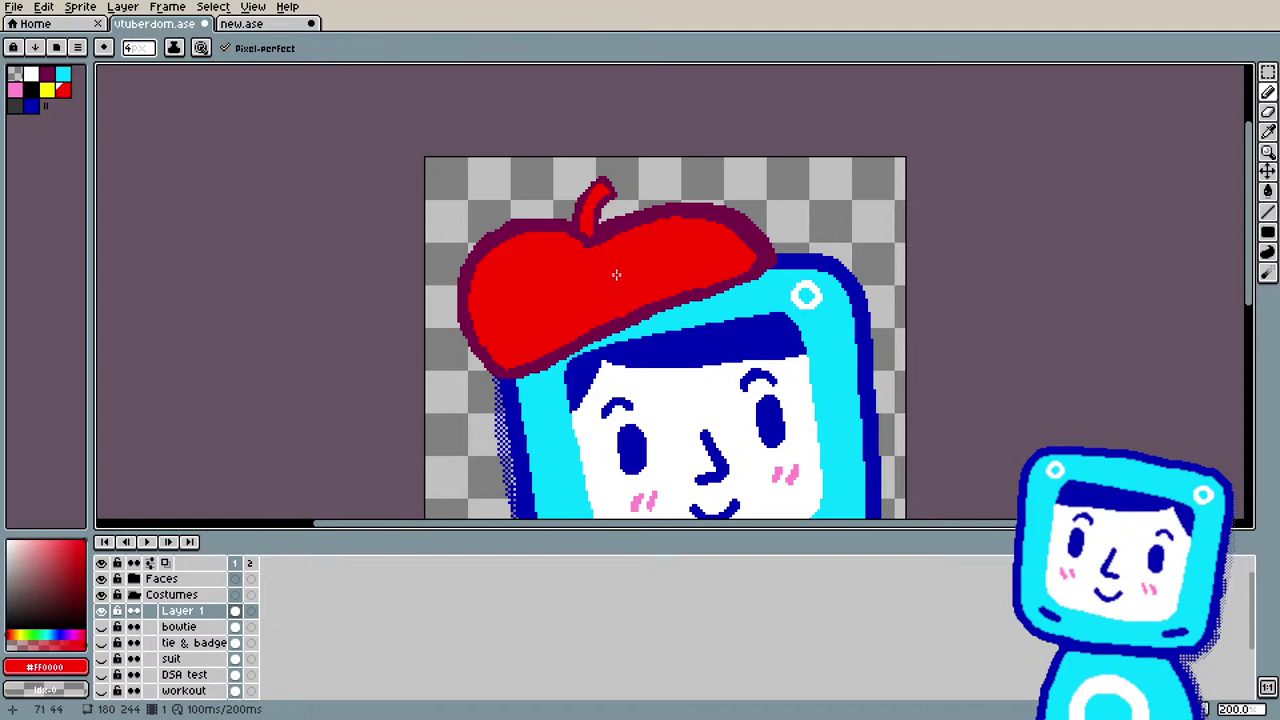
{"action": "key", "text": "i"}
{"action": "left_click", "coordinate": [585, 222]}
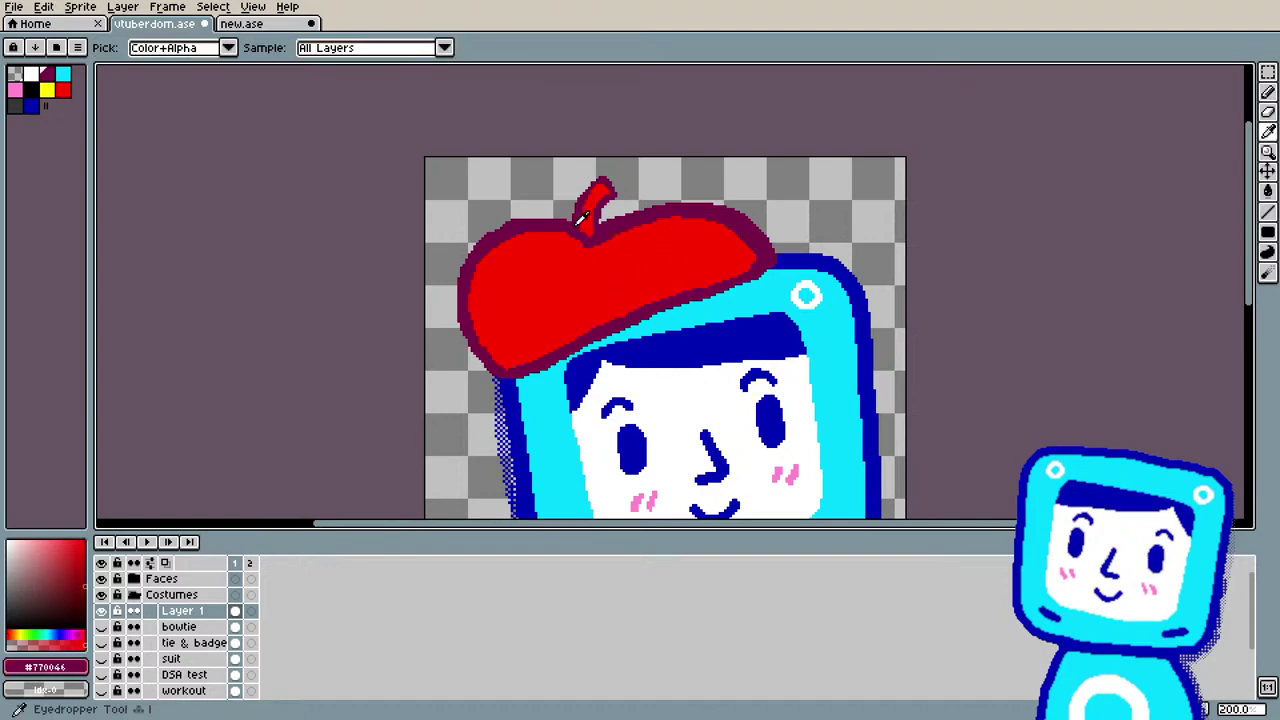
{"action": "key", "text": "b"}
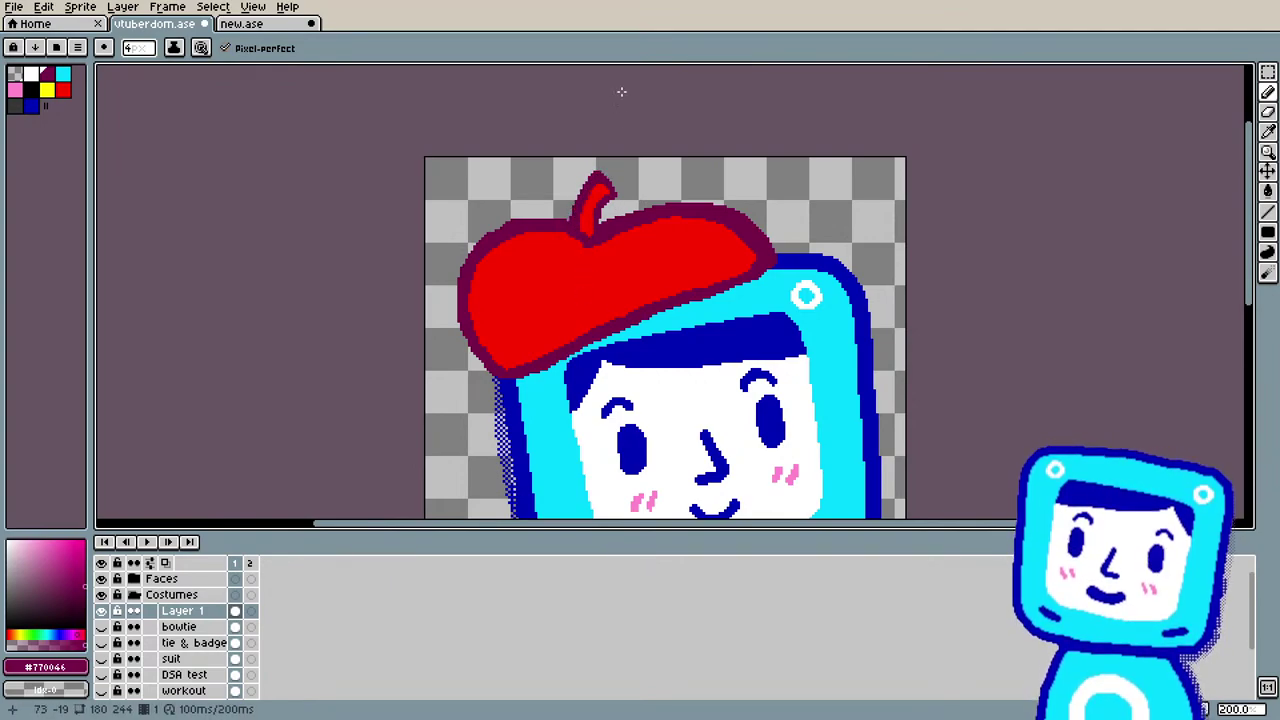
Step: Recolour the beret's dark purple outline, including around the stalk, with the Idx-9 dark blue using the Paint Bucket
{"action": "scroll", "coordinate": [621, 91], "scroll_direction": "down", "scroll_amount": 4}
{"action": "scroll", "coordinate": [549, 226], "scroll_direction": "up", "scroll_amount": 4}
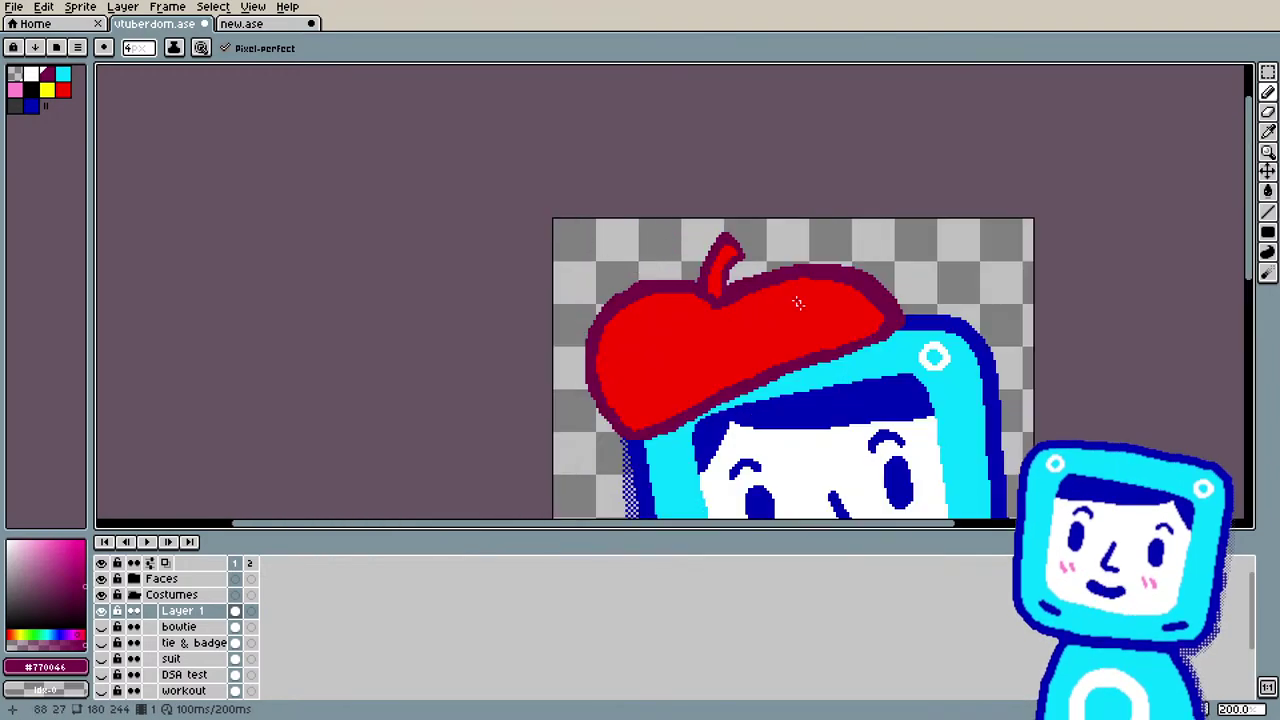
{"action": "scroll", "coordinate": [798, 302], "scroll_direction": "down", "scroll_amount": 4}
{"action": "scroll", "coordinate": [934, 391], "scroll_direction": "up", "scroll_amount": 2}
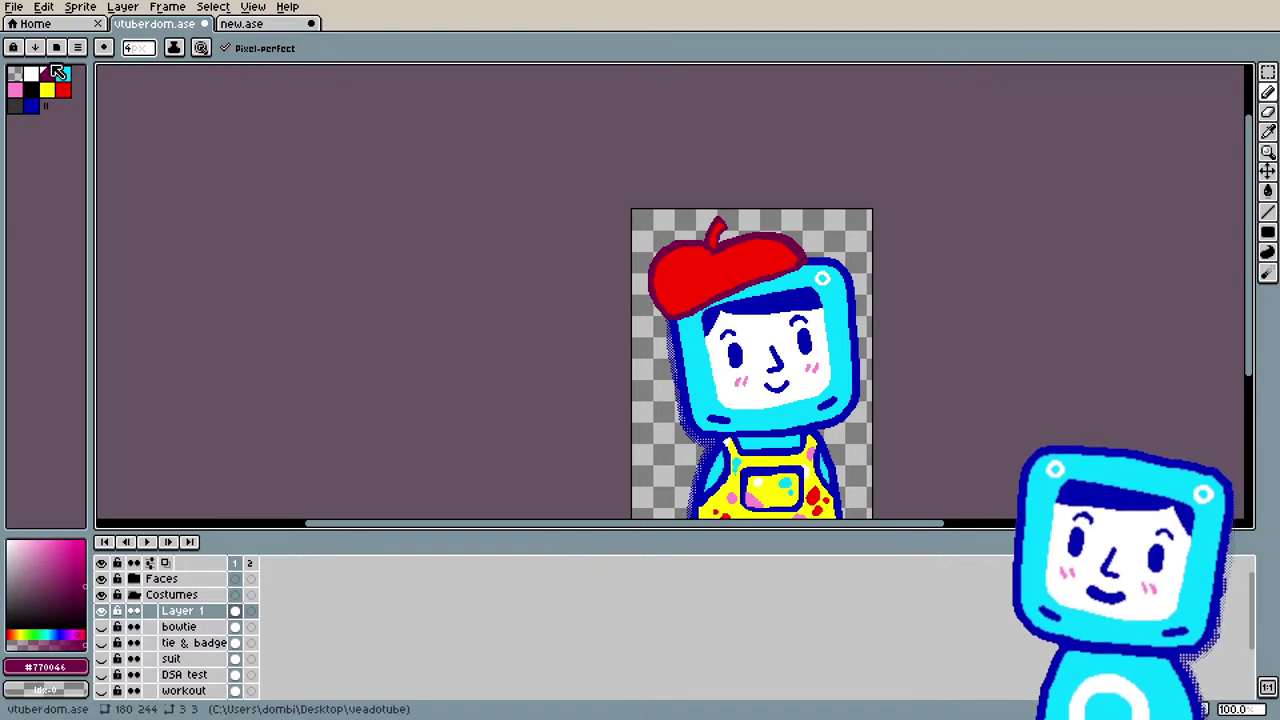
{"action": "left_click", "coordinate": [750, 300], "text": "alt"}
{"action": "key", "text": "g"}
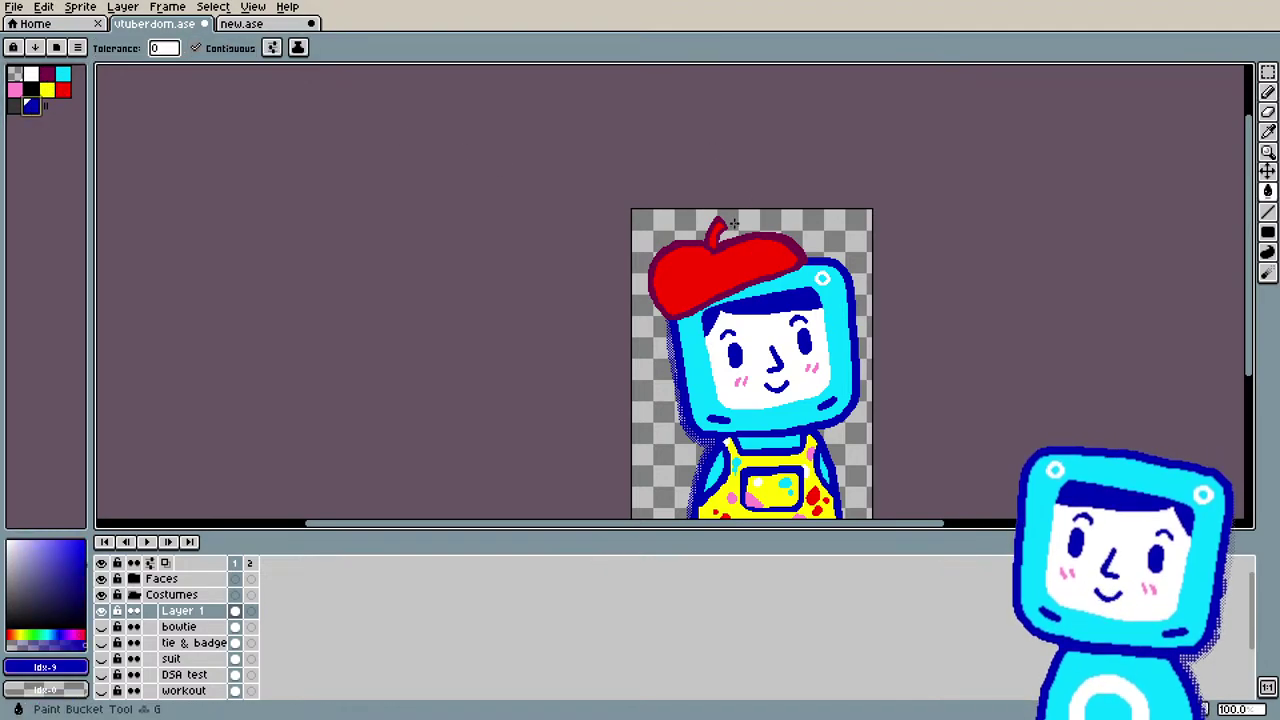
{"action": "scroll", "coordinate": [890, 253], "scroll_direction": "down", "scroll_amount": 1}
{"action": "scroll", "coordinate": [903, 316], "scroll_direction": "up", "scroll_amount": 1}
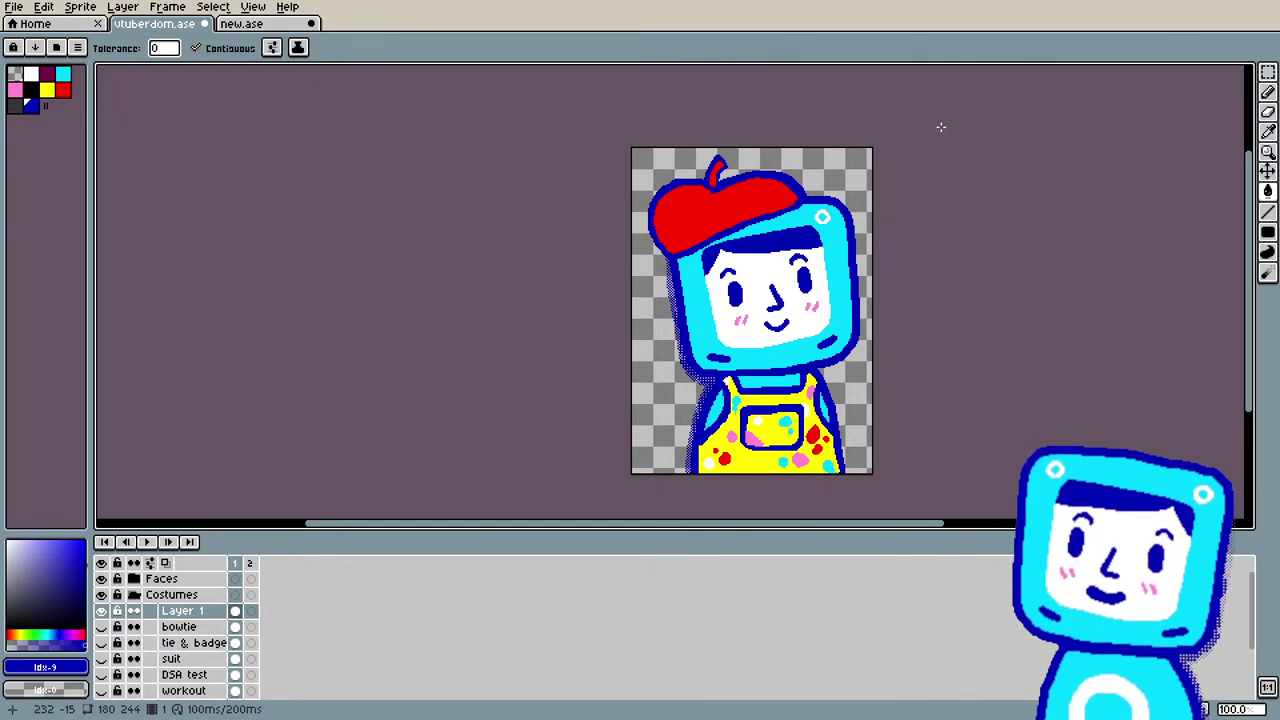
Step: Sample #0000B3 from the helmet outline and thicken the beret's outline along its lower edge with the 4 px pencil
{"action": "scroll", "coordinate": [580, 189], "scroll_direction": "up", "scroll_amount": 1}
{"action": "scroll", "coordinate": [808, 249], "scroll_direction": "up", "scroll_amount": 1}
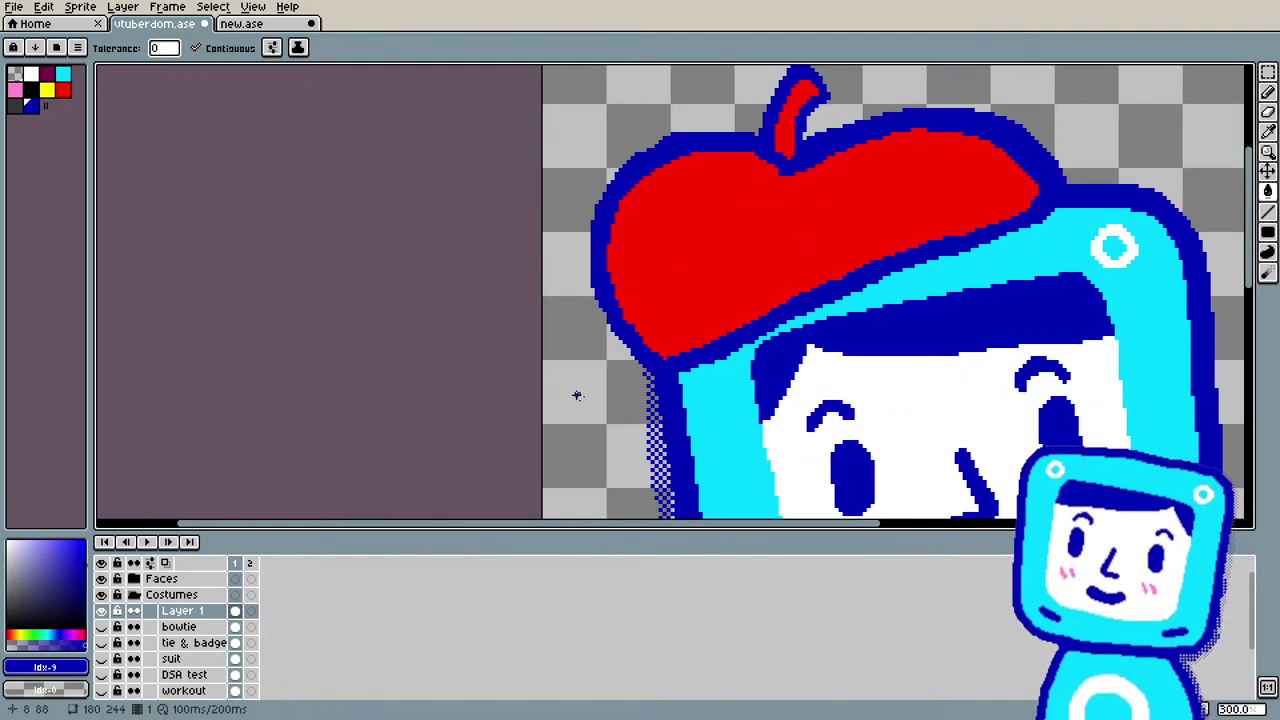
{"action": "key", "text": "i"}
{"action": "left_click", "coordinate": [680, 370]}
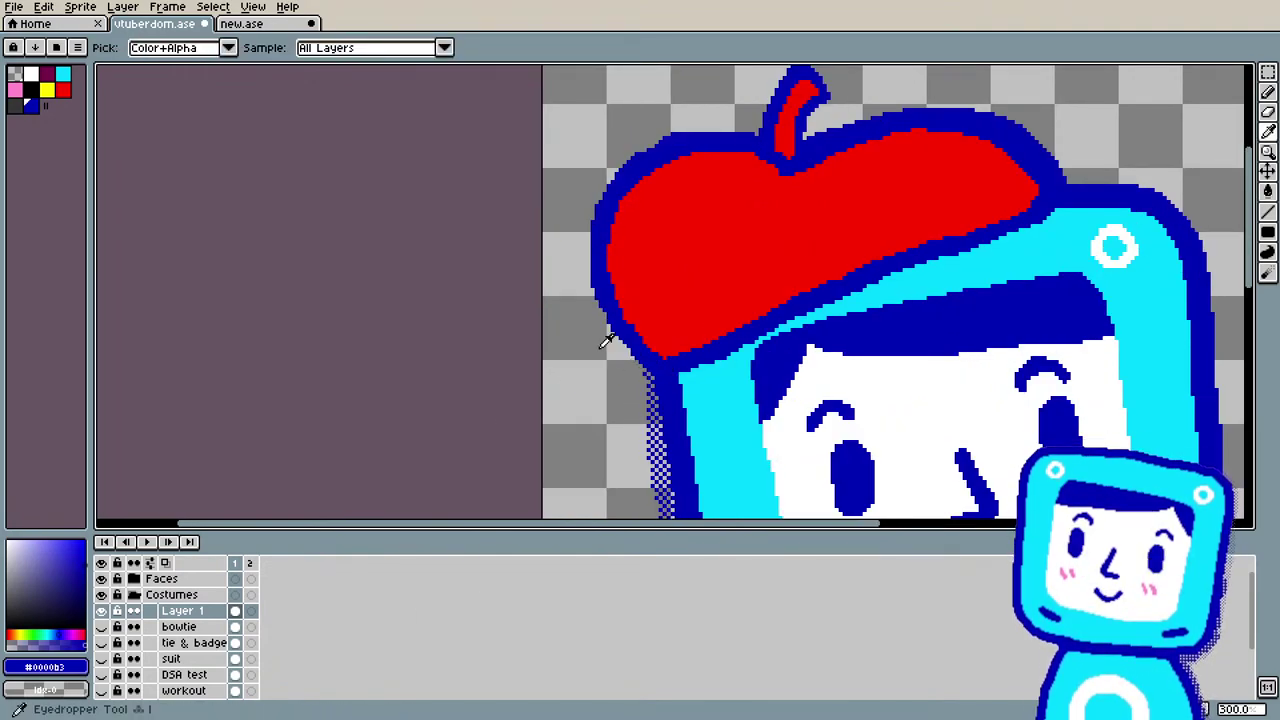
{"action": "key", "text": "b"}
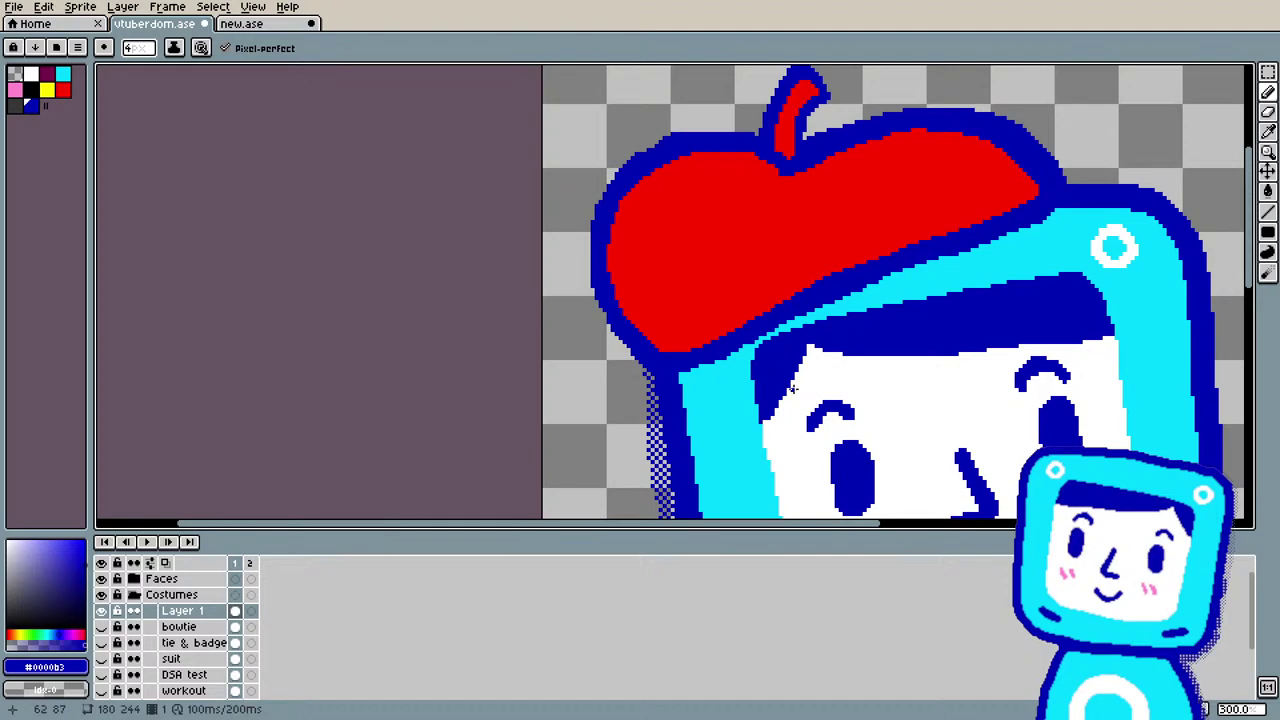
{"action": "scroll", "coordinate": [736, 212], "scroll_direction": "down", "scroll_amount": 2}
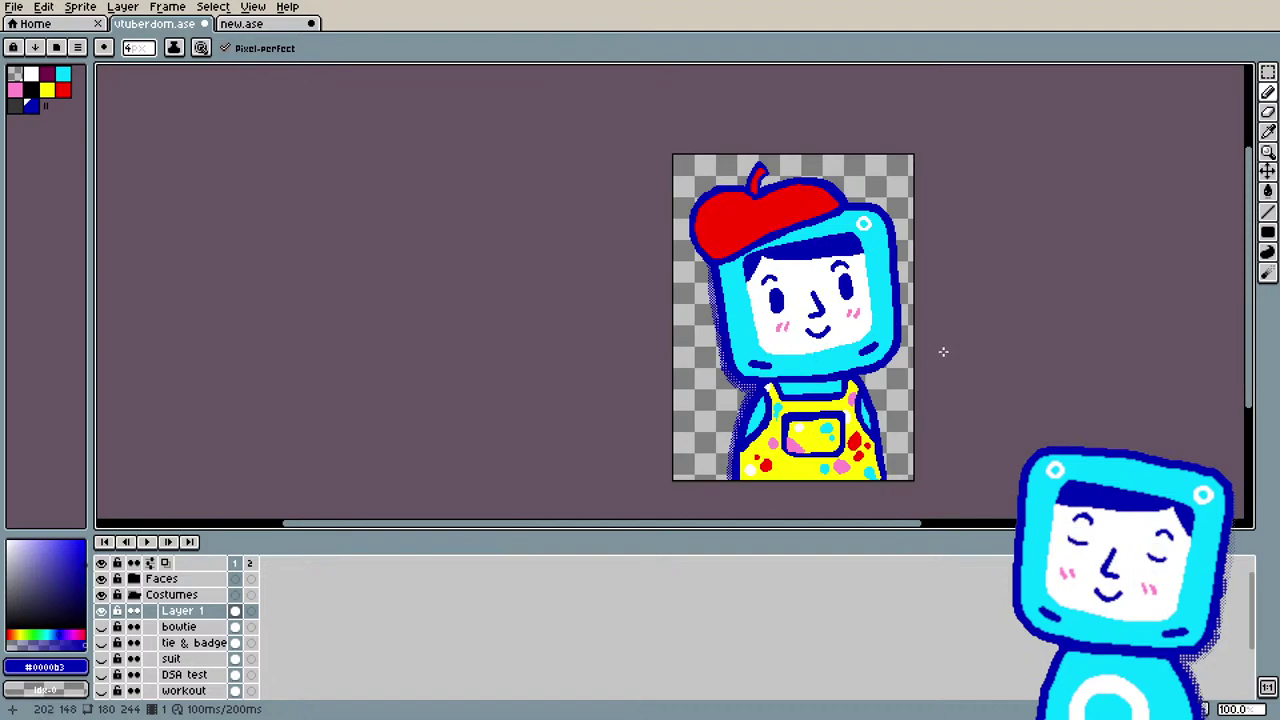
{"action": "left_click_drag", "start_coordinate": [812, 534], "coordinate": [844, 525]}
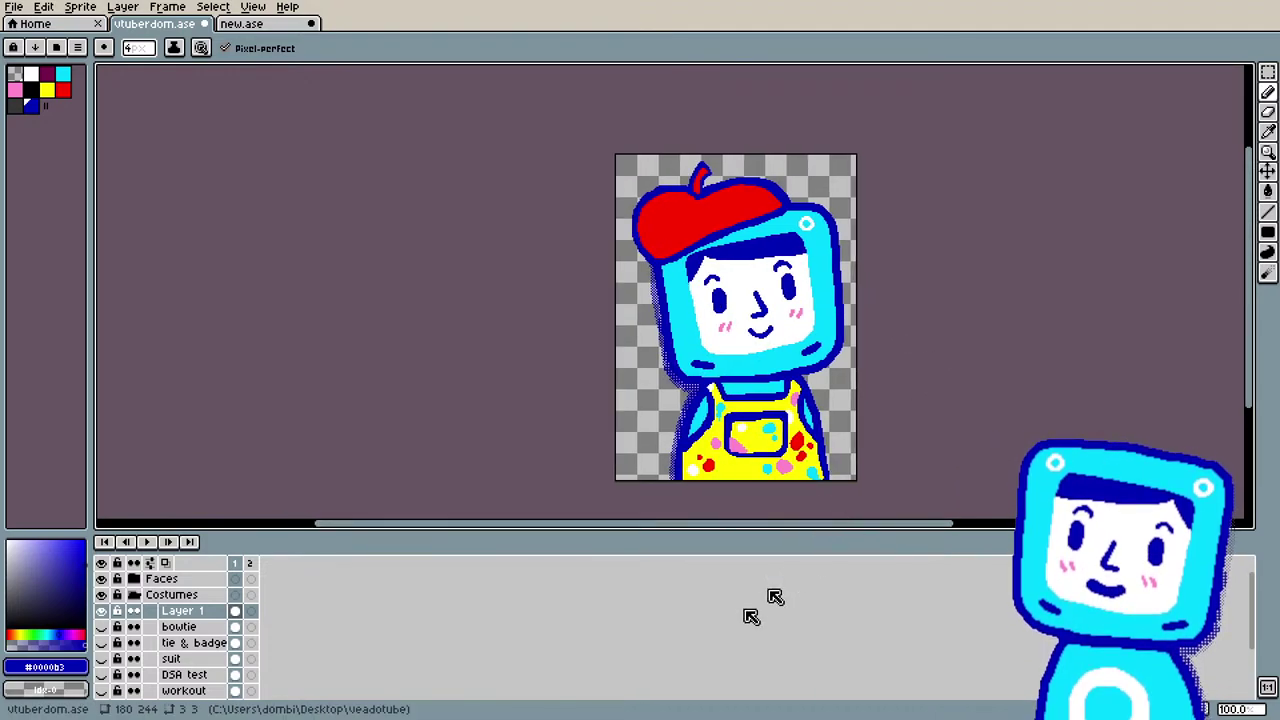
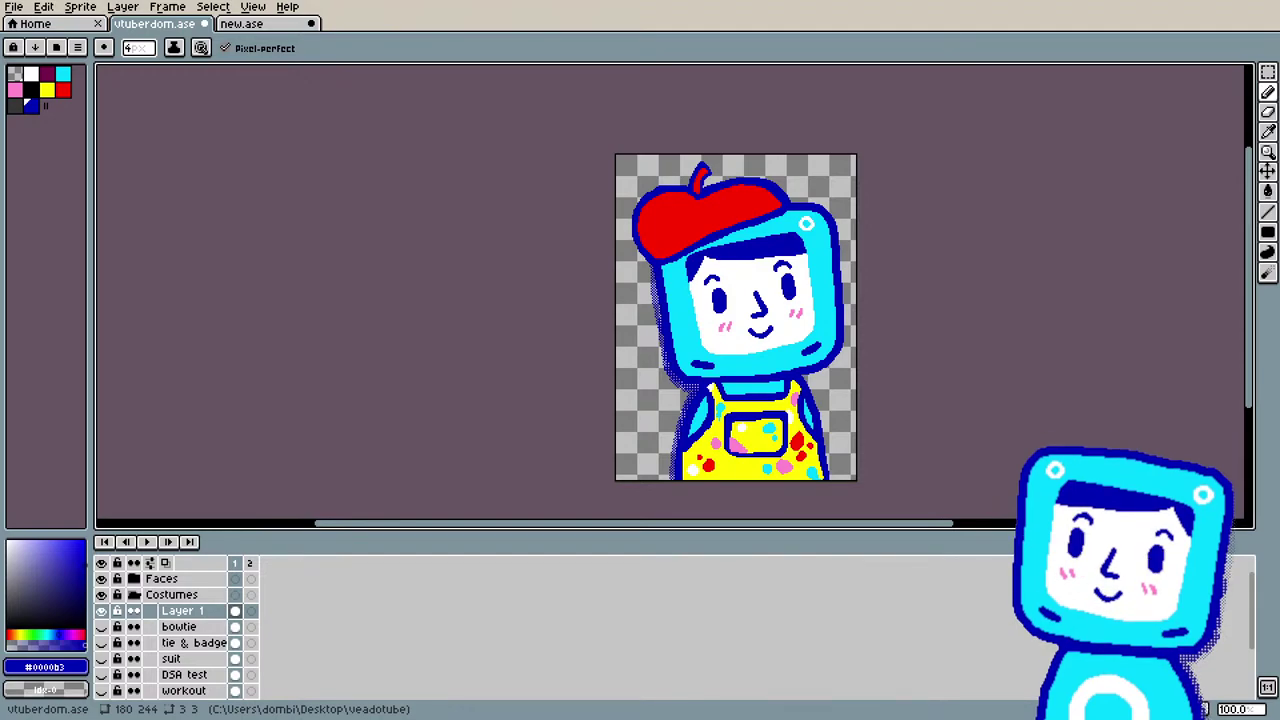
Step: Switch to the web browser and bring up the illustration of the girl with glasses and the yellow cat
{"action": "left_click", "coordinate": [86, 710]}
{"action": "left_click_drag", "start_coordinate": [846, 200], "coordinate": [970, 190]}
{"action": "double_click", "coordinate": [970, 190]}
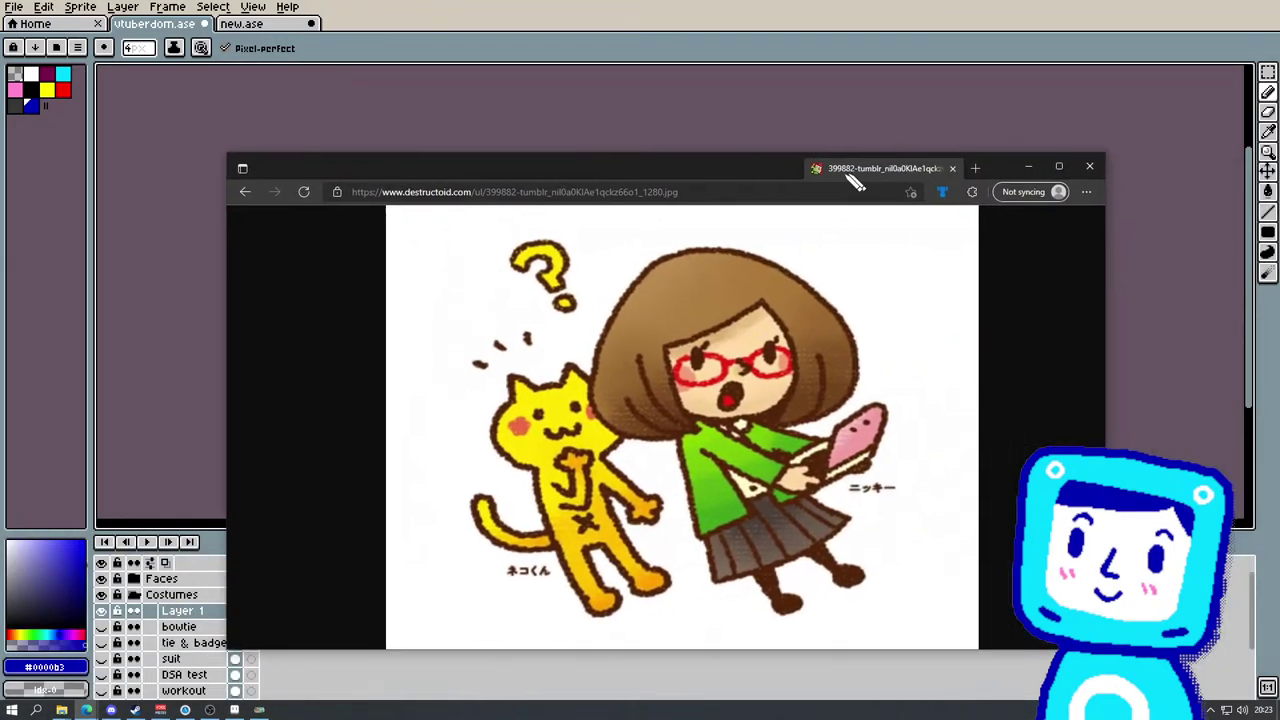
Step: Examine the Mario Paint baby face pillow image in the web browser's image results and return to the Aseprite drawing
{"action": "left_click", "coordinate": [1264, 10]}
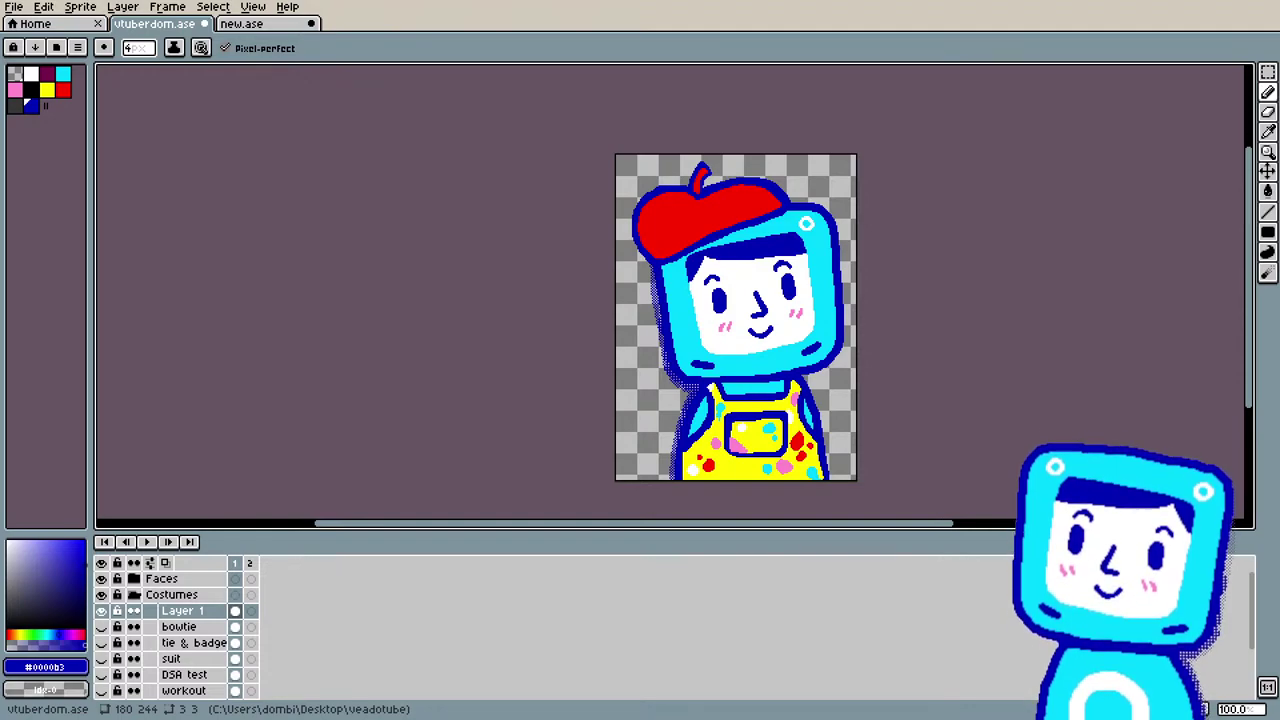
{"action": "left_click", "coordinate": [668, 660]}
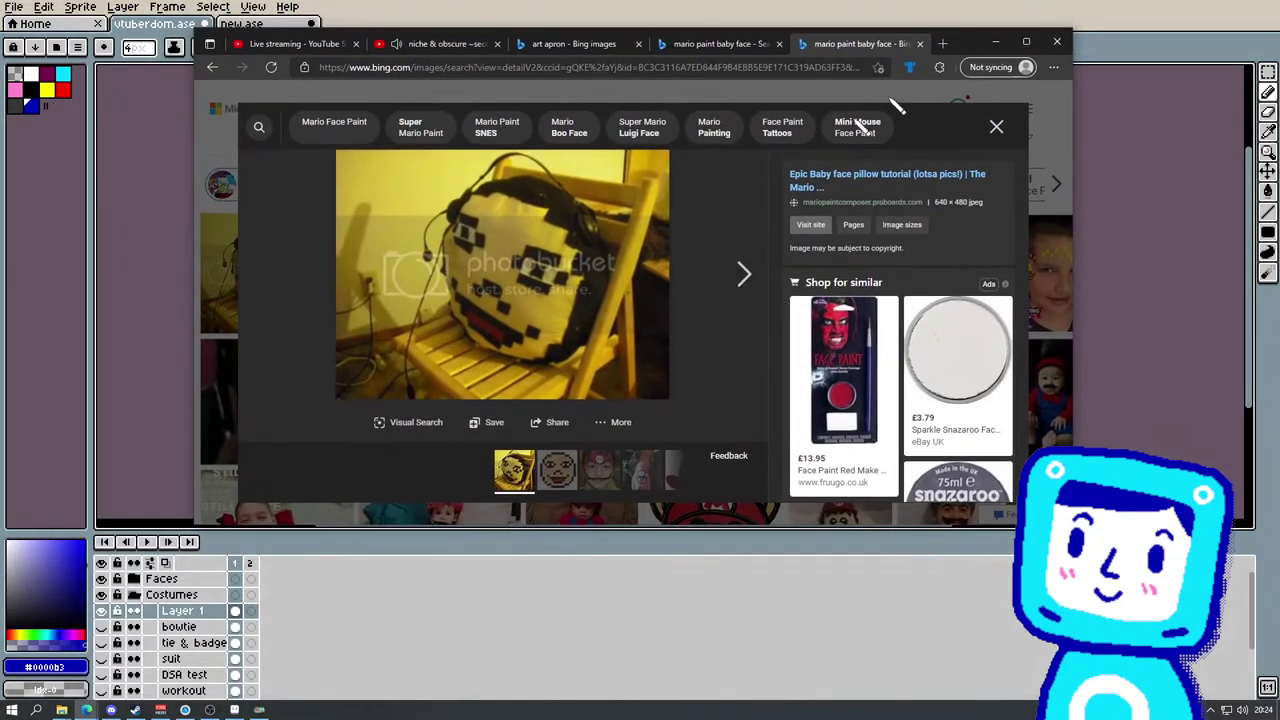
{"action": "left_click", "coordinate": [1026, 42]}
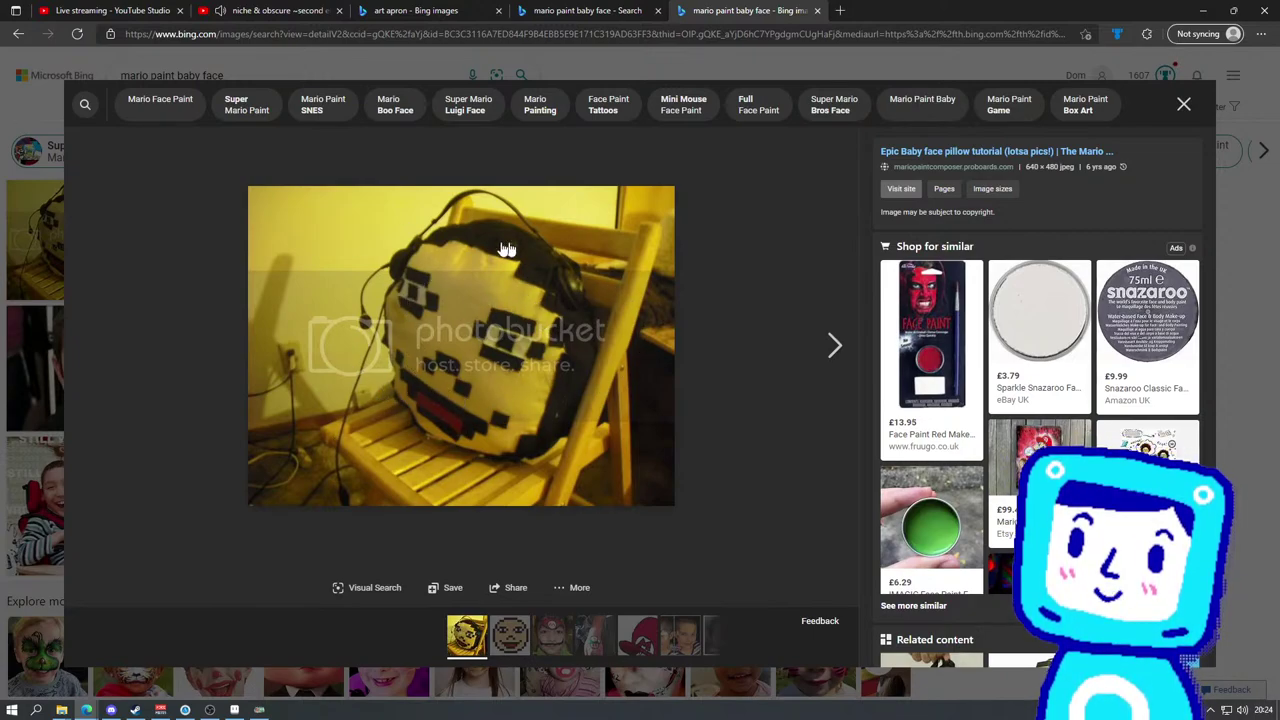
{"action": "double_click", "coordinate": [1110, 18]}
{"action": "left_click", "coordinate": [1054, 232]}
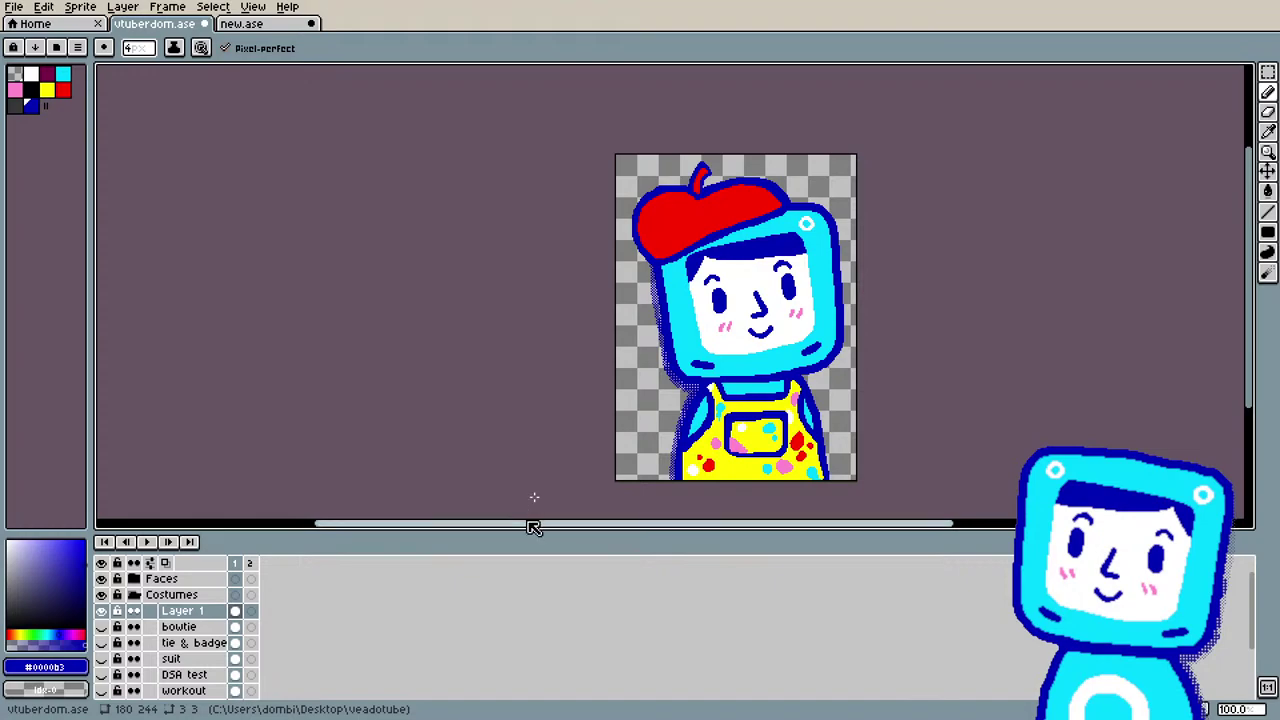
Step: Thicken the beret's #0000B3 outline along its lower-left corner above the helmet with the 4 px pencil
{"action": "scroll", "coordinate": [831, 316], "scroll_direction": "up", "scroll_amount": 2}
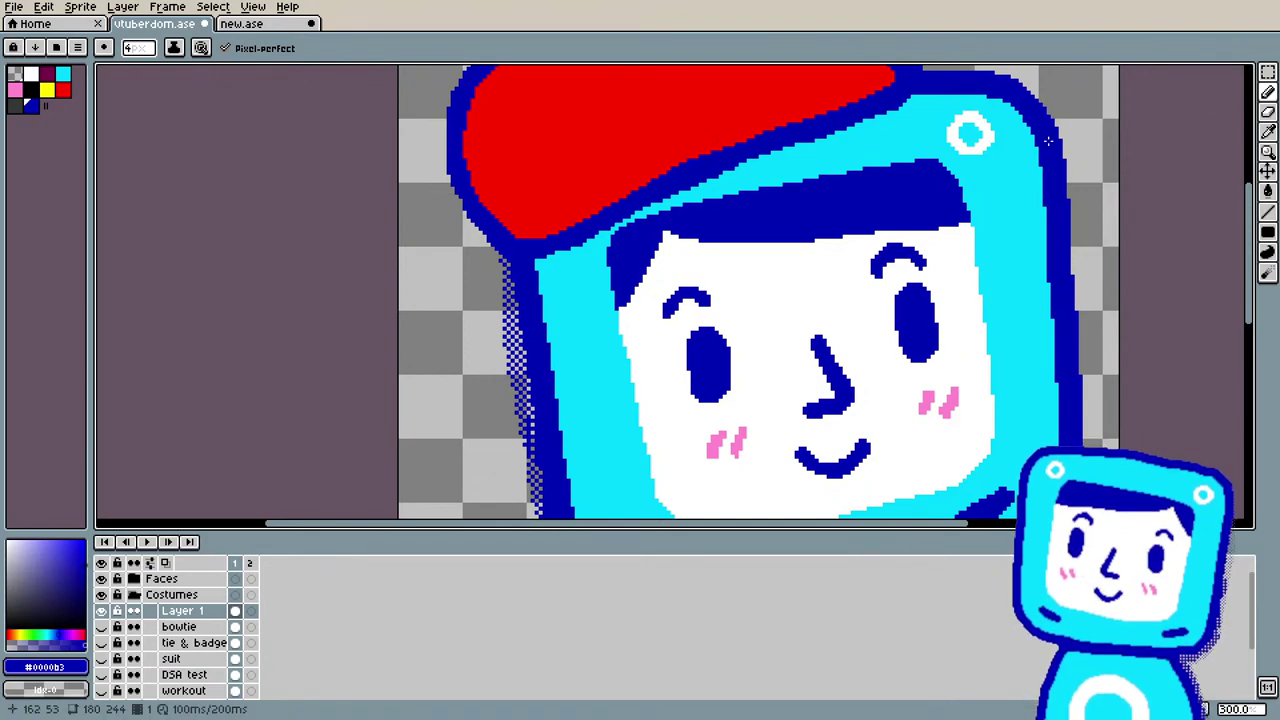
{"action": "scroll", "coordinate": [1247, 205], "scroll_direction": "up", "scroll_amount": 3}
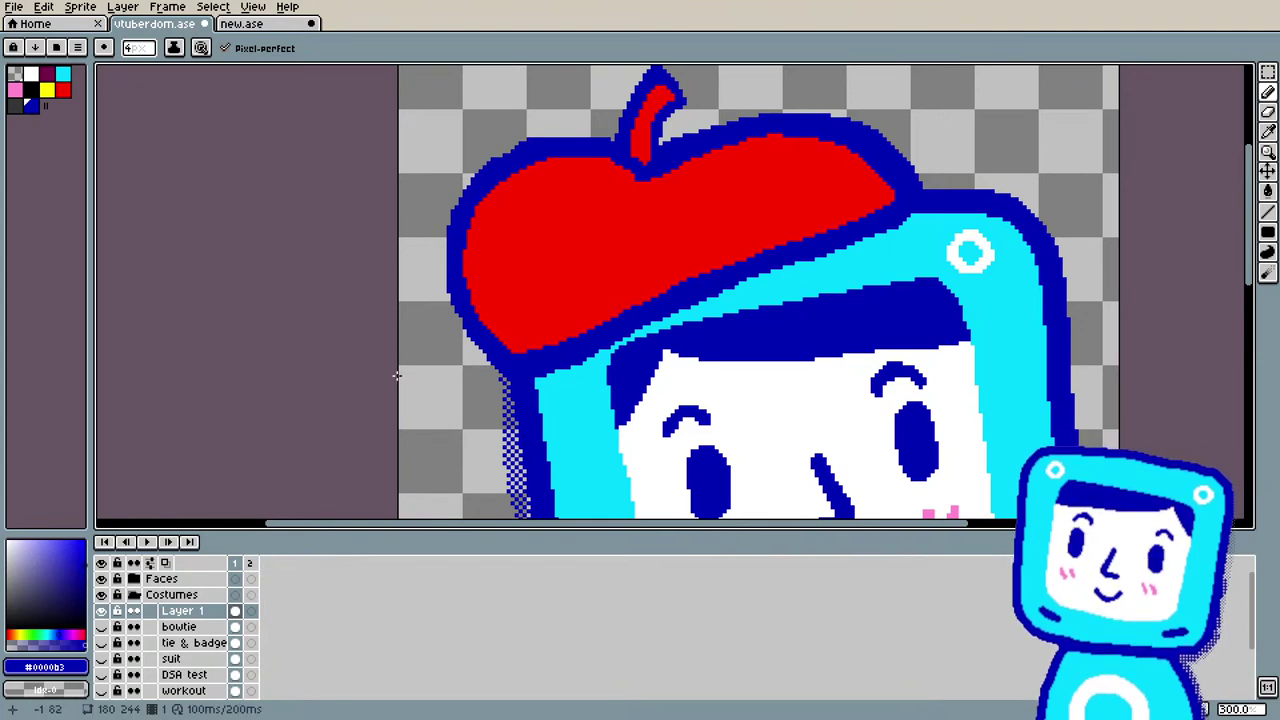
{"action": "scroll", "coordinate": [396, 375], "scroll_direction": "down", "scroll_amount": 2}
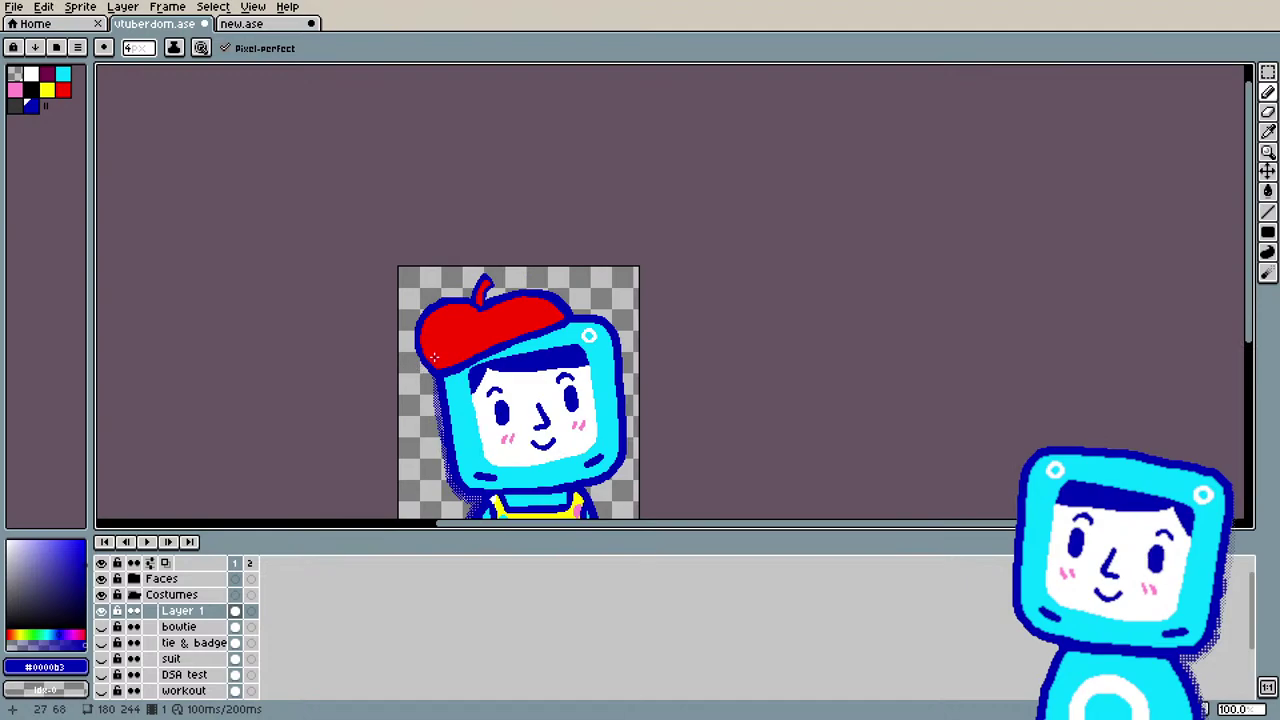
{"action": "scroll", "coordinate": [508, 342], "scroll_direction": "down", "scroll_amount": 1}
{"action": "scroll", "coordinate": [446, 298], "scroll_direction": "up", "scroll_amount": 3}
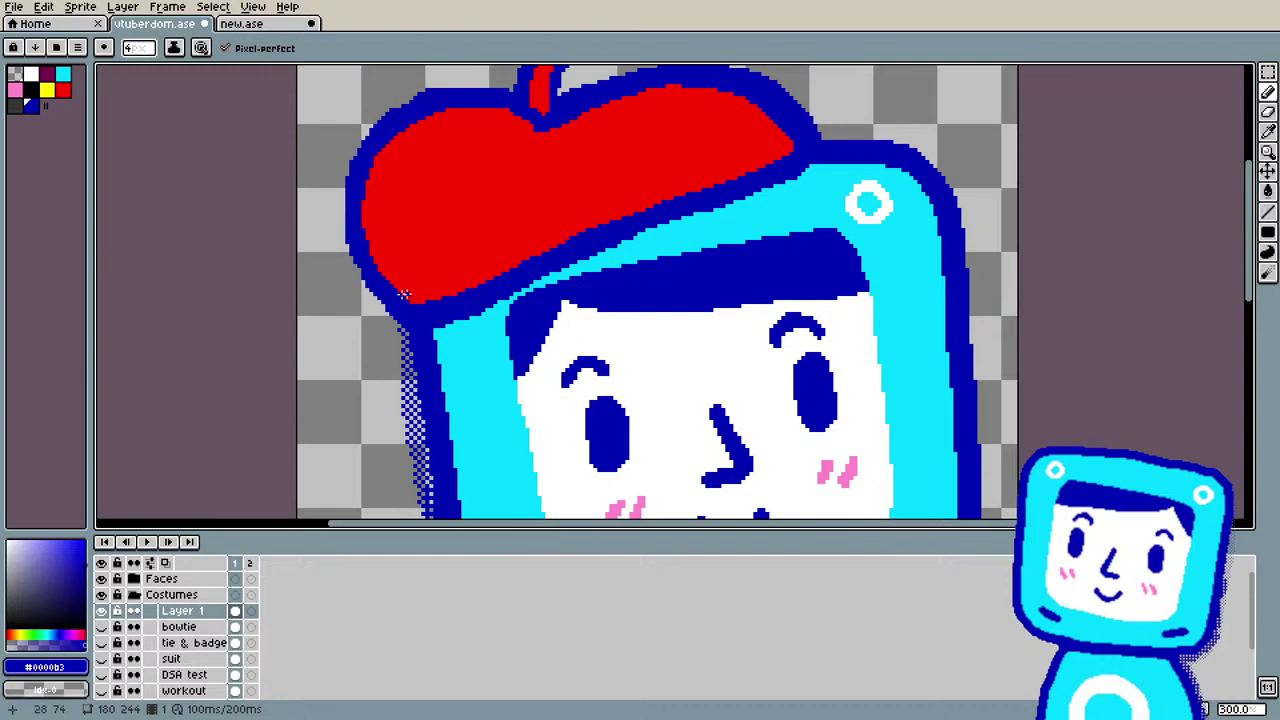
{"action": "left_click_drag", "start_coordinate": [395, 298], "coordinate": [535, 280]}
{"action": "scroll", "coordinate": [413, 251], "scroll_direction": "down", "scroll_amount": 2}
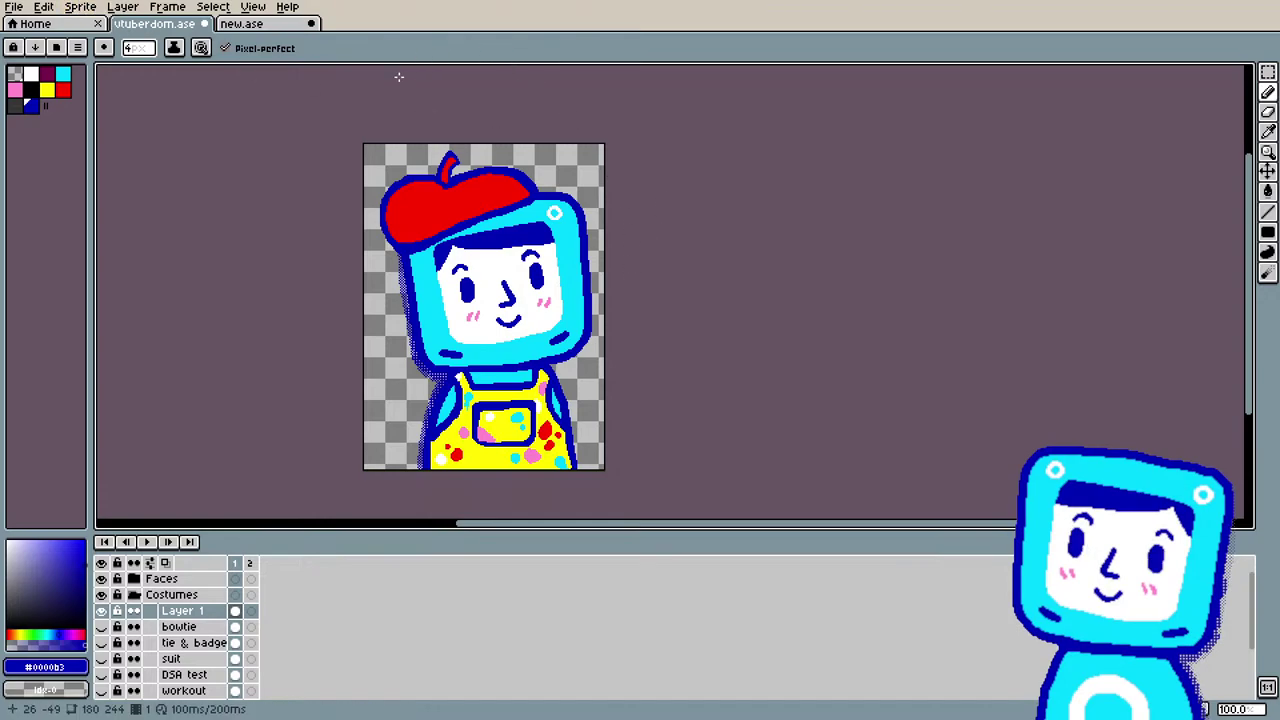
Step: Extend the canvas on the character's right-hand side to a size of 219 x 244 pixels
{"action": "left_click", "coordinate": [167, 7]}
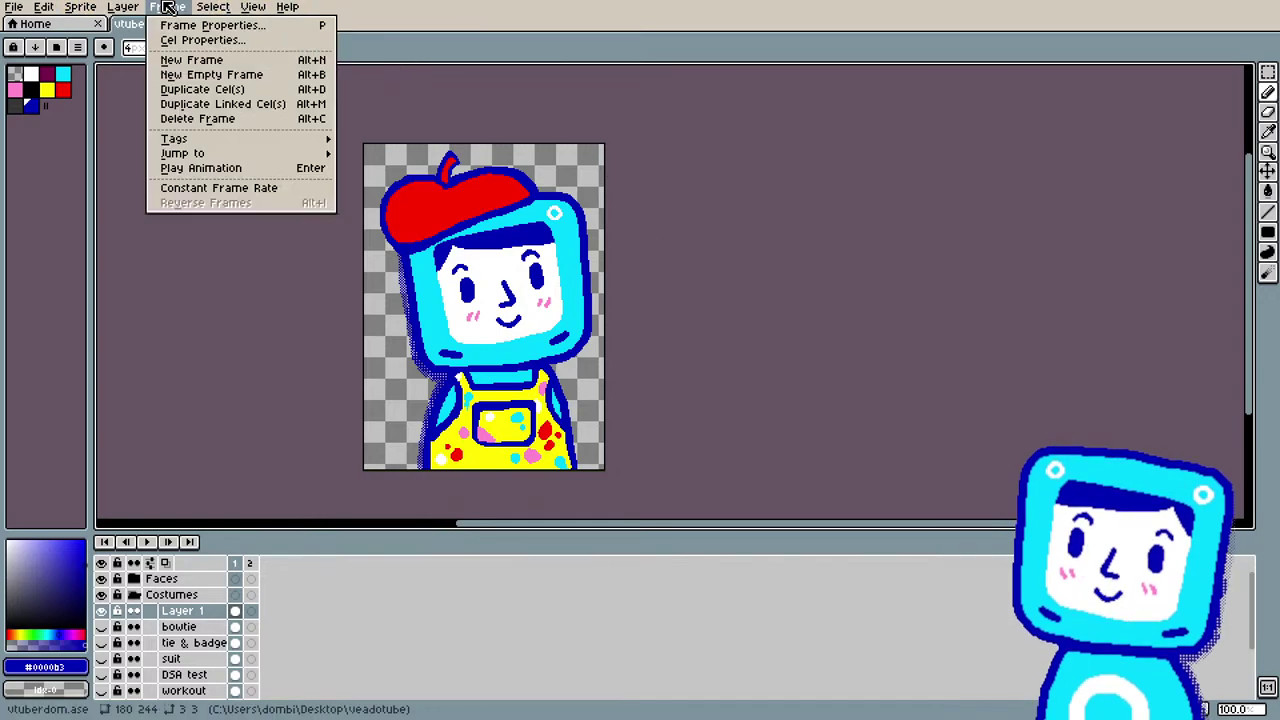
{"action": "mouse_move", "coordinate": [122, 7]}
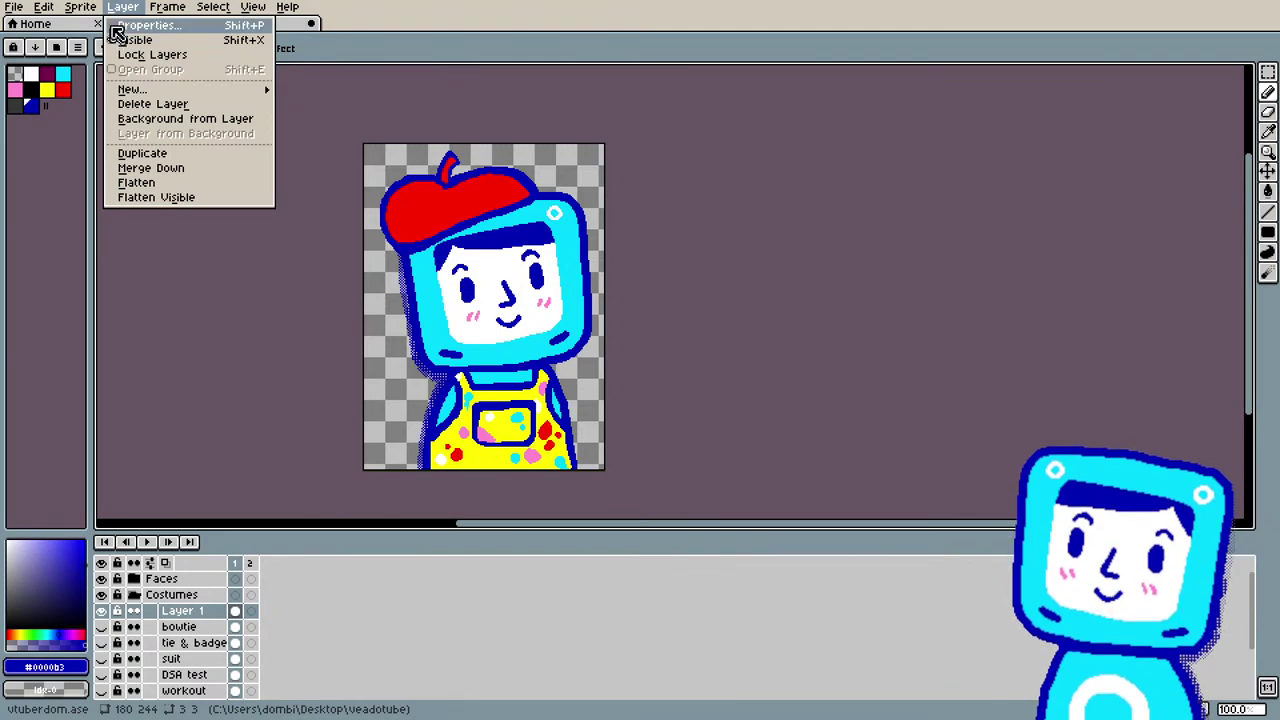
{"action": "key", "text": "Left"}
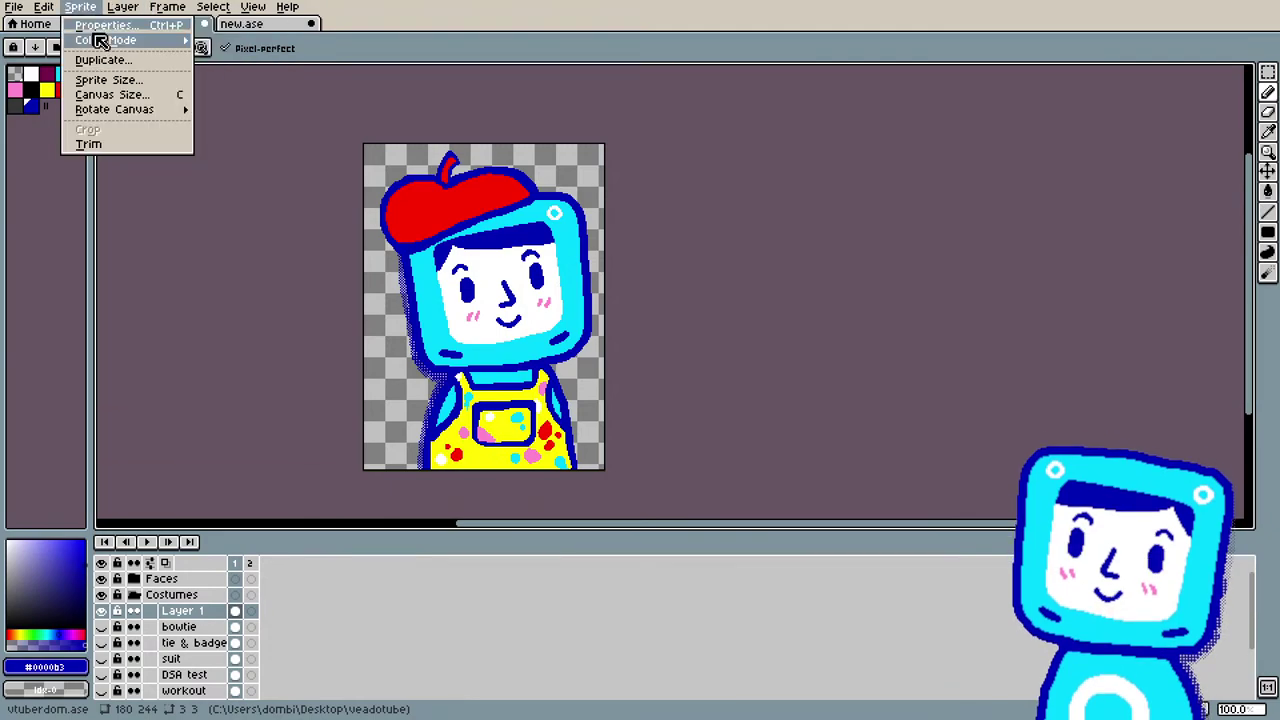
{"action": "left_click", "coordinate": [110, 93]}
{"action": "left_click_drag", "start_coordinate": [610, 314], "coordinate": [656, 313]}
{"action": "left_click", "coordinate": [1122, 300]}
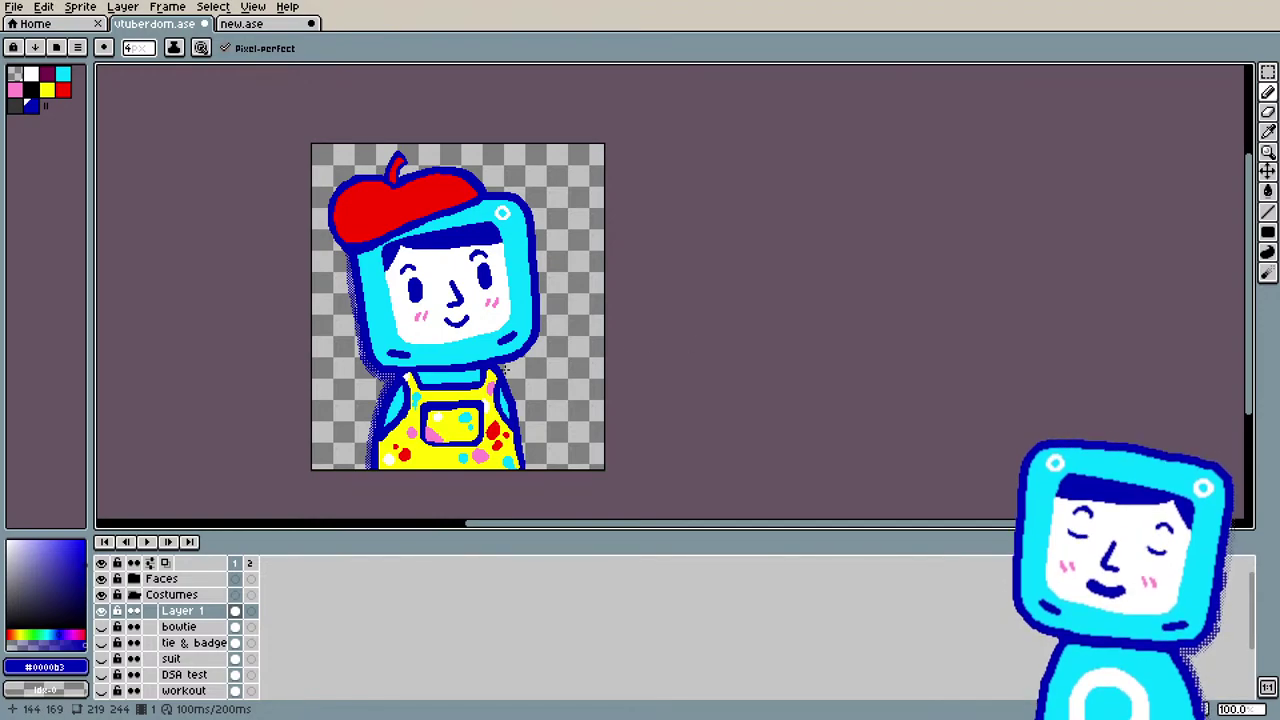
Step: Sample the overalls' yellow #FFFB00 and paint one large and two small paint splatters on the beret's right half with the 4 px pencil
{"action": "scroll", "coordinate": [527, 382], "scroll_direction": "up", "scroll_amount": 1}
{"action": "scroll", "coordinate": [527, 382], "scroll_direction": "down", "scroll_amount": 1}
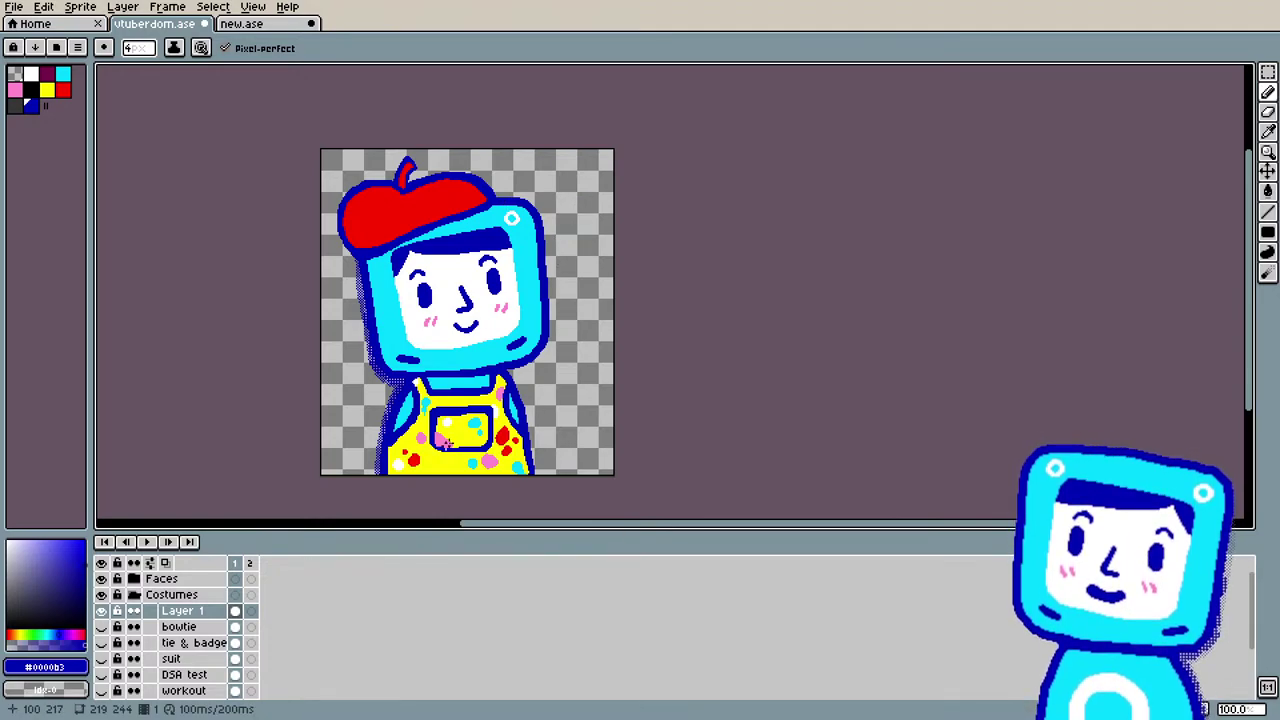
{"action": "key", "text": "i"}
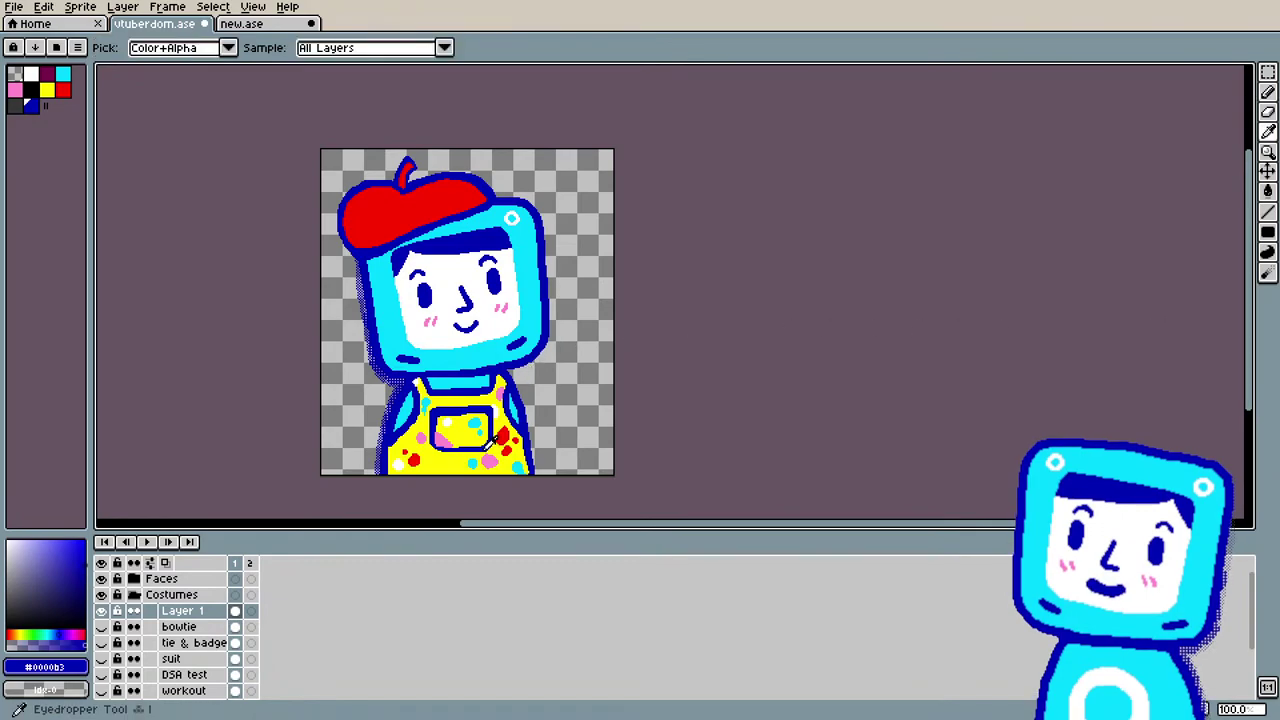
{"action": "left_click", "coordinate": [467, 432]}
{"action": "scroll", "coordinate": [423, 137], "scroll_direction": "up", "scroll_amount": 2}
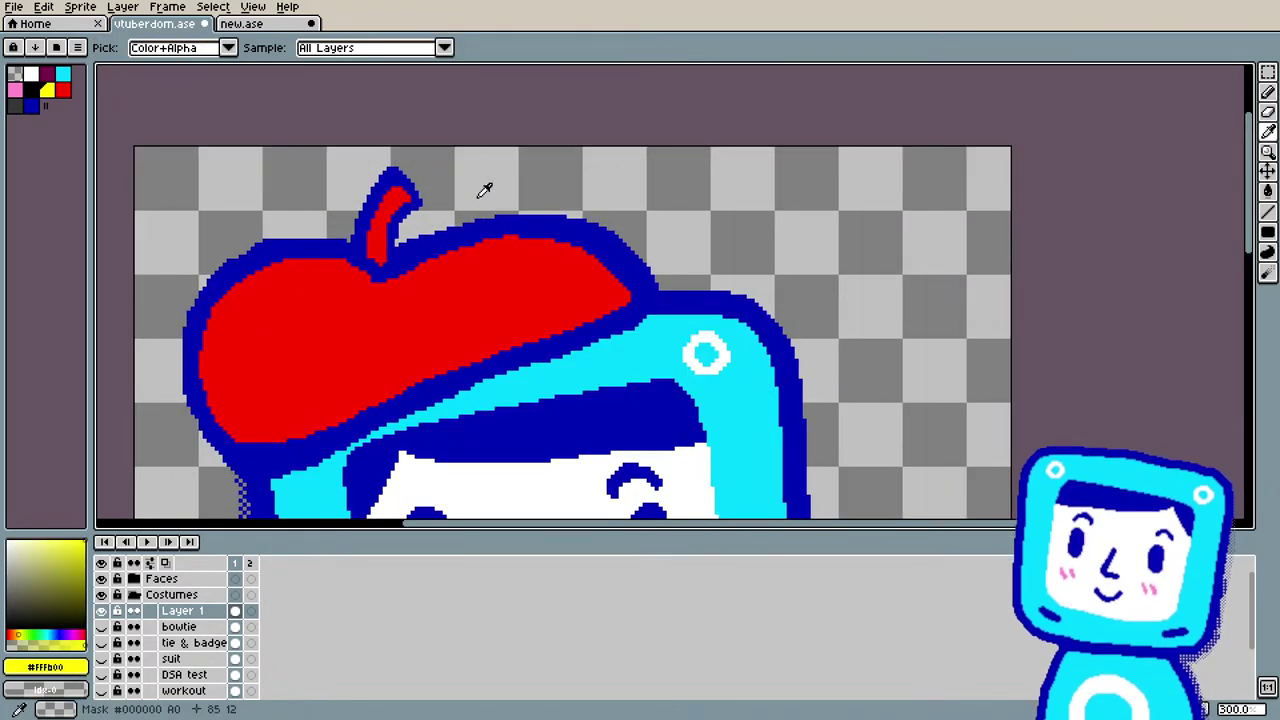
{"action": "key", "text": "b"}
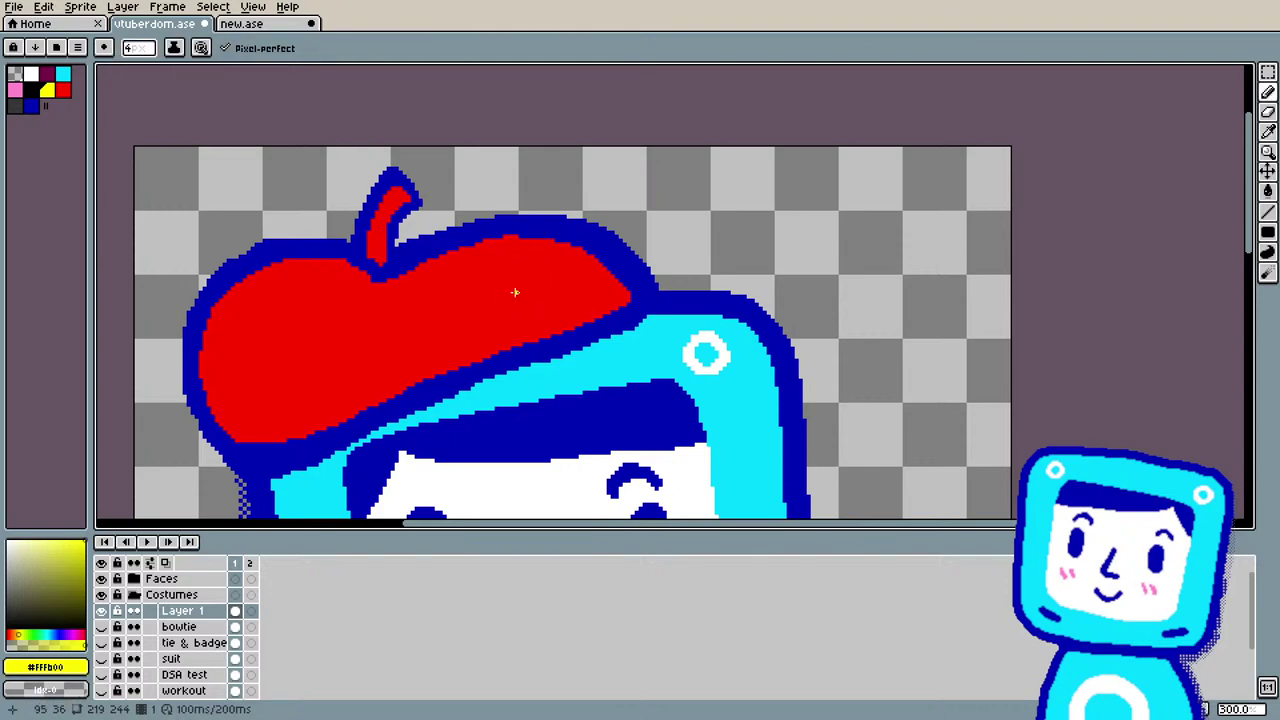
{"action": "mouse_move", "coordinate": [521, 278]}
{"action": "left_mouse_down"}
{"action": "mouse_move", "coordinate": [555, 302]}
{"action": "mouse_move", "coordinate": [562, 264]}
{"action": "mouse_move", "coordinate": [514, 267]}
{"action": "mouse_move", "coordinate": [537, 270]}
{"action": "mouse_move", "coordinate": [507, 281]}
{"action": "mouse_move", "coordinate": [533, 298]}
{"action": "mouse_move", "coordinate": [560, 283]}
{"action": "mouse_move", "coordinate": [533, 303]}
{"action": "mouse_move", "coordinate": [545, 306]}
{"action": "mouse_move", "coordinate": [561, 300]}
{"action": "mouse_move", "coordinate": [566, 273]}
{"action": "mouse_move", "coordinate": [556, 300]}
{"action": "mouse_move", "coordinate": [528, 316]}
{"action": "mouse_move", "coordinate": [569, 298]}
{"action": "left_mouse_up"}
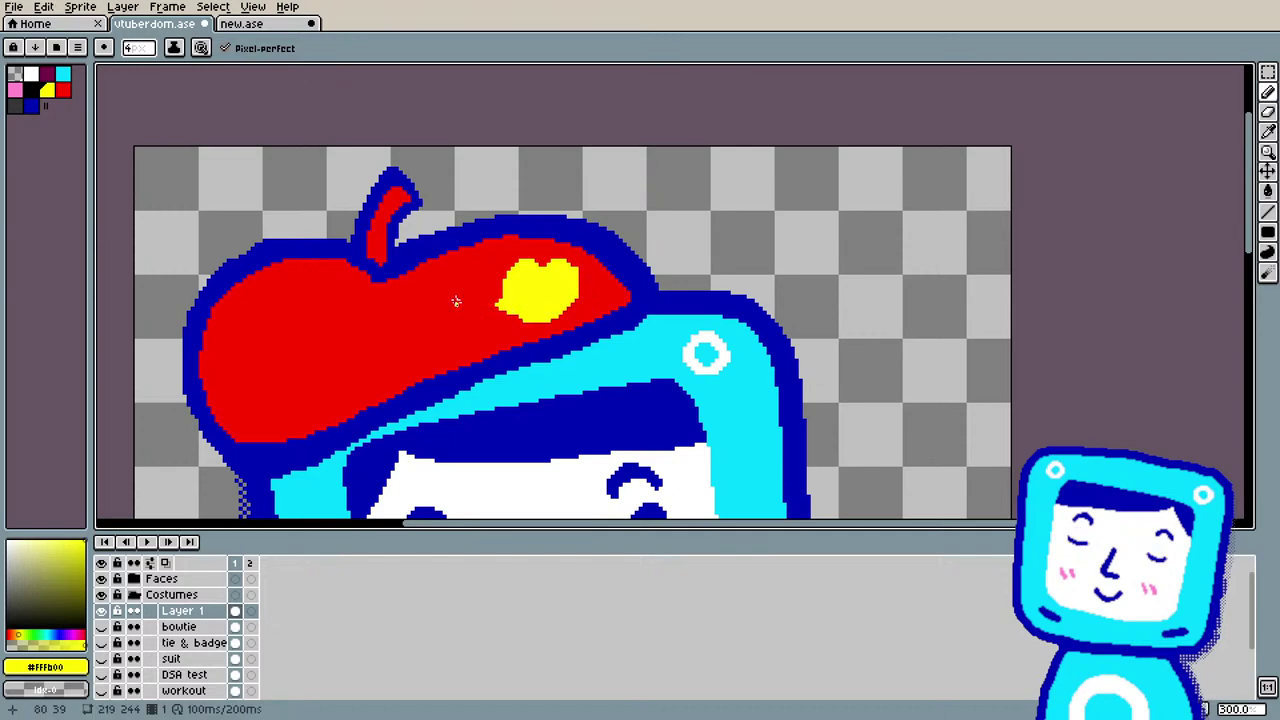
{"action": "mouse_move", "coordinate": [462, 290]}
{"action": "left_mouse_down"}
{"action": "mouse_move", "coordinate": [481, 324]}
{"action": "mouse_move", "coordinate": [468, 340]}
{"action": "mouse_move", "coordinate": [499, 326]}
{"action": "mouse_move", "coordinate": [470, 340]}
{"action": "left_mouse_up"}
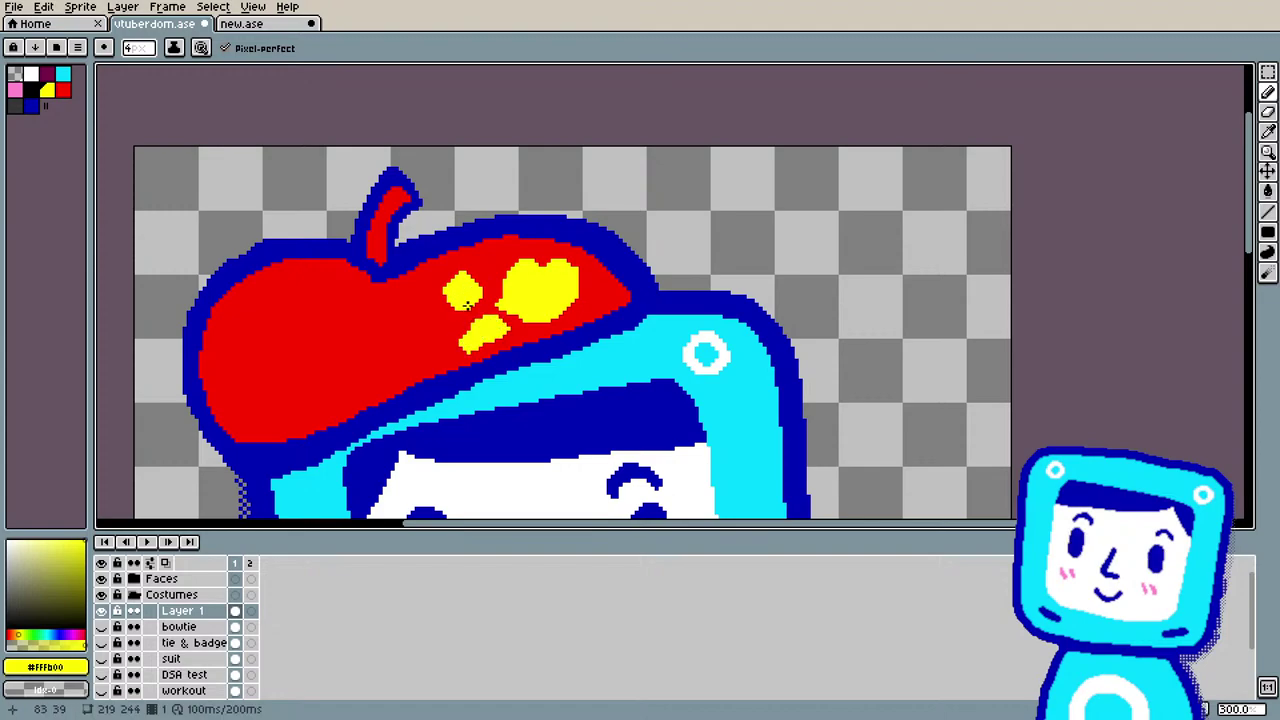
Step: Enlarge the large yellow splatter toward the beret's right edge and extend the two small splatters beside it
{"action": "scroll", "coordinate": [511, 455], "scroll_direction": "down", "scroll_amount": 3}
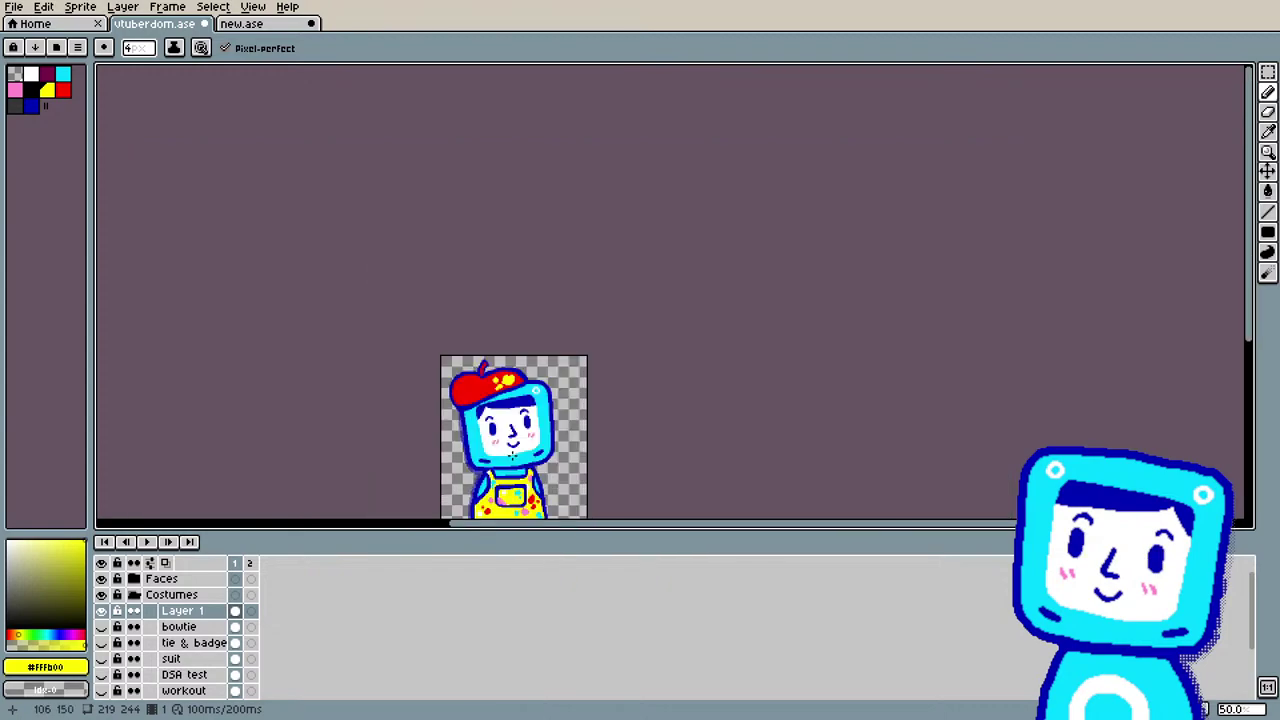
{"action": "scroll", "coordinate": [511, 455], "scroll_direction": "up", "scroll_amount": 4}
{"action": "scroll", "coordinate": [484, 75], "scroll_direction": "up", "scroll_amount": 1}
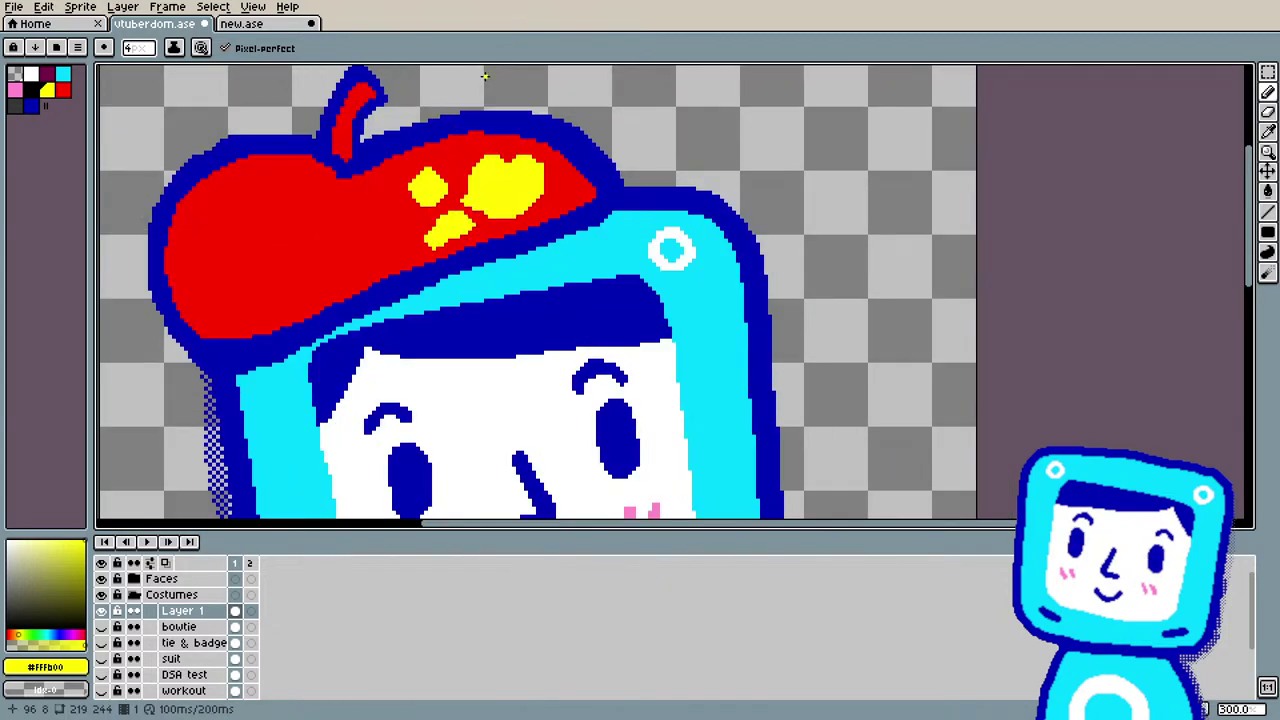
{"action": "scroll", "coordinate": [484, 75], "scroll_direction": "up", "scroll_amount": 1}
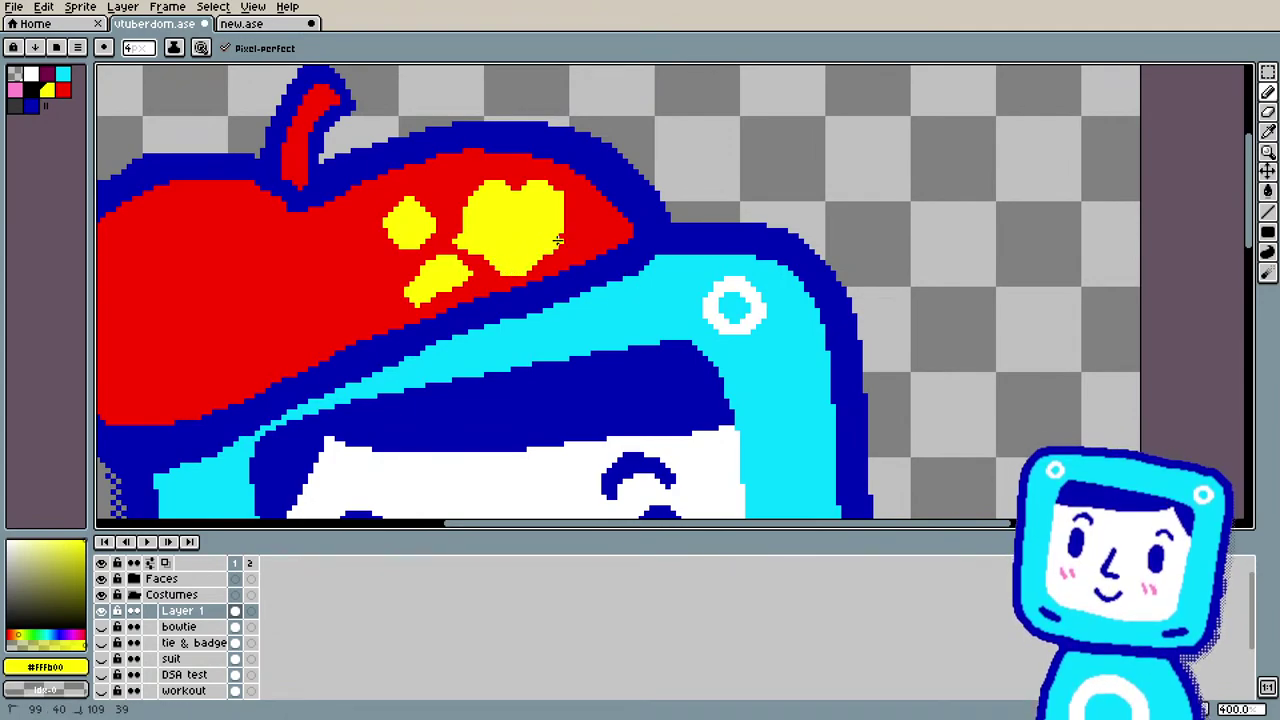
{"action": "mouse_move", "coordinate": [557, 240]}
{"action": "left_mouse_down"}
{"action": "mouse_move", "coordinate": [582, 226]}
{"action": "mouse_move", "coordinate": [572, 210]}
{"action": "left_mouse_up"}
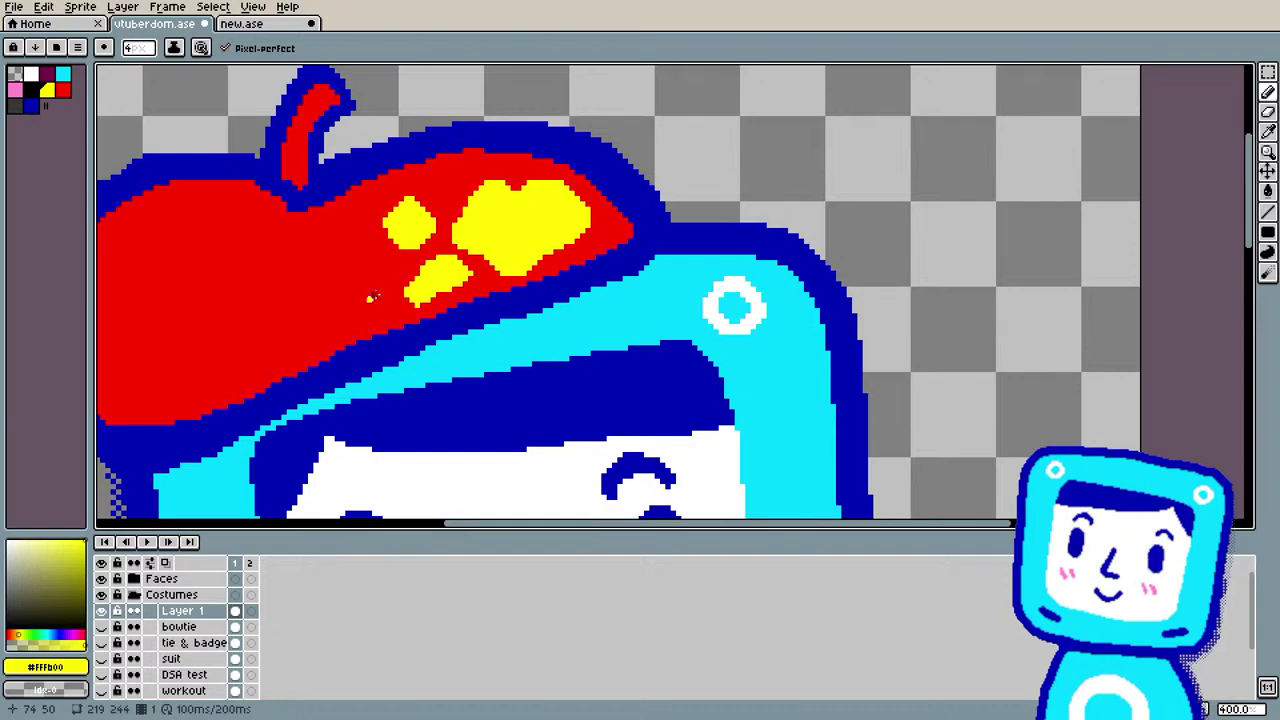
{"action": "left_click_drag", "start_coordinate": [429, 280], "coordinate": [400, 290]}
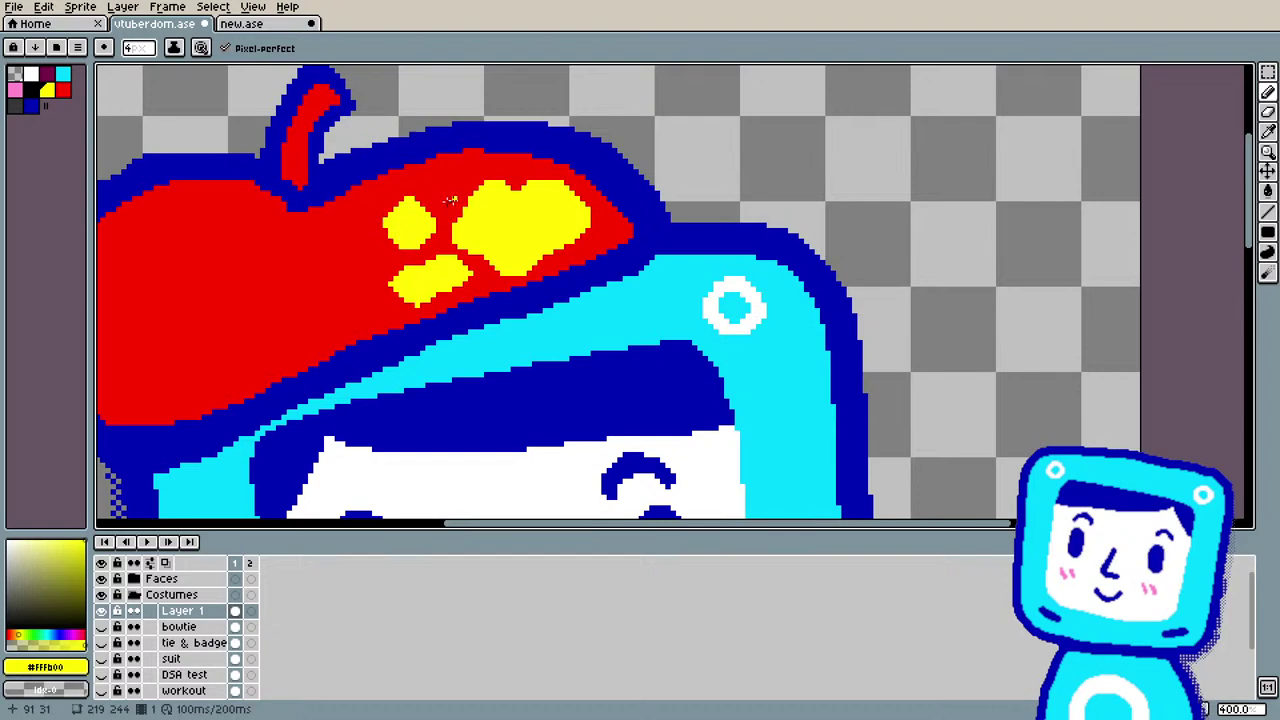
{"action": "left_click_drag", "start_coordinate": [420, 208], "coordinate": [417, 196]}
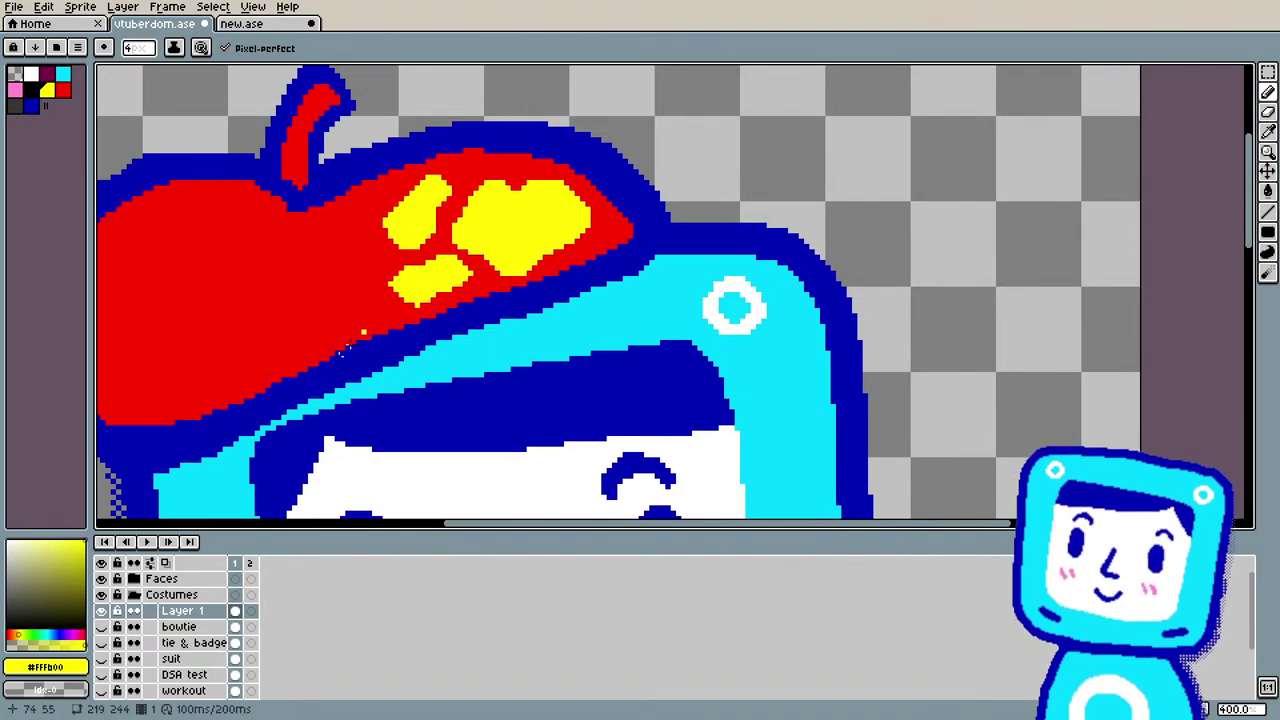
Step: Sample the beret's red #FF0000 and fill over the two small yellow splatters with the Paint Bucket
{"action": "scroll", "coordinate": [341, 351], "scroll_direction": "down", "scroll_amount": 5}
{"action": "scroll", "coordinate": [312, 435], "scroll_direction": "up", "scroll_amount": 1}
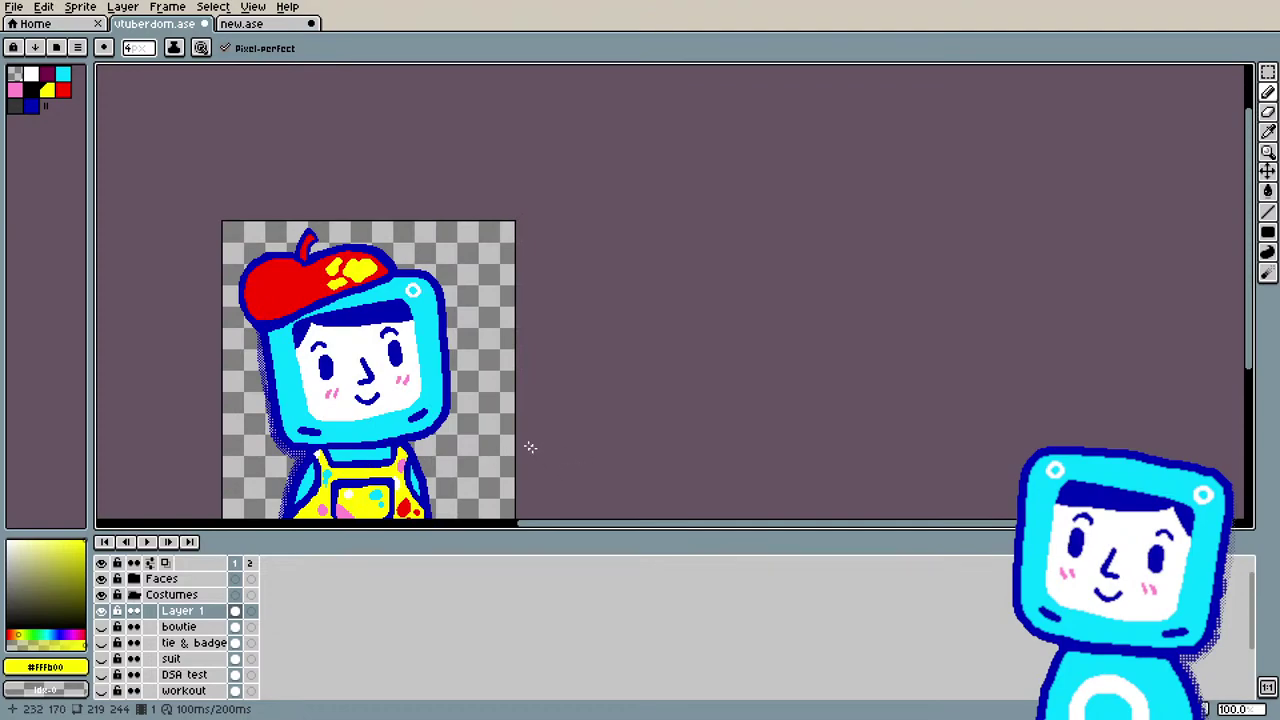
{"action": "scroll", "coordinate": [332, 216], "scroll_direction": "up", "scroll_amount": 2}
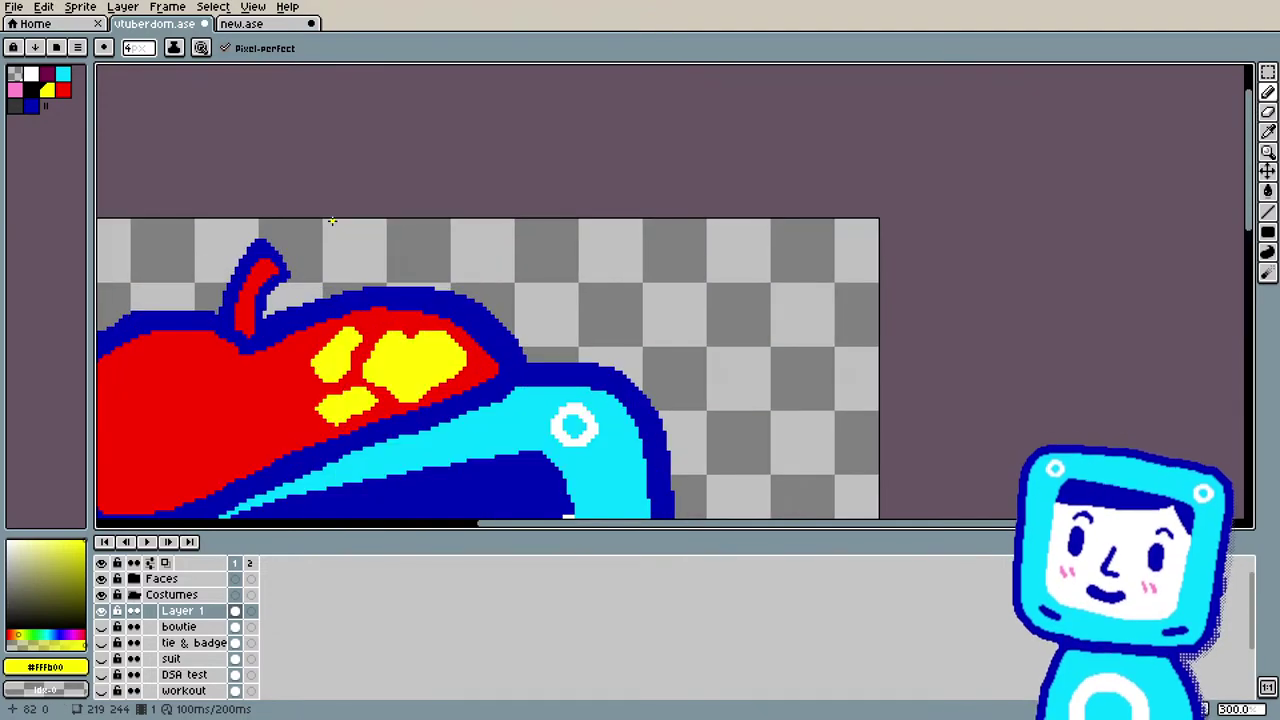
{"action": "scroll", "coordinate": [330, 215], "scroll_direction": "down", "scroll_amount": 1}
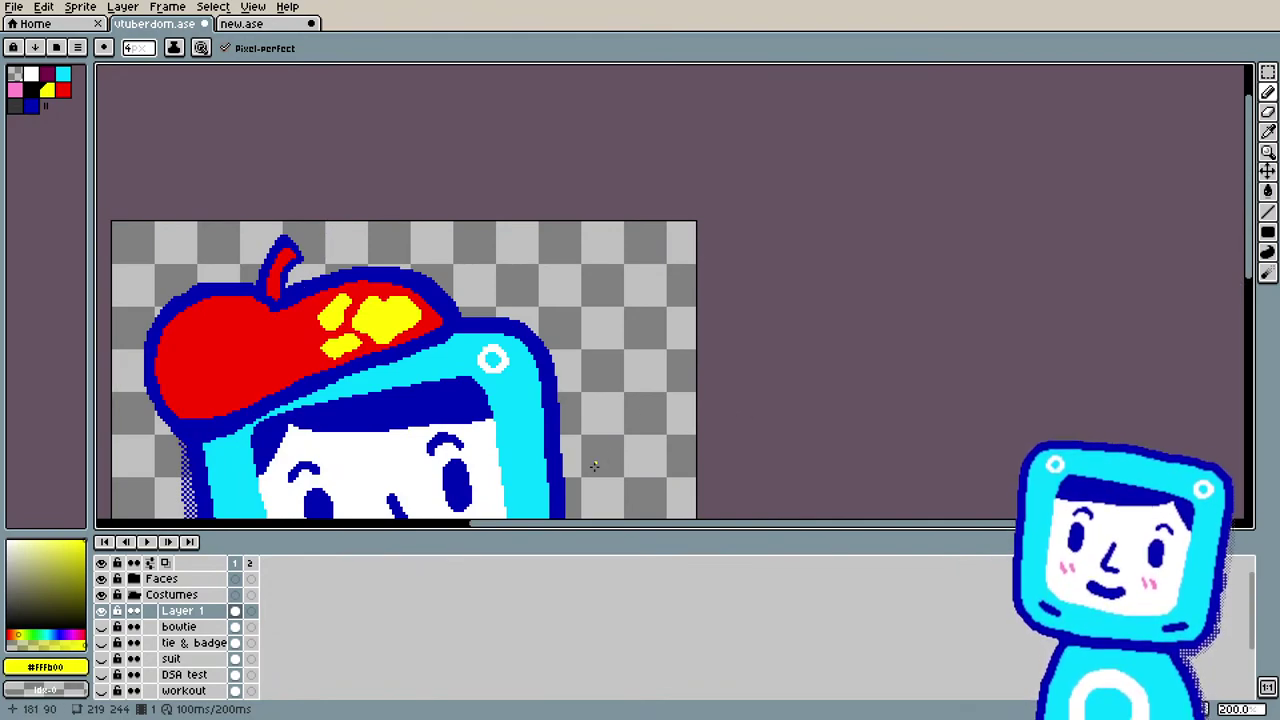
{"action": "left_click_drag", "start_coordinate": [603, 526], "coordinate": [486, 530]}
{"action": "scroll", "coordinate": [497, 318], "scroll_direction": "up", "scroll_amount": 1}
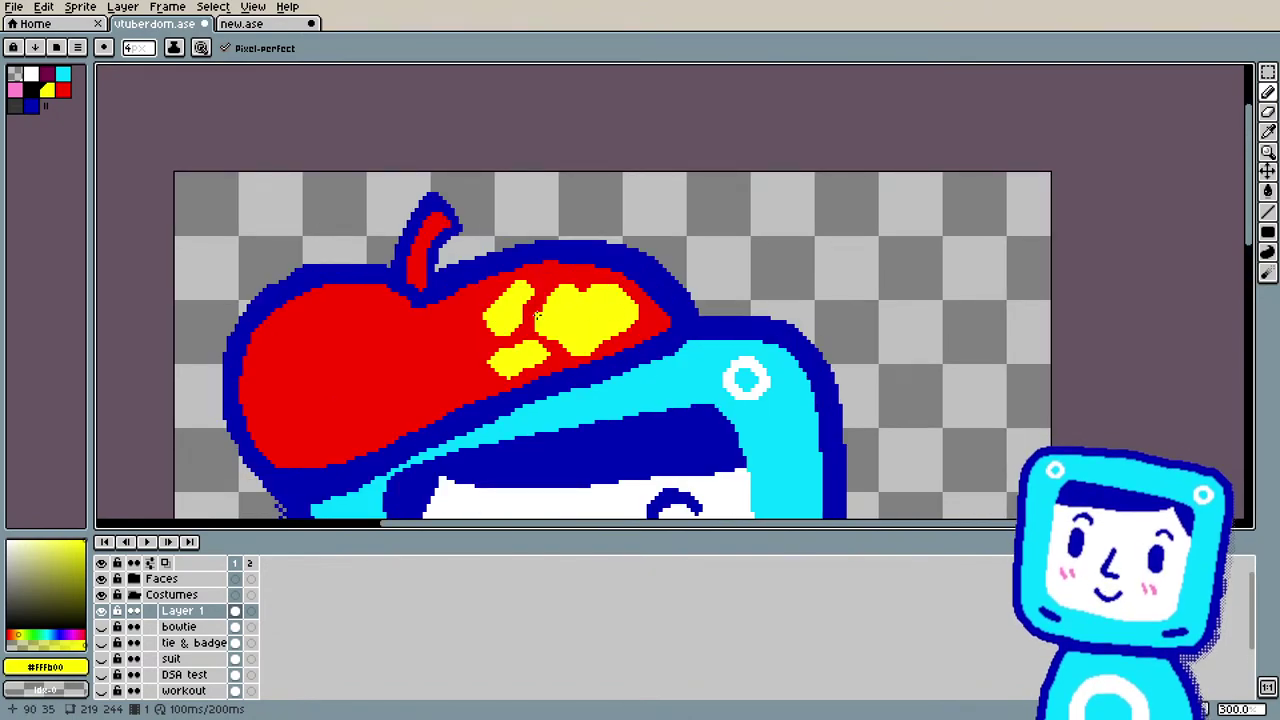
{"action": "key", "text": "i"}
{"action": "left_click", "coordinate": [451, 346]}
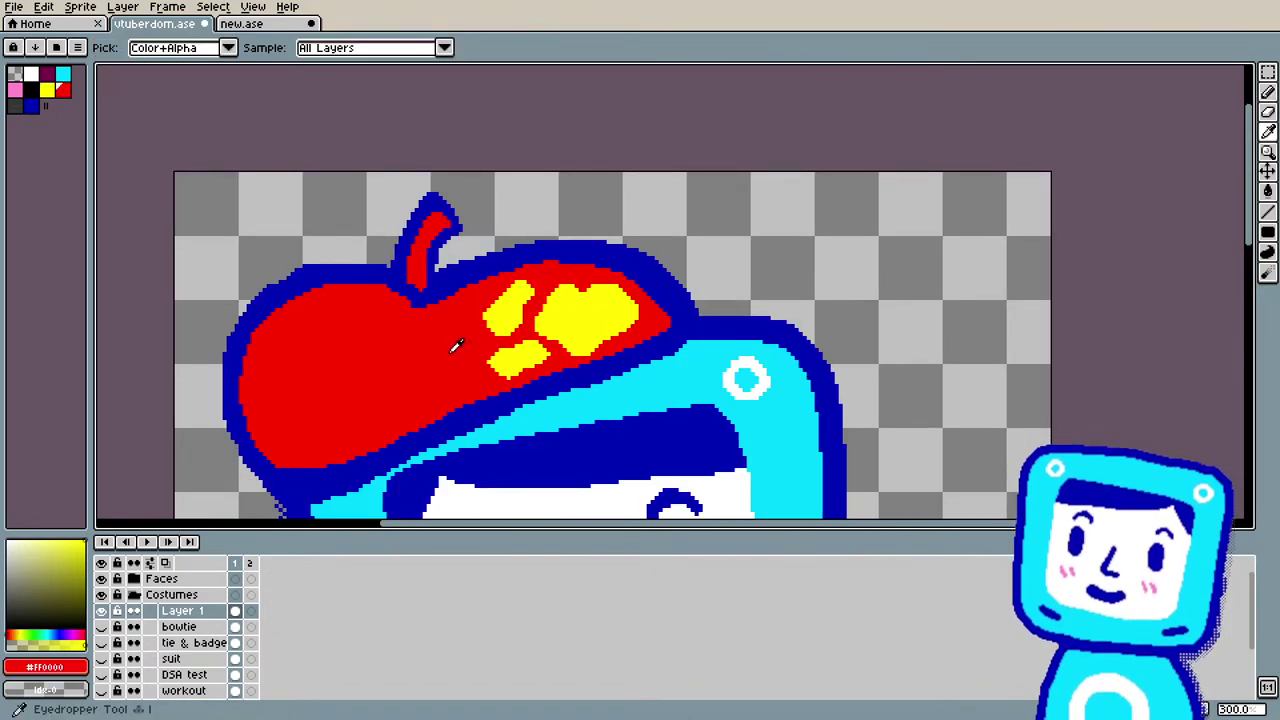
{"action": "key", "text": "g"}
{"action": "left_click", "coordinate": [504, 326]}
{"action": "left_click", "coordinate": [517, 357]}
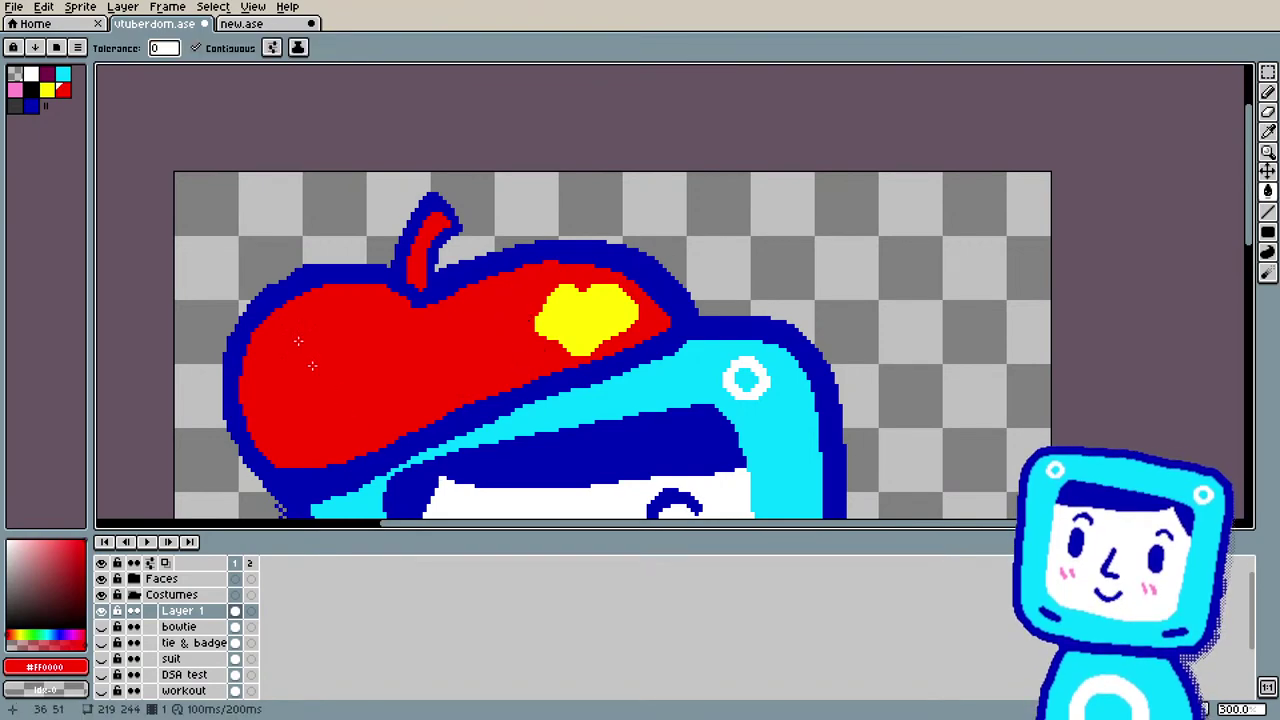
Step: Paint a single small slanted splatter in Idx-6 yellow between the beret's stalk and the large splatter with the pencil
{"action": "left_click", "coordinate": [47, 90]}
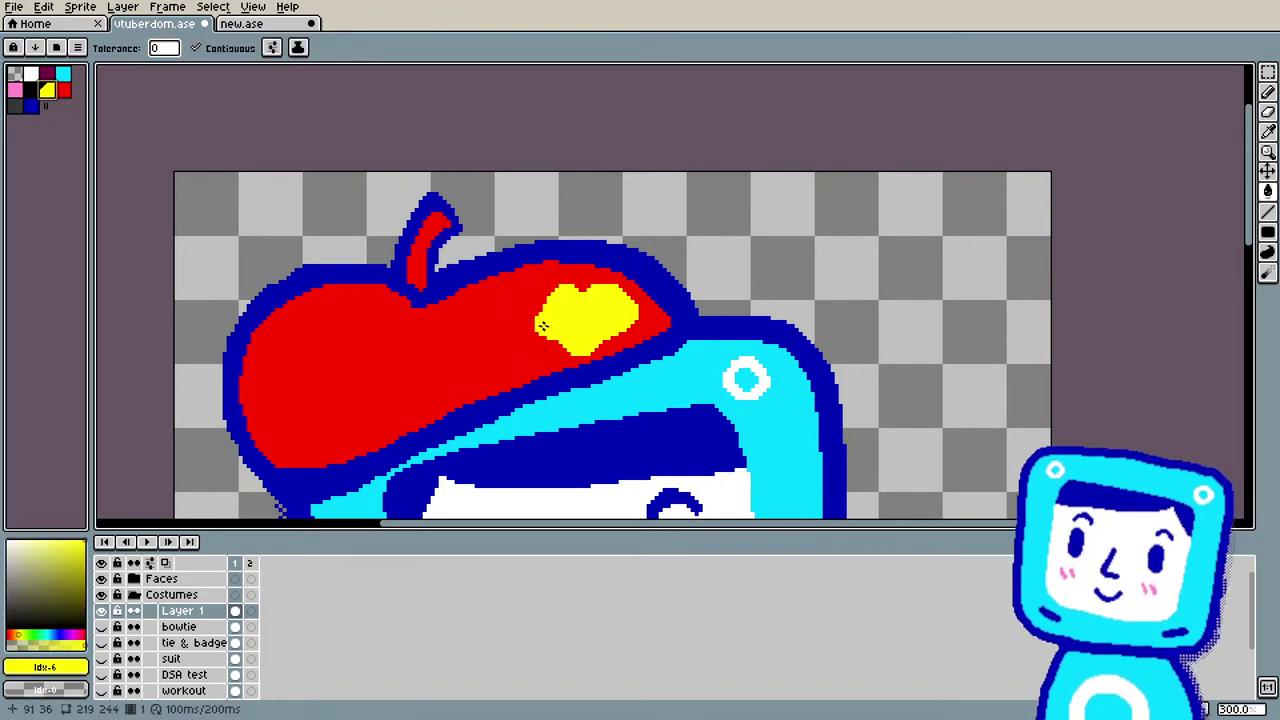
{"action": "key", "text": "b"}
{"action": "mouse_move", "coordinate": [472, 306]}
{"action": "left_mouse_down"}
{"action": "mouse_move", "coordinate": [493, 330]}
{"action": "mouse_move", "coordinate": [507, 310]}
{"action": "mouse_move", "coordinate": [477, 318]}
{"action": "mouse_move", "coordinate": [497, 326]}
{"action": "mouse_move", "coordinate": [481, 330]}
{"action": "mouse_move", "coordinate": [510, 308]}
{"action": "mouse_move", "coordinate": [470, 328]}
{"action": "left_mouse_up"}
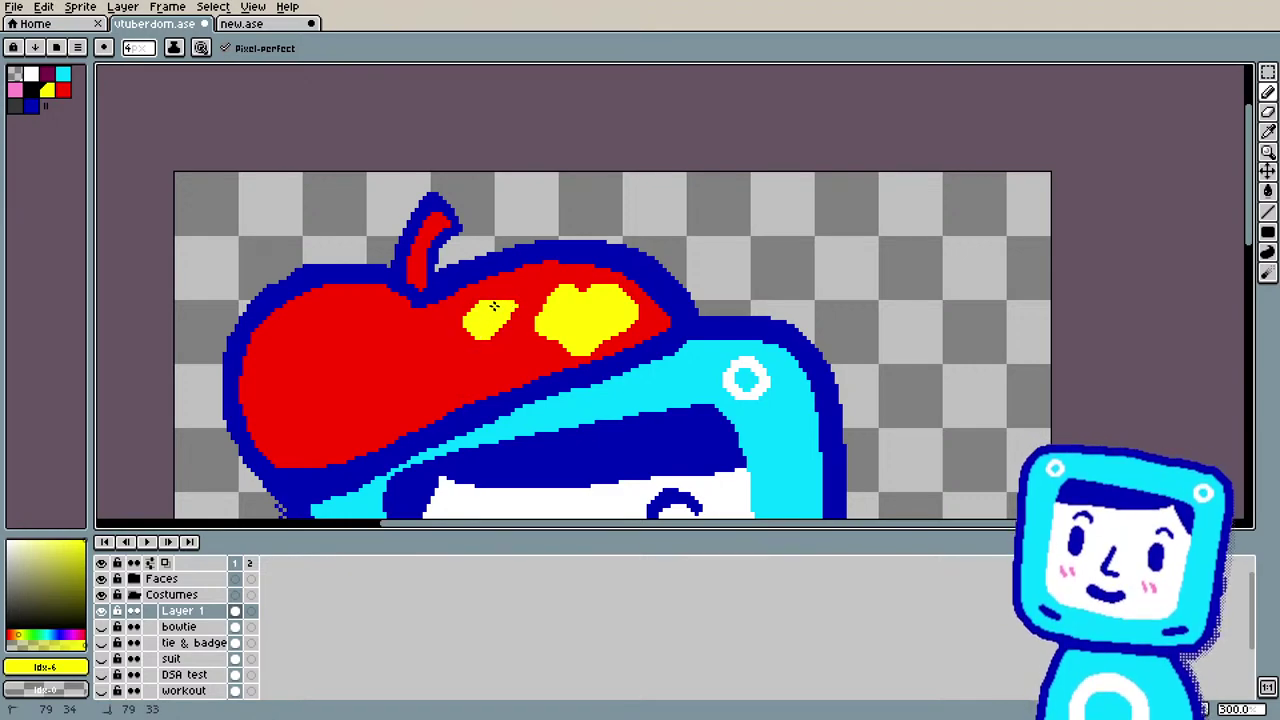
{"action": "left_click_drag", "start_coordinate": [493, 306], "coordinate": [507, 297]}
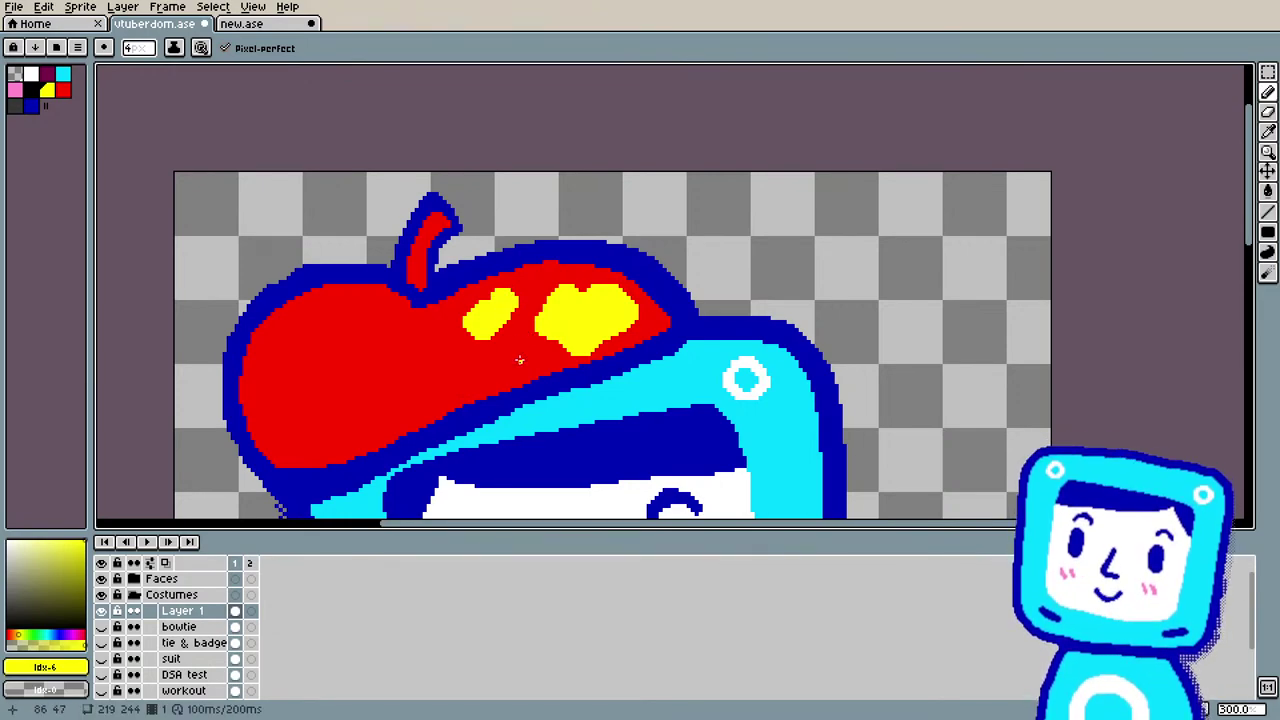
{"action": "scroll", "coordinate": [519, 360], "scroll_direction": "down", "scroll_amount": 4}
{"action": "scroll", "coordinate": [528, 100], "scroll_direction": "up", "scroll_amount": 3}
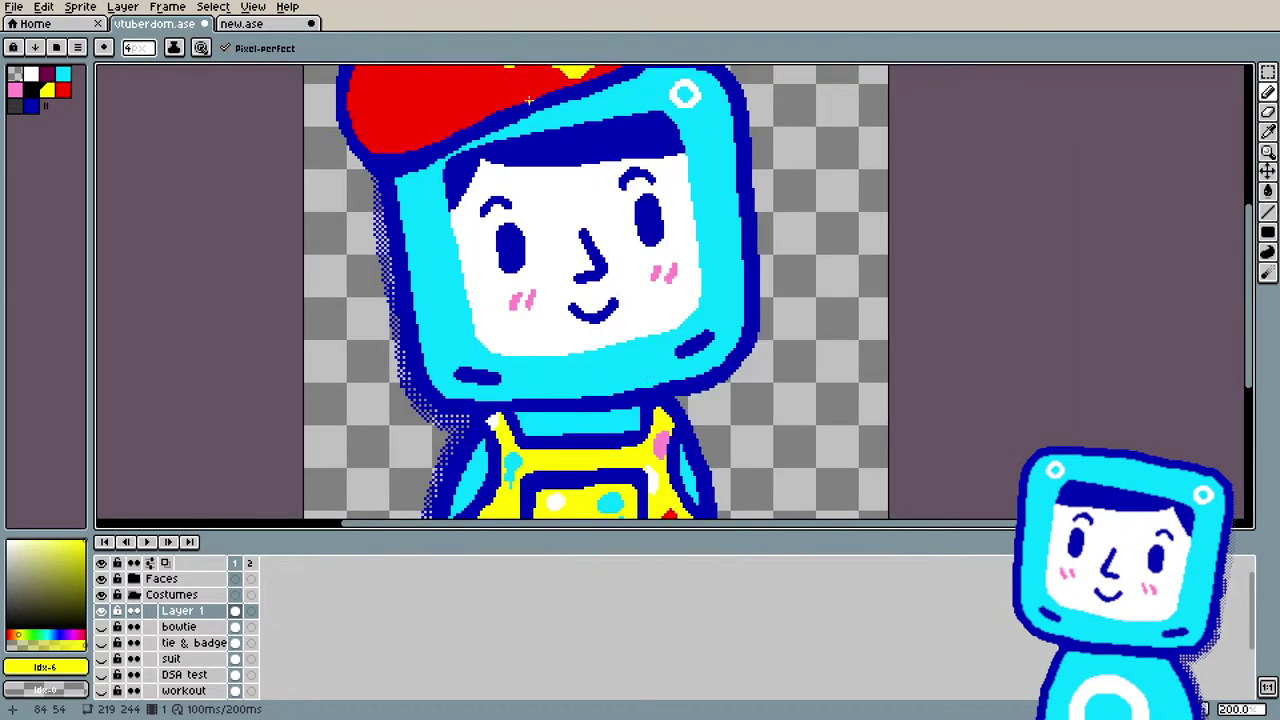
Step: Paint a small round yellow splatter on the beret just below the slanted splatter with the 4 px pencil
{"action": "scroll", "coordinate": [528, 100], "scroll_direction": "down", "scroll_amount": 2}
{"action": "scroll", "coordinate": [516, 80], "scroll_direction": "up", "scroll_amount": 4}
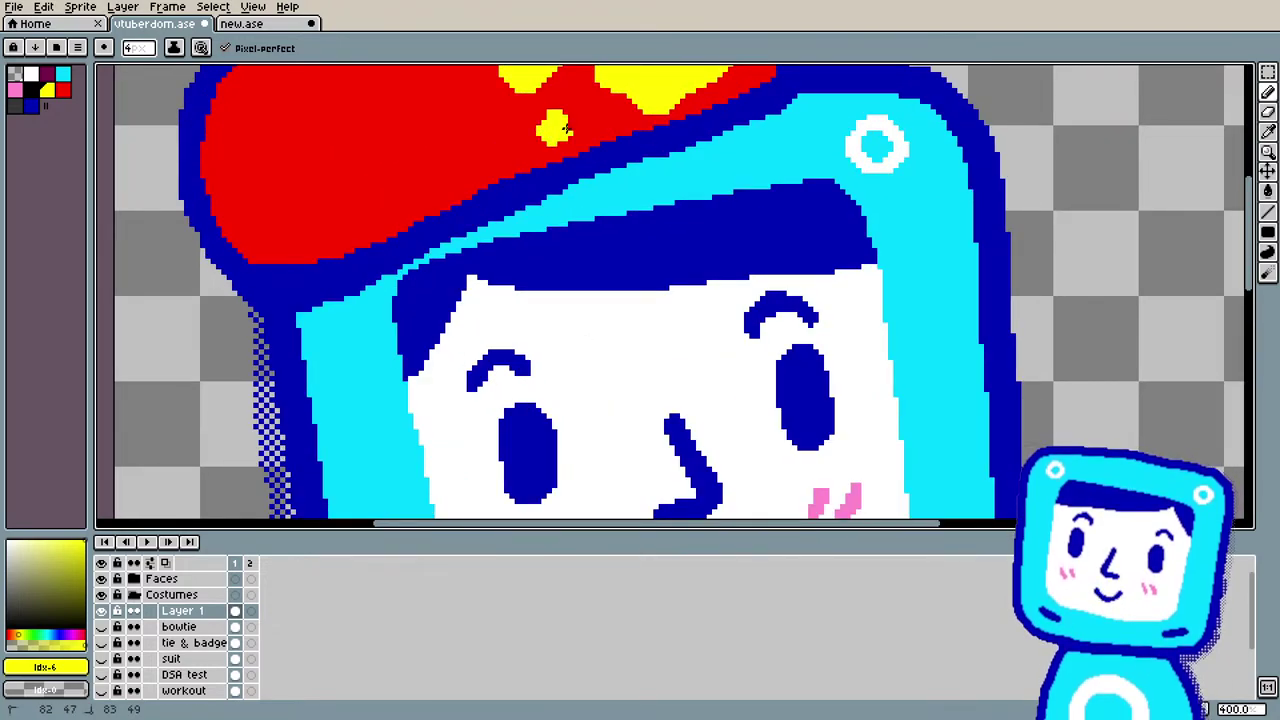
{"action": "mouse_move", "coordinate": [545, 118]}
{"action": "left_mouse_down"}
{"action": "mouse_move", "coordinate": [568, 132]}
{"action": "mouse_move", "coordinate": [528, 126]}
{"action": "mouse_move", "coordinate": [562, 112]}
{"action": "mouse_move", "coordinate": [568, 135]}
{"action": "mouse_move", "coordinate": [524, 116]}
{"action": "mouse_move", "coordinate": [518, 128]}
{"action": "left_mouse_up"}
{"action": "scroll", "coordinate": [535, 82], "scroll_direction": "down", "scroll_amount": 4}
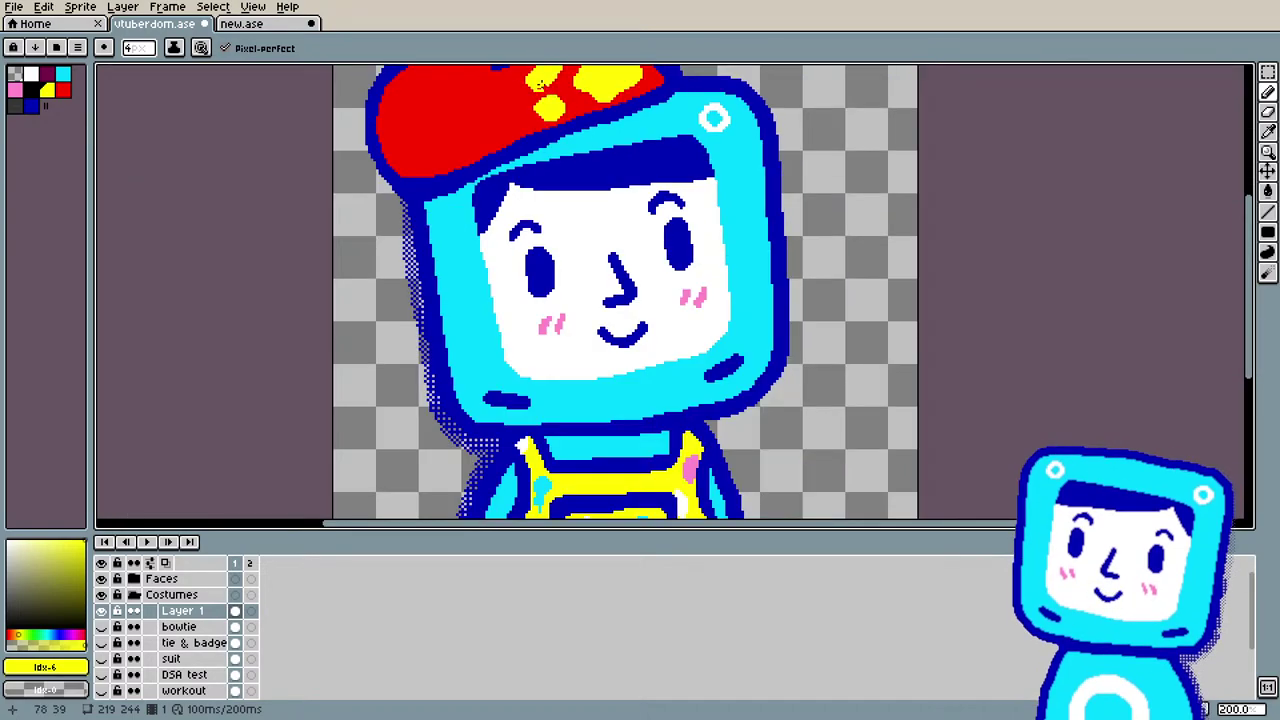
Step: Examine the splattered beret and overalls on the whole character, both close up and from a distance
{"action": "scroll", "coordinate": [517, 68], "scroll_direction": "up", "scroll_amount": 3}
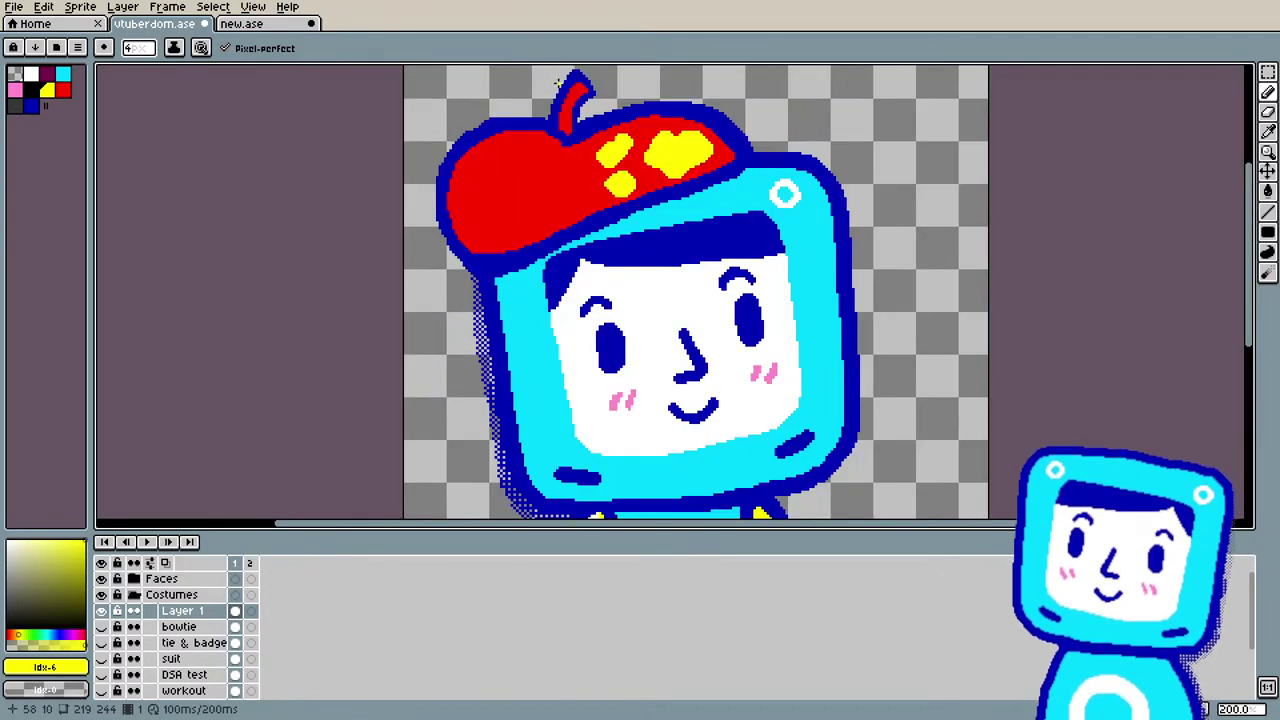
{"action": "scroll", "coordinate": [595, 90], "scroll_direction": "up", "scroll_amount": 1}
{"action": "scroll", "coordinate": [595, 90], "scroll_direction": "down", "scroll_amount": 1}
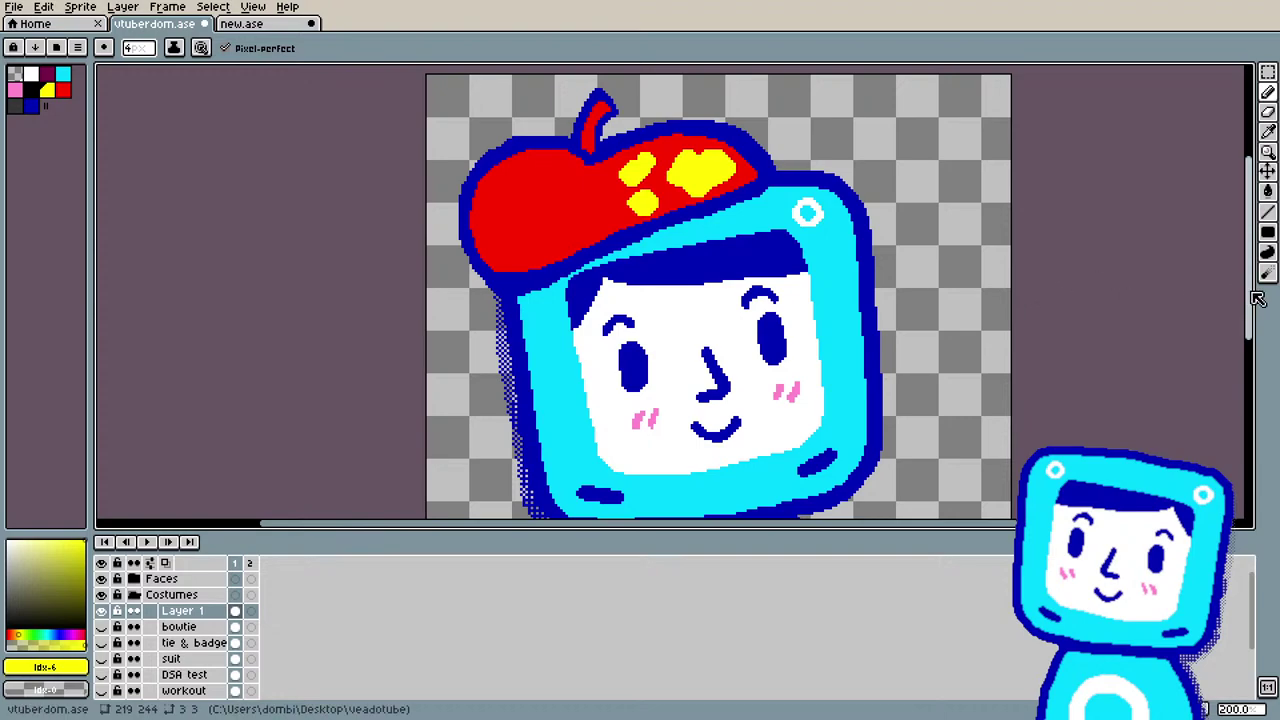
{"action": "left_click_drag", "start_coordinate": [1248, 290], "coordinate": [1248, 255]}
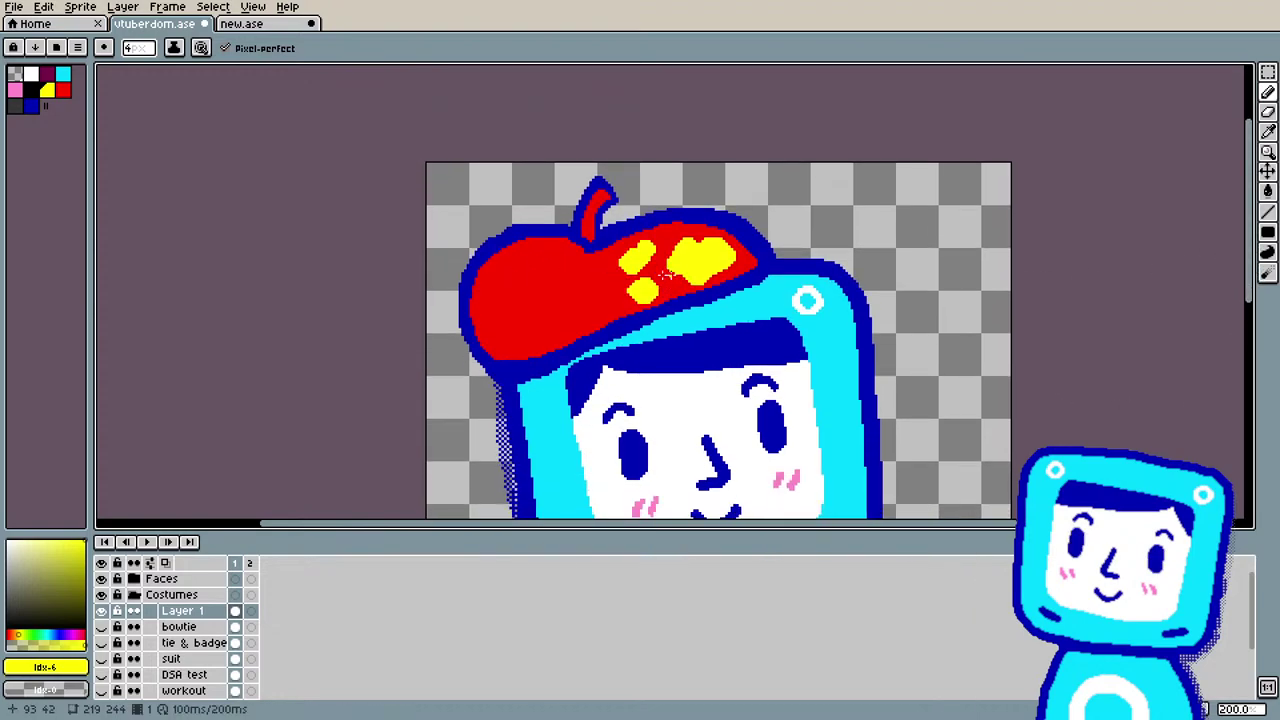
{"action": "scroll", "coordinate": [665, 273], "scroll_direction": "down", "scroll_amount": 1}
{"action": "scroll", "coordinate": [655, 285], "scroll_direction": "down", "scroll_amount": 1}
{"action": "scroll", "coordinate": [648, 290], "scroll_direction": "up", "scroll_amount": 1}
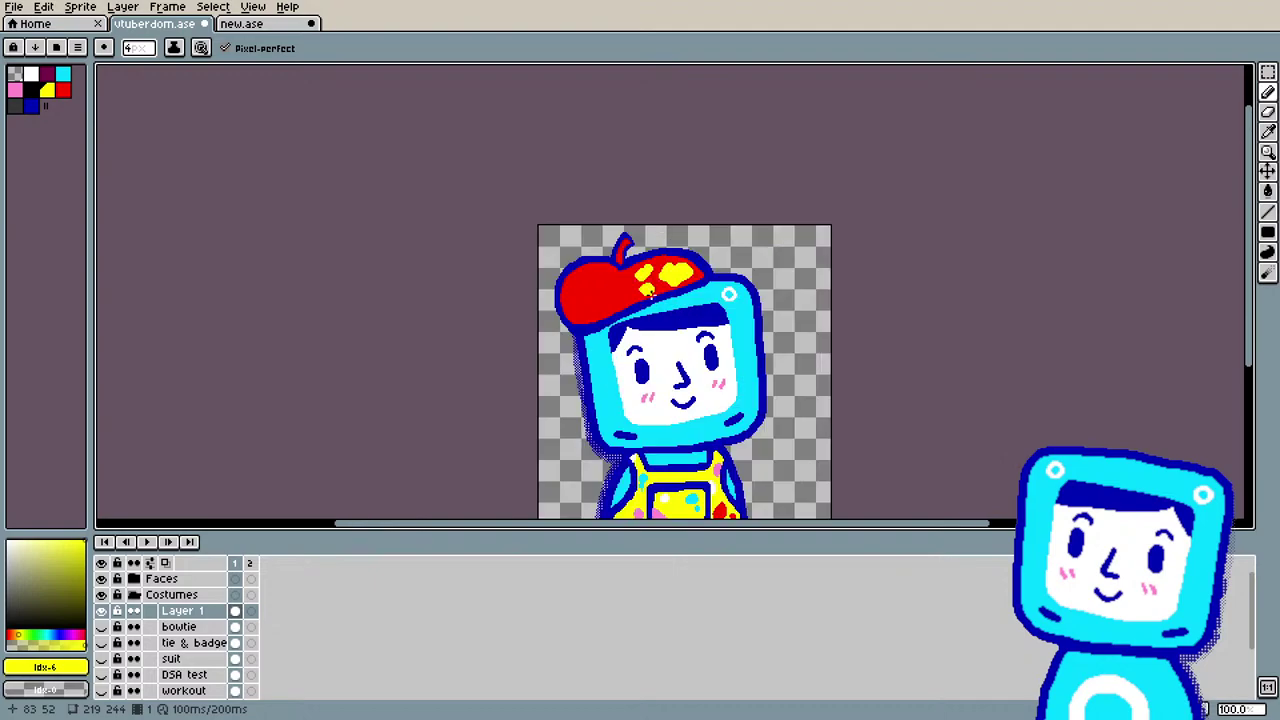
{"action": "scroll", "coordinate": [723, 316], "scroll_direction": "down", "scroll_amount": 2}
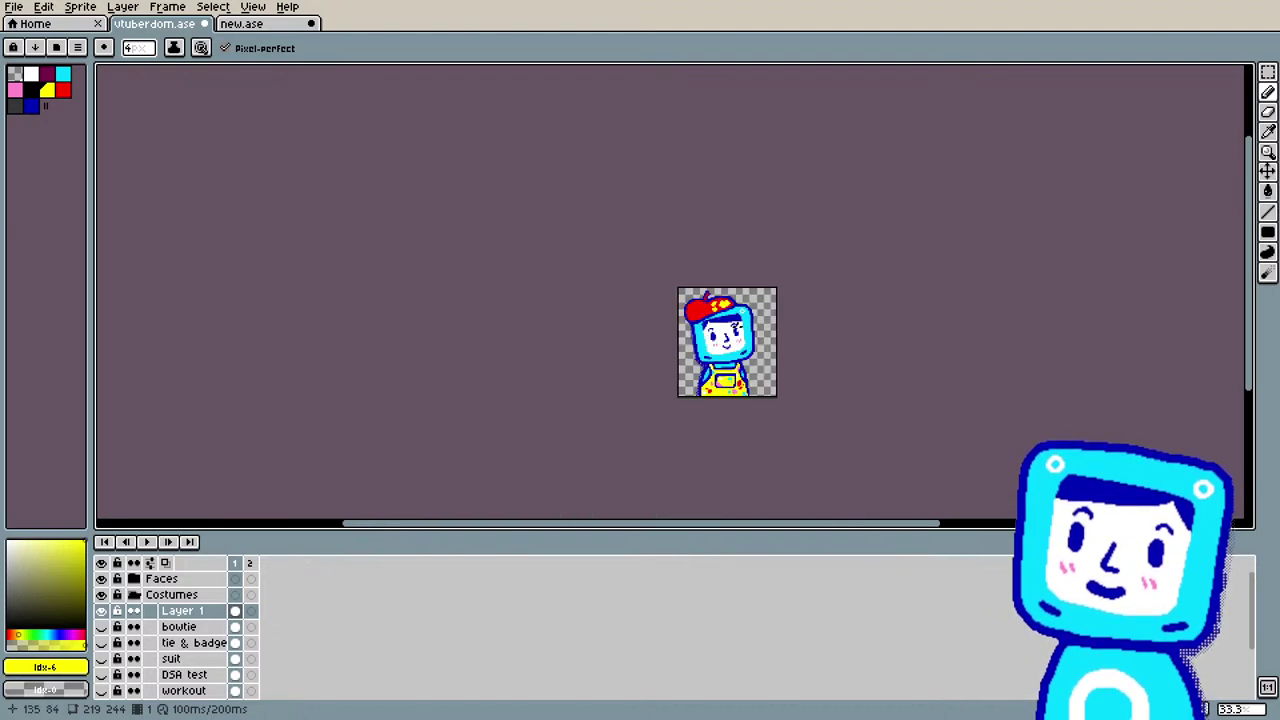
{"action": "scroll", "coordinate": [838, 363], "scroll_direction": "up", "scroll_amount": 2}
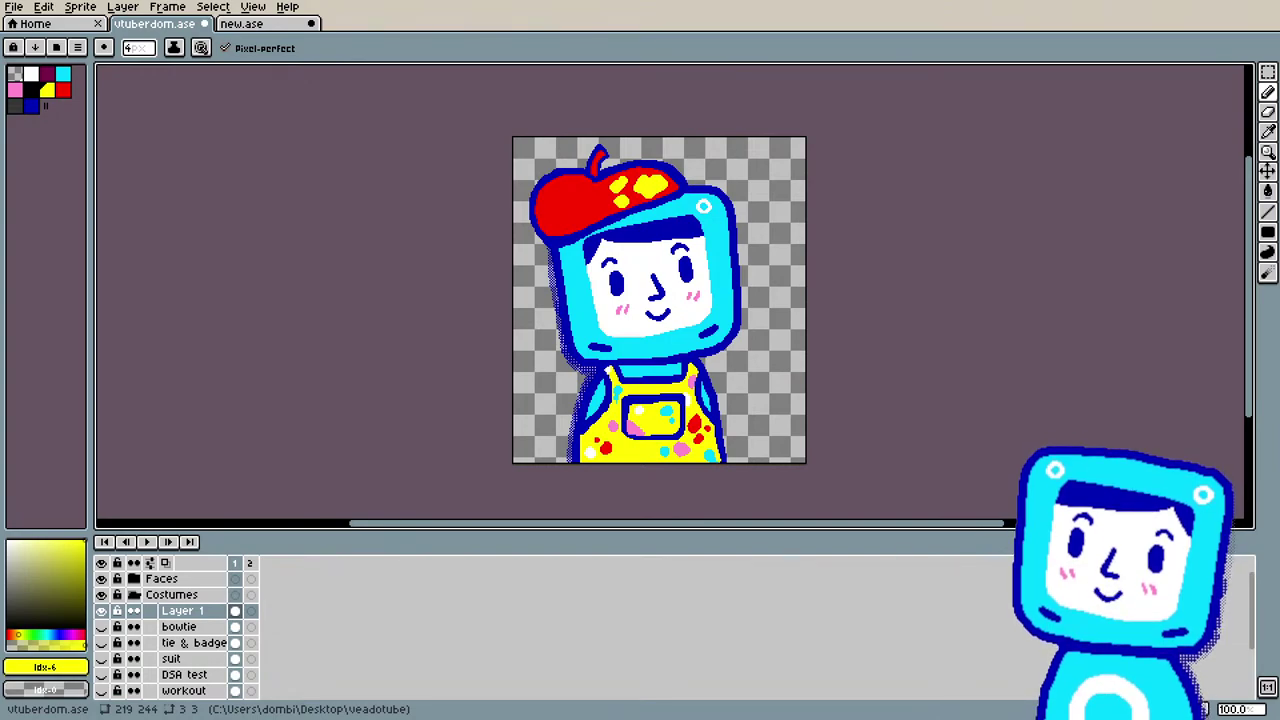
Step: Switch to the browser to view the dollo.png reference image, and close the browser
{"action": "key", "text": "alt+Tab"}
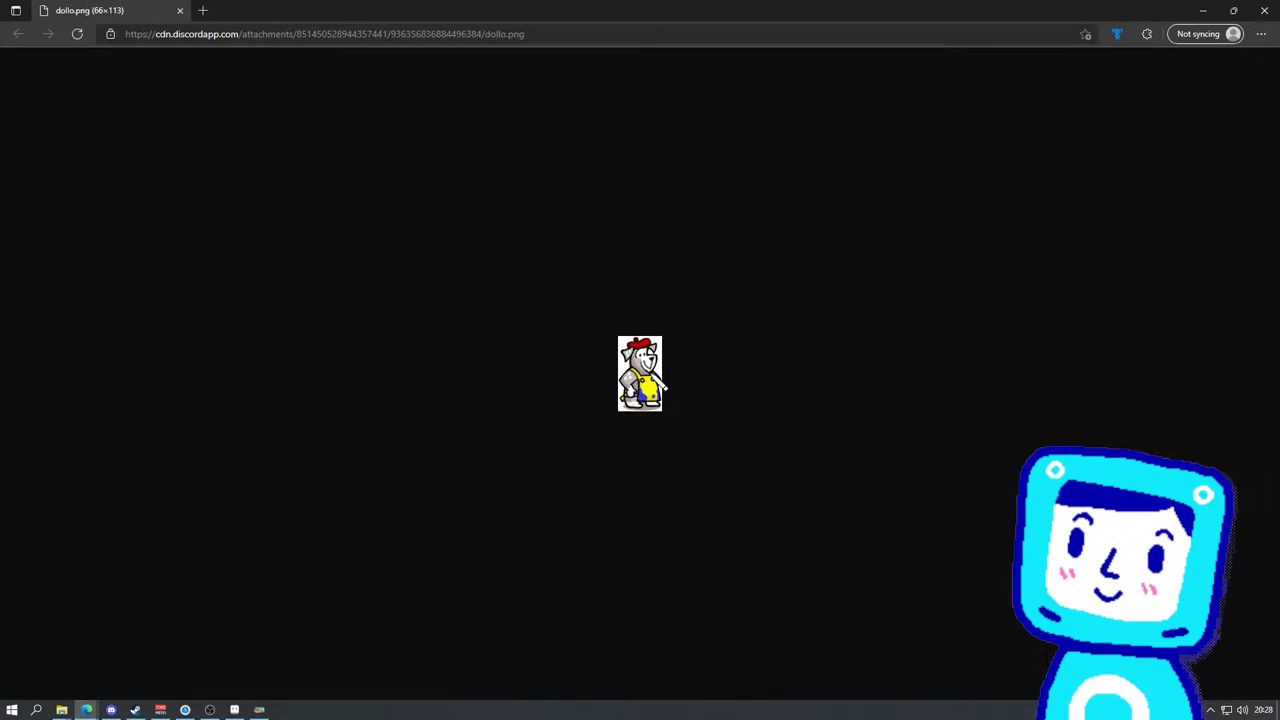
{"action": "key", "text": "alt+Tab"}
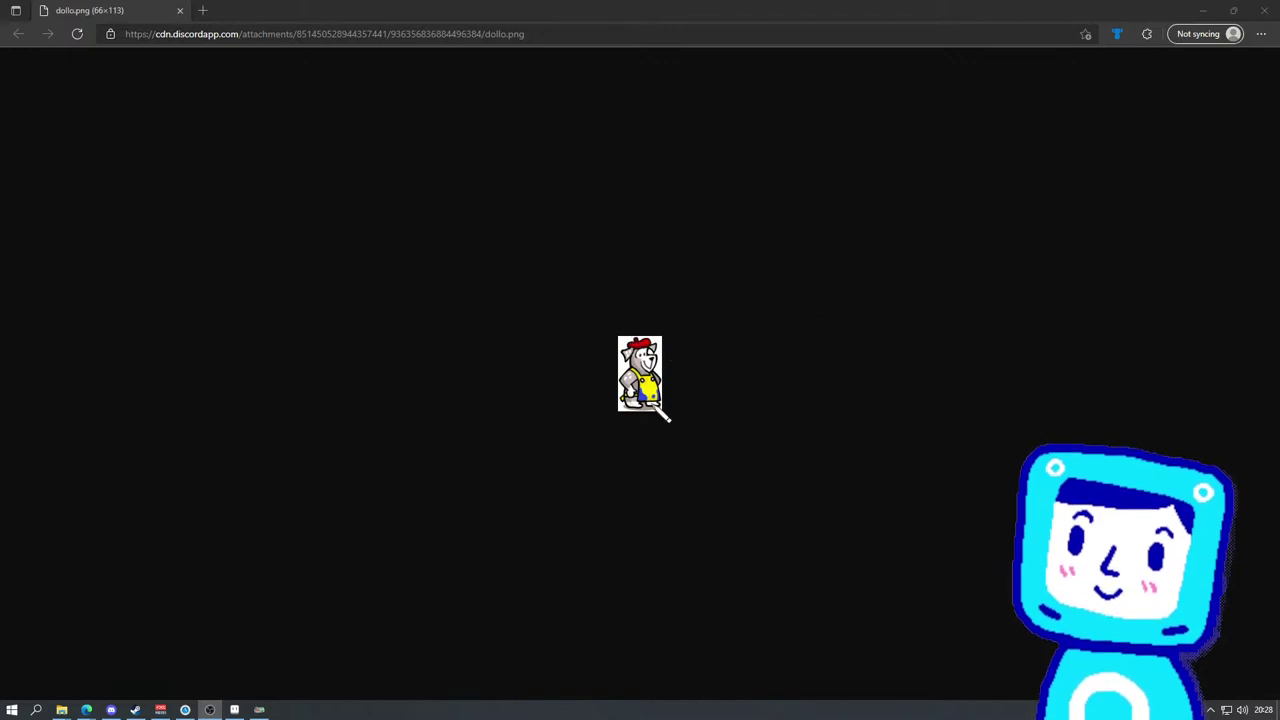
{"action": "left_click", "coordinate": [1264, 10]}
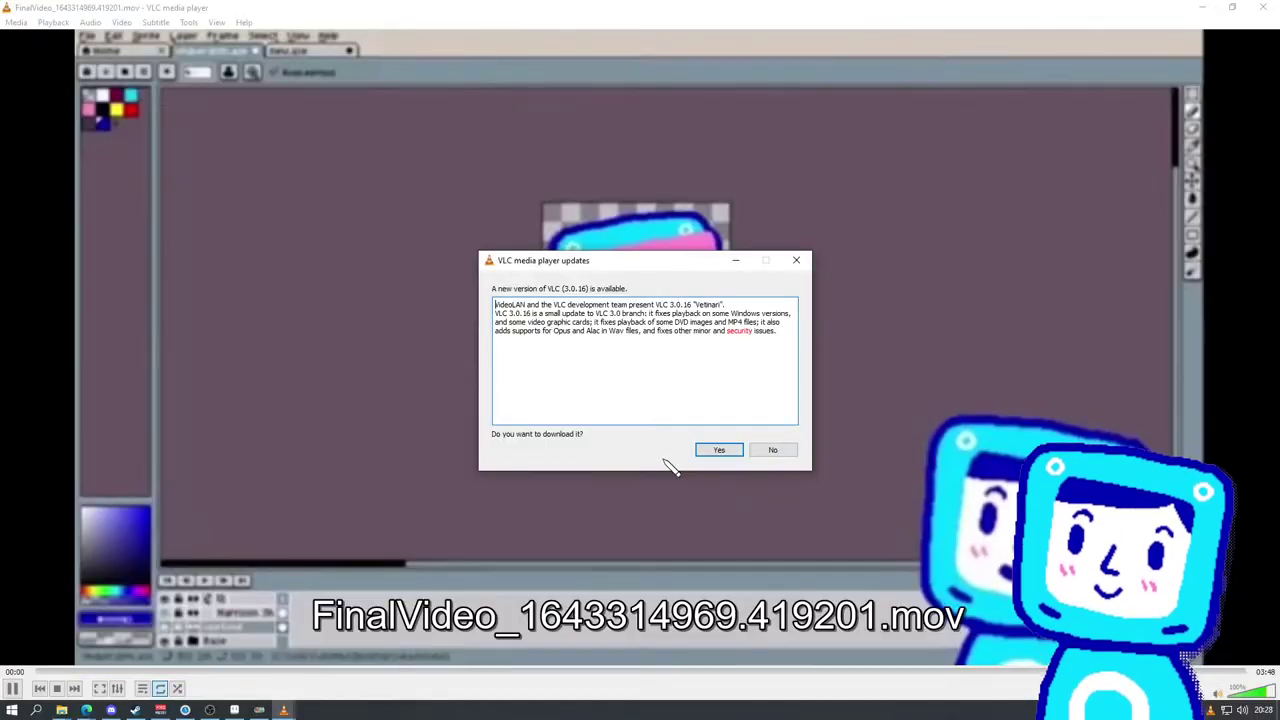
Step: Decline the VLC update, play the opening of FinalVideo_1643314969.419201.mov, and close the player
{"action": "left_click", "coordinate": [770, 450]}
{"action": "left_click", "coordinate": [56, 689]}
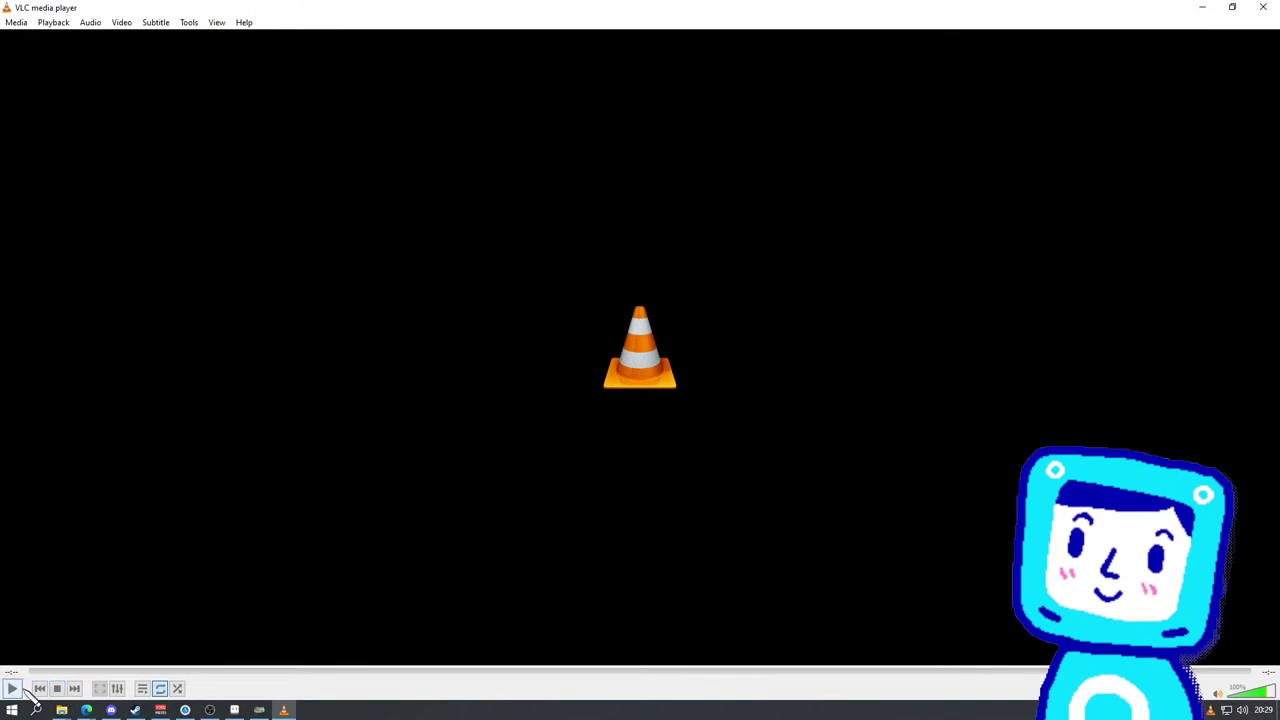
{"action": "left_click", "coordinate": [12, 689]}
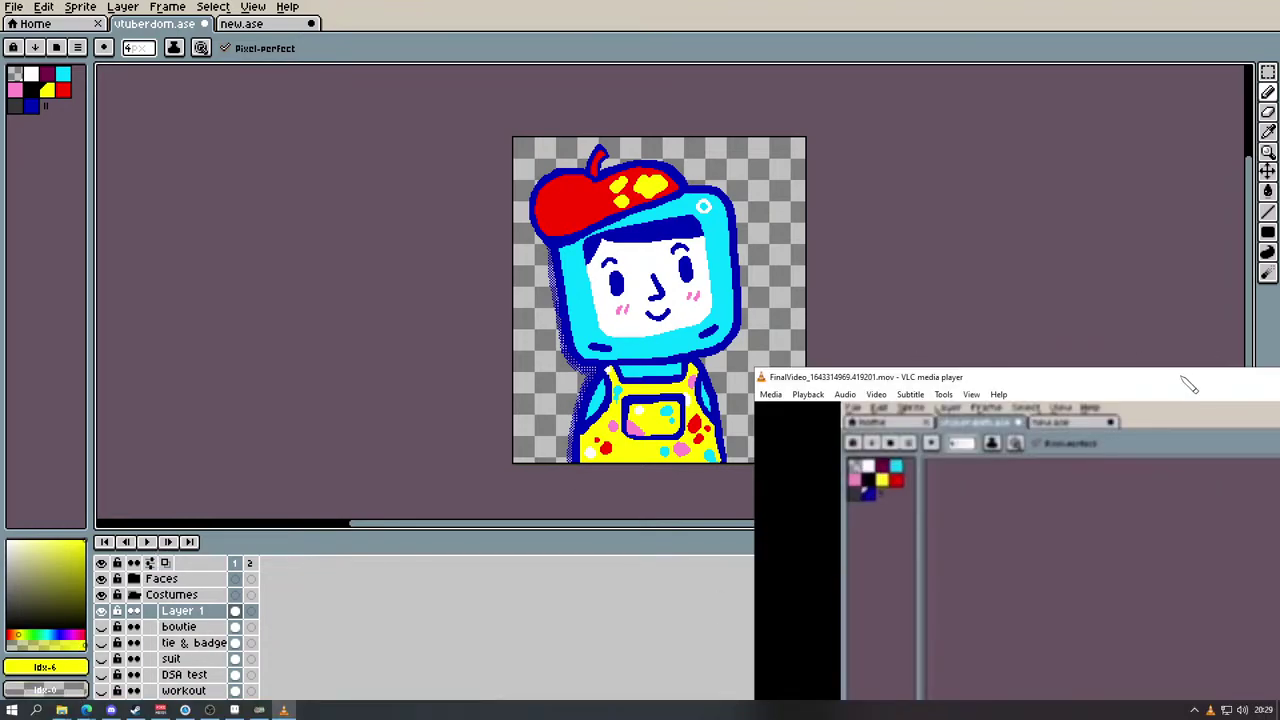
{"action": "left_click_drag", "start_coordinate": [1188, 385], "coordinate": [614, 177]}
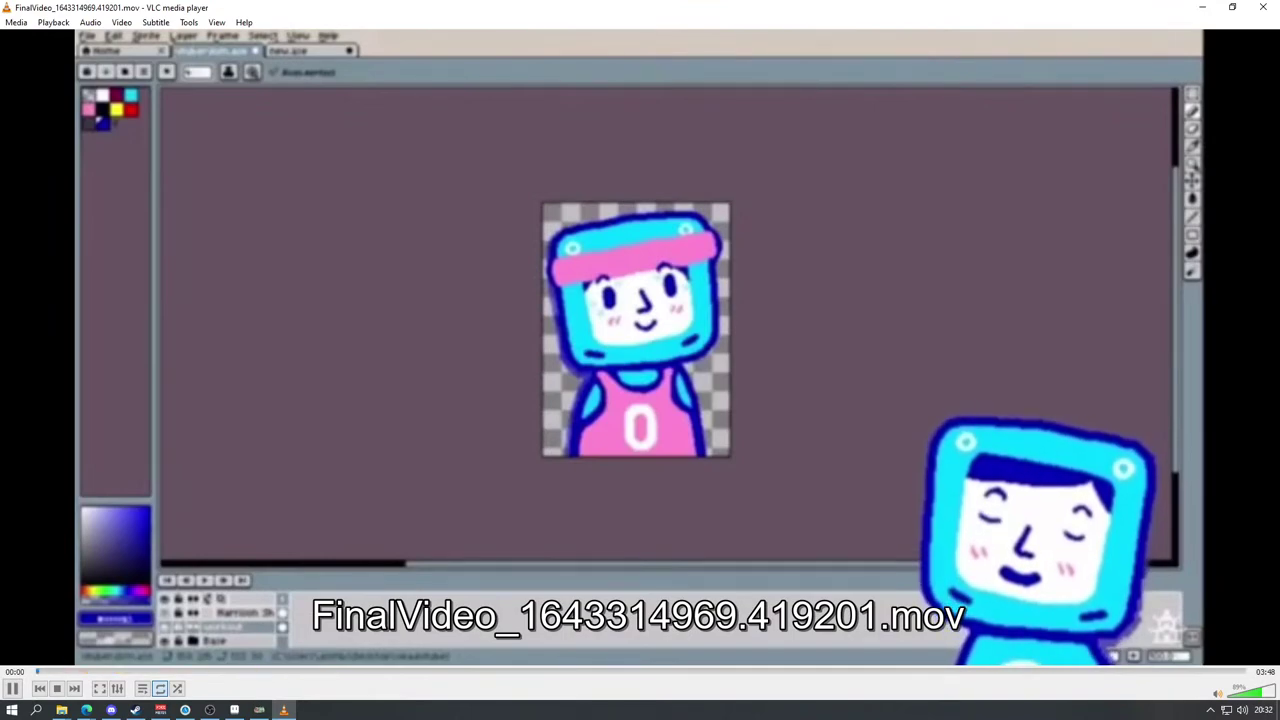
{"action": "left_click", "coordinate": [13, 688]}
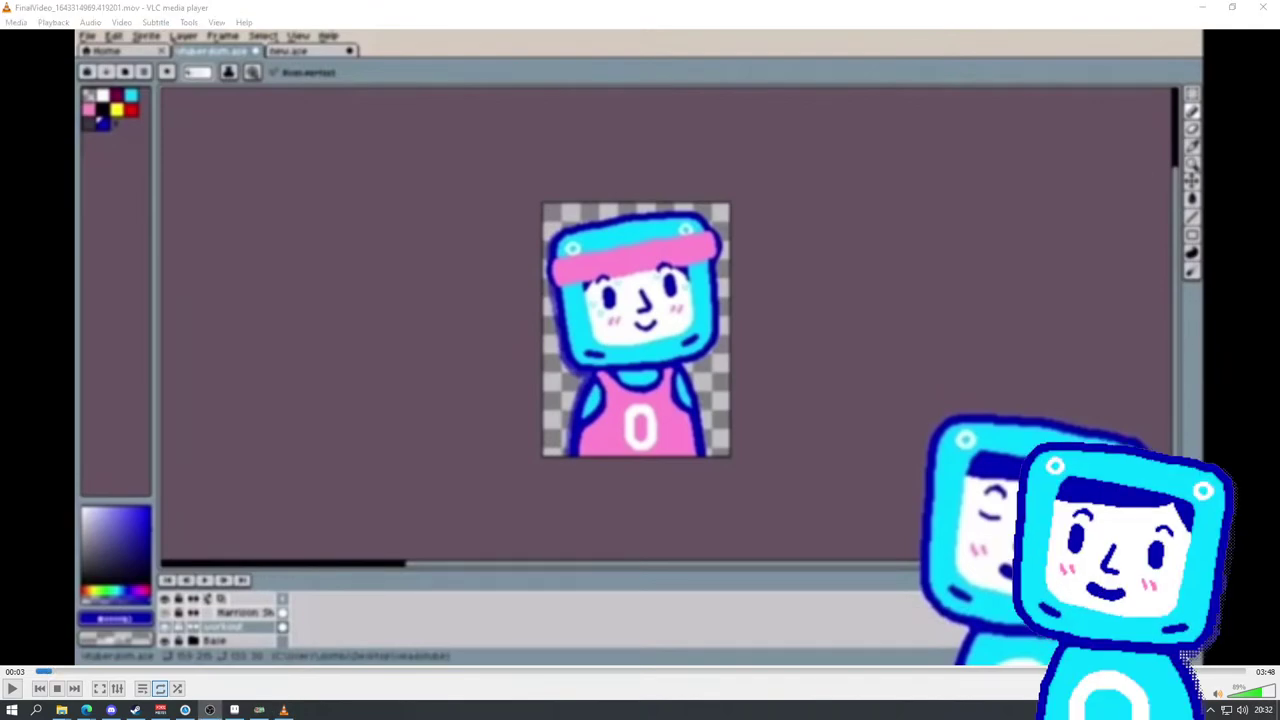
{"action": "left_click", "coordinate": [1264, 8]}
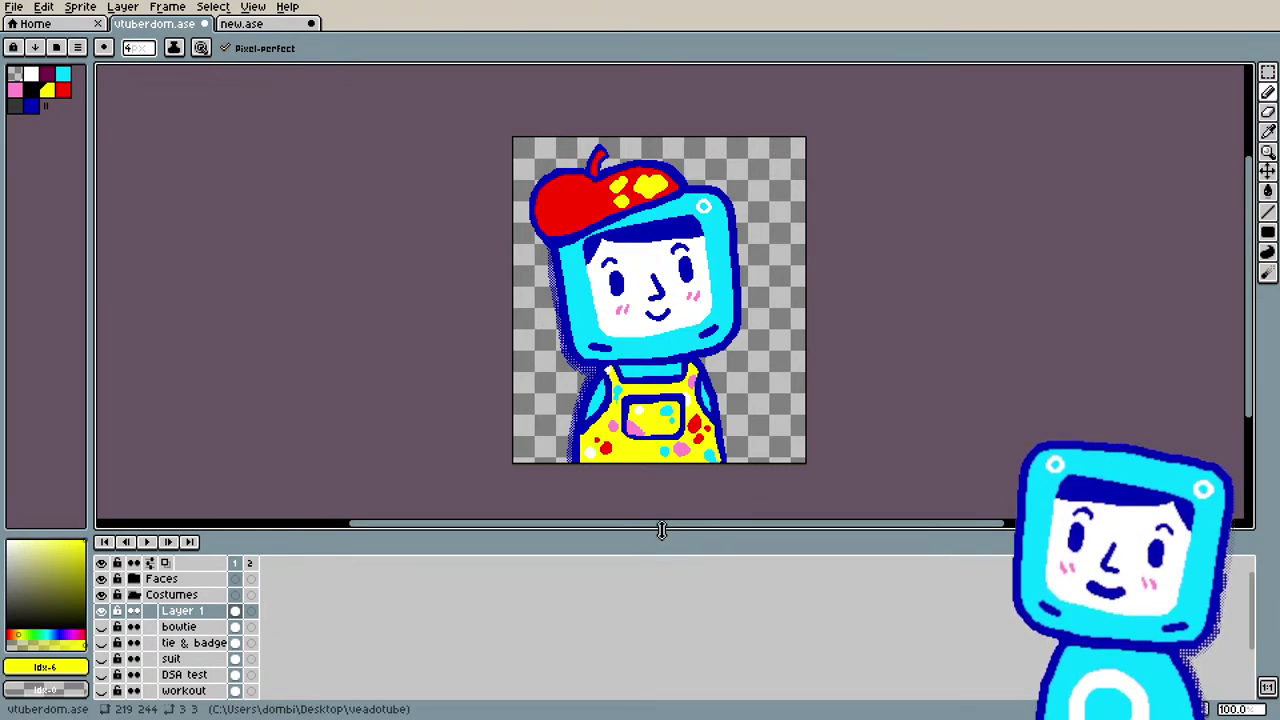
Step: Shrink the timeline to enlarge the canvas area, and bring the empty space beside the overalls into view
{"action": "left_click_drag", "start_coordinate": [660, 529], "coordinate": [660, 555]}
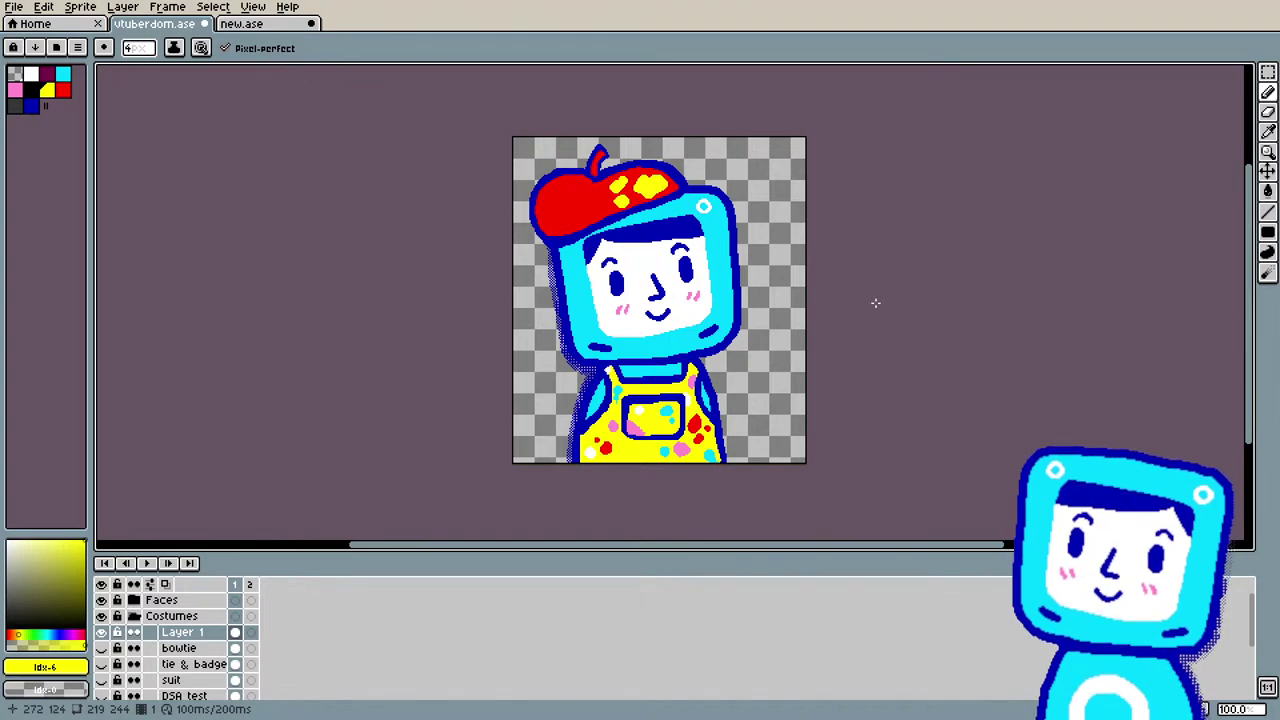
{"action": "scroll", "coordinate": [875, 302], "scroll_direction": "up", "scroll_amount": 1}
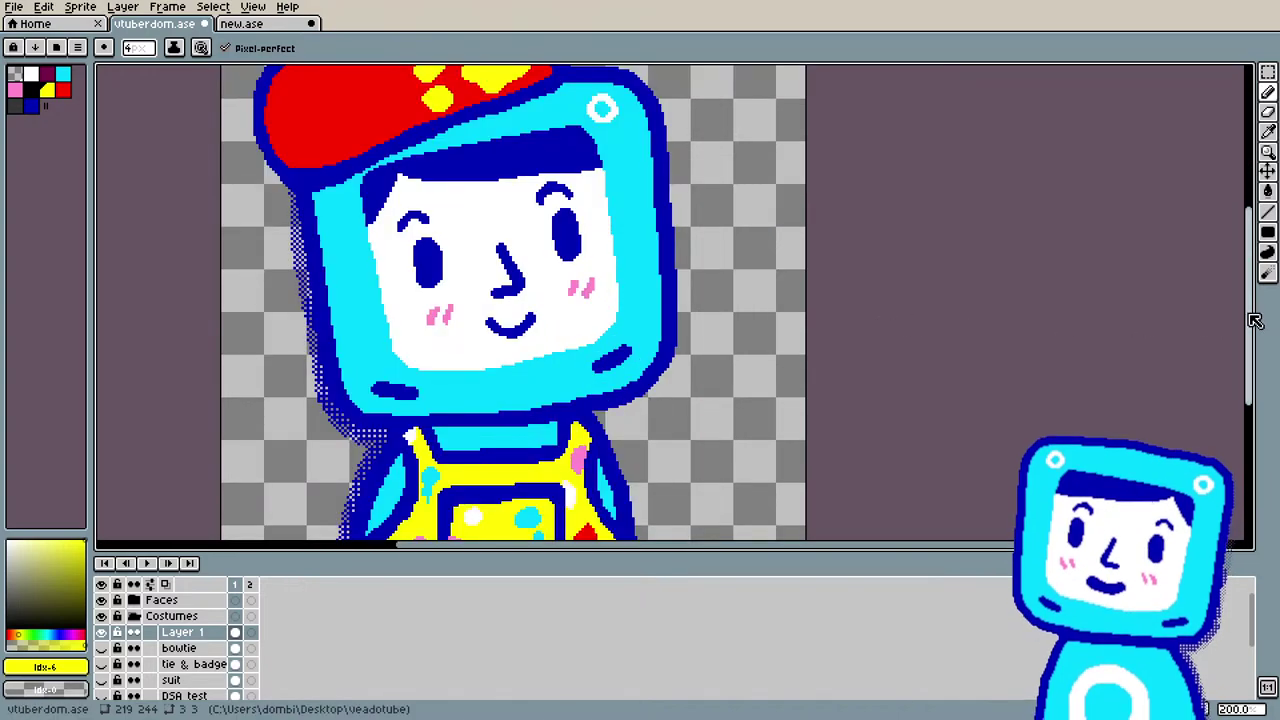
{"action": "scroll", "coordinate": [950, 450], "scroll_direction": "up", "scroll_amount": 2}
{"action": "scroll", "coordinate": [850, 500], "scroll_direction": "down", "scroll_amount": 1}
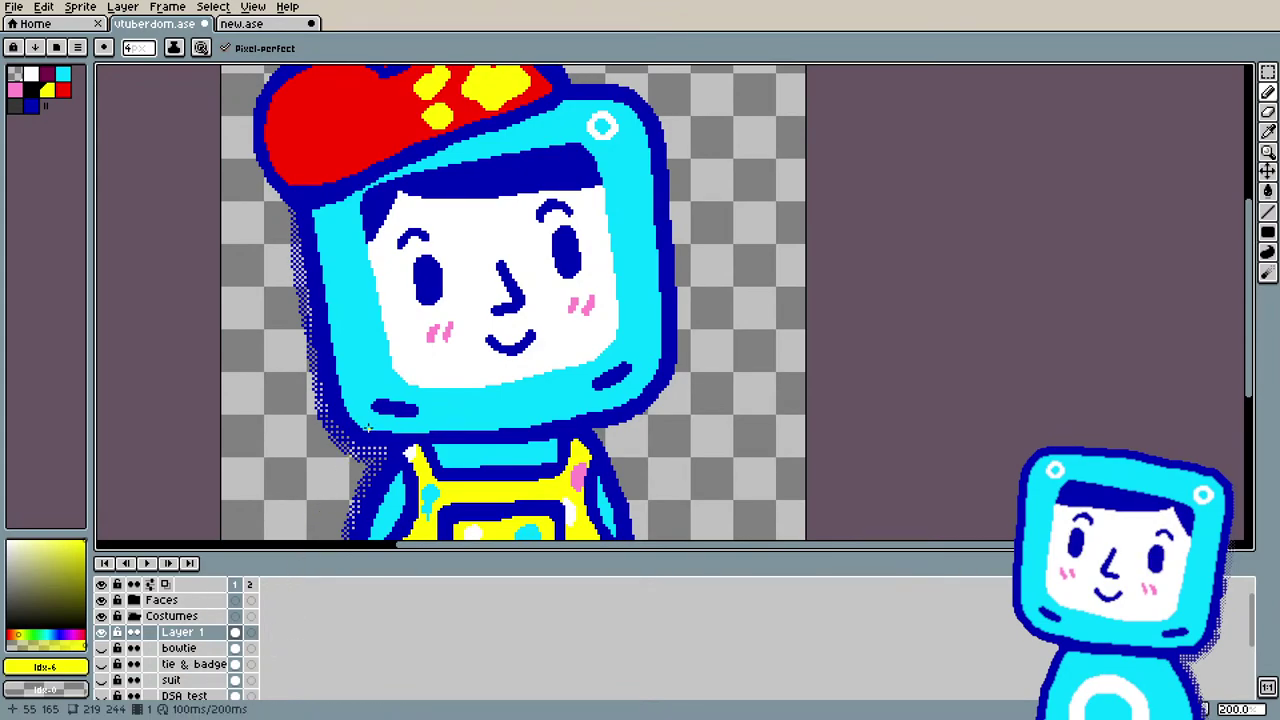
{"action": "scroll", "coordinate": [368, 428], "scroll_direction": "down", "scroll_amount": 1}
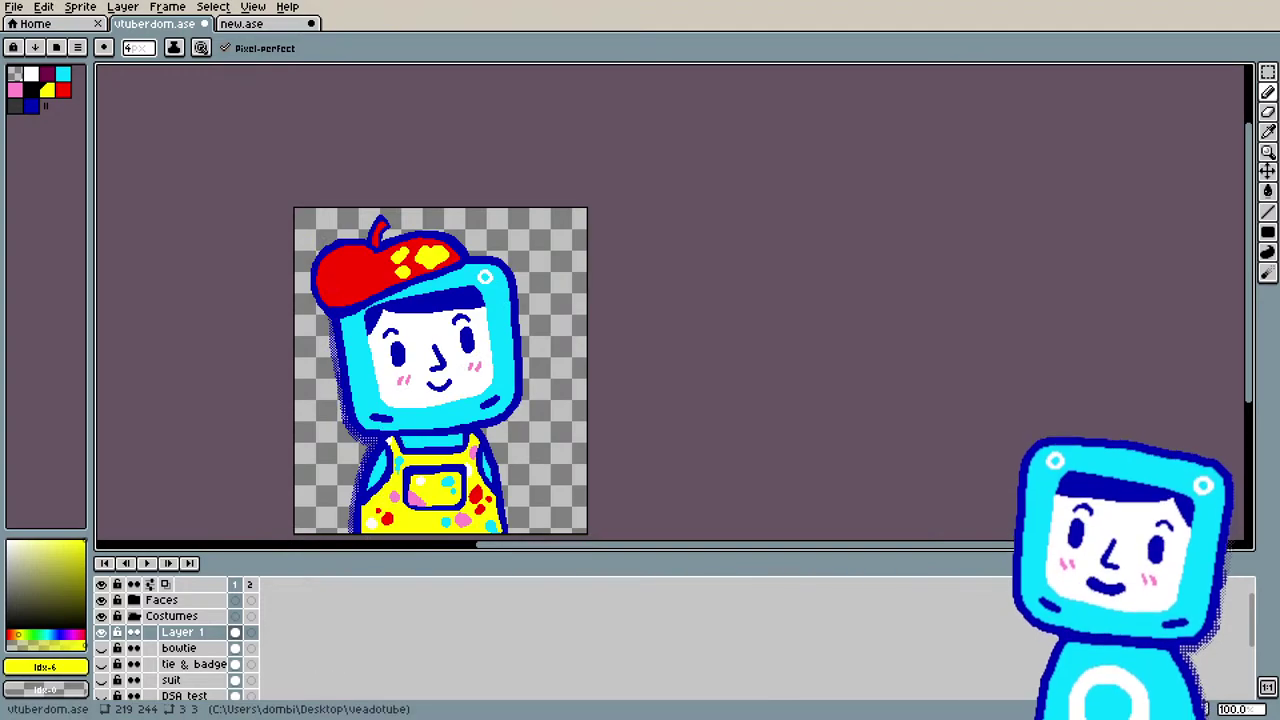
{"action": "scroll", "coordinate": [320, 360], "scroll_direction": "up", "scroll_amount": 1}
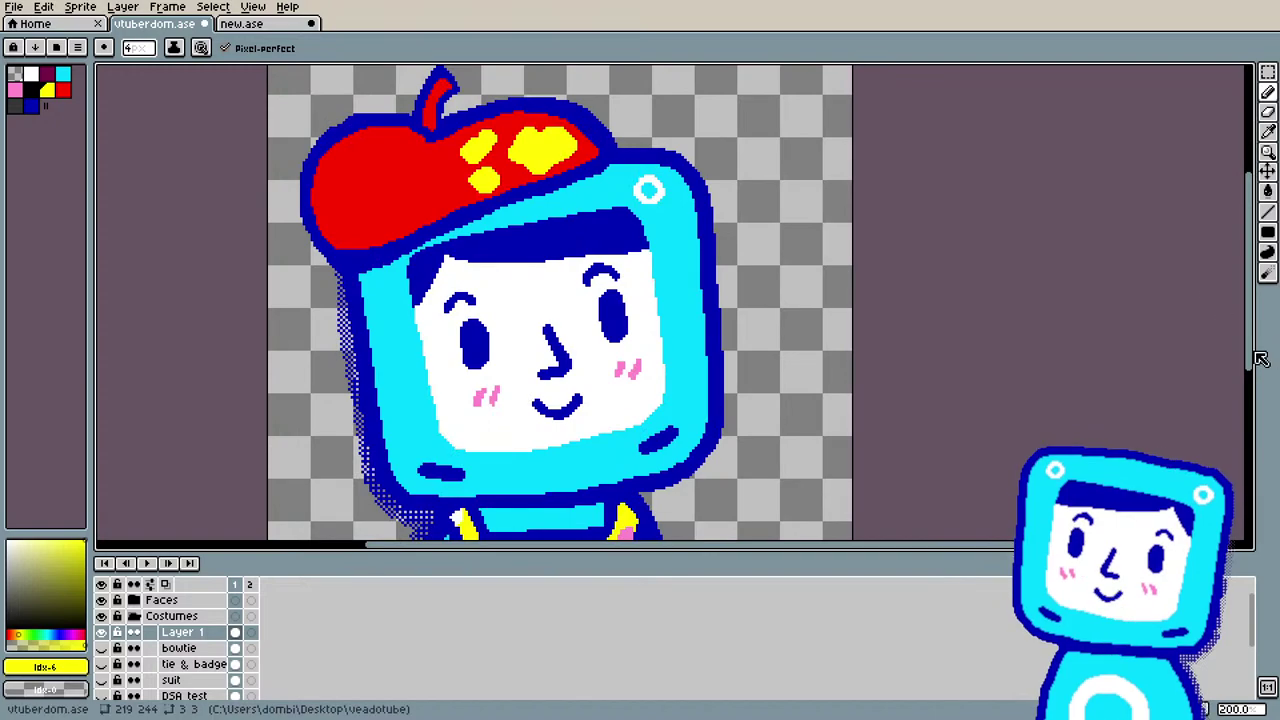
{"action": "left_click_drag", "start_coordinate": [1261, 360], "coordinate": [1207, 400]}
{"action": "left_click", "coordinate": [49, 74]}
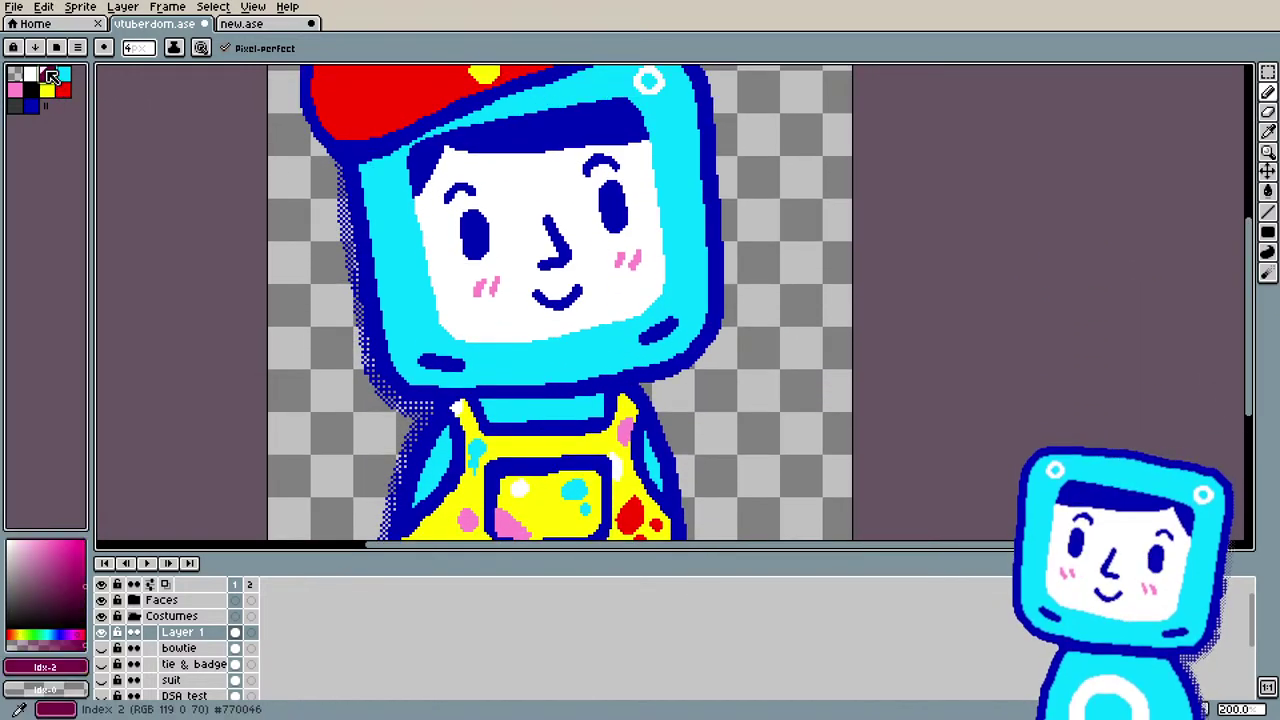
{"action": "scroll", "coordinate": [750, 435], "scroll_direction": "down", "scroll_amount": 1}
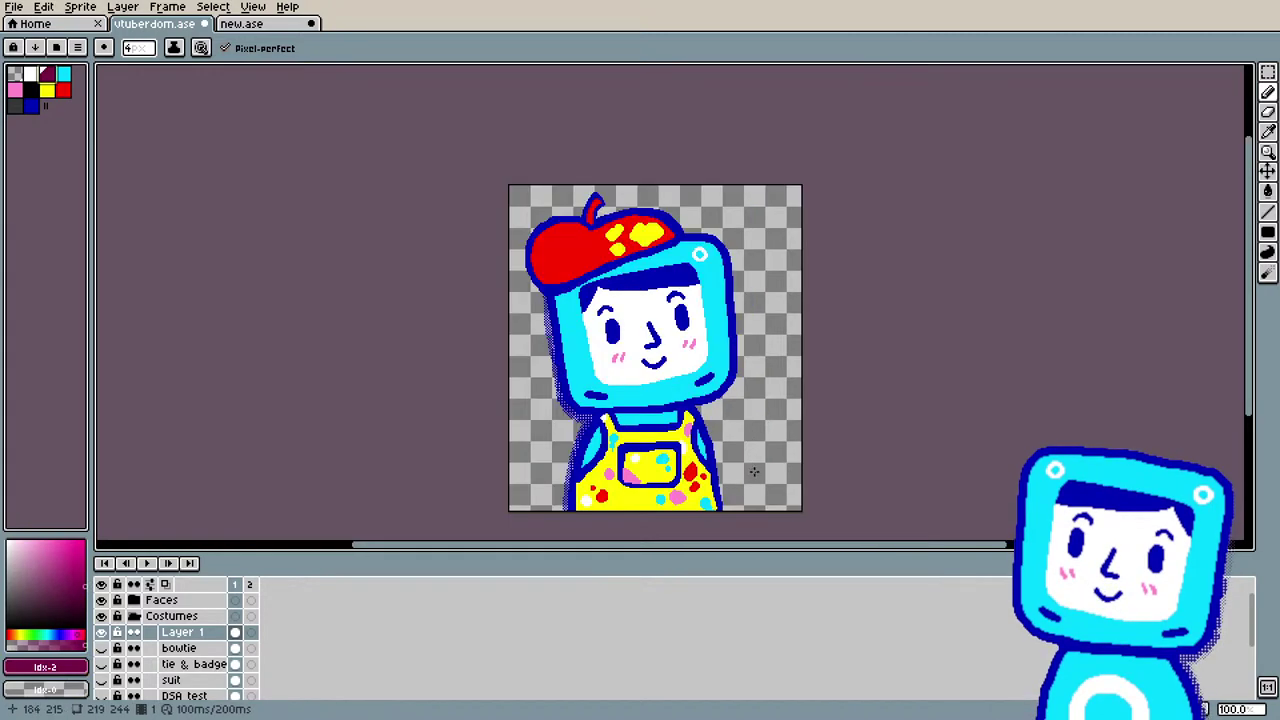
{"action": "scroll", "coordinate": [748, 483], "scroll_direction": "up", "scroll_amount": 1}
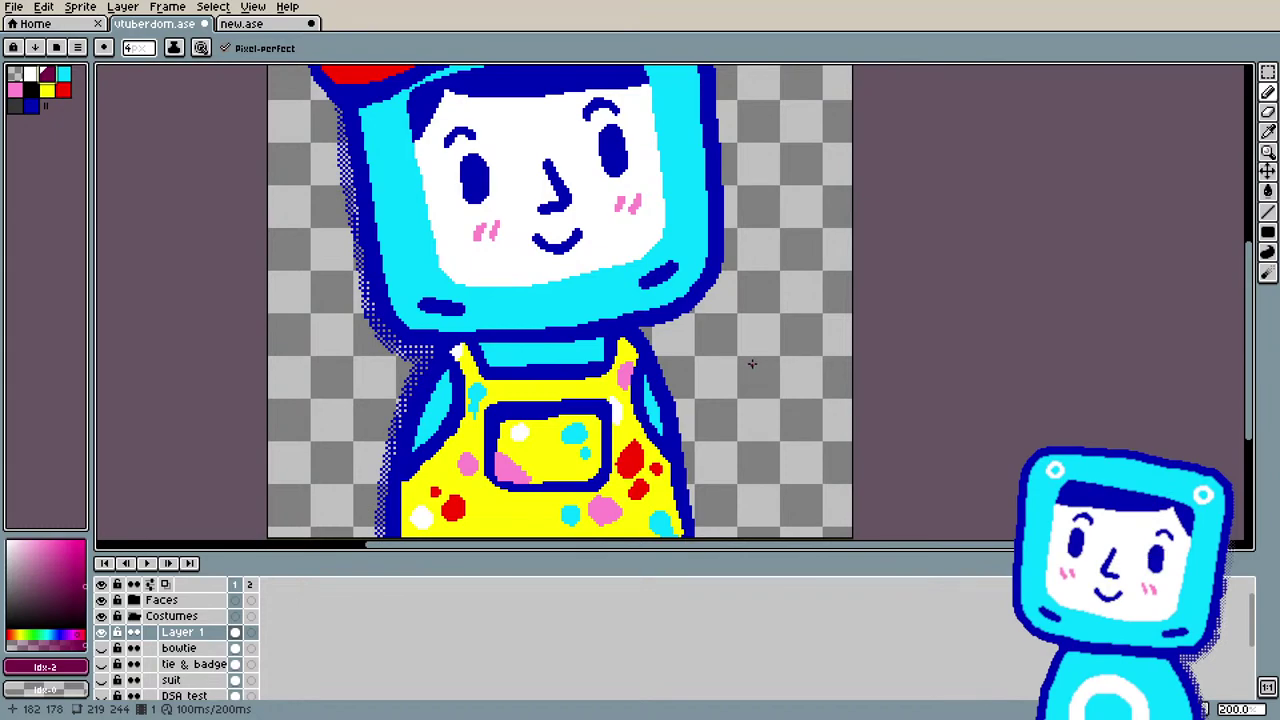
{"action": "scroll", "coordinate": [752, 364], "scroll_direction": "down", "scroll_amount": 1}
{"action": "scroll", "coordinate": [745, 374], "scroll_direction": "up", "scroll_amount": 1}
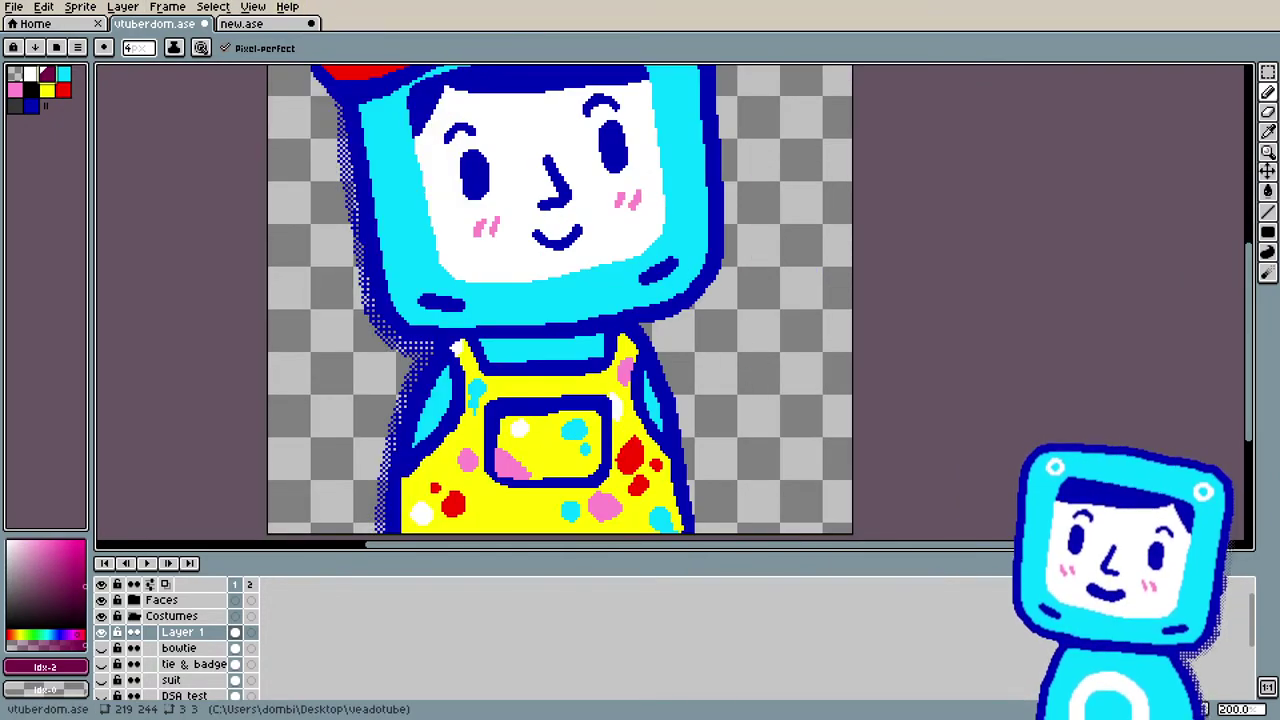
Step: Draw a slanted paintbrush outline with handle, ferrule and pointed bristles in Idx-9 blue, using the 4 px pencil, in the empty area beside the overalls
{"action": "left_click", "coordinate": [31, 105]}
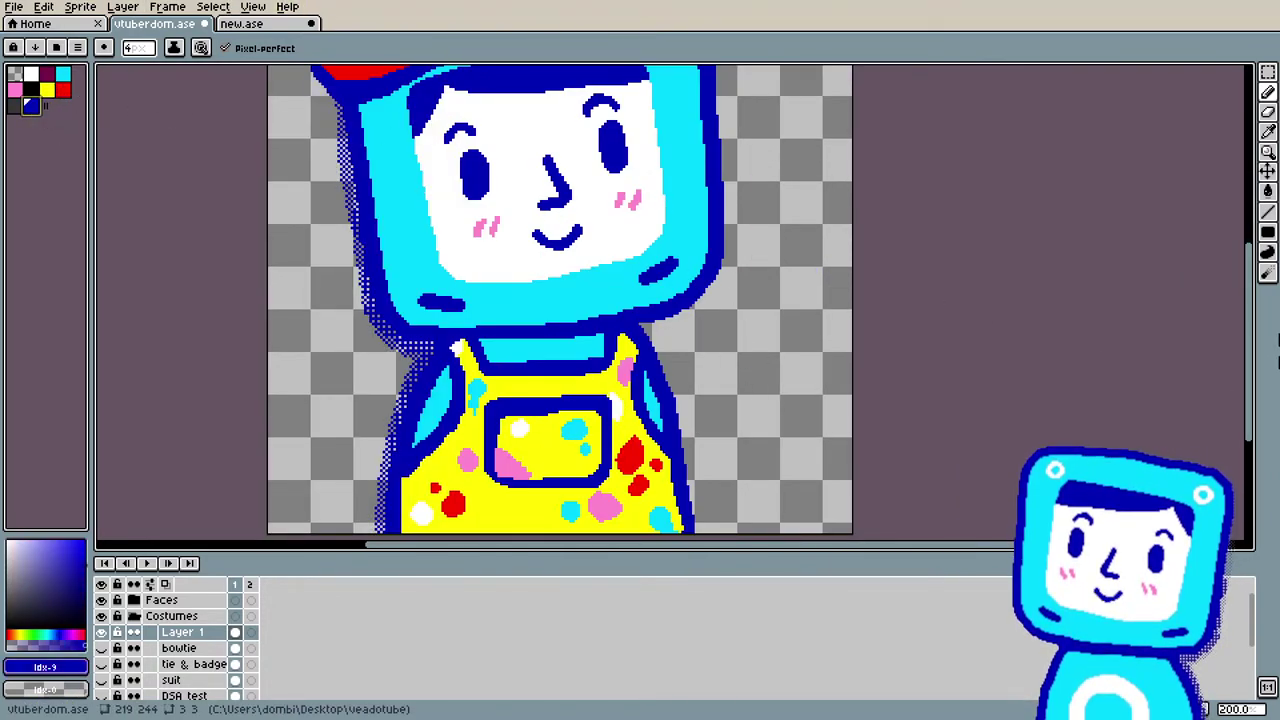
{"action": "left_click", "coordinate": [1268, 72]}
{"action": "left_click", "coordinate": [1270, 91]}
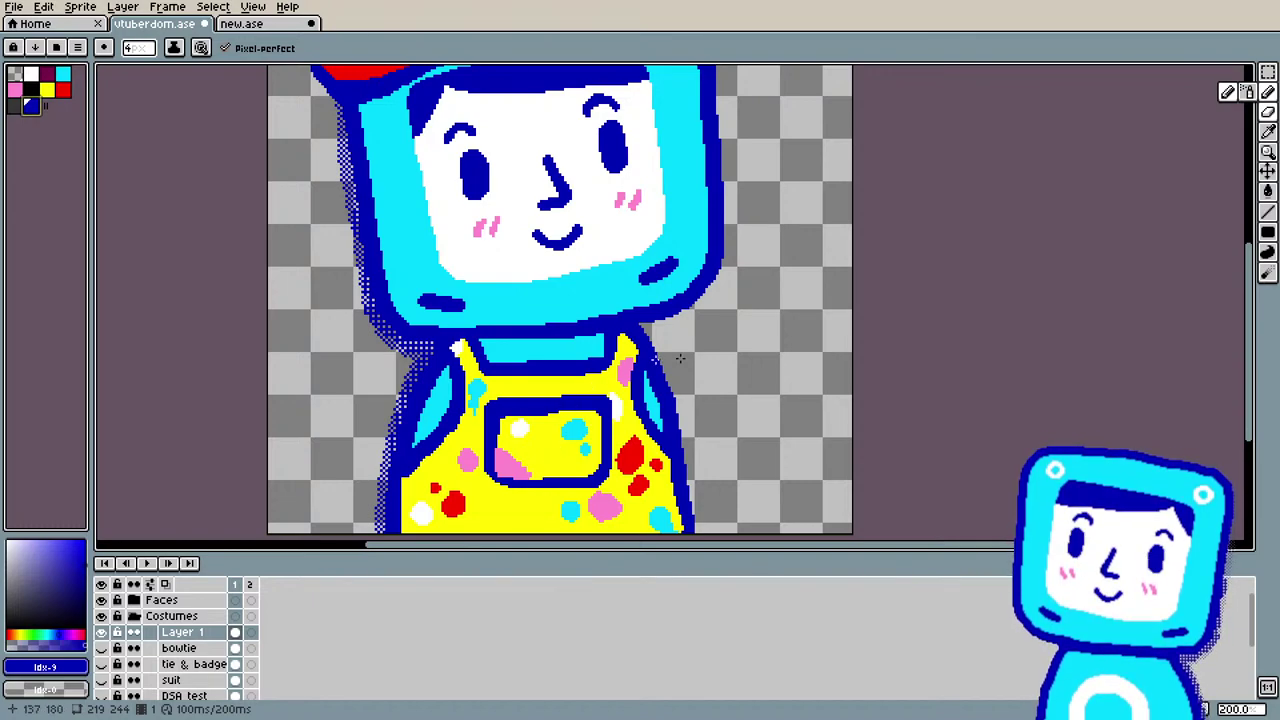
{"action": "left_click_drag", "start_coordinate": [724, 416], "coordinate": [725, 418]}
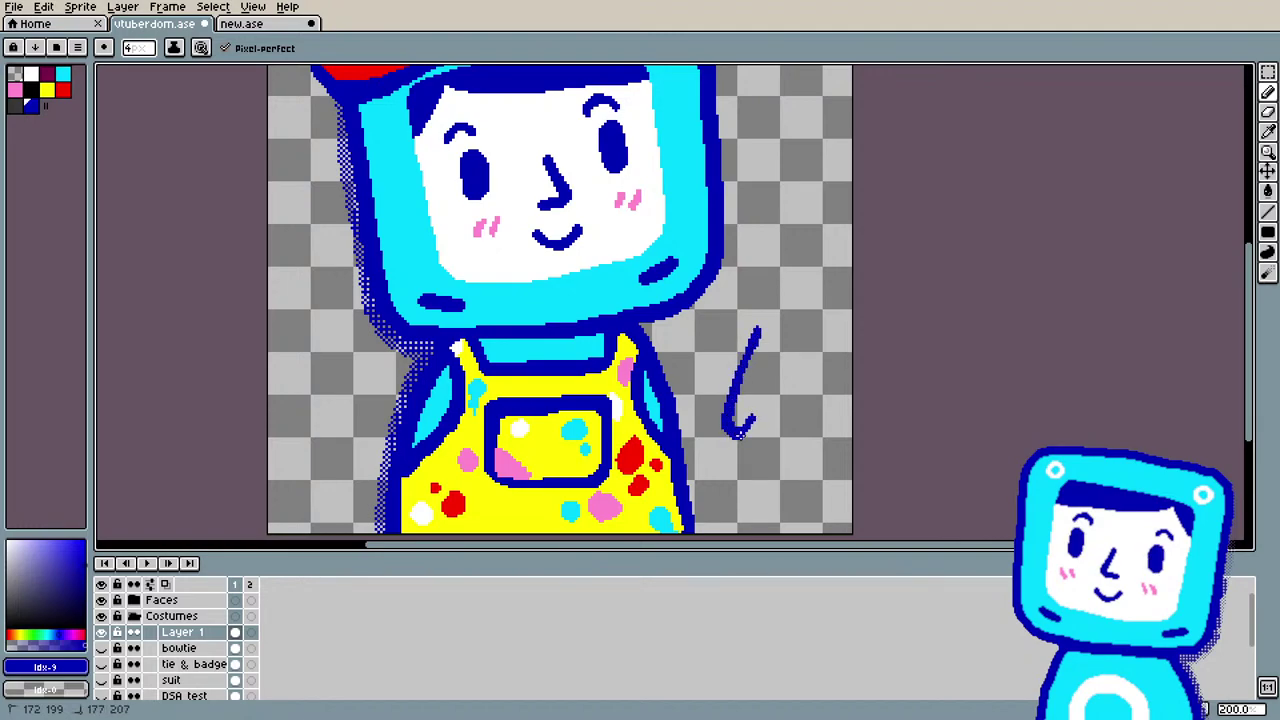
{"action": "left_click_drag", "start_coordinate": [740, 430], "coordinate": [776, 368]}
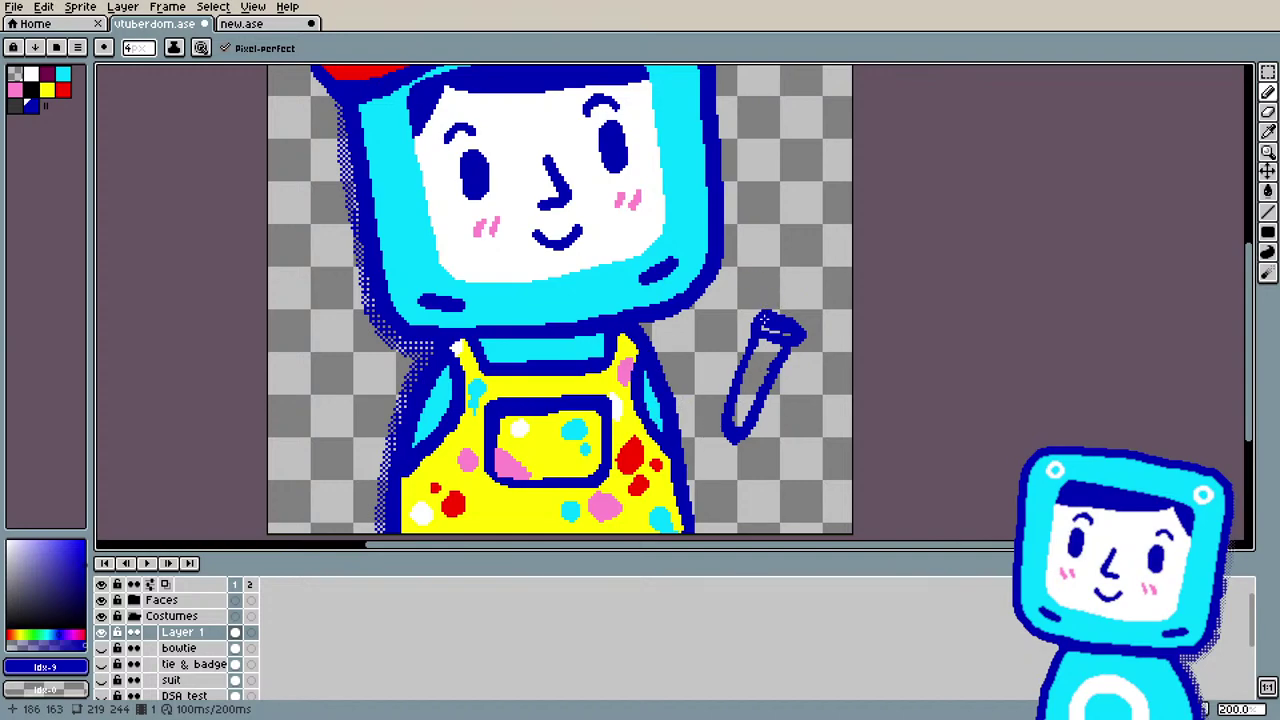
{"action": "mouse_move", "coordinate": [764, 319]}
{"action": "left_mouse_down"}
{"action": "mouse_move", "coordinate": [762, 276]}
{"action": "mouse_move", "coordinate": [799, 251]}
{"action": "left_mouse_up"}
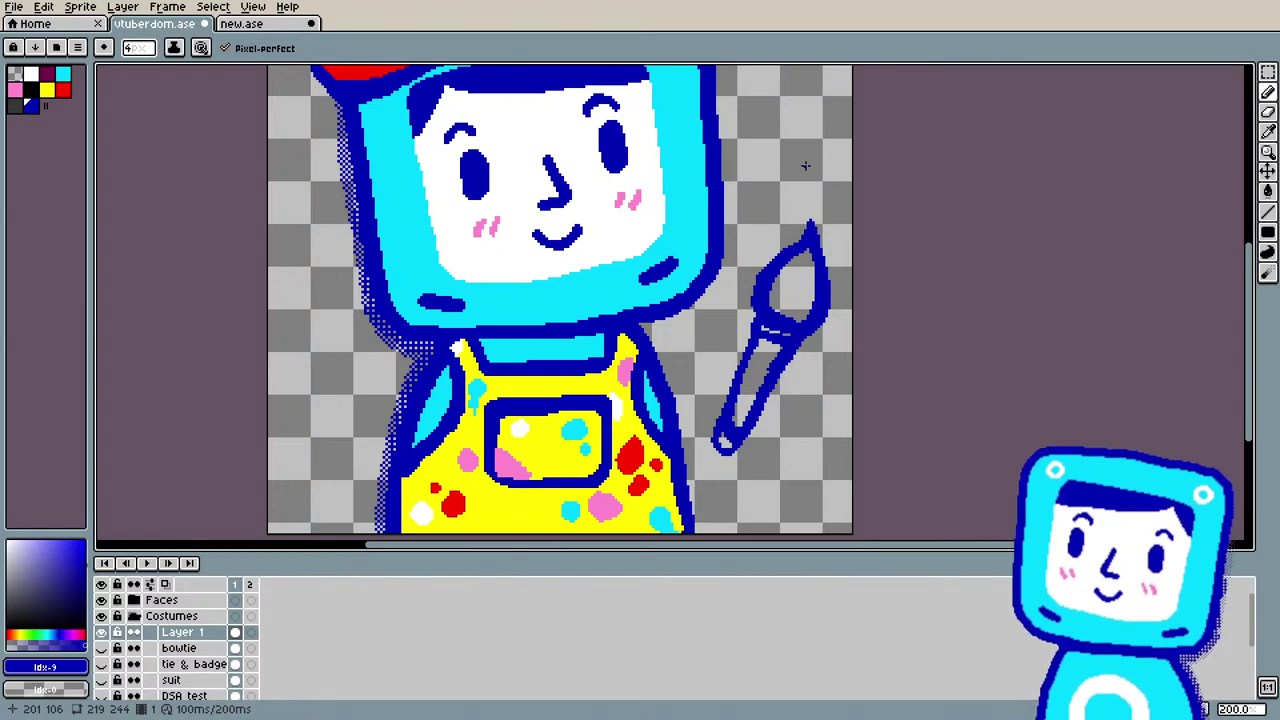
Step: Erase the small ring at the end of the paintbrush's handle and thin the handle's inner outline with the 3 px eraser
{"action": "scroll", "coordinate": [712, 243], "scroll_direction": "down", "scroll_amount": 3}
{"action": "scroll", "coordinate": [737, 252], "scroll_direction": "up", "scroll_amount": 5}
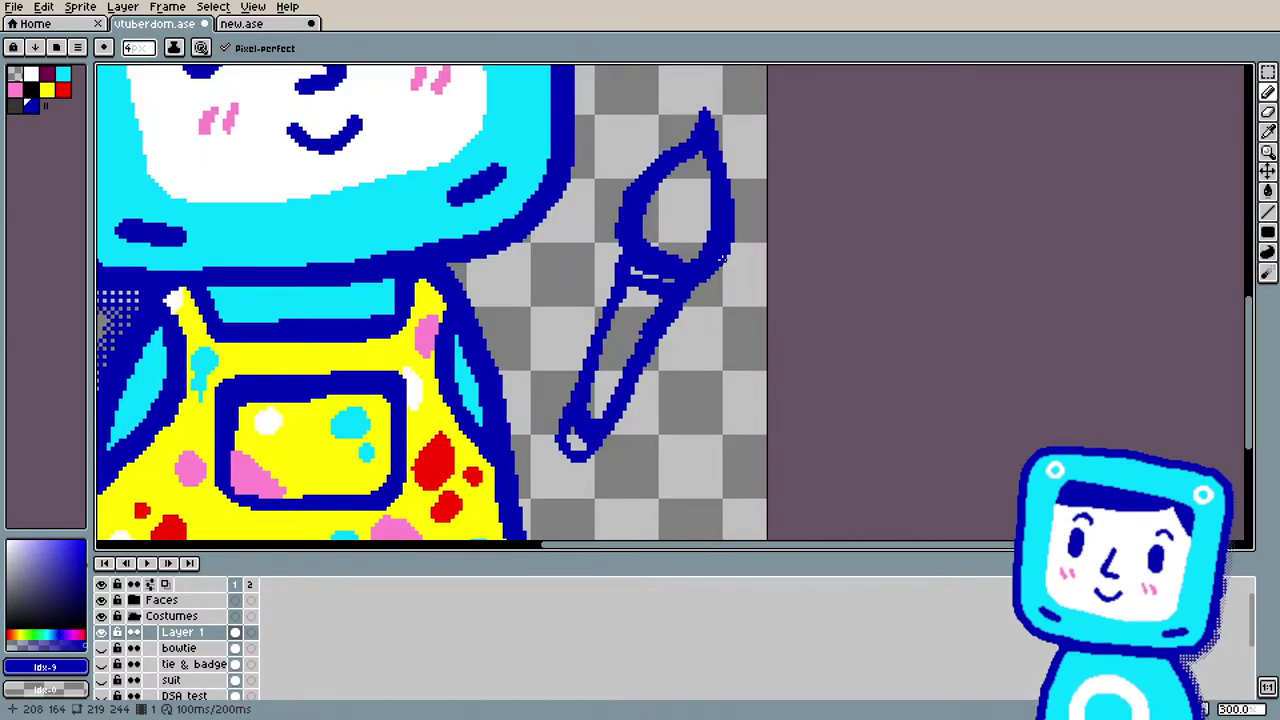
{"action": "scroll", "coordinate": [630, 350], "scroll_direction": "down", "scroll_amount": 2}
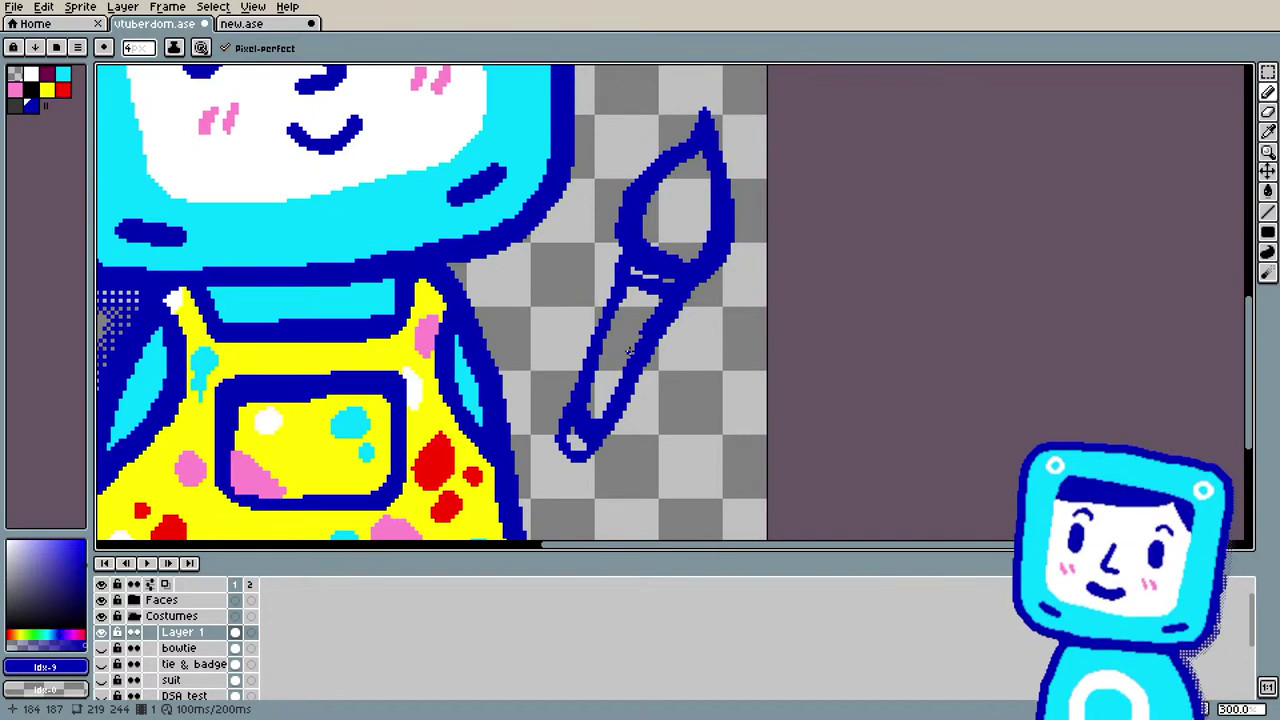
{"action": "scroll", "coordinate": [722, 263], "scroll_direction": "up", "scroll_amount": 2}
{"action": "scroll", "coordinate": [722, 263], "scroll_direction": "down", "scroll_amount": 2}
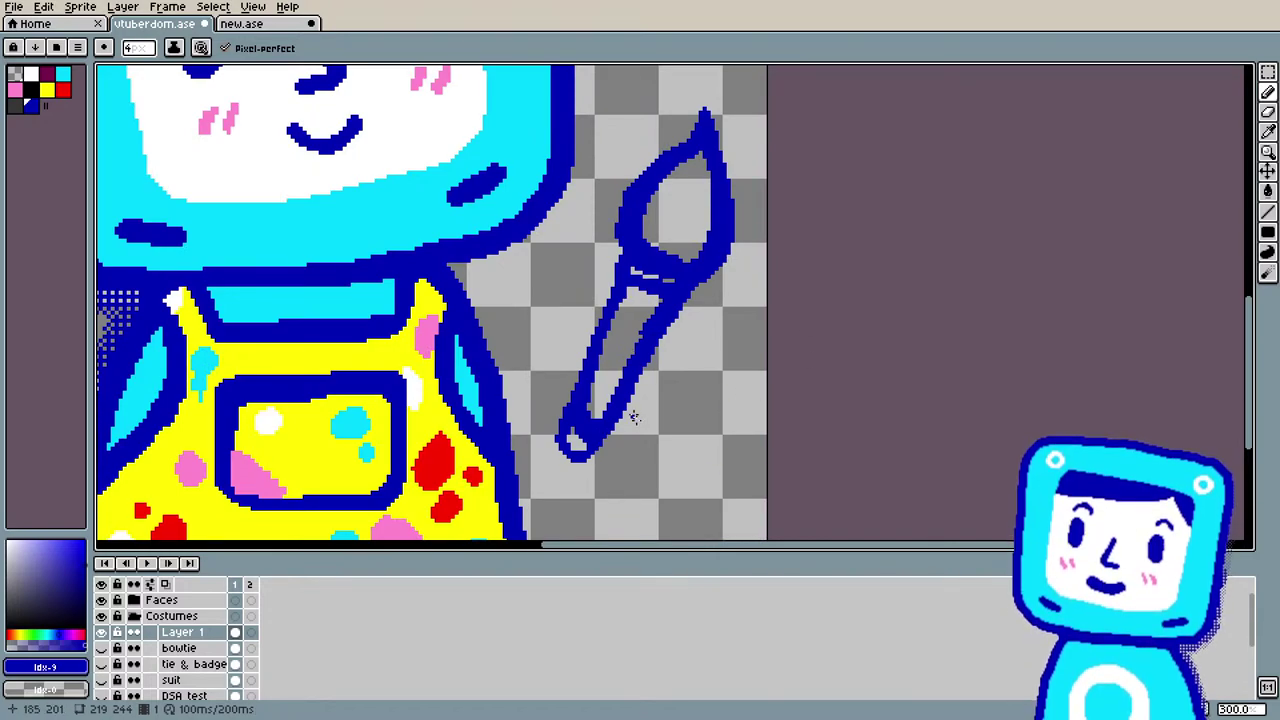
{"action": "scroll", "coordinate": [603, 355], "scroll_direction": "up", "scroll_amount": 2}
{"action": "key", "text": "e"}
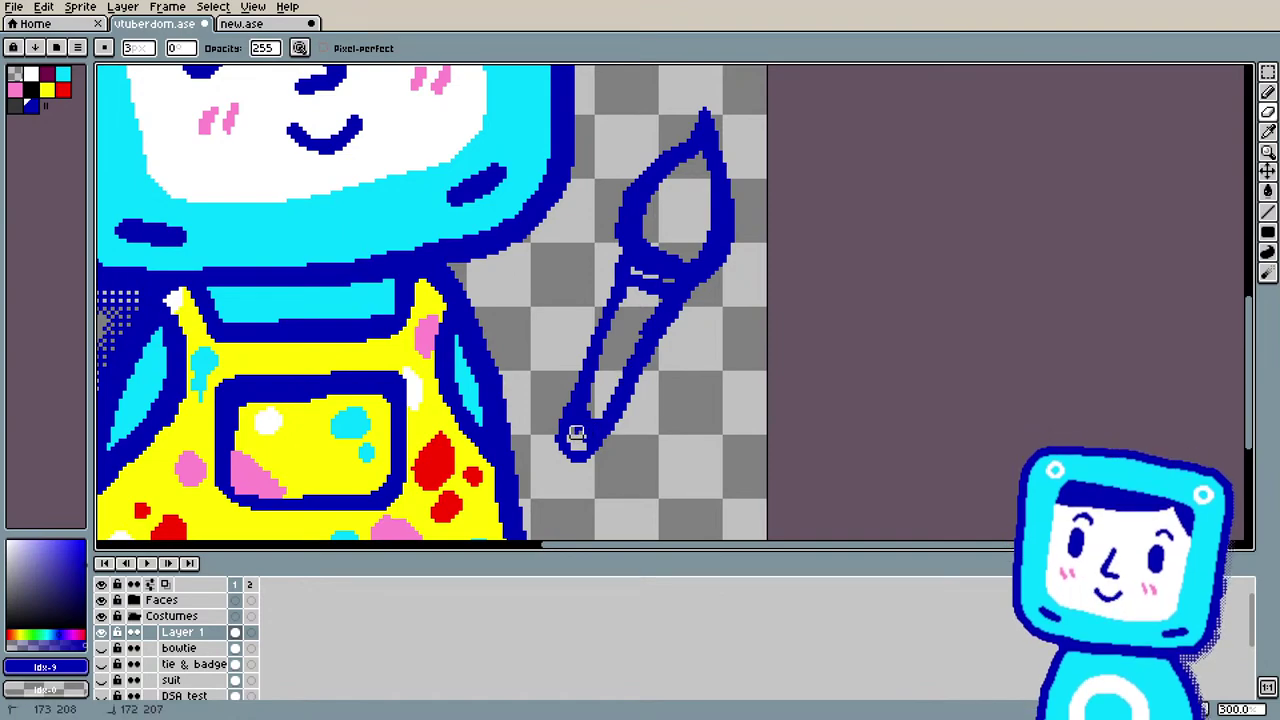
{"action": "left_click_drag", "start_coordinate": [587, 401], "coordinate": [590, 436]}
{"action": "scroll", "coordinate": [584, 416], "scroll_direction": "down", "scroll_amount": 2}
{"action": "scroll", "coordinate": [611, 390], "scroll_direction": "up", "scroll_amount": 2}
{"action": "mouse_move", "coordinate": [611, 390]}
{"action": "left_mouse_down"}
{"action": "mouse_move", "coordinate": [654, 306]}
{"action": "mouse_move", "coordinate": [604, 400]}
{"action": "left_mouse_up"}
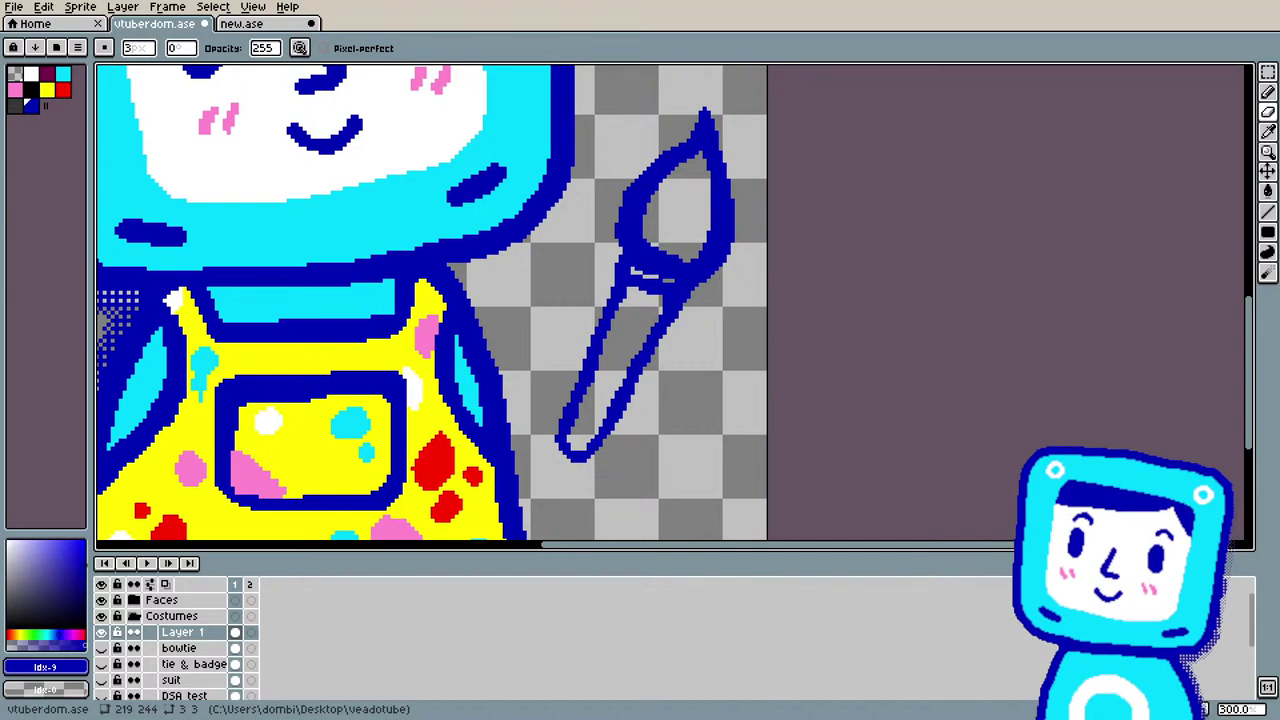
Step: Sample the outline blue #0000b3 and redraw both edges and the rounded end of the paintbrush's handle thicker with the 4 px pencil
{"action": "key", "text": "i"}
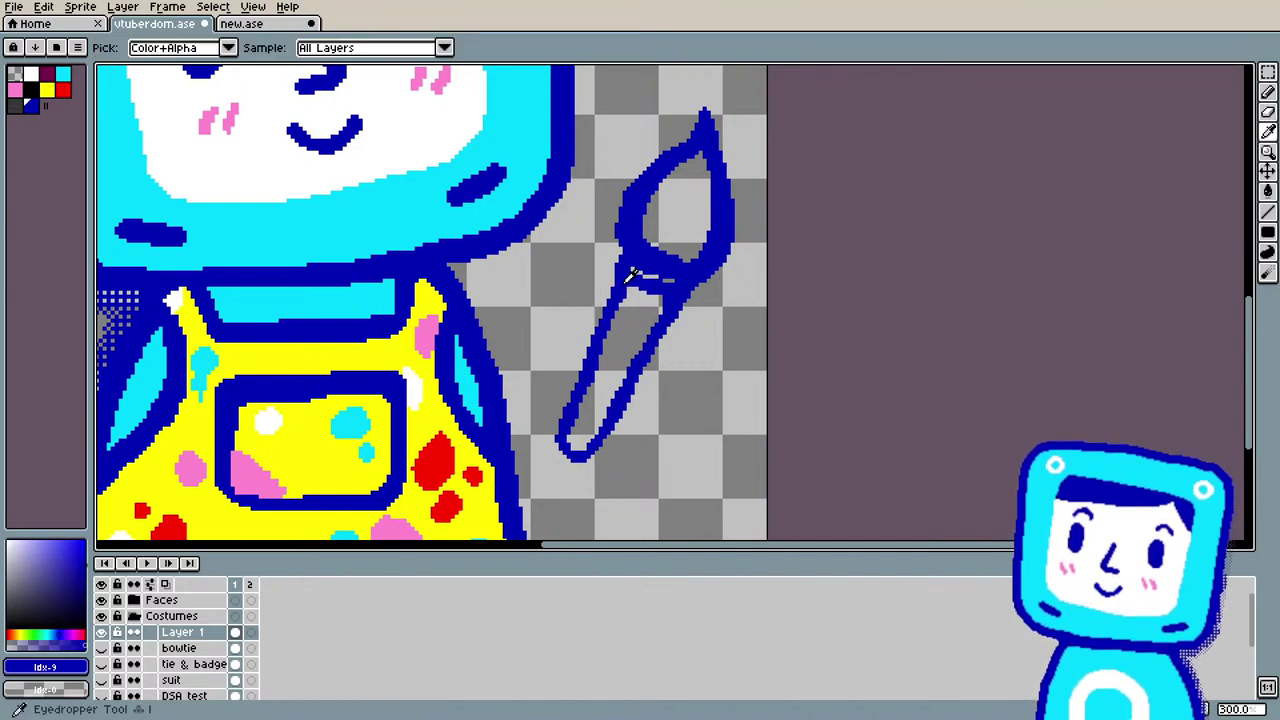
{"action": "left_click", "coordinate": [633, 302]}
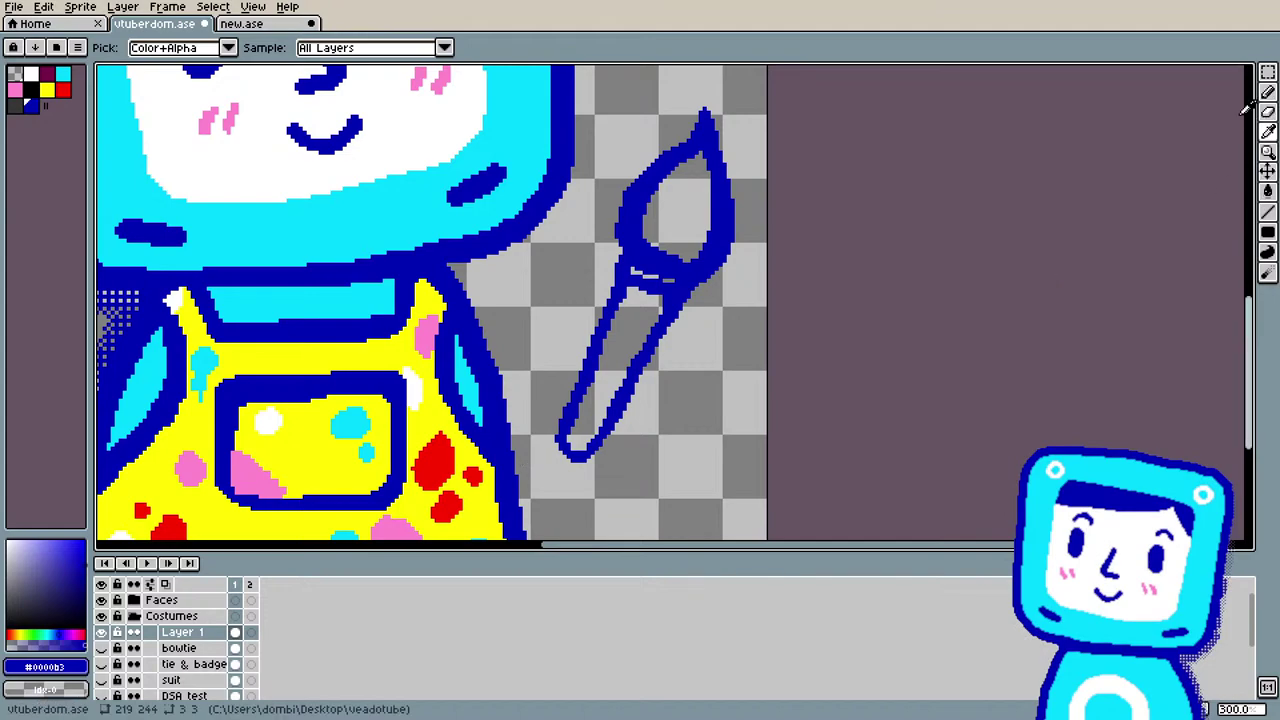
{"action": "left_click", "coordinate": [1011, 171]}
{"action": "key", "text": "b"}
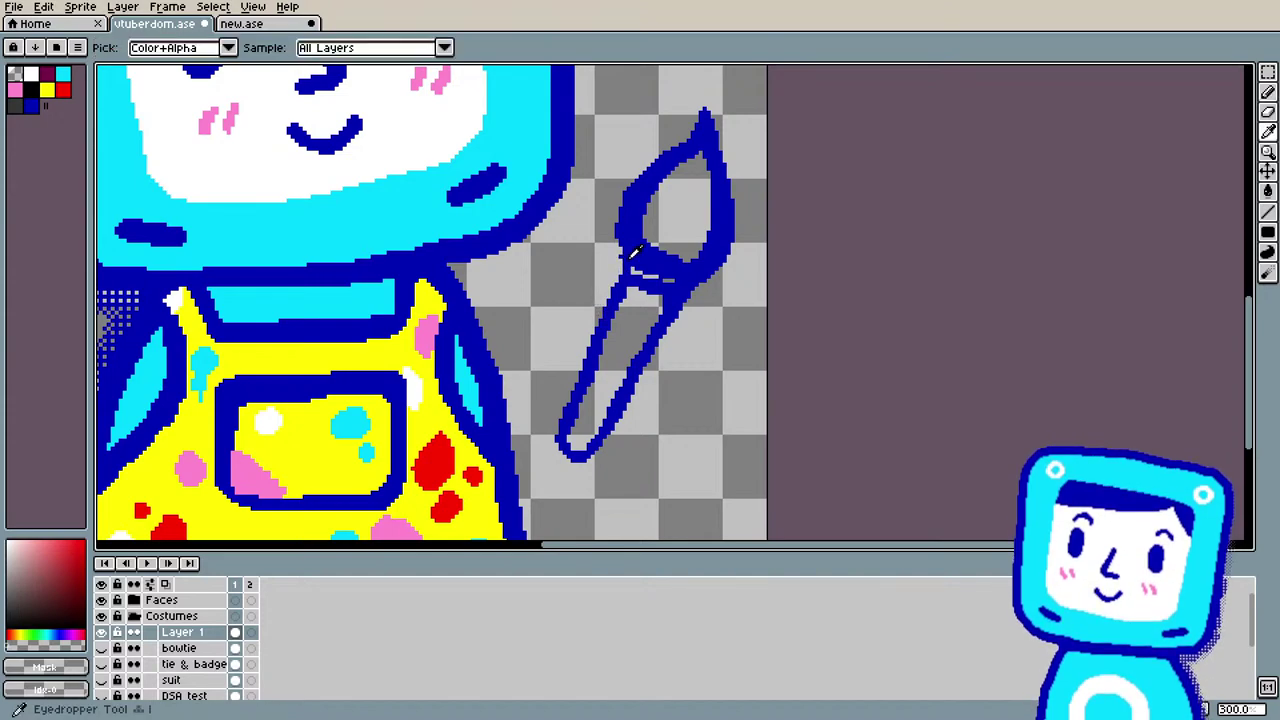
{"action": "left_click", "coordinate": [625, 260], "text": "alt"}
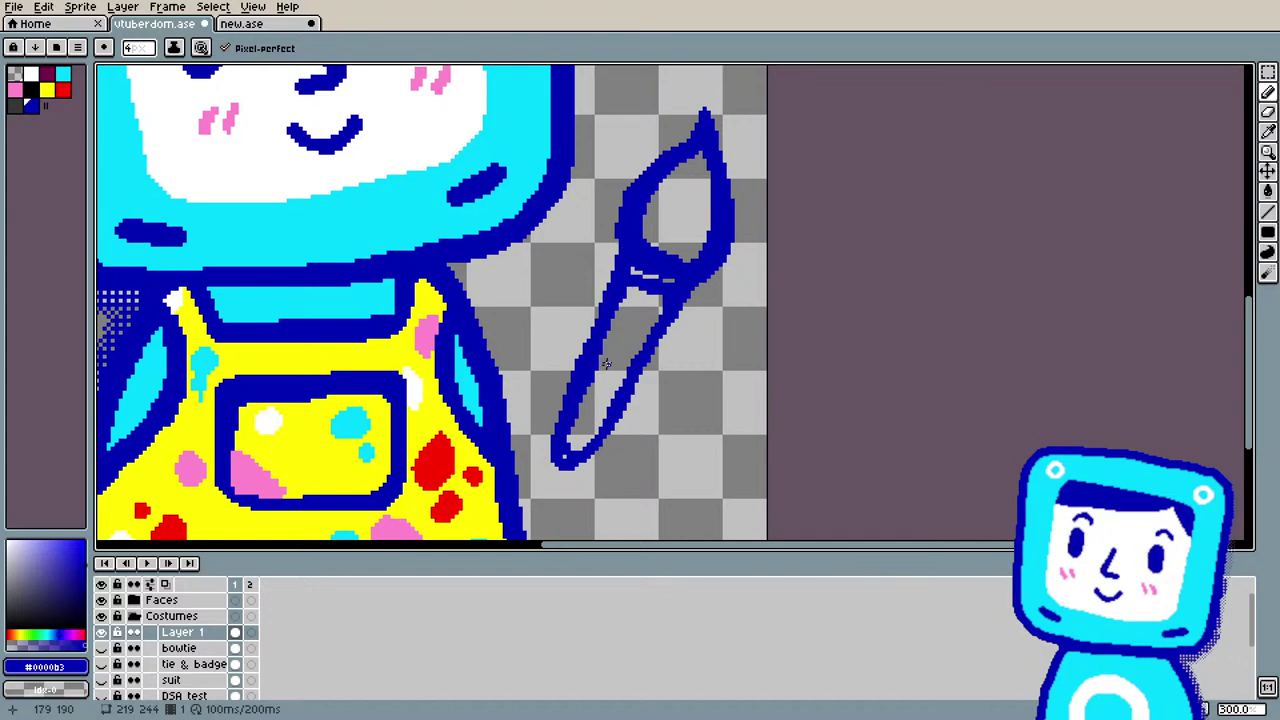
{"action": "key", "text": "e"}
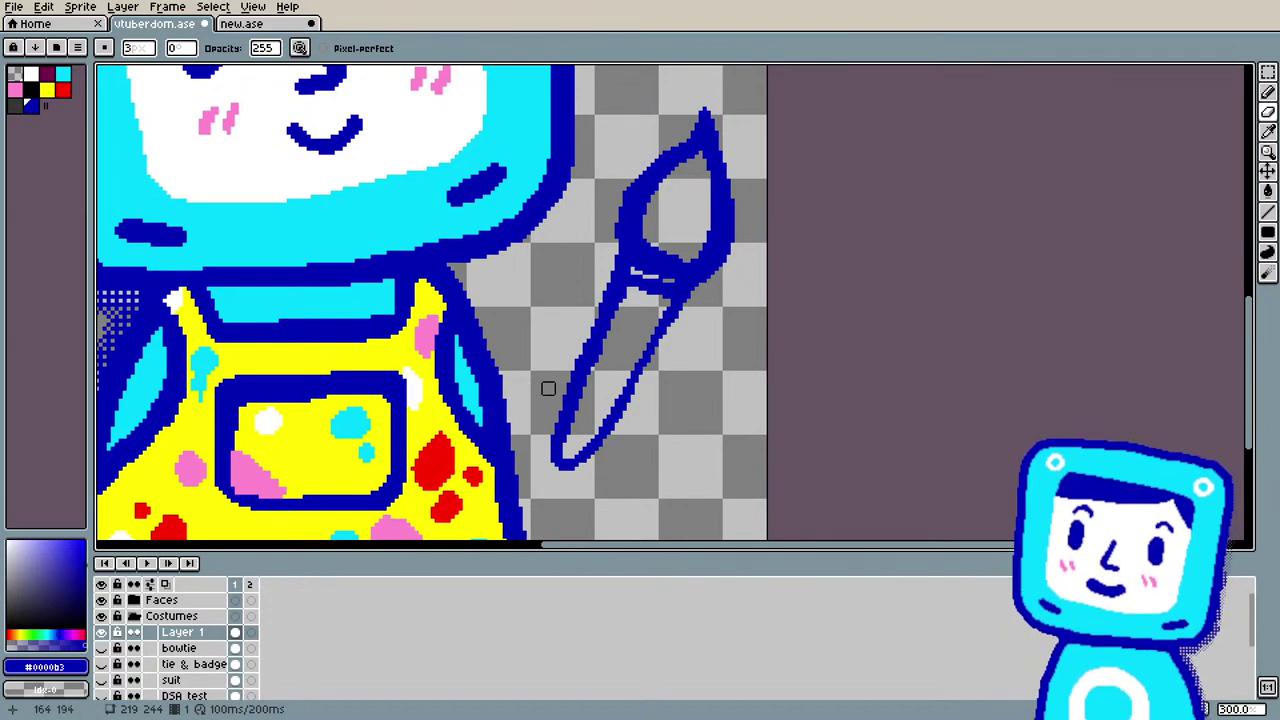
{"action": "key", "text": "b"}
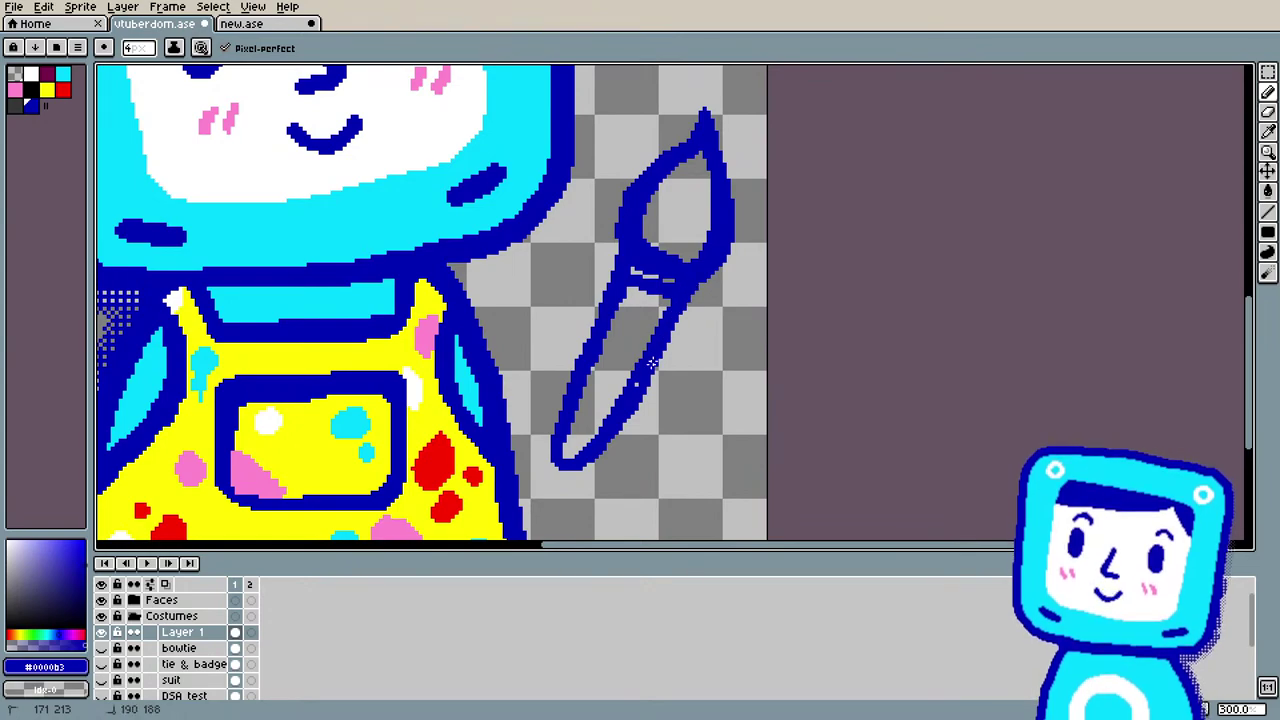
{"action": "left_click_drag", "start_coordinate": [598, 446], "coordinate": [578, 472]}
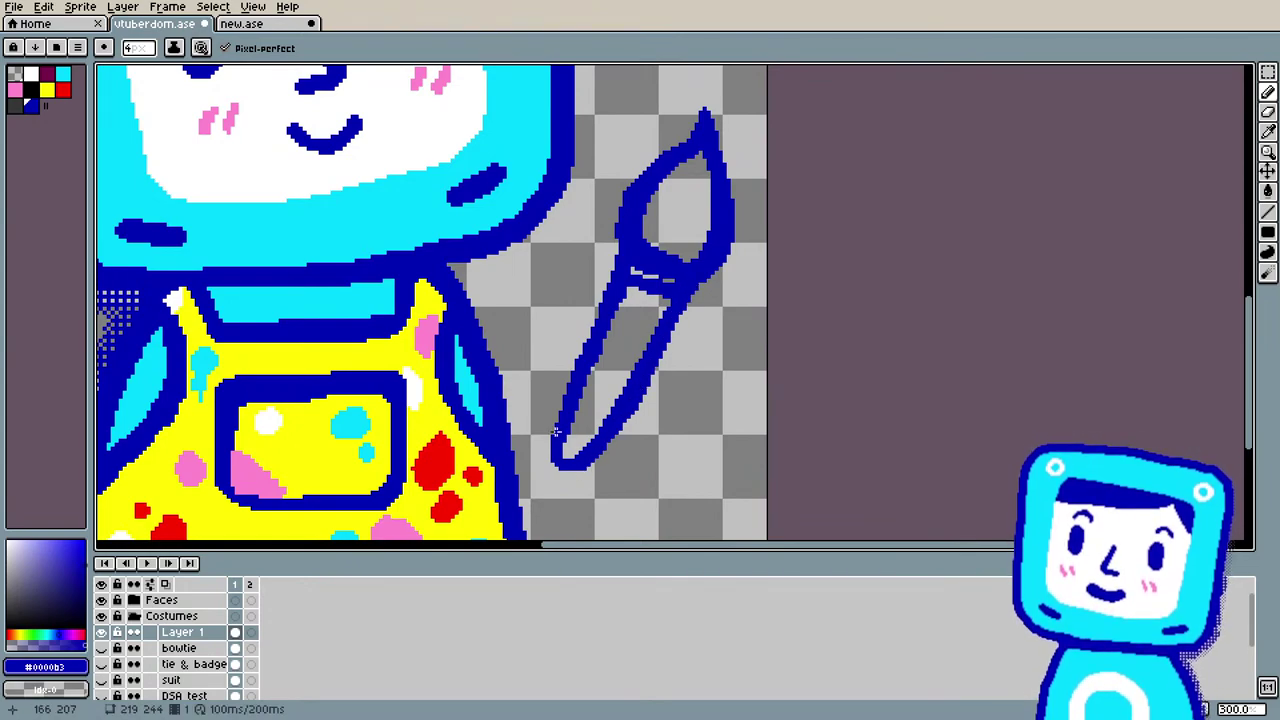
Step: Clean up the inner edges of the paintbrush's handle outline with the 3 px eraser
{"action": "key", "text": "e"}
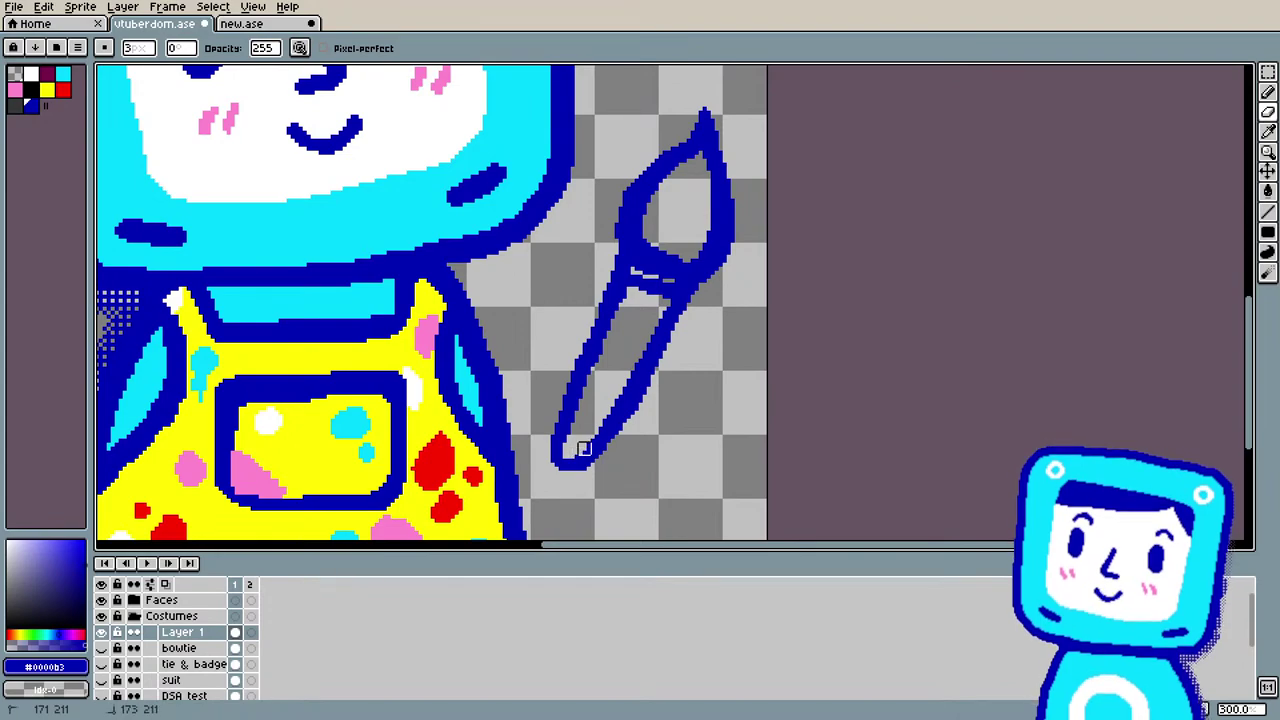
{"action": "left_click_drag", "start_coordinate": [590, 440], "coordinate": [612, 408]}
{"action": "mouse_move", "coordinate": [640, 357]}
{"action": "left_mouse_down"}
{"action": "mouse_move", "coordinate": [643, 428]}
{"action": "mouse_move", "coordinate": [652, 389]}
{"action": "left_mouse_up"}
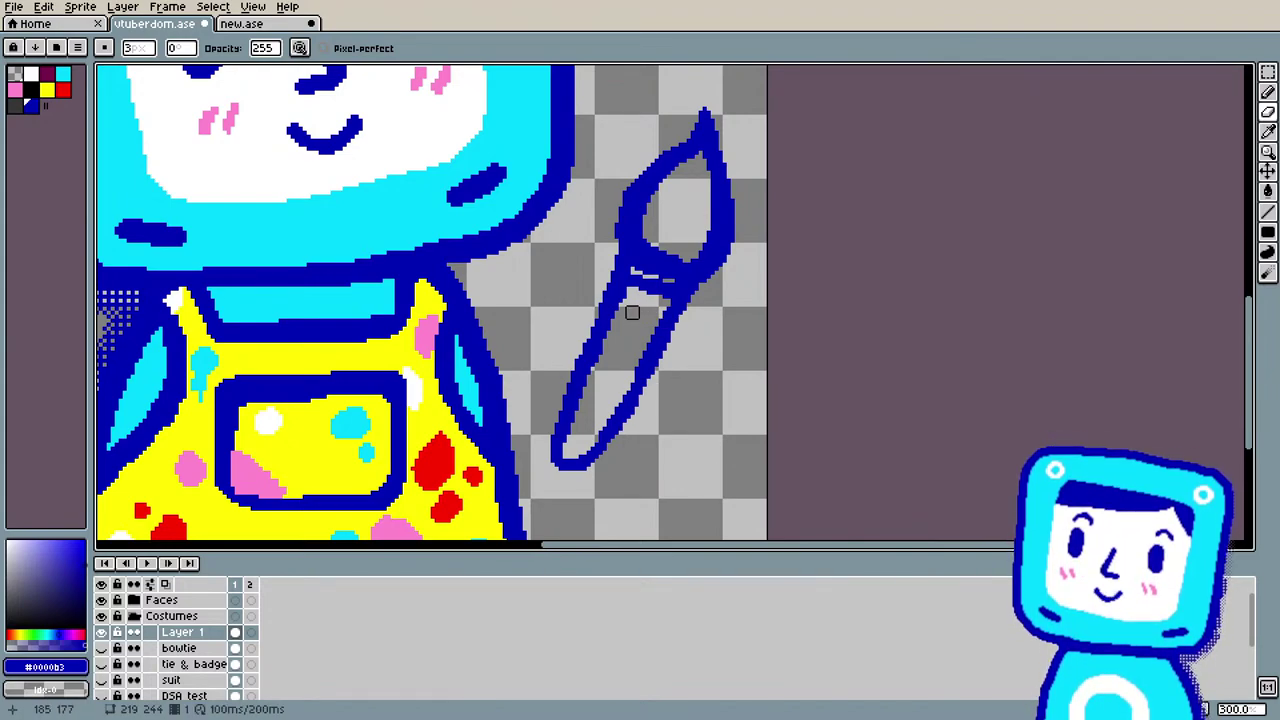
{"action": "key", "text": "b"}
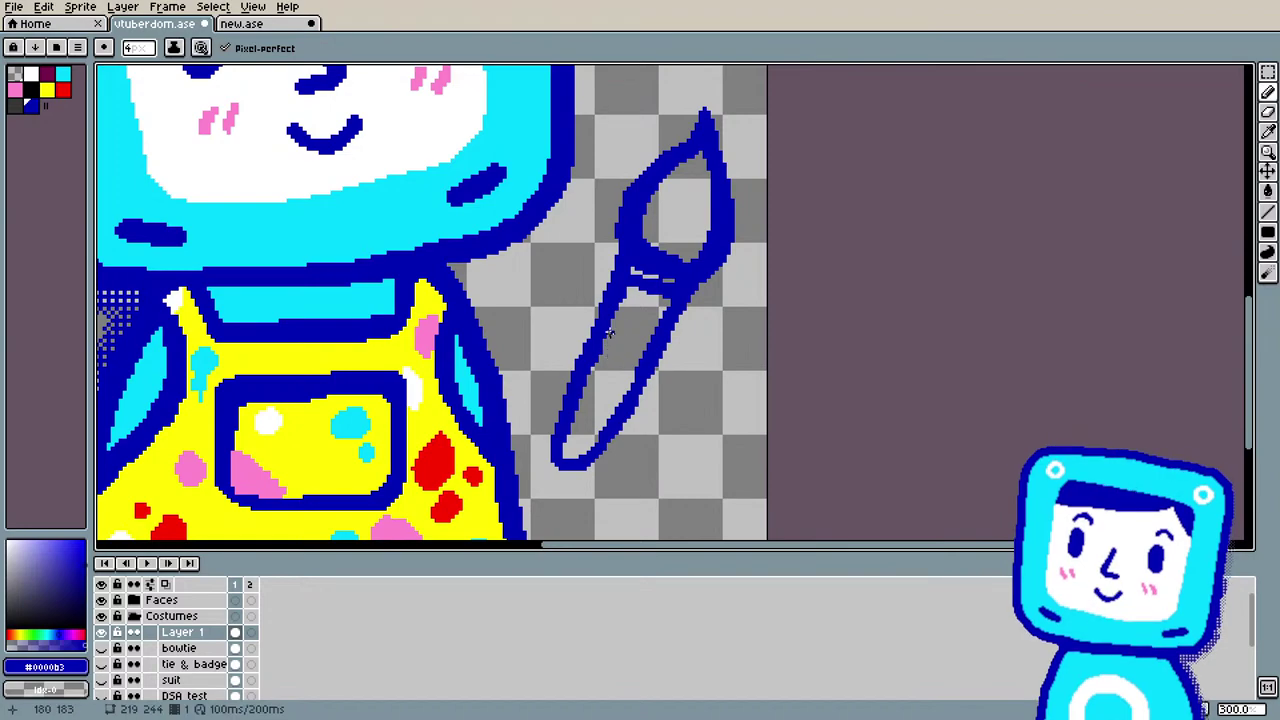
{"action": "mouse_move", "coordinate": [596, 292]}
{"action": "left_mouse_down"}
{"action": "mouse_move", "coordinate": [552, 314]}
{"action": "mouse_move", "coordinate": [570, 376]}
{"action": "left_mouse_up"}
{"action": "key", "text": "v"}
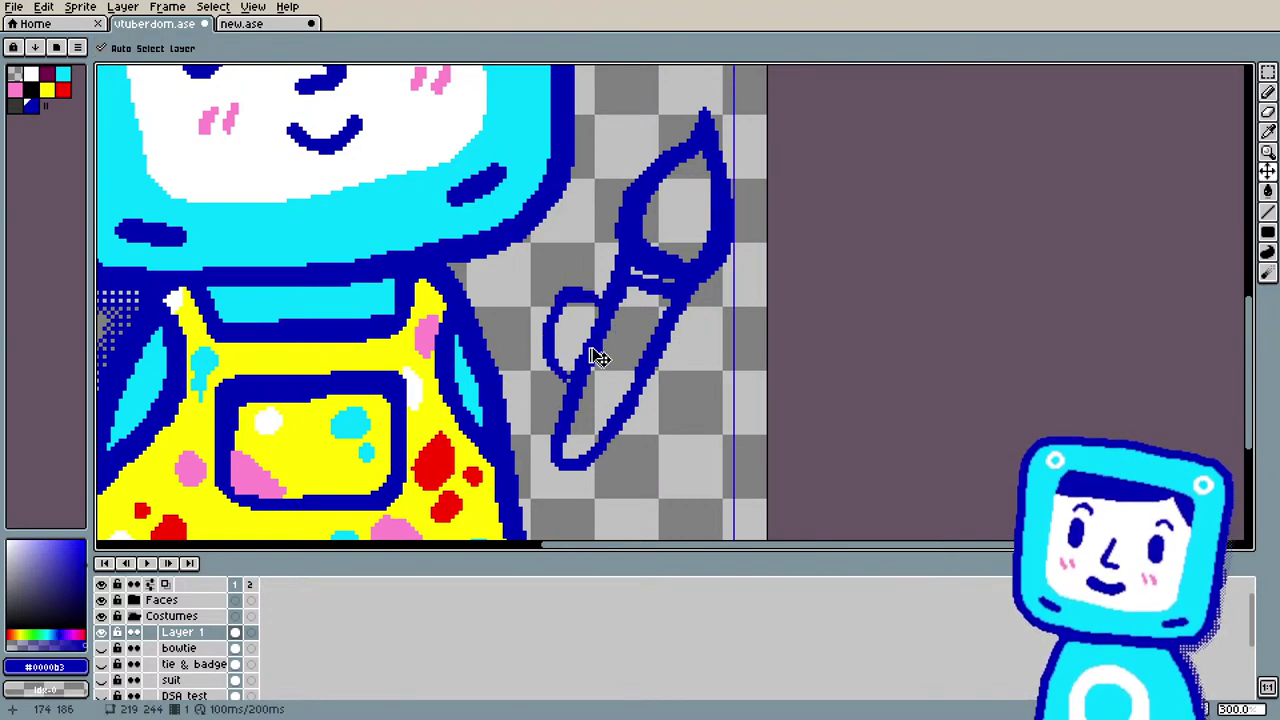
{"action": "key", "text": "ctrl+z"}
Step: Draw a rounded hand shape gripping the paintbrush, with one blue 4 px arc bulging out on each side of the handle
{"action": "key", "text": "b"}
{"action": "mouse_move", "coordinate": [604, 302]}
{"action": "left_mouse_down"}
{"action": "mouse_move", "coordinate": [540, 330]}
{"action": "mouse_move", "coordinate": [553, 385]}
{"action": "mouse_move", "coordinate": [574, 390]}
{"action": "mouse_move", "coordinate": [560, 399]}
{"action": "mouse_move", "coordinate": [532, 352]}
{"action": "left_mouse_up"}
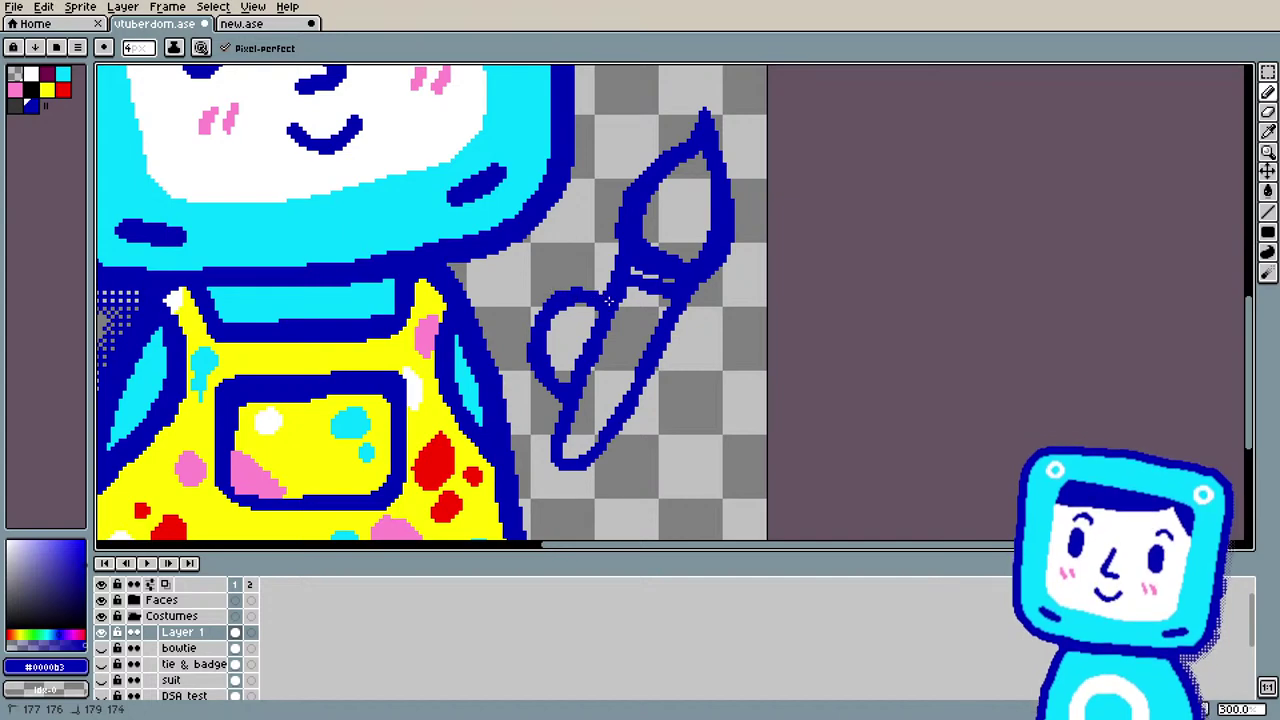
{"action": "left_click_drag", "start_coordinate": [596, 283], "coordinate": [567, 292]}
{"action": "mouse_move", "coordinate": [612, 430]}
{"action": "left_mouse_down"}
{"action": "mouse_move", "coordinate": [665, 400]}
{"action": "mouse_move", "coordinate": [658, 342]}
{"action": "mouse_move", "coordinate": [664, 390]}
{"action": "mouse_move", "coordinate": [650, 424]}
{"action": "mouse_move", "coordinate": [630, 436]}
{"action": "mouse_move", "coordinate": [603, 428]}
{"action": "mouse_move", "coordinate": [640, 432]}
{"action": "mouse_move", "coordinate": [665, 415]}
{"action": "mouse_move", "coordinate": [665, 344]}
{"action": "left_mouse_up"}
Step: Erase the hand arc on the body-facing side of the handle and redraw it smaller and lower in blue
{"action": "key", "text": "e"}
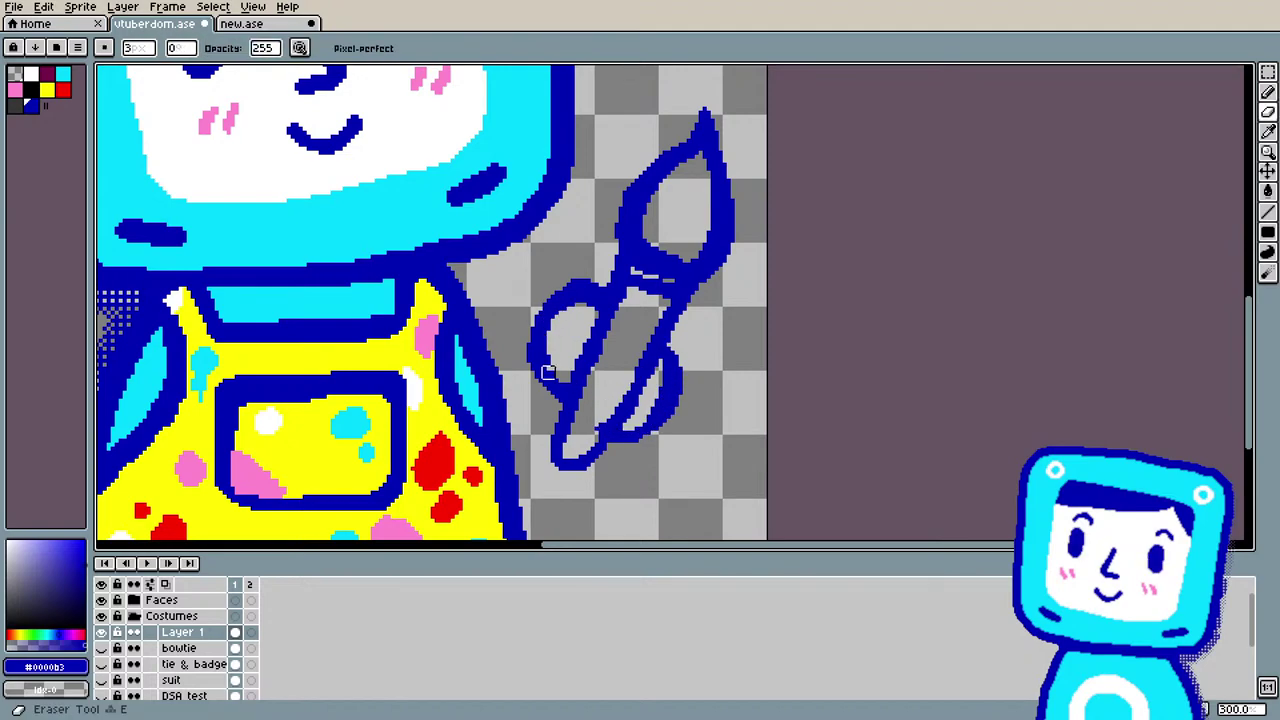
{"action": "mouse_move", "coordinate": [548, 360]}
{"action": "left_mouse_down"}
{"action": "mouse_move", "coordinate": [538, 376]}
{"action": "mouse_move", "coordinate": [541, 323]}
{"action": "mouse_move", "coordinate": [557, 306]}
{"action": "mouse_move", "coordinate": [529, 354]}
{"action": "mouse_move", "coordinate": [580, 294]}
{"action": "mouse_move", "coordinate": [552, 347]}
{"action": "mouse_move", "coordinate": [548, 408]}
{"action": "left_mouse_up"}
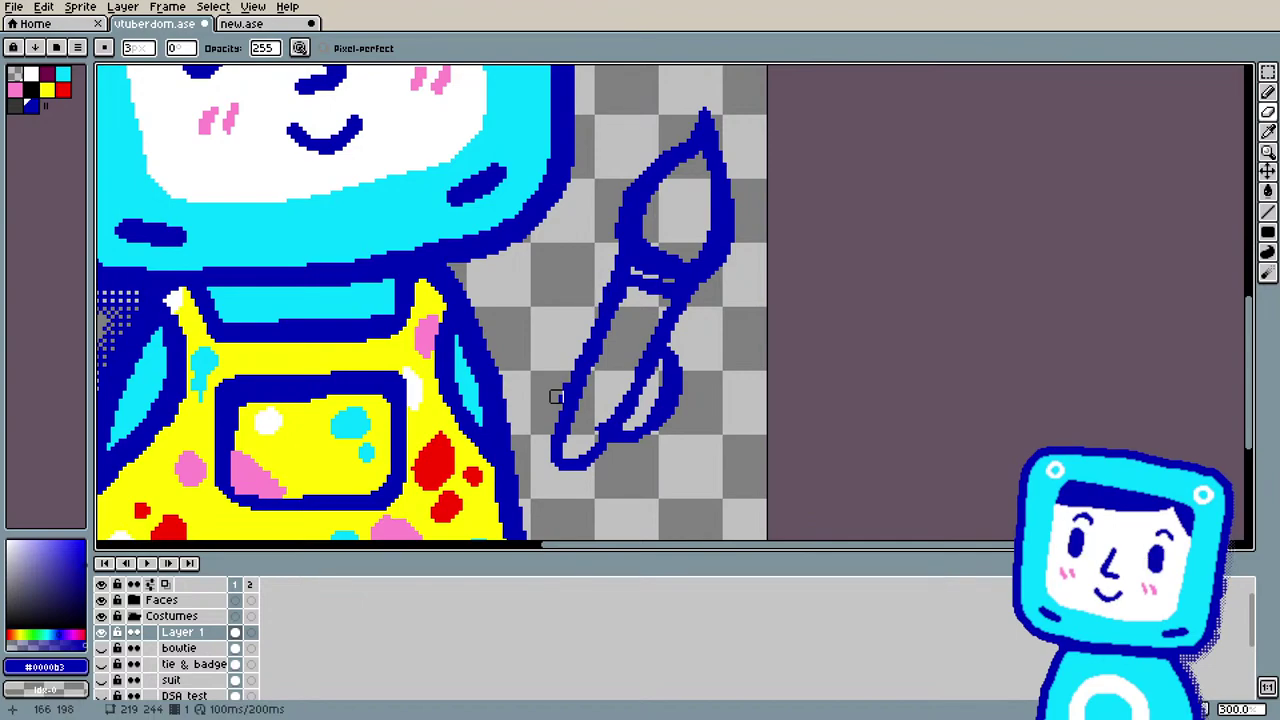
{"action": "key", "text": "b"}
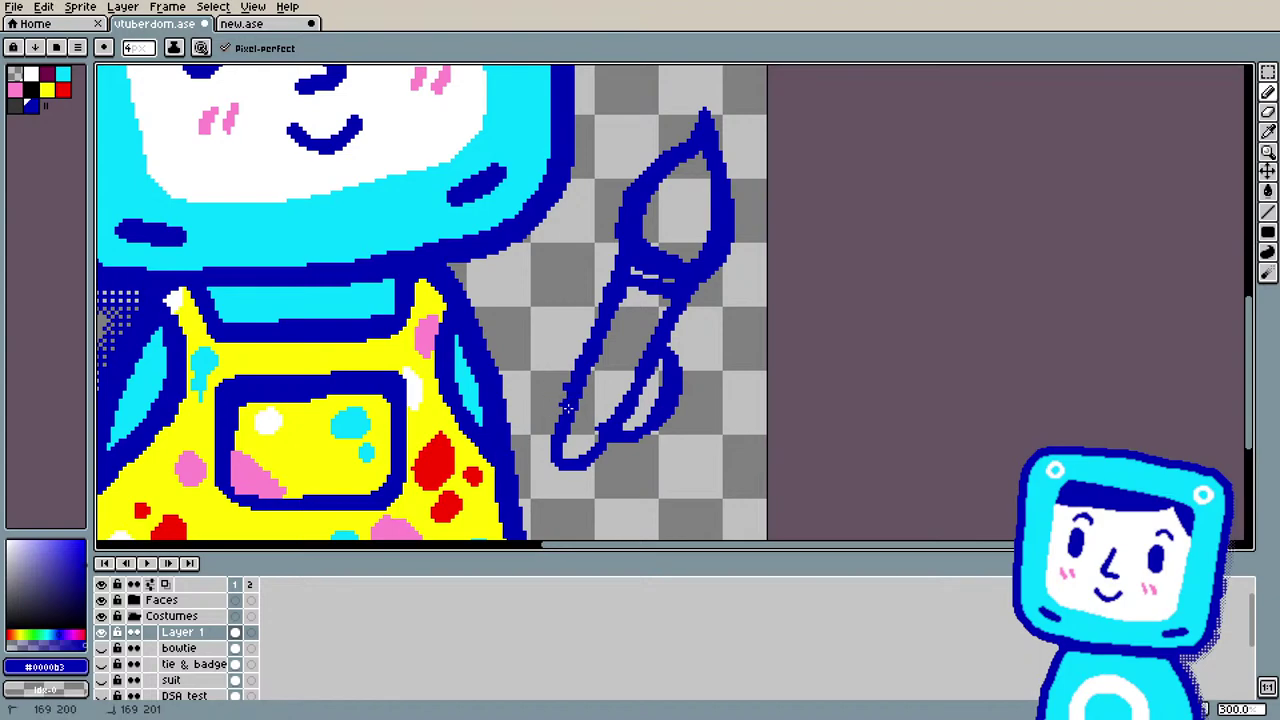
{"action": "mouse_move", "coordinate": [566, 410]}
{"action": "left_mouse_down"}
{"action": "mouse_move", "coordinate": [550, 372]}
{"action": "mouse_move", "coordinate": [558, 352]}
{"action": "mouse_move", "coordinate": [606, 322]}
{"action": "mouse_move", "coordinate": [557, 348]}
{"action": "left_mouse_up"}
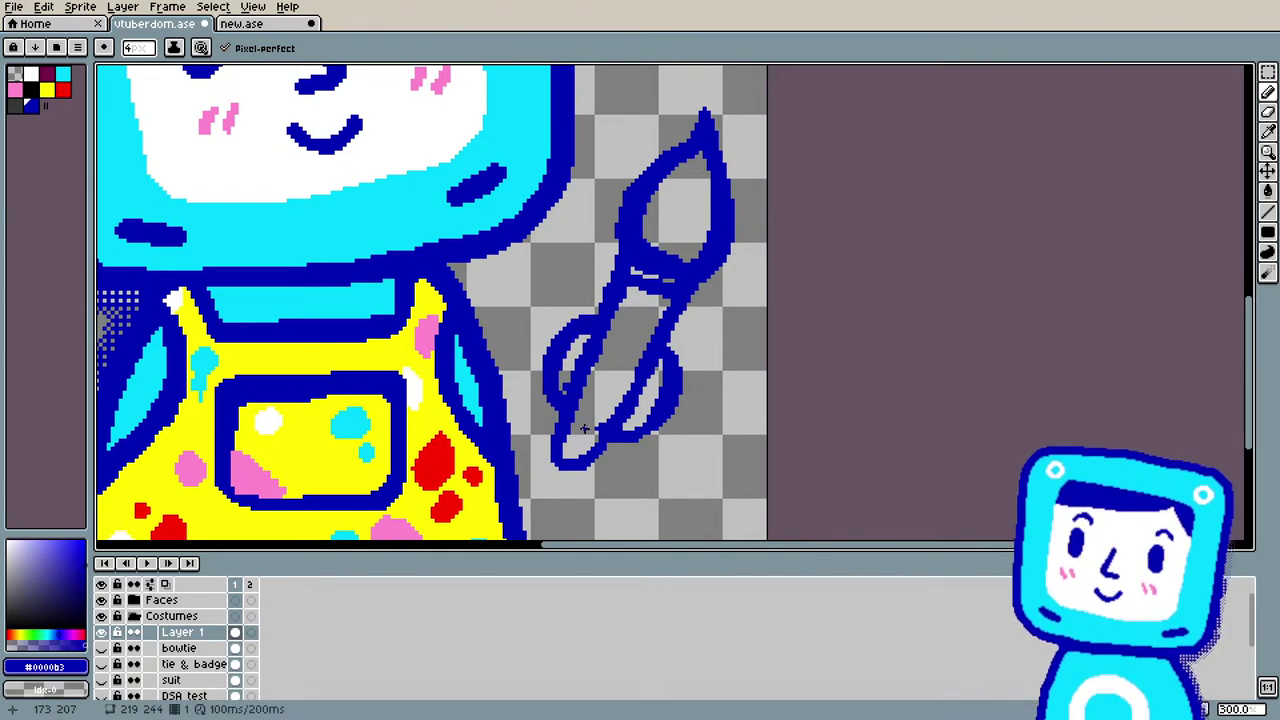
{"action": "key", "text": "e"}
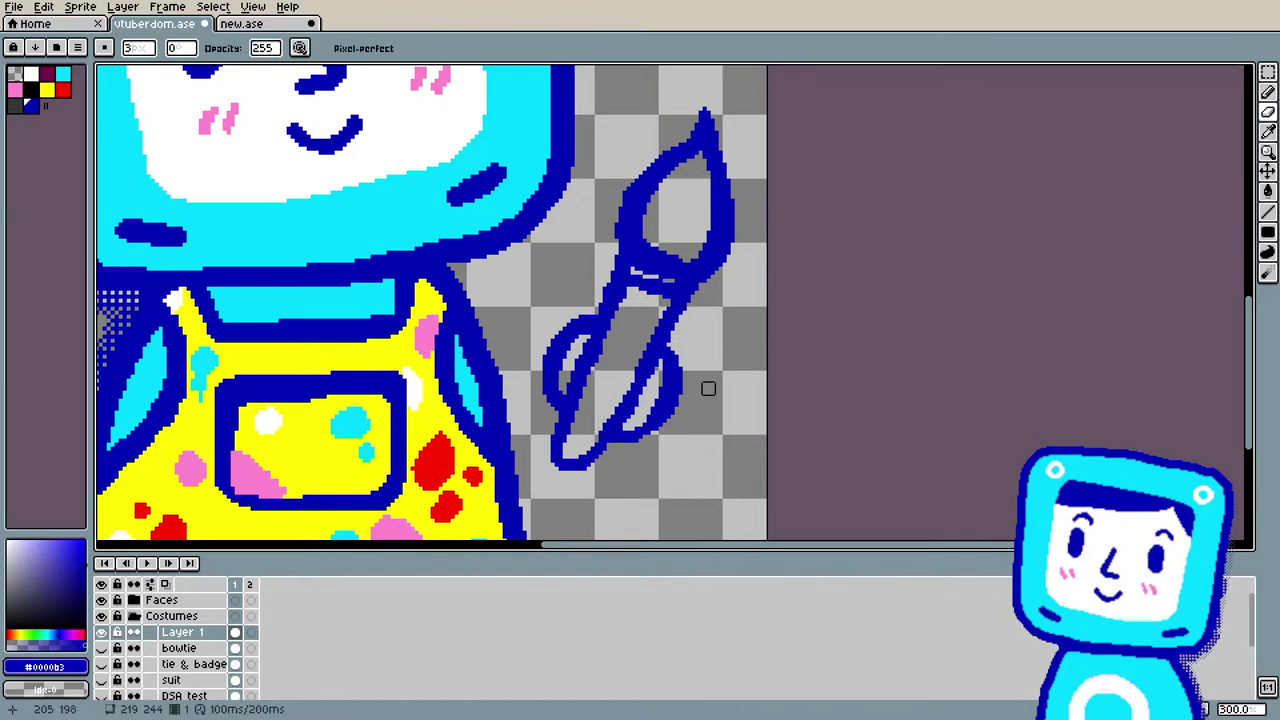
{"action": "scroll", "coordinate": [808, 344], "scroll_direction": "down", "scroll_amount": 2}
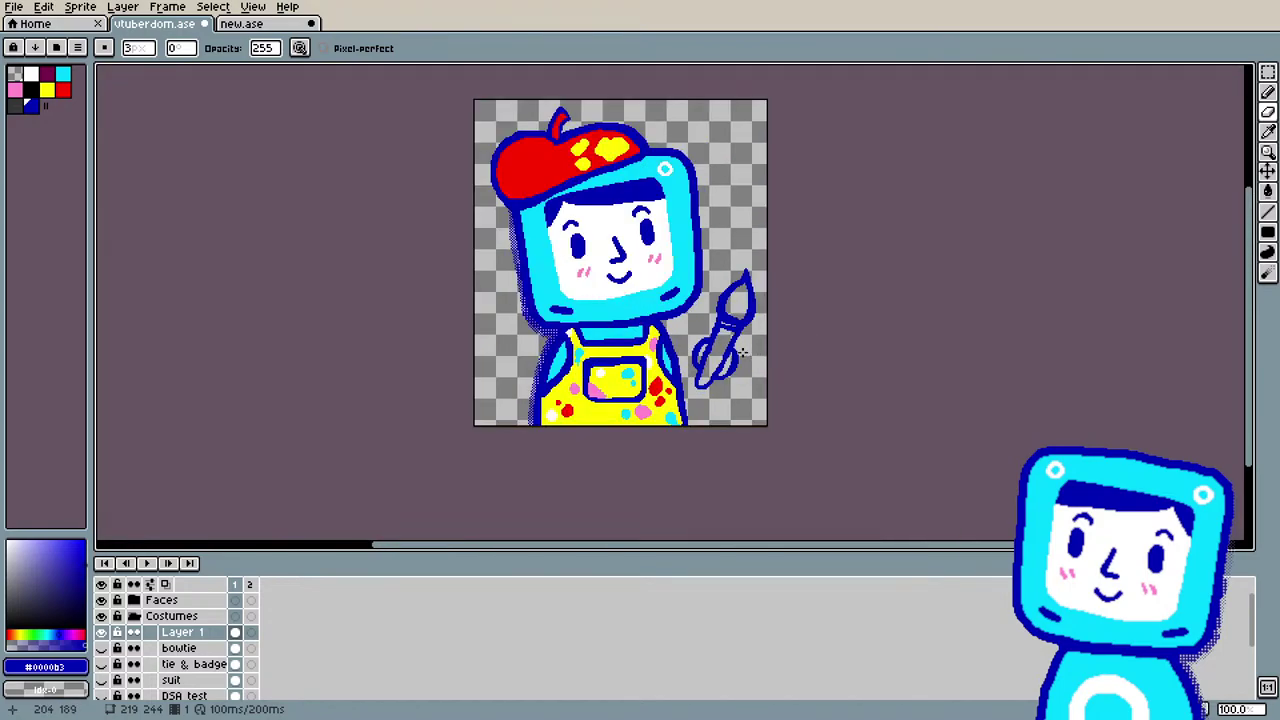
{"action": "scroll", "coordinate": [742, 352], "scroll_direction": "up", "scroll_amount": 3}
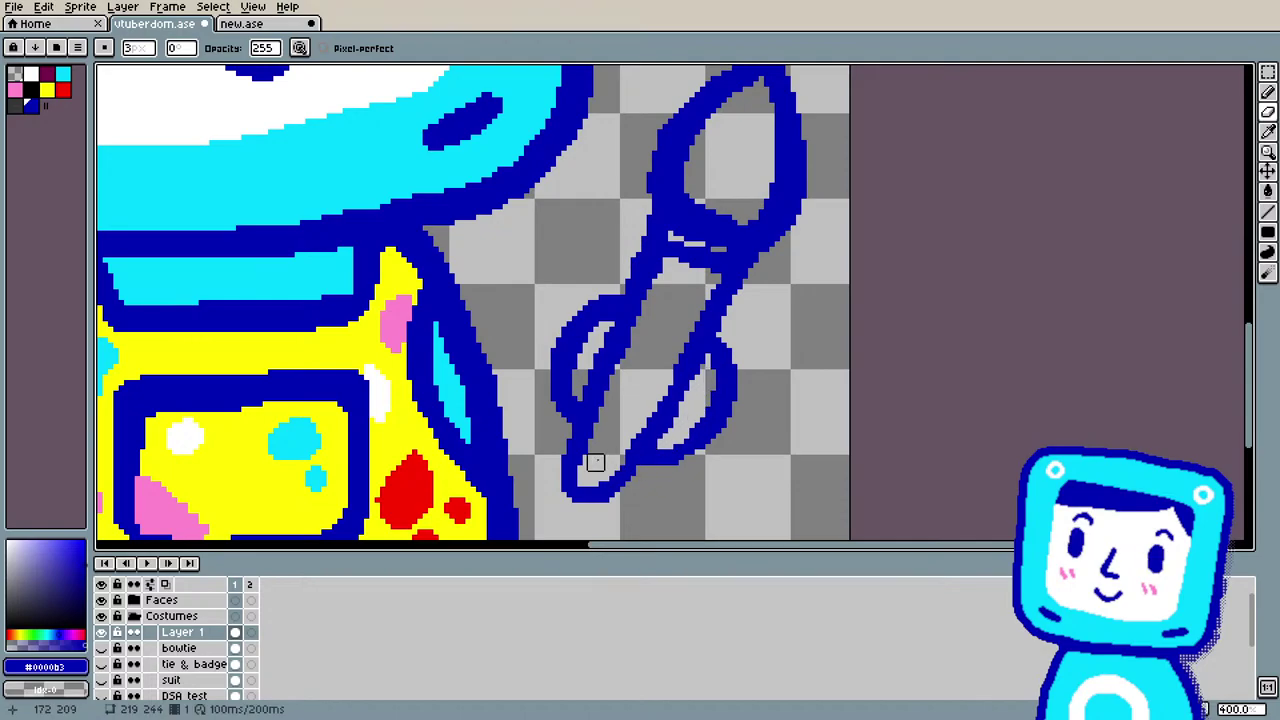
{"action": "scroll", "coordinate": [598, 388], "scroll_direction": "down", "scroll_amount": 2}
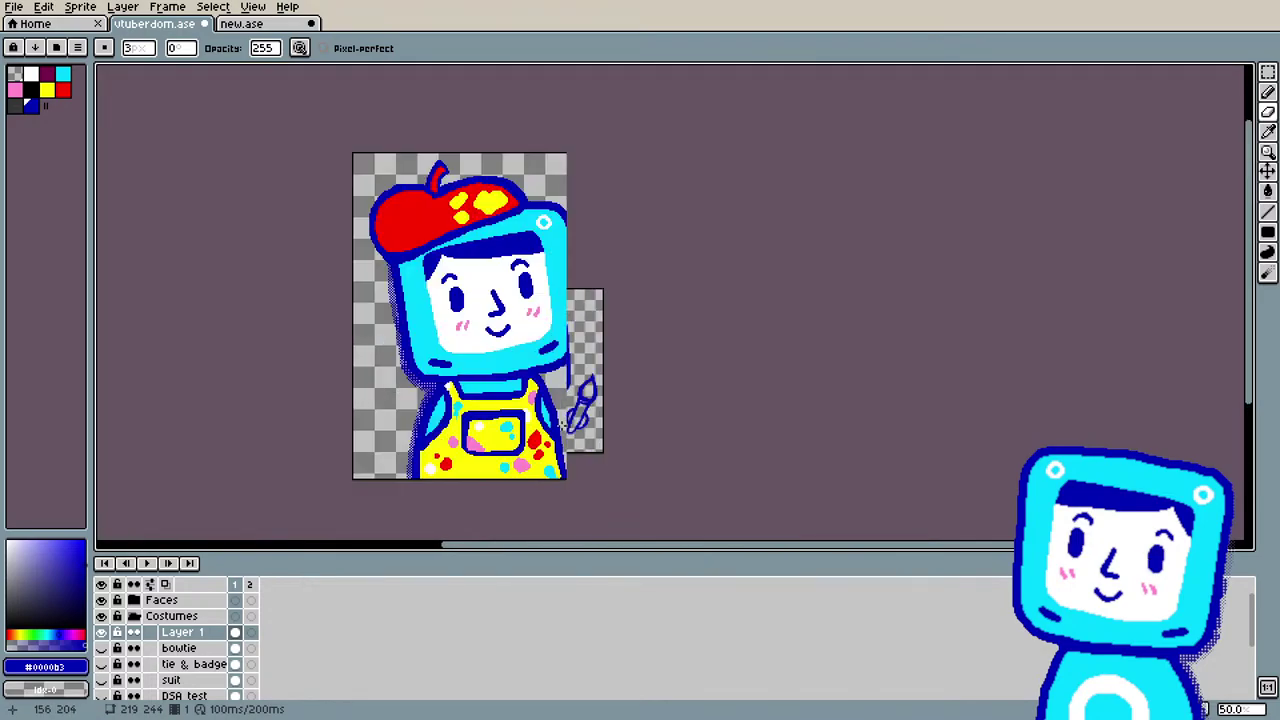
{"action": "scroll", "coordinate": [577, 426], "scroll_direction": "up", "scroll_amount": 1}
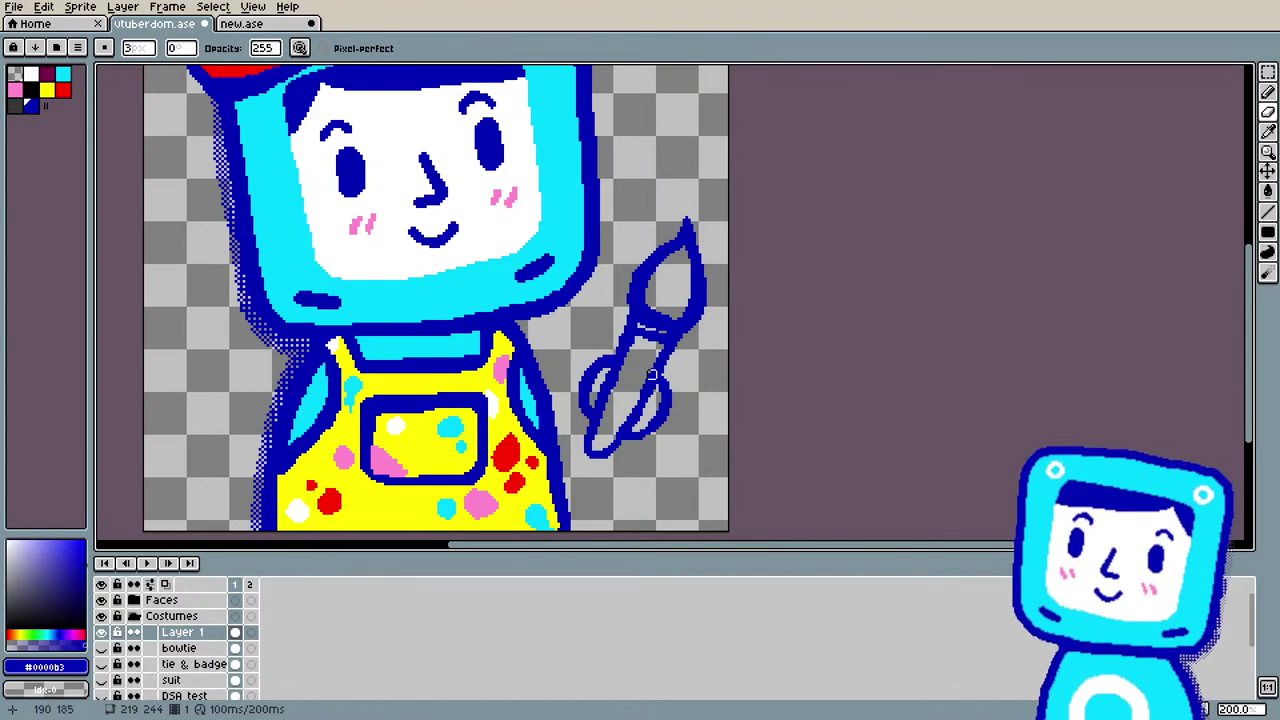
{"action": "scroll", "coordinate": [686, 441], "scroll_direction": "down", "scroll_amount": 1}
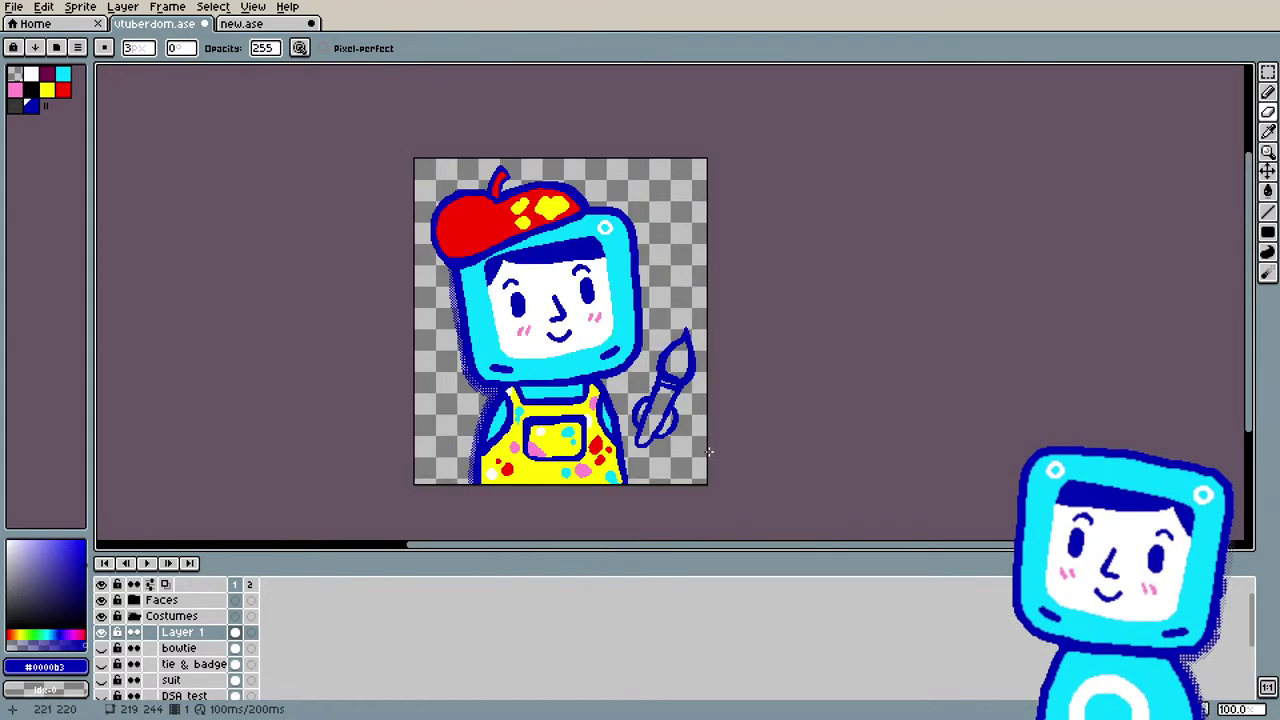
Step: Fill the inside of the paintbrush's handle with the dark maroon palette colour Idx-2
{"action": "scroll", "coordinate": [705, 453], "scroll_direction": "up", "scroll_amount": 2}
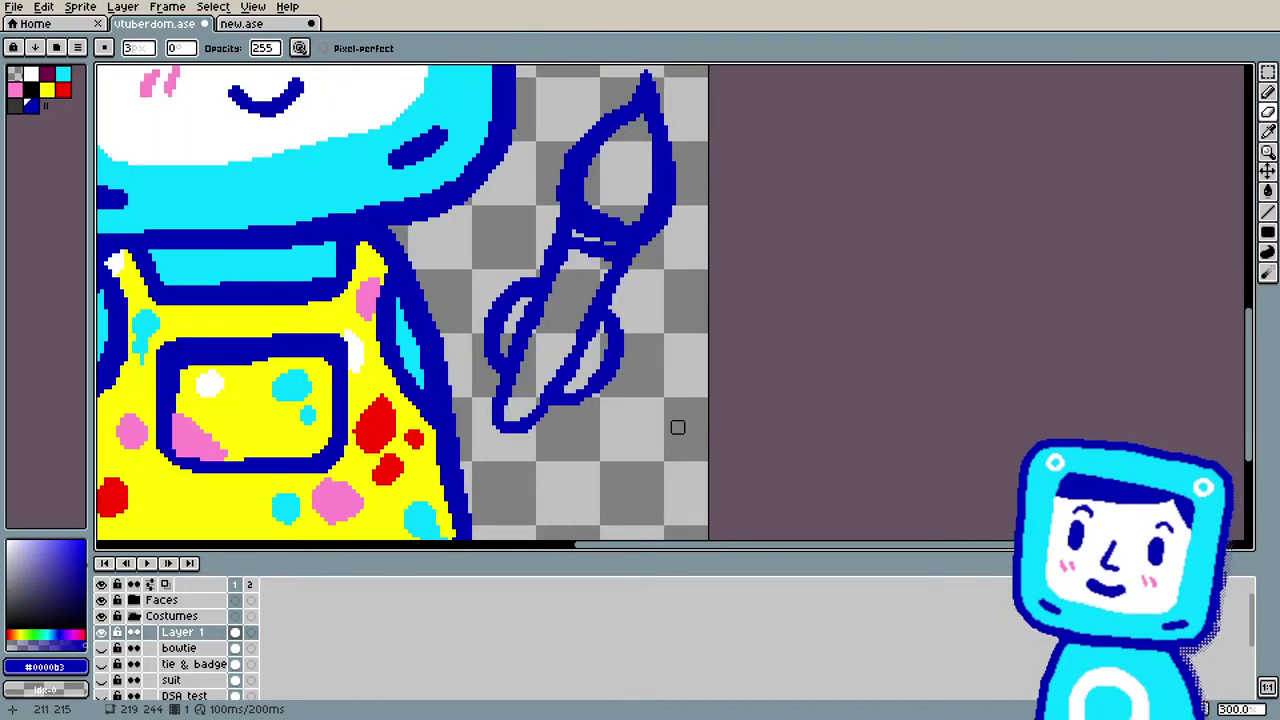
{"action": "left_click", "coordinate": [47, 73]}
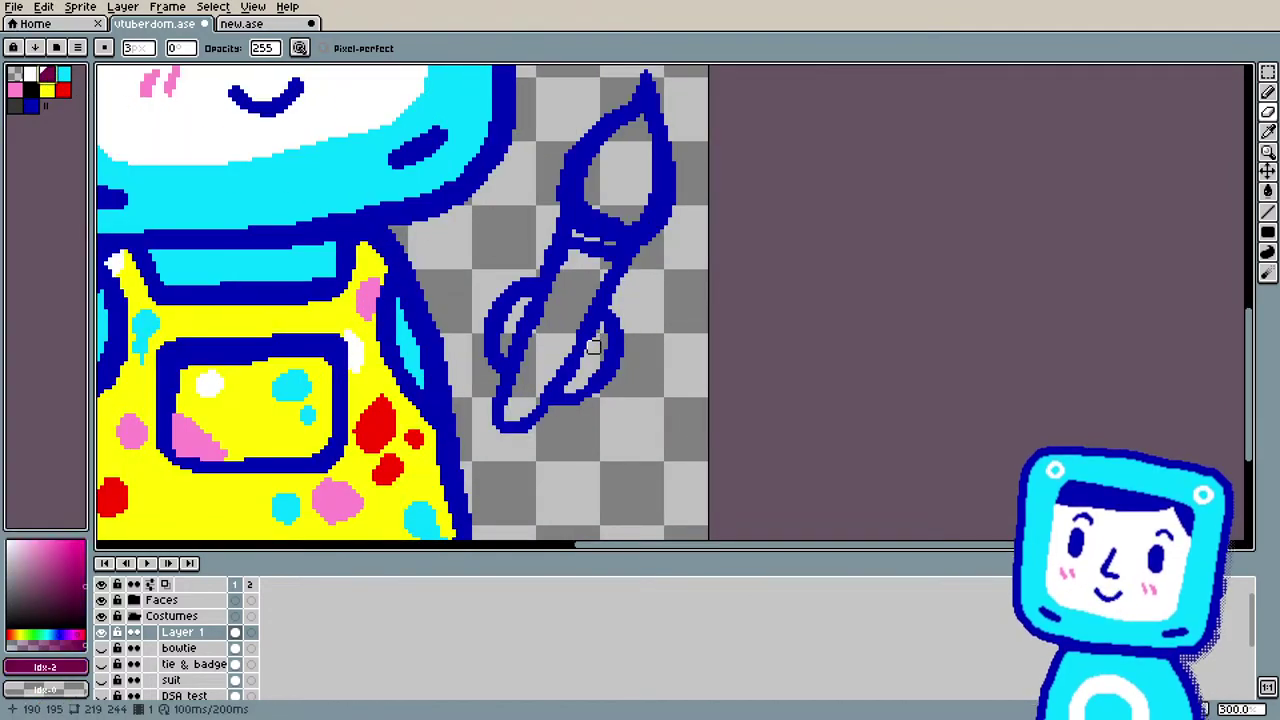
{"action": "key", "text": "g"}
{"action": "left_click", "coordinate": [563, 341]}
Step: Fill the paintbrush's bristles with white #ffffff, sampled from the paint splatter on the overalls' pocket
{"action": "scroll", "coordinate": [563, 341], "scroll_direction": "down", "scroll_amount": 2}
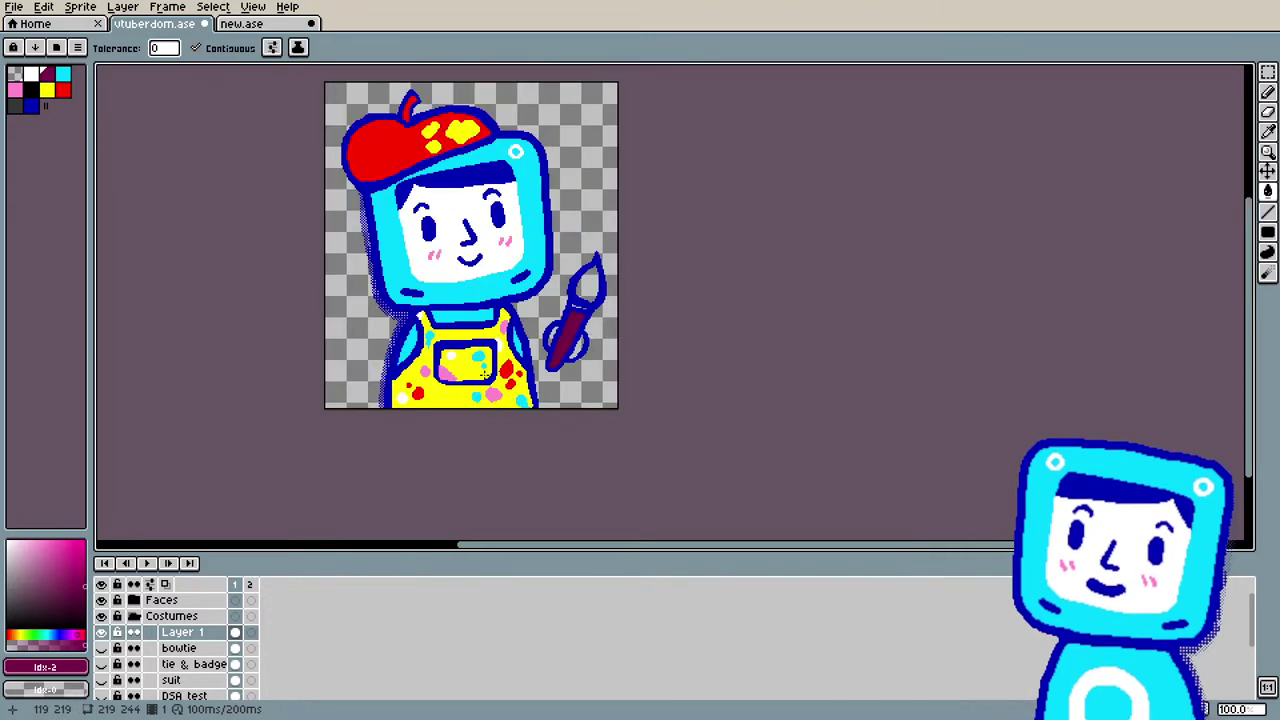
{"action": "key", "text": "i"}
{"action": "left_click", "coordinate": [452, 350]}
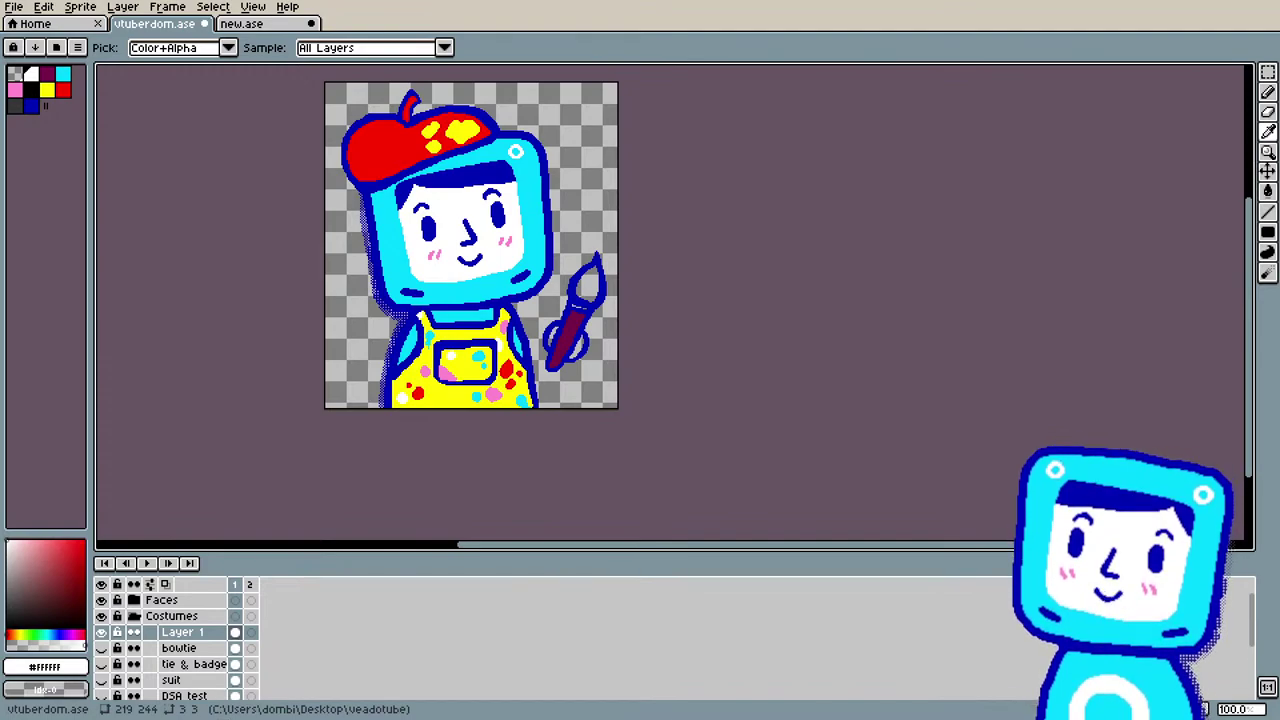
{"action": "key", "text": "g"}
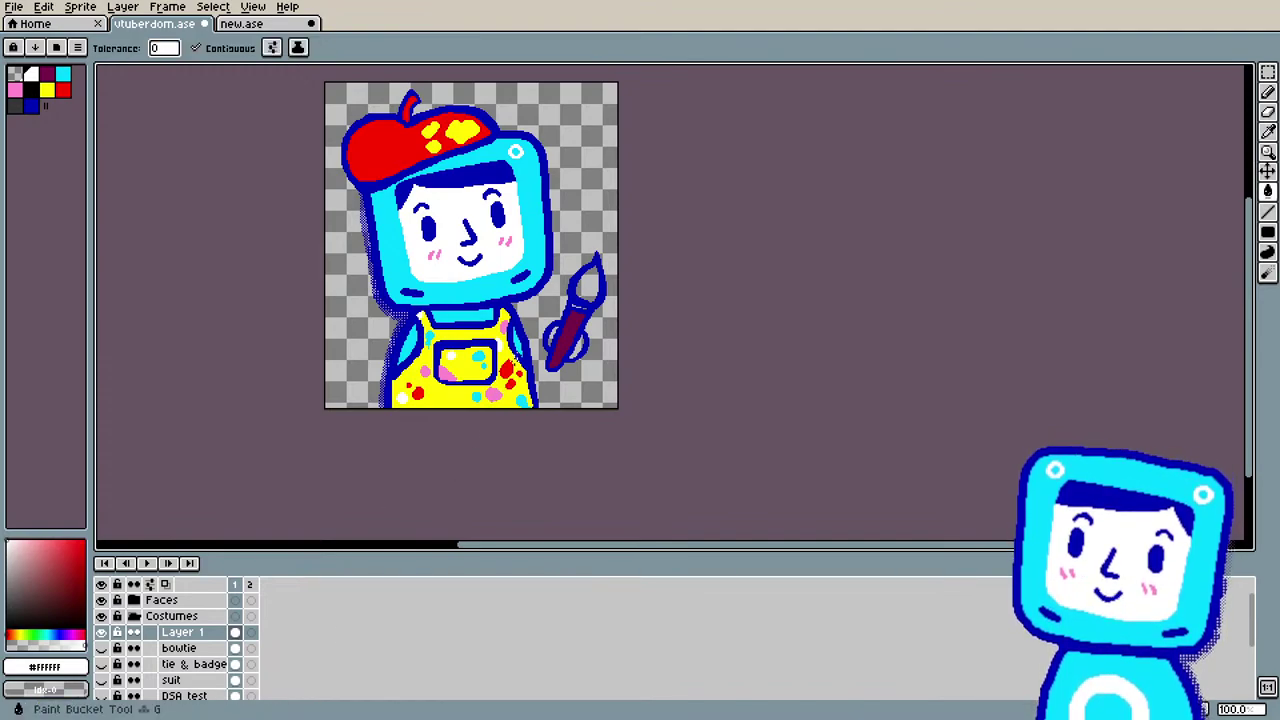
{"action": "left_click", "coordinate": [588, 282]}
Step: Erase the blue inside the paintbrush's ferrule with the 3 px eraser, leaving a clear band between the bristles and the handle
{"action": "scroll", "coordinate": [590, 363], "scroll_direction": "up", "scroll_amount": 1}
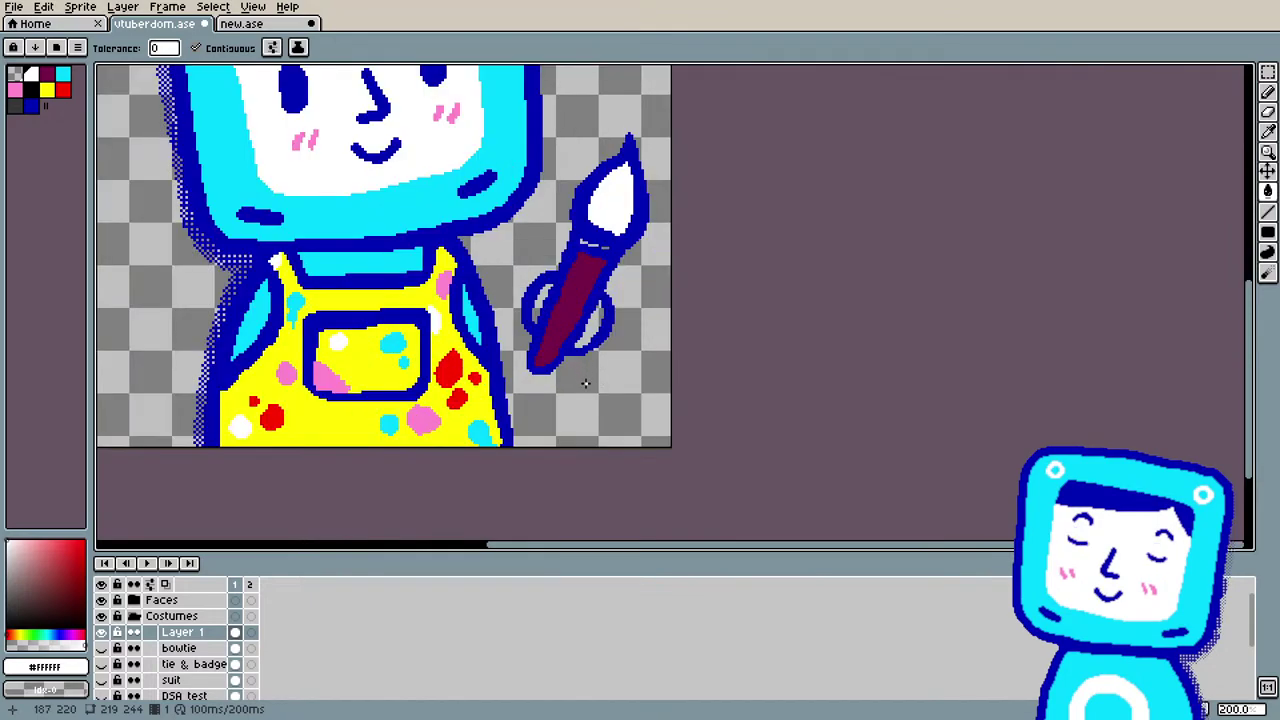
{"action": "left_click_drag", "start_coordinate": [1248, 385], "coordinate": [1248, 330]}
{"action": "scroll", "coordinate": [701, 447], "scroll_direction": "up", "scroll_amount": 1}
{"action": "scroll", "coordinate": [701, 447], "scroll_direction": "up", "scroll_amount": 1}
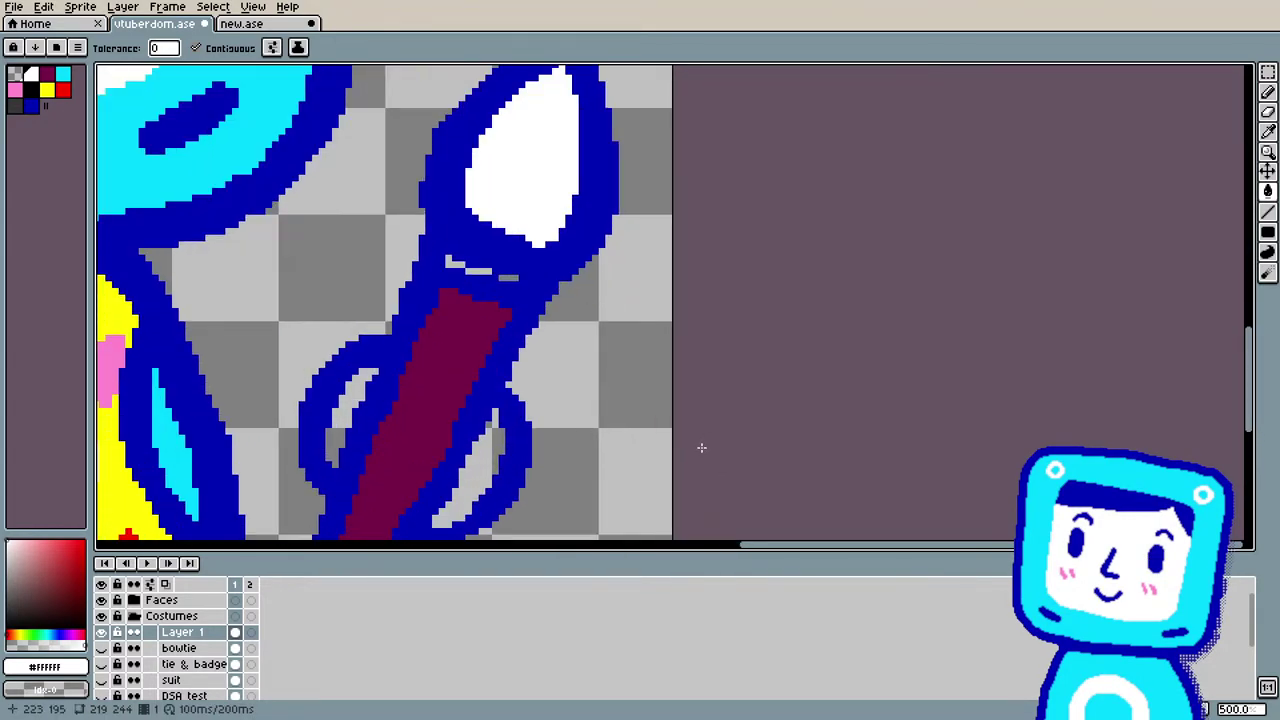
{"action": "key", "text": "b"}
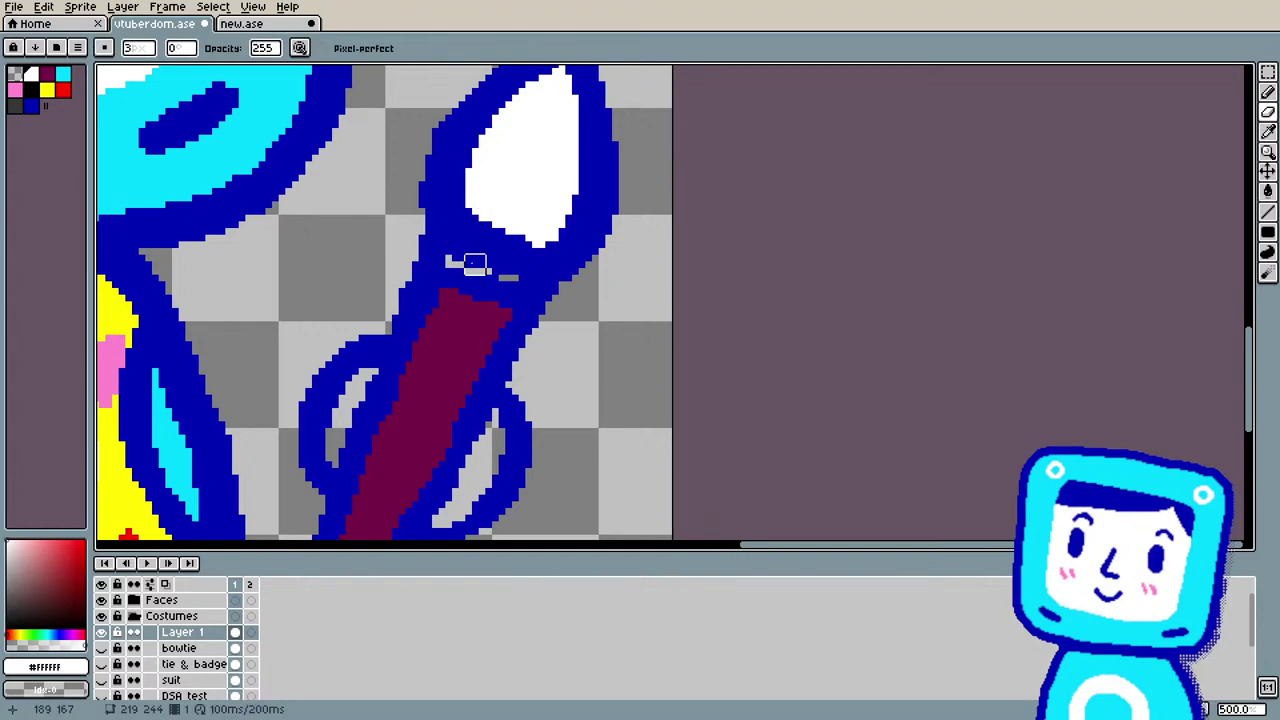
{"action": "mouse_move", "coordinate": [442, 238]}
{"action": "left_mouse_down"}
{"action": "mouse_move", "coordinate": [514, 284]}
{"action": "mouse_move", "coordinate": [535, 277]}
{"action": "mouse_move", "coordinate": [501, 279]}
{"action": "mouse_move", "coordinate": [541, 278]}
{"action": "mouse_move", "coordinate": [446, 236]}
{"action": "left_mouse_up"}
{"action": "mouse_move", "coordinate": [501, 278]}
{"action": "left_mouse_down"}
{"action": "mouse_move", "coordinate": [528, 280]}
{"action": "mouse_move", "coordinate": [500, 277]}
{"action": "left_mouse_up"}
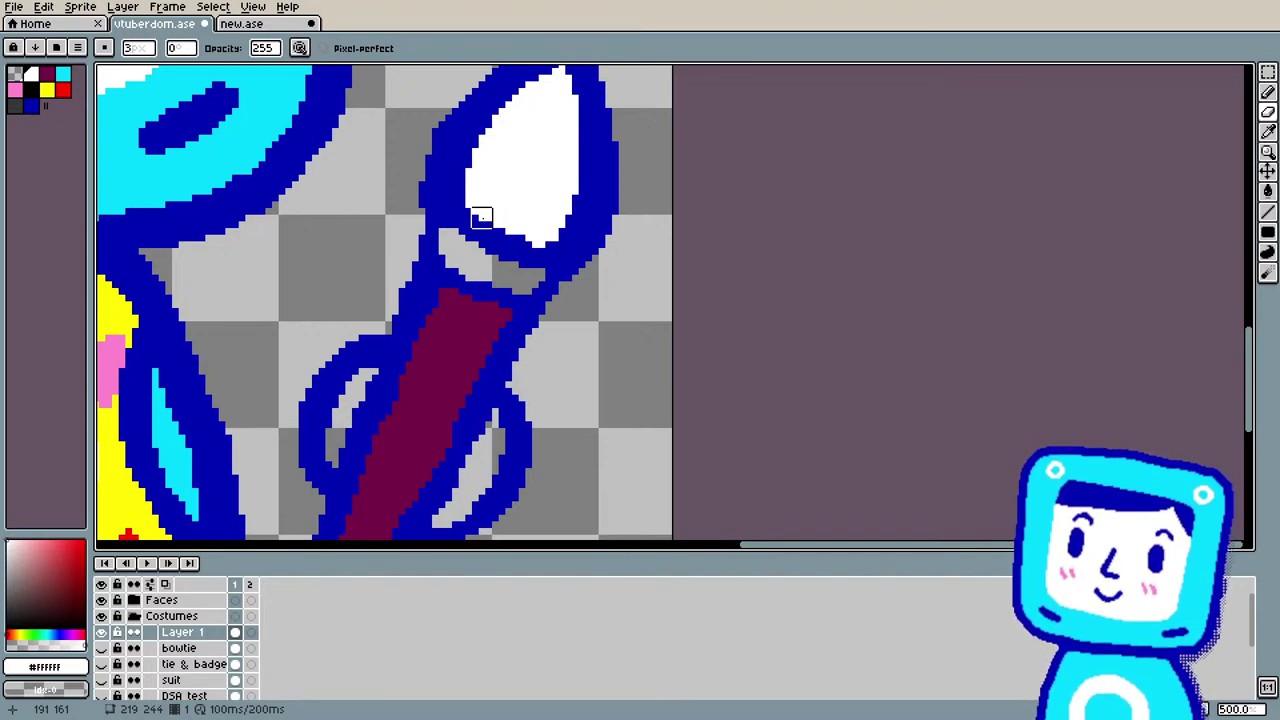
Step: Thicken the outline between the paintbrush's ferrule and handle with the 4 px pencil in the sampled outline blue #0000B3
{"action": "key", "text": "i"}
{"action": "left_click", "coordinate": [444, 288]}
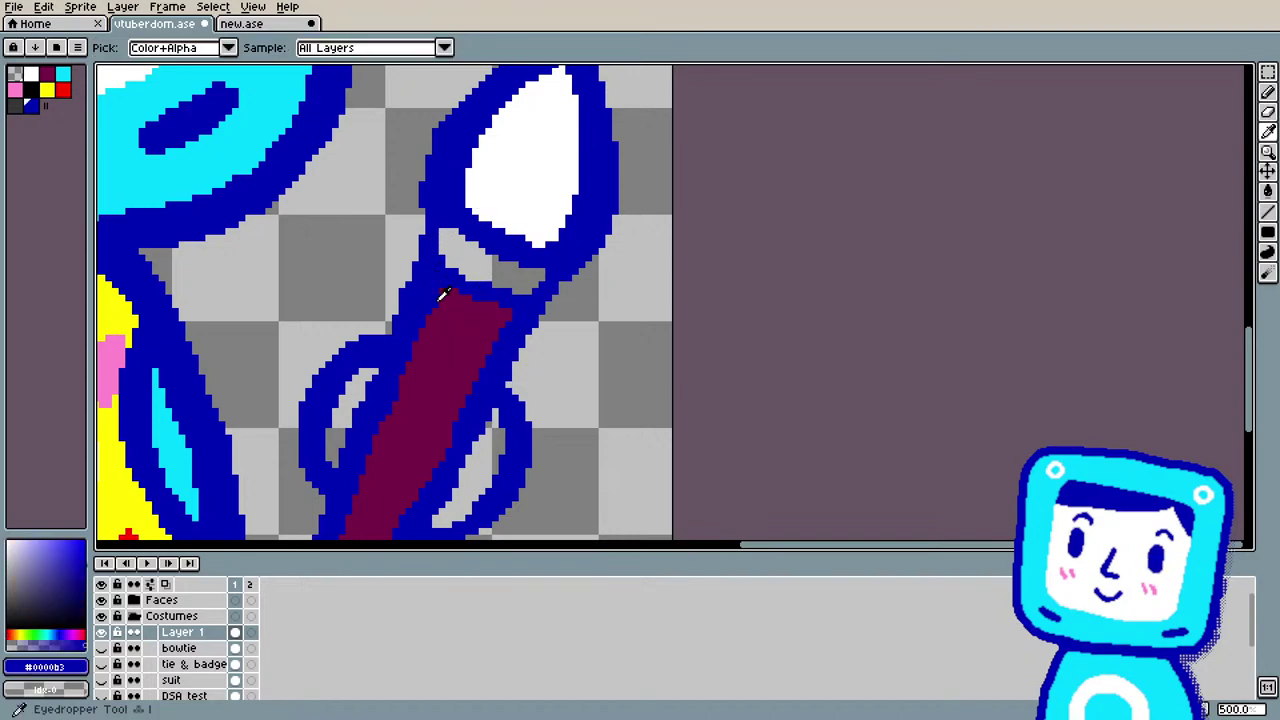
{"action": "key", "text": "b"}
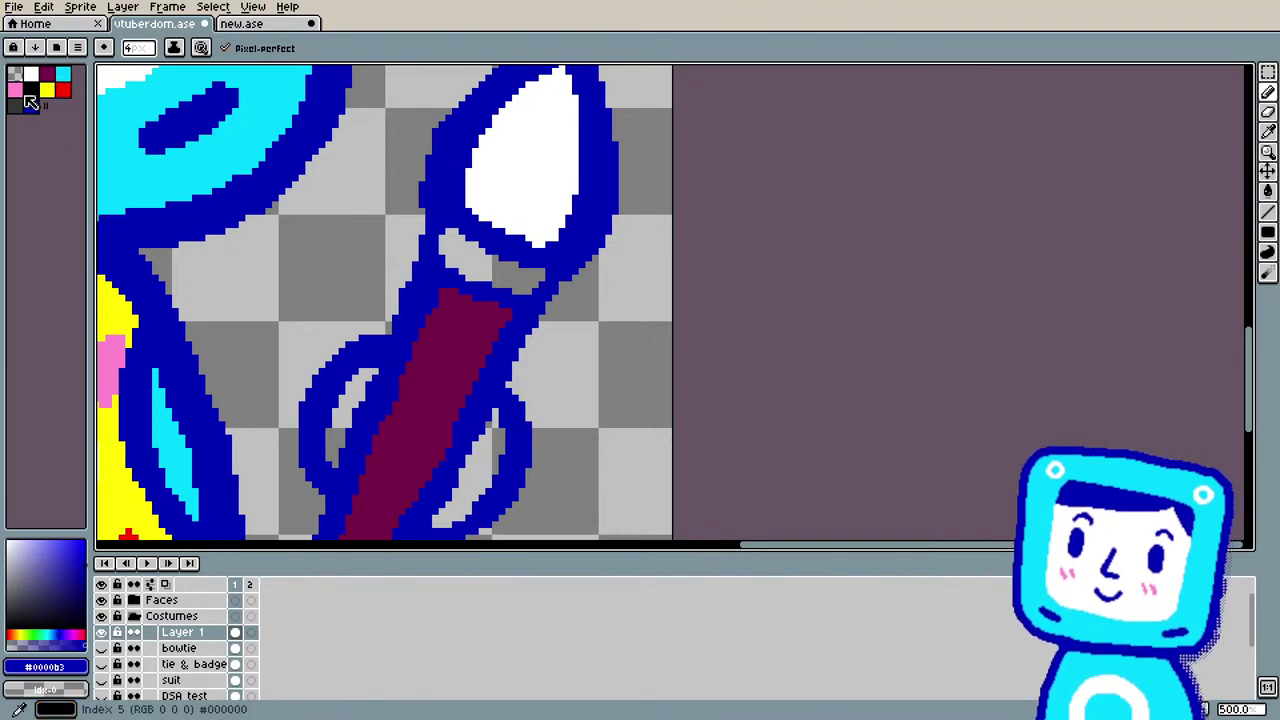
{"action": "scroll", "coordinate": [598, 445], "scroll_direction": "down", "scroll_amount": 3}
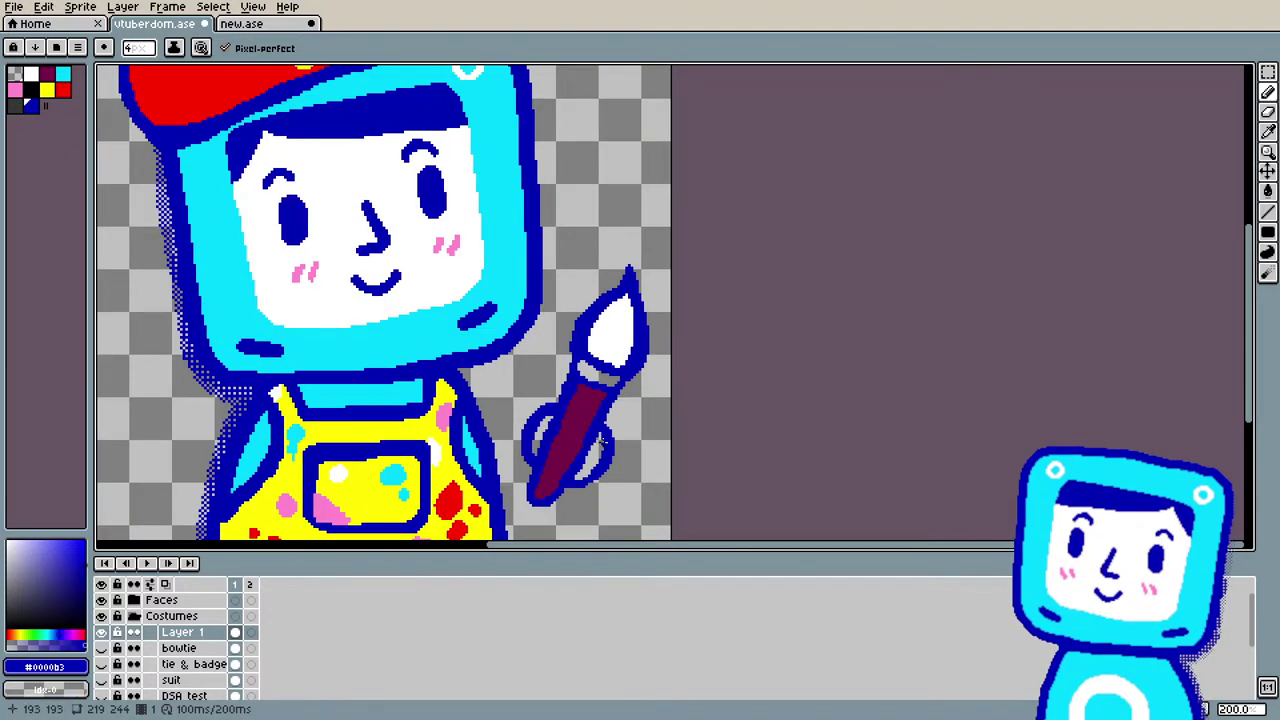
{"action": "scroll", "coordinate": [598, 440], "scroll_direction": "up", "scroll_amount": 2}
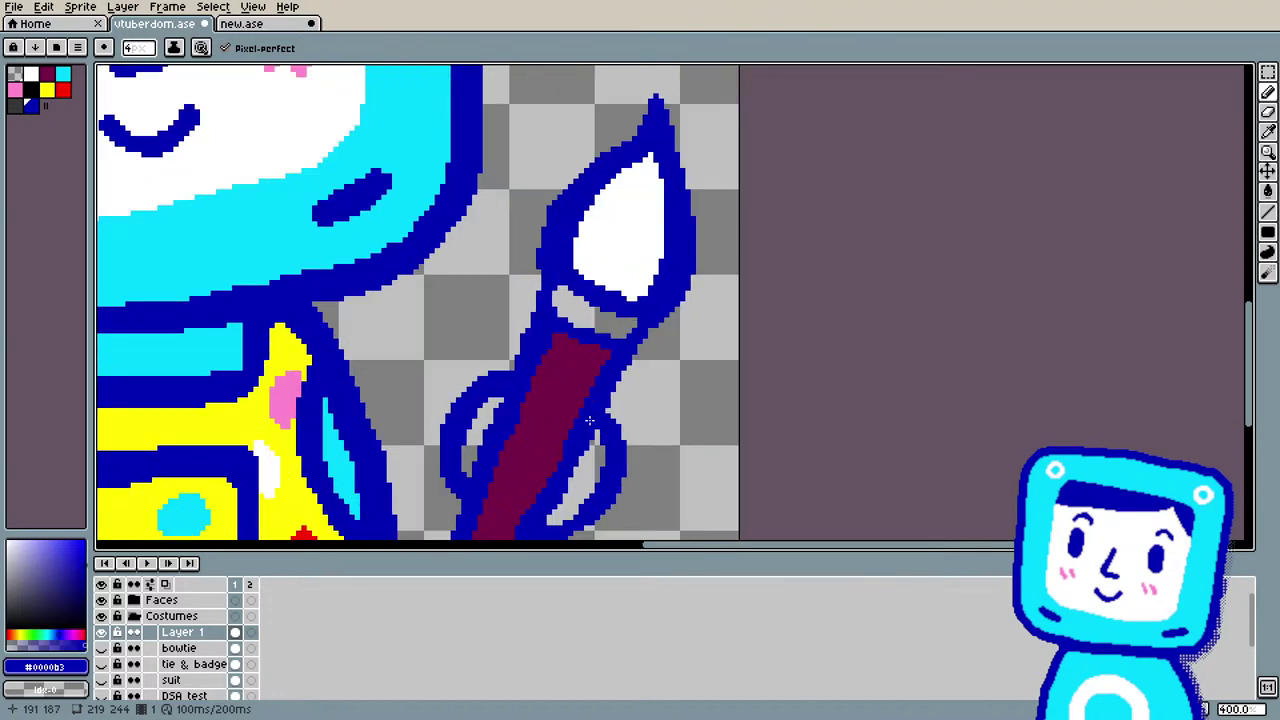
{"action": "key", "text": "i"}
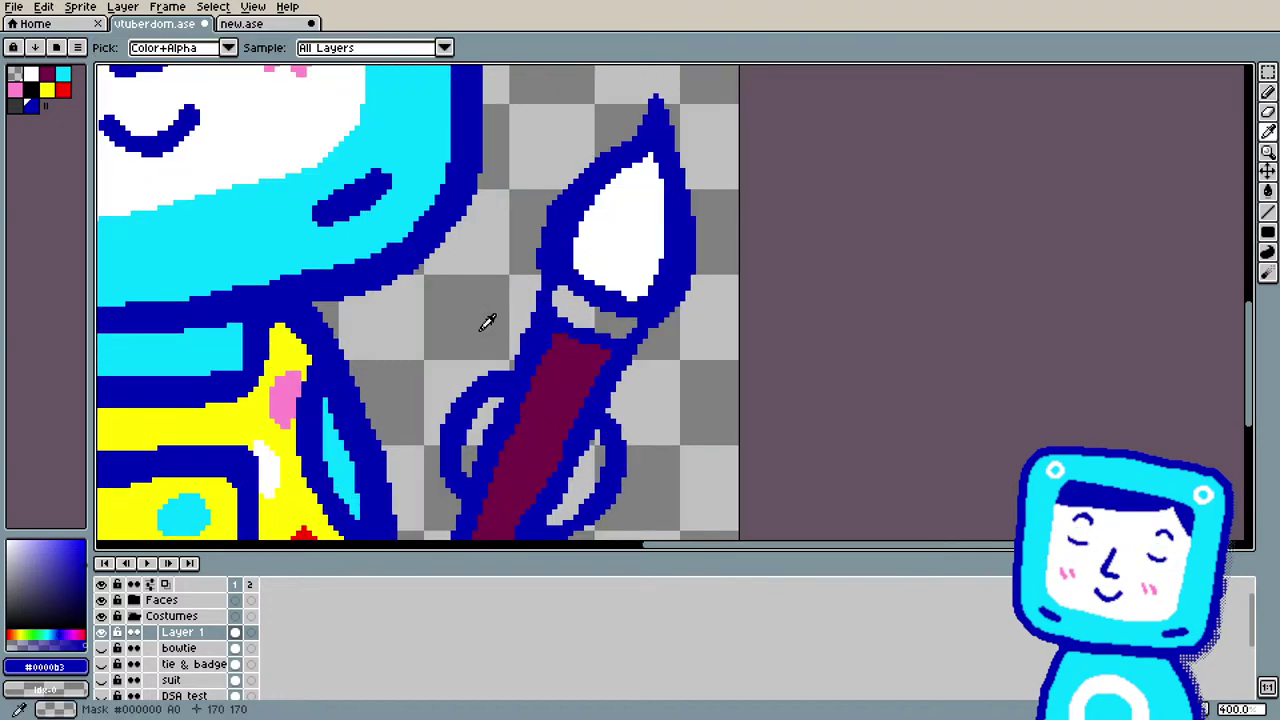
{"action": "key", "text": "b"}
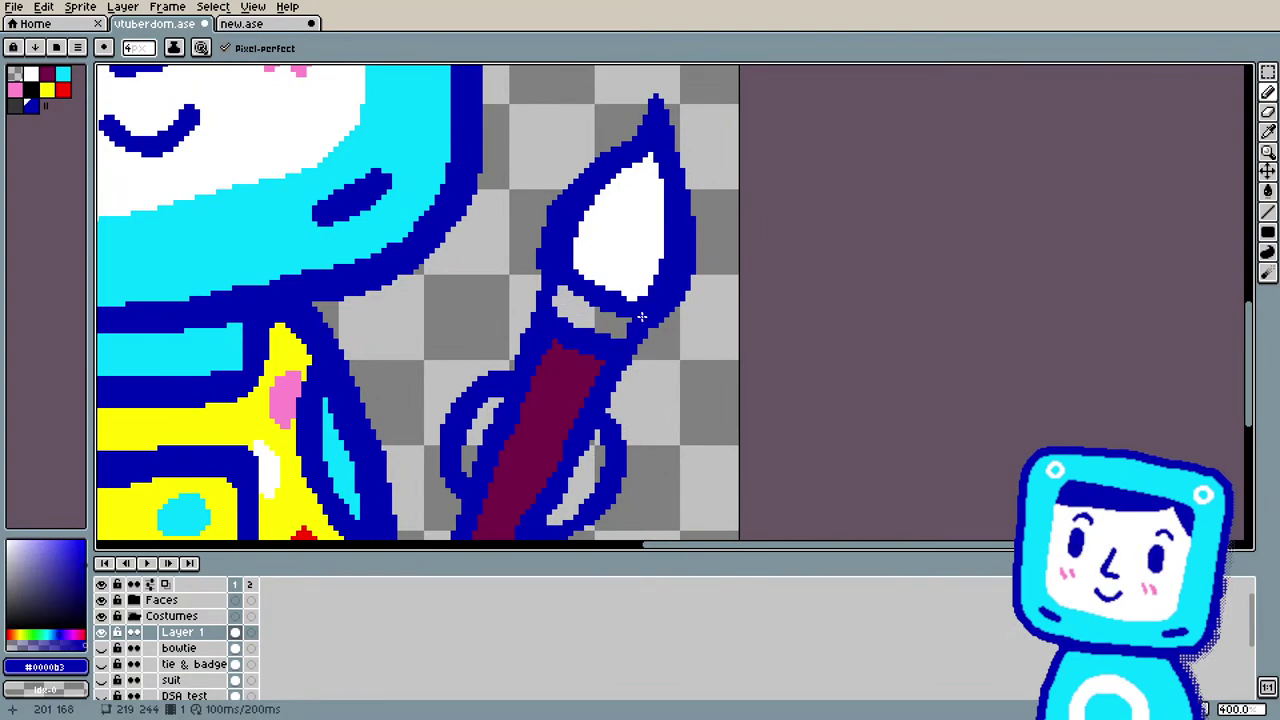
{"action": "key", "text": "ctrl"}
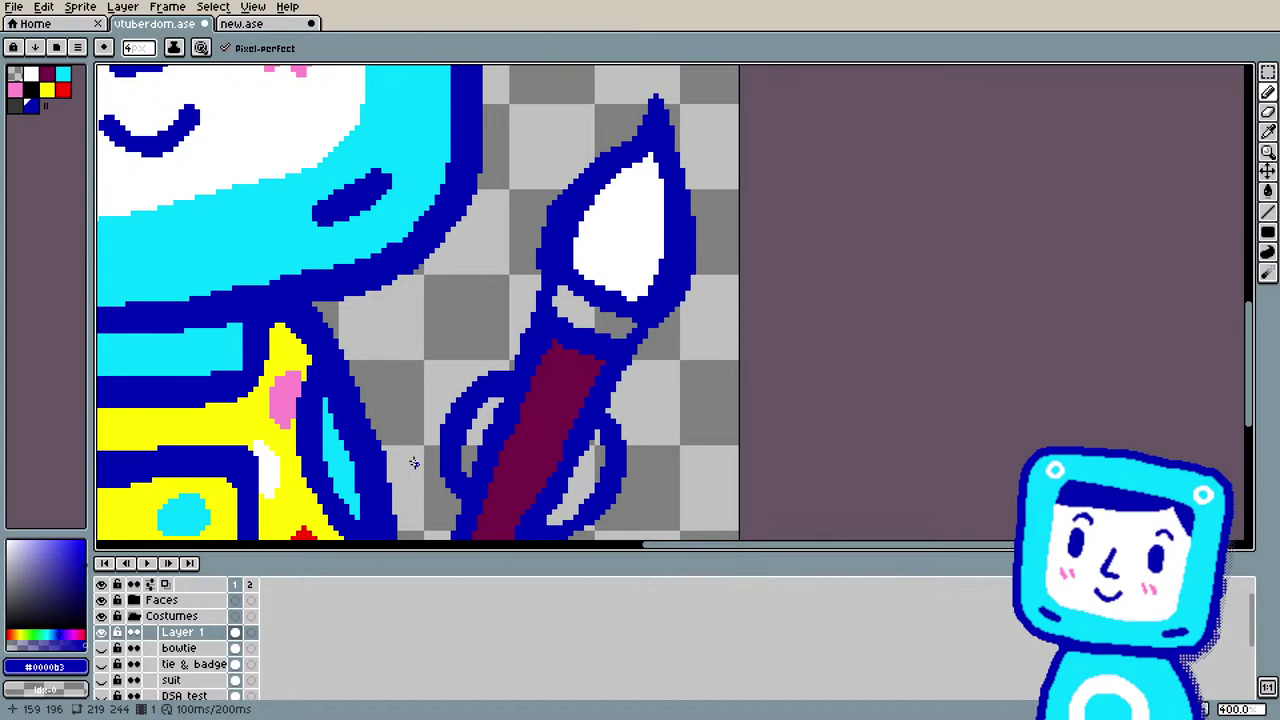
Step: Widen the paintbrush's white bristles toward their outer edge with the 4 px pencil, using #FFFFFF sampled from the bristles
{"action": "left_click", "coordinate": [651, 230], "text": "alt"}
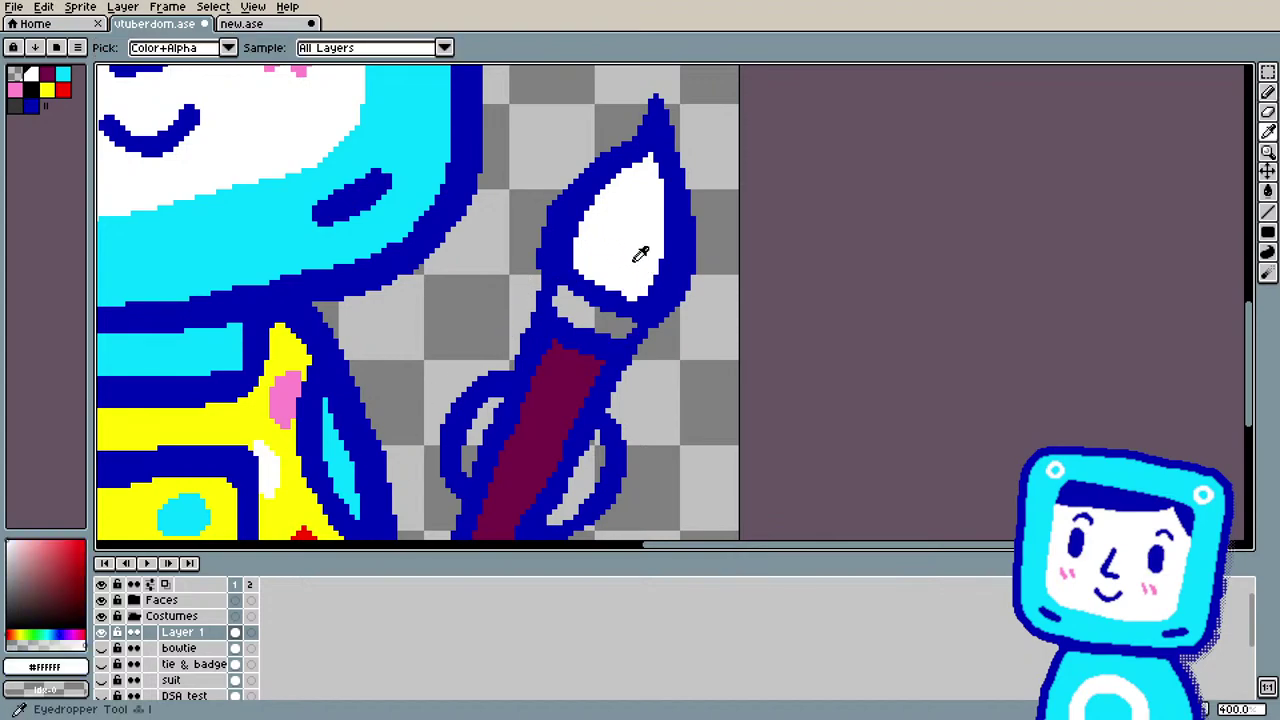
{"action": "left_click", "coordinate": [649, 290]}
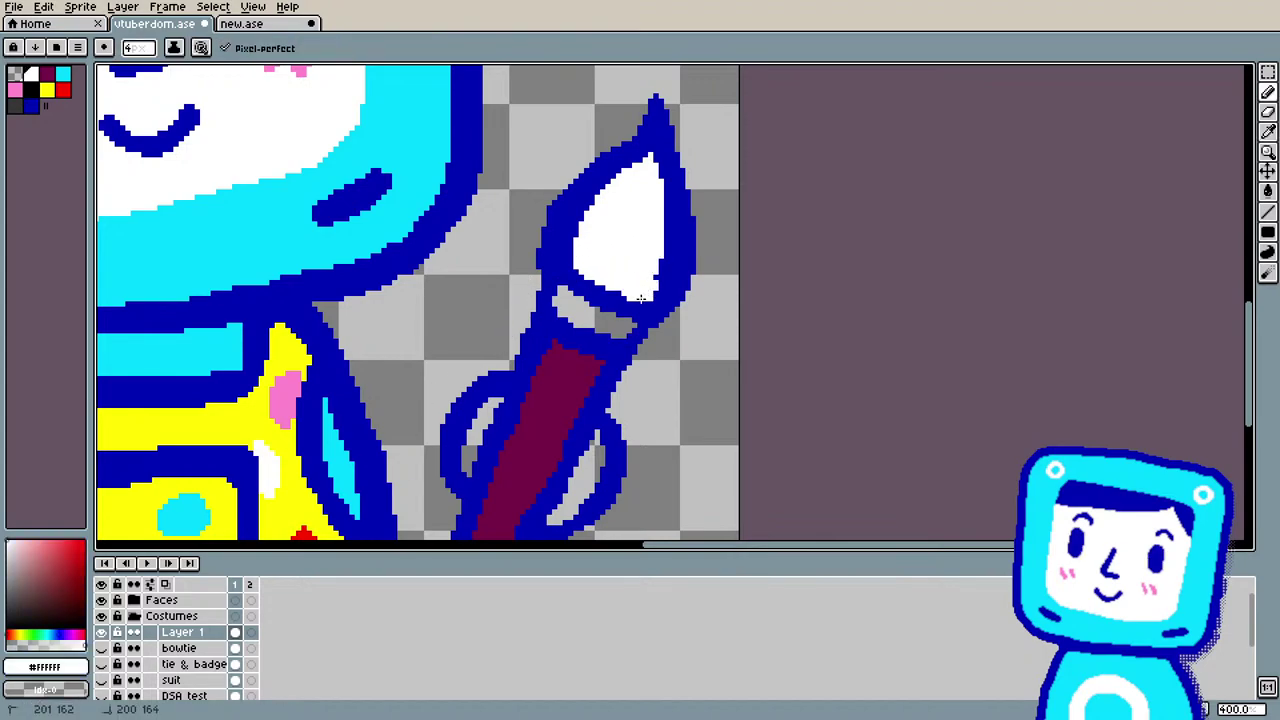
{"action": "left_click_drag", "start_coordinate": [655, 289], "coordinate": [664, 265]}
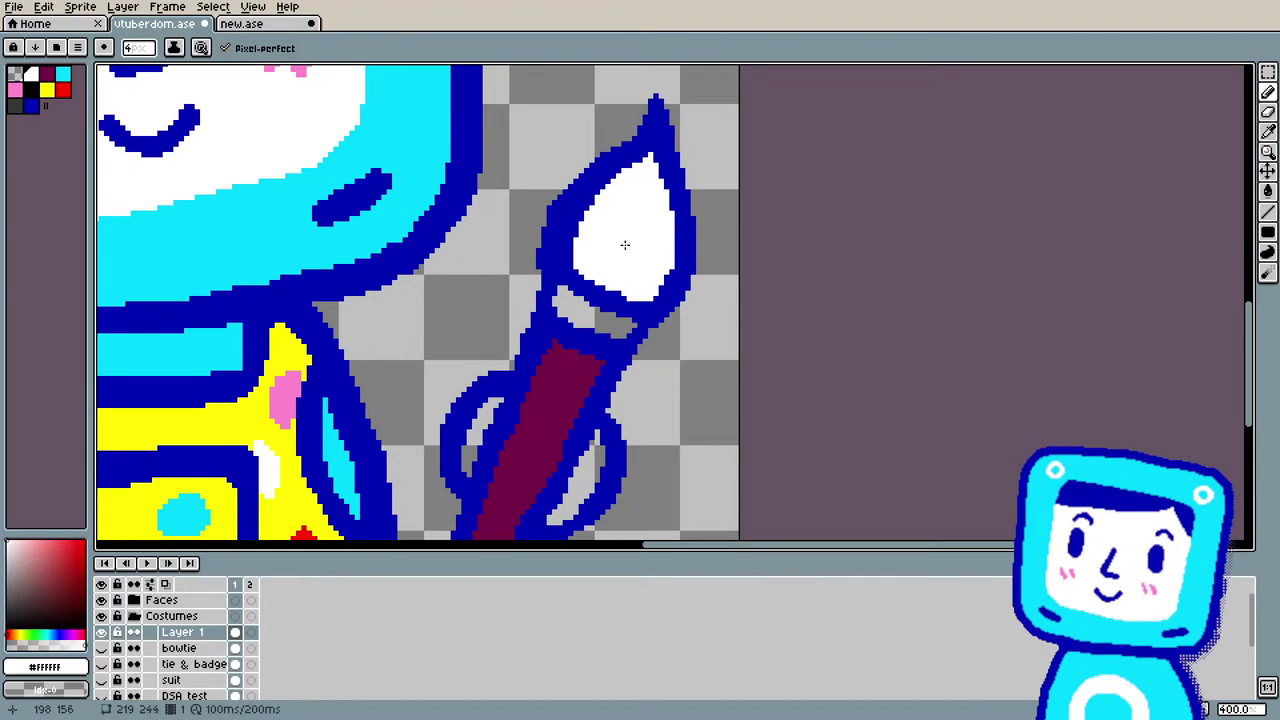
{"action": "scroll", "coordinate": [624, 245], "scroll_direction": "down", "scroll_amount": 2}
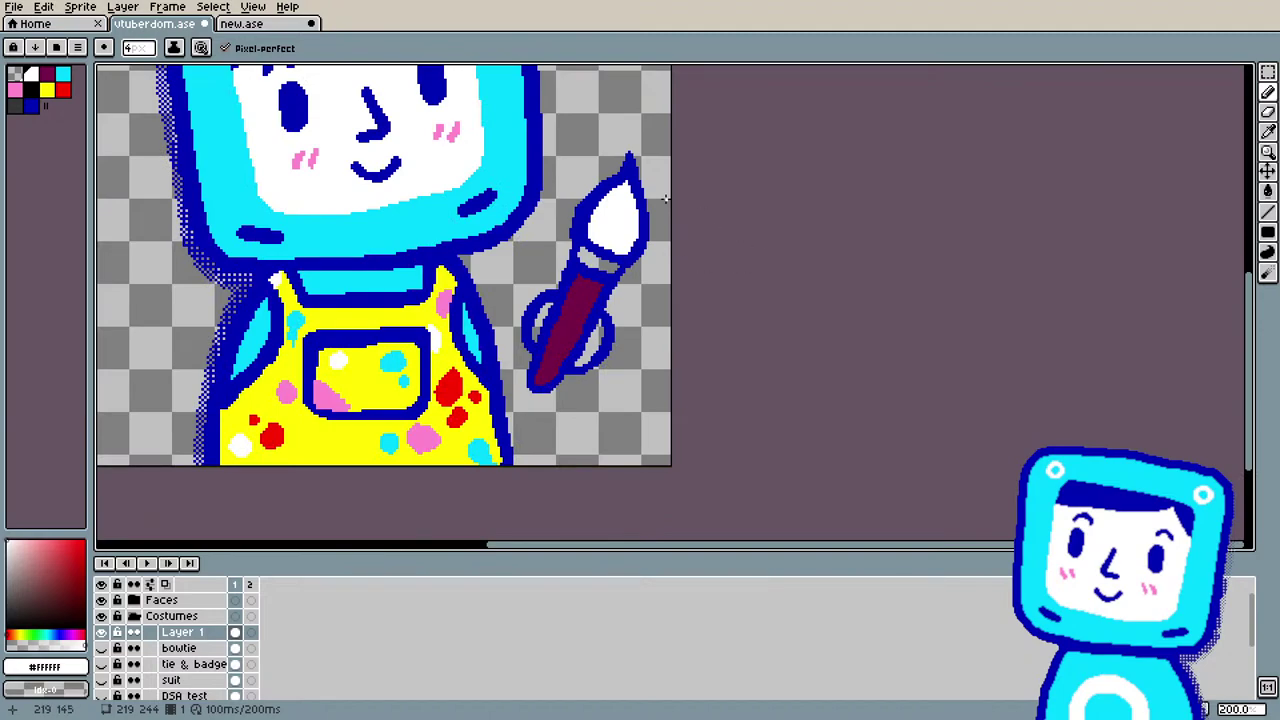
{"action": "scroll", "coordinate": [665, 199], "scroll_direction": "up", "scroll_amount": 2}
{"action": "scroll", "coordinate": [614, 208], "scroll_direction": "up", "scroll_amount": 1}
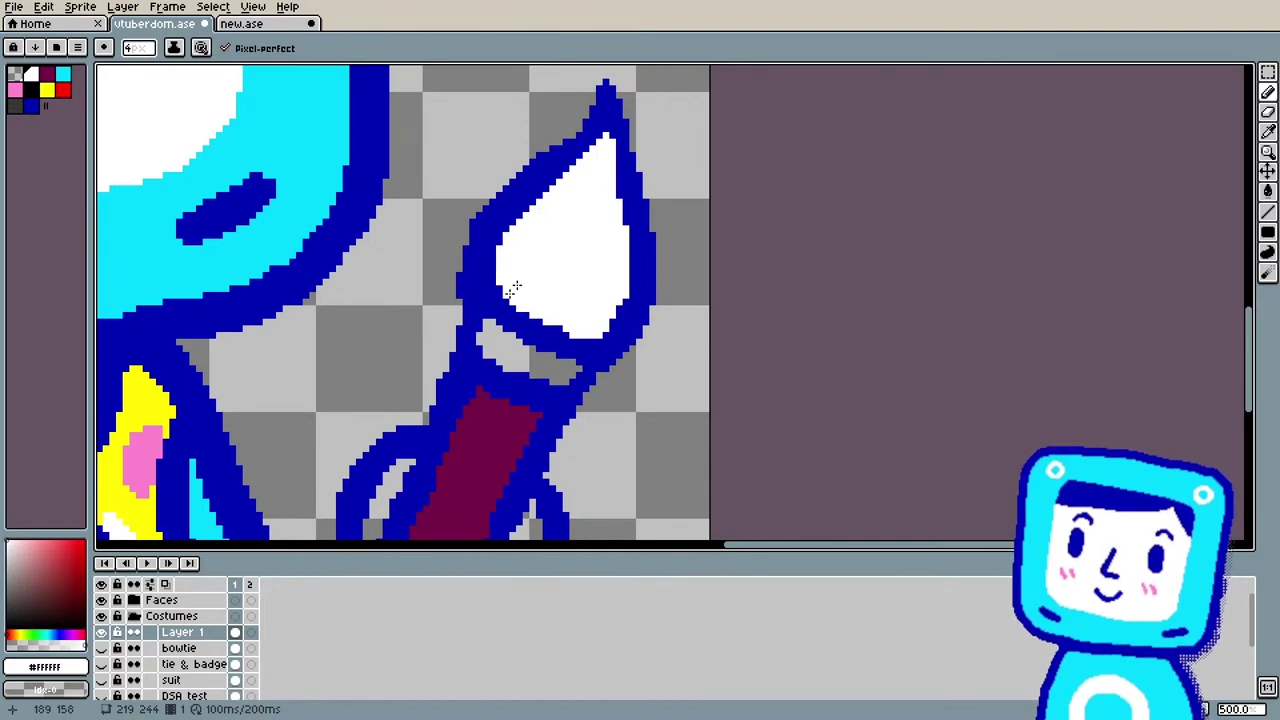
Step: Touch up the outline near the bristles' pointed tip with the 4 px pencil in the sampled blue #0000B3
{"action": "left_click", "coordinate": [636, 227], "text": "alt"}
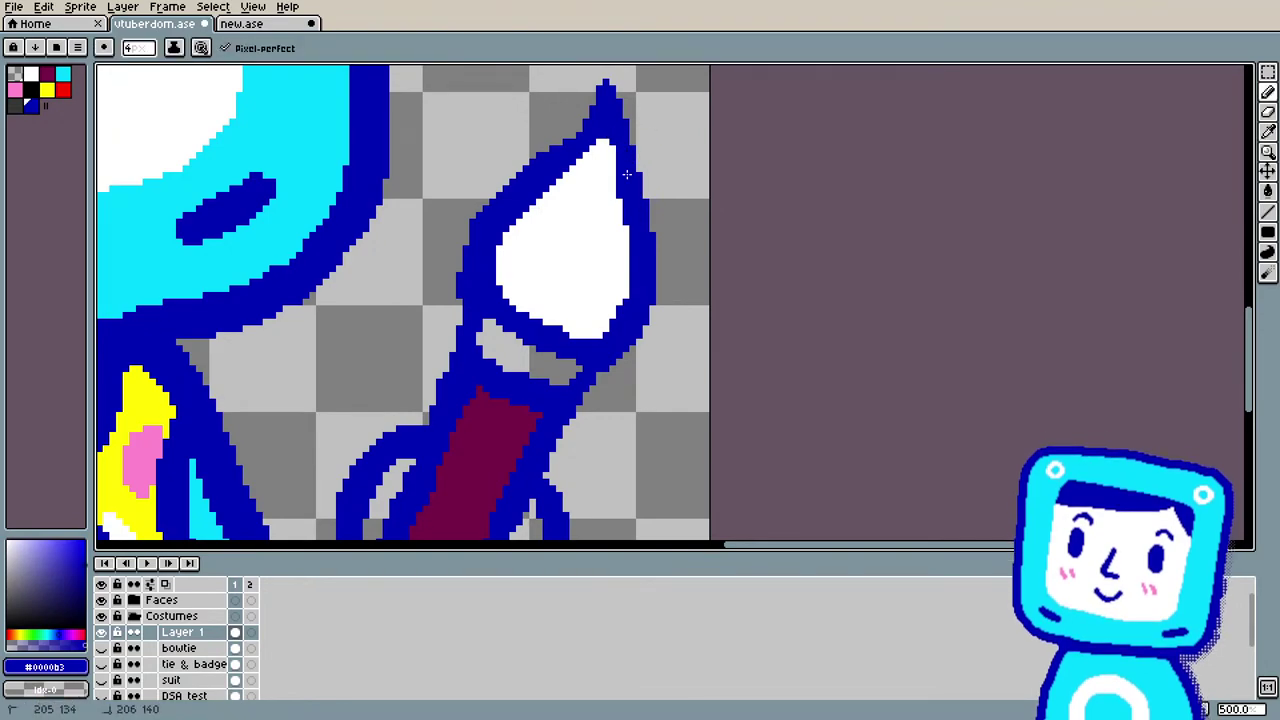
{"action": "left_click_drag", "start_coordinate": [614, 156], "coordinate": [612, 172]}
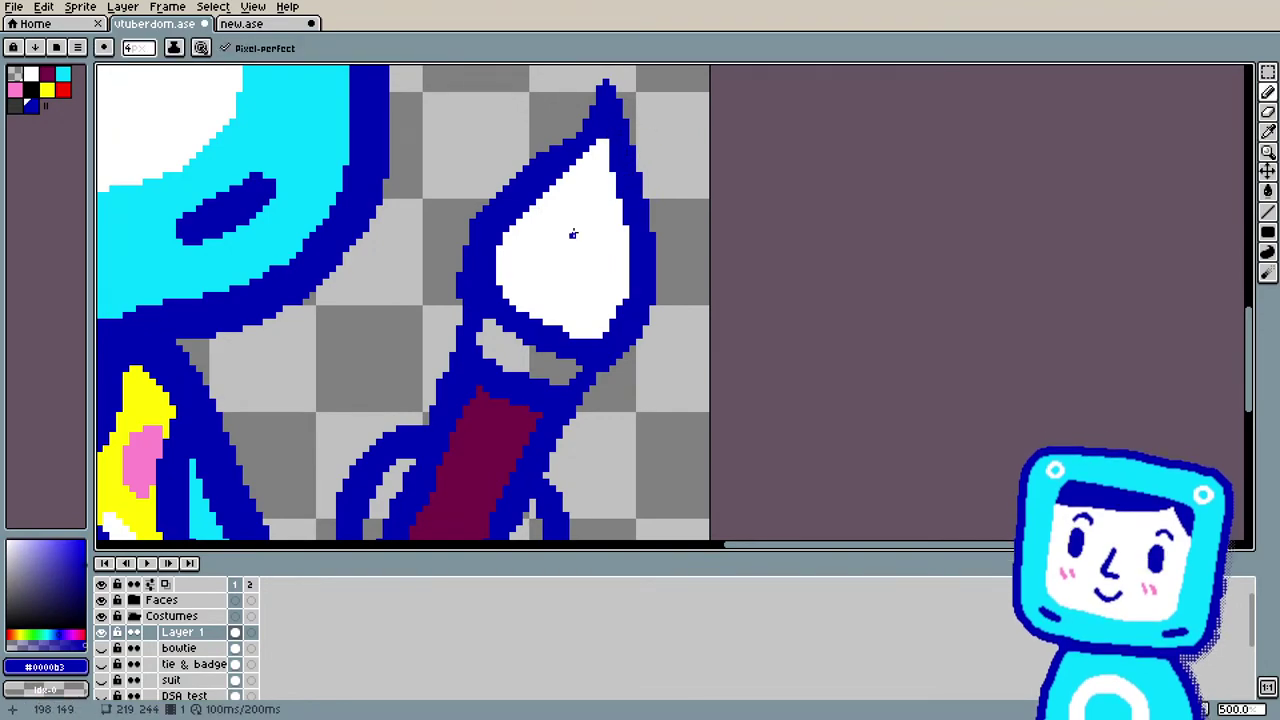
{"action": "scroll", "coordinate": [573, 234], "scroll_direction": "down", "scroll_amount": 4}
{"action": "scroll", "coordinate": [498, 322], "scroll_direction": "up", "scroll_amount": 1}
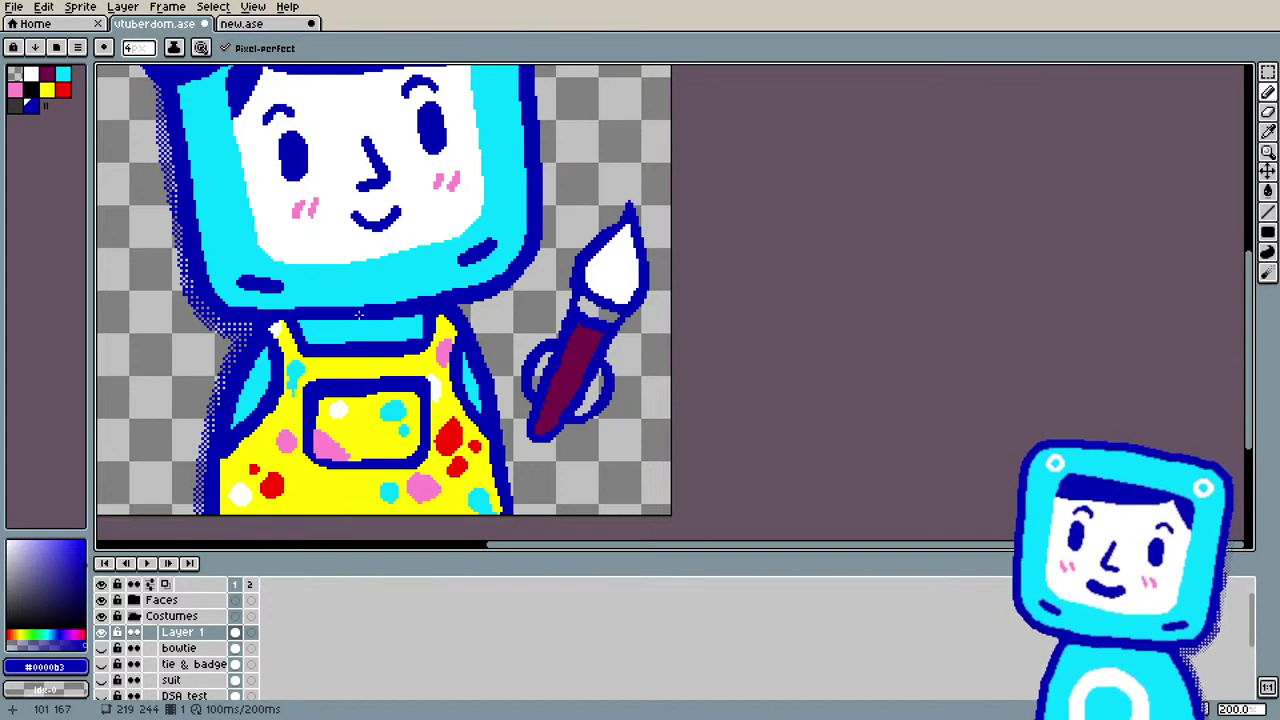
{"action": "scroll", "coordinate": [333, 289], "scroll_direction": "down", "scroll_amount": 3}
{"action": "scroll", "coordinate": [249, 257], "scroll_direction": "up", "scroll_amount": 2}
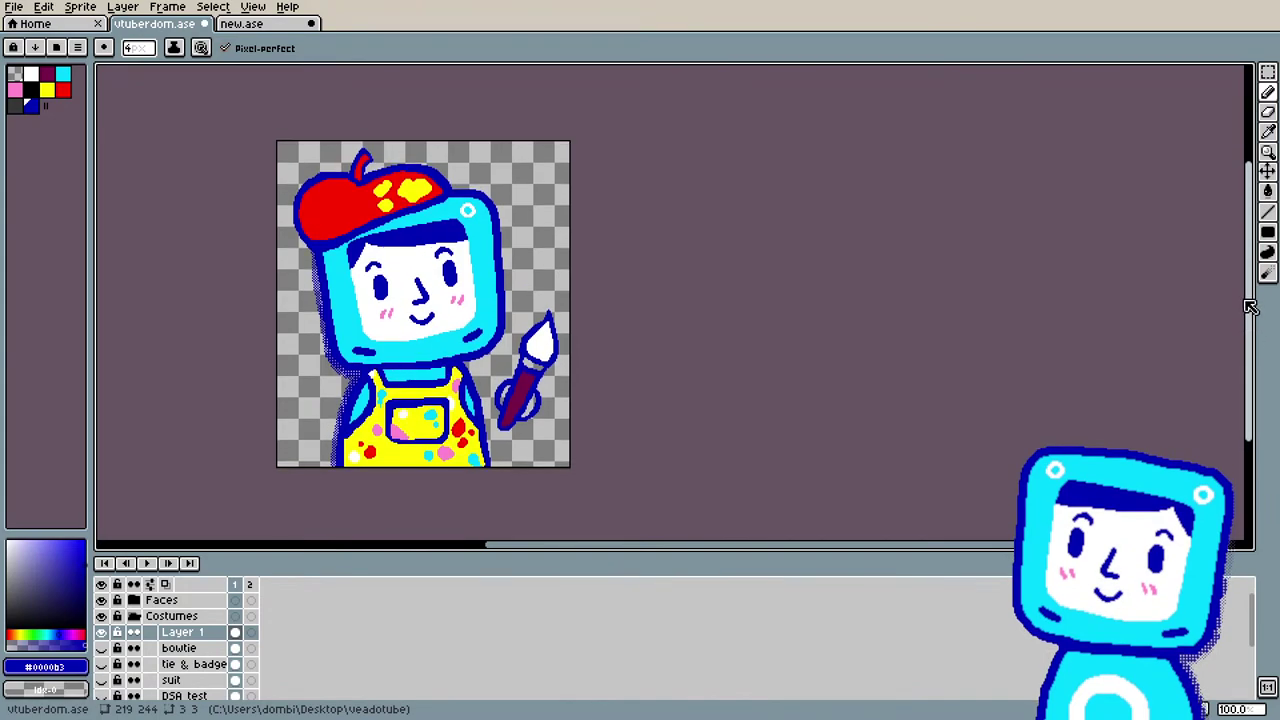
{"action": "scroll", "coordinate": [407, 352], "scroll_direction": "up", "scroll_amount": 2}
{"action": "scroll", "coordinate": [407, 352], "scroll_direction": "down", "scroll_amount": 4}
{"action": "scroll", "coordinate": [407, 352], "scroll_direction": "up", "scroll_amount": 1}
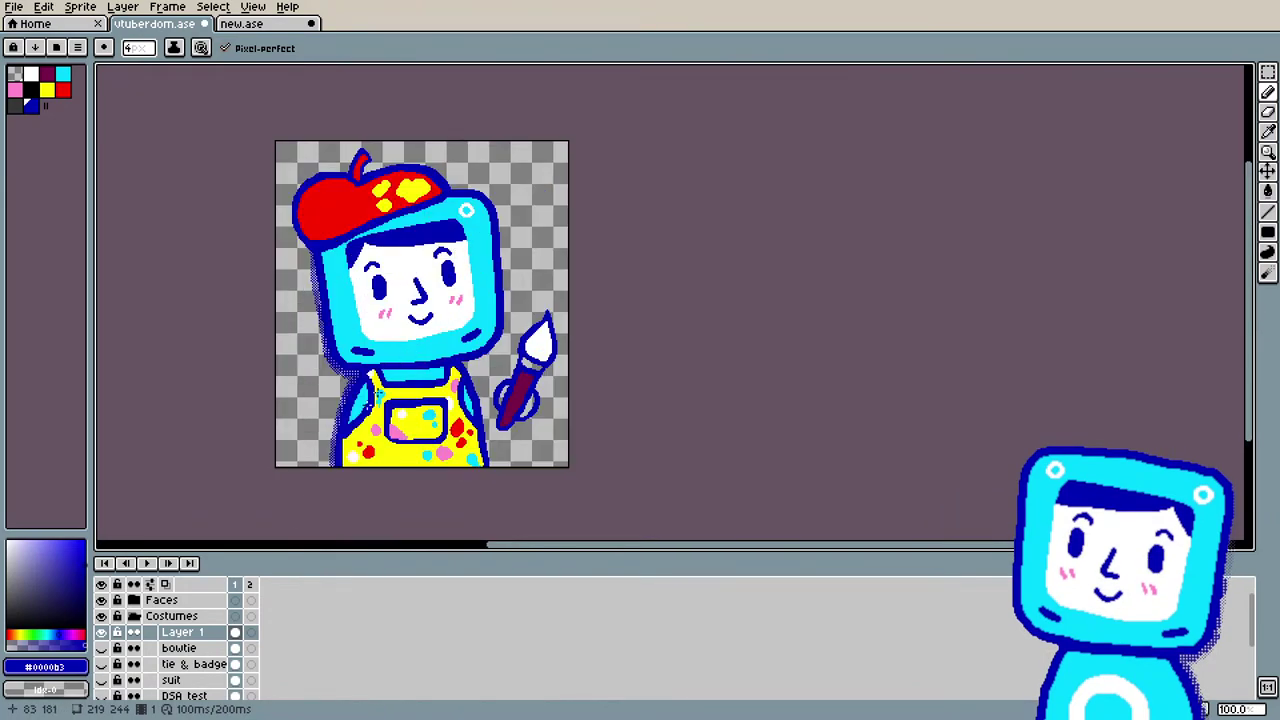
Step: Hide the painter's costume on Layer 1 and preview the MGS costume layer on the character, hiding it again
{"action": "left_click", "coordinate": [101, 632]}
{"action": "scroll", "coordinate": [110, 648], "scroll_direction": "down", "scroll_amount": 1}
{"action": "scroll", "coordinate": [116, 648], "scroll_direction": "down", "scroll_amount": 2}
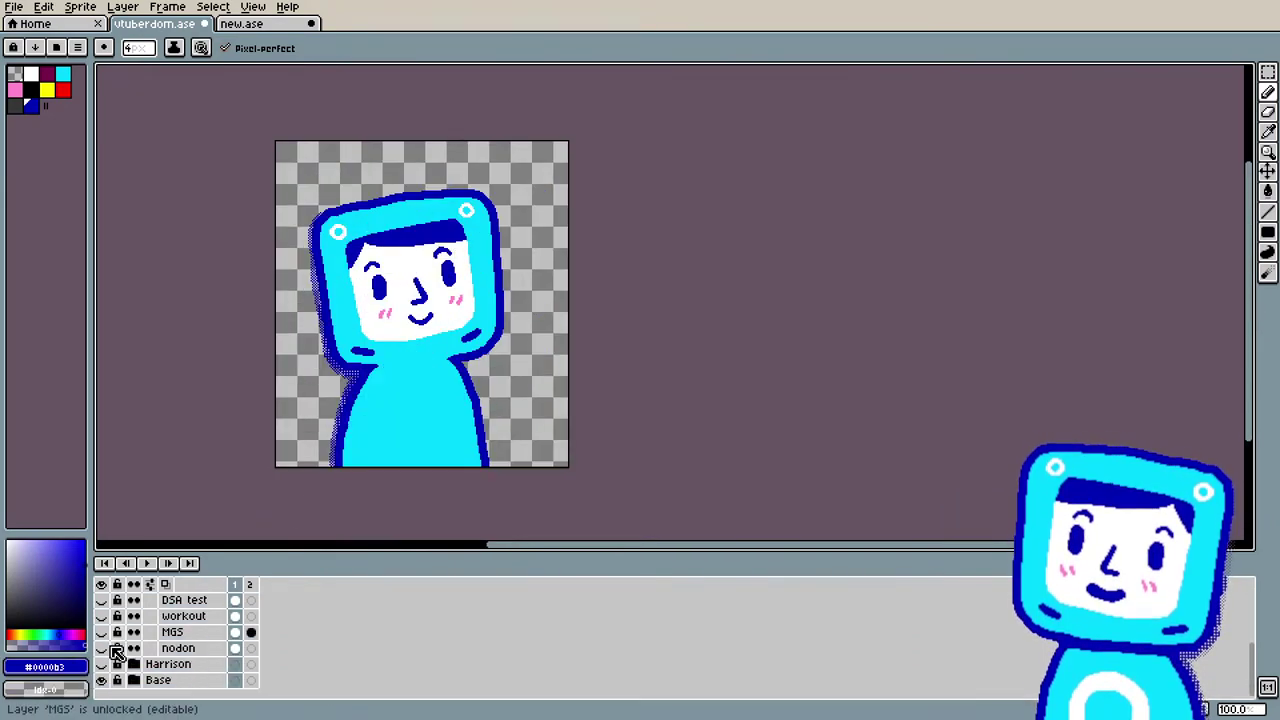
{"action": "left_click", "coordinate": [101, 632]}
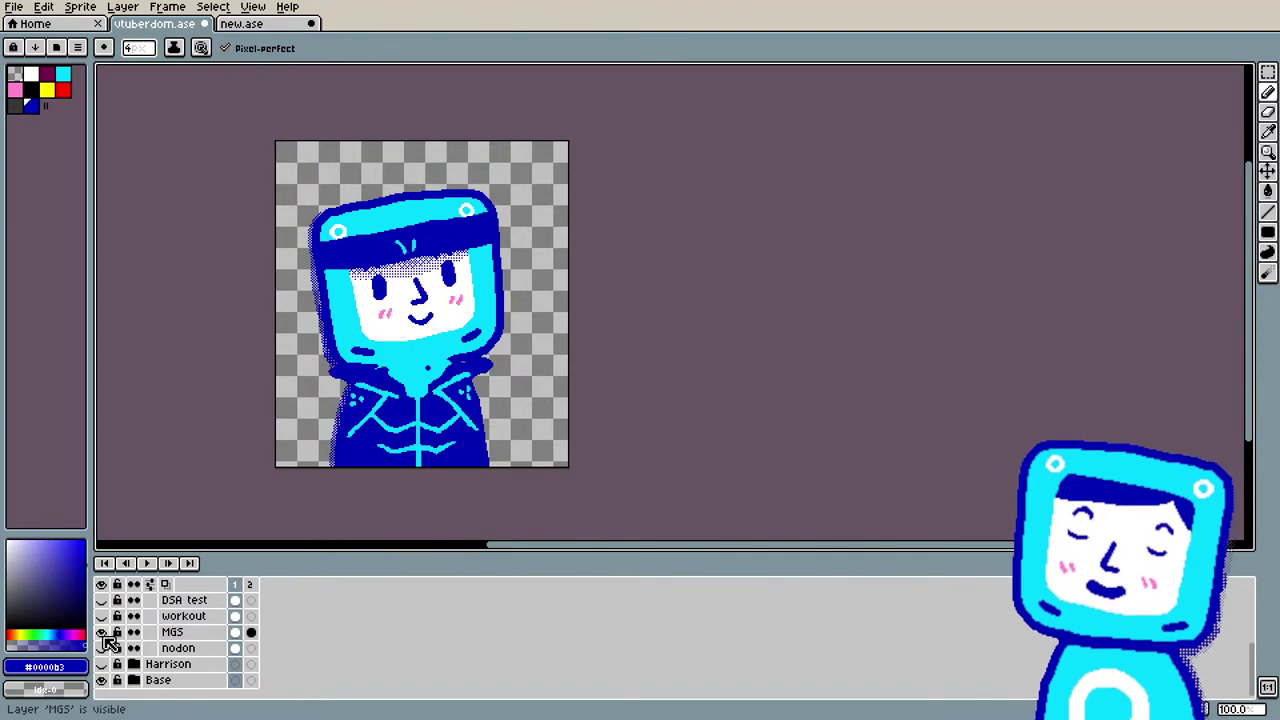
{"action": "left_click", "coordinate": [102, 633]}
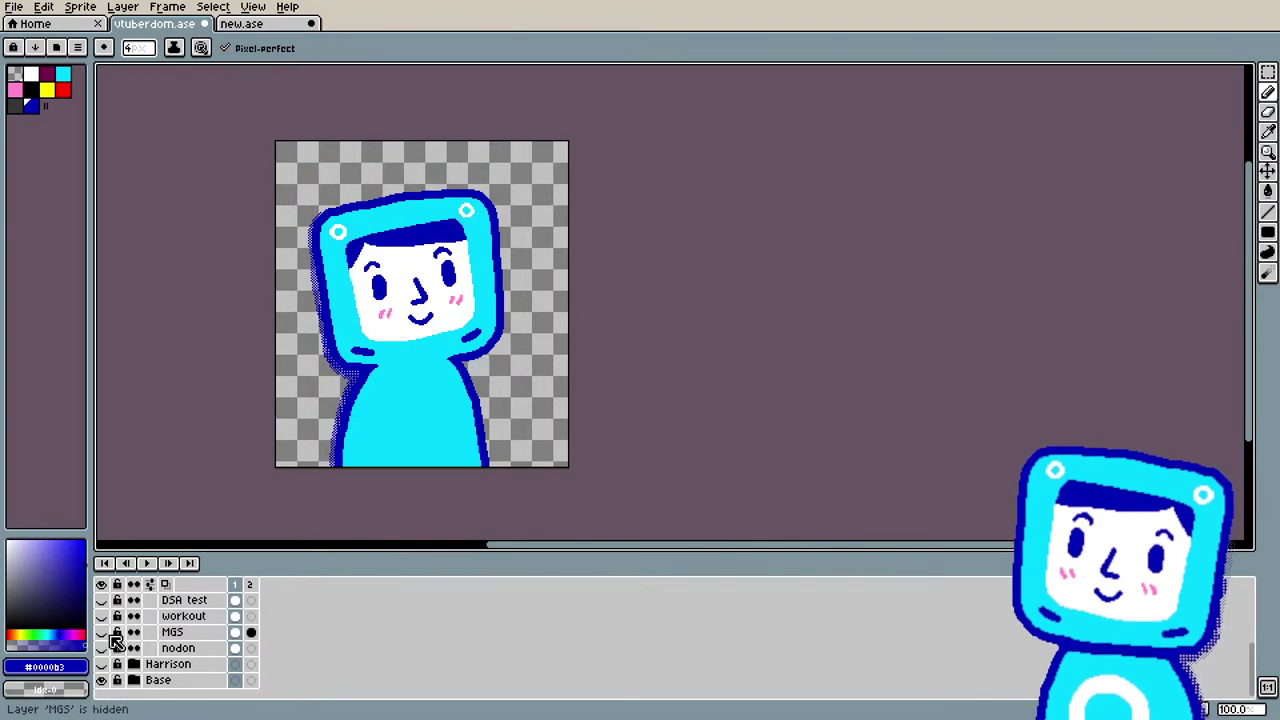
{"action": "scroll", "coordinate": [116, 648], "scroll_direction": "up", "scroll_amount": 3}
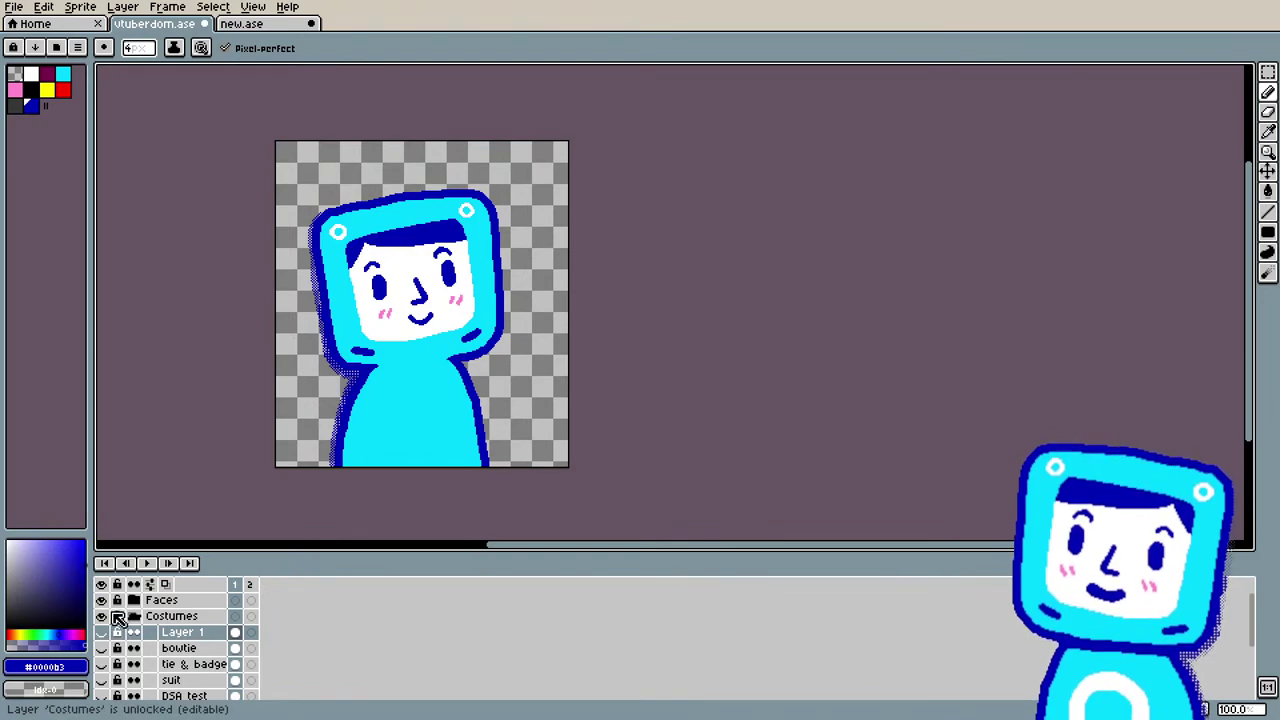
Step: Expand the Faces group, preview the Snake face with the McloseEopen face hidden, and leave both face layers hidden
{"action": "left_click", "coordinate": [101, 600]}
{"action": "left_click", "coordinate": [101, 600]}
{"action": "left_click", "coordinate": [135, 601]}
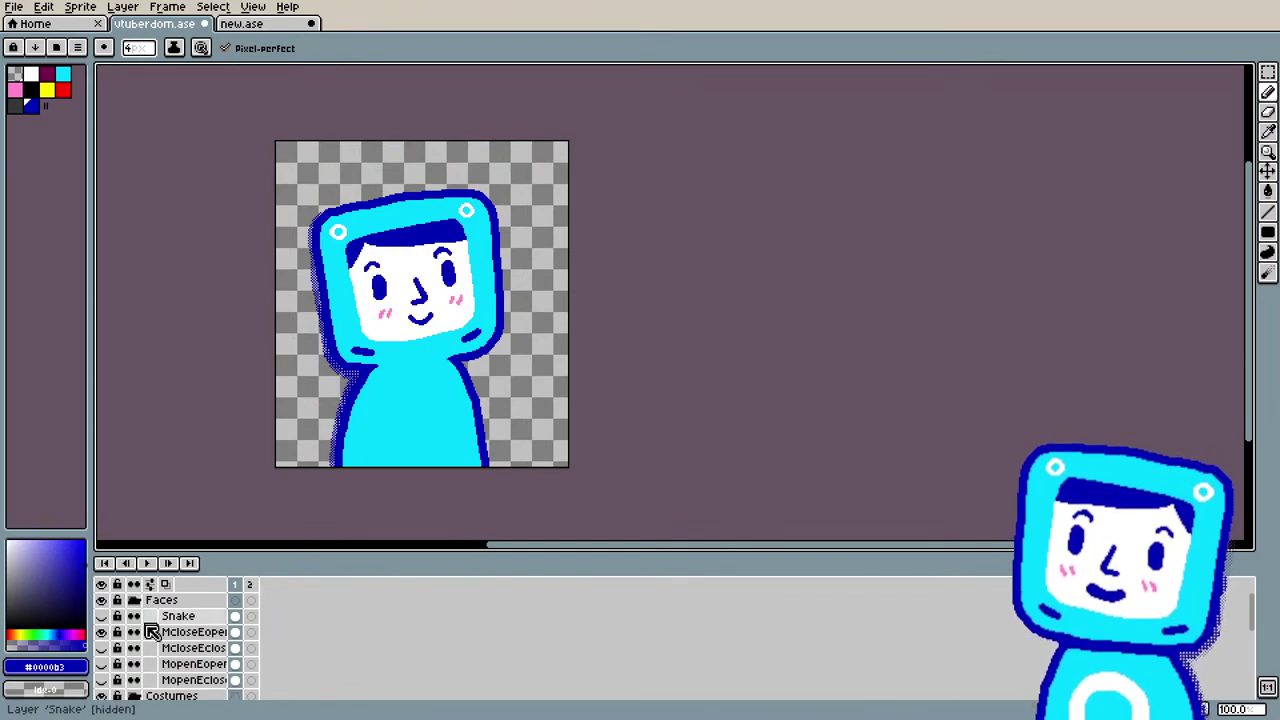
{"action": "left_click", "coordinate": [101, 616]}
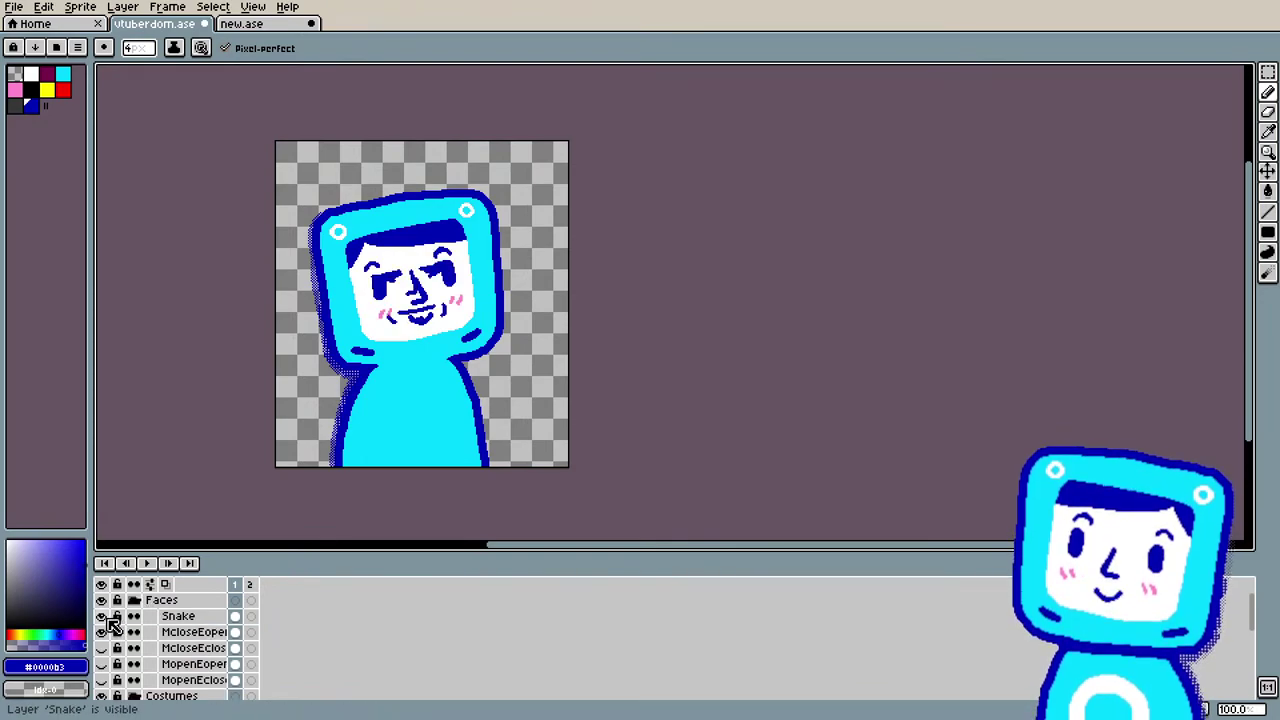
{"action": "left_click", "coordinate": [102, 633]}
{"action": "scroll", "coordinate": [110, 640], "scroll_direction": "down", "scroll_amount": 1}
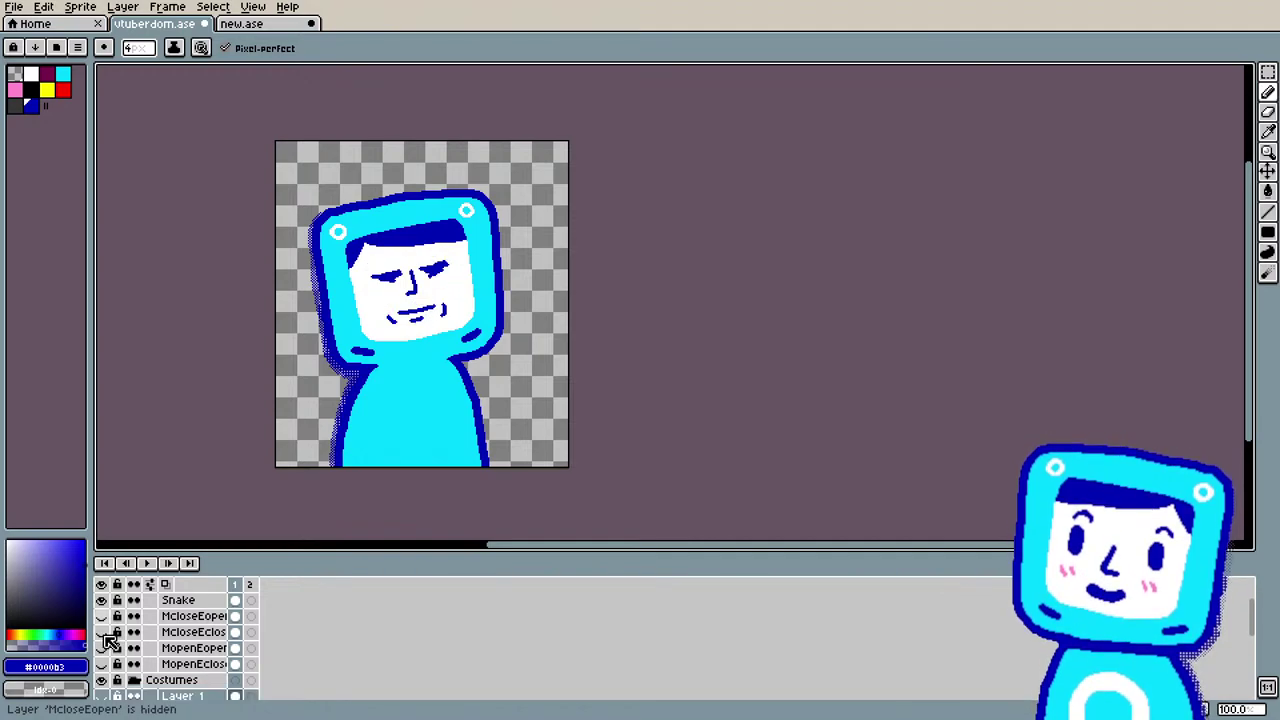
{"action": "left_click", "coordinate": [101, 600]}
{"action": "scroll", "coordinate": [125, 665], "scroll_direction": "down", "scroll_amount": 4}
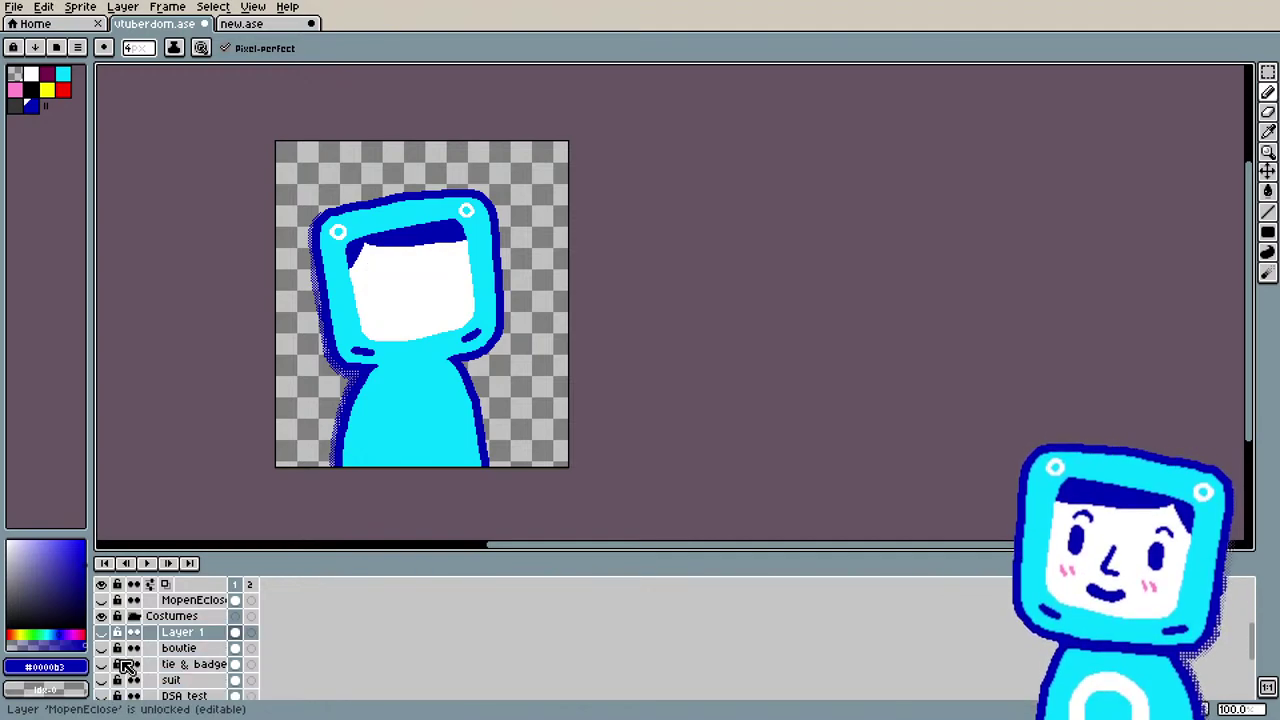
Step: Preview the workout costume together with the MopenEclose face on the character, and hide both layers again
{"action": "scroll", "coordinate": [125, 665], "scroll_direction": "down", "scroll_amount": 3}
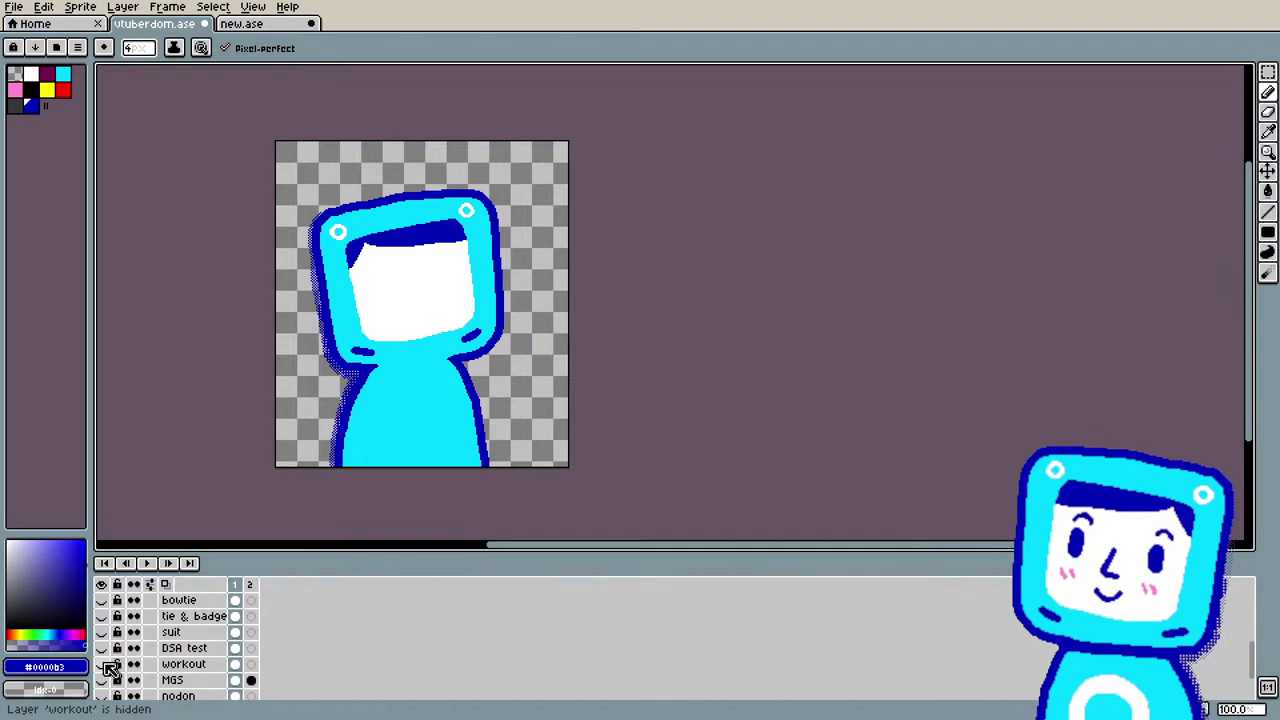
{"action": "left_click", "coordinate": [103, 665]}
{"action": "scroll", "coordinate": [115, 666], "scroll_direction": "up", "scroll_amount": 7}
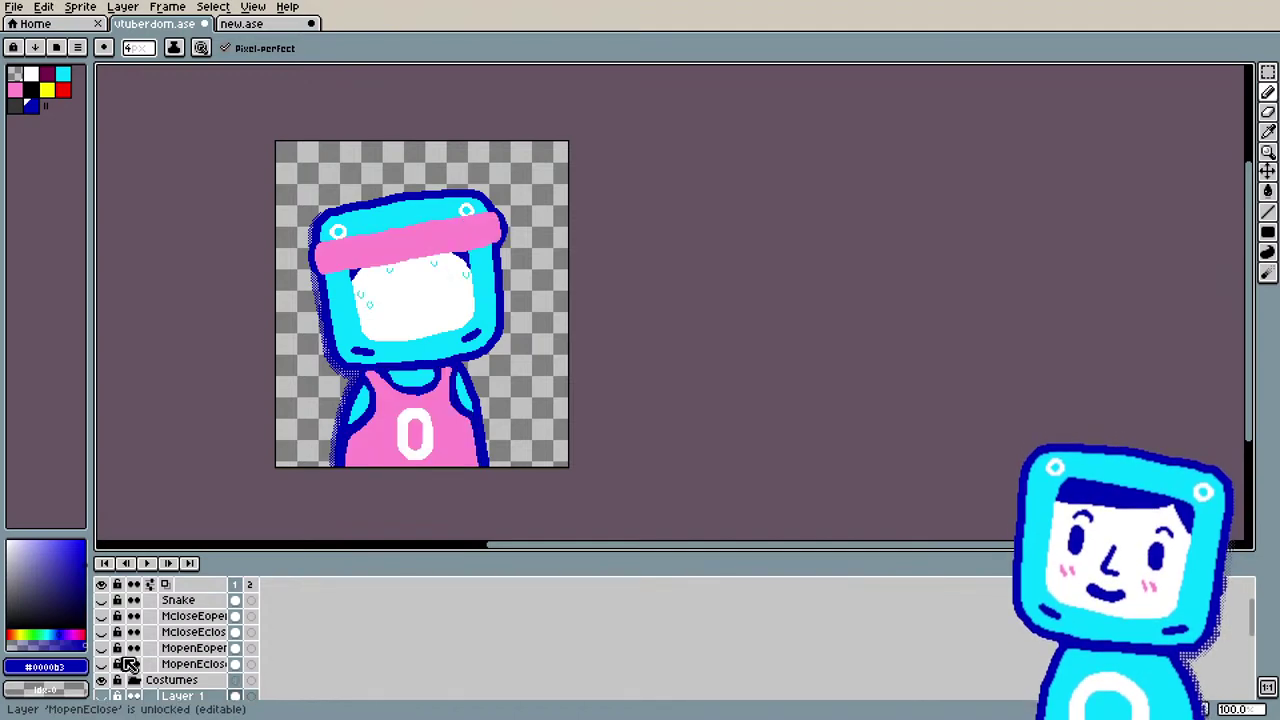
{"action": "left_click", "coordinate": [102, 665]}
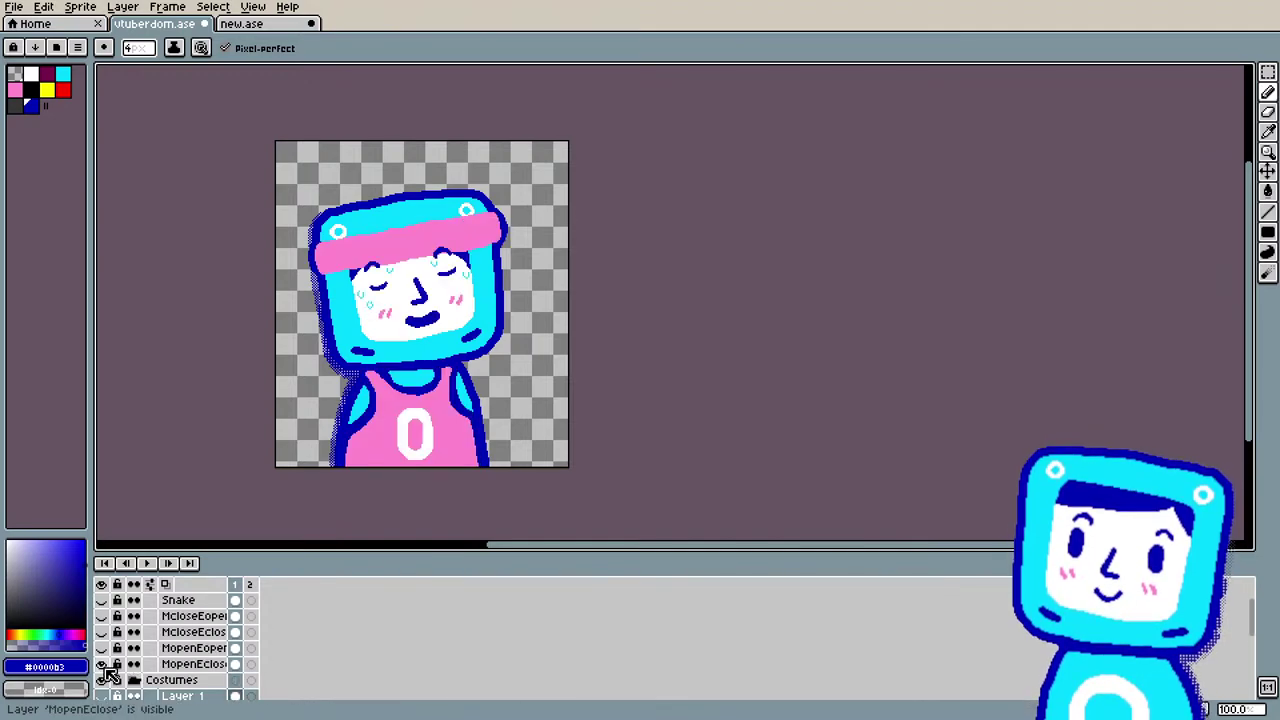
{"action": "scroll", "coordinate": [349, 363], "scroll_direction": "up", "scroll_amount": 4}
{"action": "scroll", "coordinate": [417, 277], "scroll_direction": "down", "scroll_amount": 4}
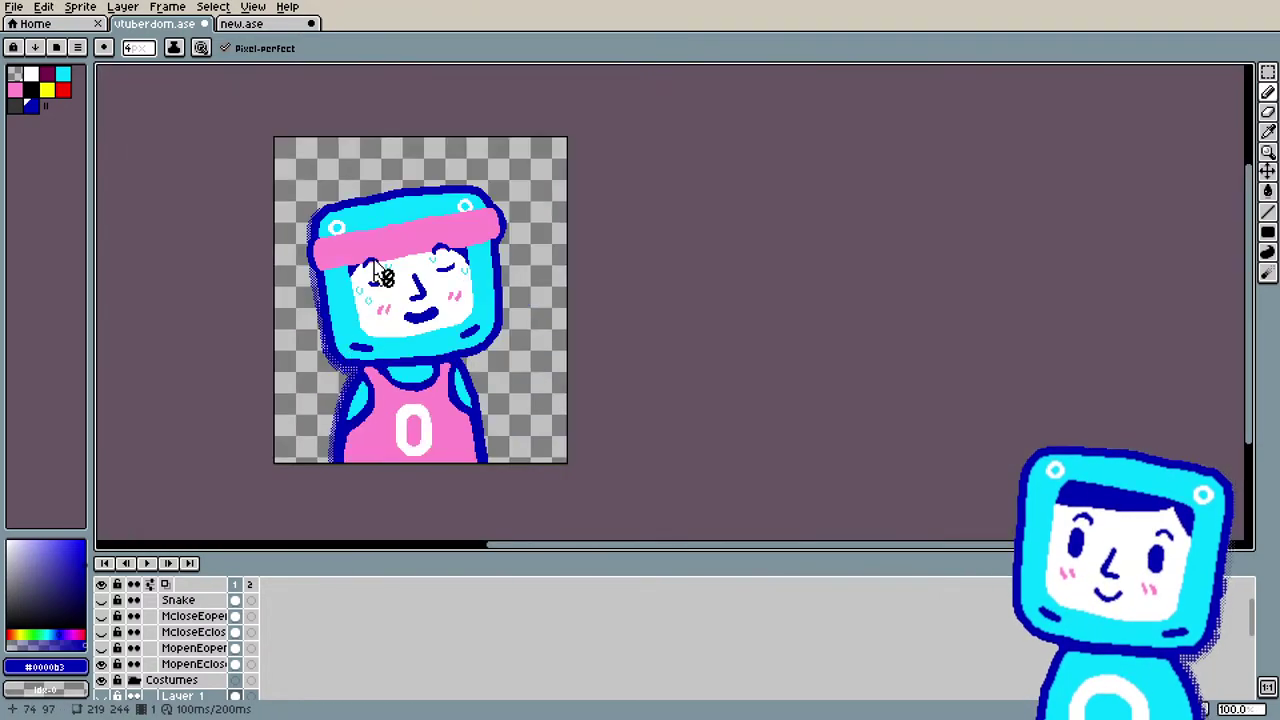
{"action": "scroll", "coordinate": [382, 270], "scroll_direction": "up", "scroll_amount": 2}
{"action": "scroll", "coordinate": [382, 270], "scroll_direction": "down", "scroll_amount": 2}
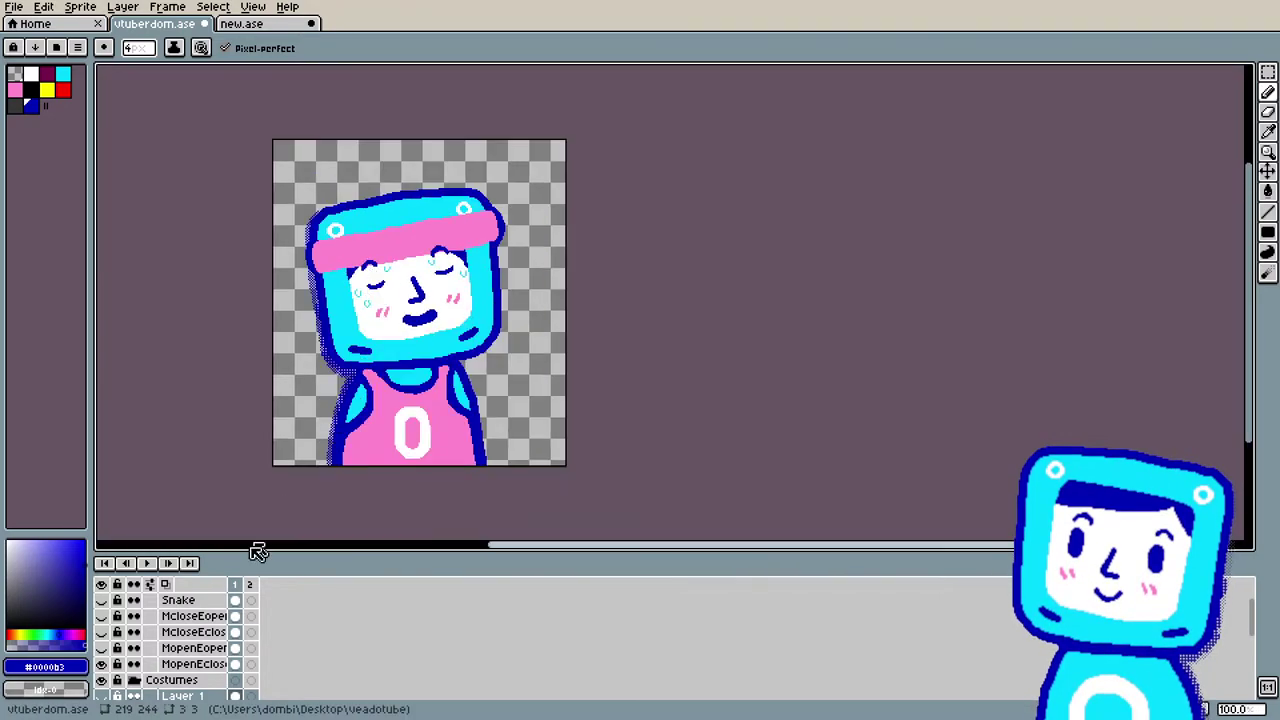
{"action": "left_click", "coordinate": [102, 665]}
{"action": "scroll", "coordinate": [108, 675], "scroll_direction": "down", "scroll_amount": 5}
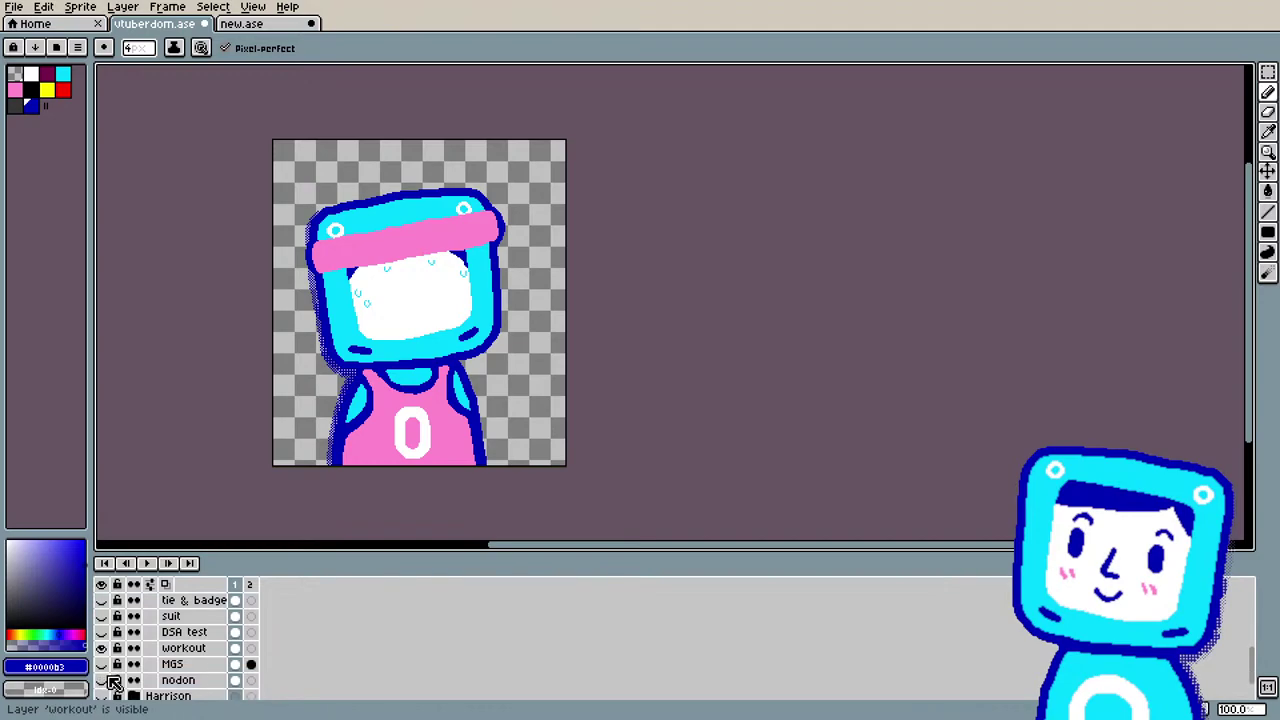
{"action": "left_click", "coordinate": [102, 648]}
{"action": "scroll", "coordinate": [110, 658], "scroll_direction": "up", "scroll_amount": 3}
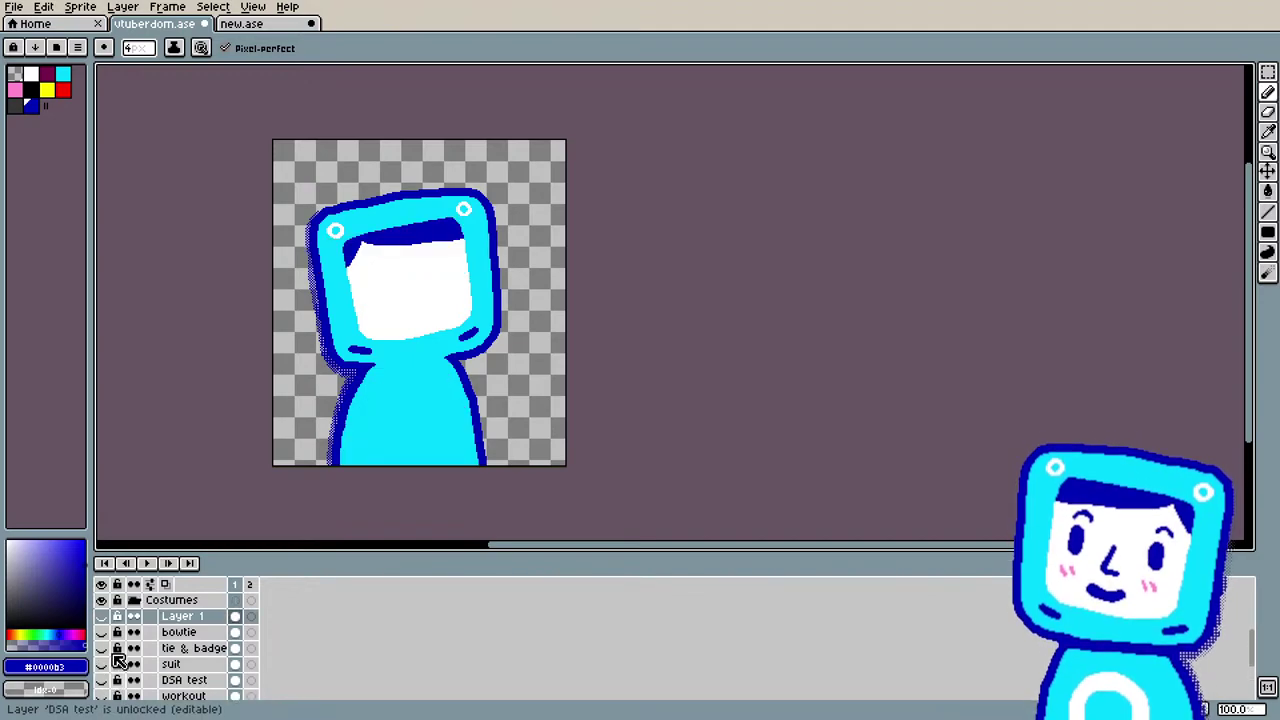
{"action": "scroll", "coordinate": [118, 664], "scroll_direction": "down", "scroll_amount": 3}
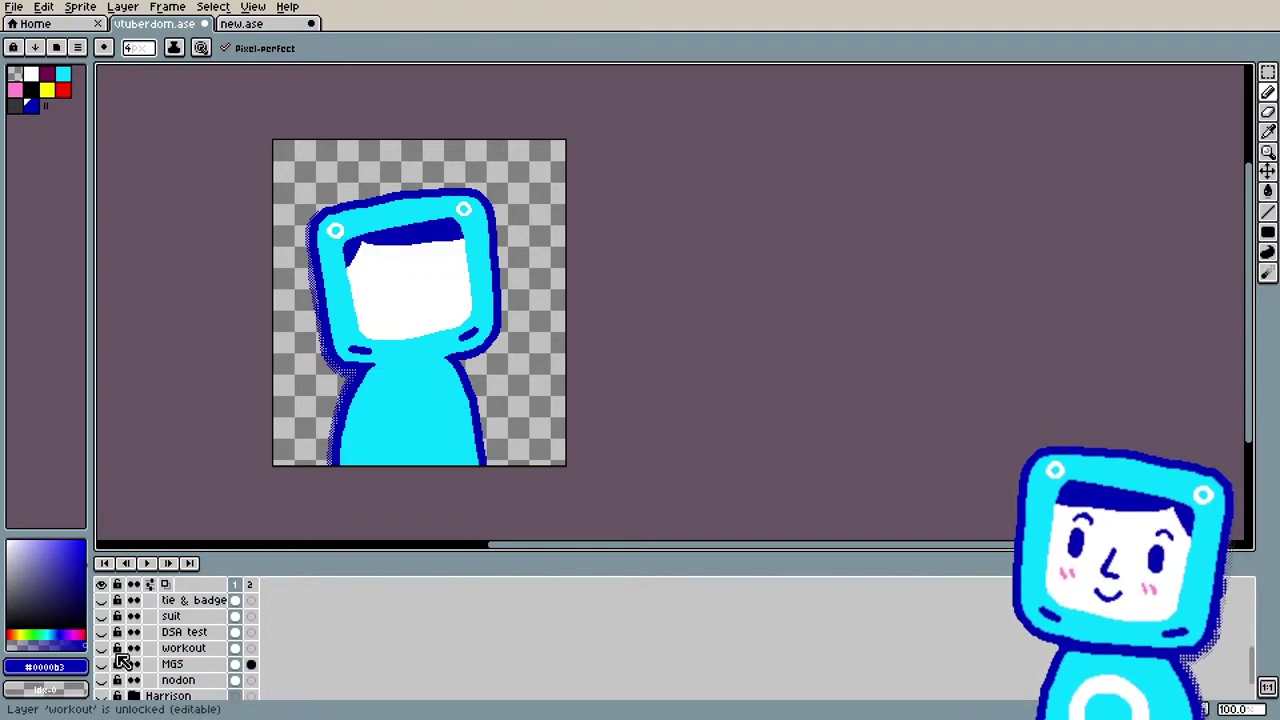
{"action": "scroll", "coordinate": [122, 663], "scroll_direction": "down", "scroll_amount": 2}
{"action": "scroll", "coordinate": [122, 663], "scroll_direction": "up", "scroll_amount": 6}
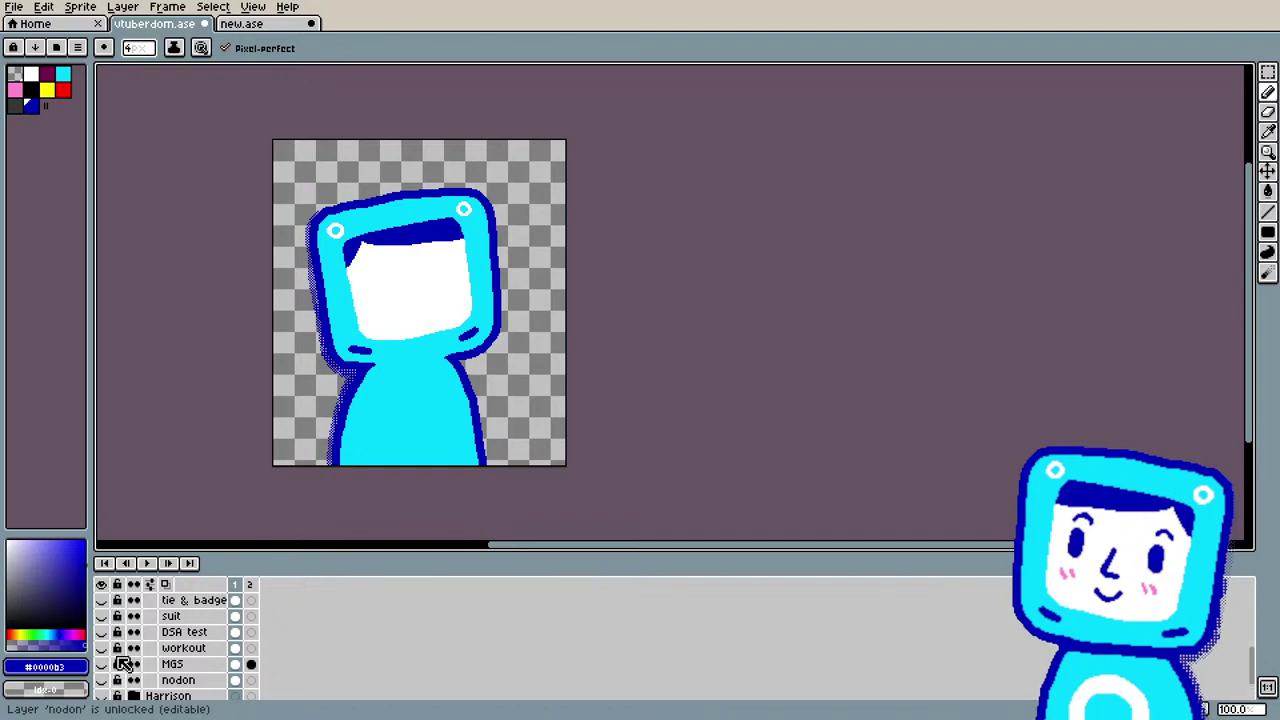
{"action": "scroll", "coordinate": [122, 663], "scroll_direction": "up", "scroll_amount": 4}
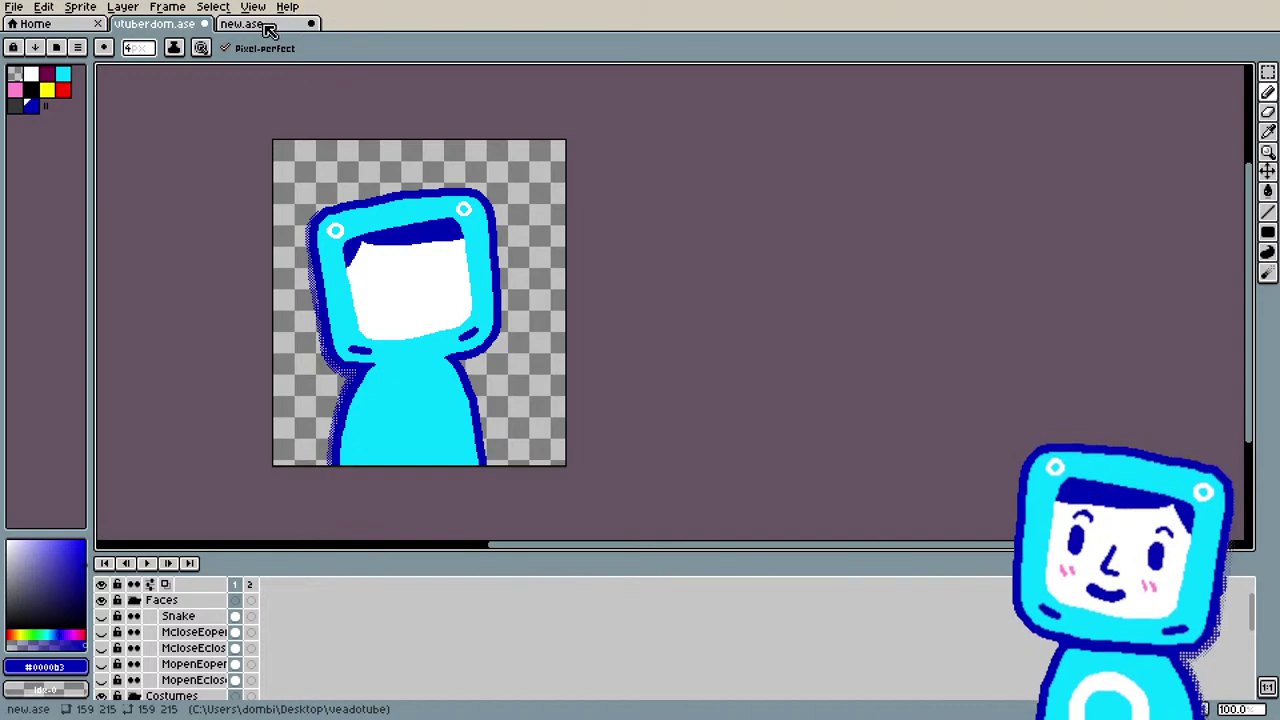
Step: Switch to new.ase and preview the face on Layer 3 with Layer 1 hidden
{"action": "left_click", "coordinate": [300, 23]}
{"action": "left_click", "coordinate": [101, 632]}
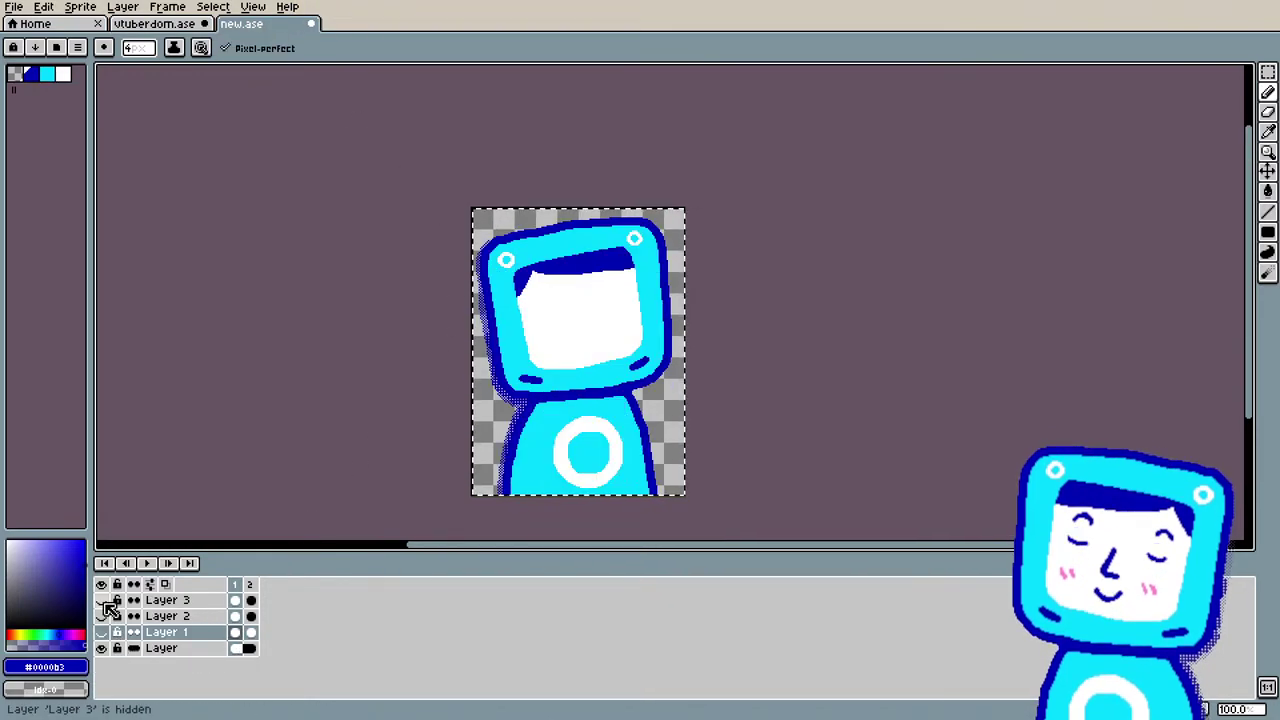
{"action": "left_click", "coordinate": [101, 600]}
{"action": "left_click", "coordinate": [147, 563]}
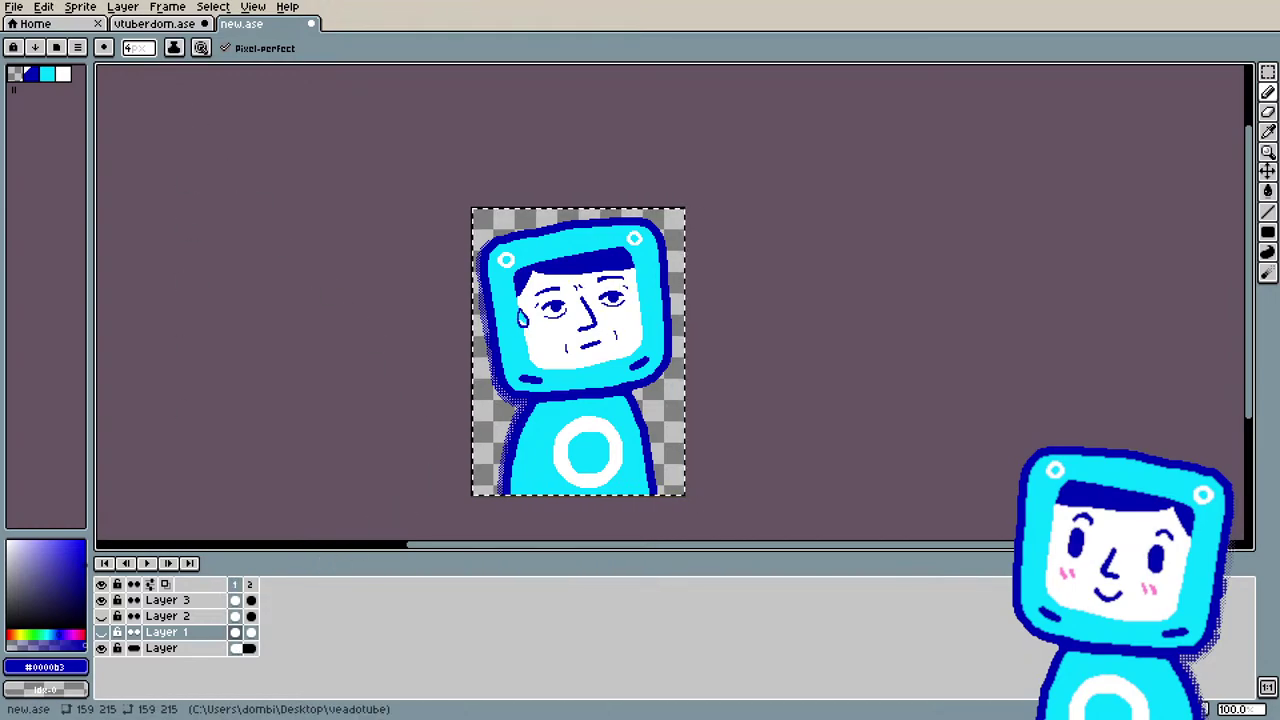
Step: Return to vtuberdom.ase and delete the empty second frame from the timeline
{"action": "left_click", "coordinate": [160, 23]}
{"action": "scroll", "coordinate": [133, 690], "scroll_direction": "down", "scroll_amount": 3}
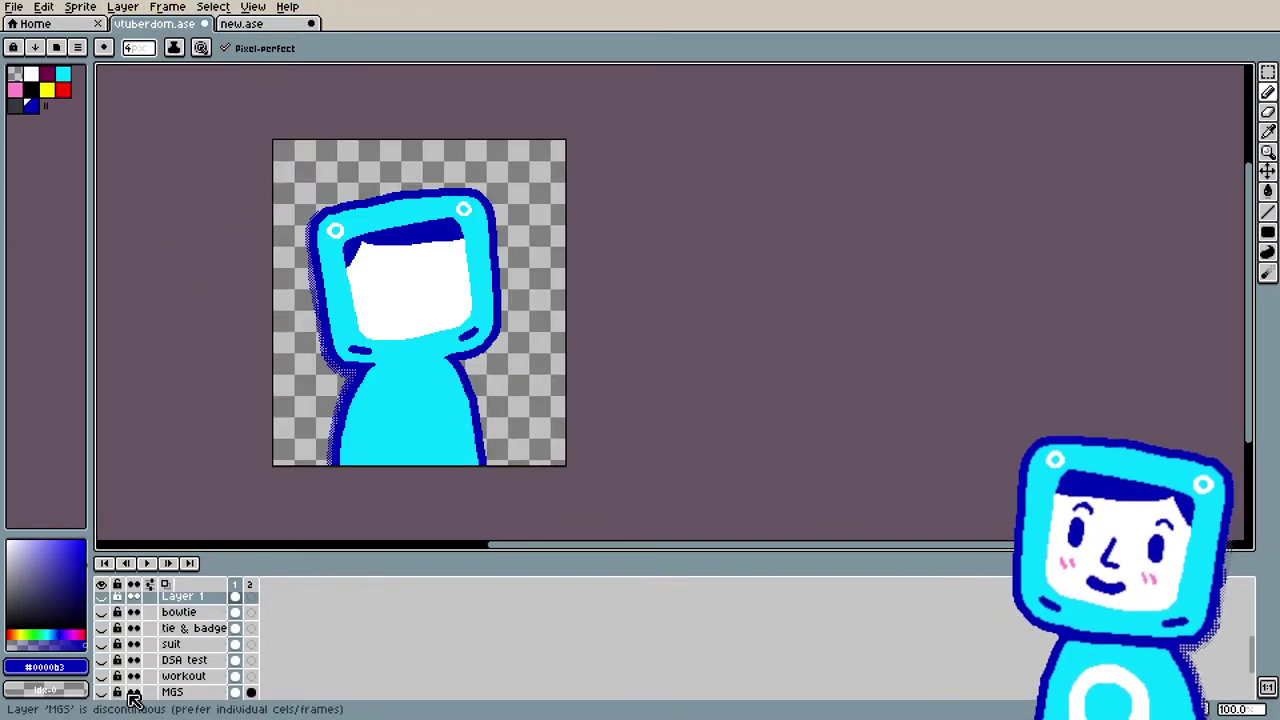
{"action": "scroll", "coordinate": [133, 690], "scroll_direction": "down", "scroll_amount": 2}
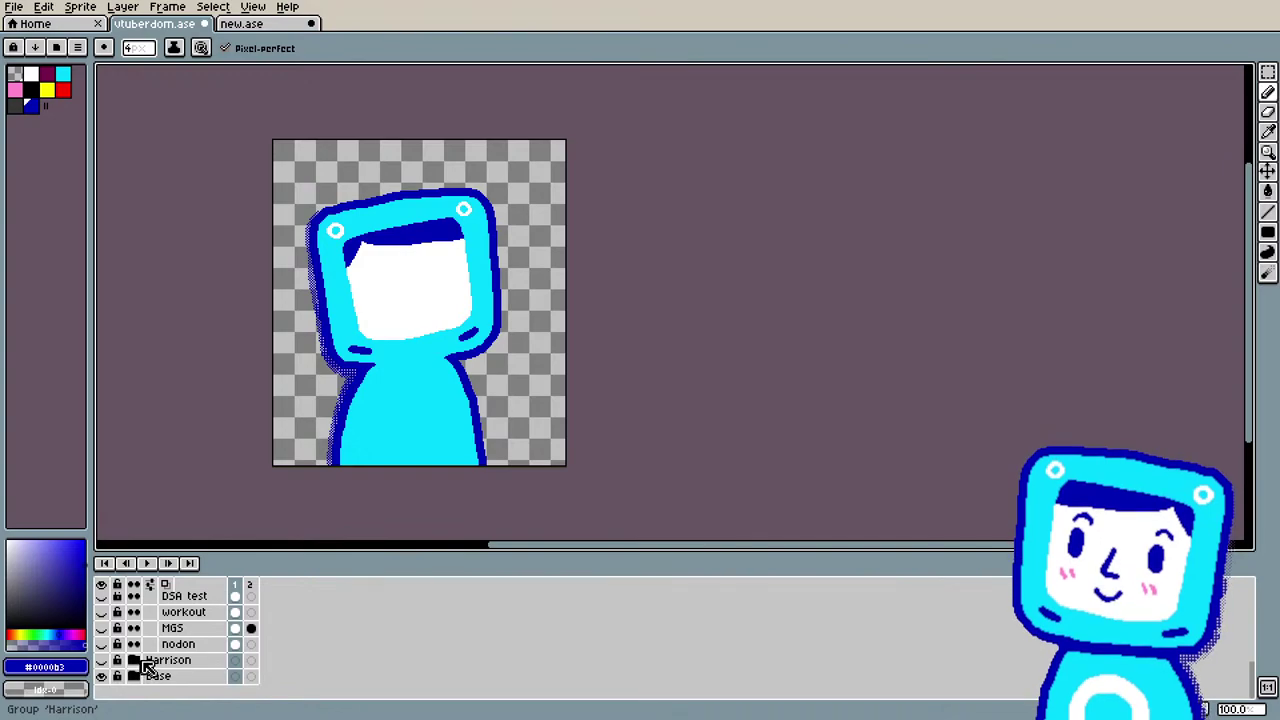
{"action": "left_click", "coordinate": [250, 588]}
{"action": "scroll", "coordinate": [243, 600], "scroll_direction": "up", "scroll_amount": 3}
{"action": "scroll", "coordinate": [223, 640], "scroll_direction": "down", "scroll_amount": 3}
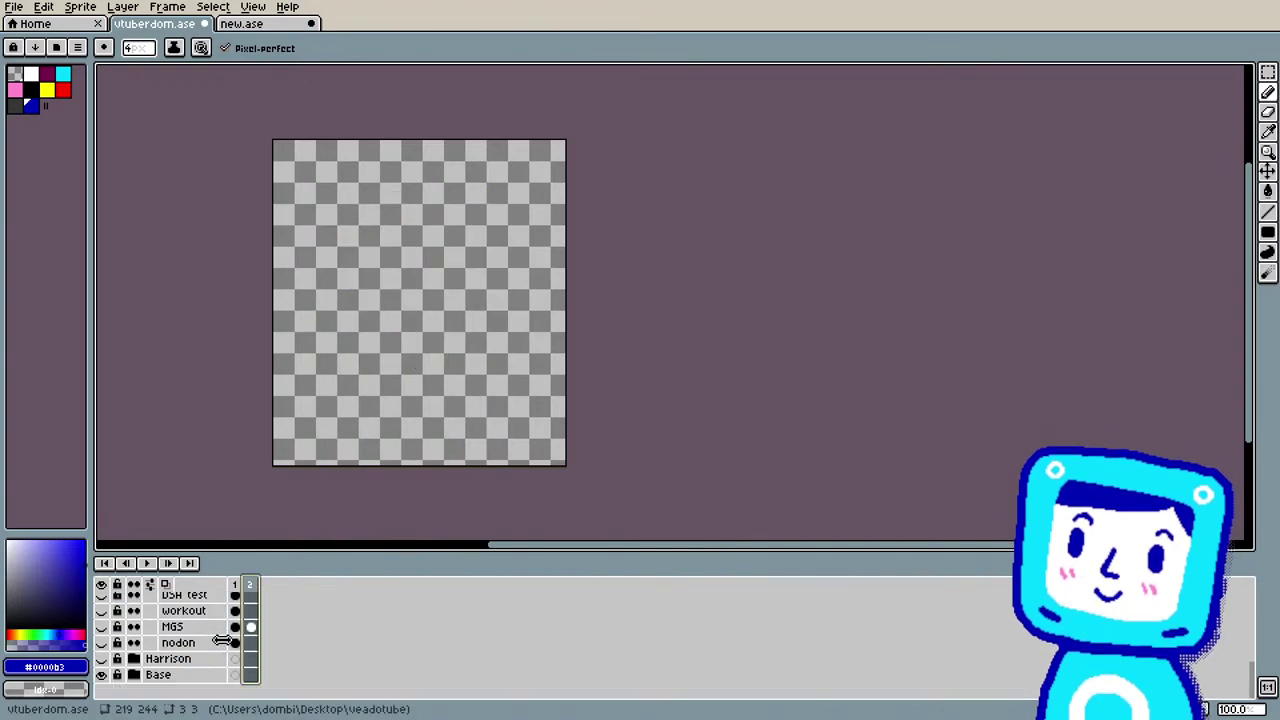
{"action": "scroll", "coordinate": [222, 641], "scroll_direction": "up", "scroll_amount": 2}
{"action": "scroll", "coordinate": [222, 640], "scroll_direction": "up", "scroll_amount": 3}
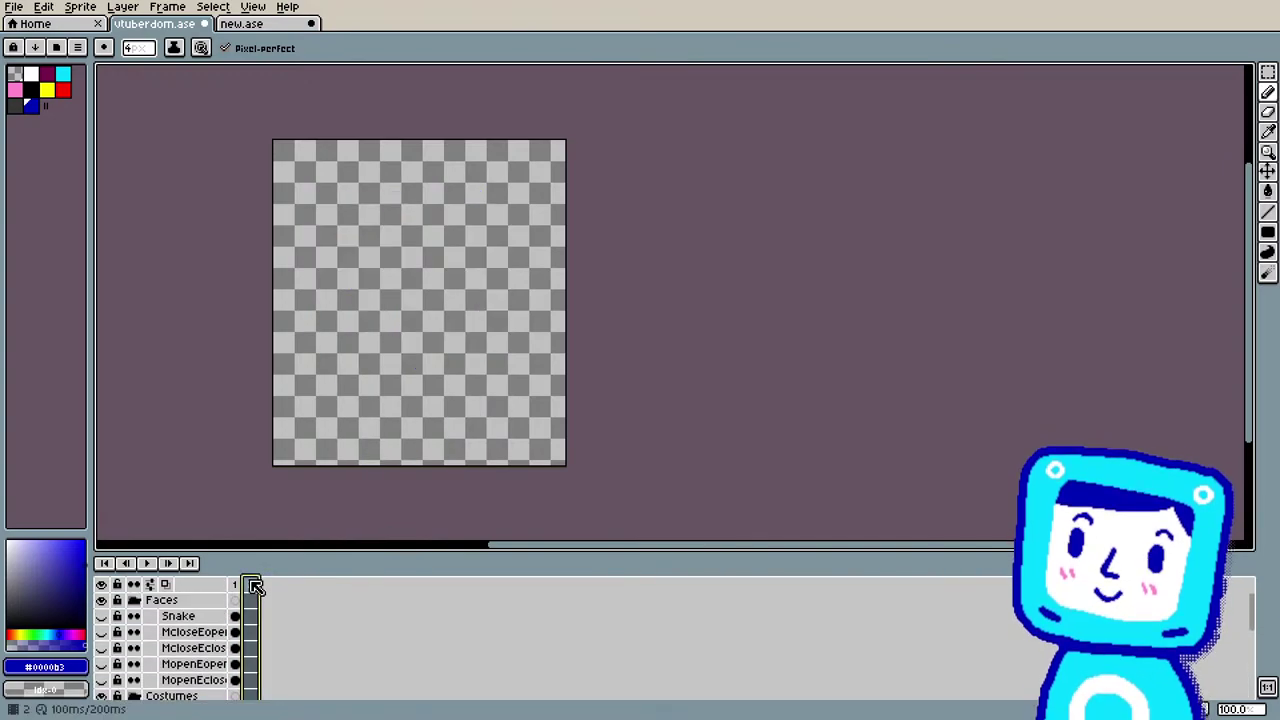
{"action": "right_click", "coordinate": [250, 586]}
{"action": "left_click", "coordinate": [310, 654]}
Step: Show the painter's costume on Layer 1 together with the Snake face on the character
{"action": "scroll", "coordinate": [225, 652], "scroll_direction": "down", "scroll_amount": 4}
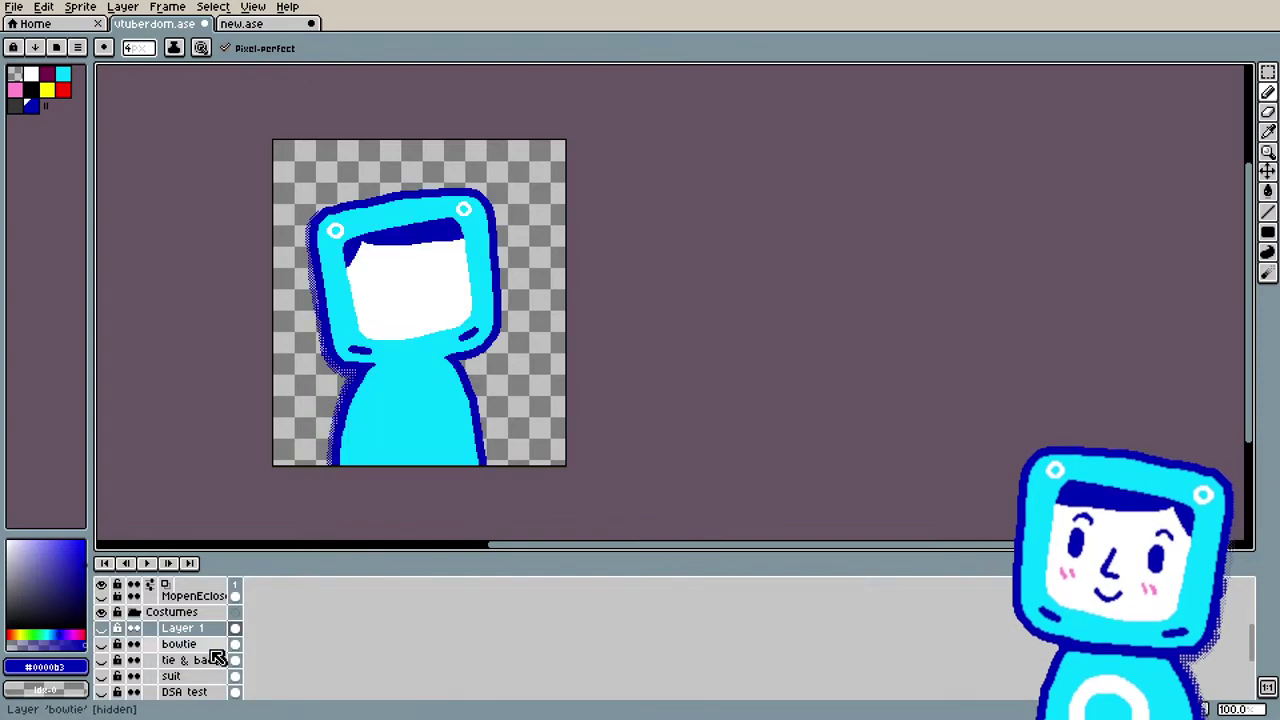
{"action": "scroll", "coordinate": [126, 672], "scroll_direction": "down", "scroll_amount": 2}
{"action": "scroll", "coordinate": [128, 668], "scroll_direction": "up", "scroll_amount": 4}
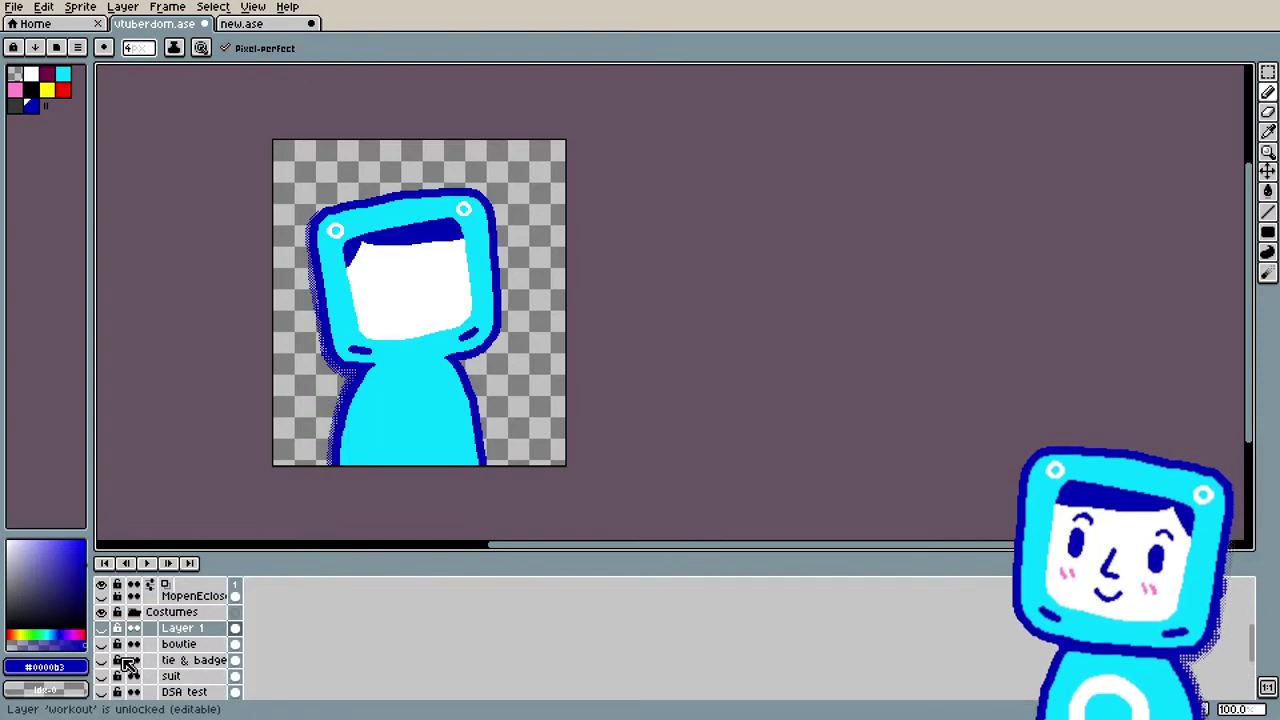
{"action": "left_click", "coordinate": [103, 629]}
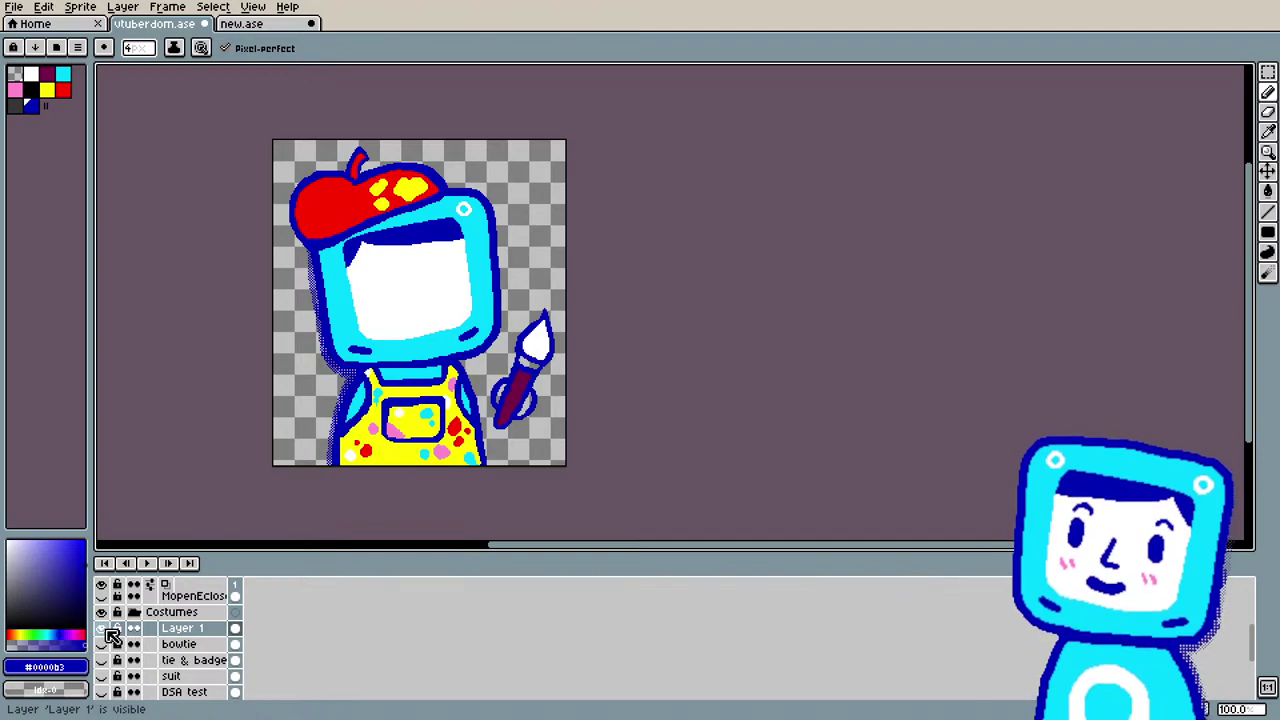
{"action": "scroll", "coordinate": [108, 658], "scroll_direction": "up", "scroll_amount": 4}
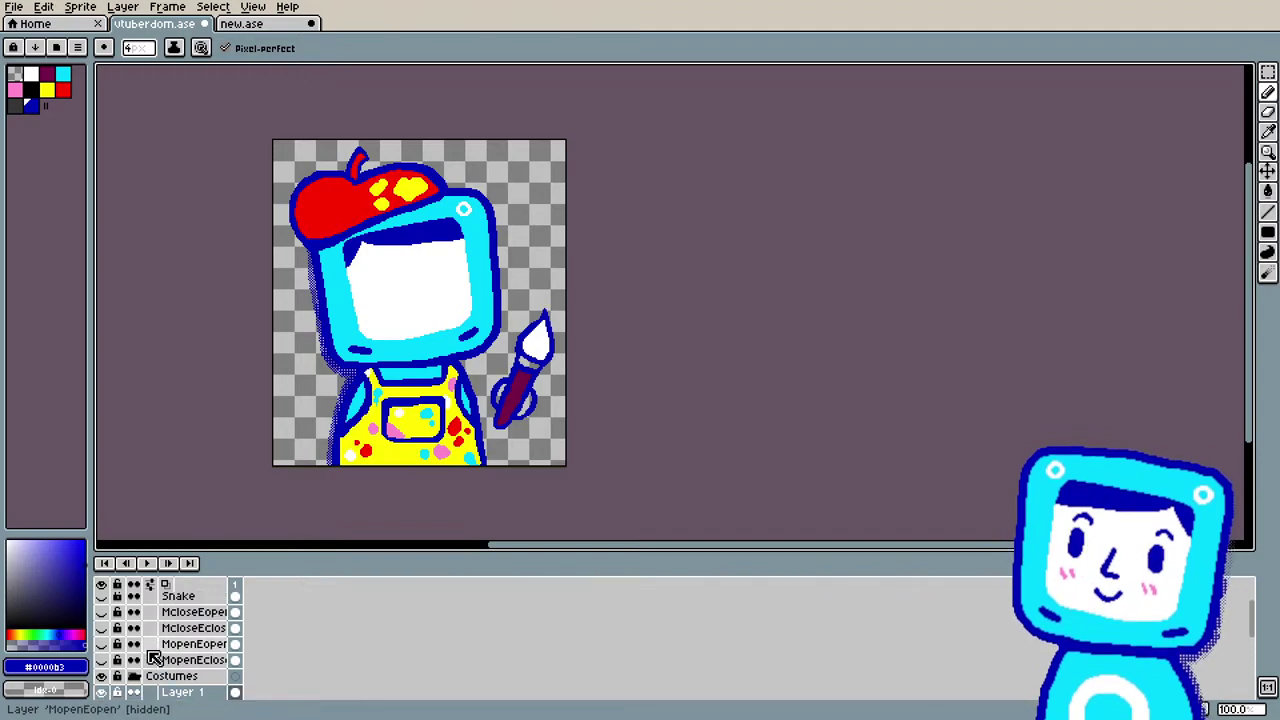
{"action": "scroll", "coordinate": [120, 648], "scroll_direction": "up", "scroll_amount": 2}
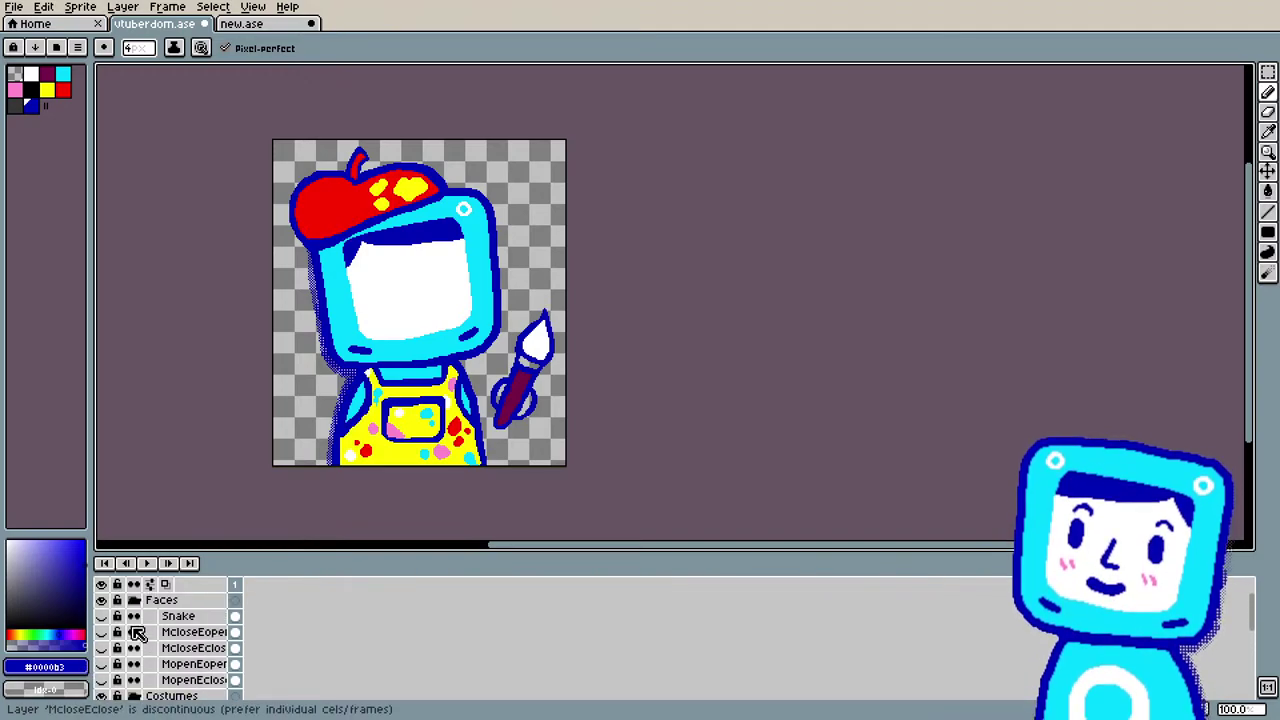
{"action": "left_click", "coordinate": [101, 616]}
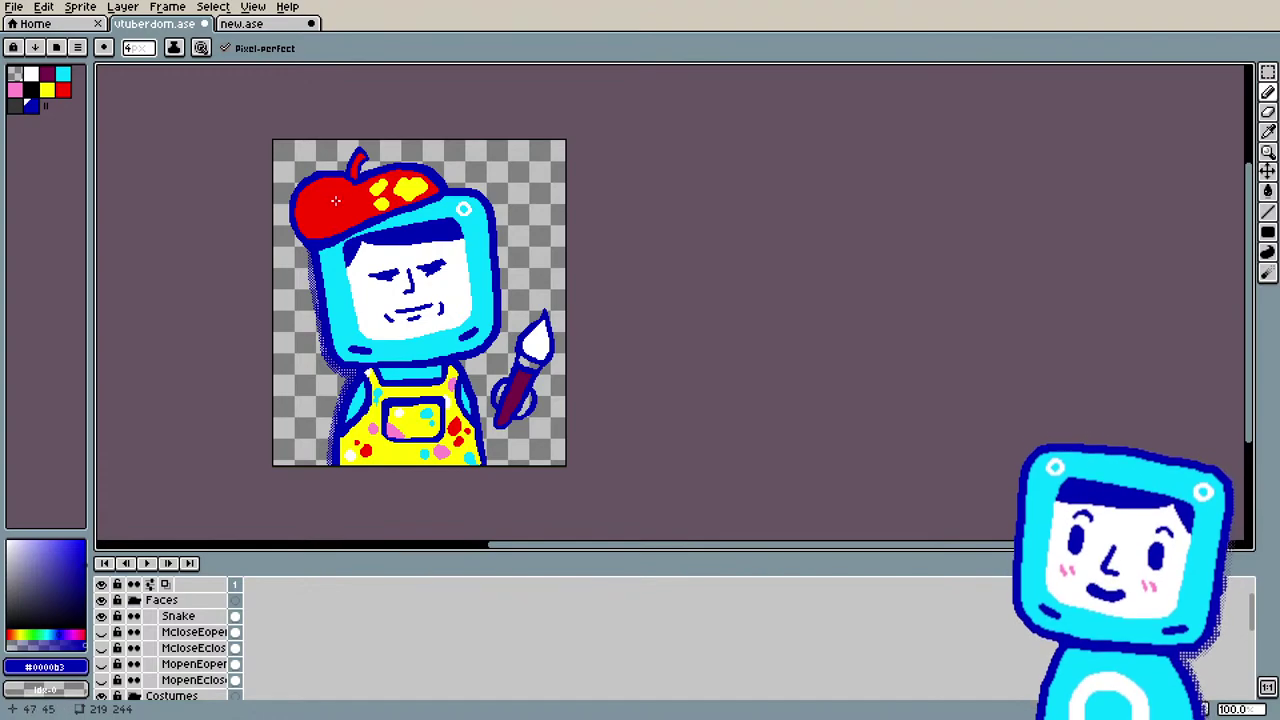
{"action": "scroll", "coordinate": [335, 201], "scroll_direction": "up", "scroll_amount": 1}
{"action": "mouse_move", "coordinate": [1249, 250]}
{"action": "left_mouse_down"}
{"action": "mouse_move", "coordinate": [1256, 220]}
{"action": "mouse_move", "coordinate": [1245, 287]}
{"action": "mouse_move", "coordinate": [1247, 268]}
{"action": "left_mouse_up"}
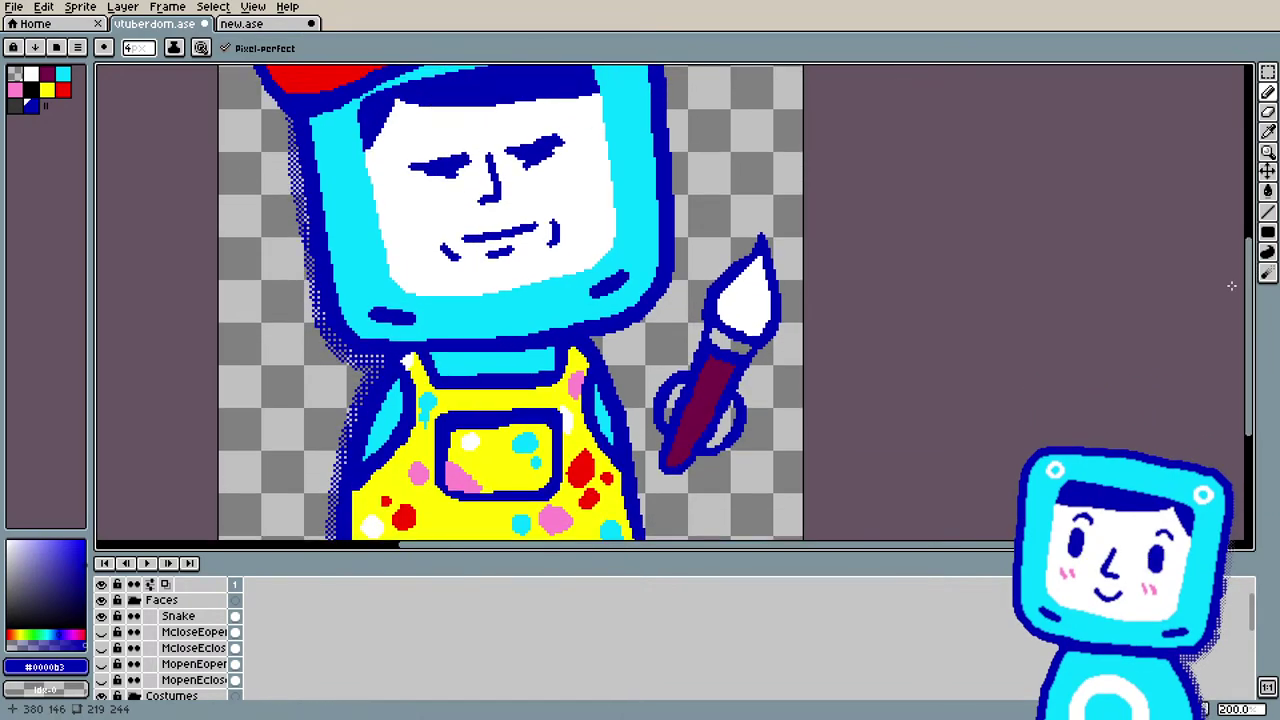
{"action": "scroll", "coordinate": [985, 291], "scroll_direction": "down", "scroll_amount": 1}
{"action": "left_click", "coordinate": [1268, 274]}
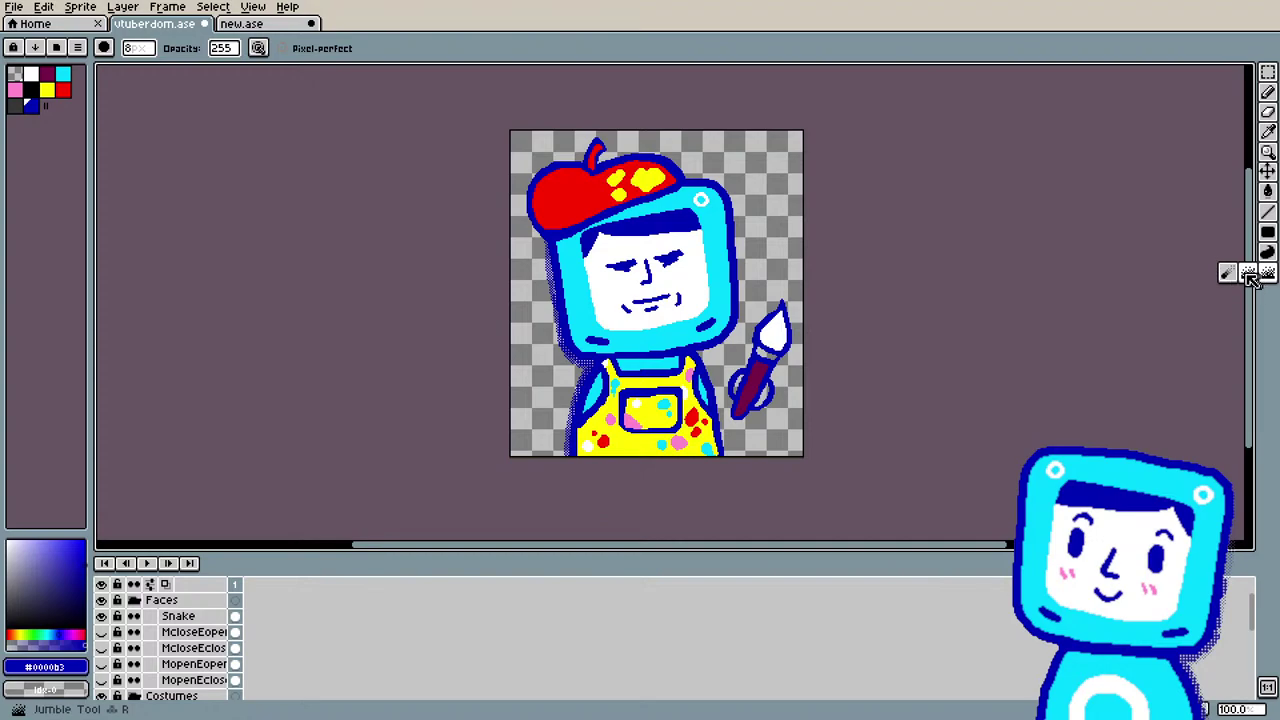
{"action": "left_click", "coordinate": [1228, 273]}
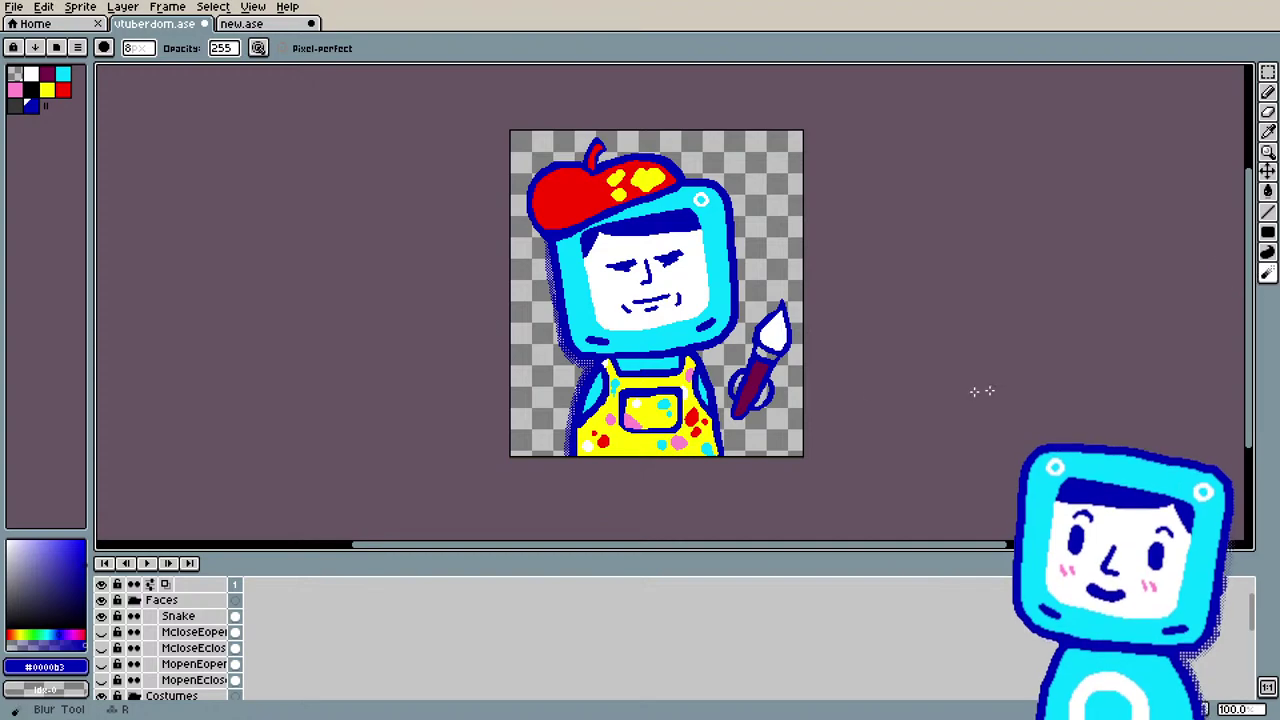
Step: Compare the McloseEopen and Snake faces with the painter's costume, leaving only McloseEopen shown
{"action": "left_click", "coordinate": [101, 616]}
{"action": "left_click", "coordinate": [101, 632]}
{"action": "scroll", "coordinate": [909, 339], "scroll_direction": "up", "scroll_amount": 1}
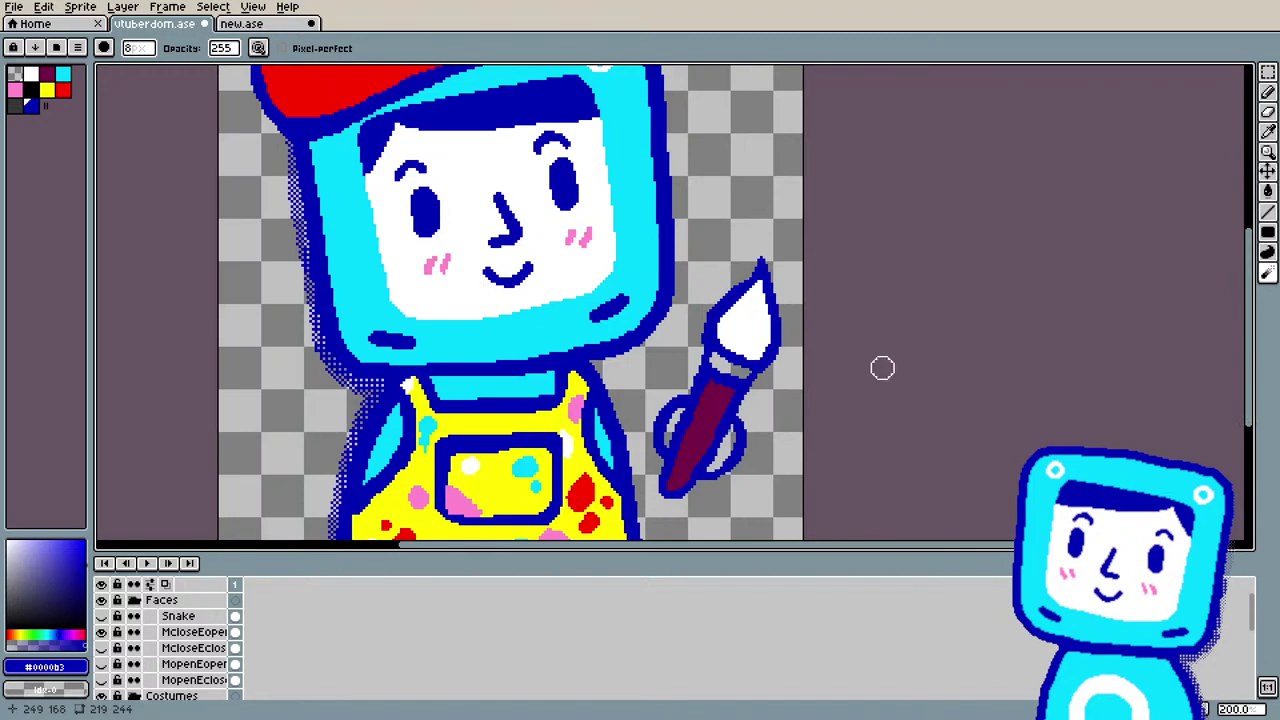
{"action": "scroll", "coordinate": [1120, 260], "scroll_direction": "down", "scroll_amount": 1}
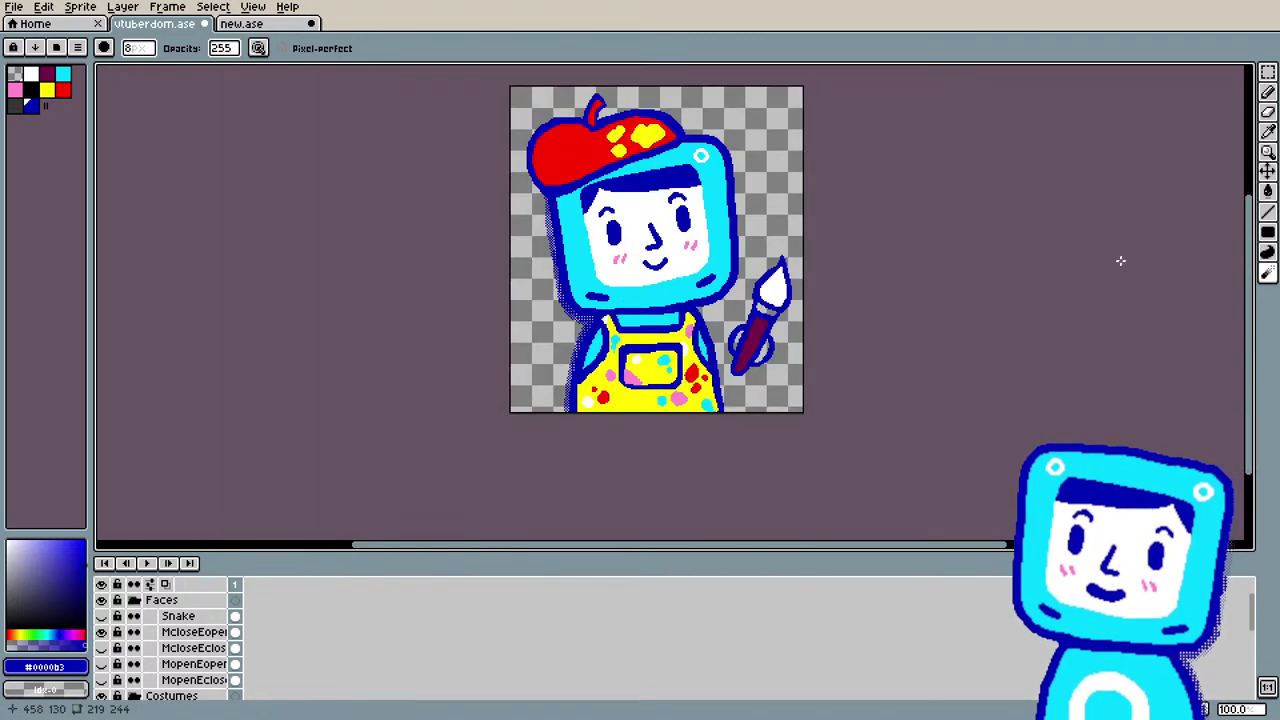
{"action": "left_click", "coordinate": [102, 632]}
{"action": "left_click", "coordinate": [102, 616]}
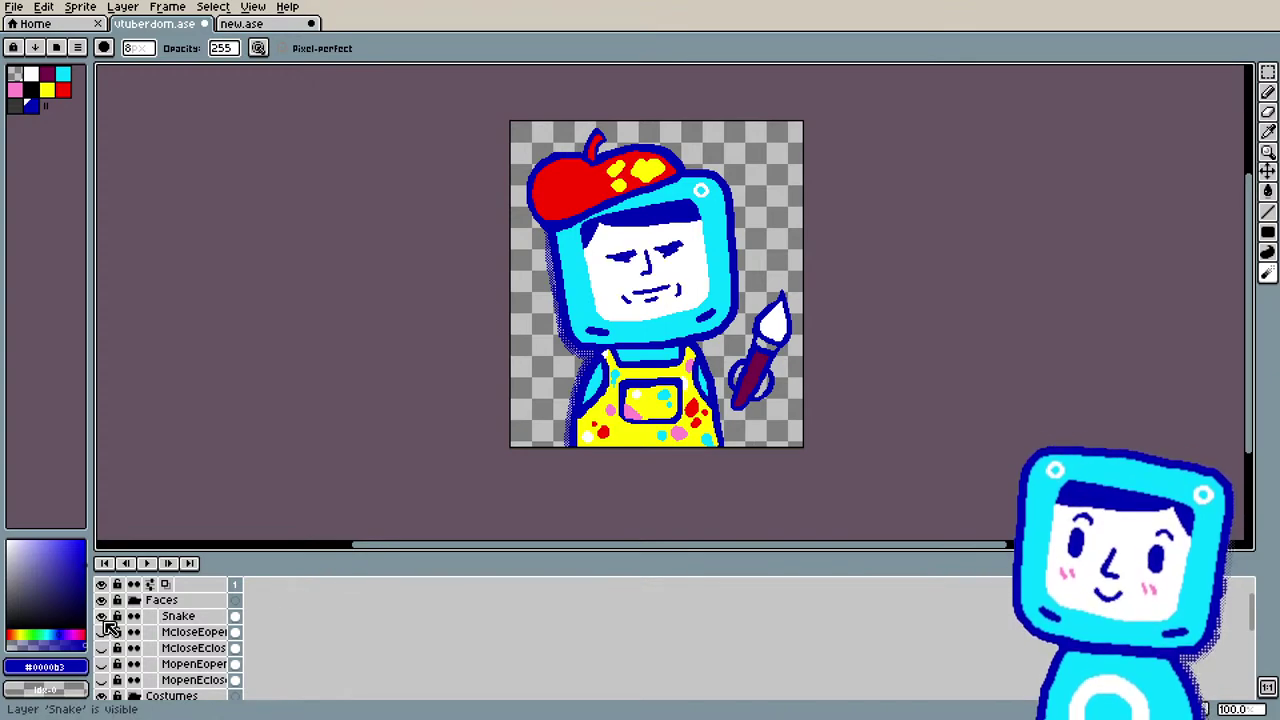
{"action": "left_click", "coordinate": [102, 616]}
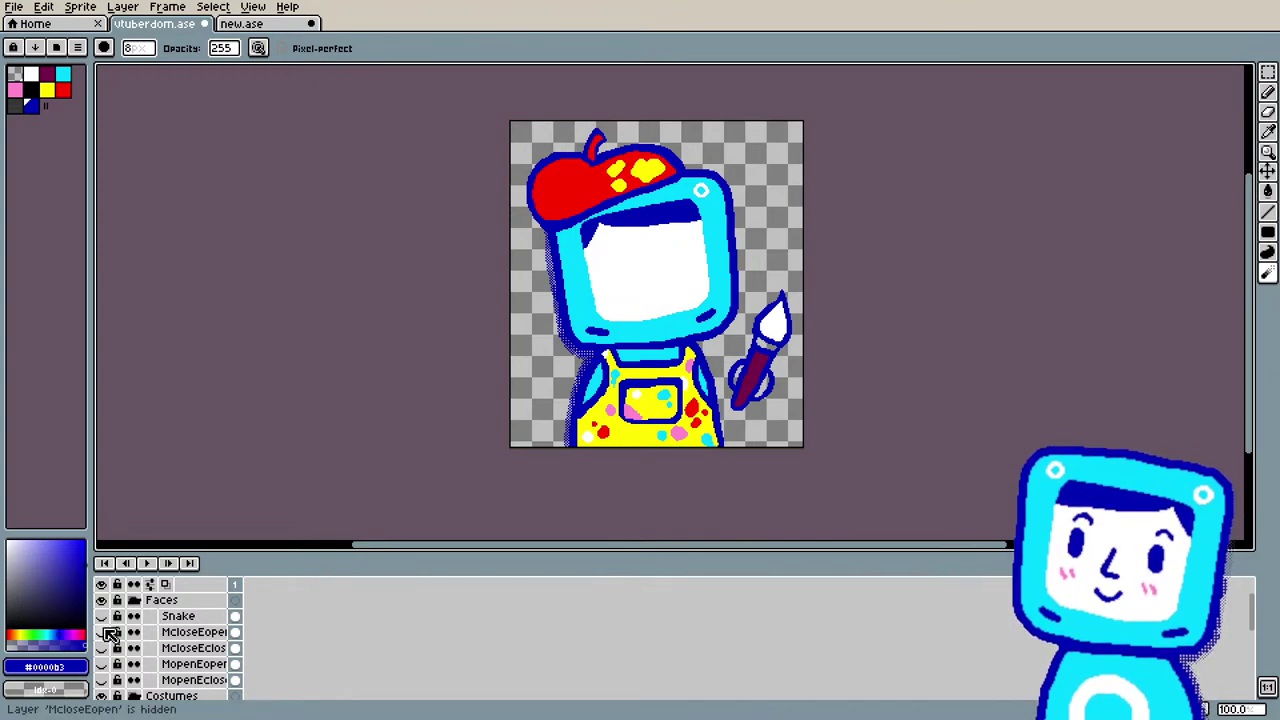
{"action": "left_click", "coordinate": [102, 632]}
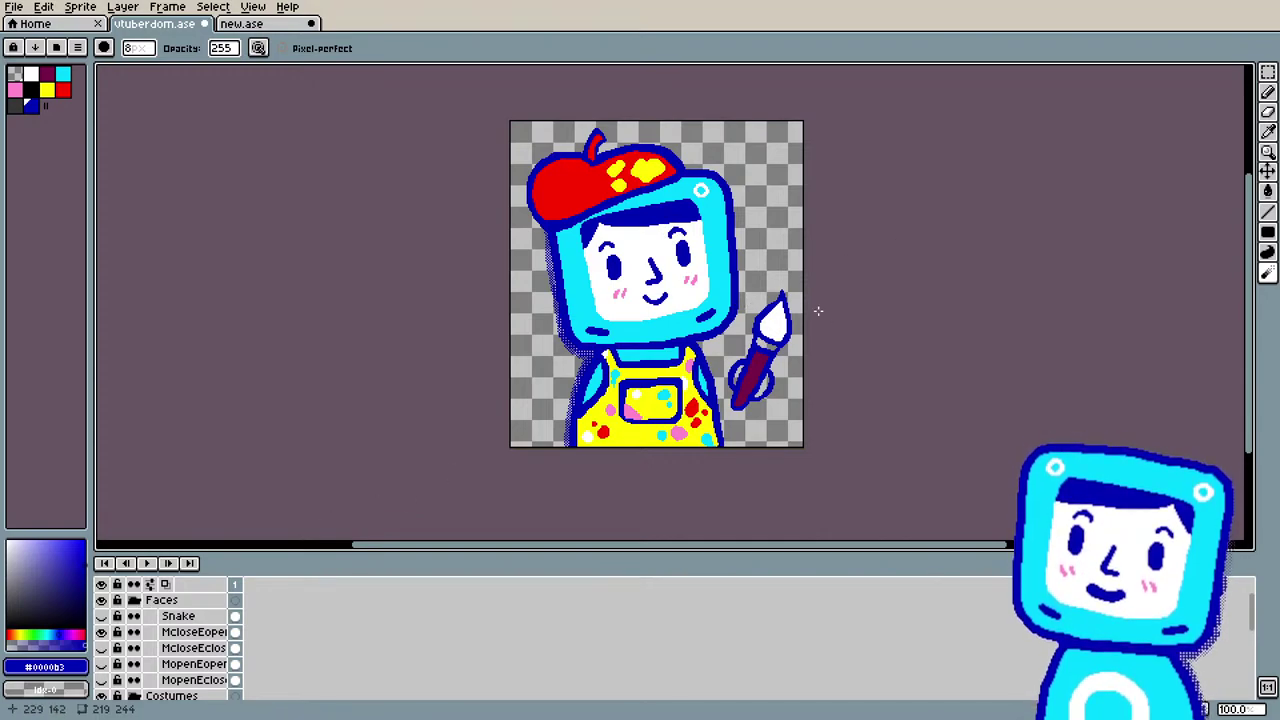
Step: Paint the upper part of the paintbrush's bristles on Layer 1 in the overalls' yellow #FFFB00 with the 4 px pencil
{"action": "scroll", "coordinate": [817, 309], "scroll_direction": "up", "scroll_amount": 1}
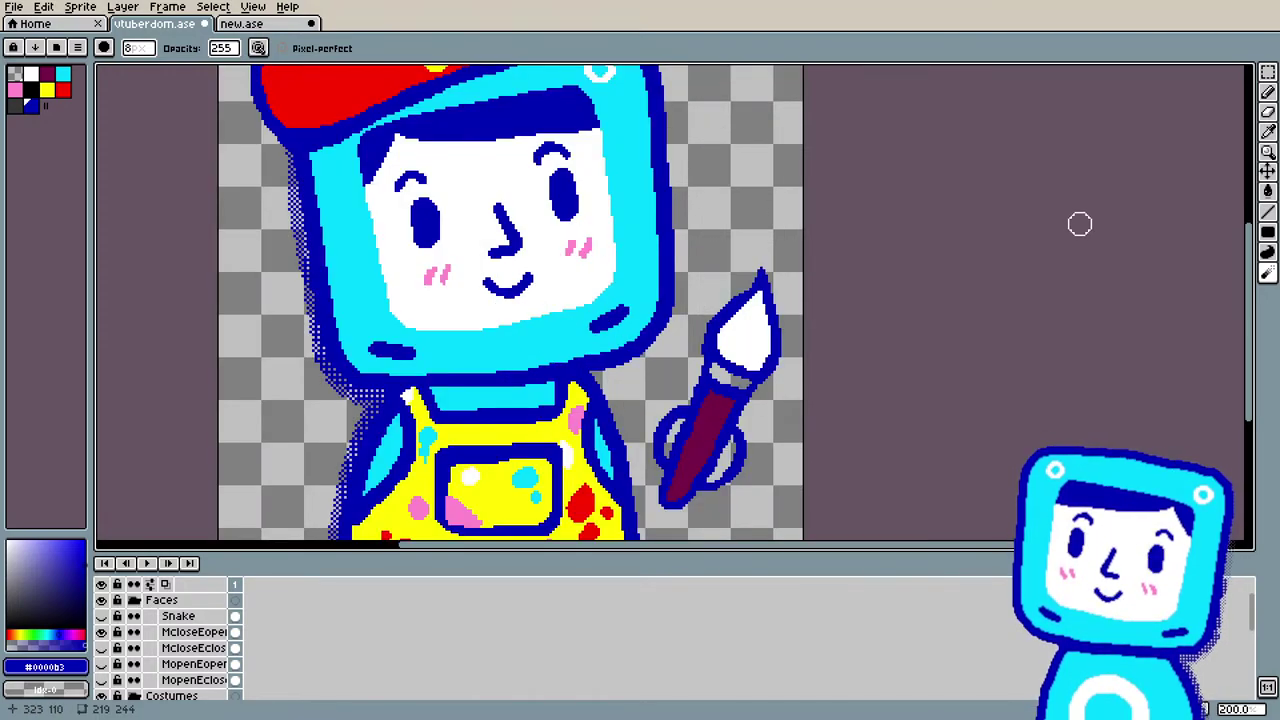
{"action": "key", "text": "i"}
{"action": "left_click", "coordinate": [543, 436]}
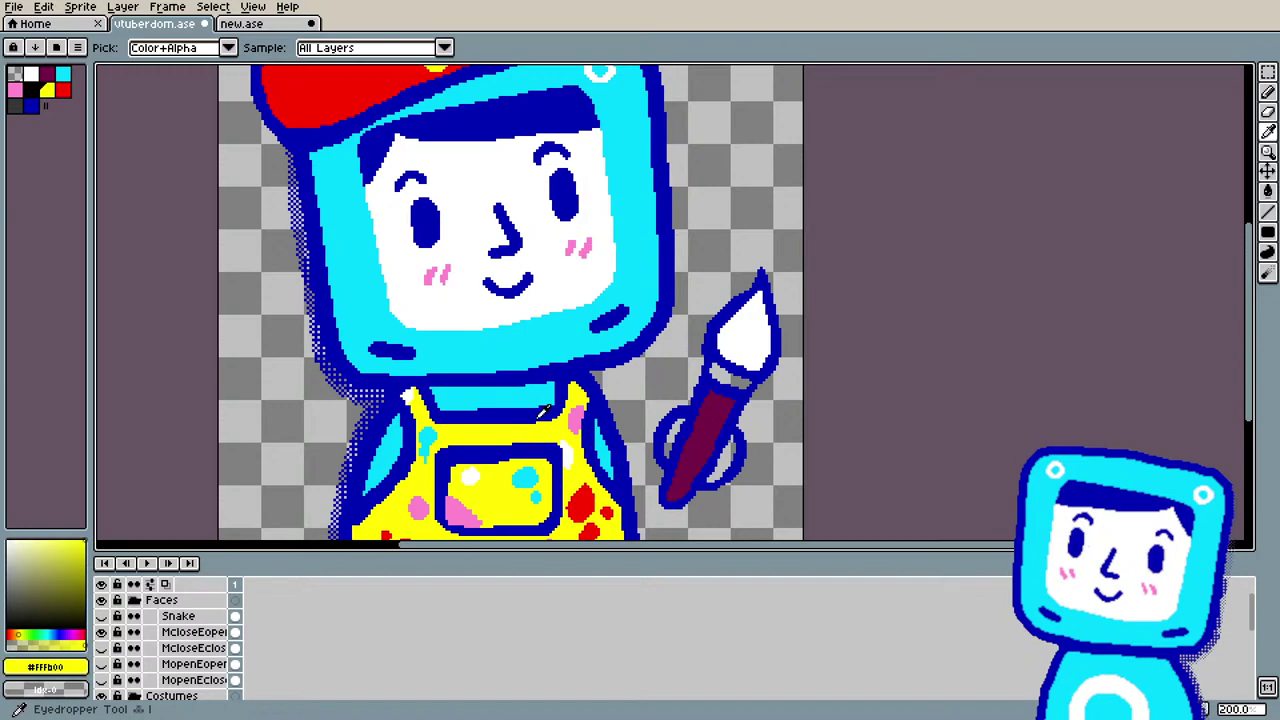
{"action": "key", "text": "b"}
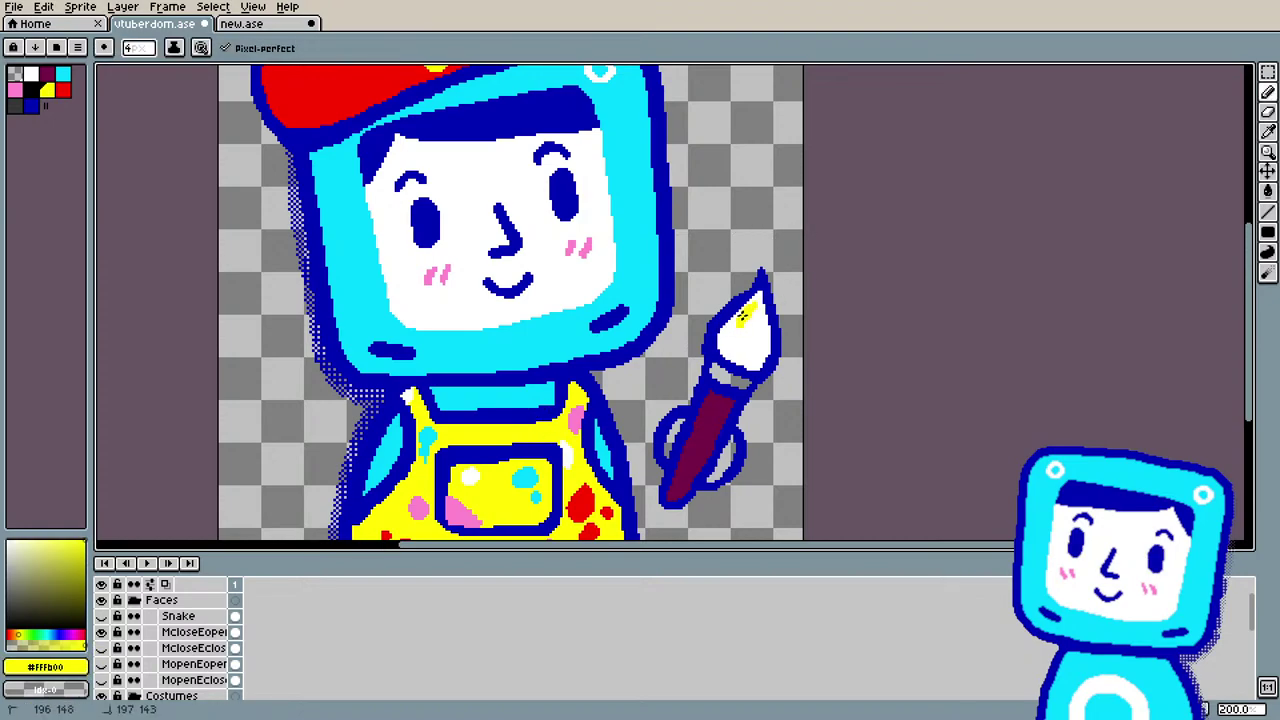
{"action": "left_click_drag", "start_coordinate": [740, 316], "coordinate": [752, 300]}
{"action": "key", "text": "alt+Down"}
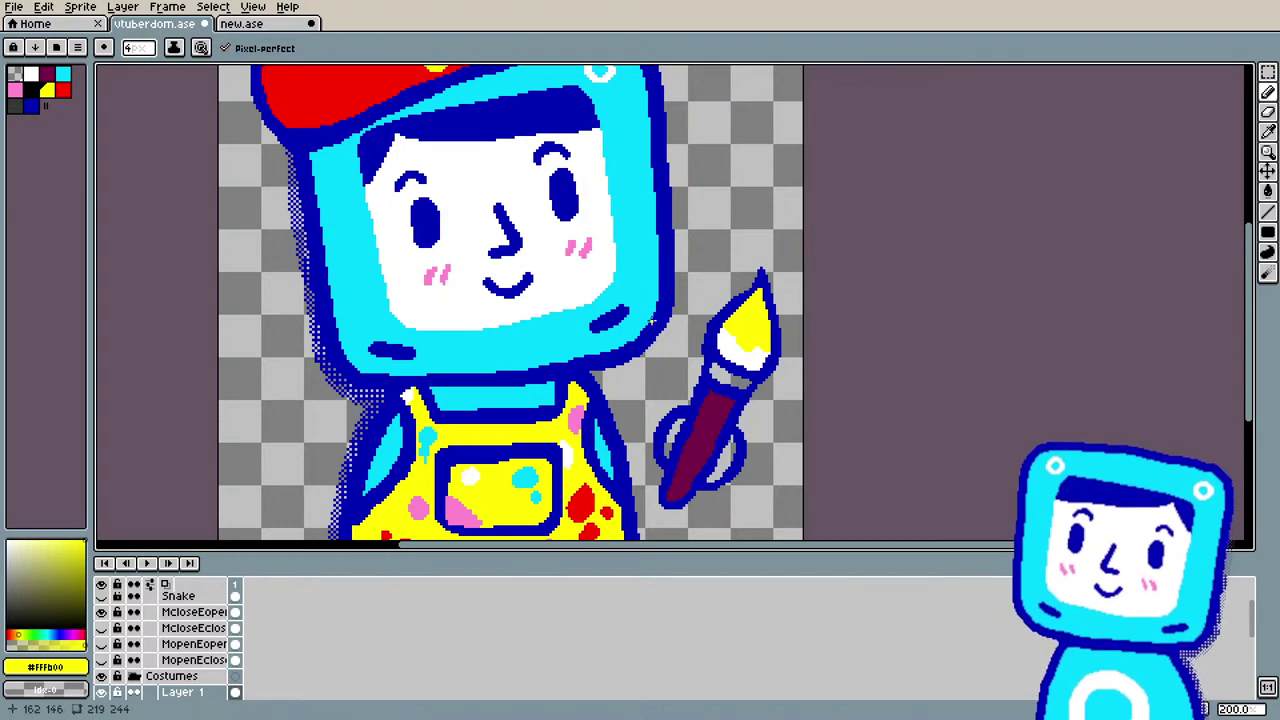
{"action": "scroll", "coordinate": [645, 318], "scroll_direction": "down", "scroll_amount": 1}
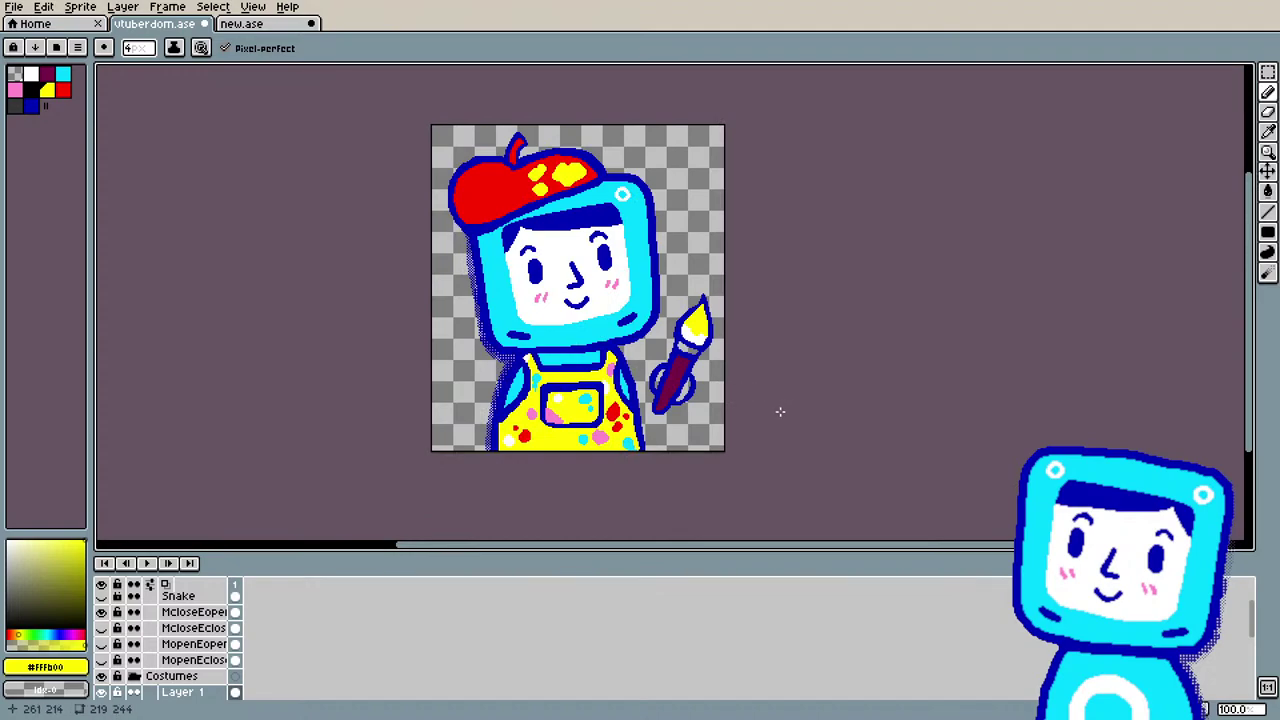
Step: Thicken and straighten the outline along the left side of the bristles' tip with the 4 px pencil in the sampled outline blue #0000B3
{"action": "scroll", "coordinate": [776, 419], "scroll_direction": "up", "scroll_amount": 1}
{"action": "scroll", "coordinate": [648, 141], "scroll_direction": "up", "scroll_amount": 1}
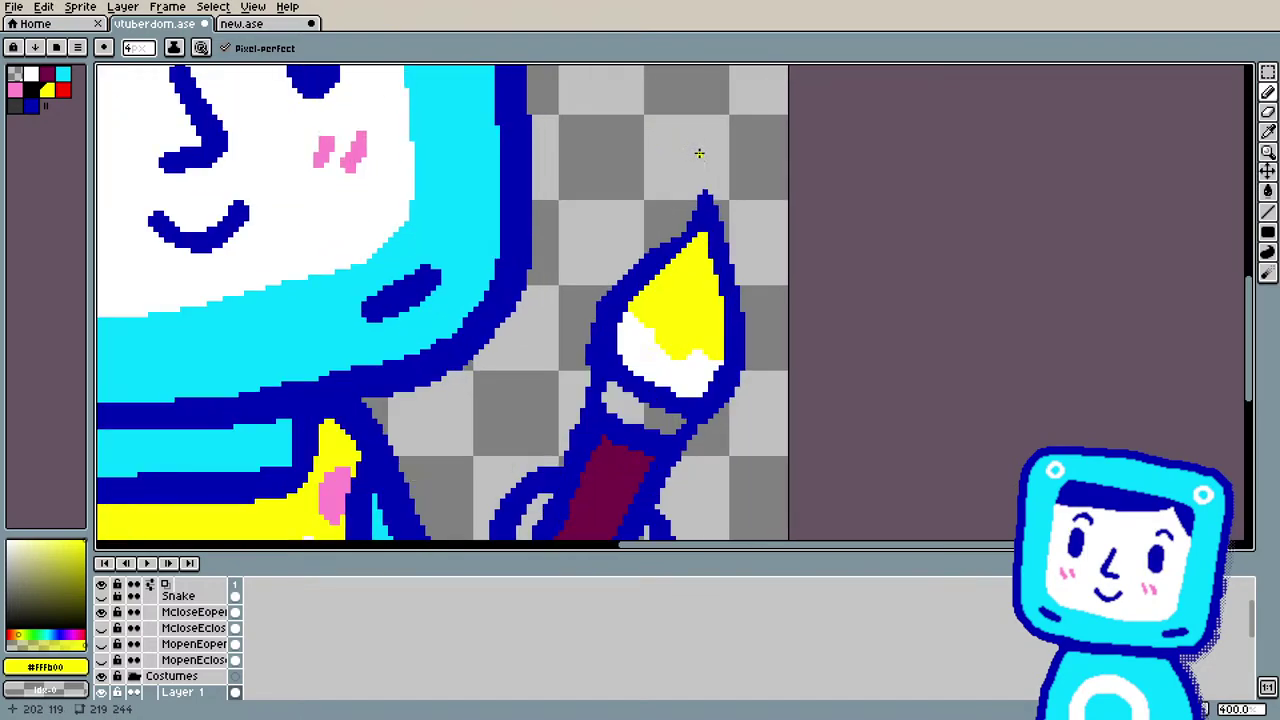
{"action": "key", "text": "i"}
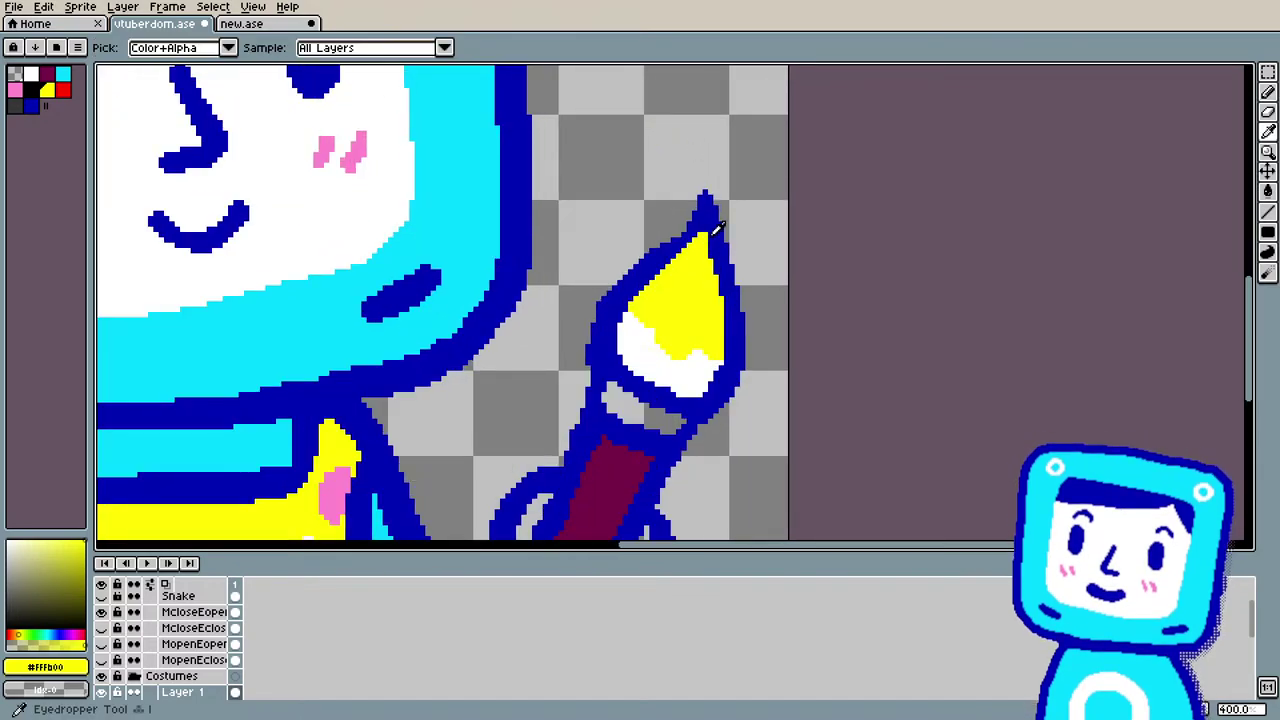
{"action": "left_click", "coordinate": [706, 212]}
{"action": "key", "text": "b"}
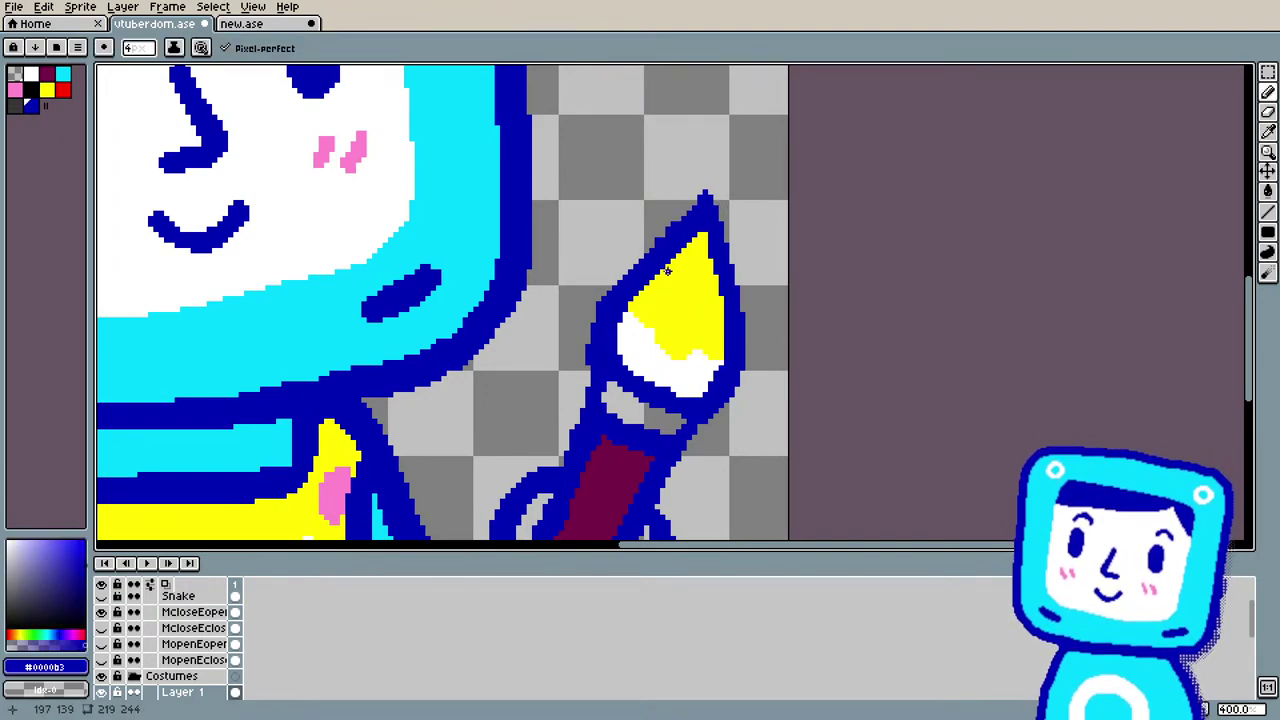
{"action": "scroll", "coordinate": [552, 340], "scroll_direction": "down", "scroll_amount": 1}
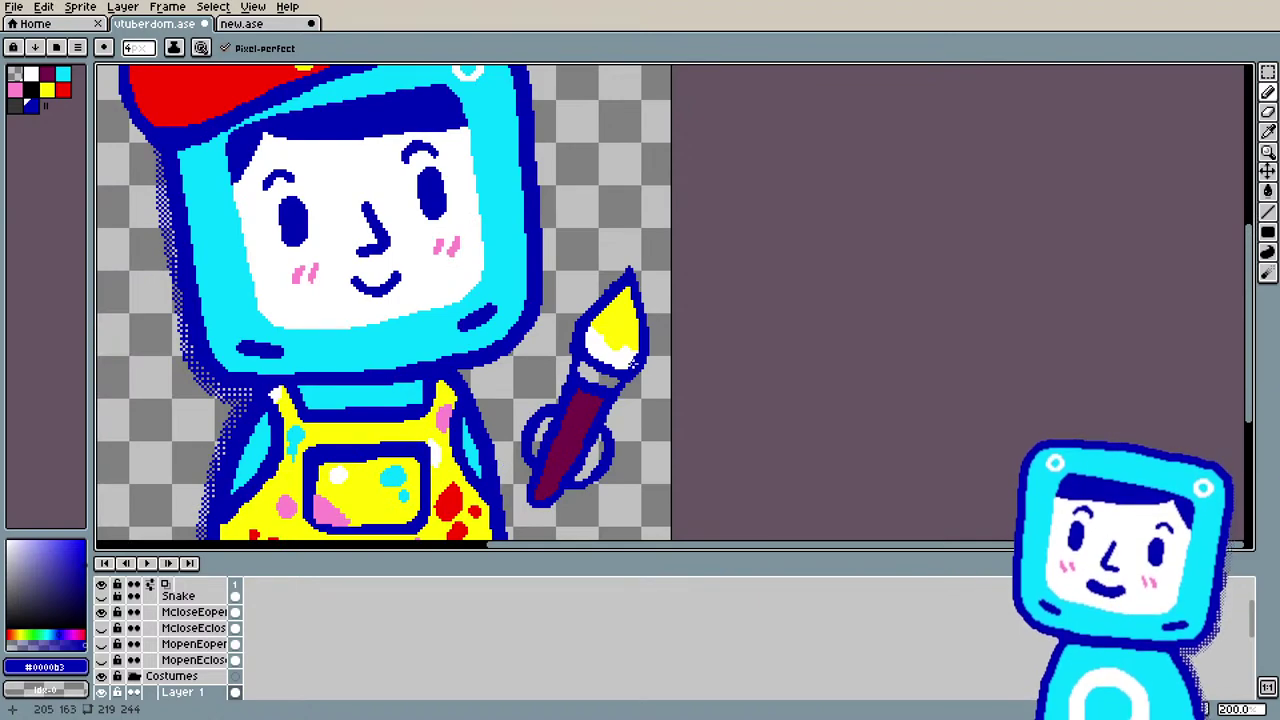
Step: Fill both parts of the hand around the brush handle with the cyan sampled from the character's head
{"action": "key", "text": "i"}
{"action": "left_click", "coordinate": [508, 318]}
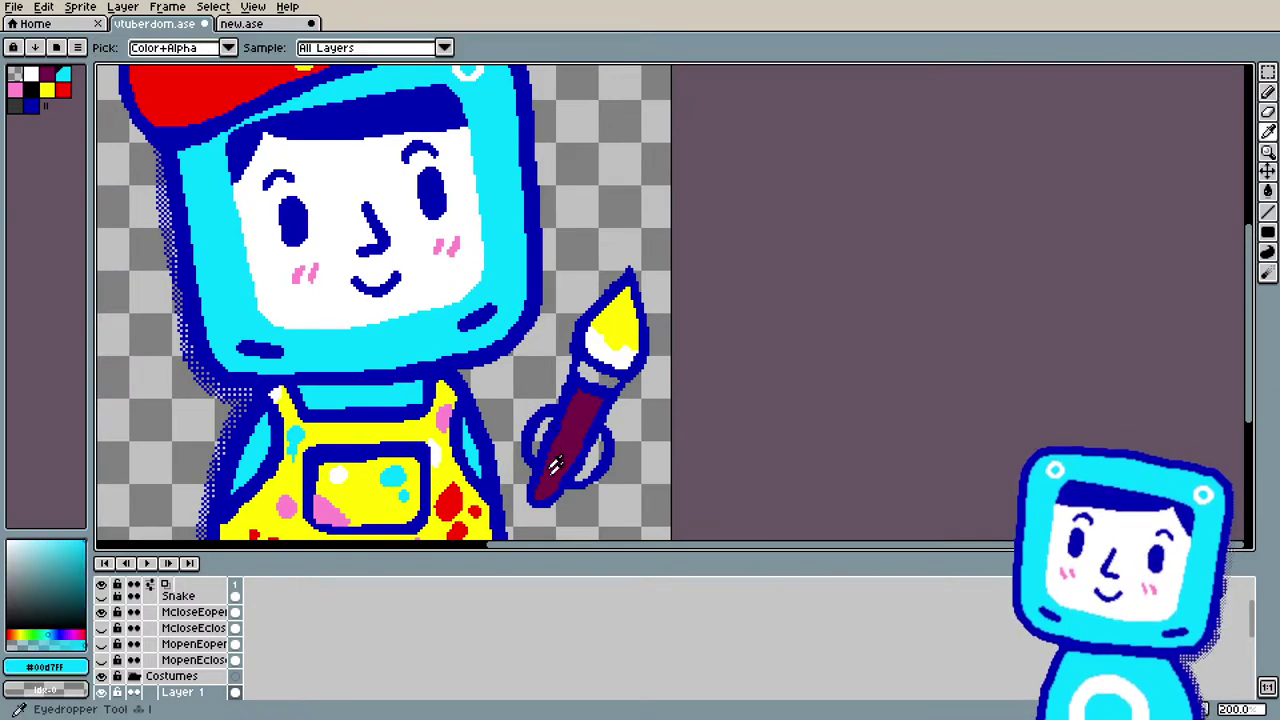
{"action": "key", "text": "g"}
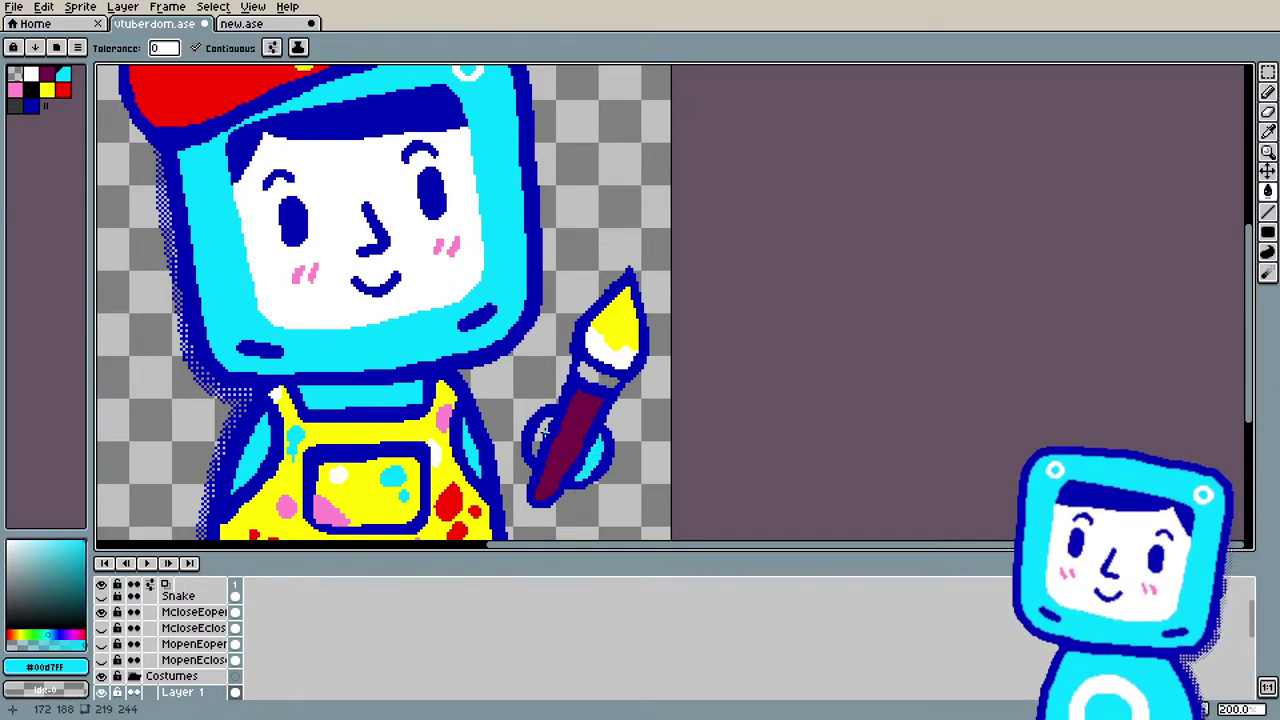
{"action": "scroll", "coordinate": [583, 440], "scroll_direction": "down", "scroll_amount": 2}
{"action": "scroll", "coordinate": [720, 297], "scroll_direction": "up", "scroll_amount": 2}
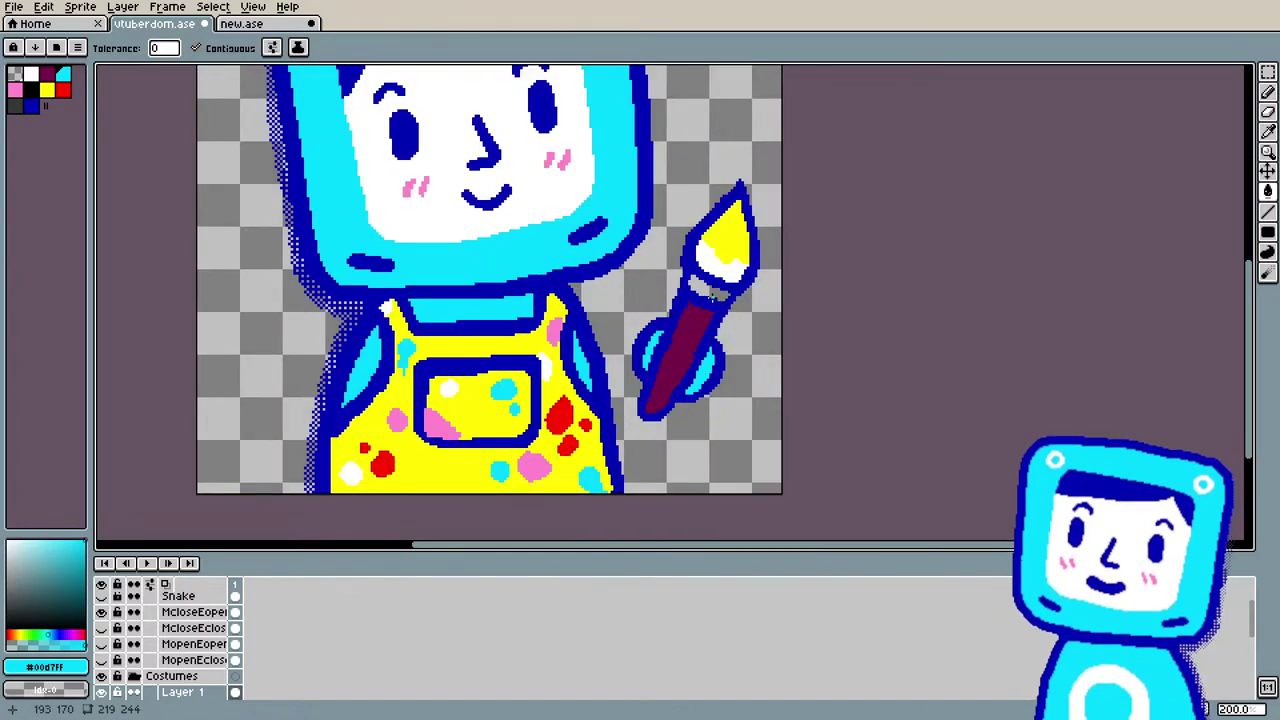
Step: Fill the paintbrush's band between bristles and handle with the pink sampled from a paint splash on the overalls
{"action": "key", "text": "i"}
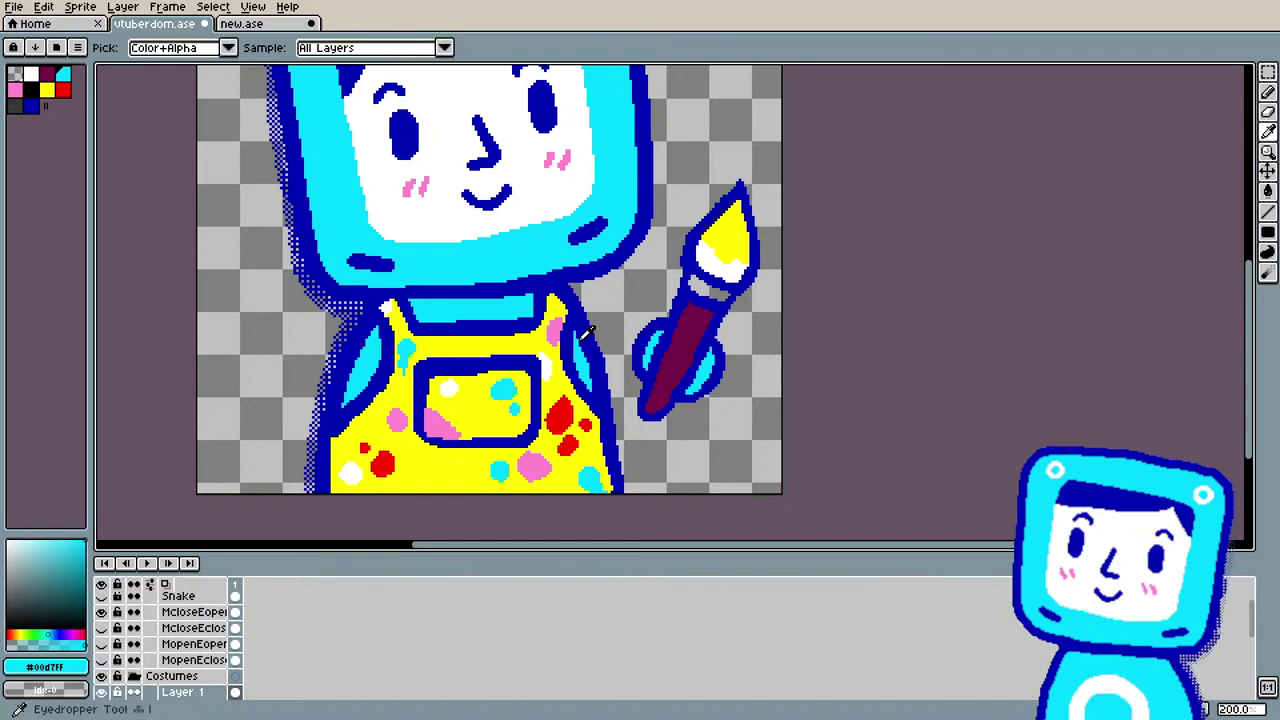
{"action": "left_click", "coordinate": [557, 327]}
{"action": "key", "text": "g"}
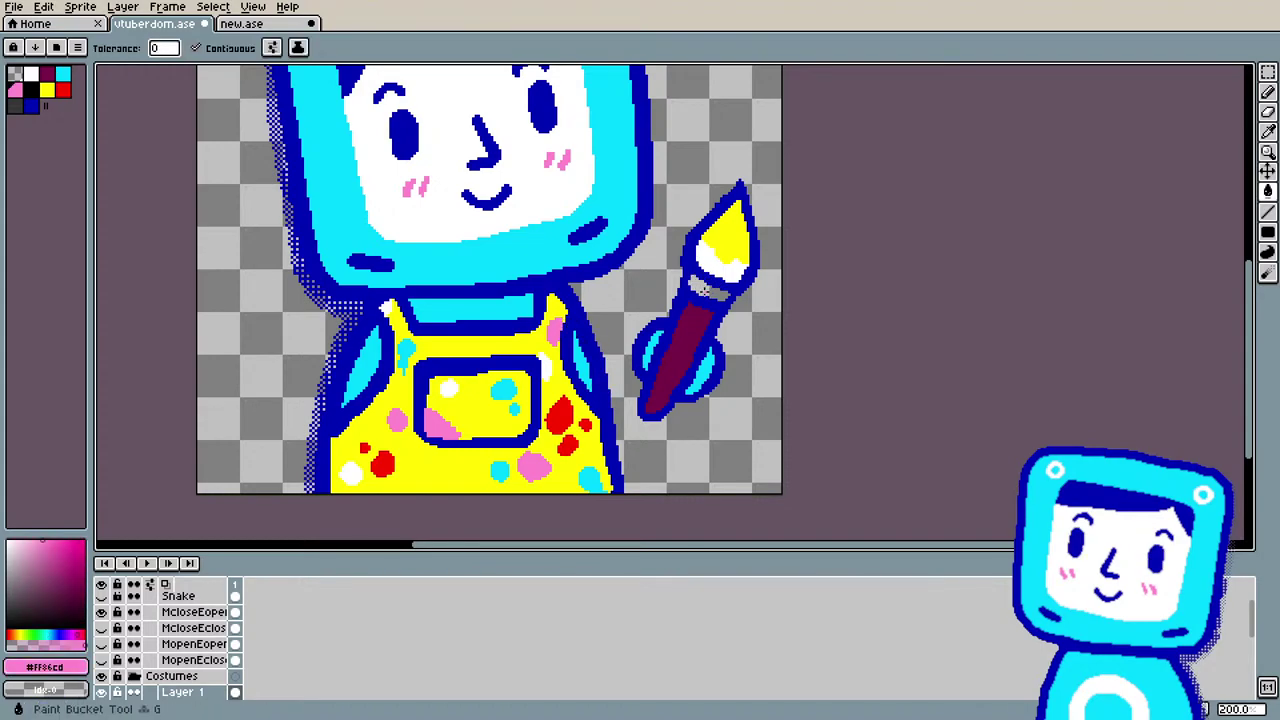
{"action": "left_click", "coordinate": [705, 290]}
{"action": "scroll", "coordinate": [735, 296], "scroll_direction": "down", "scroll_amount": 1}
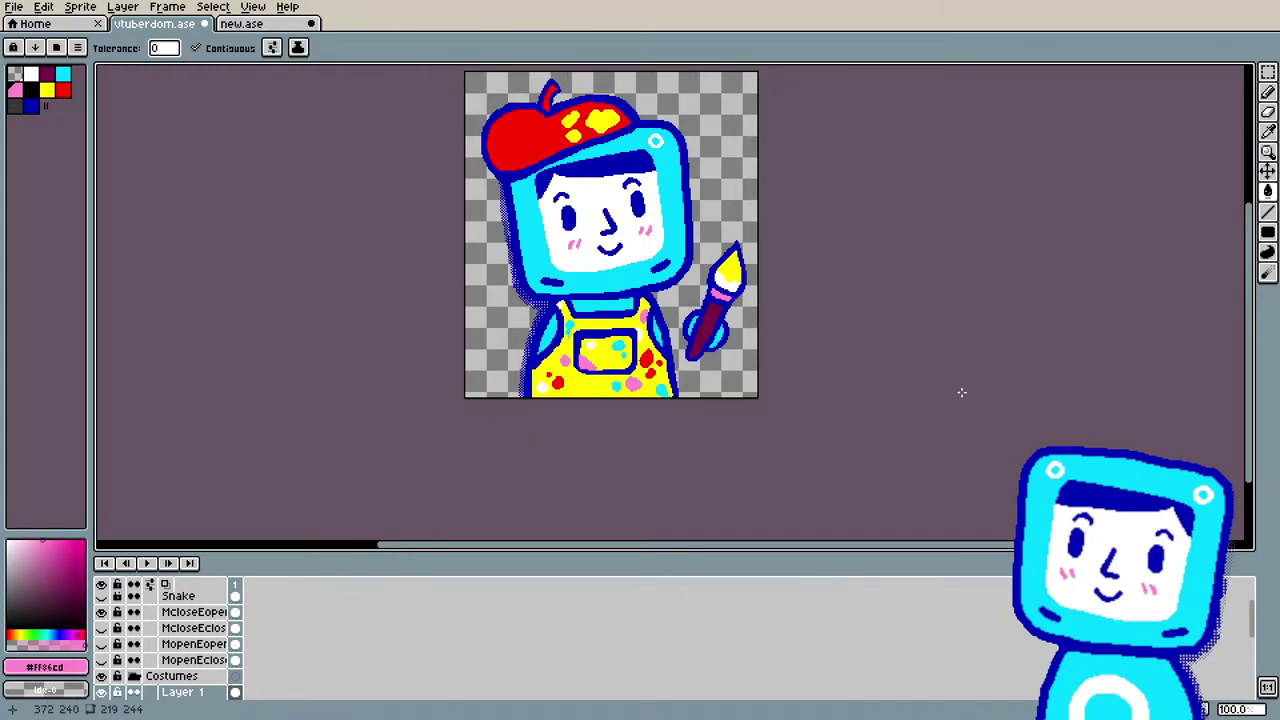
Step: Try the paintbrush's band in the beret's red #FF0000 and in the overalls' yellow #FFFB00
{"action": "key", "text": "i"}
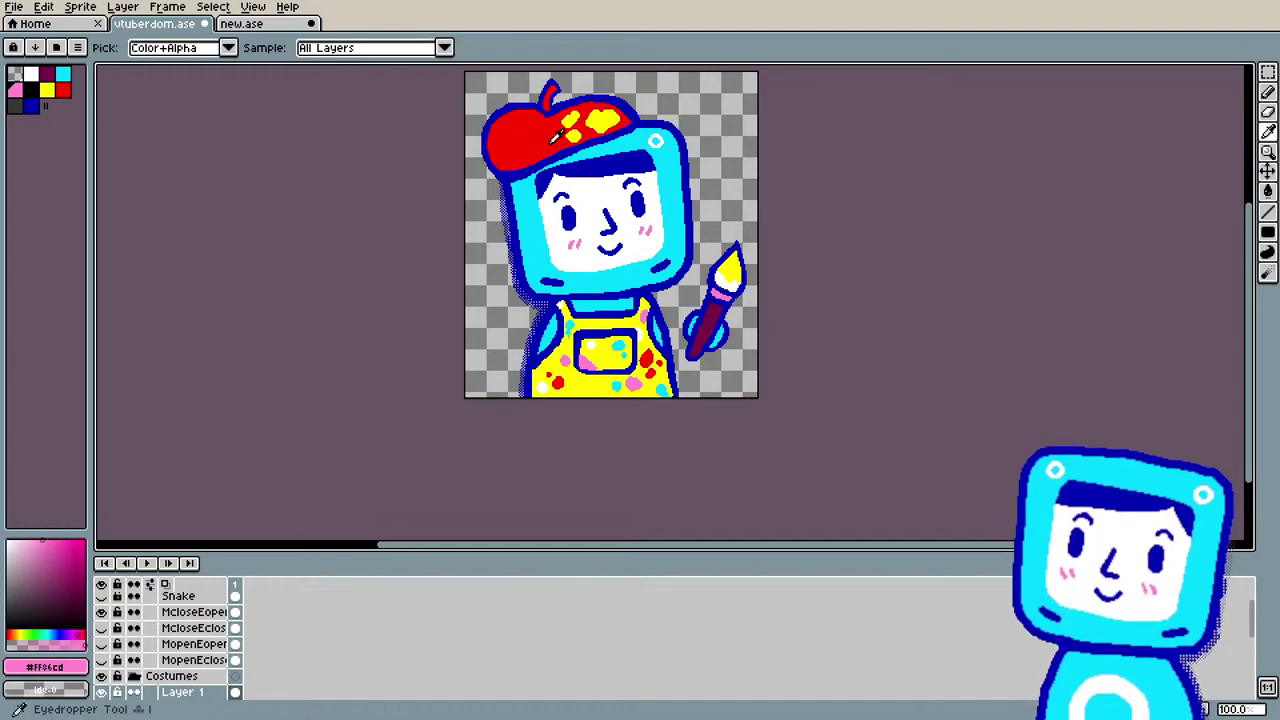
{"action": "left_click", "coordinate": [553, 137]}
{"action": "key", "text": "g"}
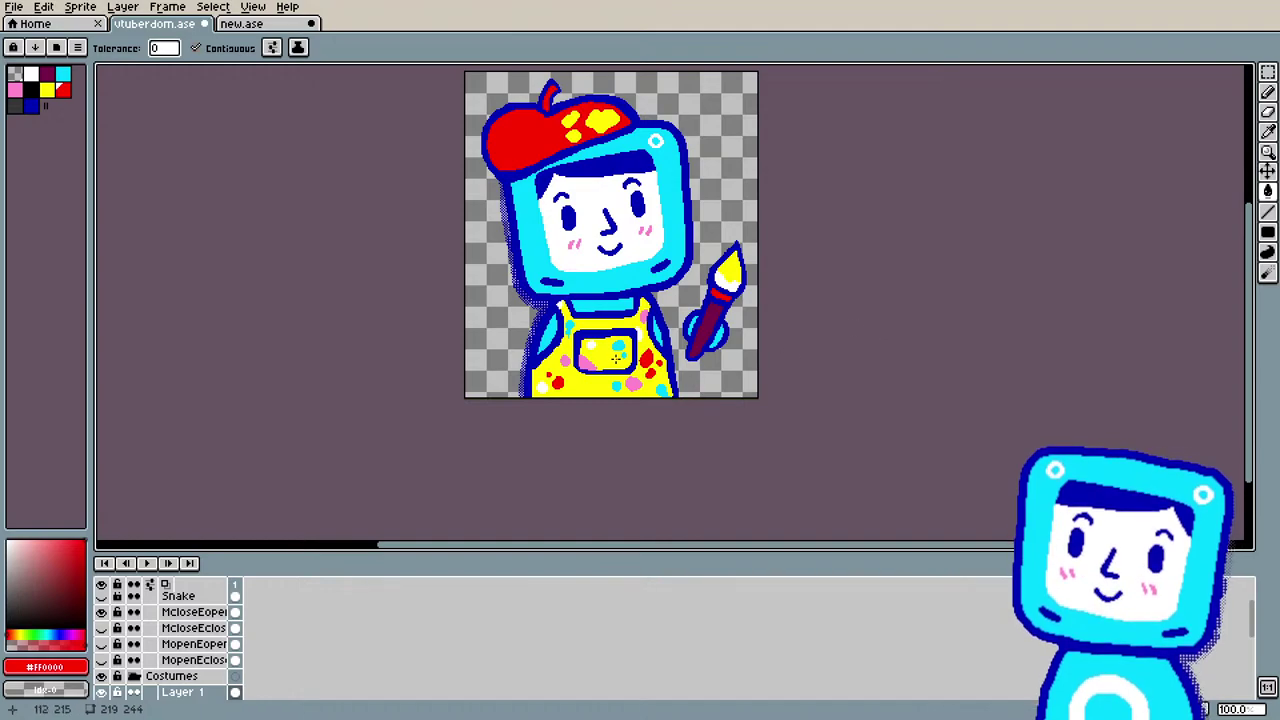
{"action": "key", "text": "i"}
{"action": "left_click", "coordinate": [604, 353]}
{"action": "key", "text": "g"}
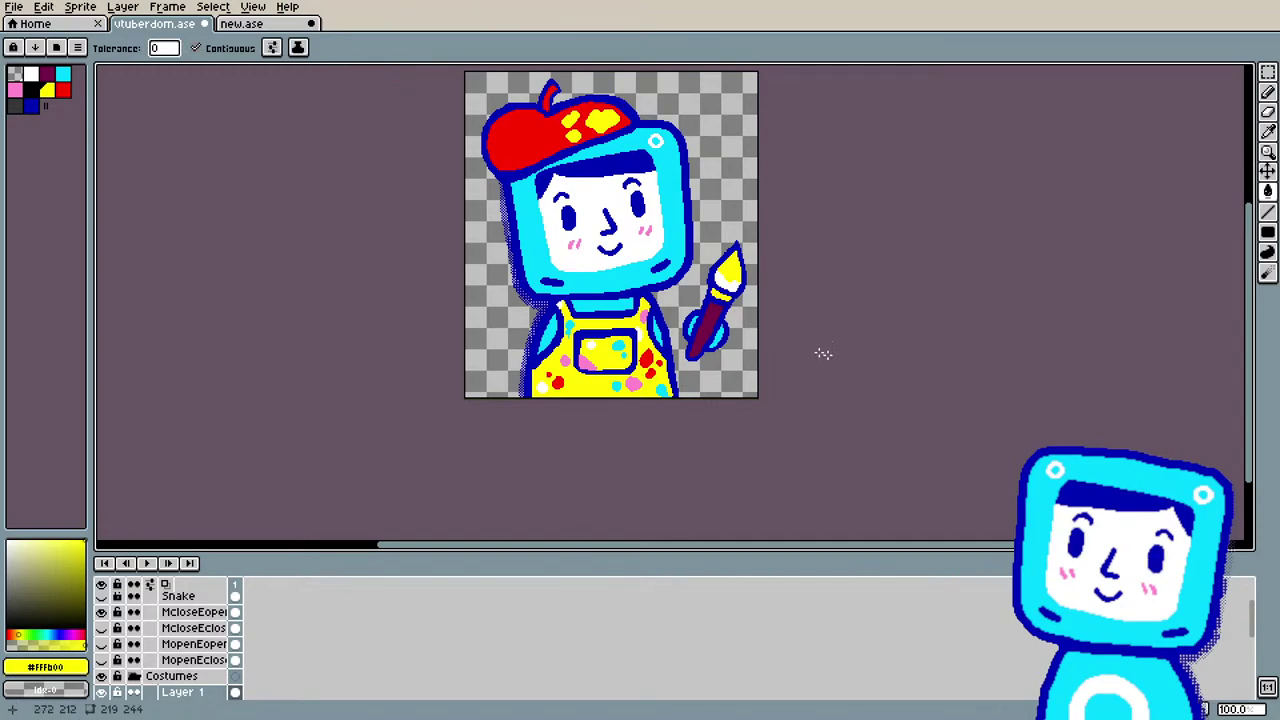
Step: Try filling the paintbrush's band with the cyan sampled from the head, and sample the outline blue #0000B3
{"action": "key", "text": "i"}
{"action": "left_click", "coordinate": [620, 280]}
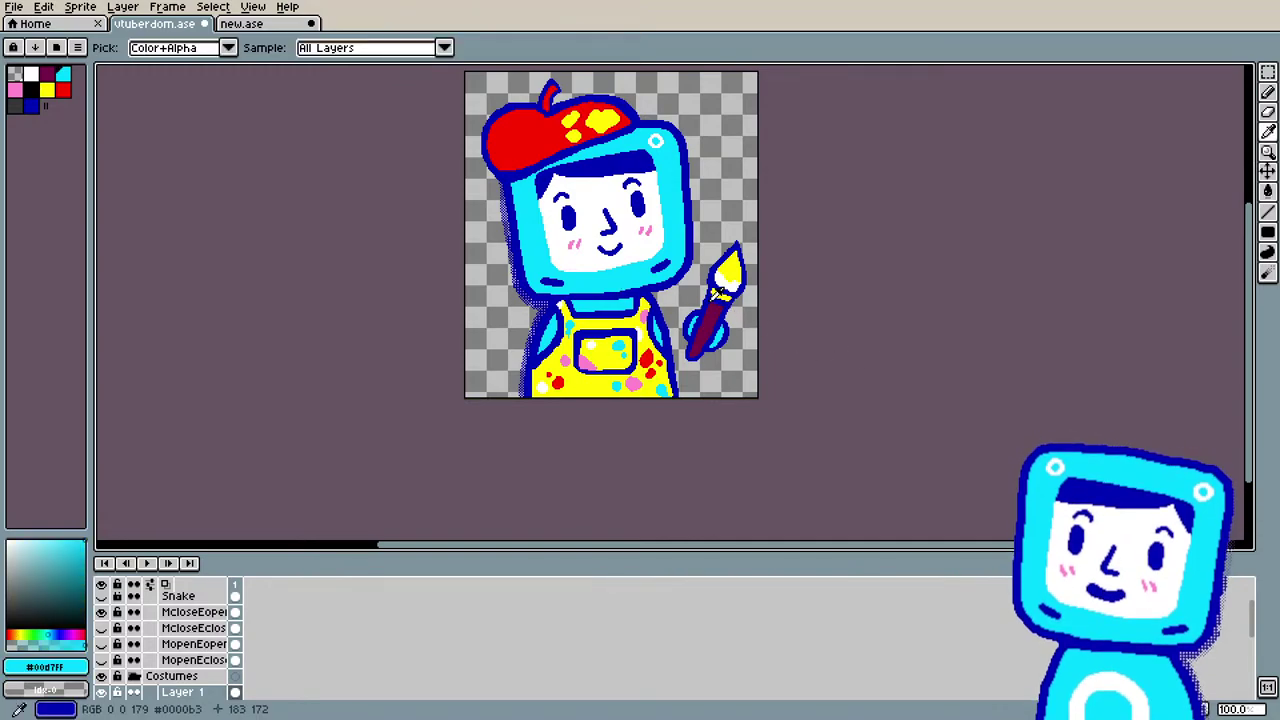
{"action": "key", "text": "g"}
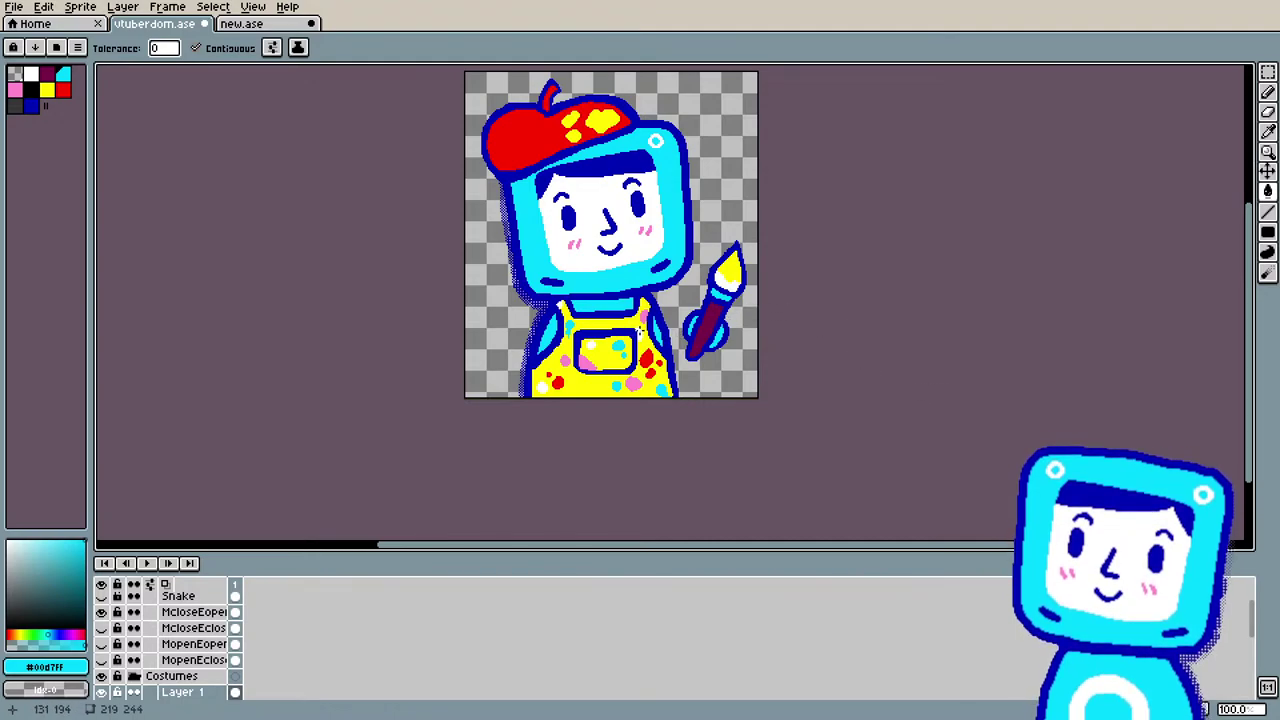
{"action": "key", "text": "i"}
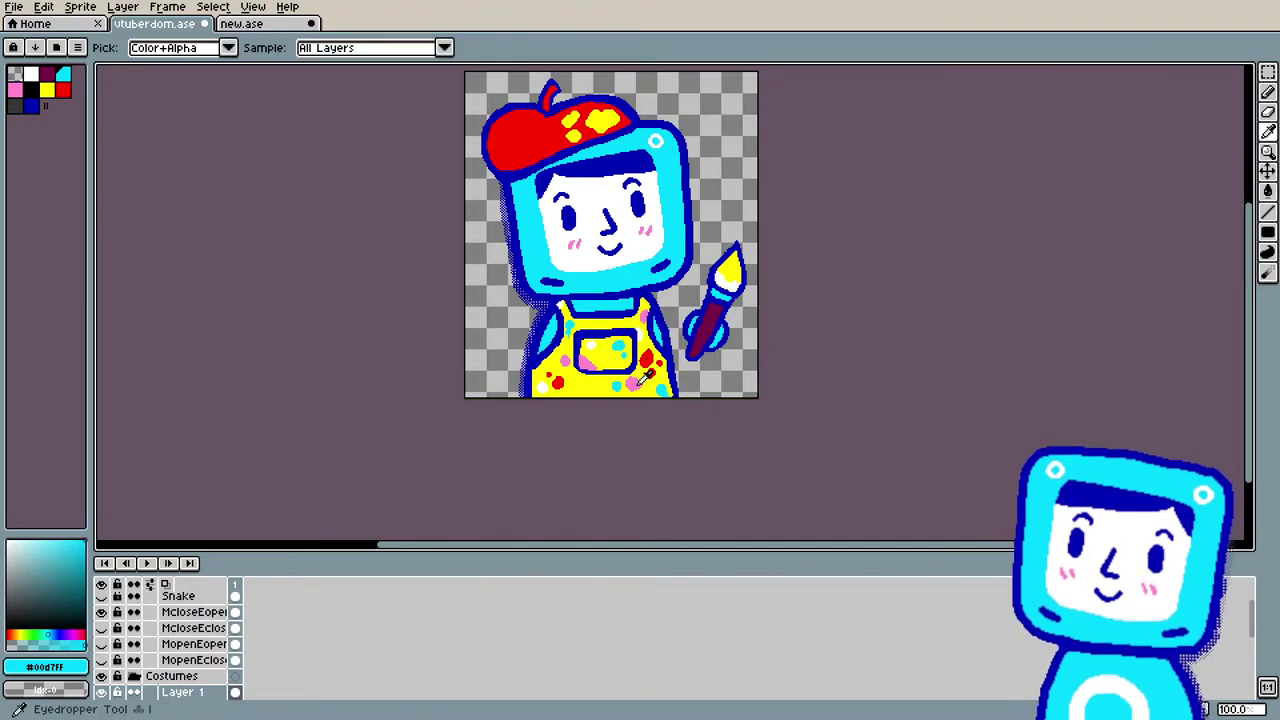
{"action": "left_click", "coordinate": [562, 306]}
{"action": "key", "text": "g"}
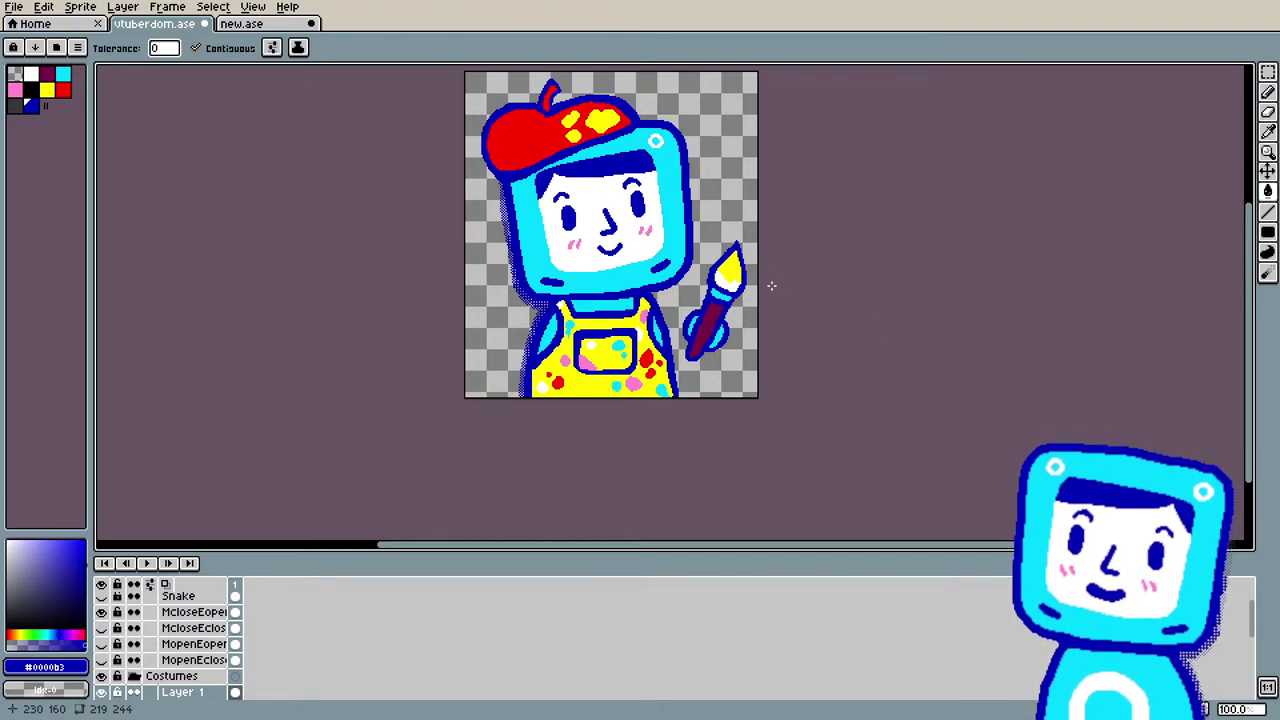
{"action": "scroll", "coordinate": [771, 286], "scroll_direction": "up", "scroll_amount": 1}
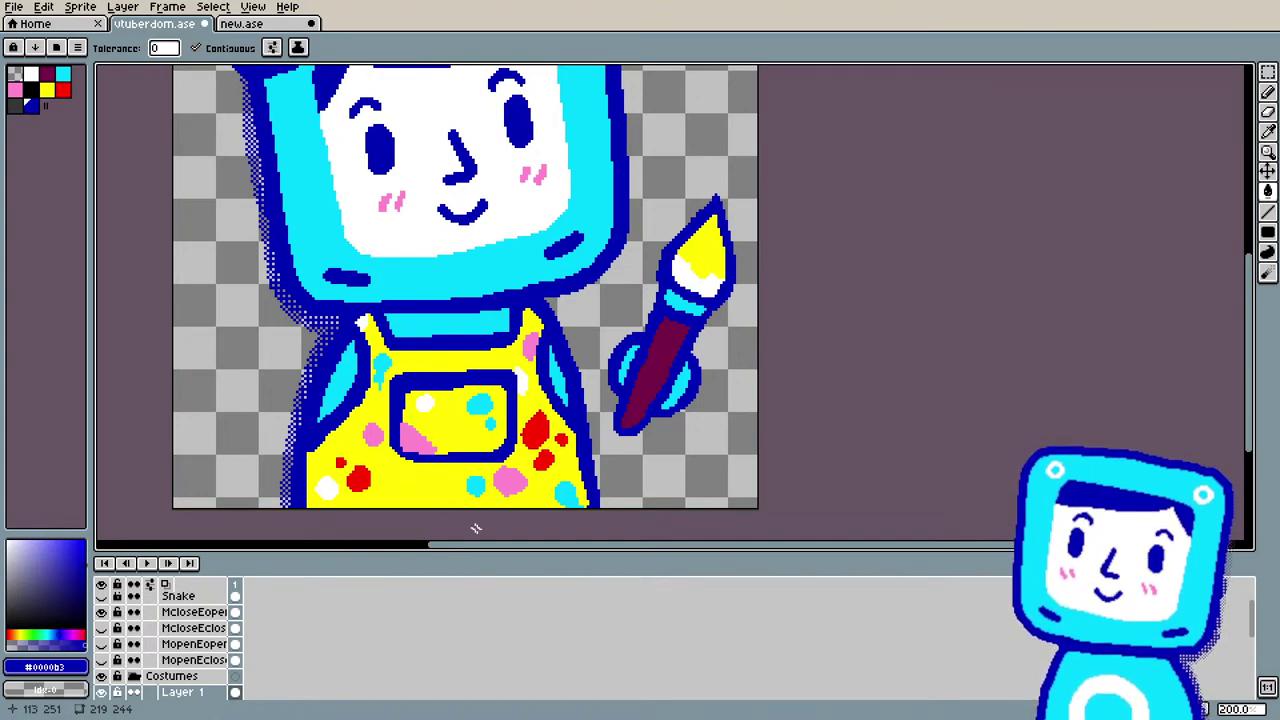
{"action": "left_click_drag", "start_coordinate": [523, 549], "coordinate": [497, 550]}
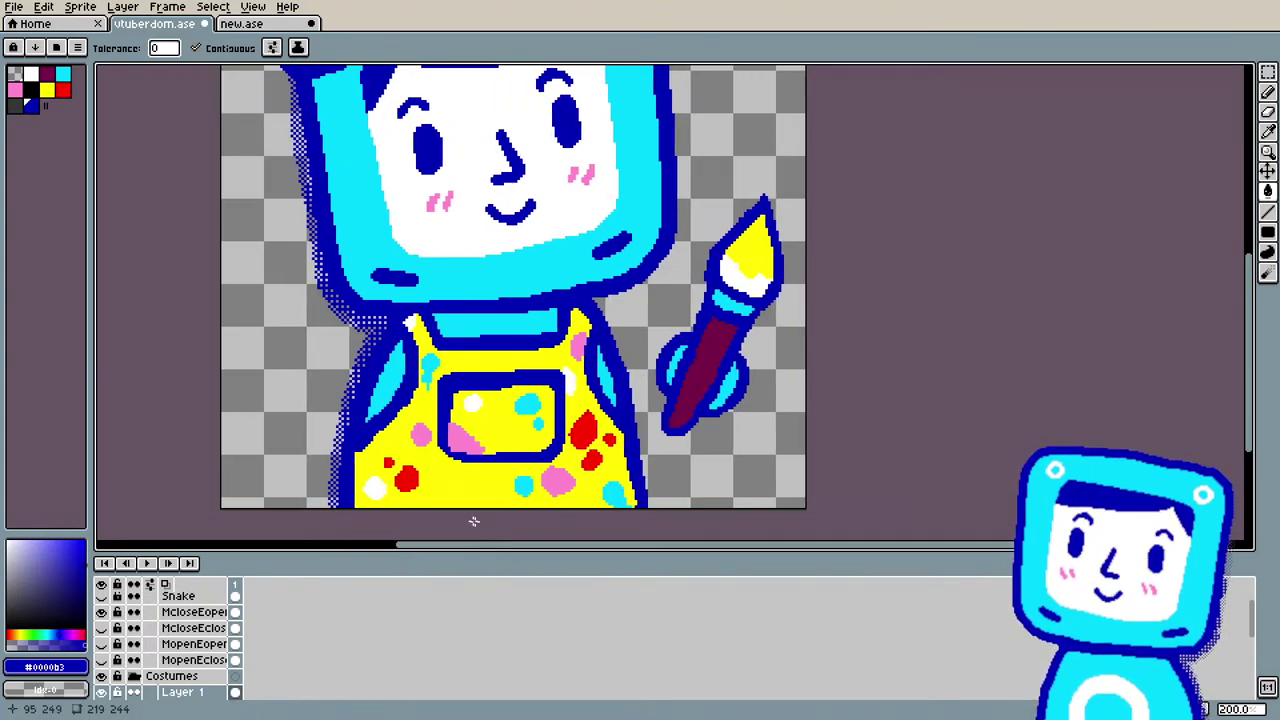
Step: Try filling the paintbrush's band with the white #FFFFFF sampled from the face
{"action": "key", "text": "i"}
{"action": "left_click", "coordinate": [432, 358]}
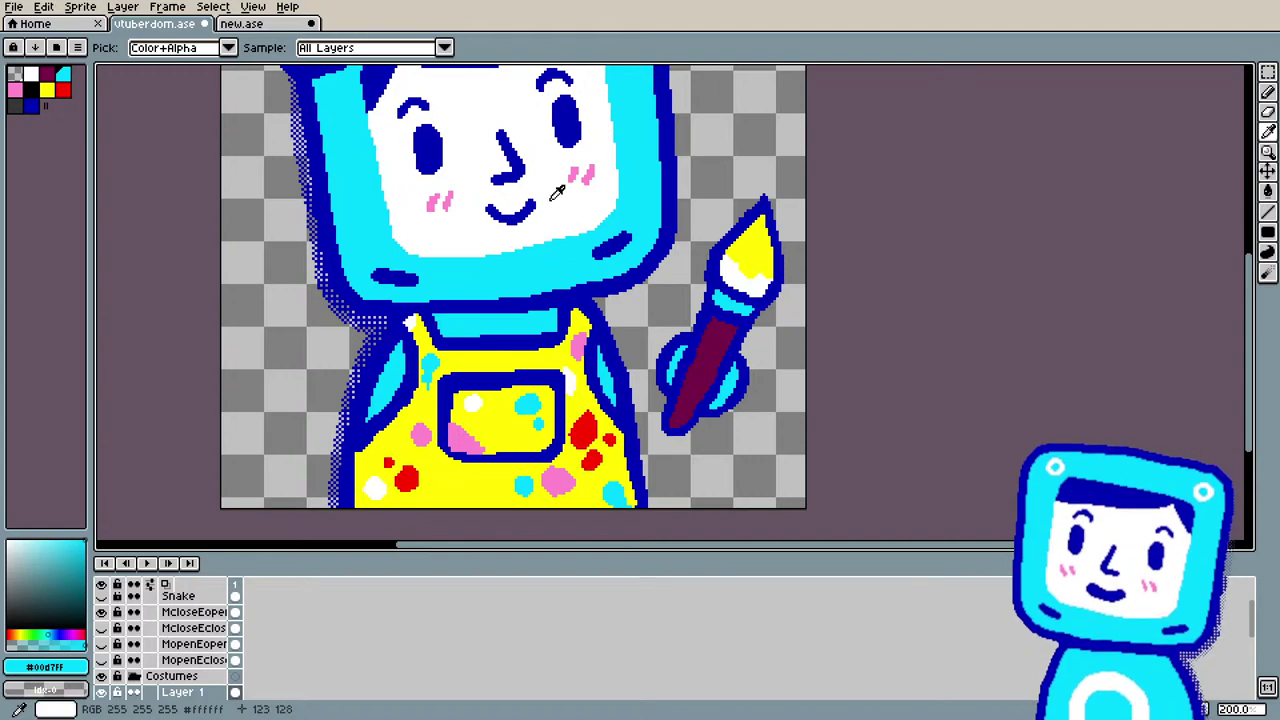
{"action": "left_click", "coordinate": [566, 245]}
{"action": "key", "text": "g"}
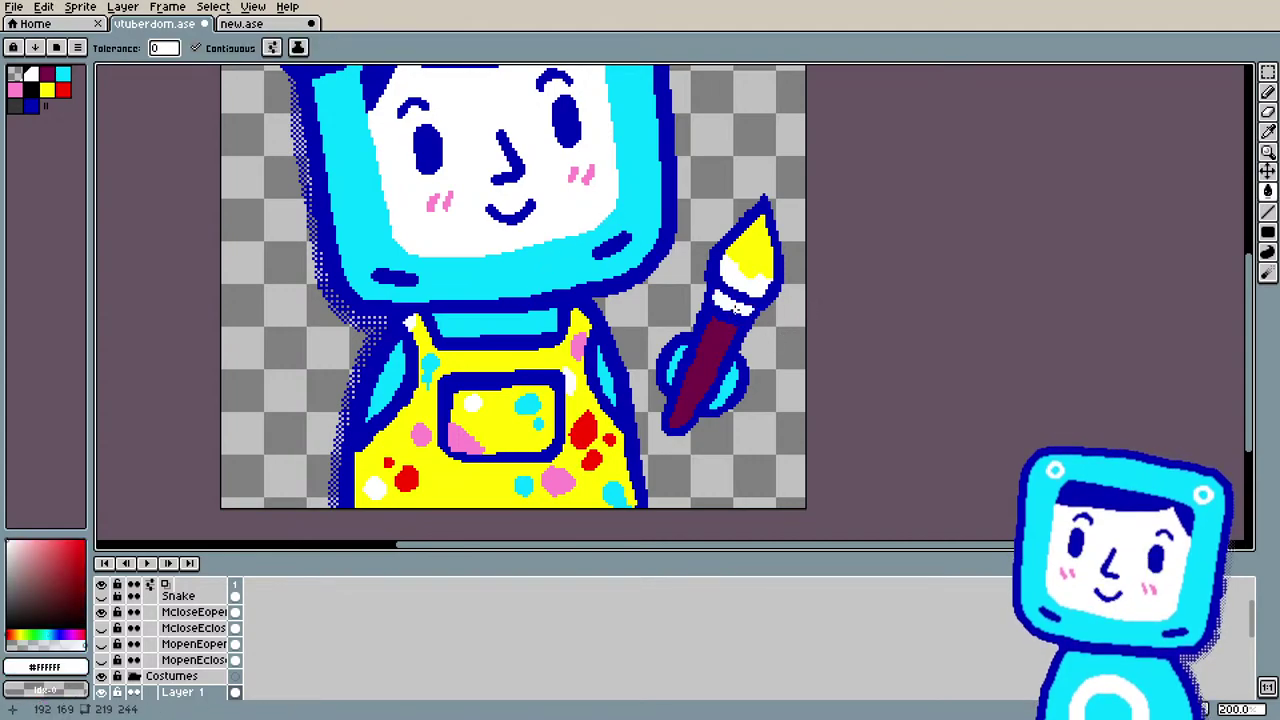
Step: Fill the paintbrush's band with the yellow #FFFB00 sampled from the bristles
{"action": "scroll", "coordinate": [780, 344], "scroll_direction": "down", "scroll_amount": 1}
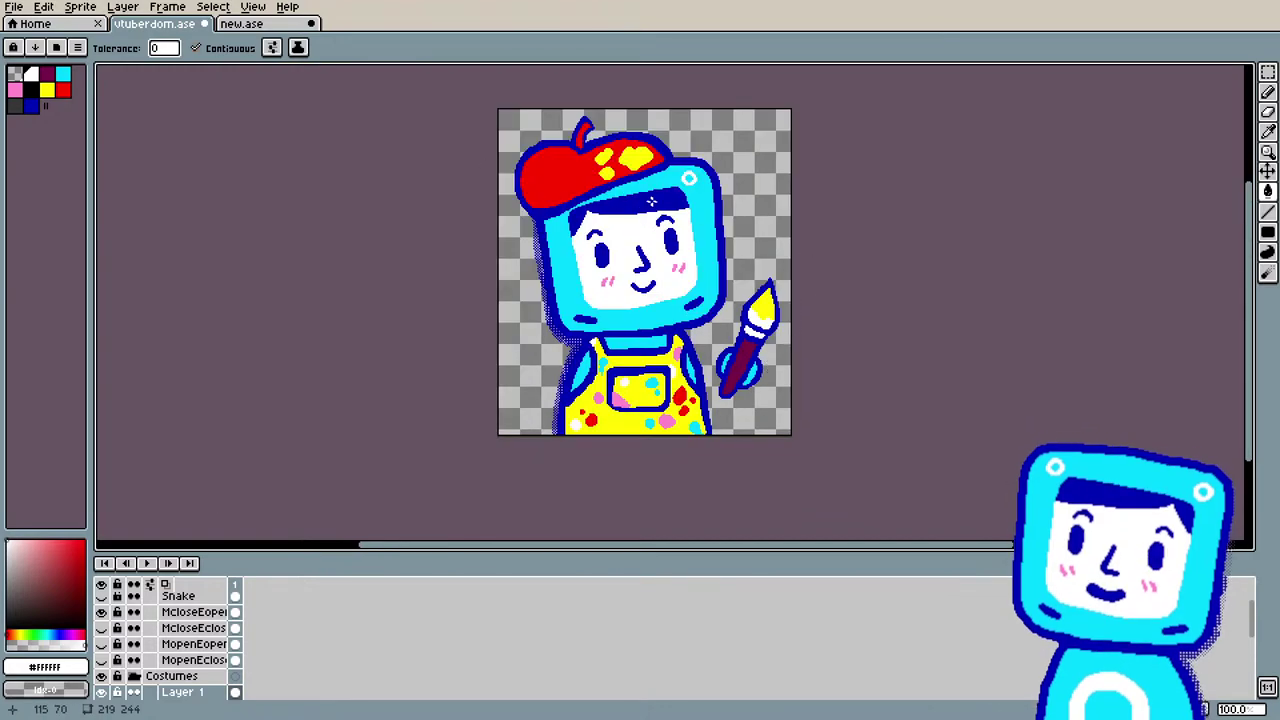
{"action": "key", "text": "i"}
{"action": "left_click", "coordinate": [760, 312]}
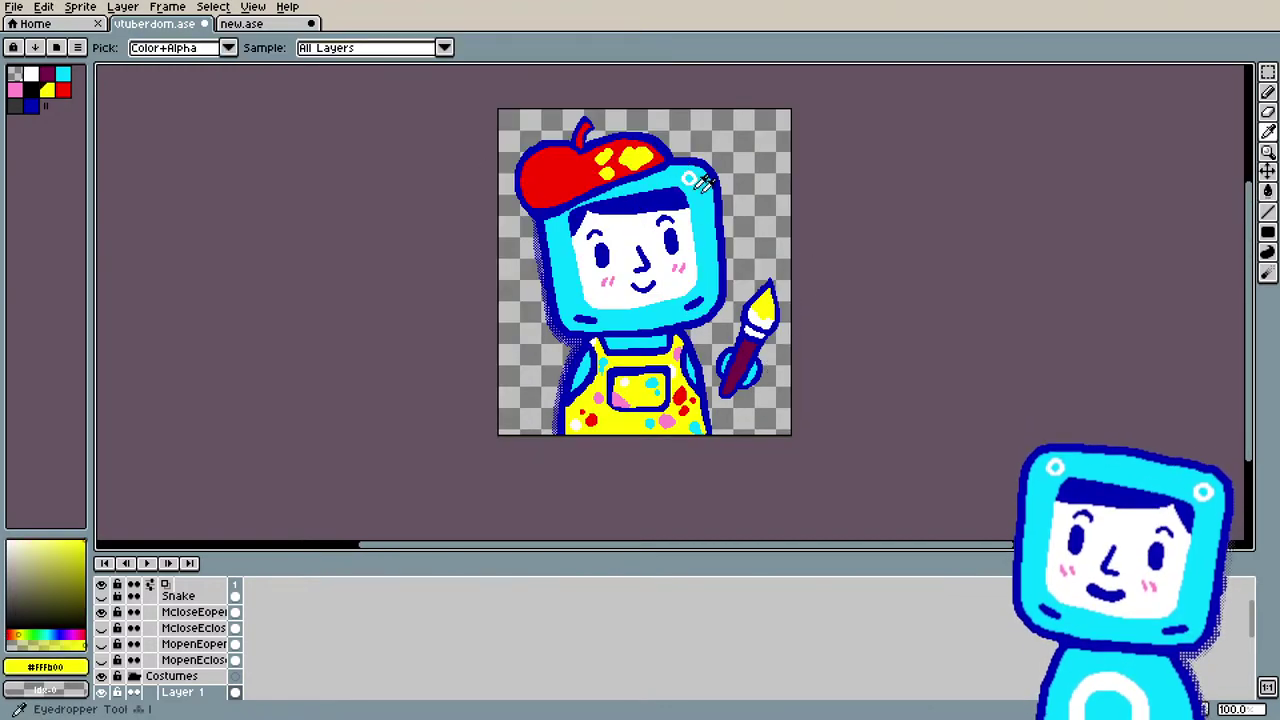
{"action": "key", "text": "g"}
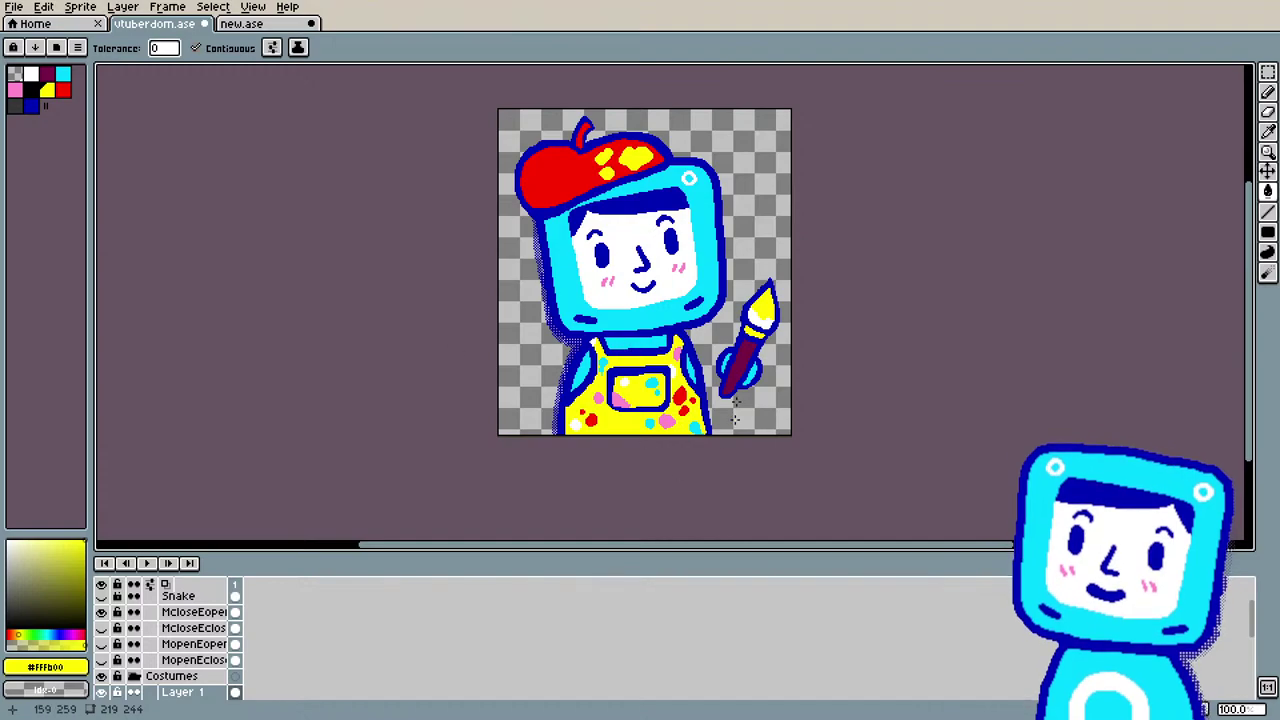
Step: Merge the red paint splashes right of the overalls' pocket into one large blot with the 4 px pencil in the sampled red #FF0000
{"action": "scroll", "coordinate": [684, 392], "scroll_direction": "down", "scroll_amount": 2}
{"action": "scroll", "coordinate": [682, 395], "scroll_direction": "up", "scroll_amount": 1}
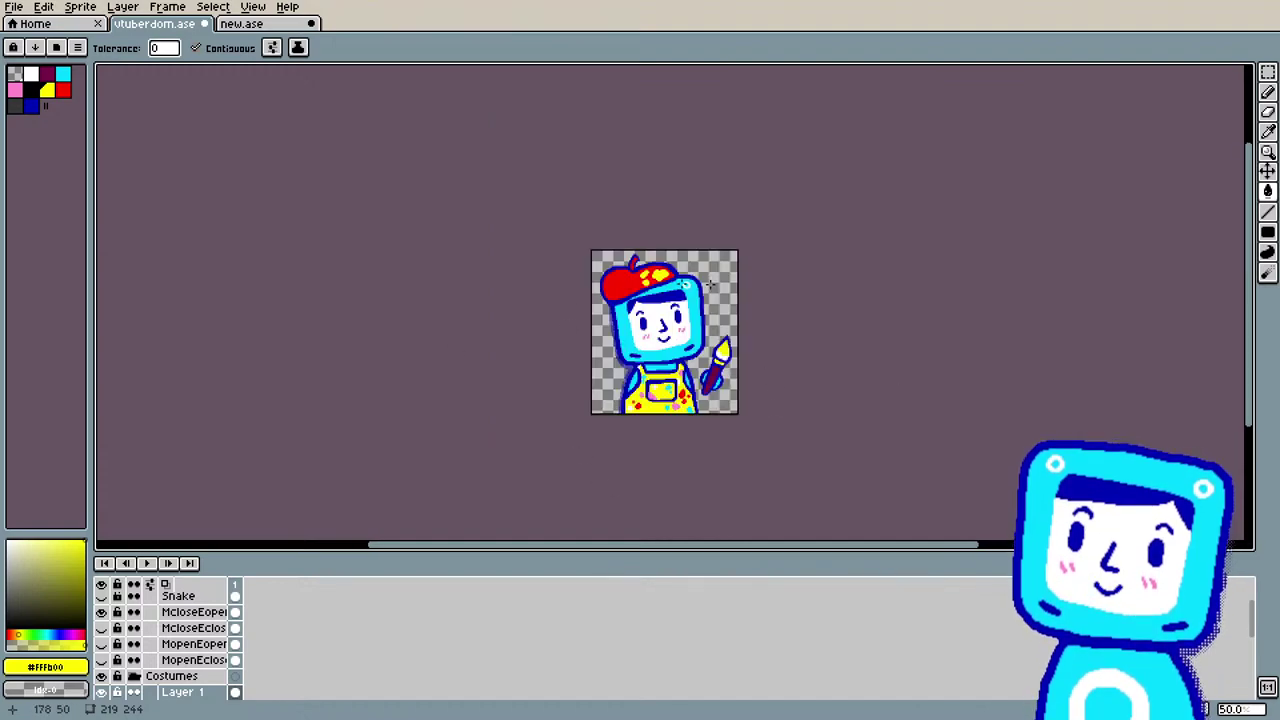
{"action": "scroll", "coordinate": [640, 380], "scroll_direction": "up", "scroll_amount": 2}
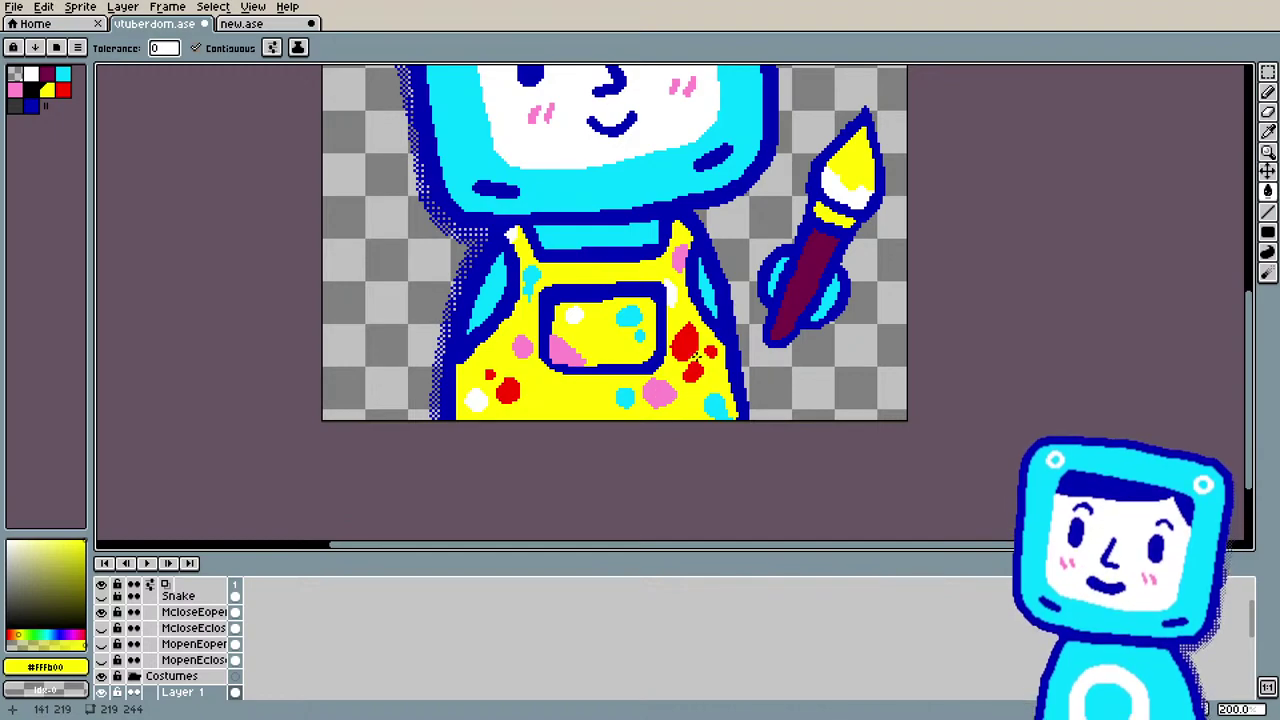
{"action": "scroll", "coordinate": [694, 390], "scroll_direction": "down", "scroll_amount": 1}
{"action": "scroll", "coordinate": [725, 395], "scroll_direction": "up", "scroll_amount": 1}
{"action": "scroll", "coordinate": [756, 401], "scroll_direction": "down", "scroll_amount": 1}
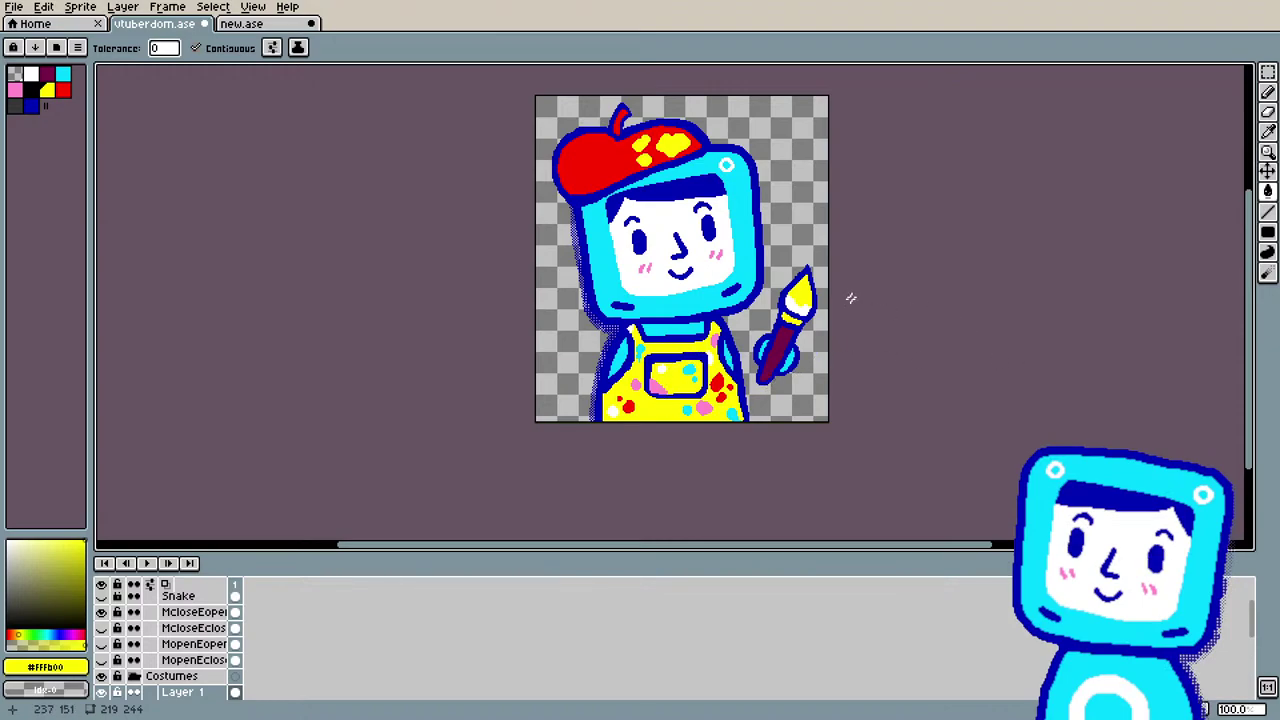
{"action": "scroll", "coordinate": [795, 355], "scroll_direction": "up", "scroll_amount": 1}
{"action": "scroll", "coordinate": [632, 440], "scroll_direction": "up", "scroll_amount": 1}
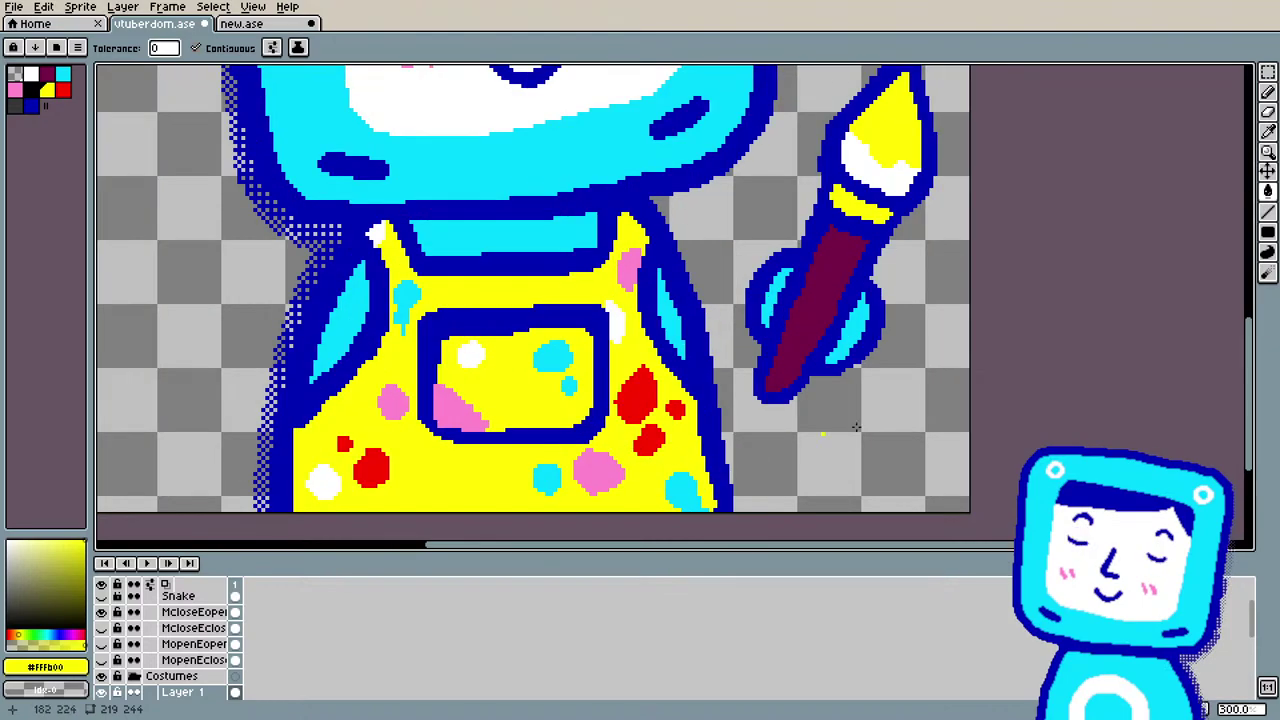
{"action": "mouse_move", "coordinate": [1254, 348]}
{"action": "left_mouse_down"}
{"action": "mouse_move", "coordinate": [1254, 373]}
{"action": "mouse_move", "coordinate": [1226, 362]}
{"action": "left_mouse_up"}
{"action": "key", "text": "i"}
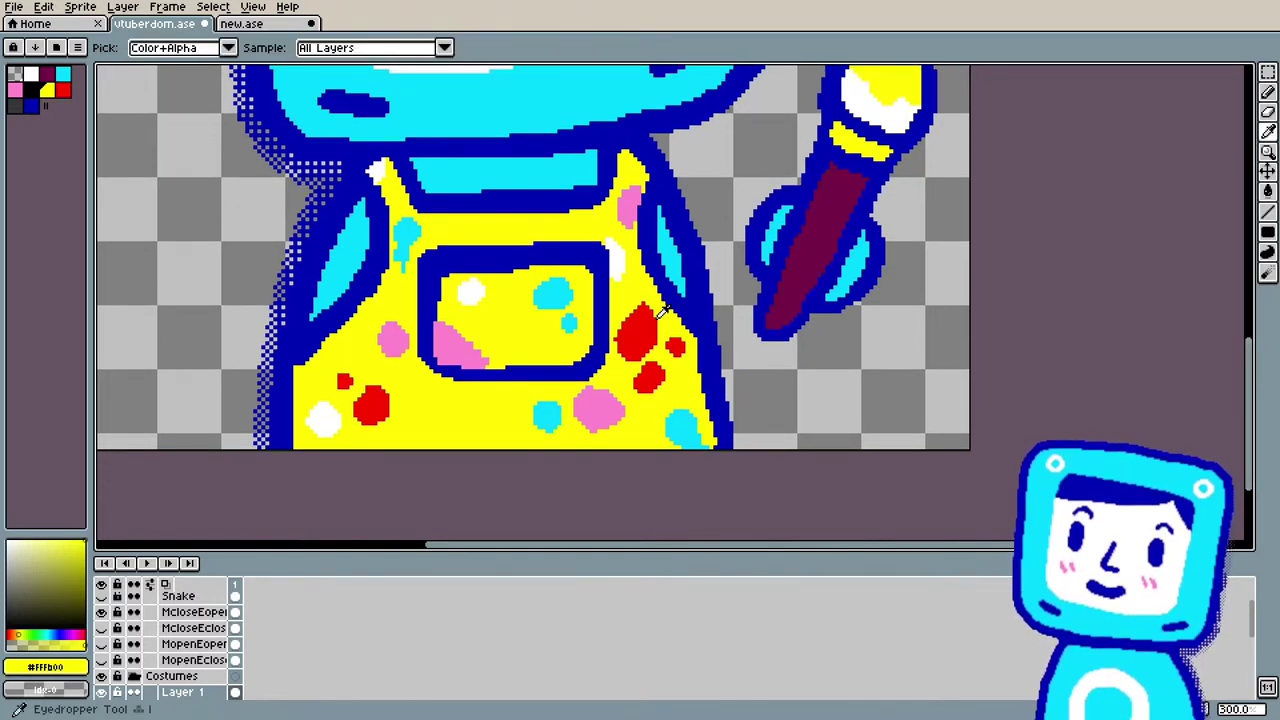
{"action": "left_click", "coordinate": [639, 339]}
{"action": "key", "text": "b"}
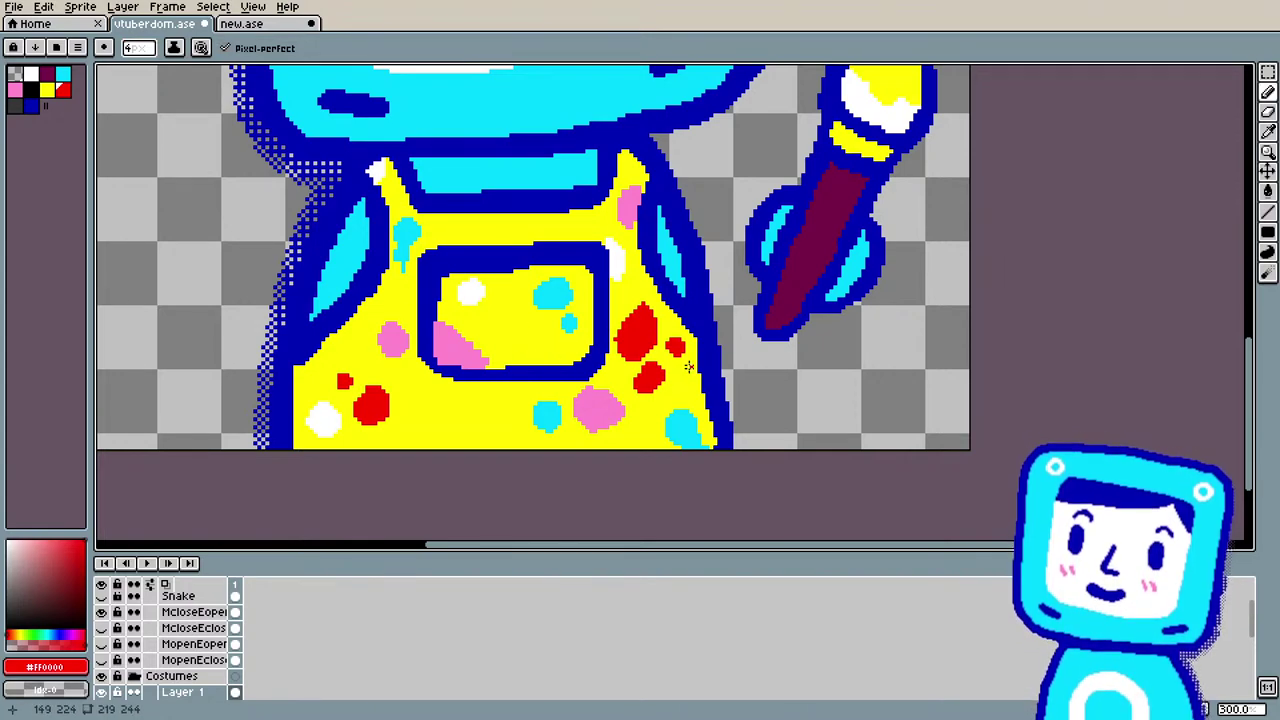
{"action": "mouse_move", "coordinate": [638, 356]}
{"action": "left_mouse_down"}
{"action": "mouse_move", "coordinate": [645, 372]}
{"action": "mouse_move", "coordinate": [680, 336]}
{"action": "mouse_move", "coordinate": [655, 345]}
{"action": "mouse_move", "coordinate": [640, 320]}
{"action": "mouse_move", "coordinate": [631, 330]}
{"action": "mouse_move", "coordinate": [638, 310]}
{"action": "left_mouse_up"}
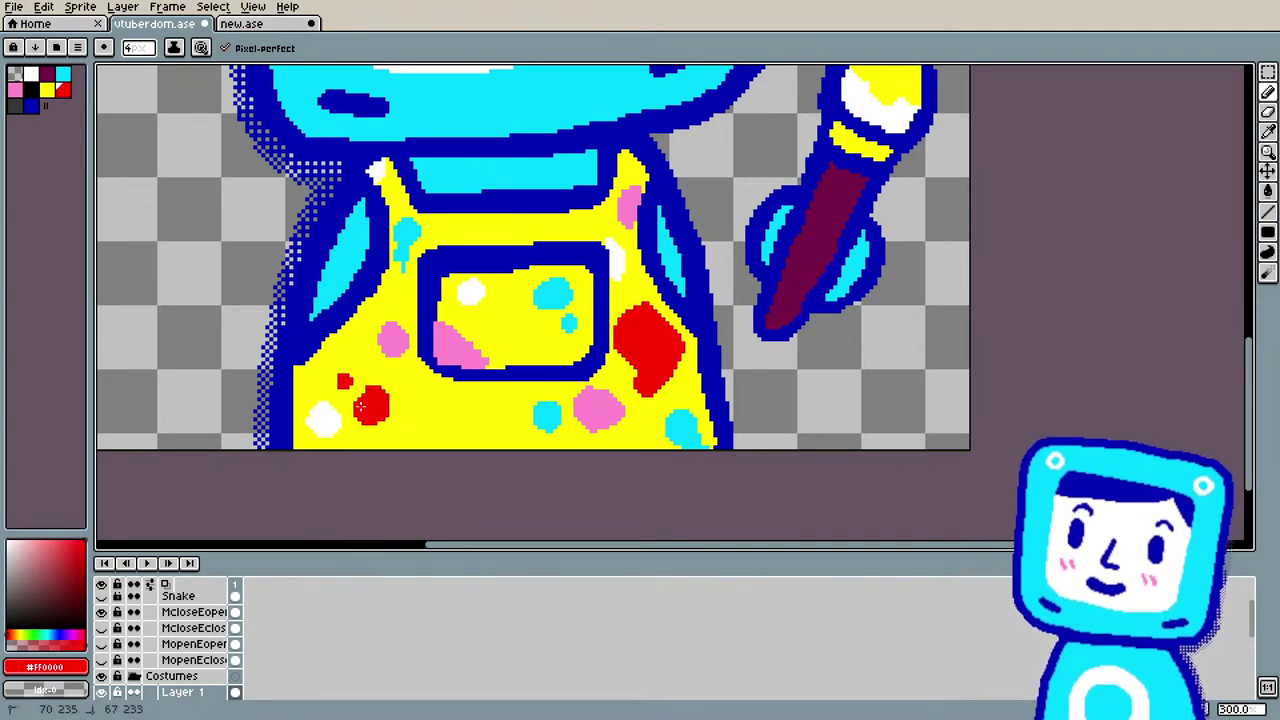
Step: Enlarge and join the two red splashes at the lower left of the overalls into one irregular blot with the 4 px pencil
{"action": "mouse_move", "coordinate": [360, 407]}
{"action": "left_mouse_down"}
{"action": "mouse_move", "coordinate": [383, 427]}
{"action": "mouse_move", "coordinate": [385, 390]}
{"action": "left_mouse_up"}
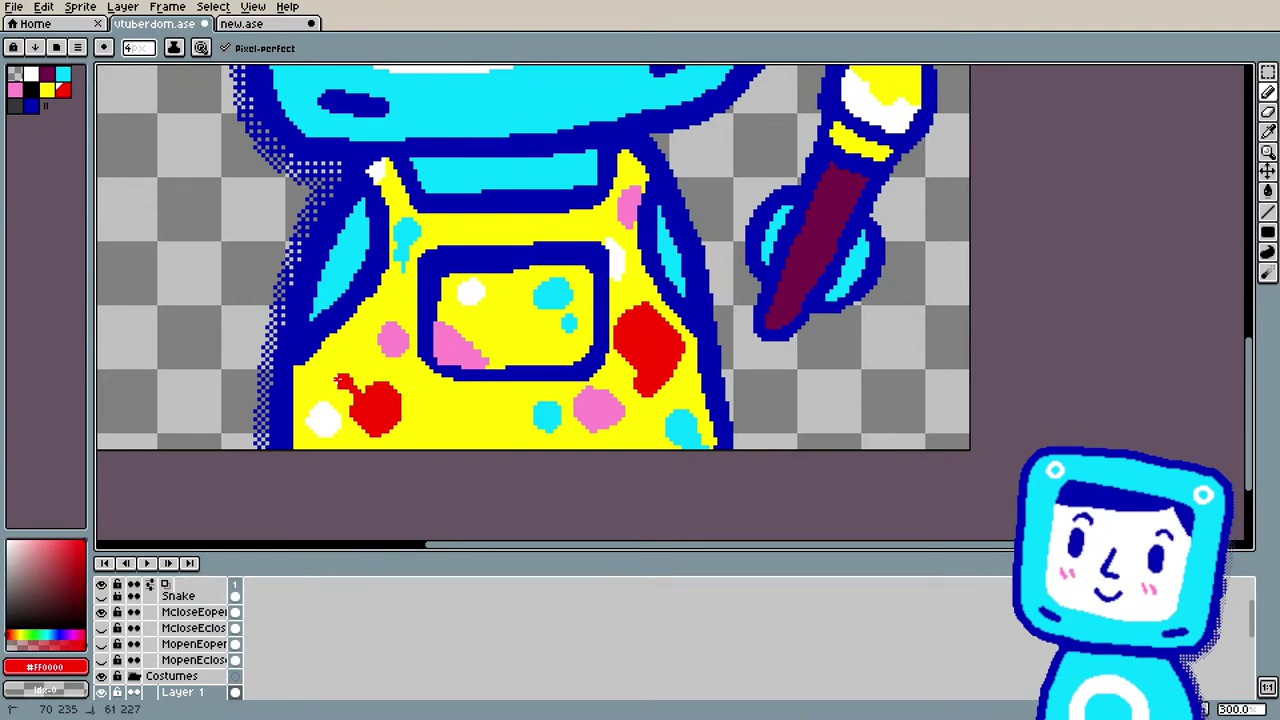
{"action": "left_click_drag", "start_coordinate": [341, 380], "coordinate": [355, 372]}
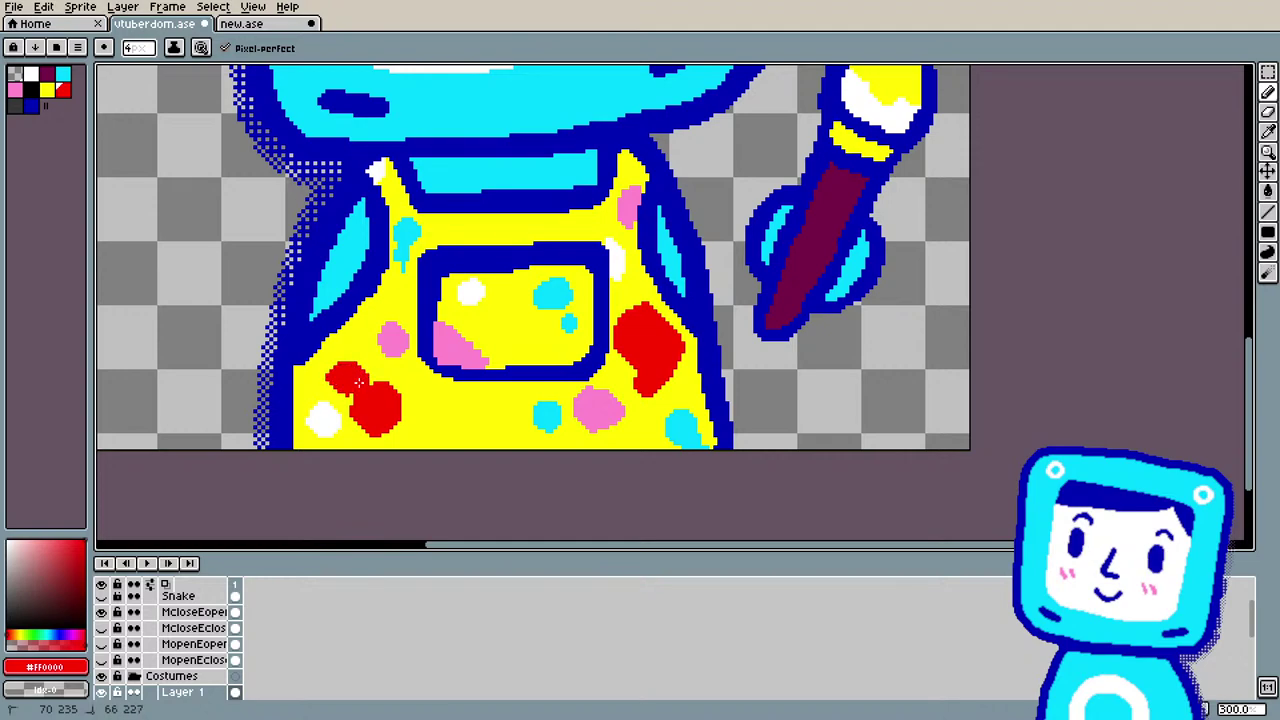
{"action": "left_click", "coordinate": [358, 384]}
{"action": "left_click", "coordinate": [374, 382]}
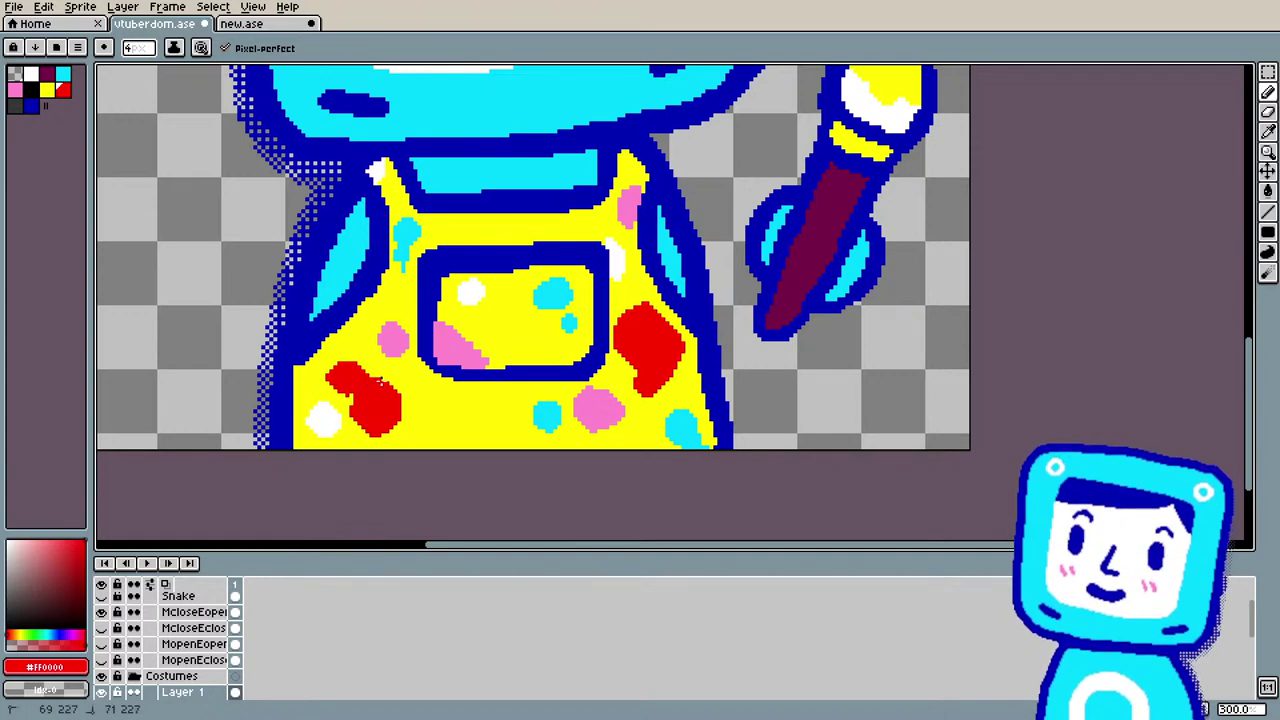
{"action": "left_click", "coordinate": [390, 384]}
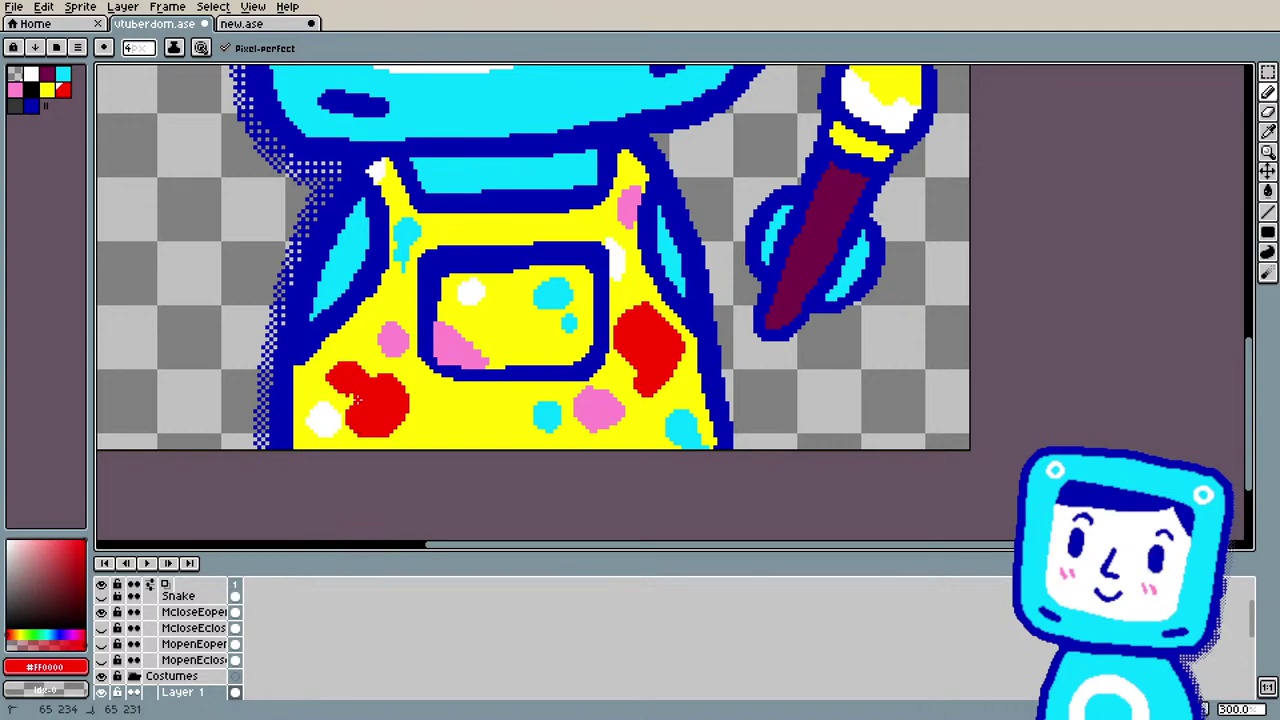
Step: Enlarge and join the two cyan splashes on the overalls' pocket into one blot with the 4 px pencil in the sampled cyan
{"action": "scroll", "coordinate": [520, 385], "scroll_direction": "down", "scroll_amount": 5}
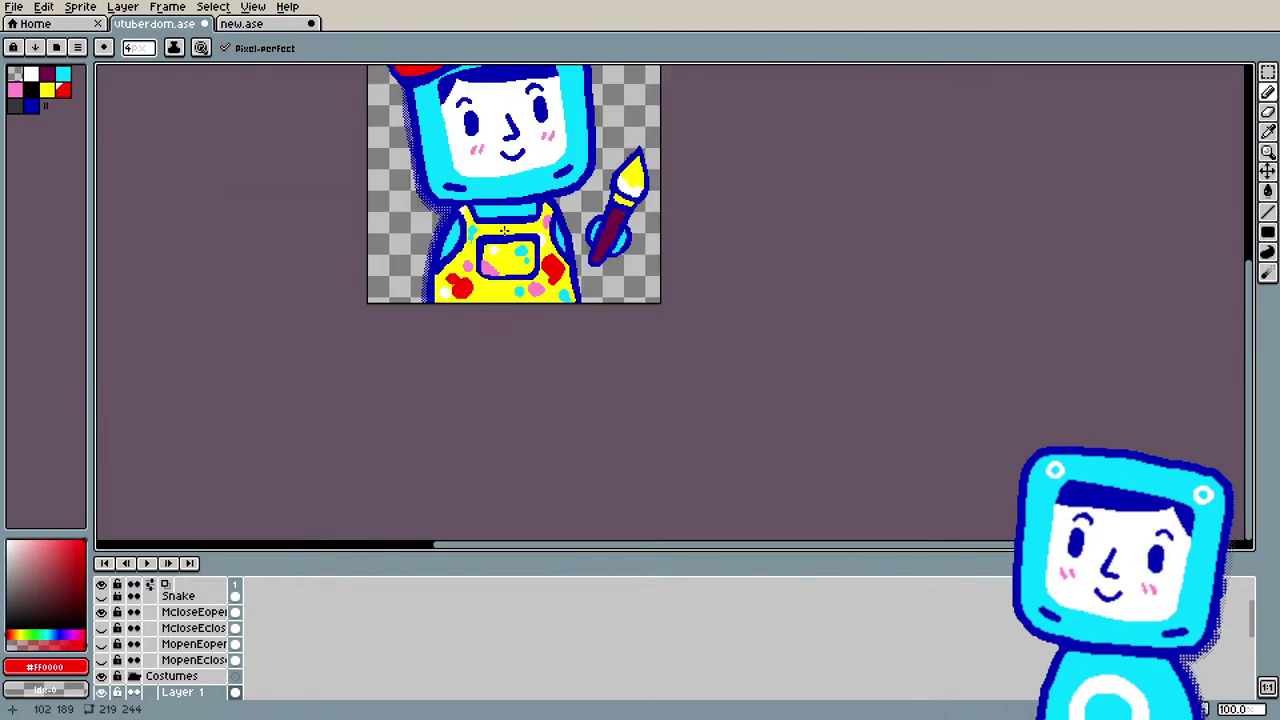
{"action": "scroll", "coordinate": [556, 380], "scroll_direction": "up", "scroll_amount": 4}
{"action": "scroll", "coordinate": [556, 380], "scroll_direction": "down", "scroll_amount": 2}
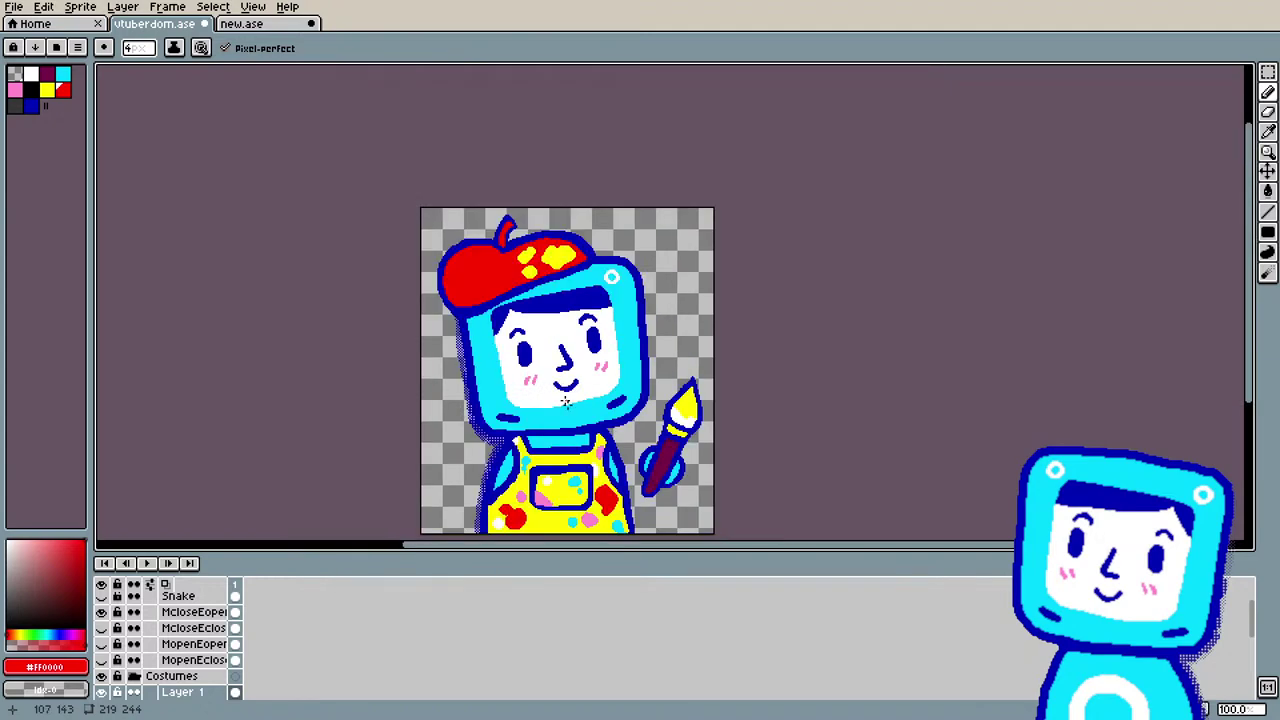
{"action": "scroll", "coordinate": [562, 398], "scroll_direction": "up", "scroll_amount": 3}
{"action": "scroll", "coordinate": [562, 398], "scroll_direction": "down", "scroll_amount": 1}
{"action": "scroll", "coordinate": [518, 365], "scroll_direction": "up", "scroll_amount": 1}
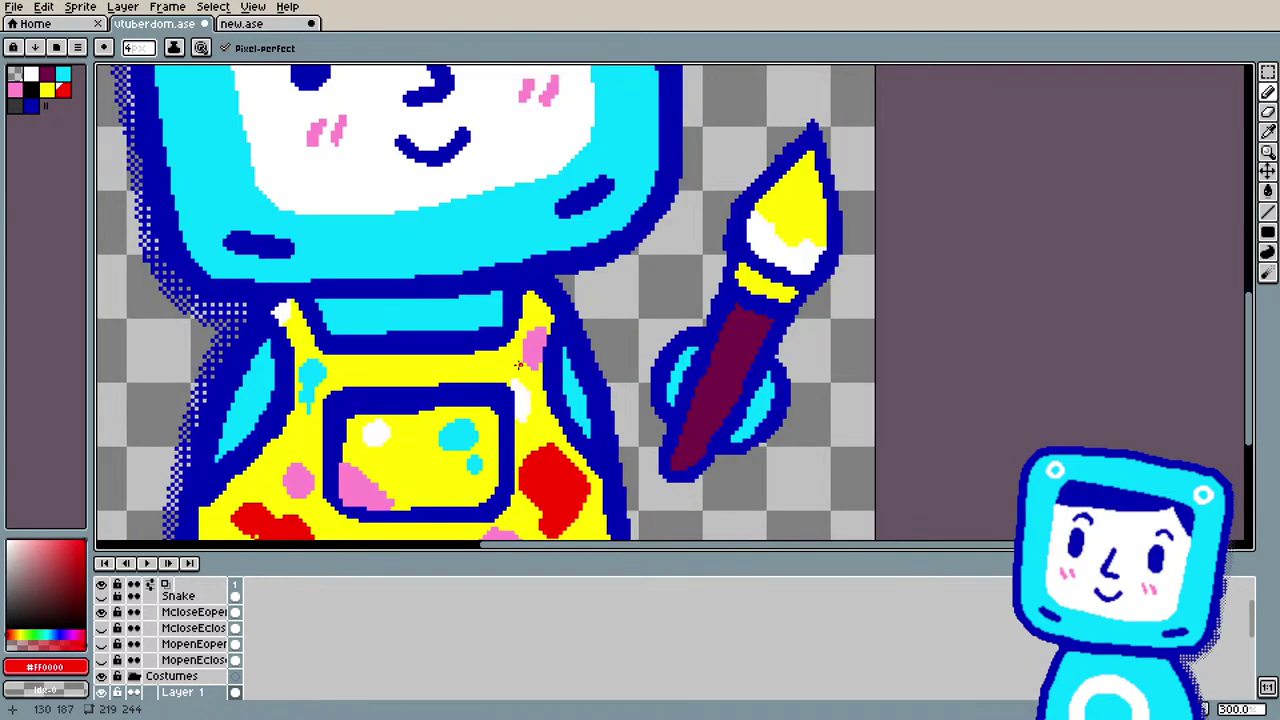
{"action": "scroll", "coordinate": [518, 365], "scroll_direction": "down", "scroll_amount": 2}
{"action": "left_click", "coordinate": [470, 432], "text": "alt"}
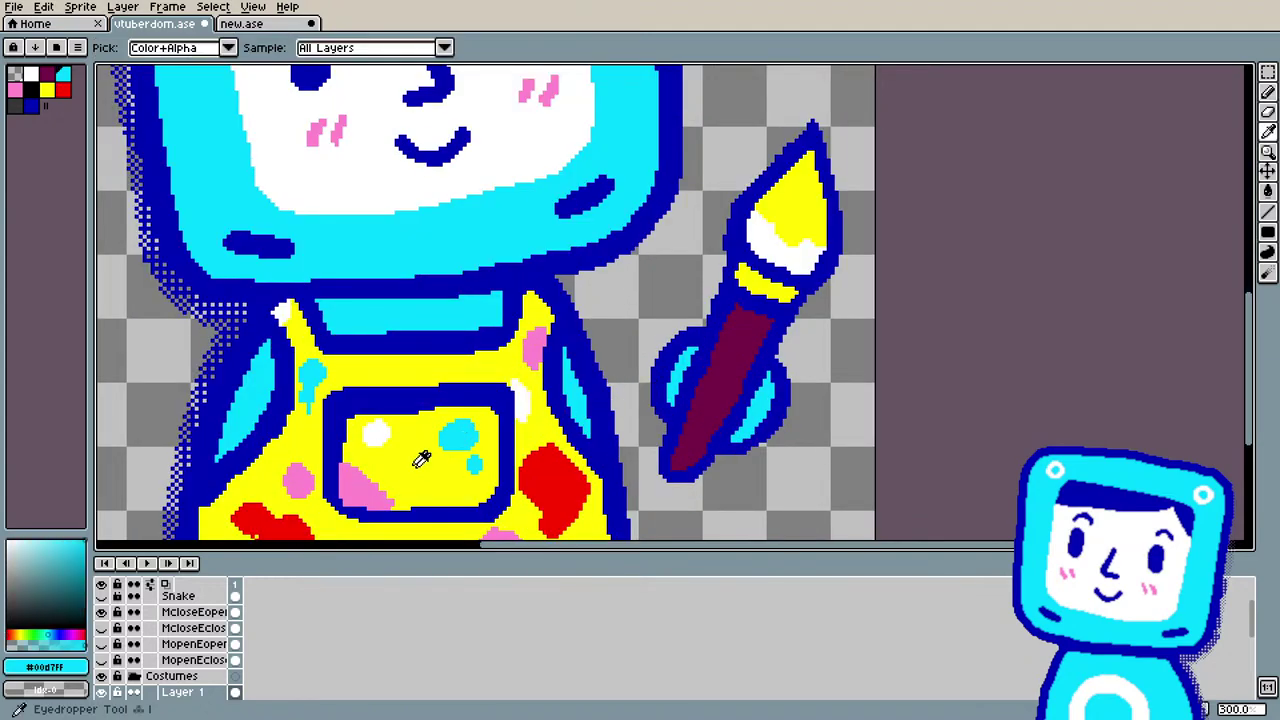
{"action": "scroll", "coordinate": [428, 390], "scroll_direction": "up", "scroll_amount": 2}
{"action": "scroll", "coordinate": [428, 390], "scroll_direction": "down", "scroll_amount": 2}
{"action": "scroll", "coordinate": [440, 430], "scroll_direction": "up", "scroll_amount": 2}
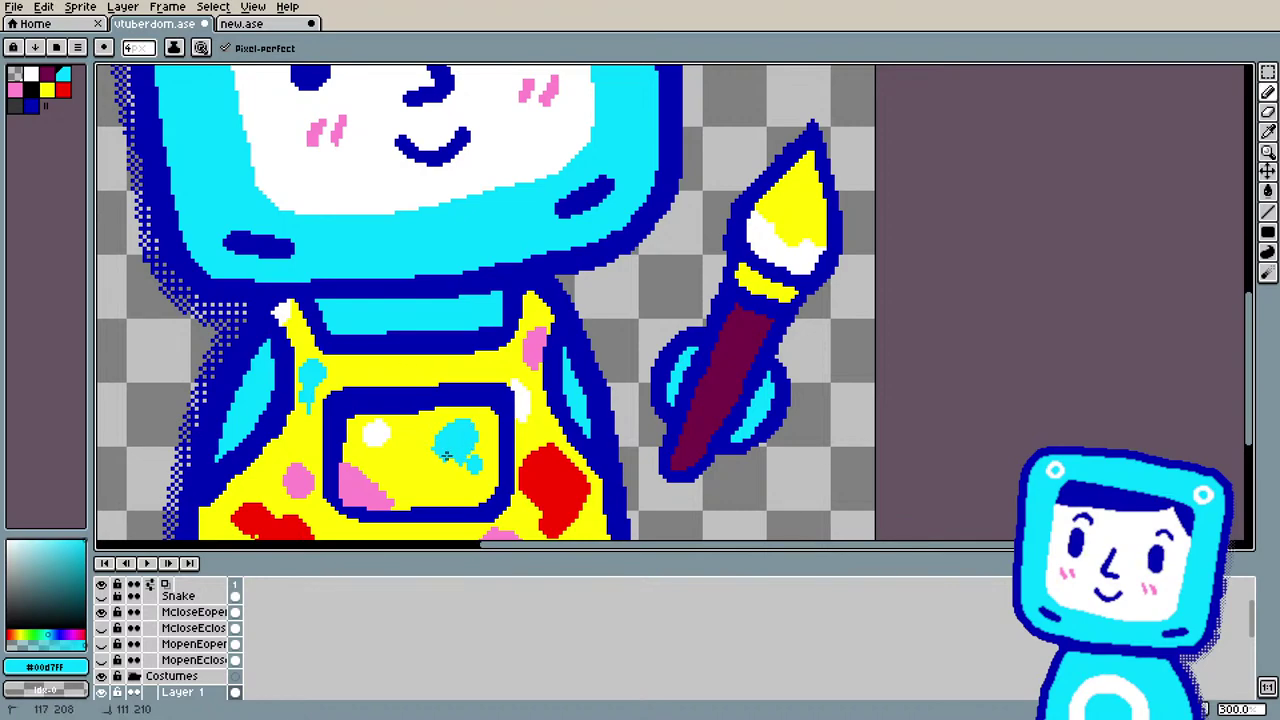
{"action": "scroll", "coordinate": [455, 424], "scroll_direction": "down", "scroll_amount": 2}
{"action": "mouse_move", "coordinate": [470, 432]}
{"action": "left_mouse_down"}
{"action": "mouse_move", "coordinate": [480, 448]}
{"action": "mouse_move", "coordinate": [428, 448]}
{"action": "left_mouse_up"}
{"action": "scroll", "coordinate": [480, 438], "scroll_direction": "up", "scroll_amount": 2}
{"action": "scroll", "coordinate": [481, 438], "scroll_direction": "down", "scroll_amount": 2}
{"action": "scroll", "coordinate": [435, 487], "scroll_direction": "up", "scroll_amount": 2}
{"action": "scroll", "coordinate": [402, 474], "scroll_direction": "down", "scroll_amount": 2}
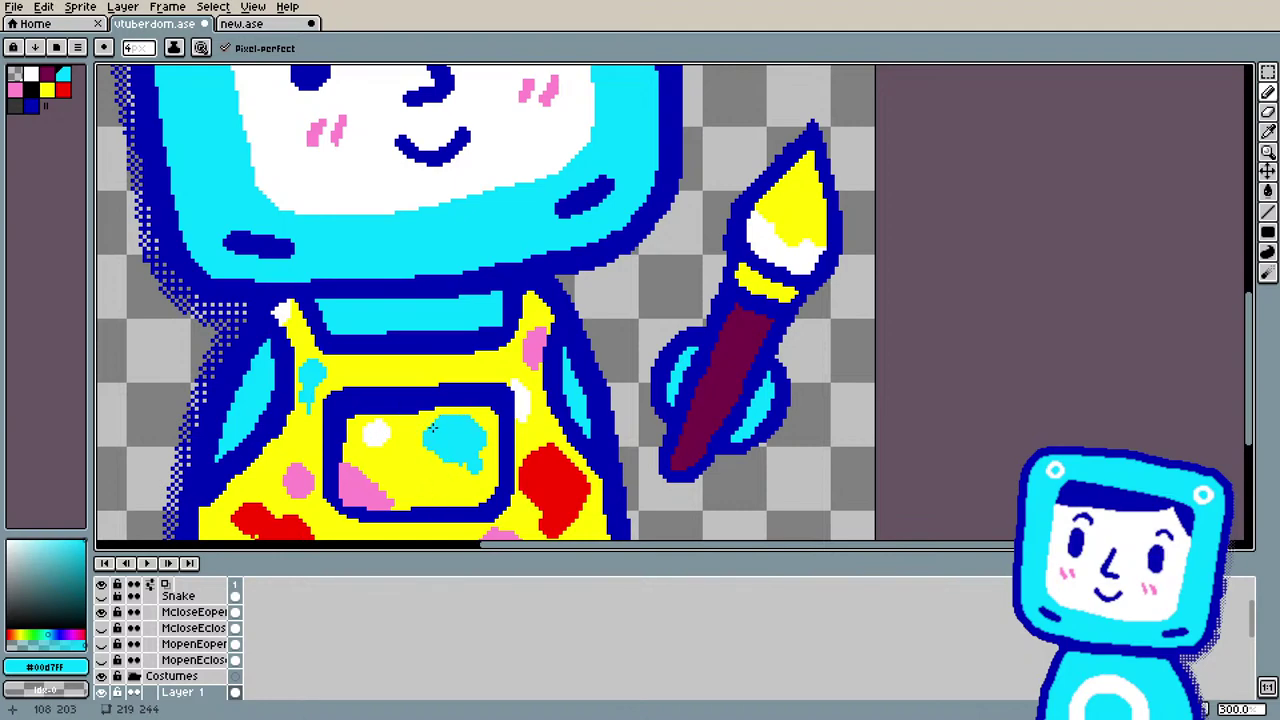
{"action": "scroll", "coordinate": [445, 474], "scroll_direction": "up", "scroll_amount": 2}
{"action": "scroll", "coordinate": [445, 474], "scroll_direction": "down", "scroll_amount": 2}
{"action": "scroll", "coordinate": [461, 456], "scroll_direction": "up", "scroll_amount": 2}
{"action": "scroll", "coordinate": [474, 460], "scroll_direction": "down", "scroll_amount": 2}
{"action": "scroll", "coordinate": [477, 450], "scroll_direction": "up", "scroll_amount": 2}
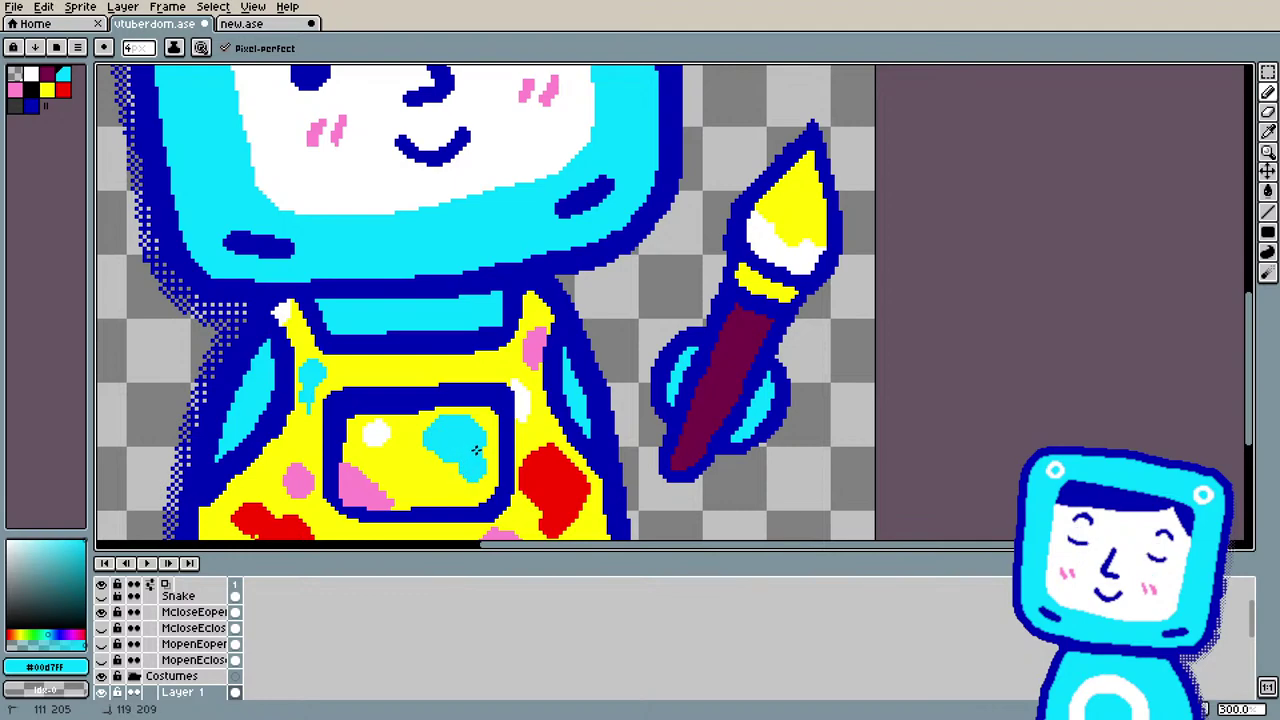
{"action": "scroll", "coordinate": [476, 450], "scroll_direction": "down", "scroll_amount": 2}
{"action": "scroll", "coordinate": [475, 430], "scroll_direction": "up", "scroll_amount": 2}
{"action": "scroll", "coordinate": [455, 418], "scroll_direction": "down", "scroll_amount": 2}
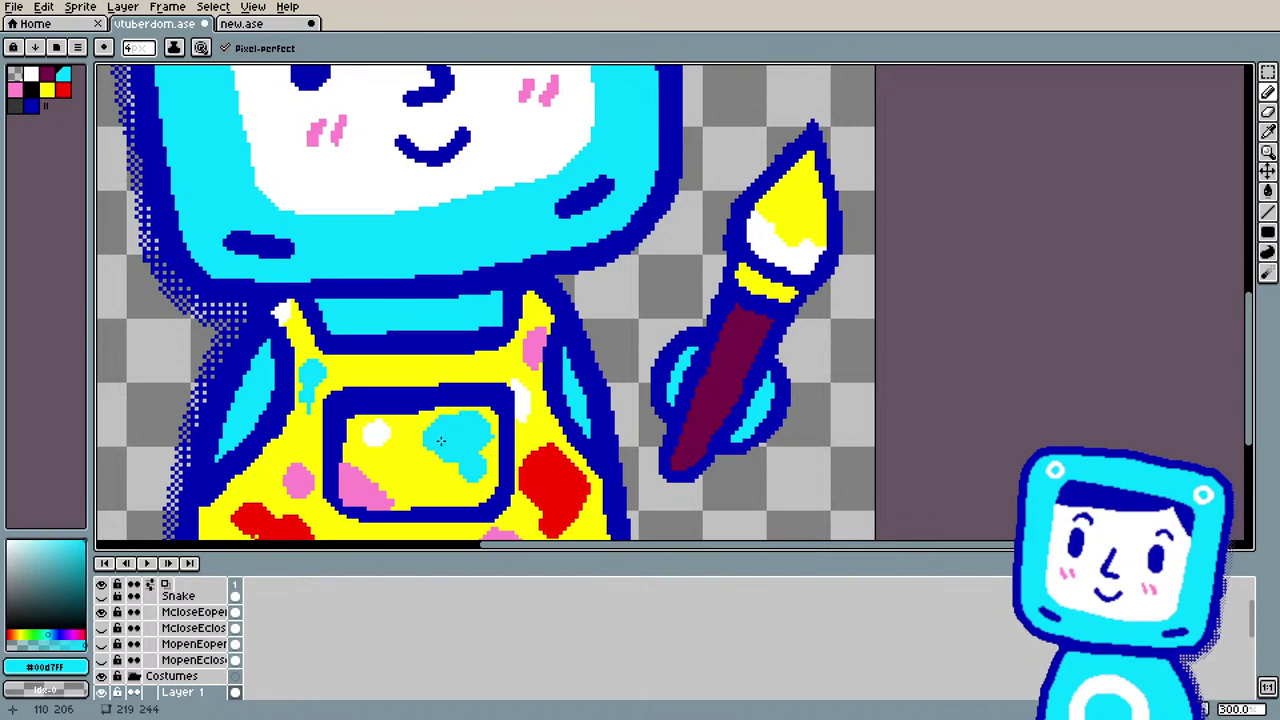
{"action": "scroll", "coordinate": [455, 418], "scroll_direction": "up", "scroll_amount": 2}
{"action": "scroll", "coordinate": [455, 418], "scroll_direction": "down", "scroll_amount": 2}
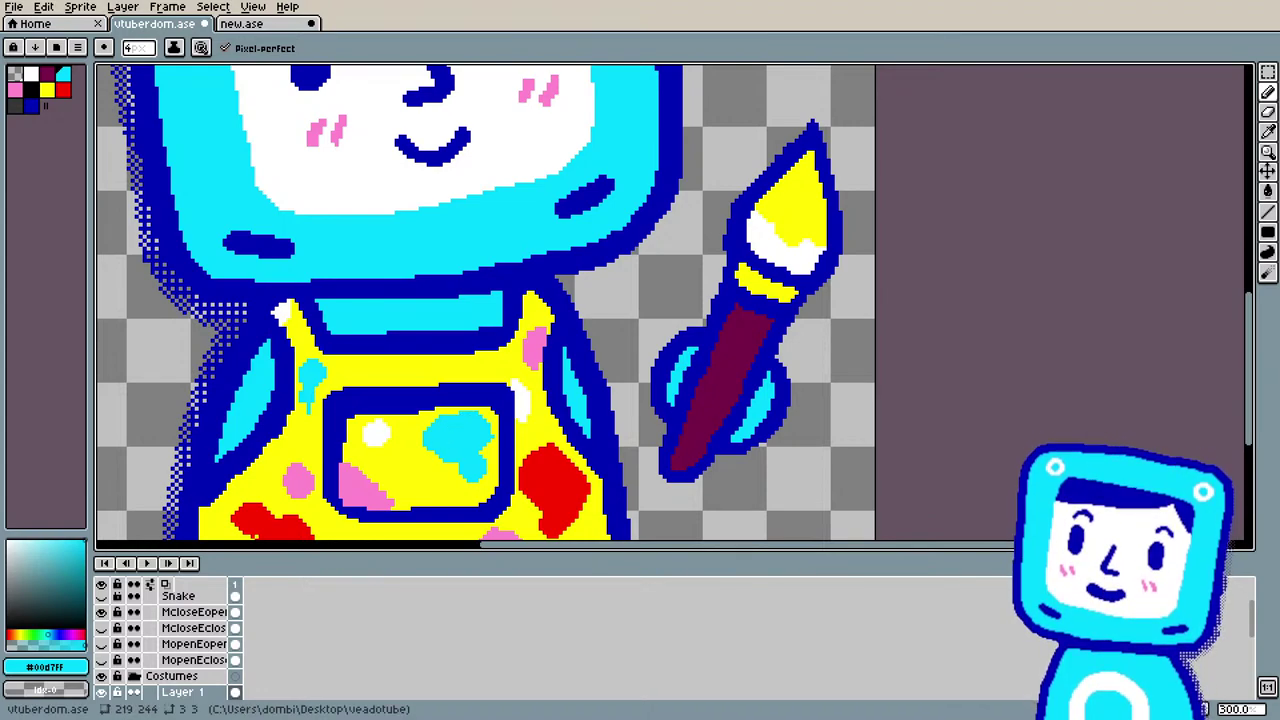
{"action": "scroll", "coordinate": [455, 418], "scroll_direction": "up", "scroll_amount": 2}
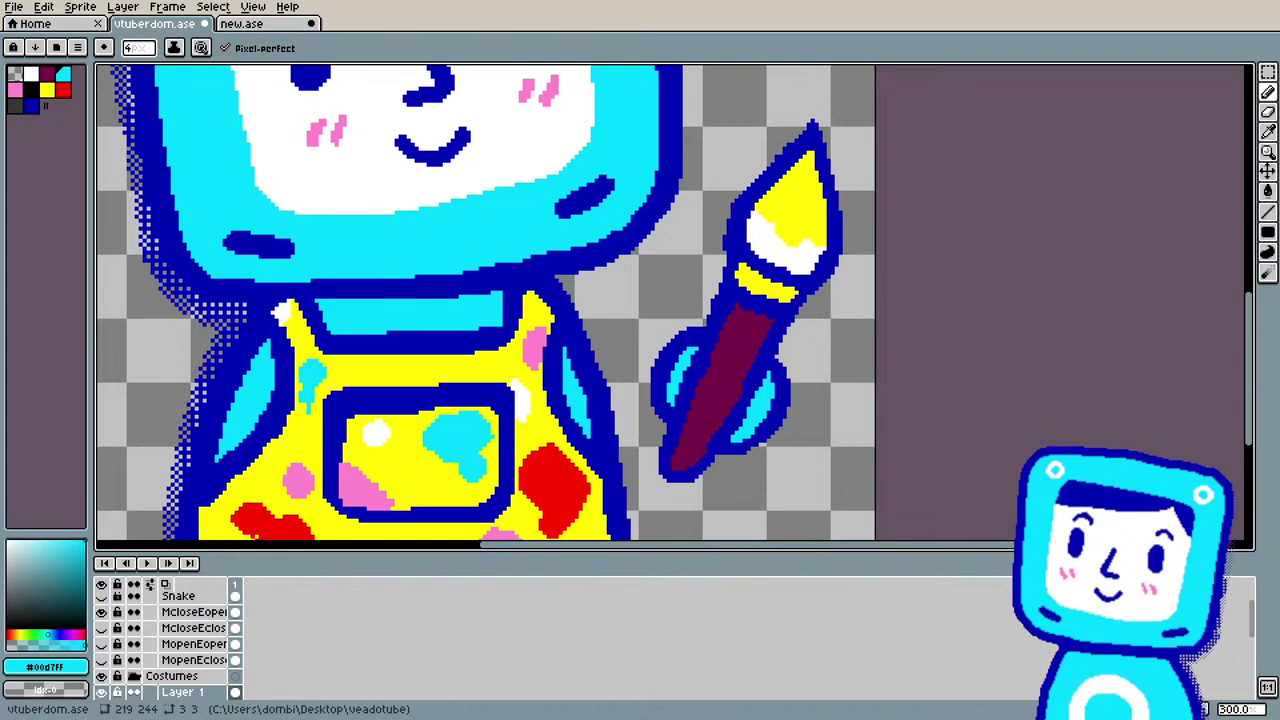
Step: Examine the paint-splashed overalls up close and the whole painter character at reduced size to judge the splashes
{"action": "scroll", "coordinate": [455, 418], "scroll_direction": "down", "scroll_amount": 2}
{"action": "scroll", "coordinate": [455, 418], "scroll_direction": "up", "scroll_amount": 2}
{"action": "scroll", "coordinate": [455, 418], "scroll_direction": "down", "scroll_amount": 2}
{"action": "scroll", "coordinate": [455, 418], "scroll_direction": "up", "scroll_amount": 2}
{"action": "scroll", "coordinate": [455, 418], "scroll_direction": "down", "scroll_amount": 2}
{"action": "scroll", "coordinate": [455, 418], "scroll_direction": "up", "scroll_amount": 2}
{"action": "scroll", "coordinate": [455, 418], "scroll_direction": "down", "scroll_amount": 2}
{"action": "scroll", "coordinate": [455, 418], "scroll_direction": "up", "scroll_amount": 2}
{"action": "scroll", "coordinate": [455, 418], "scroll_direction": "down", "scroll_amount": 2}
{"action": "scroll", "coordinate": [455, 418], "scroll_direction": "up", "scroll_amount": 2}
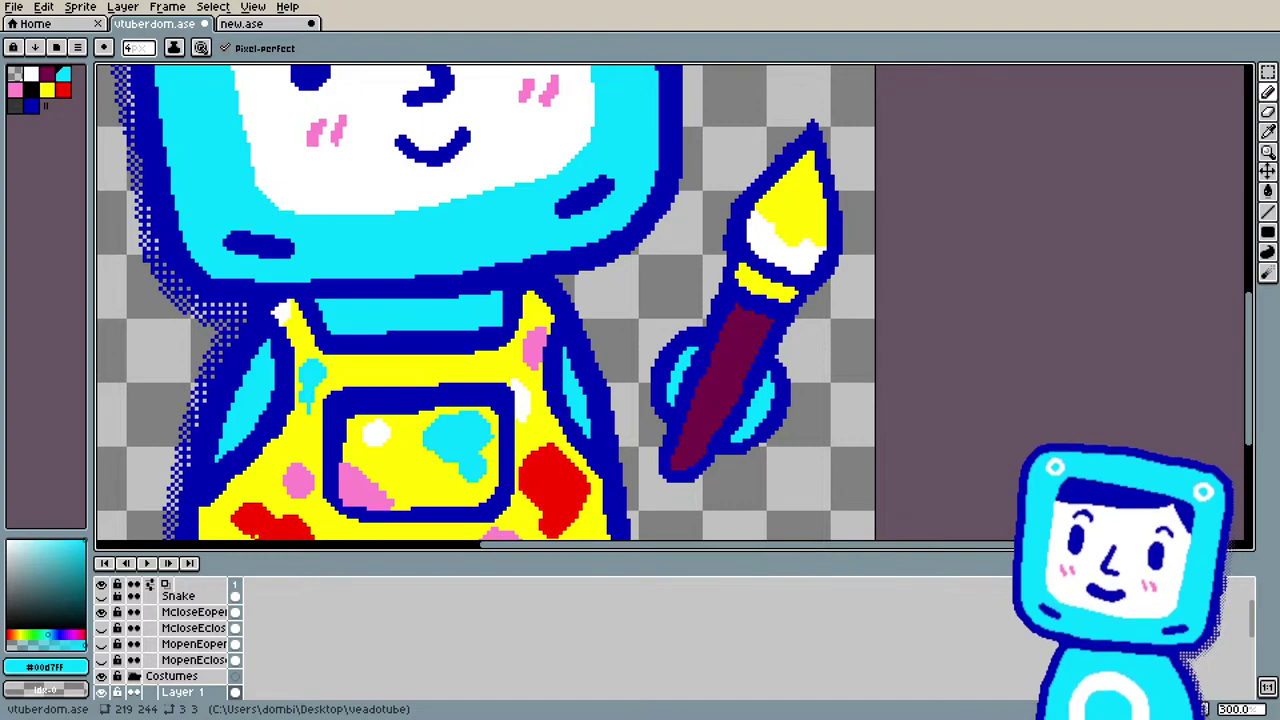
{"action": "scroll", "coordinate": [380, 470], "scroll_direction": "down", "scroll_amount": 1}
{"action": "scroll", "coordinate": [369, 470], "scroll_direction": "down", "scroll_amount": 4}
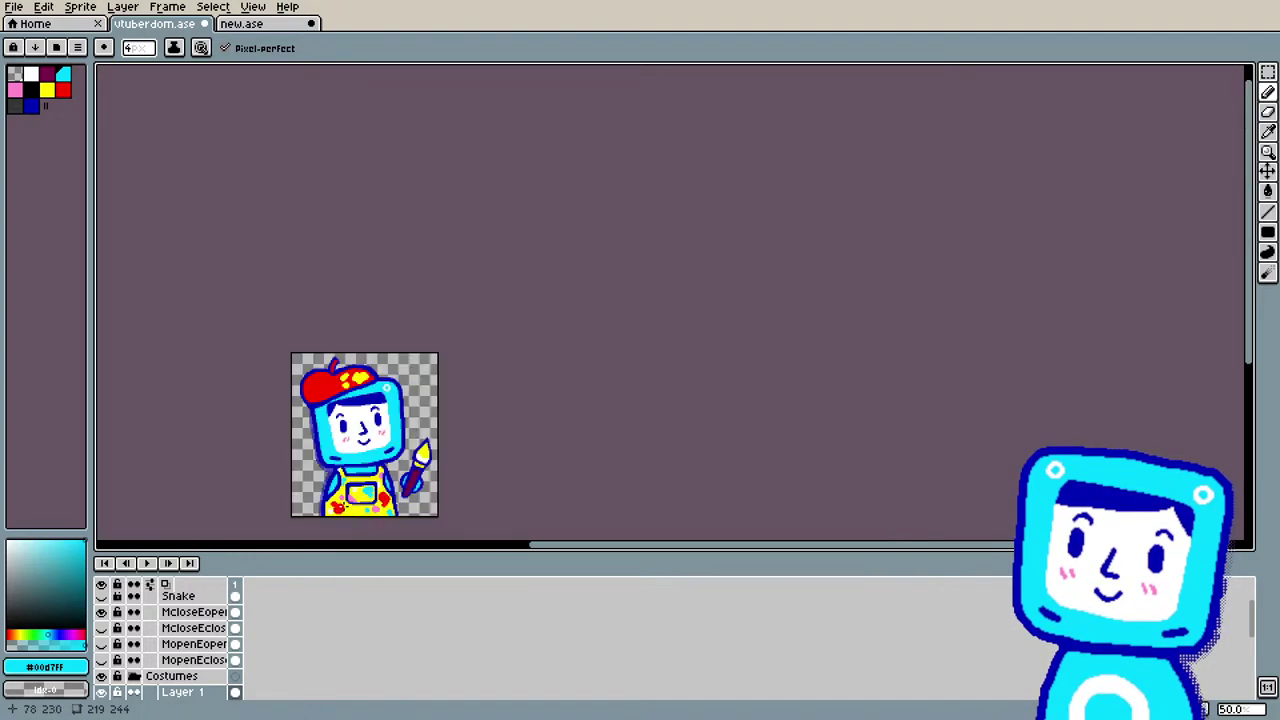
{"action": "scroll", "coordinate": [369, 470], "scroll_direction": "up", "scroll_amount": 5}
{"action": "scroll", "coordinate": [369, 470], "scroll_direction": "down", "scroll_amount": 1}
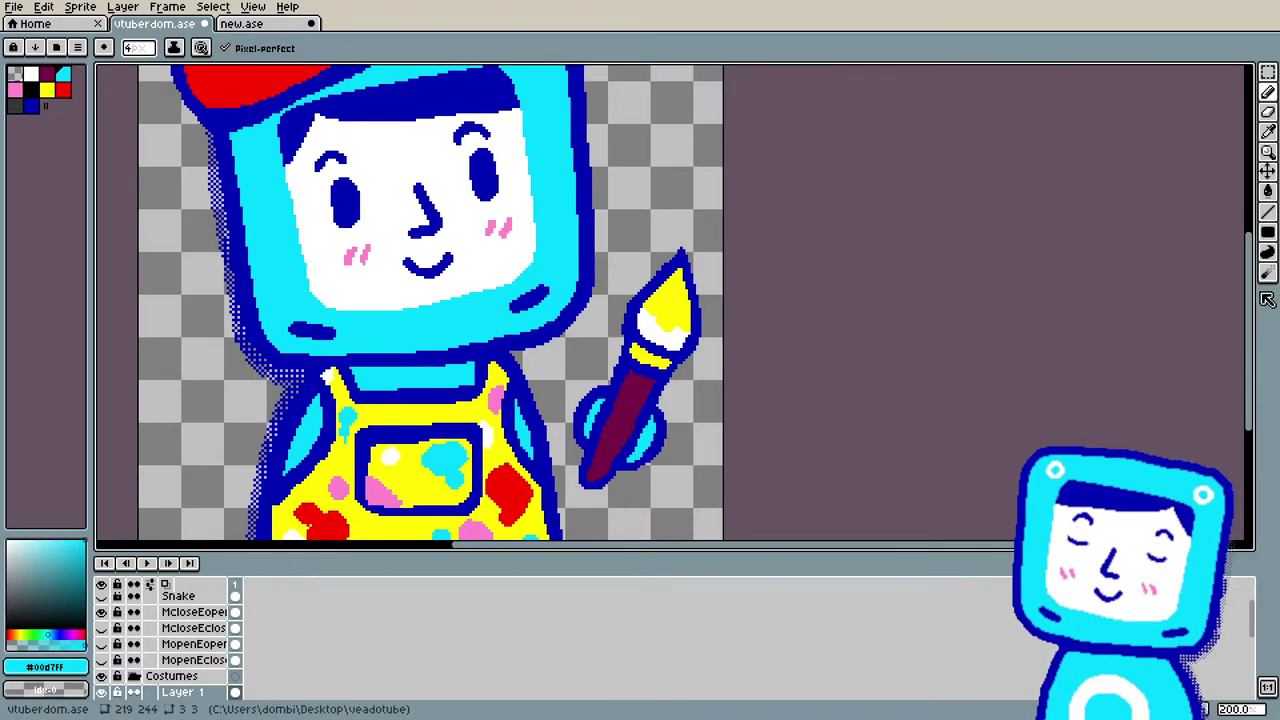
Step: Enlarge the pink splash on the overalls' right strap into a longer irregular blot with the 4 px pencil in the sampled pink
{"action": "left_click_drag", "start_coordinate": [1254, 306], "coordinate": [1254, 336]}
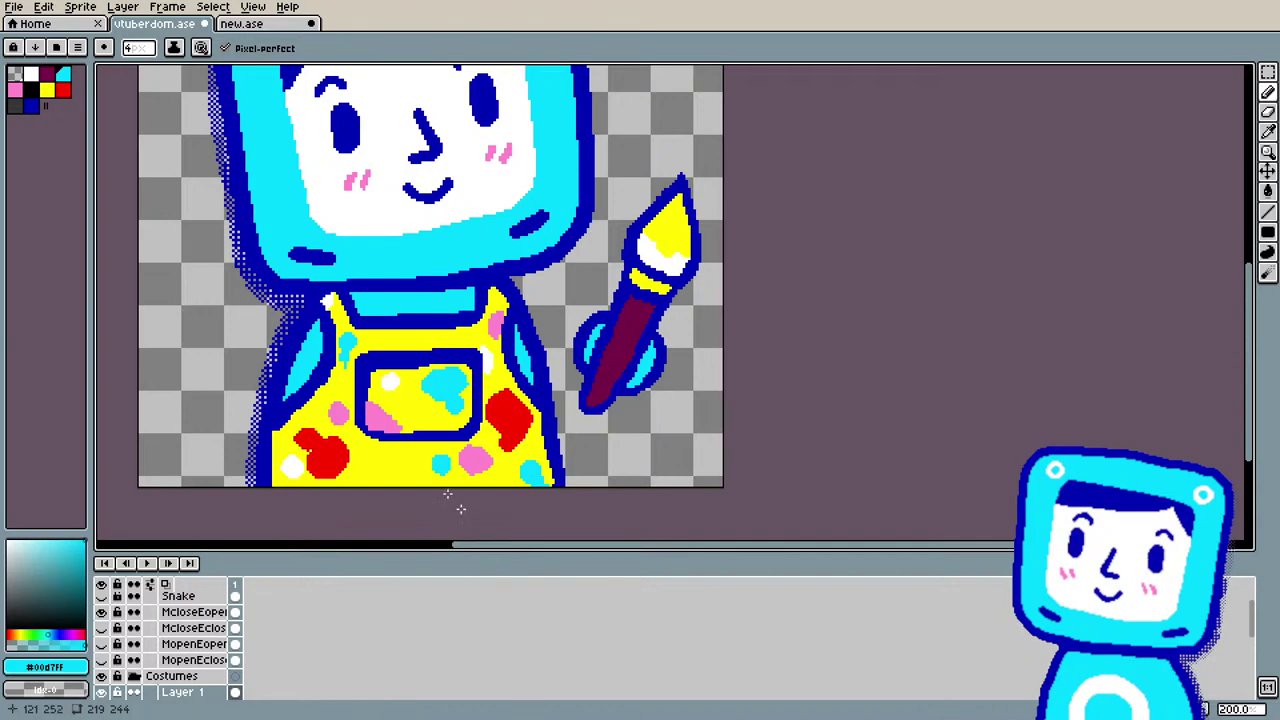
{"action": "scroll", "coordinate": [353, 491], "scroll_direction": "up", "scroll_amount": 1}
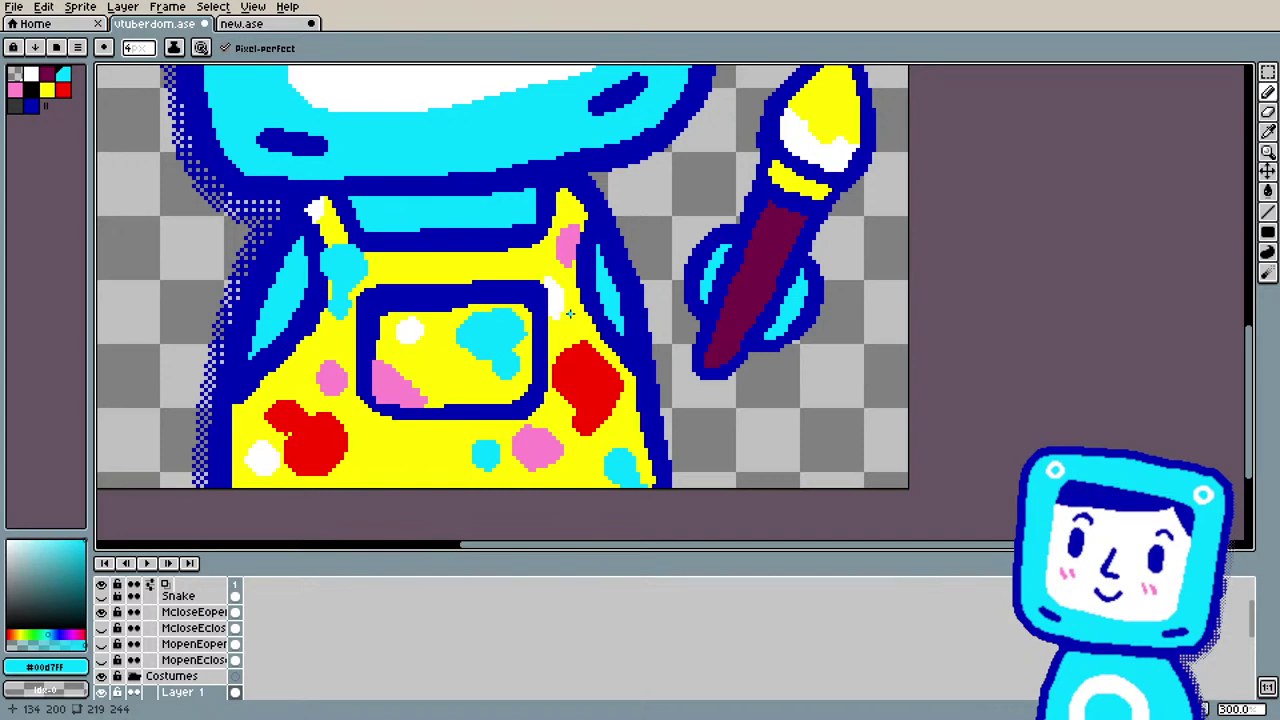
{"action": "key", "text": "i"}
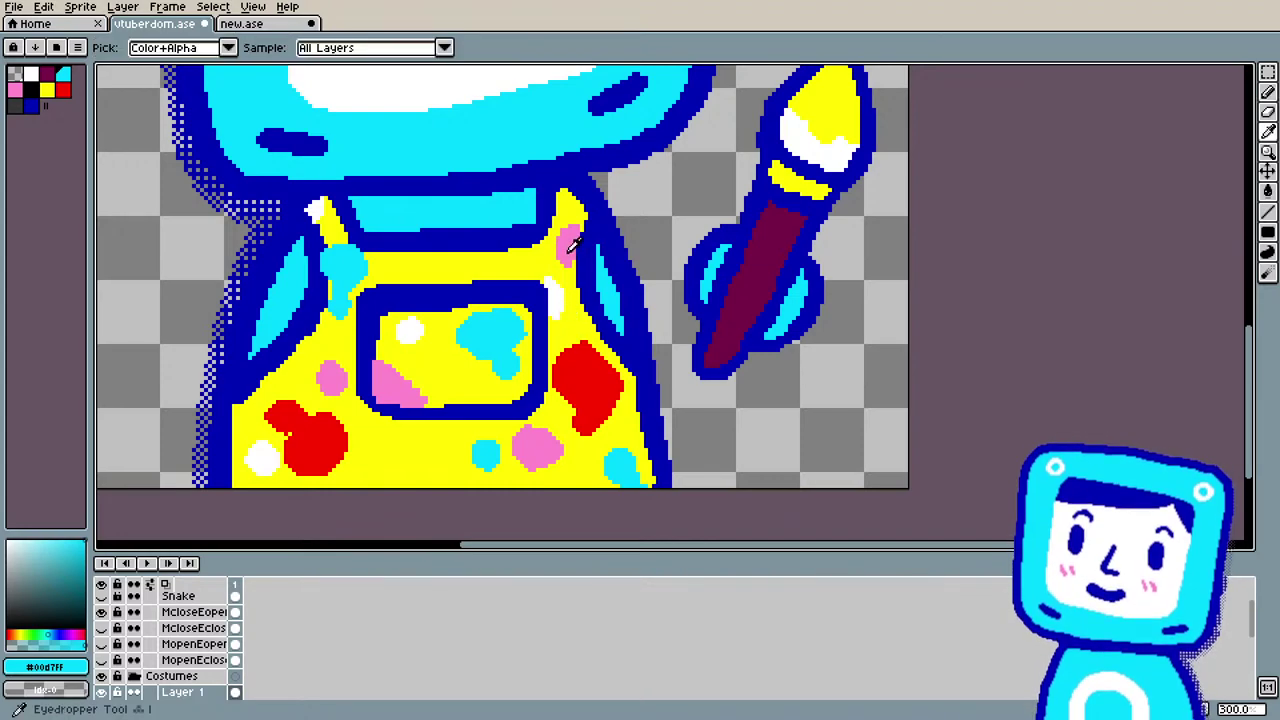
{"action": "left_click", "coordinate": [572, 242]}
{"action": "key", "text": "b"}
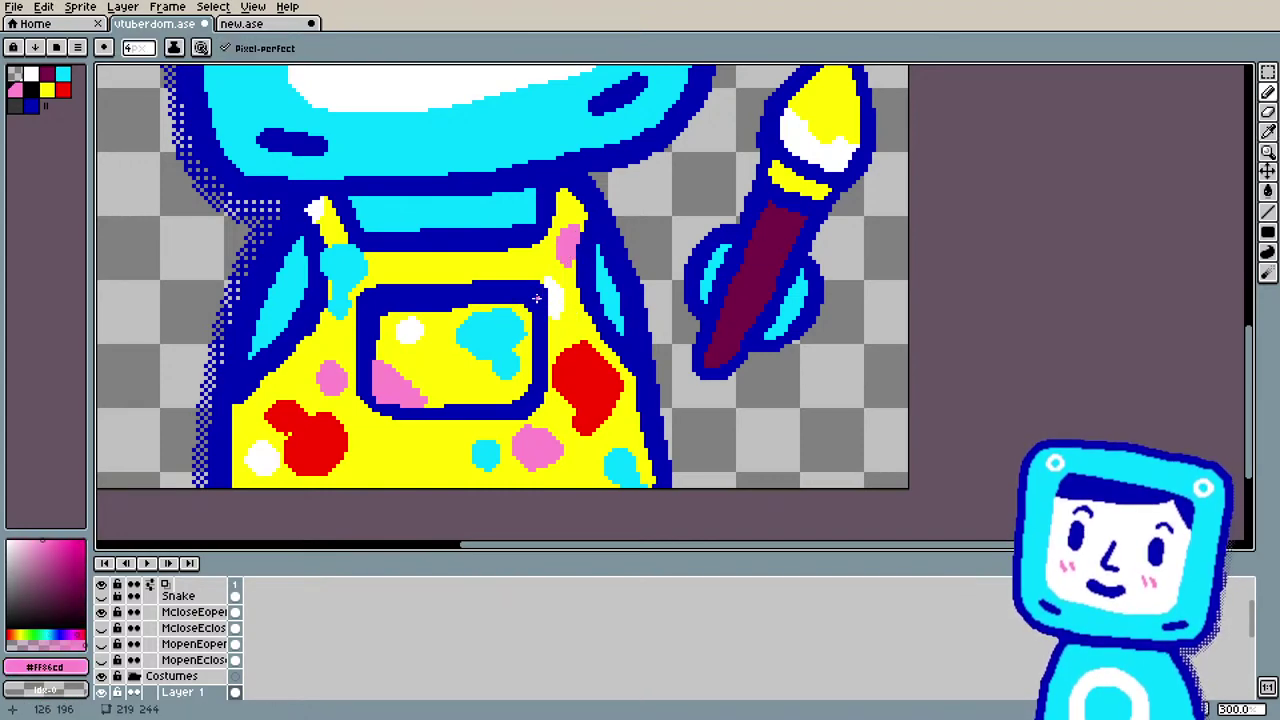
{"action": "left_click", "coordinate": [572, 258]}
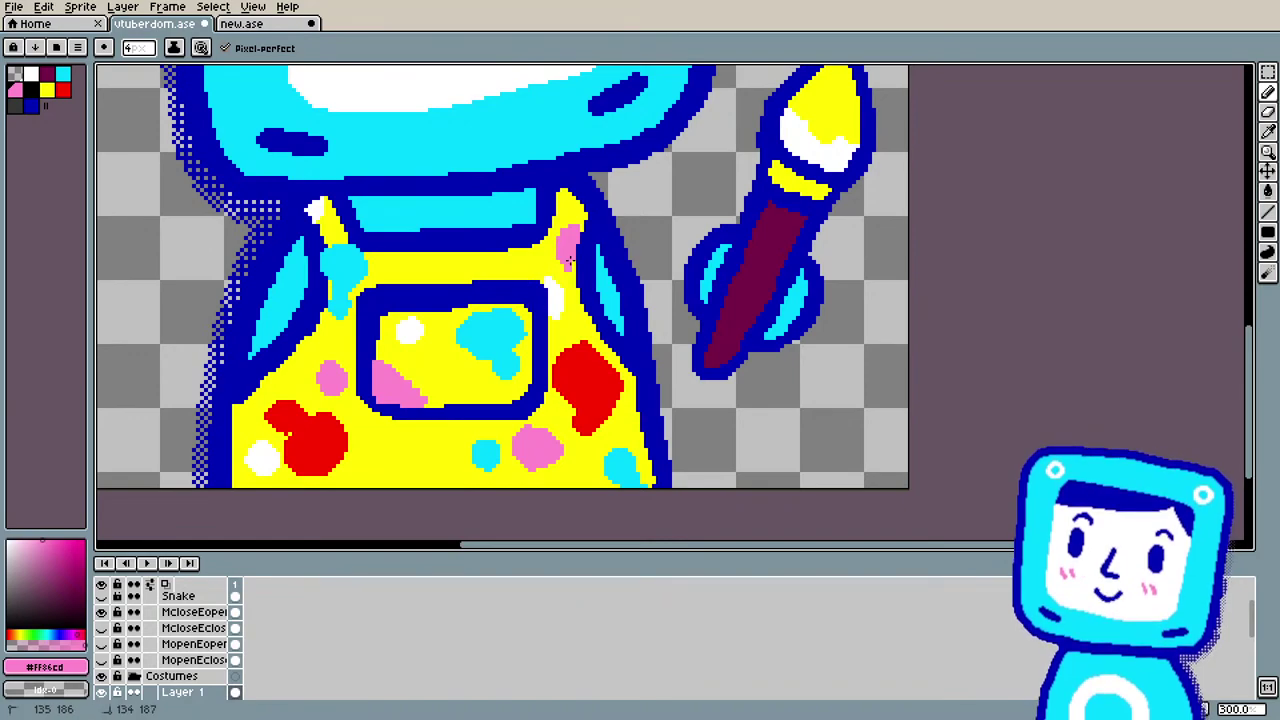
{"action": "left_click", "coordinate": [568, 262]}
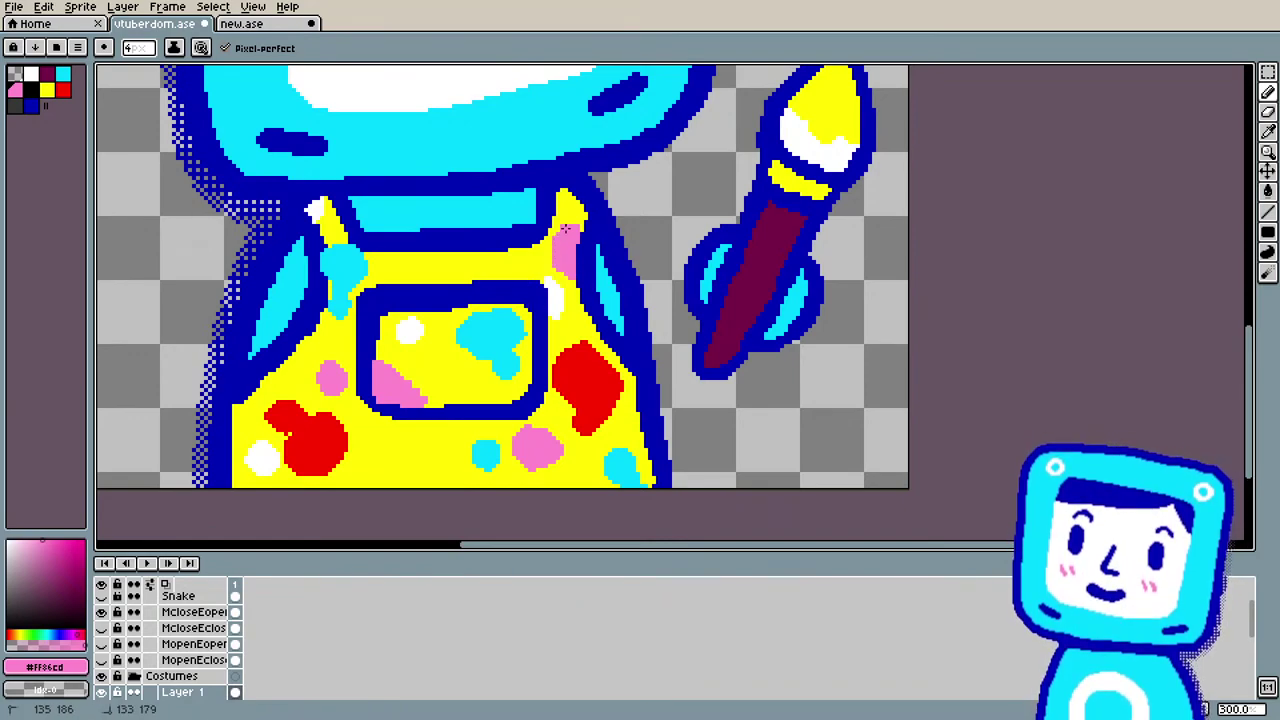
{"action": "left_click_drag", "start_coordinate": [565, 229], "coordinate": [578, 222]}
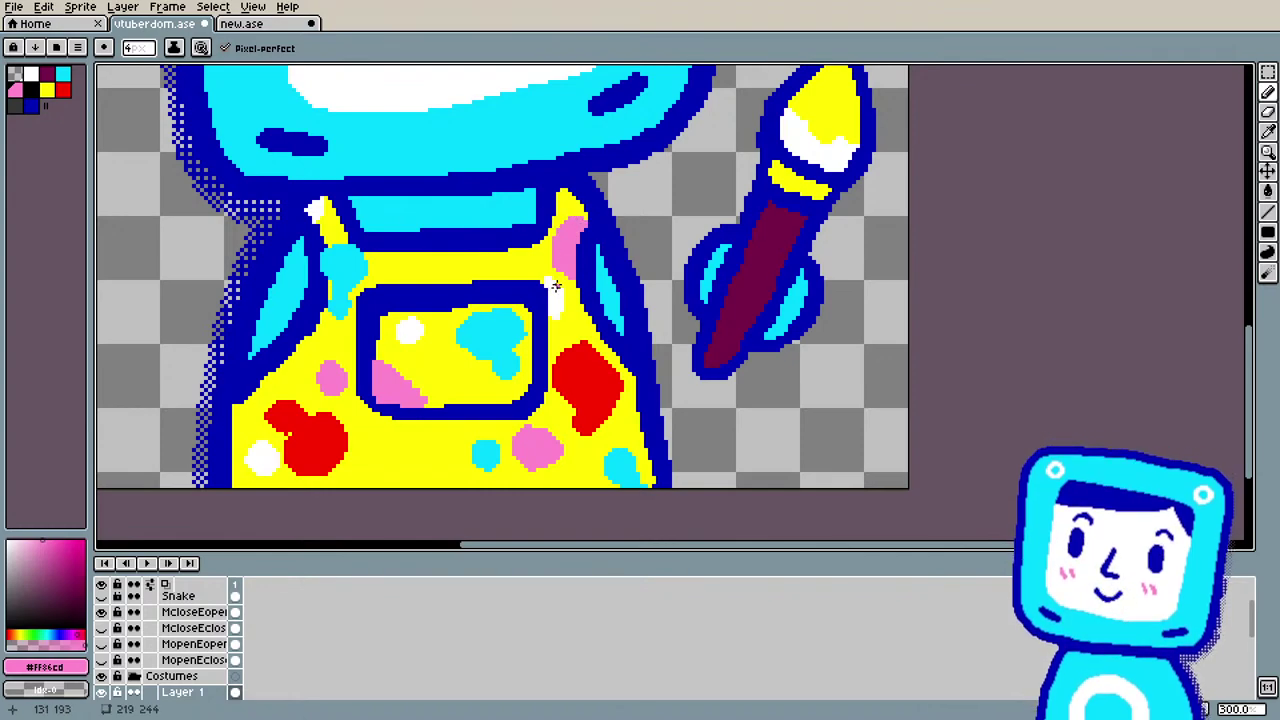
{"action": "left_click_drag", "start_coordinate": [575, 265], "coordinate": [577, 258]}
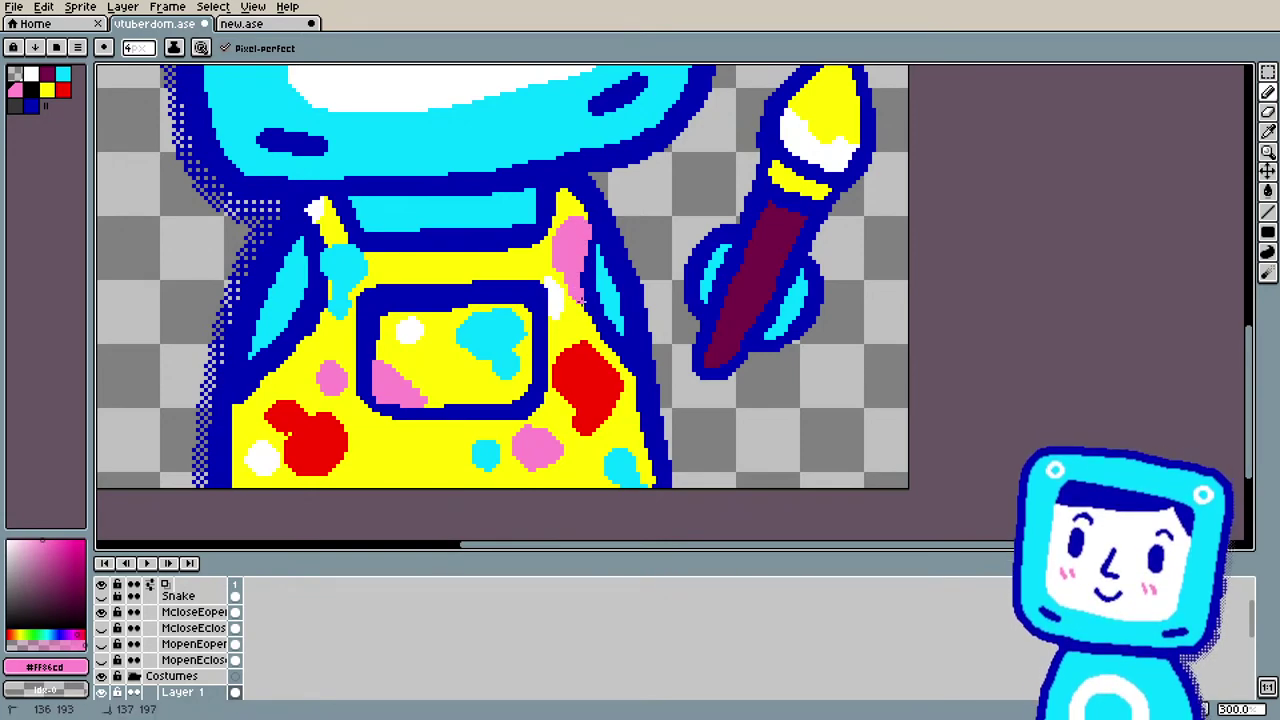
{"action": "scroll", "coordinate": [562, 244], "scroll_direction": "down", "scroll_amount": 3}
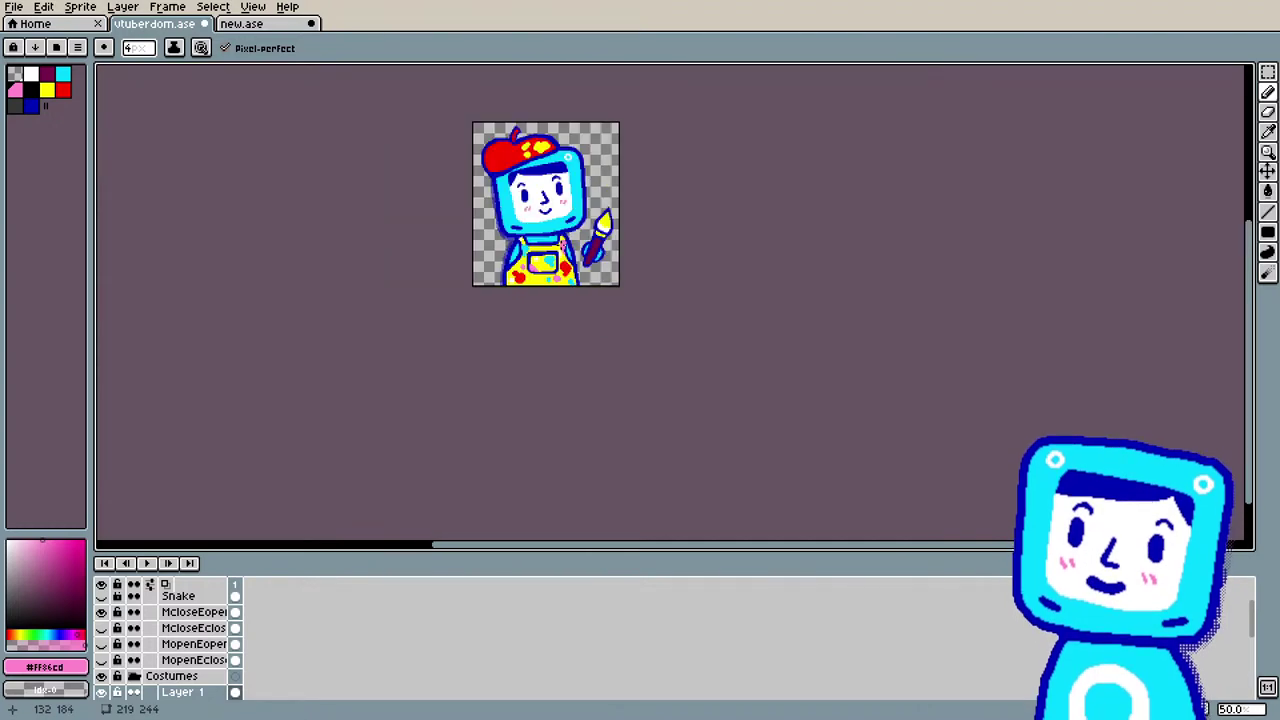
Step: Enlarge the cyan paint spot at the lower right corner of the overalls with the Pencil, using the sampled colour #00d7ff
{"action": "scroll", "coordinate": [562, 244], "scroll_direction": "up", "scroll_amount": 2}
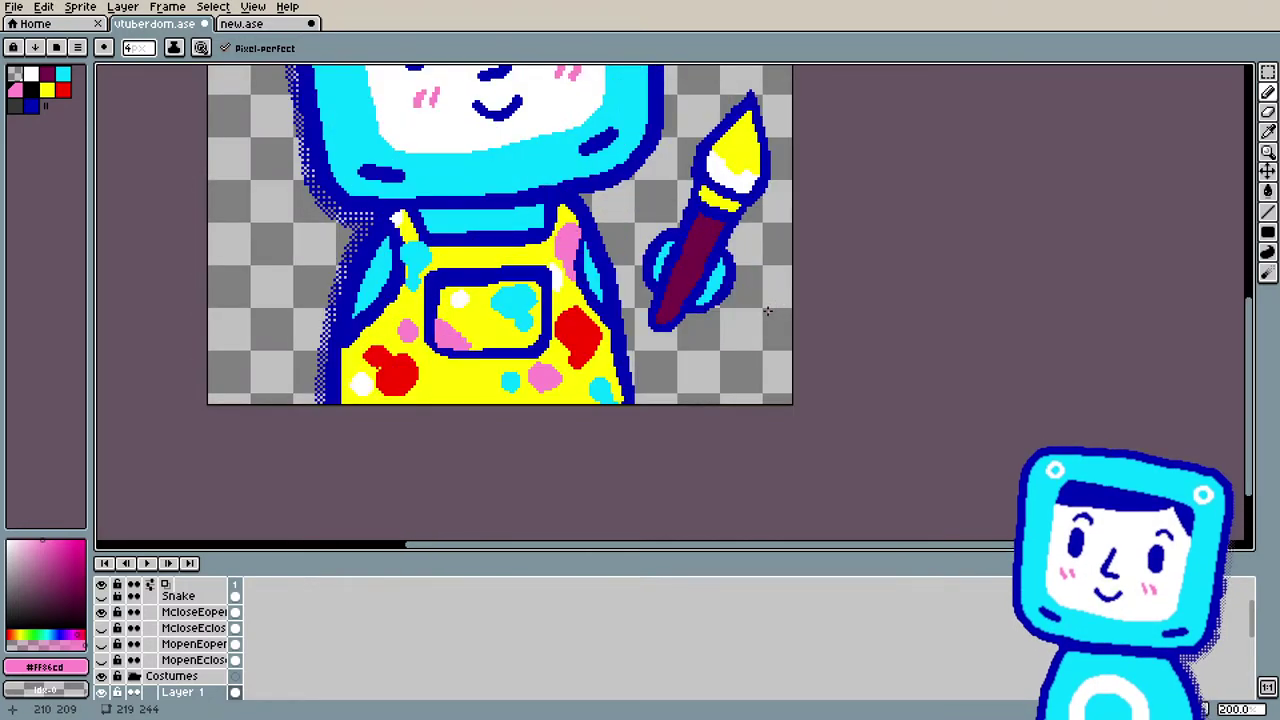
{"action": "scroll", "coordinate": [770, 305], "scroll_direction": "down", "scroll_amount": 2}
{"action": "scroll", "coordinate": [712, 288], "scroll_direction": "up", "scroll_amount": 2}
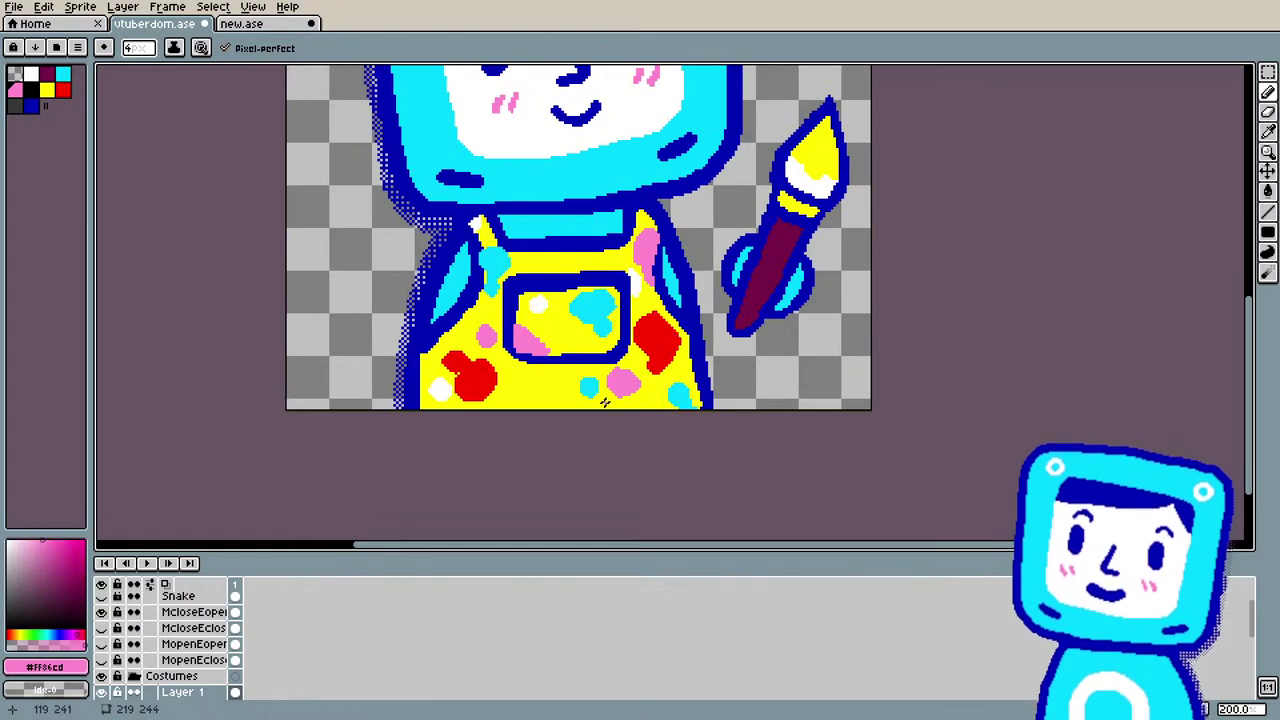
{"action": "scroll", "coordinate": [601, 403], "scroll_direction": "up", "scroll_amount": 1}
{"action": "key", "text": "i"}
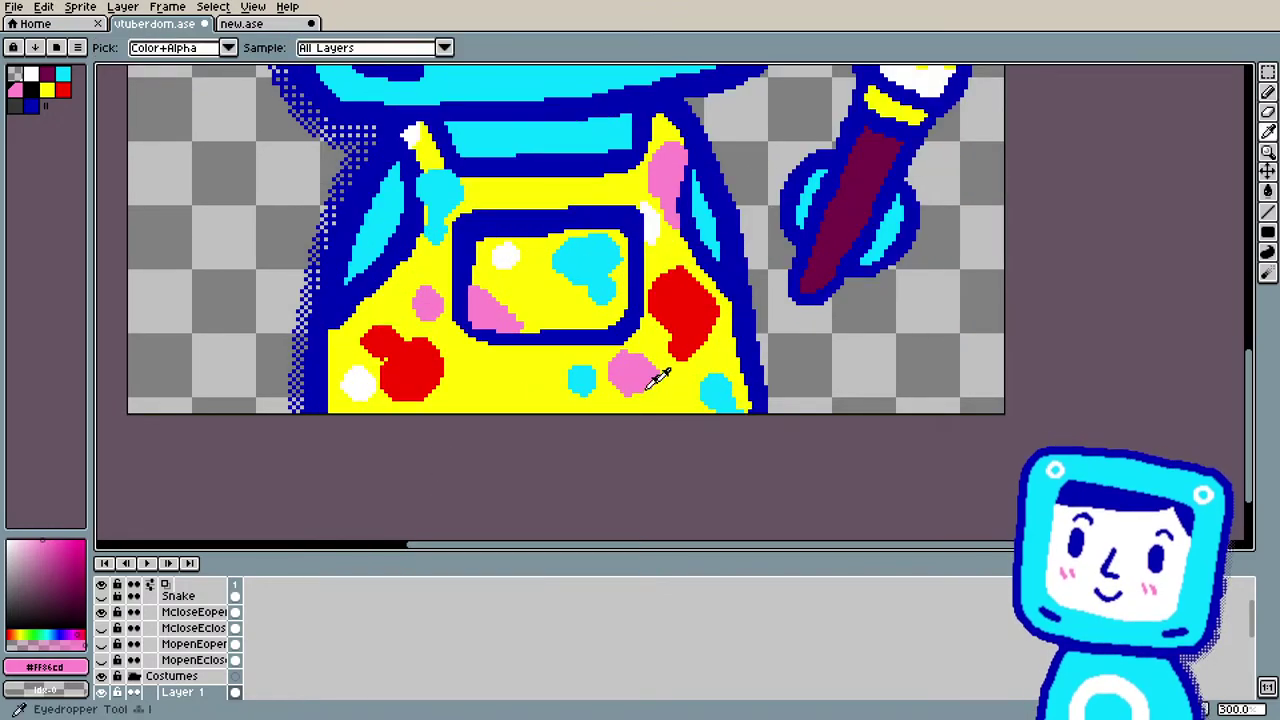
{"action": "left_click", "coordinate": [713, 396]}
{"action": "key", "text": "b"}
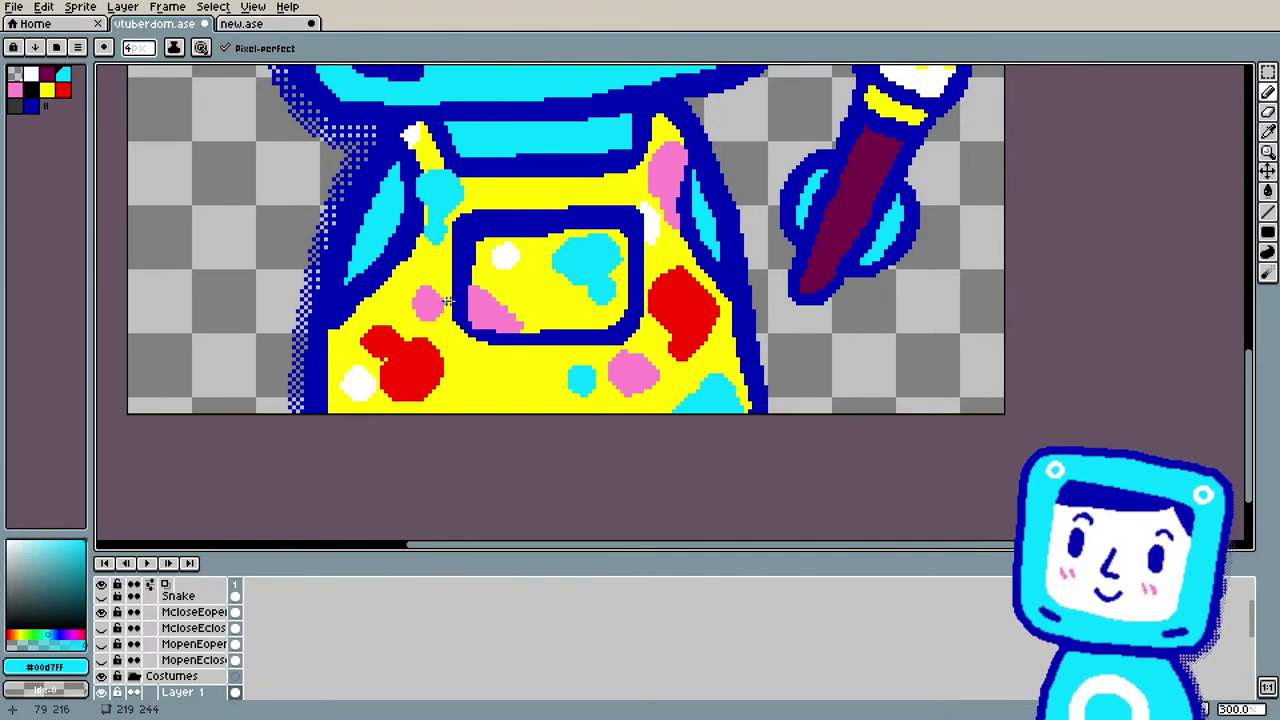
Step: Extend the pink spot down to the overalls' hem and spread the white spot into the lower left corner up to the dark blue outline
{"action": "left_click", "coordinate": [645, 370], "text": "alt"}
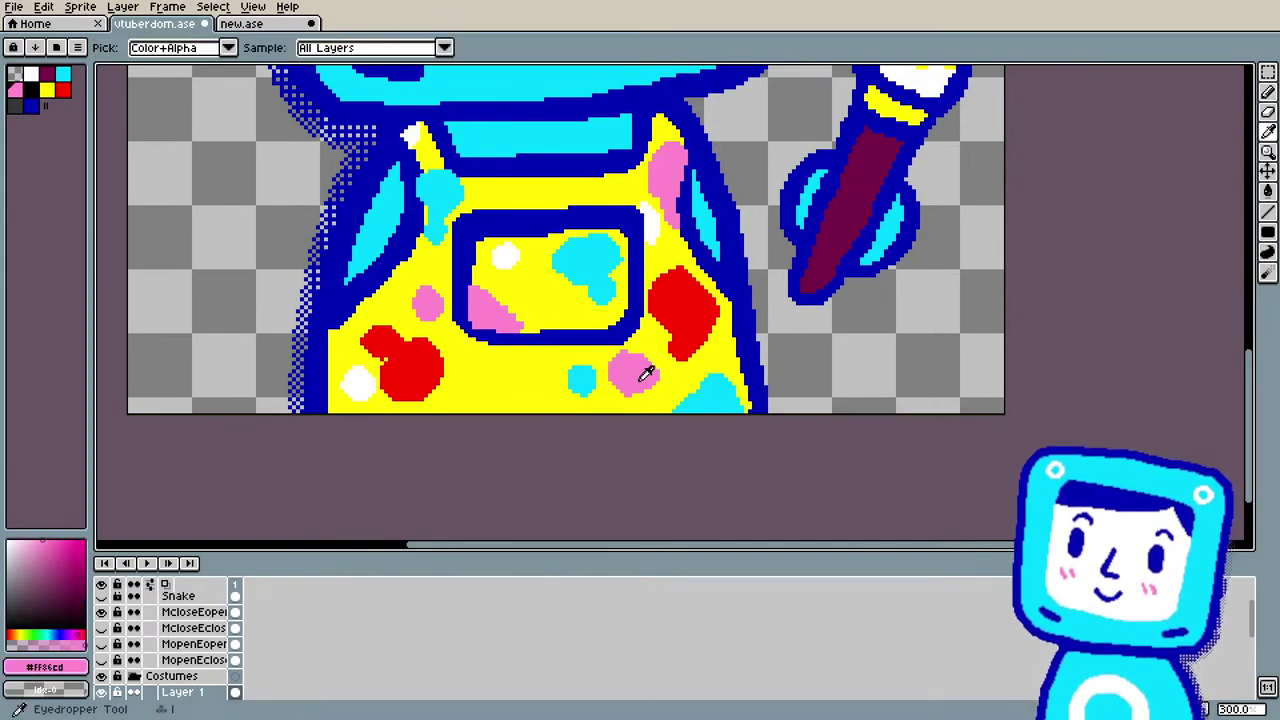
{"action": "left_click_drag", "start_coordinate": [630, 380], "coordinate": [650, 393]}
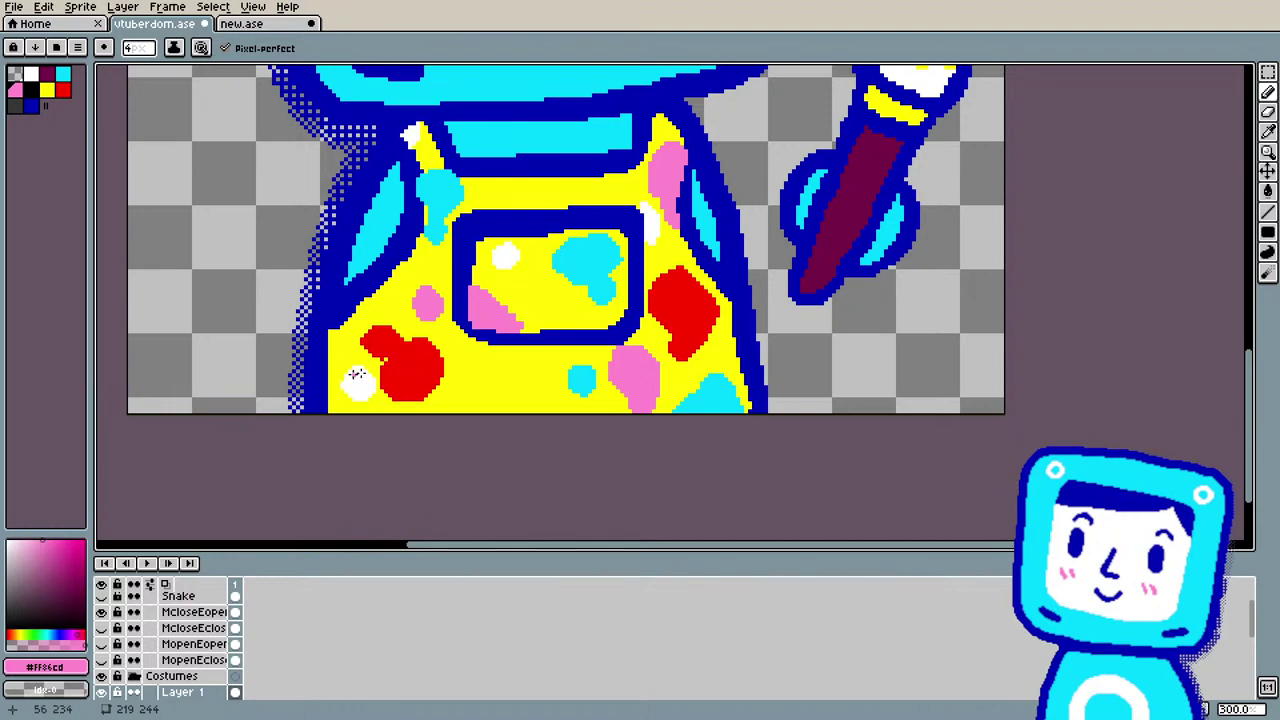
{"action": "left_click", "coordinate": [369, 381], "text": "alt"}
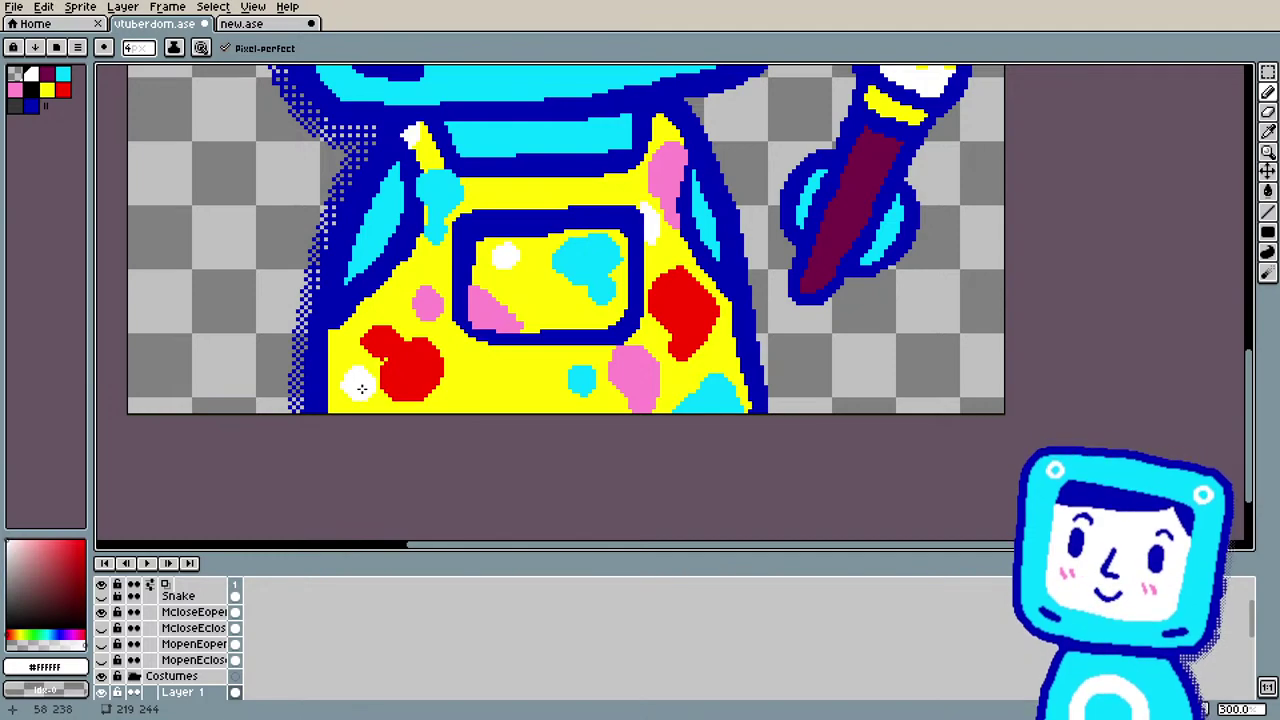
{"action": "left_click_drag", "start_coordinate": [361, 388], "coordinate": [342, 388]}
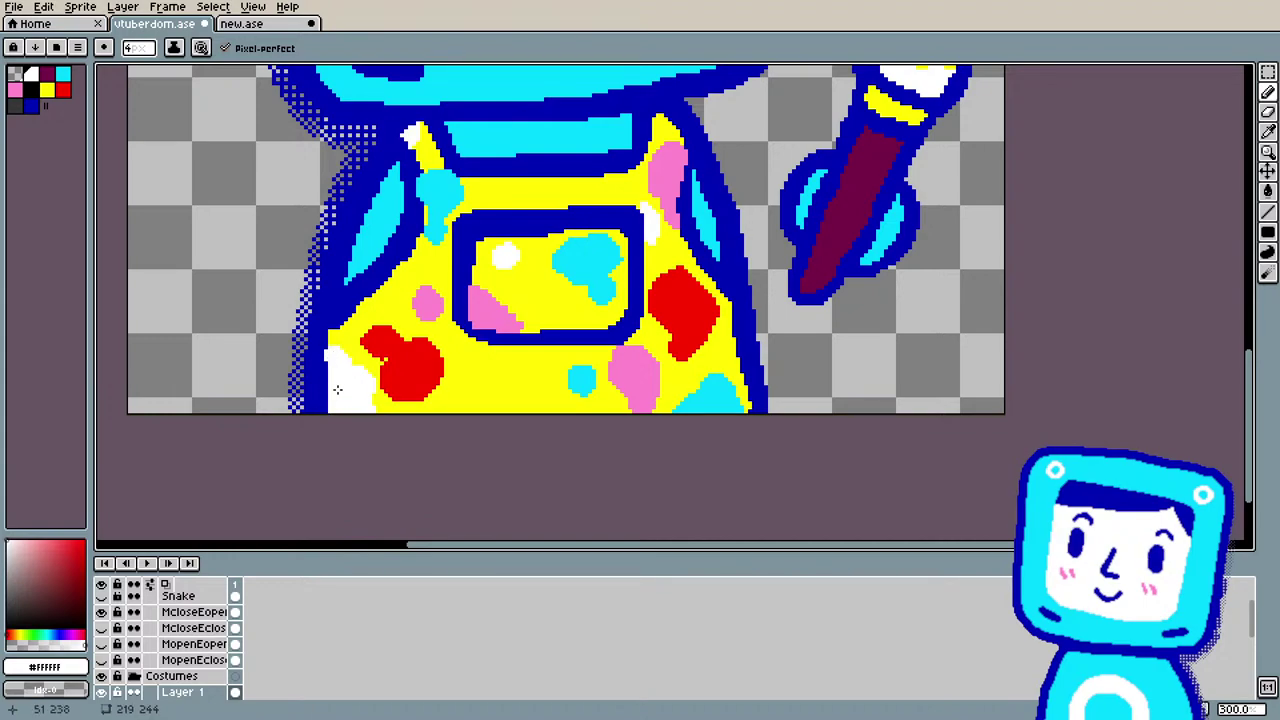
{"action": "key", "text": "i"}
{"action": "left_click", "coordinate": [327, 377]}
{"action": "key", "text": "b"}
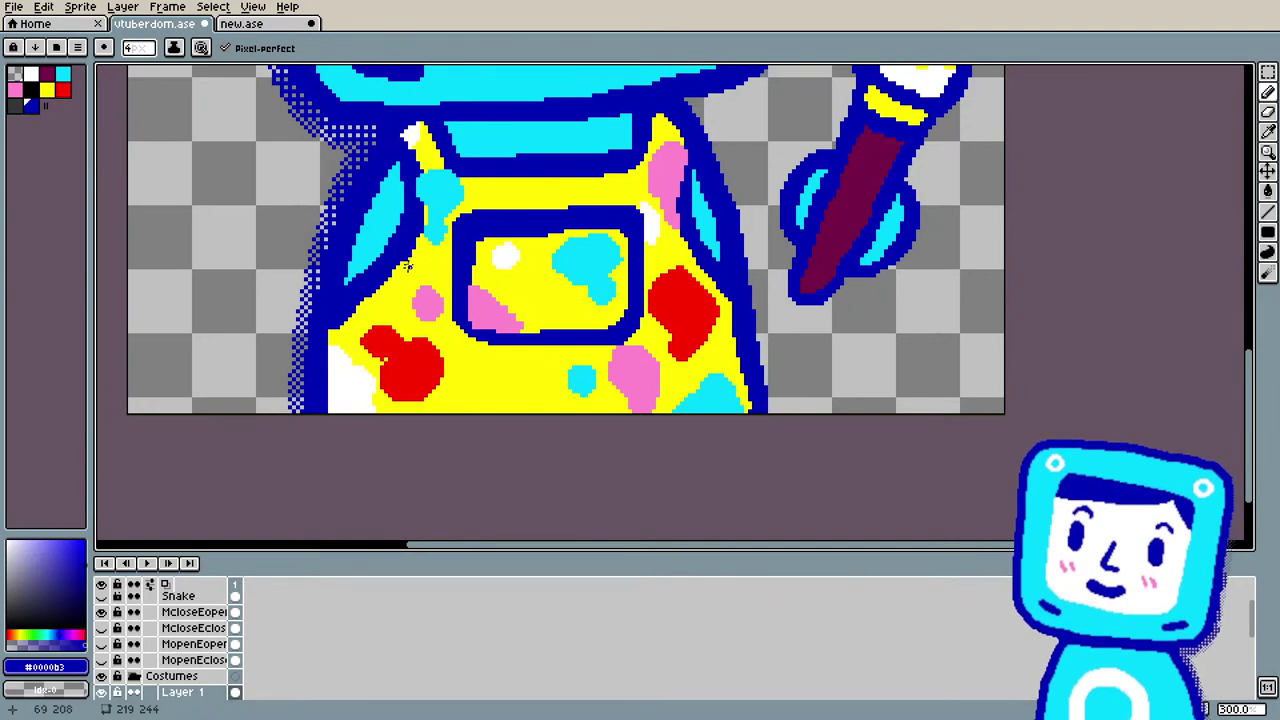
Step: Enlarge the white spot on the left overall strap and sample the dark blue #0000b3 outline colour for its edge
{"action": "key", "text": "i"}
{"action": "left_click", "coordinate": [411, 133]}
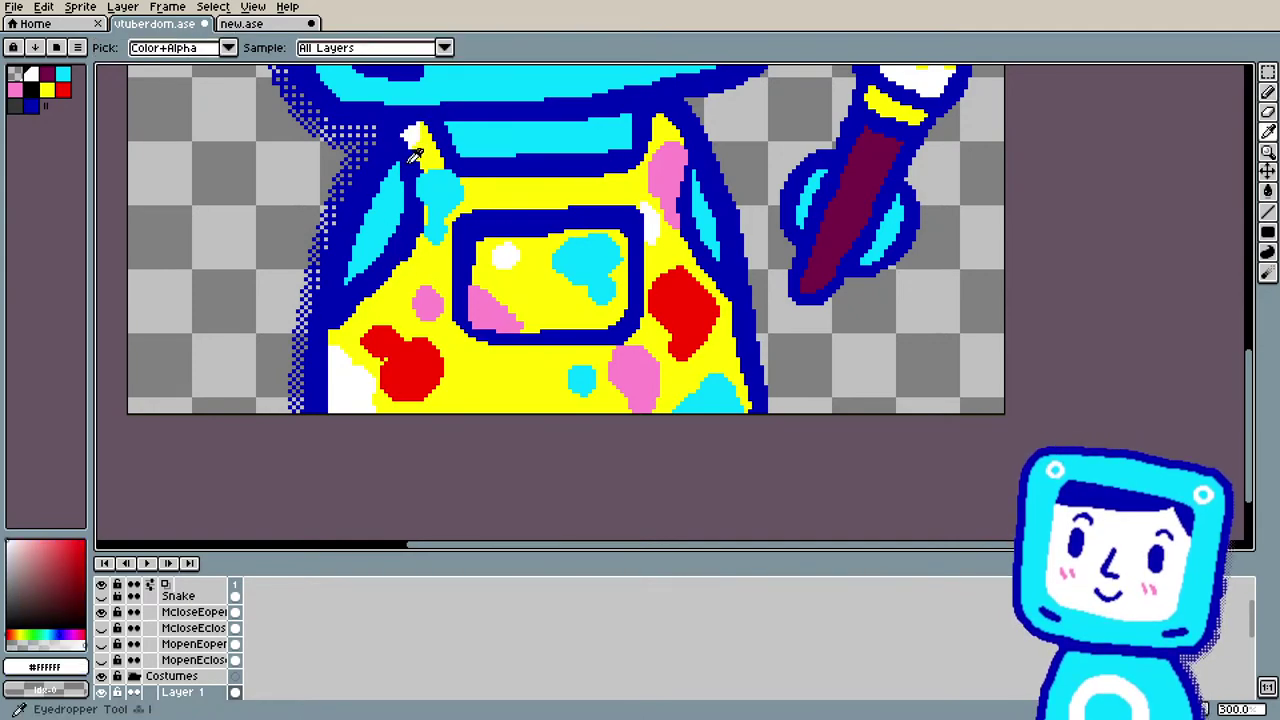
{"action": "key", "text": "b"}
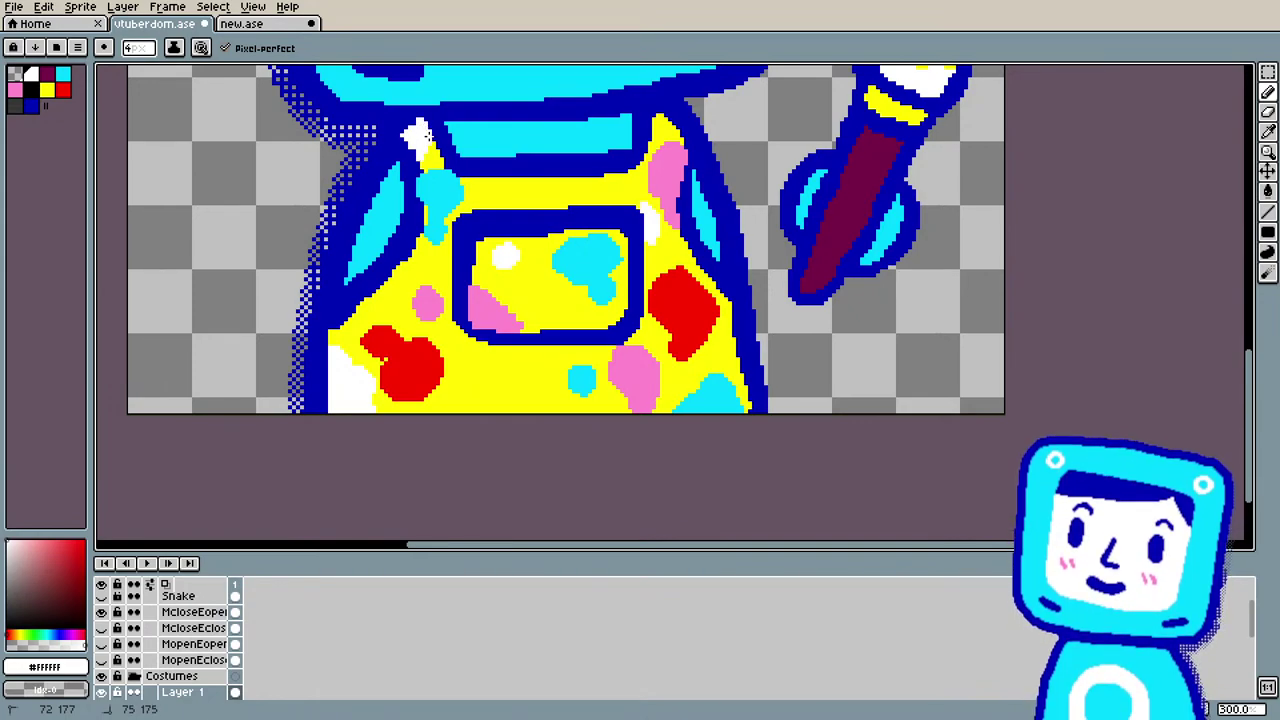
{"action": "key", "text": "i"}
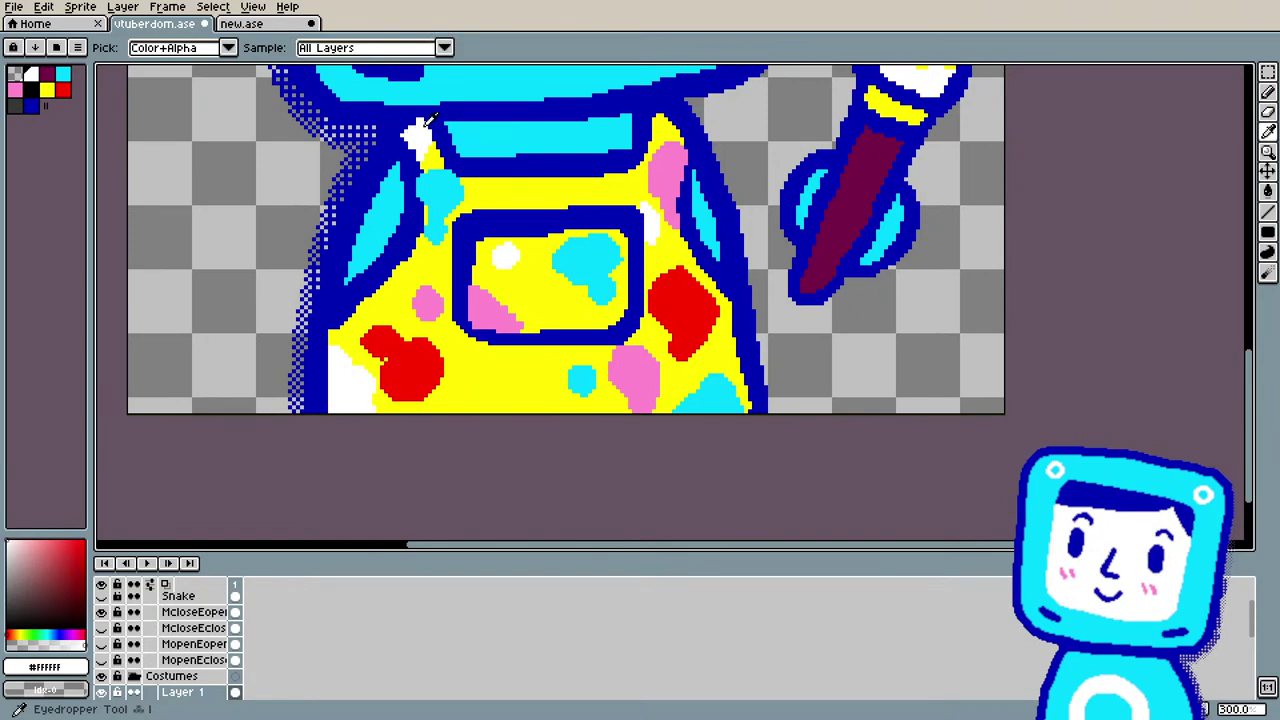
{"action": "left_click", "coordinate": [418, 117]}
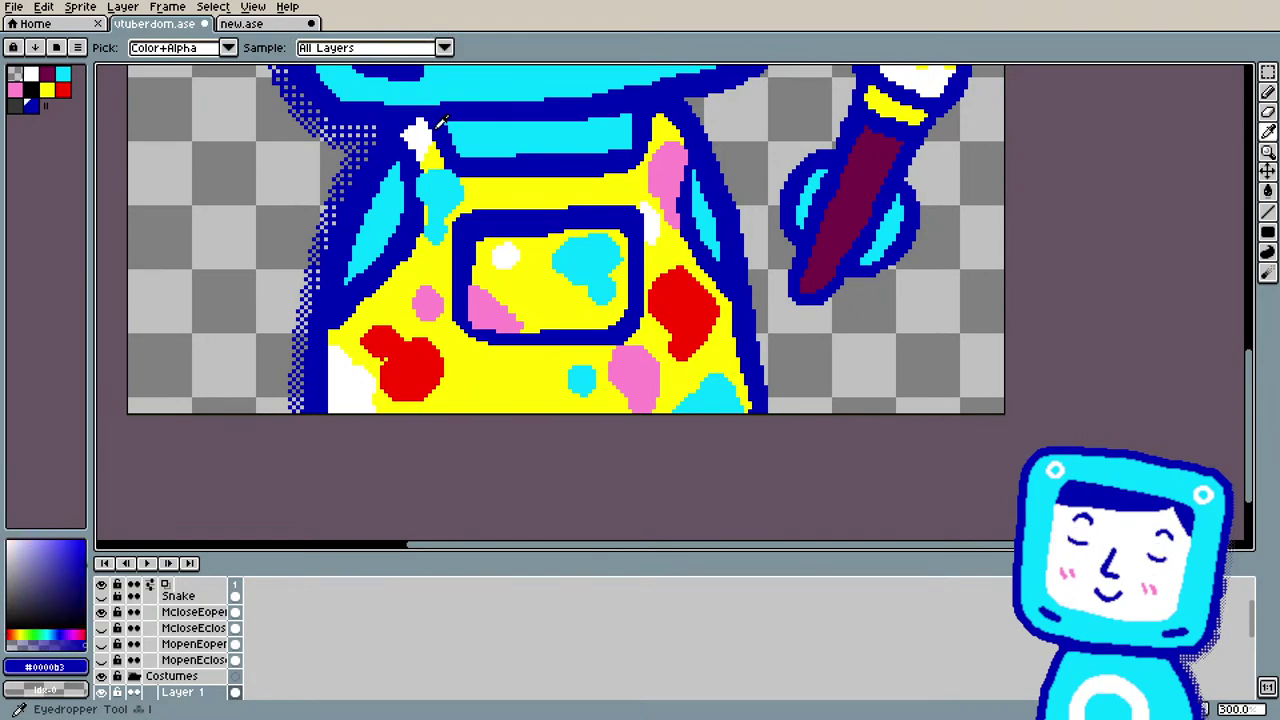
{"action": "key", "text": "b"}
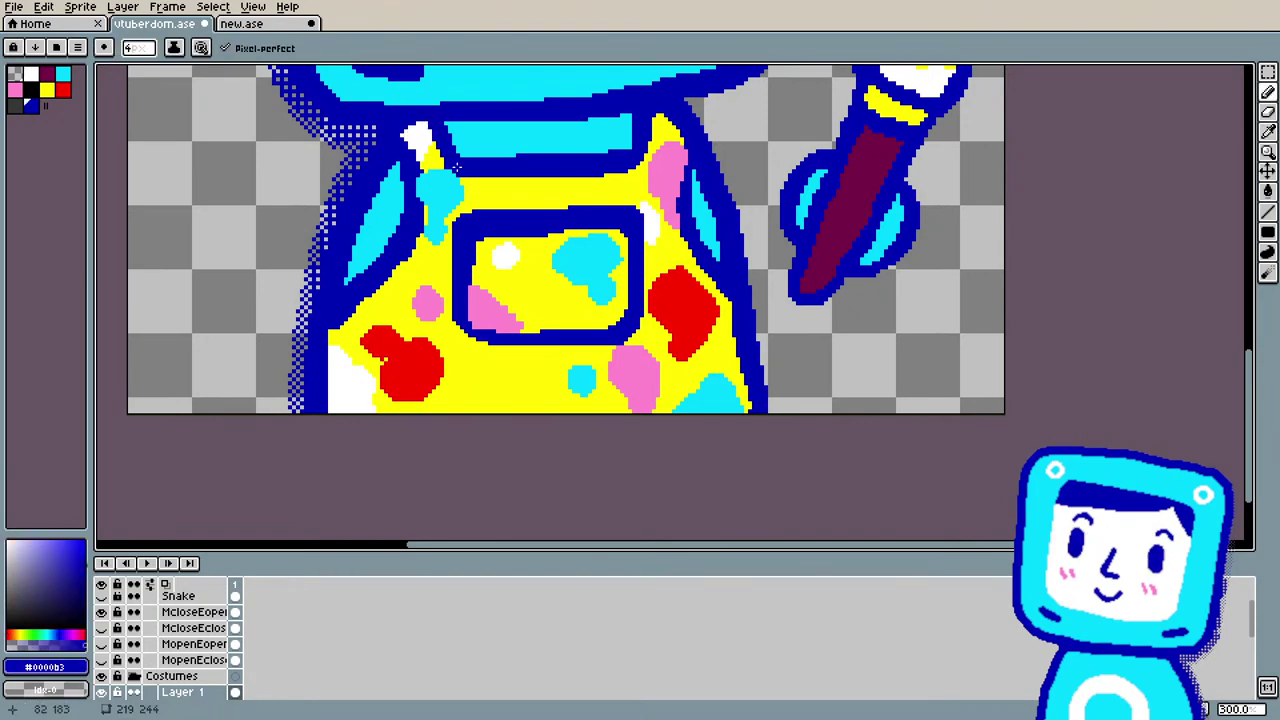
Step: Extend the beret's red fill into its lower left corner with the Pencil, using the sampled #ff0000
{"action": "scroll", "coordinate": [331, 119], "scroll_direction": "down", "scroll_amount": 3}
{"action": "scroll", "coordinate": [357, 113], "scroll_direction": "up", "scroll_amount": 1}
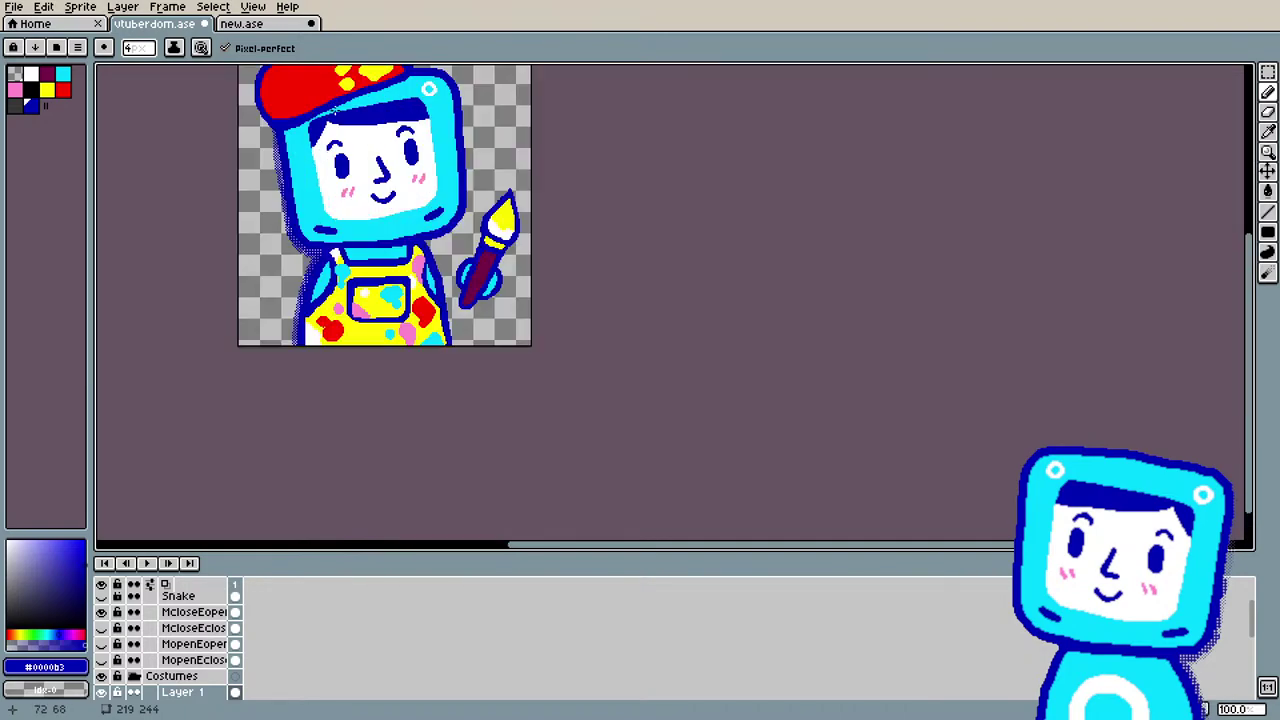
{"action": "left_click_drag", "start_coordinate": [677, 543], "coordinate": [562, 526]}
{"action": "left_click_drag", "start_coordinate": [1254, 348], "coordinate": [1238, 306]}
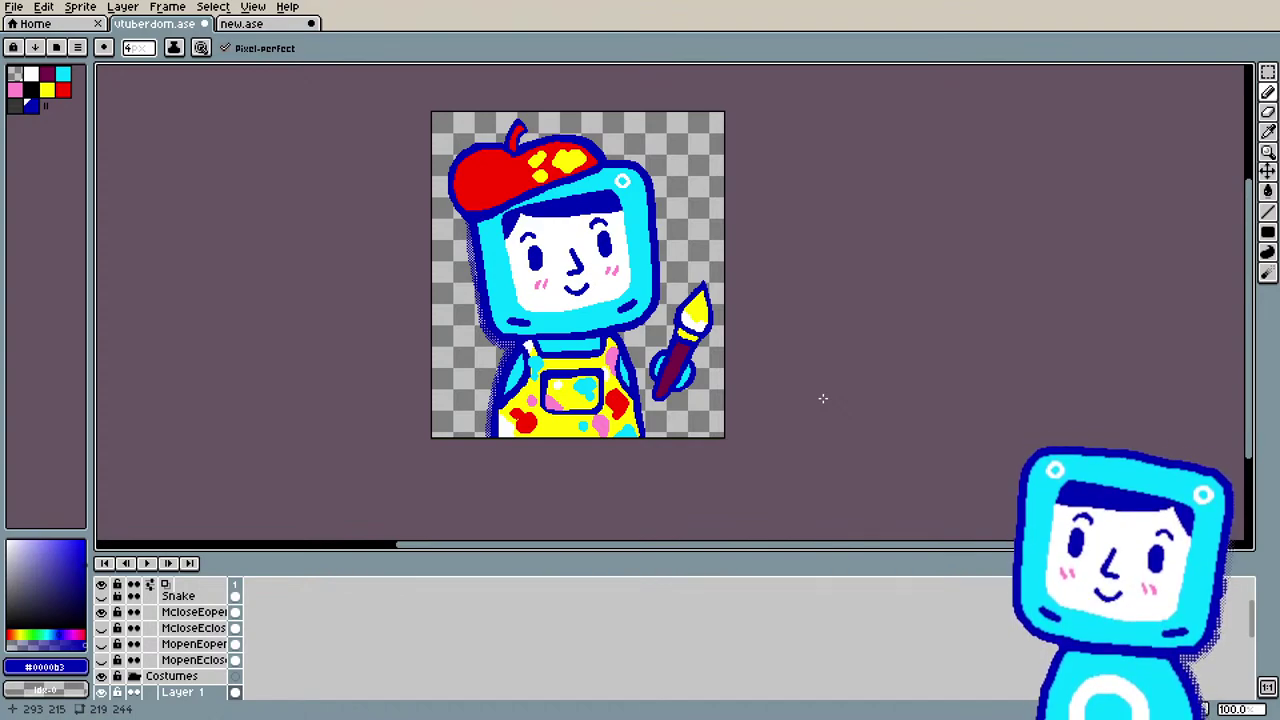
{"action": "scroll", "coordinate": [434, 149], "scroll_direction": "up", "scroll_amount": 3}
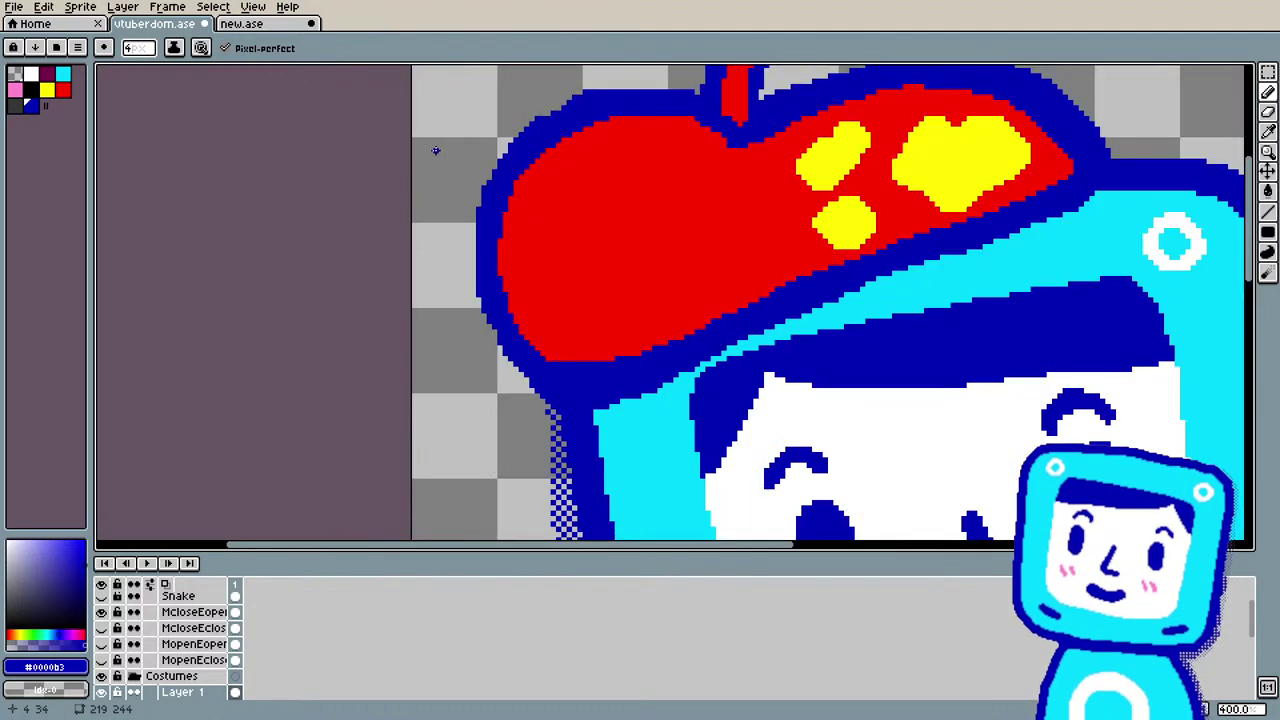
{"action": "key", "text": "i"}
{"action": "left_click", "coordinate": [595, 243]}
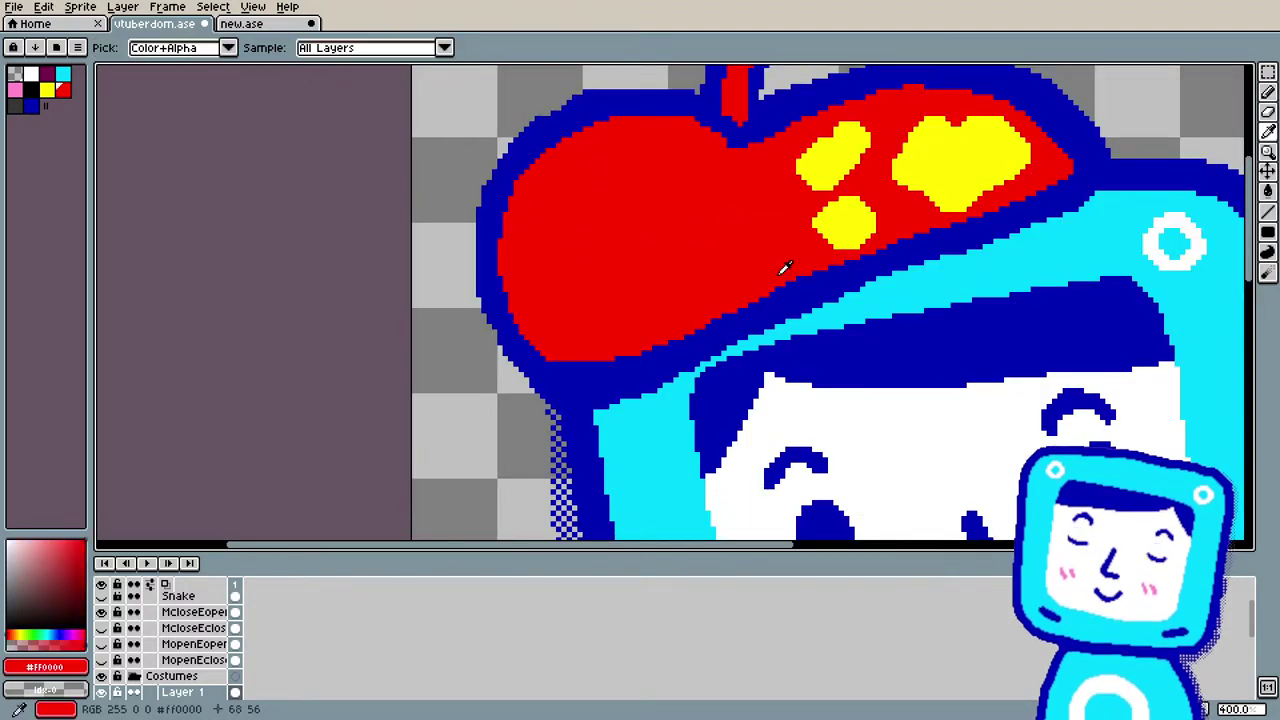
{"action": "key", "text": "b"}
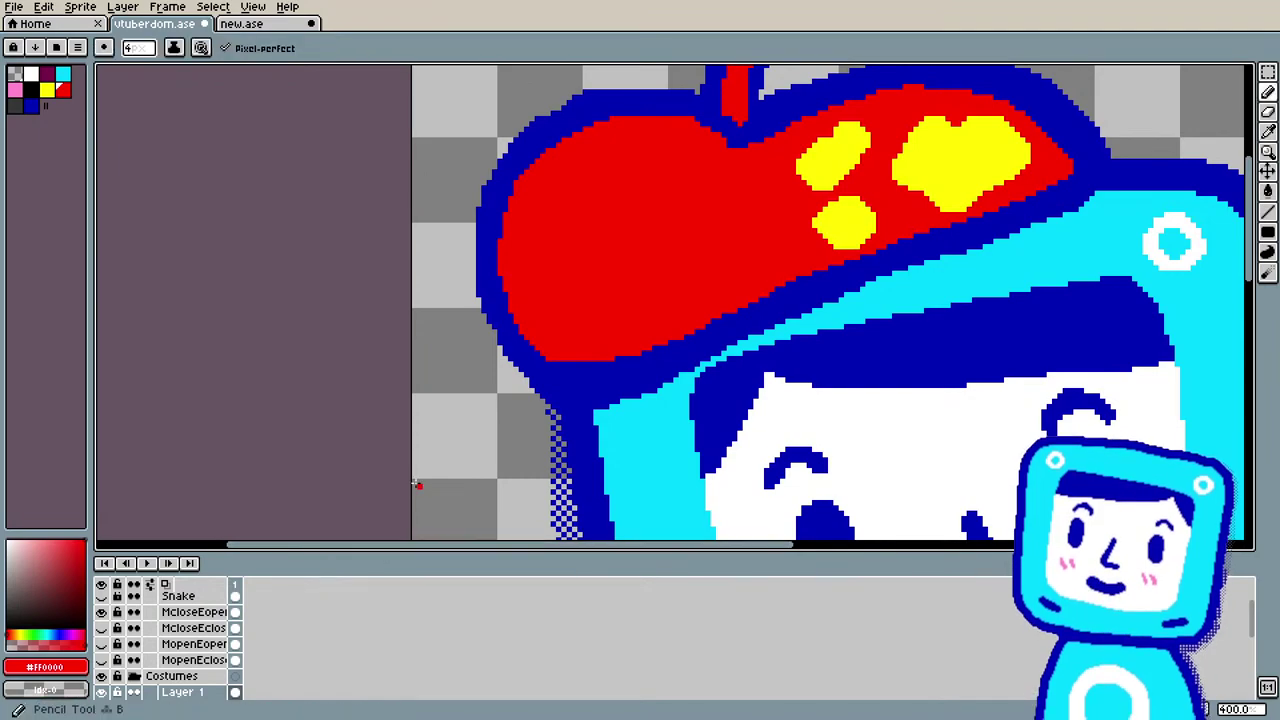
{"action": "left_click_drag", "start_coordinate": [570, 362], "coordinate": [645, 348]}
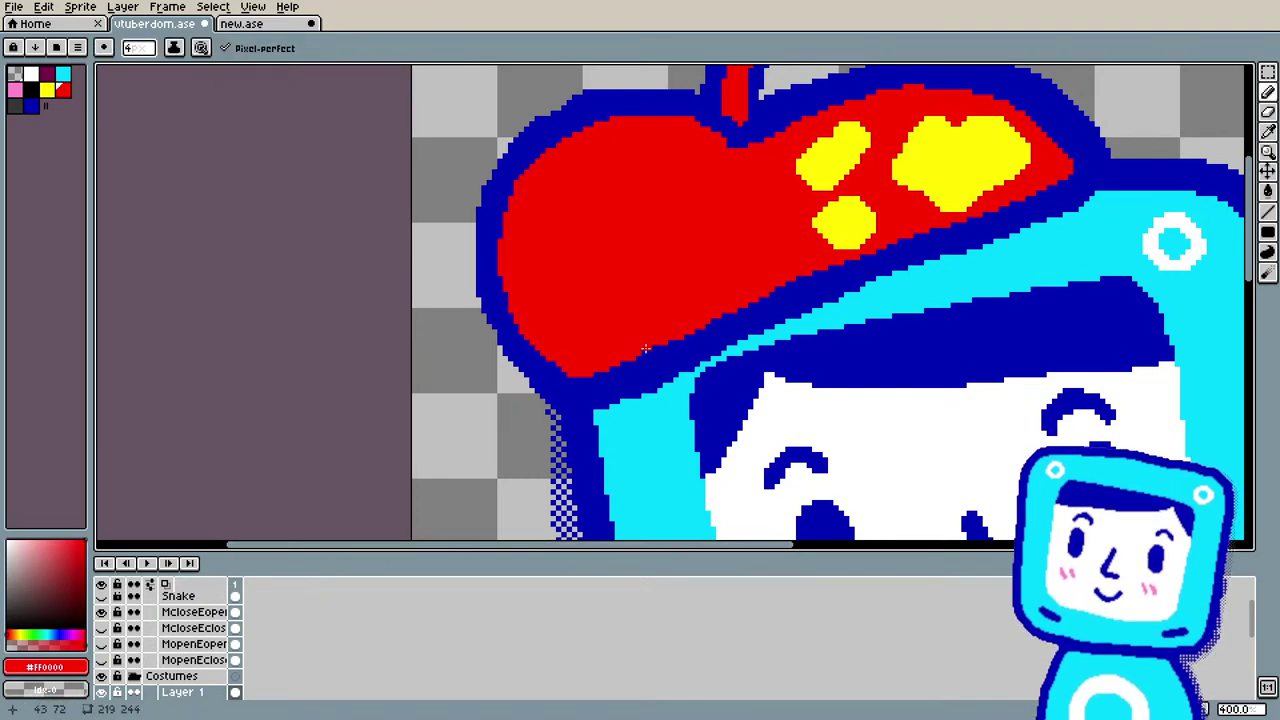
Step: Fill out the lower part of the cyan spot on the left overall strap, using the sampled cyan #00d7ff
{"action": "scroll", "coordinate": [627, 321], "scroll_direction": "down", "scroll_amount": 2}
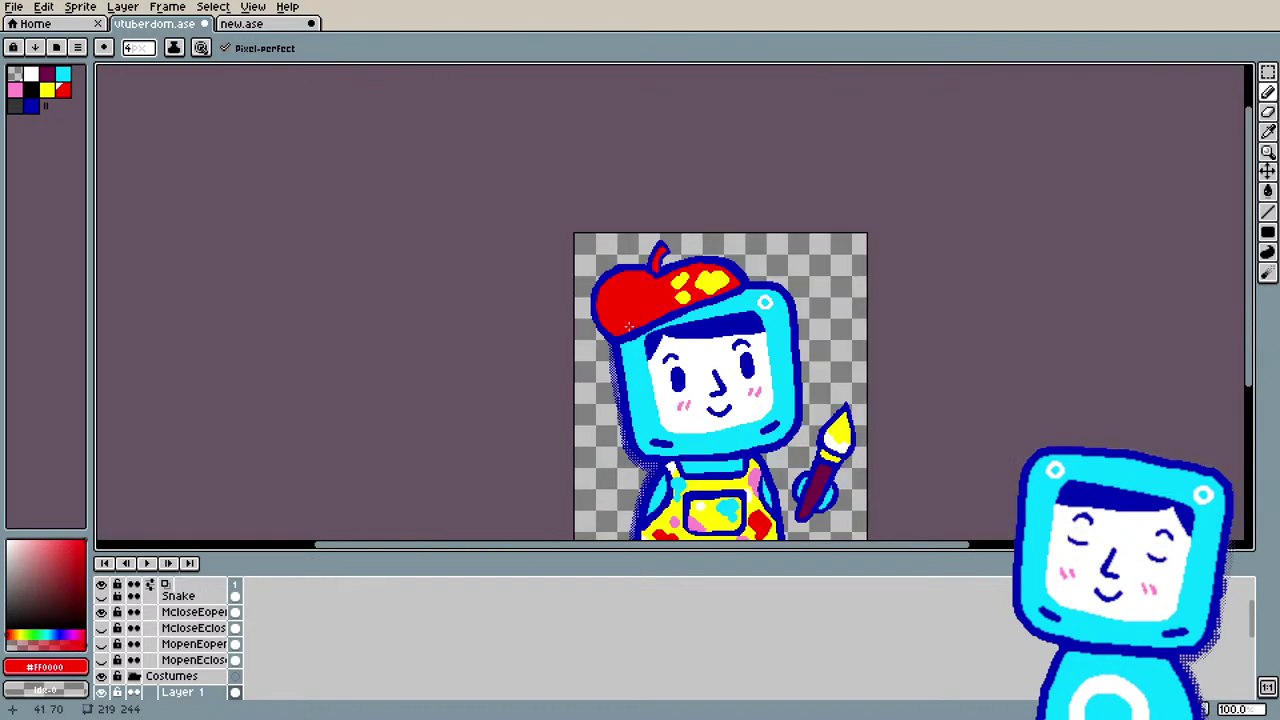
{"action": "scroll", "coordinate": [1126, 383], "scroll_direction": "down", "scroll_amount": 1}
{"action": "scroll", "coordinate": [1082, 433], "scroll_direction": "up", "scroll_amount": 1}
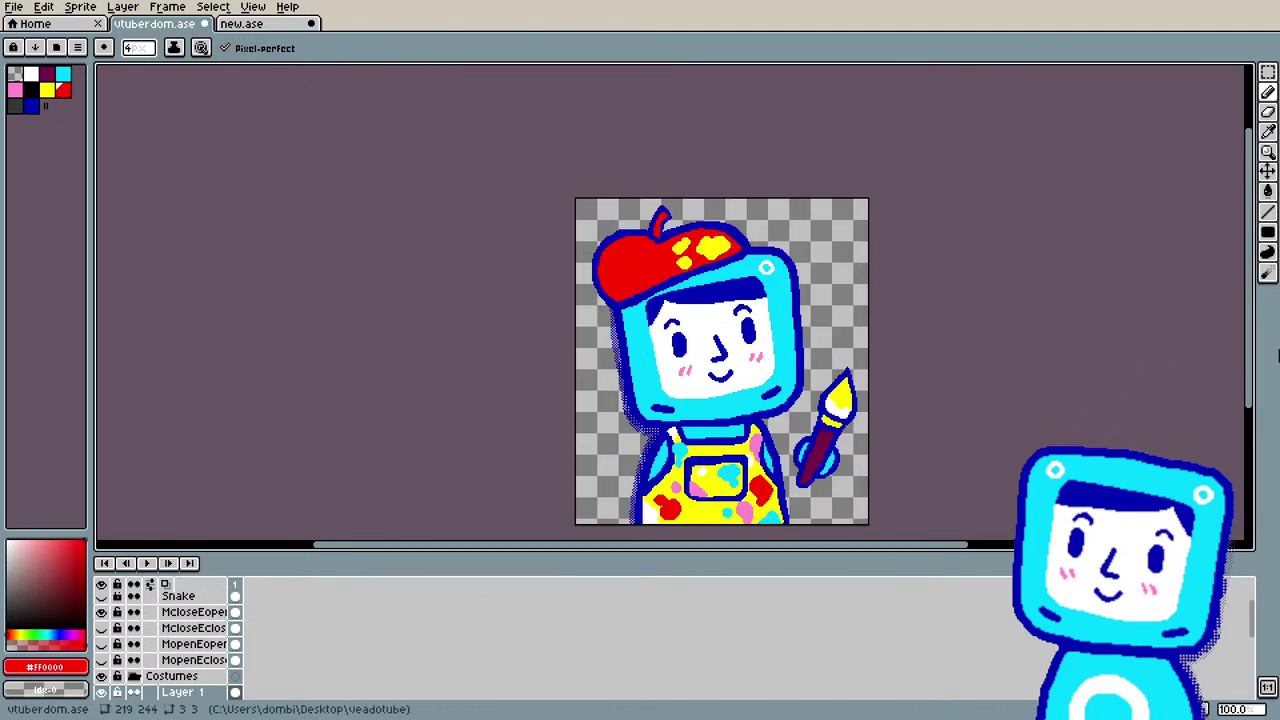
{"action": "left_click_drag", "start_coordinate": [1250, 354], "coordinate": [1255, 390]}
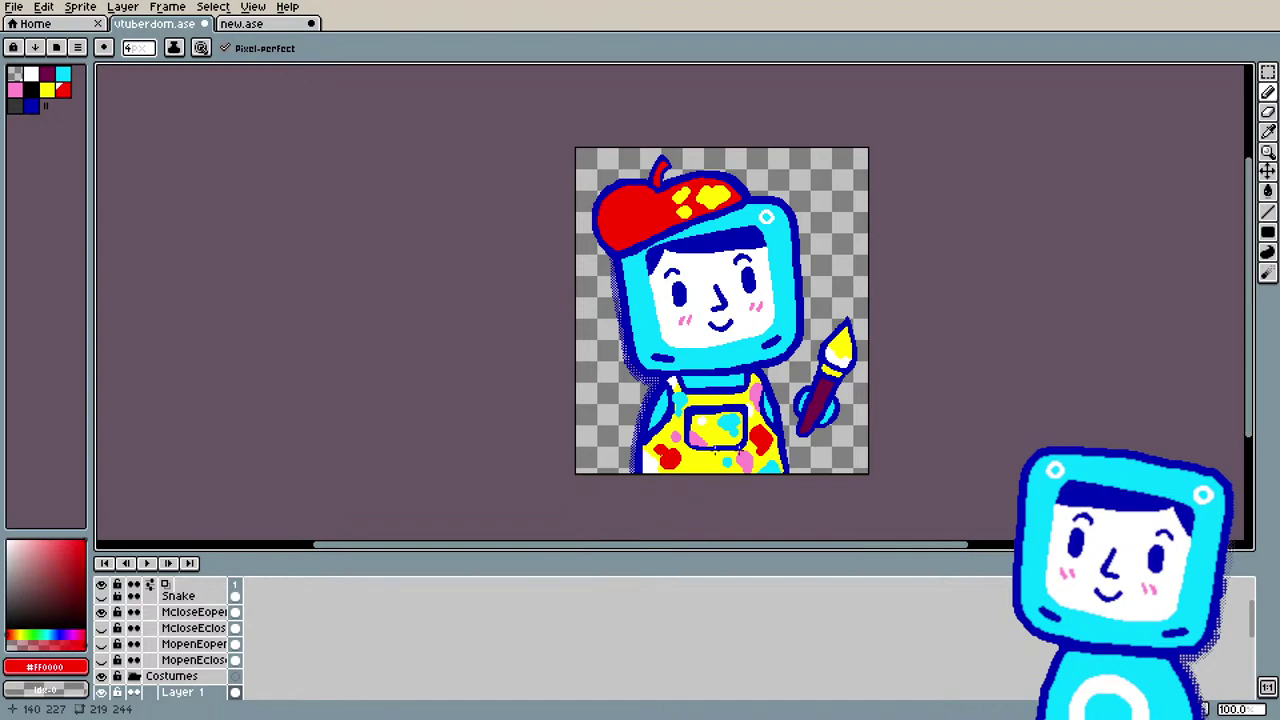
{"action": "scroll", "coordinate": [610, 446], "scroll_direction": "up", "scroll_amount": 2}
{"action": "key", "text": "i"}
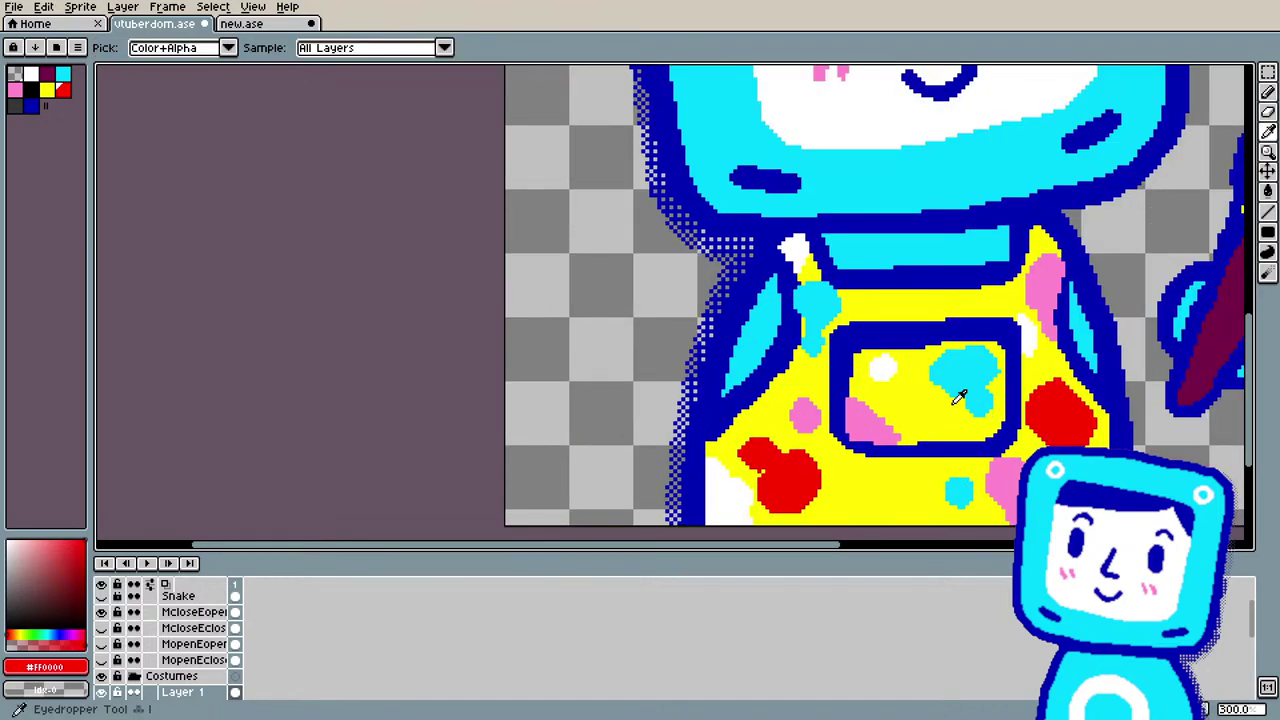
{"action": "left_click", "coordinate": [804, 309]}
{"action": "key", "text": "b"}
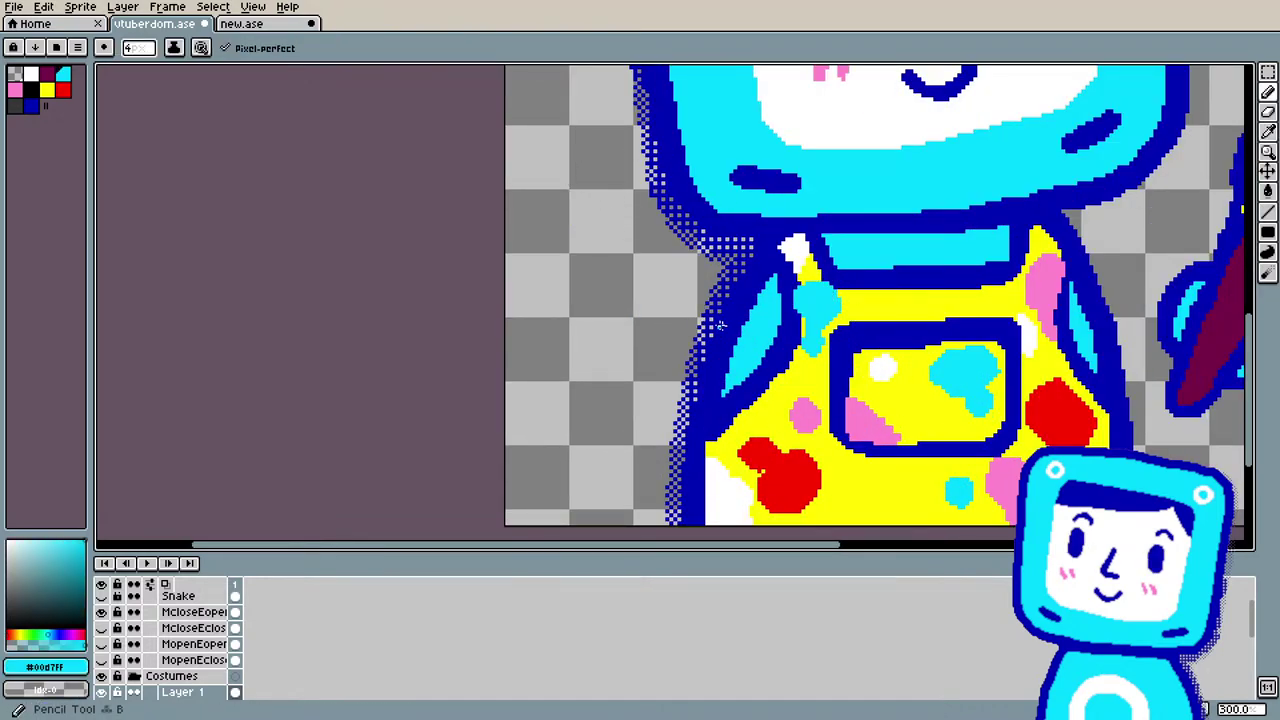
{"action": "left_click", "coordinate": [810, 330]}
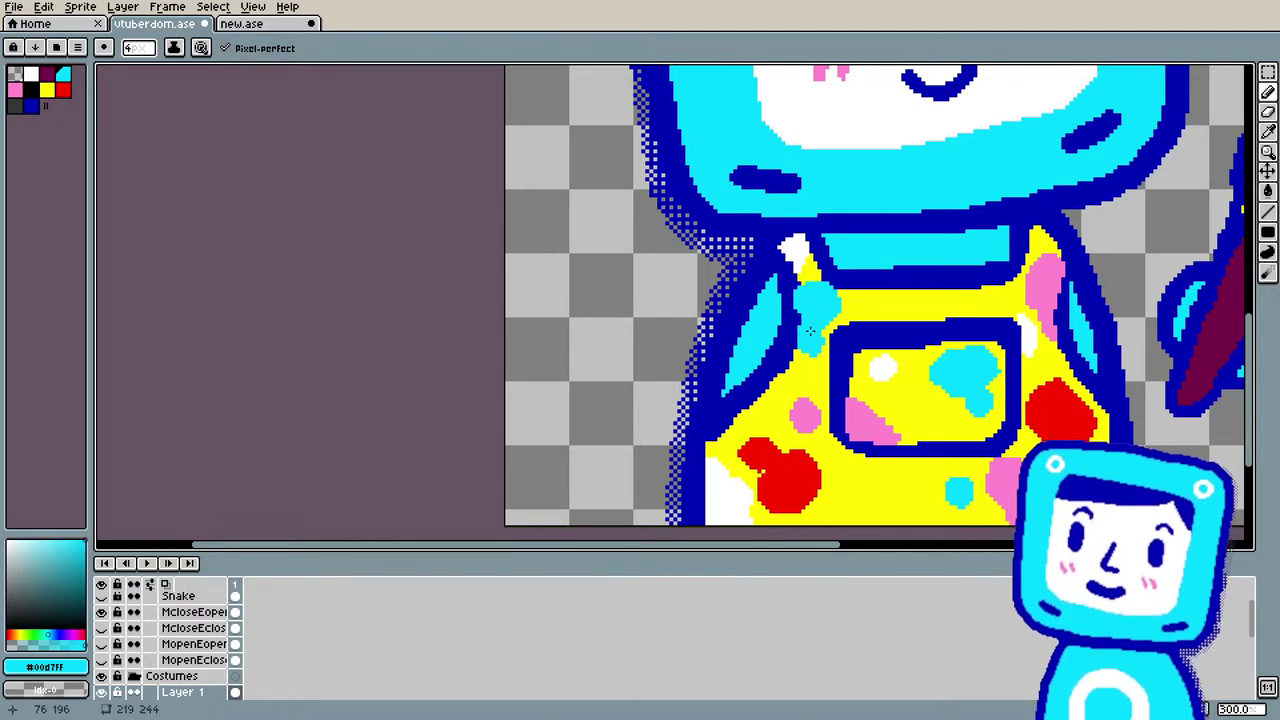
Step: Redraw the dark blue #0000b3 outlines along the overall straps and armholes where the cyan and pink spots overlap them
{"action": "scroll", "coordinate": [830, 322], "scroll_direction": "down", "scroll_amount": 2}
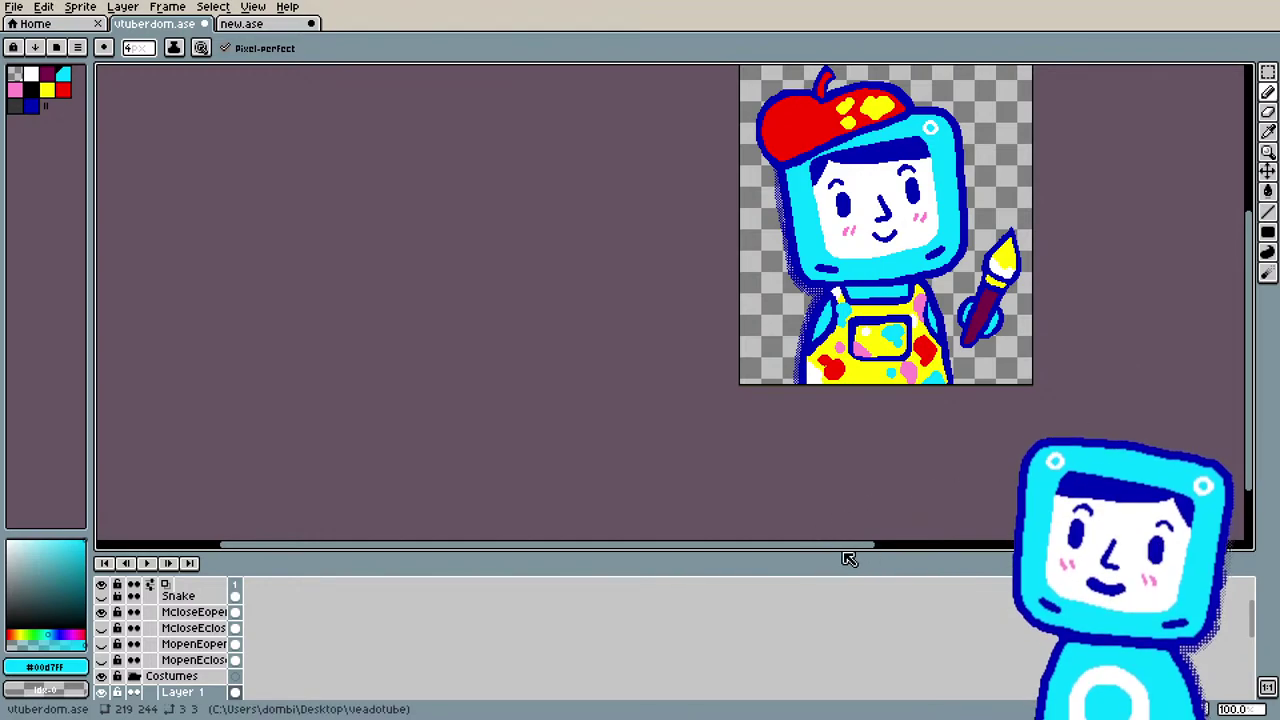
{"action": "left_click_drag", "start_coordinate": [851, 554], "coordinate": [880, 554]}
{"action": "scroll", "coordinate": [808, 323], "scroll_direction": "up", "scroll_amount": 2}
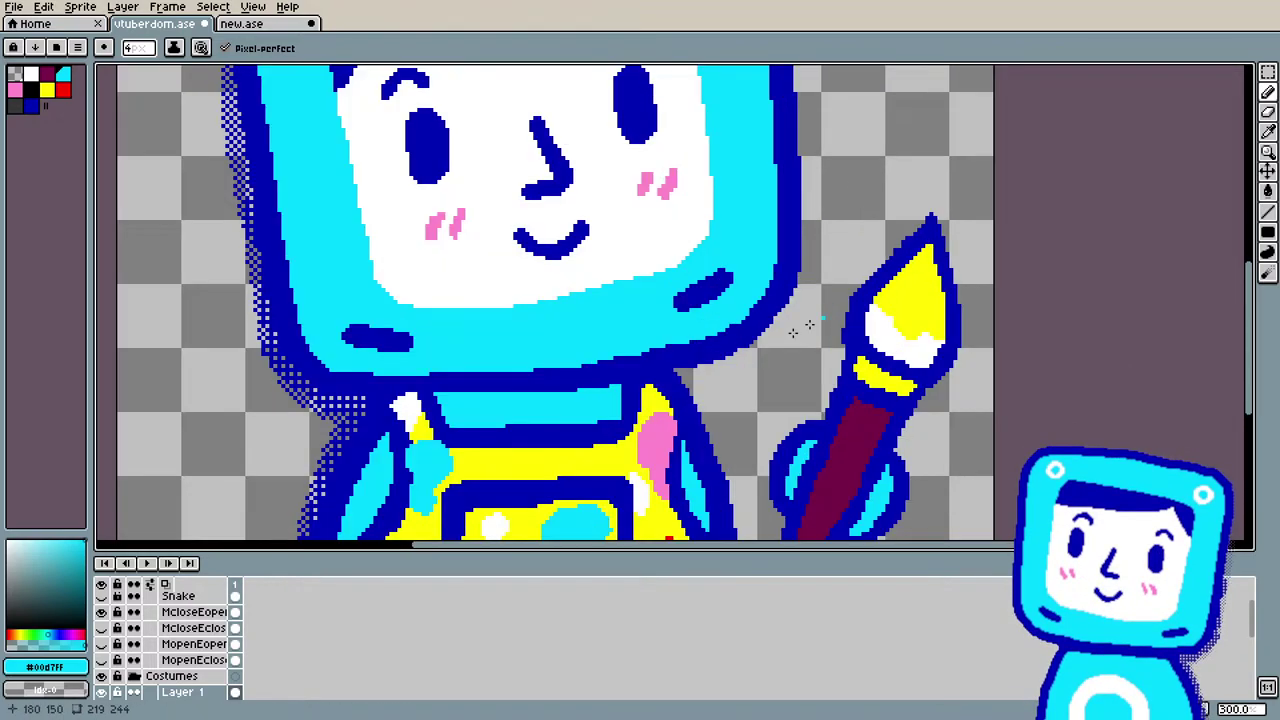
{"action": "scroll", "coordinate": [660, 420], "scroll_direction": "down", "scroll_amount": 2}
{"action": "scroll", "coordinate": [659, 417], "scroll_direction": "up", "scroll_amount": 2}
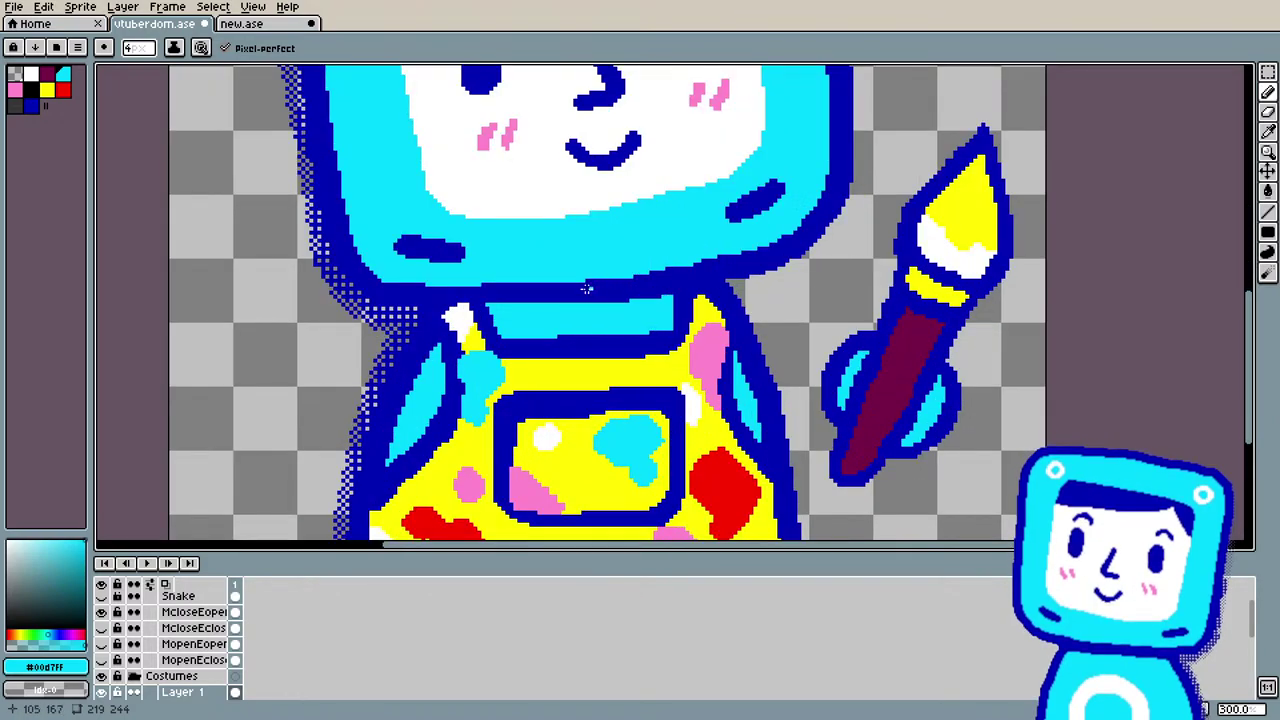
{"action": "key", "text": "i"}
{"action": "left_click", "coordinate": [722, 296]}
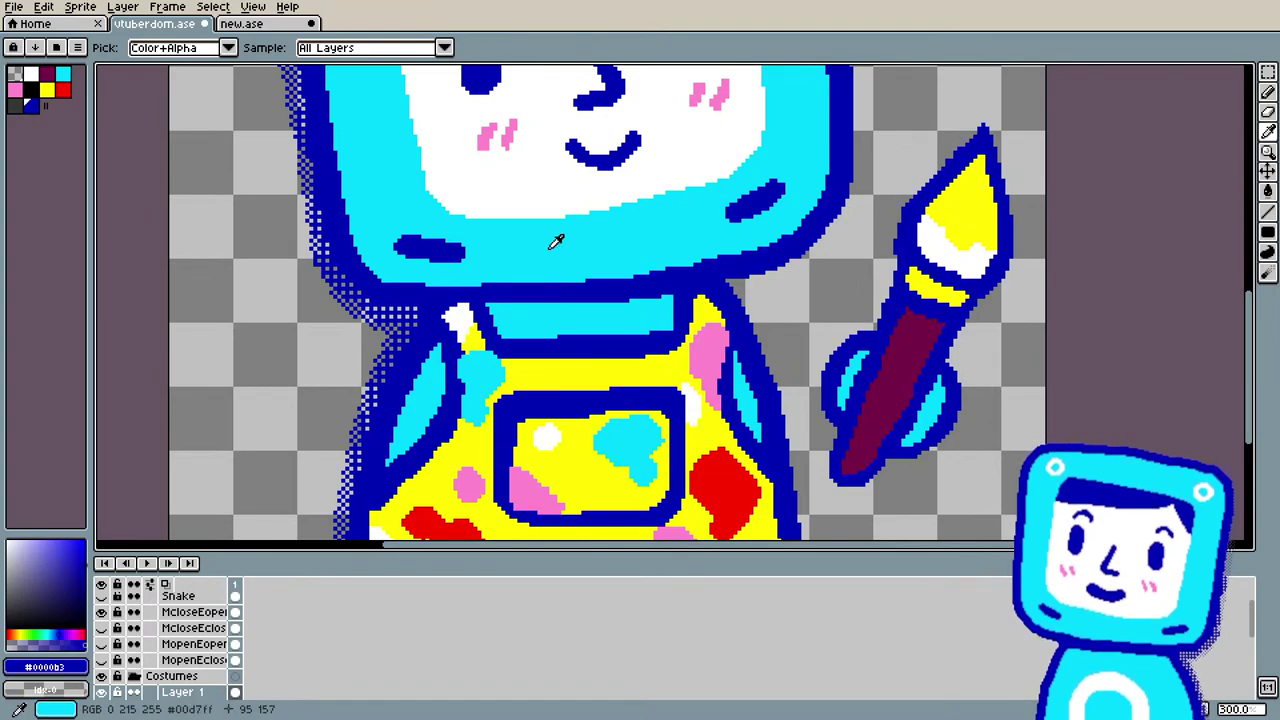
{"action": "key", "text": "b"}
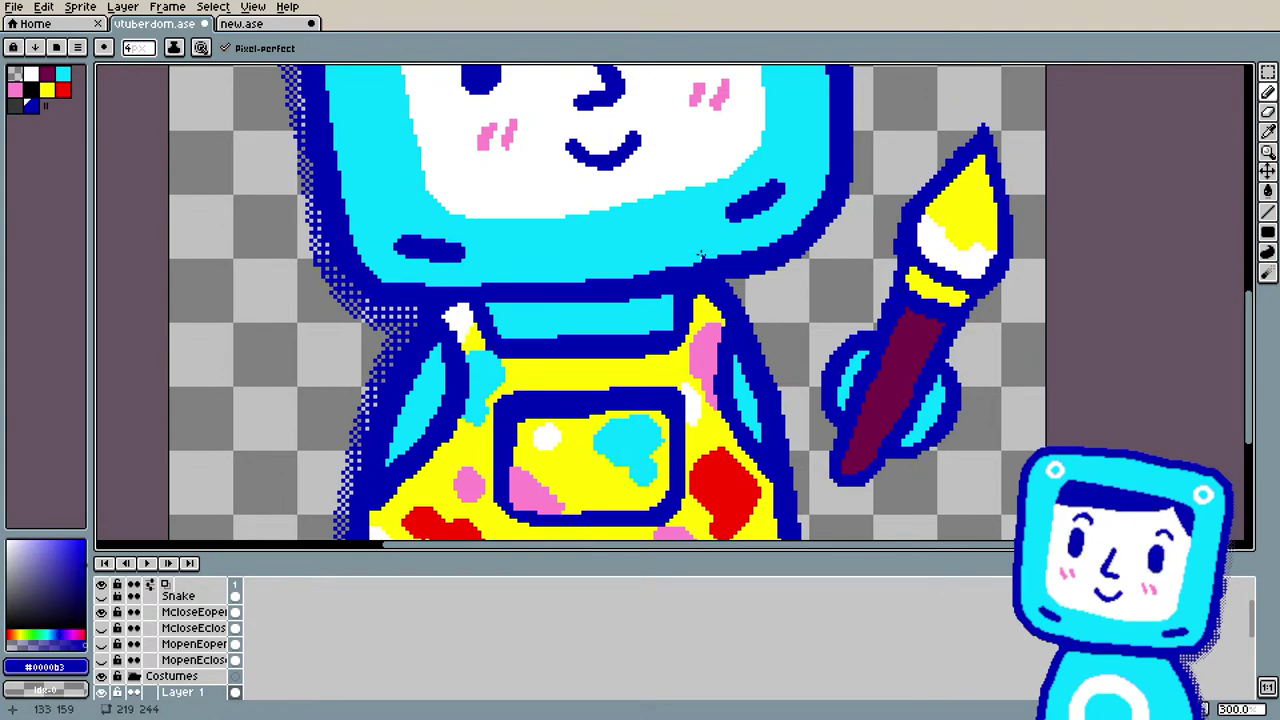
{"action": "scroll", "coordinate": [701, 257], "scroll_direction": "down", "scroll_amount": 1}
{"action": "scroll", "coordinate": [701, 257], "scroll_direction": "up", "scroll_amount": 1}
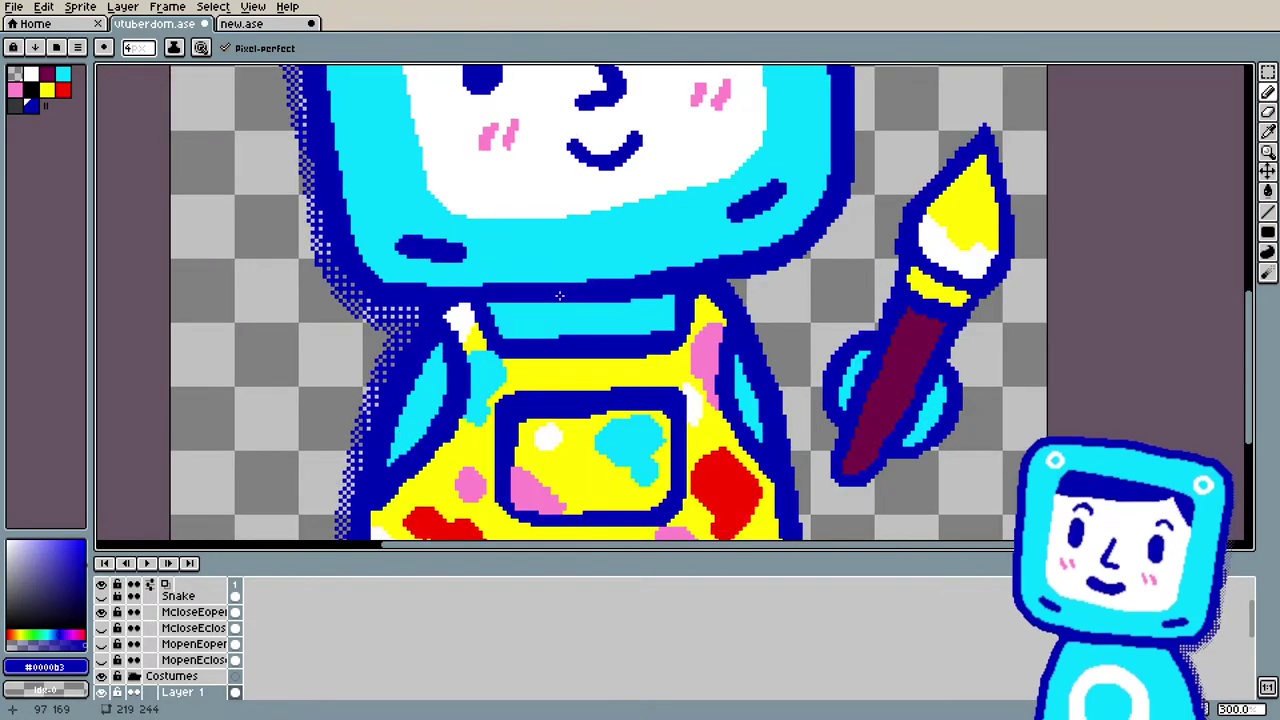
{"action": "scroll", "coordinate": [559, 296], "scroll_direction": "down", "scroll_amount": 1}
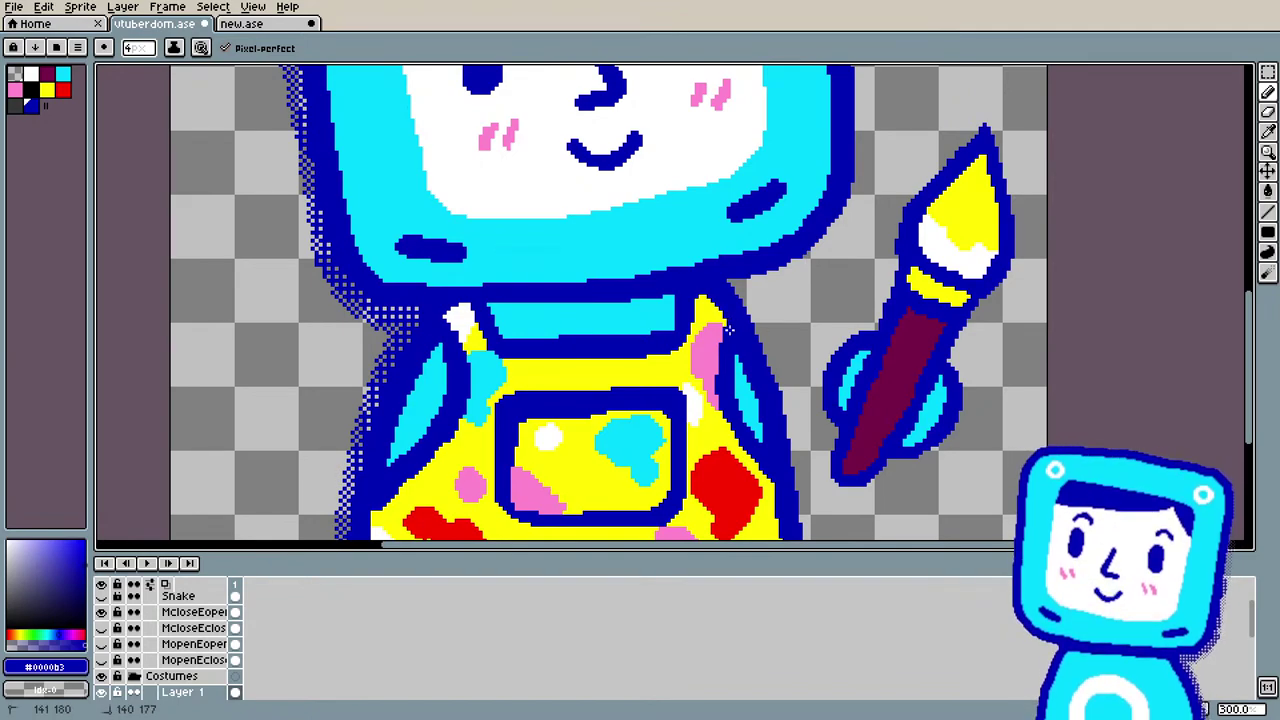
{"action": "scroll", "coordinate": [722, 367], "scroll_direction": "up", "scroll_amount": 1}
{"action": "scroll", "coordinate": [722, 367], "scroll_direction": "down", "scroll_amount": 1}
{"action": "scroll", "coordinate": [721, 354], "scroll_direction": "up", "scroll_amount": 1}
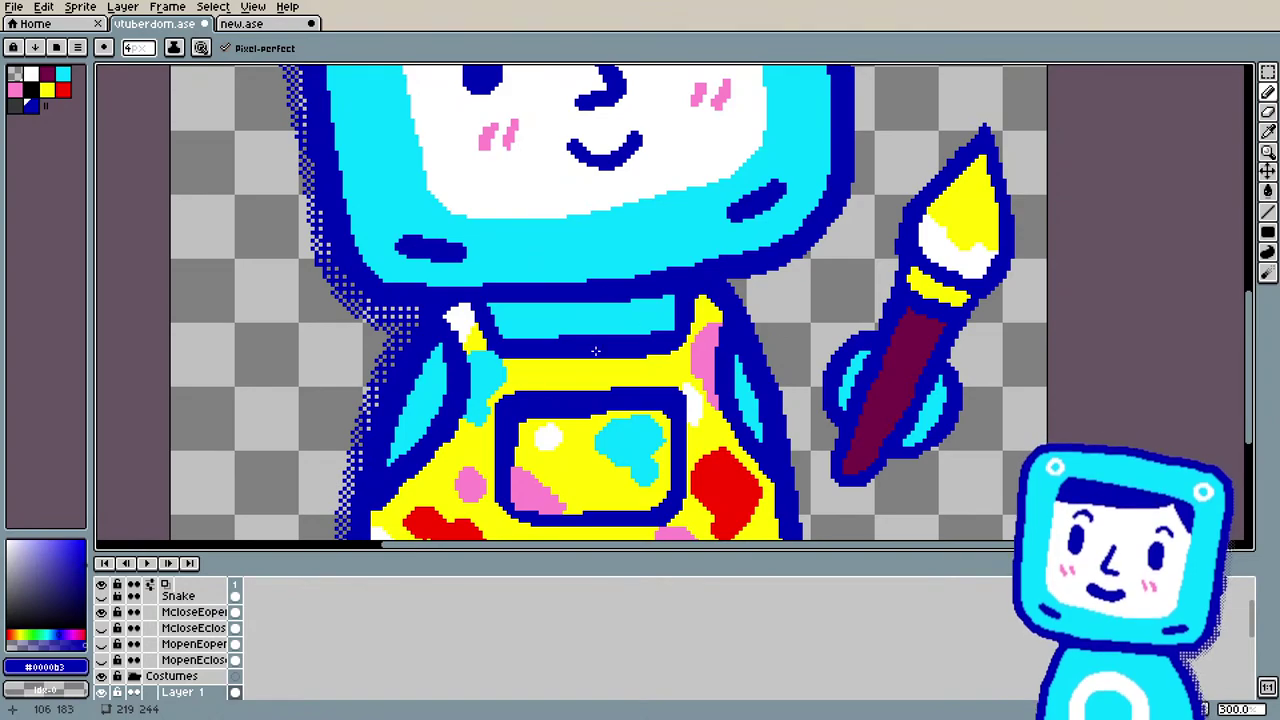
Step: Touch up the dark blue #0000b3 outline along the bottom edge of the overalls' pocket with the Pencil
{"action": "scroll", "coordinate": [721, 354], "scroll_direction": "down", "scroll_amount": 2}
{"action": "scroll", "coordinate": [604, 432], "scroll_direction": "up", "scroll_amount": 2}
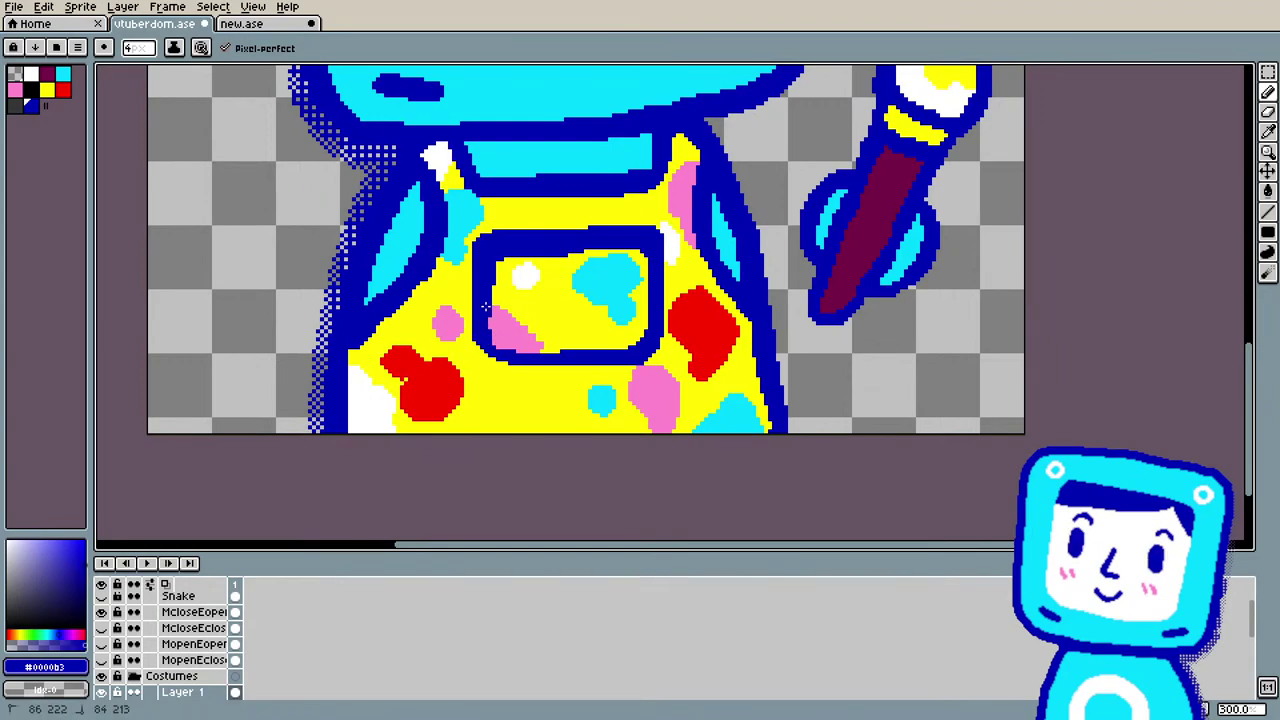
{"action": "left_click_drag", "start_coordinate": [535, 355], "coordinate": [560, 356]}
{"action": "scroll", "coordinate": [448, 363], "scroll_direction": "down", "scroll_amount": 2}
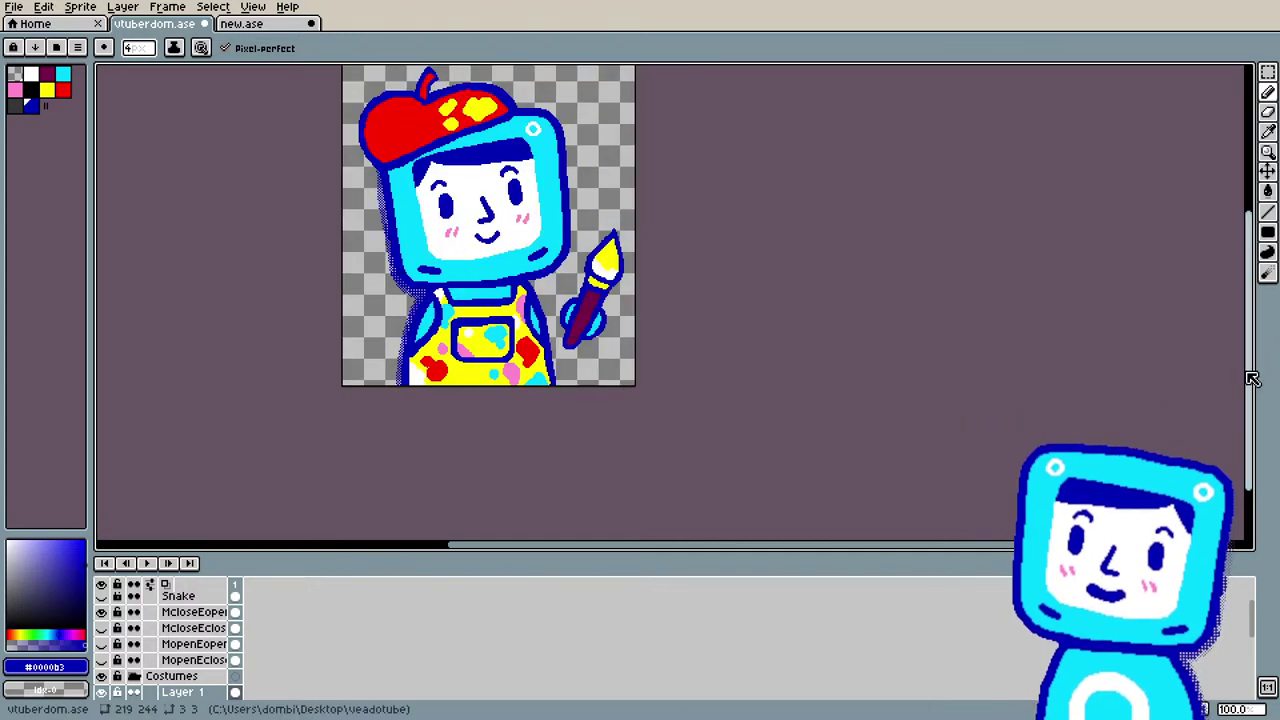
Step: Thicken the dark blue #0000b3 outline along the lower right edge of the hand holding the paintbrush
{"action": "scroll", "coordinate": [1200, 350], "scroll_direction": "up", "scroll_amount": 2}
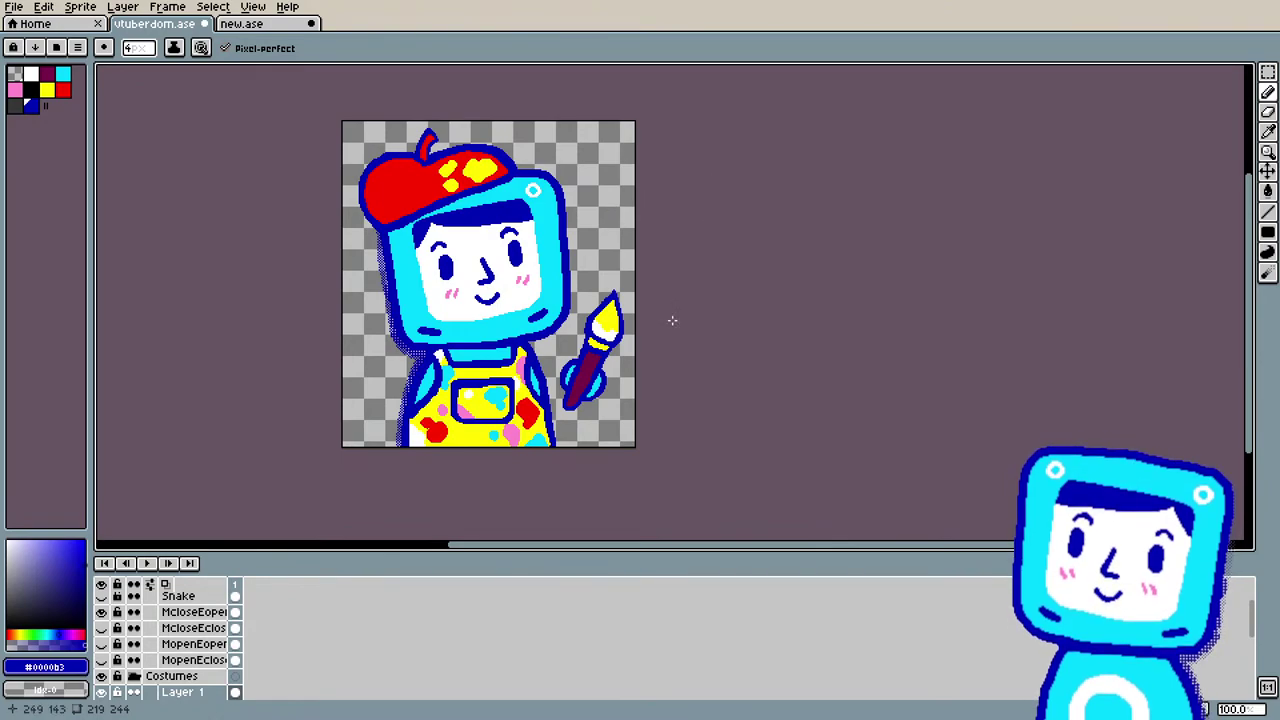
{"action": "scroll", "coordinate": [600, 402], "scroll_direction": "up", "scroll_amount": 3}
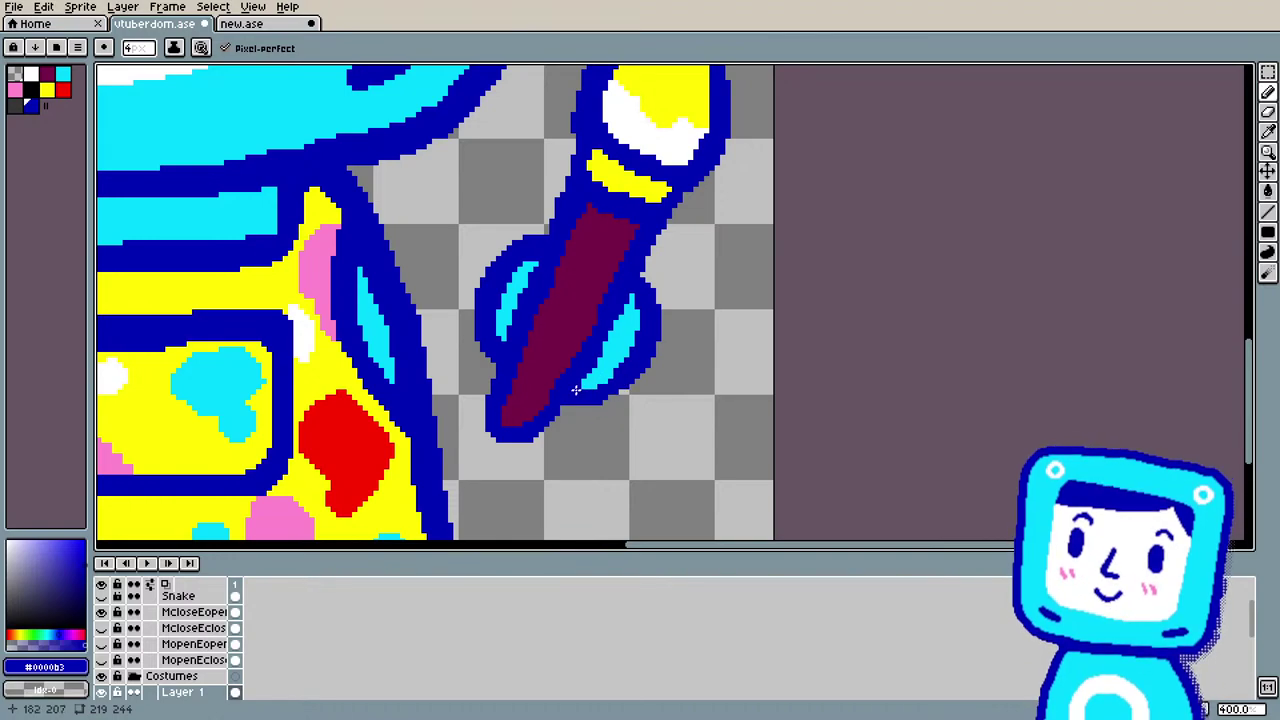
{"action": "left_click_drag", "start_coordinate": [575, 390], "coordinate": [645, 336]}
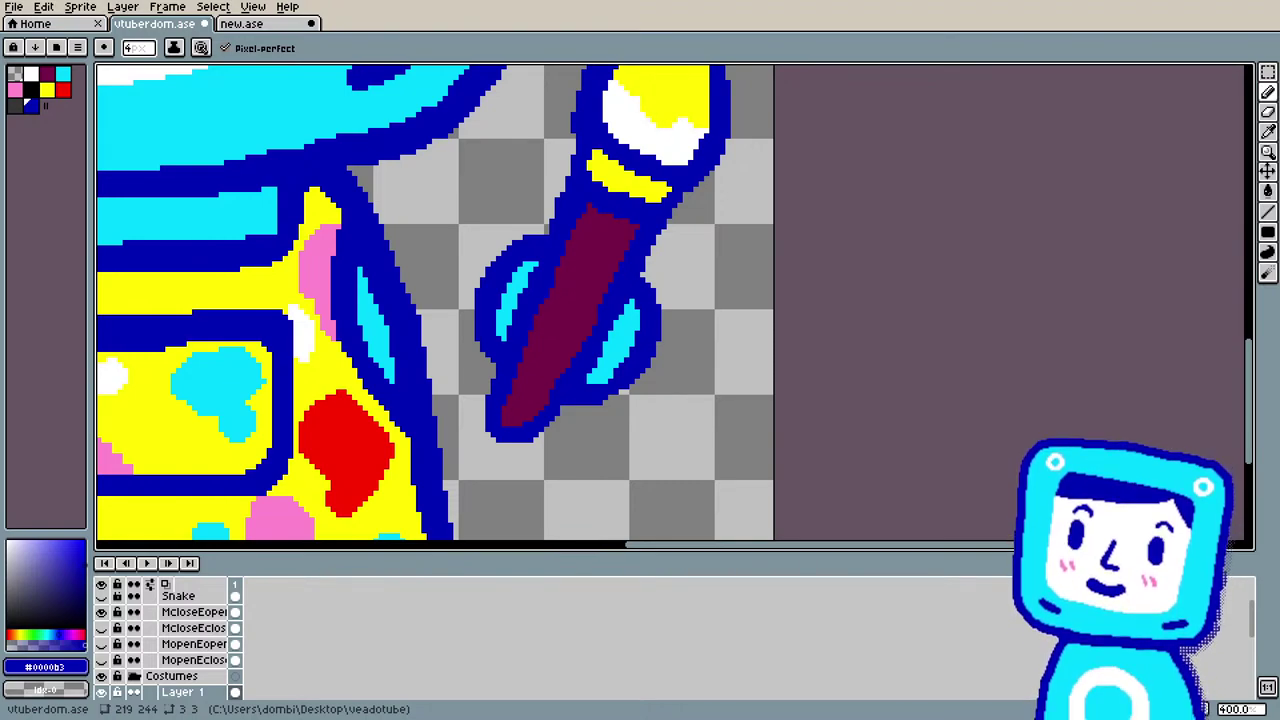
Step: Sample the handle's maroon #770046 and smooth the right edge of the paintbrush handle with the Pencil
{"action": "scroll", "coordinate": [574, 383], "scroll_direction": "down", "scroll_amount": 3}
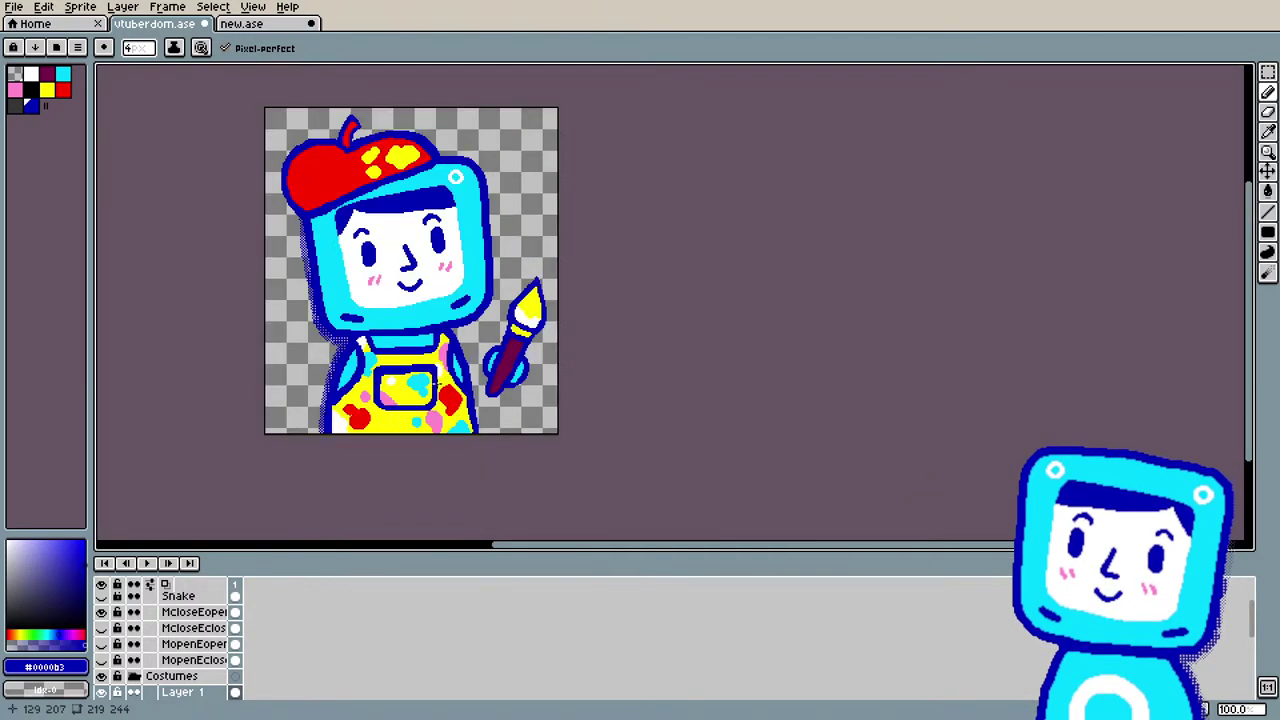
{"action": "scroll", "coordinate": [655, 428], "scroll_direction": "up", "scroll_amount": 1}
{"action": "scroll", "coordinate": [658, 424], "scroll_direction": "up", "scroll_amount": 1}
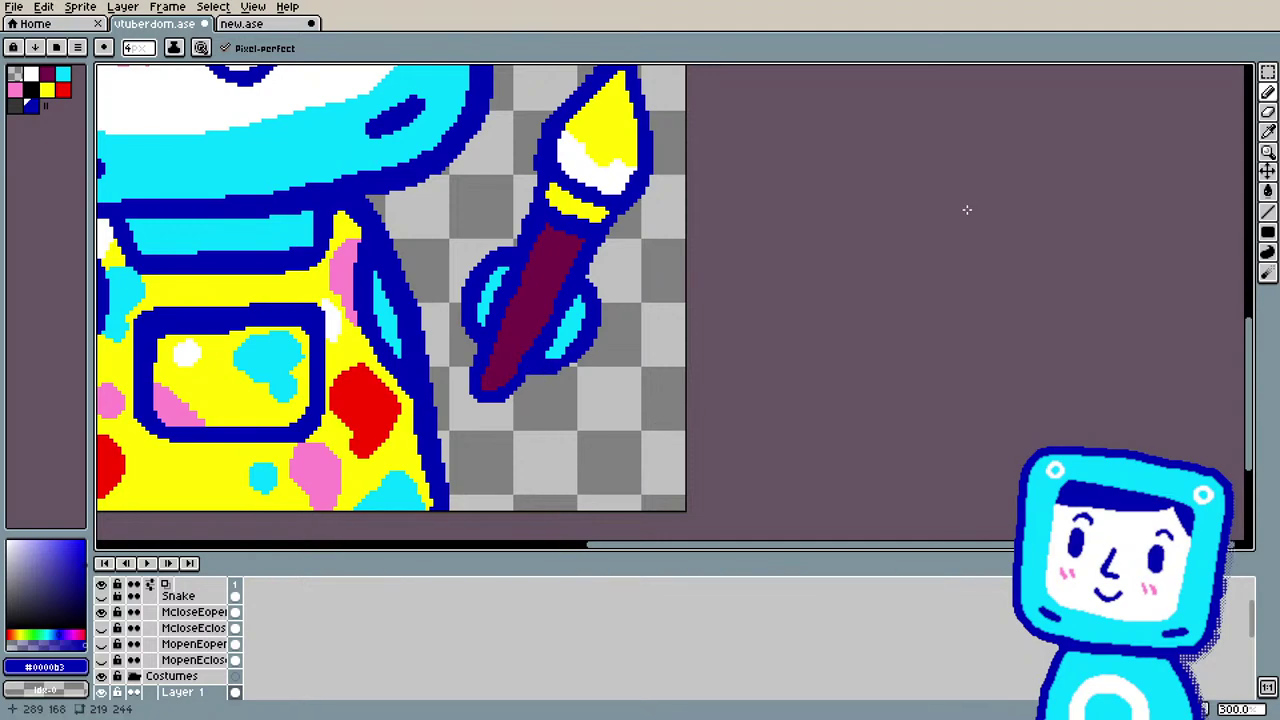
{"action": "key", "text": "i"}
{"action": "key", "text": "b"}
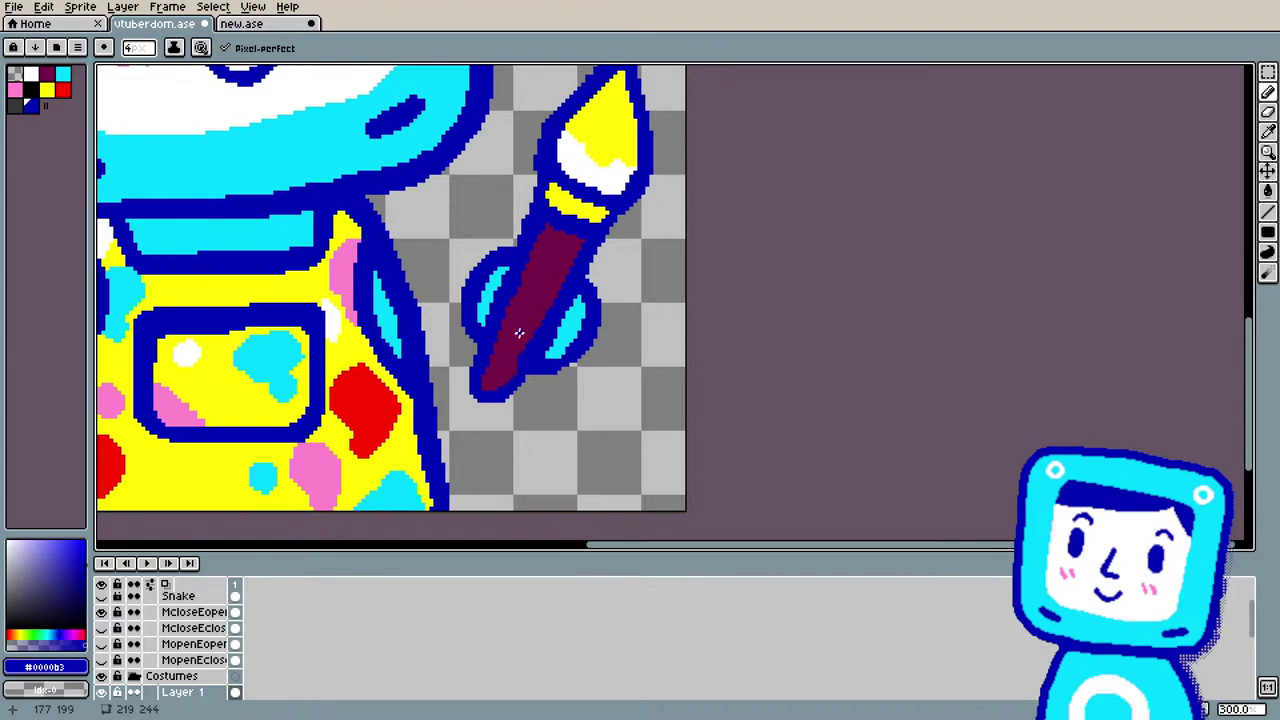
{"action": "key", "text": "i"}
{"action": "left_click", "coordinate": [518, 354]}
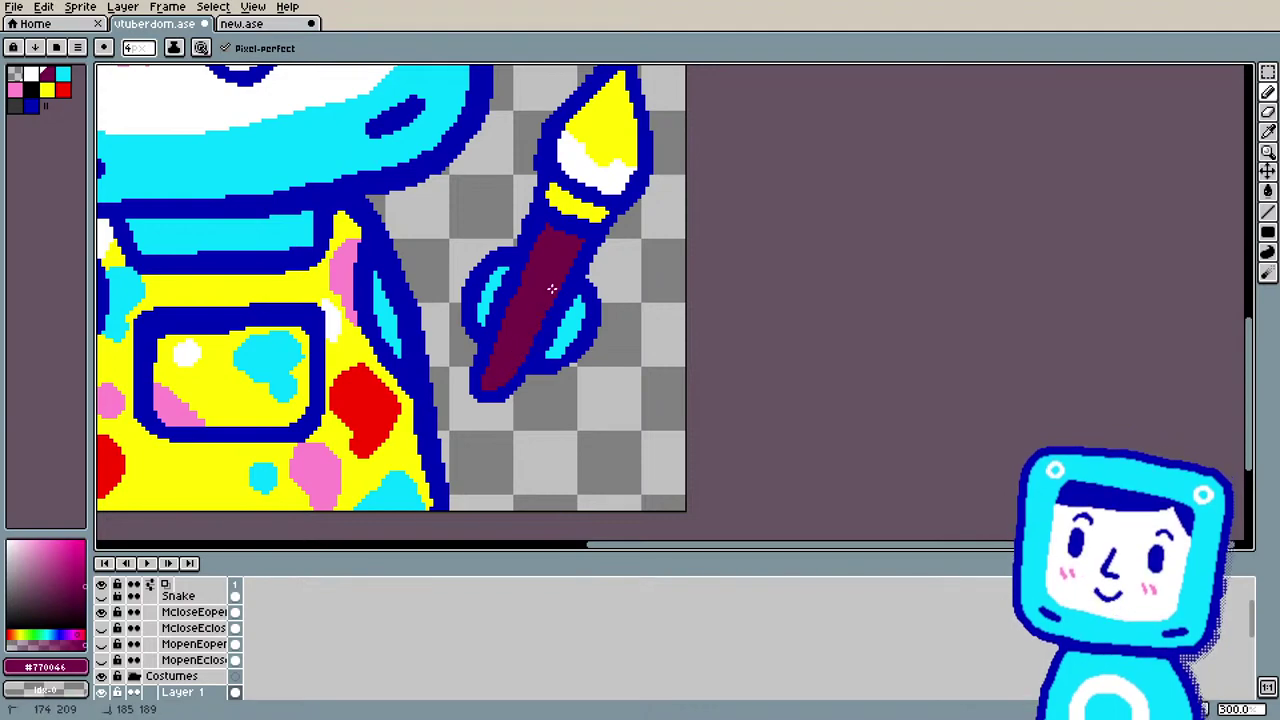
{"action": "scroll", "coordinate": [515, 226], "scroll_direction": "down", "scroll_amount": 3}
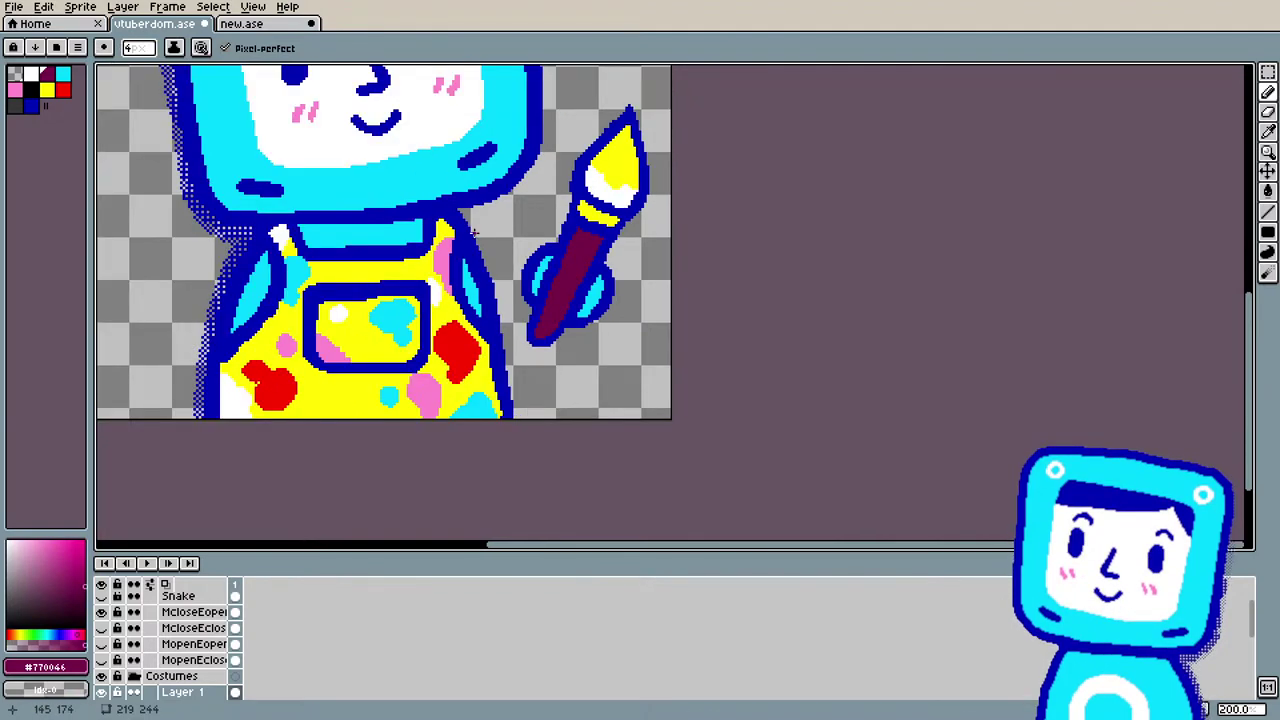
{"action": "scroll", "coordinate": [380, 162], "scroll_direction": "up", "scroll_amount": 1}
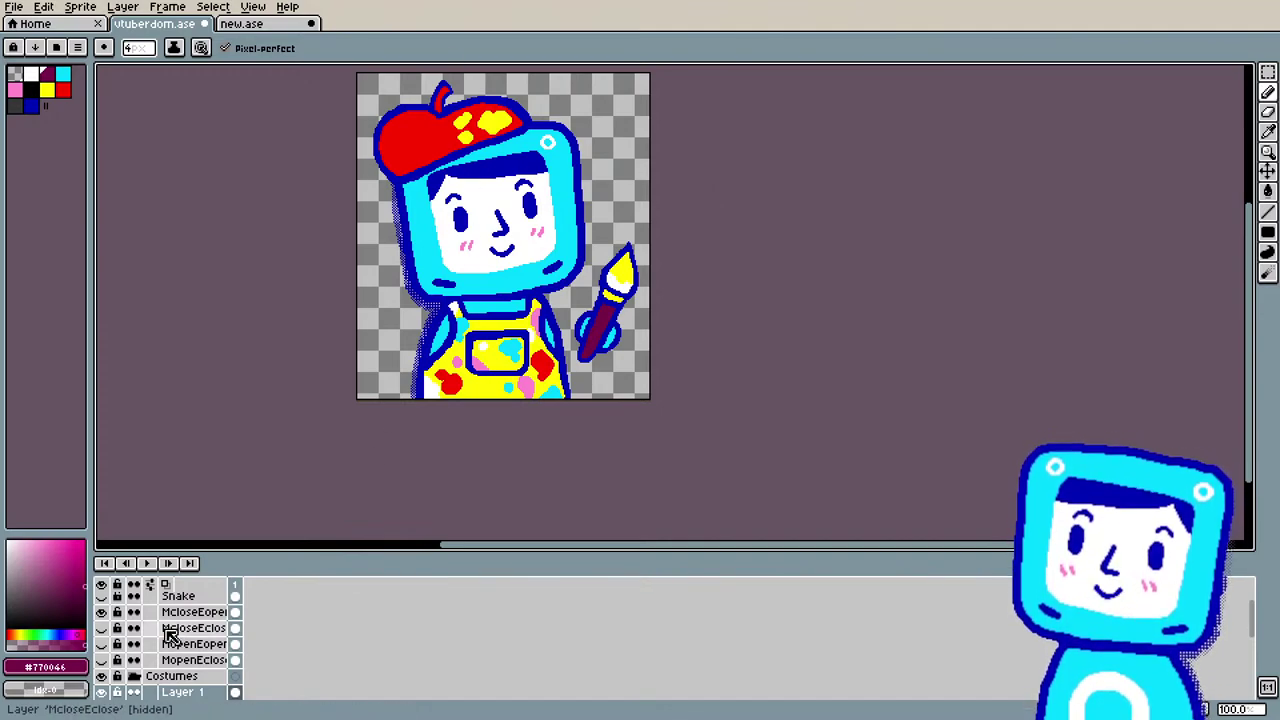
Step: Rename the costume layer Layer 1 as Artist
{"action": "scroll", "coordinate": [172, 638], "scroll_direction": "down", "scroll_amount": 2}
{"action": "right_click", "coordinate": [186, 664]}
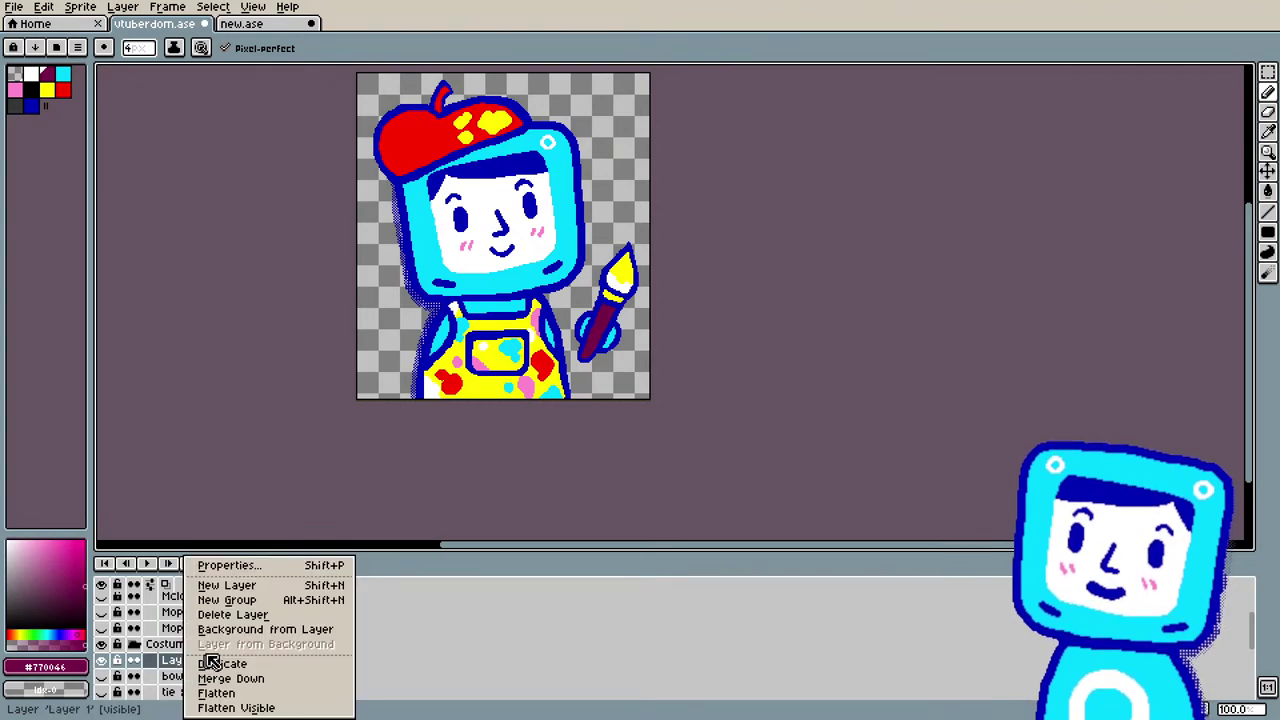
{"action": "left_click", "coordinate": [268, 567]}
{"action": "key", "text": "BackSpace"}
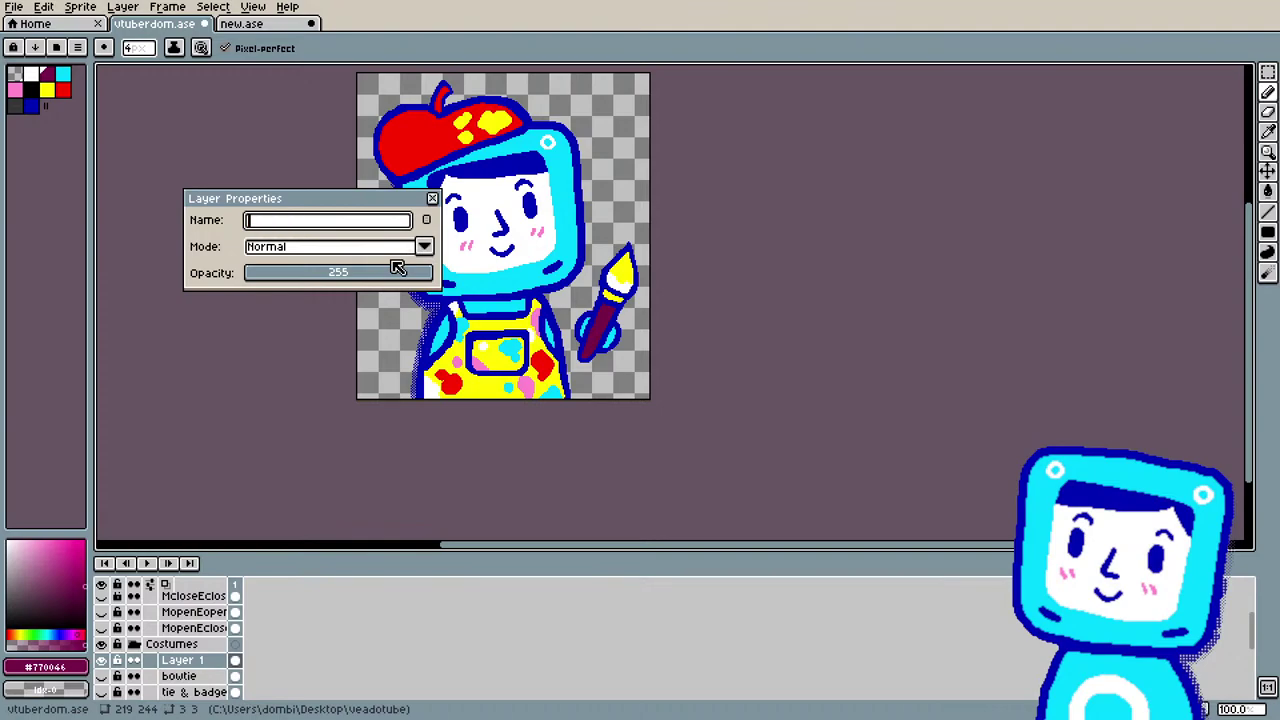
{"action": "type", "text": "Artist"}
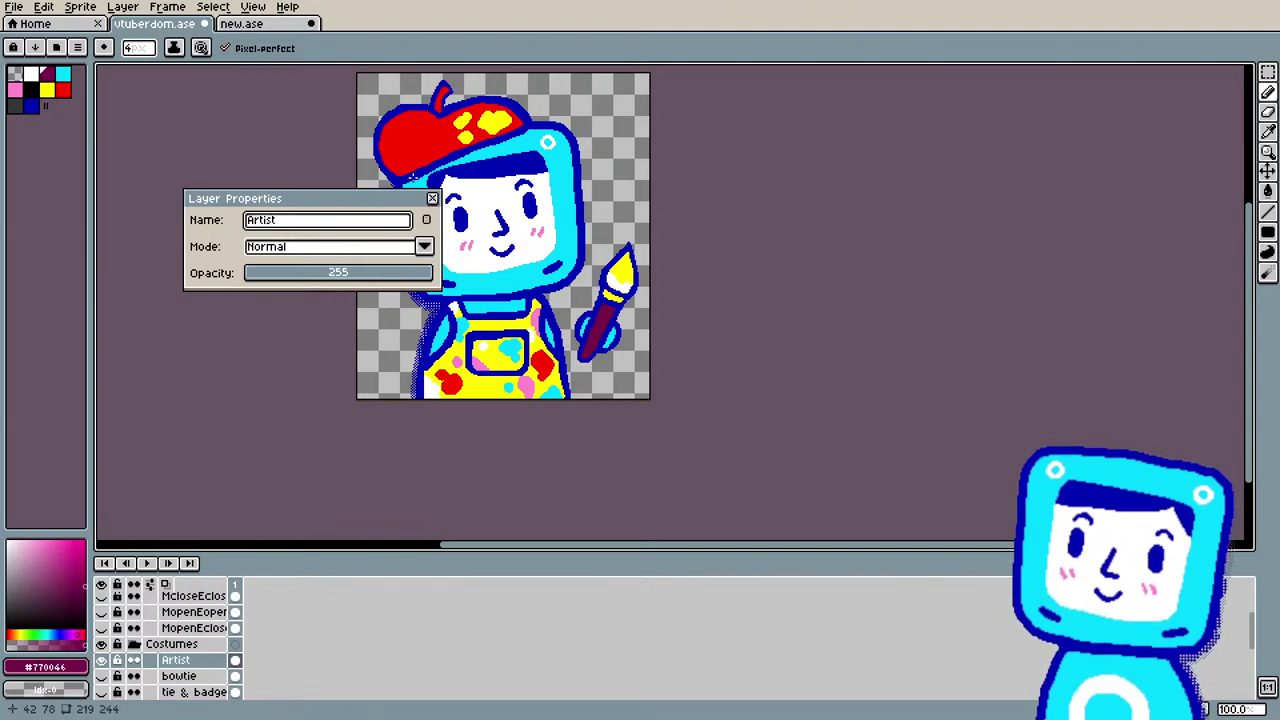
{"action": "left_click", "coordinate": [432, 198]}
Step: Move the bowtie layer above the Artist layer in the Costumes group
{"action": "scroll", "coordinate": [200, 663], "scroll_direction": "down", "scroll_amount": 1}
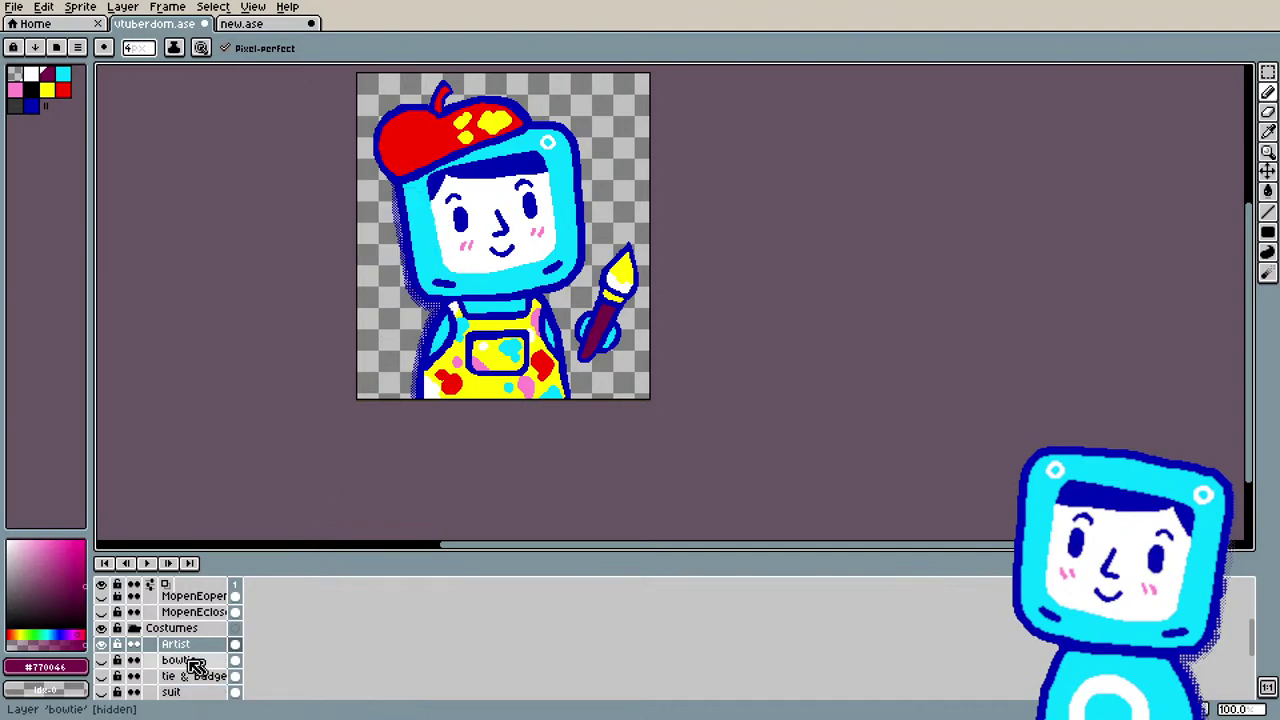
{"action": "left_click", "coordinate": [195, 665]}
{"action": "left_click", "coordinate": [180, 644]}
{"action": "double_click", "coordinate": [197, 662]}
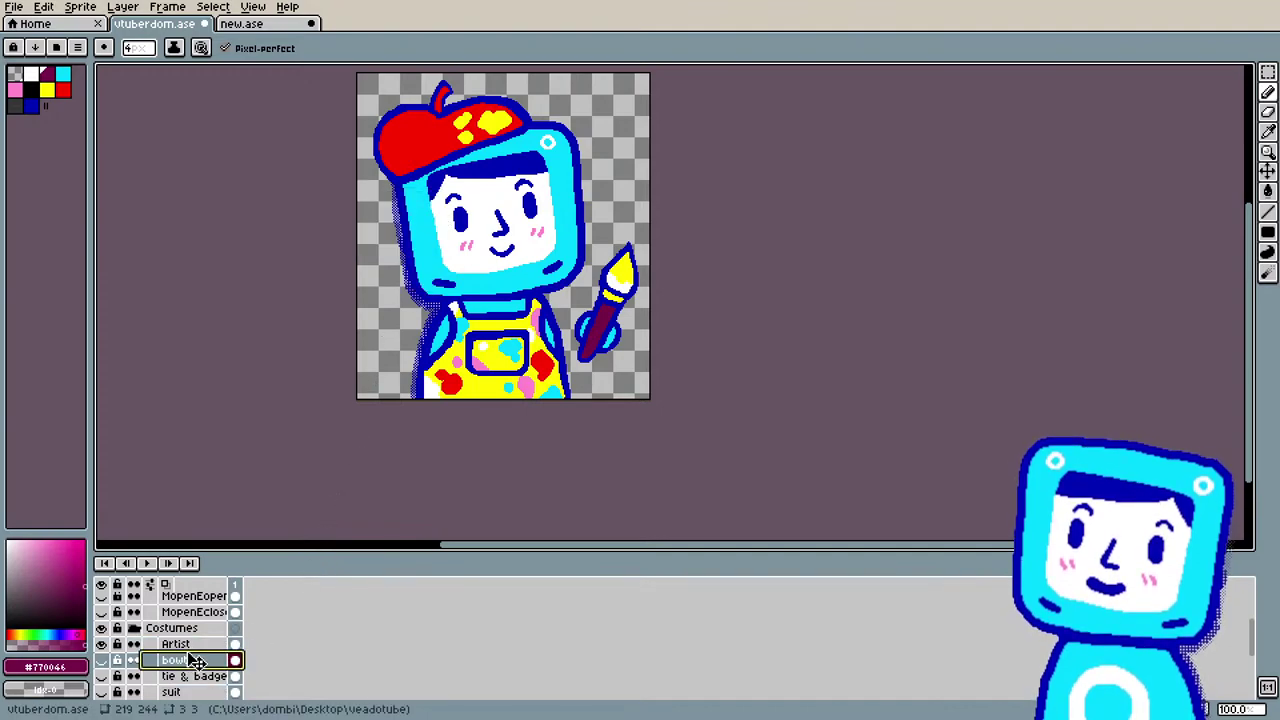
{"action": "left_click_drag", "start_coordinate": [197, 662], "coordinate": [180, 644]}
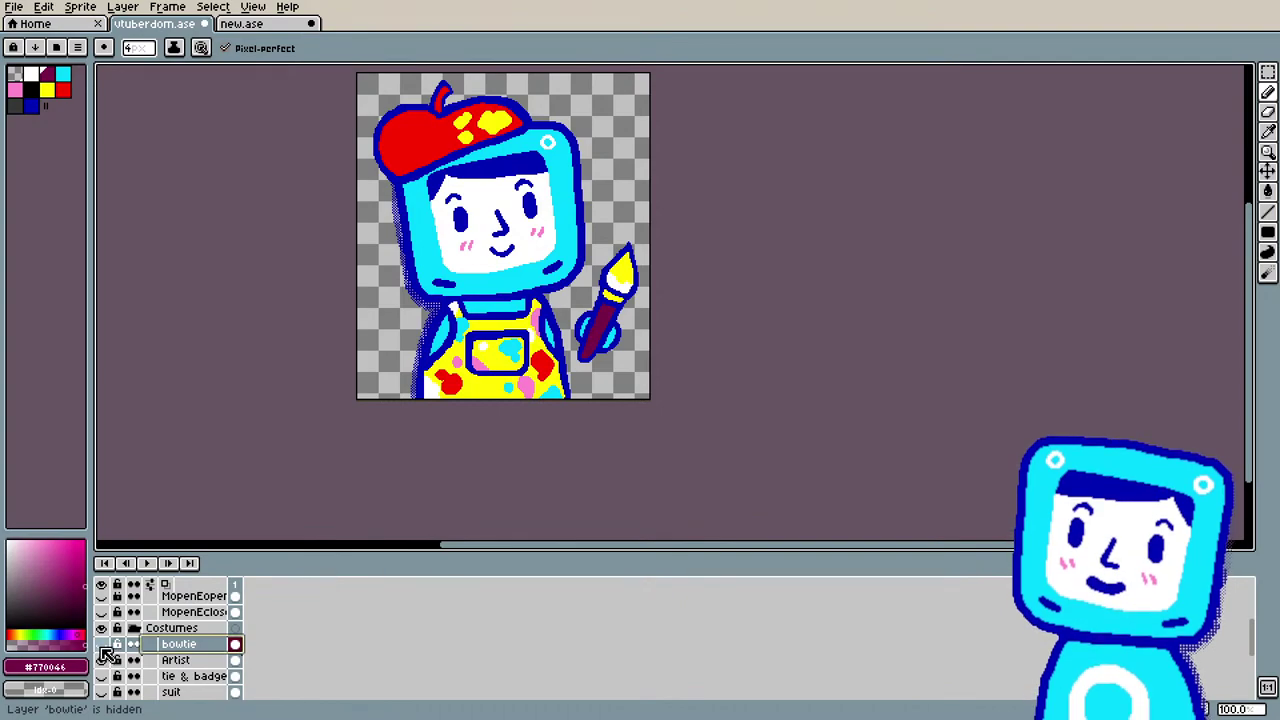
Step: Preview the bowtie and workout costume layers over the artist costume by showing each briefly and hiding it again
{"action": "left_click", "coordinate": [102, 646]}
{"action": "left_click", "coordinate": [102, 646]}
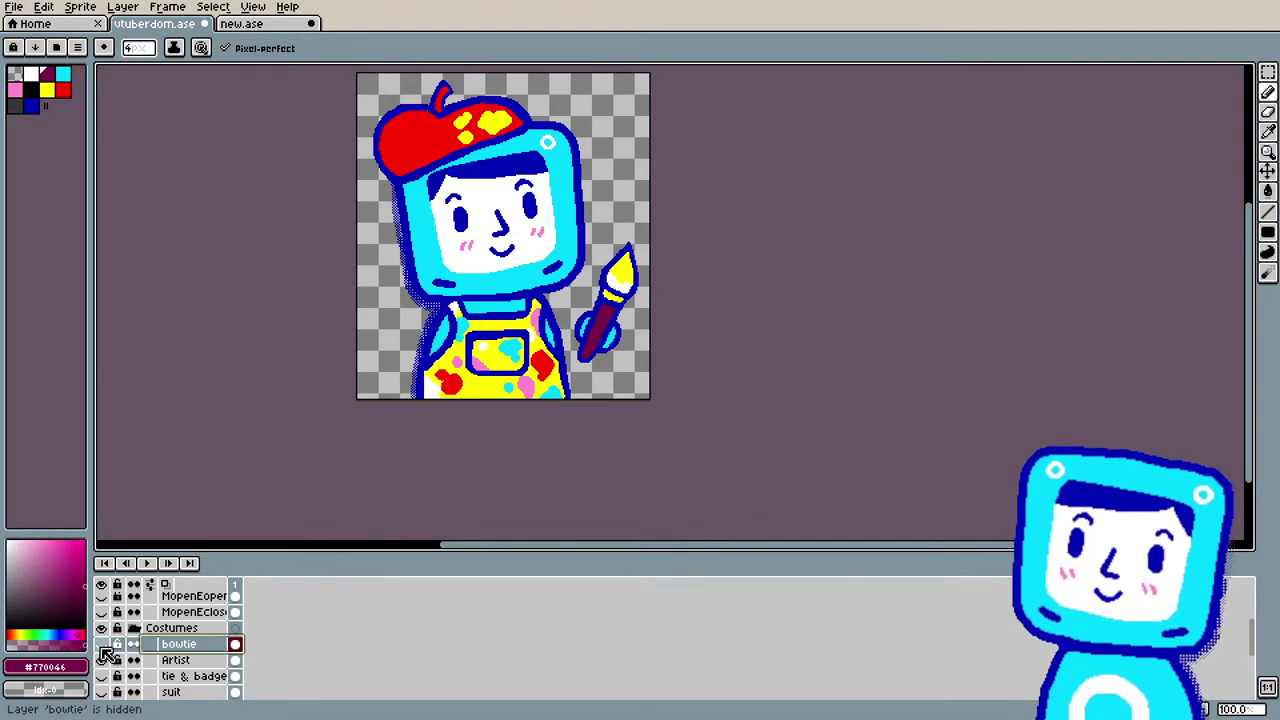
{"action": "scroll", "coordinate": [165, 665], "scroll_direction": "down", "scroll_amount": 1}
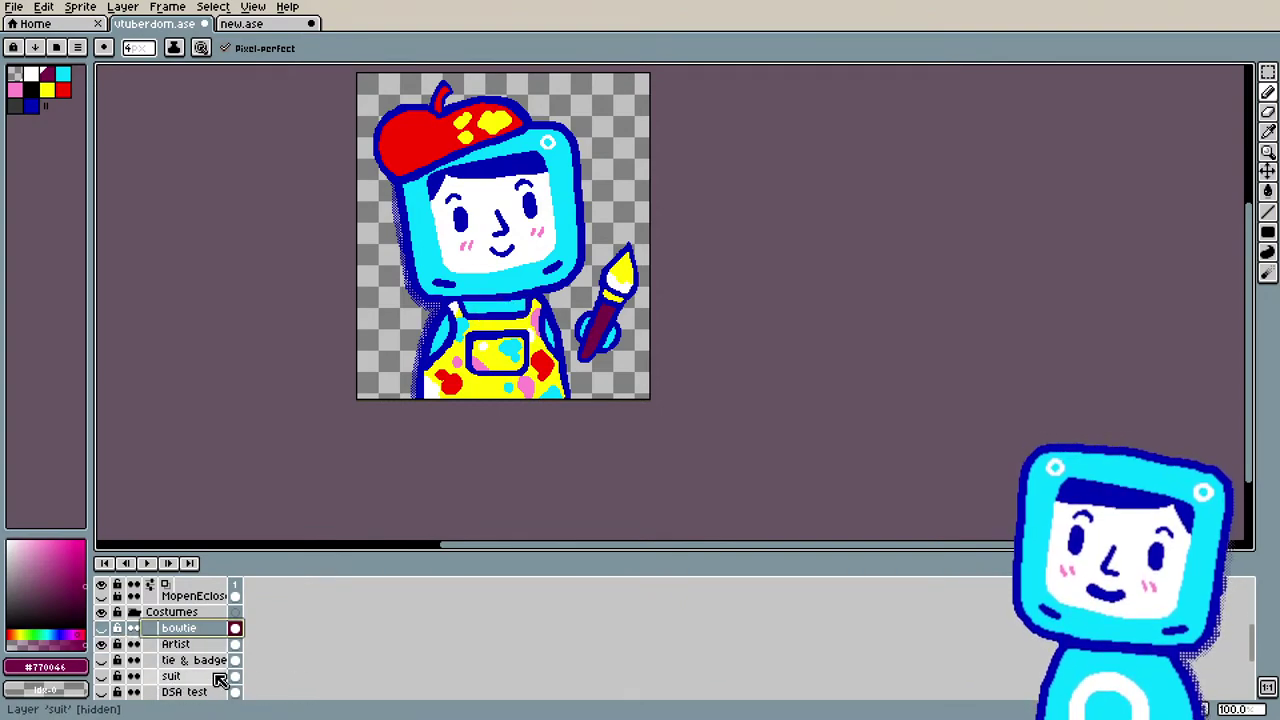
{"action": "scroll", "coordinate": [214, 680], "scroll_direction": "down", "scroll_amount": 1}
{"action": "scroll", "coordinate": [212, 680], "scroll_direction": "down", "scroll_amount": 1}
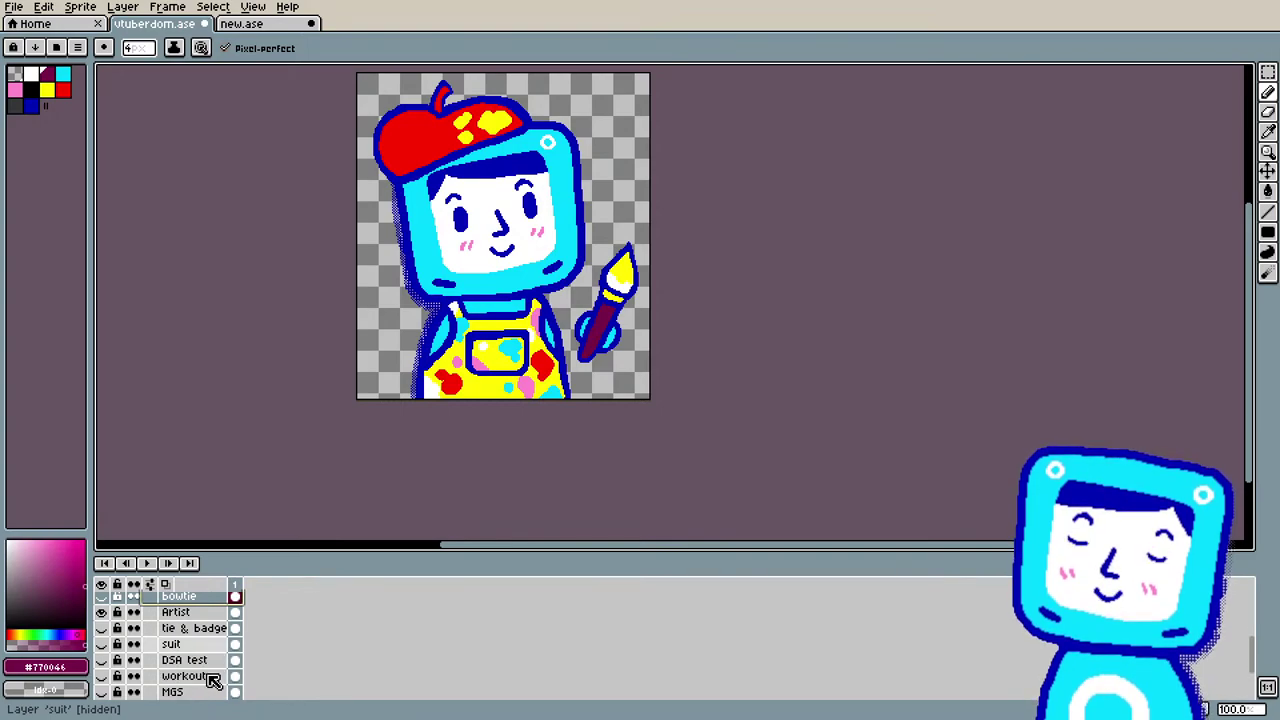
{"action": "left_click", "coordinate": [102, 677]}
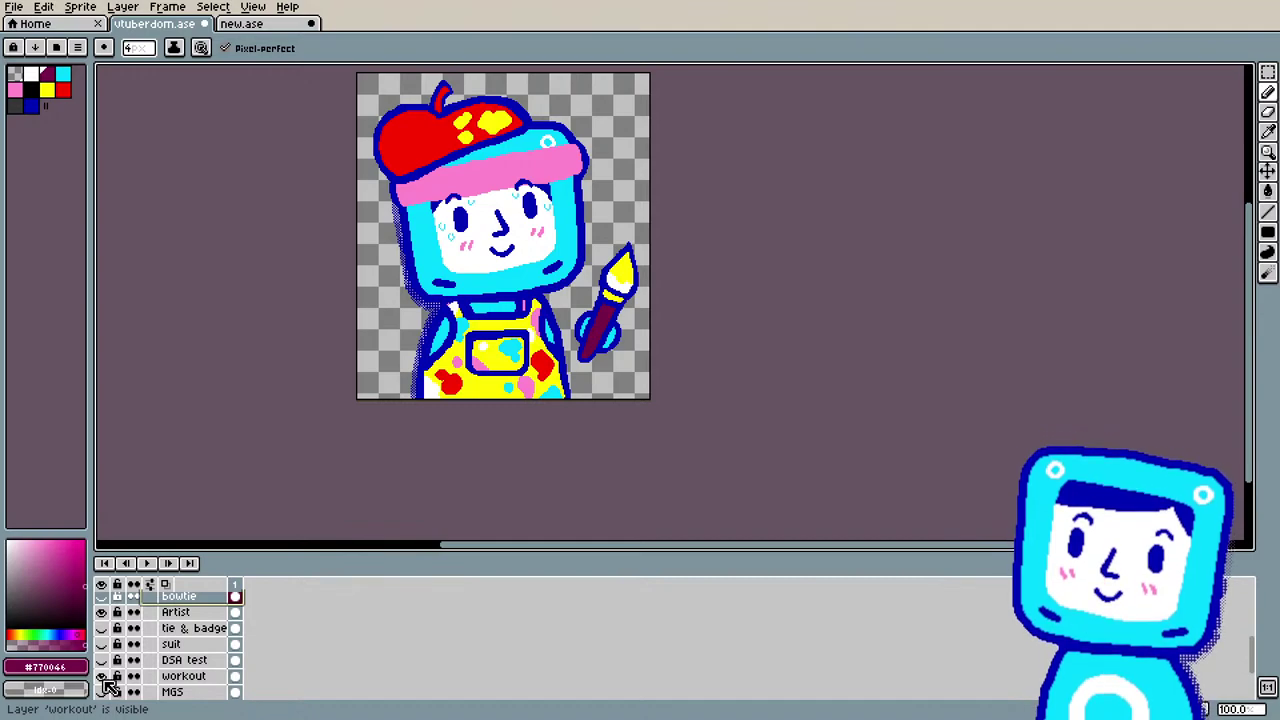
{"action": "left_click", "coordinate": [101, 677]}
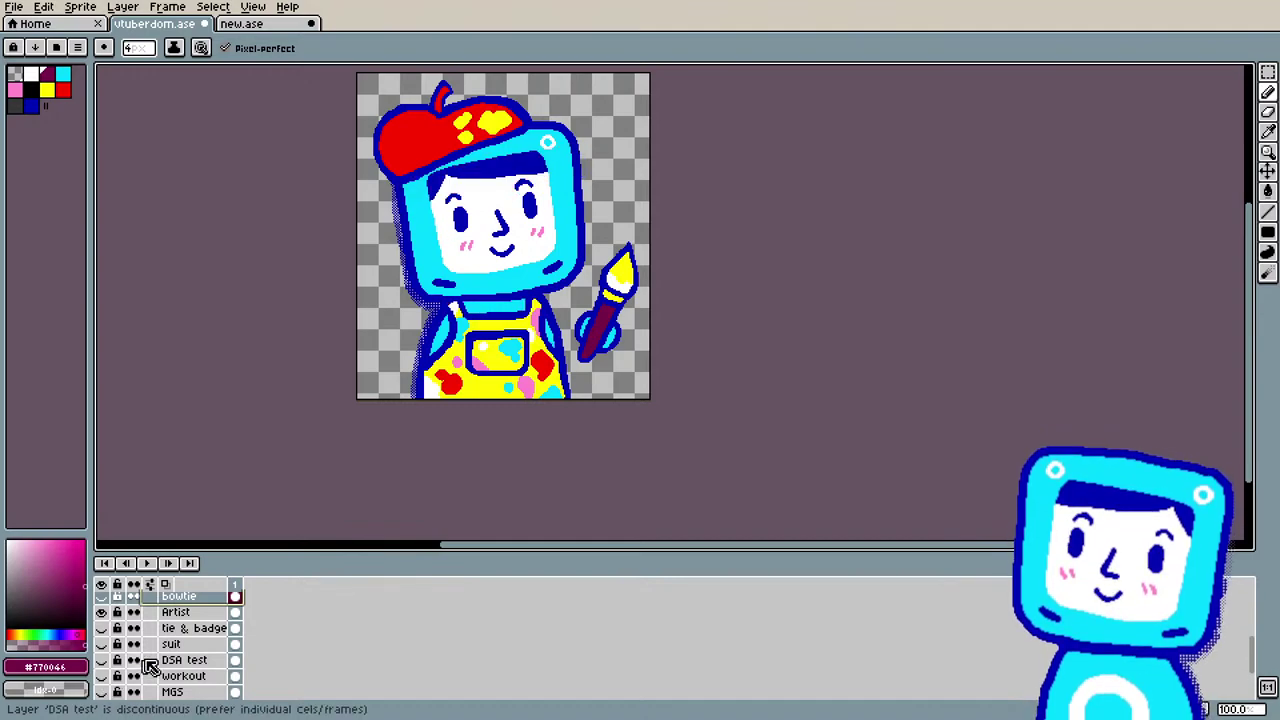
{"action": "scroll", "coordinate": [150, 665], "scroll_direction": "up", "scroll_amount": 2}
{"action": "scroll", "coordinate": [155, 665], "scroll_direction": "down", "scroll_amount": 1}
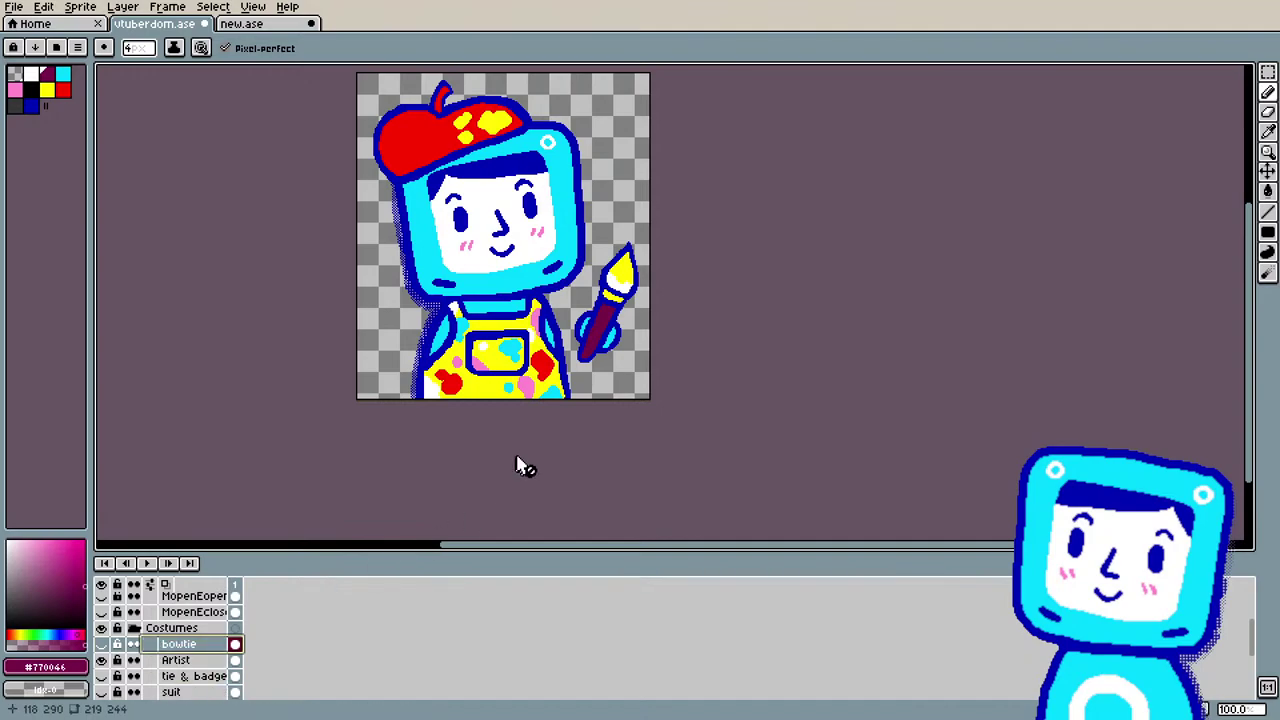
Step: On the Artist layer, sample the red #ff0000 and fill the notch between the lobes of the overalls' lower left red spot
{"action": "left_click", "coordinate": [175, 660]}
{"action": "scroll", "coordinate": [440, 483], "scroll_direction": "up", "scroll_amount": 3}
{"action": "scroll", "coordinate": [440, 483], "scroll_direction": "down", "scroll_amount": 3}
{"action": "scroll", "coordinate": [430, 487], "scroll_direction": "down", "scroll_amount": 1}
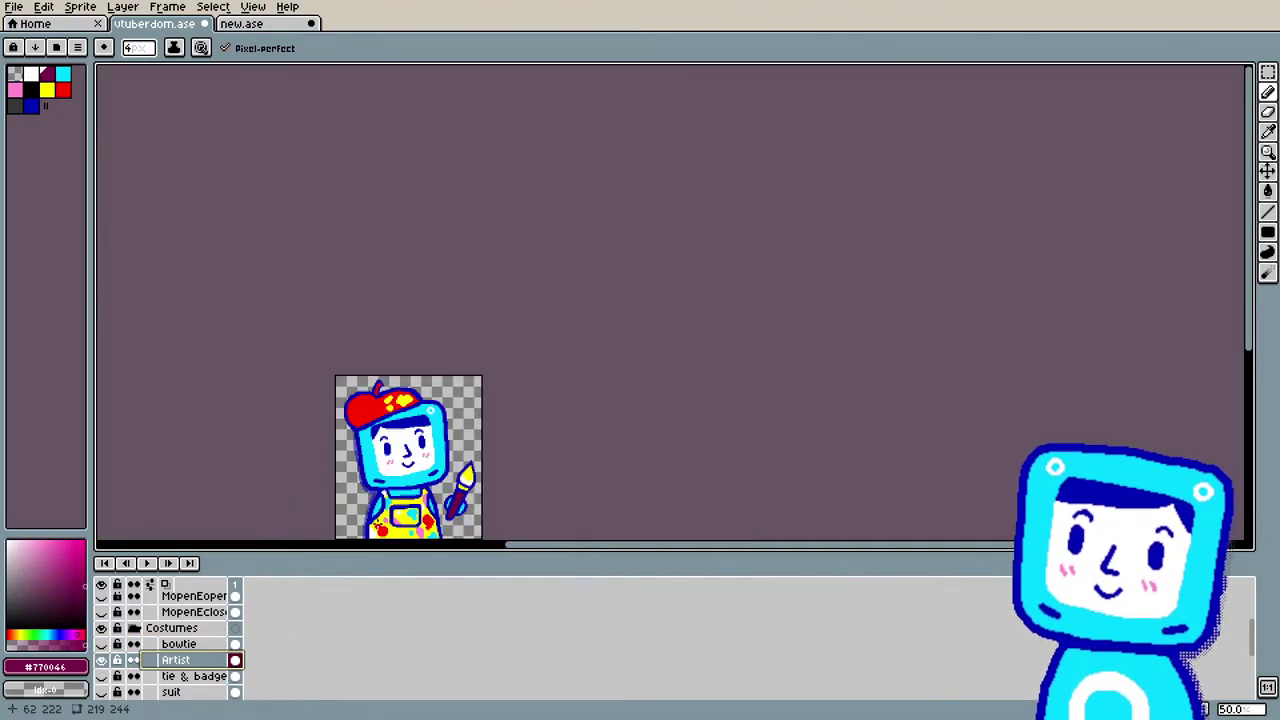
{"action": "scroll", "coordinate": [476, 452], "scroll_direction": "up", "scroll_amount": 3}
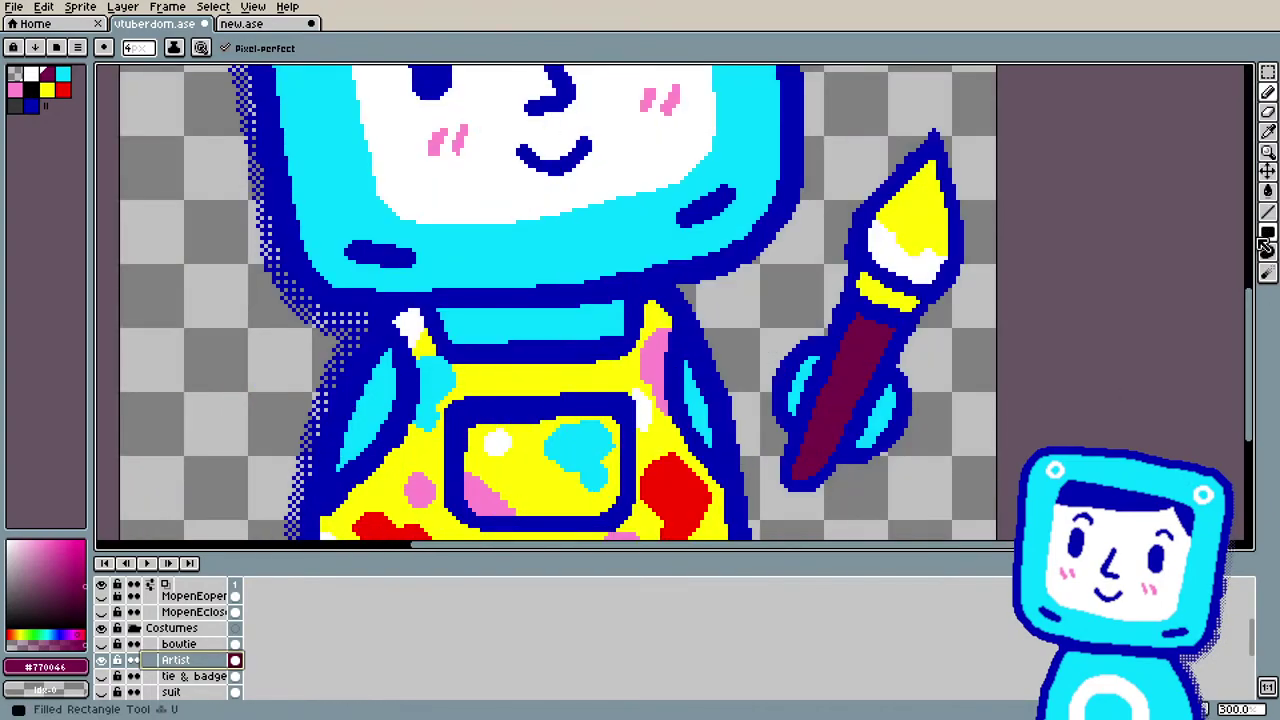
{"action": "left_click_drag", "start_coordinate": [1250, 308], "coordinate": [1254, 372]}
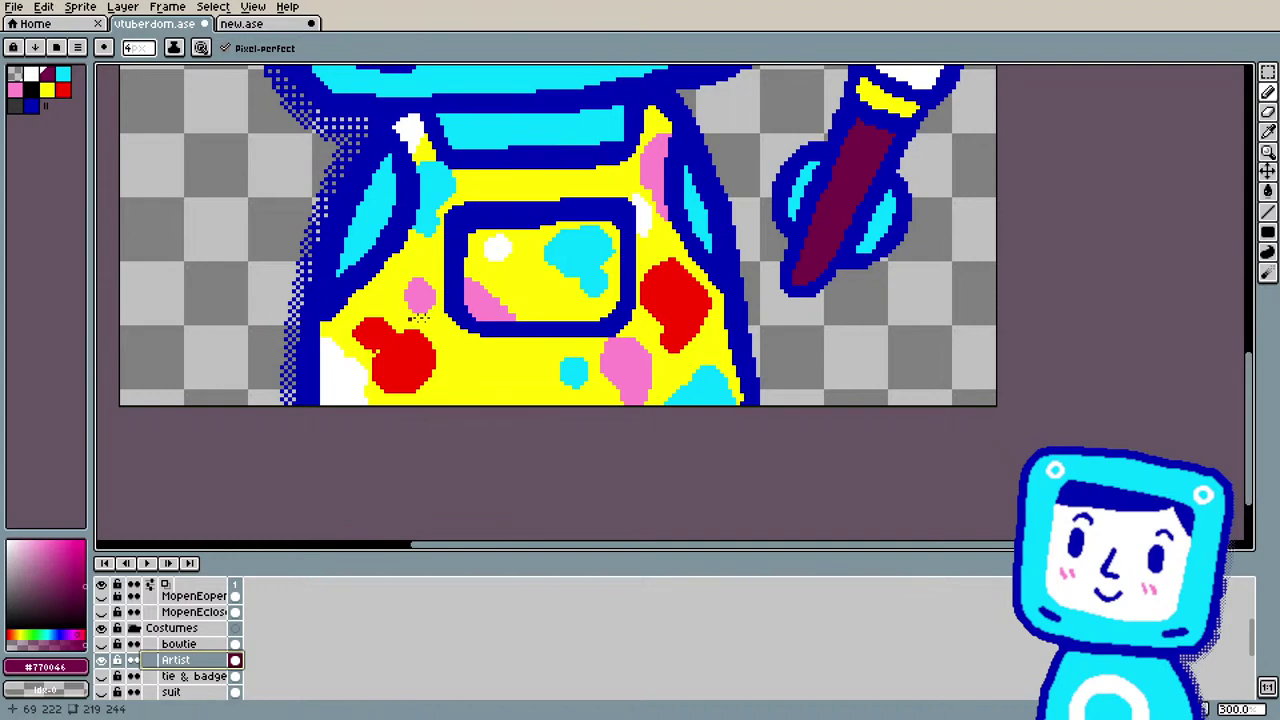
{"action": "key", "text": "i"}
{"action": "left_click", "coordinate": [384, 348]}
{"action": "key", "text": "b"}
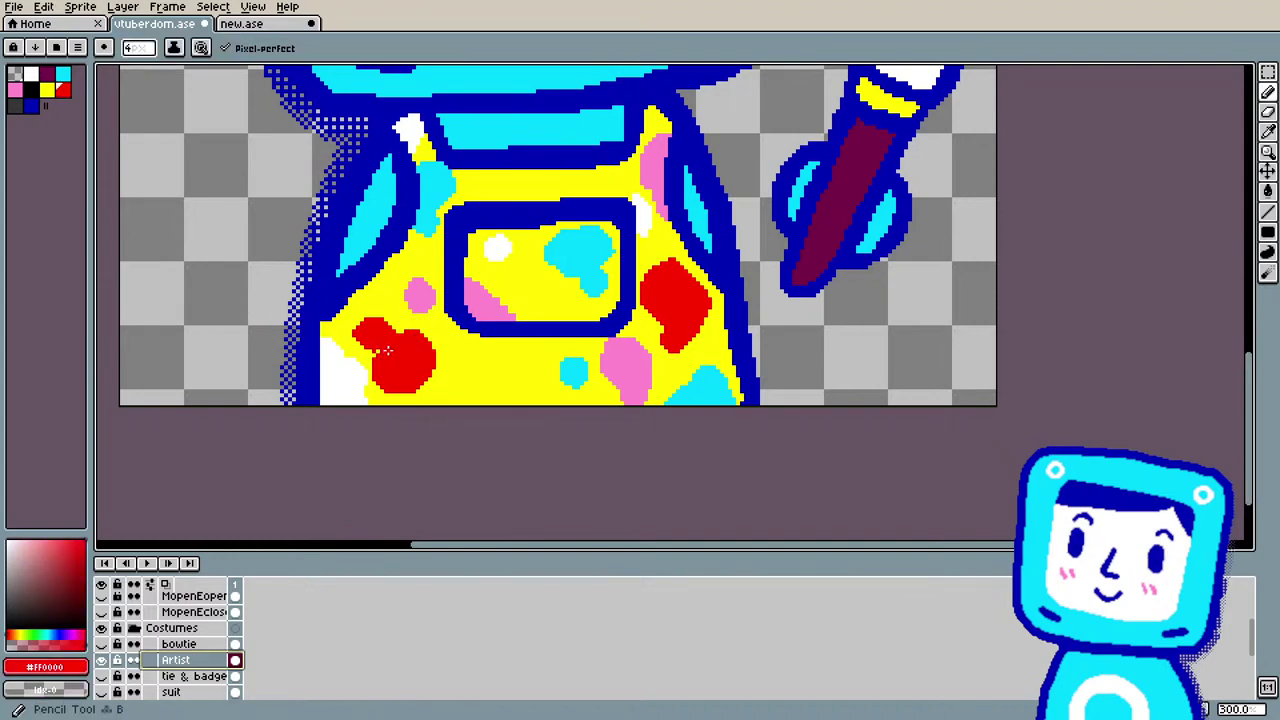
{"action": "mouse_move", "coordinate": [372, 352]}
{"action": "left_mouse_down"}
{"action": "mouse_move", "coordinate": [358, 336]}
{"action": "mouse_move", "coordinate": [378, 350]}
{"action": "left_mouse_up"}
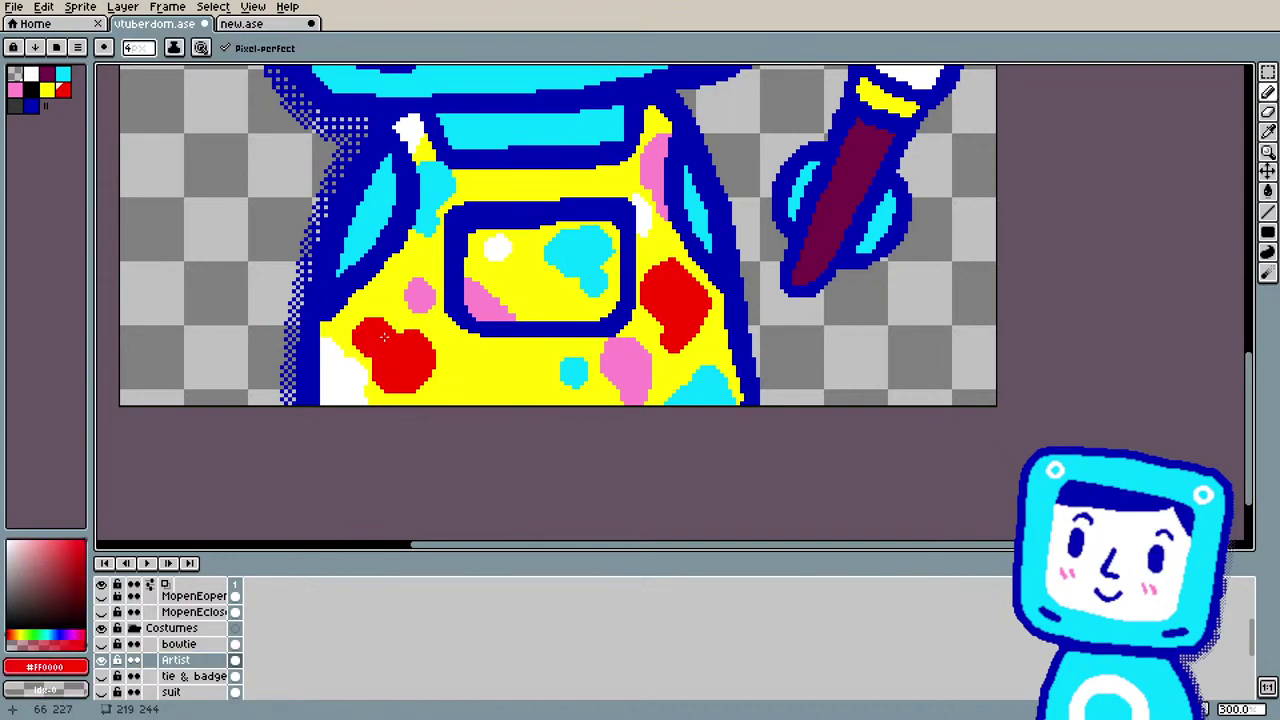
Step: Hide the Artist layer and save vtuberdom.ase
{"action": "scroll", "coordinate": [620, 72], "scroll_direction": "down", "scroll_amount": 5}
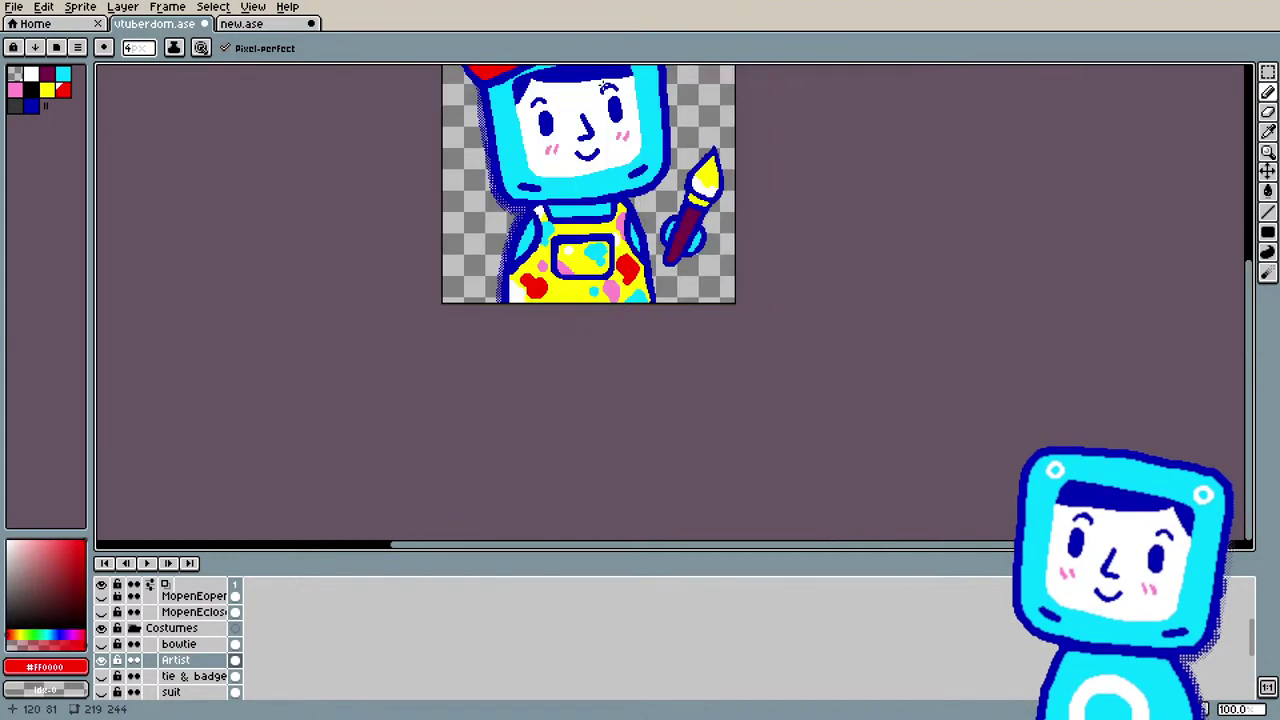
{"action": "scroll", "coordinate": [605, 72], "scroll_direction": "up", "scroll_amount": 3}
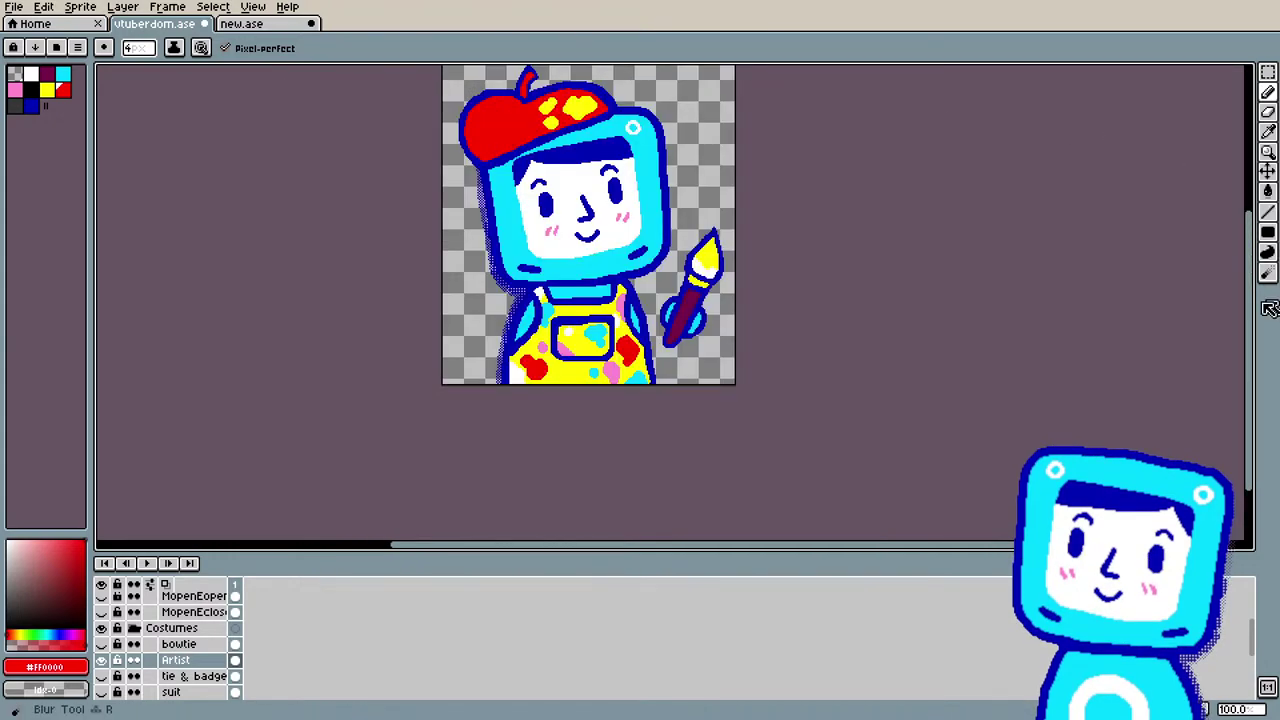
{"action": "scroll", "coordinate": [1249, 320], "scroll_direction": "up", "scroll_amount": 2}
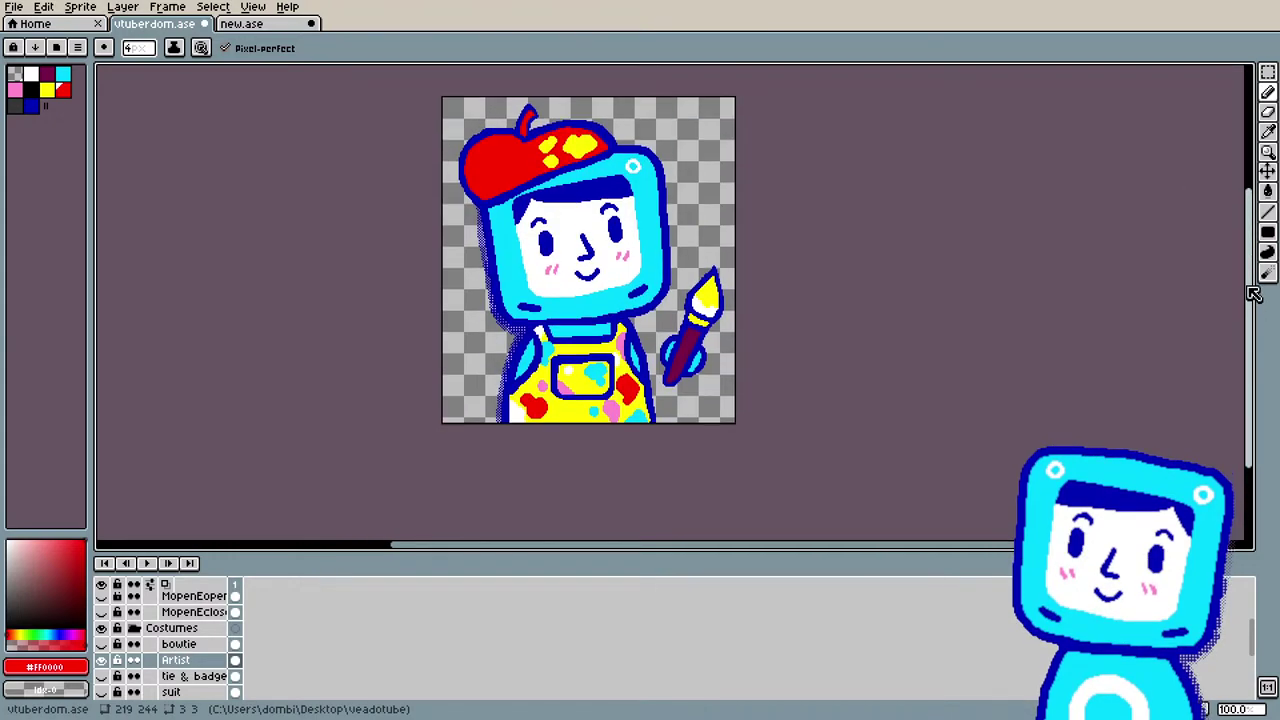
{"action": "left_click", "coordinate": [101, 661]}
{"action": "scroll", "coordinate": [165, 667], "scroll_direction": "down", "scroll_amount": 2}
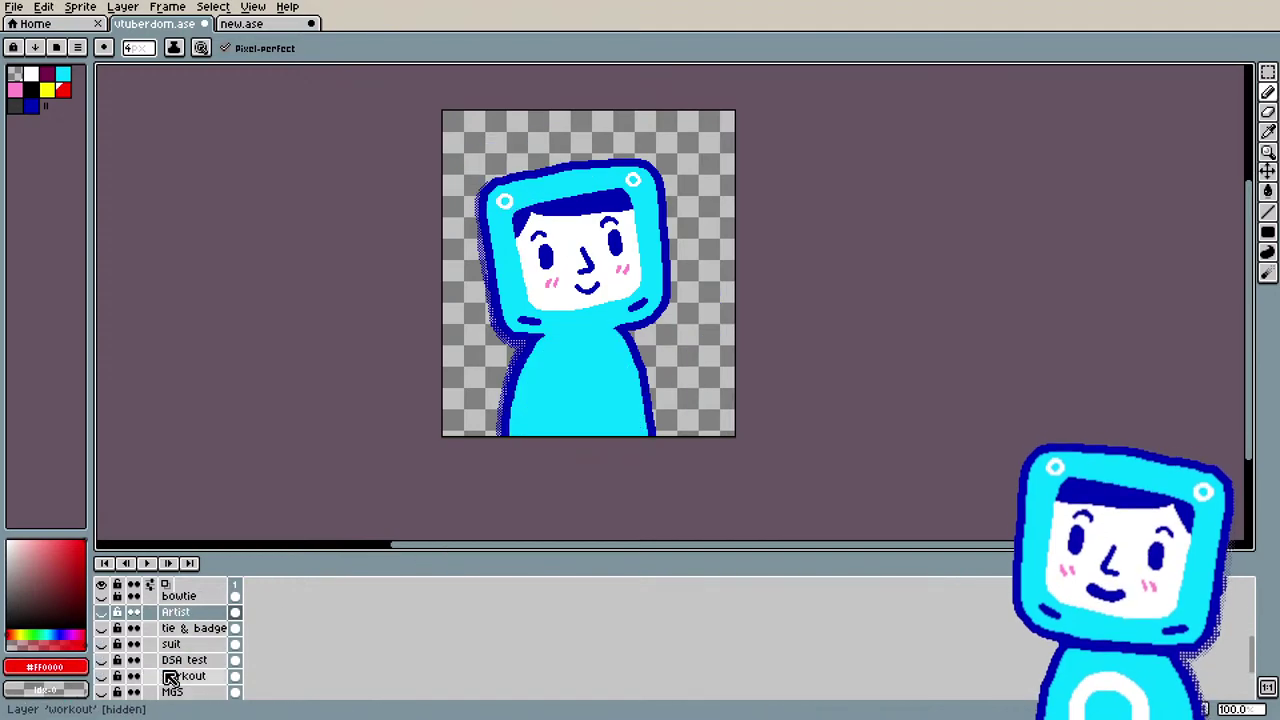
{"action": "left_click", "coordinate": [14, 6]}
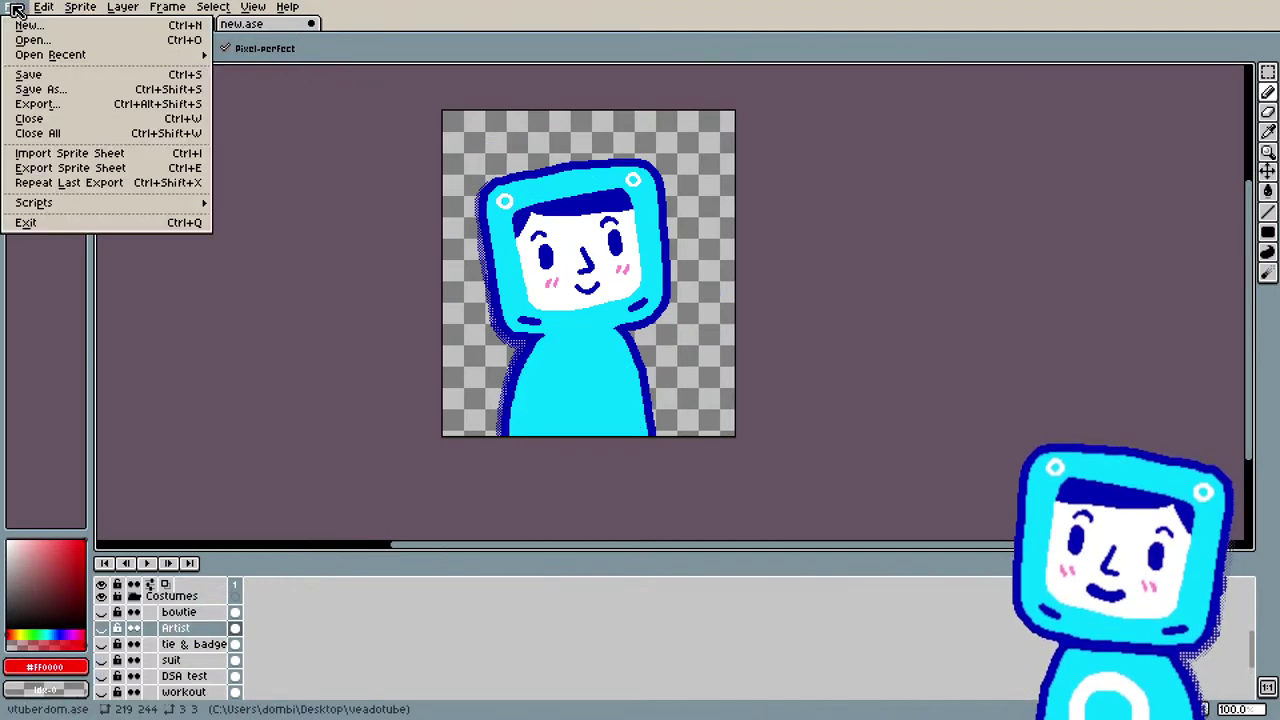
{"action": "left_click", "coordinate": [20, 75]}
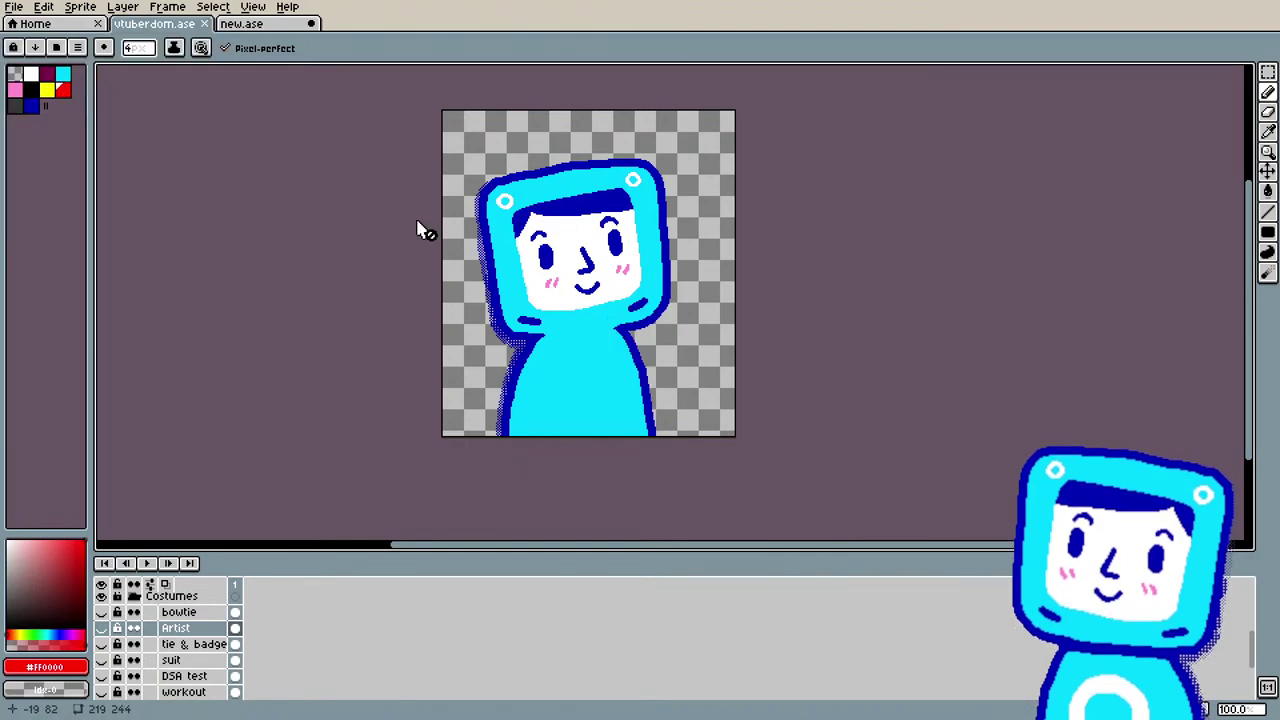
{"action": "scroll", "coordinate": [175, 665], "scroll_direction": "up", "scroll_amount": 6}
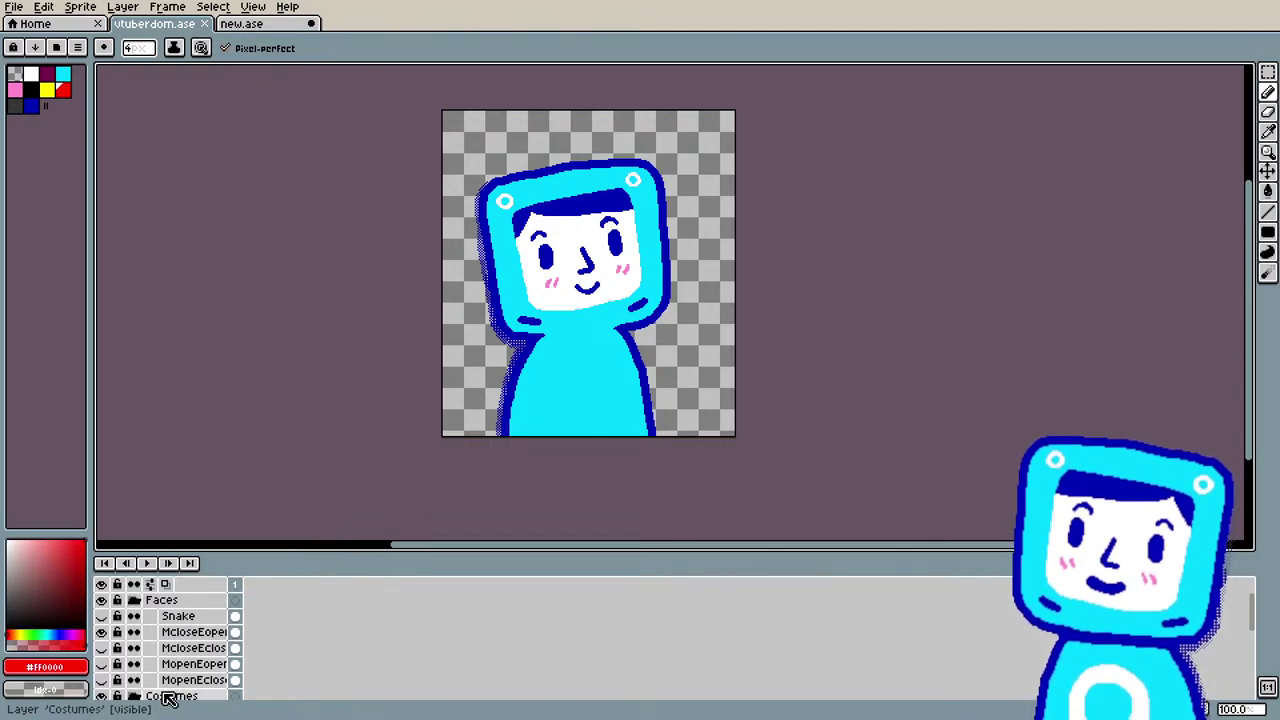
Step: Try adding a new layer at the top of the Faces group, and undo the addition
{"action": "scroll", "coordinate": [171, 690], "scroll_direction": "down", "scroll_amount": 7}
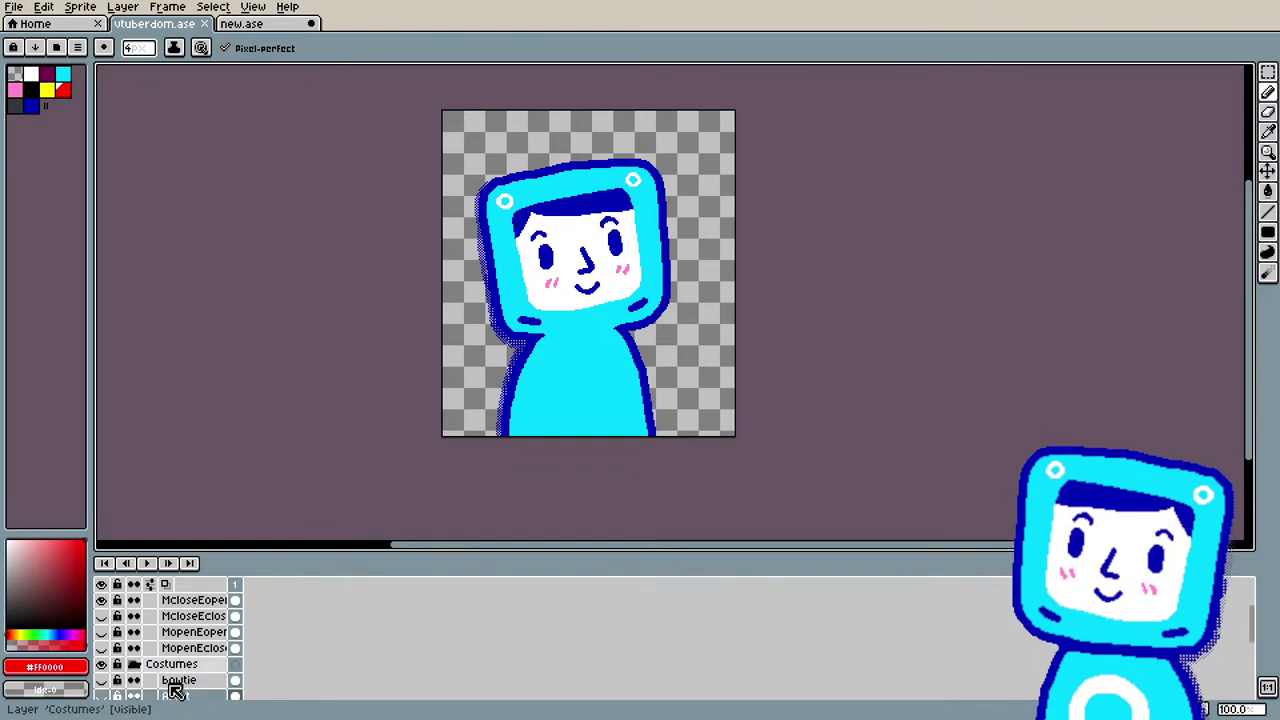
{"action": "scroll", "coordinate": [172, 688], "scroll_direction": "down", "scroll_amount": 3}
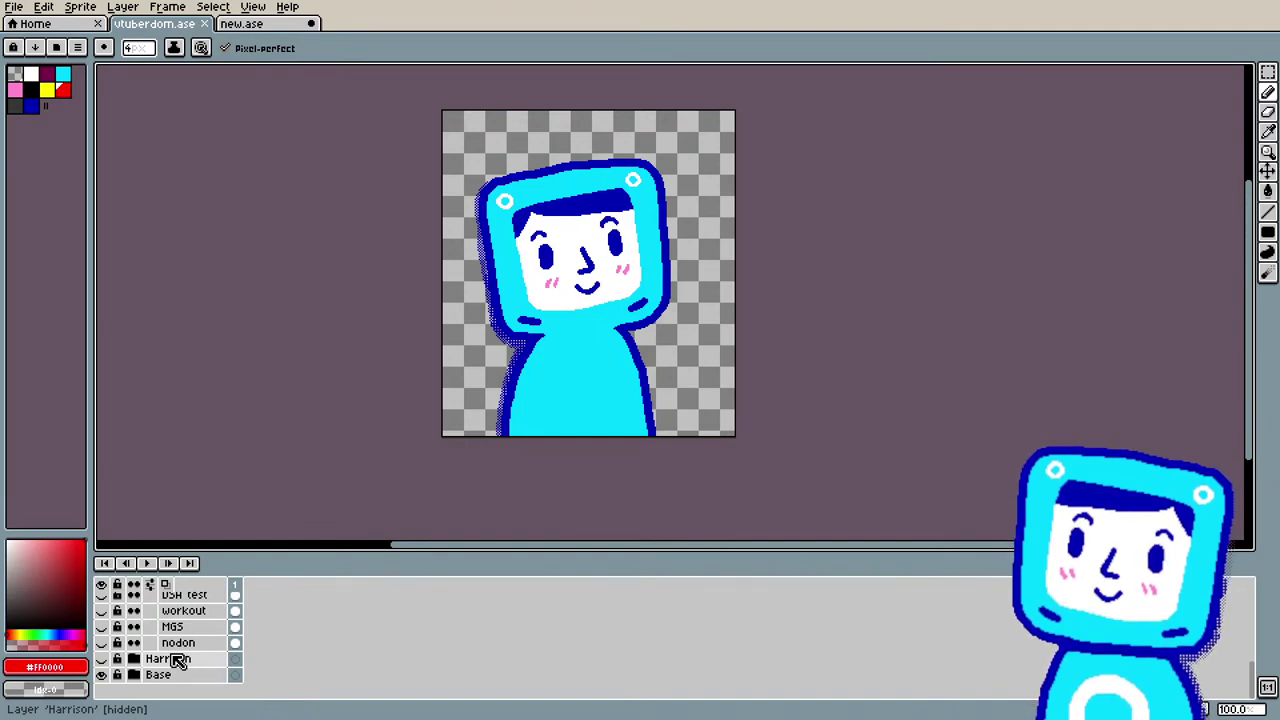
{"action": "scroll", "coordinate": [176, 660], "scroll_direction": "up", "scroll_amount": 6}
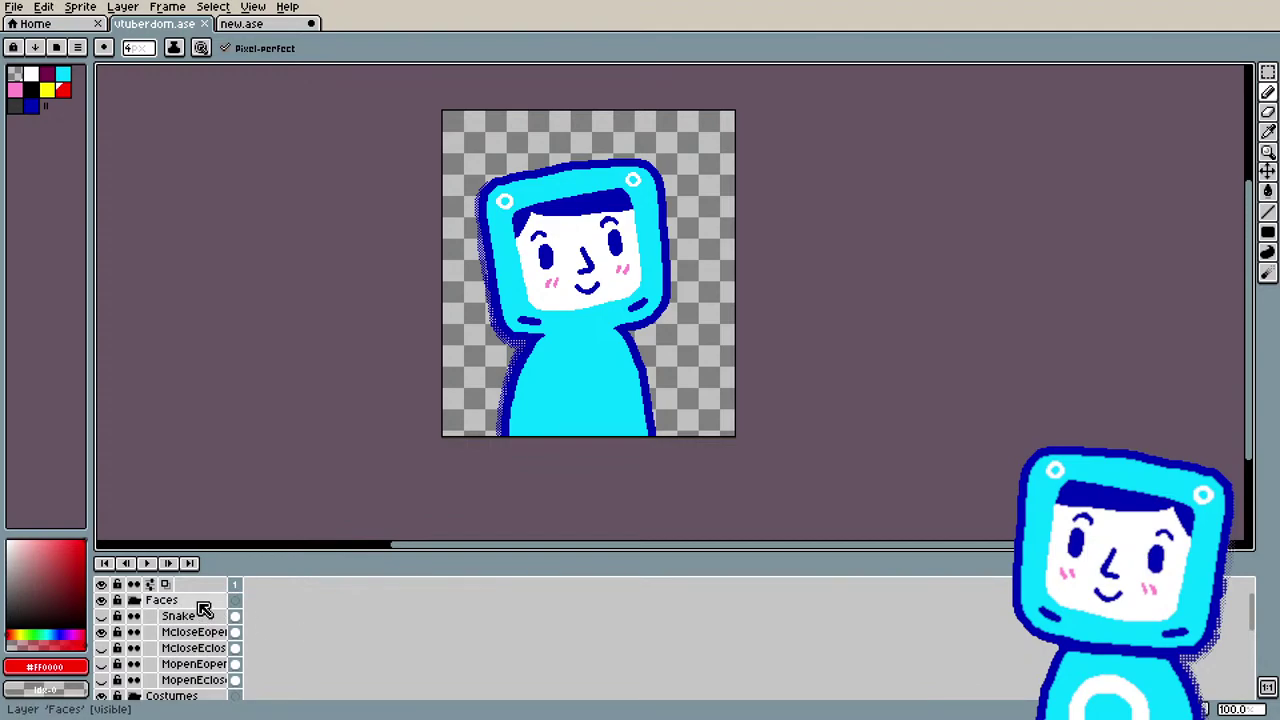
{"action": "left_click", "coordinate": [200, 602]}
{"action": "left_click", "coordinate": [122, 6]}
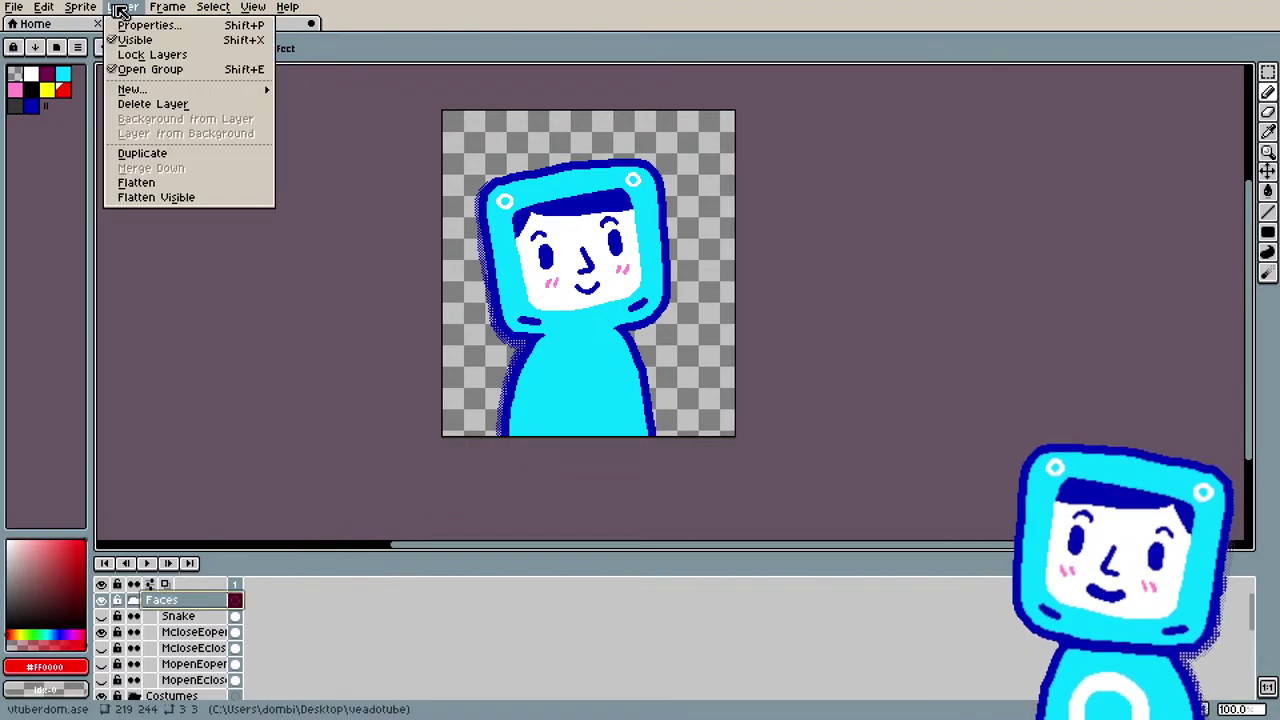
{"action": "mouse_move", "coordinate": [175, 91]}
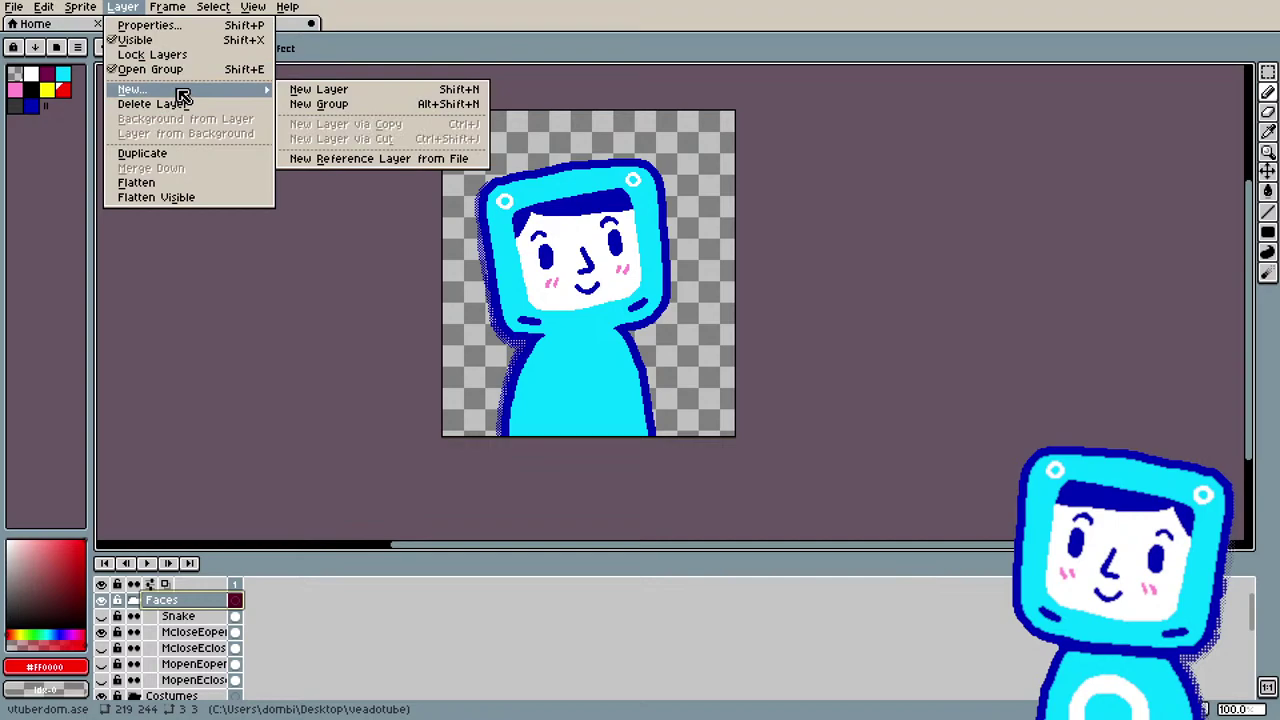
{"action": "left_click", "coordinate": [314, 86]}
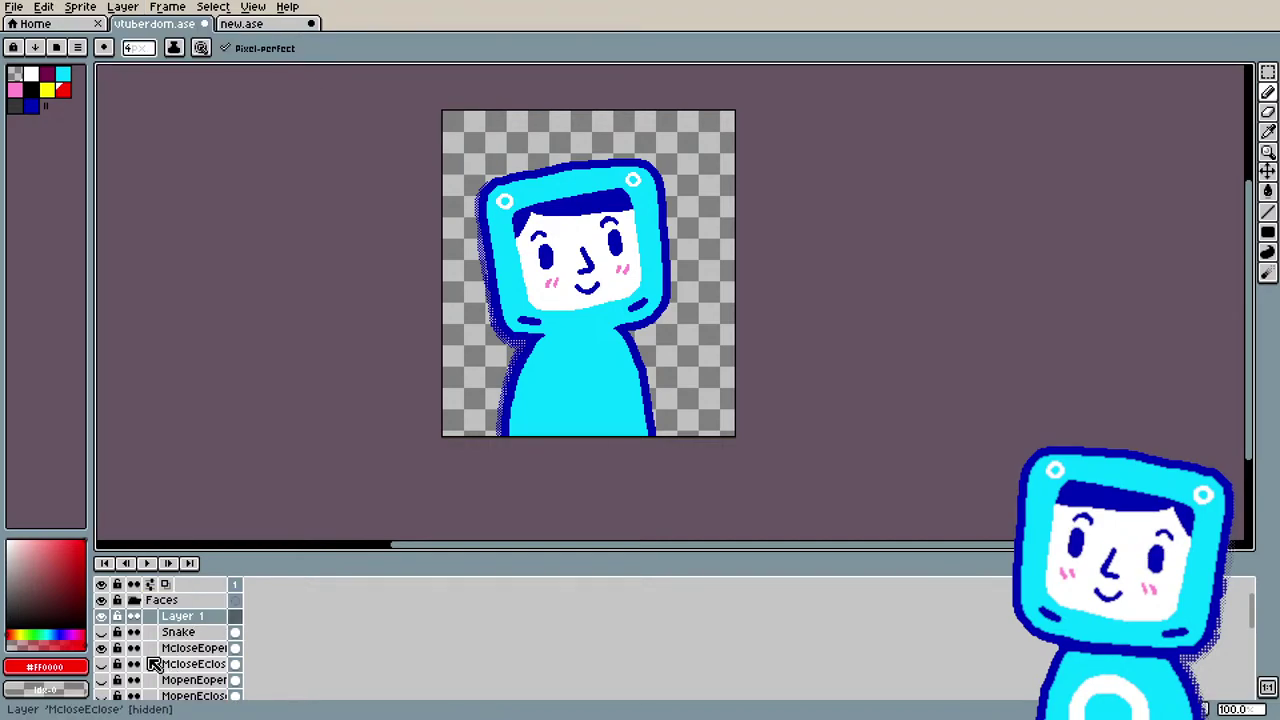
{"action": "key", "text": "ctrl+z"}
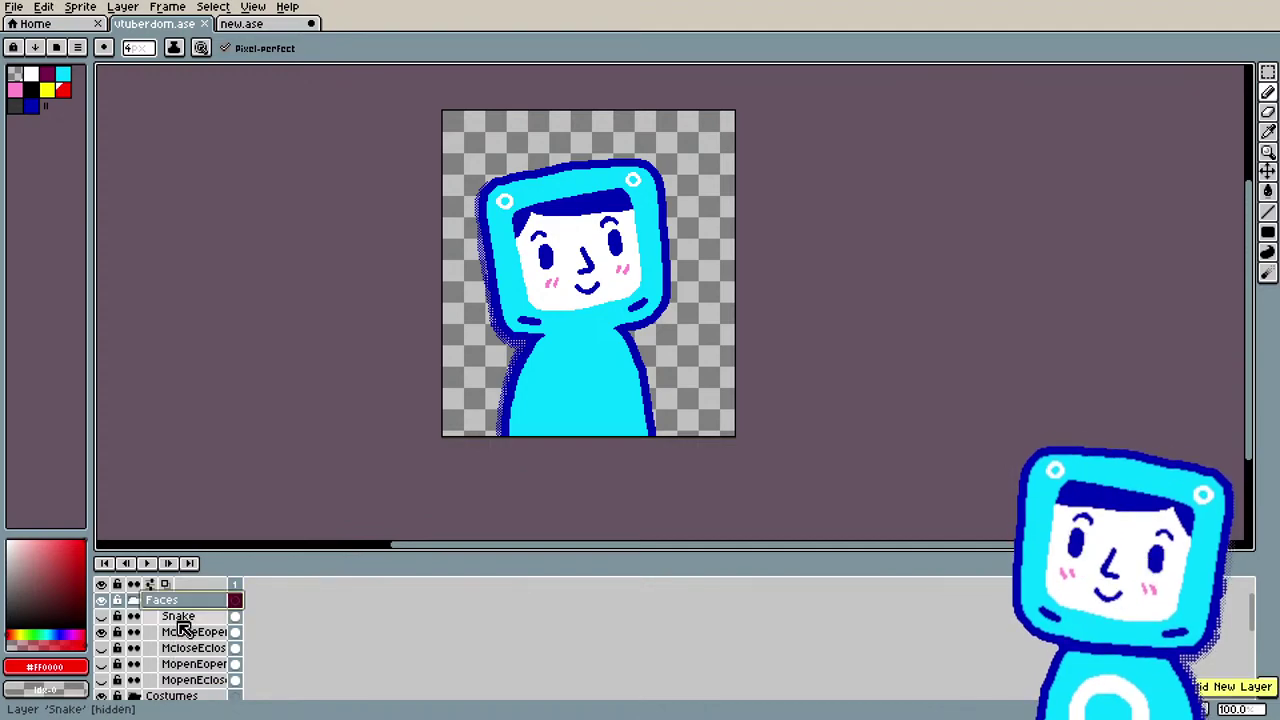
Step: Add a blank layer above McloseEopen, compare the face with McloseEopen hidden and shown, and delete the blank layer
{"action": "left_click", "coordinate": [183, 632]}
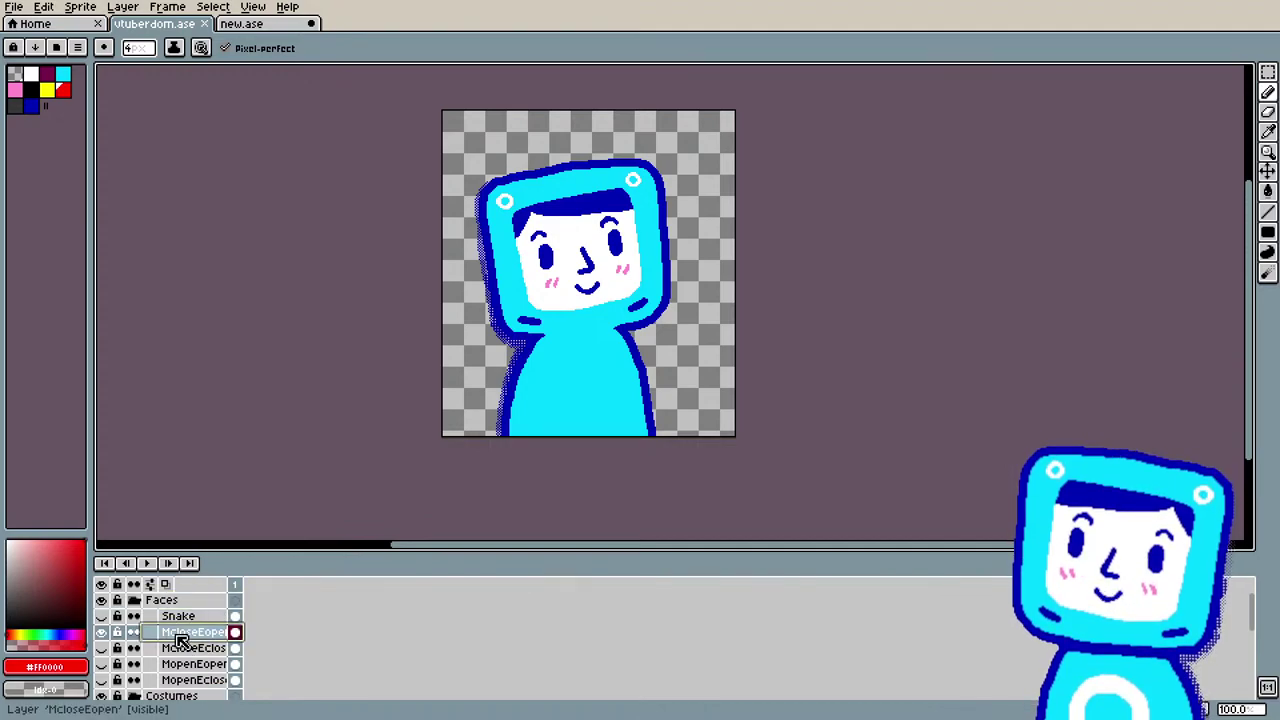
{"action": "right_click", "coordinate": [183, 637]}
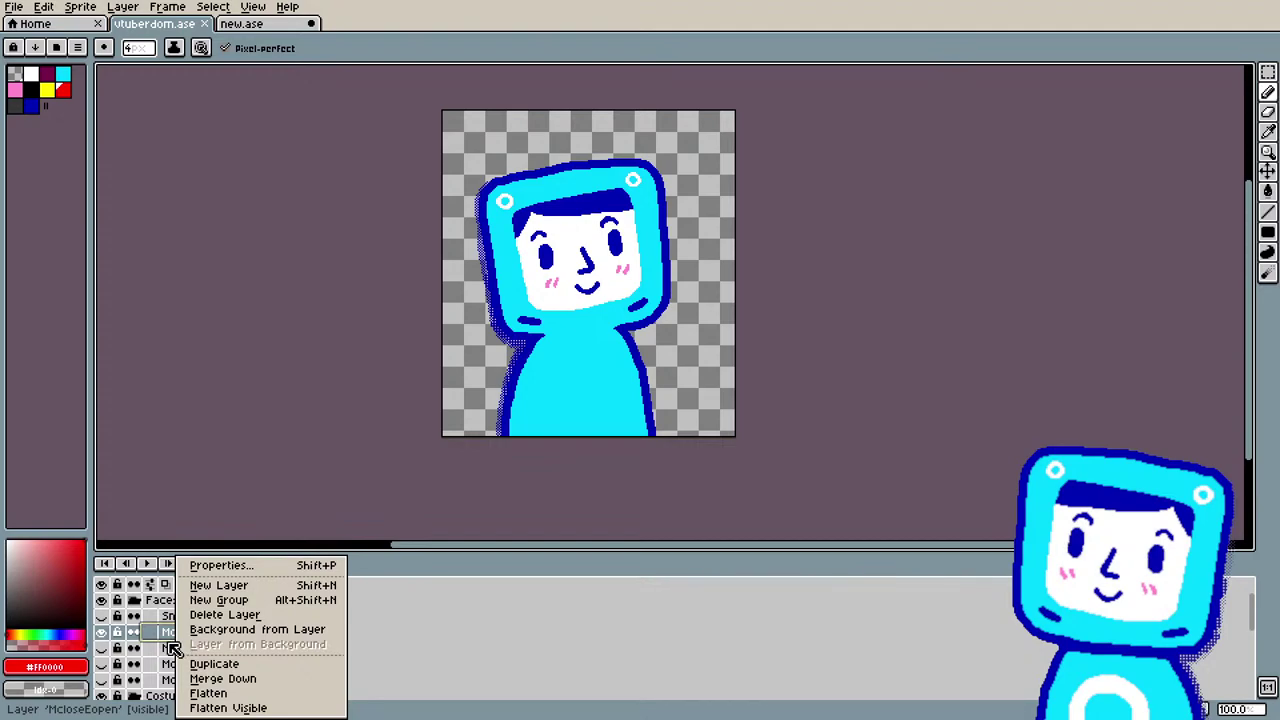
{"action": "left_click", "coordinate": [263, 589]}
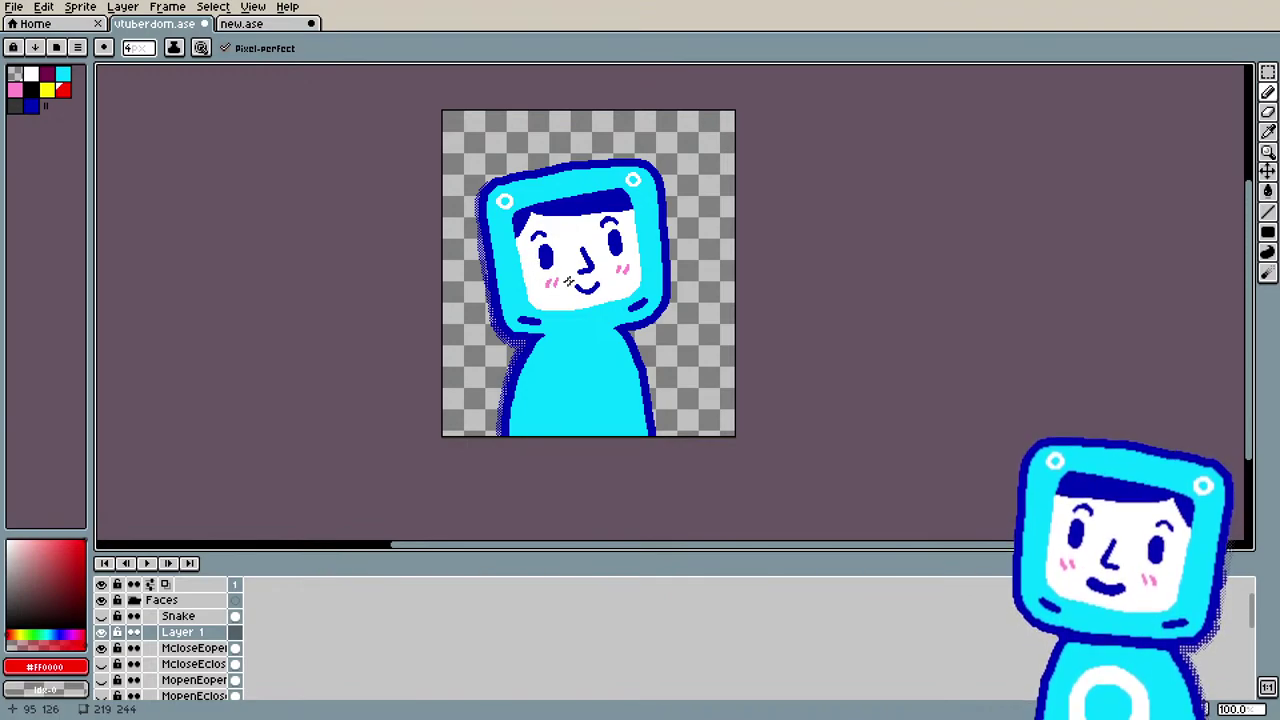
{"action": "scroll", "coordinate": [560, 267], "scroll_direction": "up", "scroll_amount": 1}
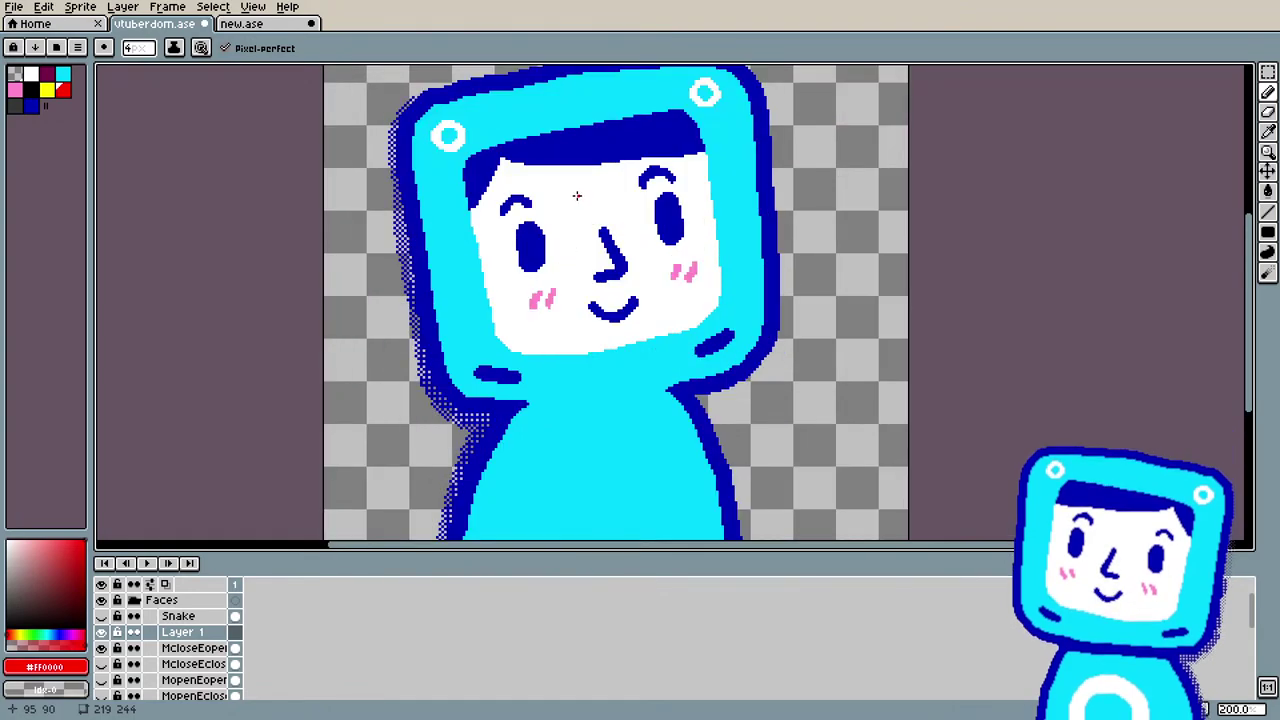
{"action": "scroll", "coordinate": [612, 200], "scroll_direction": "up", "scroll_amount": 1}
{"action": "left_click_drag", "start_coordinate": [1262, 303], "coordinate": [1235, 277]}
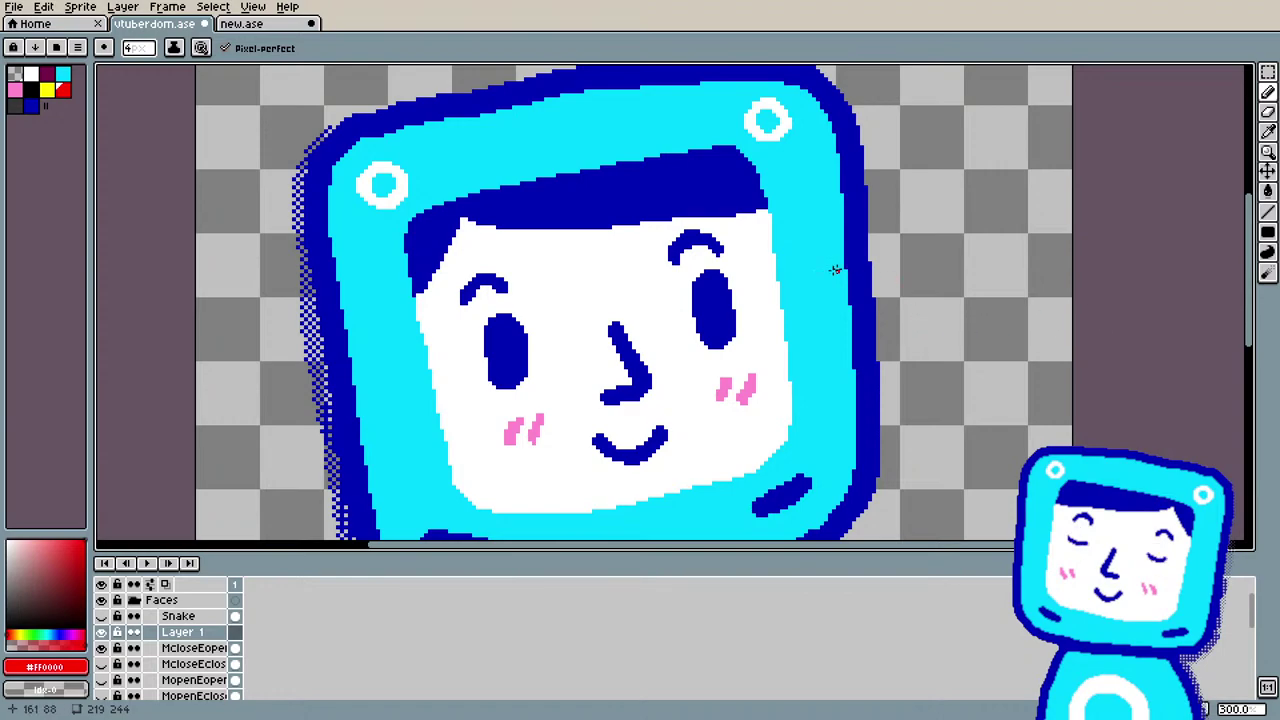
{"action": "left_click", "coordinate": [102, 648]}
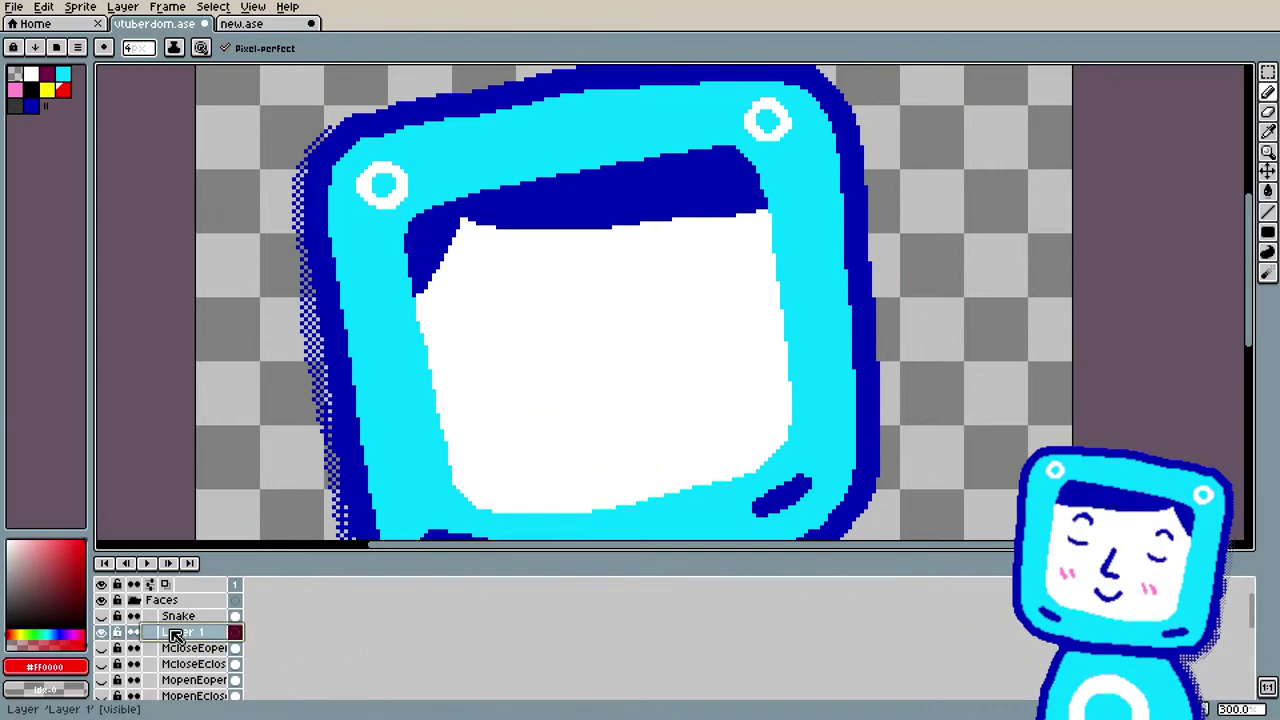
{"action": "left_click", "coordinate": [103, 649]}
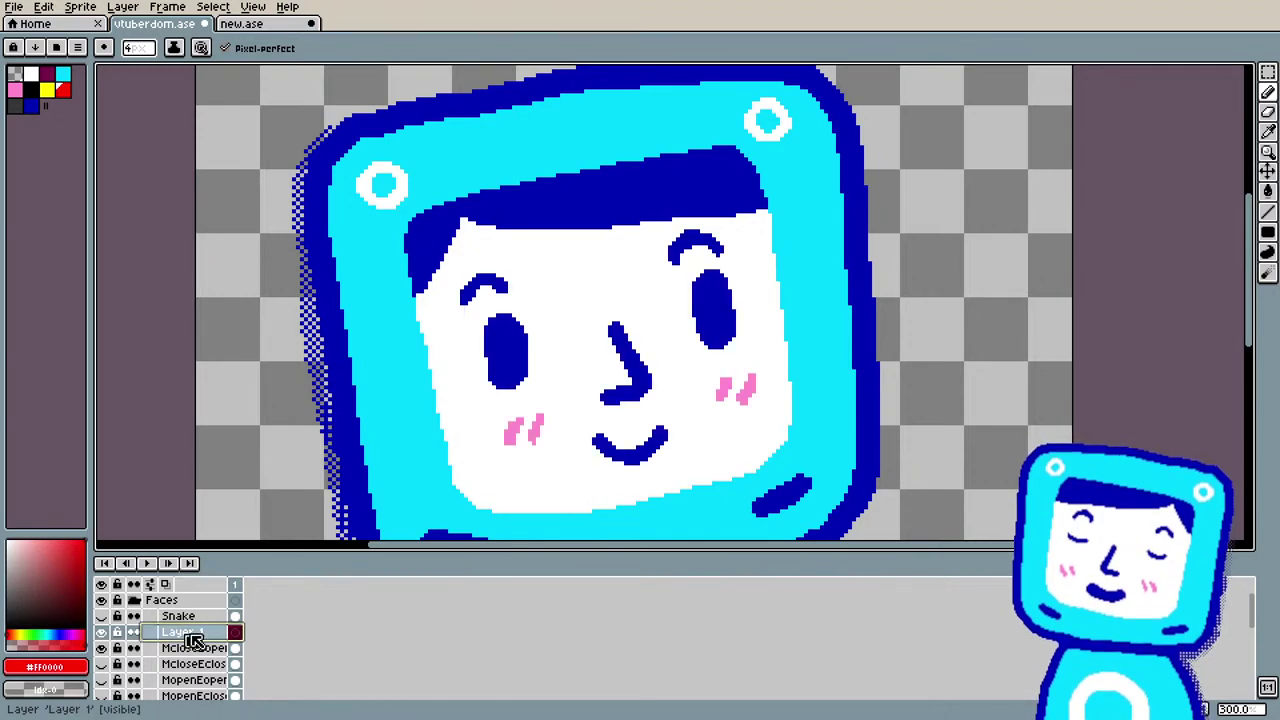
{"action": "right_click", "coordinate": [192, 632]}
{"action": "left_click", "coordinate": [240, 614]}
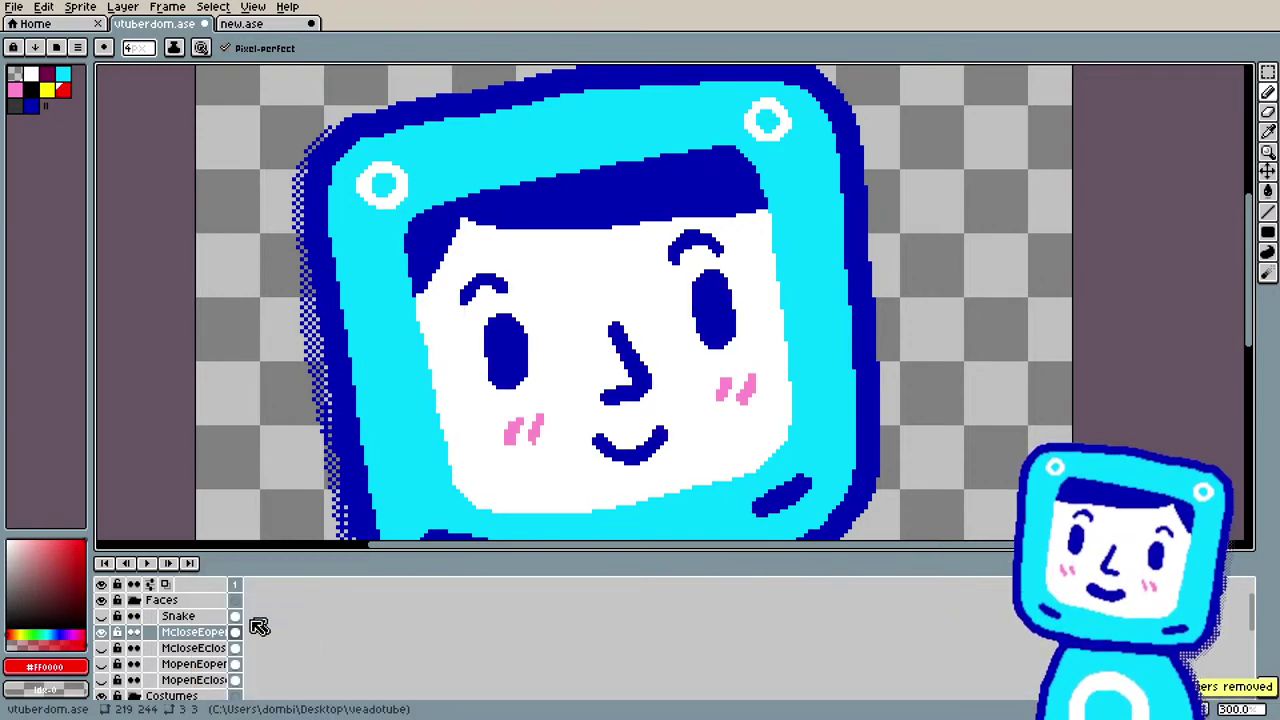
Step: Duplicate the McloseEopen layer in the Faces group and hide the original
{"action": "right_click", "coordinate": [214, 632]}
{"action": "left_click", "coordinate": [253, 663]}
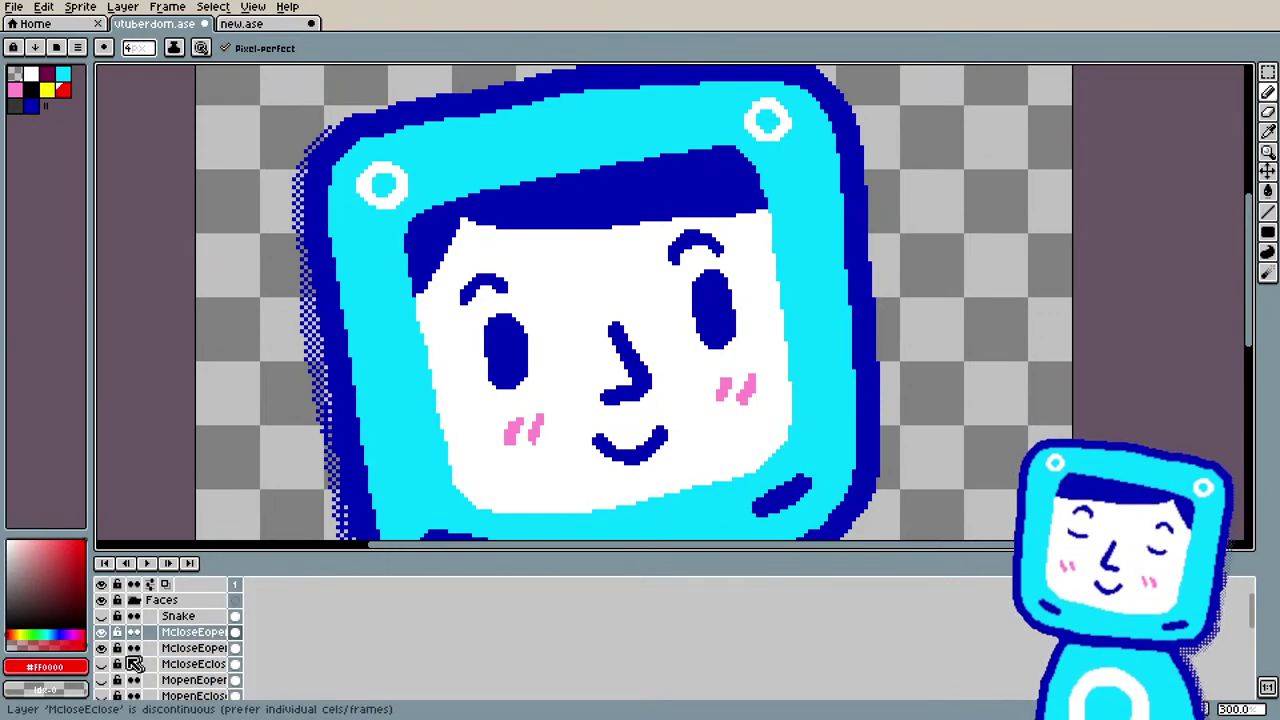
{"action": "left_click", "coordinate": [101, 648]}
Step: Rename the duplicated McloseEopen layer as panic
{"action": "right_click", "coordinate": [186, 632]}
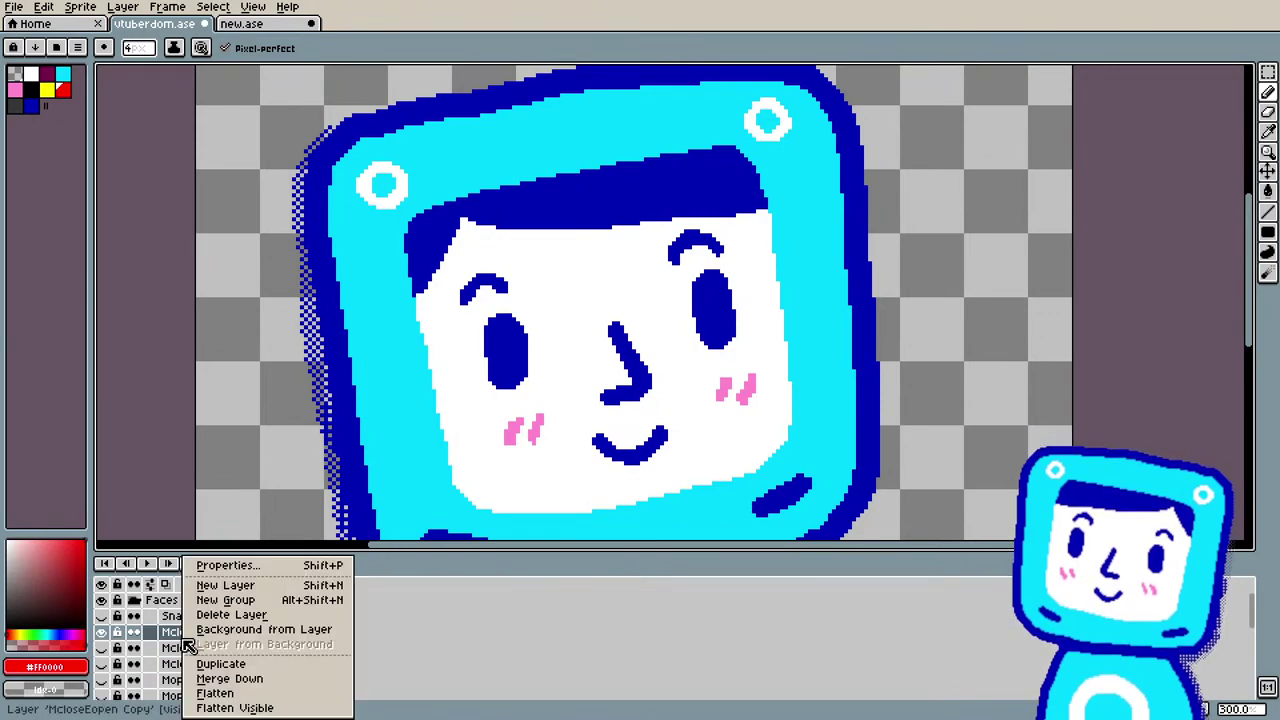
{"action": "left_click", "coordinate": [252, 566]}
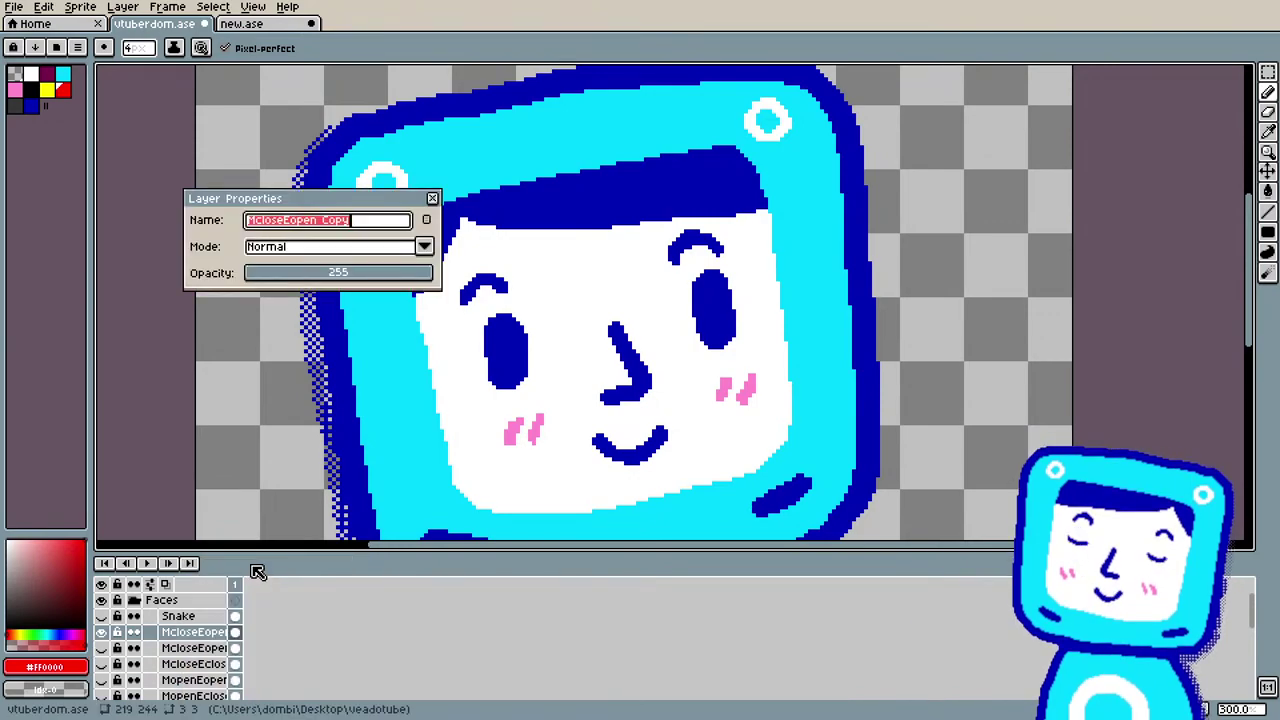
{"action": "type", "text": "panic"}
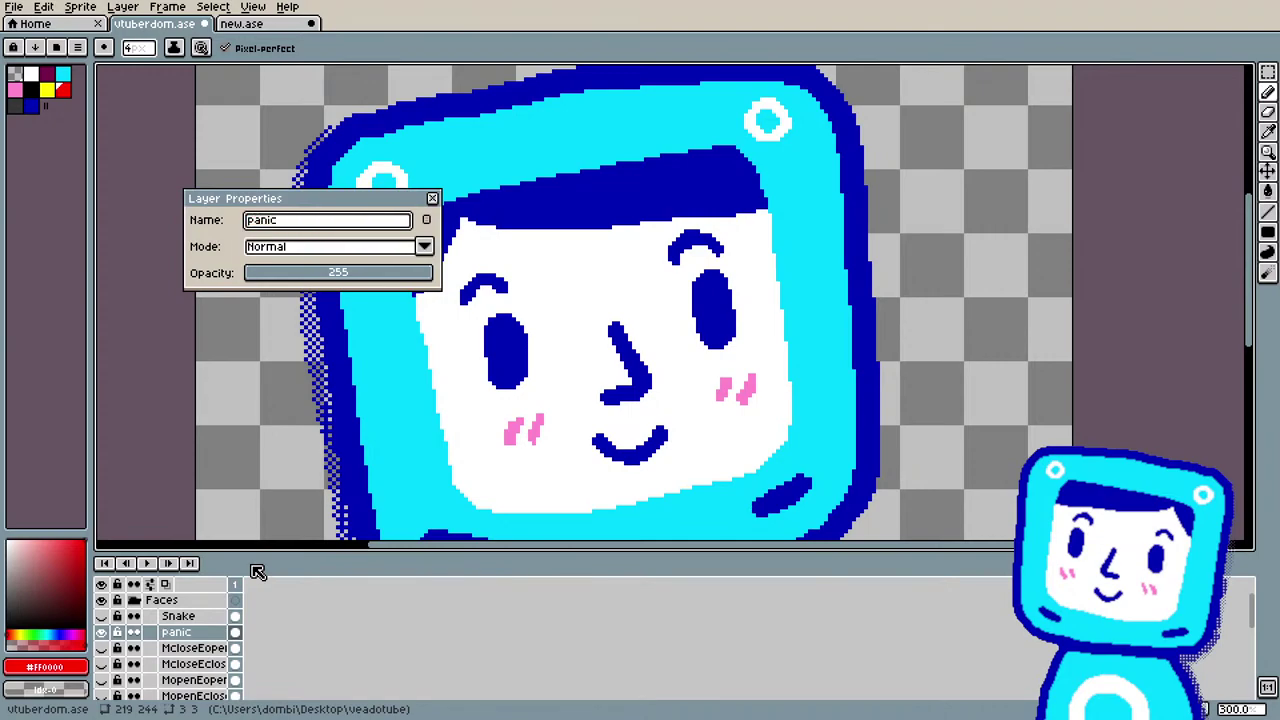
{"action": "left_click", "coordinate": [432, 198]}
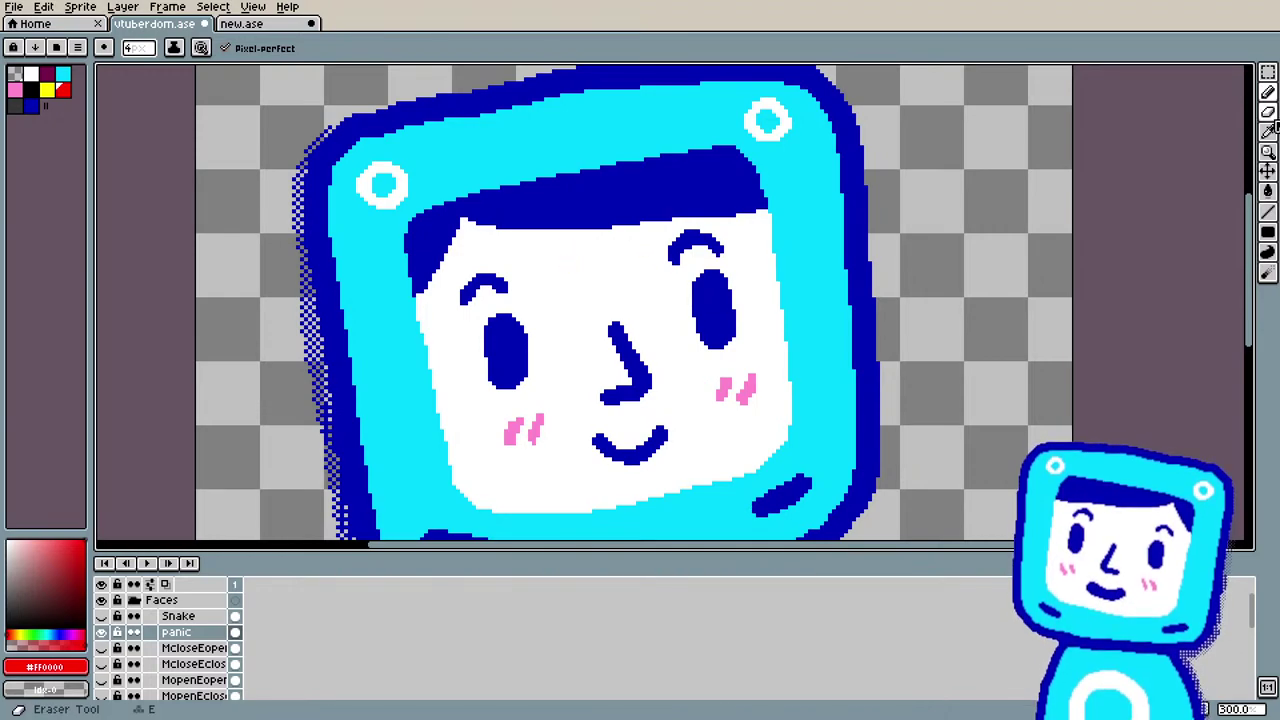
Step: Try tilting the lassoed eyebrows on the panic layer outward, the left about 31° counterclockwise and the right about 18° clockwise
{"action": "left_click", "coordinate": [1268, 76]}
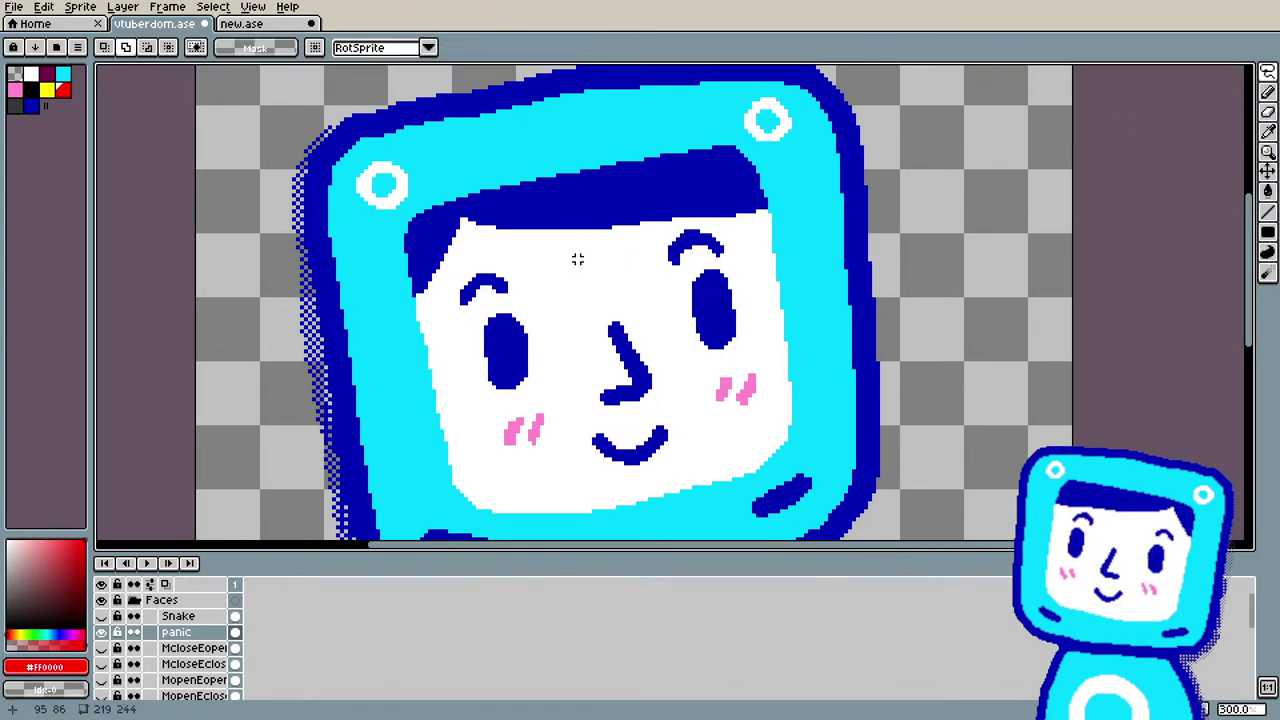
{"action": "mouse_move", "coordinate": [543, 273]}
{"action": "left_mouse_down"}
{"action": "mouse_move", "coordinate": [517, 298]}
{"action": "mouse_move", "coordinate": [455, 322]}
{"action": "mouse_move", "coordinate": [448, 291]}
{"action": "mouse_move", "coordinate": [494, 270]}
{"action": "mouse_move", "coordinate": [525, 268]}
{"action": "mouse_move", "coordinate": [545, 289]}
{"action": "mouse_move", "coordinate": [548, 245]}
{"action": "mouse_move", "coordinate": [518, 241]}
{"action": "mouse_move", "coordinate": [483, 300]}
{"action": "left_mouse_up"}
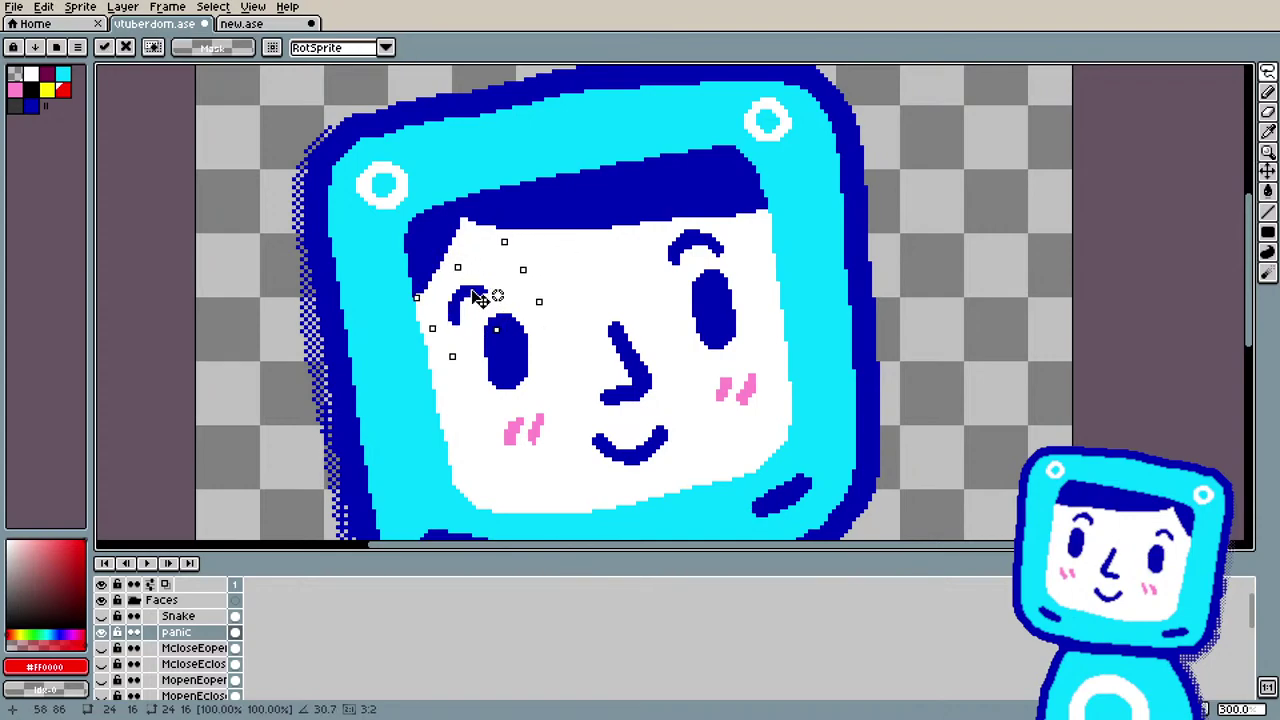
{"action": "left_click", "coordinate": [672, 234]}
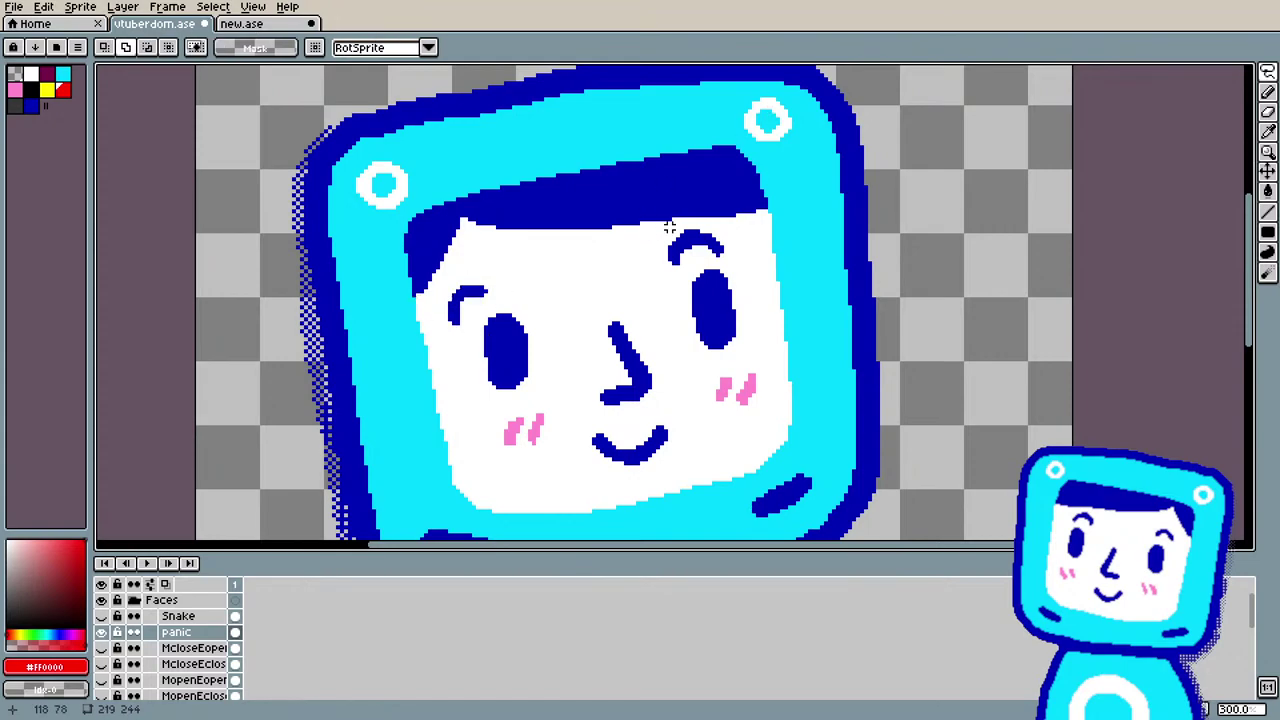
{"action": "left_click", "coordinate": [1268, 112]}
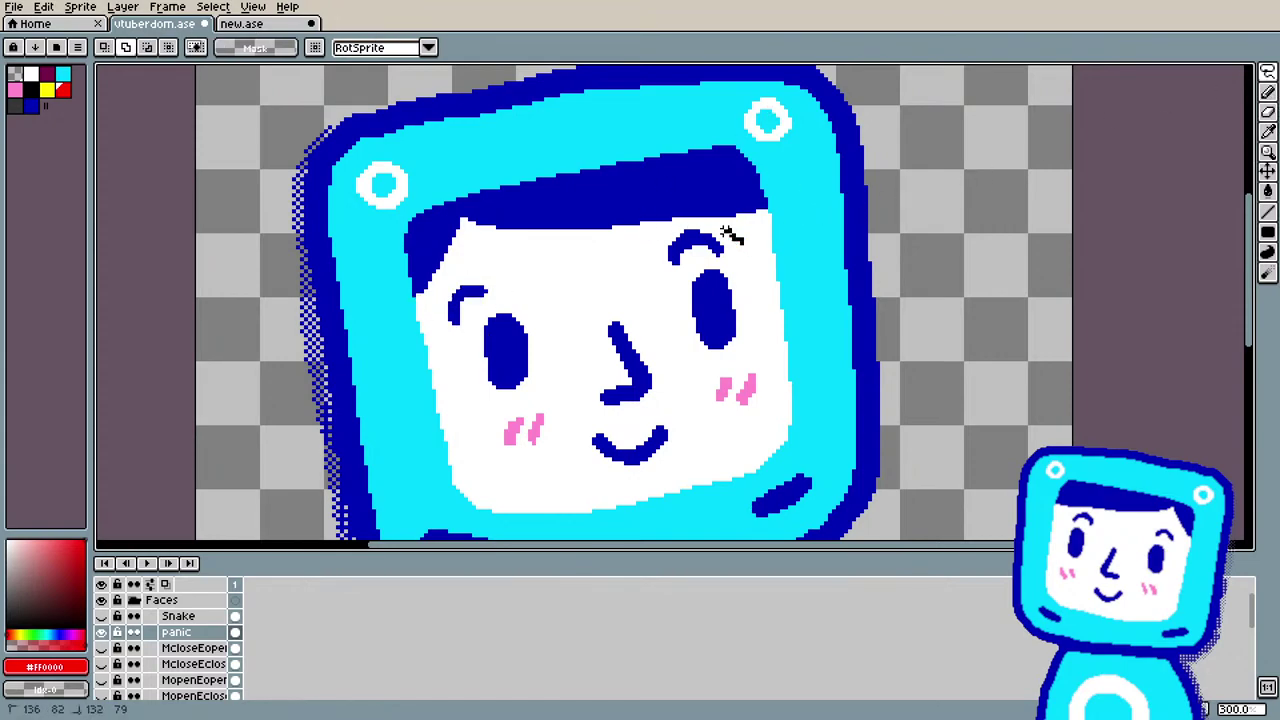
{"action": "mouse_move", "coordinate": [710, 225]}
{"action": "left_mouse_down"}
{"action": "mouse_move", "coordinate": [672, 224]}
{"action": "mouse_move", "coordinate": [688, 270]}
{"action": "mouse_move", "coordinate": [728, 262]}
{"action": "mouse_move", "coordinate": [737, 243]}
{"action": "left_mouse_up"}
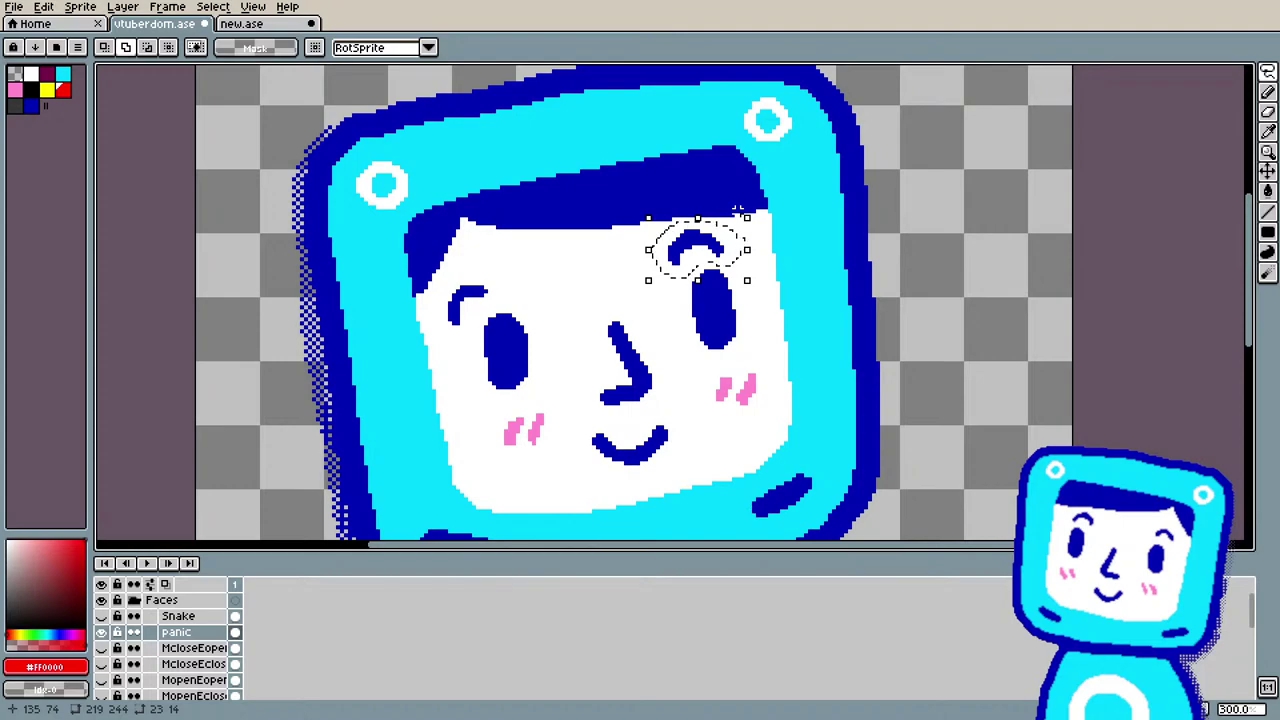
{"action": "left_click_drag", "start_coordinate": [758, 207], "coordinate": [779, 234]}
{"action": "left_click_drag", "start_coordinate": [701, 239], "coordinate": [733, 243]}
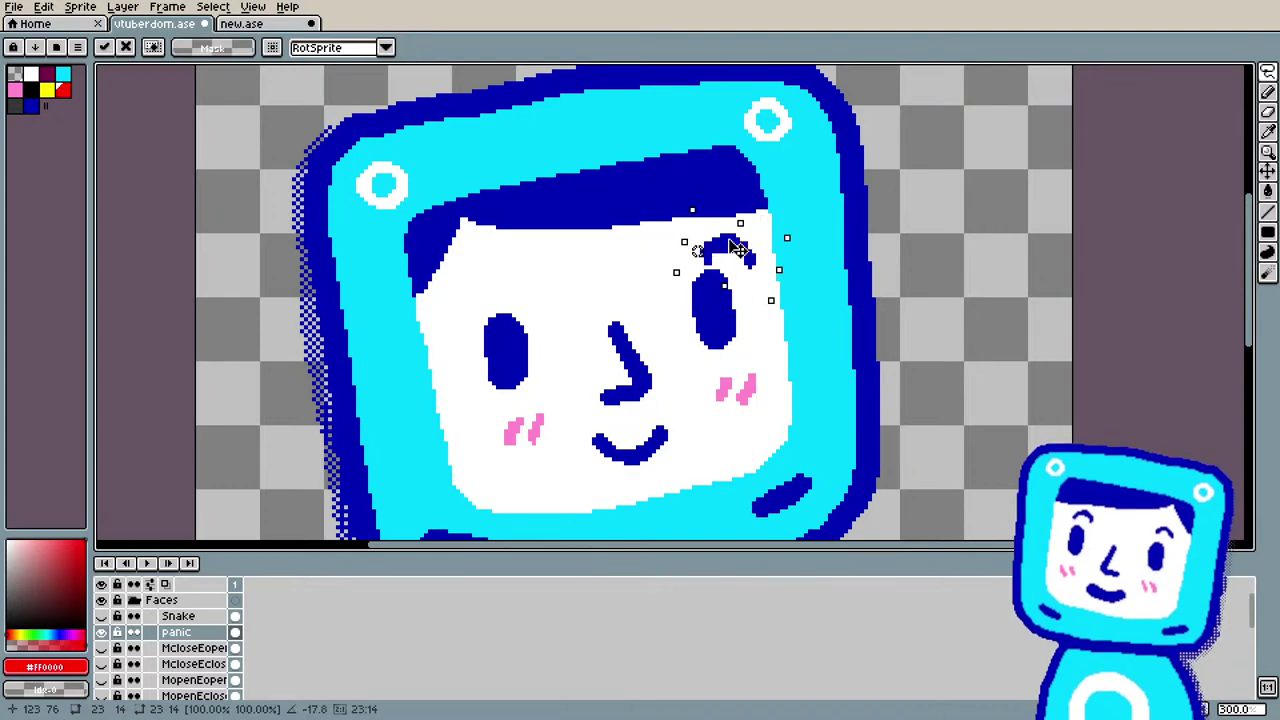
Step: Undo the eyebrow transformations and selections on the panic layer
{"action": "key", "text": "ctrl+z"}
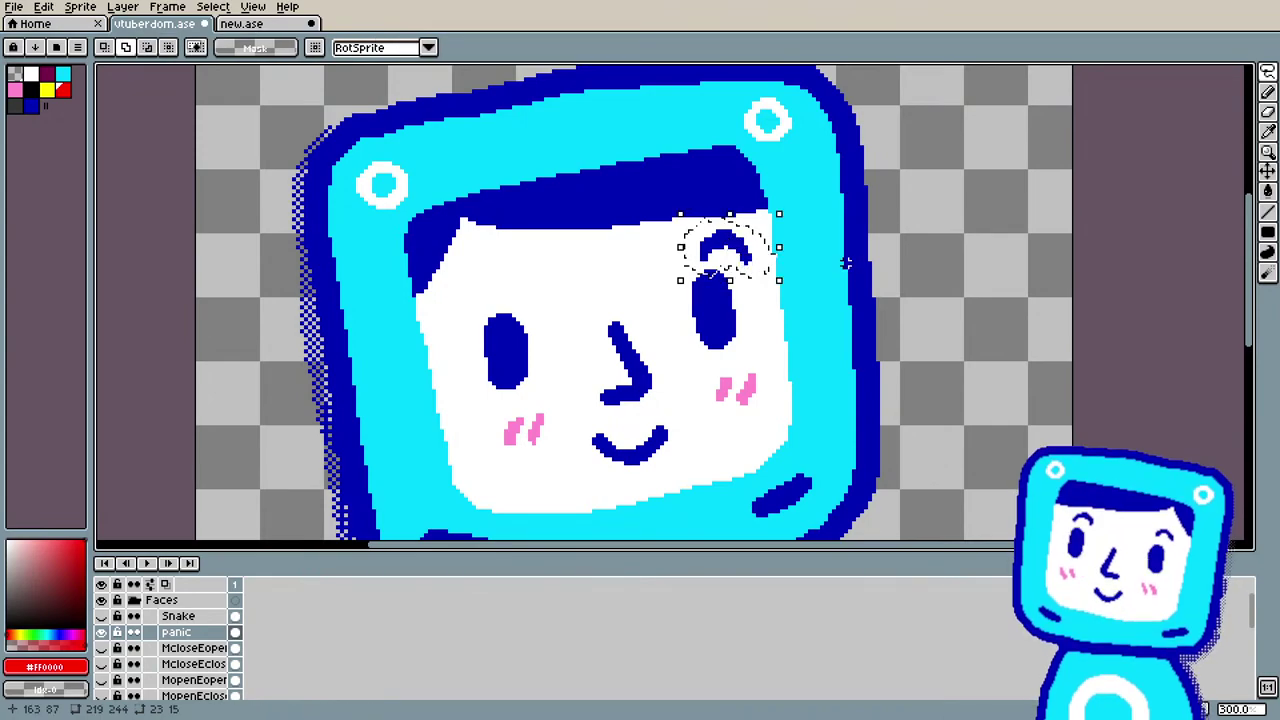
{"action": "key", "text": "ctrl+d"}
{"action": "left_click_drag", "start_coordinate": [450, 296], "coordinate": [456, 318]}
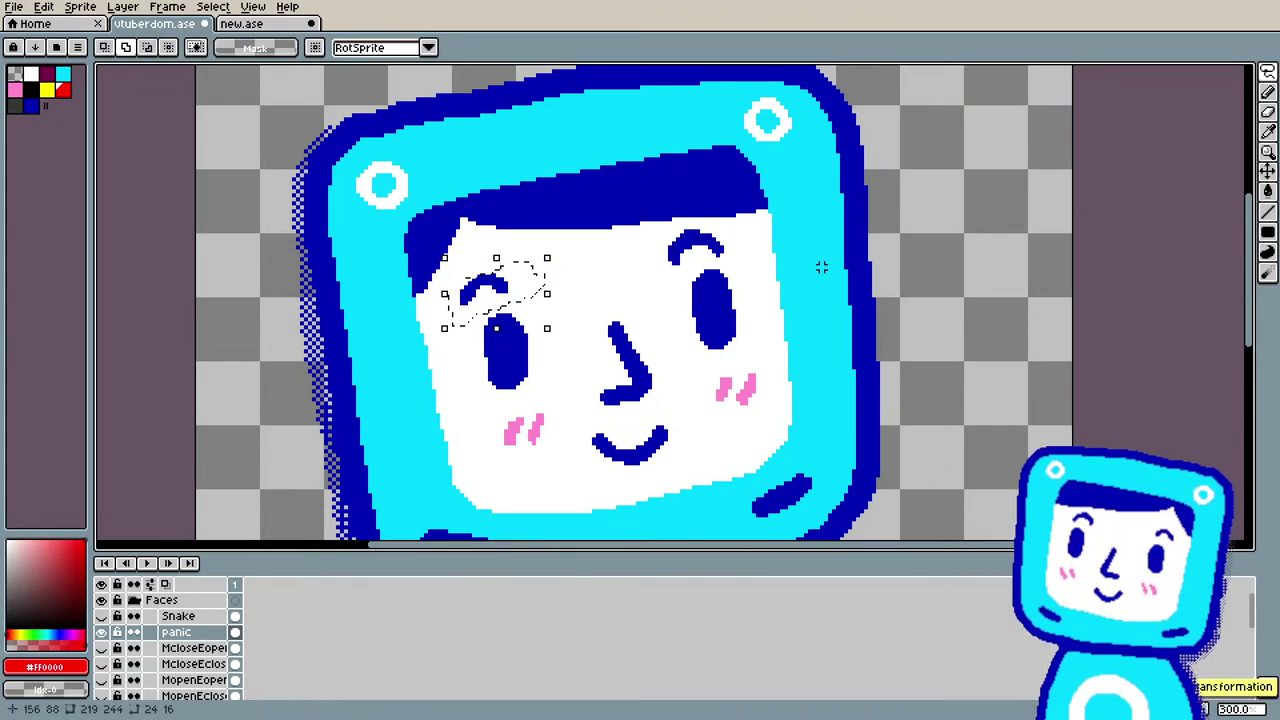
{"action": "key", "text": "ctrl+d"}
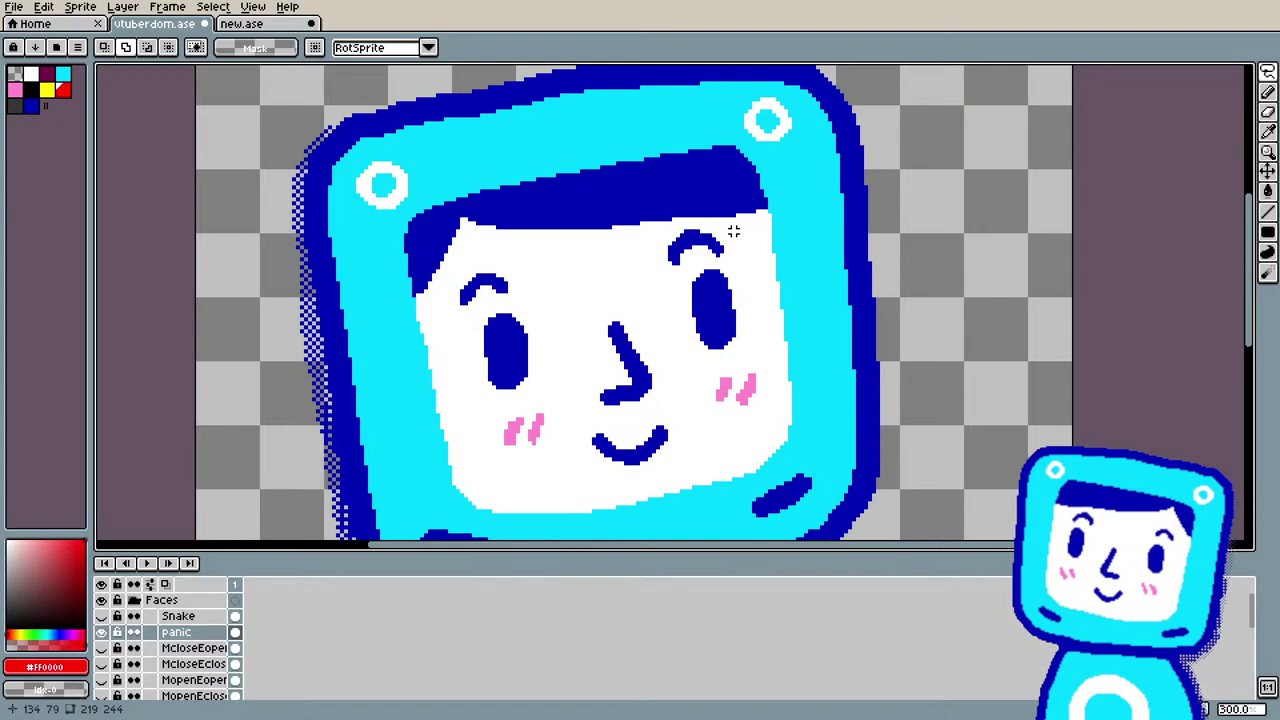
{"action": "left_click", "coordinate": [43, 6]}
{"action": "left_click", "coordinate": [66, 24]}
{"action": "left_click", "coordinate": [43, 6]}
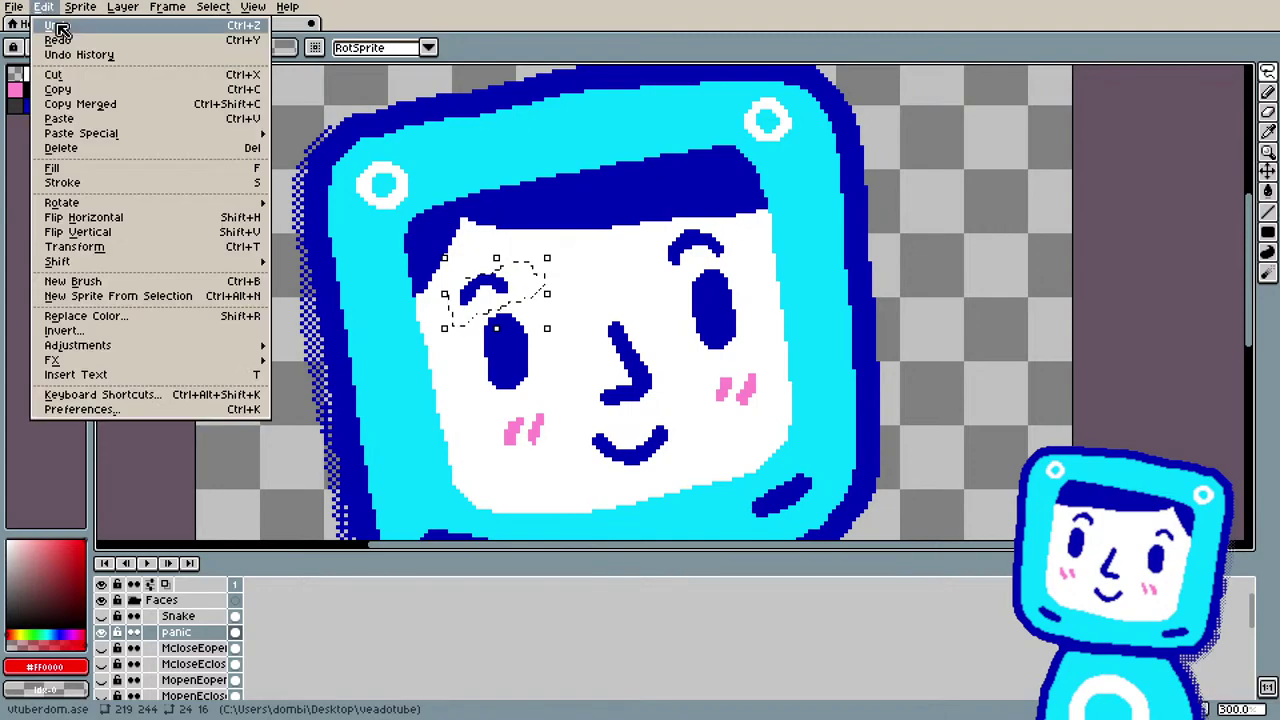
{"action": "left_click", "coordinate": [62, 24]}
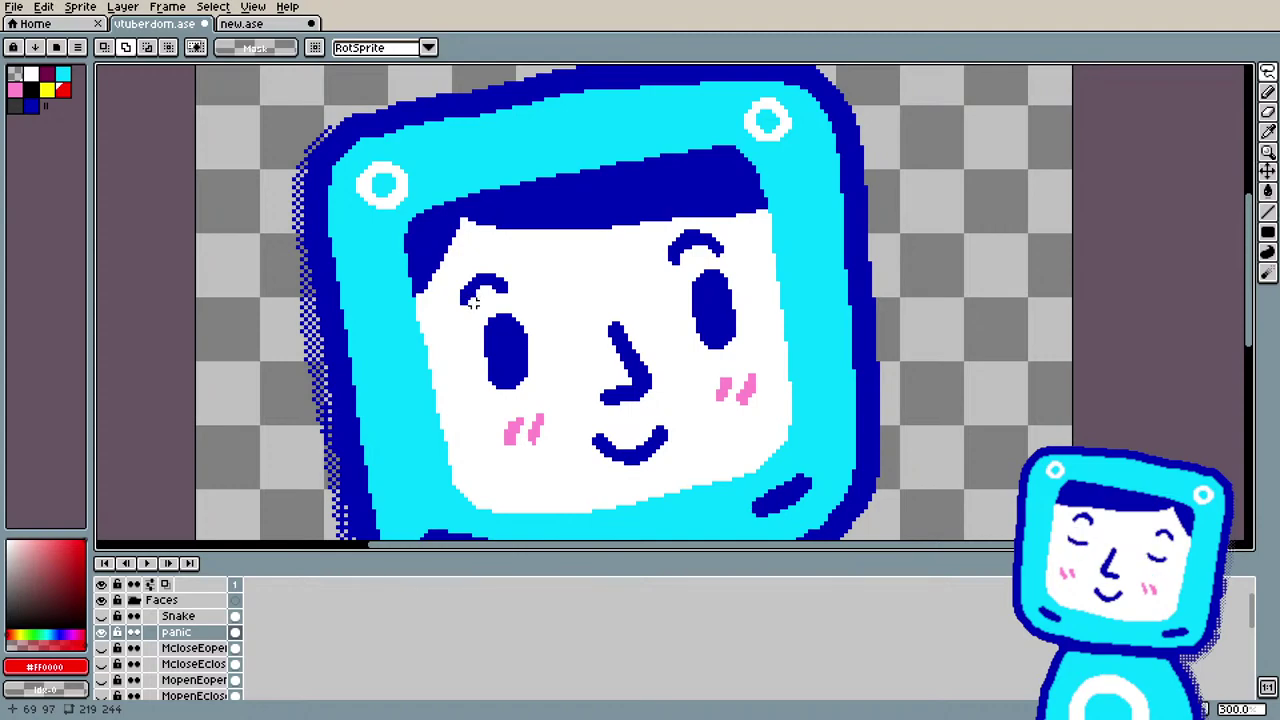
Step: Lasso the left eyebrow on the panic layer, tilt it counterclockwise and shift it outward, and clear the selection
{"action": "mouse_move", "coordinate": [518, 275]}
{"action": "left_mouse_down"}
{"action": "mouse_move", "coordinate": [470, 266]}
{"action": "mouse_move", "coordinate": [443, 300]}
{"action": "mouse_move", "coordinate": [466, 318]}
{"action": "mouse_move", "coordinate": [512, 302]}
{"action": "mouse_move", "coordinate": [543, 243]}
{"action": "mouse_move", "coordinate": [512, 251]}
{"action": "left_mouse_up"}
{"action": "mouse_move", "coordinate": [490, 300]}
{"action": "left_mouse_down"}
{"action": "mouse_move", "coordinate": [486, 288]}
{"action": "mouse_move", "coordinate": [508, 288]}
{"action": "left_mouse_up"}
{"action": "key", "text": "Return"}
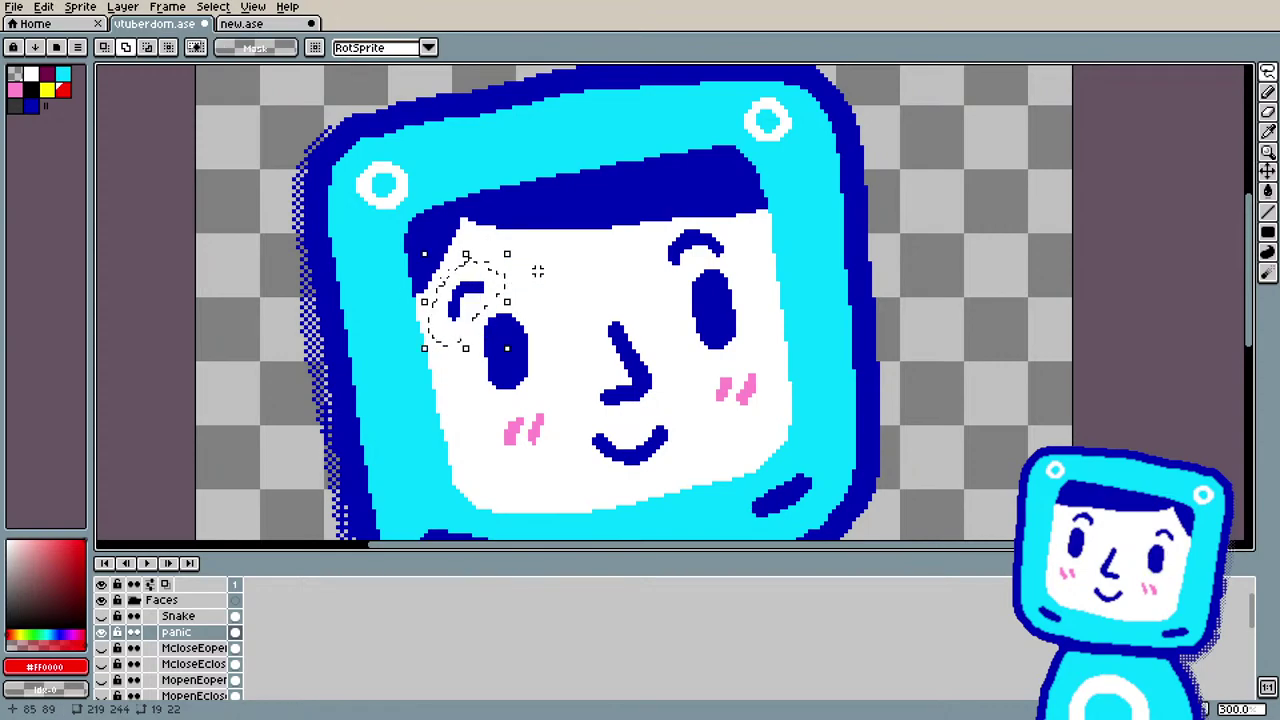
{"action": "key", "text": "ctrl+d"}
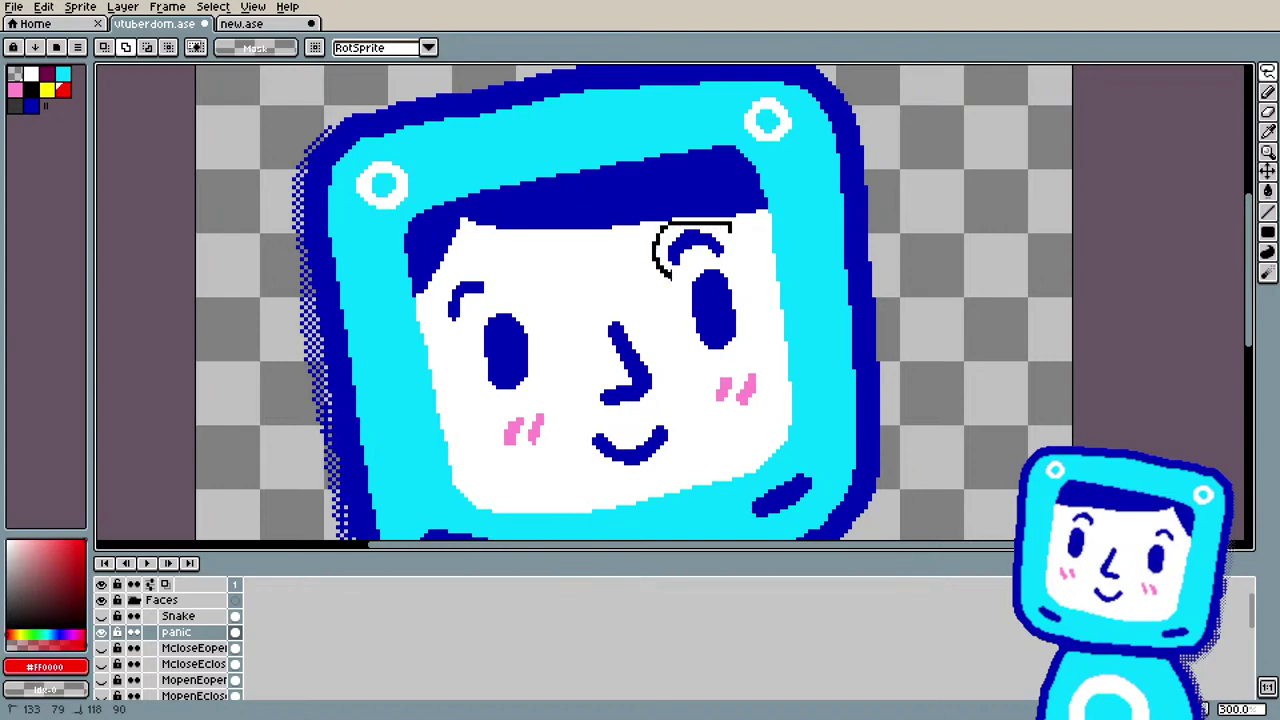
Step: Lasso the right eyebrow on the panic layer and shift it outward and slightly upward with a clockwise tilt
{"action": "mouse_move", "coordinate": [700, 261]}
{"action": "left_mouse_down"}
{"action": "mouse_move", "coordinate": [738, 226]}
{"action": "mouse_move", "coordinate": [730, 240]}
{"action": "mouse_move", "coordinate": [731, 229]}
{"action": "mouse_move", "coordinate": [745, 245]}
{"action": "mouse_move", "coordinate": [777, 208]}
{"action": "left_mouse_up"}
{"action": "key", "text": "Return"}
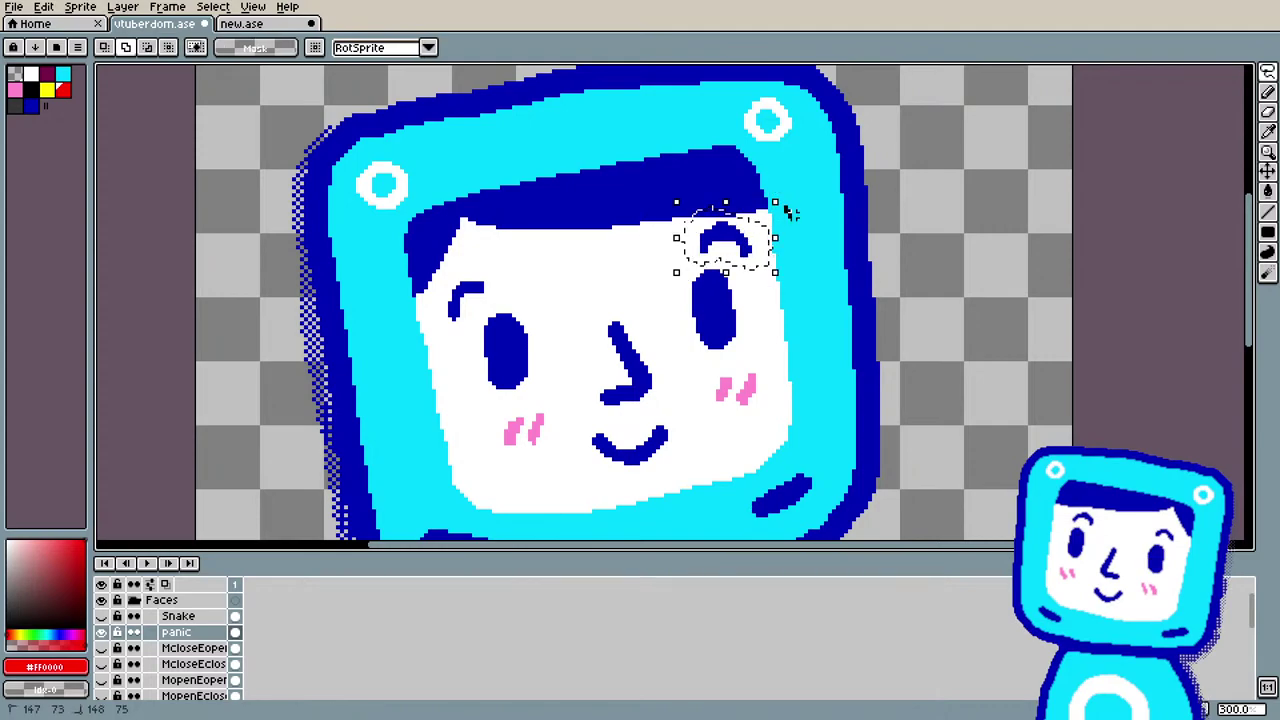
{"action": "key", "text": "q"}
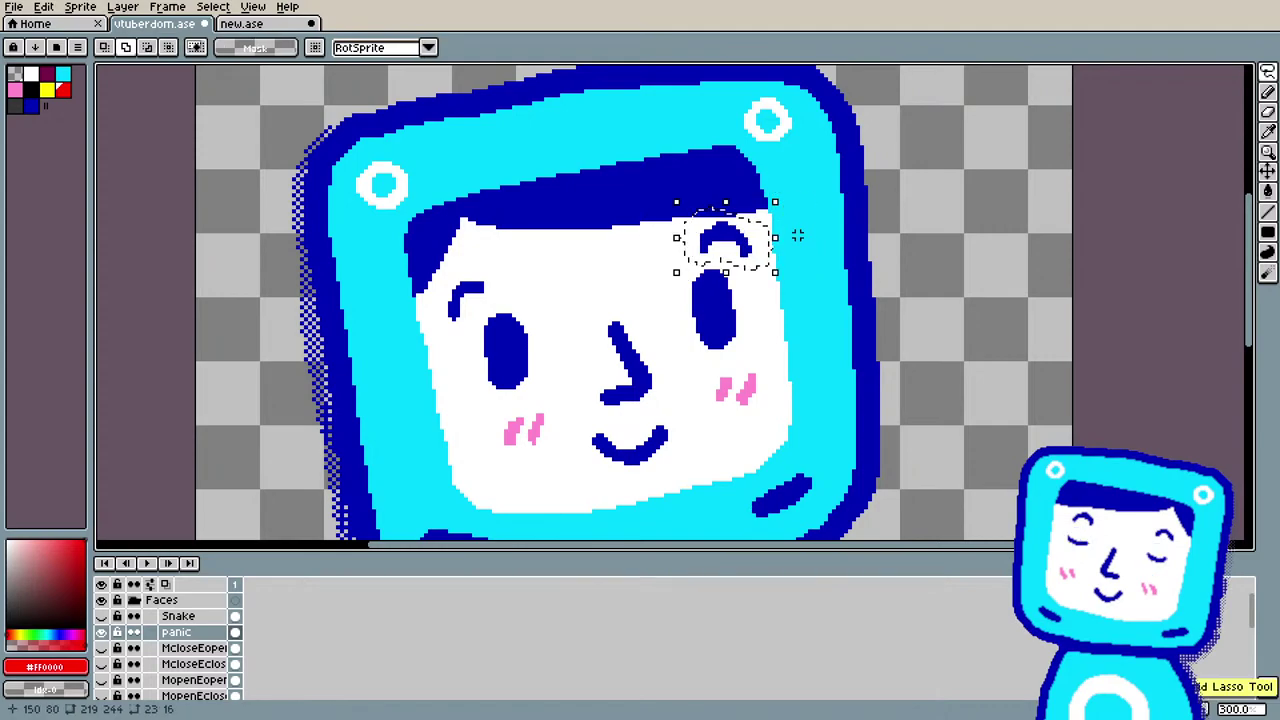
Step: Tilt the selected right eyebrow about 11° further clockwise on the panic layer, apply the transformation and clear the selection
{"action": "left_click_drag", "start_coordinate": [781, 193], "coordinate": [752, 245]}
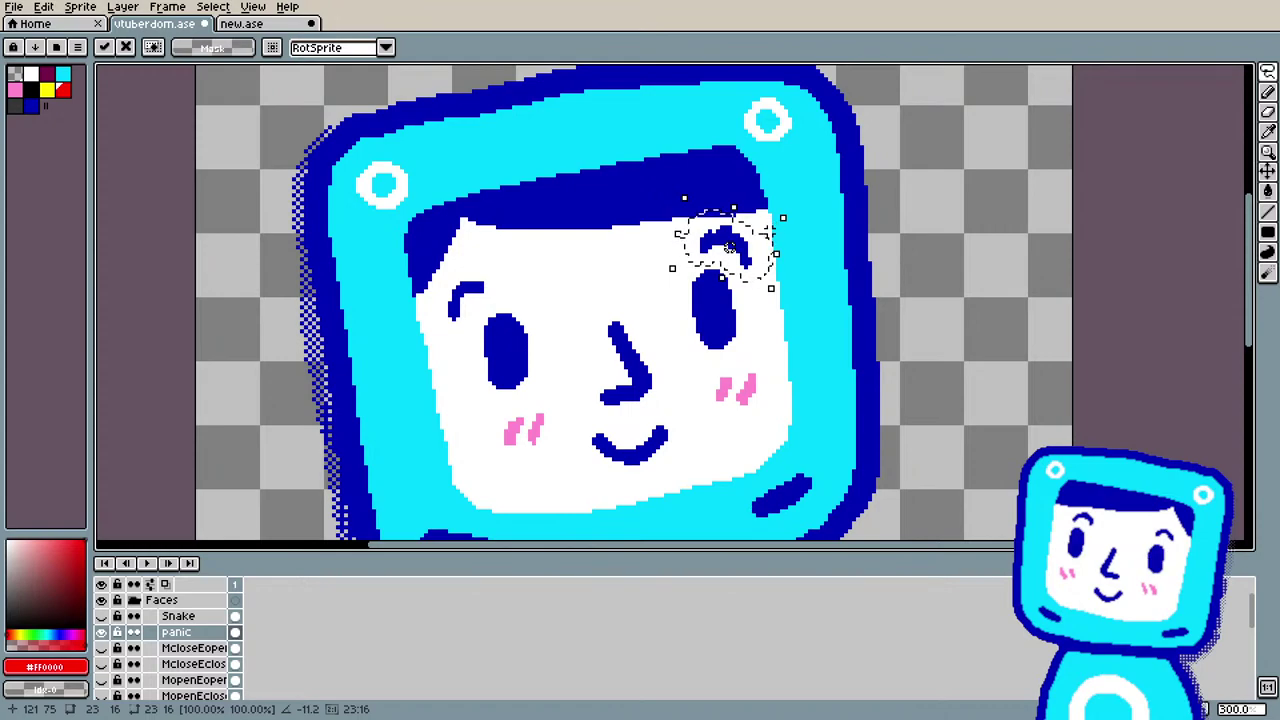
{"action": "key", "text": "Return"}
{"action": "scroll", "coordinate": [767, 232], "scroll_direction": "down", "scroll_amount": 1}
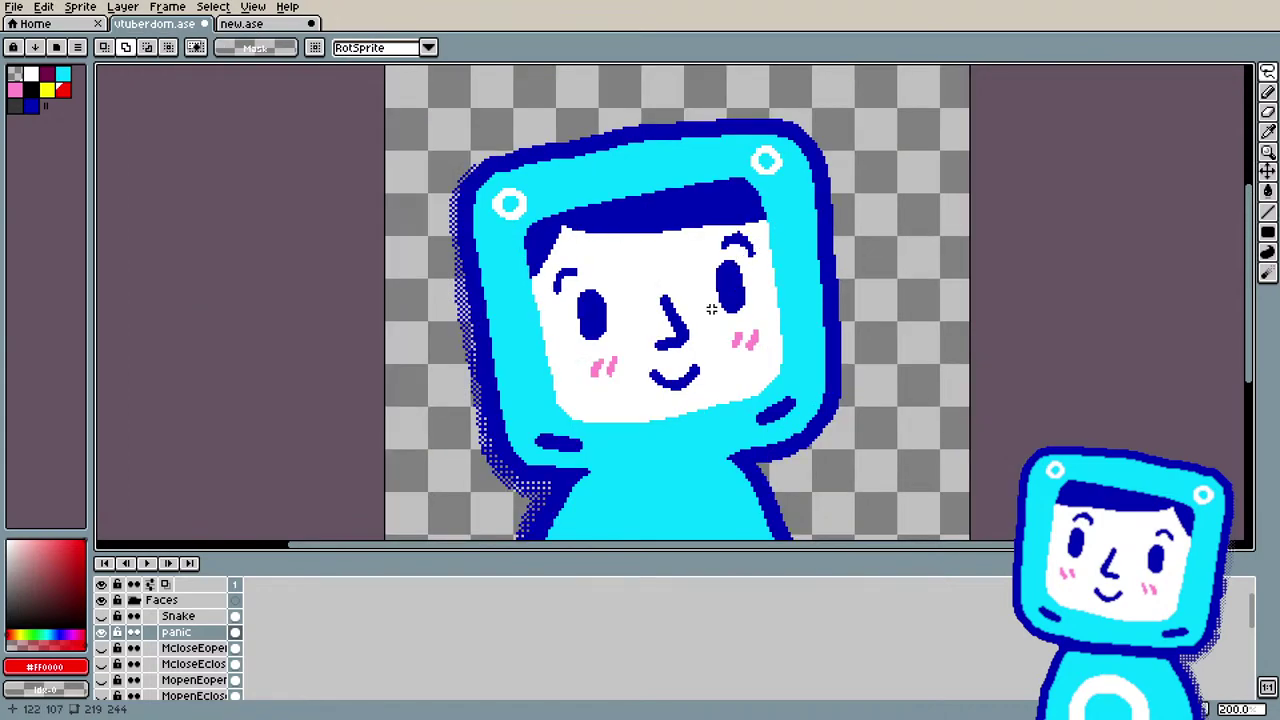
Step: Shorten both eyes by erasing their lower parts, and touch up their rounded outlines in navy #0000B3 sampled from the hair
{"action": "scroll", "coordinate": [711, 310], "scroll_direction": "up", "scroll_amount": 1}
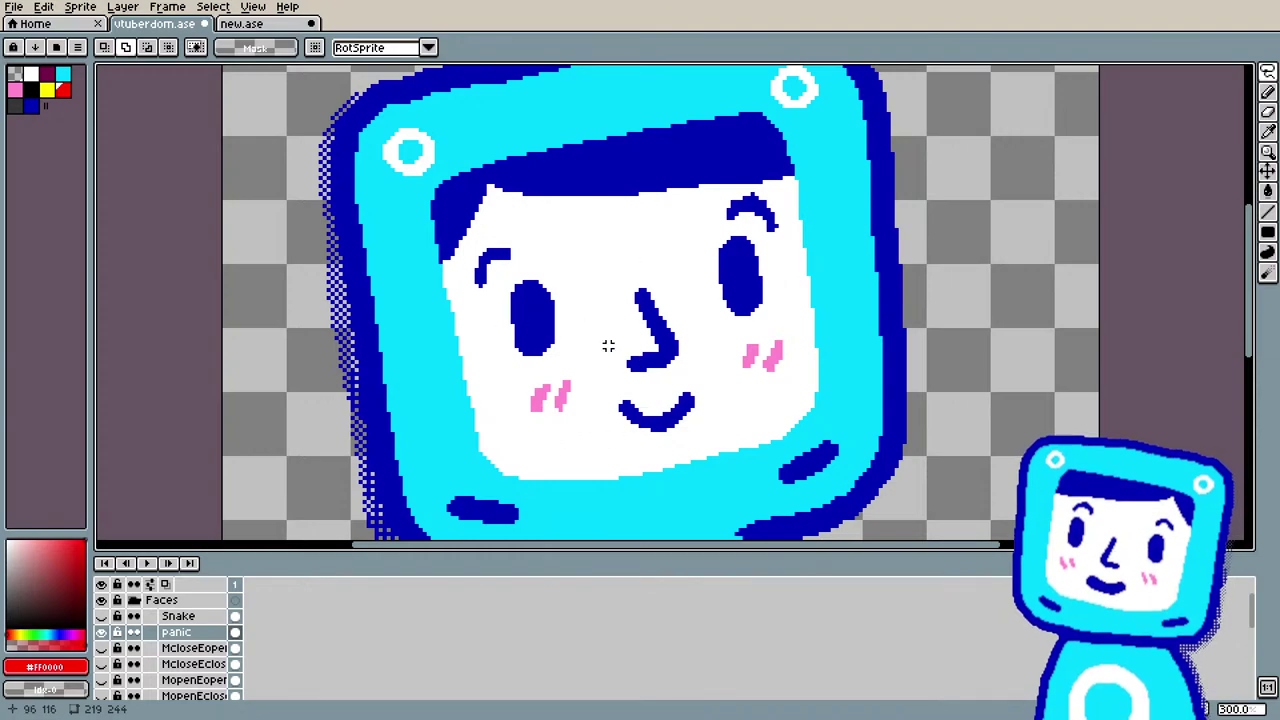
{"action": "key", "text": "b"}
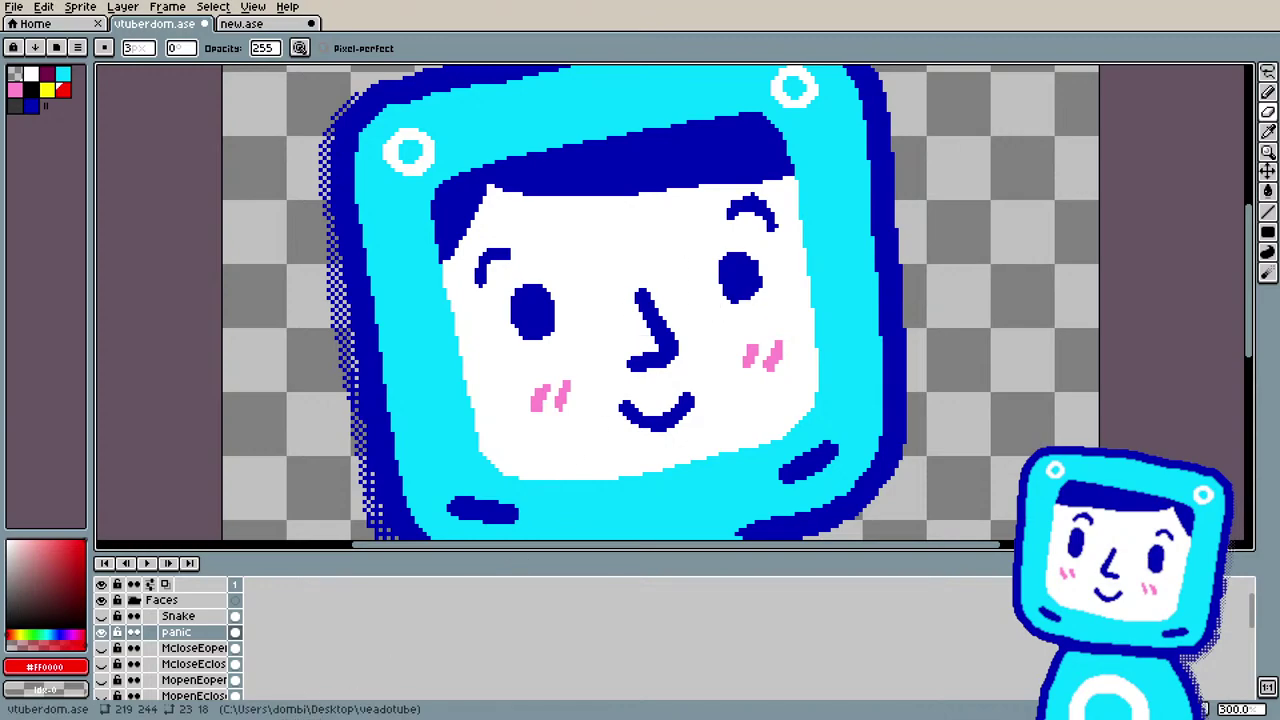
{"action": "key", "text": "i"}
{"action": "left_click", "coordinate": [608, 165]}
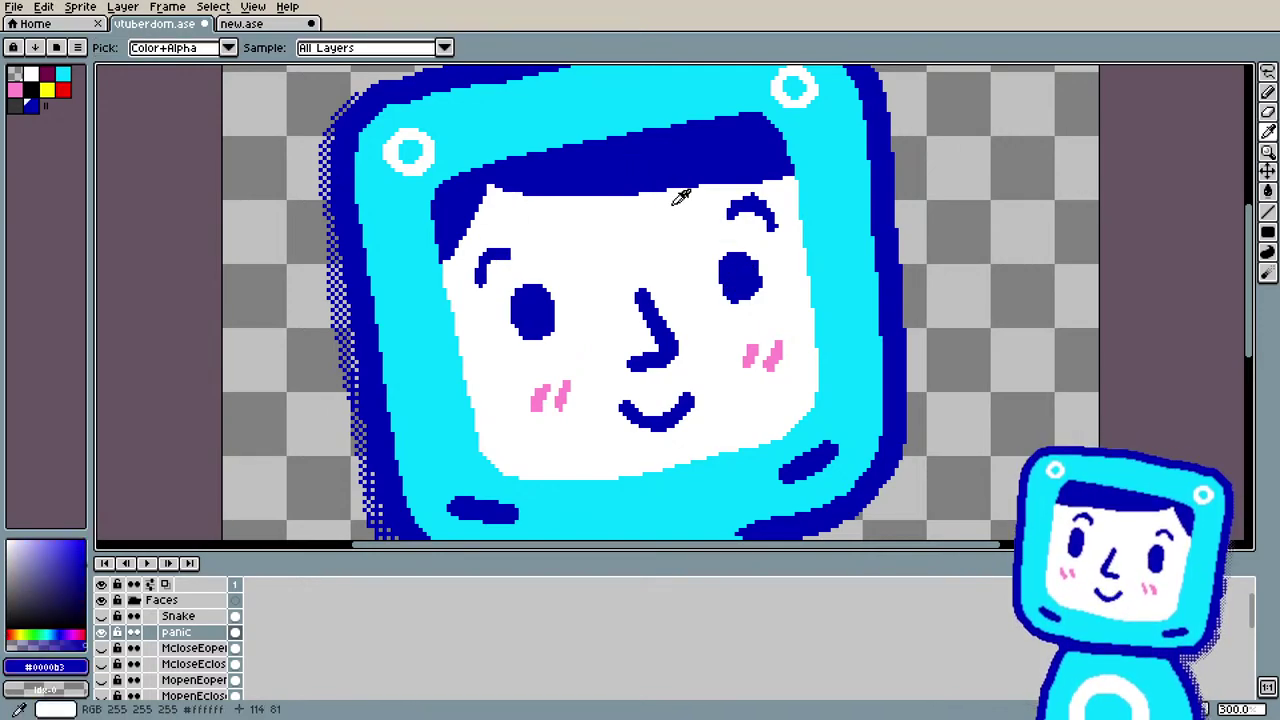
{"action": "key", "text": "b"}
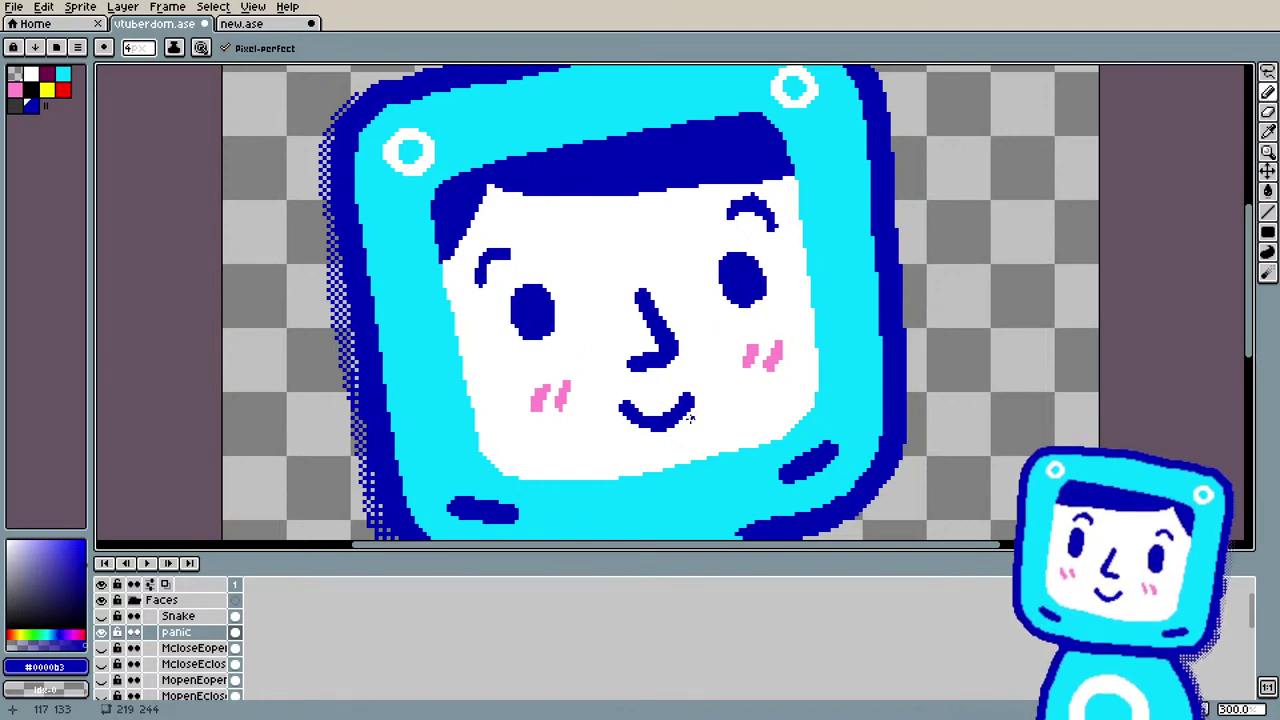
{"action": "key", "text": "e"}
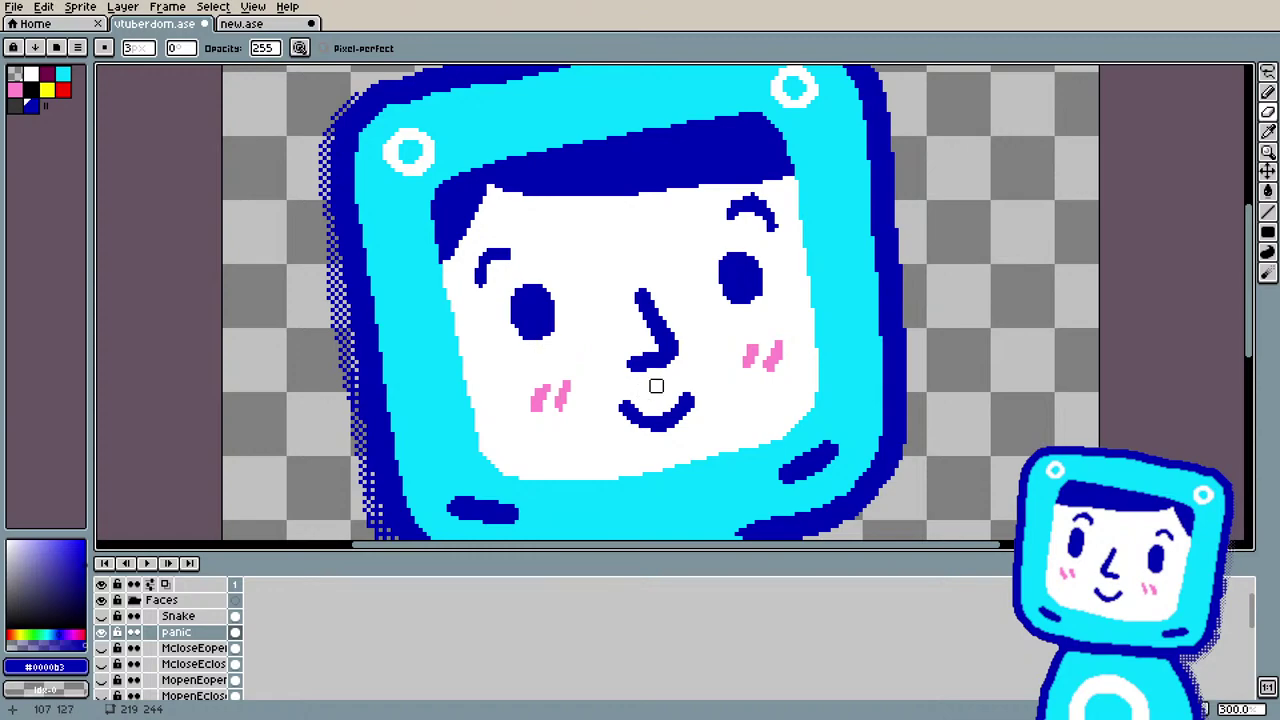
Step: Try erasing the smile on the panic layer, and undo the eraser and pencil marks
{"action": "key", "text": "ctrl+z"}
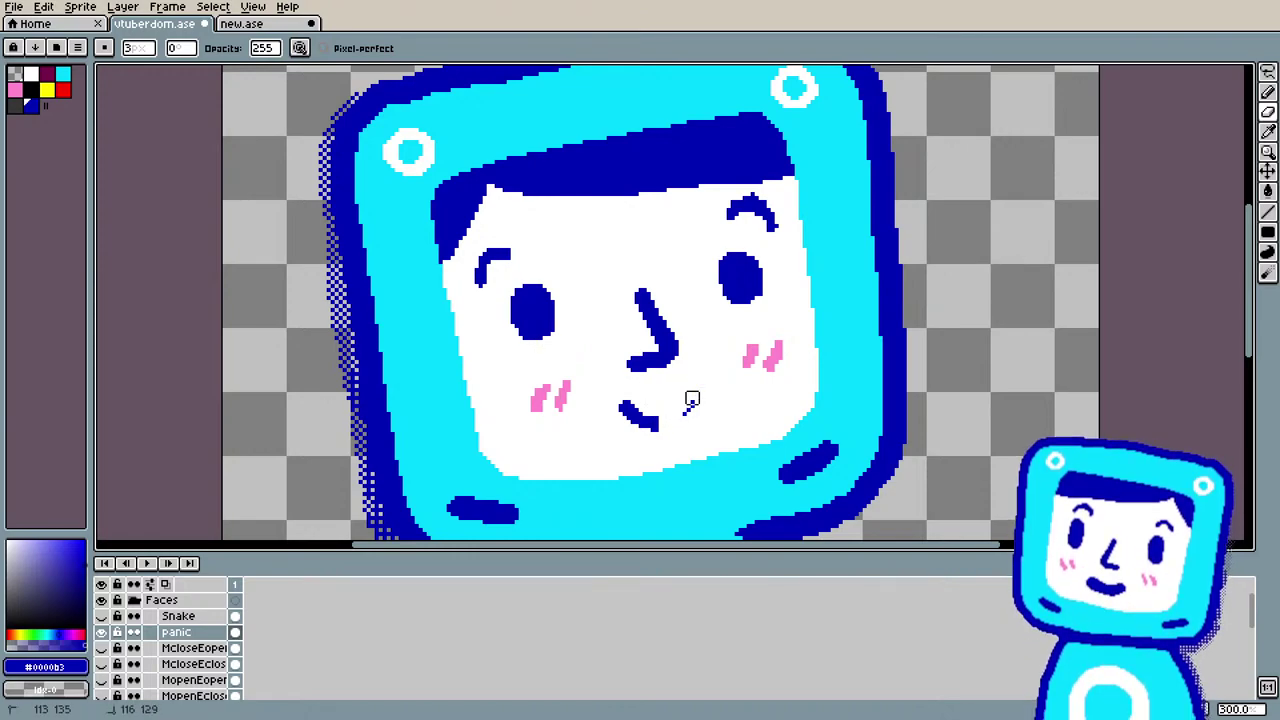
{"action": "key", "text": "ctrl+z"}
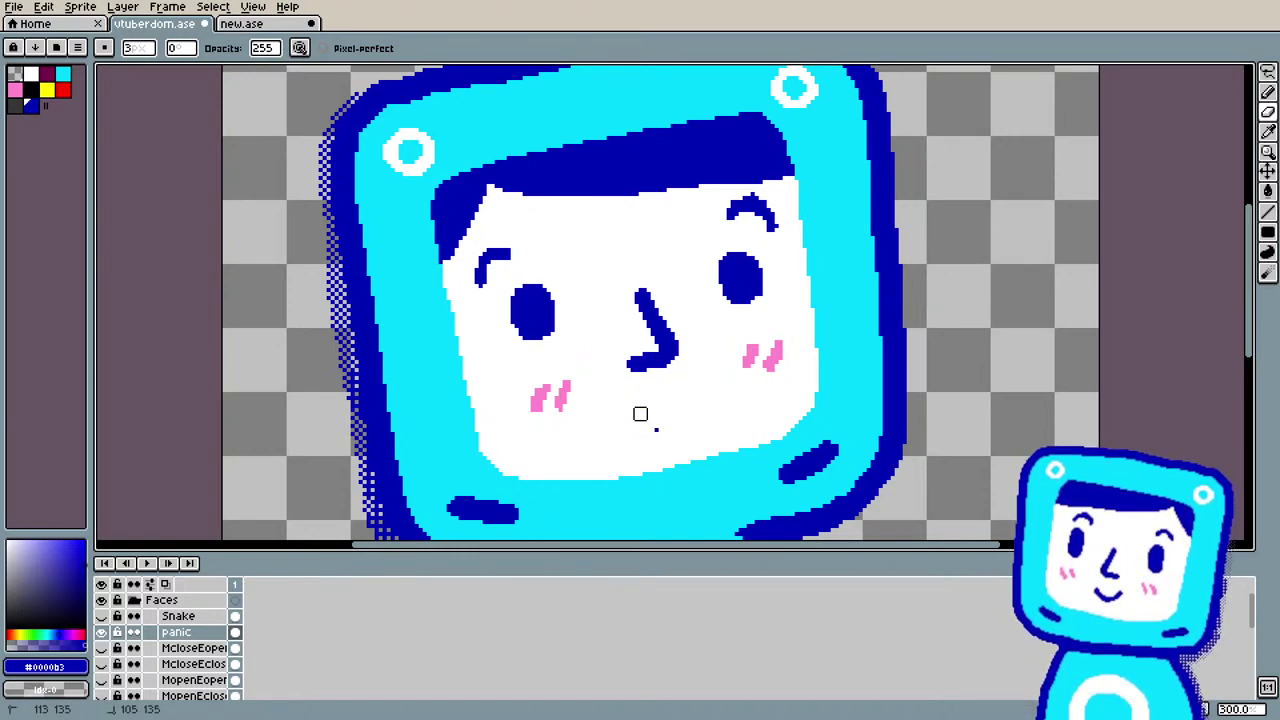
{"action": "left_click", "coordinate": [666, 408]}
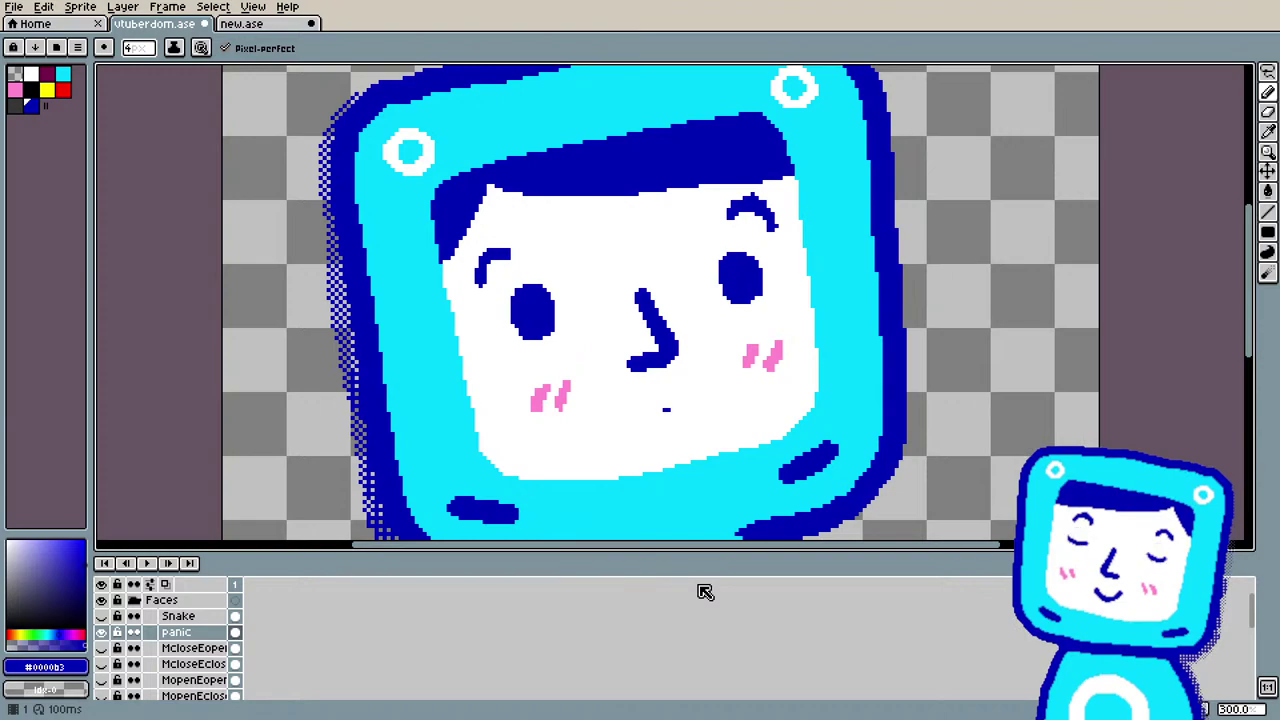
{"action": "key", "text": "ctrl+z"}
{"action": "key", "text": "ctrl+z"}
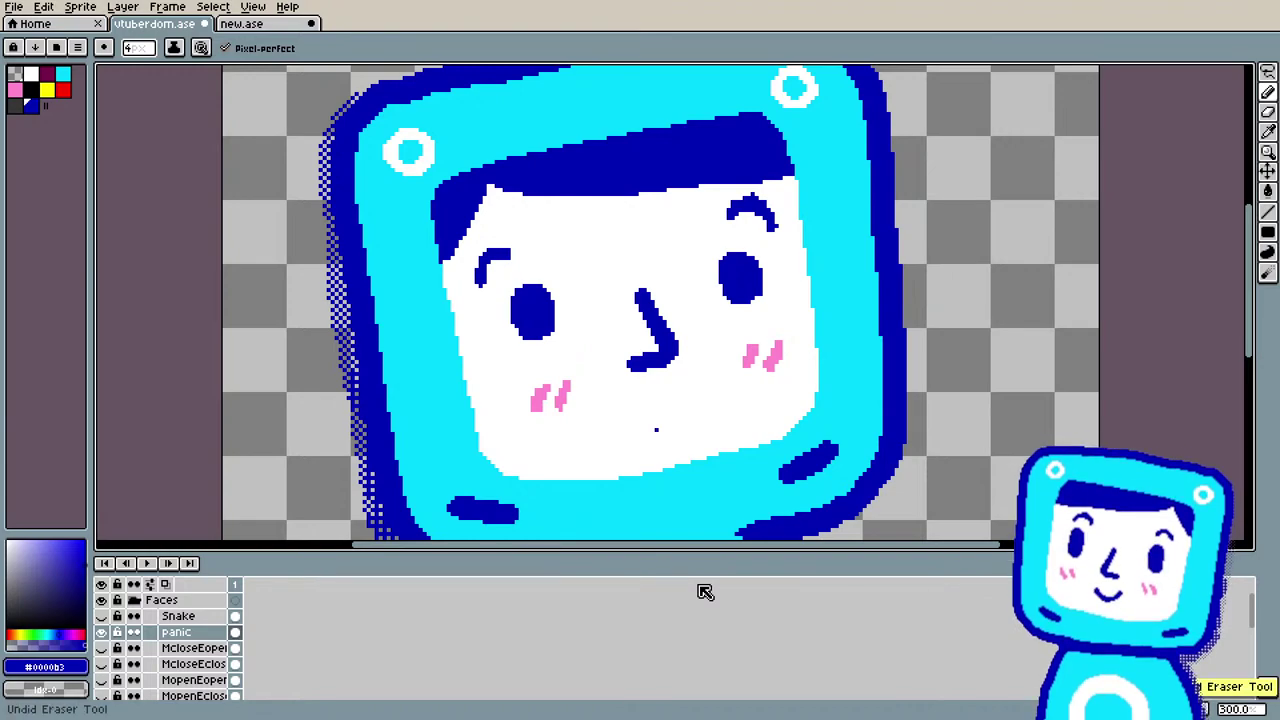
{"action": "key", "text": "ctrl+z"}
Step: Erase the whole smile from the panic layer with the 3 px eraser
{"action": "scroll", "coordinate": [608, 461], "scroll_direction": "down", "scroll_amount": 3}
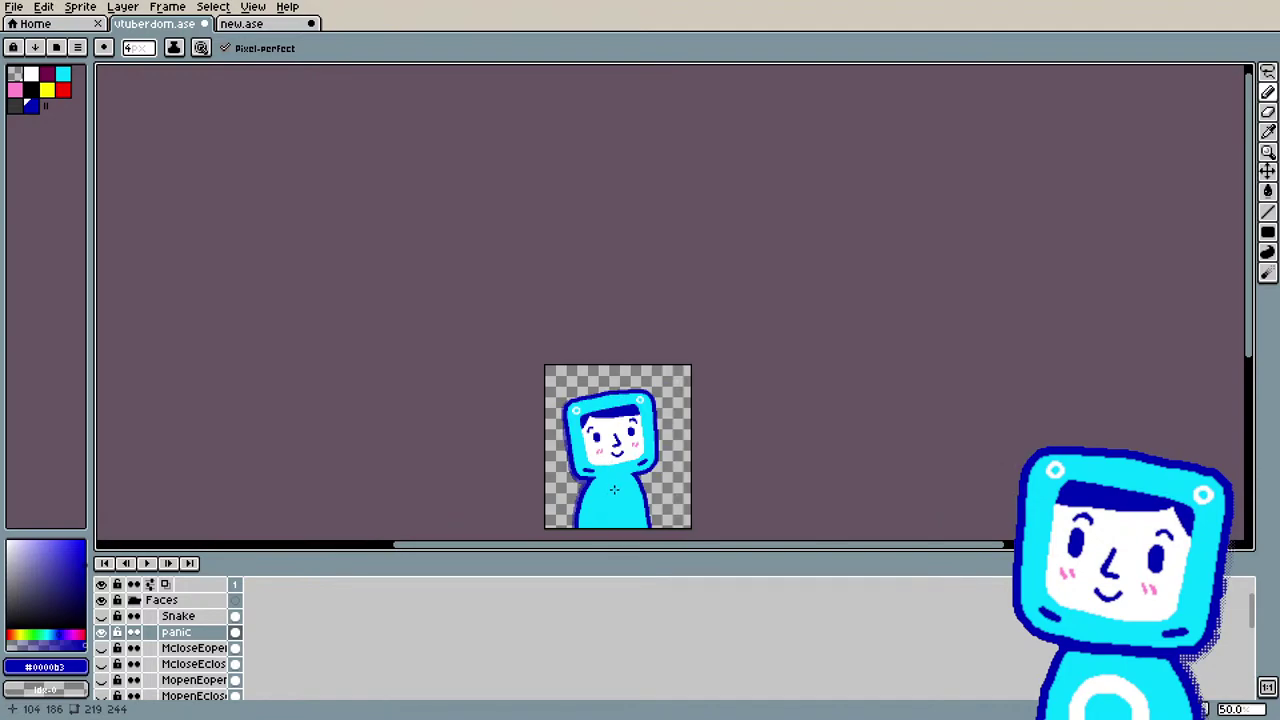
{"action": "scroll", "coordinate": [614, 489], "scroll_direction": "up", "scroll_amount": 4}
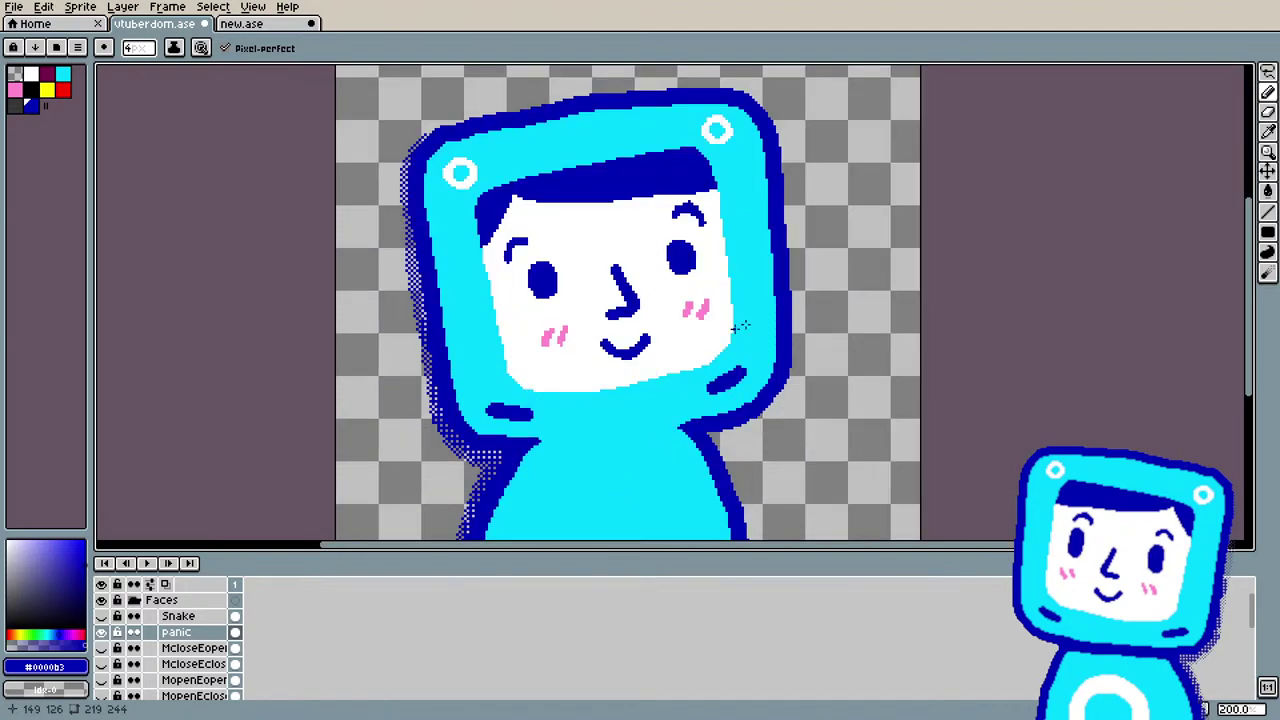
{"action": "scroll", "coordinate": [171, 651], "scroll_direction": "down", "scroll_amount": 2}
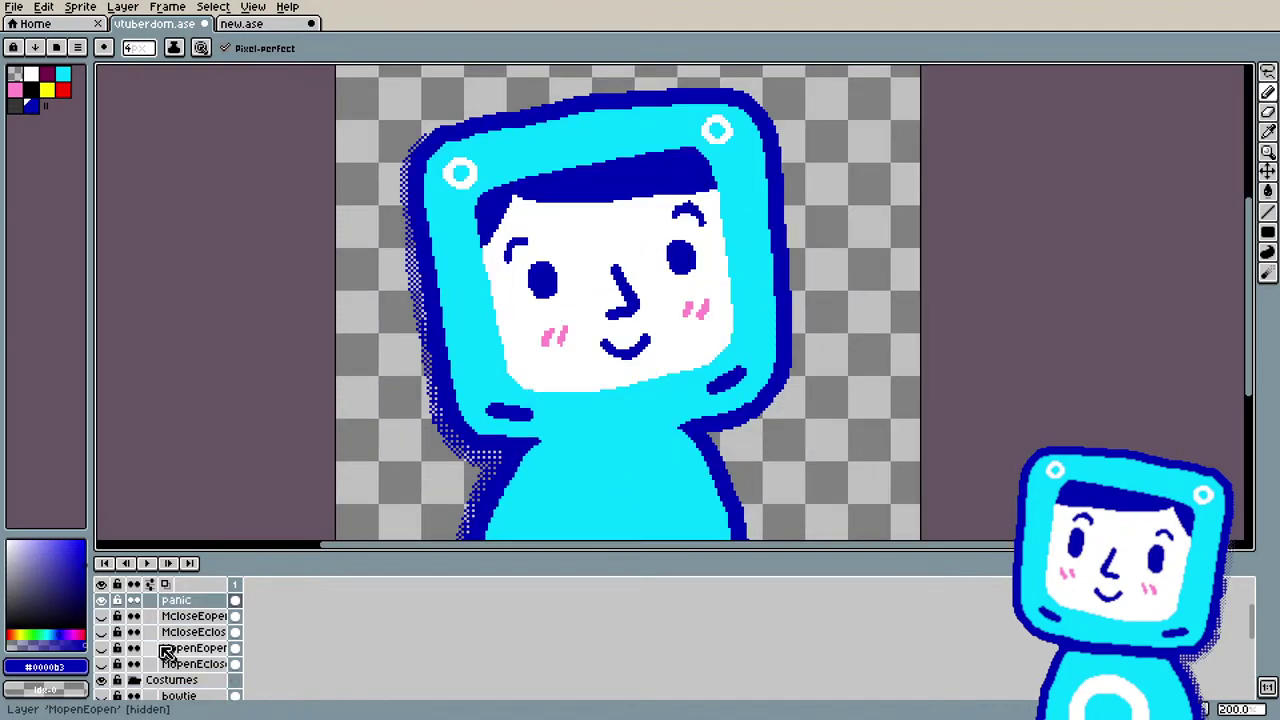
{"action": "scroll", "coordinate": [120, 633], "scroll_direction": "up", "scroll_amount": 1}
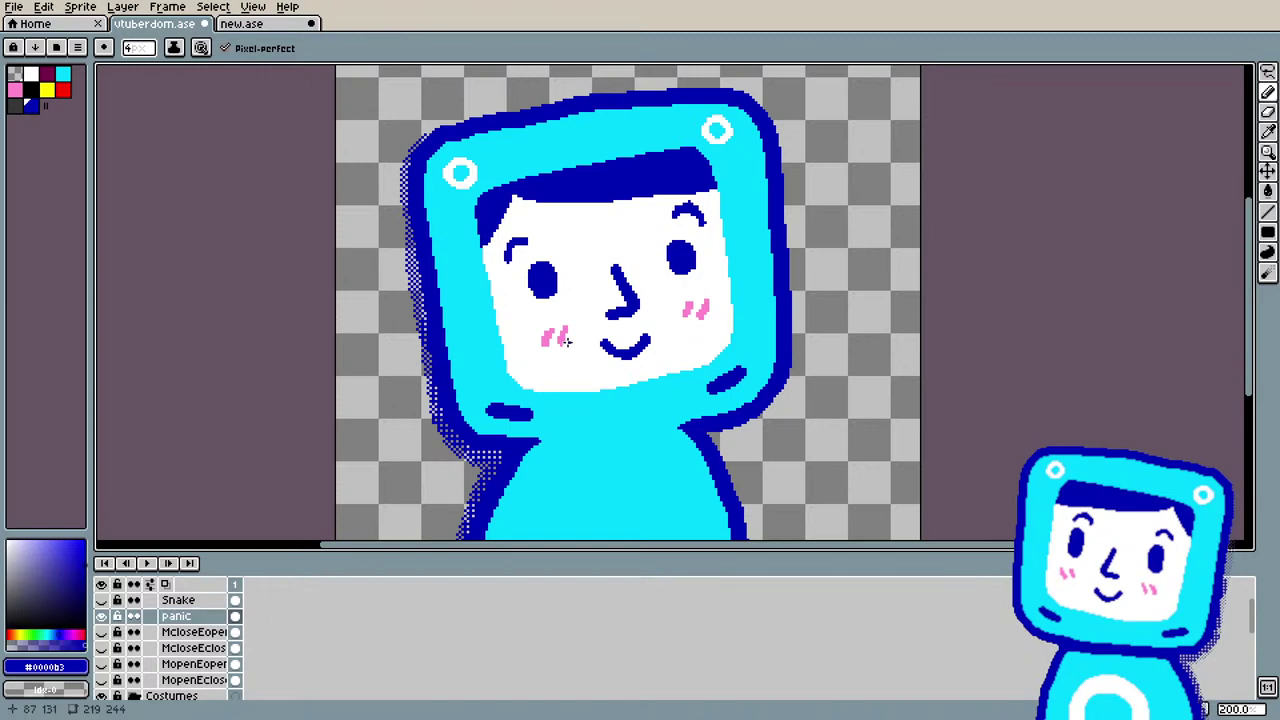
{"action": "scroll", "coordinate": [578, 350], "scroll_direction": "up", "scroll_amount": 1}
{"action": "key", "text": "e"}
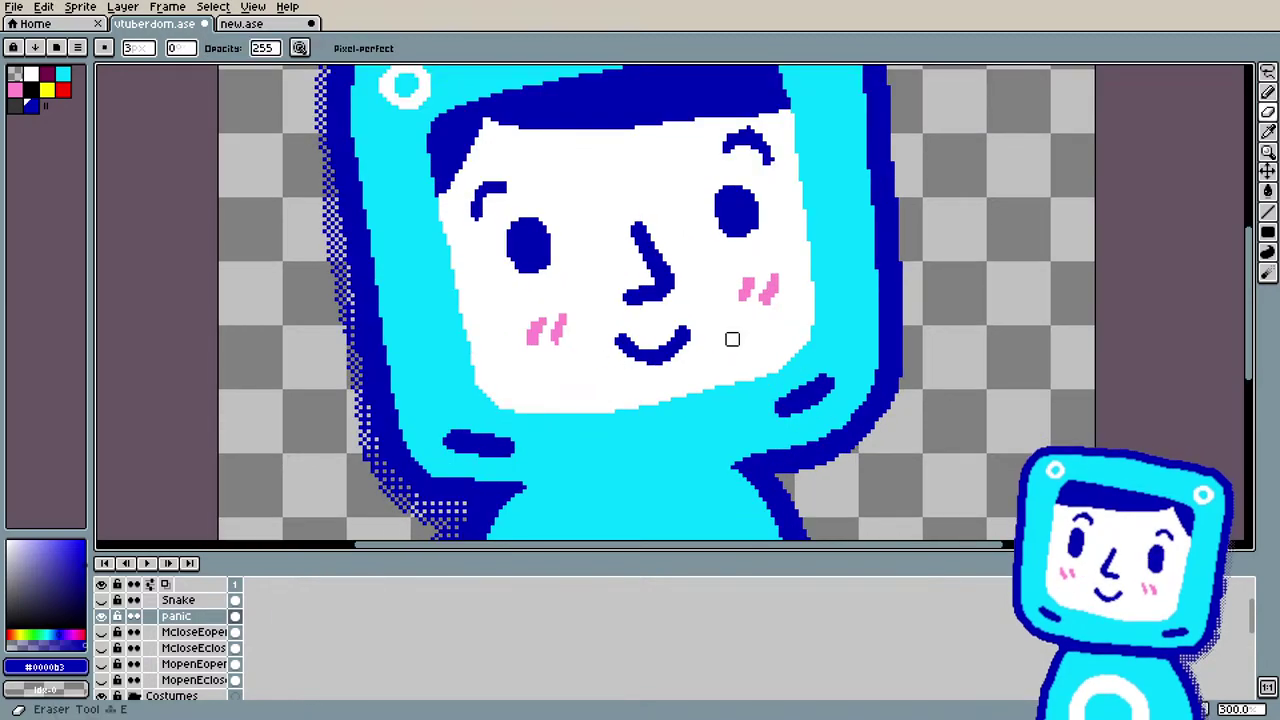
{"action": "left_click_drag", "start_coordinate": [643, 337], "coordinate": [669, 329]}
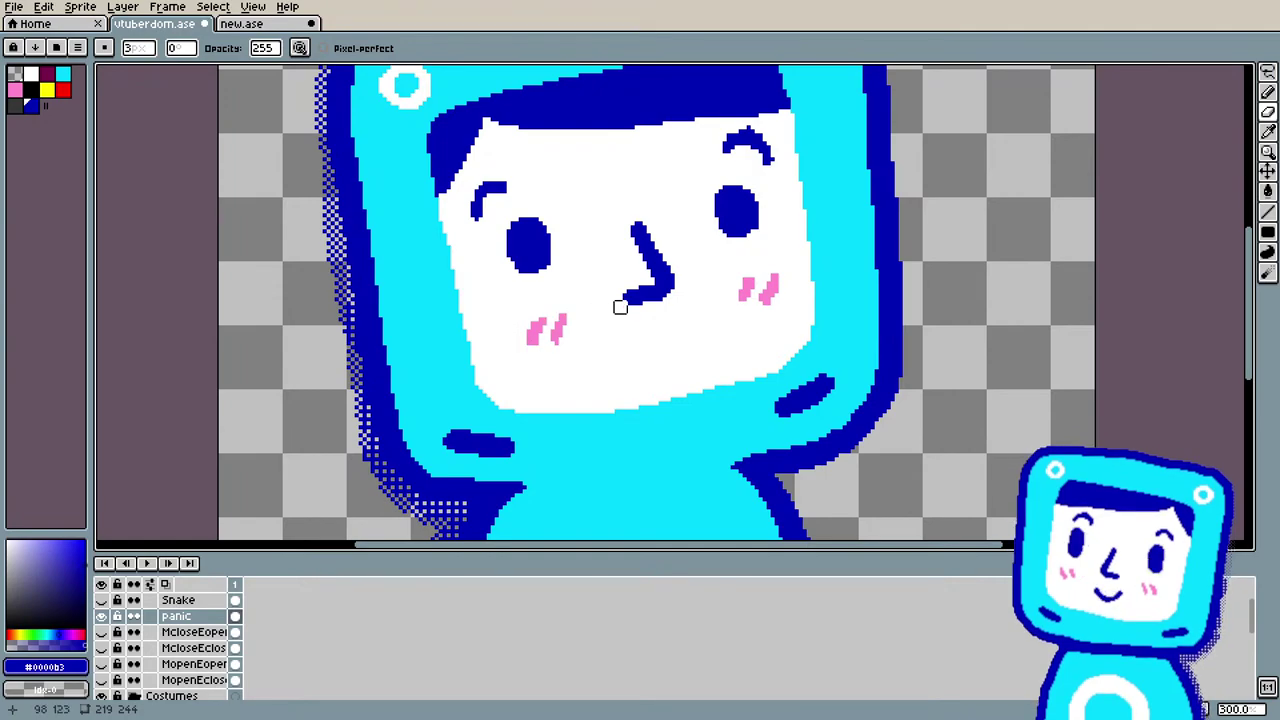
Step: Draw a downturned open mouth about 26 × 13 px below the nose with the 4 px pencil and fill it navy
{"action": "key", "text": "b"}
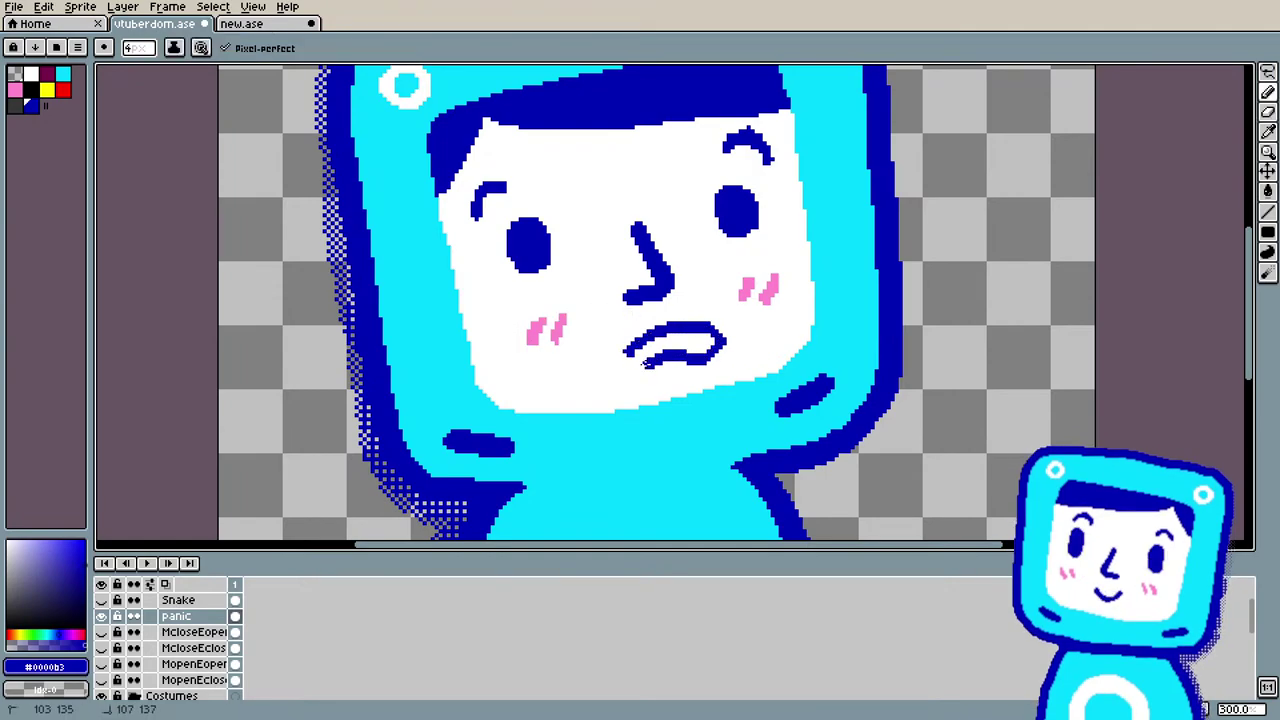
{"action": "left_click_drag", "start_coordinate": [645, 364], "coordinate": [628, 360]}
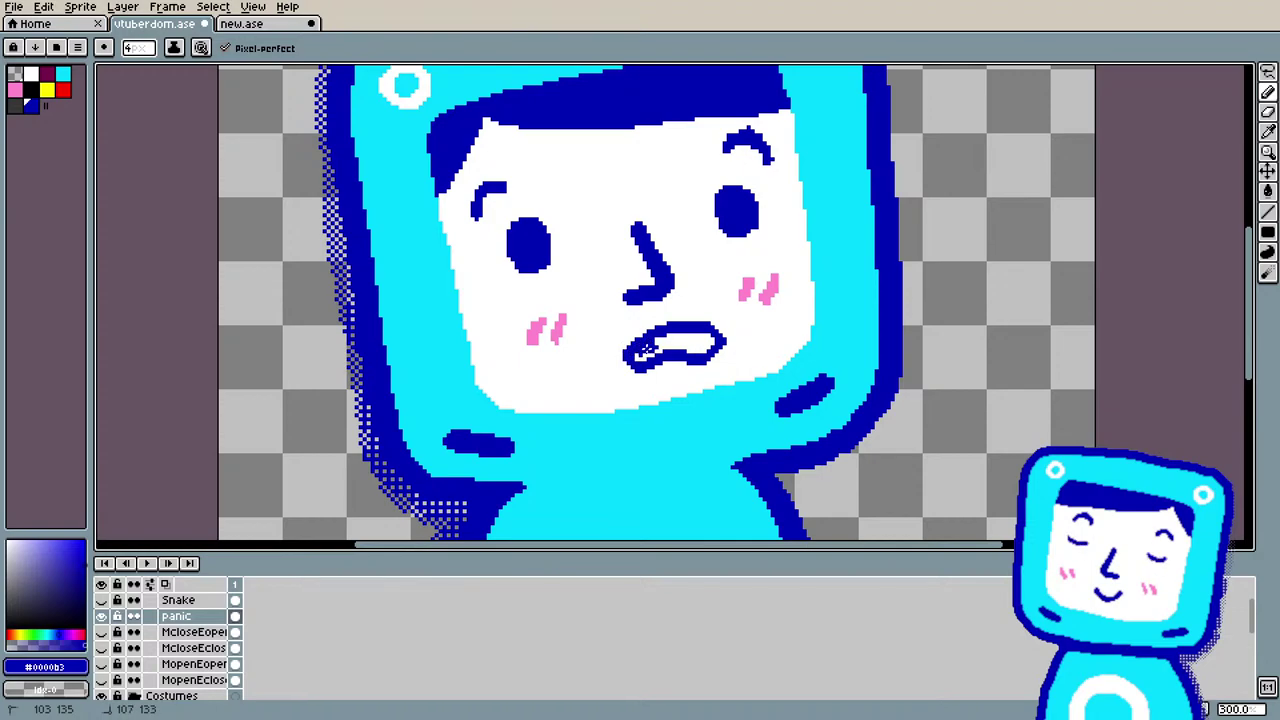
{"action": "left_click_drag", "start_coordinate": [680, 340], "coordinate": [700, 350]}
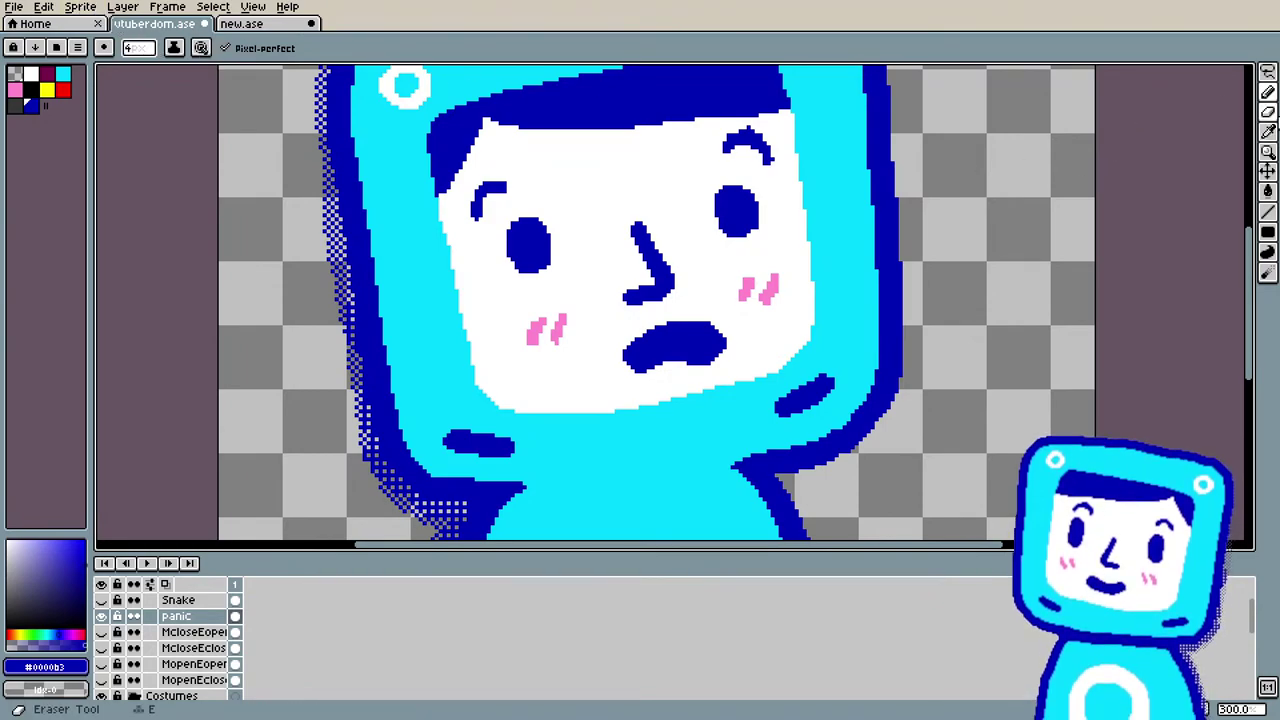
Step: Select the new mouth on the panic layer with the Magic Wand and try flipping it vertically
{"action": "left_click", "coordinate": [1258, 72]}
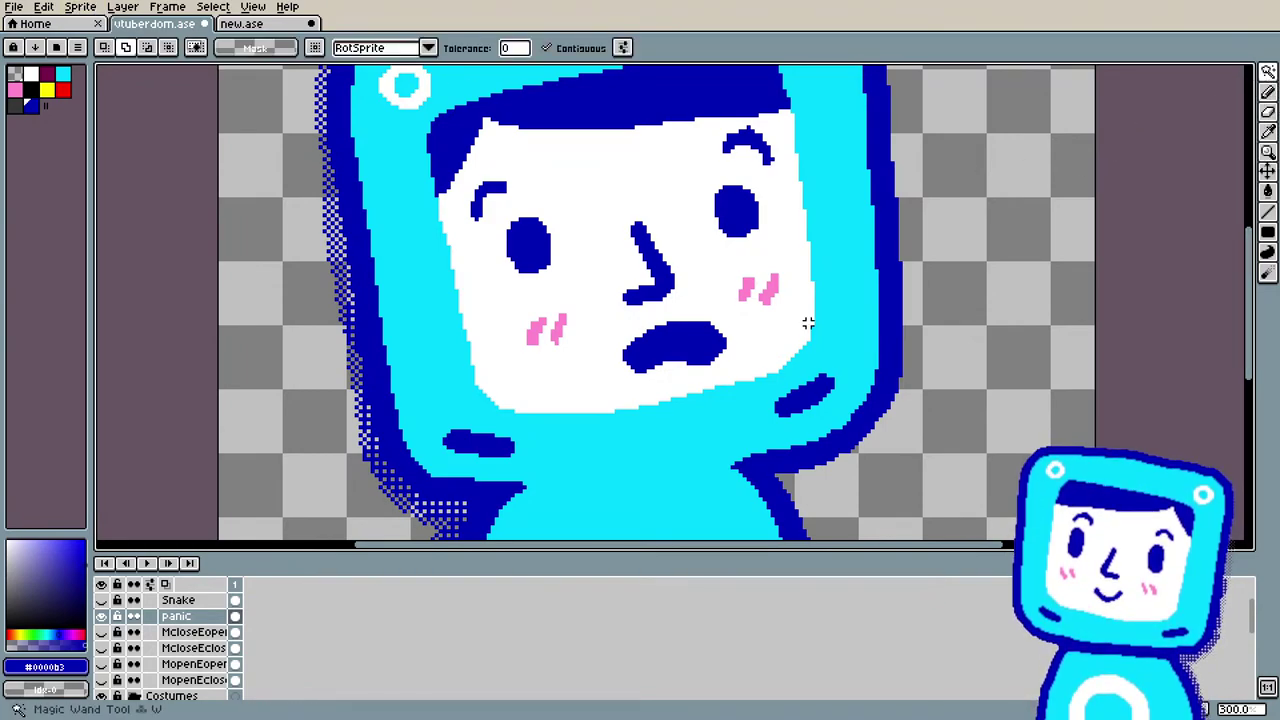
{"action": "left_click", "coordinate": [706, 346]}
{"action": "left_click", "coordinate": [109, 6]}
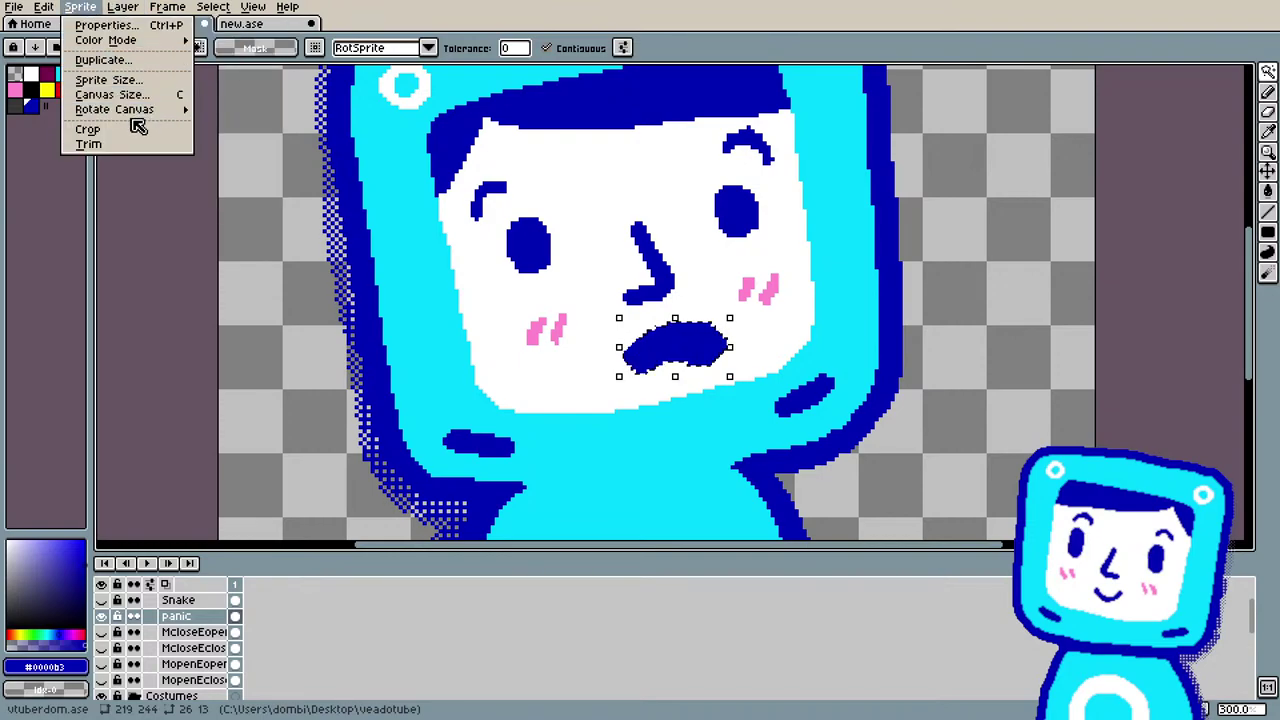
{"action": "mouse_move", "coordinate": [124, 8]}
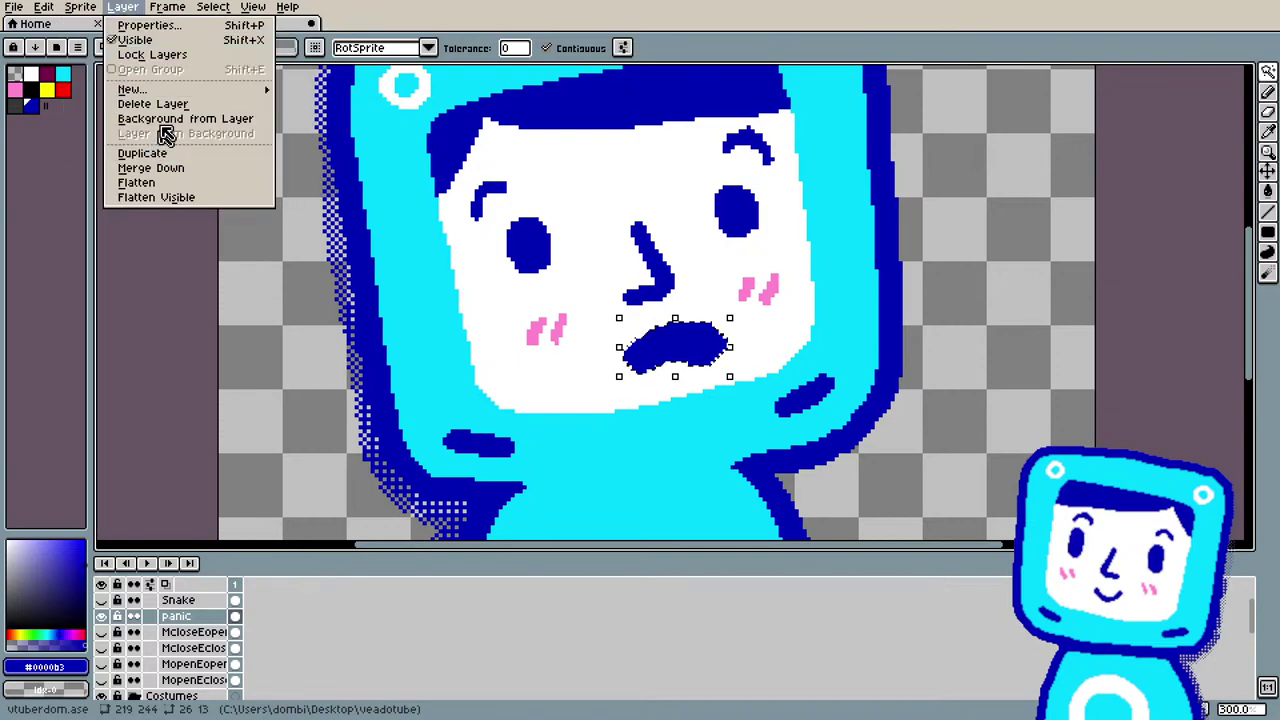
{"action": "mouse_move", "coordinate": [228, 10]}
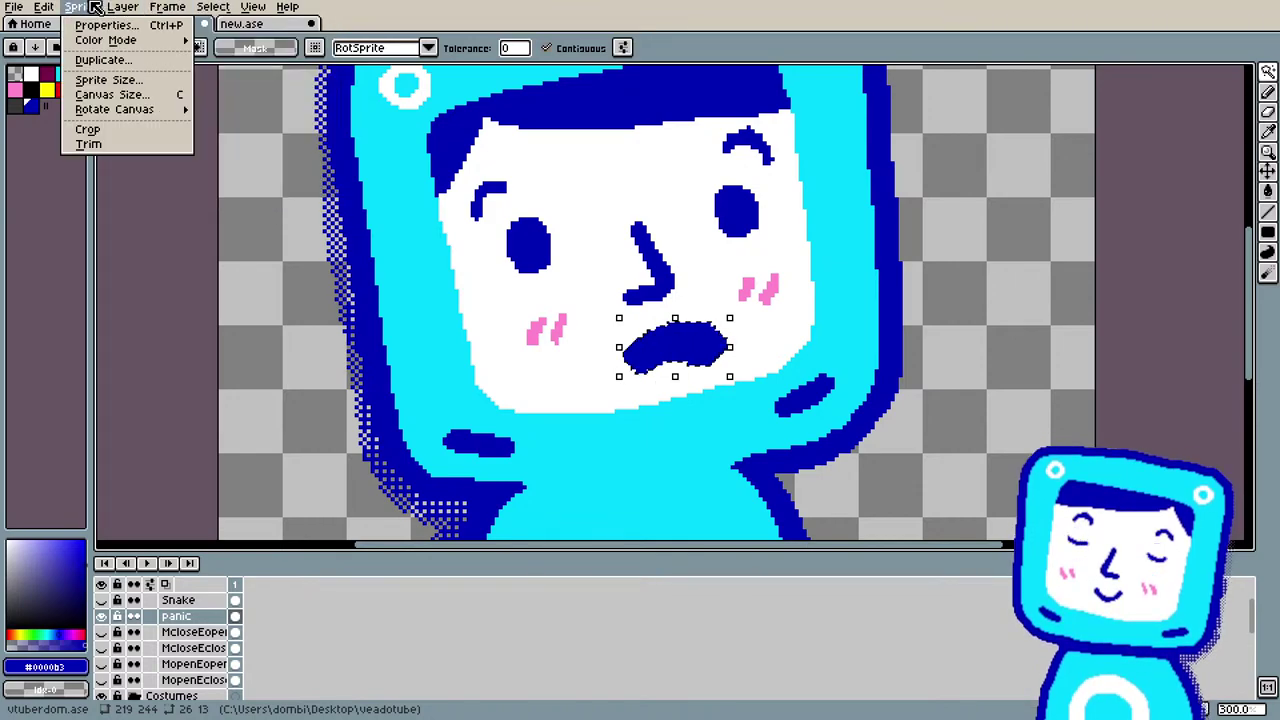
{"action": "mouse_move", "coordinate": [46, 10]}
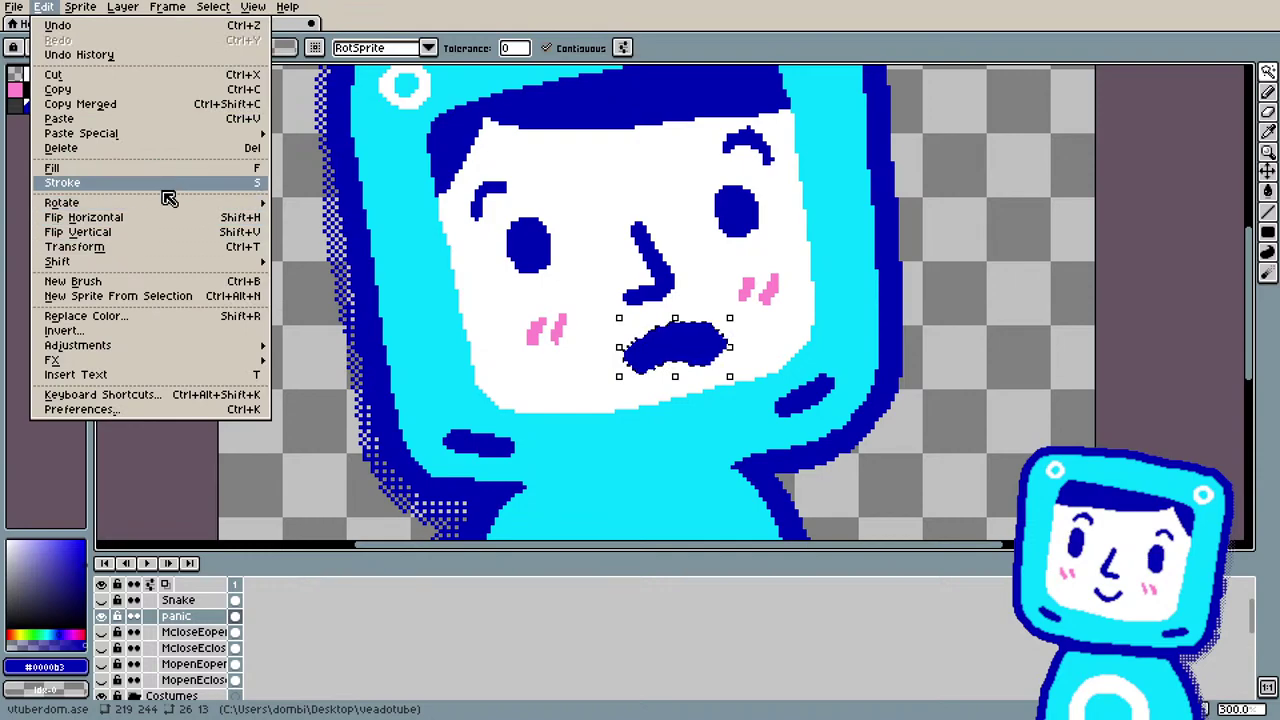
{"action": "left_click", "coordinate": [215, 237]}
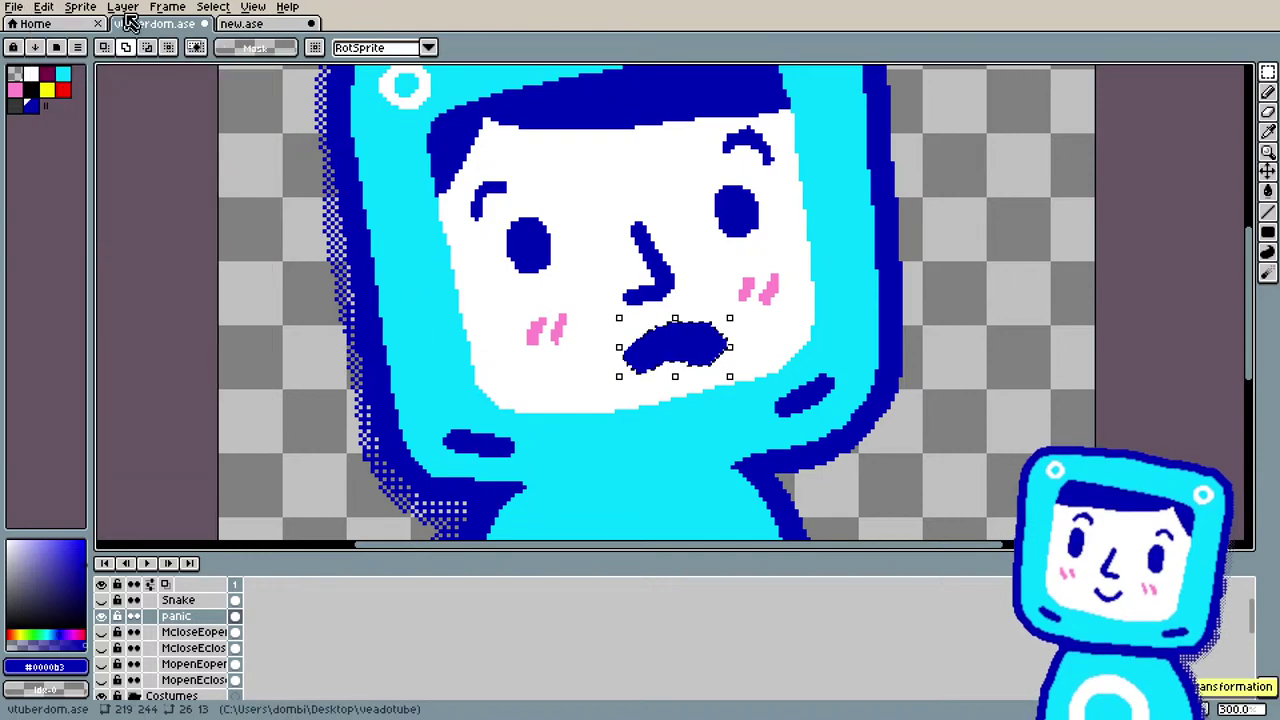
Step: Flip the selected mouth horizontally, rotate it about 24° counterclockwise with a slight shift to the left, and apply the transformation
{"action": "left_click", "coordinate": [80, 7]}
{"action": "mouse_move", "coordinate": [44, 7]}
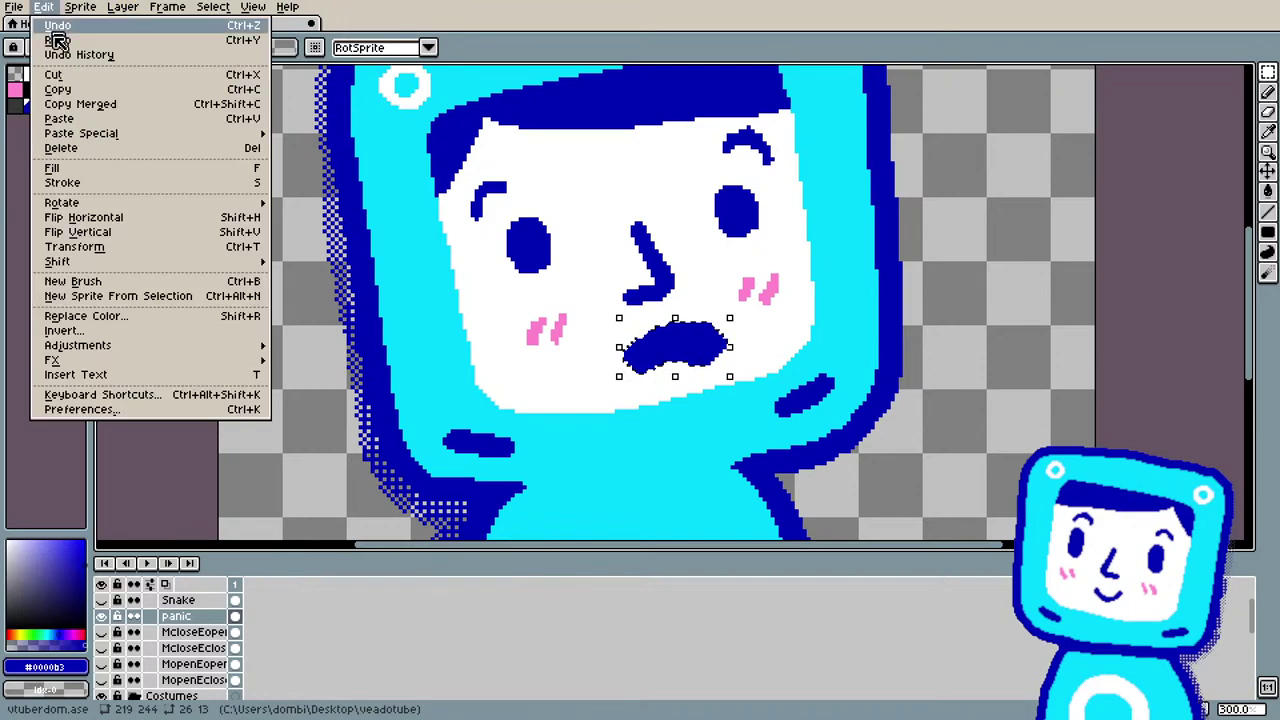
{"action": "left_click", "coordinate": [134, 217]}
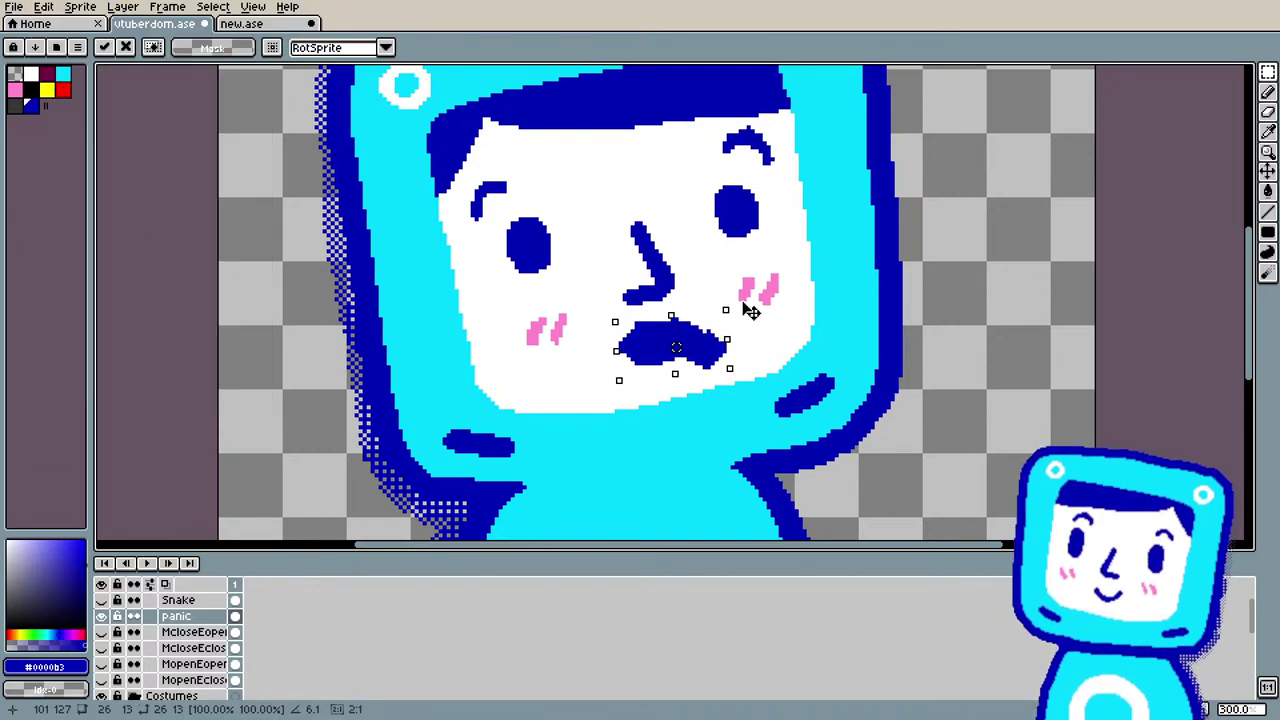
{"action": "left_click_drag", "start_coordinate": [750, 311], "coordinate": [735, 297]}
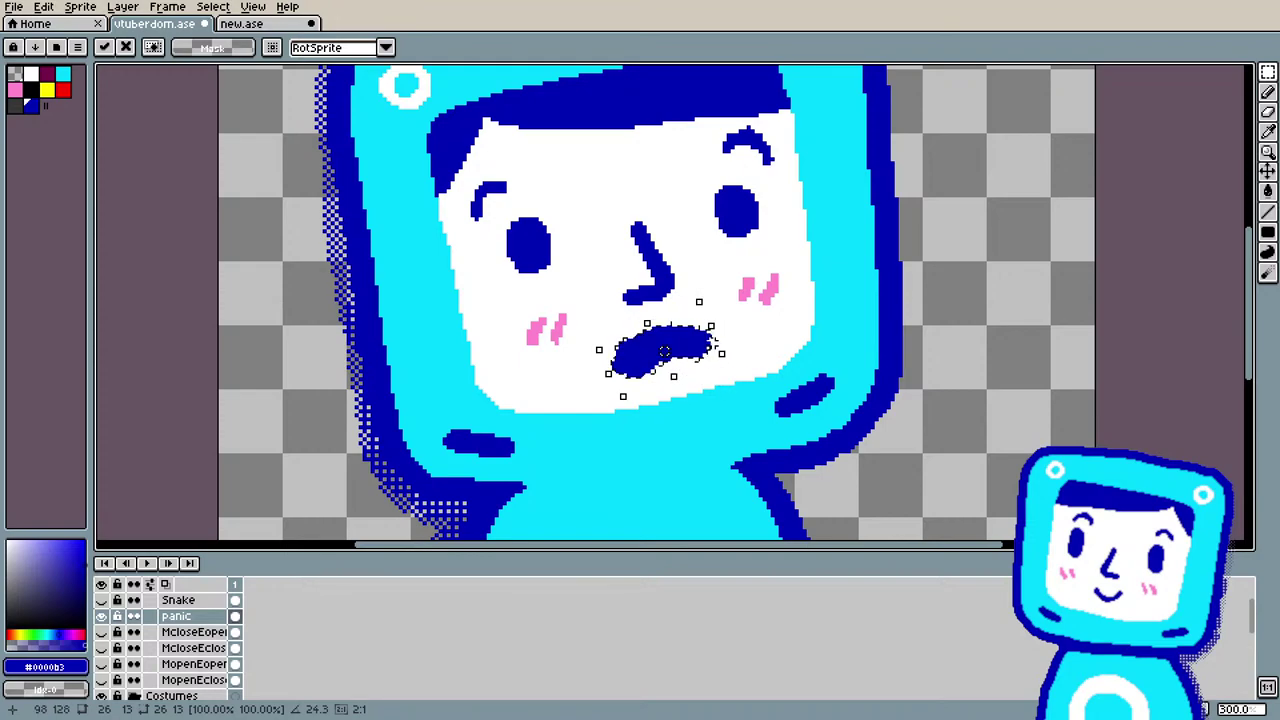
{"action": "key", "text": "Return"}
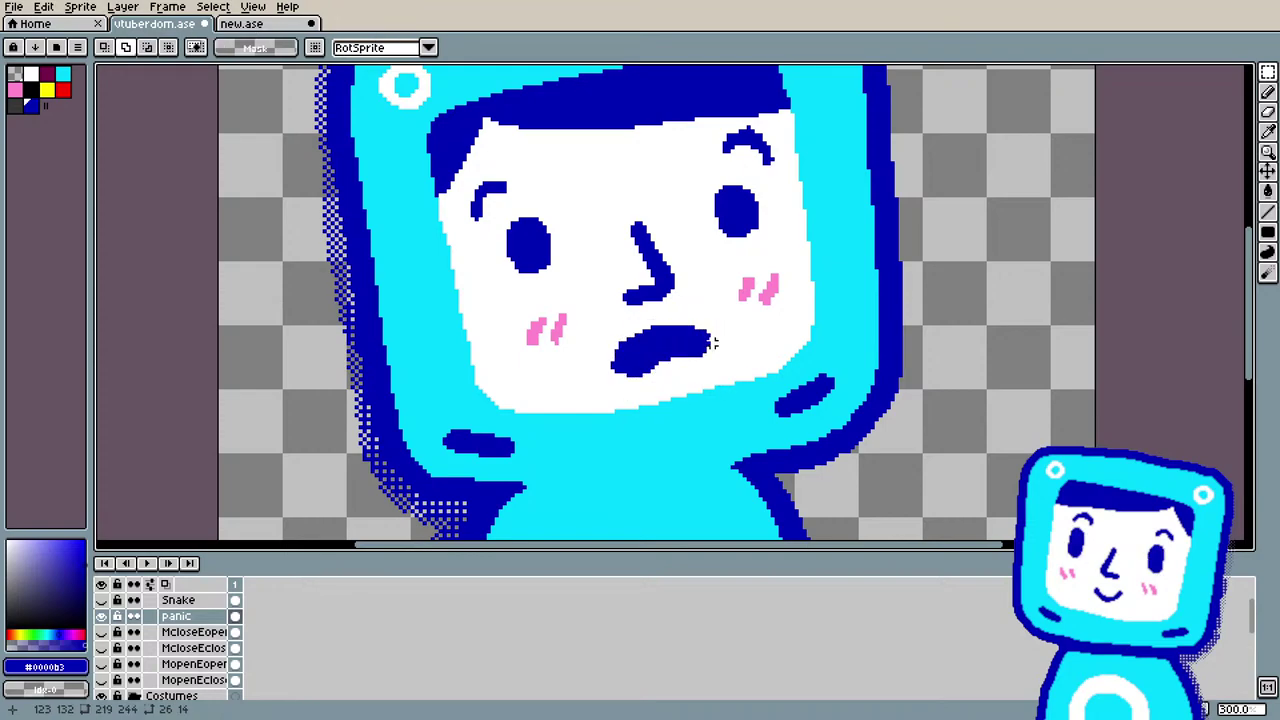
Step: Round out the lower-left end of the mouth with the 4 px navy pencil
{"action": "scroll", "coordinate": [712, 343], "scroll_direction": "down", "scroll_amount": 2}
{"action": "scroll", "coordinate": [685, 369], "scroll_direction": "up", "scroll_amount": 2}
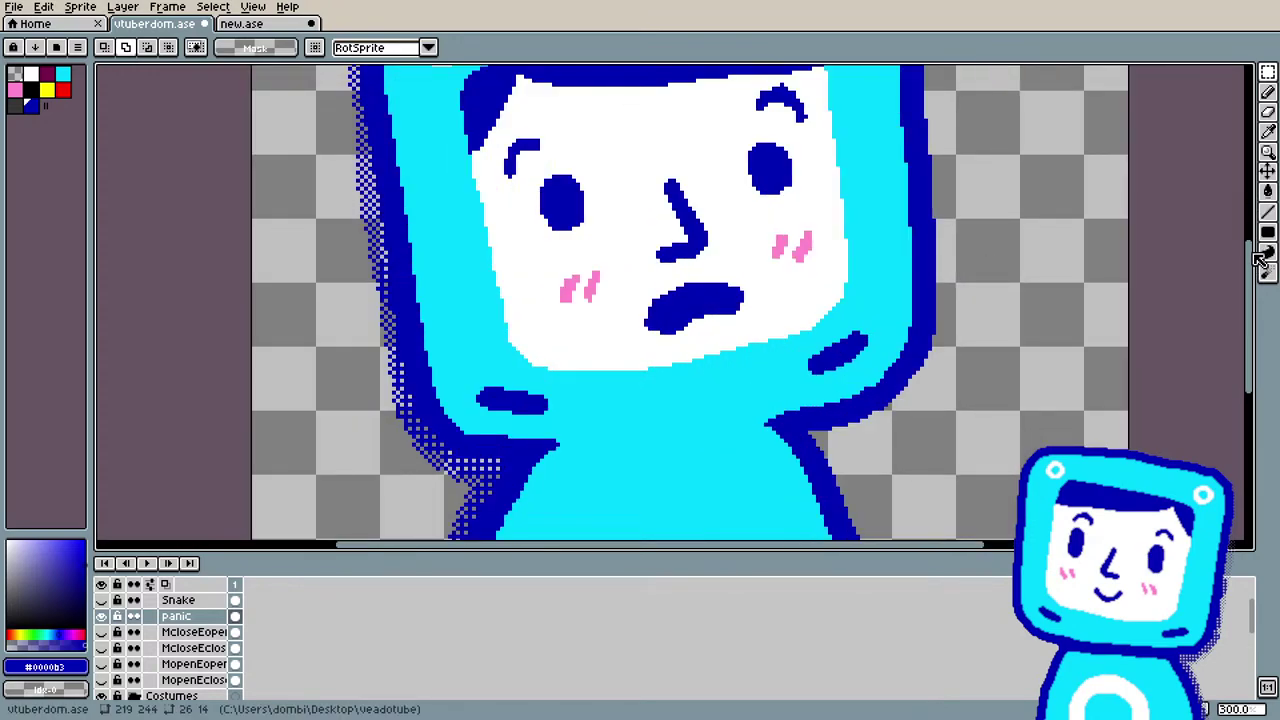
{"action": "left_click_drag", "start_coordinate": [1250, 262], "coordinate": [1250, 248]}
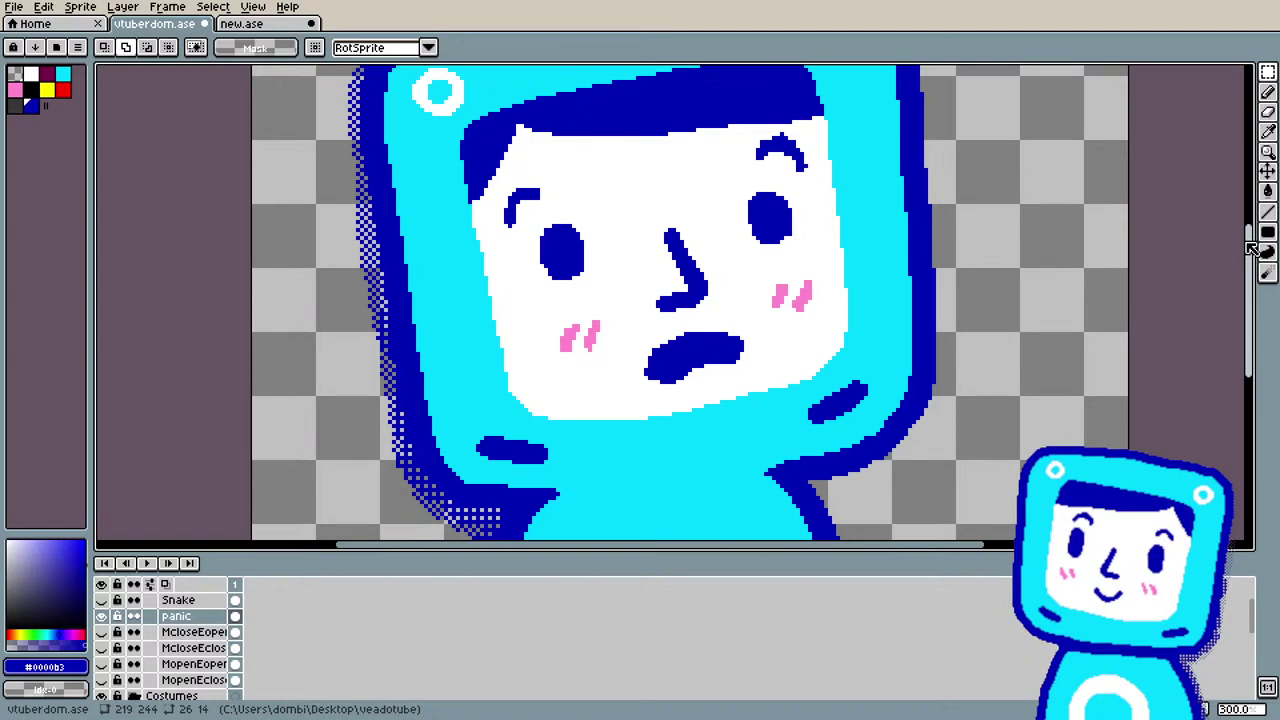
{"action": "key", "text": "b"}
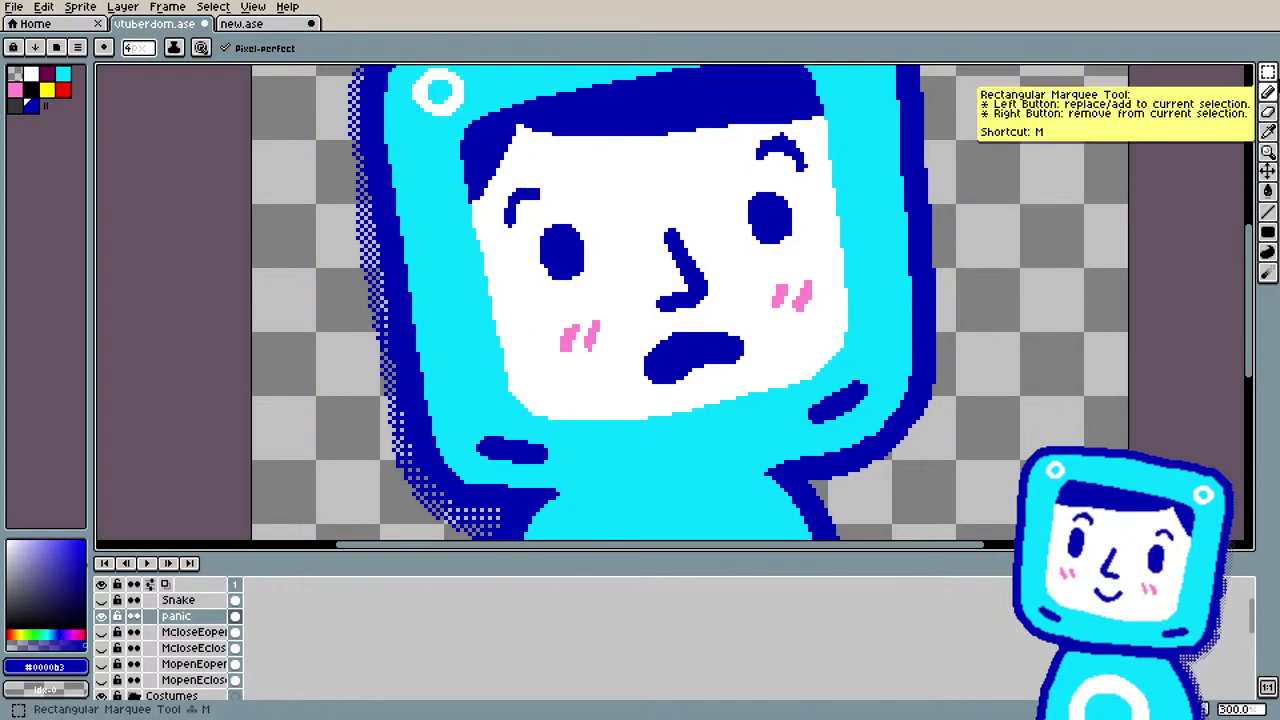
Step: Select both eyebrows on the panic layer with the Magic Wand, raise them 2 px and deselect
{"action": "left_click", "coordinate": [1267, 73]}
{"action": "left_click", "coordinate": [1247, 73]}
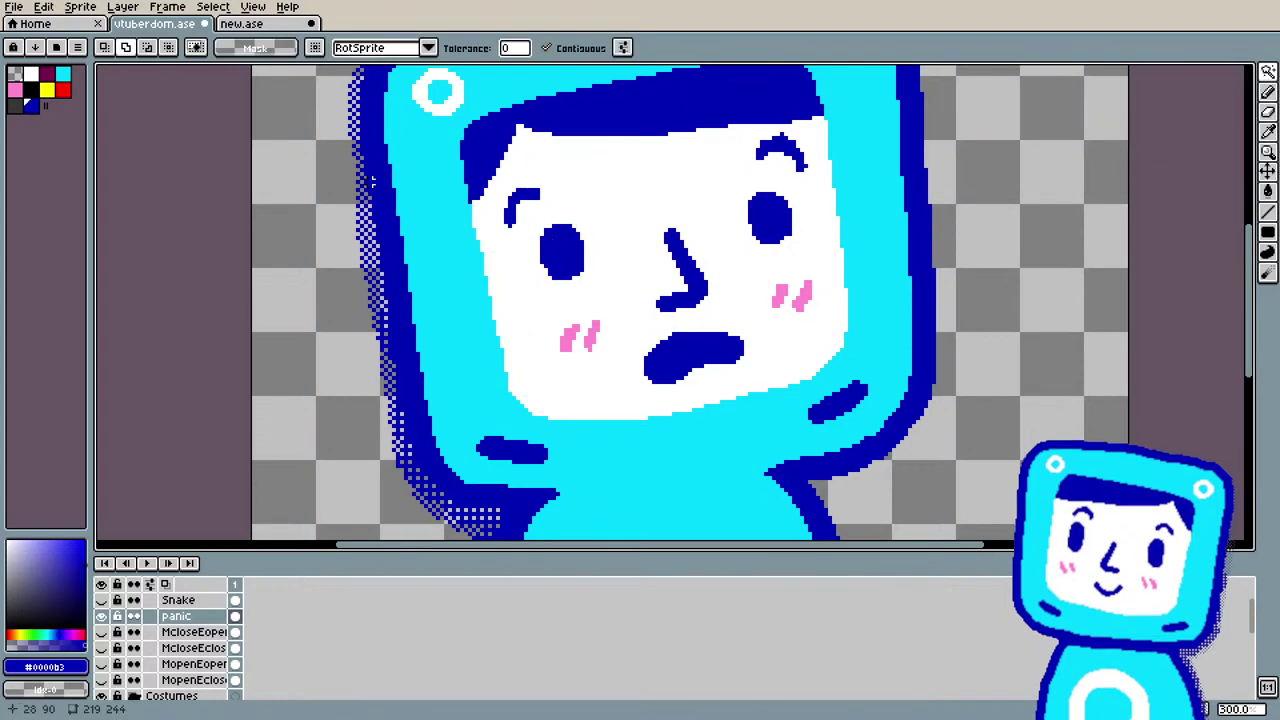
{"action": "left_click", "coordinate": [524, 199]}
{"action": "left_click", "coordinate": [778, 152], "text": "shift"}
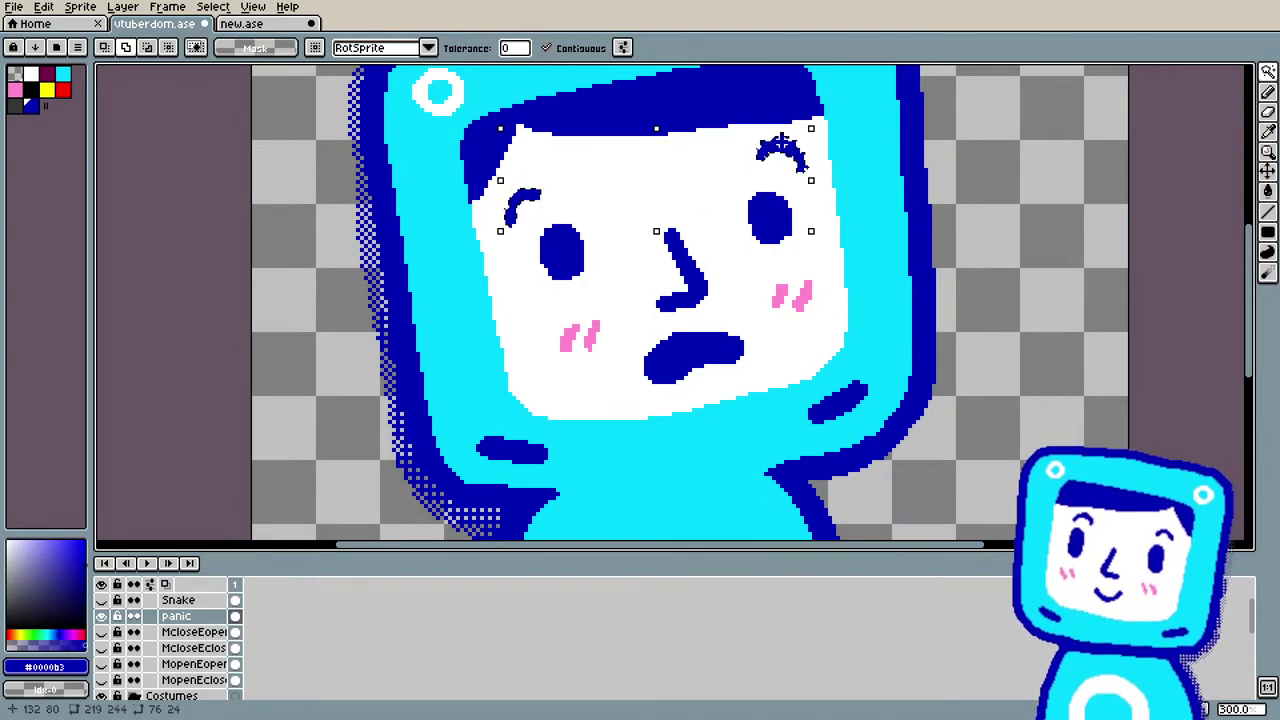
{"action": "key", "text": "Up"}
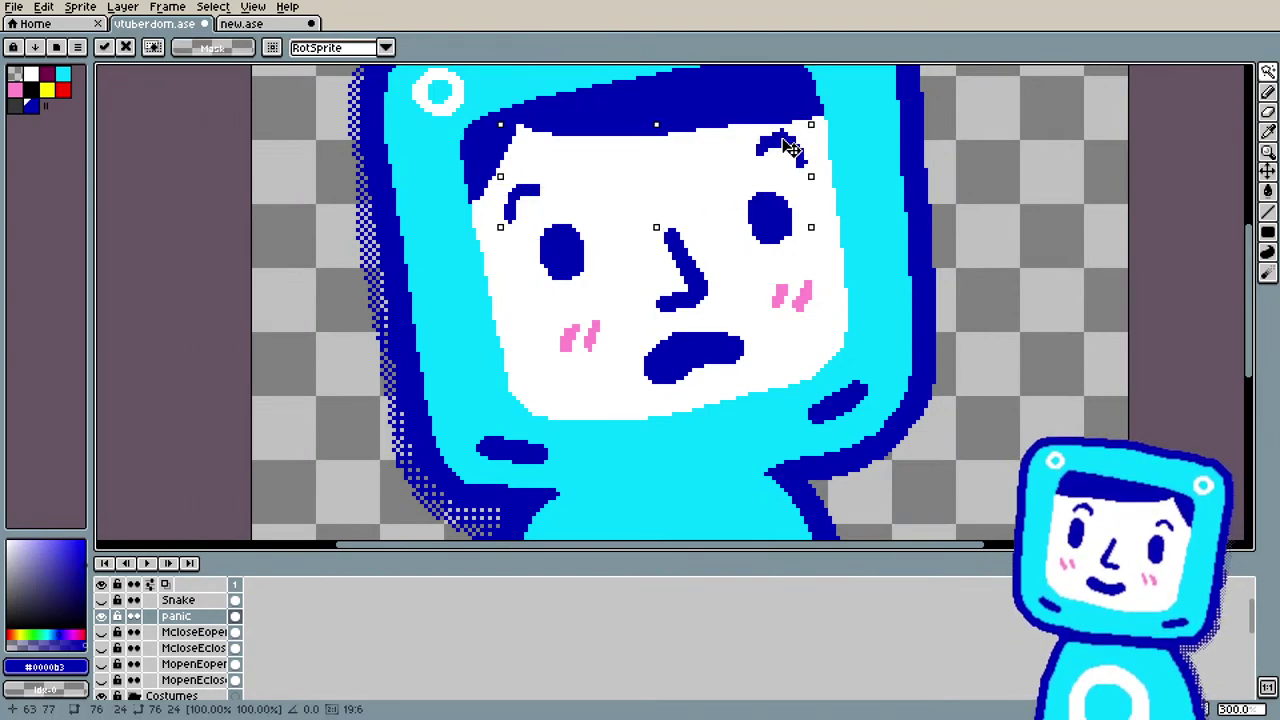
{"action": "key", "text": "Up"}
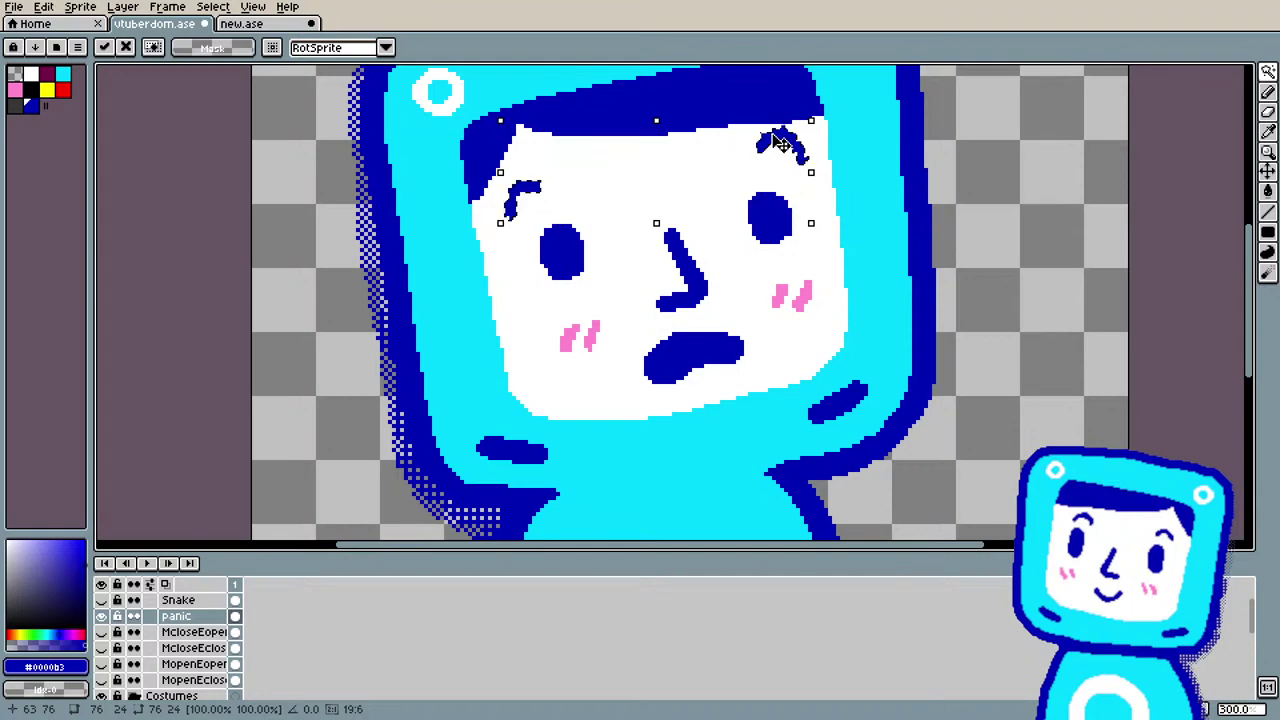
{"action": "key", "text": "ctrl+z"}
{"action": "key", "text": "ctrl+d"}
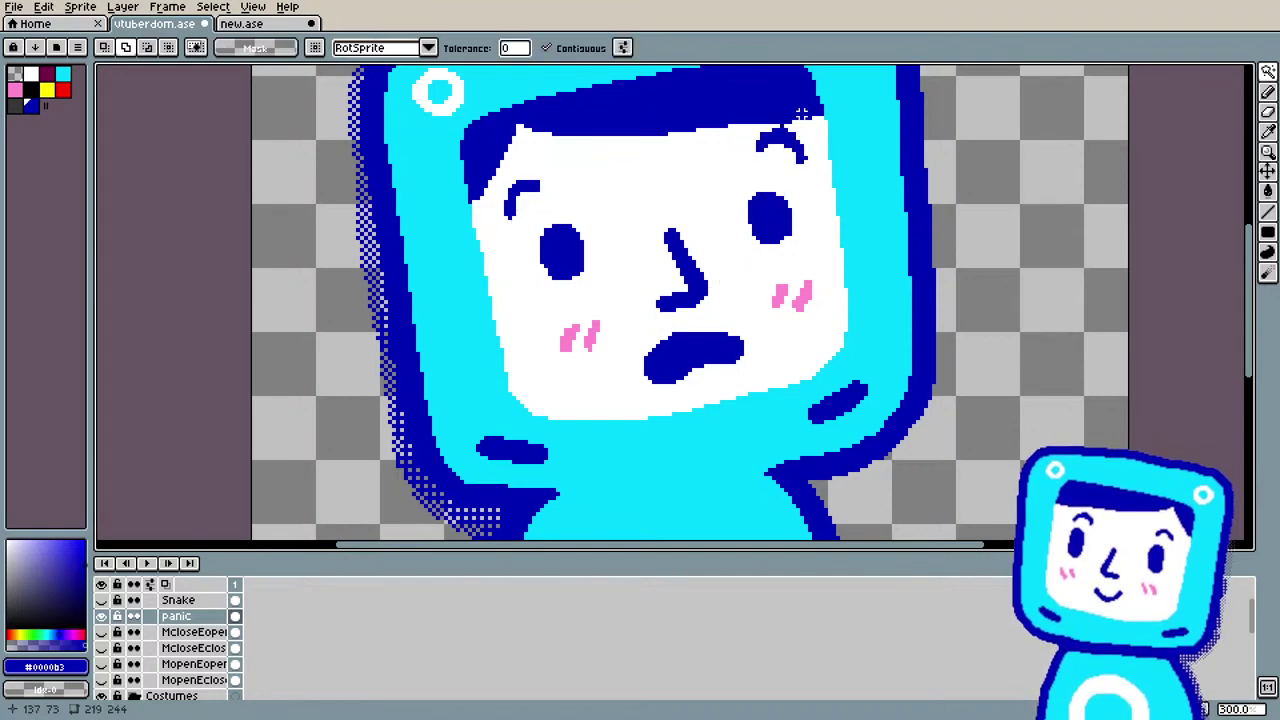
{"action": "key", "text": "b"}
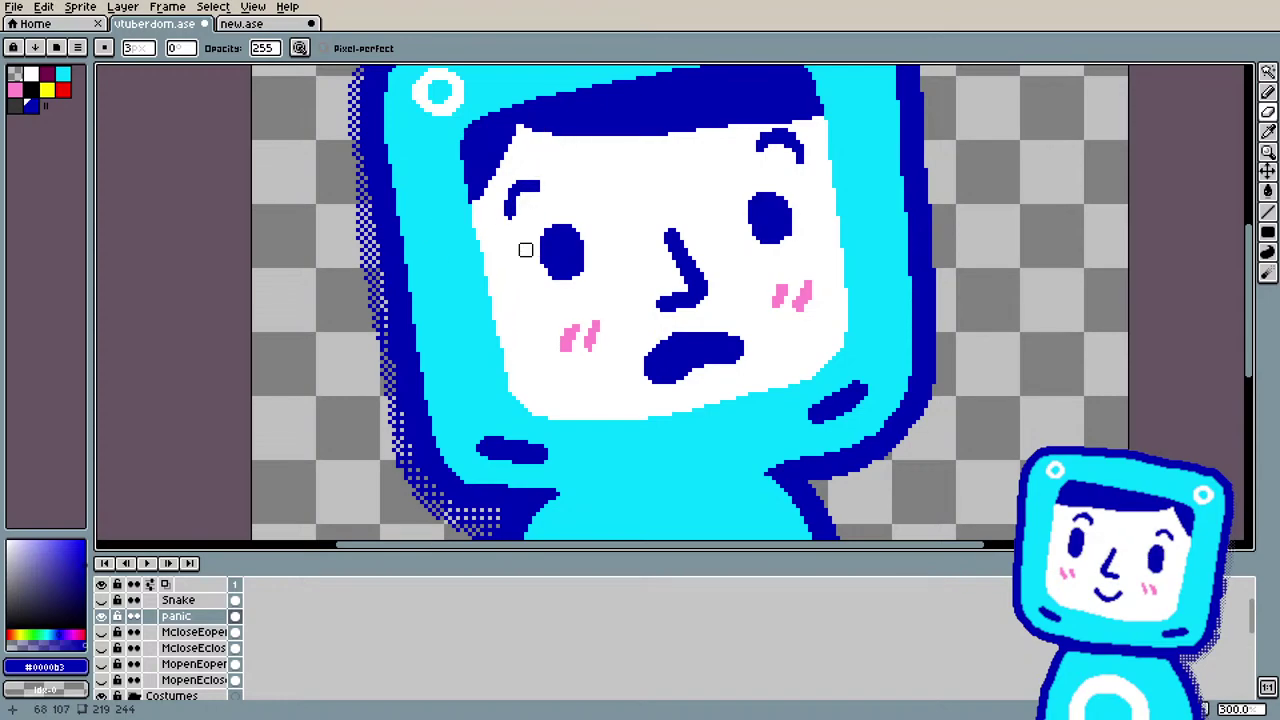
Step: Switch the nodon costume layer on and off to compare the avatar with and without it
{"action": "scroll", "coordinate": [282, 257], "scroll_direction": "down", "scroll_amount": 3}
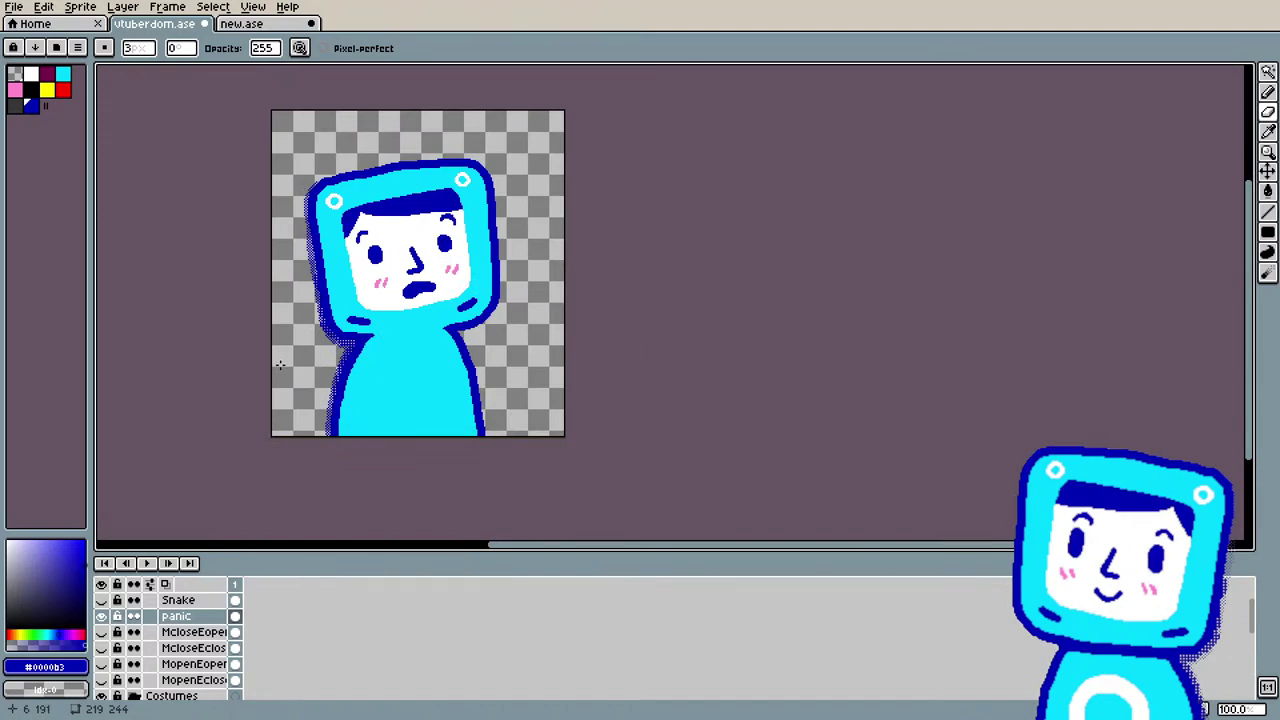
{"action": "scroll", "coordinate": [170, 648], "scroll_direction": "down", "scroll_amount": 2}
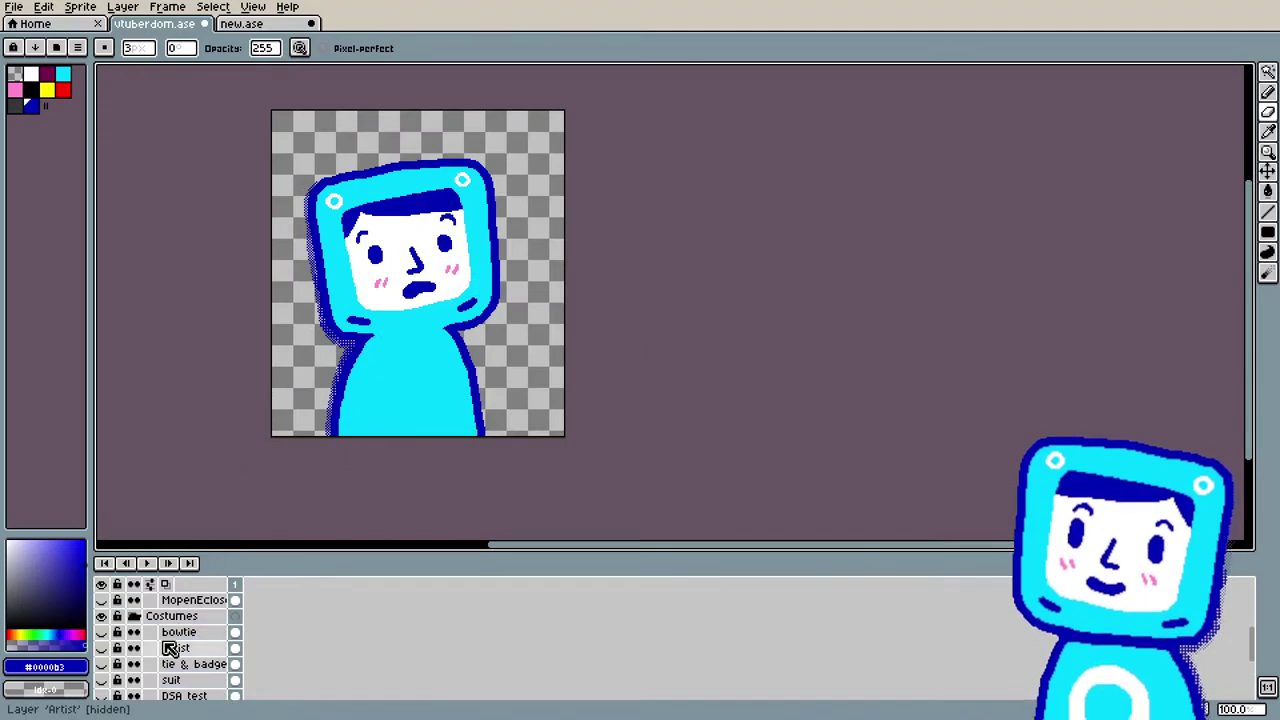
{"action": "scroll", "coordinate": [170, 648], "scroll_direction": "down", "scroll_amount": 3}
{"action": "left_click", "coordinate": [103, 643]}
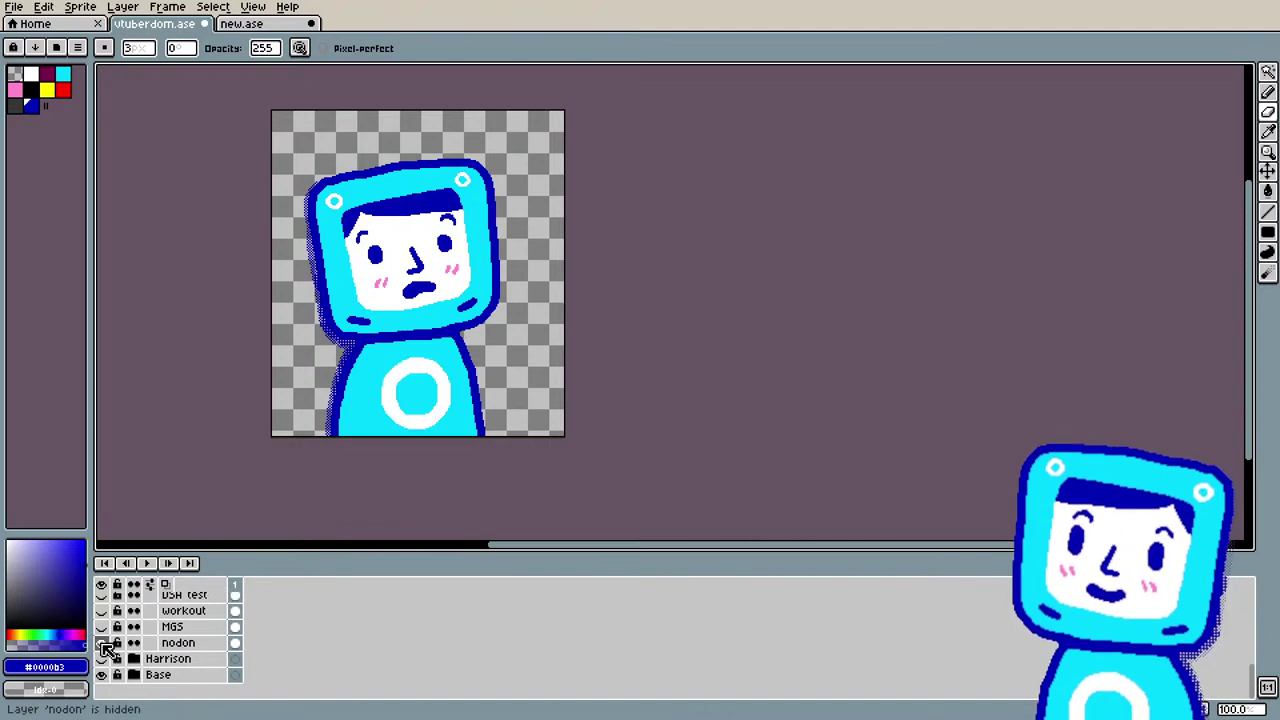
{"action": "left_click", "coordinate": [103, 645]}
{"action": "left_click", "coordinate": [103, 645]}
{"action": "left_click", "coordinate": [103, 645]}
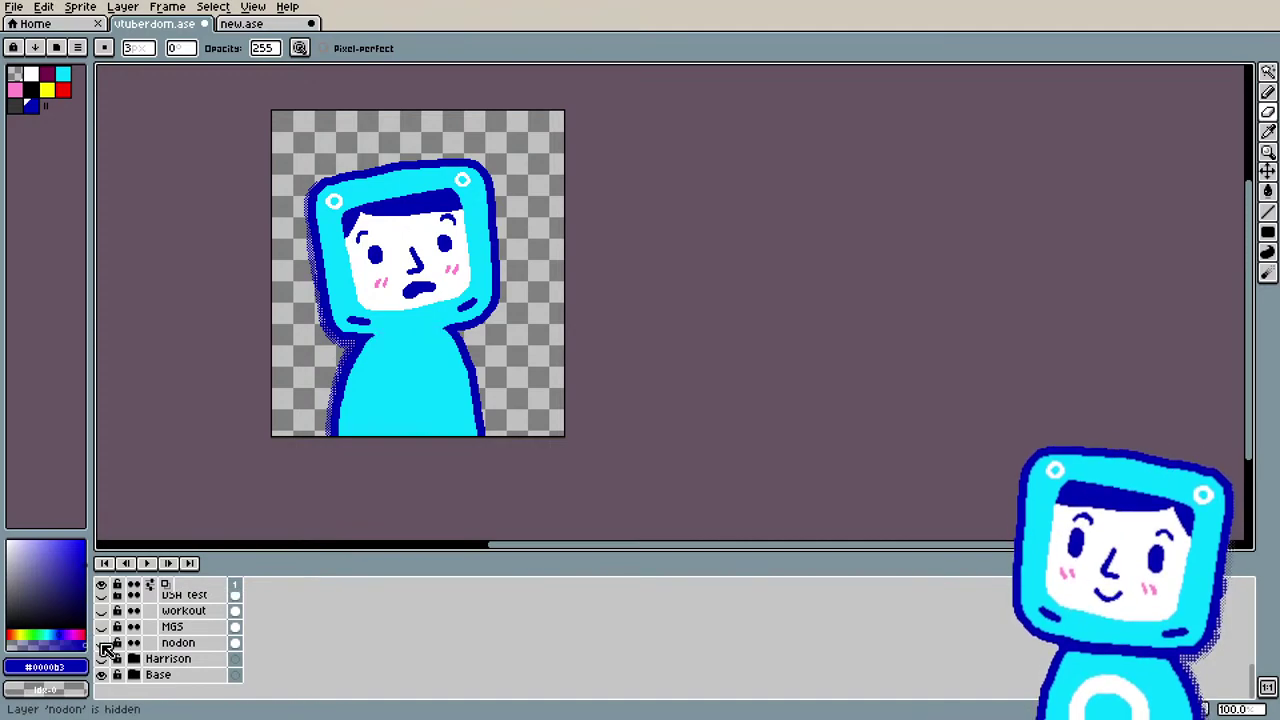
{"action": "left_click", "coordinate": [103, 645]}
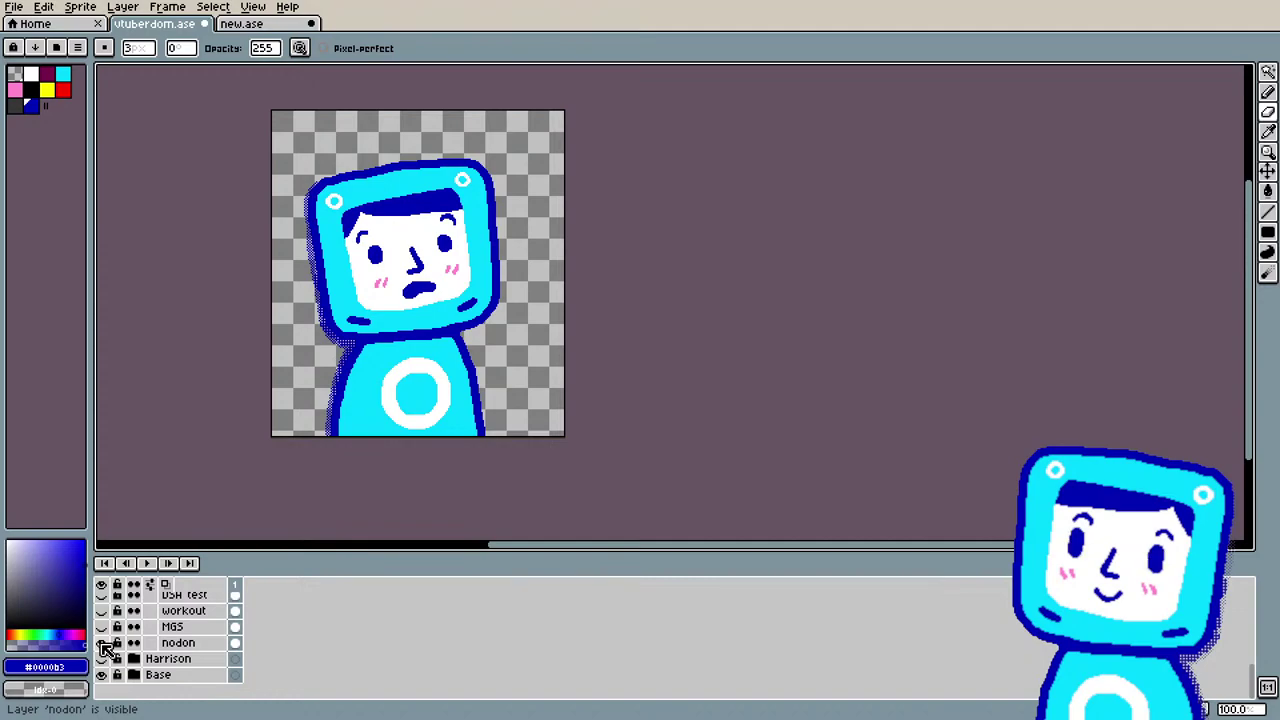
{"action": "left_click", "coordinate": [102, 644]}
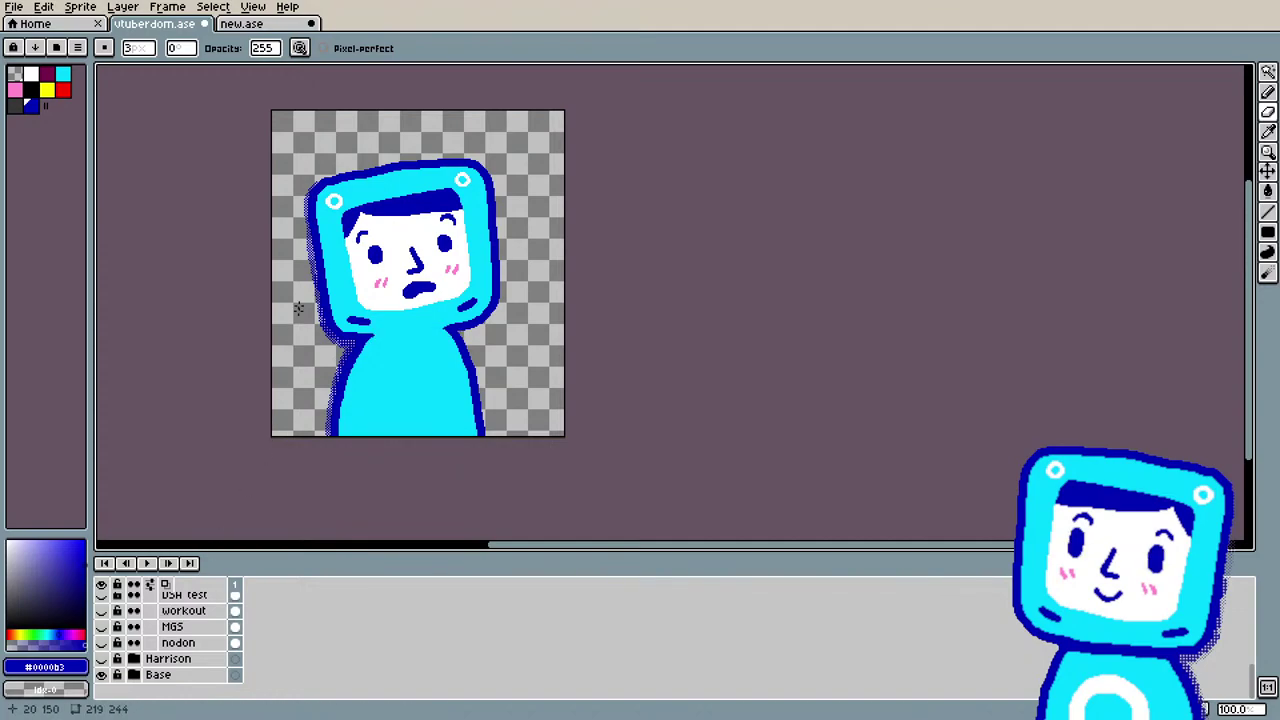
Step: Thicken the upper edge of the panic mouth with a short stroke of the 4 px navy pencil
{"action": "scroll", "coordinate": [301, 288], "scroll_direction": "up", "scroll_amount": 1}
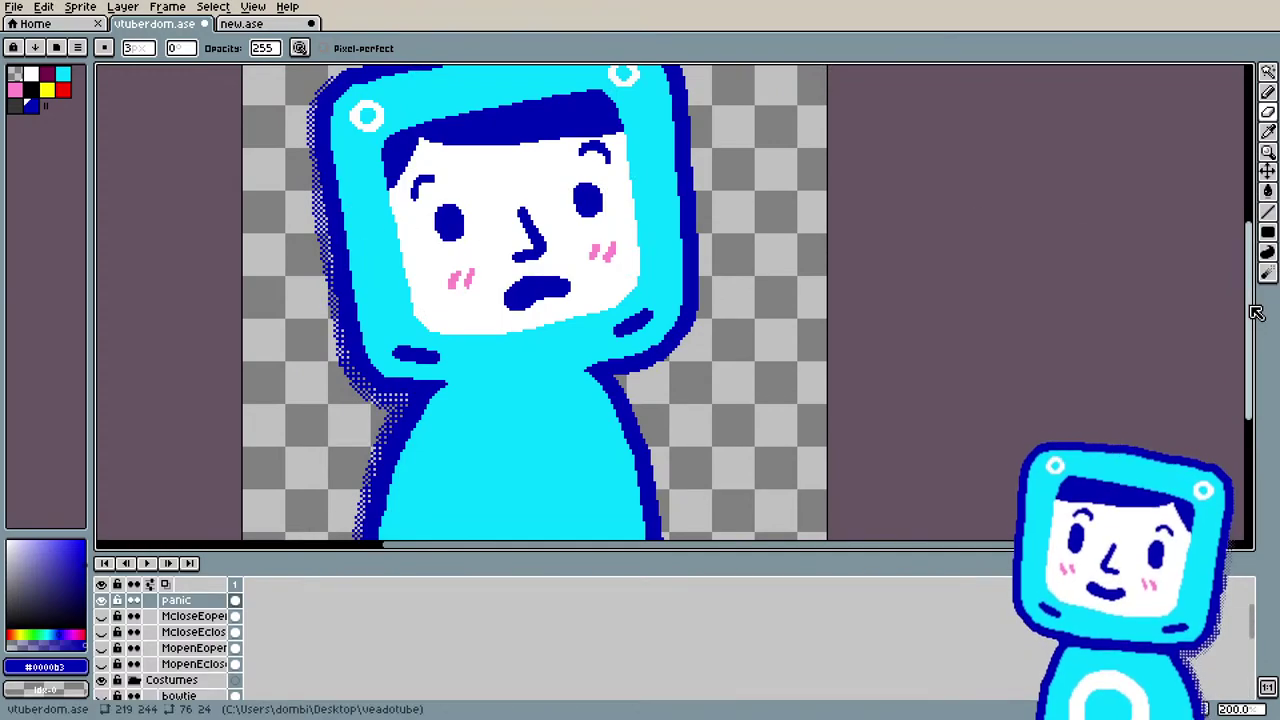
{"action": "left_click_drag", "start_coordinate": [1247, 312], "coordinate": [1243, 282]}
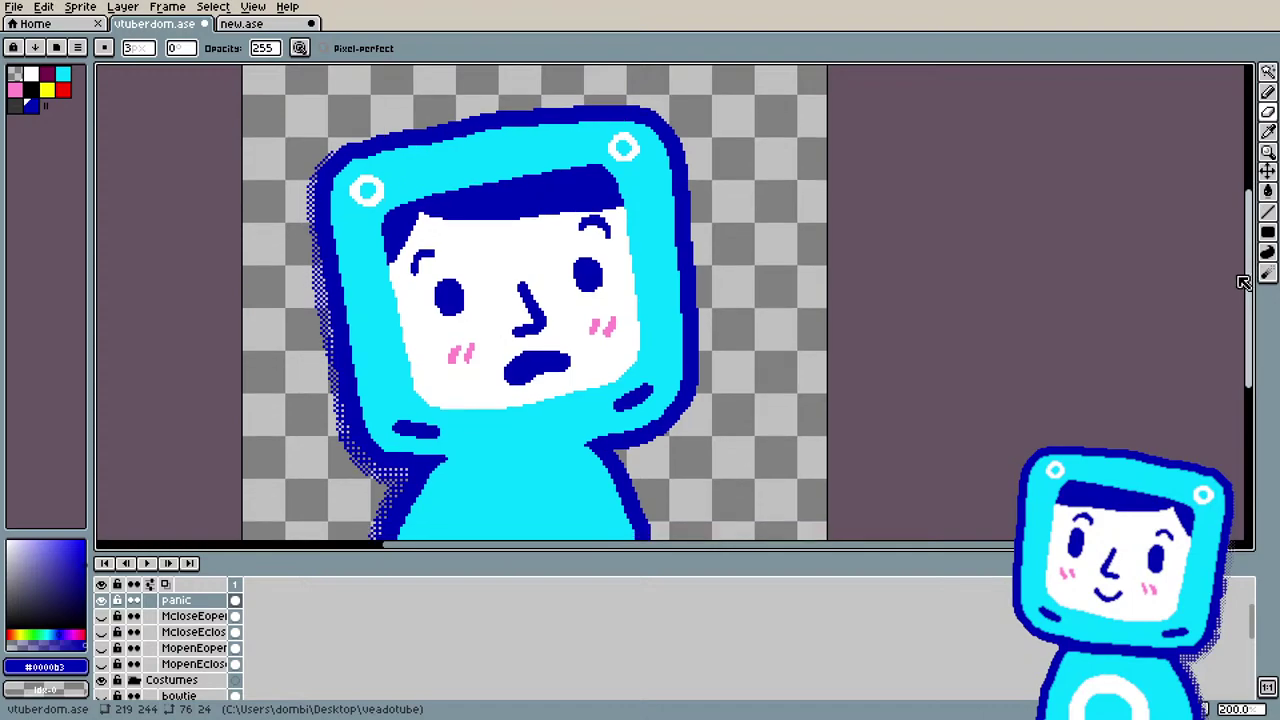
{"action": "scroll", "coordinate": [550, 344], "scroll_direction": "up", "scroll_amount": 1}
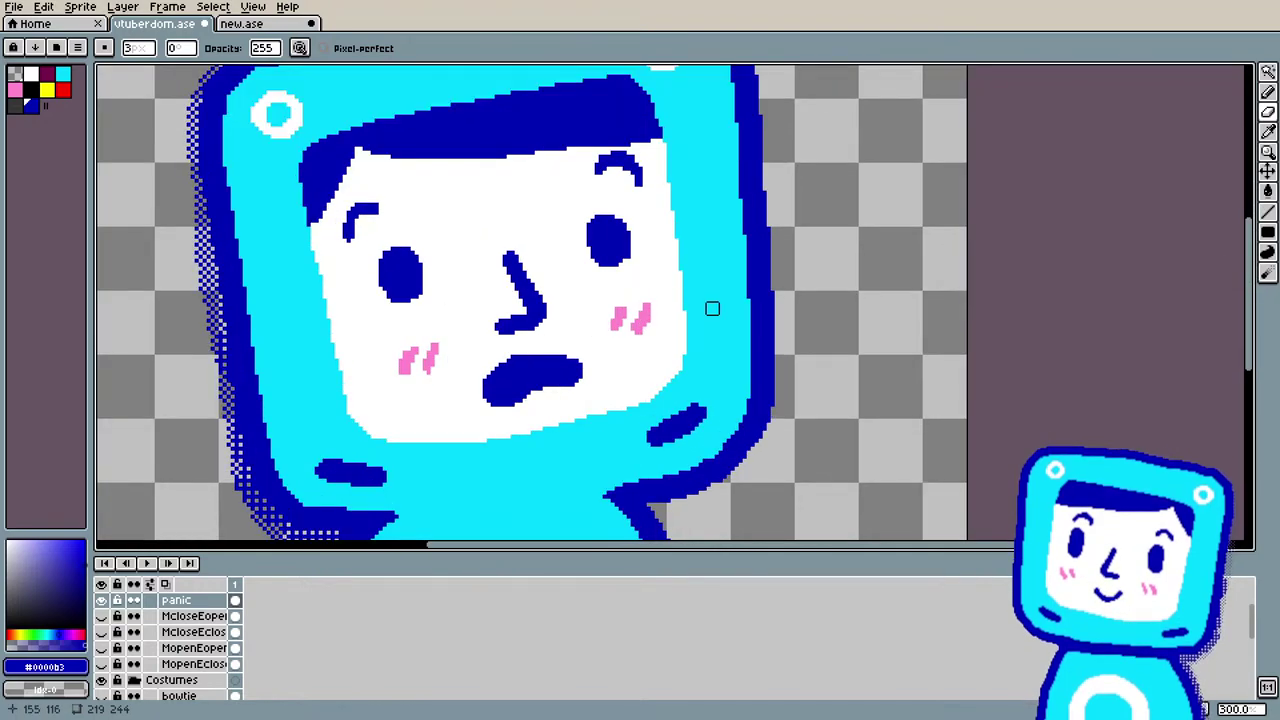
{"action": "key", "text": "b"}
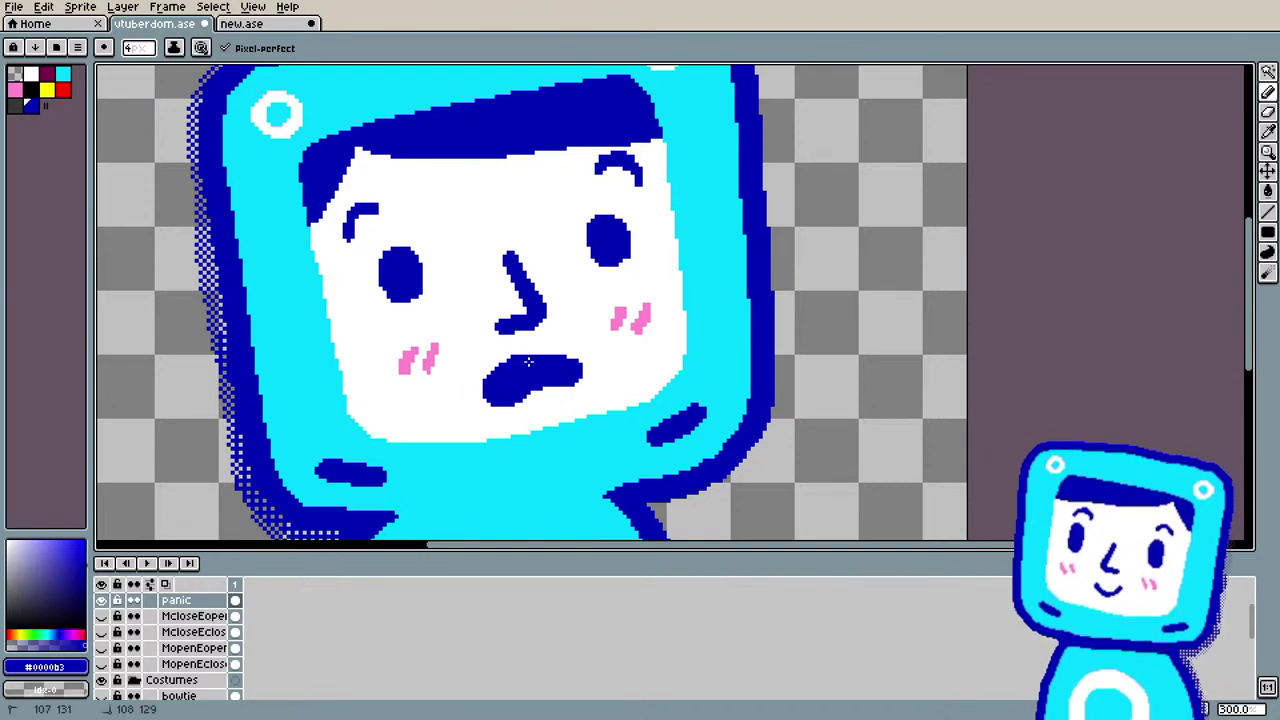
{"action": "left_click_drag", "start_coordinate": [548, 357], "coordinate": [556, 356]}
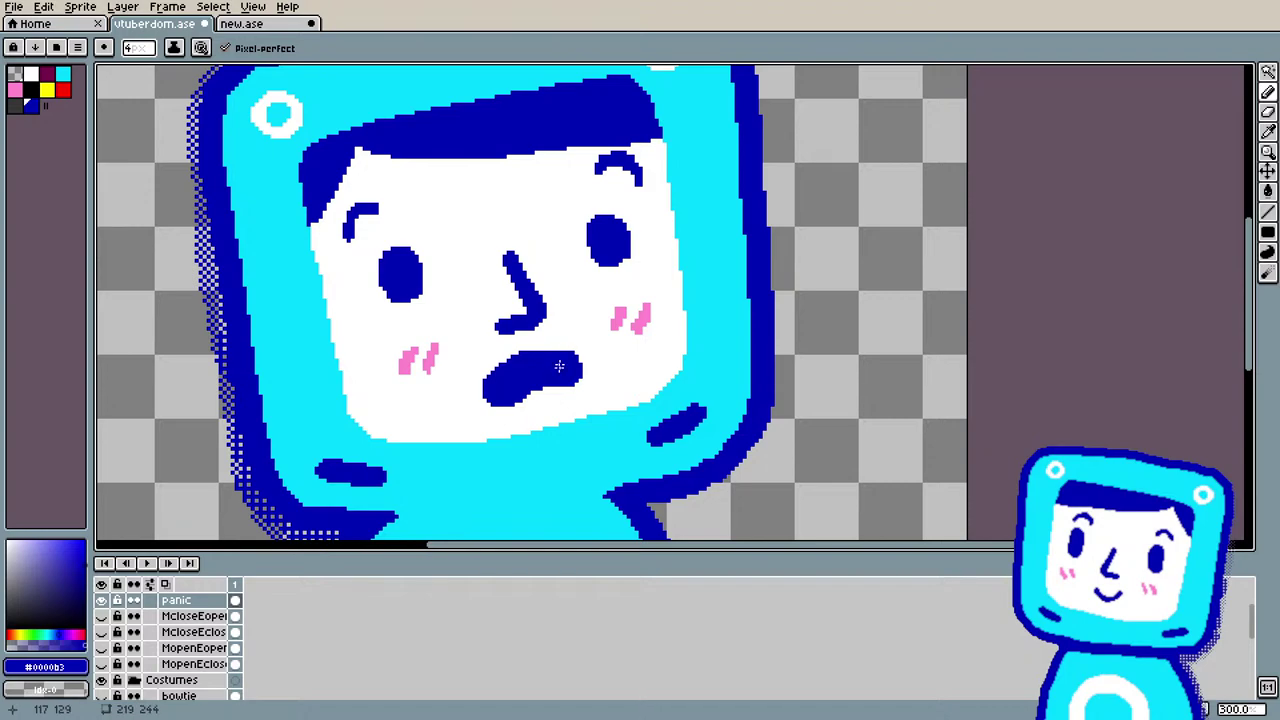
{"action": "scroll", "coordinate": [521, 410], "scroll_direction": "down", "scroll_amount": 2}
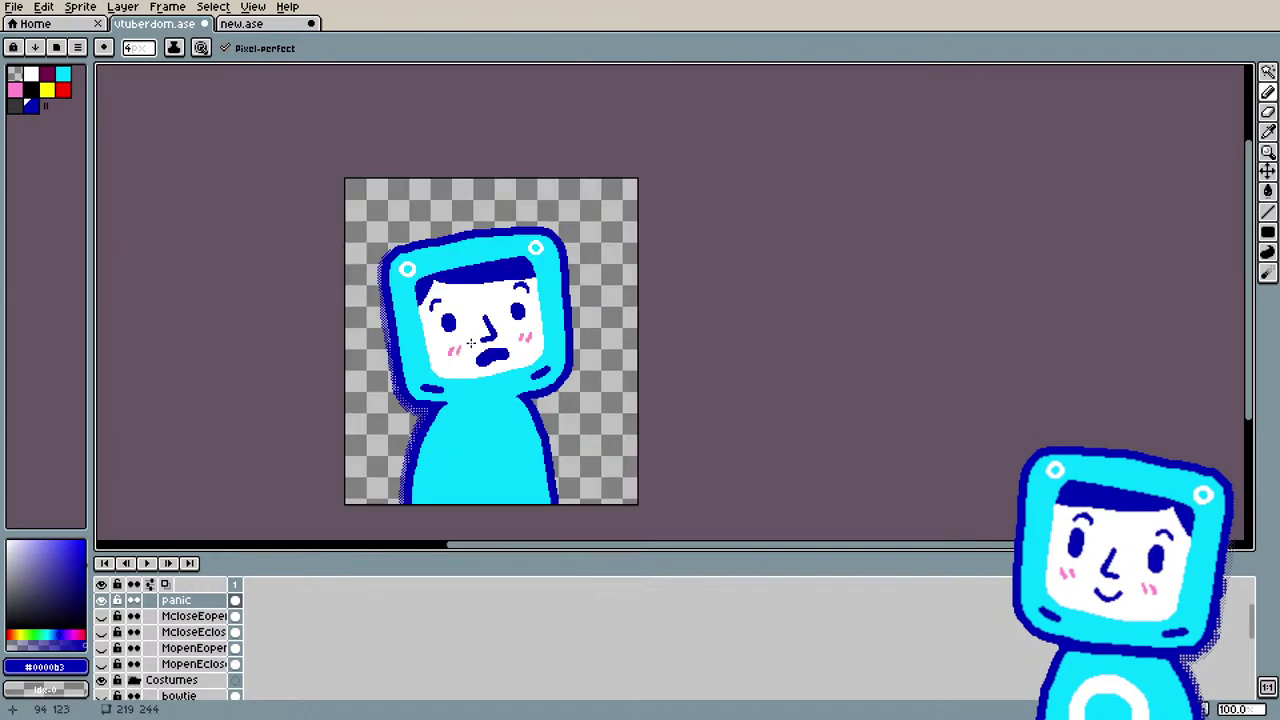
{"action": "scroll", "coordinate": [447, 357], "scroll_direction": "up", "scroll_amount": 2}
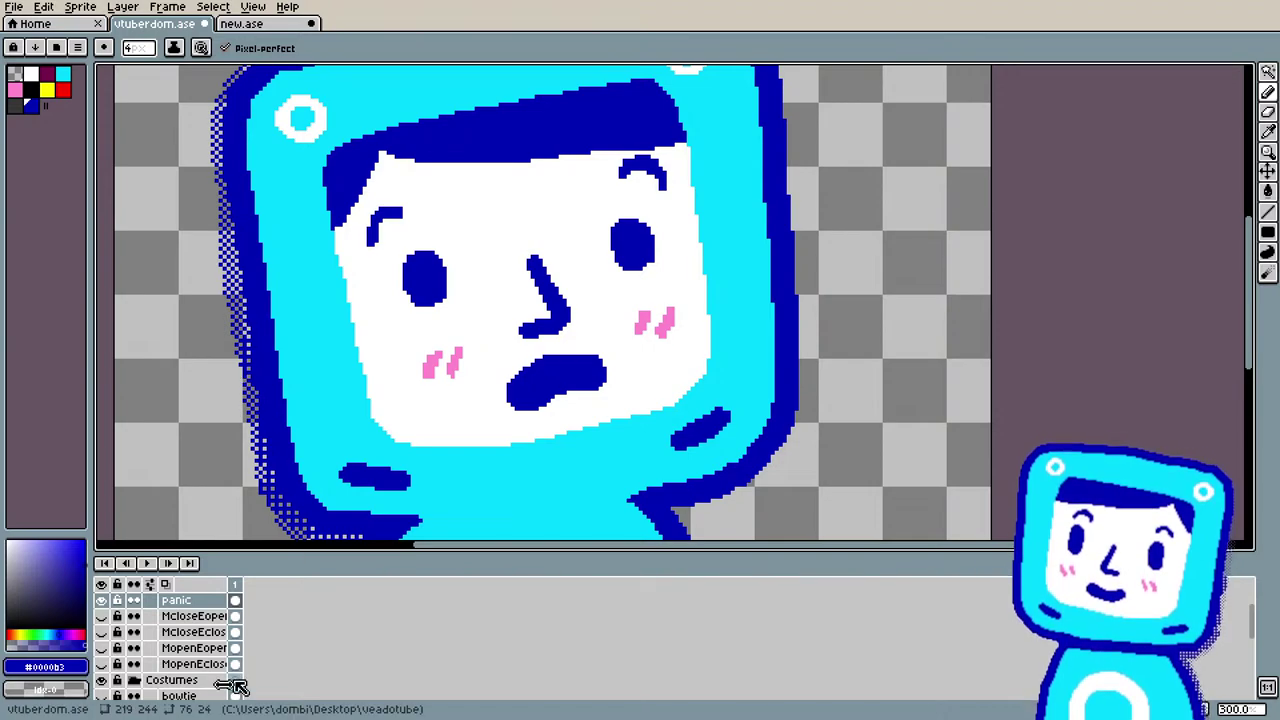
Step: Make the nodon layer in the Costumes group visible
{"action": "scroll", "coordinate": [200, 680], "scroll_direction": "down", "scroll_amount": 3}
{"action": "left_click", "coordinate": [101, 680]}
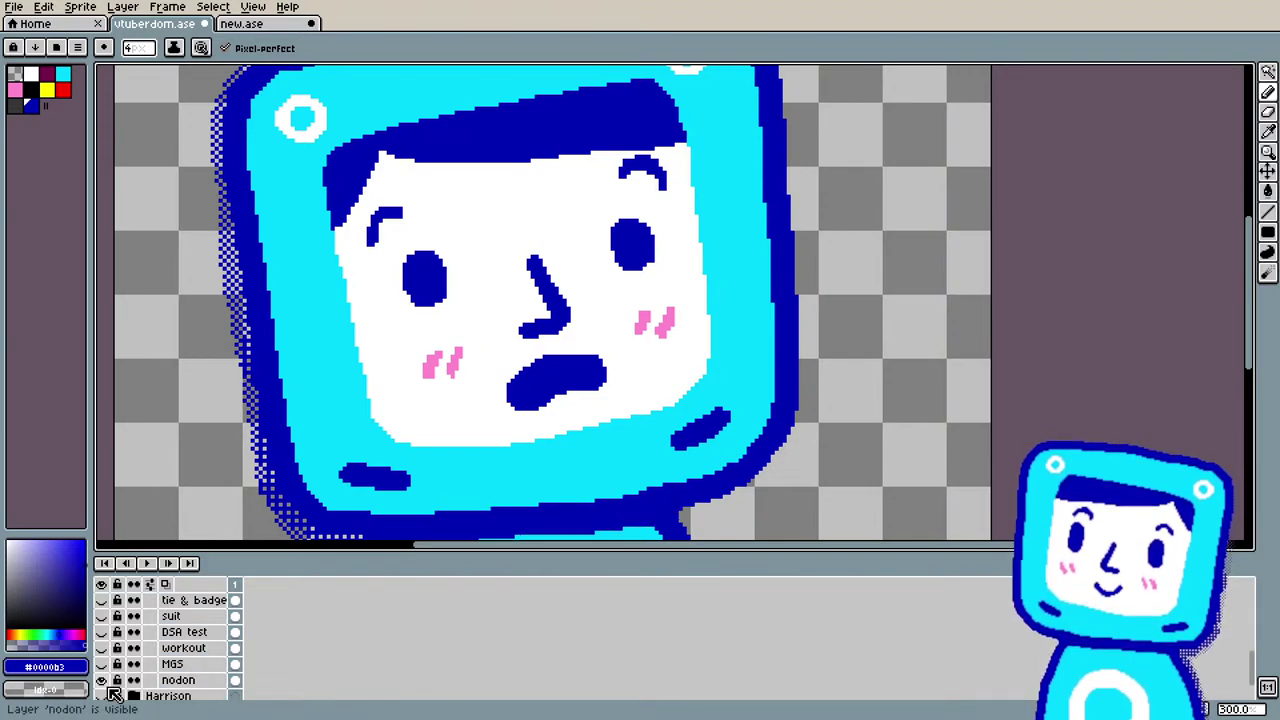
{"action": "scroll", "coordinate": [320, 519], "scroll_direction": "down", "scroll_amount": 6}
{"action": "scroll", "coordinate": [320, 519], "scroll_direction": "up", "scroll_amount": 4}
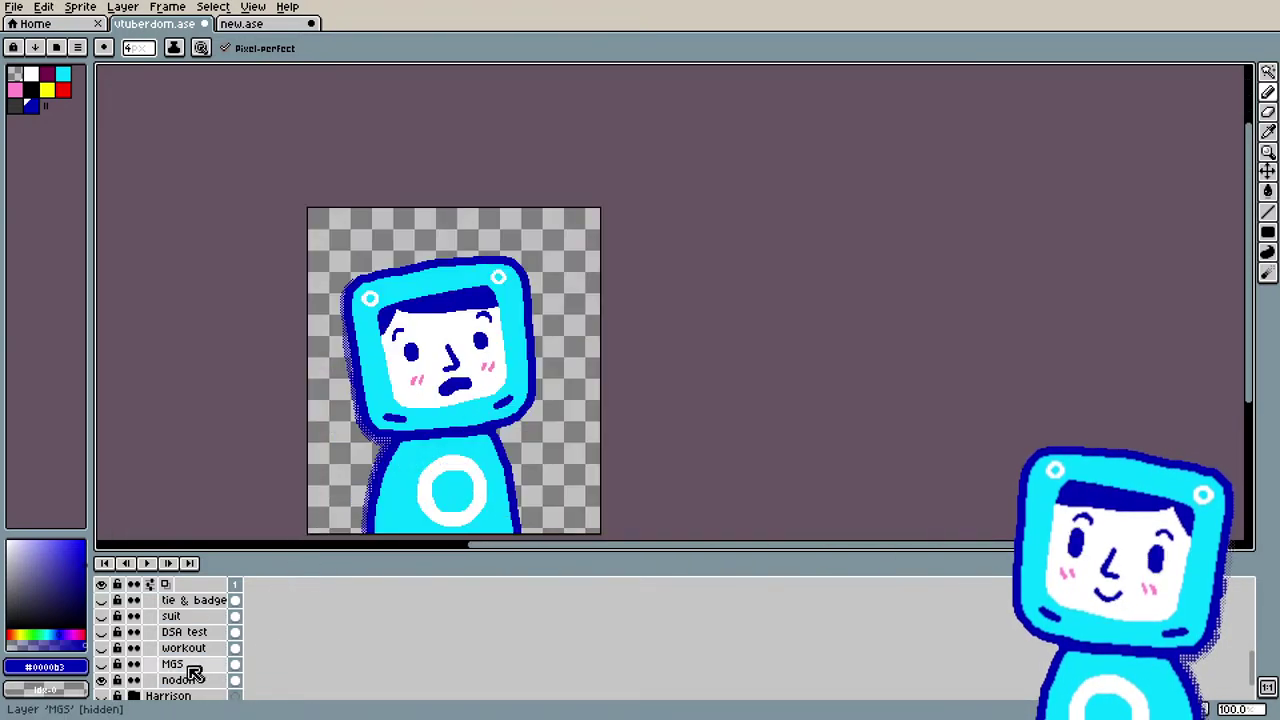
Step: Preview the MGS costume on the avatar, hide it again, and recheck the body with and without the nodon layer
{"action": "left_click", "coordinate": [102, 665]}
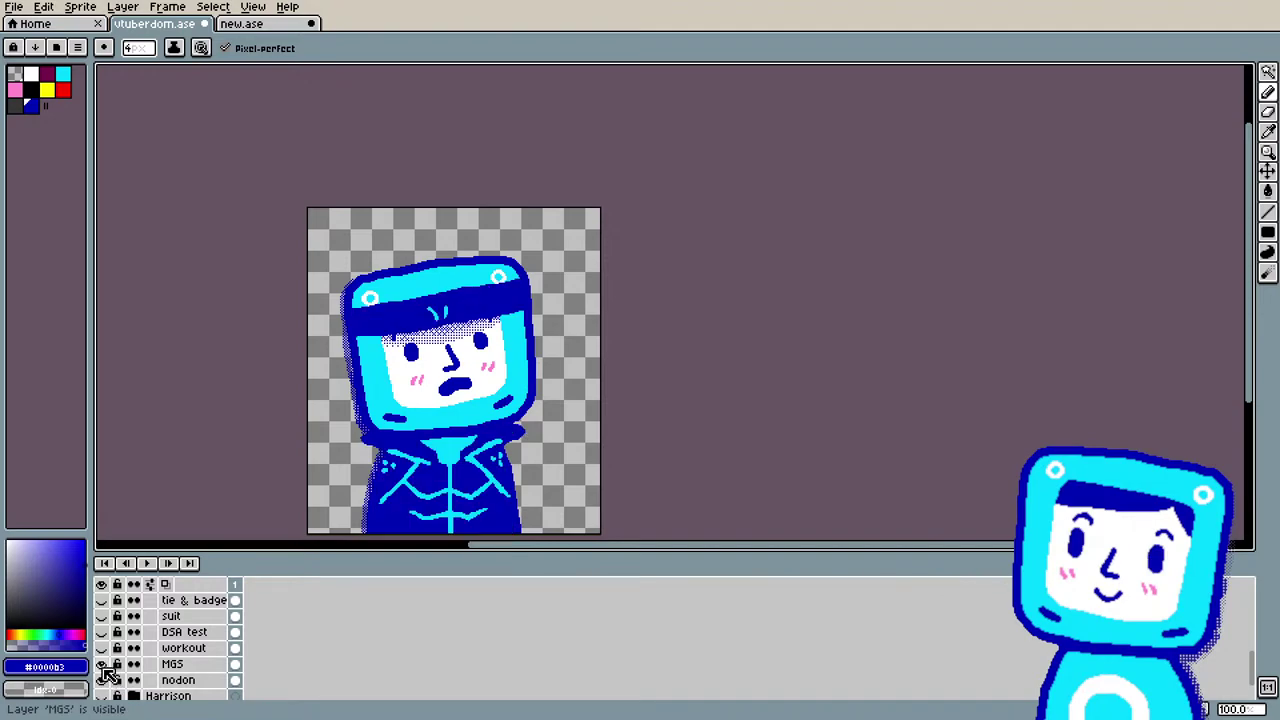
{"action": "left_click", "coordinate": [101, 665]}
{"action": "left_click", "coordinate": [101, 680]}
{"action": "left_click", "coordinate": [101, 680]}
{"action": "left_click", "coordinate": [101, 680]}
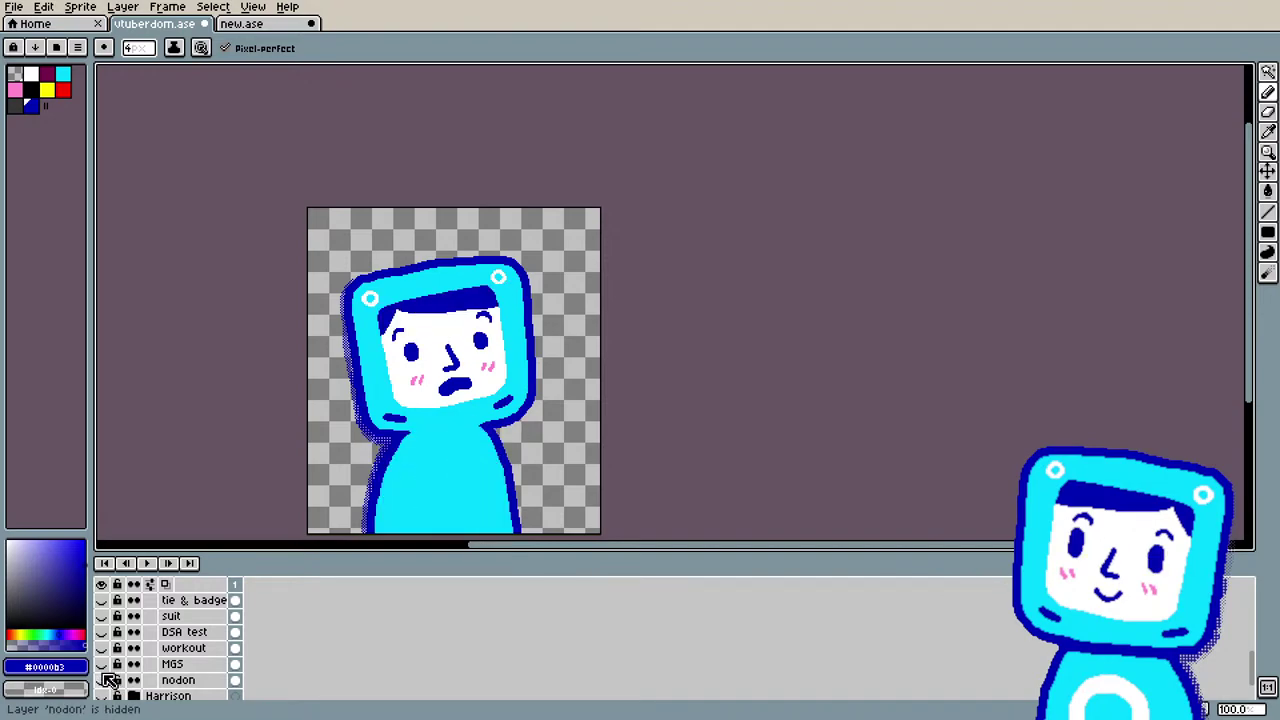
{"action": "left_click", "coordinate": [102, 680]}
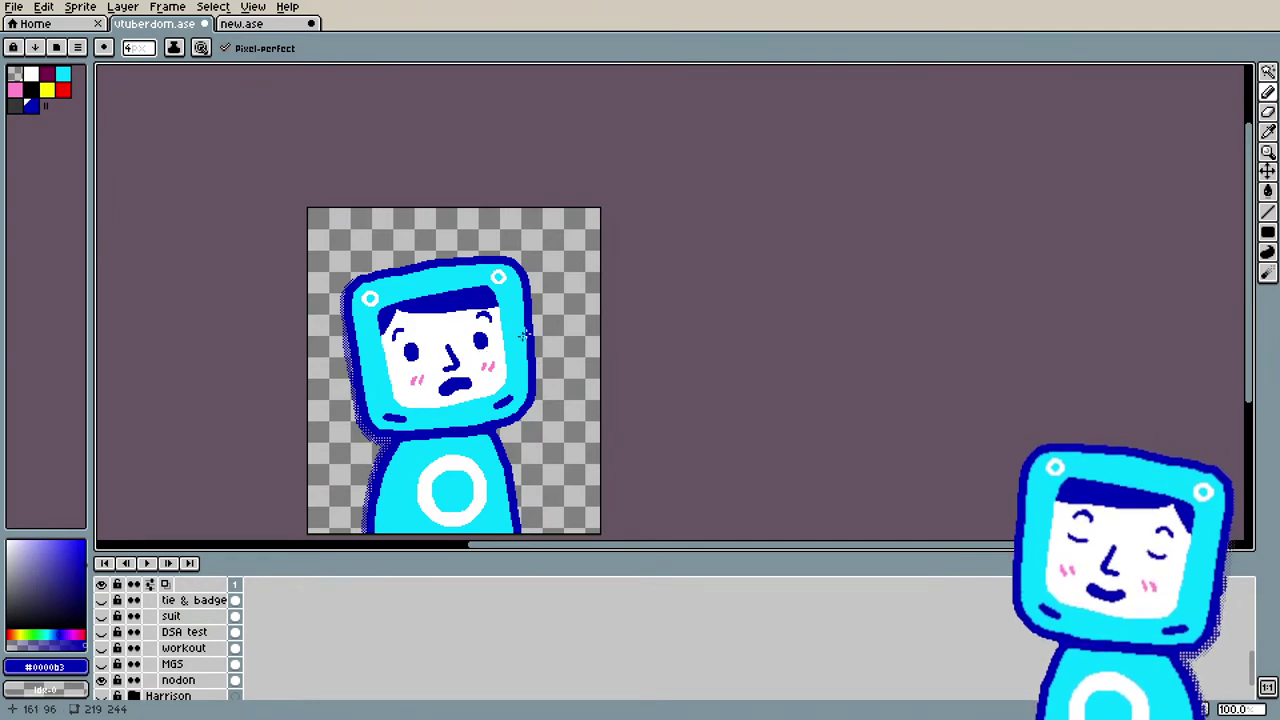
{"action": "left_click", "coordinate": [102, 680]}
{"action": "left_click", "coordinate": [102, 680]}
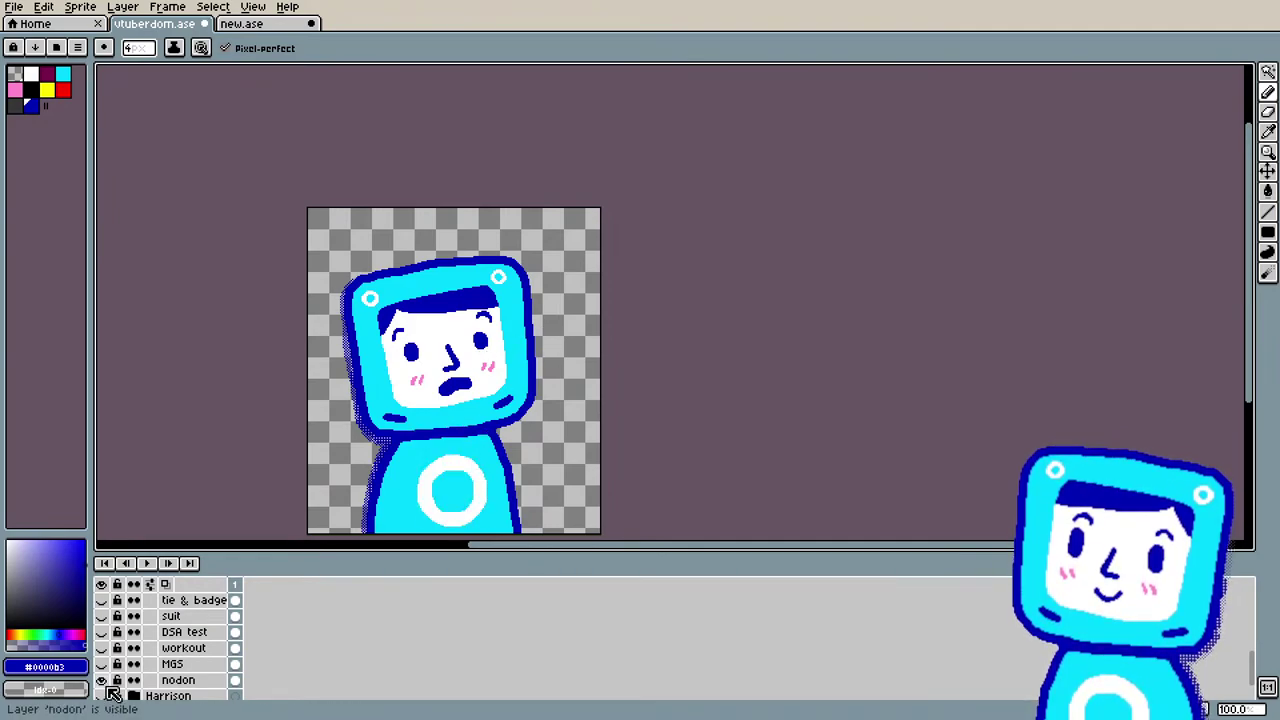
Step: Expand the Base group and move the nodon layer into it, directly above the body layer
{"action": "scroll", "coordinate": [165, 655], "scroll_direction": "down", "scroll_amount": 2}
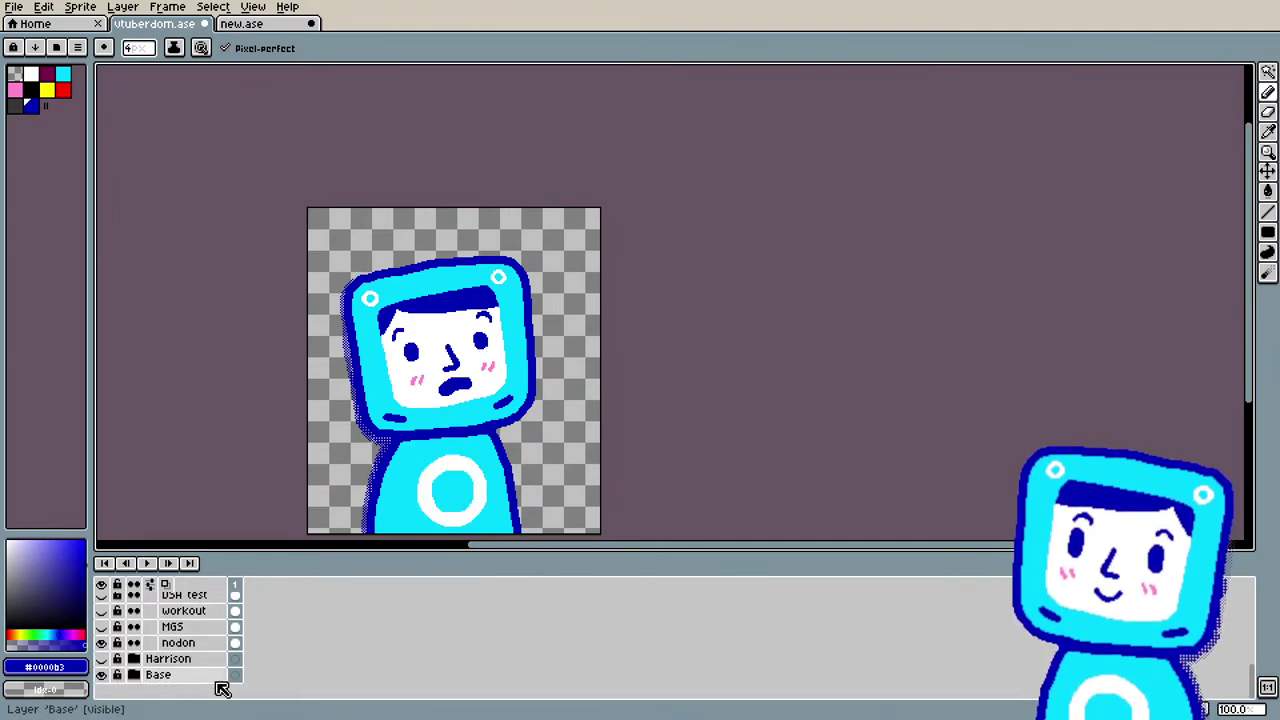
{"action": "left_click", "coordinate": [160, 675]}
{"action": "left_click", "coordinate": [133, 675]}
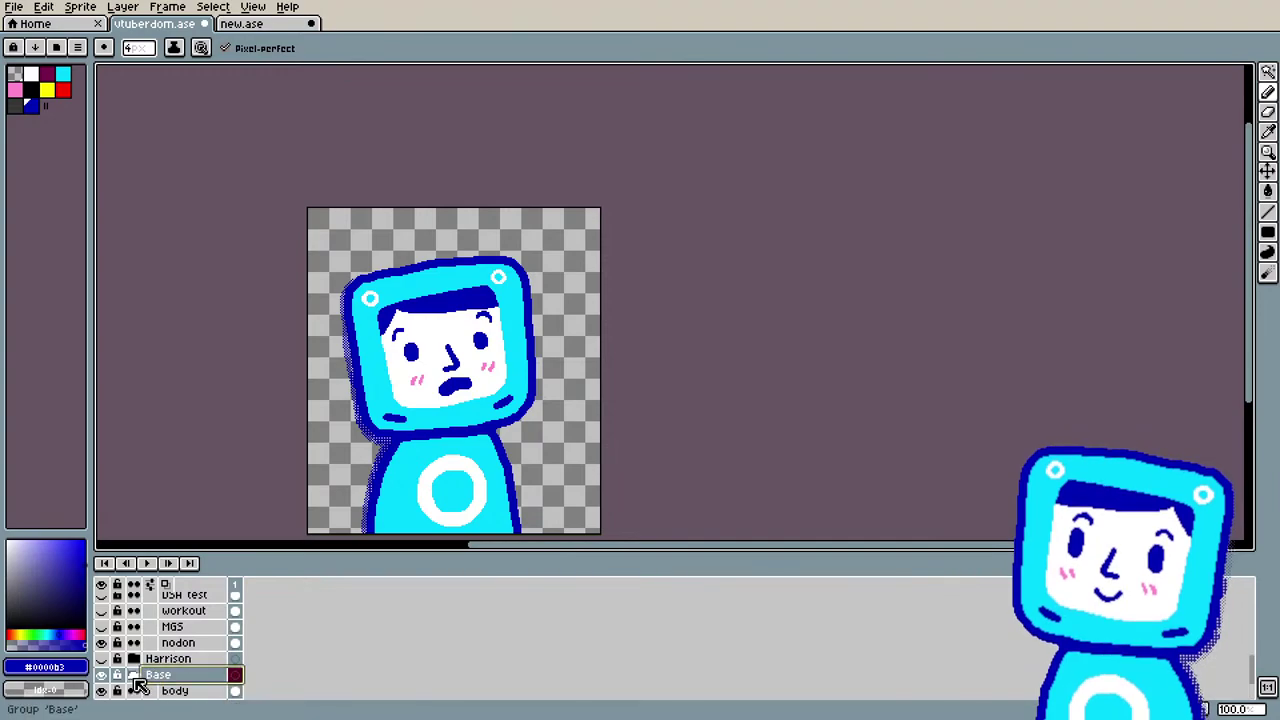
{"action": "left_click", "coordinate": [190, 645]}
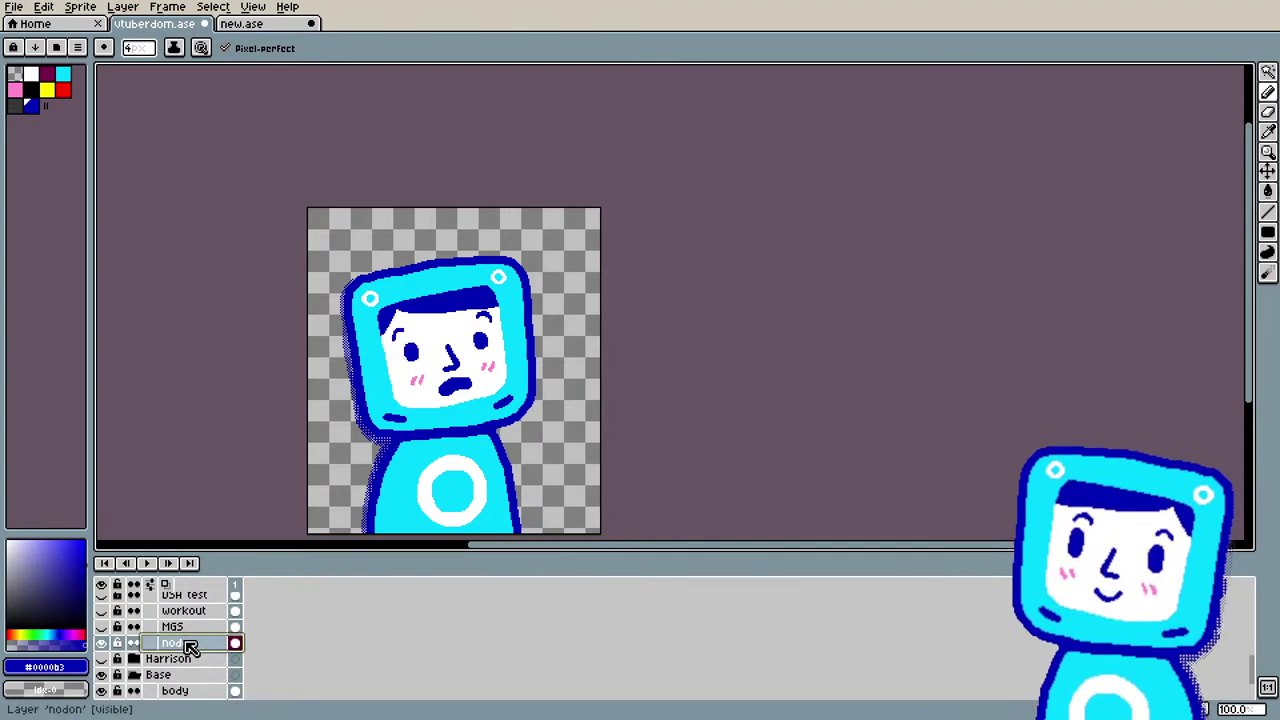
{"action": "left_click_drag", "start_coordinate": [190, 645], "coordinate": [190, 683]}
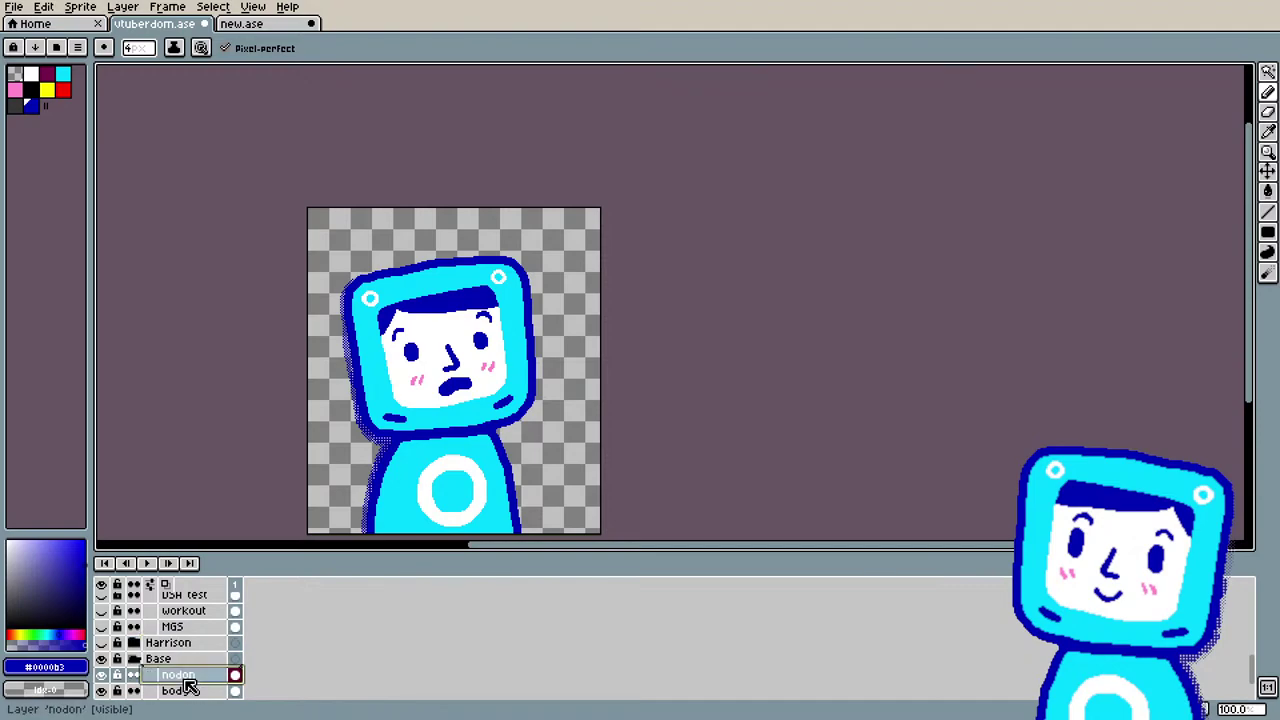
Step: Merge the nodon layer down into the body layer and check the body layer's visibility
{"action": "right_click", "coordinate": [191, 652]}
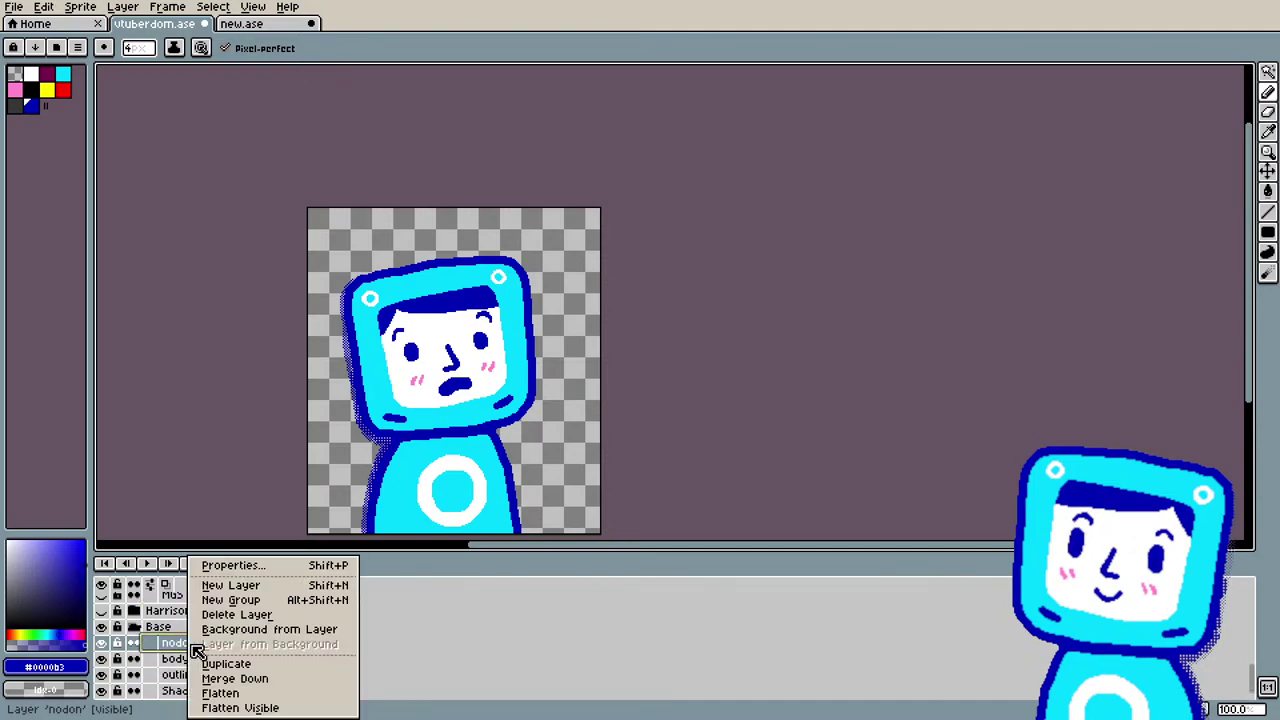
{"action": "left_click", "coordinate": [260, 679]}
{"action": "double_click", "coordinate": [103, 645]}
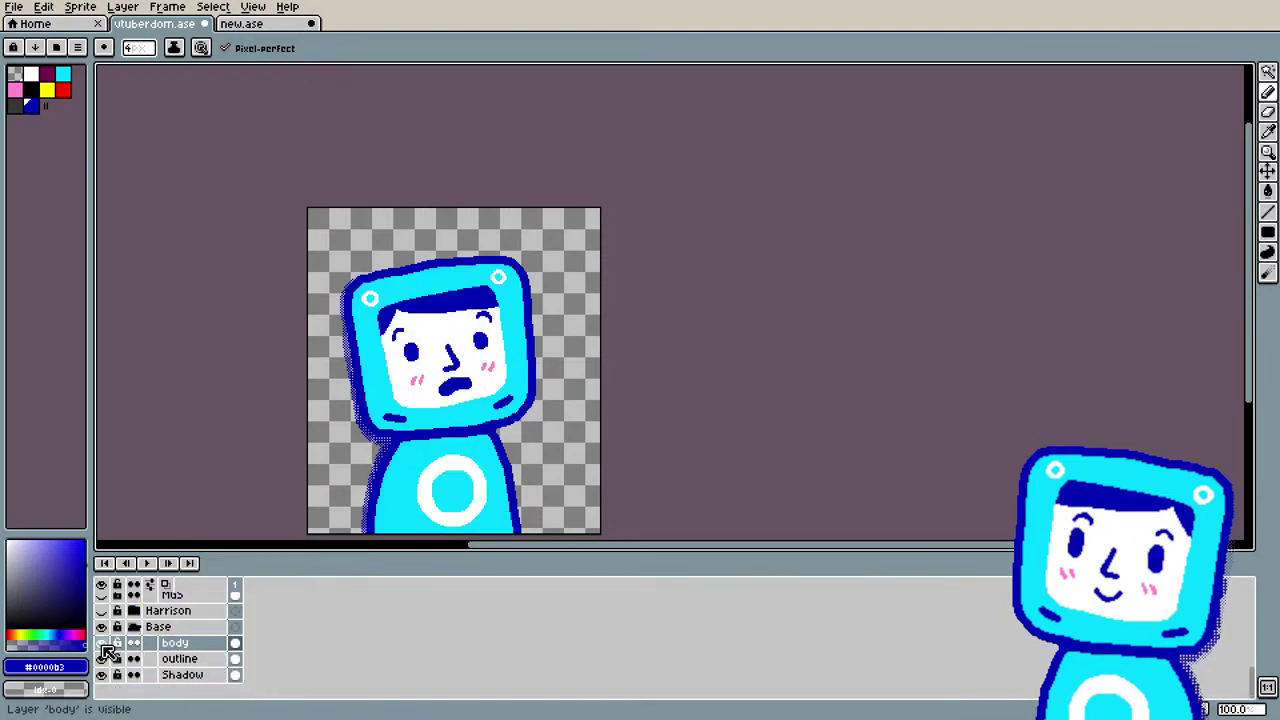
Step: Preview the MGS and workout costumes one at a time over the merged body, hiding each again
{"action": "scroll", "coordinate": [148, 643], "scroll_direction": "up", "scroll_amount": 1}
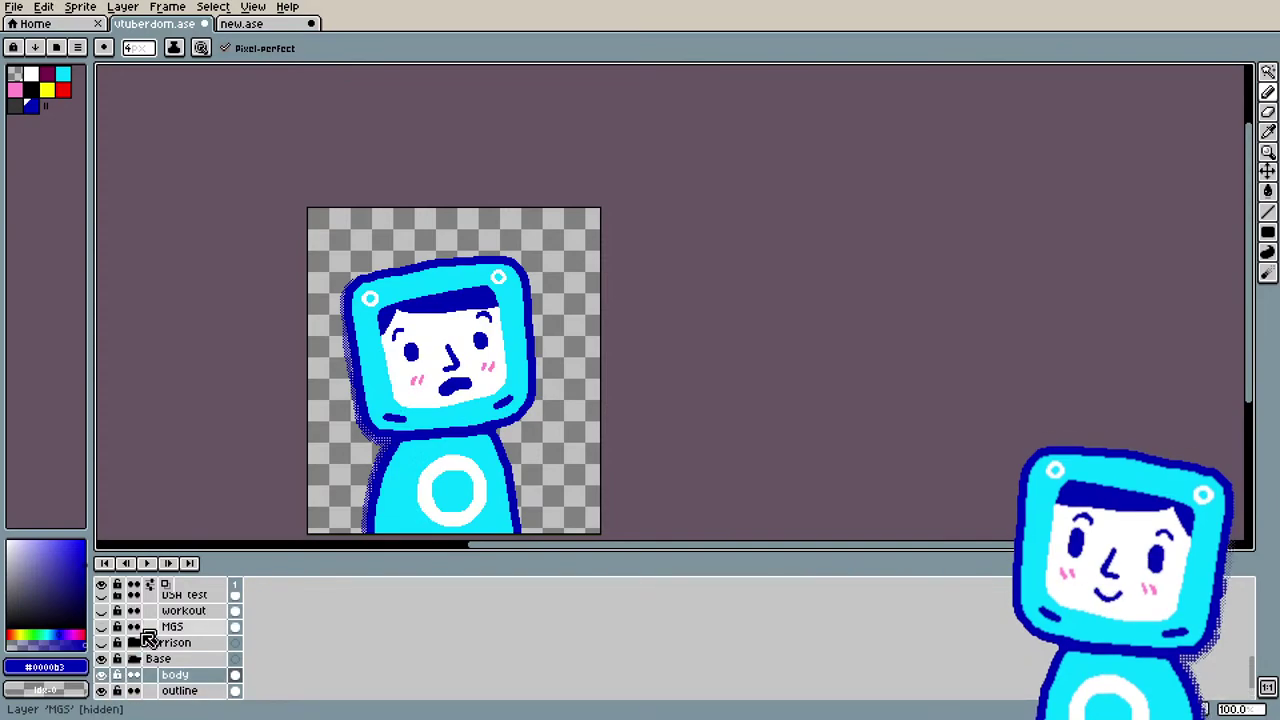
{"action": "scroll", "coordinate": [140, 660], "scroll_direction": "up", "scroll_amount": 1}
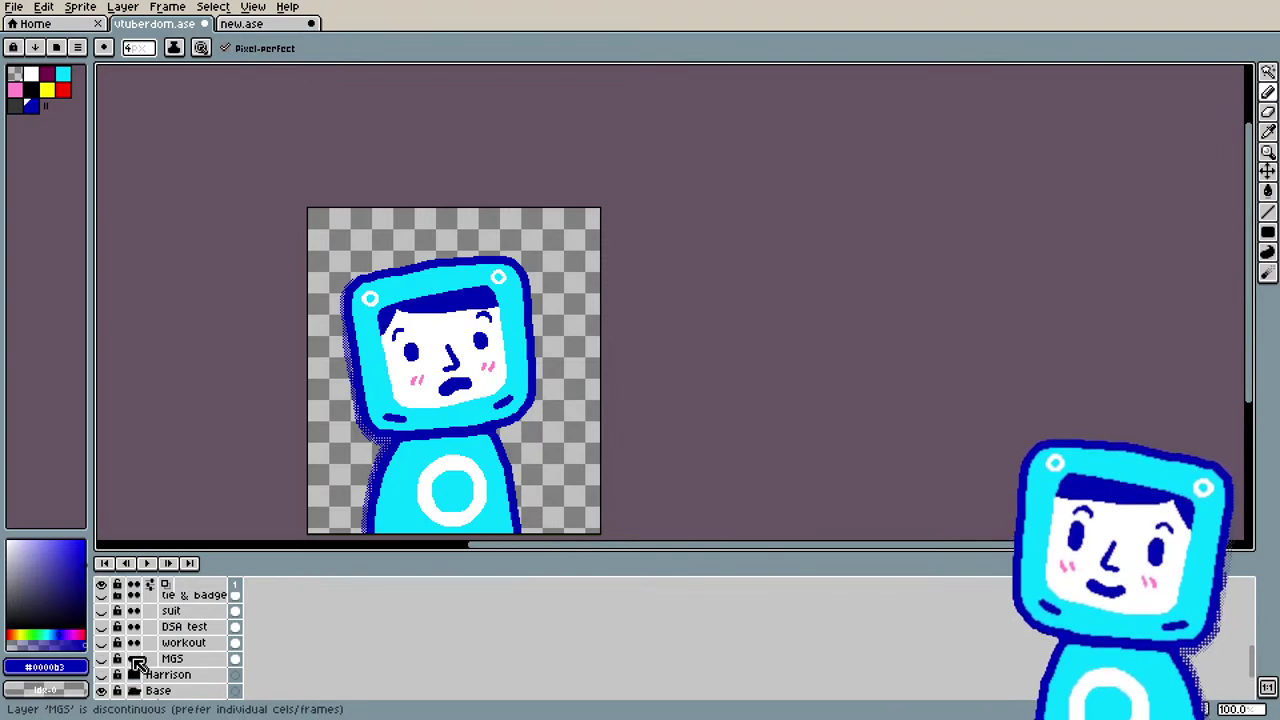
{"action": "left_click", "coordinate": [101, 658]}
{"action": "left_click", "coordinate": [101, 658]}
{"action": "left_click", "coordinate": [101, 642]}
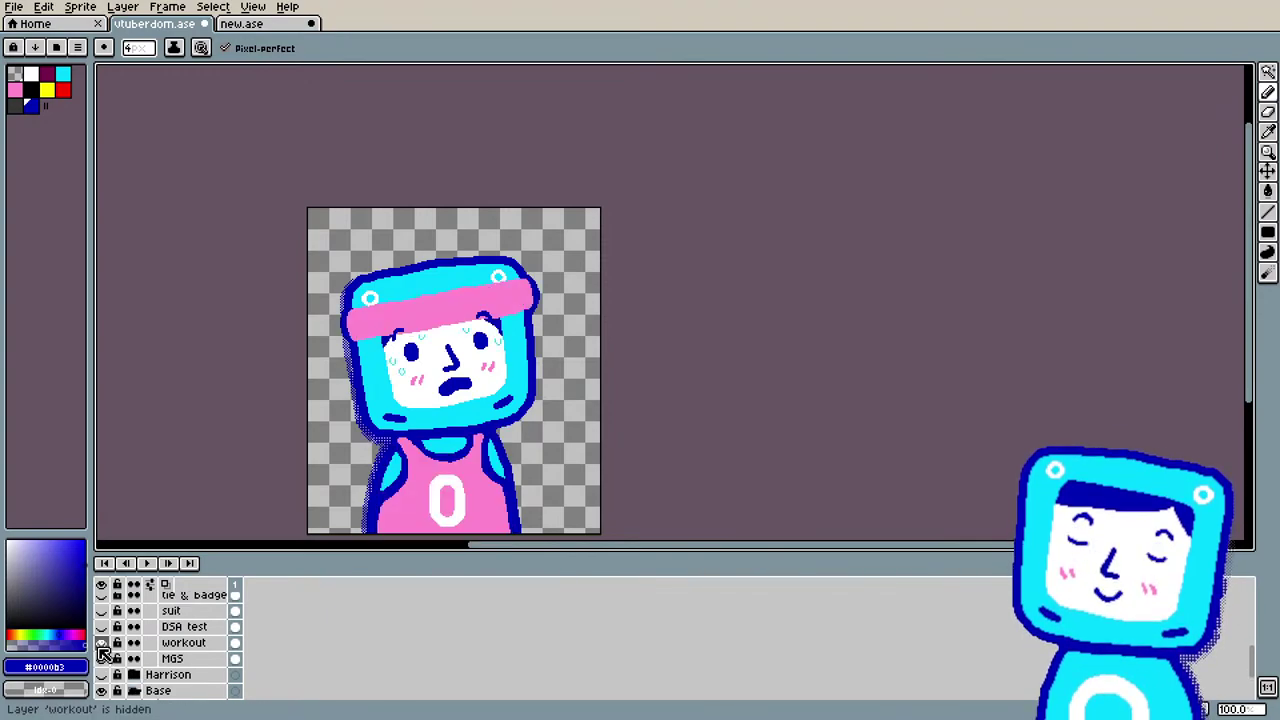
{"action": "left_click", "coordinate": [101, 644]}
Step: Preview the DSA test and suit costumes one at a time, hiding each again
{"action": "scroll", "coordinate": [104, 650], "scroll_direction": "up", "scroll_amount": 1}
{"action": "left_click", "coordinate": [104, 645]}
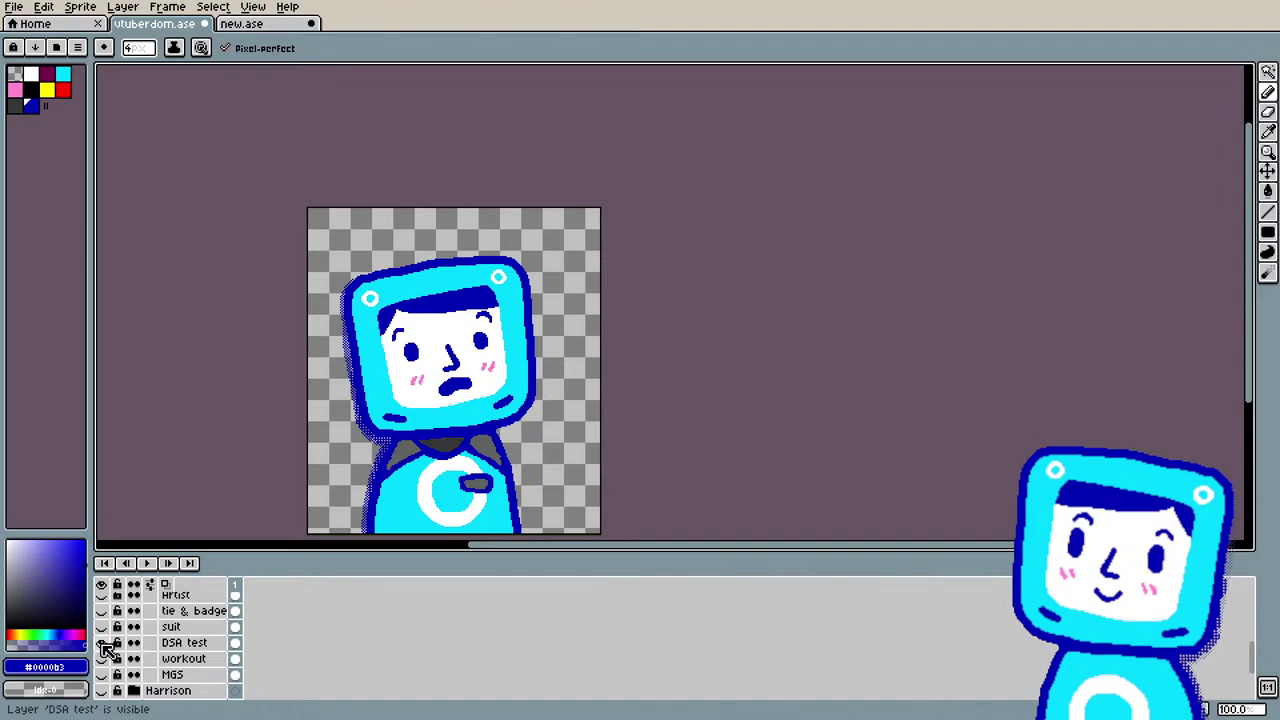
{"action": "left_click", "coordinate": [104, 645]}
{"action": "left_click", "coordinate": [104, 627]}
{"action": "left_click", "coordinate": [104, 627]}
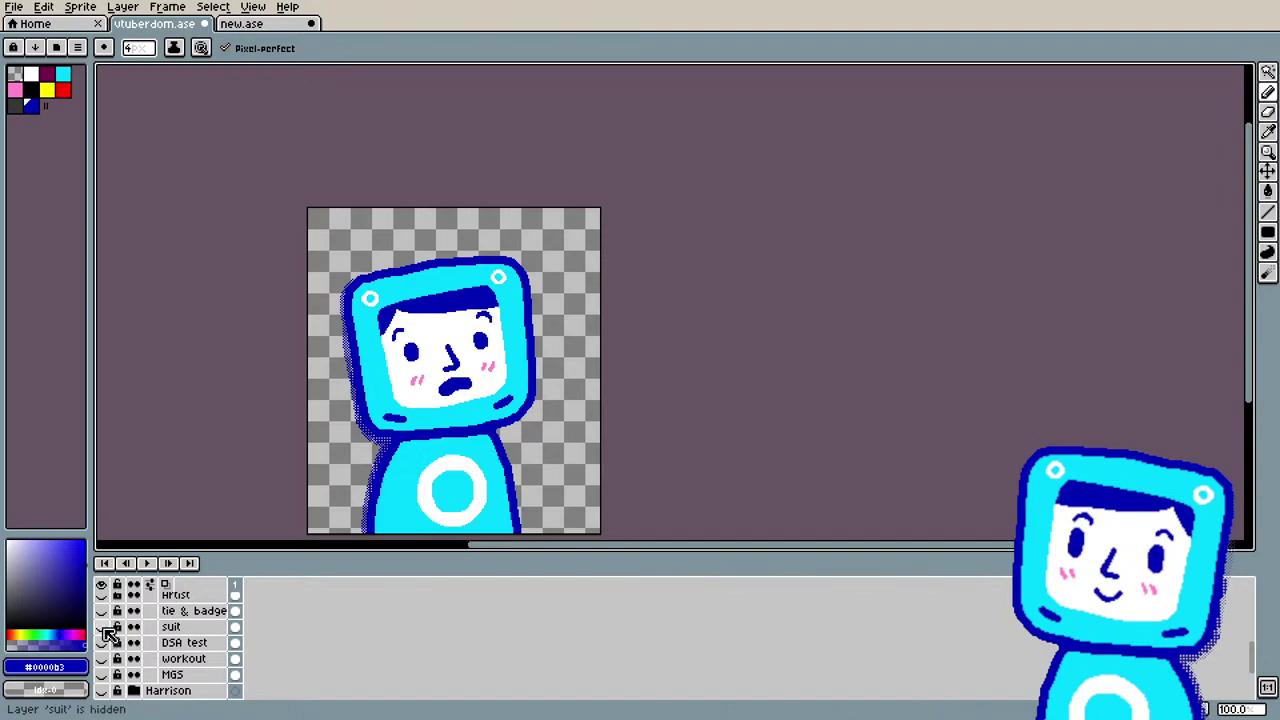
Step: Preview the tie & badge layer and the Artist costume one at a time, hiding each again
{"action": "scroll", "coordinate": [108, 645], "scroll_direction": "up", "scroll_amount": 3}
{"action": "left_click", "coordinate": [104, 643]}
{"action": "left_click", "coordinate": [104, 643]}
{"action": "left_click", "coordinate": [104, 627]}
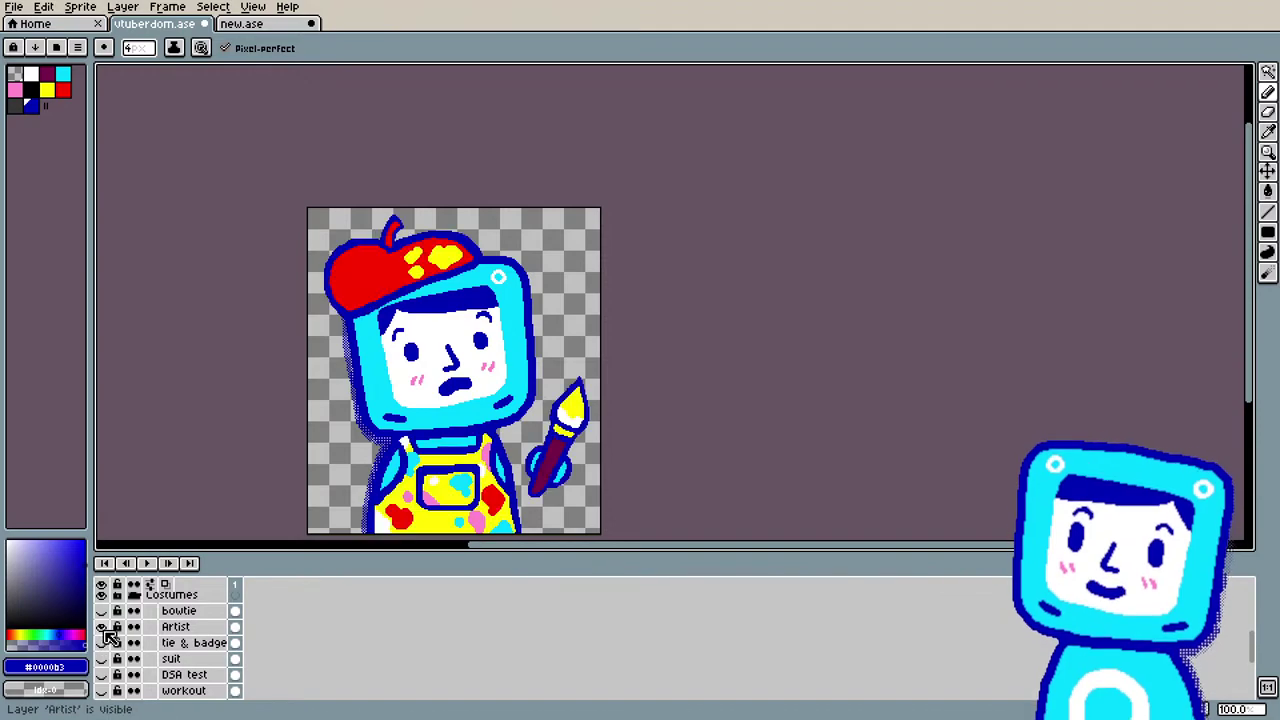
{"action": "left_click", "coordinate": [104, 627]}
Step: Preview the bowtie on the body and recheck the Artist costume, leaving both layers hidden
{"action": "left_click", "coordinate": [104, 611]}
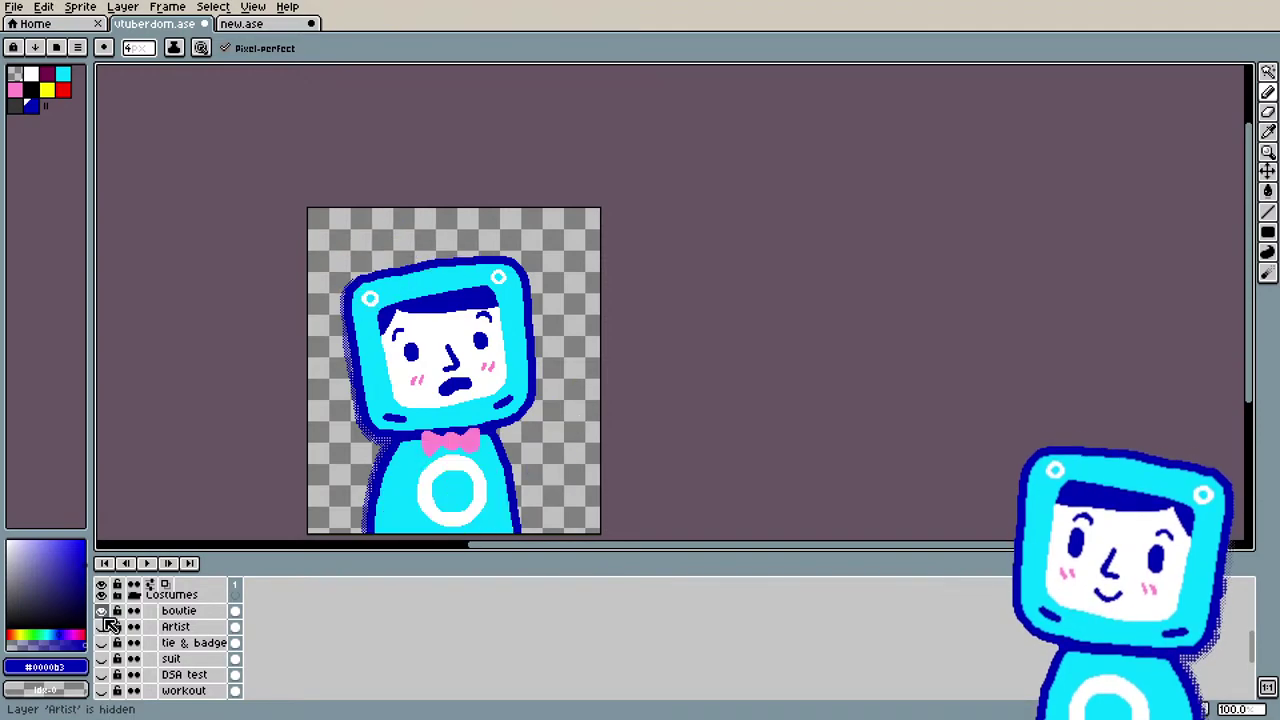
{"action": "left_click", "coordinate": [104, 611]}
{"action": "left_click", "coordinate": [106, 627]}
{"action": "left_click", "coordinate": [106, 627]}
{"action": "left_click", "coordinate": [106, 627]}
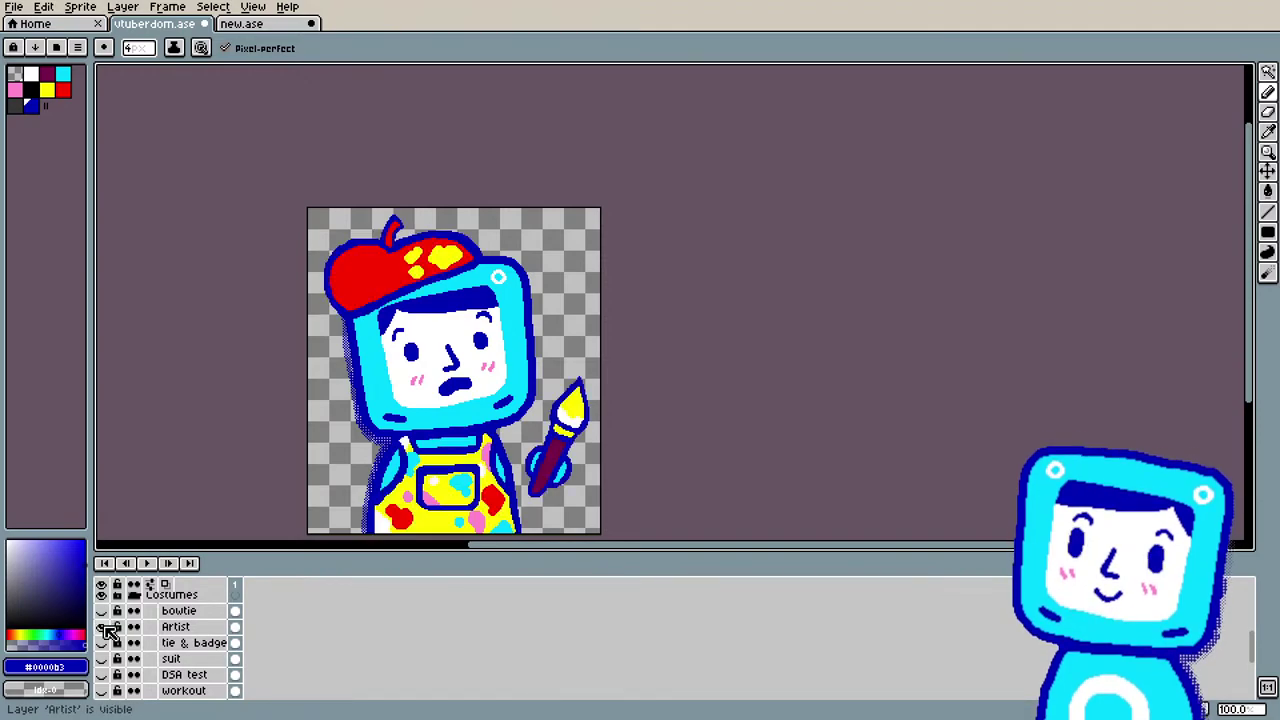
{"action": "left_click", "coordinate": [106, 627]}
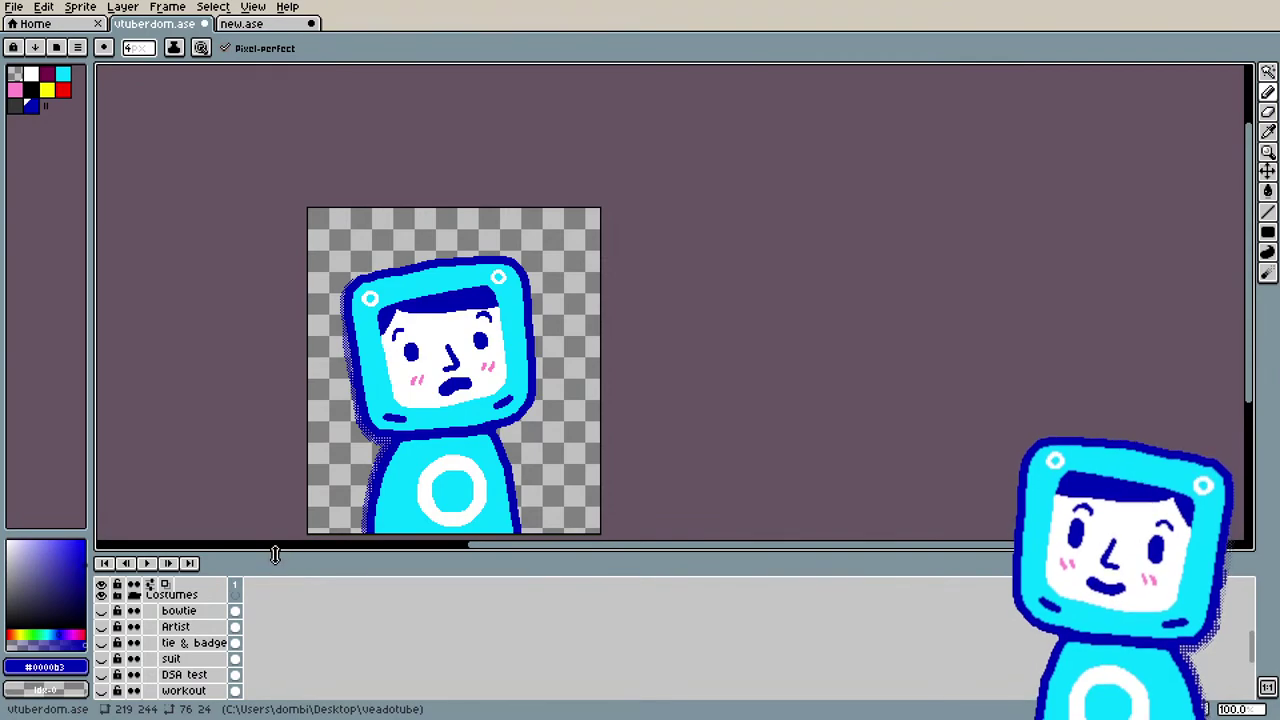
Step: Enlarge the timeline area to show more layers and make the MGS costume visible
{"action": "left_click_drag", "start_coordinate": [277, 553], "coordinate": [283, 526]}
{"action": "scroll", "coordinate": [160, 668], "scroll_direction": "down", "scroll_amount": 2}
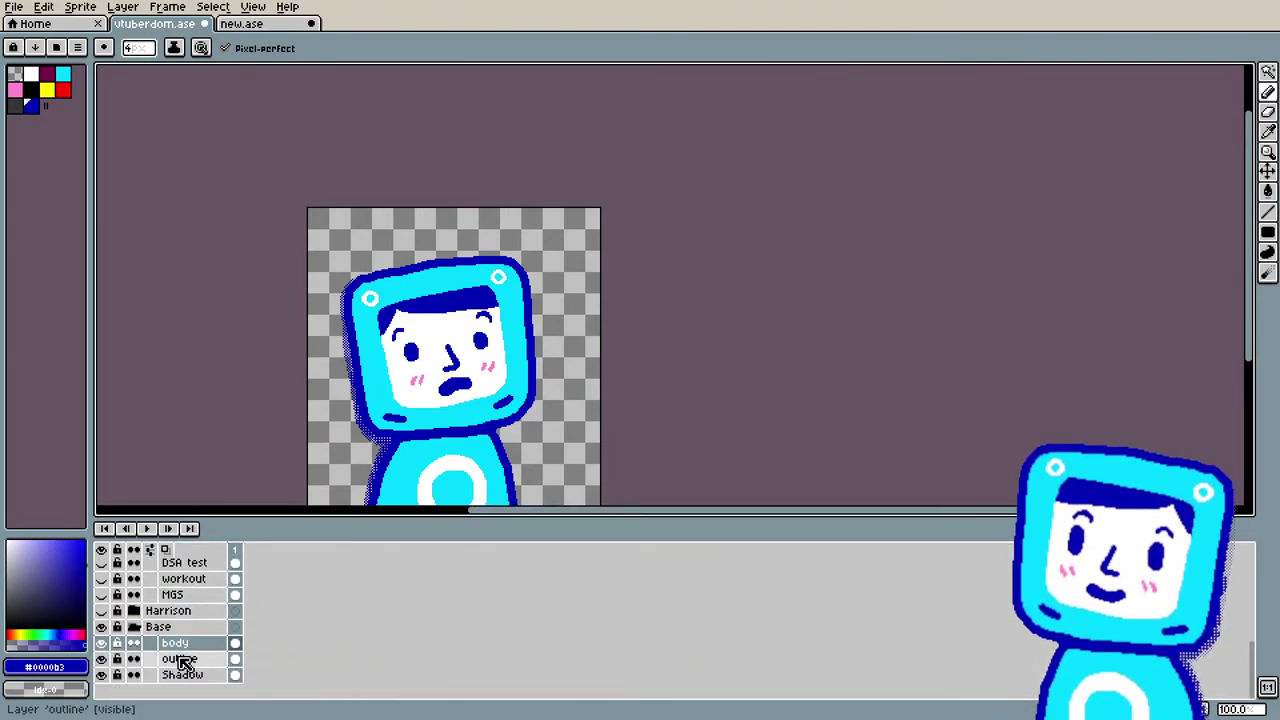
{"action": "left_click", "coordinate": [102, 595]}
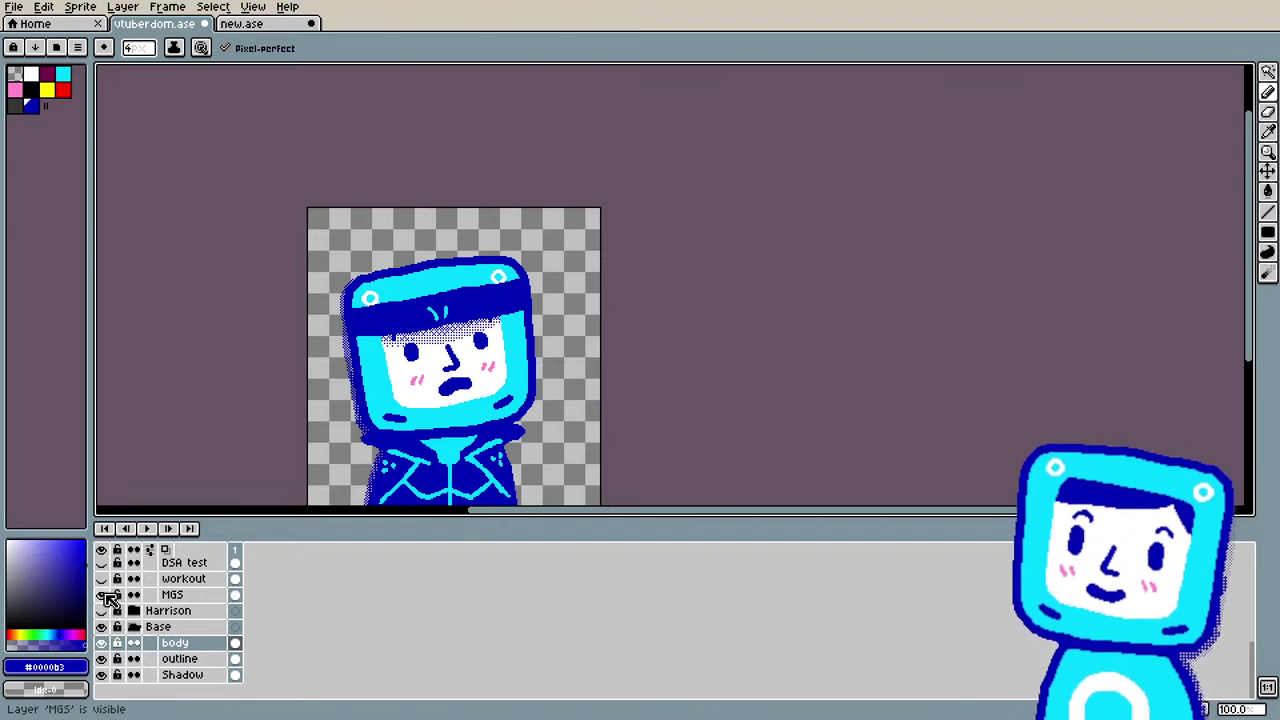
Step: In the Faces group, hide the panic face and show the McloseEopen face instead
{"action": "scroll", "coordinate": [153, 607], "scroll_direction": "up", "scroll_amount": 3}
{"action": "scroll", "coordinate": [153, 607], "scroll_direction": "up", "scroll_amount": 3}
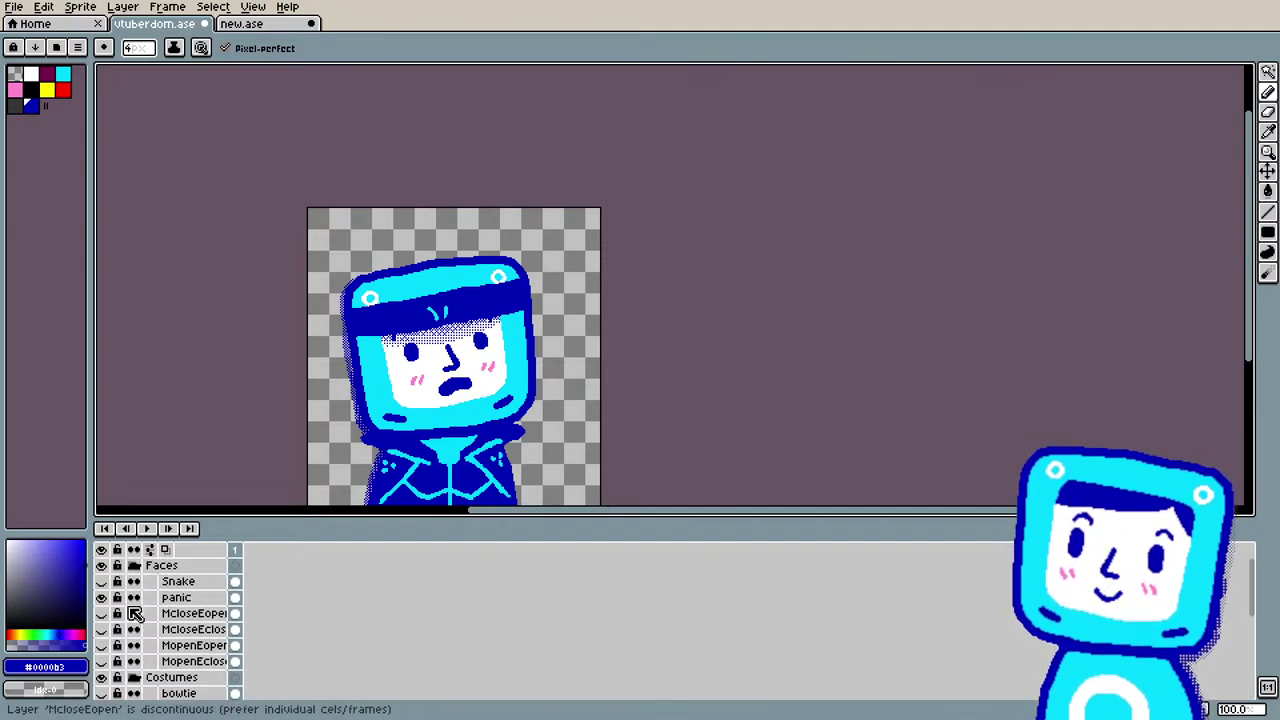
{"action": "left_click", "coordinate": [104, 629]}
{"action": "left_click", "coordinate": [102, 613]}
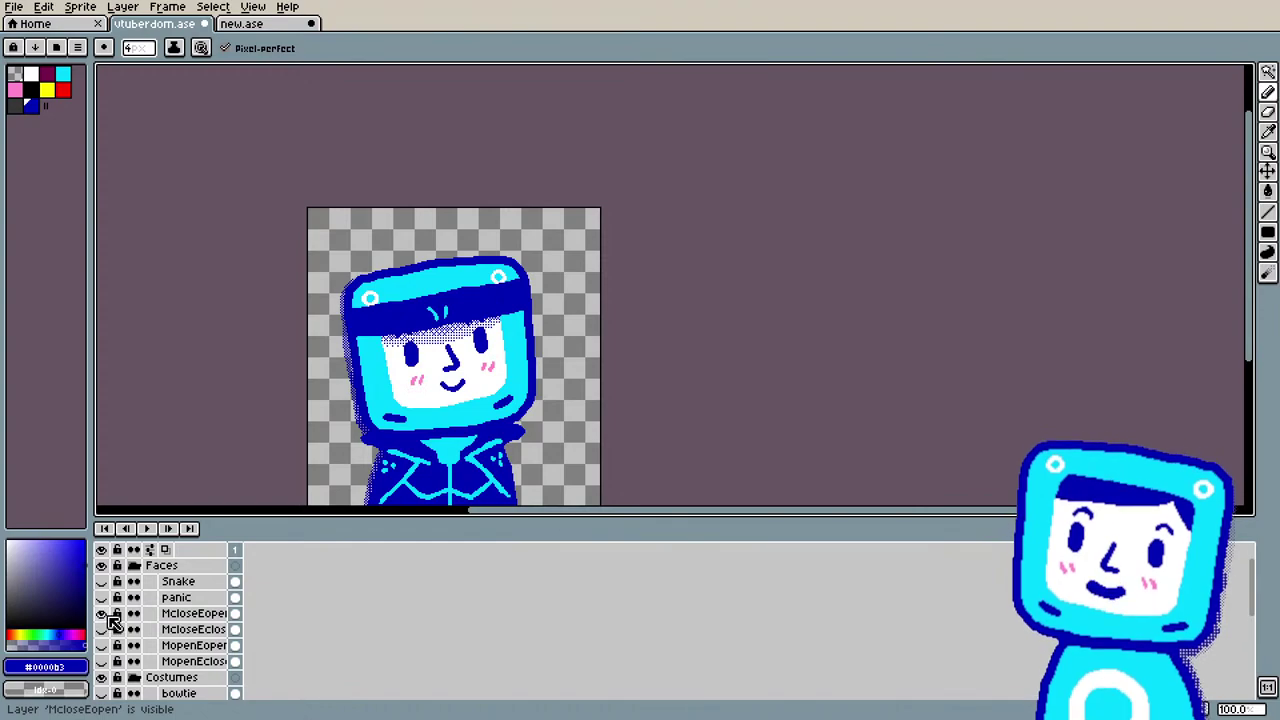
Step: Examine the MGS costume with the McloseEopen face, and swap it for the workout costume to inspect that up close
{"action": "scroll", "coordinate": [113, 620], "scroll_direction": "down", "scroll_amount": 10}
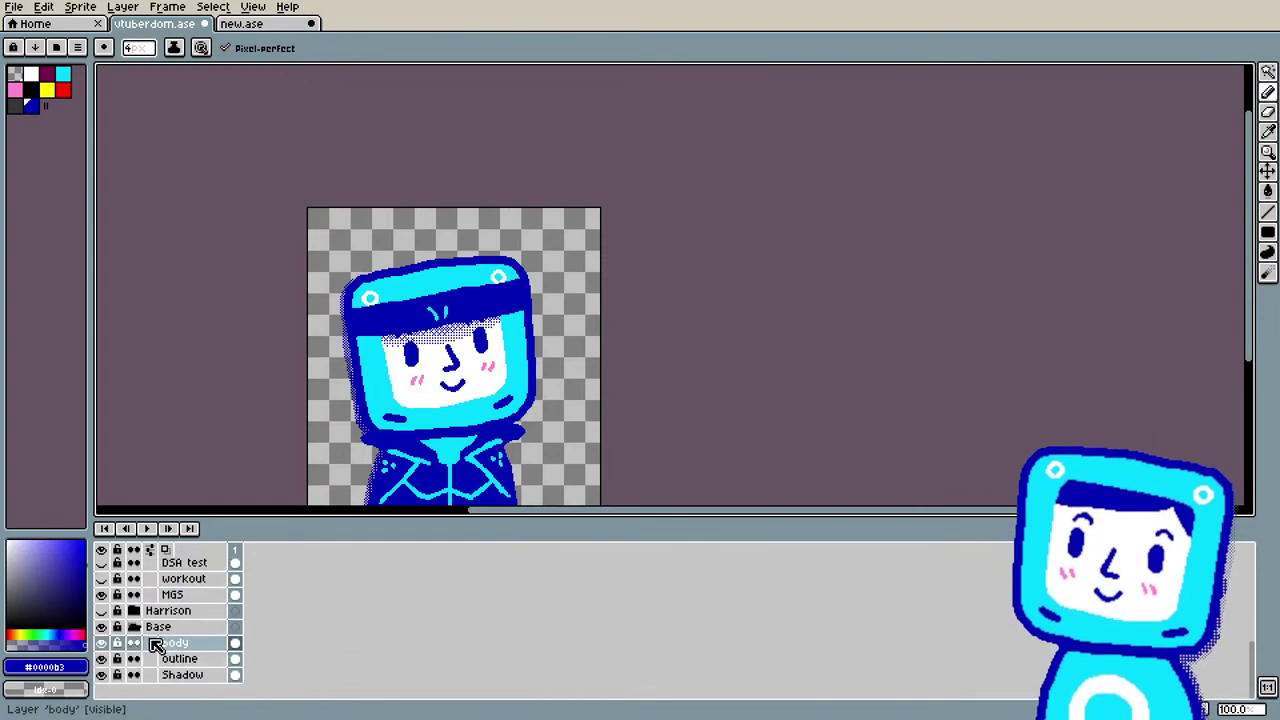
{"action": "scroll", "coordinate": [155, 645], "scroll_direction": "up", "scroll_amount": 3}
{"action": "scroll", "coordinate": [650, 410], "scroll_direction": "down", "scroll_amount": 2}
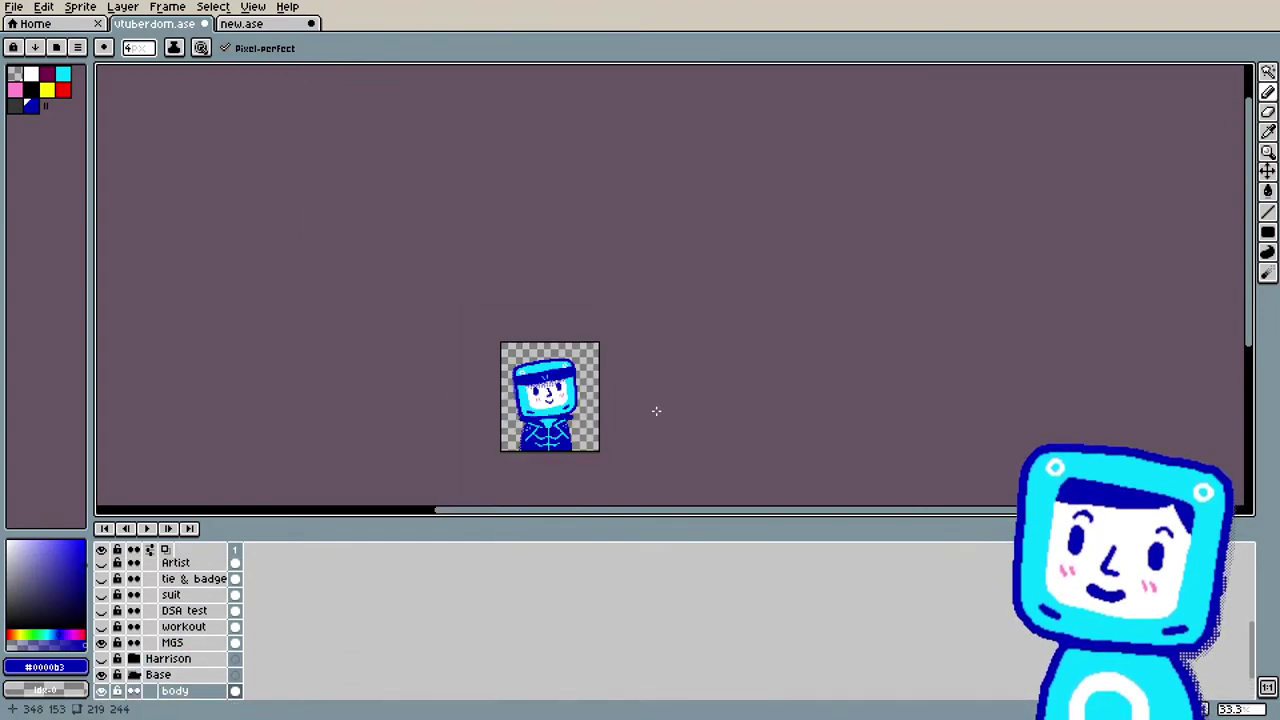
{"action": "scroll", "coordinate": [595, 453], "scroll_direction": "up", "scroll_amount": 2}
{"action": "left_click_drag", "start_coordinate": [583, 512], "coordinate": [531, 522]}
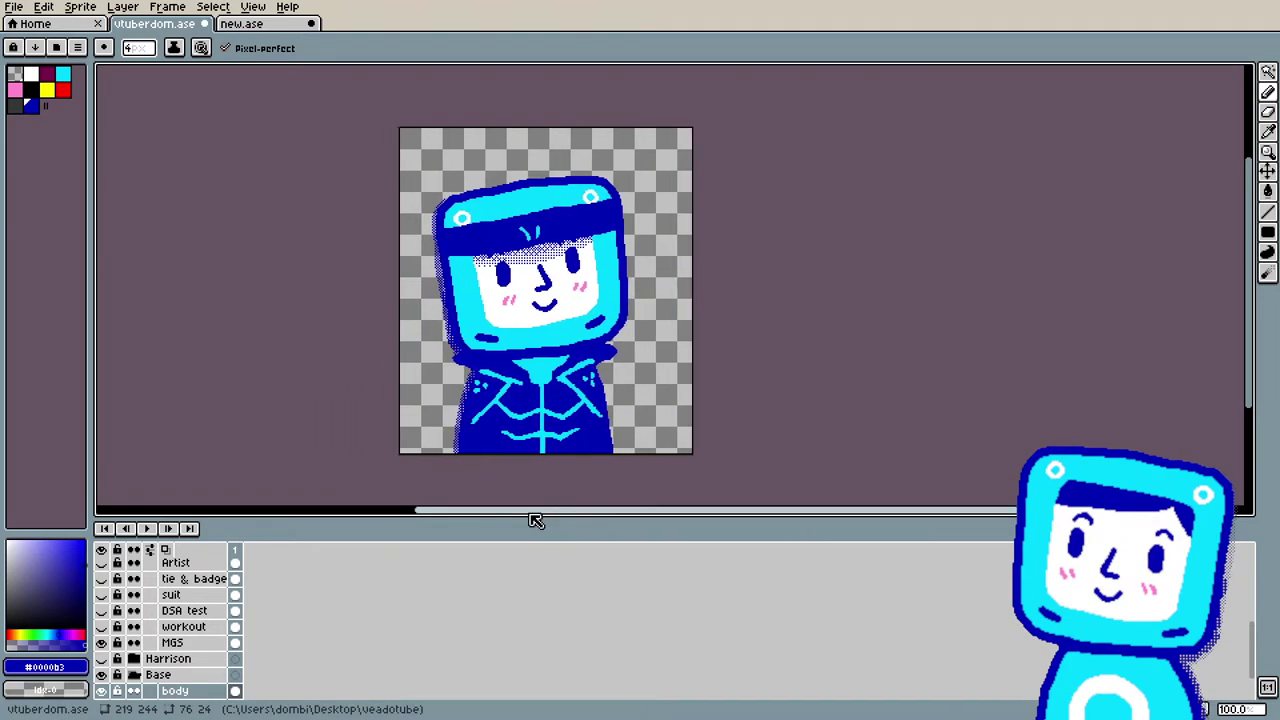
{"action": "scroll", "coordinate": [794, 394], "scroll_direction": "up", "scroll_amount": 1}
{"action": "scroll", "coordinate": [794, 394], "scroll_direction": "down", "scroll_amount": 1}
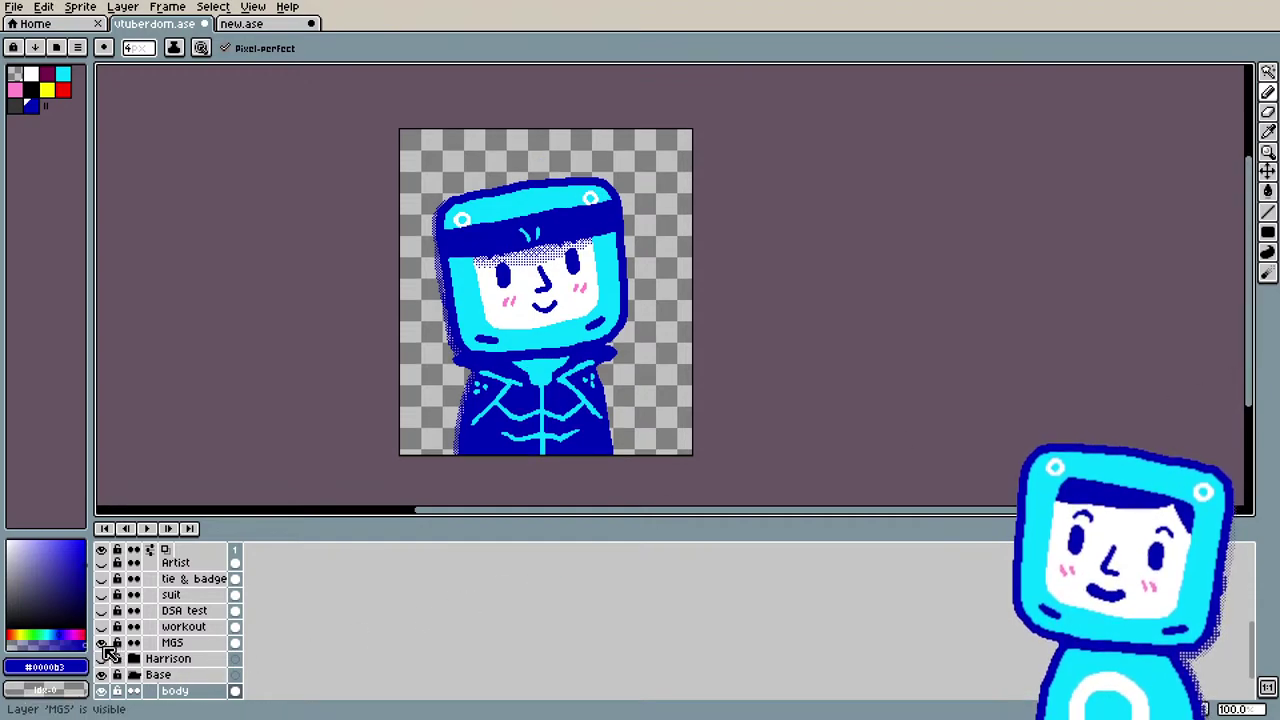
{"action": "left_click", "coordinate": [104, 646]}
{"action": "left_click", "coordinate": [102, 630]}
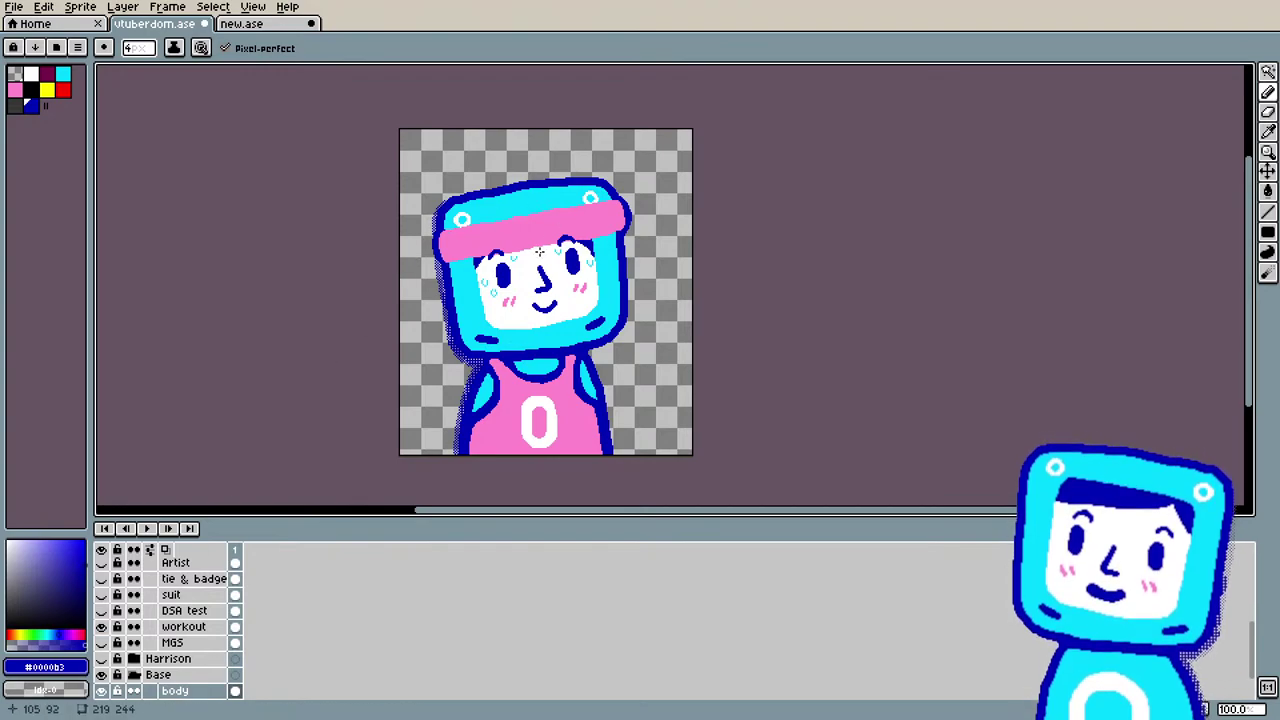
{"action": "scroll", "coordinate": [539, 252], "scroll_direction": "up", "scroll_amount": 1}
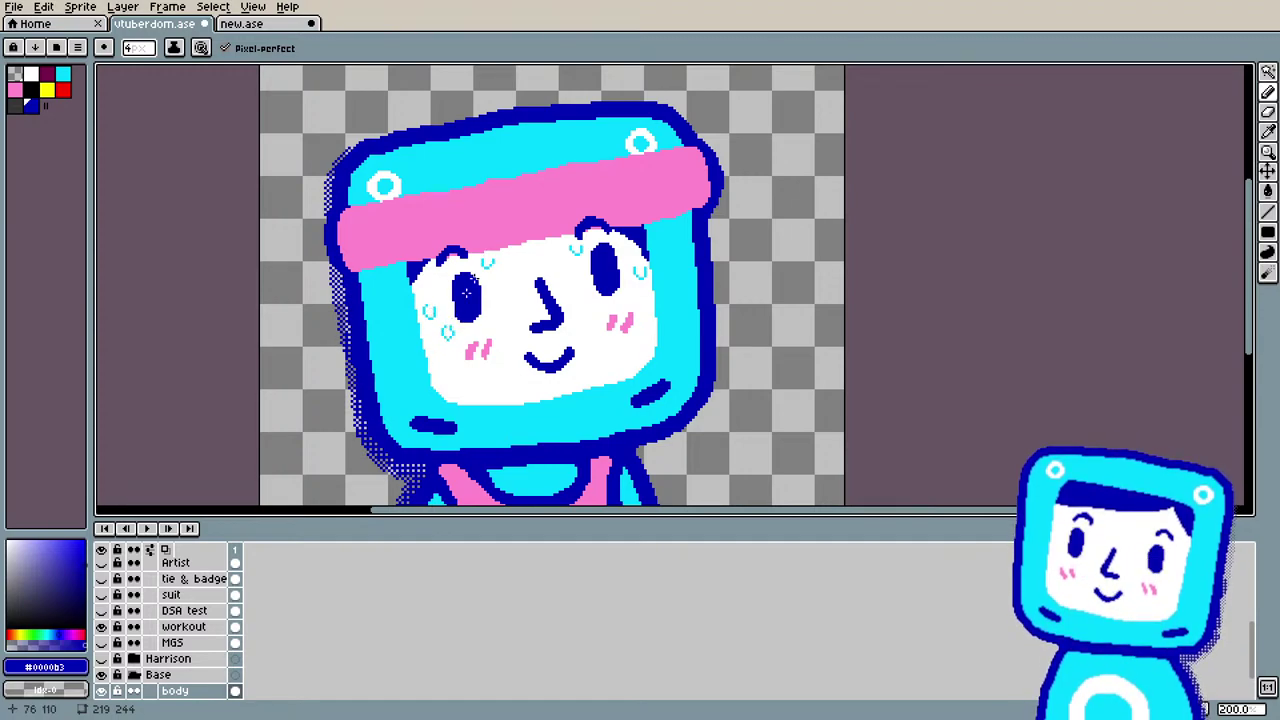
Step: Replace the workout costume with the DSA test costume and then the suit to inspect each, leaving all three hidden
{"action": "left_click", "coordinate": [101, 627]}
{"action": "left_click", "coordinate": [101, 610]}
{"action": "scroll", "coordinate": [417, 427], "scroll_direction": "down", "scroll_amount": 2}
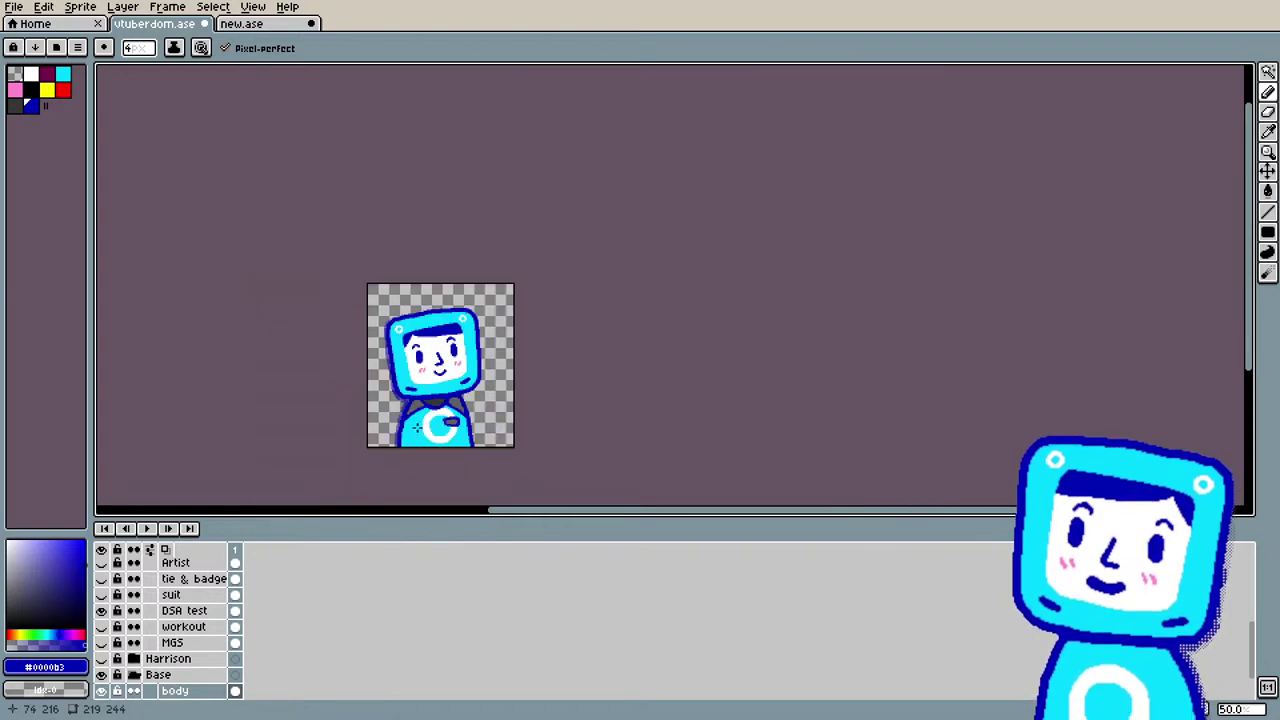
{"action": "scroll", "coordinate": [418, 427], "scroll_direction": "up", "scroll_amount": 1}
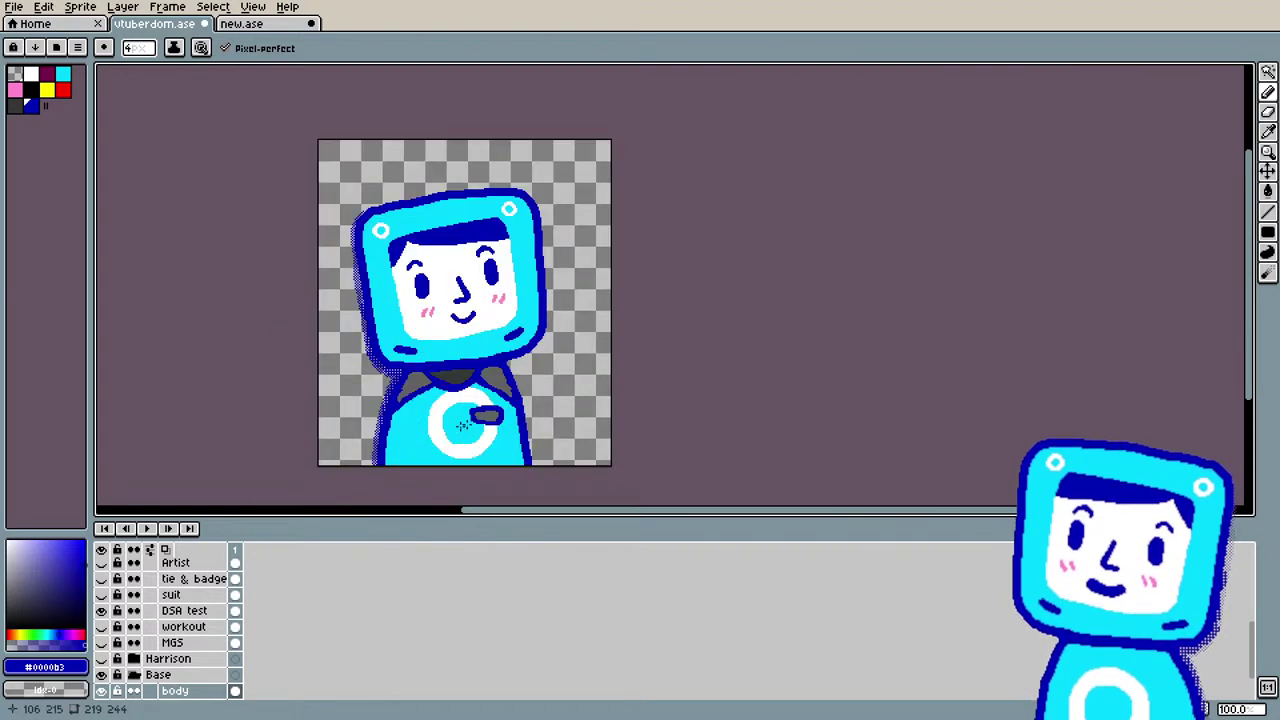
{"action": "left_click", "coordinate": [102, 610]}
{"action": "left_click", "coordinate": [102, 596]}
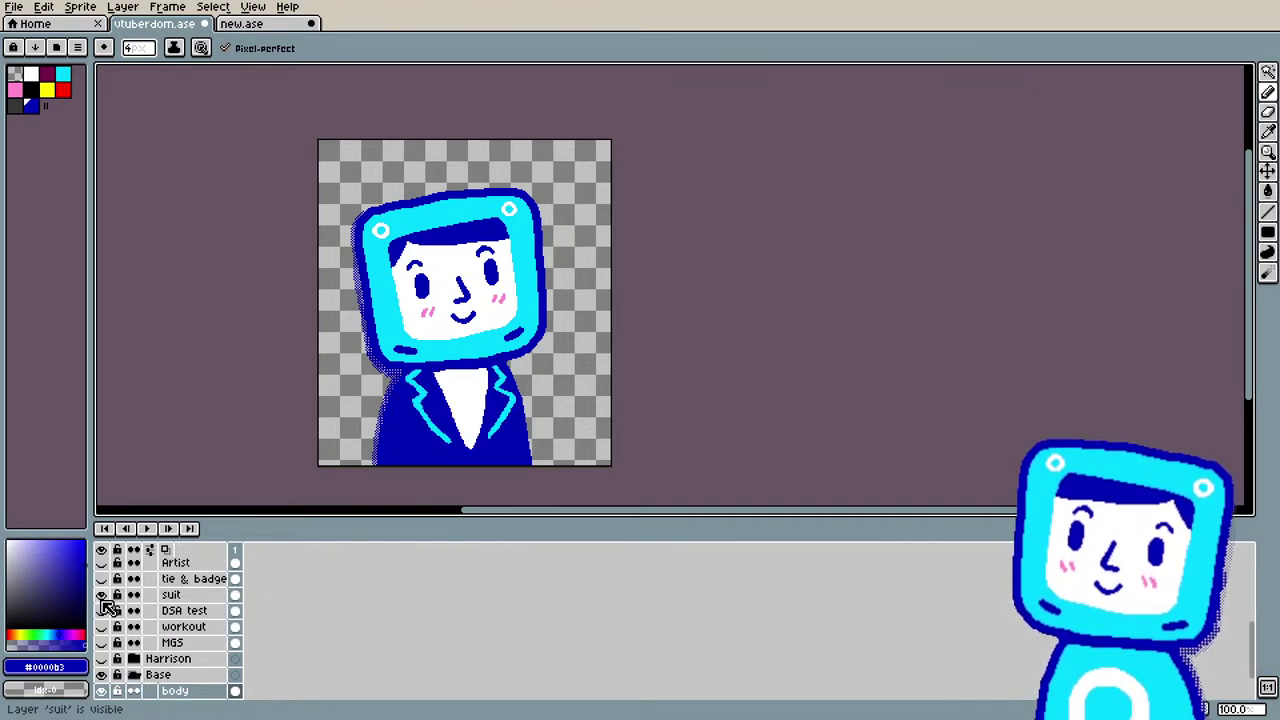
{"action": "scroll", "coordinate": [110, 607], "scroll_direction": "up", "scroll_amount": 1}
{"action": "left_click", "coordinate": [102, 610]}
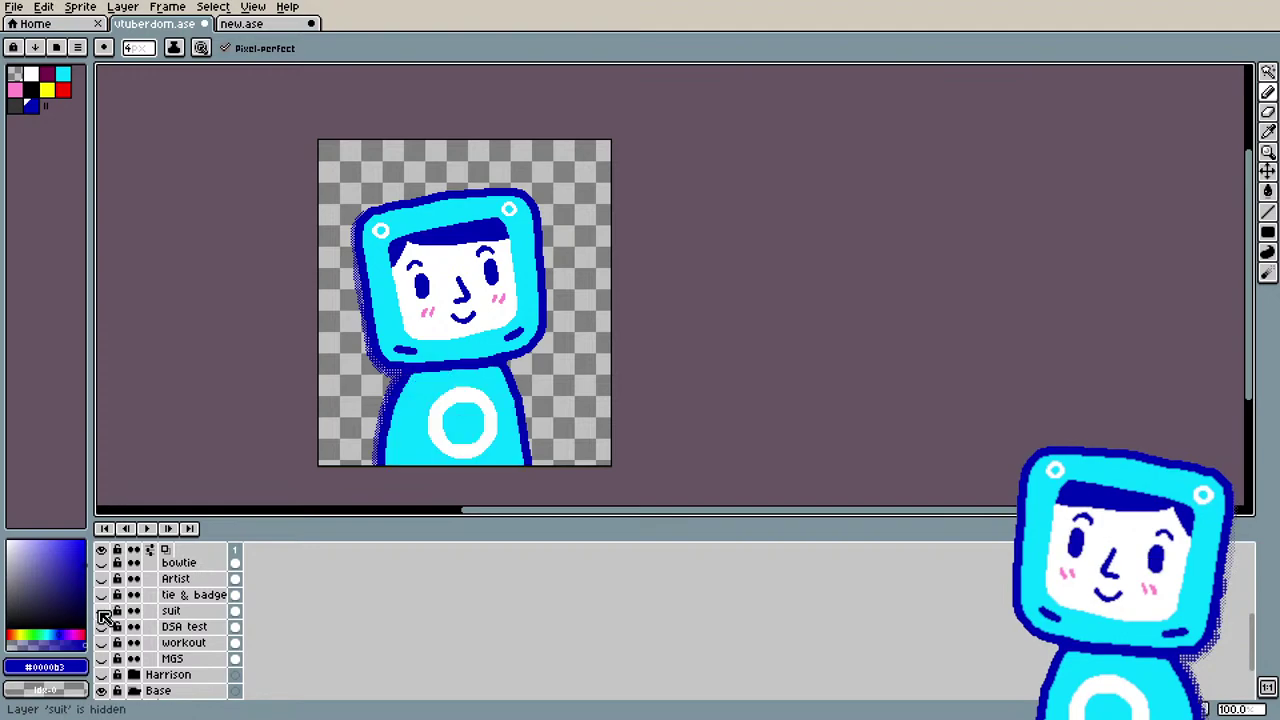
Step: Preview the tie & badge layer together with the suit, and hide both layers again
{"action": "left_click", "coordinate": [102, 594]}
{"action": "left_click", "coordinate": [102, 610]}
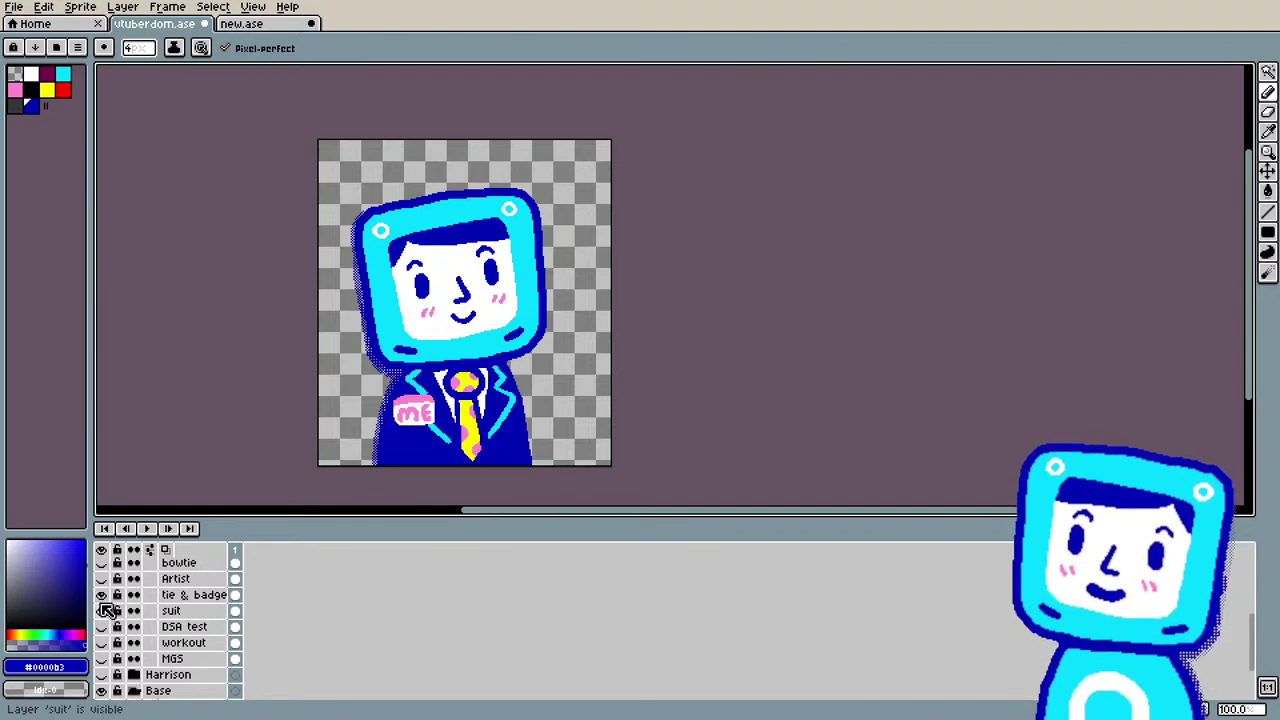
{"action": "left_click", "coordinate": [102, 610]}
{"action": "left_click", "coordinate": [102, 594]}
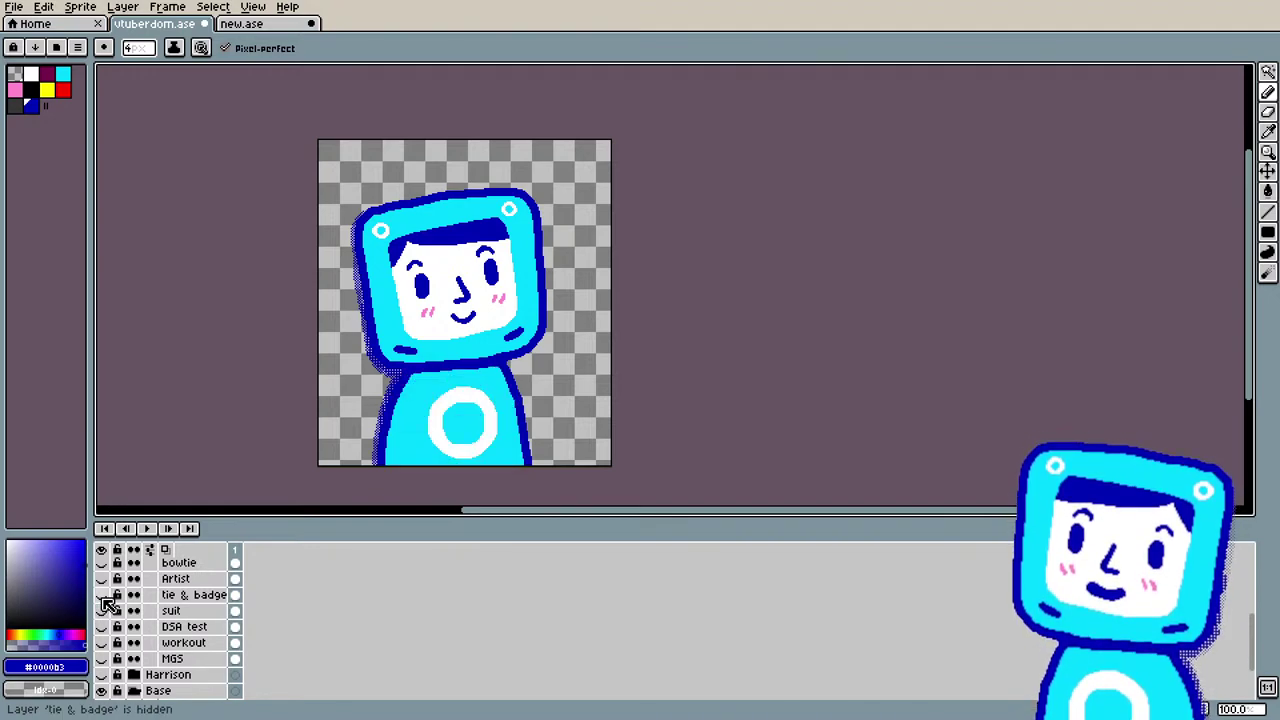
Step: Preview the Artist costume, then the bowtie with and without the suit, and leave all costumes hidden
{"action": "left_click", "coordinate": [102, 579]}
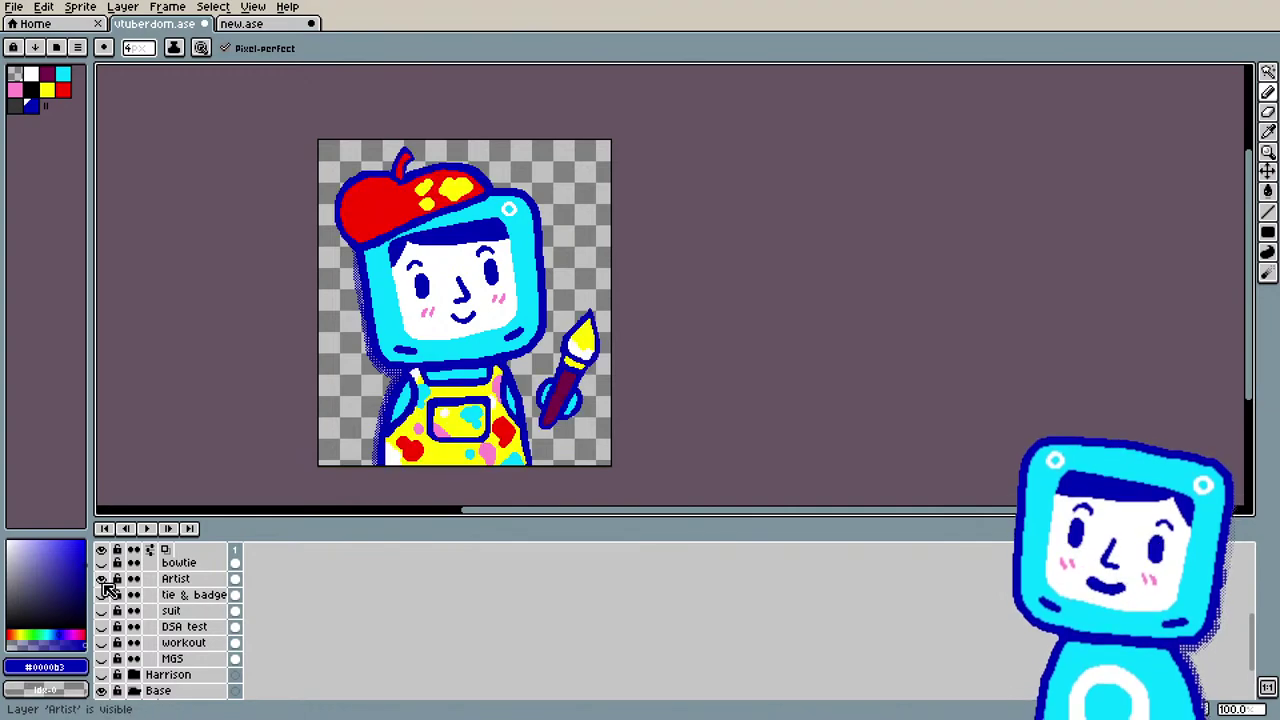
{"action": "scroll", "coordinate": [110, 596], "scroll_direction": "up", "scroll_amount": 1}
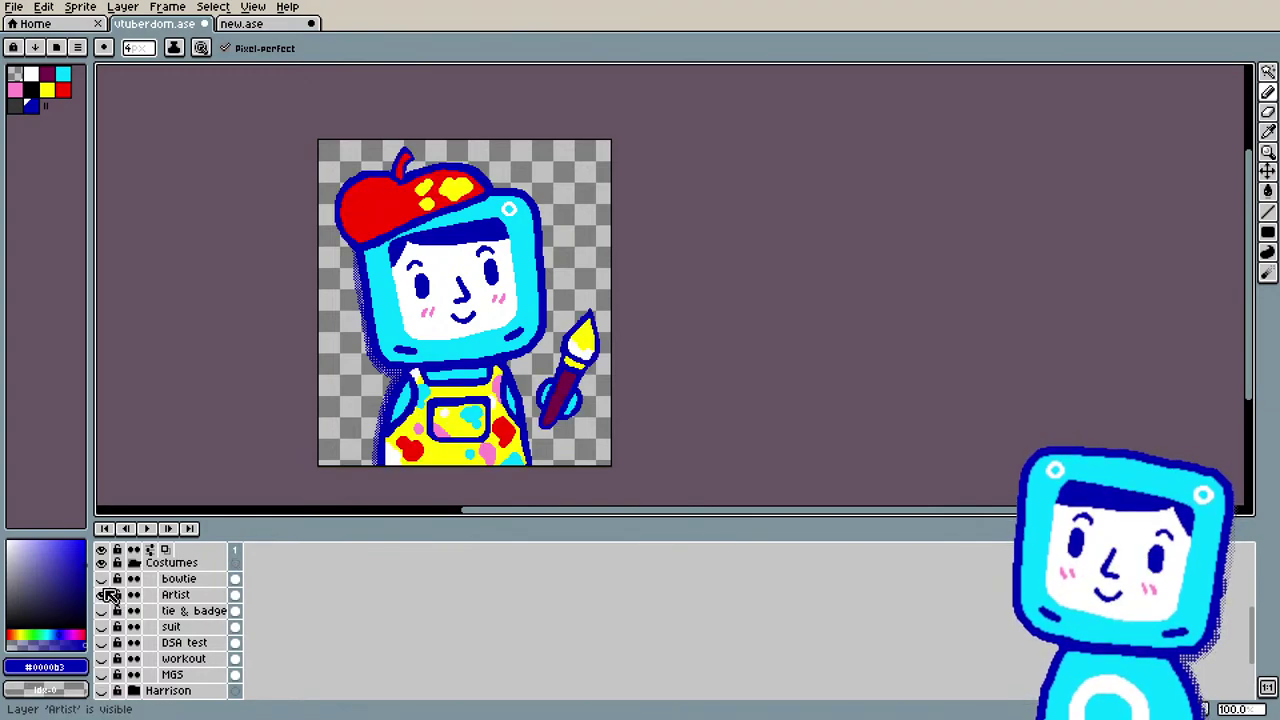
{"action": "left_click", "coordinate": [104, 594]}
{"action": "left_click", "coordinate": [104, 580]}
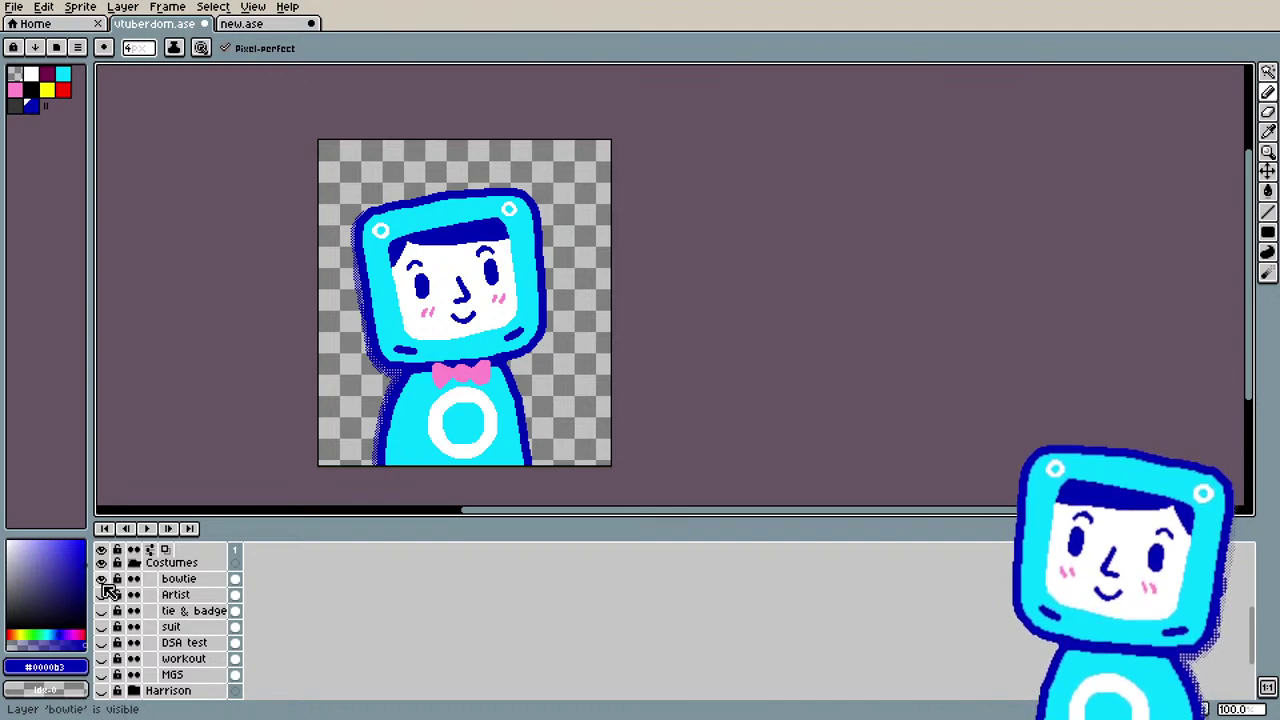
{"action": "left_click", "coordinate": [104, 628]}
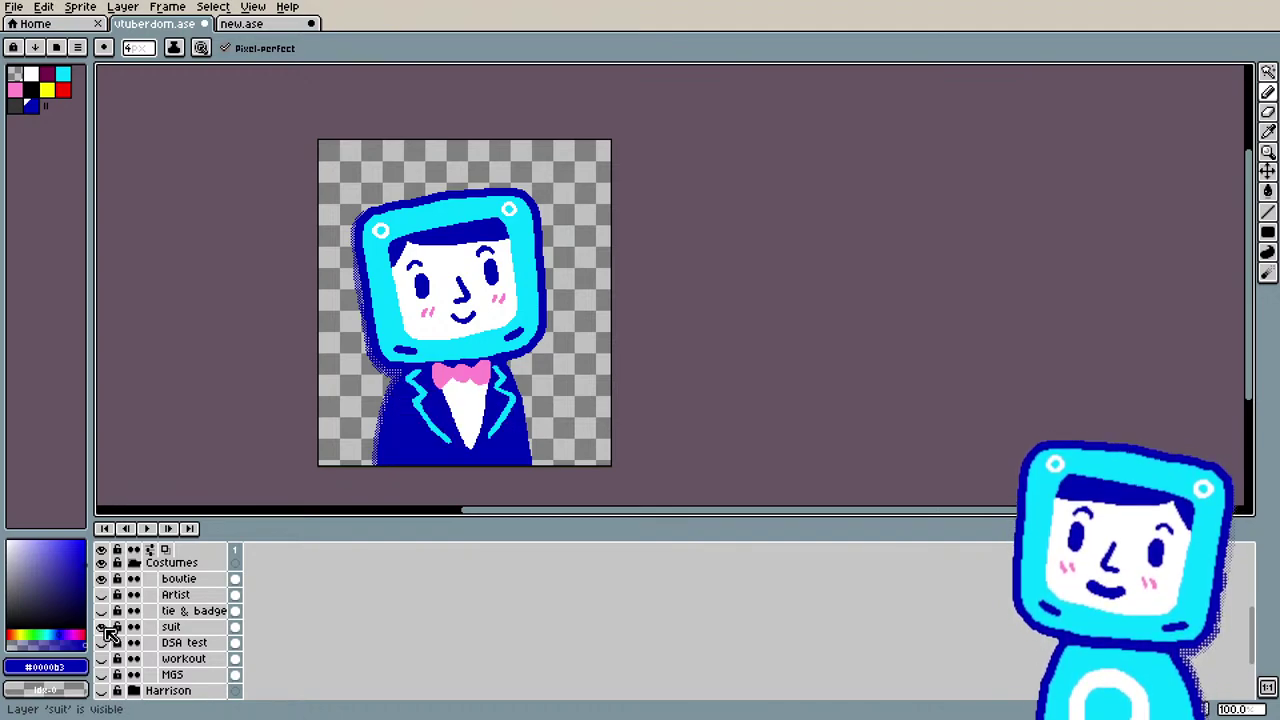
{"action": "left_click", "coordinate": [104, 628]}
{"action": "scroll", "coordinate": [110, 620], "scroll_direction": "up", "scroll_amount": 3}
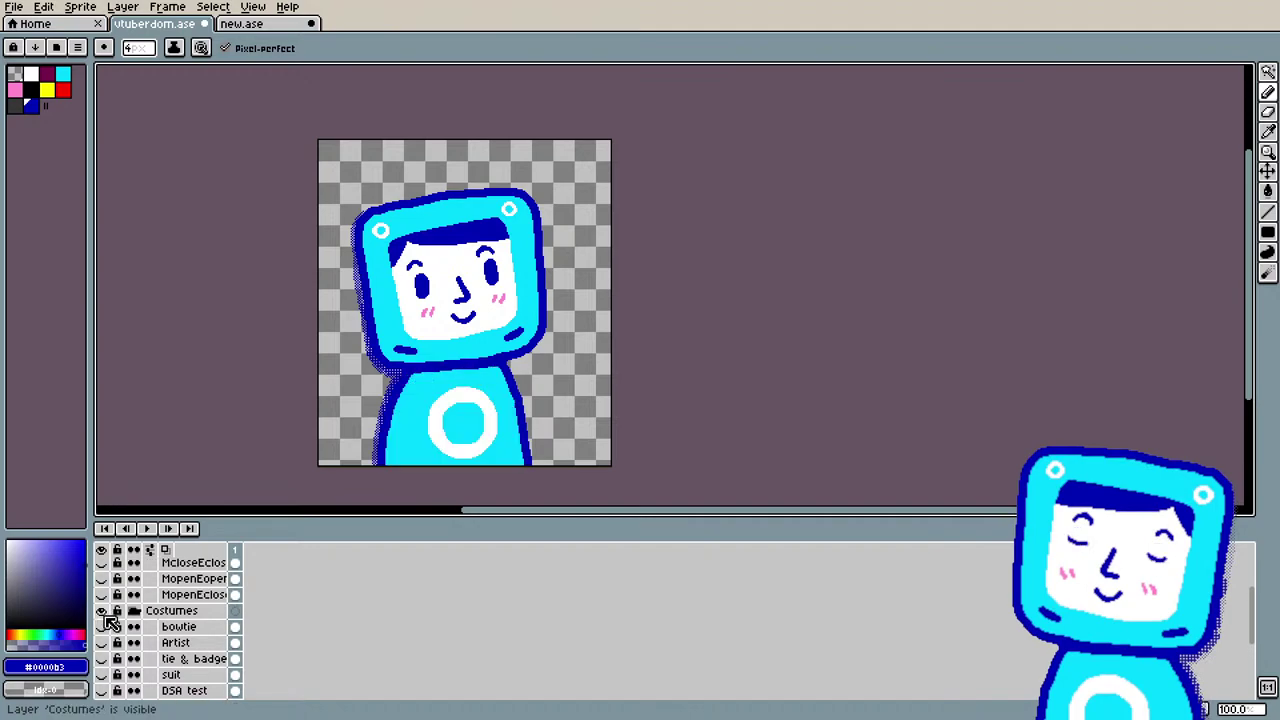
Step: Switch the visible face from McloseEopen back to panic, previewing the Snake face in between
{"action": "scroll", "coordinate": [115, 627], "scroll_direction": "up", "scroll_amount": 1}
{"action": "left_click", "coordinate": [102, 611]}
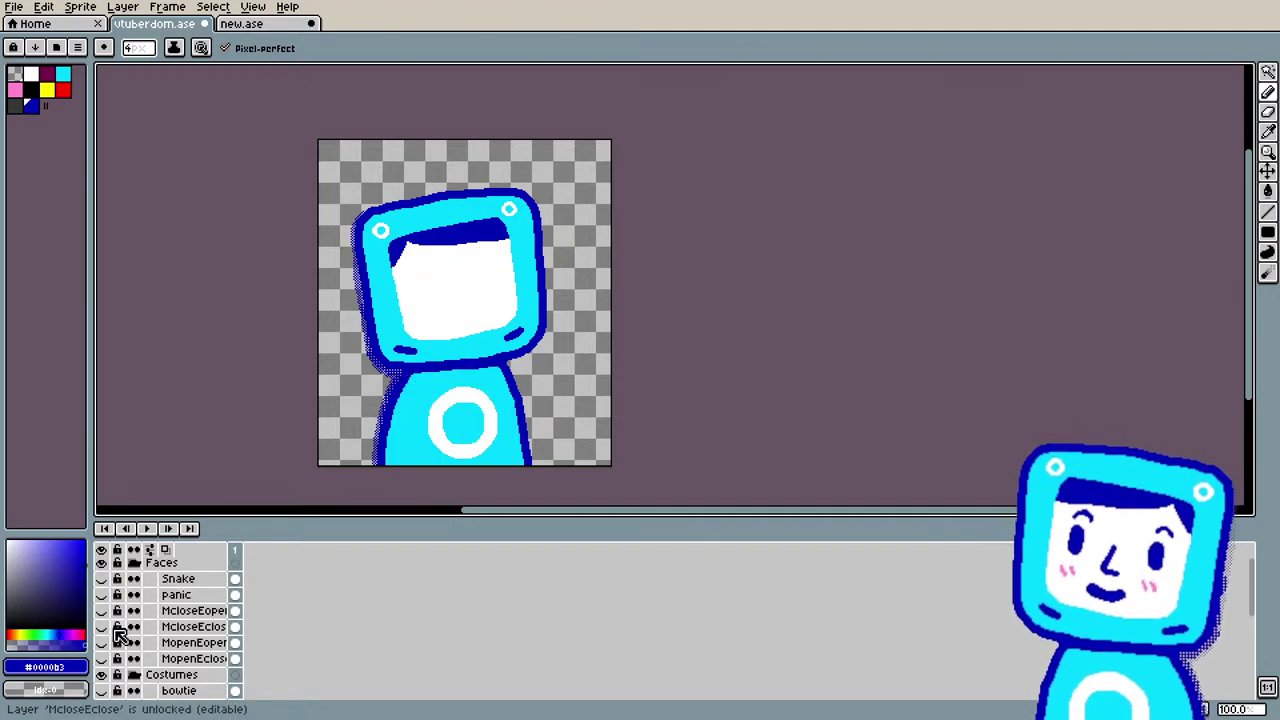
{"action": "scroll", "coordinate": [112, 615], "scroll_direction": "up", "scroll_amount": 1}
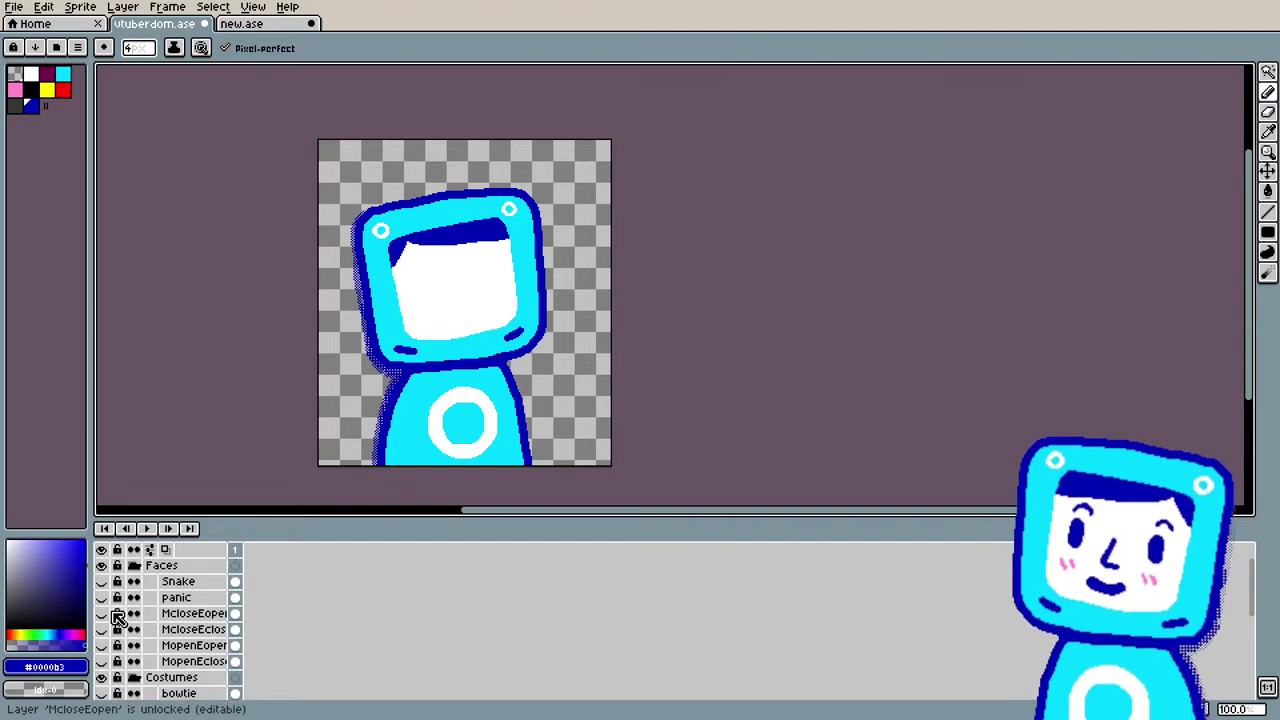
{"action": "left_click", "coordinate": [101, 581]}
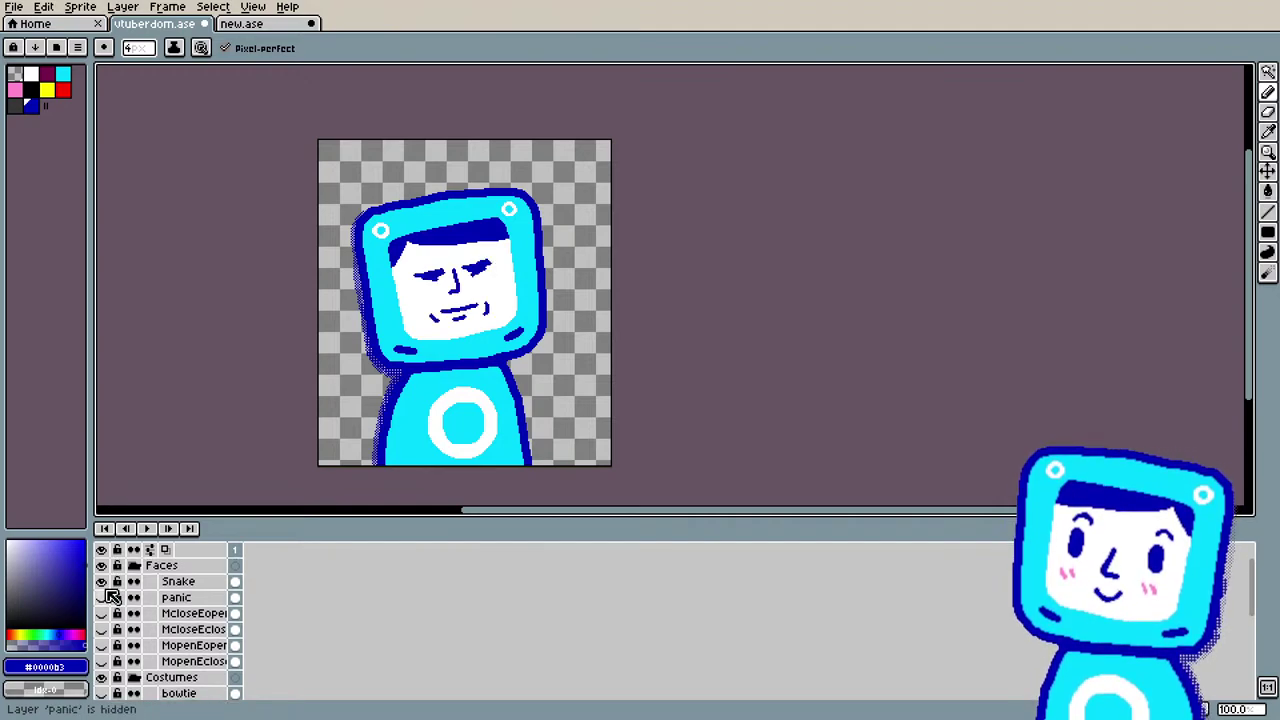
{"action": "left_click", "coordinate": [101, 581]}
{"action": "left_click", "coordinate": [101, 597]}
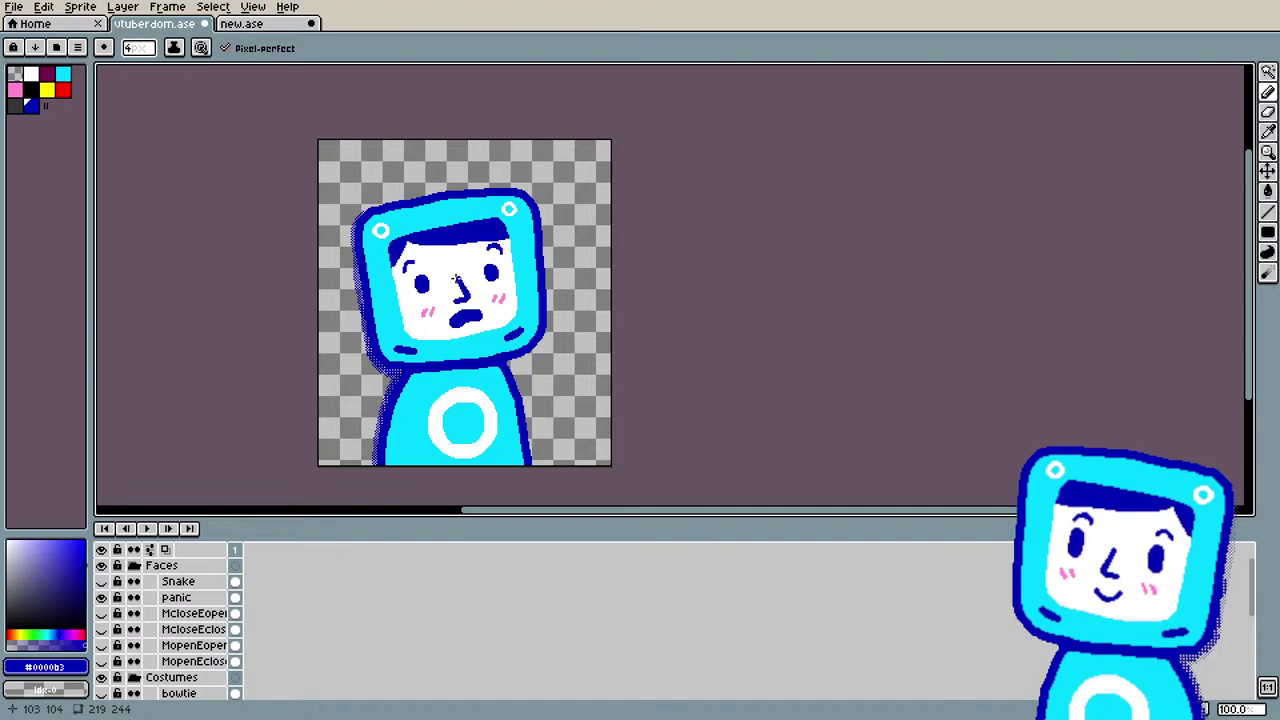
{"action": "scroll", "coordinate": [461, 271], "scroll_direction": "up", "scroll_amount": 1}
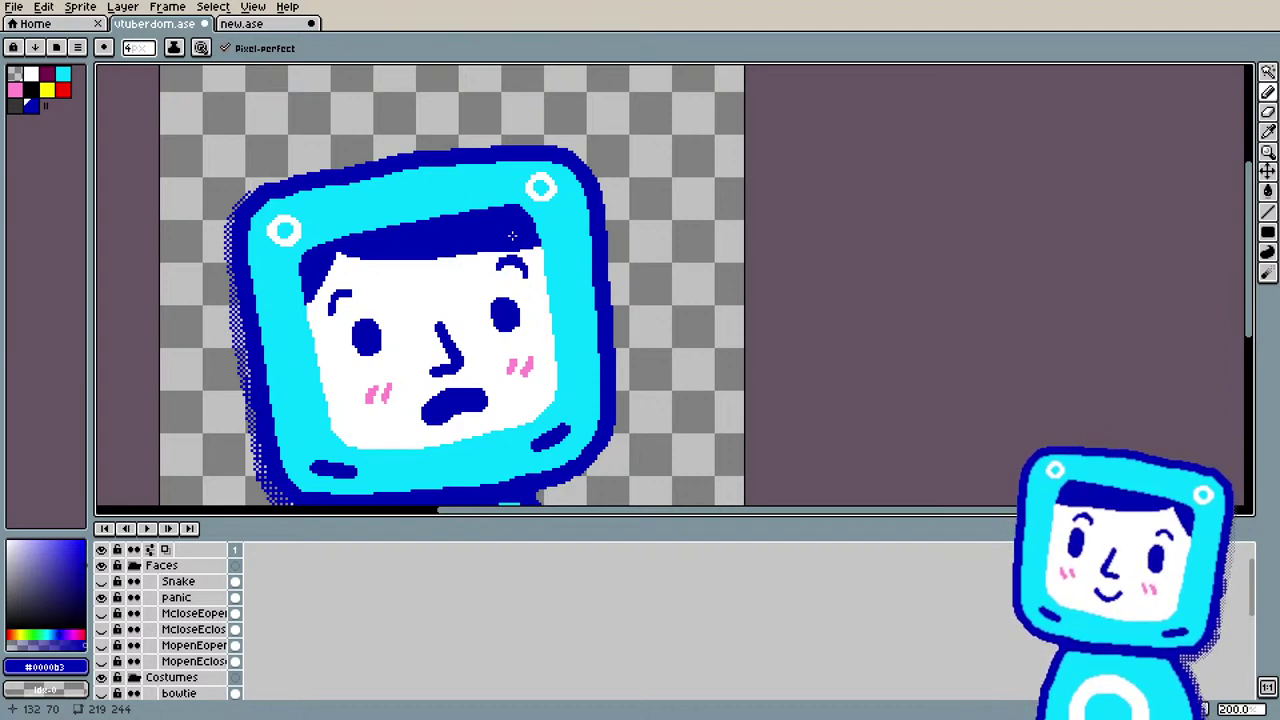
Step: Show the Artist and tie & badge layers, and move tie & badge above Artist in the Costumes group
{"action": "scroll", "coordinate": [395, 345], "scroll_direction": "down", "scroll_amount": 3}
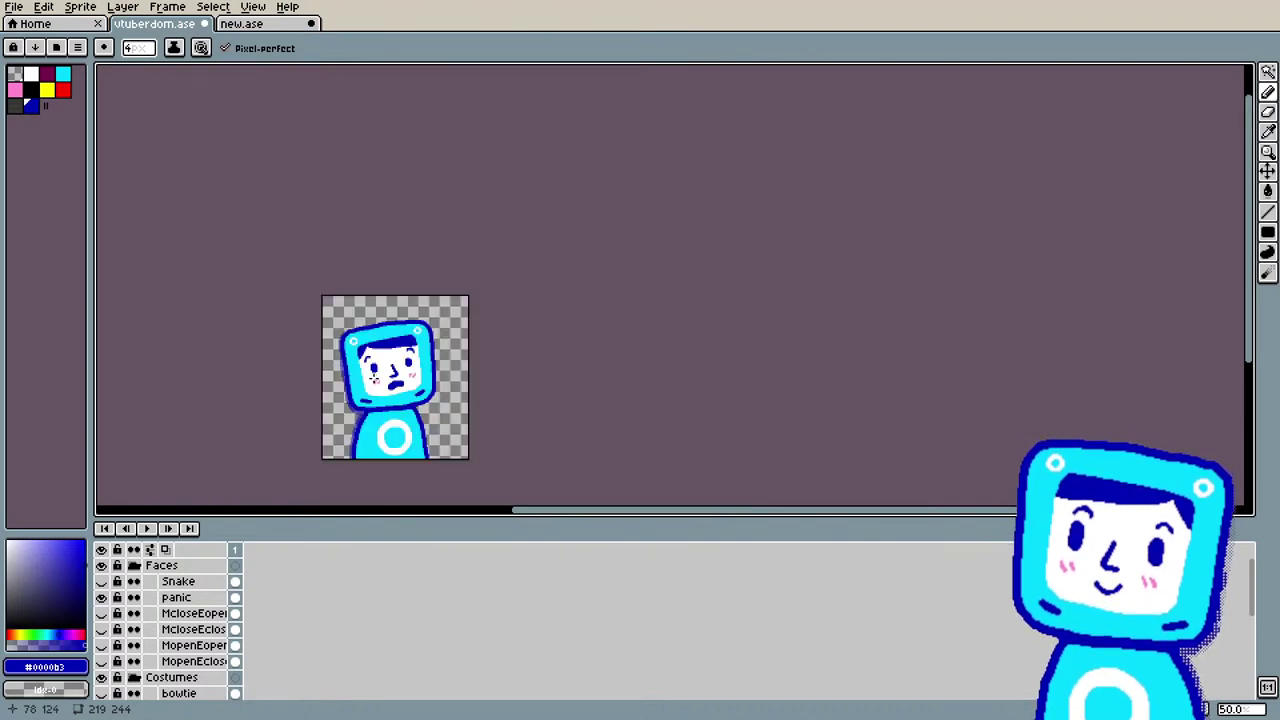
{"action": "scroll", "coordinate": [356, 440], "scroll_direction": "up", "scroll_amount": 1}
{"action": "scroll", "coordinate": [356, 440], "scroll_direction": "up", "scroll_amount": 1}
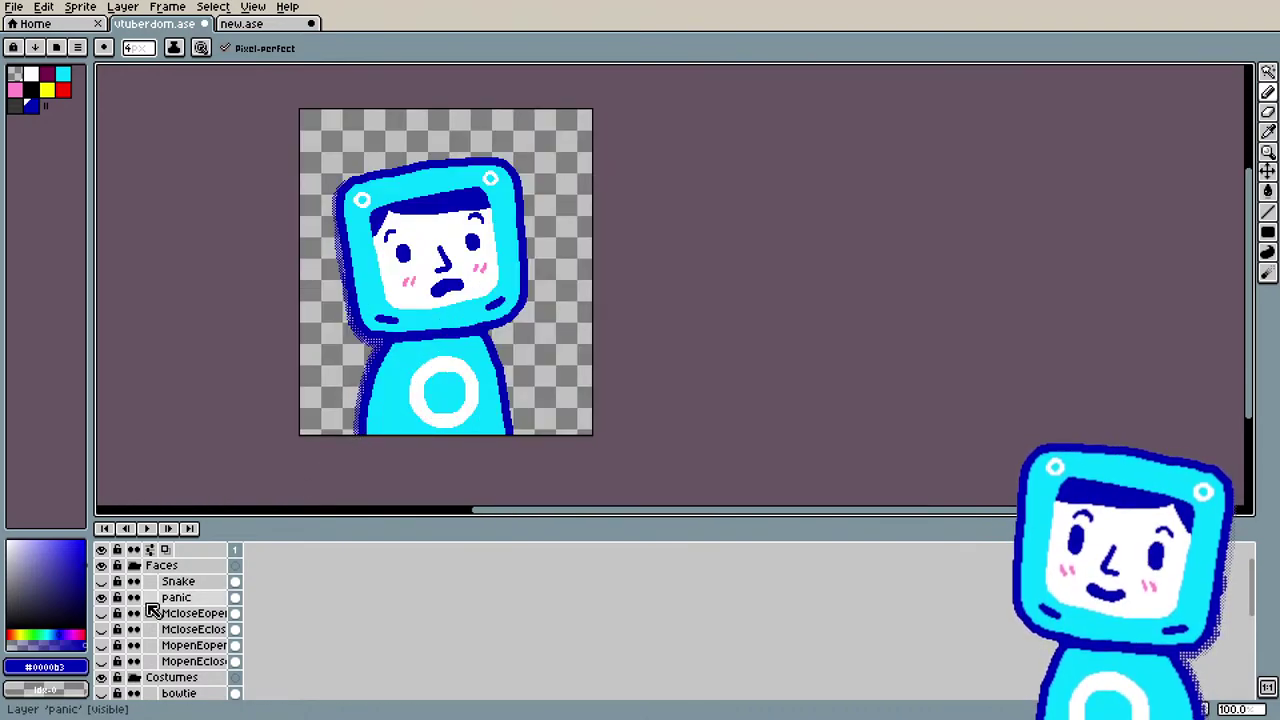
{"action": "scroll", "coordinate": [150, 610], "scroll_direction": "down", "scroll_amount": 2}
{"action": "left_click", "coordinate": [102, 646]}
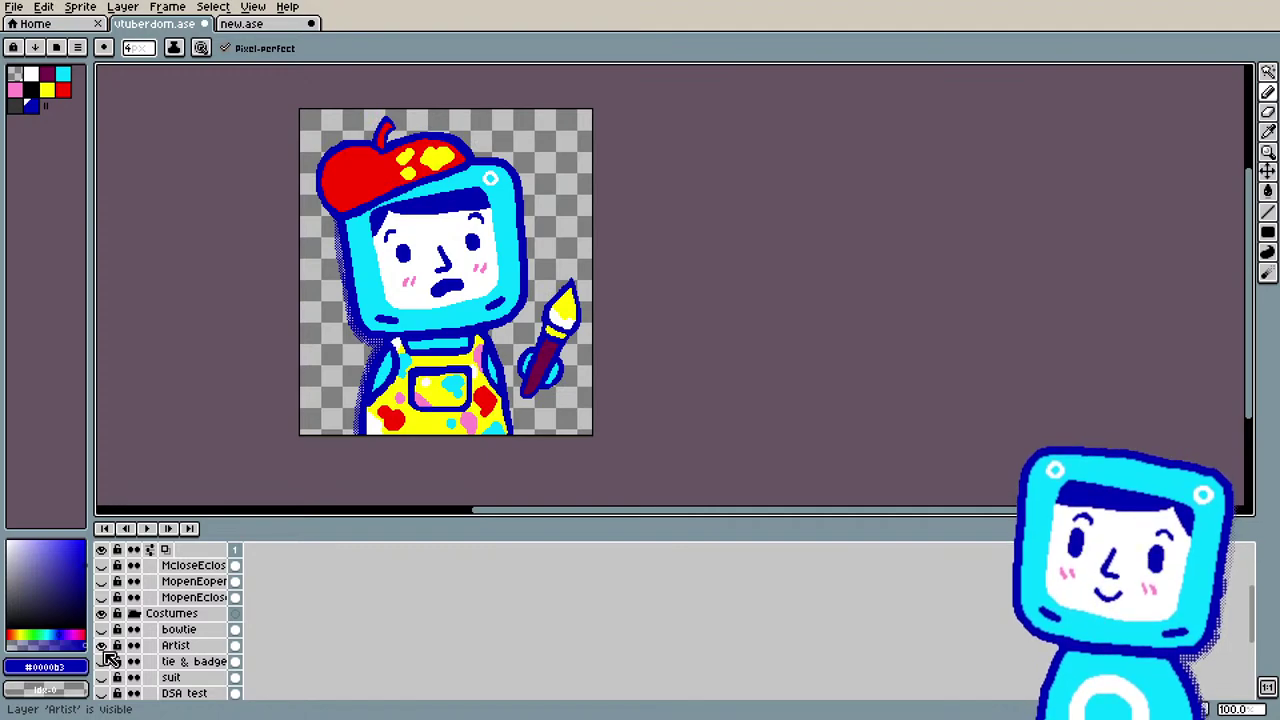
{"action": "left_click", "coordinate": [102, 660]}
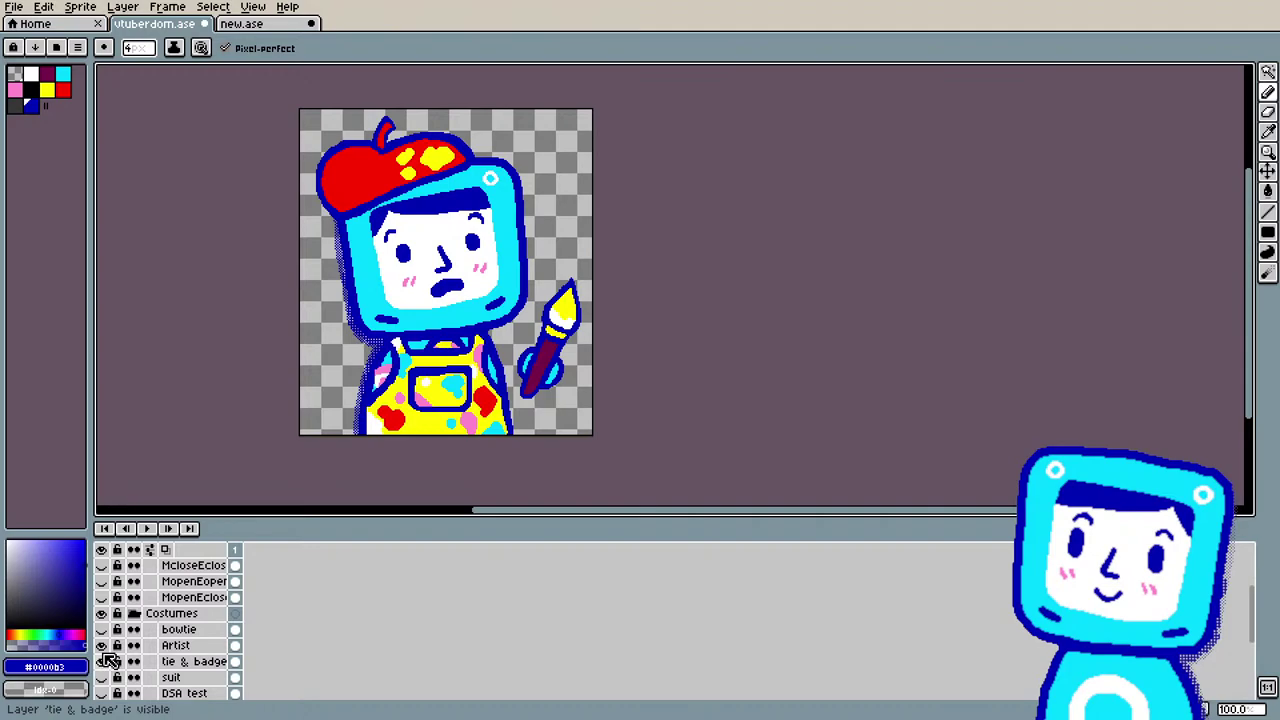
{"action": "left_click", "coordinate": [194, 662]}
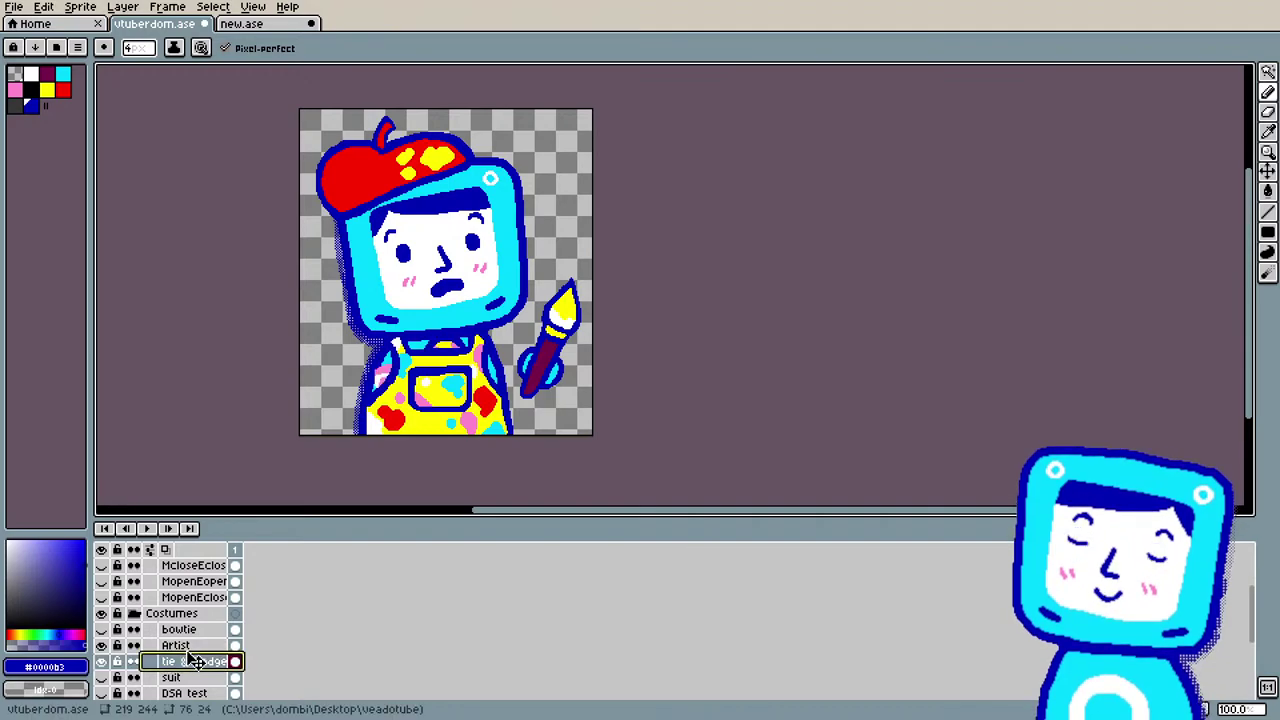
{"action": "left_click_drag", "start_coordinate": [196, 662], "coordinate": [196, 647]}
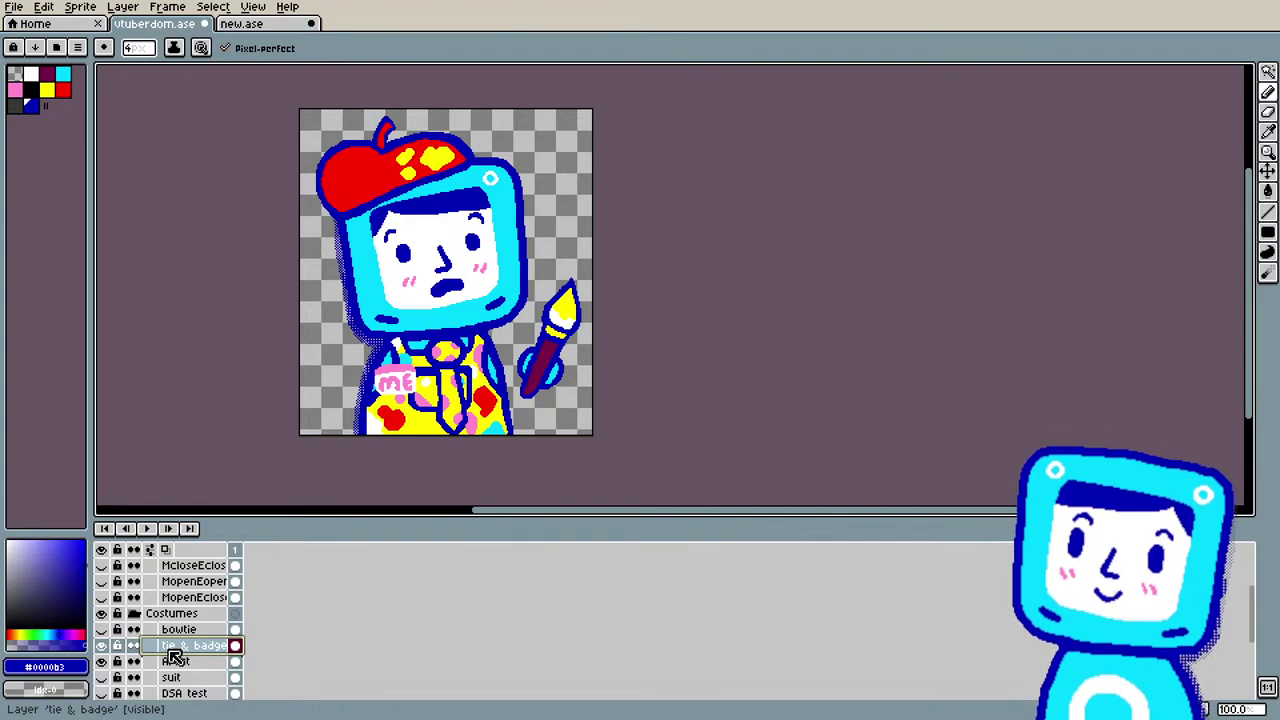
Step: Hide the tie & badge and Artist layers, and activate the panic layer for drawing with the Pencil tool
{"action": "scroll", "coordinate": [148, 675], "scroll_direction": "down", "scroll_amount": 1}
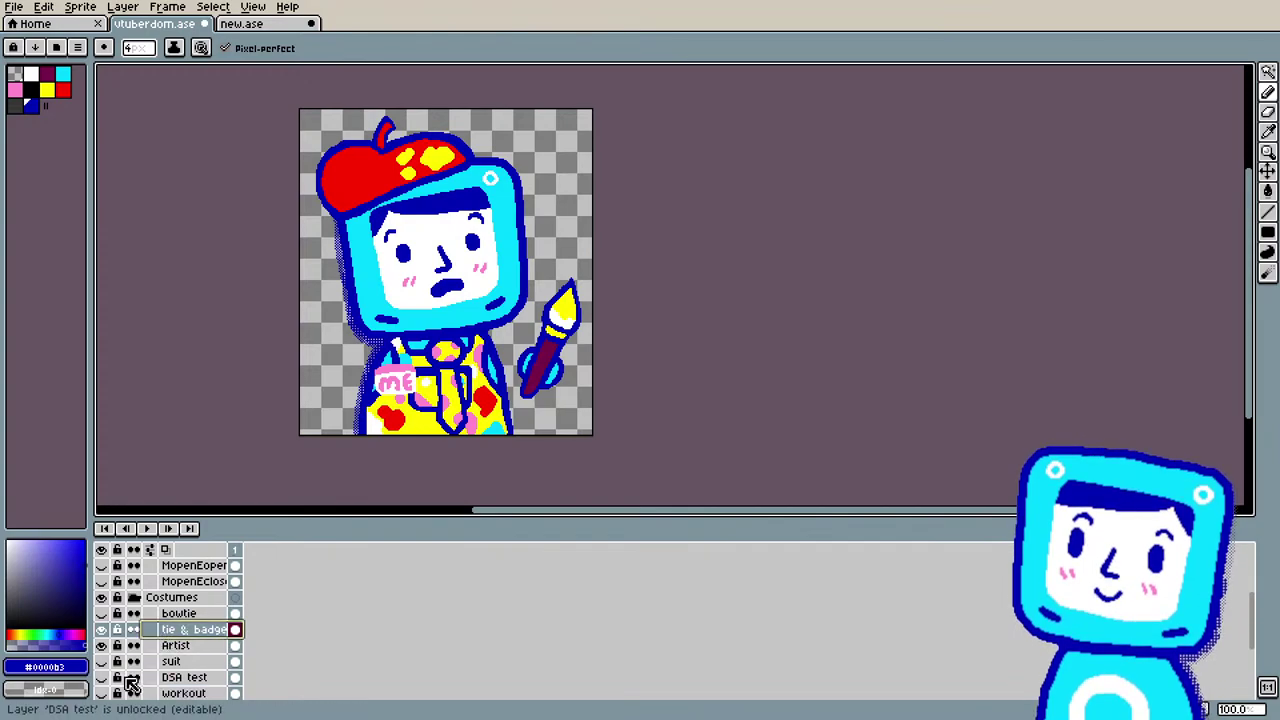
{"action": "left_click", "coordinate": [104, 629]}
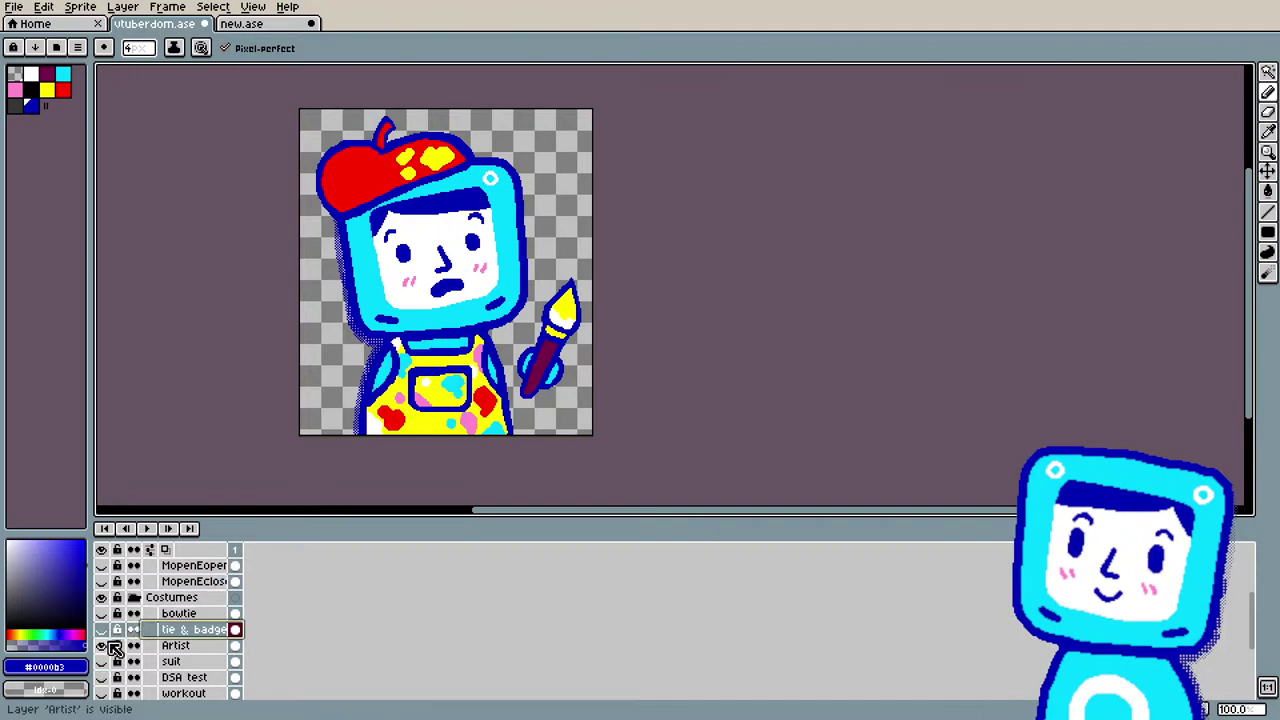
{"action": "left_click", "coordinate": [102, 645]}
{"action": "scroll", "coordinate": [166, 580], "scroll_direction": "up", "scroll_amount": 2}
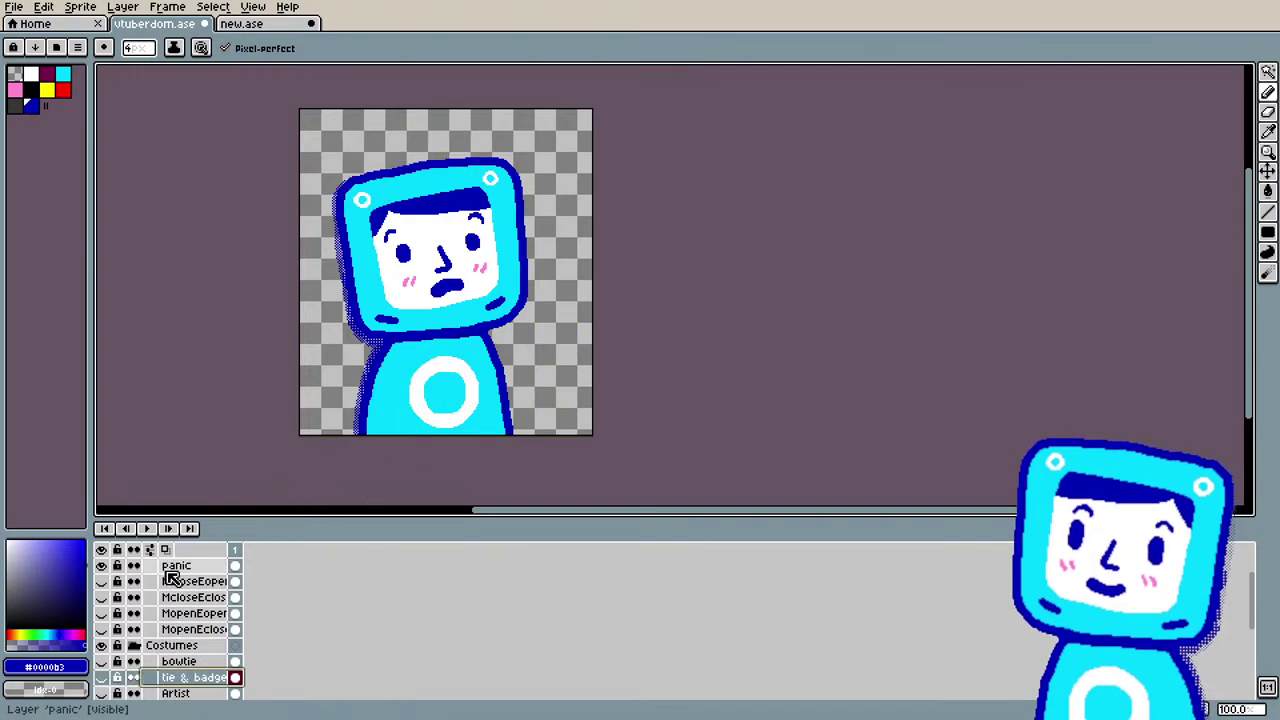
{"action": "left_click", "coordinate": [176, 582]}
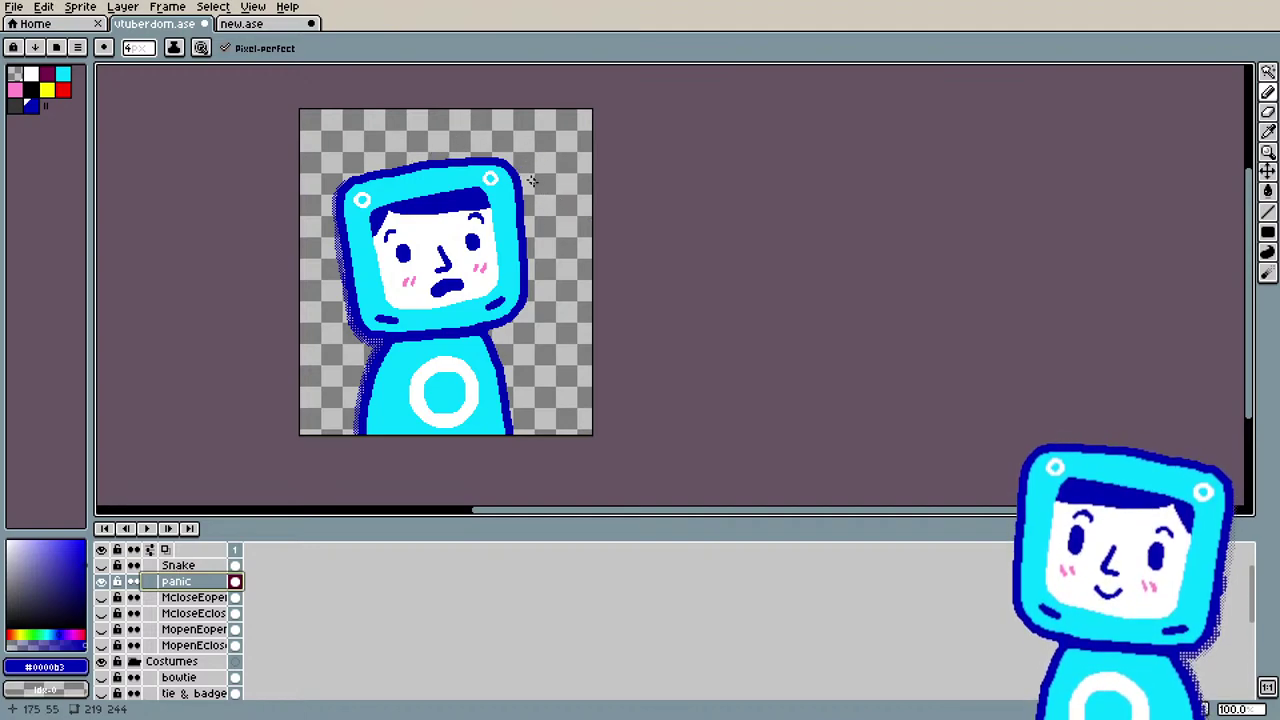
{"action": "scroll", "coordinate": [549, 190], "scroll_direction": "up", "scroll_amount": 1}
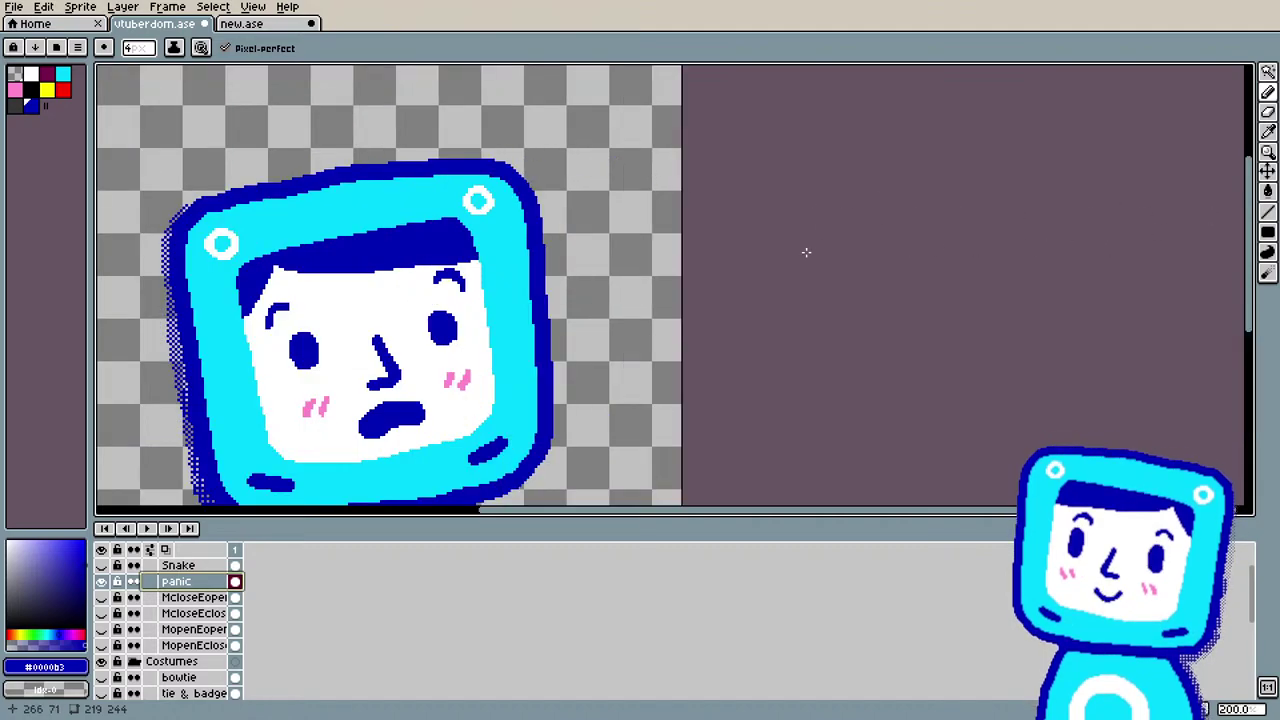
{"action": "key", "text": "i"}
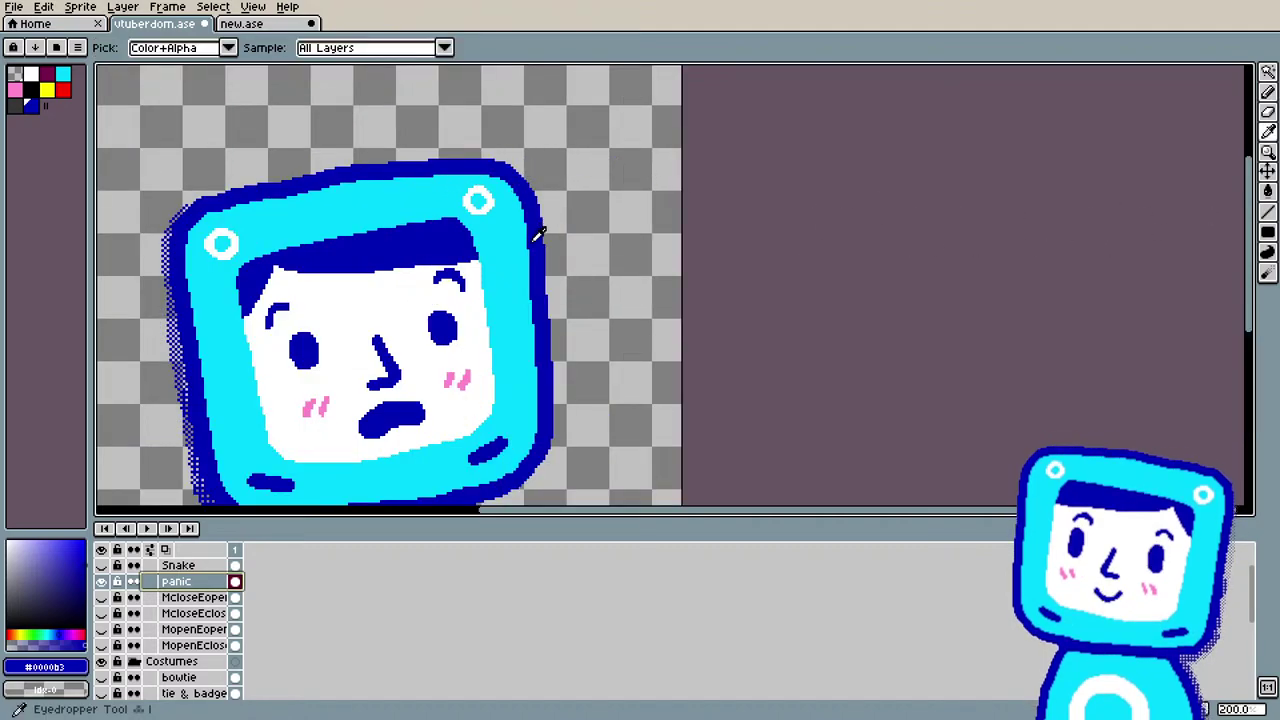
{"action": "key", "text": "b"}
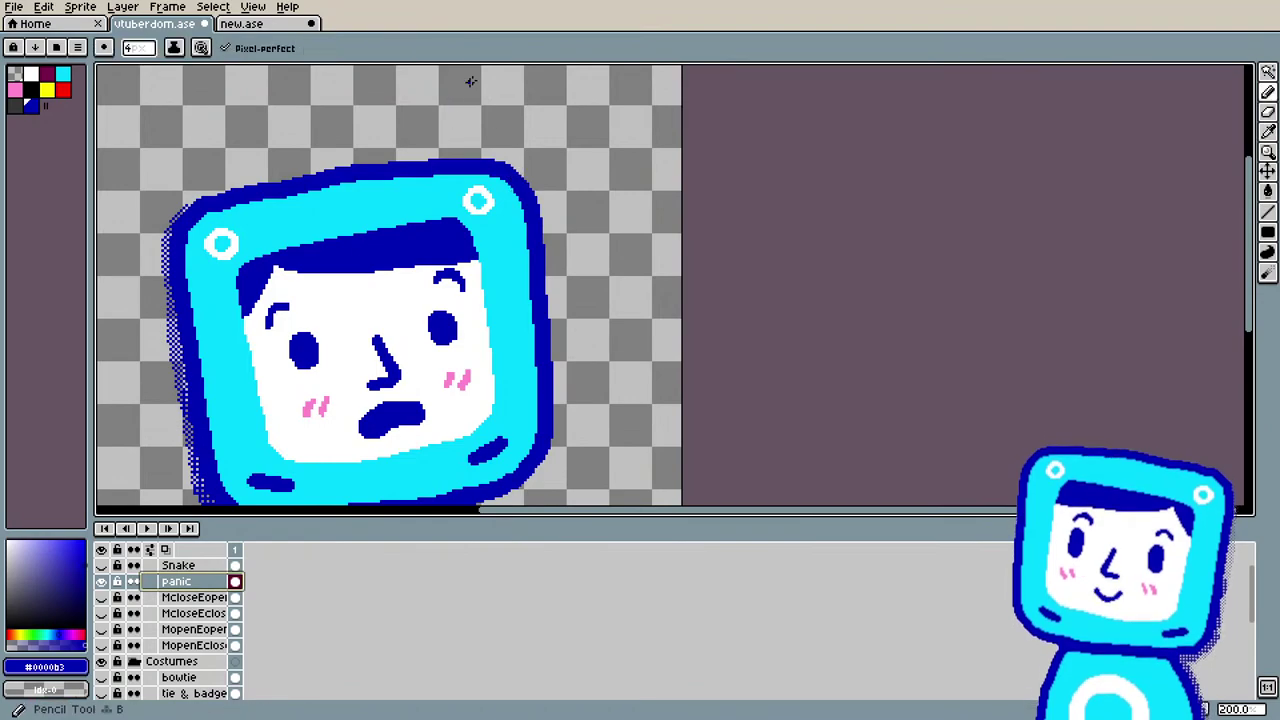
{"action": "mouse_move", "coordinate": [468, 147]}
{"action": "left_mouse_down"}
{"action": "mouse_move", "coordinate": [472, 112]}
{"action": "mouse_move", "coordinate": [504, 86]}
{"action": "mouse_move", "coordinate": [521, 89]}
{"action": "mouse_move", "coordinate": [509, 126]}
{"action": "mouse_move", "coordinate": [471, 144]}
{"action": "mouse_move", "coordinate": [479, 104]}
{"action": "mouse_move", "coordinate": [524, 104]}
{"action": "left_mouse_up"}
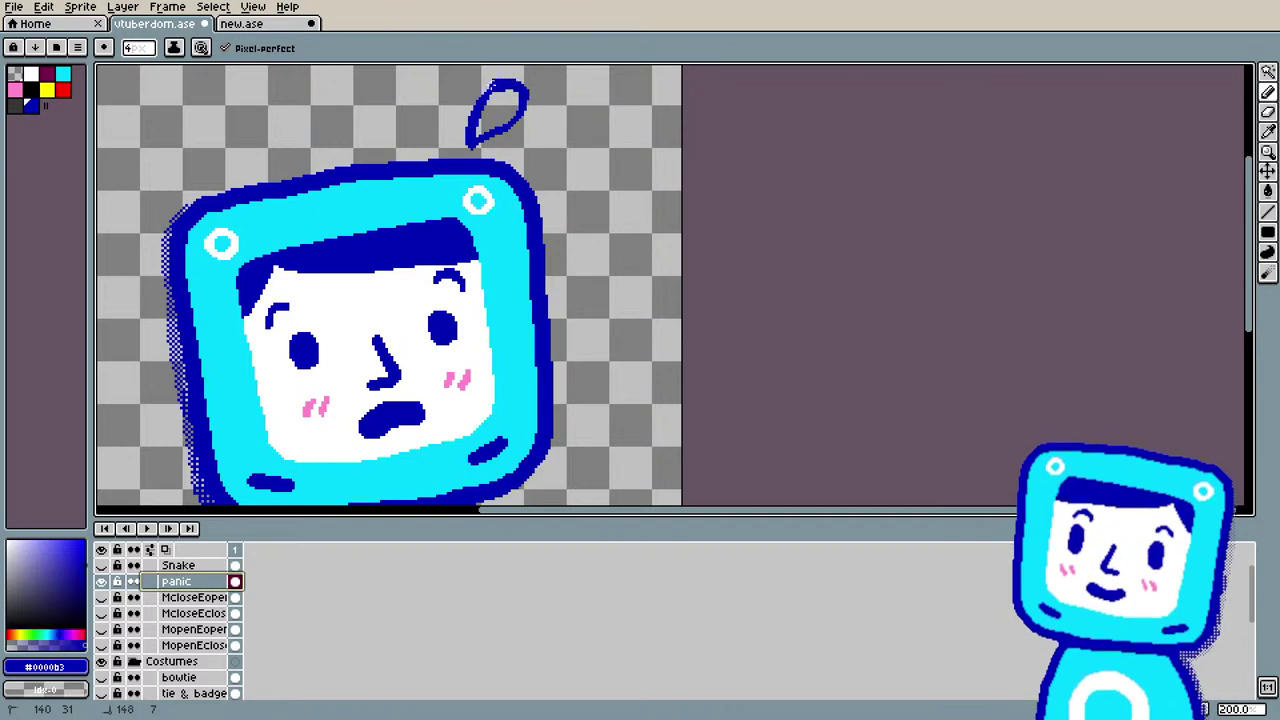
{"action": "left_click_drag", "start_coordinate": [472, 145], "coordinate": [505, 125]}
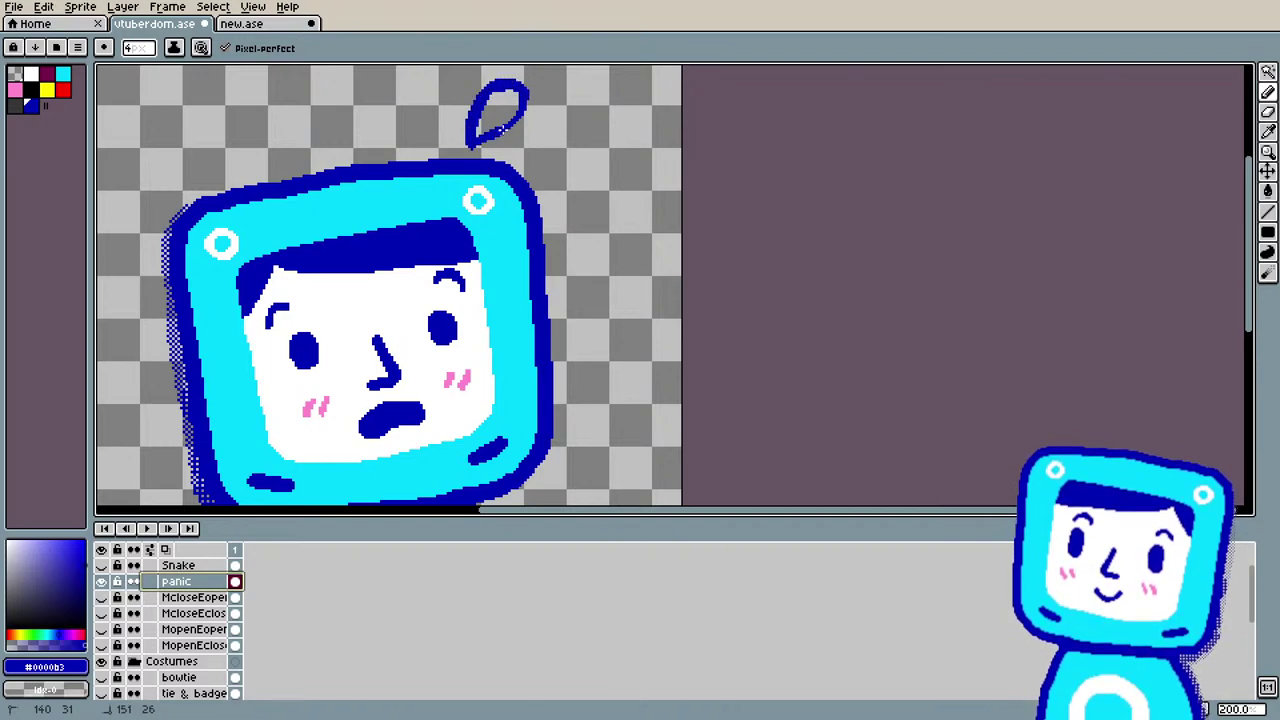
{"action": "key", "text": "ctrl+z"}
{"action": "key", "text": "ctrl+z"}
{"action": "key", "text": "ctrl+z"}
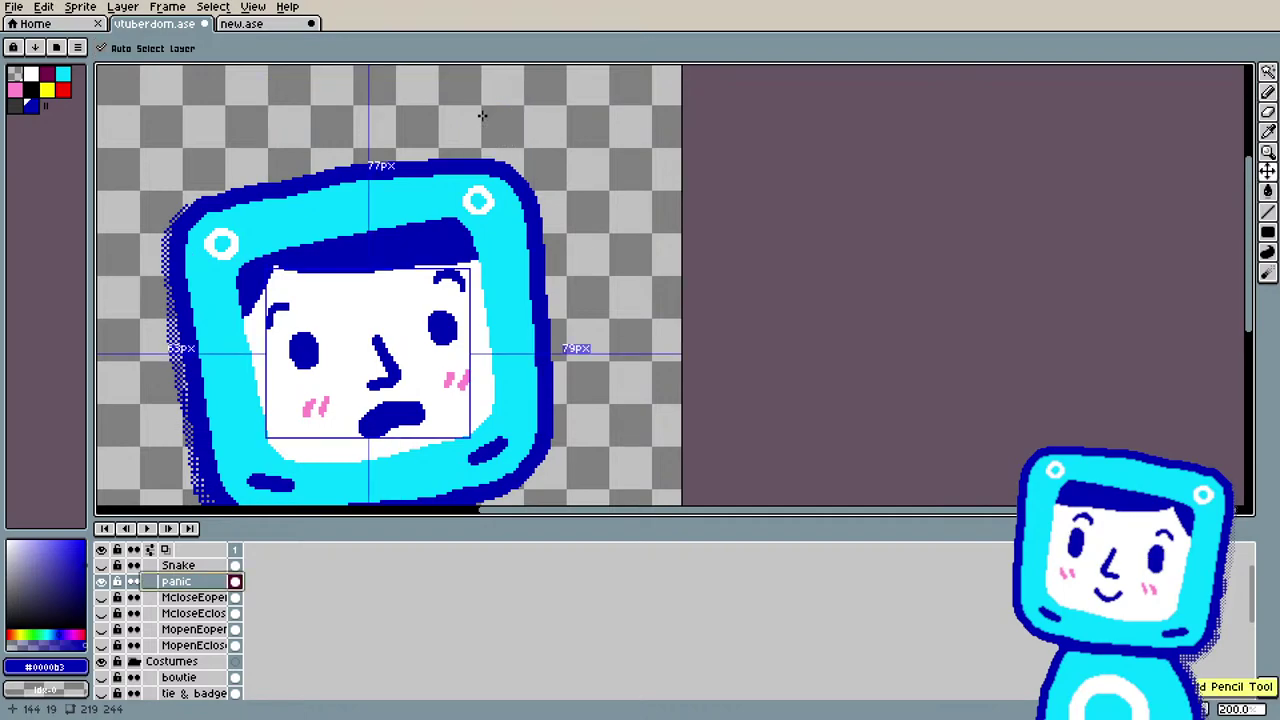
Step: Outline two dark blue sweat drops on the panic layer, flying off the helmet's upper-right corner
{"action": "left_click_drag", "start_coordinate": [485, 140], "coordinate": [487, 108]}
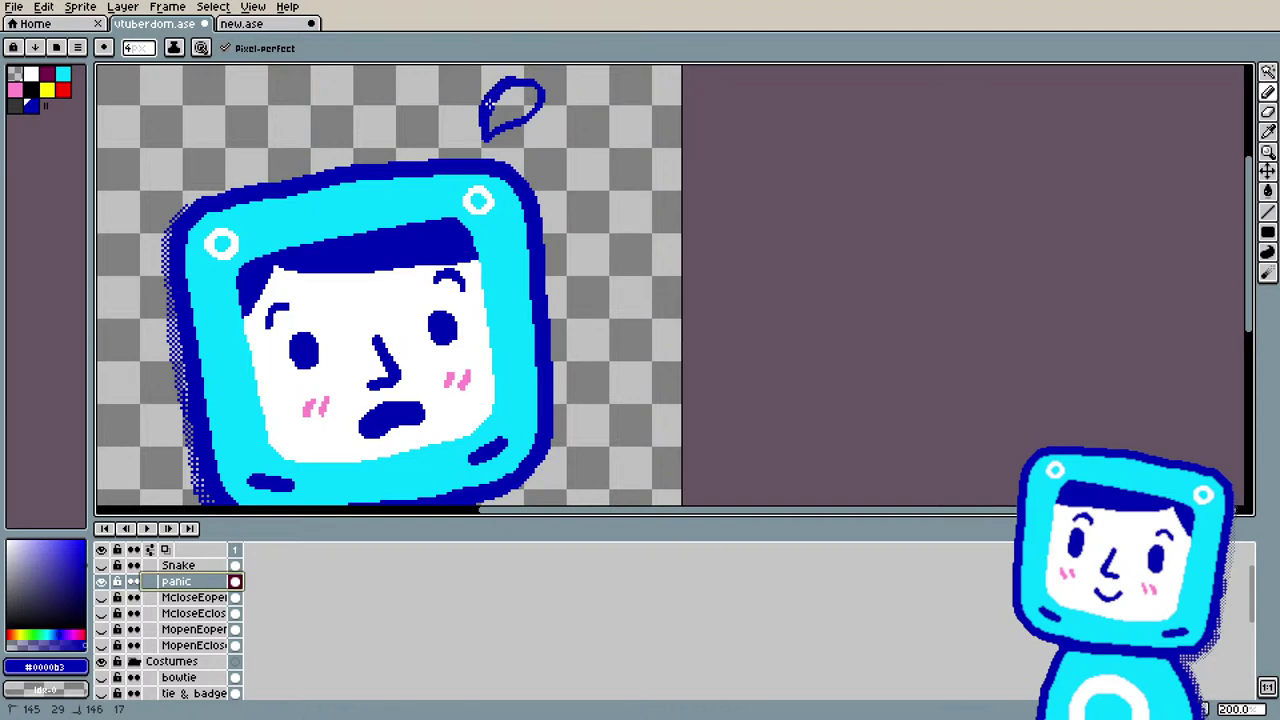
{"action": "left_click_drag", "start_coordinate": [511, 78], "coordinate": [535, 81]}
{"action": "left_click_drag", "start_coordinate": [484, 138], "coordinate": [485, 139]}
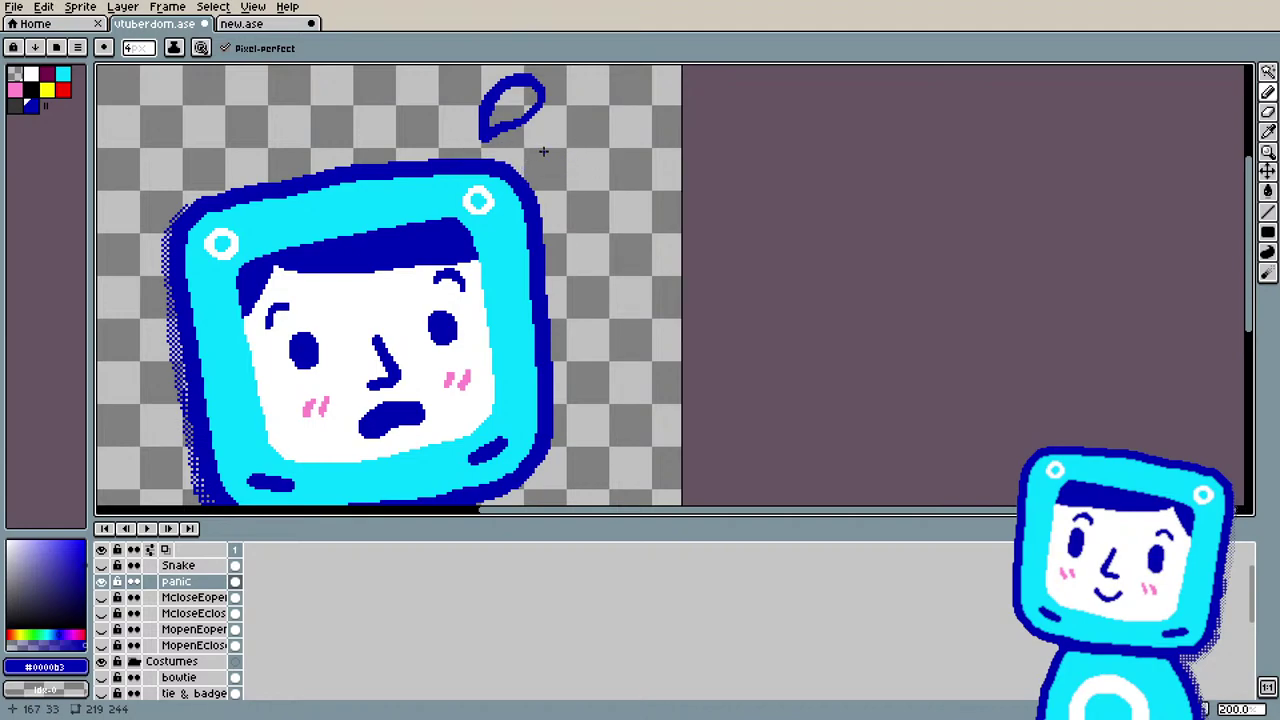
{"action": "mouse_move", "coordinate": [521, 143]}
{"action": "left_mouse_down"}
{"action": "mouse_move", "coordinate": [585, 124]}
{"action": "mouse_move", "coordinate": [599, 140]}
{"action": "mouse_move", "coordinate": [585, 165]}
{"action": "mouse_move", "coordinate": [541, 148]}
{"action": "left_mouse_up"}
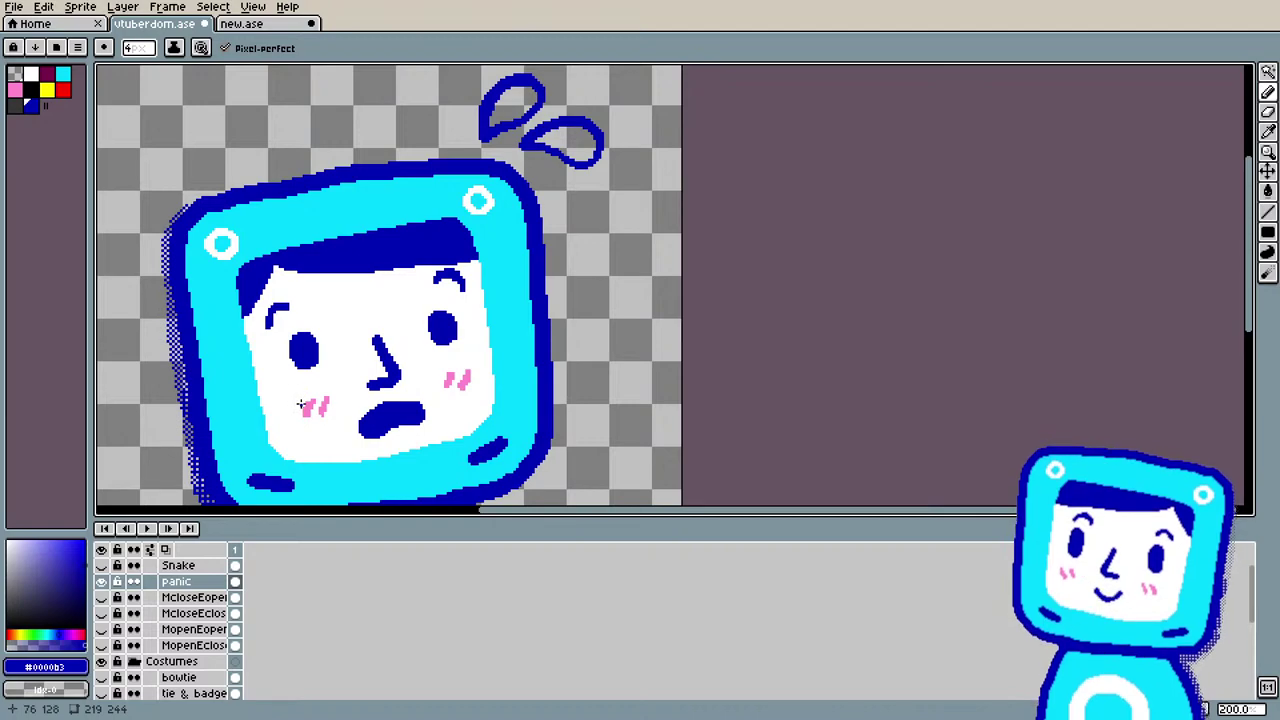
{"action": "left_click_drag", "start_coordinate": [651, 514], "coordinate": [510, 525]}
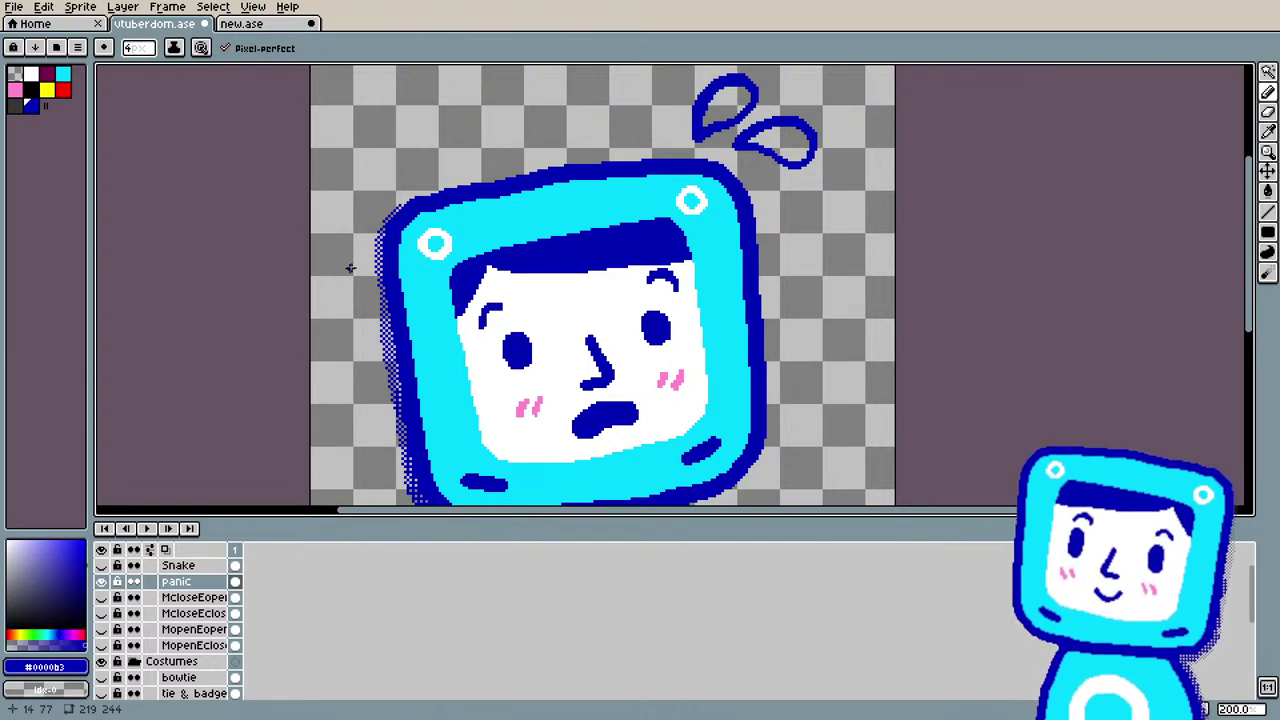
{"action": "left_click_drag", "start_coordinate": [358, 262], "coordinate": [336, 310]}
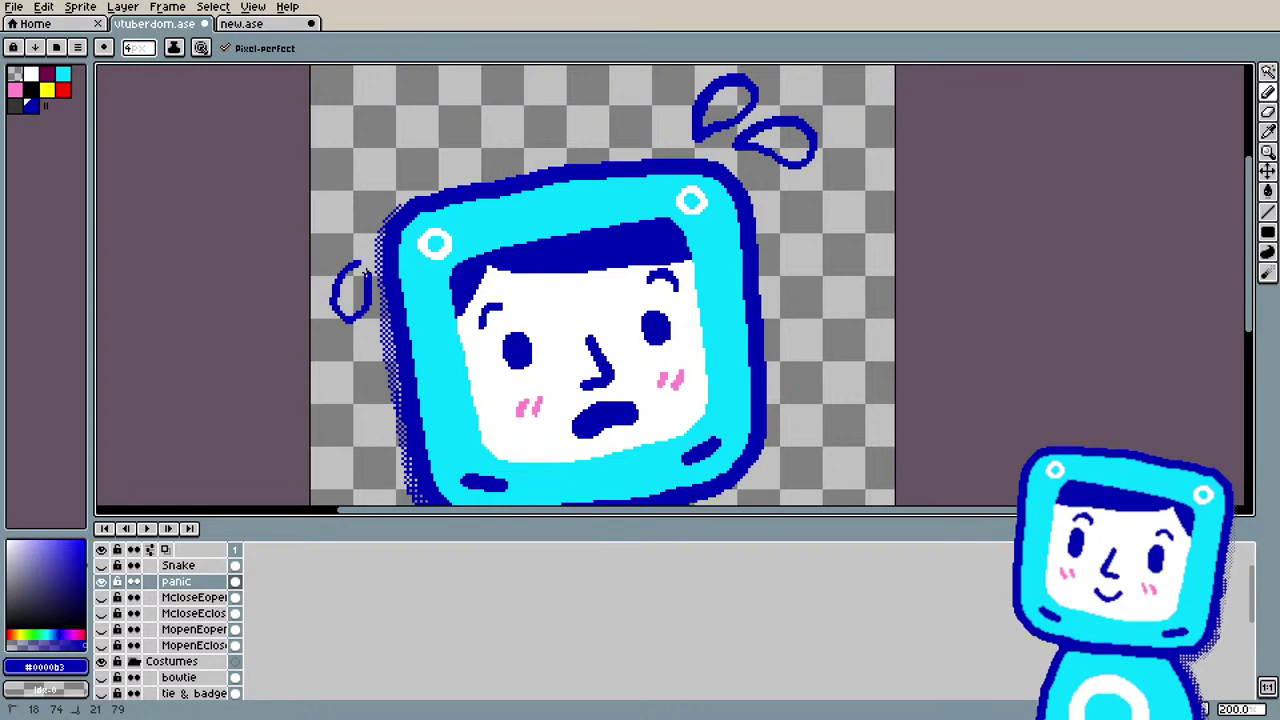
{"action": "key", "text": "ctrl+z"}
{"action": "mouse_move", "coordinate": [355, 243]}
{"action": "left_mouse_down"}
{"action": "mouse_move", "coordinate": [328, 263]}
{"action": "mouse_move", "coordinate": [337, 297]}
{"action": "mouse_move", "coordinate": [364, 240]}
{"action": "mouse_move", "coordinate": [345, 243]}
{"action": "left_mouse_up"}
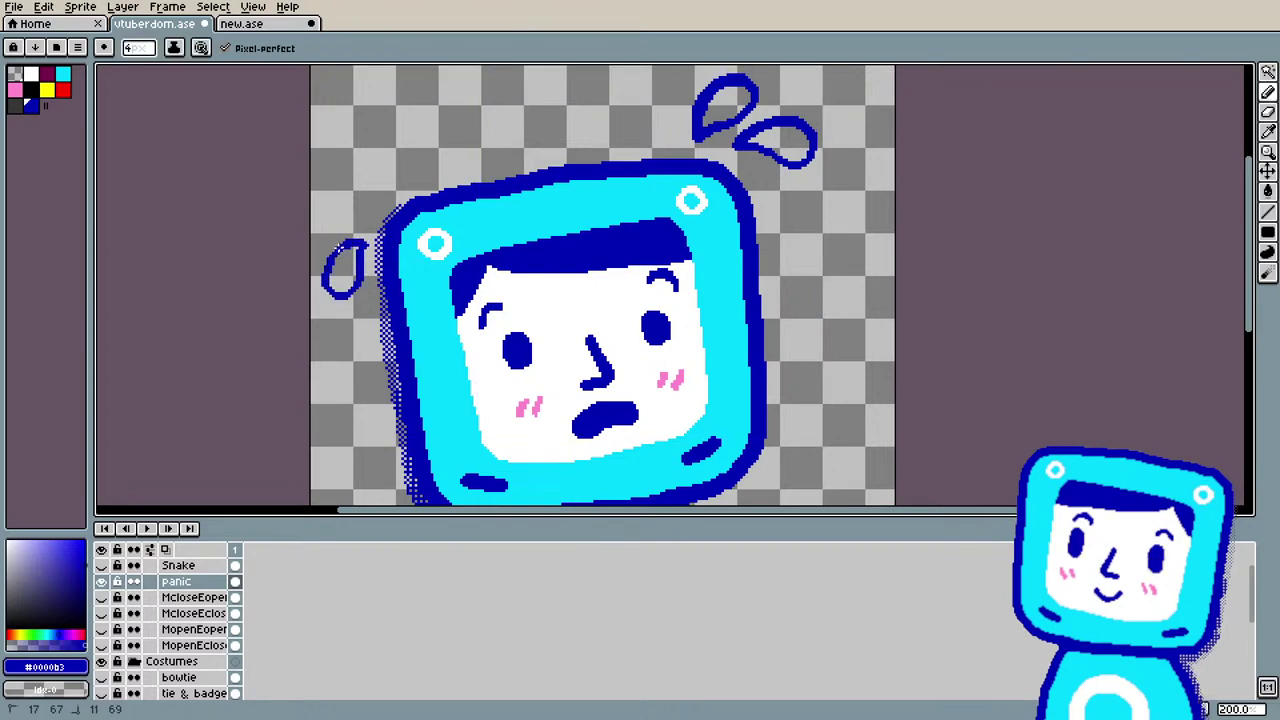
{"action": "left_click_drag", "start_coordinate": [348, 292], "coordinate": [367, 232]}
{"action": "key", "text": "ctrl+z"}
{"action": "key", "text": "ctrl+z"}
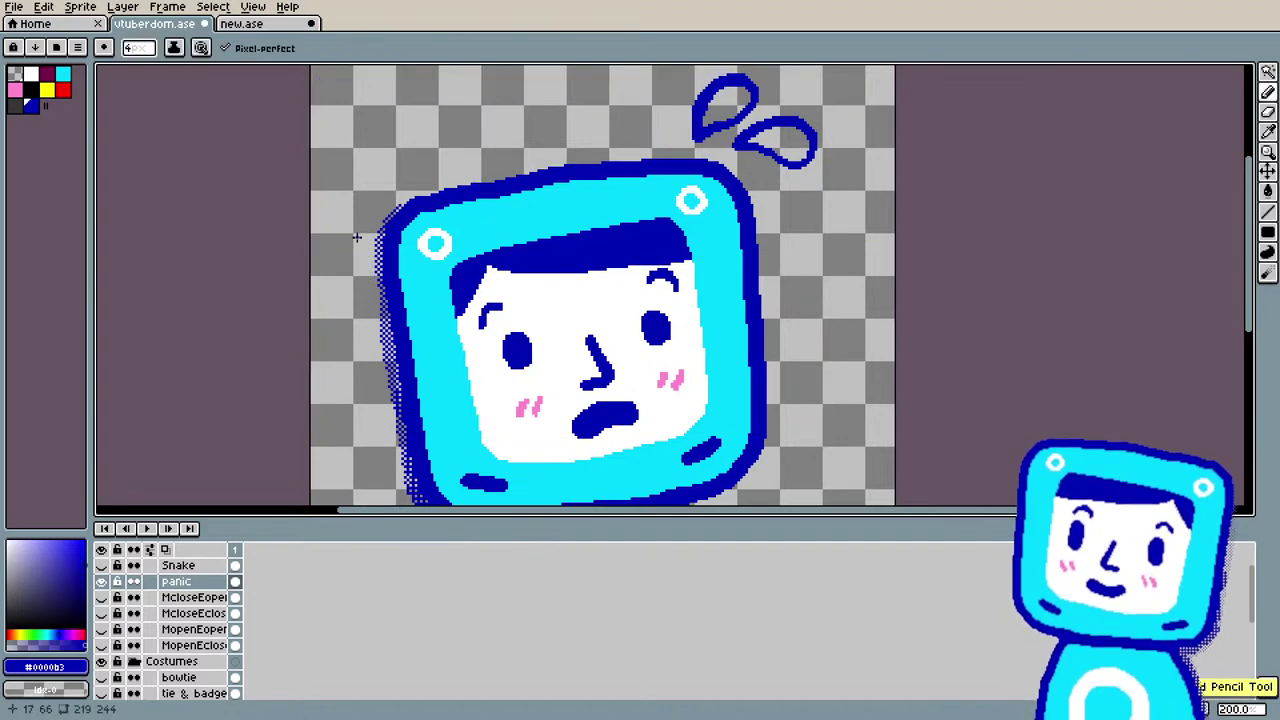
Step: Outline a third dark blue sweat drop just outside the helmet's upper-left side, with its tip towards the helmet
{"action": "key", "text": "ctrl+y"}
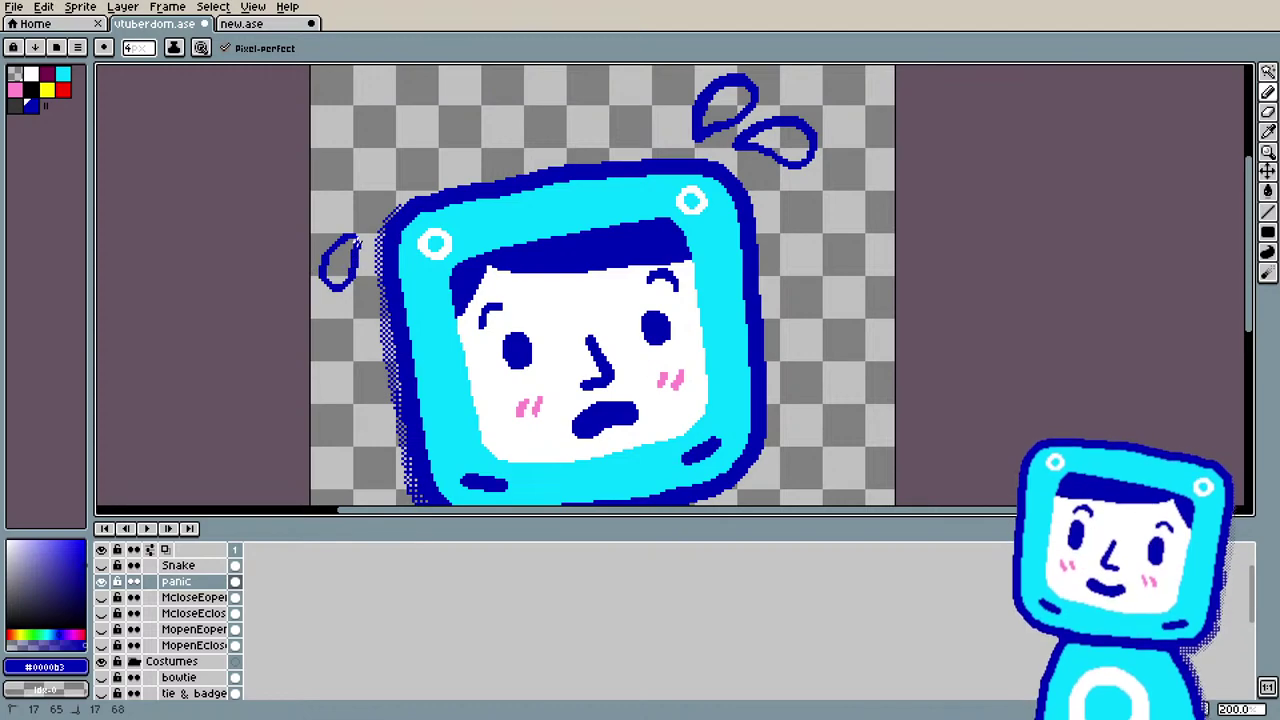
{"action": "key", "text": "ctrl+y"}
{"action": "left_click_drag", "start_coordinate": [320, 282], "coordinate": [338, 284]}
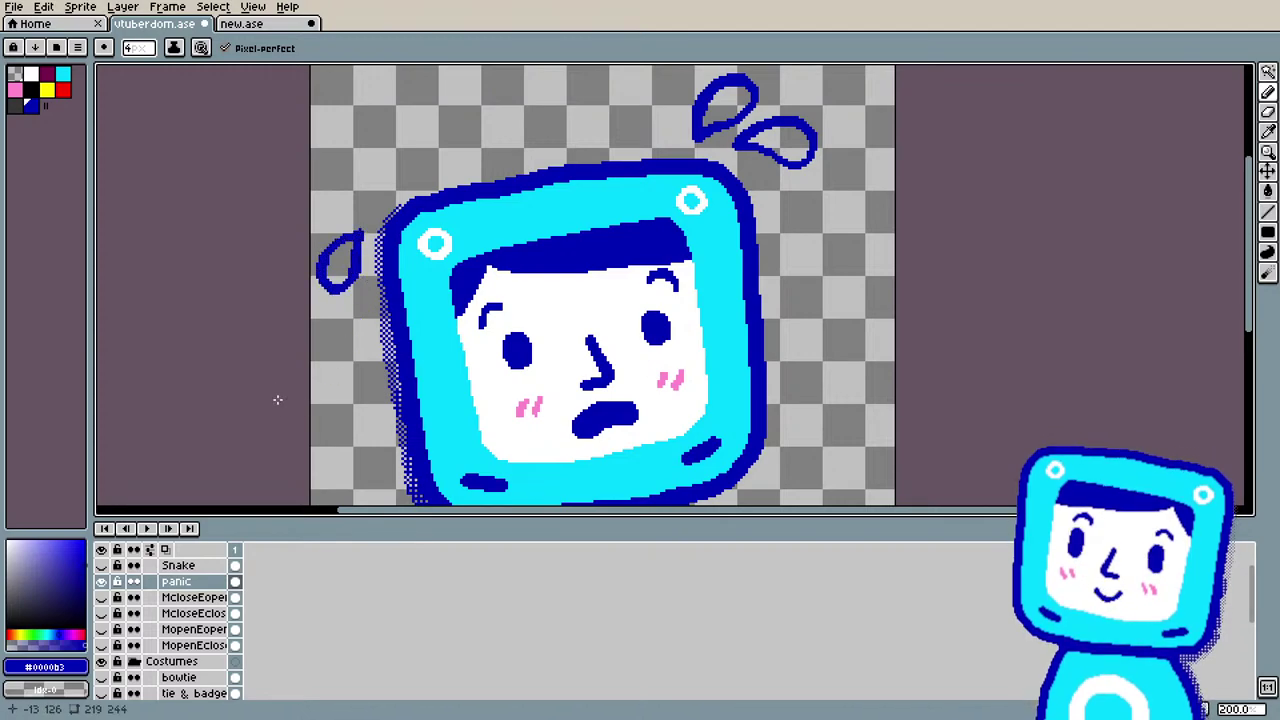
Step: Select the sweat drop left of the helmet with a rectangular marquee, rotate it about 17° clockwise and apply the rotation
{"action": "scroll", "coordinate": [275, 395], "scroll_direction": "down", "scroll_amount": 2}
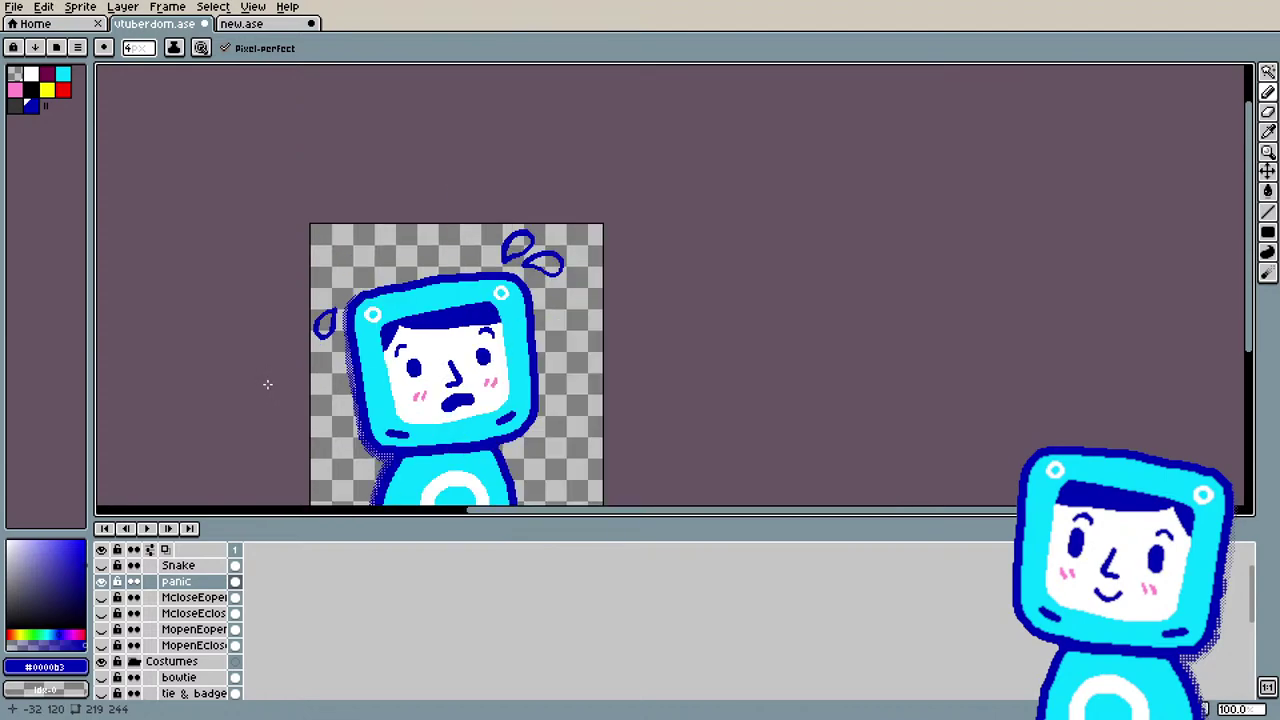
{"action": "scroll", "coordinate": [271, 405], "scroll_direction": "up", "scroll_amount": 1}
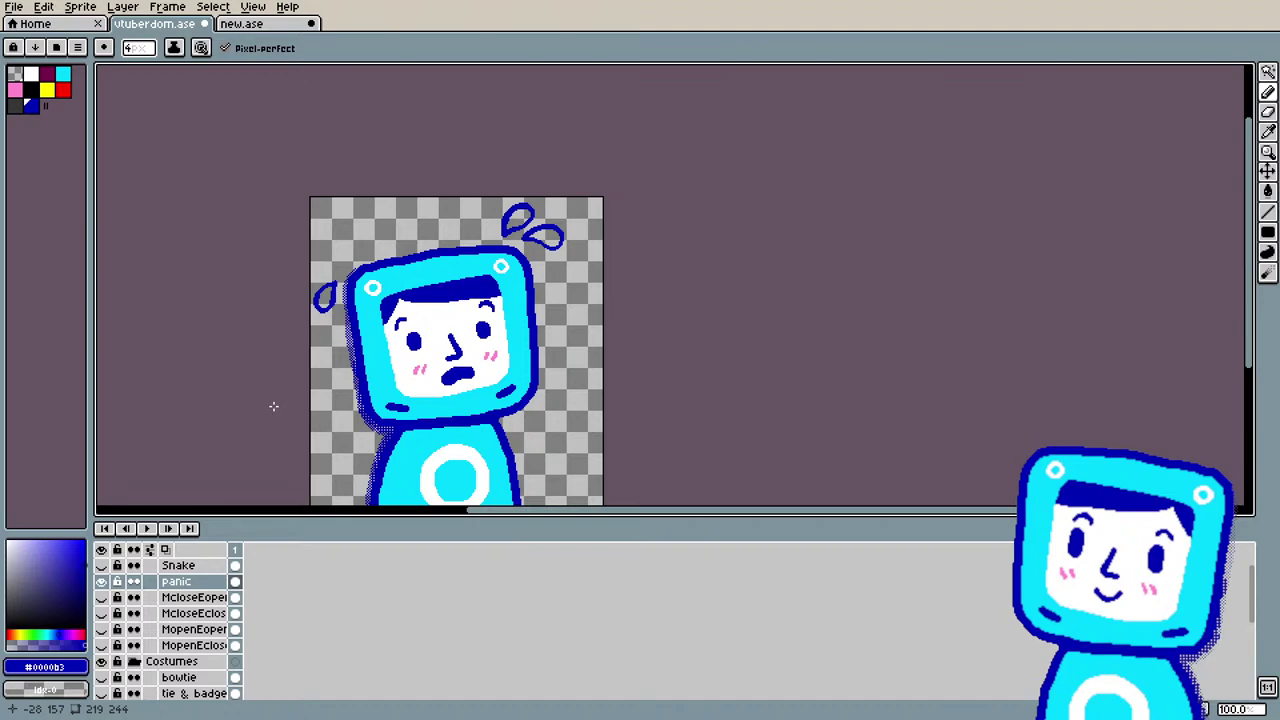
{"action": "scroll", "coordinate": [280, 386], "scroll_direction": "up", "scroll_amount": 1}
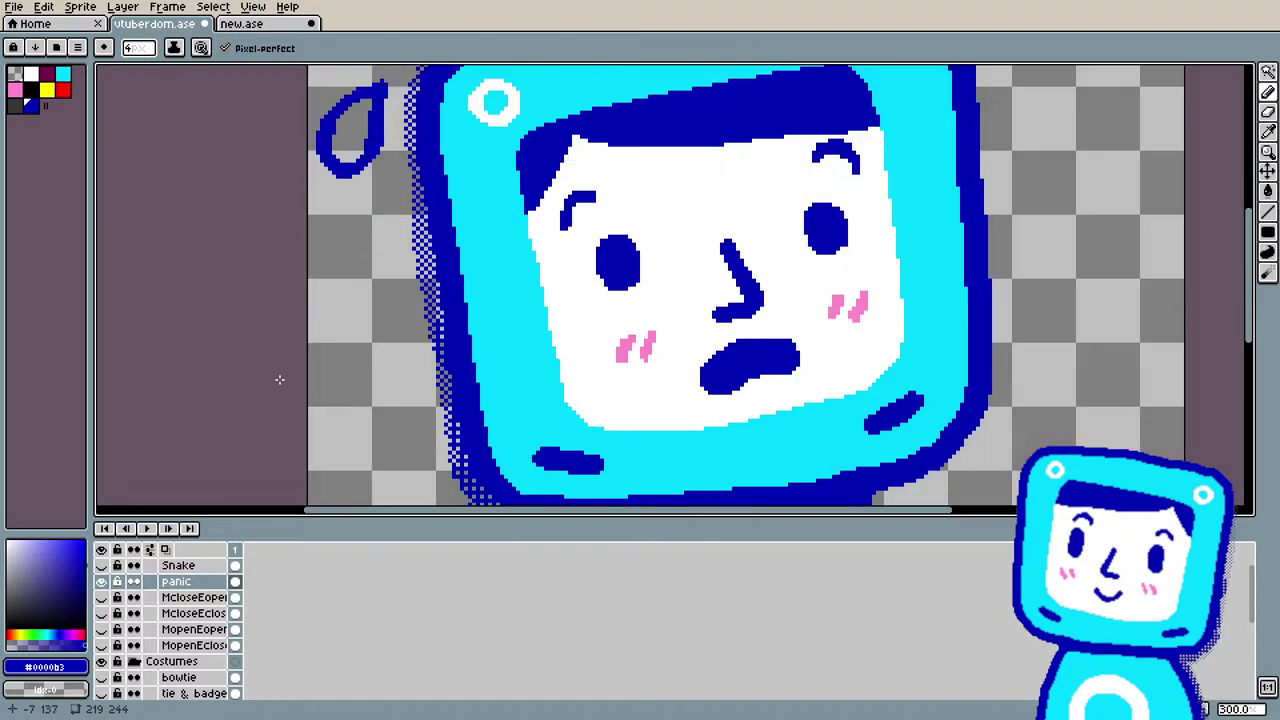
{"action": "scroll", "coordinate": [333, 166], "scroll_direction": "up", "scroll_amount": 2}
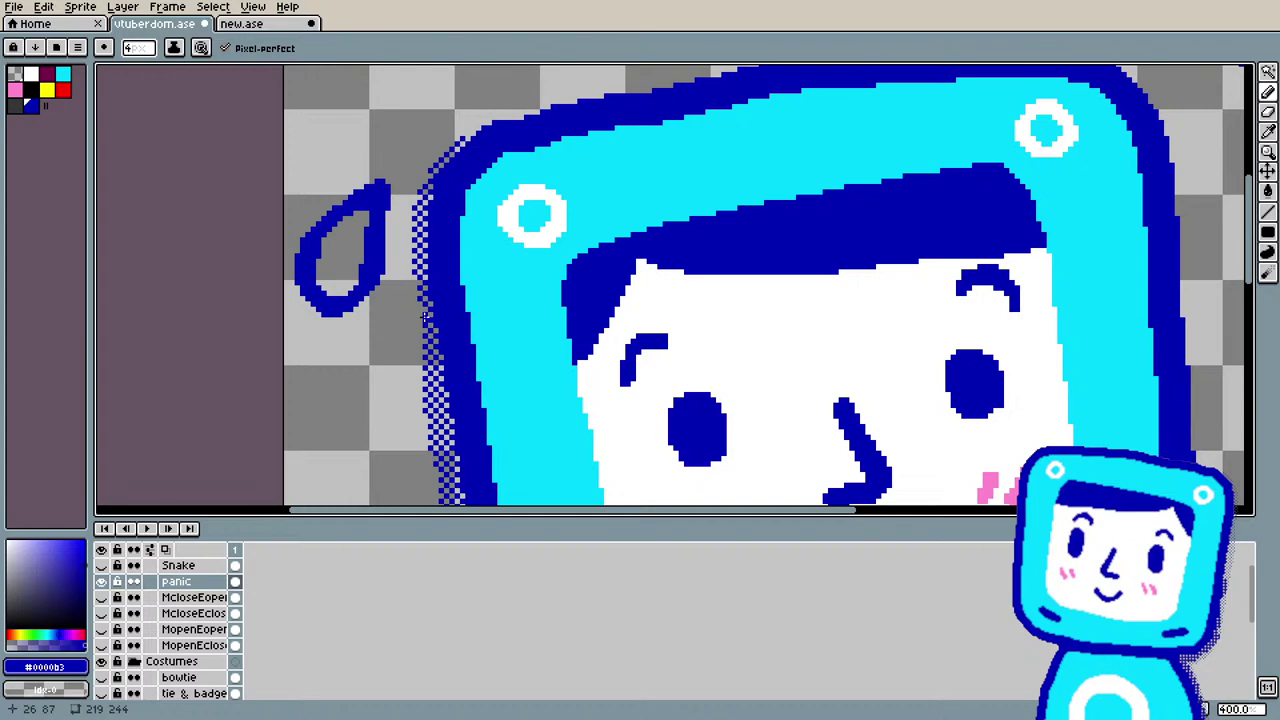
{"action": "scroll", "coordinate": [425, 316], "scroll_direction": "down", "scroll_amount": 4}
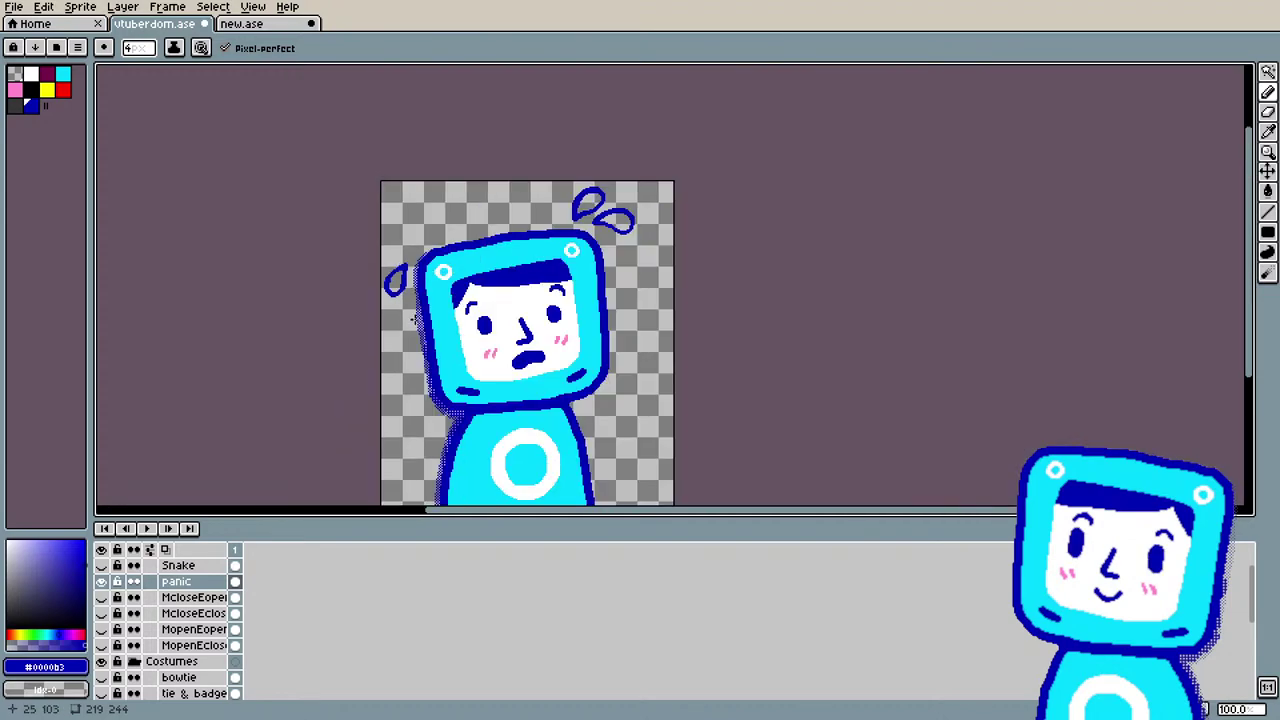
{"action": "scroll", "coordinate": [414, 318], "scroll_direction": "up", "scroll_amount": 2}
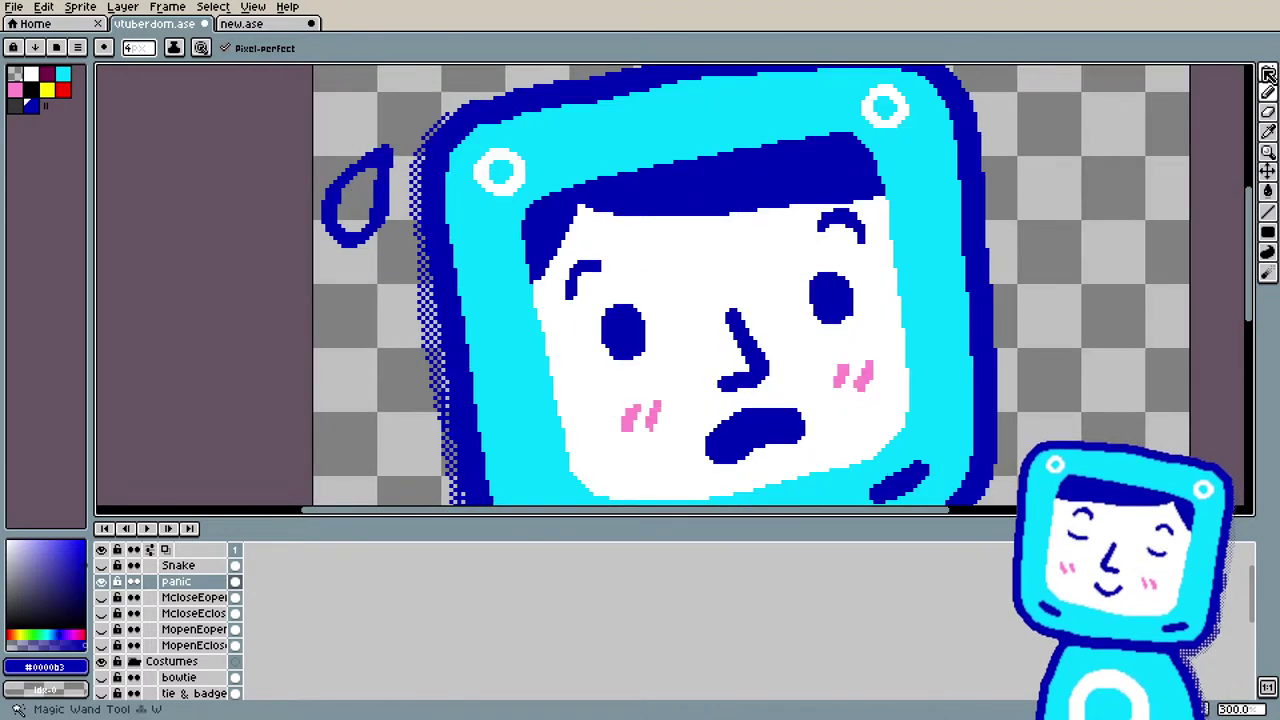
{"action": "left_click_drag", "start_coordinate": [1268, 72], "coordinate": [1167, 73]}
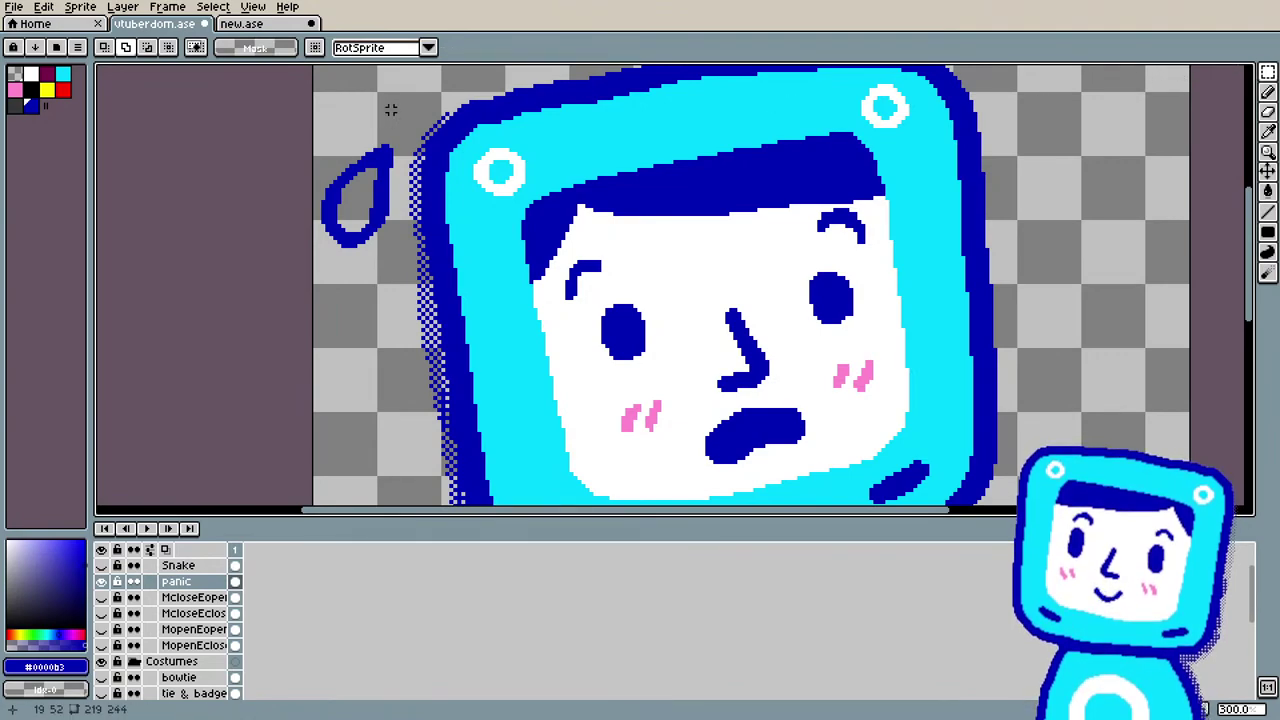
{"action": "left_click_drag", "start_coordinate": [411, 117], "coordinate": [309, 291]}
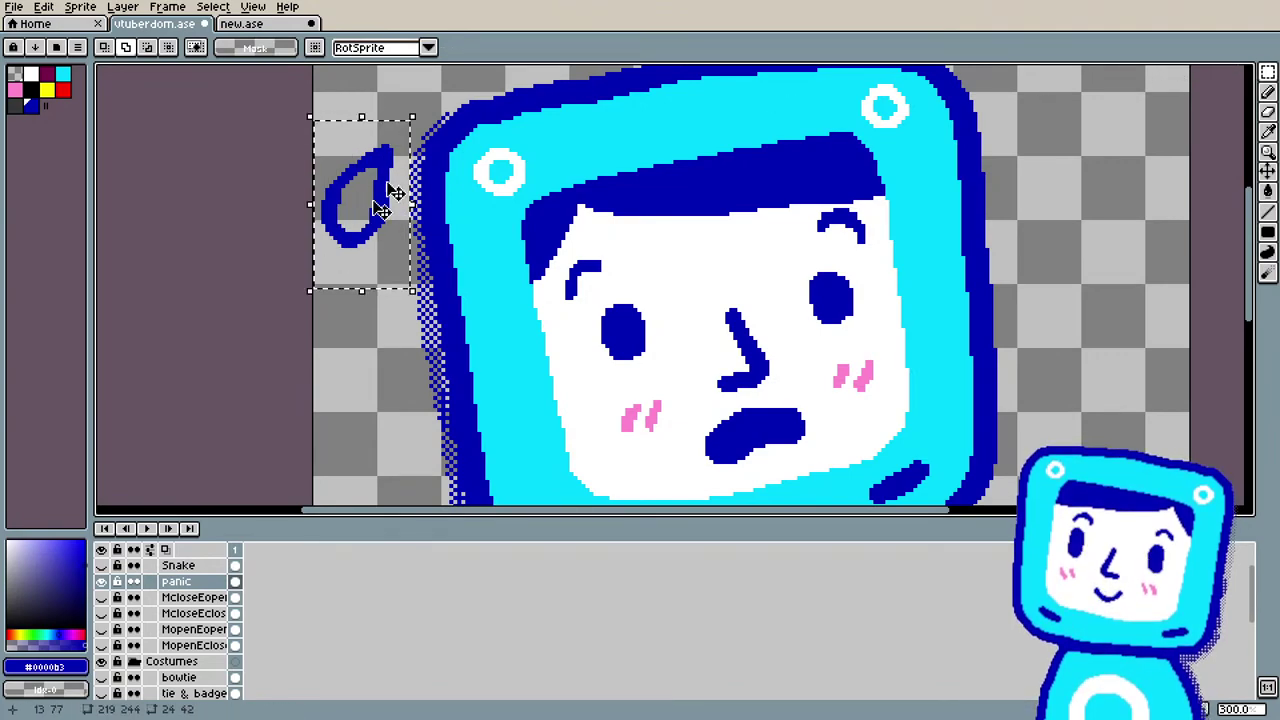
{"action": "left_click", "coordinate": [437, 116]}
{"action": "left_click_drag", "start_coordinate": [437, 116], "coordinate": [425, 163]}
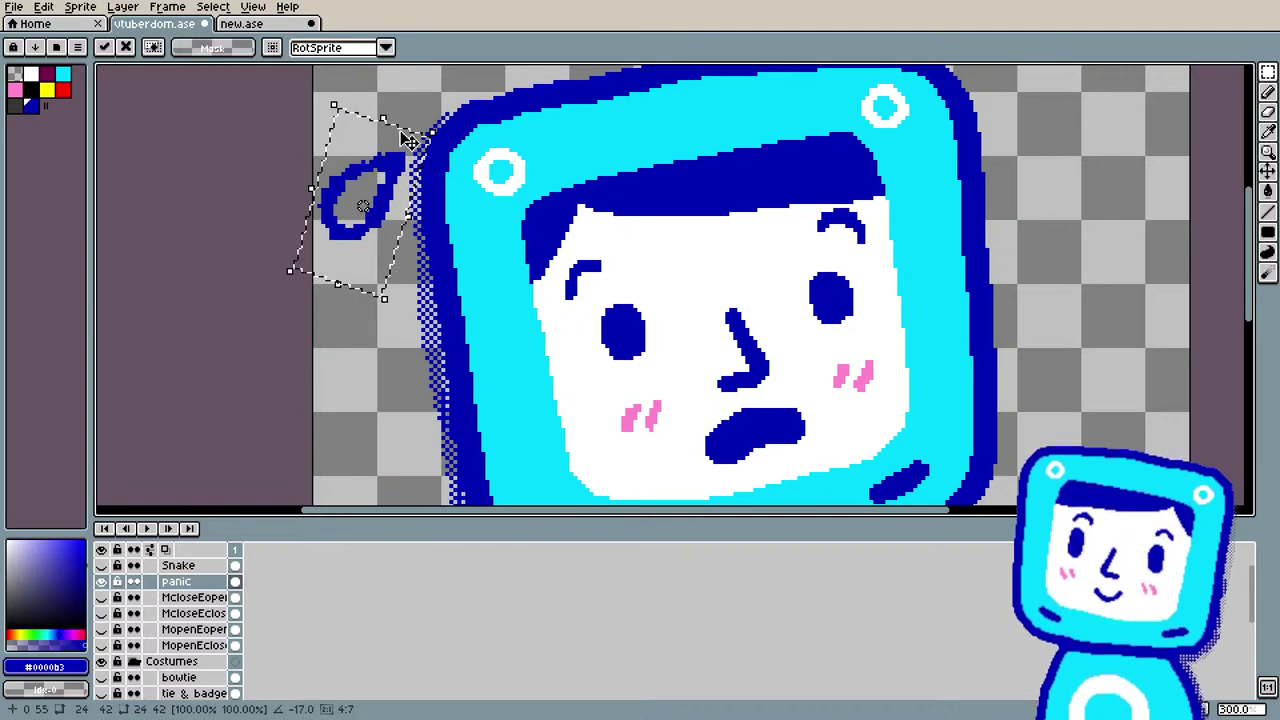
{"action": "key", "text": "Return"}
{"action": "scroll", "coordinate": [343, 206], "scroll_direction": "down", "scroll_amount": 2}
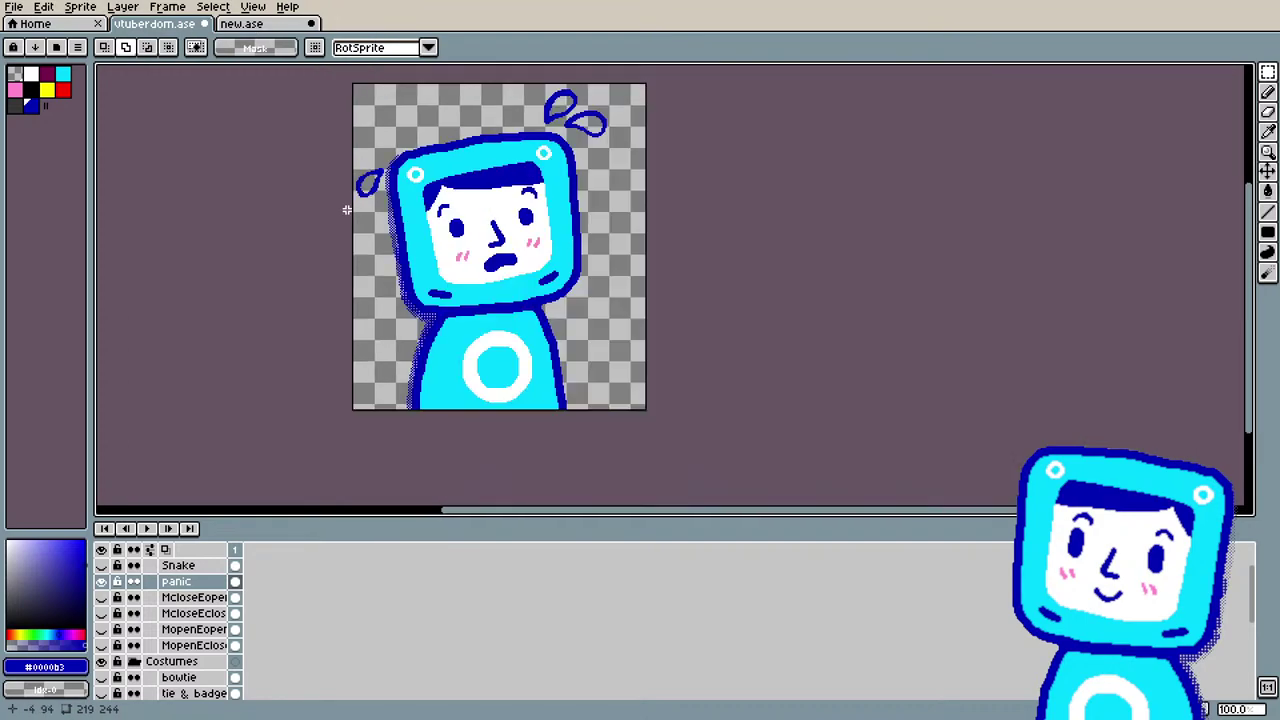
{"action": "scroll", "coordinate": [315, 207], "scroll_direction": "up", "scroll_amount": 2}
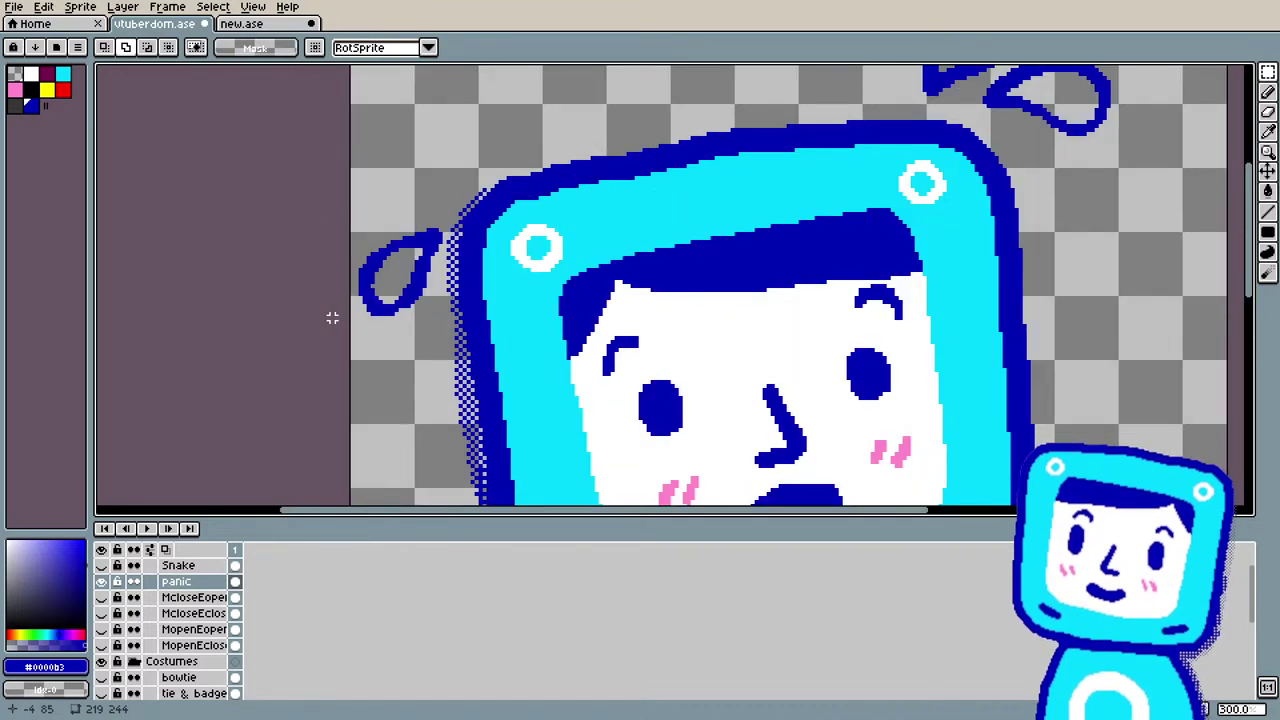
{"action": "key", "text": "b"}
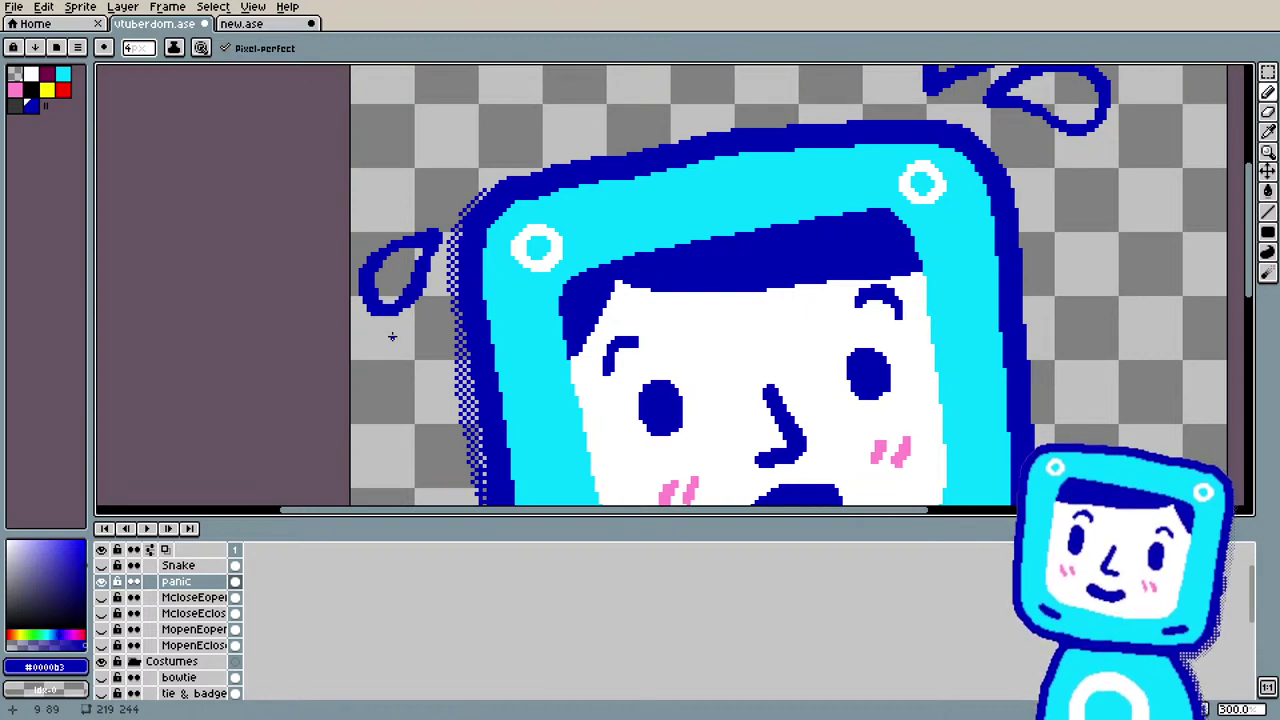
{"action": "key", "text": "e"}
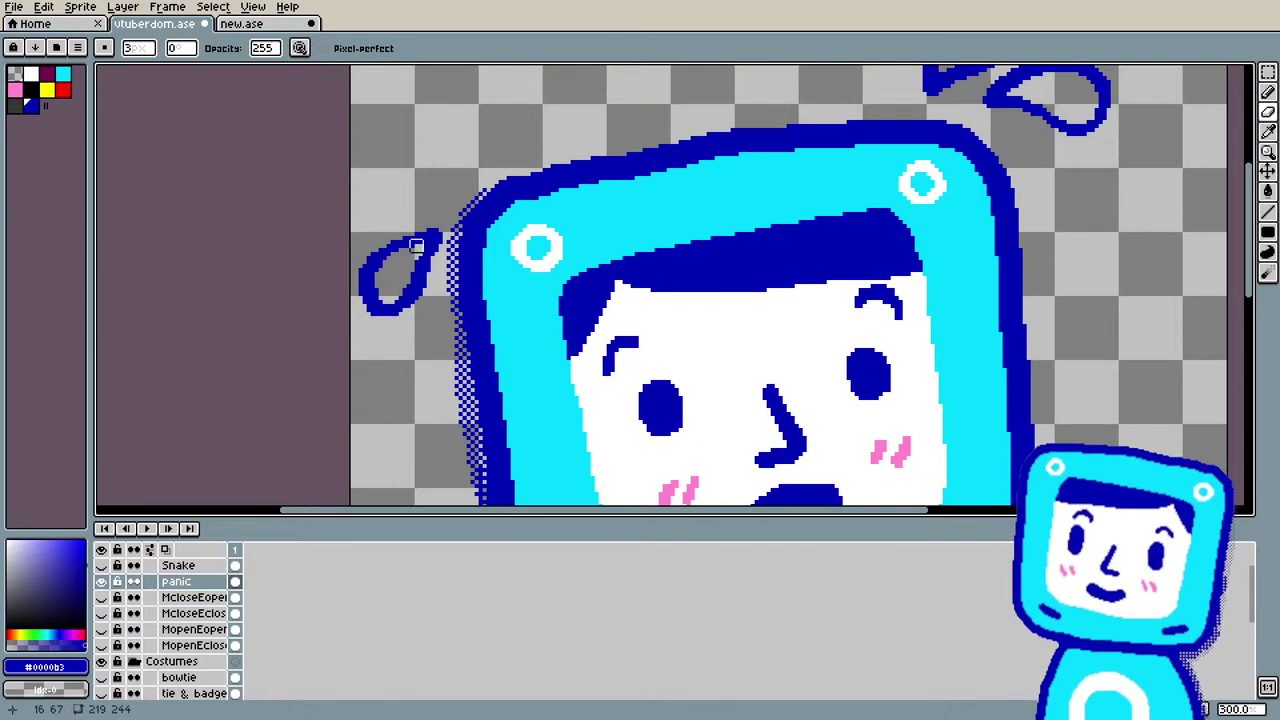
{"action": "scroll", "coordinate": [390, 320], "scroll_direction": "down", "scroll_amount": 3}
{"action": "scroll", "coordinate": [383, 338], "scroll_direction": "up", "scroll_amount": 1}
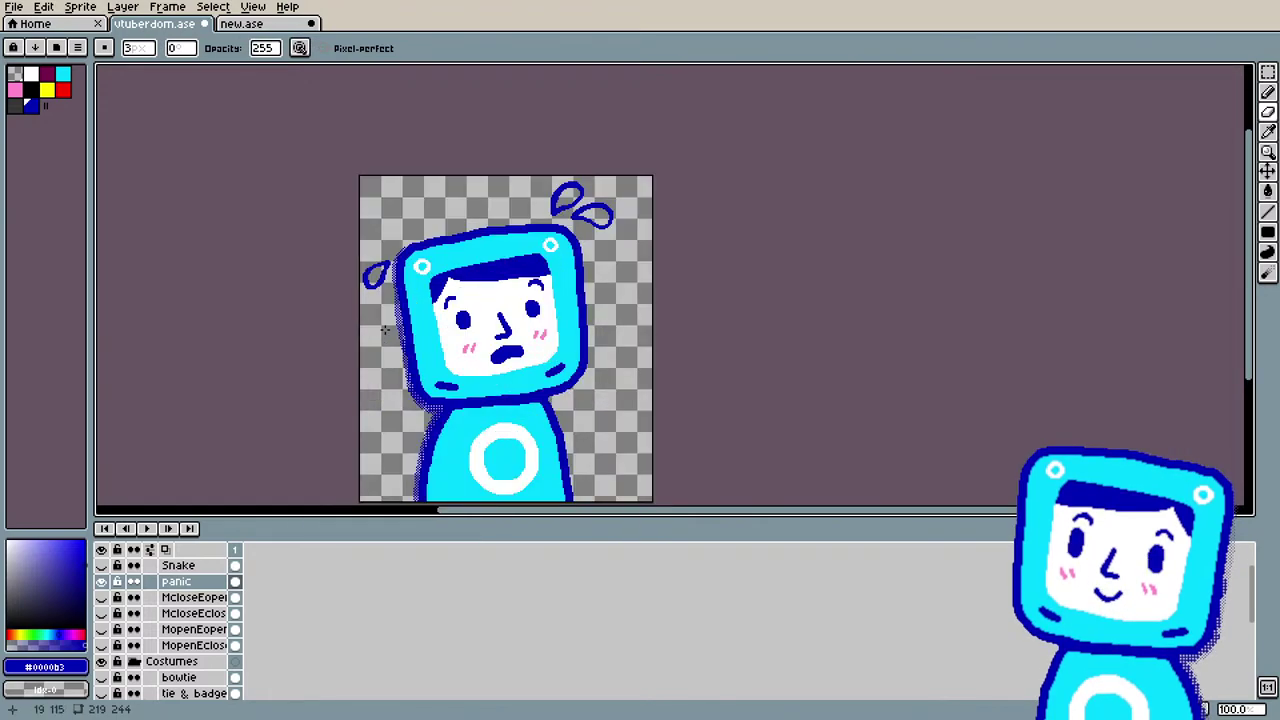
Step: Thicken the thin spots in the dark blue outlines of all three sweat drops with the 4 px Pencil on the panic layer
{"action": "scroll", "coordinate": [585, 206], "scroll_direction": "up", "scroll_amount": 3}
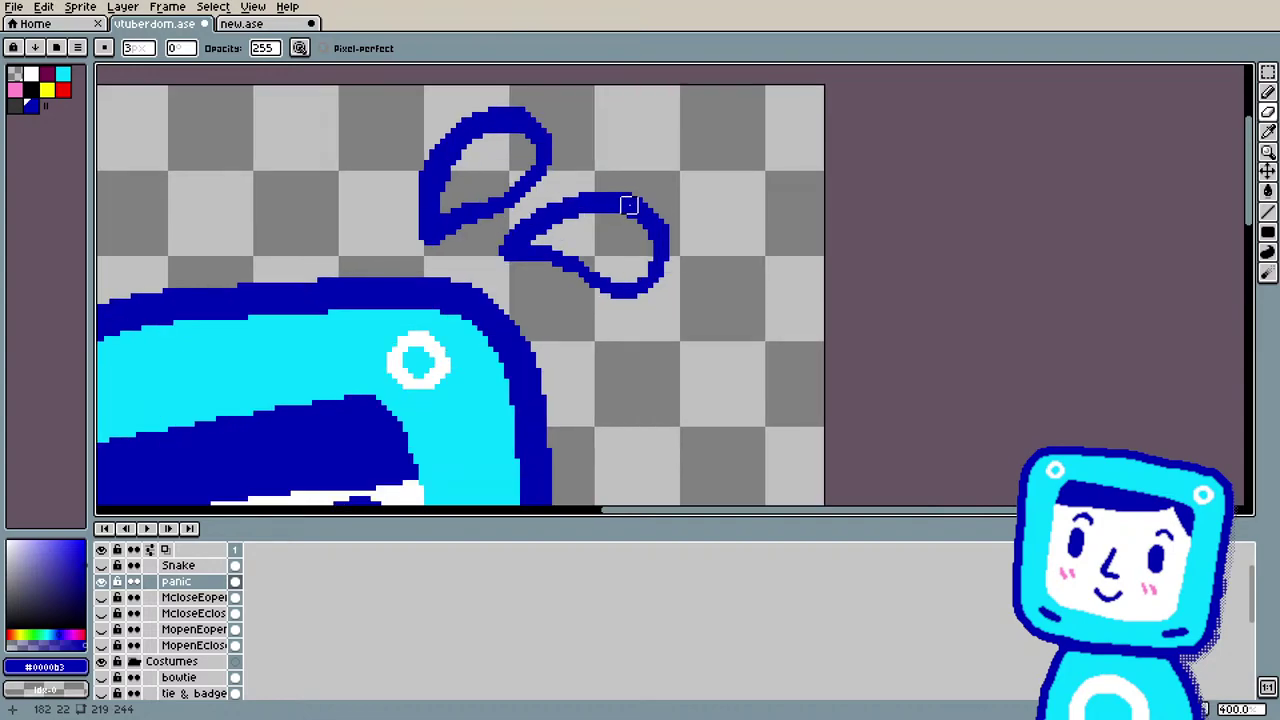
{"action": "key", "text": "i"}
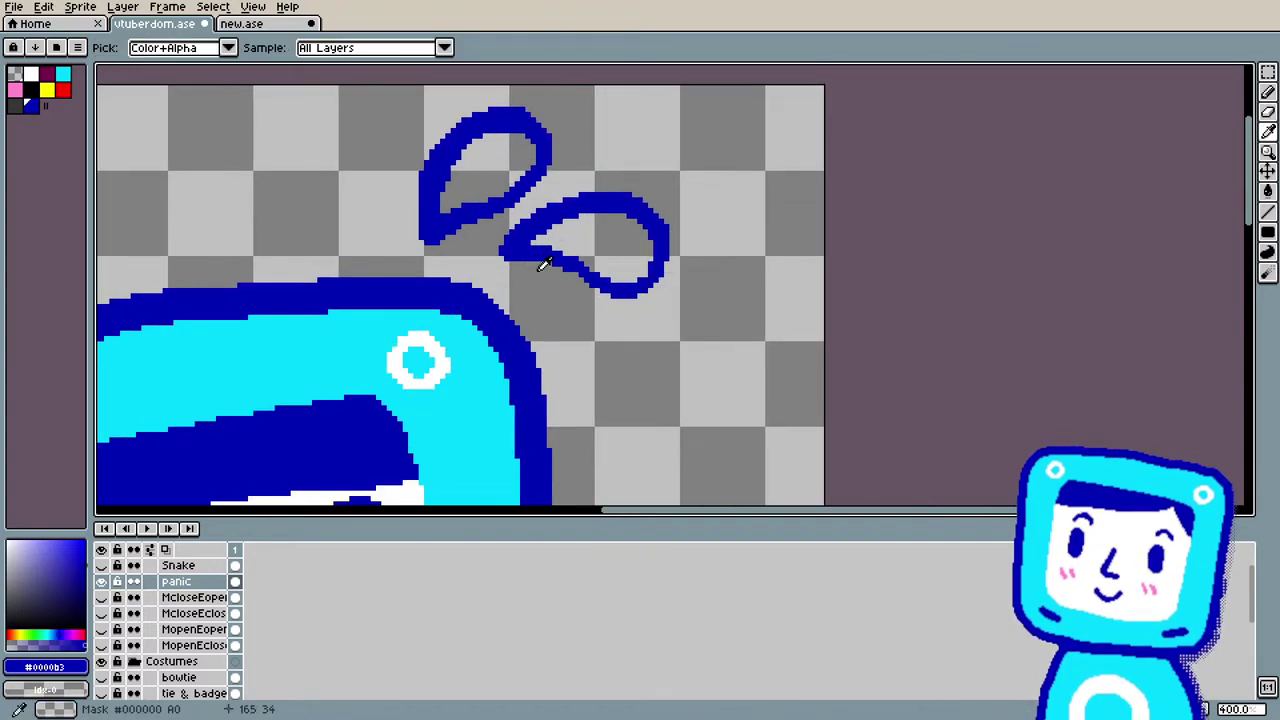
{"action": "key", "text": "b"}
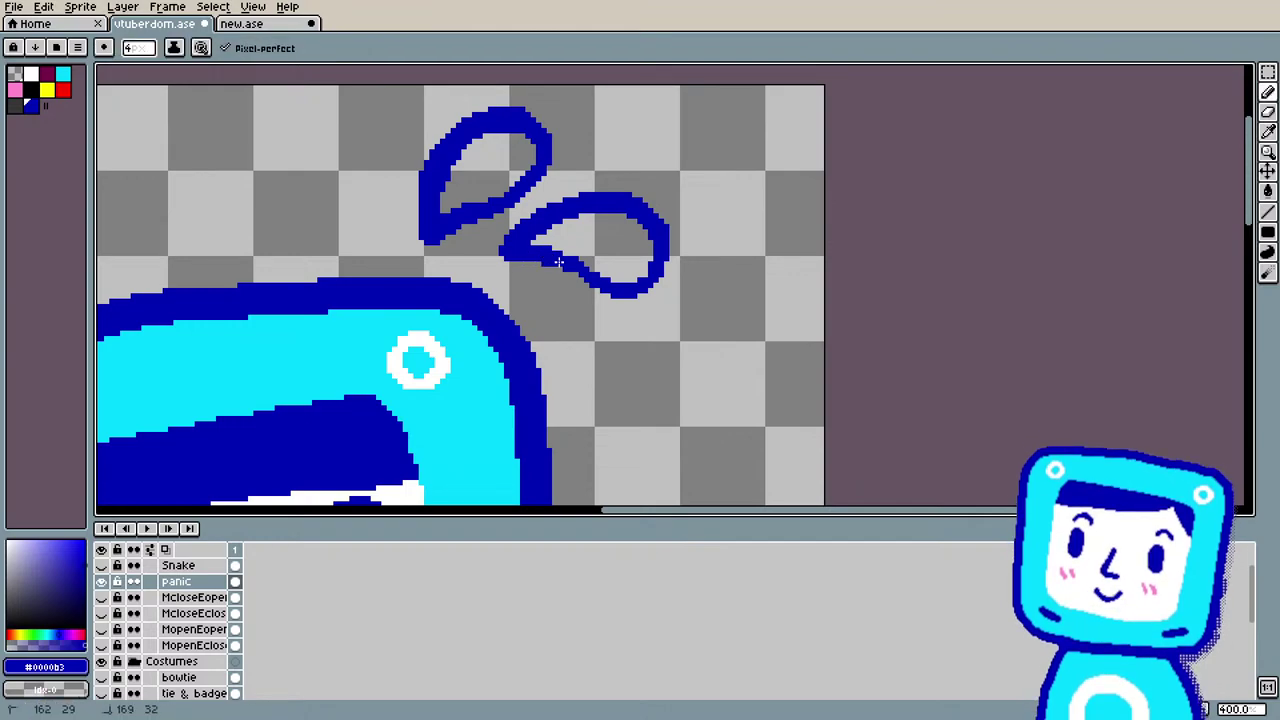
{"action": "mouse_move", "coordinate": [558, 262]}
{"action": "left_mouse_down"}
{"action": "mouse_move", "coordinate": [624, 286]}
{"action": "mouse_move", "coordinate": [652, 267]}
{"action": "mouse_move", "coordinate": [620, 287]}
{"action": "mouse_move", "coordinate": [584, 278]}
{"action": "left_mouse_up"}
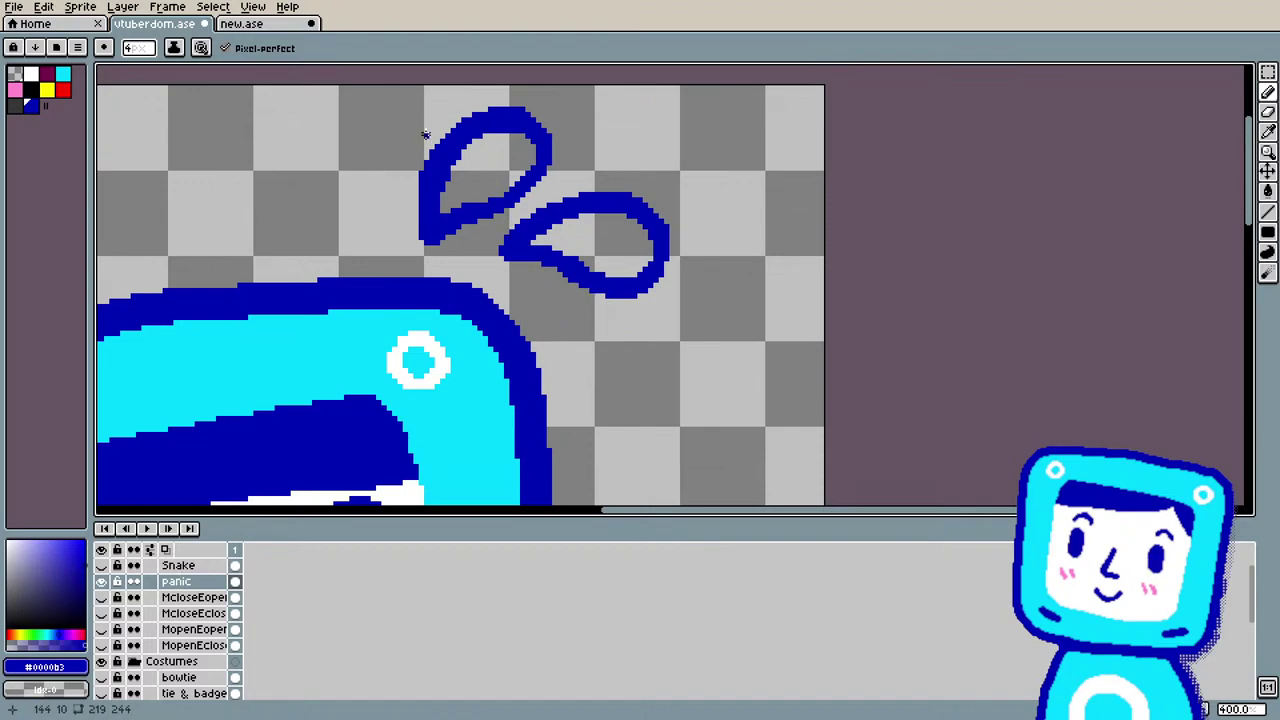
{"action": "left_click", "coordinate": [427, 227]}
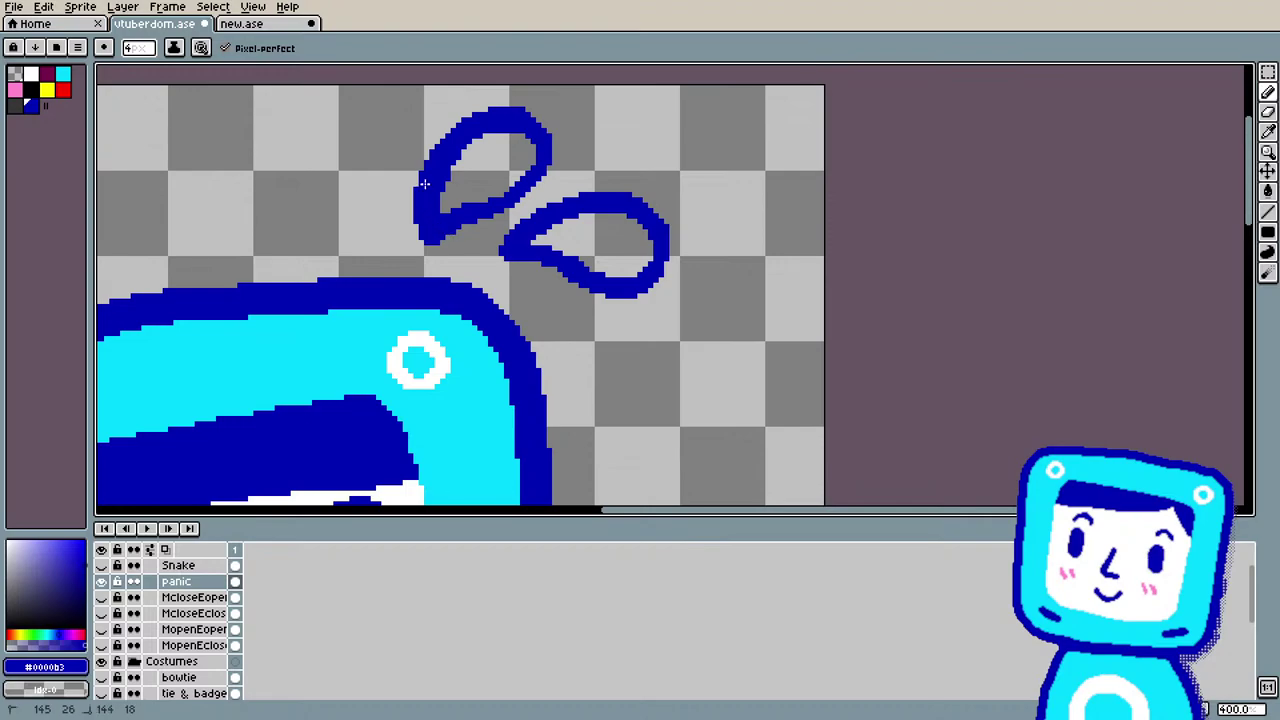
{"action": "scroll", "coordinate": [468, 242], "scroll_direction": "down", "scroll_amount": 3}
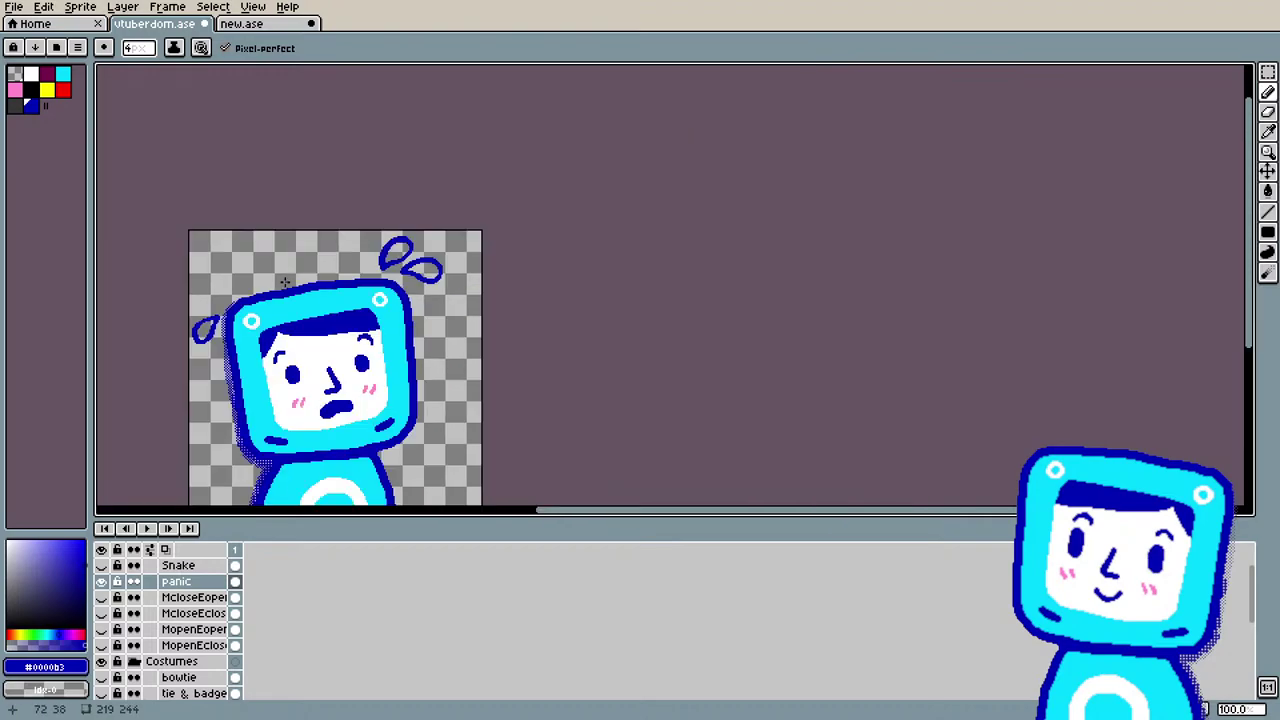
{"action": "scroll", "coordinate": [250, 320], "scroll_direction": "up", "scroll_amount": 1}
{"action": "scroll", "coordinate": [203, 341], "scroll_direction": "down", "scroll_amount": 1}
{"action": "scroll", "coordinate": [163, 340], "scroll_direction": "up", "scroll_amount": 3}
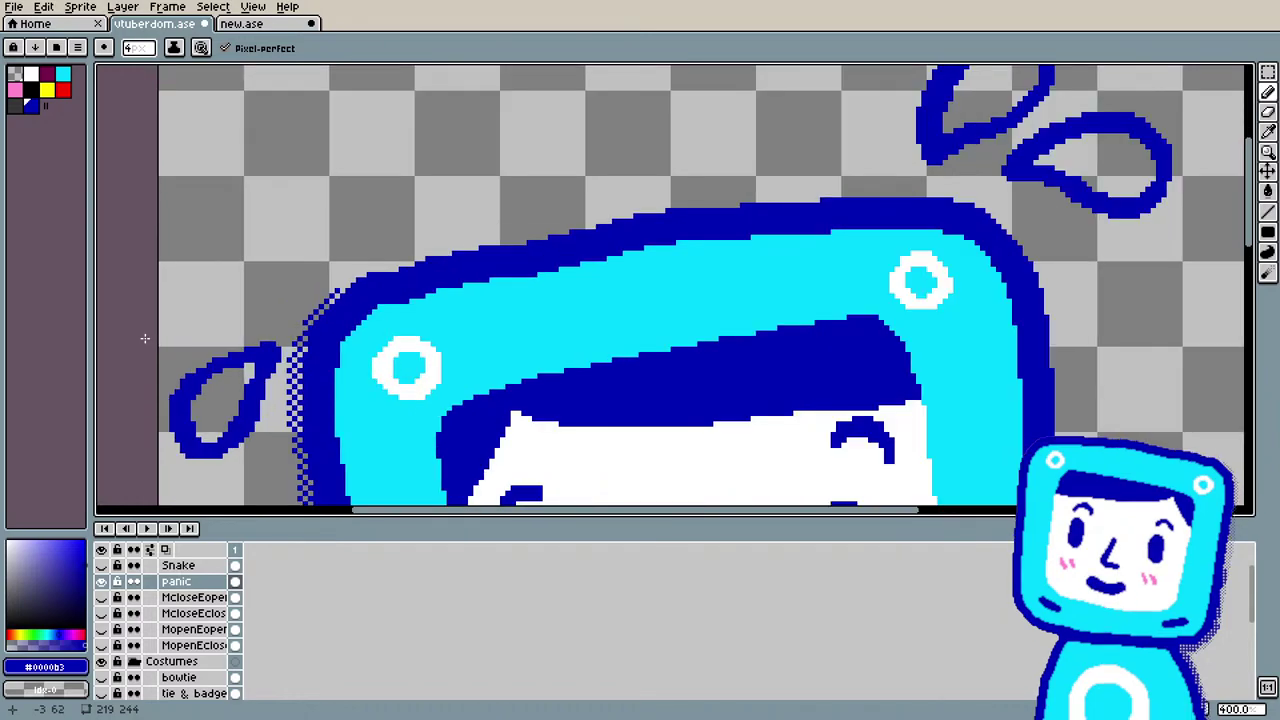
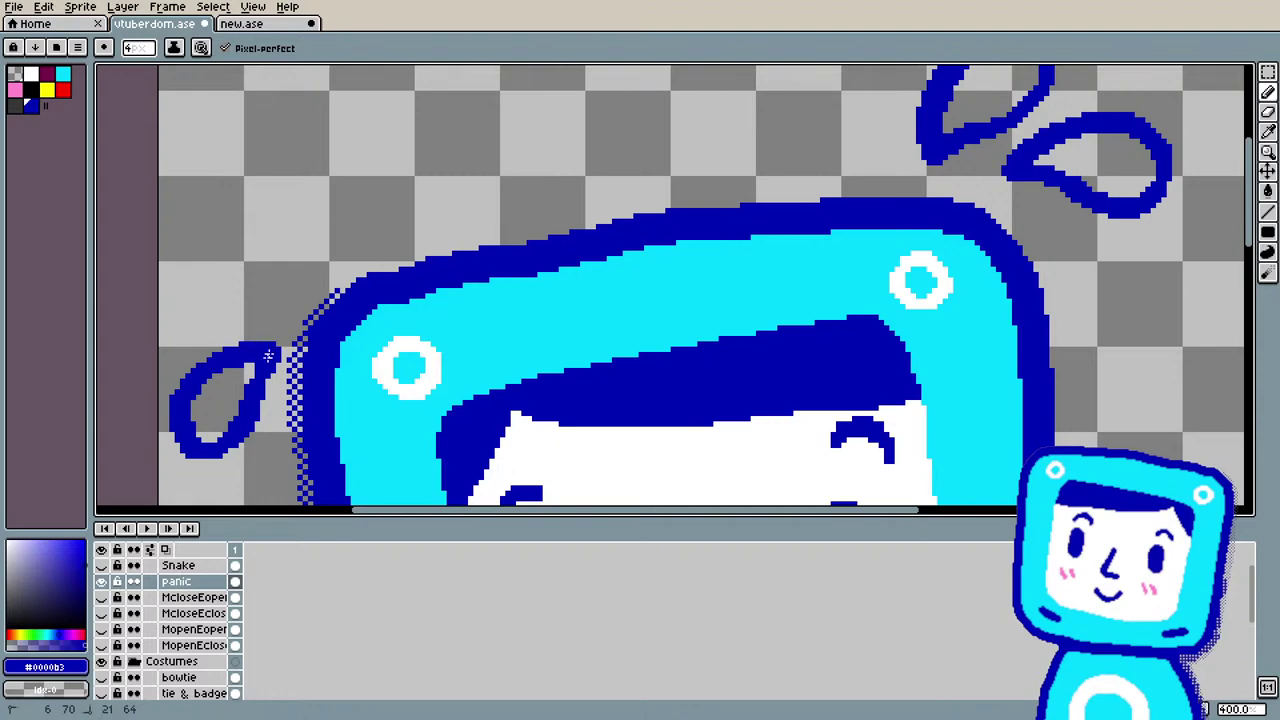
{"action": "scroll", "coordinate": [256, 483], "scroll_direction": "down", "scroll_amount": 4}
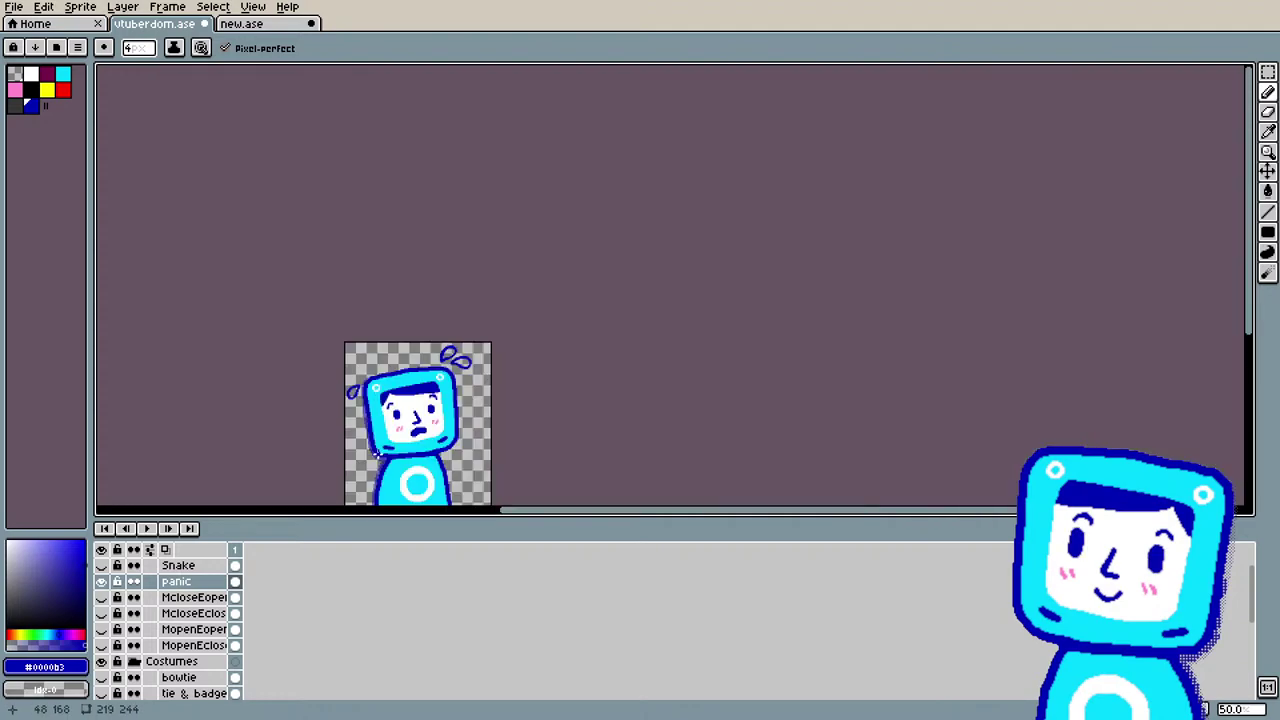
Step: Fill the insides of all three sweat drops with the cyan sampled from the helmet, using the Paint Bucket
{"action": "scroll", "coordinate": [409, 390], "scroll_direction": "up", "scroll_amount": 3}
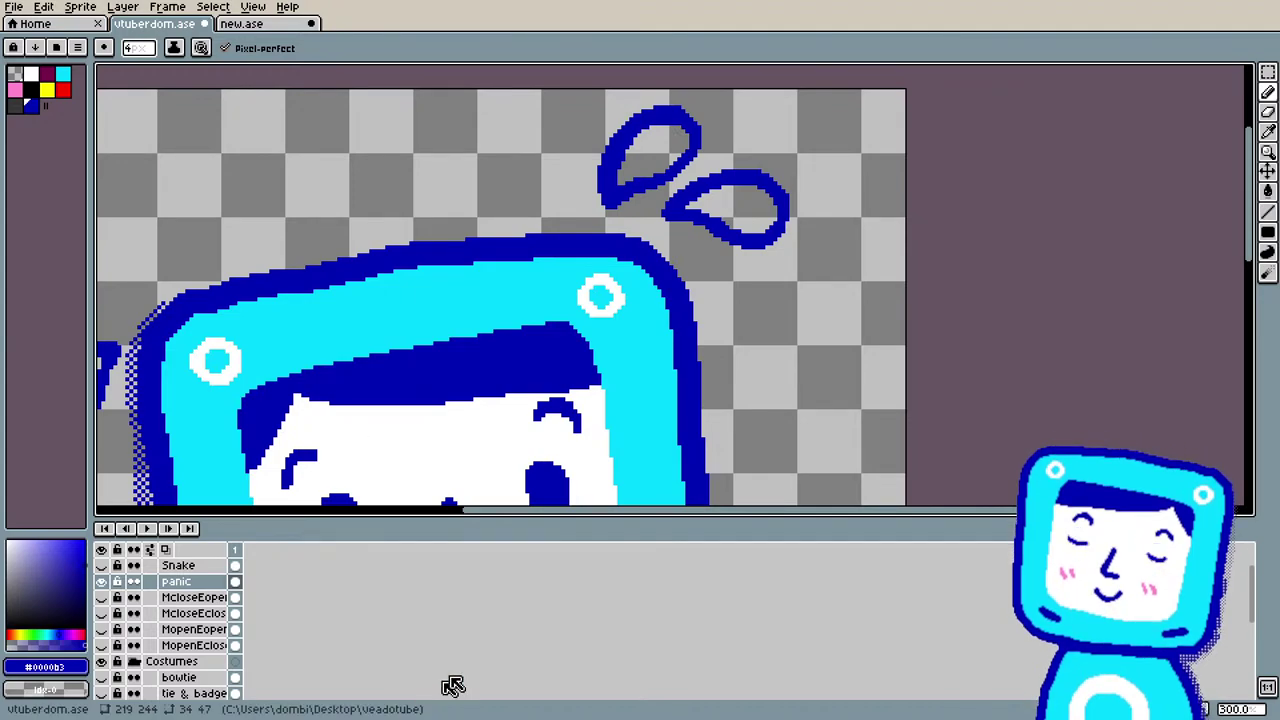
{"action": "key", "text": "i"}
{"action": "left_click", "coordinate": [533, 278]}
{"action": "key", "text": "g"}
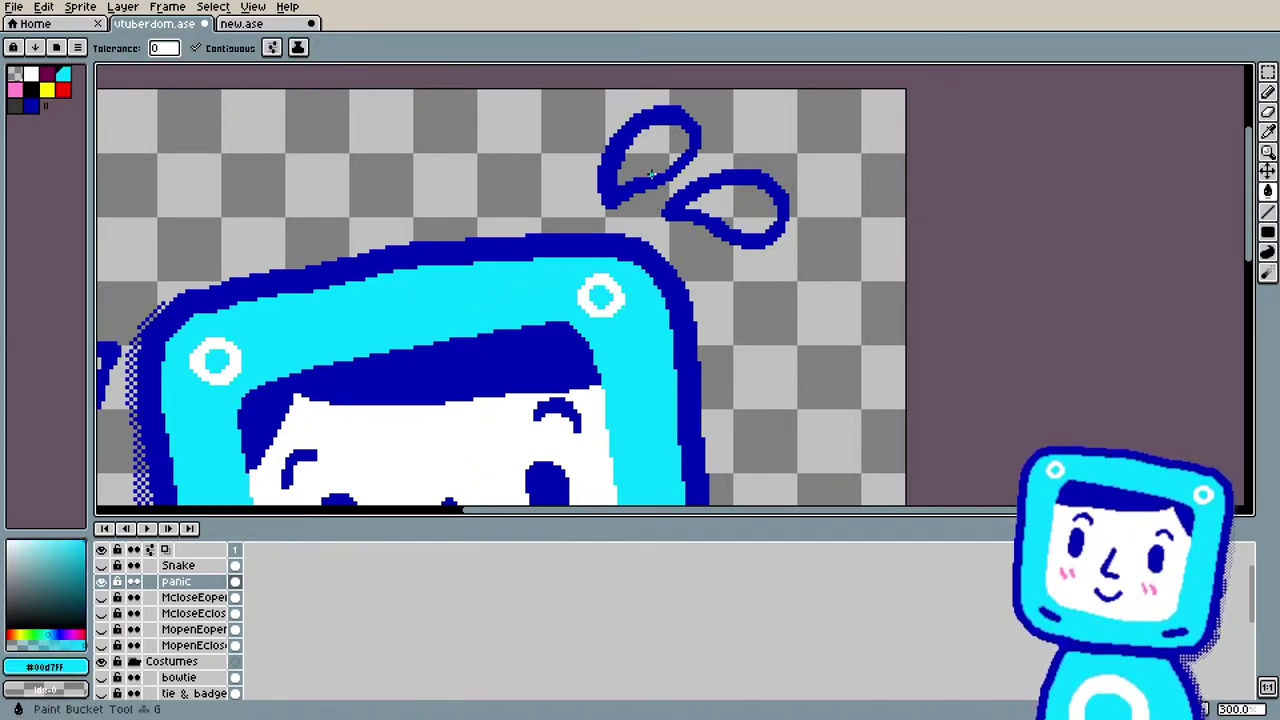
{"action": "left_click", "coordinate": [652, 170]}
{"action": "left_click", "coordinate": [735, 208]}
{"action": "left_click_drag", "start_coordinate": [609, 518], "coordinate": [419, 518]}
{"action": "left_click", "coordinate": [408, 386]}
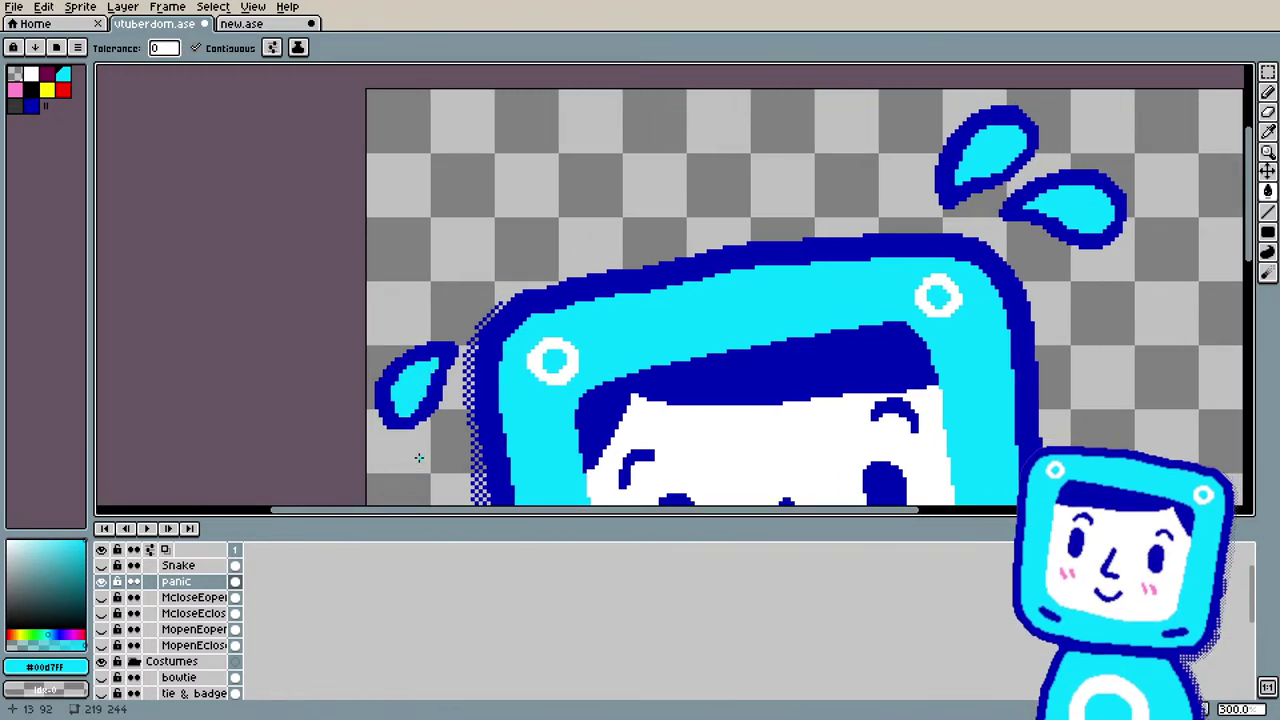
{"action": "scroll", "coordinate": [440, 455], "scroll_direction": "down", "scroll_amount": 2}
{"action": "scroll", "coordinate": [573, 453], "scroll_direction": "down", "scroll_amount": 1}
{"action": "scroll", "coordinate": [575, 454], "scroll_direction": "up", "scroll_amount": 3}
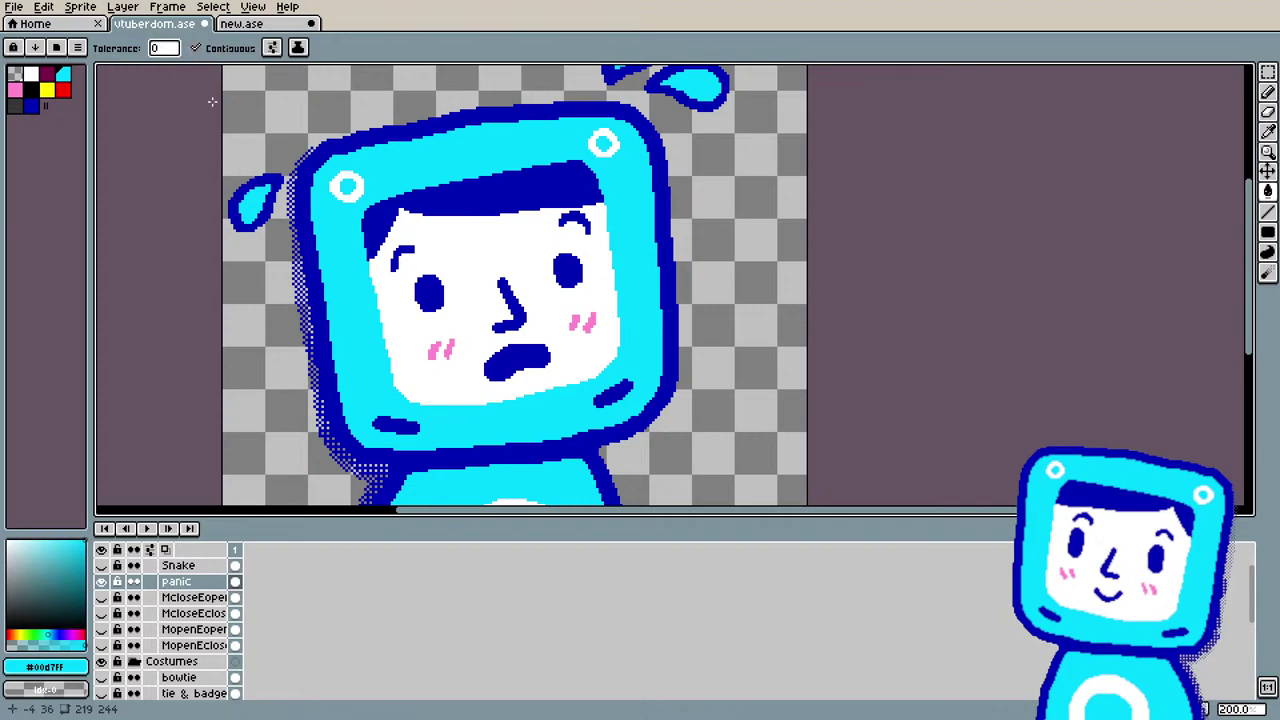
Step: Paint a white highlight along the upper-left inner edge of the sweat drop left of the helmet, sampling white from the face
{"action": "scroll", "coordinate": [211, 107], "scroll_direction": "up", "scroll_amount": 1}
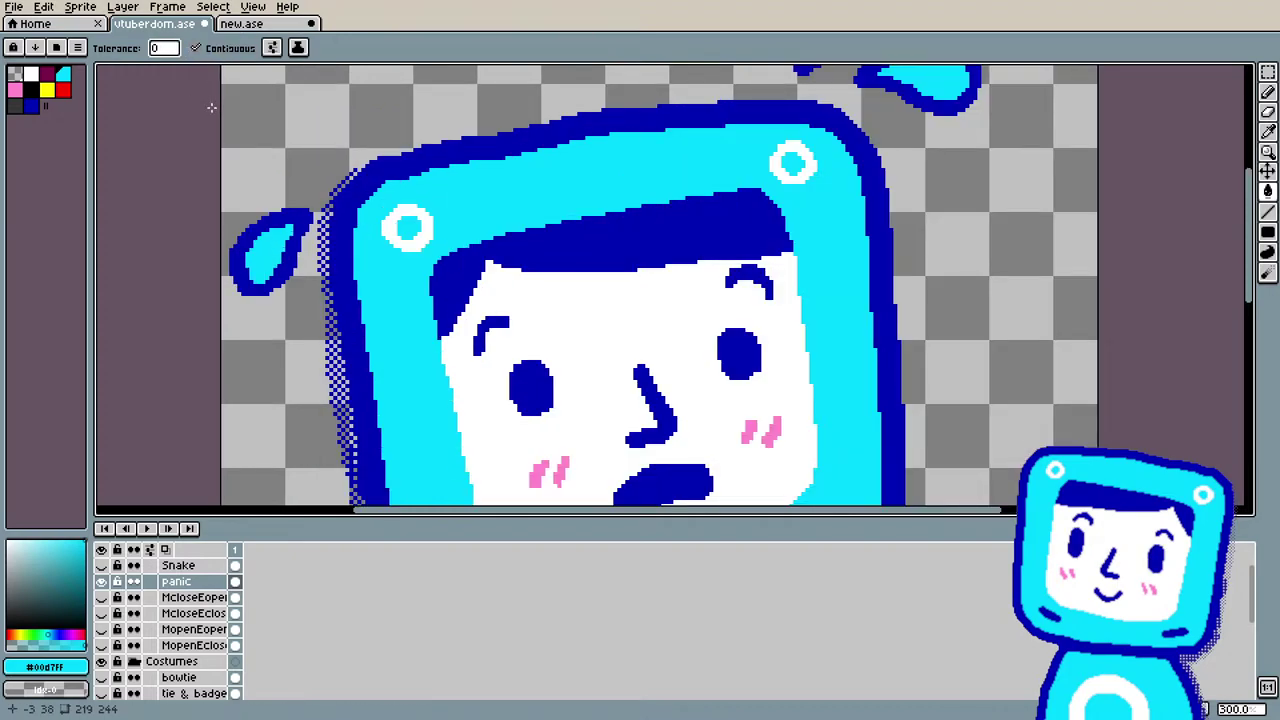
{"action": "key", "text": "i"}
{"action": "left_click", "coordinate": [594, 320]}
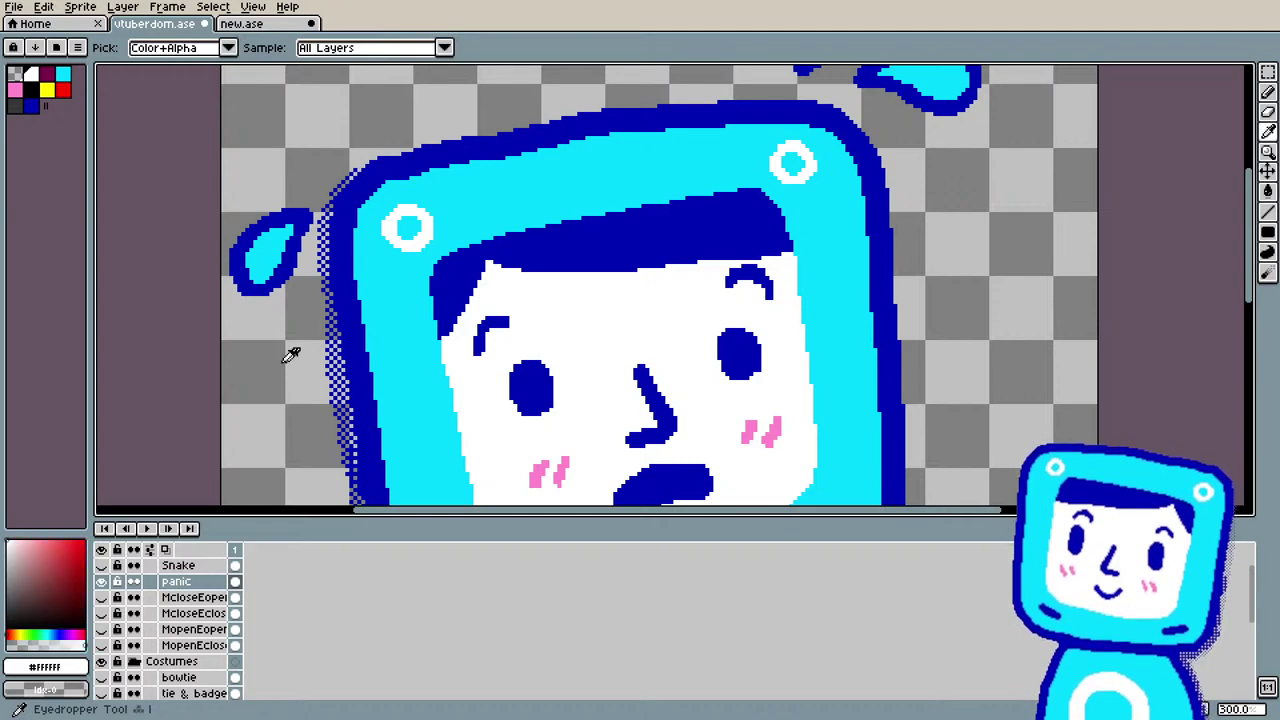
{"action": "key", "text": "b"}
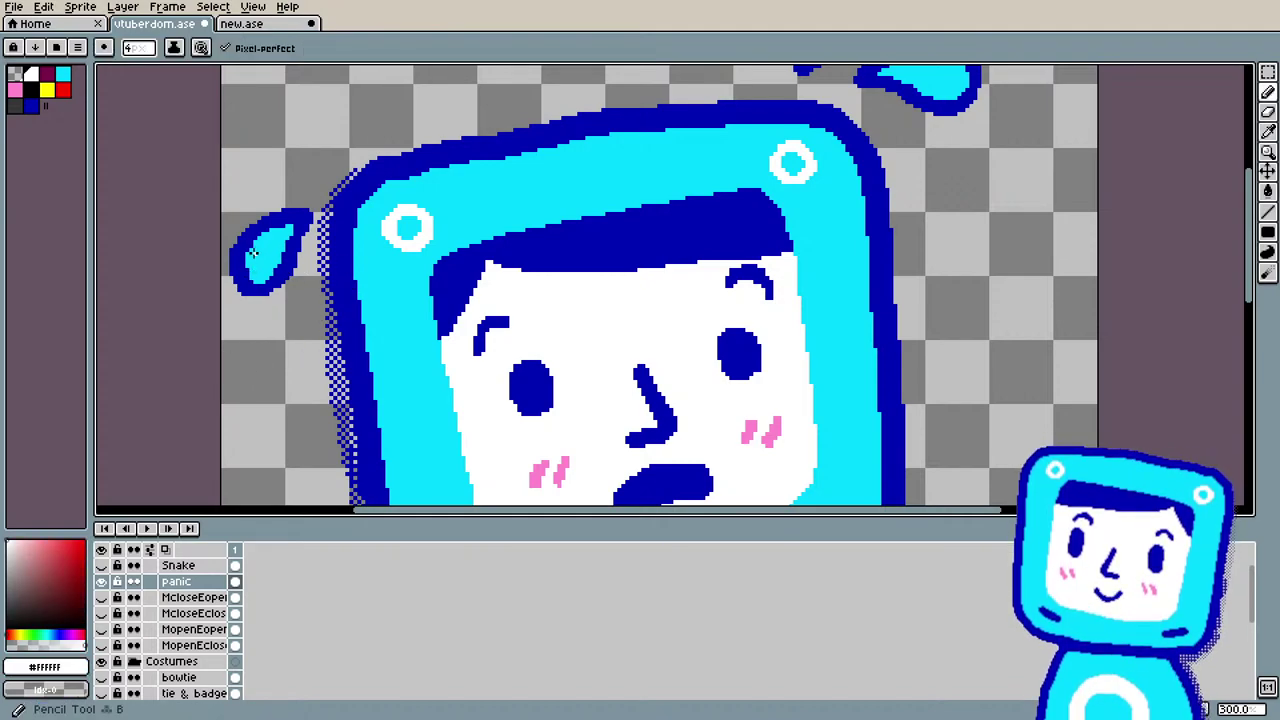
{"action": "mouse_move", "coordinate": [254, 262]}
{"action": "left_mouse_down"}
{"action": "mouse_move", "coordinate": [256, 243]}
{"action": "mouse_move", "coordinate": [291, 232]}
{"action": "left_mouse_up"}
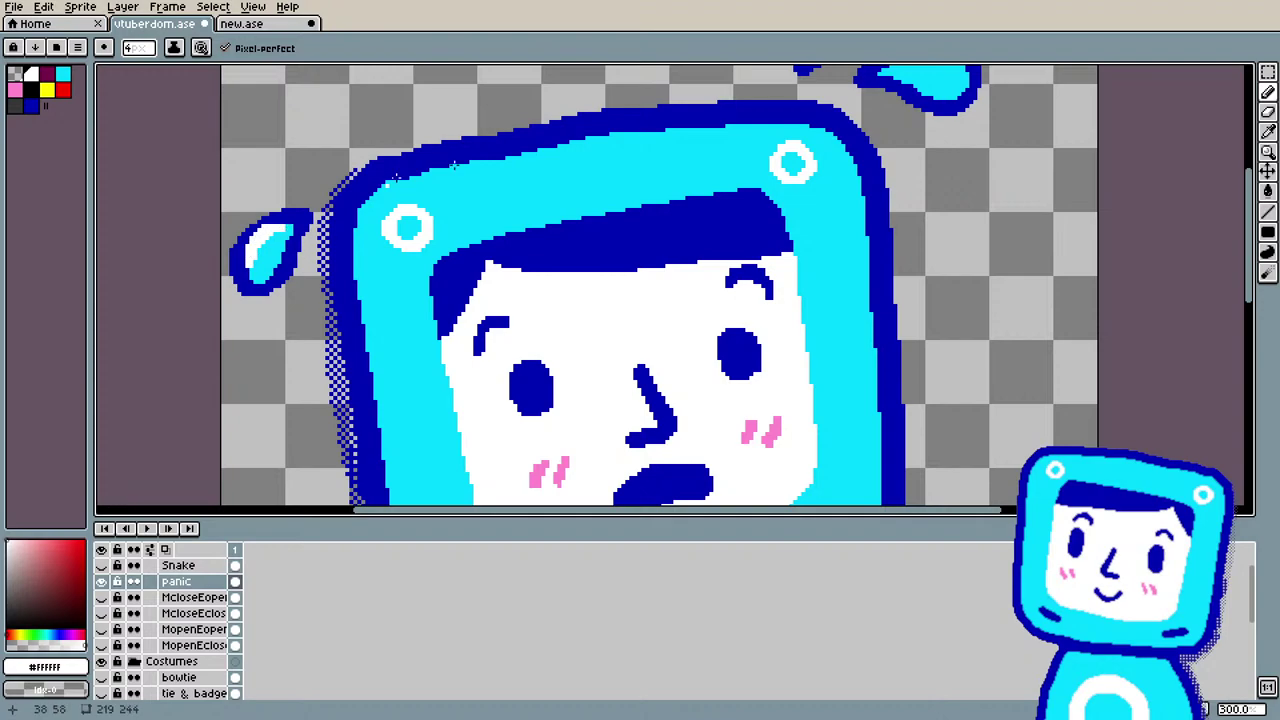
{"action": "scroll", "coordinate": [706, 181], "scroll_direction": "up", "scroll_amount": 1}
{"action": "key", "text": "ctrl+Tab"}
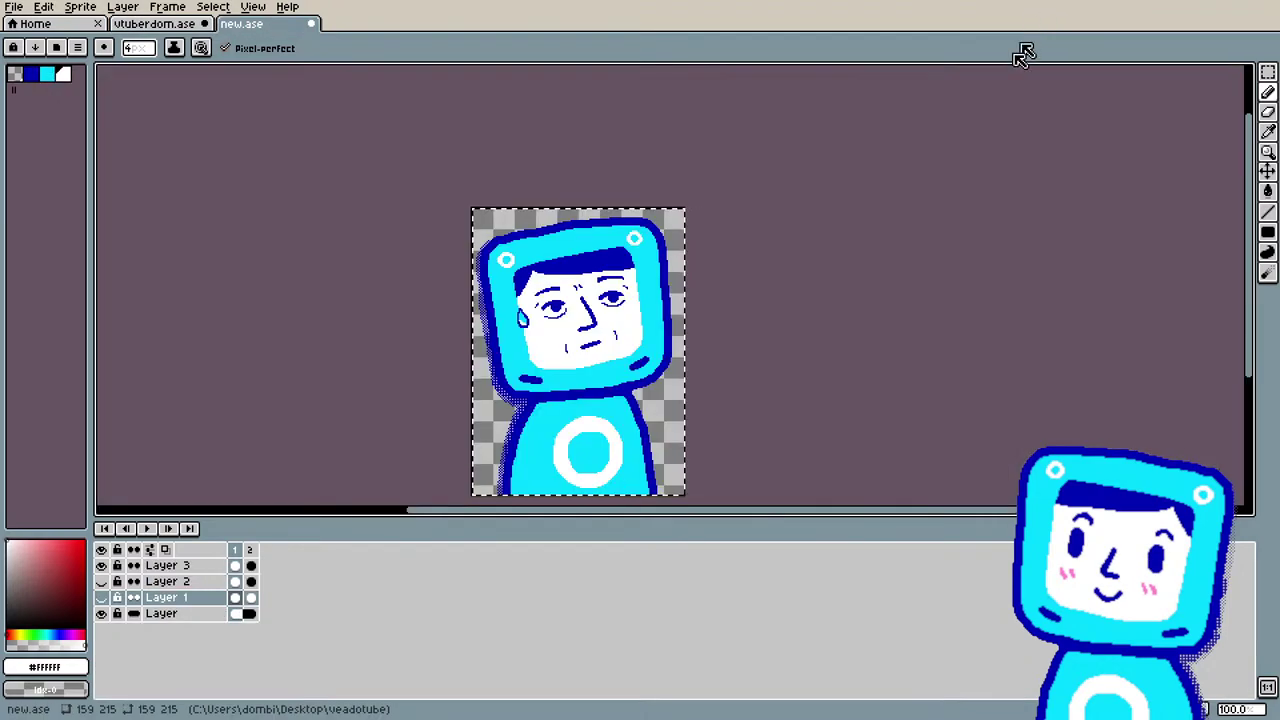
{"action": "left_click", "coordinate": [160, 22]}
{"action": "scroll", "coordinate": [630, 196], "scroll_direction": "down", "scroll_amount": 1}
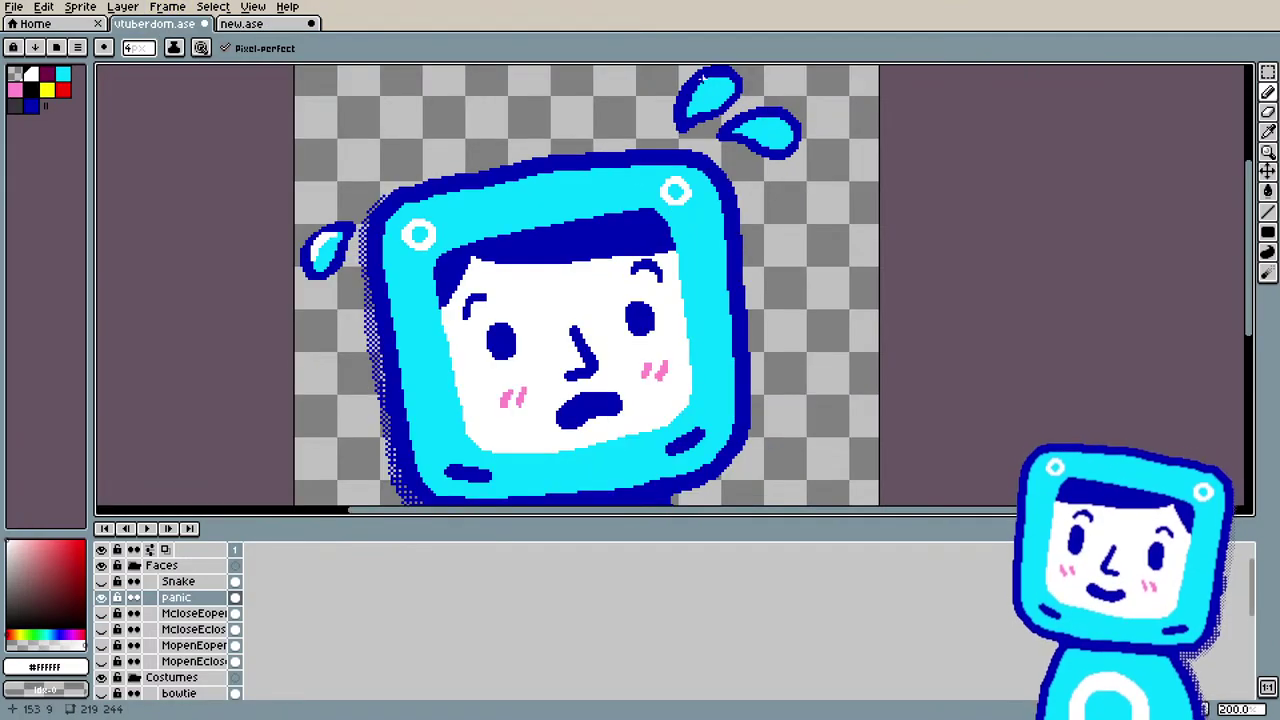
{"action": "scroll", "coordinate": [664, 126], "scroll_direction": "up", "scroll_amount": 1}
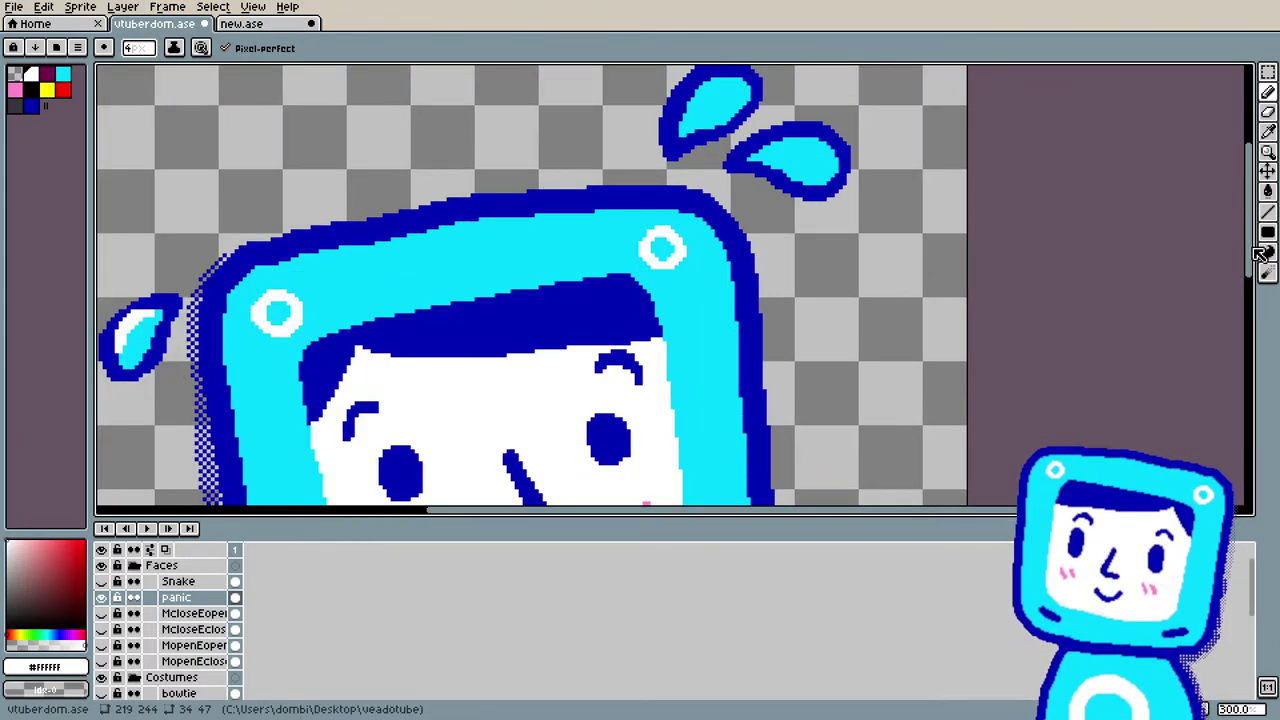
{"action": "left_click_drag", "start_coordinate": [1259, 255], "coordinate": [1243, 203]}
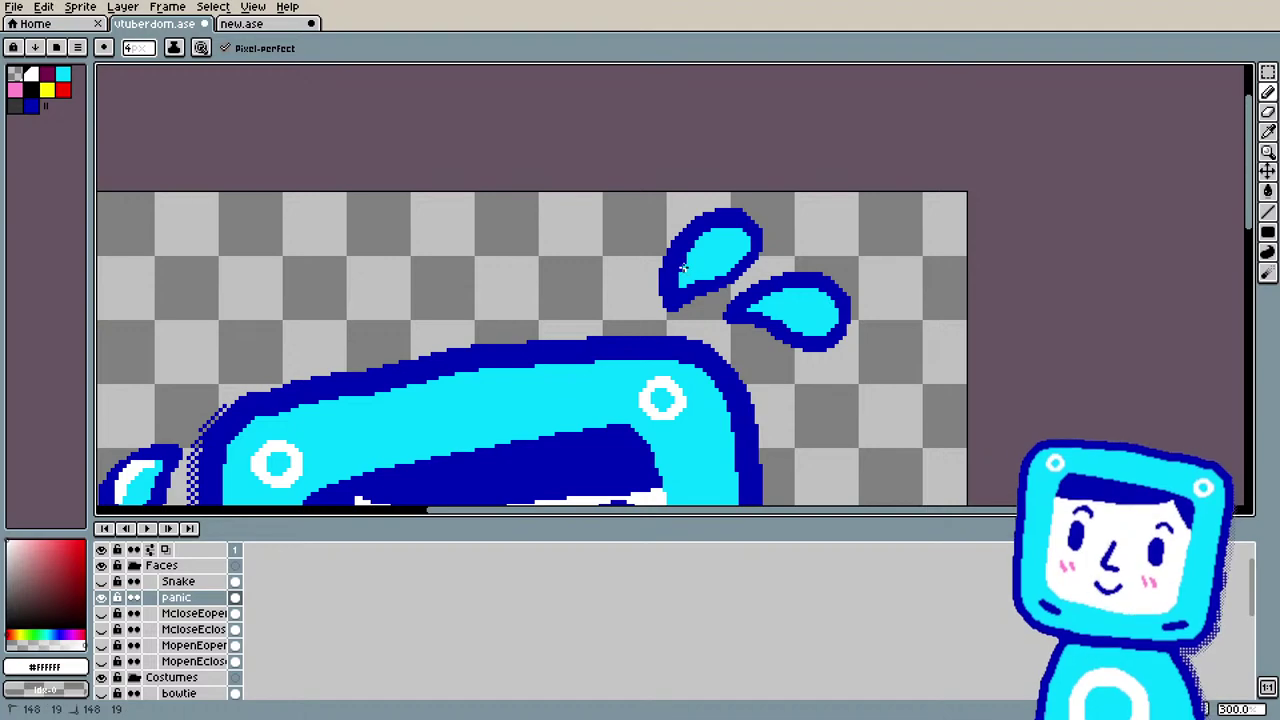
{"action": "left_click_drag", "start_coordinate": [682, 264], "coordinate": [721, 232]}
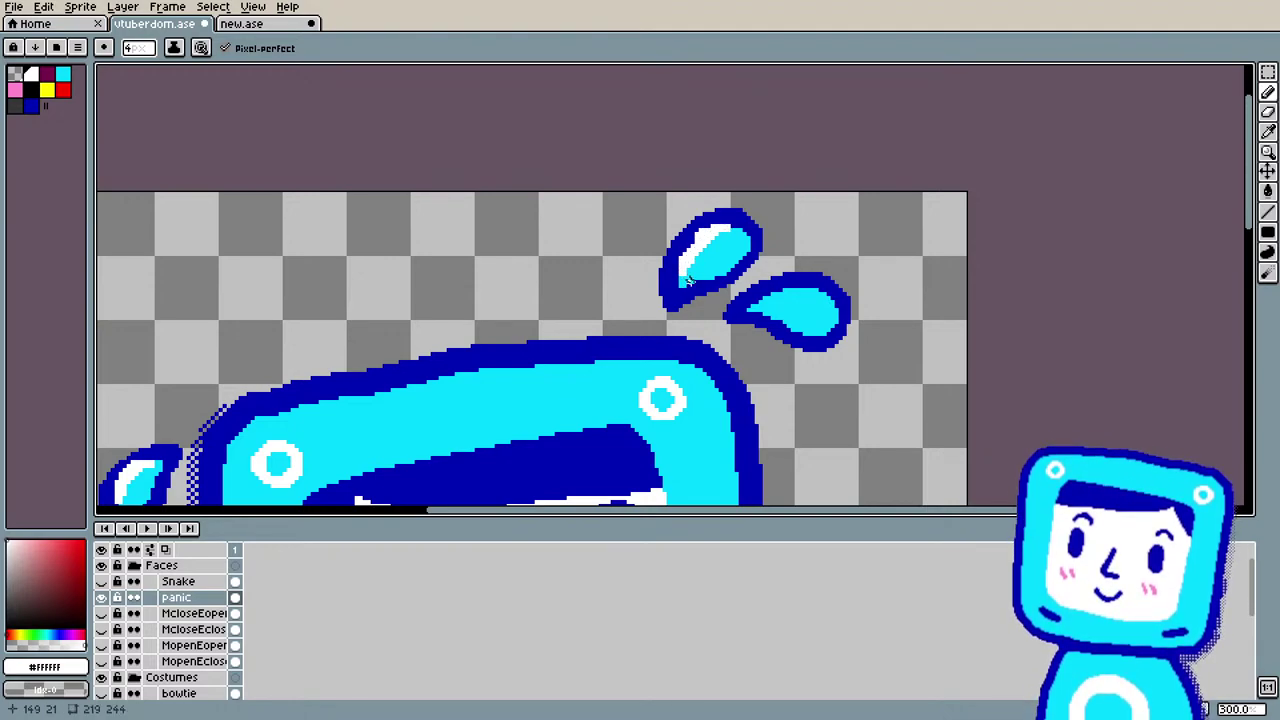
{"action": "key", "text": "ctrl+z"}
{"action": "key", "text": "ctrl+z"}
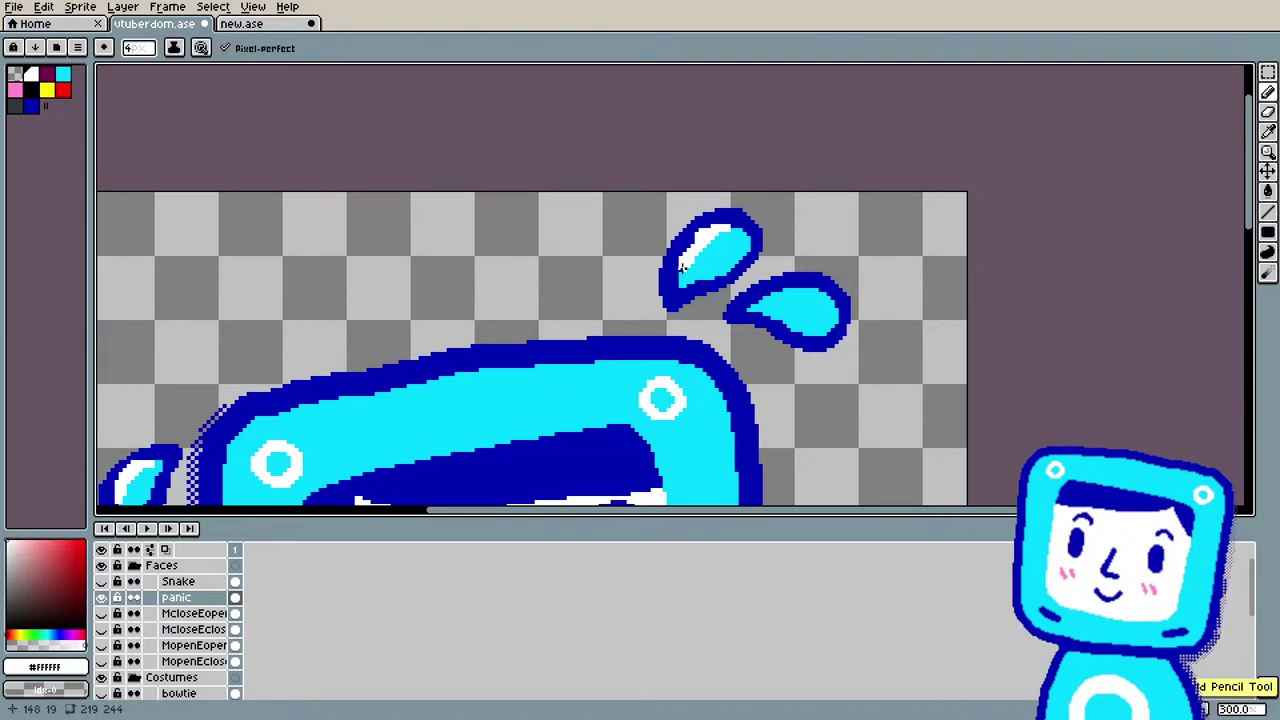
{"action": "key", "text": "ctrl+z"}
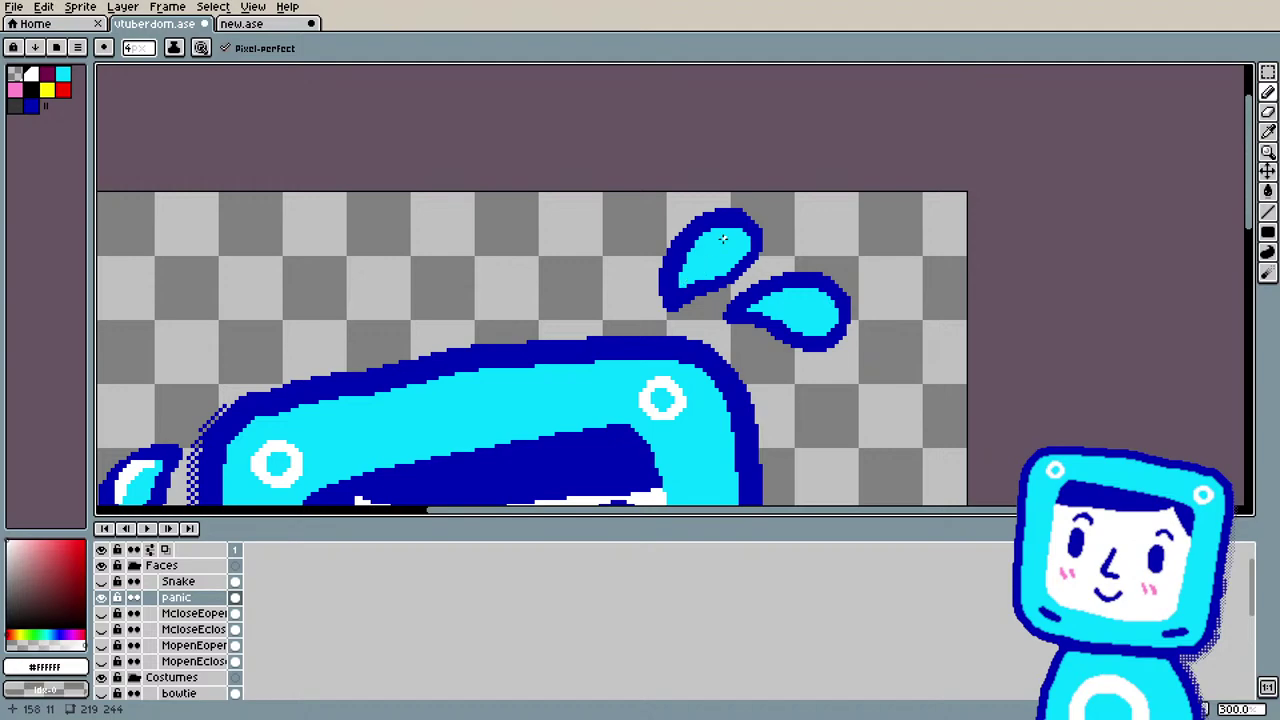
Step: Paint white highlights along the upper inner edges of the two sweat drops right of the helmet, trimming the upper drop's highlight with the drop's cyan
{"action": "left_click_drag", "start_coordinate": [687, 270], "coordinate": [719, 233]}
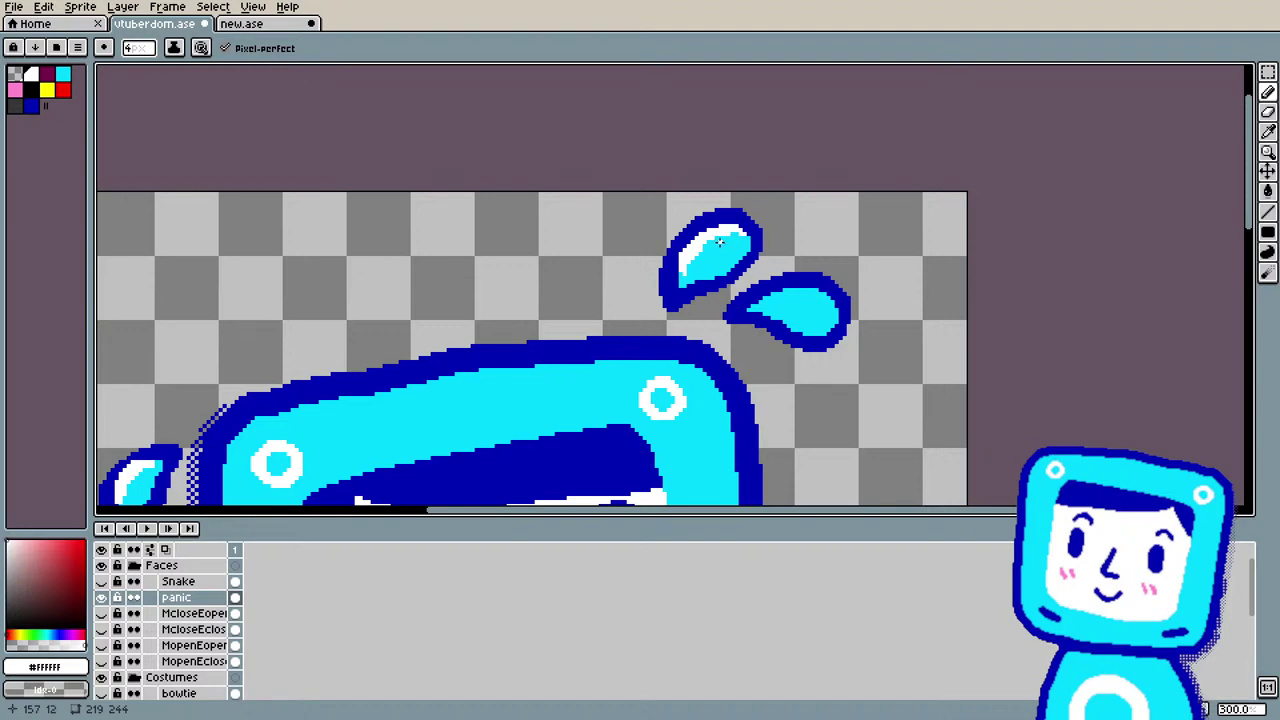
{"action": "left_click", "coordinate": [717, 258], "text": "alt"}
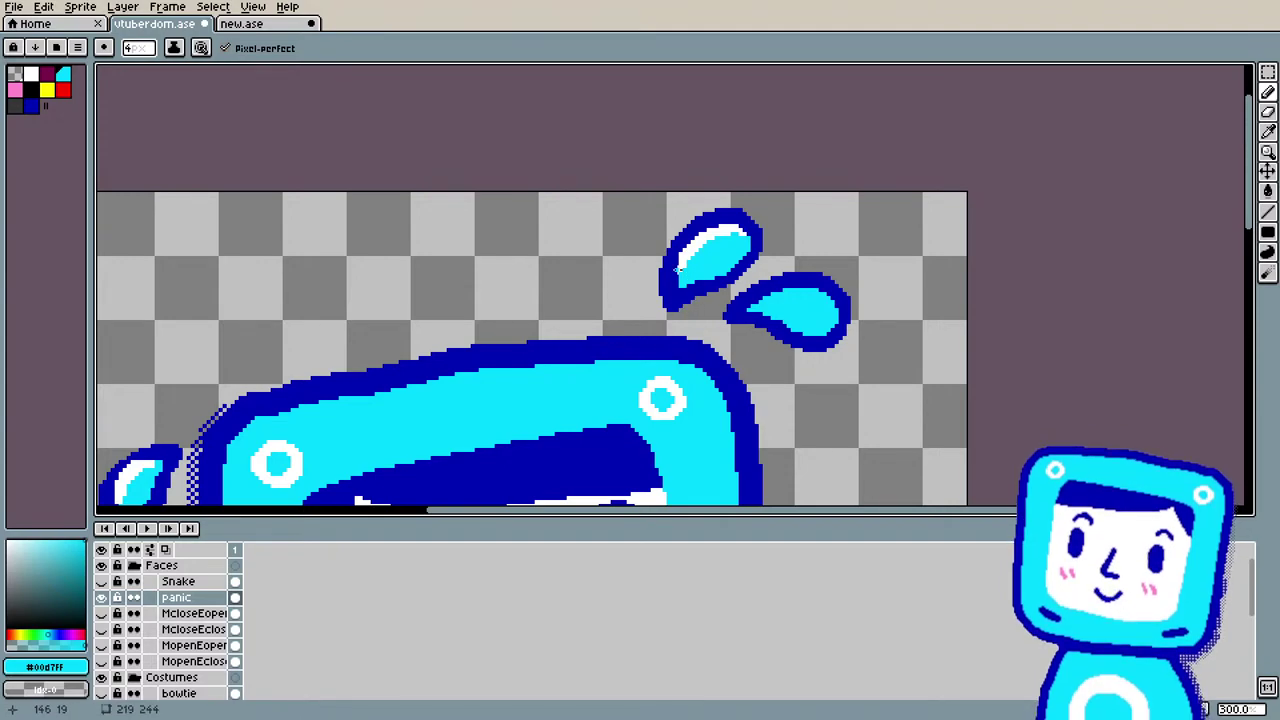
{"action": "scroll", "coordinate": [856, 306], "scroll_direction": "up", "scroll_amount": 1}
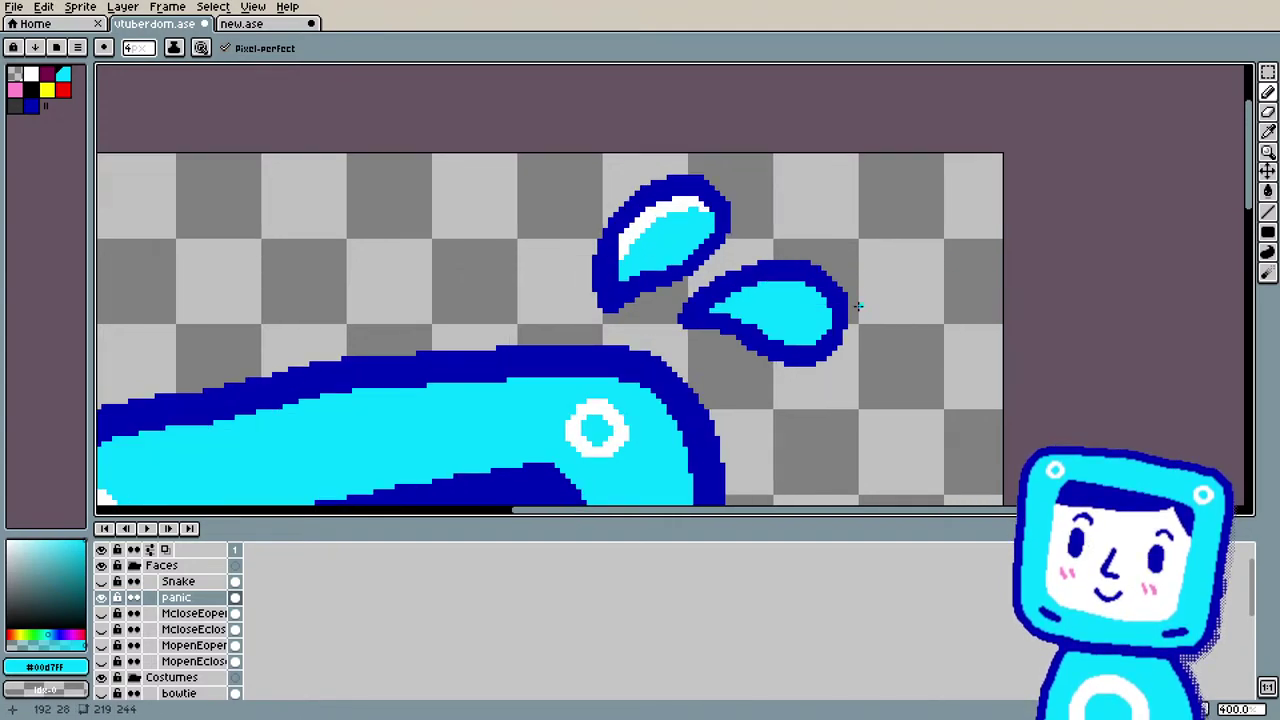
{"action": "key", "text": "i"}
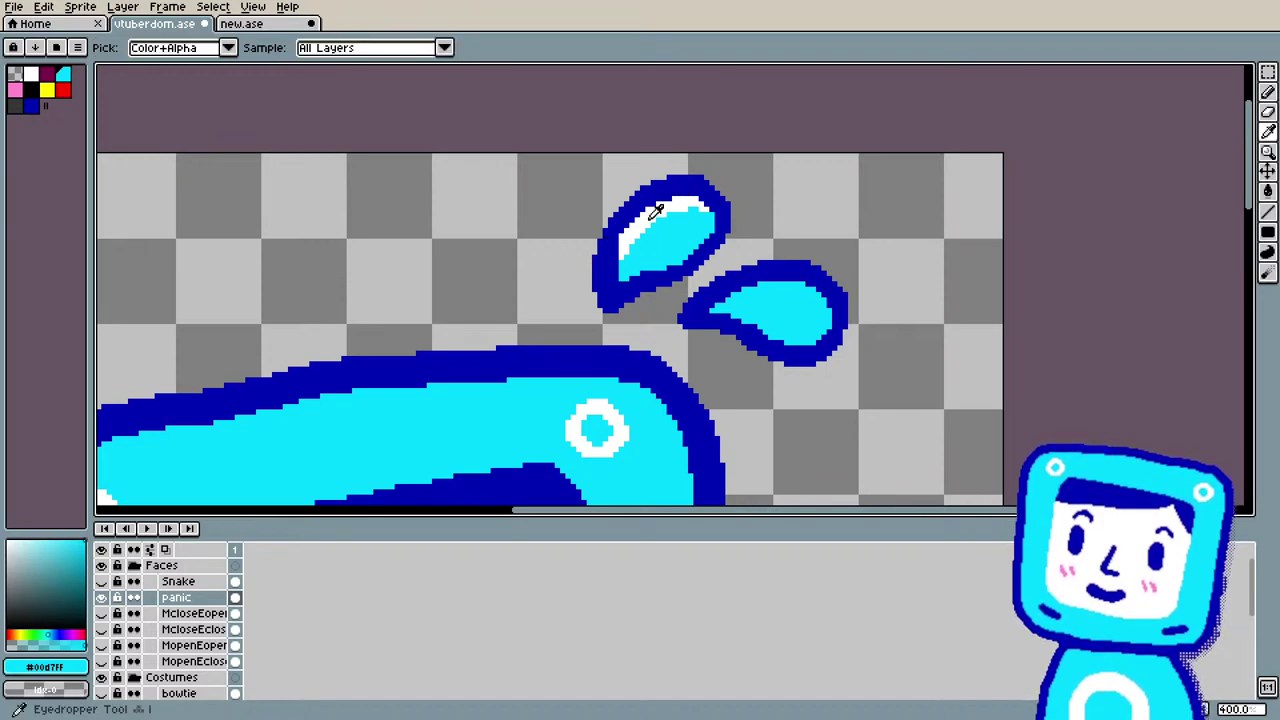
{"action": "left_click", "coordinate": [654, 208]}
{"action": "key", "text": "b"}
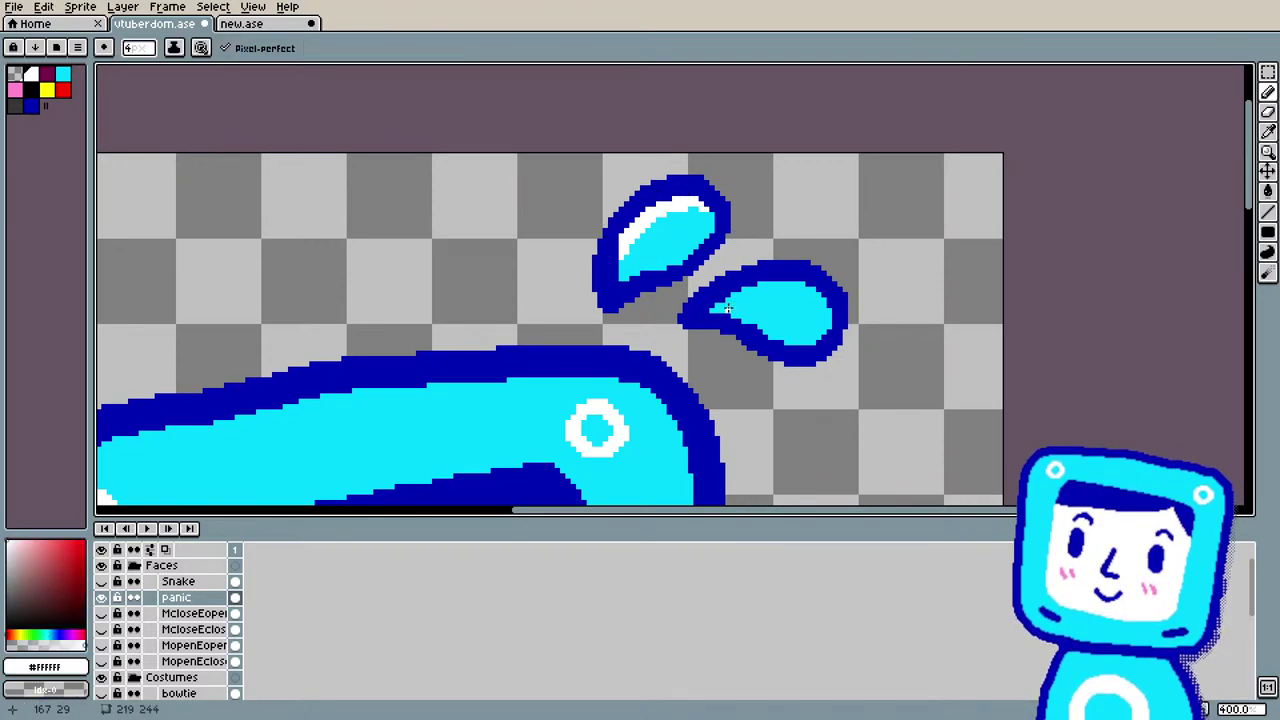
{"action": "left_click_drag", "start_coordinate": [716, 310], "coordinate": [805, 283]}
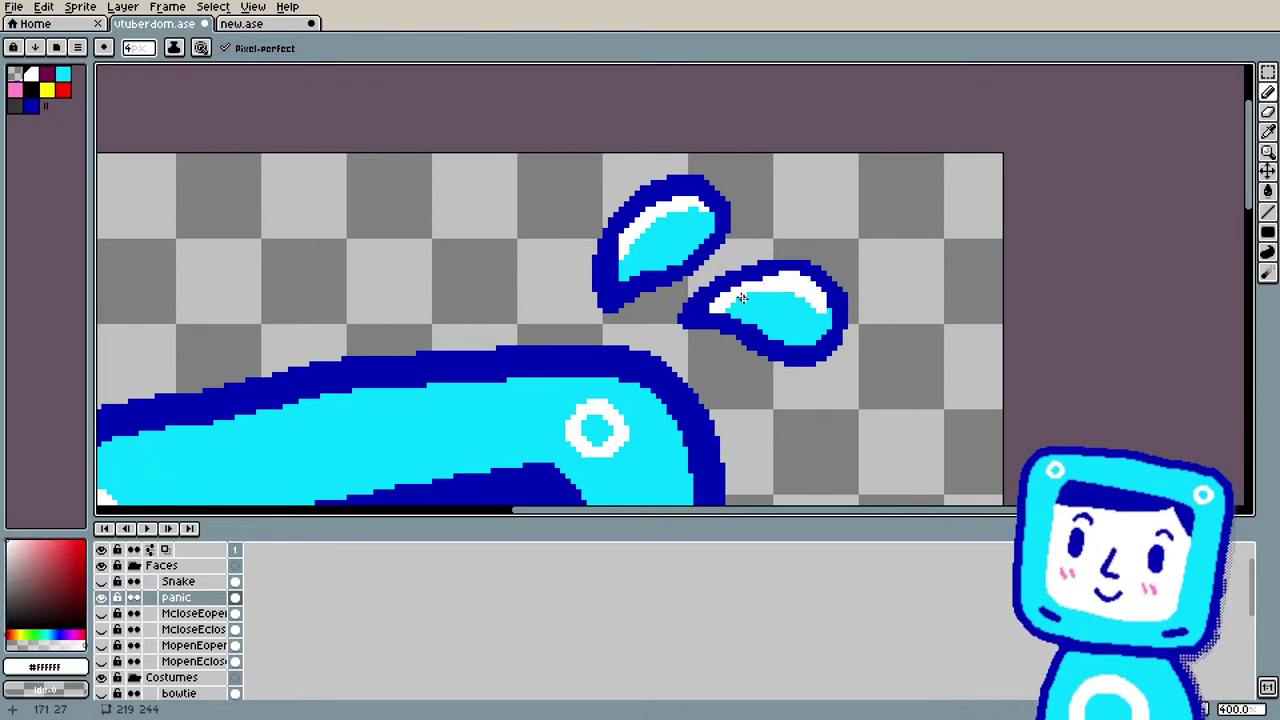
{"action": "scroll", "coordinate": [508, 392], "scroll_direction": "down", "scroll_amount": 2}
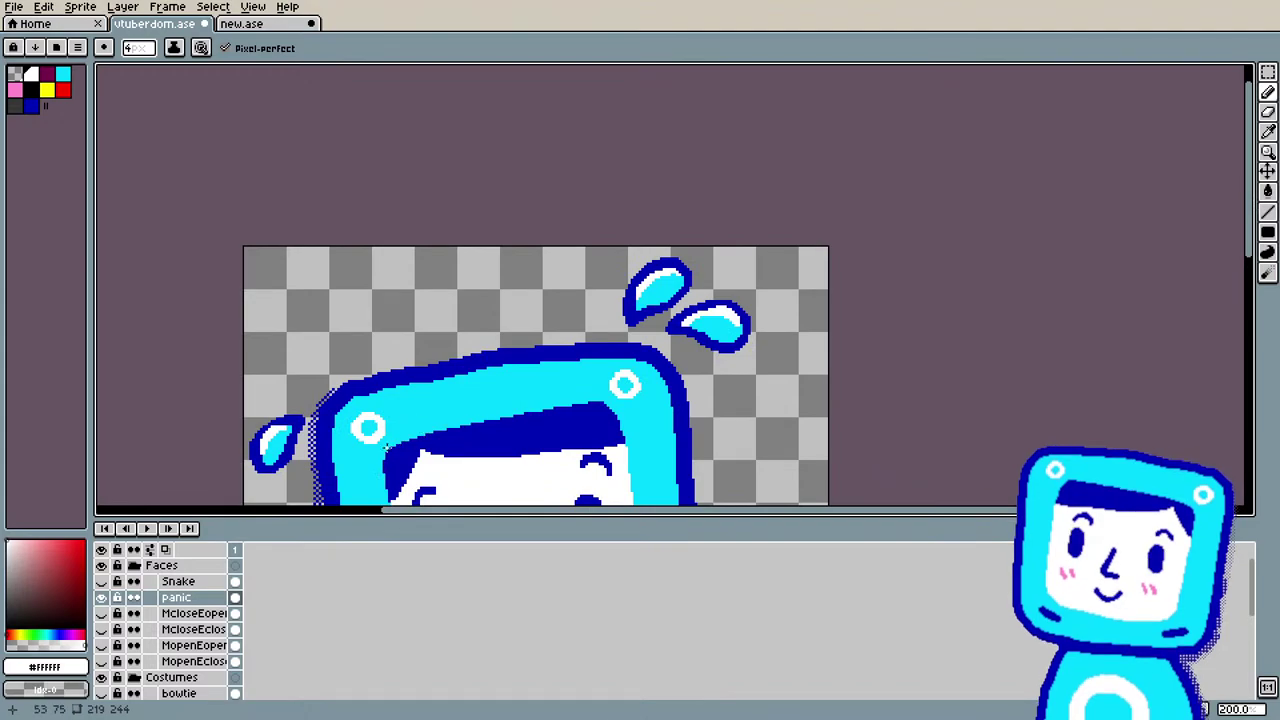
Step: Thin the white highlights of the two sweat drops right of the helmet along their inner edges, using the drop's sampled cyan
{"action": "scroll", "coordinate": [388, 456], "scroll_direction": "down", "scroll_amount": 2}
{"action": "scroll", "coordinate": [398, 460], "scroll_direction": "up", "scroll_amount": 2}
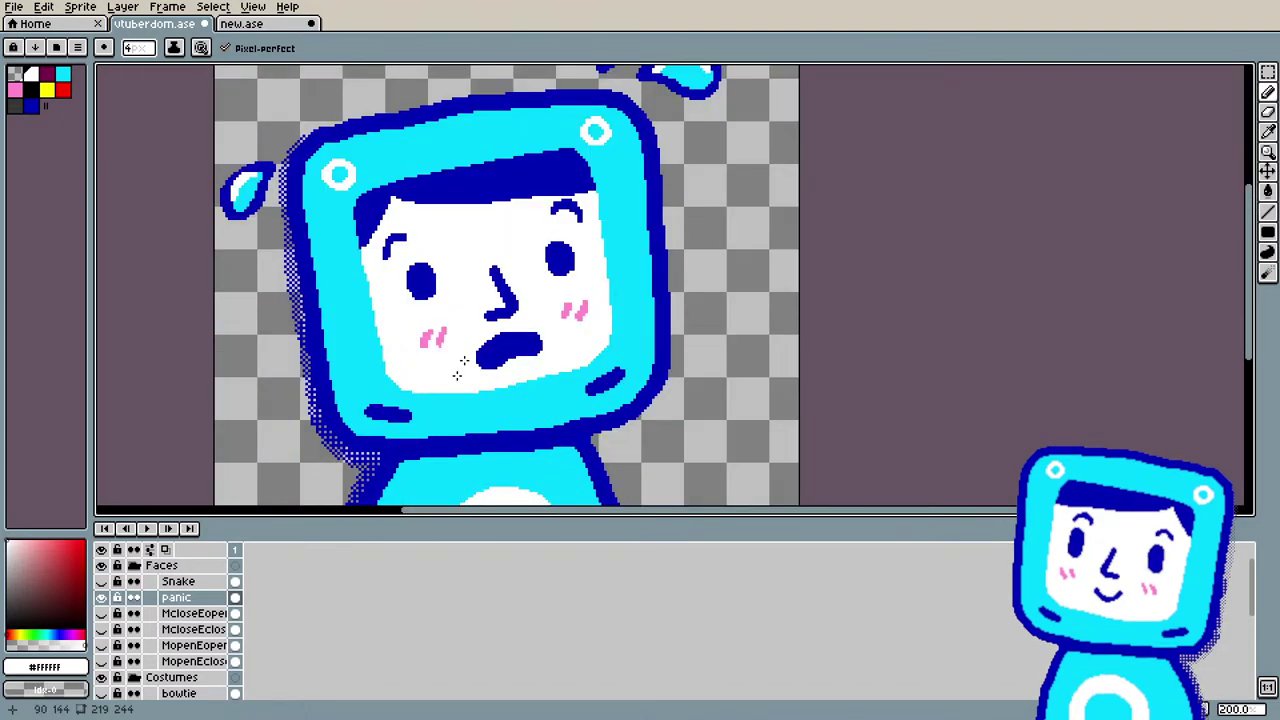
{"action": "scroll", "coordinate": [475, 306], "scroll_direction": "down", "scroll_amount": 1}
{"action": "scroll", "coordinate": [519, 186], "scroll_direction": "up", "scroll_amount": 1}
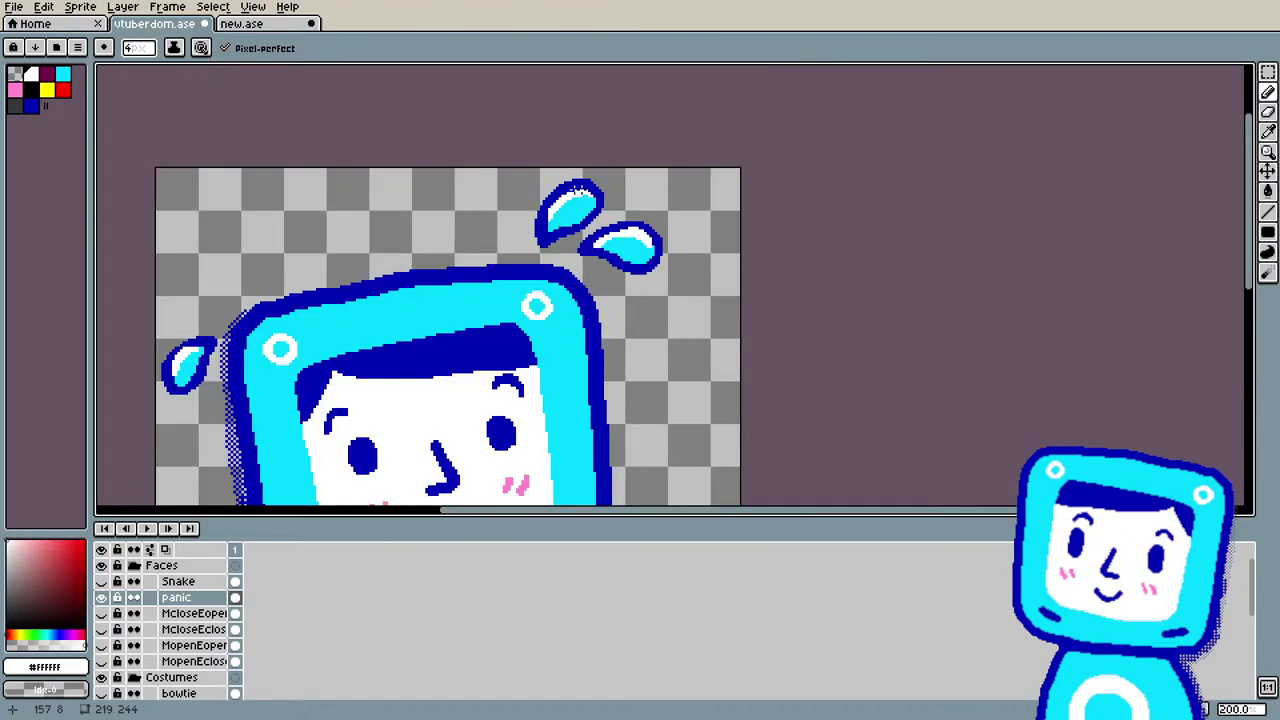
{"action": "scroll", "coordinate": [670, 183], "scroll_direction": "up", "scroll_amount": 3}
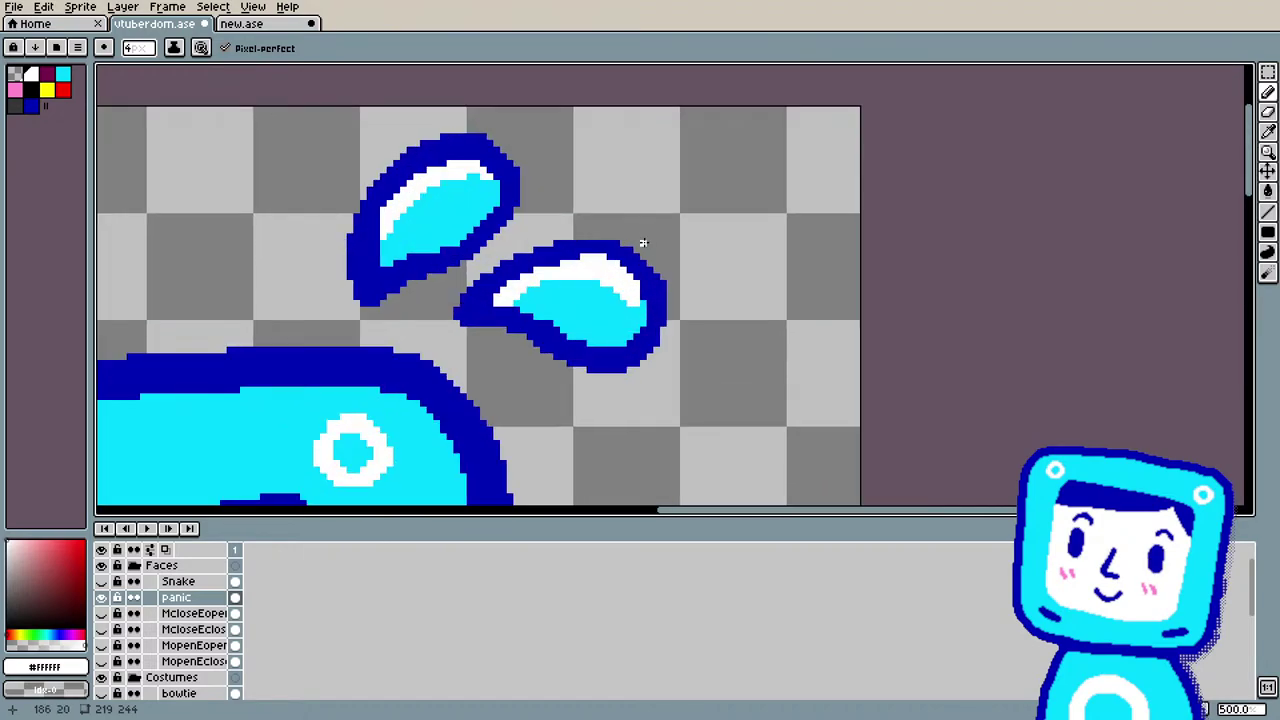
{"action": "left_click", "coordinate": [612, 296], "text": "alt"}
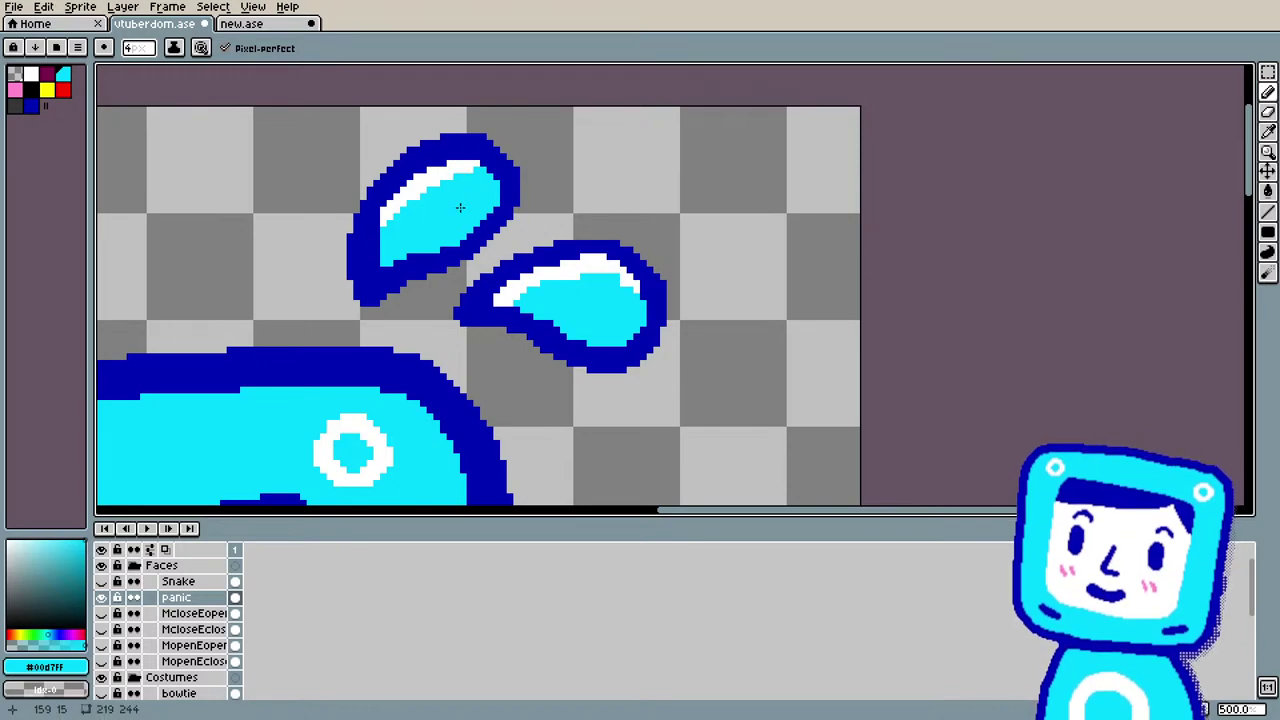
Step: Trim the inner edge of the white highlight on the sweat drop left of the helmet with cyan
{"action": "scroll", "coordinate": [432, 250], "scroll_direction": "down", "scroll_amount": 4}
{"action": "scroll", "coordinate": [265, 228], "scroll_direction": "up", "scroll_amount": 3}
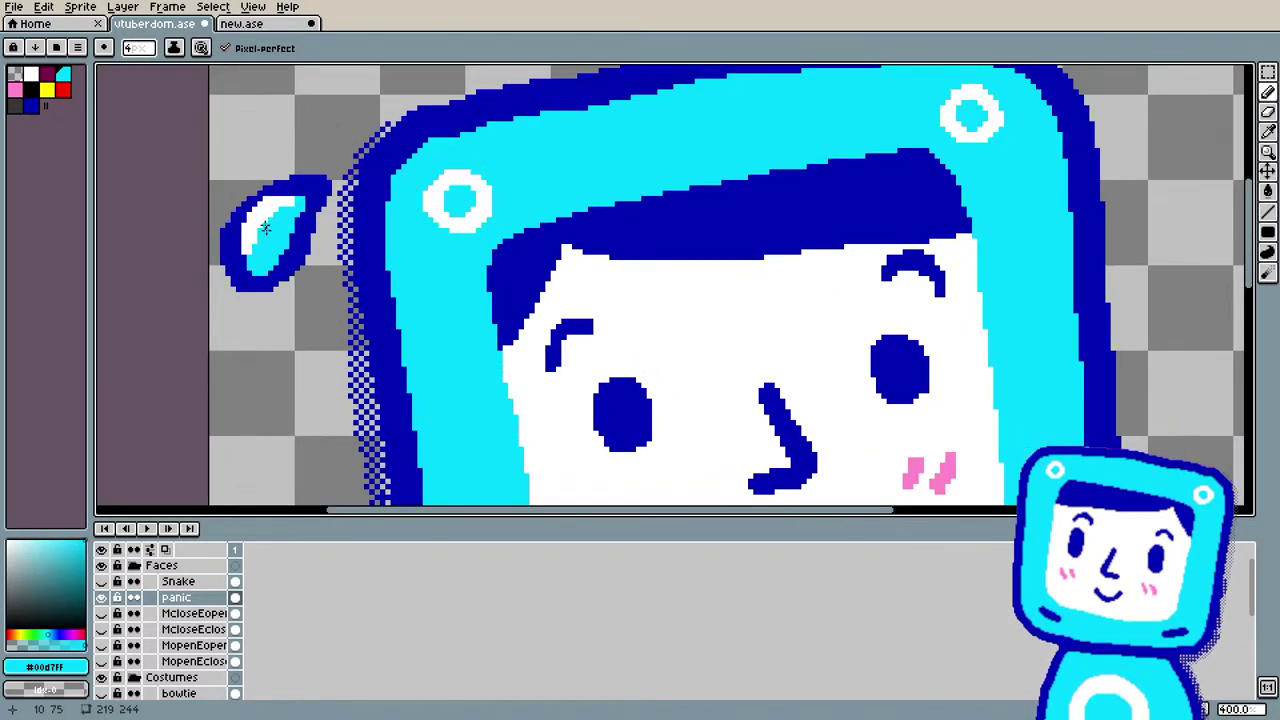
{"action": "scroll", "coordinate": [226, 135], "scroll_direction": "up", "scroll_amount": 1}
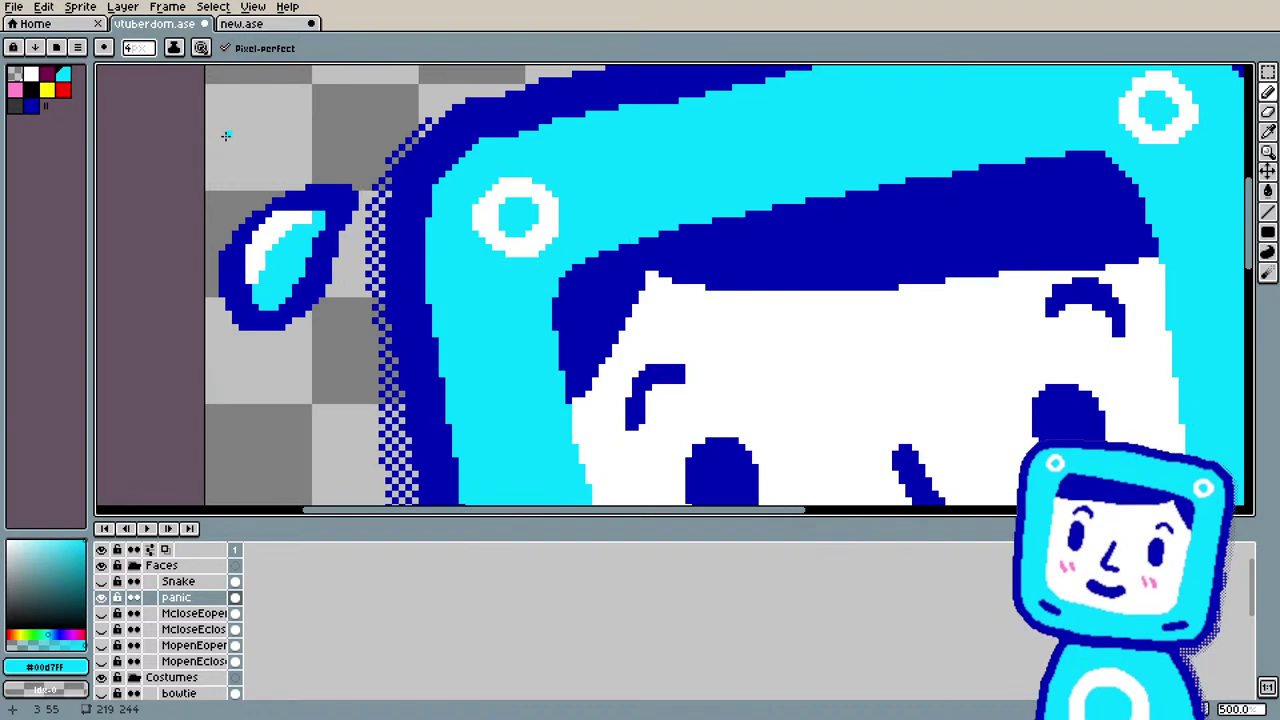
{"action": "left_click_drag", "start_coordinate": [265, 288], "coordinate": [262, 280]}
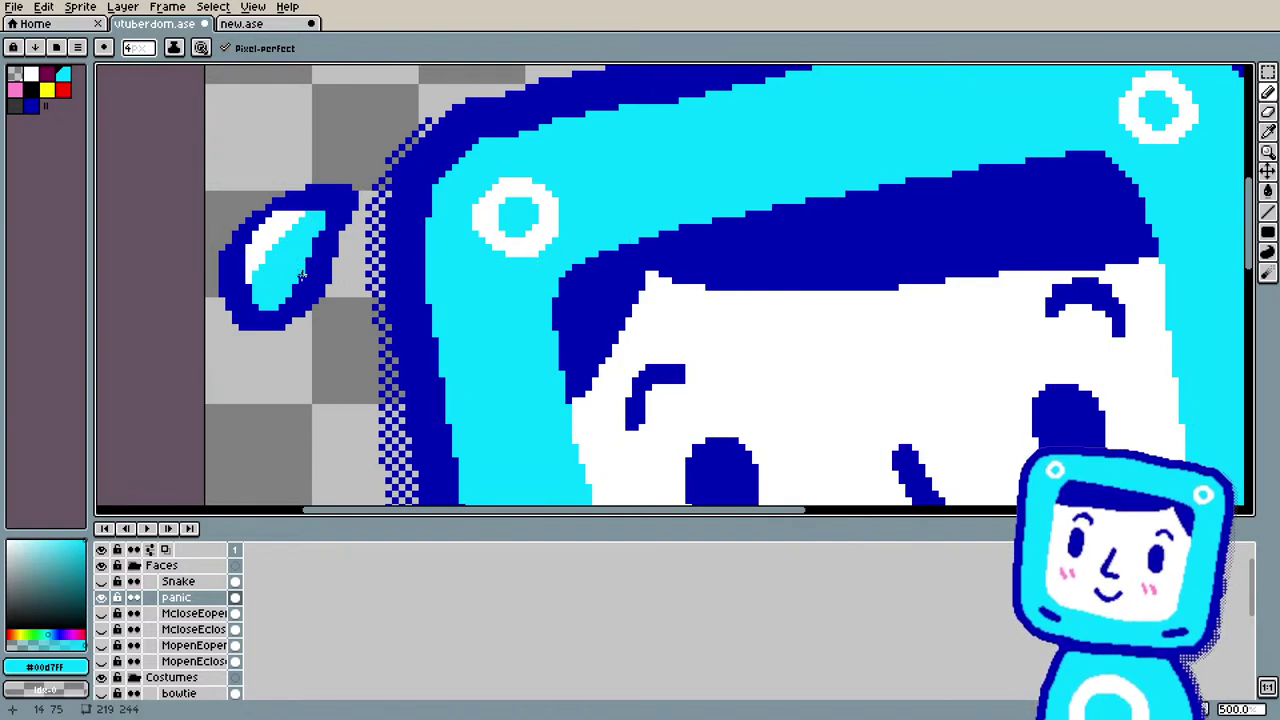
{"action": "left_click_drag", "start_coordinate": [270, 284], "coordinate": [270, 260]}
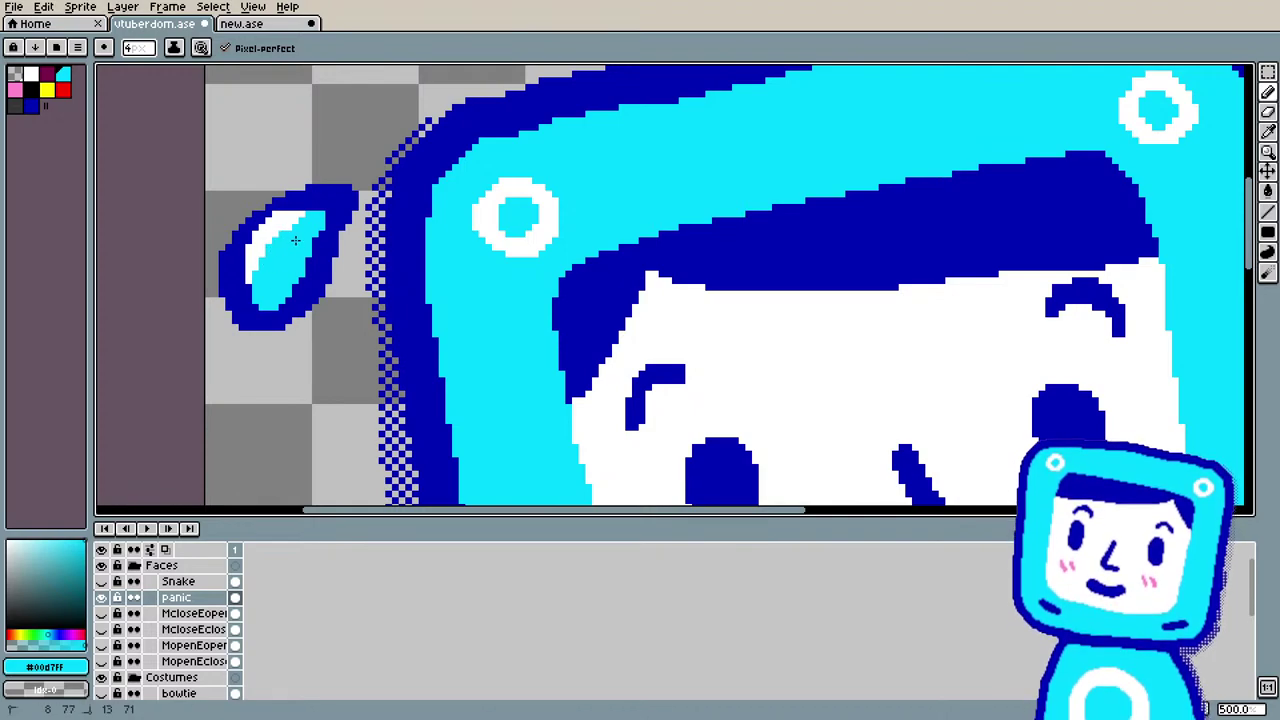
Step: Extend the upper-right sweat drop's highlight down its left inner edge to the tip, using white sampled from the existing highlight
{"action": "scroll", "coordinate": [307, 314], "scroll_direction": "down", "scroll_amount": 4}
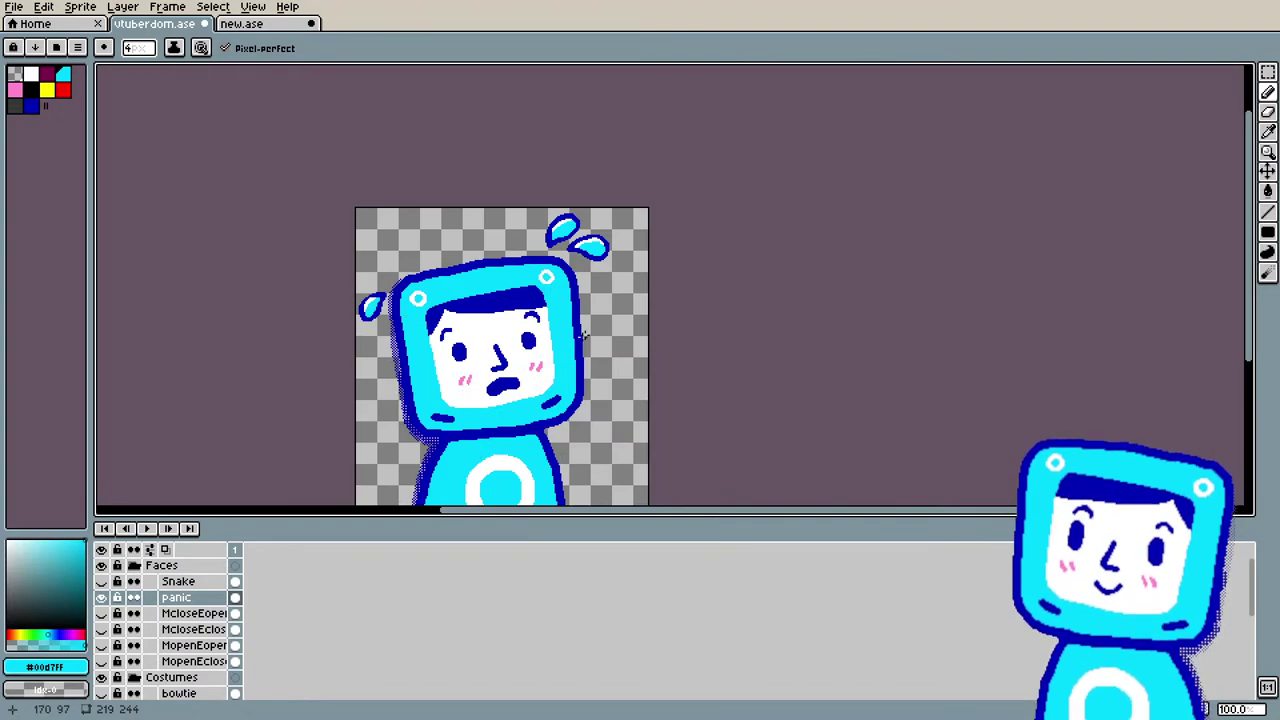
{"action": "scroll", "coordinate": [585, 230], "scroll_direction": "up", "scroll_amount": 3}
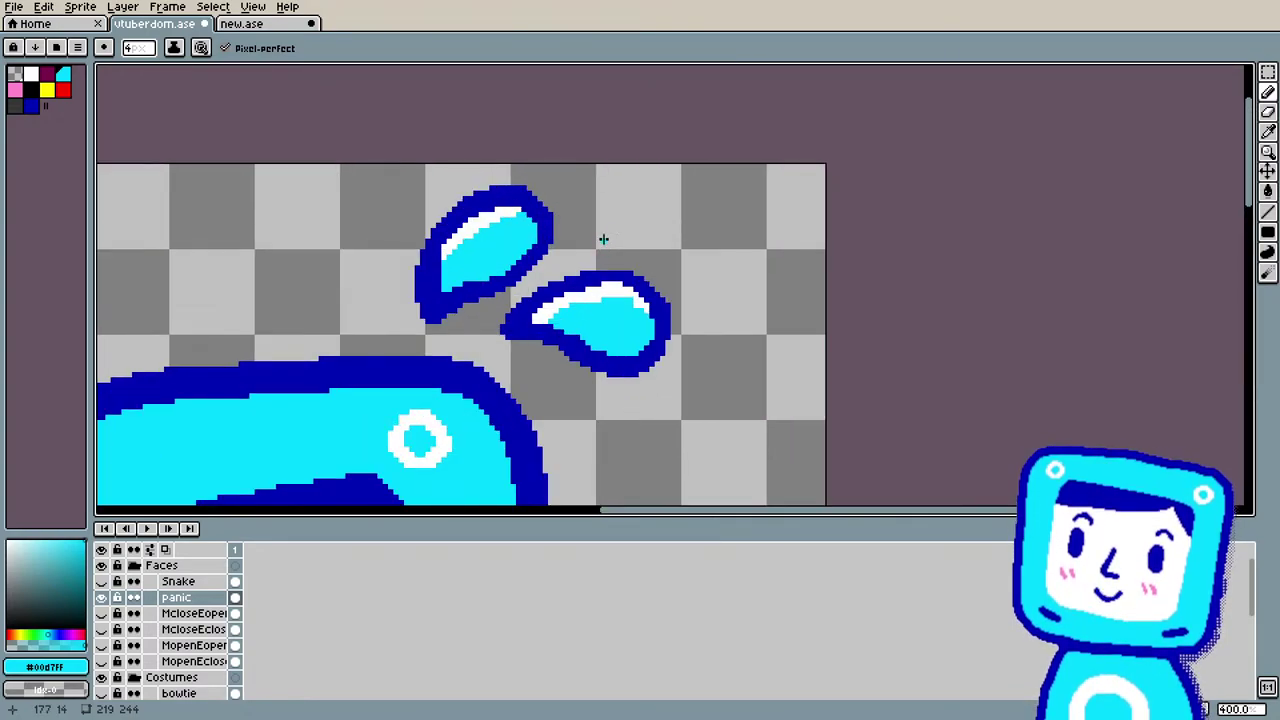
{"action": "scroll", "coordinate": [657, 300], "scroll_direction": "up", "scroll_amount": 1}
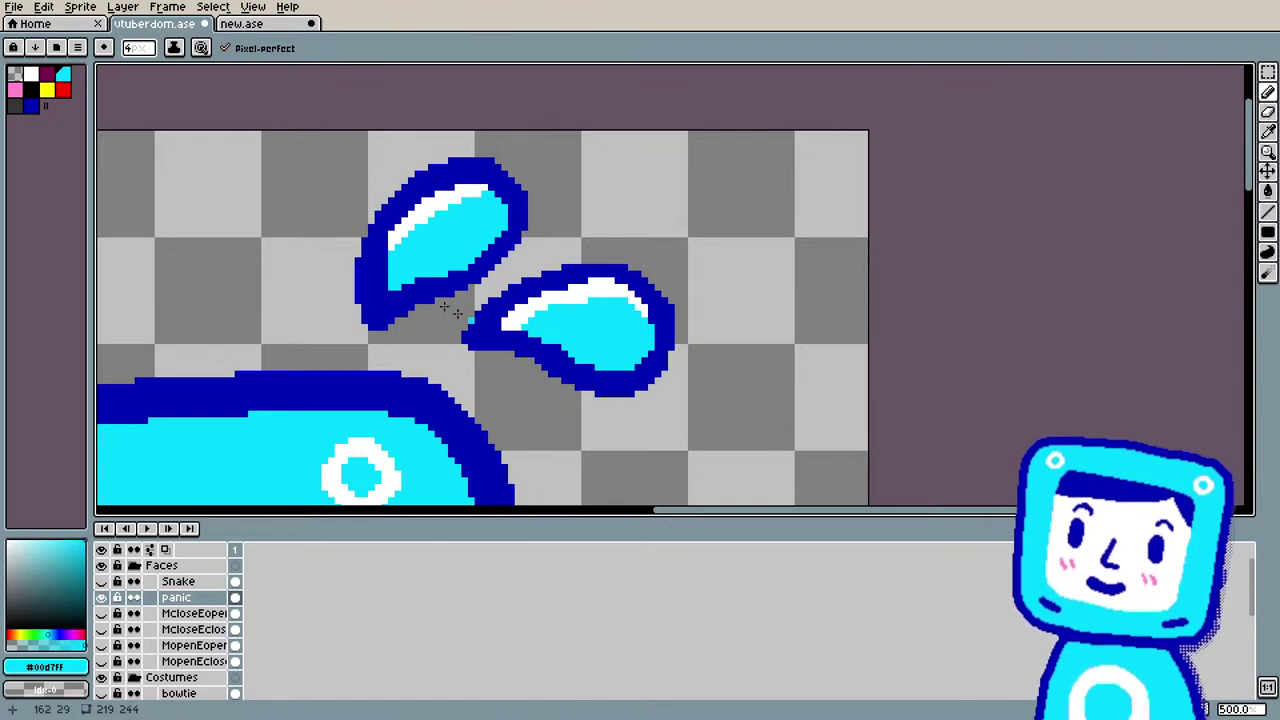
{"action": "scroll", "coordinate": [386, 238], "scroll_direction": "up", "scroll_amount": 2}
{"action": "key", "text": "i"}
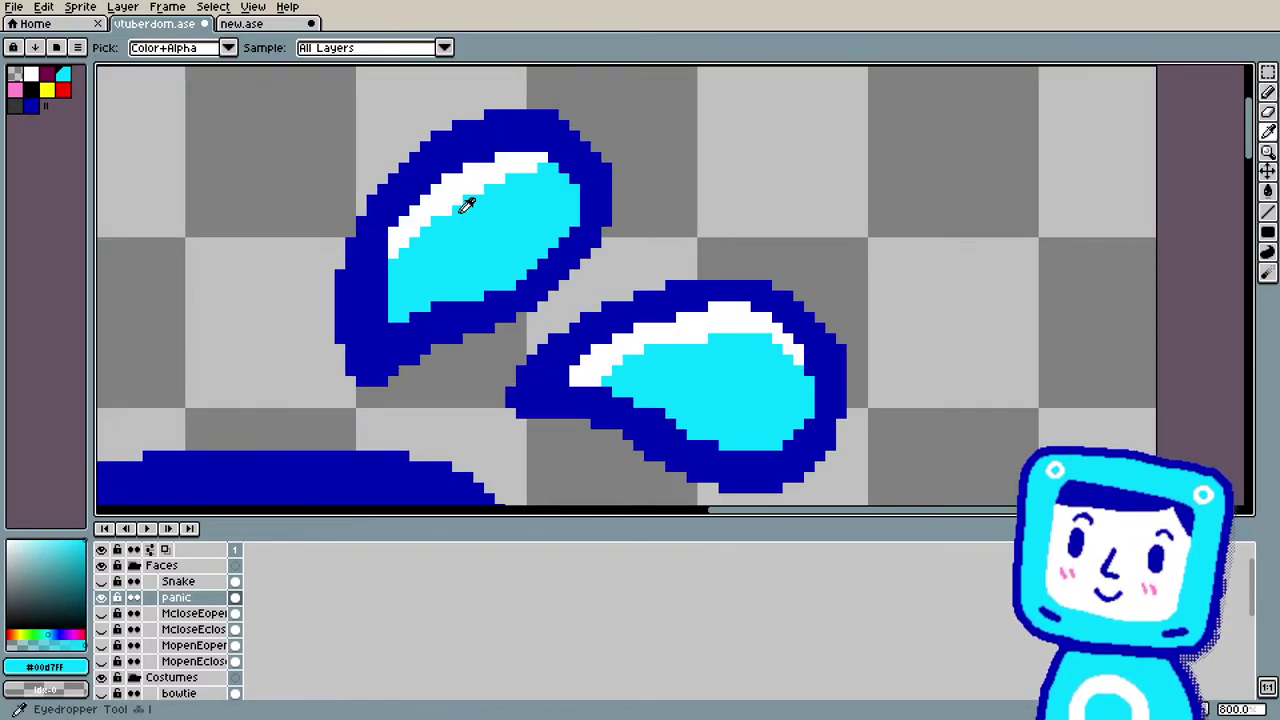
{"action": "left_click", "coordinate": [462, 206]}
{"action": "key", "text": "b"}
{"action": "mouse_move", "coordinate": [401, 248]}
{"action": "left_mouse_down"}
{"action": "mouse_move", "coordinate": [394, 328]}
{"action": "mouse_move", "coordinate": [391, 256]}
{"action": "mouse_move", "coordinate": [385, 304]}
{"action": "mouse_move", "coordinate": [360, 317]}
{"action": "mouse_move", "coordinate": [414, 307]}
{"action": "mouse_move", "coordinate": [397, 318]}
{"action": "mouse_move", "coordinate": [385, 285]}
{"action": "mouse_move", "coordinate": [395, 318]}
{"action": "left_mouse_up"}
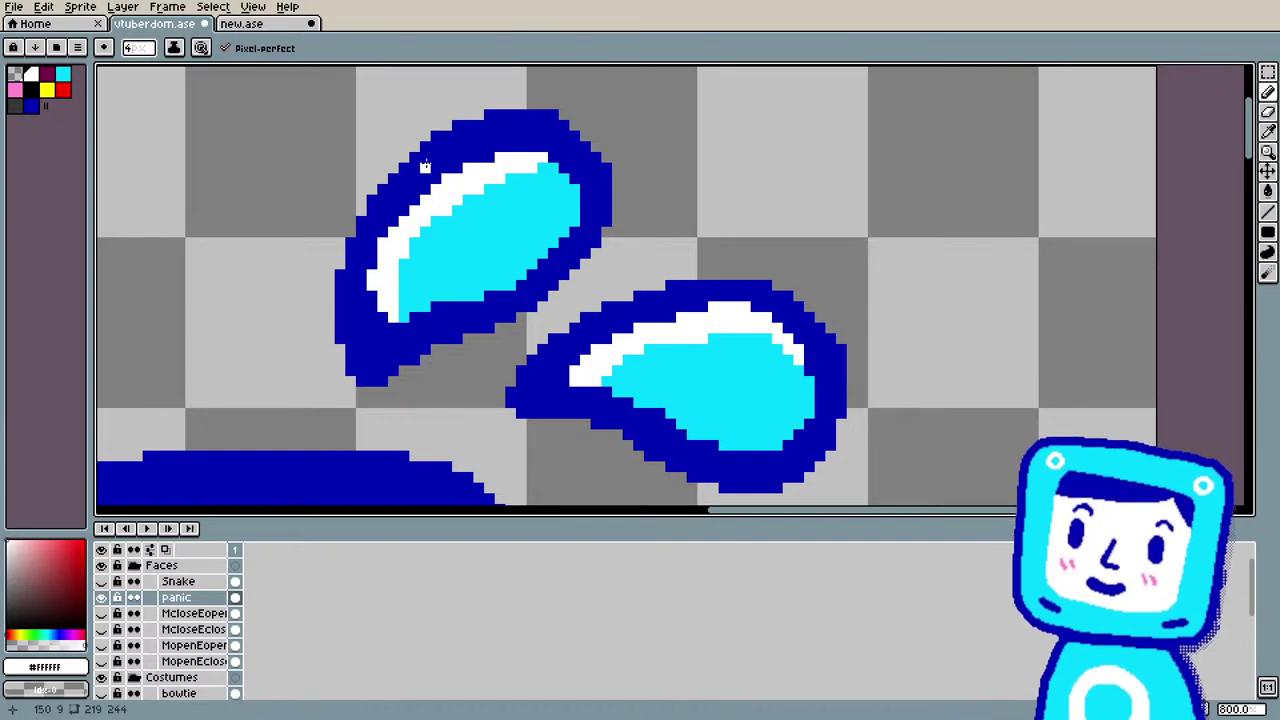
Step: Examine the sweat drops at several zoom levels and compare the avatar with the panic layer hidden and shown
{"action": "scroll", "coordinate": [424, 166], "scroll_direction": "down", "scroll_amount": 7}
{"action": "scroll", "coordinate": [237, 330], "scroll_direction": "up", "scroll_amount": 3}
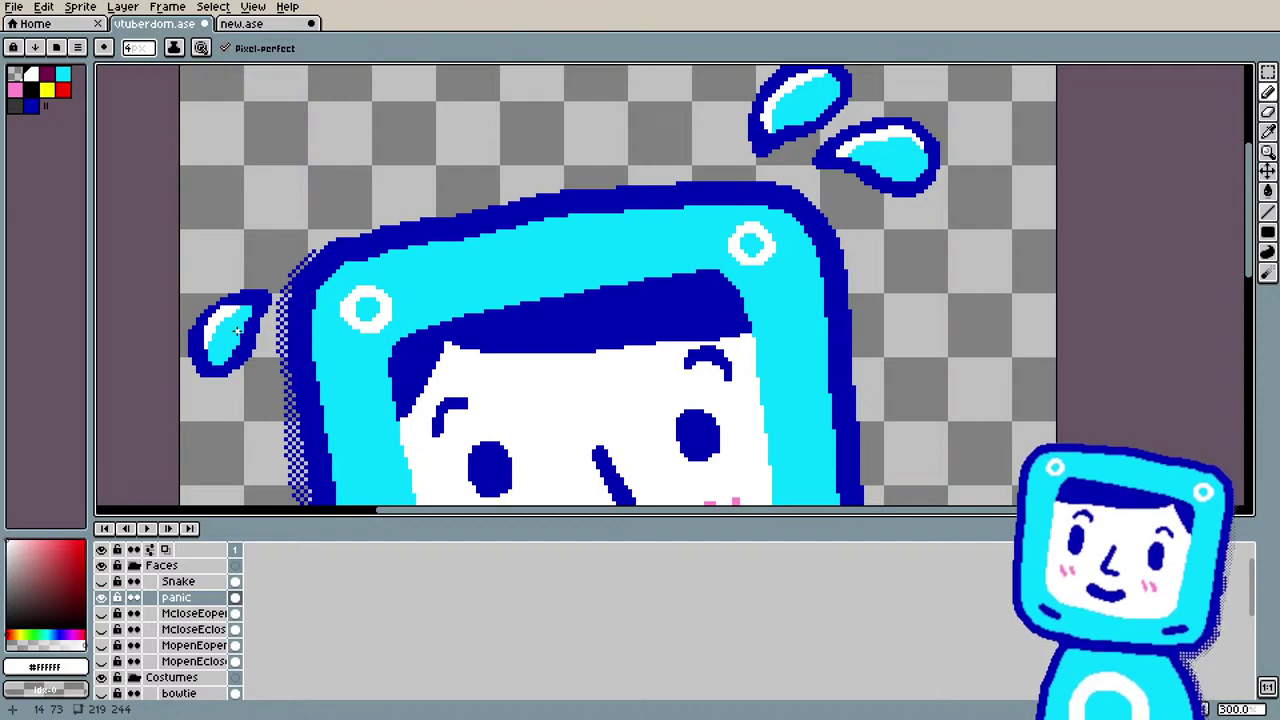
{"action": "scroll", "coordinate": [143, 343], "scroll_direction": "down", "scroll_amount": 5}
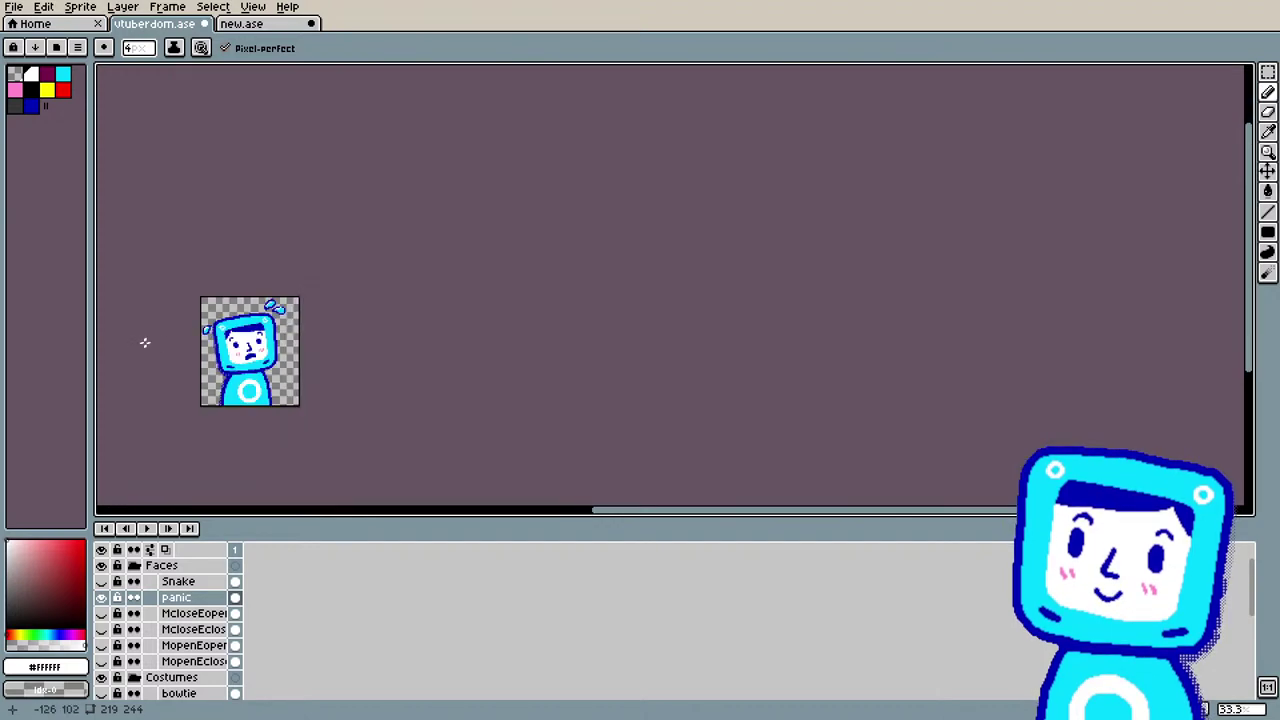
{"action": "scroll", "coordinate": [143, 343], "scroll_direction": "up", "scroll_amount": 4}
{"action": "scroll", "coordinate": [163, 341], "scroll_direction": "down", "scroll_amount": 1}
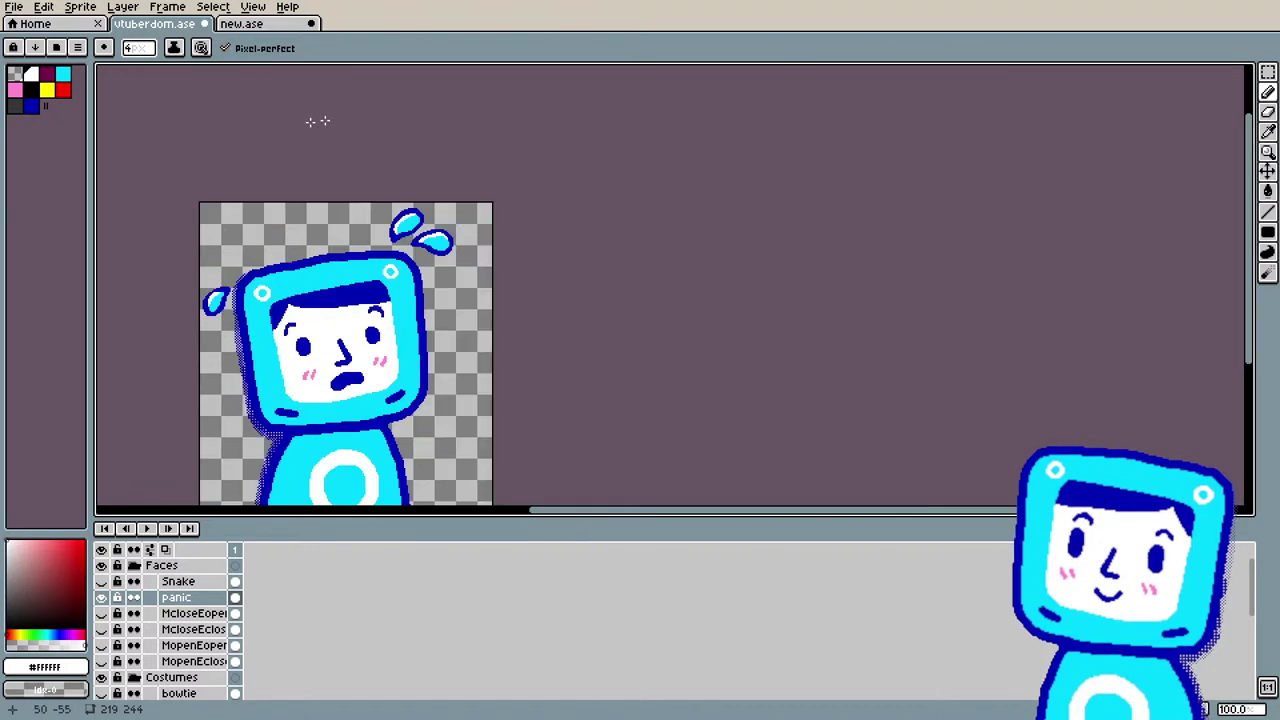
{"action": "scroll", "coordinate": [233, 357], "scroll_direction": "up", "scroll_amount": 1}
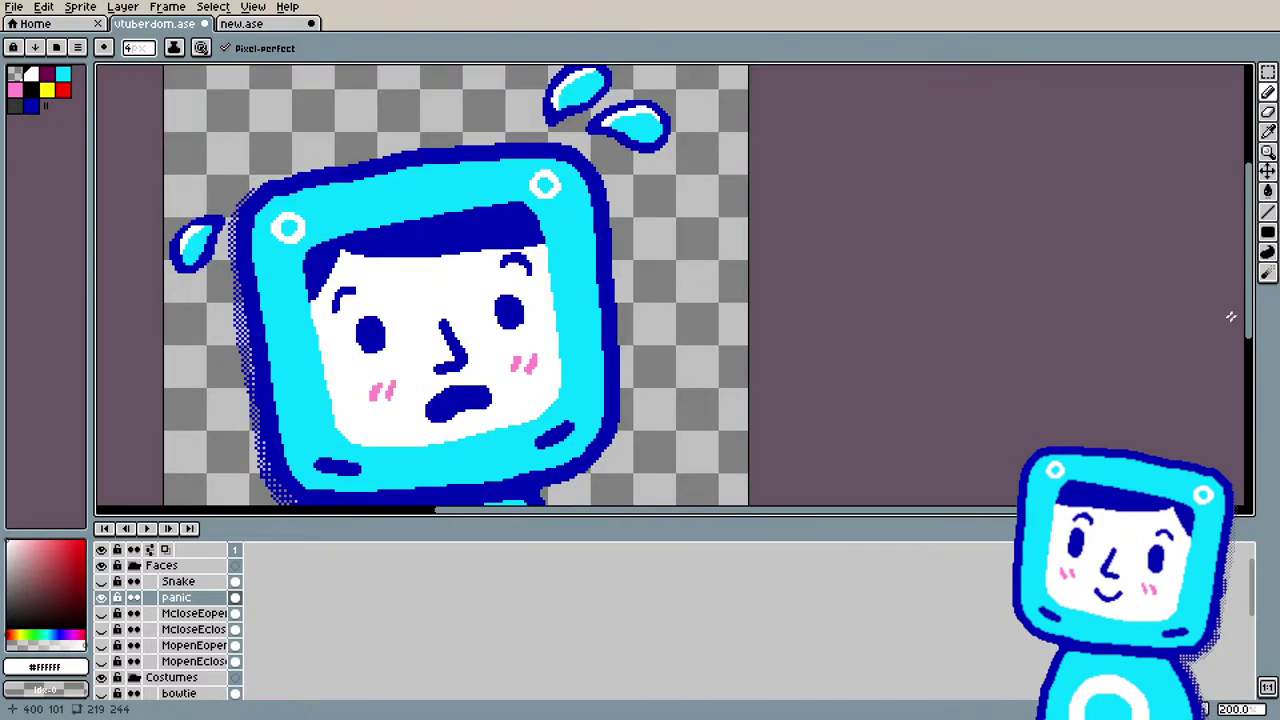
{"action": "left_click_drag", "start_coordinate": [1256, 316], "coordinate": [1220, 286]}
{"action": "scroll", "coordinate": [660, 298], "scroll_direction": "down", "scroll_amount": 1}
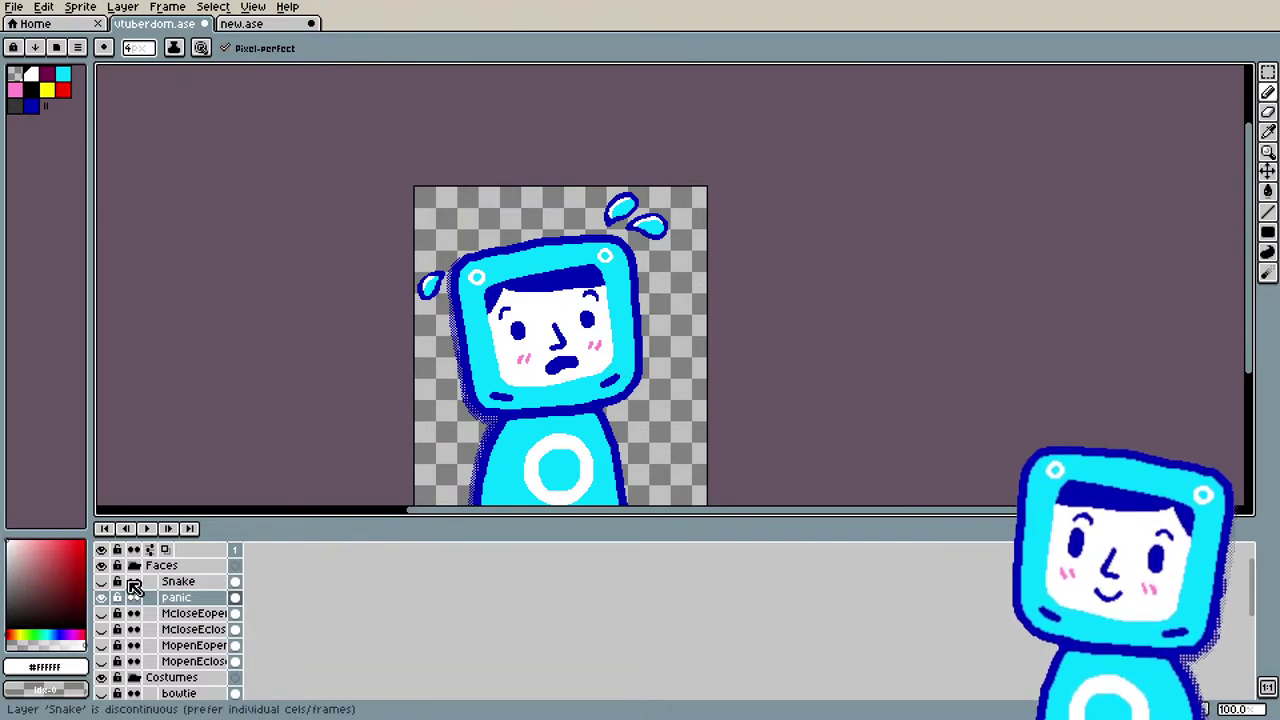
{"action": "left_click", "coordinate": [102, 597]}
{"action": "left_click", "coordinate": [102, 597]}
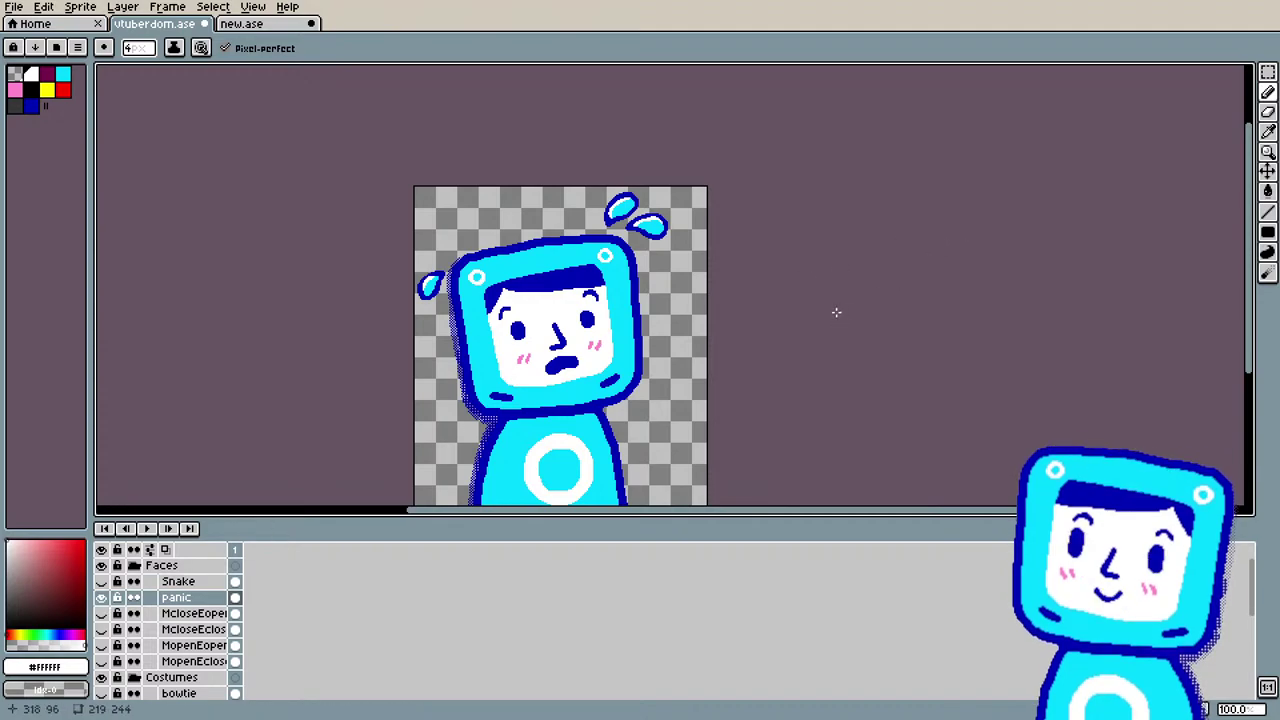
Step: Paint a small secondary white highlight near the lower-right inner edge of the lower sweat drop right of the helmet
{"action": "scroll", "coordinate": [620, 213], "scroll_direction": "up", "scroll_amount": 3}
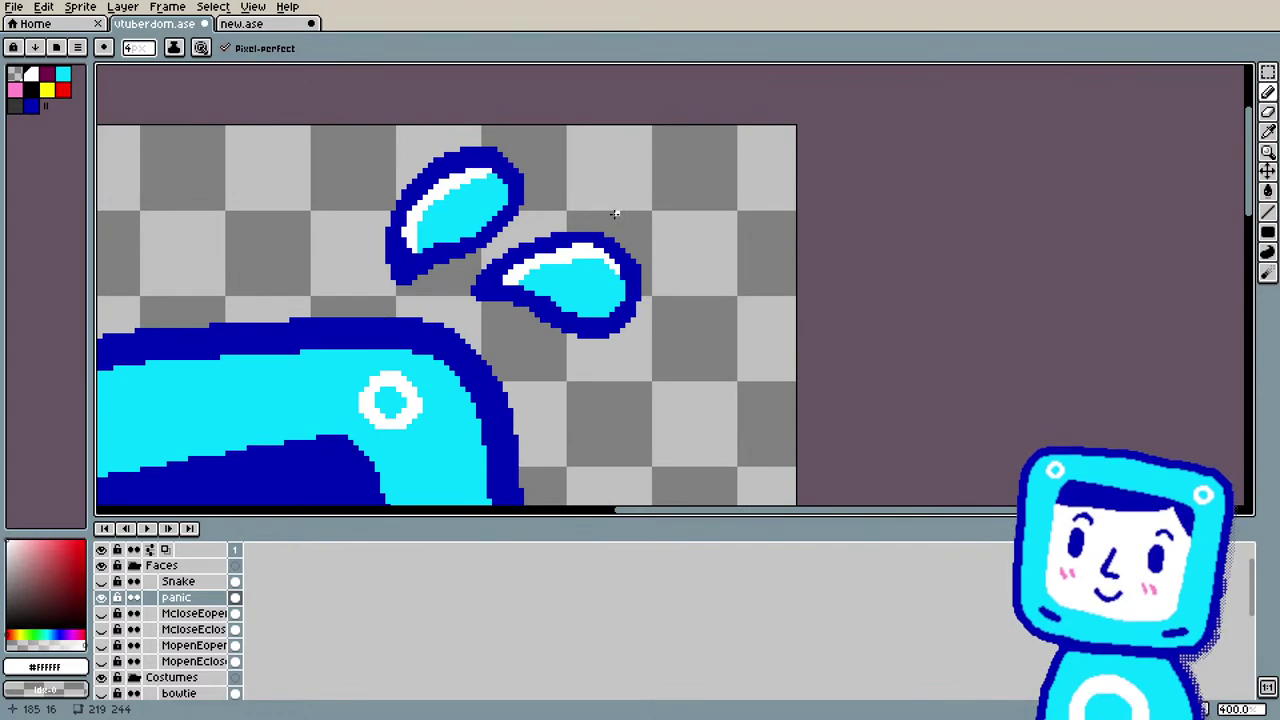
{"action": "left_click_drag", "start_coordinate": [571, 297], "coordinate": [611, 296]}
Step: Try a small secondary white highlight near the right inner edge of the upper sweat drop and undo it
{"action": "left_click_drag", "start_coordinate": [494, 192], "coordinate": [483, 211]}
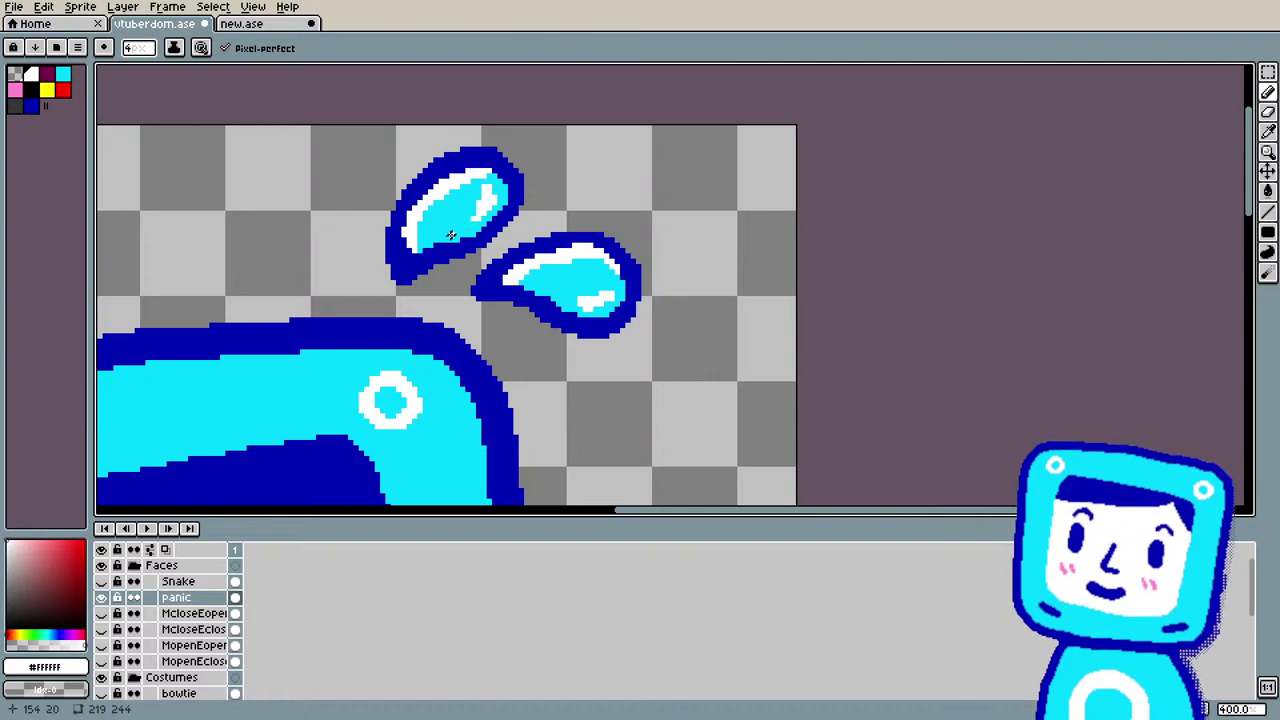
{"action": "key", "text": "ctrl+z"}
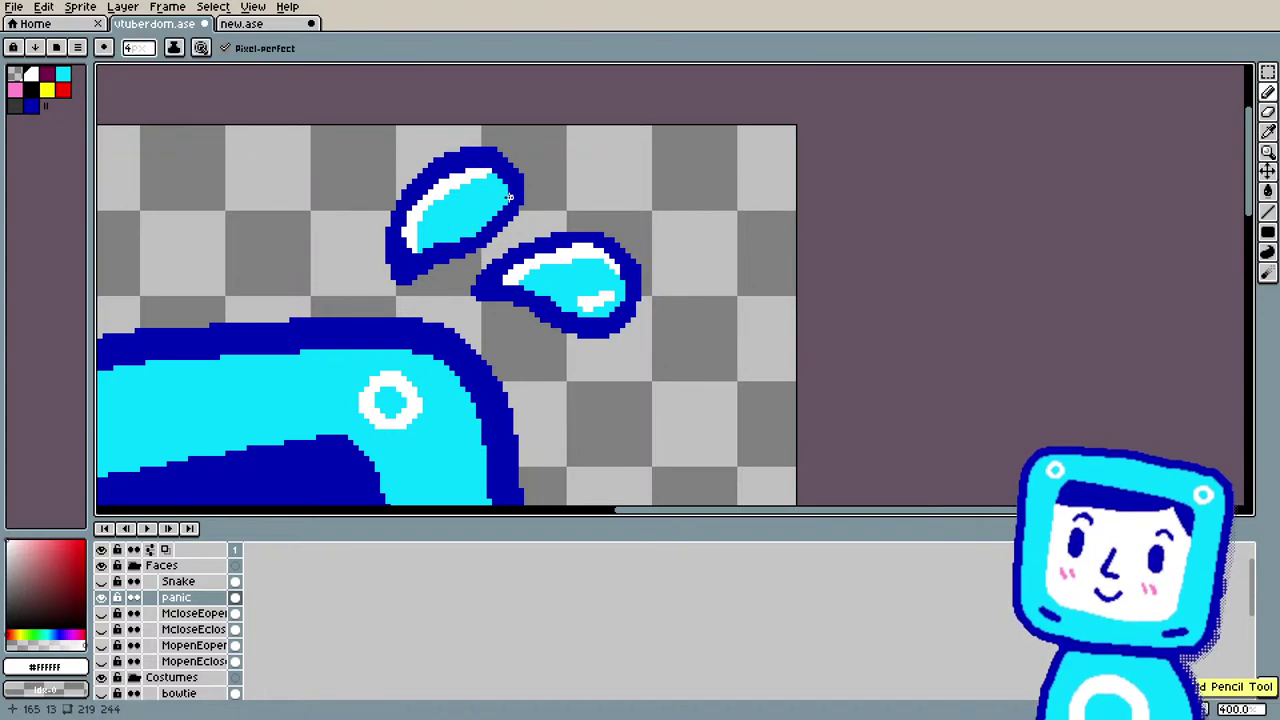
{"action": "left_click_drag", "start_coordinate": [494, 193], "coordinate": [483, 212]}
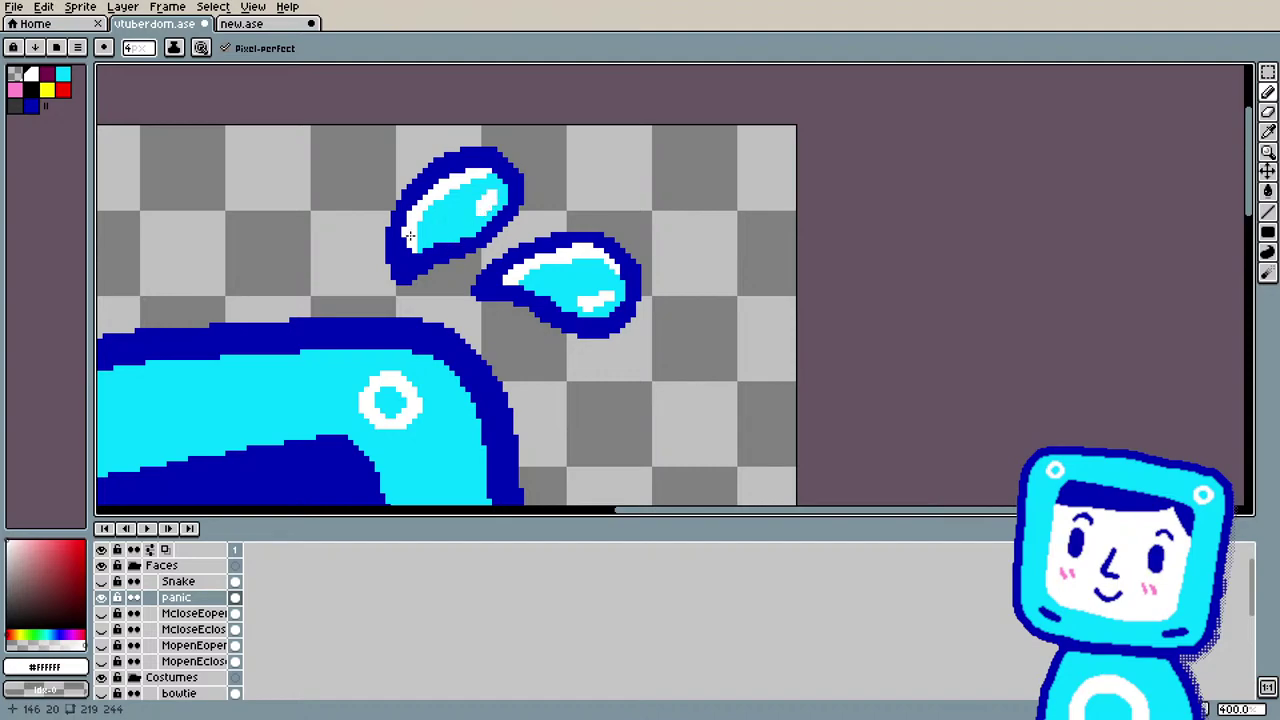
{"action": "scroll", "coordinate": [409, 235], "scroll_direction": "down", "scroll_amount": 5}
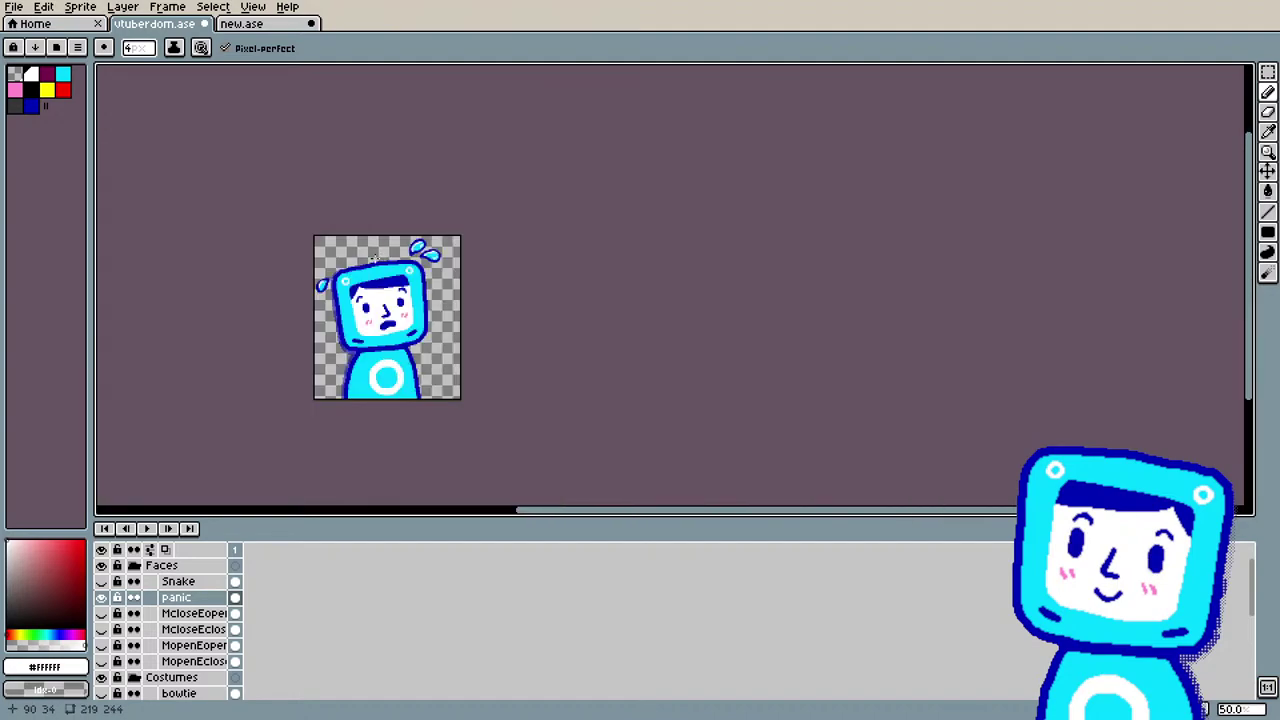
{"action": "scroll", "coordinate": [374, 257], "scroll_direction": "up", "scroll_amount": 2}
{"action": "scroll", "coordinate": [380, 263], "scroll_direction": "down", "scroll_amount": 1}
{"action": "key", "text": "ctrl+z"}
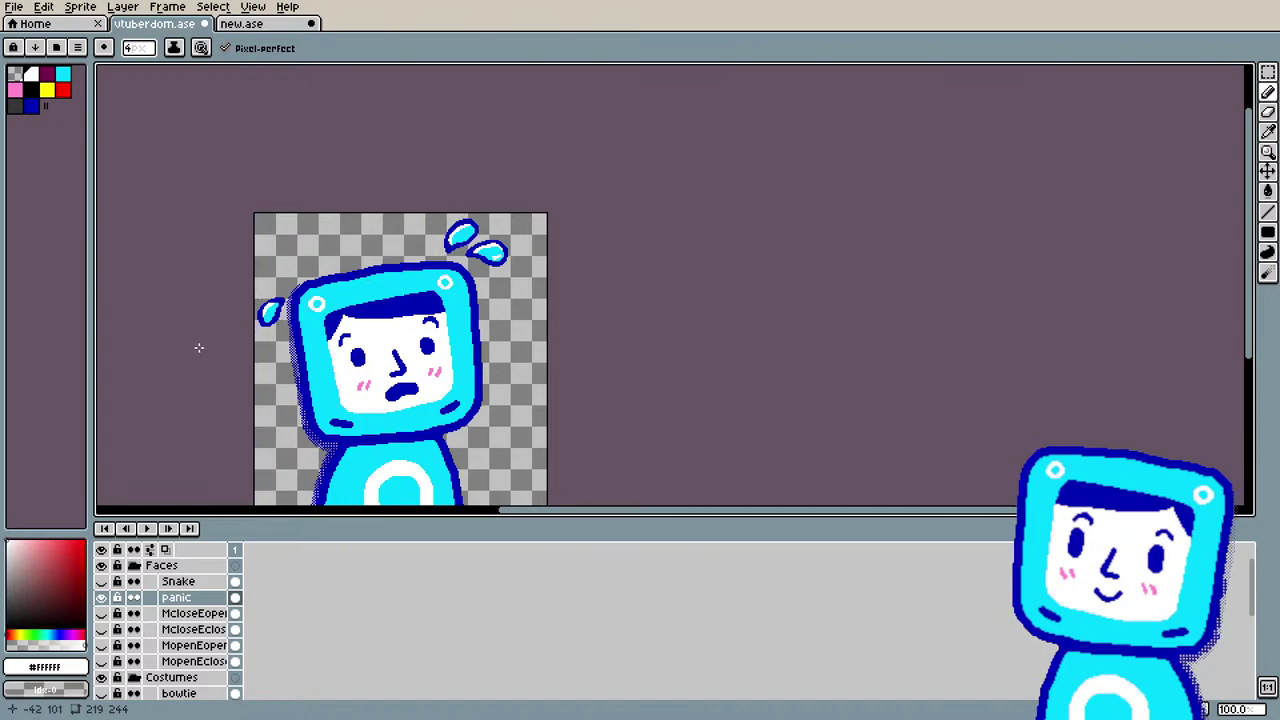
Step: Try a small white highlight along the bottom inner edge of the sweat drop left of the helmet and undo it
{"action": "scroll", "coordinate": [199, 347], "scroll_direction": "up", "scroll_amount": 3}
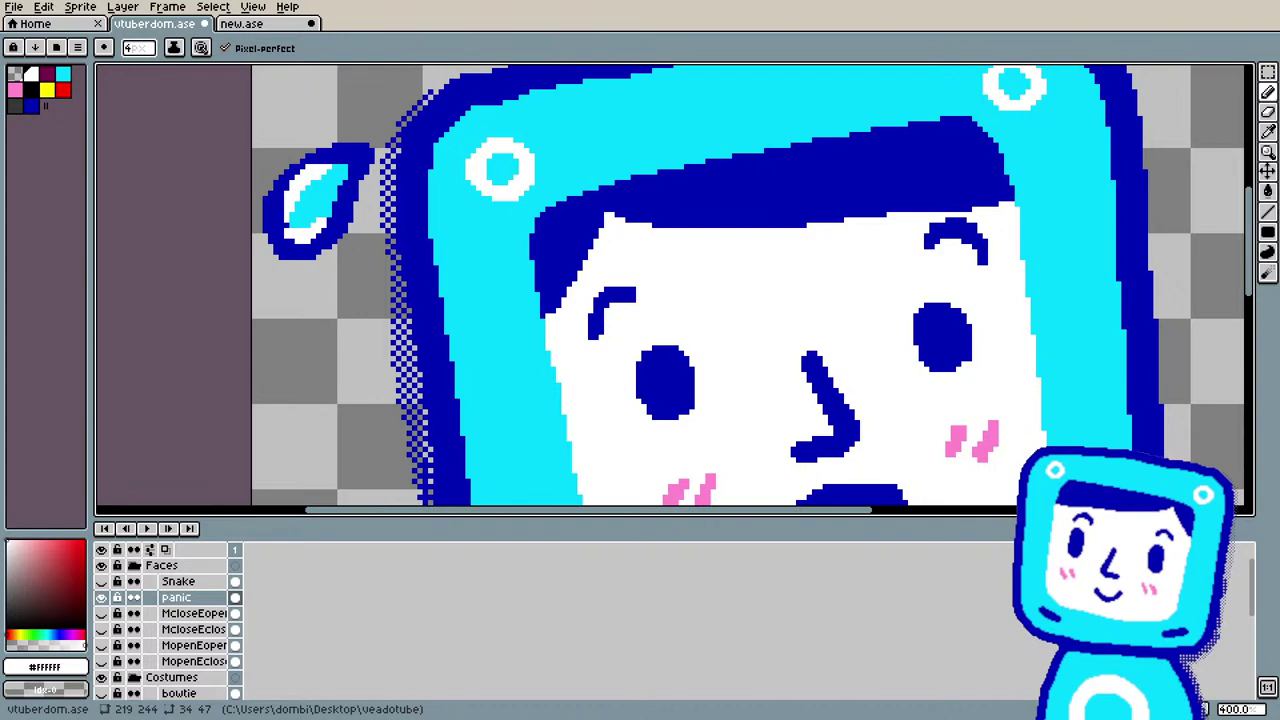
{"action": "scroll", "coordinate": [297, 406], "scroll_direction": "down", "scroll_amount": 1}
{"action": "left_click_drag", "start_coordinate": [323, 329], "coordinate": [305, 283]}
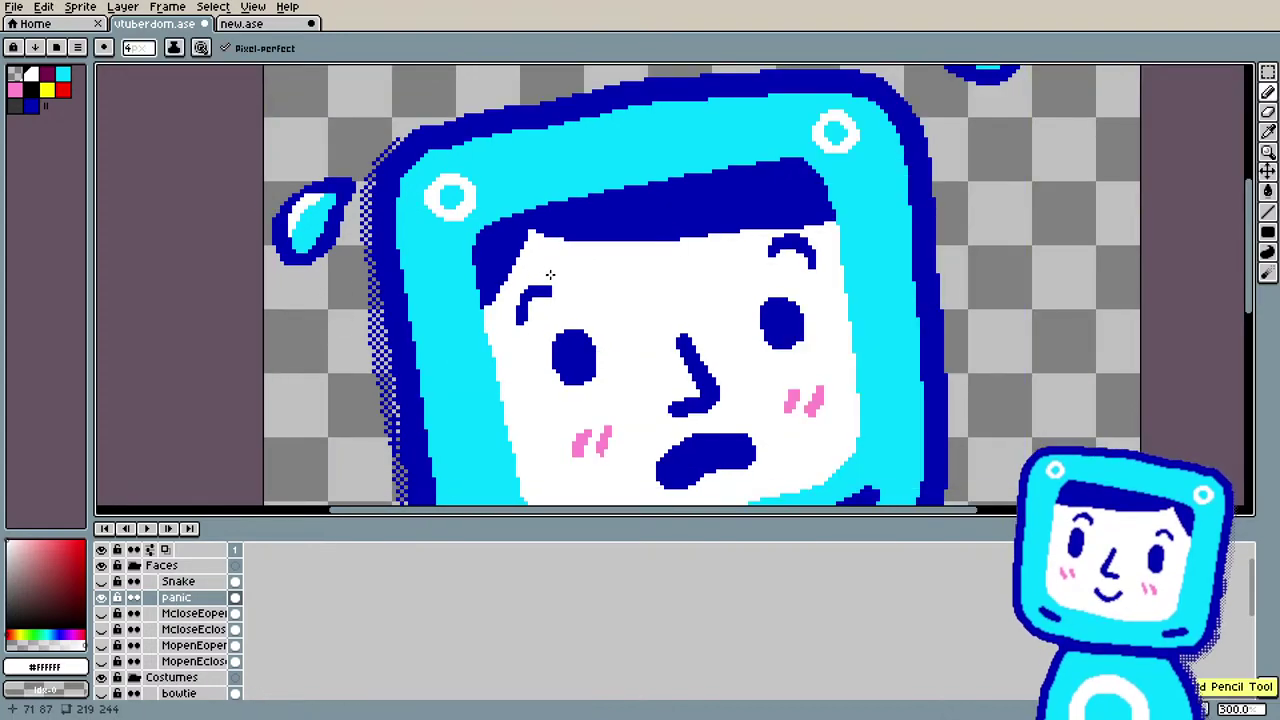
Step: Enlarge the lower right-hand sweat drop's secondary white highlight until it meets the dark blue outline
{"action": "scroll", "coordinate": [543, 280], "scroll_direction": "down", "scroll_amount": 1}
{"action": "scroll", "coordinate": [789, 57], "scroll_direction": "down", "scroll_amount": 1}
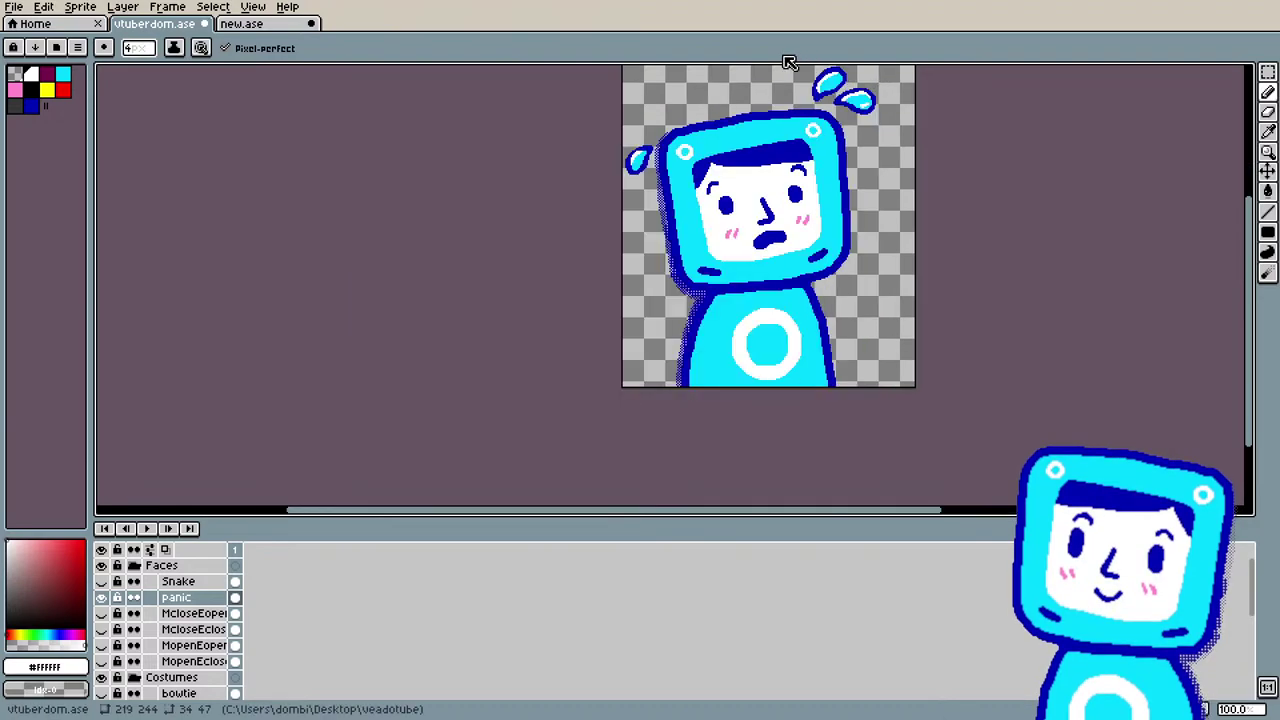
{"action": "scroll", "coordinate": [895, 66], "scroll_direction": "up", "scroll_amount": 3}
{"action": "scroll", "coordinate": [781, 130], "scroll_direction": "up", "scroll_amount": 2}
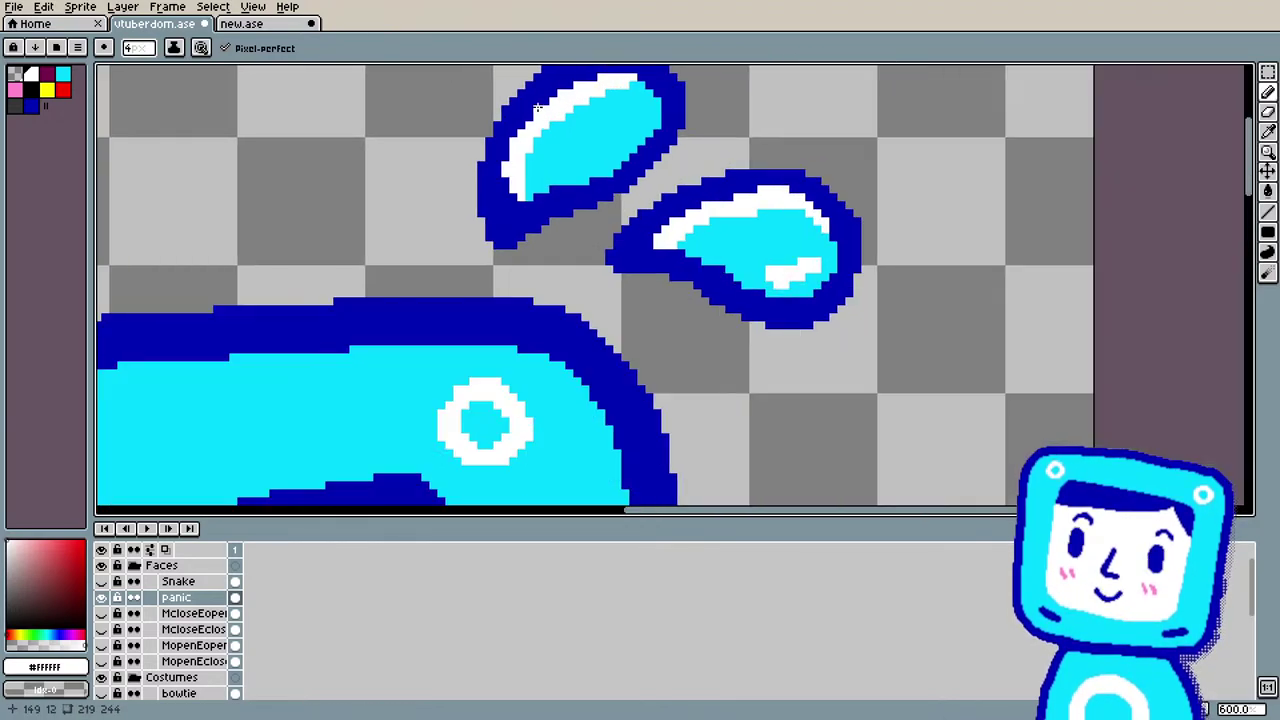
{"action": "scroll", "coordinate": [781, 130], "scroll_direction": "down", "scroll_amount": 1}
{"action": "scroll", "coordinate": [1236, 180], "scroll_direction": "up", "scroll_amount": 3}
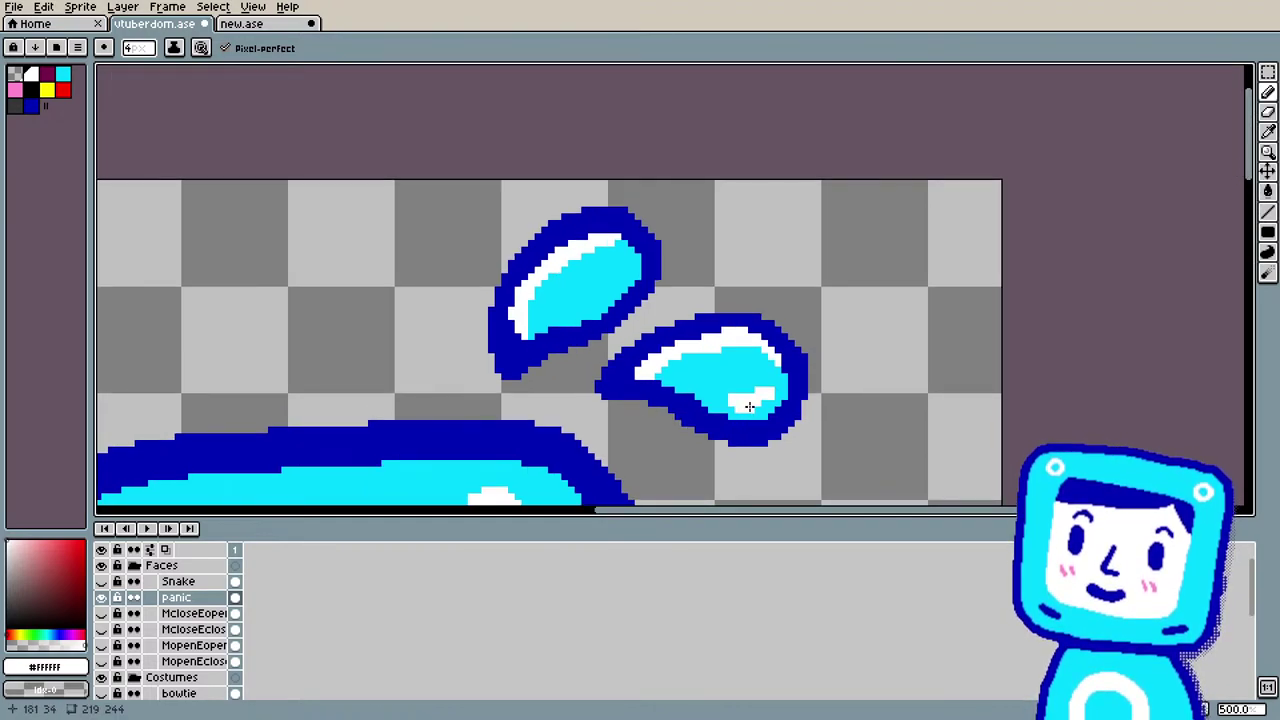
{"action": "mouse_move", "coordinate": [749, 406]}
{"action": "left_mouse_down"}
{"action": "mouse_move", "coordinate": [785, 390]}
{"action": "mouse_move", "coordinate": [740, 418]}
{"action": "left_mouse_up"}
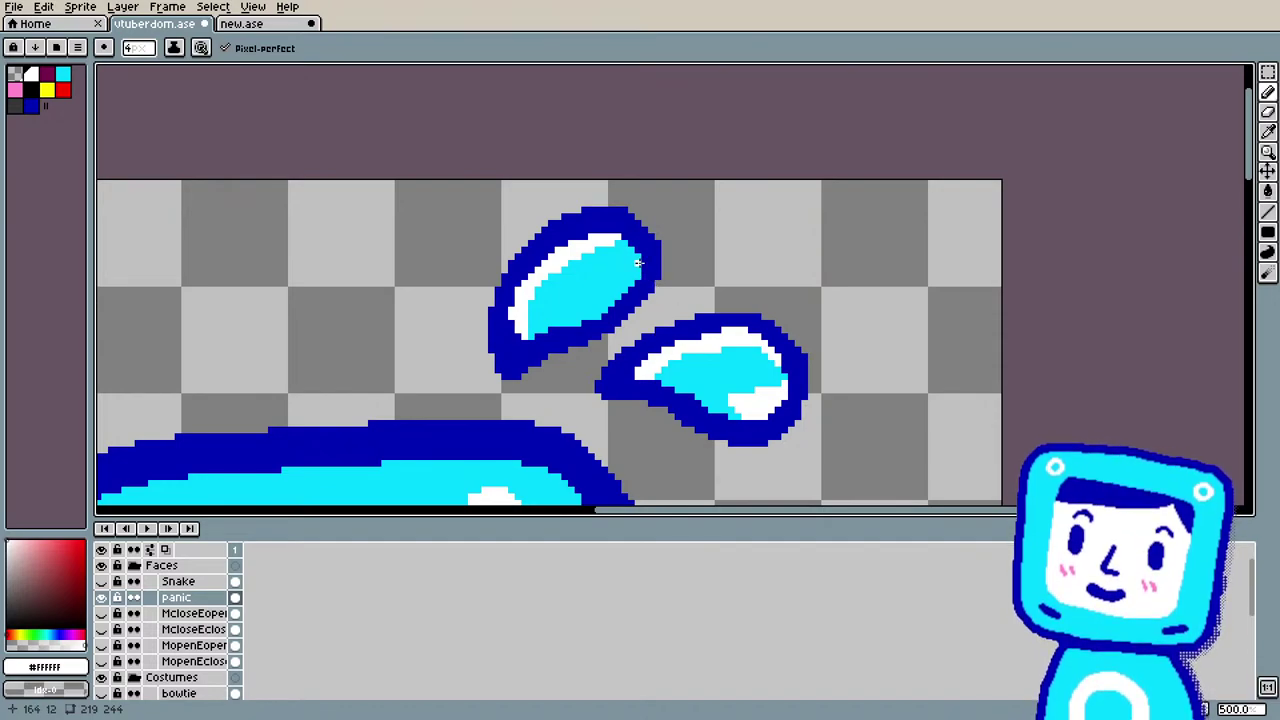
Step: Try a white highlight touching the outline along the upper sweat drop's lower-right inner edge and undo that stroke
{"action": "left_click_drag", "start_coordinate": [638, 262], "coordinate": [630, 277]}
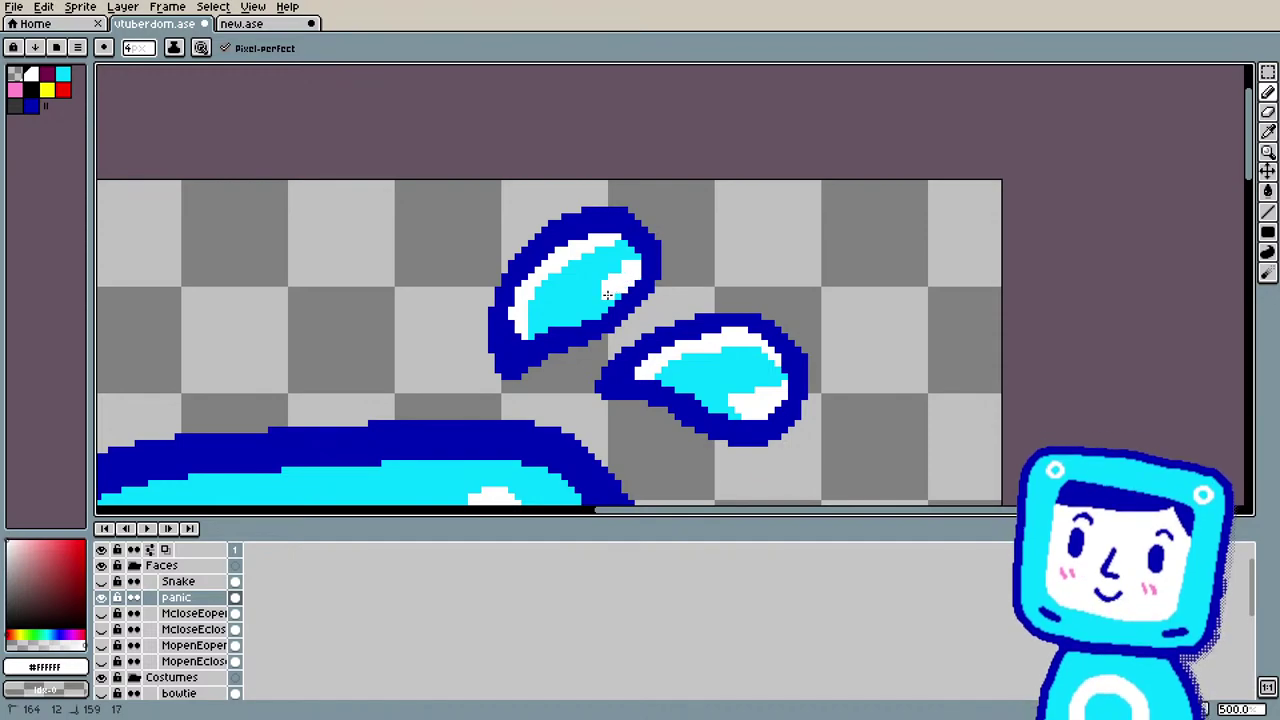
{"action": "scroll", "coordinate": [426, 377], "scroll_direction": "down", "scroll_amount": 3}
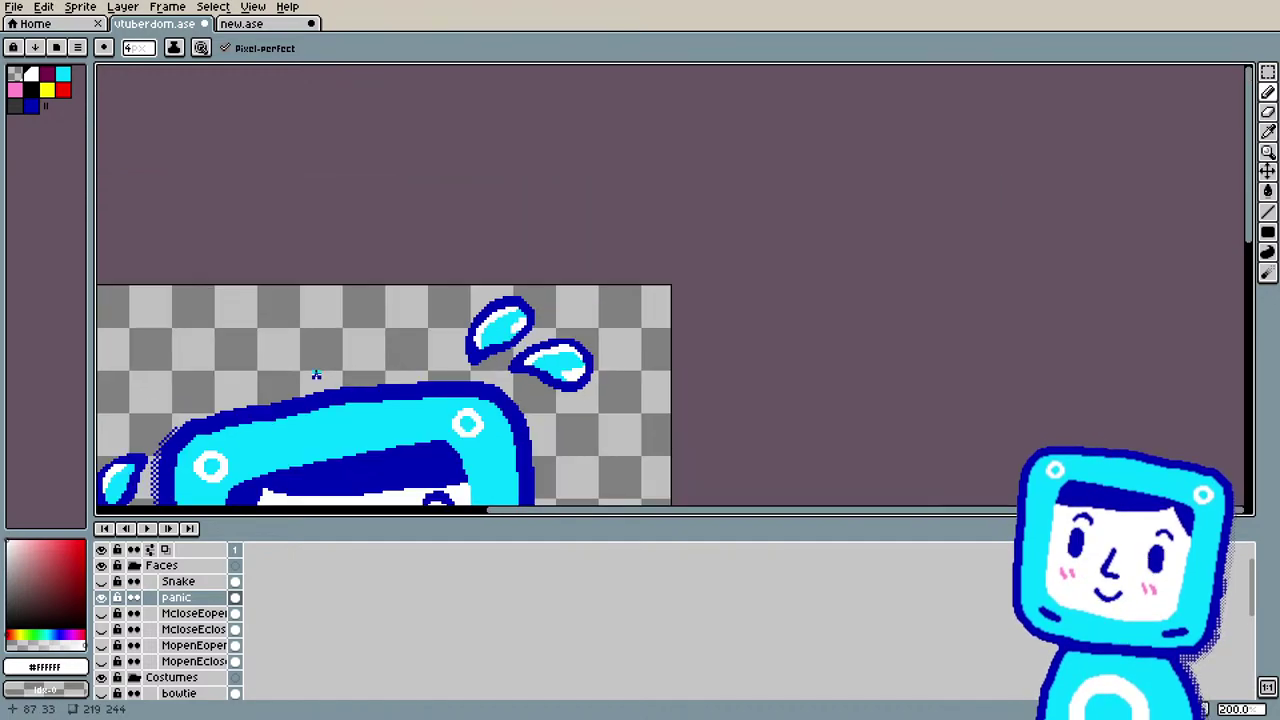
{"action": "scroll", "coordinate": [234, 408], "scroll_direction": "down", "scroll_amount": 2}
{"action": "scroll", "coordinate": [260, 410], "scroll_direction": "up", "scroll_amount": 2}
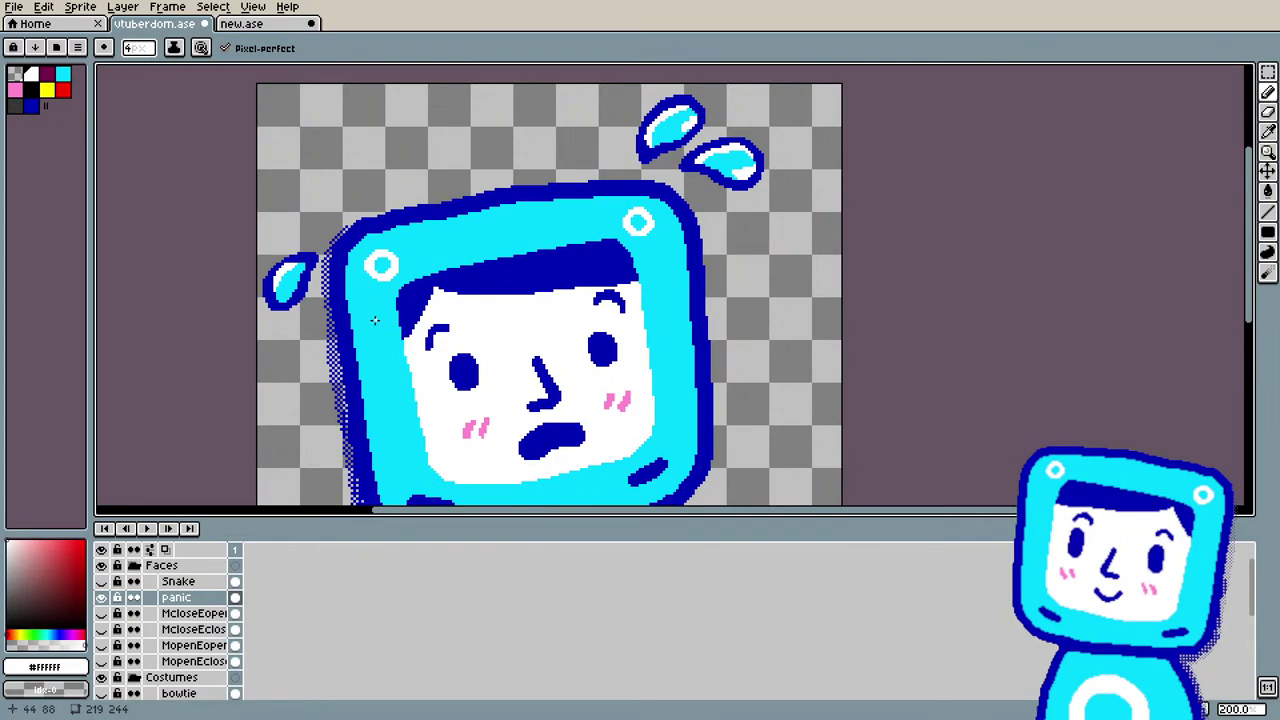
{"action": "key", "text": "ctrl+z"}
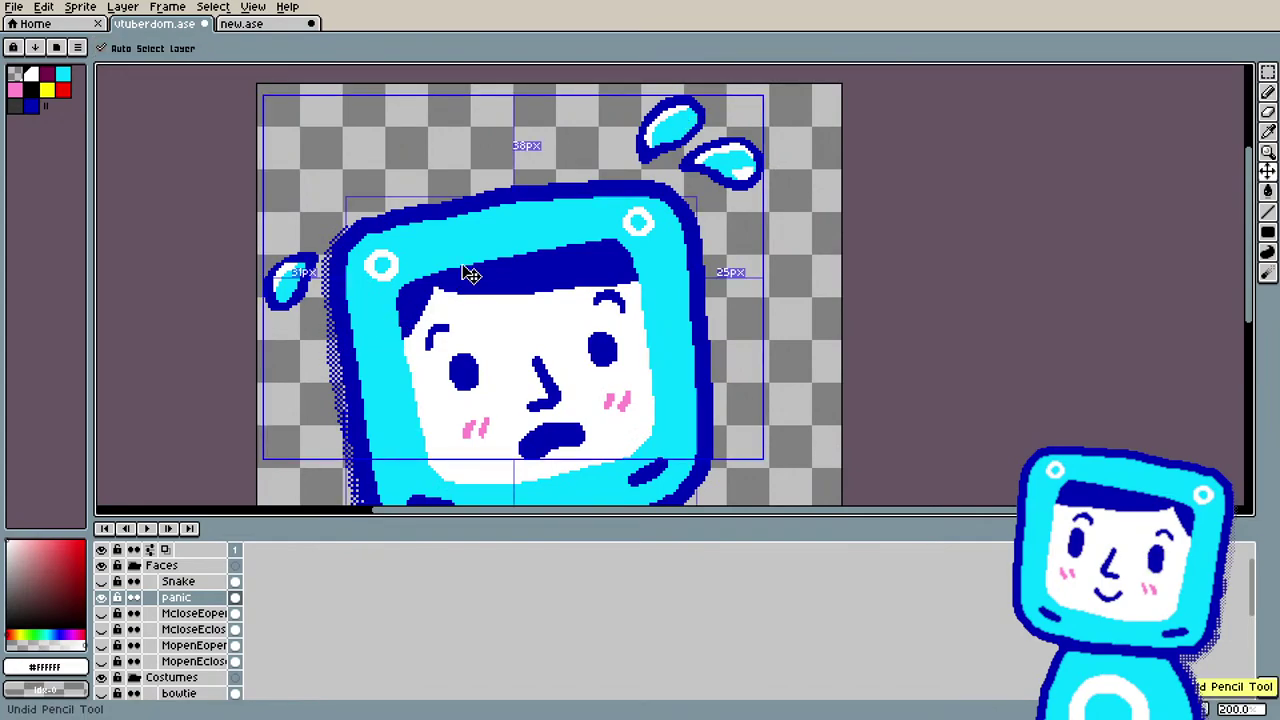
Step: Undo the lower right-hand drop's secondary highlight and paint over most of the left drop's white highlight in cyan
{"action": "key", "text": "ctrl+z"}
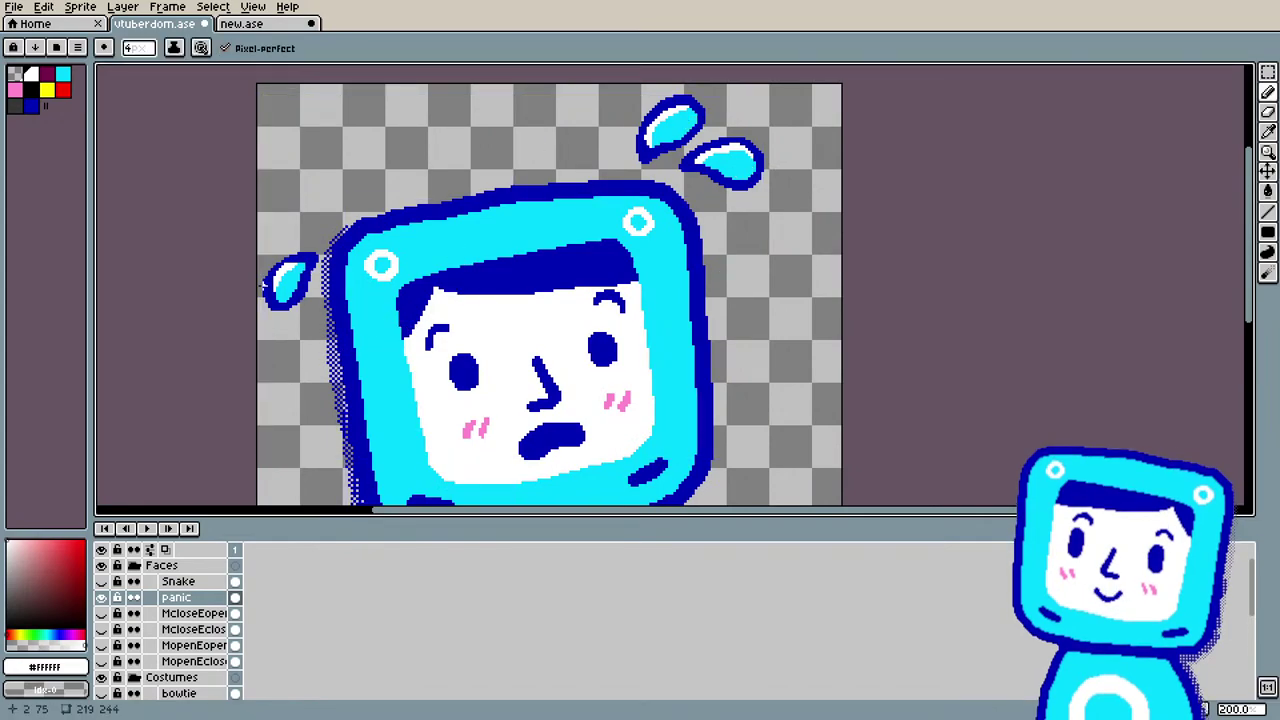
{"action": "scroll", "coordinate": [268, 288], "scroll_direction": "up", "scroll_amount": 2}
{"action": "key", "text": "alt"}
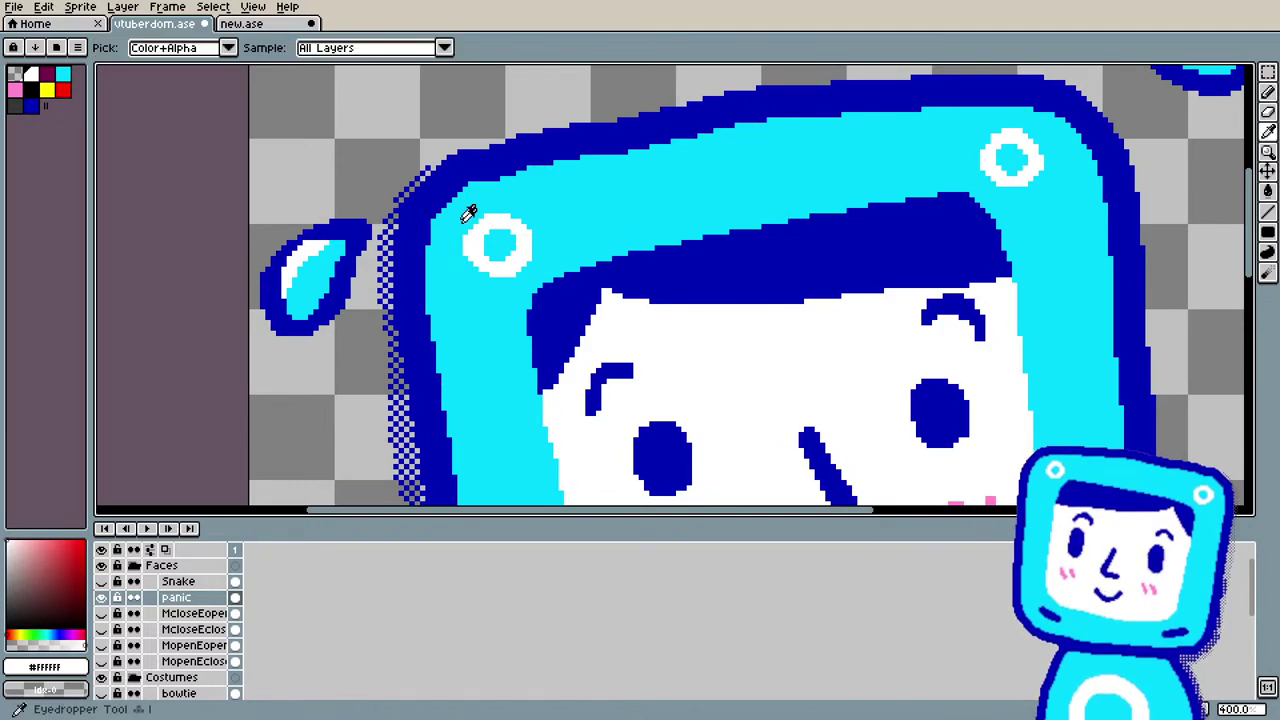
{"action": "left_click", "coordinate": [305, 280]}
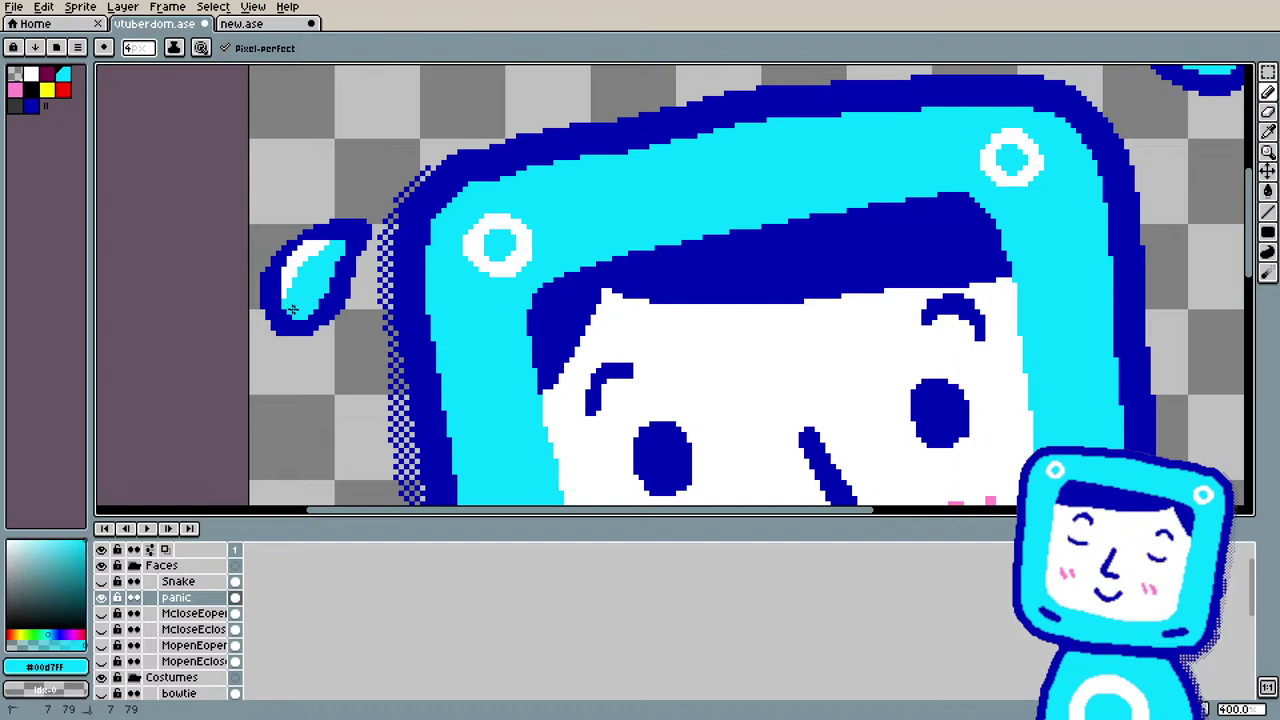
{"action": "left_click_drag", "start_coordinate": [332, 247], "coordinate": [339, 241]}
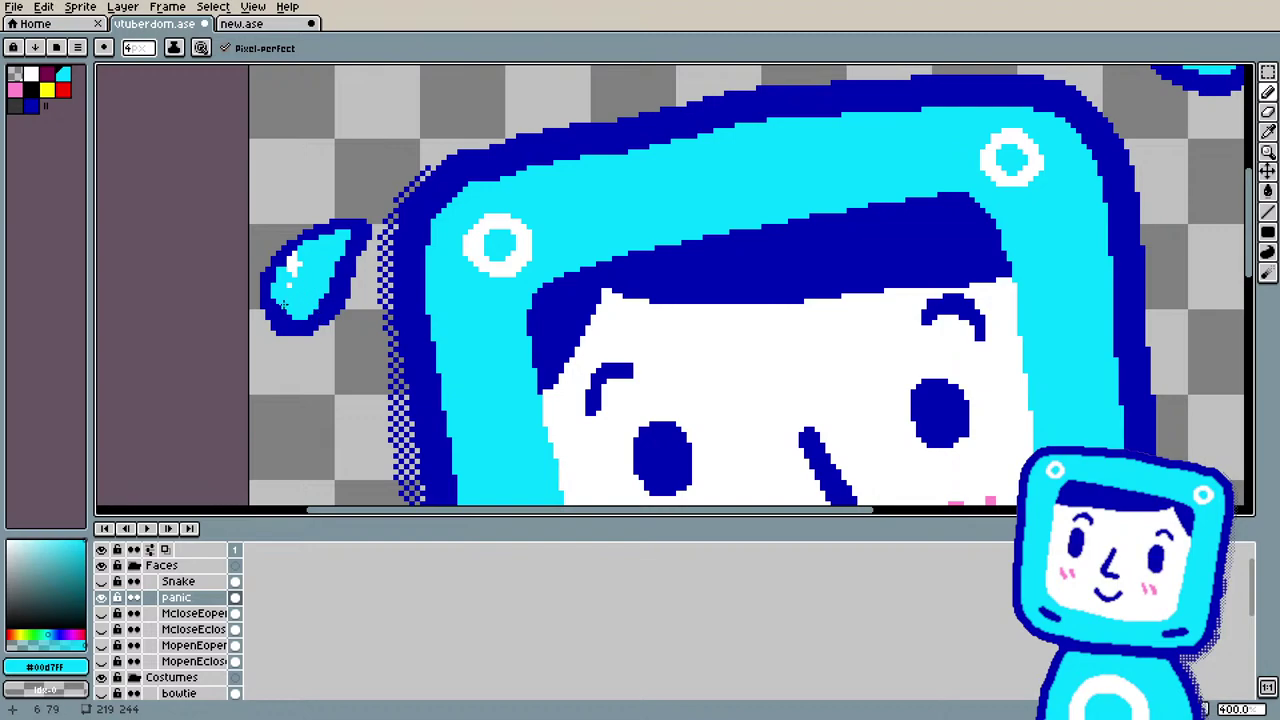
Step: Thicken the left drop's outer outline in dark blue #0000b3 and fill its remaining white pixels with cyan #00d7ff
{"action": "key", "text": "i"}
{"action": "left_click", "coordinate": [274, 276]}
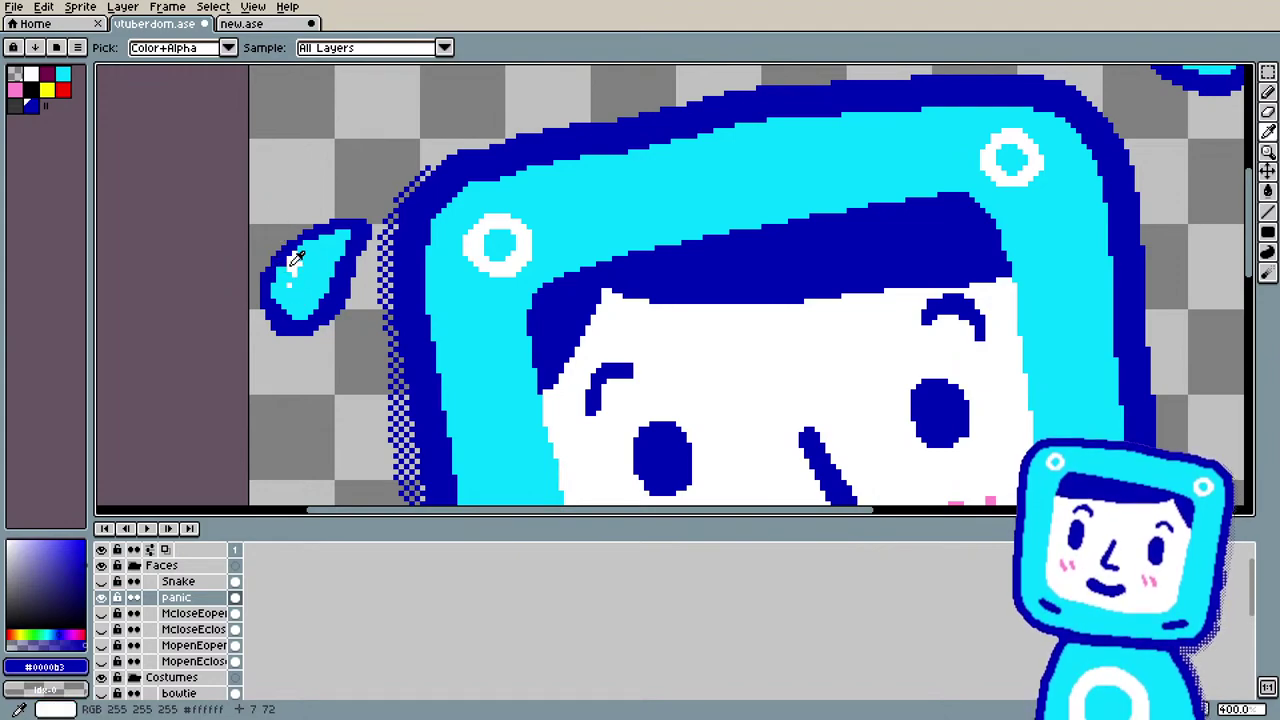
{"action": "key", "text": "b"}
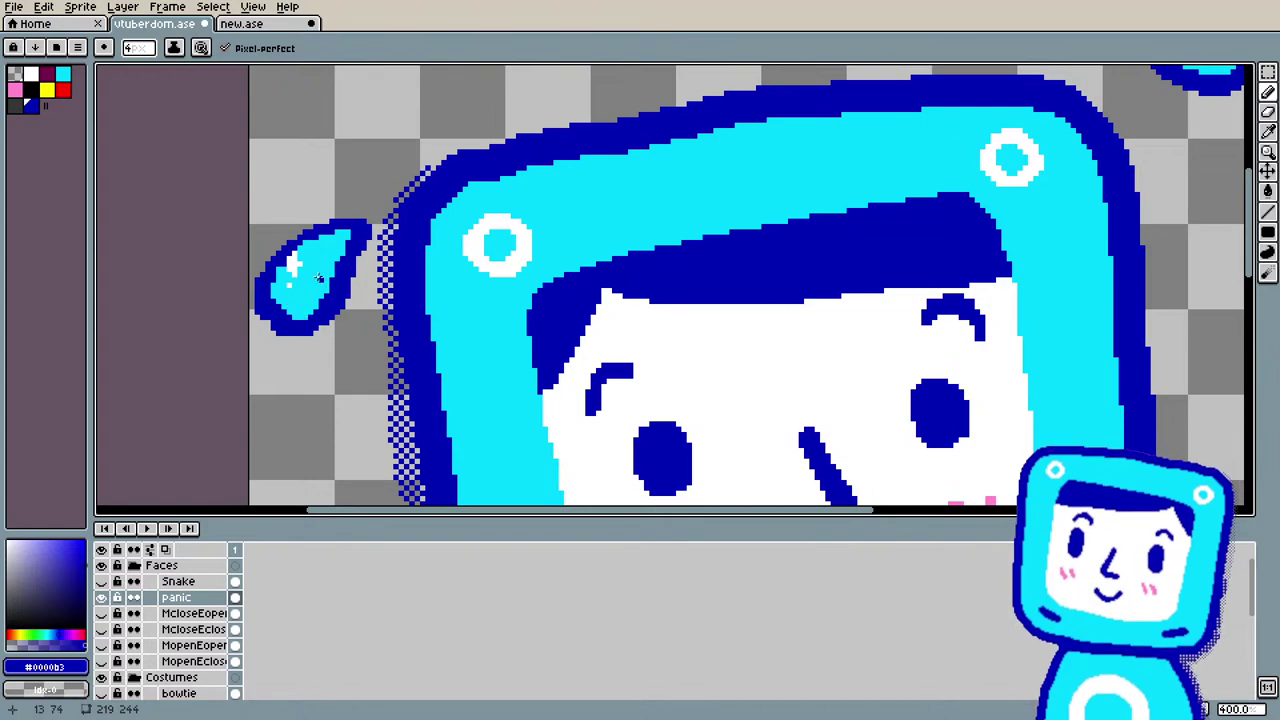
{"action": "left_click", "coordinate": [318, 278], "text": "alt"}
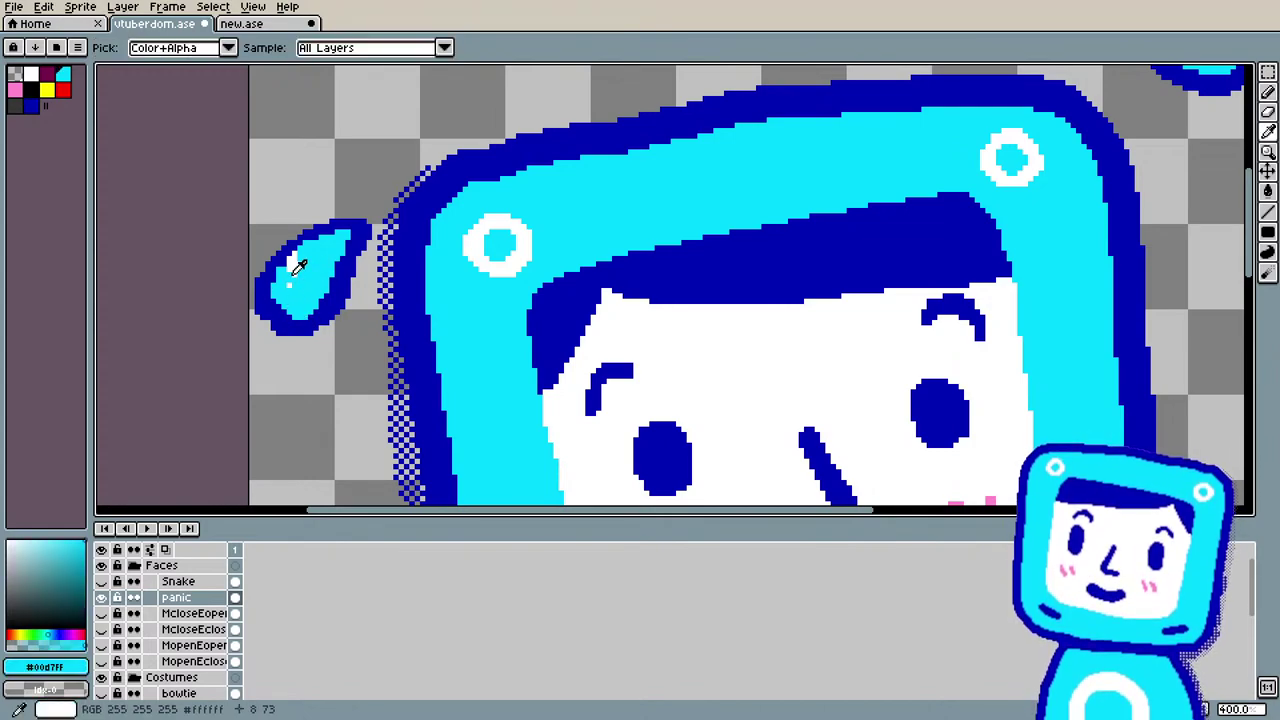
{"action": "key", "text": "g"}
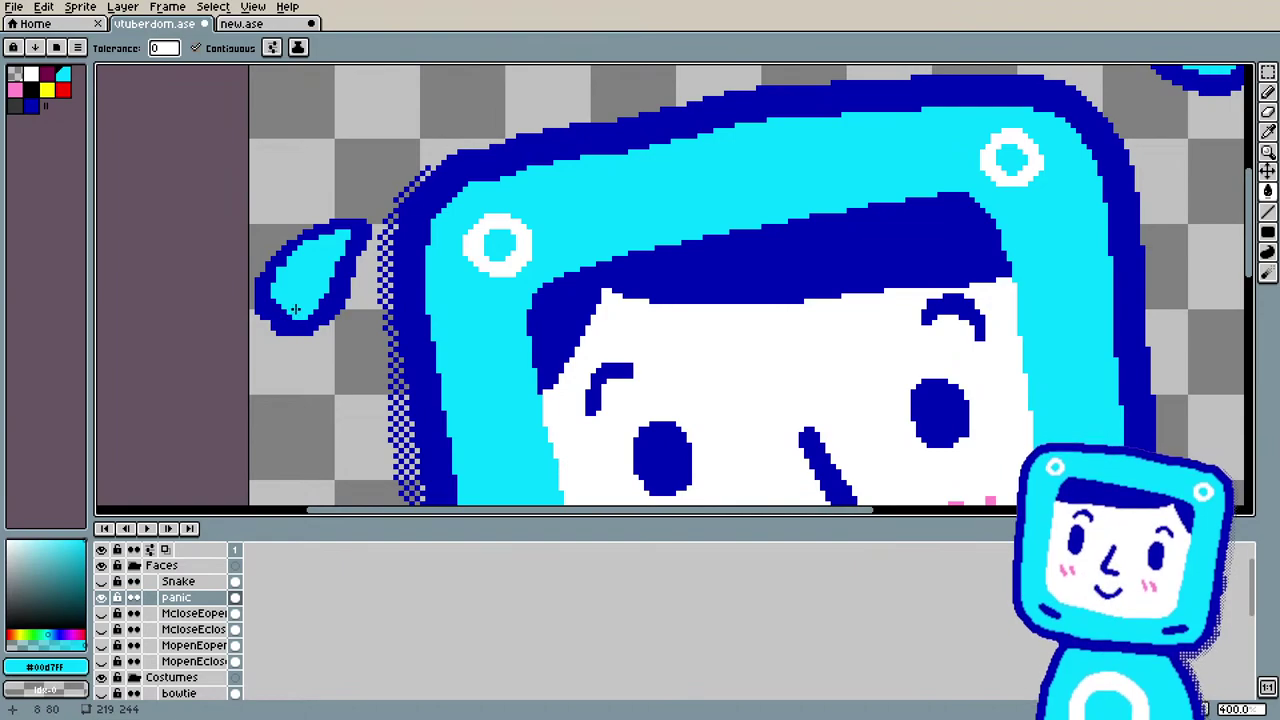
Step: Fill the white highlights of both sweat drops above the helmet's right corner with cyan #00d7ff
{"action": "key", "text": "b"}
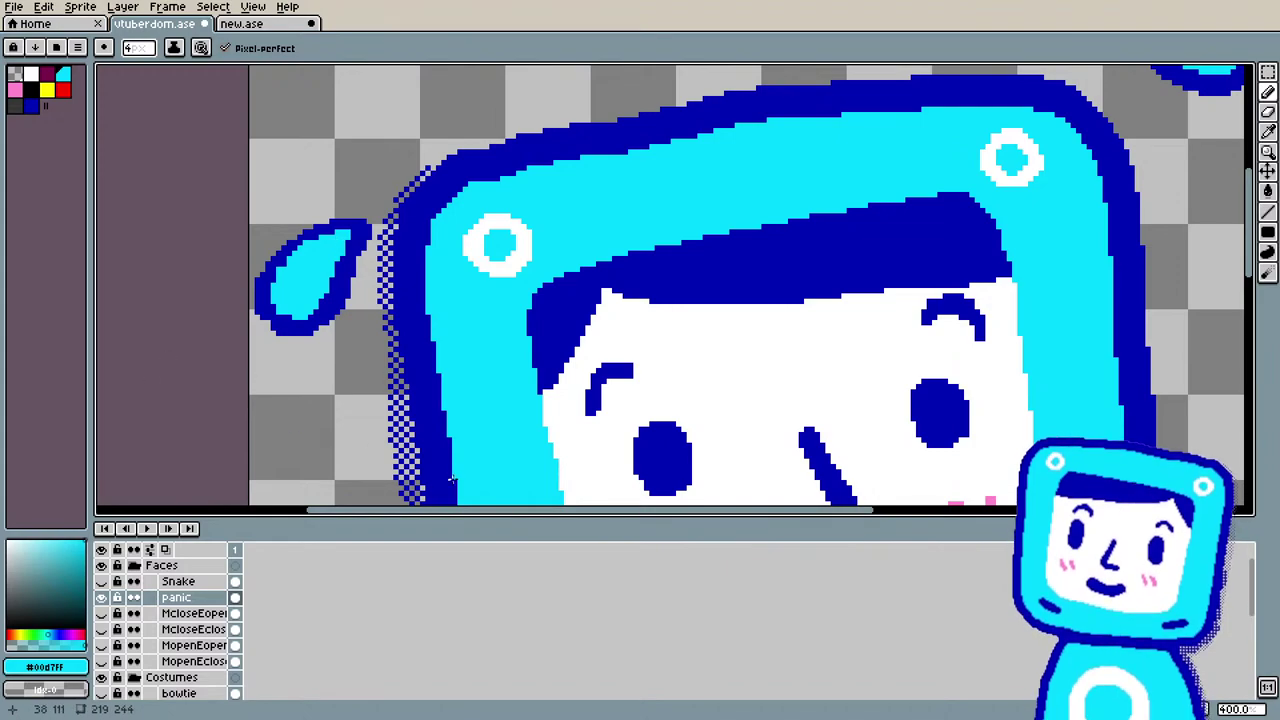
{"action": "left_click_drag", "start_coordinate": [443, 512], "coordinate": [680, 516]}
{"action": "scroll", "coordinate": [780, 334], "scroll_direction": "up", "scroll_amount": 1}
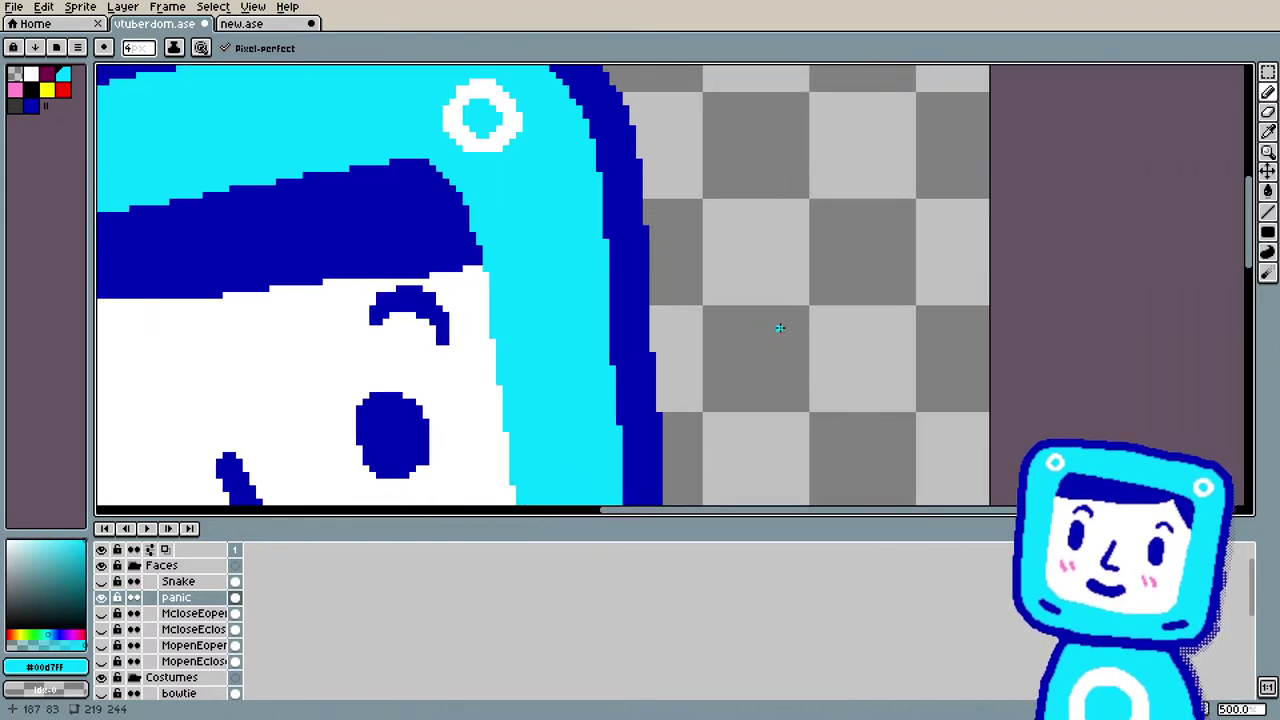
{"action": "scroll", "coordinate": [780, 334], "scroll_direction": "down", "scroll_amount": 1}
{"action": "left_click_drag", "start_coordinate": [1252, 256], "coordinate": [1214, 171]}
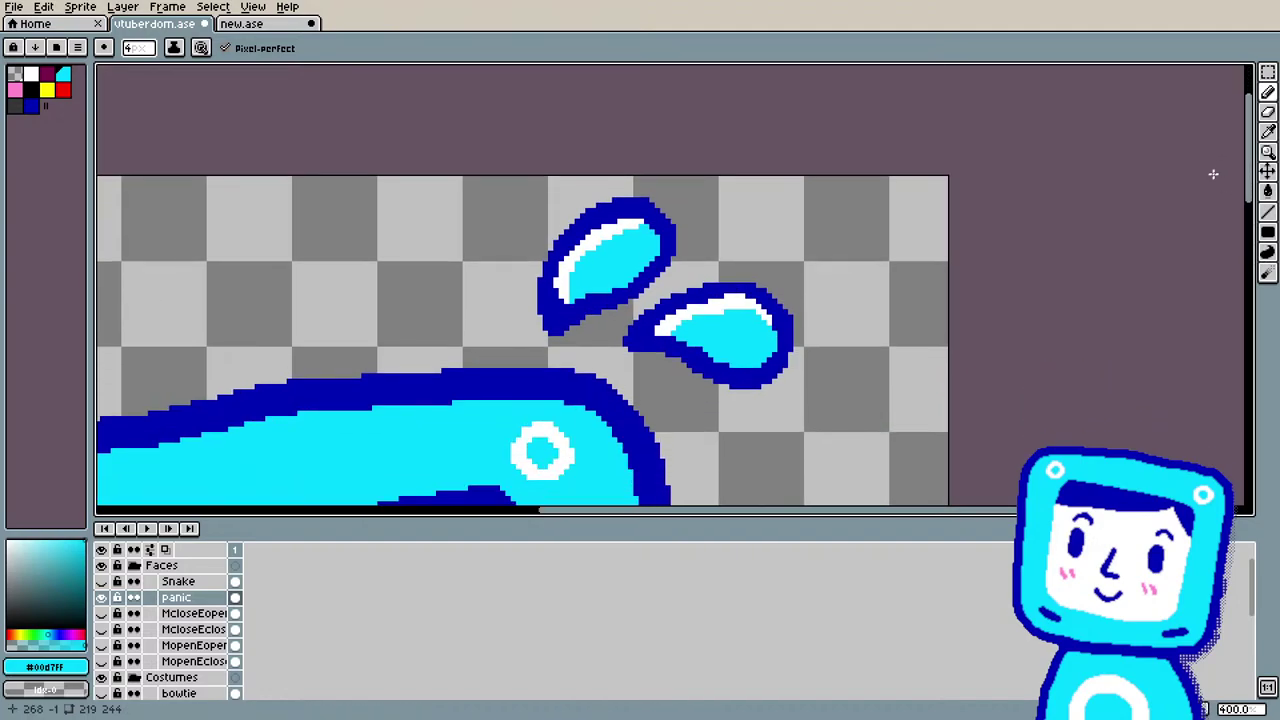
{"action": "key", "text": "i"}
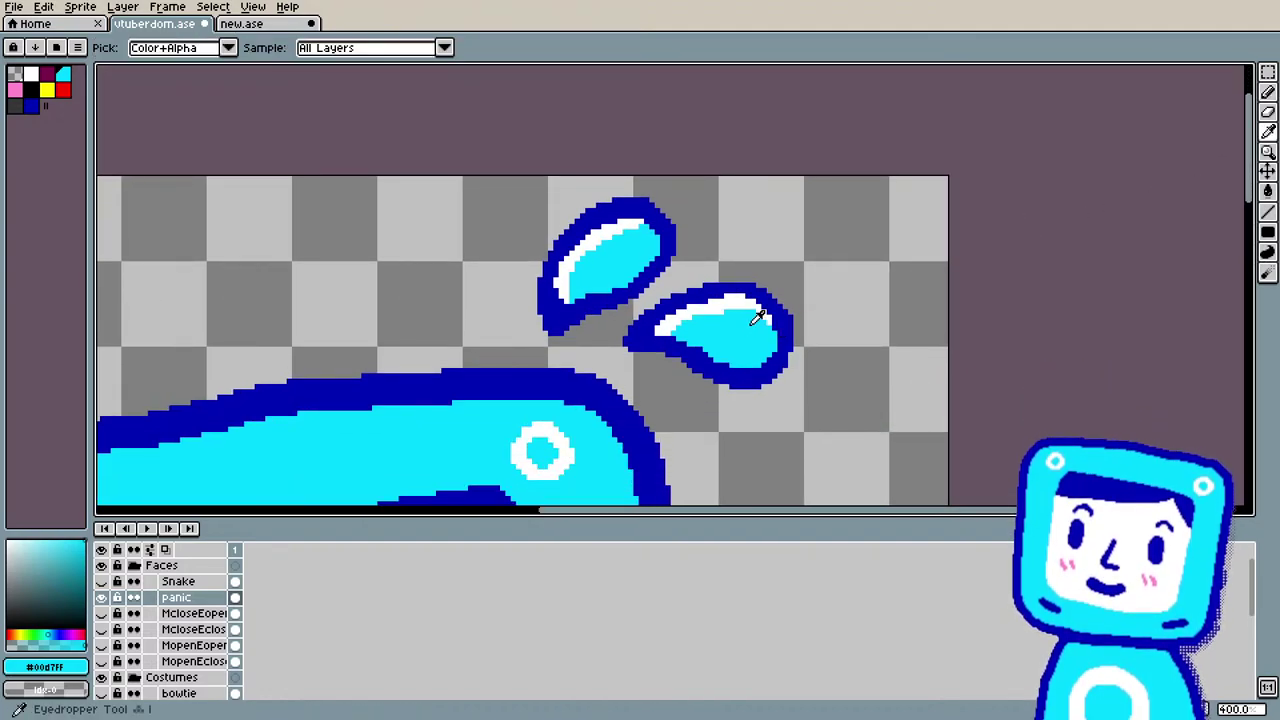
{"action": "key", "text": "g"}
{"action": "left_click", "coordinate": [733, 300]}
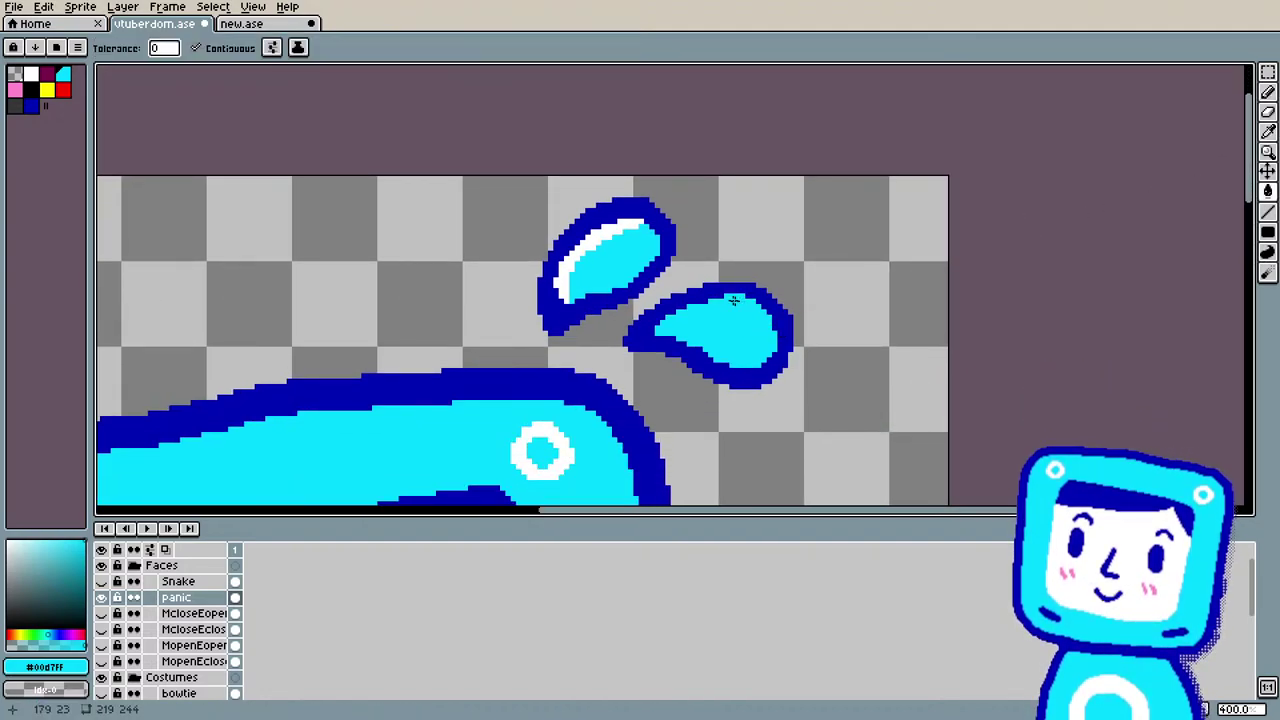
{"action": "left_click", "coordinate": [596, 237]}
Step: Go back to the sweat drop left of the helmet and sample white #FFFFFF from the helmet's ring for the Pencil
{"action": "left_click_drag", "start_coordinate": [614, 512], "coordinate": [326, 510]}
{"action": "scroll", "coordinate": [1160, 207], "scroll_direction": "down", "scroll_amount": 3}
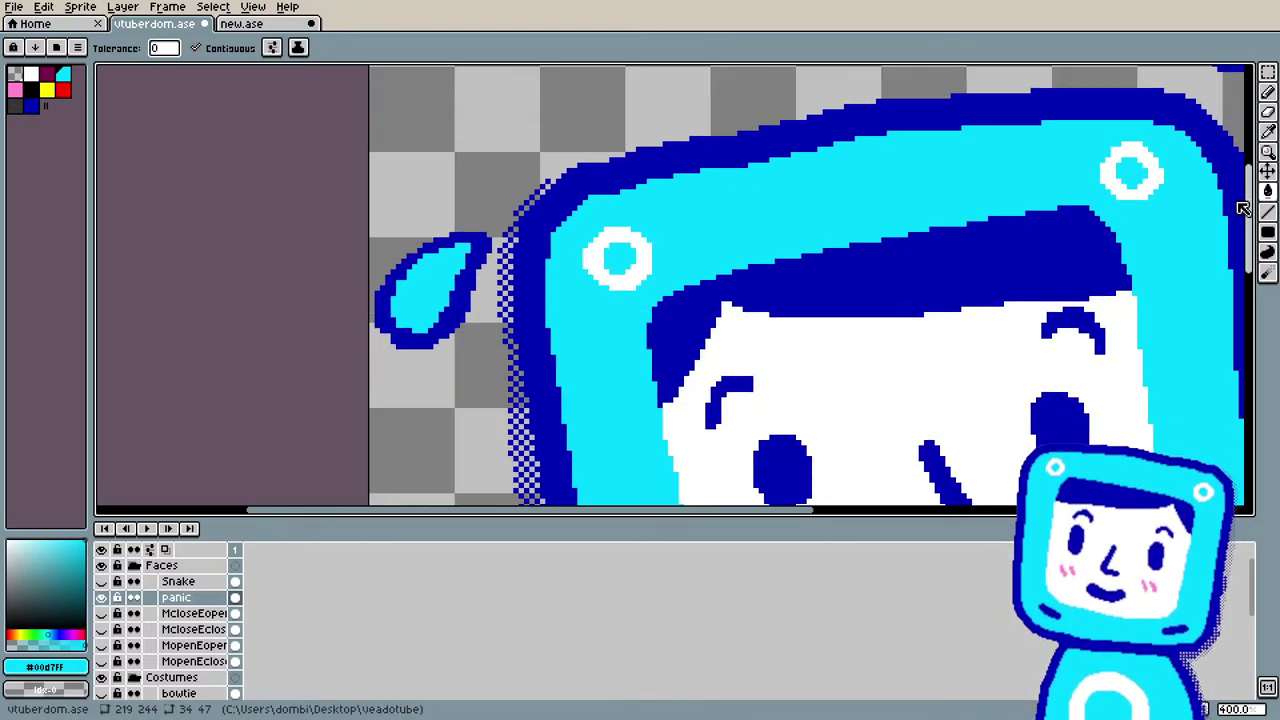
{"action": "scroll", "coordinate": [440, 224], "scroll_direction": "up", "scroll_amount": 1}
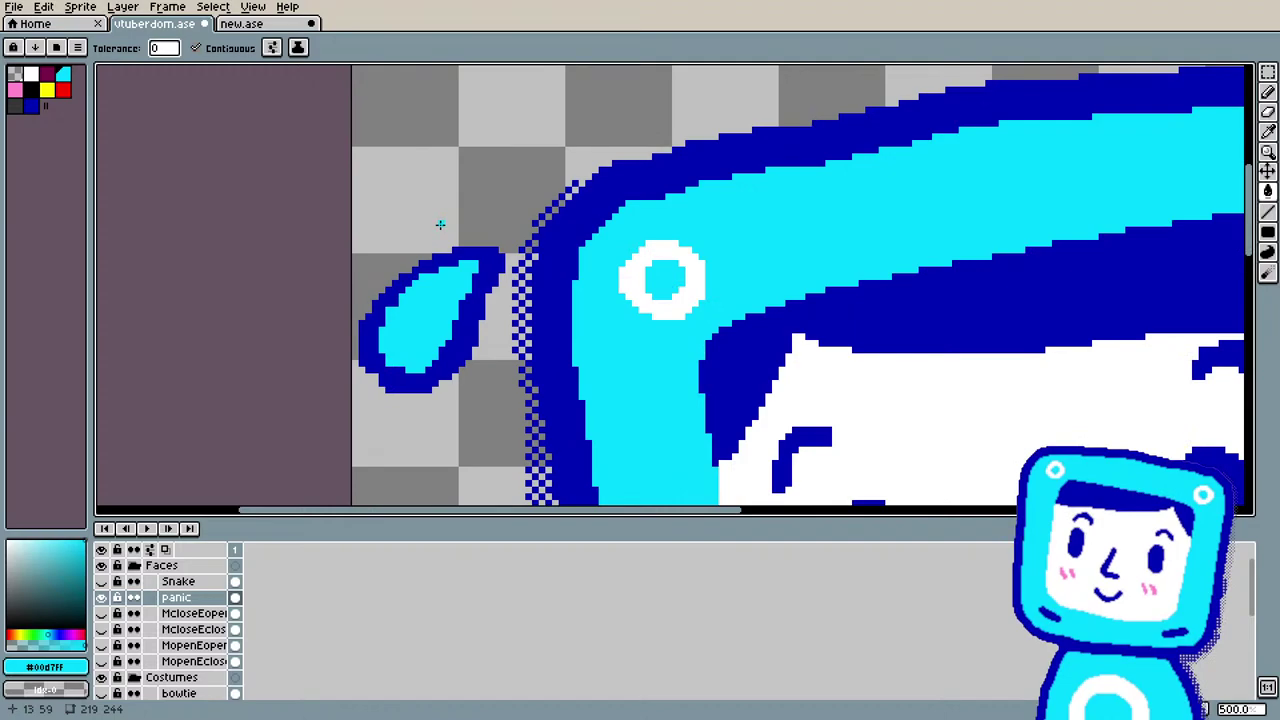
{"action": "key", "text": "i"}
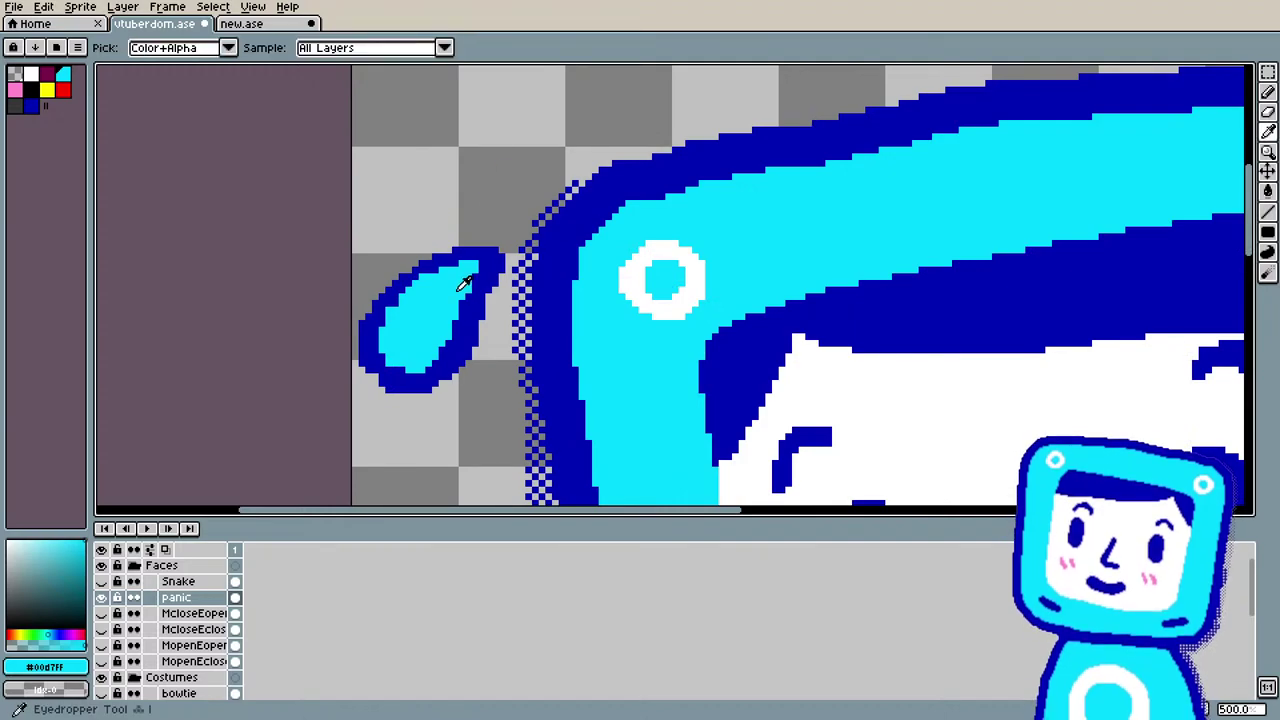
{"action": "left_click", "coordinate": [496, 270]}
{"action": "key", "text": "b"}
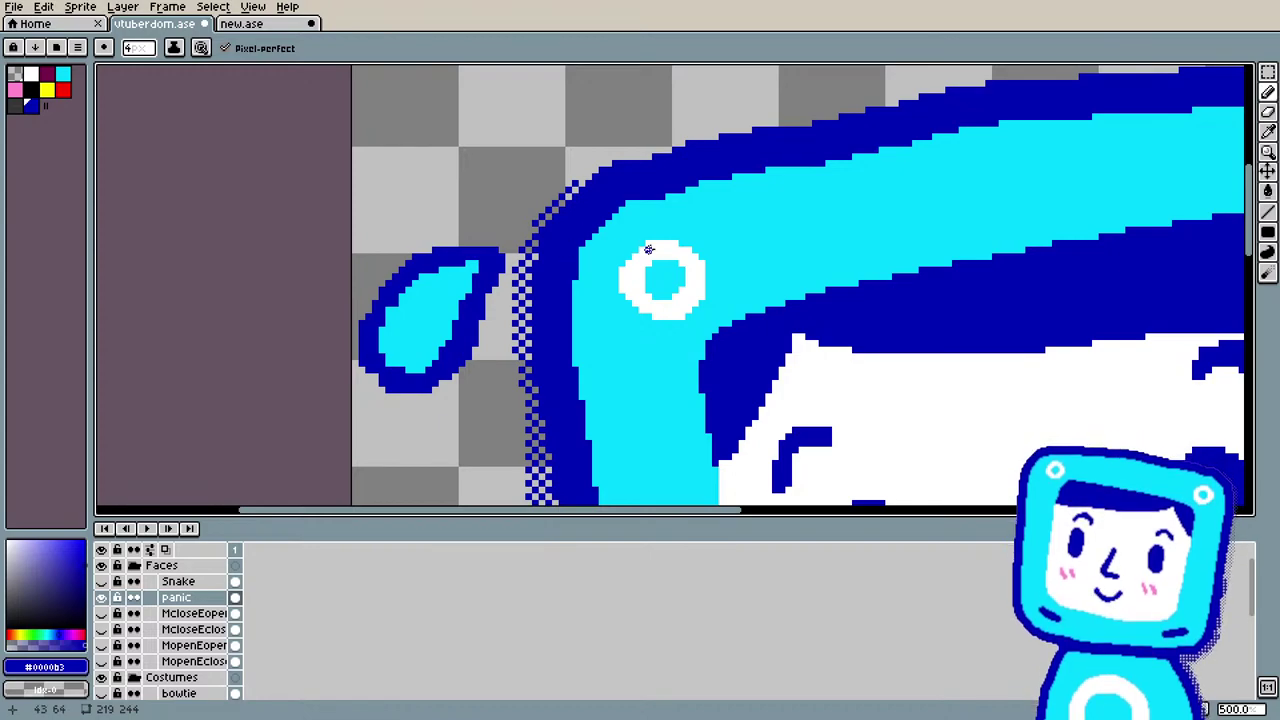
{"action": "key", "text": "i"}
{"action": "left_click", "coordinate": [654, 265]}
{"action": "key", "text": "b"}
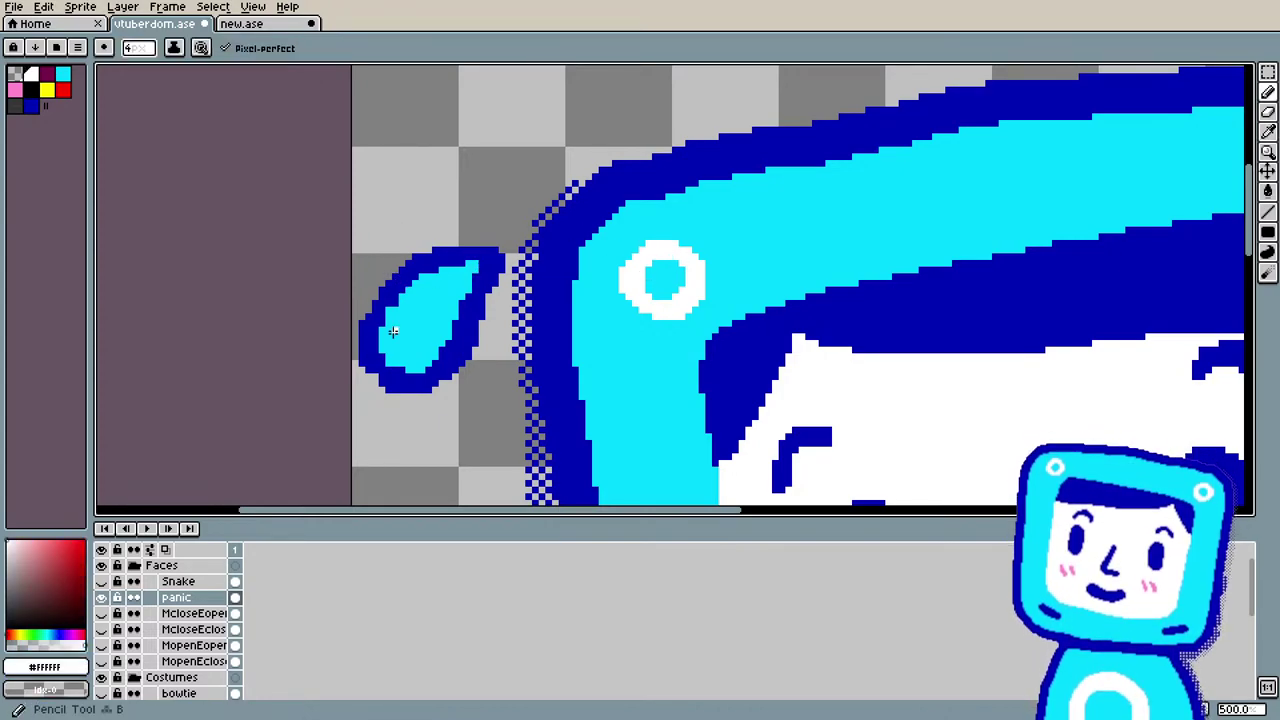
Step: Try short upright white highlights near the left inner edge of the sweat drop beside the helmet
{"action": "left_click_drag", "start_coordinate": [398, 326], "coordinate": [397, 350]}
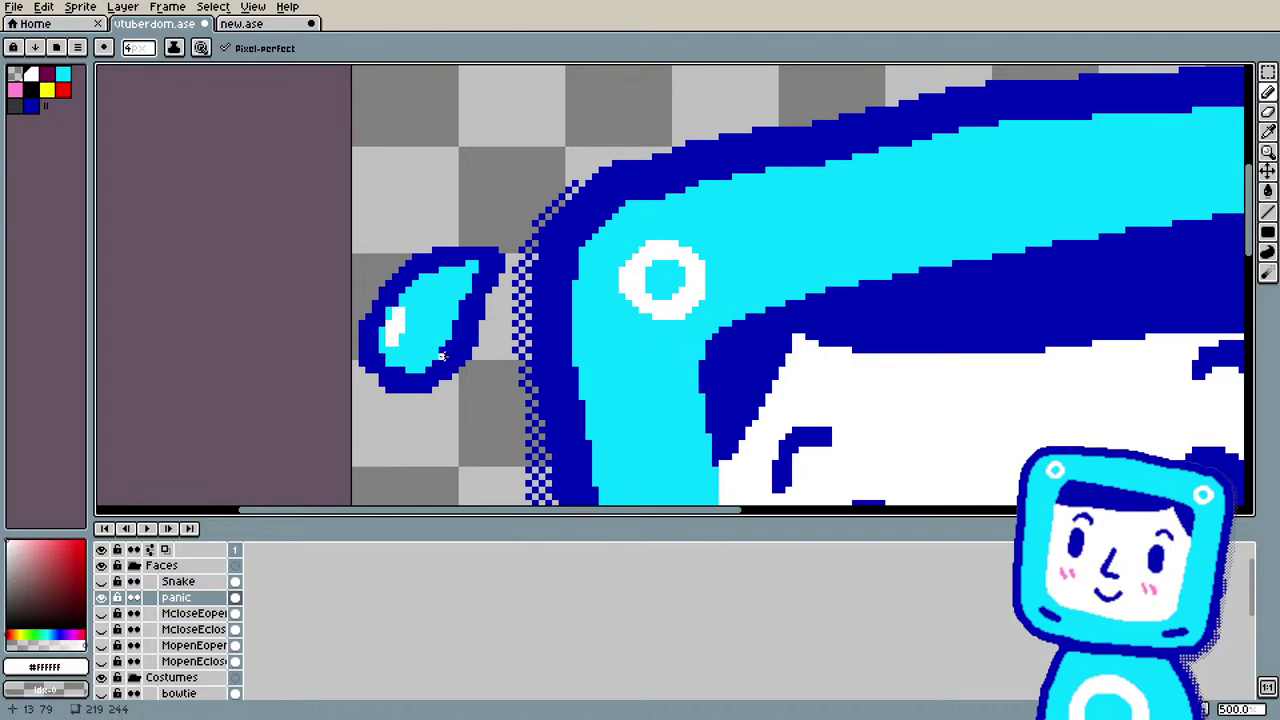
{"action": "scroll", "coordinate": [454, 298], "scroll_direction": "down", "scroll_amount": 3}
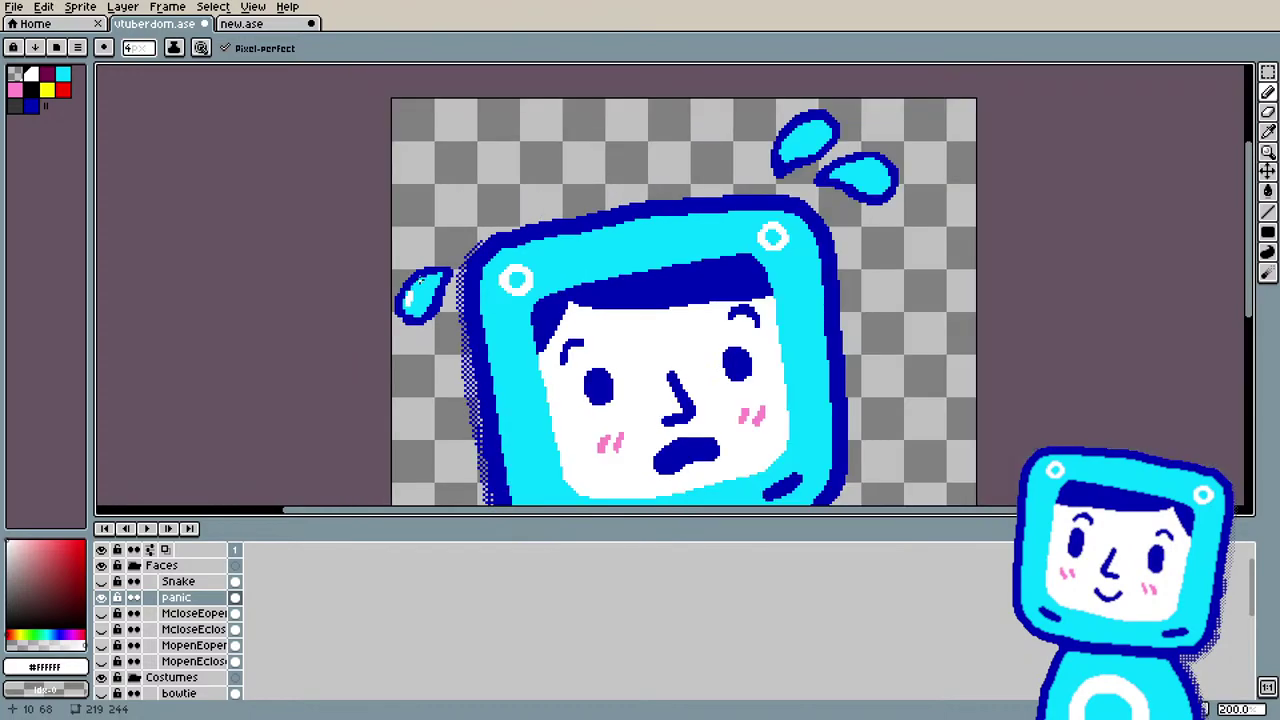
{"action": "scroll", "coordinate": [758, 204], "scroll_direction": "down", "scroll_amount": 2}
{"action": "scroll", "coordinate": [560, 357], "scroll_direction": "up", "scroll_amount": 6}
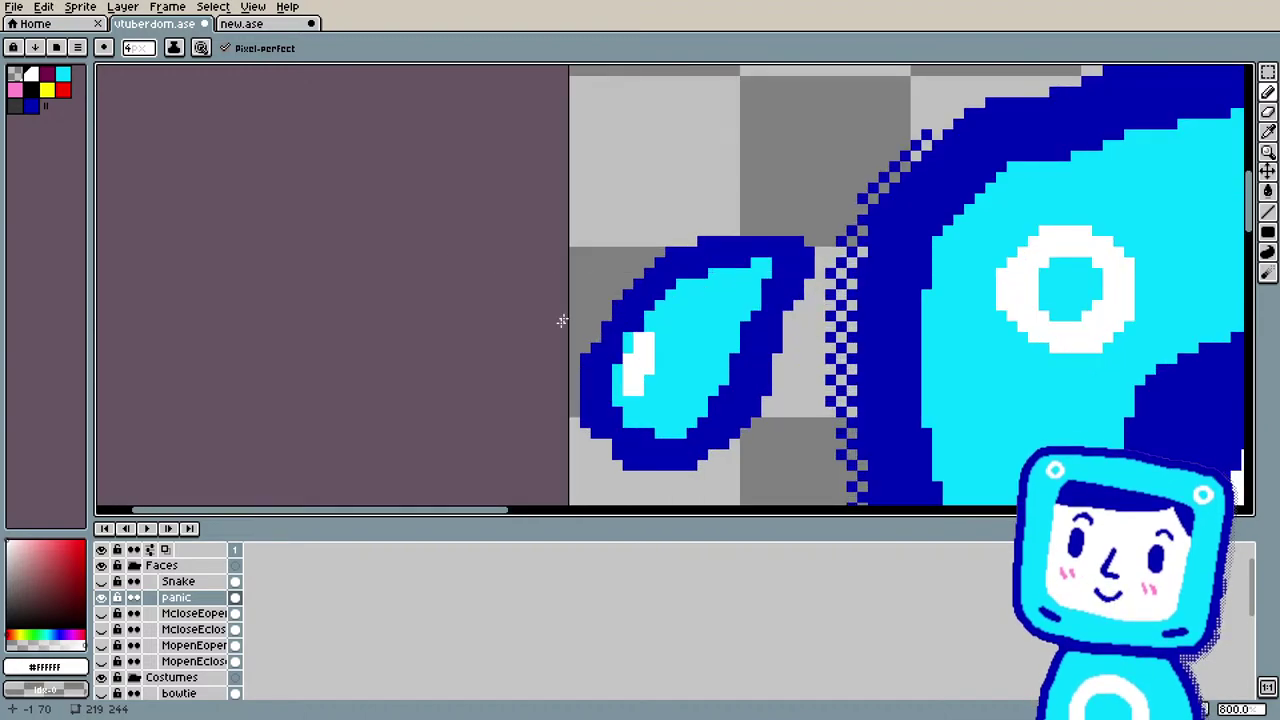
{"action": "mouse_move", "coordinate": [621, 381]}
{"action": "left_mouse_down"}
{"action": "mouse_move", "coordinate": [624, 366]}
{"action": "mouse_move", "coordinate": [628, 395]}
{"action": "left_mouse_up"}
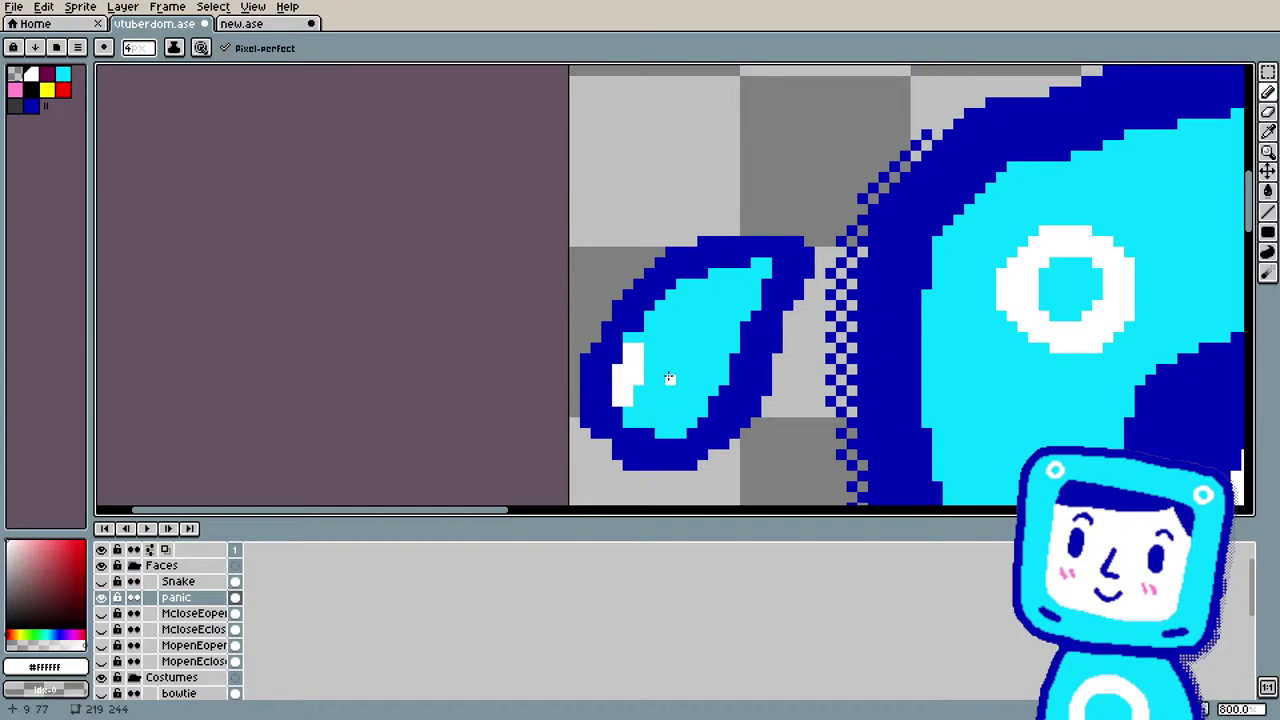
{"action": "scroll", "coordinate": [521, 351], "scroll_direction": "down", "scroll_amount": 4}
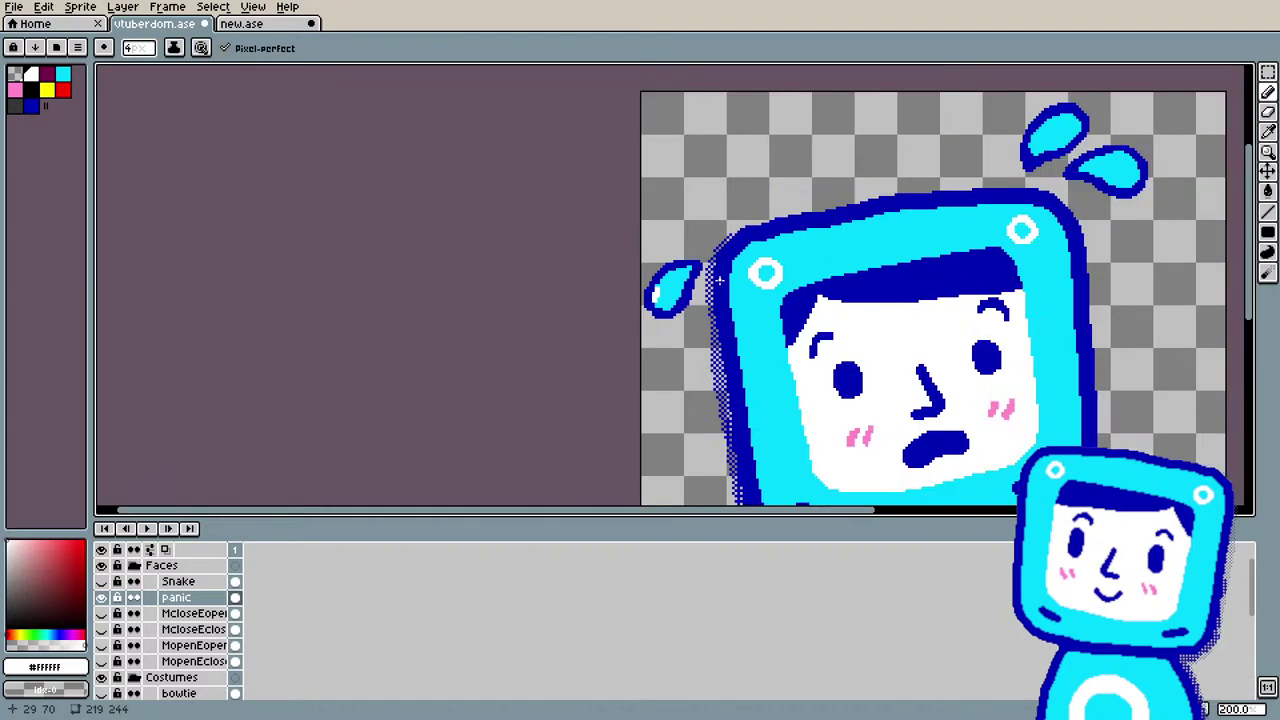
{"action": "scroll", "coordinate": [651, 243], "scroll_direction": "up", "scroll_amount": 3}
Step: Try a diagonal white highlight that overlaps the left drop's dark blue outline and undo those strokes
{"action": "scroll", "coordinate": [724, 273], "scroll_direction": "up", "scroll_amount": 5}
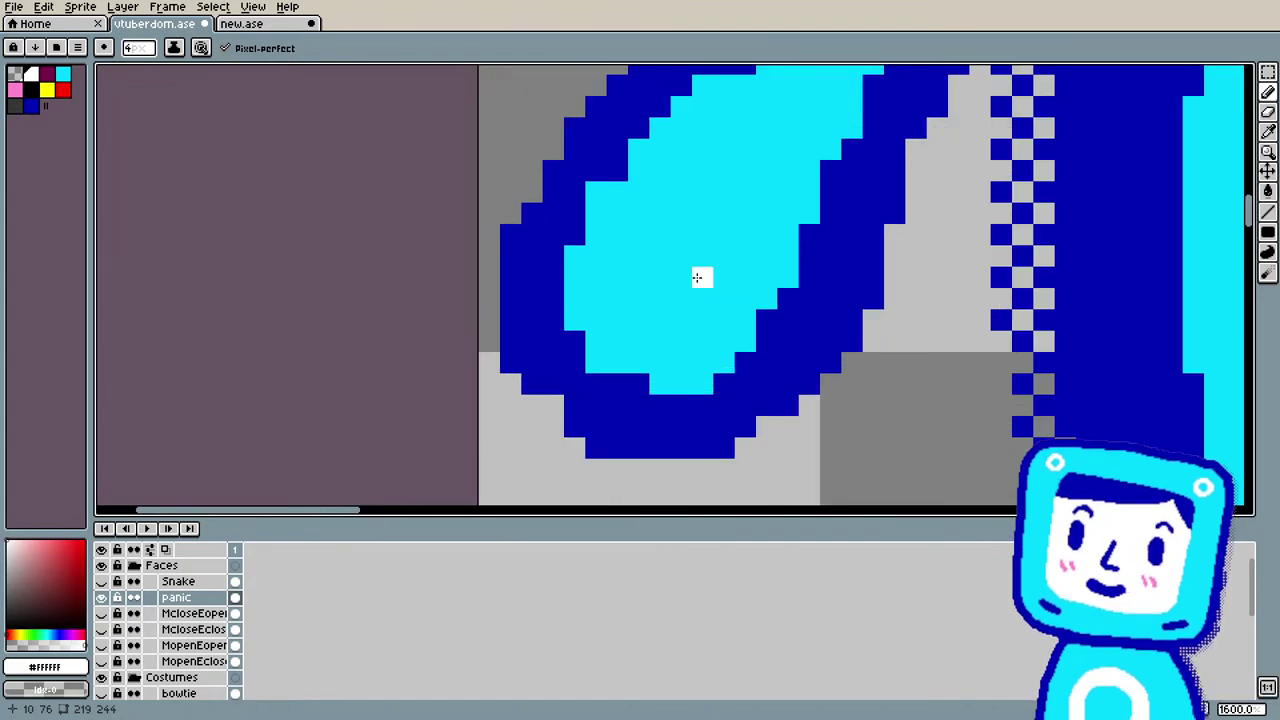
{"action": "left_click_drag", "start_coordinate": [595, 294], "coordinate": [630, 225]}
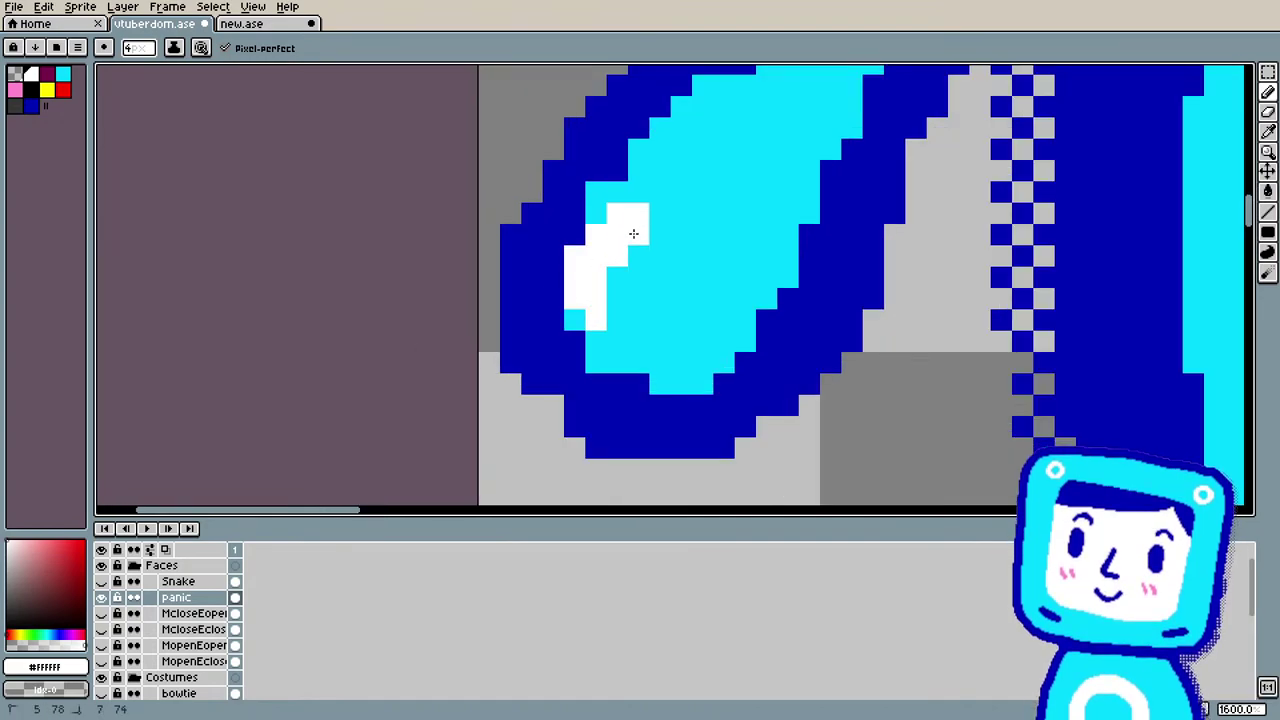
{"action": "left_click_drag", "start_coordinate": [583, 297], "coordinate": [598, 252]}
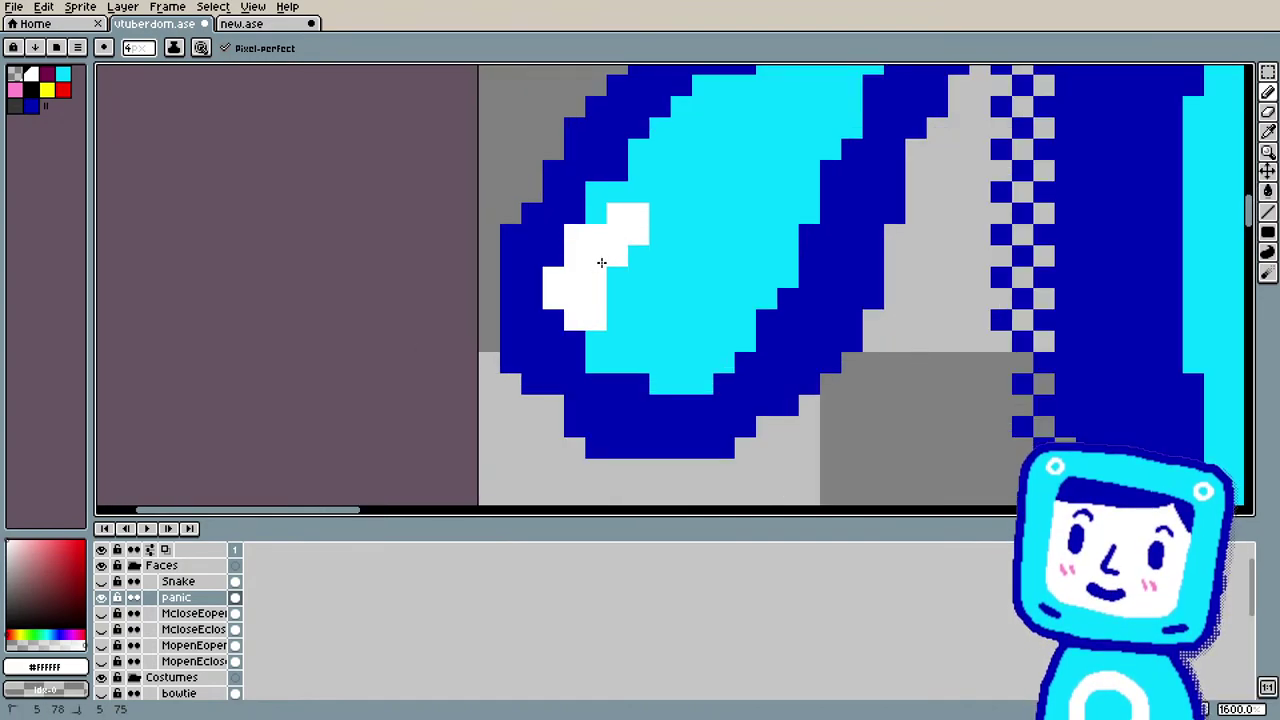
{"action": "scroll", "coordinate": [598, 291], "scroll_direction": "down", "scroll_amount": 8}
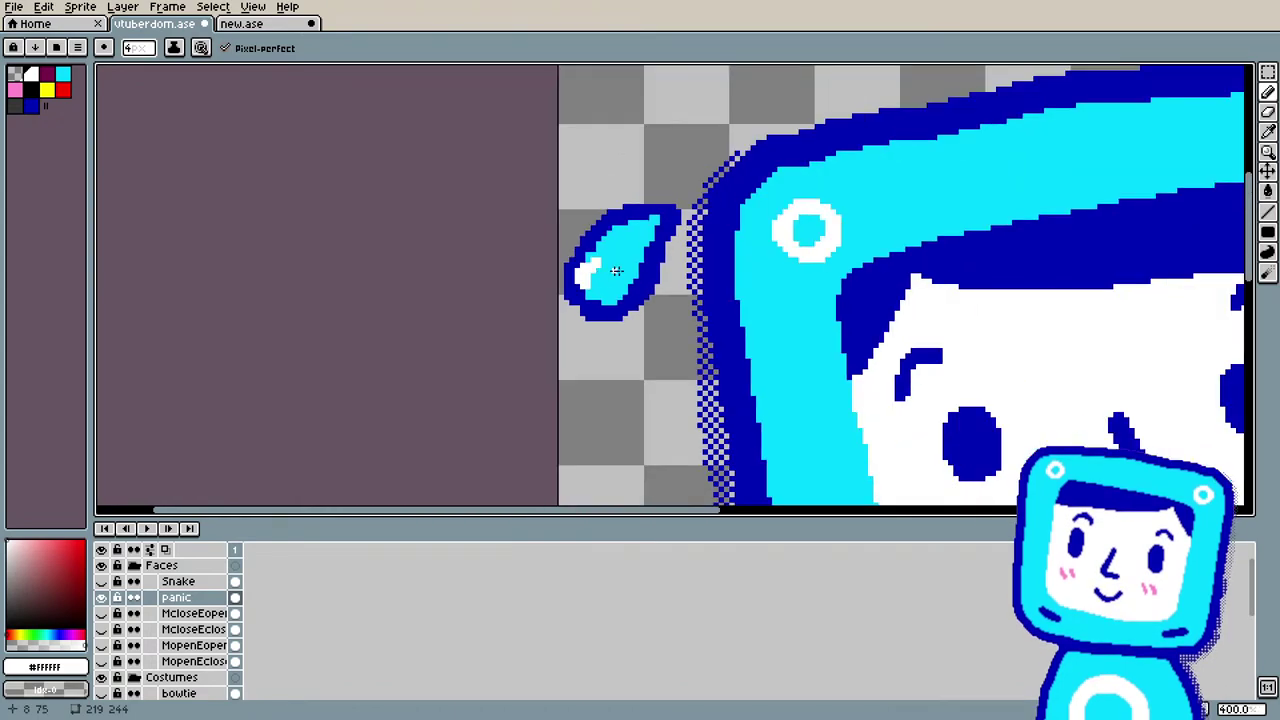
{"action": "scroll", "coordinate": [712, 222], "scroll_direction": "up", "scroll_amount": 8}
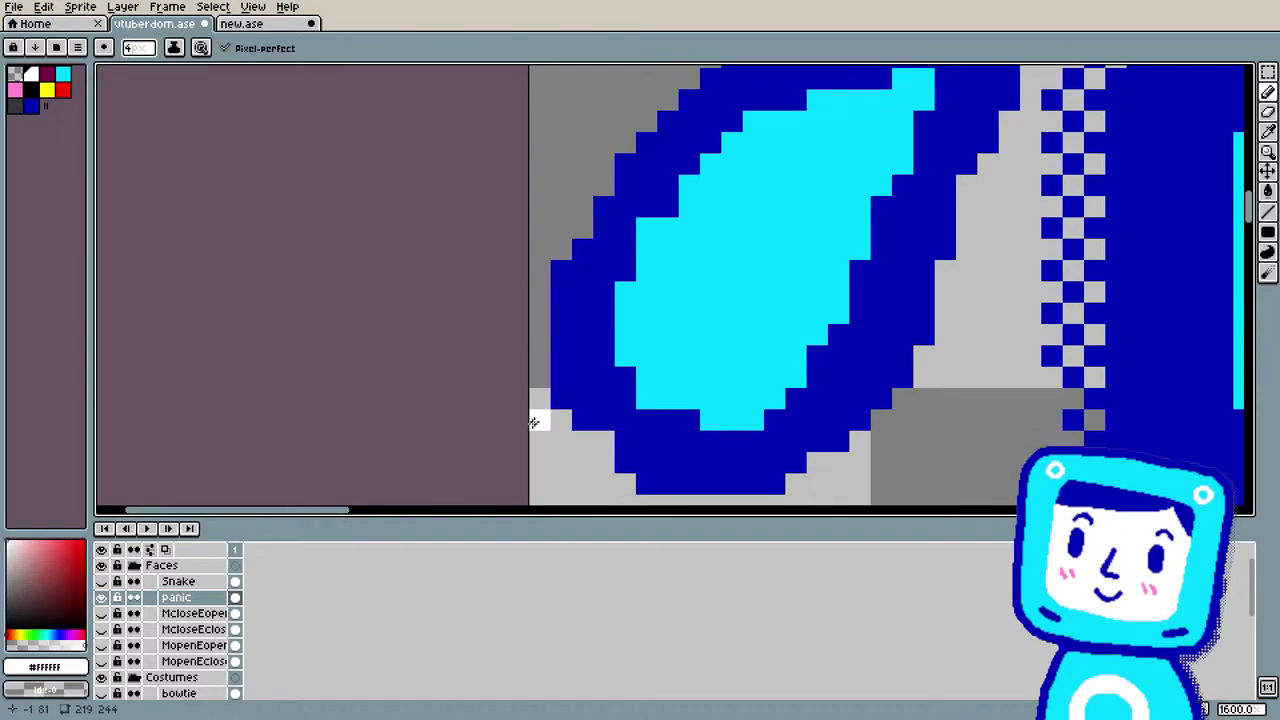
Step: Draw a curved white highlight following the upper-left inner edge of the sweat drop left of the helmet
{"action": "mouse_move", "coordinate": [640, 352]}
{"action": "left_mouse_down"}
{"action": "mouse_move", "coordinate": [659, 260]}
{"action": "mouse_move", "coordinate": [690, 236]}
{"action": "mouse_move", "coordinate": [666, 248]}
{"action": "mouse_move", "coordinate": [722, 207]}
{"action": "left_mouse_up"}
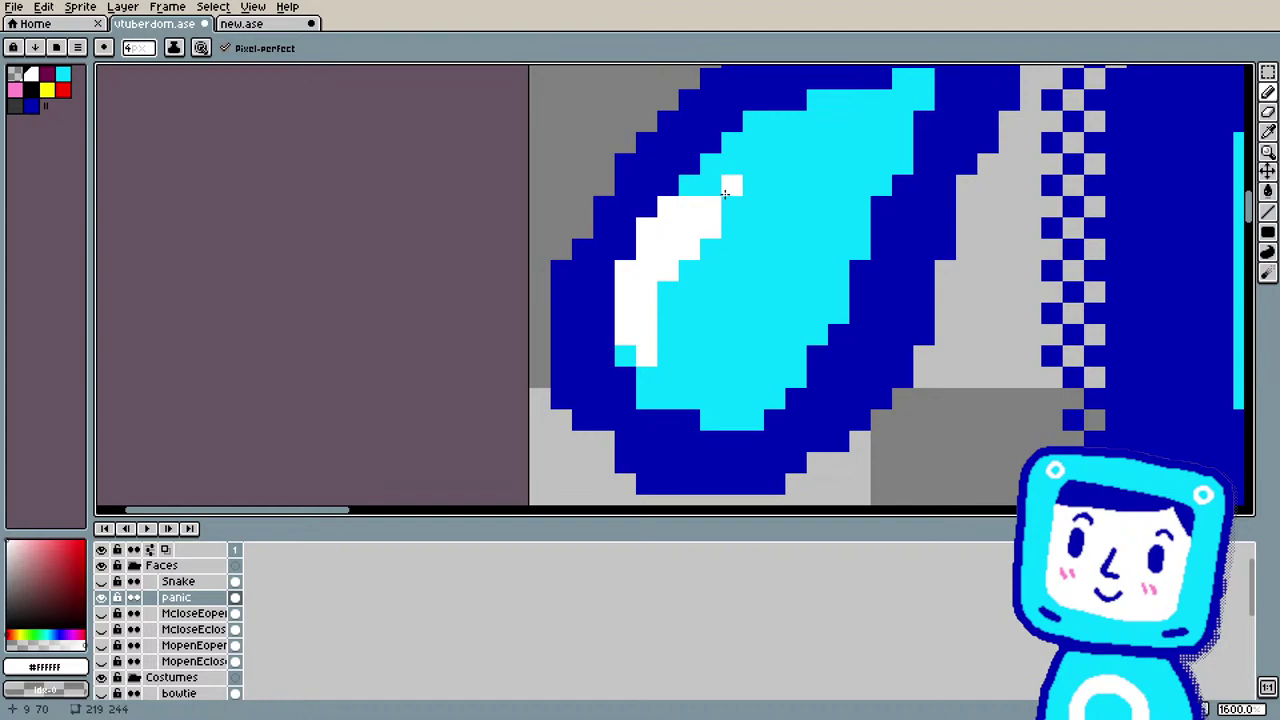
{"action": "left_click", "coordinate": [725, 190]}
{"action": "scroll", "coordinate": [568, 292], "scroll_direction": "down", "scroll_amount": 2}
{"action": "scroll", "coordinate": [724, 293], "scroll_direction": "down", "scroll_amount": 2}
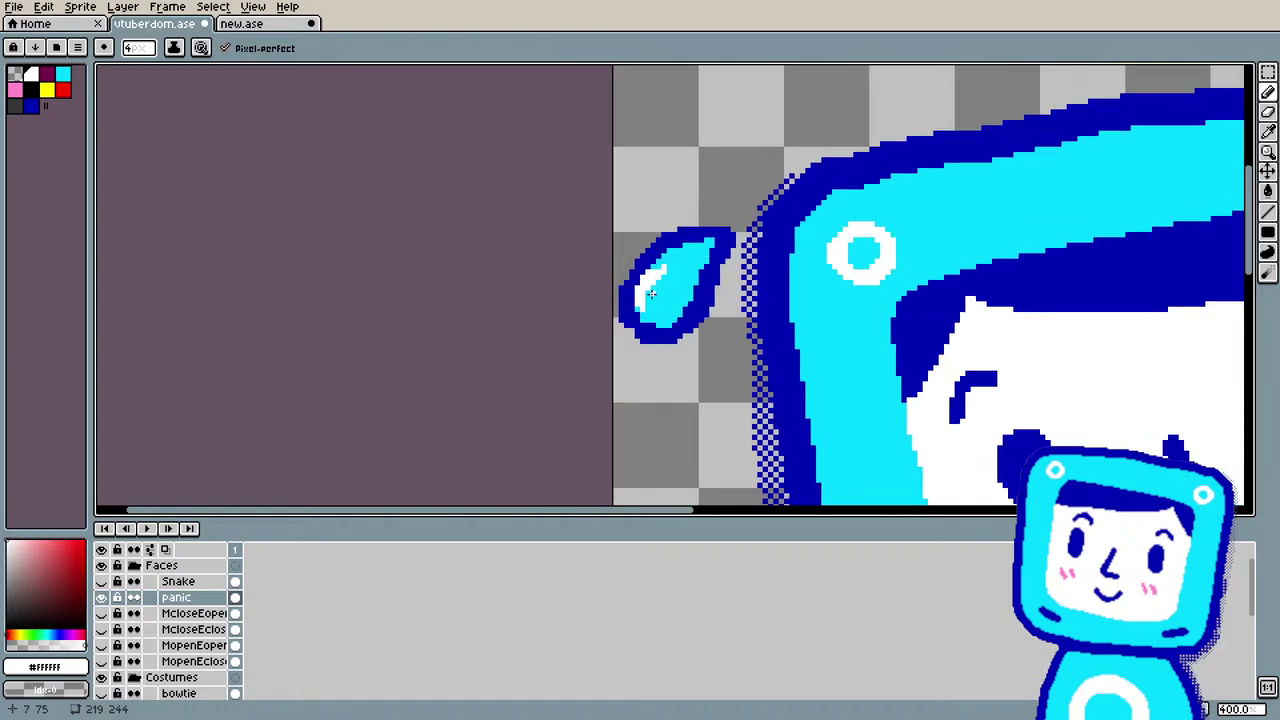
Step: Try extending the left drop's curved highlight down its lower-left inner edge and undo the extra touch-ups
{"action": "scroll", "coordinate": [631, 306], "scroll_direction": "up", "scroll_amount": 5}
{"action": "mouse_move", "coordinate": [631, 306]}
{"action": "left_mouse_down"}
{"action": "mouse_move", "coordinate": [591, 352]}
{"action": "mouse_move", "coordinate": [605, 329]}
{"action": "mouse_move", "coordinate": [620, 331]}
{"action": "mouse_move", "coordinate": [621, 309]}
{"action": "mouse_move", "coordinate": [605, 332]}
{"action": "mouse_move", "coordinate": [599, 305]}
{"action": "mouse_move", "coordinate": [623, 363]}
{"action": "left_mouse_up"}
{"action": "key", "text": "ctrl+z"}
{"action": "scroll", "coordinate": [489, 286], "scroll_direction": "down", "scroll_amount": 5}
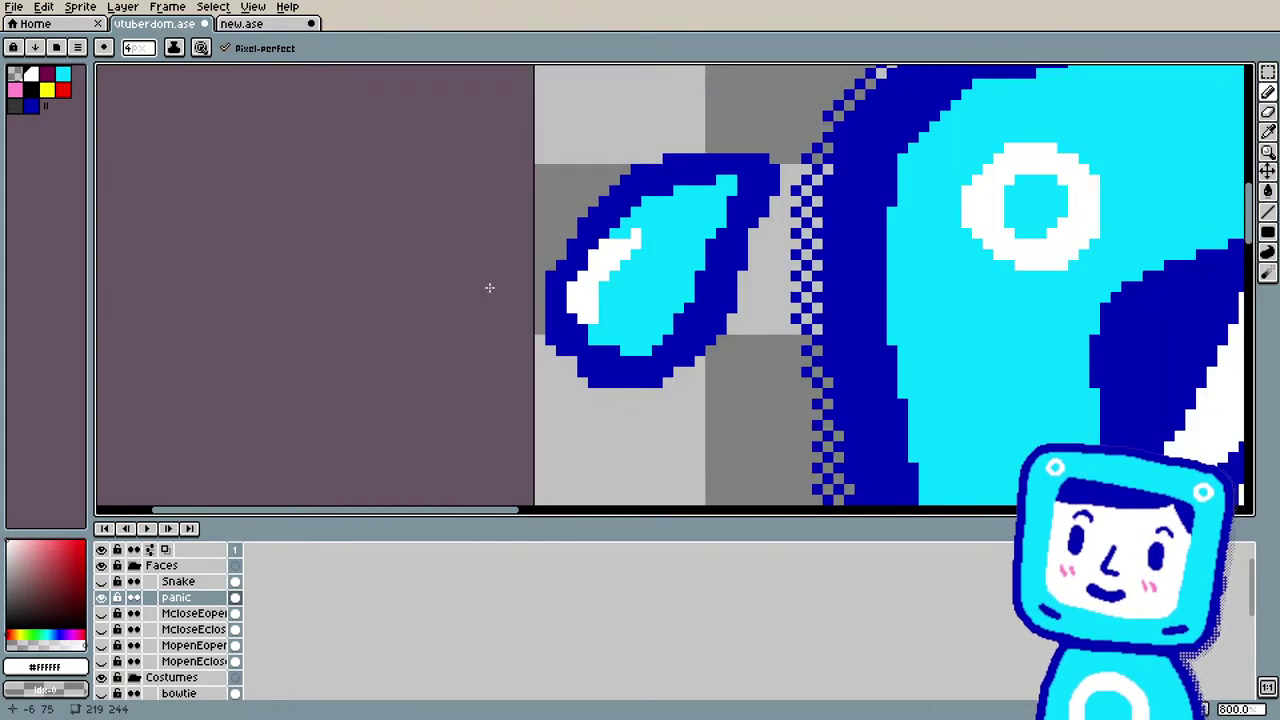
{"action": "key", "text": "v"}
{"action": "scroll", "coordinate": [536, 292], "scroll_direction": "up", "scroll_amount": 4}
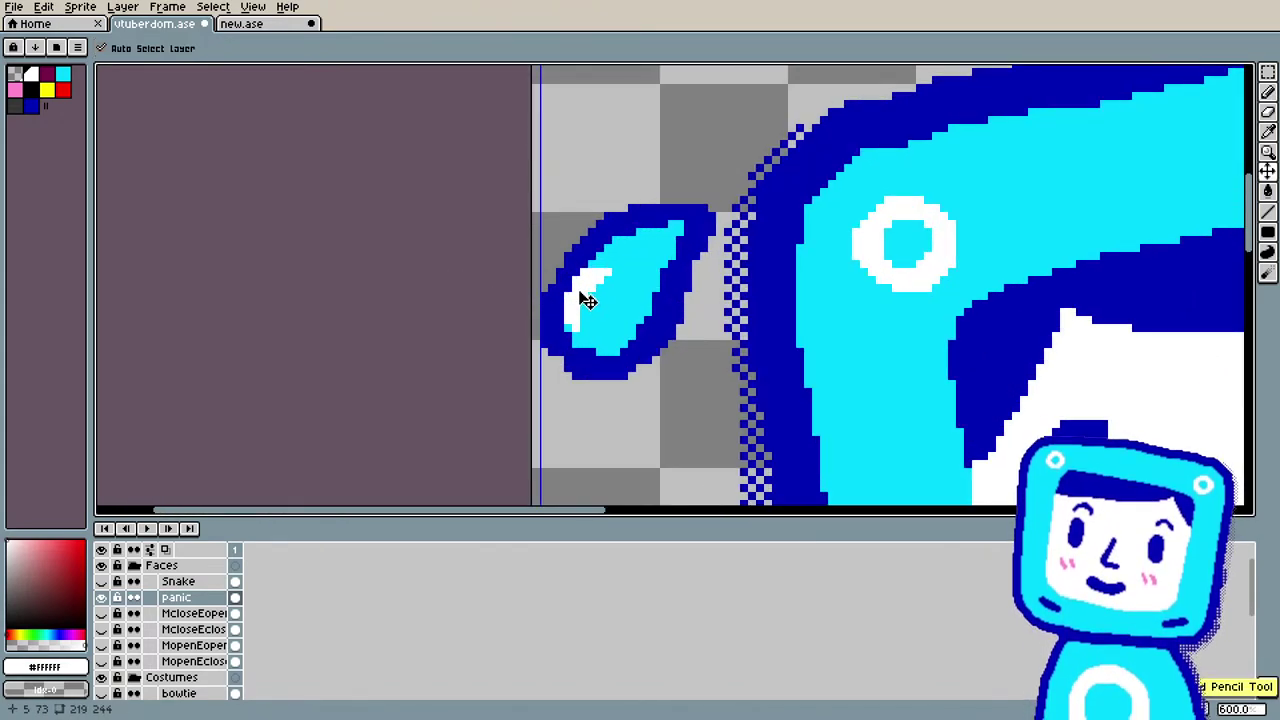
Step: Add single white pixels to the lower and upper ends of the left drop's highlight to lengthen it along the outline
{"action": "key", "text": "b"}
{"action": "scroll", "coordinate": [578, 305], "scroll_direction": "up", "scroll_amount": 4}
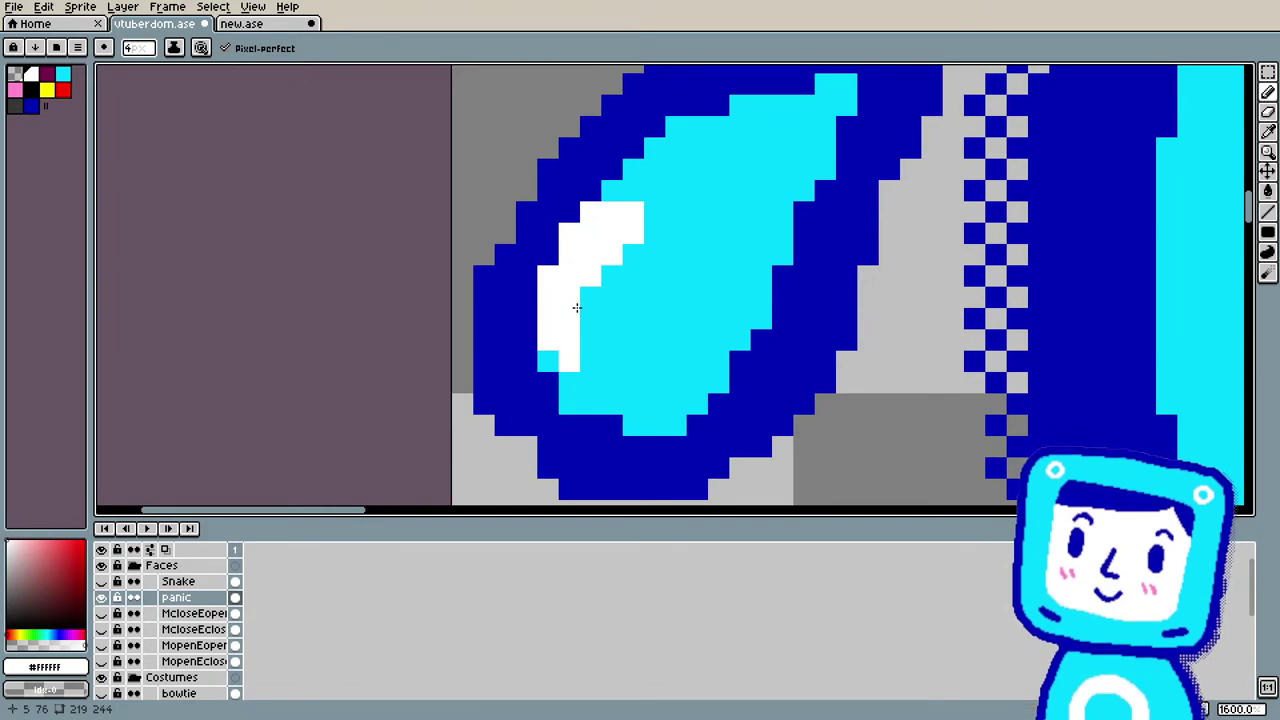
{"action": "left_click", "coordinate": [551, 358]}
{"action": "left_click", "coordinate": [566, 382]}
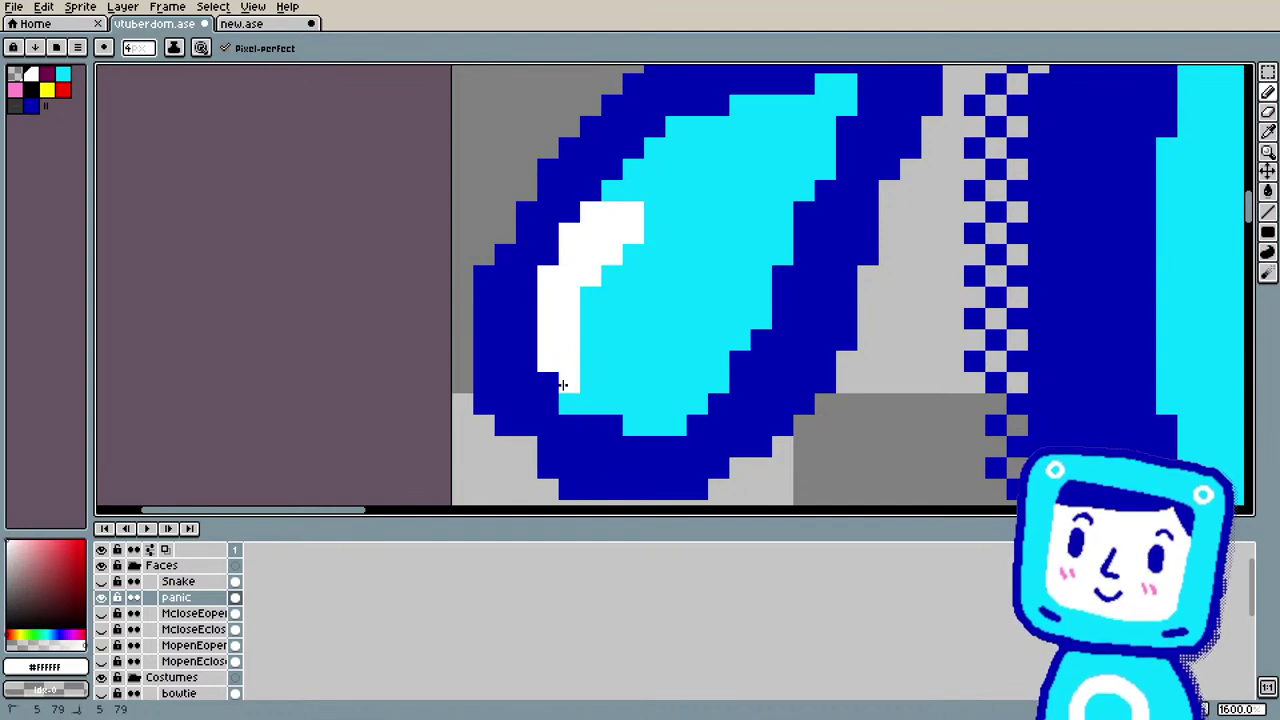
{"action": "left_click", "coordinate": [612, 192]}
{"action": "left_click", "coordinate": [633, 194]}
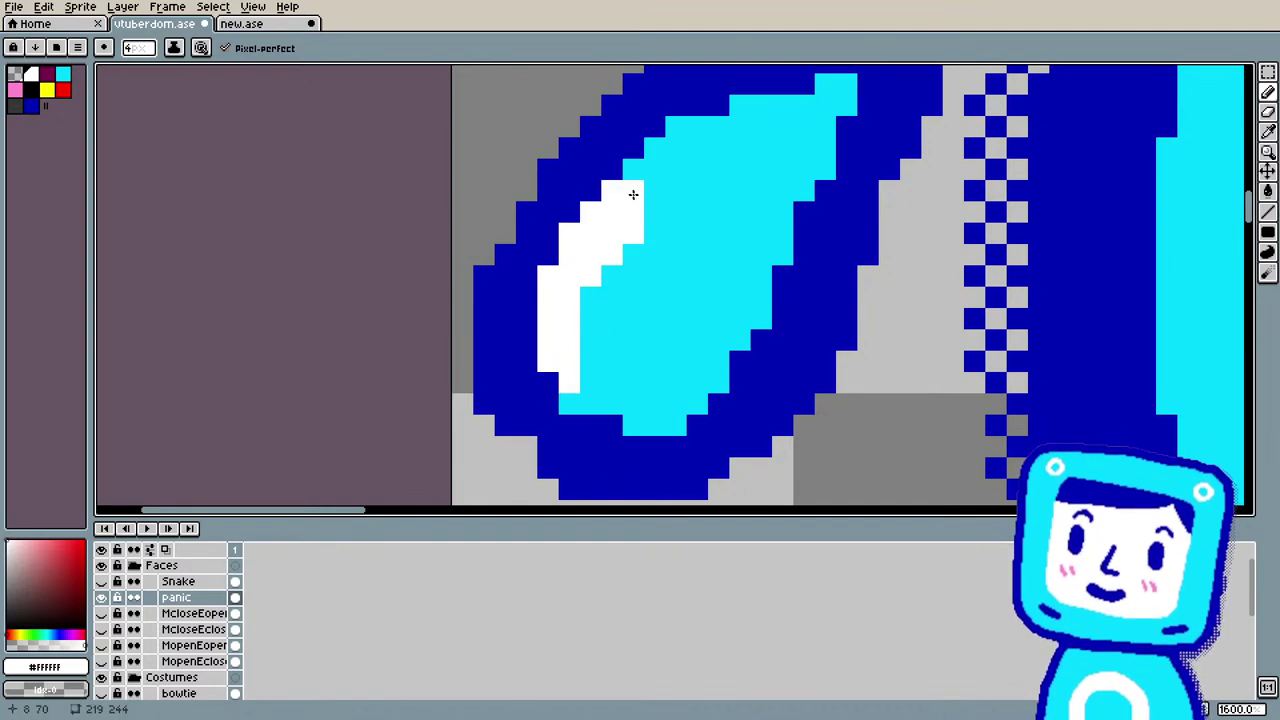
Step: Touch up the upper end of the left drop's white highlight and paint short white highlights inside the upper edges of the two right-hand drops
{"action": "left_click", "coordinate": [651, 151]}
{"action": "scroll", "coordinate": [651, 151], "scroll_direction": "down", "scroll_amount": 9}
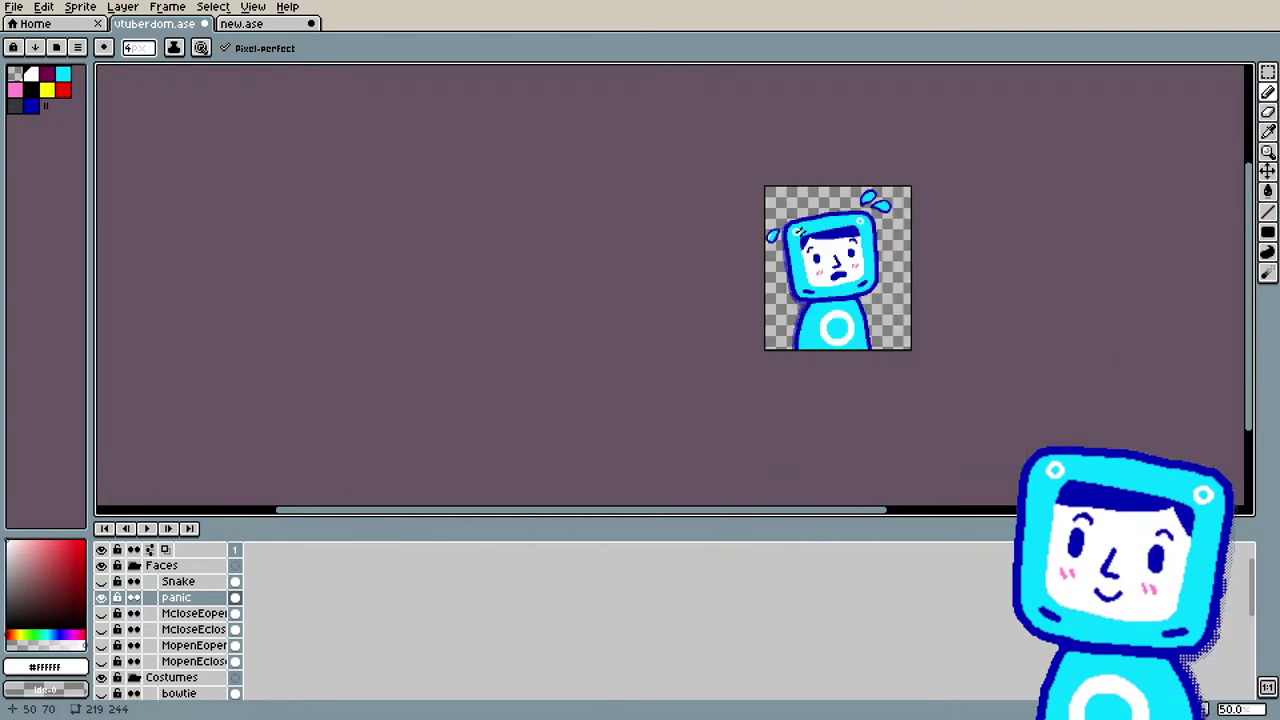
{"action": "scroll", "coordinate": [883, 171], "scroll_direction": "up", "scroll_amount": 2}
{"action": "scroll", "coordinate": [809, 243], "scroll_direction": "up", "scroll_amount": 3}
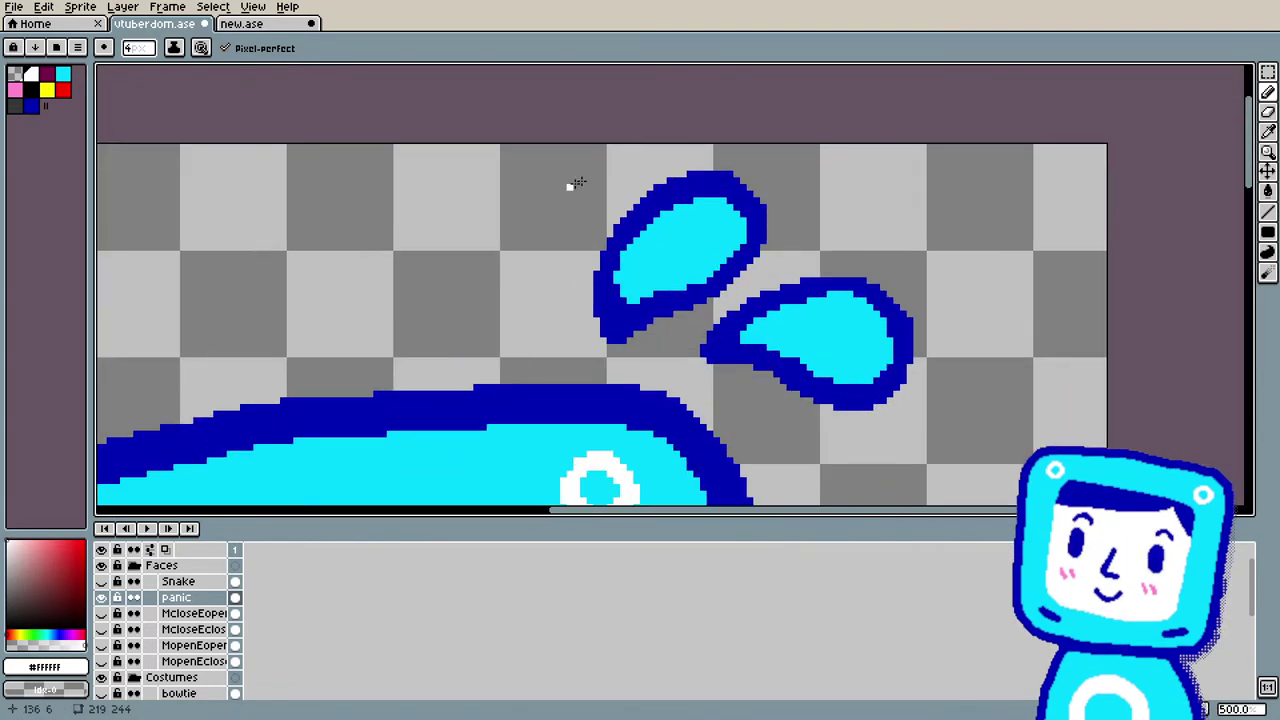
{"action": "left_click_drag", "start_coordinate": [677, 218], "coordinate": [728, 211]}
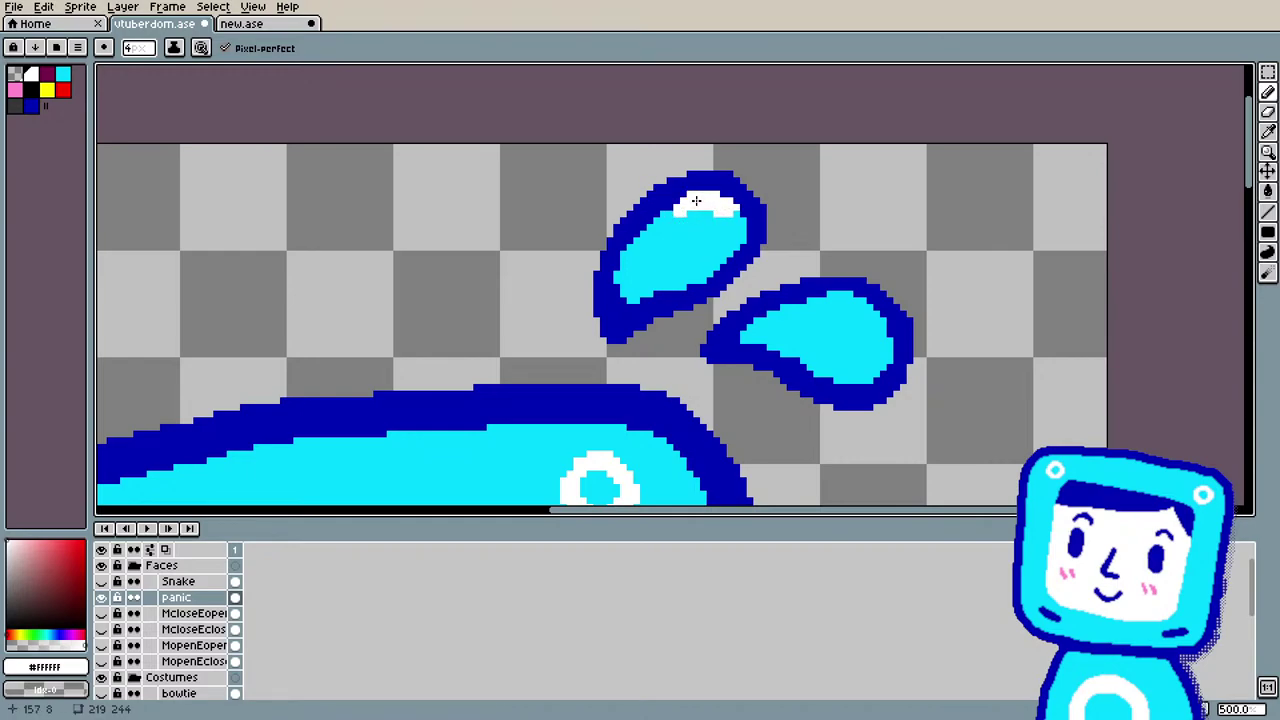
{"action": "left_click", "coordinate": [679, 206]}
{"action": "left_click_drag", "start_coordinate": [837, 307], "coordinate": [876, 329]}
{"action": "scroll", "coordinate": [876, 330], "scroll_direction": "down", "scroll_amount": 5}
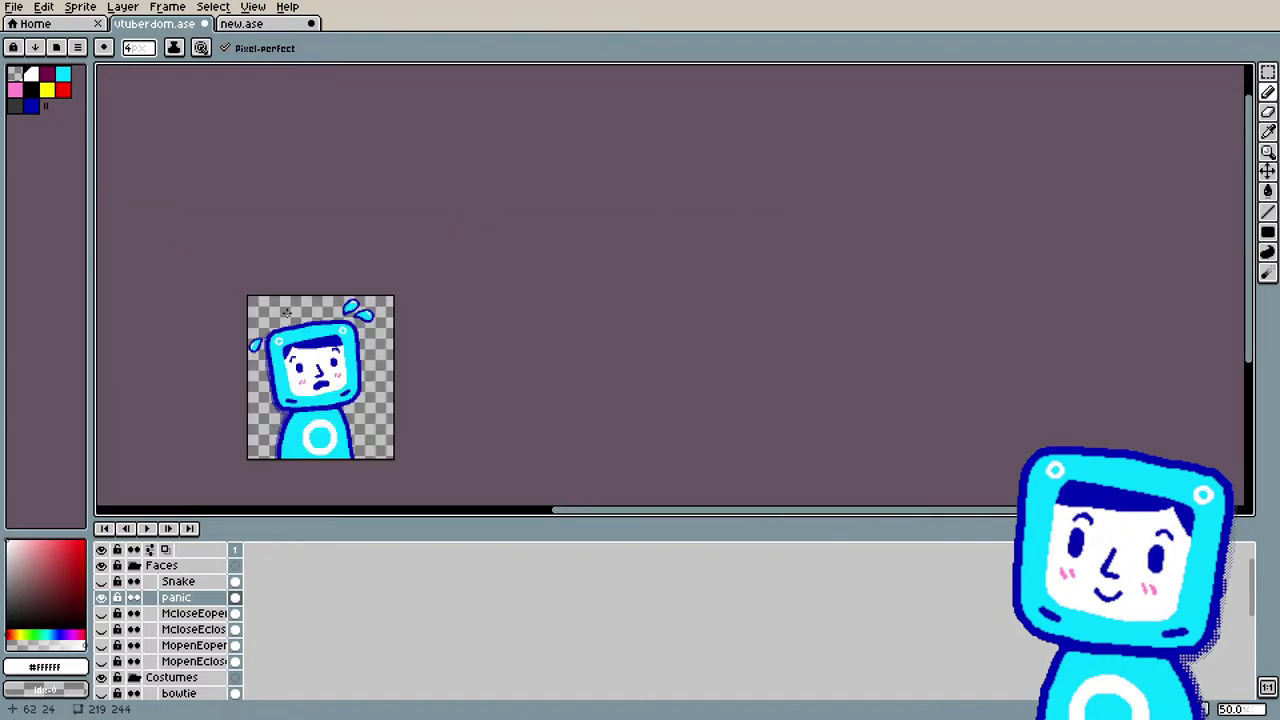
{"action": "scroll", "coordinate": [232, 368], "scroll_direction": "up", "scroll_amount": 4}
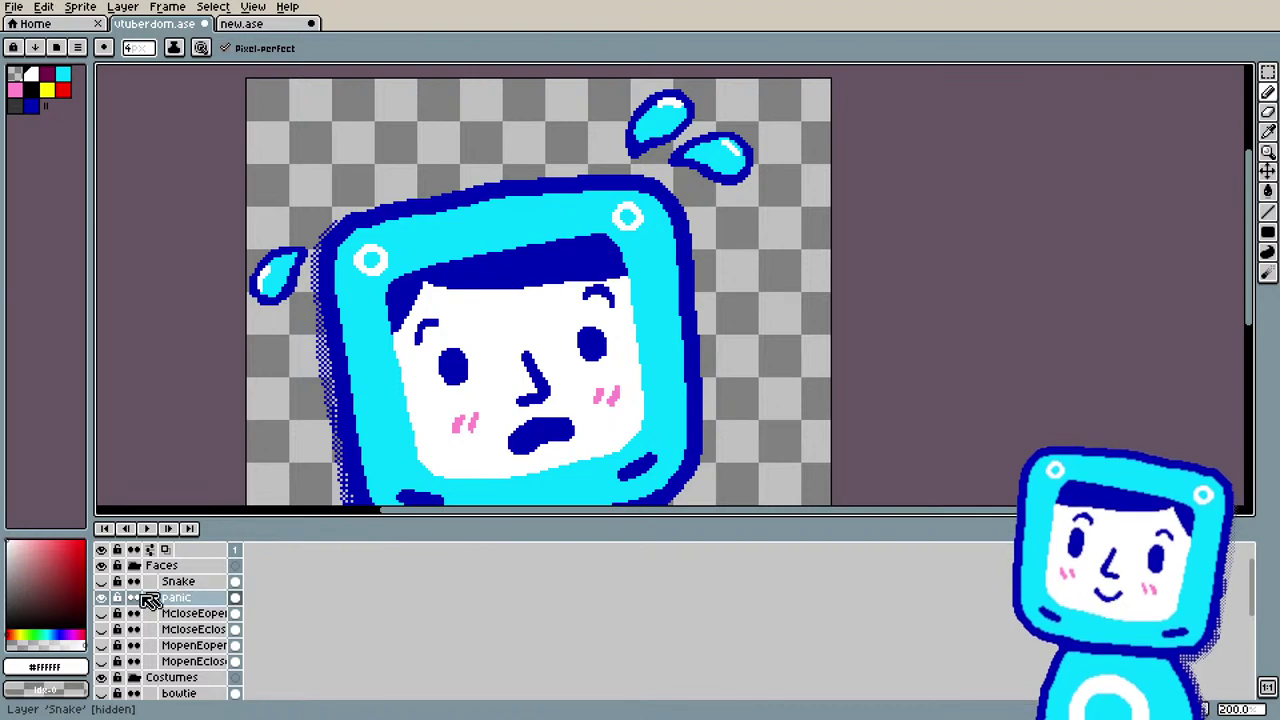
{"action": "scroll", "coordinate": [466, 420], "scroll_direction": "down", "scroll_amount": 2}
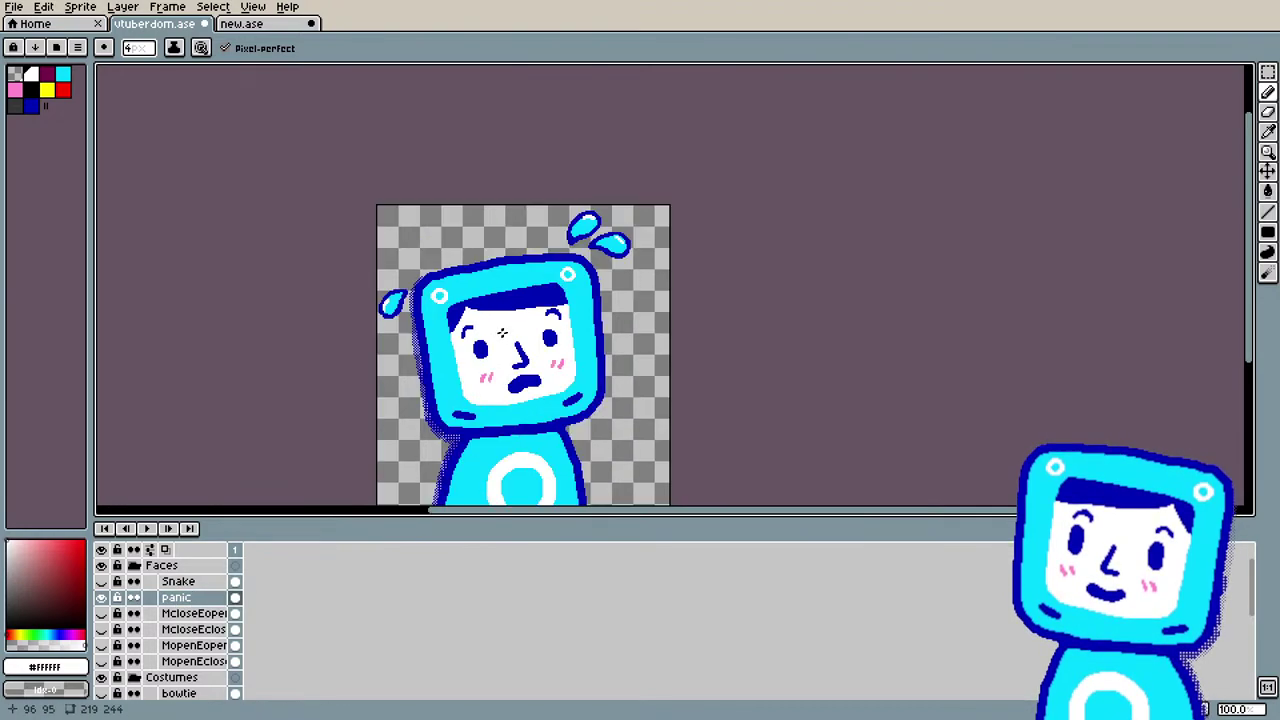
{"action": "scroll", "coordinate": [466, 420], "scroll_direction": "up", "scroll_amount": 1}
{"action": "scroll", "coordinate": [470, 410], "scroll_direction": "down", "scroll_amount": 1}
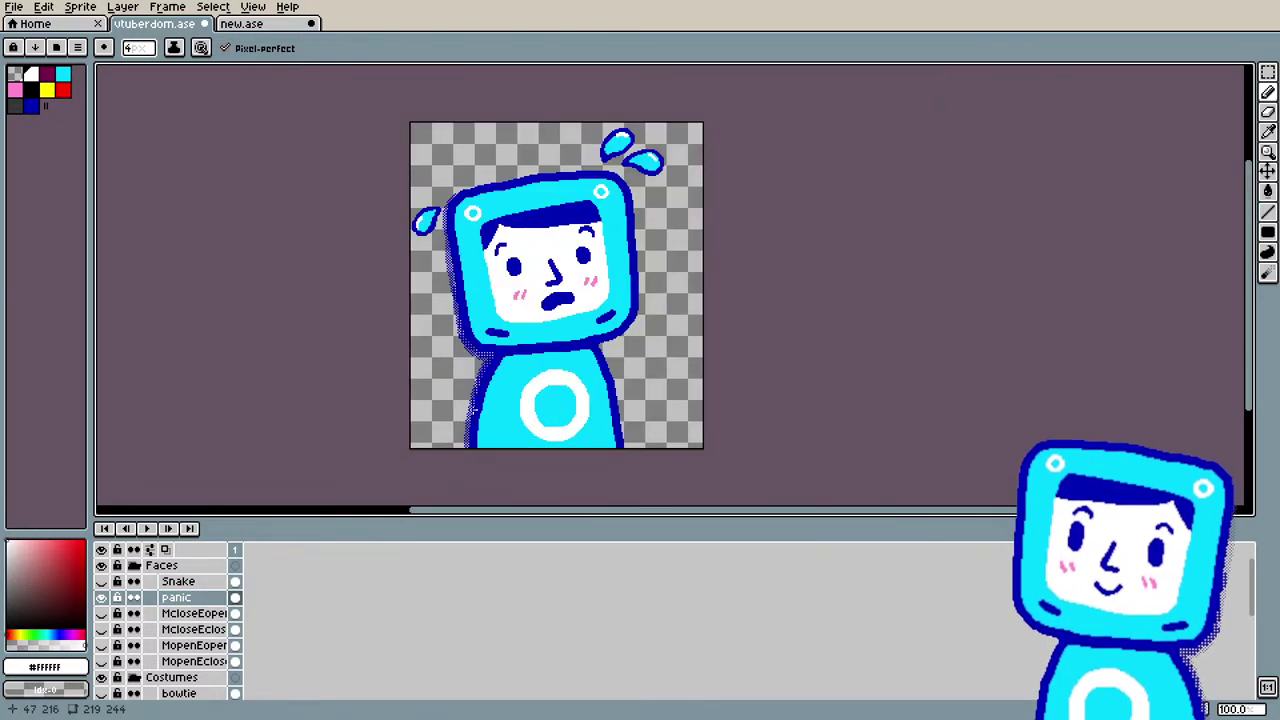
Step: Hide the panic layer and show the McloseEopen face layer
{"action": "left_click", "coordinate": [102, 598]}
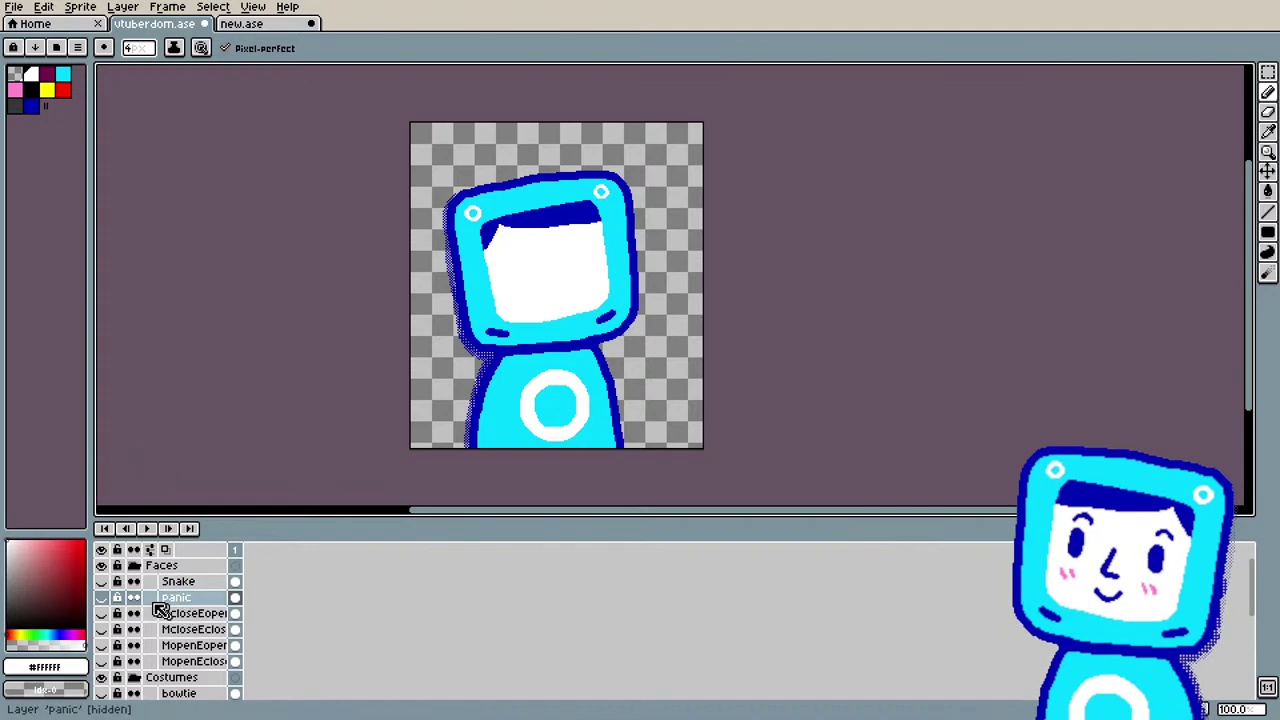
{"action": "left_click", "coordinate": [102, 616]}
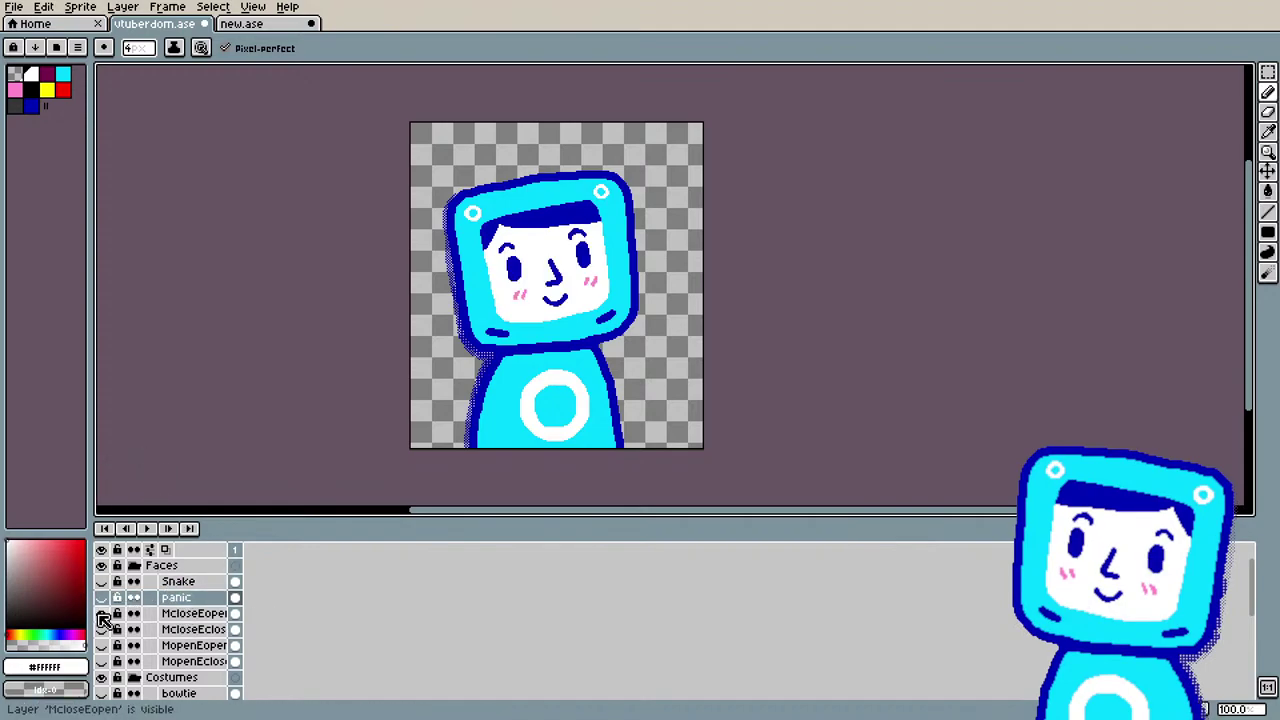
Step: Try duplicating the McloseEopen layer and undo the duplication
{"action": "right_click", "coordinate": [180, 614]}
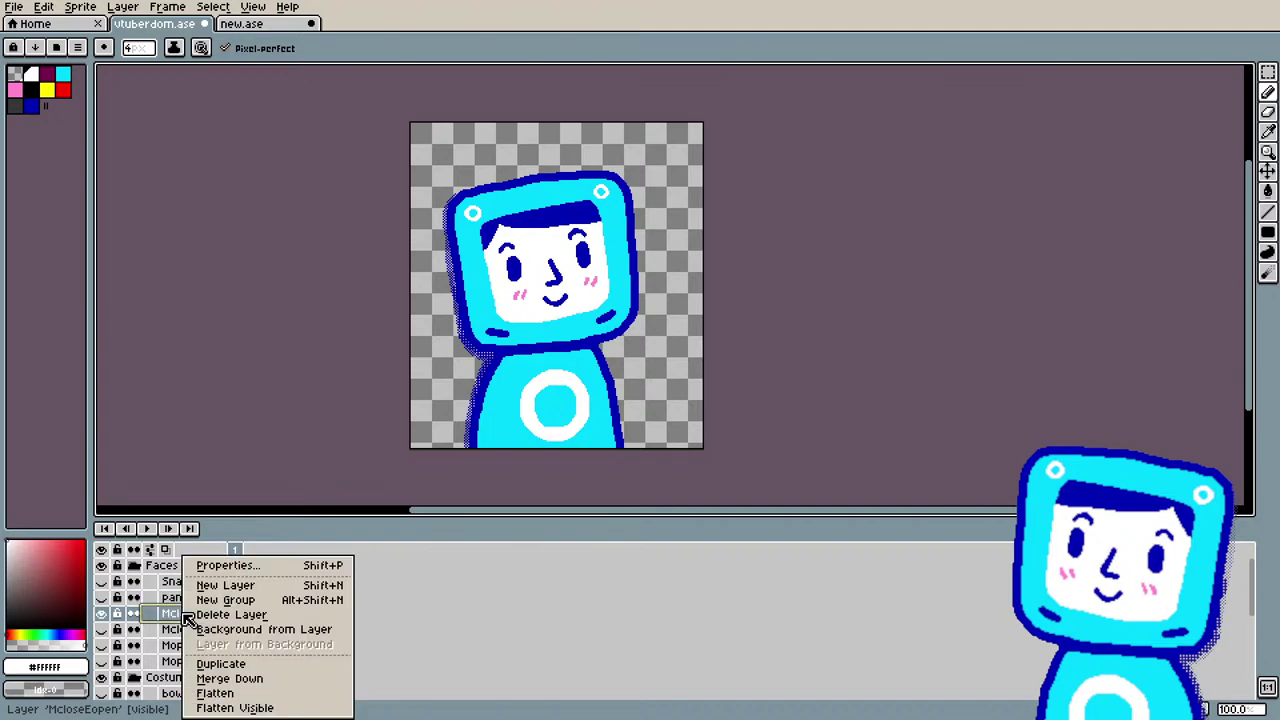
{"action": "left_click", "coordinate": [265, 664]}
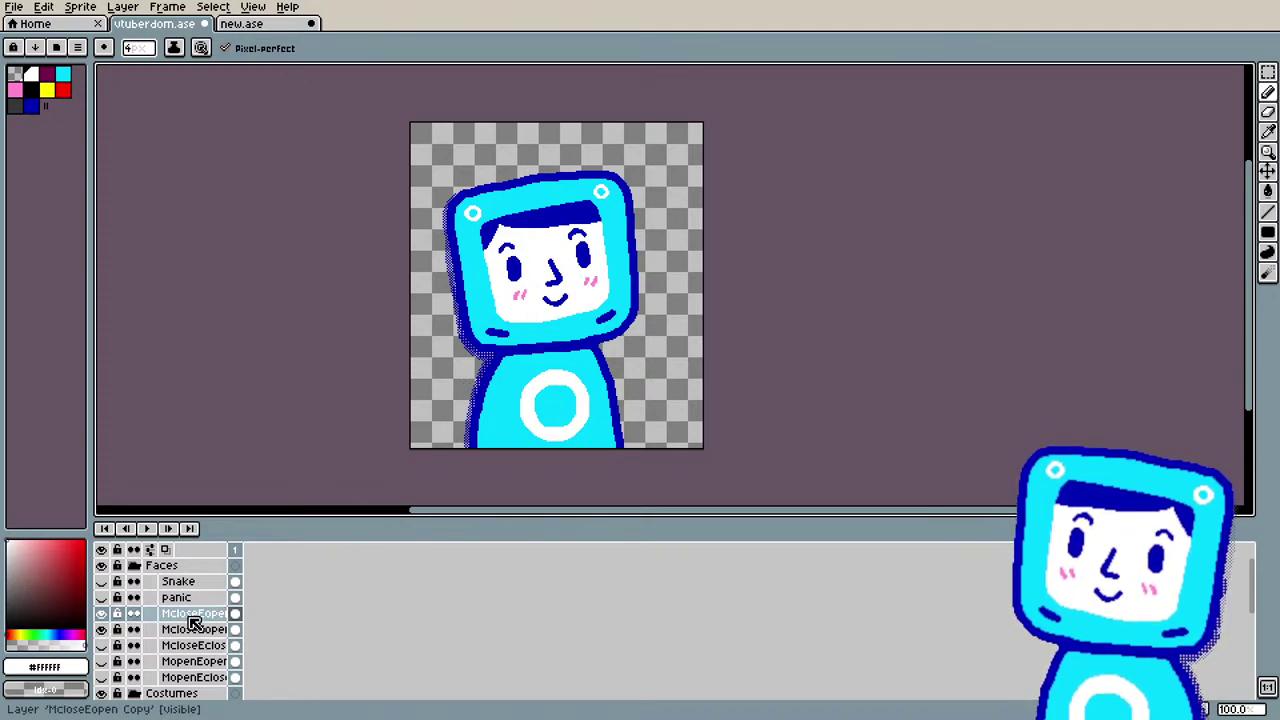
{"action": "key", "text": "ctrl+z"}
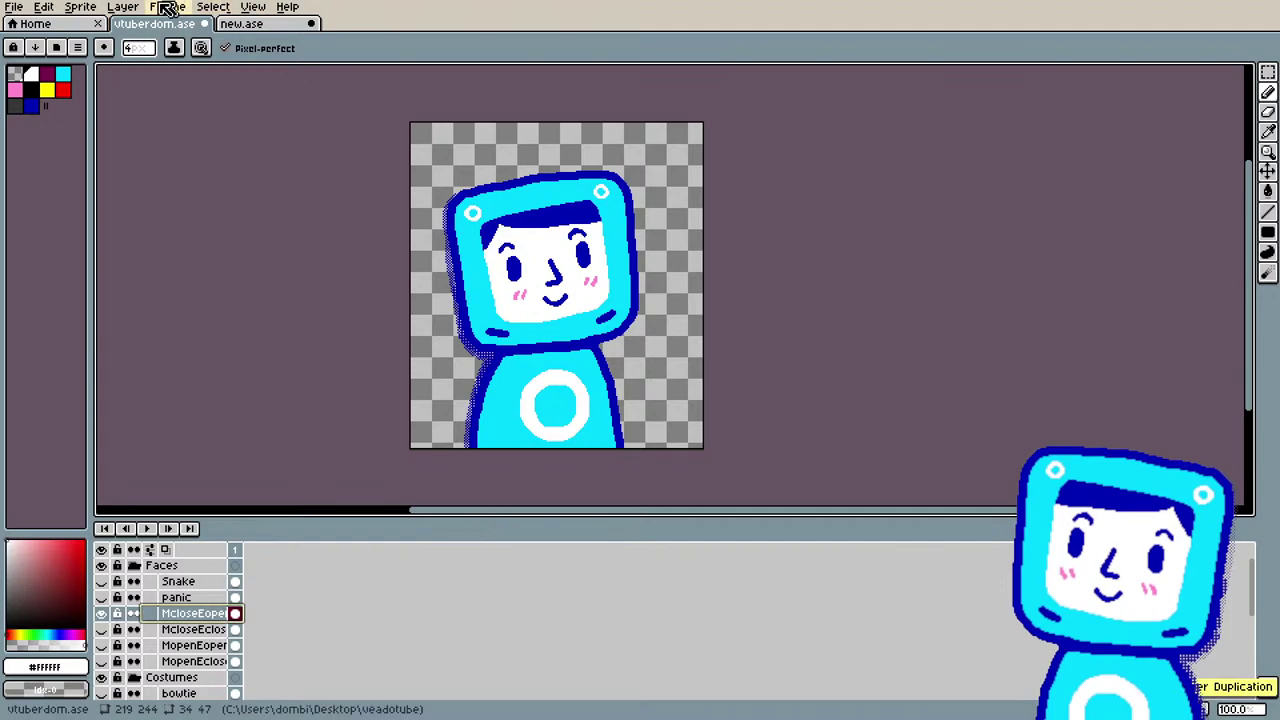
Step: Open the options for creating a new layer with the McloseEopen layer selected
{"action": "left_click", "coordinate": [122, 7]}
{"action": "mouse_move", "coordinate": [150, 89]}
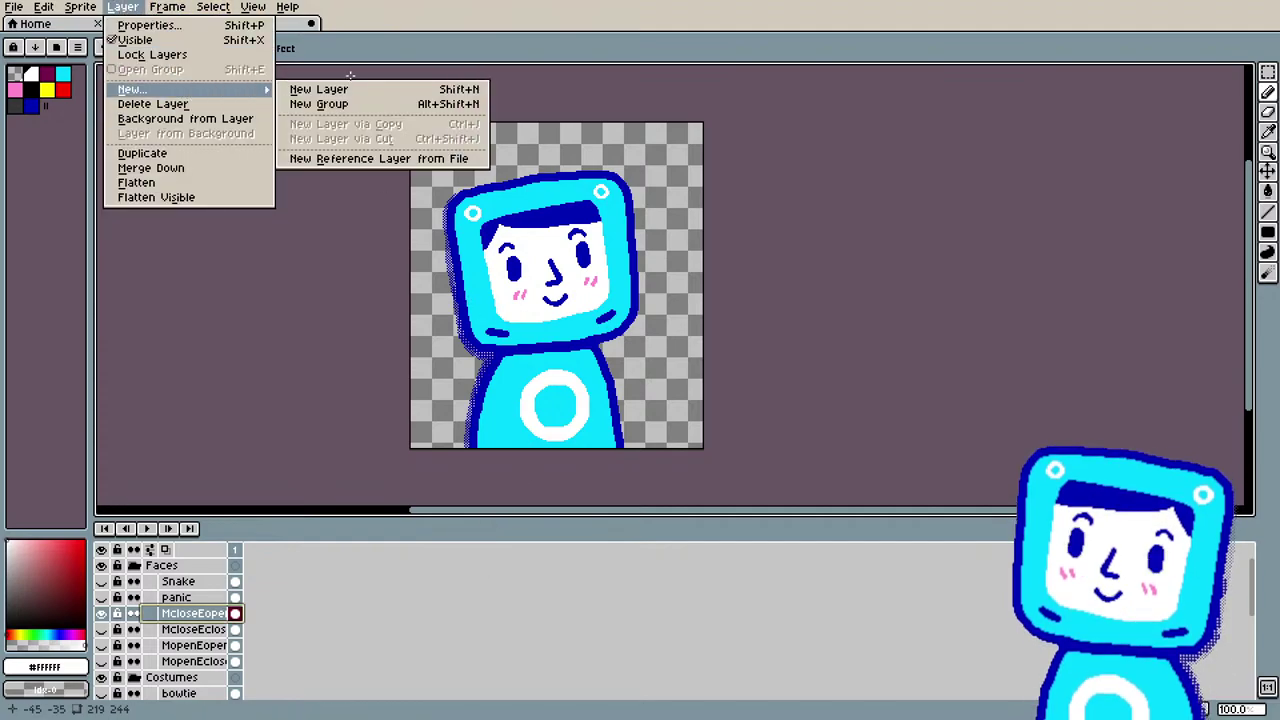
Step: Add a new layer in the Faces group above the open-eyed, closed-mouth face and name it Sunglasses
{"action": "left_click", "coordinate": [330, 89]}
{"action": "right_click", "coordinate": [194, 613]}
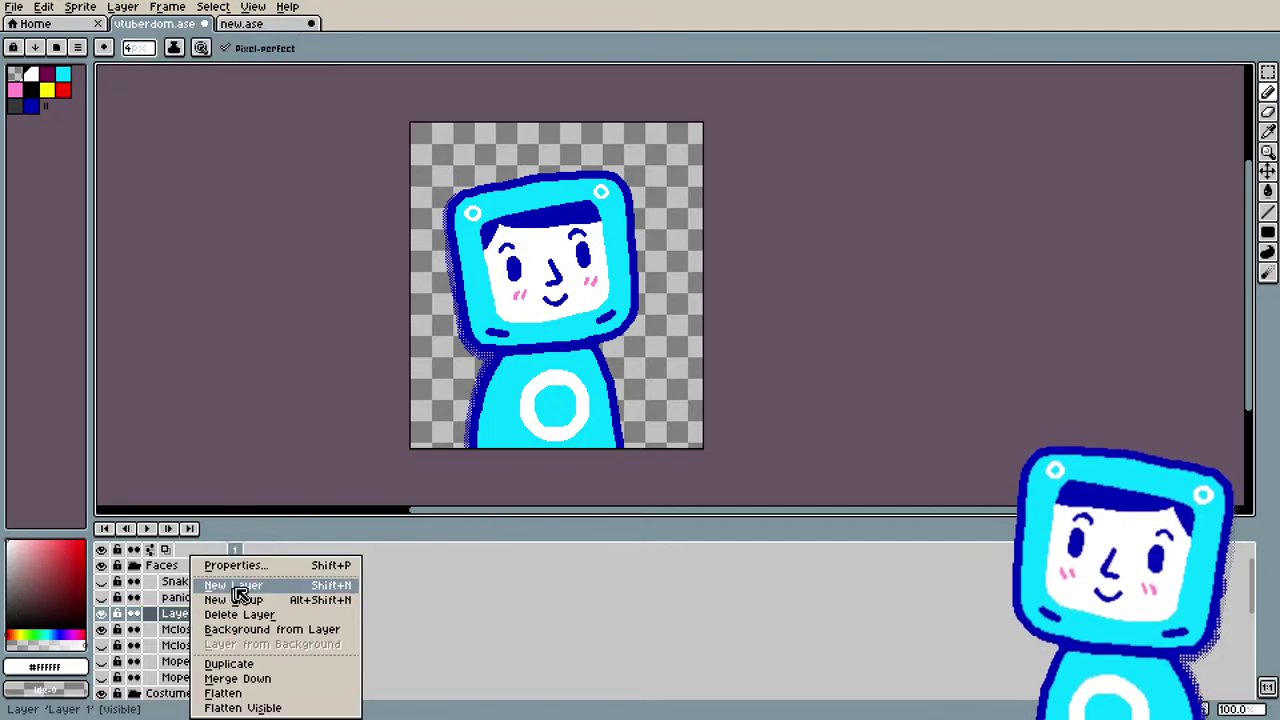
{"action": "left_click", "coordinate": [289, 566]}
{"action": "key", "text": "BackSpace"}
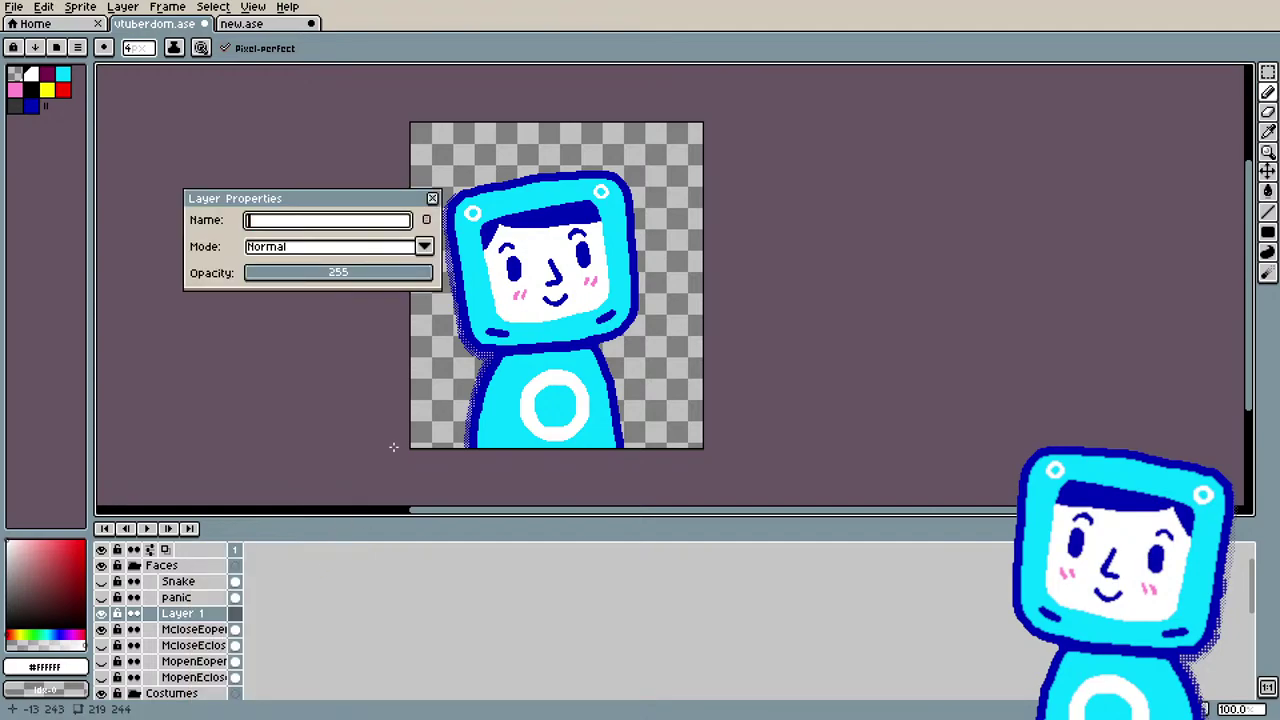
{"action": "type", "text": "Sunglasses"}
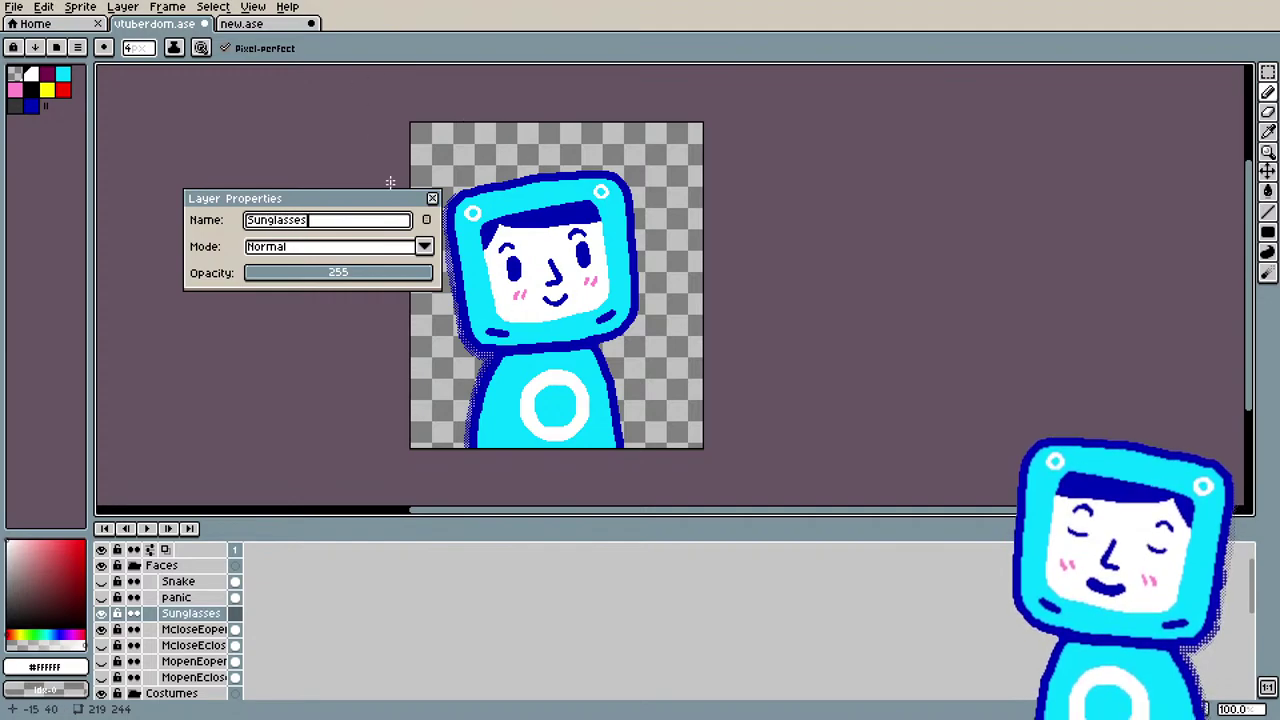
{"action": "left_click", "coordinate": [434, 200]}
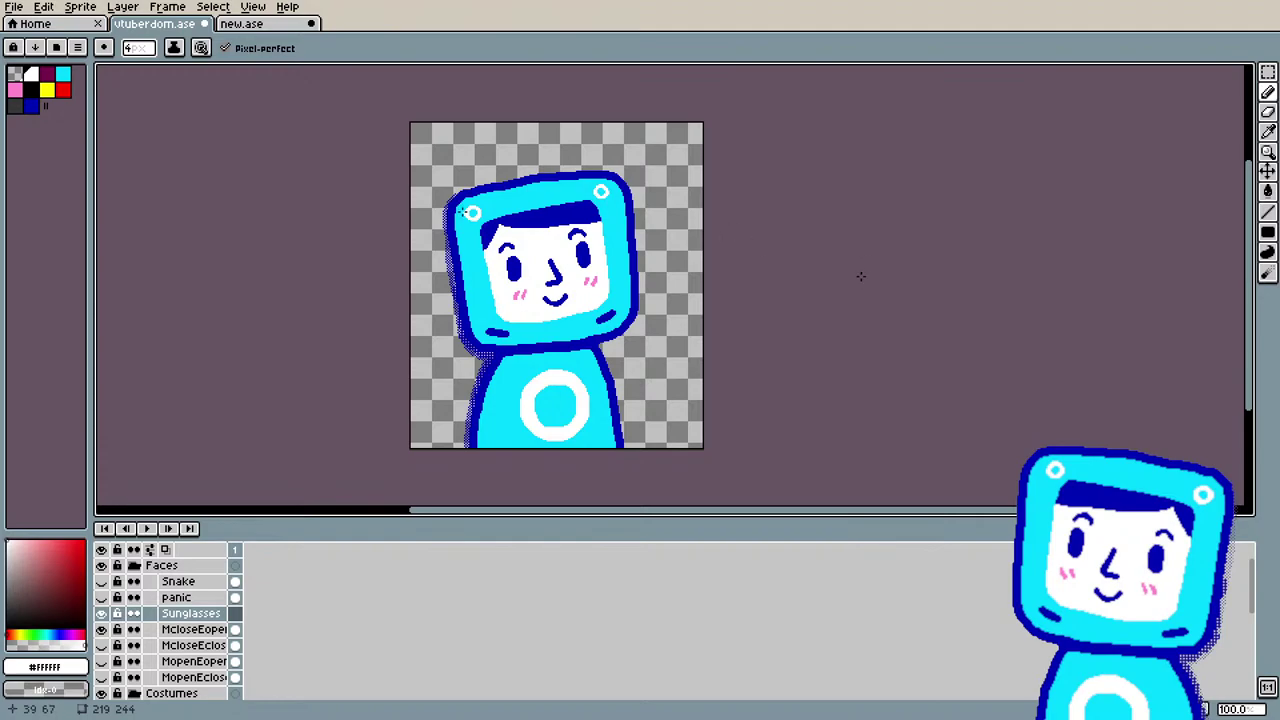
Step: Draw a slanted top rim for the glasses in dark blue from the nose bridge across the right eye with the 4 px pencil
{"action": "left_click", "coordinate": [31, 105]}
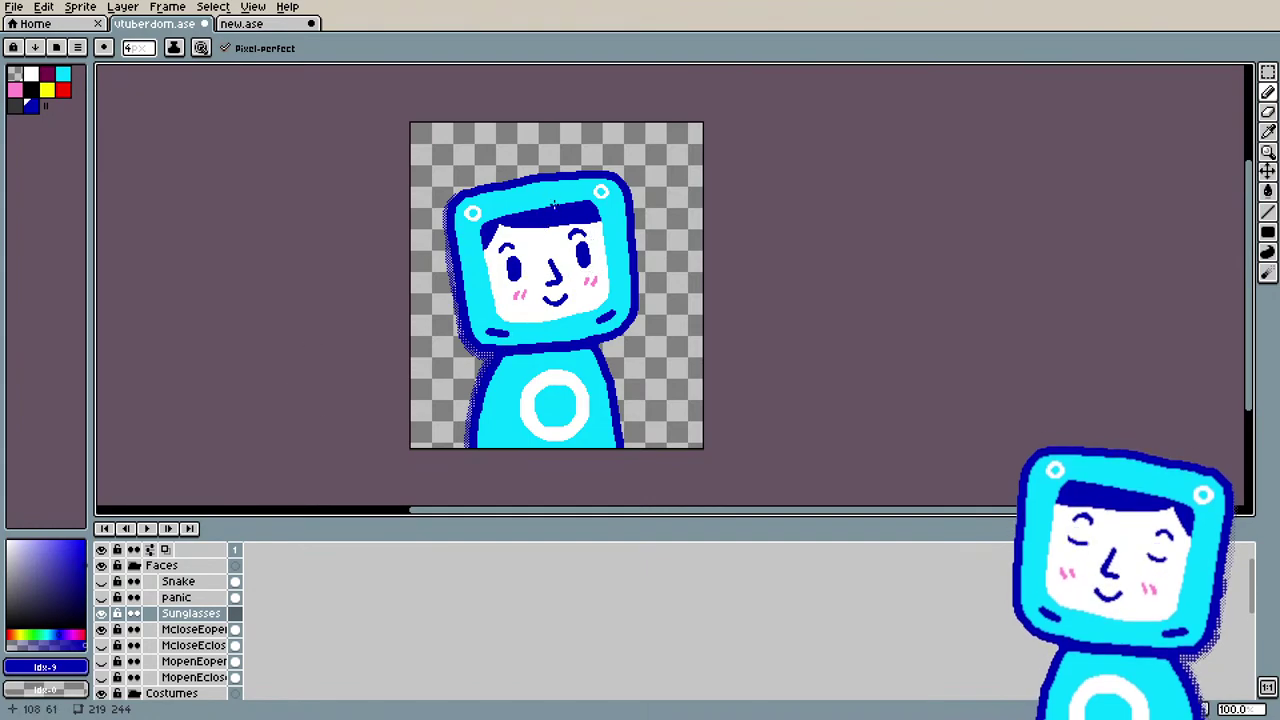
{"action": "scroll", "coordinate": [553, 203], "scroll_direction": "up", "scroll_amount": 2}
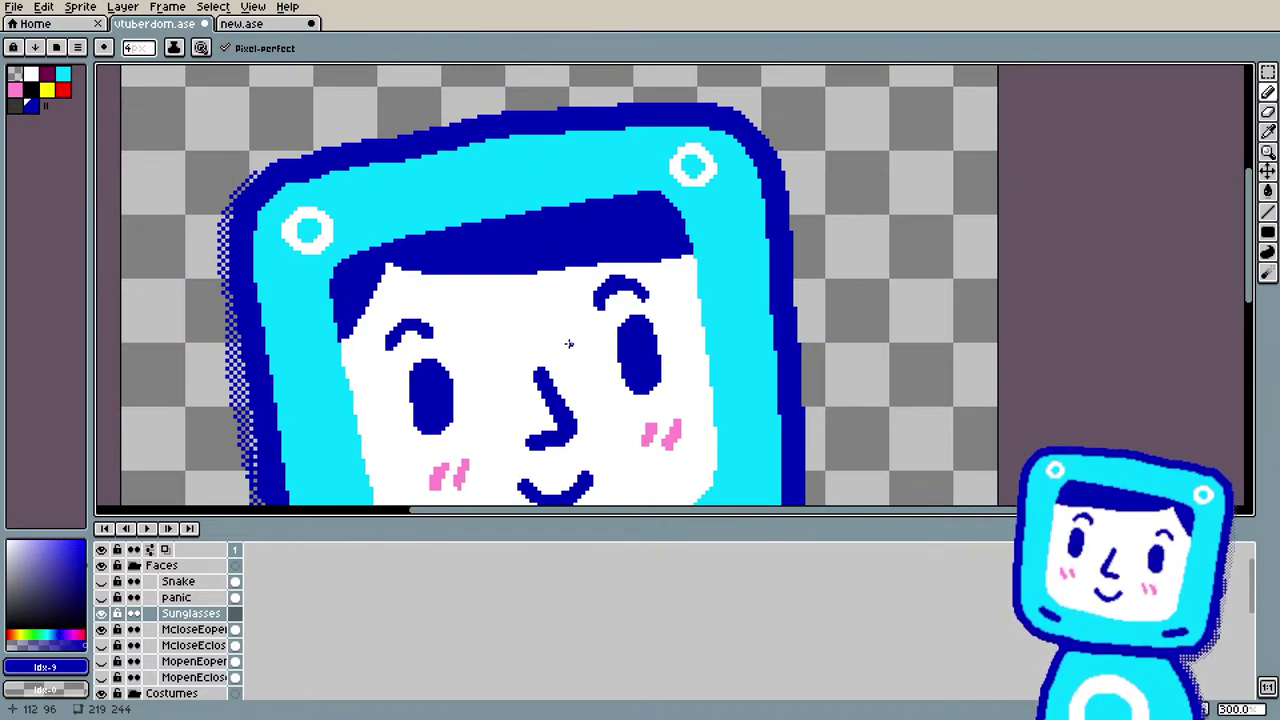
{"action": "left_click_drag", "start_coordinate": [568, 343], "coordinate": [672, 303]}
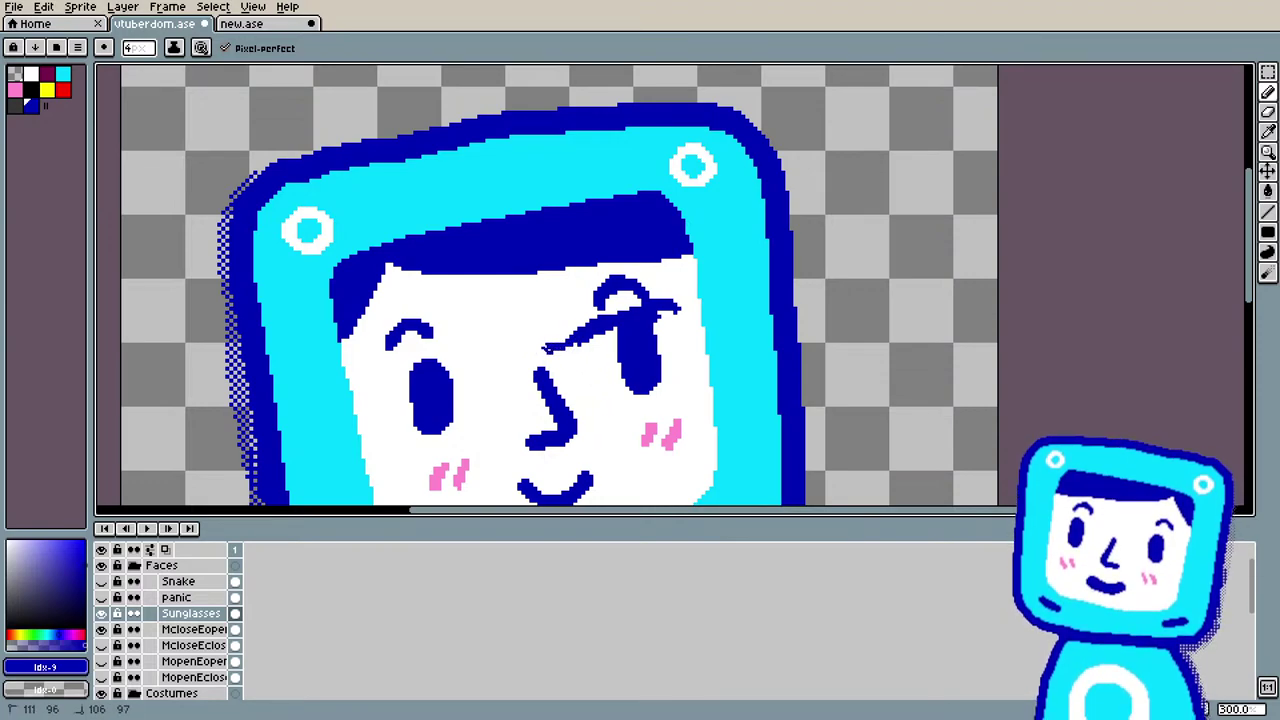
{"action": "left_click_drag", "start_coordinate": [572, 341], "coordinate": [522, 355]}
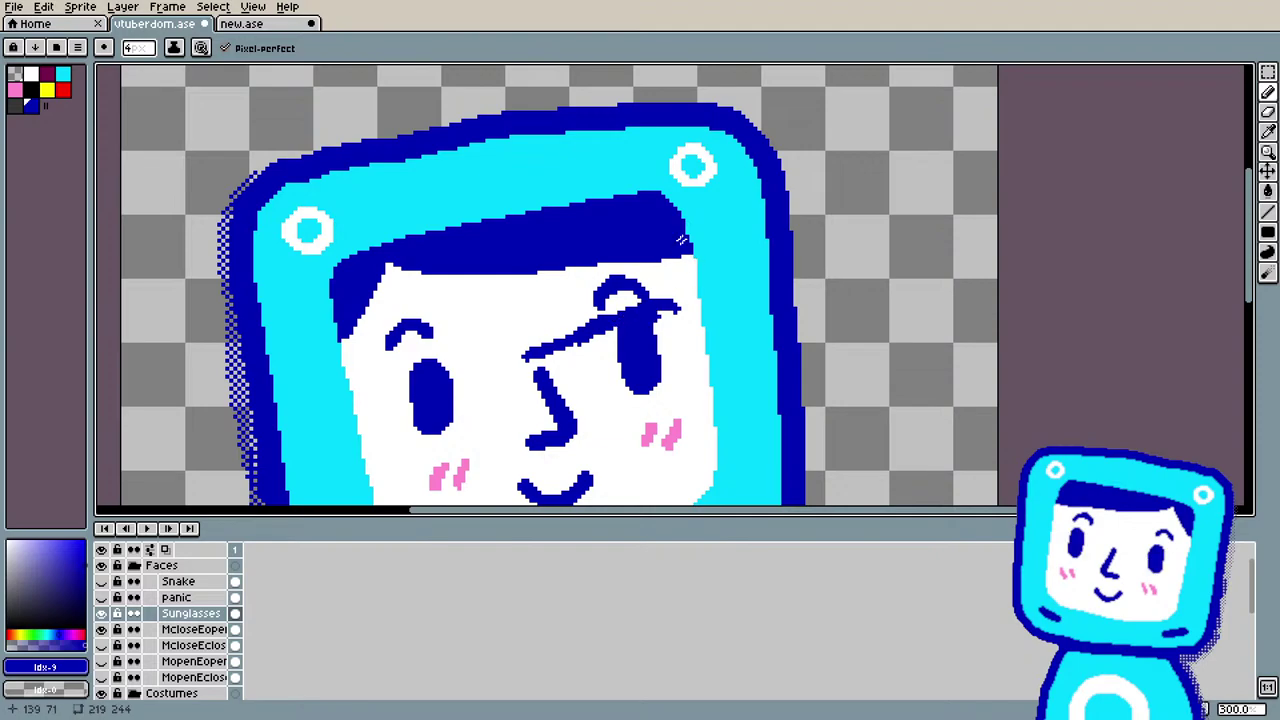
{"action": "left_click_drag", "start_coordinate": [668, 308], "coordinate": [697, 302]}
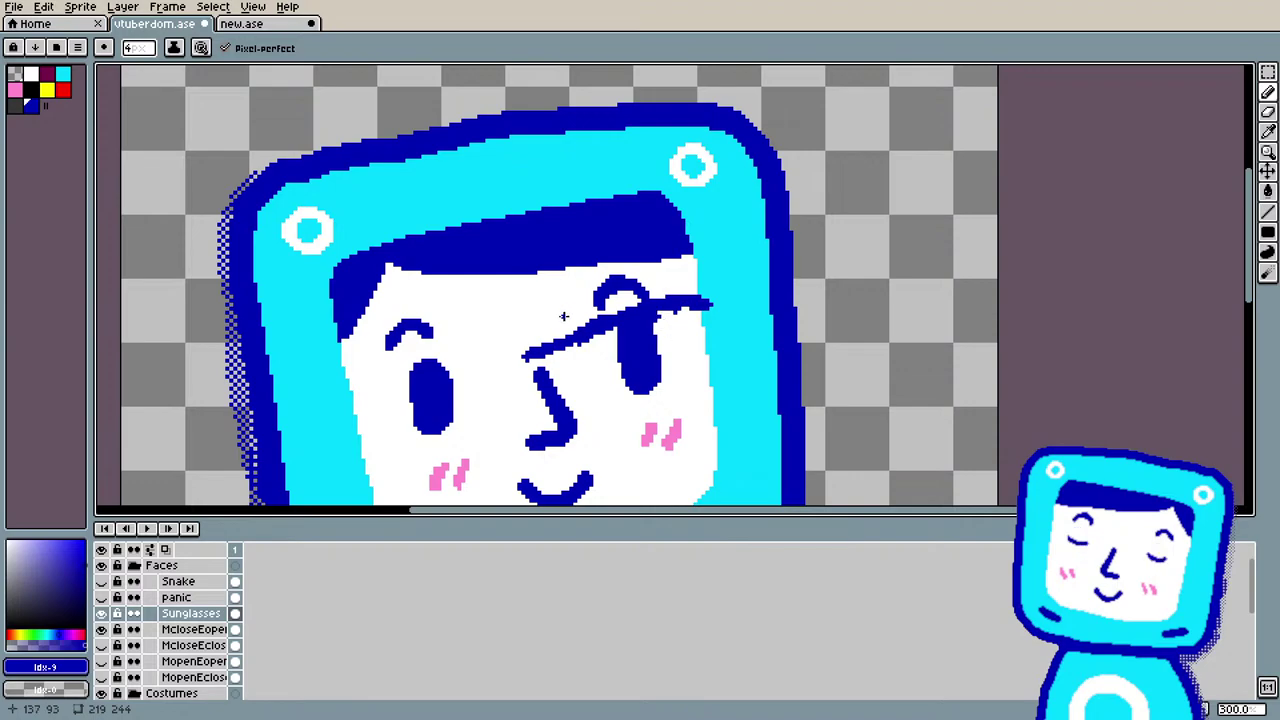
{"action": "key", "text": "e"}
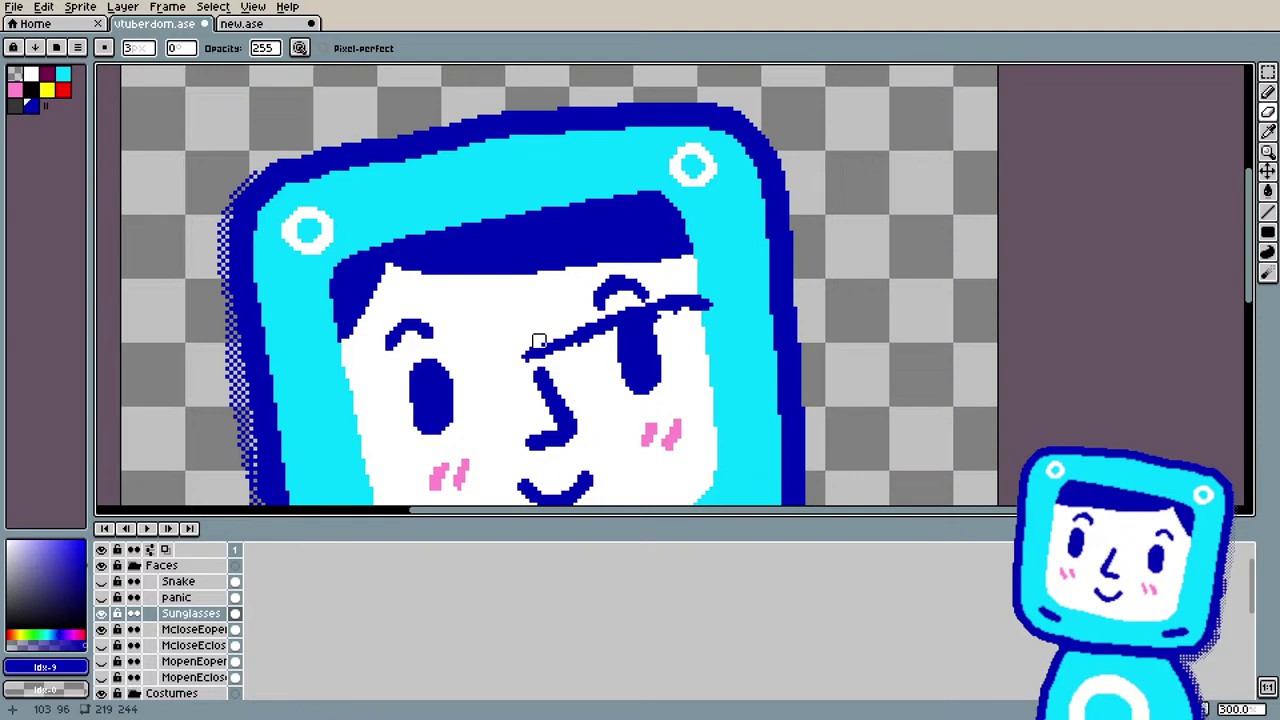
{"action": "key", "text": "b"}
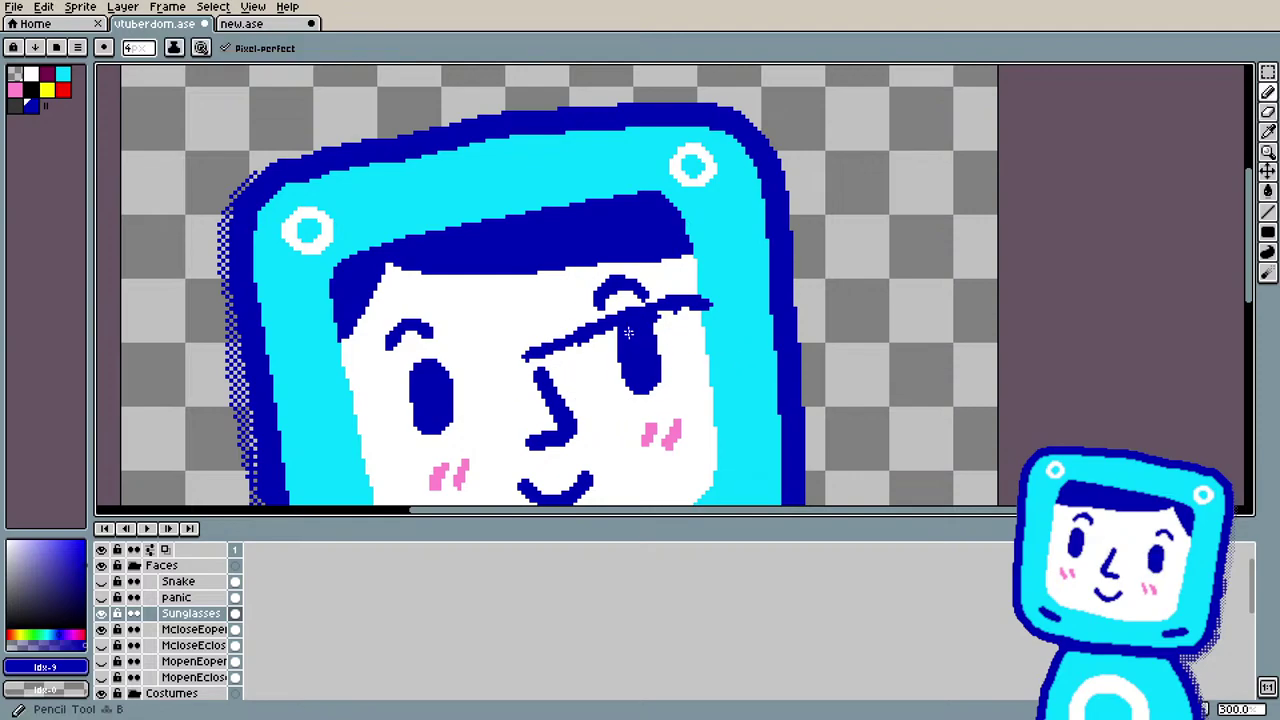
Step: Draw the pointed outer corner and the curved lower rim to close the lens outline around the right eye
{"action": "mouse_move", "coordinate": [698, 300]}
{"action": "left_mouse_down"}
{"action": "mouse_move", "coordinate": [722, 298]}
{"action": "mouse_move", "coordinate": [718, 320]}
{"action": "left_mouse_up"}
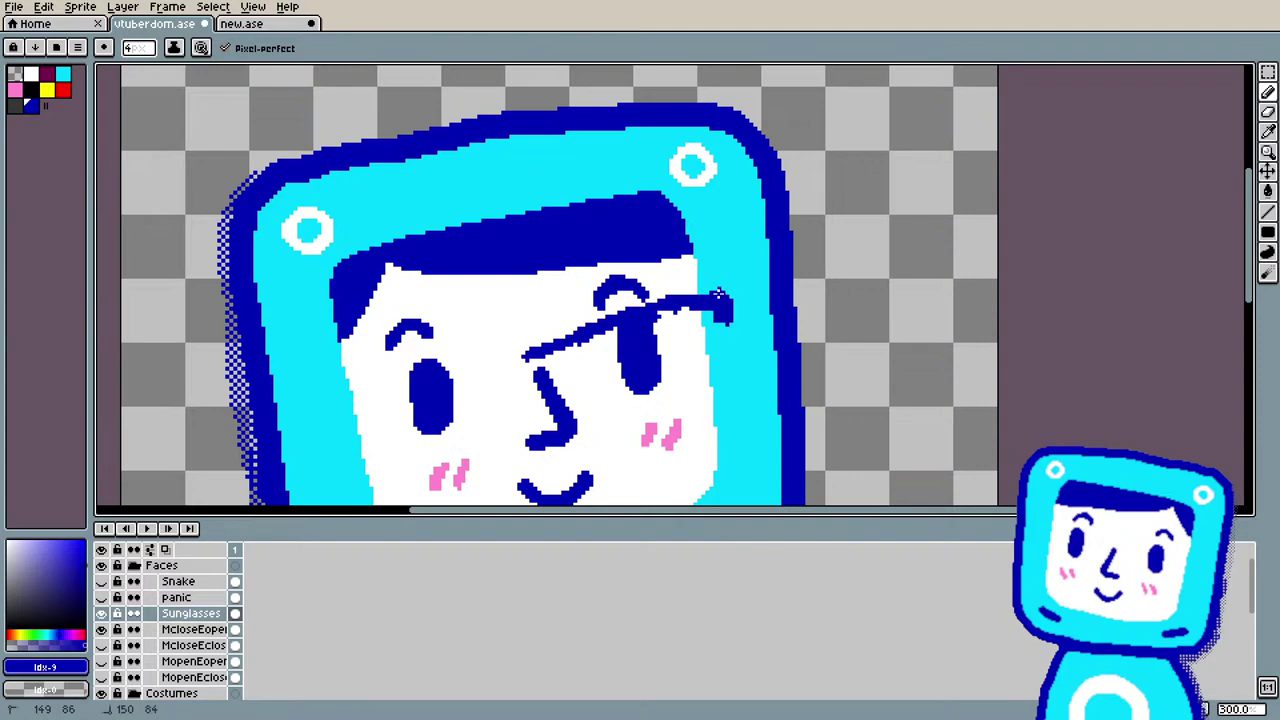
{"action": "left_click_drag", "start_coordinate": [720, 306], "coordinate": [733, 299]}
{"action": "left_click", "coordinate": [549, 352]}
{"action": "left_click_drag", "start_coordinate": [555, 352], "coordinate": [563, 365]}
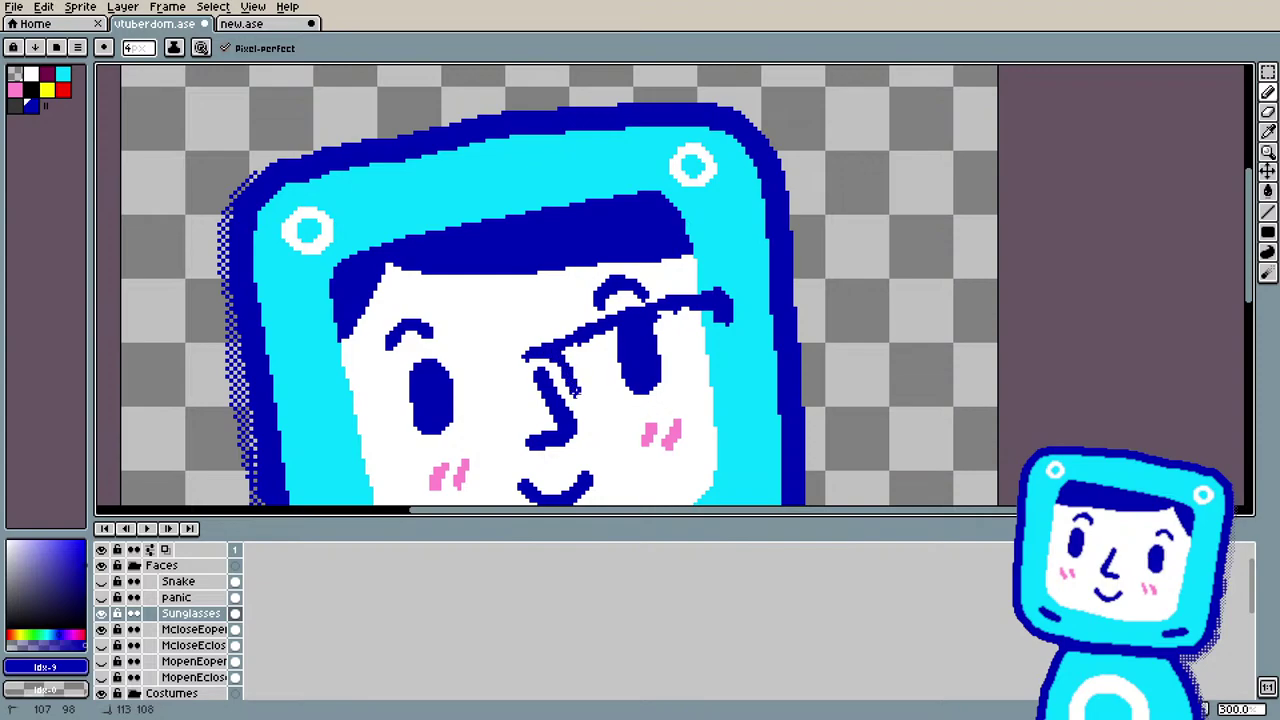
{"action": "mouse_move", "coordinate": [595, 410]}
{"action": "left_mouse_down"}
{"action": "mouse_move", "coordinate": [650, 426]}
{"action": "mouse_move", "coordinate": [681, 410]}
{"action": "mouse_move", "coordinate": [719, 364]}
{"action": "mouse_move", "coordinate": [720, 312]}
{"action": "left_mouse_up"}
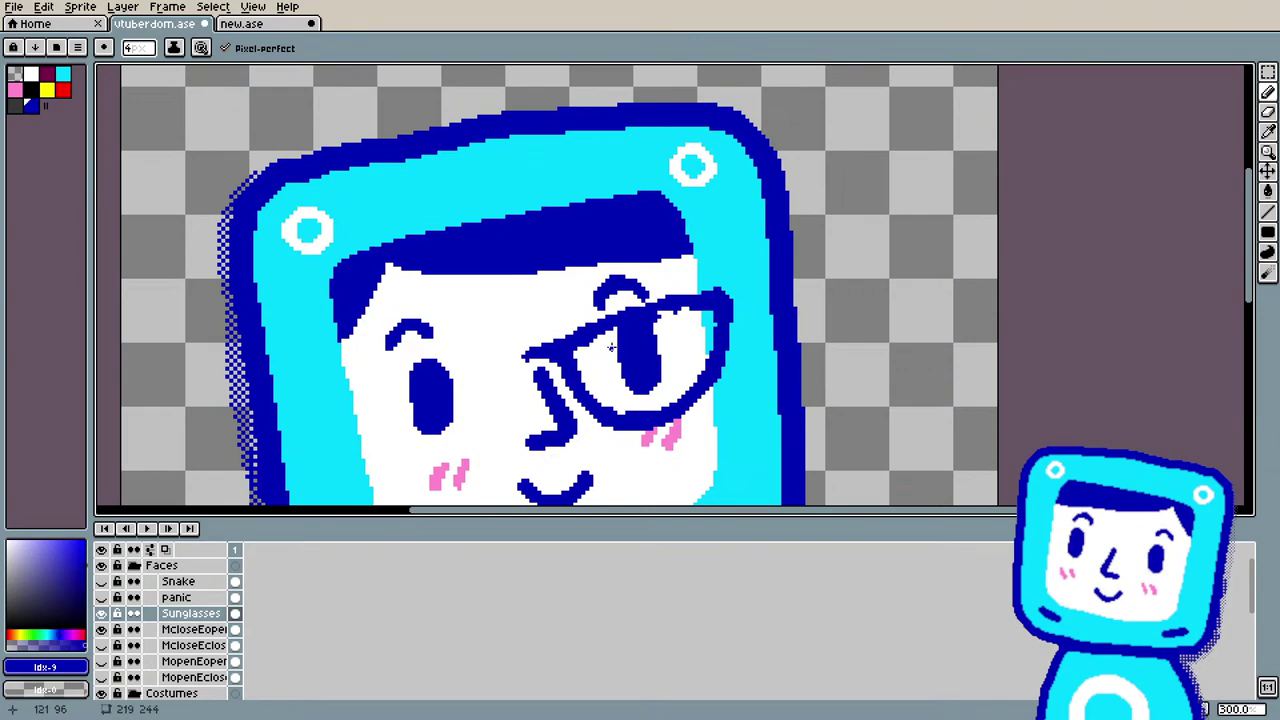
{"action": "left_click_drag", "start_coordinate": [612, 418], "coordinate": [630, 420]}
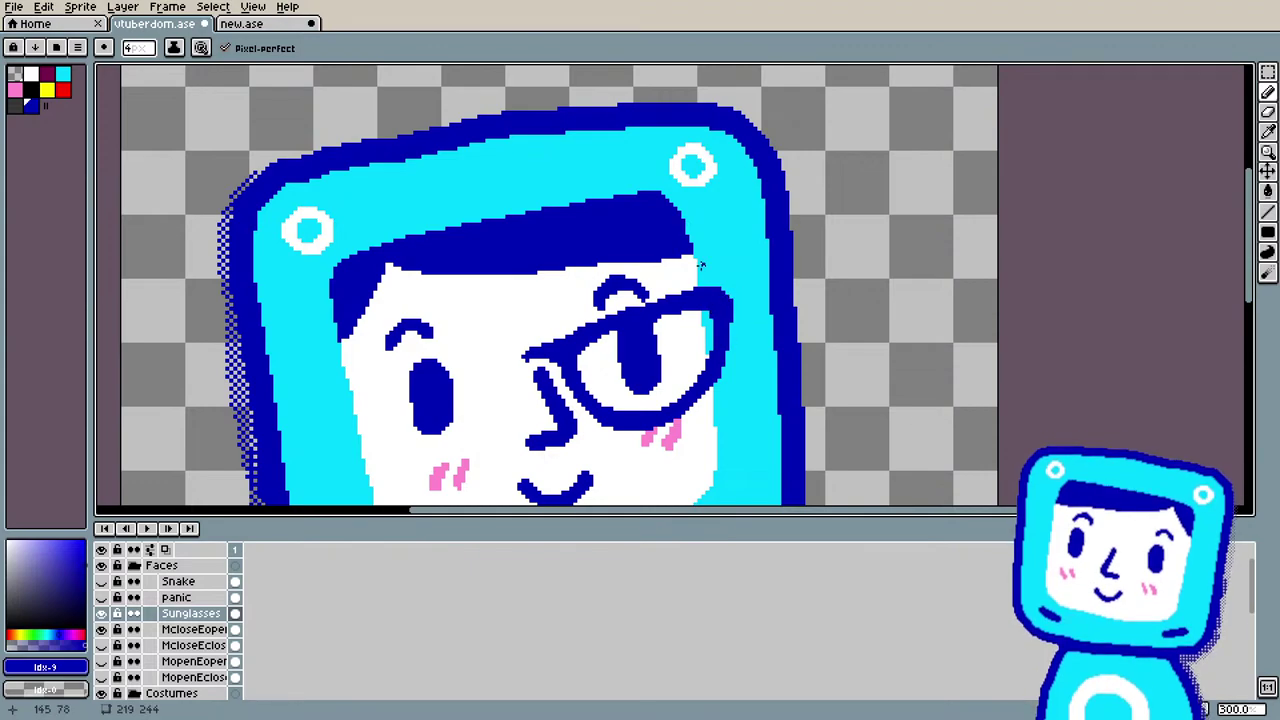
Step: Thicken and tidy the lens's top rim, and extend the nose bridge slightly toward the other eye
{"action": "scroll", "coordinate": [700, 265], "scroll_direction": "down", "scroll_amount": 1}
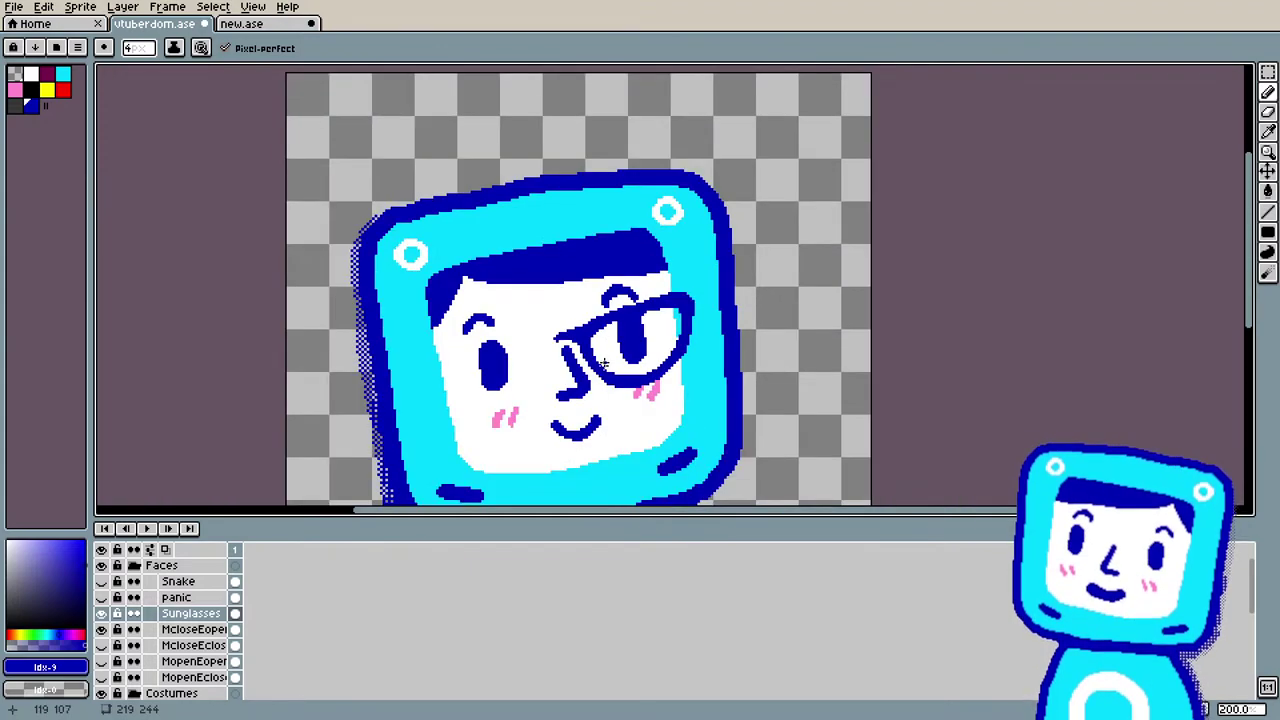
{"action": "scroll", "coordinate": [652, 412], "scroll_direction": "up", "scroll_amount": 1}
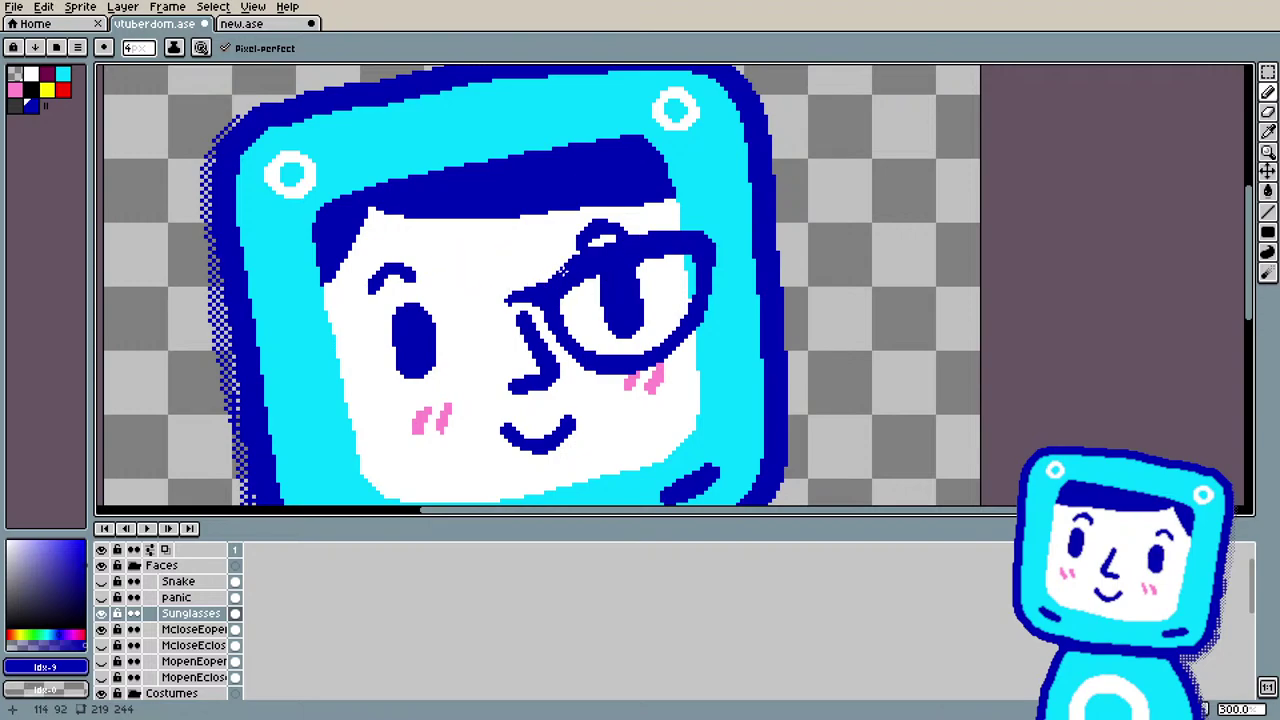
{"action": "key", "text": "e"}
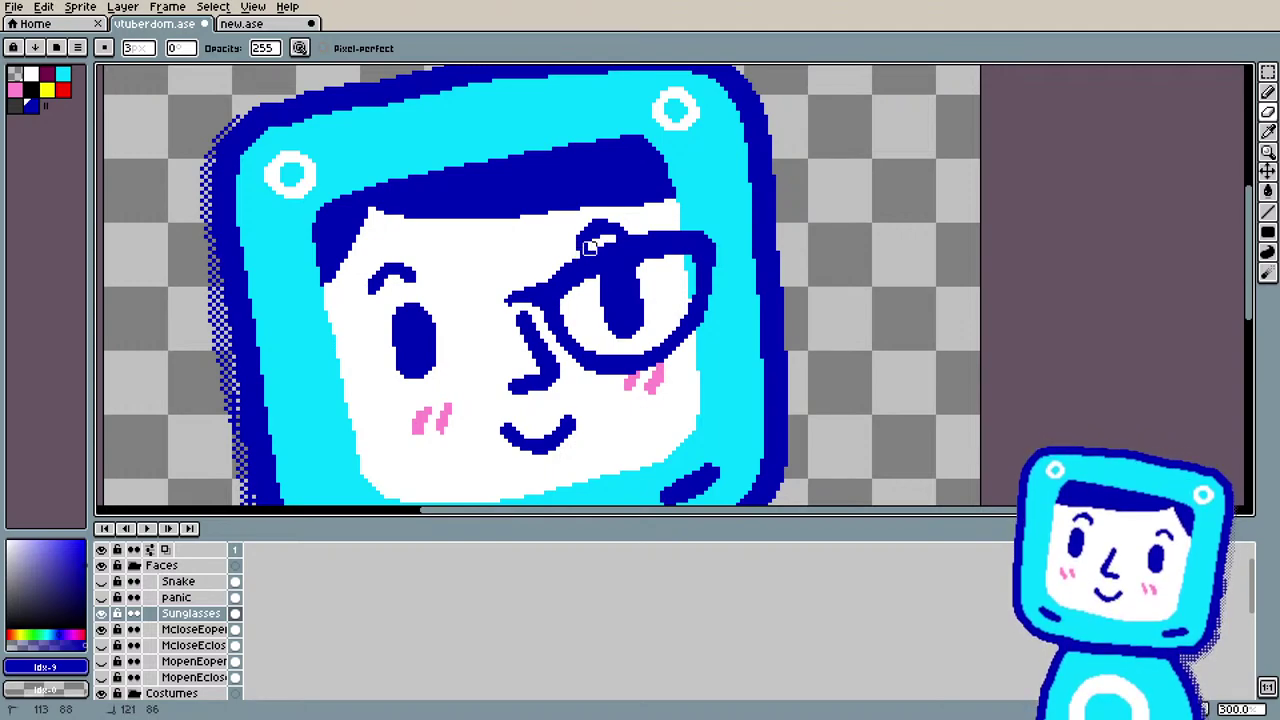
{"action": "left_click_drag", "start_coordinate": [590, 248], "coordinate": [603, 240]}
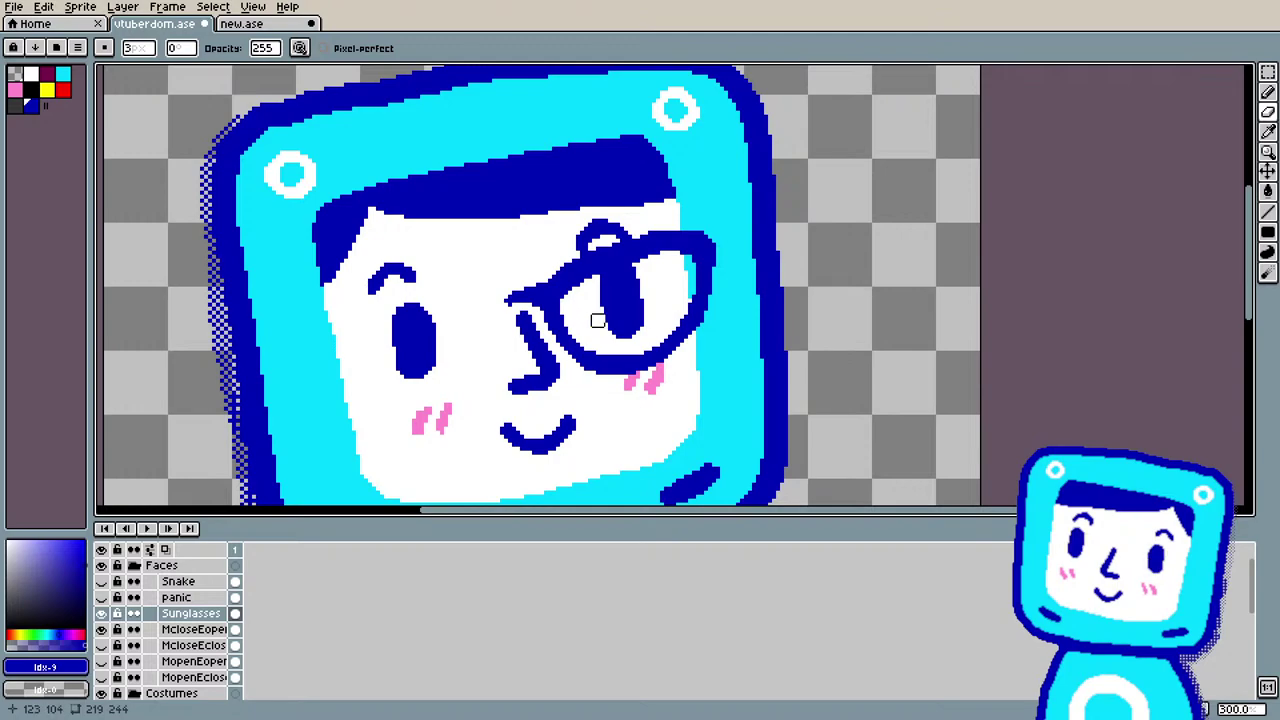
{"action": "key", "text": "e"}
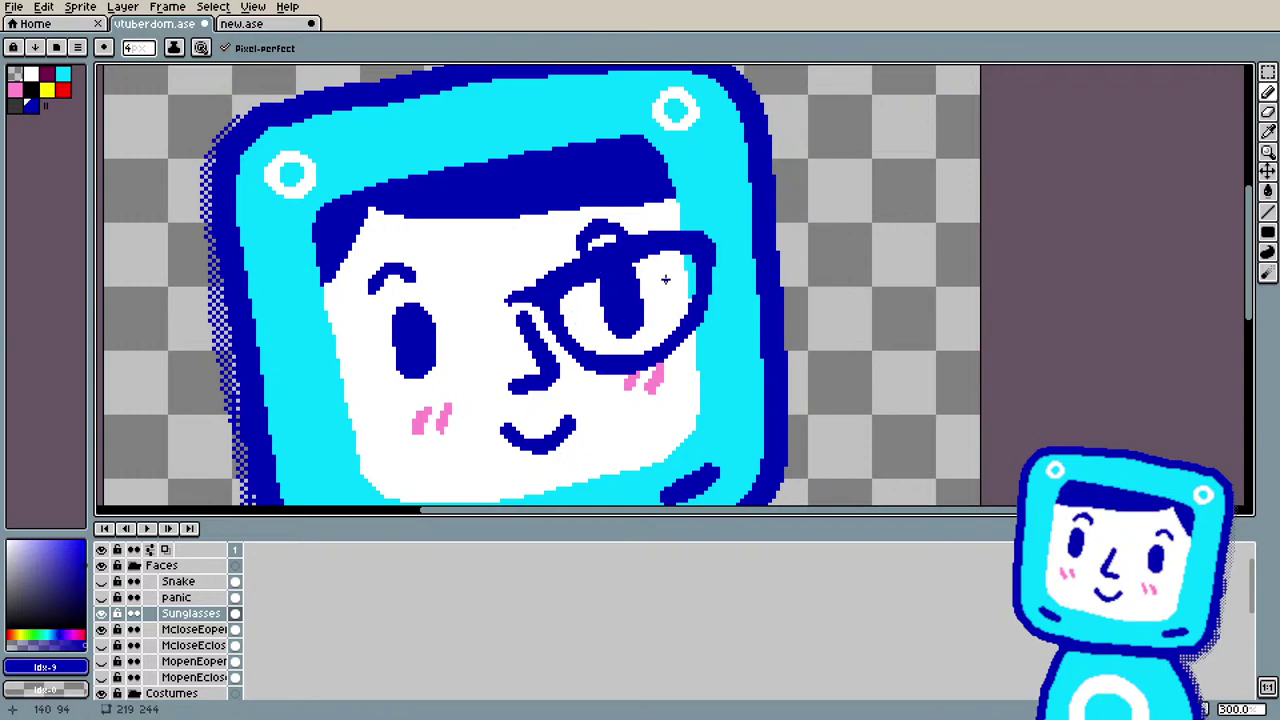
{"action": "key", "text": "e"}
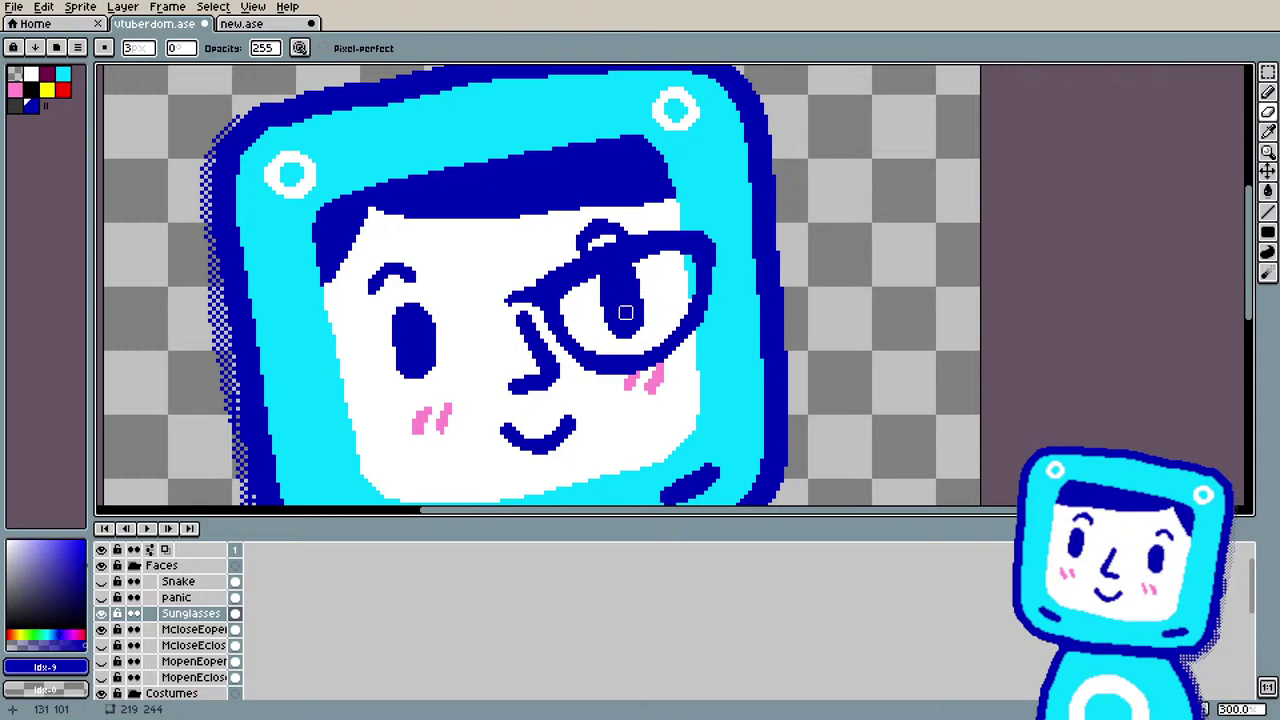
{"action": "scroll", "coordinate": [600, 315], "scroll_direction": "down", "scroll_amount": 2}
{"action": "scroll", "coordinate": [545, 320], "scroll_direction": "up", "scroll_amount": 3}
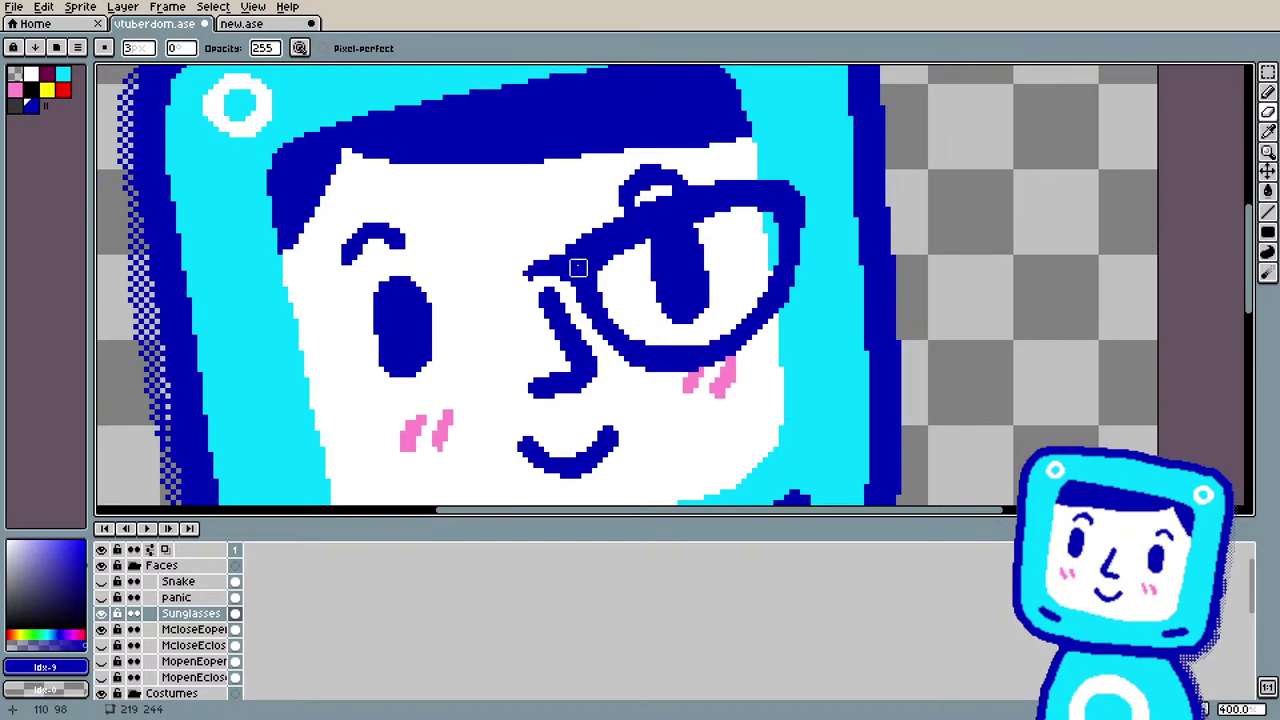
{"action": "key", "text": "b"}
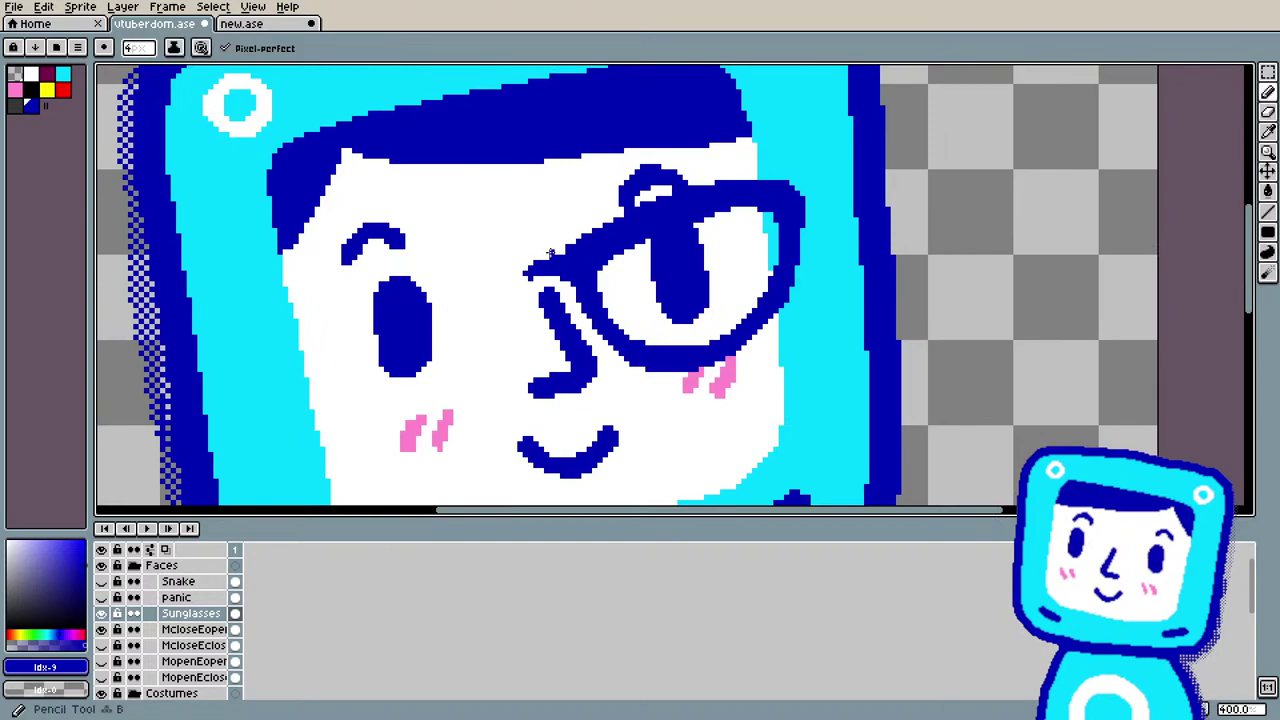
{"action": "mouse_move", "coordinate": [528, 266]}
{"action": "left_mouse_down"}
{"action": "mouse_move", "coordinate": [561, 258]}
{"action": "mouse_move", "coordinate": [516, 282]}
{"action": "left_mouse_up"}
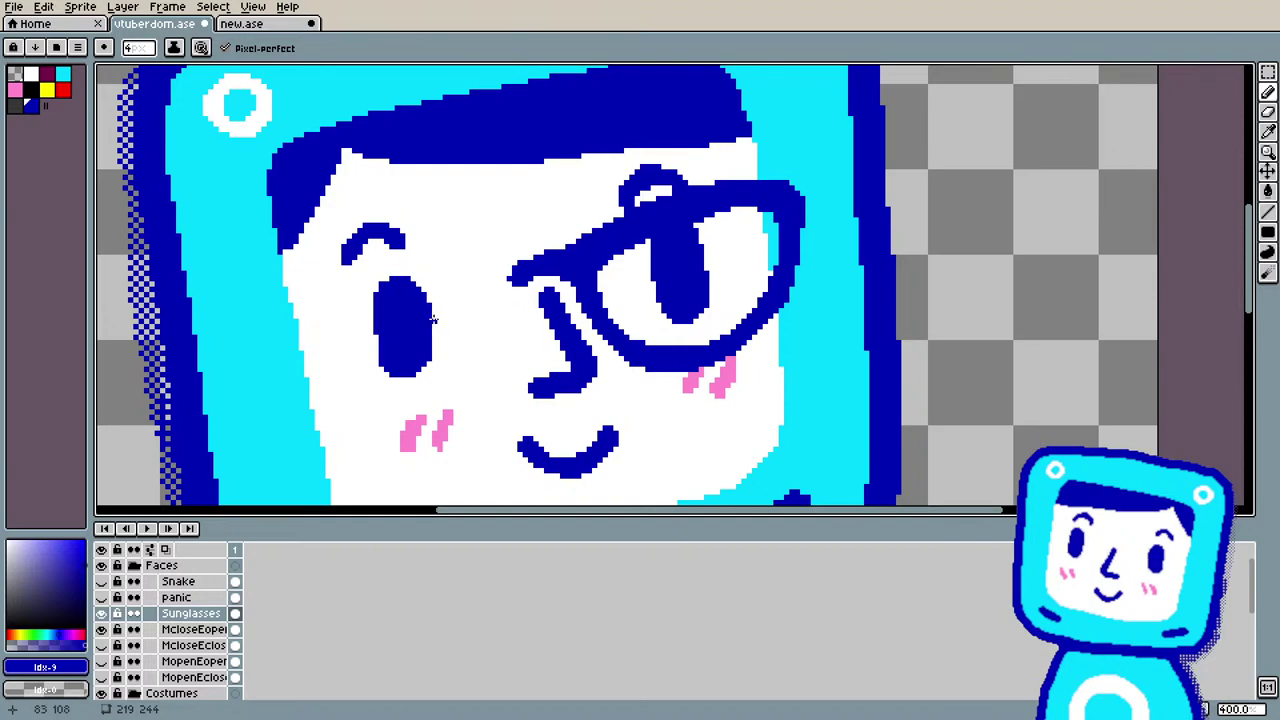
Step: Erase the lens's lower outer curve and redraw it with a squarer corner
{"action": "scroll", "coordinate": [433, 320], "scroll_direction": "down", "scroll_amount": 2}
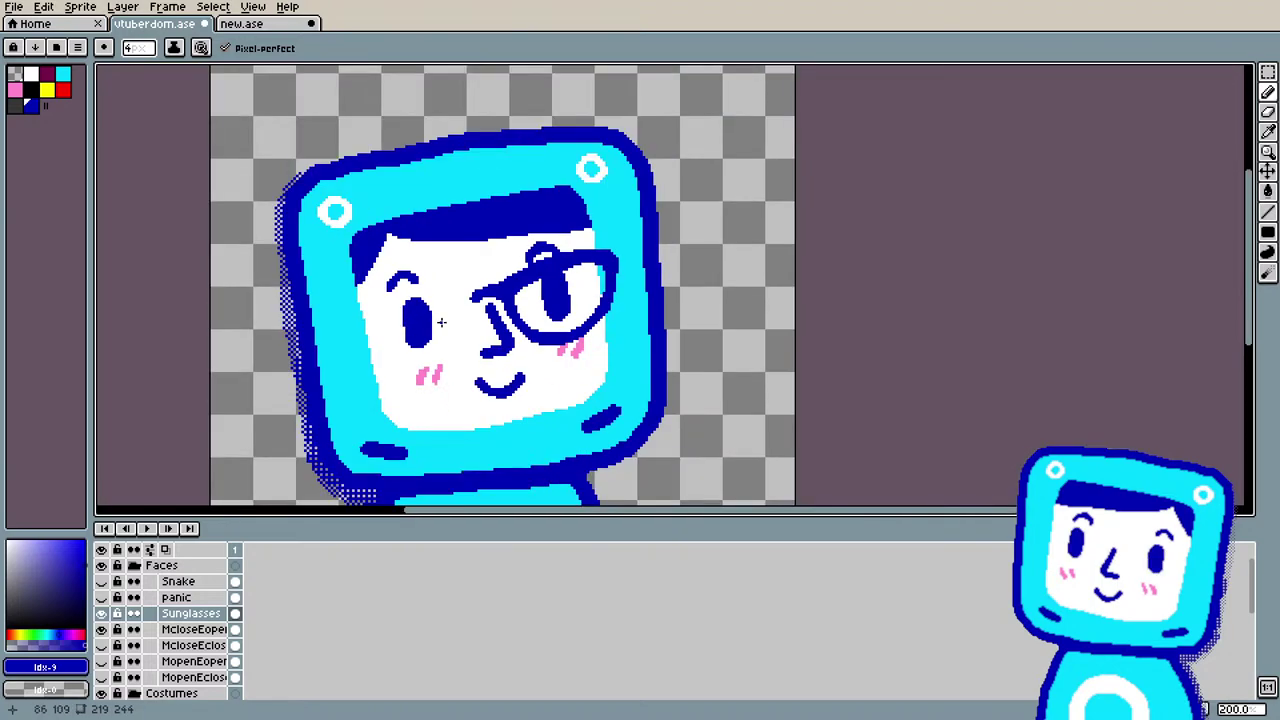
{"action": "scroll", "coordinate": [441, 322], "scroll_direction": "up", "scroll_amount": 1}
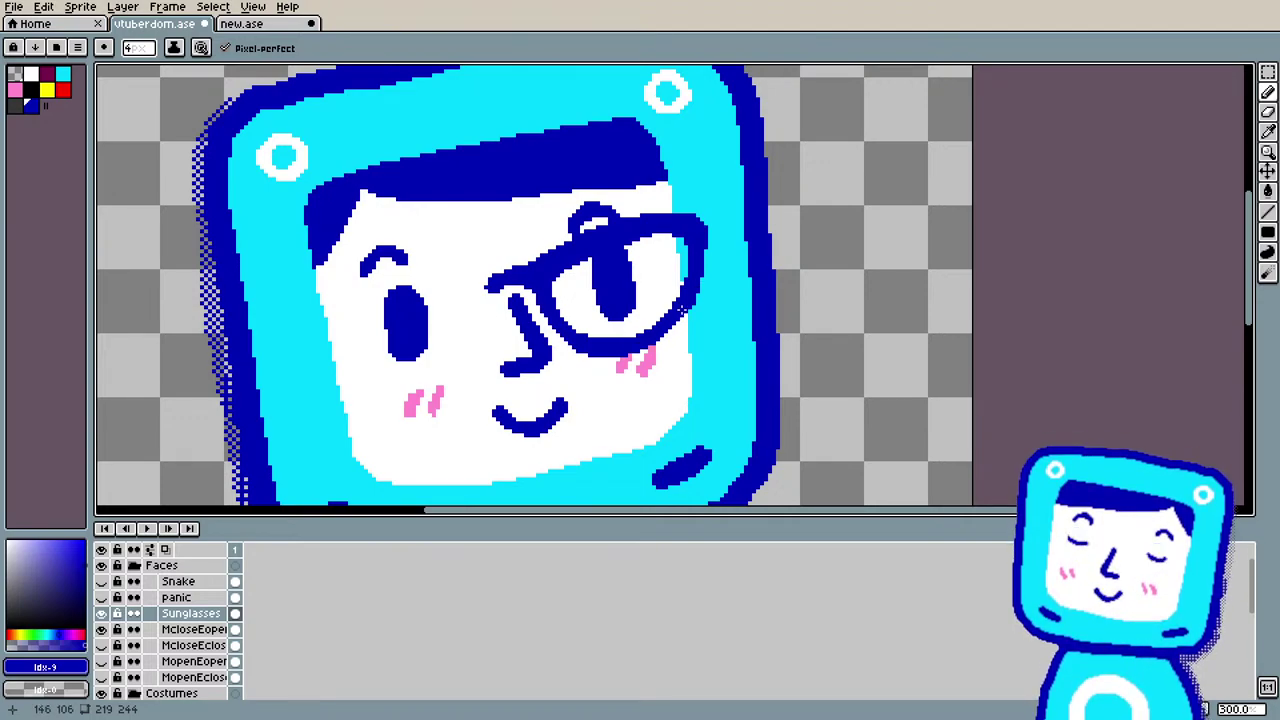
{"action": "key", "text": "e"}
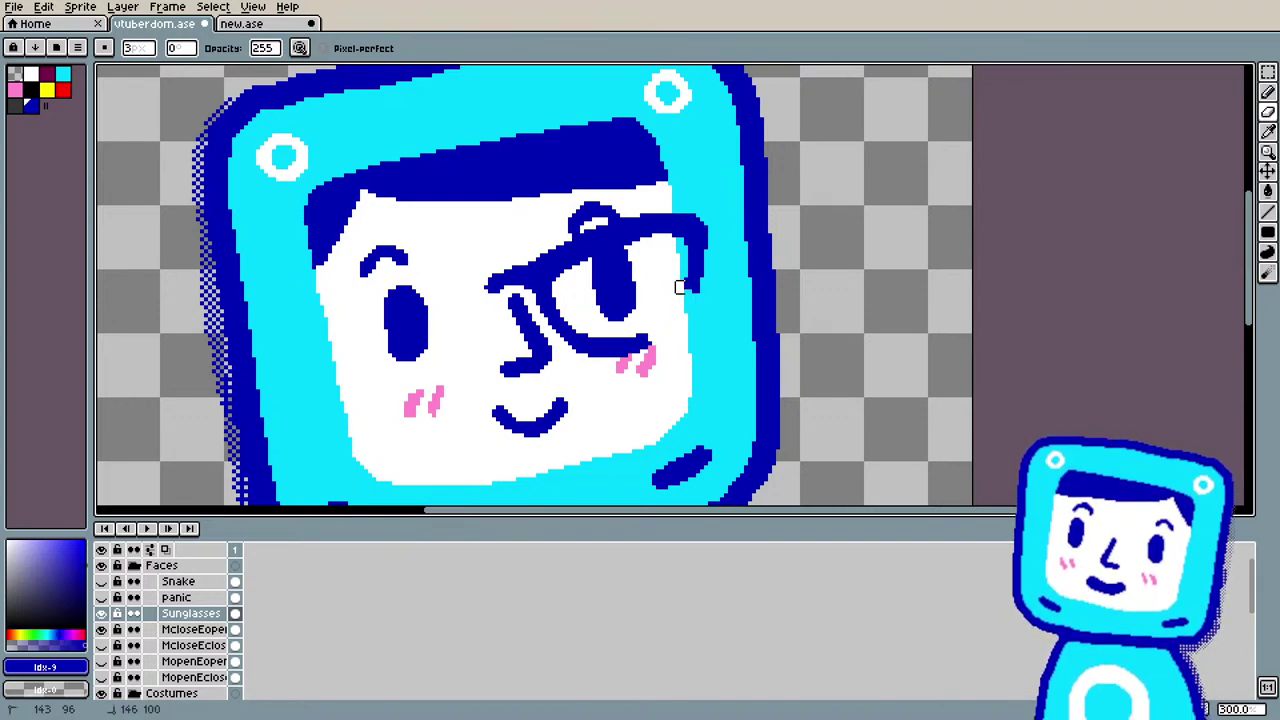
{"action": "key", "text": "b"}
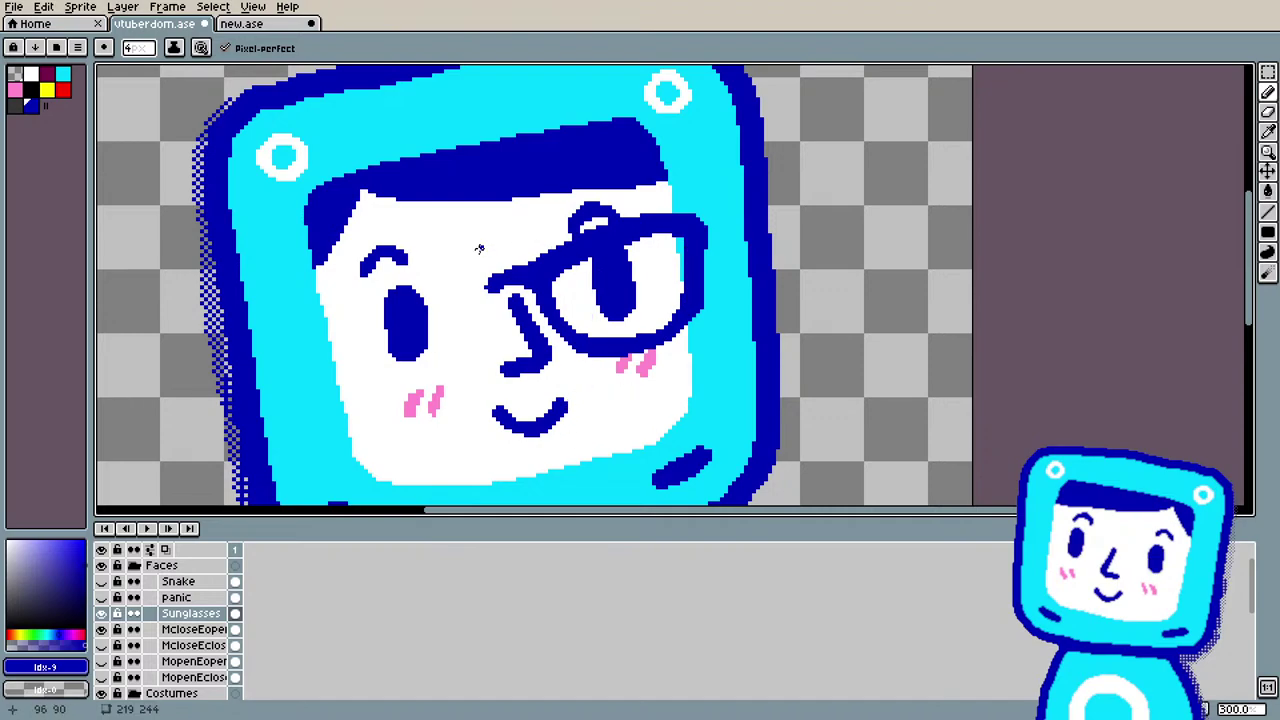
{"action": "scroll", "coordinate": [478, 250], "scroll_direction": "down", "scroll_amount": 1}
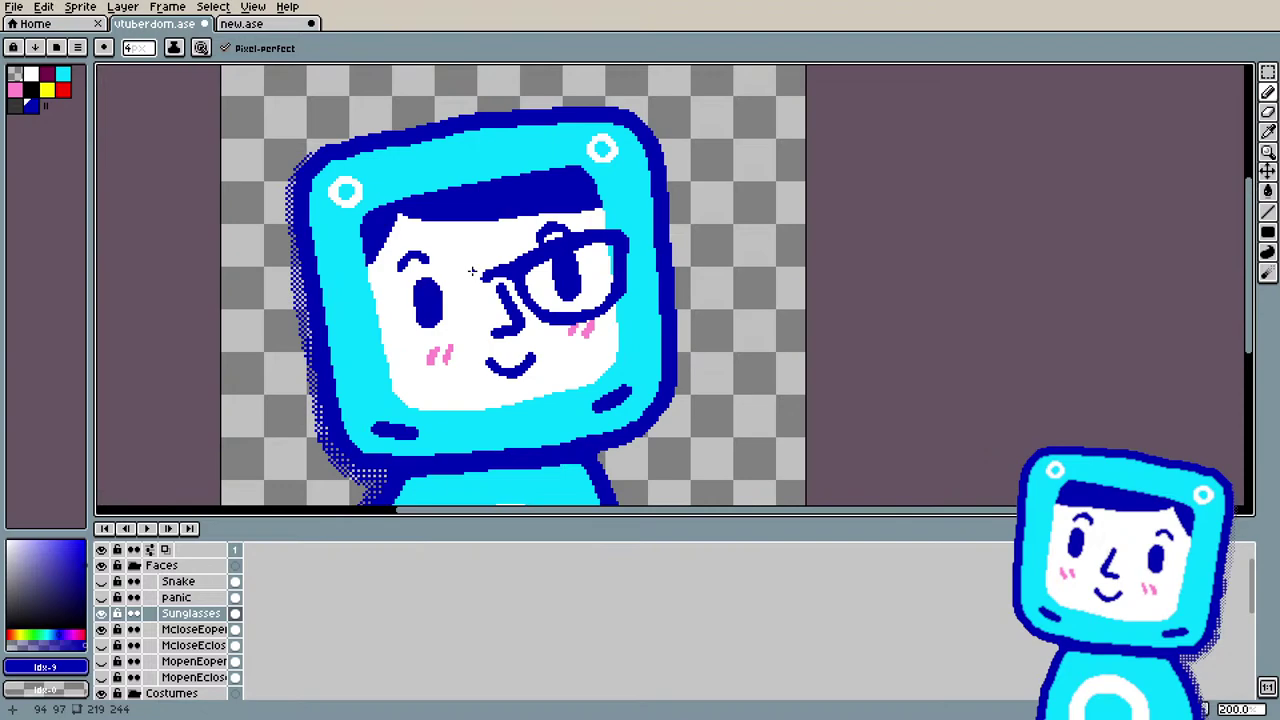
Step: Select the finished lens with its bridge and flip a copy of it horizontally
{"action": "left_click", "coordinate": [1268, 73]}
{"action": "left_click_drag", "start_coordinate": [446, 204], "coordinate": [700, 382]}
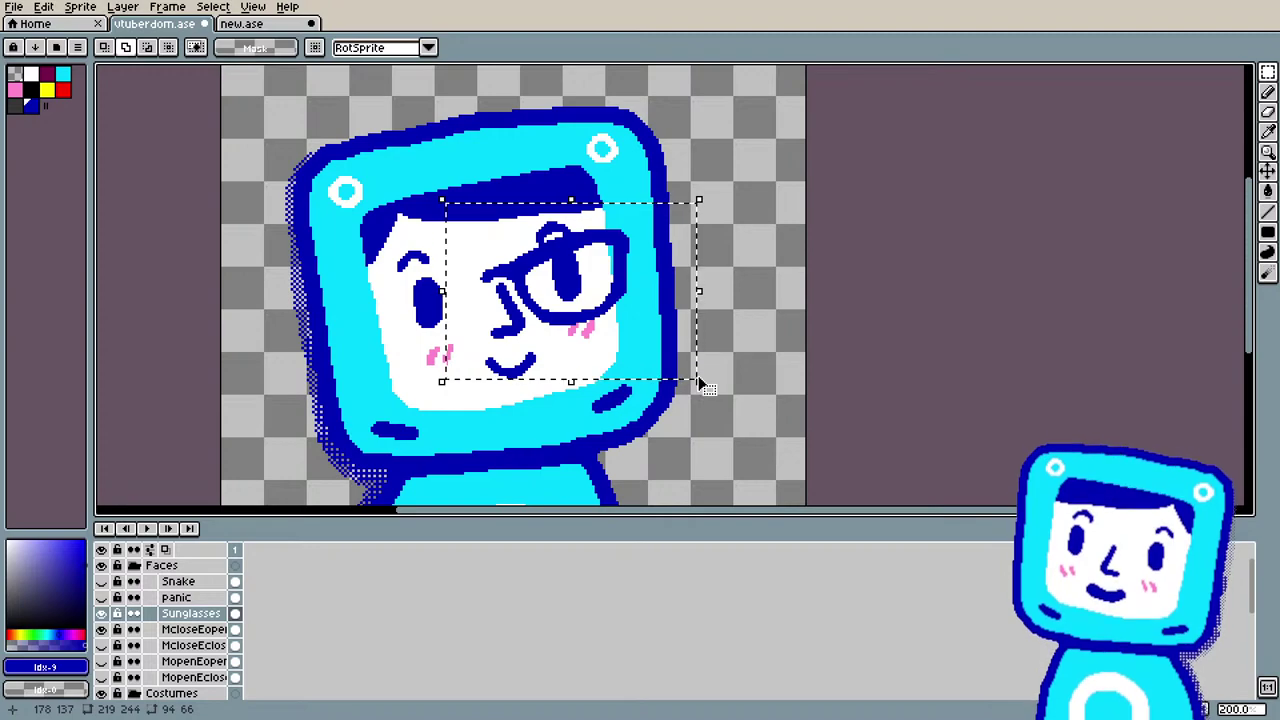
{"action": "left_click", "coordinate": [699, 380]}
{"action": "left_click", "coordinate": [122, 7]}
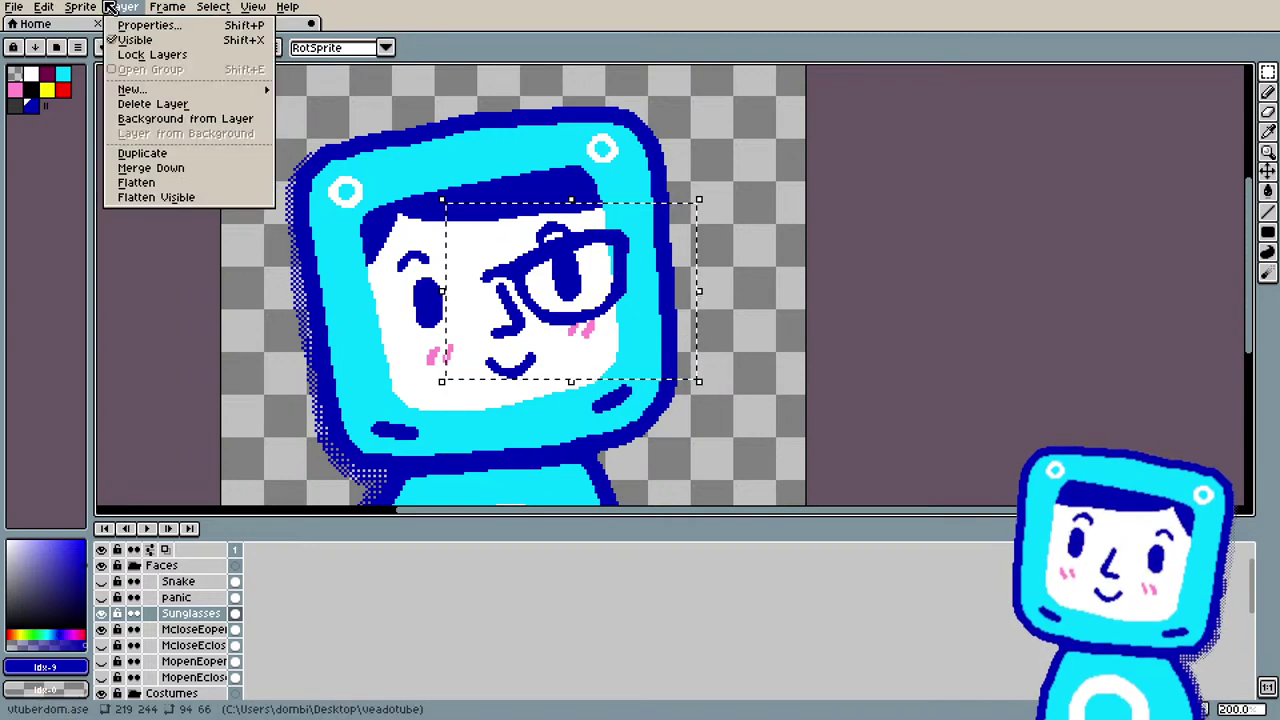
{"action": "mouse_move", "coordinate": [44, 7]}
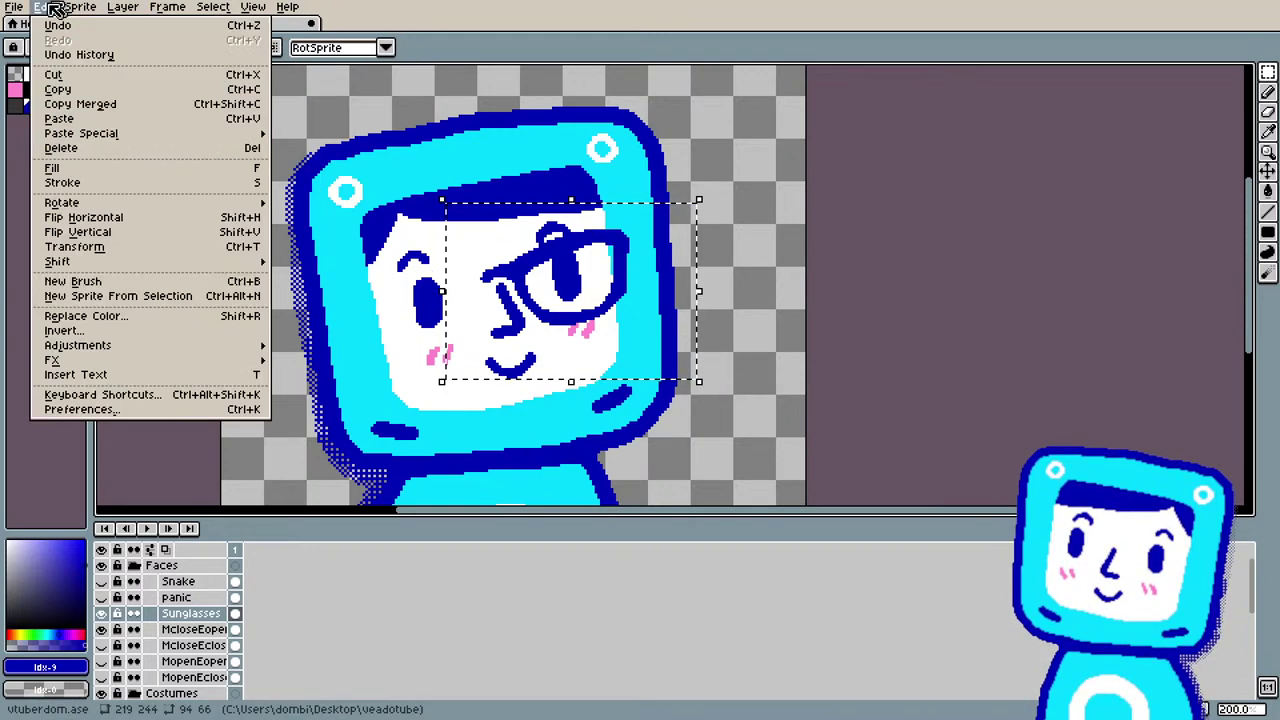
{"action": "left_click", "coordinate": [129, 217]}
Step: Move the flipped lens over the left eye and rotate it to about 20 degrees so its bridge joins the right lens
{"action": "left_click_drag", "start_coordinate": [571, 294], "coordinate": [418, 300]}
{"action": "left_click_drag", "start_coordinate": [543, 191], "coordinate": [490, 220]}
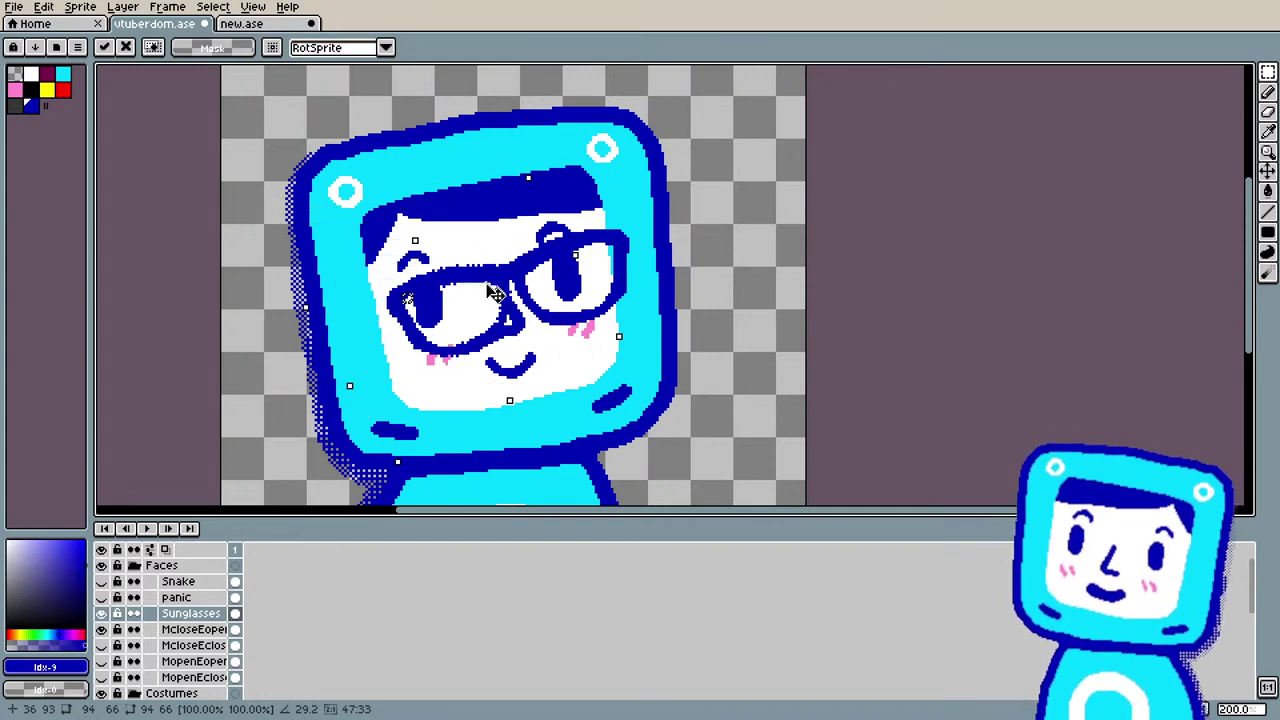
{"action": "left_click_drag", "start_coordinate": [455, 293], "coordinate": [458, 290]}
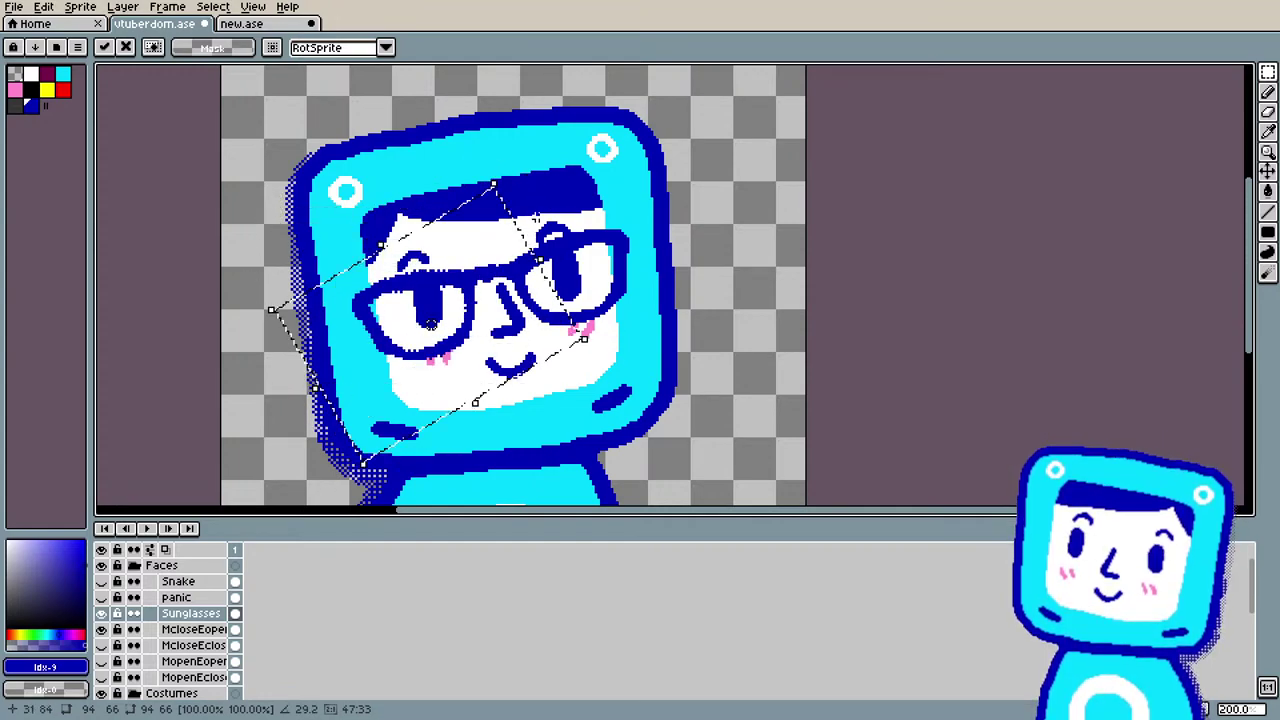
{"action": "left_click_drag", "start_coordinate": [498, 167], "coordinate": [517, 180]}
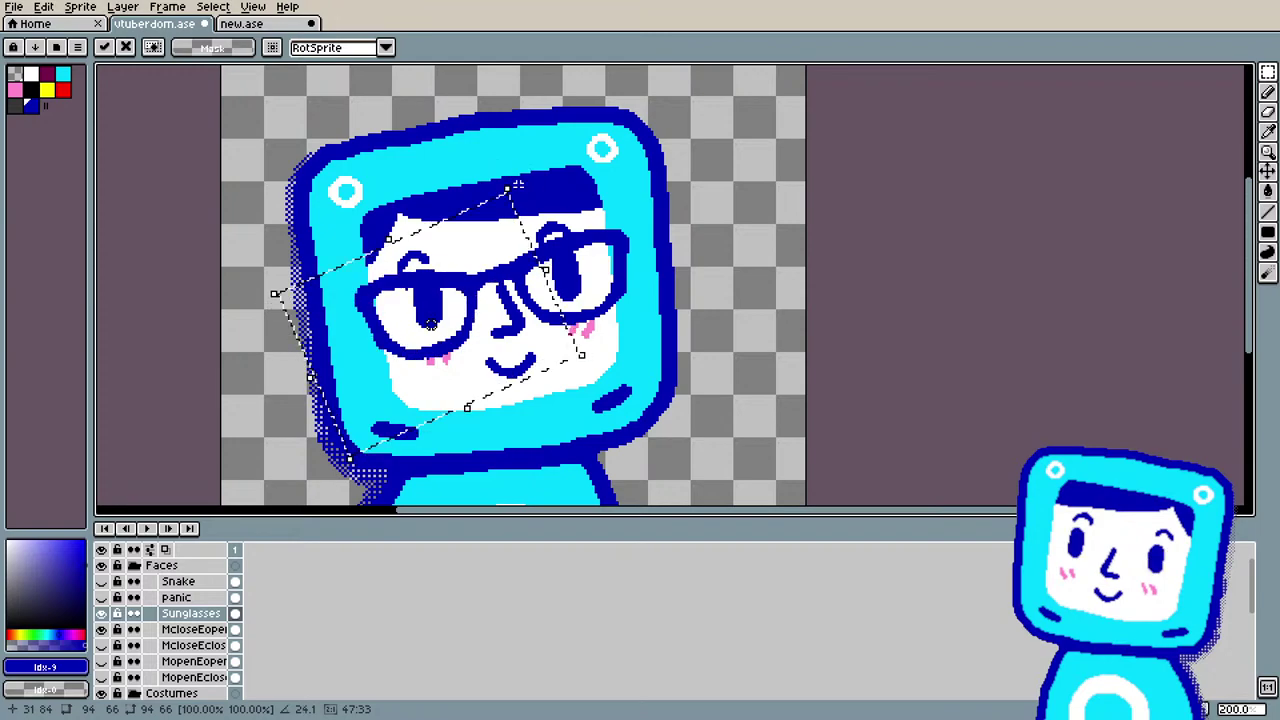
{"action": "left_click_drag", "start_coordinate": [463, 287], "coordinate": [476, 260]}
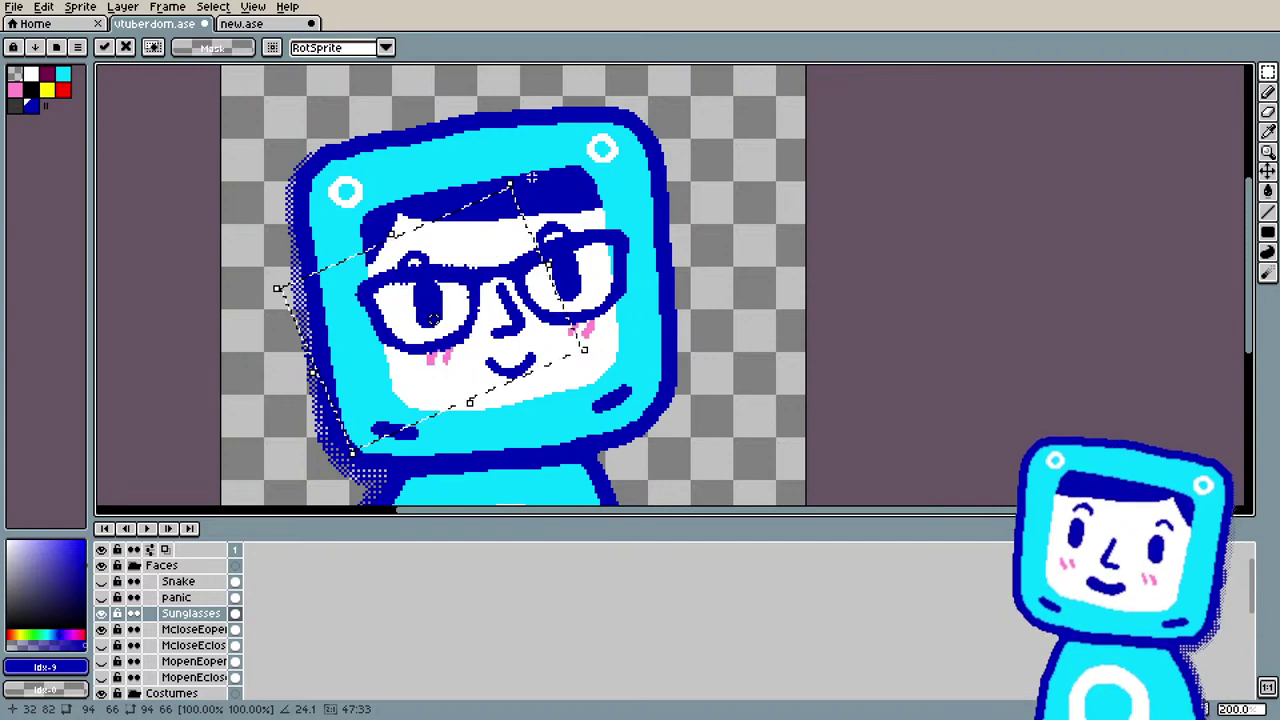
{"action": "left_click_drag", "start_coordinate": [509, 177], "coordinate": [537, 190]}
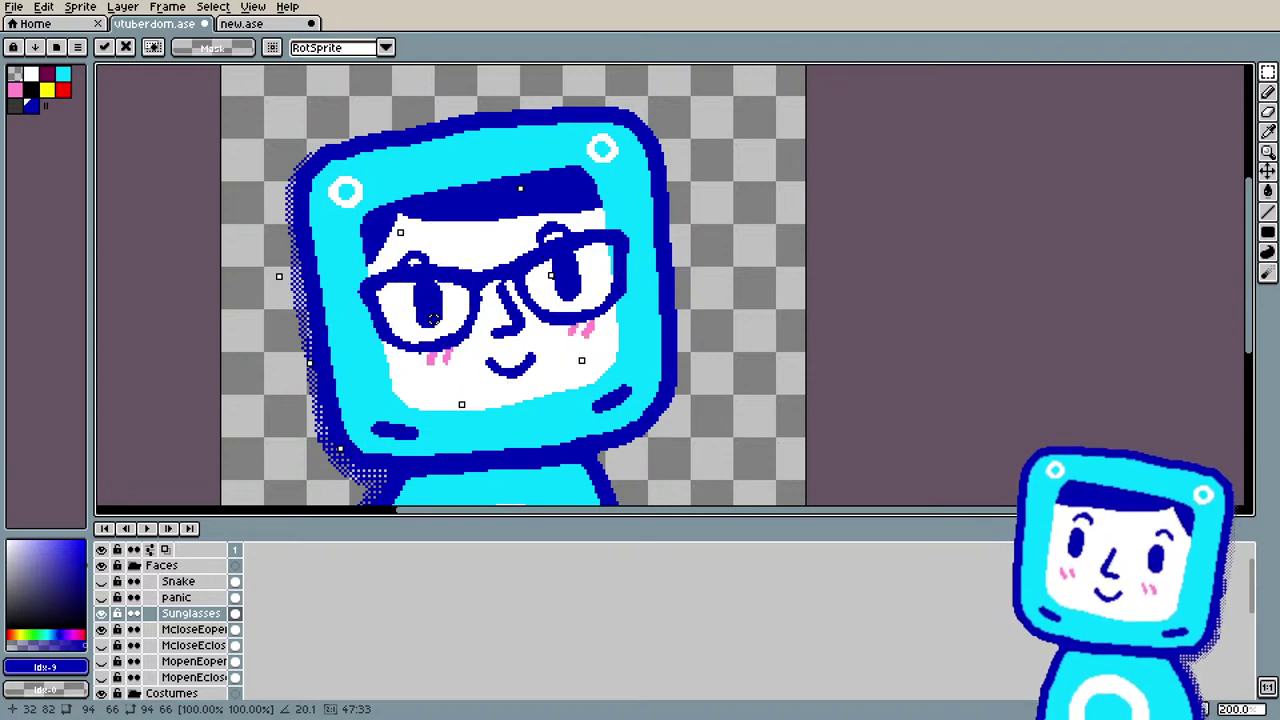
{"action": "left_click_drag", "start_coordinate": [456, 270], "coordinate": [461, 270]}
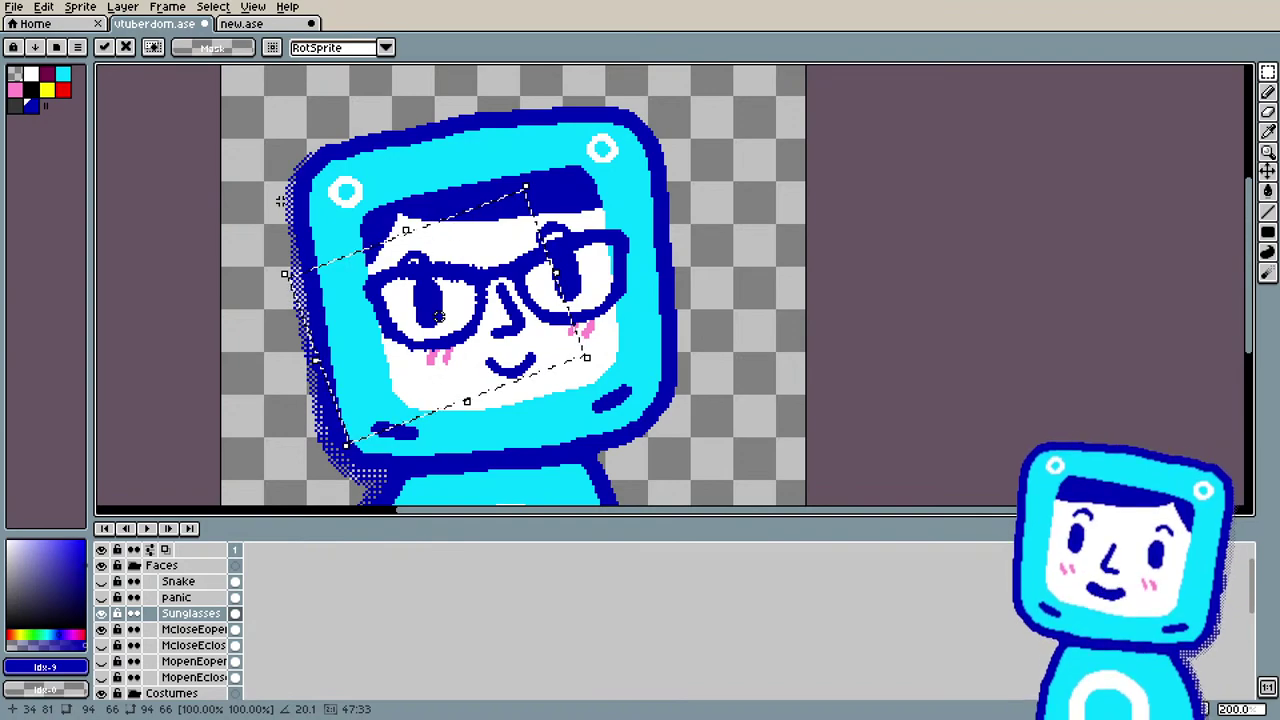
{"action": "key", "text": "Return"}
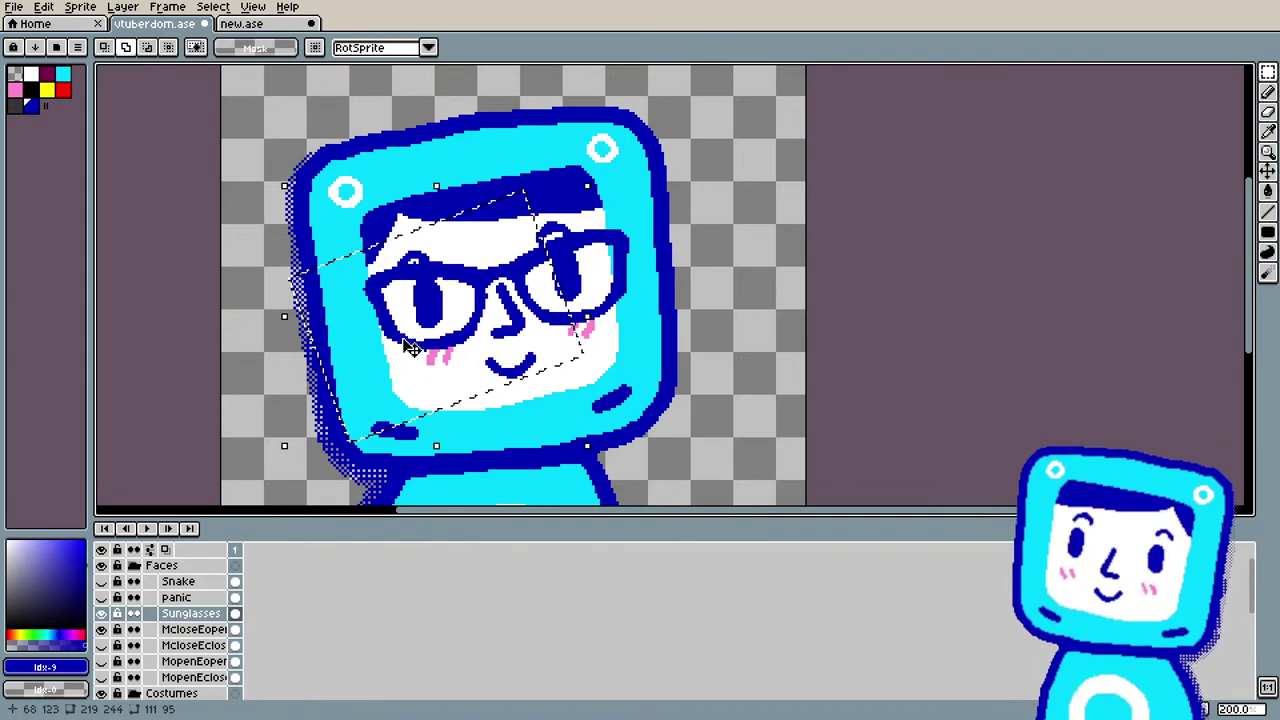
{"action": "key", "text": "ctrl+f"}
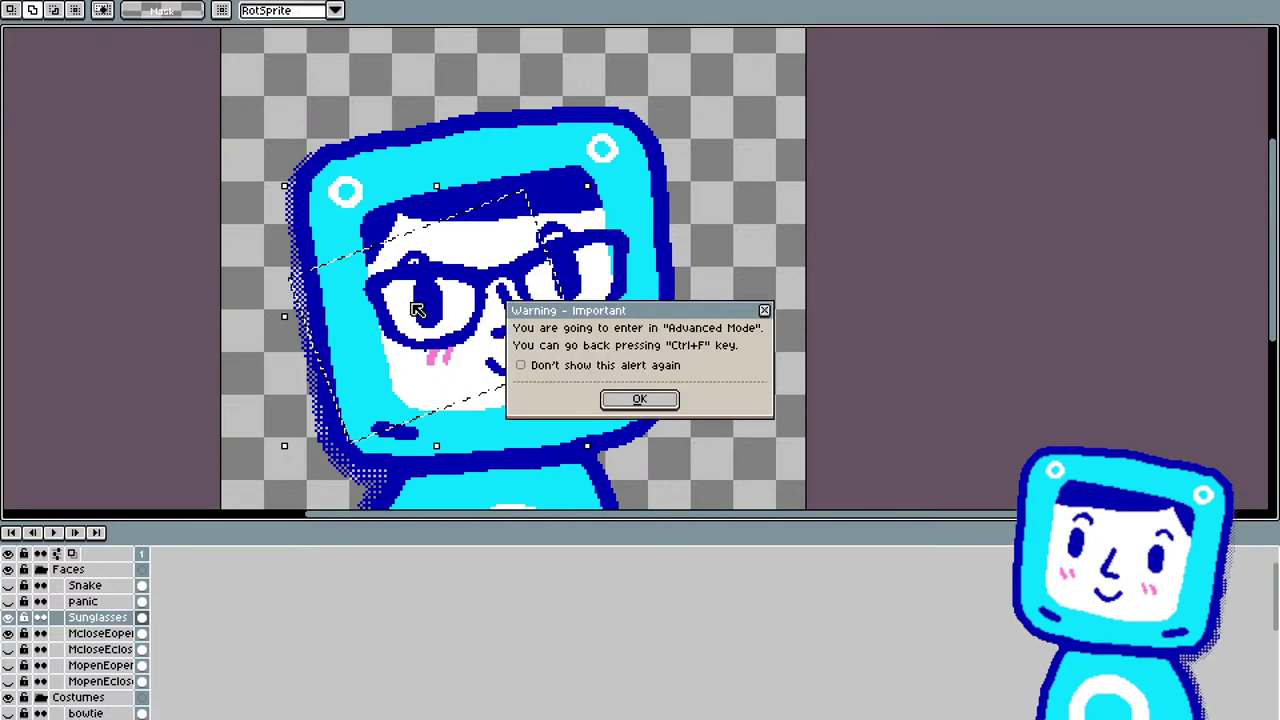
{"action": "left_click", "coordinate": [640, 400]}
{"action": "key", "text": "ctrl+f"}
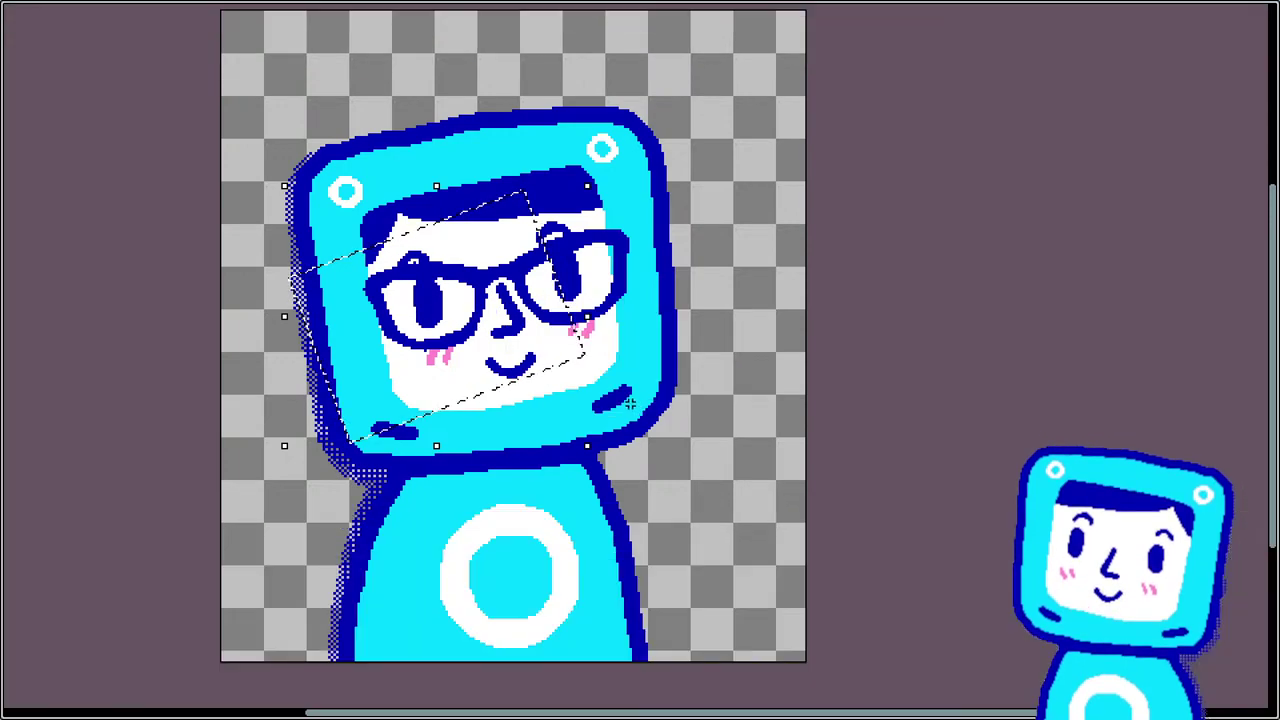
{"action": "key", "text": "ctrl+f"}
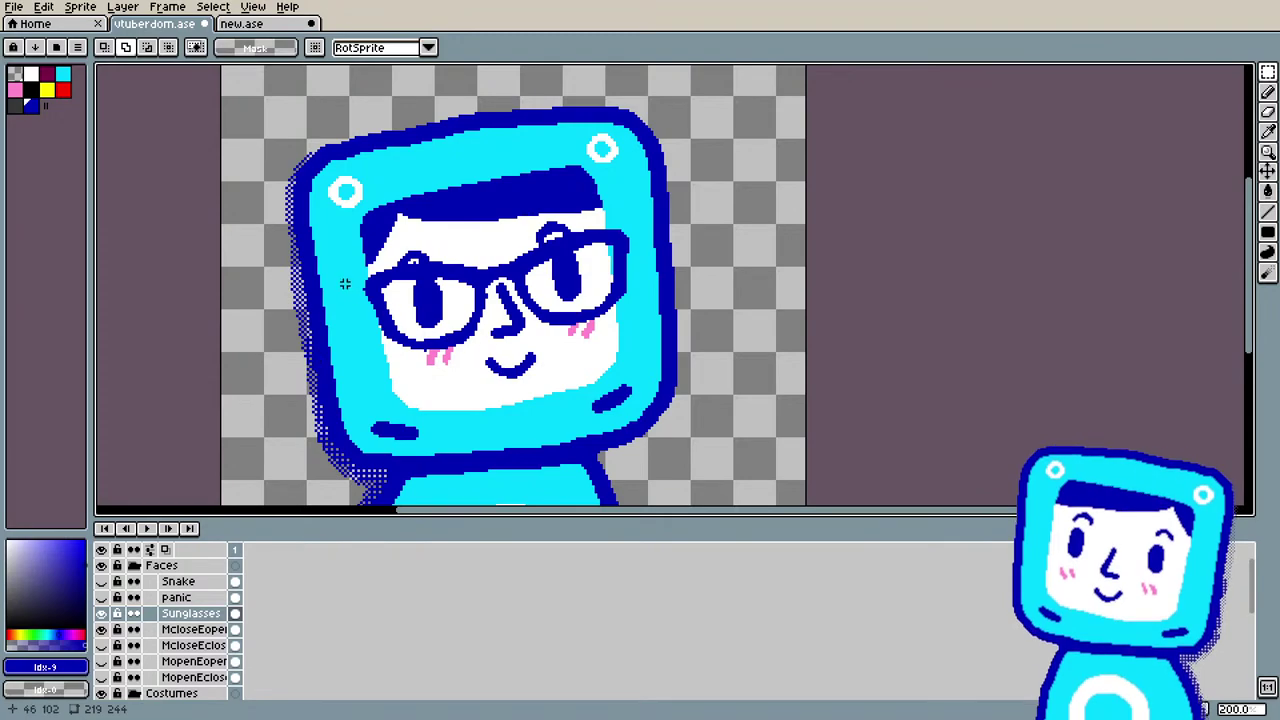
Step: Hide the facial-features layer directly beneath Sunglasses to leave only the glasses on the blank face
{"action": "scroll", "coordinate": [345, 284], "scroll_direction": "up", "scroll_amount": 1}
{"action": "key", "text": "b"}
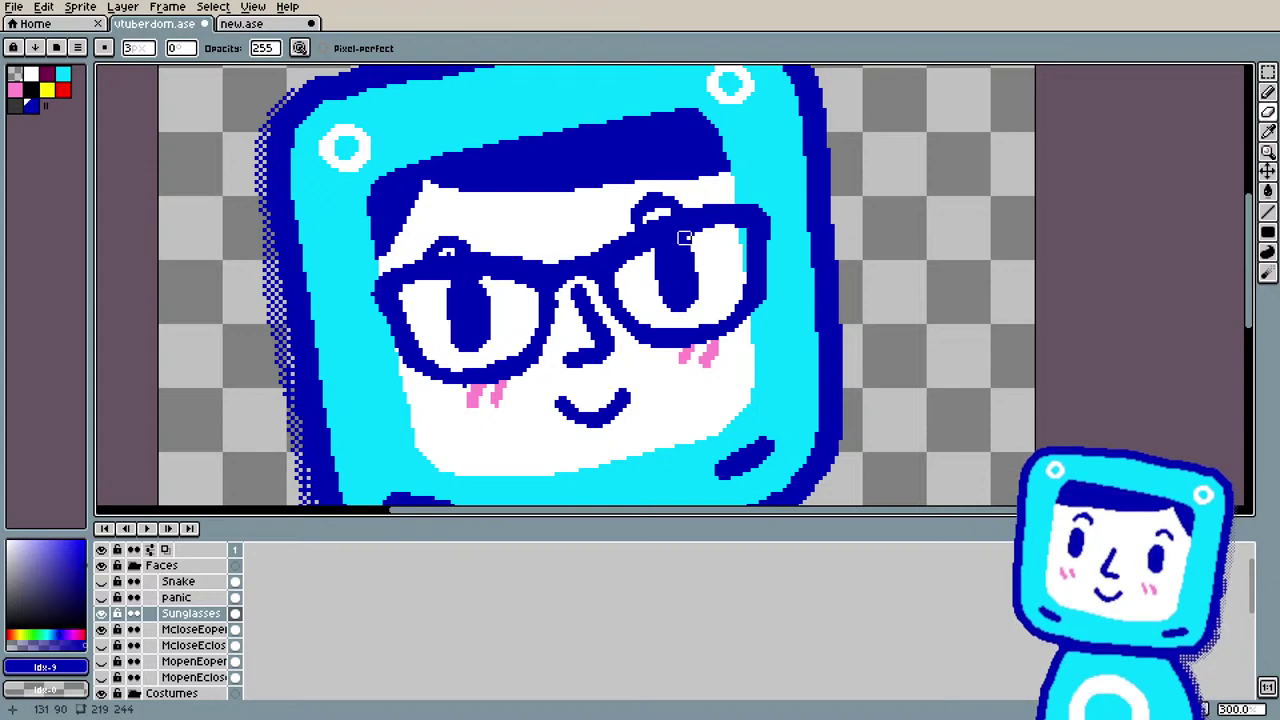
{"action": "key", "text": "1"}
{"action": "key", "text": "3"}
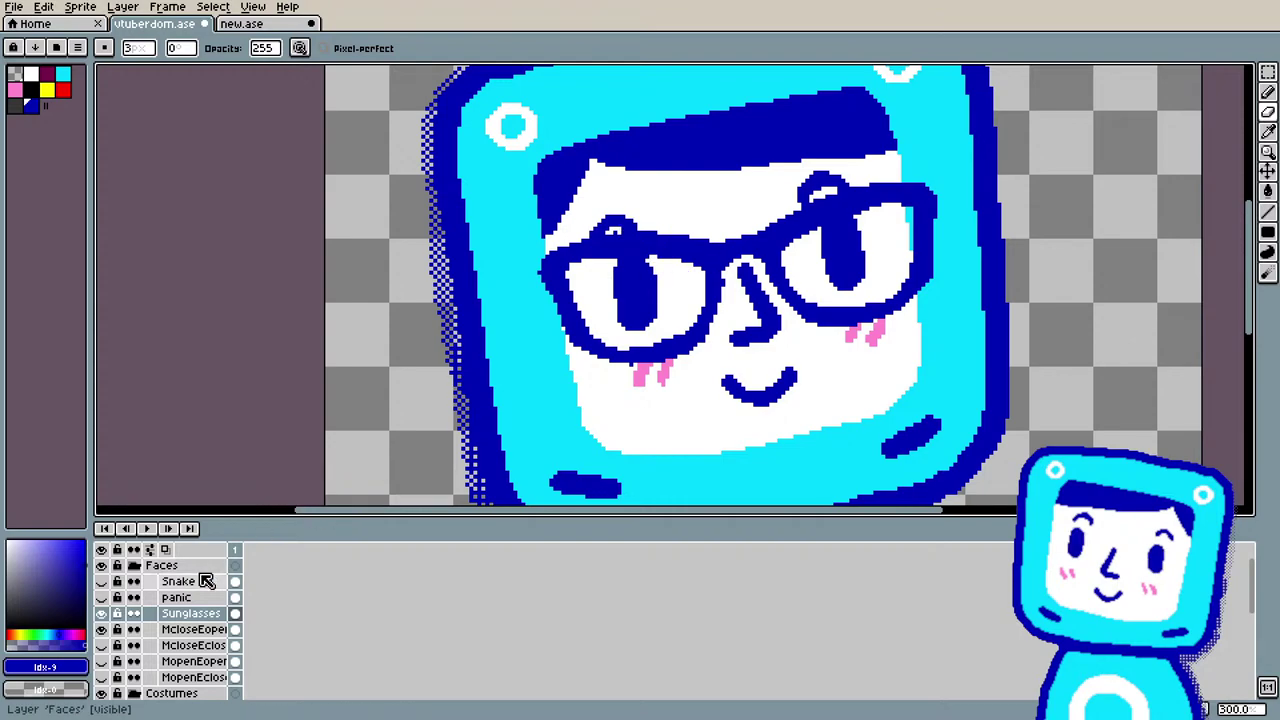
{"action": "scroll", "coordinate": [133, 650], "scroll_direction": "down", "scroll_amount": 1}
{"action": "left_click", "coordinate": [101, 613]}
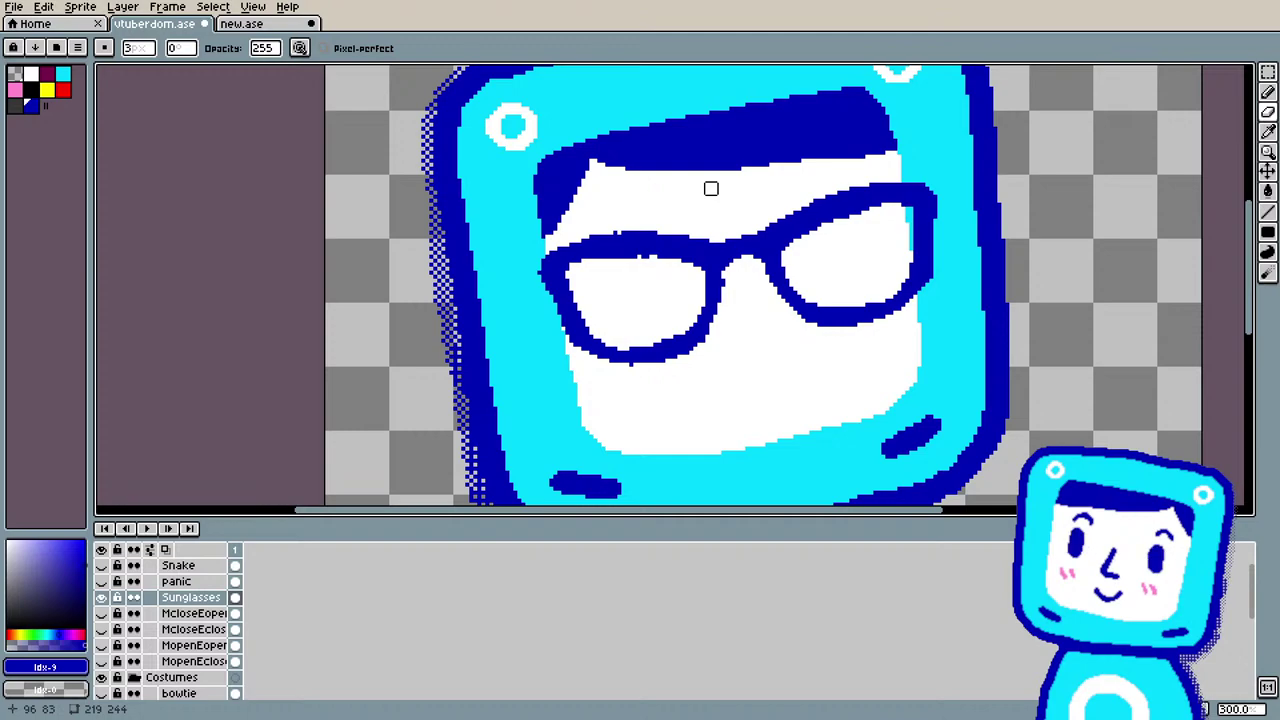
Step: Sample the frame's dark blue and smooth the stray pixels and uneven edges along the left lens's rim
{"action": "key", "text": "i"}
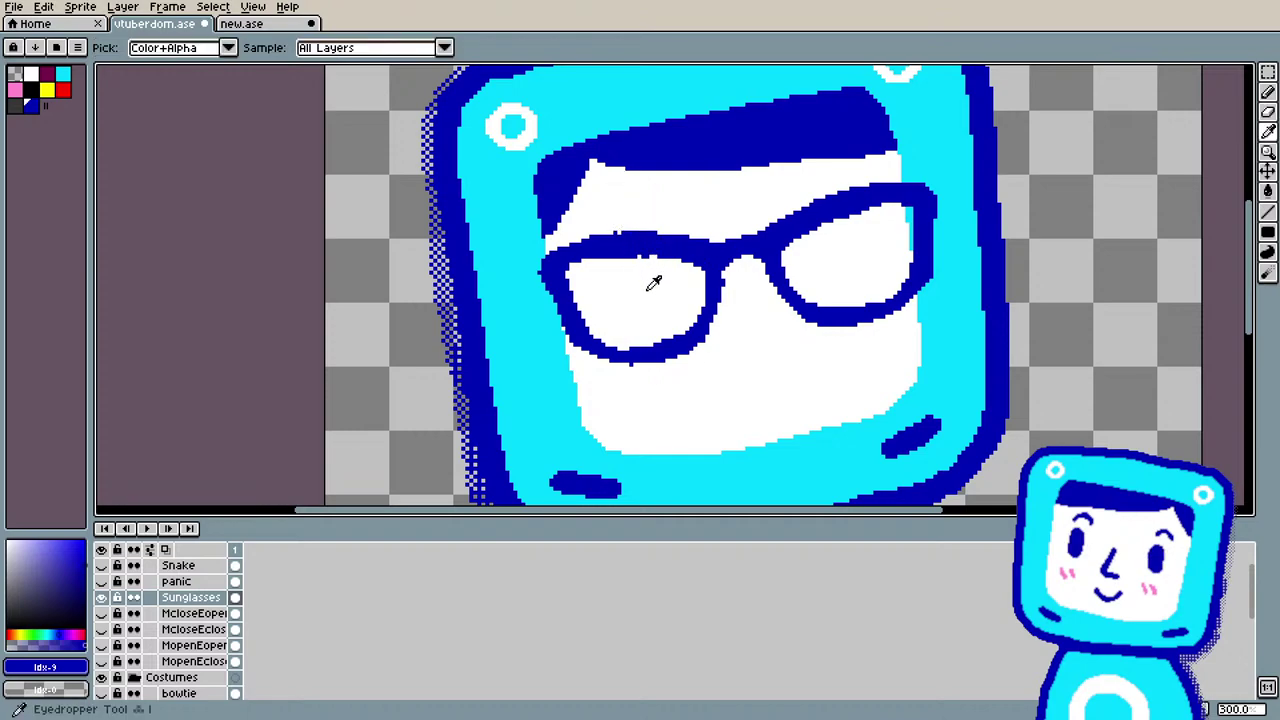
{"action": "left_click", "coordinate": [676, 258]}
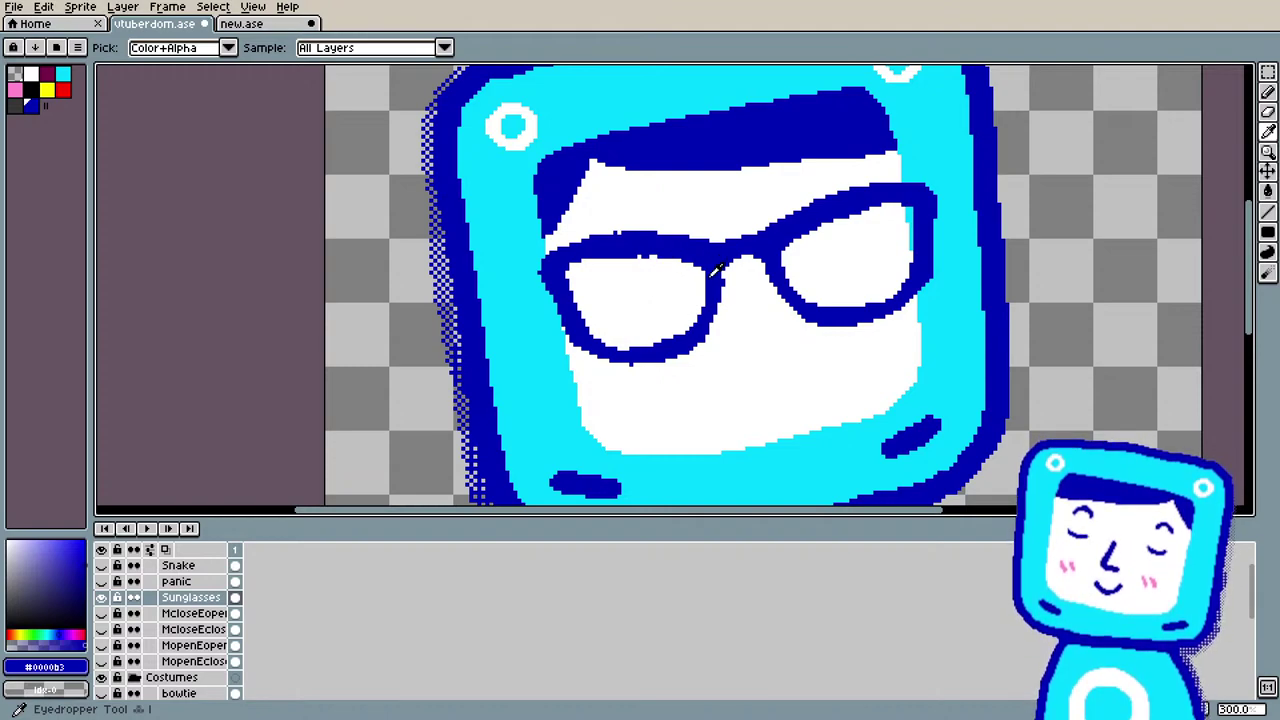
{"action": "key", "text": "b"}
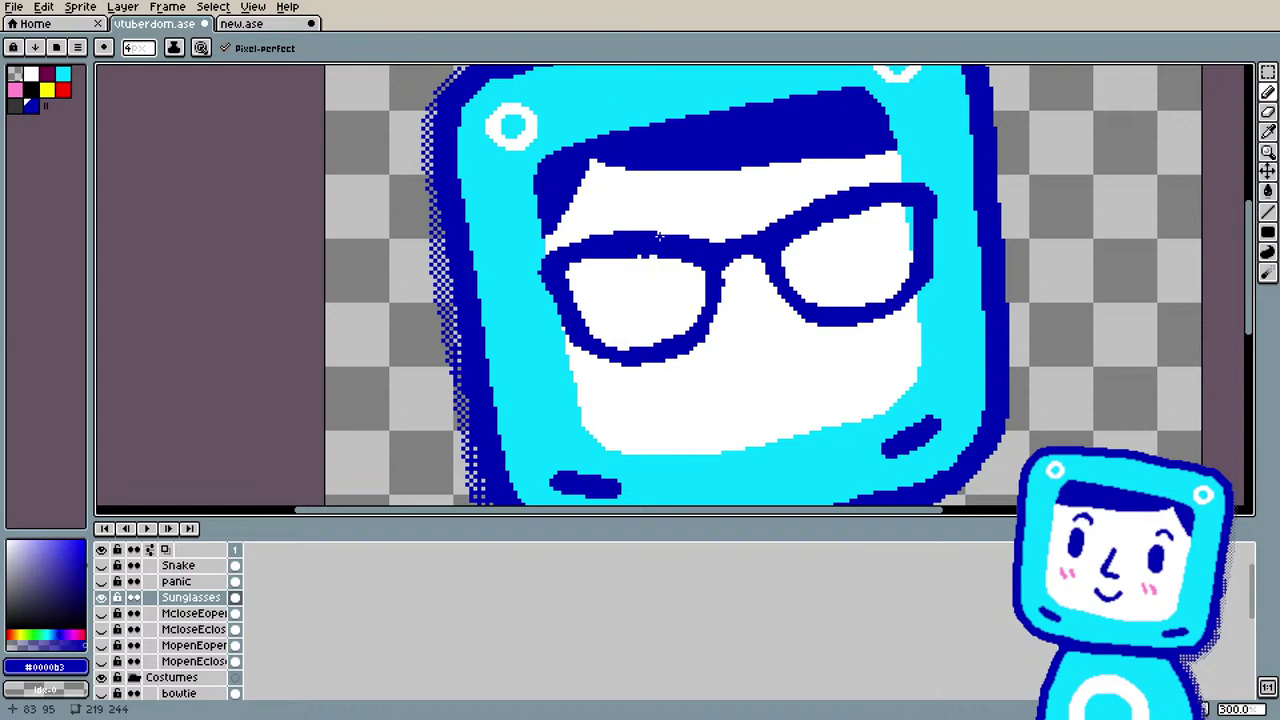
{"action": "left_click_drag", "start_coordinate": [639, 250], "coordinate": [635, 255]}
{"action": "key", "text": "e"}
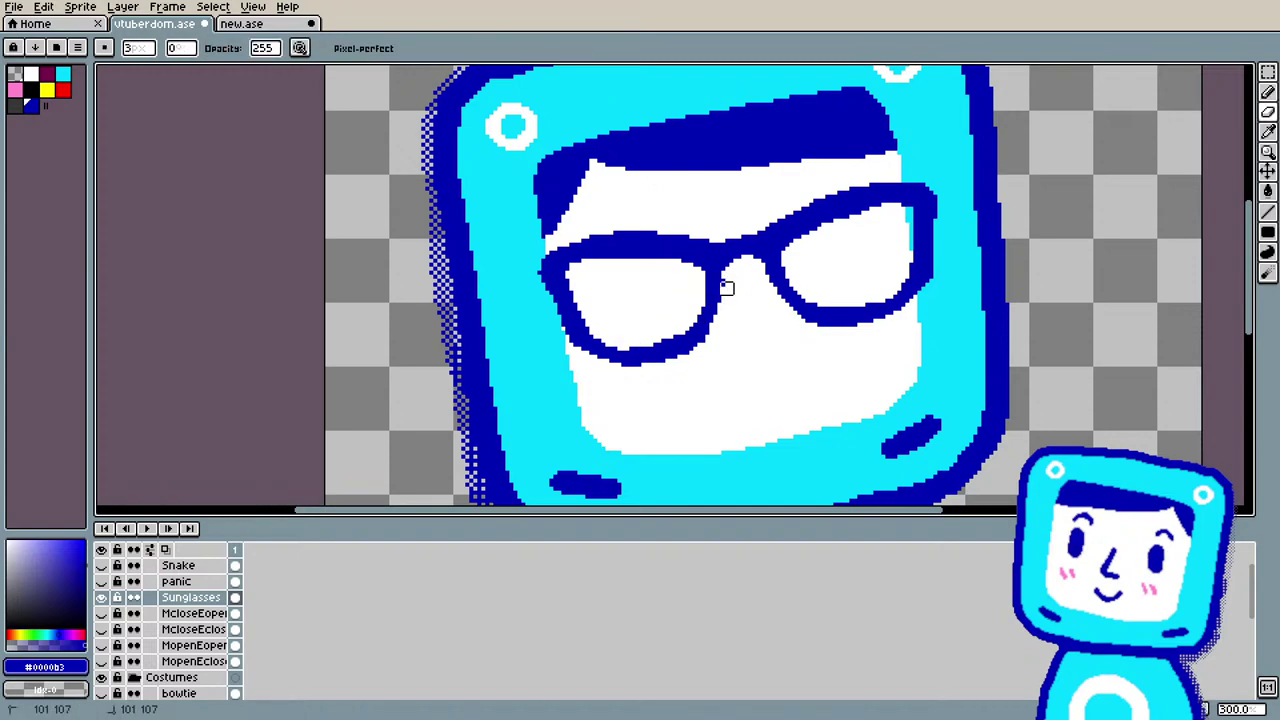
{"action": "left_click_drag", "start_coordinate": [726, 281], "coordinate": [722, 281]}
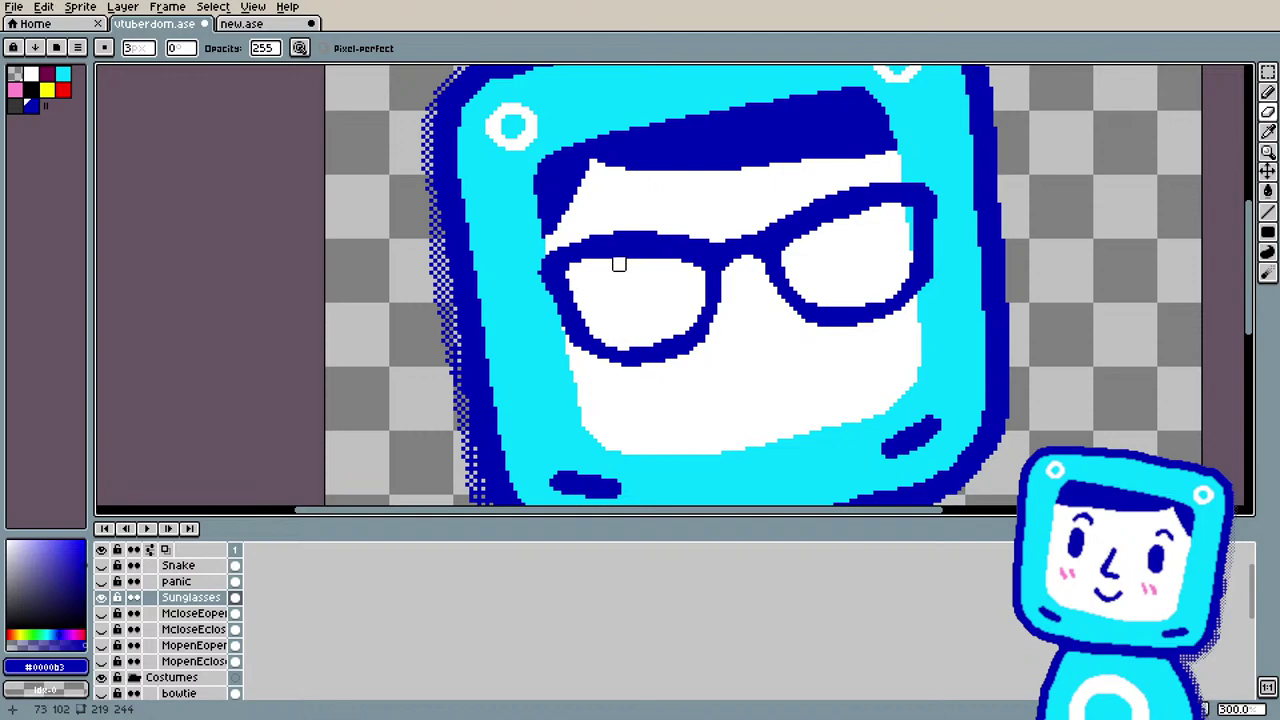
{"action": "mouse_move", "coordinate": [619, 263]}
{"action": "left_mouse_down"}
{"action": "mouse_move", "coordinate": [659, 263]}
{"action": "mouse_move", "coordinate": [586, 277]}
{"action": "mouse_move", "coordinate": [571, 313]}
{"action": "left_mouse_up"}
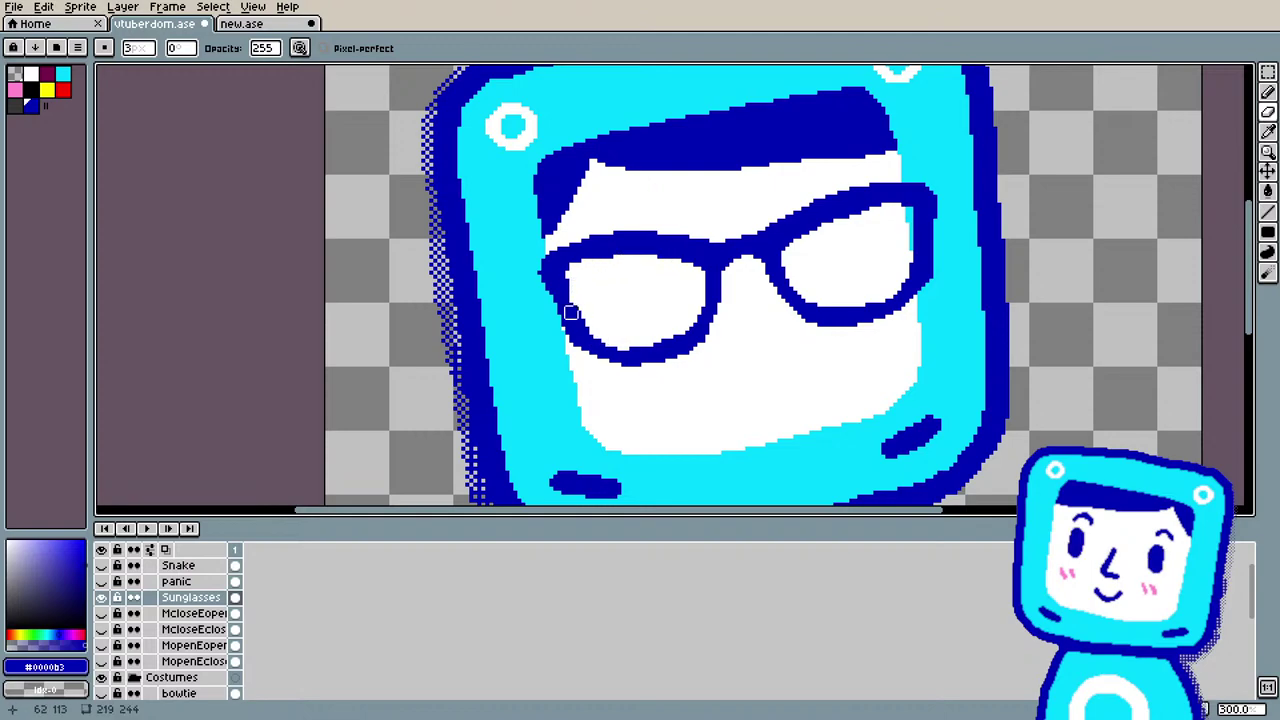
Step: Extend and thicken the upper outer corners of both lenses into slight points with the dark blue pencil
{"action": "key", "text": "i"}
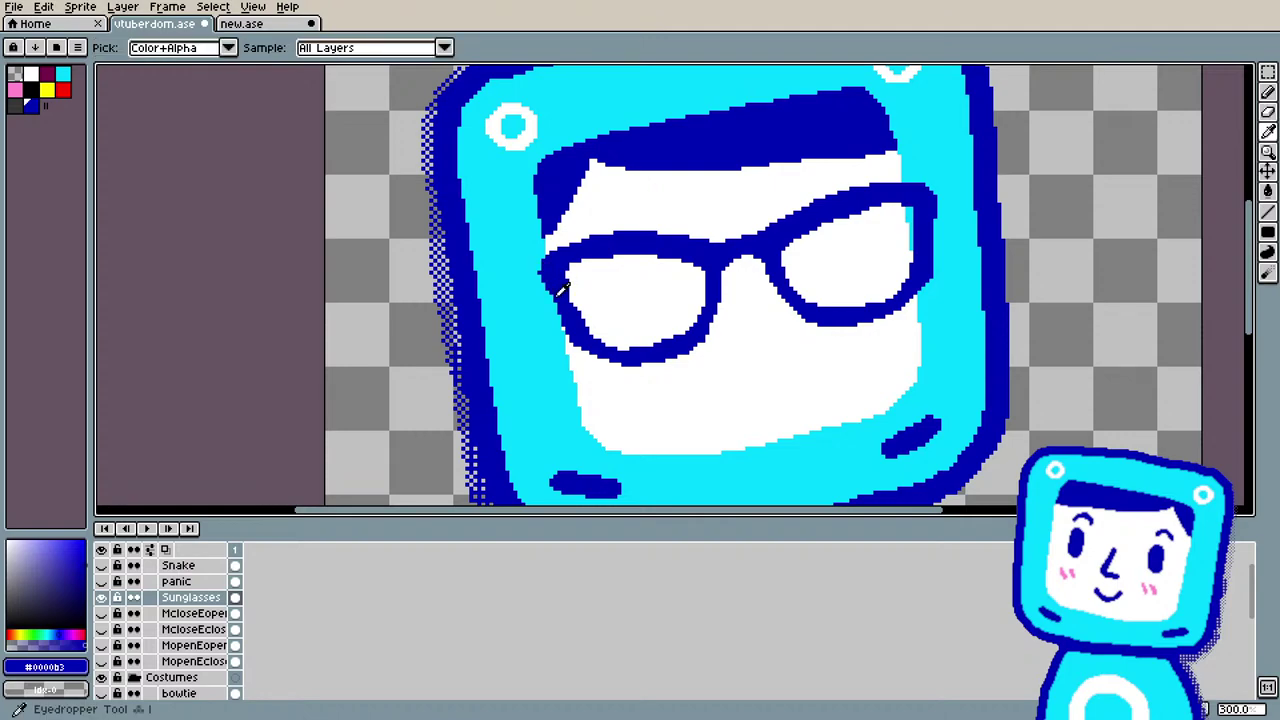
{"action": "key", "text": "b"}
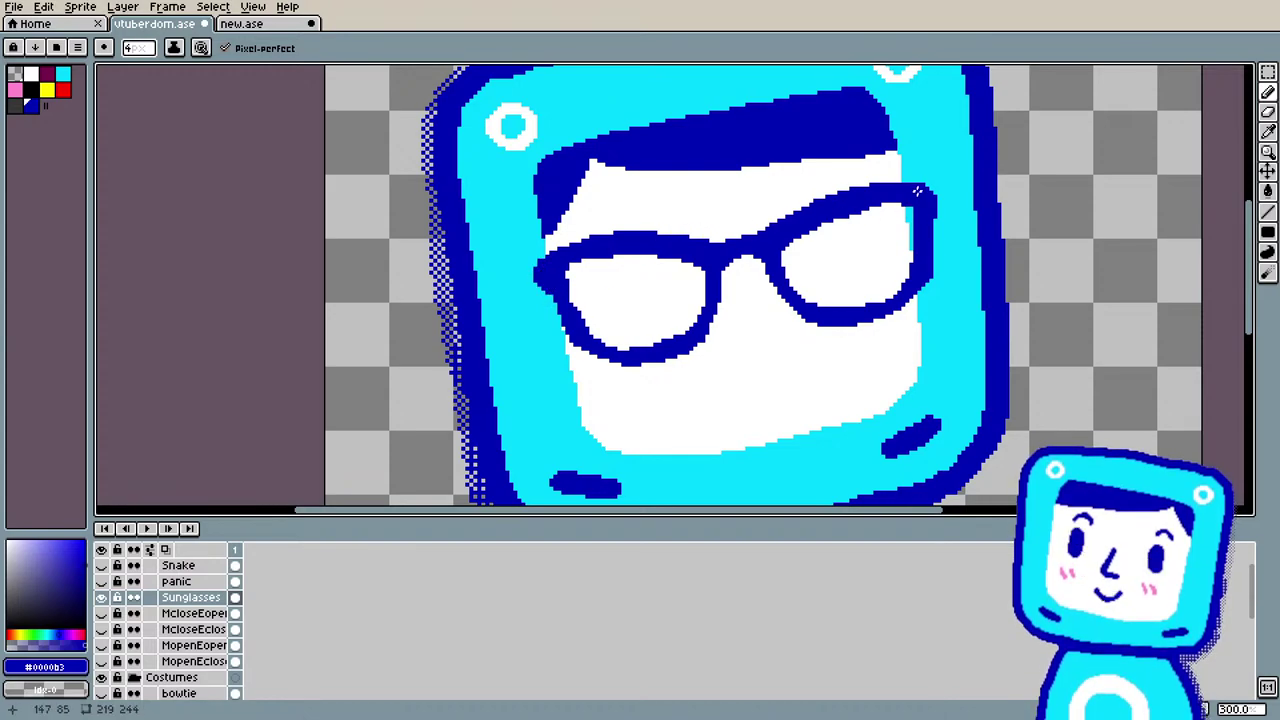
{"action": "left_click_drag", "start_coordinate": [917, 190], "coordinate": [933, 210]}
{"action": "key", "text": "i"}
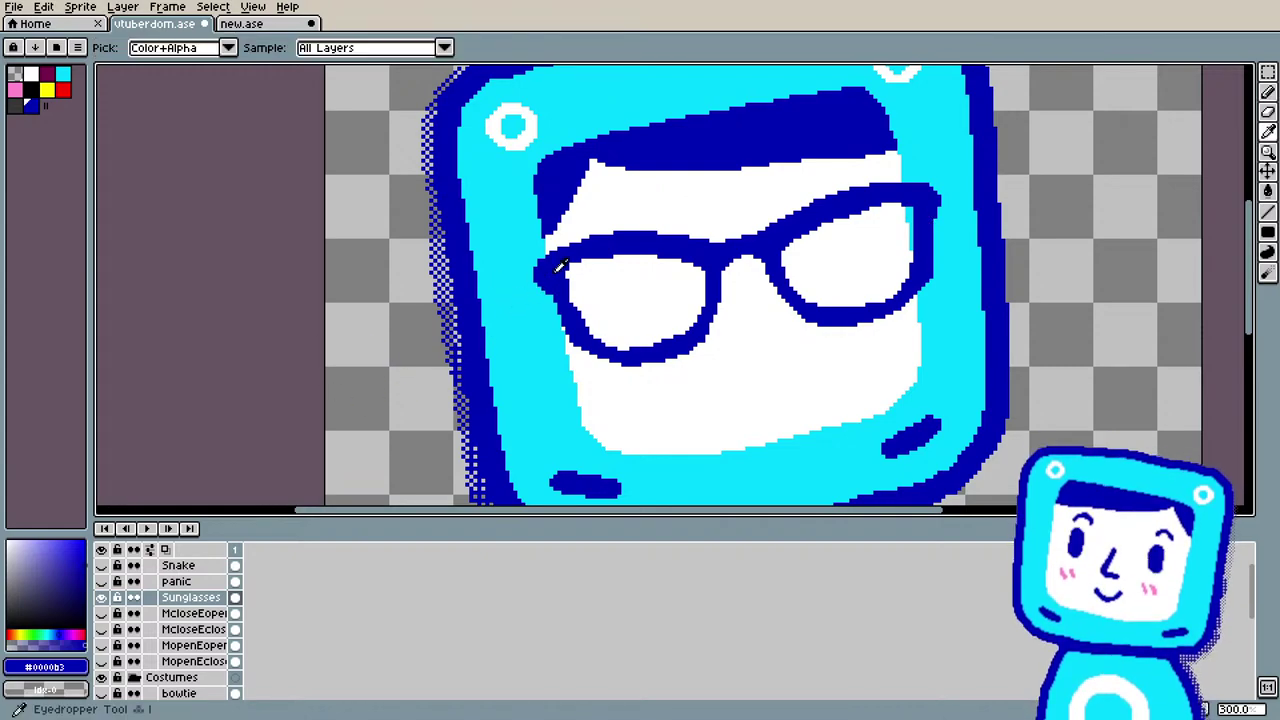
{"action": "key", "text": "b"}
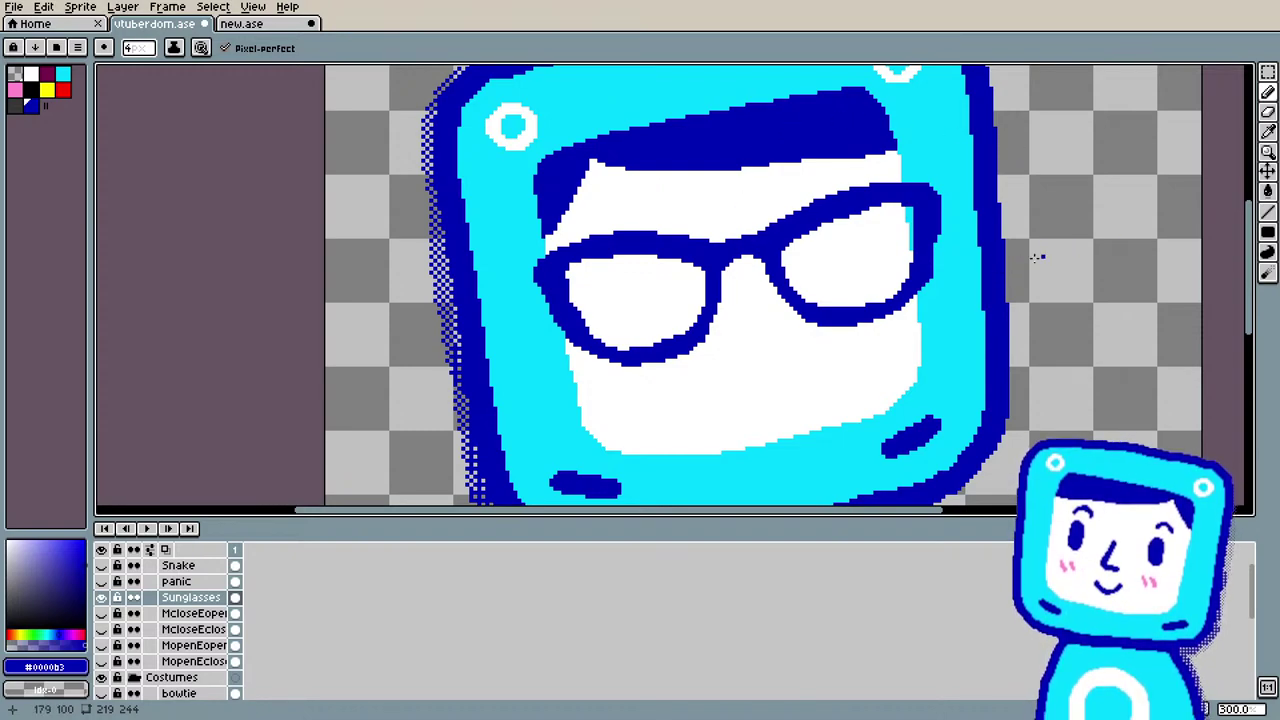
Step: Fill the inside of both lenses with the palette's cyan
{"action": "left_click", "coordinate": [63, 74]}
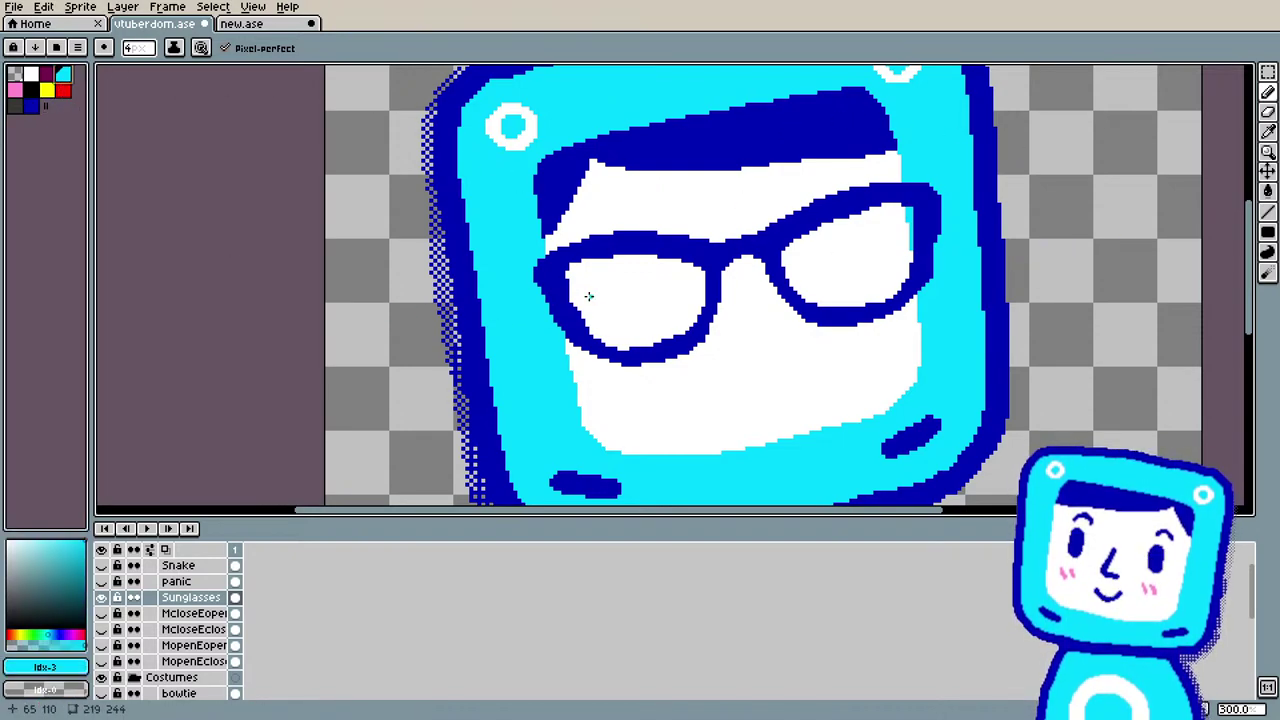
{"action": "key", "text": "g"}
{"action": "left_click", "coordinate": [631, 288]}
{"action": "left_click", "coordinate": [805, 264]}
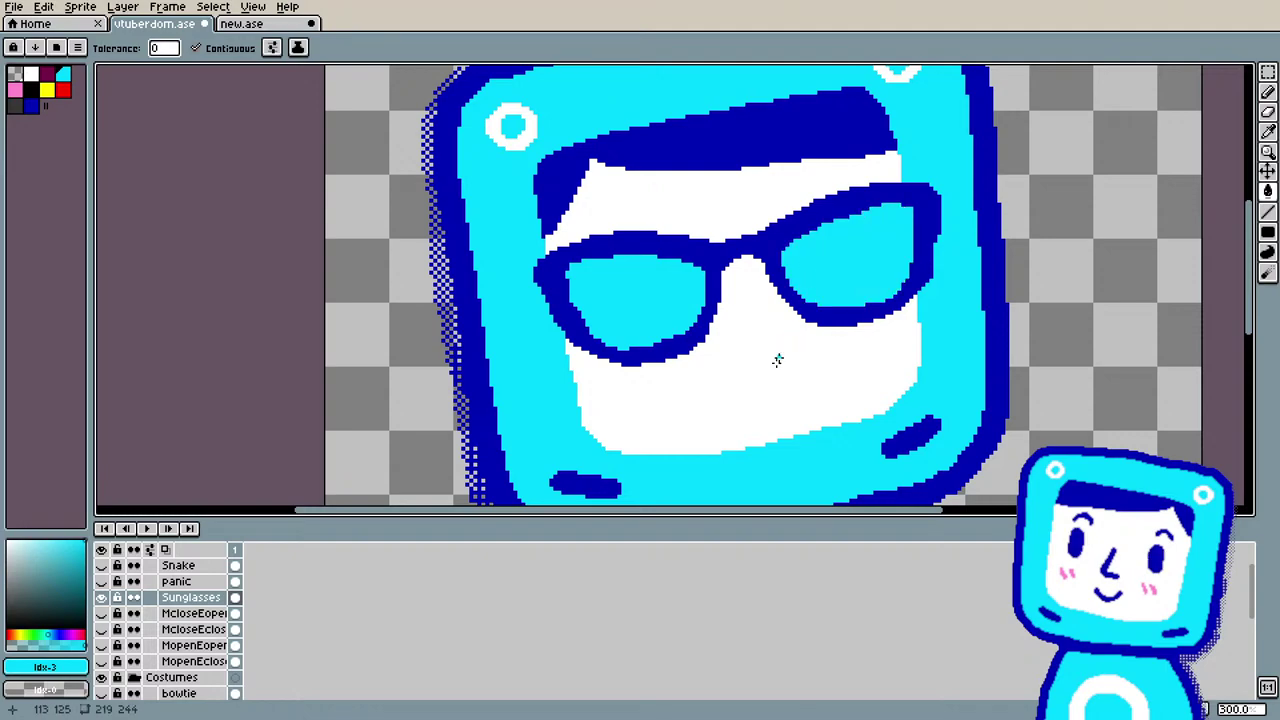
Step: Show the facial-features layer beneath Sunglasses again and sample the face's white for the pencil
{"action": "left_click", "coordinate": [101, 613]}
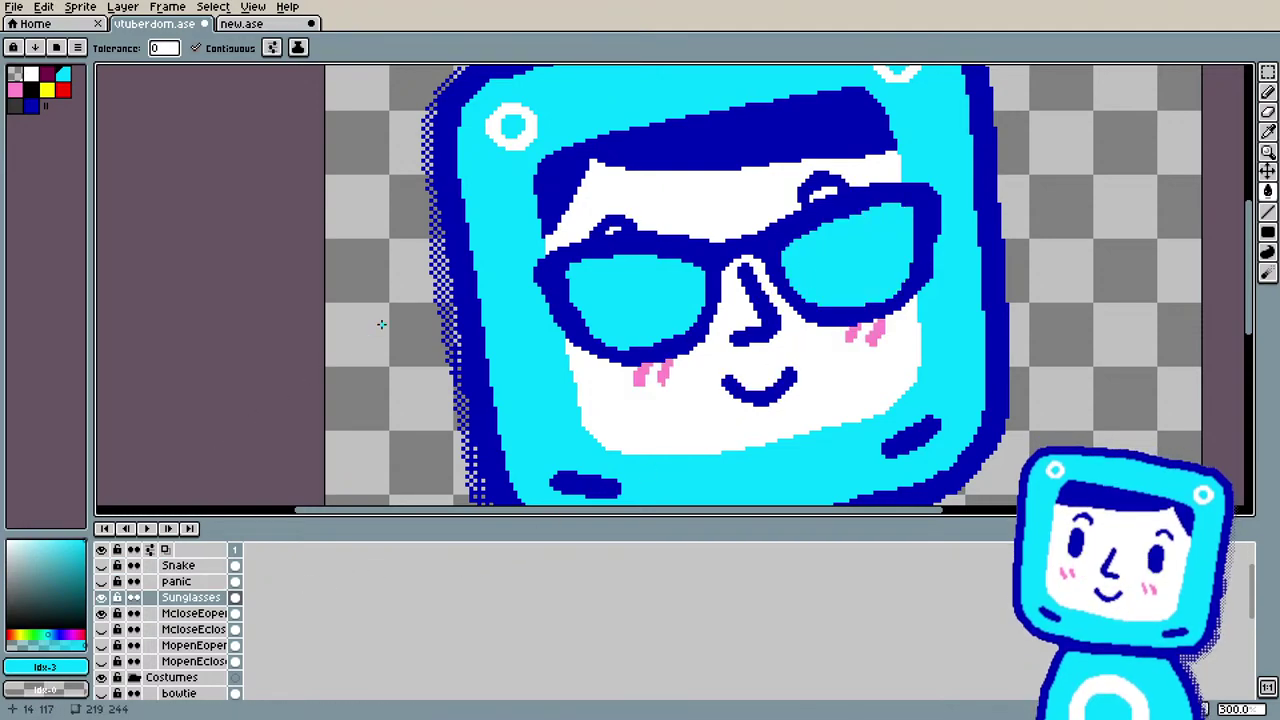
{"action": "left_click", "coordinate": [682, 210], "text": "alt"}
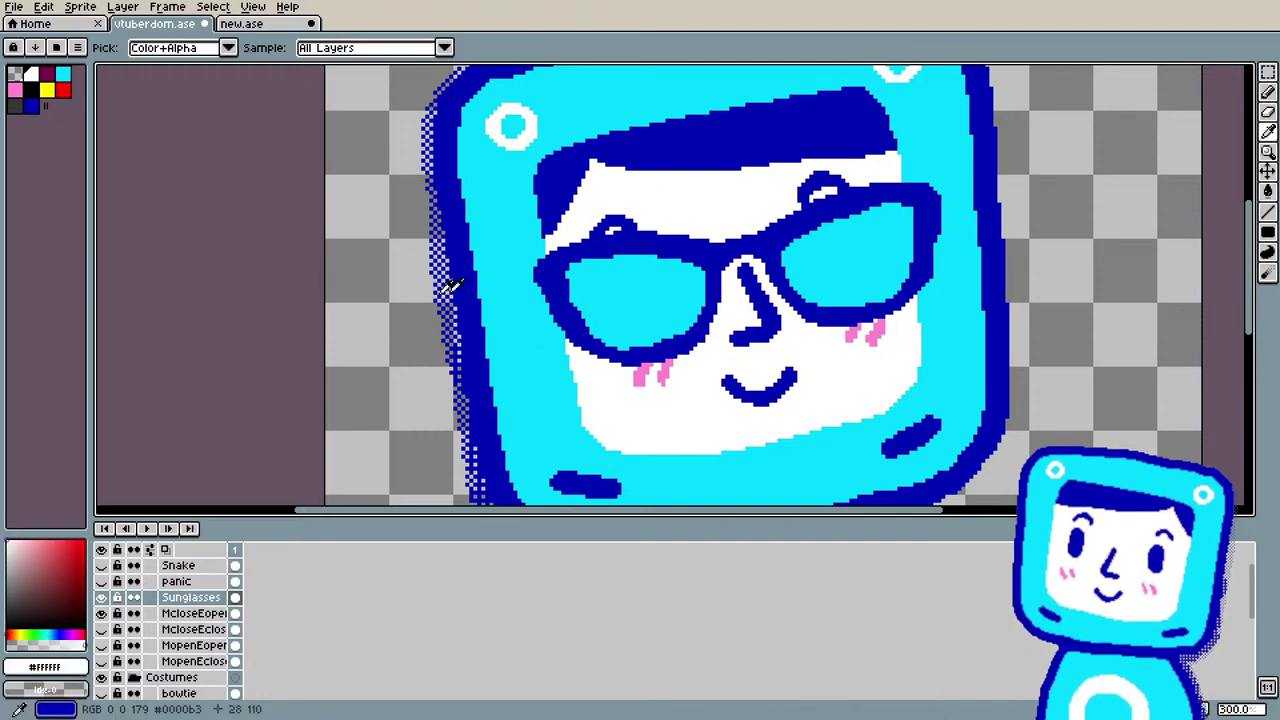
{"action": "key", "text": "b"}
Step: Try several white zigzag reflections on the left lens and undo them
{"action": "left_click_drag", "start_coordinate": [607, 295], "coordinate": [676, 285]}
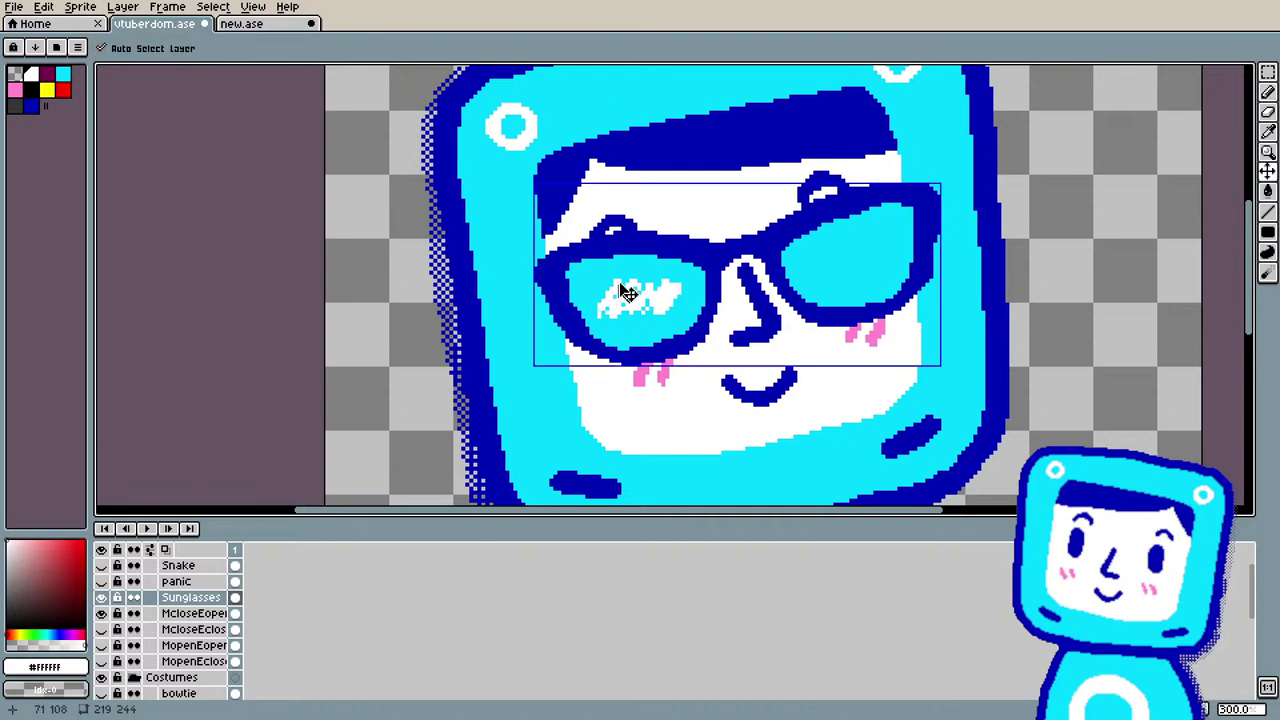
{"action": "key", "text": "ctrl+z"}
{"action": "mouse_move", "coordinate": [598, 326]}
{"action": "left_mouse_down"}
{"action": "mouse_move", "coordinate": [630, 274]}
{"action": "mouse_move", "coordinate": [626, 315]}
{"action": "mouse_move", "coordinate": [668, 266]}
{"action": "left_mouse_up"}
{"action": "left_click_drag", "start_coordinate": [640, 330], "coordinate": [682, 282]}
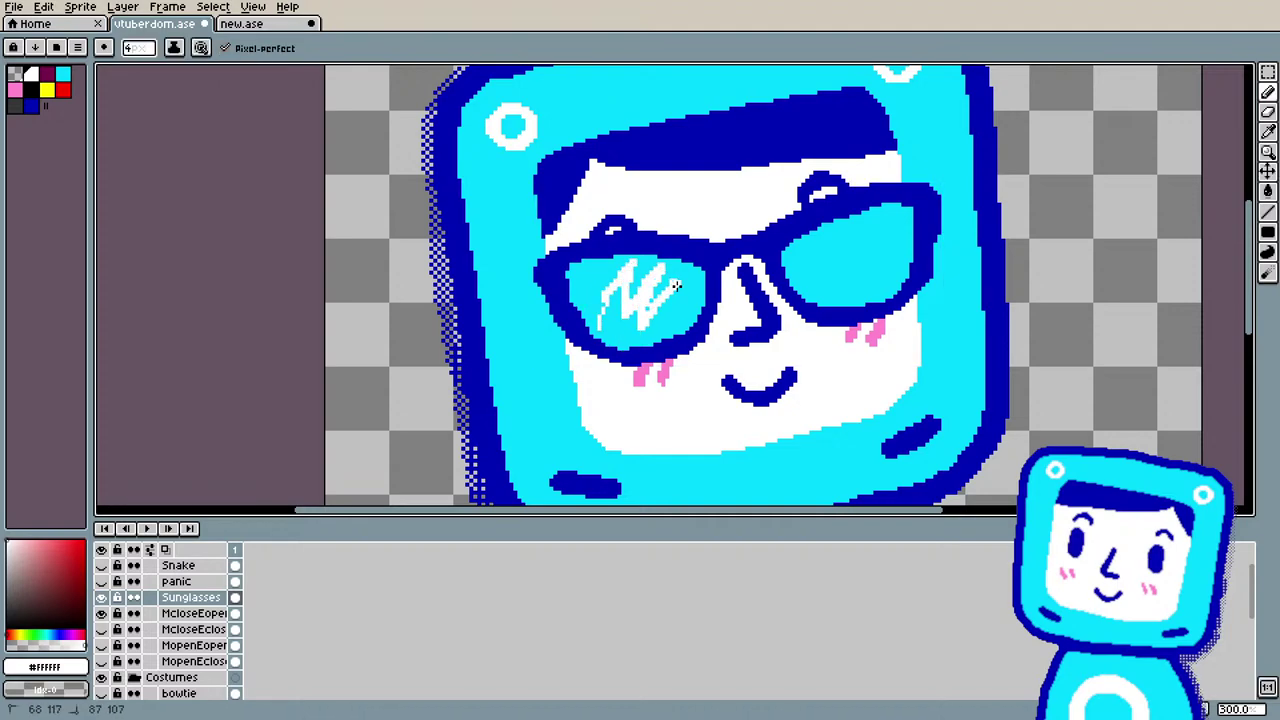
{"action": "key", "text": "ctrl+z"}
{"action": "key", "text": "ctrl+z"}
{"action": "key", "text": "ctrl+z"}
{"action": "key", "text": "ctrl+z"}
{"action": "mouse_move", "coordinate": [598, 304]}
{"action": "left_mouse_down"}
{"action": "mouse_move", "coordinate": [626, 281]}
{"action": "mouse_move", "coordinate": [620, 316]}
{"action": "mouse_move", "coordinate": [660, 283]}
{"action": "mouse_move", "coordinate": [654, 308]}
{"action": "mouse_move", "coordinate": [688, 280]}
{"action": "left_mouse_up"}
{"action": "key", "text": "ctrl+z"}
Step: Draw a white zigzag reflection running diagonally across the right lens
{"action": "mouse_move", "coordinate": [821, 282]}
{"action": "left_mouse_down"}
{"action": "mouse_move", "coordinate": [836, 250]}
{"action": "mouse_move", "coordinate": [880, 243]}
{"action": "mouse_move", "coordinate": [871, 268]}
{"action": "mouse_move", "coordinate": [832, 254]}
{"action": "mouse_move", "coordinate": [847, 240]}
{"action": "mouse_move", "coordinate": [857, 265]}
{"action": "mouse_move", "coordinate": [892, 225]}
{"action": "mouse_move", "coordinate": [877, 270]}
{"action": "mouse_move", "coordinate": [829, 255]}
{"action": "mouse_move", "coordinate": [843, 272]}
{"action": "mouse_move", "coordinate": [900, 212]}
{"action": "left_mouse_up"}
{"action": "key", "text": "ctrl+z"}
{"action": "key", "text": "ctrl+z"}
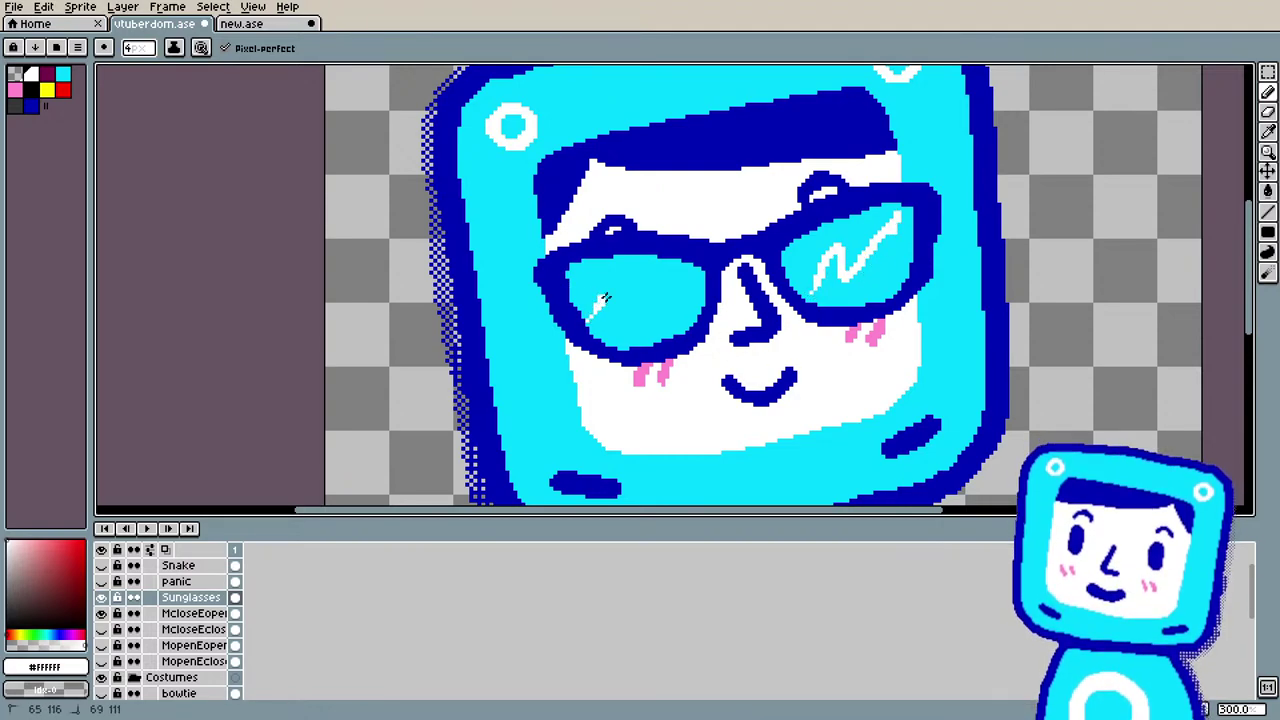
Step: Try a smaller white zigzag reflection across the left lens and undo it
{"action": "left_click_drag", "start_coordinate": [592, 318], "coordinate": [670, 283]}
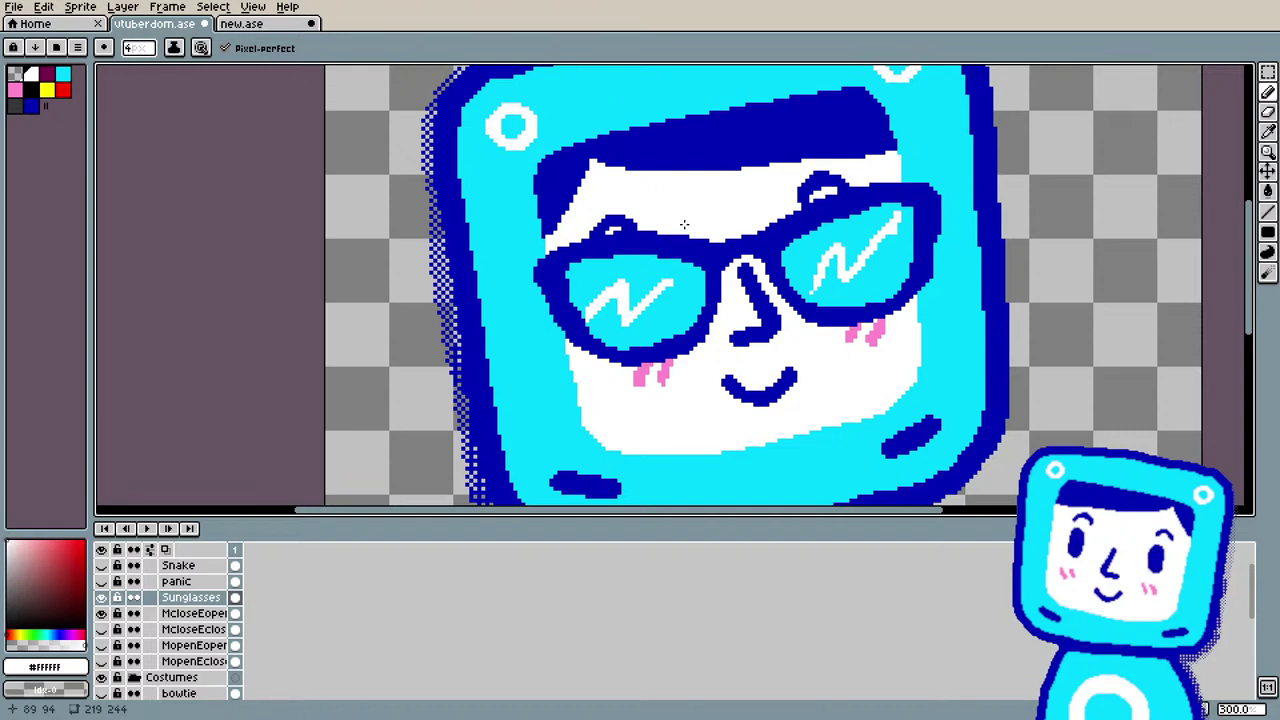
{"action": "scroll", "coordinate": [684, 224], "scroll_direction": "down", "scroll_amount": 2}
{"action": "scroll", "coordinate": [838, 265], "scroll_direction": "up", "scroll_amount": 1}
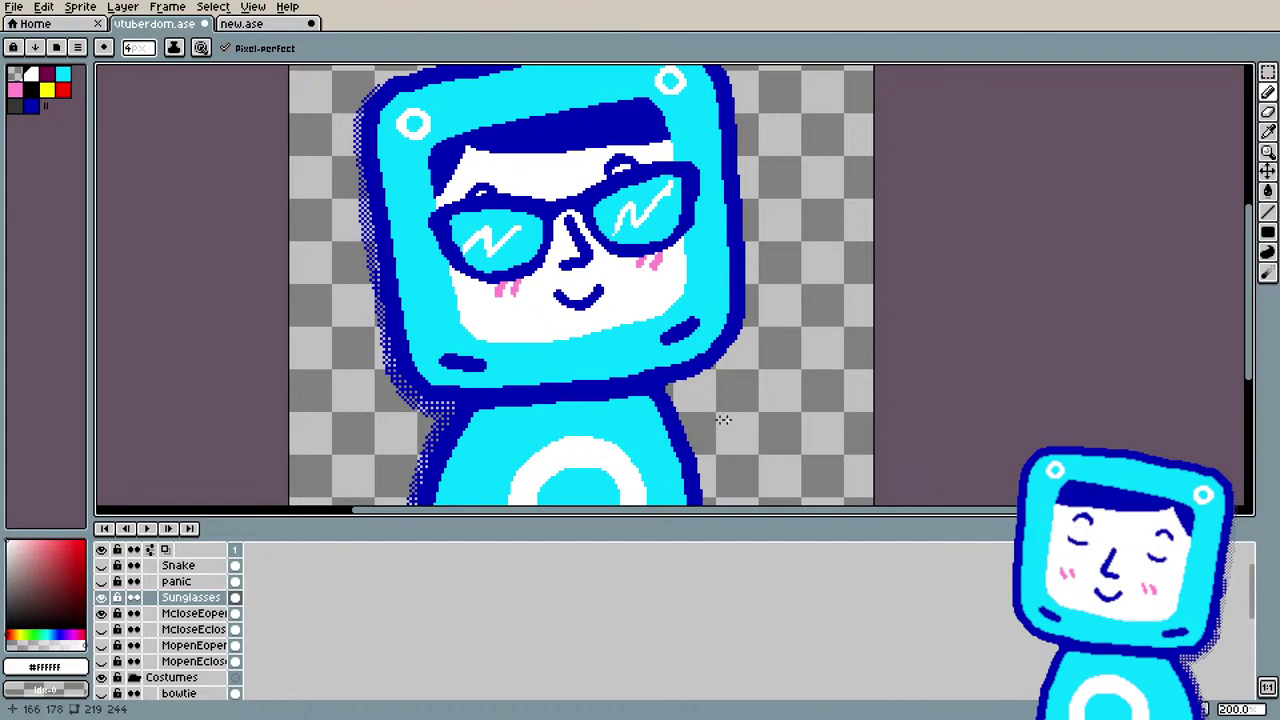
{"action": "left_click_drag", "start_coordinate": [700, 512], "coordinate": [651, 480]}
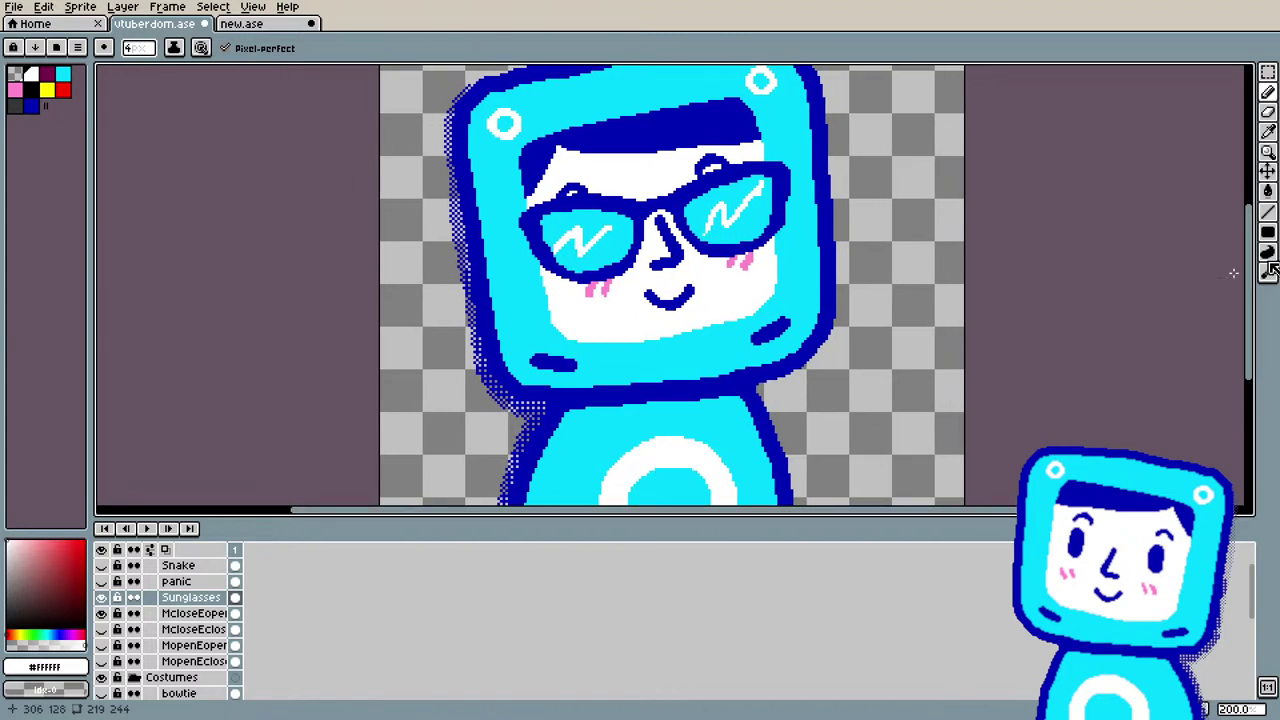
{"action": "mouse_move", "coordinate": [1249, 266]}
{"action": "left_mouse_down"}
{"action": "mouse_move", "coordinate": [1249, 237]}
{"action": "mouse_move", "coordinate": [1240, 262]}
{"action": "left_mouse_up"}
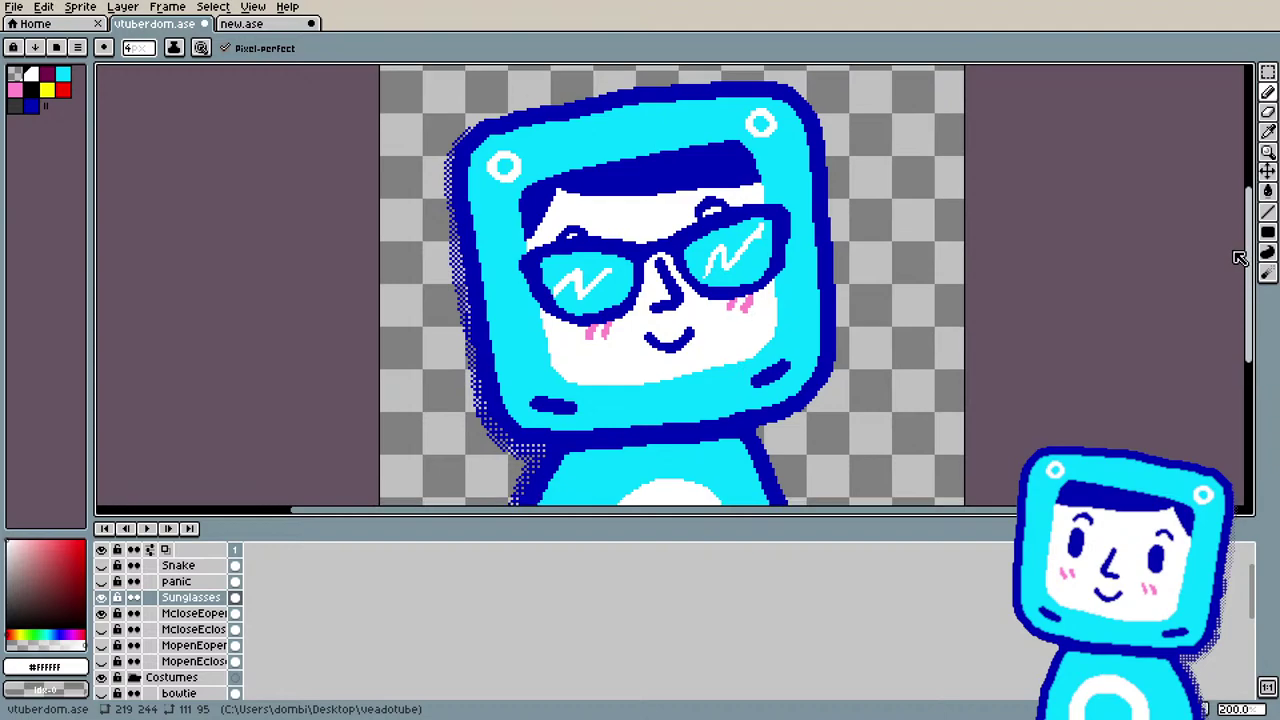
{"action": "key", "text": "v"}
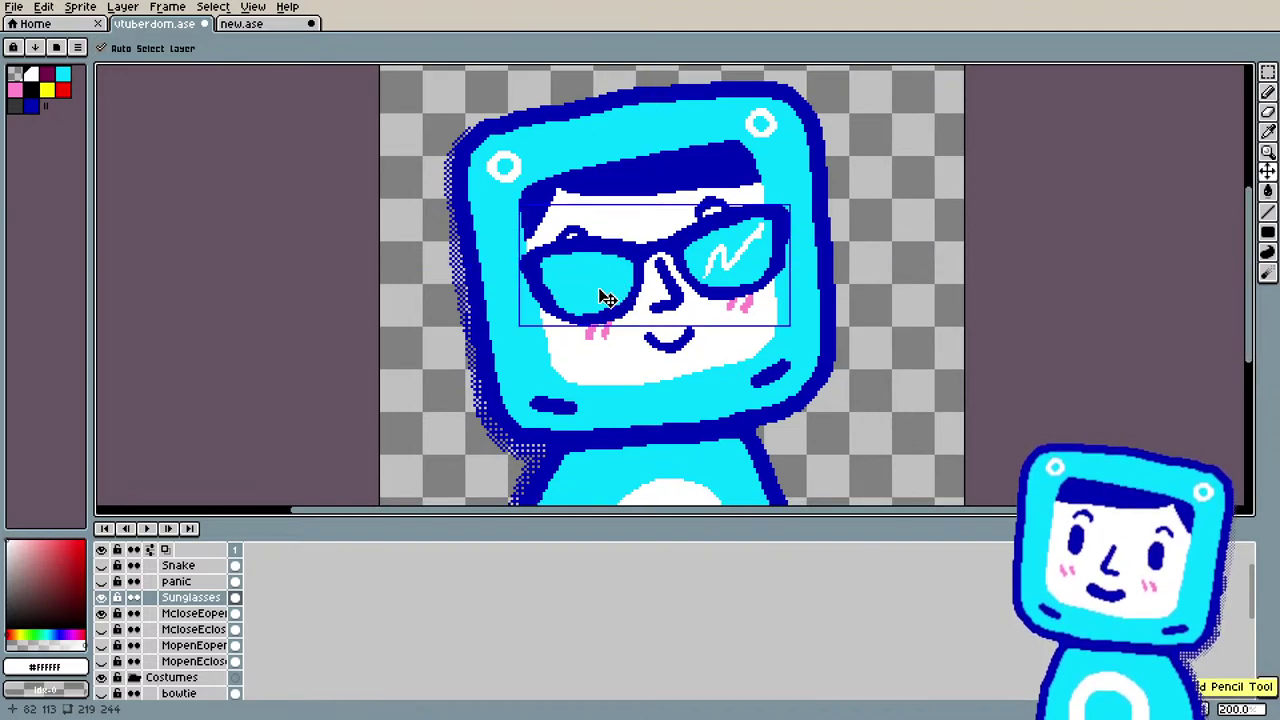
Step: Draw parallel slanted white lines across the left lens to outline two diagonal reflection bands
{"action": "key", "text": "b"}
{"action": "scroll", "coordinate": [575, 284], "scroll_direction": "up", "scroll_amount": 1}
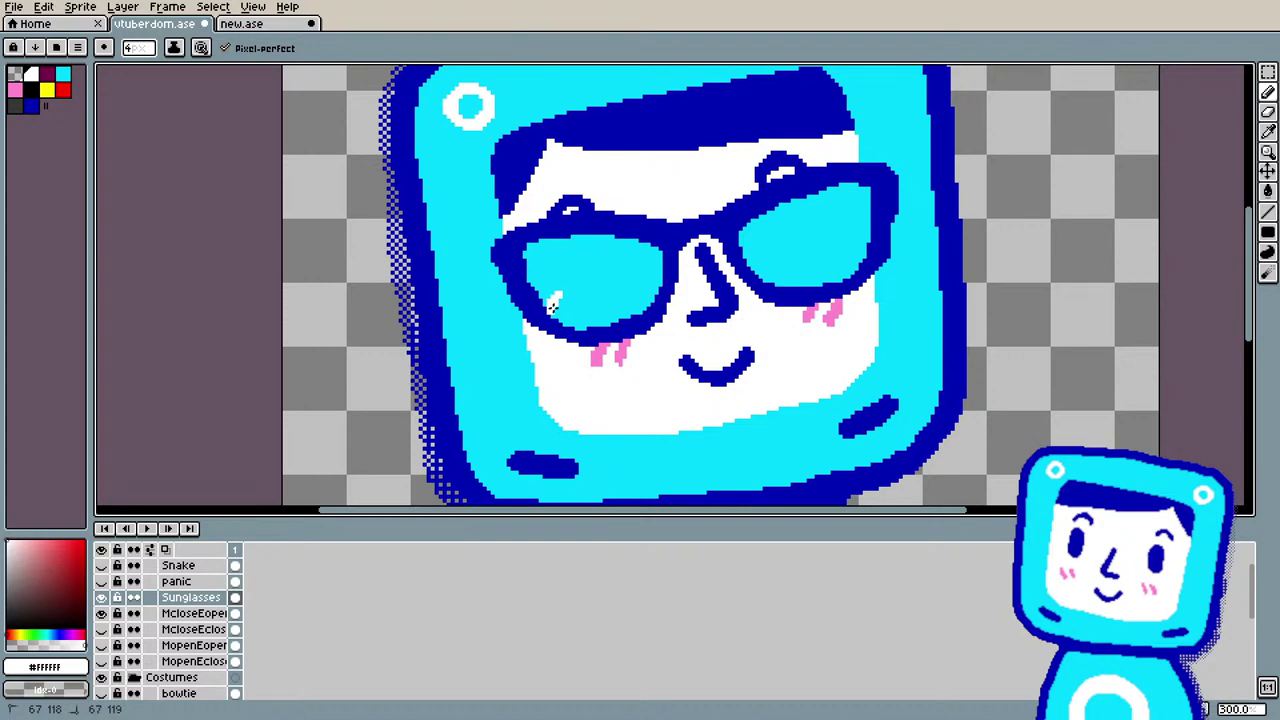
{"action": "left_click_drag", "start_coordinate": [566, 273], "coordinate": [578, 246]}
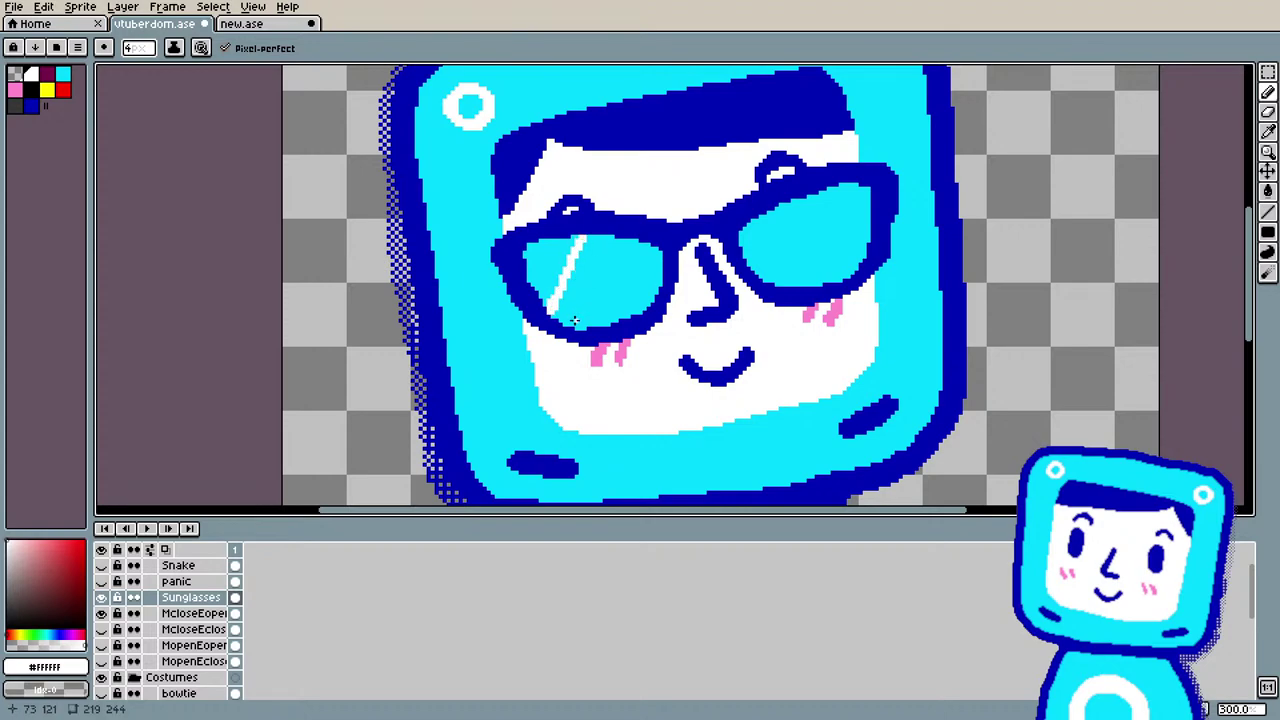
{"action": "mouse_move", "coordinate": [572, 324]}
{"action": "left_mouse_down"}
{"action": "mouse_move", "coordinate": [615, 243]}
{"action": "mouse_move", "coordinate": [631, 267]}
{"action": "mouse_move", "coordinate": [600, 324]}
{"action": "mouse_move", "coordinate": [628, 313]}
{"action": "mouse_move", "coordinate": [658, 248]}
{"action": "left_mouse_up"}
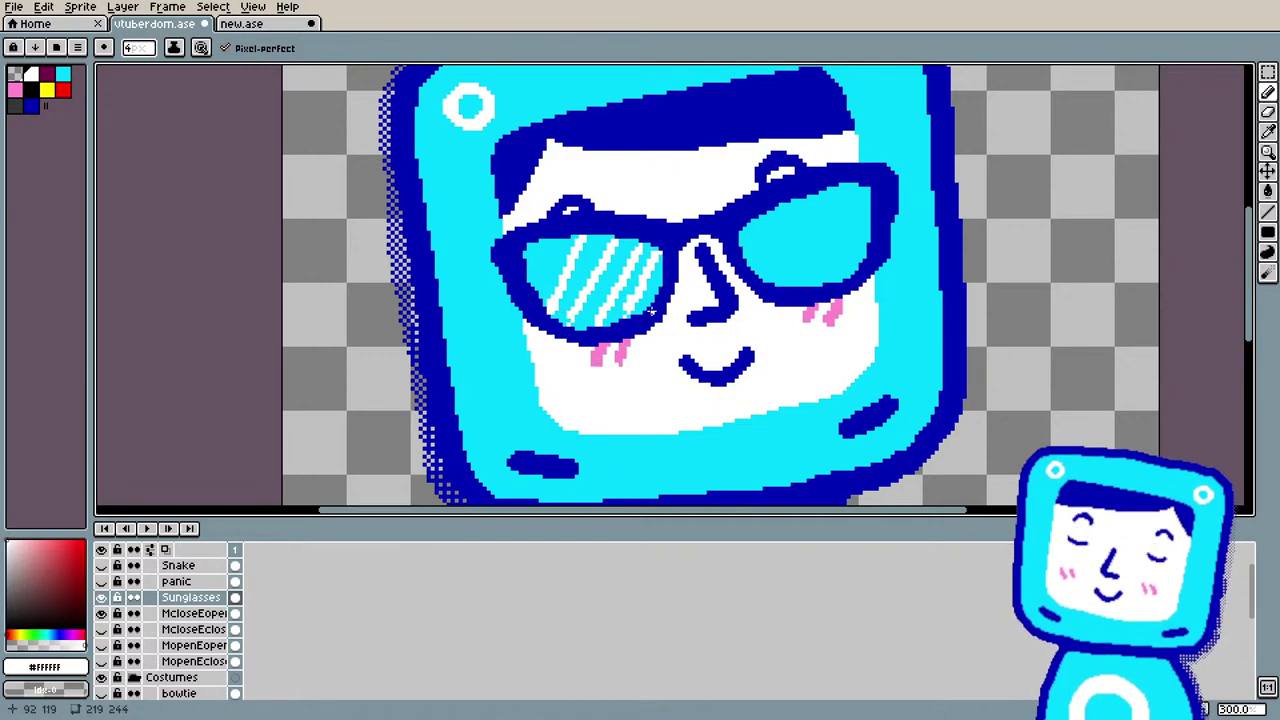
Step: Fill the two outlined bands on the left lens with white and add a short slanted white streak near its outer edge
{"action": "key", "text": "g"}
{"action": "left_click", "coordinate": [647, 266]}
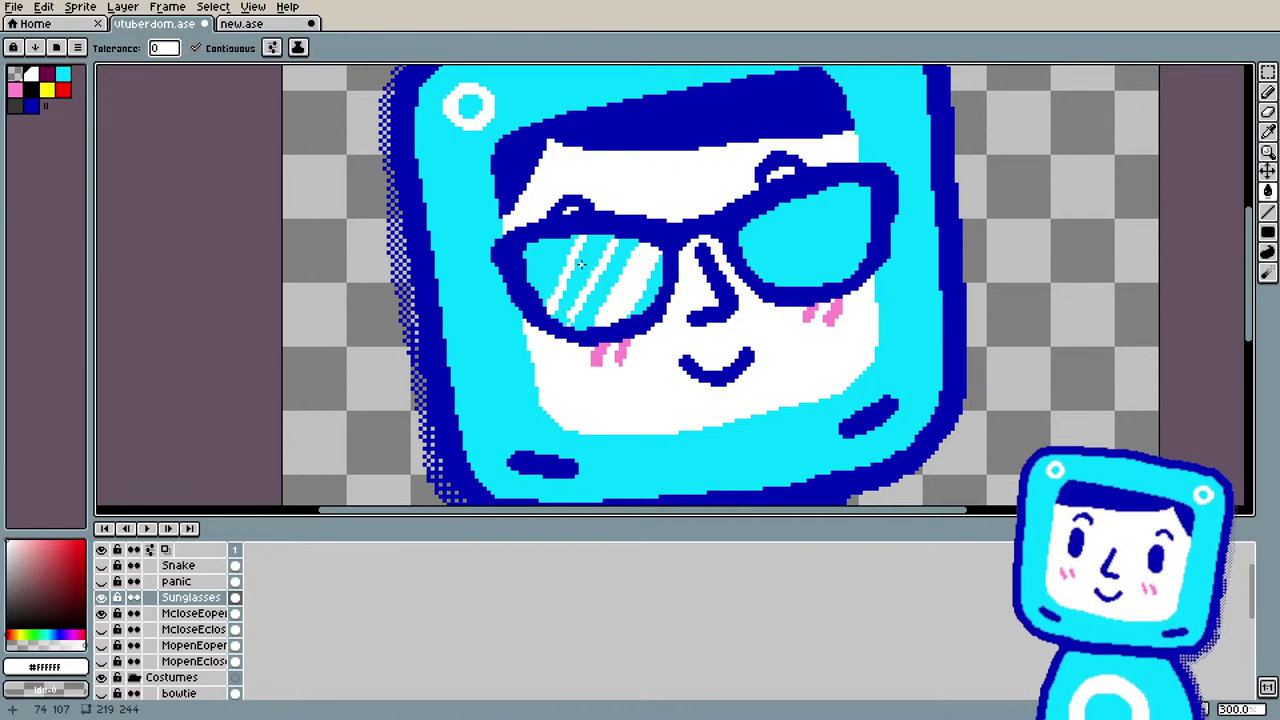
{"action": "left_click", "coordinate": [599, 288]}
{"action": "key", "text": "b"}
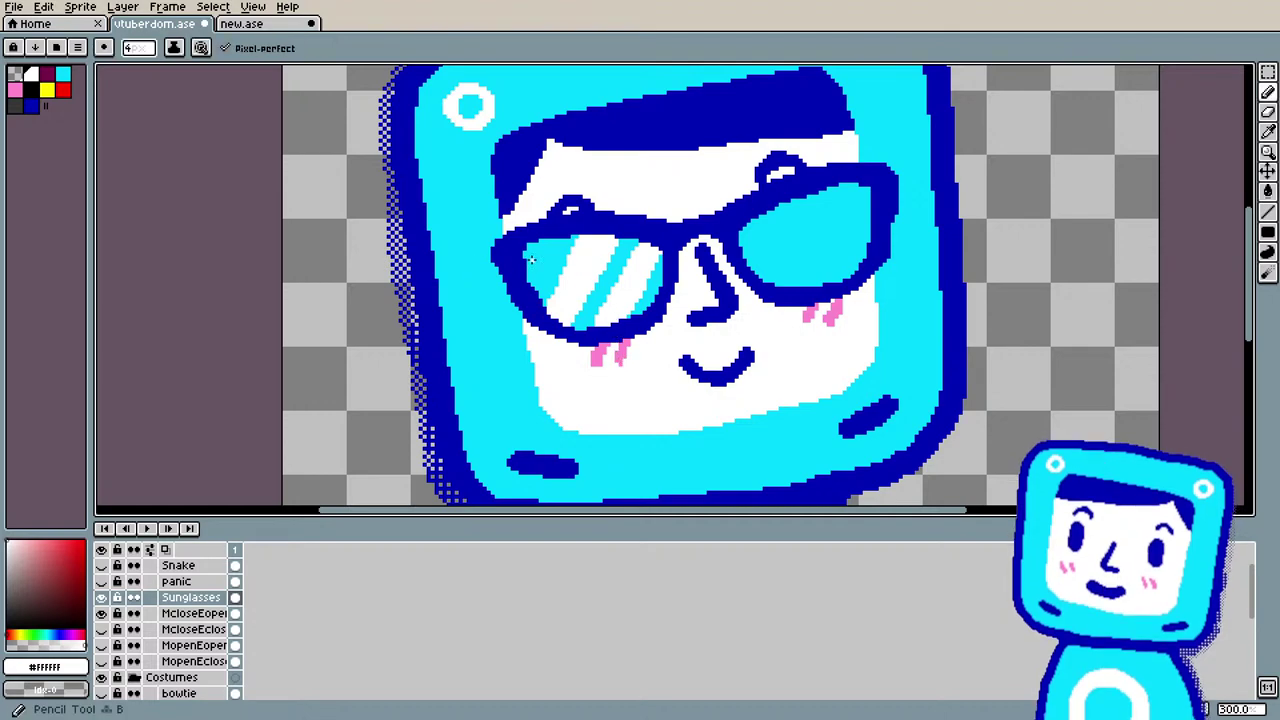
{"action": "left_click", "coordinate": [531, 277]}
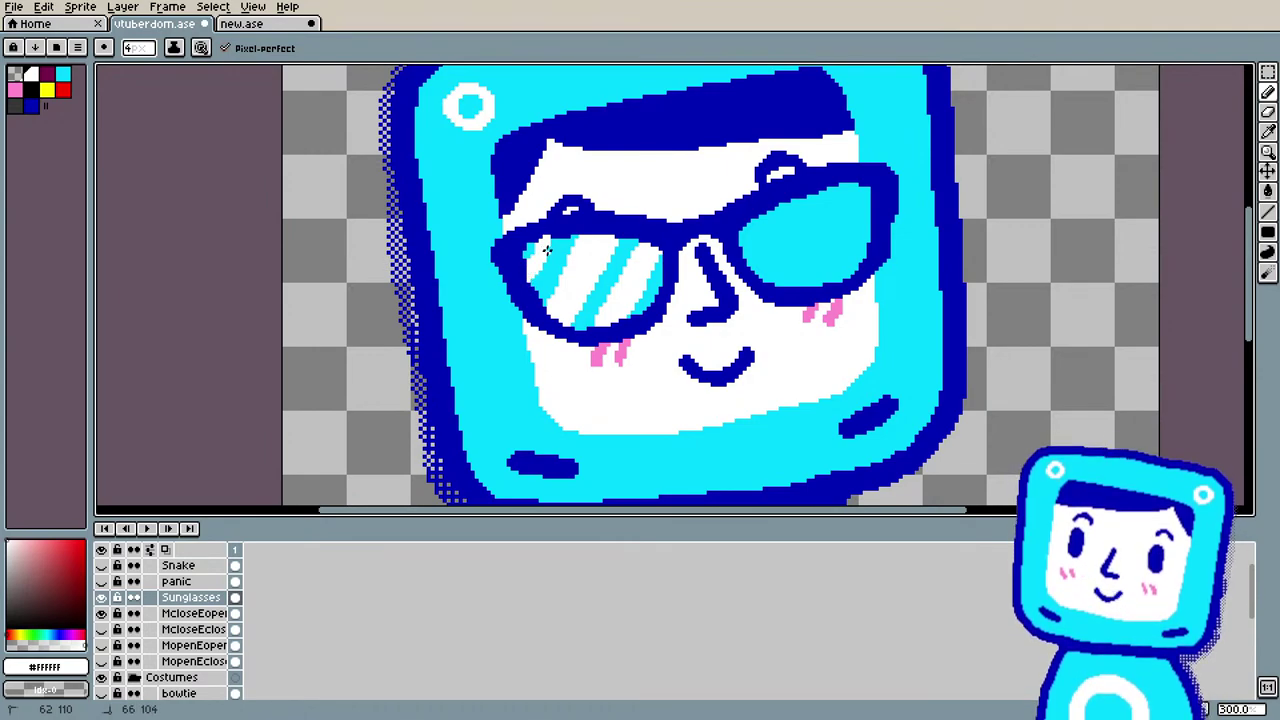
{"action": "key", "text": "i"}
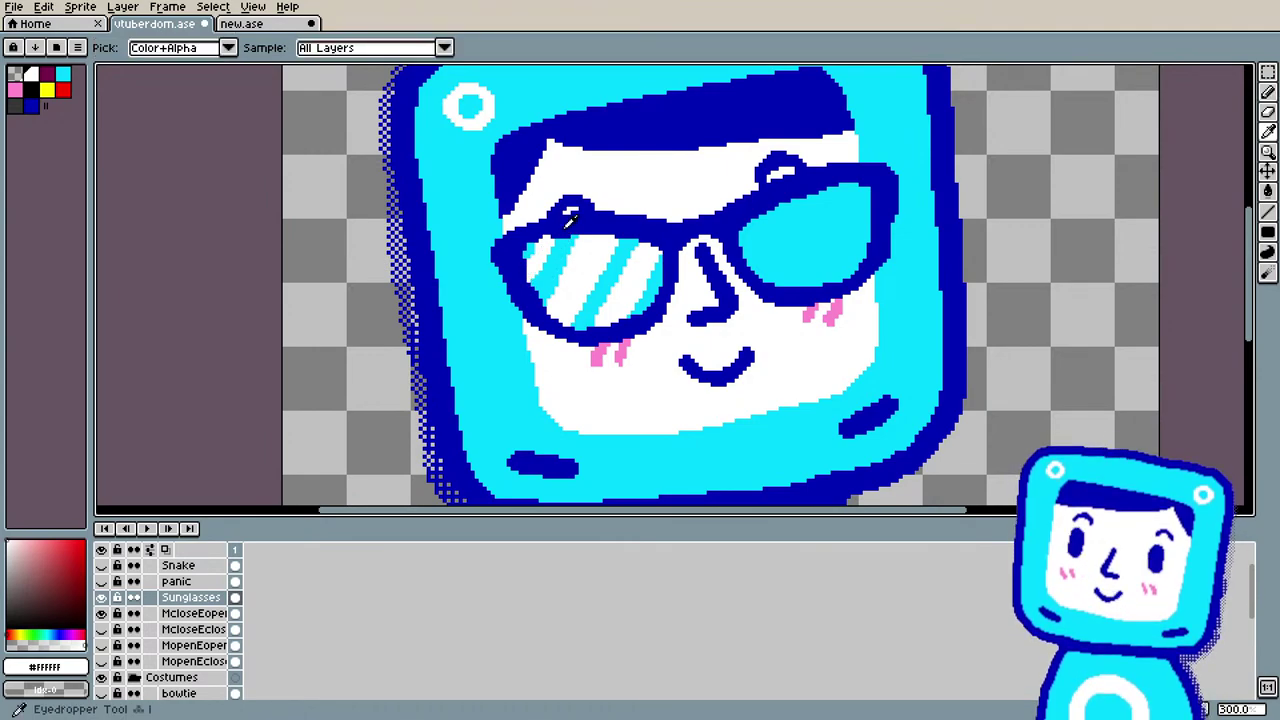
{"action": "left_click", "coordinate": [563, 224]}
{"action": "key", "text": "b"}
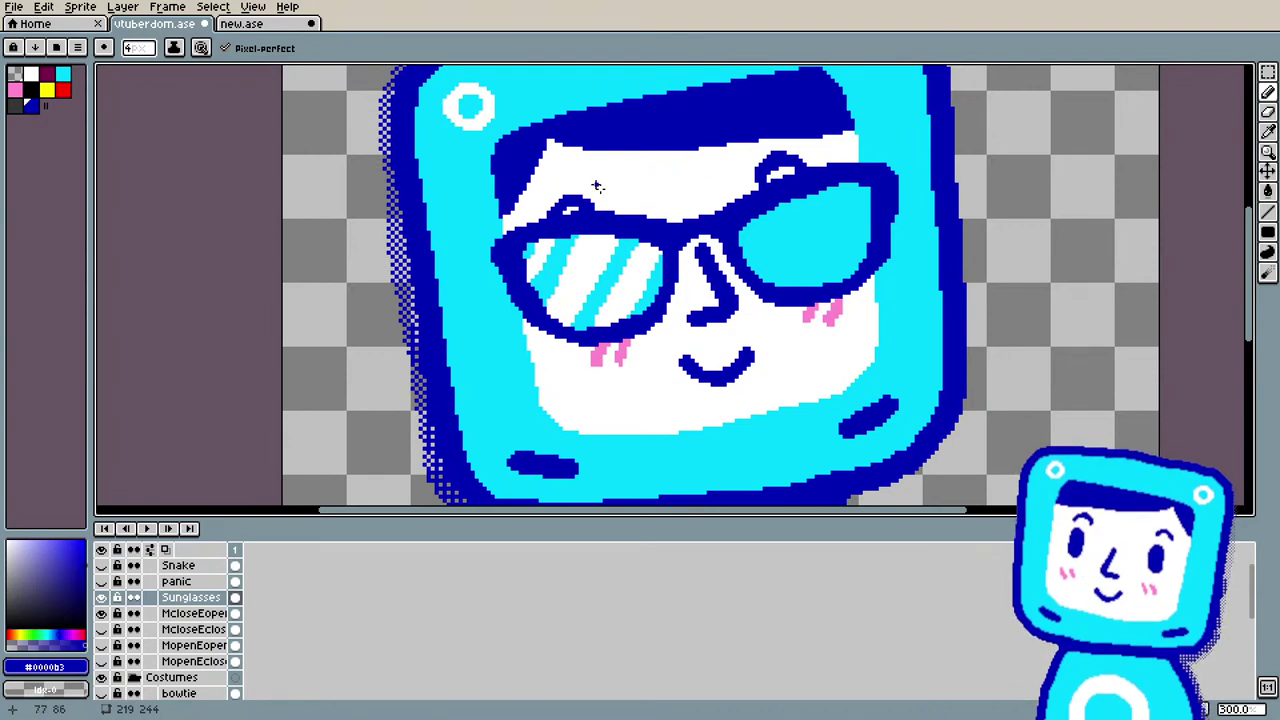
{"action": "key", "text": "i"}
{"action": "left_click", "coordinate": [541, 258]}
{"action": "key", "text": "b"}
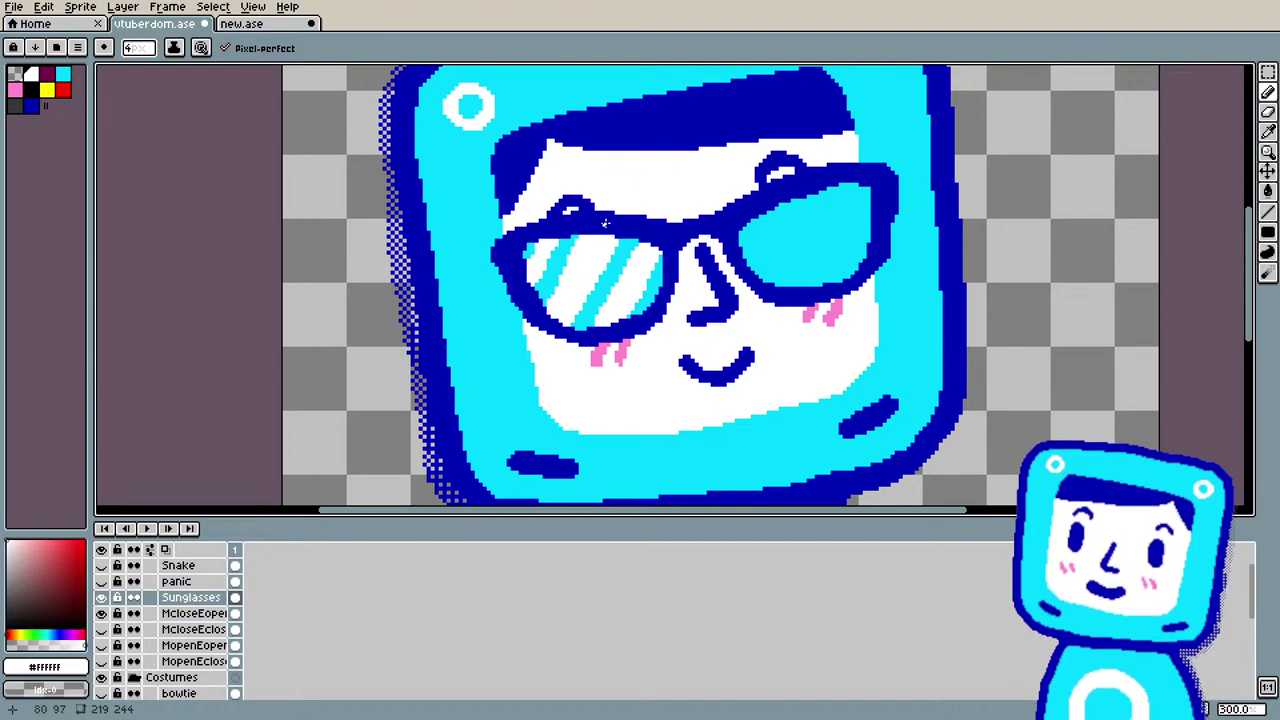
Step: Draw slanted white lines across the right lens to outline three diagonal reflection bands matching the left lens
{"action": "scroll", "coordinate": [818, 200], "scroll_direction": "up", "scroll_amount": 1}
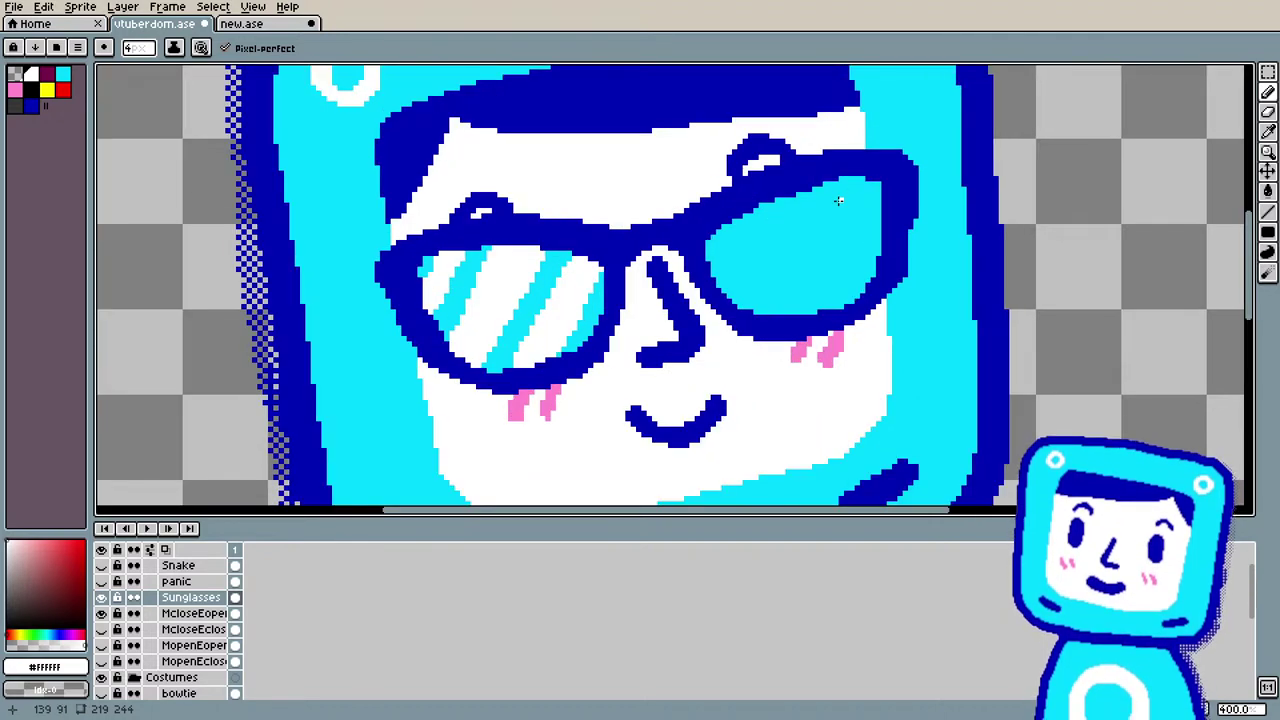
{"action": "scroll", "coordinate": [822, 205], "scroll_direction": "up", "scroll_amount": 1}
{"action": "scroll", "coordinate": [828, 212], "scroll_direction": "down", "scroll_amount": 1}
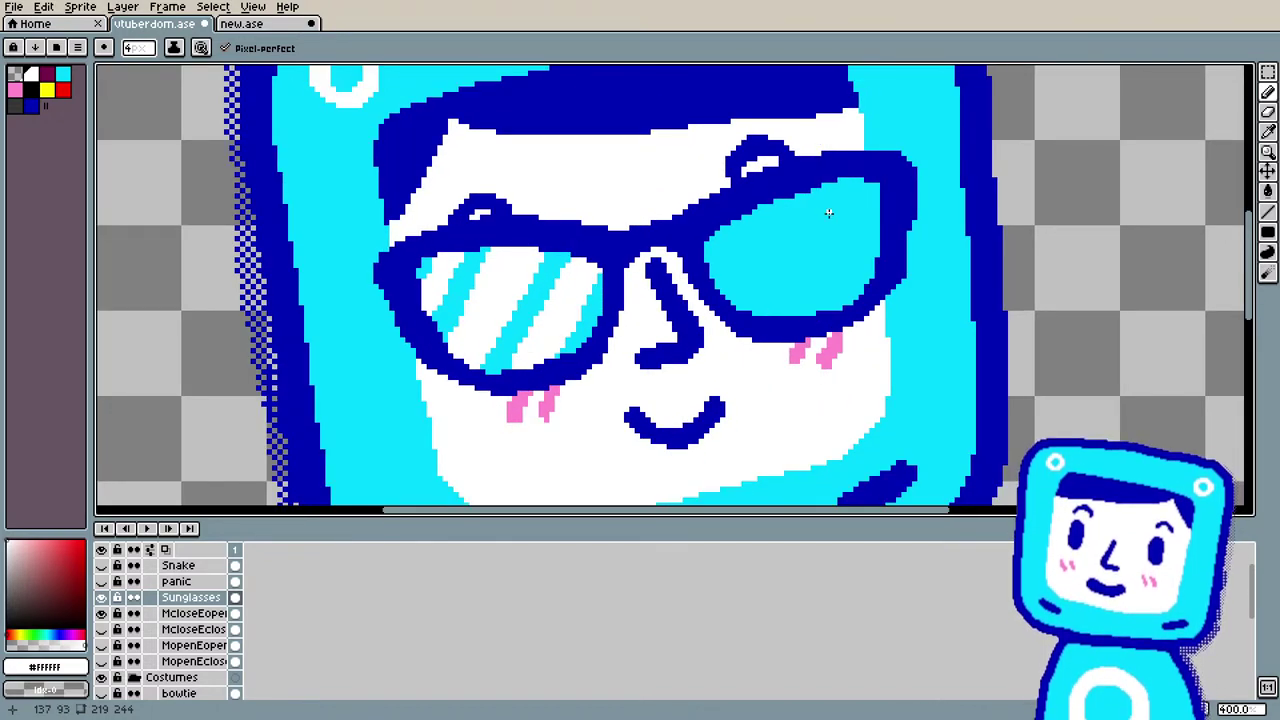
{"action": "key", "text": "i"}
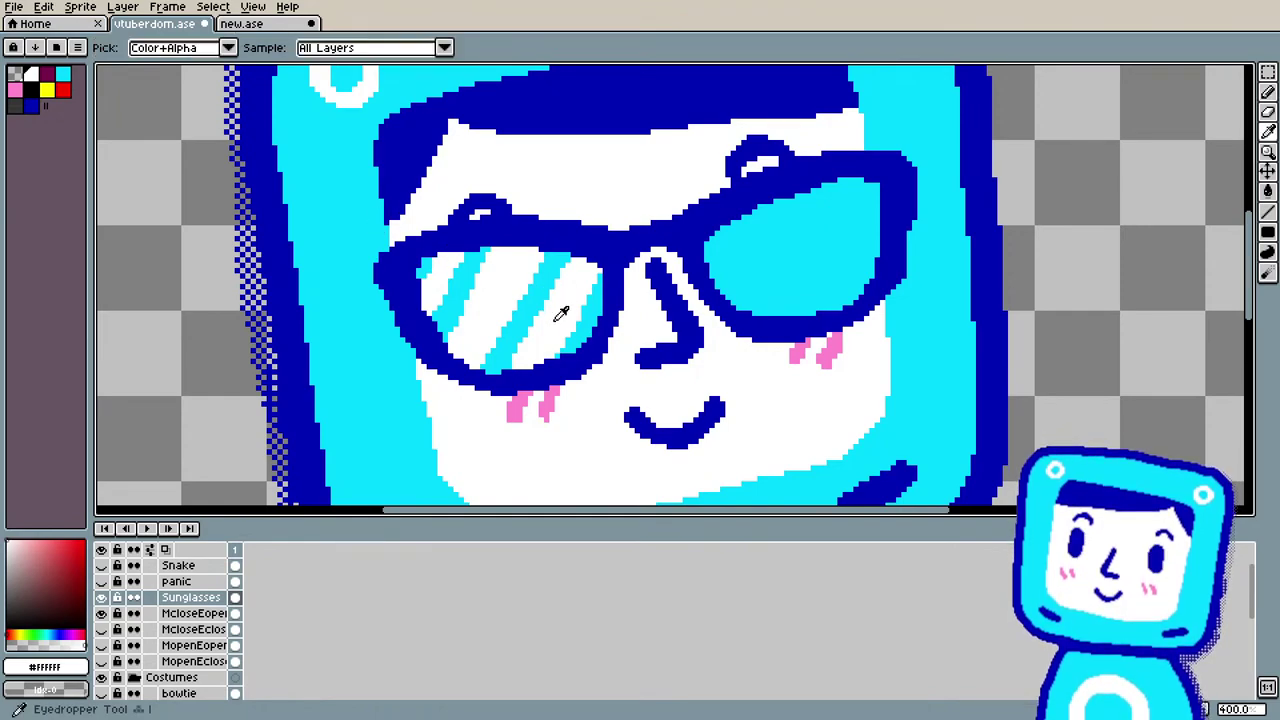
{"action": "key", "text": "b"}
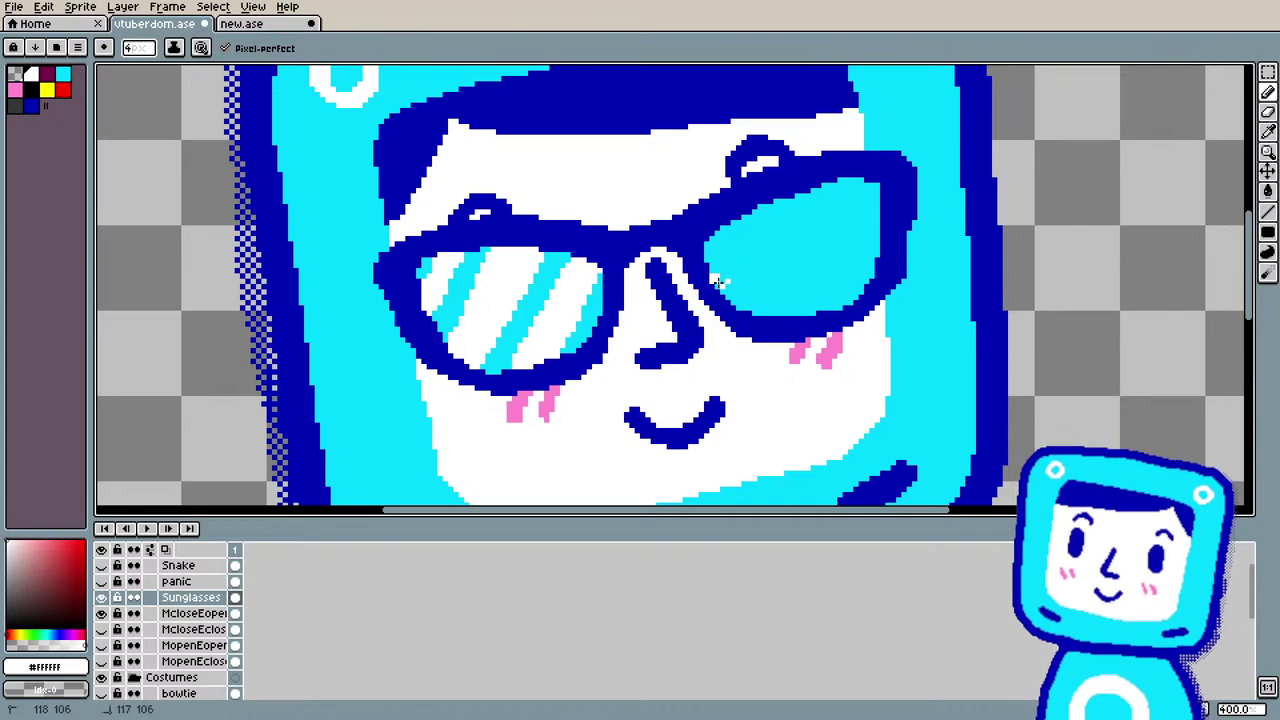
{"action": "left_click_drag", "start_coordinate": [718, 283], "coordinate": [737, 232]}
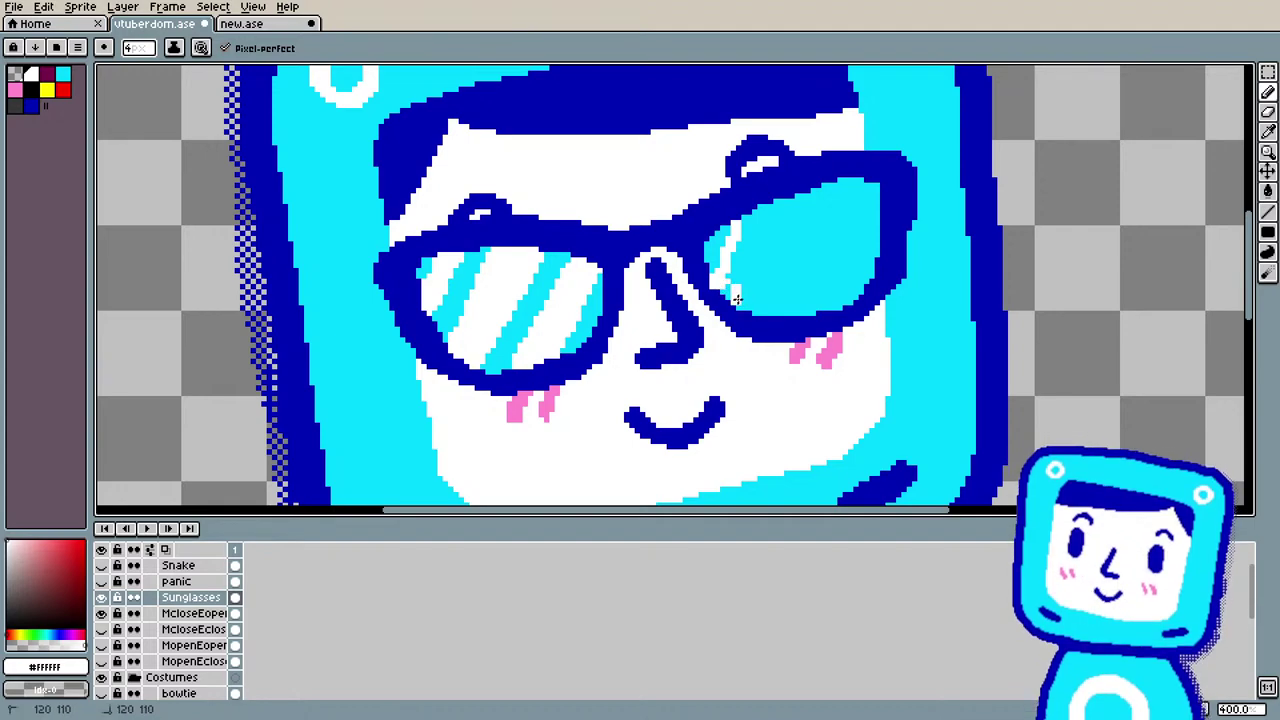
{"action": "left_click_drag", "start_coordinate": [737, 298], "coordinate": [763, 235]}
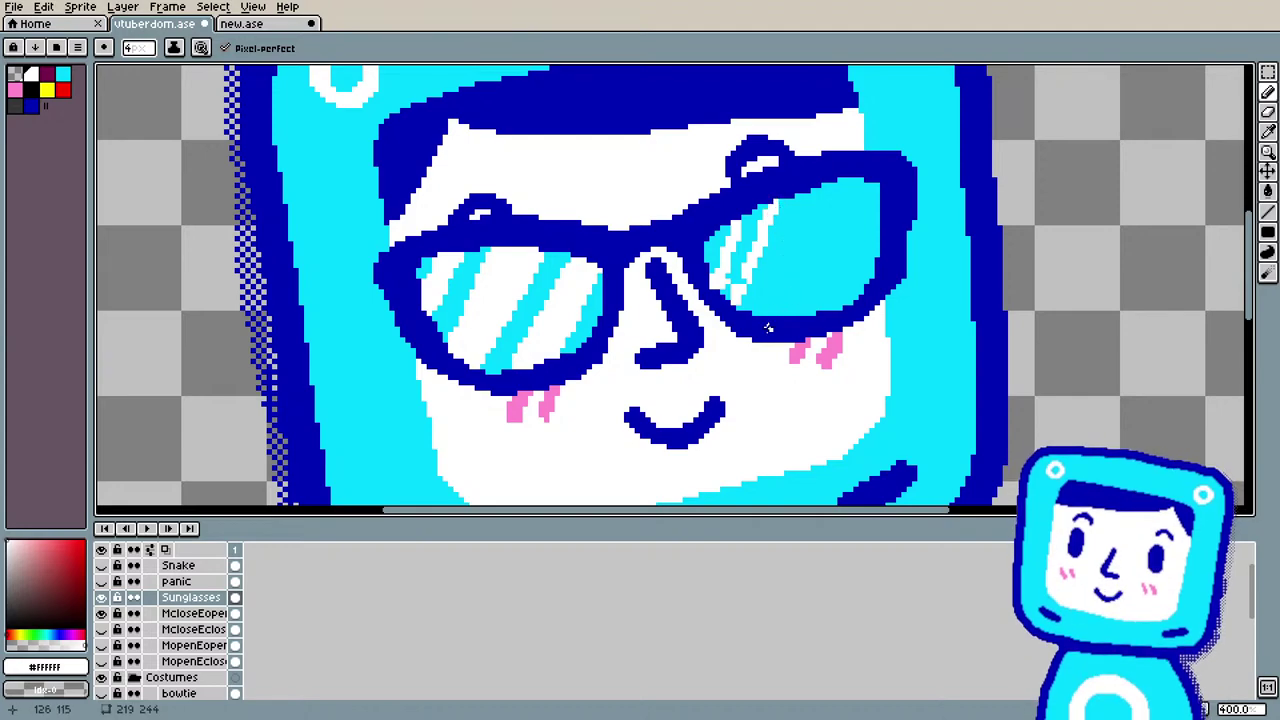
{"action": "left_click_drag", "start_coordinate": [771, 313], "coordinate": [815, 199]}
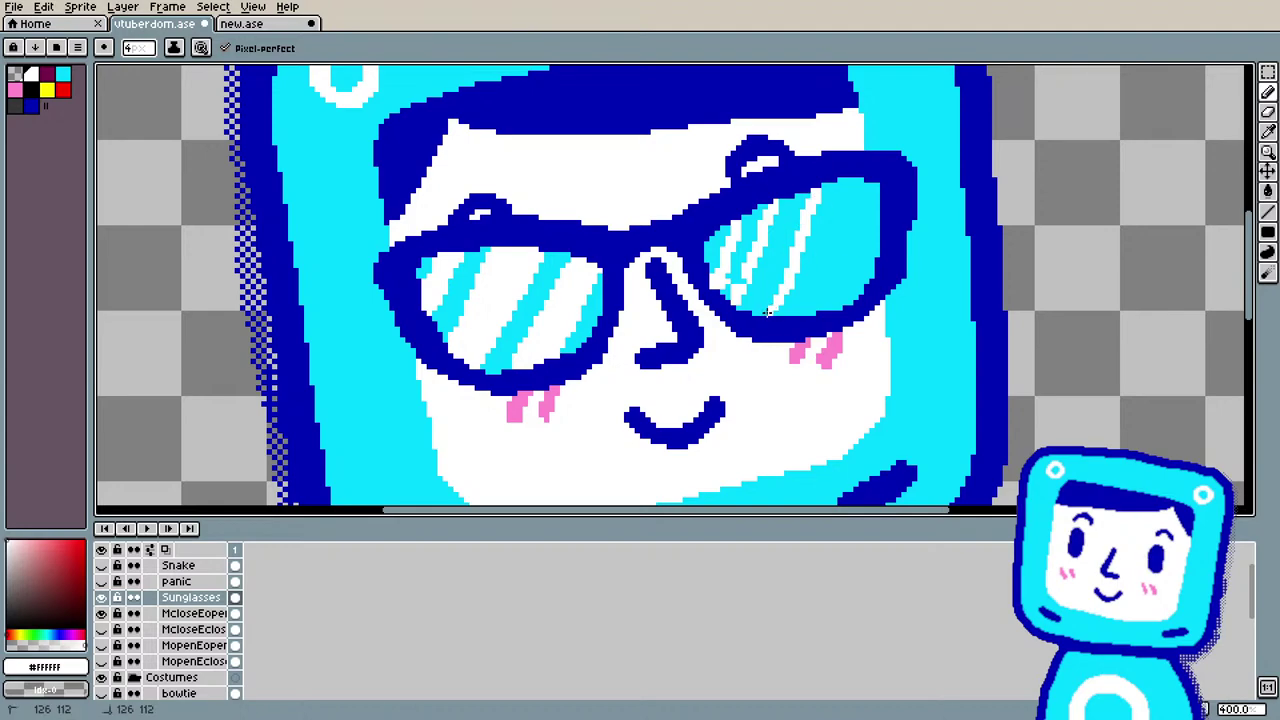
{"action": "mouse_move", "coordinate": [790, 316]}
{"action": "left_mouse_down"}
{"action": "mouse_move", "coordinate": [828, 190]}
{"action": "mouse_move", "coordinate": [845, 204]}
{"action": "mouse_move", "coordinate": [842, 180]}
{"action": "mouse_move", "coordinate": [865, 188]}
{"action": "mouse_move", "coordinate": [845, 232]}
{"action": "left_mouse_up"}
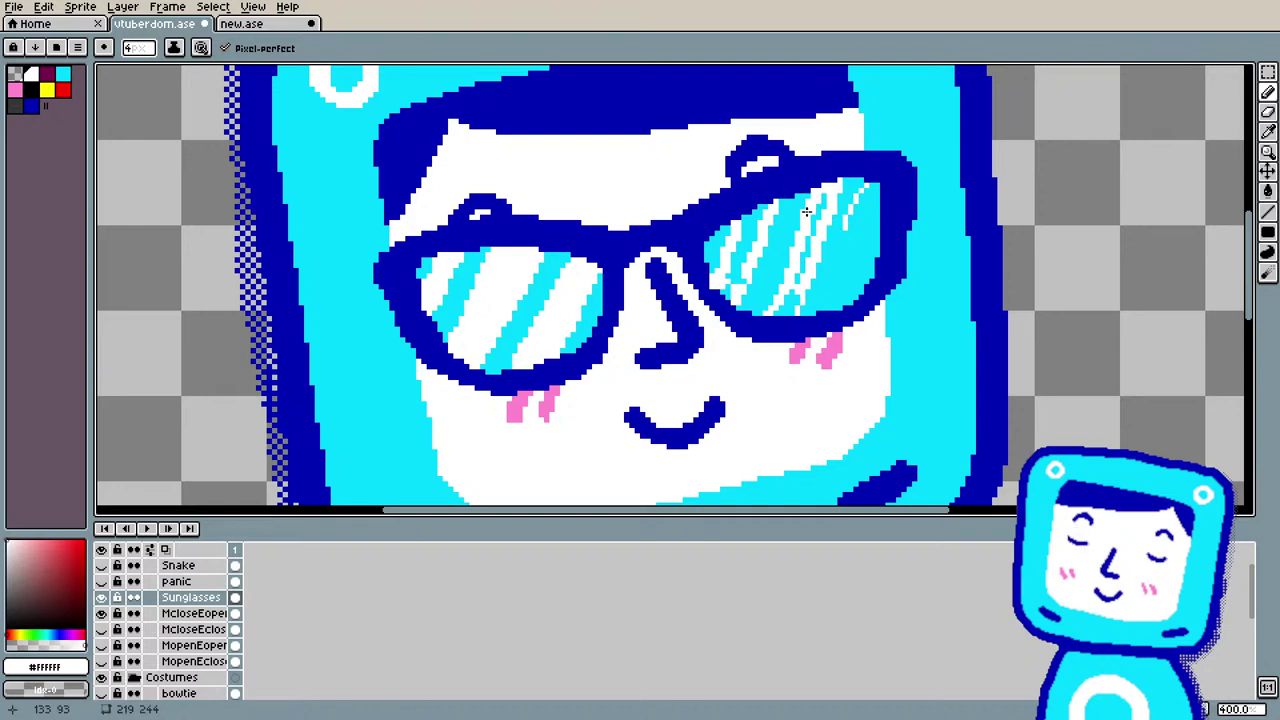
{"action": "key", "text": "ctrl+z"}
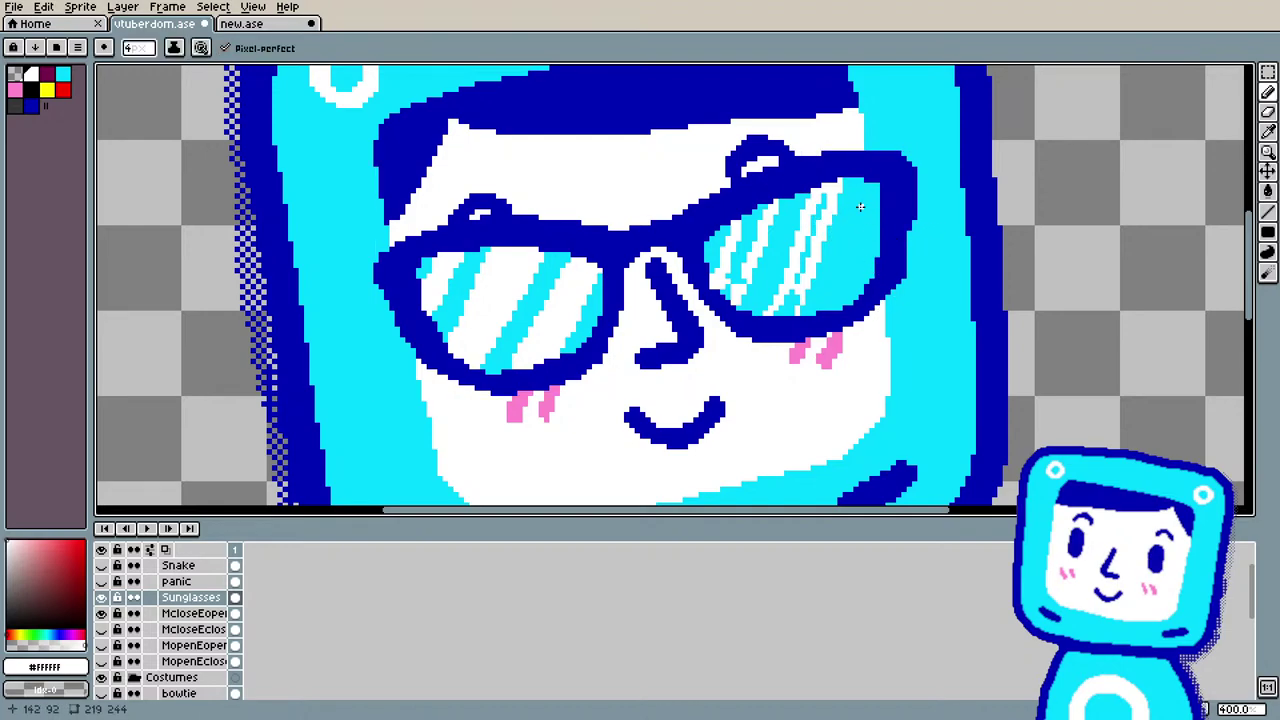
{"action": "mouse_move", "coordinate": [865, 186]}
{"action": "left_mouse_down"}
{"action": "mouse_move", "coordinate": [829, 309]}
{"action": "mouse_move", "coordinate": [857, 278]}
{"action": "mouse_move", "coordinate": [870, 213]}
{"action": "left_mouse_up"}
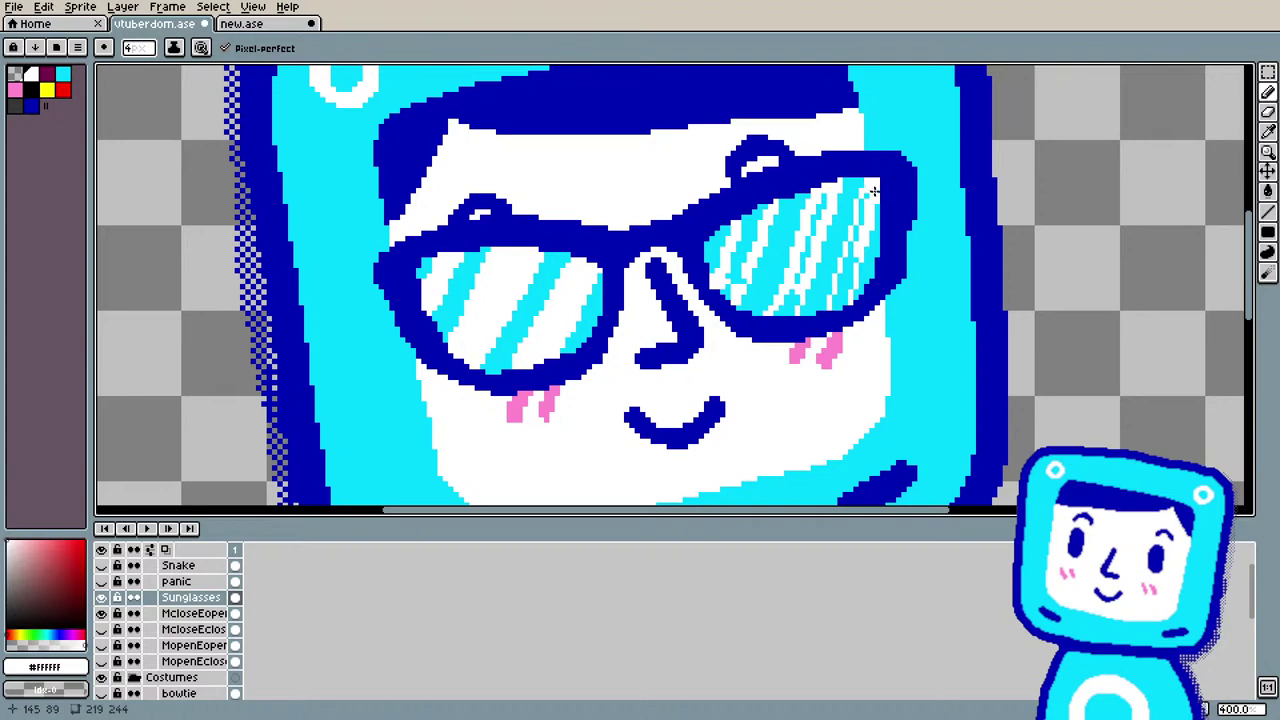
Step: Fill the three outlined reflection bands on the right lens with solid white
{"action": "key", "text": "g"}
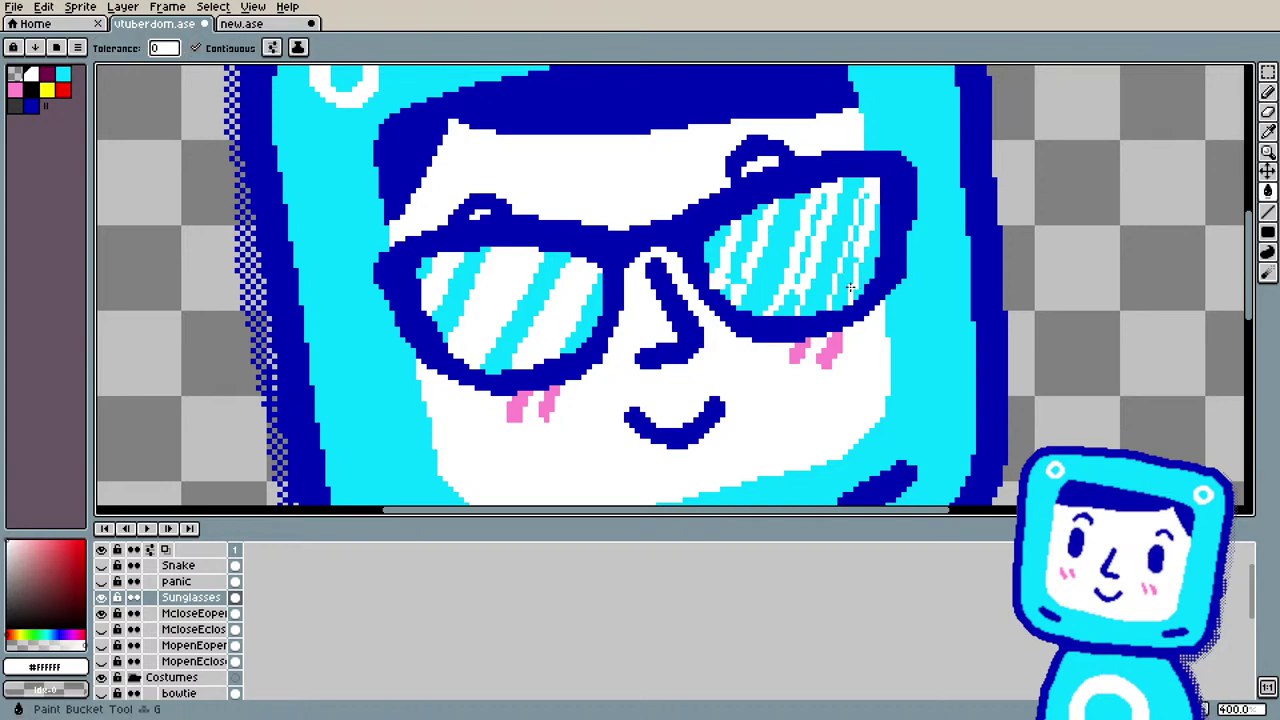
{"action": "left_click", "coordinate": [846, 276]}
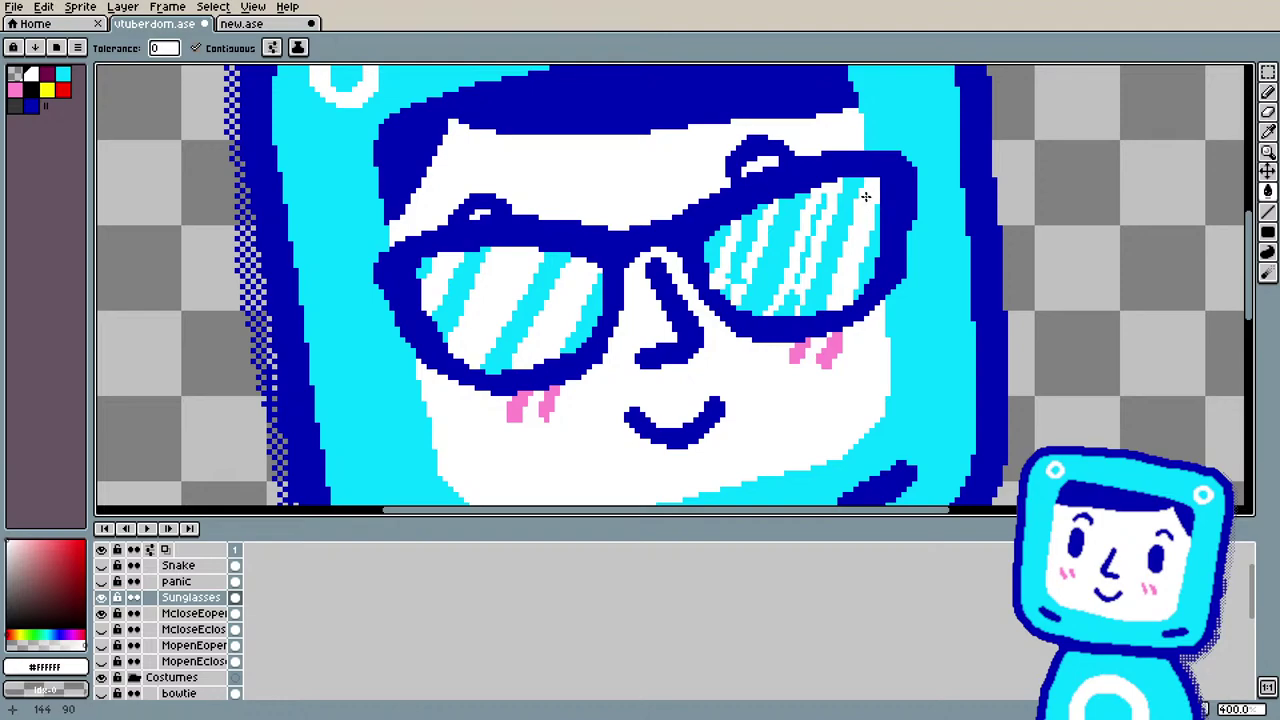
{"action": "left_click", "coordinate": [791, 297]}
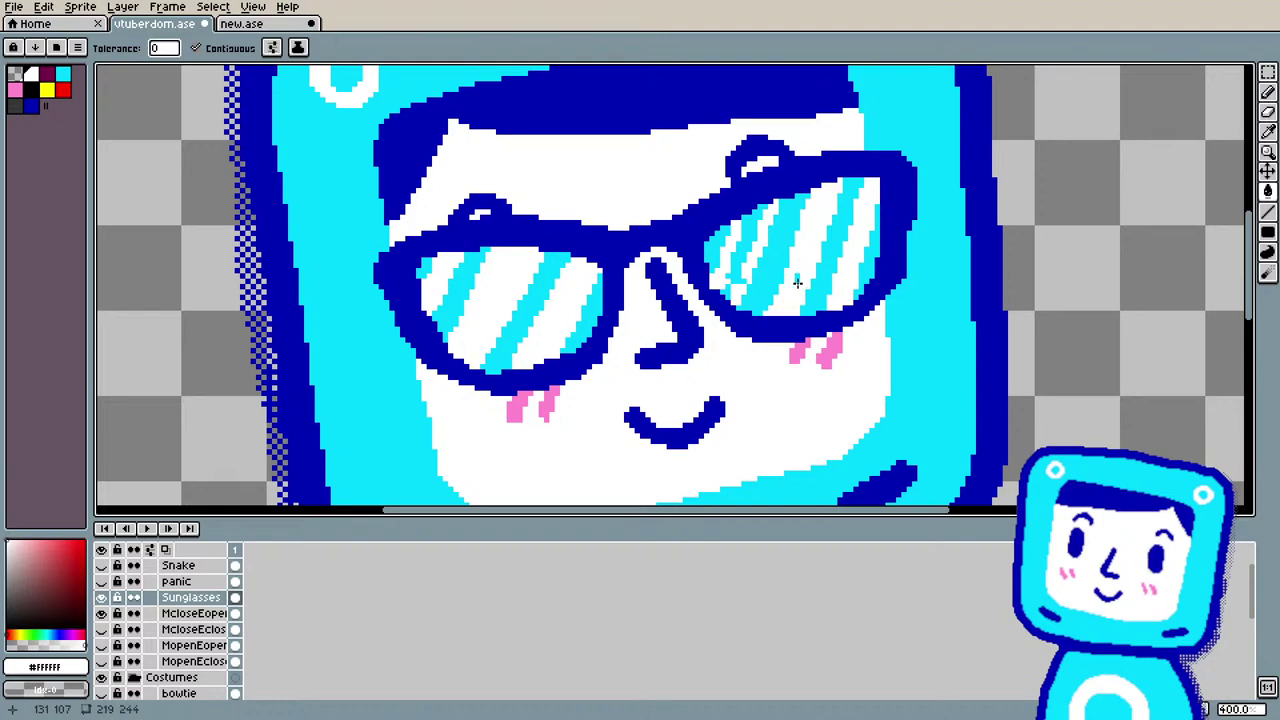
{"action": "left_click", "coordinate": [730, 291]}
{"action": "left_click", "coordinate": [739, 268]}
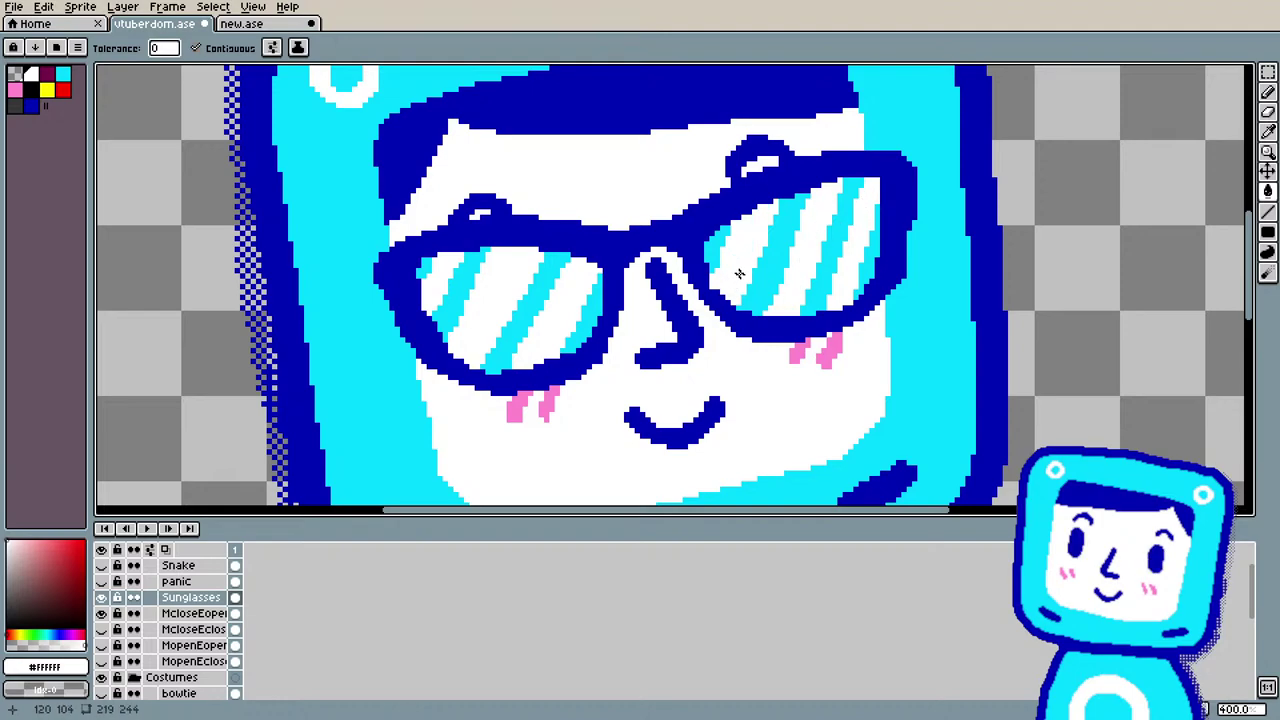
{"action": "key", "text": "b"}
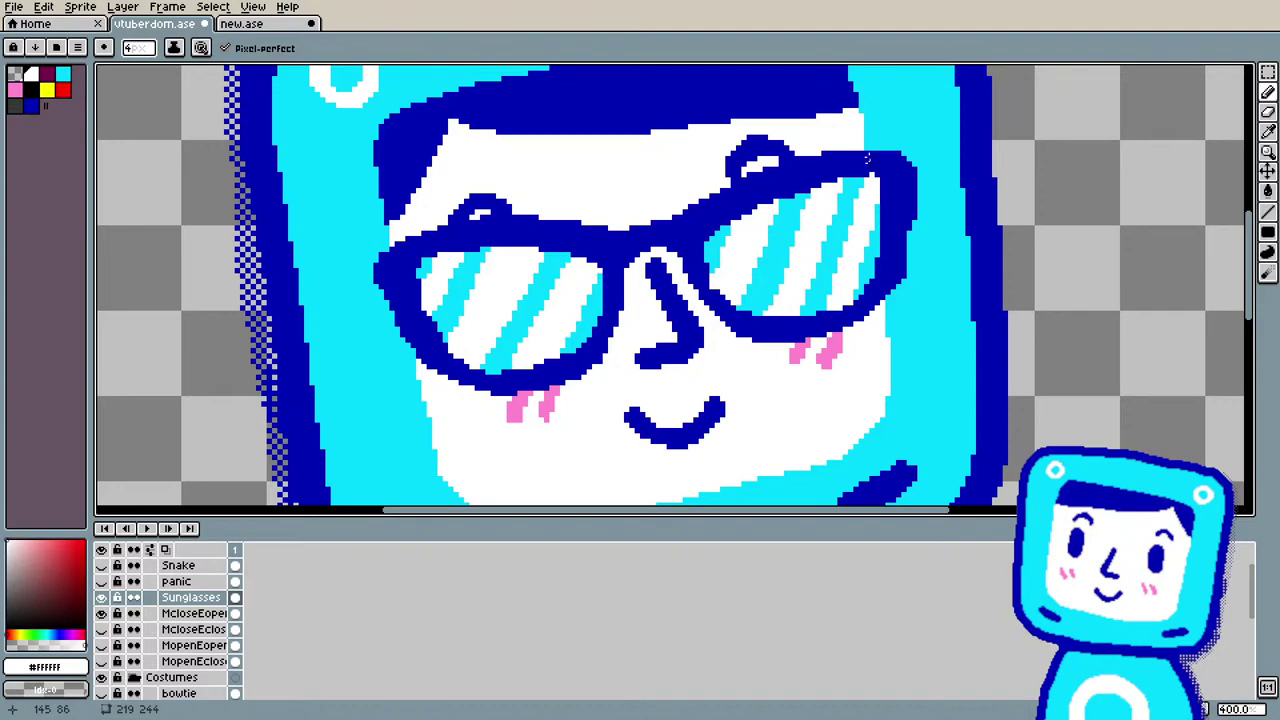
Step: Sample the frame's dark blue #0000B3 and fill the right lens's white bands and outer cyan slivers, leaving two diagonal cyan stripes
{"action": "scroll", "coordinate": [657, 373], "scroll_direction": "down", "scroll_amount": 3}
{"action": "scroll", "coordinate": [605, 403], "scroll_direction": "up", "scroll_amount": 2}
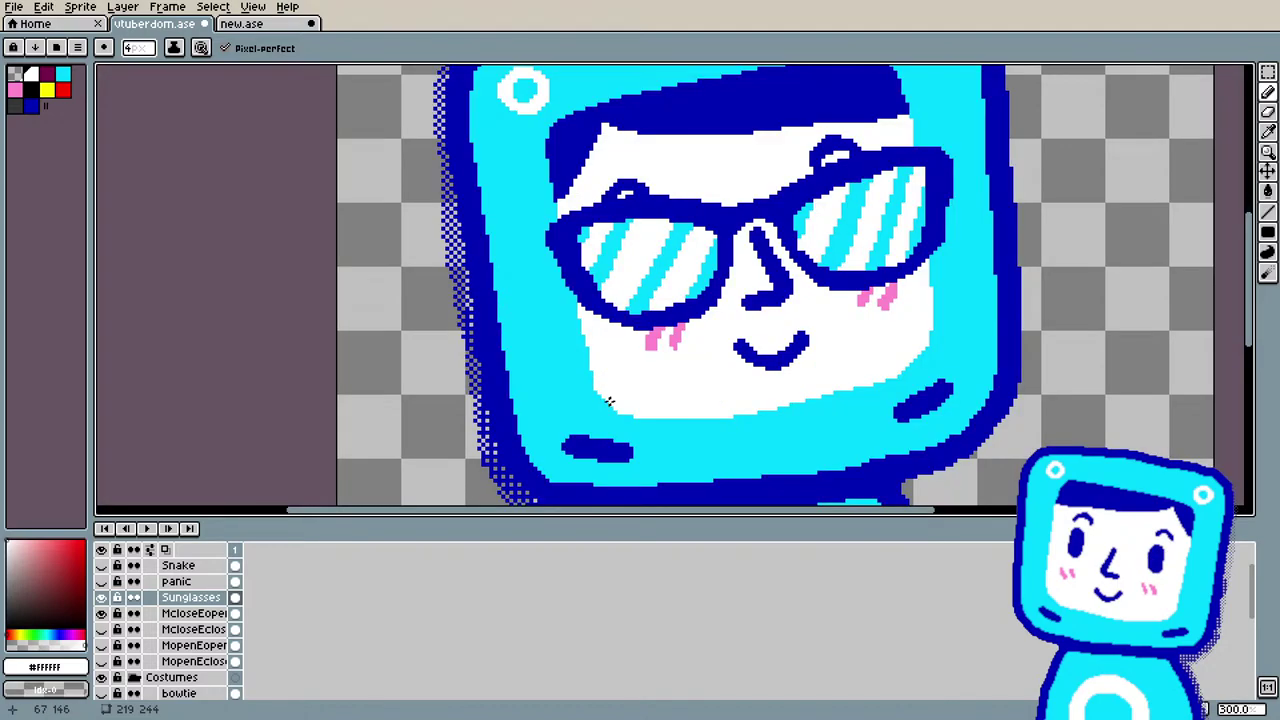
{"action": "scroll", "coordinate": [838, 226], "scroll_direction": "down", "scroll_amount": 2}
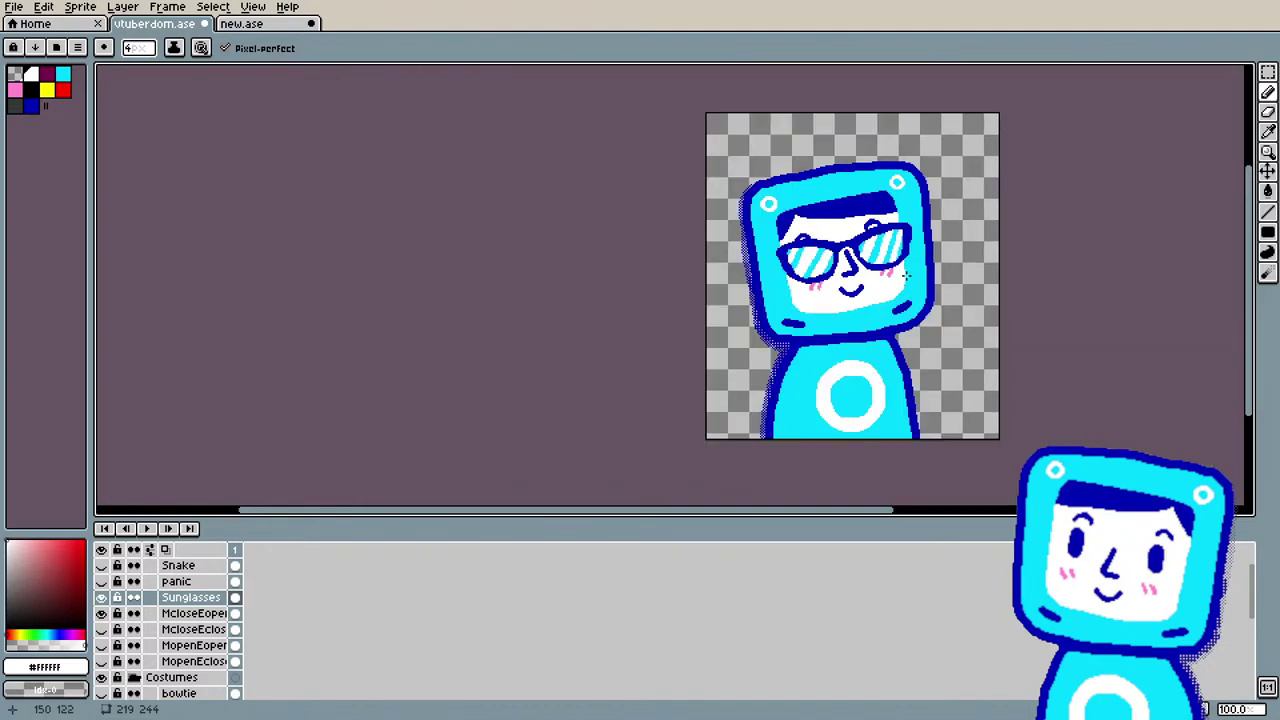
{"action": "scroll", "coordinate": [905, 273], "scroll_direction": "up", "scroll_amount": 2}
{"action": "scroll", "coordinate": [895, 223], "scroll_direction": "up", "scroll_amount": 1}
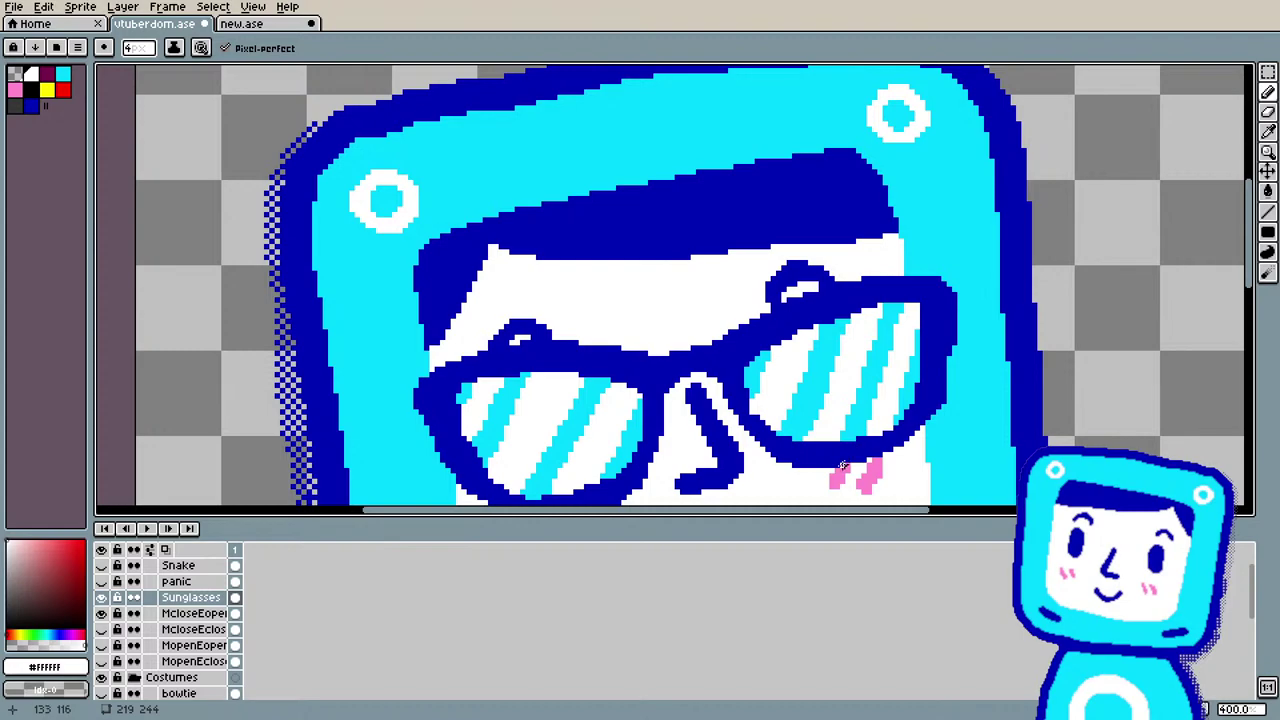
{"action": "key", "text": "i"}
{"action": "left_click", "coordinate": [814, 319]}
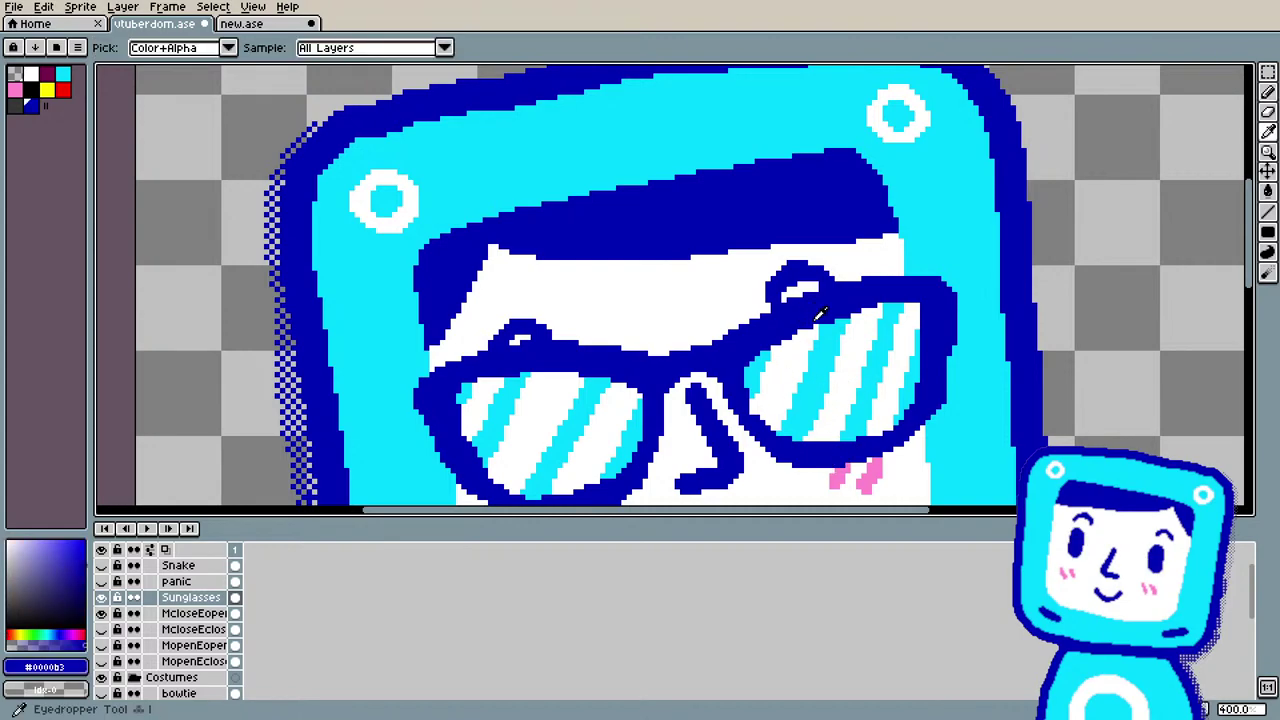
{"action": "key", "text": "g"}
{"action": "left_click", "coordinate": [762, 378]}
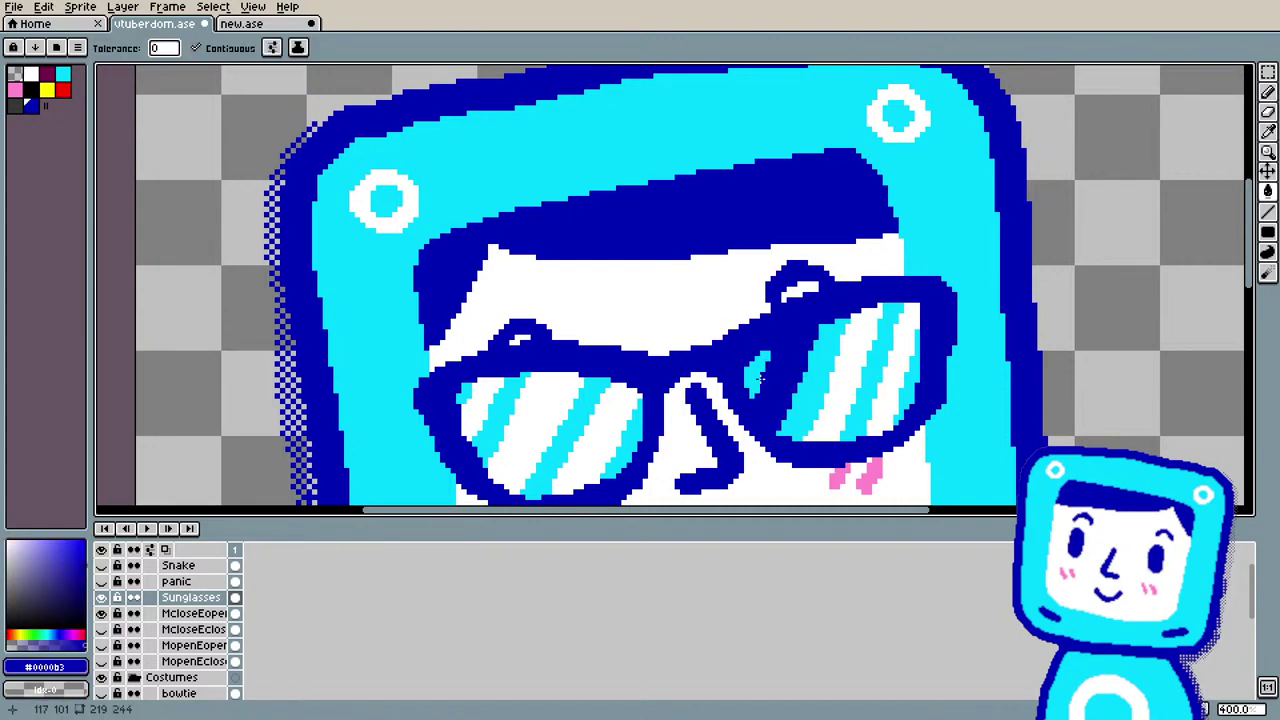
{"action": "left_click", "coordinate": [762, 378]}
{"action": "left_click", "coordinate": [848, 395]}
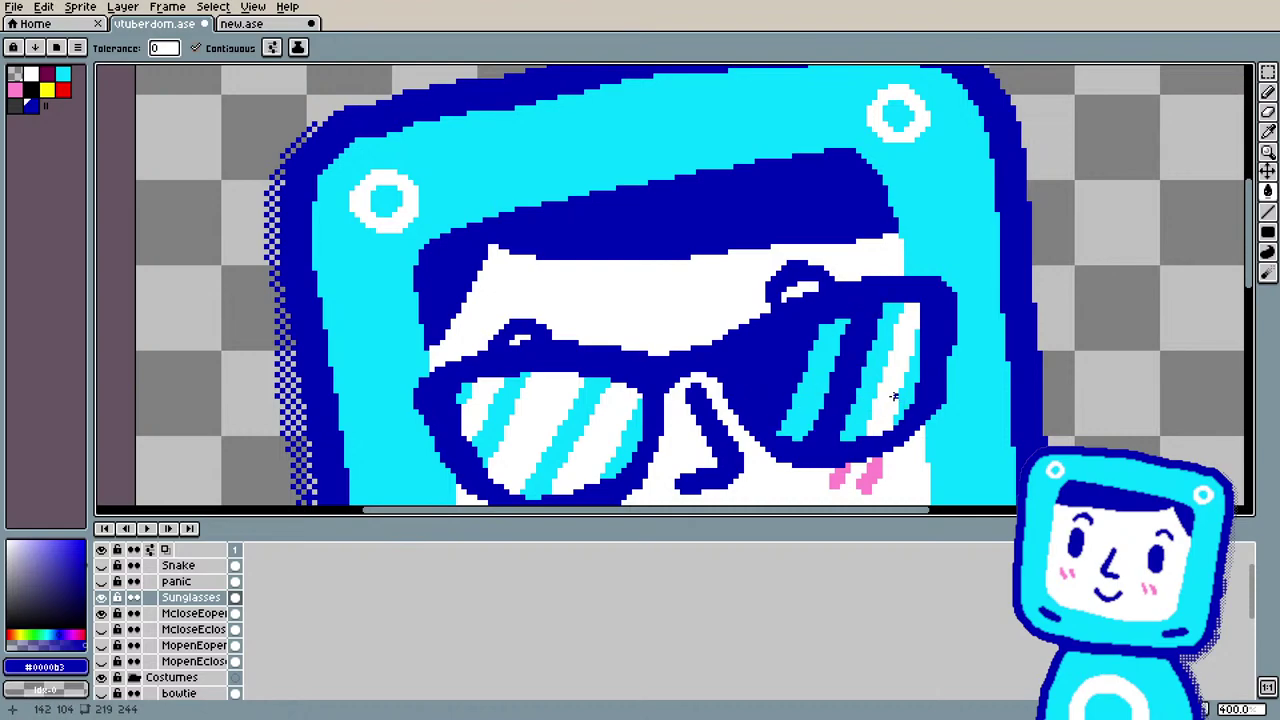
{"action": "left_click", "coordinate": [894, 397]}
{"action": "left_click", "coordinate": [906, 394]}
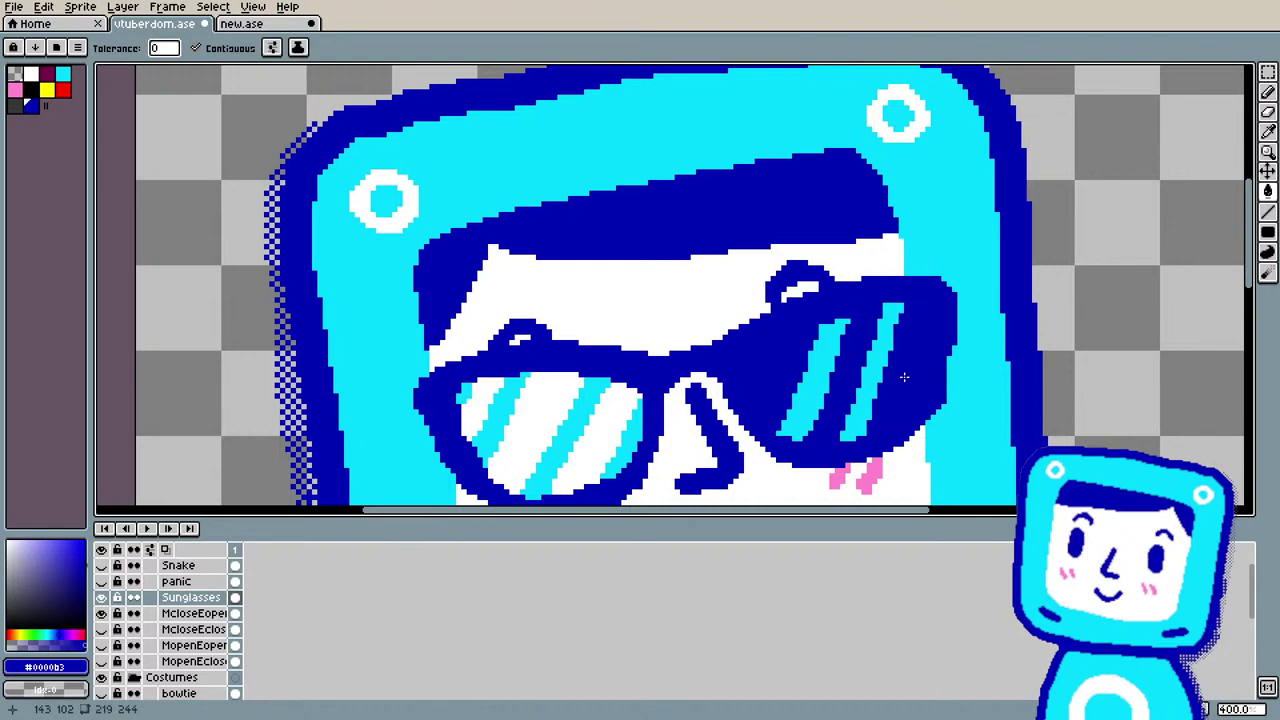
{"action": "scroll", "coordinate": [903, 377], "scroll_direction": "down", "scroll_amount": 3}
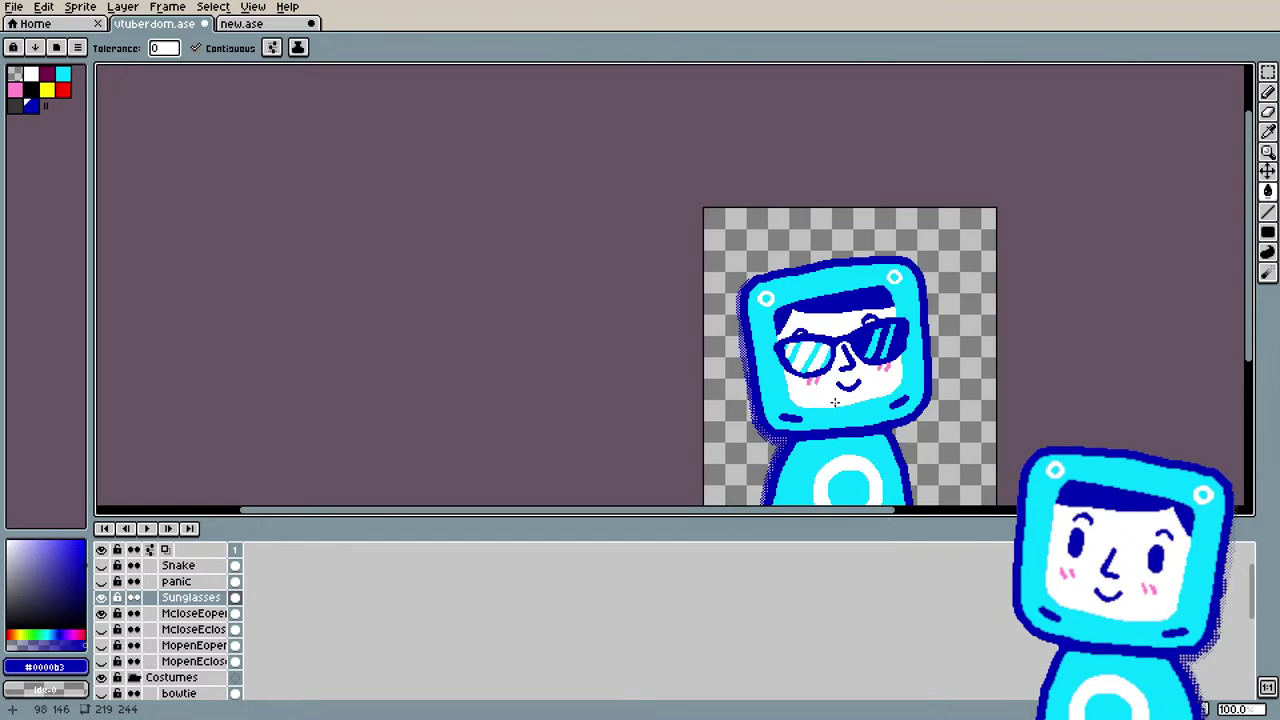
{"action": "scroll", "coordinate": [836, 371], "scroll_direction": "up", "scroll_amount": 1}
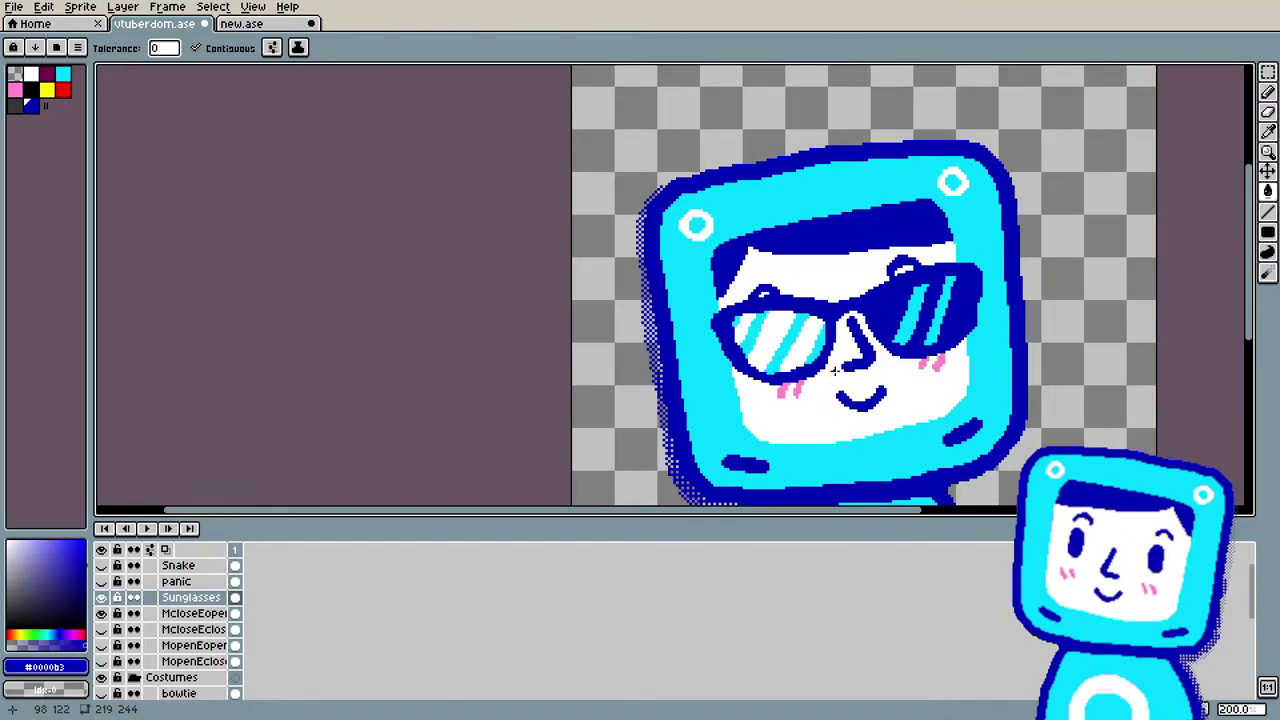
{"action": "scroll", "coordinate": [835, 370], "scroll_direction": "down", "scroll_amount": 1}
{"action": "scroll", "coordinate": [836, 366], "scroll_direction": "down", "scroll_amount": 1}
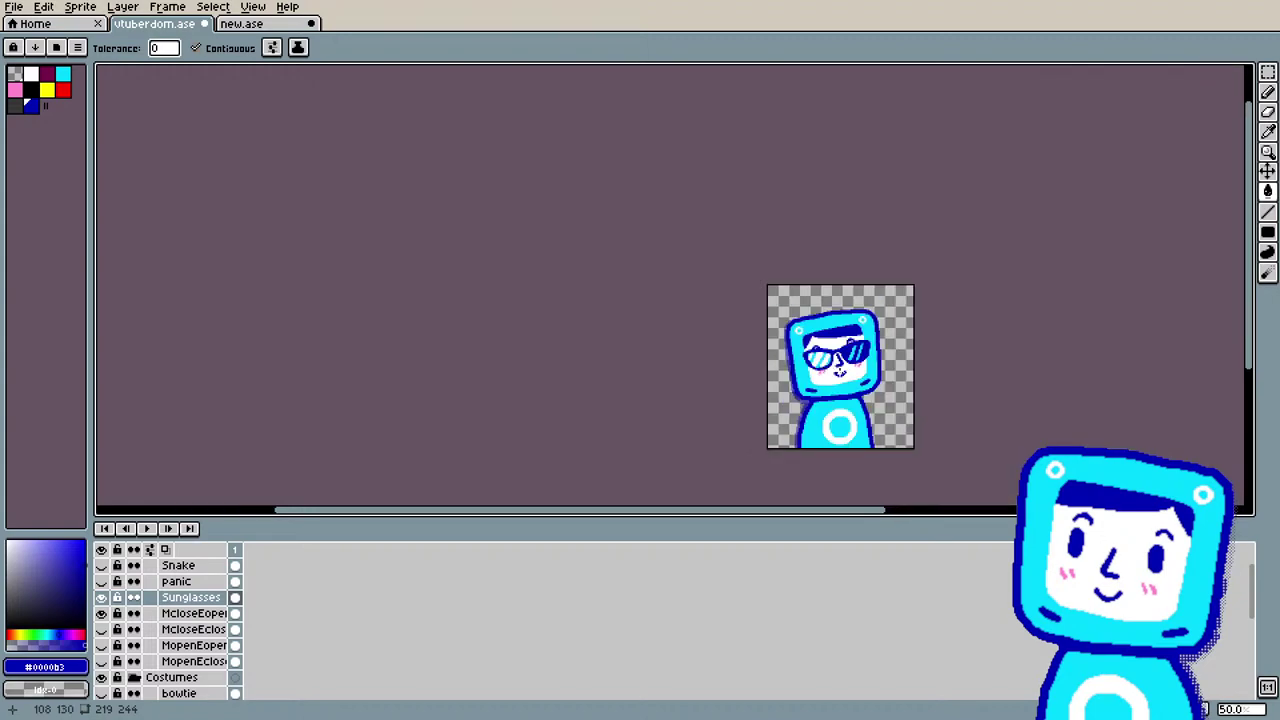
{"action": "scroll", "coordinate": [839, 369], "scroll_direction": "up", "scroll_amount": 1}
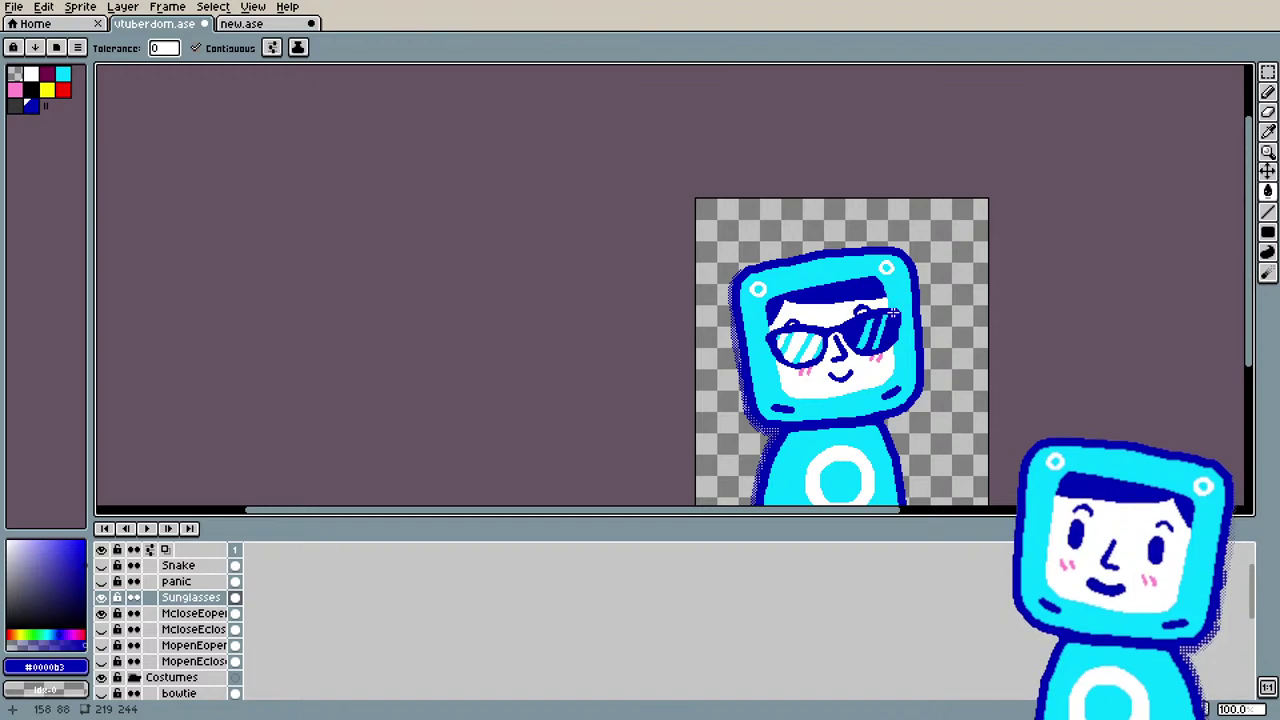
Step: Sample the stripe cyan #00D7FF and widen the two diagonal stripes on the right lens with the Pencil
{"action": "scroll", "coordinate": [881, 330], "scroll_direction": "up", "scroll_amount": 1}
{"action": "scroll", "coordinate": [915, 299], "scroll_direction": "up", "scroll_amount": 1}
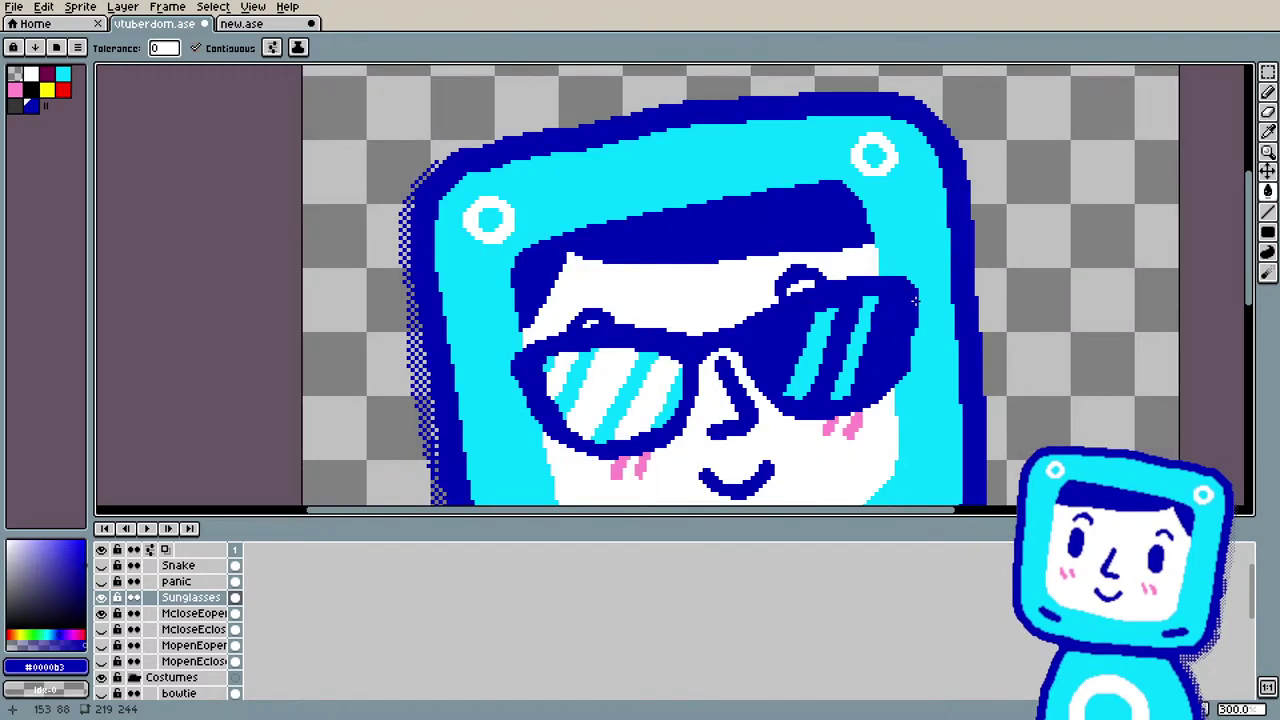
{"action": "key", "text": "i"}
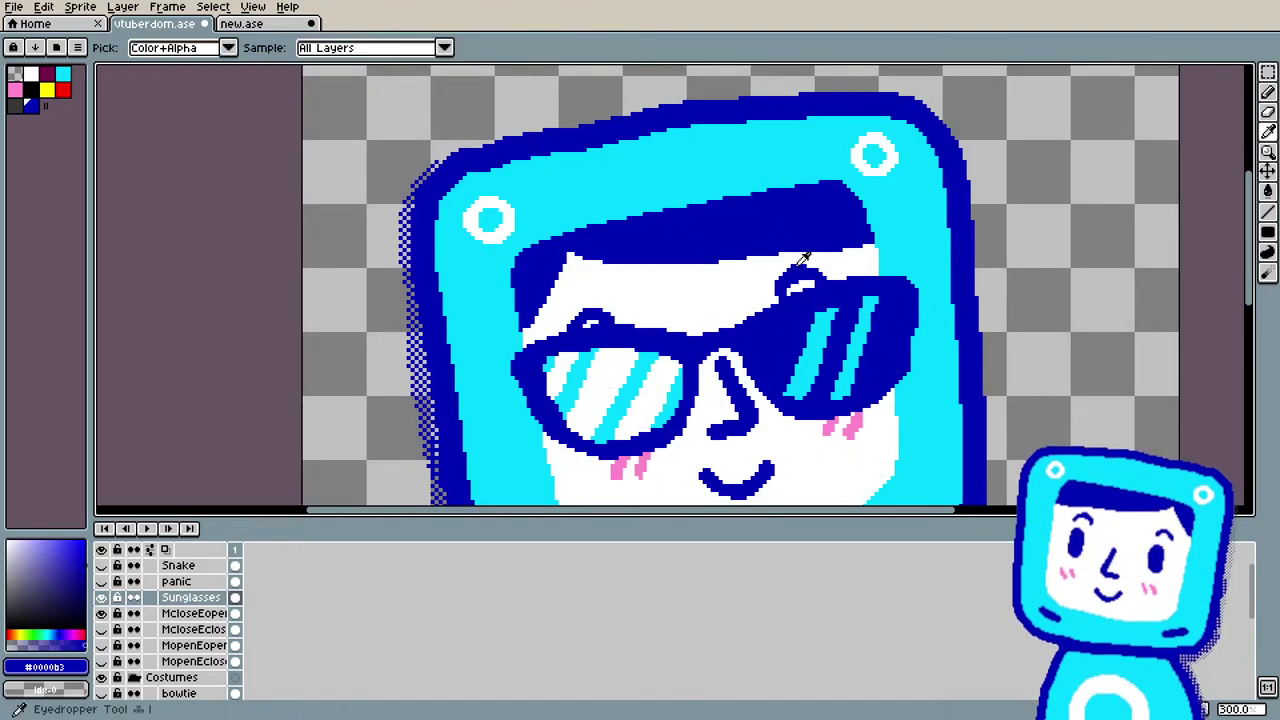
{"action": "left_click", "coordinate": [859, 346]}
{"action": "key", "text": "b"}
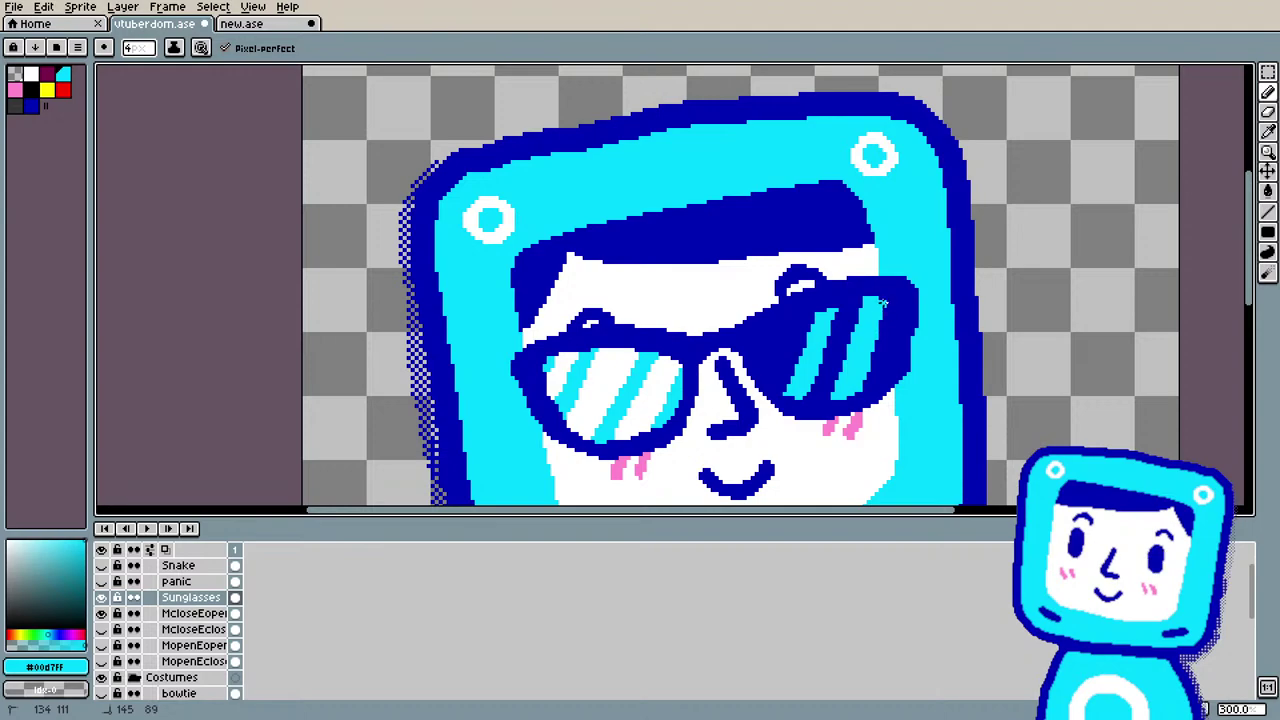
{"action": "left_click_drag", "start_coordinate": [808, 324], "coordinate": [786, 383]}
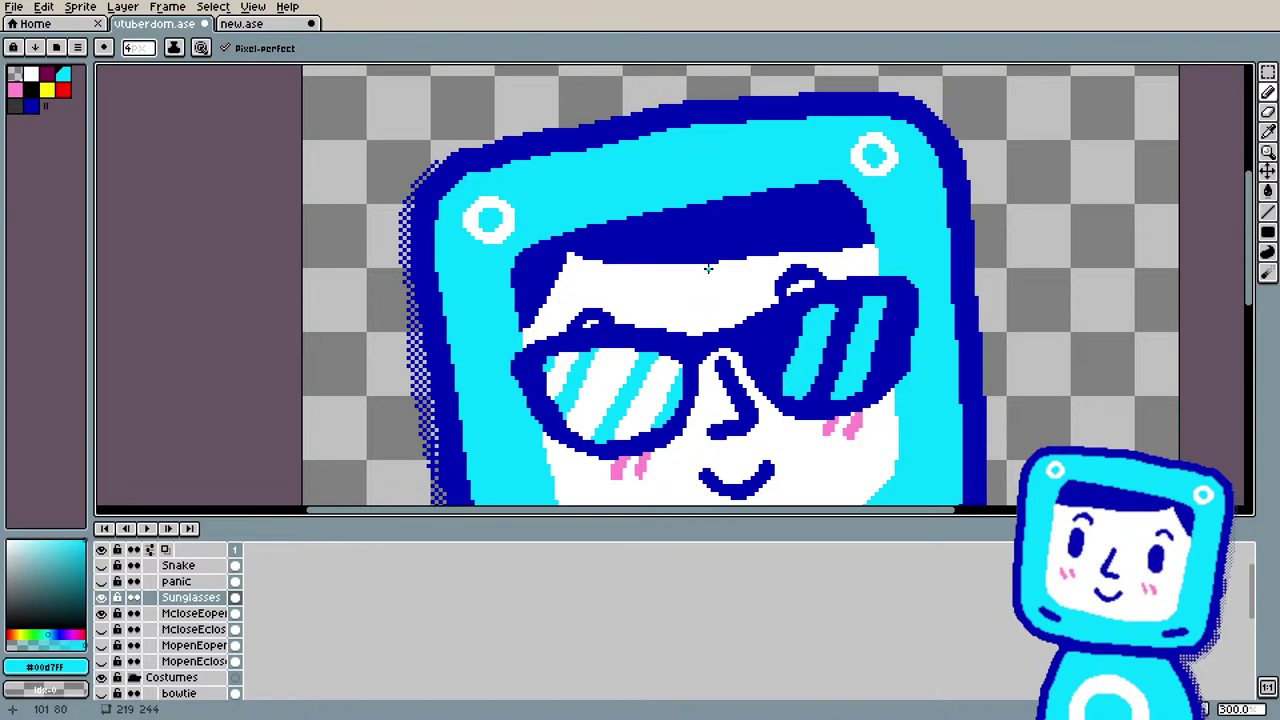
{"action": "scroll", "coordinate": [724, 232], "scroll_direction": "down", "scroll_amount": 1}
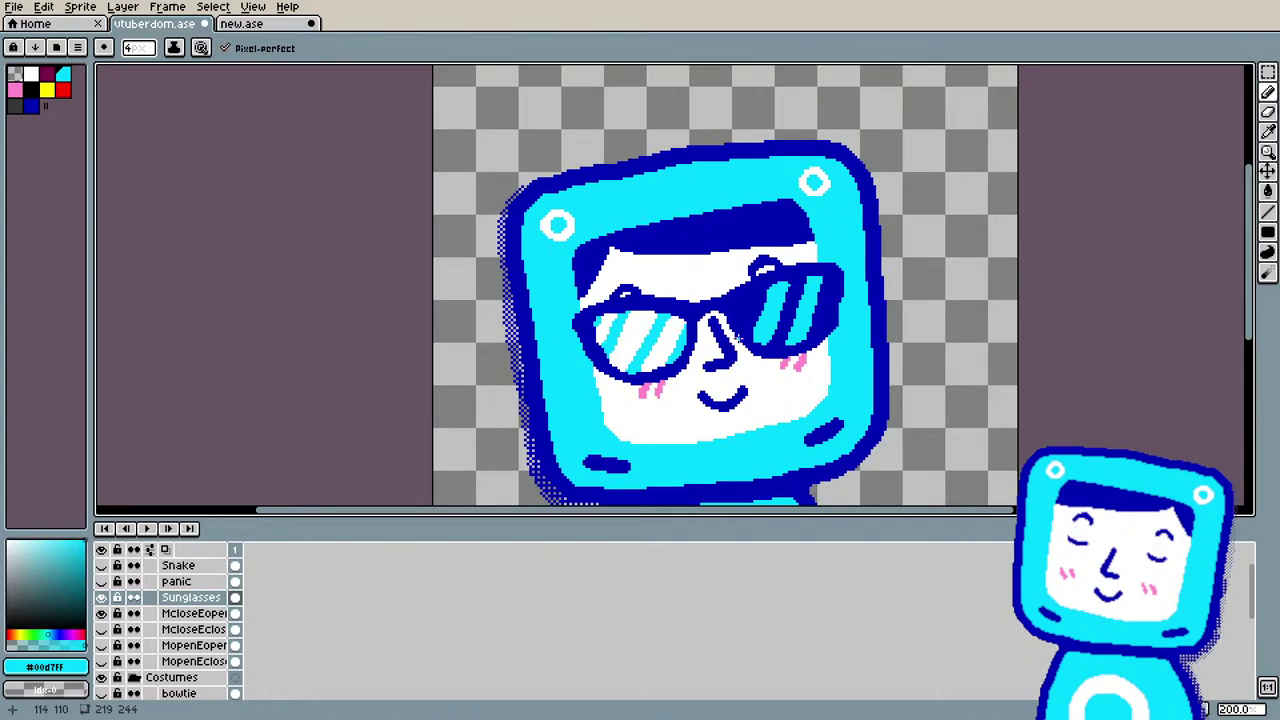
{"action": "scroll", "coordinate": [769, 321], "scroll_direction": "up", "scroll_amount": 1}
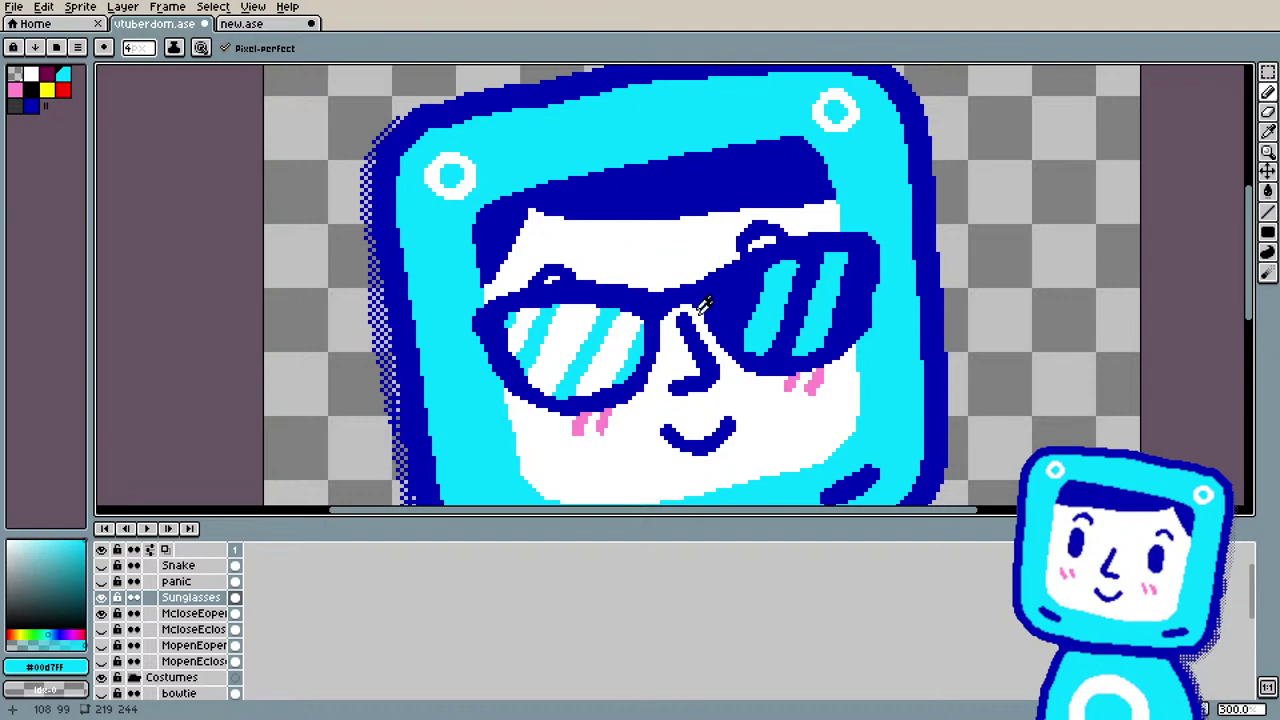
Step: Refine the edges of the right lens's cyan stripes with the Pencil, alternating sampled dark blue #0000B3 and cyan #00D7FF
{"action": "key", "text": "i"}
{"action": "left_click", "coordinate": [772, 345]}
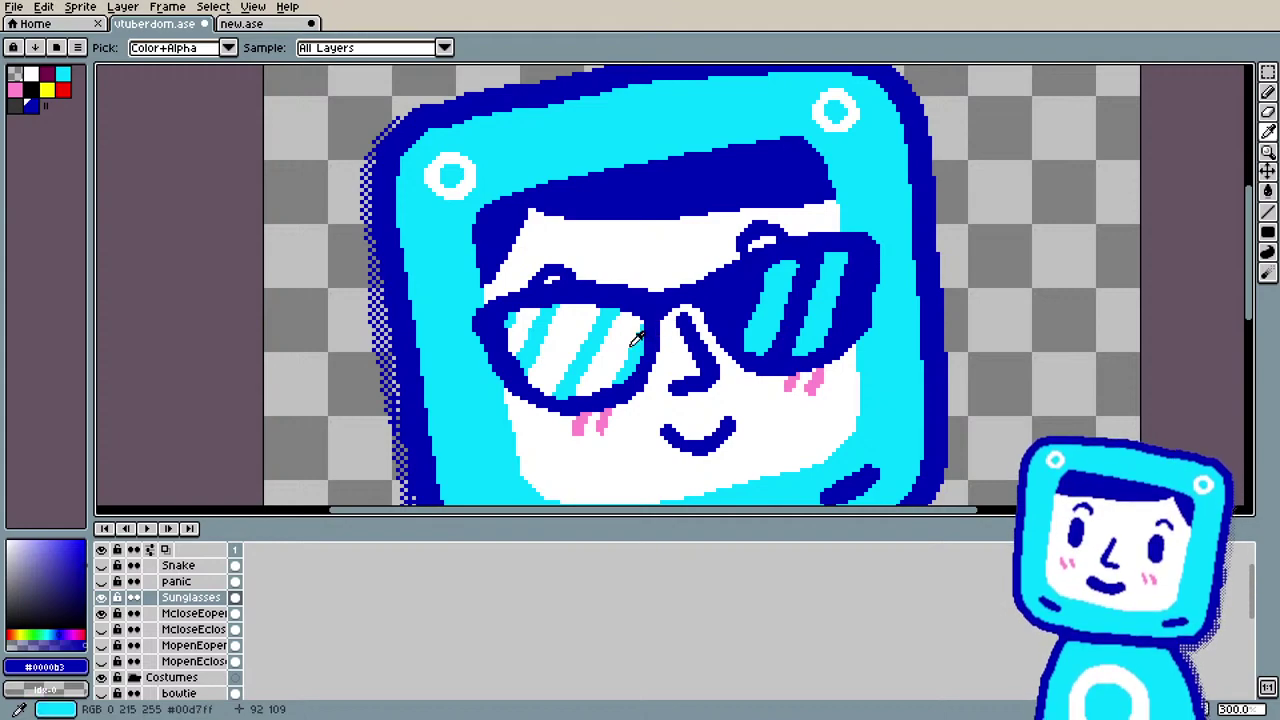
{"action": "key", "text": "b"}
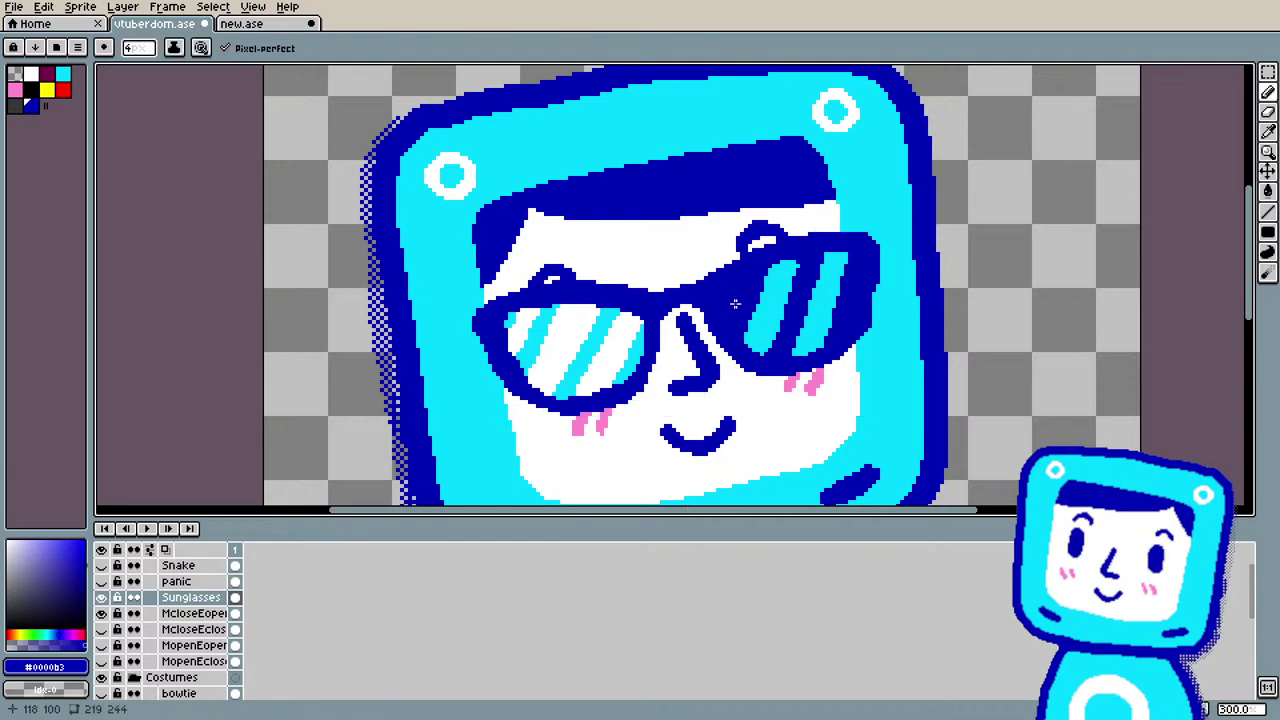
{"action": "key", "text": "i"}
{"action": "left_click", "coordinate": [781, 298]}
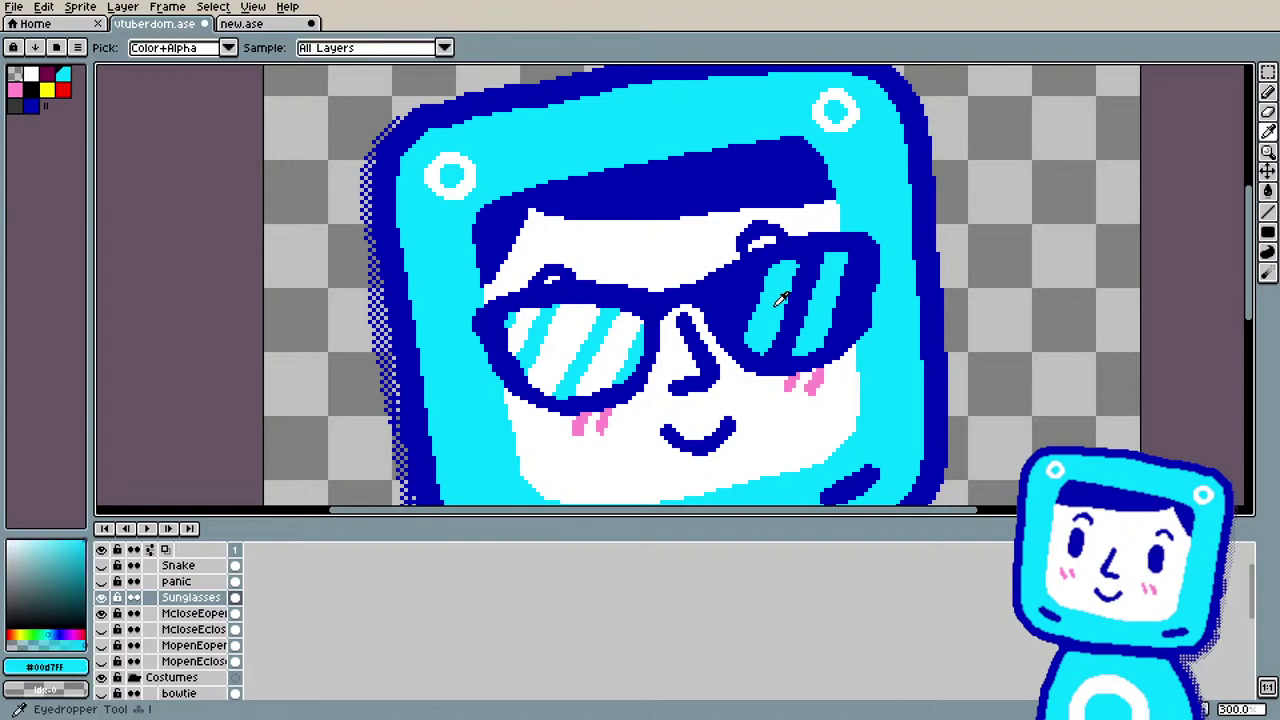
{"action": "key", "text": "b"}
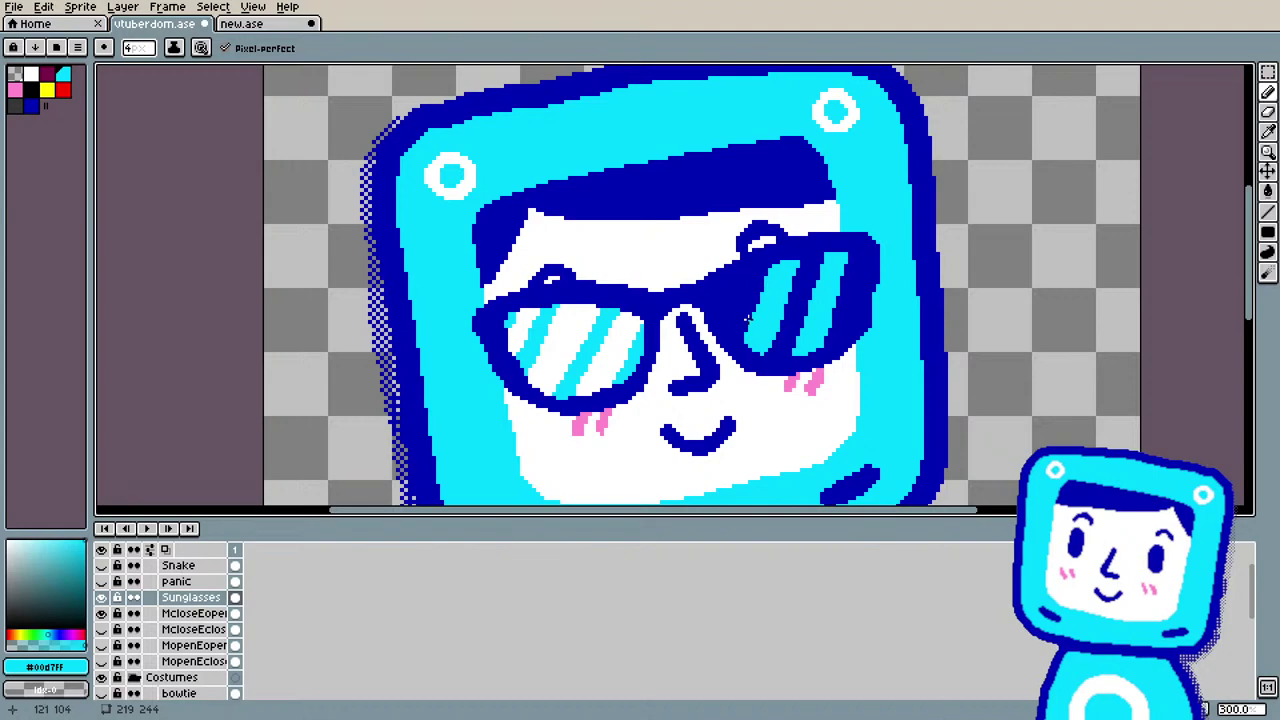
{"action": "scroll", "coordinate": [740, 302], "scroll_direction": "down", "scroll_amount": 2}
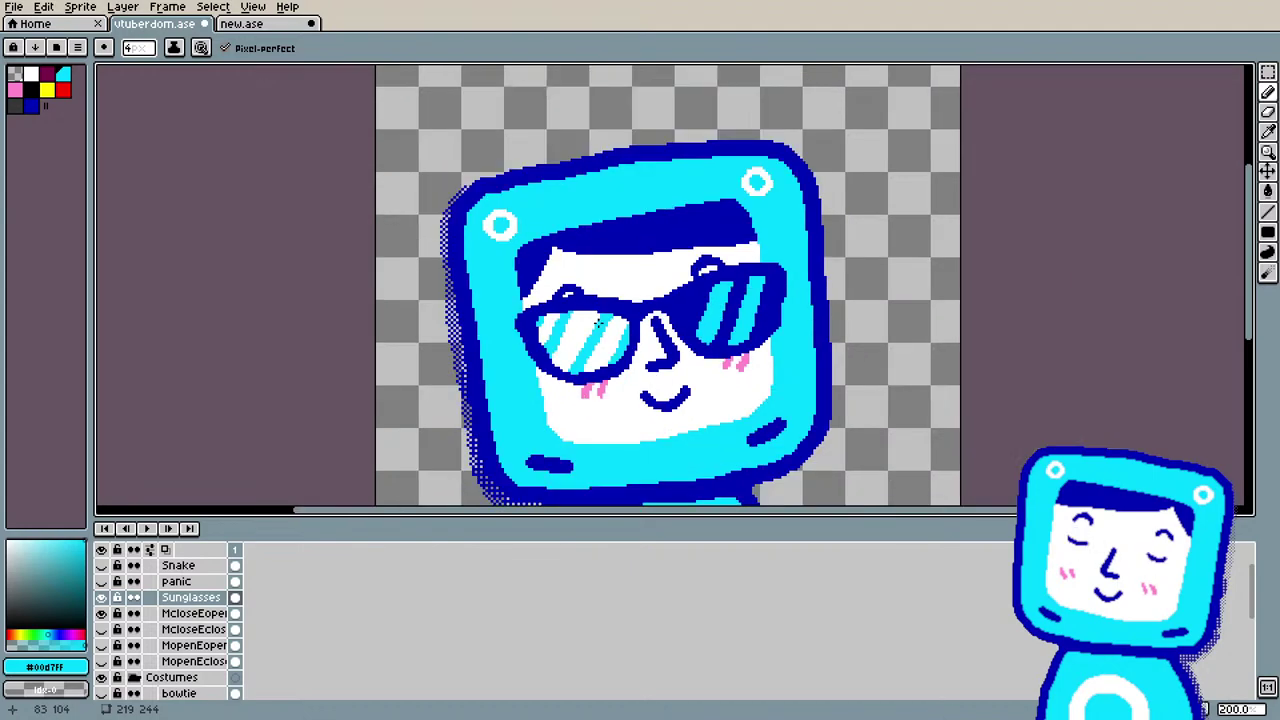
{"action": "scroll", "coordinate": [541, 371], "scroll_direction": "up", "scroll_amount": 2}
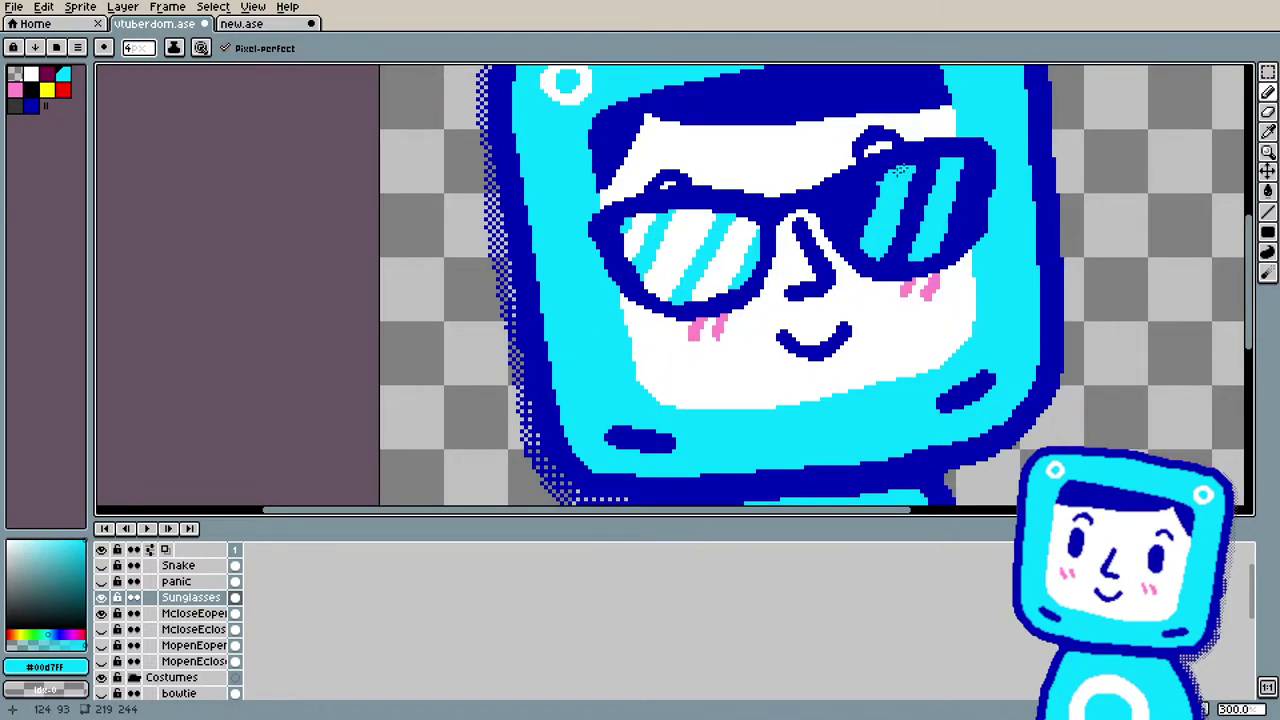
Step: Sample dark blue #0000B3 and fill the left lens's cyan stripes and outer white streak, leaving two diagonal white bands
{"action": "scroll", "coordinate": [729, 166], "scroll_direction": "up", "scroll_amount": 1}
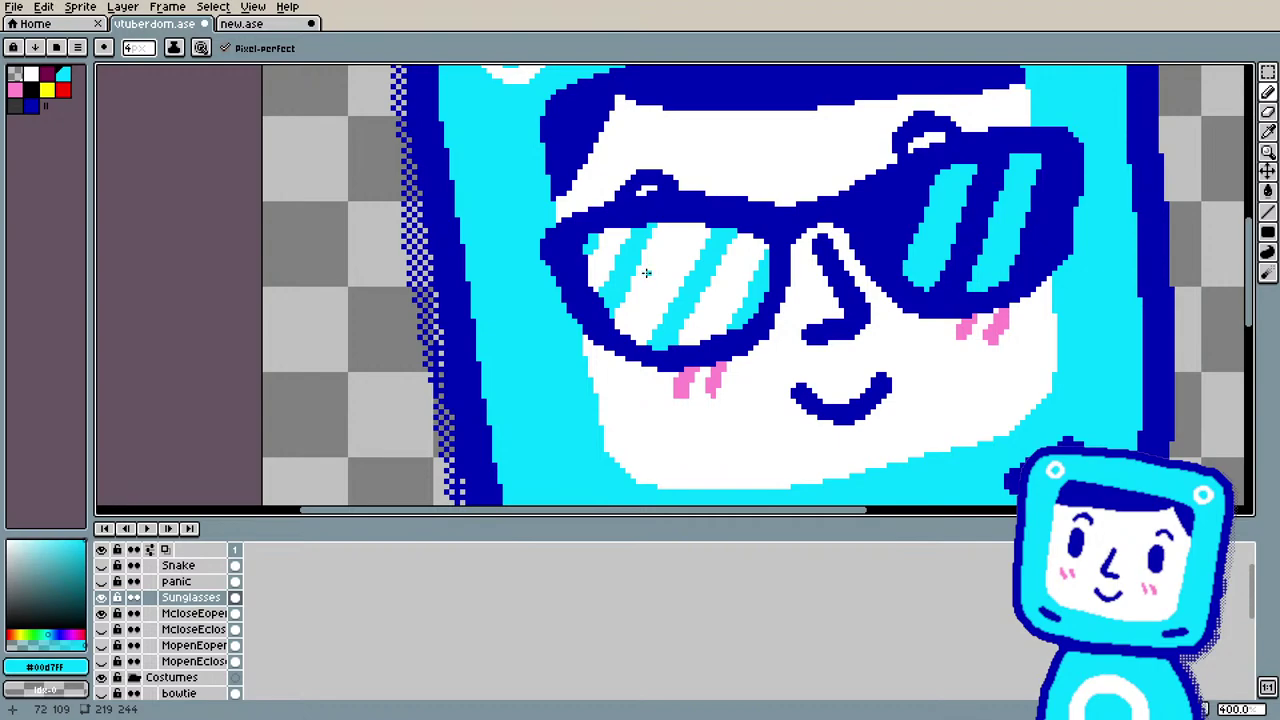
{"action": "key", "text": "i"}
{"action": "left_click", "coordinate": [618, 252]}
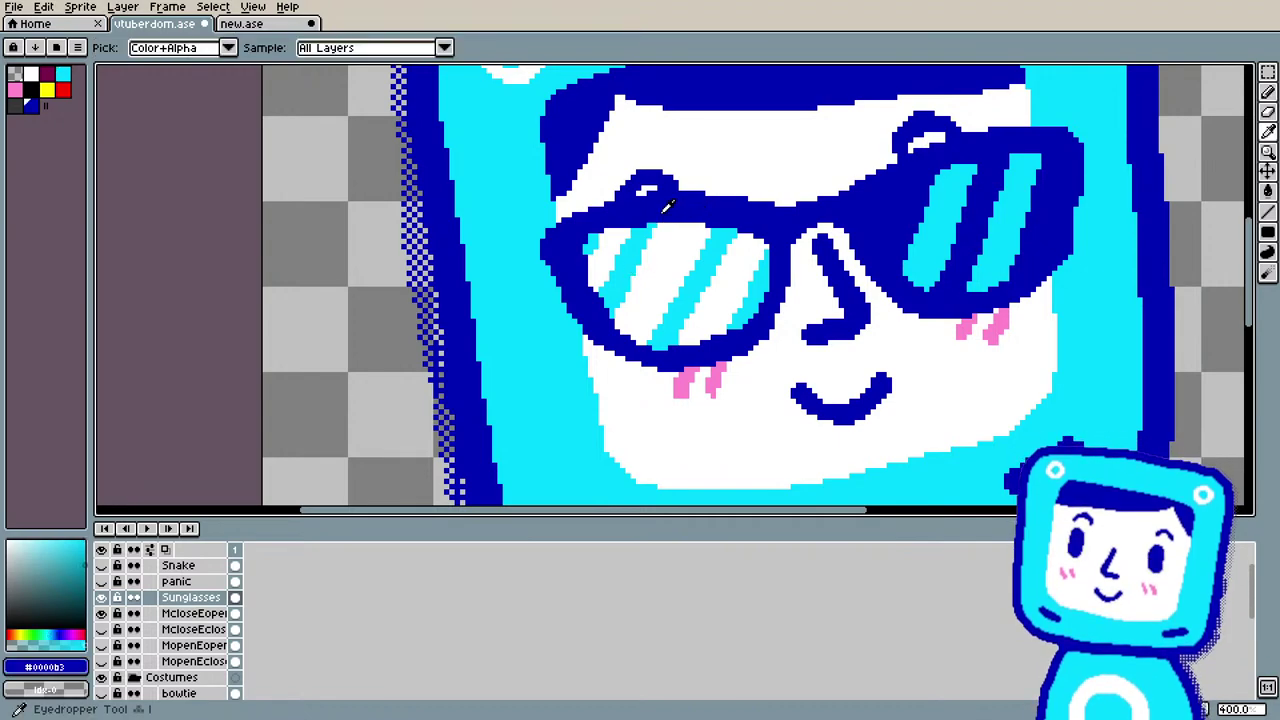
{"action": "key", "text": "g"}
{"action": "left_click", "coordinate": [628, 272]}
{"action": "left_click", "coordinate": [610, 262]}
{"action": "left_click", "coordinate": [592, 244]}
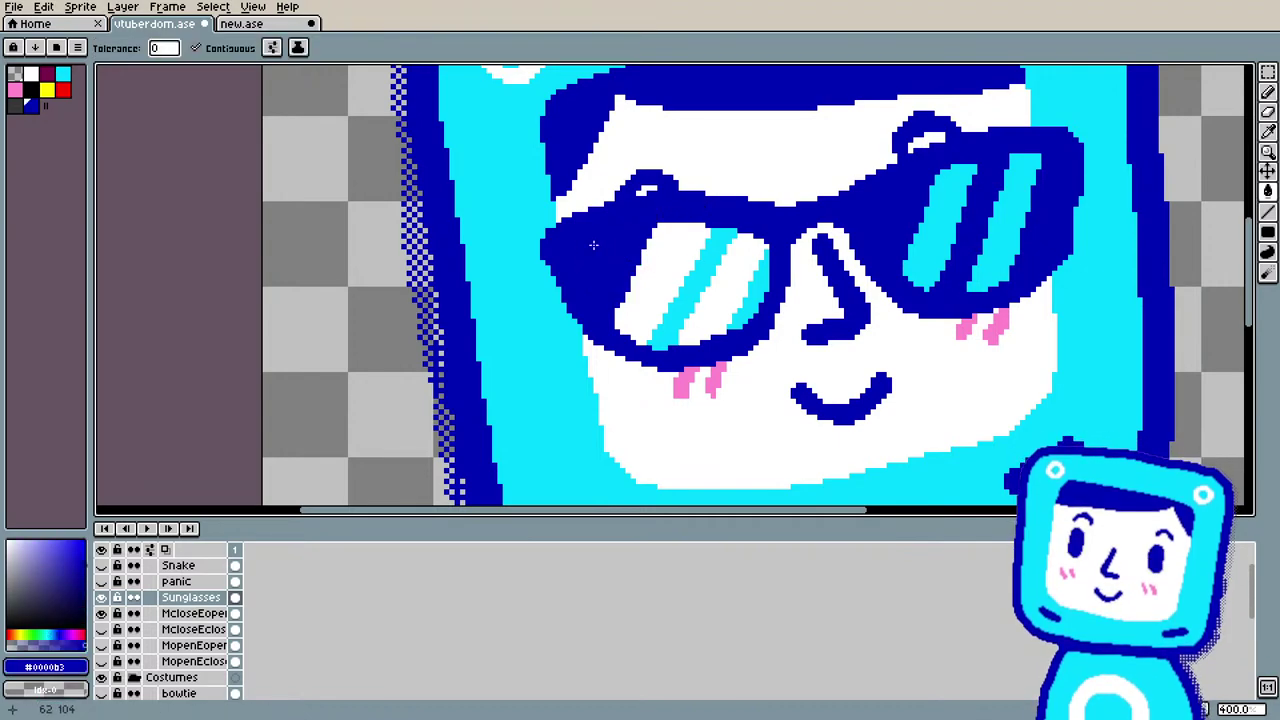
{"action": "left_click", "coordinate": [688, 283]}
{"action": "left_click", "coordinate": [735, 300]}
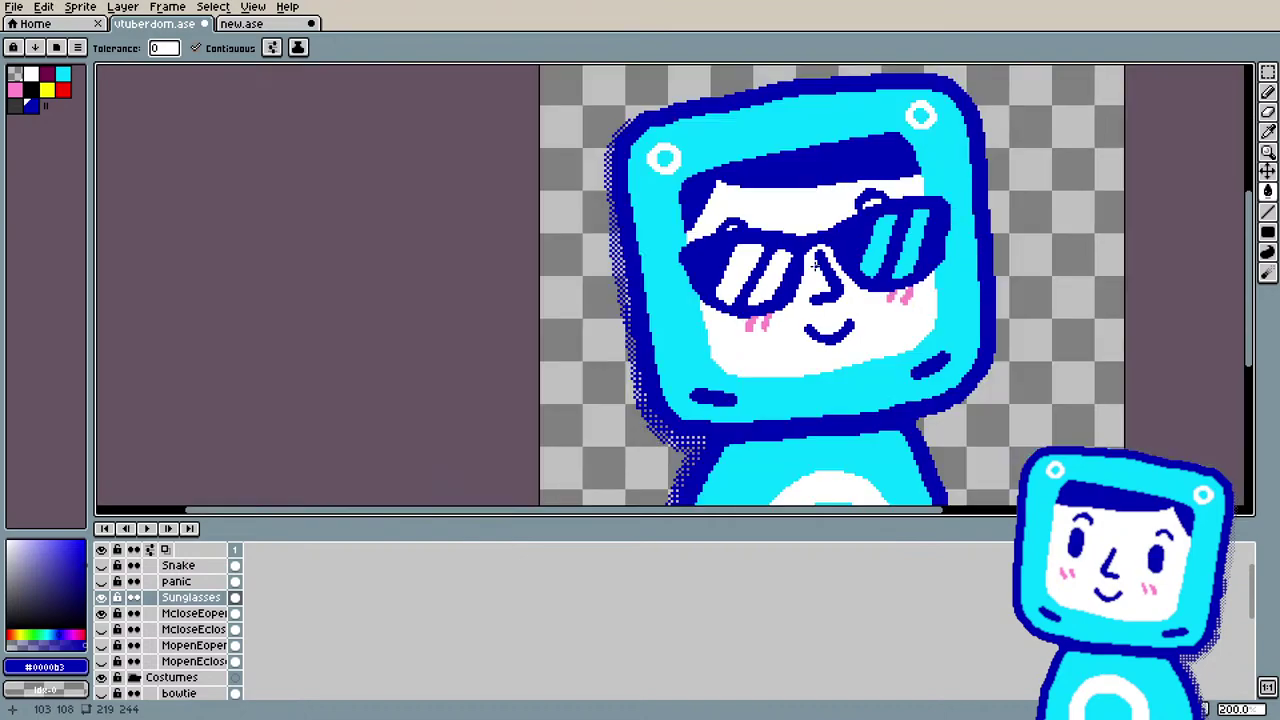
Step: Widen the dark blue gap between the left lens's two white bands with the Pencil
{"action": "scroll", "coordinate": [741, 305], "scroll_direction": "down", "scroll_amount": 3}
{"action": "scroll", "coordinate": [788, 255], "scroll_direction": "up", "scroll_amount": 3}
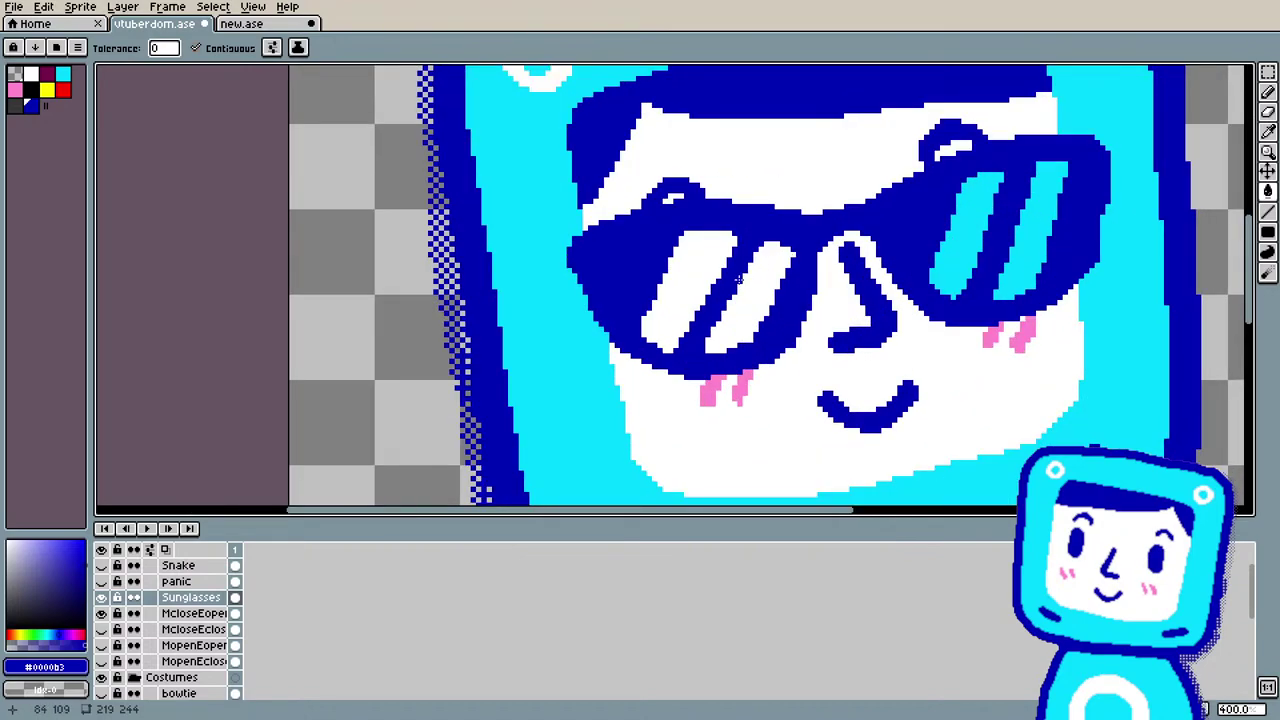
{"action": "key", "text": "i"}
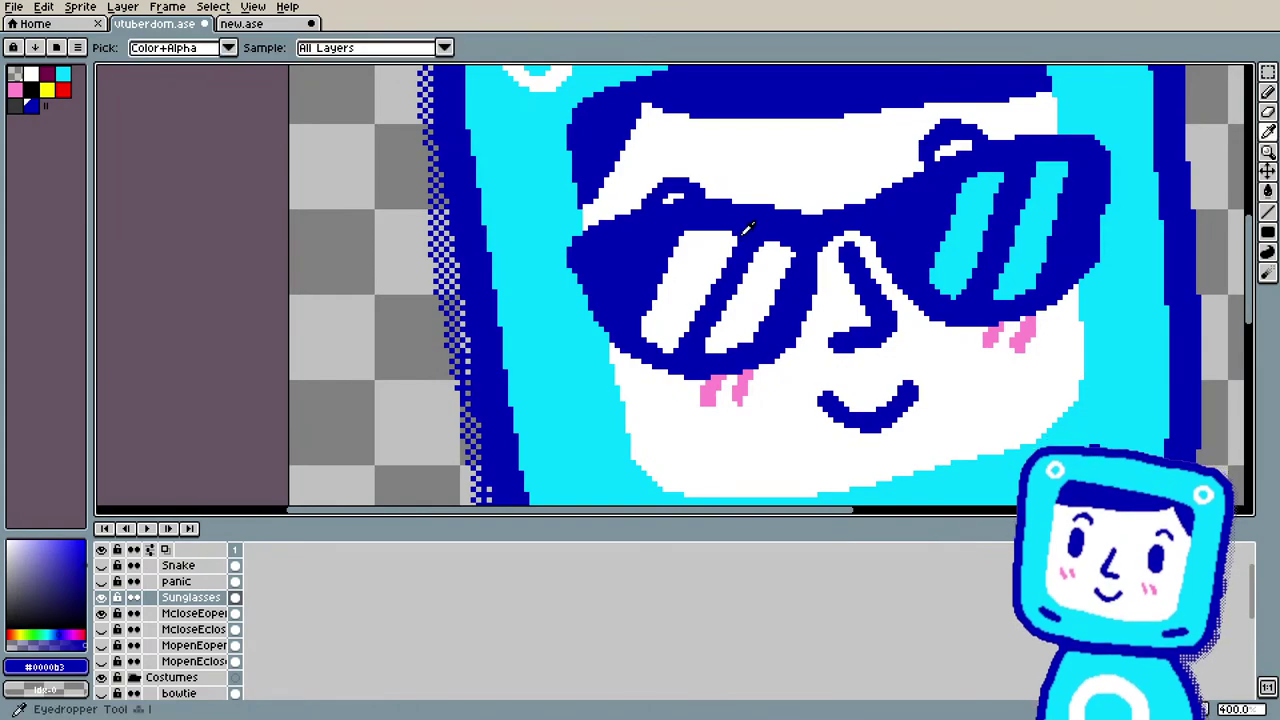
{"action": "key", "text": "b"}
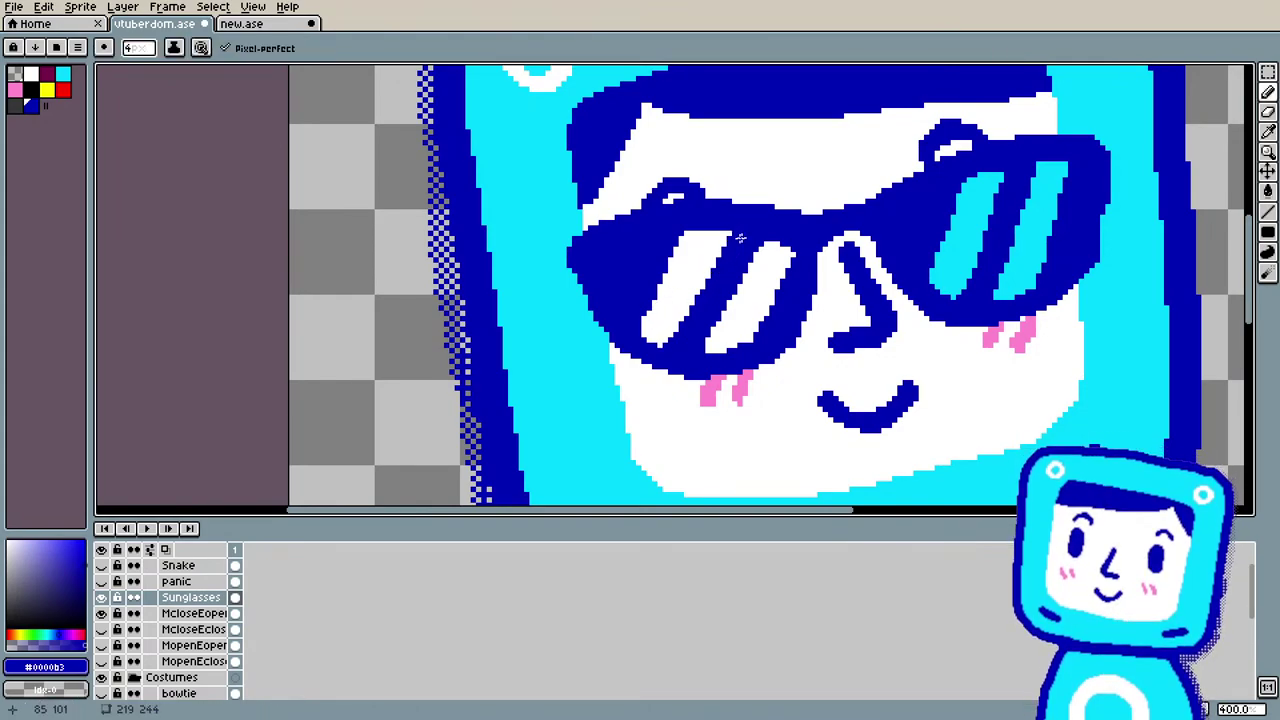
Step: Sample white #FFFFFF to widen the left lens's outer band, and trim its slanted edge with sampled dark blue
{"action": "key", "text": "i"}
{"action": "left_click", "coordinate": [679, 268]}
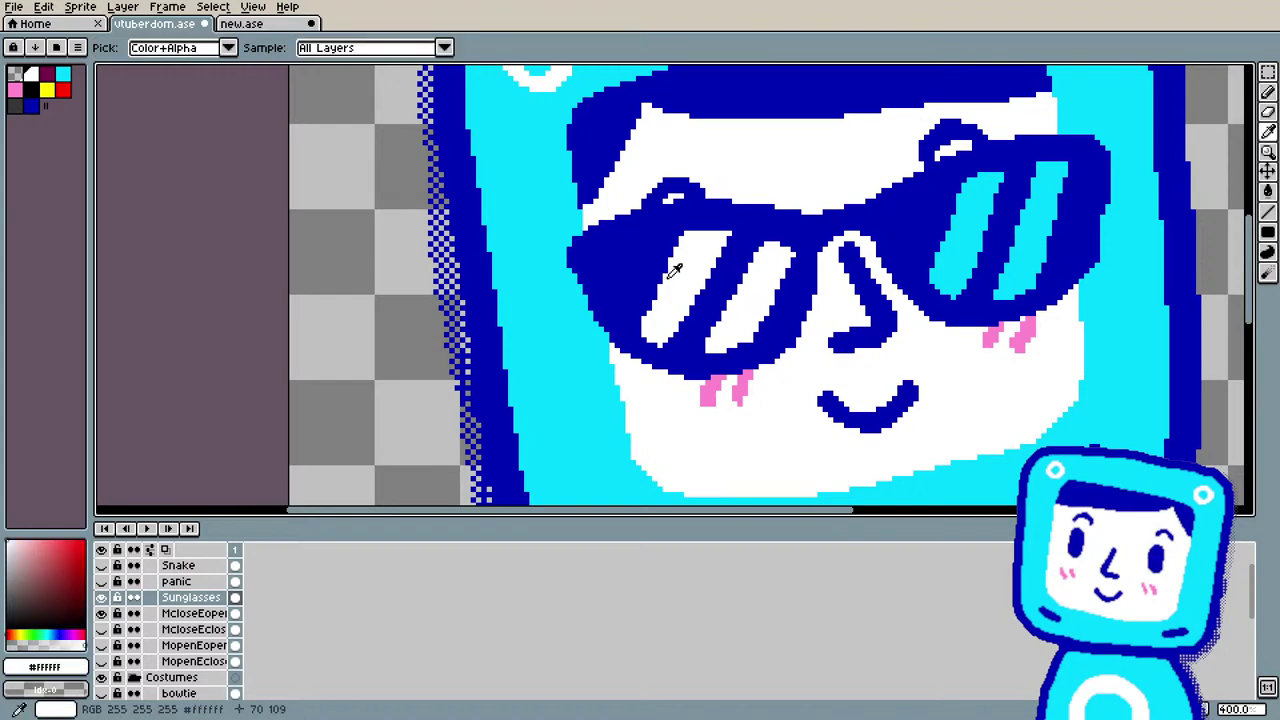
{"action": "key", "text": "b"}
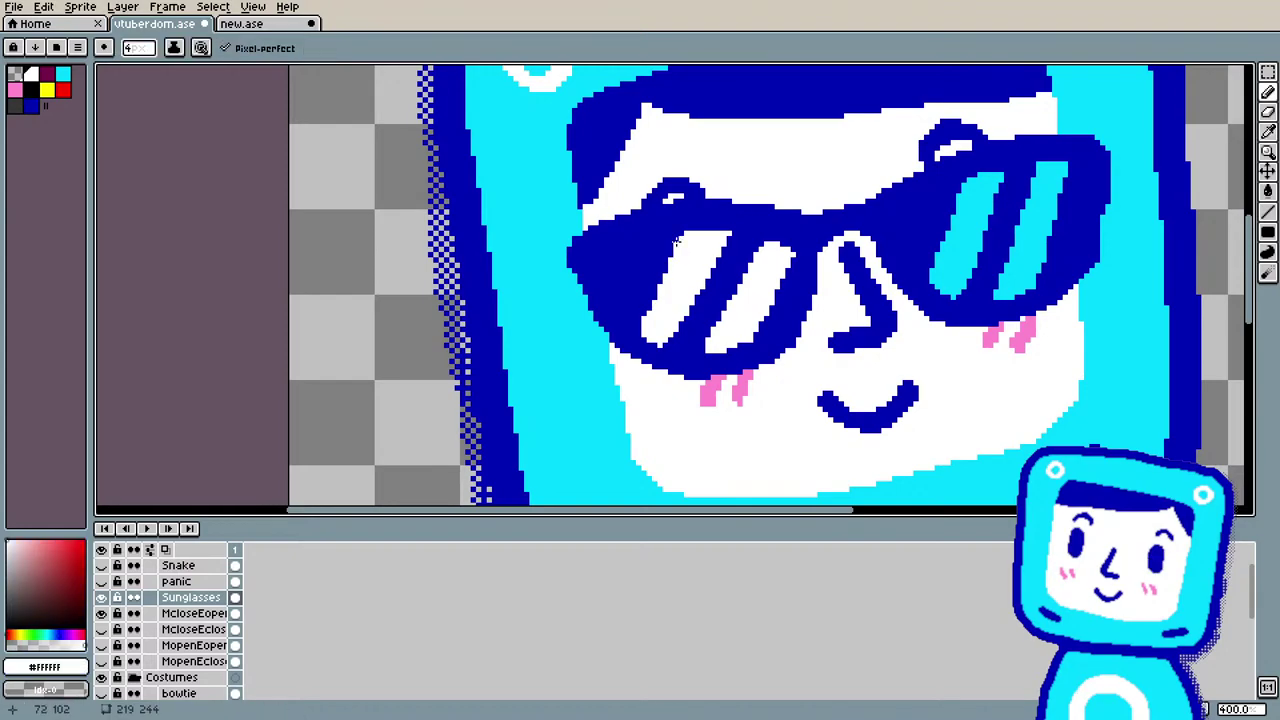
{"action": "key", "text": "ctrl"}
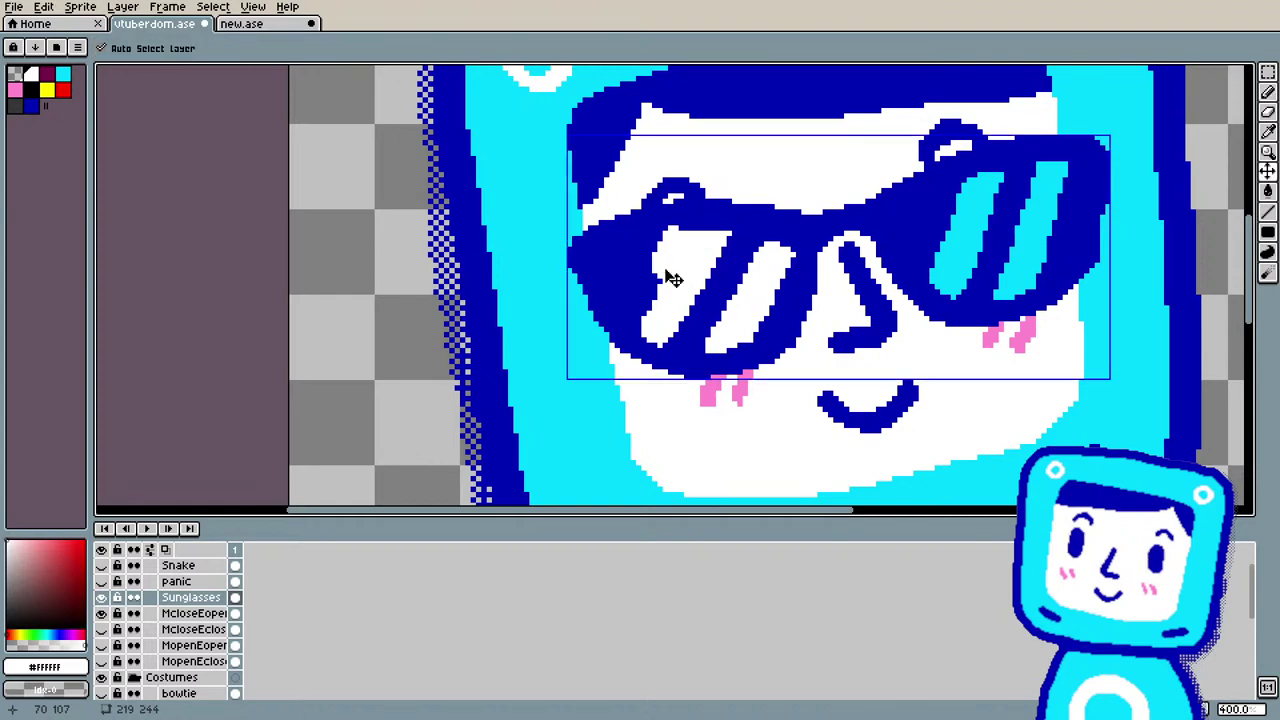
{"action": "left_click_drag", "start_coordinate": [672, 254], "coordinate": [628, 328]}
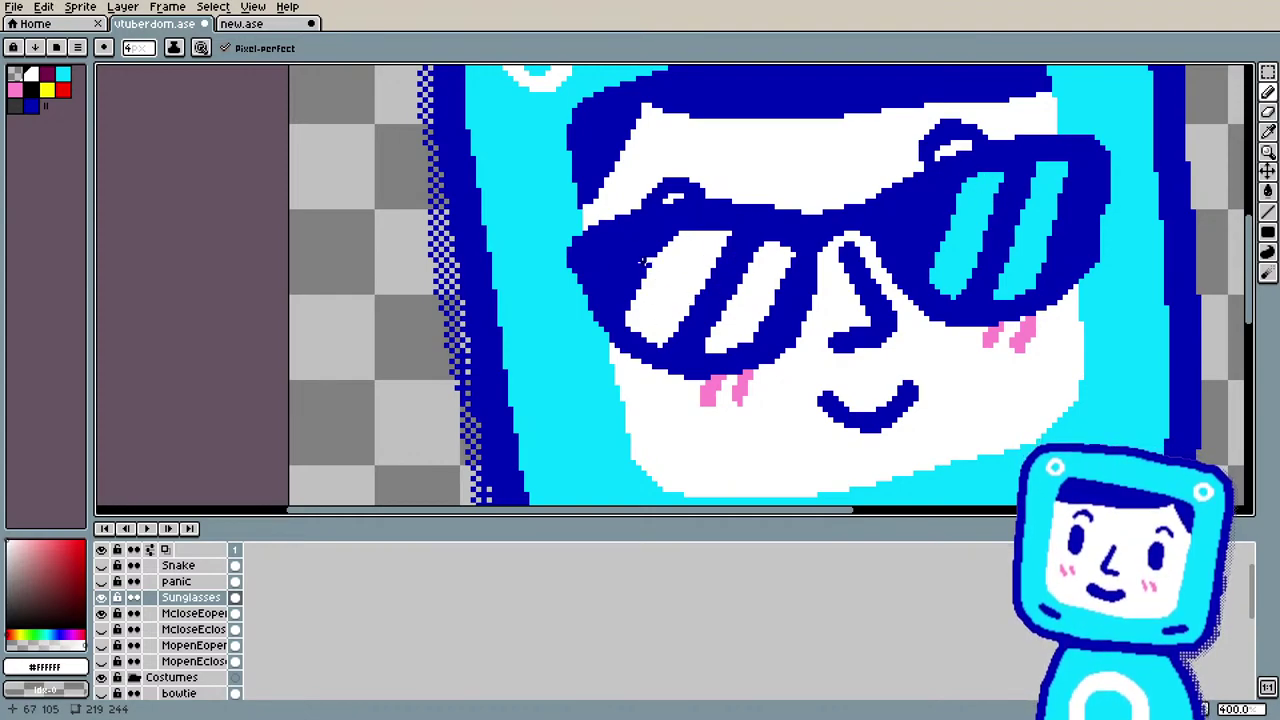
{"action": "left_click", "coordinate": [643, 264], "text": "alt"}
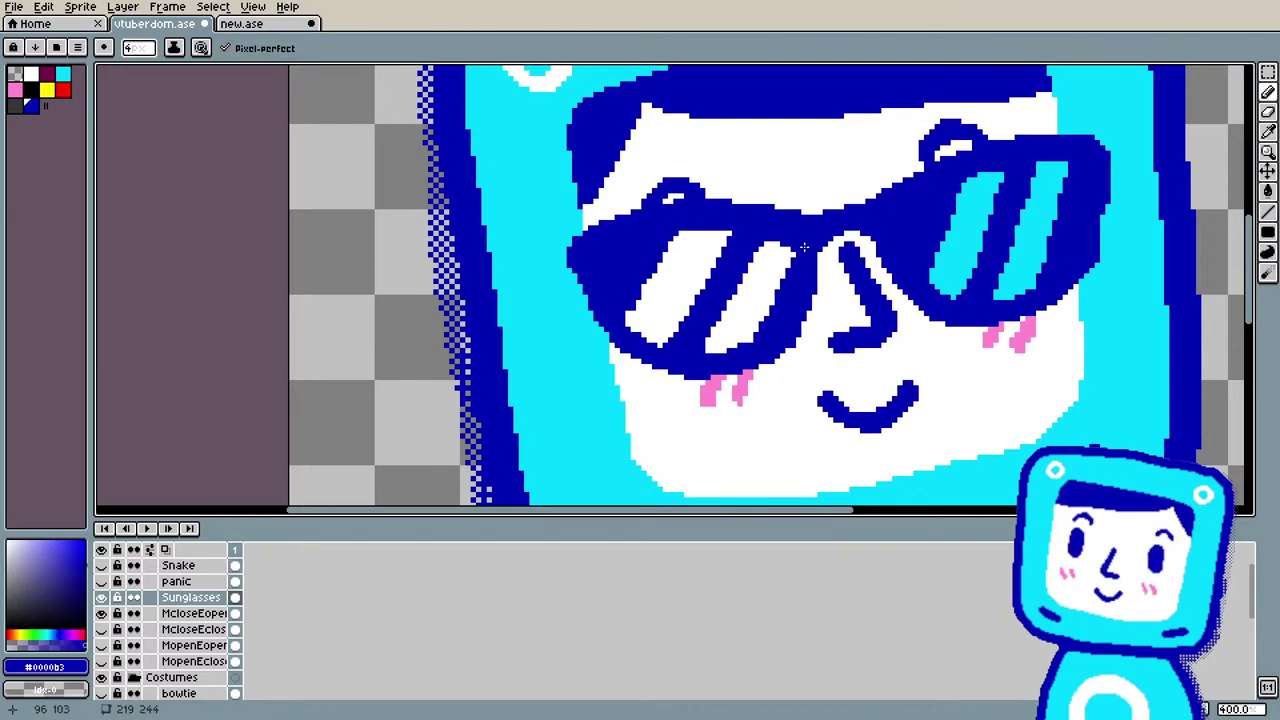
Step: Sample cyan #00D7FF from the right lens's stripe and fill both white bands on the left lens
{"action": "key", "text": "i"}
{"action": "left_click", "coordinate": [944, 272]}
{"action": "key", "text": "g"}
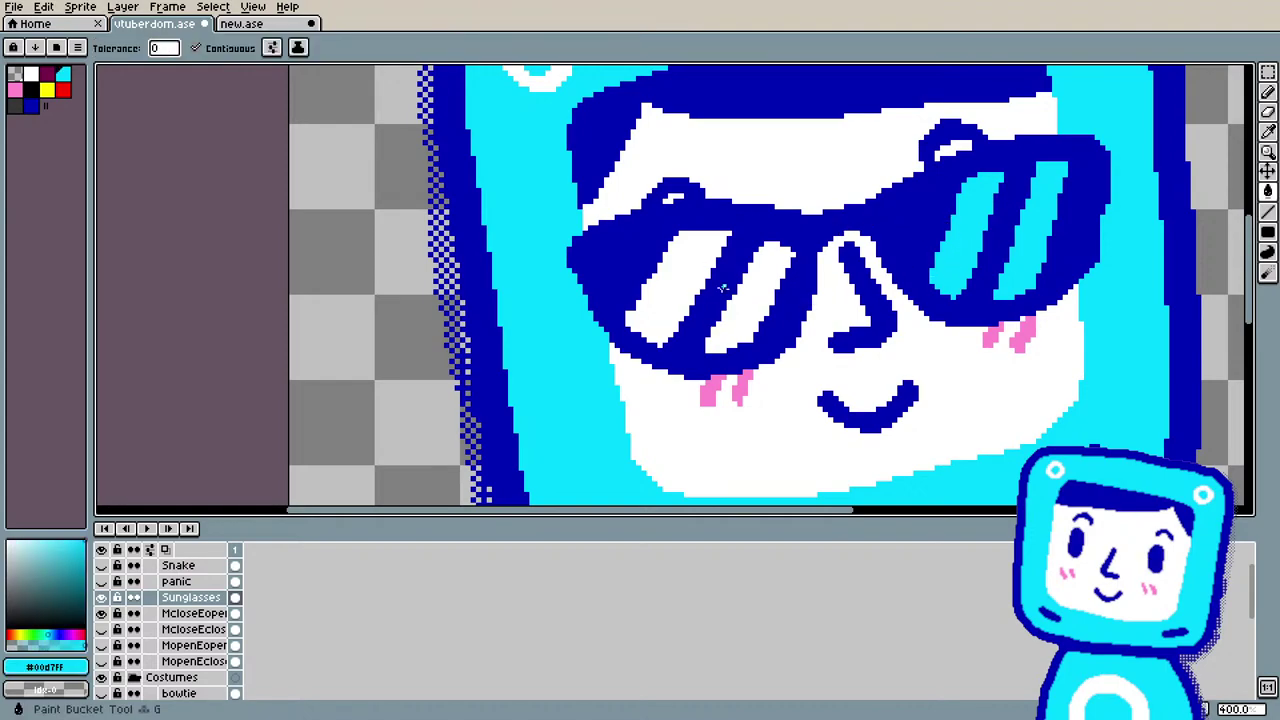
{"action": "left_click", "coordinate": [716, 283]}
{"action": "left_click", "coordinate": [714, 283]}
{"action": "scroll", "coordinate": [930, 270], "scroll_direction": "down", "scroll_amount": 1}
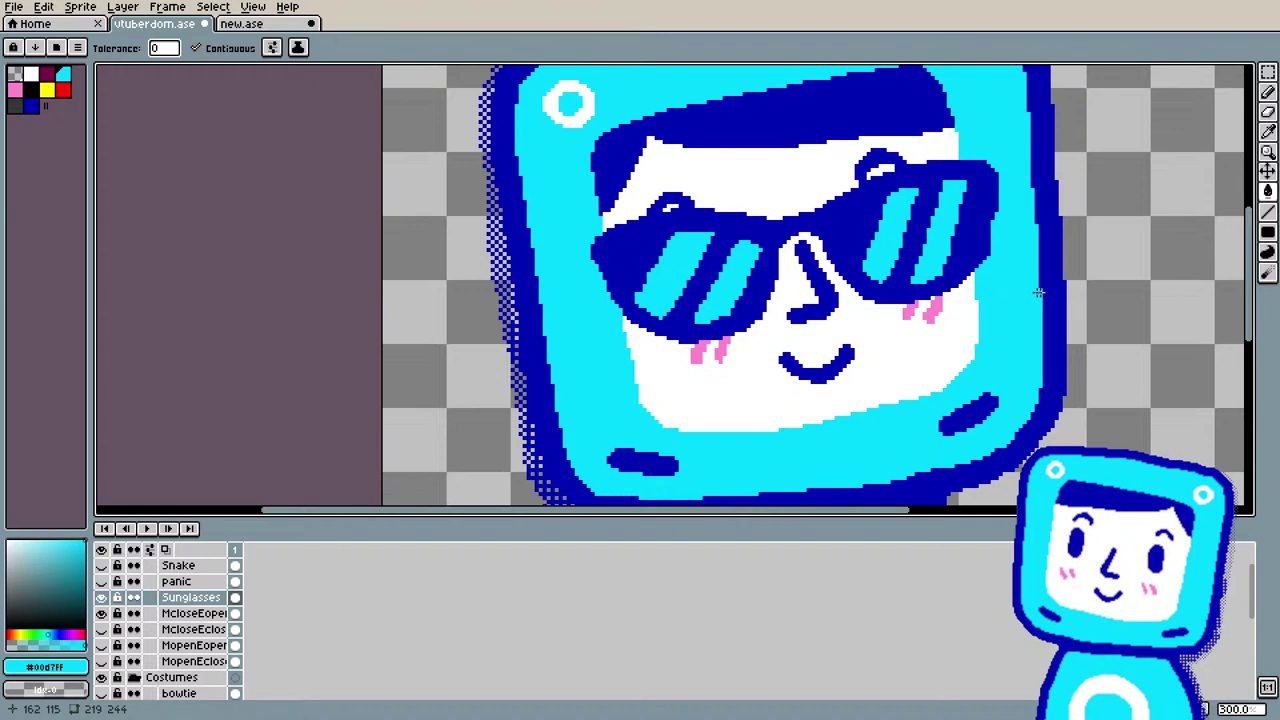
{"action": "scroll", "coordinate": [916, 287], "scroll_direction": "down", "scroll_amount": 1}
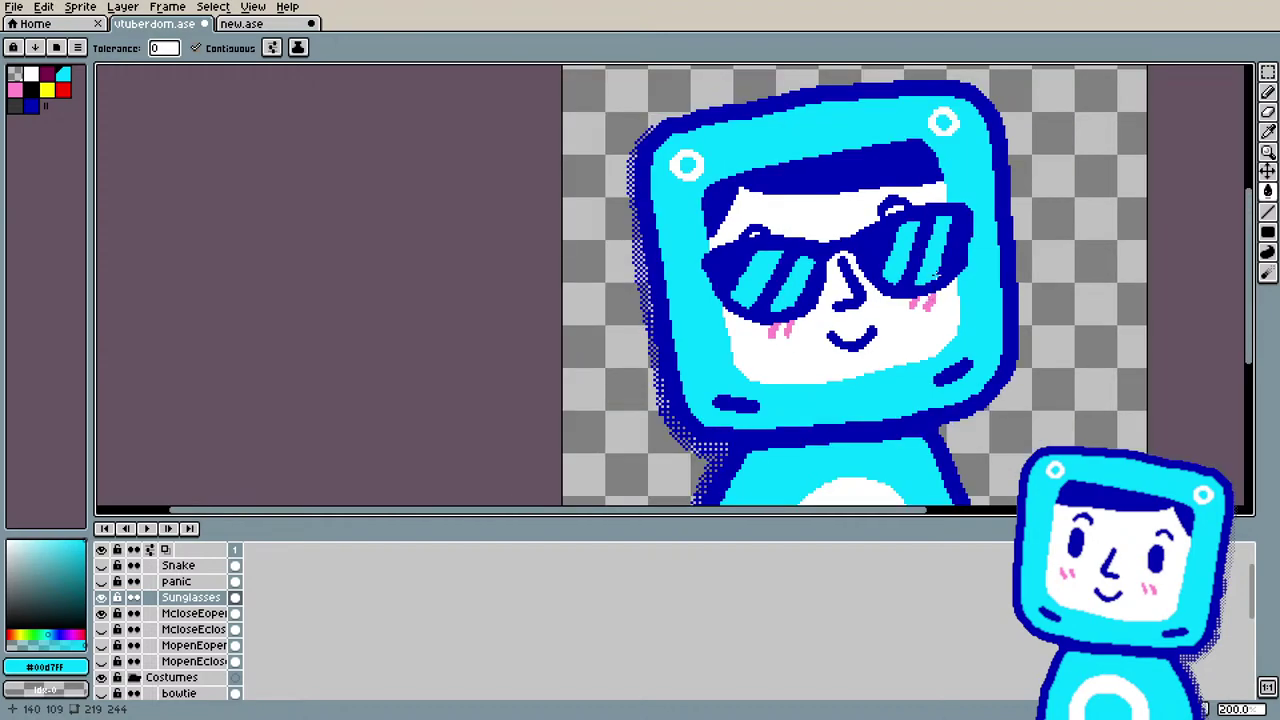
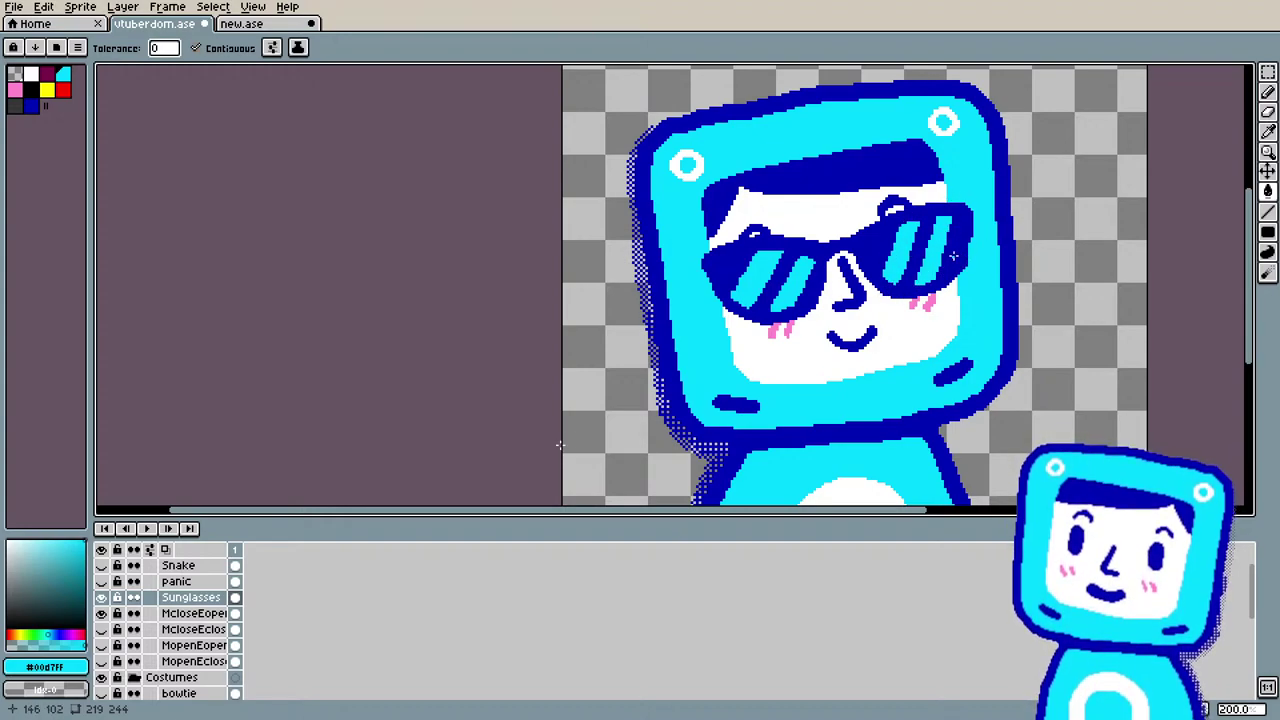
{"action": "left_click", "coordinate": [950, 238]}
{"action": "key", "text": "i"}
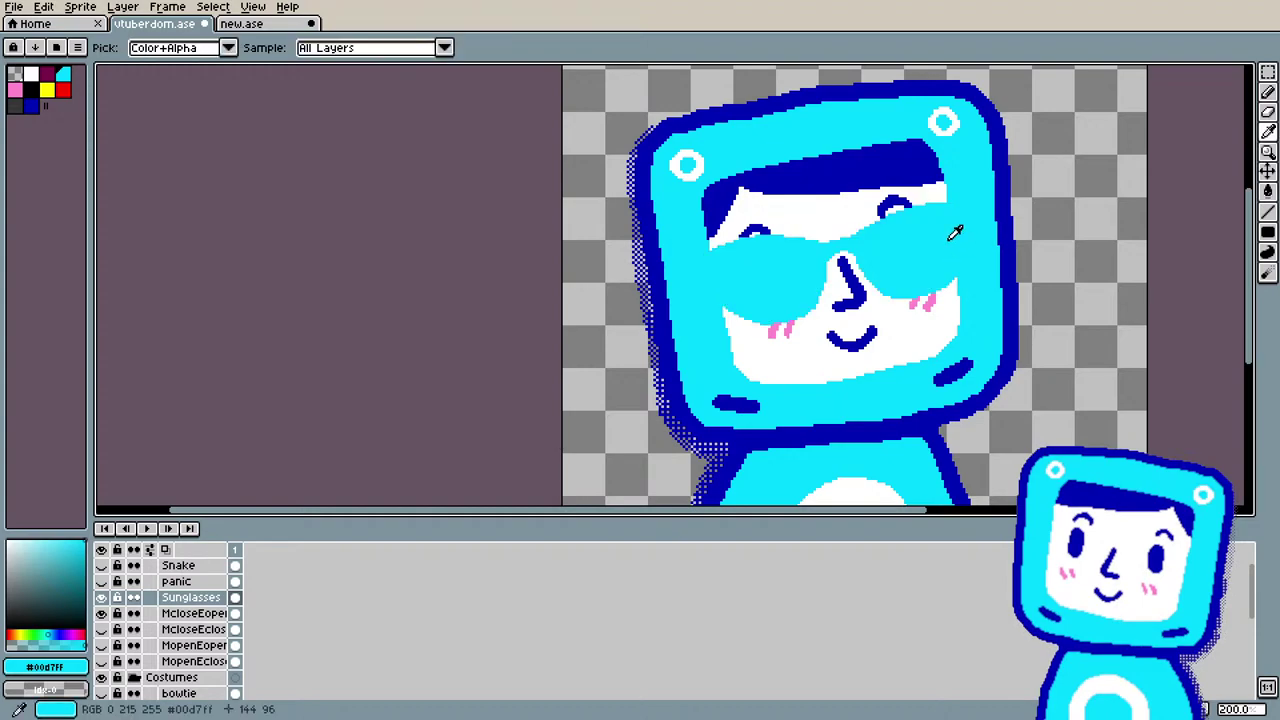
{"action": "key", "text": "ctrl+z"}
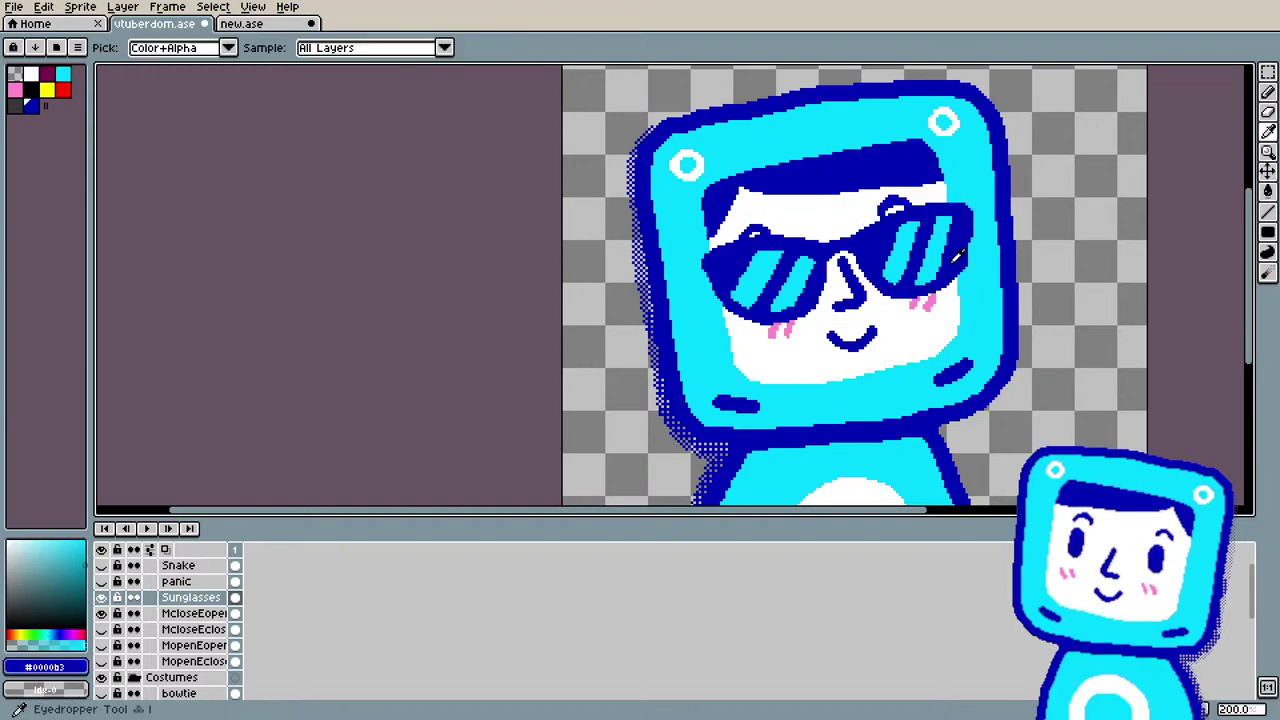
Step: Sample dark blue #0000B3 and touch up the edges of the cyan stripes on both lenses with the Pencil
{"action": "left_click", "coordinate": [962, 256]}
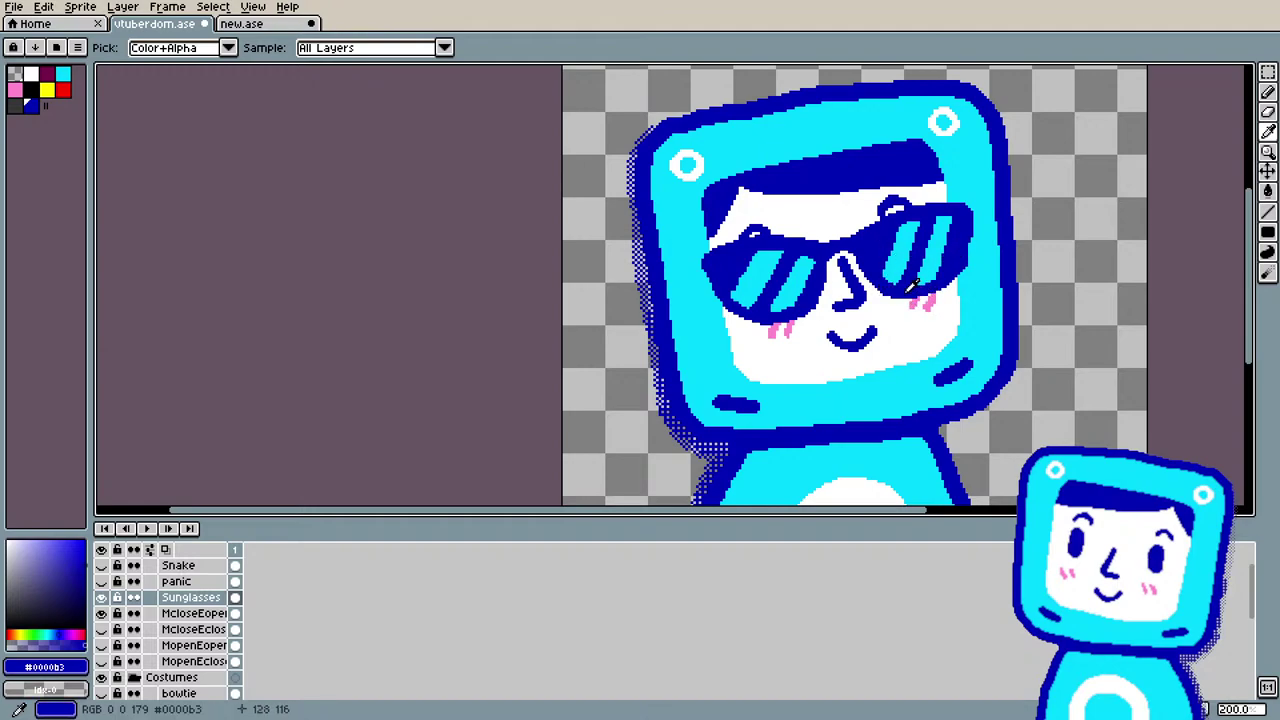
{"action": "key", "text": "b"}
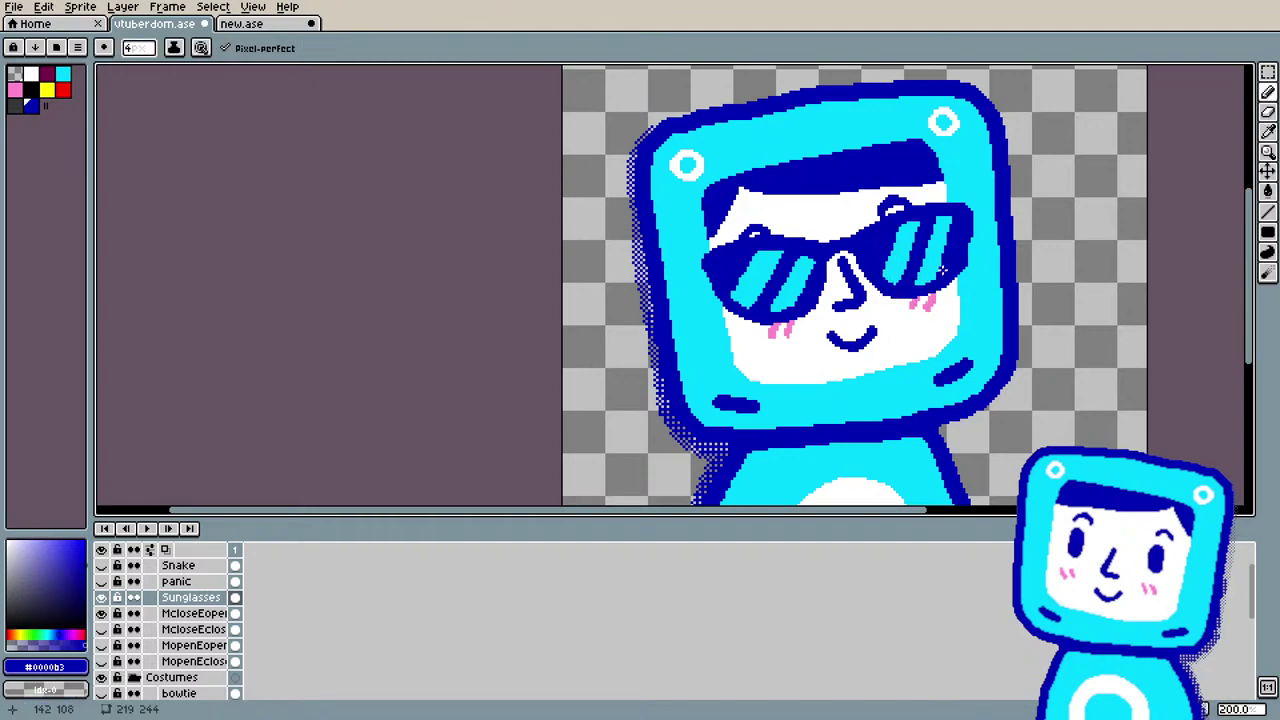
{"action": "left_click_drag", "start_coordinate": [943, 256], "coordinate": [944, 258]}
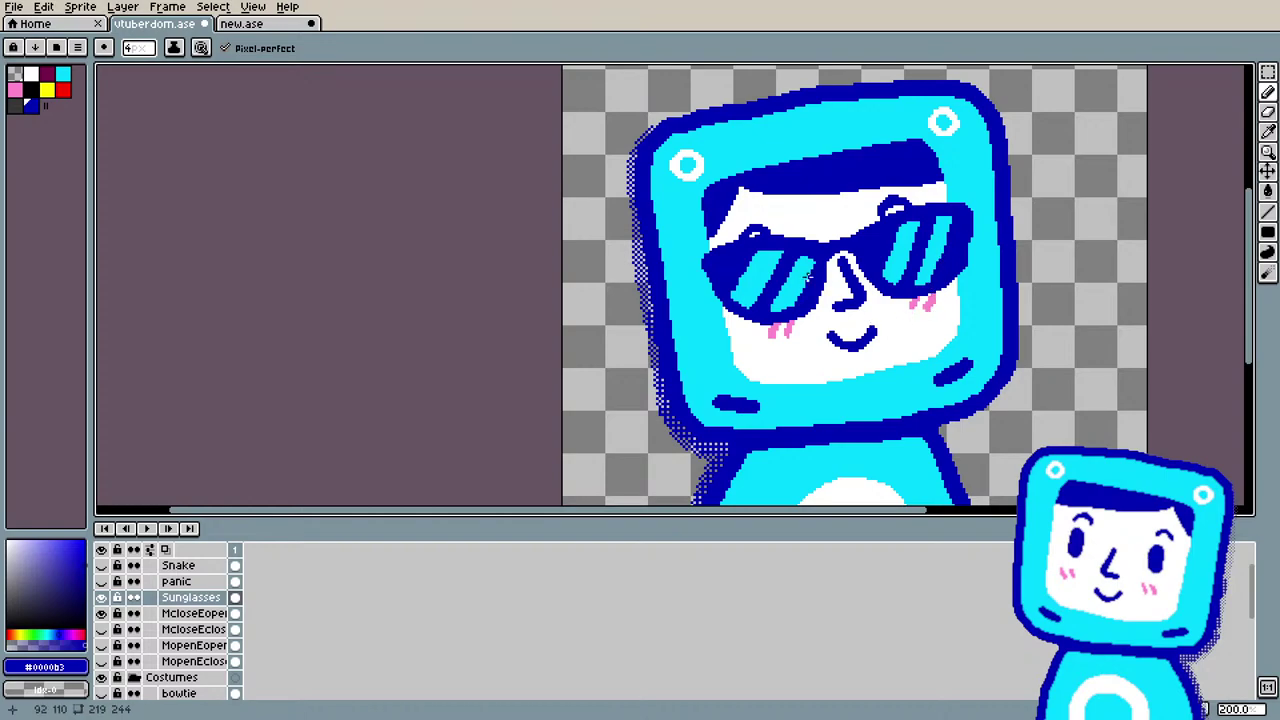
{"action": "mouse_move", "coordinate": [783, 309]}
{"action": "left_mouse_down"}
{"action": "mouse_move", "coordinate": [805, 285]}
{"action": "mouse_move", "coordinate": [729, 296]}
{"action": "mouse_move", "coordinate": [751, 257]}
{"action": "left_mouse_up"}
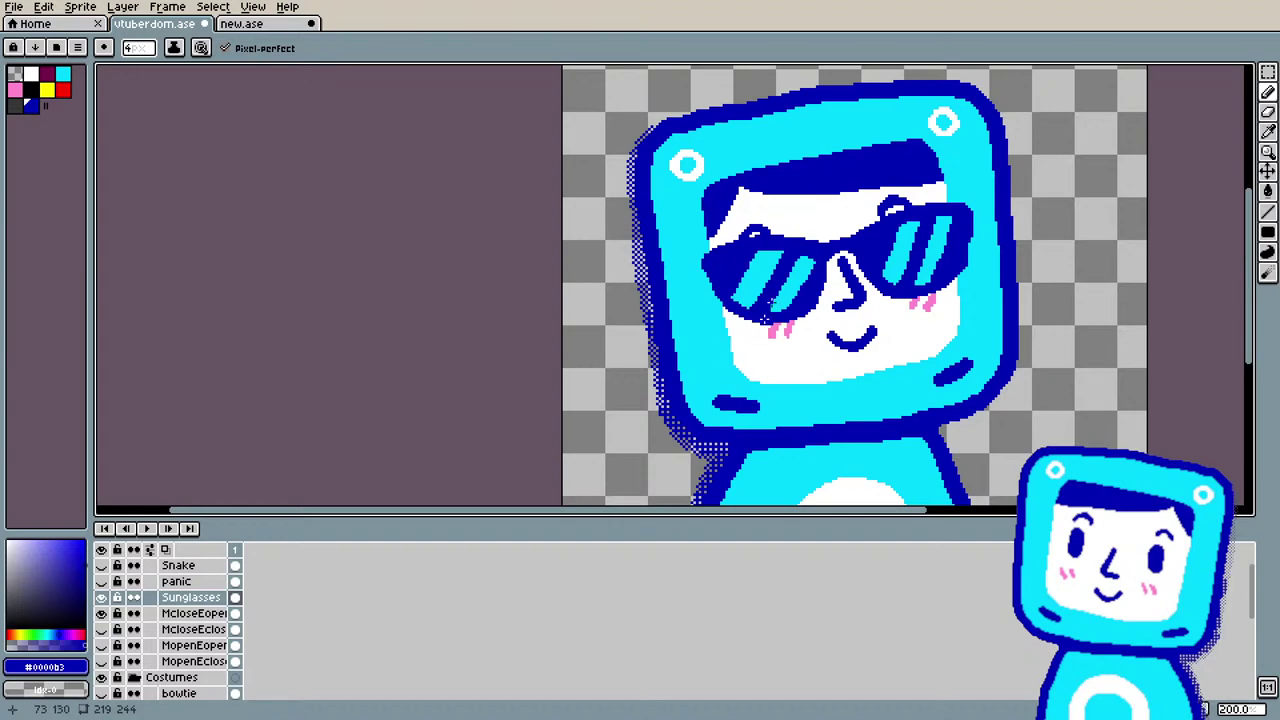
{"action": "scroll", "coordinate": [790, 250], "scroll_direction": "down", "scroll_amount": 2}
{"action": "scroll", "coordinate": [820, 196], "scroll_direction": "up", "scroll_amount": 1}
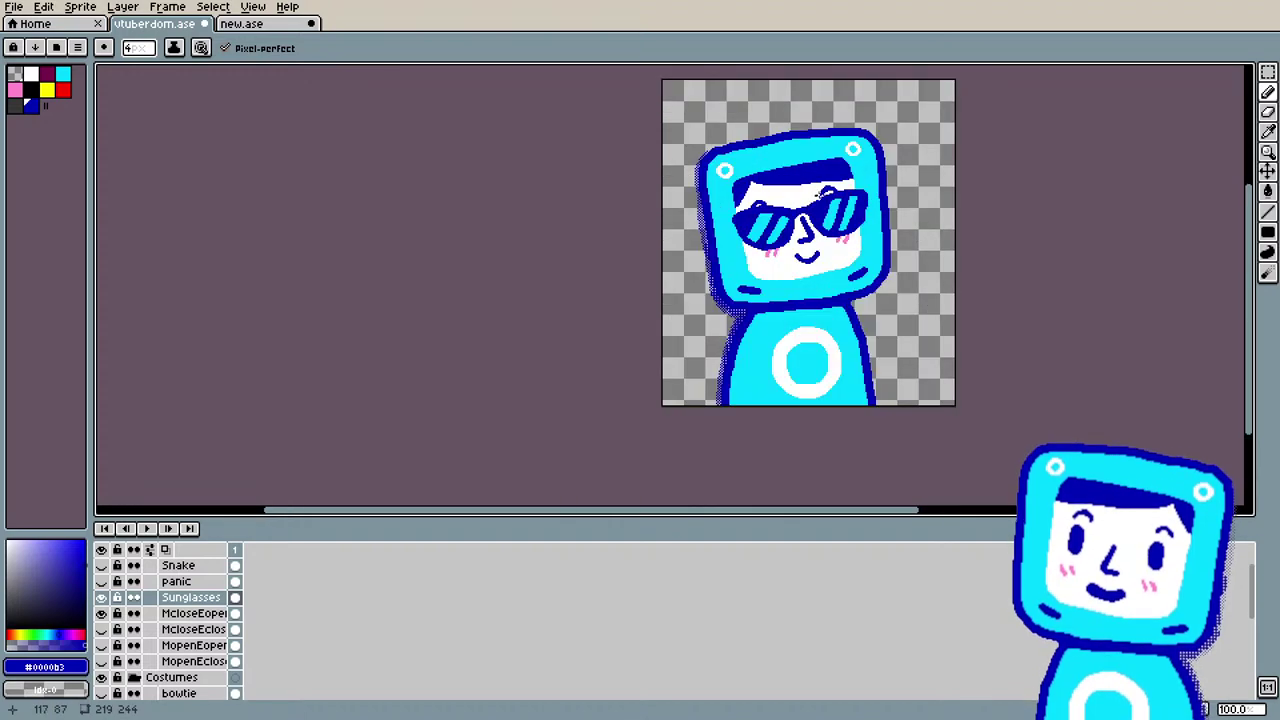
Step: Try to shift the left lens's outer cyan stripe using a Magic Wand selection and cover the gap with dark blue, and undo the move
{"action": "scroll", "coordinate": [826, 193], "scroll_direction": "up", "scroll_amount": 1}
{"action": "scroll", "coordinate": [830, 193], "scroll_direction": "up", "scroll_amount": 1}
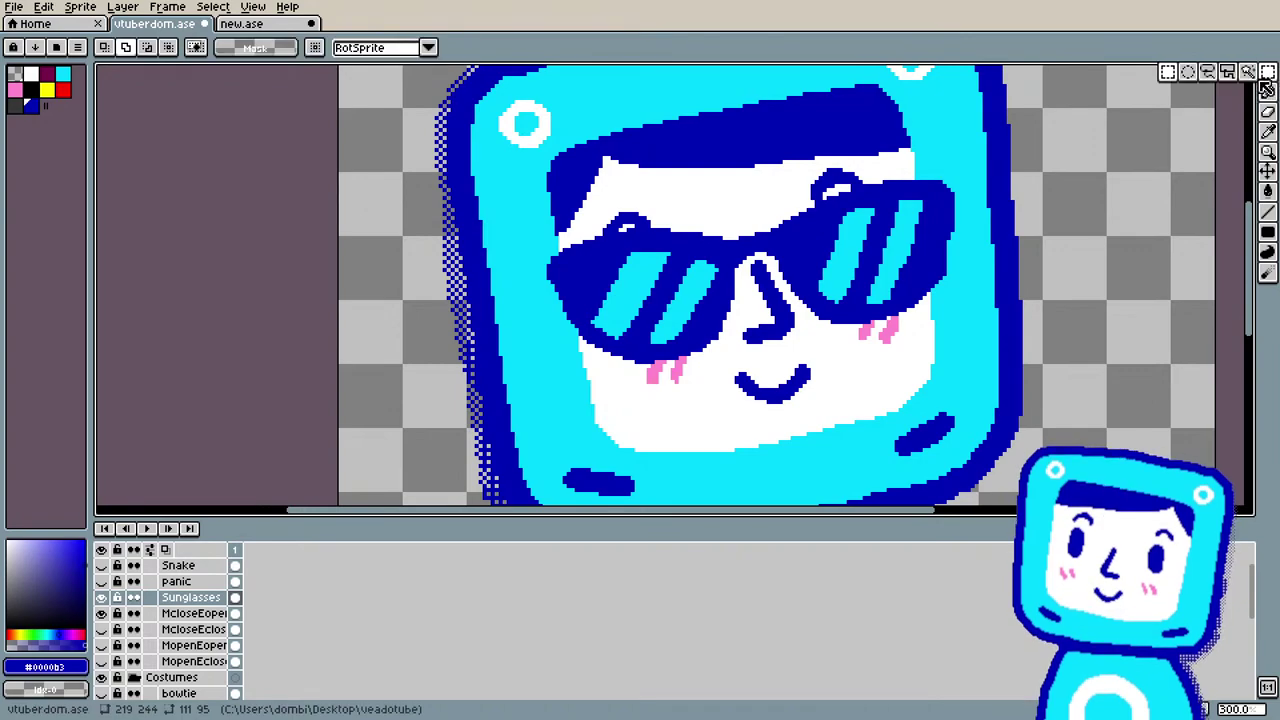
{"action": "key", "text": "w"}
{"action": "left_click", "coordinate": [646, 302]}
{"action": "mouse_move", "coordinate": [648, 307]}
{"action": "left_mouse_down"}
{"action": "mouse_move", "coordinate": [640, 283]}
{"action": "mouse_move", "coordinate": [641, 296]}
{"action": "left_mouse_up"}
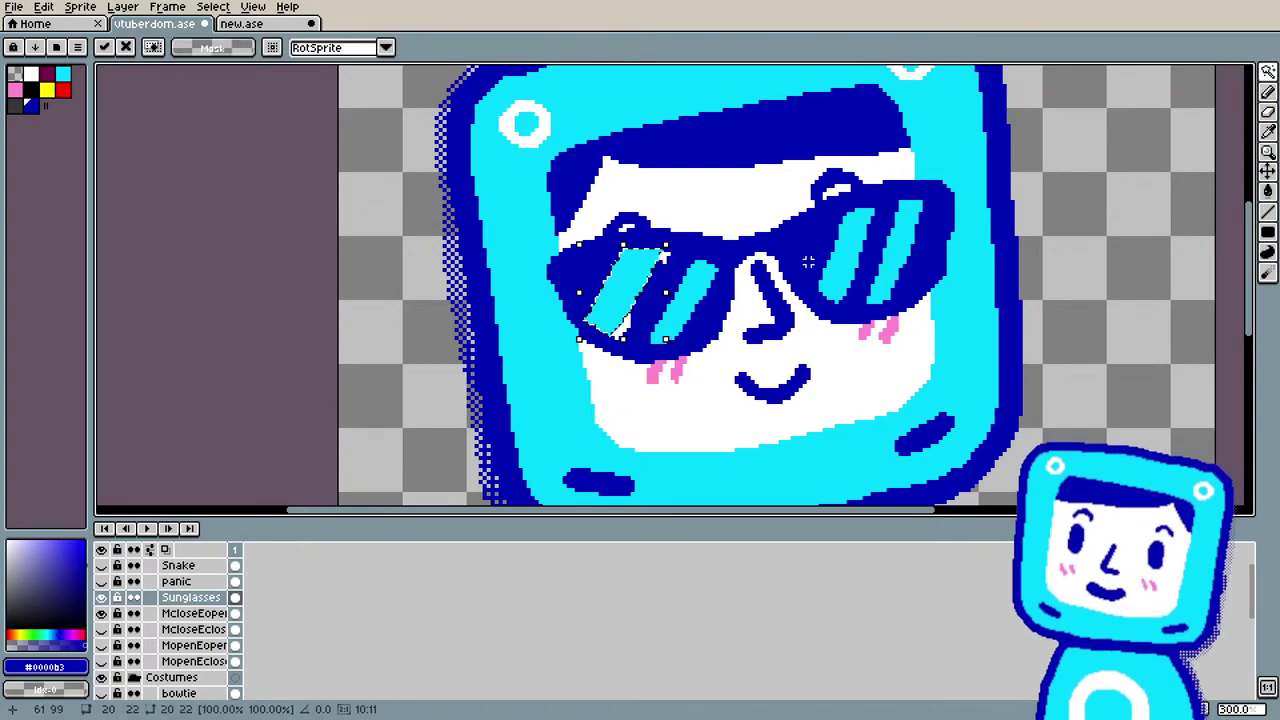
{"action": "key", "text": "ctrl+d"}
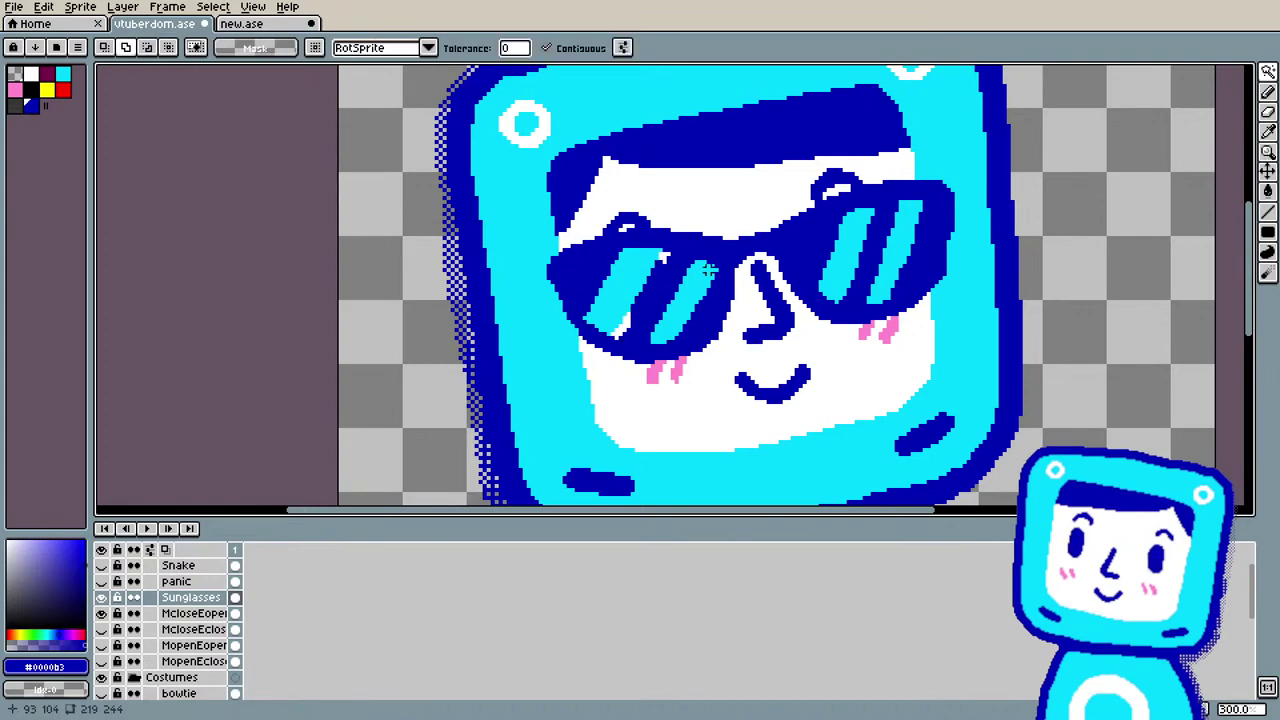
{"action": "key", "text": "b"}
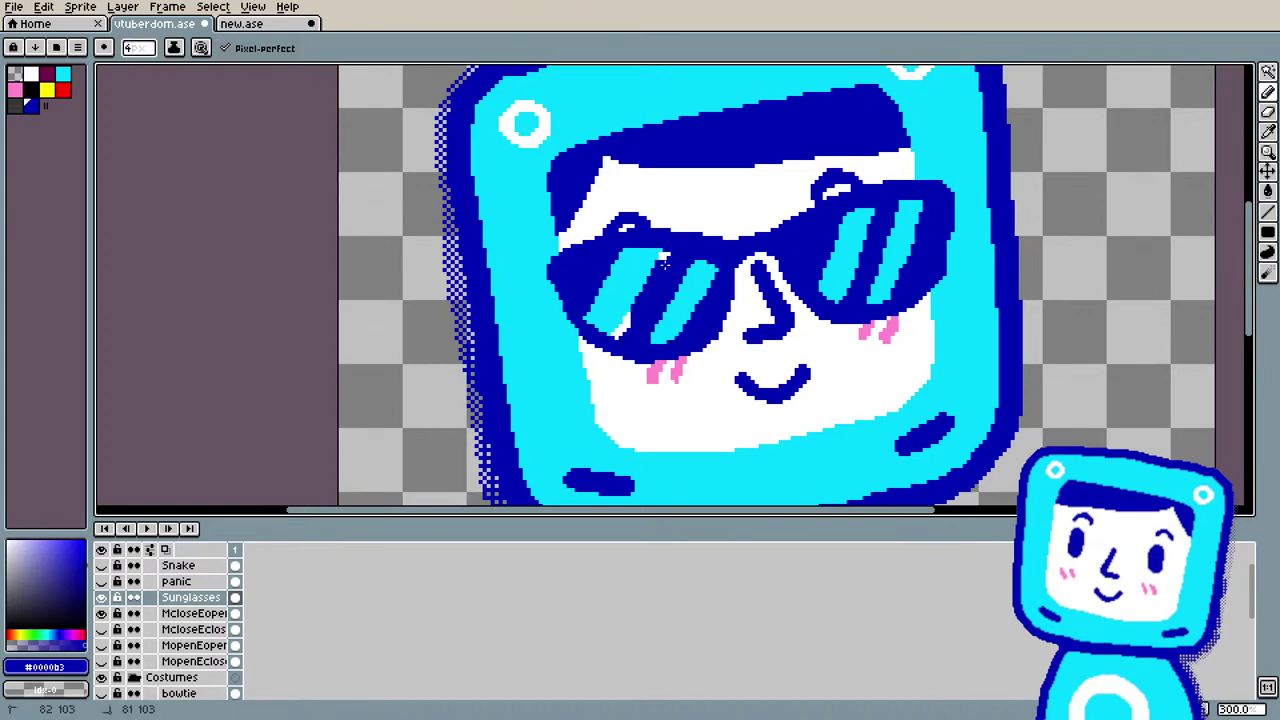
{"action": "key", "text": "ctrl"}
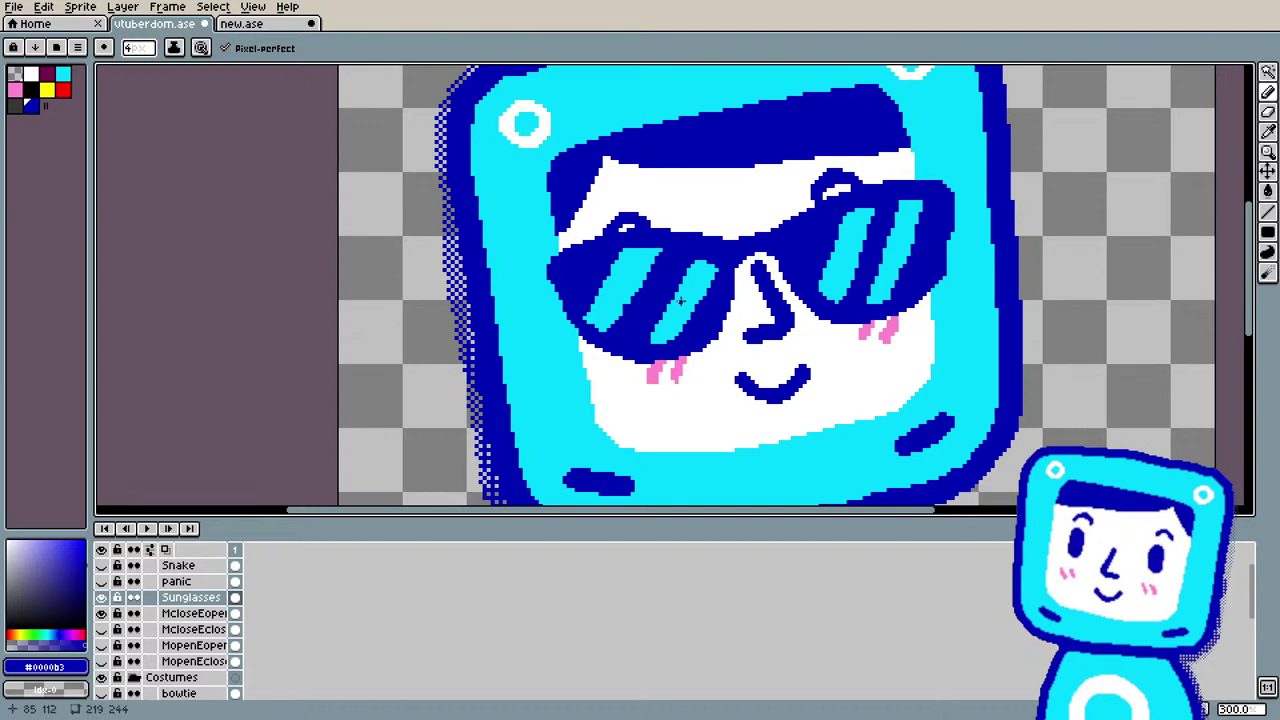
{"action": "scroll", "coordinate": [578, 312], "scroll_direction": "down", "scroll_amount": 2}
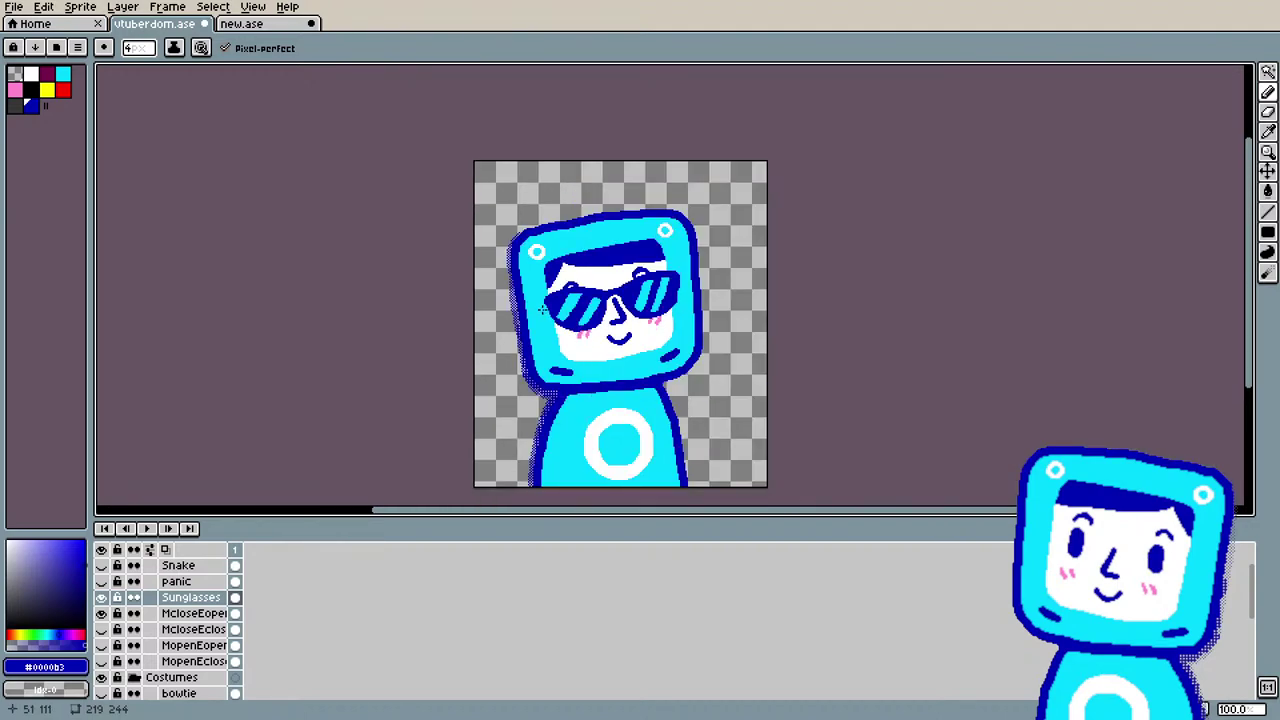
{"action": "key", "text": "ctrl"}
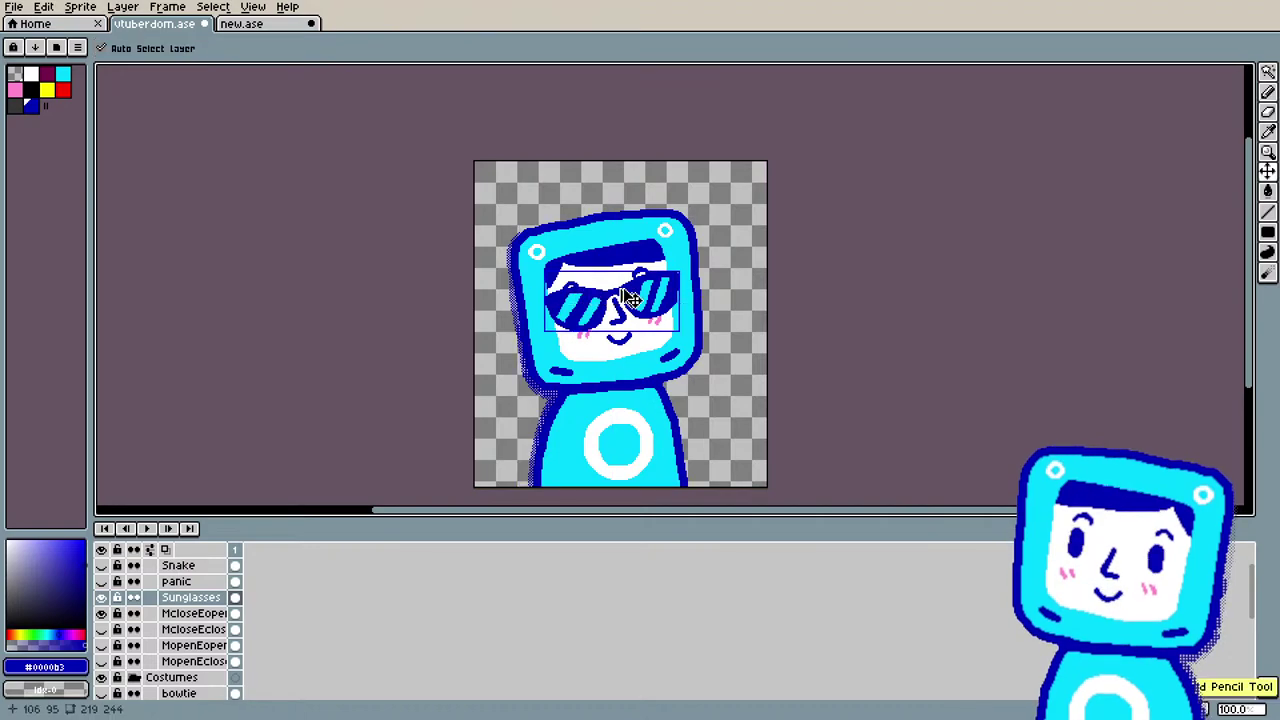
{"action": "key", "text": "ctrl+z"}
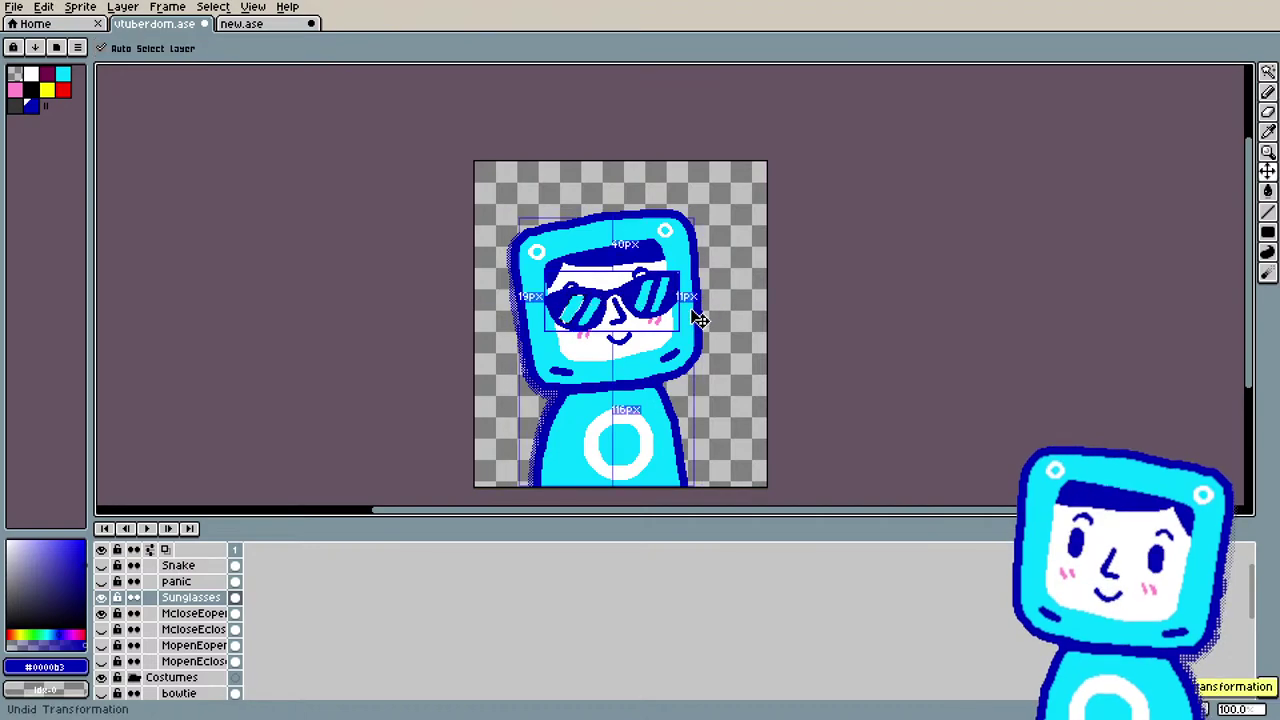
Step: Touch up the lower outer edge of the left lens in dark blue #0000B3 with the Pencil
{"action": "scroll", "coordinate": [668, 305], "scroll_direction": "up", "scroll_amount": 1}
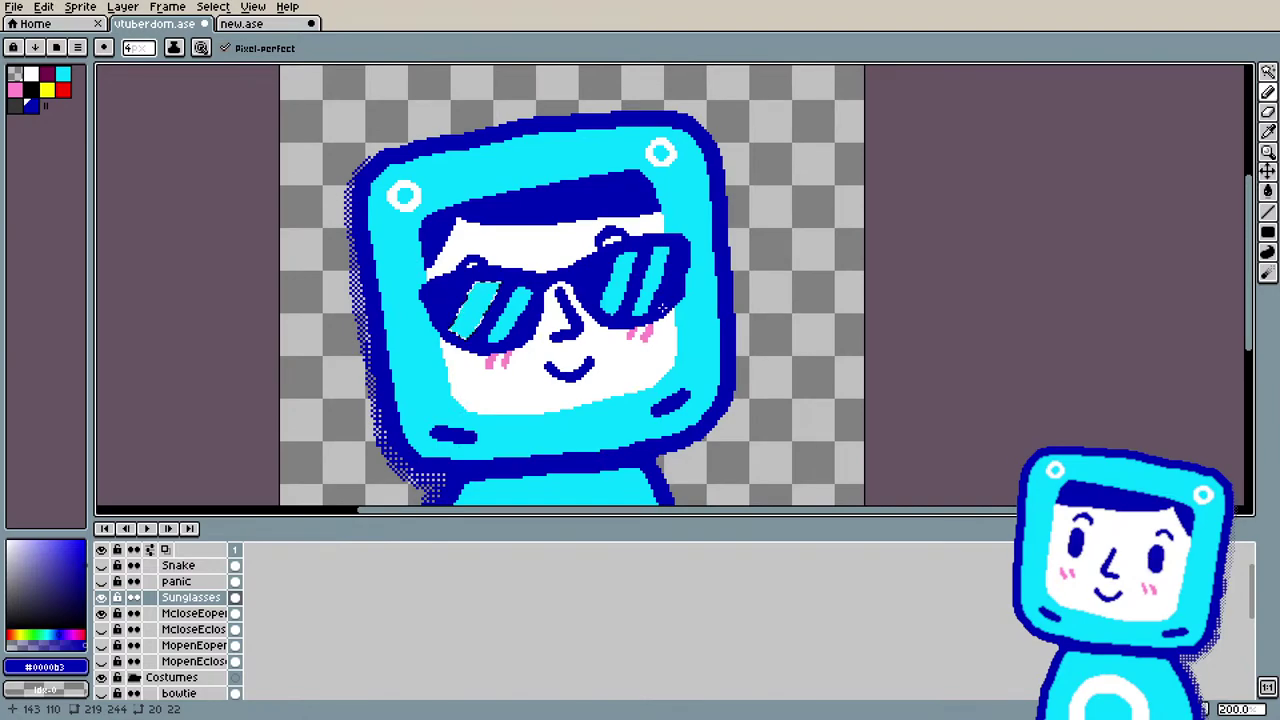
{"action": "scroll", "coordinate": [660, 310], "scroll_direction": "up", "scroll_amount": 1}
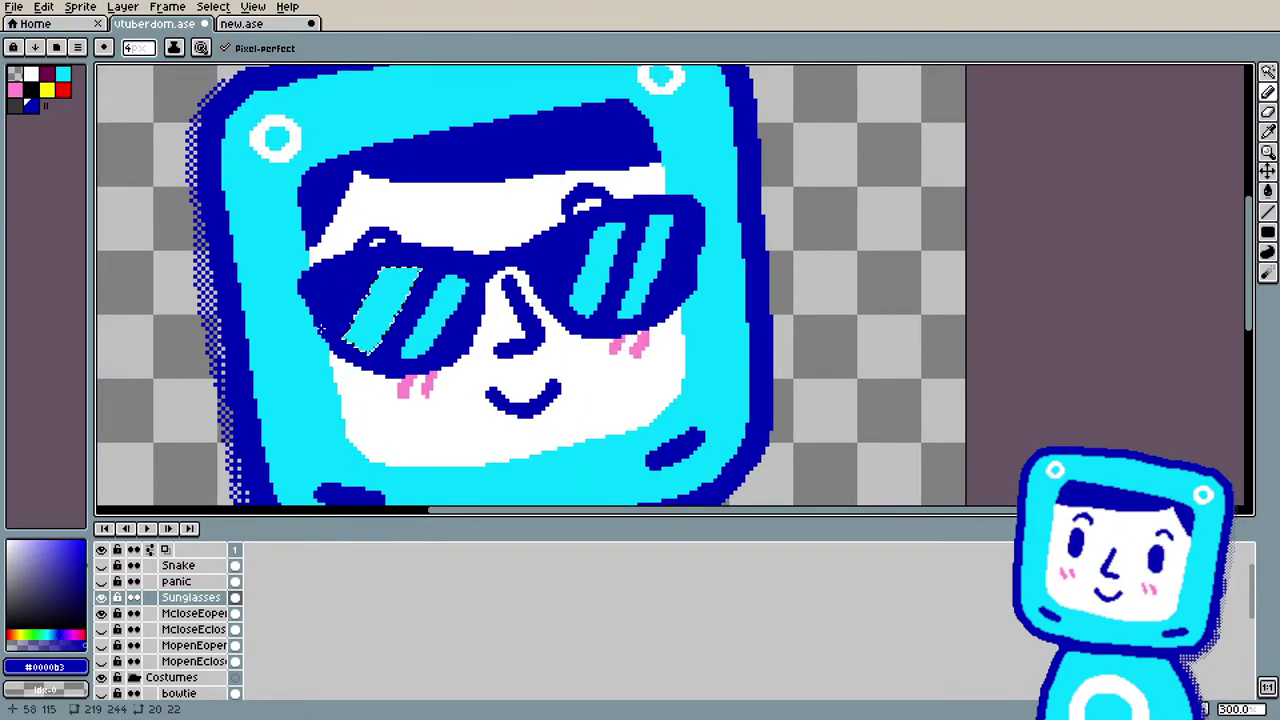
{"action": "left_click_drag", "start_coordinate": [320, 330], "coordinate": [326, 328]}
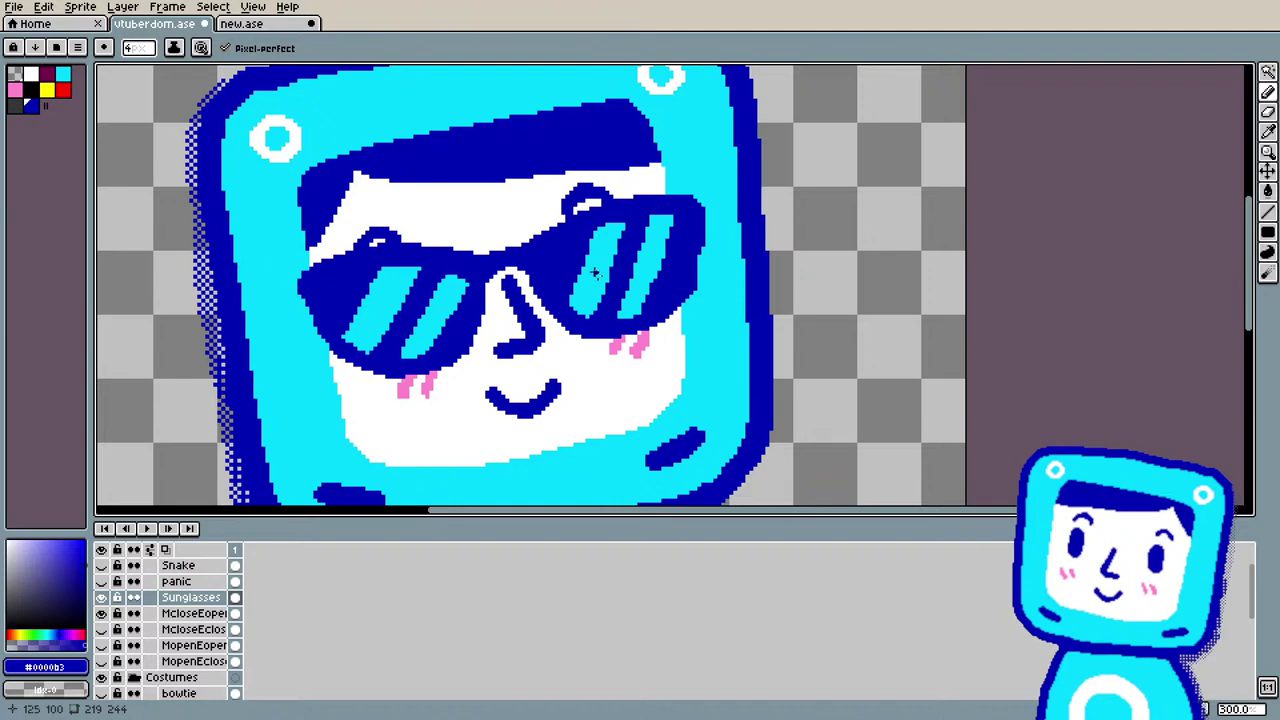
Step: Widen the right lens's stripe nearest the nose with sampled cyan #00D7FF, and trim its slanted edge with sampled dark blue #0000B3
{"action": "left_click", "coordinate": [582, 290], "text": "alt"}
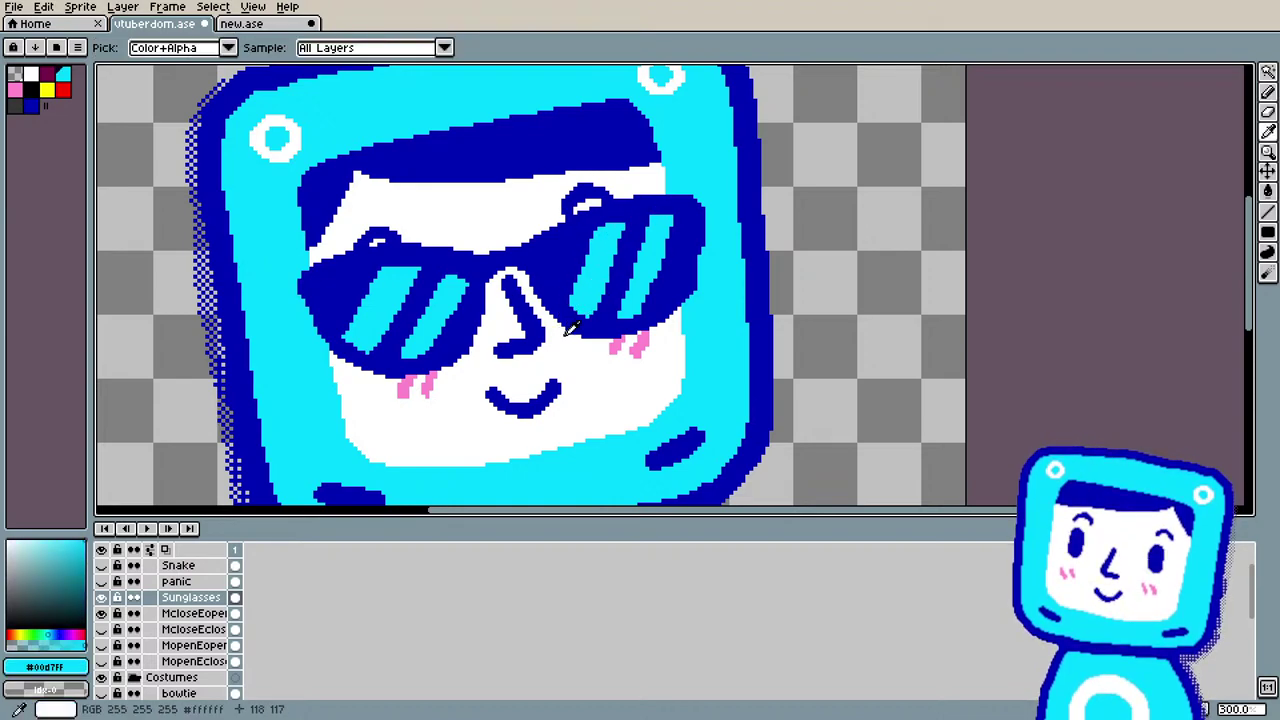
{"action": "key", "text": "ctrl"}
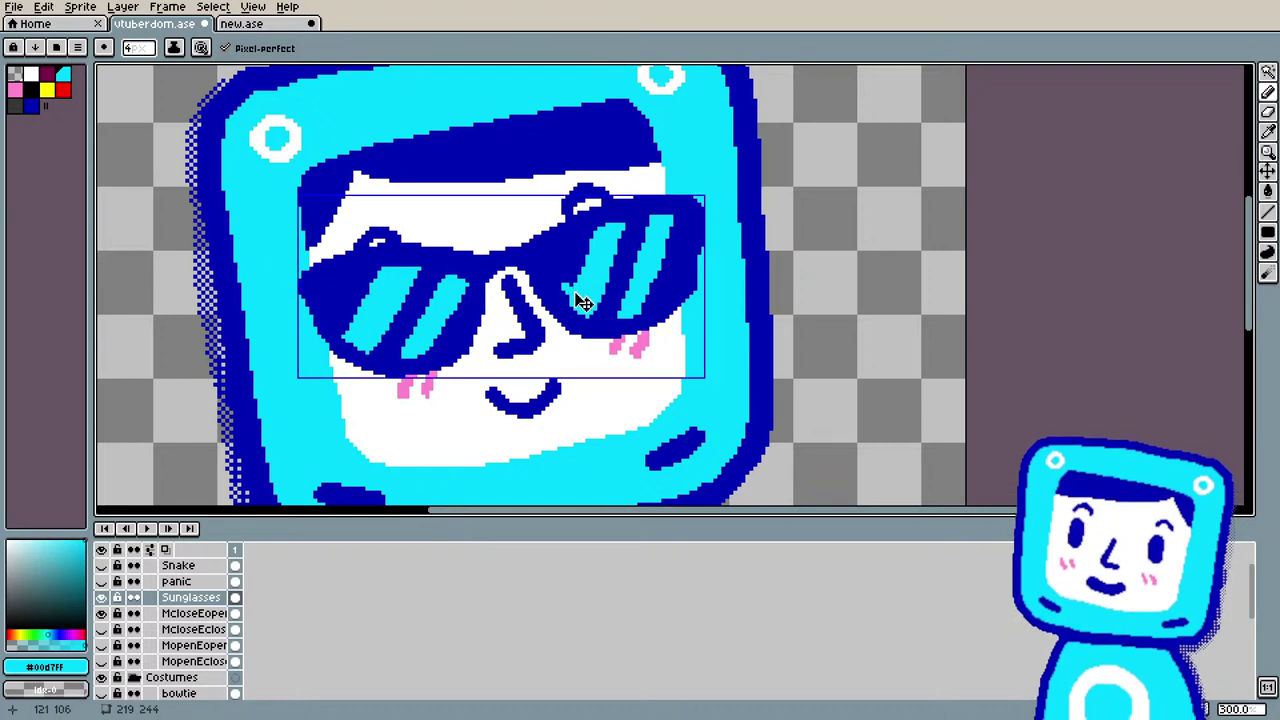
{"action": "left_click", "coordinate": [575, 301]}
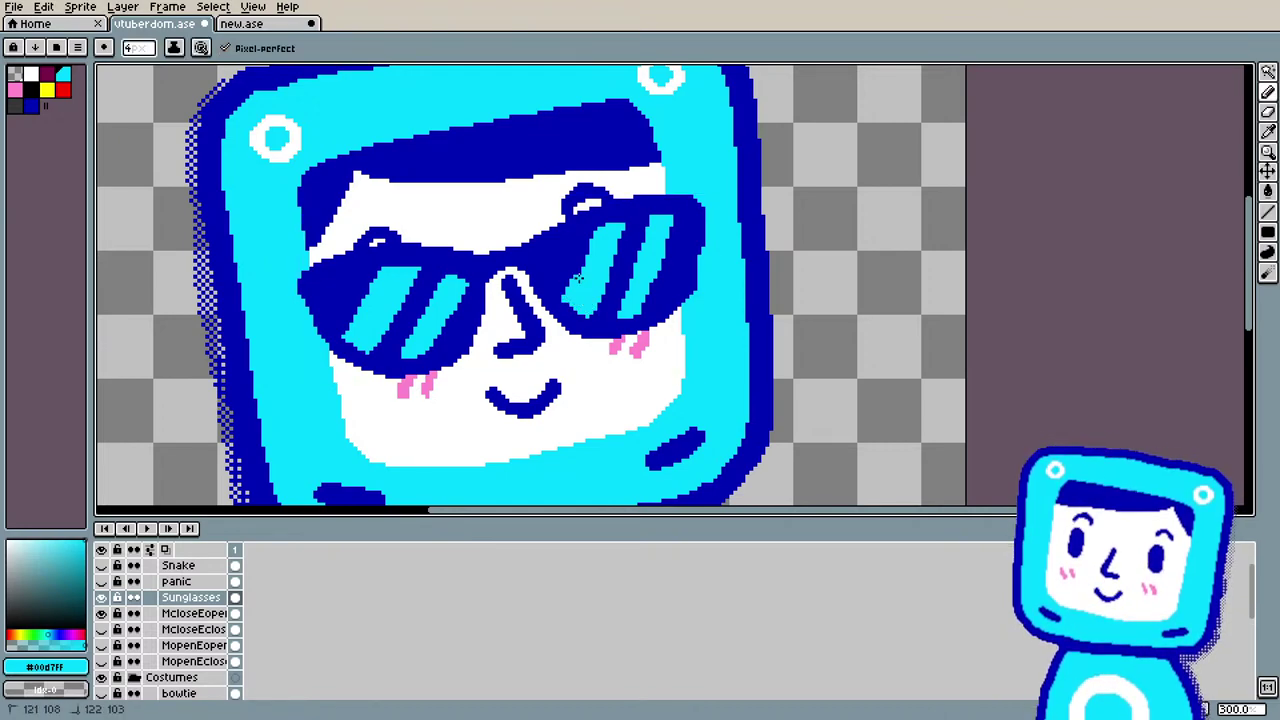
{"action": "left_click_drag", "start_coordinate": [592, 244], "coordinate": [575, 284]}
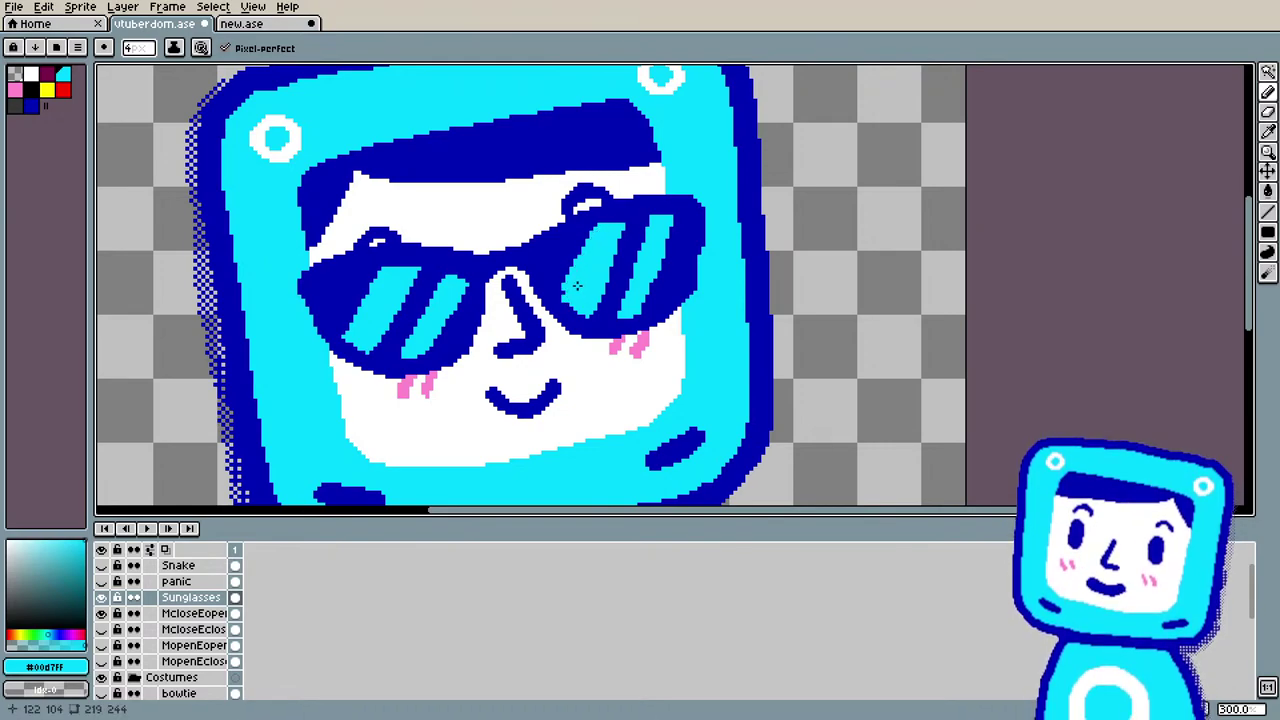
{"action": "left_click", "coordinate": [563, 327], "text": "alt"}
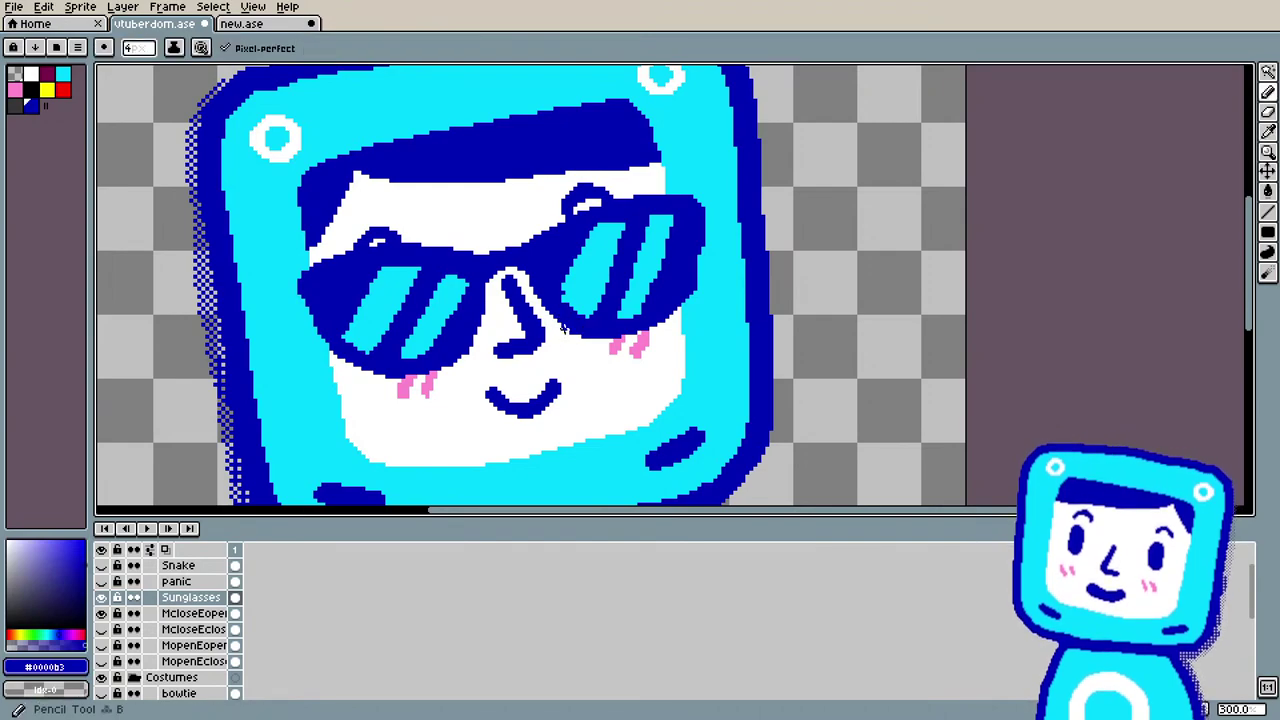
{"action": "mouse_move", "coordinate": [563, 327]}
{"action": "left_mouse_down"}
{"action": "mouse_move", "coordinate": [558, 297]}
{"action": "mouse_move", "coordinate": [589, 260]}
{"action": "left_mouse_up"}
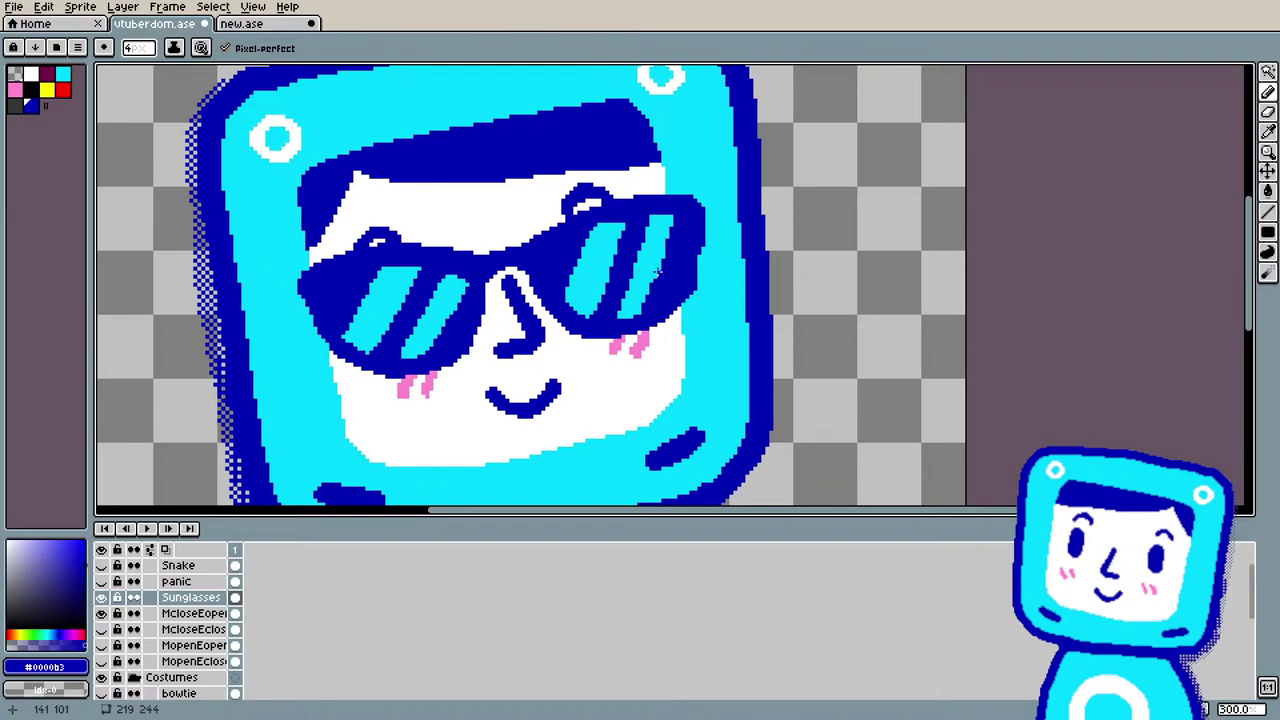
Step: Extend the upper nose-side edge of the right lens's inner stripe in sampled cyan #00D7FF, and clean its top with dark blue #0000B3
{"action": "left_click", "coordinate": [599, 259], "text": "alt"}
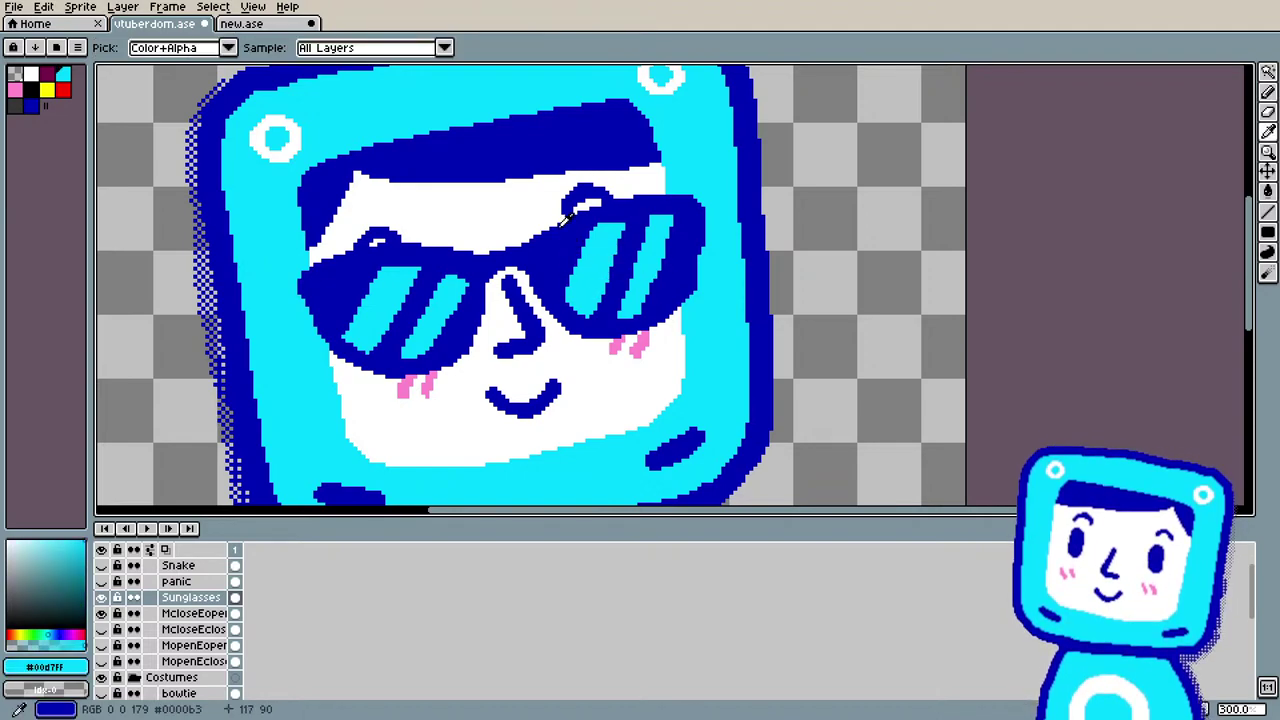
{"action": "left_click_drag", "start_coordinate": [574, 286], "coordinate": [589, 234]}
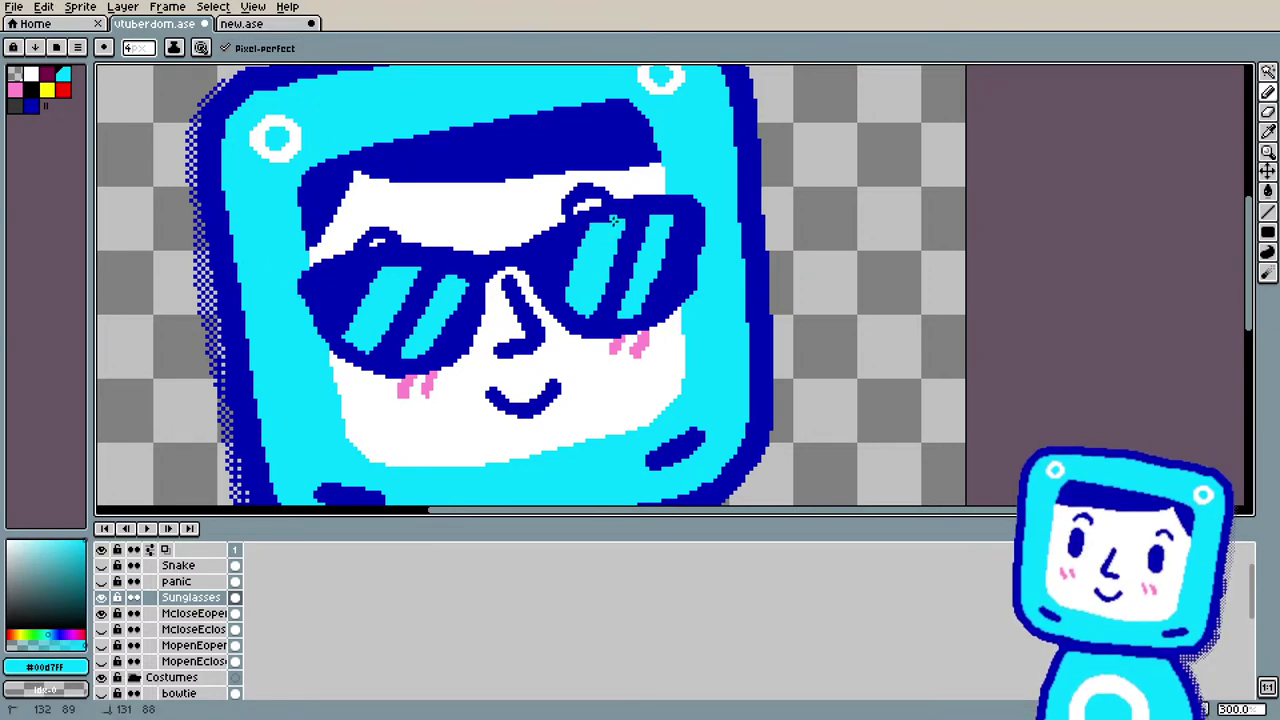
{"action": "left_click", "coordinate": [629, 213], "text": "alt"}
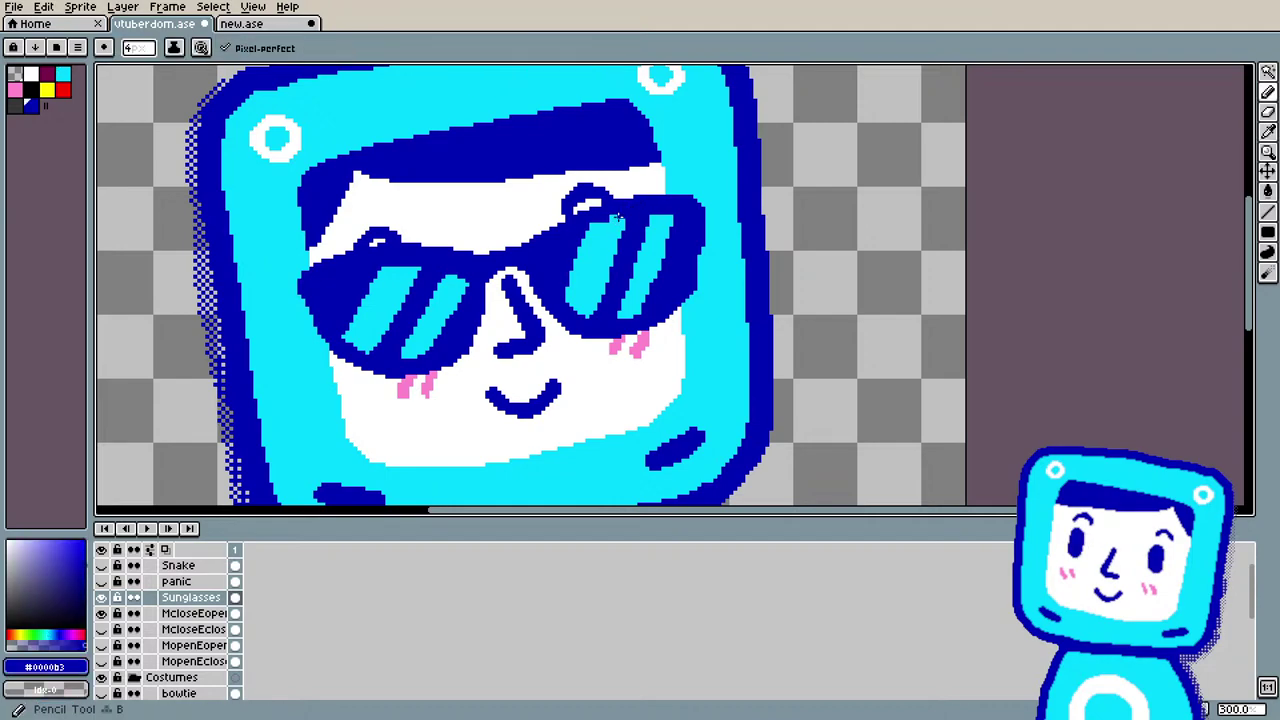
{"action": "left_click_drag", "start_coordinate": [589, 218], "coordinate": [590, 218]}
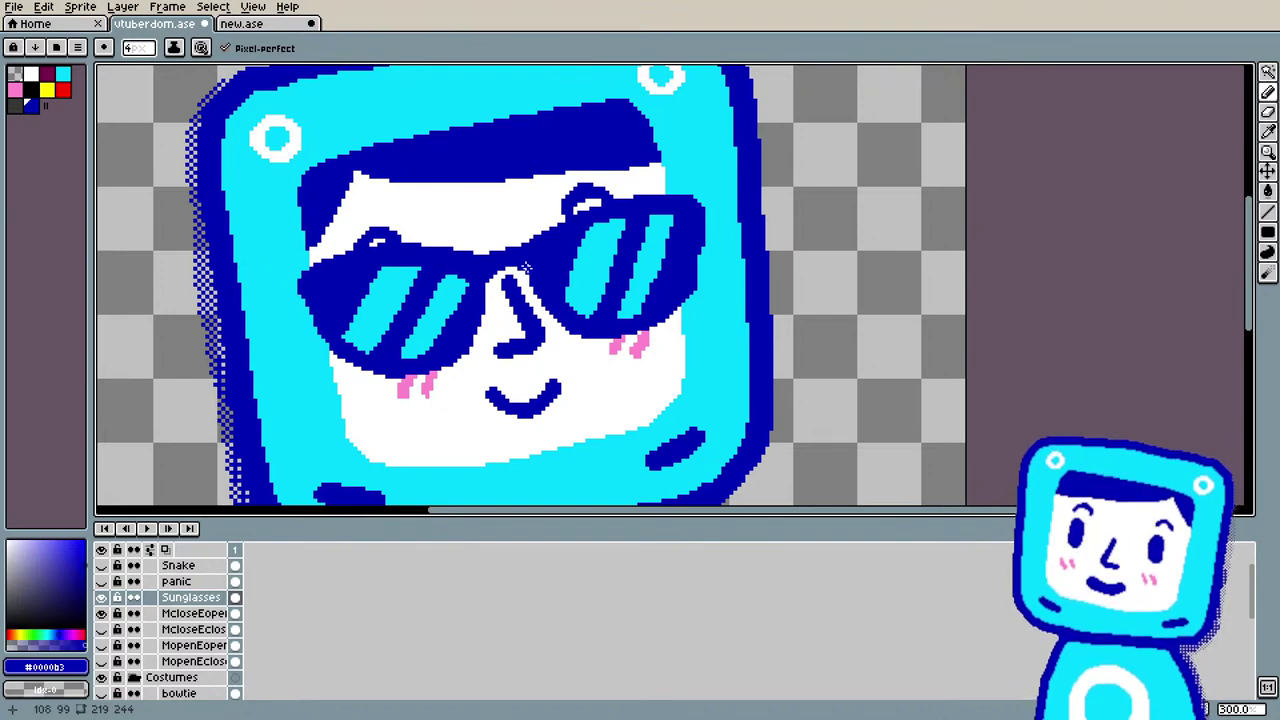
{"action": "key", "text": "i"}
{"action": "key", "text": "b"}
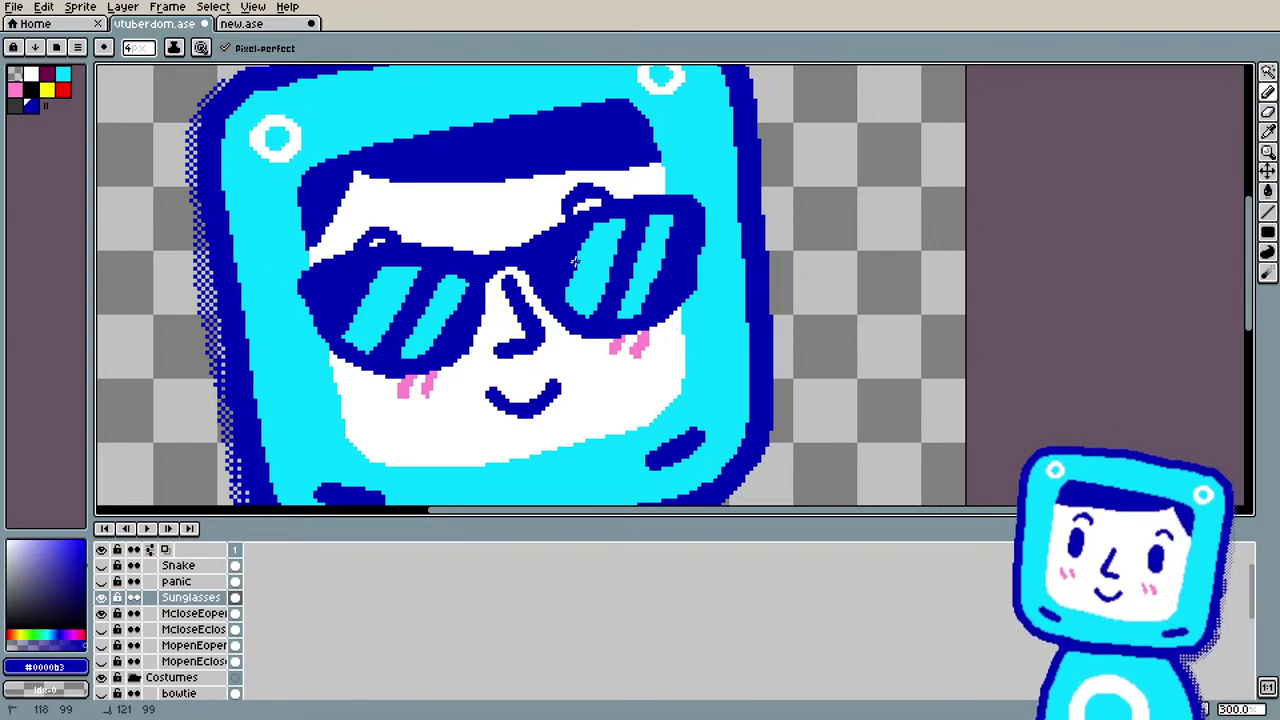
Step: Broaden the top end of the right lens's inner stripe with cyan #00D7FF and refine its corner with sampled dark blue #0000B3
{"action": "scroll", "coordinate": [575, 340], "scroll_direction": "down", "scroll_amount": 5}
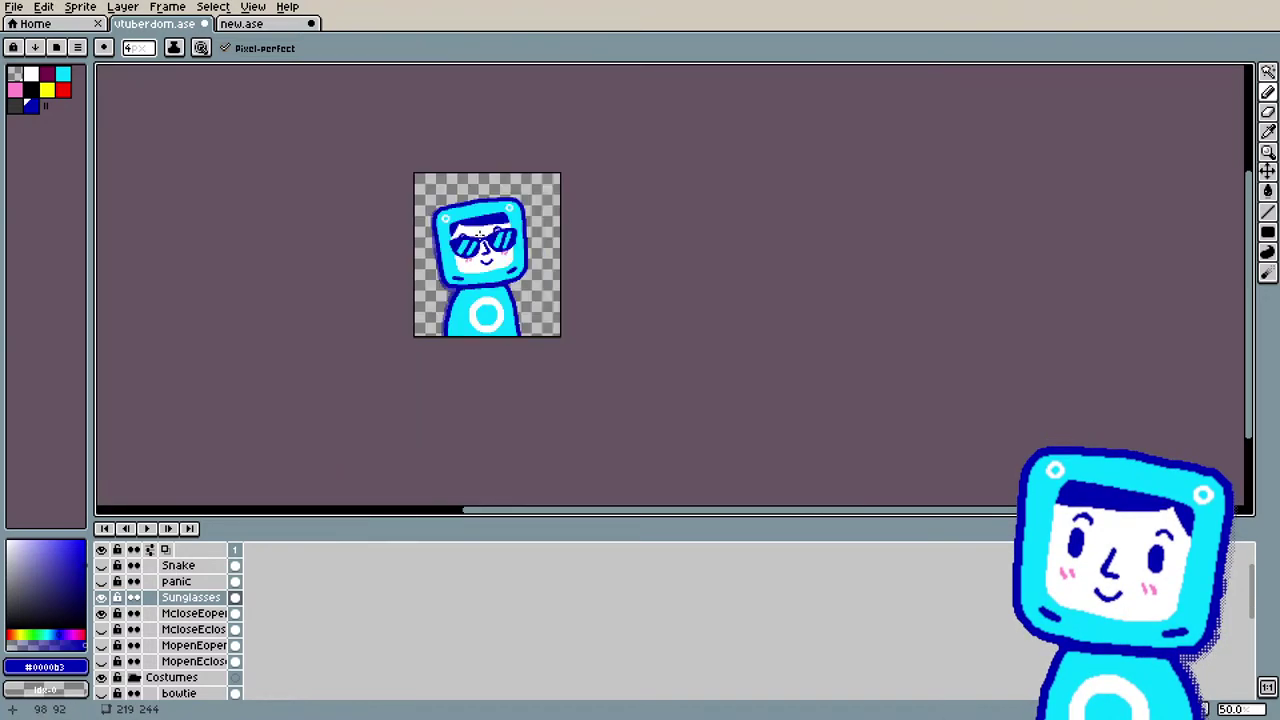
{"action": "scroll", "coordinate": [477, 240], "scroll_direction": "up", "scroll_amount": 5}
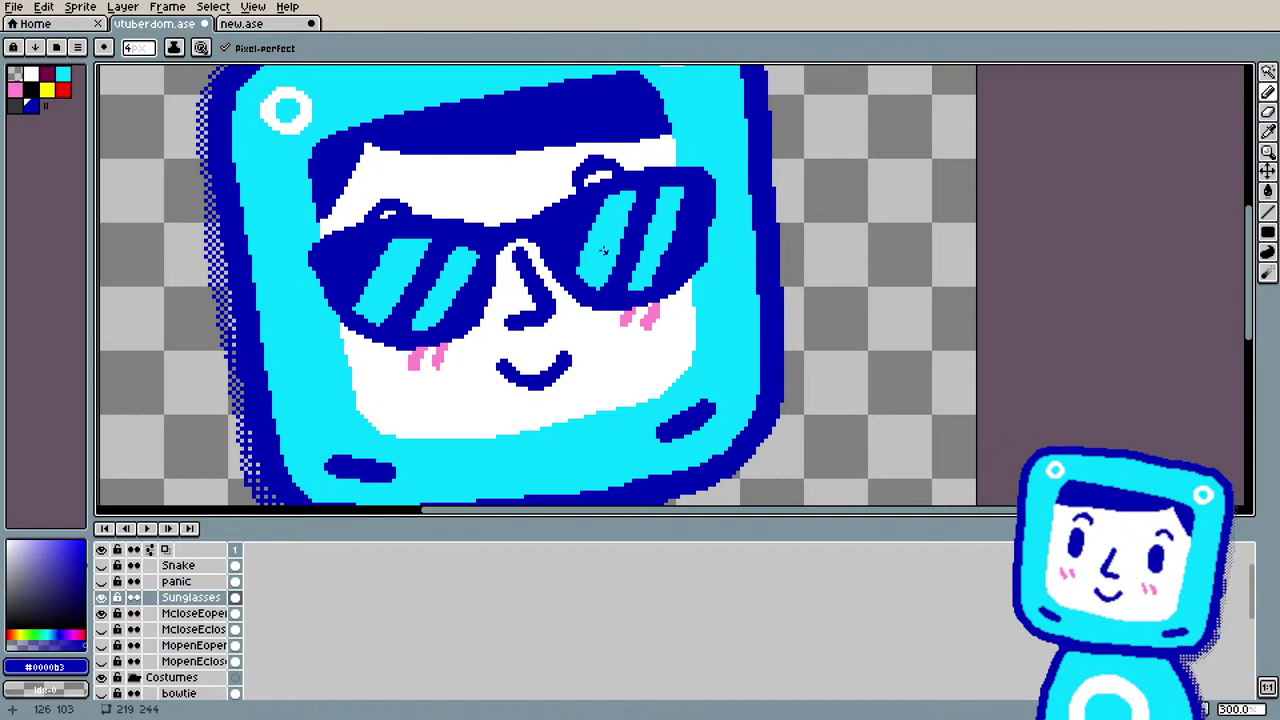
{"action": "key", "text": "i"}
{"action": "left_click", "coordinate": [612, 205]}
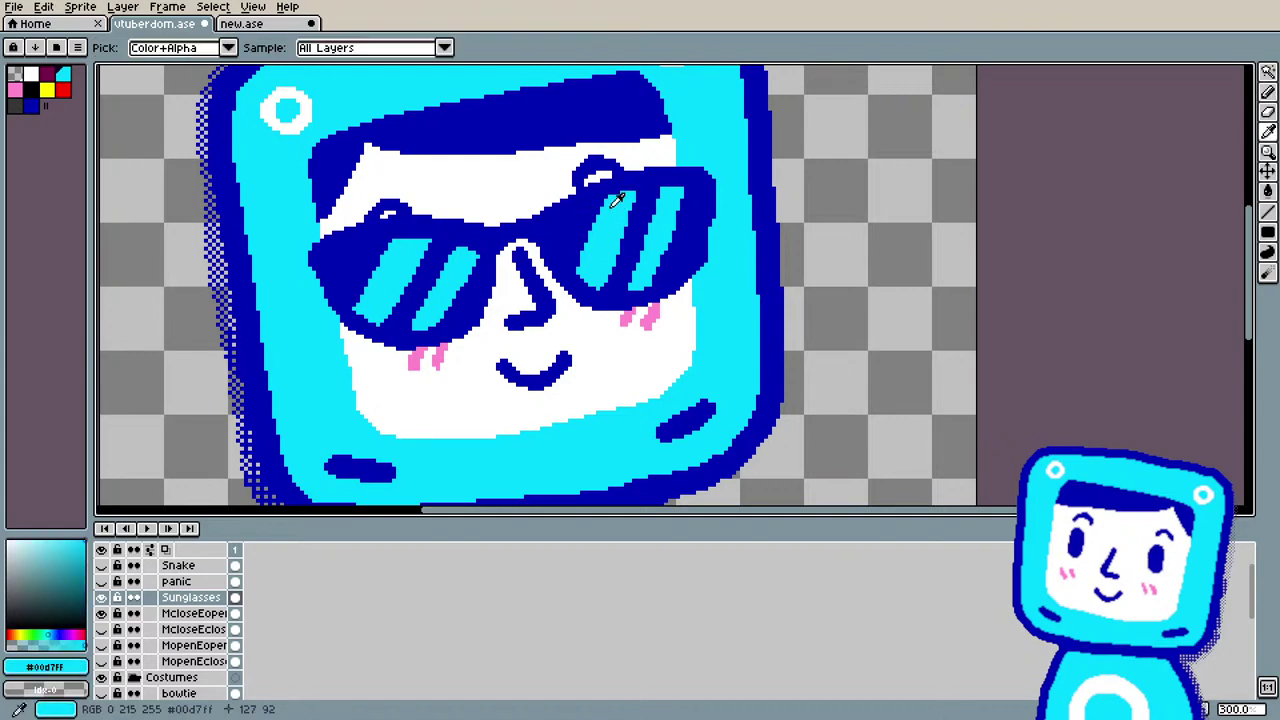
{"action": "key", "text": "b"}
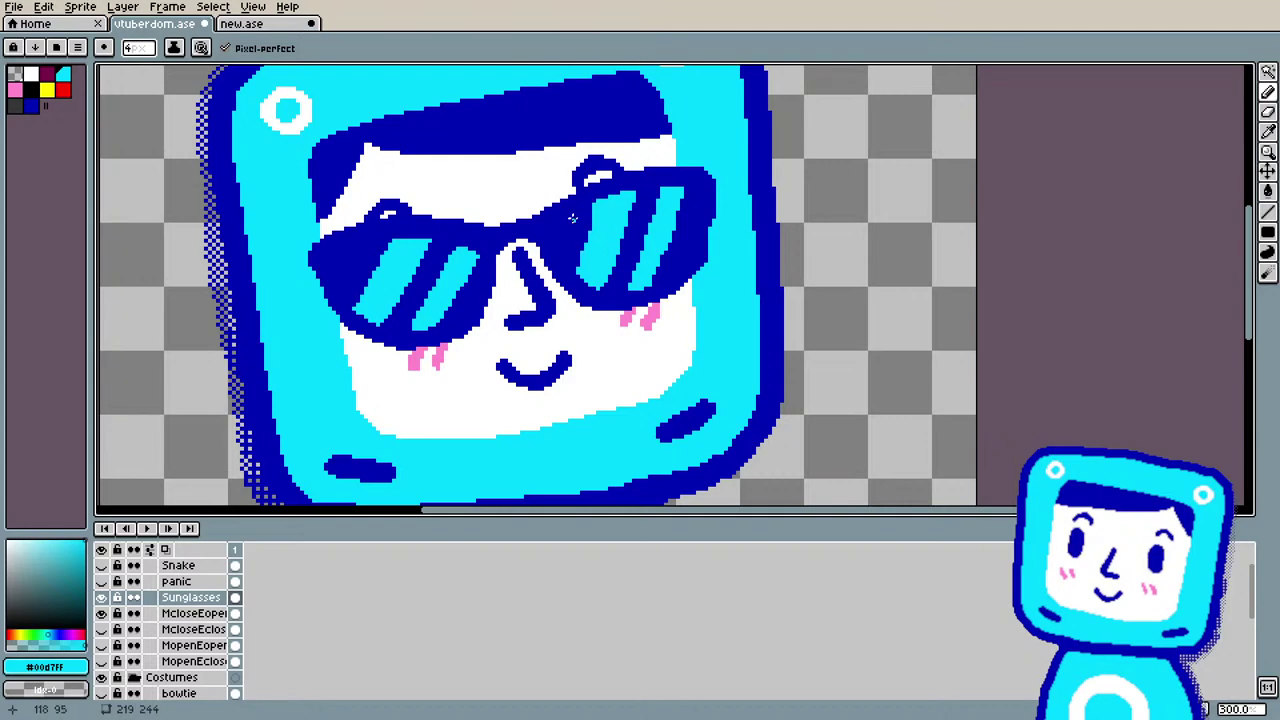
{"action": "key", "text": "i"}
{"action": "left_click", "coordinate": [590, 205]}
{"action": "key", "text": "b"}
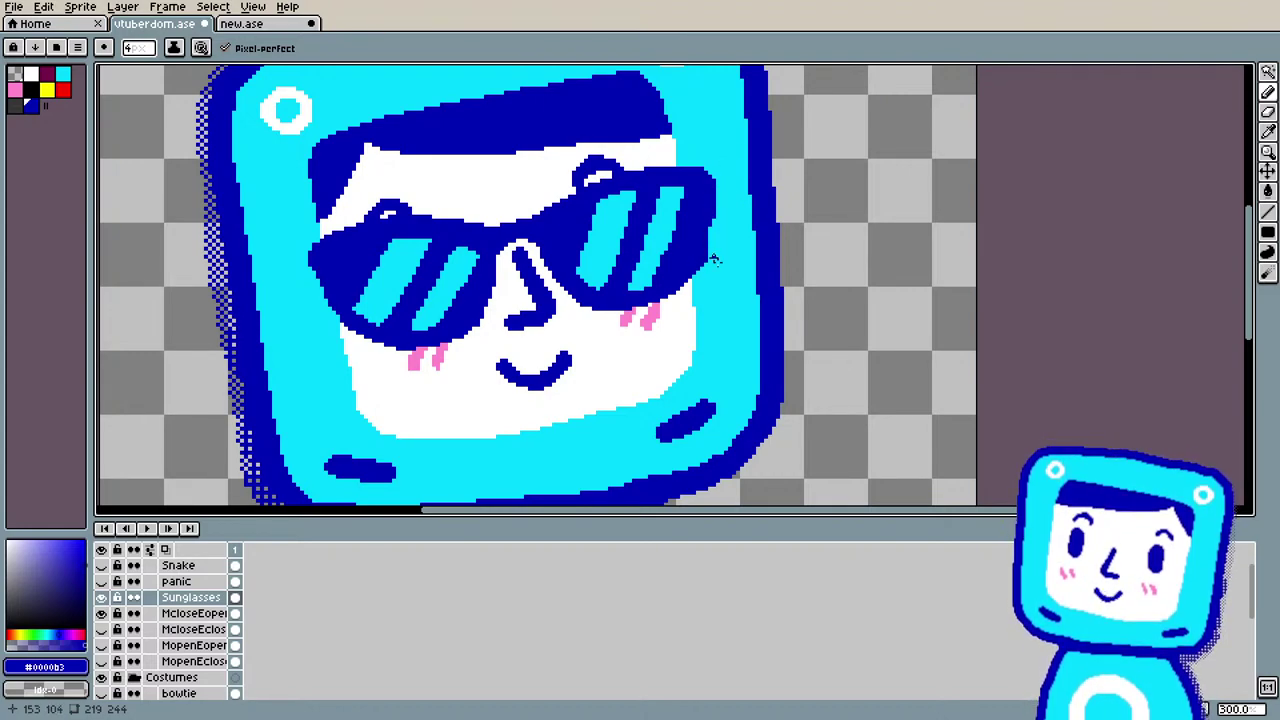
Step: Set the Eraser size to 1 px and return to the Pencil with dark blue #0000B3
{"action": "key", "text": "e"}
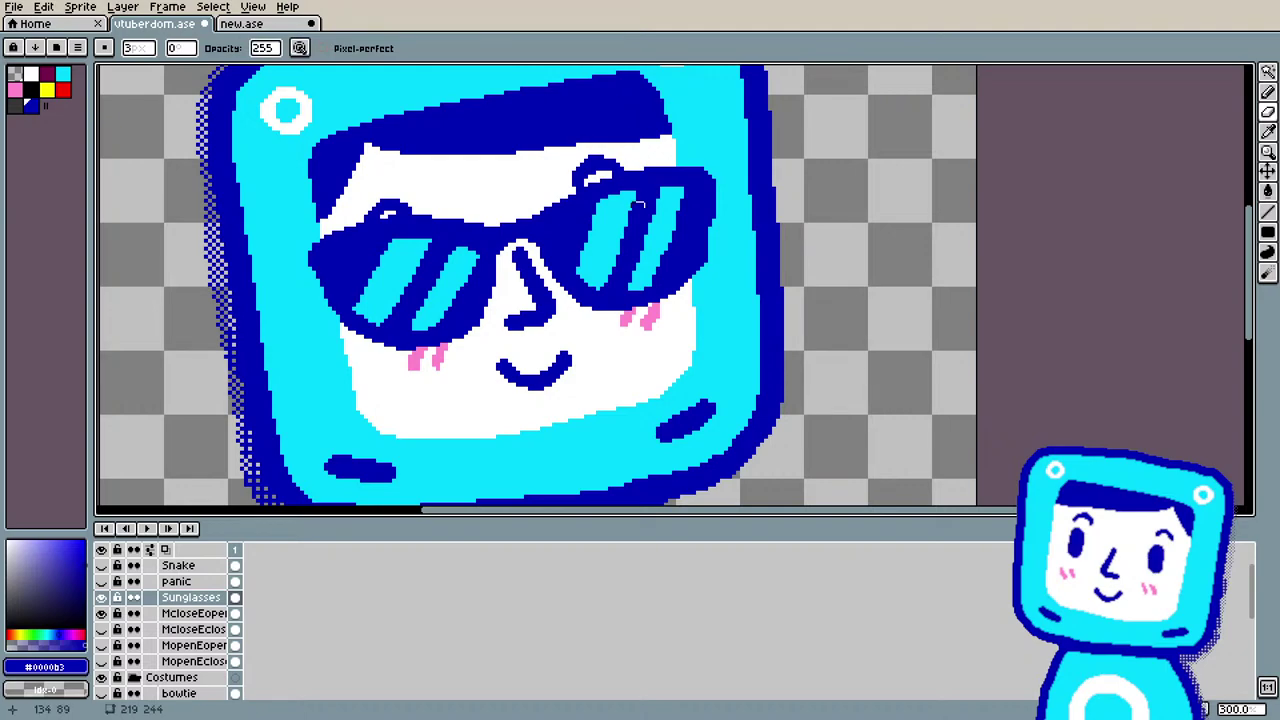
{"action": "left_click", "coordinate": [136, 49]}
{"action": "left_click_drag", "start_coordinate": [148, 78], "coordinate": [126, 78]}
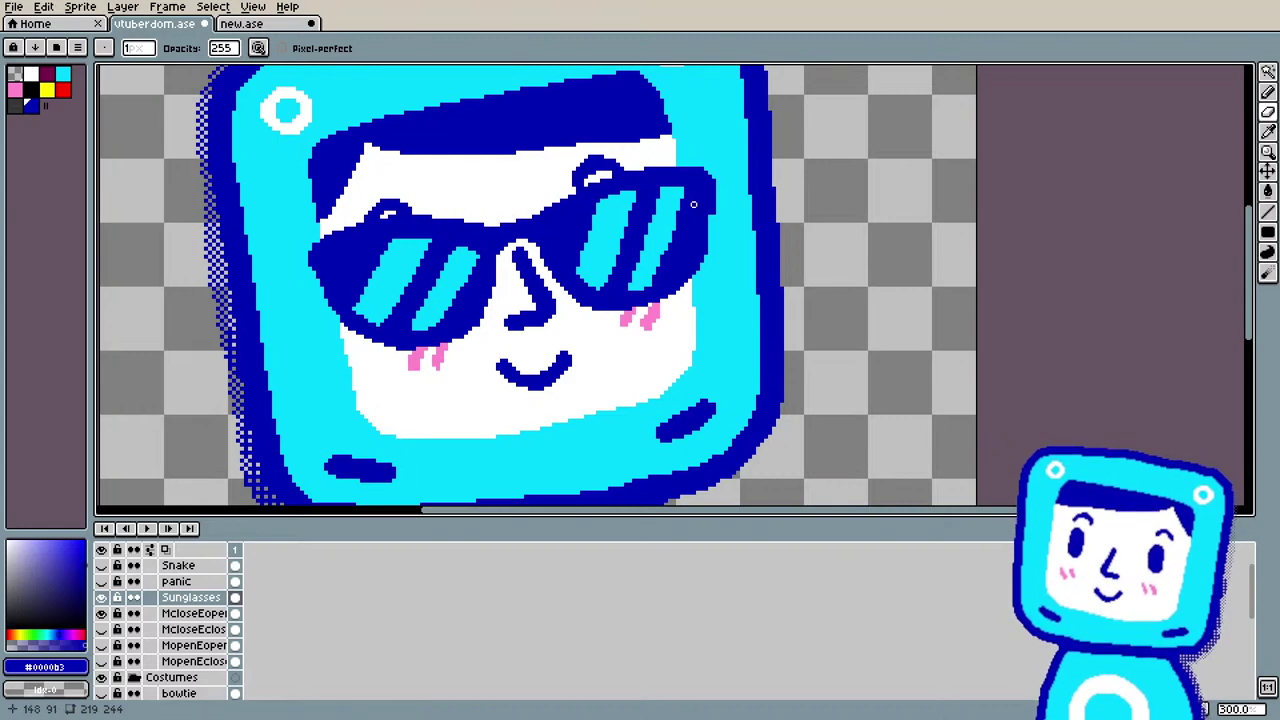
{"action": "key", "text": "i"}
{"action": "key", "text": "b"}
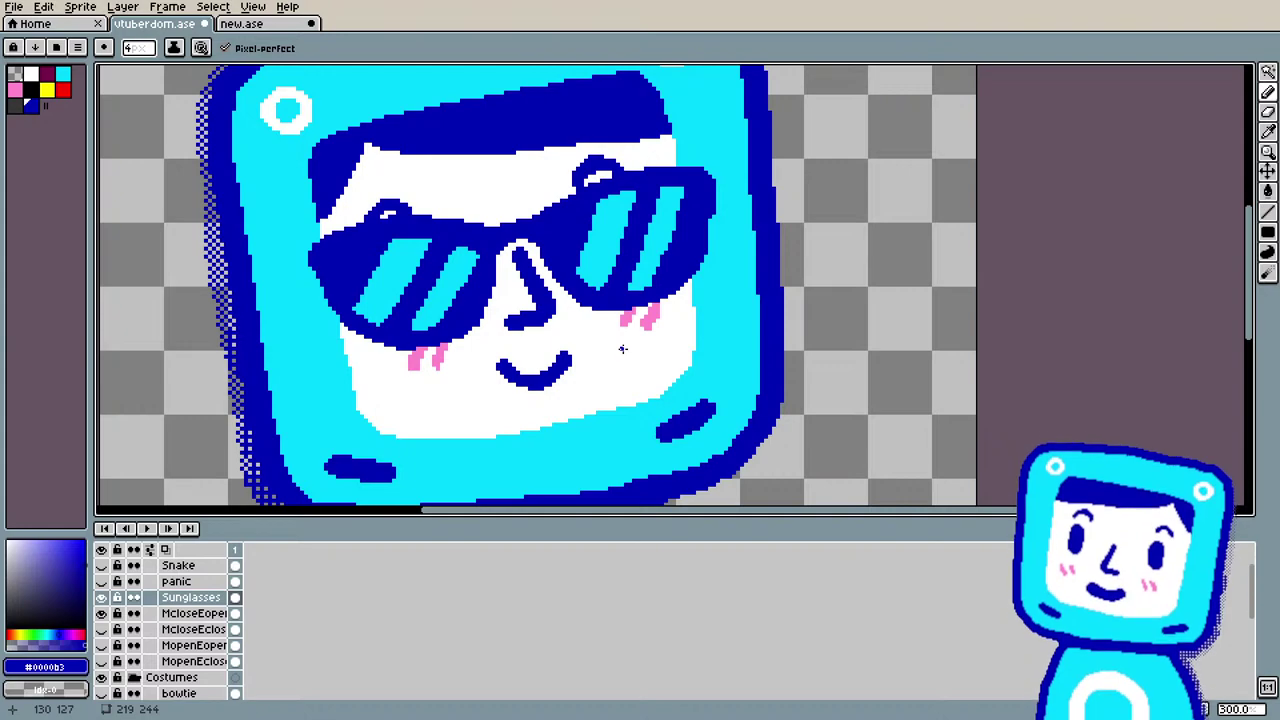
Step: Examine the lens outlines and cyan stripes of the sunglasses both close up and at a reduced view
{"action": "scroll", "coordinate": [556, 175], "scroll_direction": "down", "scroll_amount": 2}
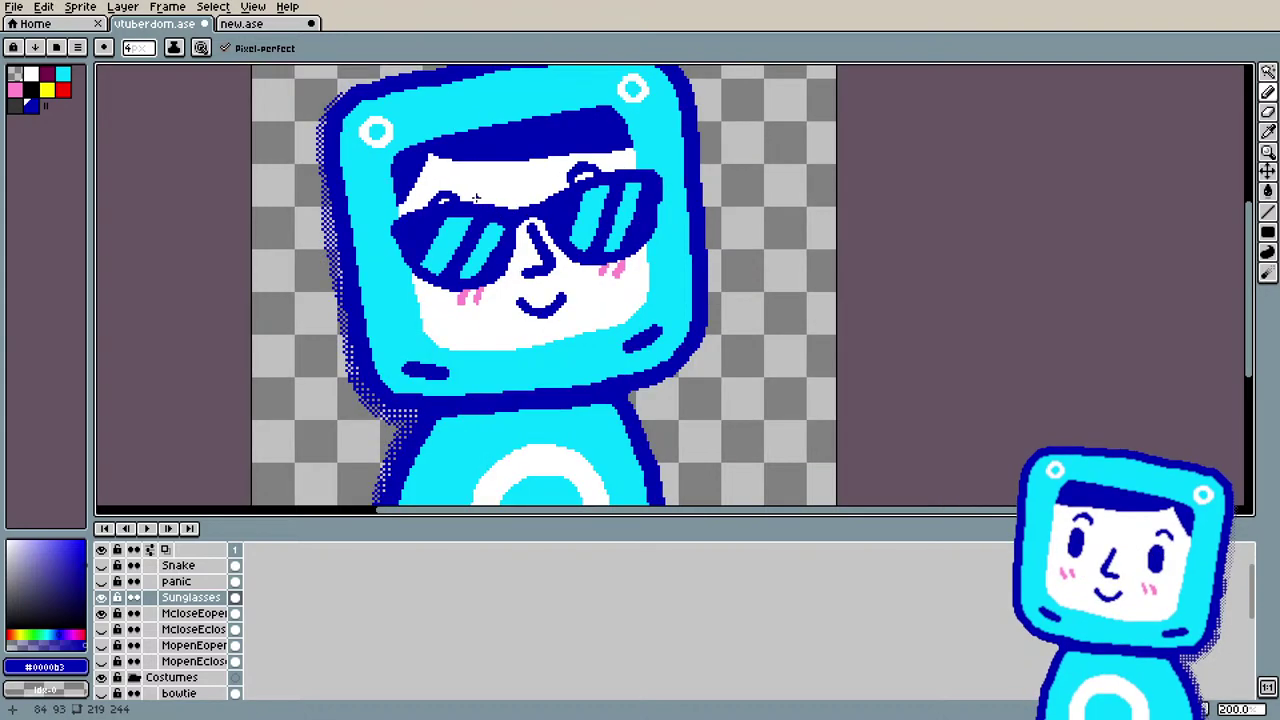
{"action": "scroll", "coordinate": [556, 175], "scroll_direction": "up", "scroll_amount": 2}
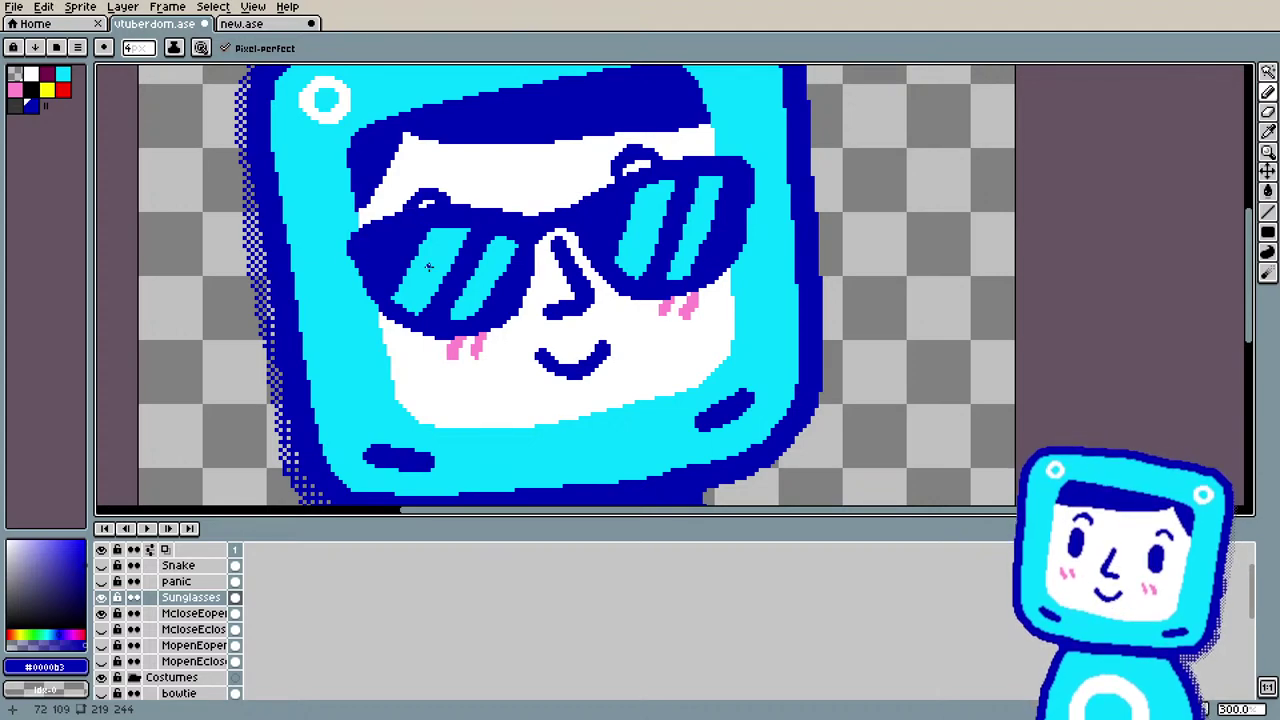
{"action": "scroll", "coordinate": [428, 265], "scroll_direction": "down", "scroll_amount": 2}
{"action": "scroll", "coordinate": [350, 256], "scroll_direction": "up", "scroll_amount": 2}
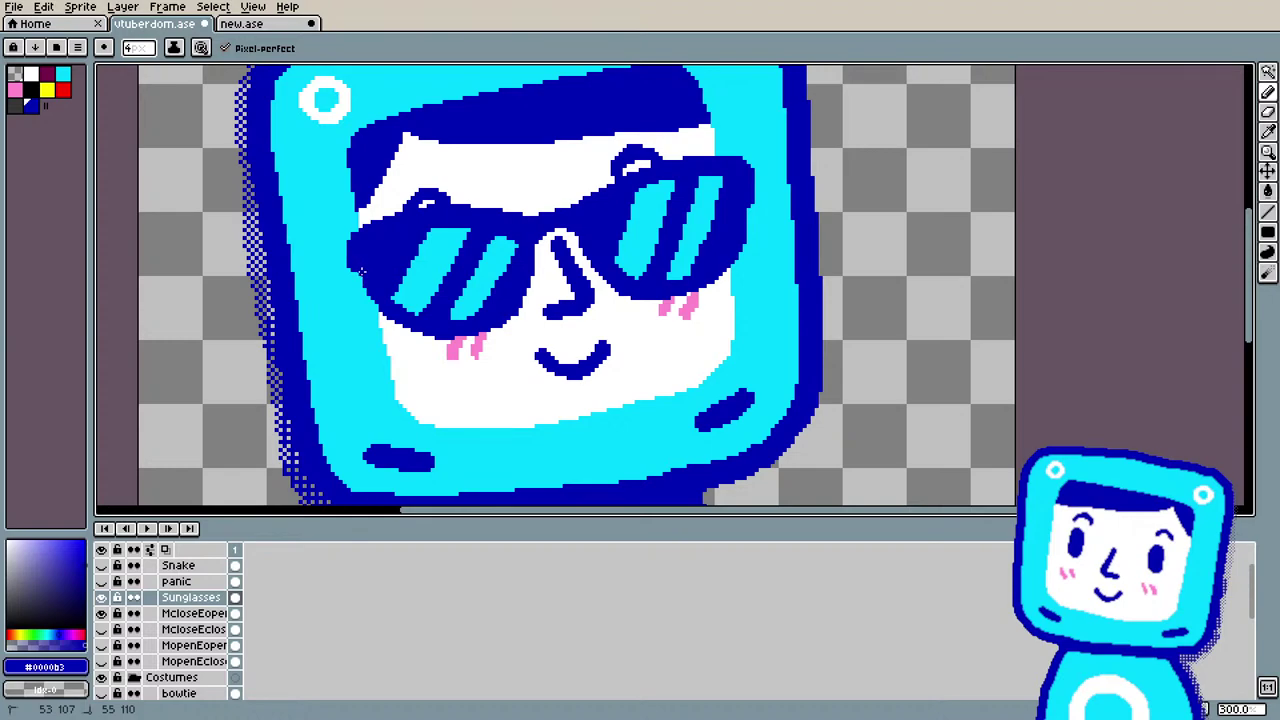
{"action": "scroll", "coordinate": [352, 251], "scroll_direction": "down", "scroll_amount": 2}
{"action": "scroll", "coordinate": [364, 282], "scroll_direction": "up", "scroll_amount": 2}
{"action": "scroll", "coordinate": [366, 284], "scroll_direction": "down", "scroll_amount": 2}
{"action": "scroll", "coordinate": [370, 288], "scroll_direction": "up", "scroll_amount": 2}
{"action": "scroll", "coordinate": [380, 278], "scroll_direction": "down", "scroll_amount": 2}
{"action": "scroll", "coordinate": [324, 240], "scroll_direction": "up", "scroll_amount": 2}
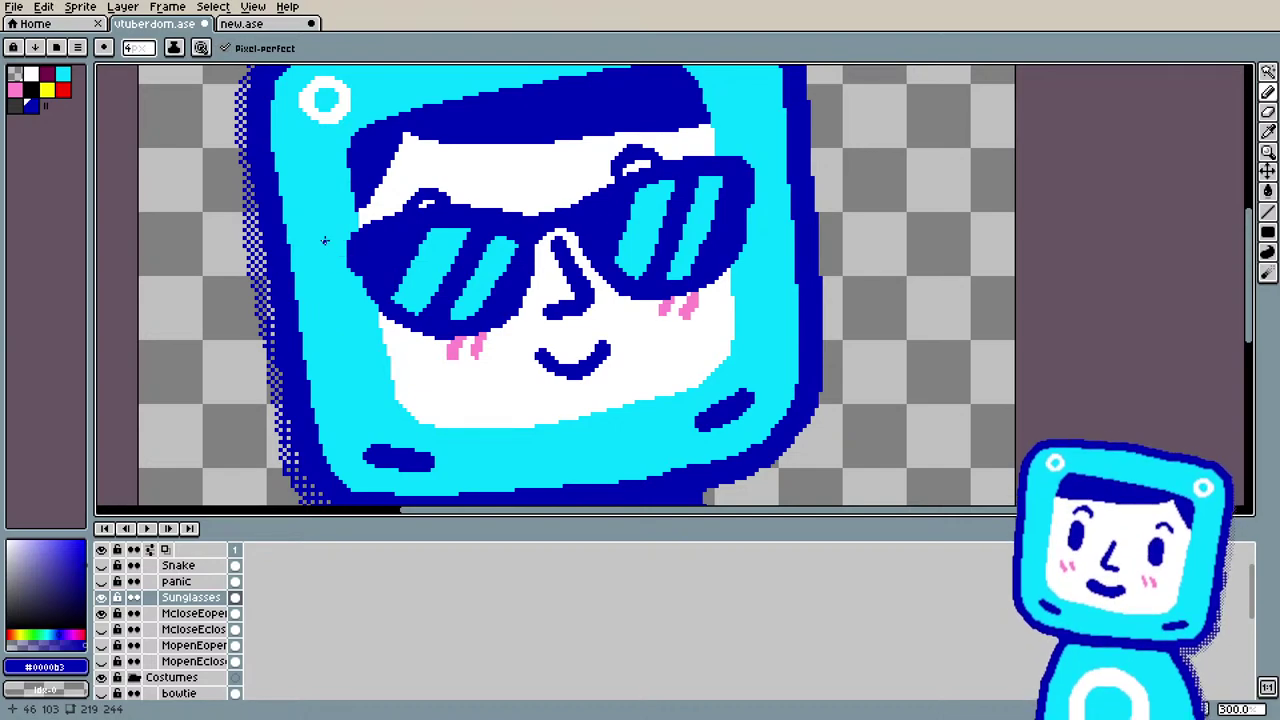
{"action": "scroll", "coordinate": [324, 240], "scroll_direction": "down", "scroll_amount": 2}
{"action": "scroll", "coordinate": [397, 280], "scroll_direction": "up", "scroll_amount": 2}
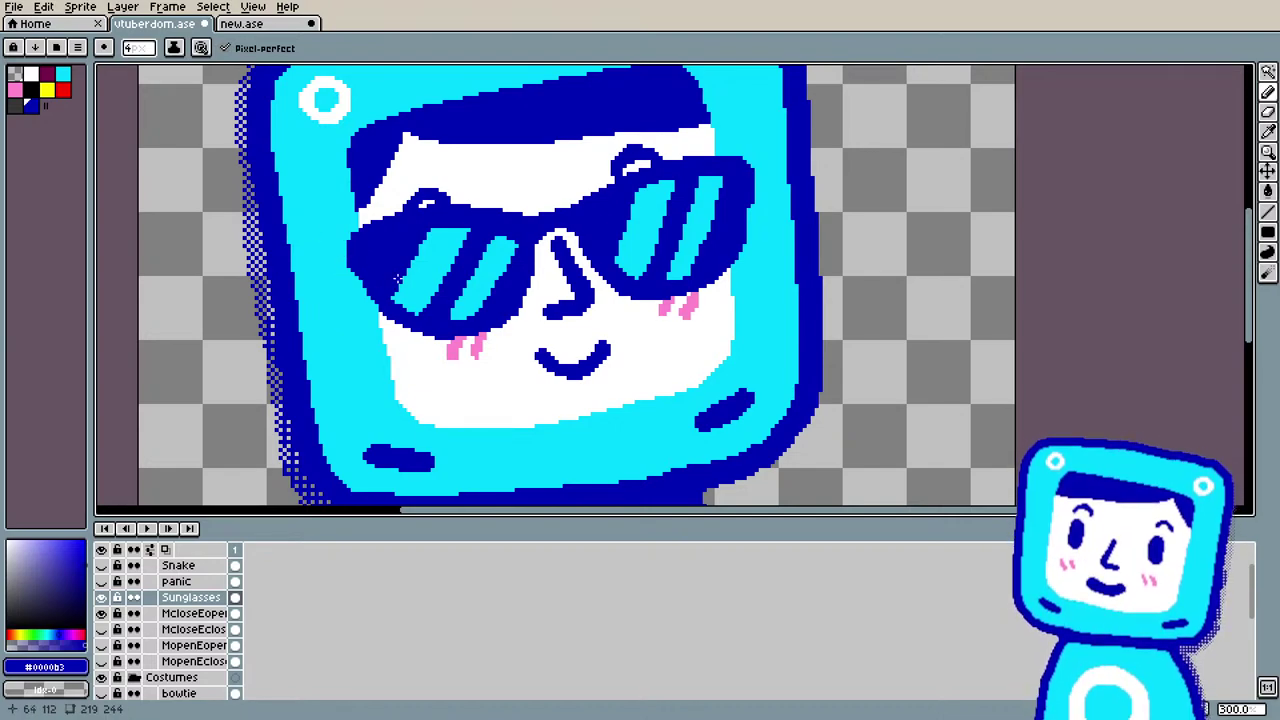
Step: Refine the edge of the left lens's outer stripe with sampled cyan #00D7FF and clean it up with dark blue #0000B3
{"action": "scroll", "coordinate": [397, 280], "scroll_direction": "down", "scroll_amount": 2}
{"action": "scroll", "coordinate": [365, 205], "scroll_direction": "up", "scroll_amount": 2}
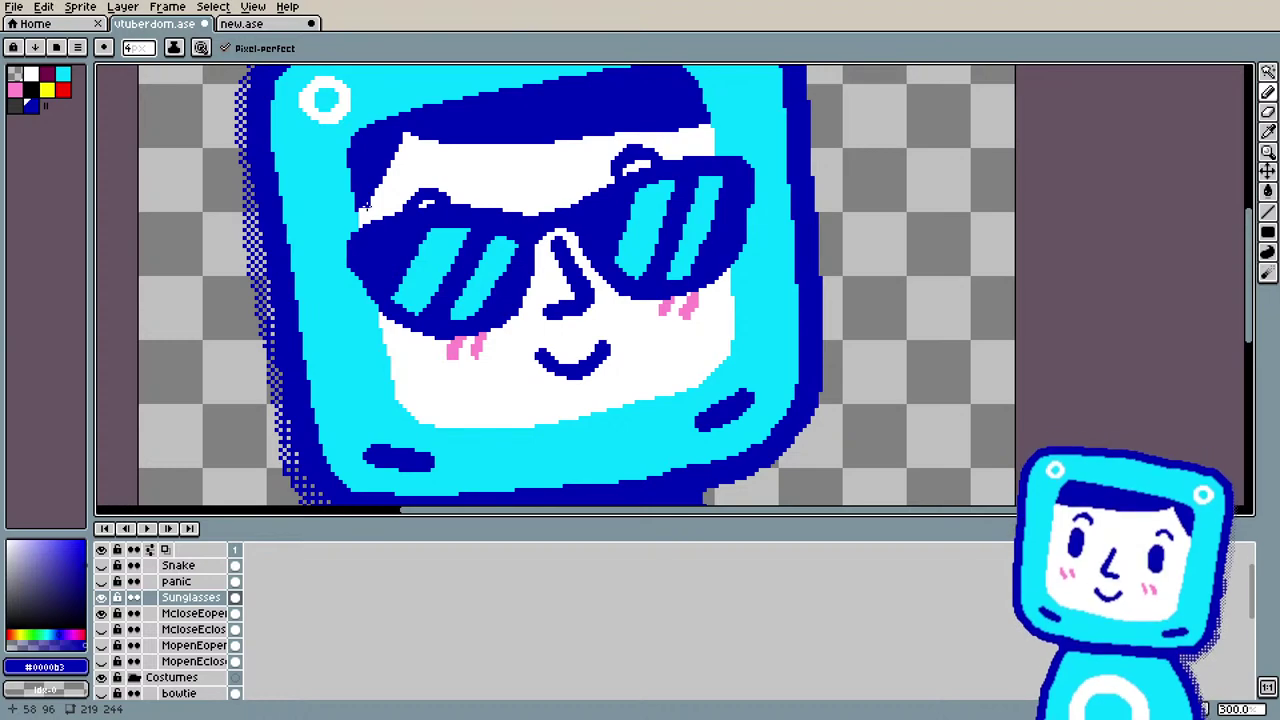
{"action": "scroll", "coordinate": [366, 205], "scroll_direction": "down", "scroll_amount": 2}
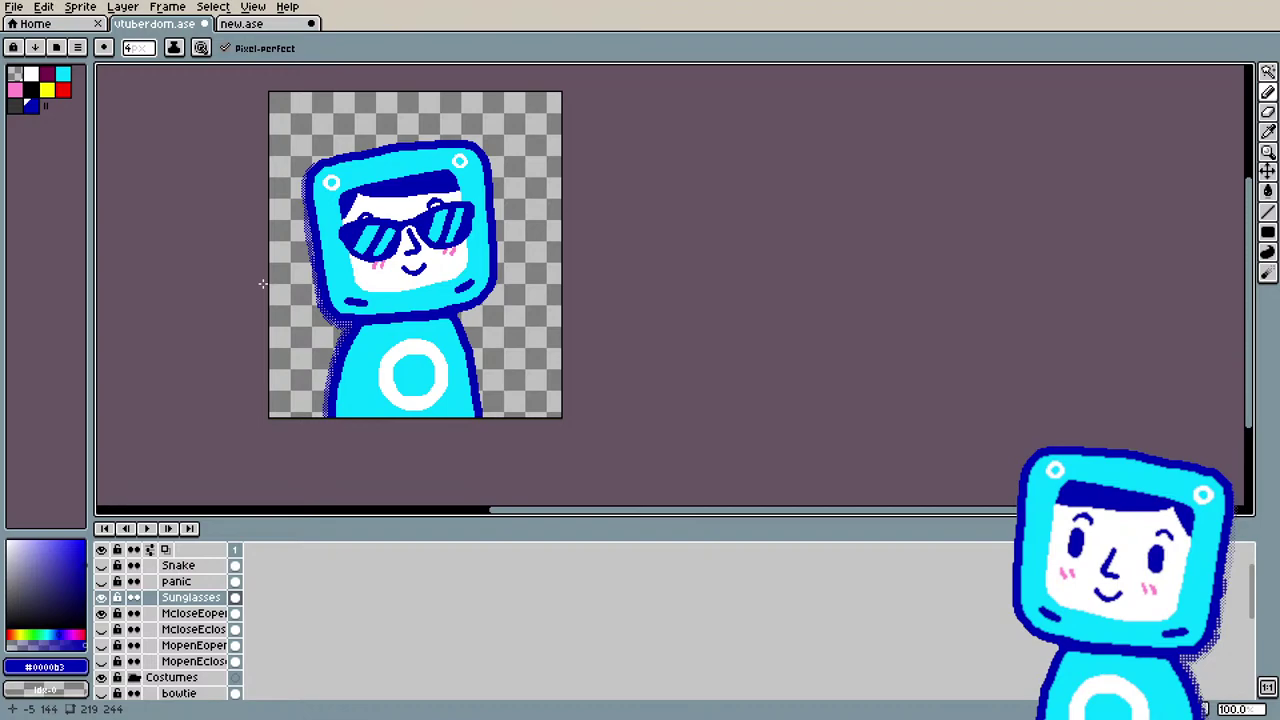
{"action": "scroll", "coordinate": [306, 215], "scroll_direction": "up", "scroll_amount": 2}
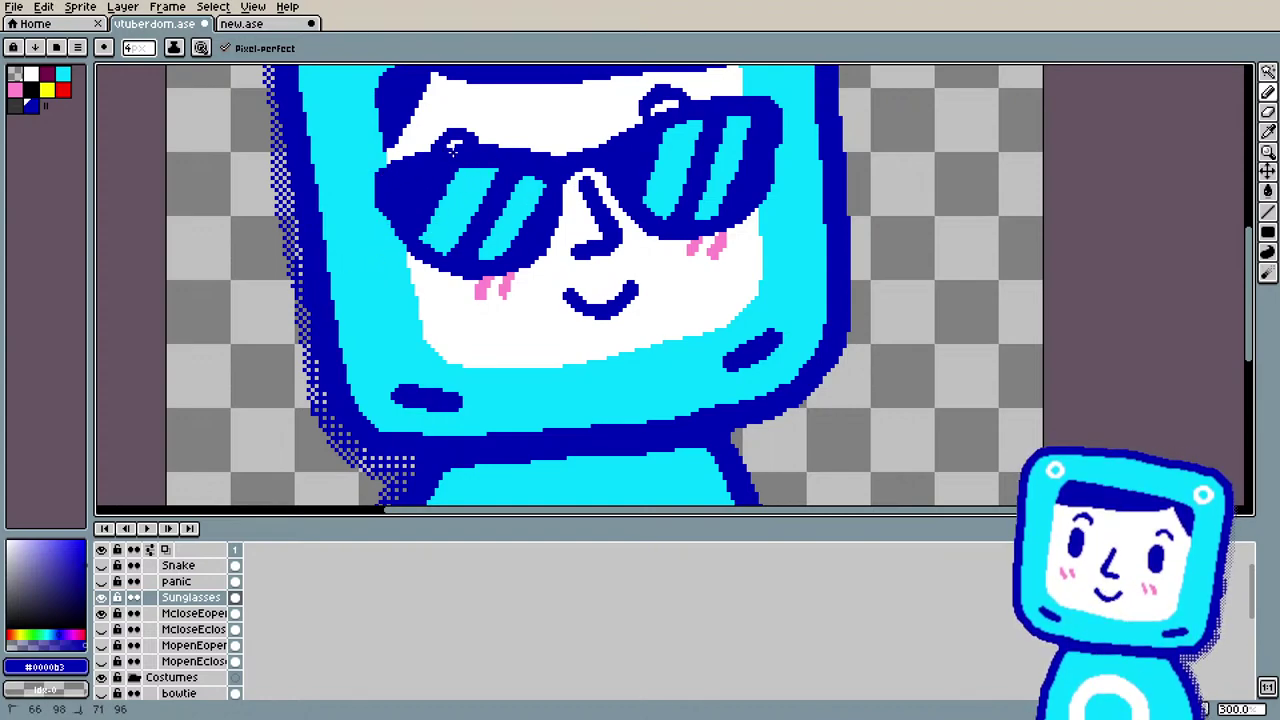
{"action": "scroll", "coordinate": [435, 205], "scroll_direction": "down", "scroll_amount": 2}
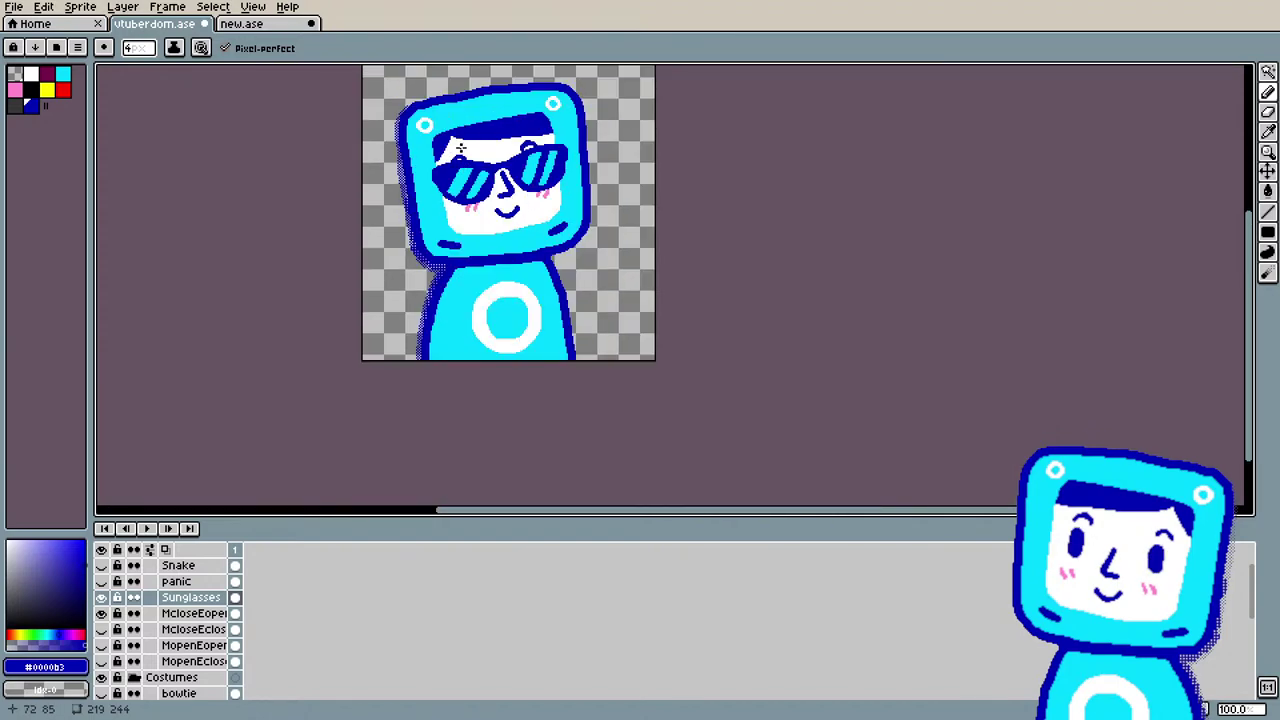
{"action": "scroll", "coordinate": [541, 124], "scroll_direction": "up", "scroll_amount": 1}
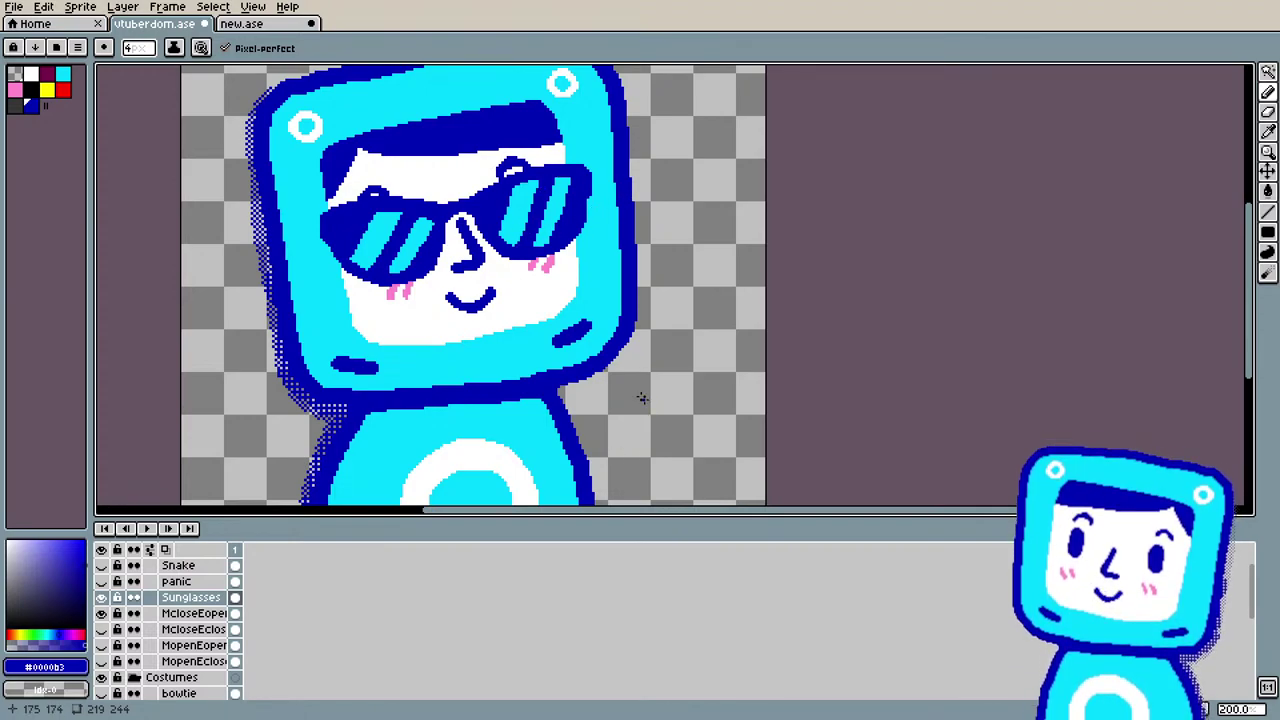
{"action": "key", "text": "i"}
{"action": "left_click", "coordinate": [388, 258]}
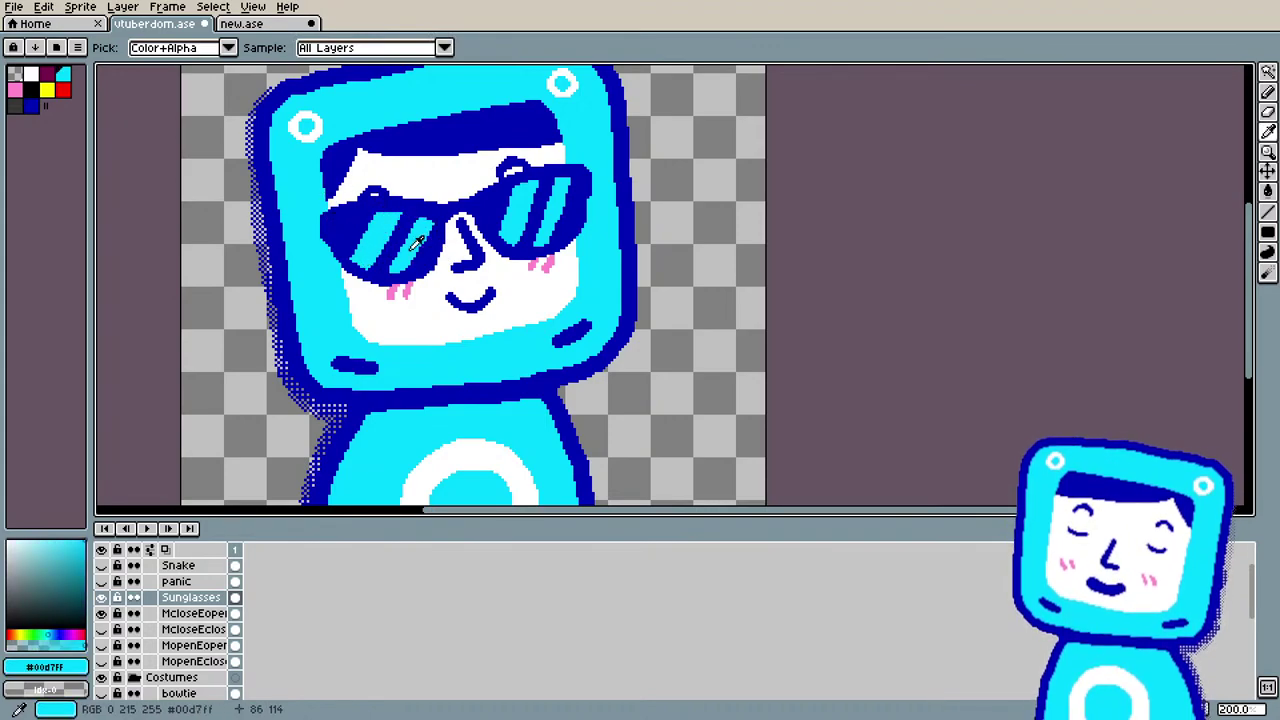
{"action": "key", "text": "b"}
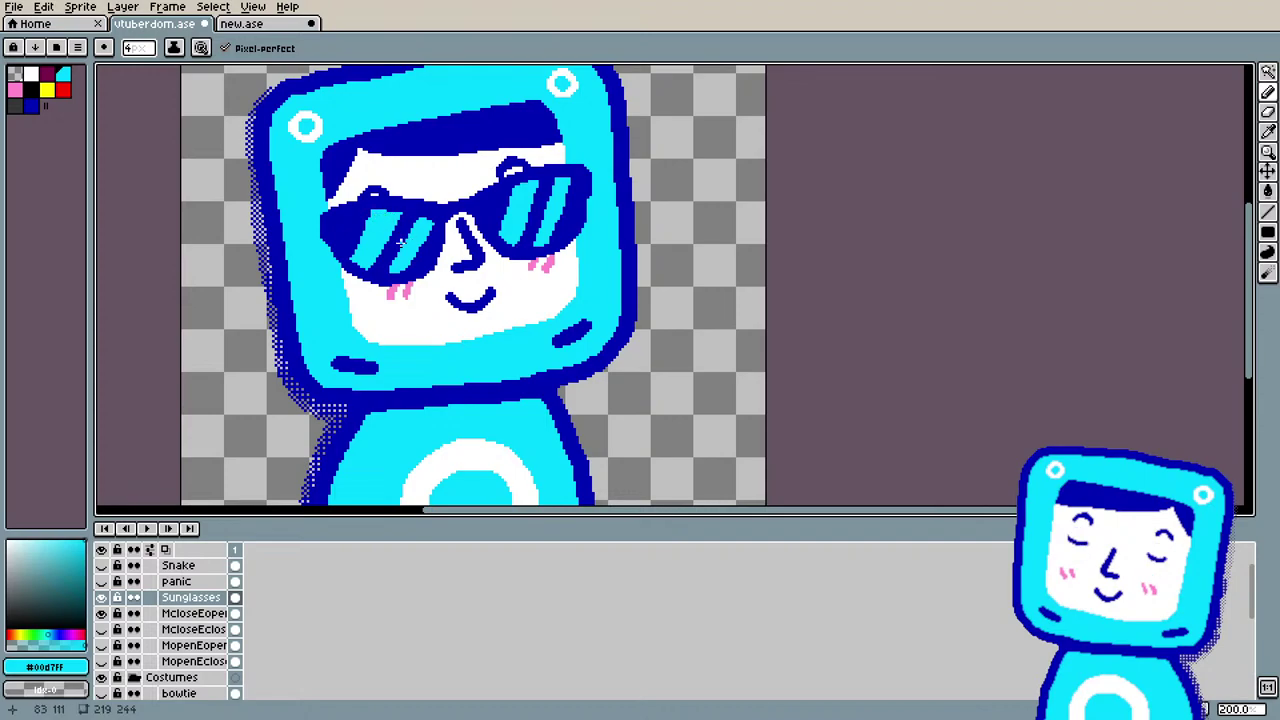
{"action": "left_click", "coordinate": [390, 222]}
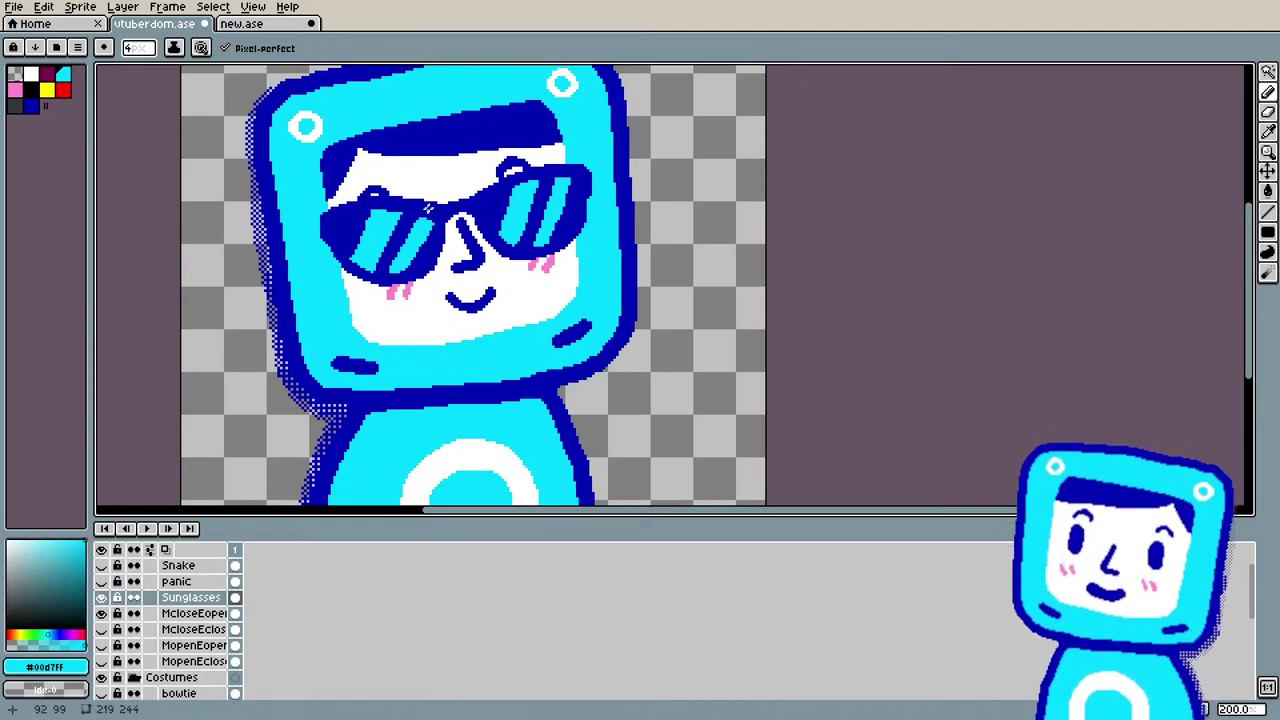
{"action": "left_click", "coordinate": [365, 245], "text": "alt"}
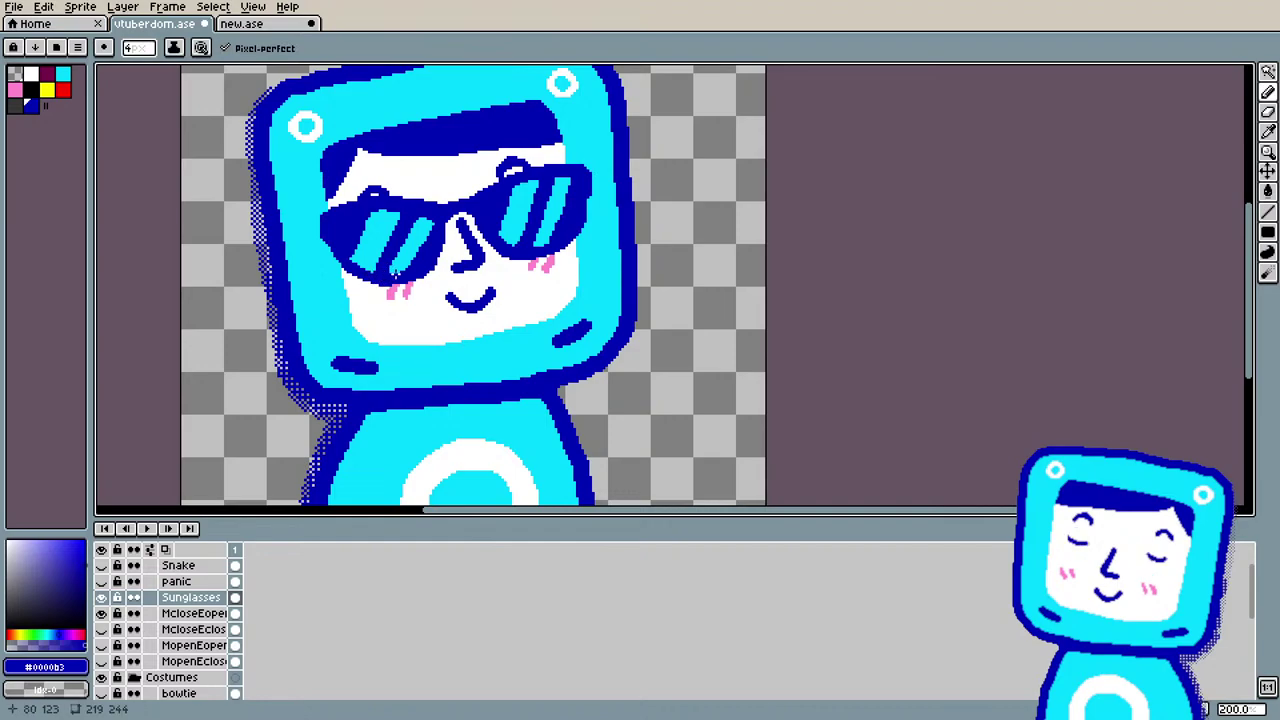
Step: Broaden the left lens's inner stripe with sampled cyan #00D7FF and tidy its edges with dark blue #0000B3
{"action": "left_click", "coordinate": [424, 228], "text": "alt"}
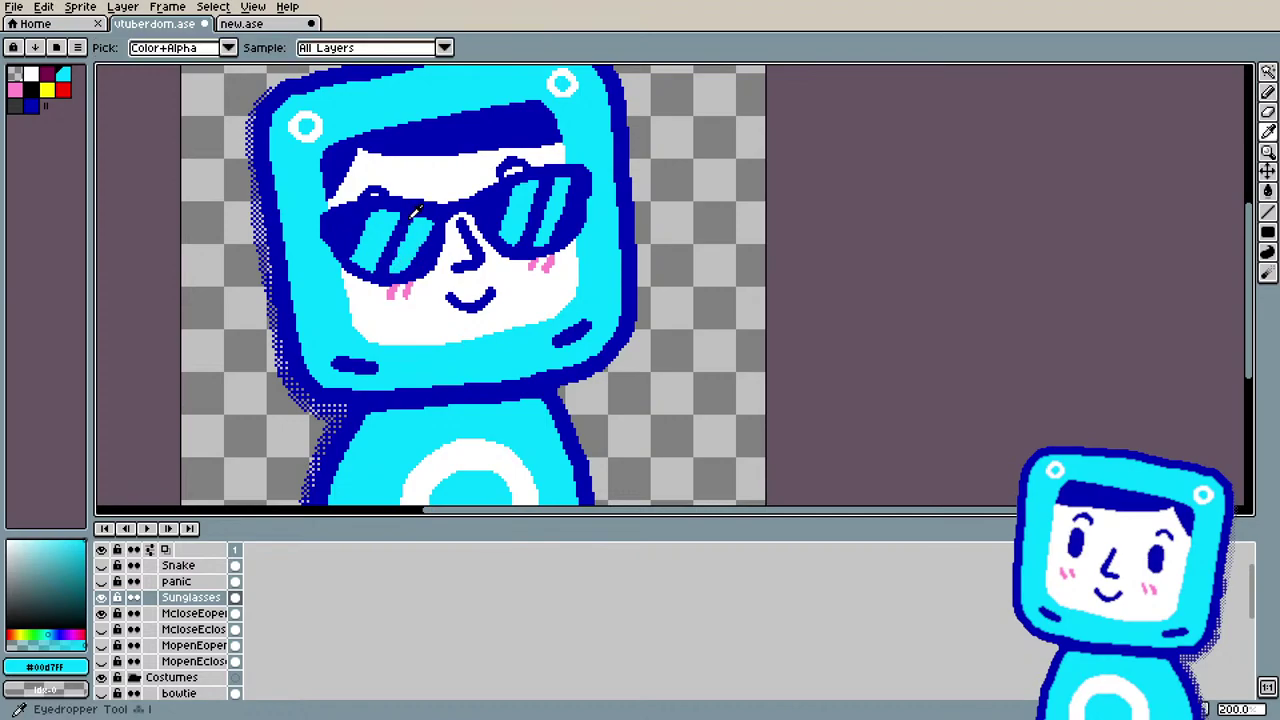
{"action": "left_click", "coordinate": [415, 214], "text": "alt"}
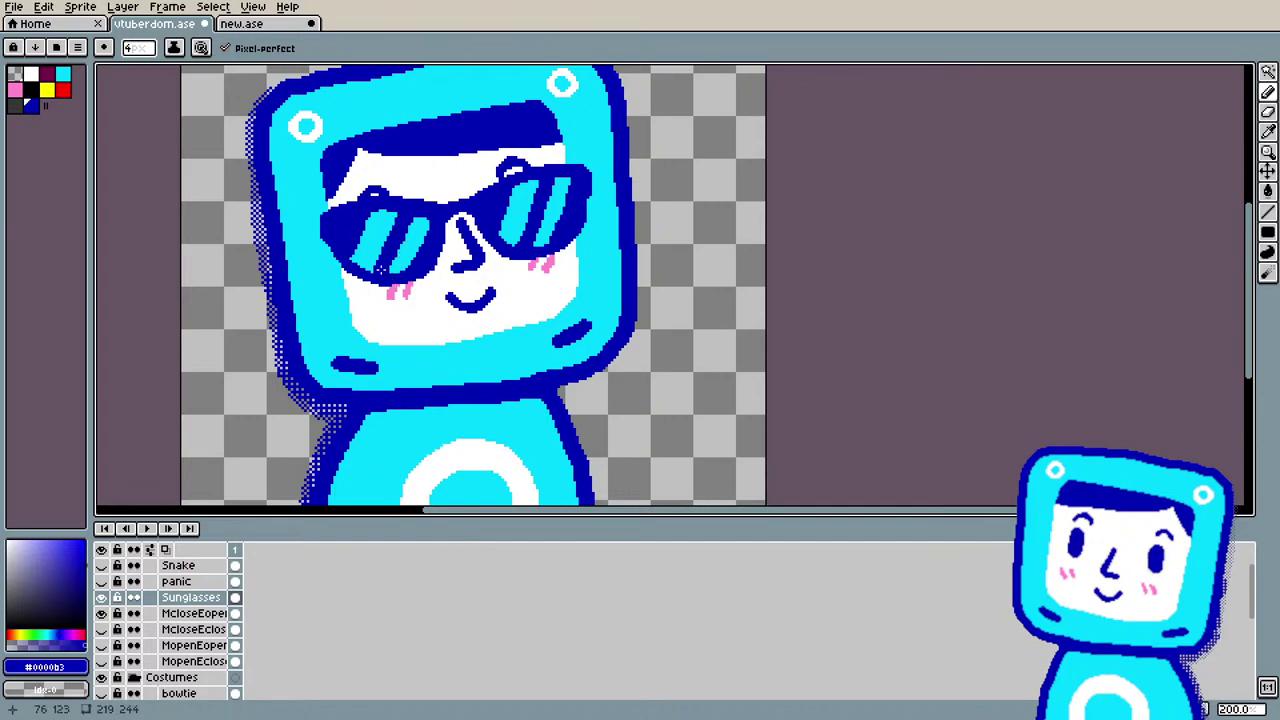
{"action": "scroll", "coordinate": [380, 270], "scroll_direction": "down", "scroll_amount": 2}
{"action": "scroll", "coordinate": [300, 247], "scroll_direction": "up", "scroll_amount": 1}
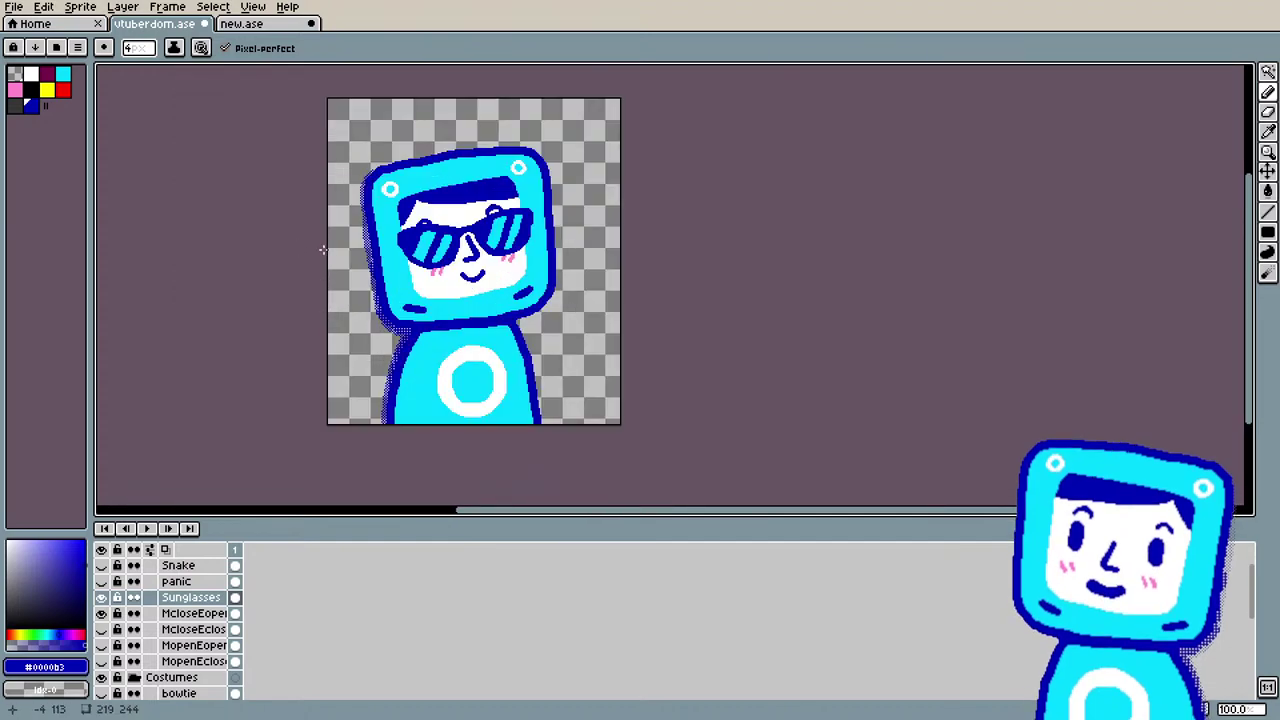
Step: Touch up the lower end of the left lens's outer stripe with sampled cyan #00D7FF and dark blue #0000B3
{"action": "scroll", "coordinate": [305, 246], "scroll_direction": "up", "scroll_amount": 1}
{"action": "scroll", "coordinate": [390, 244], "scroll_direction": "up", "scroll_amount": 1}
{"action": "scroll", "coordinate": [585, 318], "scroll_direction": "up", "scroll_amount": 1}
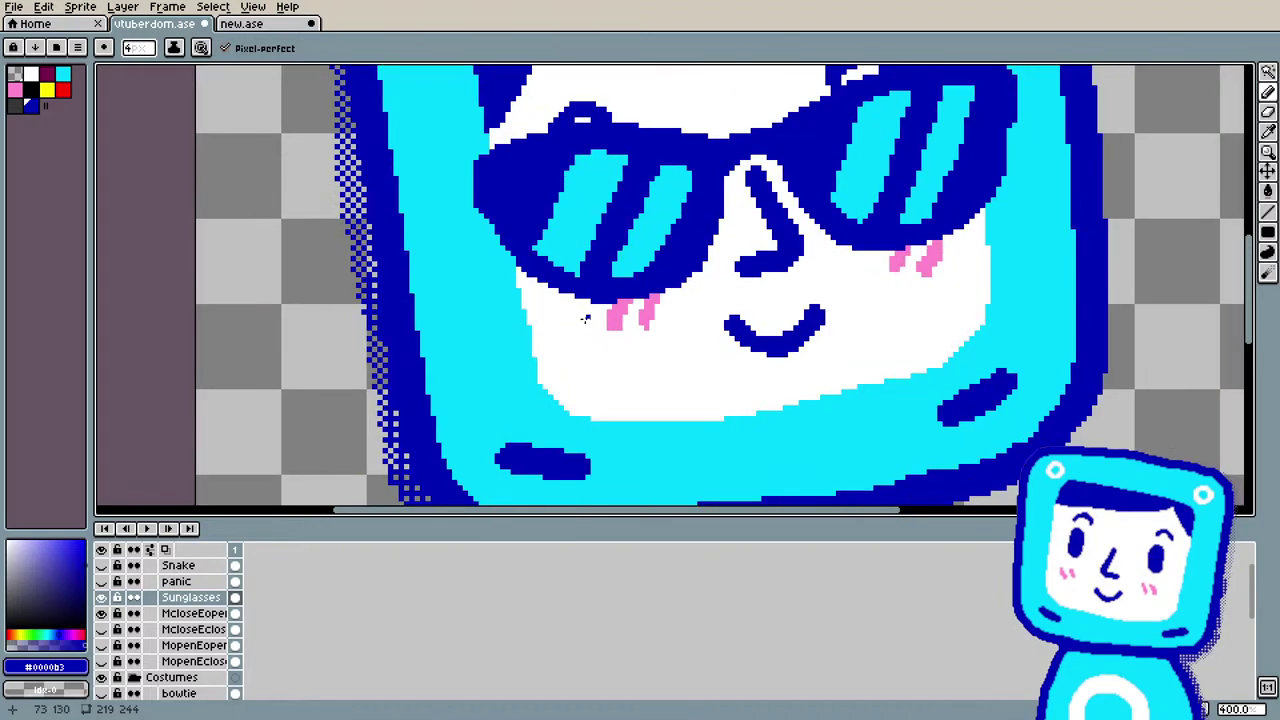
{"action": "left_click", "coordinate": [572, 252], "text": "alt"}
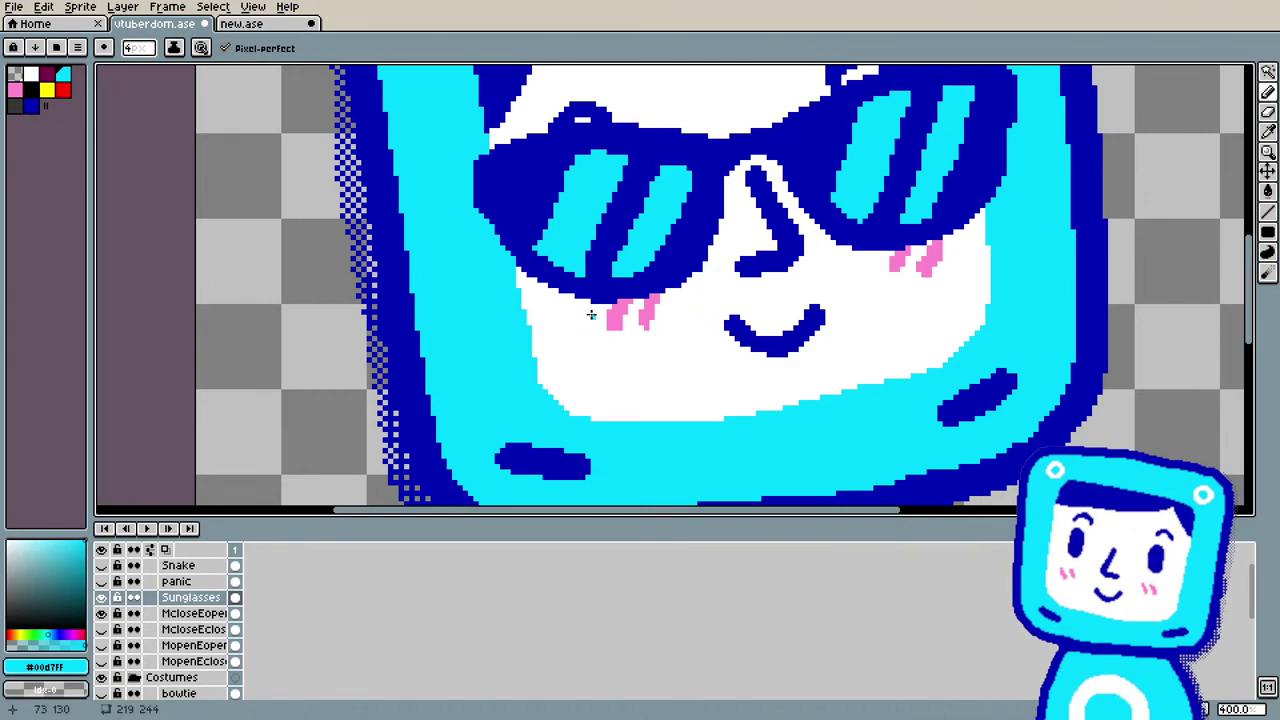
{"action": "left_click", "coordinate": [589, 281], "text": "alt"}
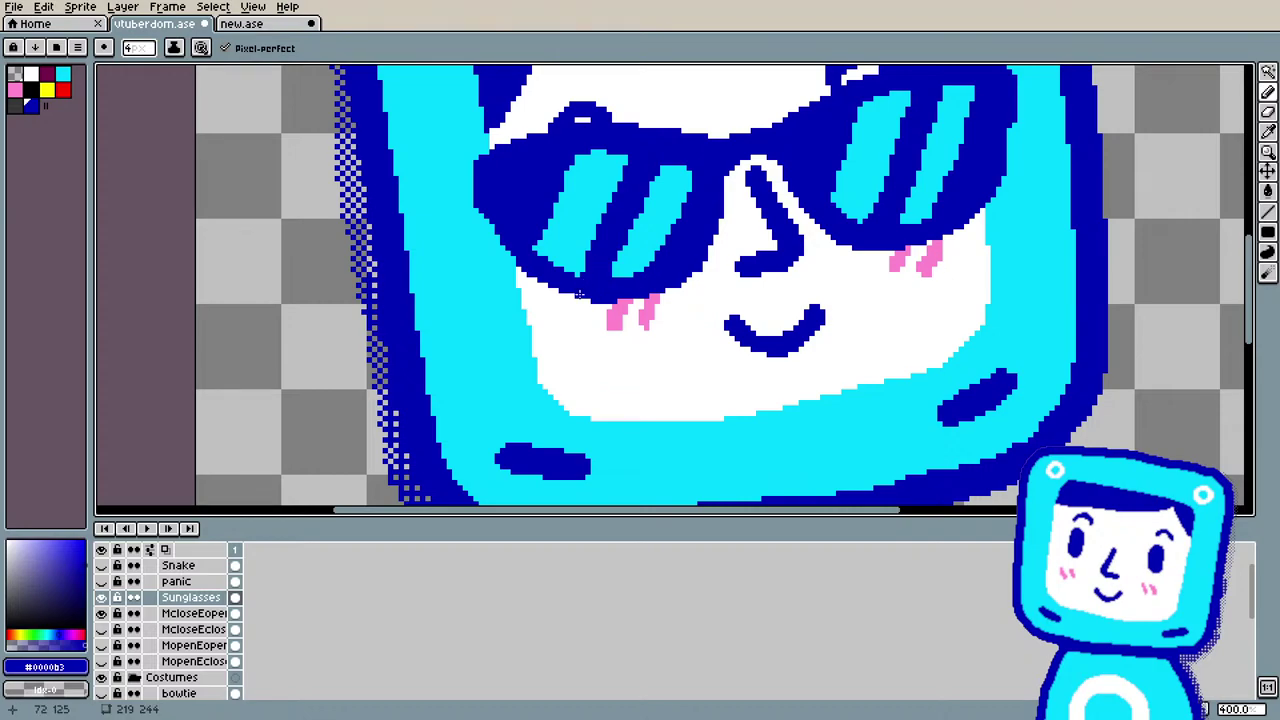
Step: Try to shift the eyebrow above the right lens using a rectangular selection on the face layer directly below Sunglasses
{"action": "scroll", "coordinate": [467, 246], "scroll_direction": "down", "scroll_amount": 3}
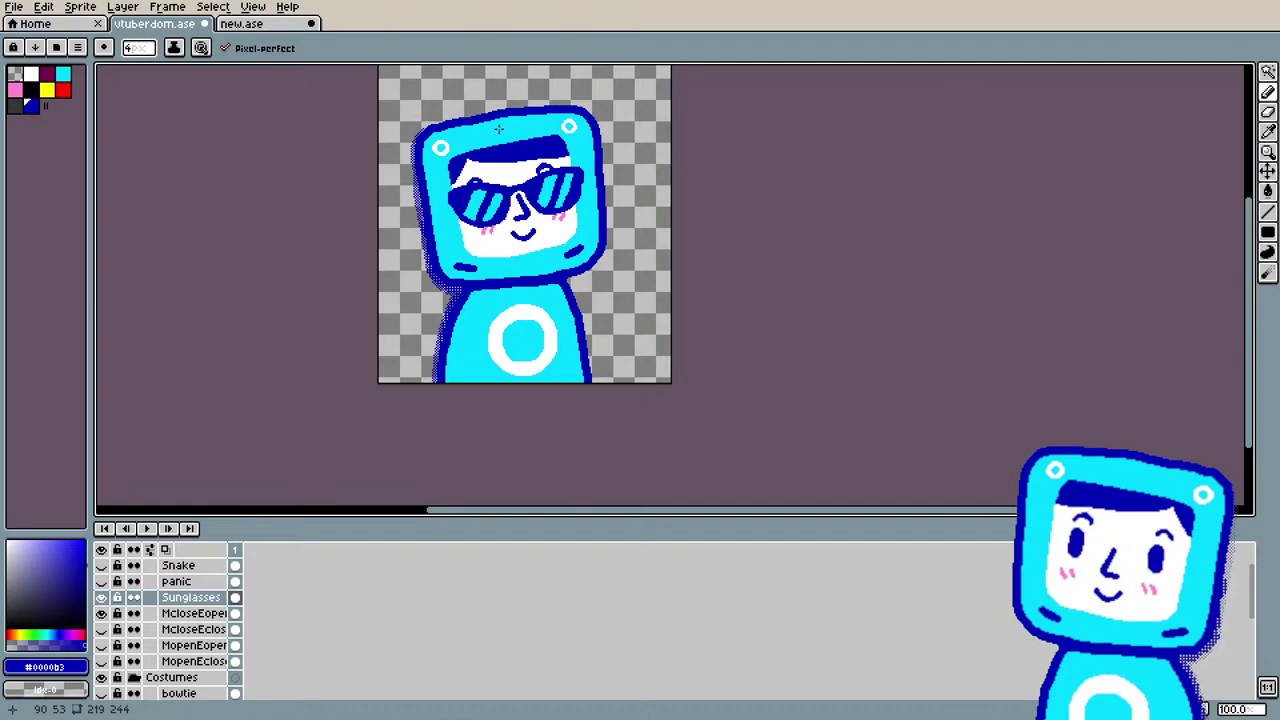
{"action": "scroll", "coordinate": [498, 129], "scroll_direction": "up", "scroll_amount": 2}
{"action": "scroll", "coordinate": [539, 132], "scroll_direction": "down", "scroll_amount": 1}
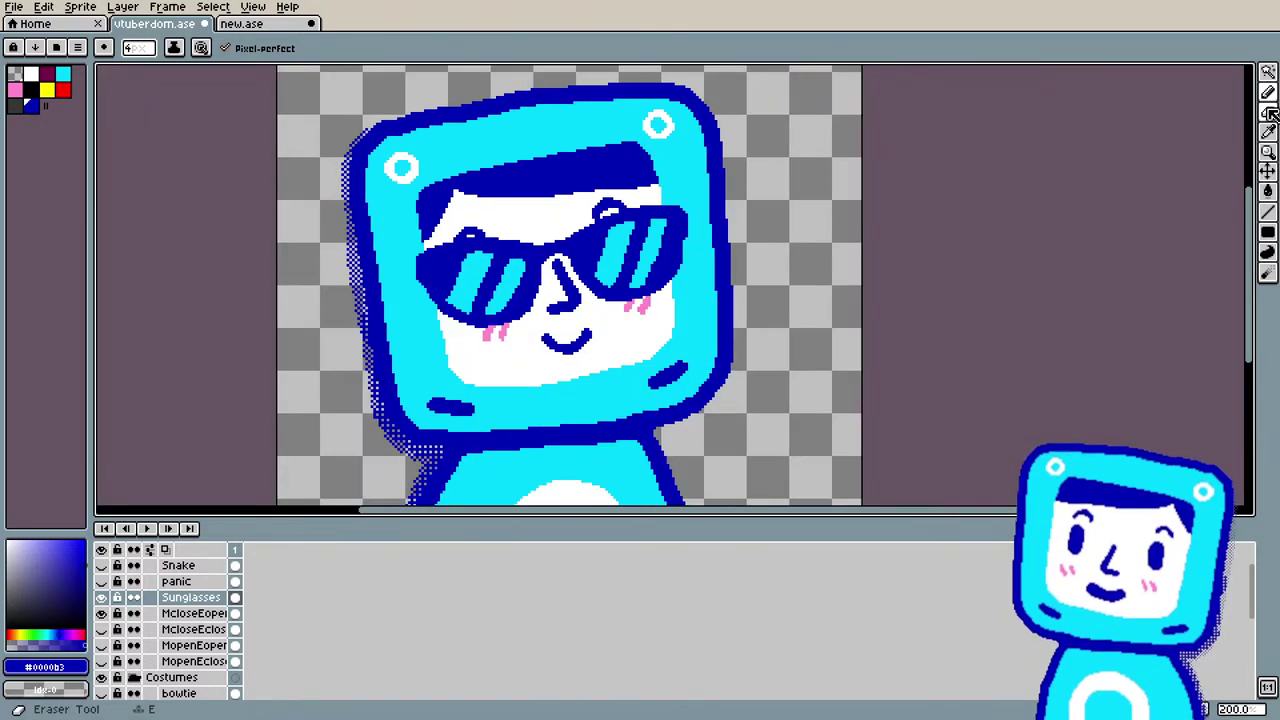
{"action": "left_click", "coordinate": [1268, 72]}
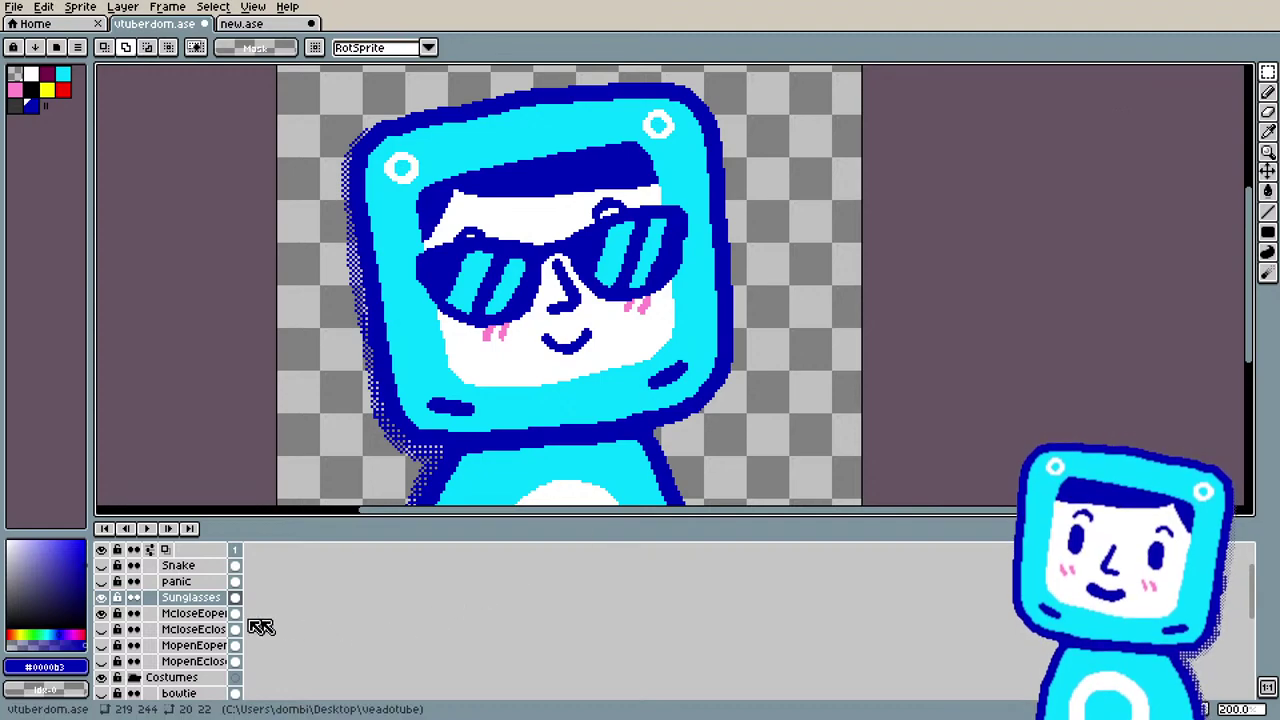
{"action": "left_click", "coordinate": [190, 613]}
{"action": "left_click_drag", "start_coordinate": [567, 186], "coordinate": [633, 212]}
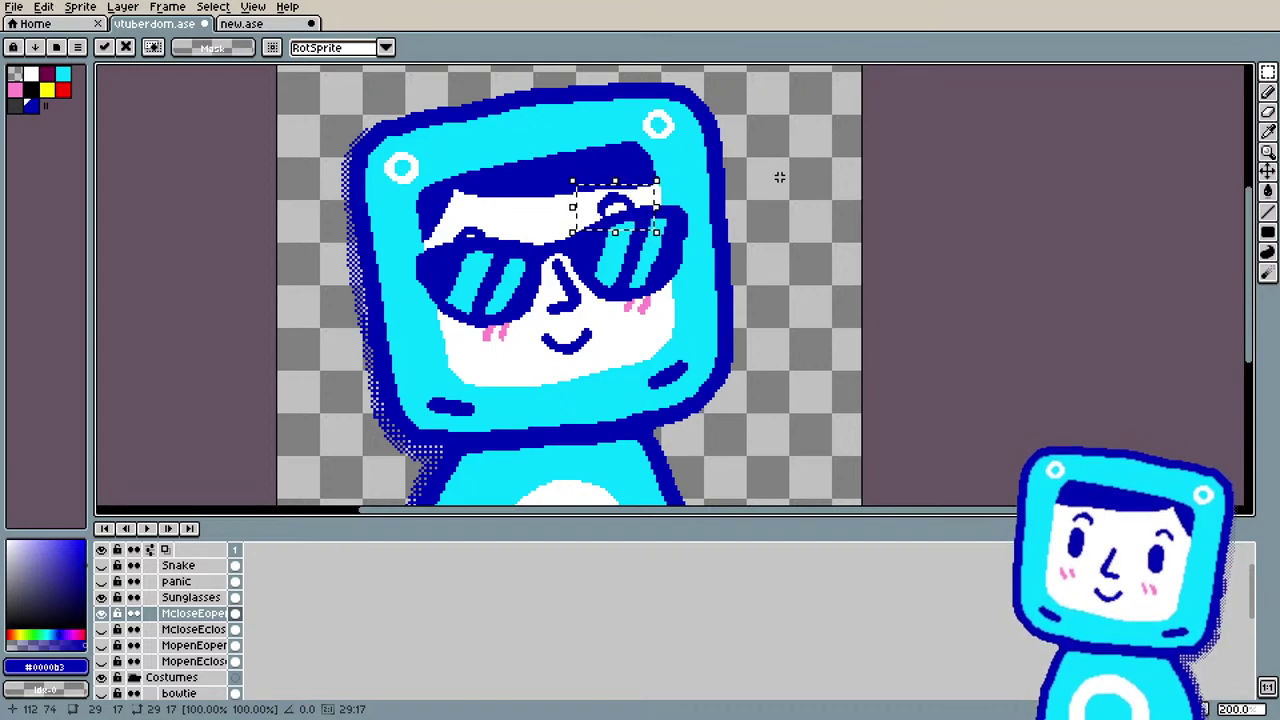
{"action": "key", "text": "ctrl+z"}
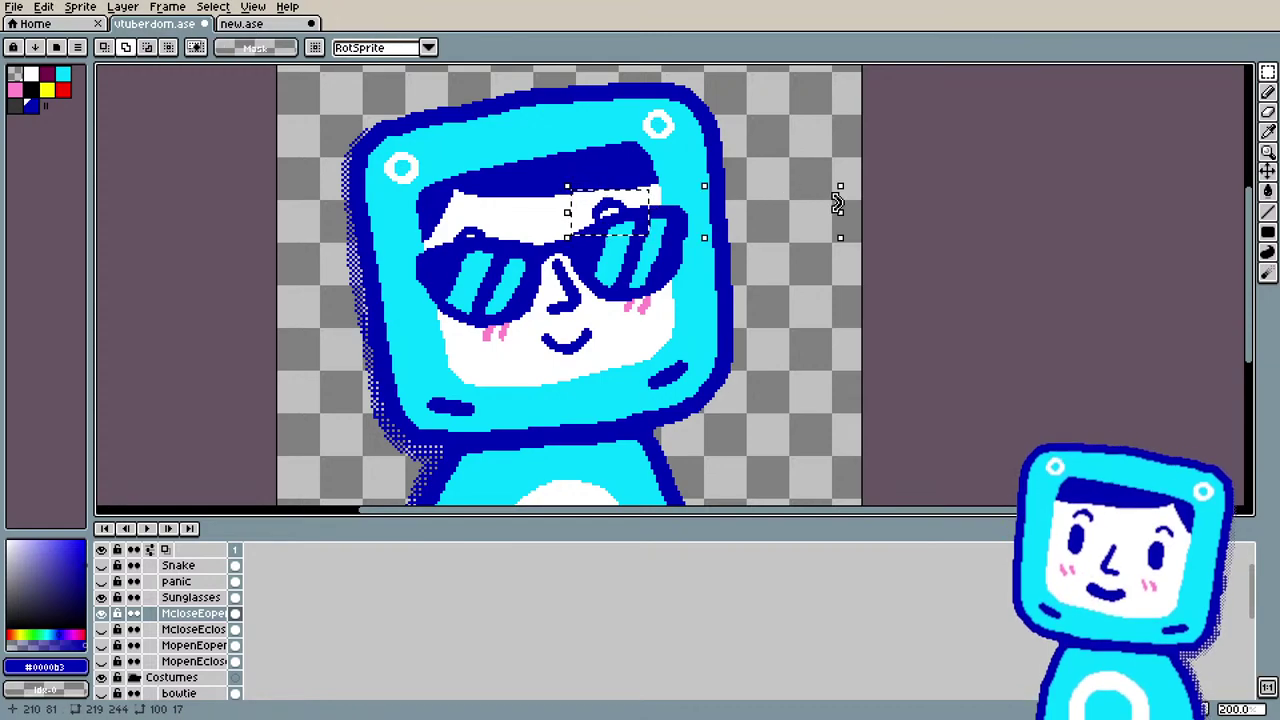
Step: Undo the eyebrow selection, return to the Sunglasses layer and redo the last change undone on it
{"action": "scroll", "coordinate": [836, 203], "scroll_direction": "down", "scroll_amount": 4}
{"action": "scroll", "coordinate": [895, 415], "scroll_direction": "up", "scroll_amount": 2}
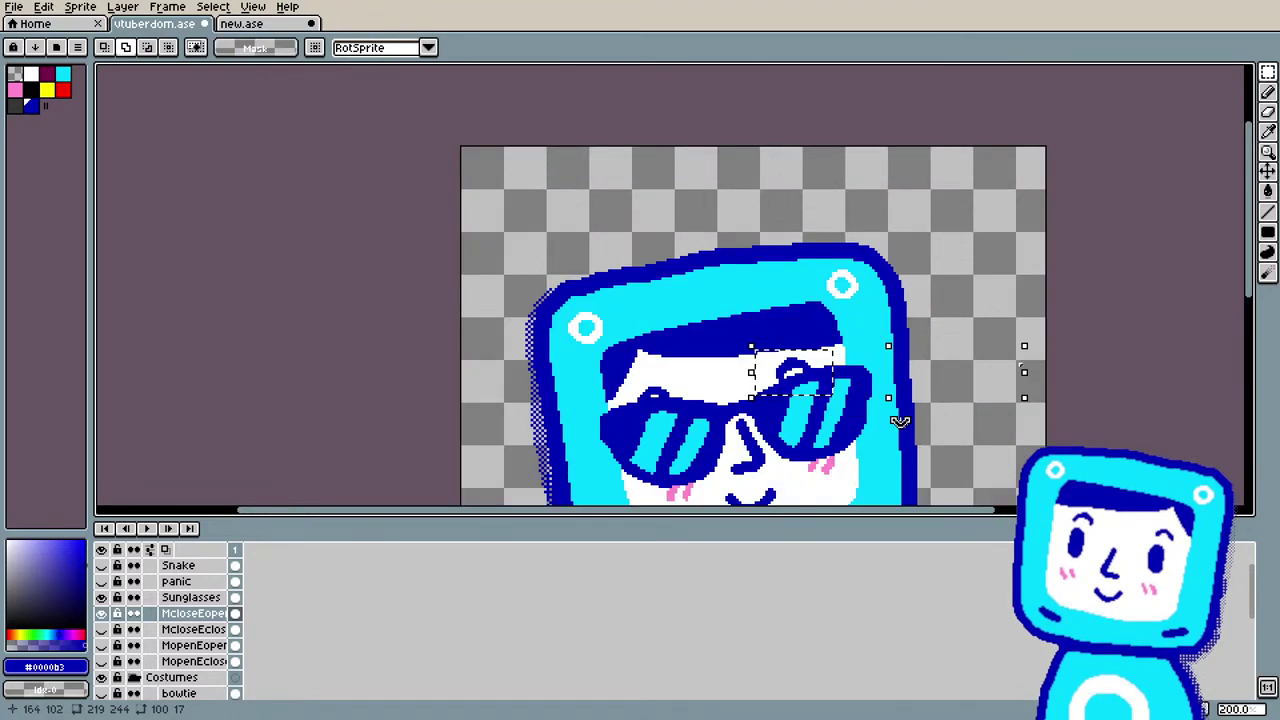
{"action": "scroll", "coordinate": [895, 412], "scroll_direction": "down", "scroll_amount": 1}
{"action": "scroll", "coordinate": [900, 415], "scroll_direction": "up", "scroll_amount": 1}
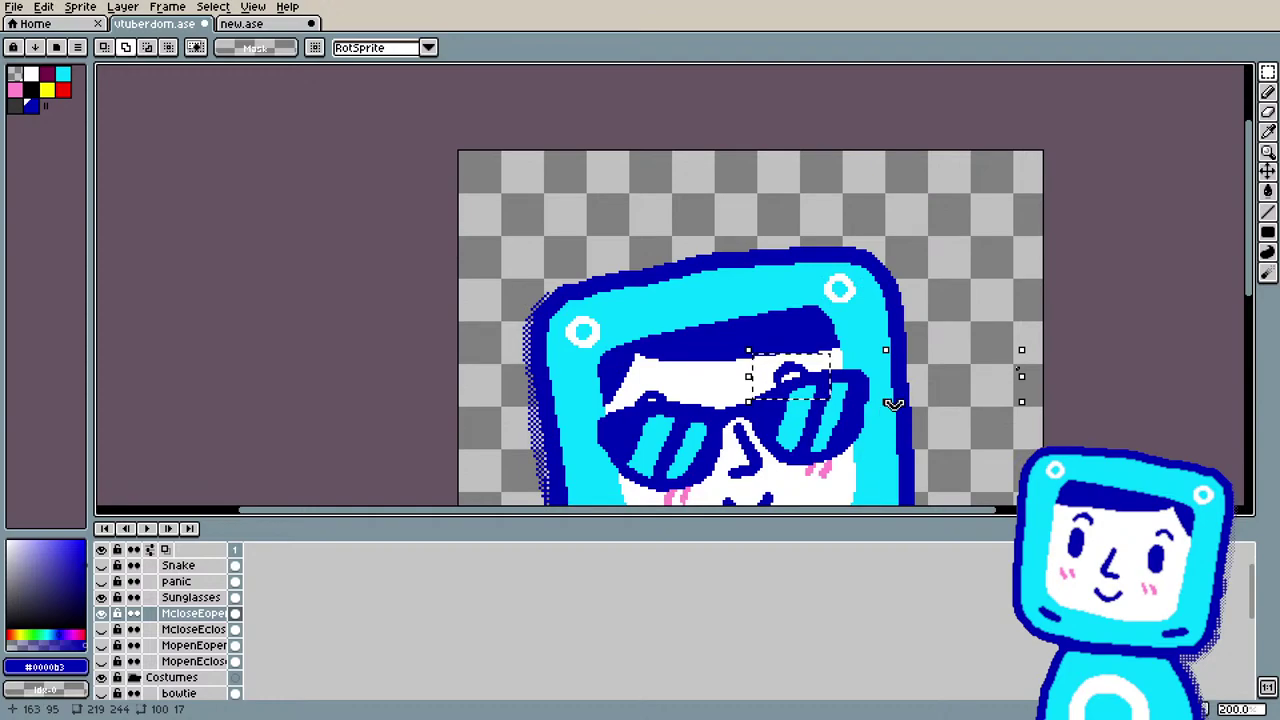
{"action": "scroll", "coordinate": [889, 409], "scroll_direction": "down", "scroll_amount": 1}
{"action": "scroll", "coordinate": [990, 443], "scroll_direction": "up", "scroll_amount": 1}
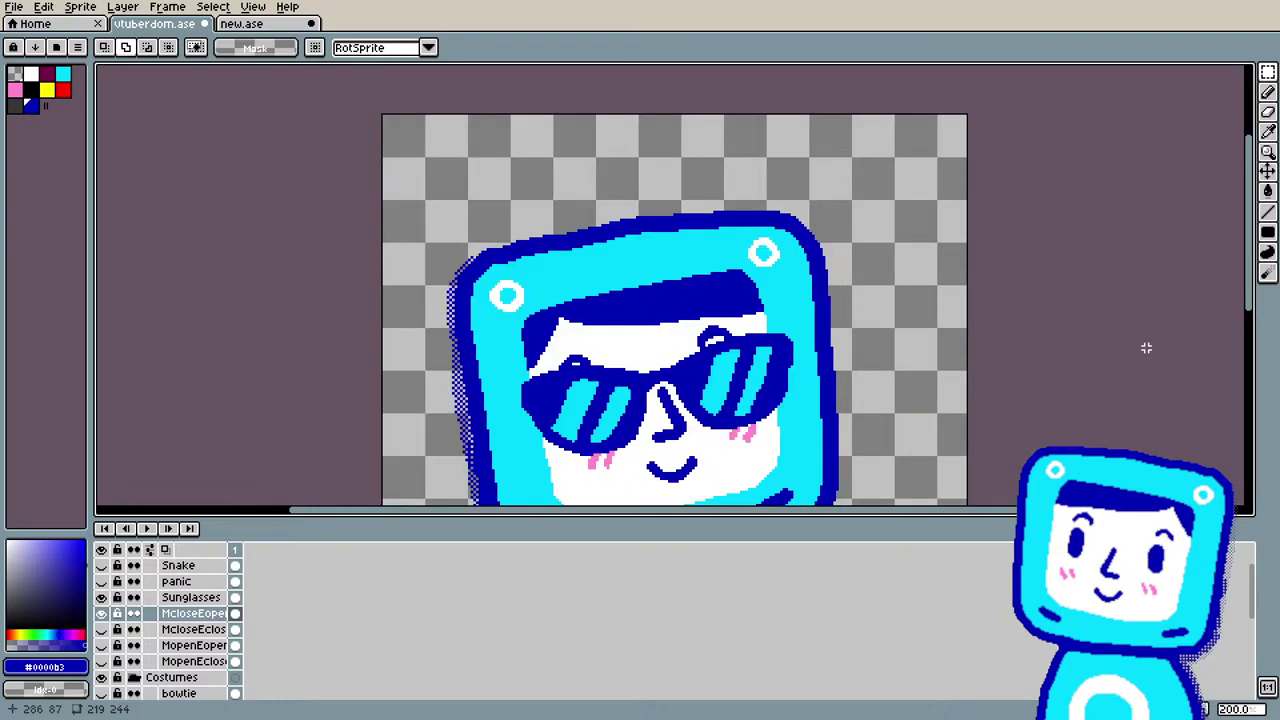
{"action": "scroll", "coordinate": [1257, 178], "scroll_direction": "down", "scroll_amount": 2}
{"action": "key", "text": "ctrl+z"}
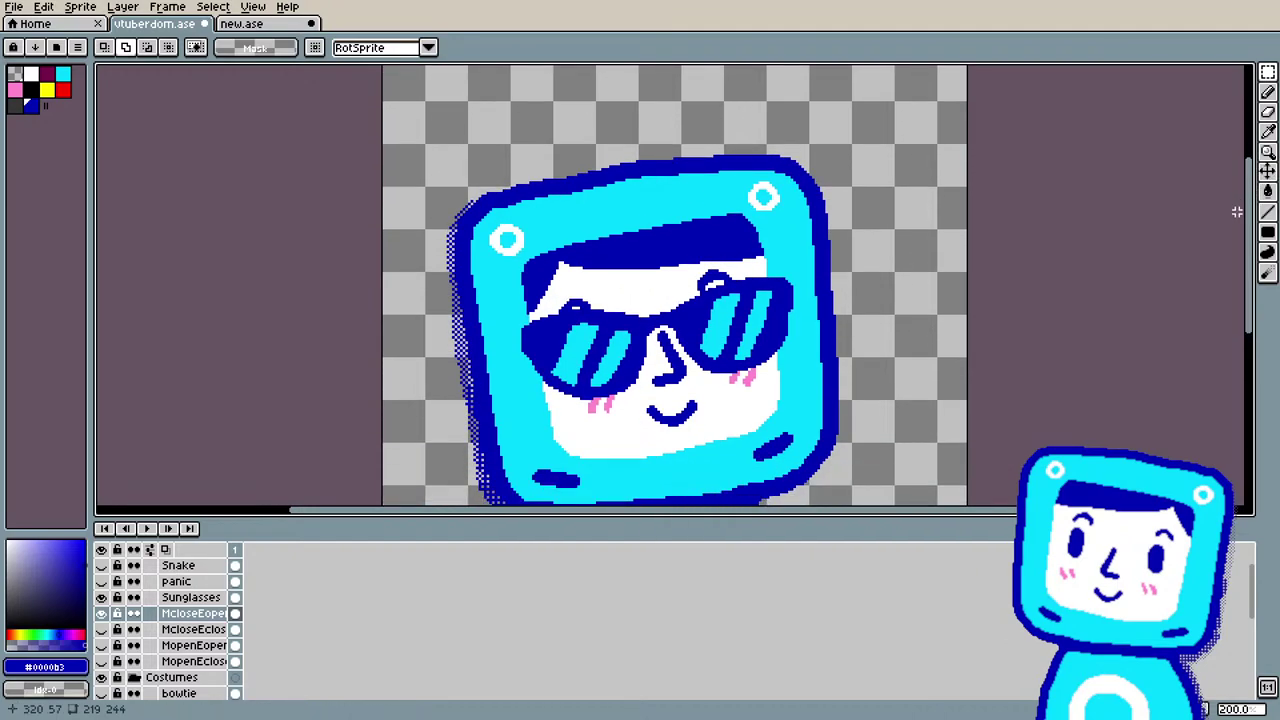
{"action": "left_click", "coordinate": [1234, 215]}
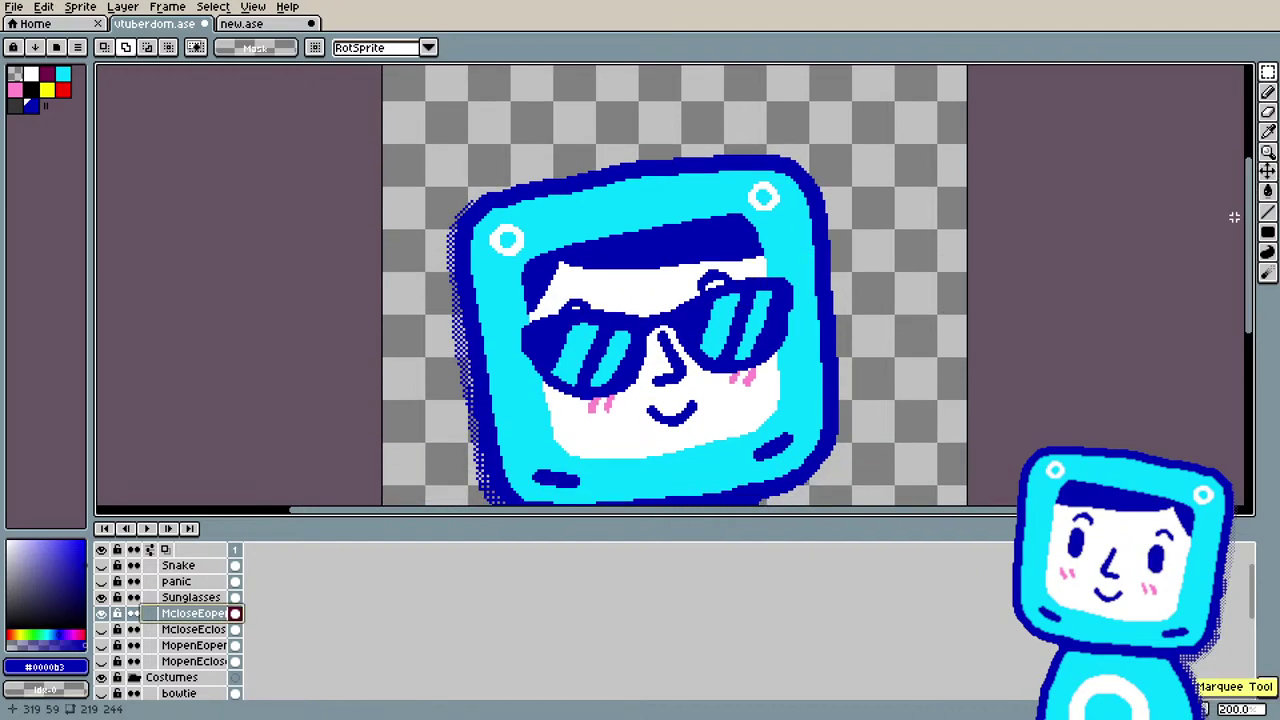
{"action": "key", "text": "alt+Up"}
{"action": "left_click", "coordinate": [46, 10]}
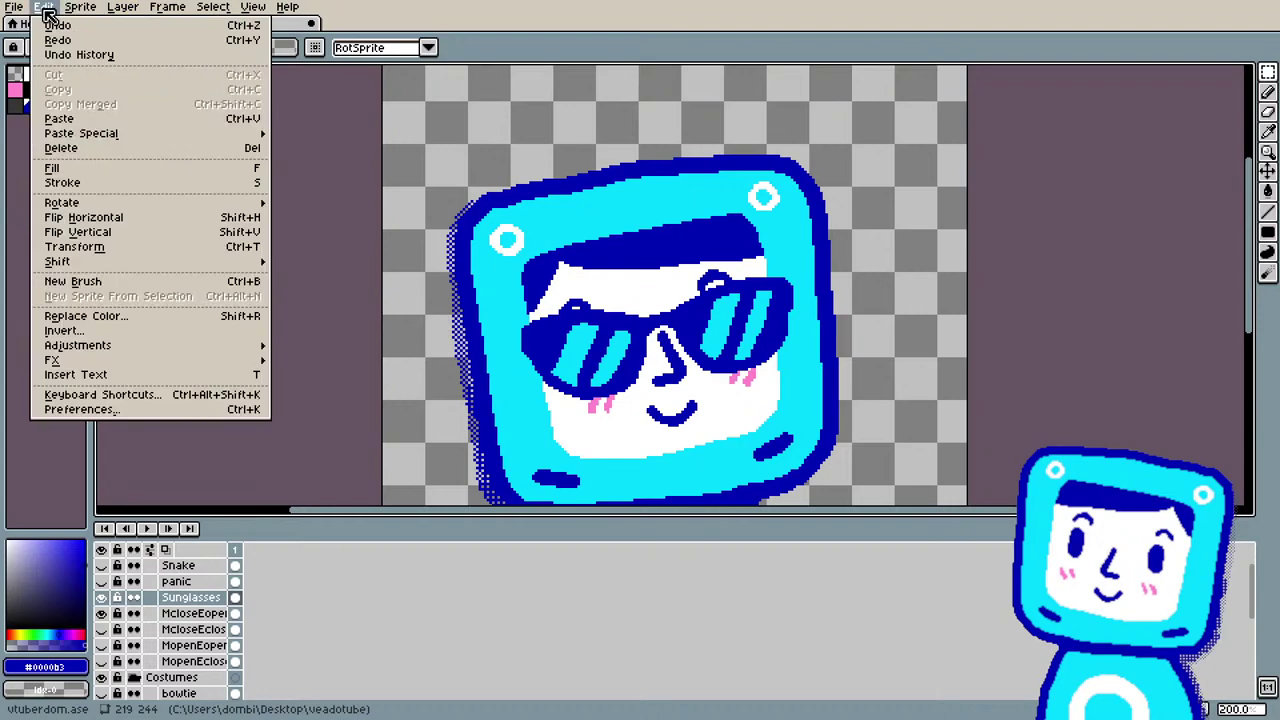
{"action": "left_click", "coordinate": [85, 40]}
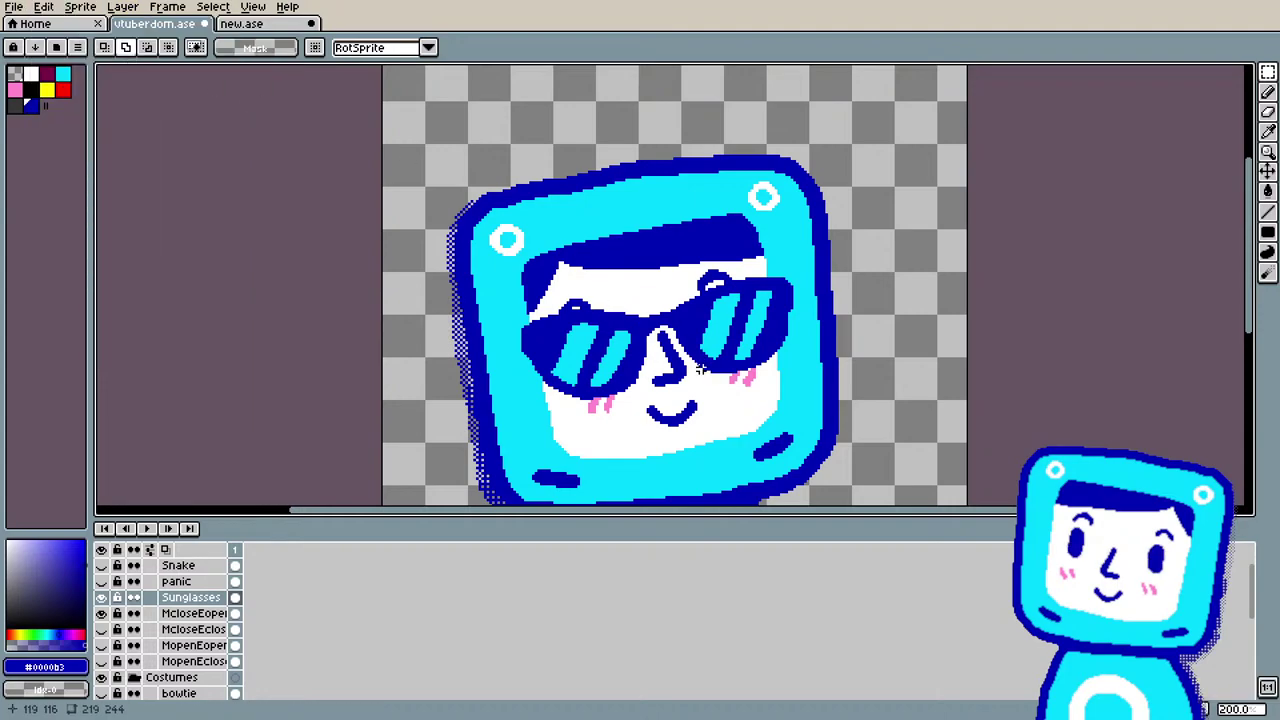
Step: Hide the Sunglasses layer to expose the face underneath, and keep Sunglasses as the active layer
{"action": "scroll", "coordinate": [675, 385], "scroll_direction": "up", "scroll_amount": 1}
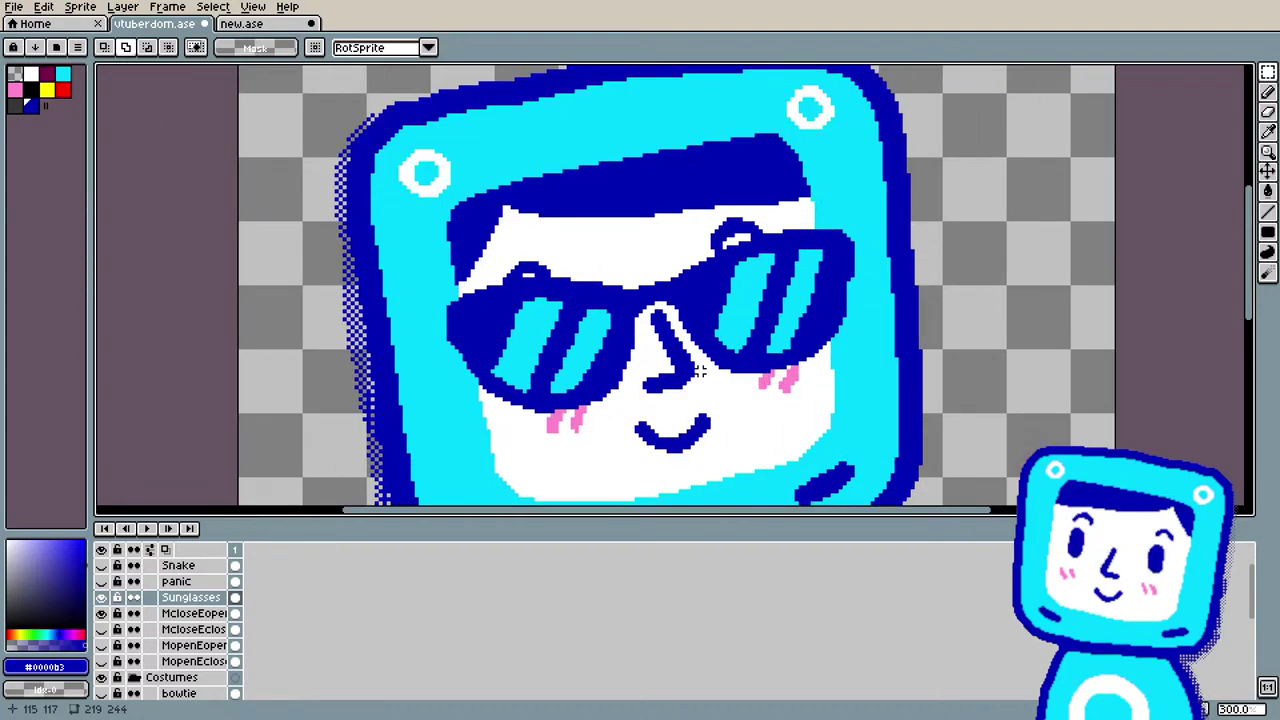
{"action": "scroll", "coordinate": [880, 371], "scroll_direction": "down", "scroll_amount": 1}
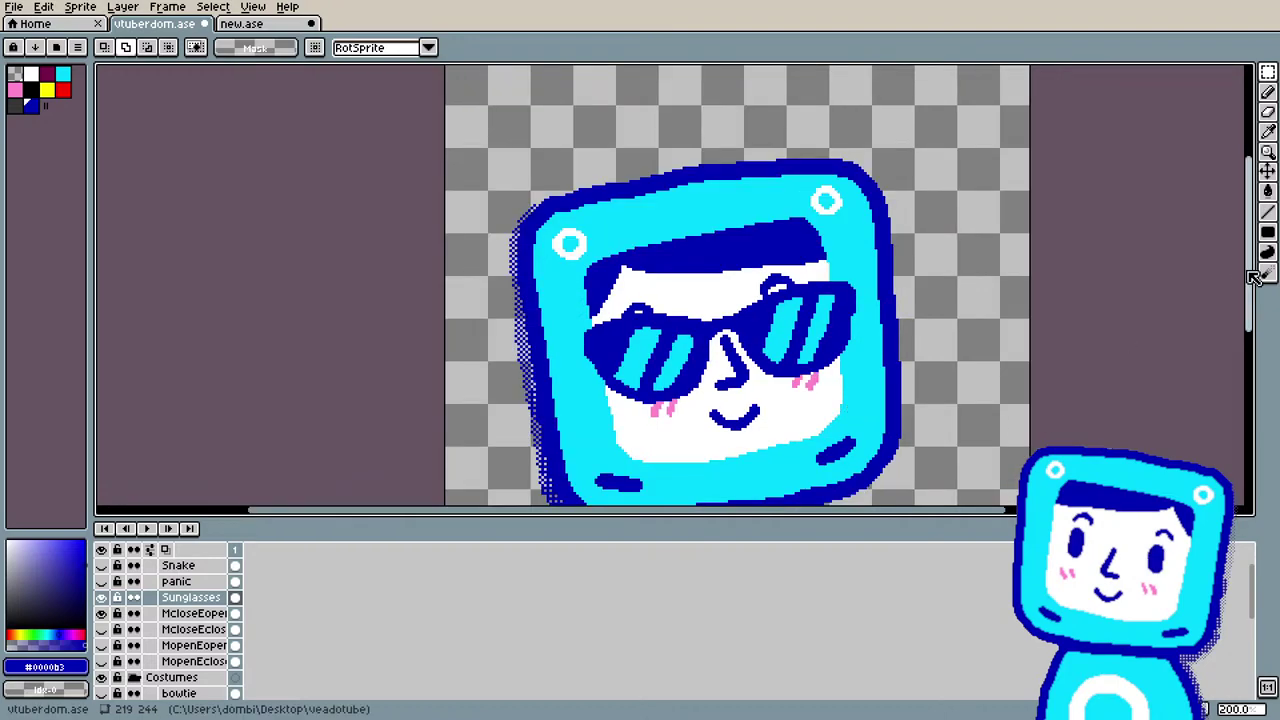
{"action": "left_click_drag", "start_coordinate": [1252, 275], "coordinate": [1252, 332]}
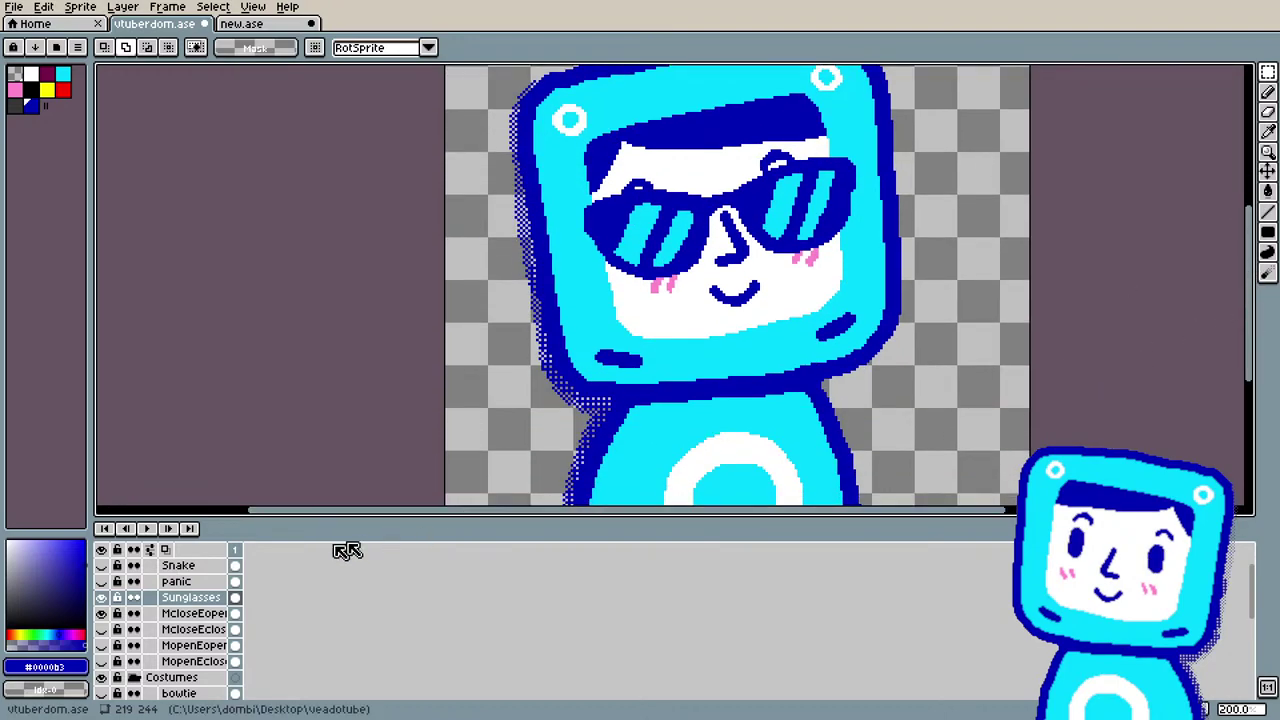
{"action": "left_click", "coordinate": [102, 613]}
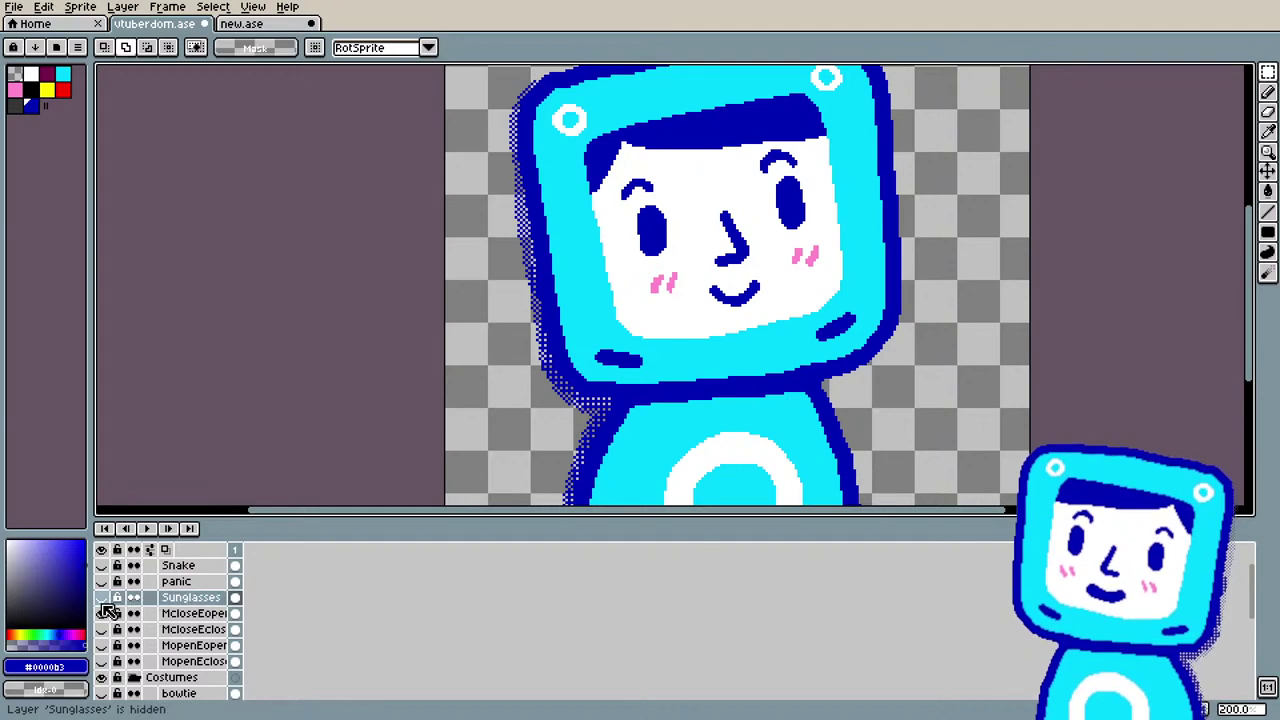
{"action": "left_click", "coordinate": [180, 613]}
{"action": "left_click", "coordinate": [185, 598]}
Step: Try adding a new frame to the sprite, then undo it
{"action": "left_click", "coordinate": [122, 7]}
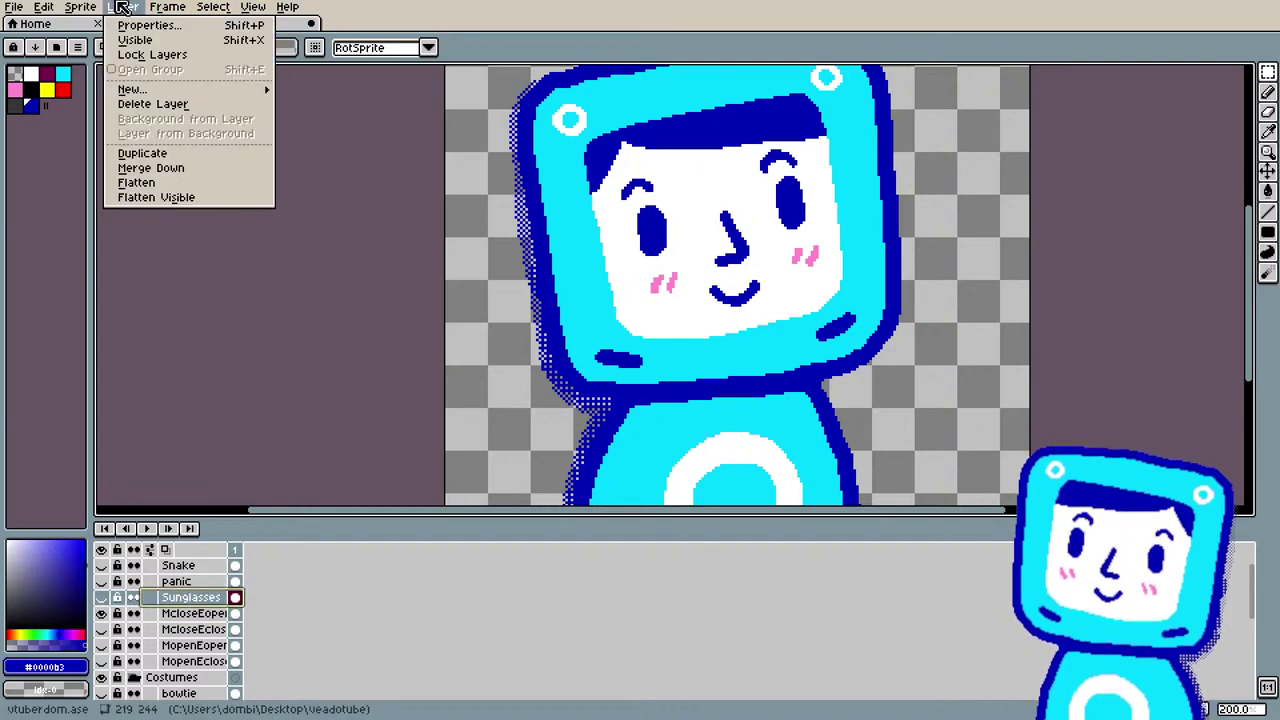
{"action": "mouse_move", "coordinate": [104, 12]}
{"action": "mouse_move", "coordinate": [170, 12]}
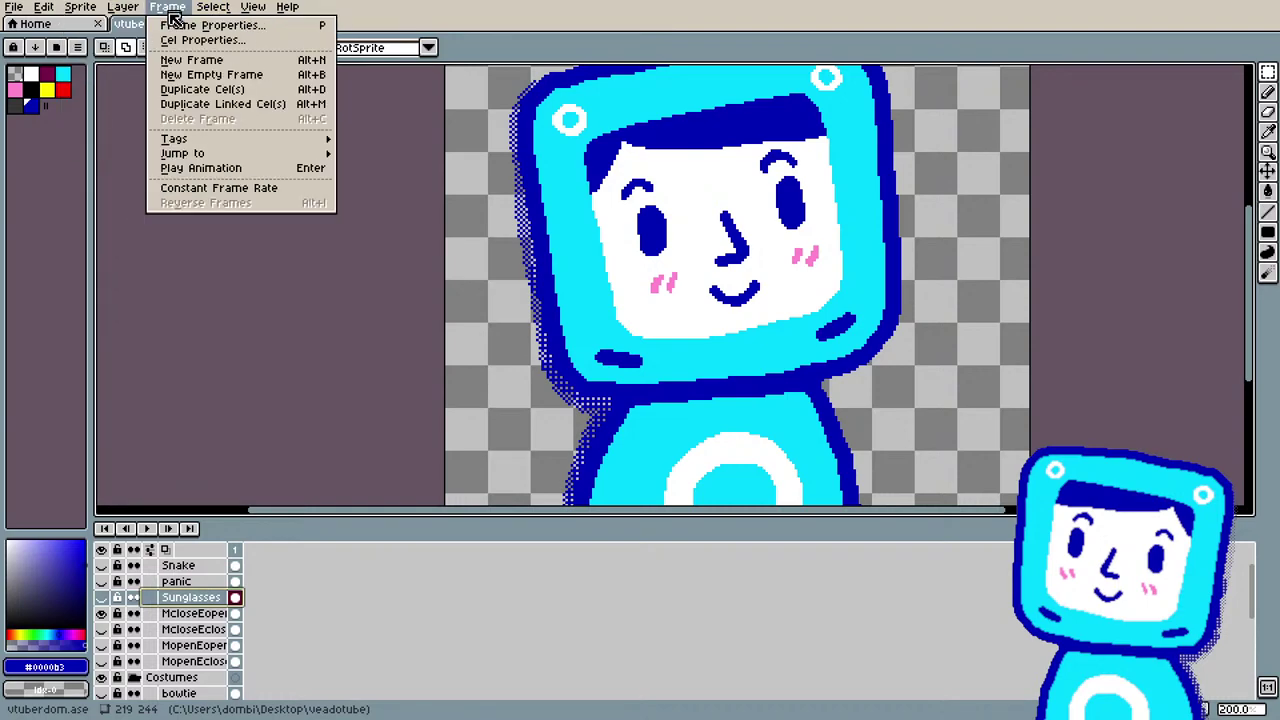
{"action": "left_click", "coordinate": [185, 64]}
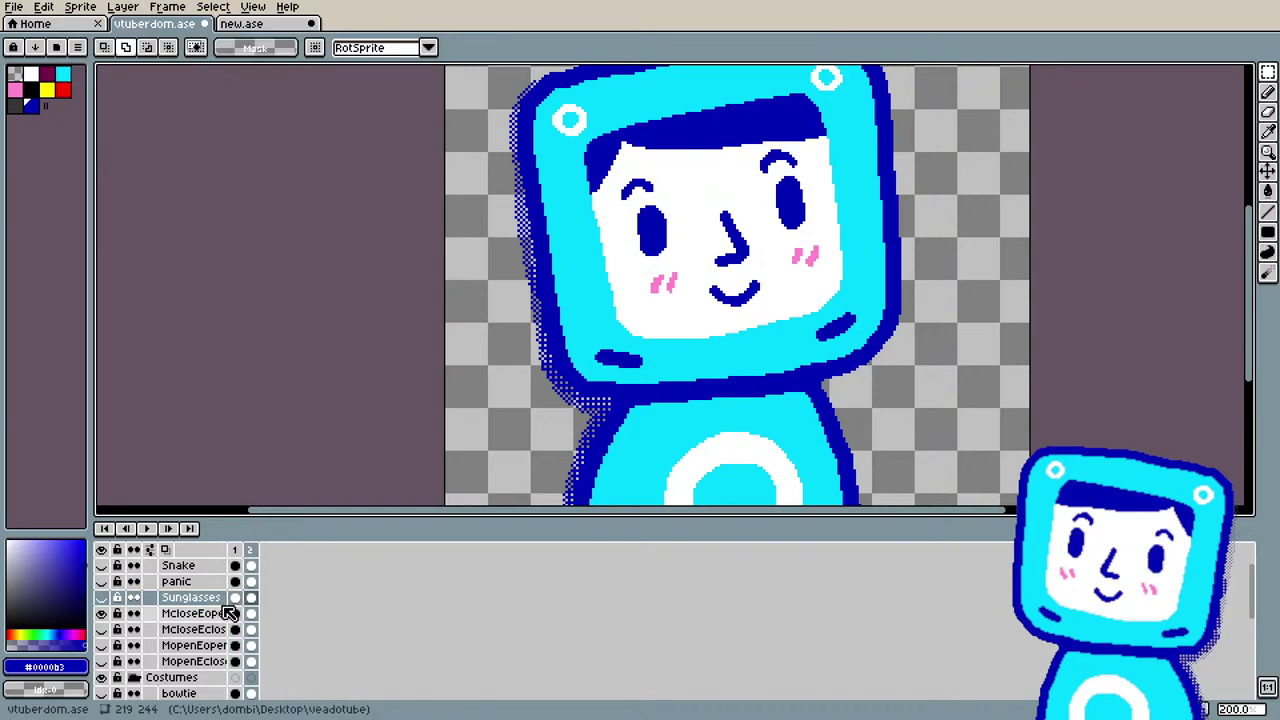
{"action": "key", "text": "ctrl+z"}
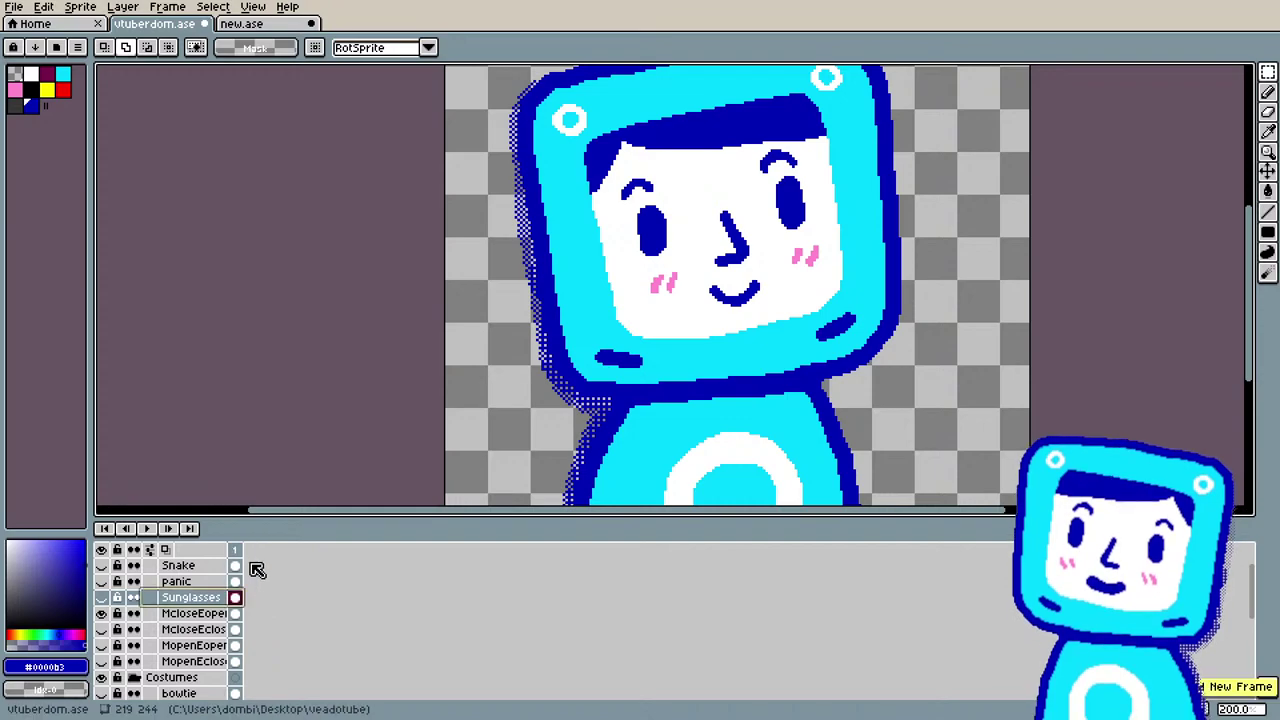
Step: Add a new layer directly above the Sunglasses layer
{"action": "left_click", "coordinate": [131, 7]}
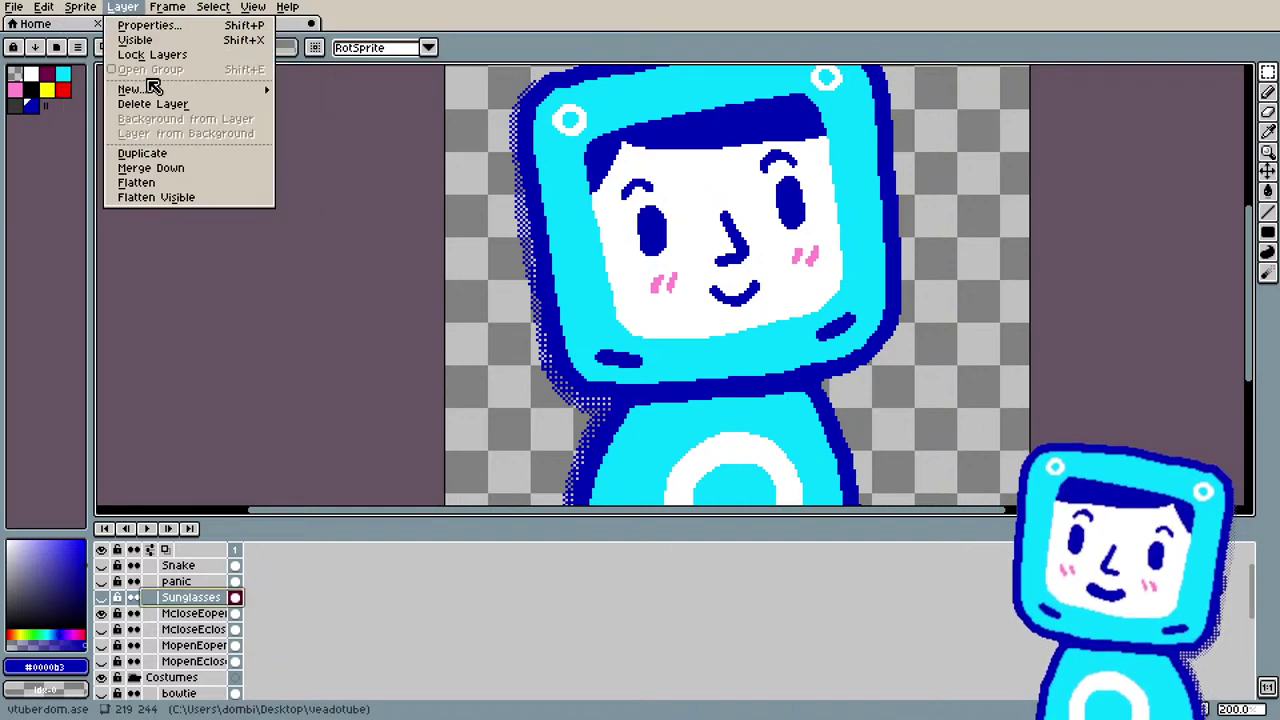
{"action": "mouse_move", "coordinate": [155, 92]}
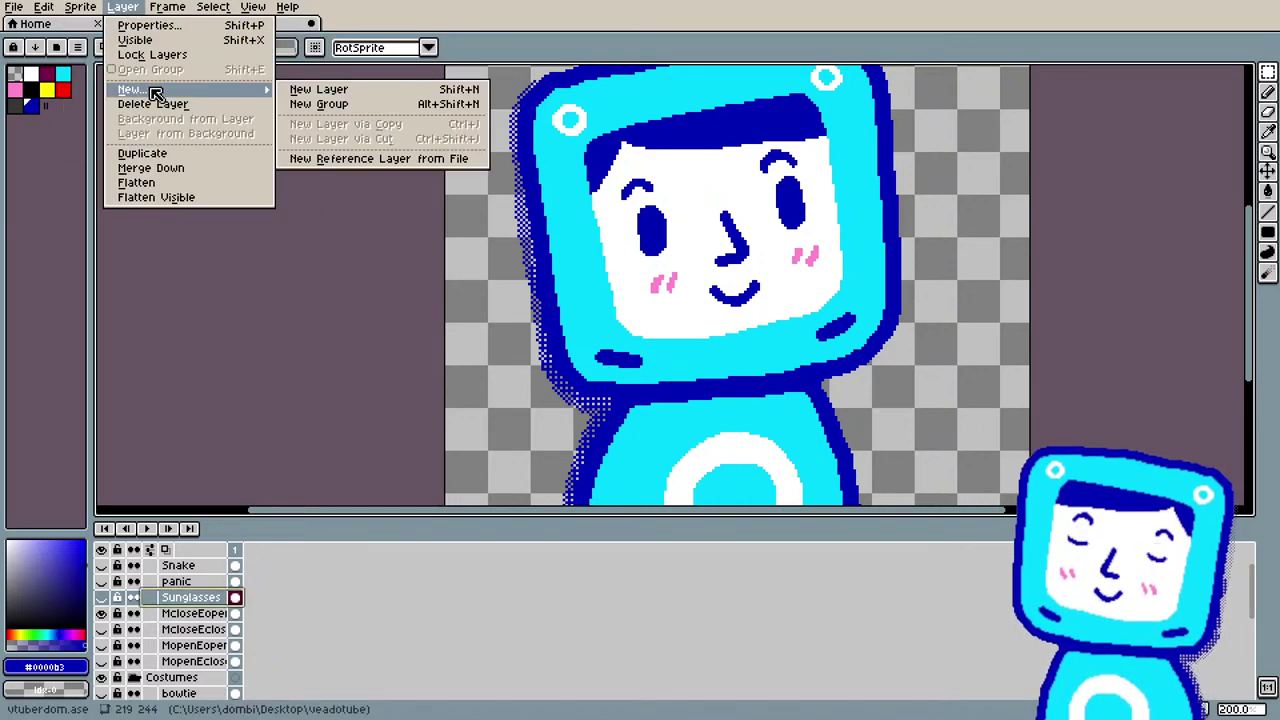
{"action": "left_click", "coordinate": [343, 91]}
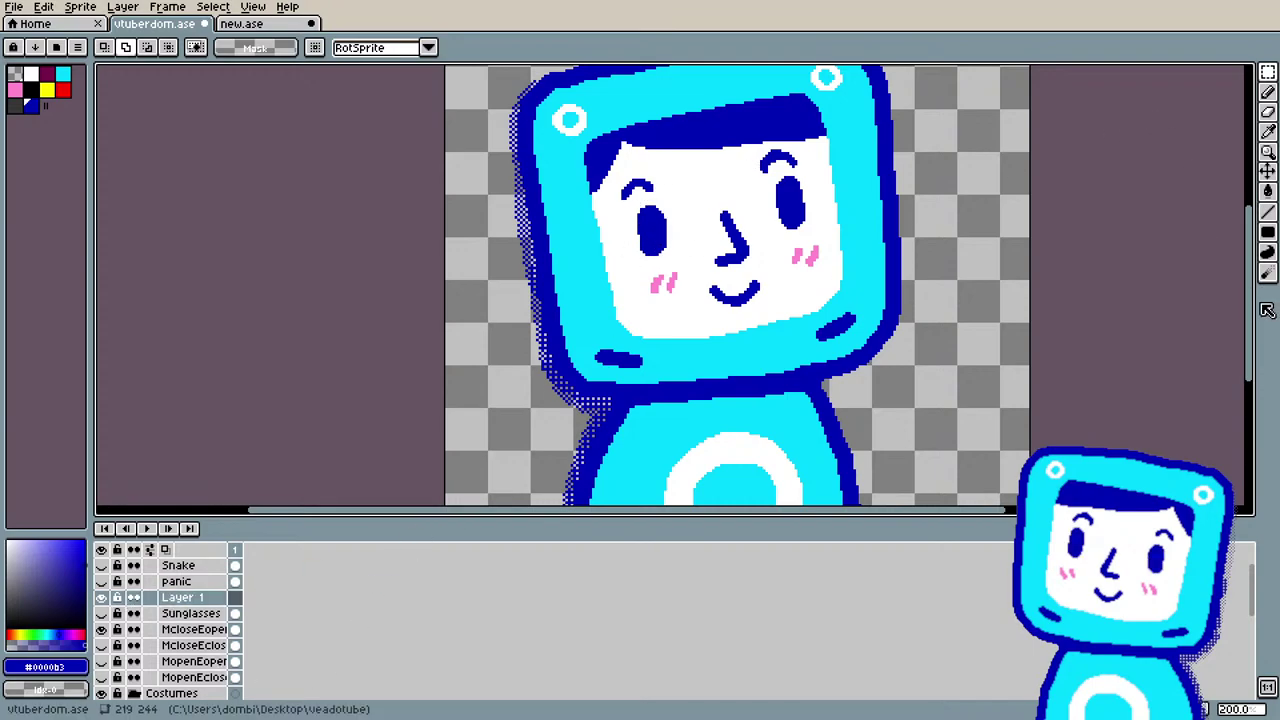
Step: Paint two round dark blue lenses over the eyes on the new layer with the 4 px pencil
{"action": "left_click_drag", "start_coordinate": [1248, 300], "coordinate": [1246, 268]}
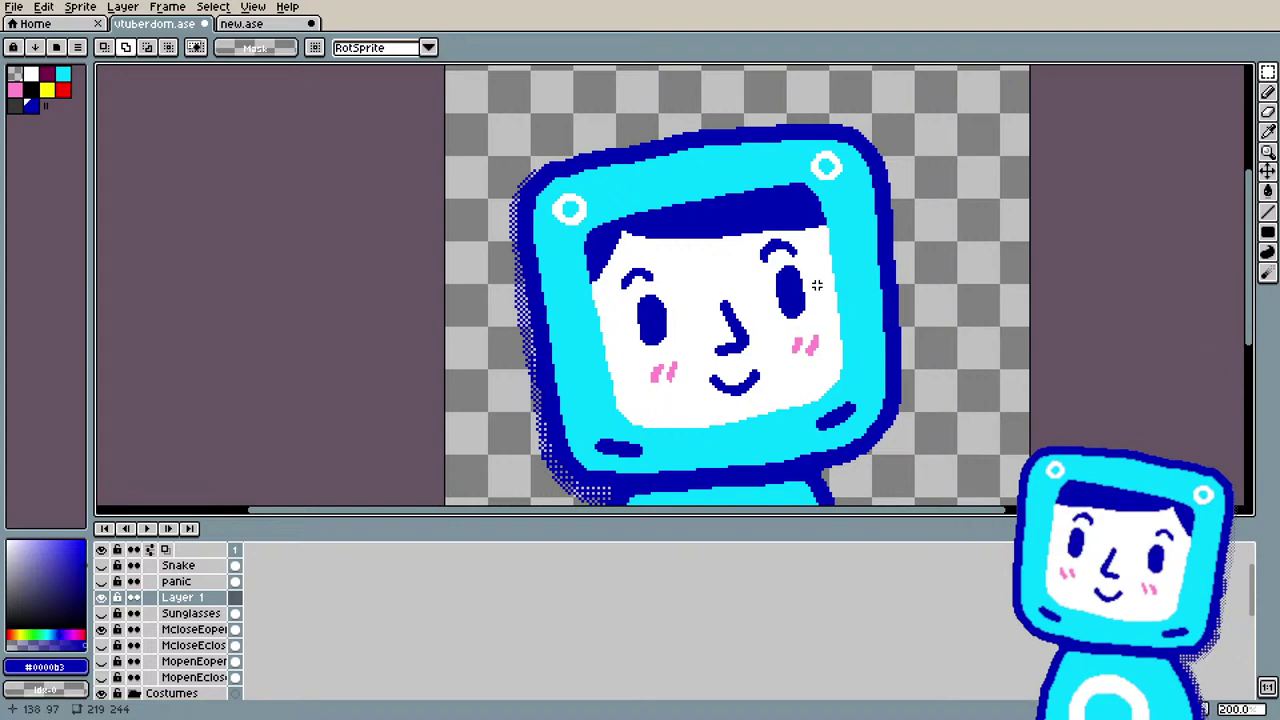
{"action": "scroll", "coordinate": [817, 286], "scroll_direction": "up", "scroll_amount": 1}
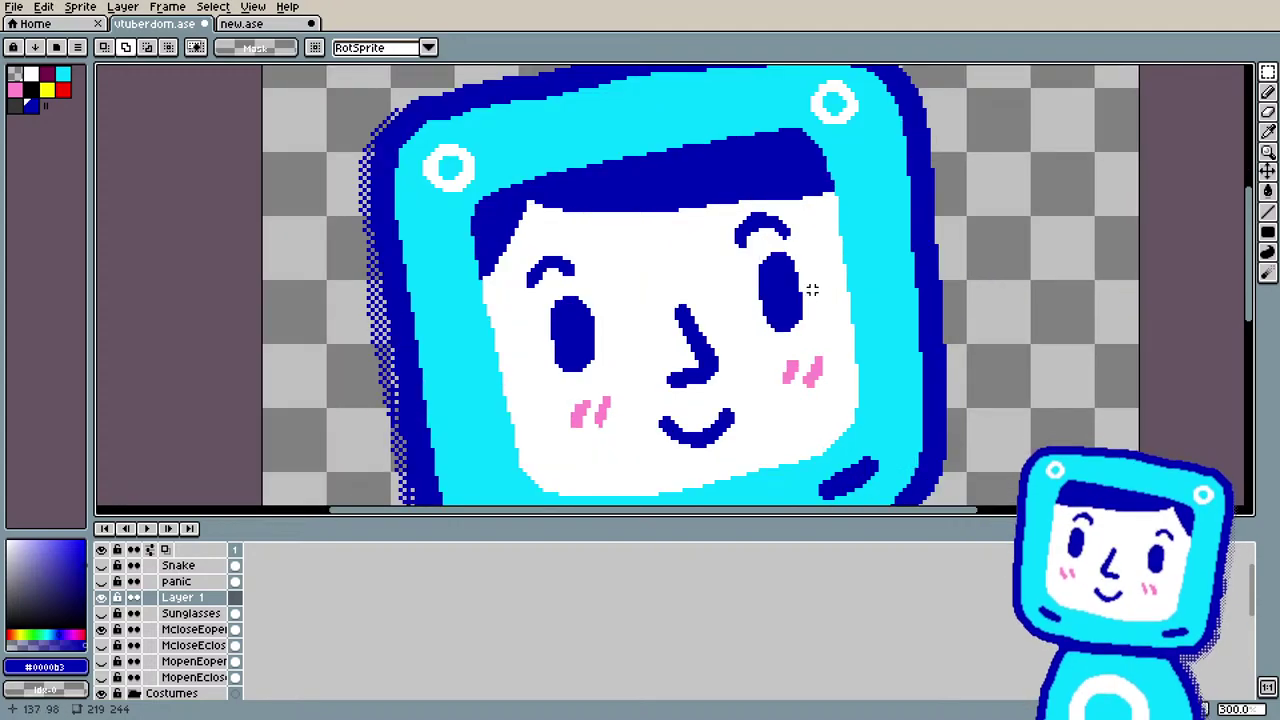
{"action": "key", "text": "i"}
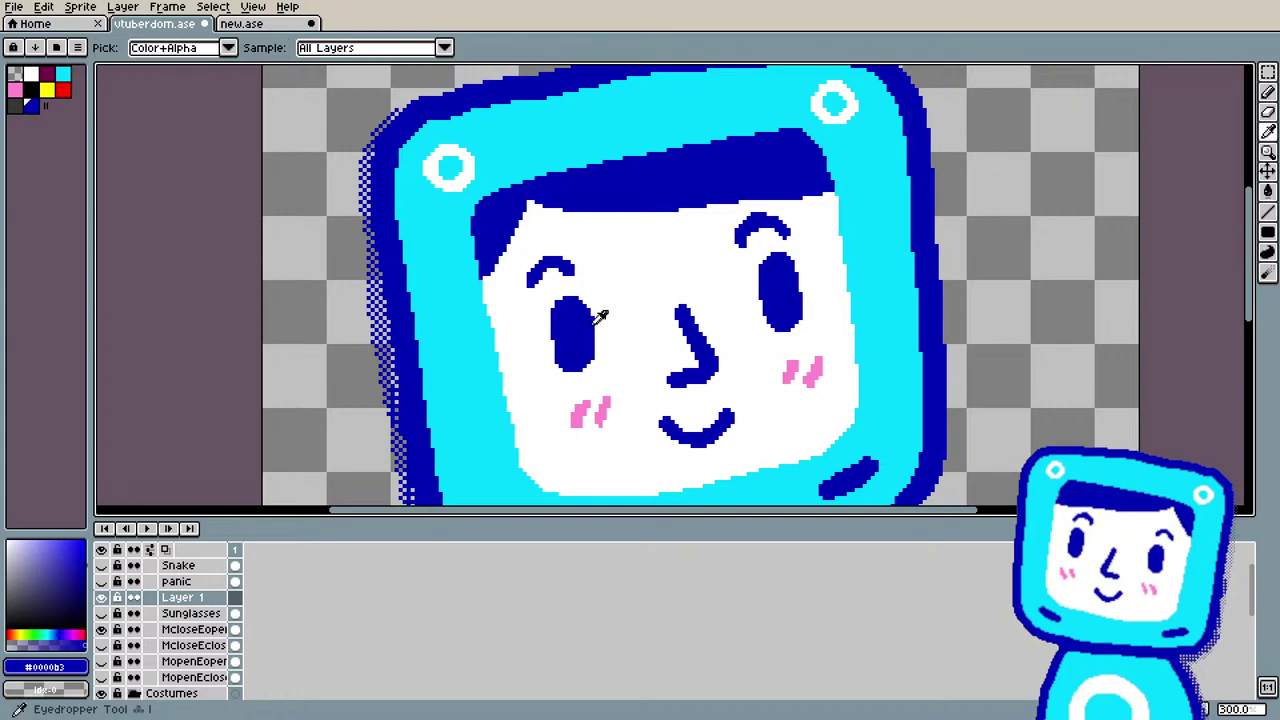
{"action": "key", "text": "b"}
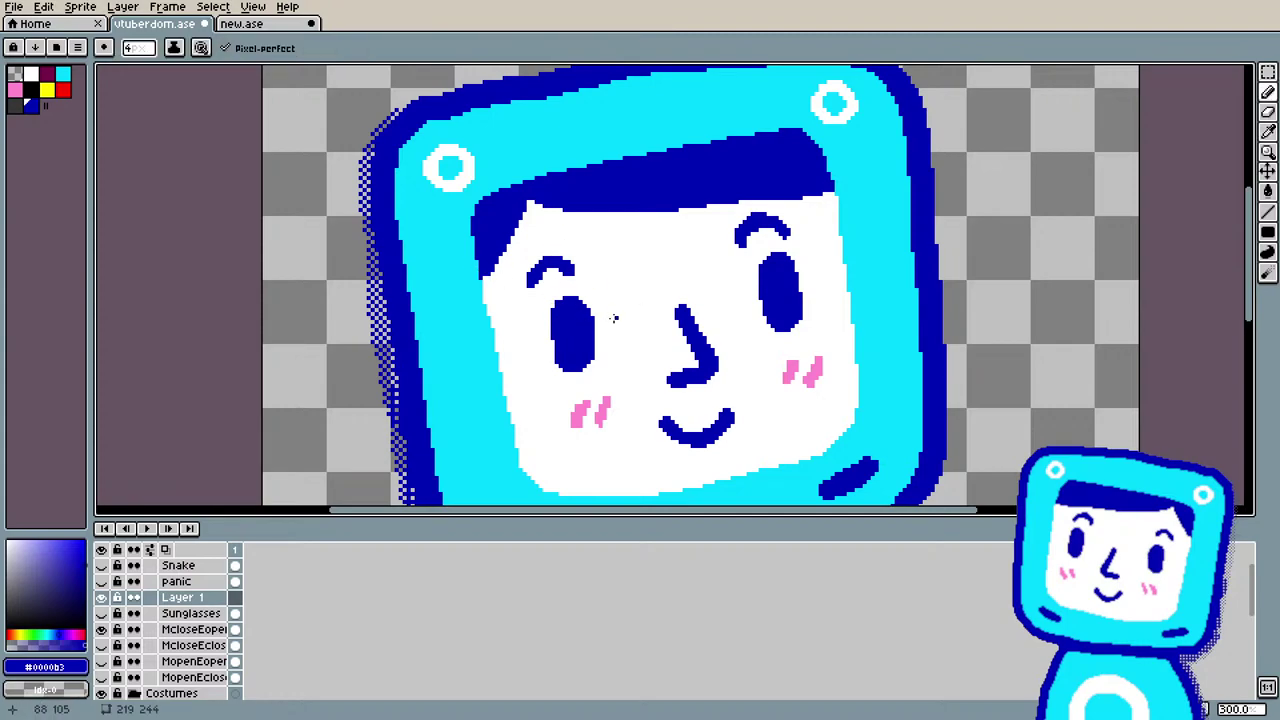
{"action": "left_click_drag", "start_coordinate": [549, 307], "coordinate": [545, 358]}
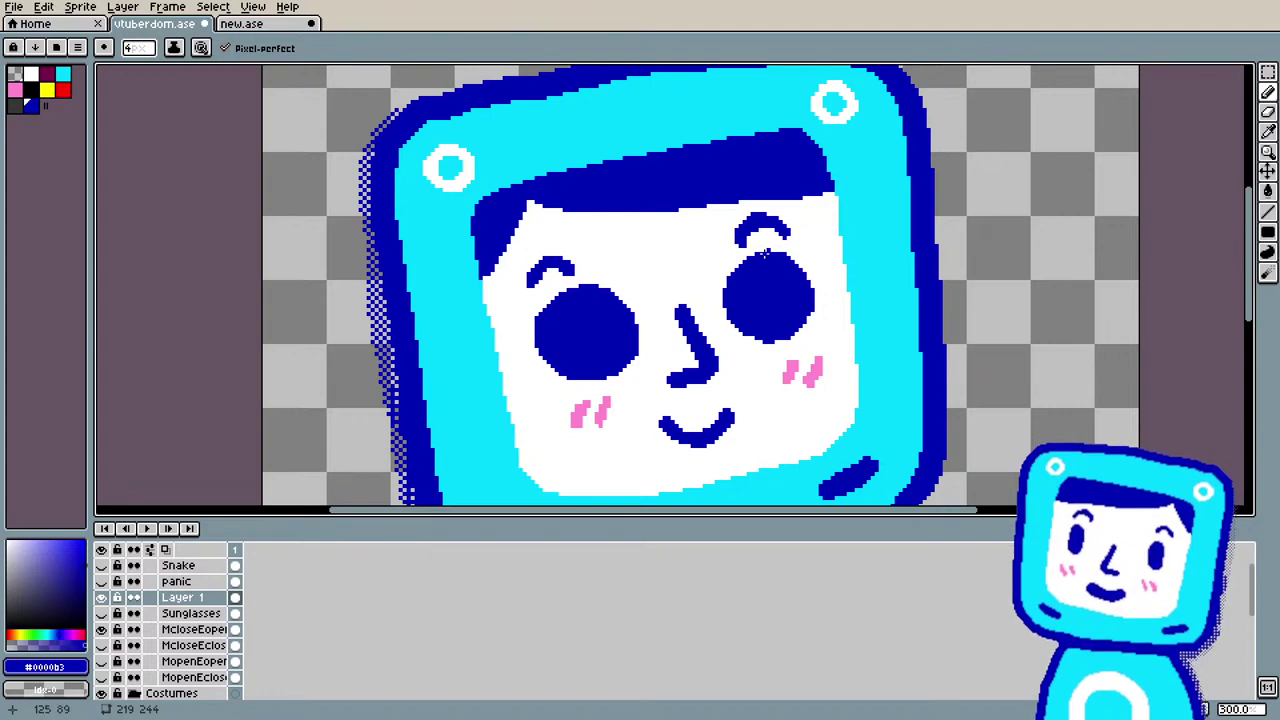
Step: Clean up the edge of the lens over the right-hand eye so it forms an even dark blue circle
{"action": "key", "text": "i"}
{"action": "left_click", "coordinate": [818, 238]}
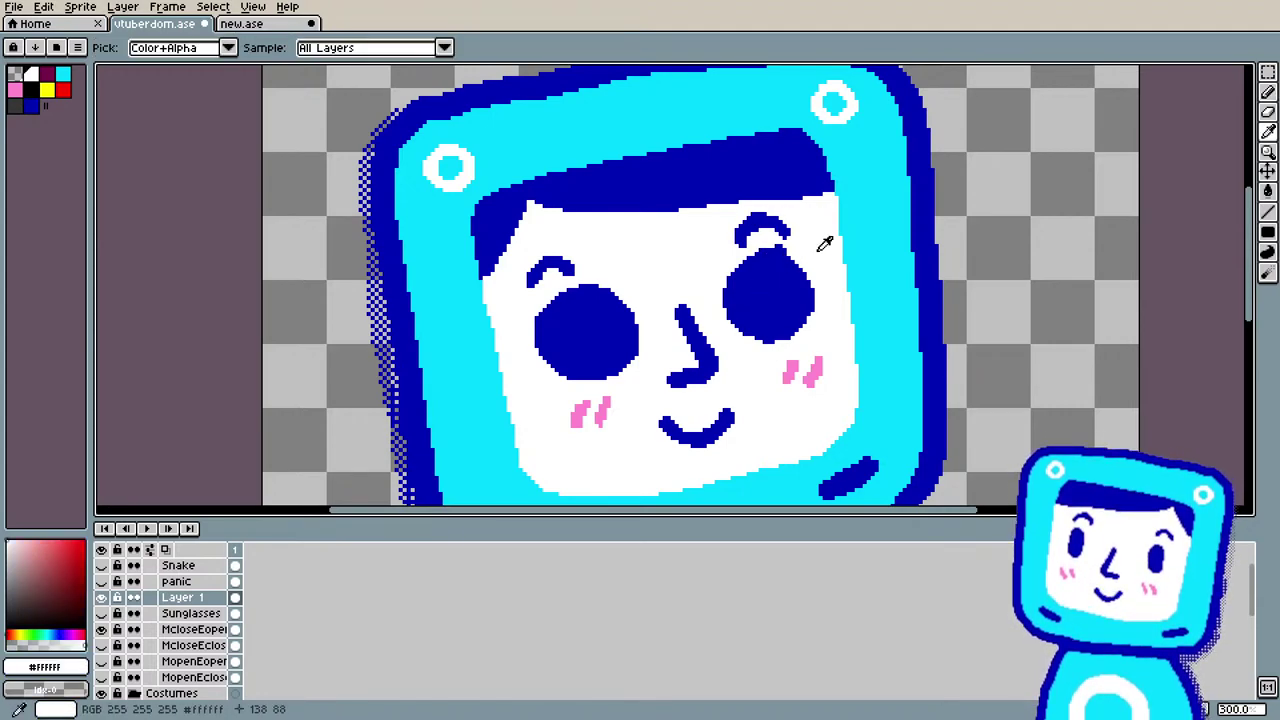
{"action": "key", "text": "e"}
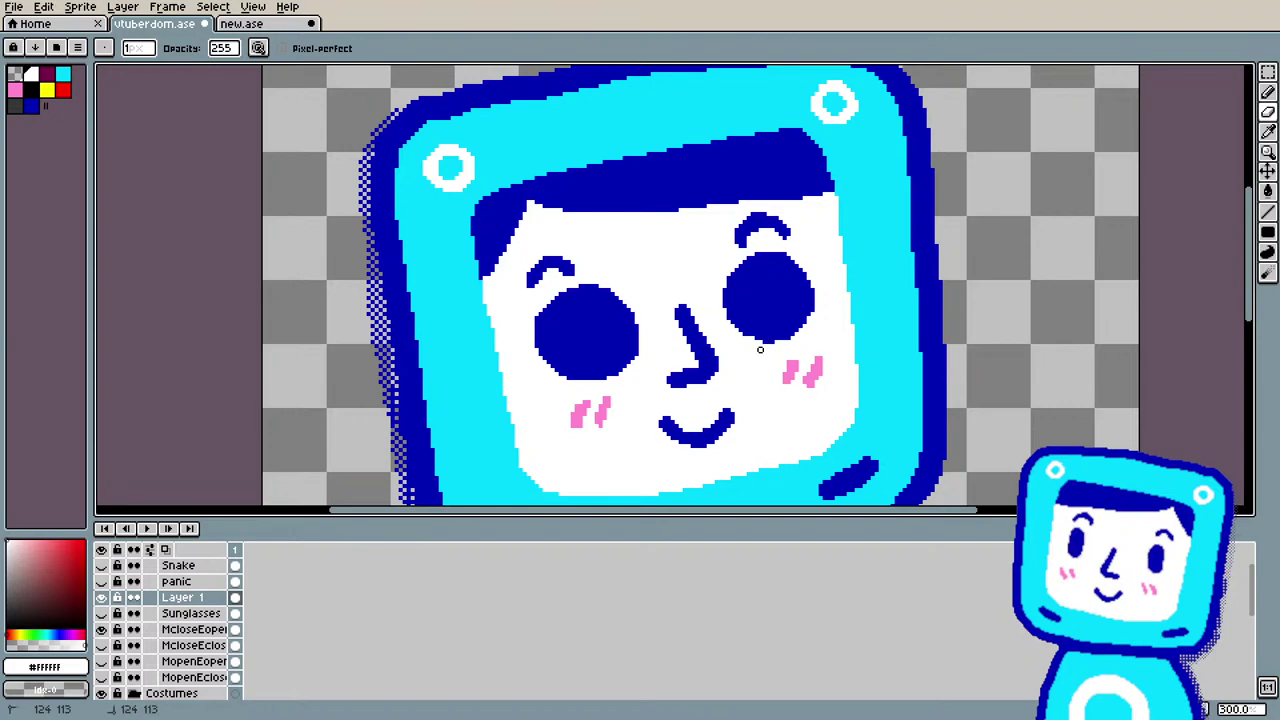
{"action": "key", "text": "i"}
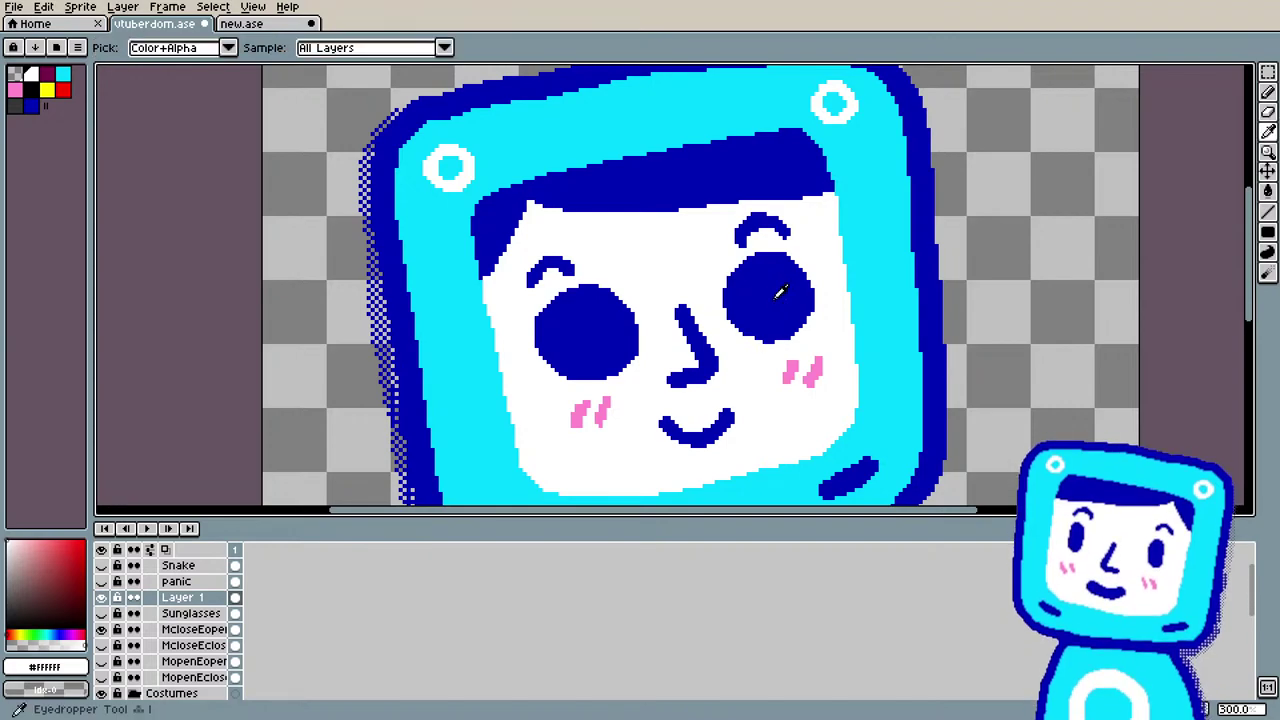
{"action": "left_click", "coordinate": [718, 362]}
{"action": "key", "text": "b"}
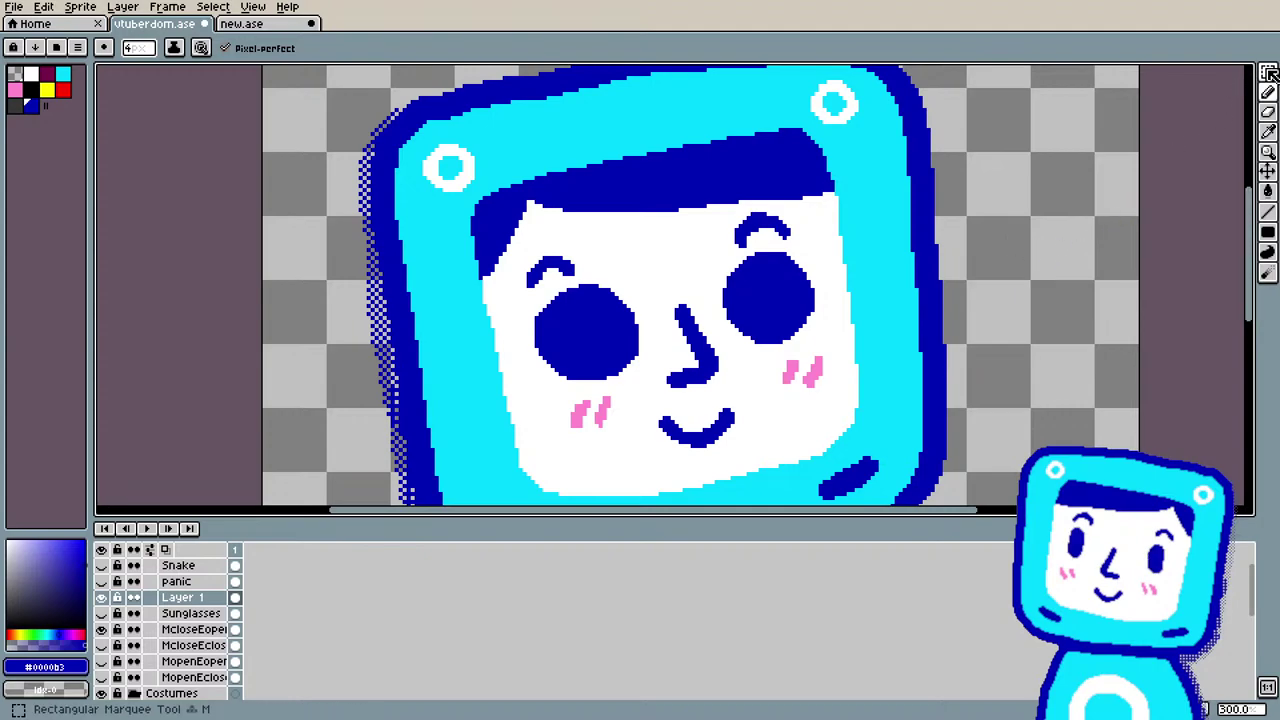
Step: Shift both round lenses a few pixels closer to the nose, one at a time, using rectangular selections
{"action": "key", "text": "w"}
{"action": "left_click_drag", "start_coordinate": [505, 266], "coordinate": [663, 406]}
{"action": "mouse_move", "coordinate": [614, 357]}
{"action": "left_mouse_down"}
{"action": "mouse_move", "coordinate": [646, 349]}
{"action": "mouse_move", "coordinate": [632, 352]}
{"action": "left_mouse_up"}
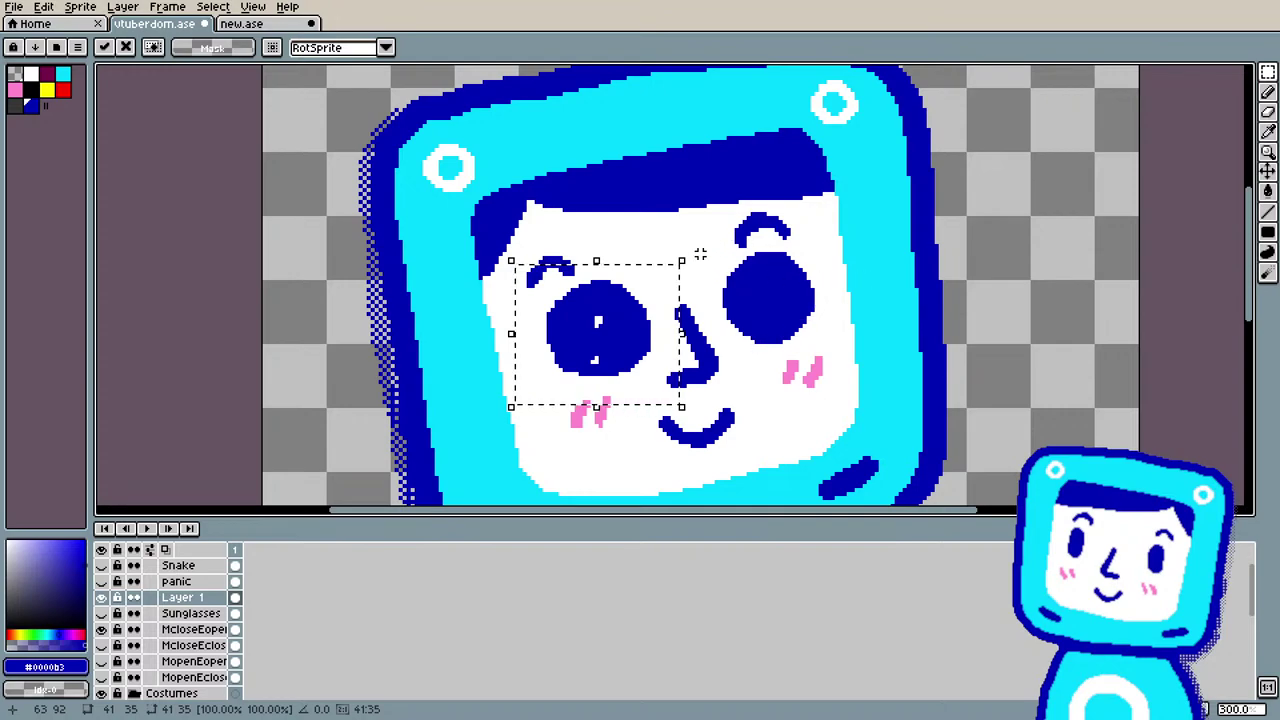
{"action": "key", "text": "ctrl+d"}
{"action": "left_click_drag", "start_coordinate": [704, 237], "coordinate": [840, 367]}
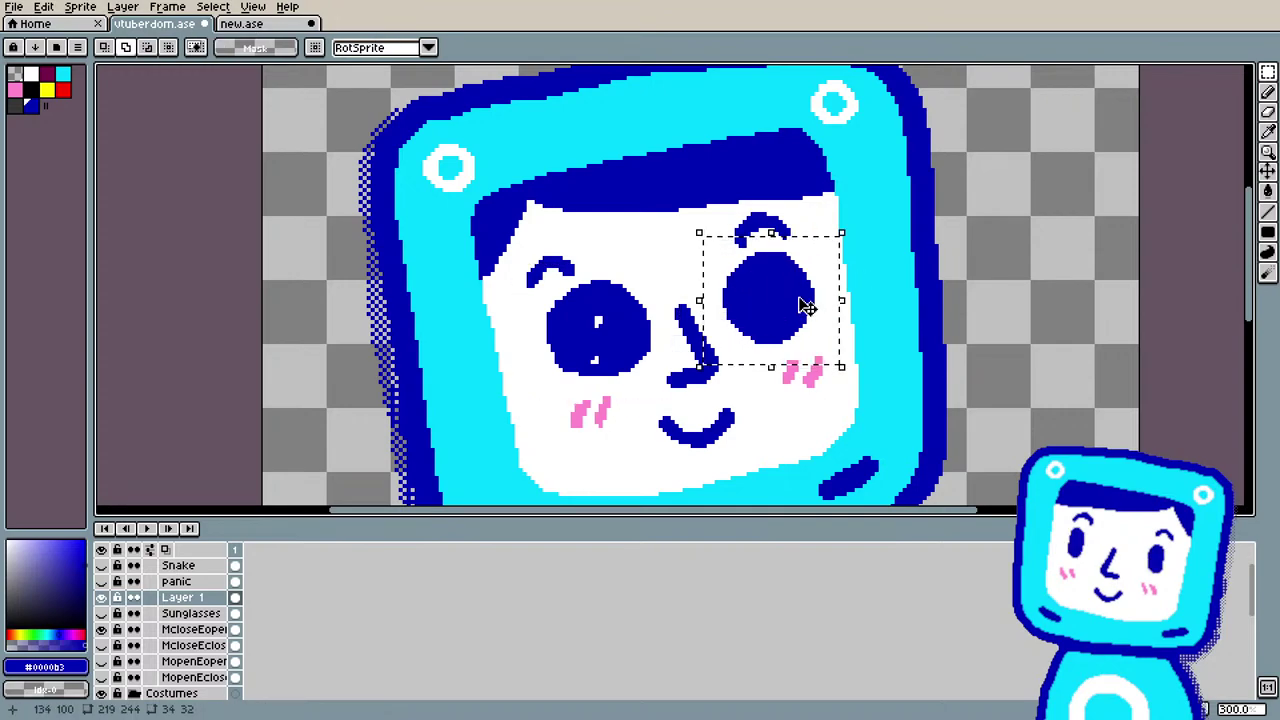
{"action": "left_click_drag", "start_coordinate": [808, 297], "coordinate": [789, 303]}
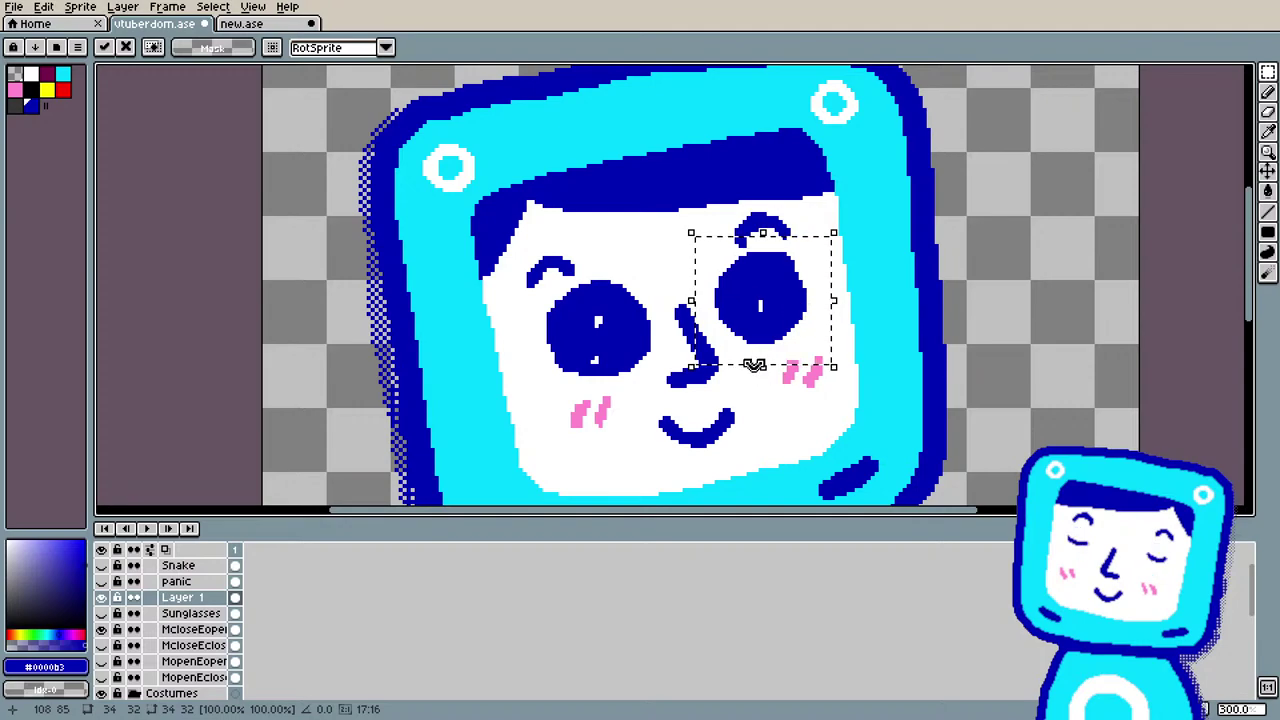
{"action": "key", "text": "ctrl+d"}
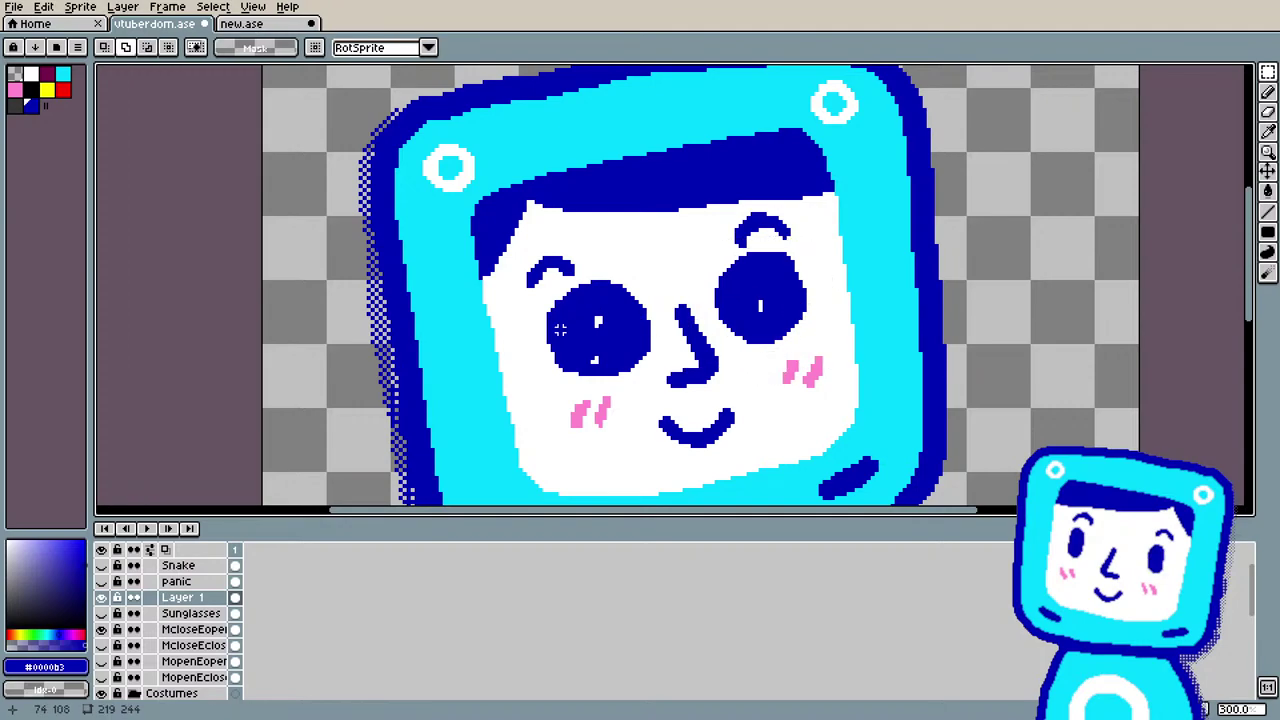
Step: Fill the gaps inside both lenses with dark blue, and undo the thick first bridge drawn between them
{"action": "key", "text": "b"}
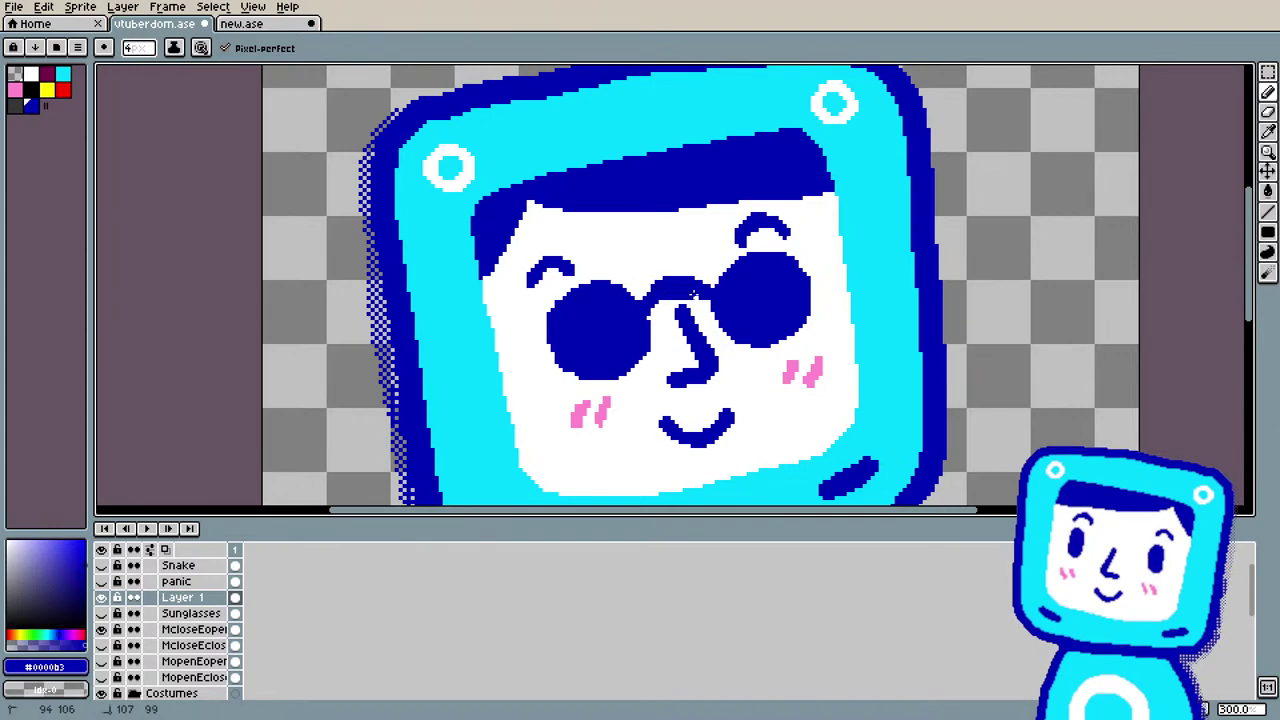
{"action": "key", "text": "ctrl+z"}
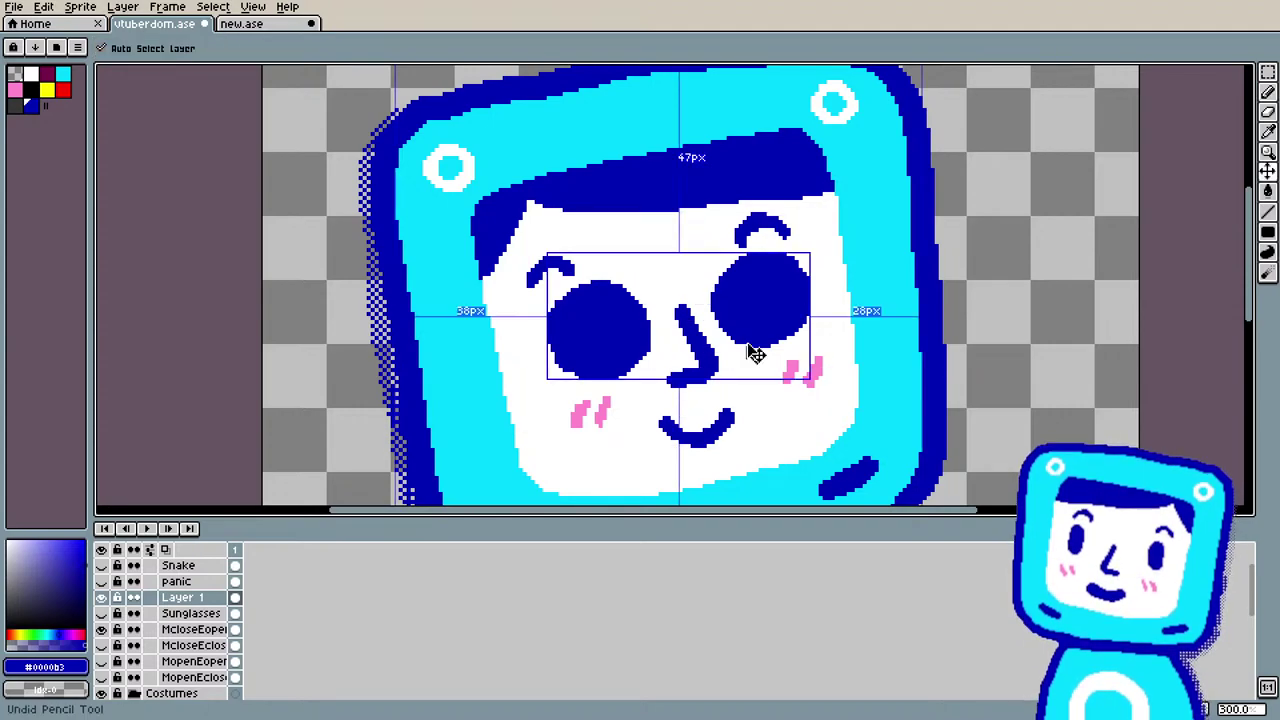
{"action": "key", "text": "ctrl+z"}
{"action": "left_click", "coordinate": [43, 6]}
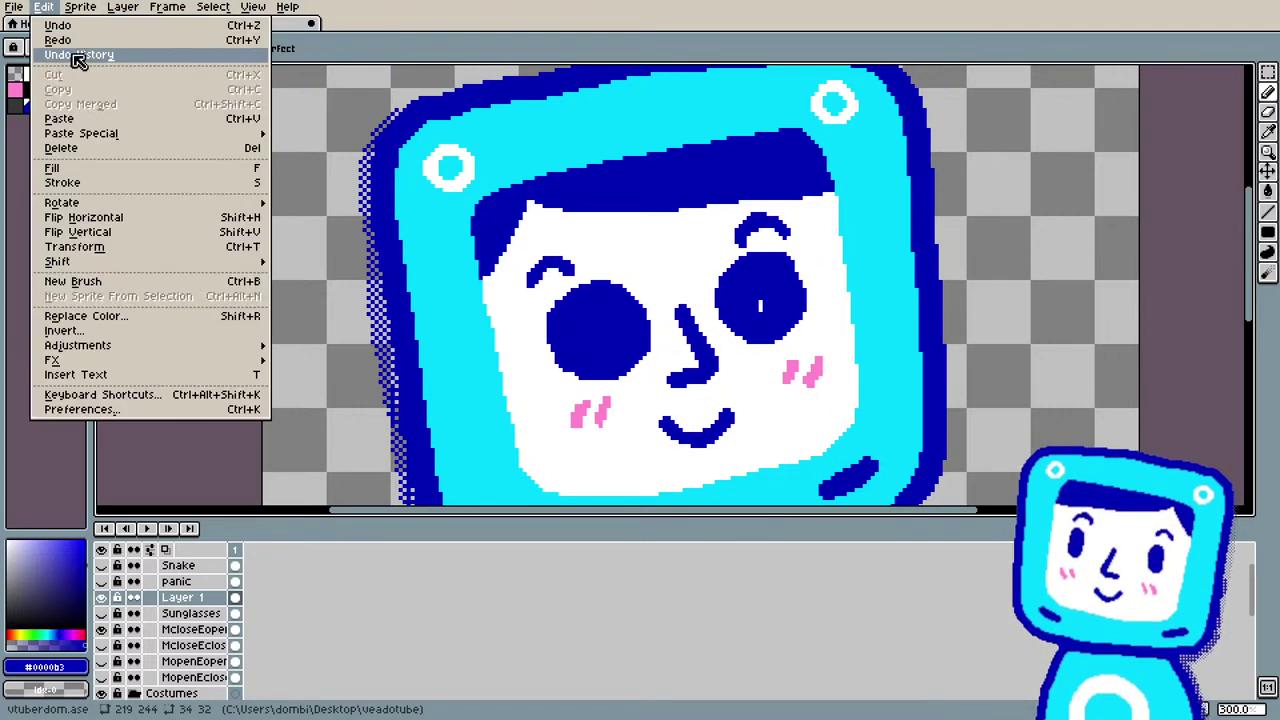
{"action": "left_click", "coordinate": [45, 24]}
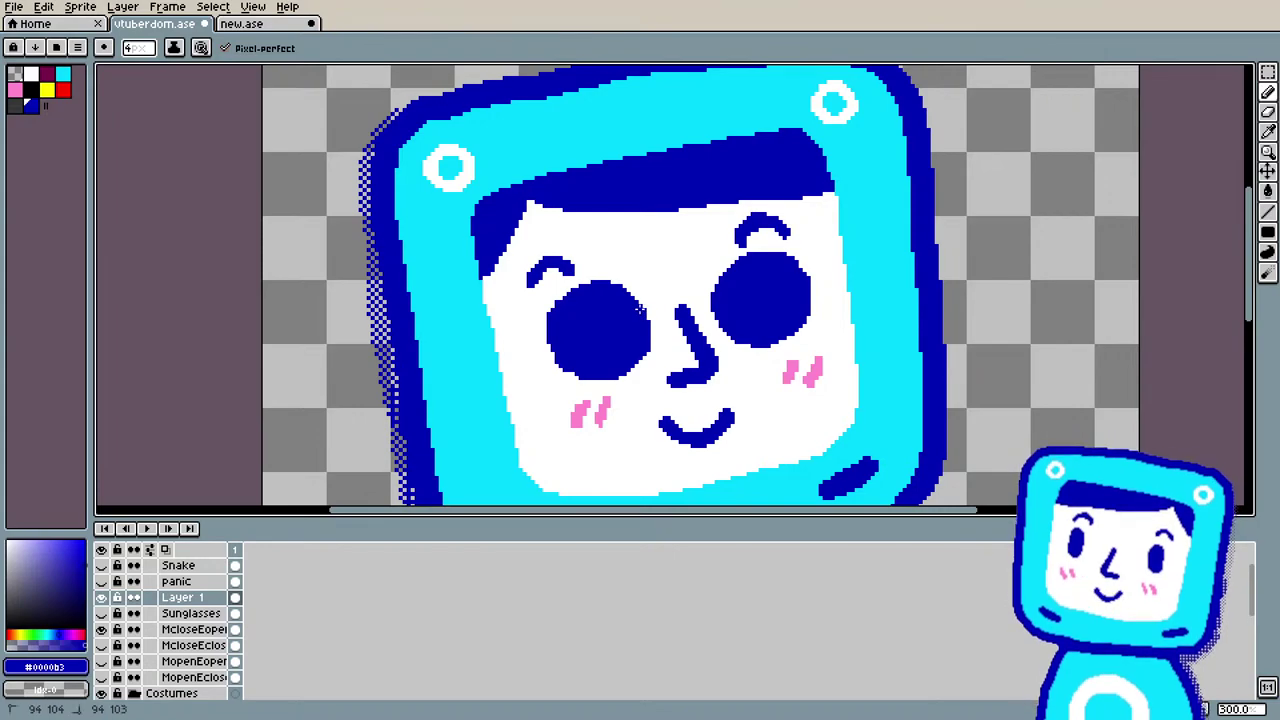
Step: Try drawing an arched dark blue bridge between the two lenses above the nose, then undo it
{"action": "key", "text": "ctrl+y"}
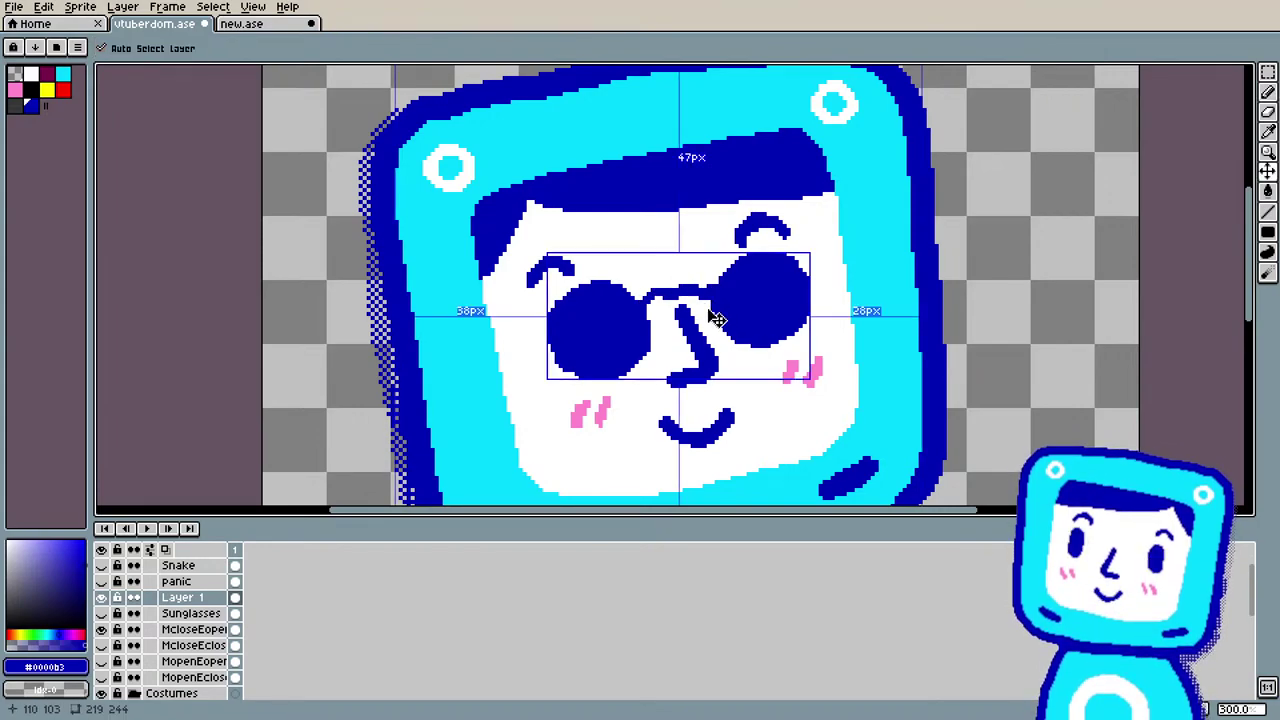
{"action": "key", "text": "ctrl+z"}
{"action": "left_click_drag", "start_coordinate": [666, 289], "coordinate": [648, 296]}
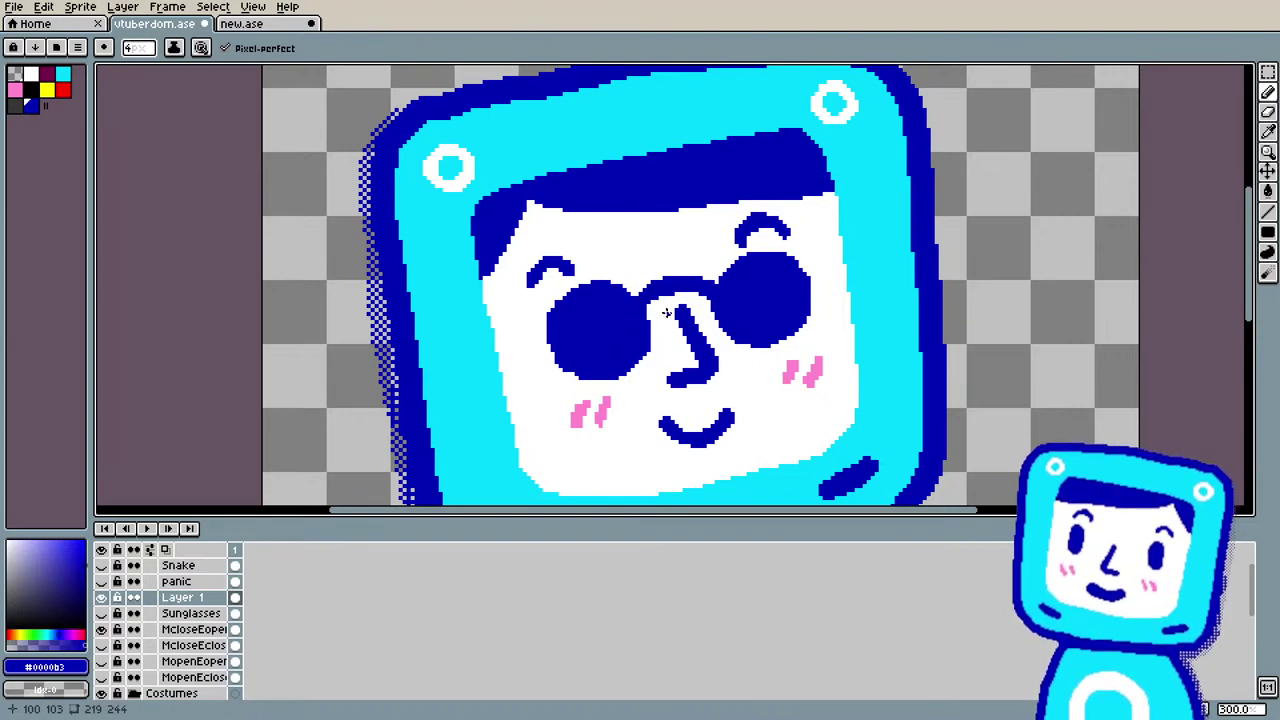
{"action": "key", "text": "m"}
{"action": "left_click_drag", "start_coordinate": [466, 251], "coordinate": [809, 377]}
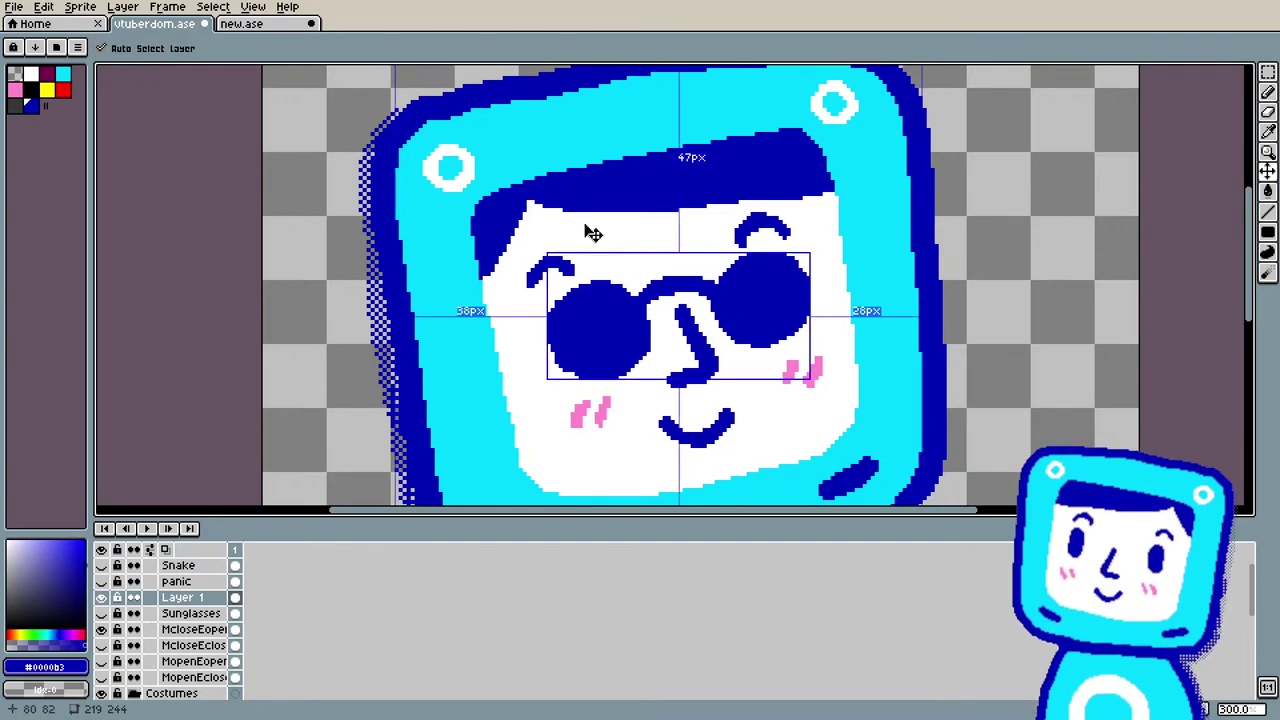
{"action": "key", "text": "Delete"}
{"action": "key", "text": "ctrl+d"}
{"action": "key", "text": "b"}
{"action": "mouse_move", "coordinate": [640, 316]}
{"action": "left_mouse_down"}
{"action": "mouse_move", "coordinate": [721, 295]}
{"action": "mouse_move", "coordinate": [651, 300]}
{"action": "mouse_move", "coordinate": [720, 300]}
{"action": "left_mouse_up"}
{"action": "key", "text": "ctrl+z"}
{"action": "key", "text": "ctrl+z"}
Step: Try a slightly lower arched bridge between the lenses, check it at a smaller scale, then undo it
{"action": "left_click_drag", "start_coordinate": [640, 312], "coordinate": [668, 293]}
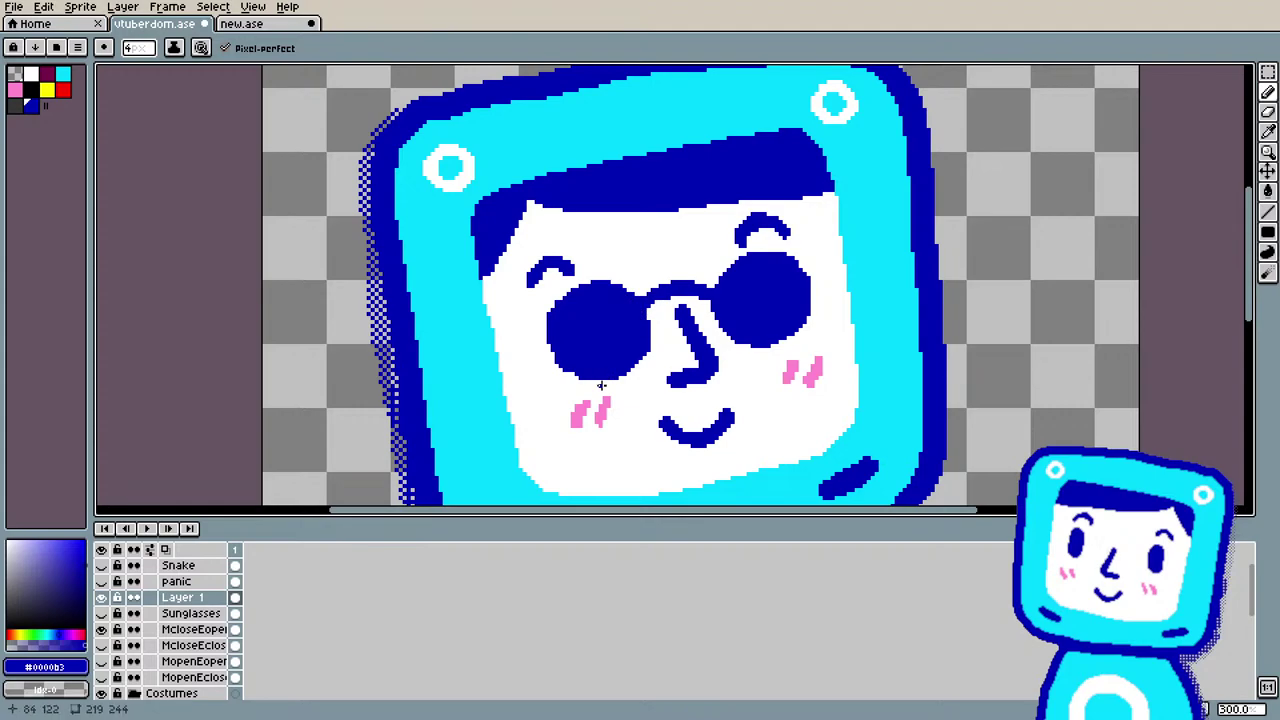
{"action": "scroll", "coordinate": [590, 376], "scroll_direction": "down", "scroll_amount": 2}
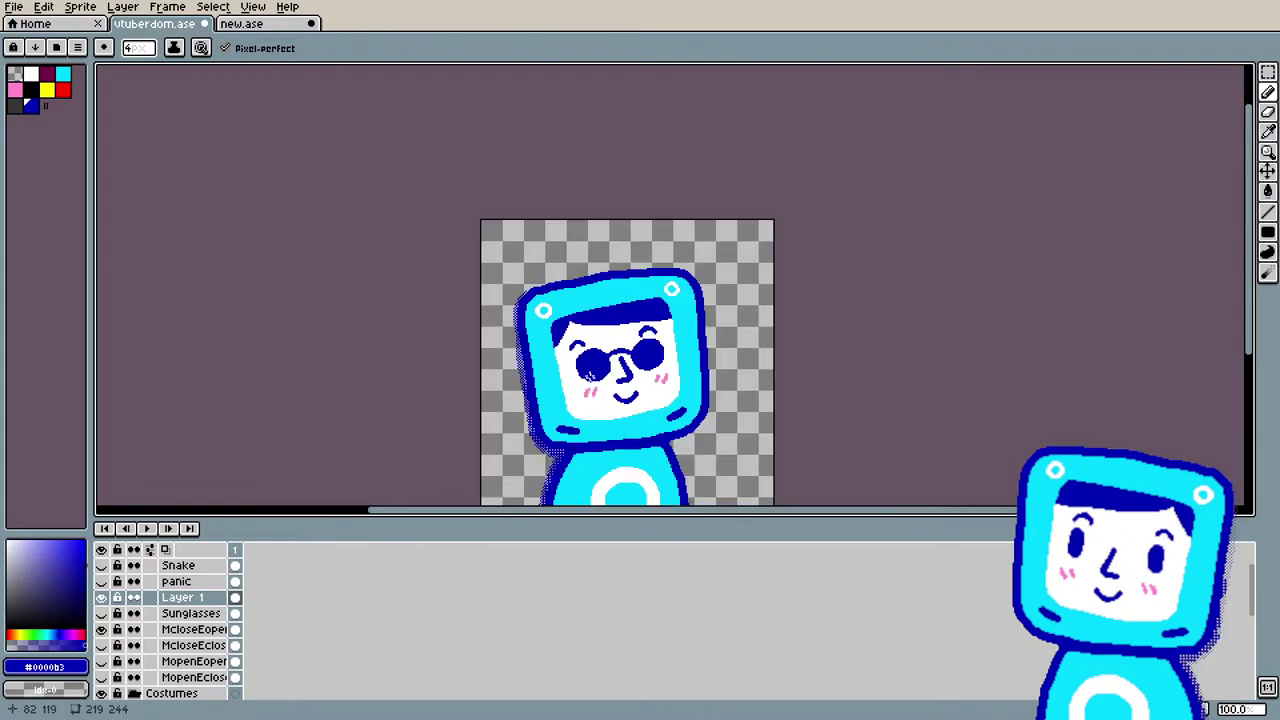
{"action": "scroll", "coordinate": [644, 427], "scroll_direction": "up", "scroll_amount": 2}
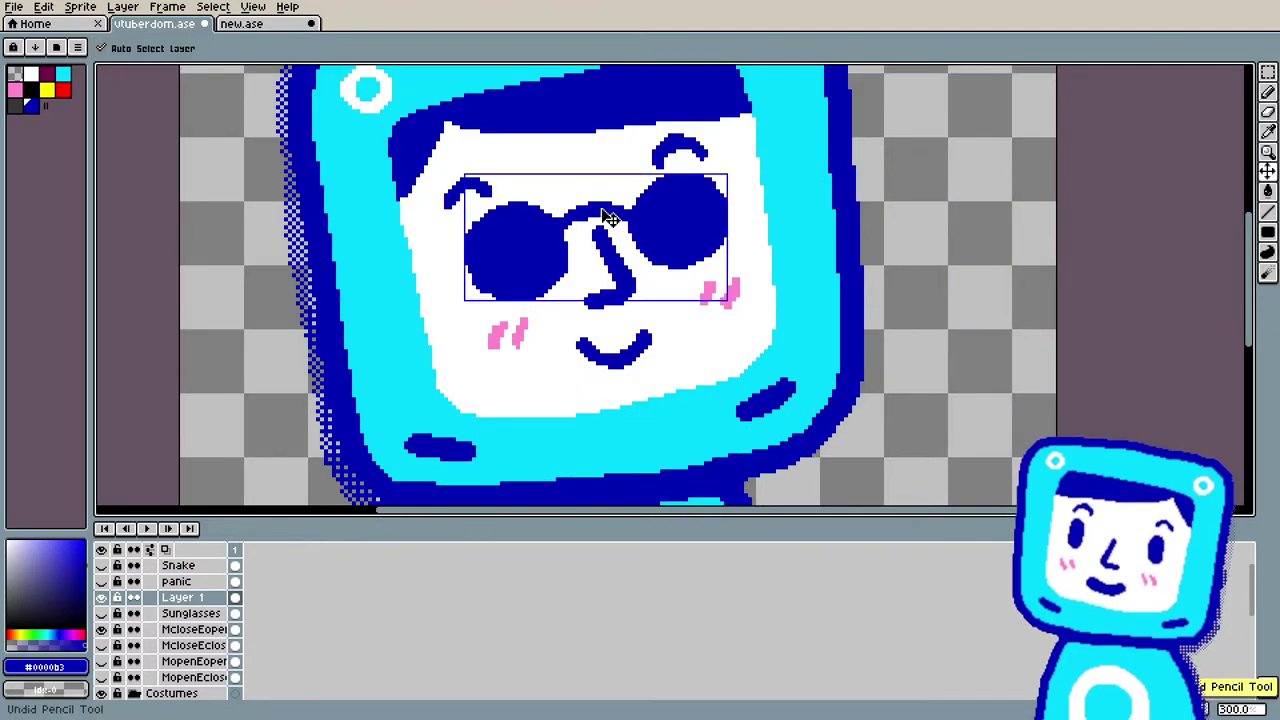
{"action": "key", "text": "ctrl+z"}
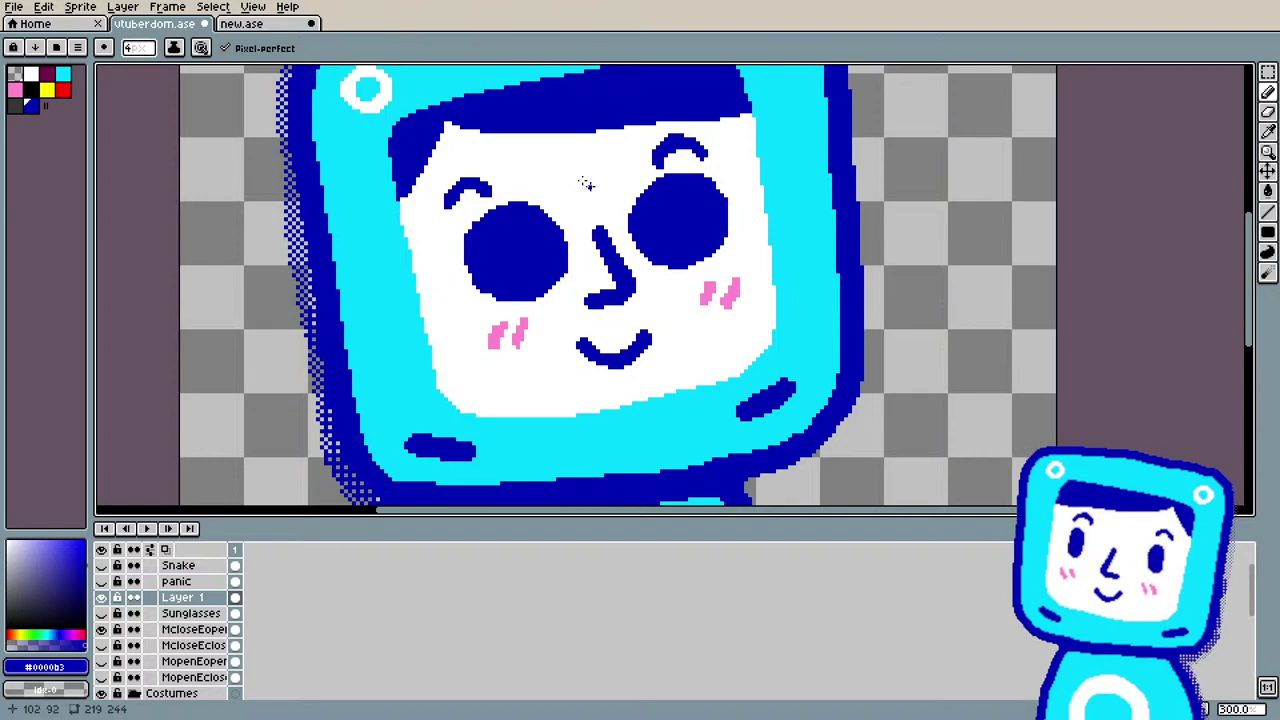
Step: Draw a nearly straight, slanted dark blue bridge across the top of the nose to join the lenses, undoing unsuitable strokes
{"action": "key", "text": "ctrl+y"}
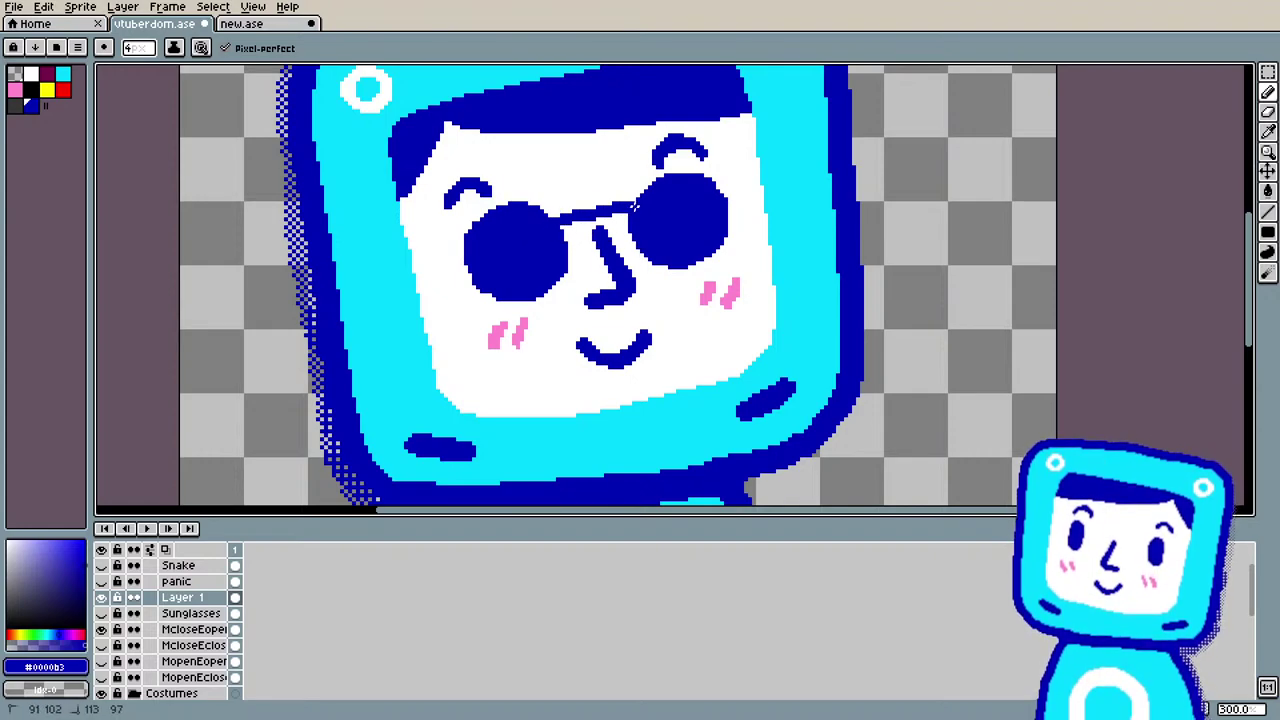
{"action": "key", "text": "ctrl+z"}
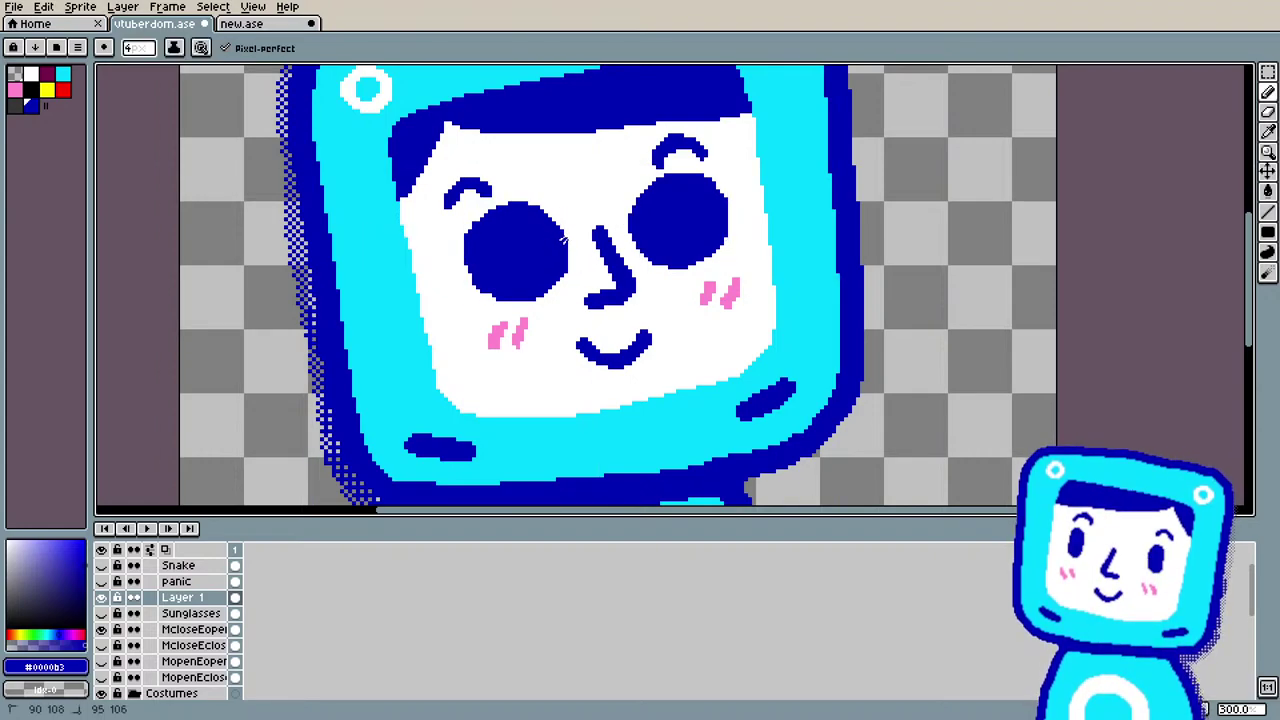
{"action": "mouse_move", "coordinate": [562, 240]}
{"action": "left_mouse_down"}
{"action": "mouse_move", "coordinate": [628, 212]}
{"action": "mouse_move", "coordinate": [554, 238]}
{"action": "left_mouse_up"}
{"action": "key", "text": "ctrl+z"}
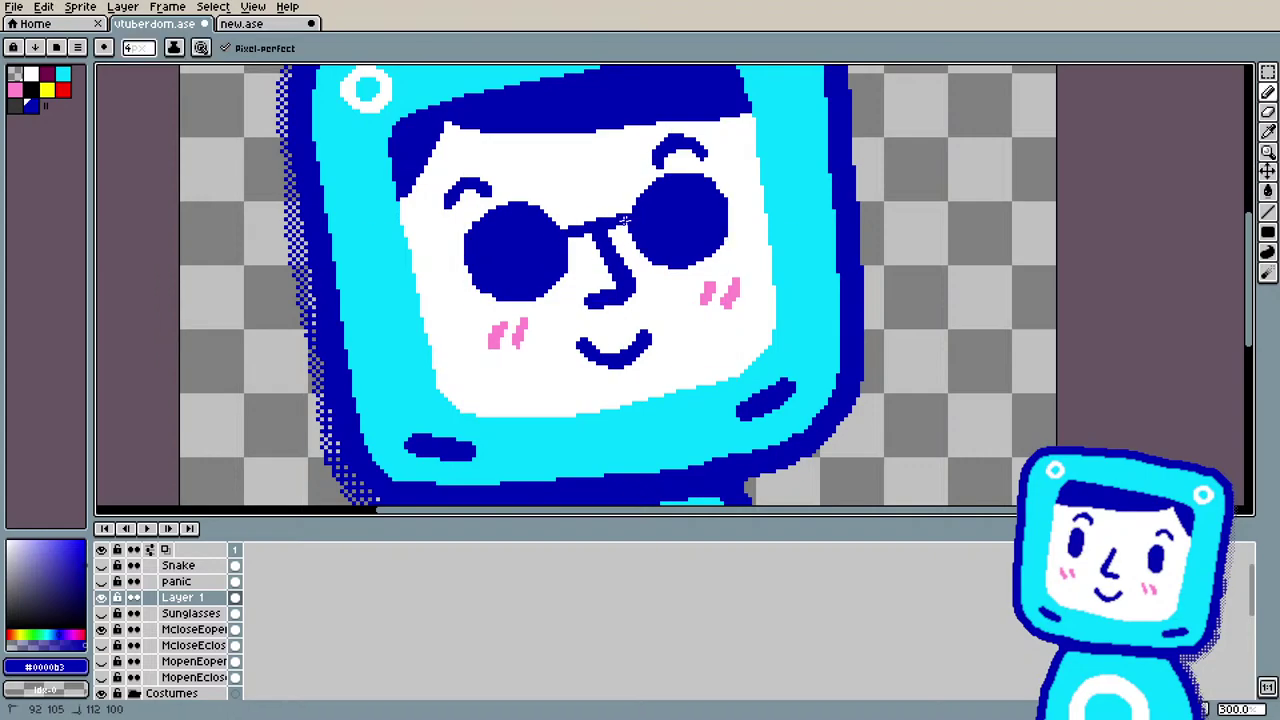
{"action": "left_click_drag", "start_coordinate": [632, 212], "coordinate": [560, 236]}
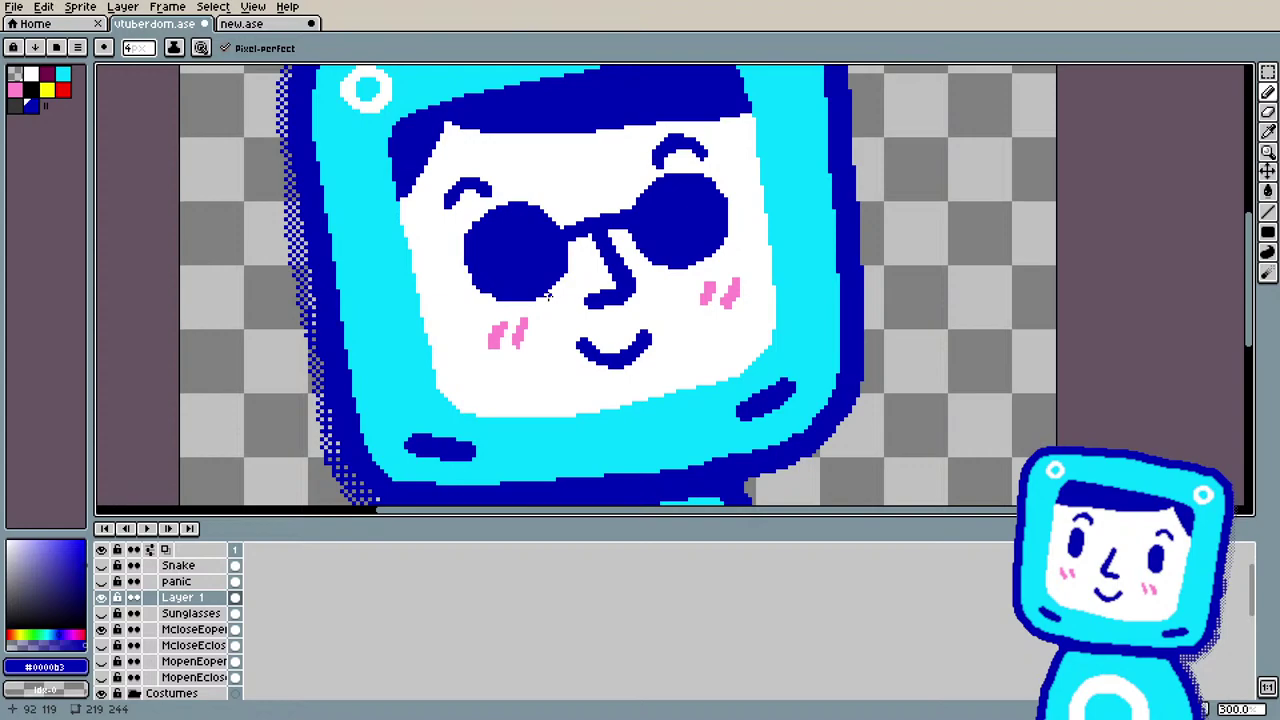
Step: Fill the inside of the left-hand lens with cyan sampled from the helmet, leaving a thin dark blue rim
{"action": "scroll", "coordinate": [514, 140], "scroll_direction": "up", "scroll_amount": 1}
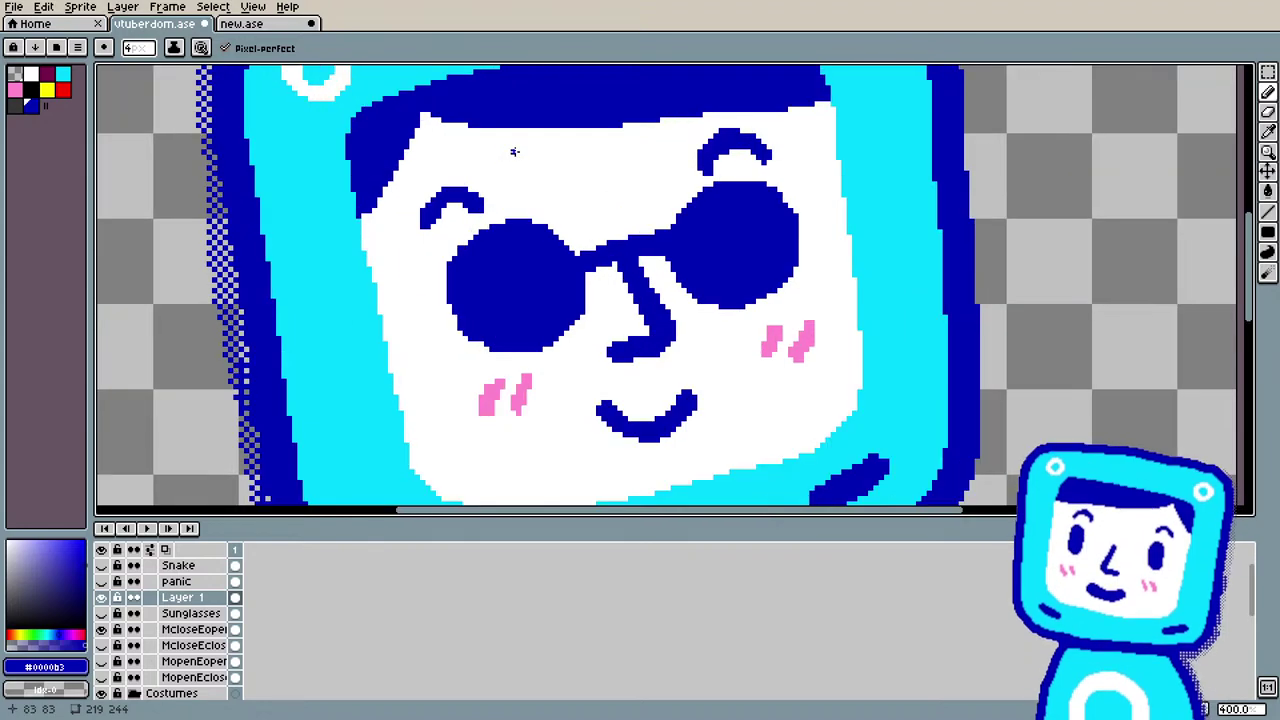
{"action": "key", "text": "i"}
{"action": "left_click", "coordinate": [381, 356]}
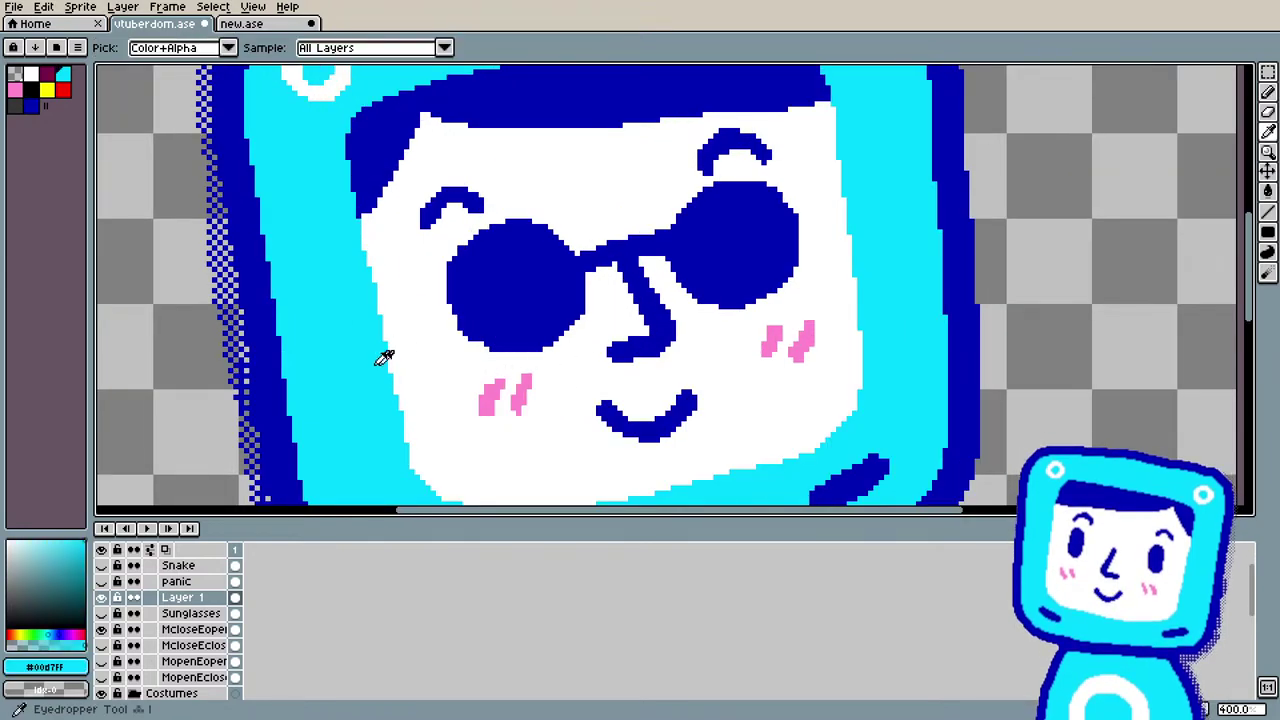
{"action": "key", "text": "b"}
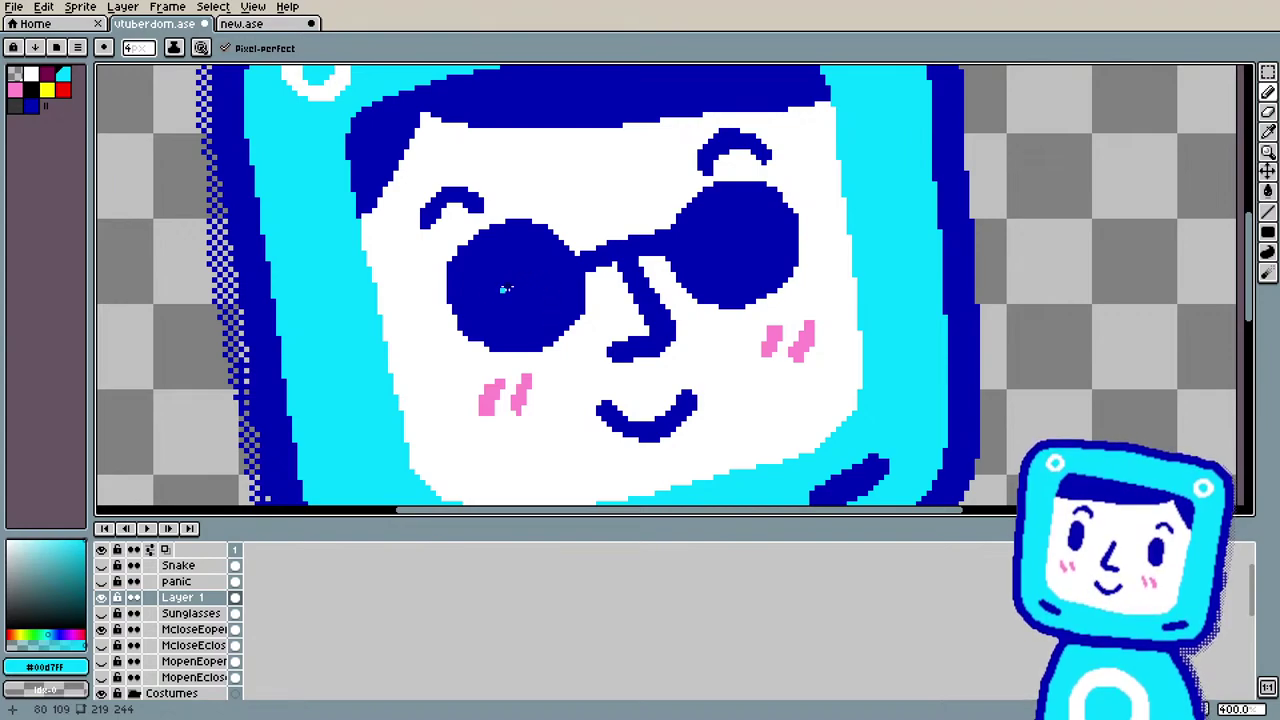
{"action": "mouse_move", "coordinate": [500, 266]}
{"action": "left_mouse_down"}
{"action": "mouse_move", "coordinate": [495, 304]}
{"action": "mouse_move", "coordinate": [538, 289]}
{"action": "mouse_move", "coordinate": [503, 269]}
{"action": "mouse_move", "coordinate": [527, 287]}
{"action": "mouse_move", "coordinate": [522, 320]}
{"action": "mouse_move", "coordinate": [488, 316]}
{"action": "mouse_move", "coordinate": [472, 281]}
{"action": "mouse_move", "coordinate": [486, 313]}
{"action": "mouse_move", "coordinate": [519, 326]}
{"action": "mouse_move", "coordinate": [548, 317]}
{"action": "mouse_move", "coordinate": [545, 265]}
{"action": "mouse_move", "coordinate": [560, 293]}
{"action": "mouse_move", "coordinate": [543, 257]}
{"action": "mouse_move", "coordinate": [495, 254]}
{"action": "mouse_move", "coordinate": [477, 282]}
{"action": "mouse_move", "coordinate": [532, 264]}
{"action": "left_mouse_up"}
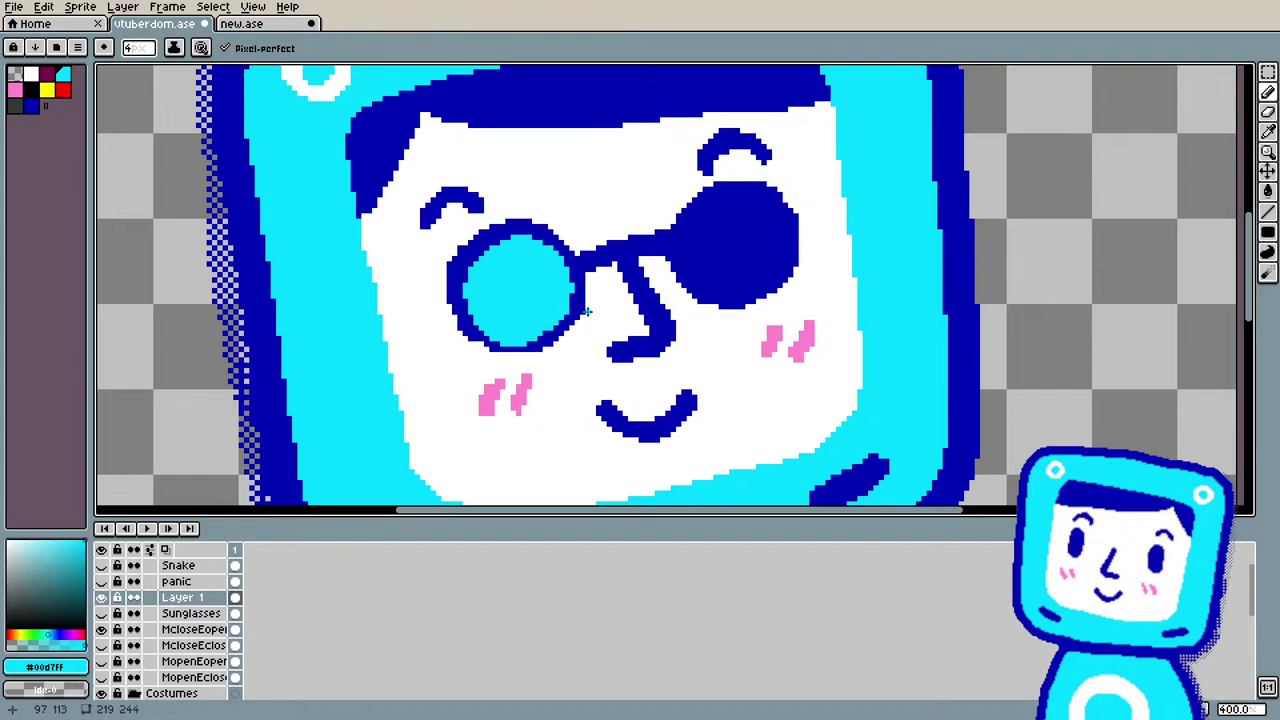
Step: Thicken the lower rim of the left-hand lens using dark blue sampled from its frame
{"action": "key", "text": "i"}
{"action": "left_click", "coordinate": [578, 309]}
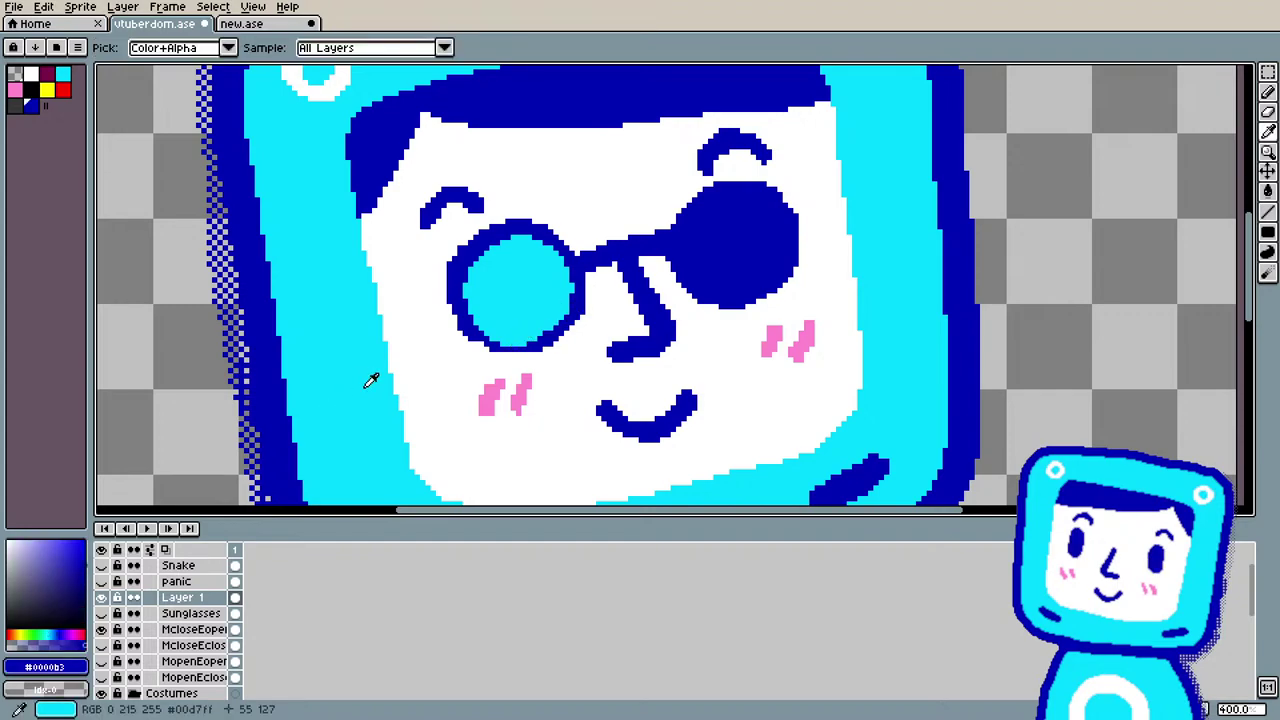
{"action": "key", "text": "b"}
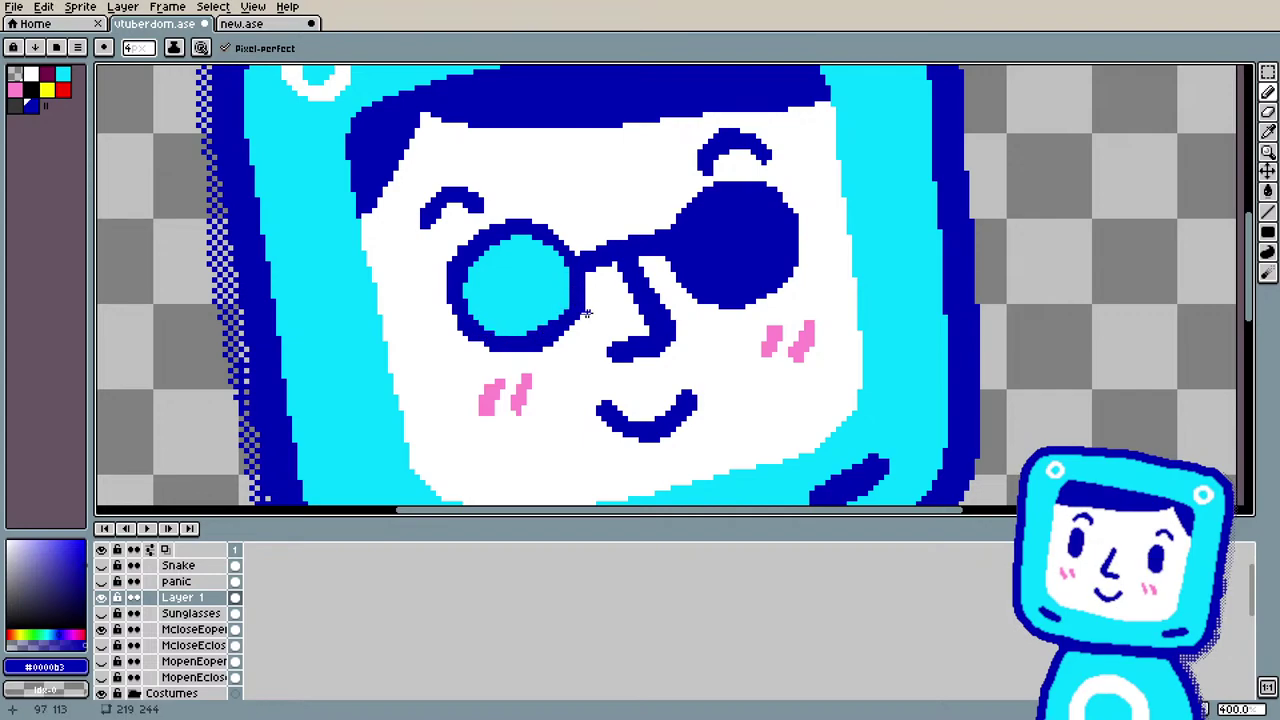
Step: Fill the inside of the right-hand lens with cyan, leaving a dark blue rim, and resample the frame's dark blue
{"action": "key", "text": "i"}
{"action": "left_click", "coordinate": [551, 267]}
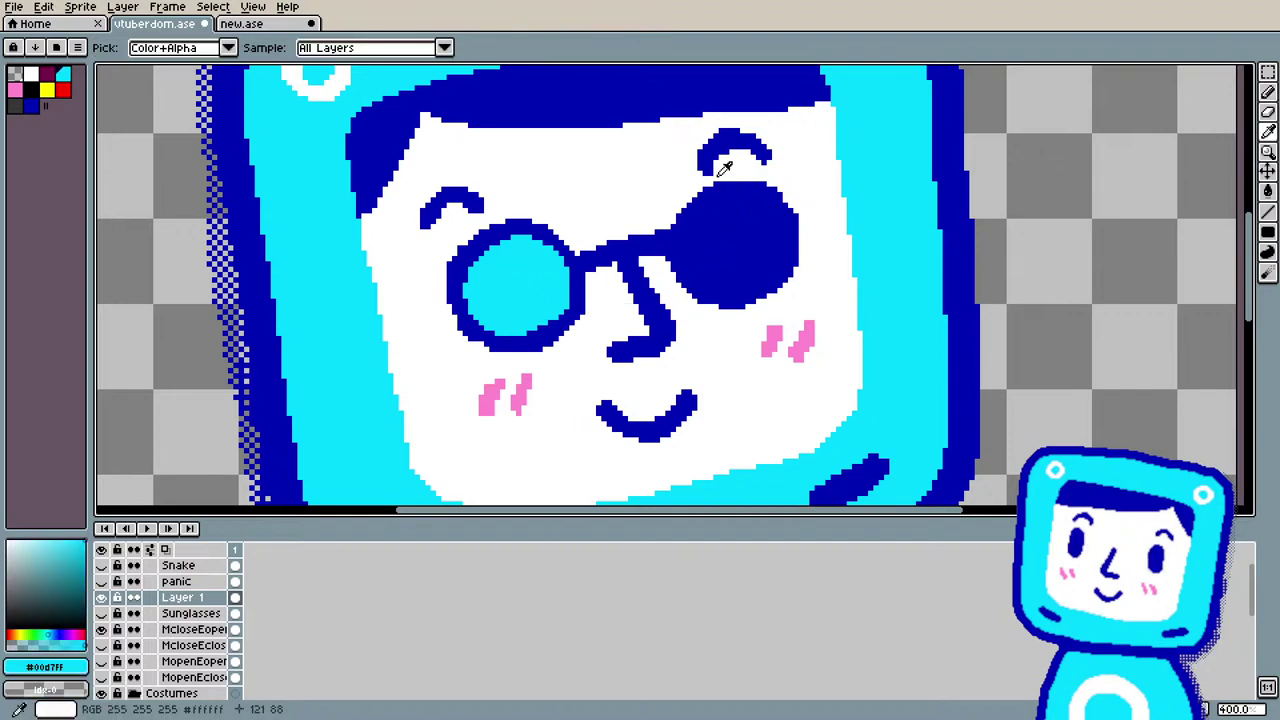
{"action": "key", "text": "b"}
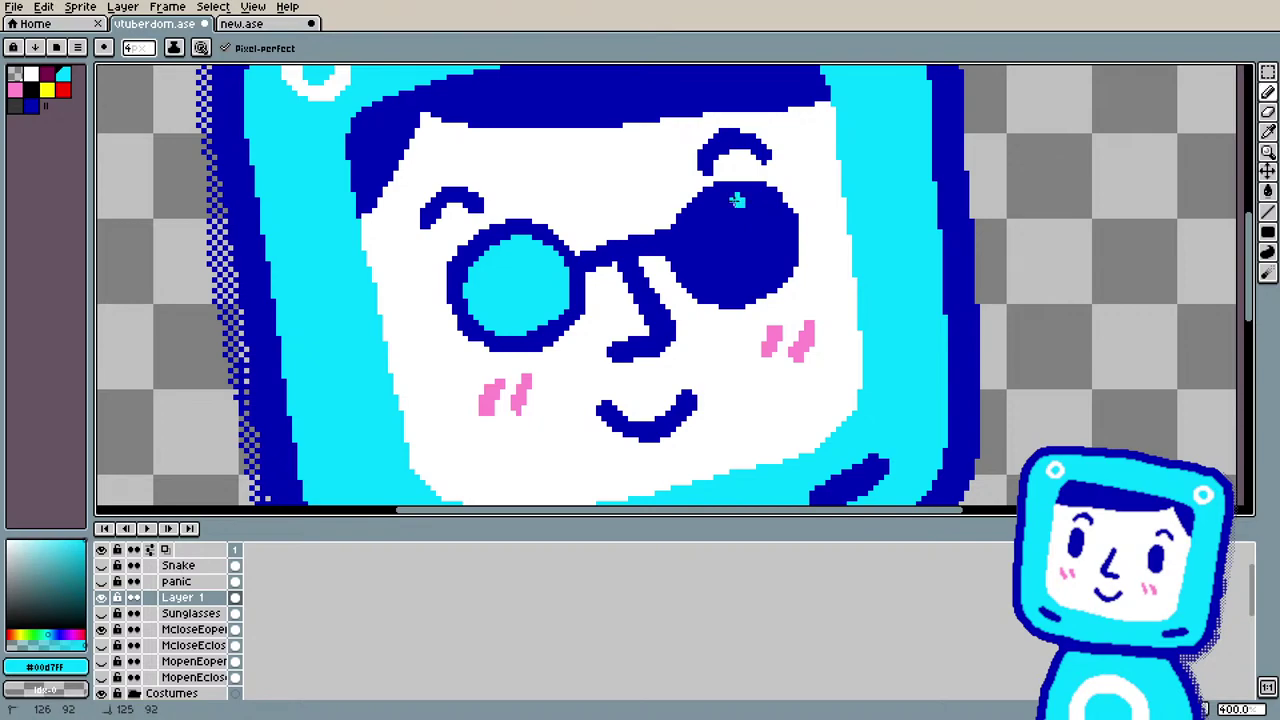
{"action": "left_click_drag", "start_coordinate": [735, 200], "coordinate": [738, 275]}
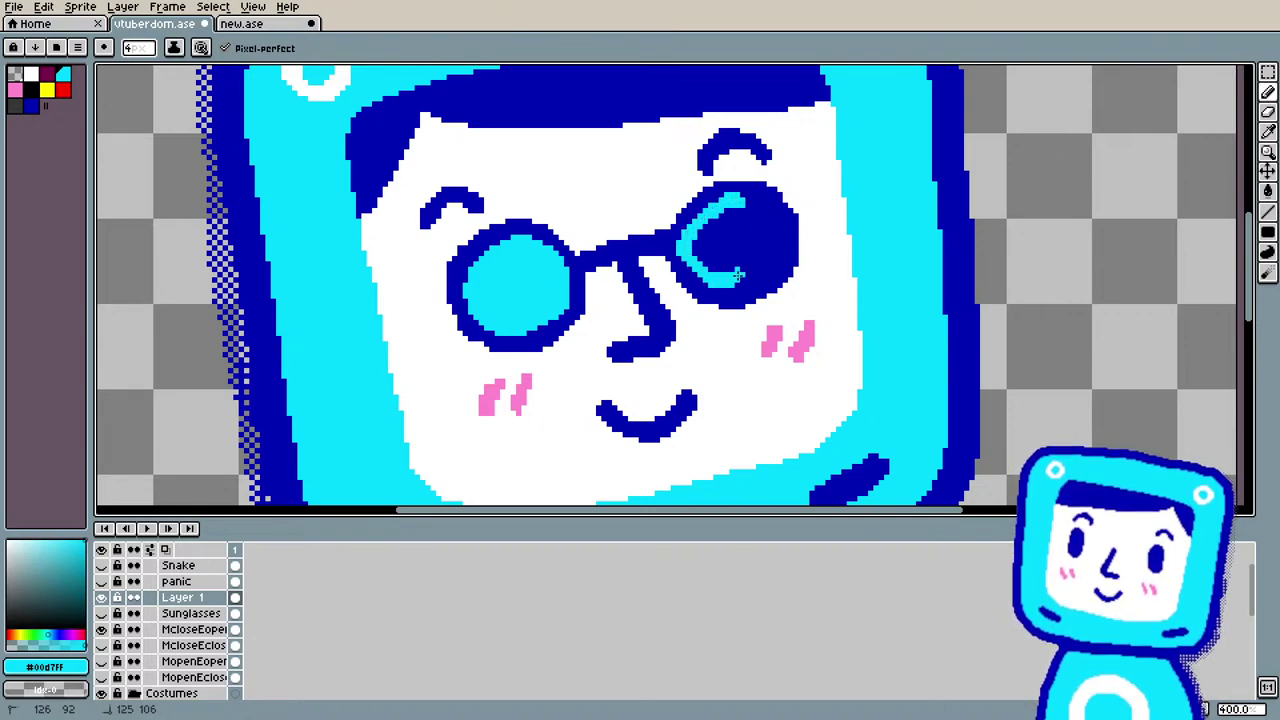
{"action": "mouse_move", "coordinate": [716, 265]}
{"action": "left_mouse_down"}
{"action": "mouse_move", "coordinate": [707, 231]}
{"action": "mouse_move", "coordinate": [718, 222]}
{"action": "mouse_move", "coordinate": [736, 253]}
{"action": "left_mouse_up"}
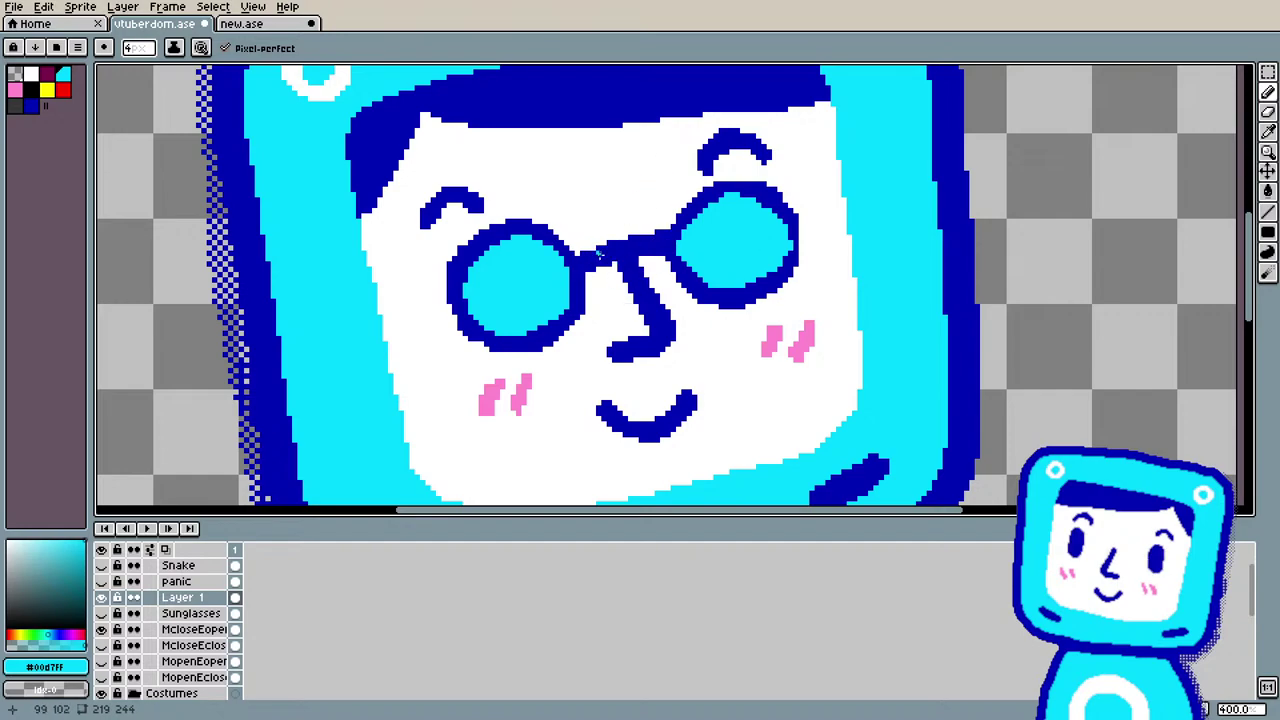
{"action": "left_click", "coordinate": [598, 254], "text": "alt"}
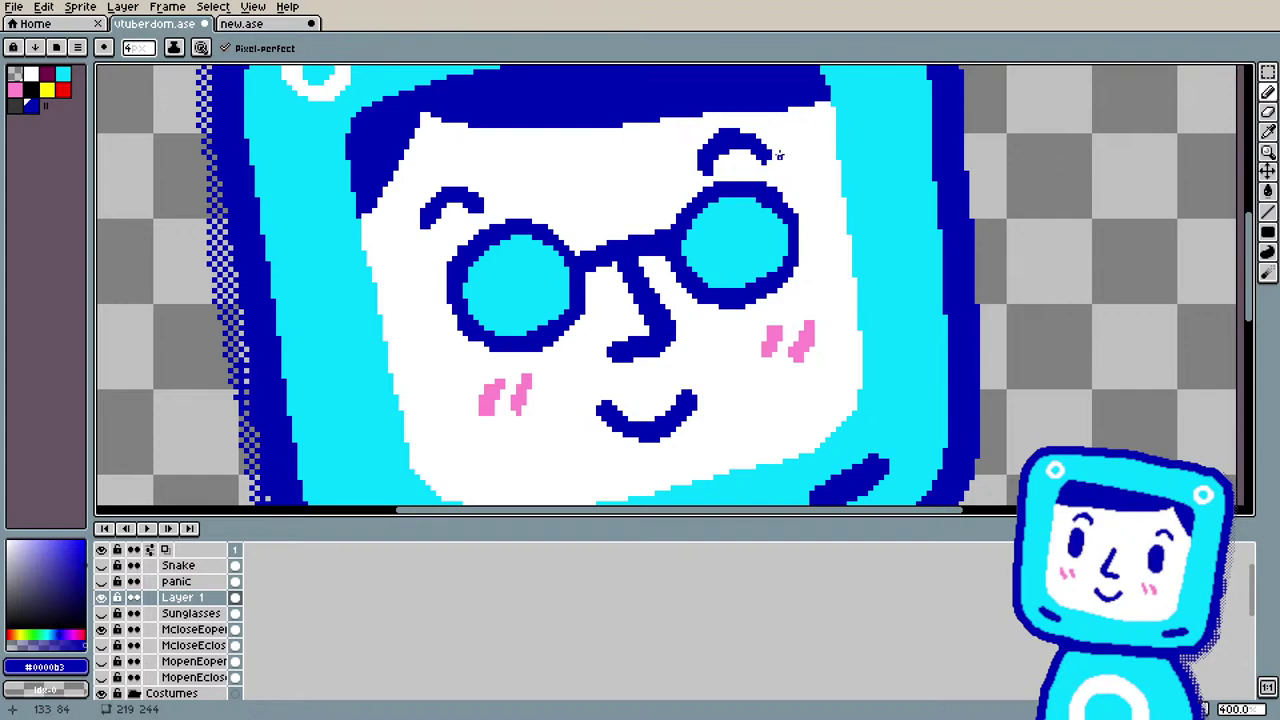
Step: Select both cyan lens interiors with the Magic Wand and delete them to leave open frames
{"action": "scroll", "coordinate": [780, 155], "scroll_direction": "down", "scroll_amount": 2}
{"action": "scroll", "coordinate": [690, 123], "scroll_direction": "up", "scroll_amount": 2}
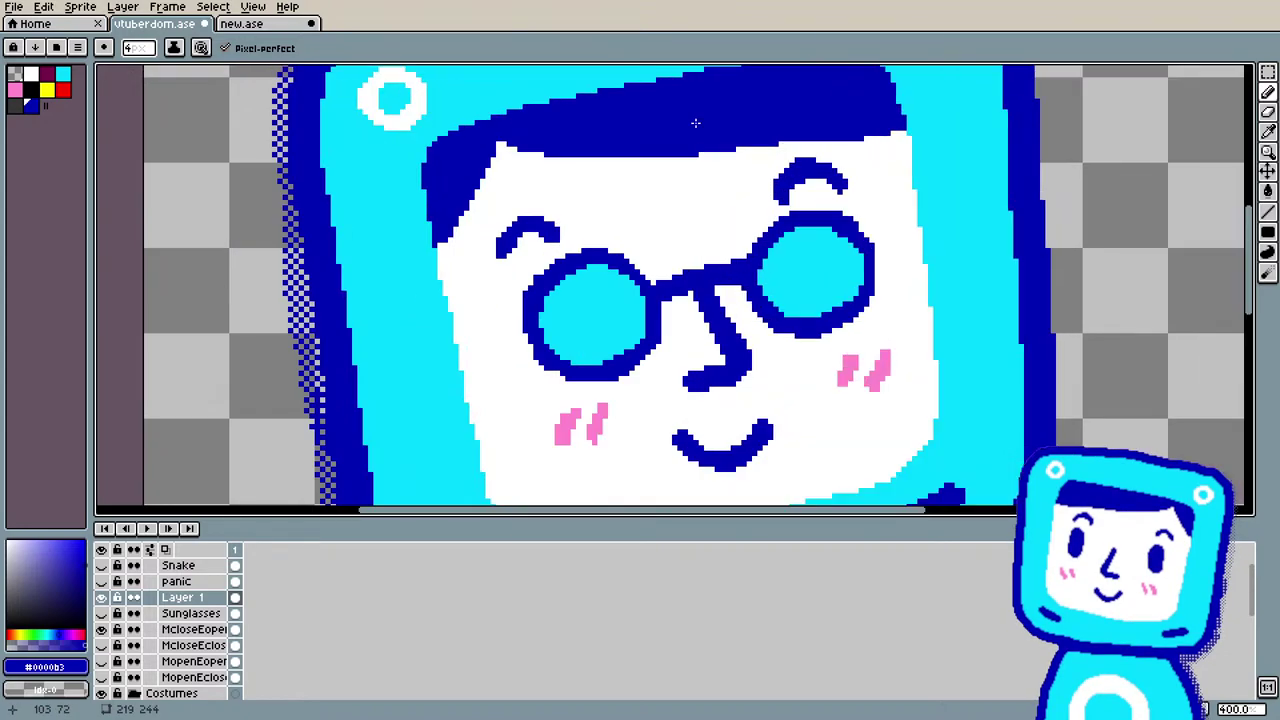
{"action": "scroll", "coordinate": [709, 229], "scroll_direction": "up", "scroll_amount": 1}
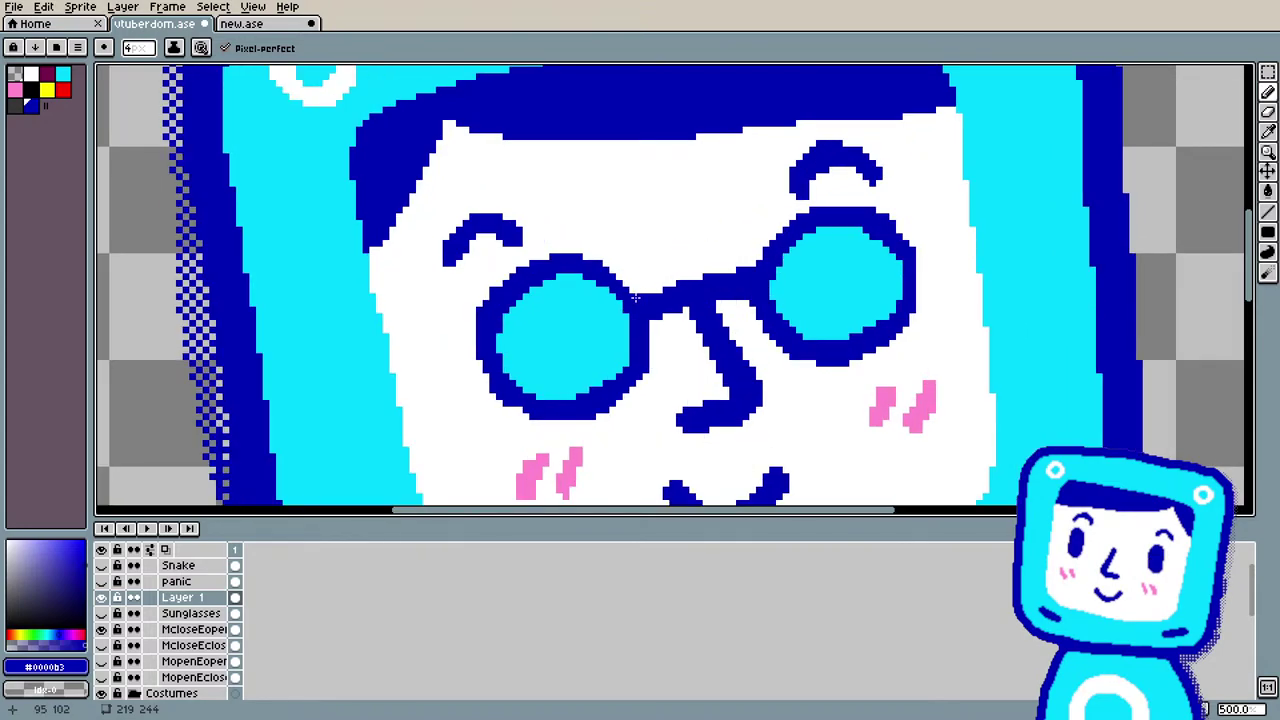
{"action": "left_click", "coordinate": [1265, 73]}
{"action": "left_click", "coordinate": [1175, 76]}
{"action": "left_click", "coordinate": [862, 288]}
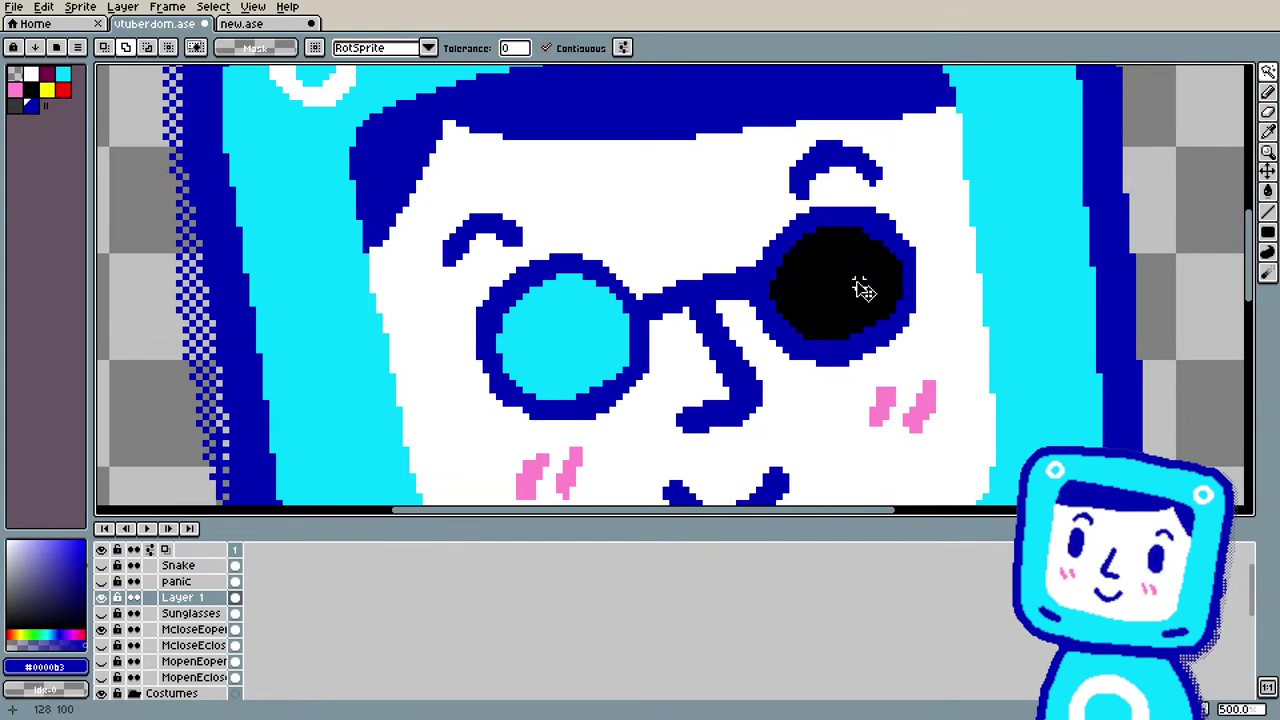
{"action": "left_click", "coordinate": [563, 331], "text": "shift"}
{"action": "key", "text": "Delete"}
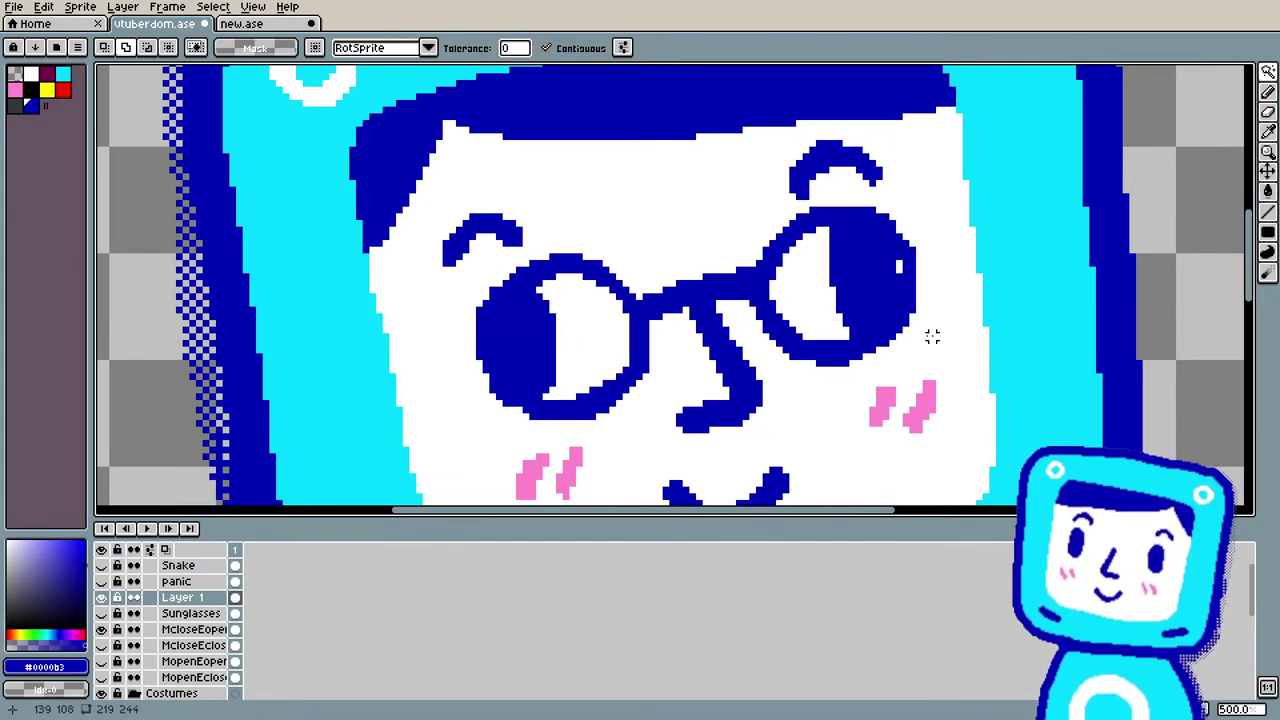
Step: Toggle the glasses layer's visibility to compare the face with and without the frames over the eyes
{"action": "scroll", "coordinate": [932, 337], "scroll_direction": "down", "scroll_amount": 3}
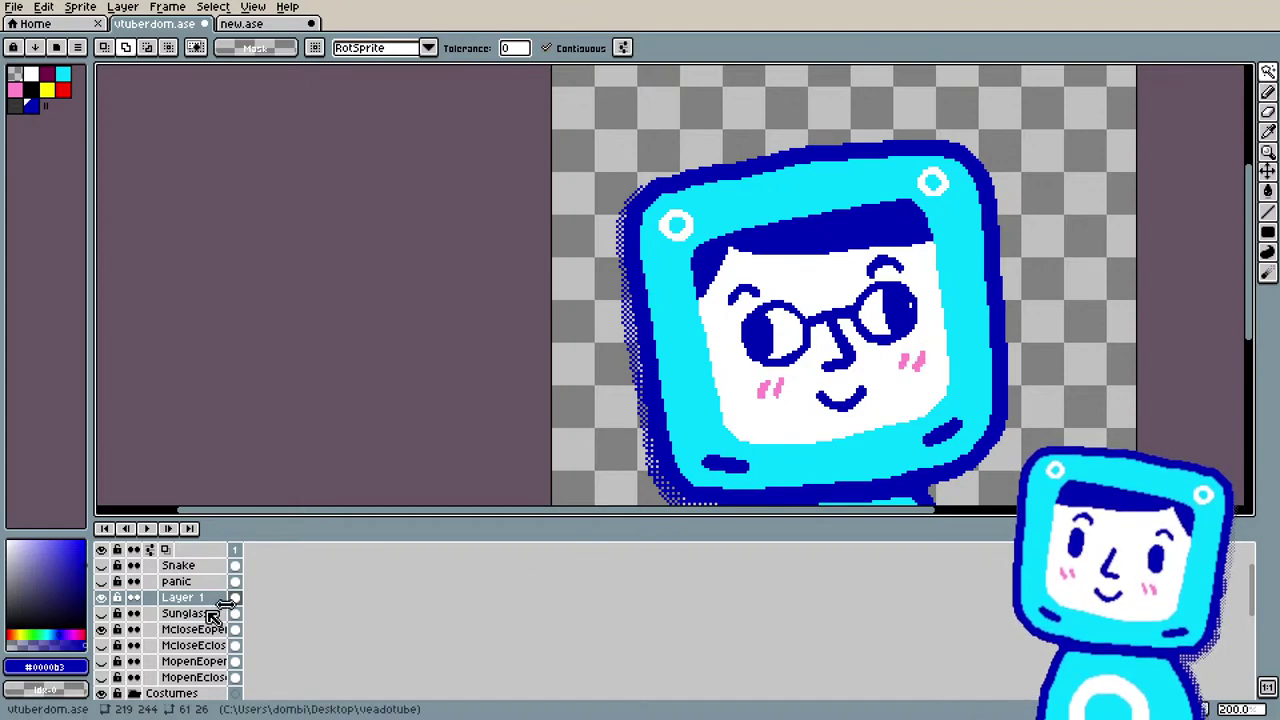
{"action": "left_click", "coordinate": [101, 599]}
{"action": "left_click", "coordinate": [101, 599]}
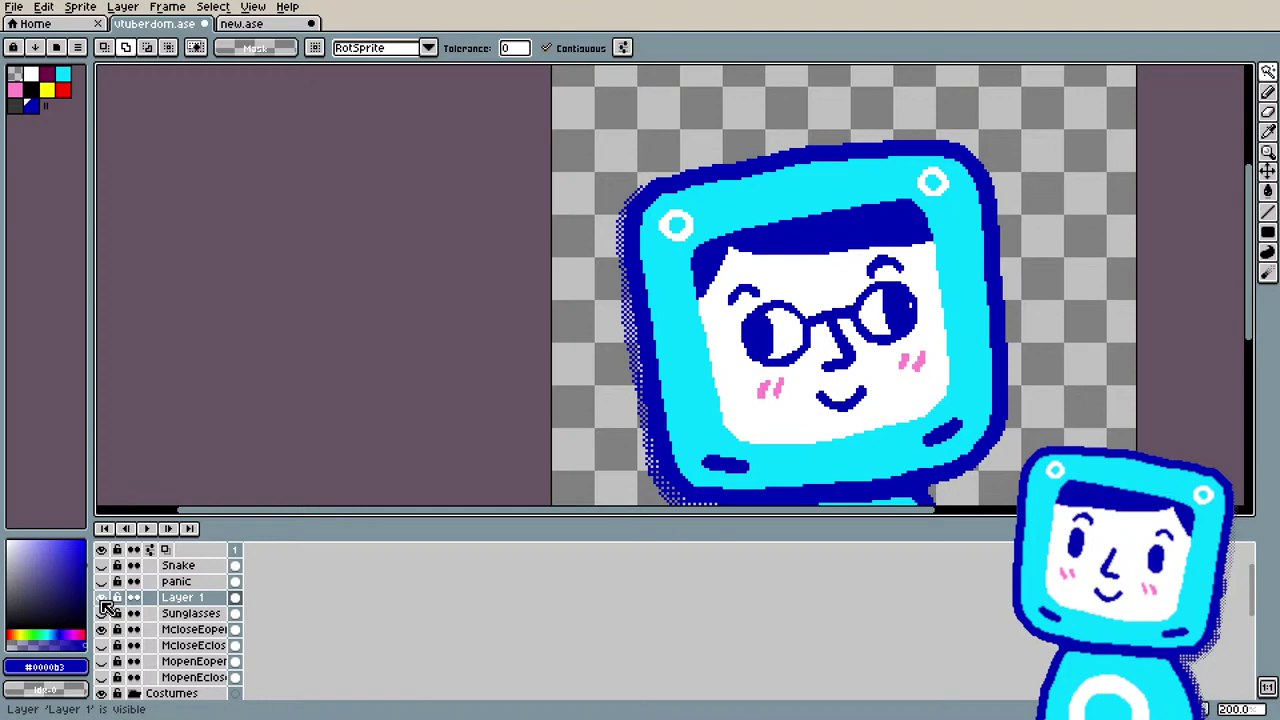
{"action": "left_click", "coordinate": [101, 599]}
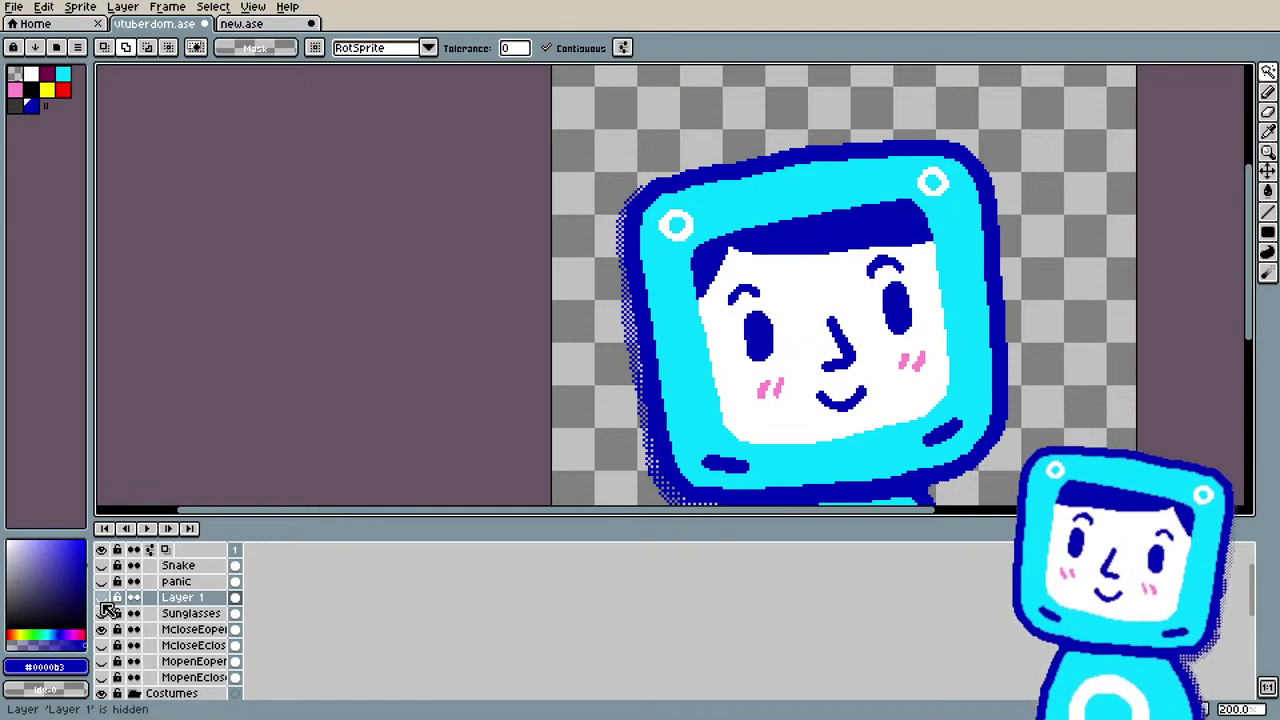
{"action": "left_click", "coordinate": [101, 598]}
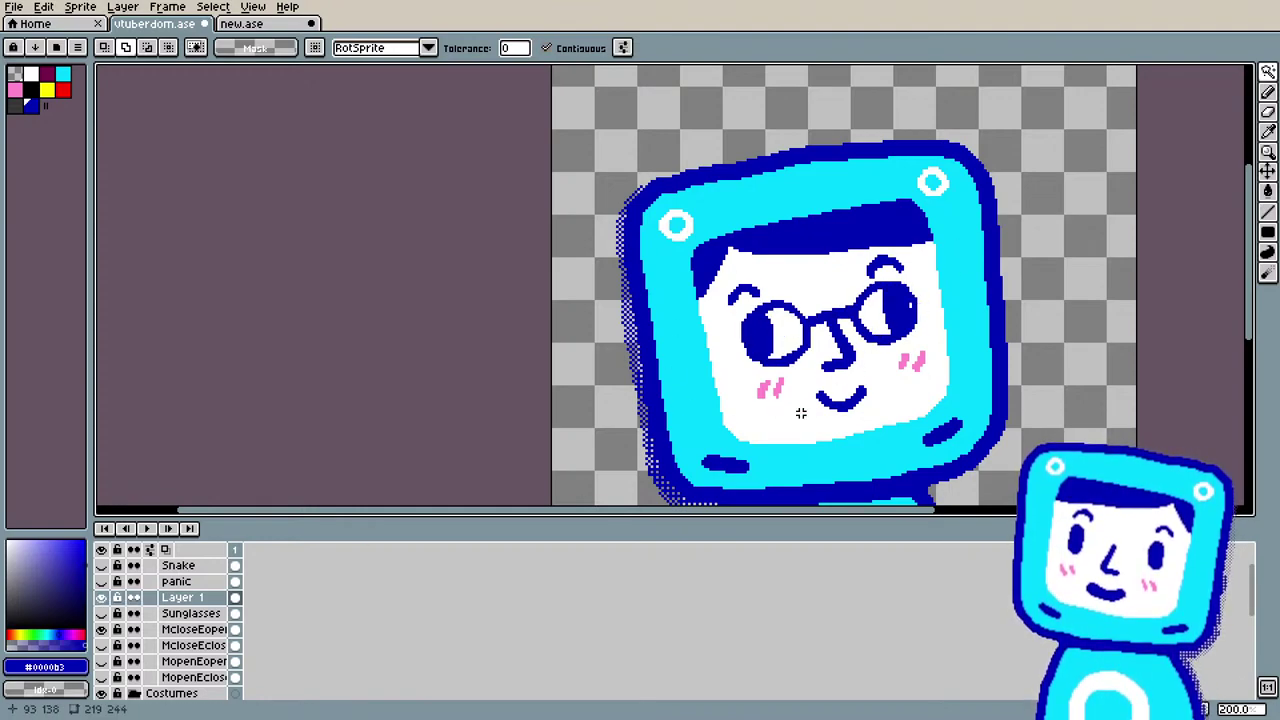
{"action": "scroll", "coordinate": [883, 373], "scroll_direction": "up", "scroll_amount": 1}
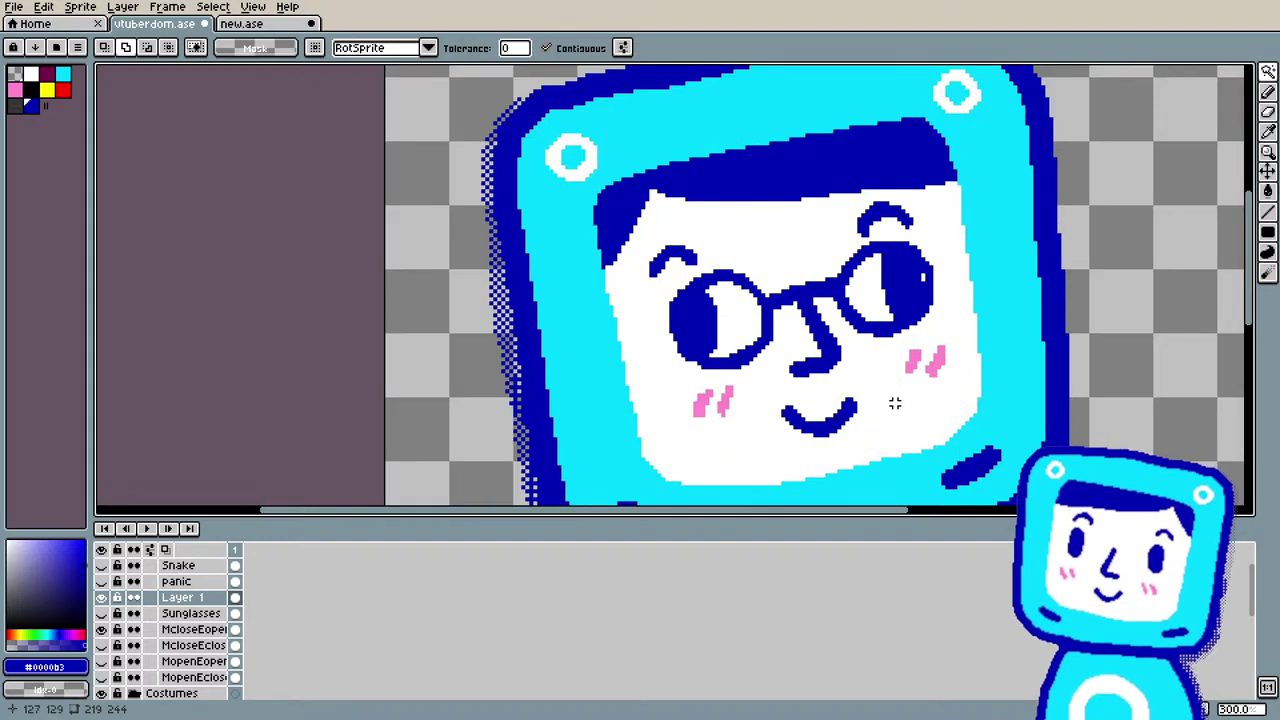
{"action": "key", "text": "super+t"}
{"action": "key", "text": "Escape"}
{"action": "left_click", "coordinate": [667, 222]}
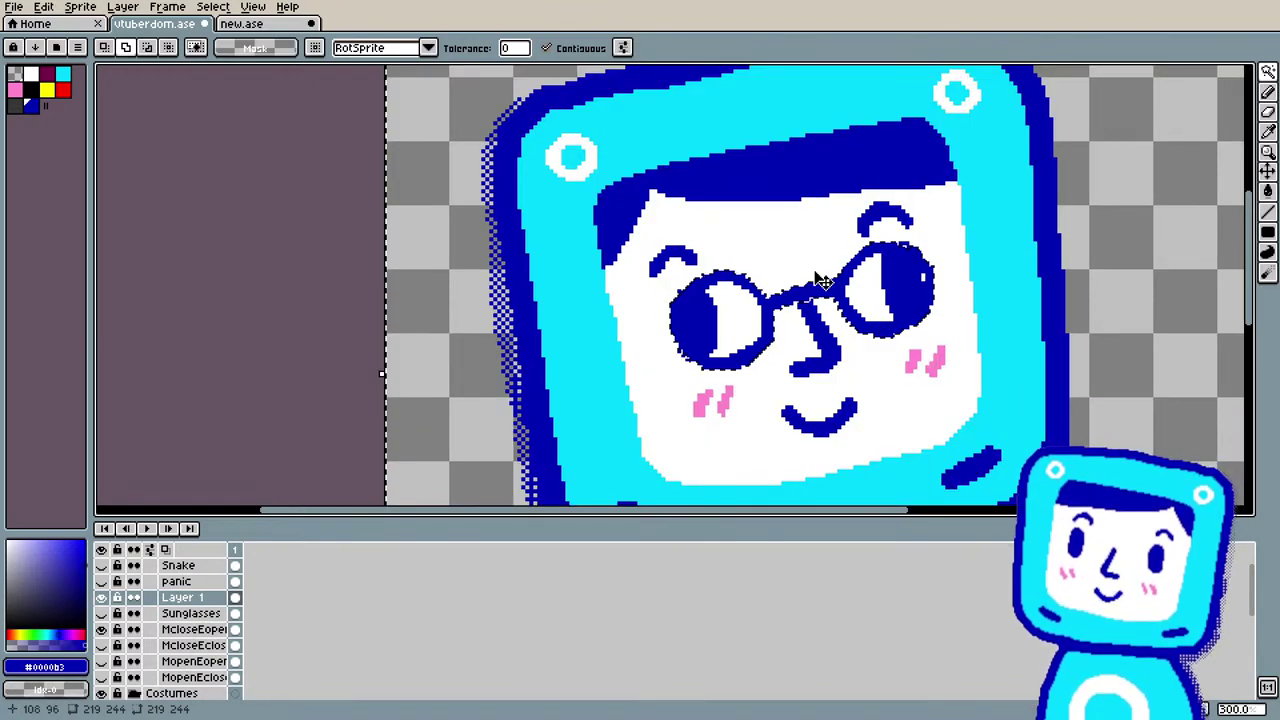
{"action": "key", "text": "ctrl+d"}
Step: Select the glasses with a rectangular marquee, enlarge them to about 128% width and 124% height, and position them around both eyes
{"action": "left_click", "coordinate": [1268, 72]}
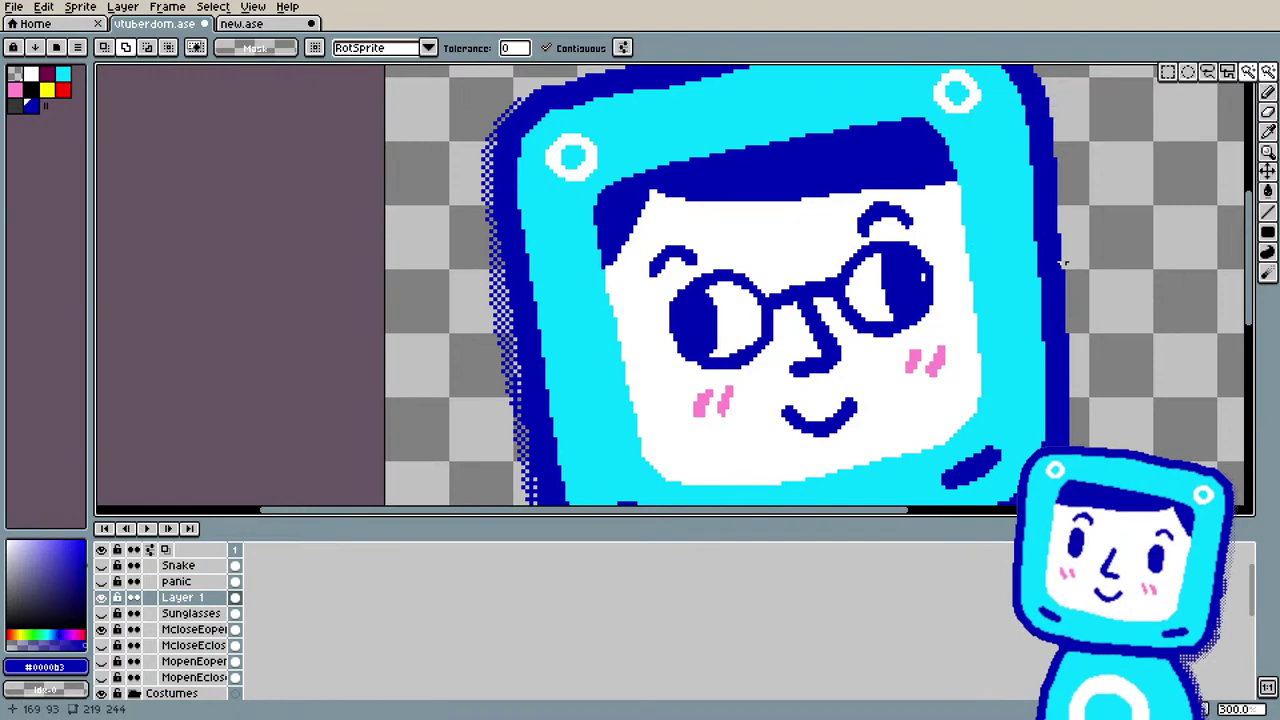
{"action": "left_click", "coordinate": [1166, 72]}
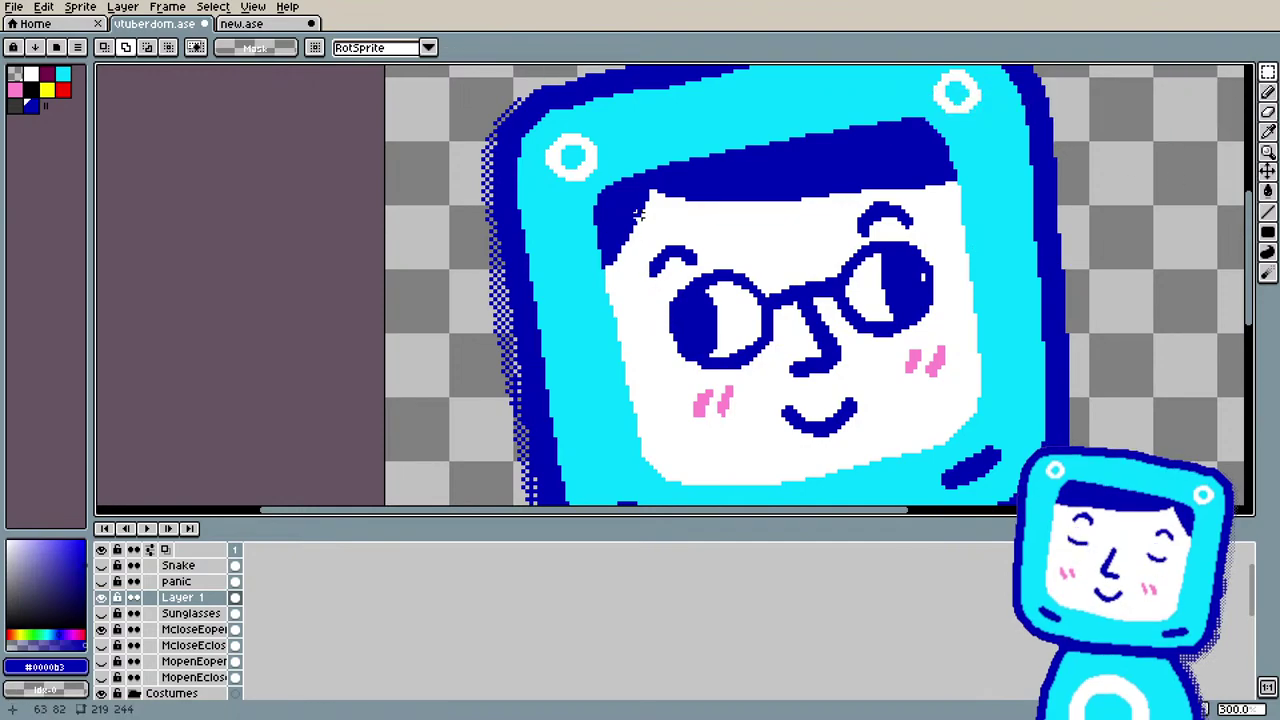
{"action": "left_click_drag", "start_coordinate": [634, 207], "coordinate": [1033, 472]}
{"action": "left_click_drag", "start_coordinate": [965, 306], "coordinate": [929, 286]}
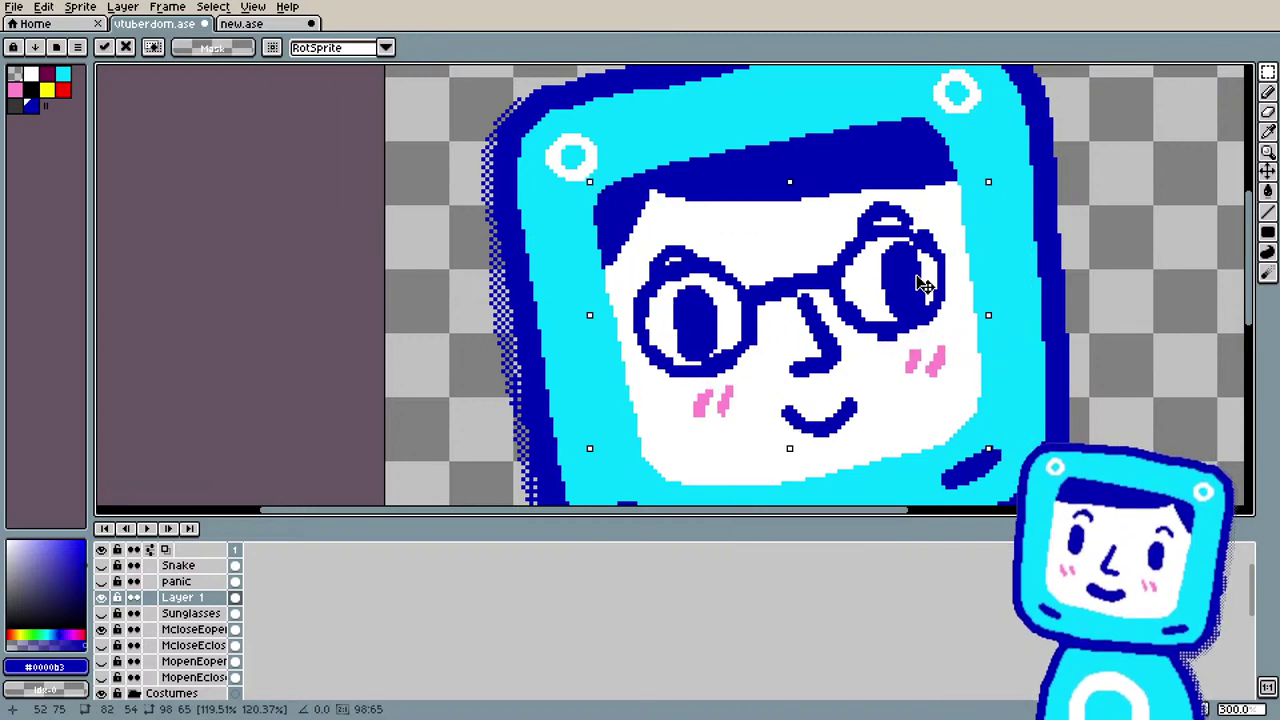
{"action": "left_click_drag", "start_coordinate": [996, 452], "coordinate": [1024, 467]}
{"action": "left_click_drag", "start_coordinate": [980, 335], "coordinate": [966, 328]}
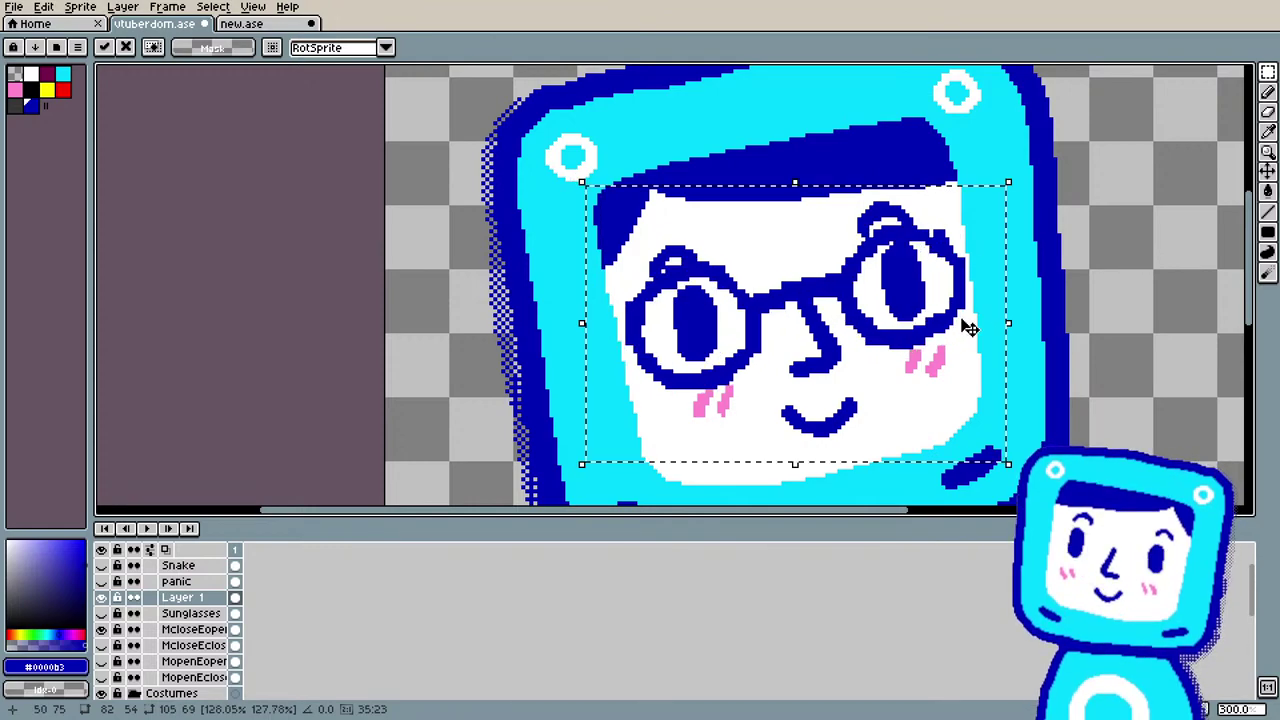
{"action": "left_click_drag", "start_coordinate": [794, 181], "coordinate": [800, 189]}
{"action": "left_click_drag", "start_coordinate": [884, 318], "coordinate": [887, 322]}
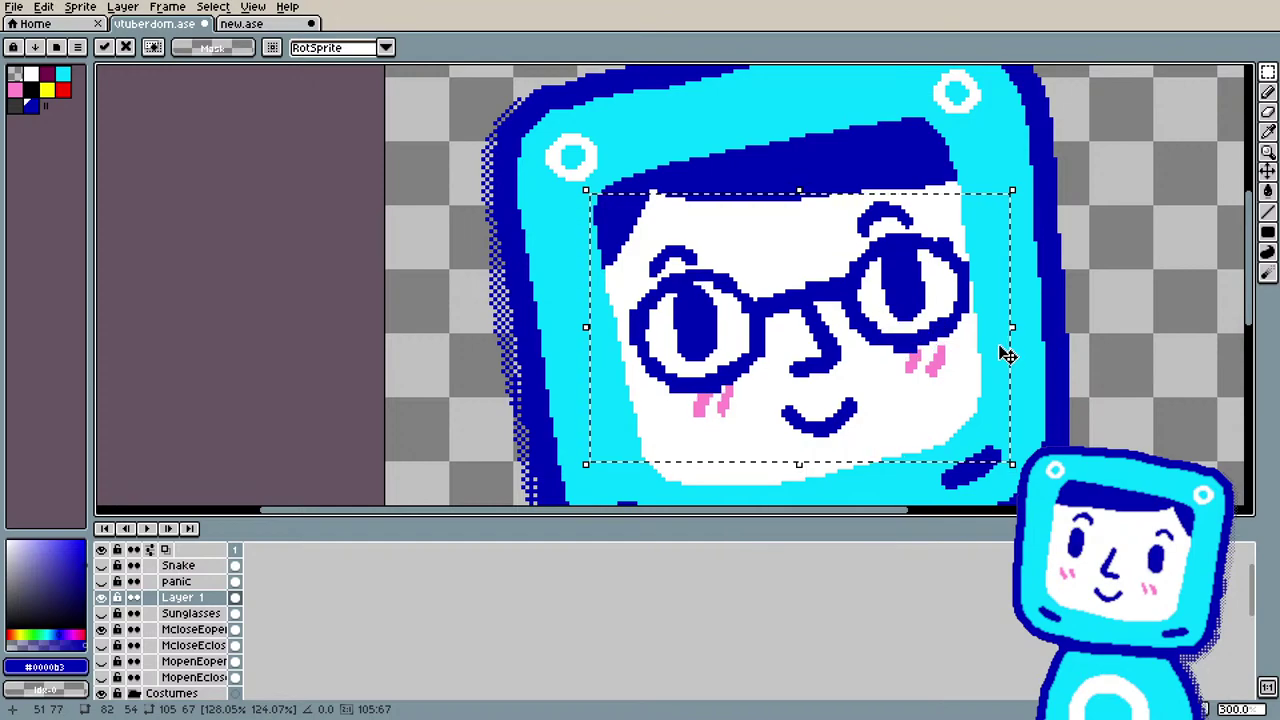
{"action": "key", "text": "Return"}
Step: Select the left-hand lens with a rectangular marquee and shift it one pixel toward the nose
{"action": "scroll", "coordinate": [999, 347], "scroll_direction": "up", "scroll_amount": 2}
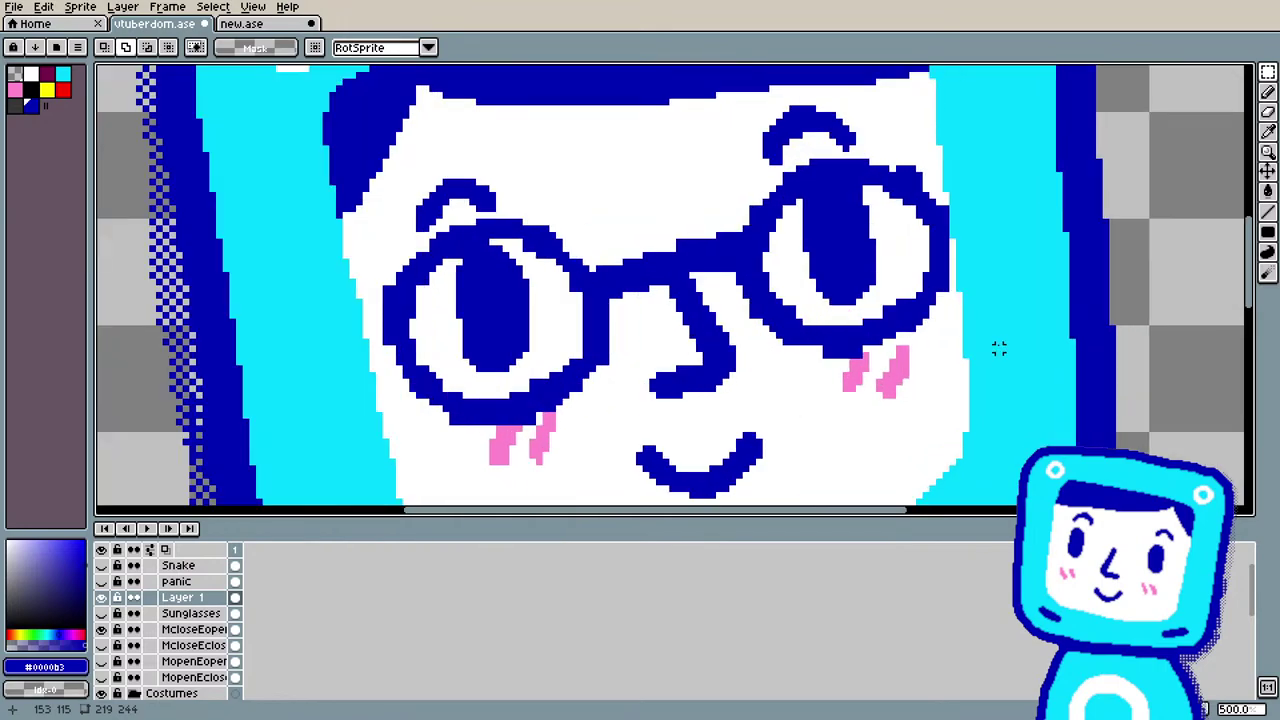
{"action": "key", "text": "b"}
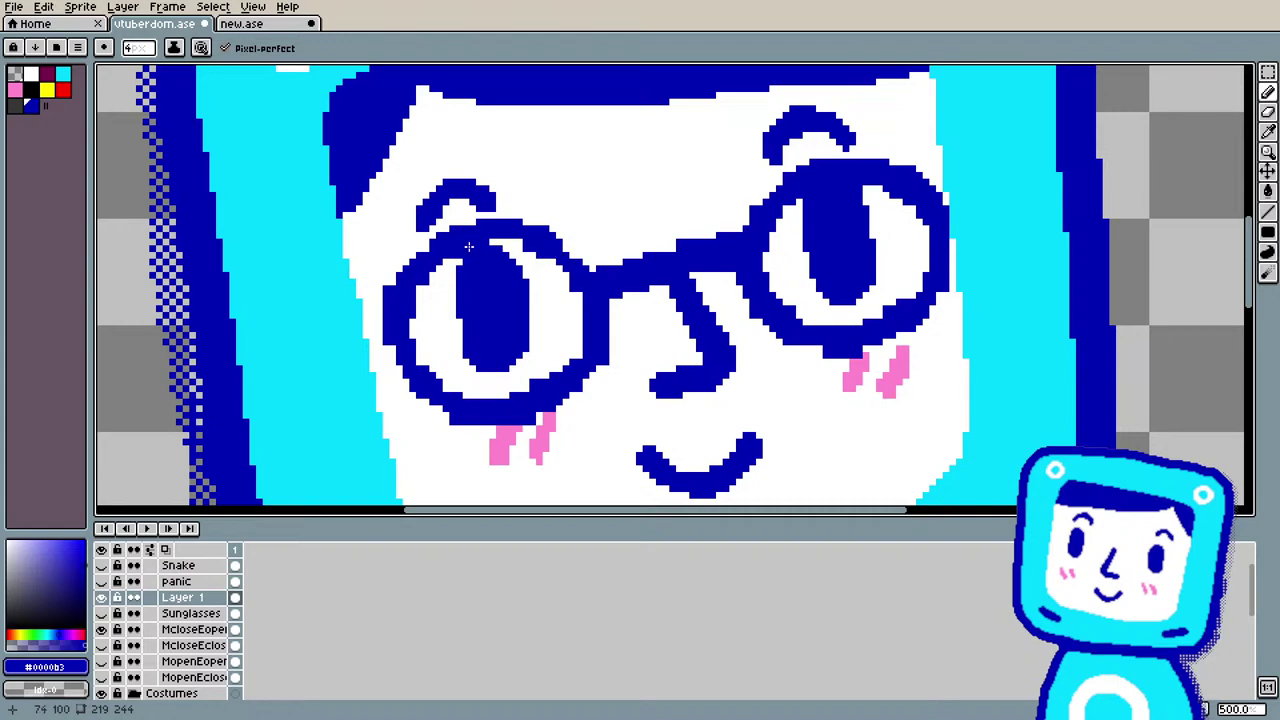
{"action": "left_click", "coordinate": [1268, 73]}
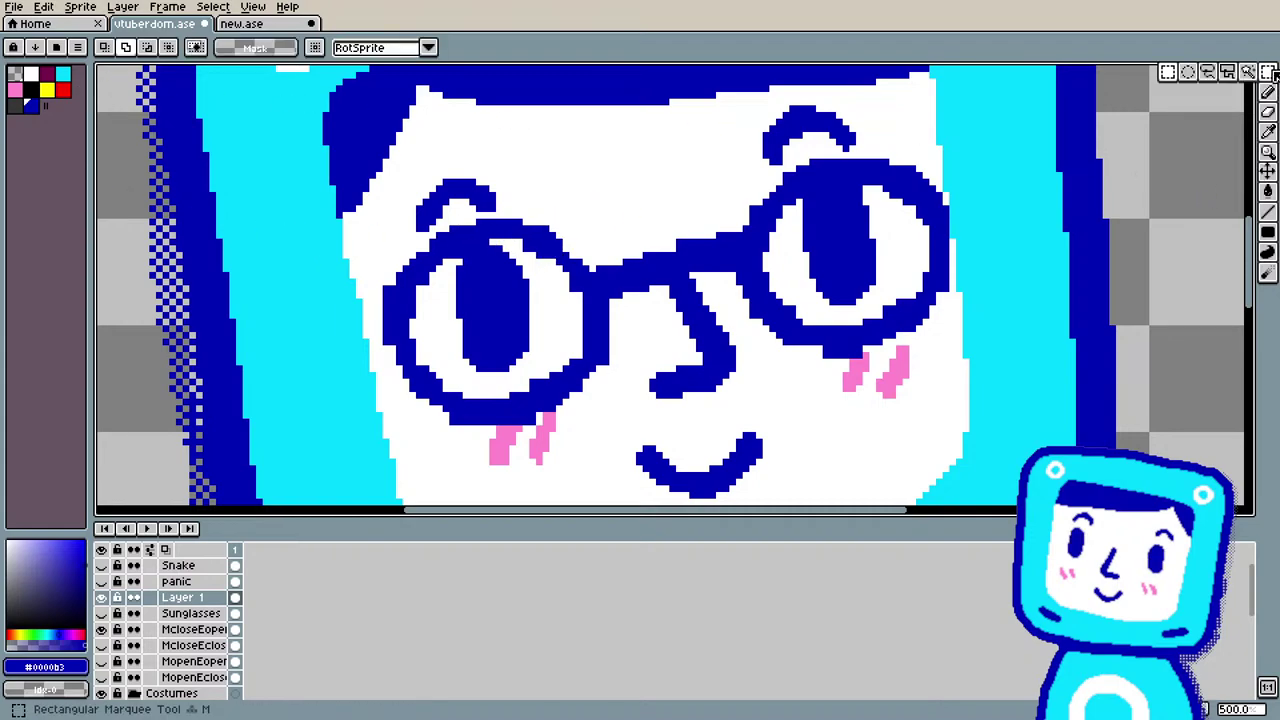
{"action": "left_click_drag", "start_coordinate": [320, 163], "coordinate": [646, 488]}
{"action": "mouse_move", "coordinate": [520, 287]}
{"action": "left_mouse_down"}
{"action": "mouse_move", "coordinate": [514, 307]}
{"action": "mouse_move", "coordinate": [529, 303]}
{"action": "mouse_move", "coordinate": [517, 306]}
{"action": "left_mouse_up"}
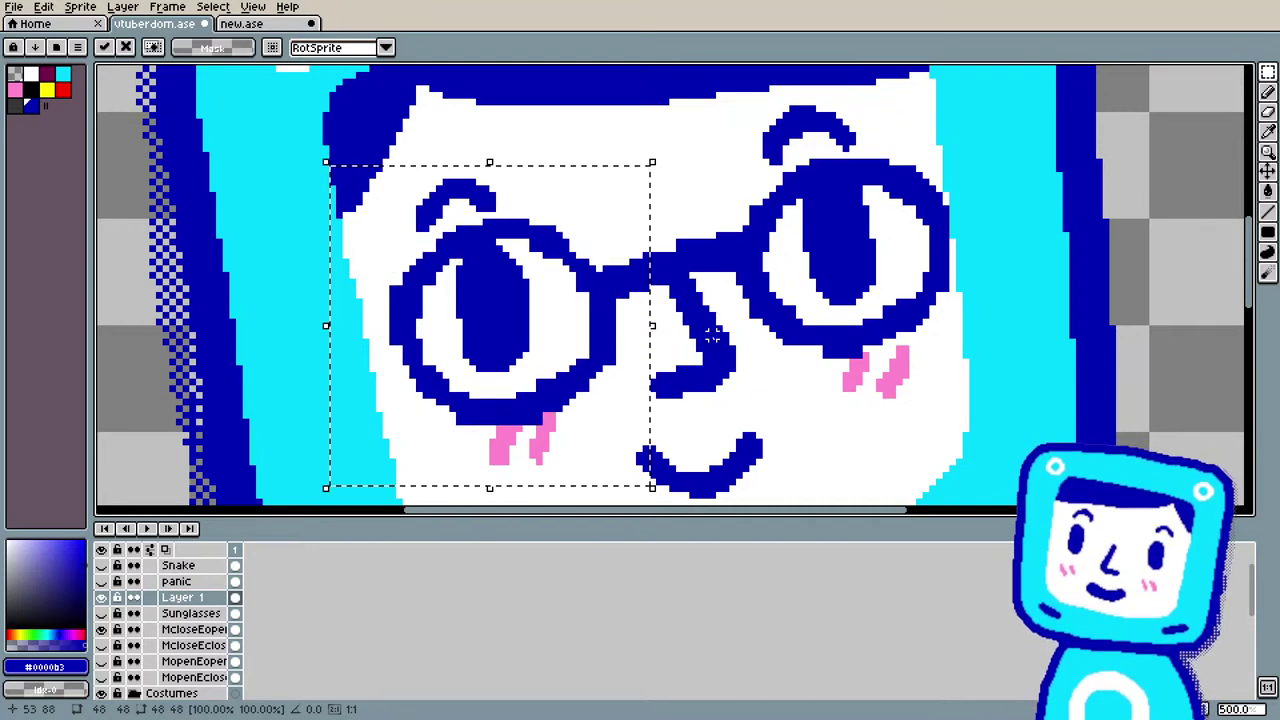
Step: Select the right-hand lens and shift it two pixels toward the nose, then apply the move and clear the selection
{"action": "key", "text": "ctrl+d"}
{"action": "left_click_drag", "start_coordinate": [724, 120], "coordinate": [960, 377]}
{"action": "left_click_drag", "start_coordinate": [893, 208], "coordinate": [876, 212]}
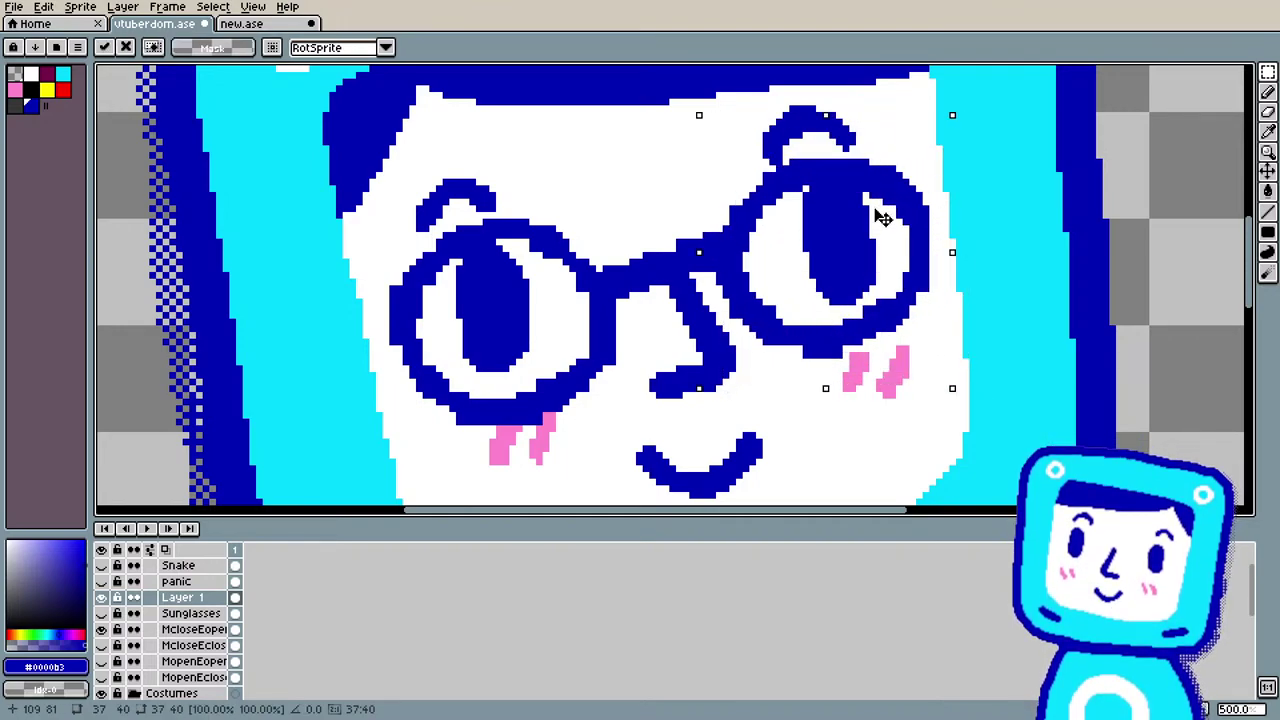
{"action": "key", "text": "Right"}
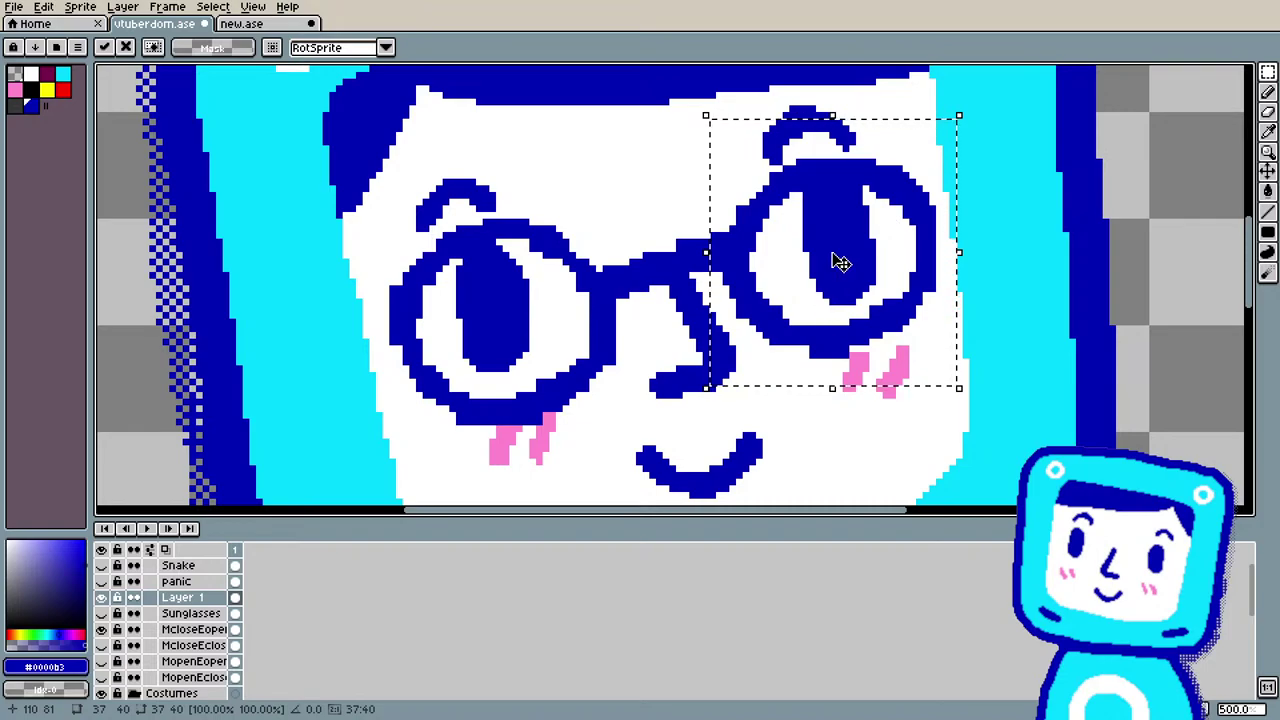
{"action": "scroll", "coordinate": [770, 305], "scroll_direction": "down", "scroll_amount": 3}
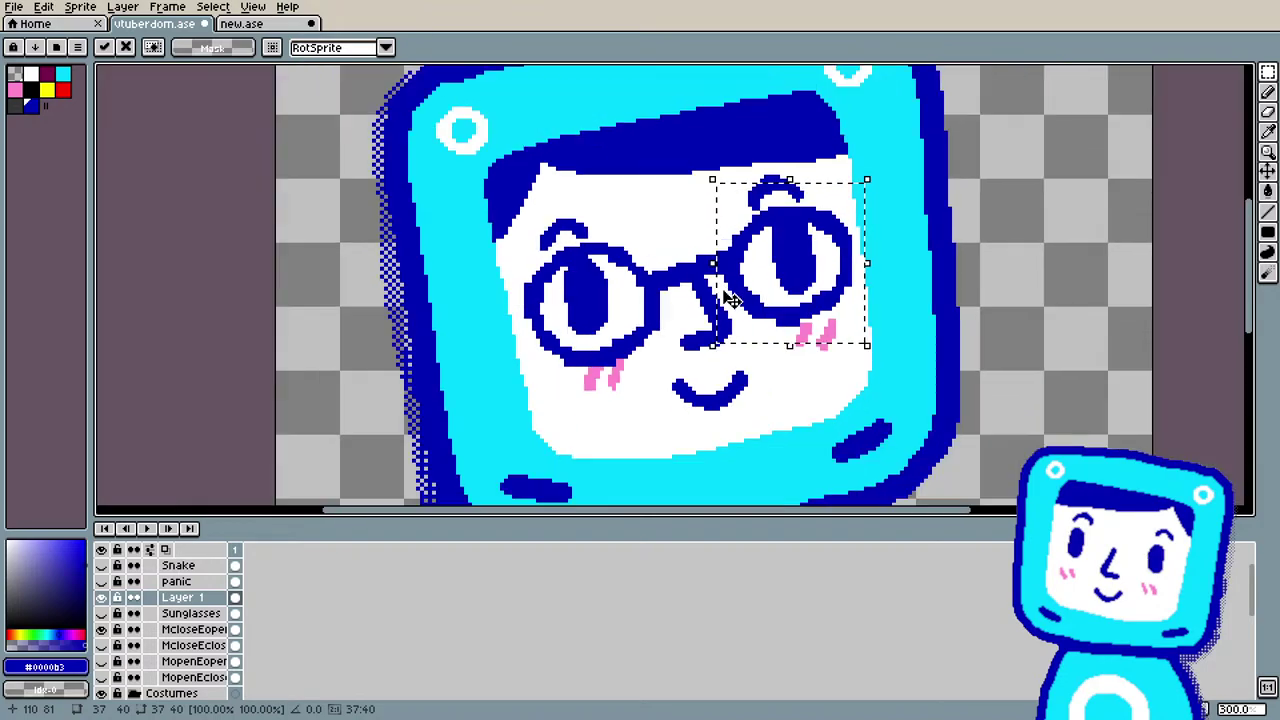
{"action": "scroll", "coordinate": [738, 338], "scroll_direction": "down", "scroll_amount": 1}
{"action": "scroll", "coordinate": [738, 338], "scroll_direction": "up", "scroll_amount": 3}
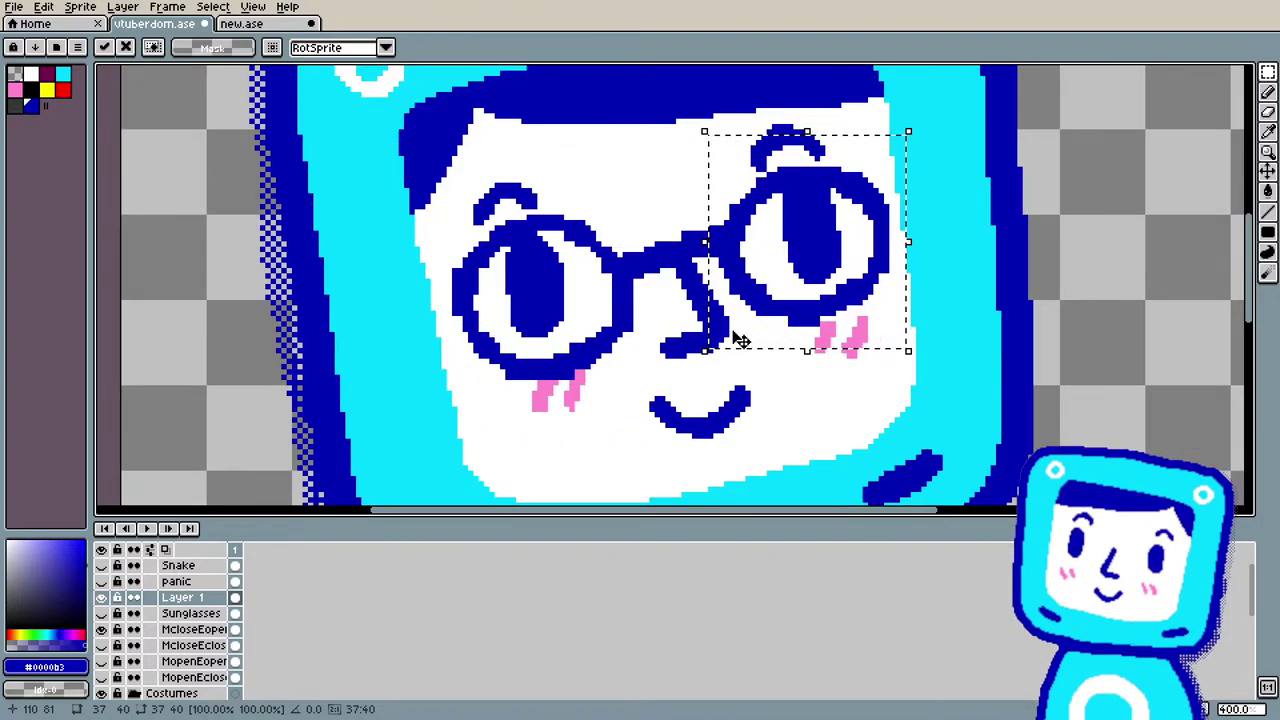
{"action": "key", "text": "ctrl+f"}
{"action": "left_click", "coordinate": [643, 397]}
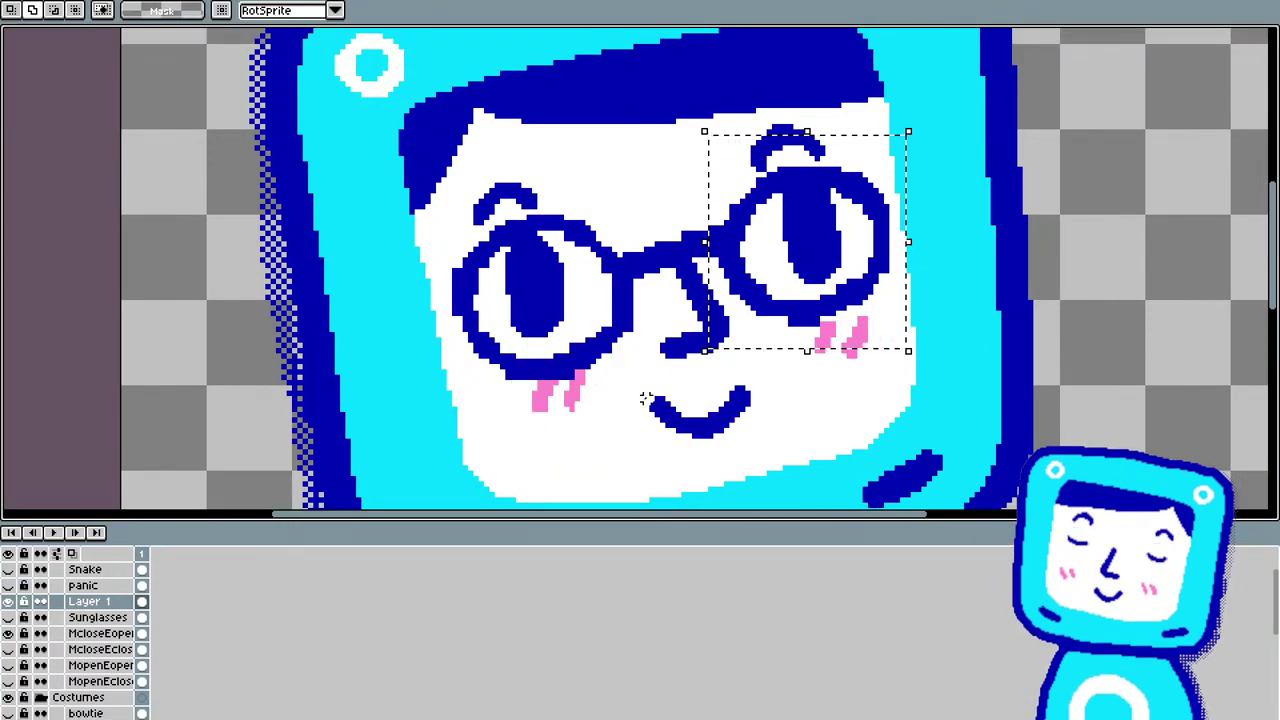
{"action": "key", "text": "ctrl+d"}
{"action": "key", "text": "ctrl+f"}
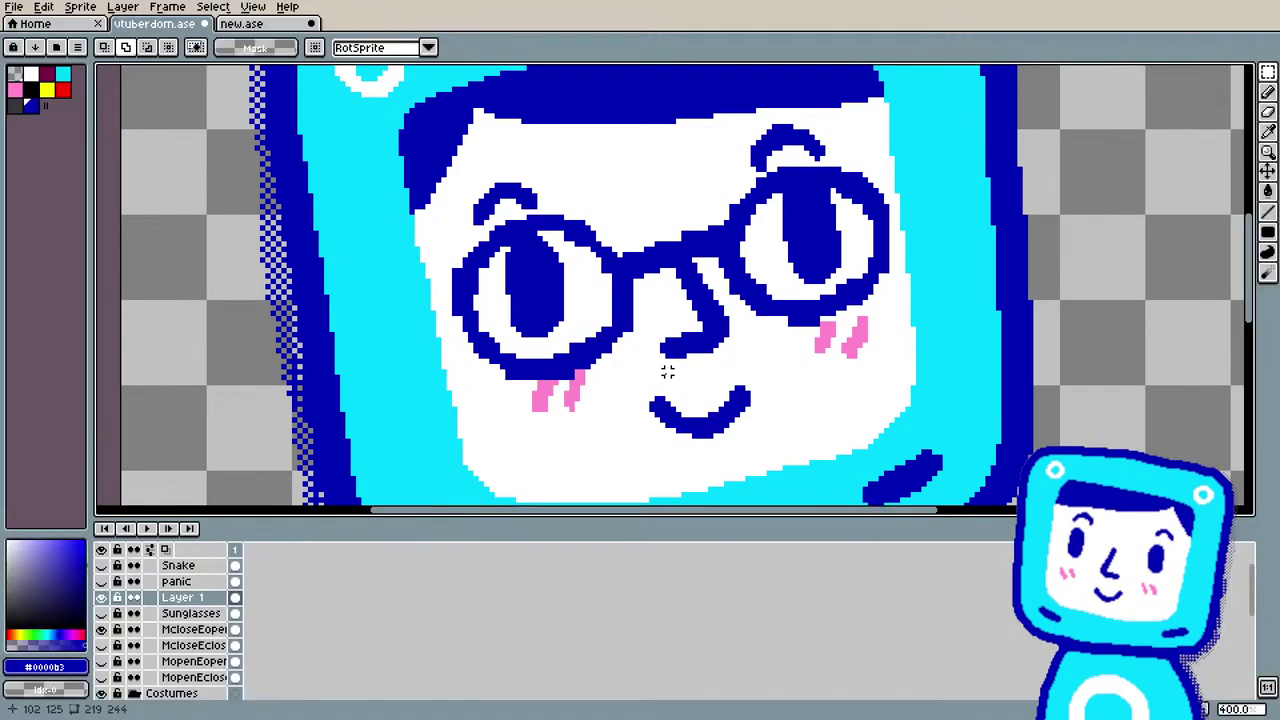
{"action": "scroll", "coordinate": [683, 302], "scroll_direction": "down", "scroll_amount": 1}
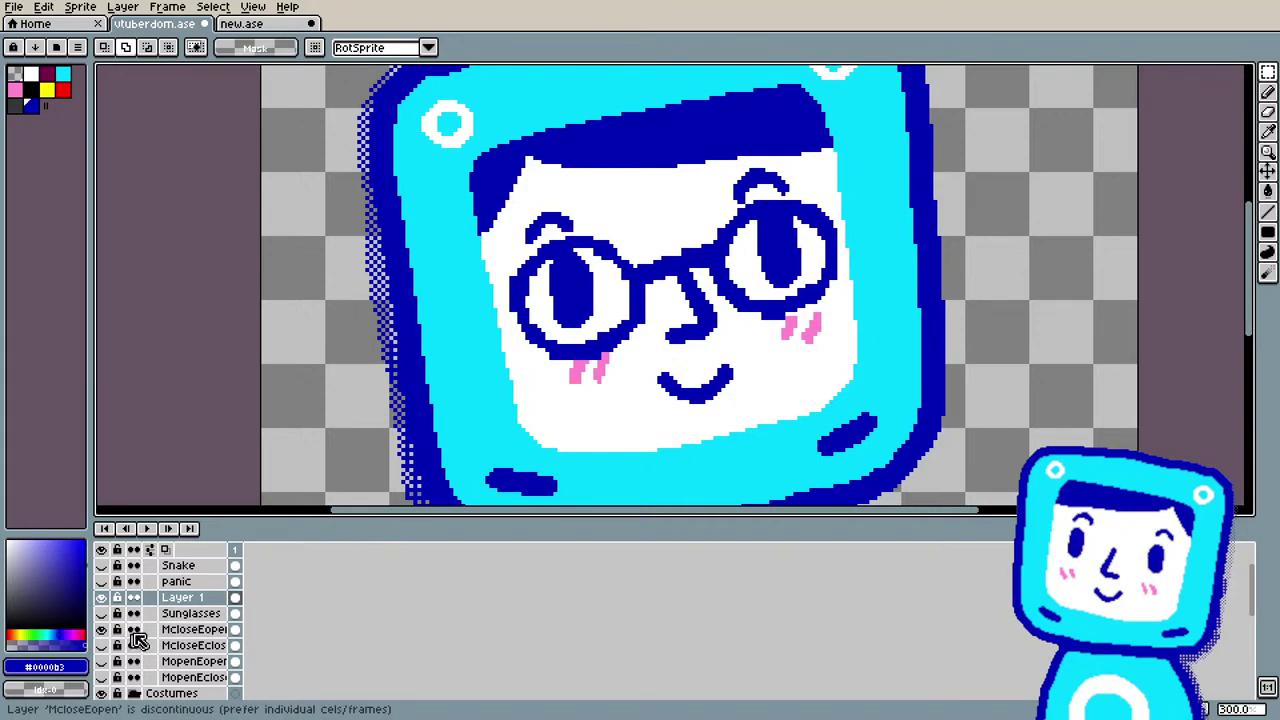
Step: Fill the insides of both lenses with white sampled from the face, covering the eyes
{"action": "key", "text": "i"}
{"action": "left_click", "coordinate": [634, 381]}
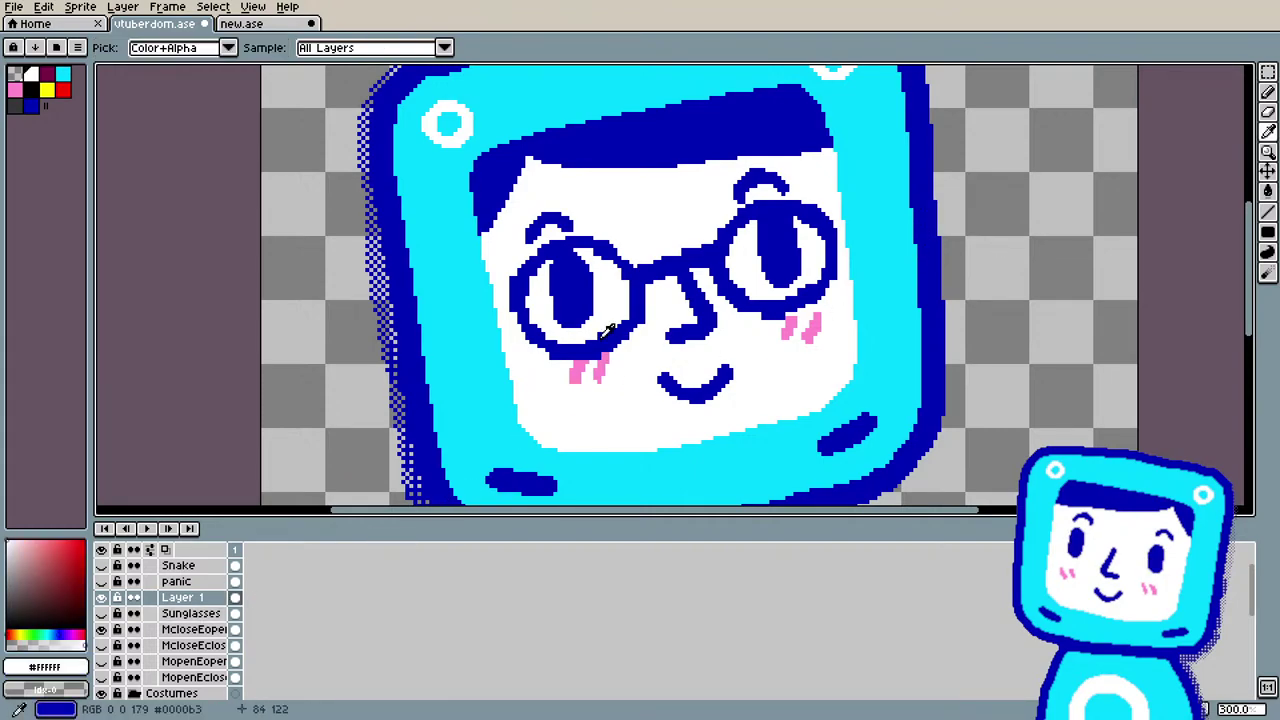
{"action": "key", "text": "g"}
{"action": "left_click", "coordinate": [572, 290]}
{"action": "left_click", "coordinate": [770, 255]}
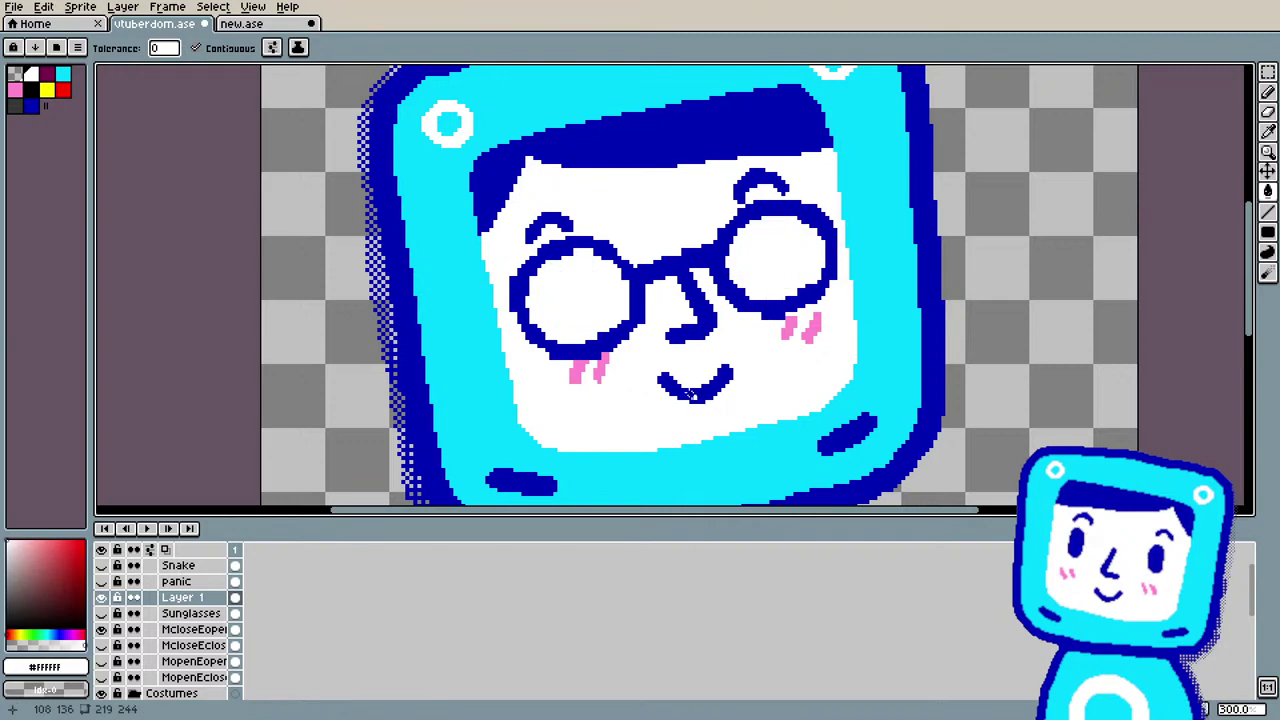
Step: Fill both lenses of the glasses with cyan sampled from the helmet
{"action": "scroll", "coordinate": [674, 390], "scroll_direction": "down", "scroll_amount": 2}
{"action": "scroll", "coordinate": [672, 398], "scroll_direction": "up", "scroll_amount": 2}
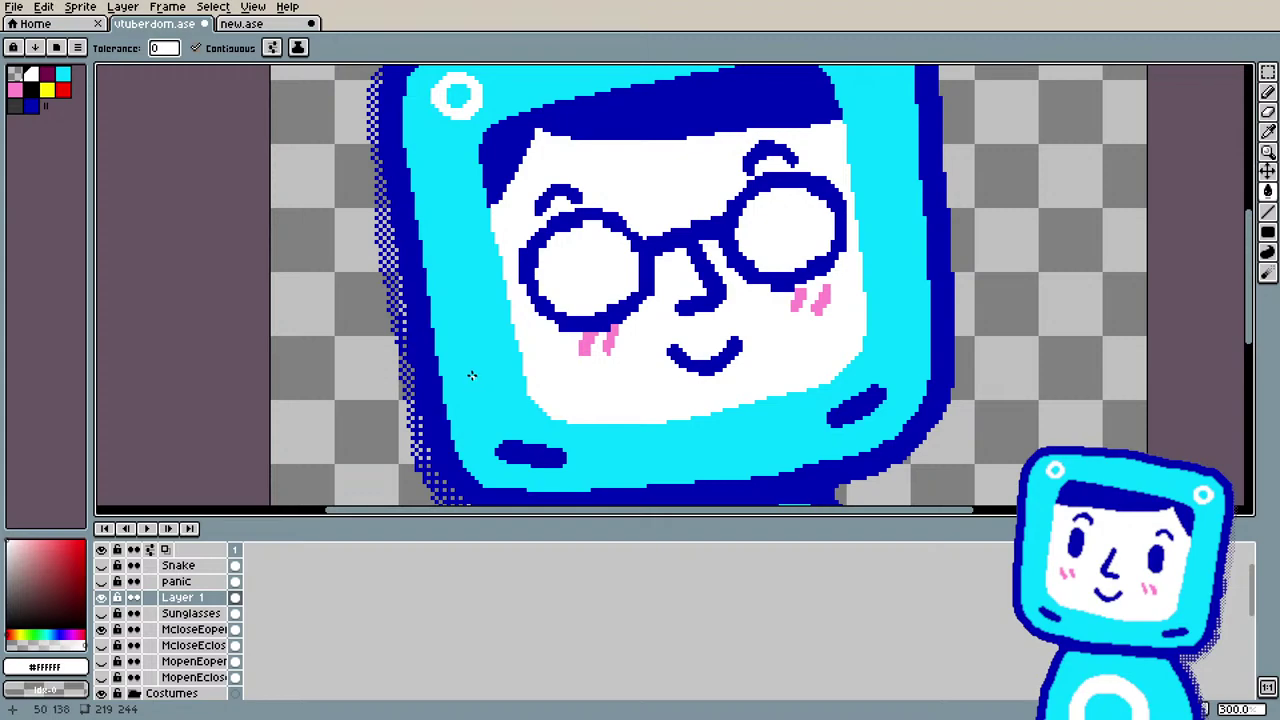
{"action": "key", "text": "i"}
{"action": "left_click", "coordinate": [460, 342]}
{"action": "key", "text": "g"}
{"action": "left_click", "coordinate": [577, 304]}
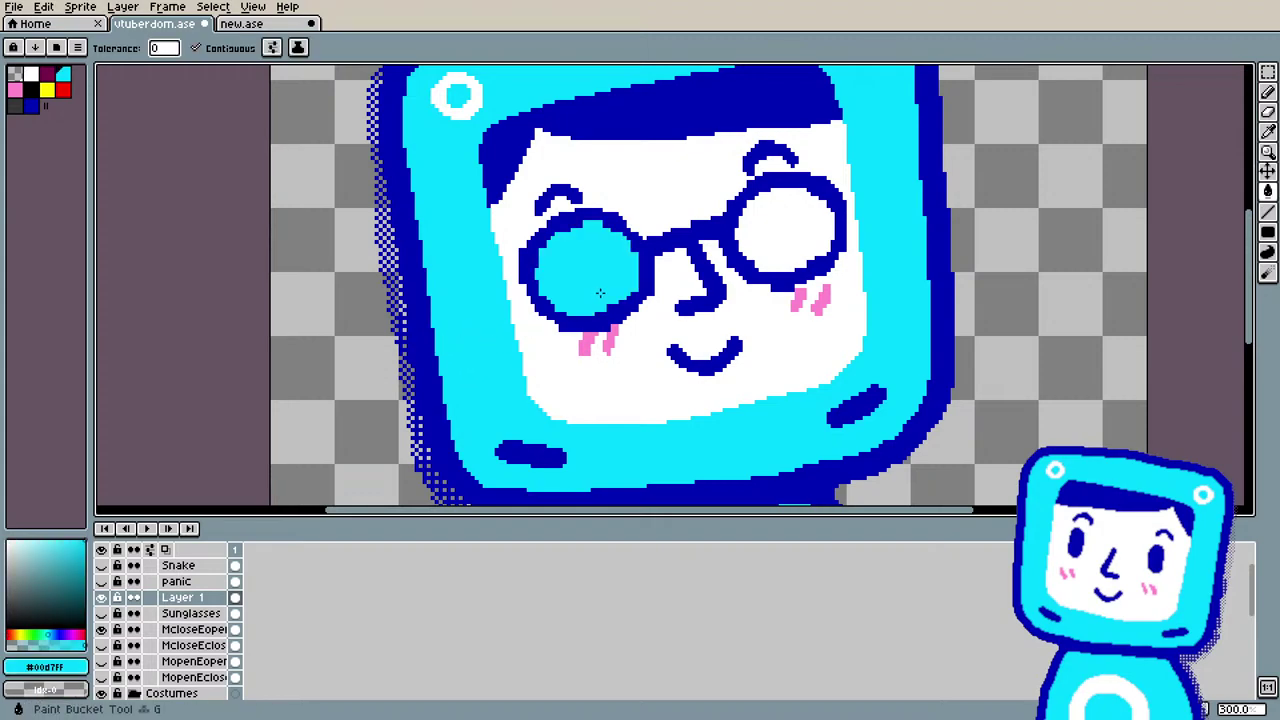
{"action": "left_click", "coordinate": [785, 225]}
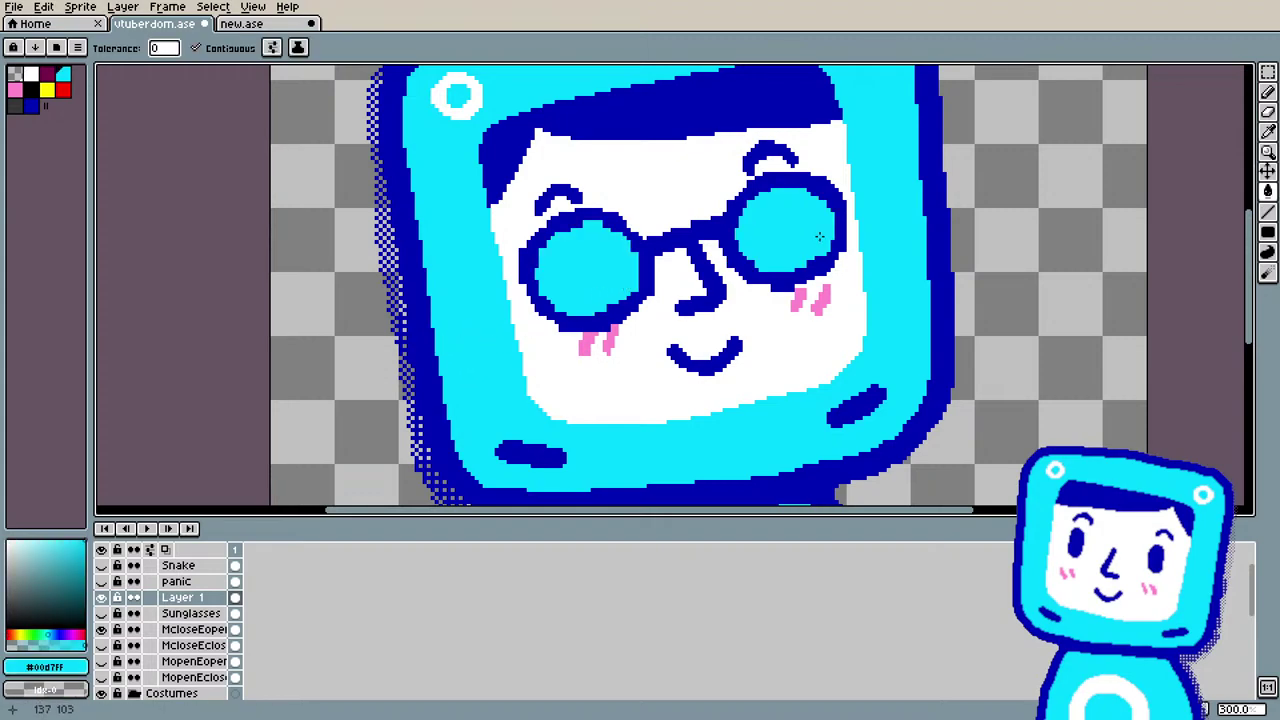
Step: Paint two white diagonal reflection stripes across the left-hand lens and retouch the lower part of its frame in dark blue
{"action": "left_click", "coordinate": [636, 387], "text": "alt"}
{"action": "key", "text": "b"}
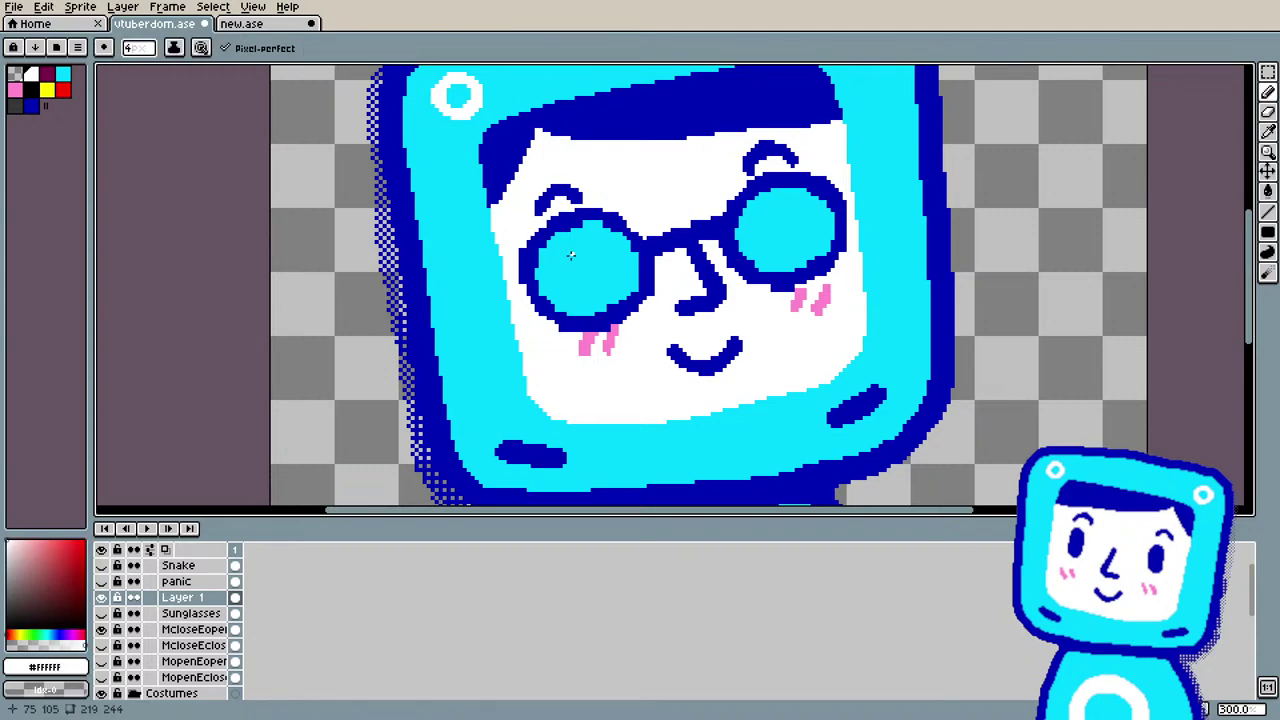
{"action": "mouse_move", "coordinate": [554, 298]}
{"action": "left_mouse_down"}
{"action": "mouse_move", "coordinate": [579, 230]}
{"action": "mouse_move", "coordinate": [599, 275]}
{"action": "mouse_move", "coordinate": [616, 235]}
{"action": "mouse_move", "coordinate": [583, 309]}
{"action": "mouse_move", "coordinate": [616, 260]}
{"action": "left_mouse_up"}
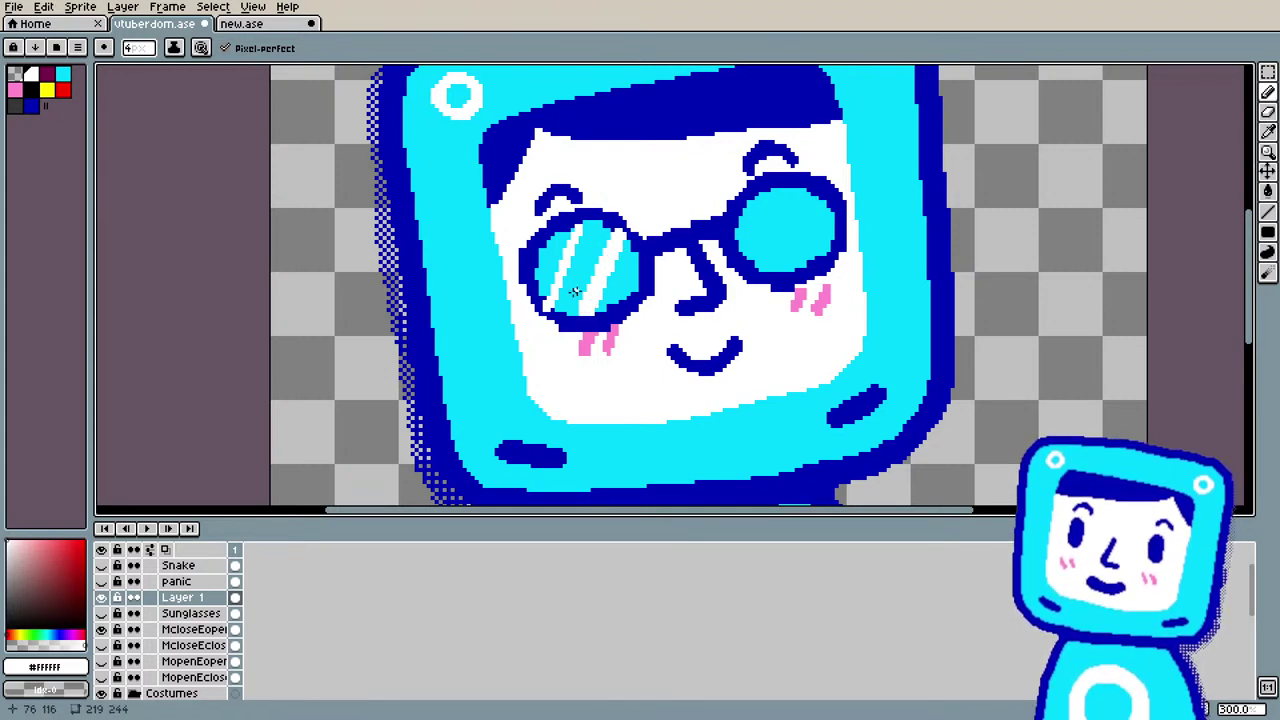
{"action": "left_click_drag", "start_coordinate": [550, 305], "coordinate": [585, 235]}
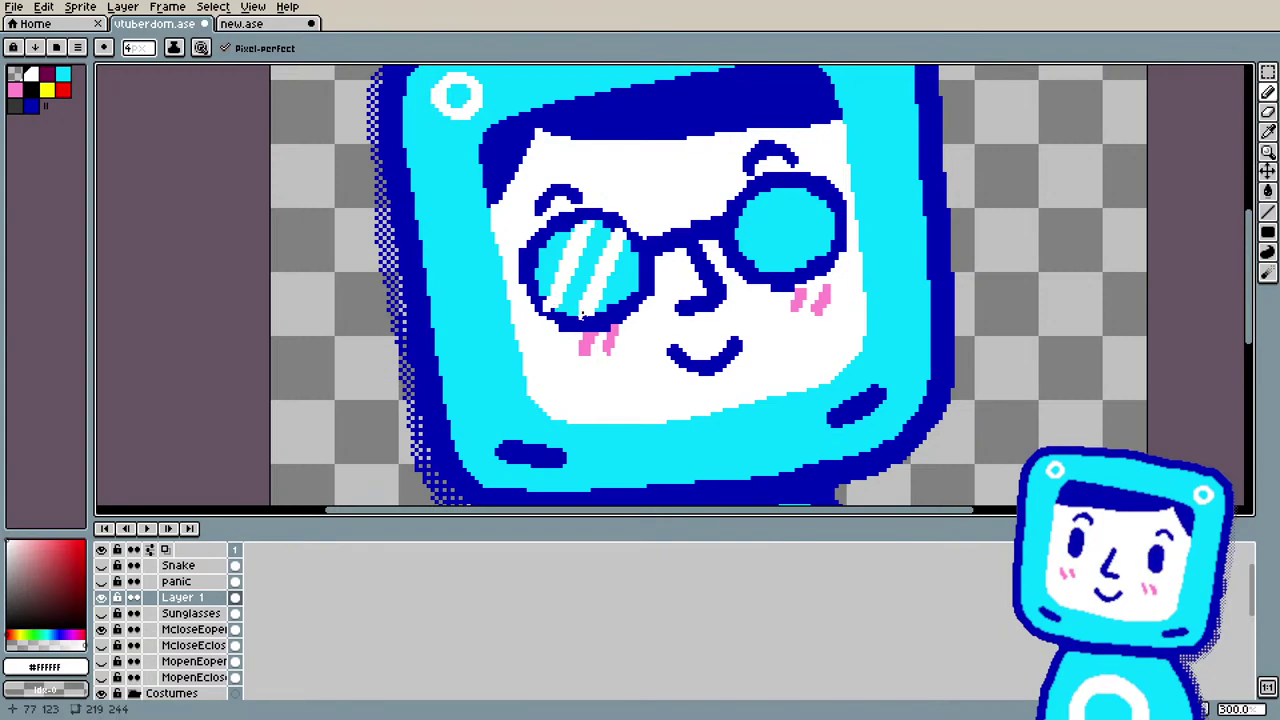
{"action": "left_click", "coordinate": [516, 318], "text": "alt"}
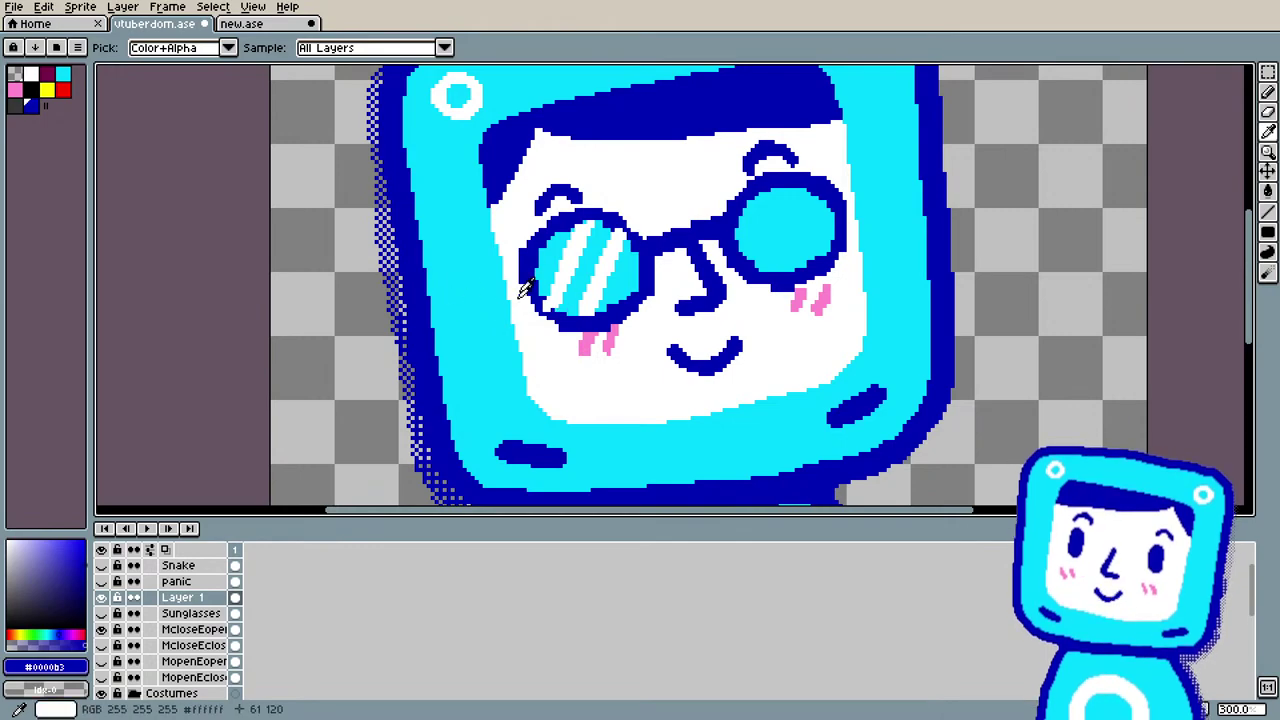
{"action": "left_click_drag", "start_coordinate": [550, 318], "coordinate": [546, 313]}
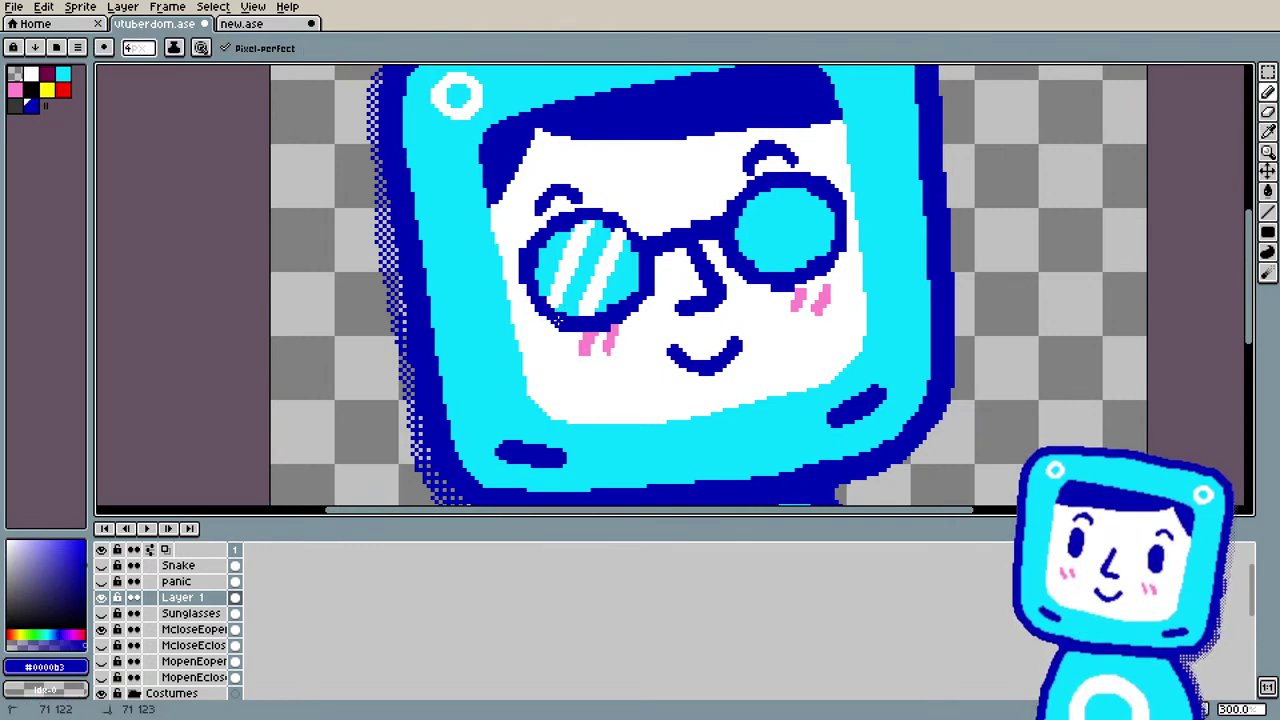
{"action": "left_click_drag", "start_coordinate": [550, 316], "coordinate": [545, 321]}
Step: Paint two matching white diagonal reflection stripes across the right-hand lens with the 4 px Pencil, undoing a misplaced stroke
{"action": "key", "text": "i"}
{"action": "left_click", "coordinate": [605, 250]}
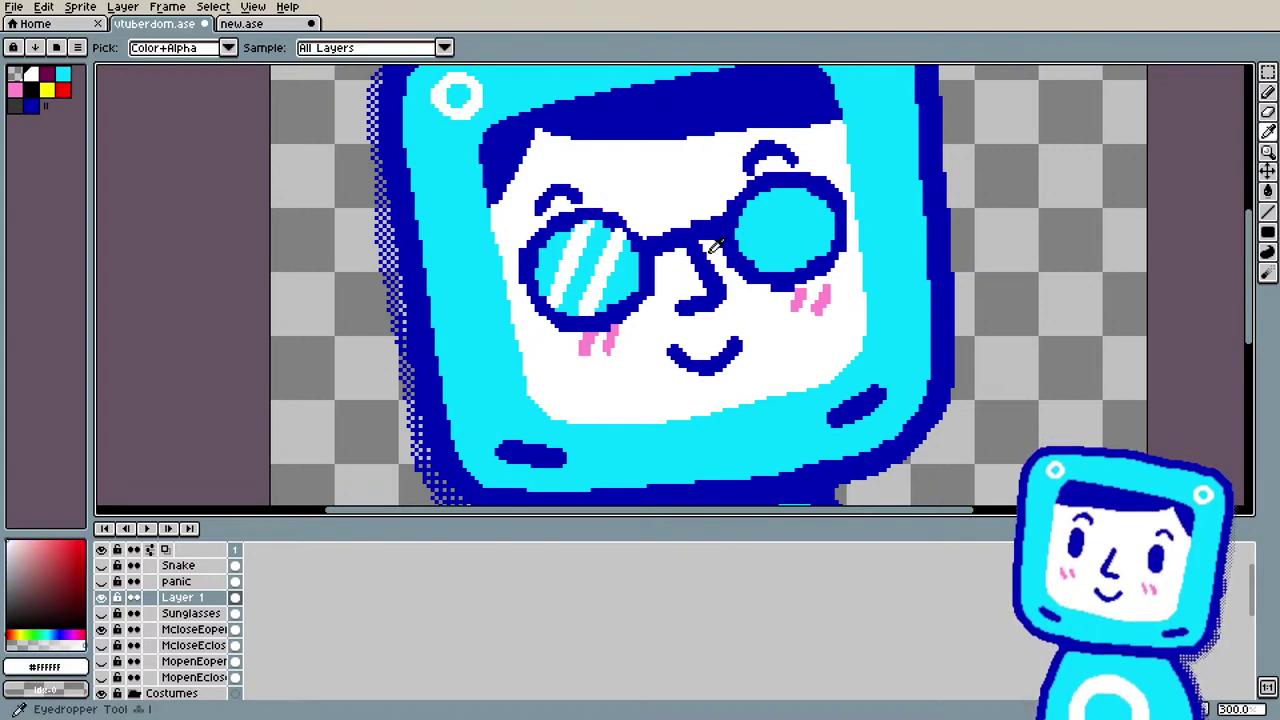
{"action": "key", "text": "b"}
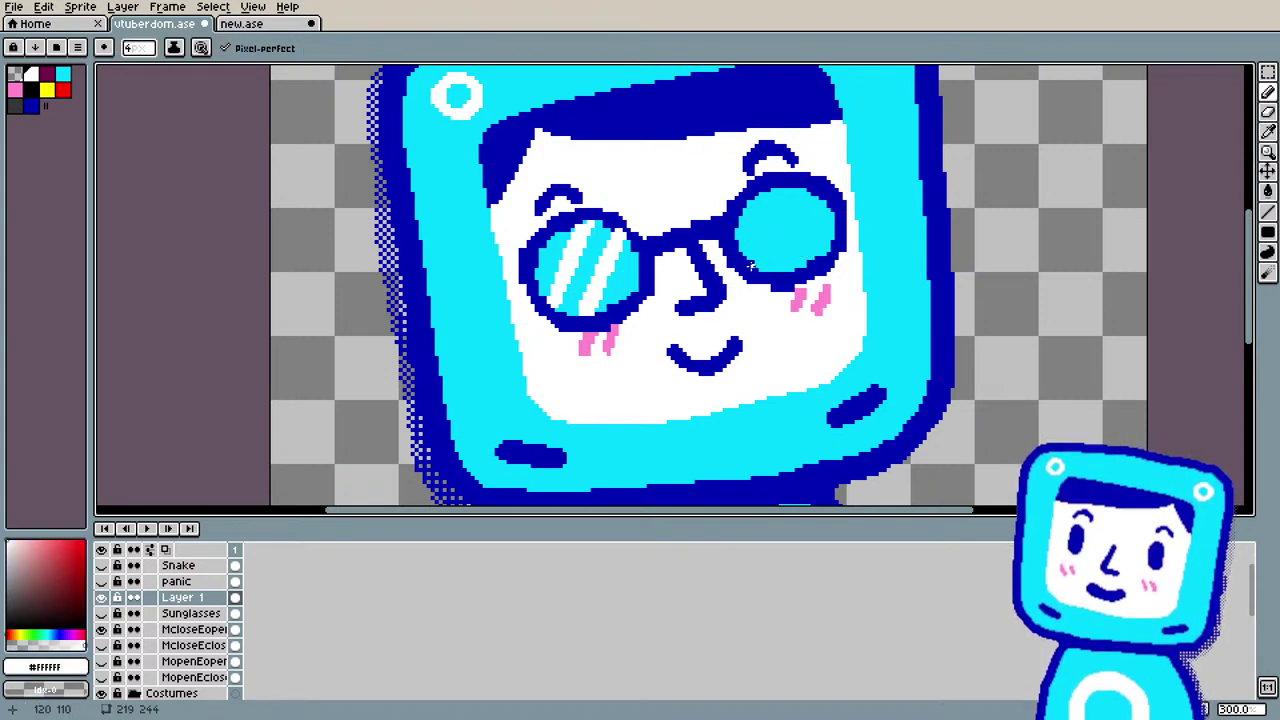
{"action": "left_click_drag", "start_coordinate": [783, 192], "coordinate": [753, 260]}
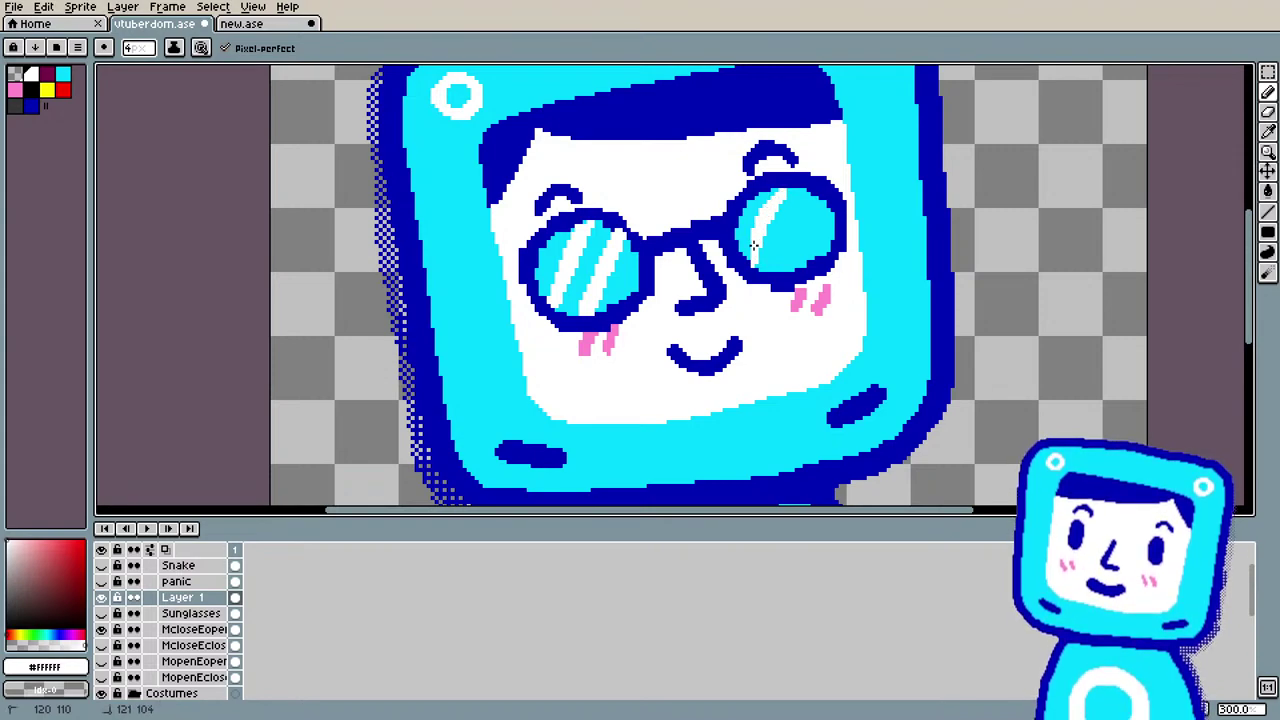
{"action": "key", "text": "ctrl+z"}
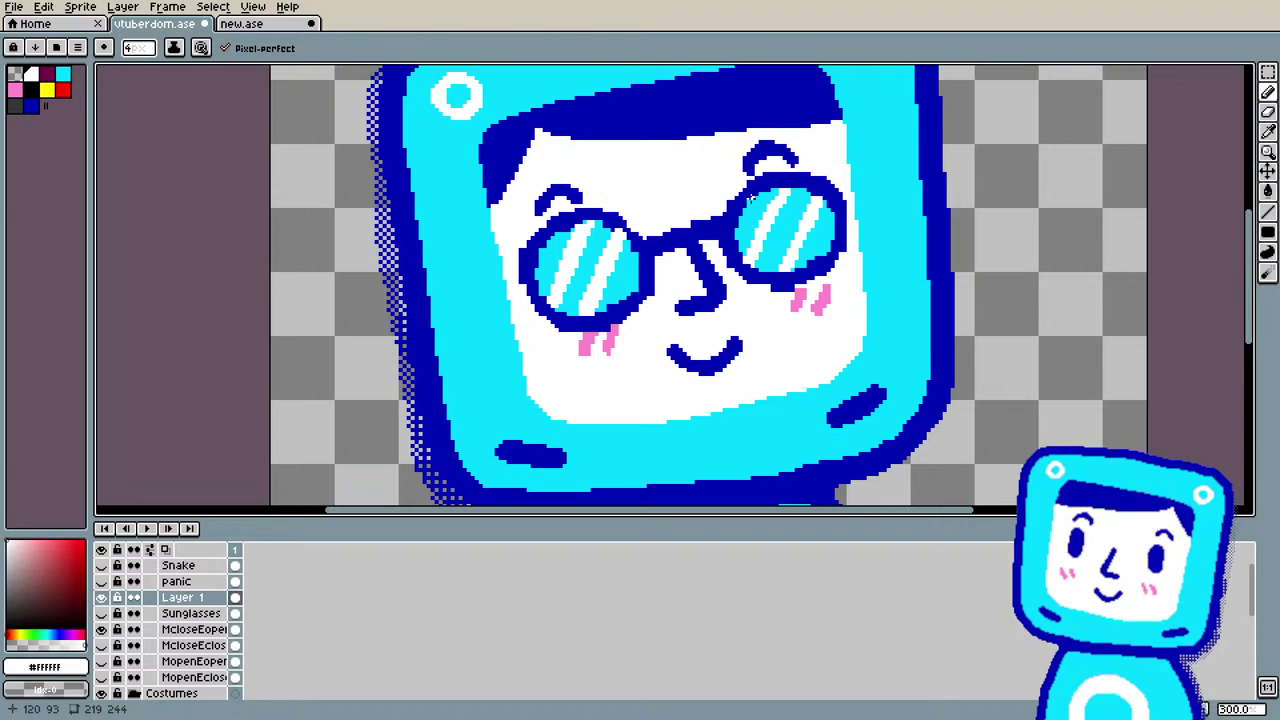
Step: Thicken the white reflection stripes on both lenses with the Pencil
{"action": "scroll", "coordinate": [752, 200], "scroll_direction": "down", "scroll_amount": 1}
{"action": "scroll", "coordinate": [740, 220], "scroll_direction": "up", "scroll_amount": 1}
{"action": "scroll", "coordinate": [731, 238], "scroll_direction": "up", "scroll_amount": 1}
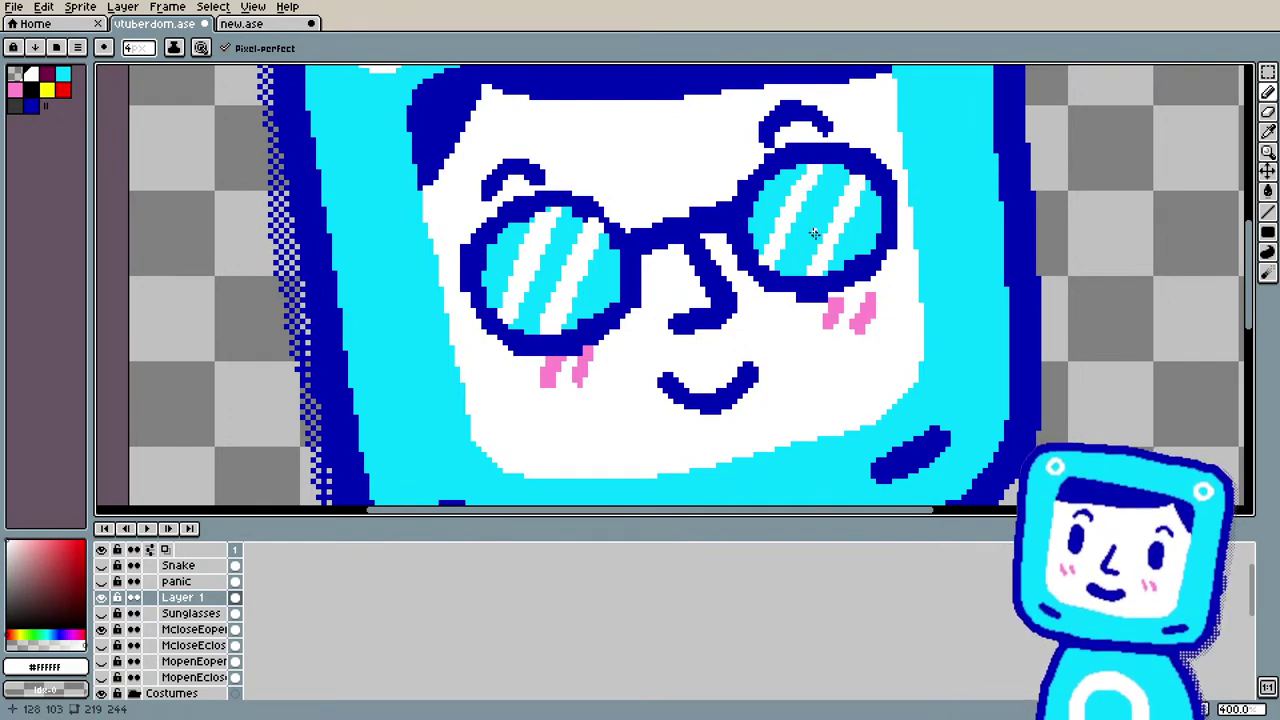
{"action": "key", "text": "i"}
{"action": "key", "text": "b"}
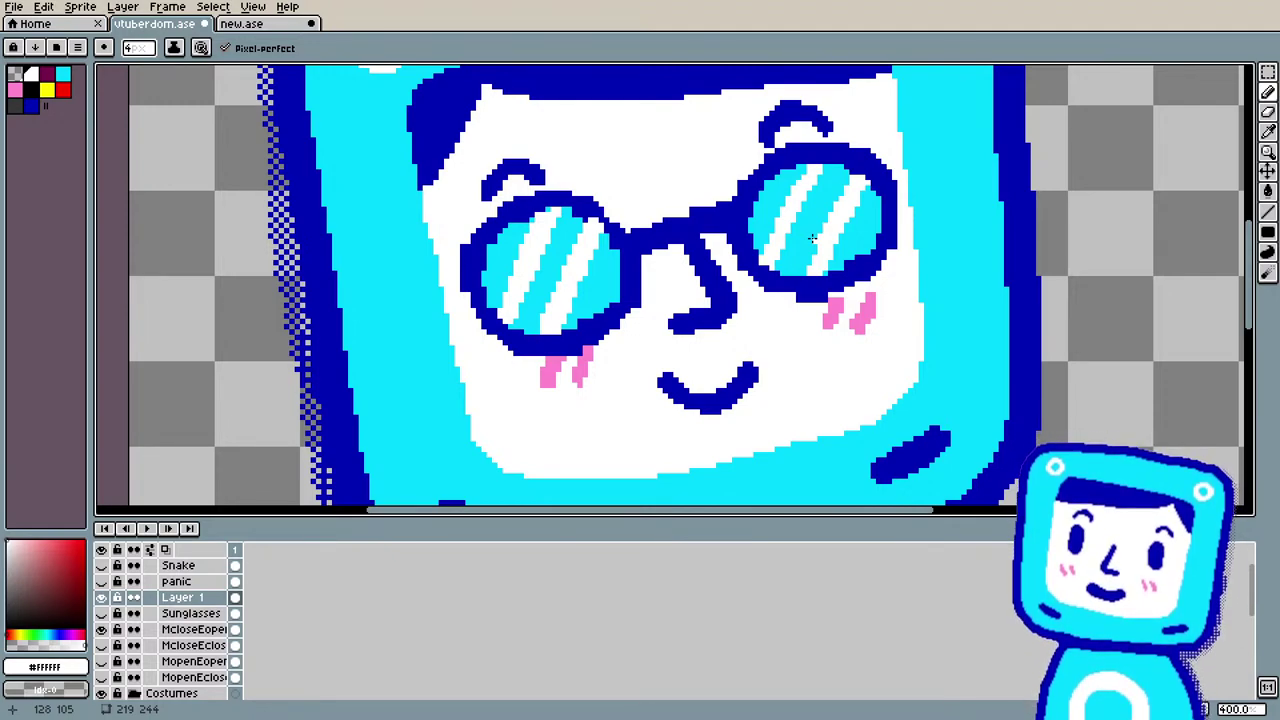
{"action": "key", "text": "i"}
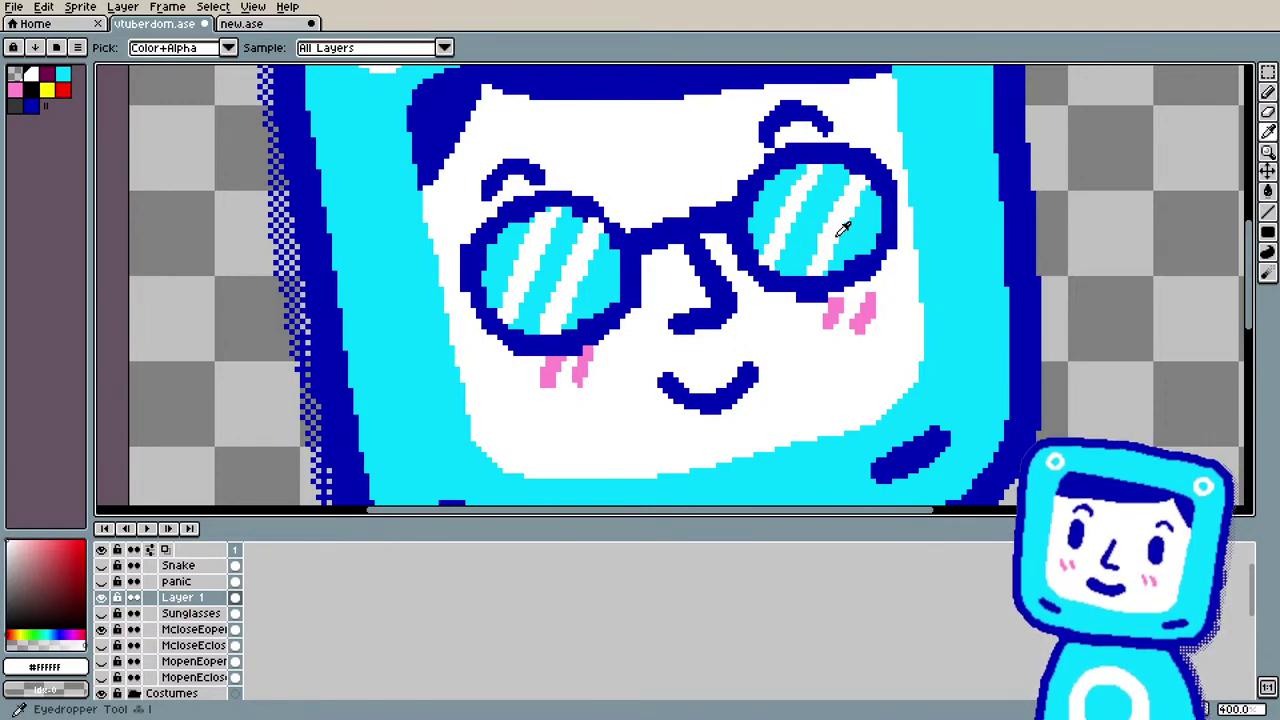
{"action": "key", "text": "b"}
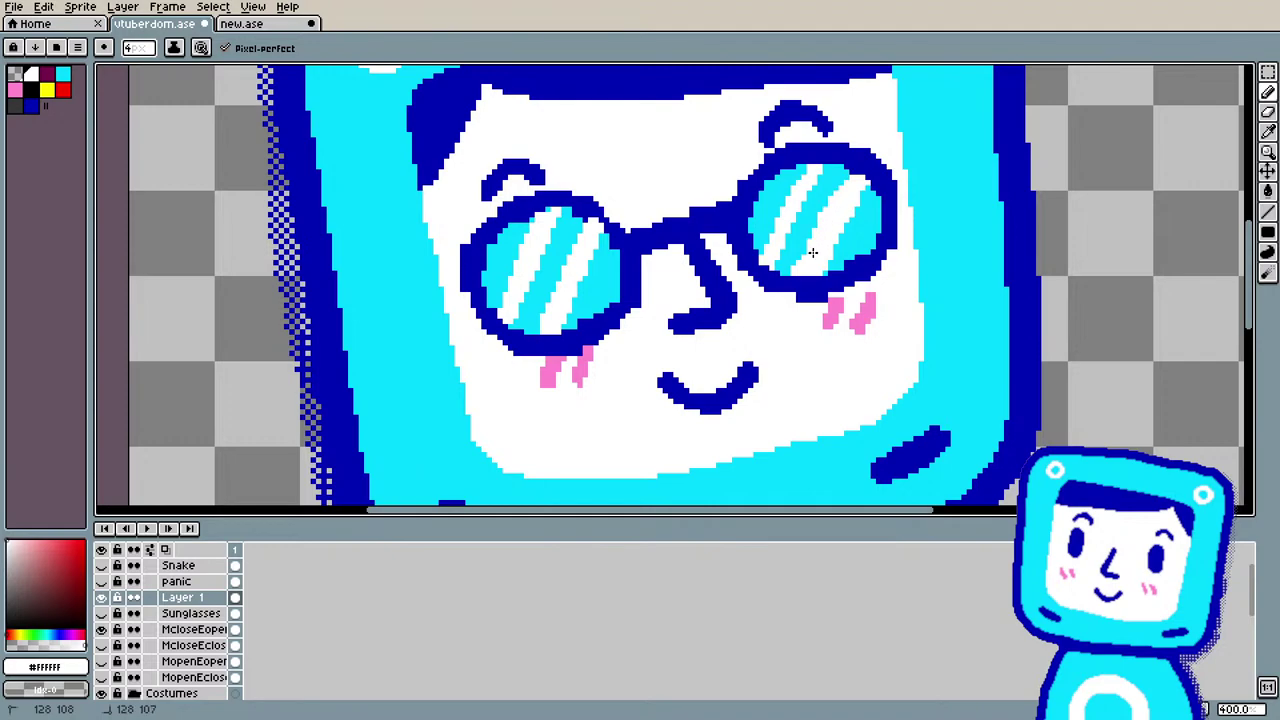
{"action": "key", "text": "ctrl"}
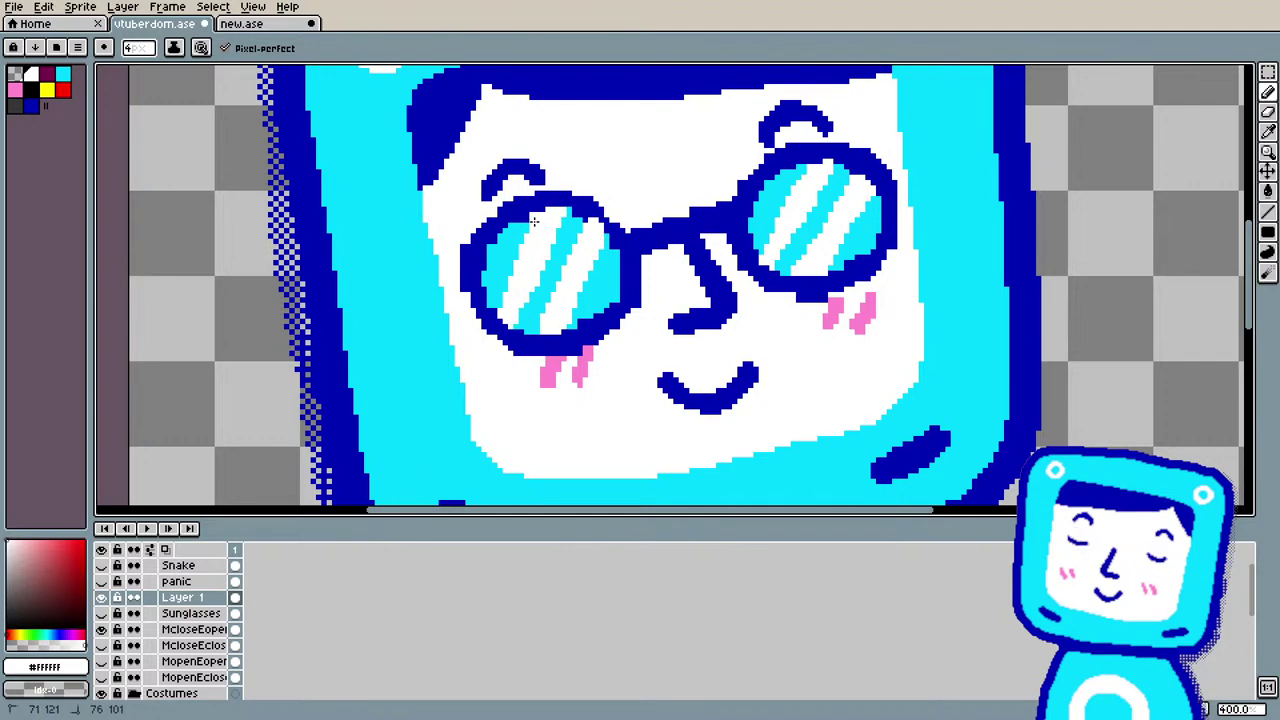
Step: Sample dark blue from the glasses and clean up the upper edge of the left-hand lens frame with the Pencil
{"action": "scroll", "coordinate": [562, 296], "scroll_direction": "down", "scroll_amount": 3}
{"action": "scroll", "coordinate": [543, 272], "scroll_direction": "up", "scroll_amount": 1}
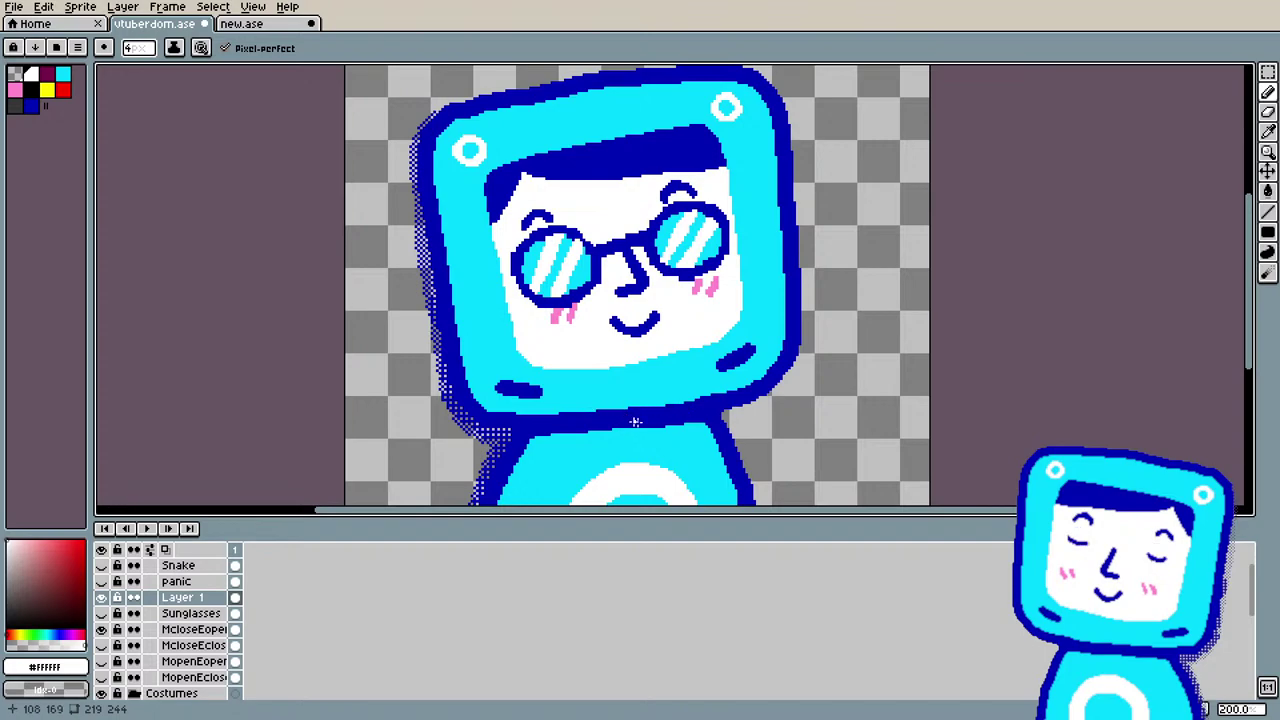
{"action": "key", "text": "i"}
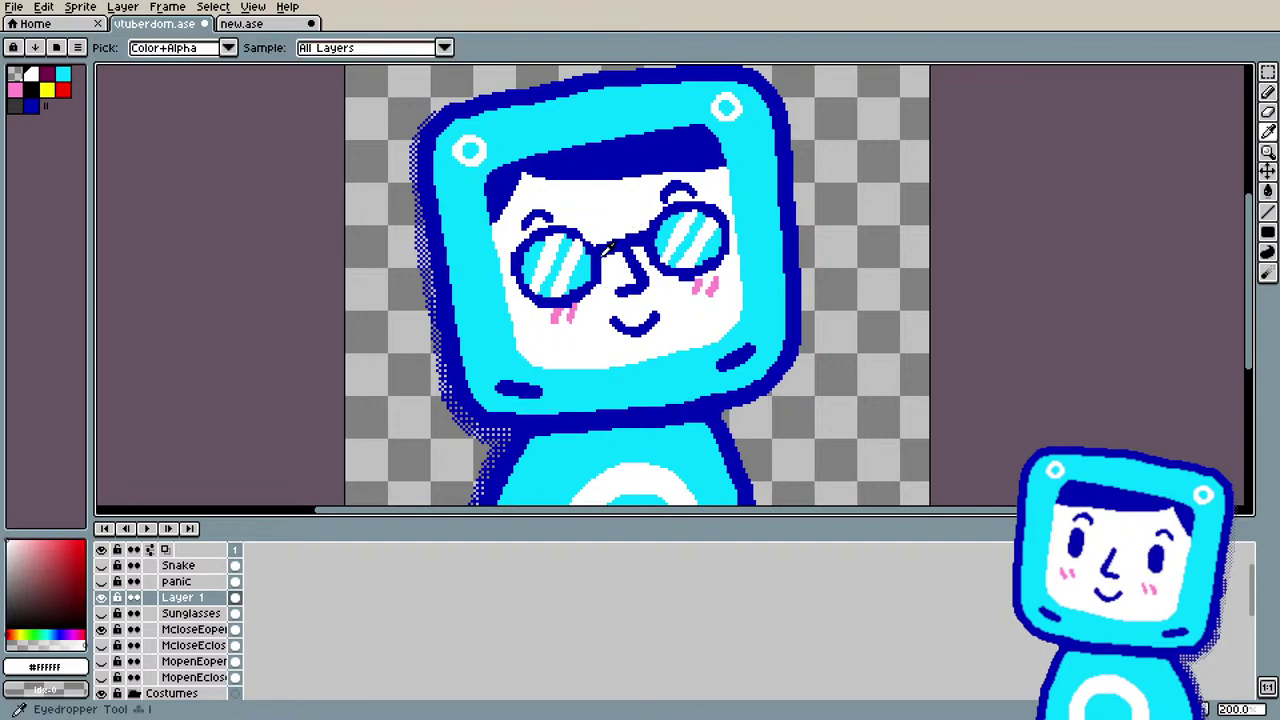
{"action": "left_click", "coordinate": [610, 254]}
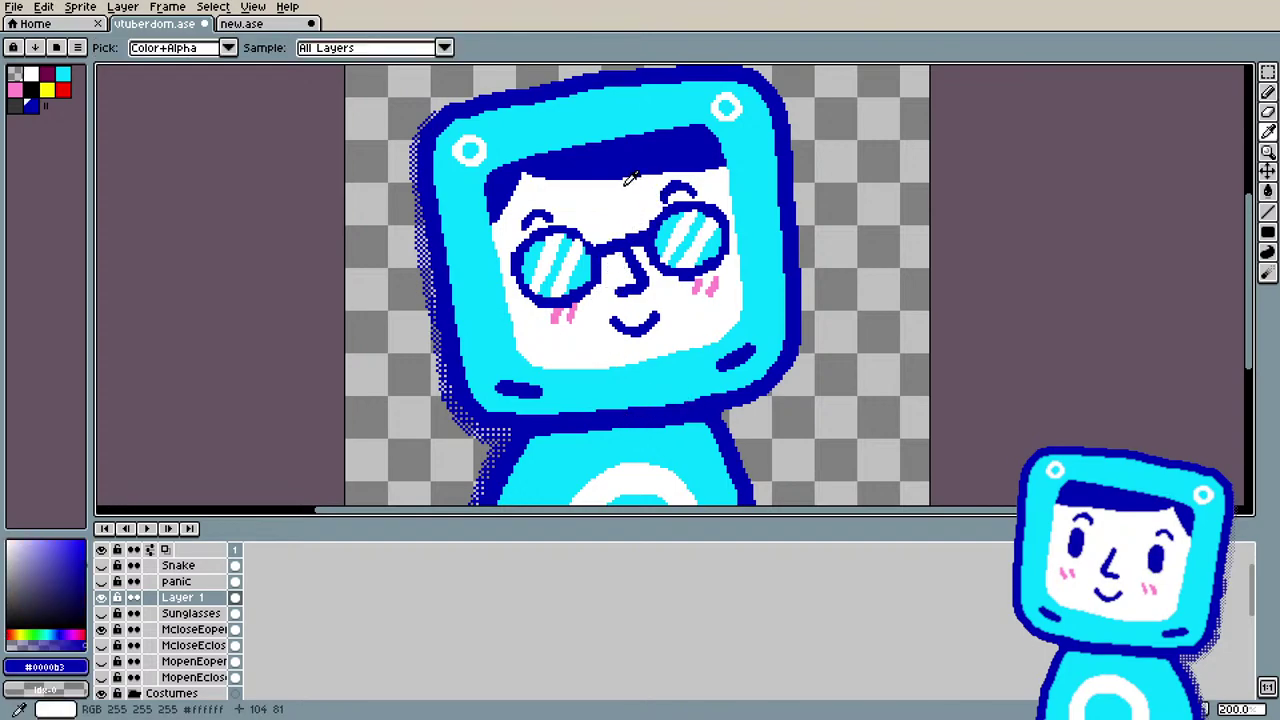
{"action": "scroll", "coordinate": [594, 211], "scroll_direction": "up", "scroll_amount": 1}
{"action": "scroll", "coordinate": [590, 208], "scroll_direction": "up", "scroll_amount": 1}
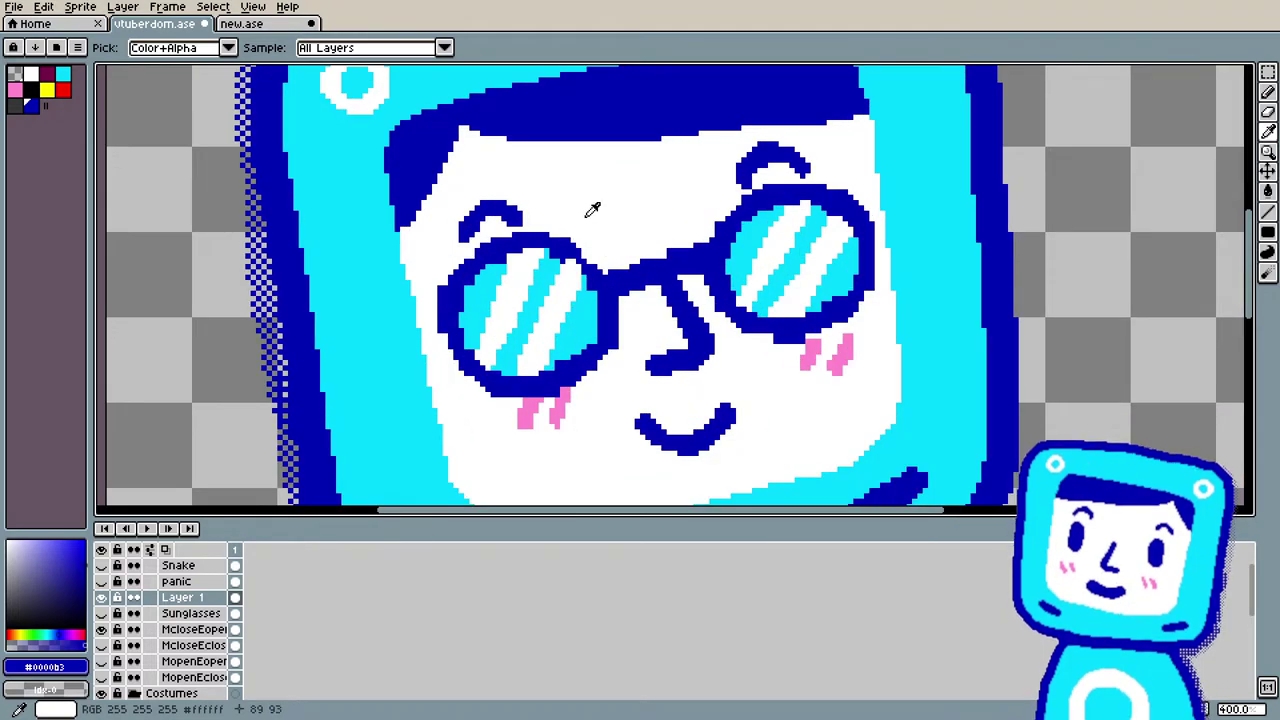
{"action": "key", "text": "b"}
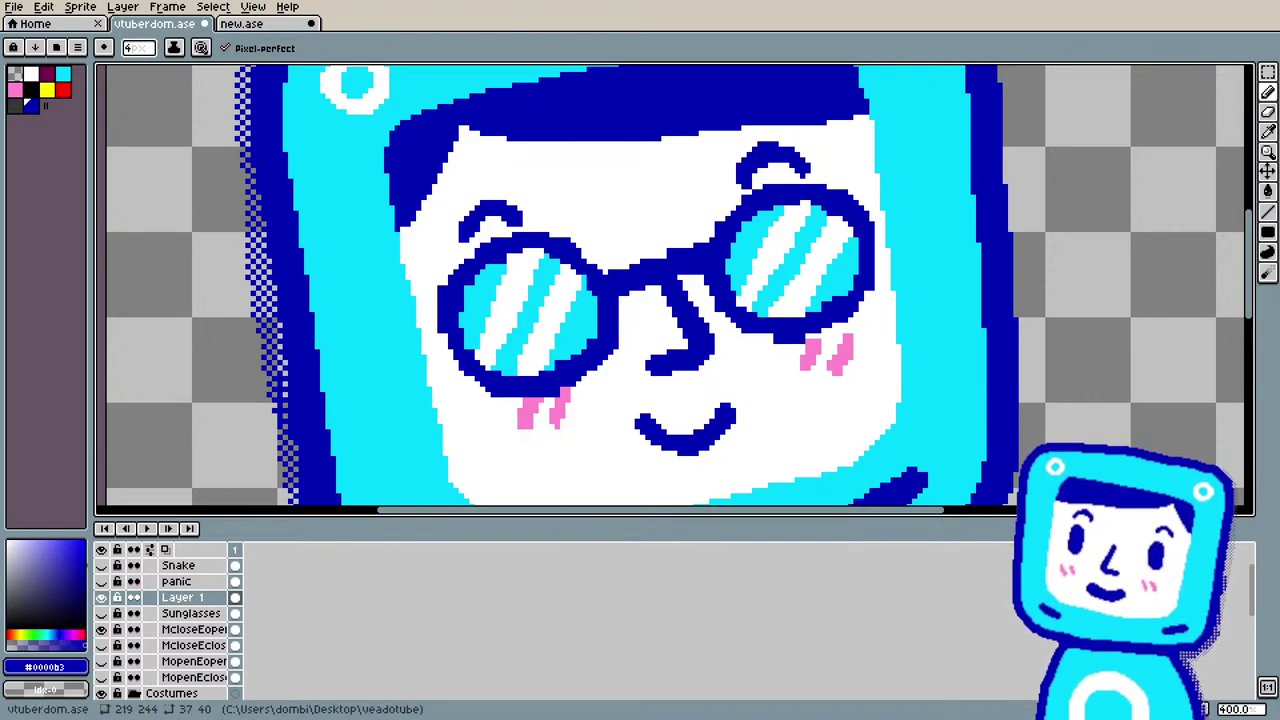
Step: Transform the glasses to about 119.5% width and 127.5% height, move them up over the eyes and eyebrows, and apply the change
{"action": "scroll", "coordinate": [524, 398], "scroll_direction": "down", "scroll_amount": 3}
{"action": "scroll", "coordinate": [524, 398], "scroll_direction": "up", "scroll_amount": 1}
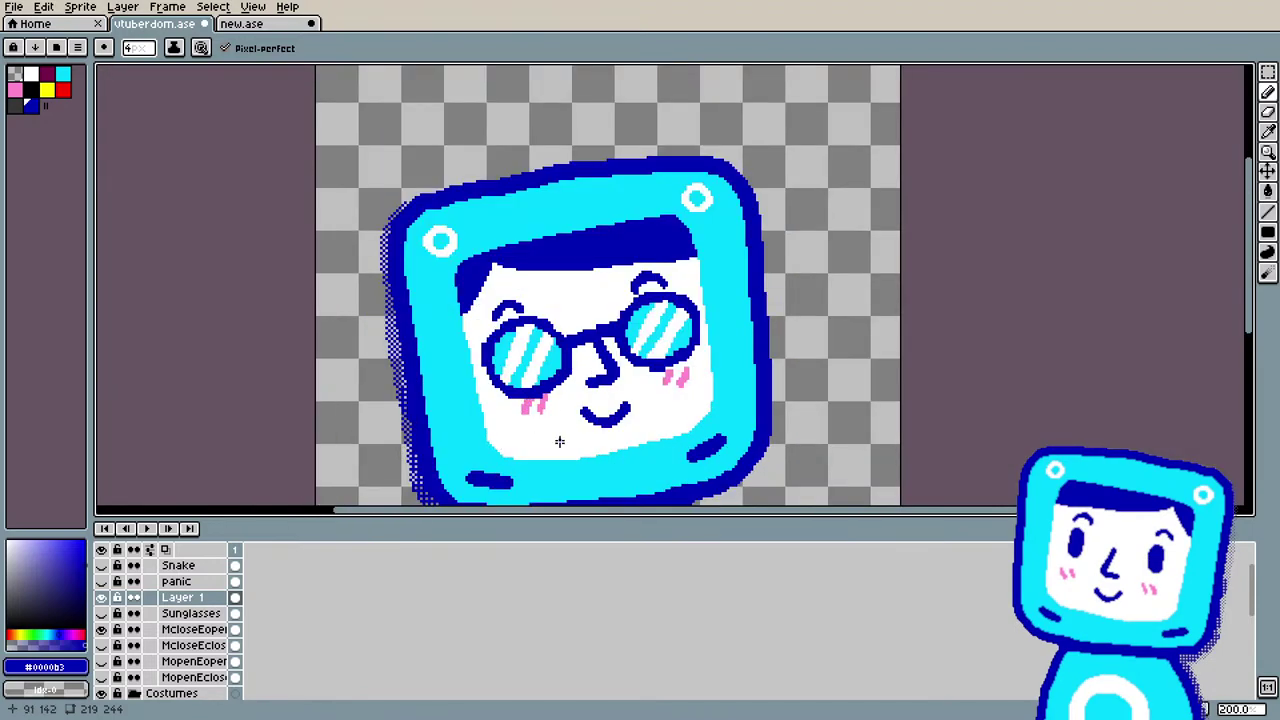
{"action": "key", "text": "v"}
{"action": "key", "text": "ctrl+t"}
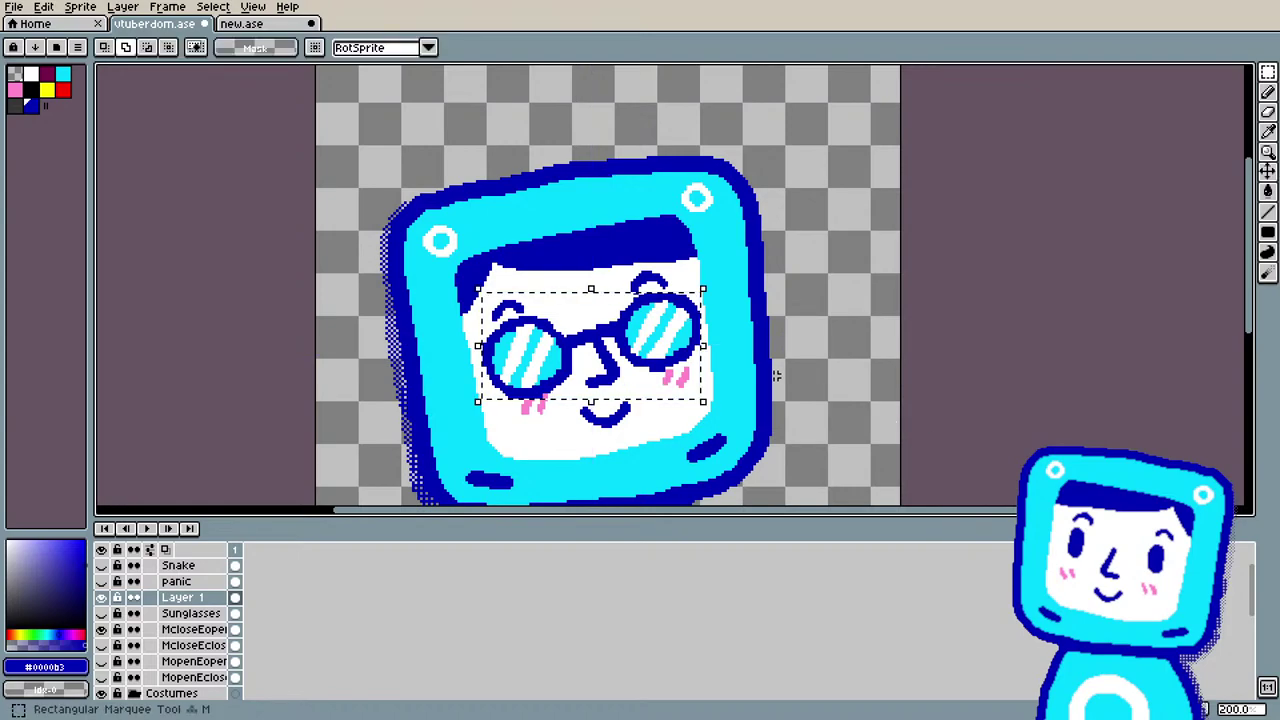
{"action": "left_click_drag", "start_coordinate": [703, 401], "coordinate": [750, 440]}
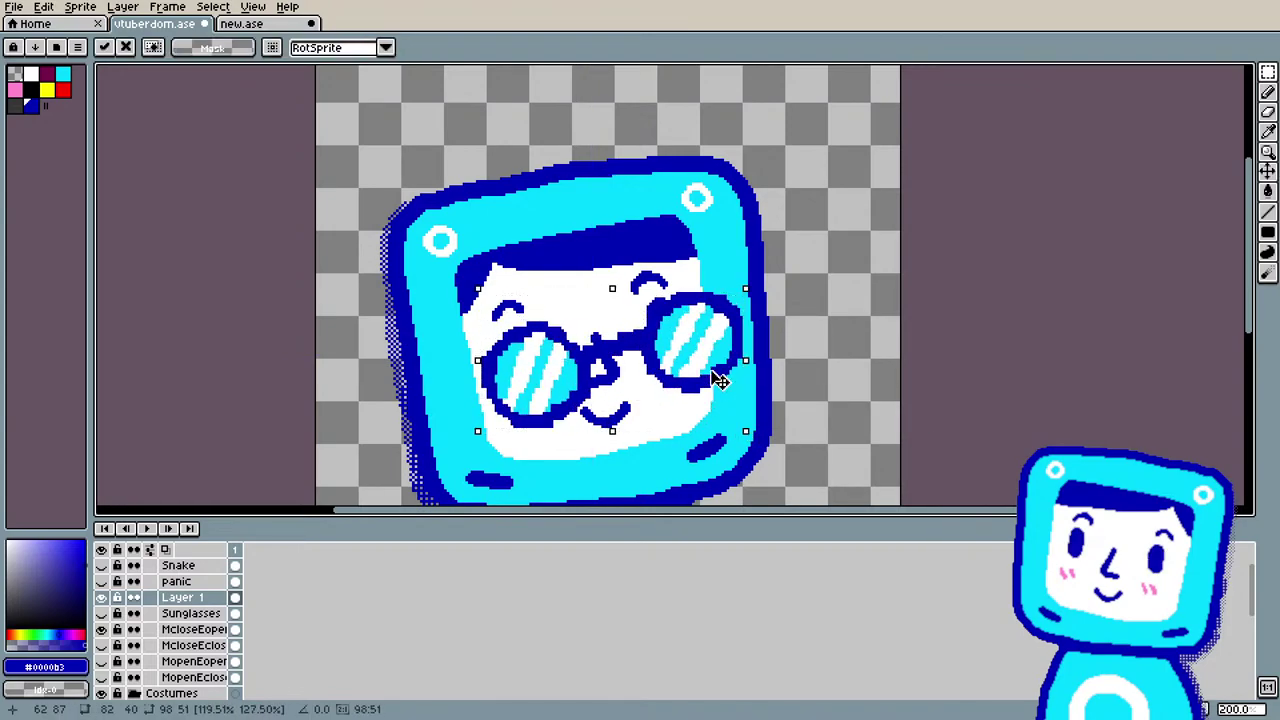
{"action": "left_click_drag", "start_coordinate": [709, 371], "coordinate": [708, 344]}
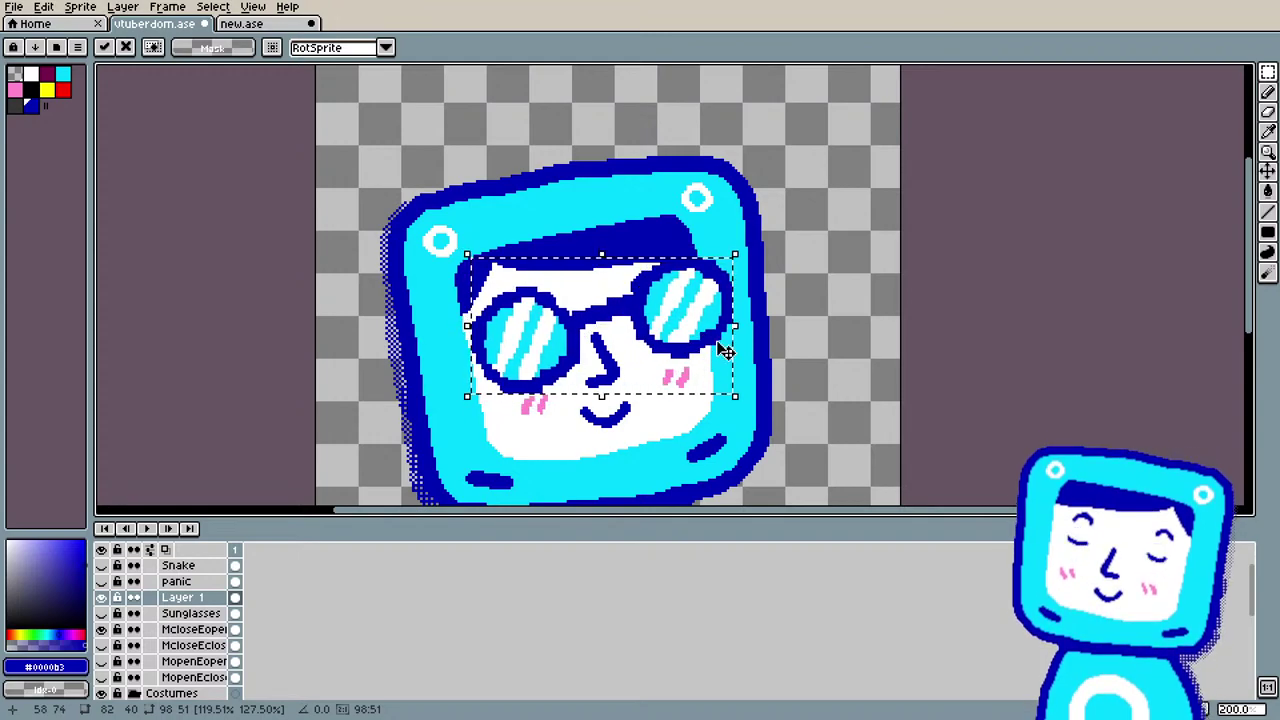
{"action": "left_click", "coordinate": [775, 360]}
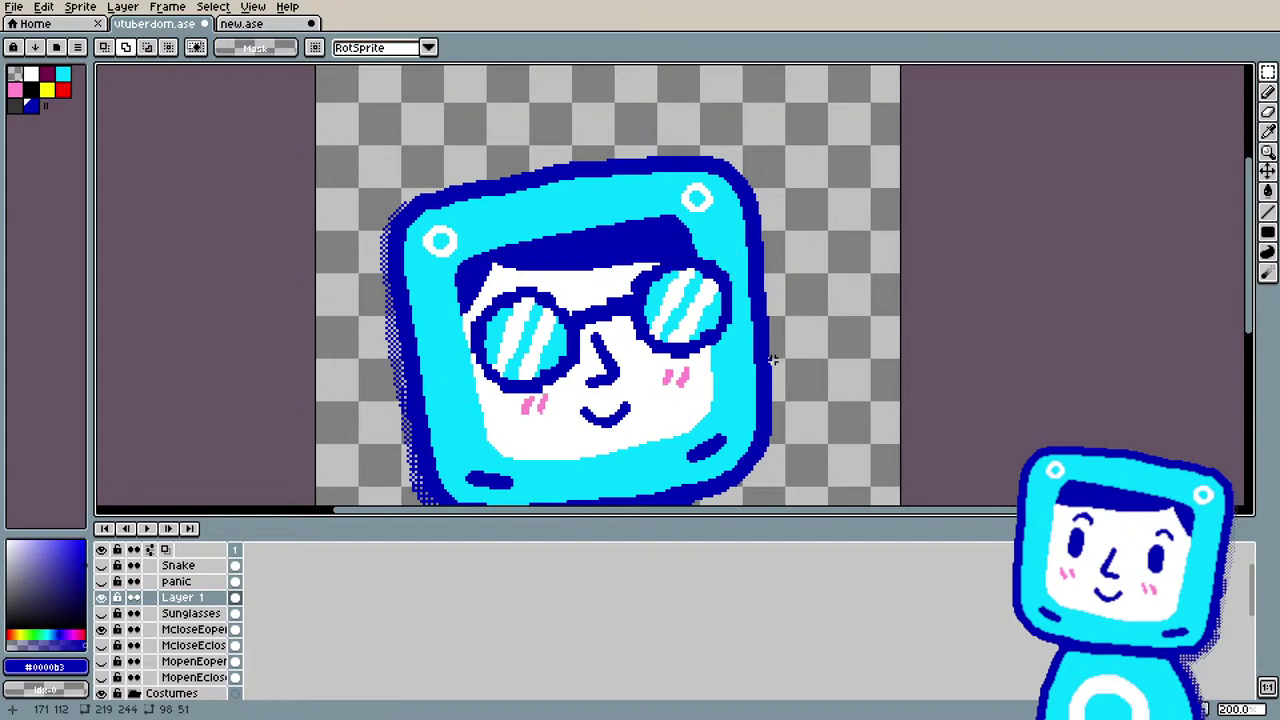
Step: Select the right-hand lens with a rectangular marquee and shift it about ten pixels toward the nose and slightly down
{"action": "left_click_drag", "start_coordinate": [600, 227], "coordinate": [730, 412]}
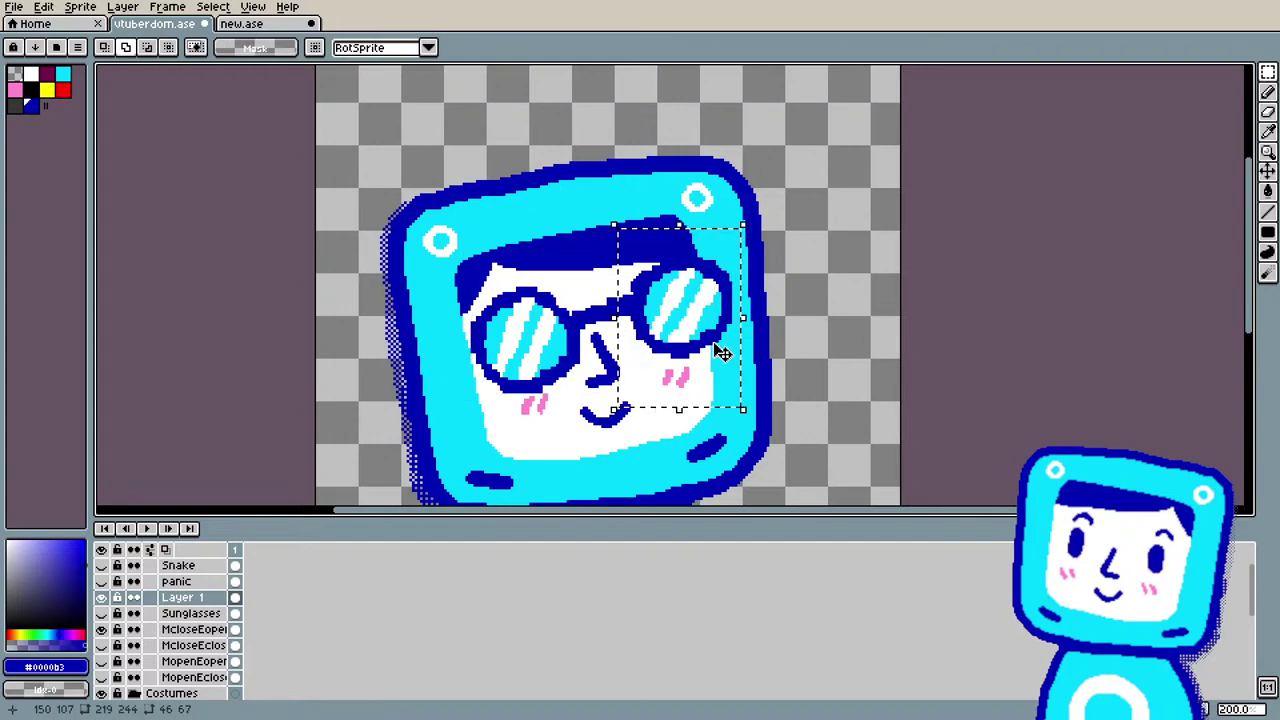
{"action": "mouse_move", "coordinate": [720, 349]}
{"action": "left_mouse_down"}
{"action": "mouse_move", "coordinate": [690, 340]}
{"action": "mouse_move", "coordinate": [713, 343]}
{"action": "left_mouse_up"}
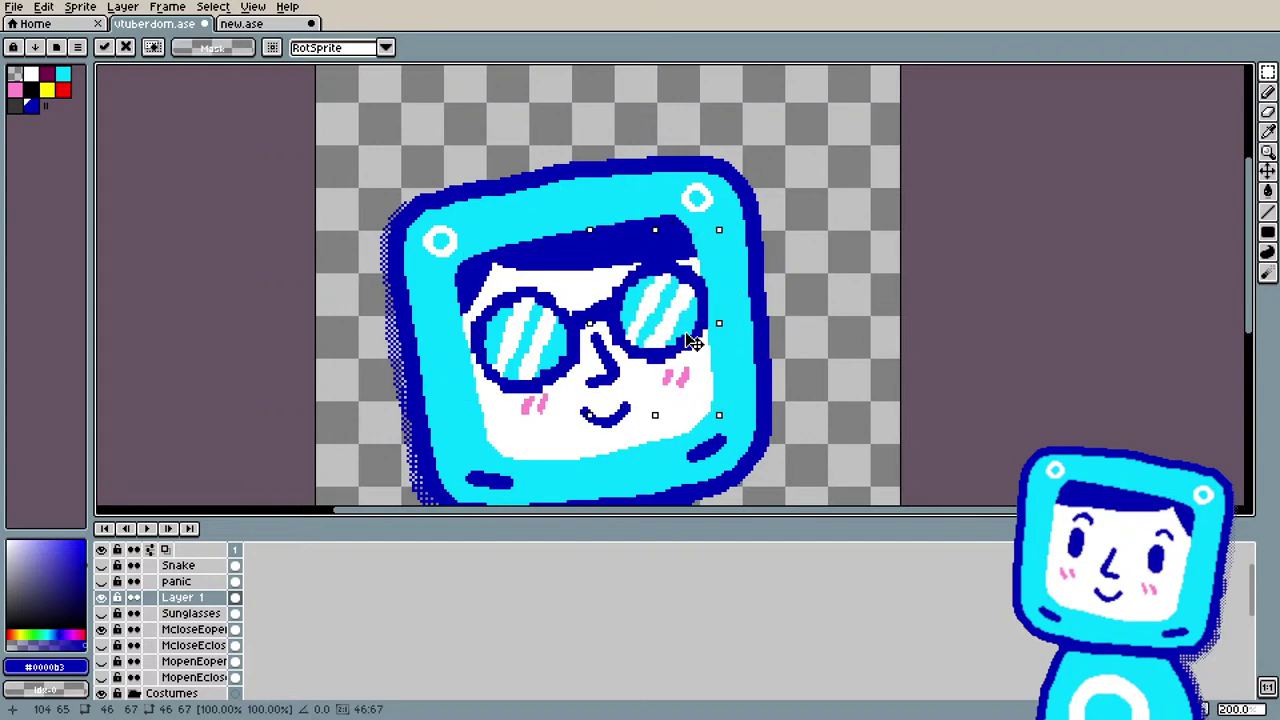
{"action": "scroll", "coordinate": [713, 343], "scroll_direction": "down", "scroll_amount": 1}
{"action": "scroll", "coordinate": [655, 240], "scroll_direction": "up", "scroll_amount": 2}
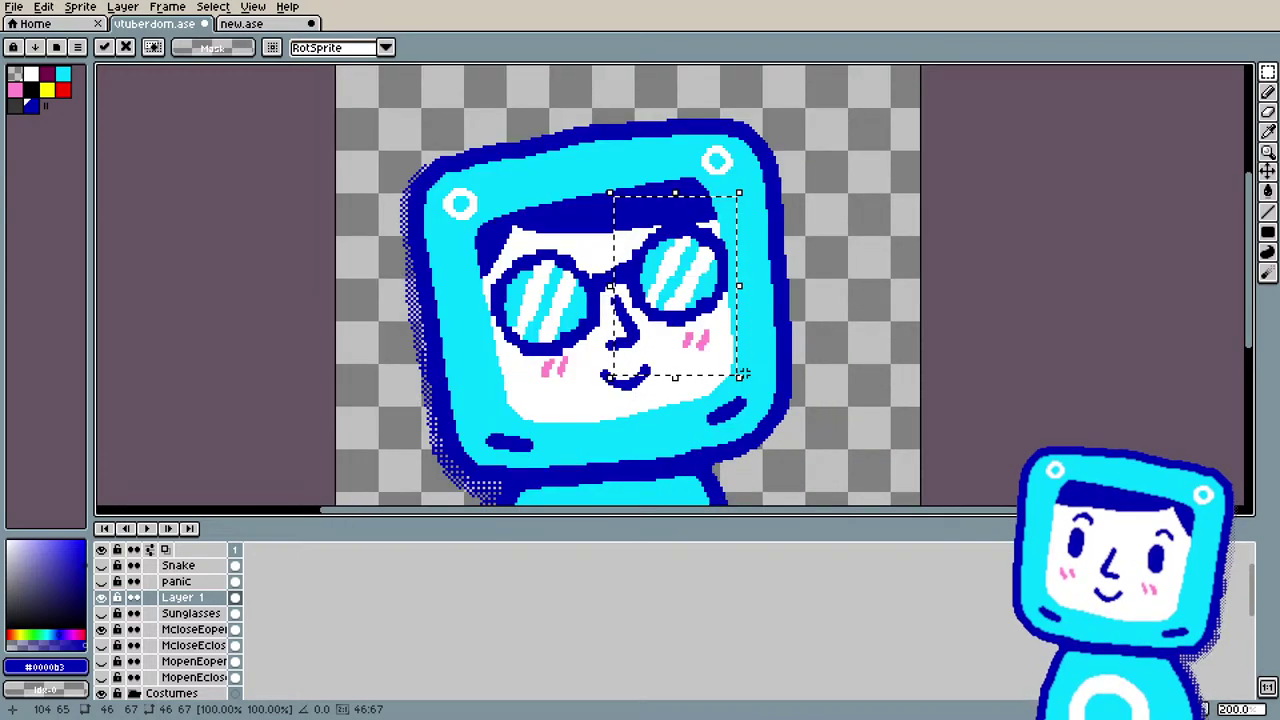
{"action": "left_click_drag", "start_coordinate": [651, 228], "coordinate": [648, 232]}
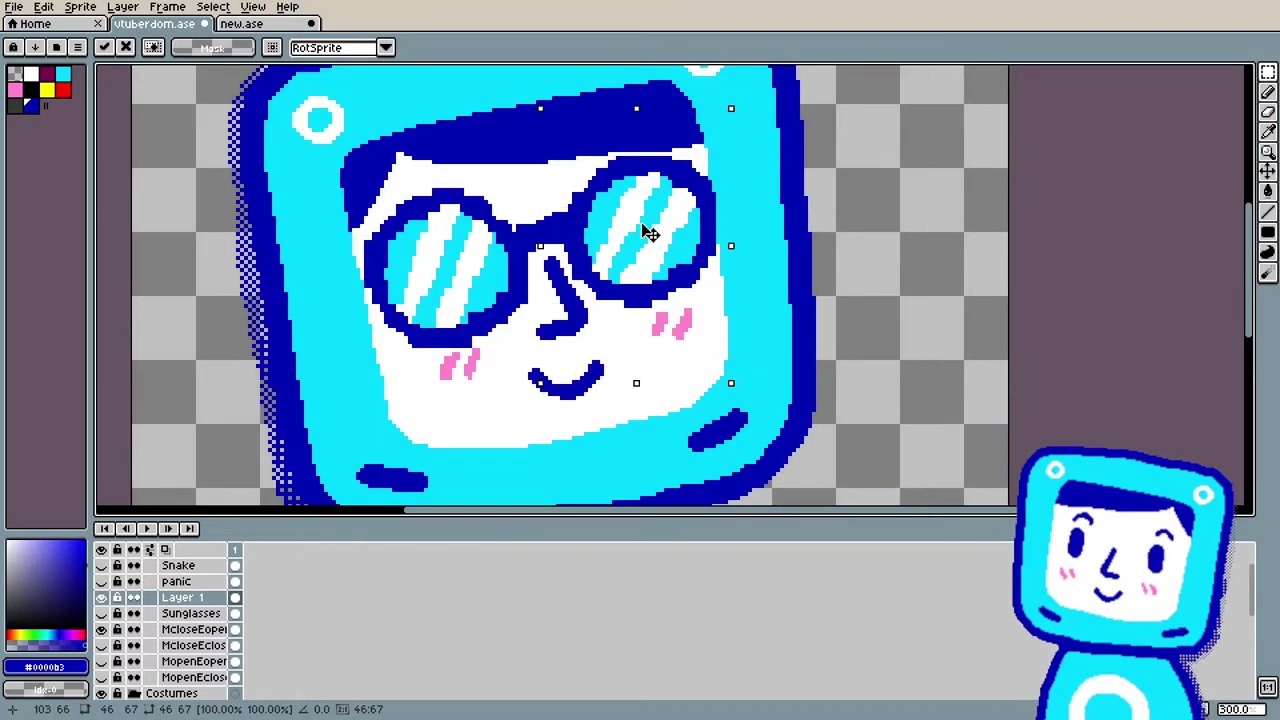
Step: Select the left-hand lens with a rectangular marquee and shift it about three pixels toward the nose
{"action": "key", "text": "m"}
{"action": "left_click_drag", "start_coordinate": [309, 149], "coordinate": [517, 386]}
{"action": "key", "text": "ctrl+d"}
{"action": "left_click_drag", "start_coordinate": [330, 146], "coordinate": [543, 419]}
{"action": "left_click_drag", "start_coordinate": [500, 352], "coordinate": [513, 345]}
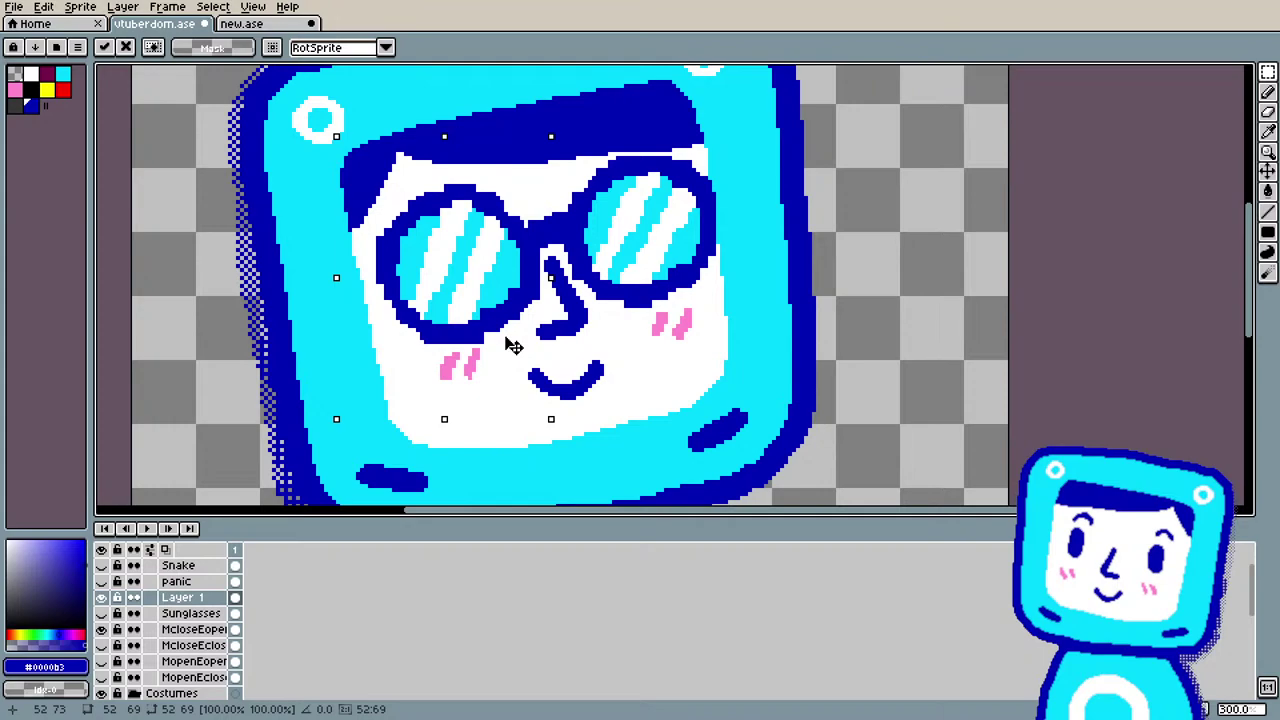
{"action": "key", "text": "ctrl+f"}
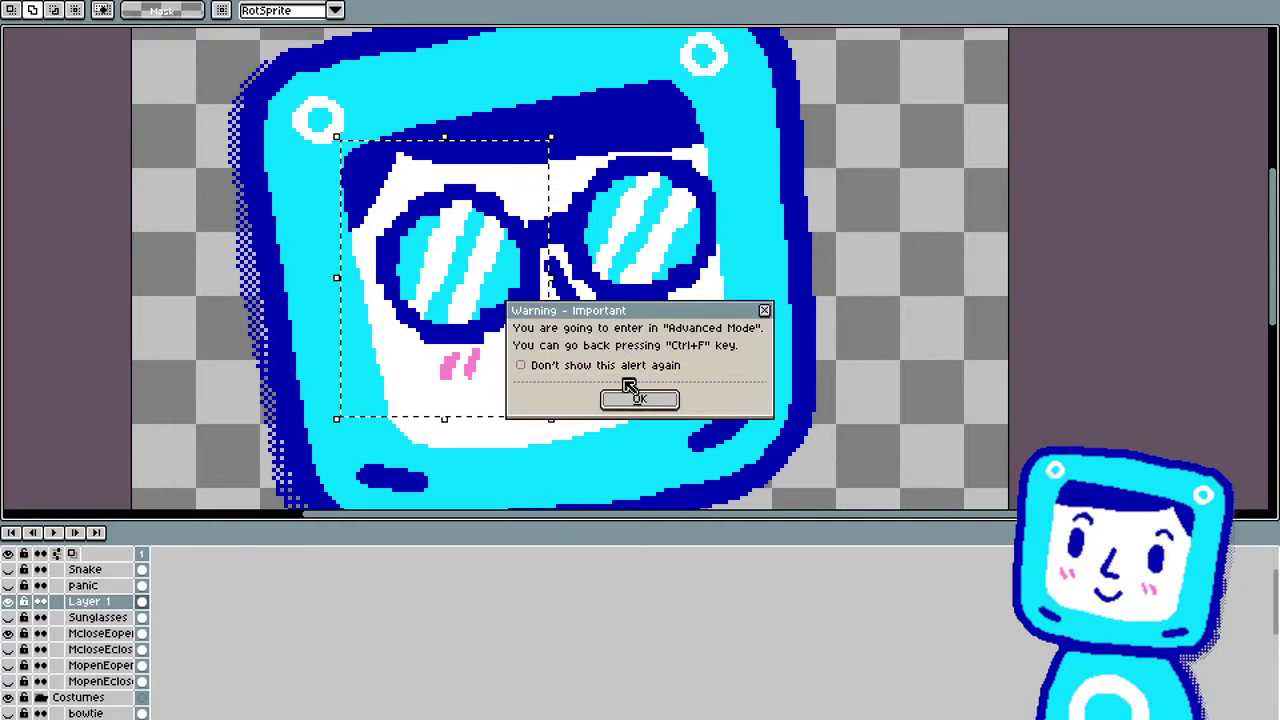
{"action": "left_click", "coordinate": [630, 398]}
{"action": "key", "text": "ctrl+f"}
{"action": "key", "text": "ctrl+f"}
Step: Clear the selection and nudge the whole pair of glasses down about one pixel with the Move tool
{"action": "left_click", "coordinate": [605, 262]}
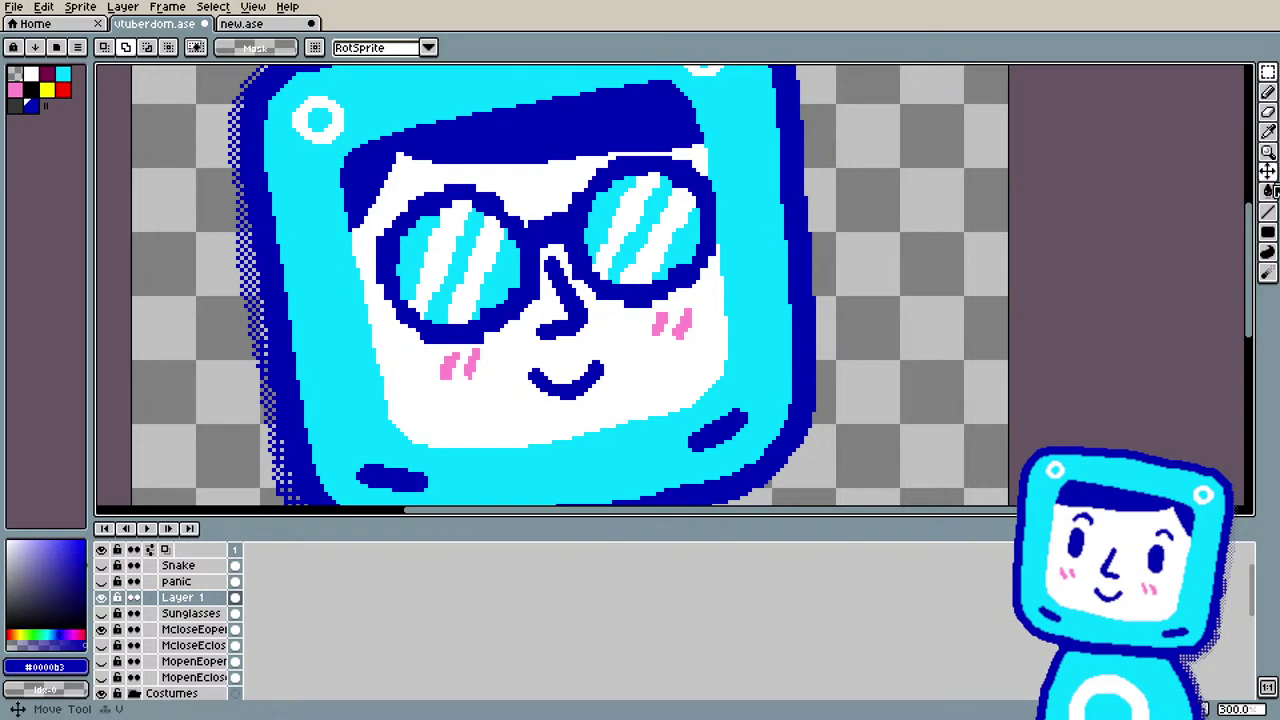
{"action": "left_click", "coordinate": [1268, 174]}
{"action": "left_click_drag", "start_coordinate": [680, 209], "coordinate": [688, 218]}
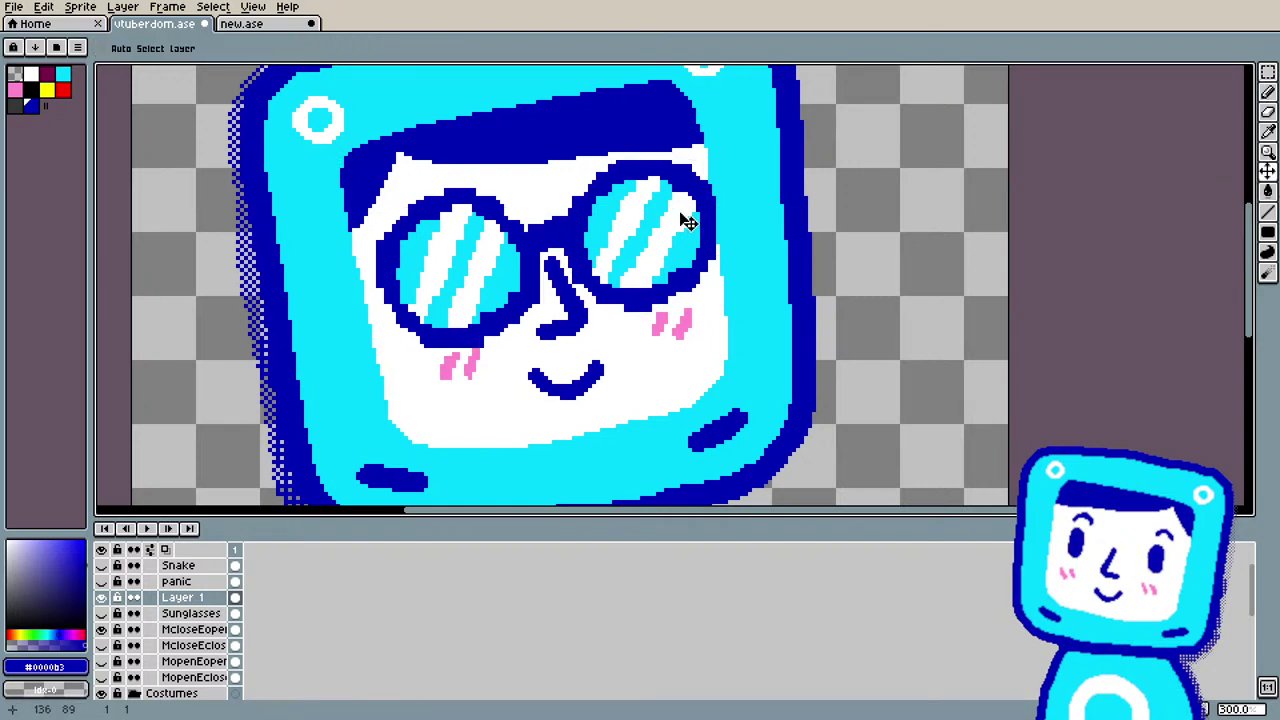
Step: Erase the excess pixels along the upper edge of the glasses' bridge and smooth the round rims in dark blue
{"action": "scroll", "coordinate": [688, 222], "scroll_direction": "down", "scroll_amount": 2}
{"action": "scroll", "coordinate": [665, 240], "scroll_direction": "up", "scroll_amount": 1}
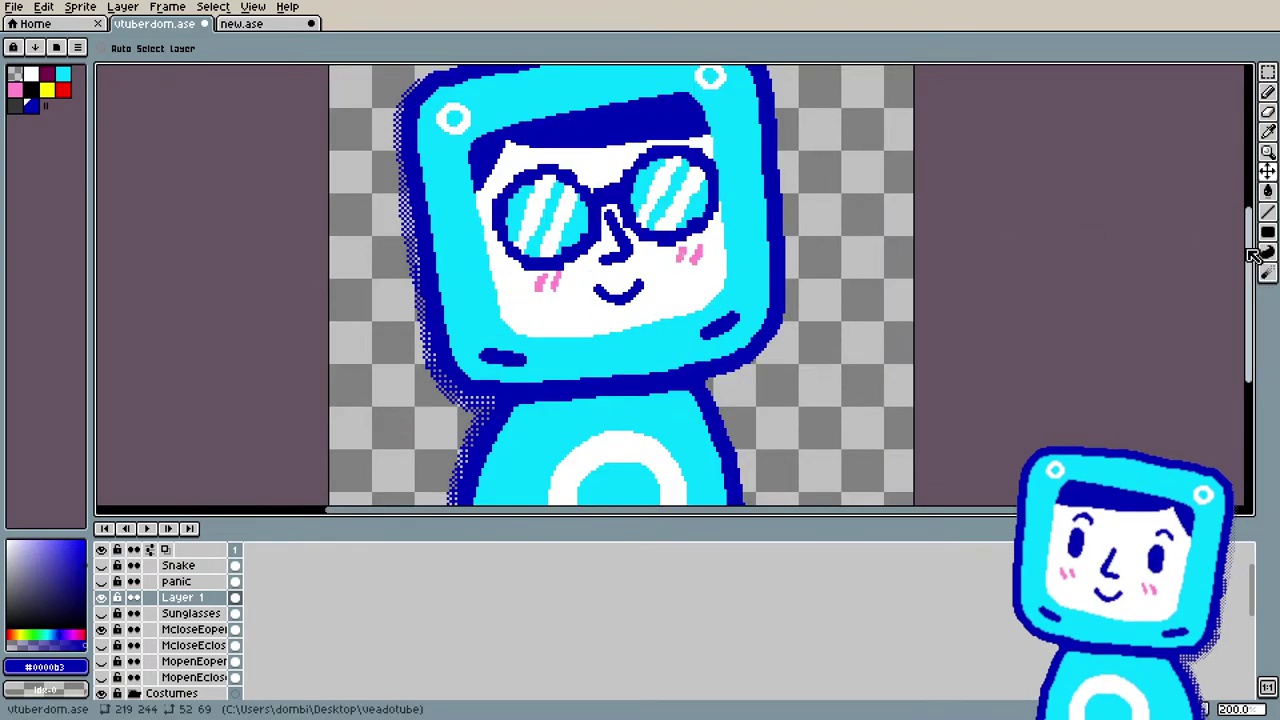
{"action": "left_click_drag", "start_coordinate": [1249, 257], "coordinate": [1248, 233]}
{"action": "scroll", "coordinate": [571, 229], "scroll_direction": "up", "scroll_amount": 1}
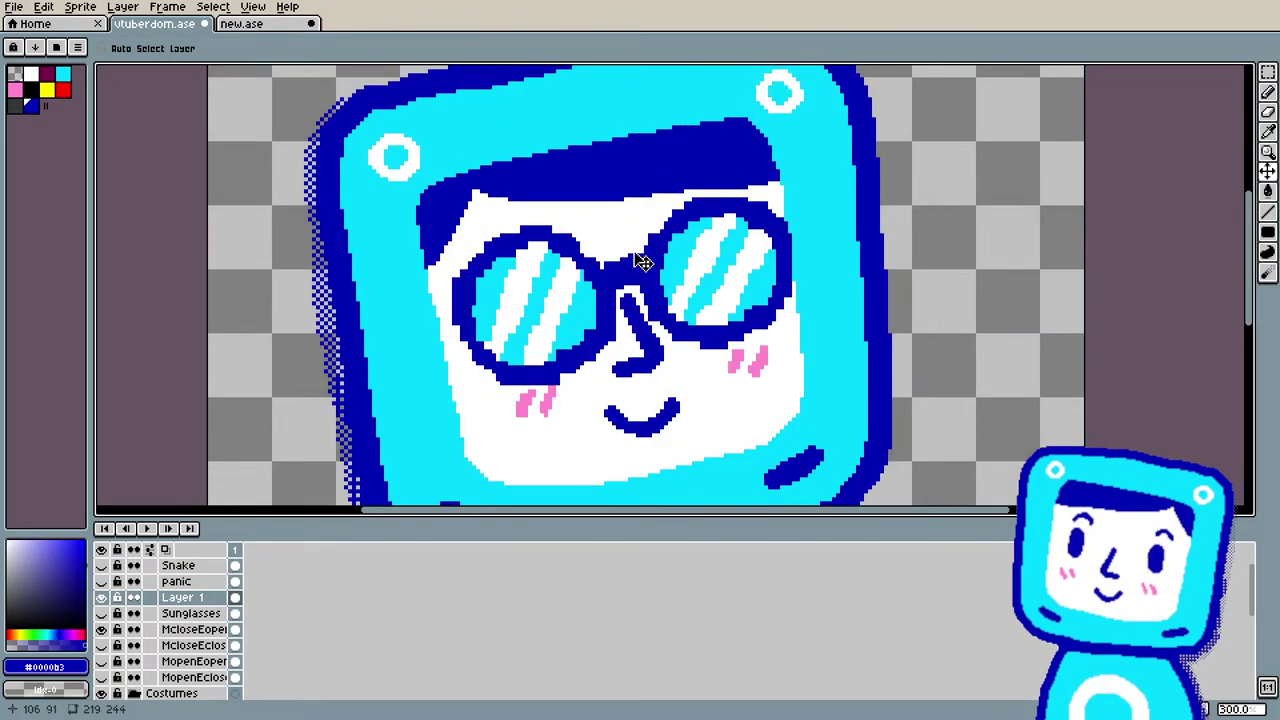
{"action": "key", "text": "e"}
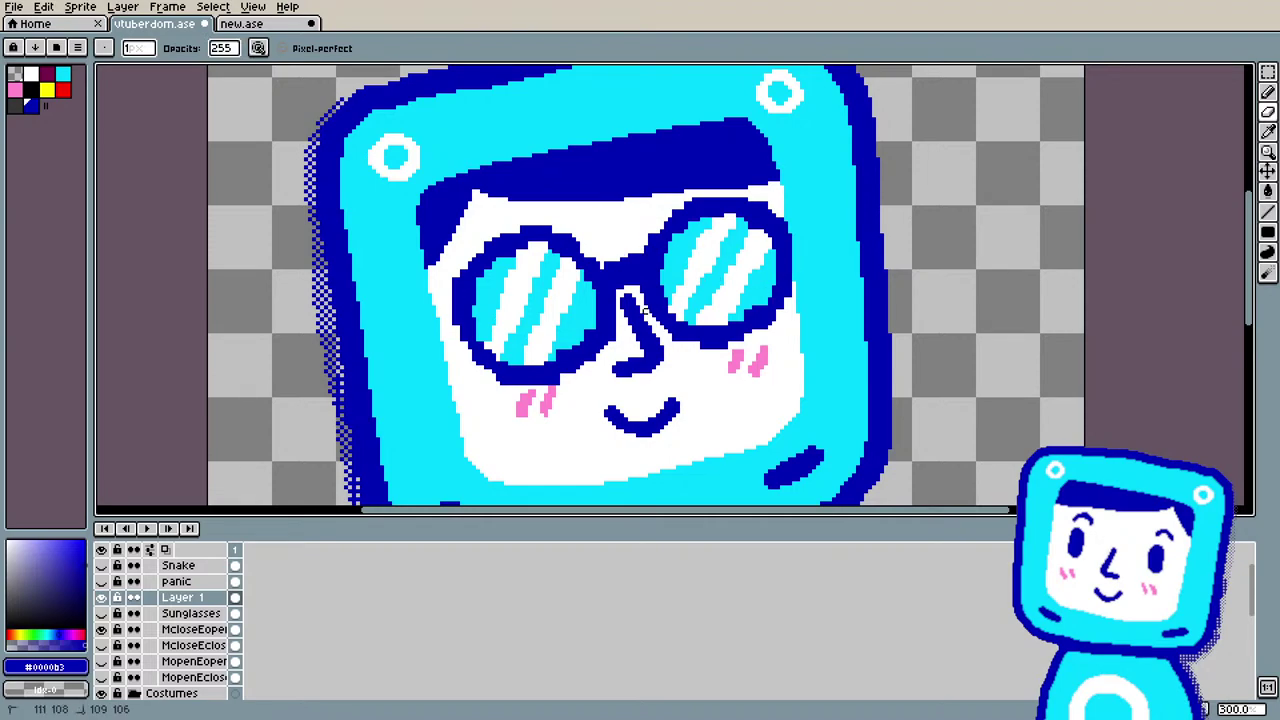
{"action": "left_click_drag", "start_coordinate": [604, 263], "coordinate": [604, 267]}
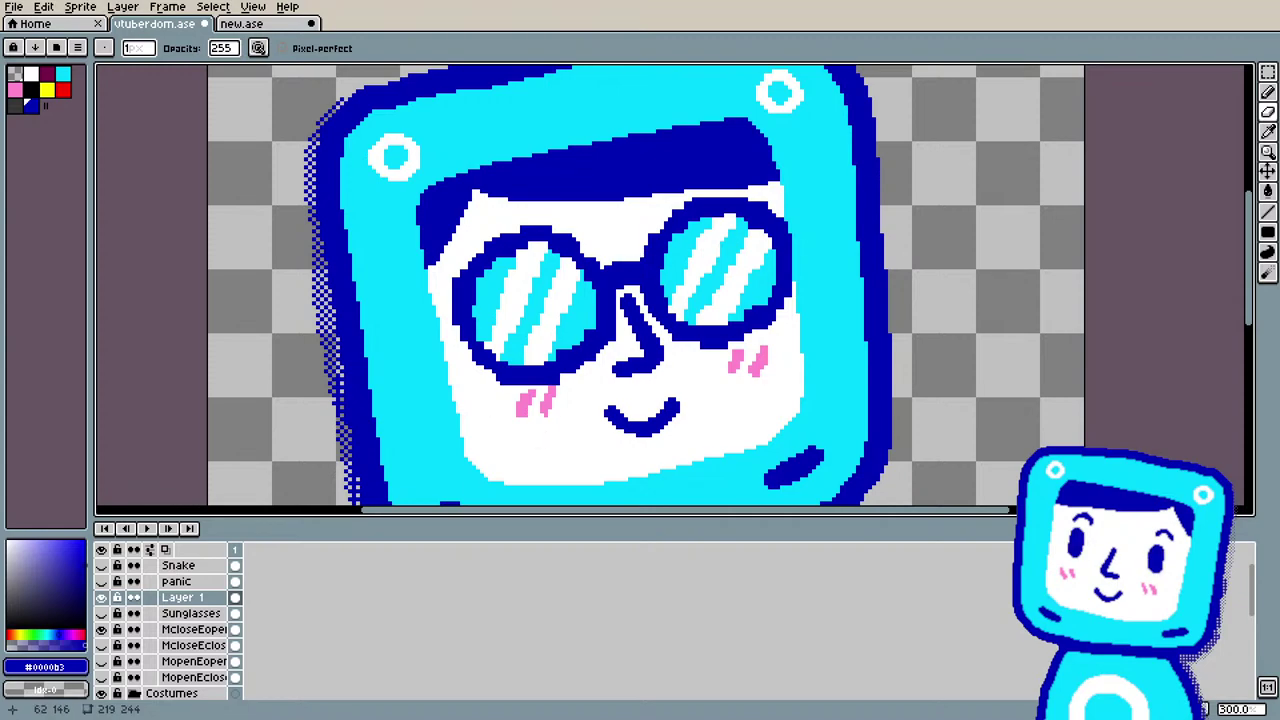
{"action": "key", "text": "i"}
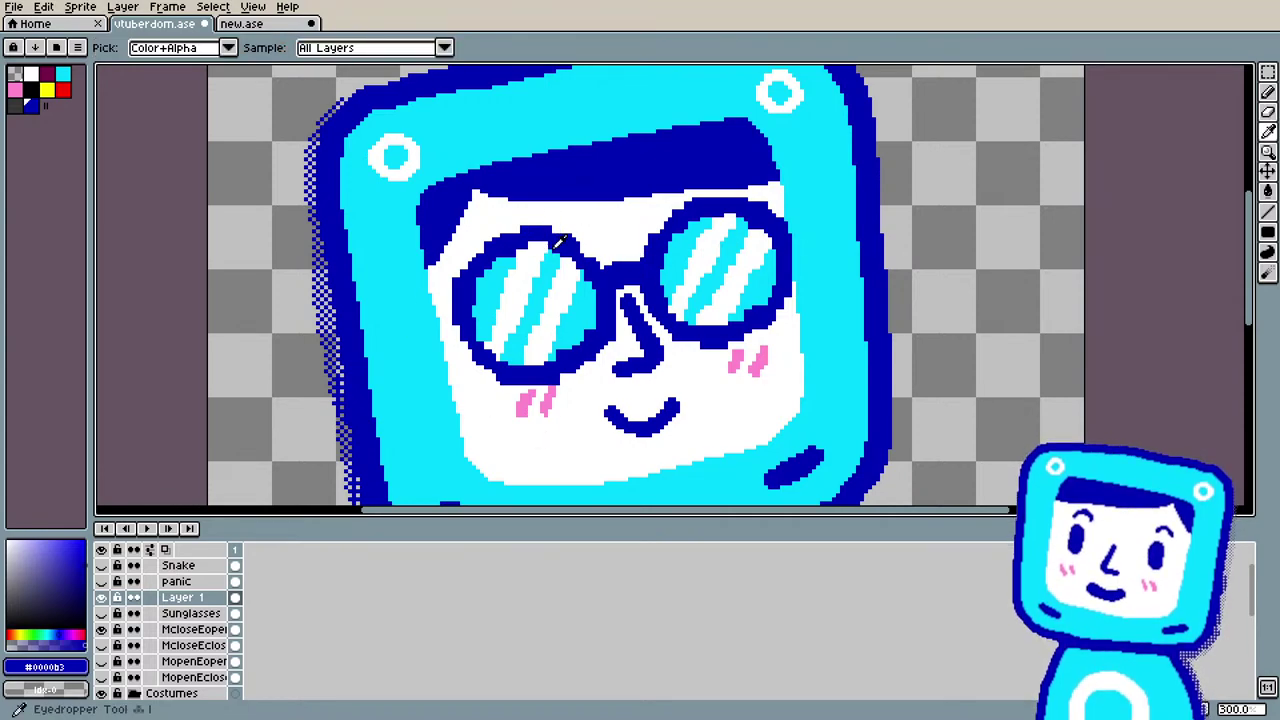
{"action": "key", "text": "b"}
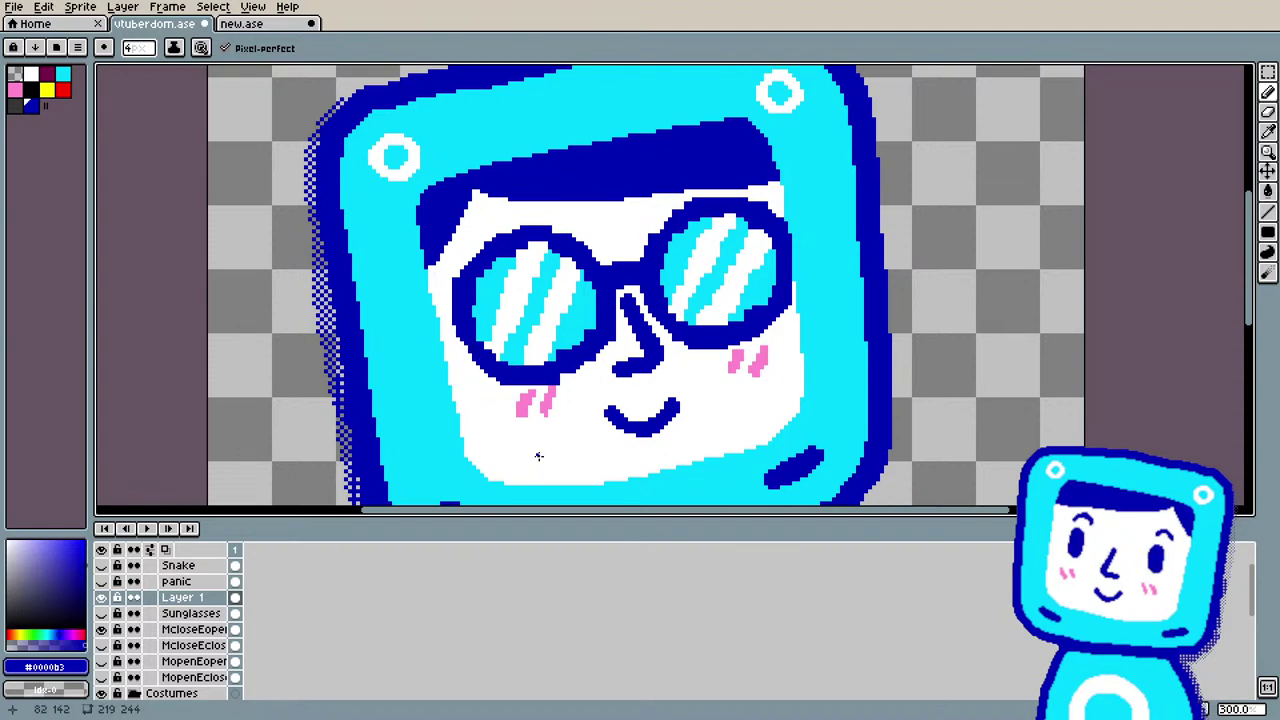
Step: Draw a dark blue 4 px temple arm from the right-hand lens past the helmet edge, ending in a curled tip
{"action": "scroll", "coordinate": [534, 455], "scroll_direction": "down", "scroll_amount": 2}
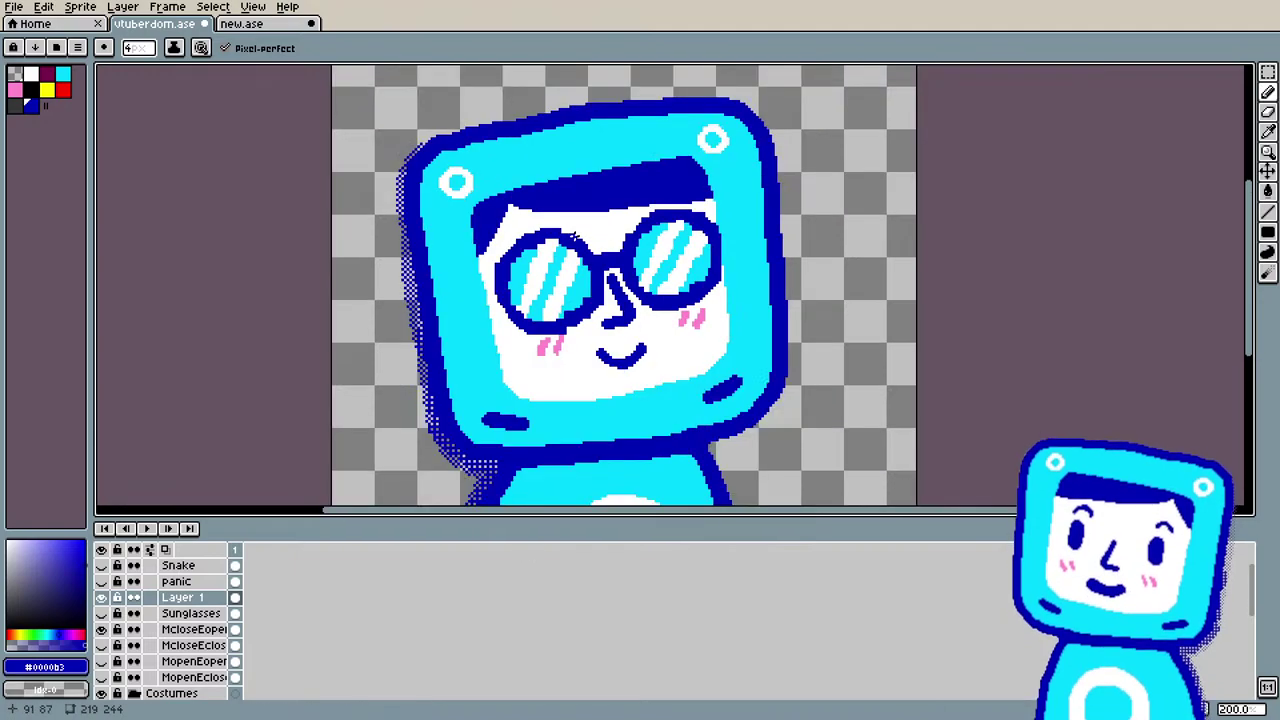
{"action": "scroll", "coordinate": [560, 360], "scroll_direction": "up", "scroll_amount": 2}
{"action": "scroll", "coordinate": [588, 270], "scroll_direction": "down", "scroll_amount": 3}
{"action": "scroll", "coordinate": [597, 276], "scroll_direction": "down", "scroll_amount": 1}
{"action": "scroll", "coordinate": [861, 282], "scroll_direction": "up", "scroll_amount": 2}
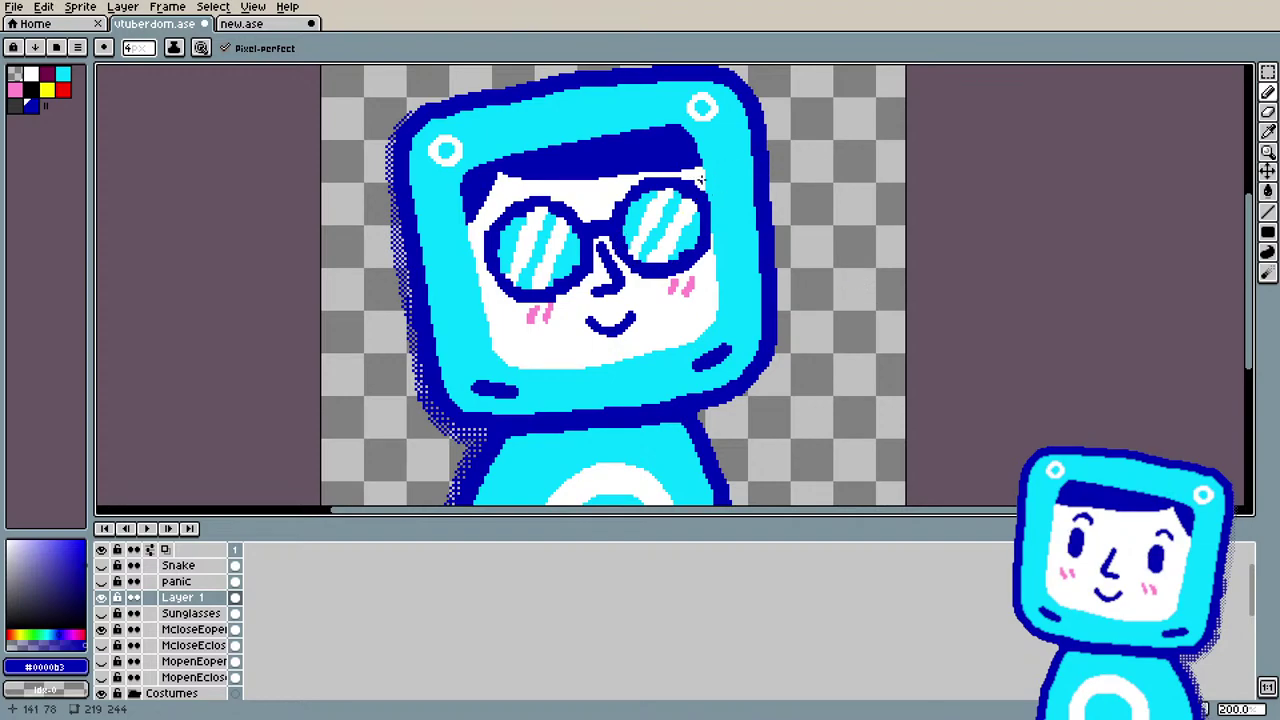
{"action": "left_click_drag", "start_coordinate": [706, 191], "coordinate": [762, 160]}
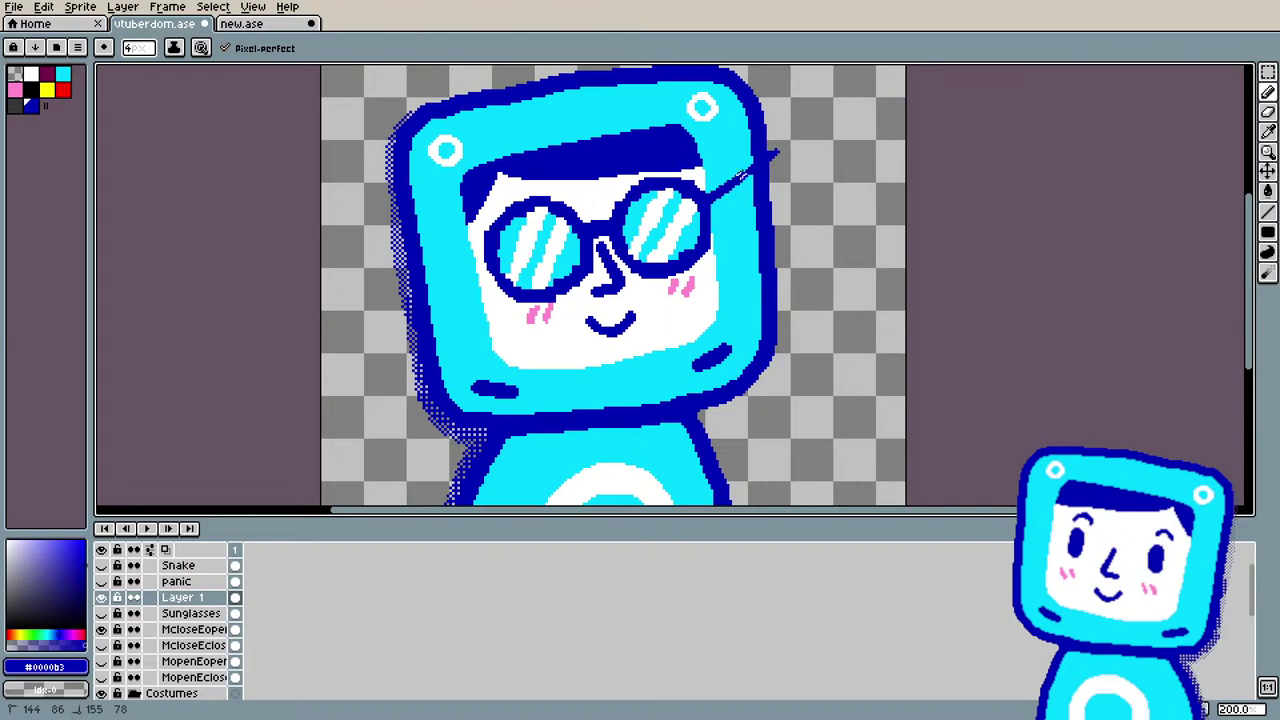
{"action": "left_click_drag", "start_coordinate": [772, 150], "coordinate": [802, 155]}
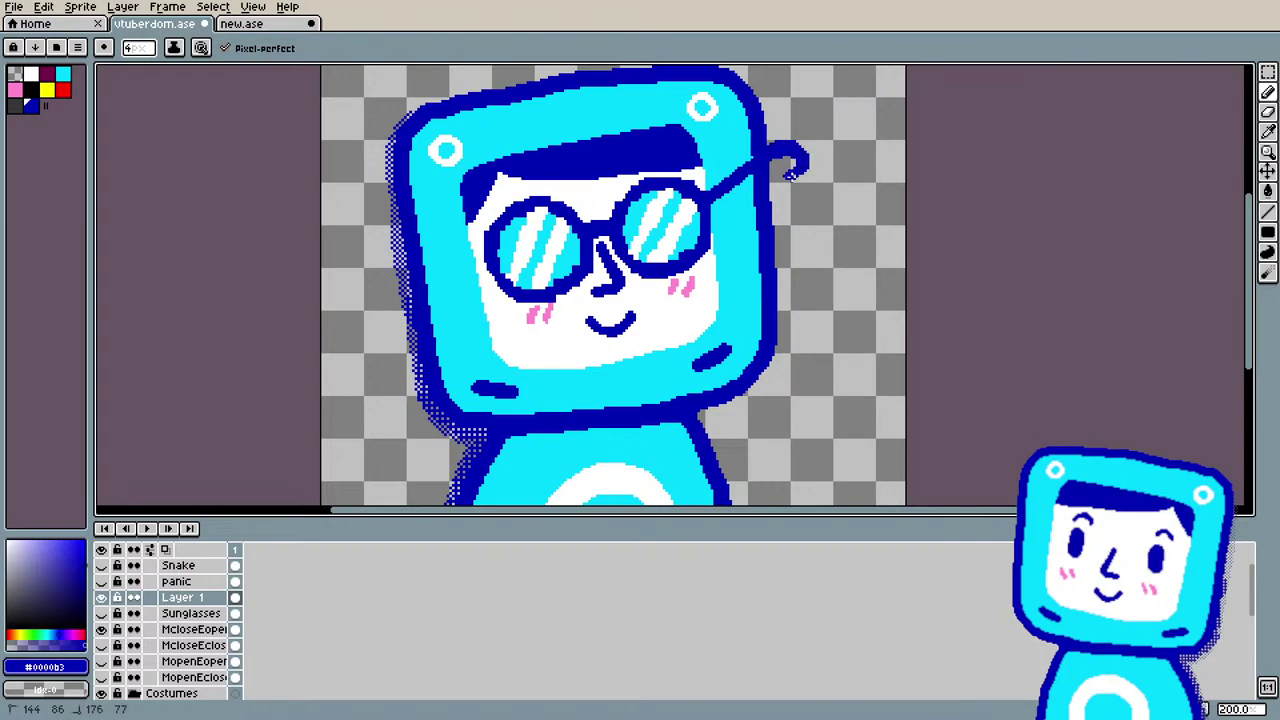
{"action": "left_click_drag", "start_coordinate": [791, 178], "coordinate": [812, 171]}
{"action": "left_click_drag", "start_coordinate": [800, 180], "coordinate": [803, 145]}
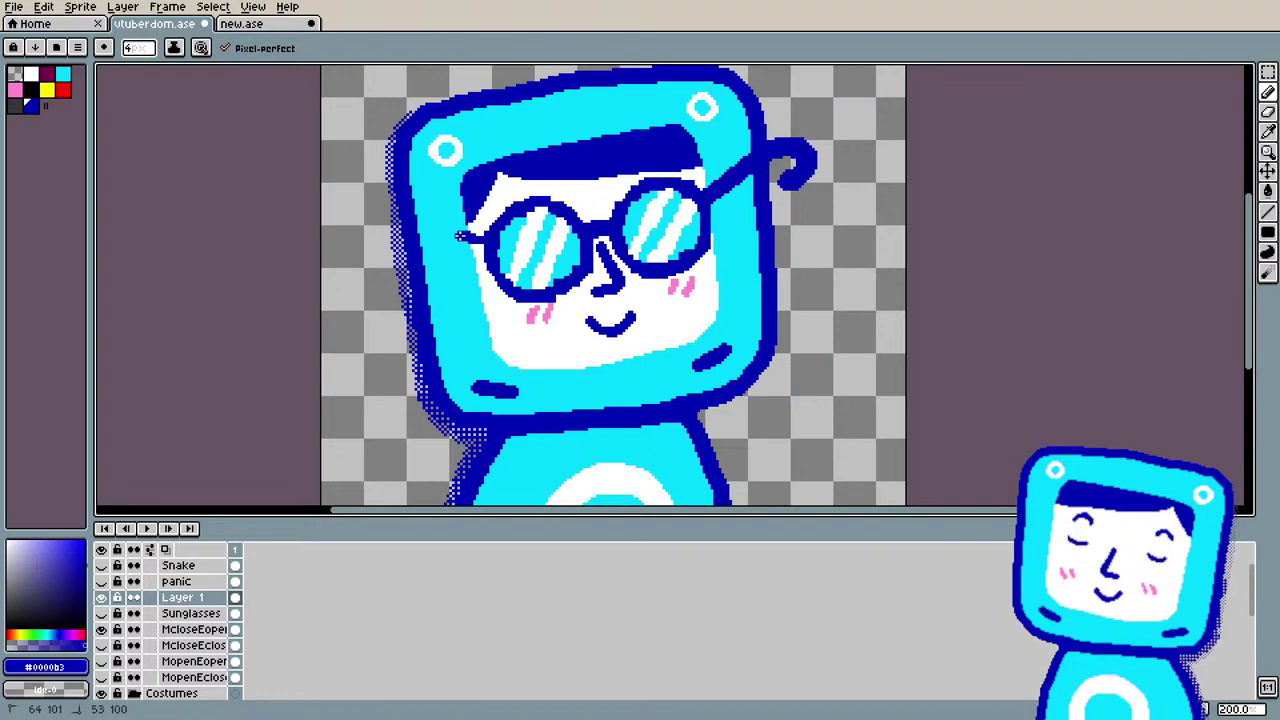
{"action": "mouse_move", "coordinate": [484, 238]}
{"action": "left_mouse_down"}
{"action": "mouse_move", "coordinate": [406, 228]}
{"action": "mouse_move", "coordinate": [418, 229]}
{"action": "left_mouse_up"}
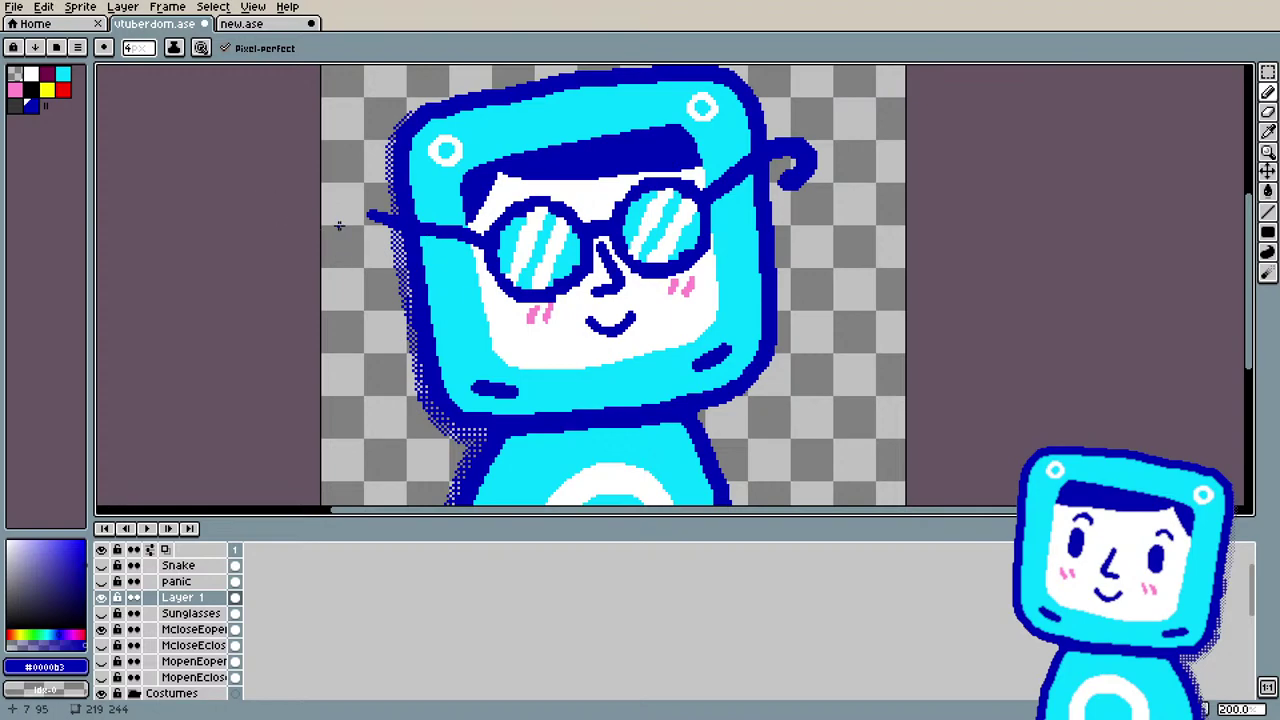
{"action": "key", "text": "ctrl+z"}
{"action": "key", "text": "ctrl+z"}
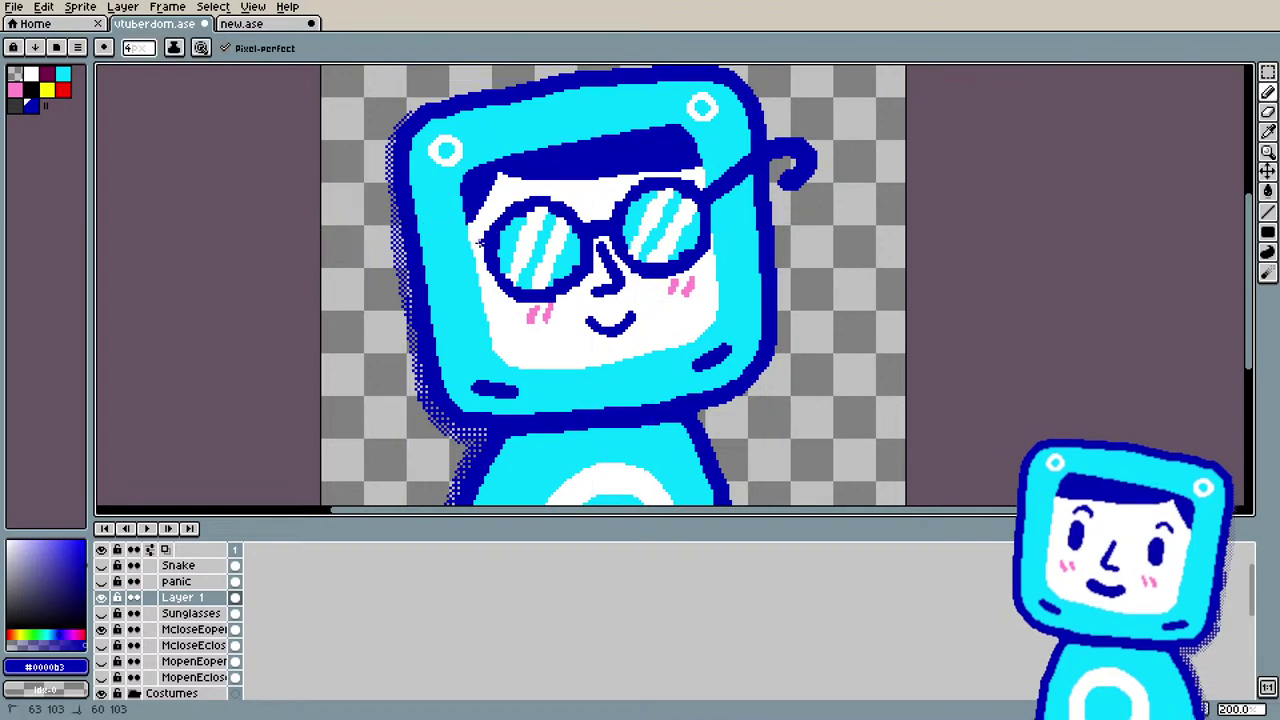
Step: Draw a matching dark blue temple arm from the left-hand lens past the helmet edge, ending in a small hook
{"action": "left_click", "coordinate": [470, 238], "text": "shift"}
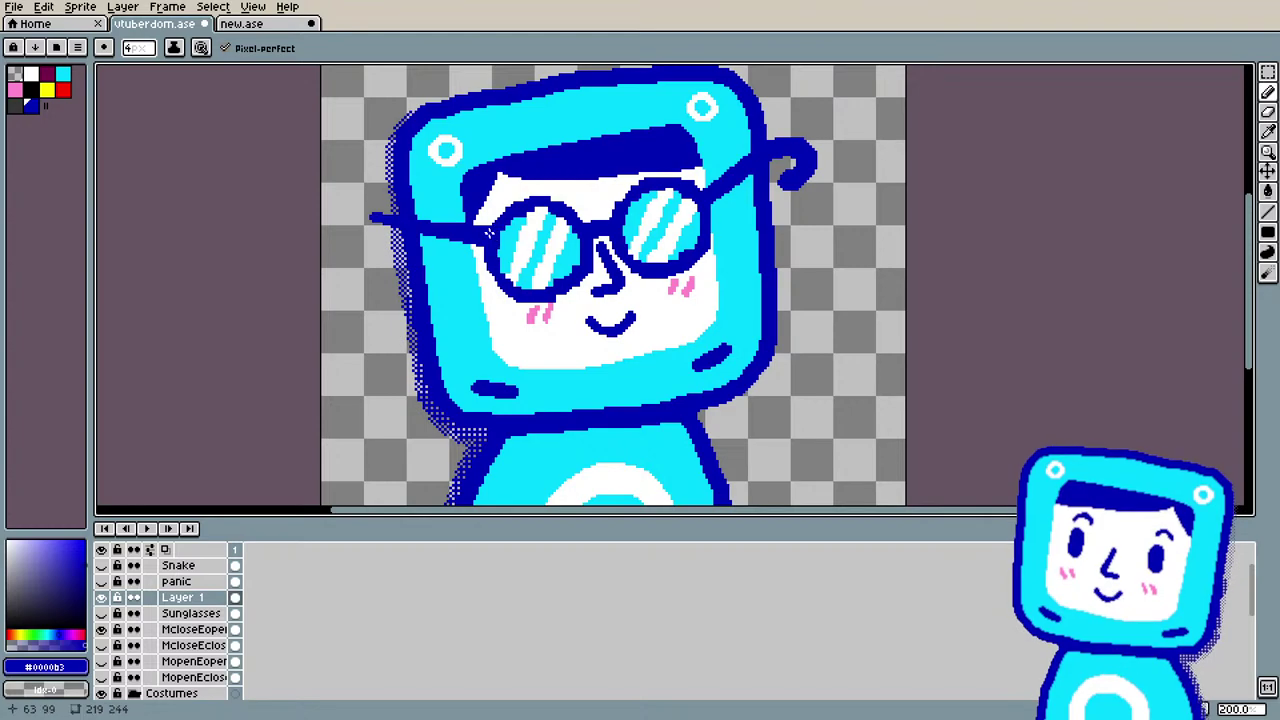
{"action": "mouse_move", "coordinate": [468, 237]}
{"action": "left_mouse_down"}
{"action": "mouse_move", "coordinate": [375, 215]}
{"action": "mouse_move", "coordinate": [477, 236]}
{"action": "mouse_move", "coordinate": [377, 212]}
{"action": "mouse_move", "coordinate": [455, 232]}
{"action": "mouse_move", "coordinate": [397, 215]}
{"action": "left_mouse_up"}
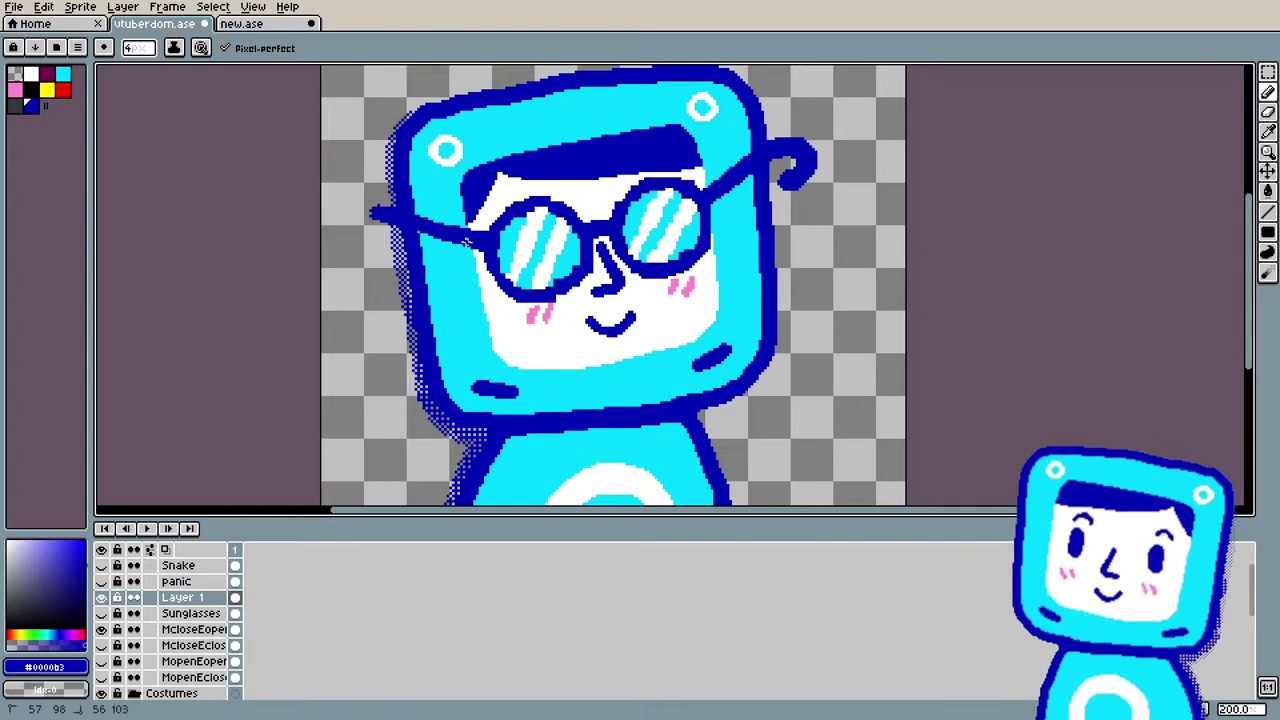
{"action": "mouse_move", "coordinate": [378, 211]}
{"action": "left_mouse_down"}
{"action": "mouse_move", "coordinate": [366, 232]}
{"action": "mouse_move", "coordinate": [350, 222]}
{"action": "mouse_move", "coordinate": [378, 236]}
{"action": "mouse_move", "coordinate": [350, 206]}
{"action": "left_mouse_up"}
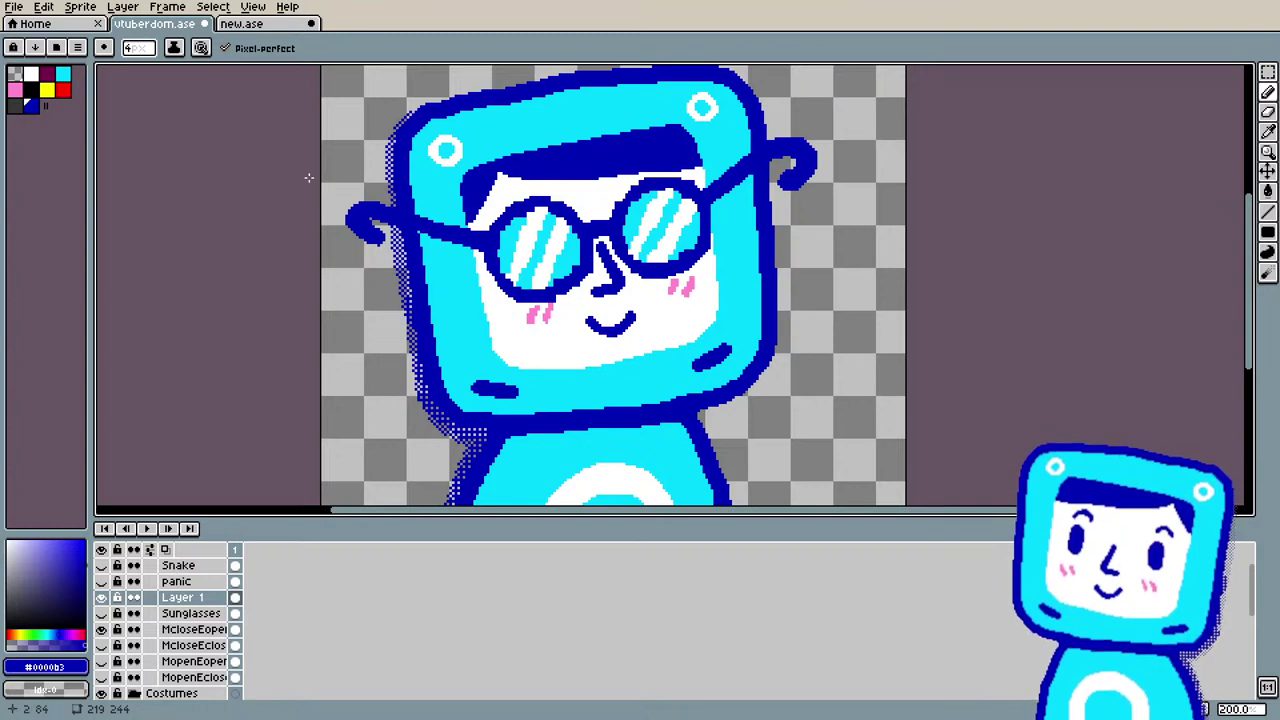
Step: Refine the left-hand hook by erasing pixels inside its curl and thickening its tip in dark blue
{"action": "scroll", "coordinate": [308, 177], "scroll_direction": "up", "scroll_amount": 3}
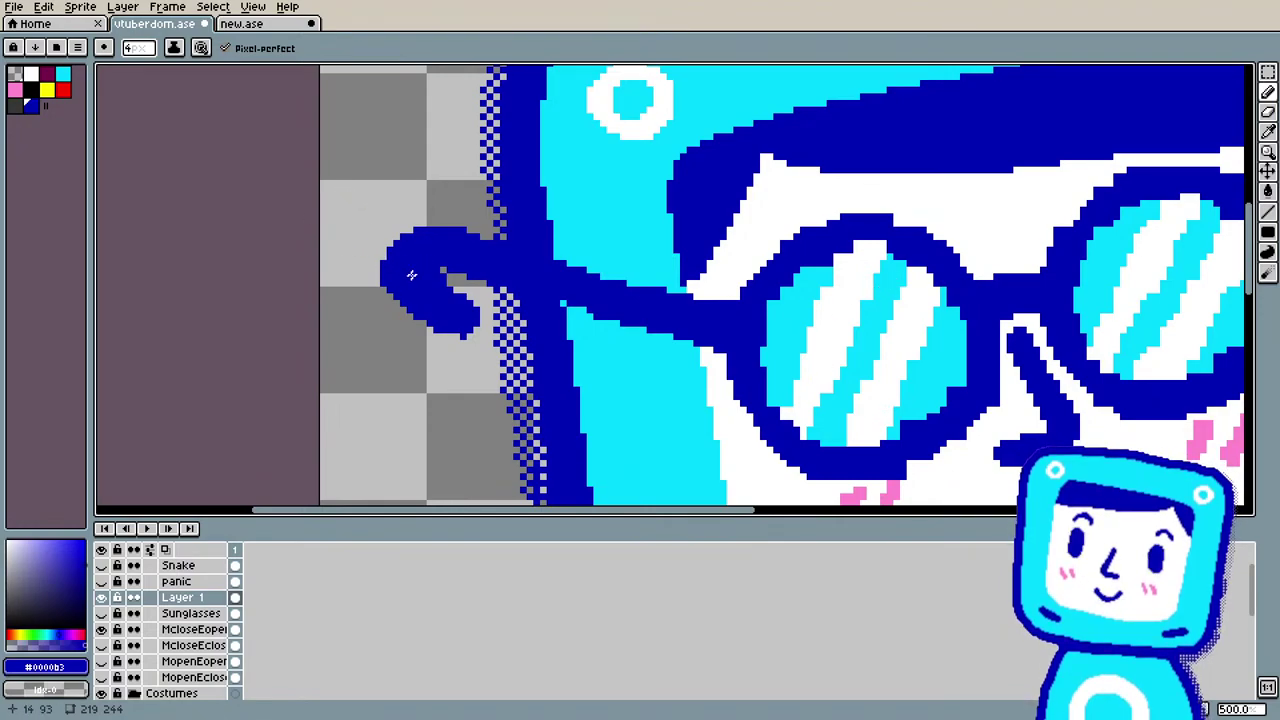
{"action": "key", "text": "e"}
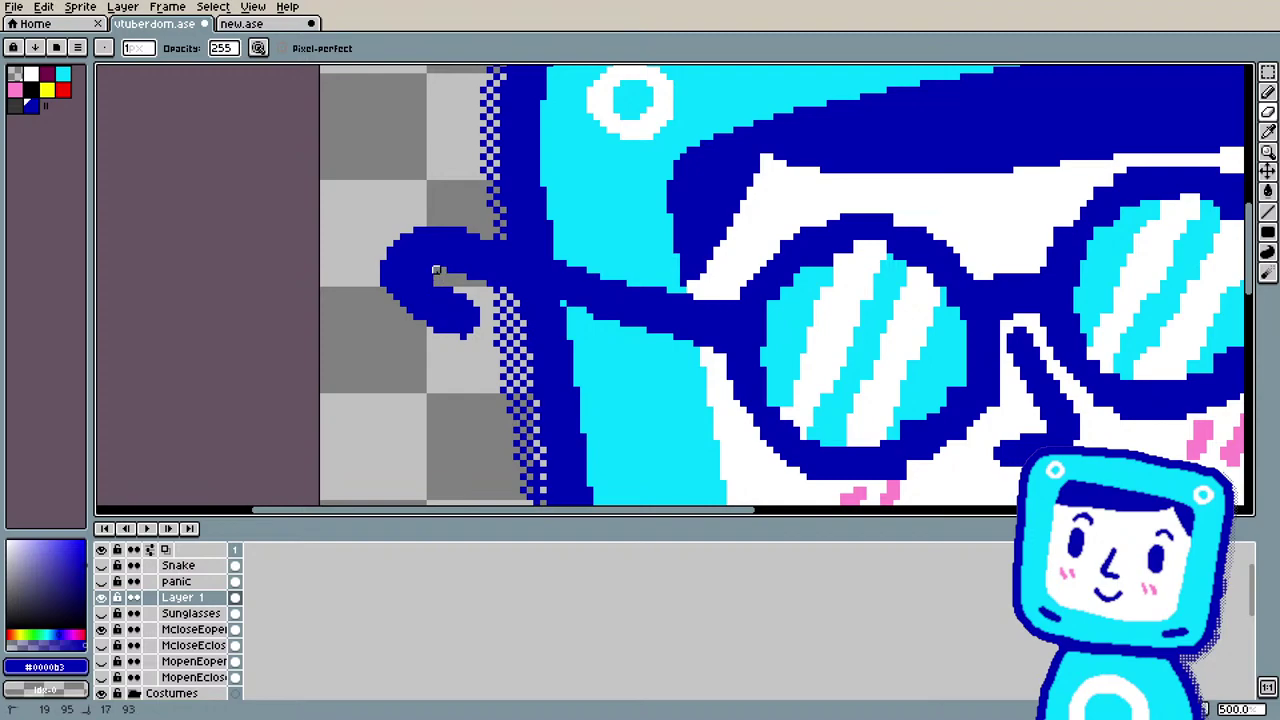
{"action": "left_click_drag", "start_coordinate": [432, 276], "coordinate": [444, 290]}
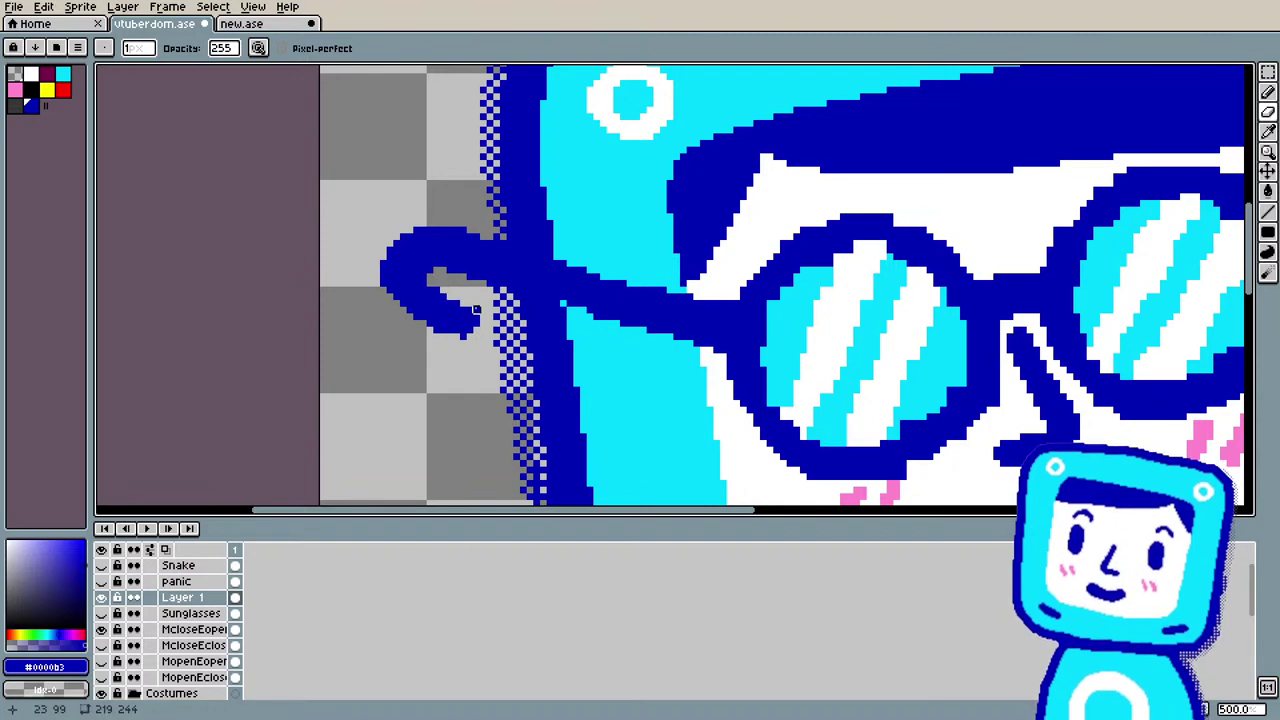
{"action": "key", "text": "b"}
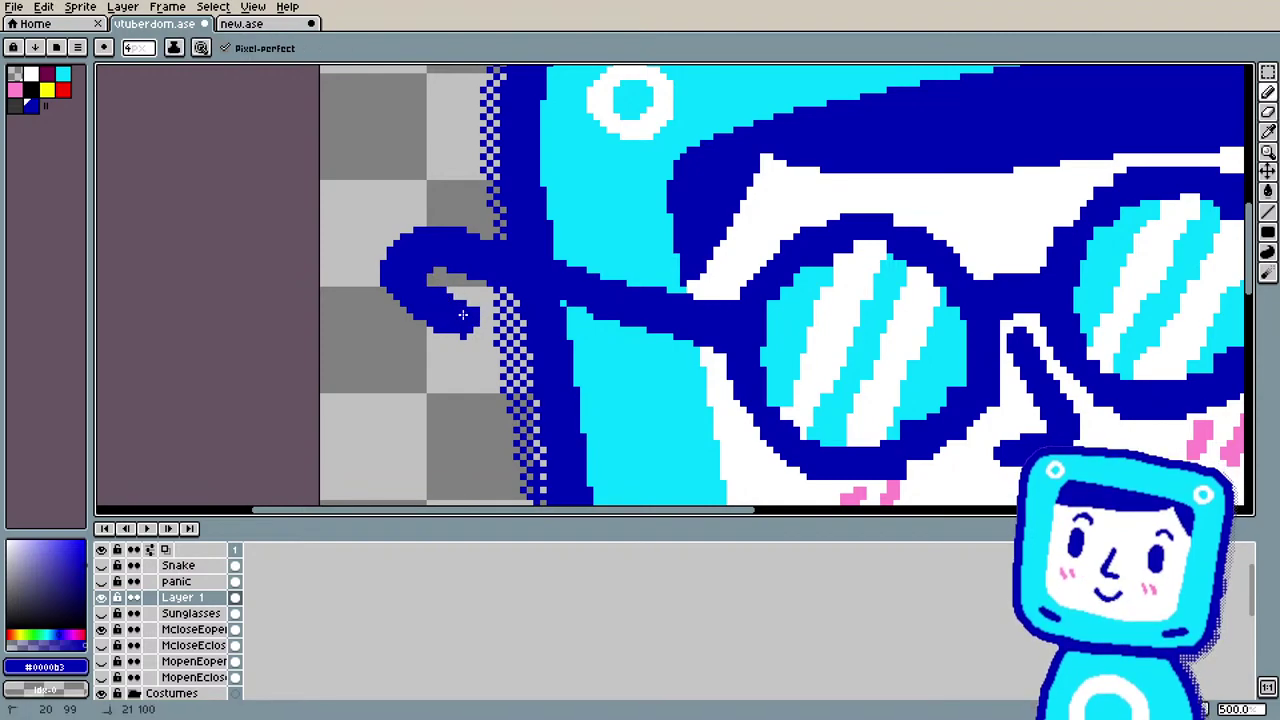
{"action": "mouse_move", "coordinate": [462, 330]}
{"action": "left_mouse_down"}
{"action": "mouse_move", "coordinate": [409, 302]}
{"action": "mouse_move", "coordinate": [444, 338]}
{"action": "left_mouse_up"}
{"action": "left_click_drag", "start_coordinate": [396, 298], "coordinate": [443, 340]}
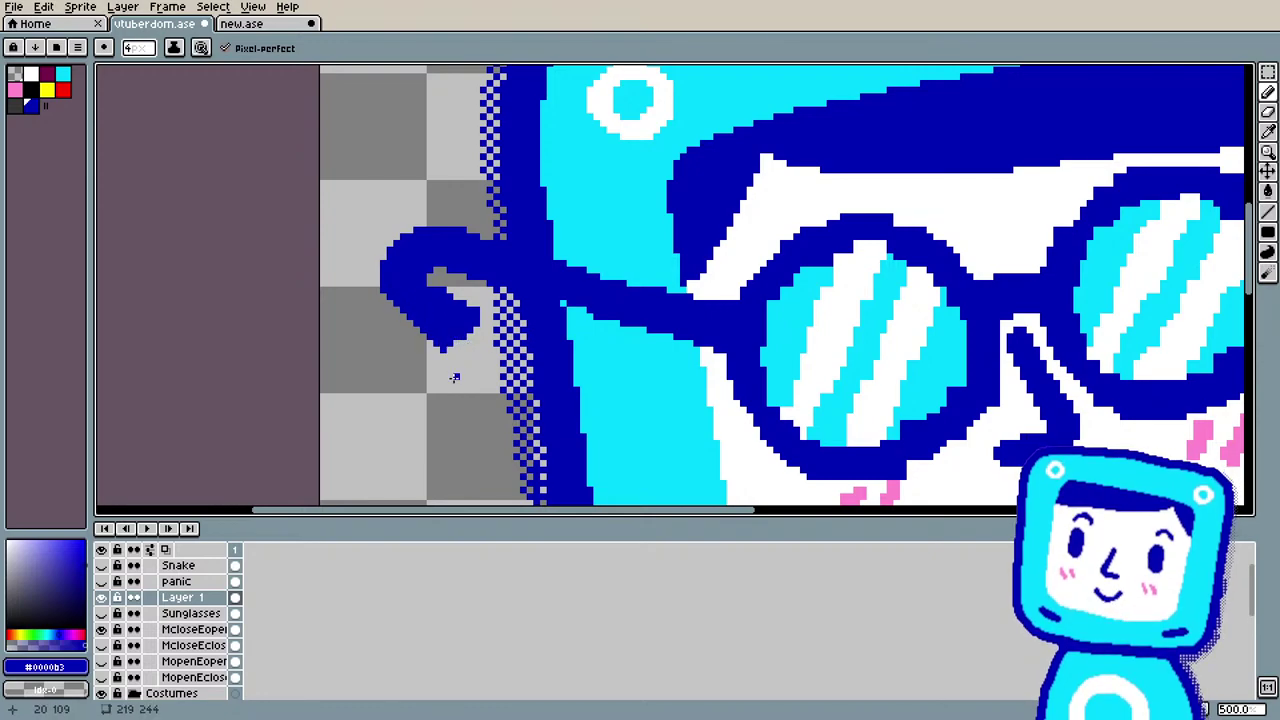
{"action": "key", "text": "e"}
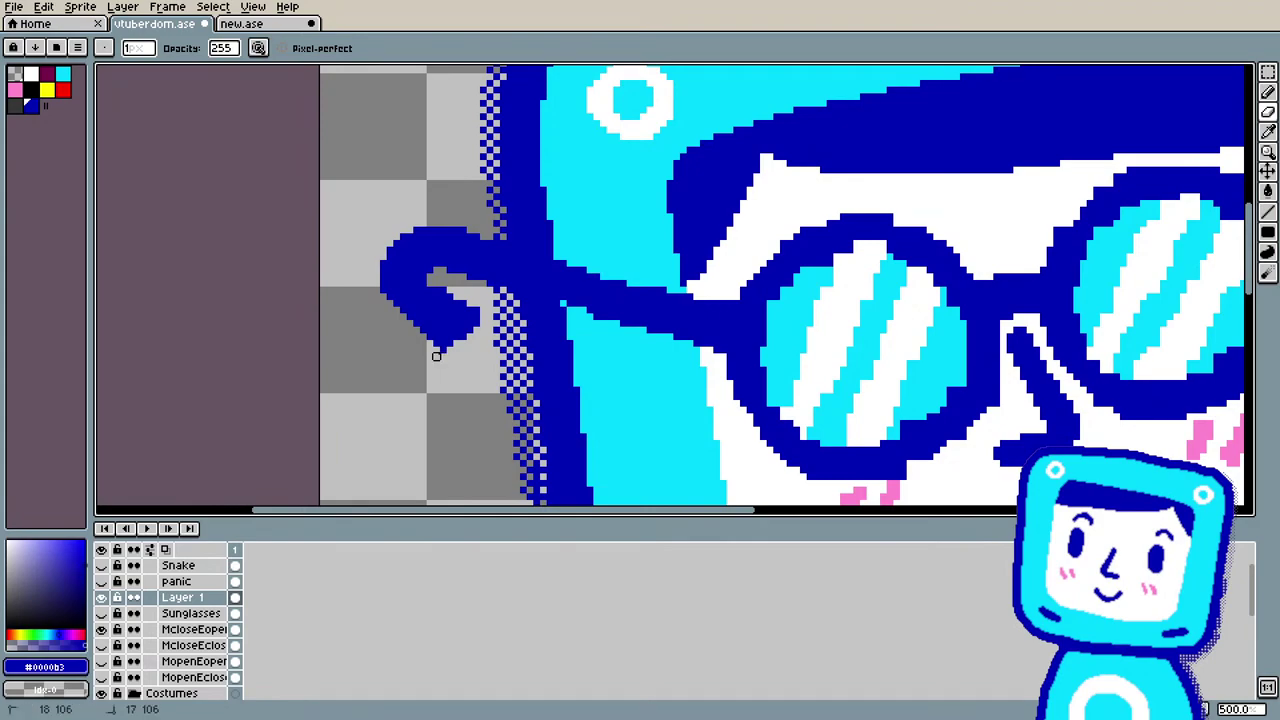
{"action": "key", "text": "b"}
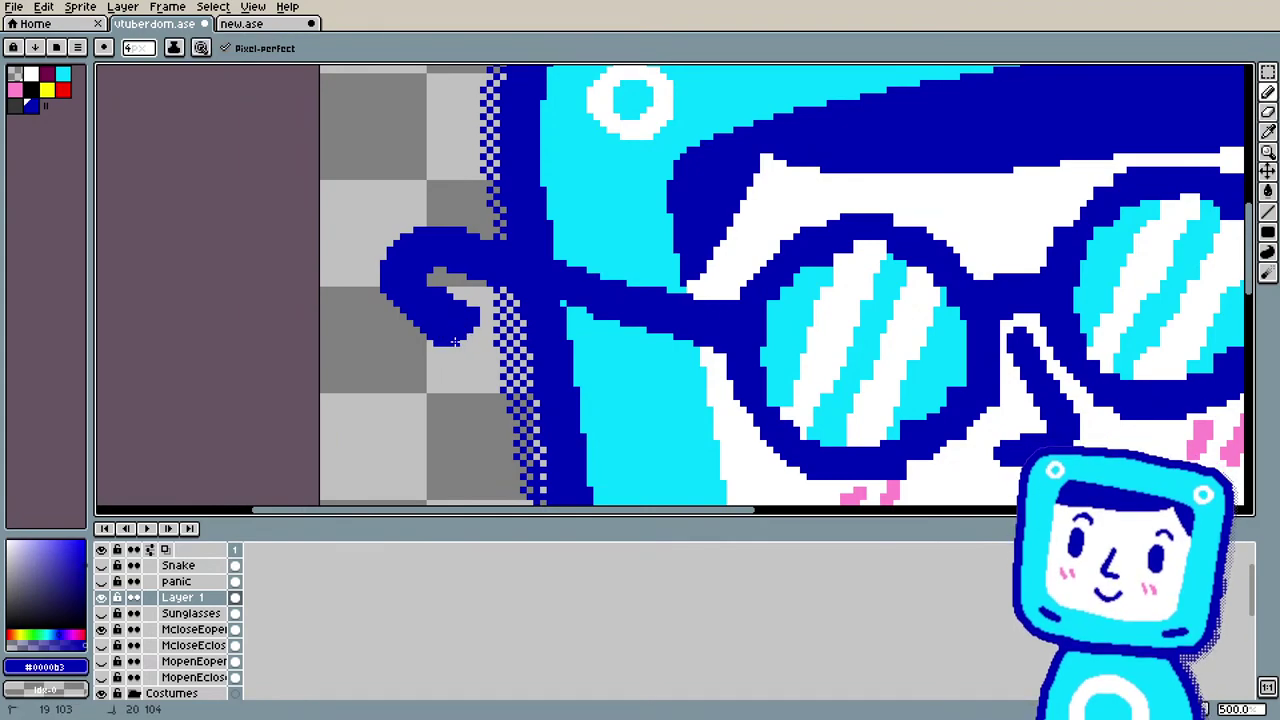
Step: Sample the cyan and paint along the inner edges of the lenses to round out their shape
{"action": "key", "text": "1"}
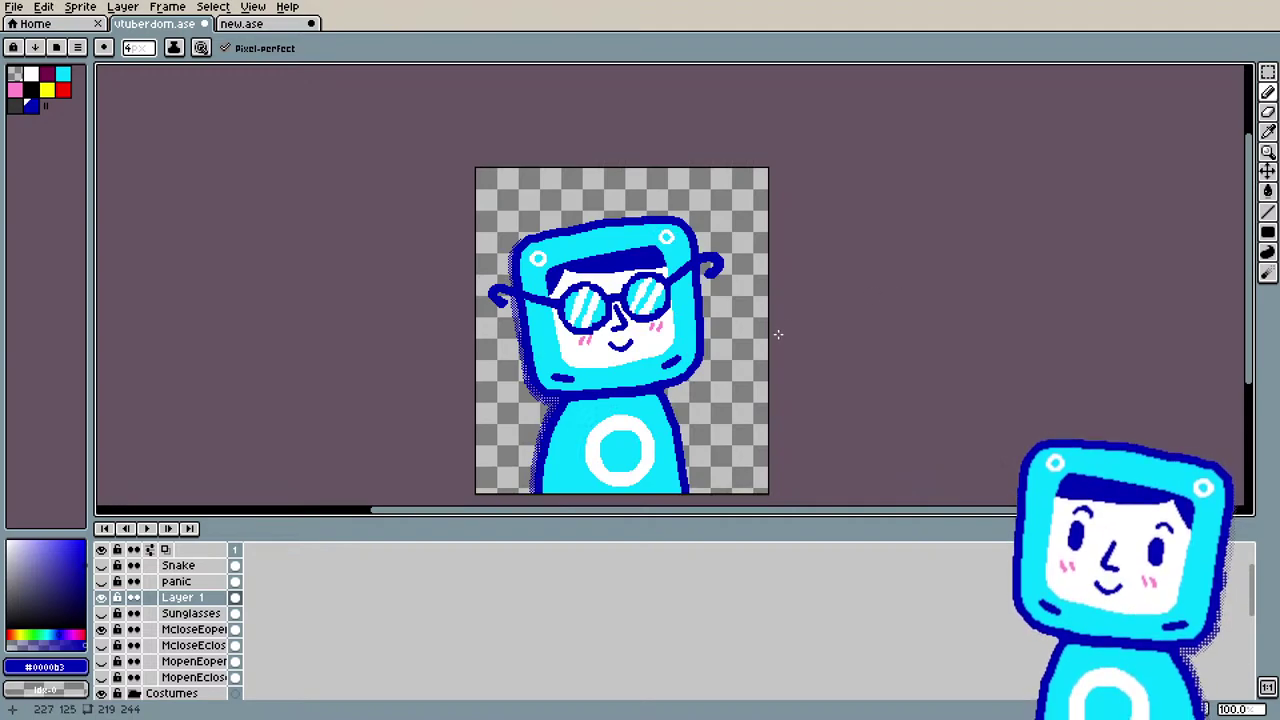
{"action": "key", "text": "2"}
{"action": "key", "text": "3"}
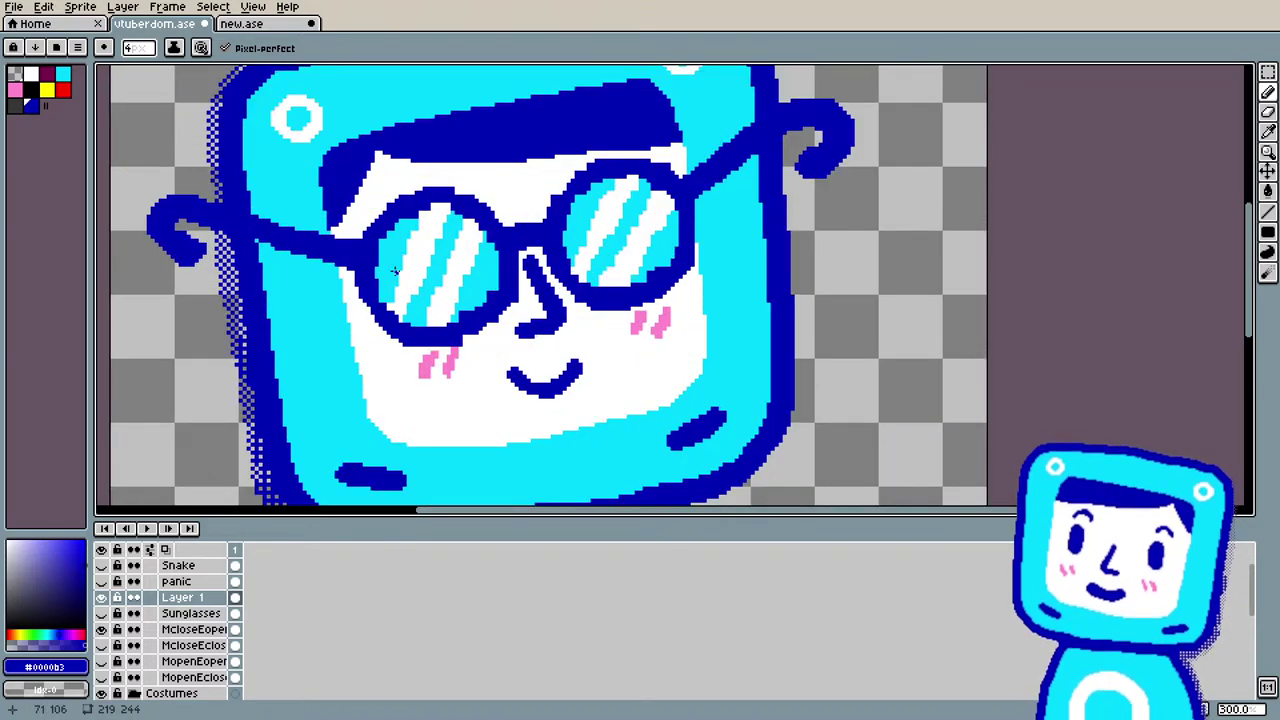
{"action": "key", "text": "i"}
{"action": "left_click", "coordinate": [509, 316]}
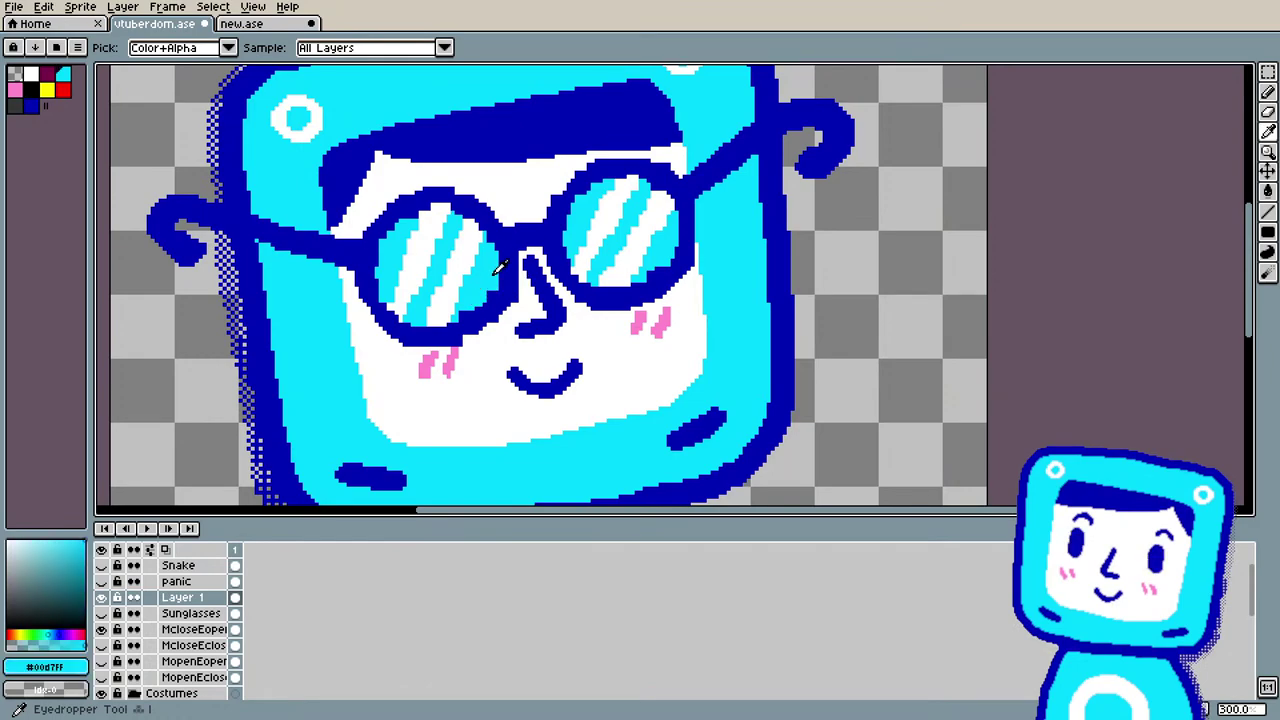
{"action": "key", "text": "b"}
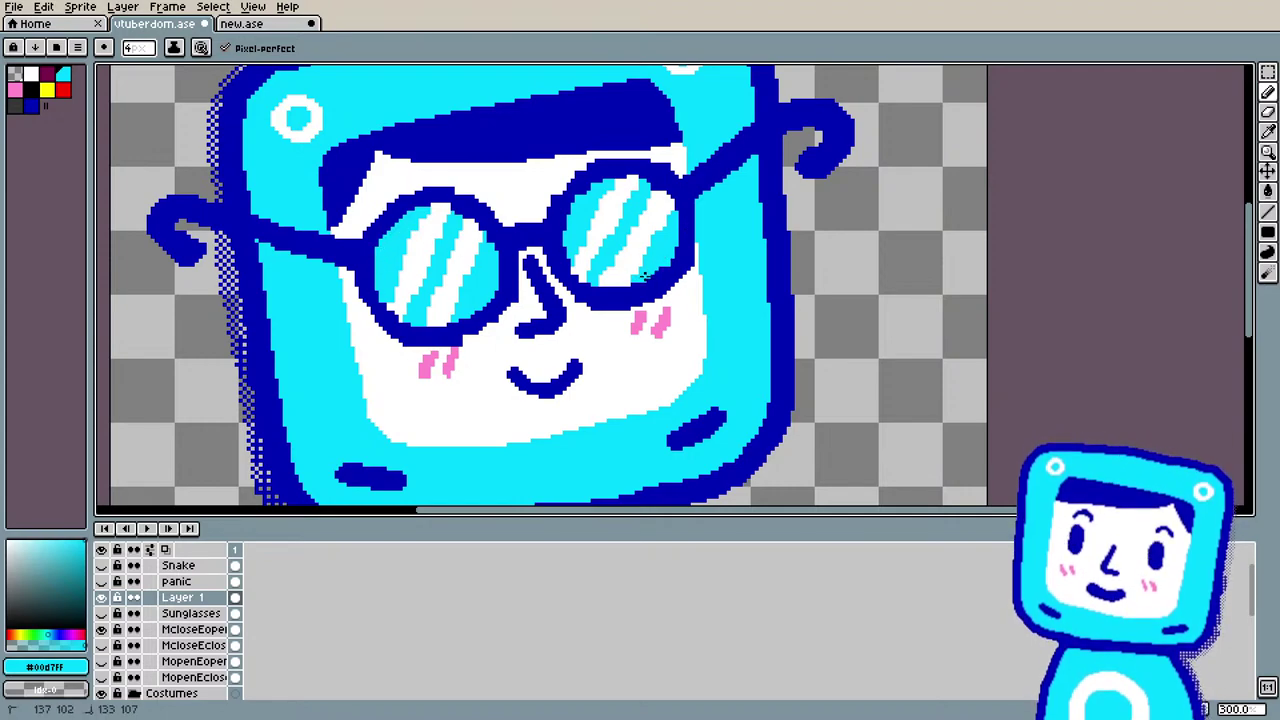
{"action": "mouse_move", "coordinate": [576, 250]}
{"action": "left_mouse_down"}
{"action": "mouse_move", "coordinate": [568, 258]}
{"action": "mouse_move", "coordinate": [564, 235]}
{"action": "mouse_move", "coordinate": [581, 203]}
{"action": "left_mouse_up"}
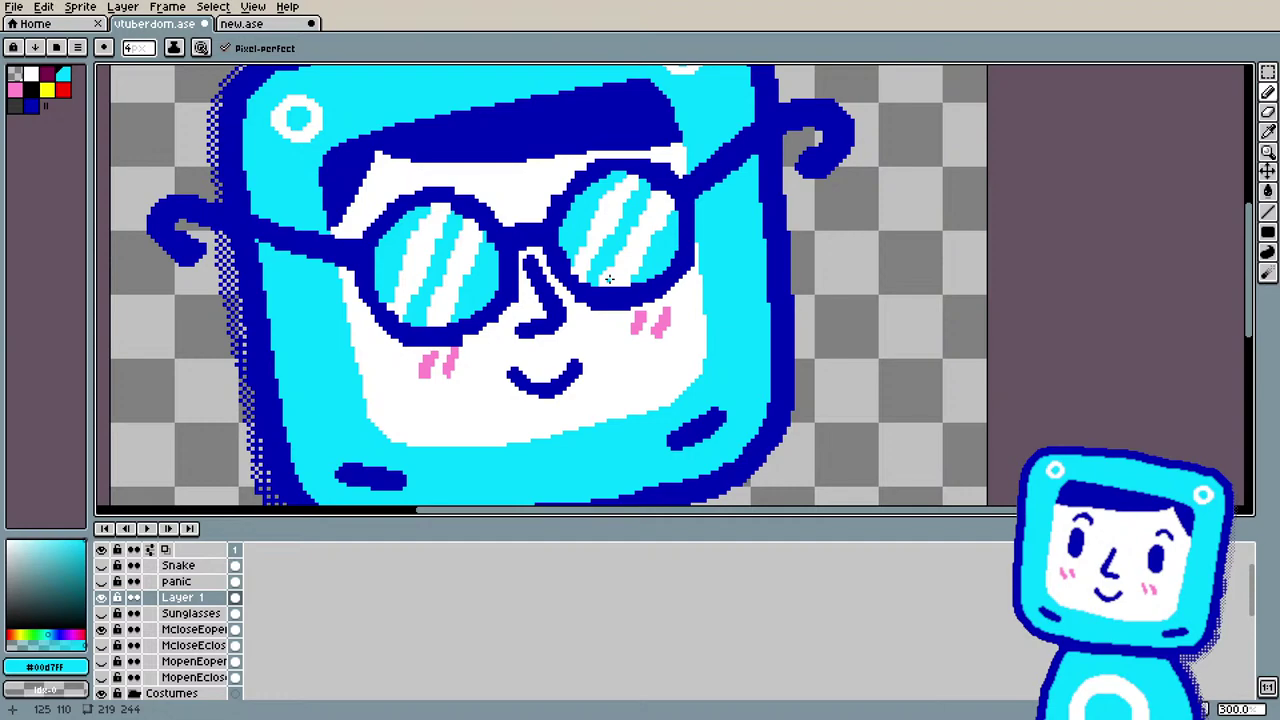
{"action": "scroll", "coordinate": [608, 279], "scroll_direction": "down", "scroll_amount": 3}
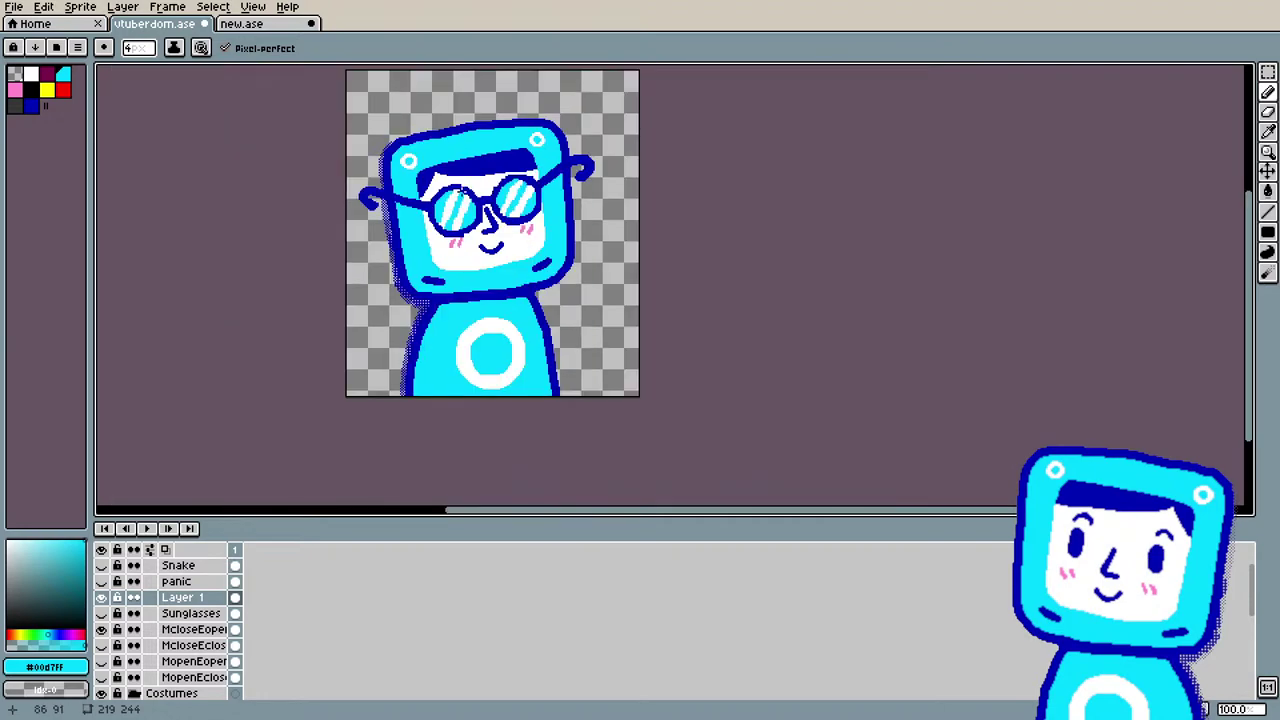
{"action": "left_click_drag", "start_coordinate": [1255, 385], "coordinate": [1254, 360]}
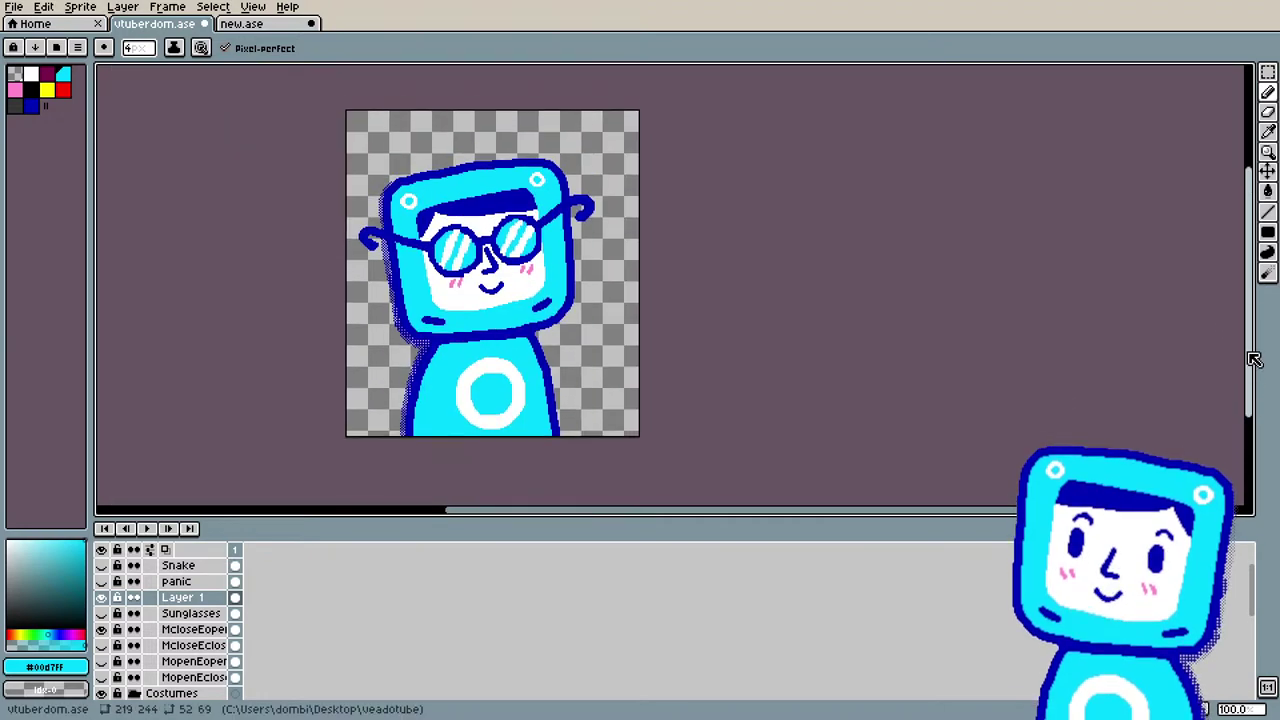
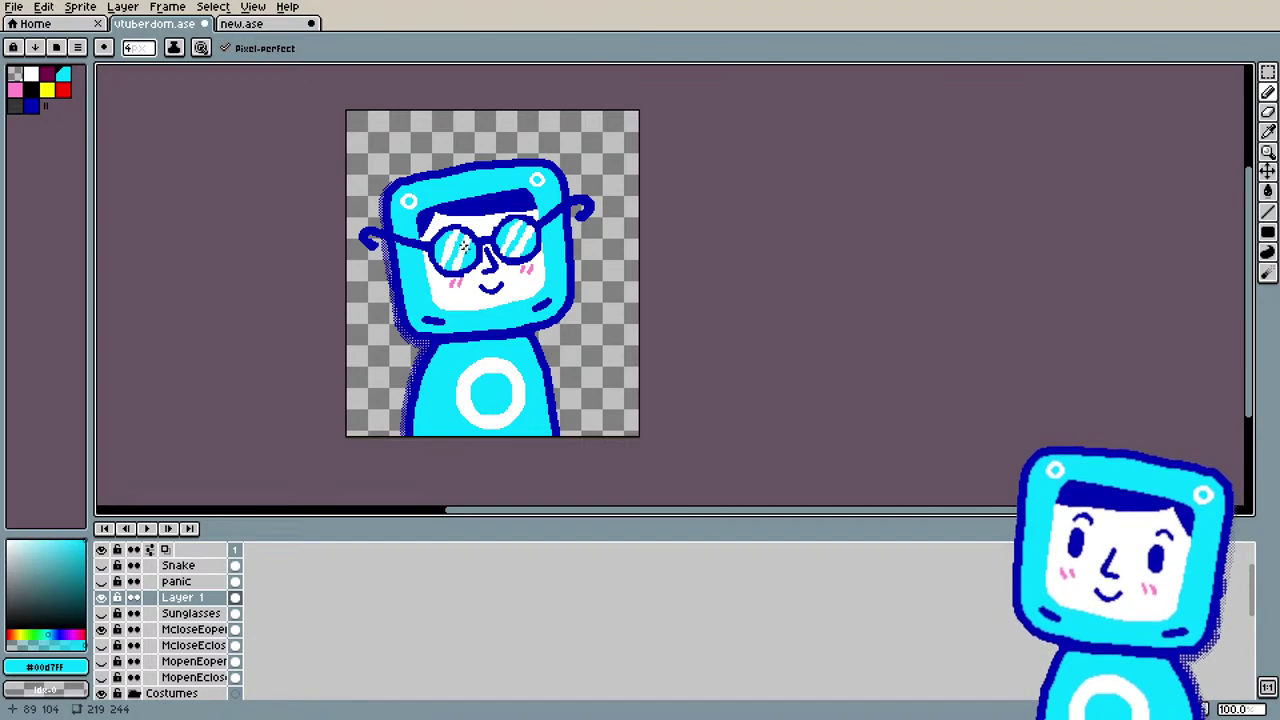
{"action": "scroll", "coordinate": [455, 230], "scroll_direction": "up", "scroll_amount": 1}
{"action": "scroll", "coordinate": [455, 230], "scroll_direction": "up", "scroll_amount": 1}
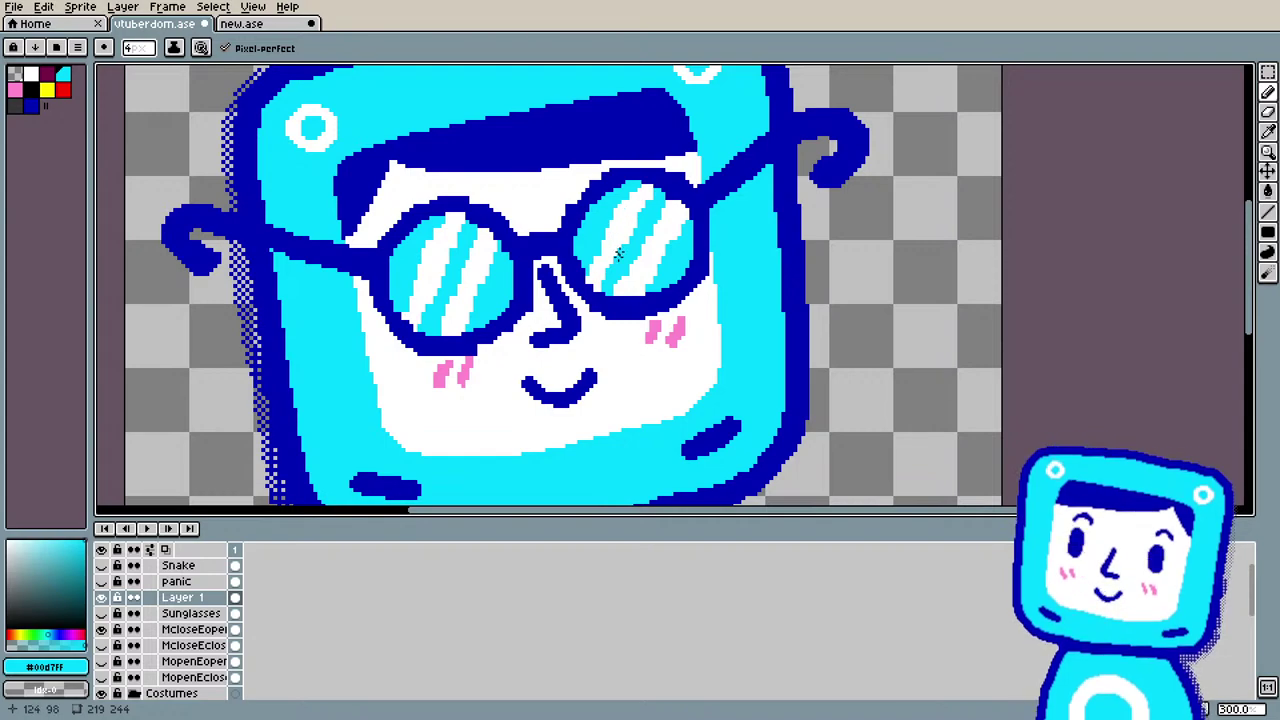
{"action": "scroll", "coordinate": [615, 262], "scroll_direction": "down", "scroll_amount": 2}
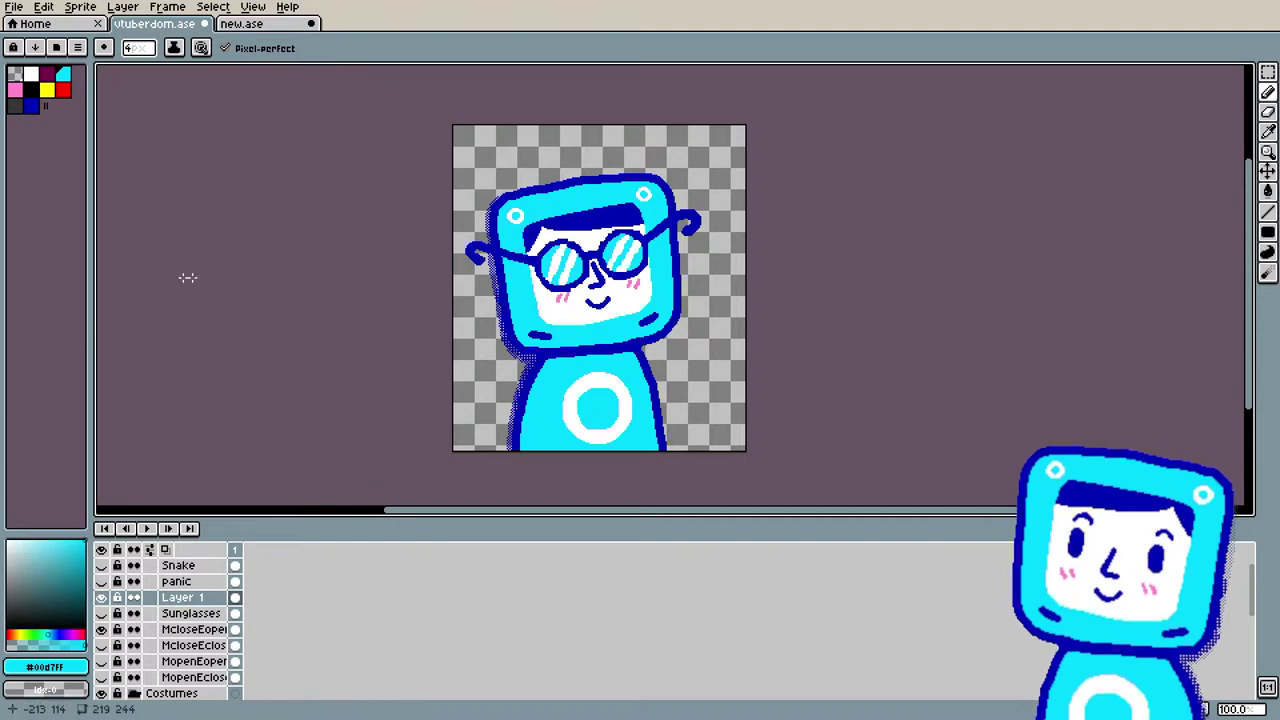
{"action": "scroll", "coordinate": [484, 220], "scroll_direction": "up", "scroll_amount": 1}
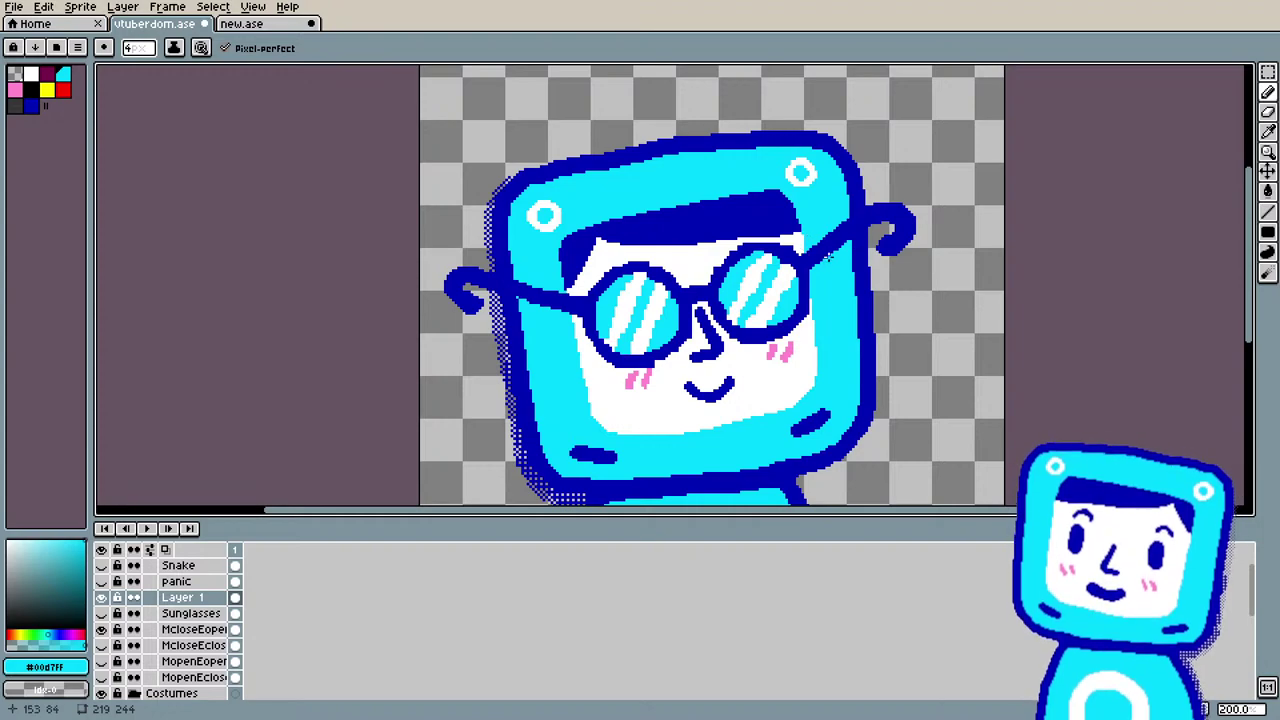
{"action": "scroll", "coordinate": [828, 256], "scroll_direction": "up", "scroll_amount": 1}
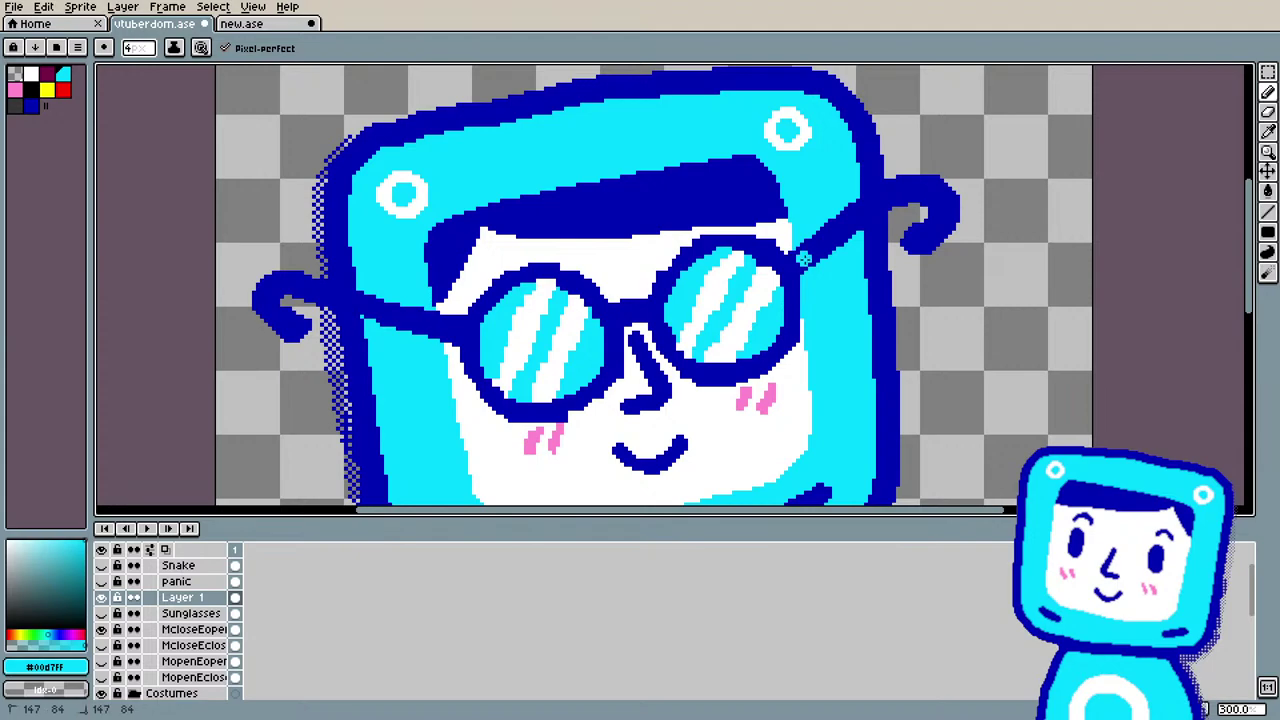
Step: Sample the dark blue and thicken the left-hand temple arm between the lens and the helmet edge with the 4 px pencil
{"action": "key", "text": "i"}
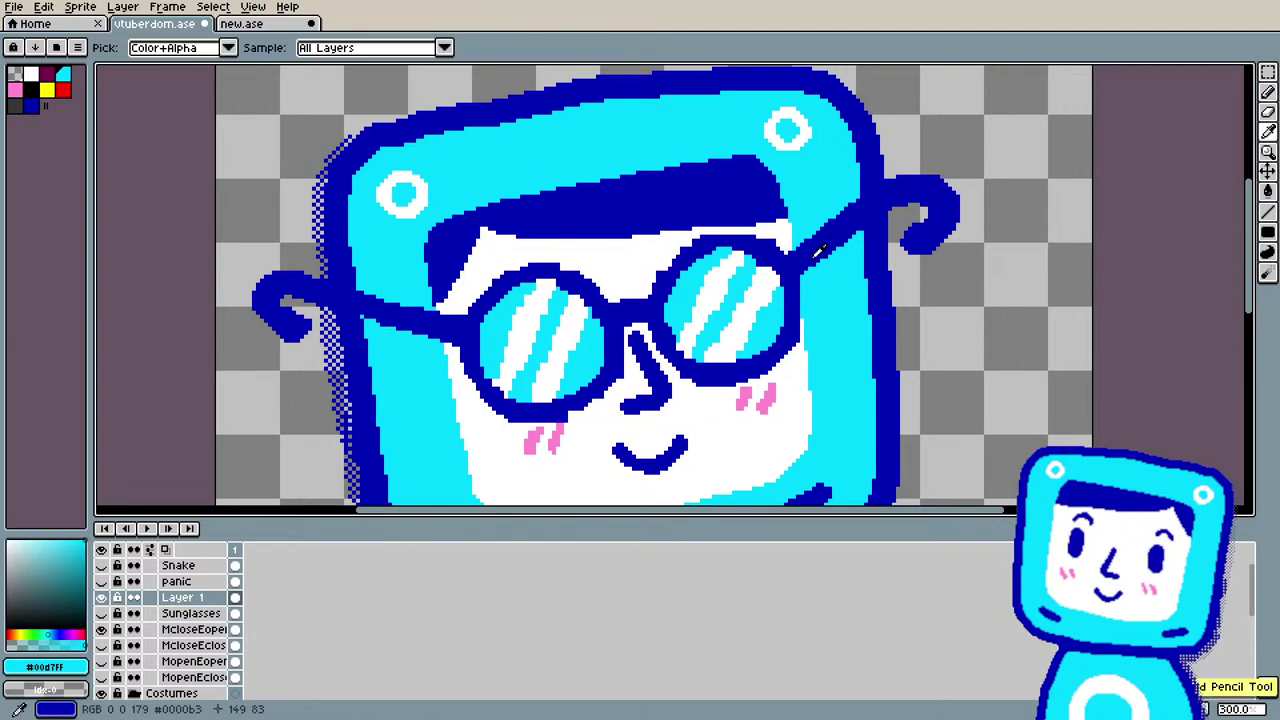
{"action": "key", "text": "b"}
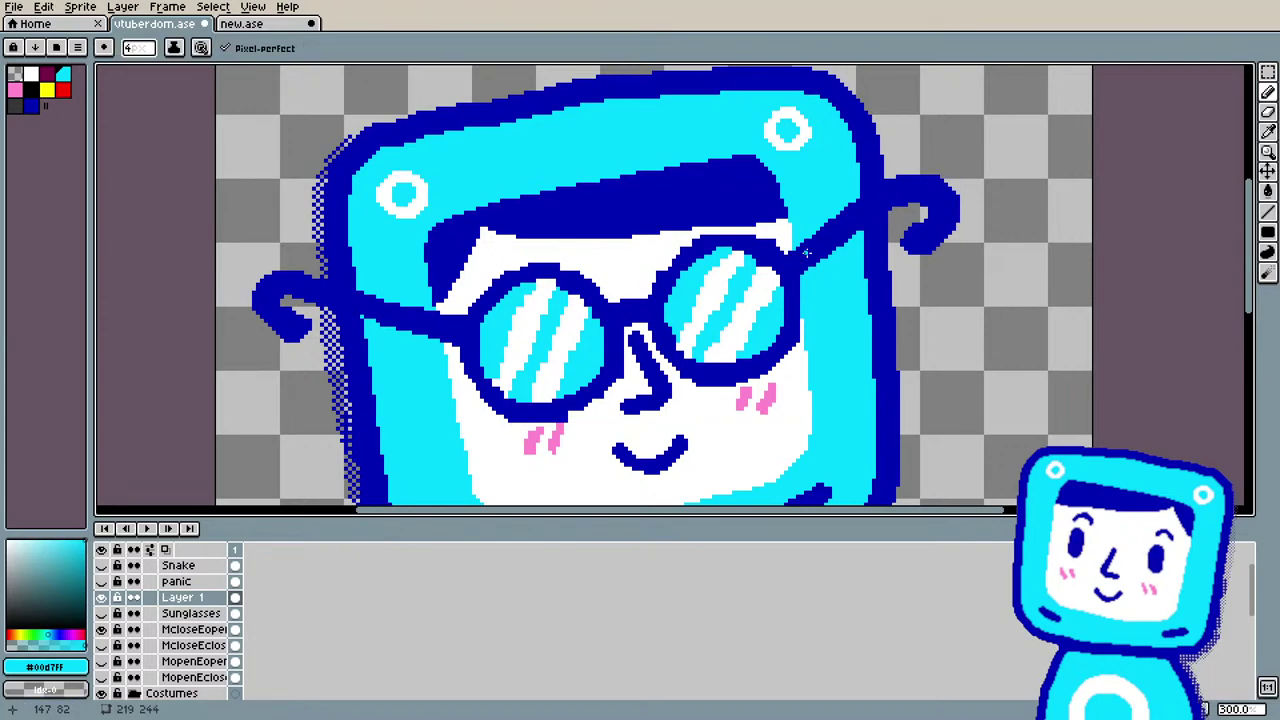
{"action": "key", "text": "i"}
{"action": "left_click", "coordinate": [810, 252]}
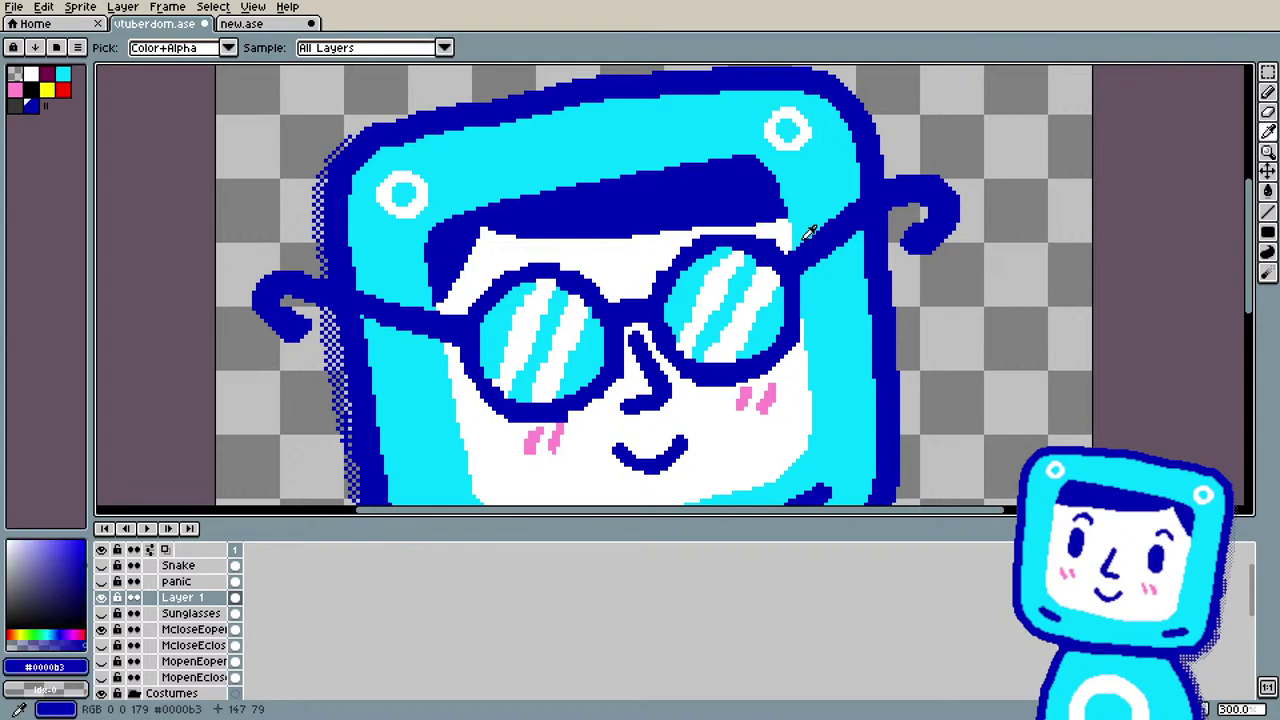
{"action": "key", "text": "b"}
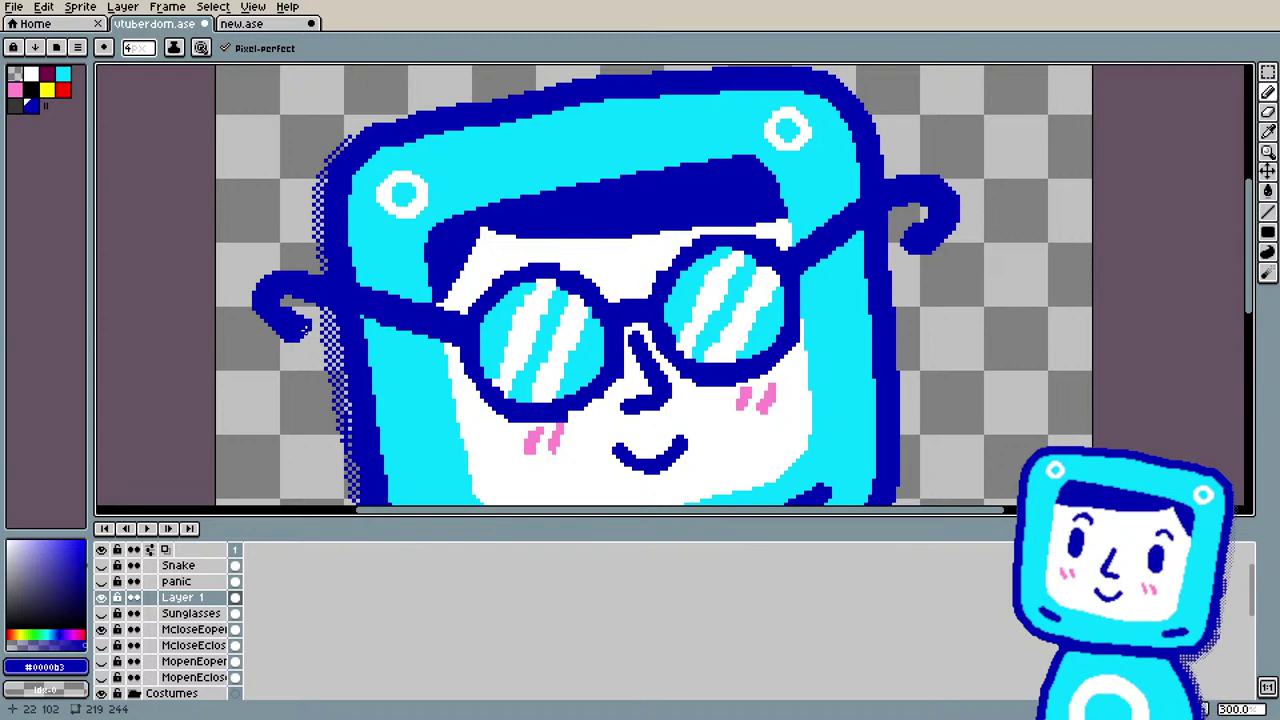
{"action": "key", "text": "e"}
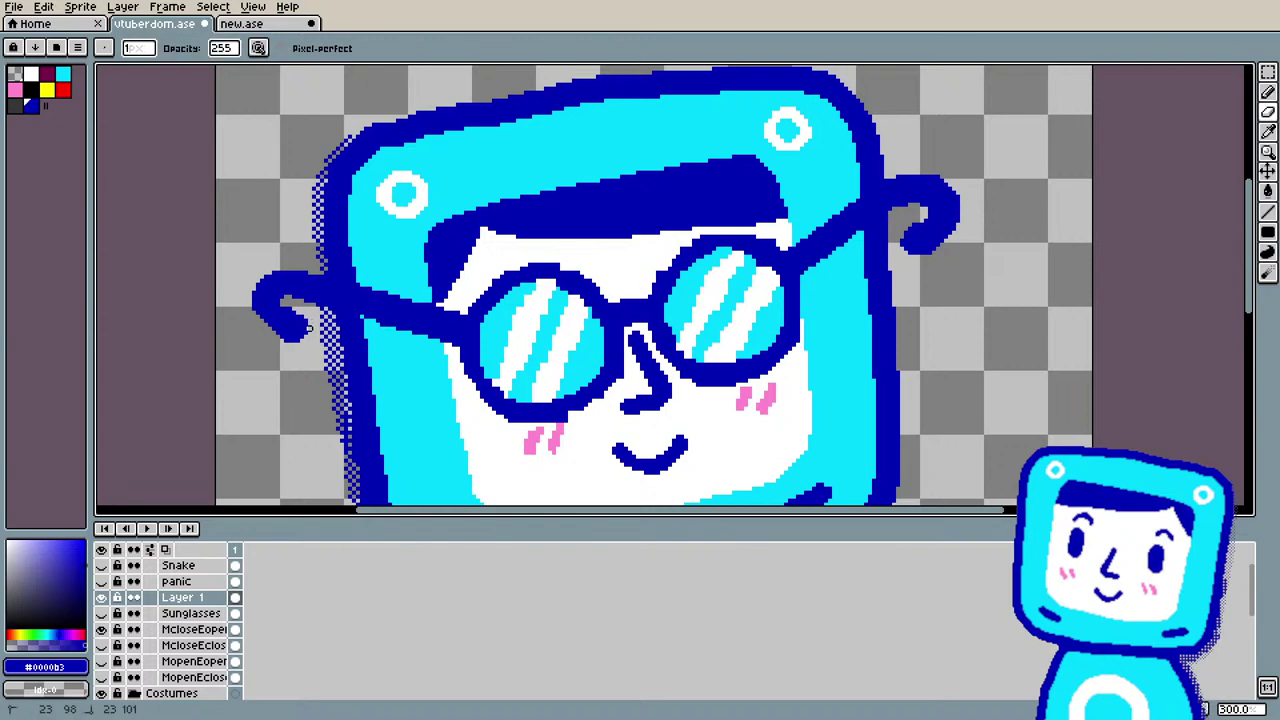
Step: Sample white and cyan from the left-hand lens and reshape the stripes, widening the white reflections down to the rims of both lenses
{"action": "scroll", "coordinate": [392, 367], "scroll_direction": "up", "scroll_amount": 2}
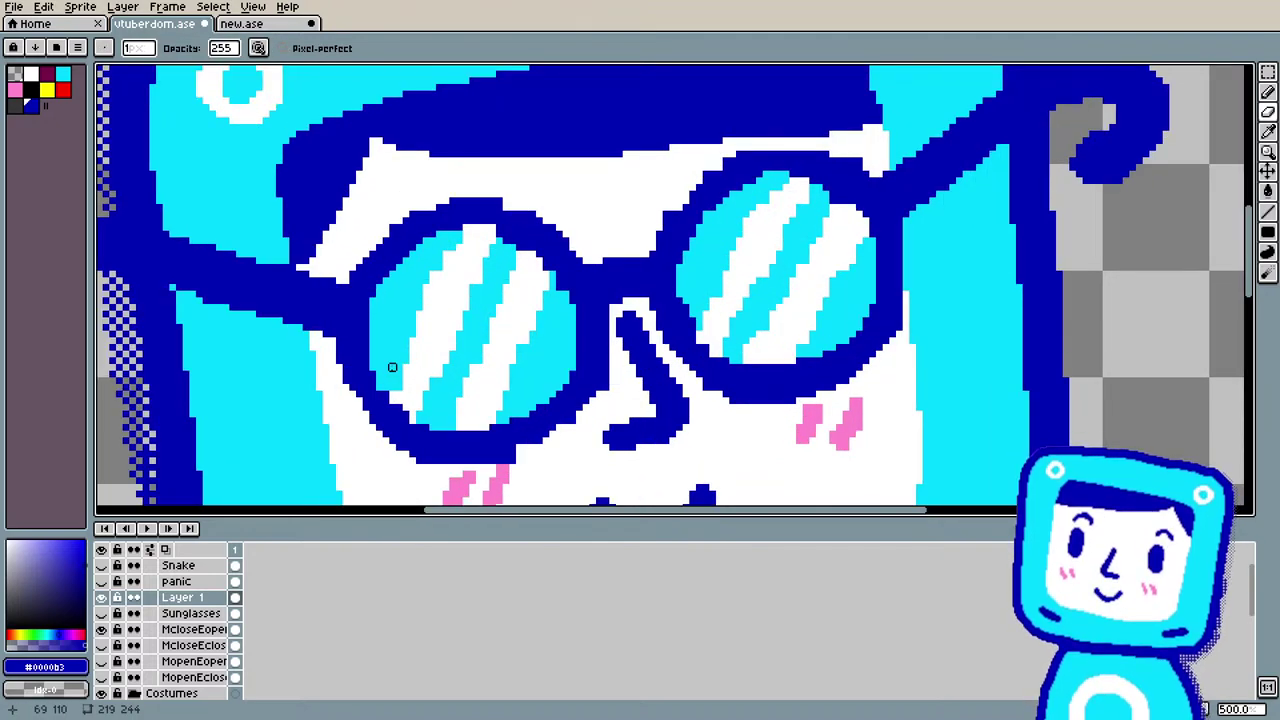
{"action": "key", "text": "i"}
{"action": "left_click", "coordinate": [420, 352]}
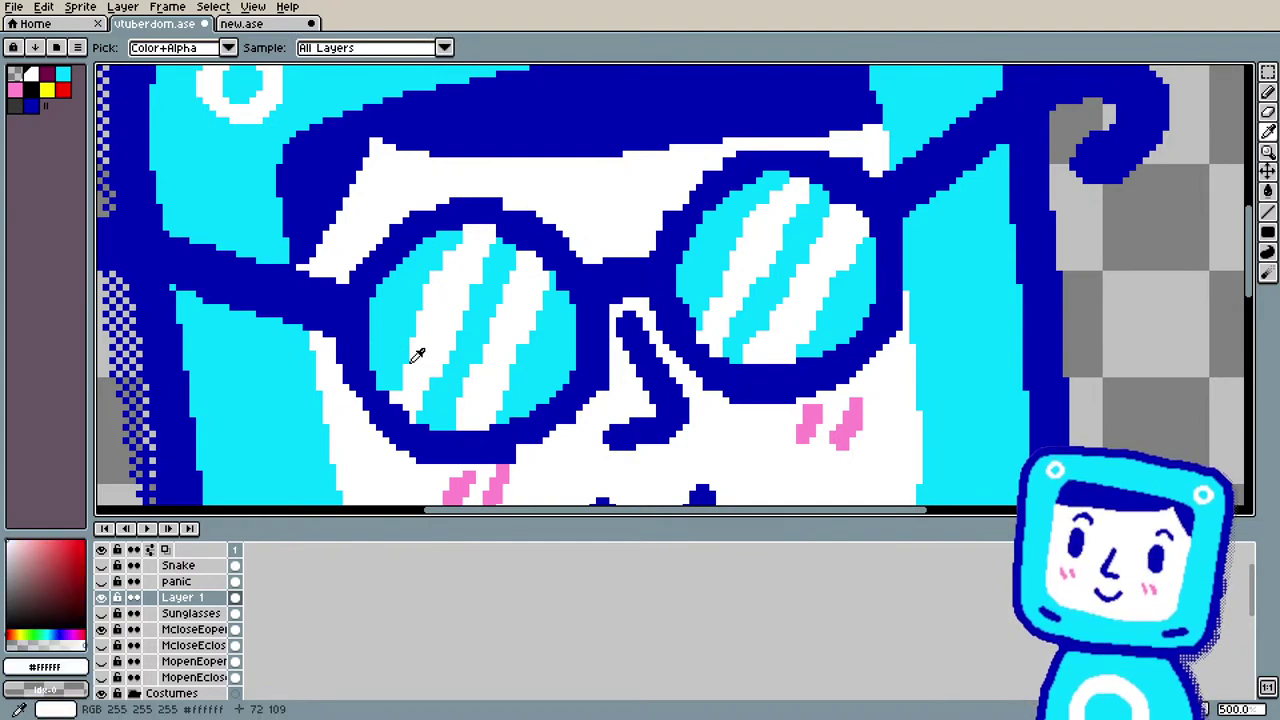
{"action": "key", "text": "b"}
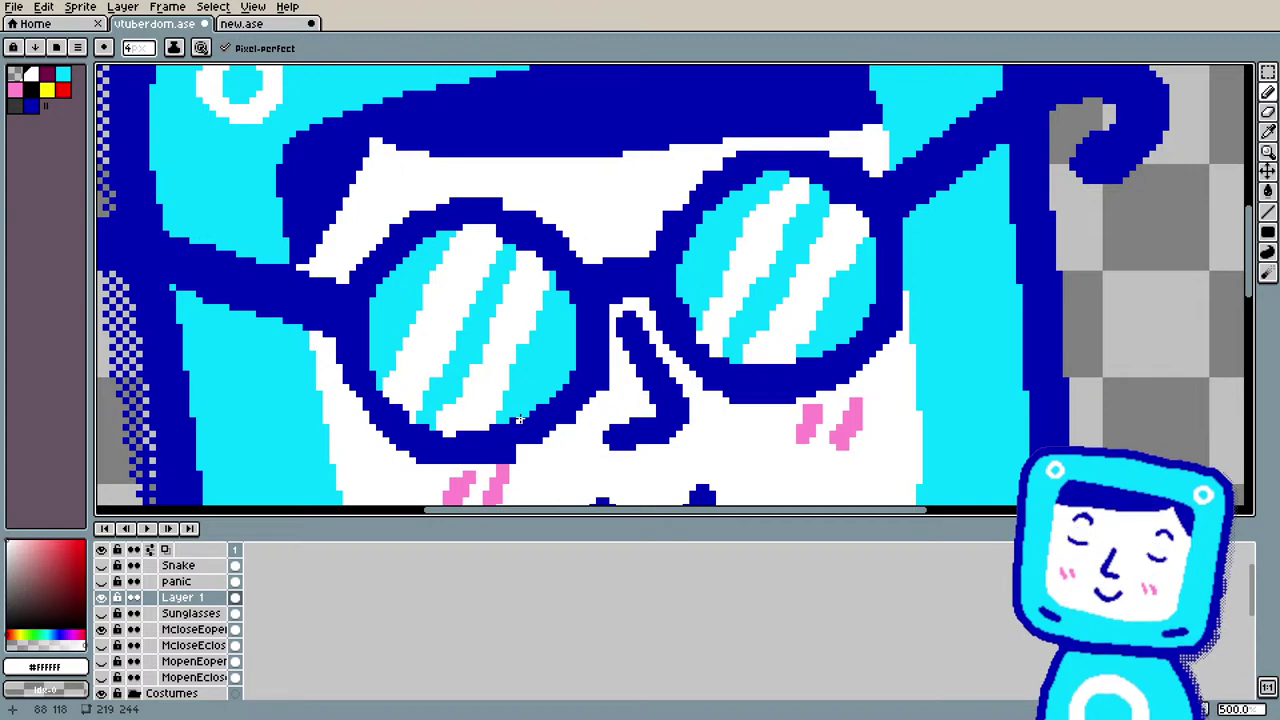
{"action": "left_click", "coordinate": [438, 388], "text": "alt"}
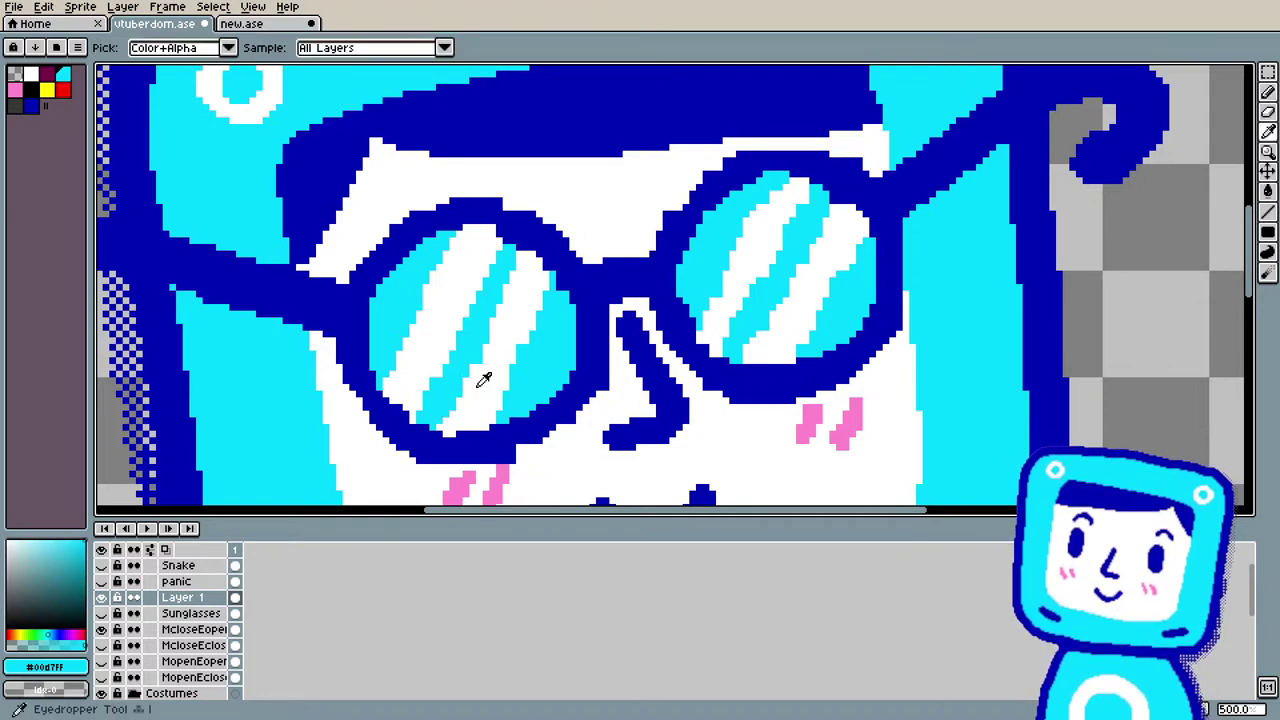
{"action": "left_click", "coordinate": [471, 392], "text": "alt"}
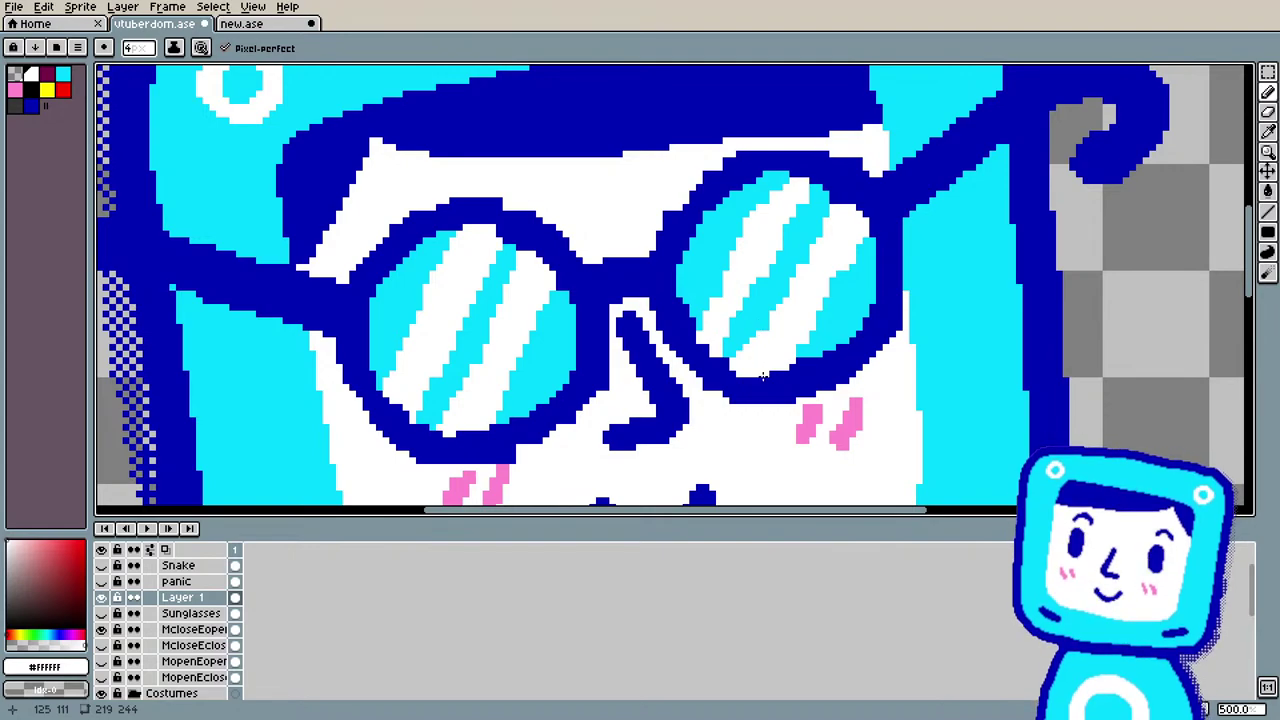
Step: Widen the cyan band between the right lens's white glare stripes, and extend the inner glare stripe toward the nose in white
{"action": "left_click", "coordinate": [777, 290], "text": "alt"}
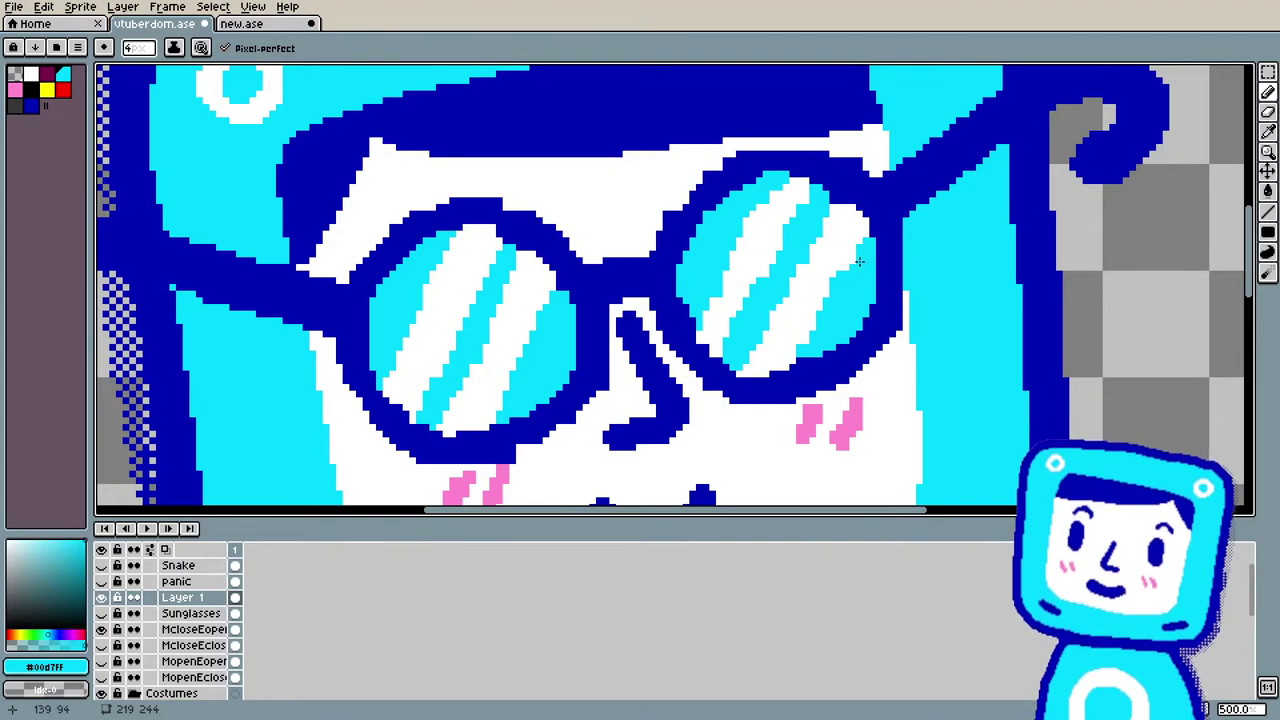
{"action": "key", "text": "i"}
{"action": "left_click", "coordinate": [772, 230]}
{"action": "key", "text": "b"}
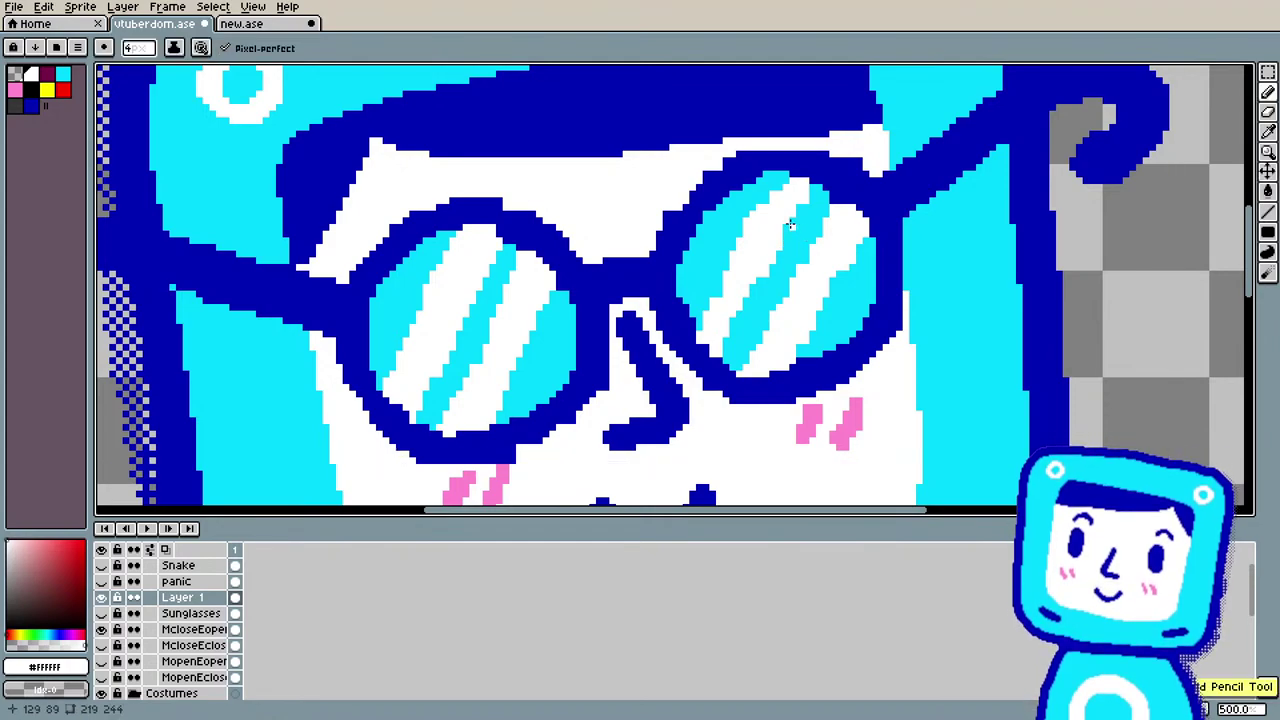
{"action": "key", "text": "ctrl"}
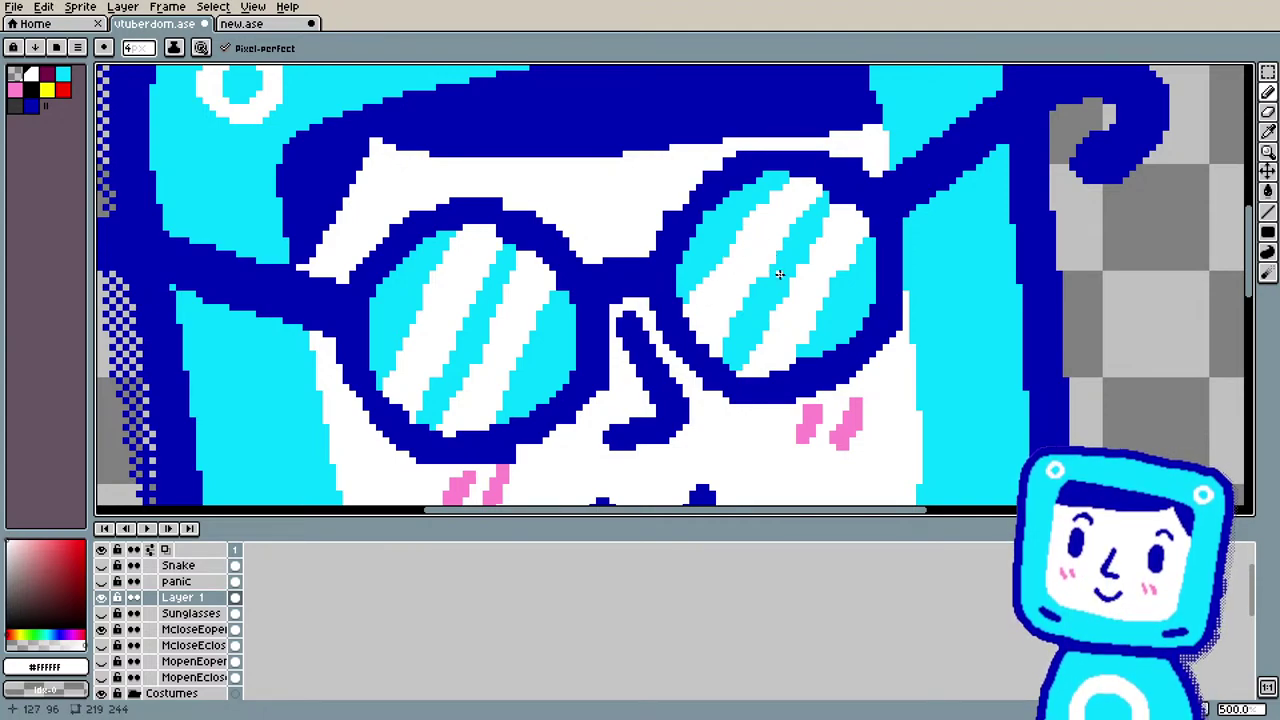
Step: Refine the edge between the right lens's central cyan band in #00d7ff and its inner glare stripe in white
{"action": "left_click", "coordinate": [757, 322], "text": "alt"}
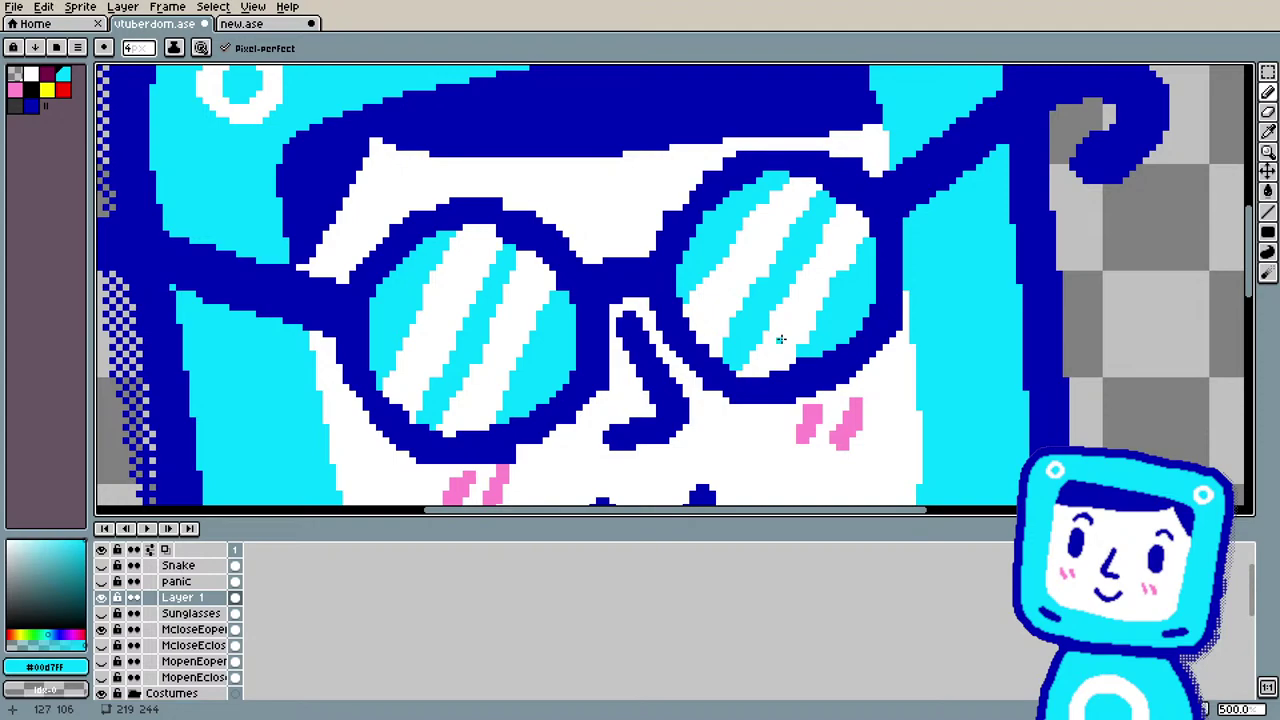
{"action": "key", "text": "i"}
{"action": "left_click", "coordinate": [723, 276]}
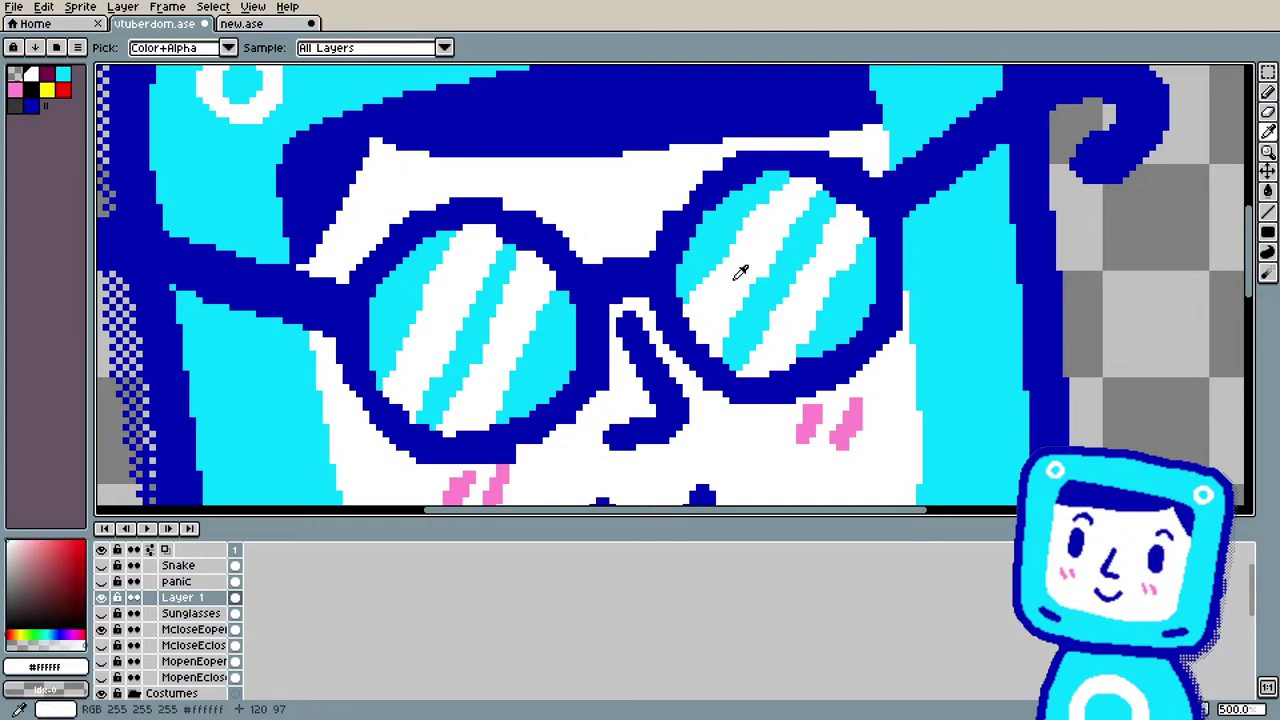
{"action": "key", "text": "b"}
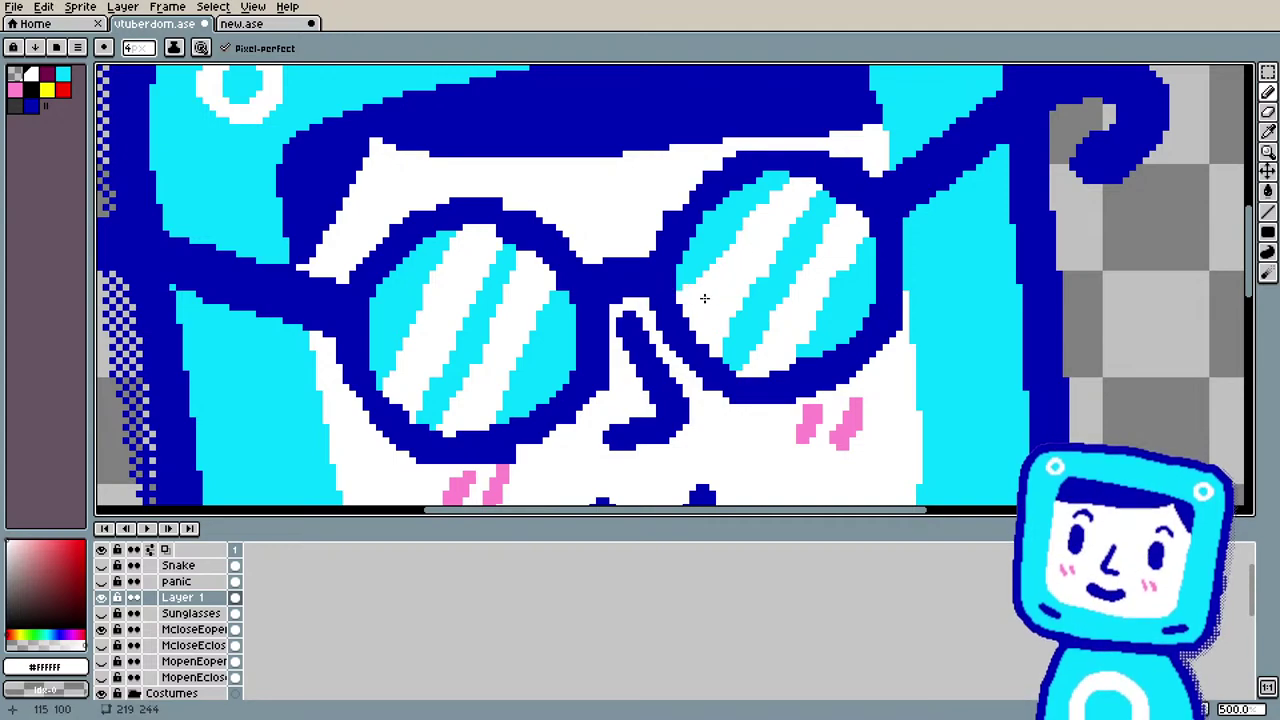
Step: Extend the cyan area along the right lens's nose-side rim with the 4 px pencil to straighten the glare edge
{"action": "key", "text": "i"}
{"action": "left_click", "coordinate": [703, 271]}
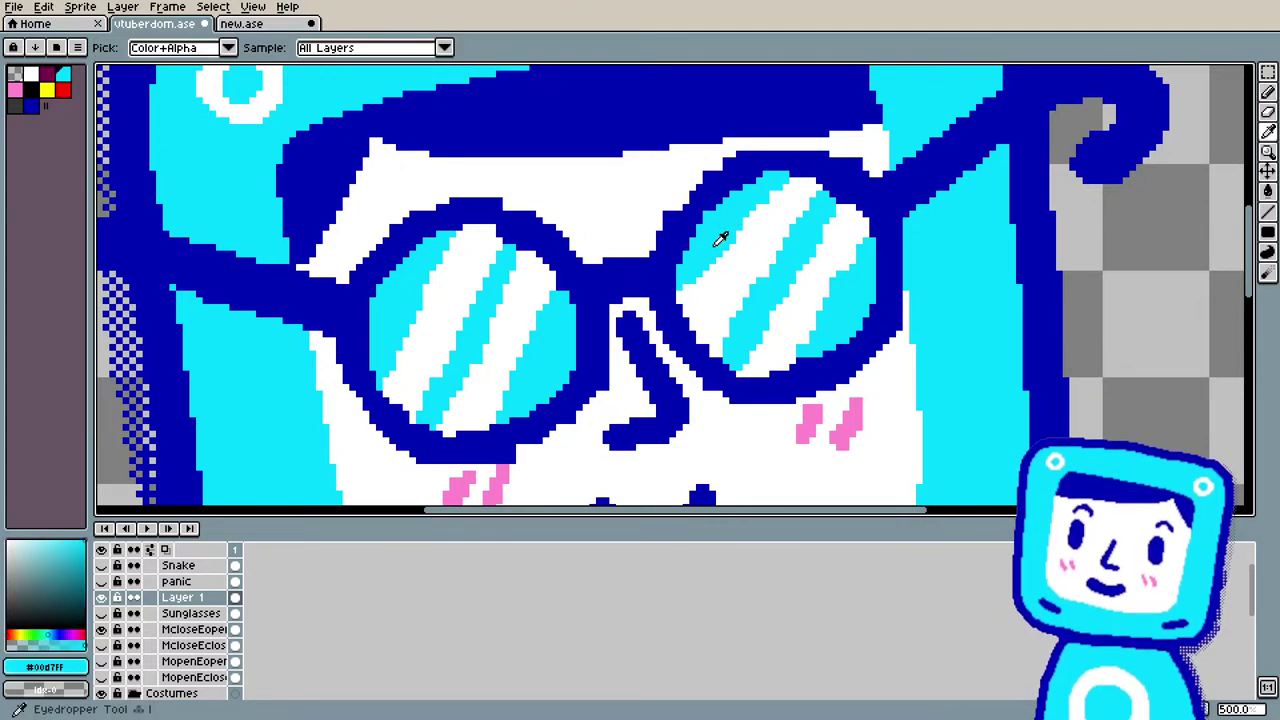
{"action": "key", "text": "b"}
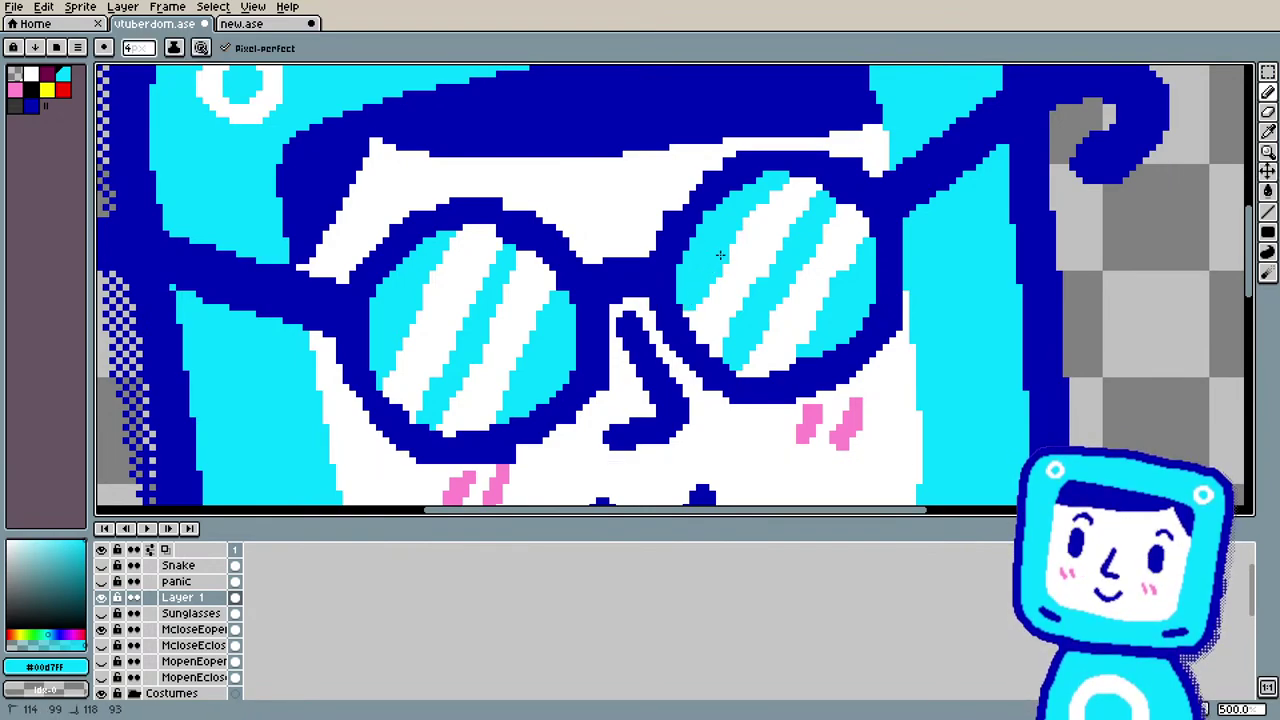
{"action": "key", "text": "b"}
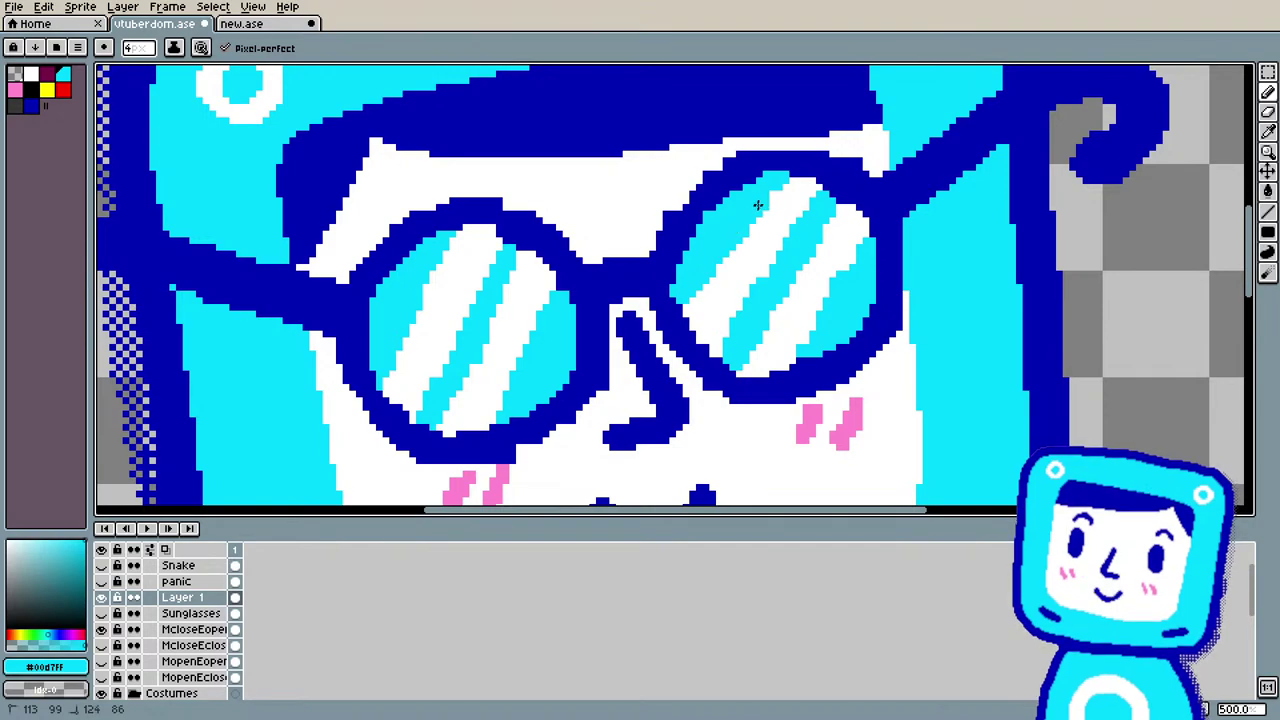
Step: Clean up both edges of the right lens's inner glare stripe, alternating between white and cyan pencil touches
{"action": "key", "text": "i"}
{"action": "left_click", "coordinate": [727, 300]}
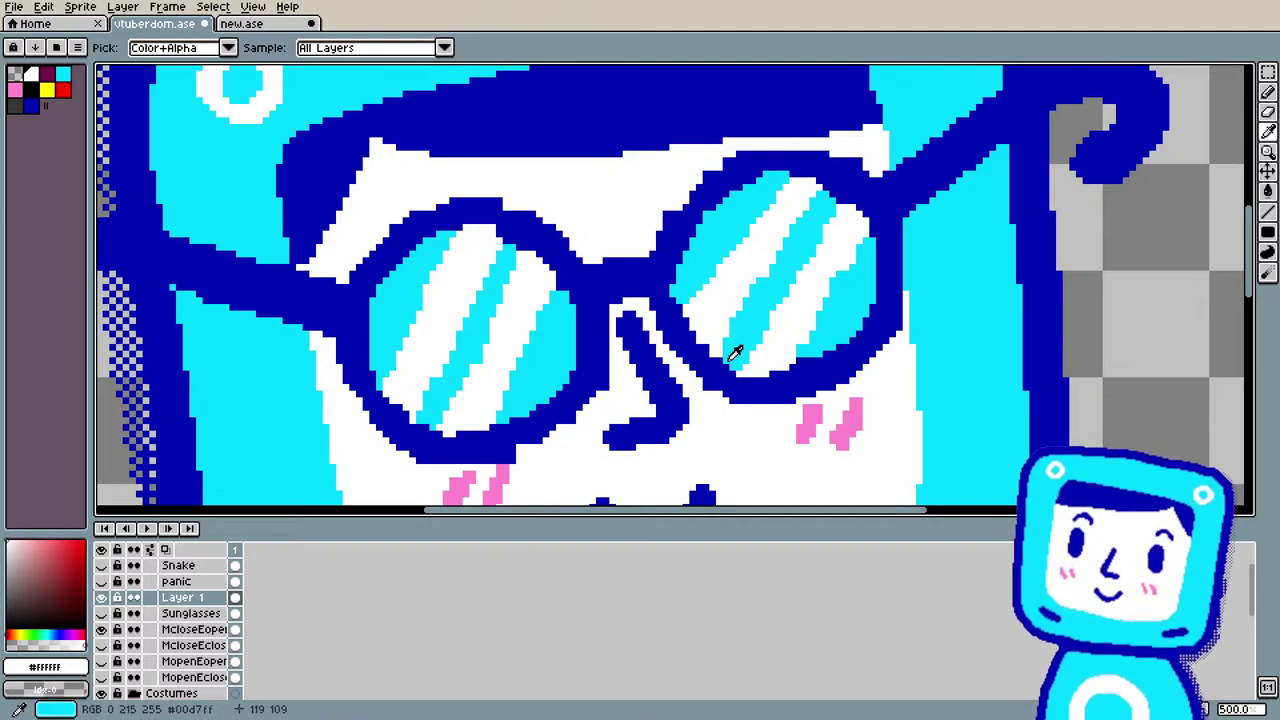
{"action": "key", "text": "b"}
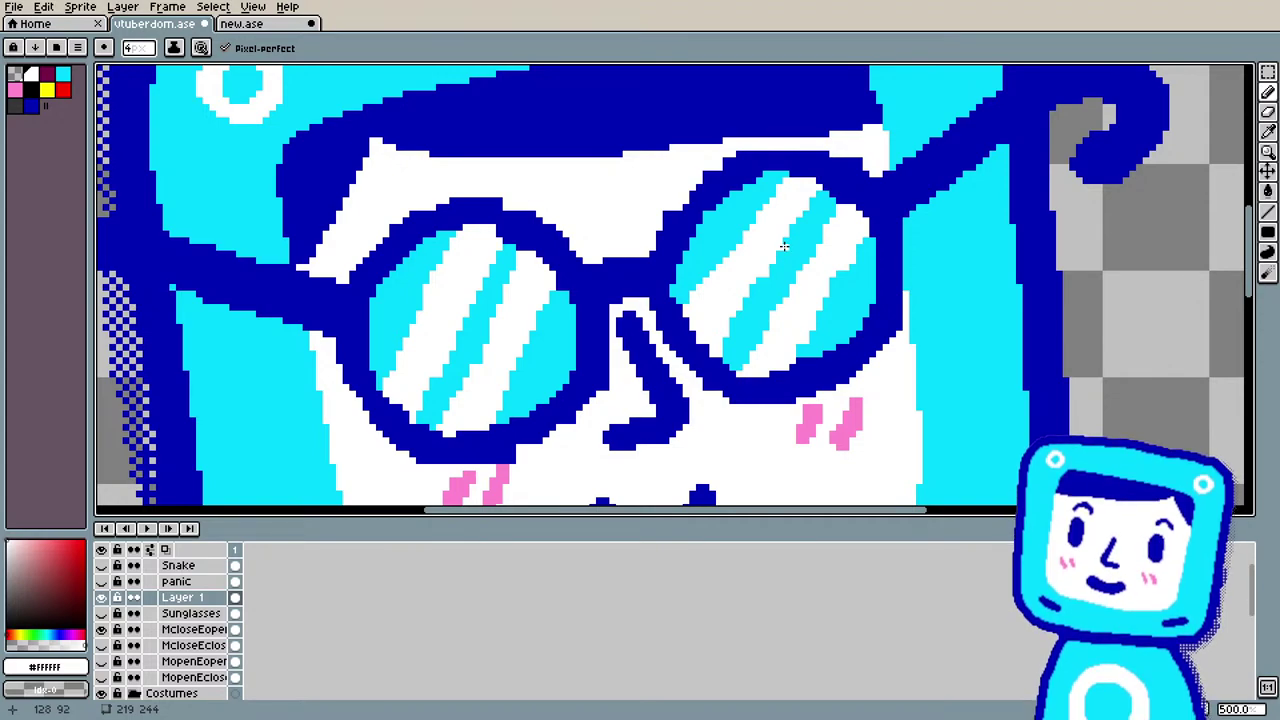
{"action": "left_click", "coordinate": [718, 253], "text": "alt"}
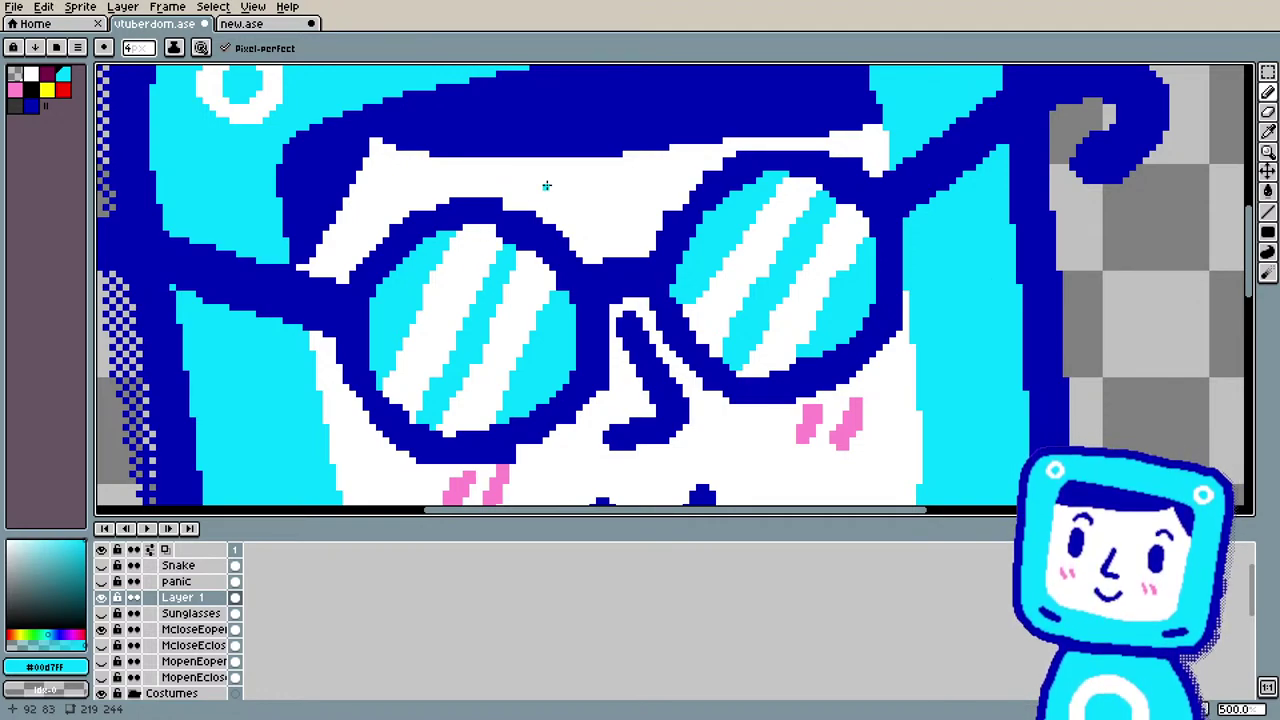
{"action": "left_click", "coordinate": [727, 290], "text": "alt"}
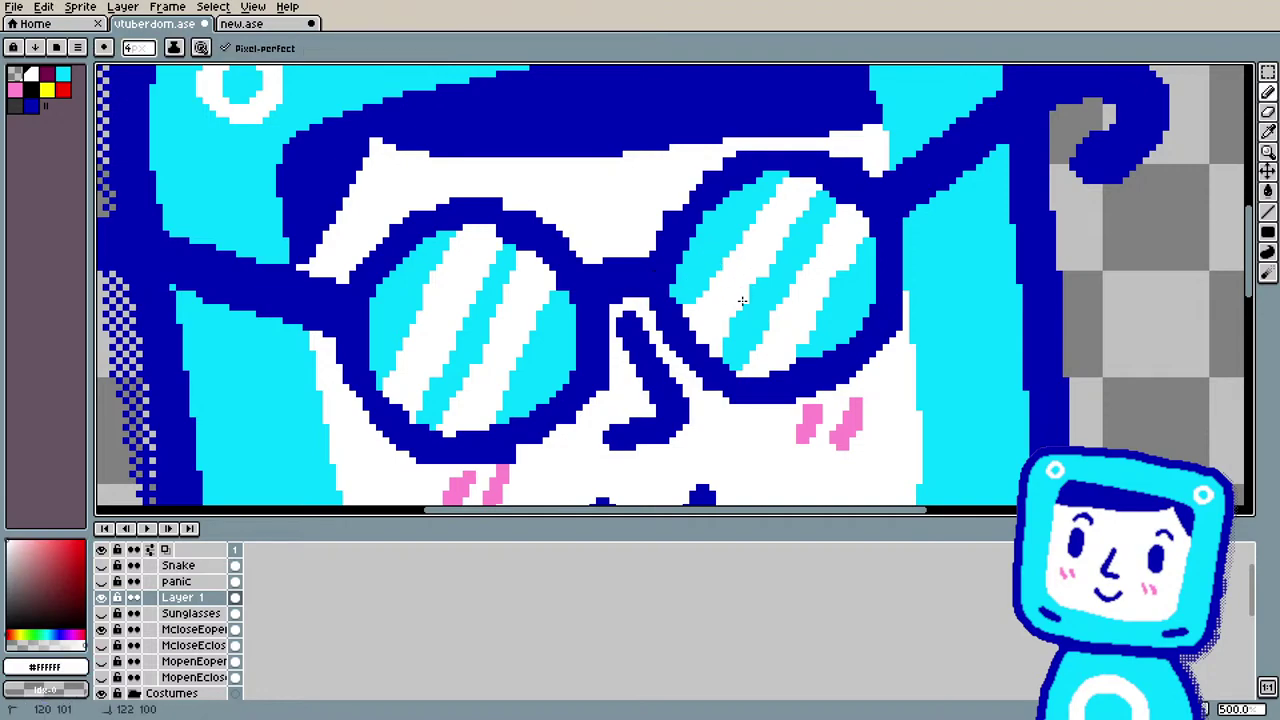
{"action": "left_click", "coordinate": [707, 280], "text": "alt"}
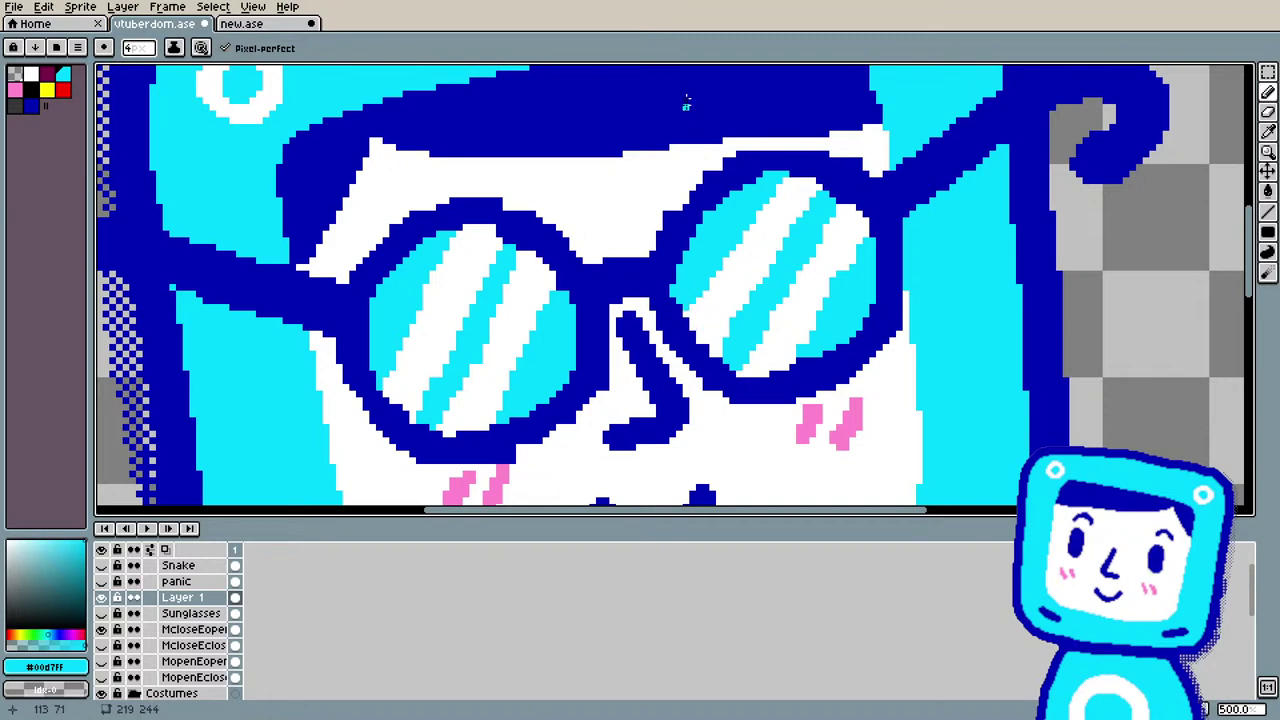
{"action": "left_click", "coordinate": [770, 248], "text": "alt"}
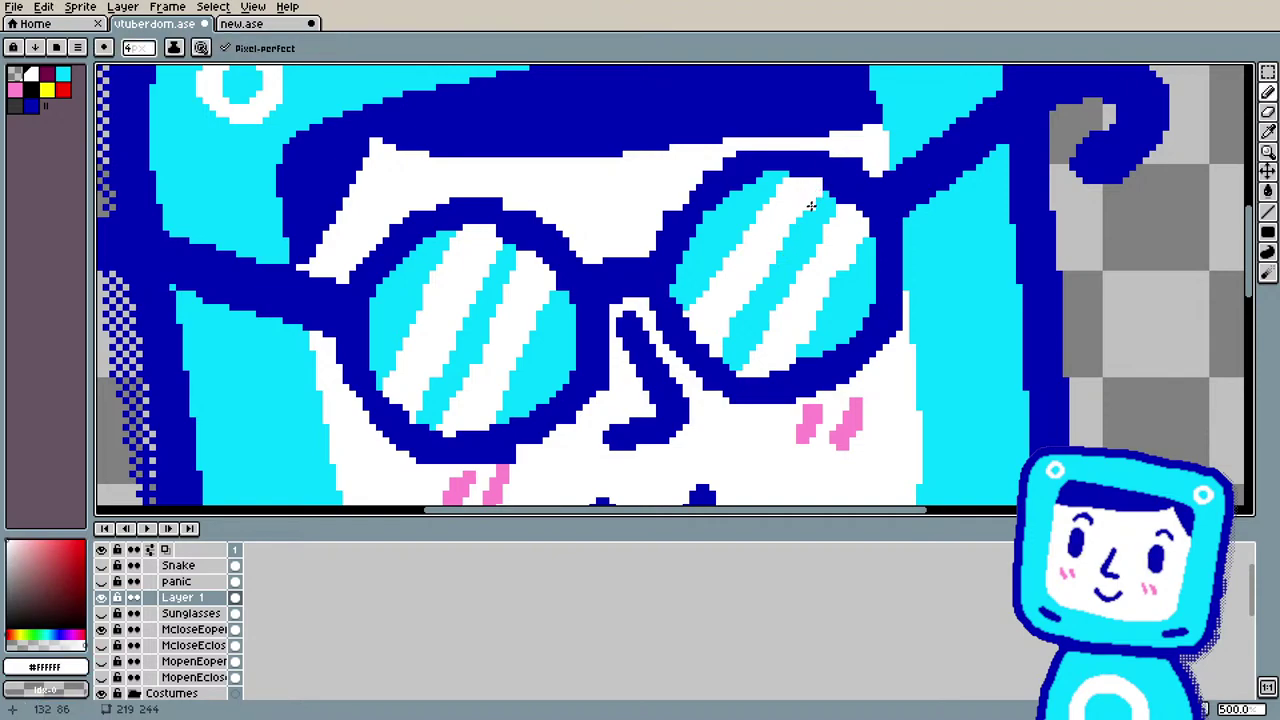
{"action": "left_click", "coordinate": [740, 343], "text": "alt"}
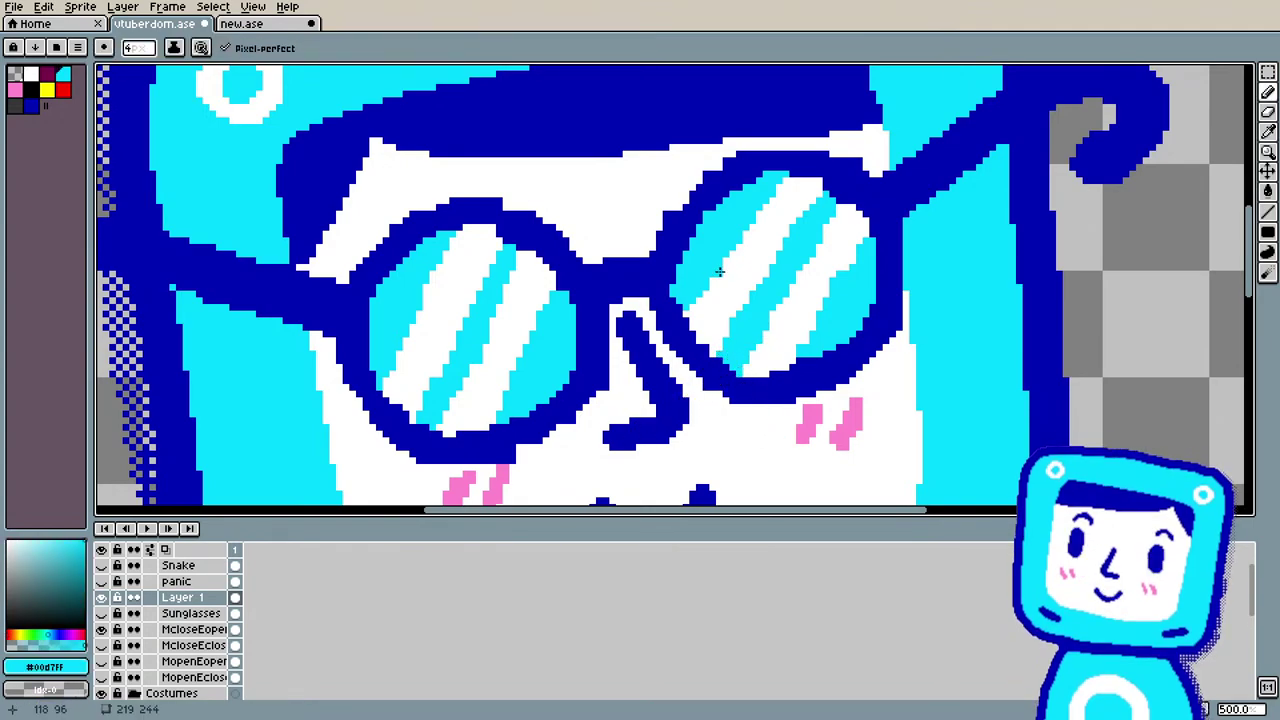
Step: Touch up the upper rim of the right lens in dark blue #0000b3 and the adjoining glass in cyan
{"action": "scroll", "coordinate": [727, 278], "scroll_direction": "down", "scroll_amount": 4}
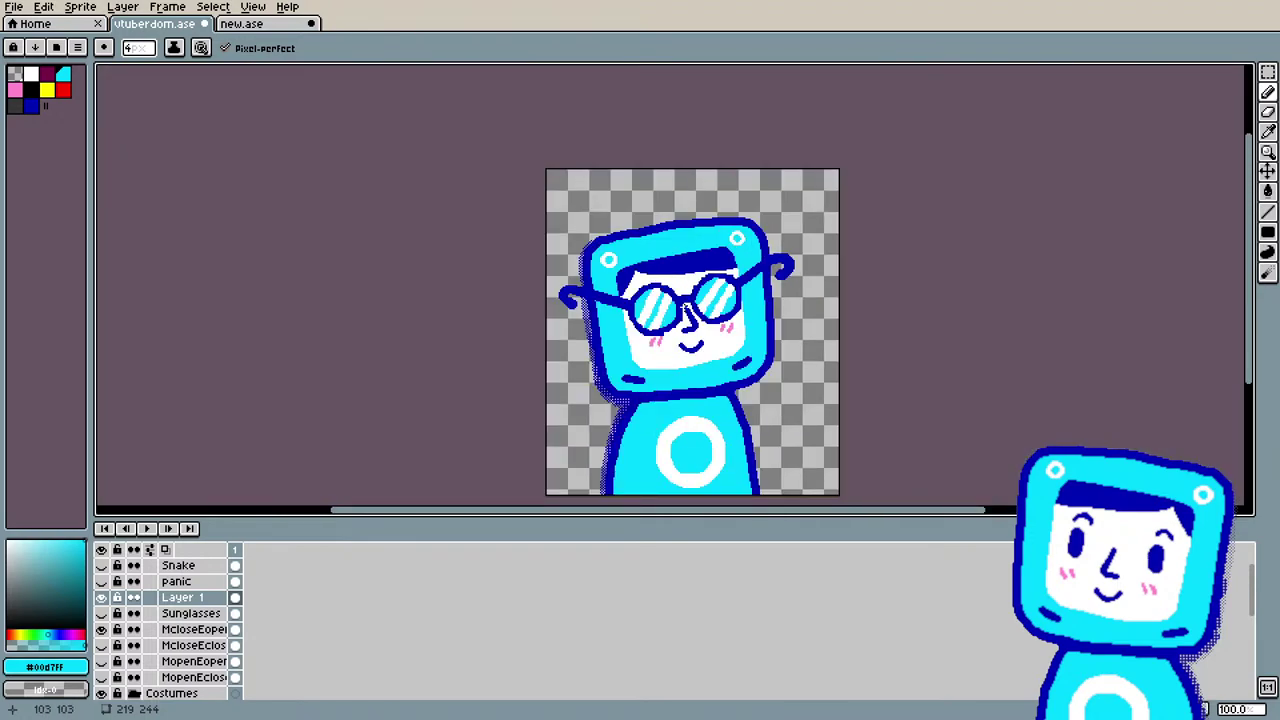
{"action": "scroll", "coordinate": [686, 308], "scroll_direction": "up", "scroll_amount": 1}
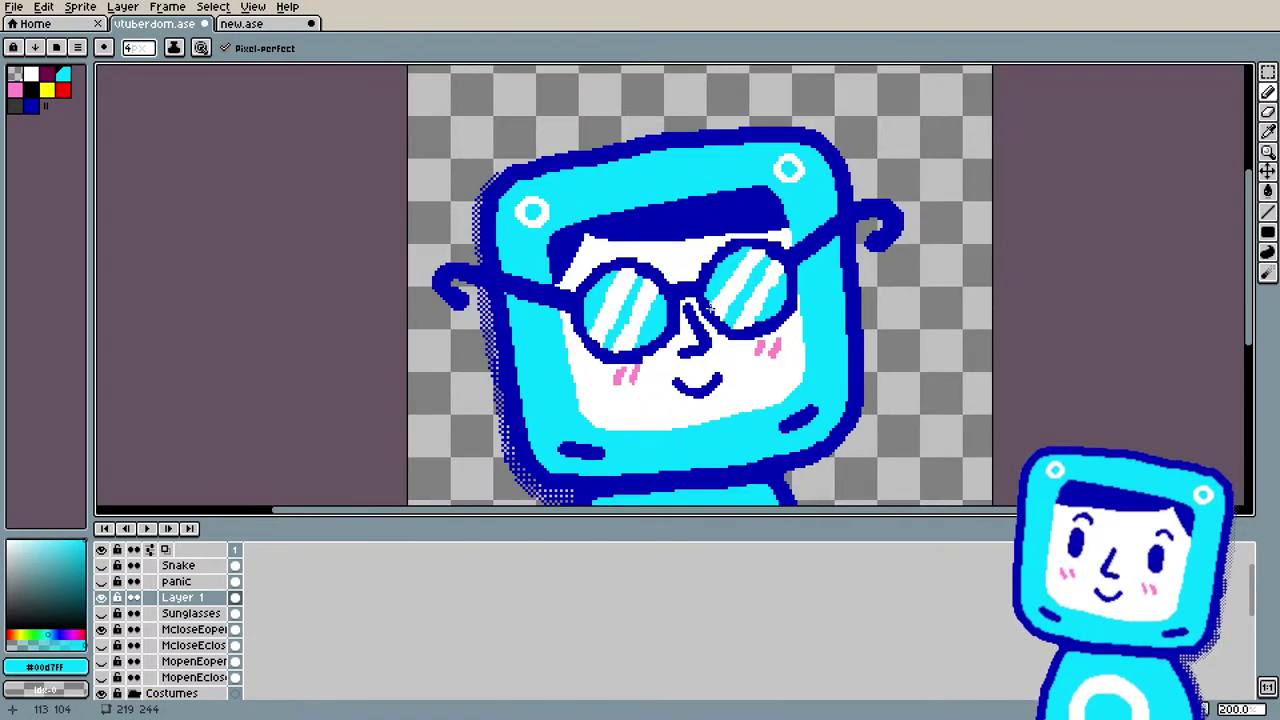
{"action": "scroll", "coordinate": [741, 297], "scroll_direction": "down", "scroll_amount": 2}
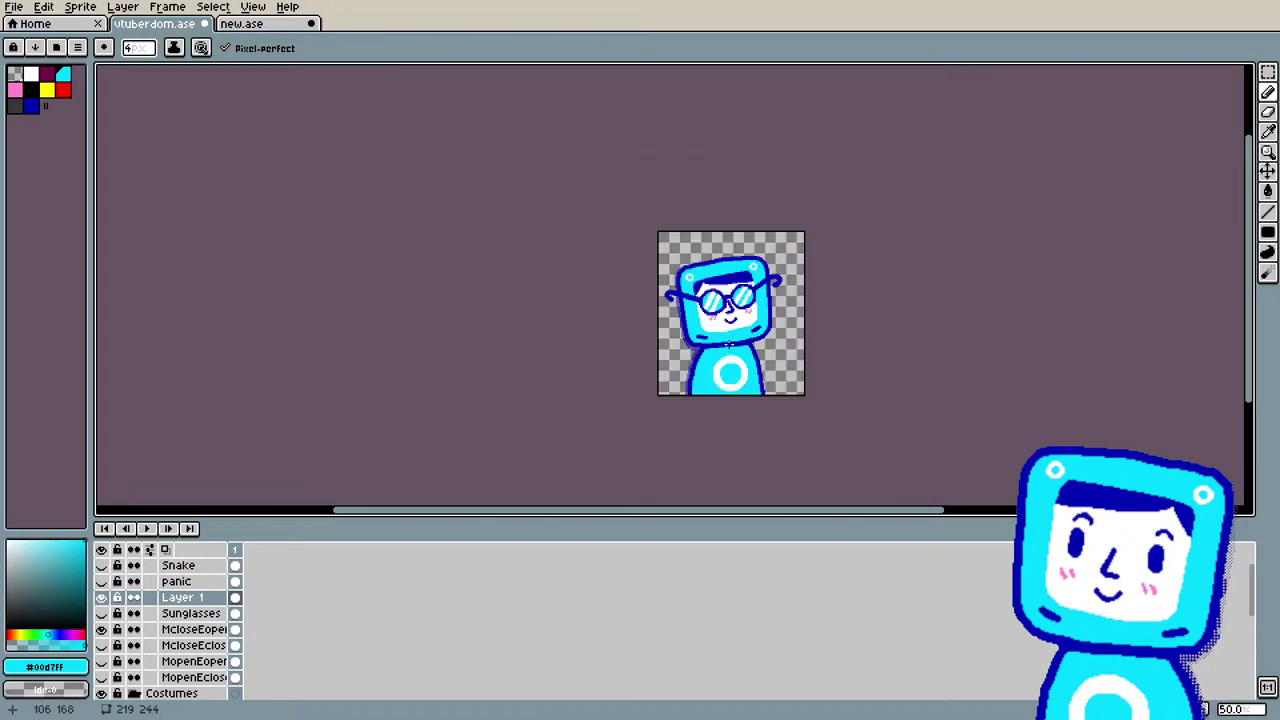
{"action": "scroll", "coordinate": [735, 320], "scroll_direction": "up", "scroll_amount": 3}
{"action": "scroll", "coordinate": [732, 340], "scroll_direction": "down", "scroll_amount": 2}
{"action": "scroll", "coordinate": [778, 220], "scroll_direction": "up", "scroll_amount": 1}
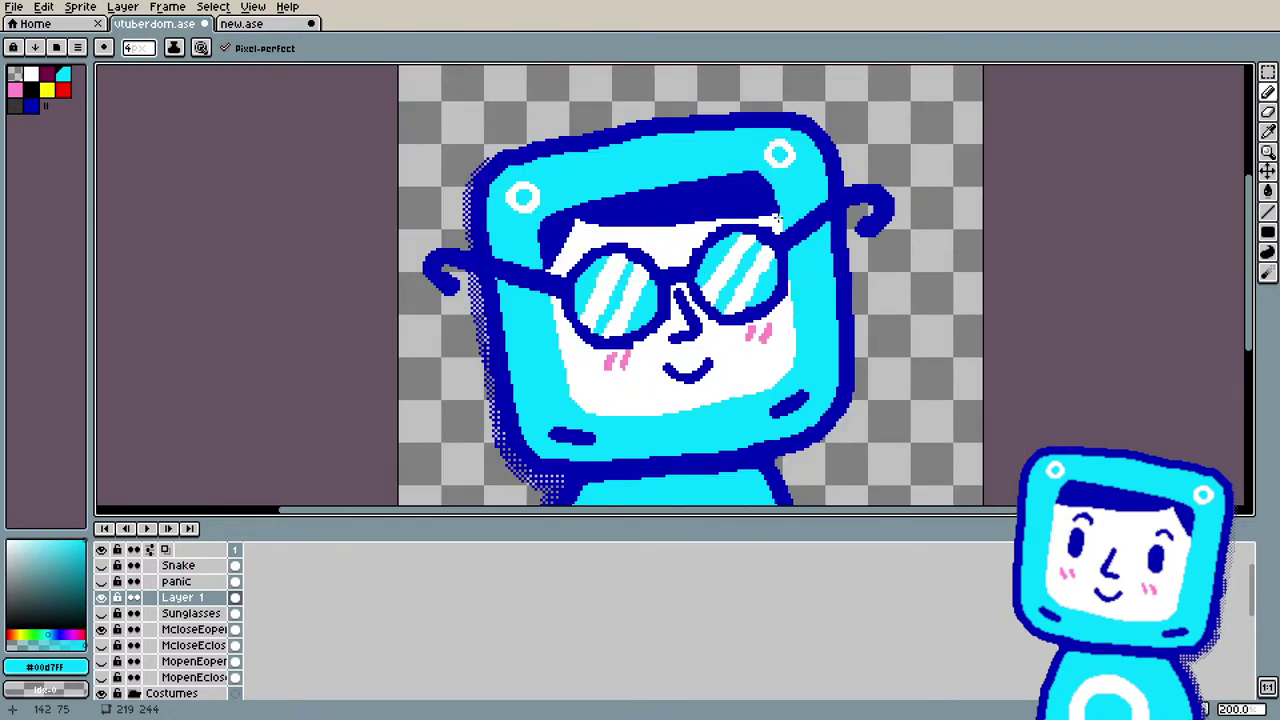
{"action": "scroll", "coordinate": [772, 222], "scroll_direction": "up", "scroll_amount": 1}
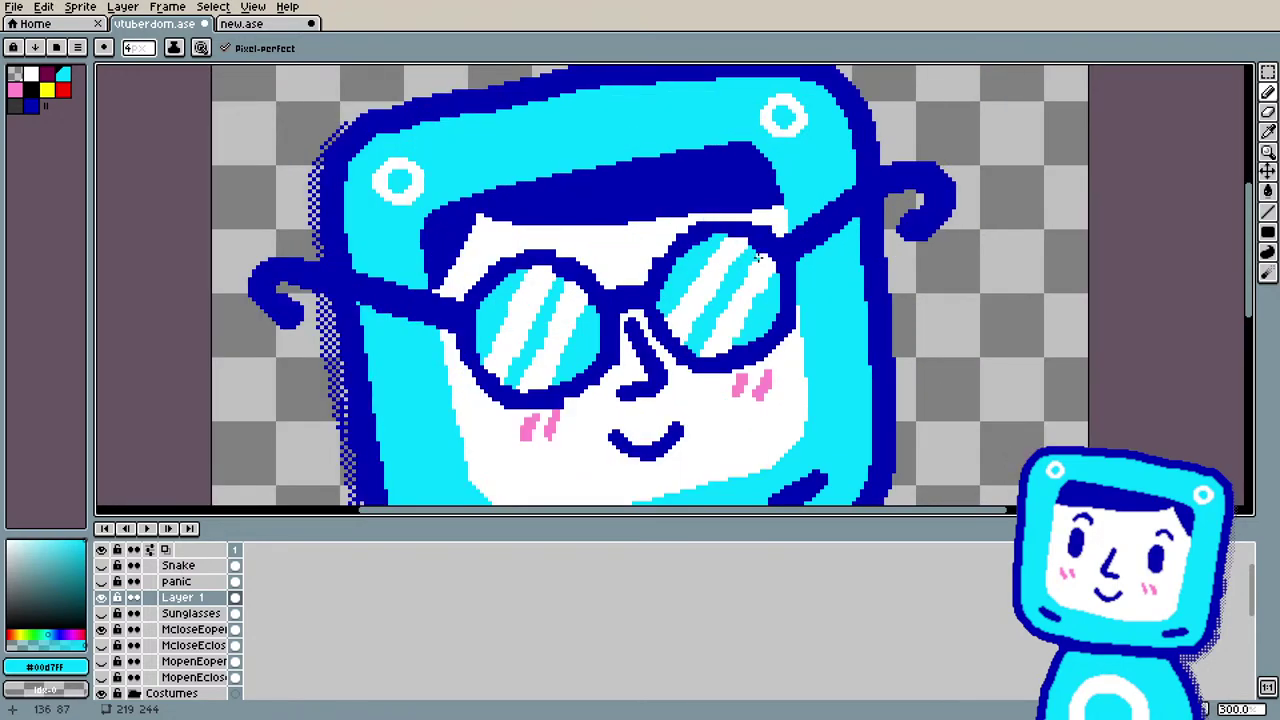
{"action": "key", "text": "i"}
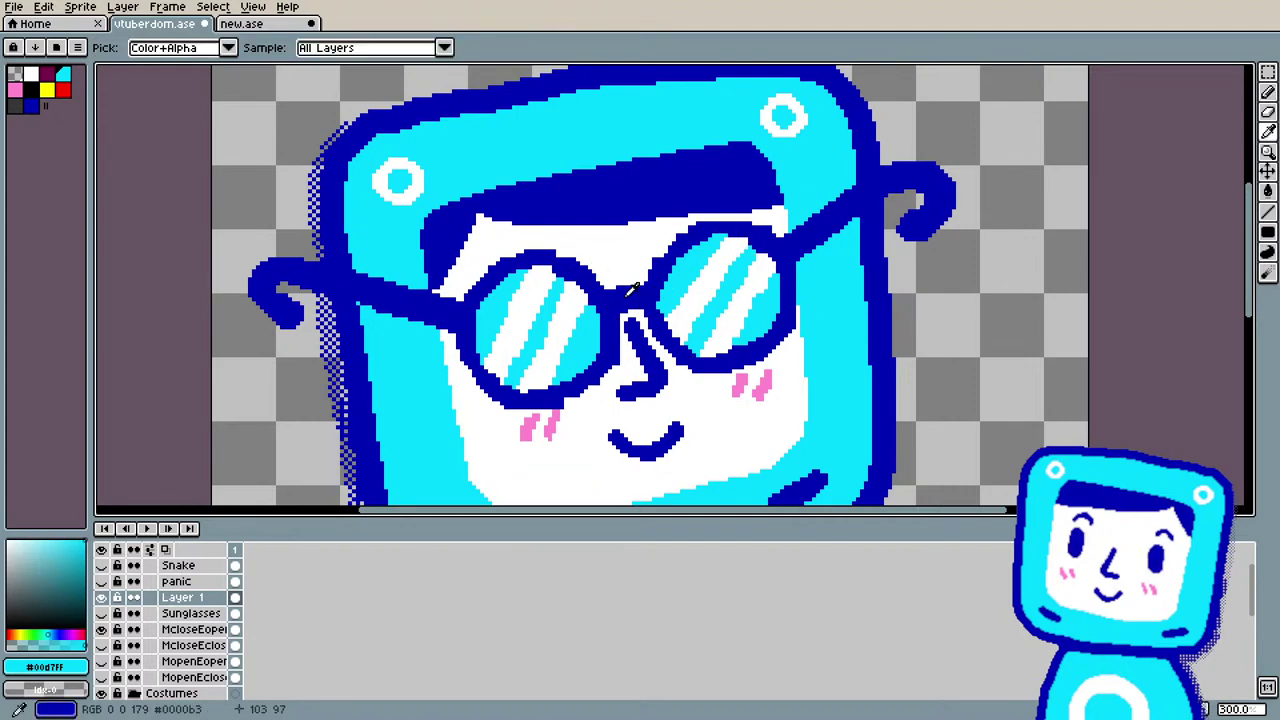
{"action": "key", "text": "b"}
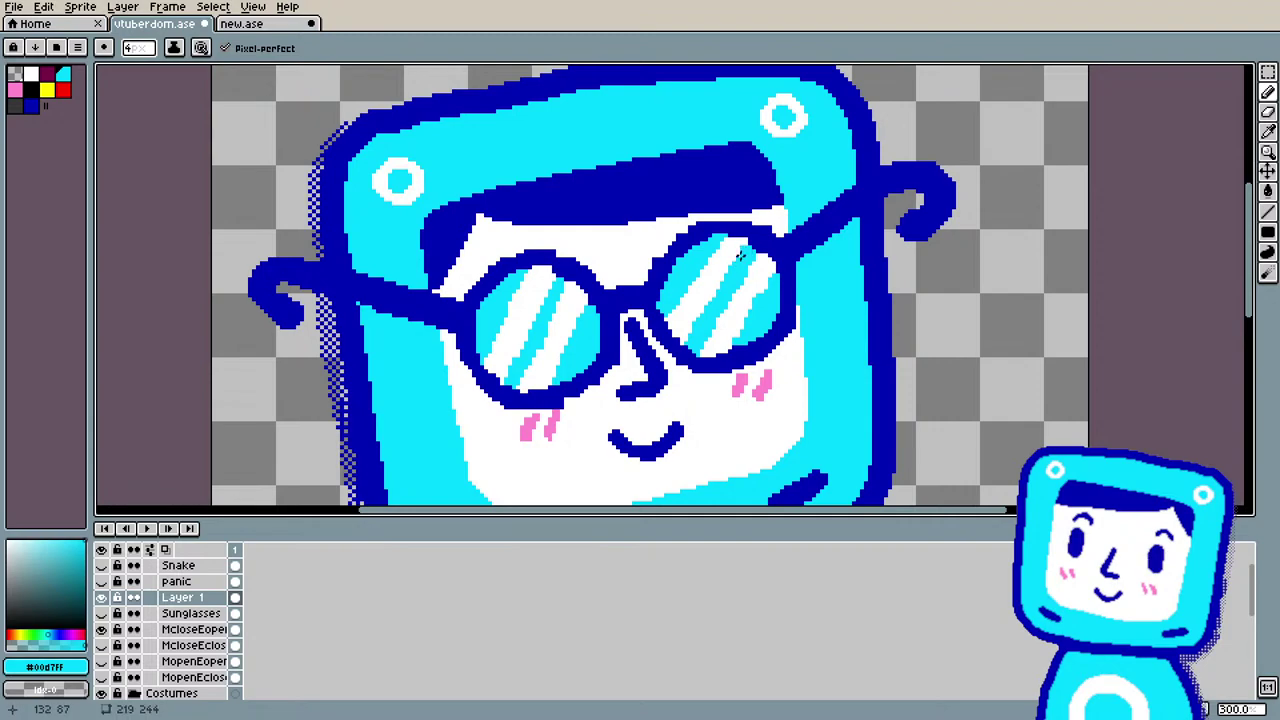
{"action": "left_click", "coordinate": [752, 234], "text": "alt"}
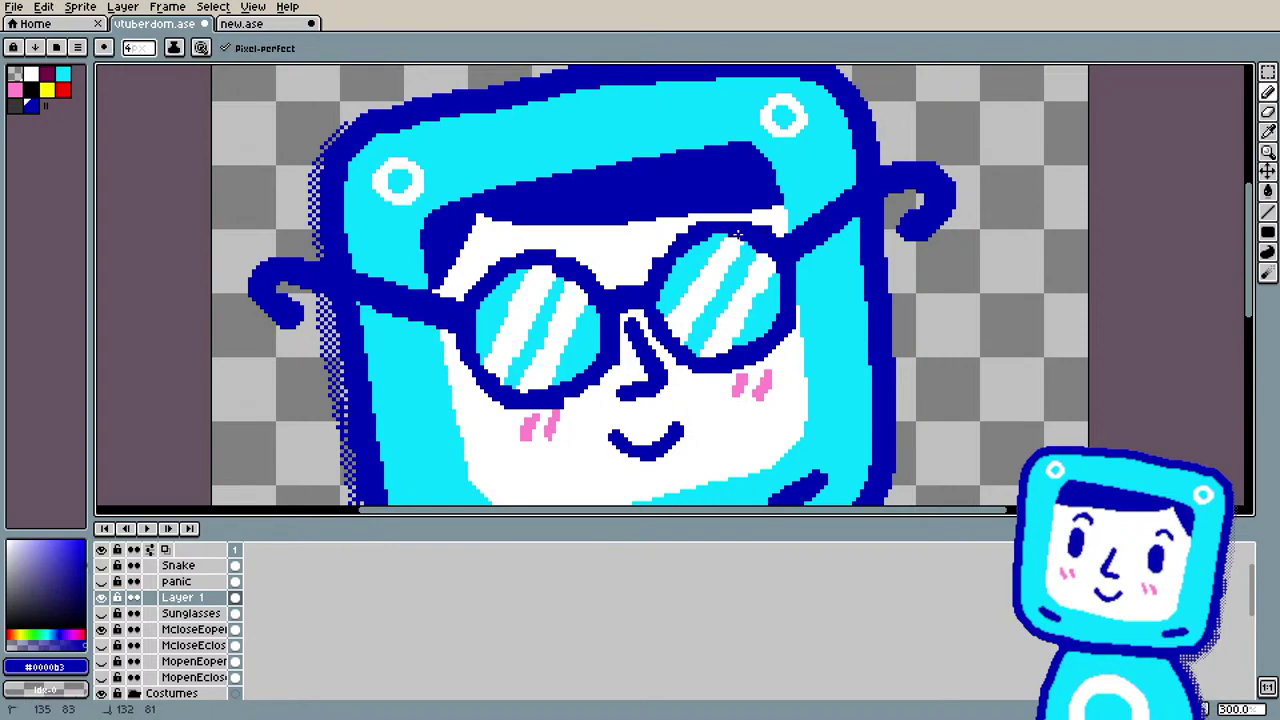
{"action": "left_click", "coordinate": [765, 307], "text": "alt"}
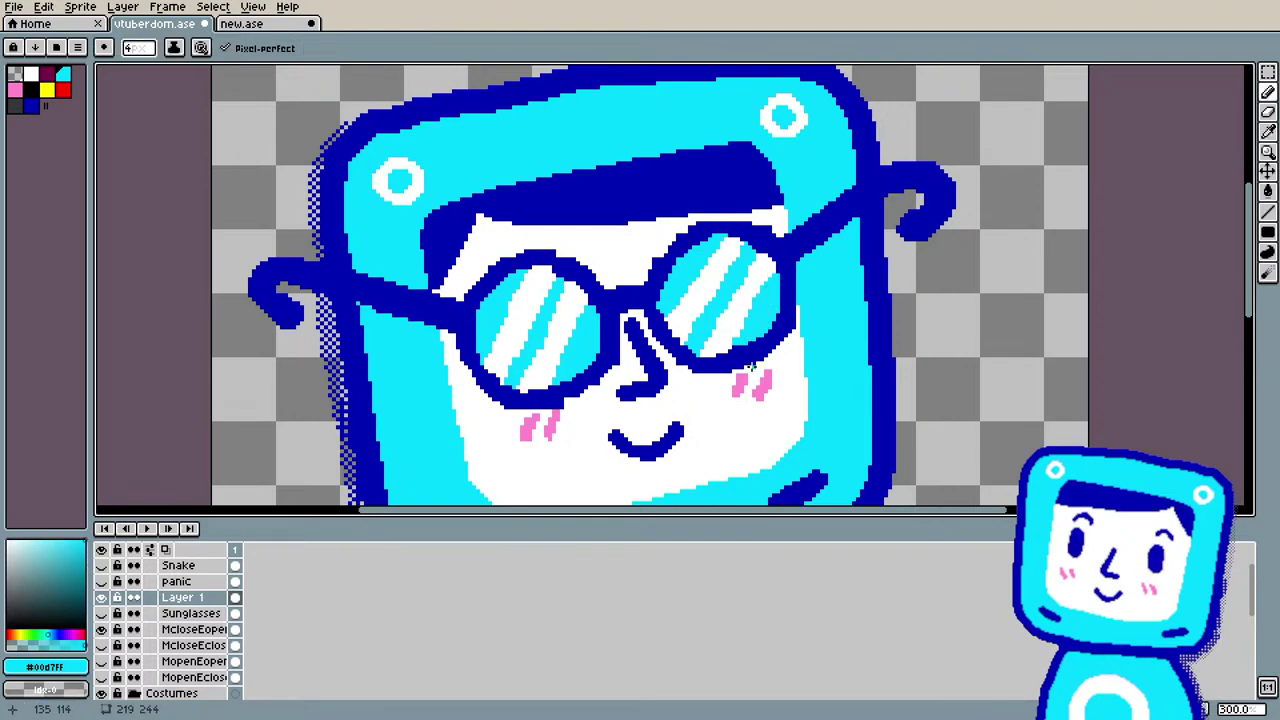
Step: Round out and thicken the lower rim of the left lens with the 4 px pencil in dark blue
{"action": "scroll", "coordinate": [728, 278], "scroll_direction": "down", "scroll_amount": 2}
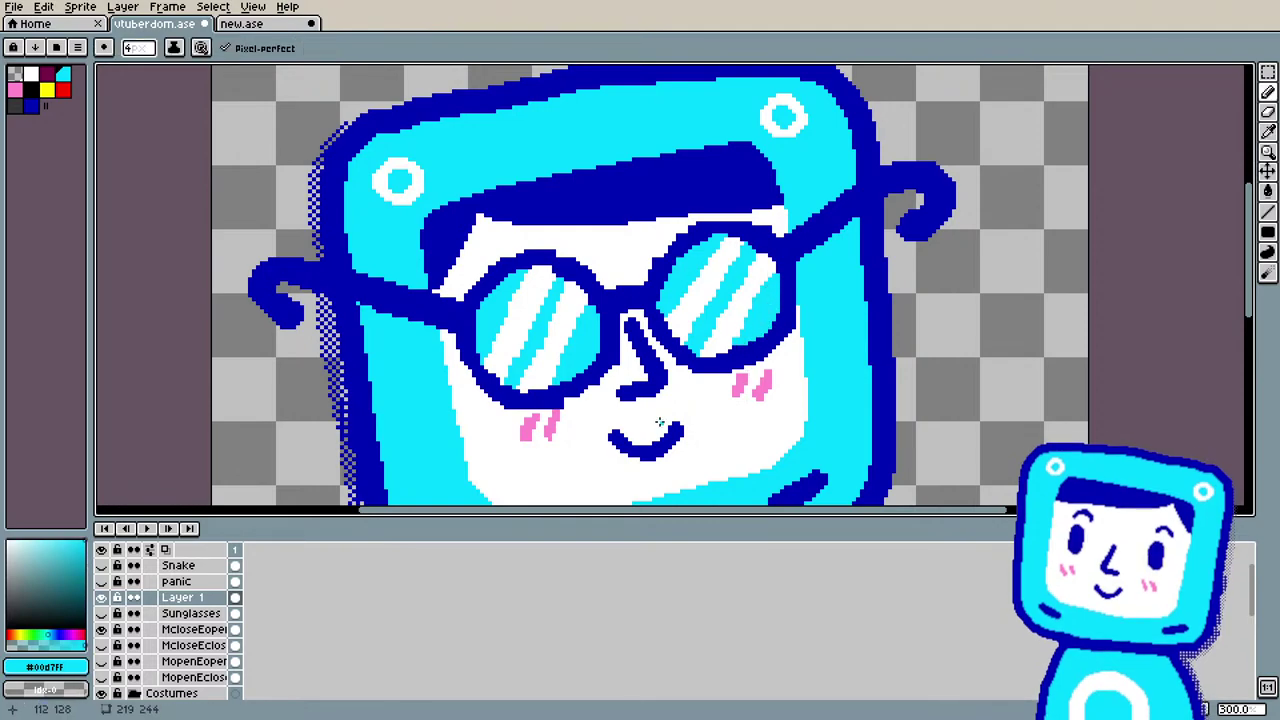
{"action": "scroll", "coordinate": [637, 424], "scroll_direction": "up", "scroll_amount": 2}
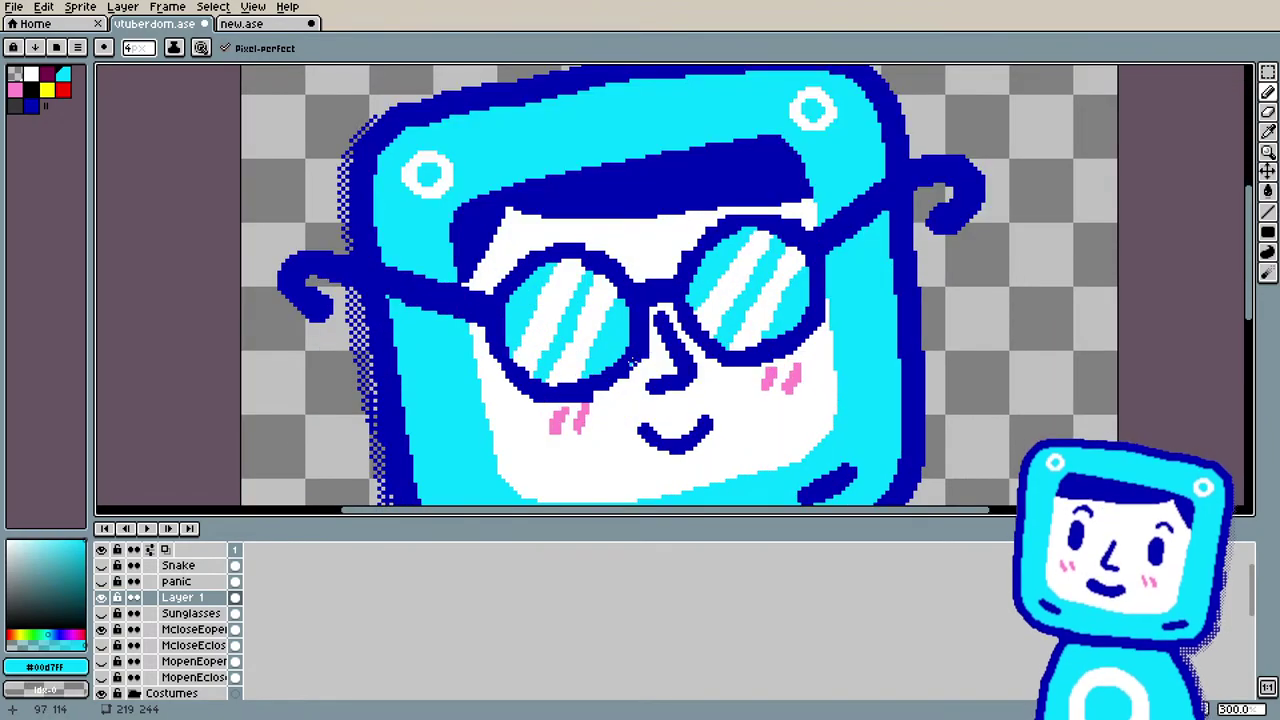
{"action": "key", "text": "i"}
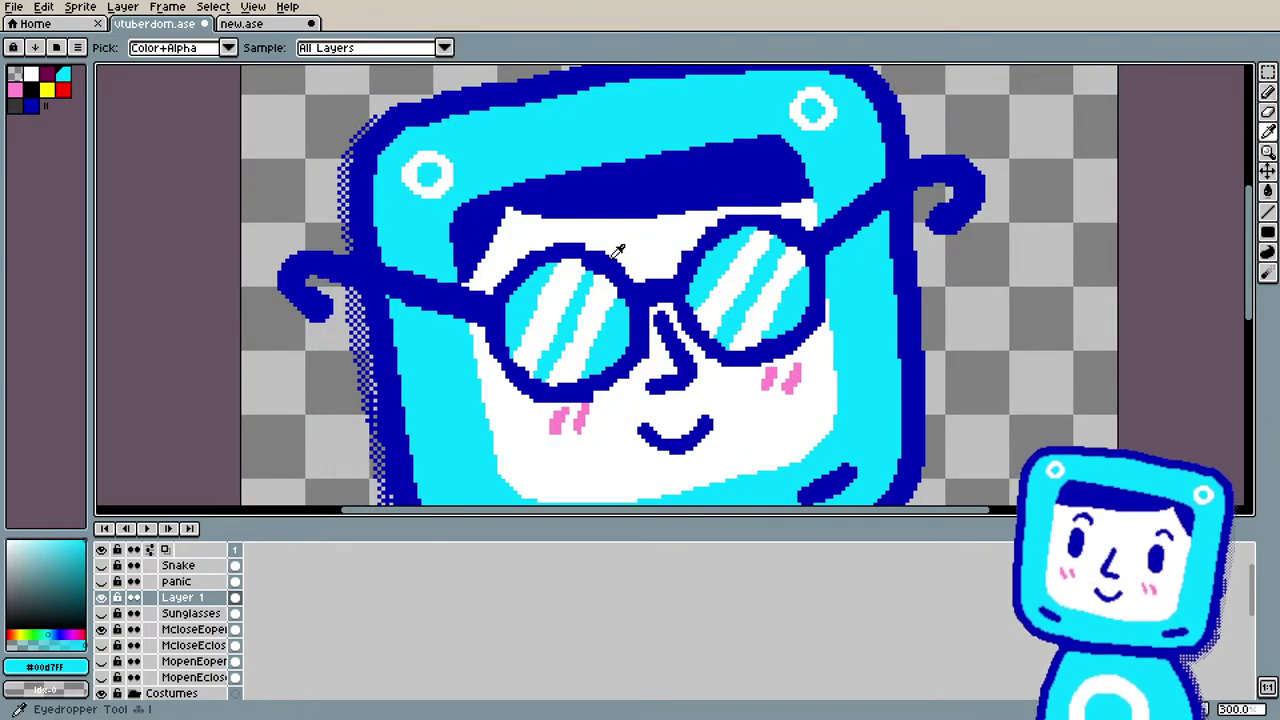
{"action": "left_click", "coordinate": [615, 254]}
{"action": "key", "text": "b"}
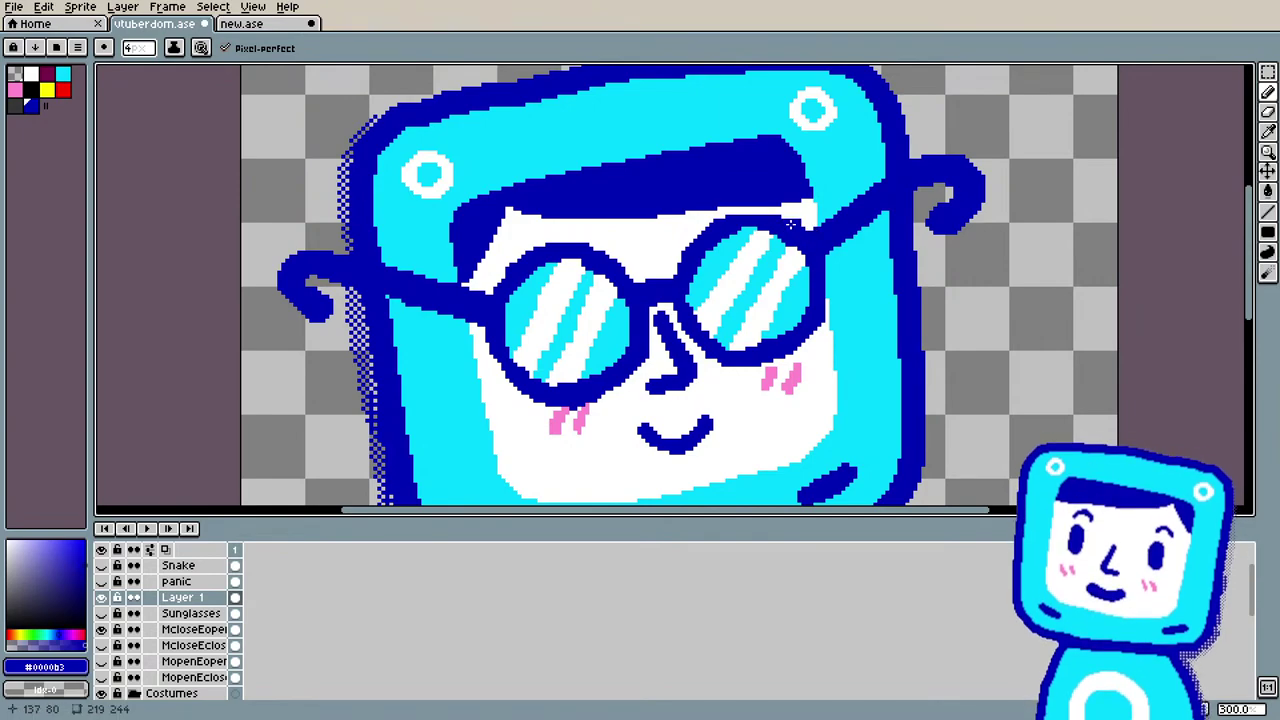
Step: Thicken the right lens's nose-side inner rim in dark blue, and touch up its glare stripes in white
{"action": "key", "text": "e"}
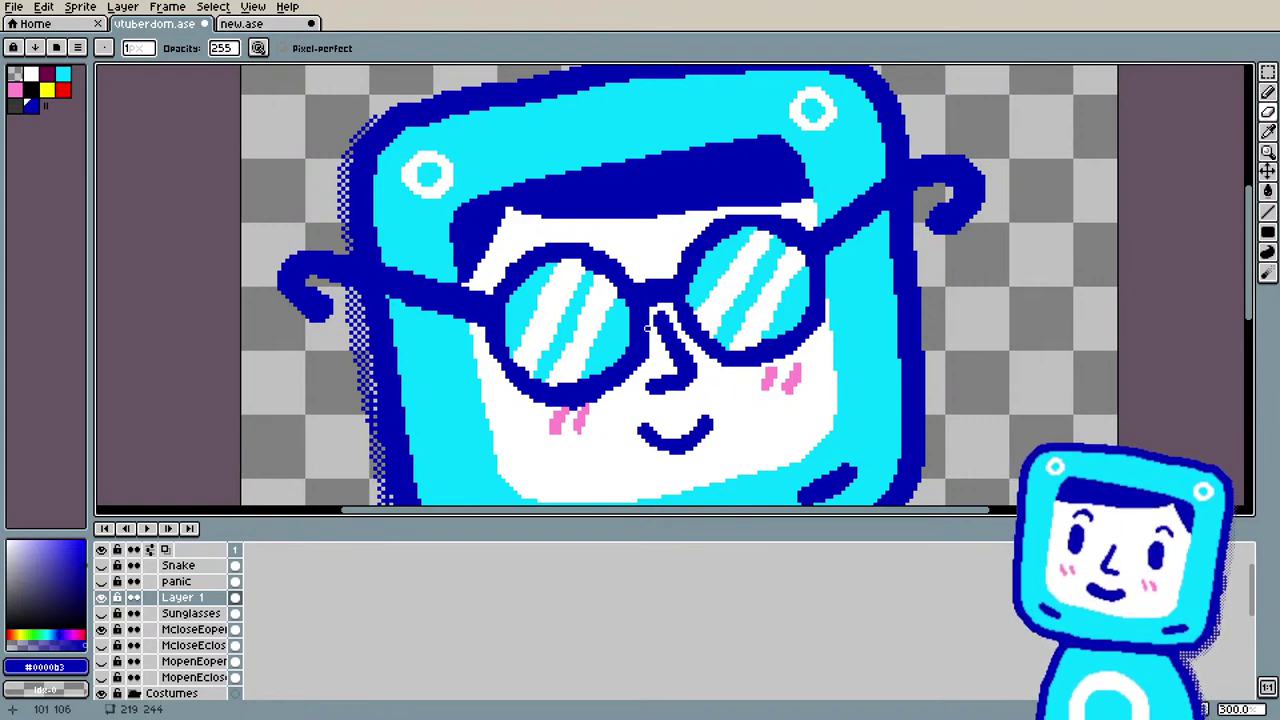
{"action": "key", "text": "b"}
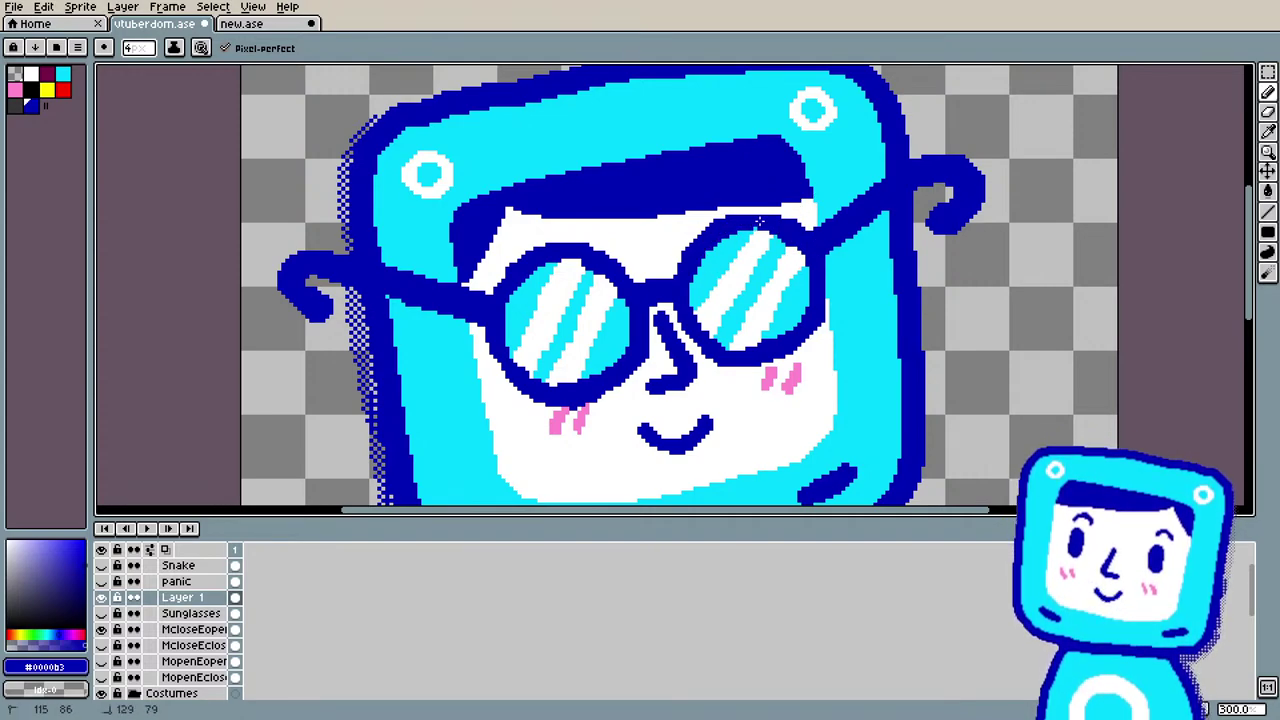
{"action": "key", "text": "i"}
{"action": "left_click", "coordinate": [766, 300]}
{"action": "key", "text": "b"}
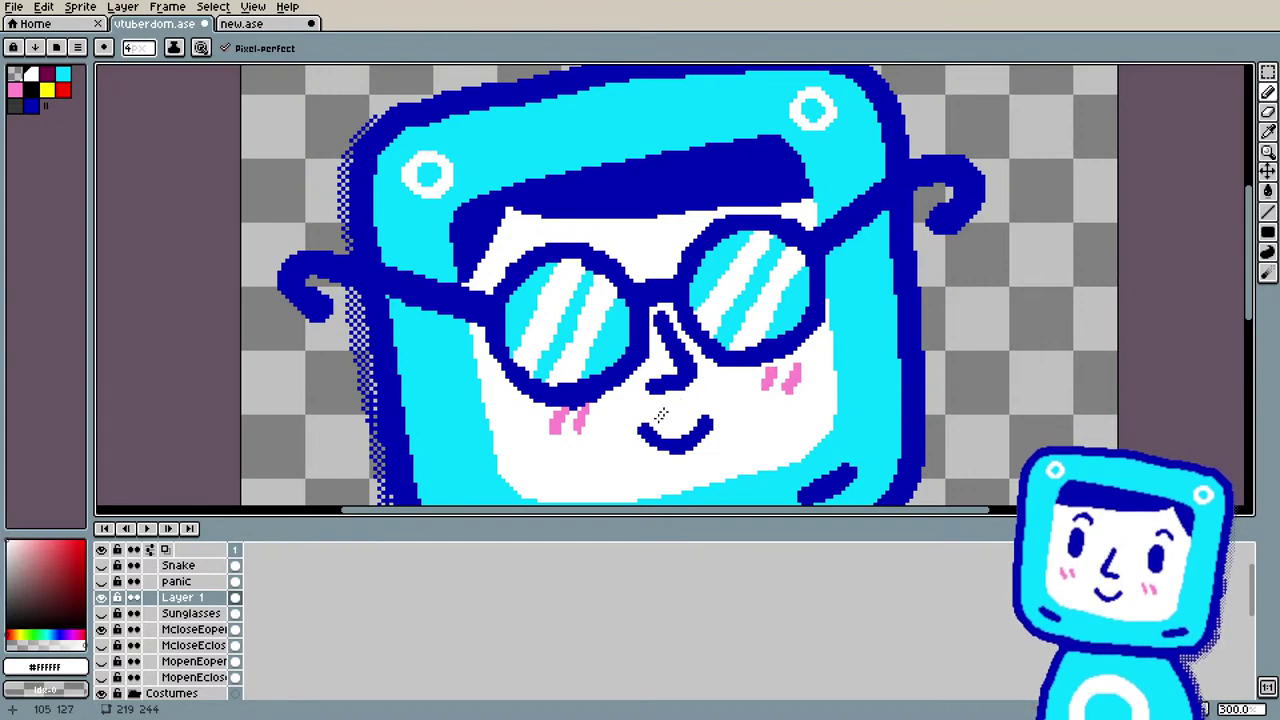
Step: Touch up the inner edge of the left lens's bottom rim in dark blue #0000b3
{"action": "key", "text": "alt"}
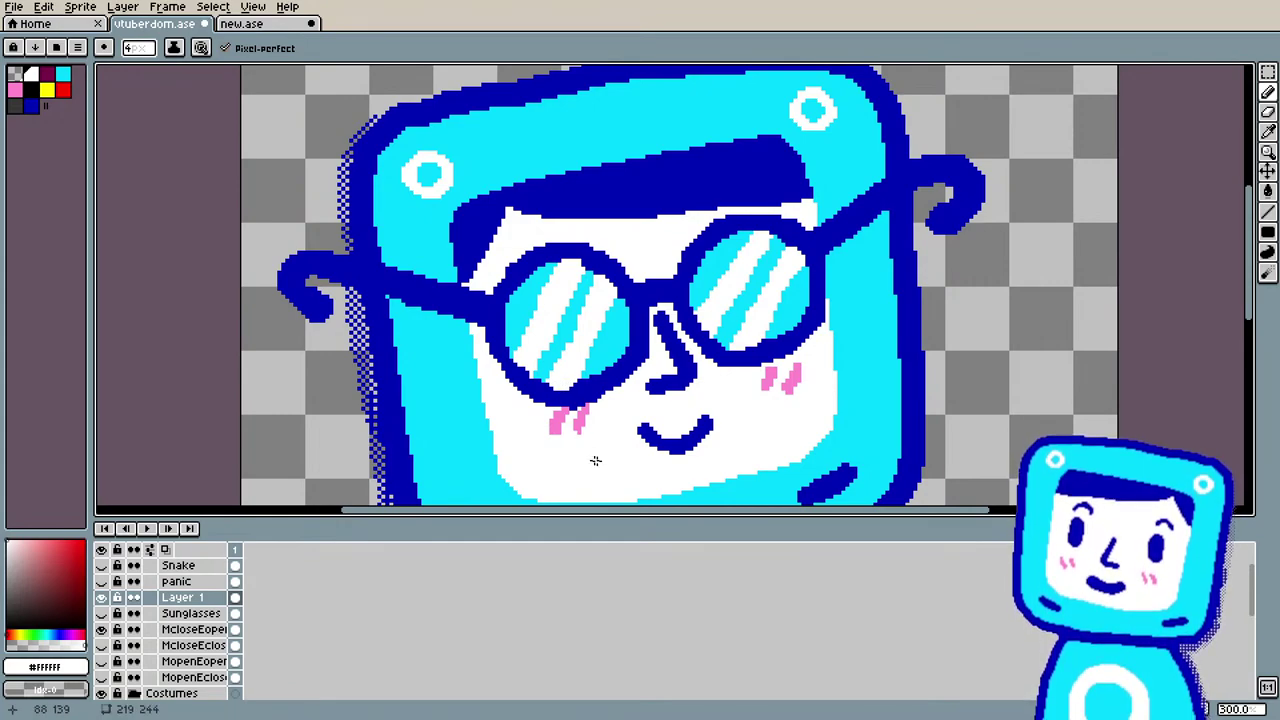
{"action": "left_click", "coordinate": [565, 388], "text": "alt"}
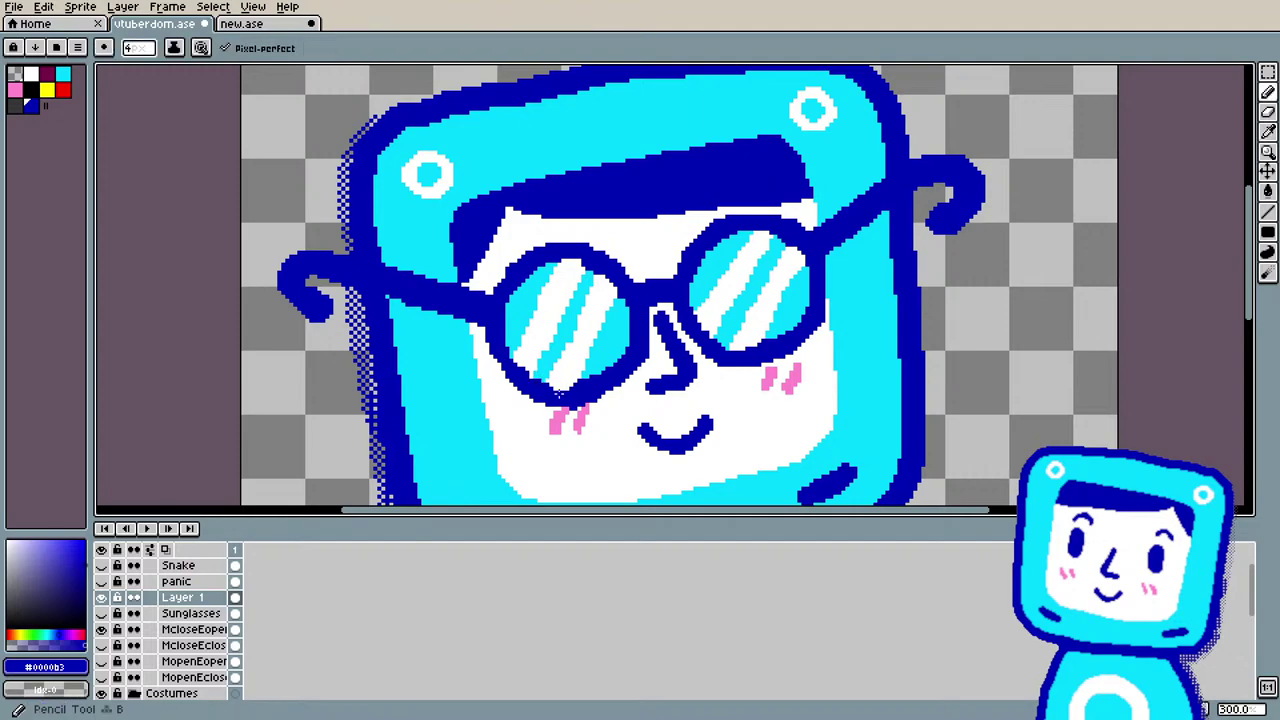
{"action": "left_click_drag", "start_coordinate": [559, 390], "coordinate": [555, 394]}
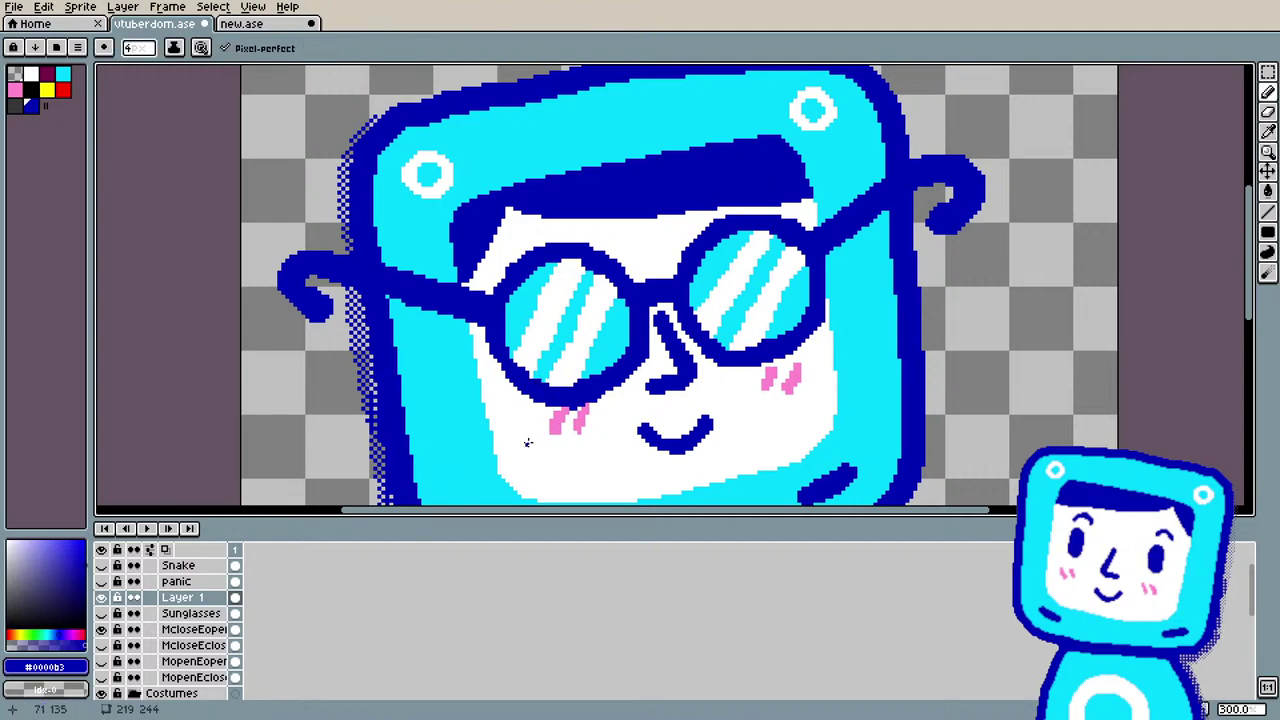
Step: Rename the layer holding the round glasses from Layer 1 to Glasses
{"action": "scroll", "coordinate": [528, 442], "scroll_direction": "down", "scroll_amount": 3}
{"action": "scroll", "coordinate": [790, 367], "scroll_direction": "up", "scroll_amount": 2}
{"action": "scroll", "coordinate": [790, 367], "scroll_direction": "down", "scroll_amount": 2}
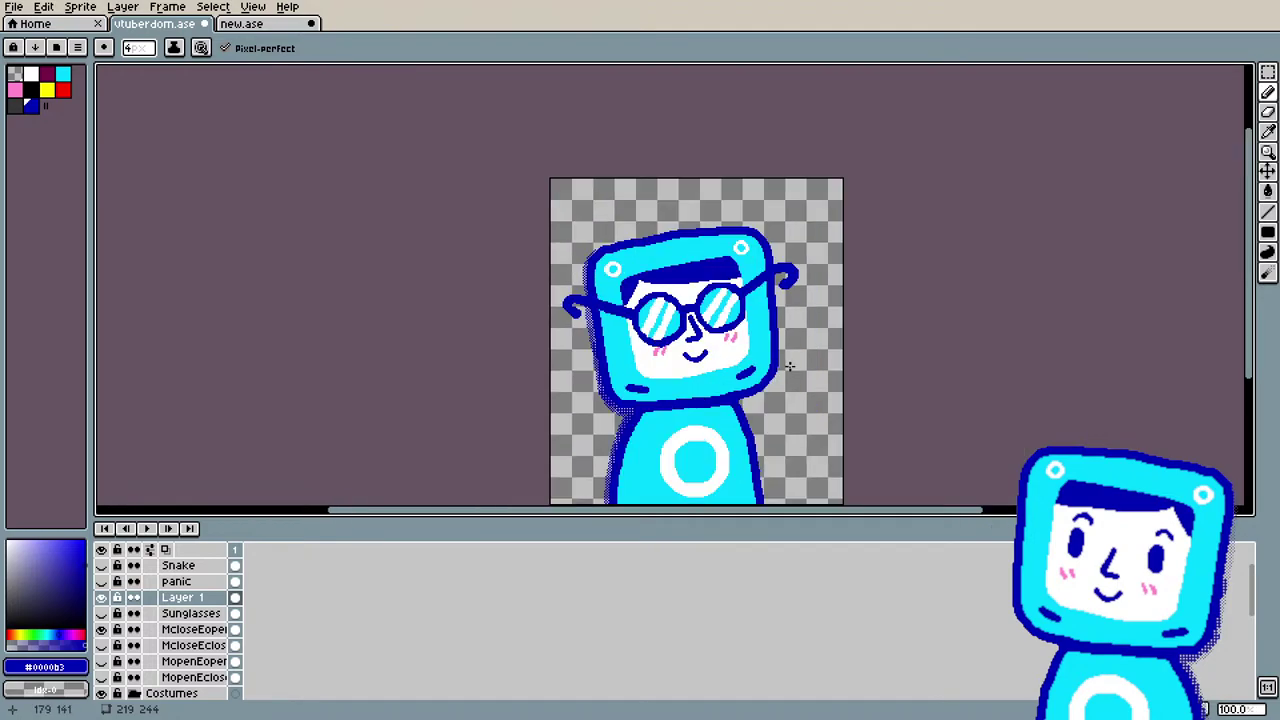
{"action": "left_click_drag", "start_coordinate": [1262, 234], "coordinate": [1265, 270]}
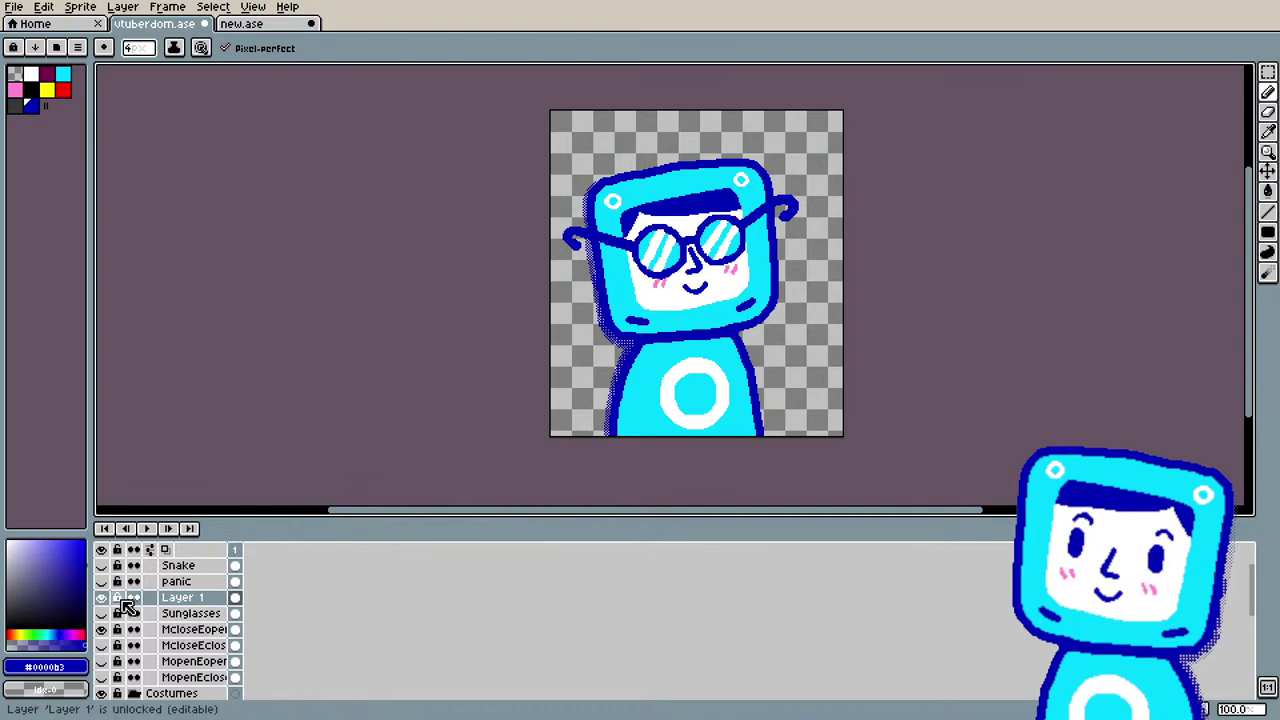
{"action": "right_click", "coordinate": [200, 600]}
{"action": "left_click", "coordinate": [250, 565]}
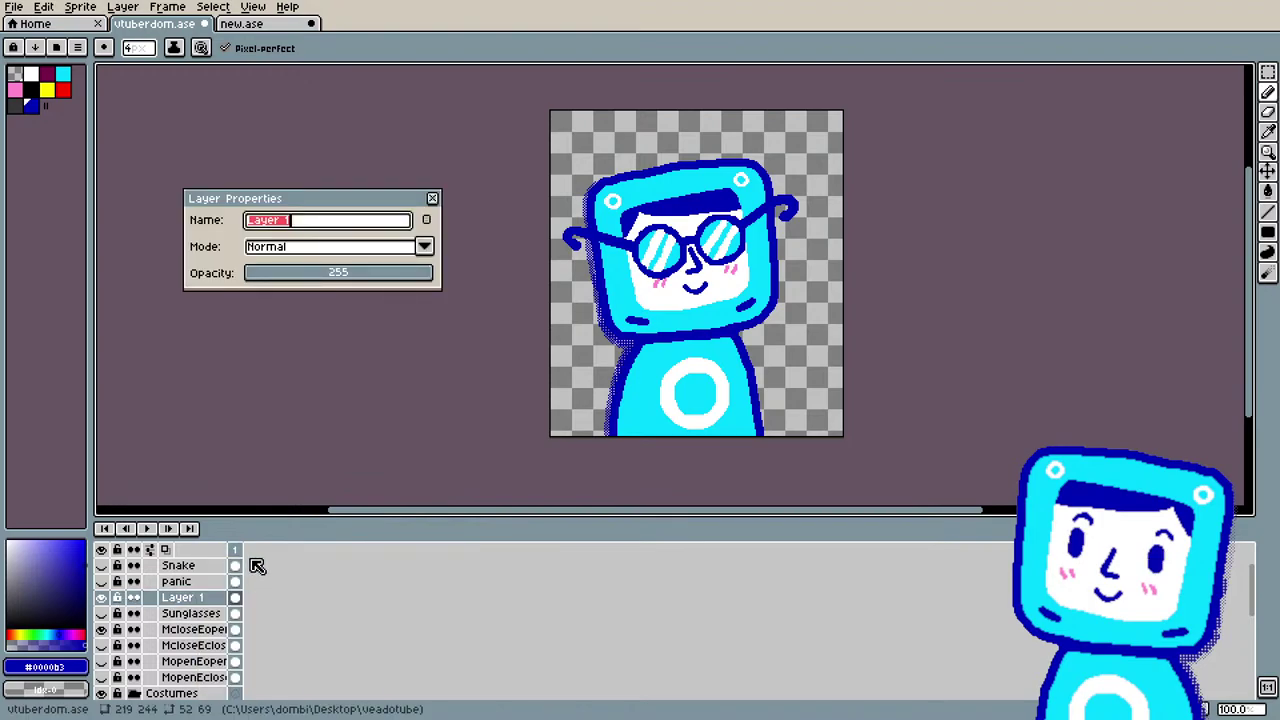
{"action": "type", "text": "Glasses"}
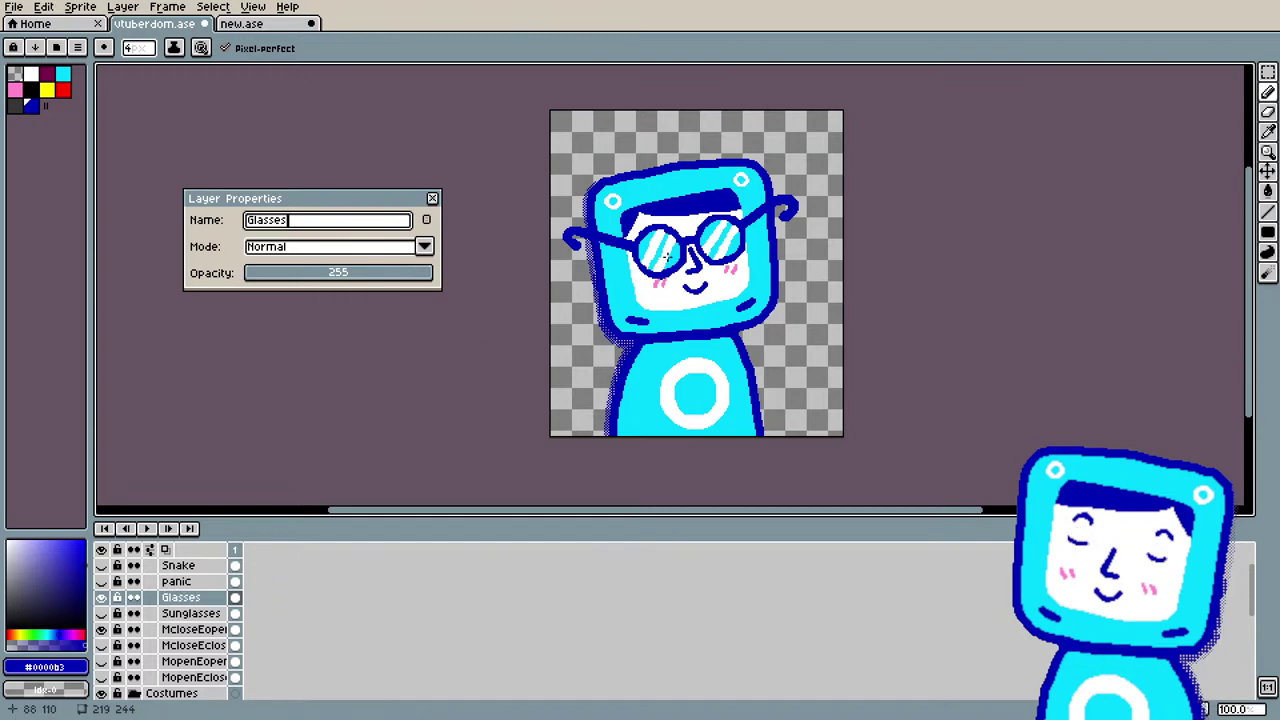
{"action": "left_click", "coordinate": [432, 199]}
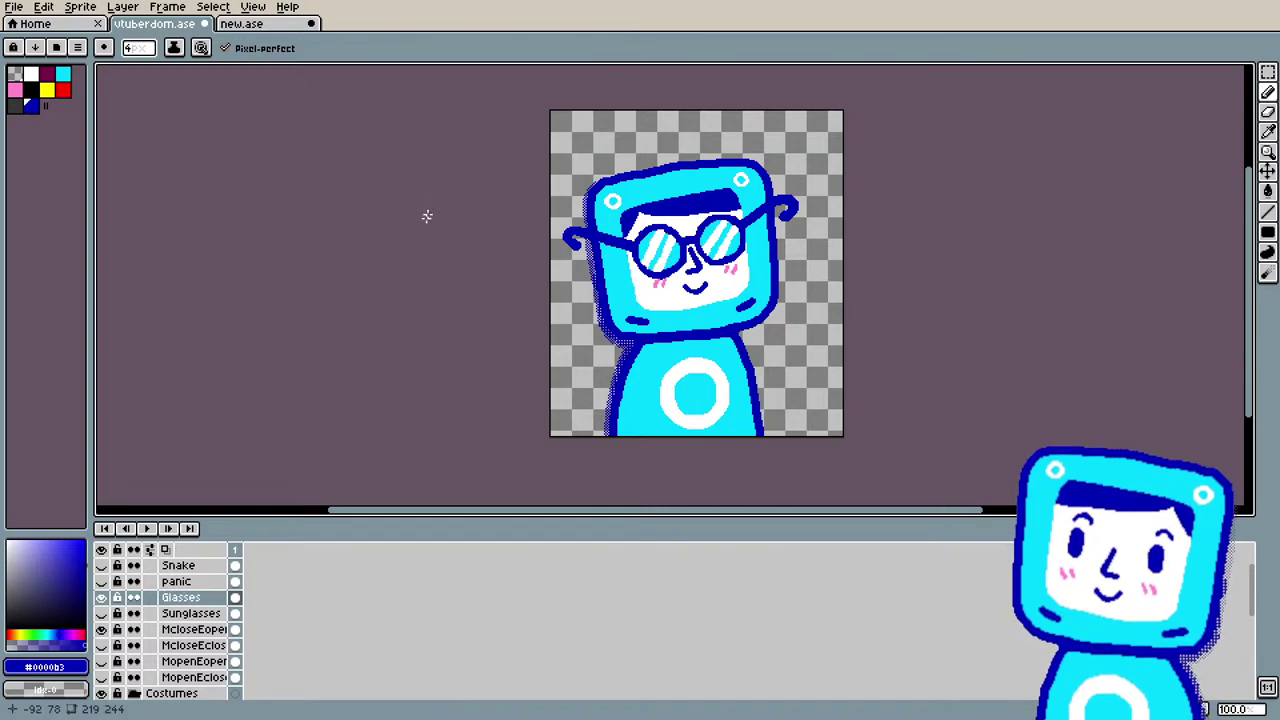
Step: Hide the Glasses layer and show the panic layer
{"action": "scroll", "coordinate": [180, 652], "scroll_direction": "up", "scroll_amount": 1}
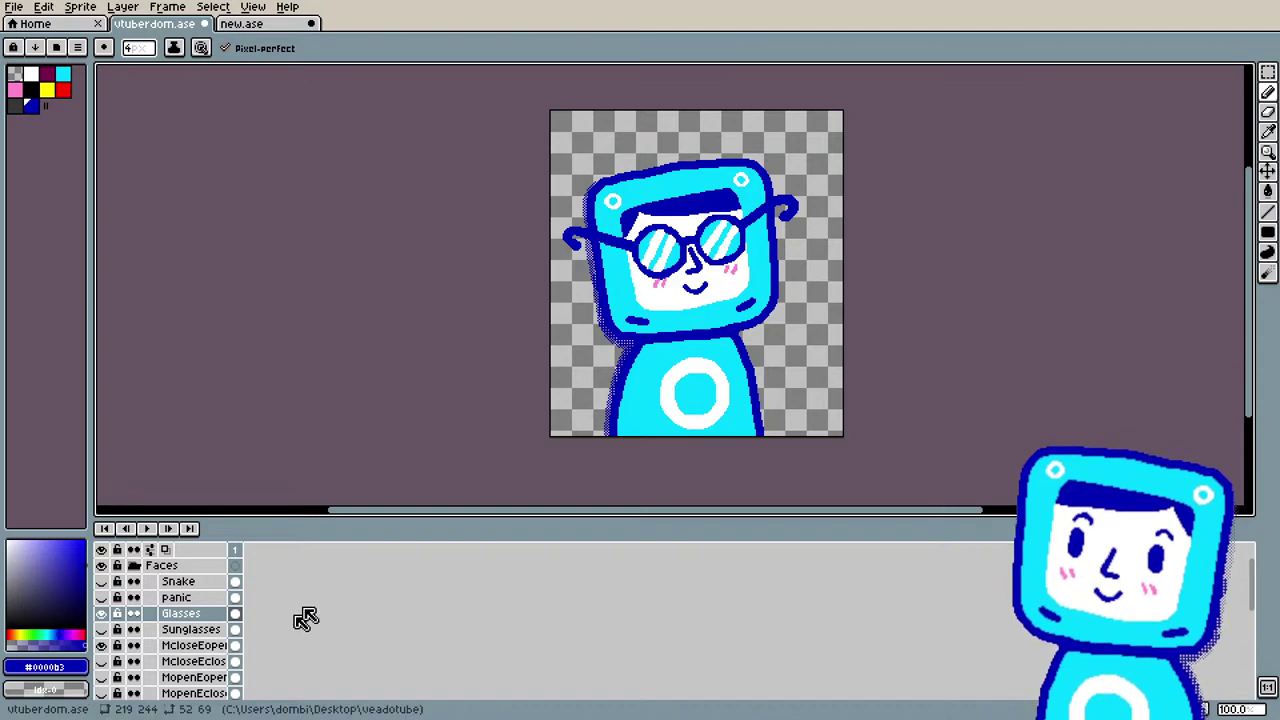
{"action": "left_click", "coordinate": [103, 612]}
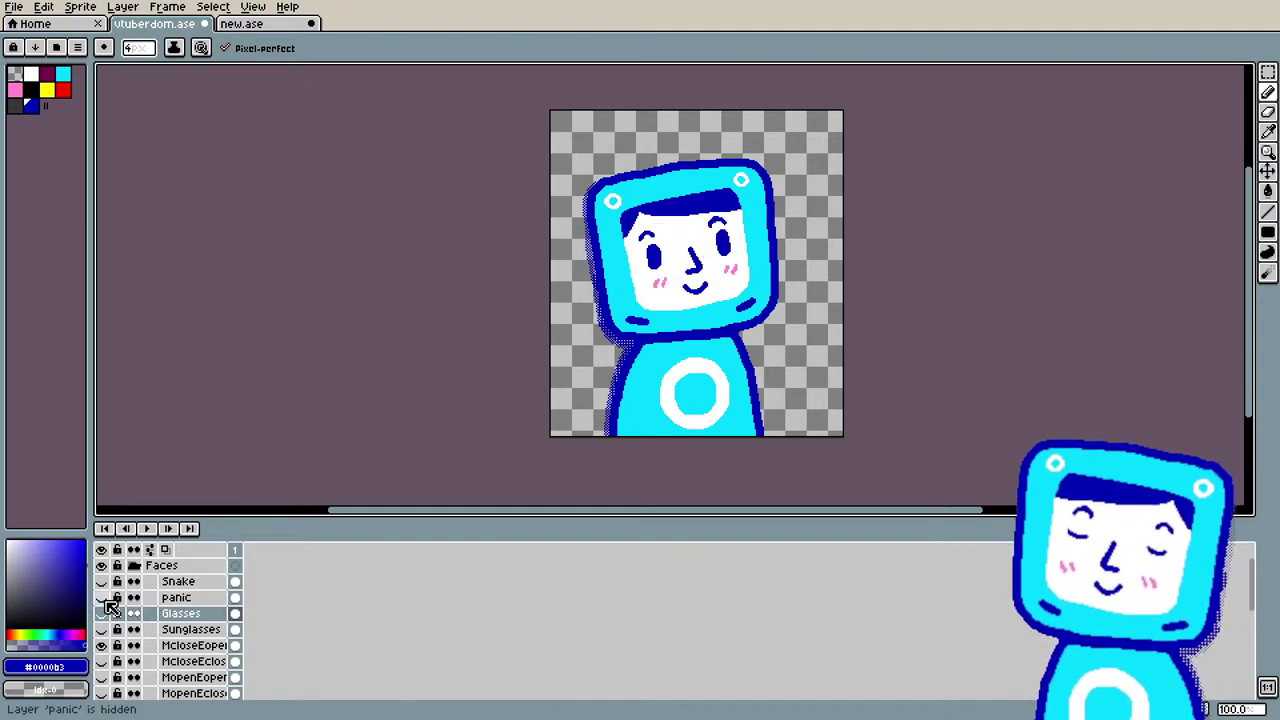
{"action": "left_click", "coordinate": [102, 597]}
{"action": "scroll", "coordinate": [632, 117], "scroll_direction": "up", "scroll_amount": 1}
{"action": "scroll", "coordinate": [632, 117], "scroll_direction": "up", "scroll_amount": 1}
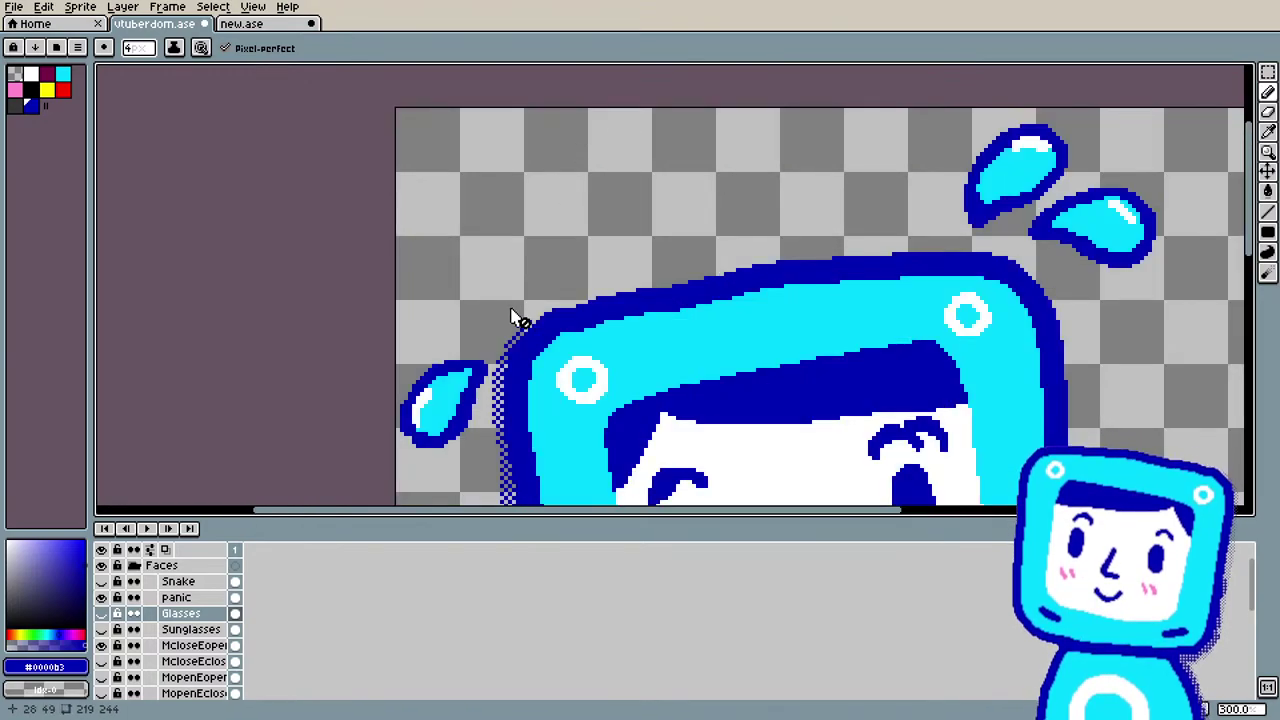
Step: Fill the white highlights of the three sweat drops on the panic layer with cyan #00d7ff sampled from a drop
{"action": "key", "text": "i"}
{"action": "left_click", "coordinate": [439, 408]}
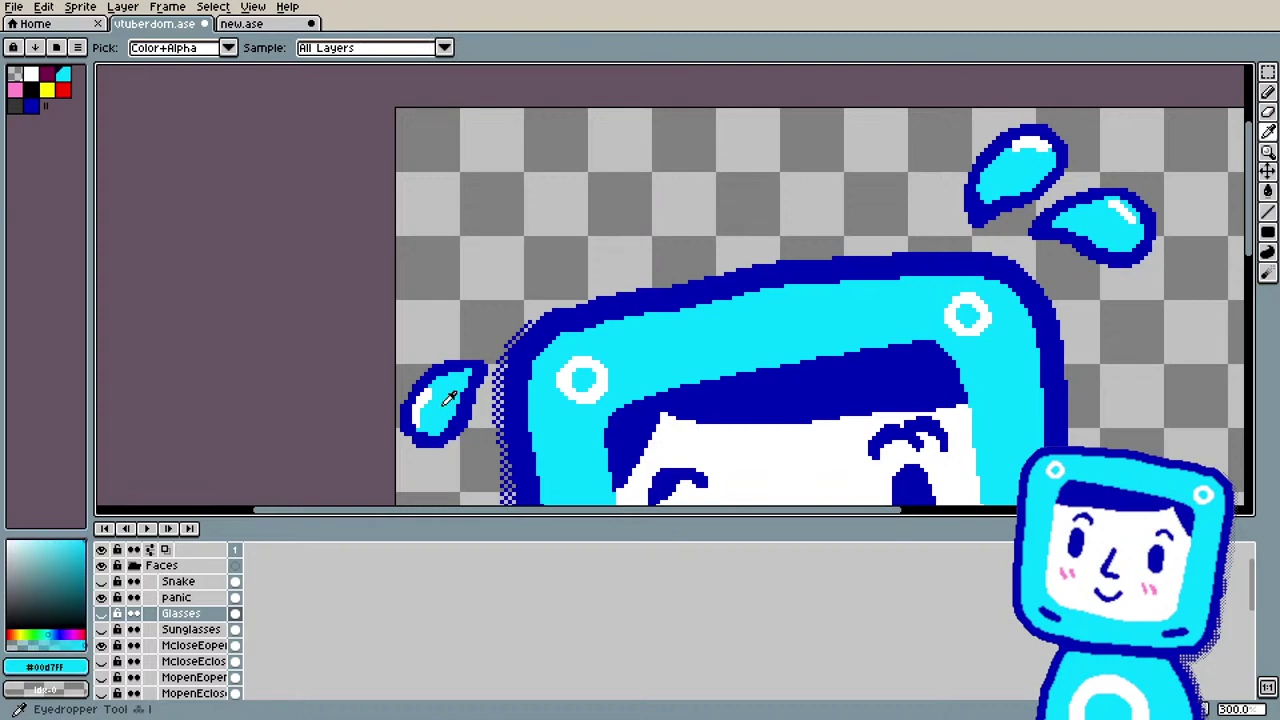
{"action": "key", "text": "g"}
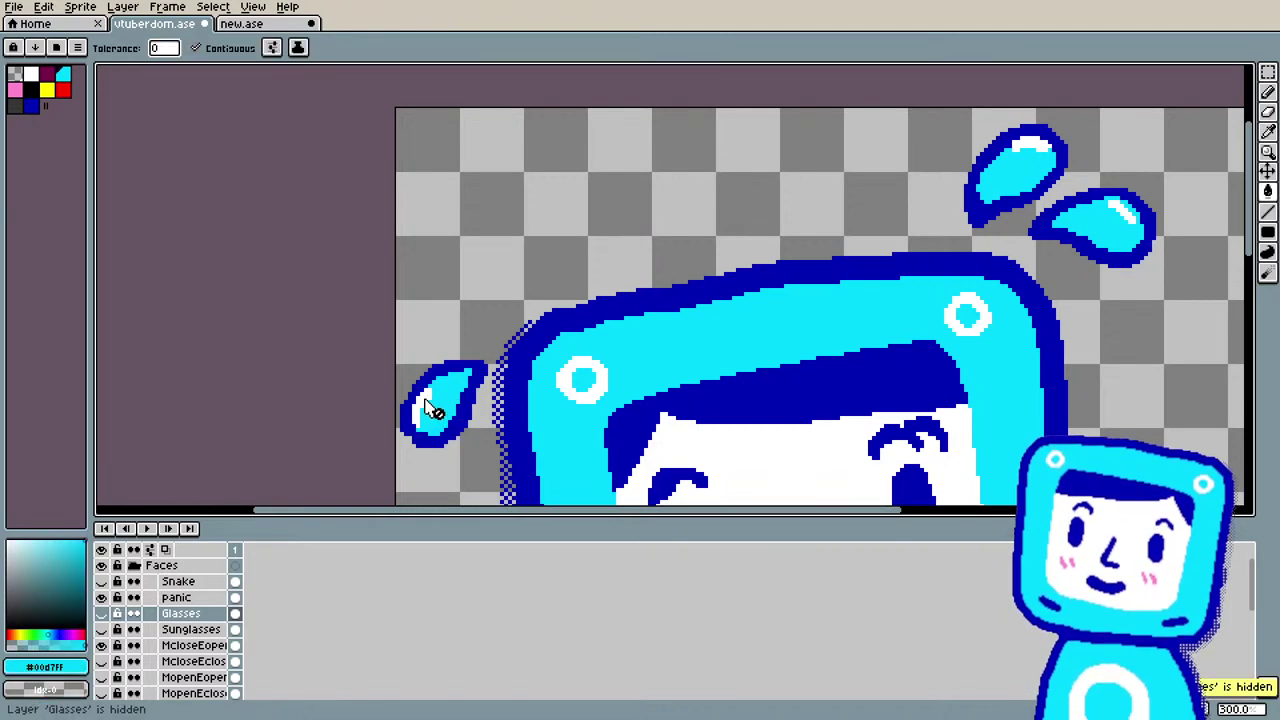
{"action": "left_click", "coordinate": [176, 597]}
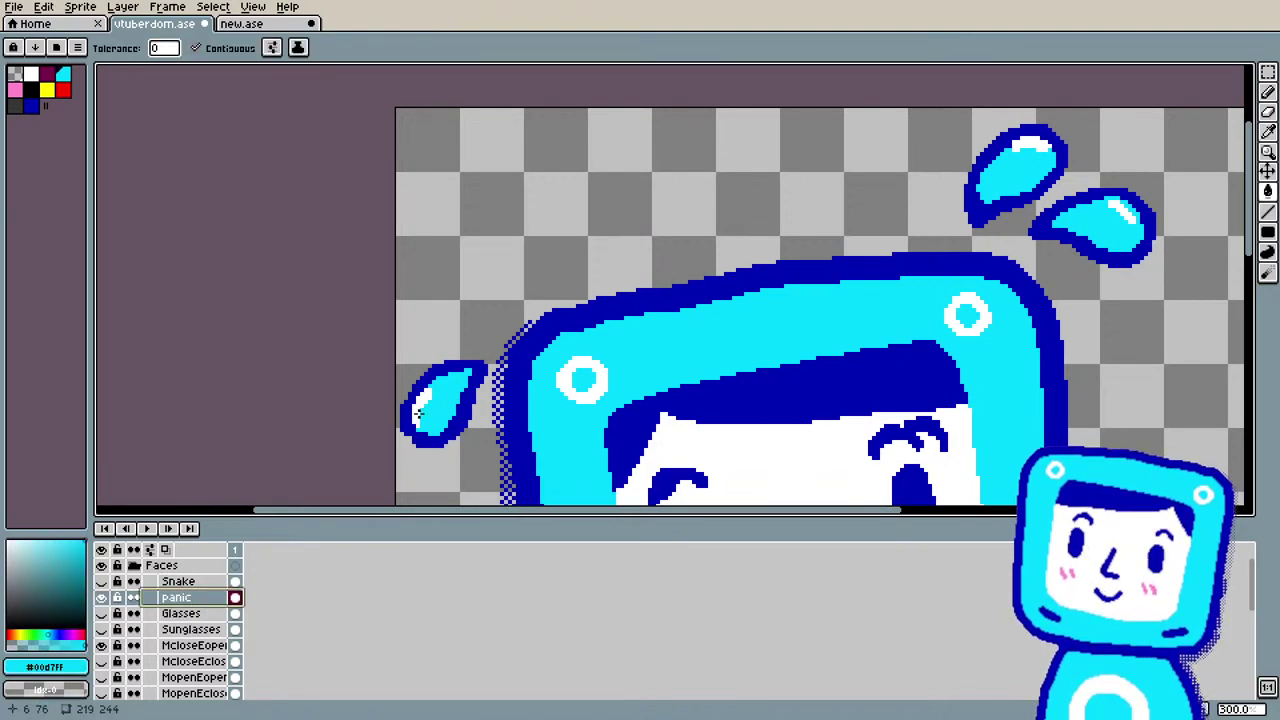
{"action": "left_click", "coordinate": [419, 400]}
{"action": "left_click", "coordinate": [1024, 146]}
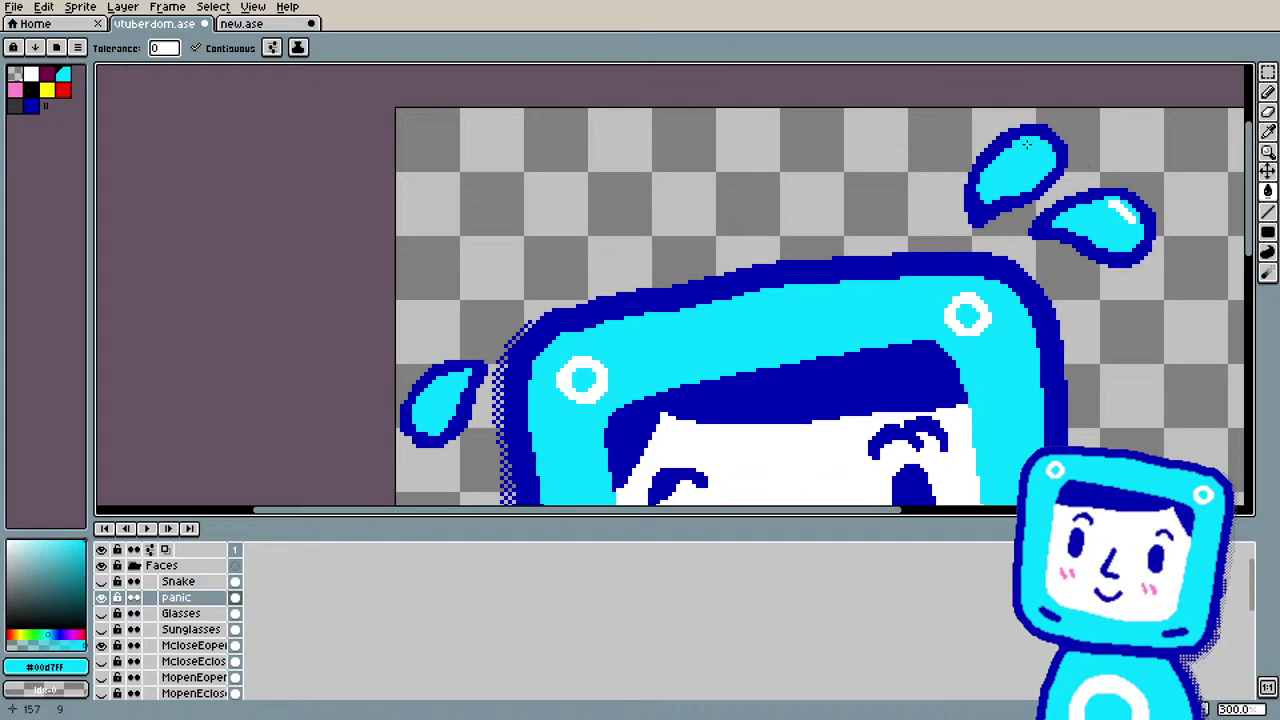
{"action": "left_click", "coordinate": [1112, 206]}
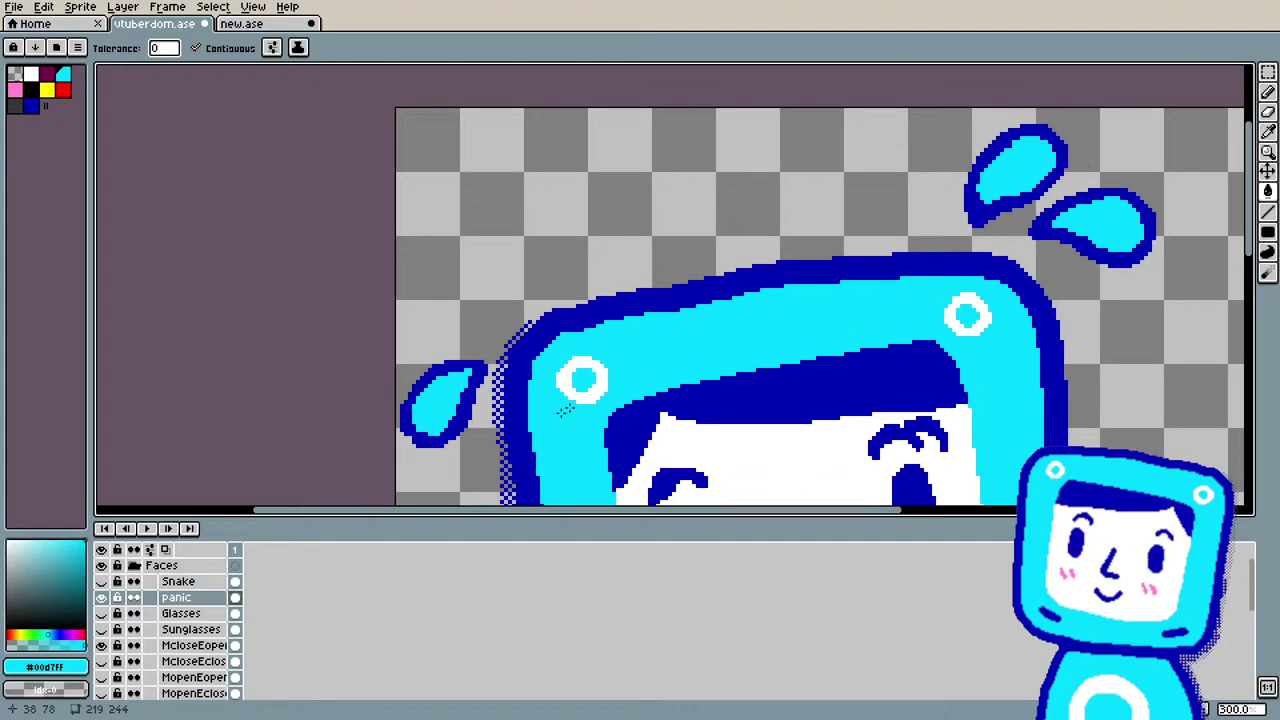
Step: Paint rounder white #ffffff highlights on the three sweat drops with the 4 px pencil
{"action": "key", "text": "i"}
{"action": "left_click", "coordinate": [760, 448]}
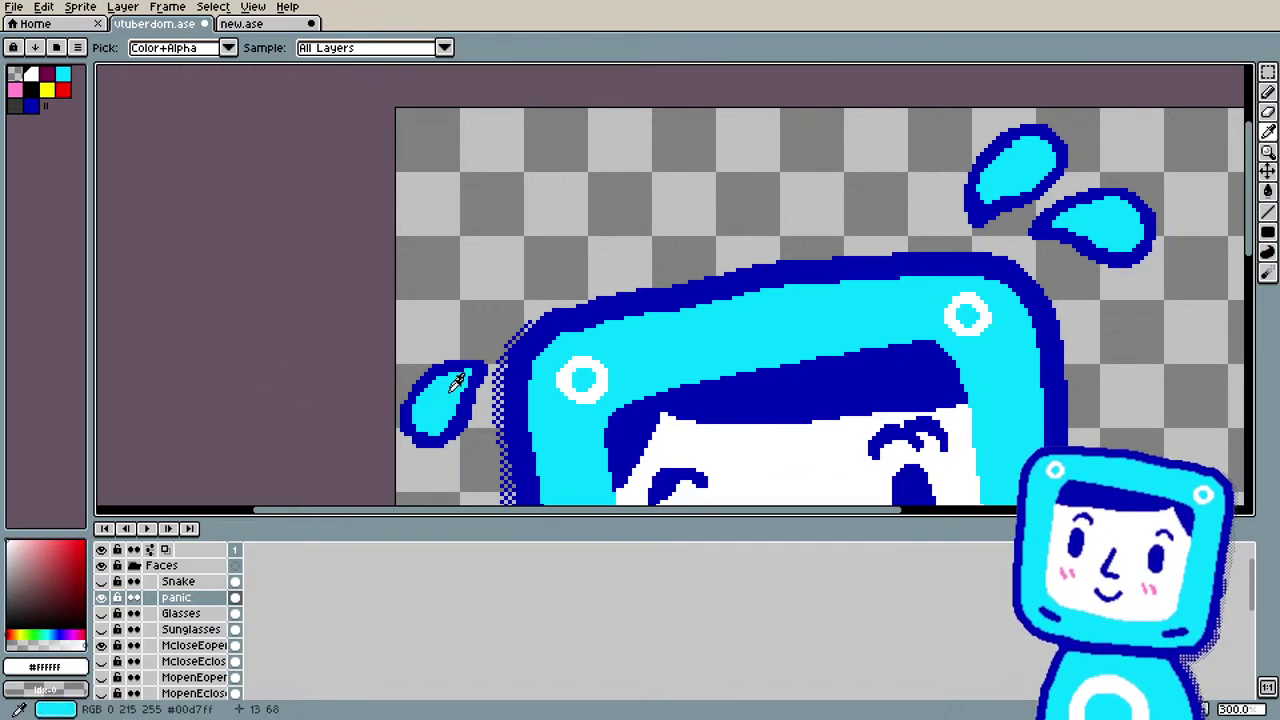
{"action": "key", "text": "b"}
{"action": "left_click_drag", "start_coordinate": [422, 399], "coordinate": [428, 404]}
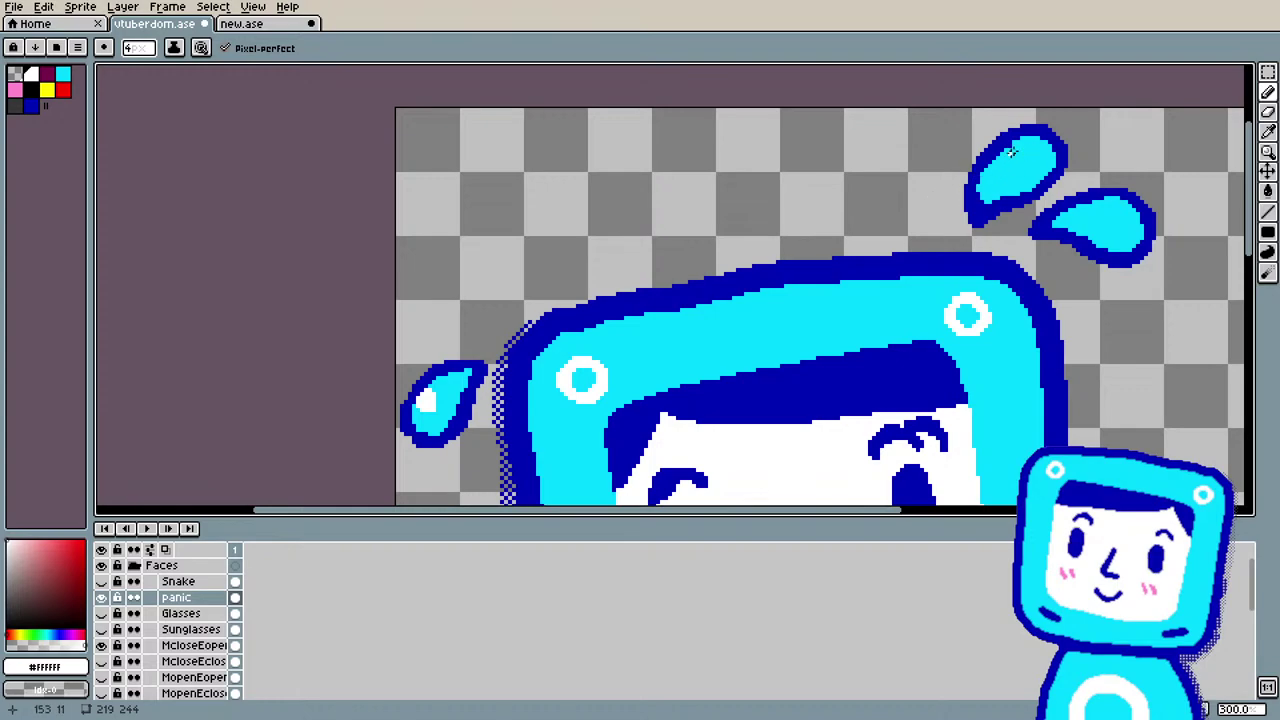
{"action": "left_click_drag", "start_coordinate": [1021, 148], "coordinate": [1018, 148]}
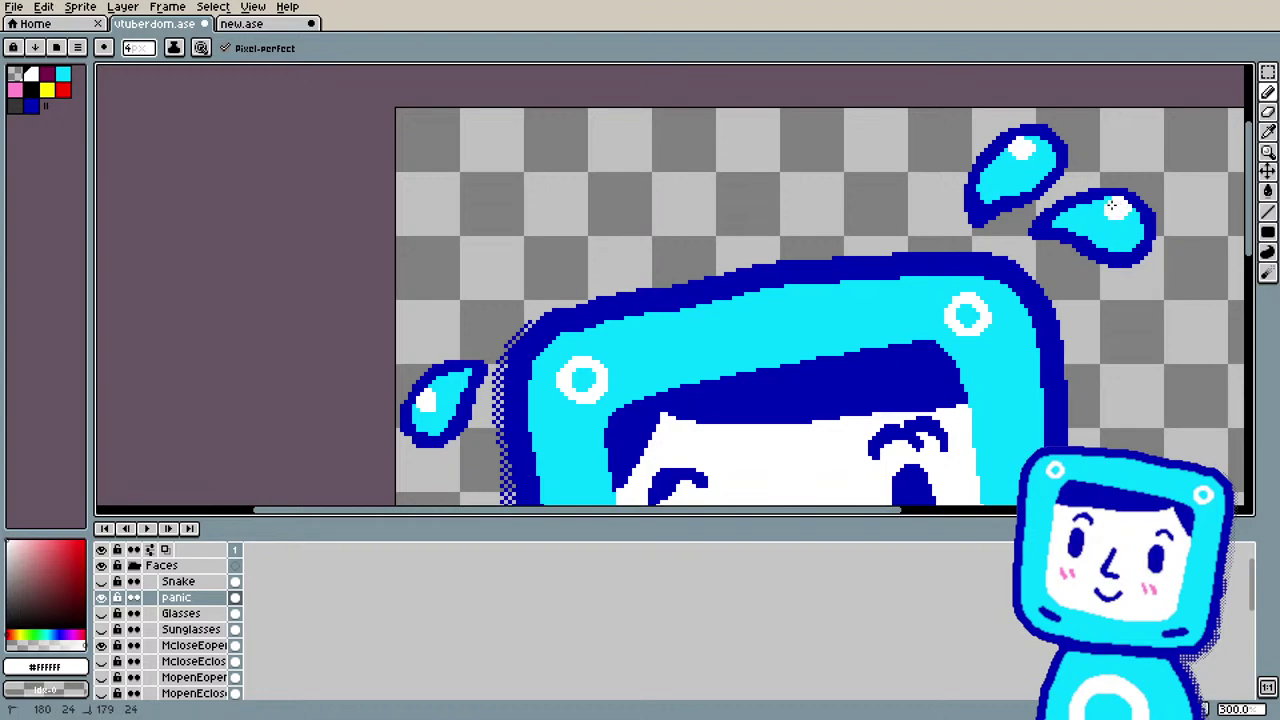
{"action": "scroll", "coordinate": [1000, 168], "scroll_direction": "down", "scroll_amount": 2}
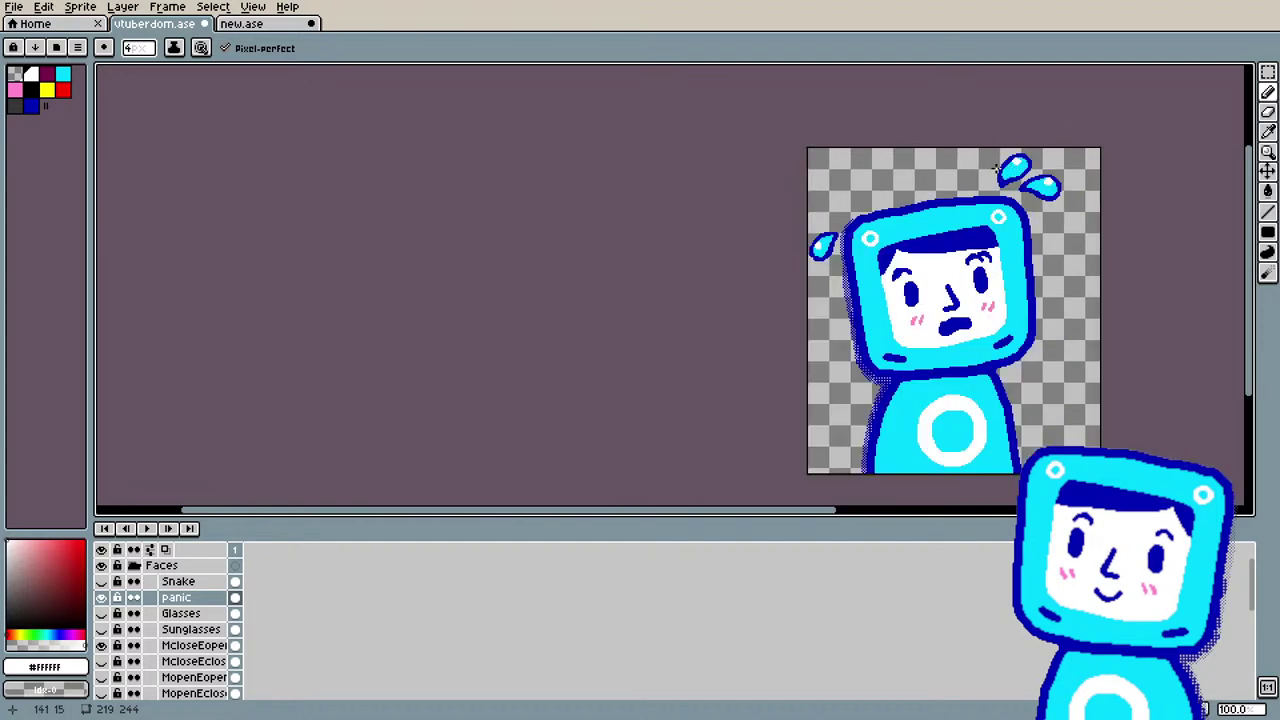
{"action": "scroll", "coordinate": [1002, 168], "scroll_direction": "up", "scroll_amount": 2}
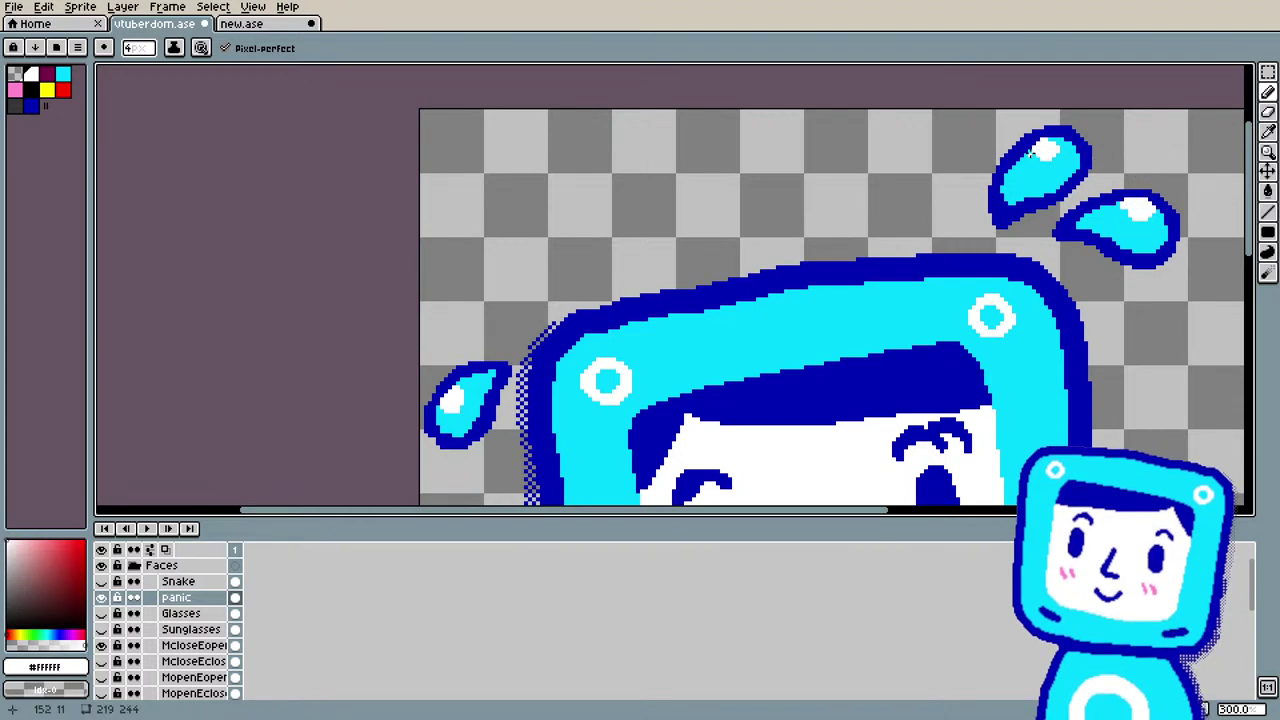
{"action": "left_click_drag", "start_coordinate": [1033, 150], "coordinate": [1036, 150]}
{"action": "scroll", "coordinate": [952, 118], "scroll_direction": "down", "scroll_amount": 2}
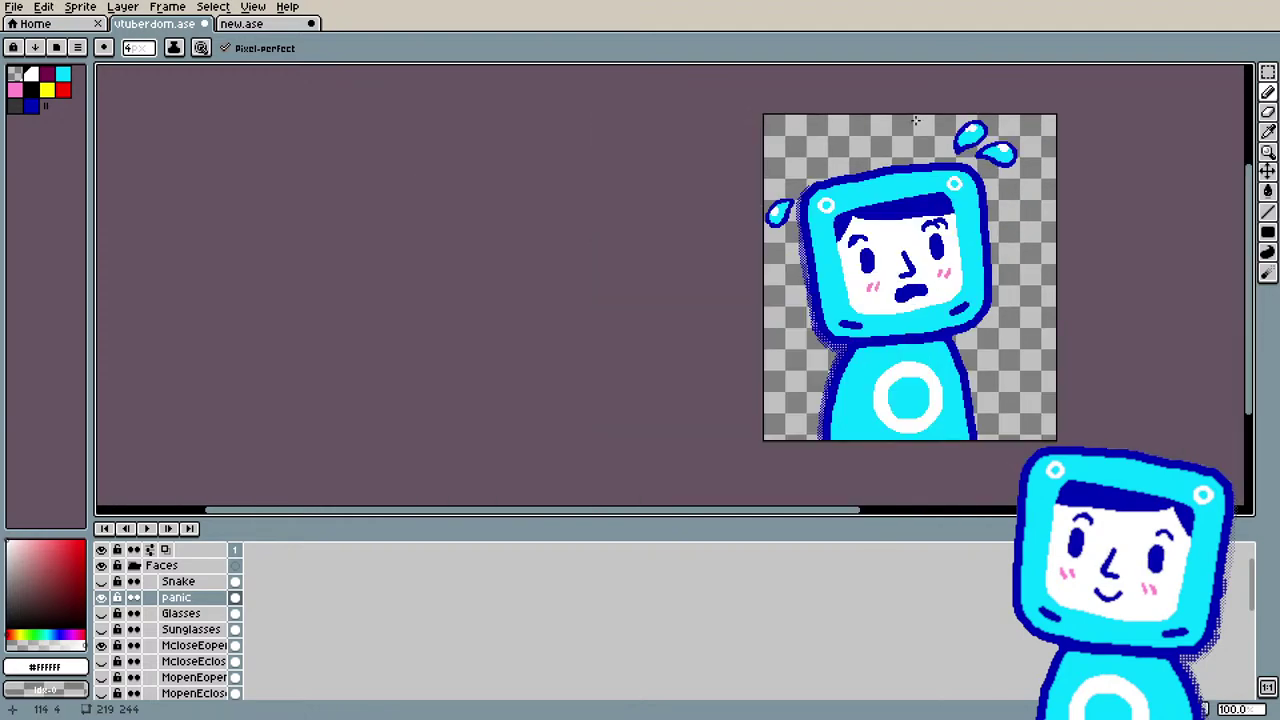
Step: Undo the repainted highlights and cyan fills on the panic layer's sweat drops
{"action": "key", "text": "v"}
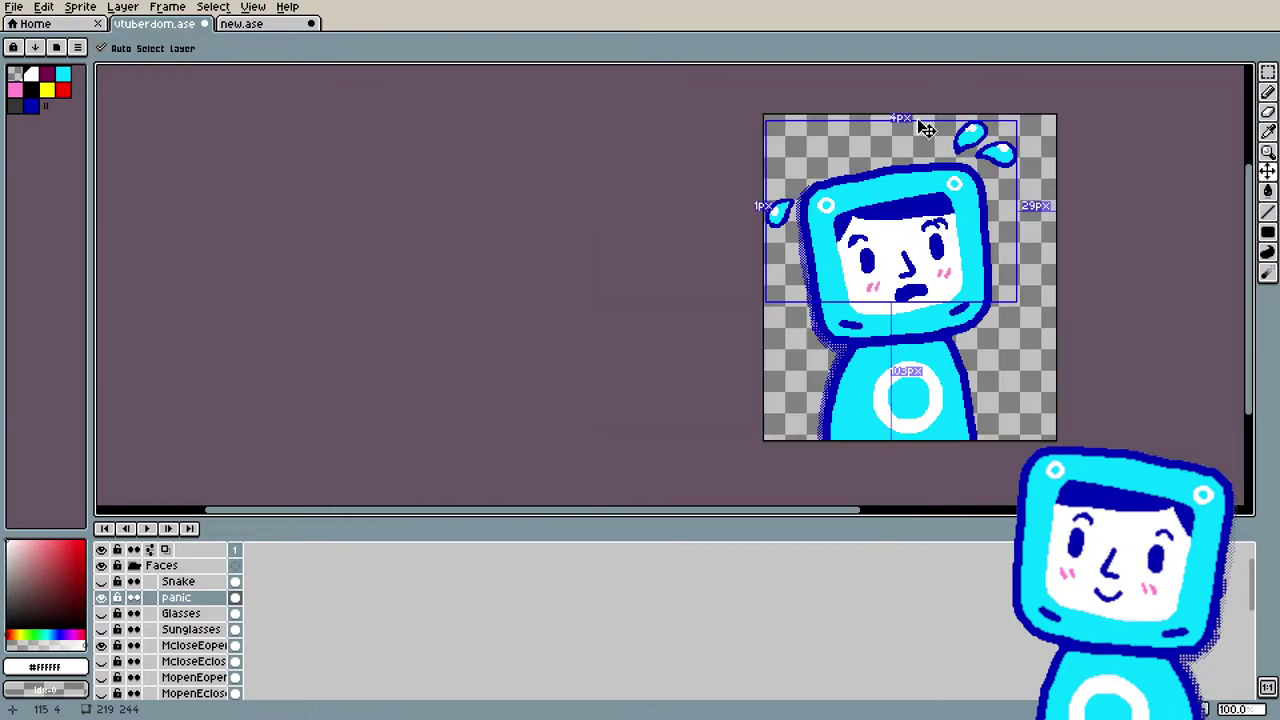
{"action": "key", "text": "ctrl+z"}
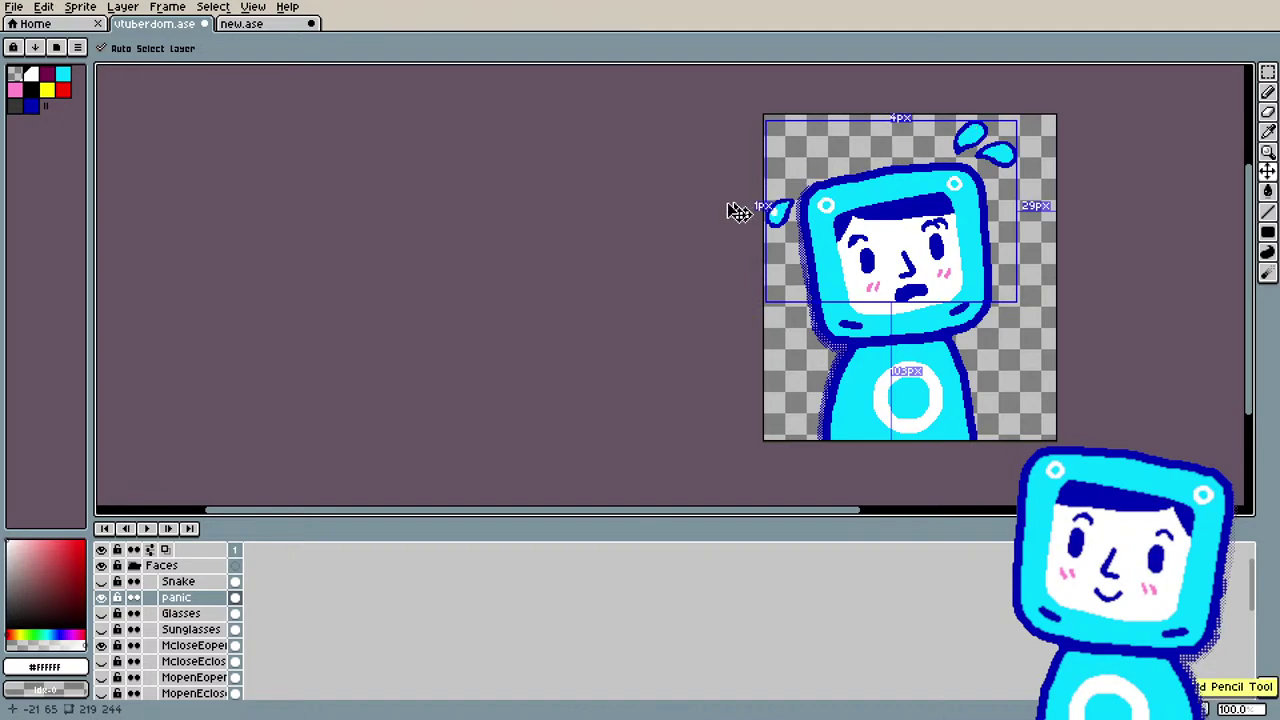
{"action": "key", "text": "ctrl+z"}
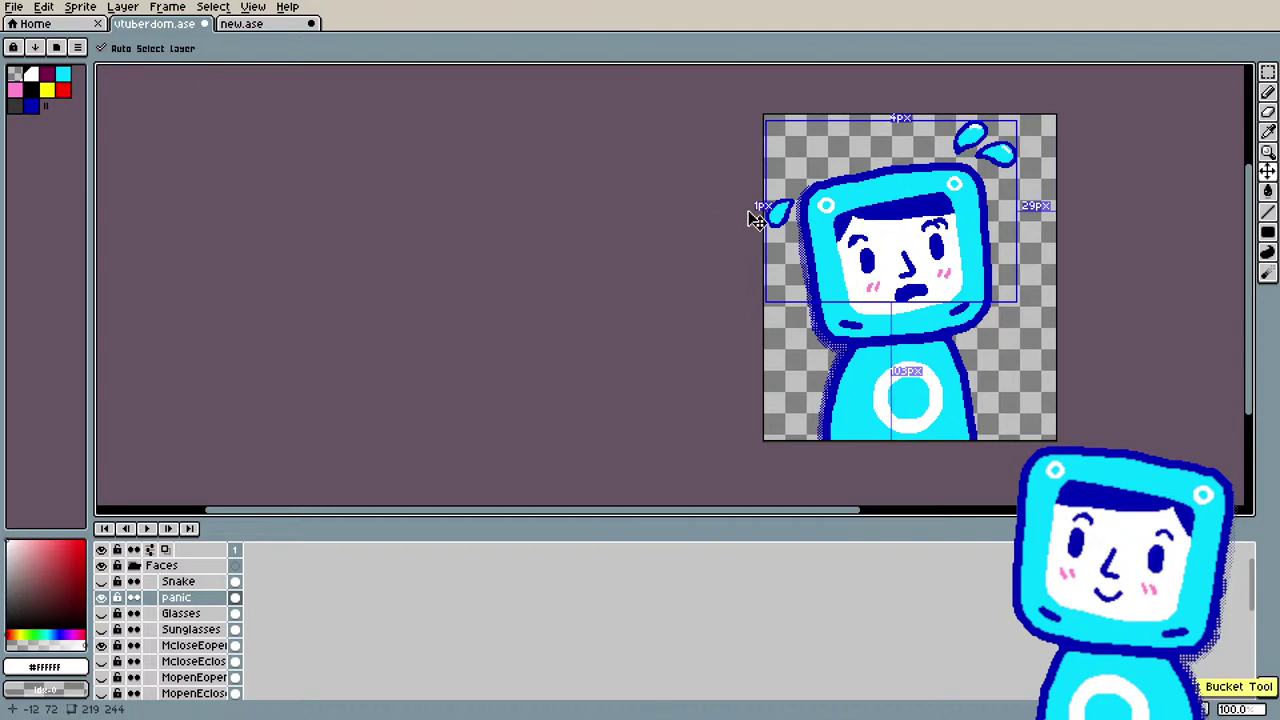
{"action": "key", "text": "ctrl+z"}
{"action": "key", "text": "ctrl+z"}
{"action": "key", "text": "b"}
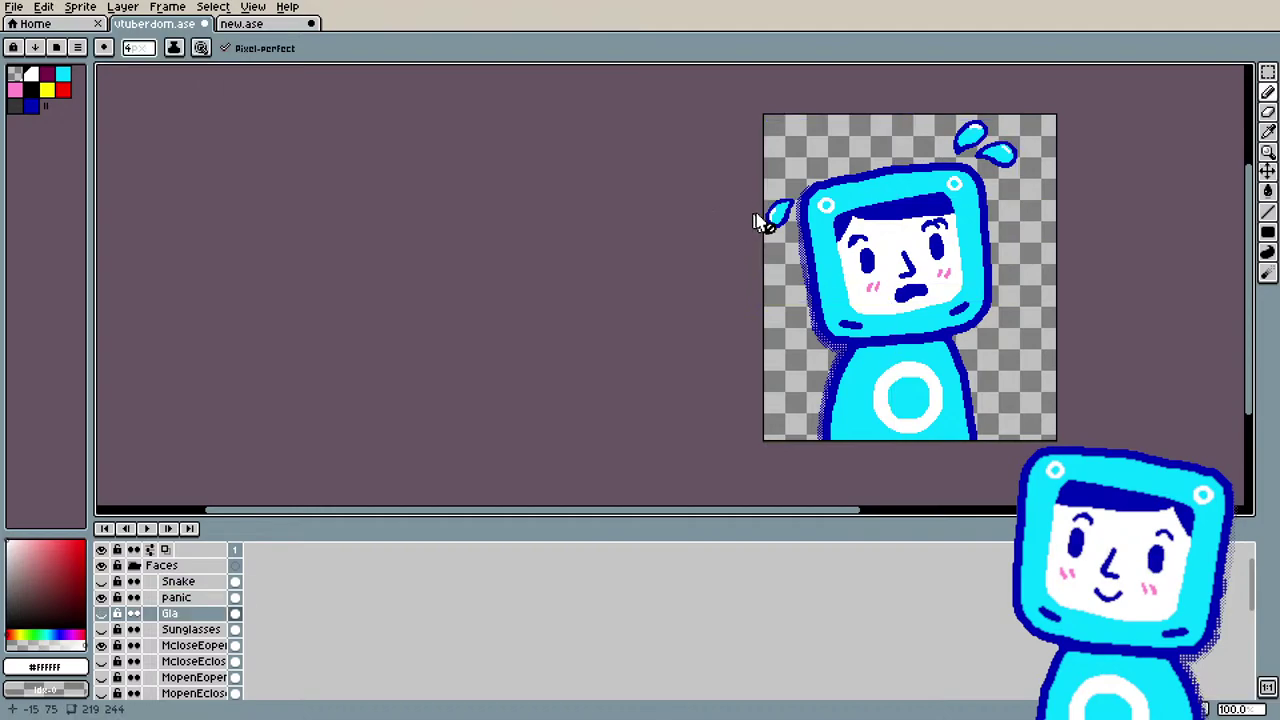
Step: Redo the Glasses layer rename, and undo any bucket fill restored on the panic layer
{"action": "left_click", "coordinate": [14, 6]}
{"action": "mouse_move", "coordinate": [43, 6]}
{"action": "left_click", "coordinate": [51, 45]}
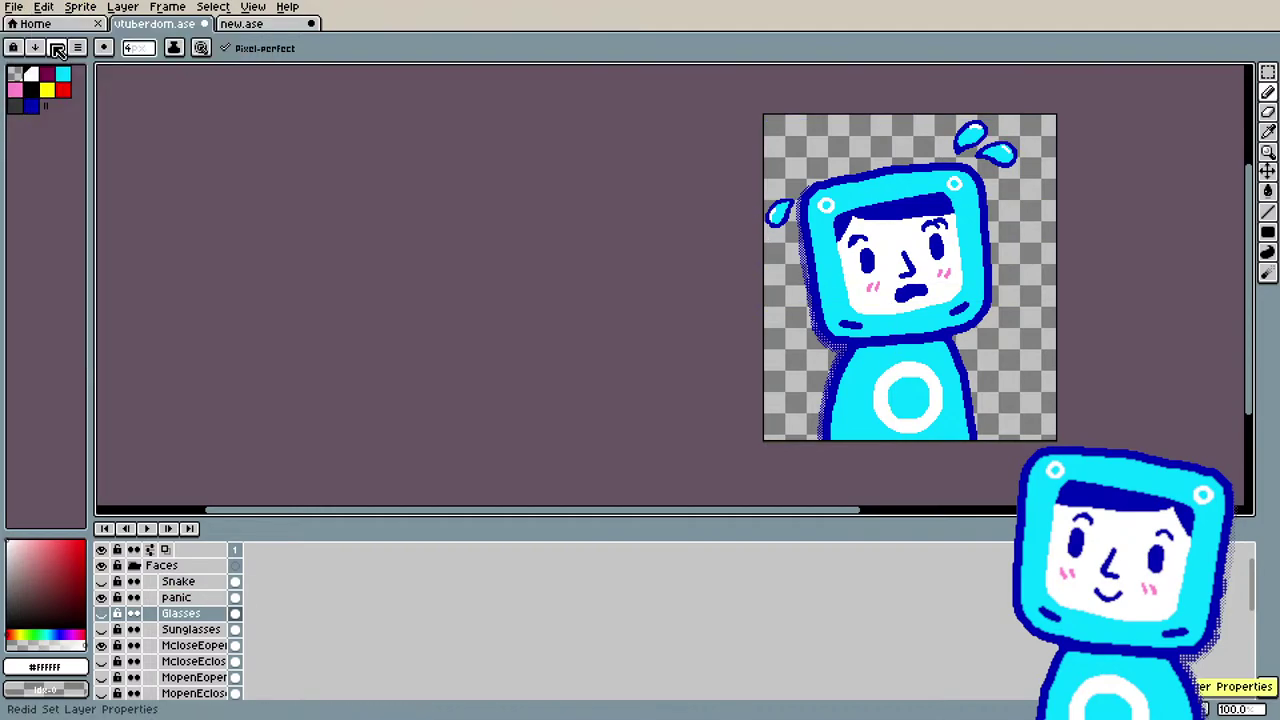
{"action": "left_click", "coordinate": [55, 8]}
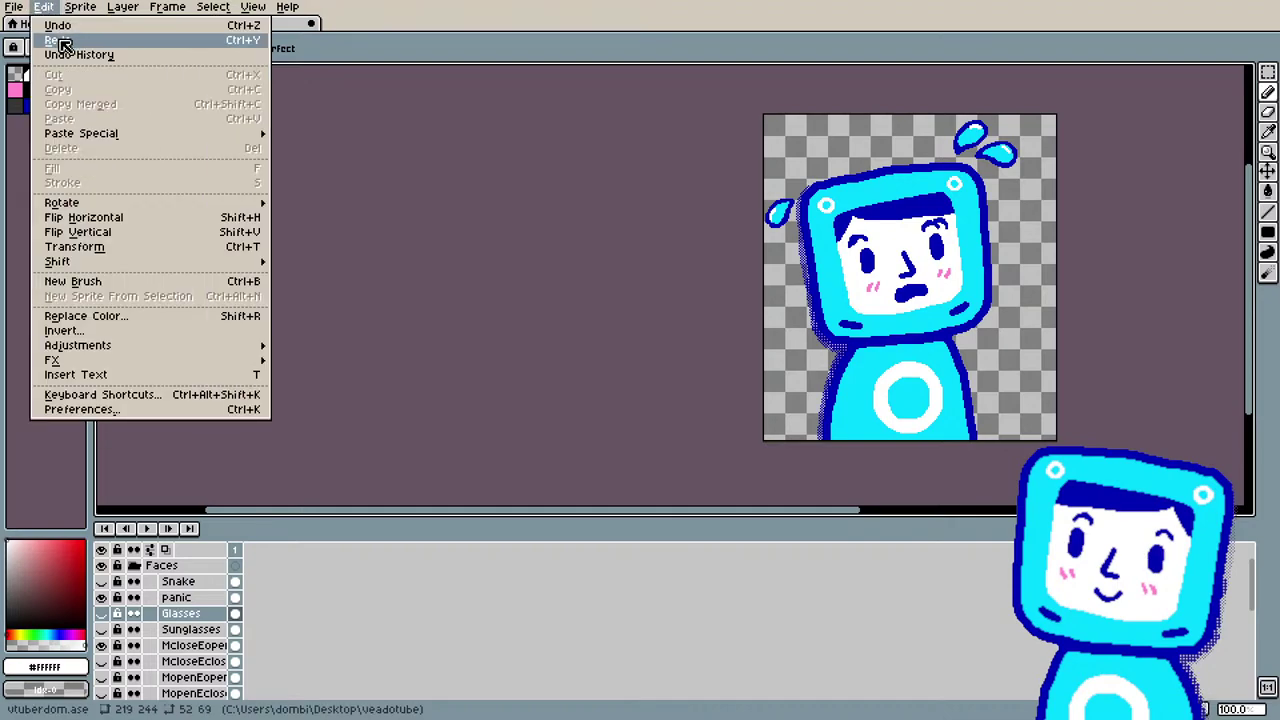
{"action": "left_click", "coordinate": [60, 40]}
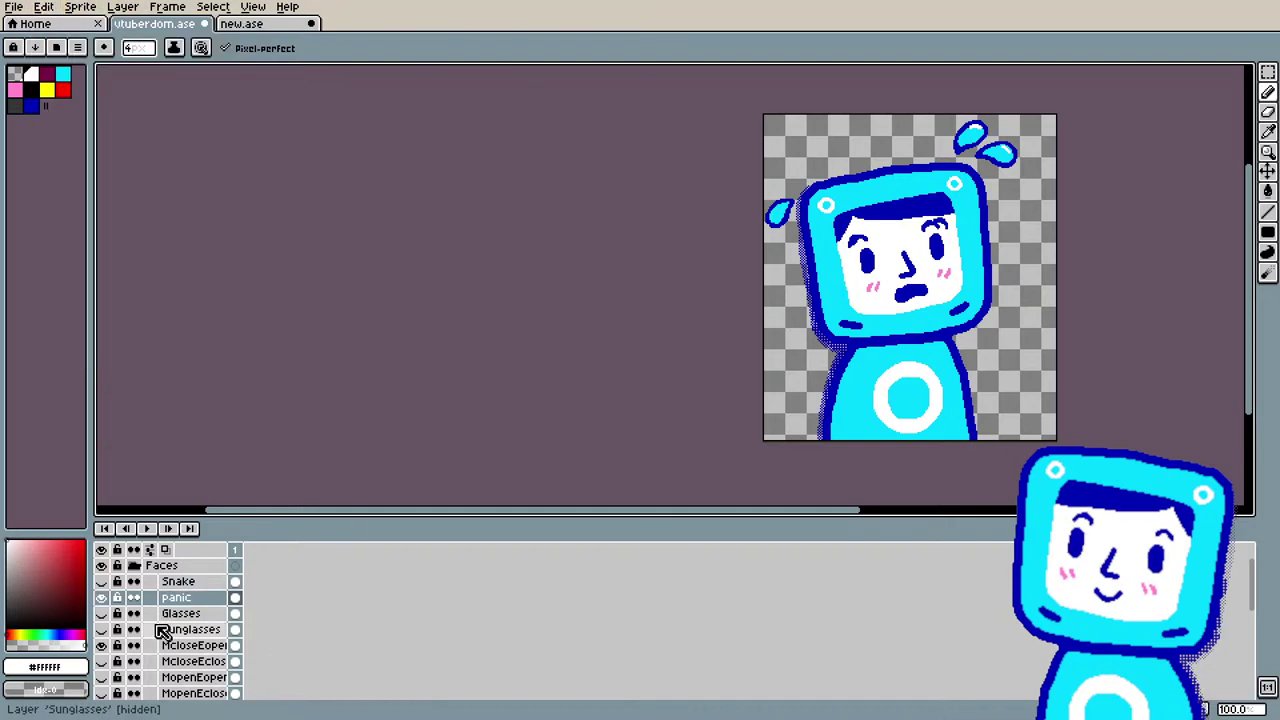
{"action": "key", "text": "ctrl+z"}
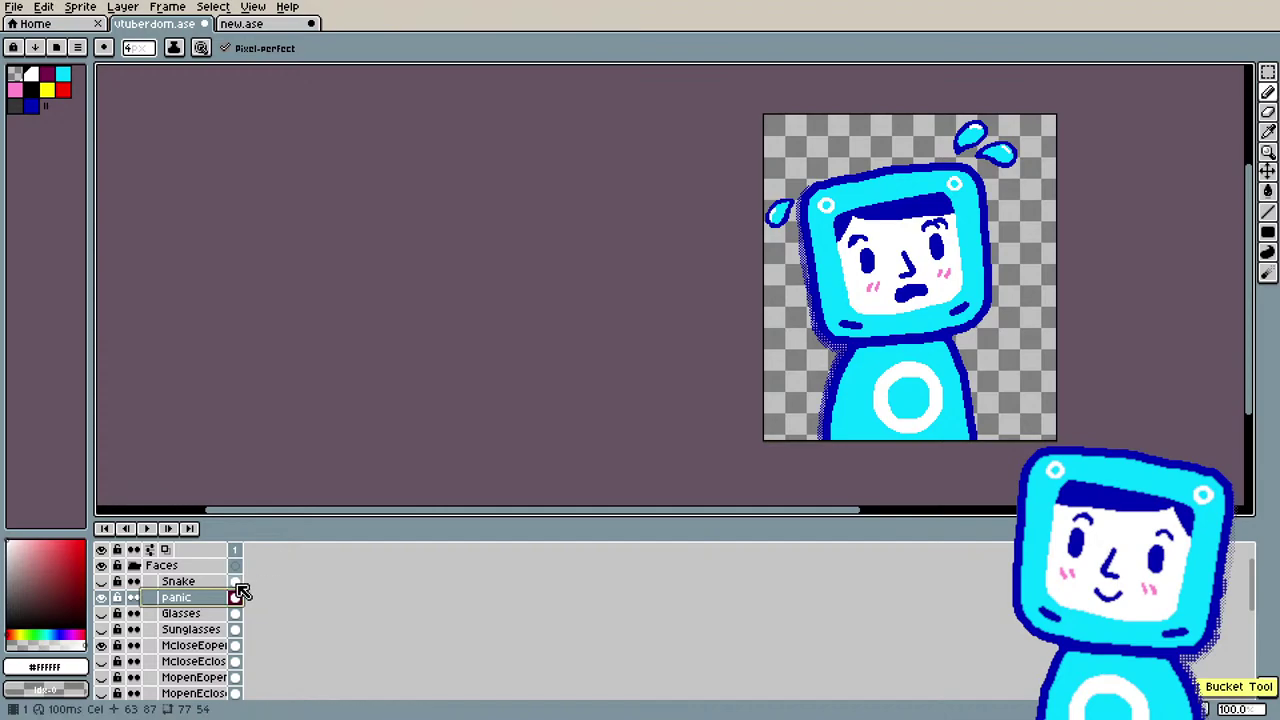
Step: Hide the smiling open-eyed face layer and widen the rightmost sweat drop's highlight in white with the 4 px pencil
{"action": "left_click", "coordinate": [102, 597]}
{"action": "left_click", "coordinate": [102, 597]}
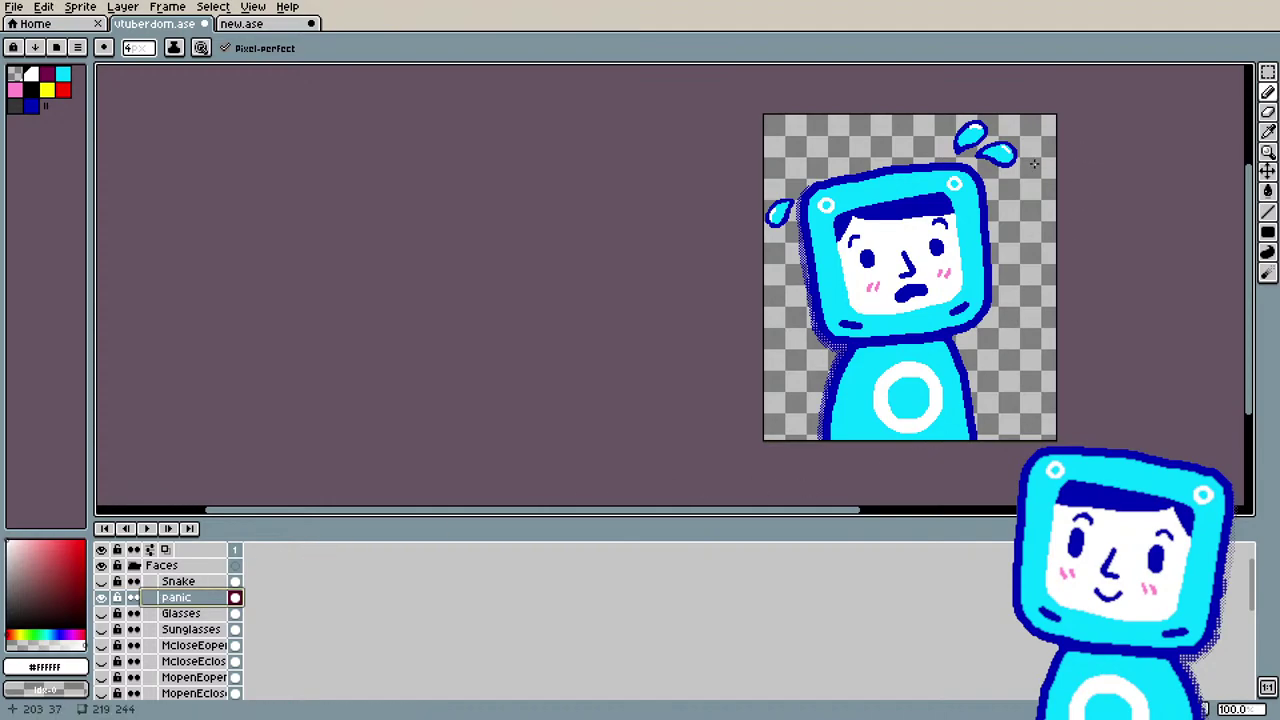
{"action": "scroll", "coordinate": [1036, 162], "scroll_direction": "up", "scroll_amount": 3}
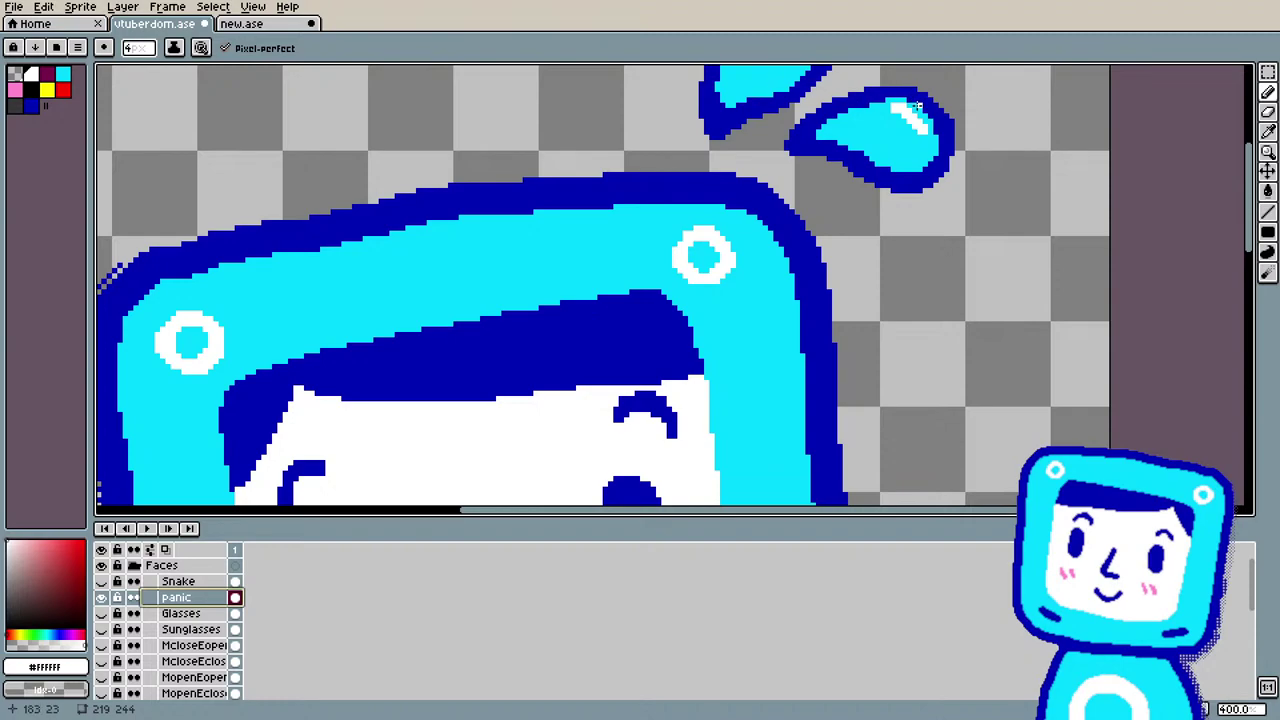
{"action": "mouse_move", "coordinate": [918, 104]}
{"action": "left_mouse_down"}
{"action": "mouse_move", "coordinate": [904, 100]}
{"action": "mouse_move", "coordinate": [912, 110]}
{"action": "left_mouse_up"}
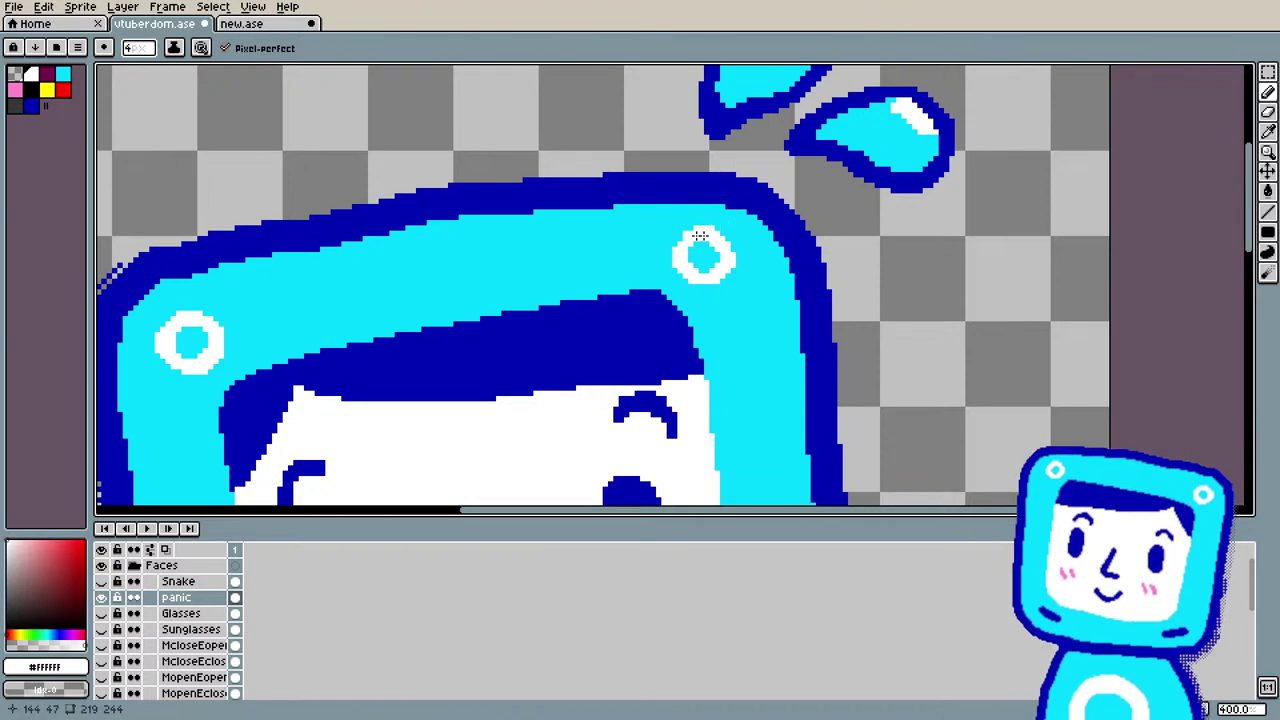
{"action": "scroll", "coordinate": [700, 237], "scroll_direction": "down", "scroll_amount": 3}
{"action": "scroll", "coordinate": [552, 412], "scroll_direction": "down", "scroll_amount": 1}
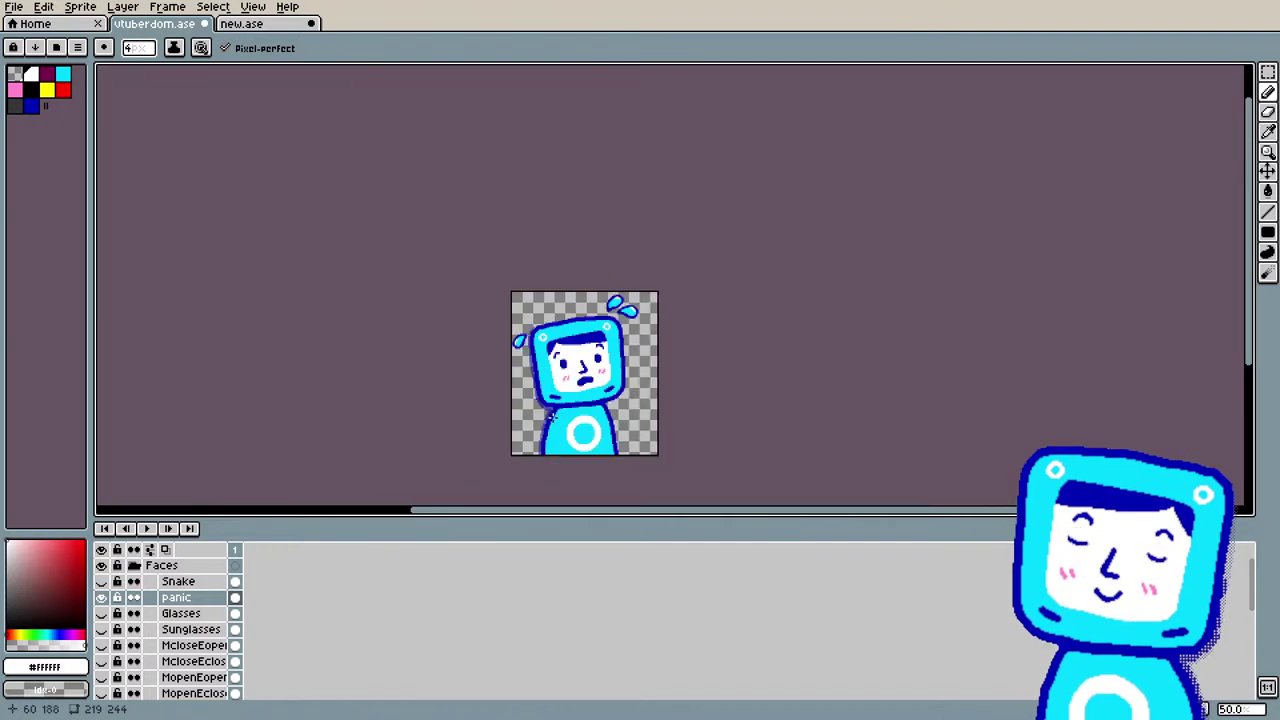
{"action": "scroll", "coordinate": [552, 414], "scroll_direction": "up", "scroll_amount": 2}
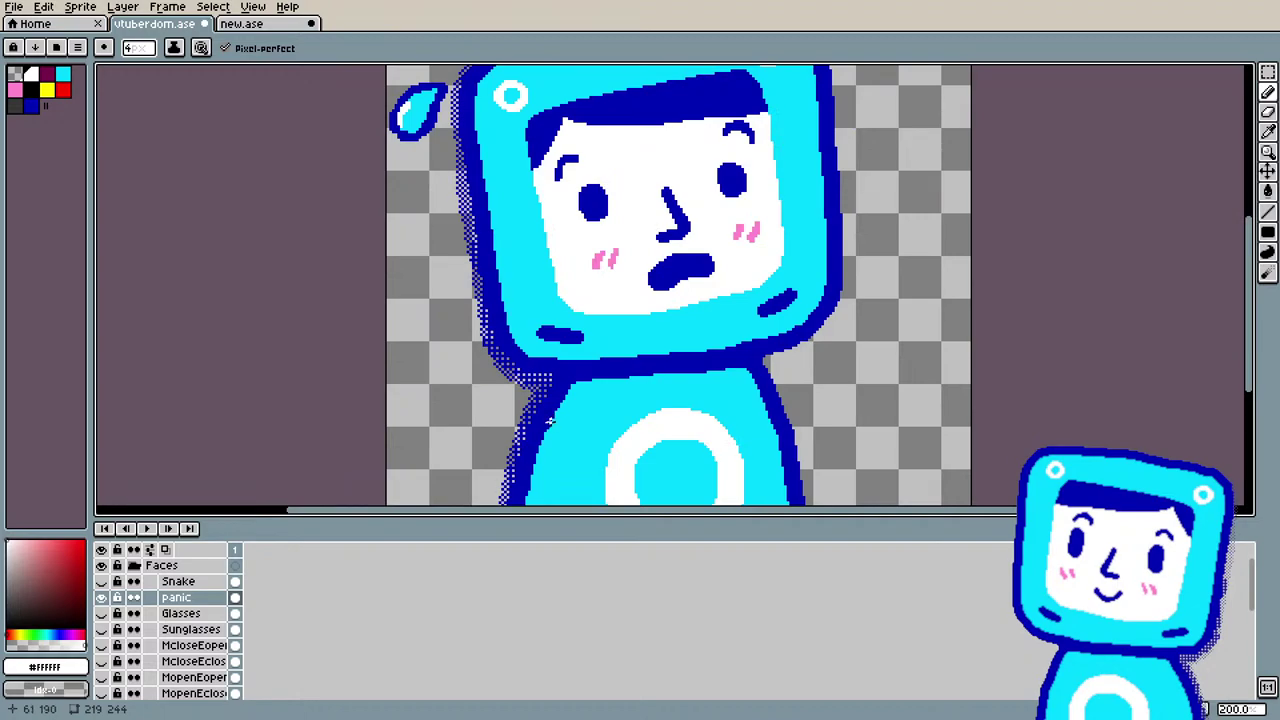
Step: Hide the panic layer and add a new layer directly above it in the Faces group
{"action": "left_click", "coordinate": [102, 597]}
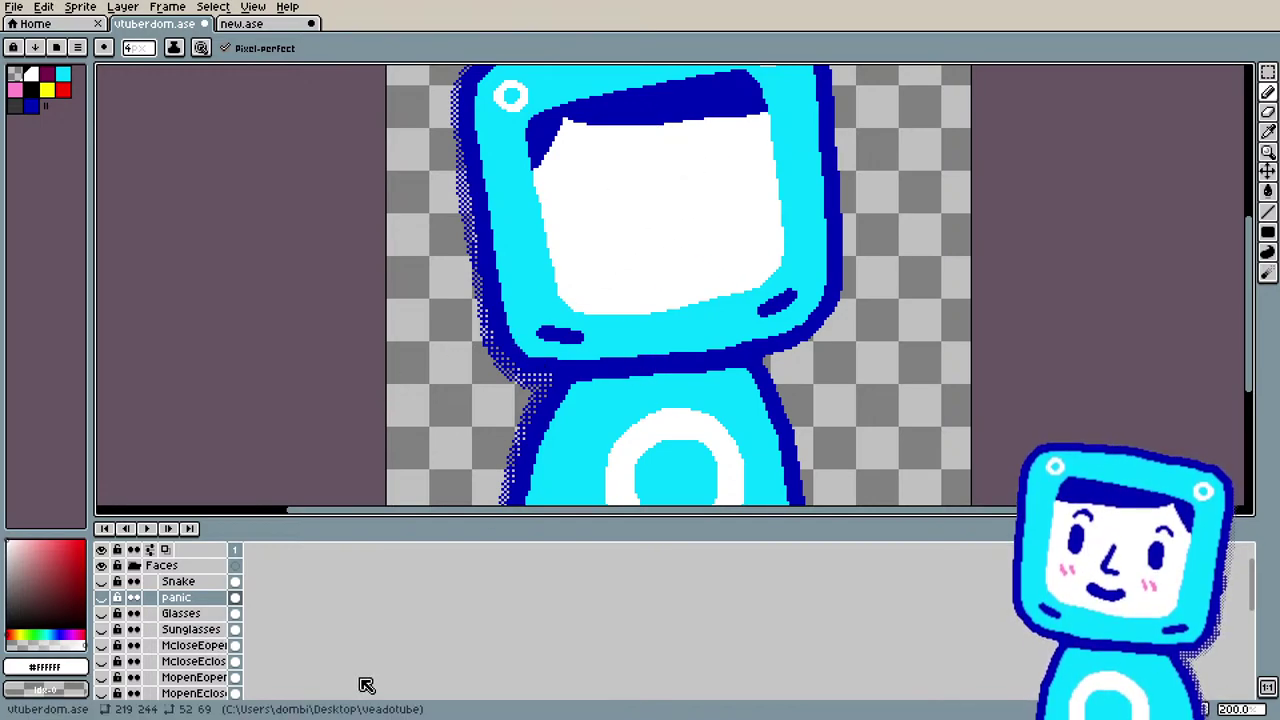
{"action": "left_click", "coordinate": [200, 600]}
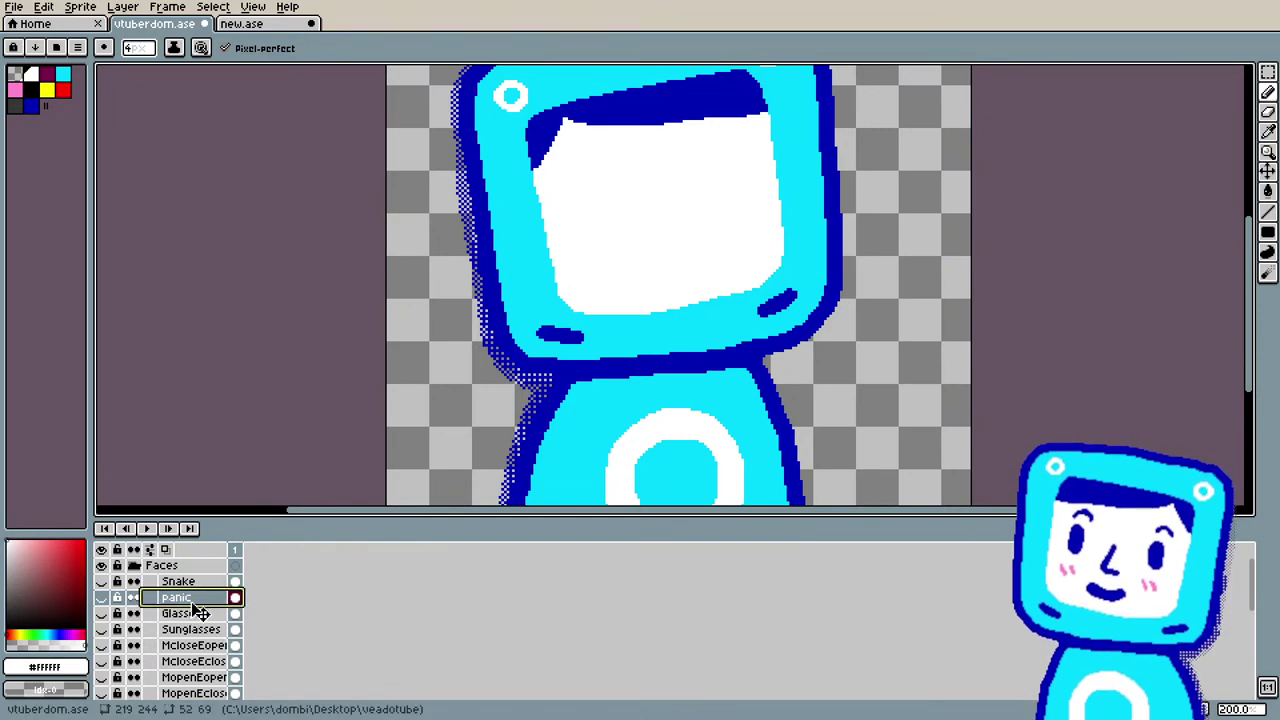
{"action": "right_click", "coordinate": [196, 599]}
{"action": "left_click", "coordinate": [260, 586]}
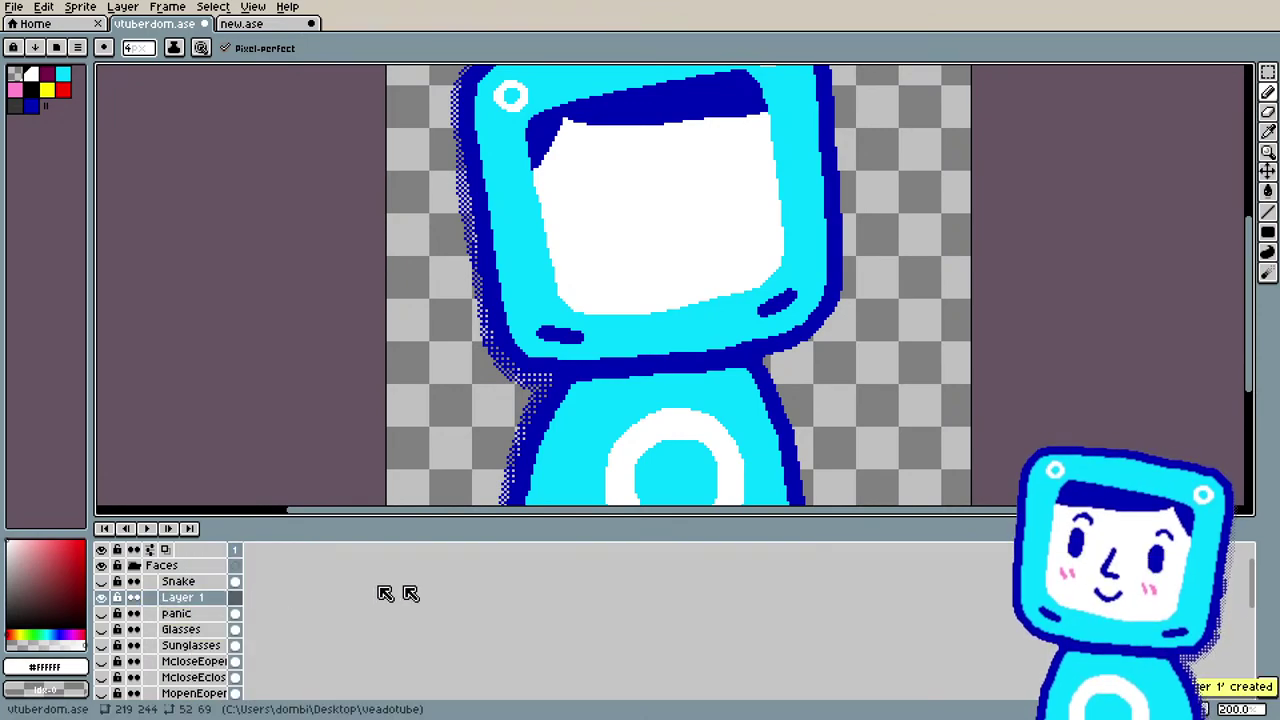
Step: Sample the hair's dark blue #0000b3, try an oval eye outline with the 4 px pencil on the new layer, and undo it
{"action": "key", "text": "i"}
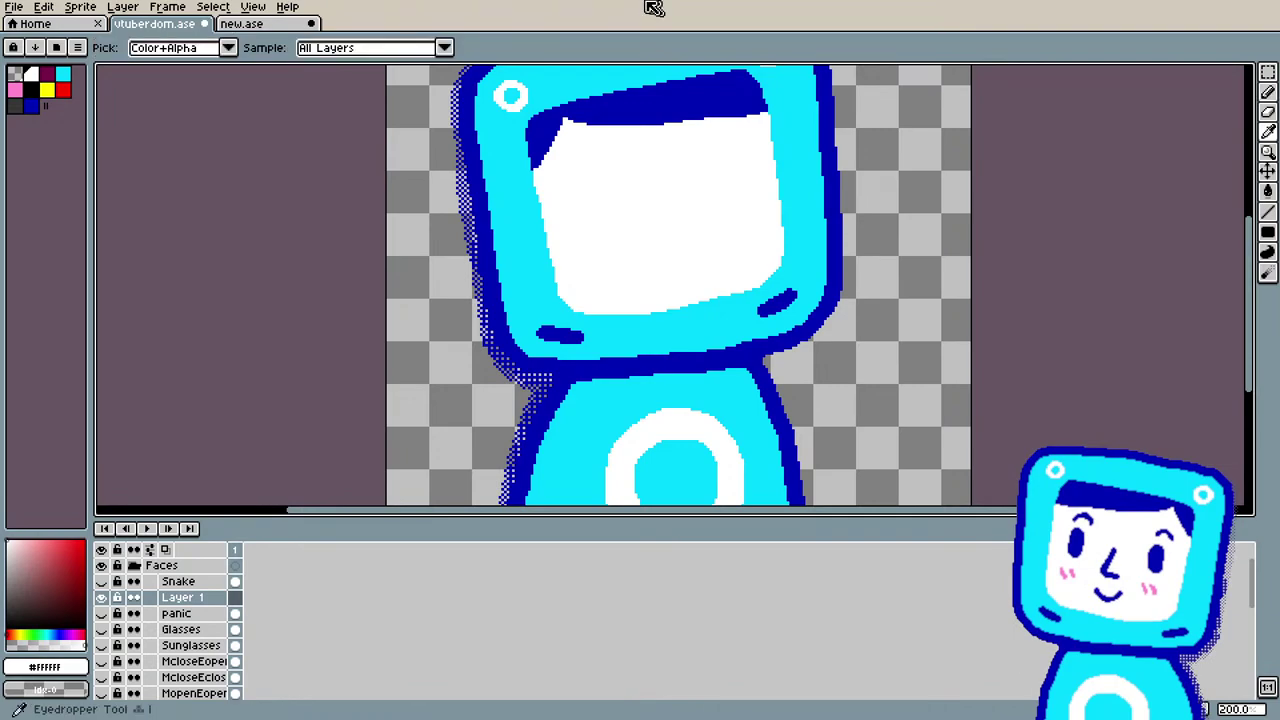
{"action": "left_click", "coordinate": [688, 92]}
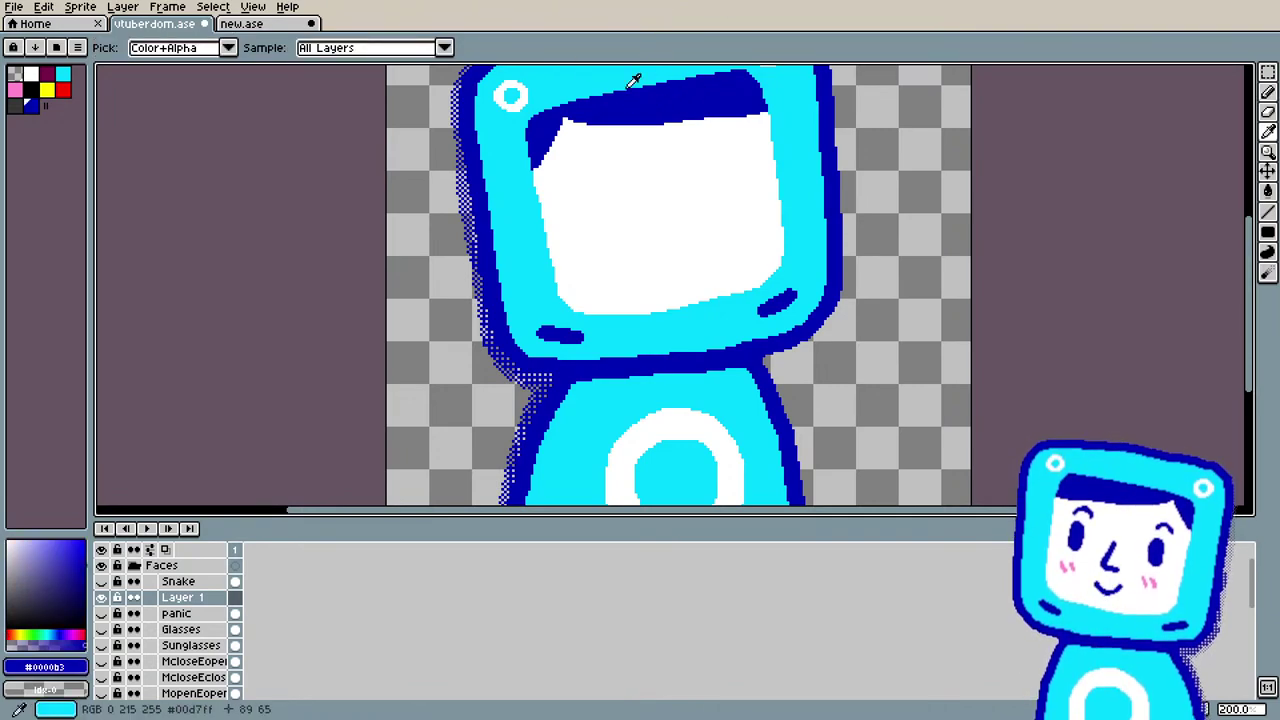
{"action": "key", "text": "v"}
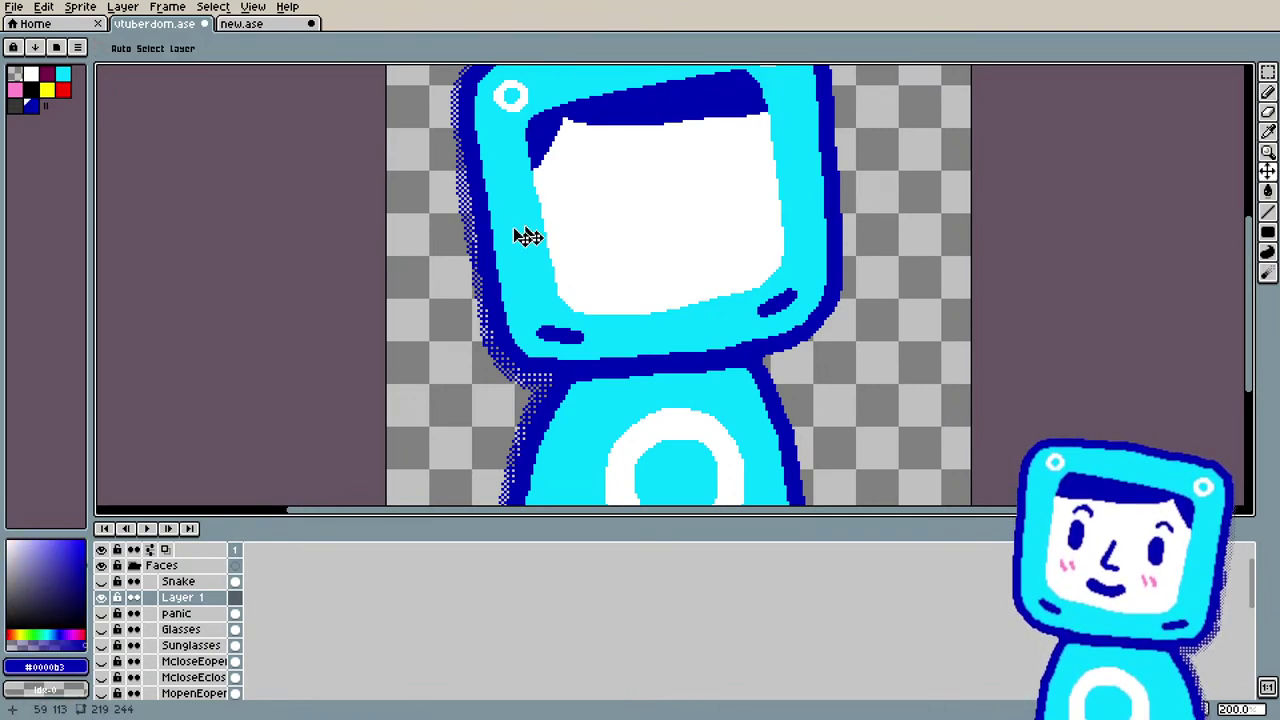
{"action": "key", "text": "b"}
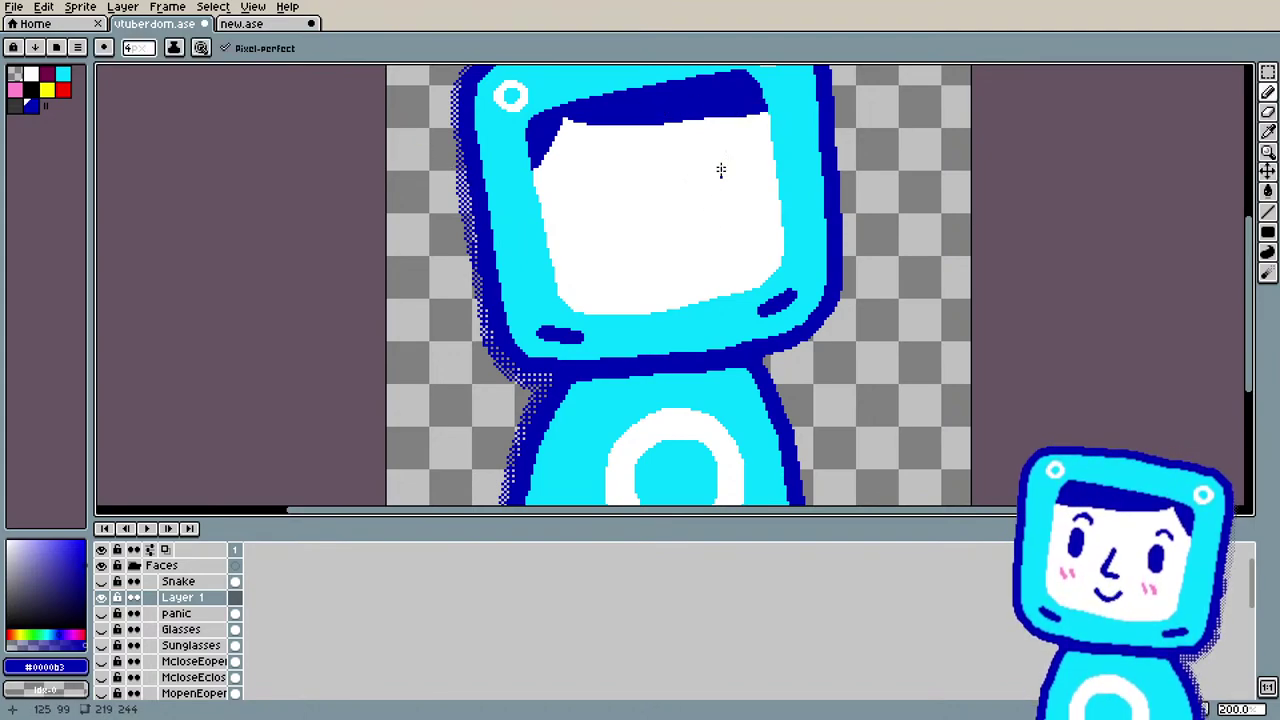
{"action": "mouse_move", "coordinate": [676, 182]}
{"action": "left_mouse_down"}
{"action": "mouse_move", "coordinate": [735, 167]}
{"action": "mouse_move", "coordinate": [734, 180]}
{"action": "mouse_move", "coordinate": [676, 180]}
{"action": "left_mouse_up"}
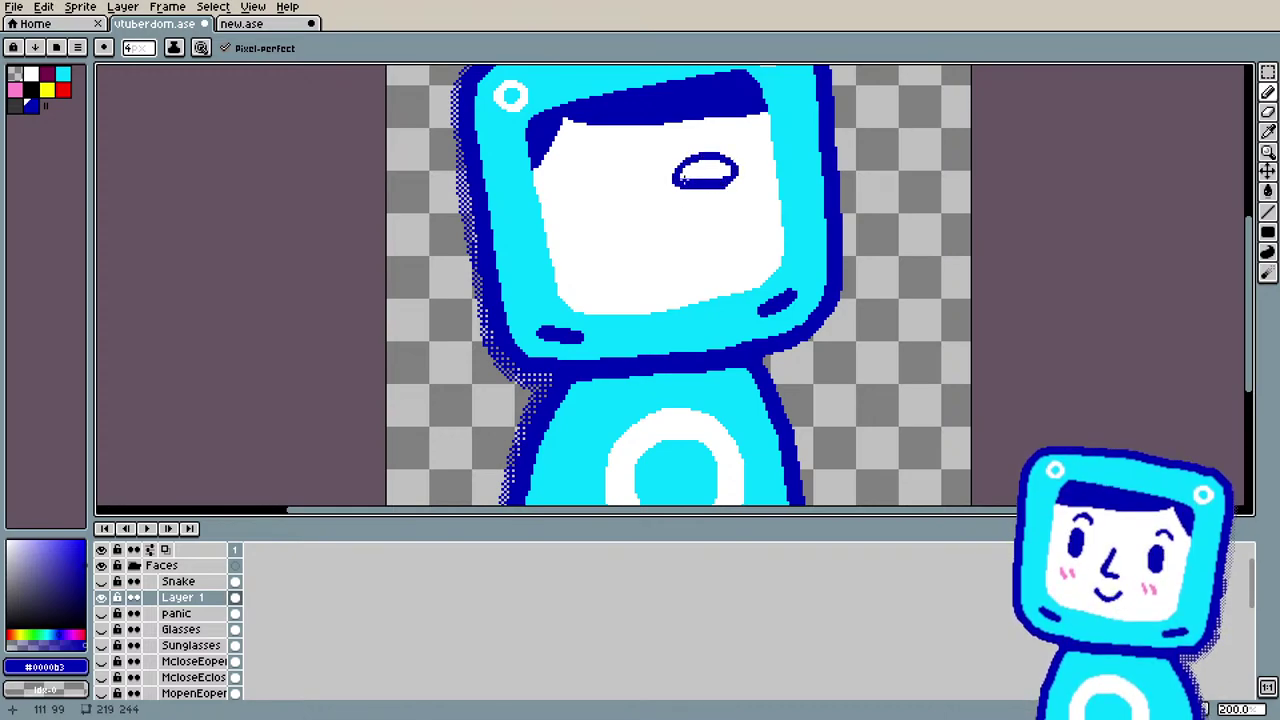
{"action": "key", "text": "ctrl+z"}
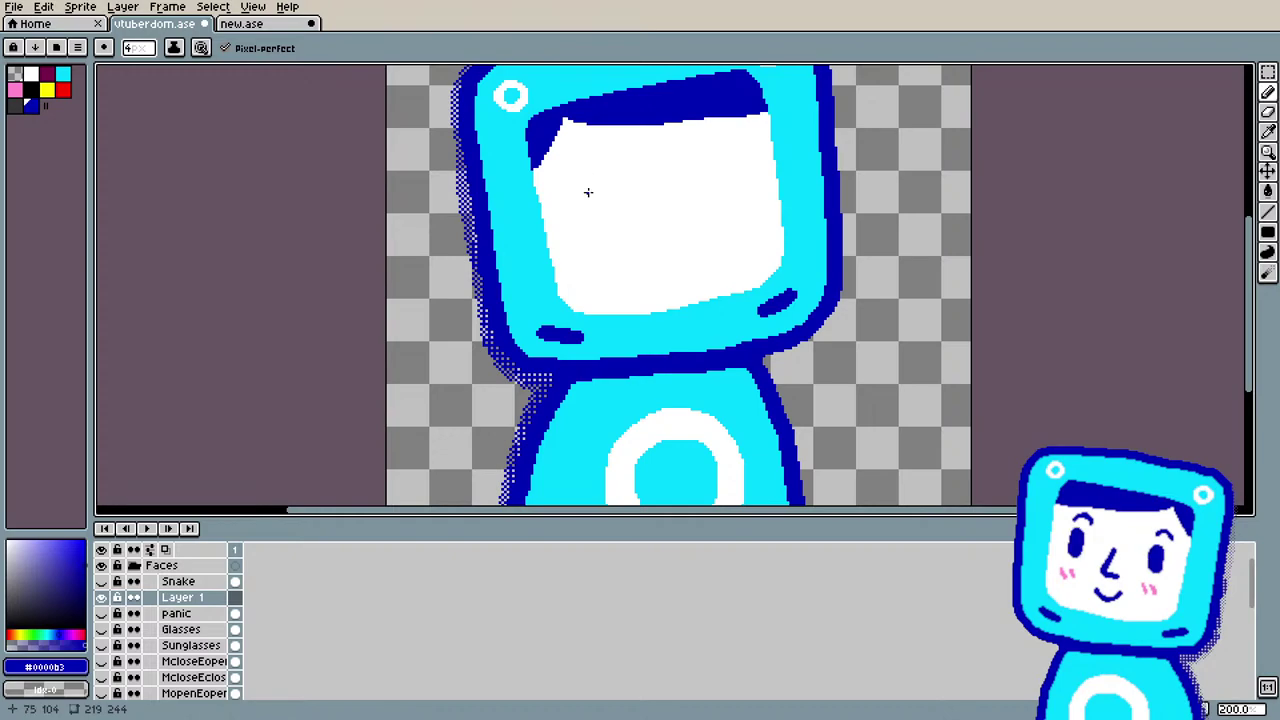
Step: Draw a small arched nose in the middle of the face and a thick curved smile line beneath it
{"action": "left_click", "coordinate": [646, 213]}
{"action": "left_click_drag", "start_coordinate": [682, 207], "coordinate": [686, 210]}
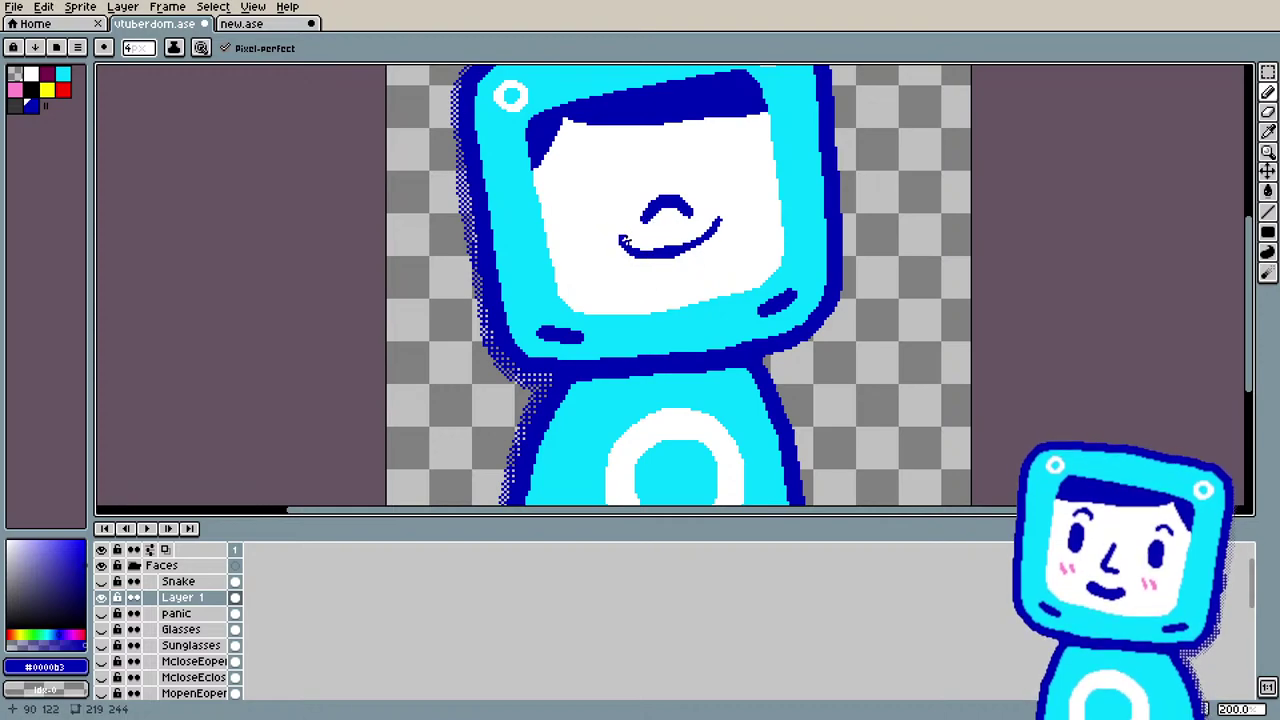
{"action": "left_click_drag", "start_coordinate": [640, 250], "coordinate": [717, 223]}
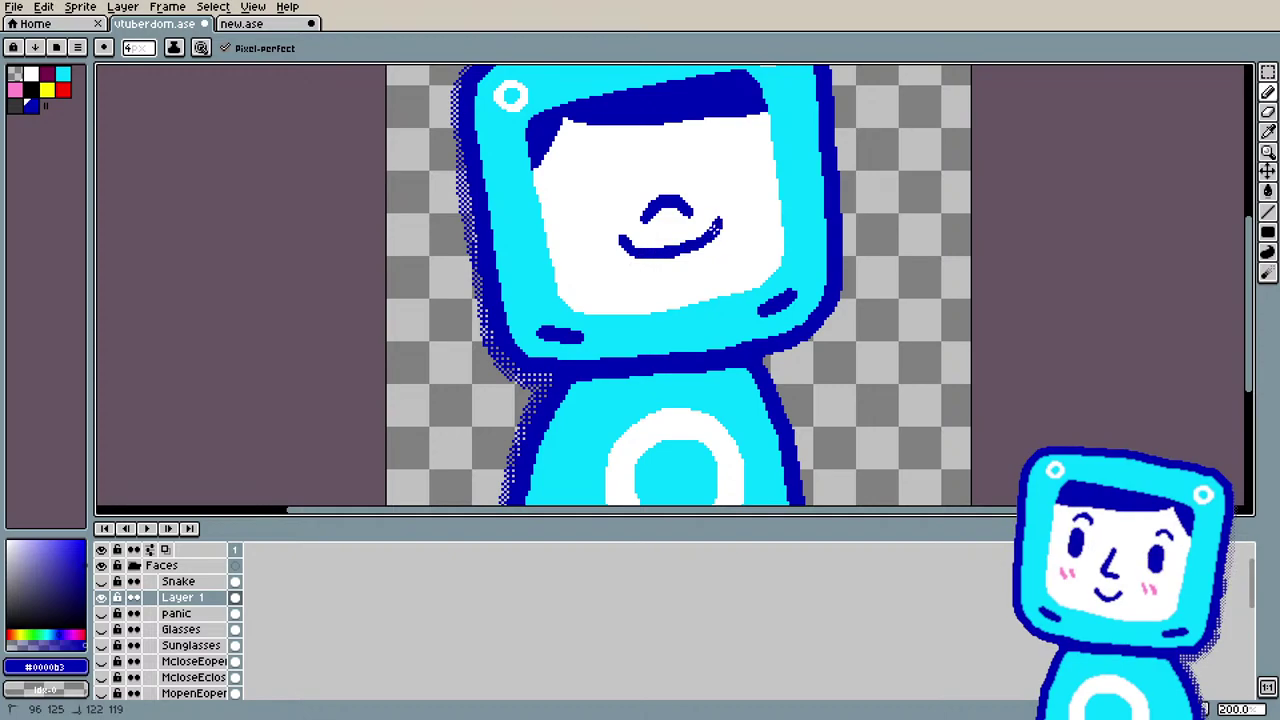
Step: Try several curved lower-lip strokes beneath the smile line, undoing the unwanted ones
{"action": "left_click", "coordinate": [640, 258]}
{"action": "mouse_move", "coordinate": [640, 258]}
{"action": "left_mouse_down"}
{"action": "mouse_move", "coordinate": [691, 264]}
{"action": "mouse_move", "coordinate": [688, 240]}
{"action": "mouse_move", "coordinate": [679, 273]}
{"action": "left_mouse_up"}
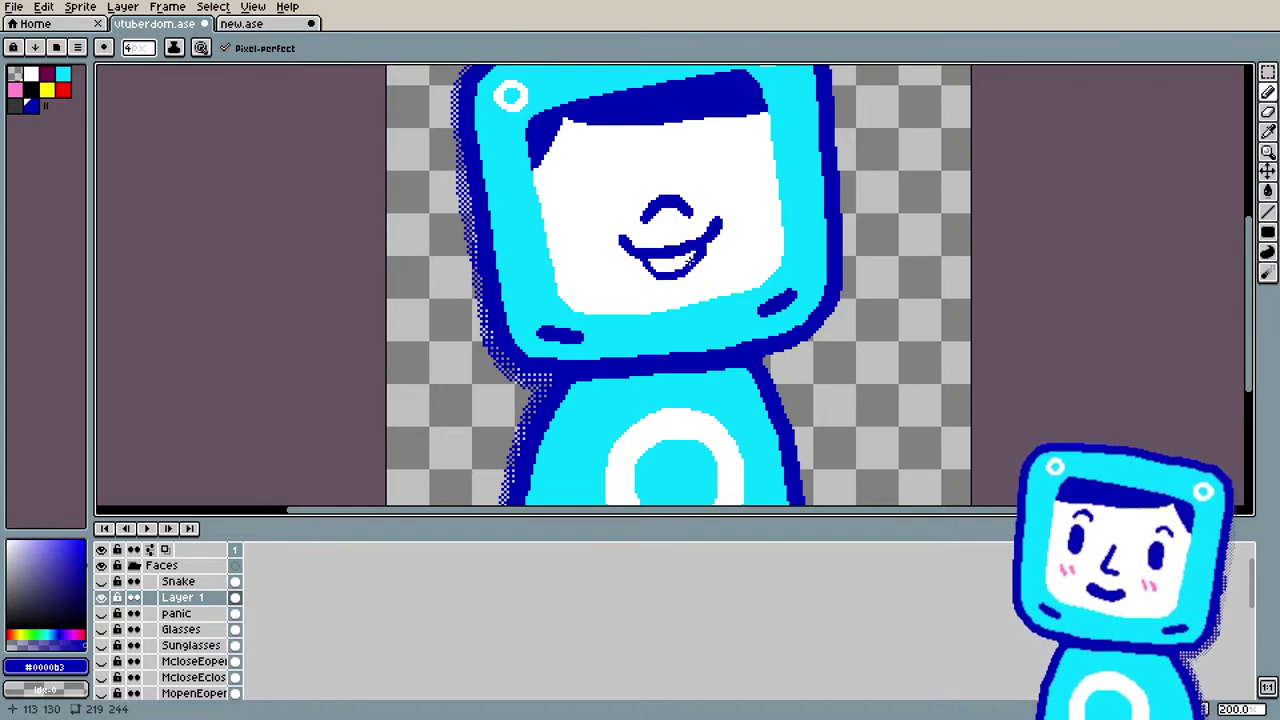
{"action": "key", "text": "ctrl+z"}
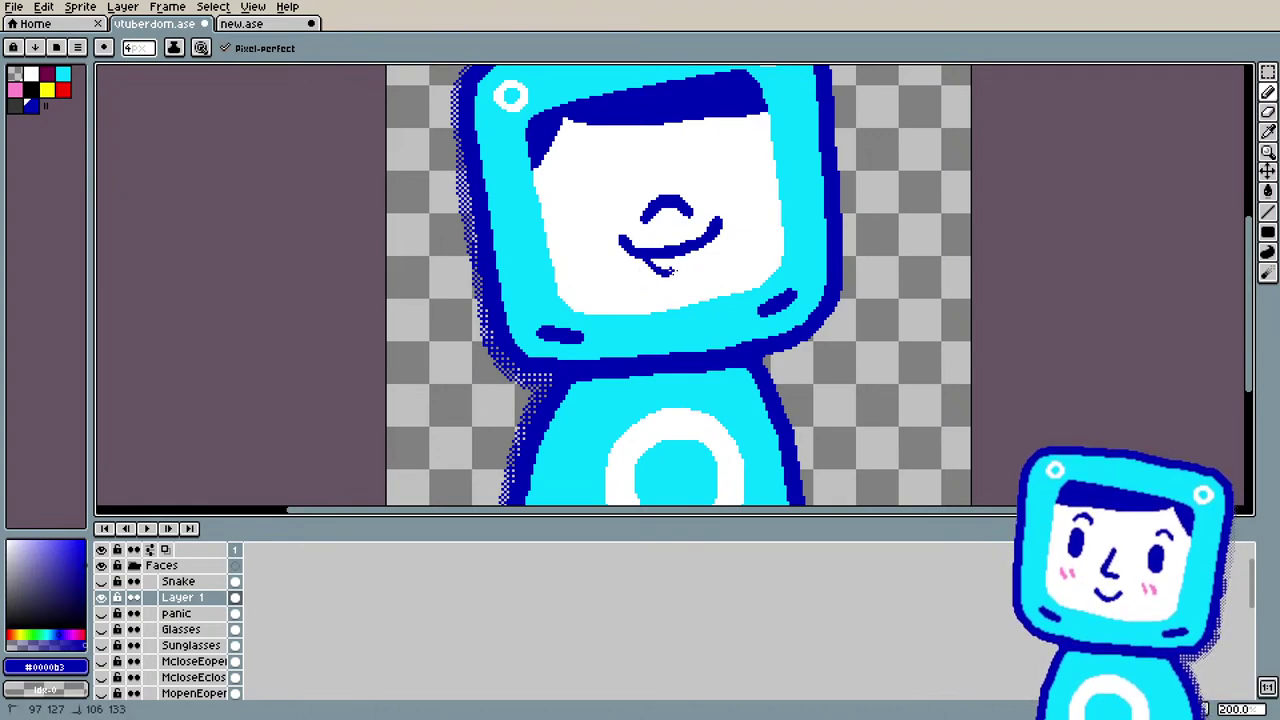
{"action": "key", "text": "ctrl+y"}
{"action": "key", "text": "ctrl+z"}
{"action": "left_click_drag", "start_coordinate": [668, 270], "coordinate": [690, 266]}
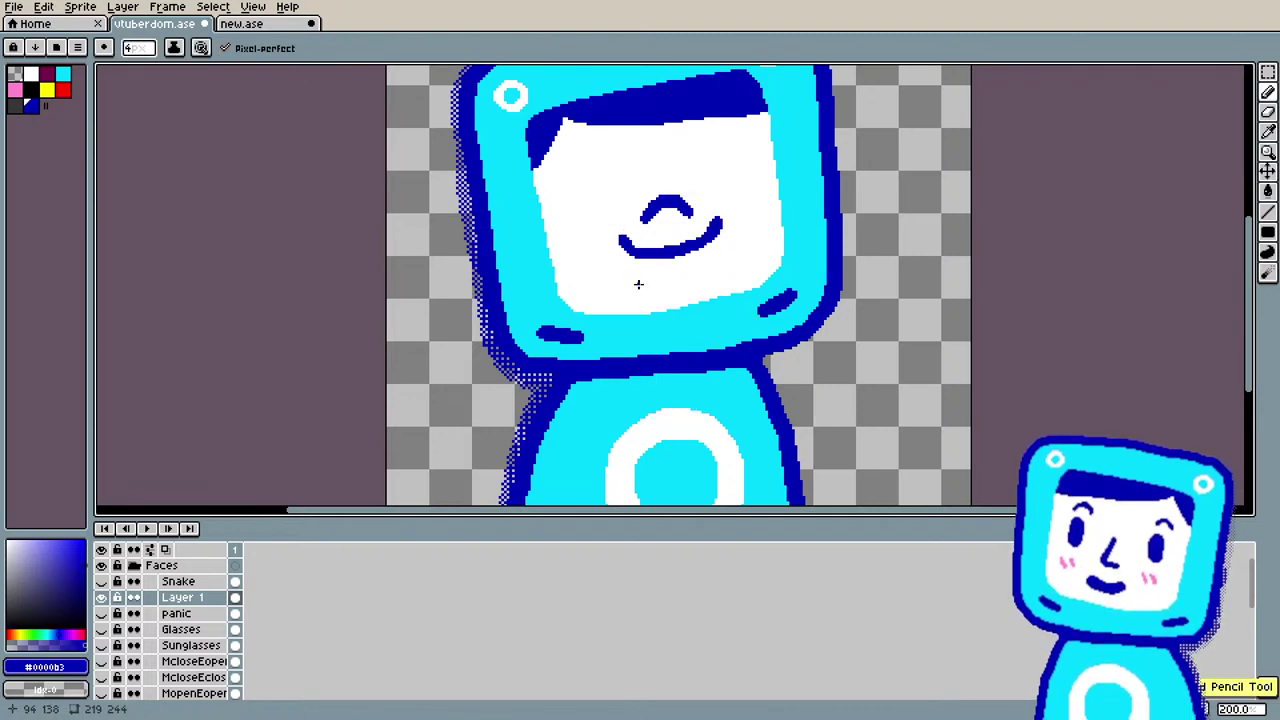
{"action": "key", "text": "ctrl+z"}
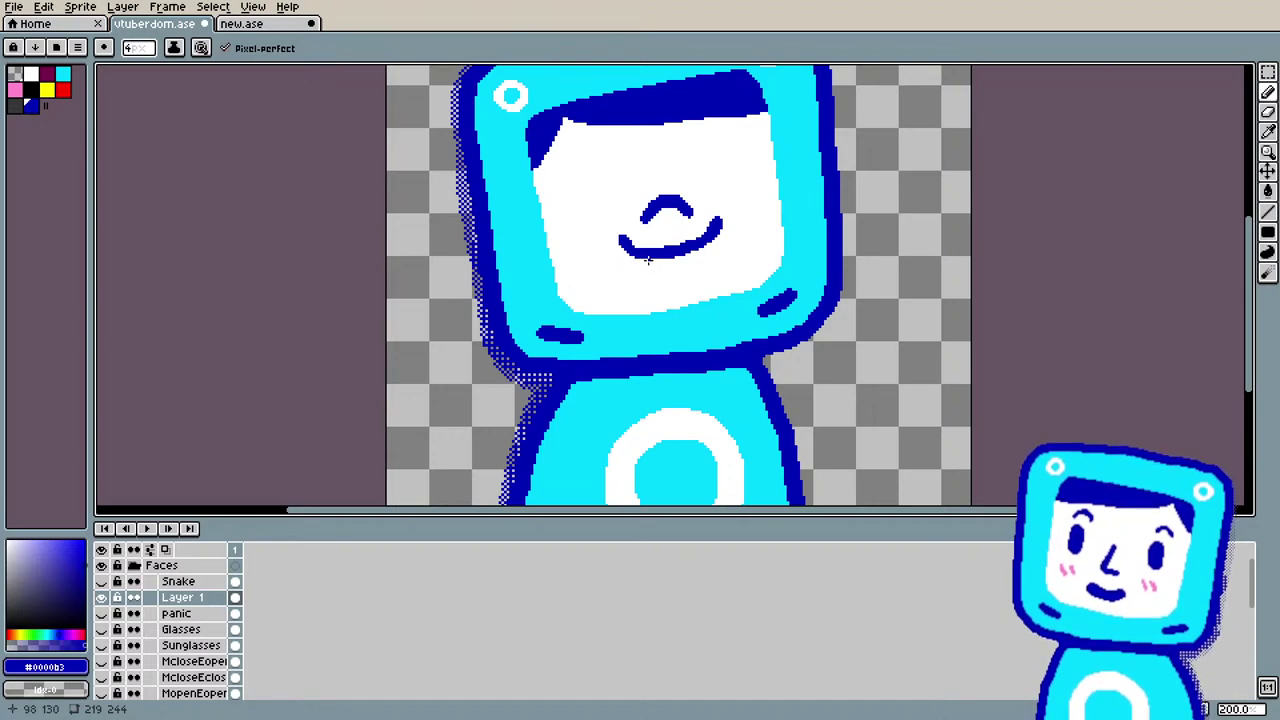
{"action": "key", "text": "z"}
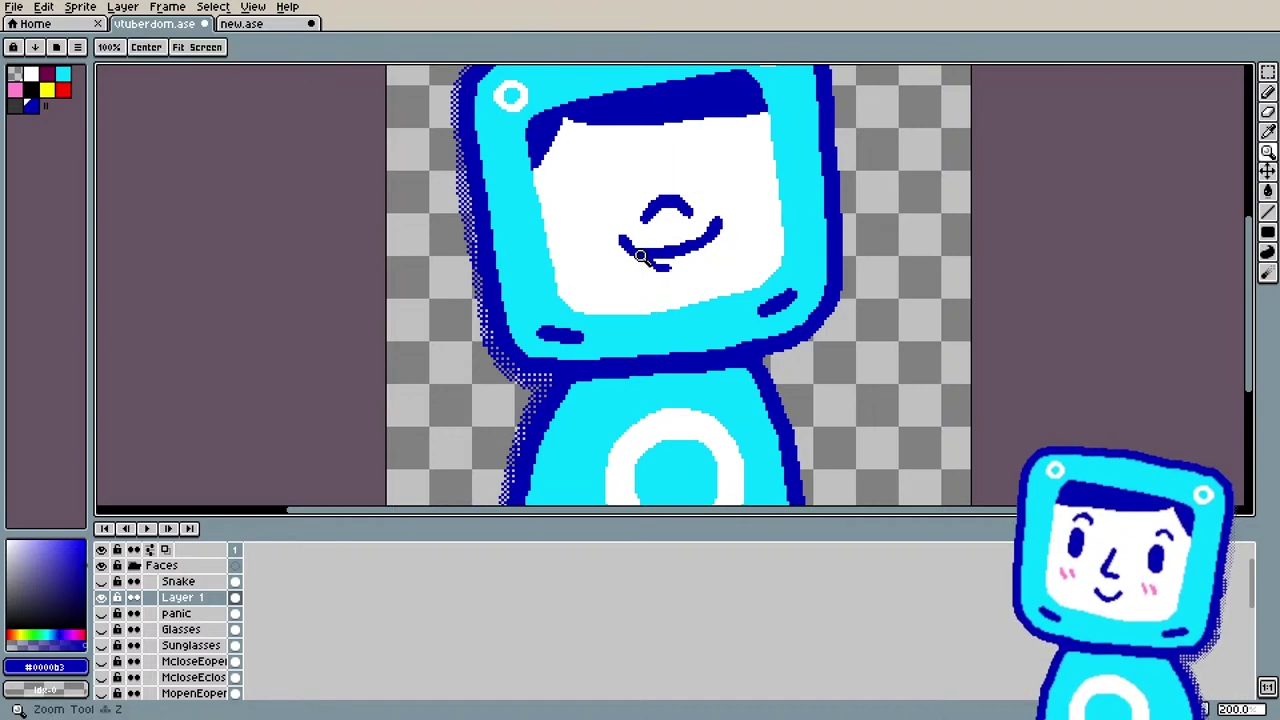
{"action": "left_click", "coordinate": [656, 263]}
{"action": "key", "text": "b"}
{"action": "left_click_drag", "start_coordinate": [640, 255], "coordinate": [696, 284]}
{"action": "scroll", "coordinate": [705, 270], "scroll_direction": "down", "scroll_amount": 5}
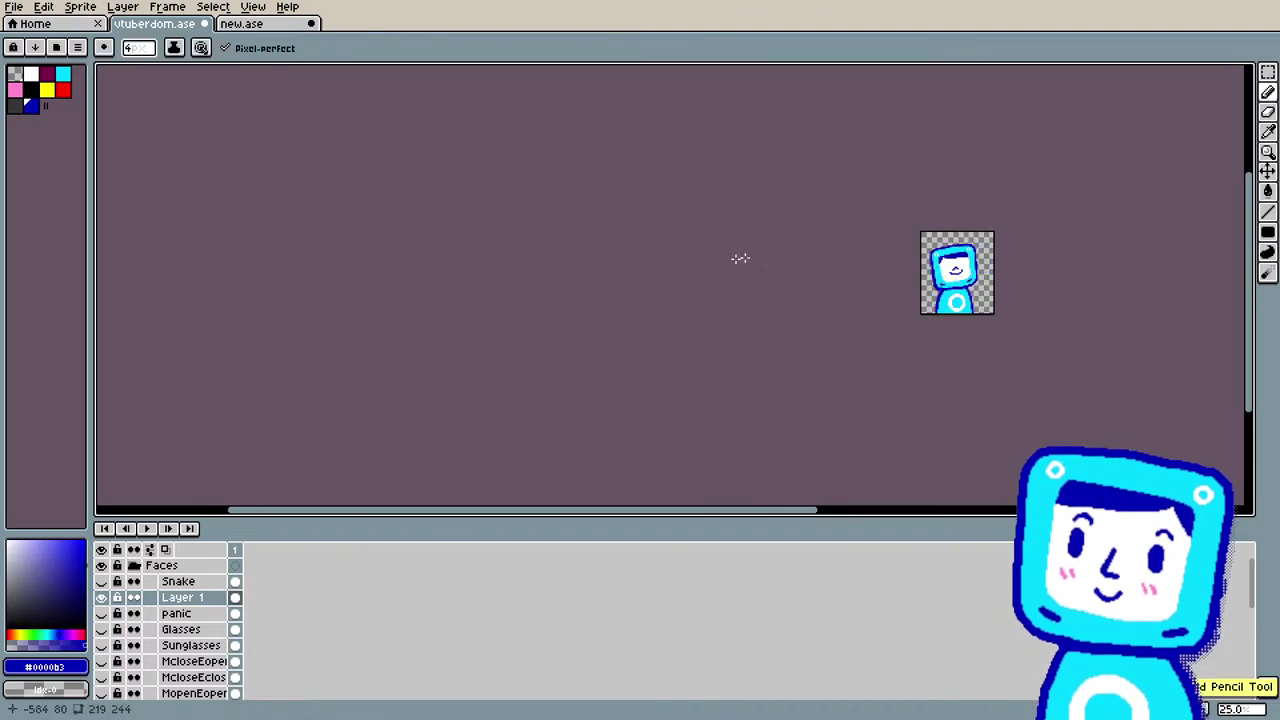
Step: Draw a rounded lower lip beneath the smile line, leaving a white opening between the lips
{"action": "scroll", "coordinate": [1024, 268], "scroll_direction": "up", "scroll_amount": 7}
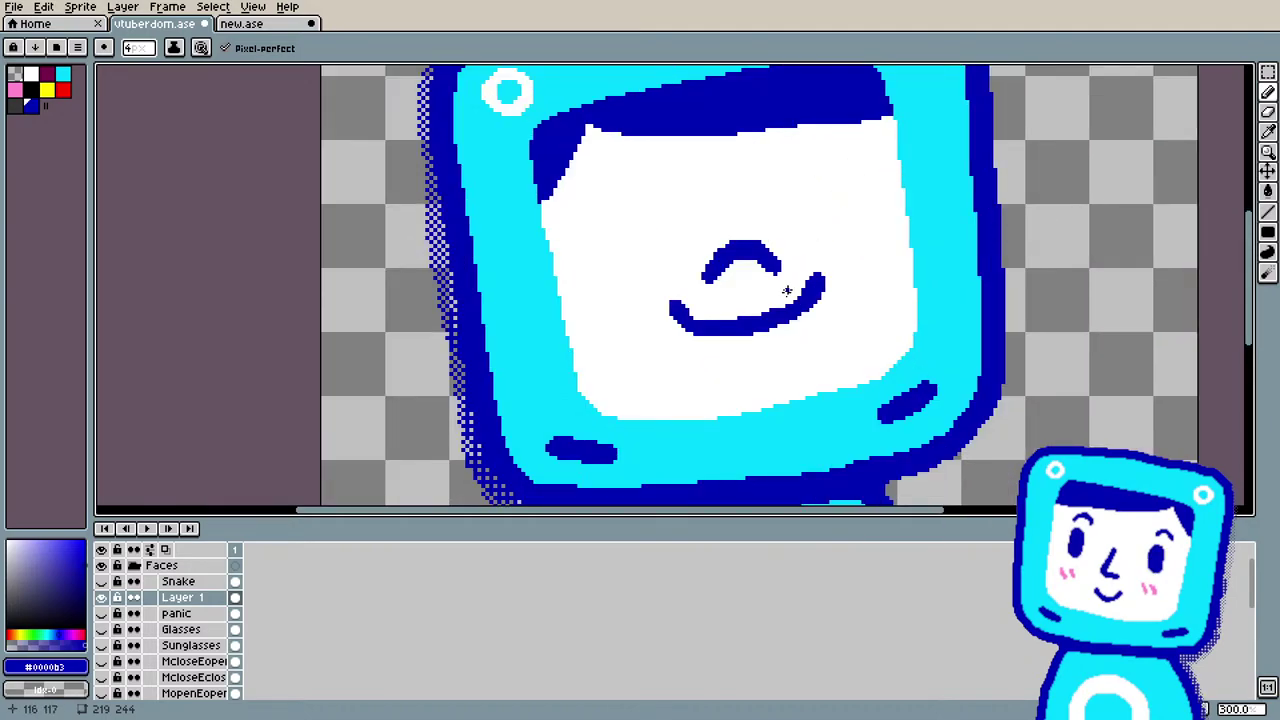
{"action": "scroll", "coordinate": [782, 298], "scroll_direction": "up", "scroll_amount": 1}
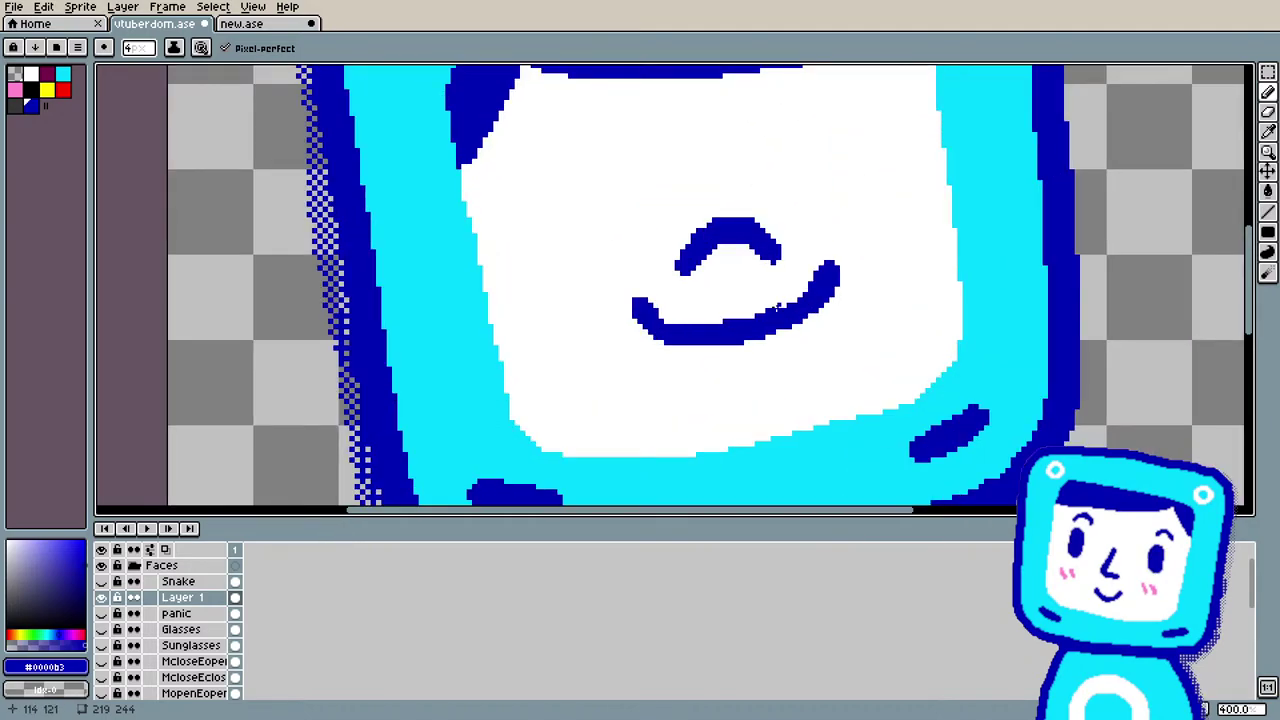
{"action": "left_click", "coordinate": [674, 340]}
{"action": "mouse_move", "coordinate": [693, 348]}
{"action": "left_mouse_down"}
{"action": "mouse_move", "coordinate": [750, 378]}
{"action": "mouse_move", "coordinate": [785, 360]}
{"action": "mouse_move", "coordinate": [808, 325]}
{"action": "left_mouse_up"}
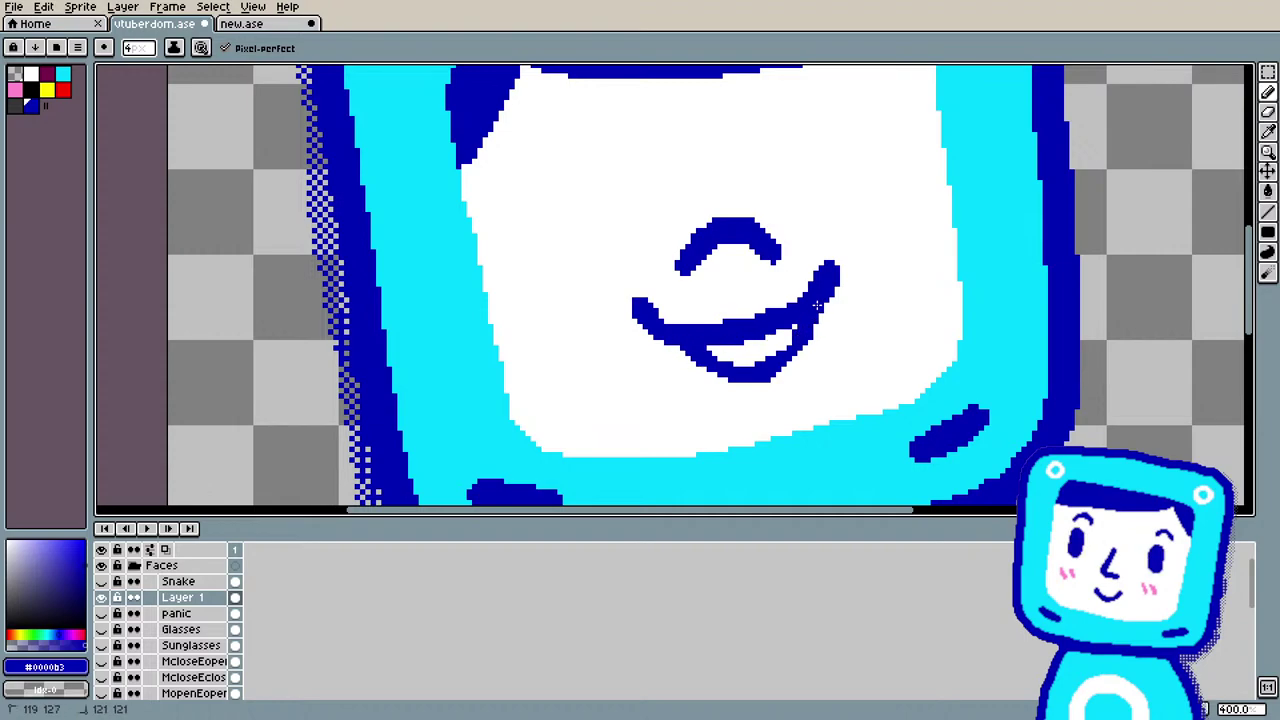
Step: Thicken the upper lip along the mouth opening and clean the opening's edges with the 1 px eraser
{"action": "key", "text": "e"}
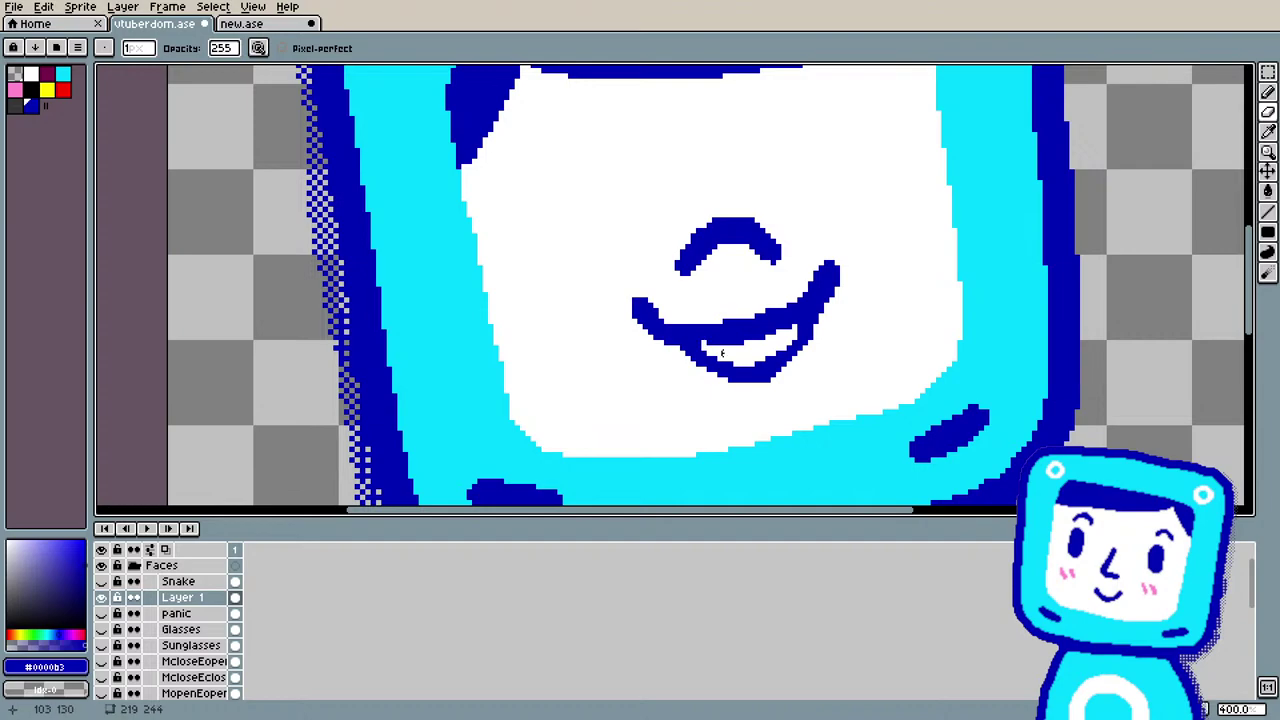
{"action": "key", "text": "b"}
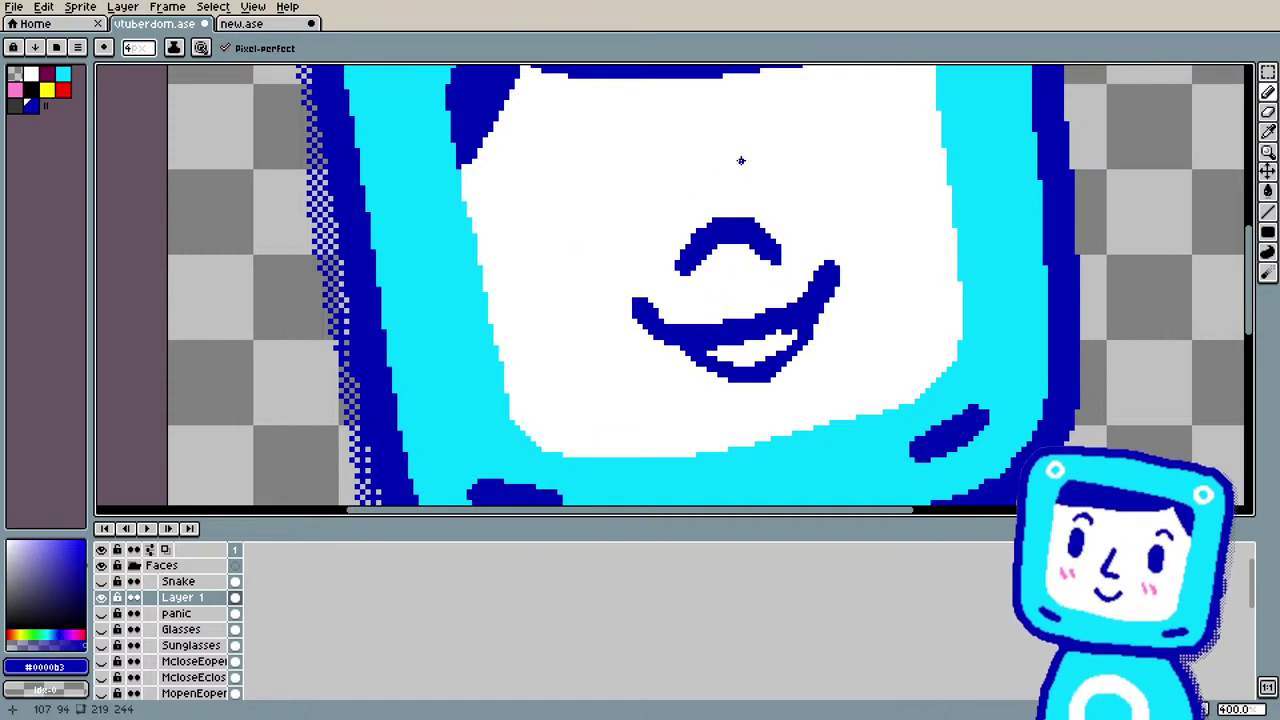
{"action": "key", "text": "l"}
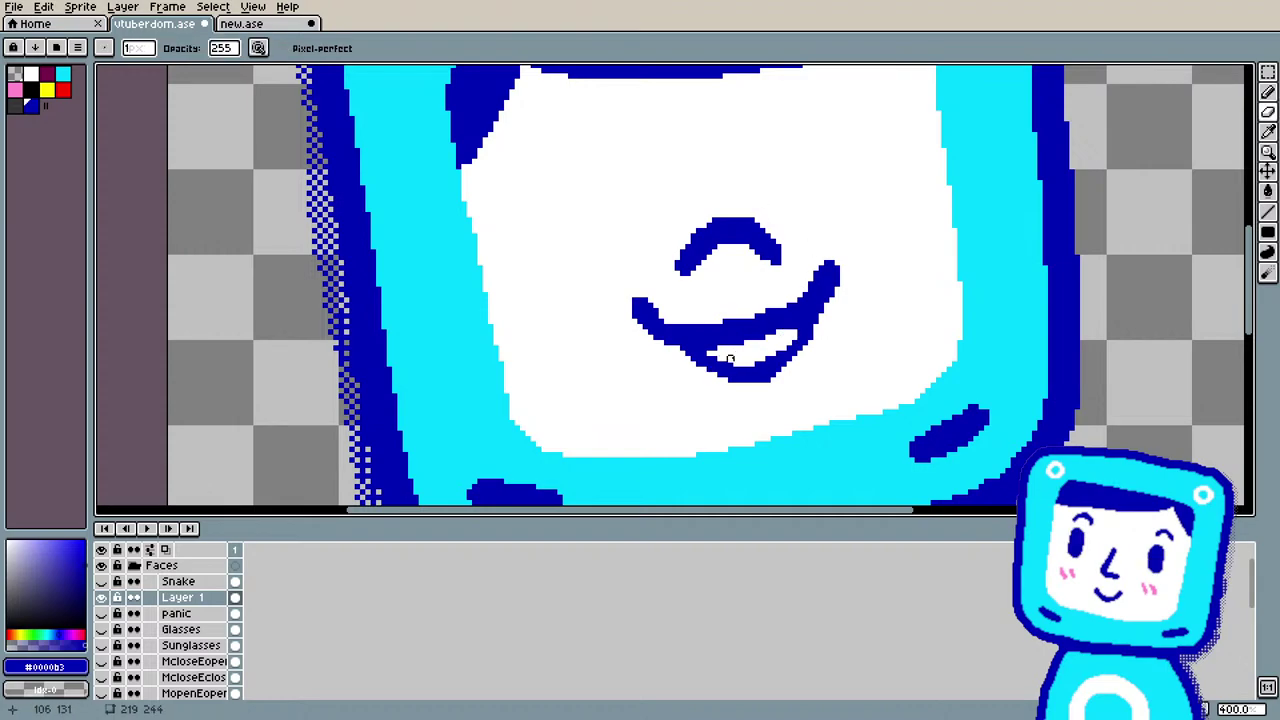
{"action": "scroll", "coordinate": [643, 149], "scroll_direction": "down", "scroll_amount": 1}
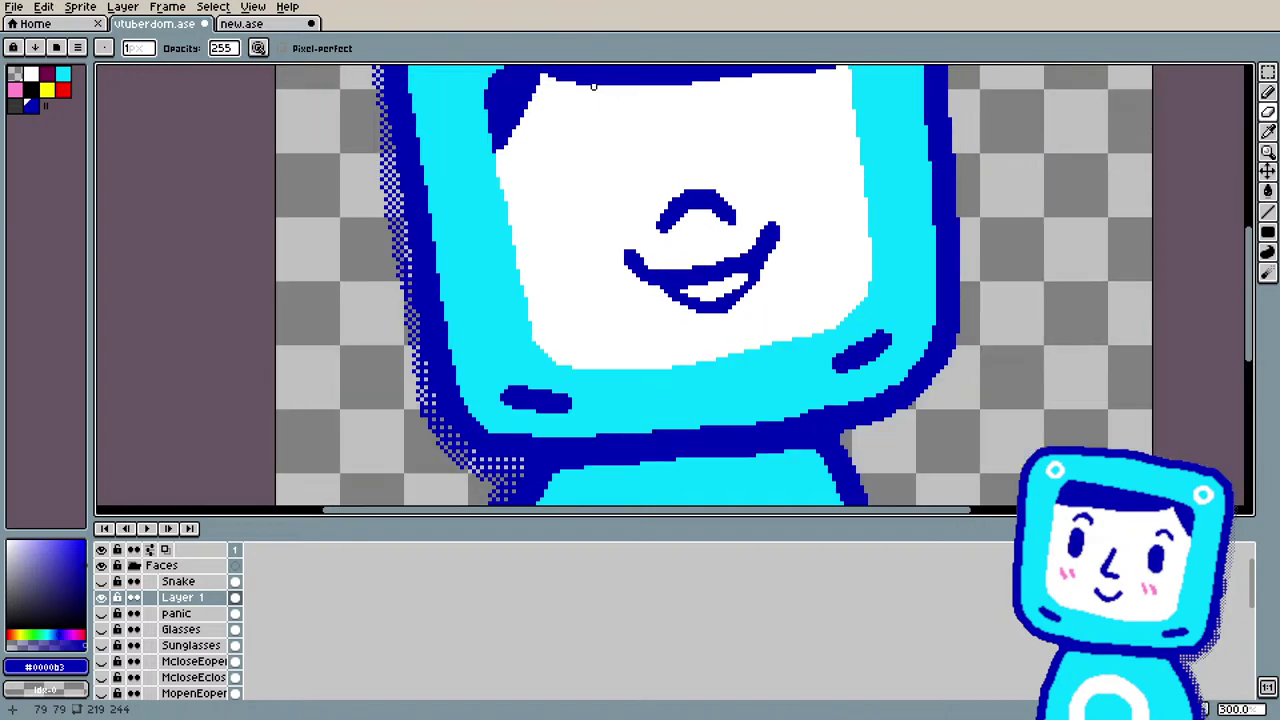
{"action": "scroll", "coordinate": [595, 88], "scroll_direction": "up", "scroll_amount": 2}
Step: Draw a slanted almond-shaped eye outline above and to the left of the nose with the 4 px pencil
{"action": "key", "text": "b"}
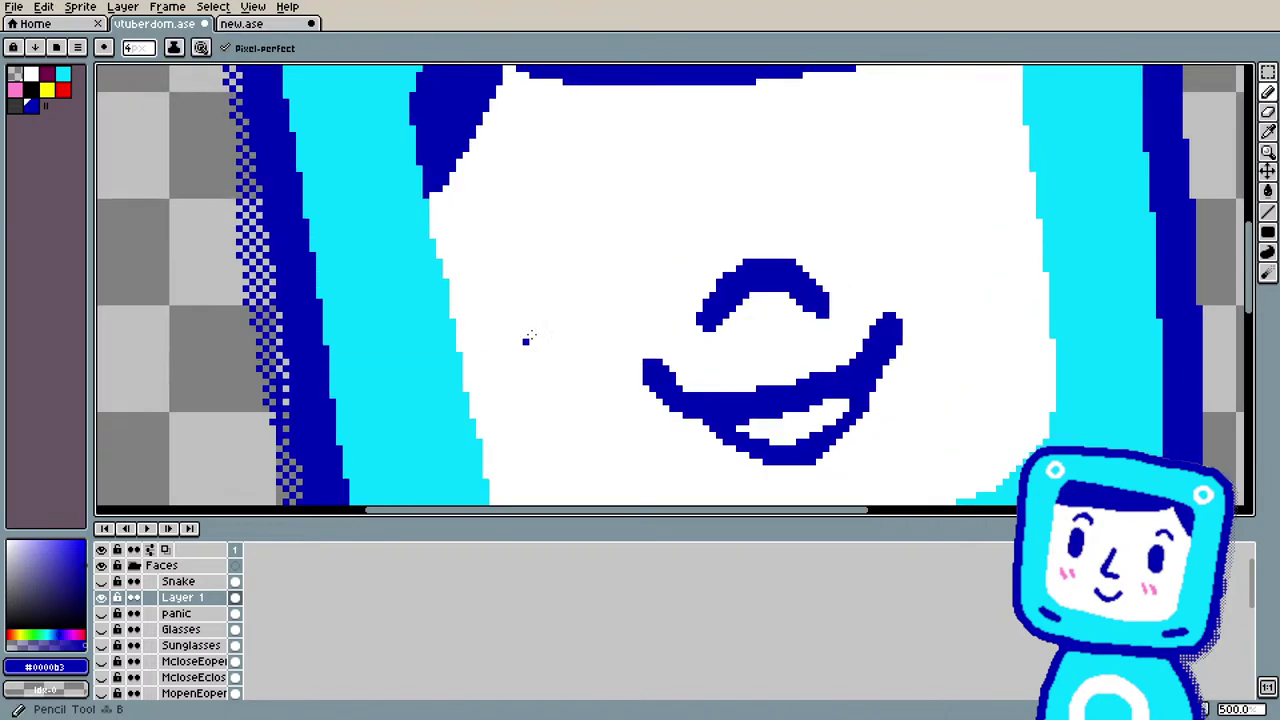
{"action": "mouse_move", "coordinate": [565, 234]}
{"action": "left_mouse_down"}
{"action": "mouse_move", "coordinate": [588, 197]}
{"action": "mouse_move", "coordinate": [640, 176]}
{"action": "mouse_move", "coordinate": [686, 200]}
{"action": "left_mouse_up"}
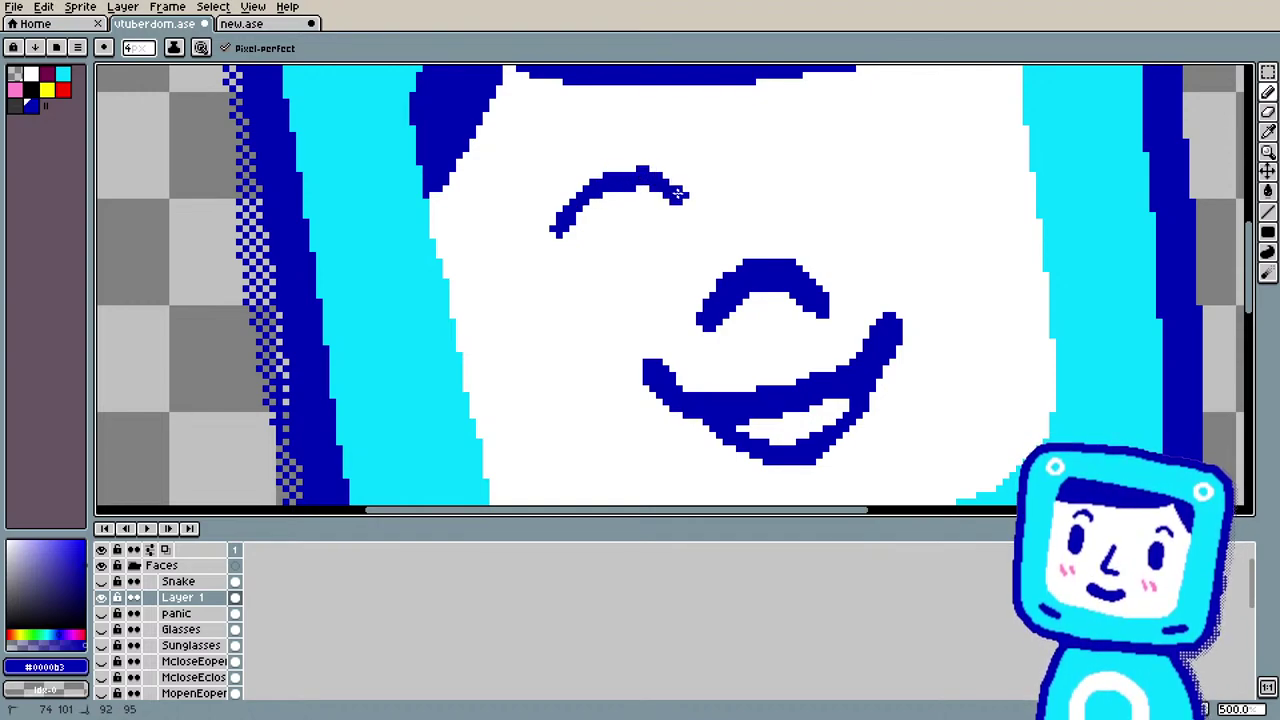
{"action": "mouse_move", "coordinate": [588, 190]}
{"action": "left_mouse_down"}
{"action": "mouse_move", "coordinate": [560, 214]}
{"action": "mouse_move", "coordinate": [594, 248]}
{"action": "left_mouse_up"}
{"action": "mouse_move", "coordinate": [652, 240]}
{"action": "left_mouse_down"}
{"action": "mouse_move", "coordinate": [686, 208]}
{"action": "mouse_move", "coordinate": [668, 200]}
{"action": "left_mouse_up"}
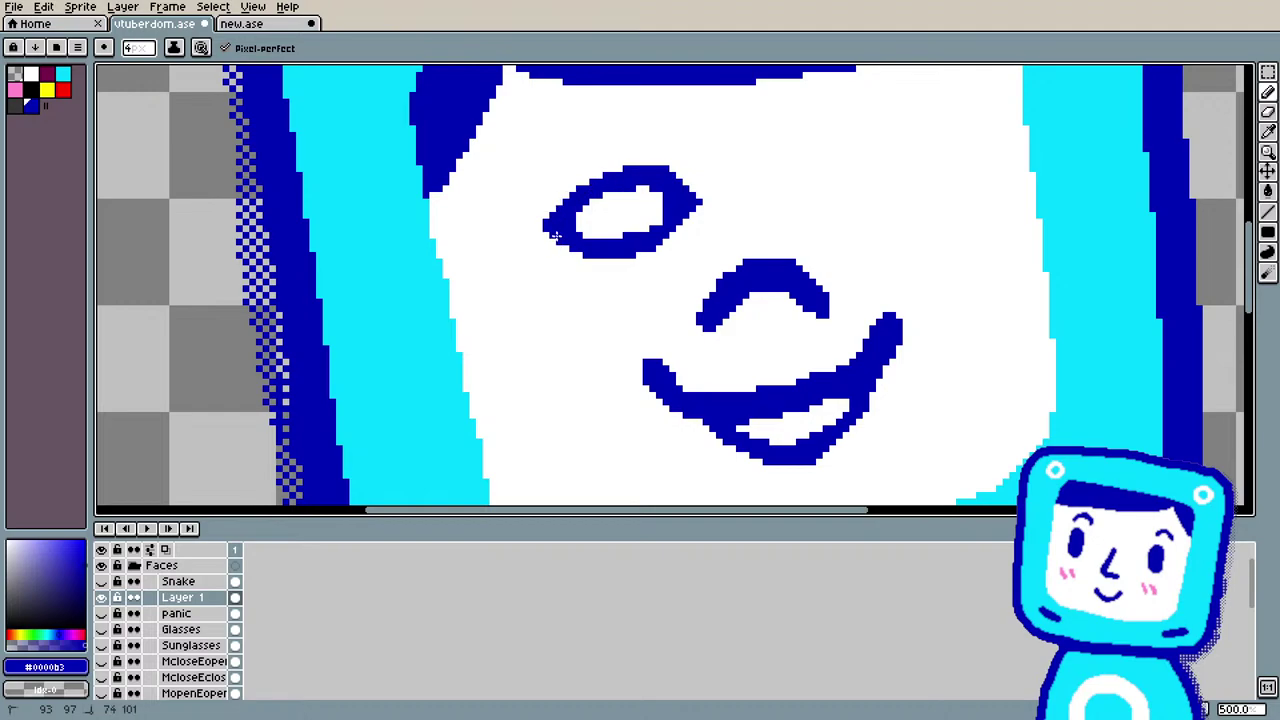
{"action": "left_click_drag", "start_coordinate": [579, 245], "coordinate": [633, 244]}
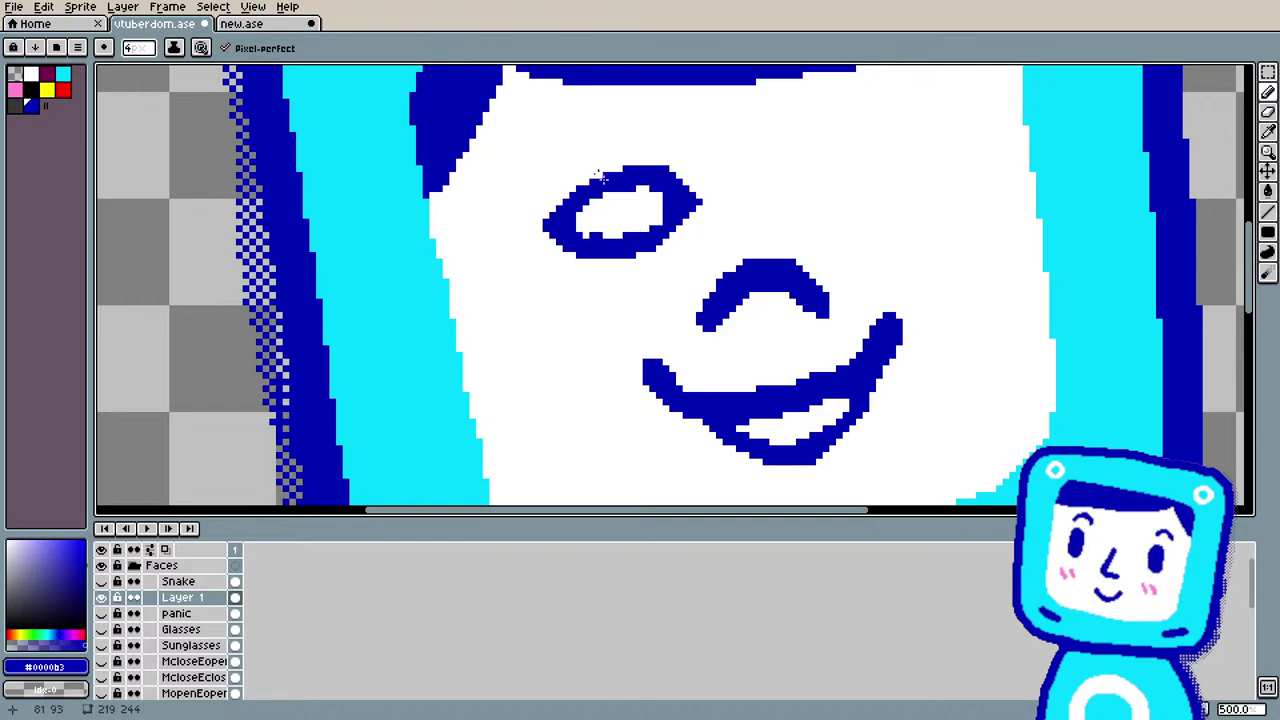
Step: Trim the eye's inner corner with the 1 px eraser and paint a dark blue pupil inside the outline
{"action": "key", "text": "e"}
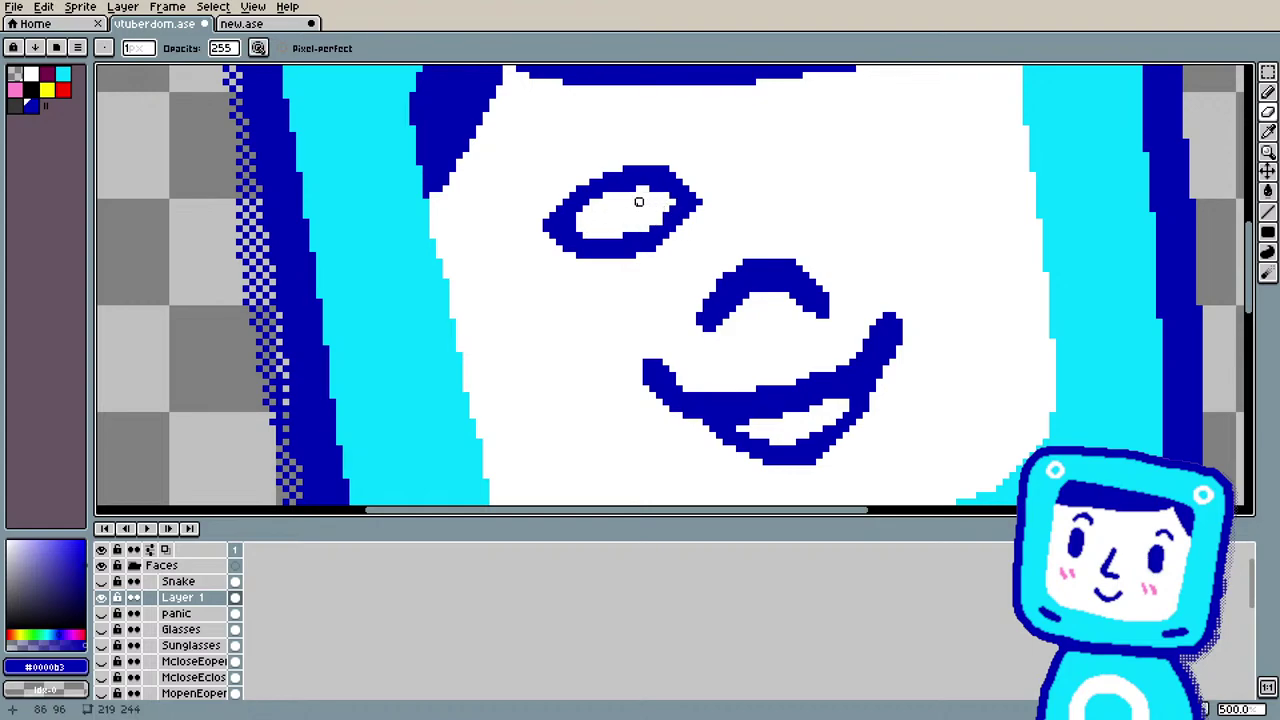
{"action": "left_click_drag", "start_coordinate": [711, 191], "coordinate": [700, 212]}
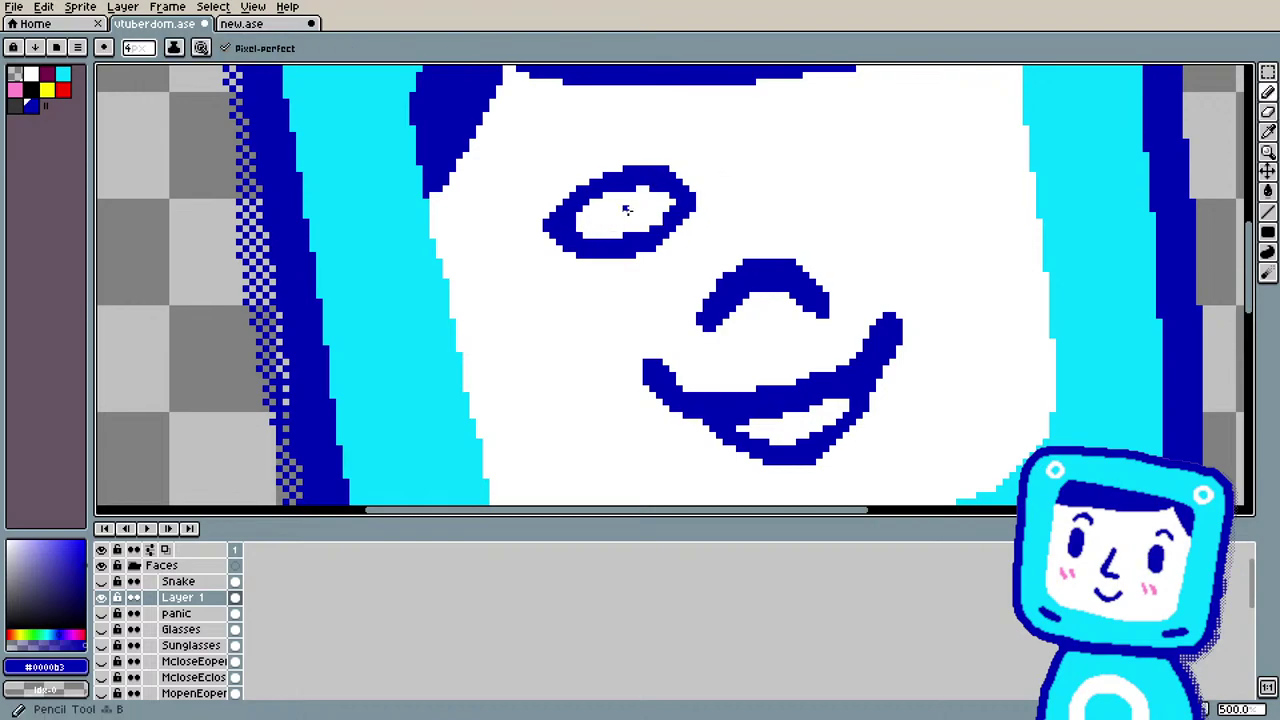
{"action": "key", "text": "b"}
{"action": "mouse_move", "coordinate": [600, 198]}
{"action": "left_mouse_down"}
{"action": "mouse_move", "coordinate": [612, 216]}
{"action": "mouse_move", "coordinate": [631, 210]}
{"action": "mouse_move", "coordinate": [624, 198]}
{"action": "mouse_move", "coordinate": [637, 217]}
{"action": "left_mouse_up"}
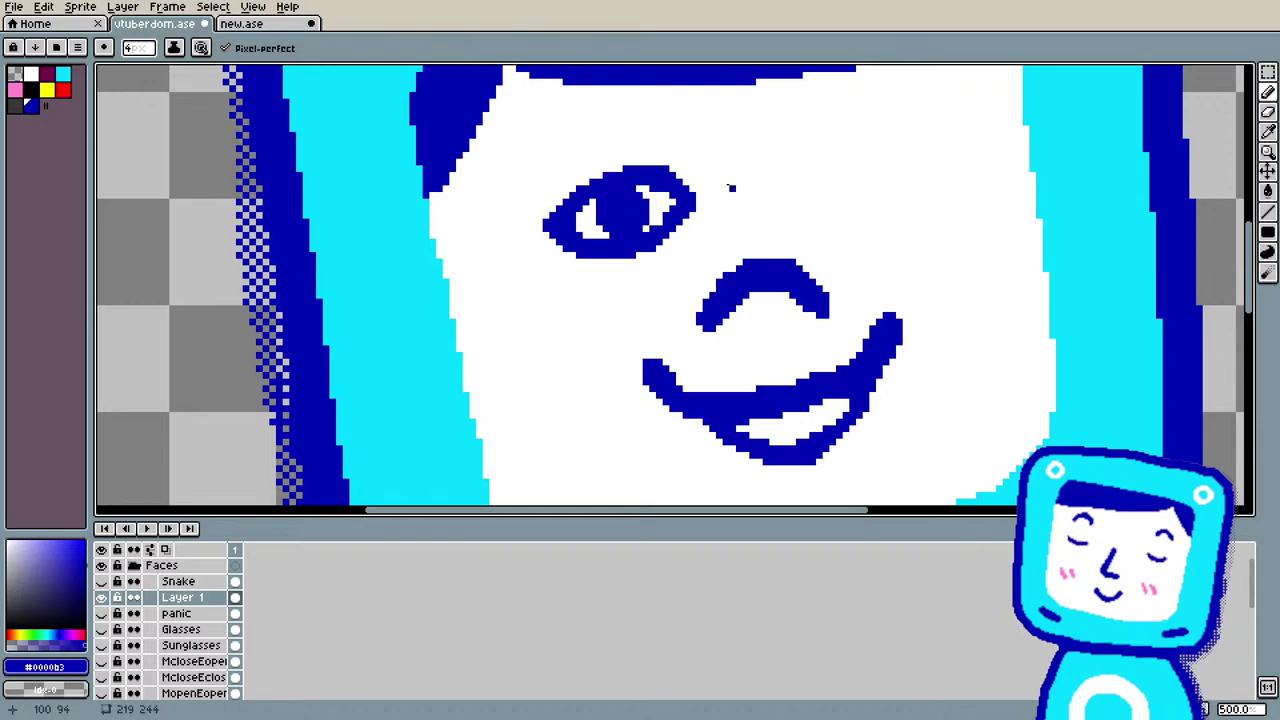
Step: Select the finished almond eye with the Rectangular Marquee and move it outward, away from the nose
{"action": "scroll", "coordinate": [645, 197], "scroll_direction": "down", "scroll_amount": 4}
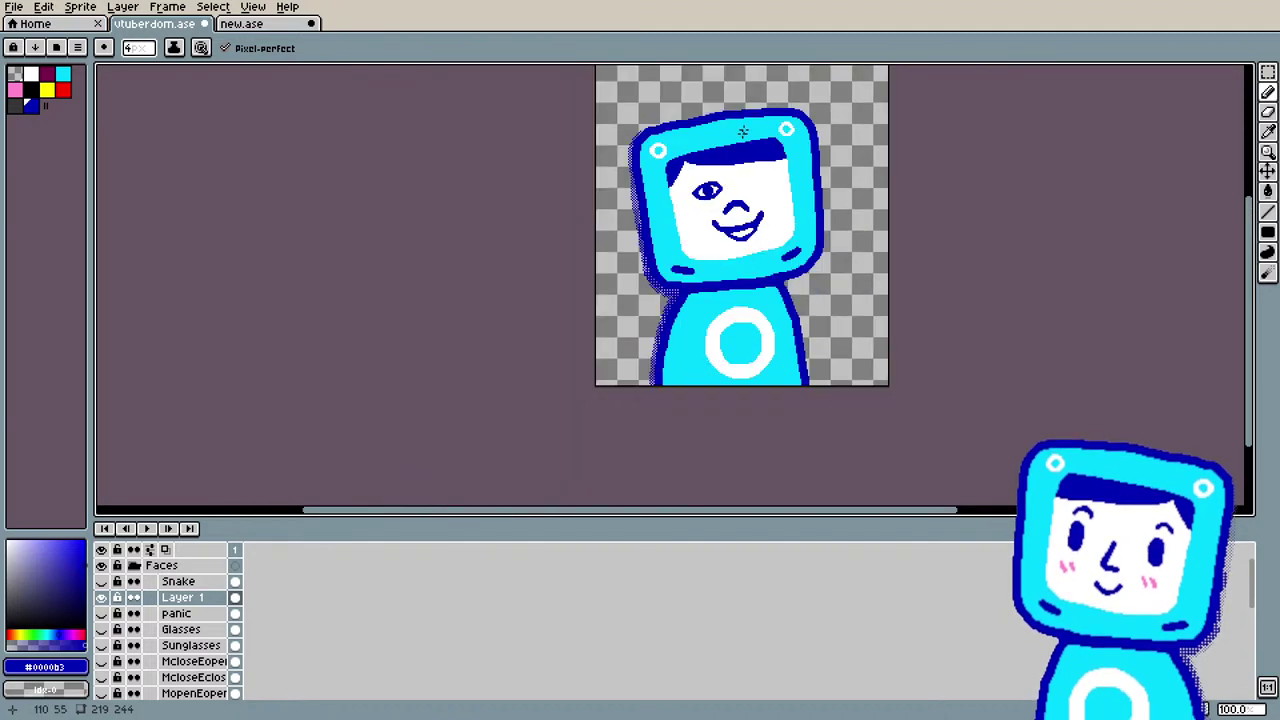
{"action": "scroll", "coordinate": [726, 182], "scroll_direction": "up", "scroll_amount": 1}
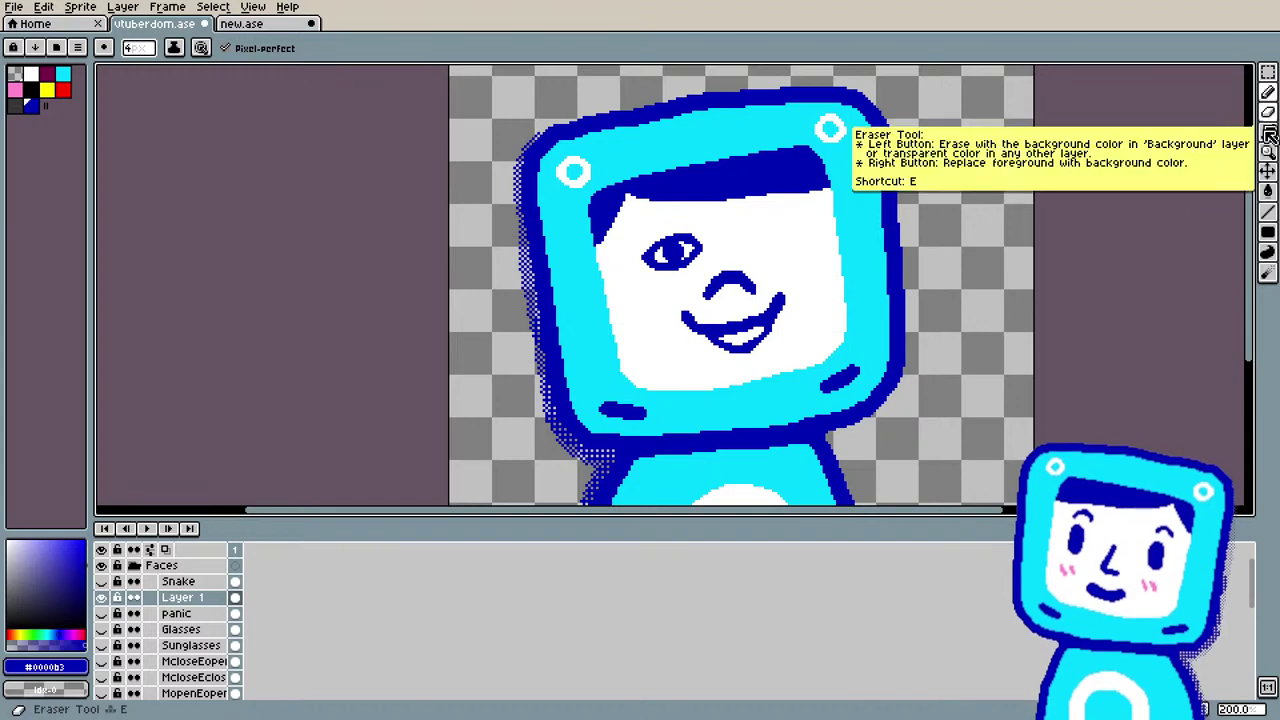
{"action": "left_click", "coordinate": [1267, 171]}
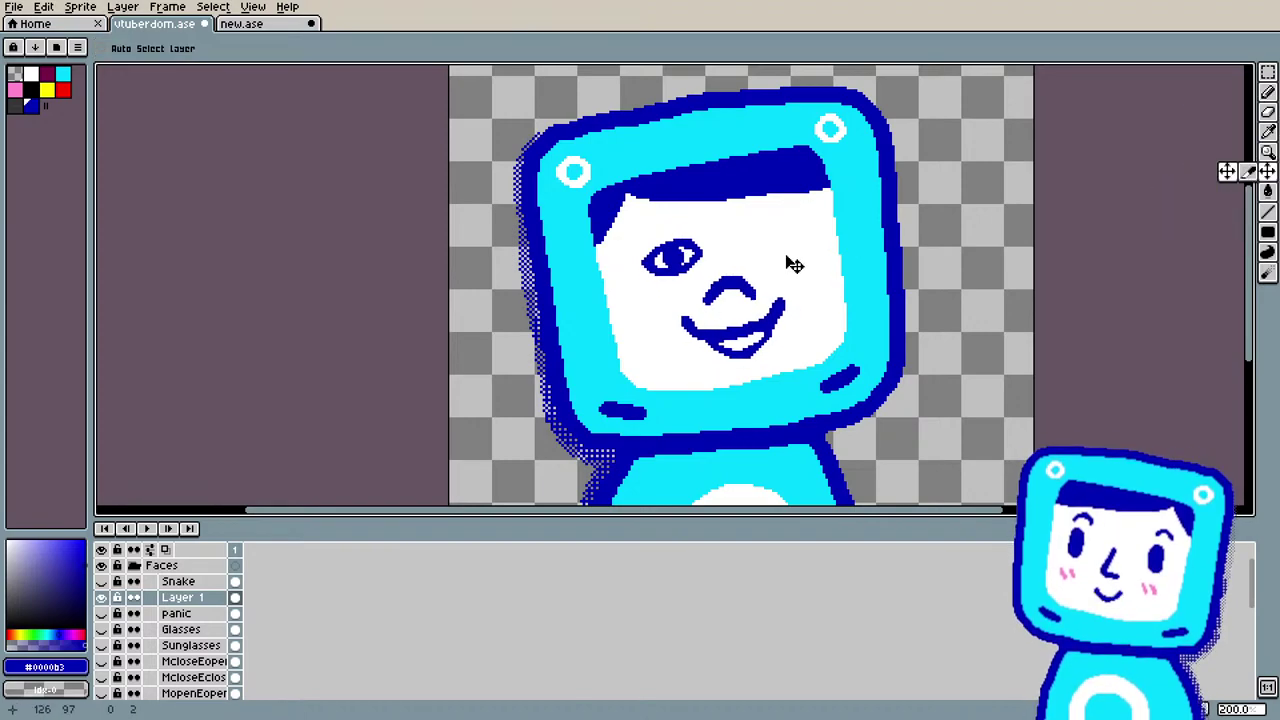
{"action": "left_click", "coordinate": [1265, 78]}
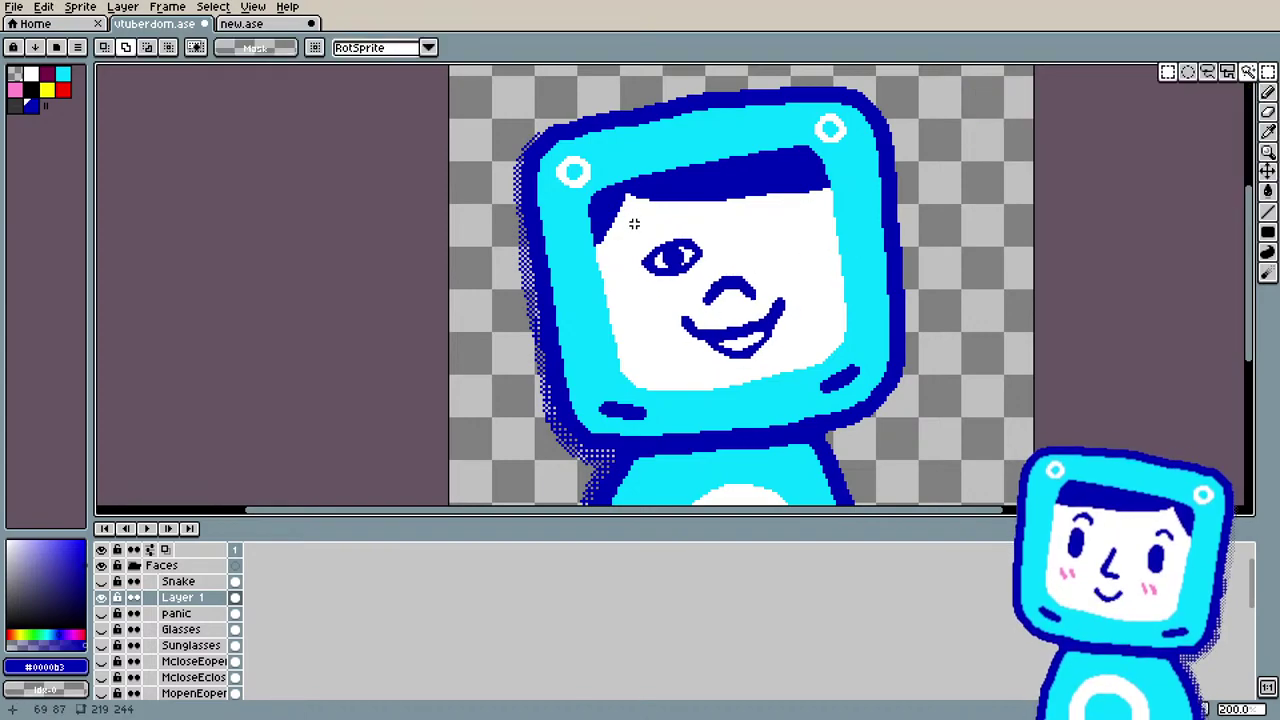
{"action": "left_click_drag", "start_coordinate": [630, 228], "coordinate": [676, 270]}
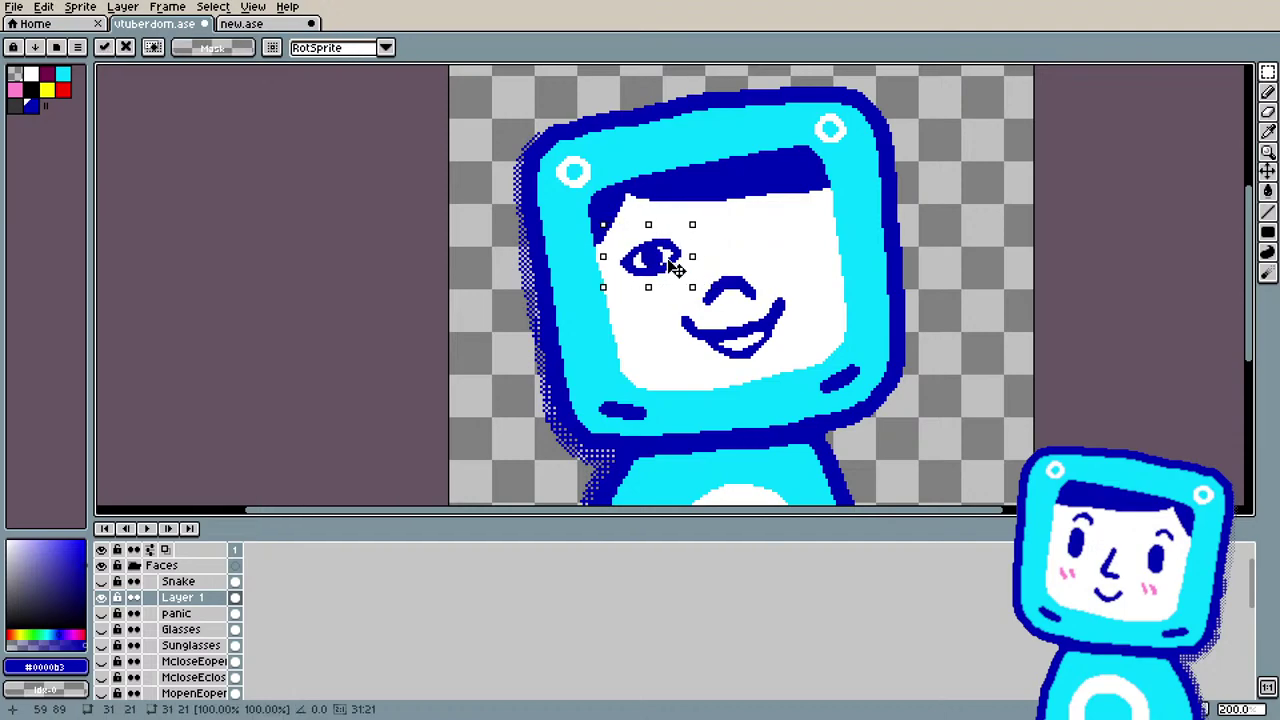
{"action": "left_click_drag", "start_coordinate": [717, 220], "coordinate": [696, 208]}
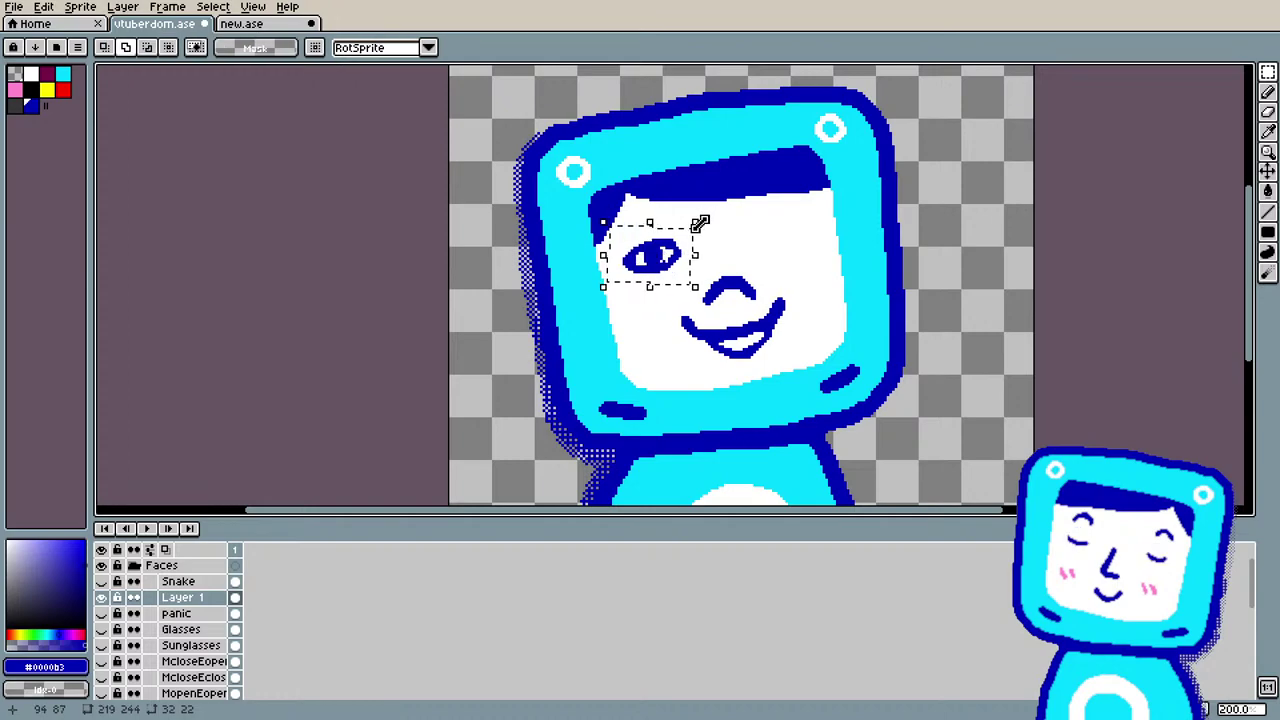
Step: Enlarge the selected eye to about 106% width and 109% height, and shift it slightly toward the nose
{"action": "scroll", "coordinate": [697, 251], "scroll_direction": "up", "scroll_amount": 1}
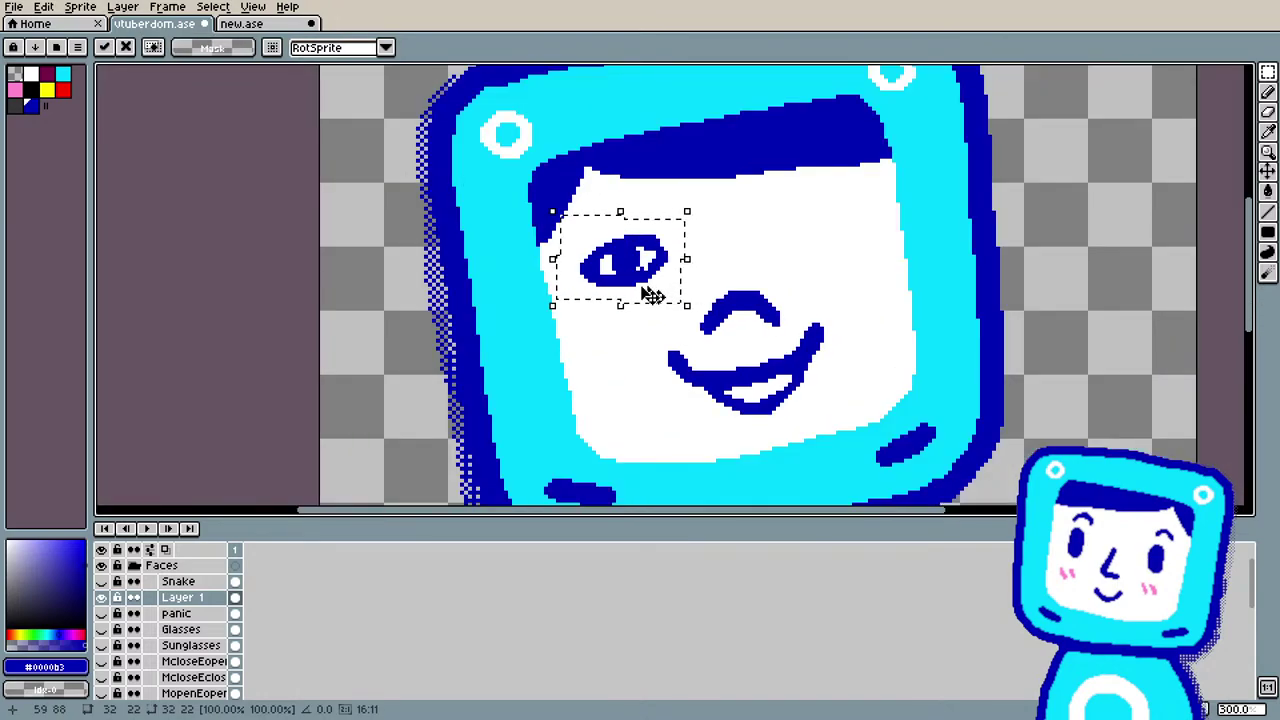
{"action": "left_click_drag", "start_coordinate": [546, 305], "coordinate": [552, 323]}
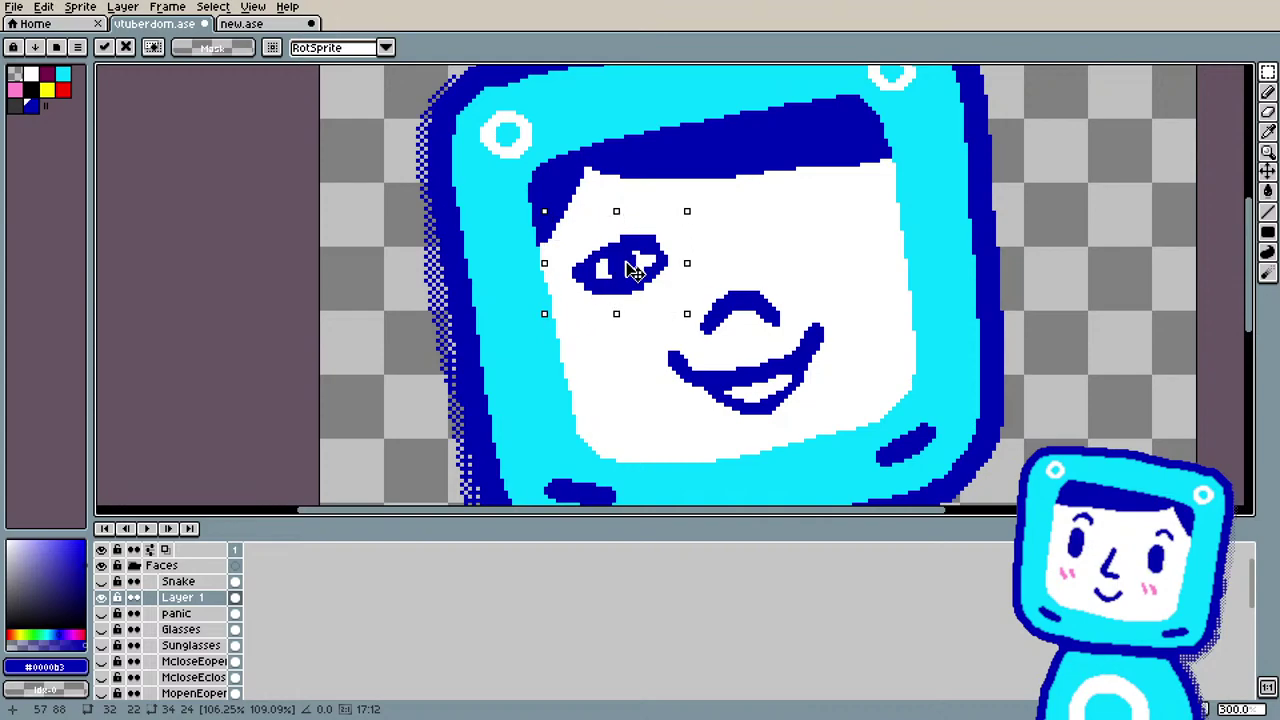
{"action": "left_click_drag", "start_coordinate": [632, 270], "coordinate": [643, 272]}
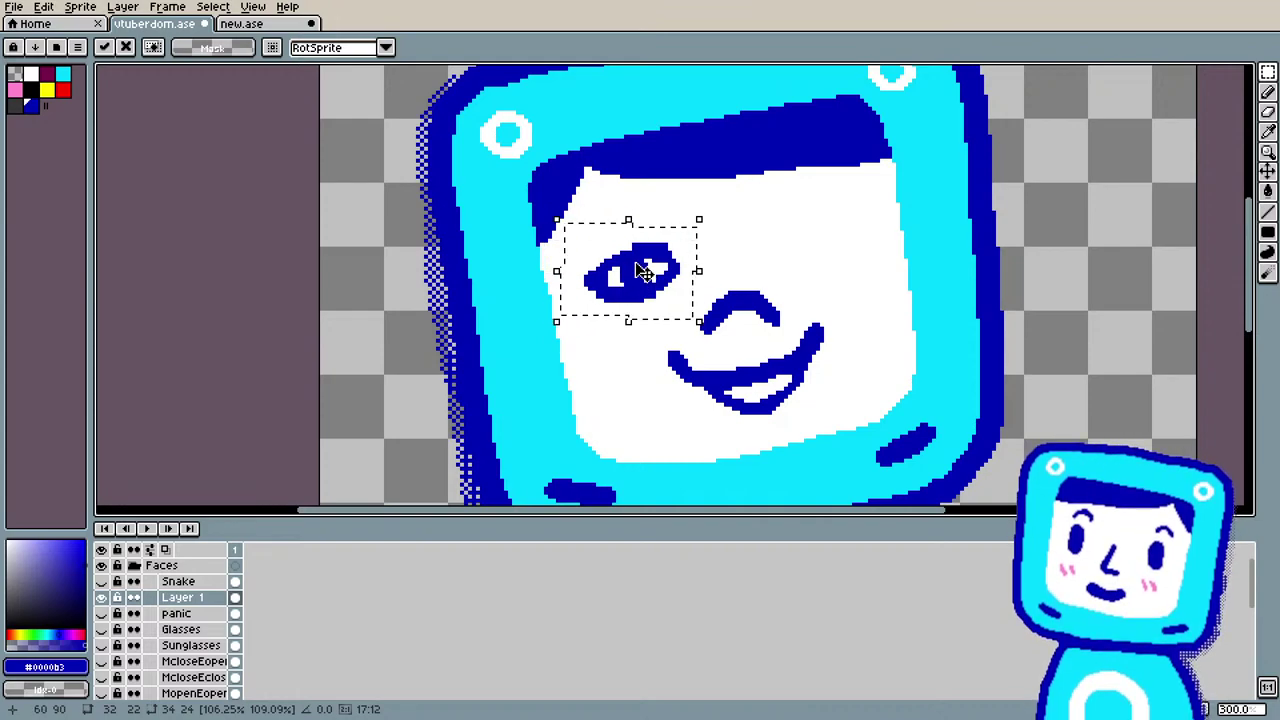
Step: Deselect the eye and smooth its thickened outline into a rounder almond with the 4 px pencil and 1 px eraser
{"action": "scroll", "coordinate": [643, 272], "scroll_direction": "up", "scroll_amount": 1}
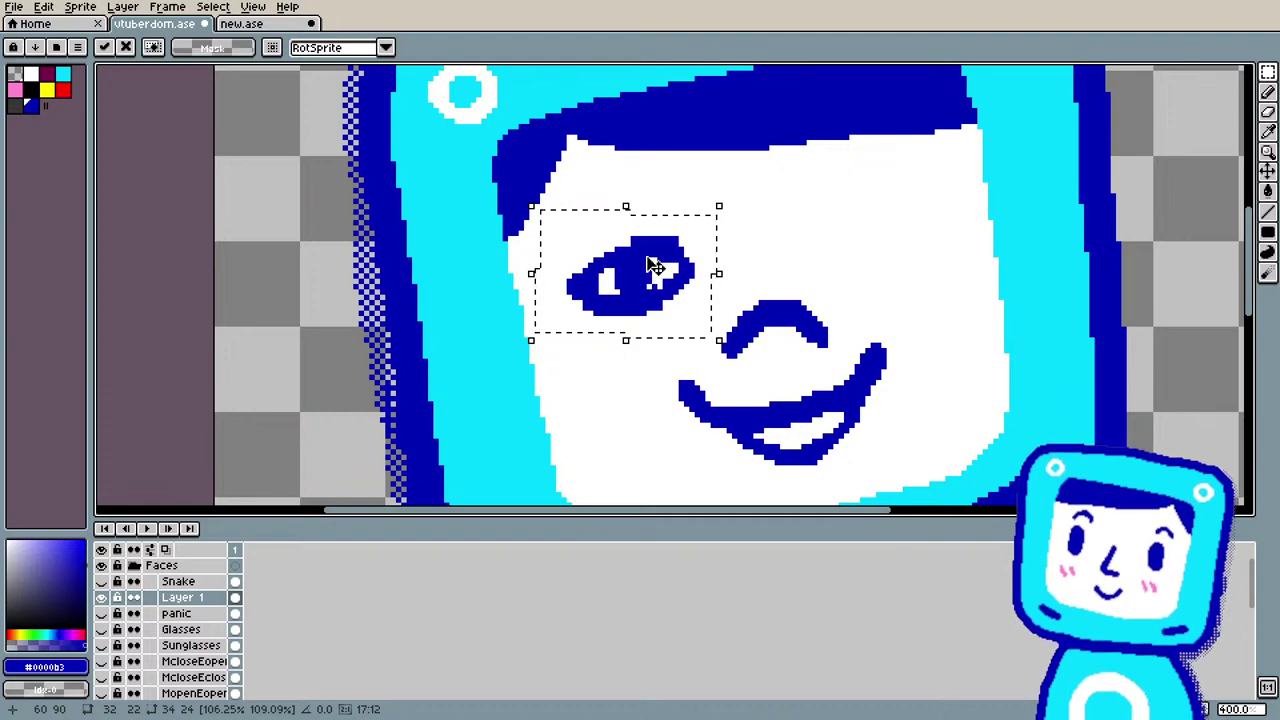
{"action": "key", "text": "ctrl+d"}
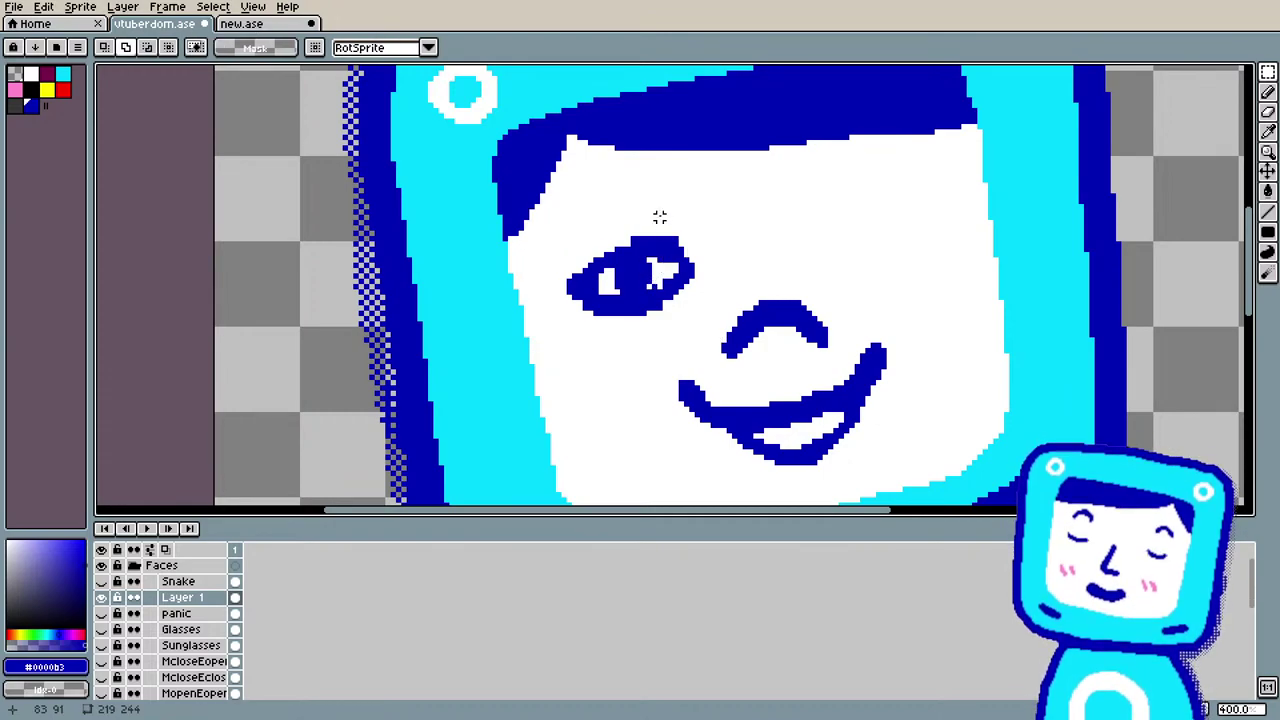
{"action": "key", "text": "b"}
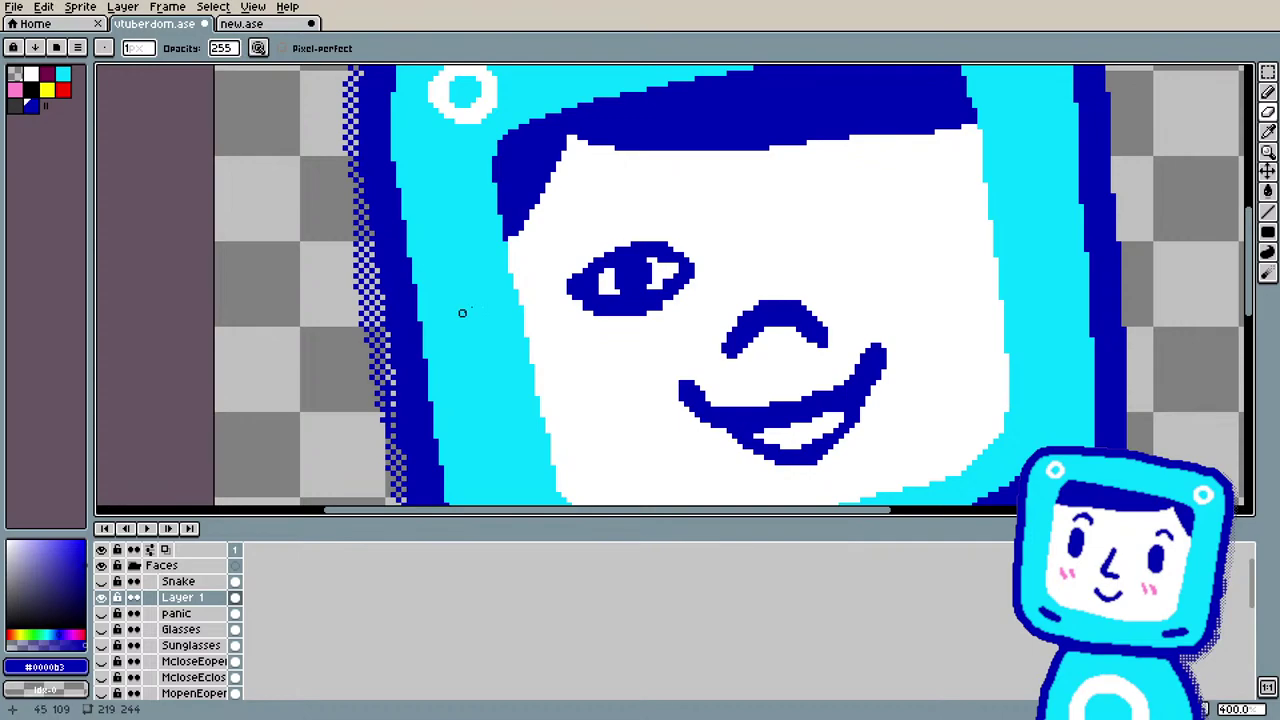
{"action": "key", "text": "e"}
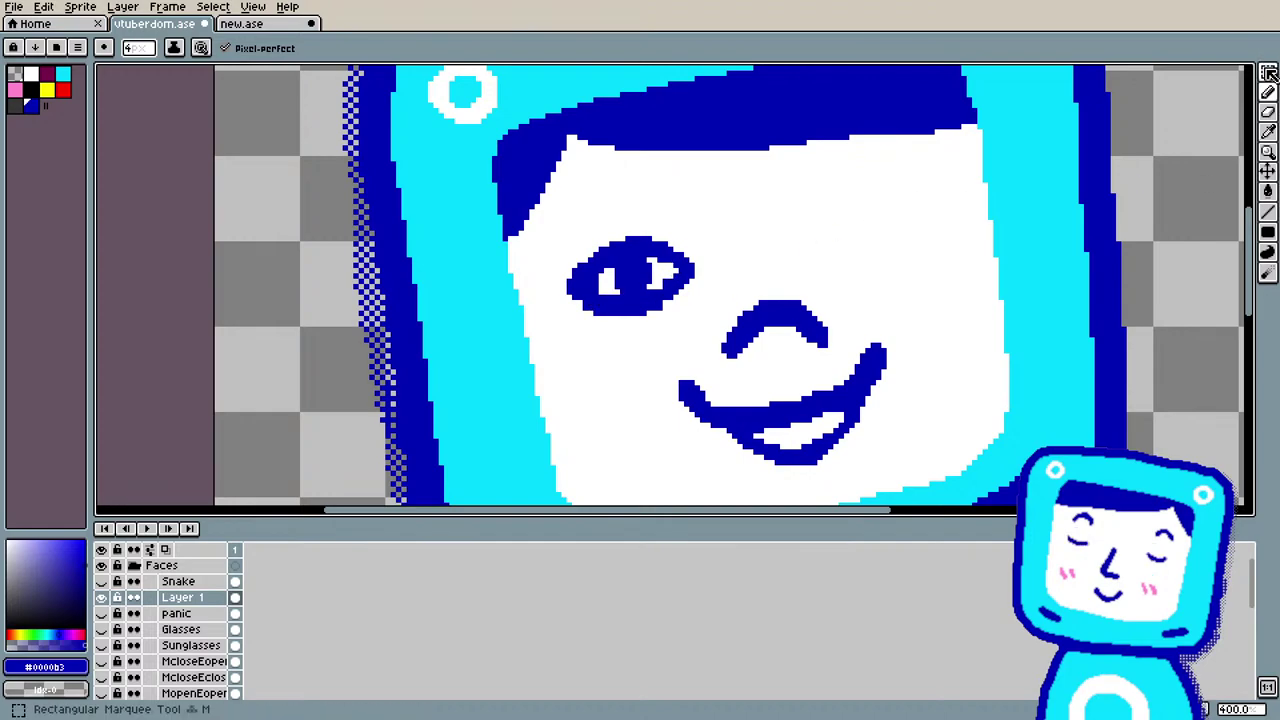
Step: Copy the eye with a rectangular selection and place the duplicate slightly higher on the other side of the nose
{"action": "key", "text": "q"}
{"action": "left_click_drag", "start_coordinate": [538, 224], "coordinate": [714, 326]}
{"action": "key", "text": "ctrl+c"}
{"action": "key", "text": "ctrl+v"}
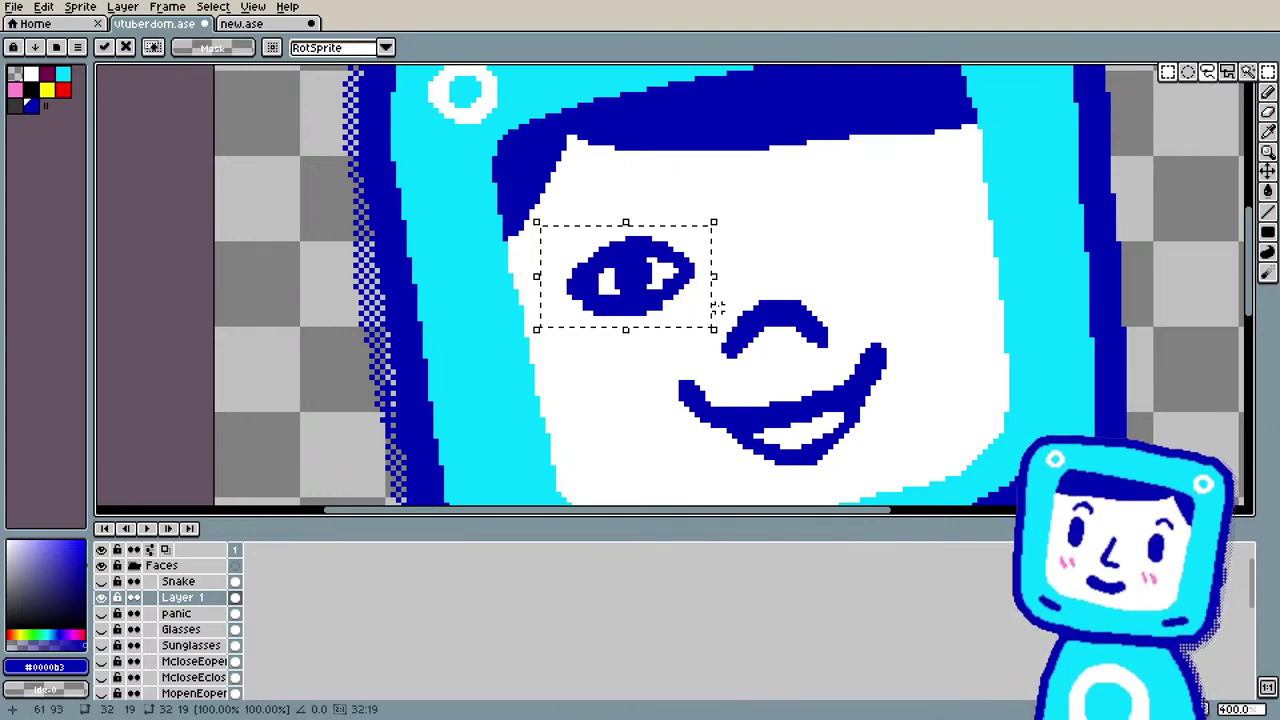
{"action": "left_click_drag", "start_coordinate": [660, 280], "coordinate": [921, 244]}
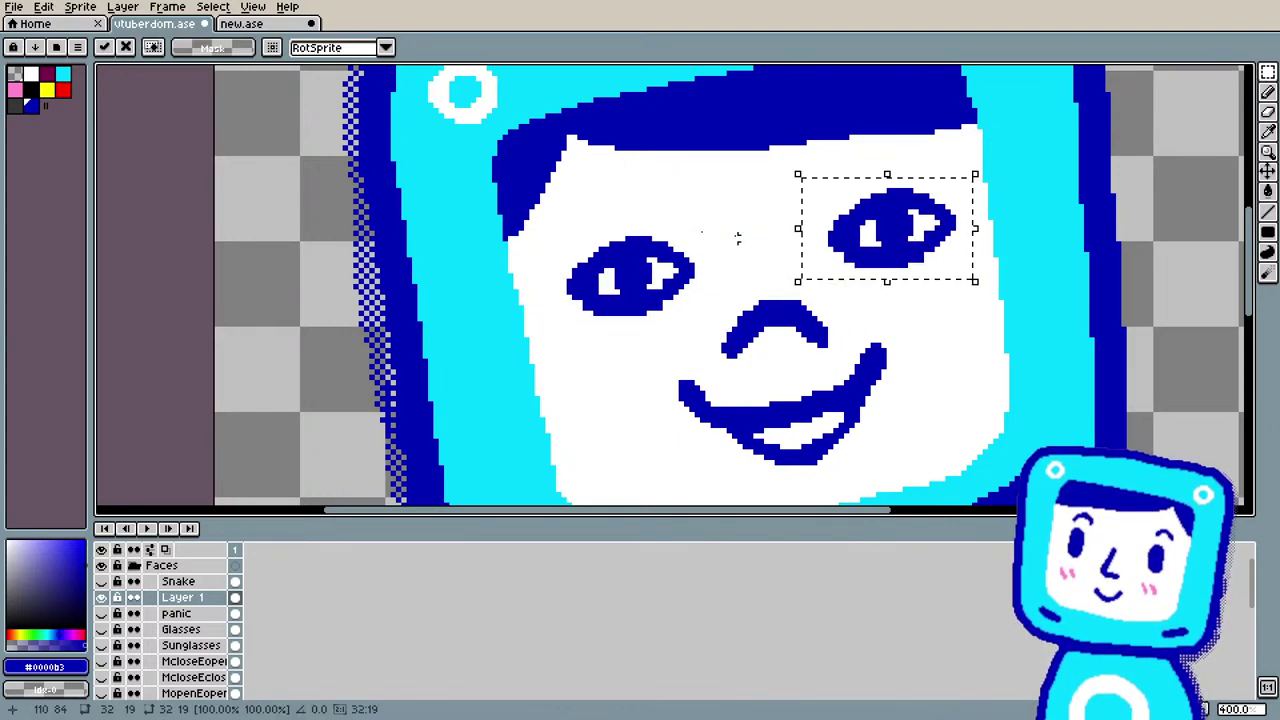
Step: Flip the copied eye horizontally, rotate it about 31° to match the head's tilt, and nudge it outward
{"action": "left_click", "coordinate": [67, 7]}
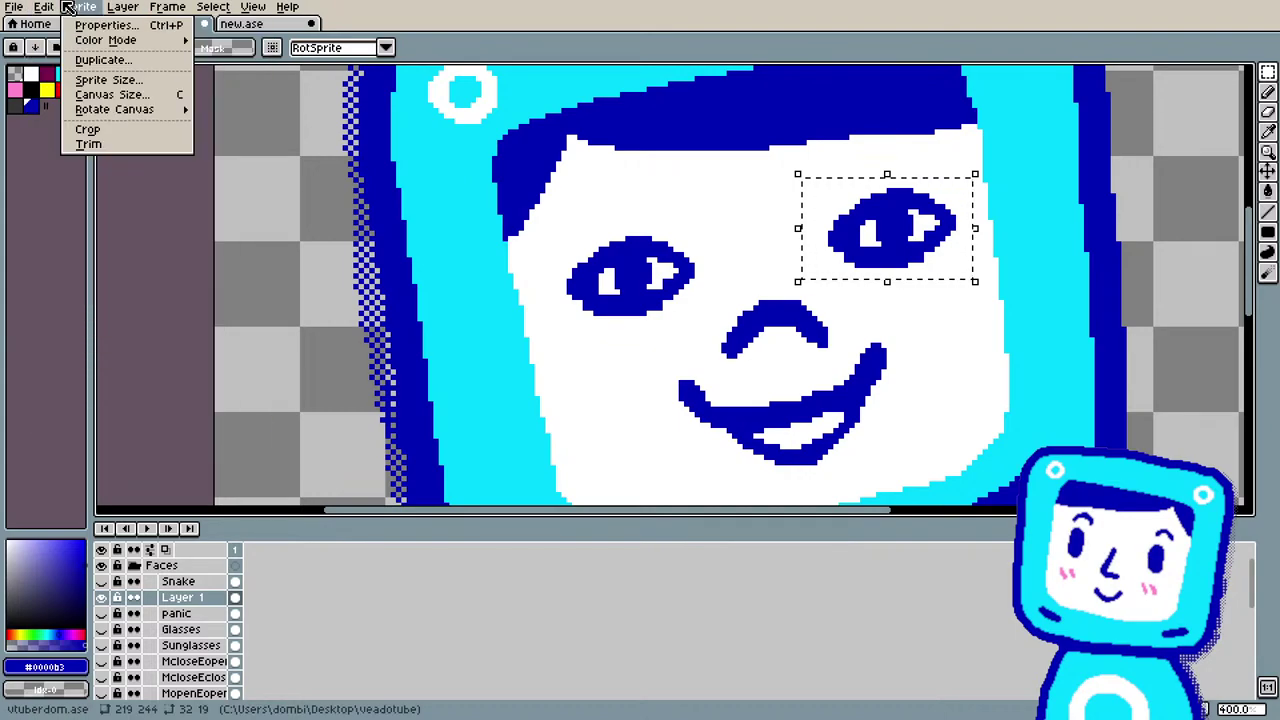
{"action": "left_click", "coordinate": [122, 218]}
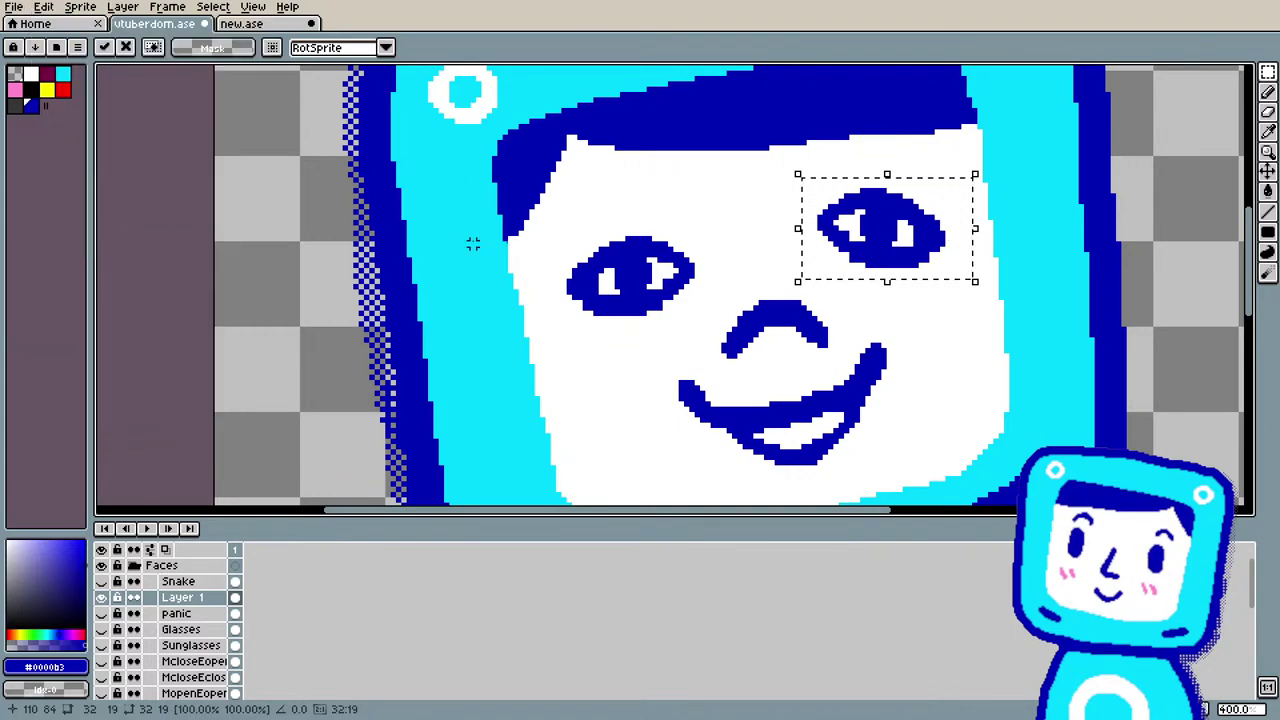
{"action": "left_click_drag", "start_coordinate": [983, 157], "coordinate": [940, 133]}
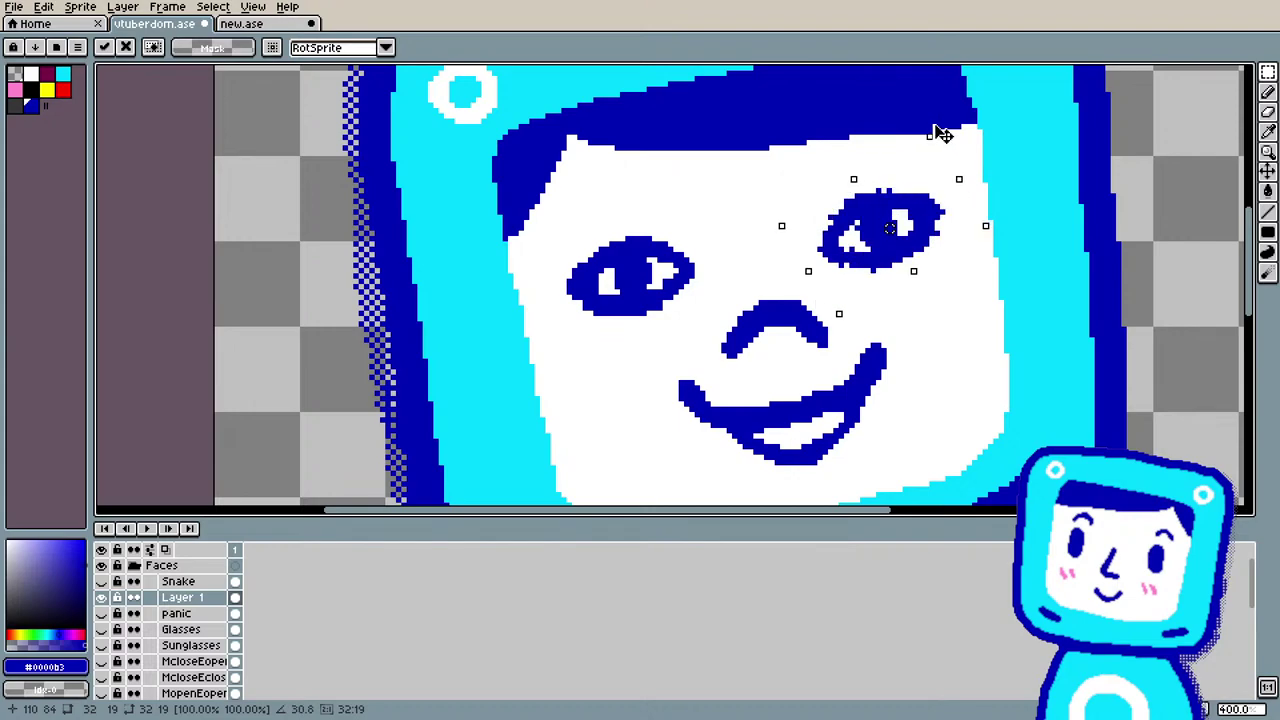
{"action": "left_click_drag", "start_coordinate": [903, 220], "coordinate": [920, 226]}
{"action": "key", "text": "Return"}
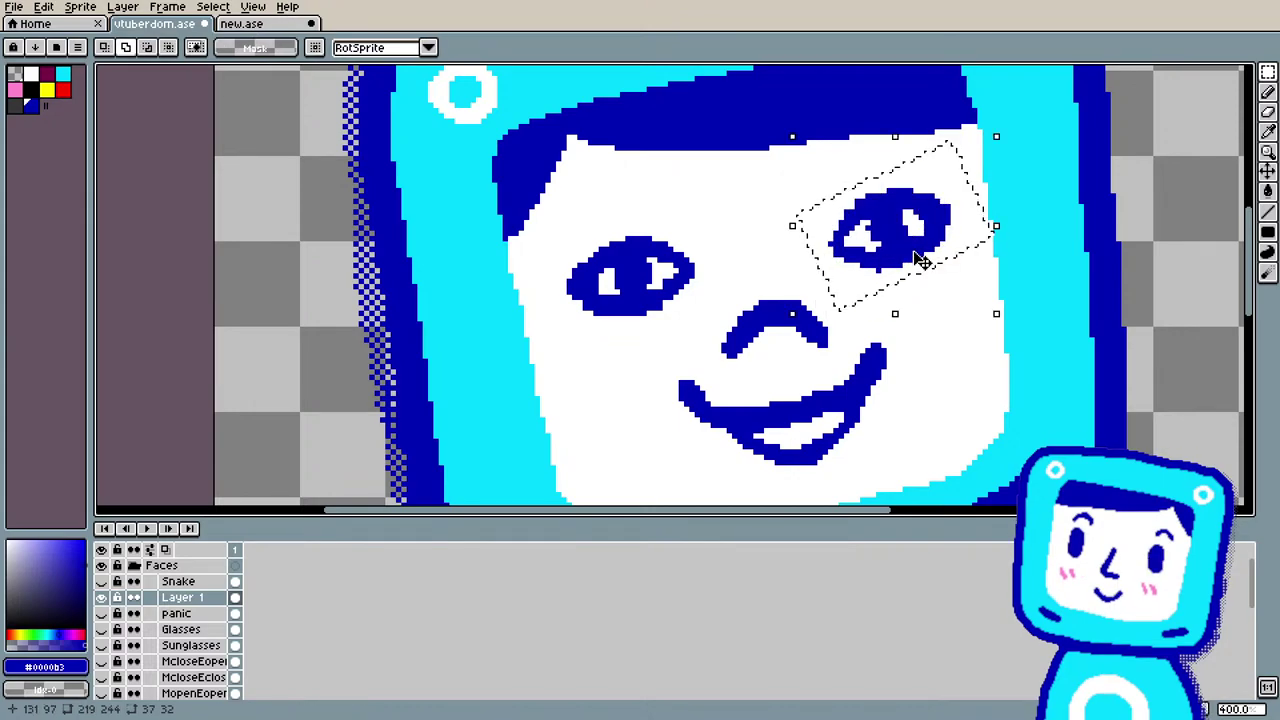
Step: Clean up the rotated eye's rough outline and the whites beside its pupil with the 4 px pencil and 1 px eraser
{"action": "scroll", "coordinate": [922, 258], "scroll_direction": "down", "scroll_amount": 2}
{"action": "scroll", "coordinate": [924, 256], "scroll_direction": "up", "scroll_amount": 3}
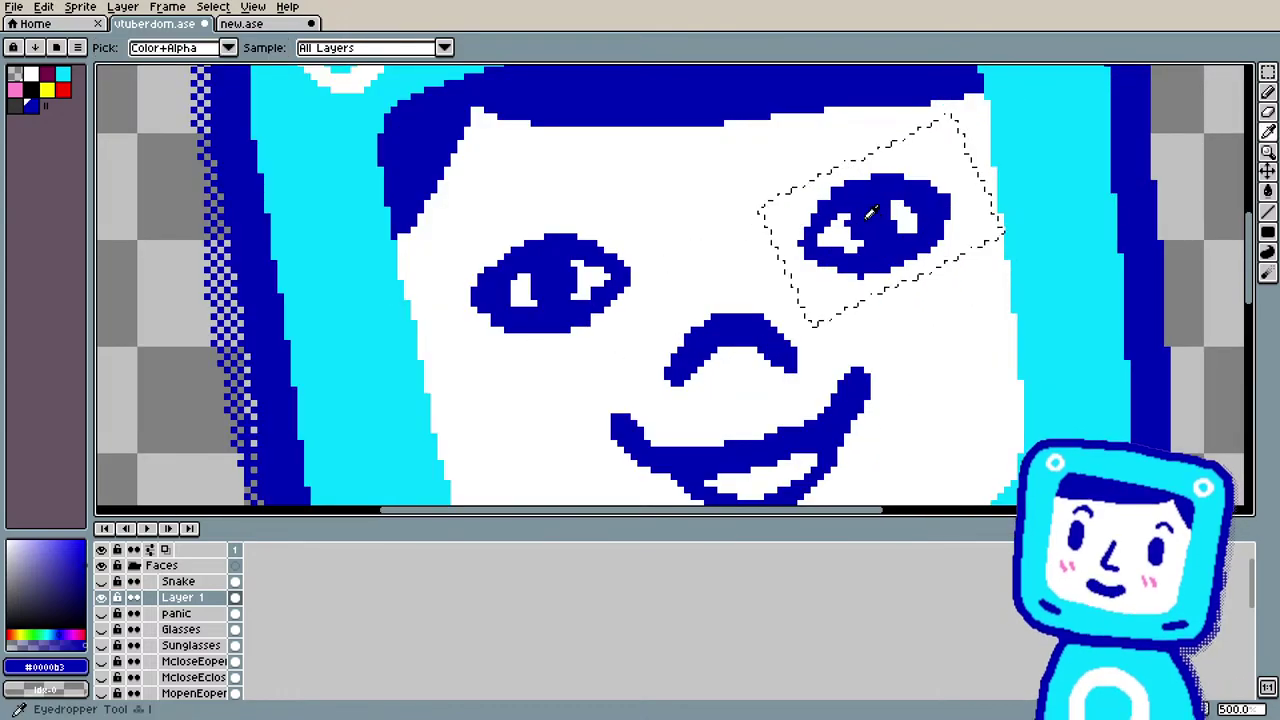
{"action": "key", "text": "b"}
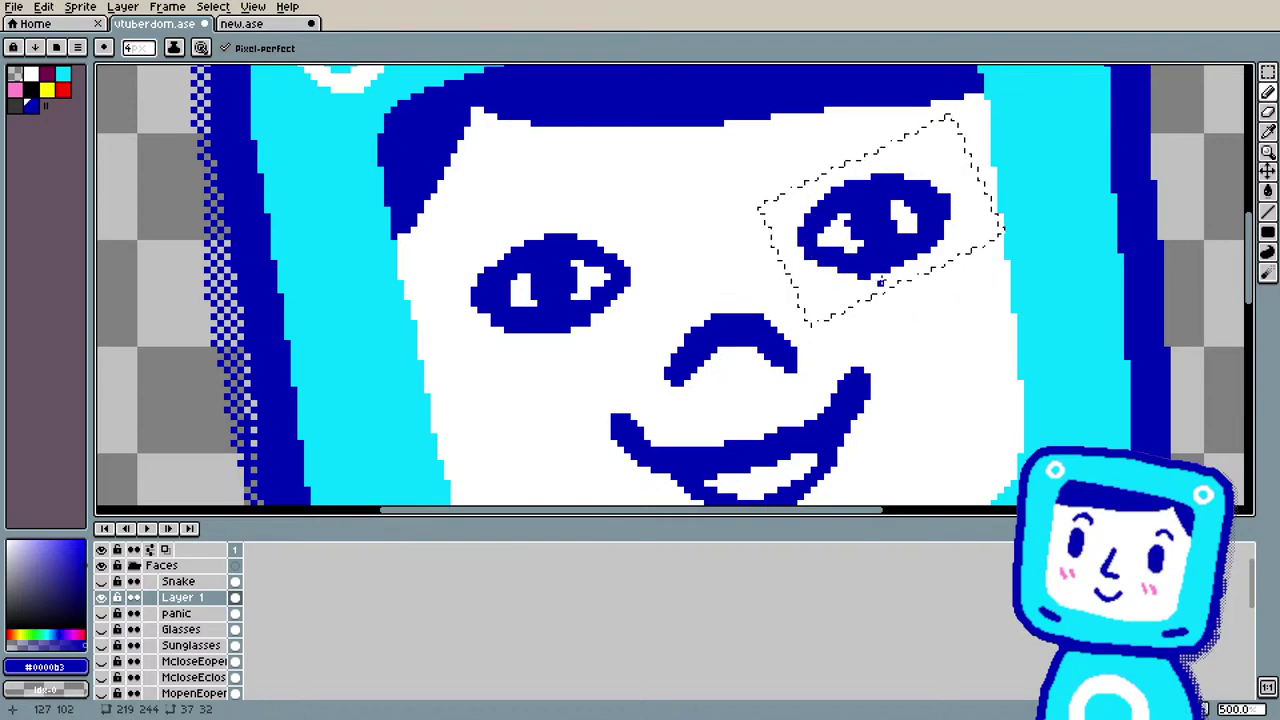
{"action": "key", "text": "e"}
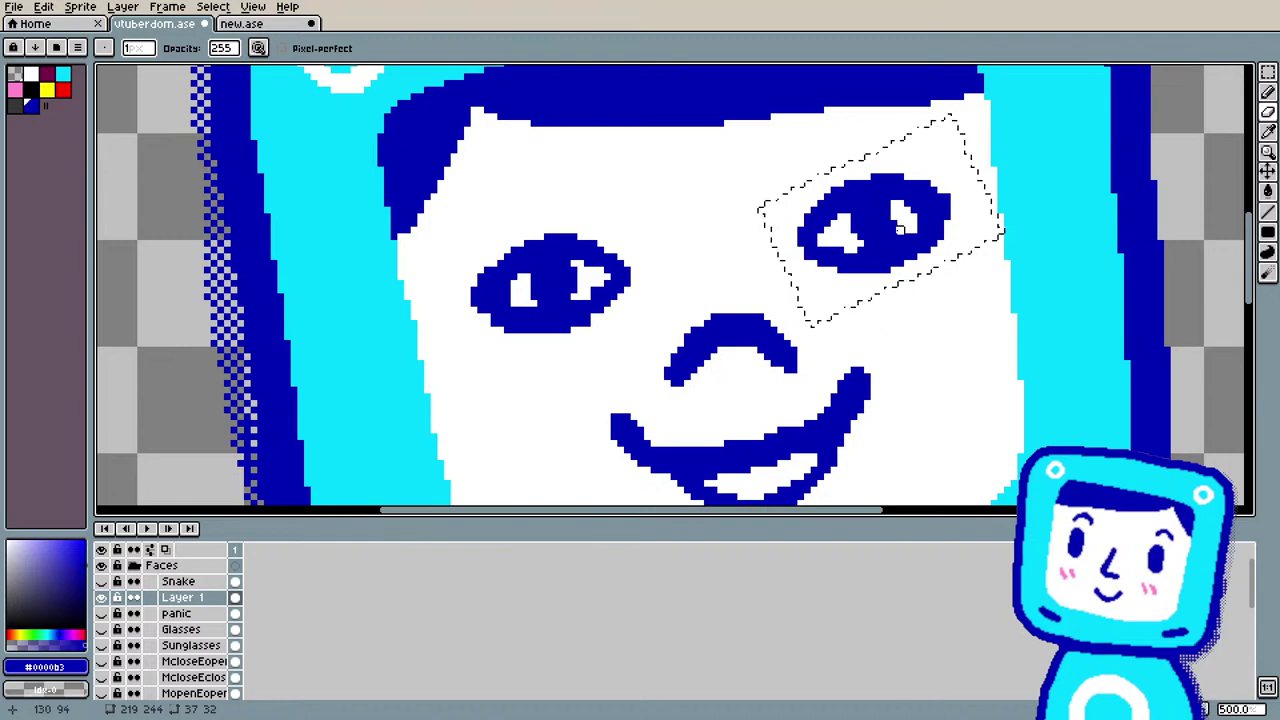
{"action": "key", "text": "b"}
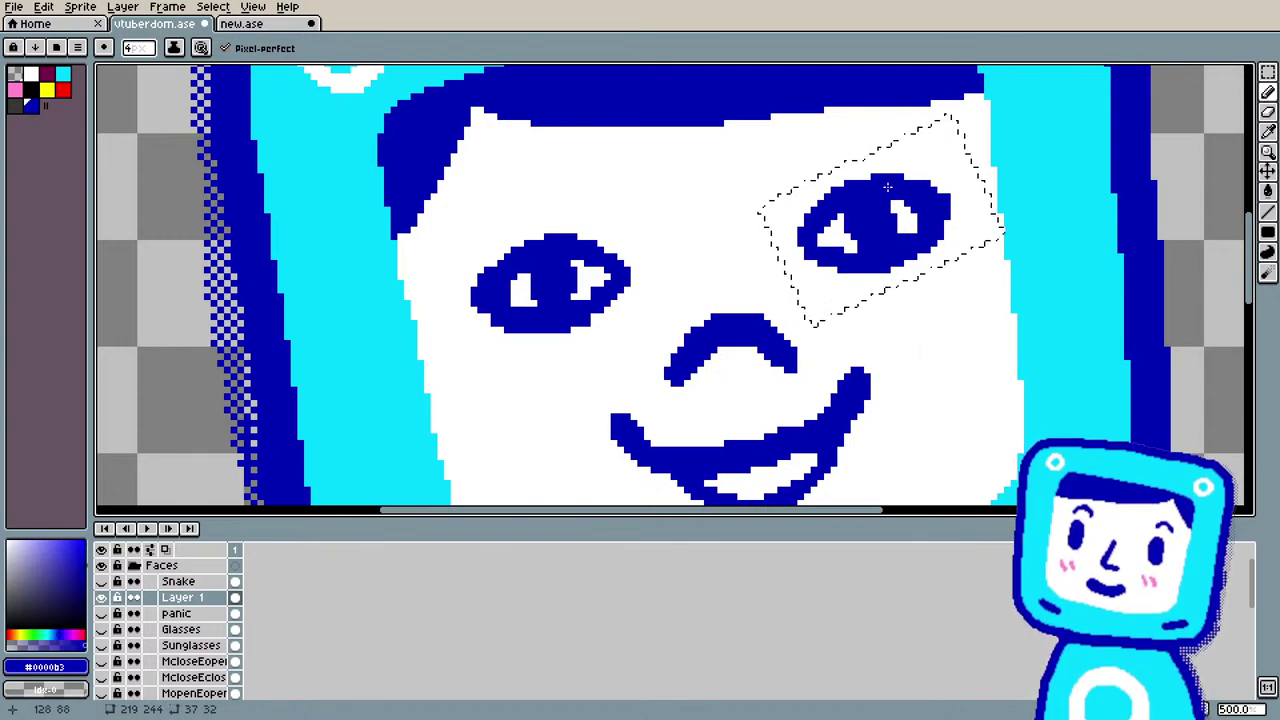
{"action": "key", "text": "e"}
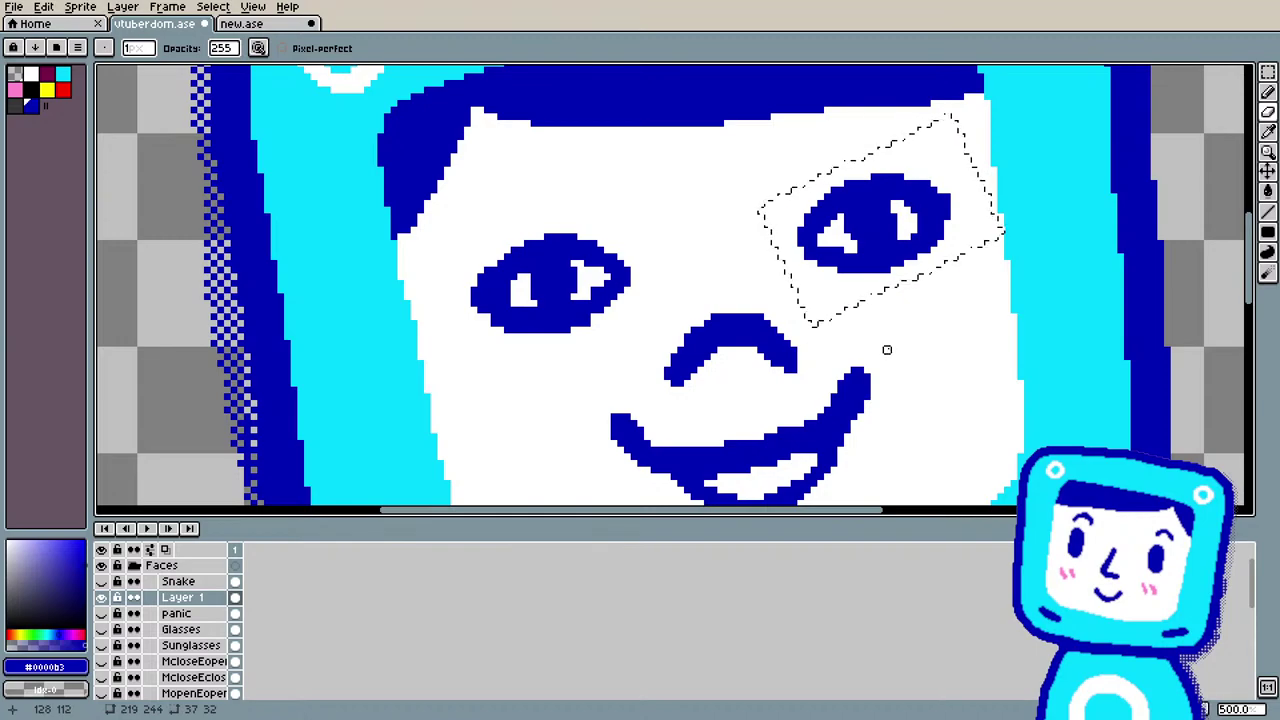
Step: Deselect the second eye and nudge the whole face drawing about 1 px up and to the left
{"action": "scroll", "coordinate": [886, 350], "scroll_direction": "down", "scroll_amount": 5}
{"action": "scroll", "coordinate": [867, 356], "scroll_direction": "up", "scroll_amount": 3}
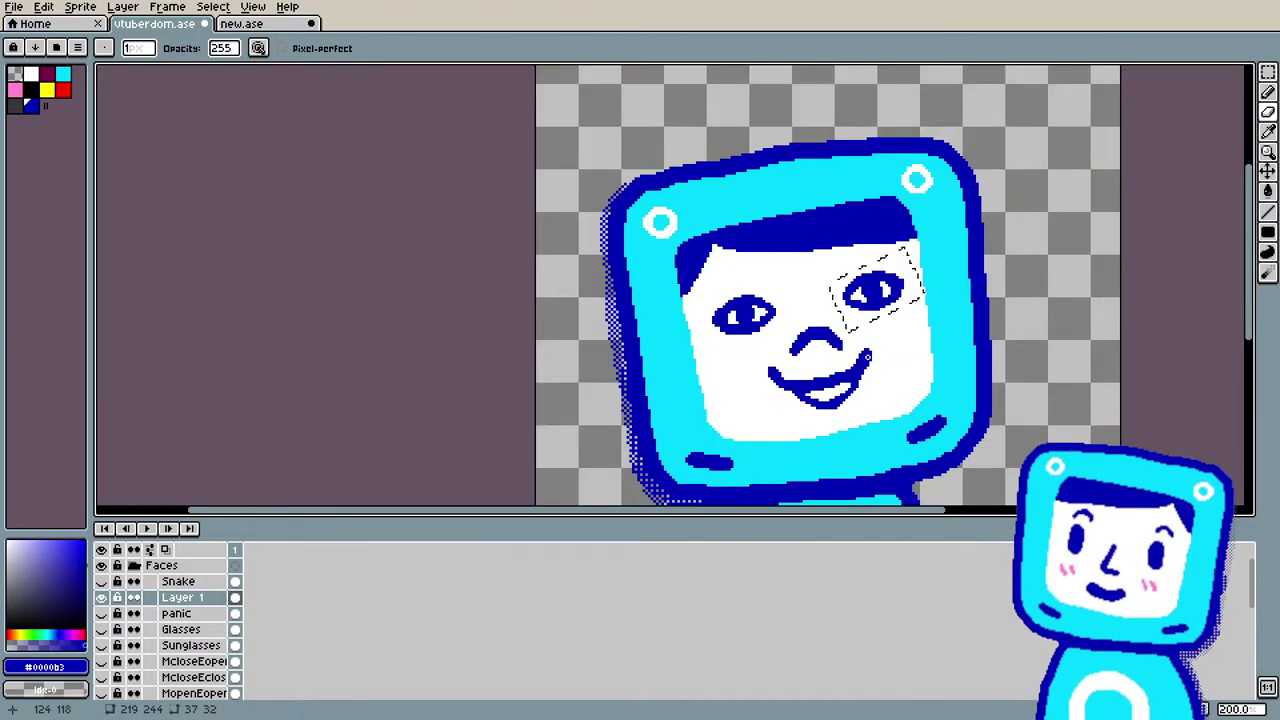
{"action": "key", "text": "ctrl+d"}
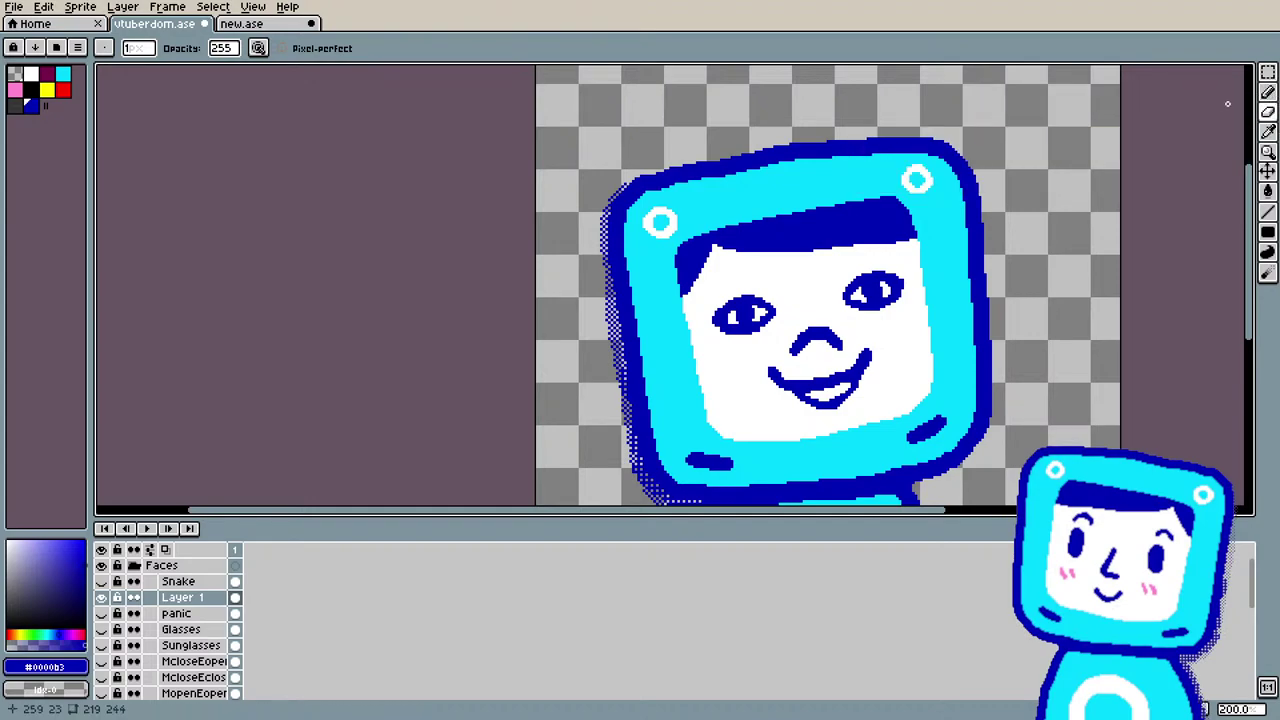
{"action": "left_click", "coordinate": [1267, 171]}
{"action": "left_click_drag", "start_coordinate": [927, 302], "coordinate": [924, 301]}
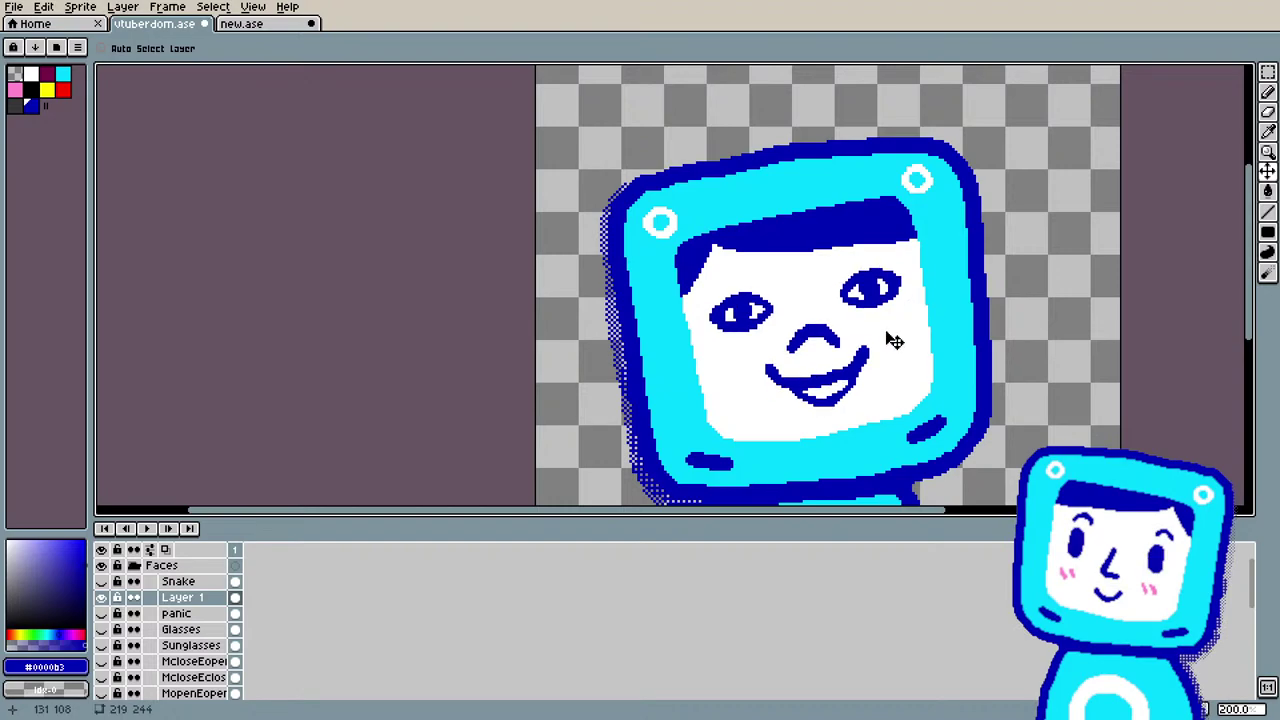
Step: Widen the mouth's white opening with the 1 px eraser and round out the lower lip with the 4 px pencil
{"action": "scroll", "coordinate": [894, 341], "scroll_direction": "up", "scroll_amount": 1}
{"action": "scroll", "coordinate": [1234, 255], "scroll_direction": "up", "scroll_amount": 1}
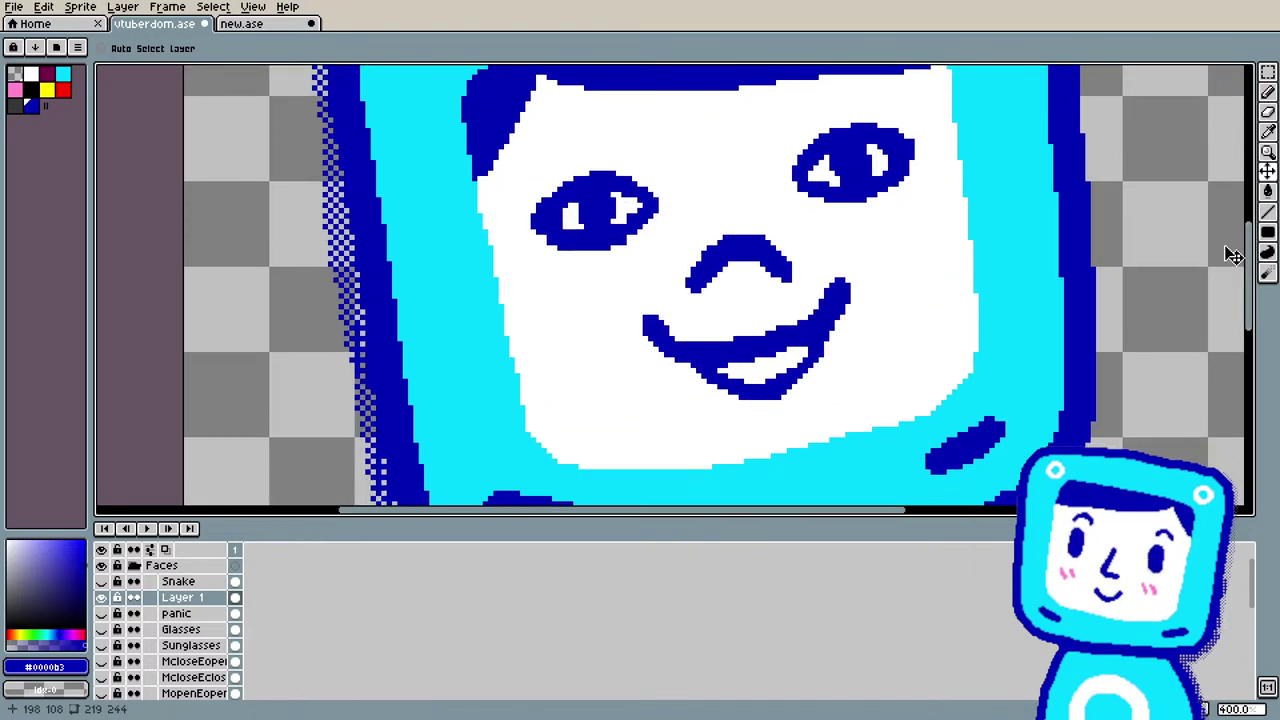
{"action": "scroll", "coordinate": [844, 287], "scroll_direction": "up", "scroll_amount": 1}
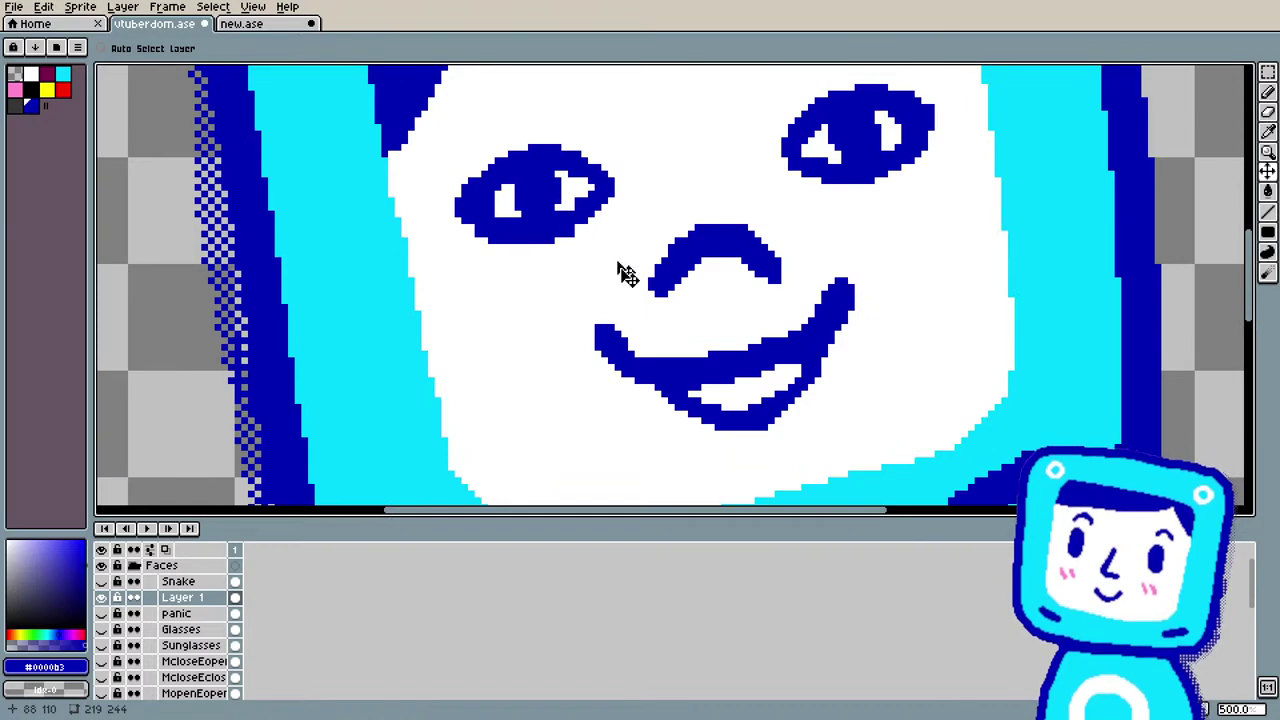
{"action": "key", "text": "e"}
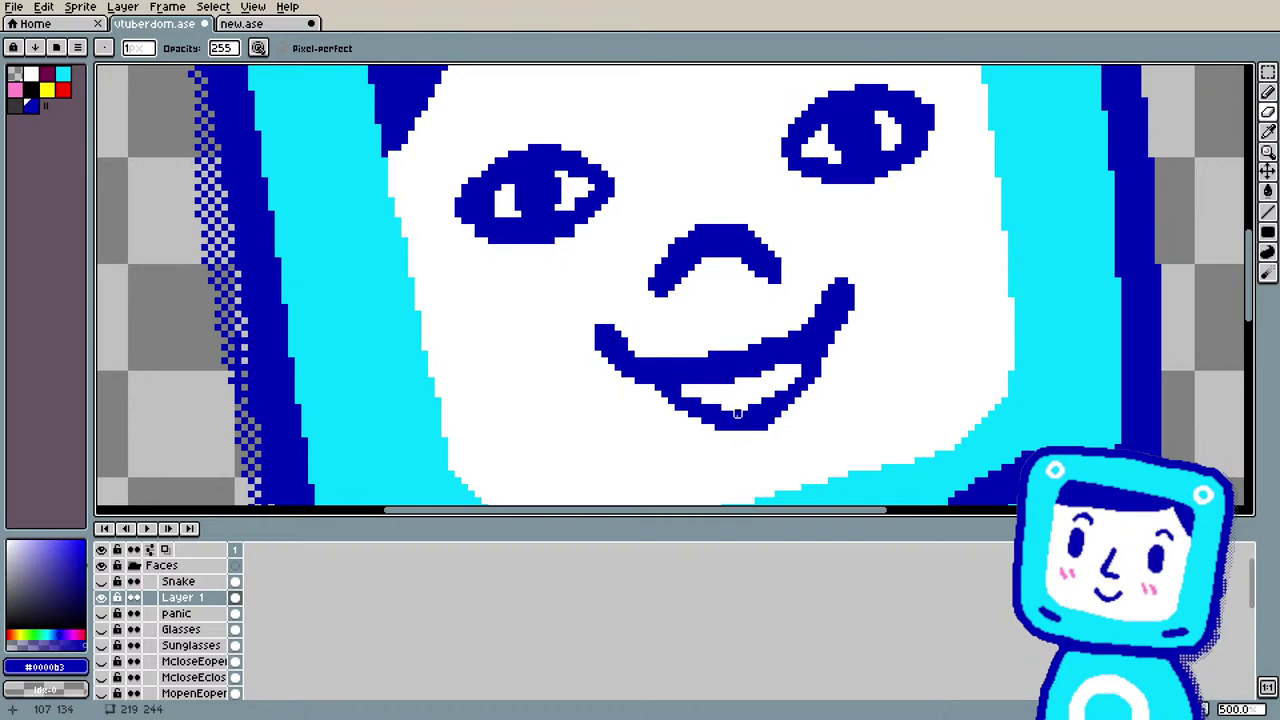
{"action": "key", "text": "i"}
{"action": "key", "text": "b"}
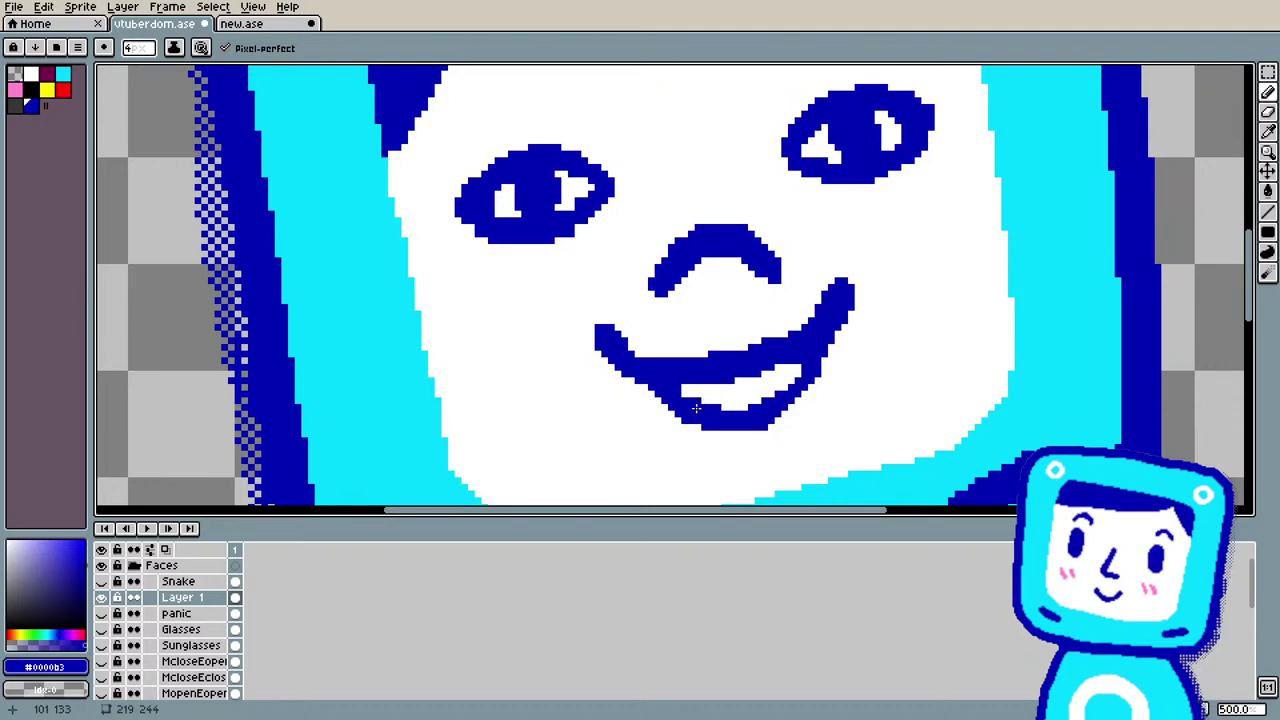
Step: Extend the lower left end of the nose curve slightly with the 4 px pencil
{"action": "scroll", "coordinate": [690, 330], "scroll_direction": "down", "scroll_amount": 3}
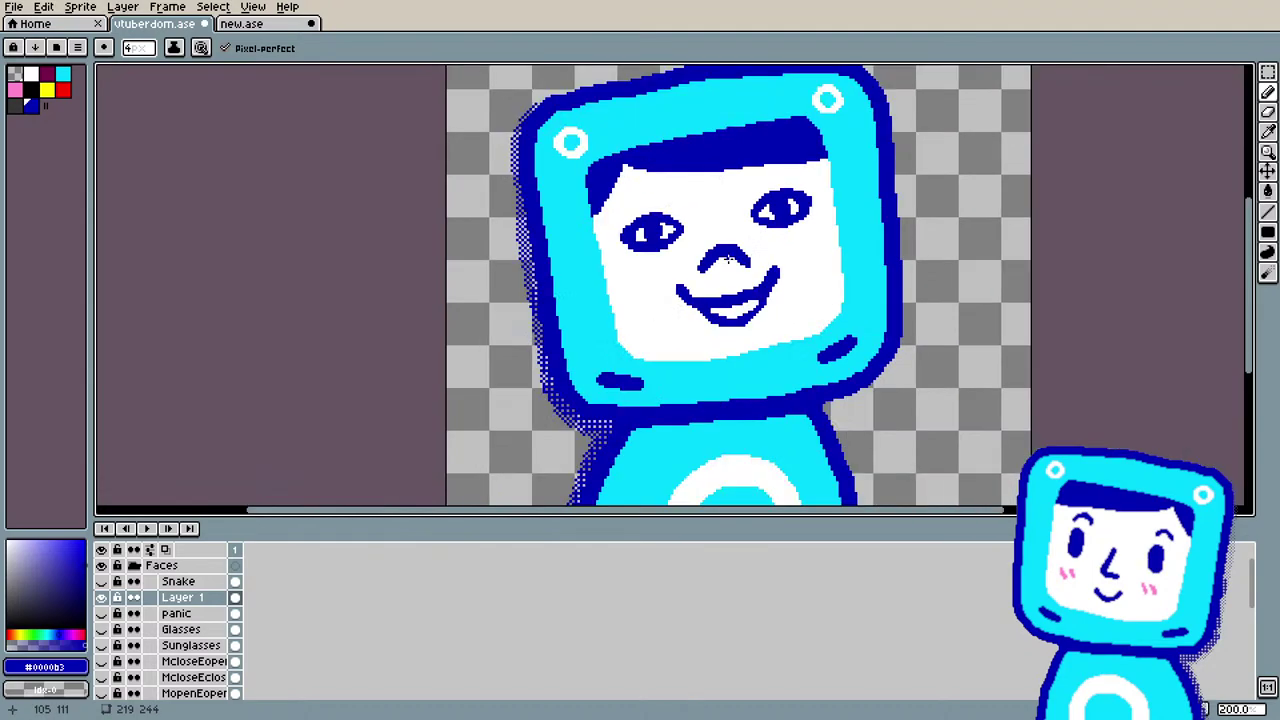
{"action": "scroll", "coordinate": [729, 258], "scroll_direction": "up", "scroll_amount": 1}
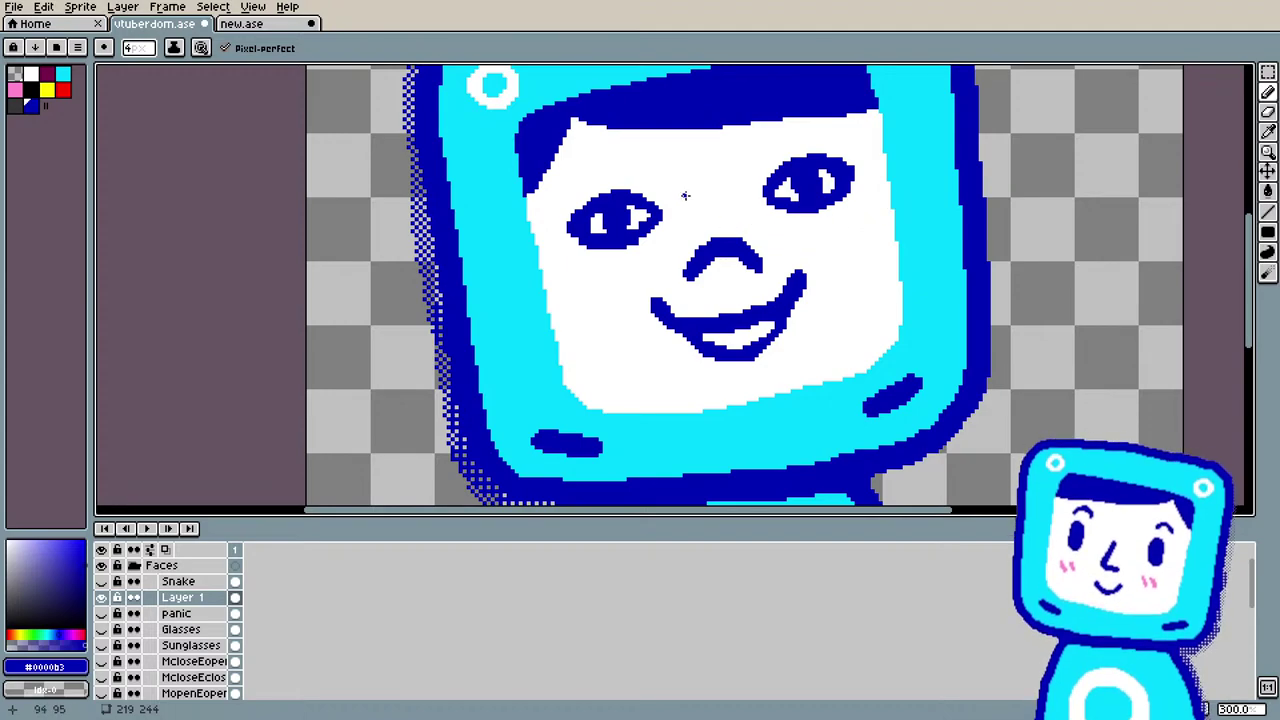
{"action": "scroll", "coordinate": [685, 196], "scroll_direction": "up", "scroll_amount": 1}
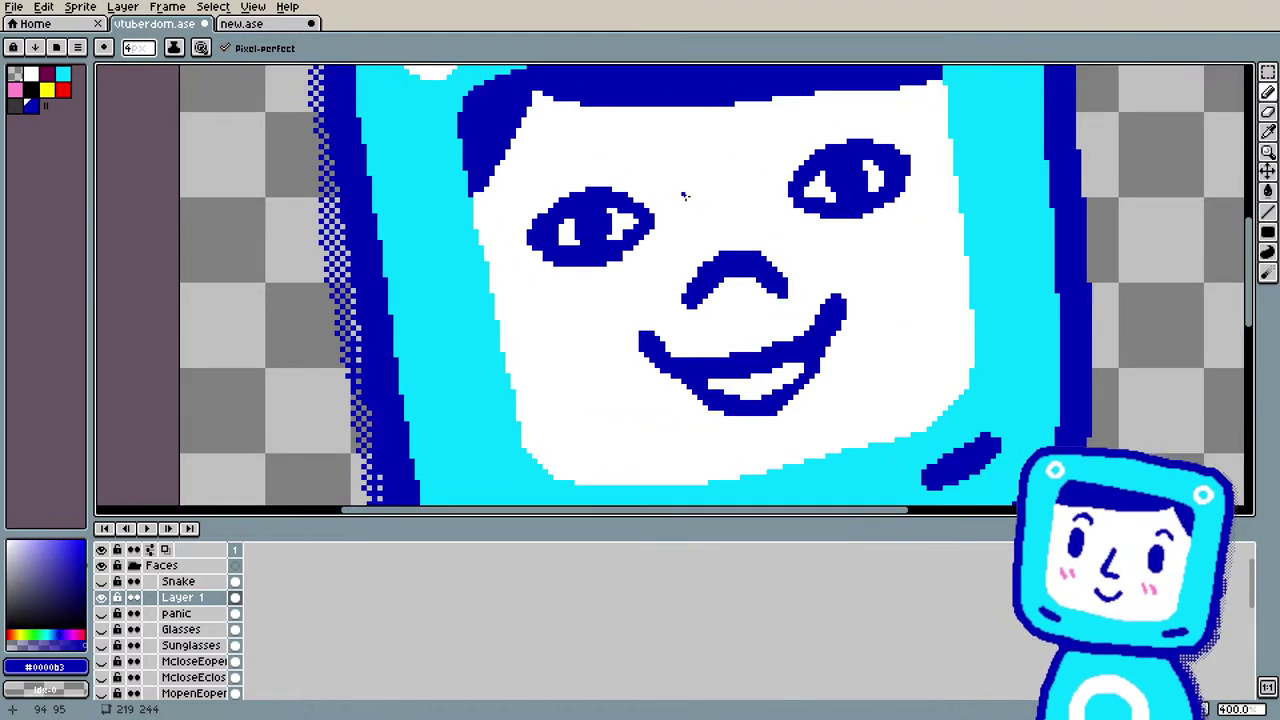
{"action": "left_click", "coordinate": [691, 302]}
Step: Fill the mouth opening with red and extend the red toward both corners of the mouth with the 4 px pencil
{"action": "left_click", "coordinate": [63, 90]}
{"action": "key", "text": "g"}
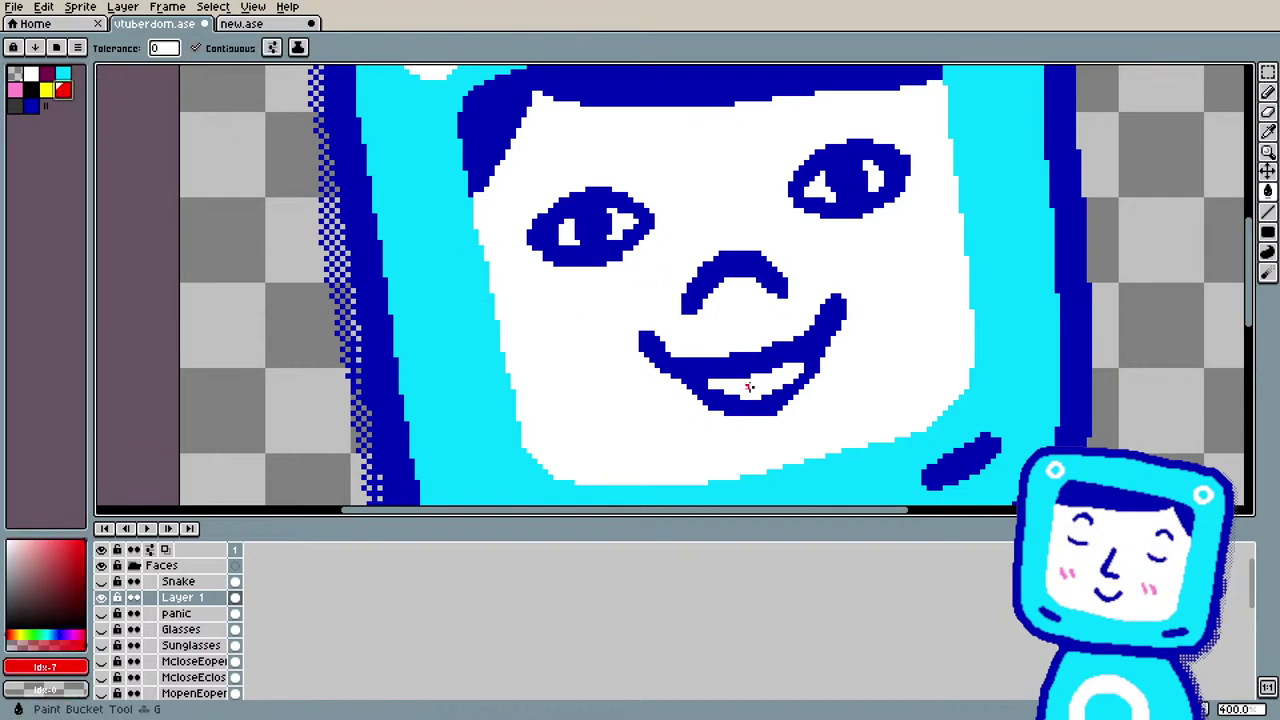
{"action": "left_click", "coordinate": [748, 387]}
{"action": "scroll", "coordinate": [748, 387], "scroll_direction": "down", "scroll_amount": 3}
{"action": "scroll", "coordinate": [752, 385], "scroll_direction": "up", "scroll_amount": 4}
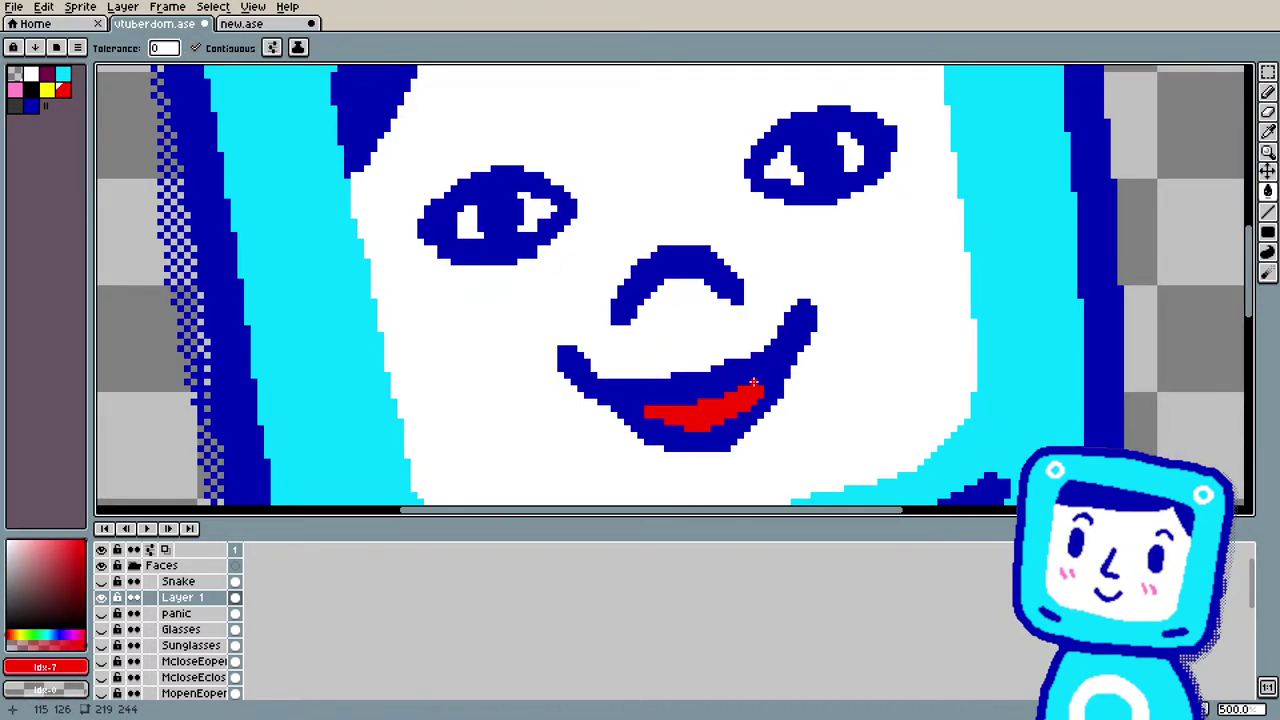
{"action": "key", "text": "b"}
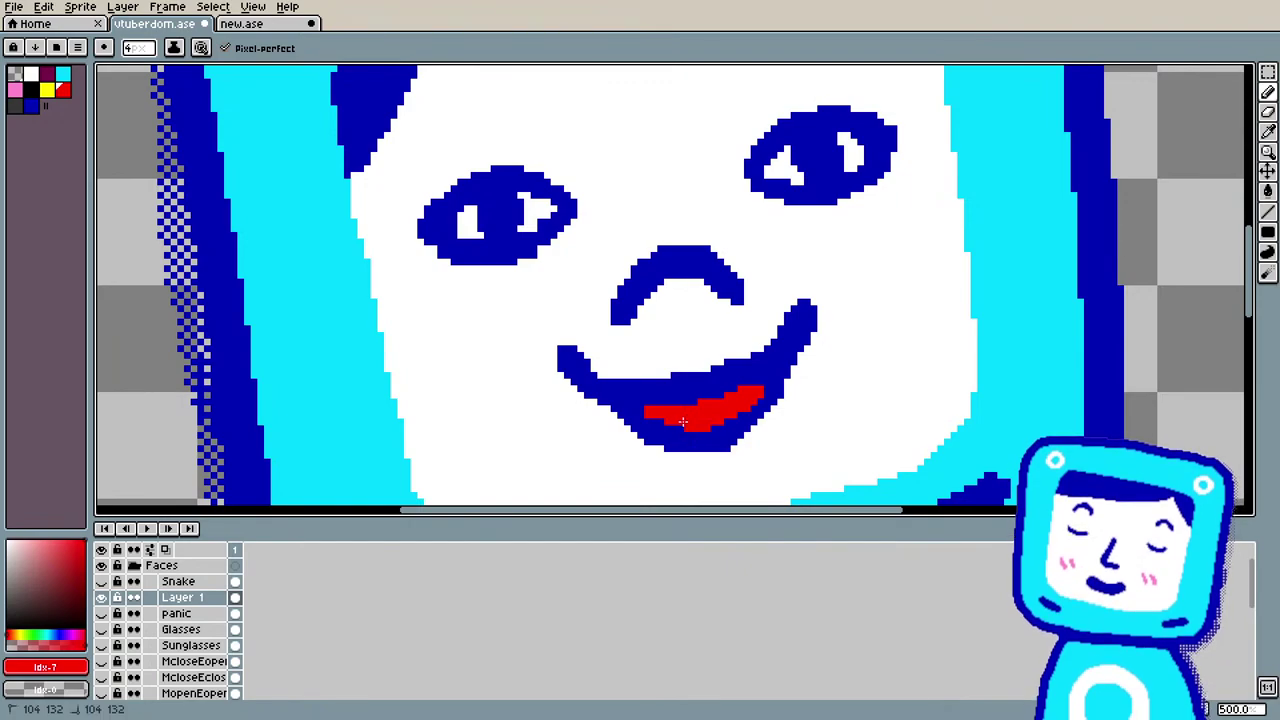
{"action": "left_click_drag", "start_coordinate": [656, 414], "coordinate": [636, 406]}
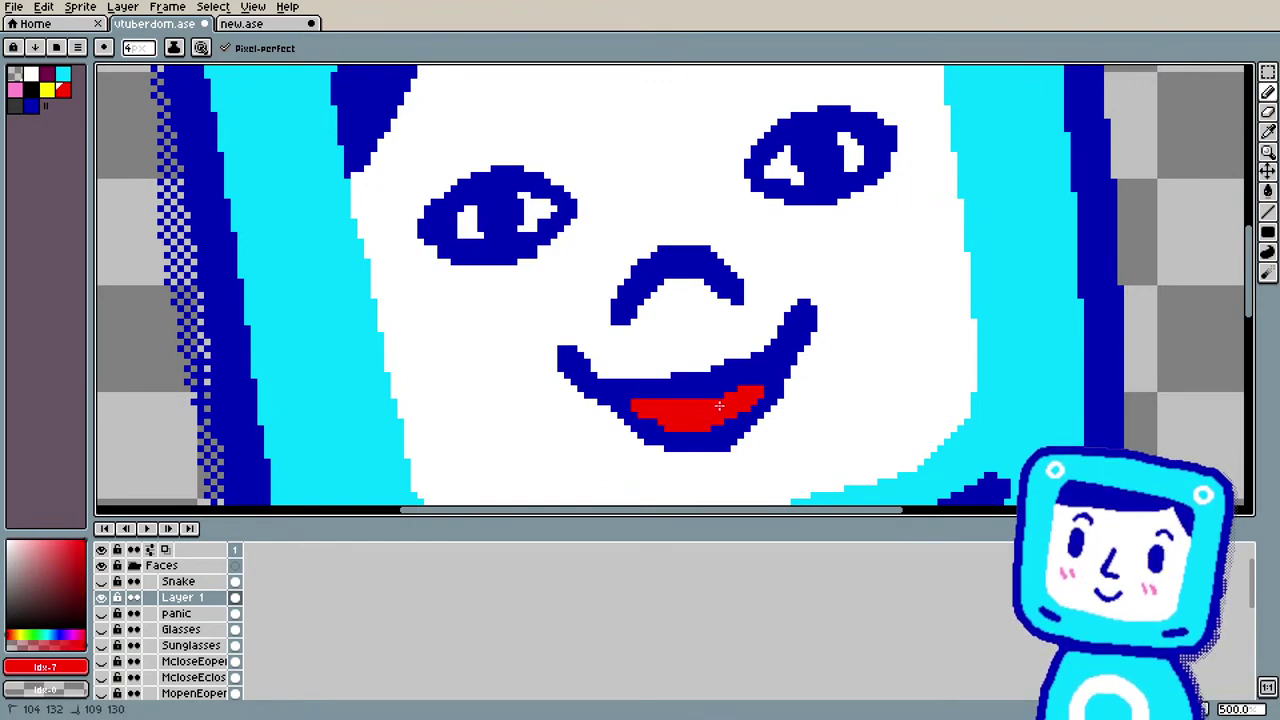
{"action": "left_click_drag", "start_coordinate": [718, 405], "coordinate": [760, 386]}
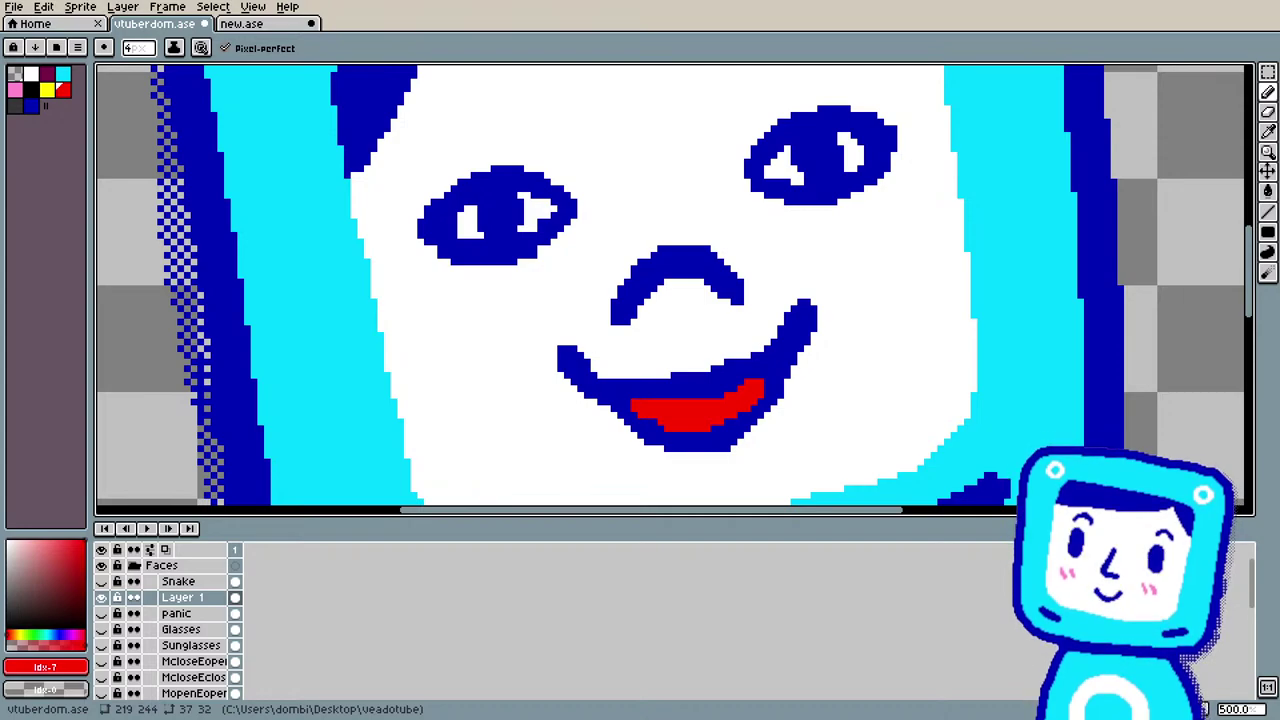
Step: Switch to the browser to compare the face with the SMM2SE_Baby reference image, and return to the drawing to check it
{"action": "key", "text": "alt+Tab"}
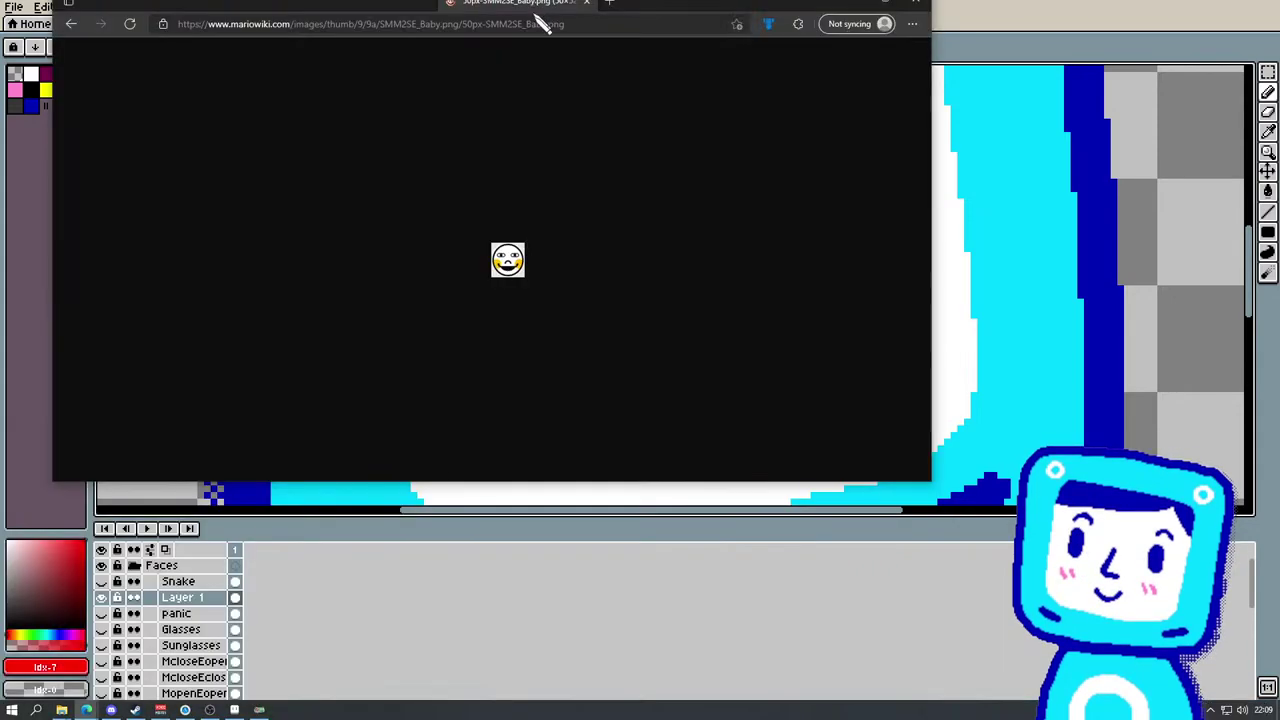
{"action": "left_click_drag", "start_coordinate": [543, 20], "coordinate": [565, 195]}
{"action": "key", "text": "alt+Tab"}
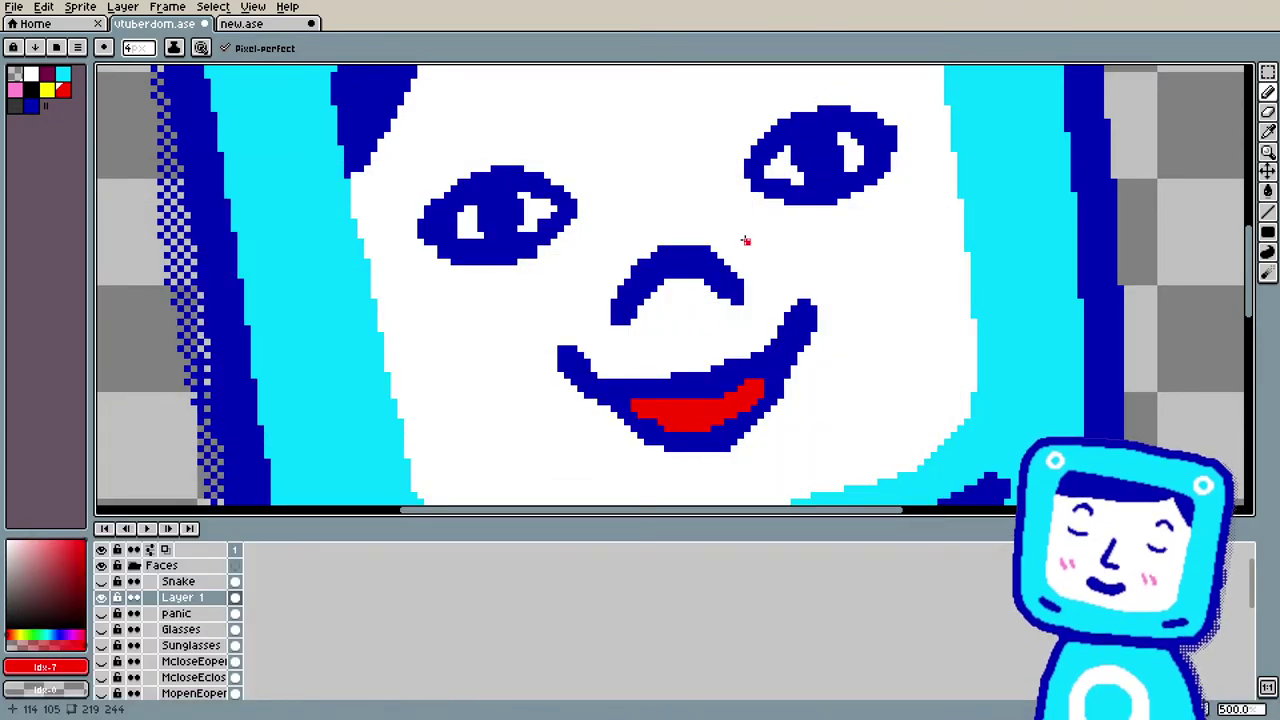
{"action": "scroll", "coordinate": [734, 256], "scroll_direction": "down", "scroll_amount": 3}
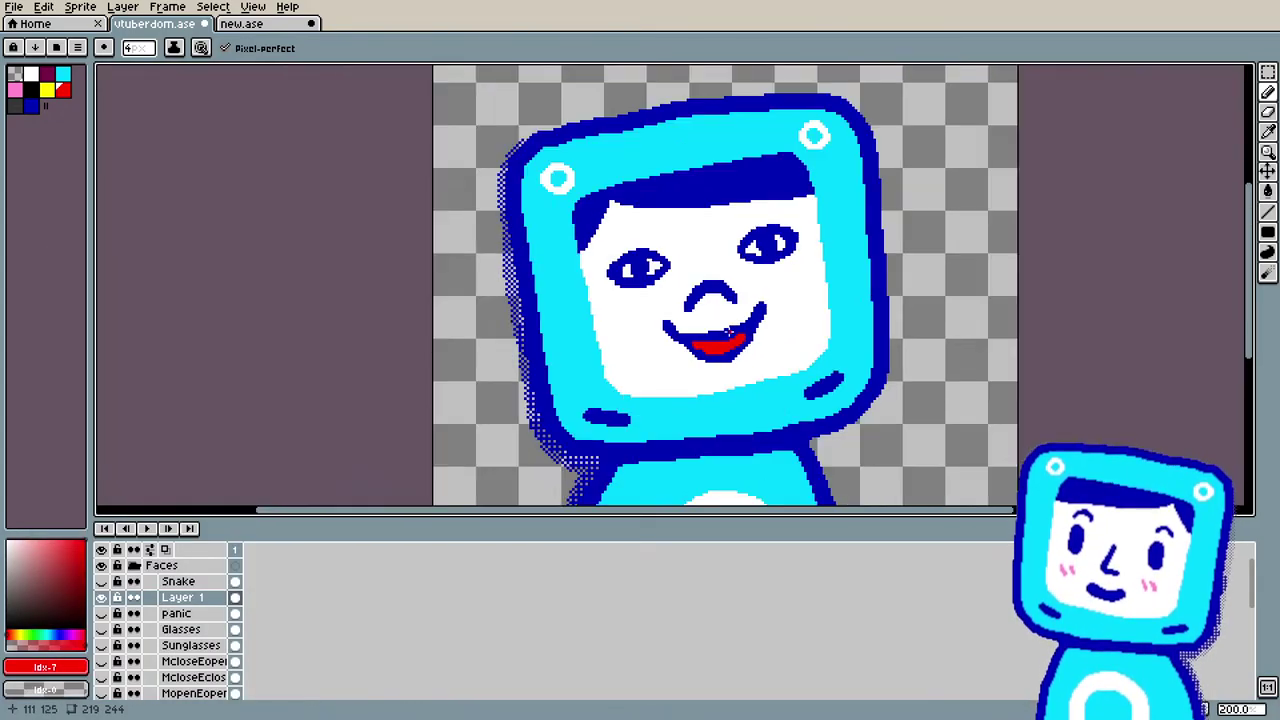
{"action": "scroll", "coordinate": [730, 323], "scroll_direction": "up", "scroll_amount": 2}
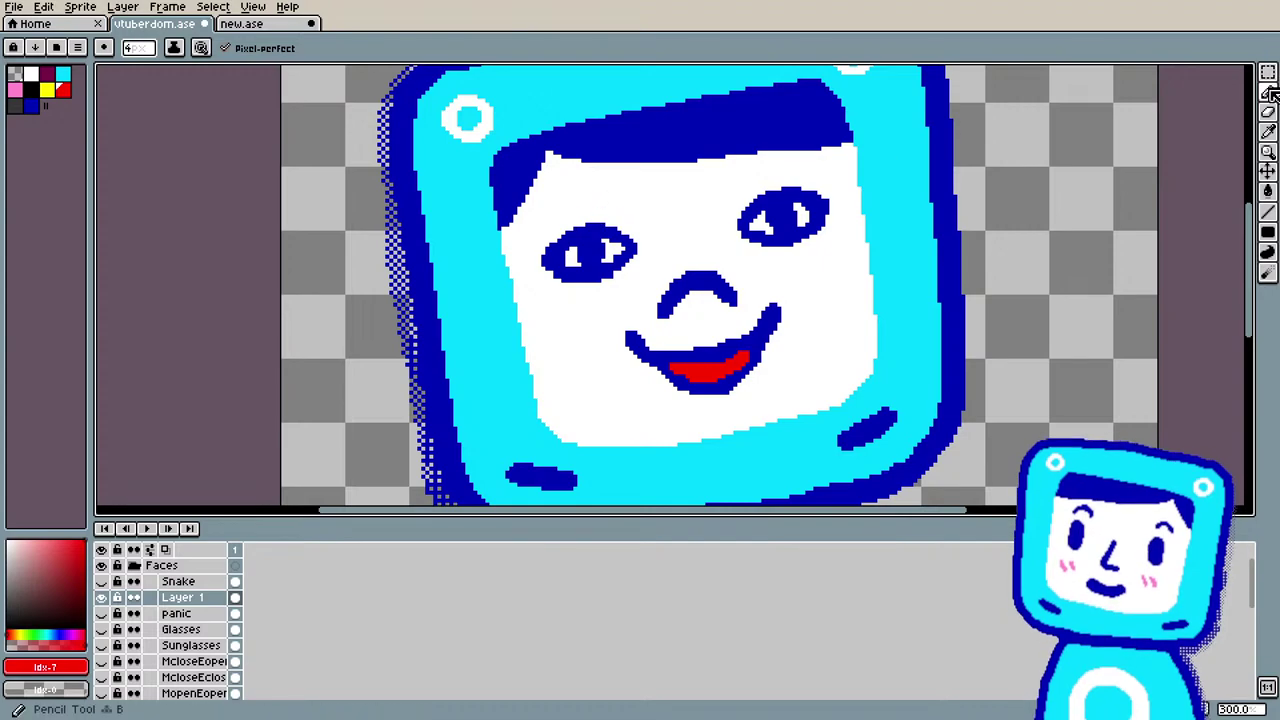
Step: Trim the outer outlines of both eyes with the 1 px eraser and touch up the right eye's pupil with the dark blue 4 px pencil
{"action": "key", "text": "e"}
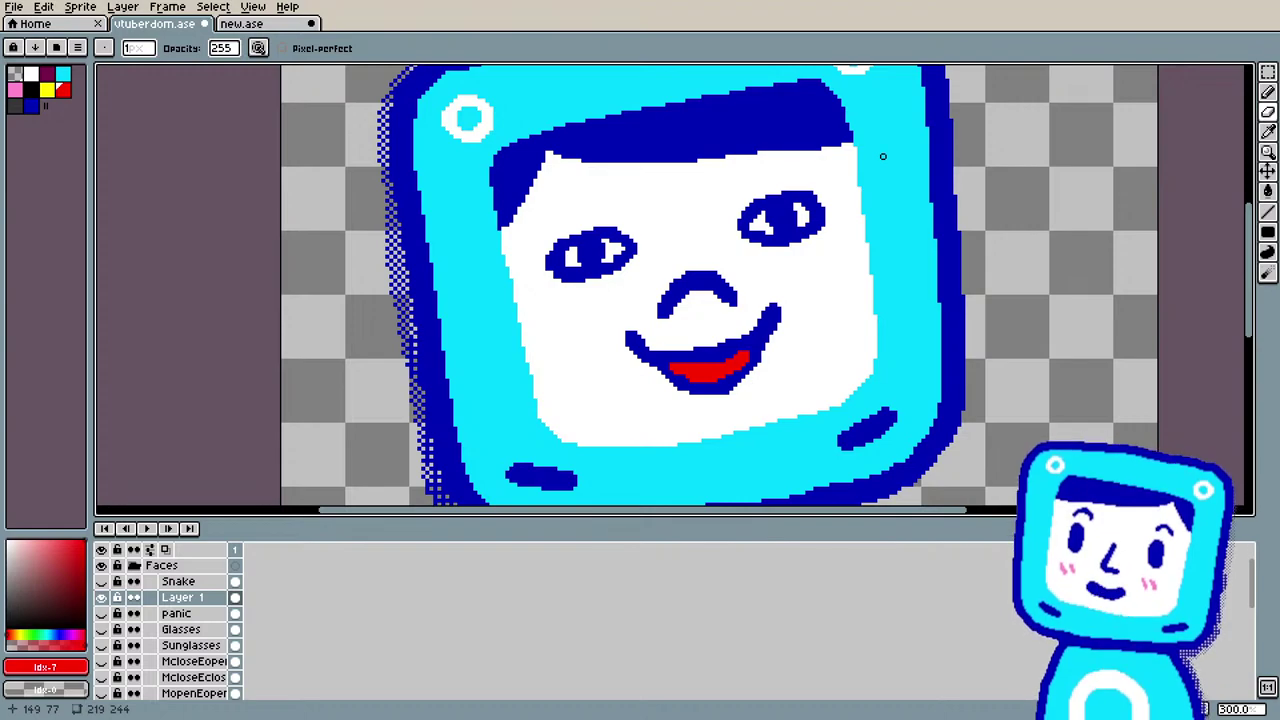
{"action": "key", "text": "i"}
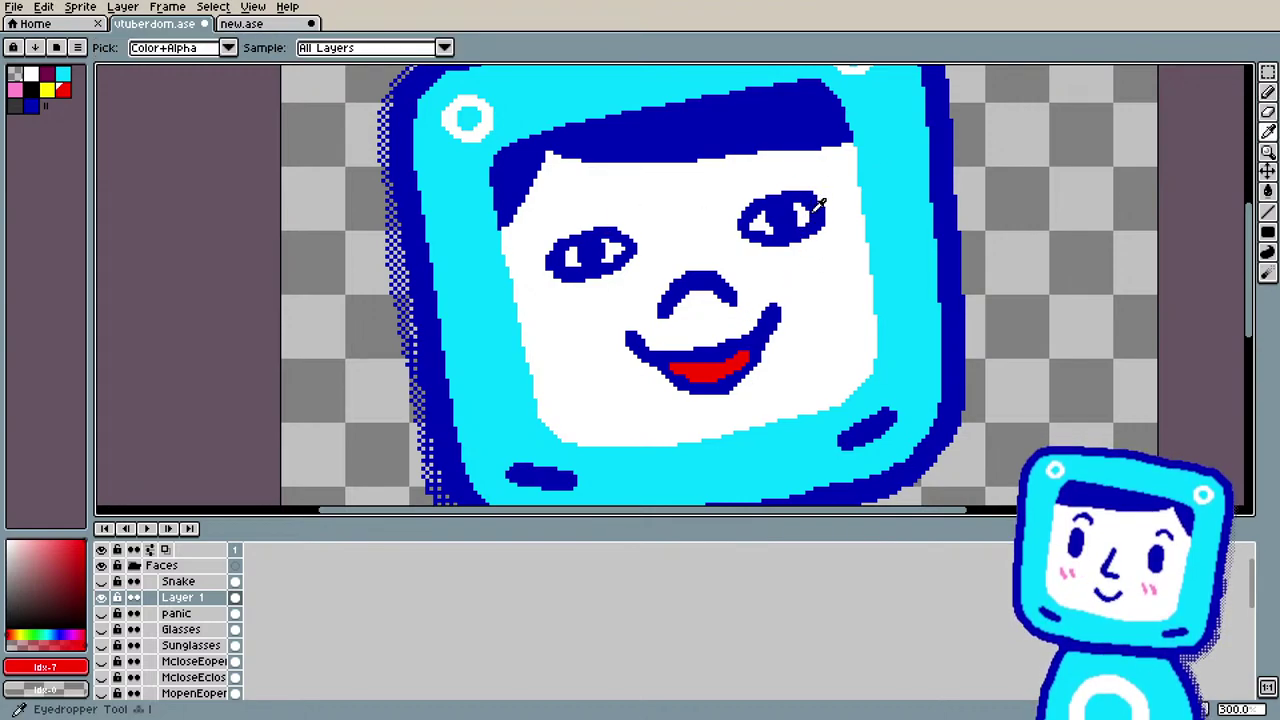
{"action": "left_click", "coordinate": [816, 208]}
{"action": "key", "text": "b"}
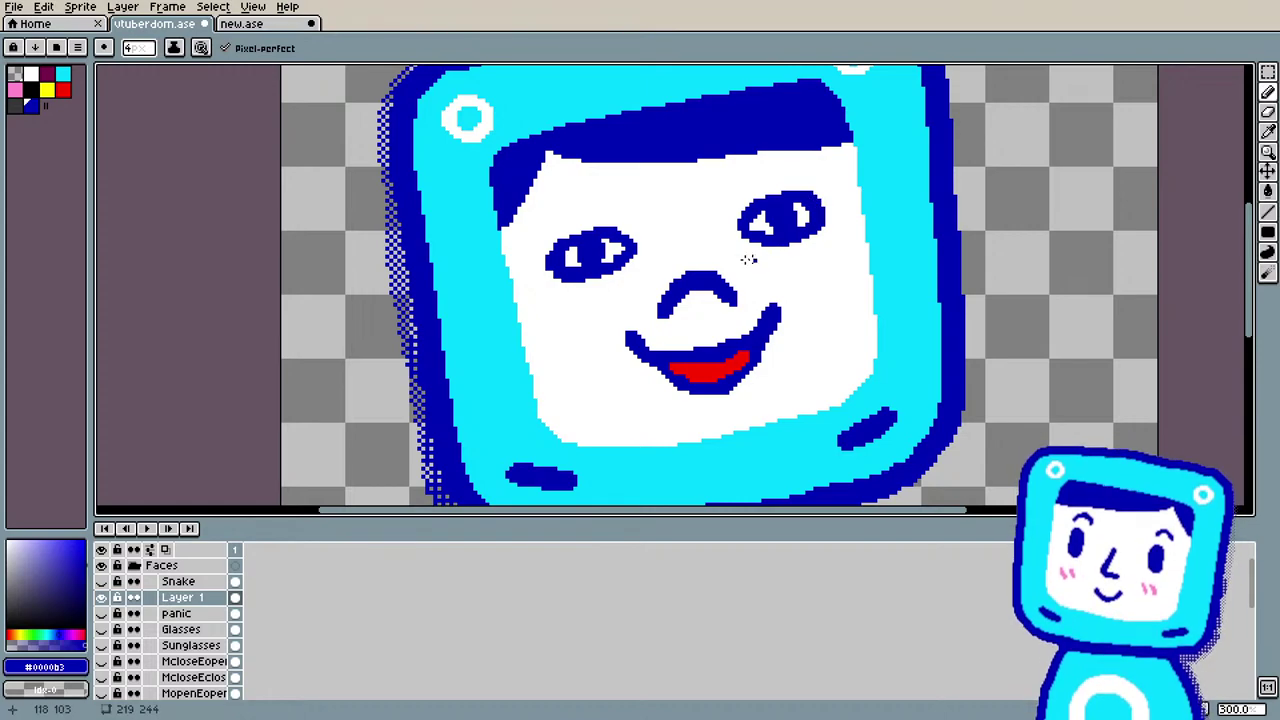
{"action": "key", "text": "e"}
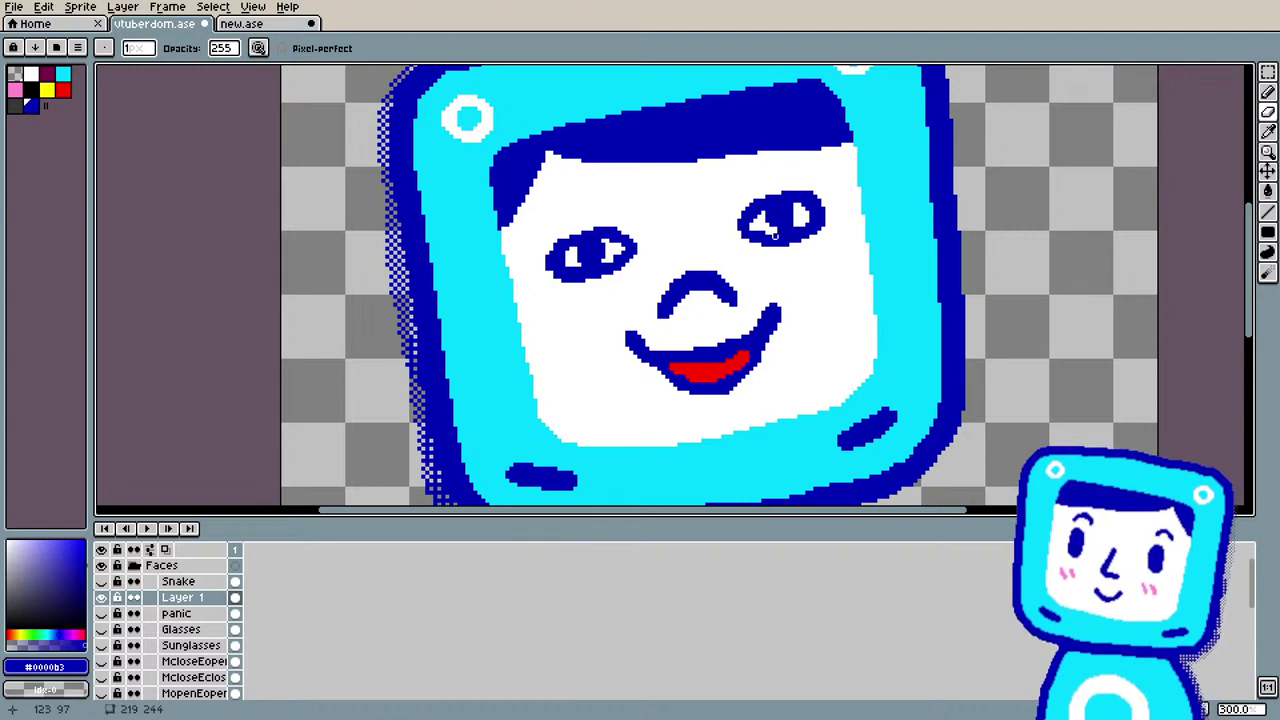
{"action": "key", "text": "b"}
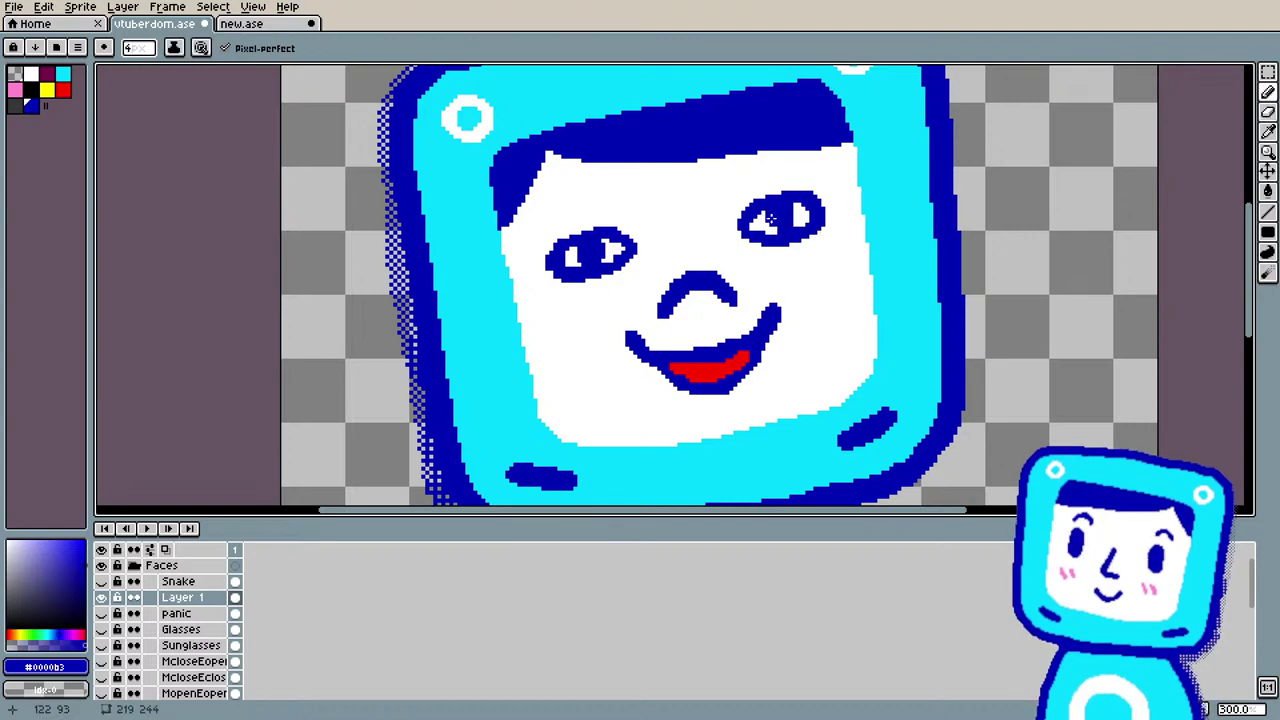
{"action": "left_click_drag", "start_coordinate": [784, 217], "coordinate": [790, 224]}
{"action": "key", "text": "m"}
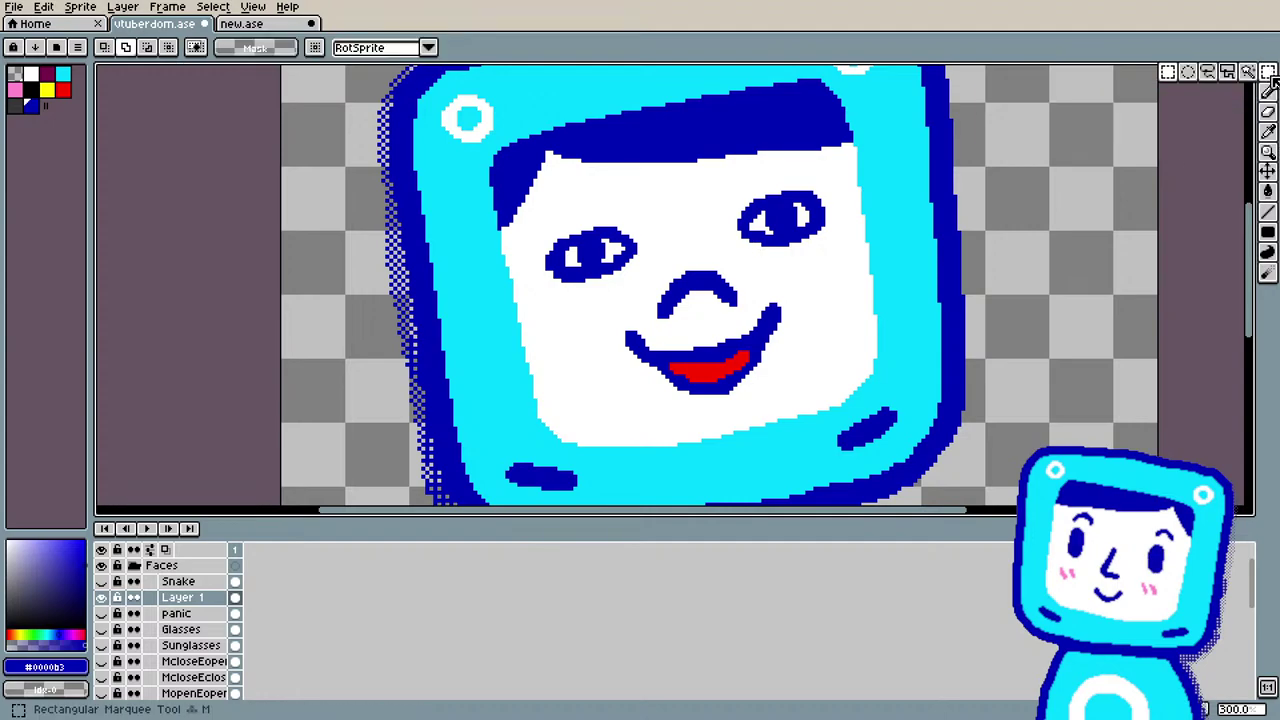
{"action": "left_click_drag", "start_coordinate": [690, 316], "coordinate": [806, 400]}
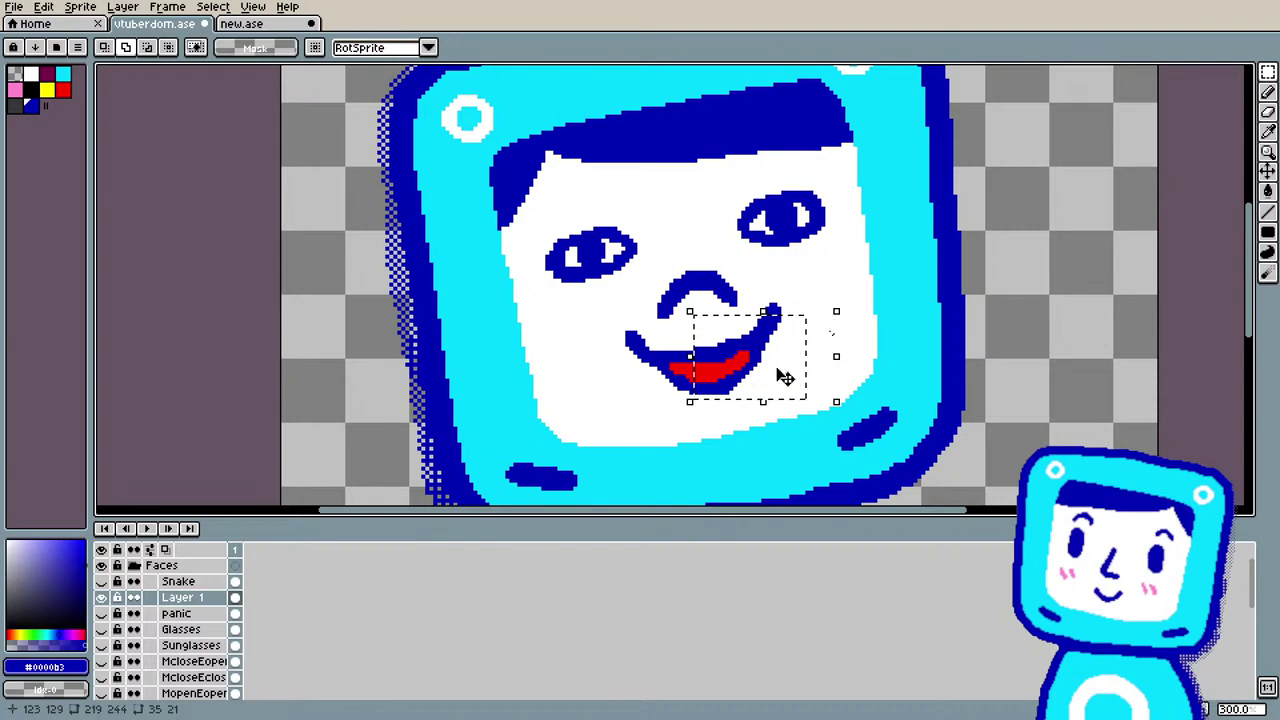
{"action": "key", "text": "ctrl+d"}
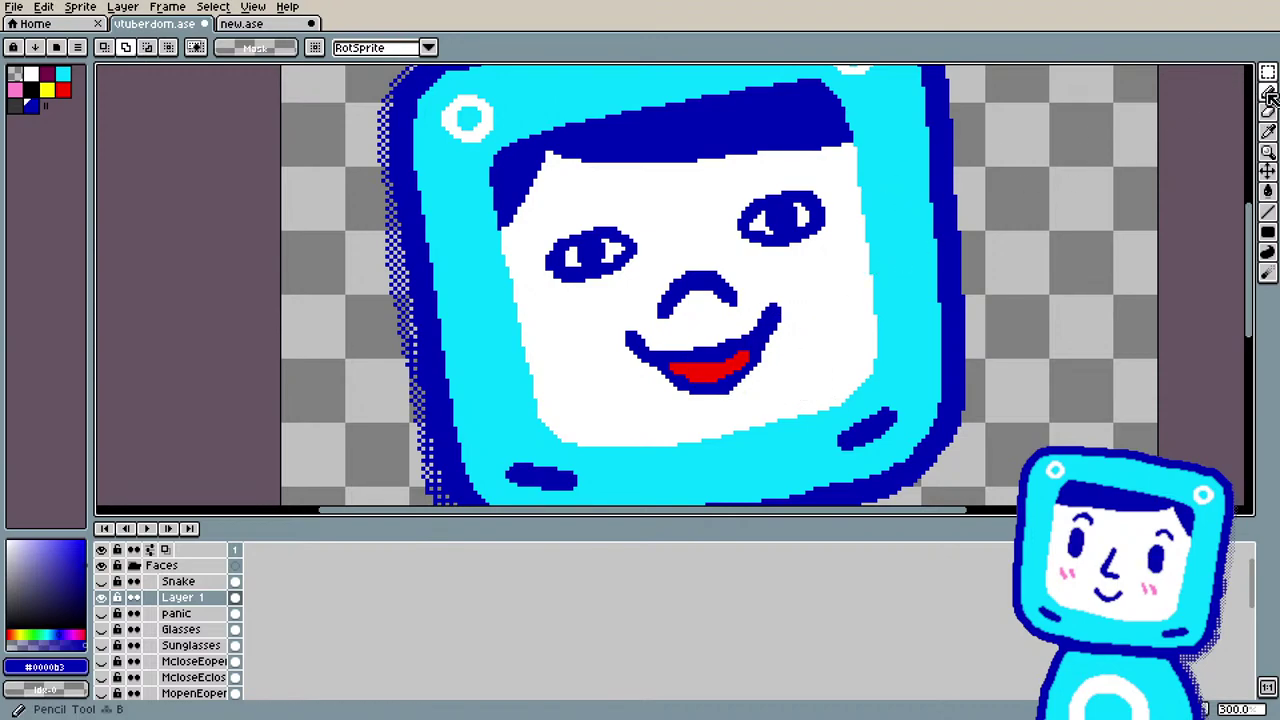
Step: Widen the mouth by lassoing its right half and moving it about 5 px right, and its left half about 2 px left
{"action": "mouse_move", "coordinate": [1267, 72]}
{"action": "left_click", "coordinate": [1203, 72]}
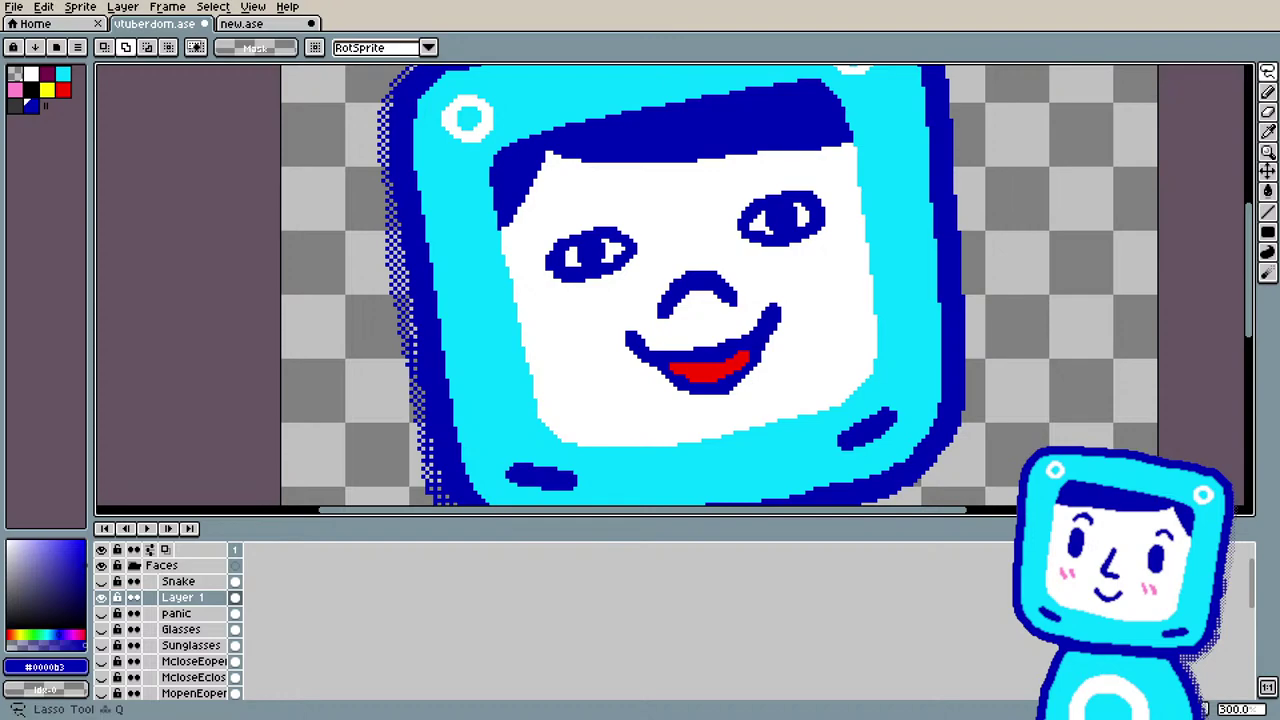
{"action": "mouse_move", "coordinate": [700, 322]}
{"action": "left_mouse_down"}
{"action": "mouse_move", "coordinate": [734, 386]}
{"action": "mouse_move", "coordinate": [777, 343]}
{"action": "mouse_move", "coordinate": [790, 285]}
{"action": "mouse_move", "coordinate": [822, 300]}
{"action": "left_mouse_up"}
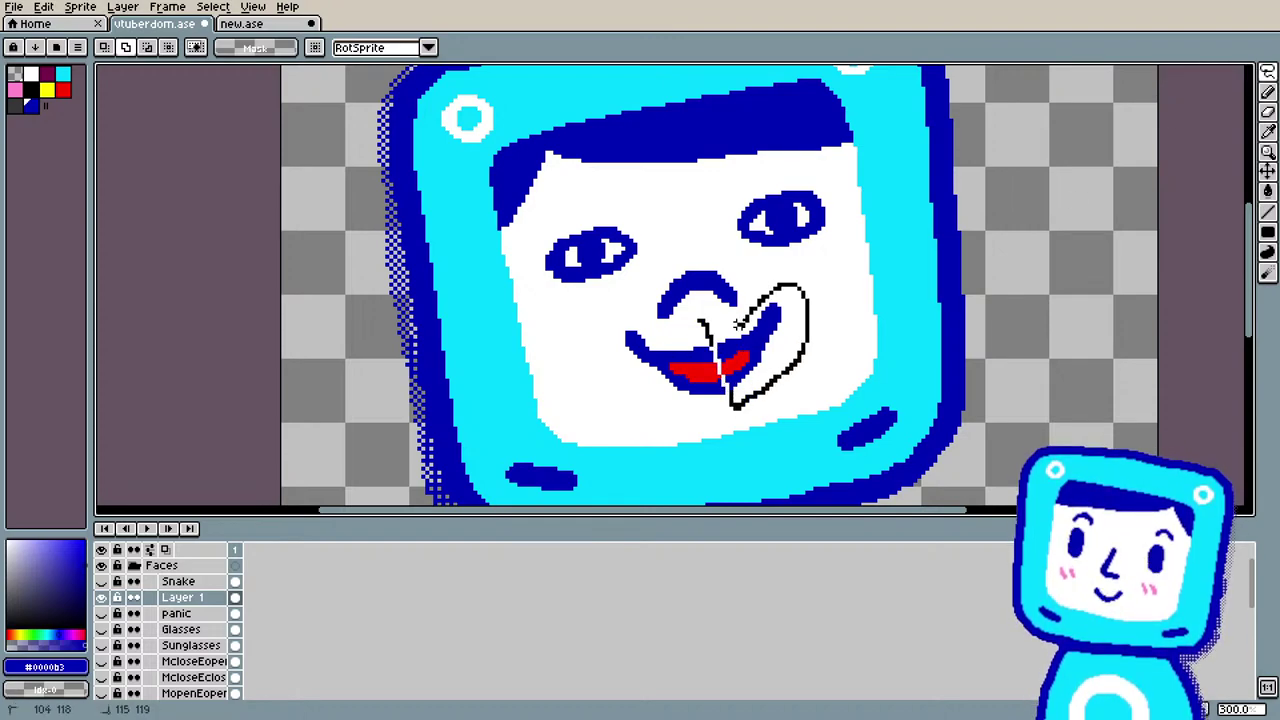
{"action": "left_click_drag", "start_coordinate": [755, 355], "coordinate": [773, 356]}
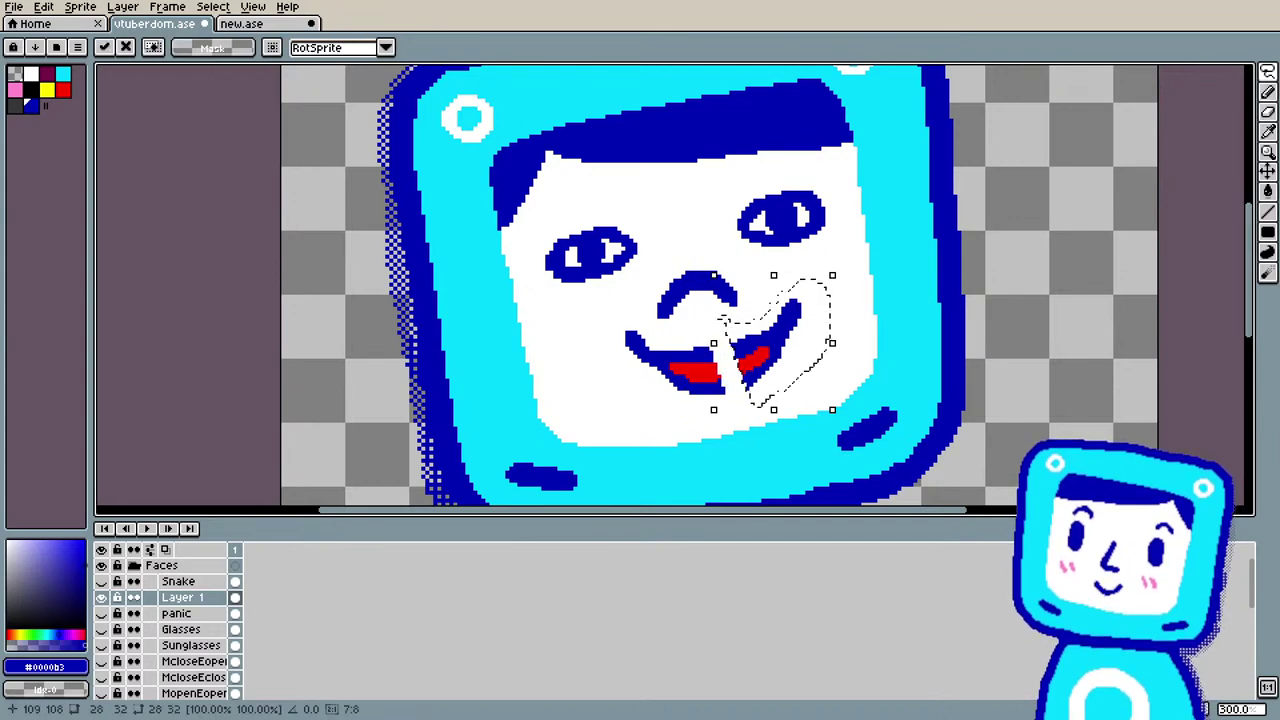
{"action": "left_click", "coordinate": [664, 306]}
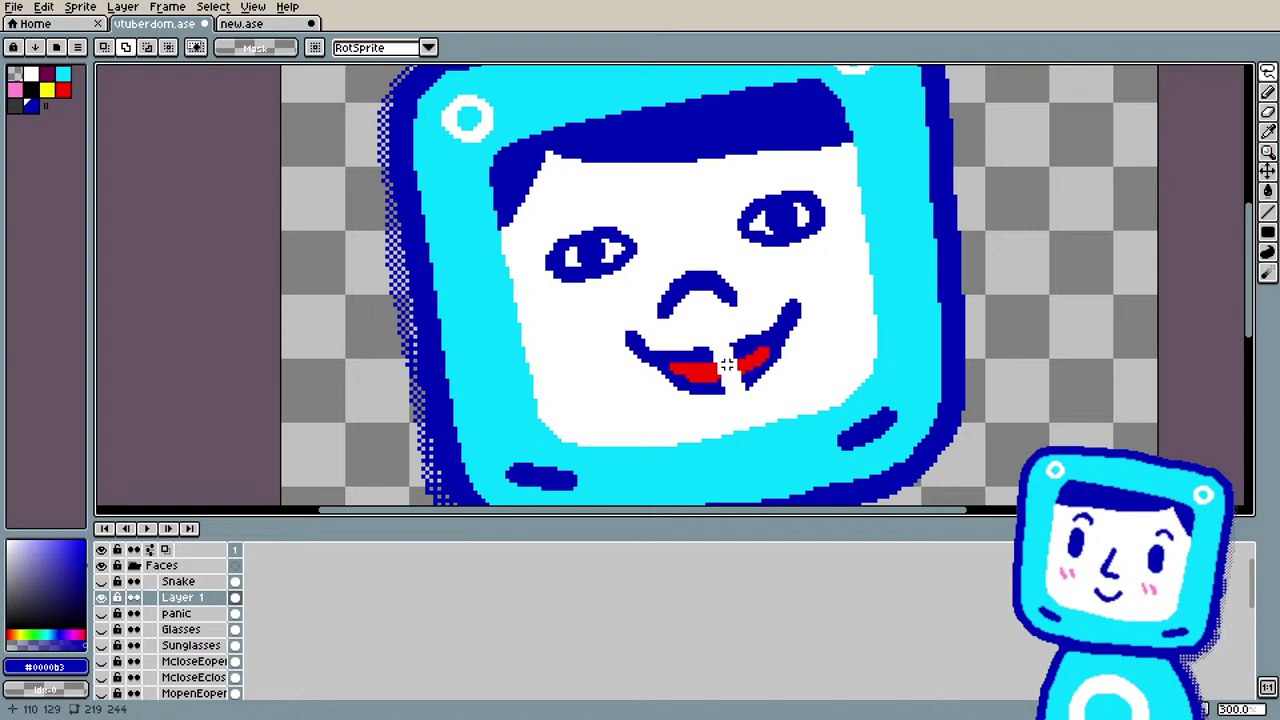
{"action": "mouse_move", "coordinate": [738, 340]}
{"action": "left_mouse_down"}
{"action": "mouse_move", "coordinate": [658, 340]}
{"action": "mouse_move", "coordinate": [641, 319]}
{"action": "mouse_move", "coordinate": [616, 324]}
{"action": "mouse_move", "coordinate": [634, 377]}
{"action": "mouse_move", "coordinate": [682, 416]}
{"action": "mouse_move", "coordinate": [730, 413]}
{"action": "mouse_move", "coordinate": [708, 340]}
{"action": "left_mouse_up"}
{"action": "left_click_drag", "start_coordinate": [720, 383], "coordinate": [712, 382]}
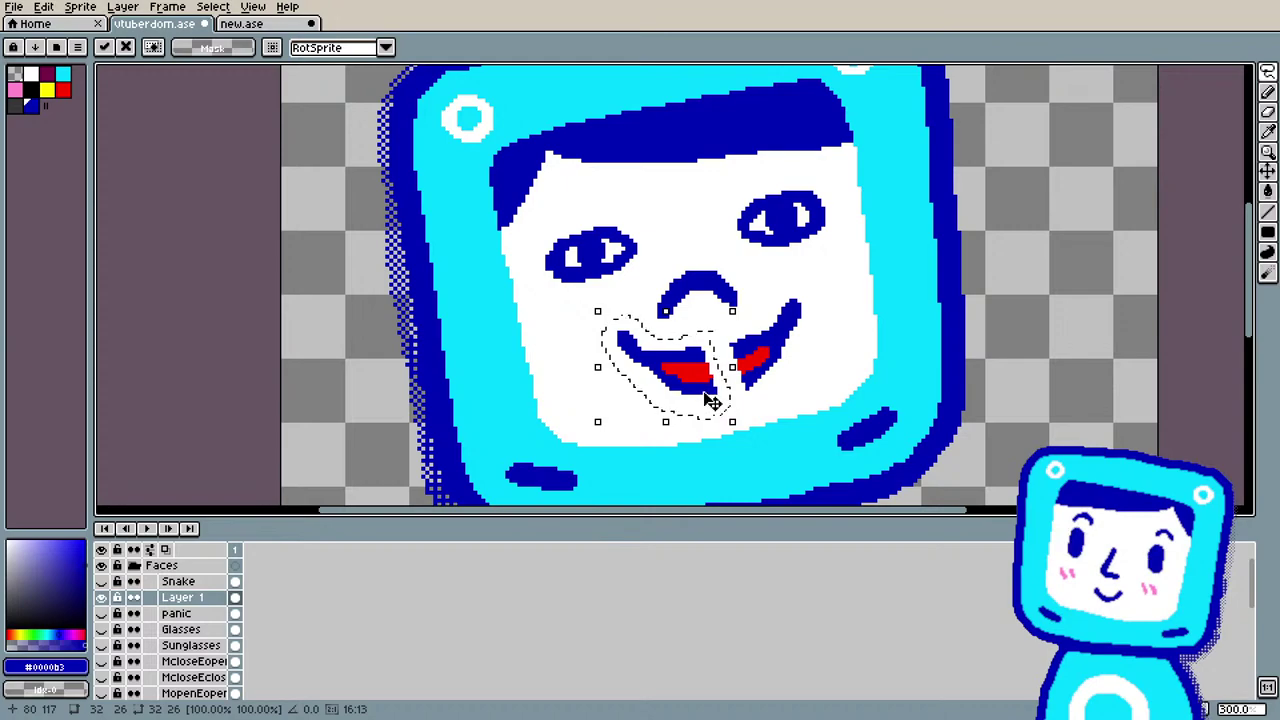
{"action": "left_click", "coordinate": [794, 369]}
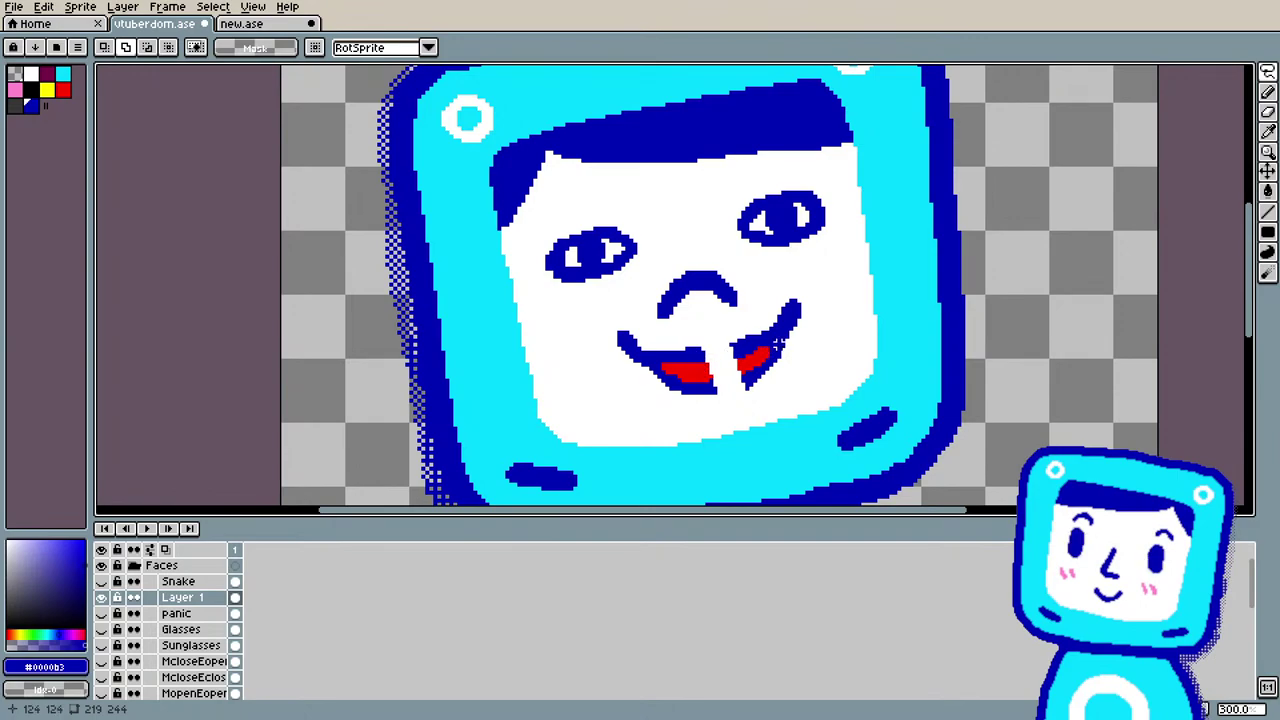
Step: Bridge the gap in the upper and lower lip lines with the dark blue 4 px pencil and fill the opening between them with #FF0000
{"action": "key", "text": "b"}
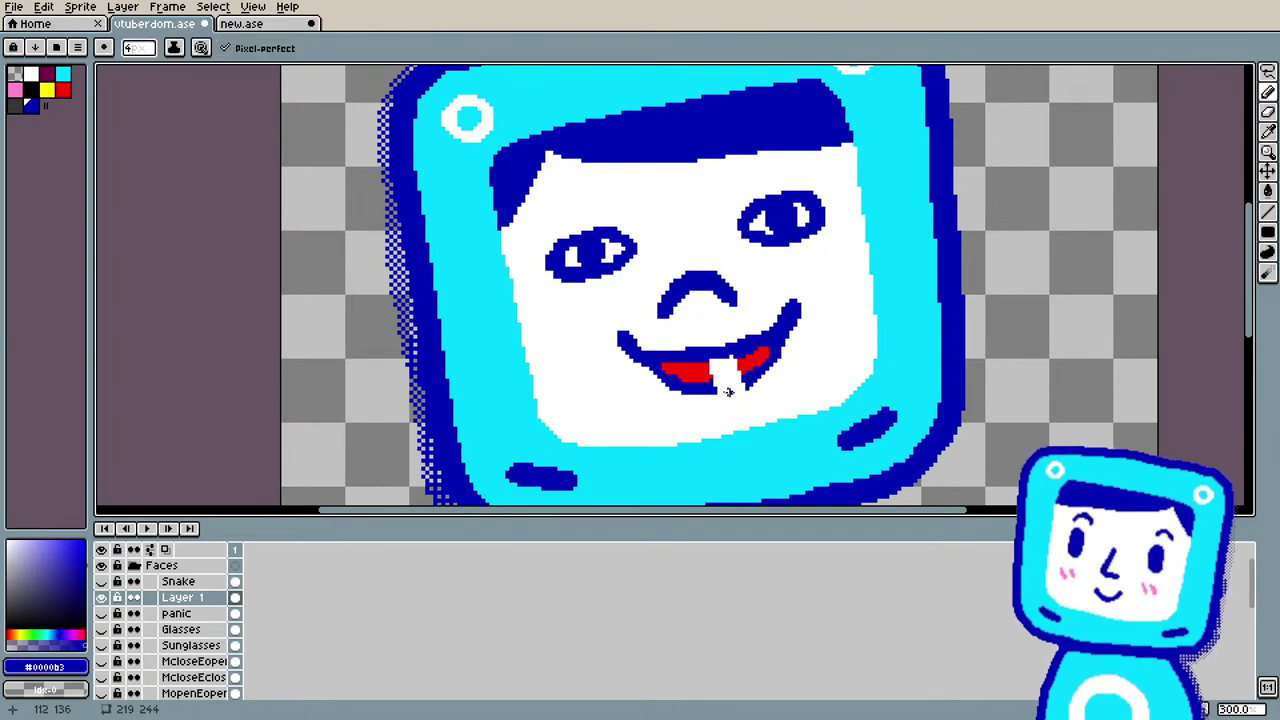
{"action": "mouse_move", "coordinate": [748, 376]}
{"action": "left_mouse_down"}
{"action": "mouse_move", "coordinate": [712, 387]}
{"action": "mouse_move", "coordinate": [737, 372]}
{"action": "left_mouse_up"}
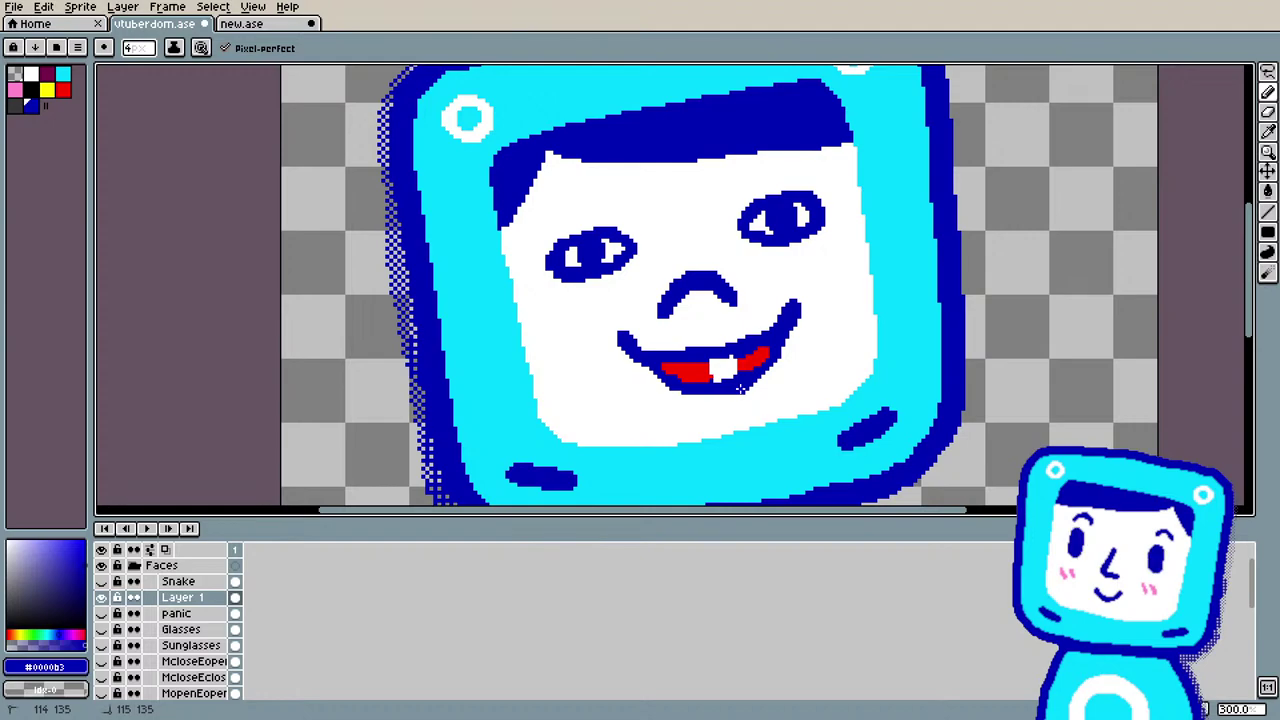
{"action": "key", "text": "i"}
{"action": "left_click", "coordinate": [757, 352]}
{"action": "key", "text": "g"}
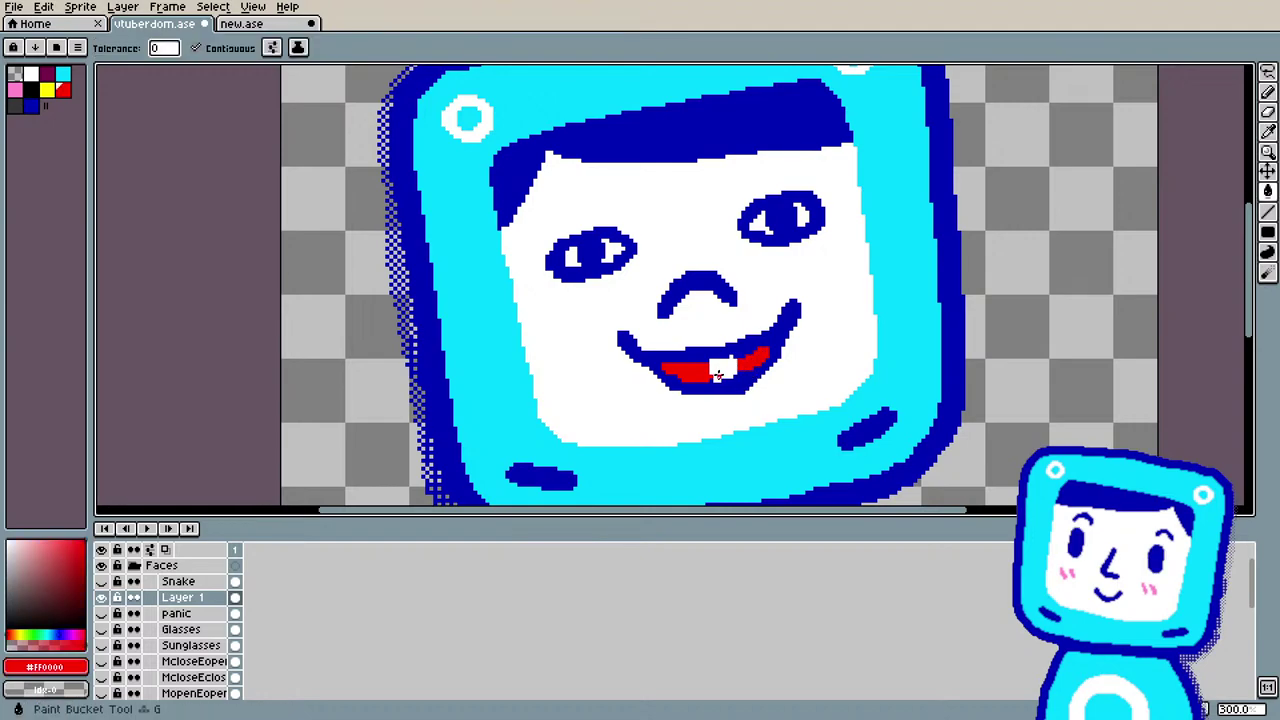
{"action": "left_click", "coordinate": [722, 372]}
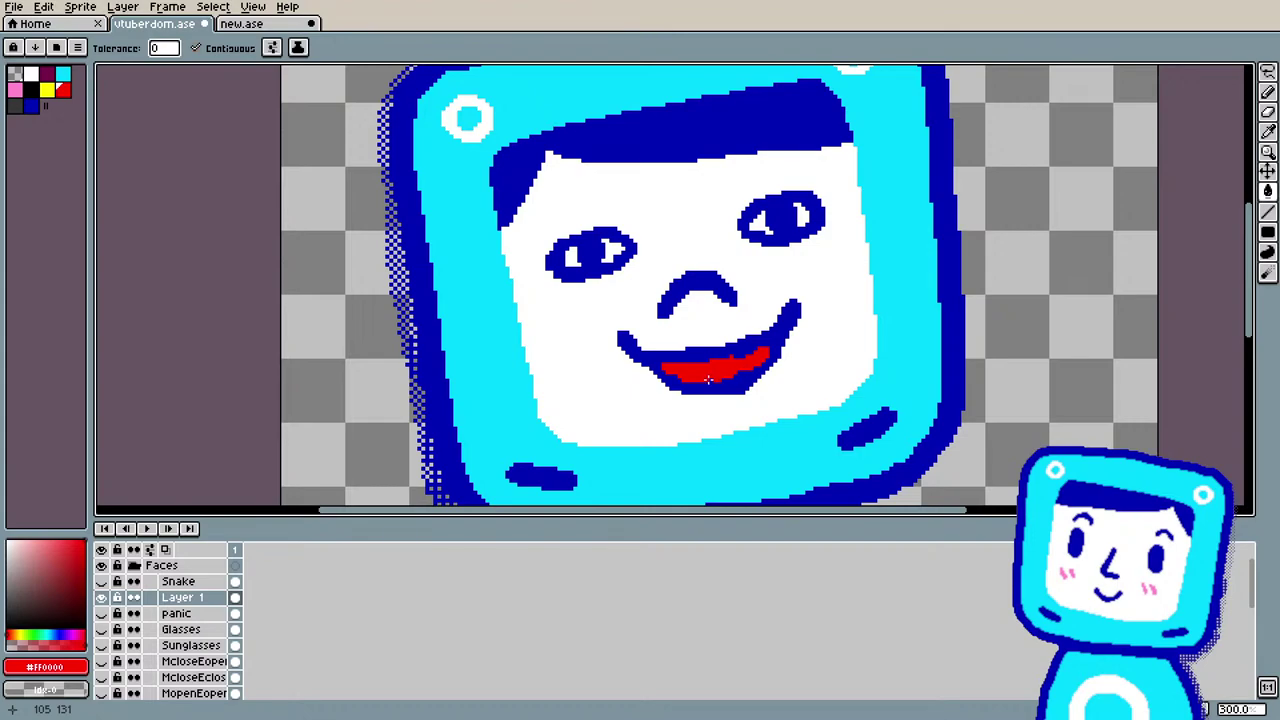
Step: Undo the stray red fill of the mouth's outline and smooth the red interior with the 4 px pencil
{"action": "key", "text": "ctrl+z"}
{"action": "key", "text": "ctrl+z"}
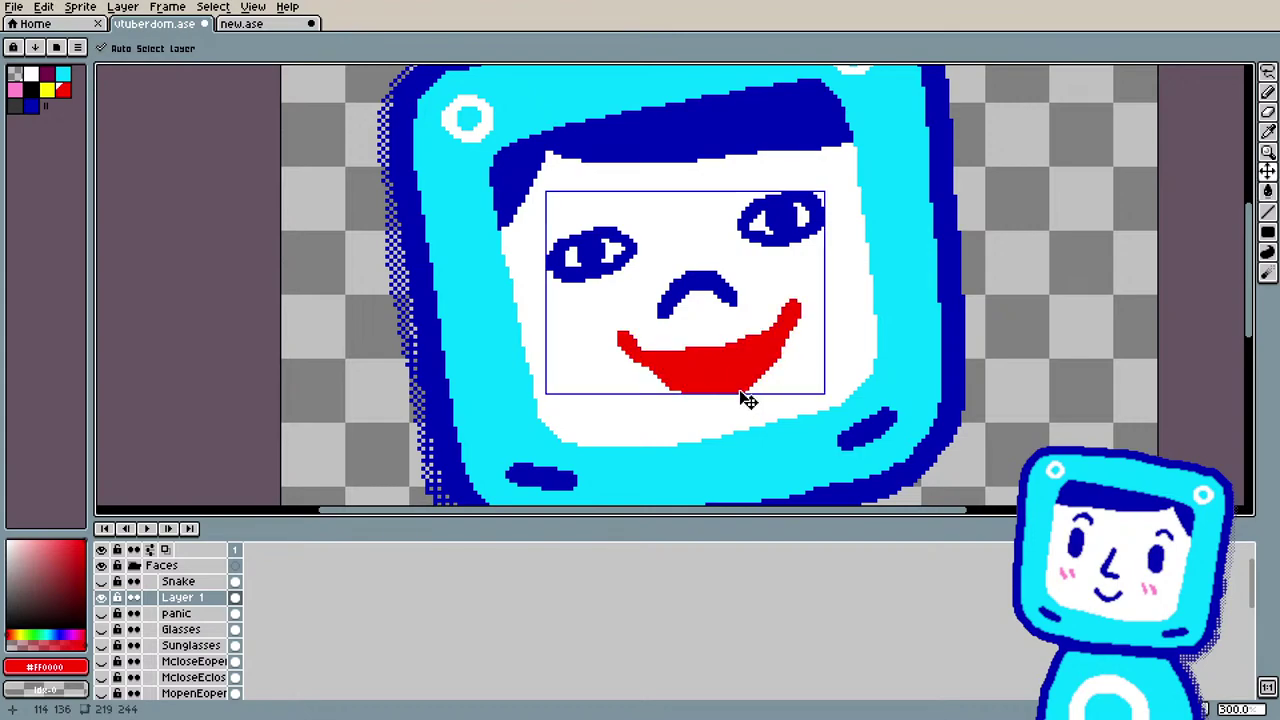
{"action": "key", "text": "ctrl+y"}
{"action": "key", "text": "ctrl+y"}
{"action": "key", "text": "b"}
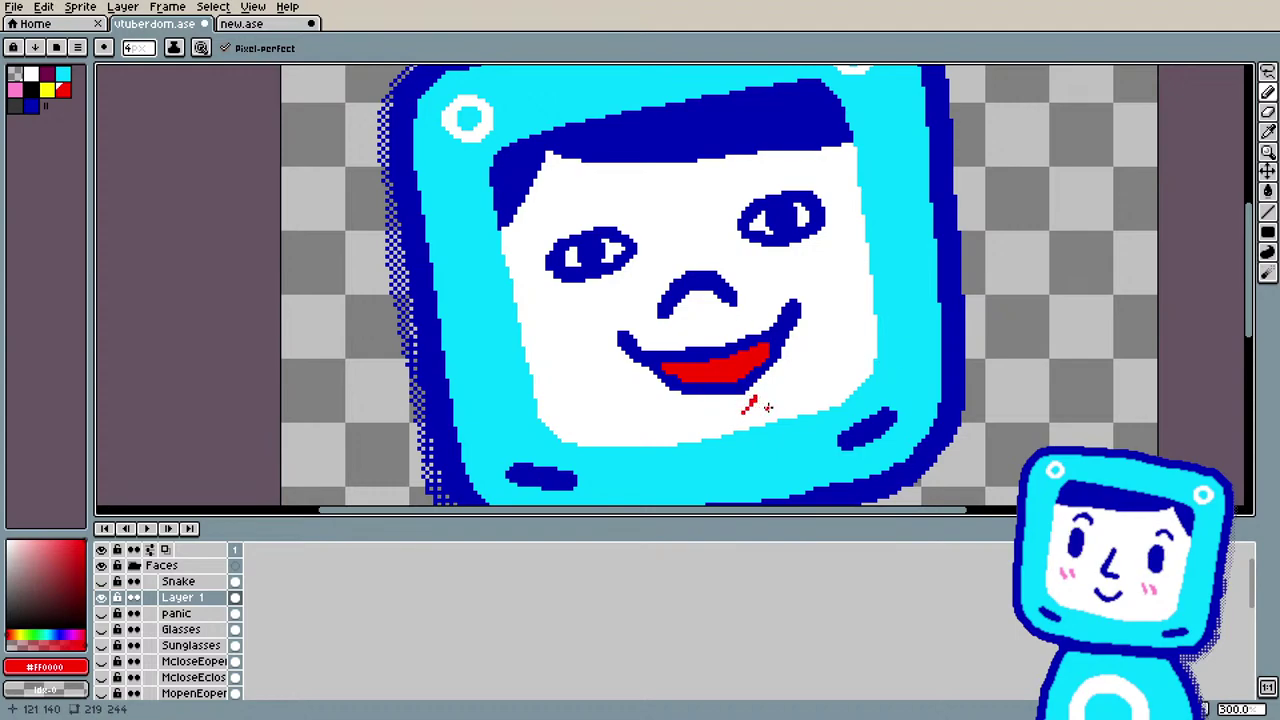
Step: Pick the dark blue from the mouth's outline and redraw the lower lip line with the 4 px pencil
{"action": "key", "text": "e"}
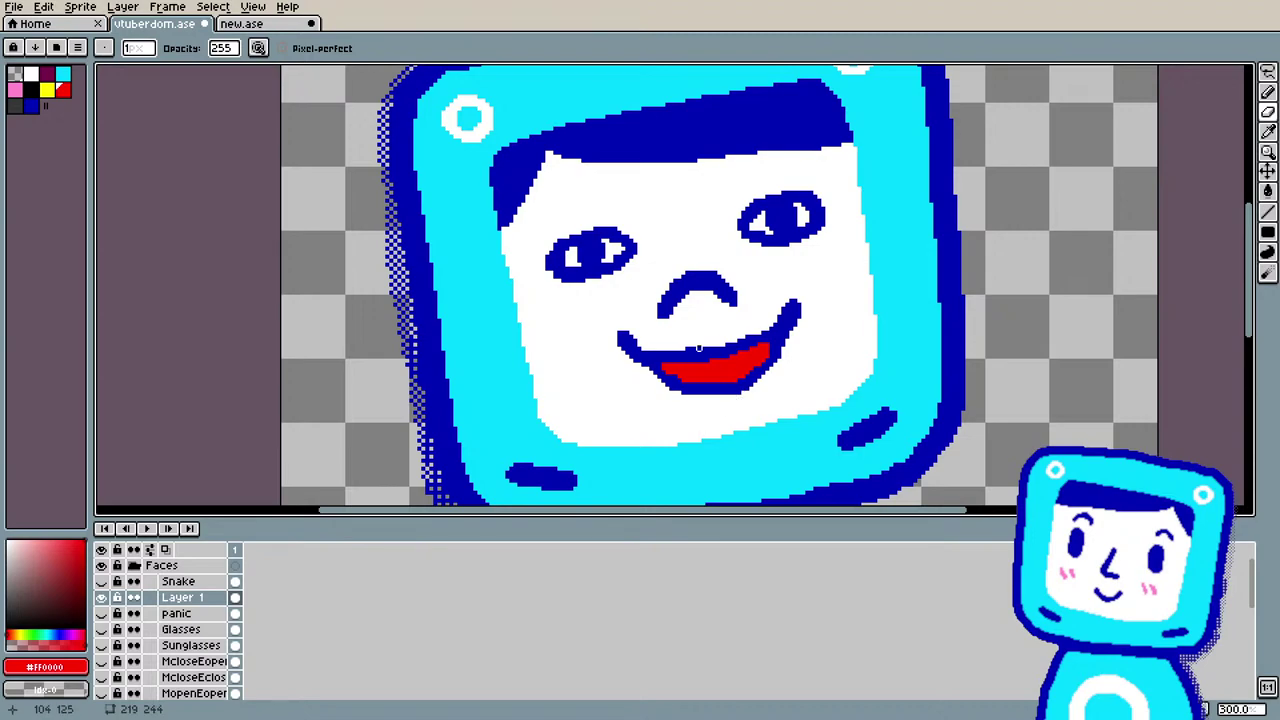
{"action": "scroll", "coordinate": [698, 348], "scroll_direction": "down", "scroll_amount": 2}
{"action": "scroll", "coordinate": [698, 348], "scroll_direction": "up", "scroll_amount": 2}
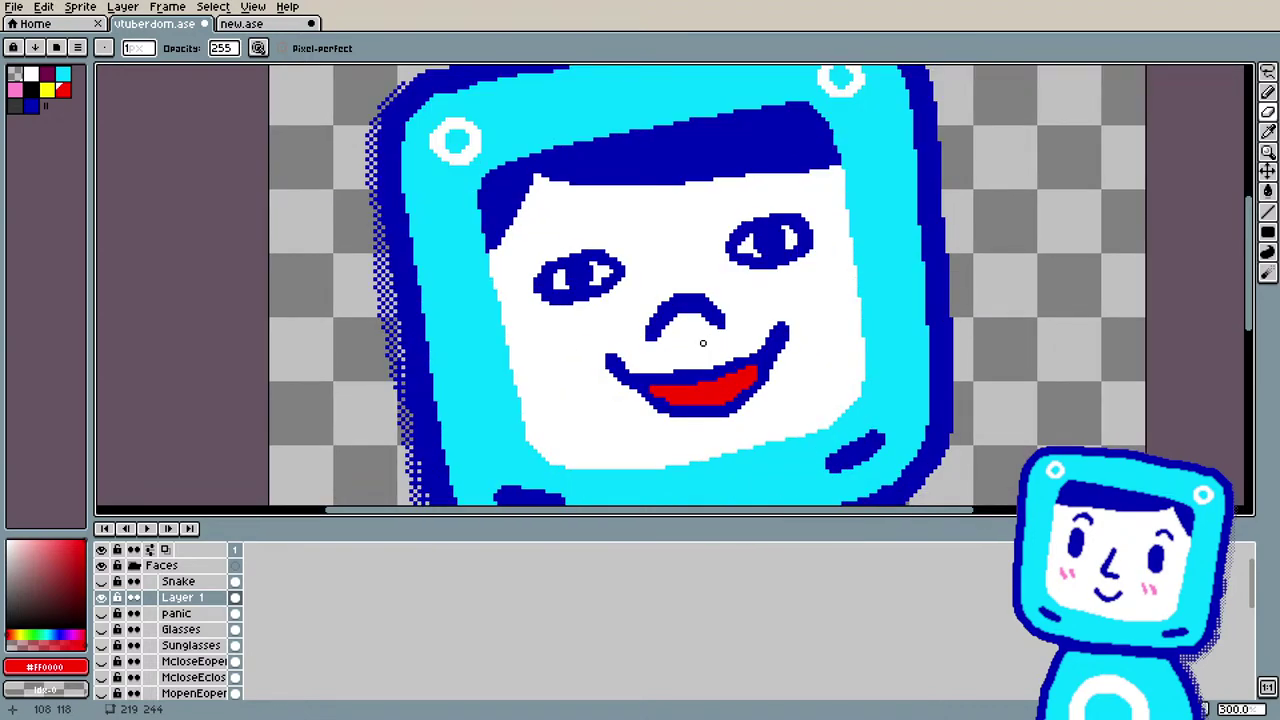
{"action": "key", "text": "i"}
{"action": "left_click", "coordinate": [642, 381]}
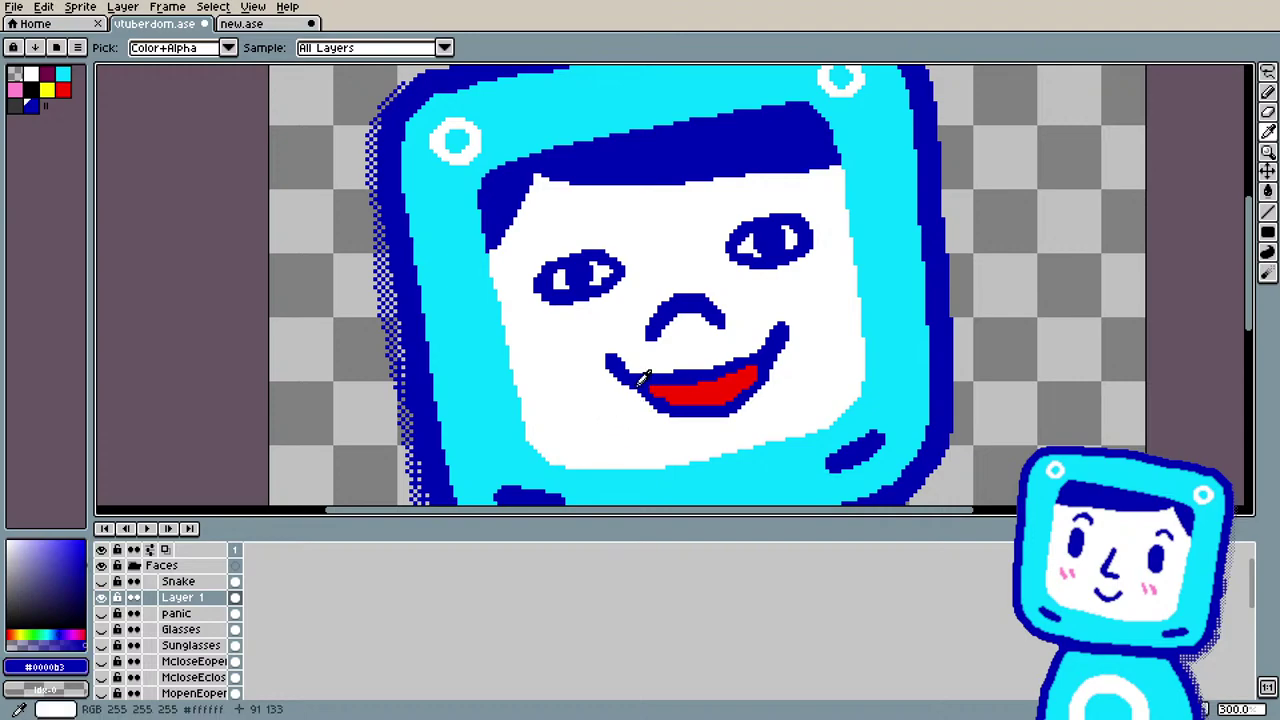
{"action": "key", "text": "b"}
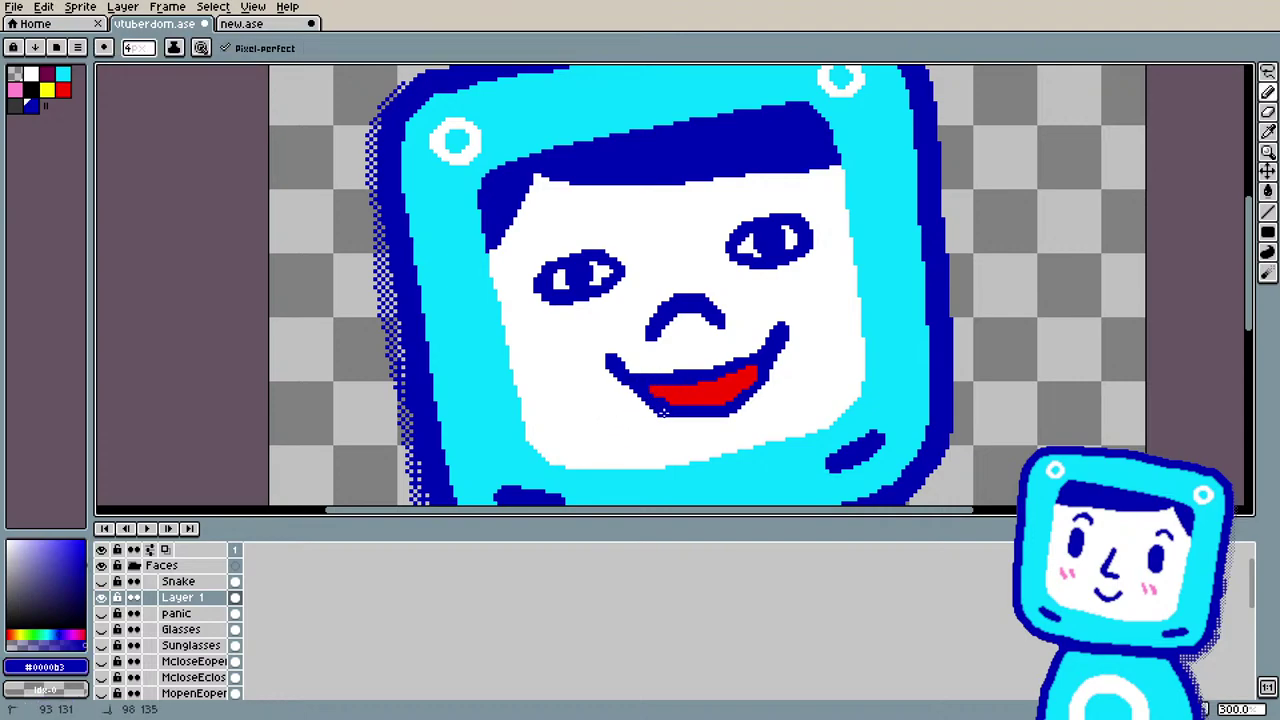
{"action": "left_click_drag", "start_coordinate": [662, 411], "coordinate": [718, 412]}
{"action": "scroll", "coordinate": [758, 470], "scroll_direction": "down", "scroll_amount": 2}
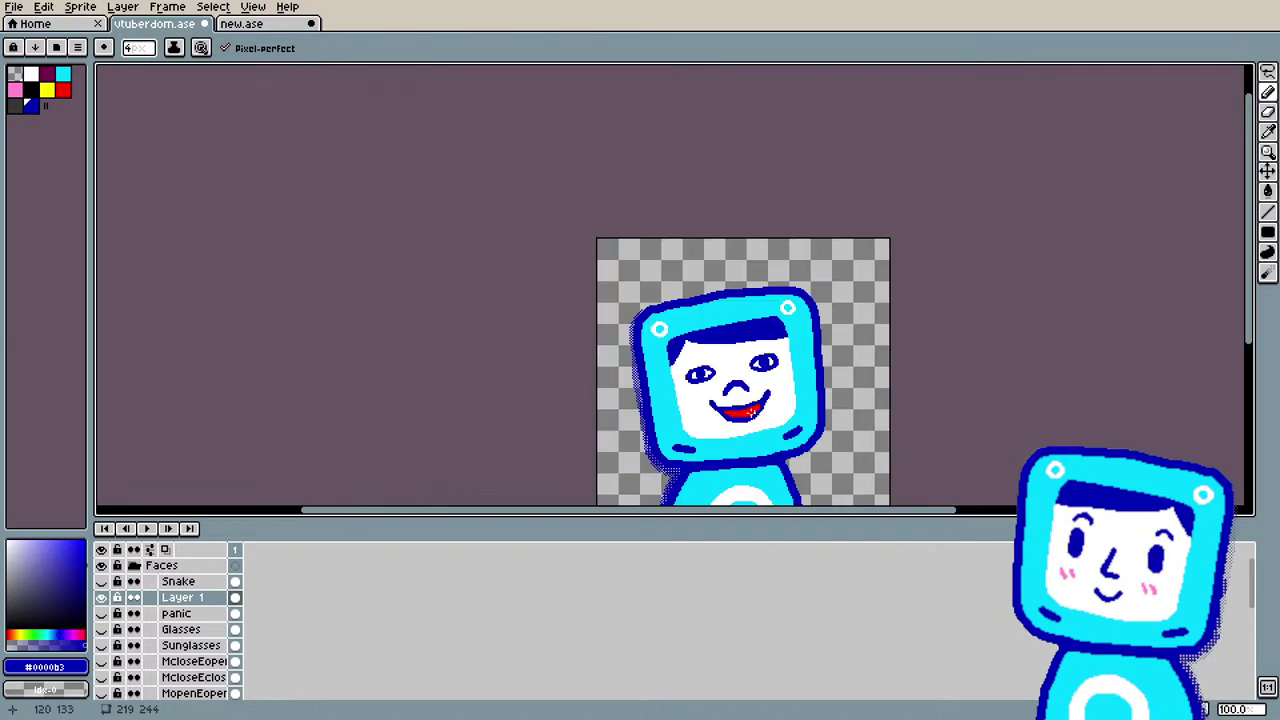
{"action": "scroll", "coordinate": [826, 216], "scroll_direction": "up", "scroll_amount": 3}
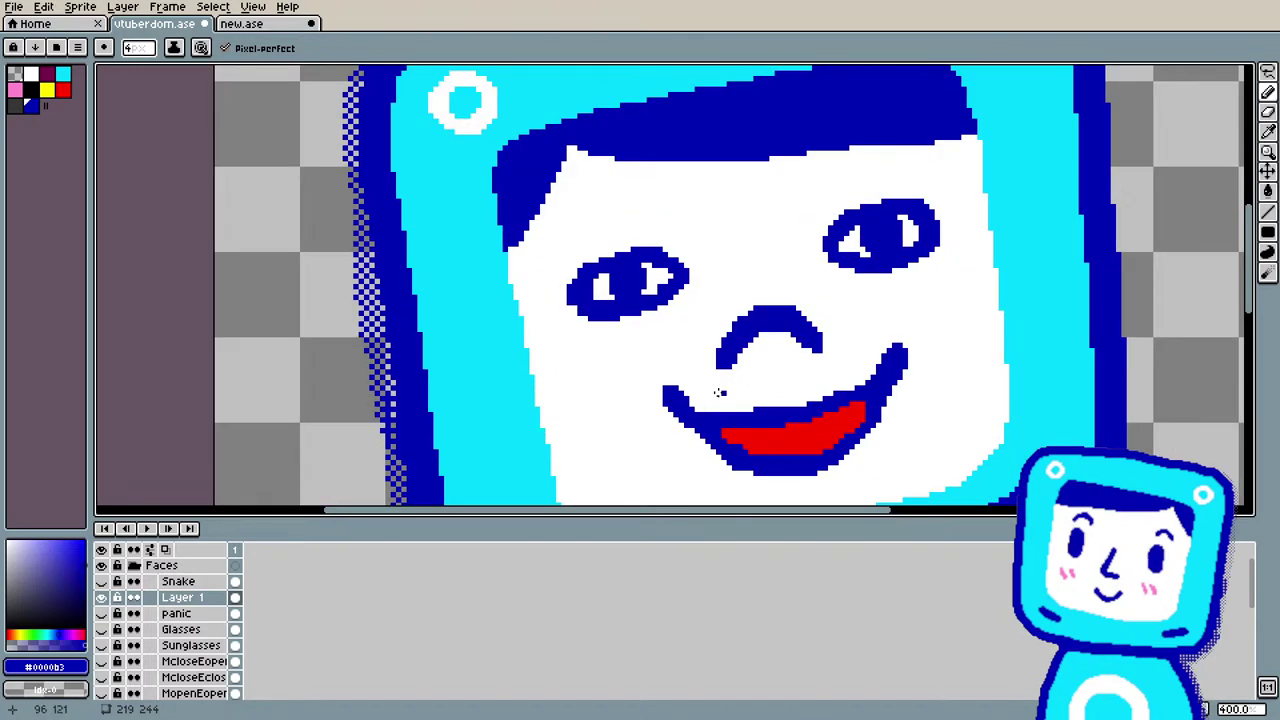
Step: Redraw the mouth's left corner further outward with the 4 px dark blue pencil and trim its inner edge with the eraser
{"action": "left_click_drag", "start_coordinate": [661, 382], "coordinate": [719, 452]}
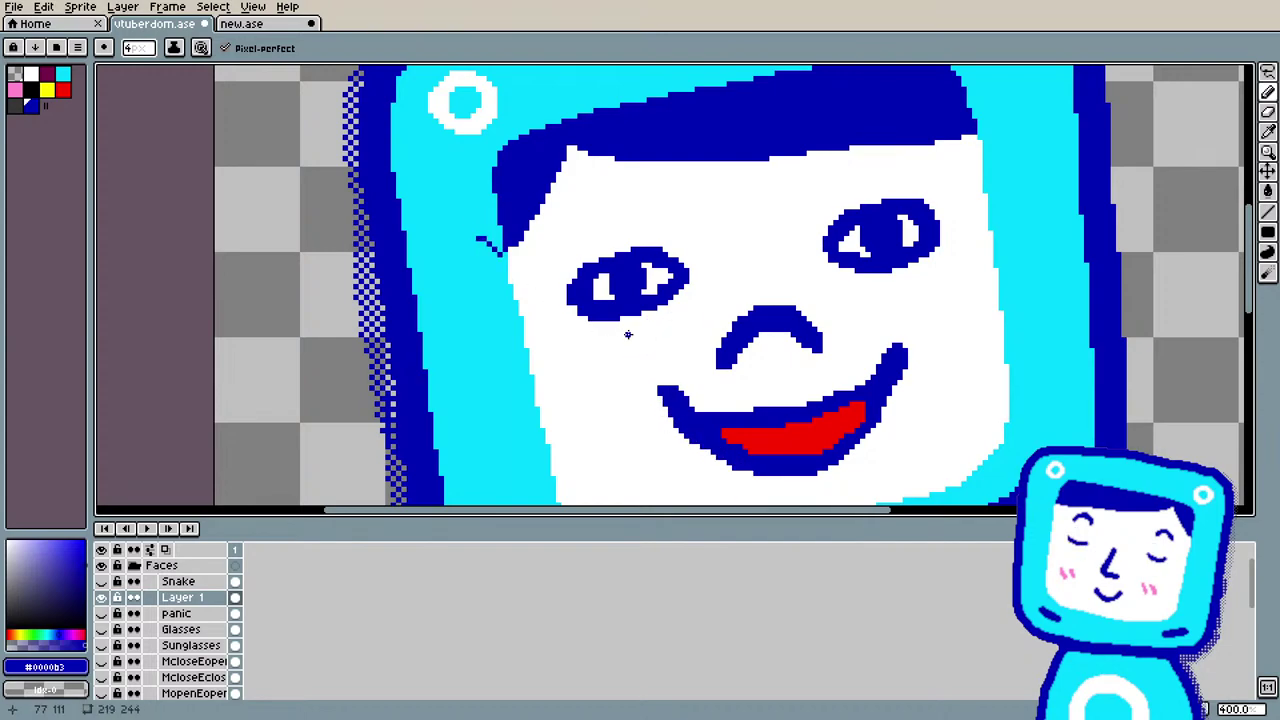
{"action": "key", "text": "ctrl+z"}
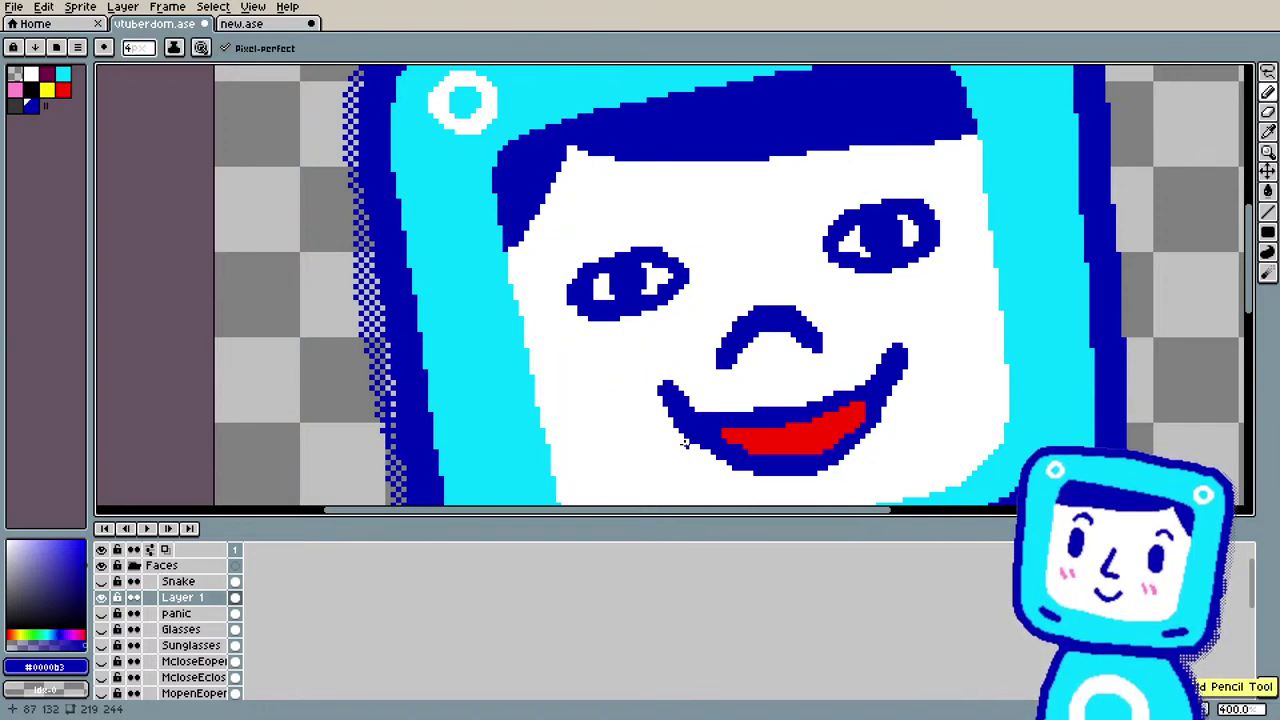
{"action": "left_click_drag", "start_coordinate": [664, 387], "coordinate": [661, 387]}
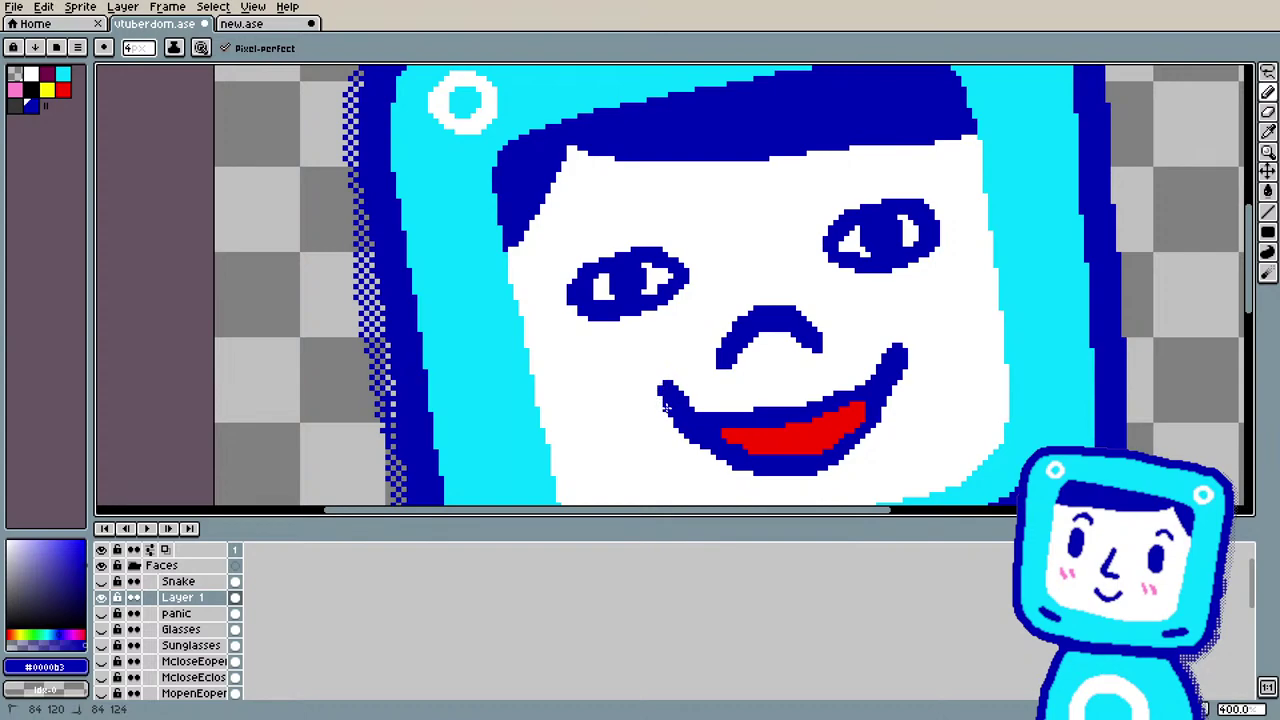
{"action": "left_click", "coordinate": [664, 397]}
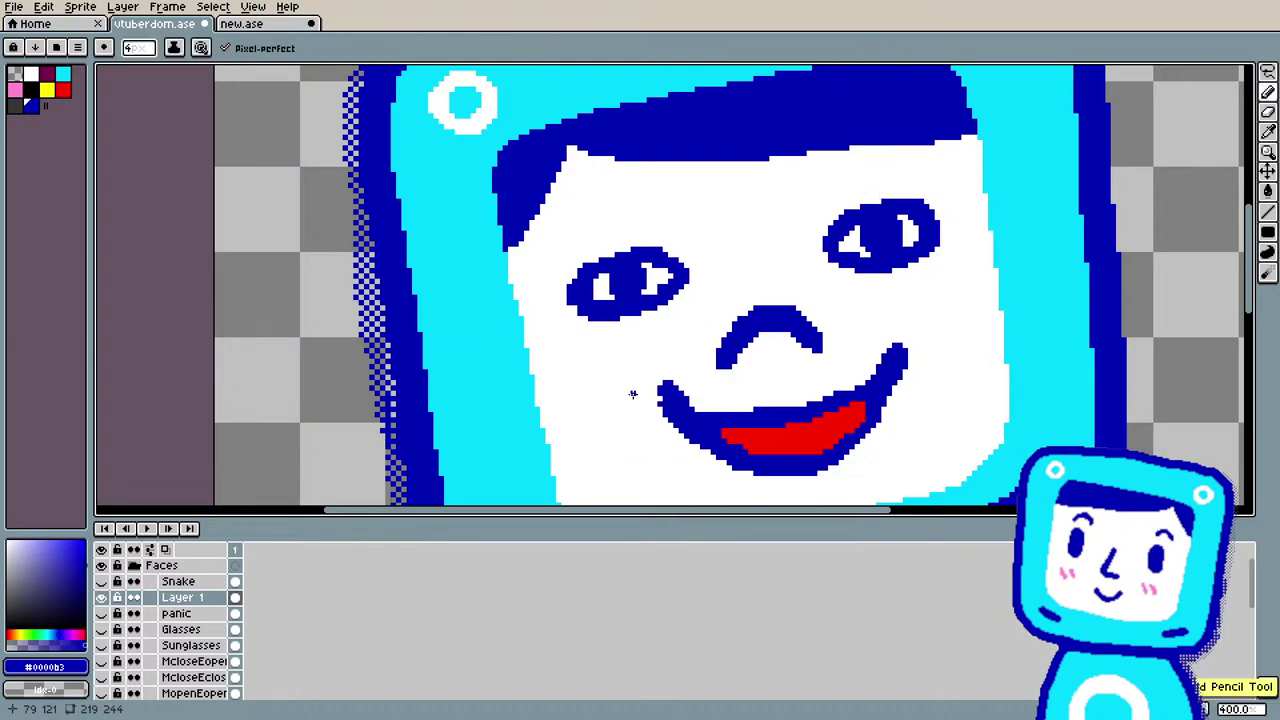
{"action": "left_click_drag", "start_coordinate": [678, 414], "coordinate": [649, 383]}
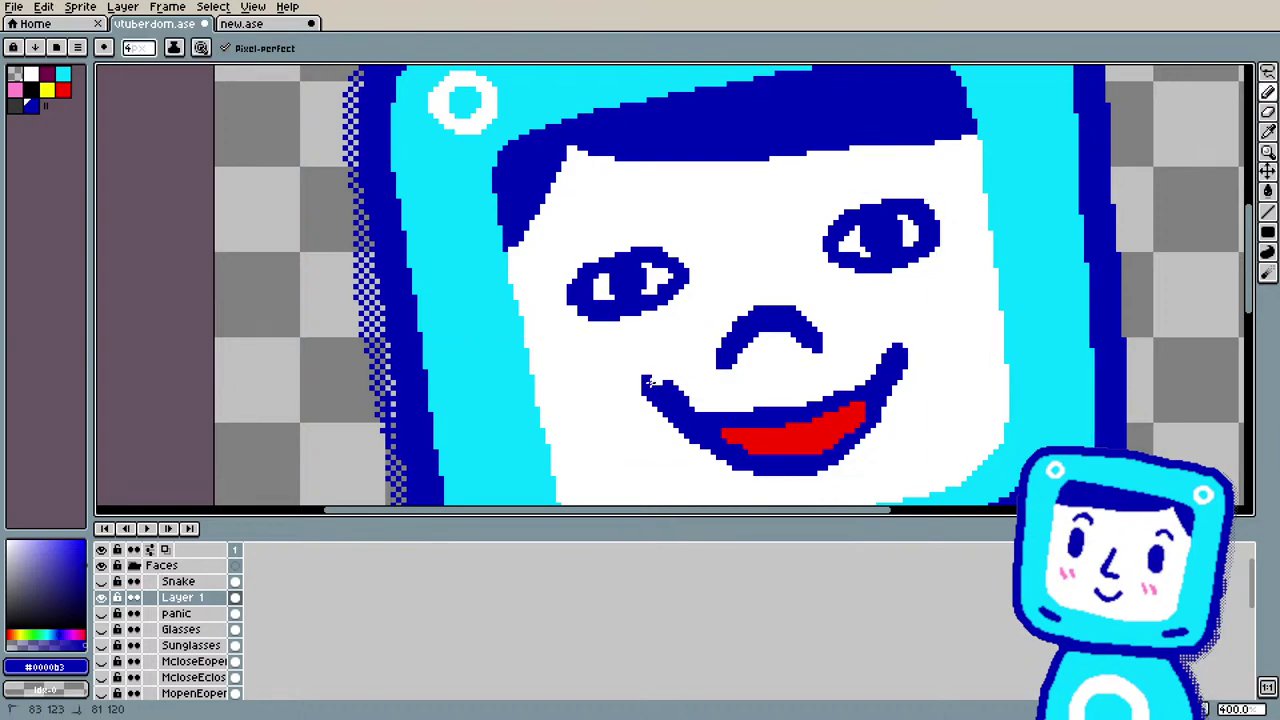
{"action": "key", "text": "shift"}
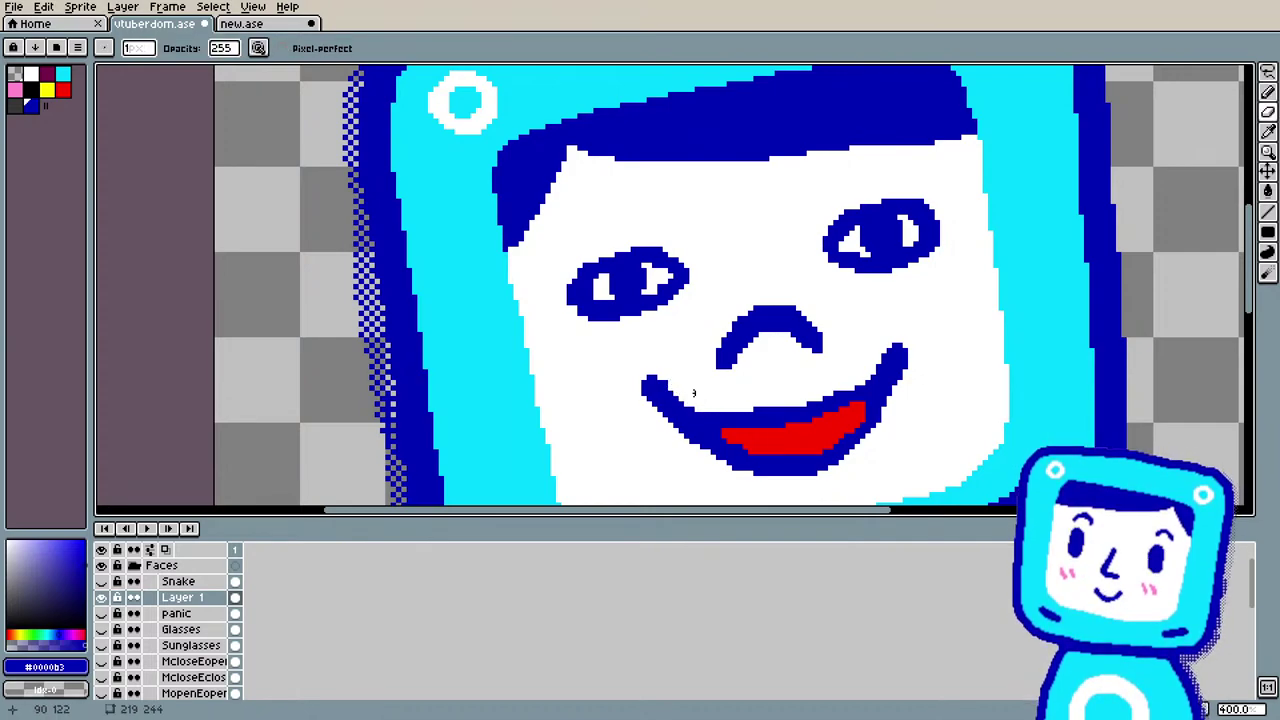
Step: Pick #FF0000 from the mouth's interior and extend the red toward the left corner with the 4 px pencil
{"action": "key", "text": "i"}
{"action": "left_click", "coordinate": [784, 434]}
{"action": "key", "text": "b"}
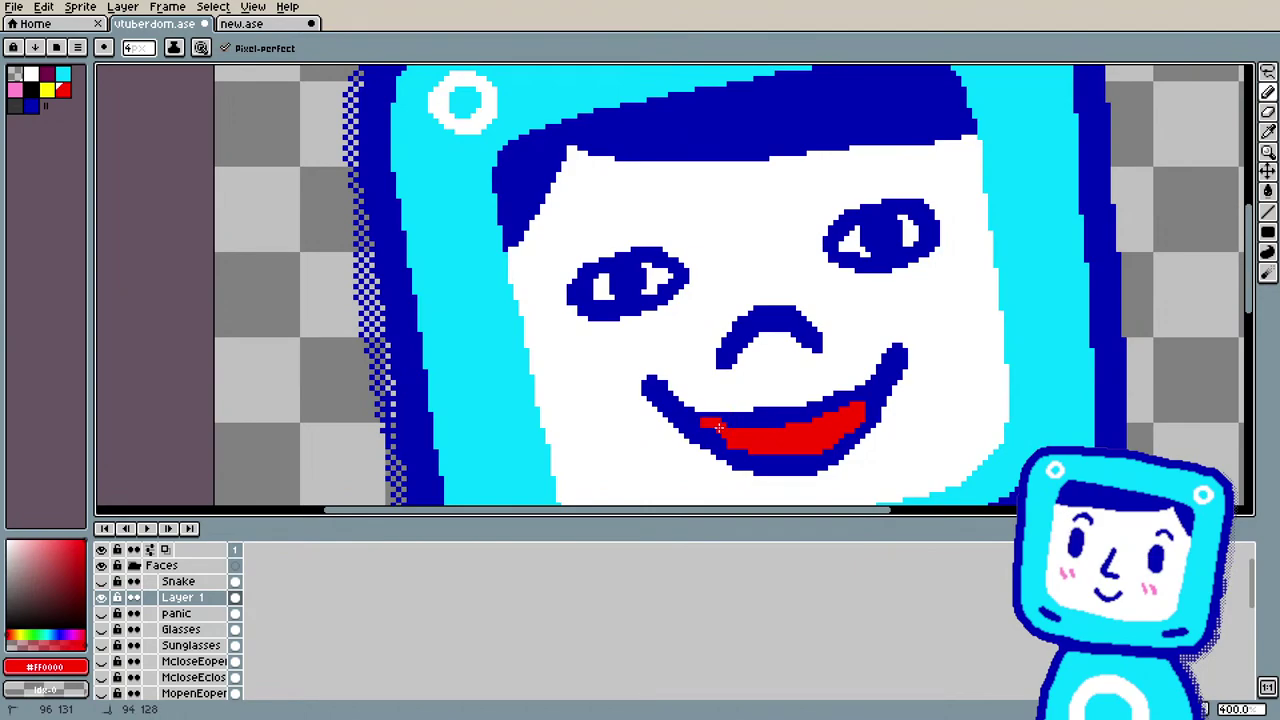
{"action": "key", "text": "ctrl"}
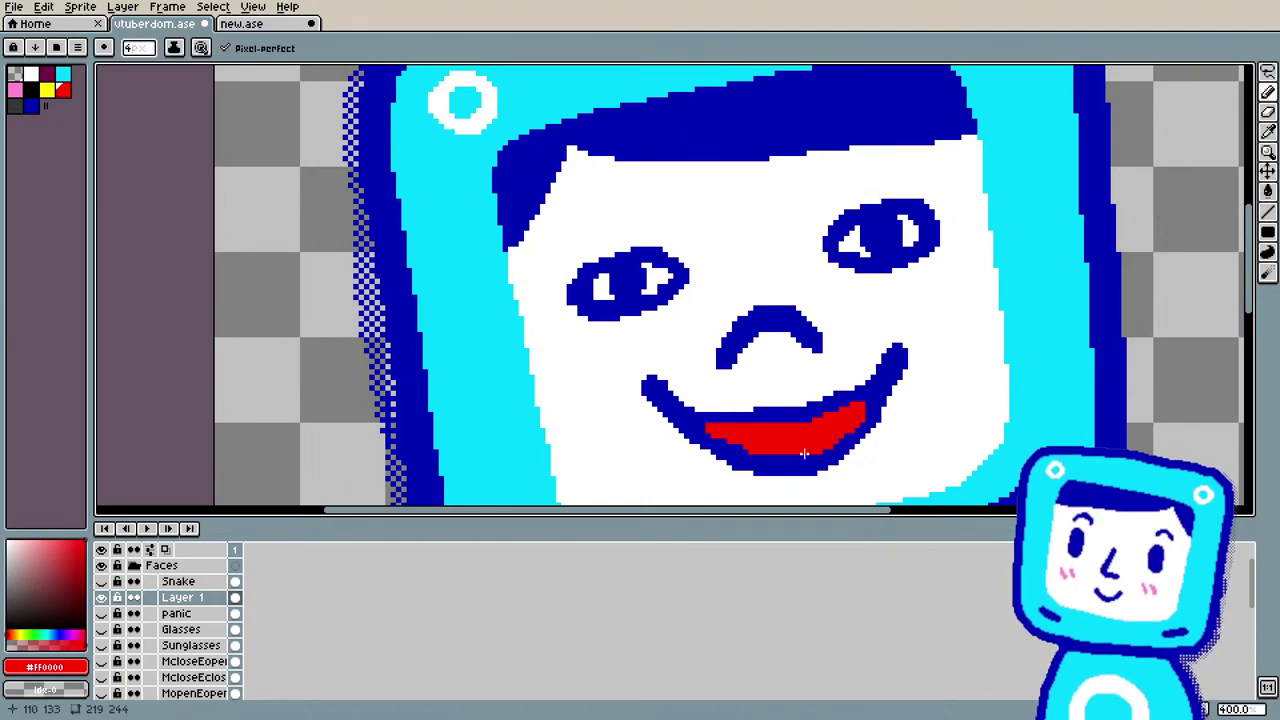
Step: Trim the tip of the mouth's left corner with the 1 px eraser
{"action": "key", "text": "1"}
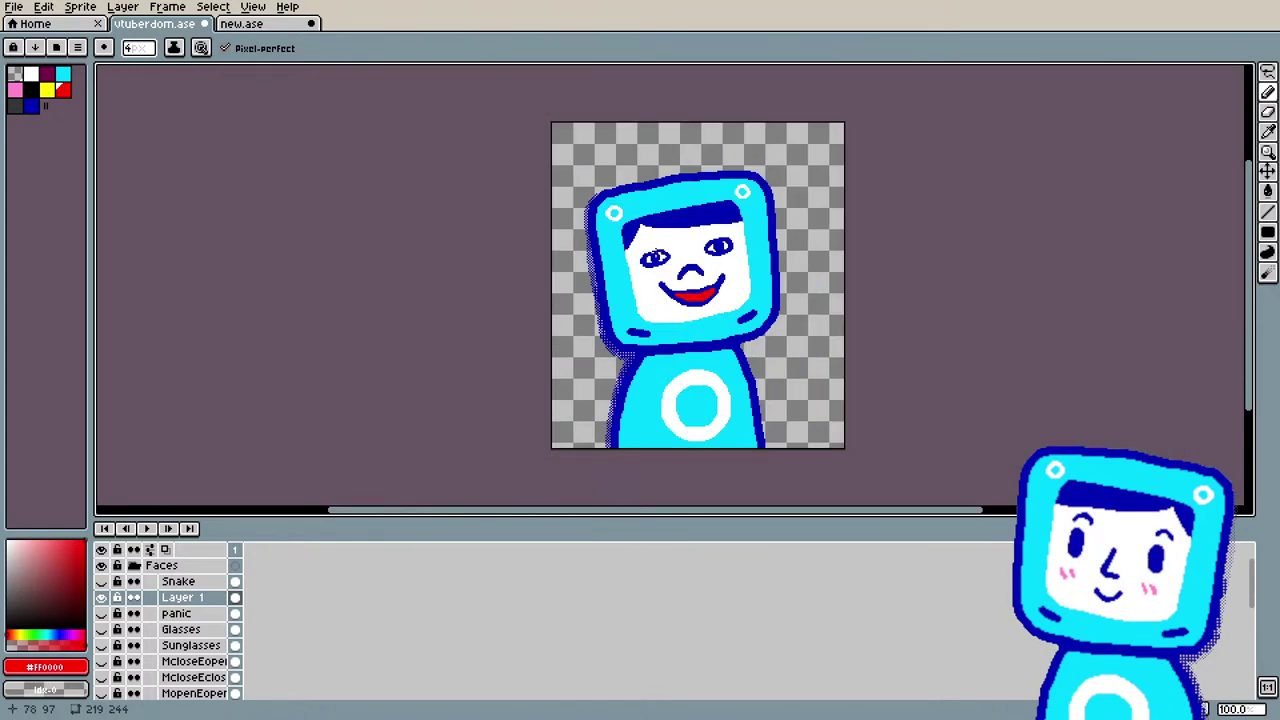
{"action": "key", "text": "2"}
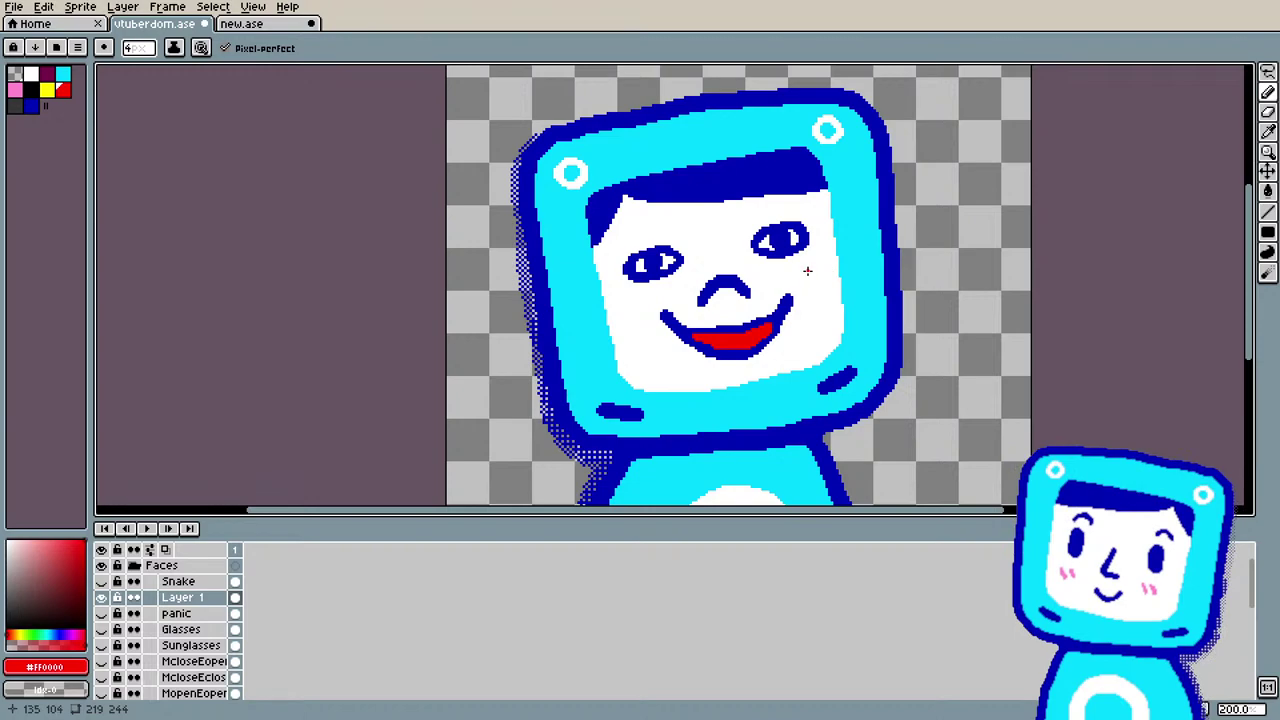
{"action": "key", "text": "e"}
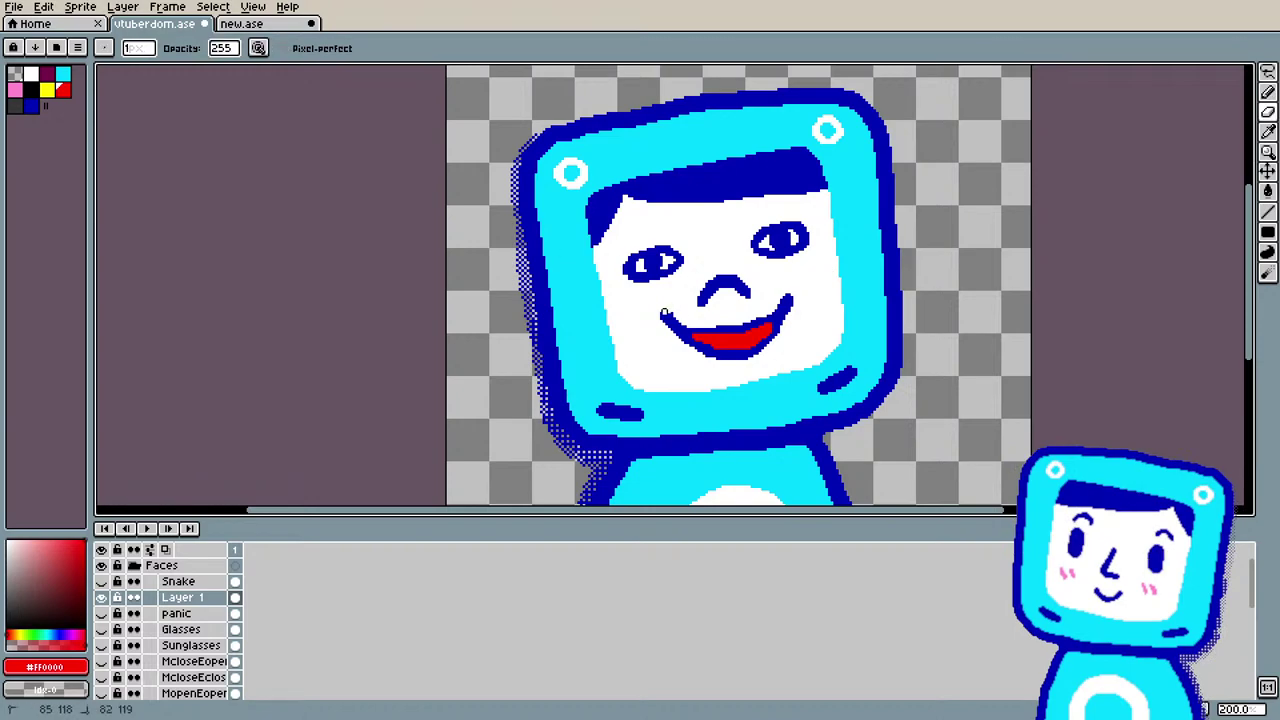
{"action": "scroll", "coordinate": [664, 313], "scroll_direction": "up", "scroll_amount": 4}
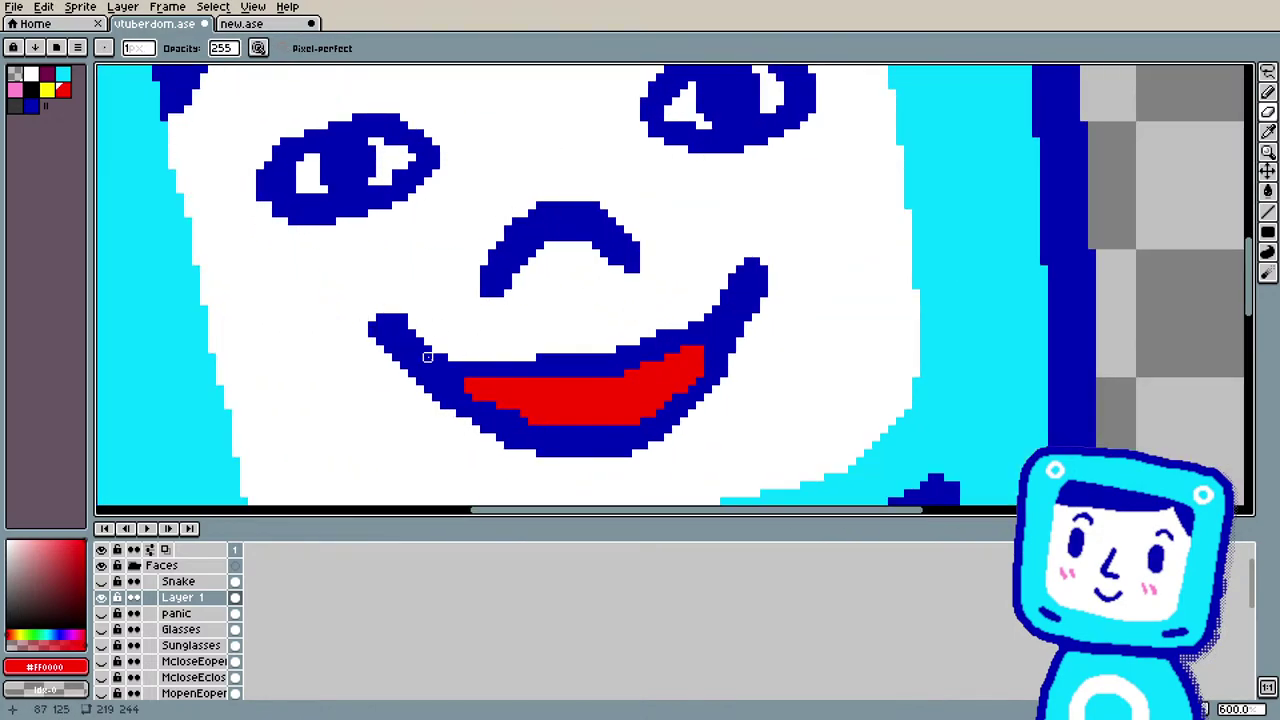
{"action": "scroll", "coordinate": [419, 309], "scroll_direction": "down", "scroll_amount": 2}
{"action": "scroll", "coordinate": [380, 292], "scroll_direction": "down", "scroll_amount": 2}
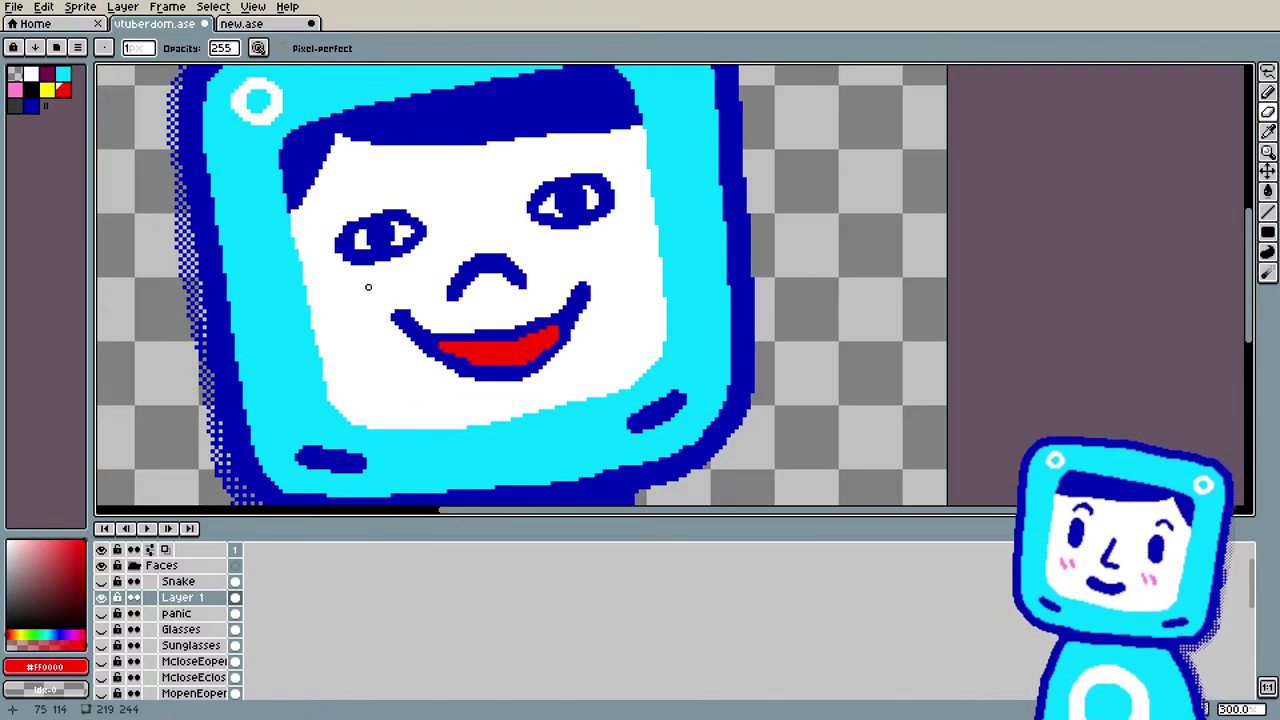
{"action": "scroll", "coordinate": [309, 266], "scroll_direction": "up", "scroll_amount": 2}
{"action": "scroll", "coordinate": [309, 266], "scroll_direction": "down", "scroll_amount": 2}
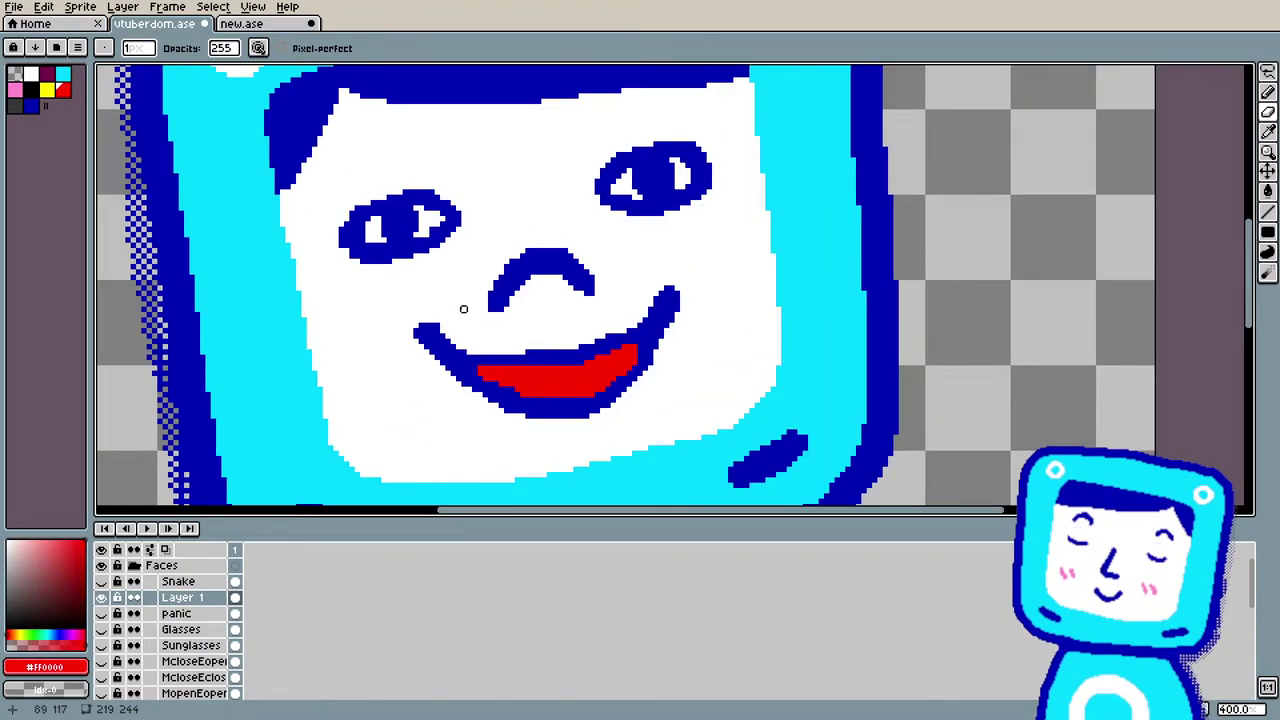
{"action": "scroll", "coordinate": [437, 331], "scroll_direction": "up", "scroll_amount": 2}
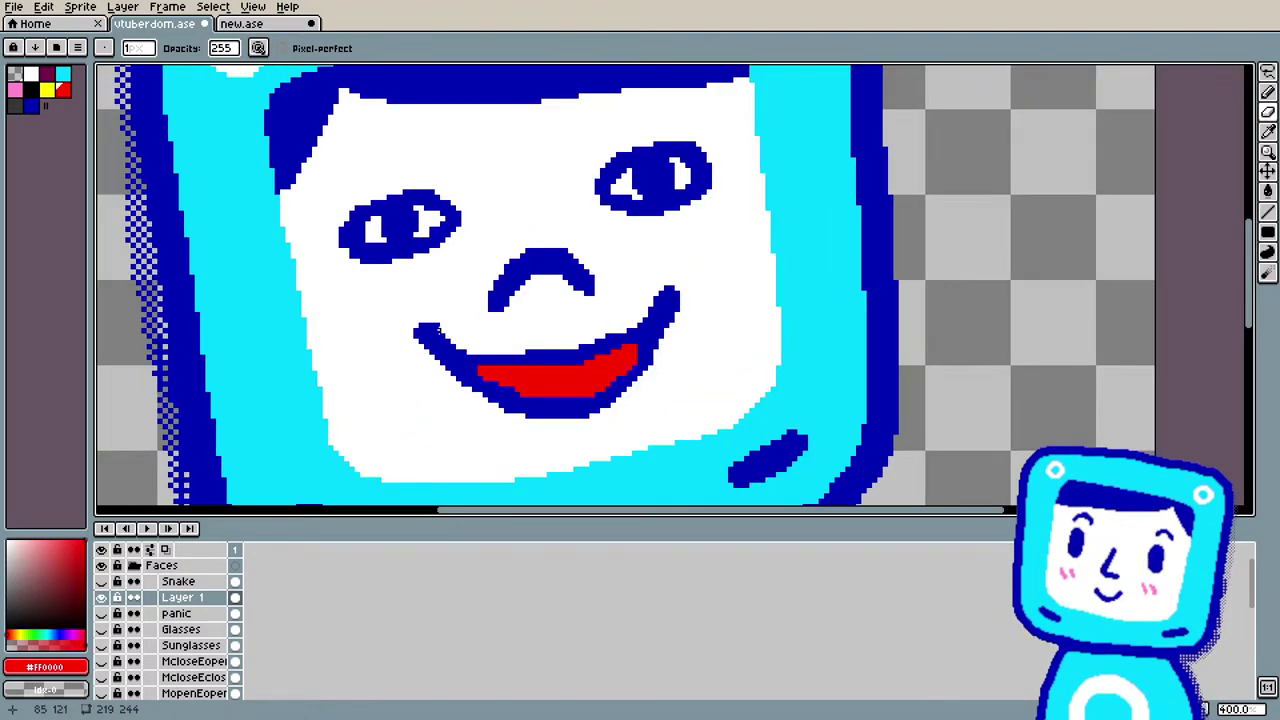
Step: Pick the dark blue from the mouth's outline, rebuild the left corner's tip with the 4 px pencil and trim it with the eraser
{"action": "left_click", "coordinate": [420, 330], "text": "alt"}
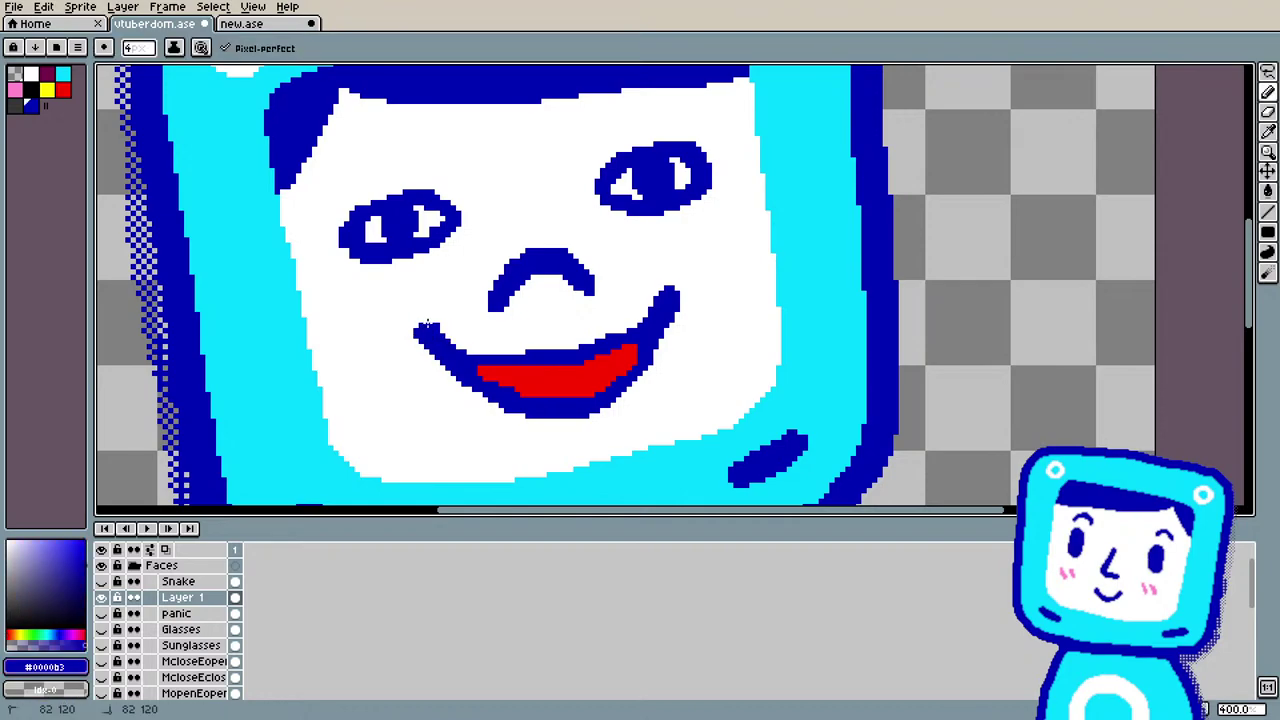
{"action": "left_click_drag", "start_coordinate": [432, 320], "coordinate": [432, 346]}
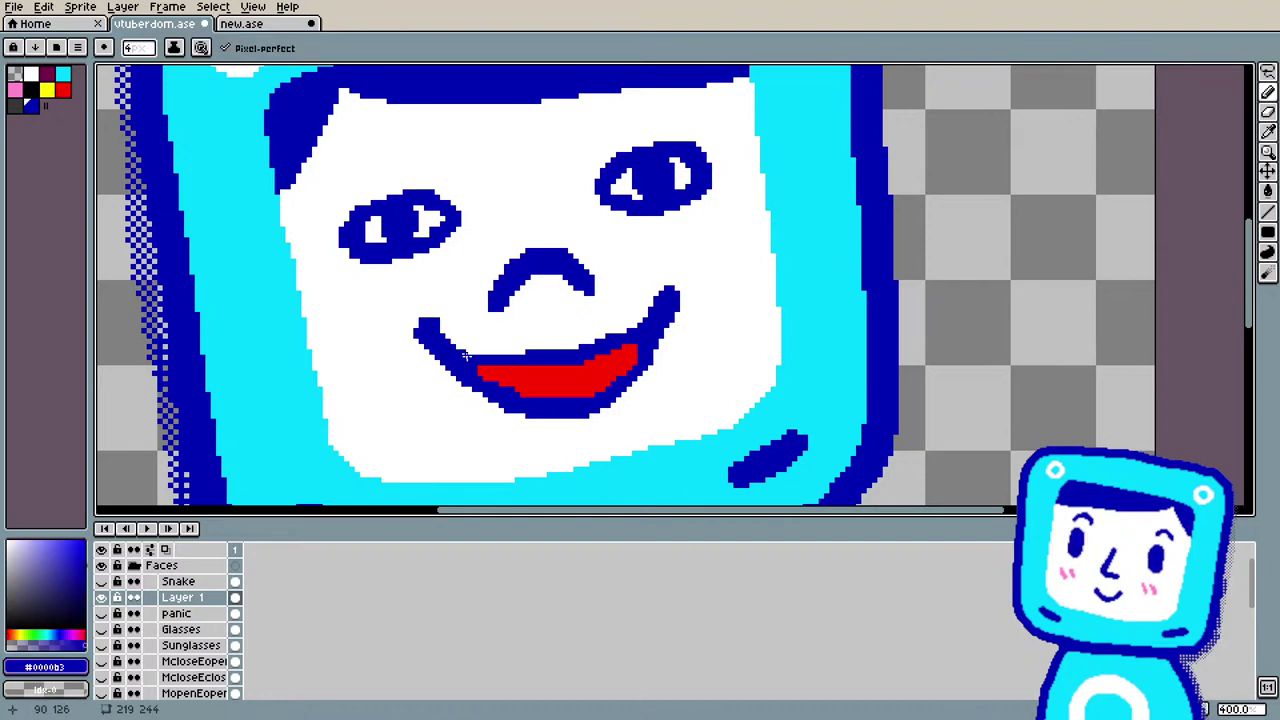
{"action": "key", "text": "e"}
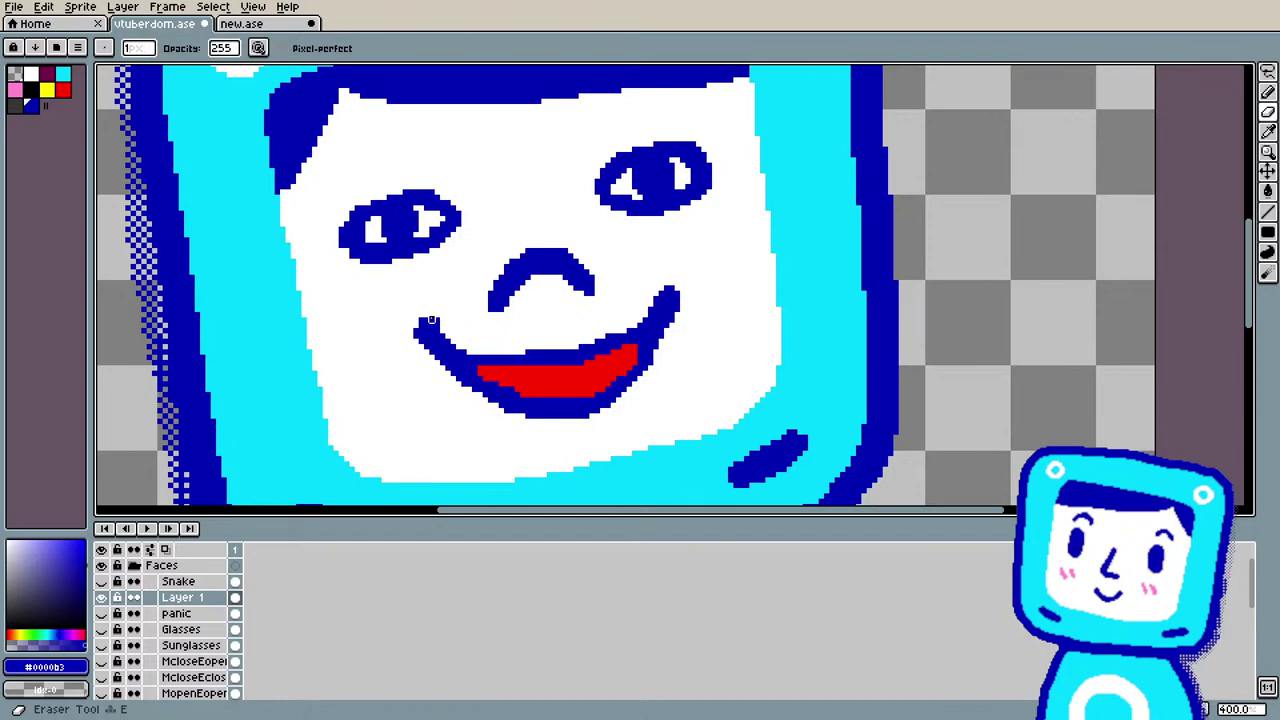
Step: Touch up the outline of the left eye with the 4 px dark blue pencil
{"action": "scroll", "coordinate": [332, 258], "scroll_direction": "down", "scroll_amount": 5}
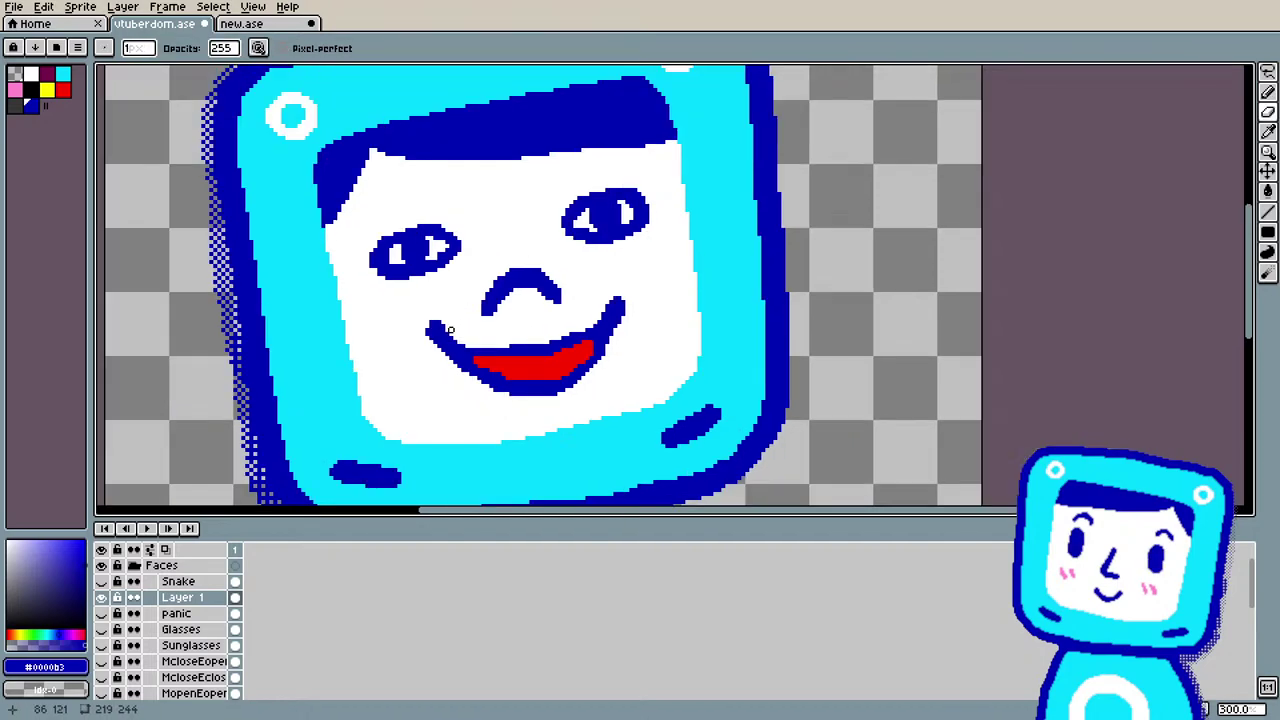
{"action": "scroll", "coordinate": [353, 273], "scroll_direction": "up", "scroll_amount": 1}
{"action": "scroll", "coordinate": [418, 381], "scroll_direction": "up", "scroll_amount": 1}
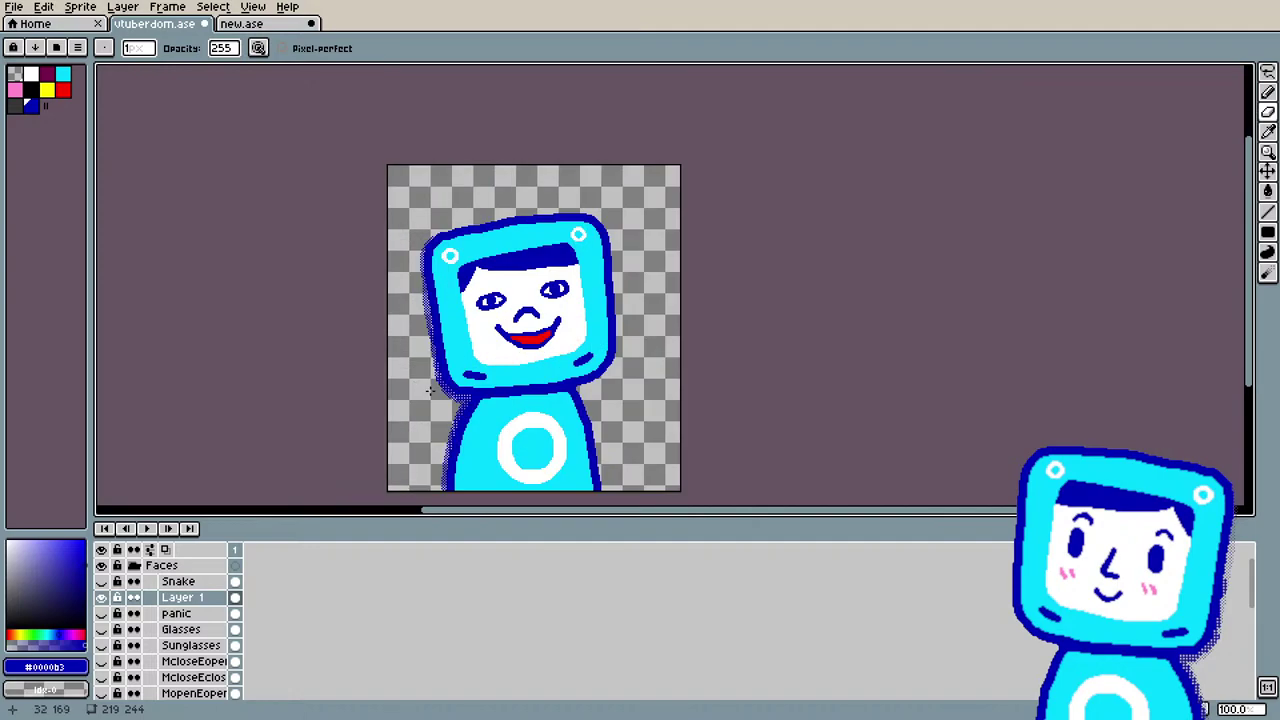
{"action": "scroll", "coordinate": [483, 263], "scroll_direction": "up", "scroll_amount": 2}
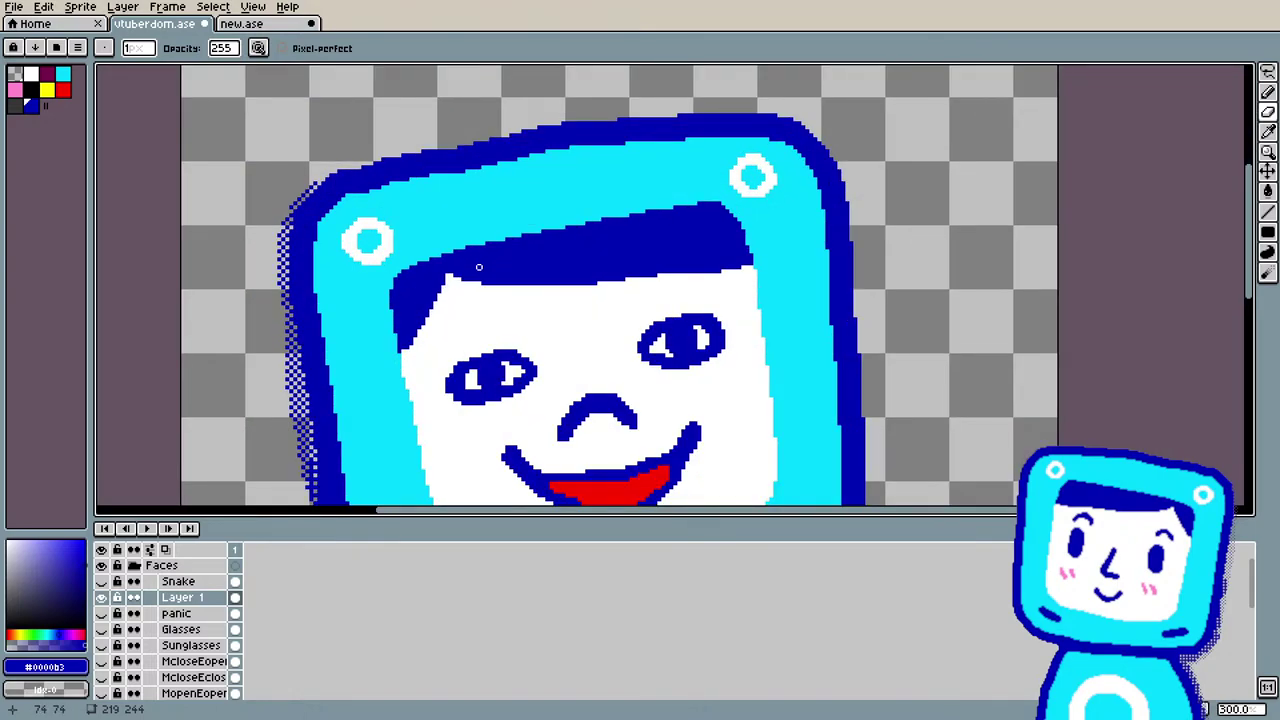
{"action": "key", "text": "b"}
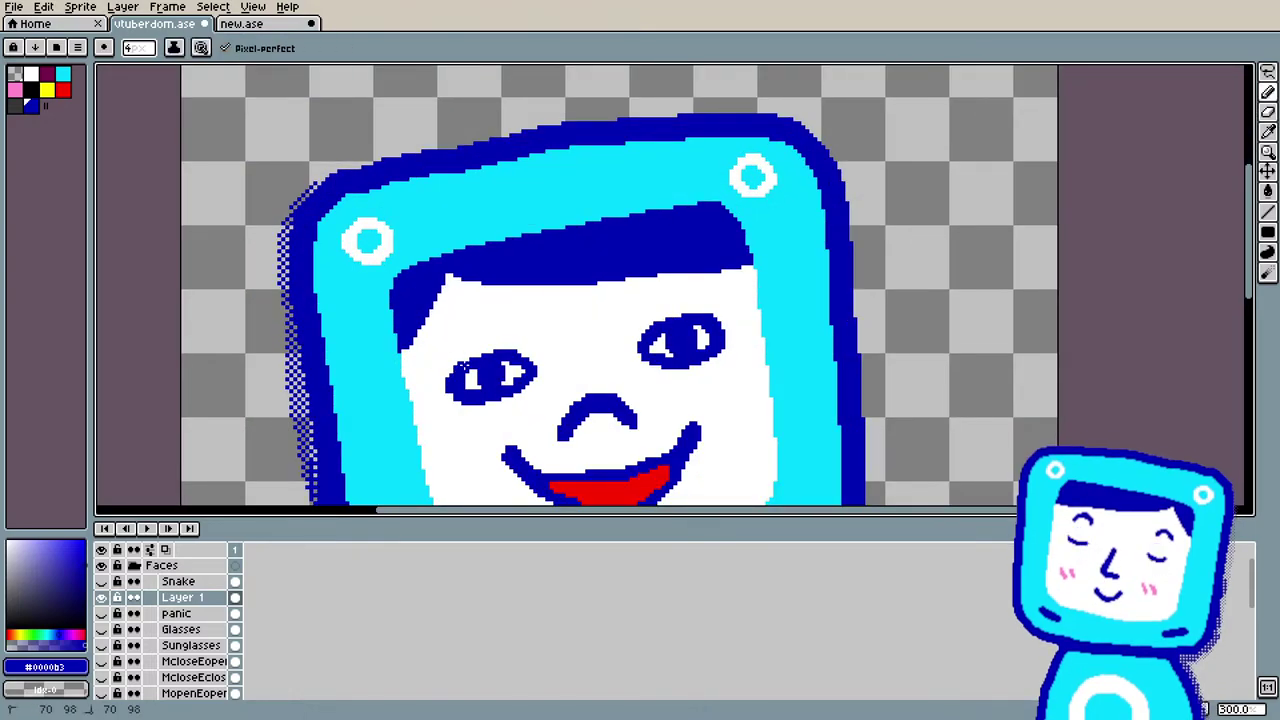
{"action": "left_click", "coordinate": [481, 399]}
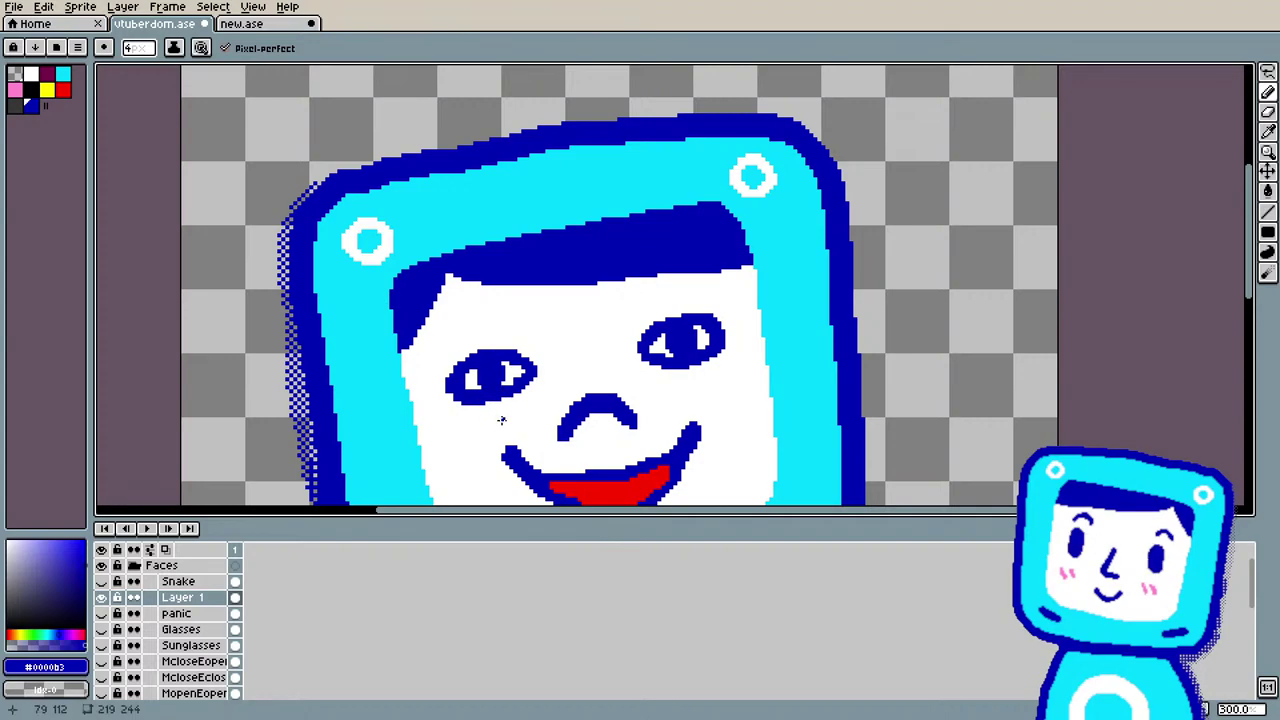
{"action": "scroll", "coordinate": [501, 420], "scroll_direction": "down", "scroll_amount": 3}
{"action": "scroll", "coordinate": [431, 331], "scroll_direction": "up", "scroll_amount": 2}
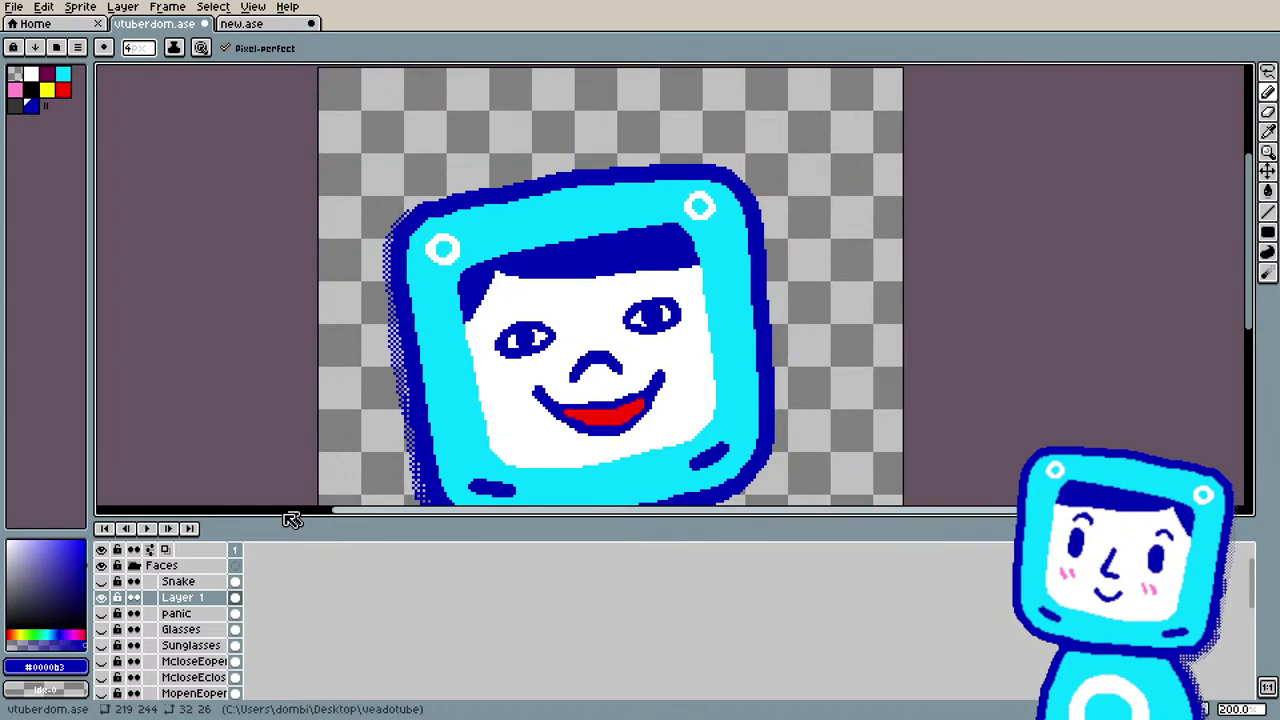
Step: Rename Layer 1 in the Faces group to Baby
{"action": "right_click", "coordinate": [200, 597]}
{"action": "left_click", "coordinate": [238, 566]}
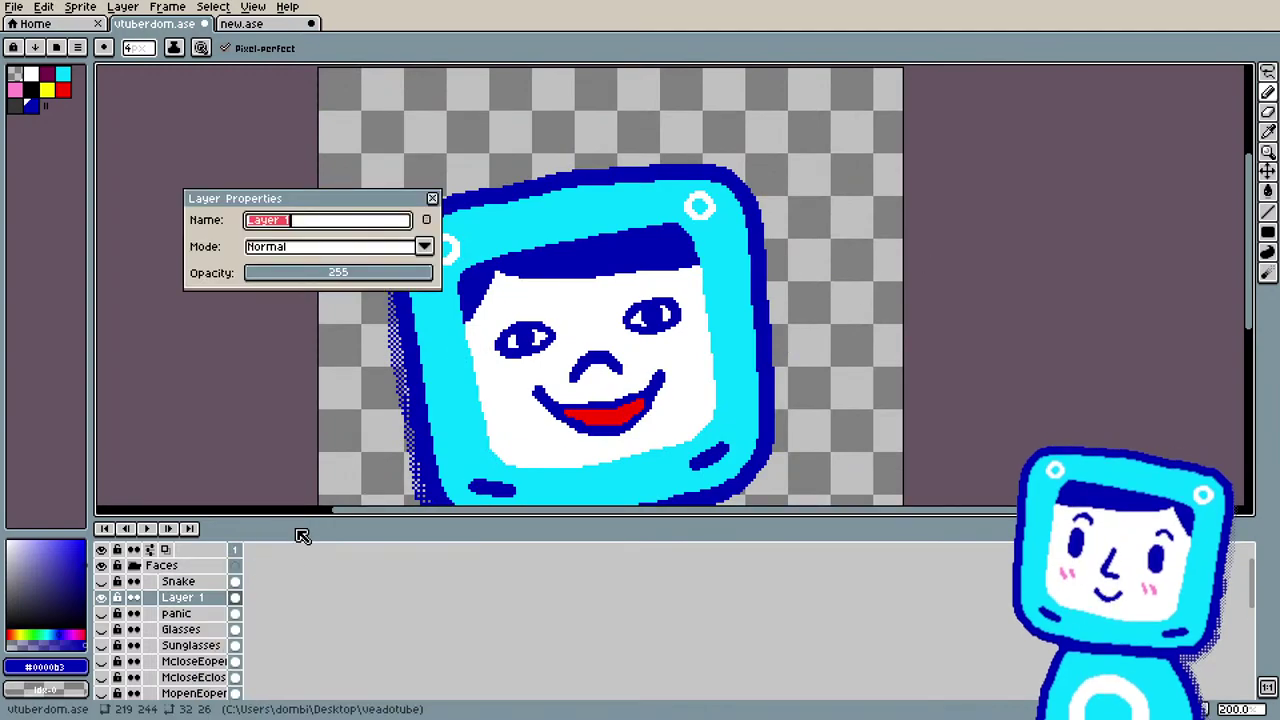
{"action": "type", "text": "Baby"}
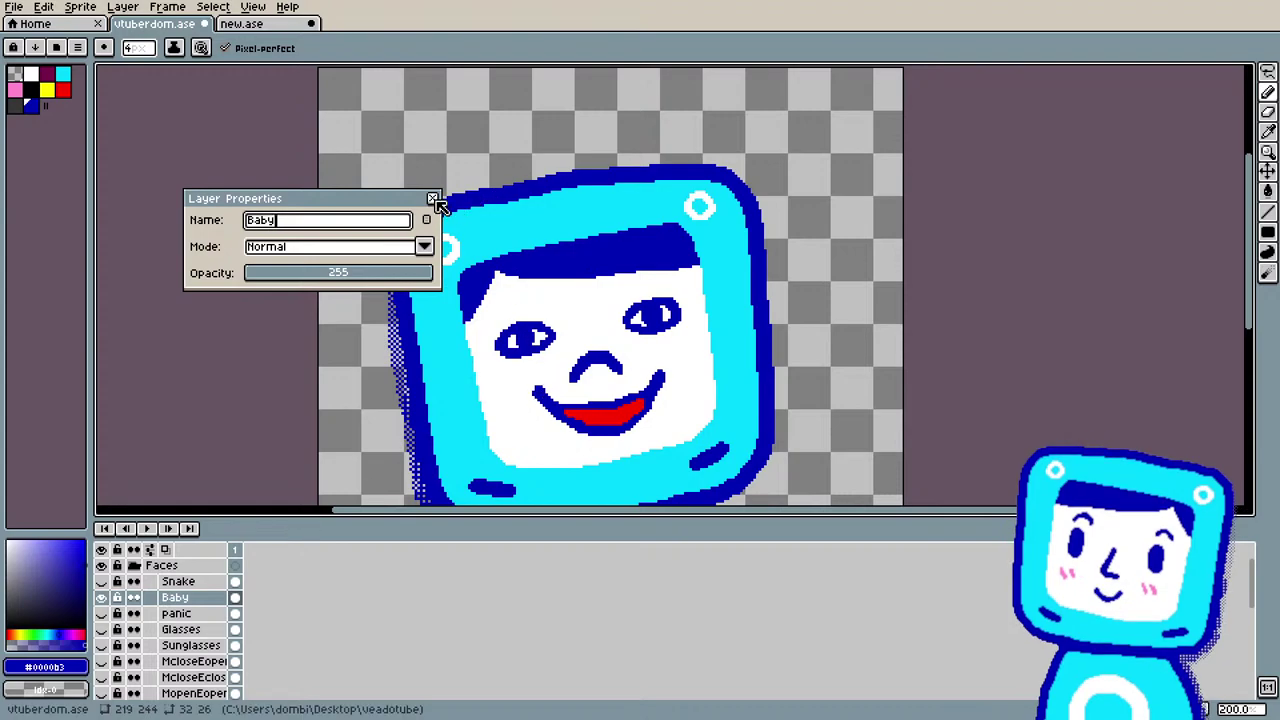
{"action": "left_click", "coordinate": [432, 198]}
Step: Erase the mouth's left corner and redraw it as a shorter upward curve with the 4 px dark blue pencil
{"action": "scroll", "coordinate": [589, 452], "scroll_direction": "up", "scroll_amount": 1}
{"action": "scroll", "coordinate": [596, 451], "scroll_direction": "down", "scroll_amount": 1}
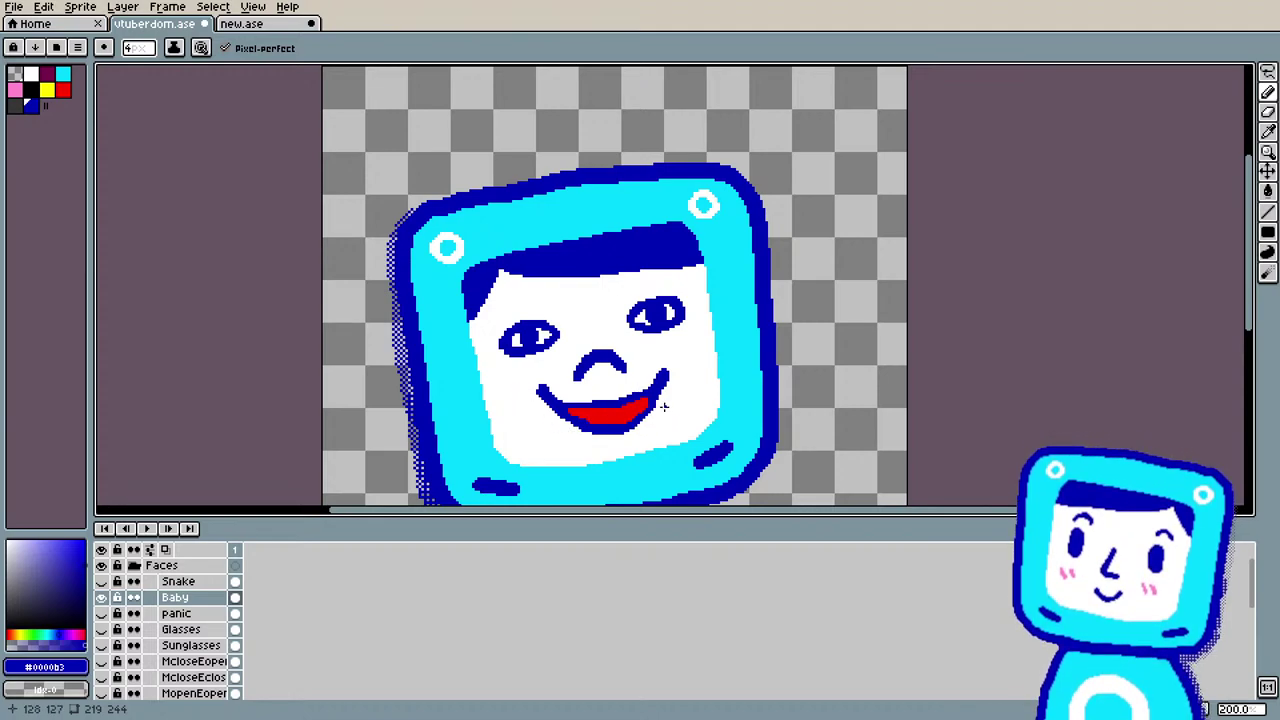
{"action": "key", "text": "e"}
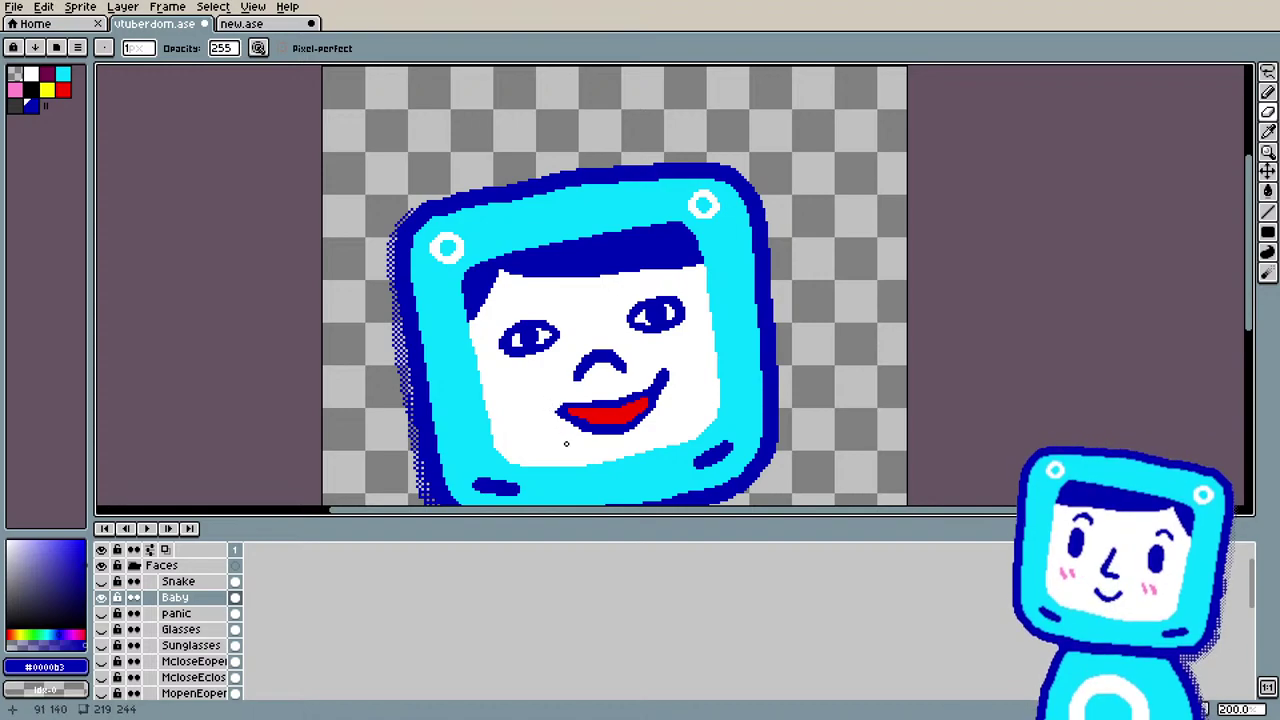
{"action": "key", "text": "e"}
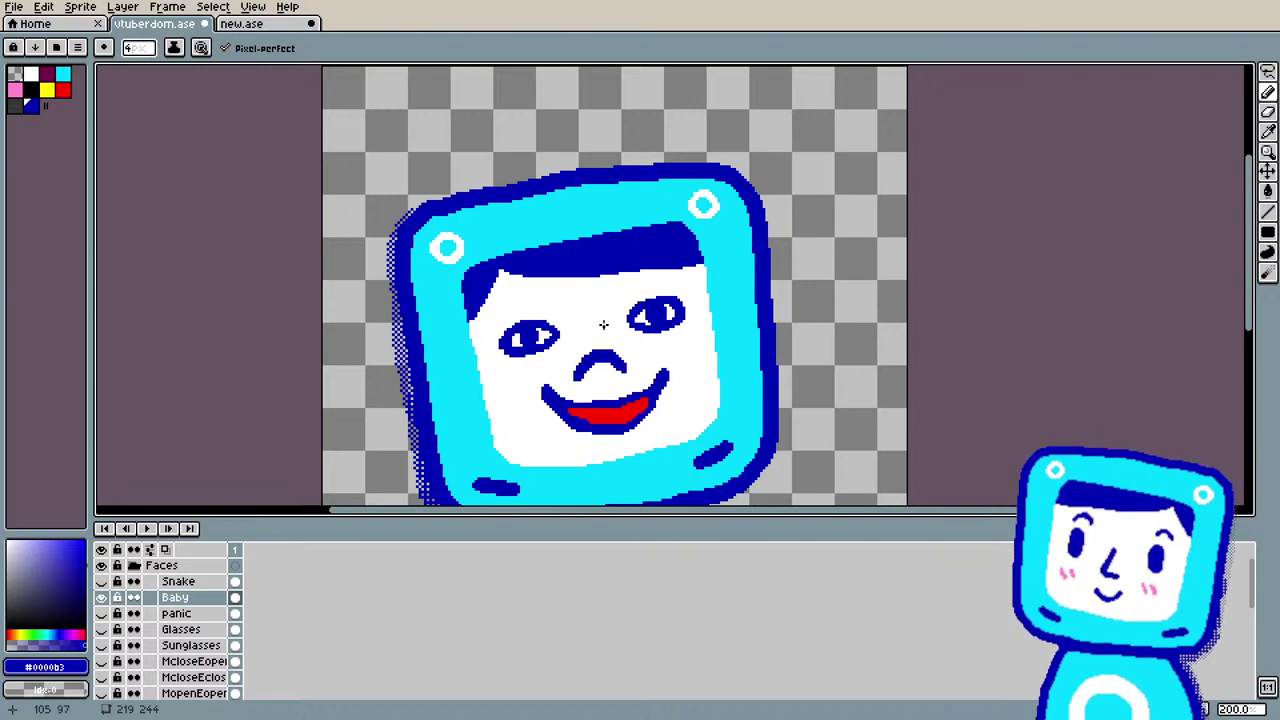
Step: Pick #FF0000 from the mouth and fill the red interior out to the redrawn left corner with the 4 px pencil
{"action": "key", "text": "i"}
{"action": "left_click", "coordinate": [603, 411]}
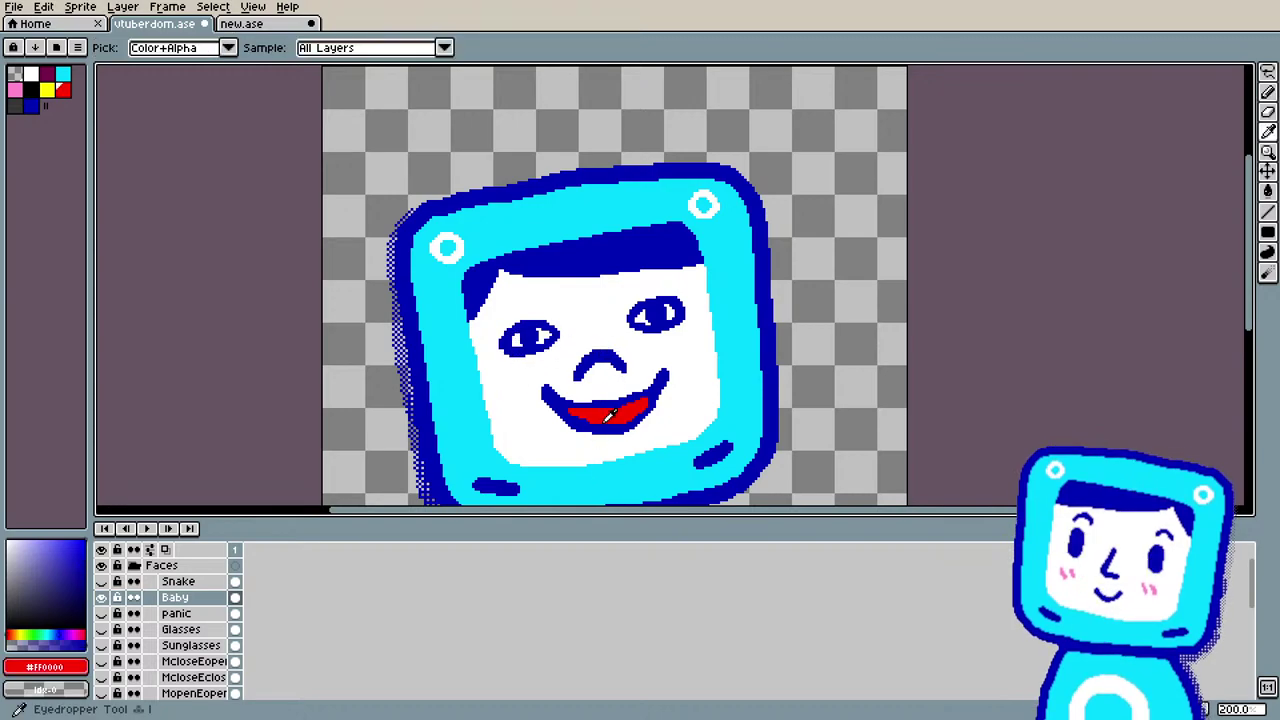
{"action": "key", "text": "b"}
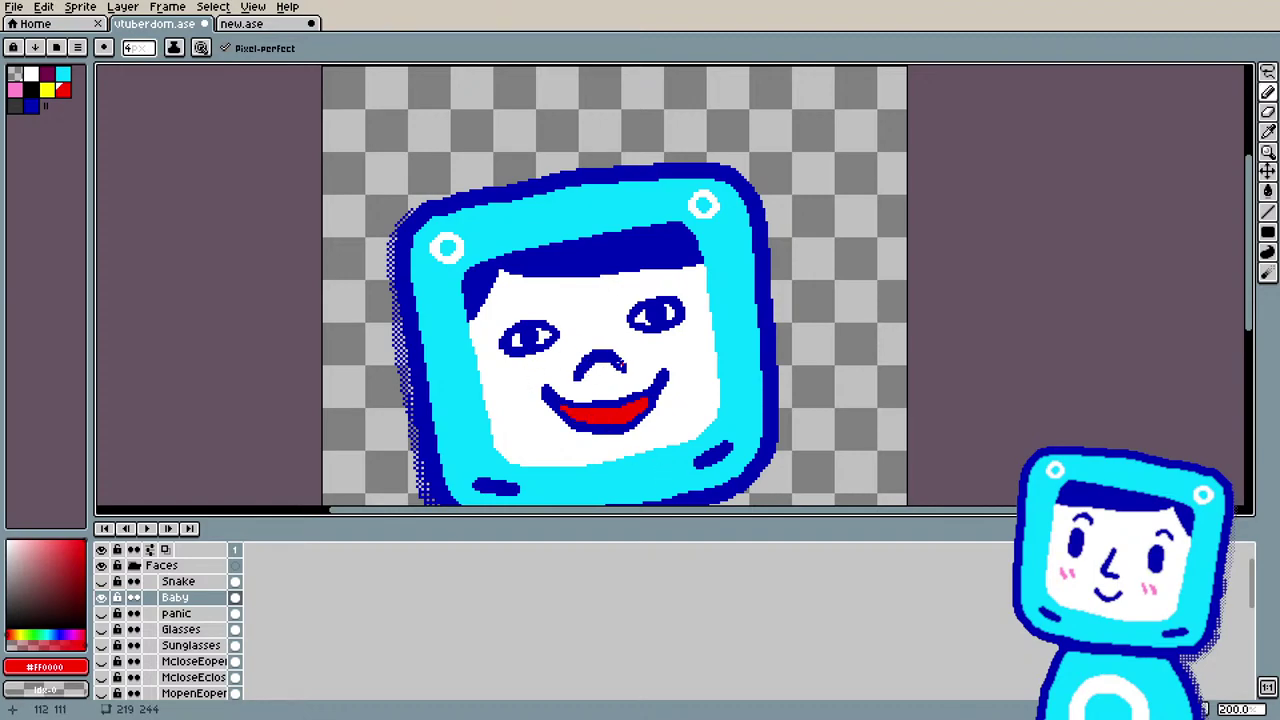
Step: Pick #FF0000 from the mouth and extend its red interior further into the left corner with the 4 px pencil
{"action": "key", "text": "i"}
{"action": "left_click", "coordinate": [663, 383]}
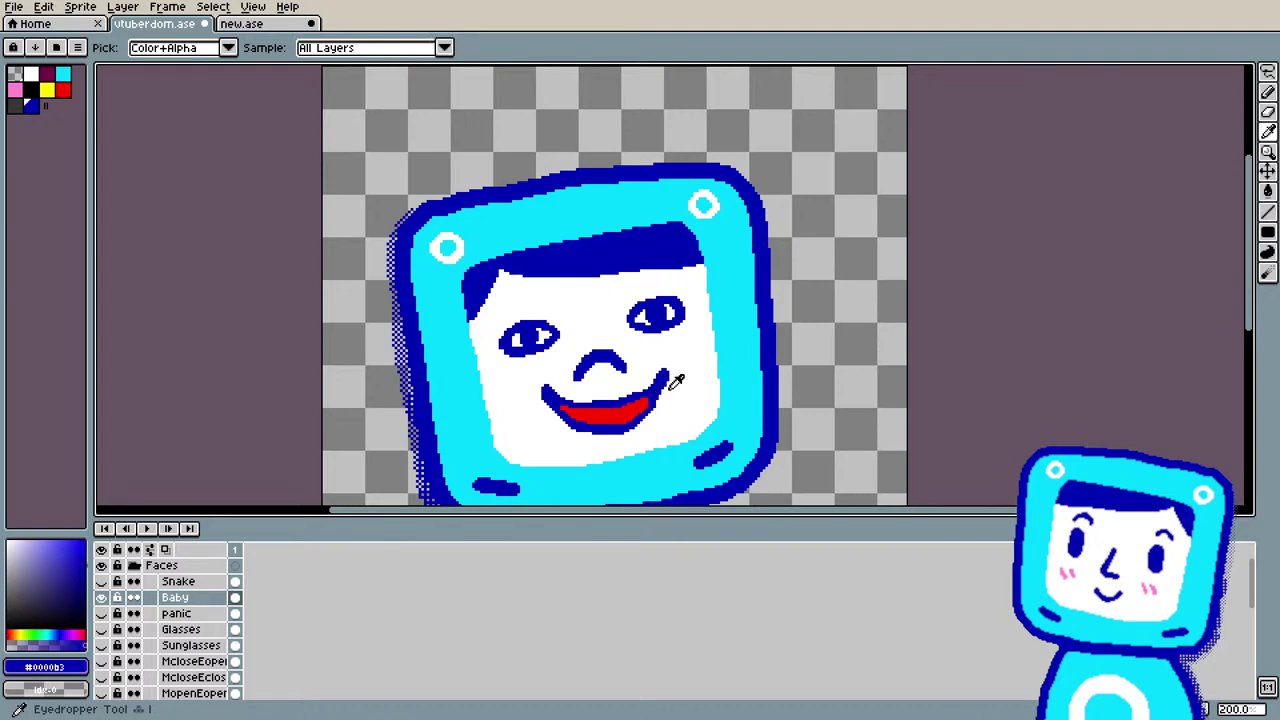
{"action": "key", "text": "b"}
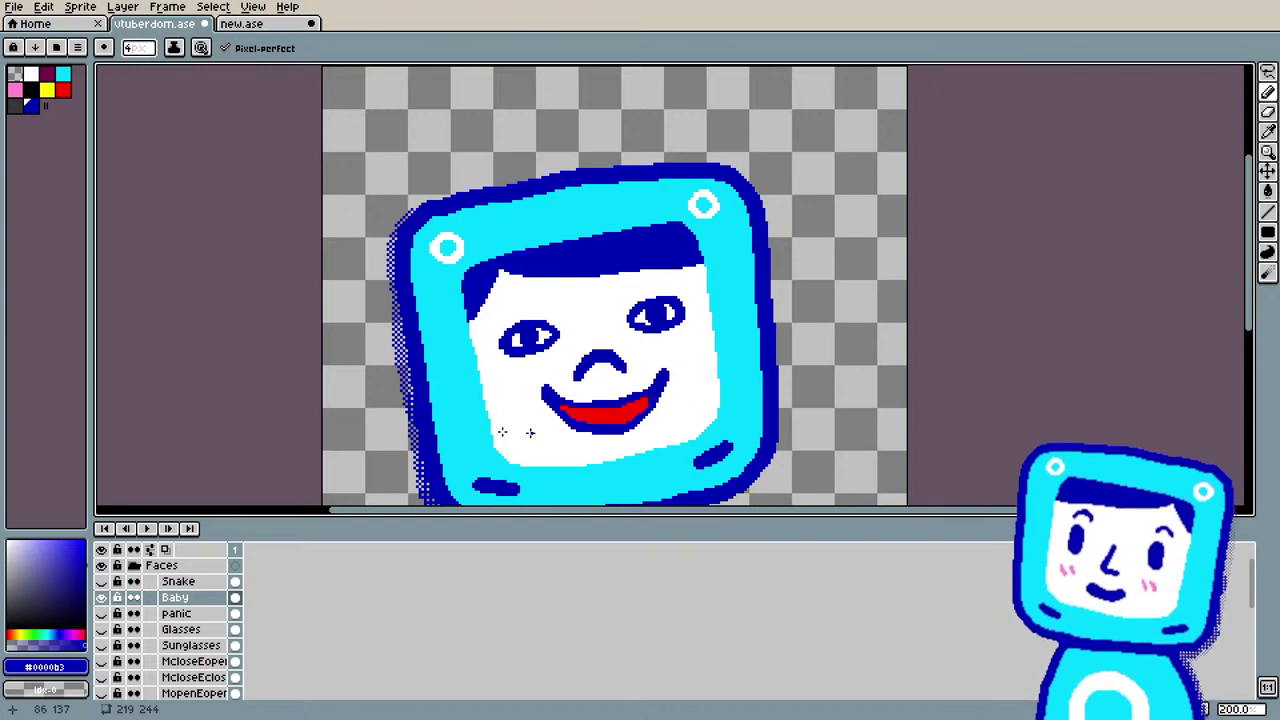
{"action": "scroll", "coordinate": [502, 432], "scroll_direction": "up", "scroll_amount": 2}
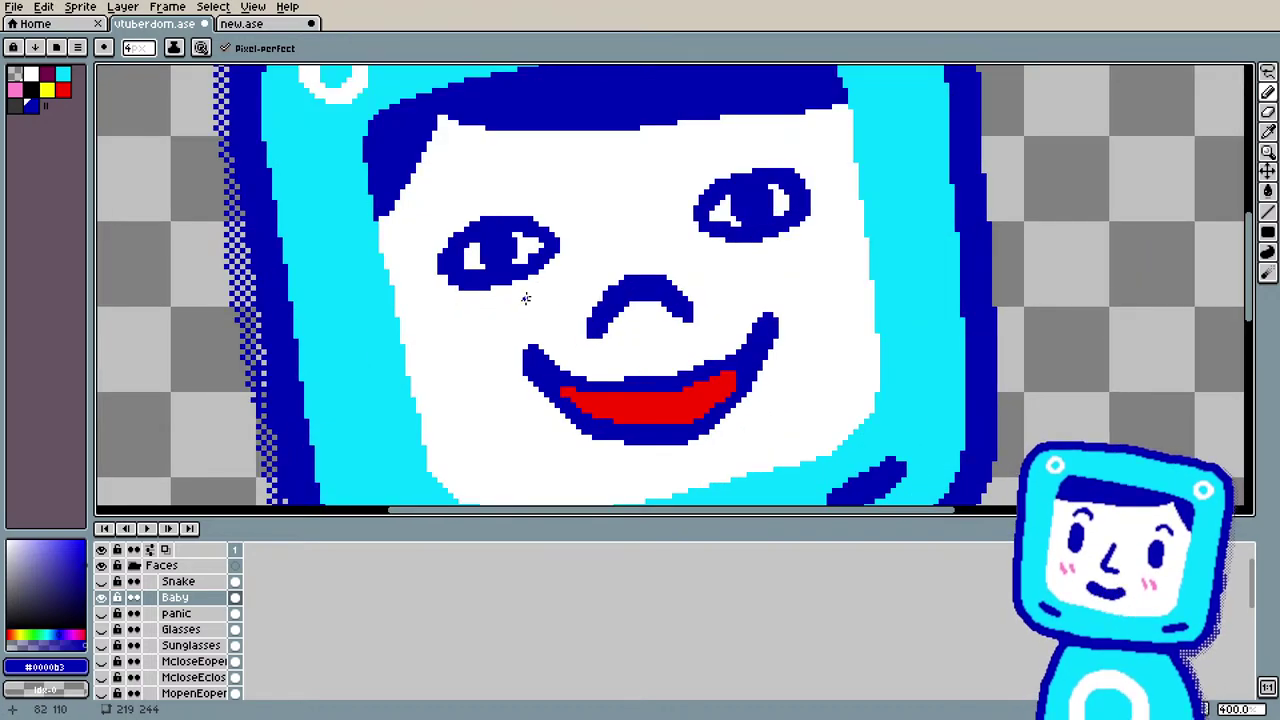
{"action": "left_click", "coordinate": [657, 406], "text": "alt"}
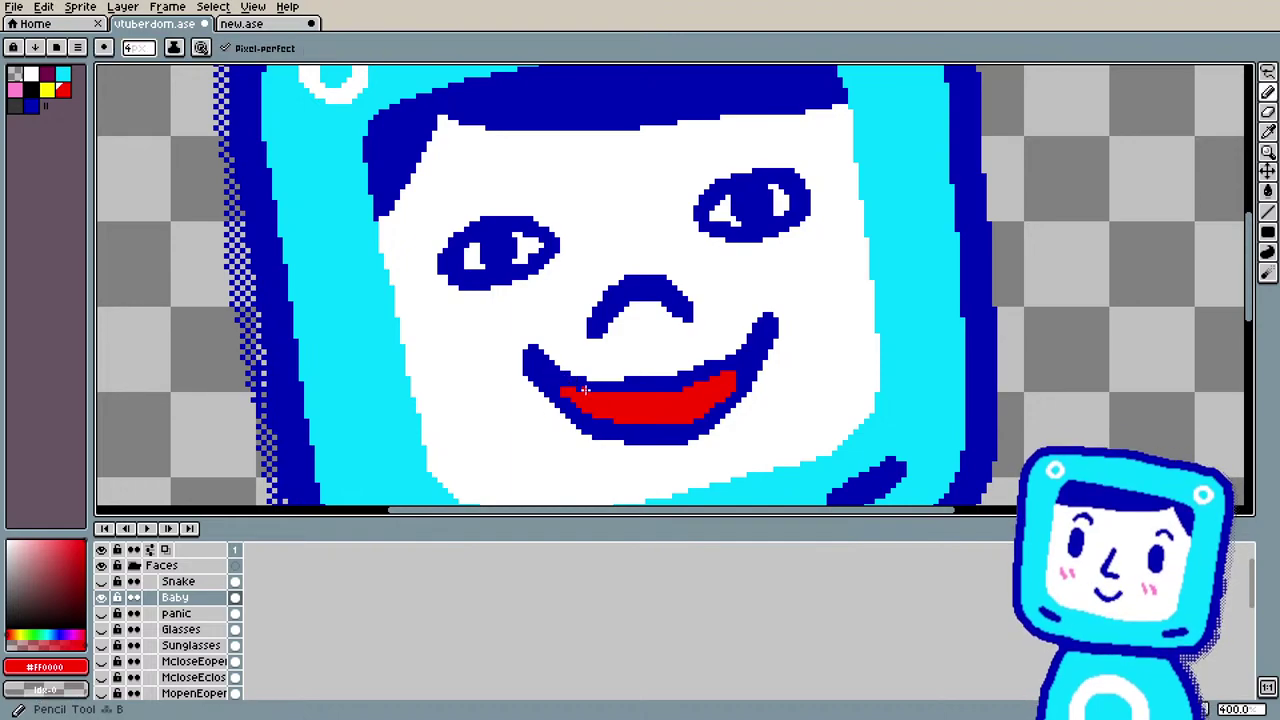
{"action": "left_click_drag", "start_coordinate": [585, 390], "coordinate": [562, 392]}
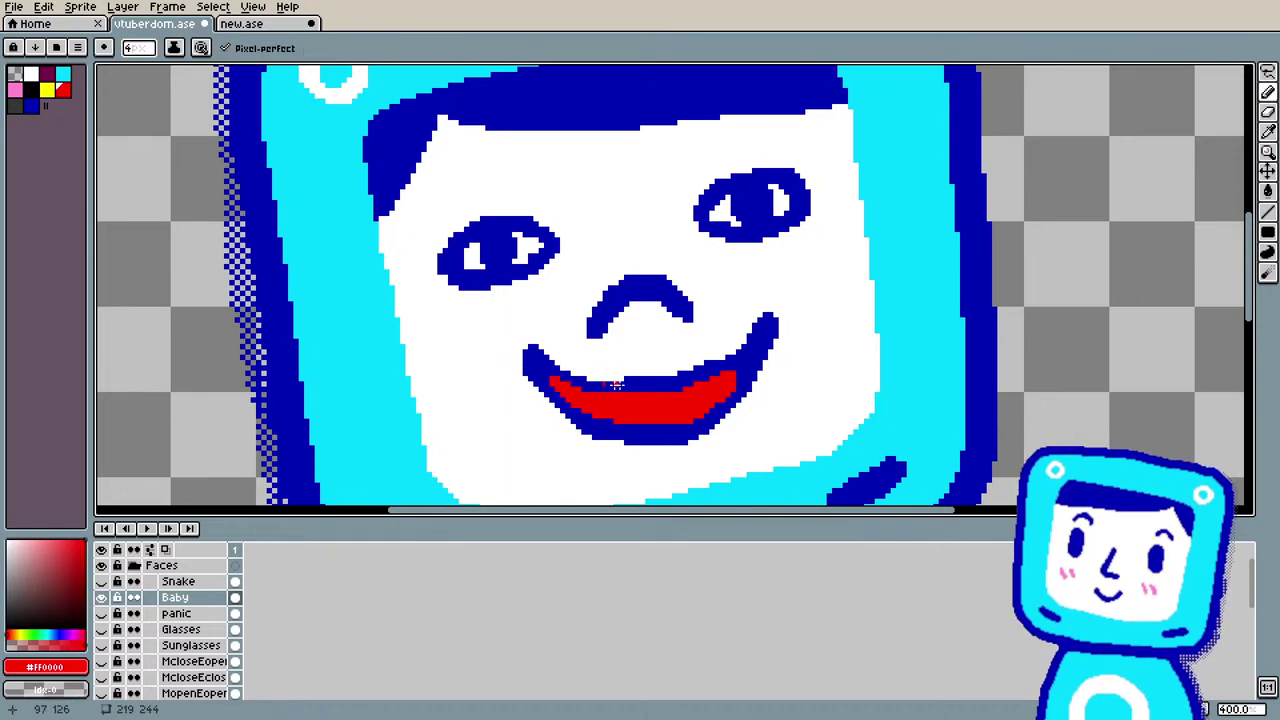
Step: Pick #0000B3 from the outline and touch up the mouth's upper line and left corner with the 4 px pencil
{"action": "key", "text": "i"}
{"action": "left_click", "coordinate": [636, 420]}
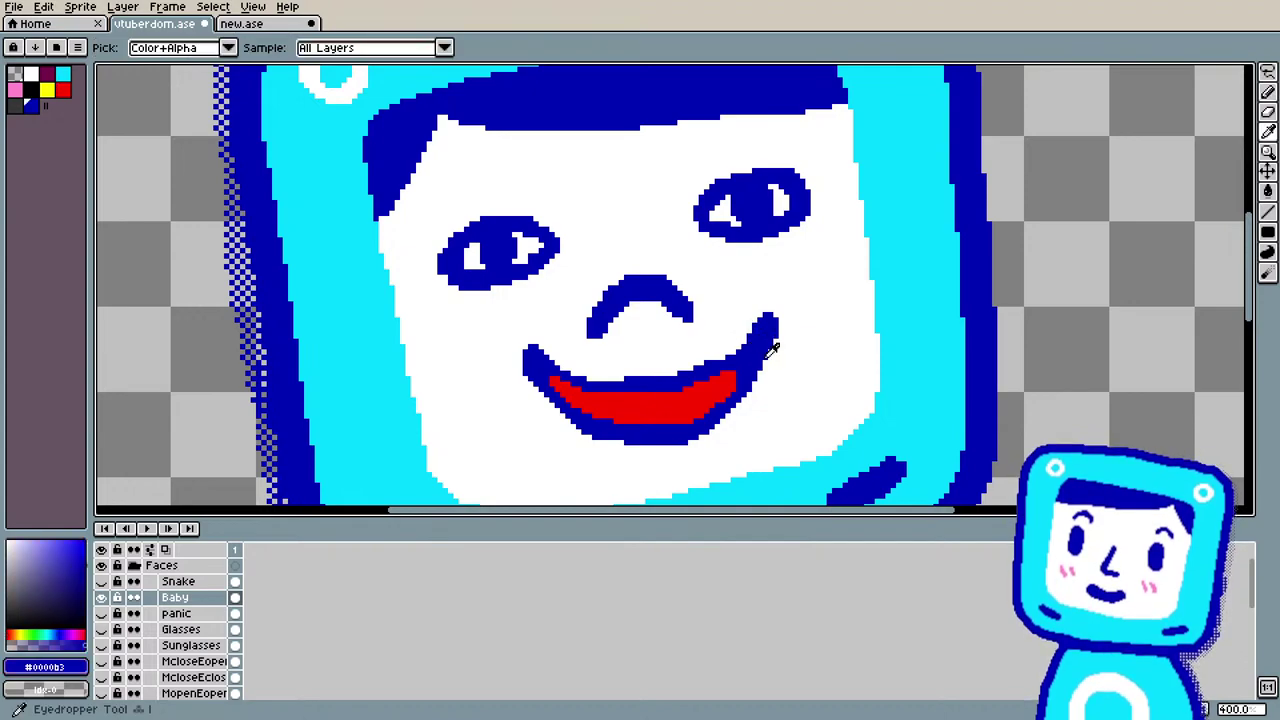
{"action": "key", "text": "b"}
{"action": "left_click", "coordinate": [527, 343]}
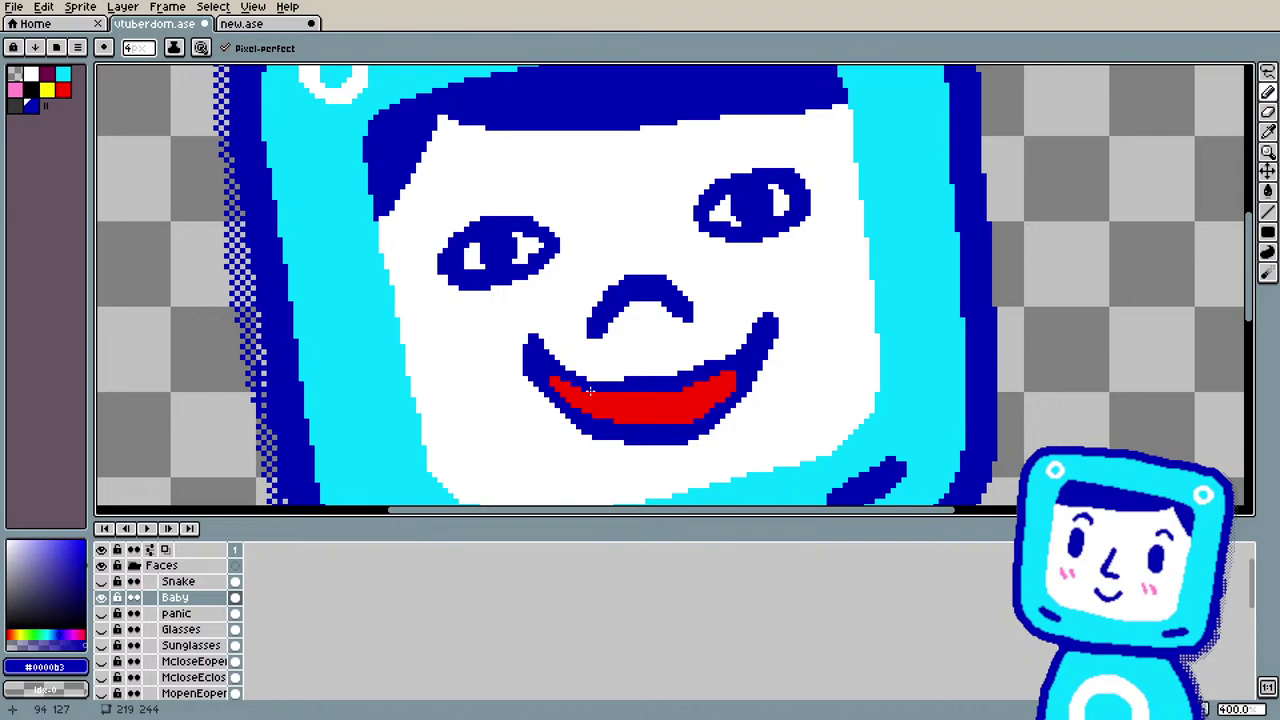
{"action": "scroll", "coordinate": [590, 392], "scroll_direction": "down", "scroll_amount": 3}
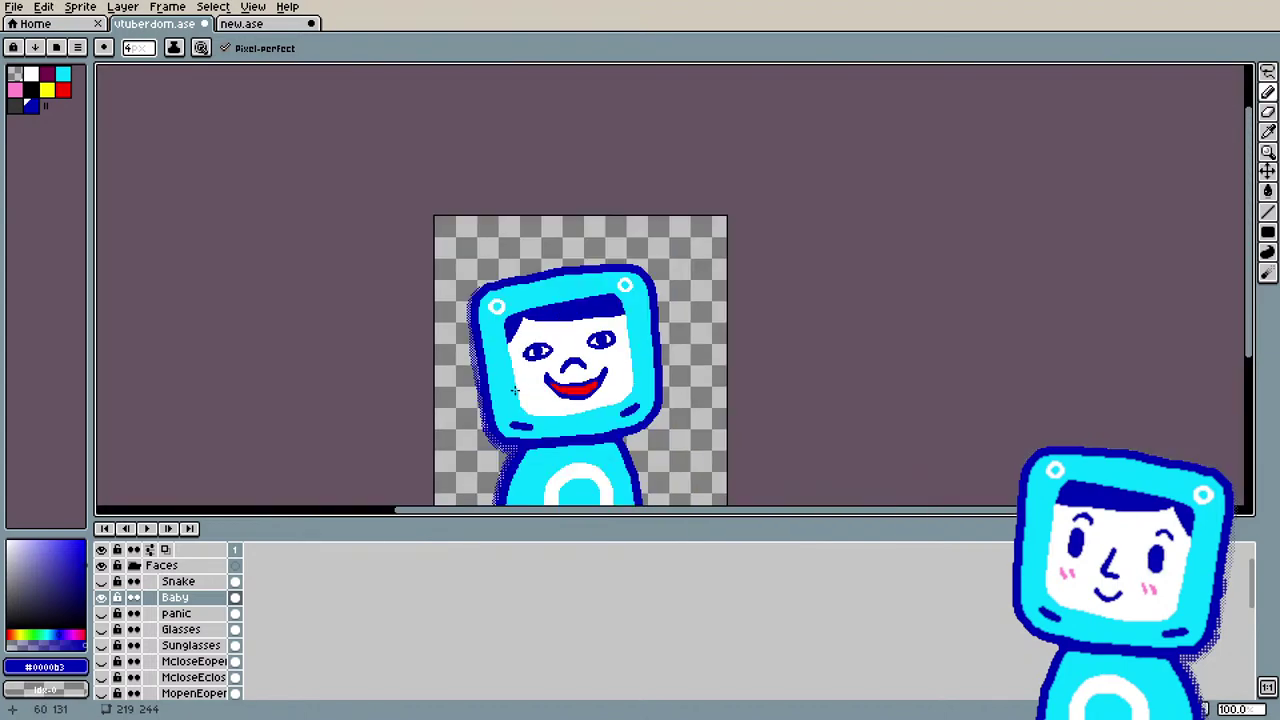
{"action": "scroll", "coordinate": [514, 390], "scroll_direction": "up", "scroll_amount": 2}
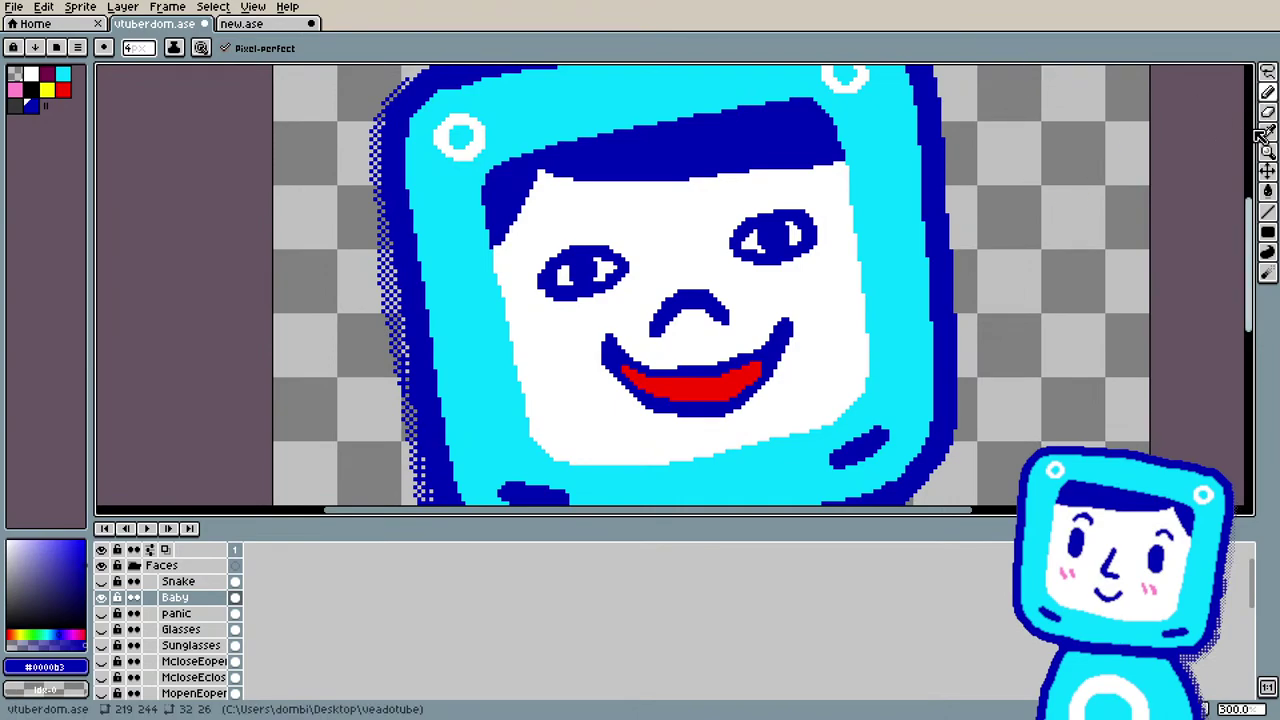
Step: Lasso the whole mouth on the Baby layer and delete it
{"action": "left_click", "coordinate": [1267, 72]}
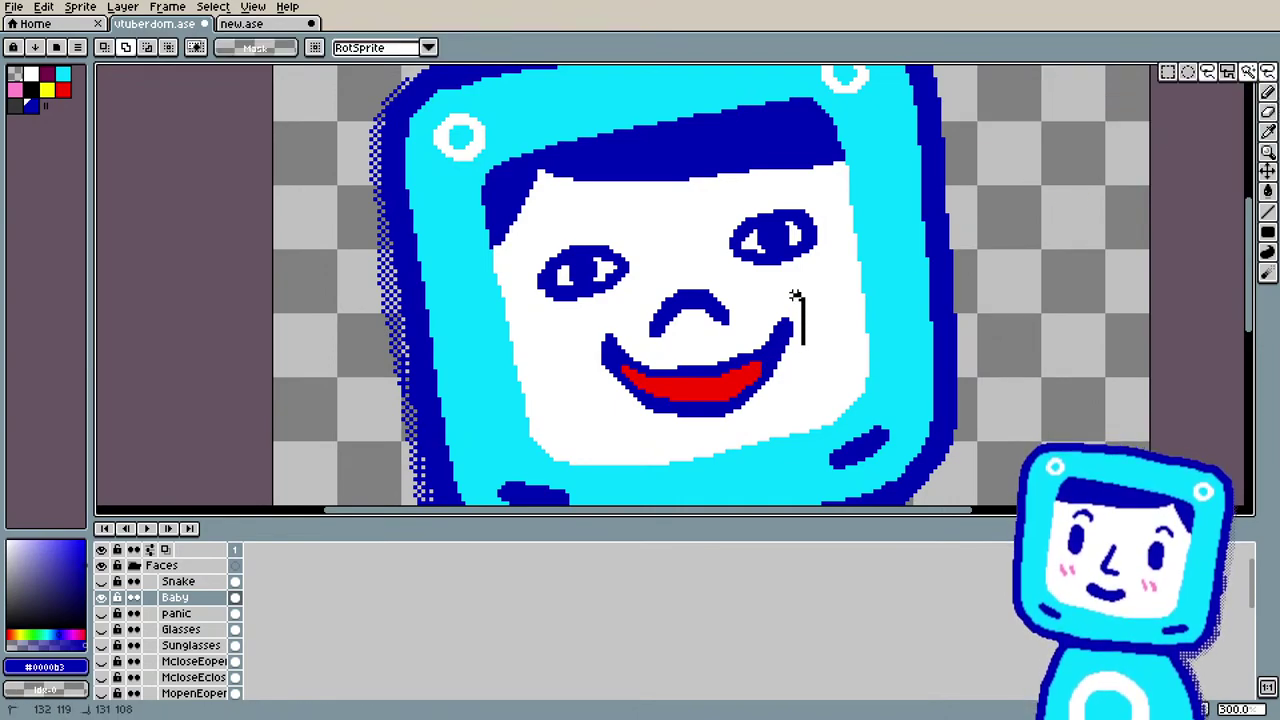
{"action": "mouse_move", "coordinate": [803, 345]}
{"action": "left_mouse_down"}
{"action": "mouse_move", "coordinate": [640, 334]}
{"action": "mouse_move", "coordinate": [572, 345]}
{"action": "mouse_move", "coordinate": [592, 400]}
{"action": "mouse_move", "coordinate": [706, 443]}
{"action": "mouse_move", "coordinate": [785, 428]}
{"action": "mouse_move", "coordinate": [824, 398]}
{"action": "left_mouse_up"}
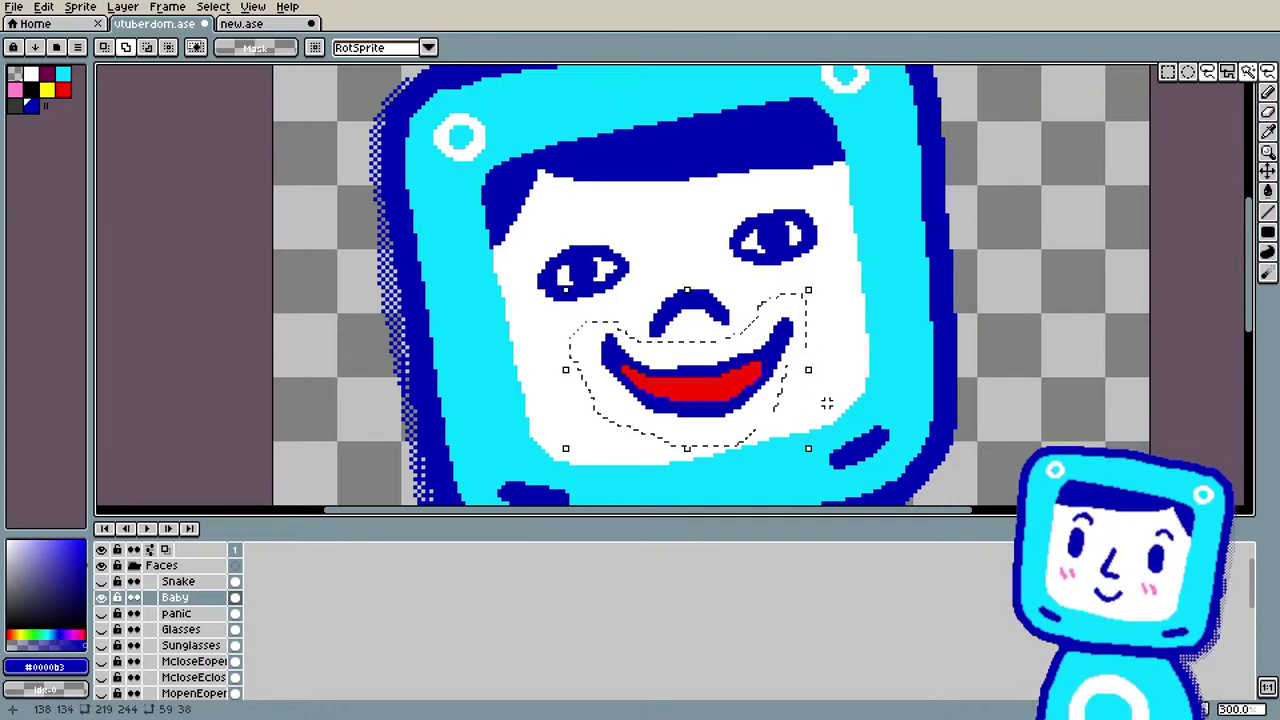
{"action": "key", "text": "Delete"}
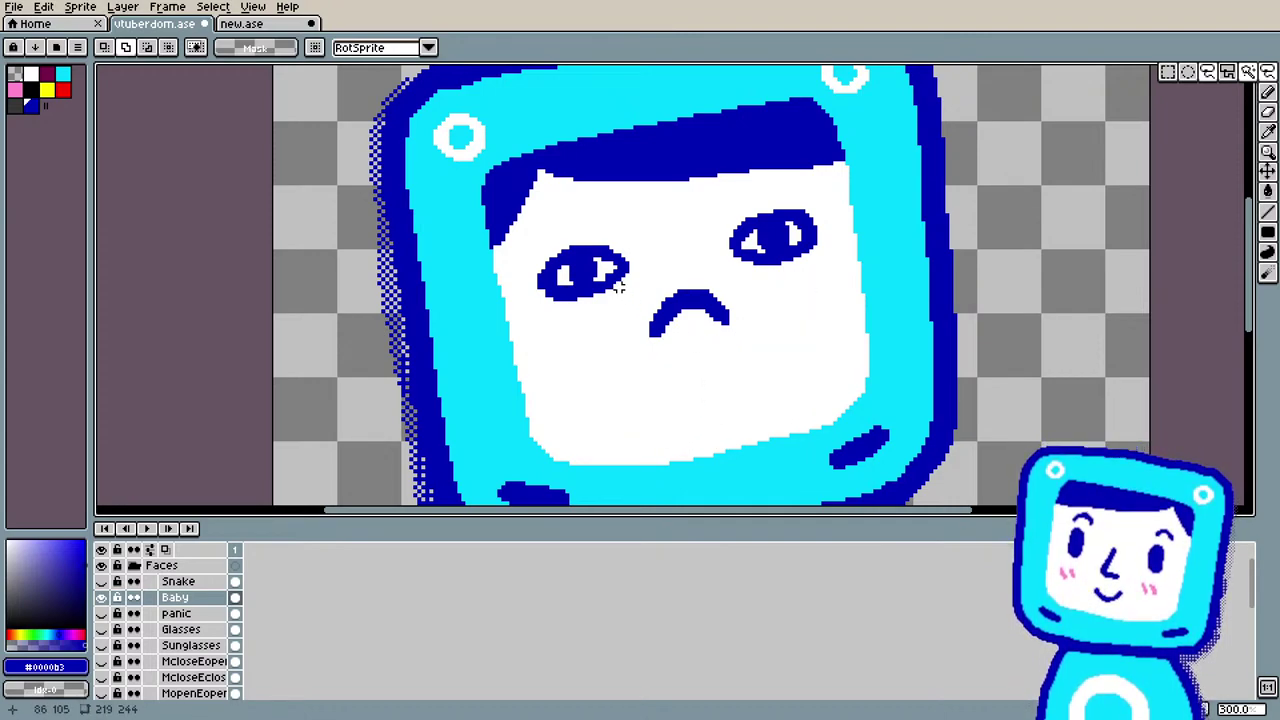
Step: Draw a new wide upward-curving smile line below the nose with the 4 px #0000B3 pencil
{"action": "key", "text": "i"}
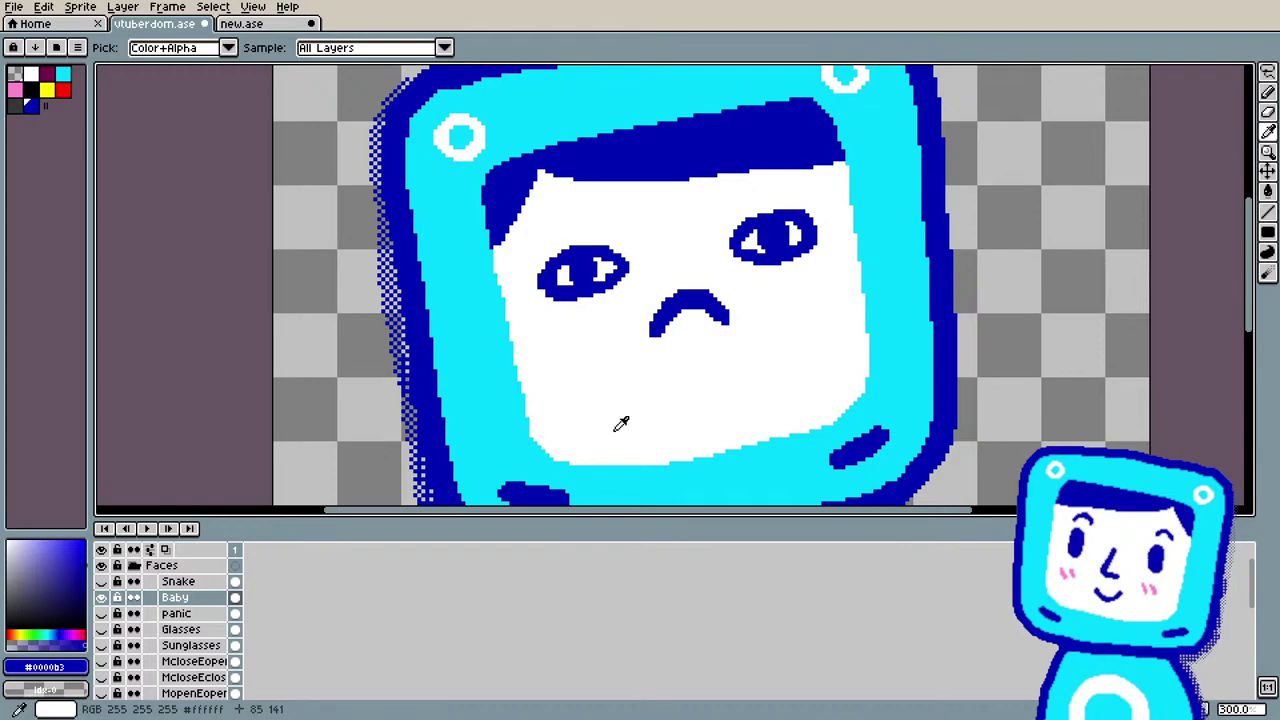
{"action": "left_click_drag", "start_coordinate": [1268, 92], "coordinate": [1248, 92]}
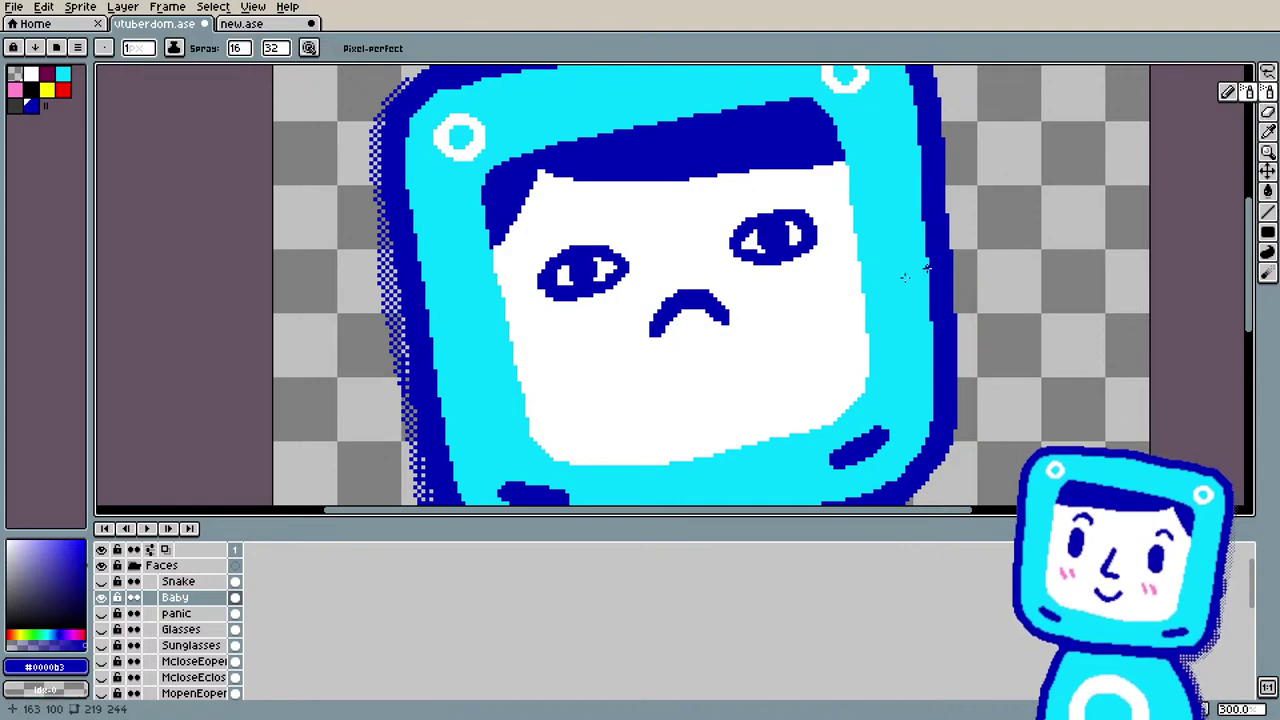
{"action": "key", "text": "b"}
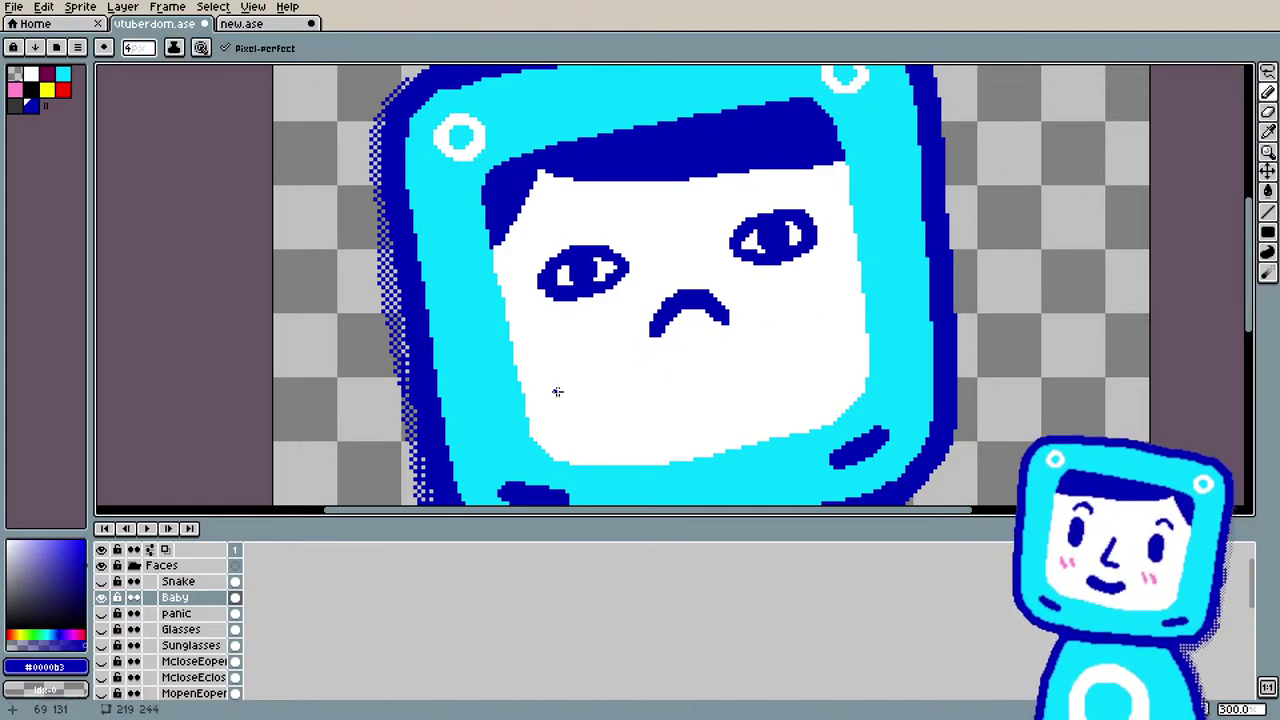
{"action": "left_click", "coordinate": [607, 368]}
{"action": "mouse_move", "coordinate": [607, 368]}
{"action": "left_mouse_down"}
{"action": "mouse_move", "coordinate": [630, 386]}
{"action": "mouse_move", "coordinate": [678, 385]}
{"action": "mouse_move", "coordinate": [757, 366]}
{"action": "mouse_move", "coordinate": [784, 333]}
{"action": "left_mouse_up"}
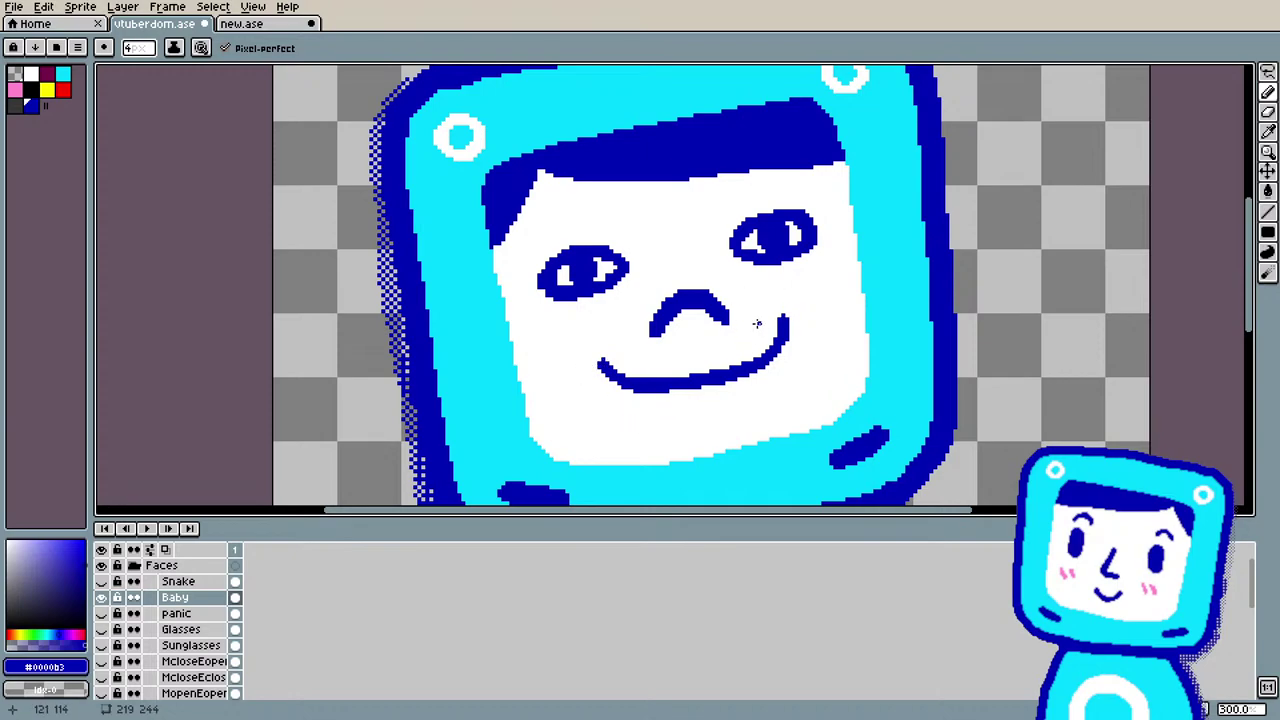
Step: Draw a shorter curved lower lip under the smile line, joining it at both ends, in 4 px #0000B3
{"action": "key", "text": "e"}
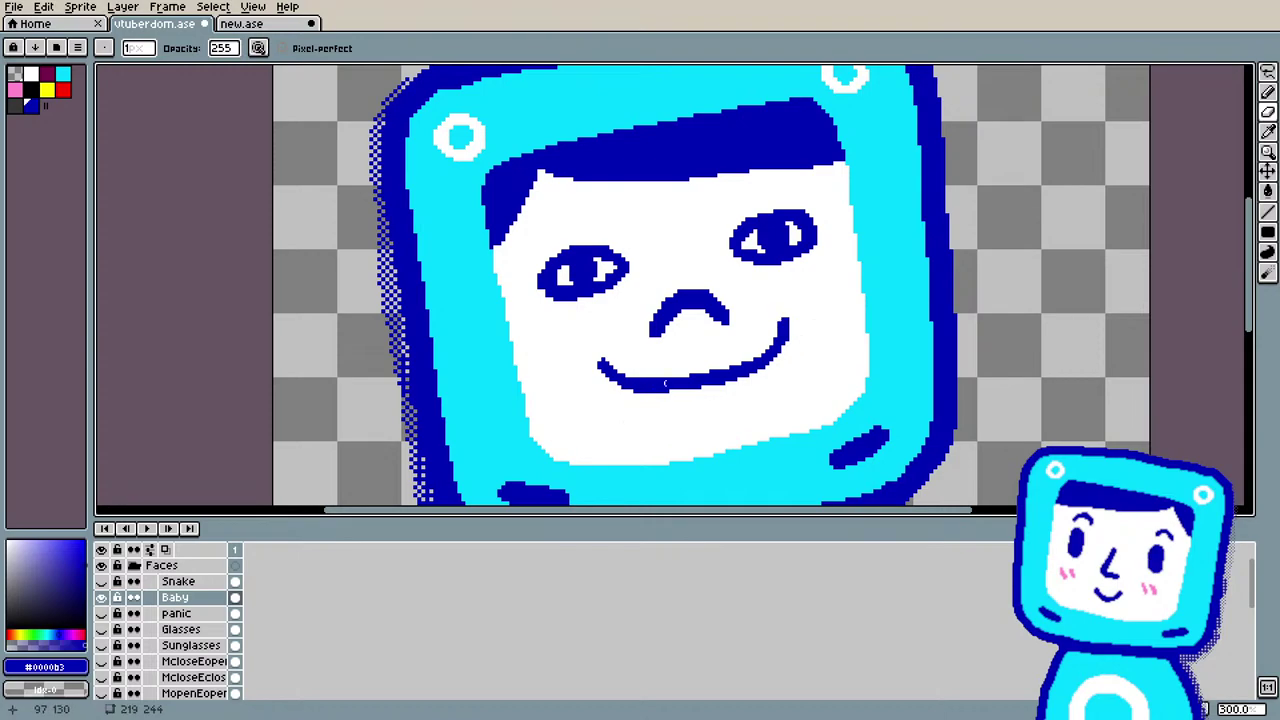
{"action": "key", "text": "e"}
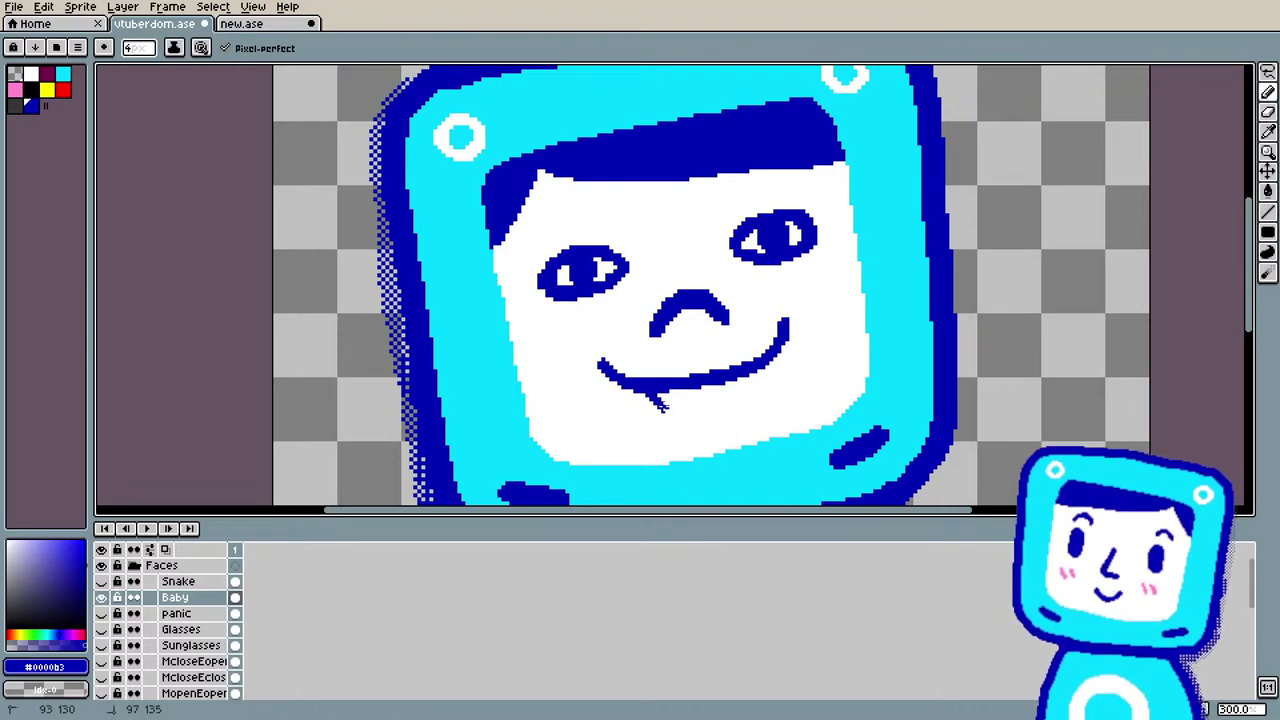
{"action": "left_click_drag", "start_coordinate": [660, 405], "coordinate": [752, 380]}
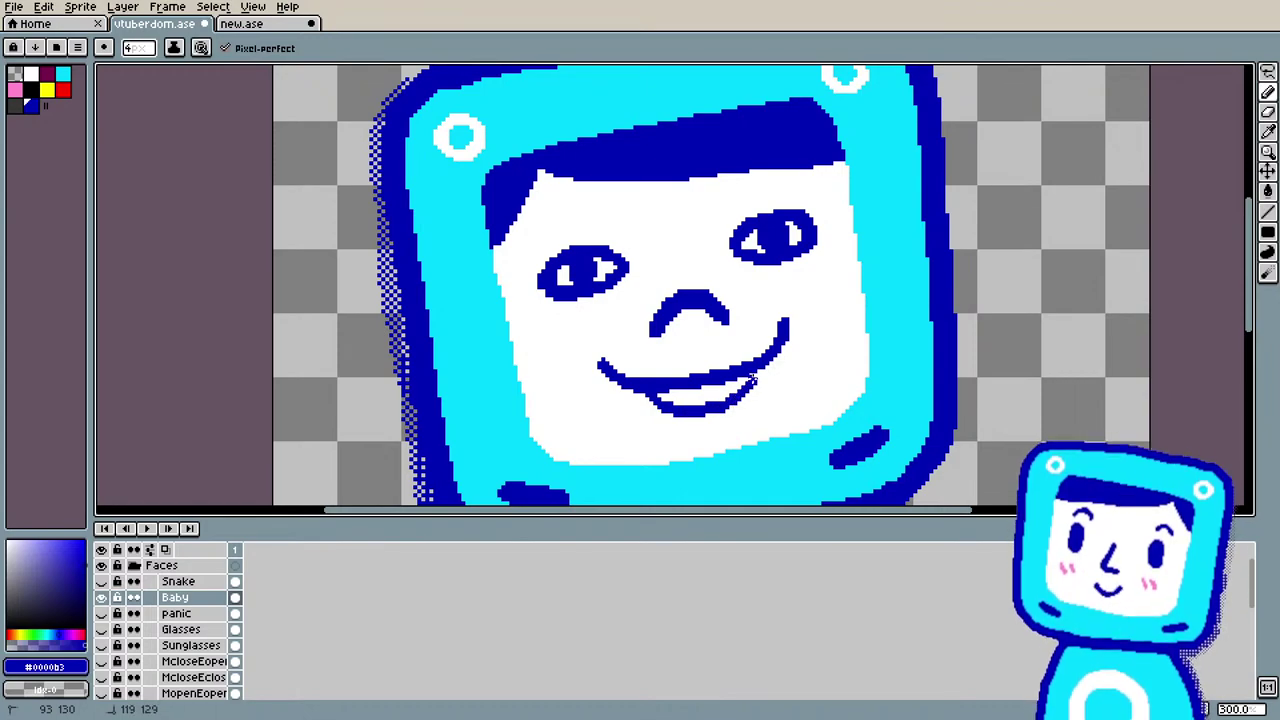
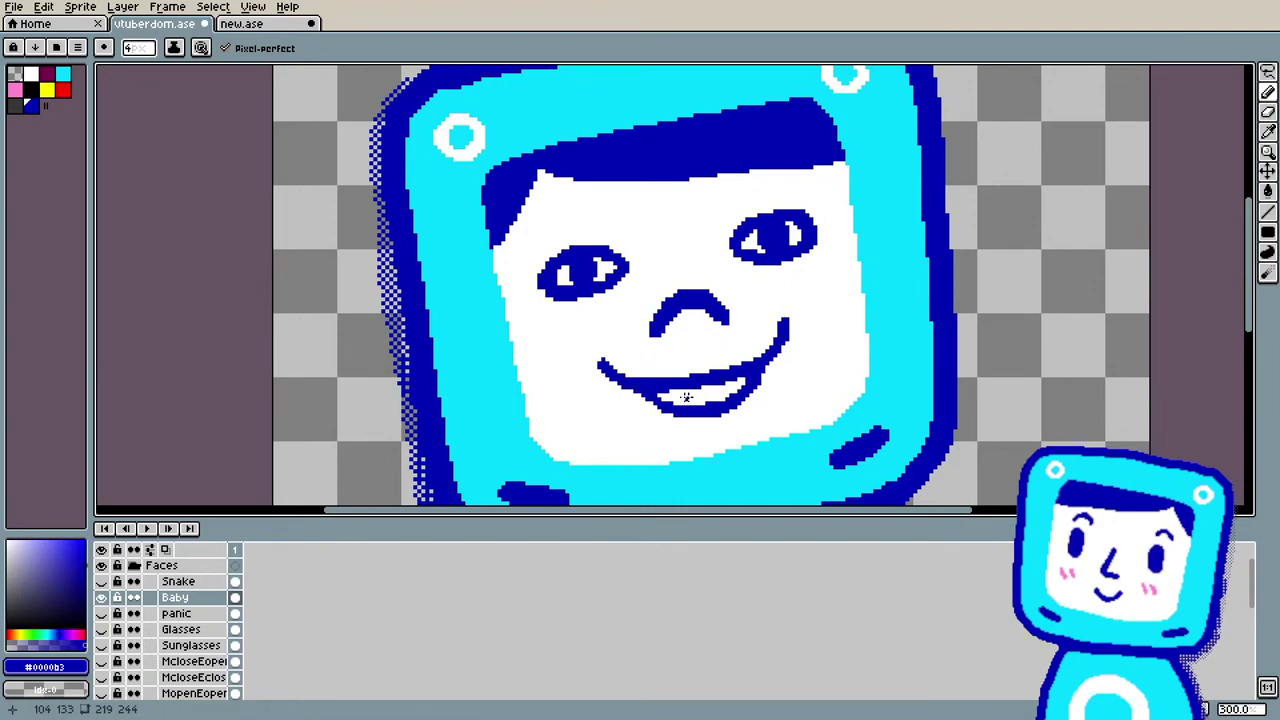
Step: Fill the gap between the smile line and the lower lip with the palette's red
{"action": "left_click", "coordinate": [63, 89]}
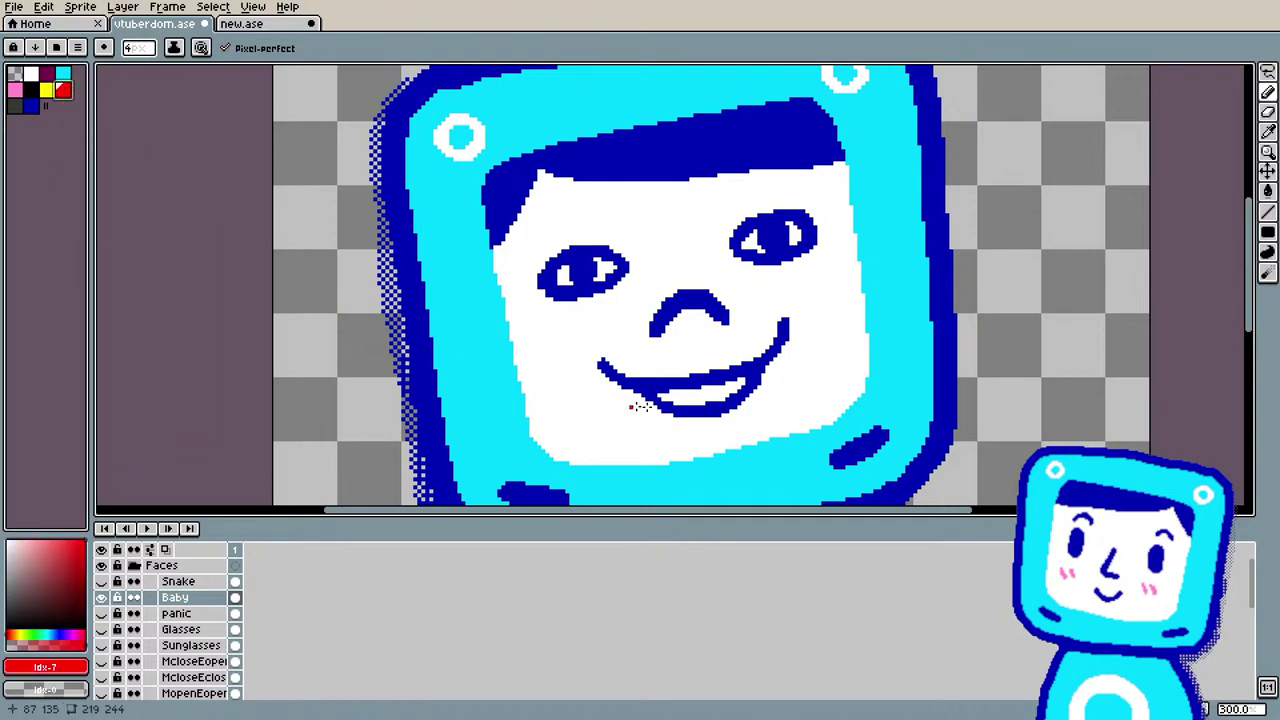
{"action": "key", "text": "g"}
{"action": "left_click", "coordinate": [700, 392]}
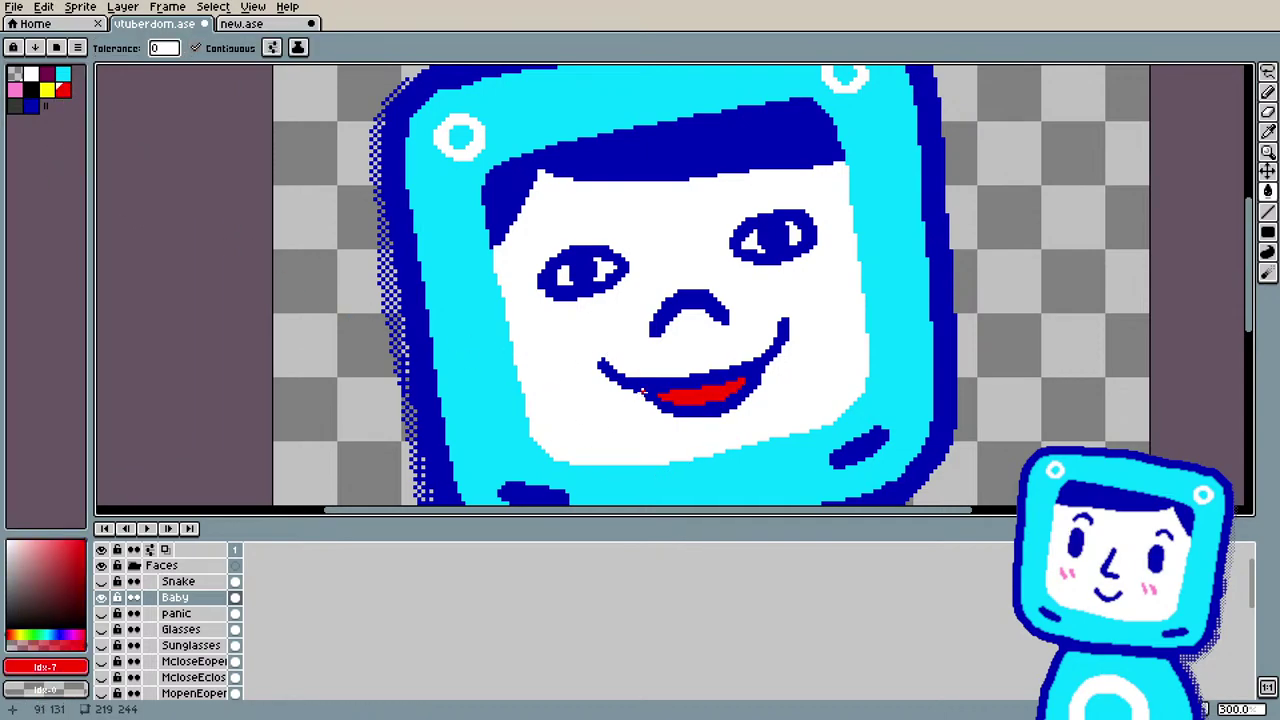
Step: Thicken the smile's ends in #0000B3 and extend the #FF0000 interior toward the left corner with the 4 px pencil
{"action": "key", "text": "b"}
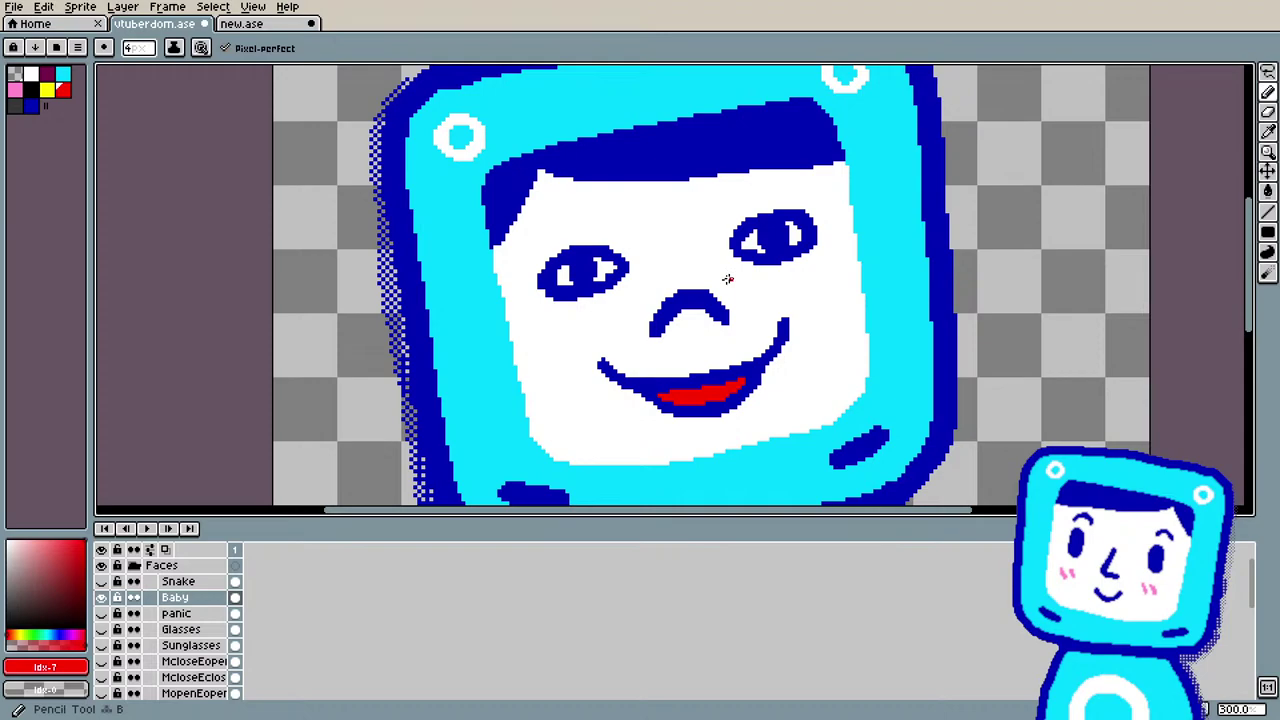
{"action": "left_click", "coordinate": [758, 362], "text": "alt"}
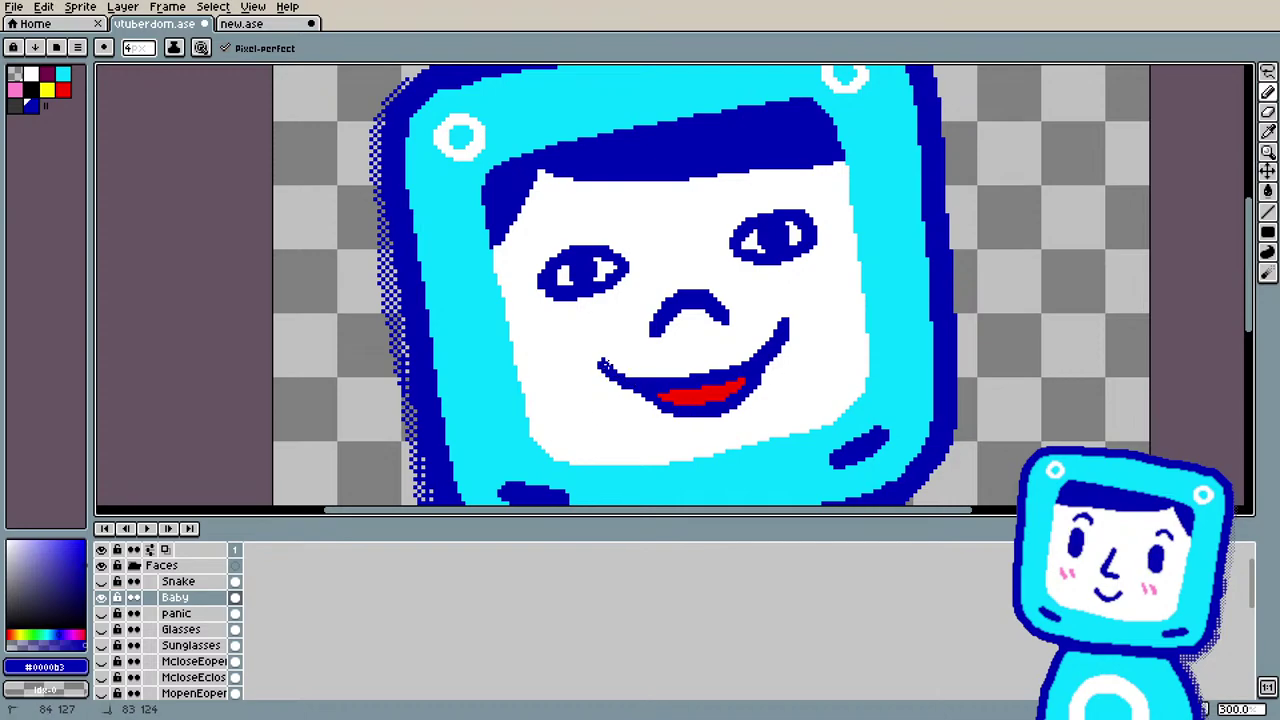
{"action": "left_click", "coordinate": [697, 397], "text": "alt"}
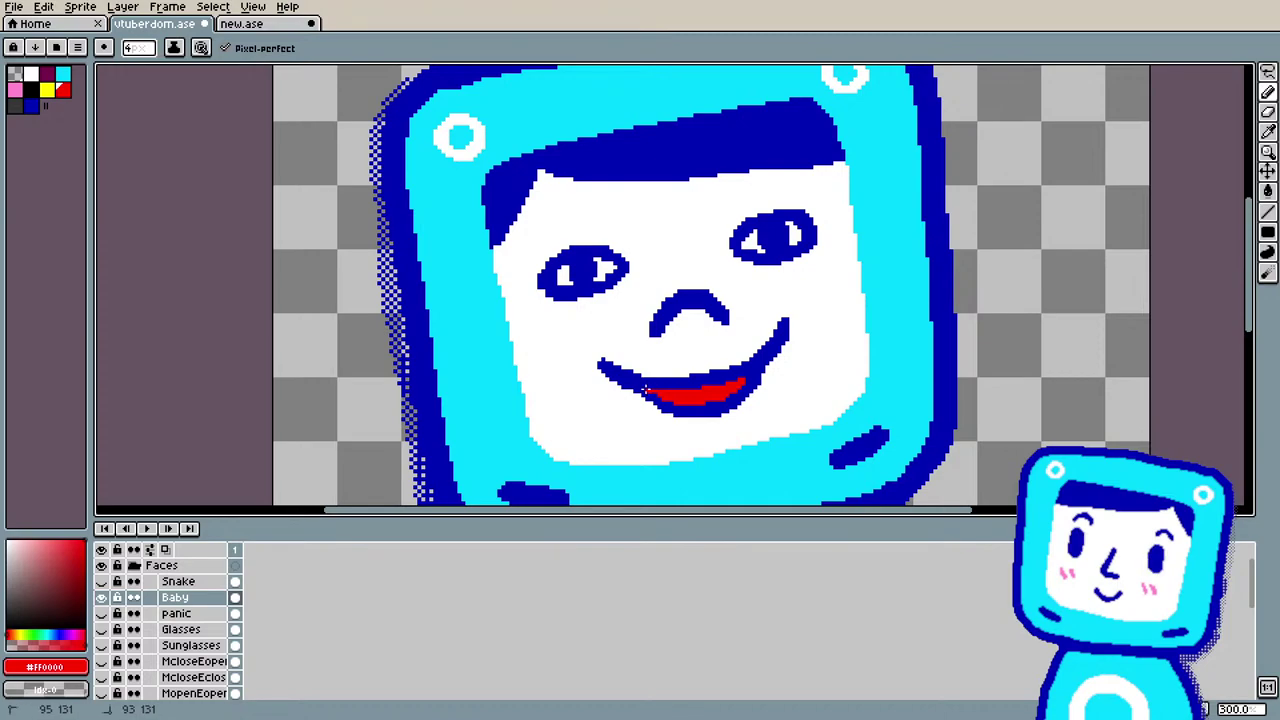
{"action": "left_click_drag", "start_coordinate": [702, 390], "coordinate": [664, 391]}
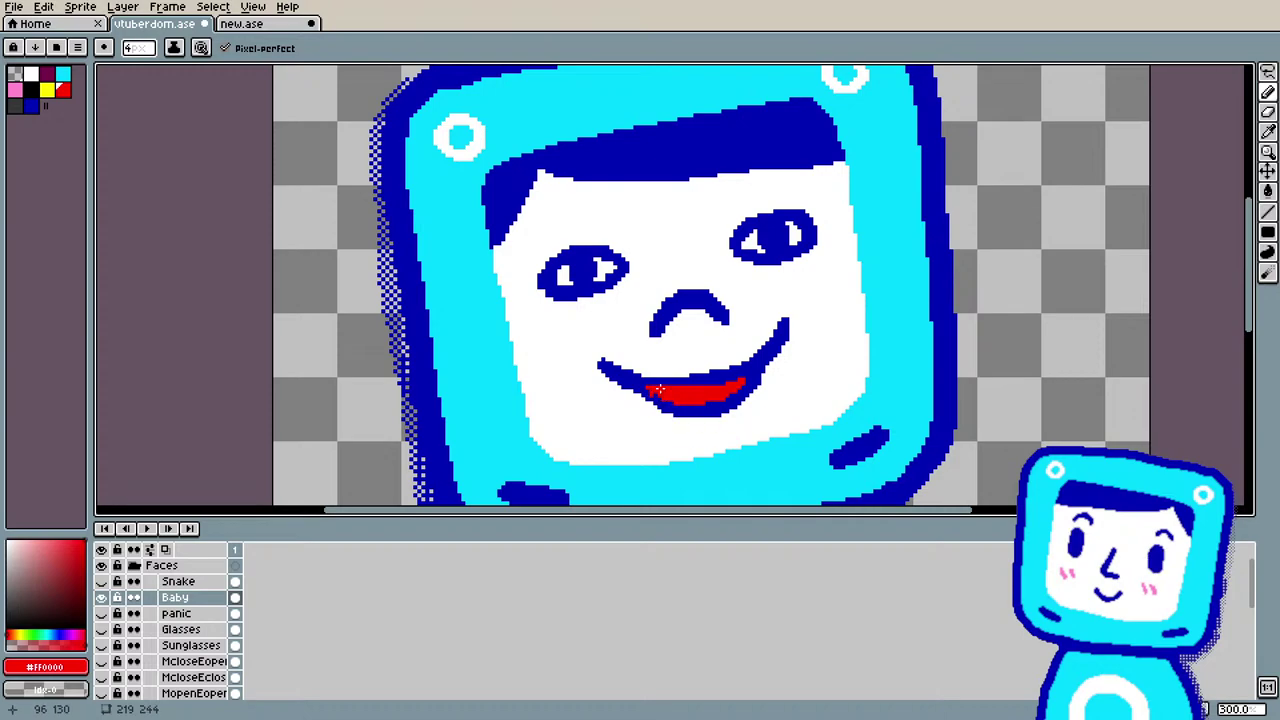
Step: Pick #0000B3 from the mouth and clean up its outline and the tip of the smile's right end
{"action": "key", "text": "i"}
{"action": "left_click", "coordinate": [683, 405]}
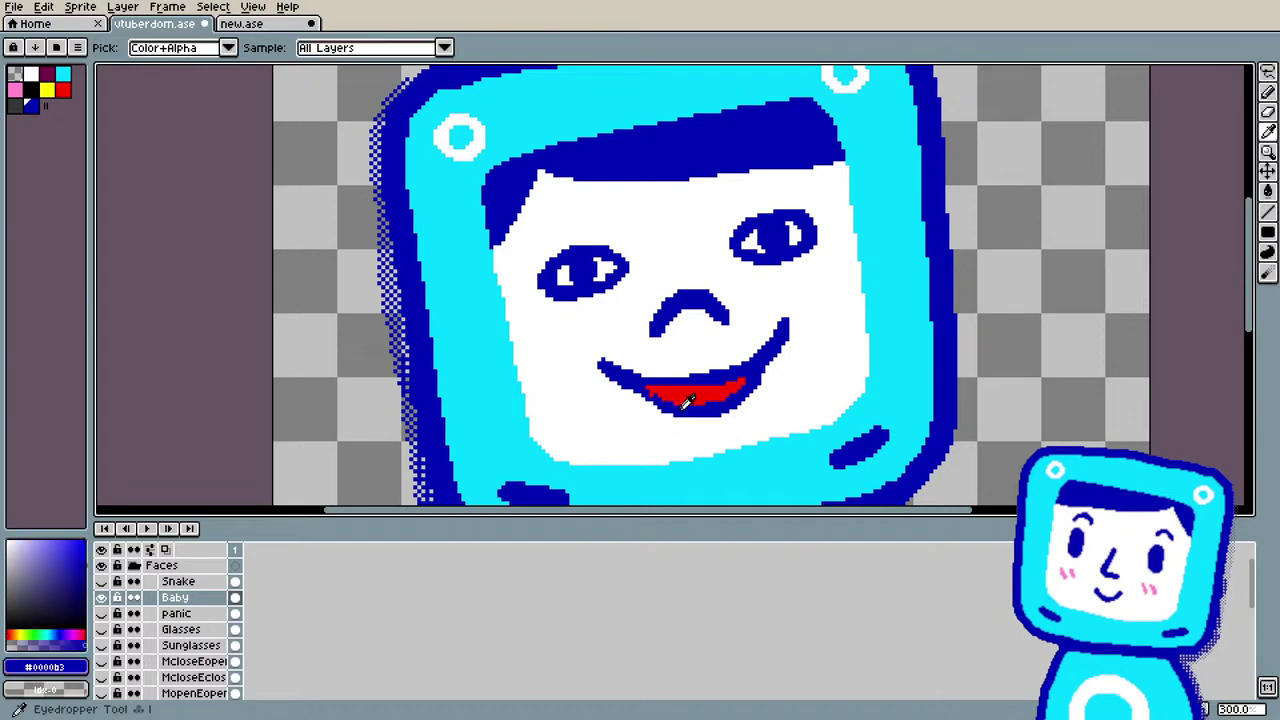
{"action": "key", "text": "b"}
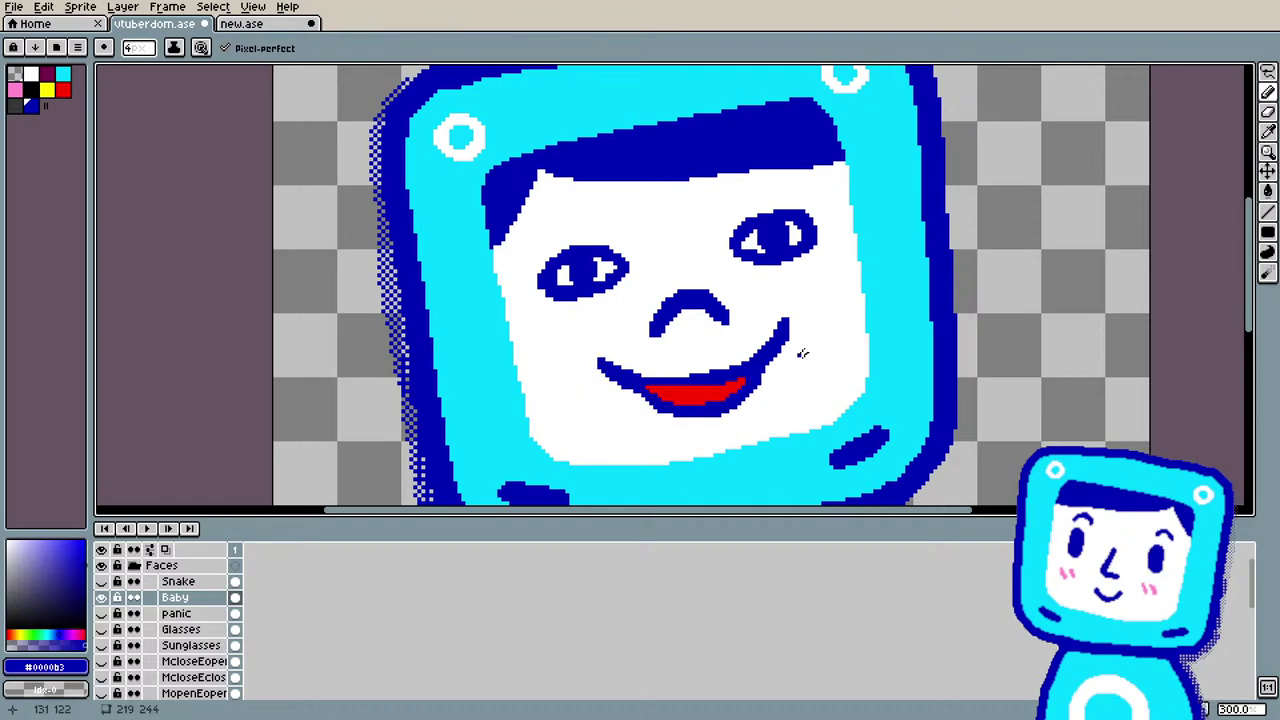
{"action": "key", "text": "e"}
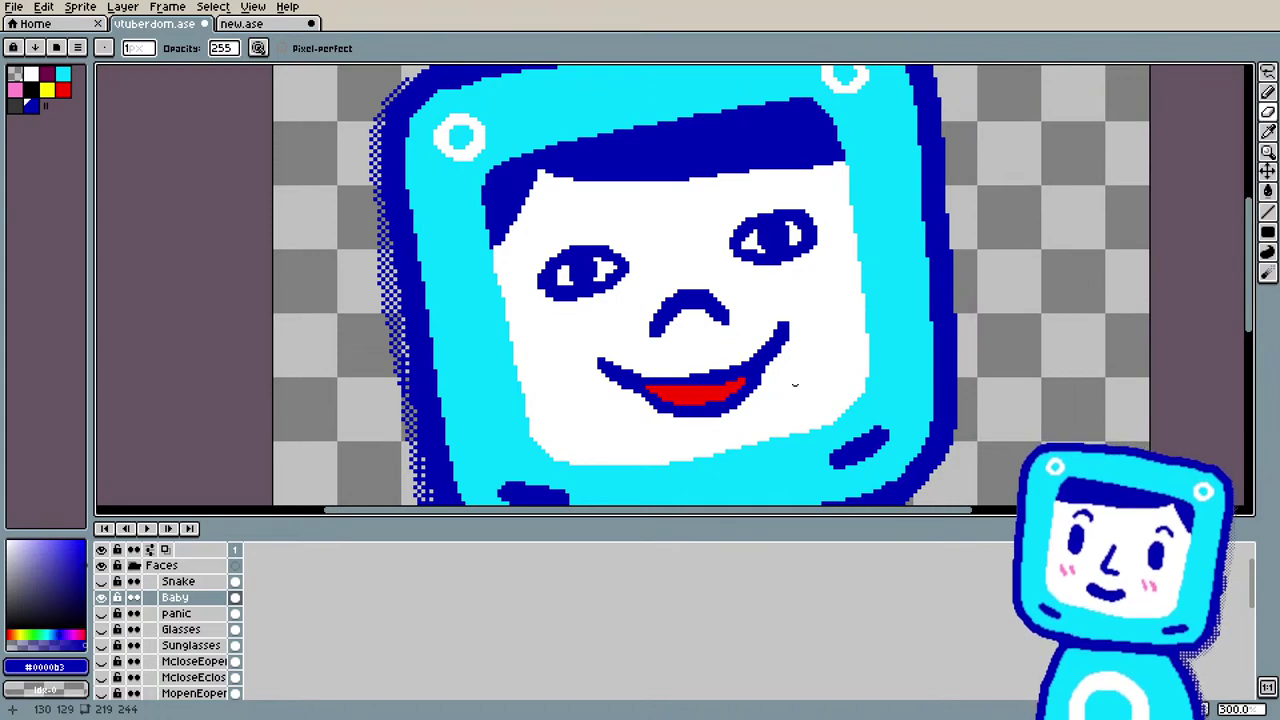
{"action": "key", "text": "b"}
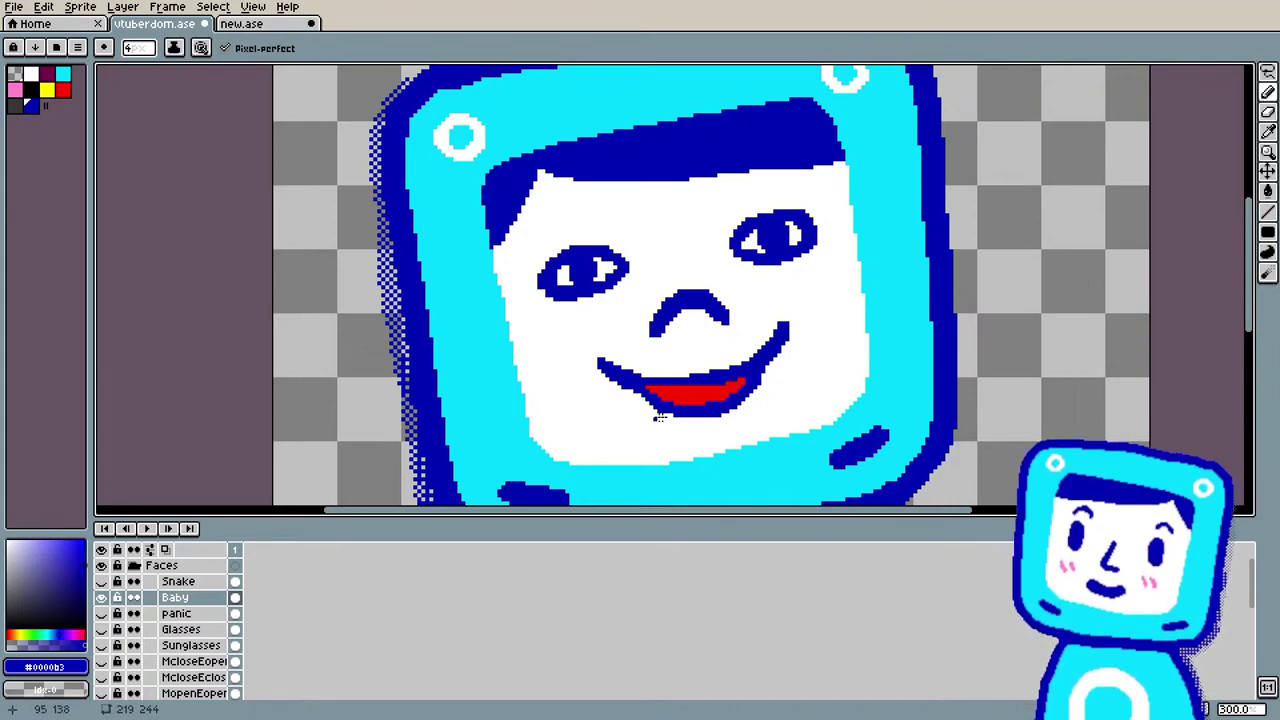
Step: Extend the mouth's #FF0000 interior up toward the right corner with the 4 px pencil and pick #0000B3 to touch up the outline there
{"action": "key", "text": "i"}
{"action": "left_click", "coordinate": [720, 384]}
{"action": "key", "text": "b"}
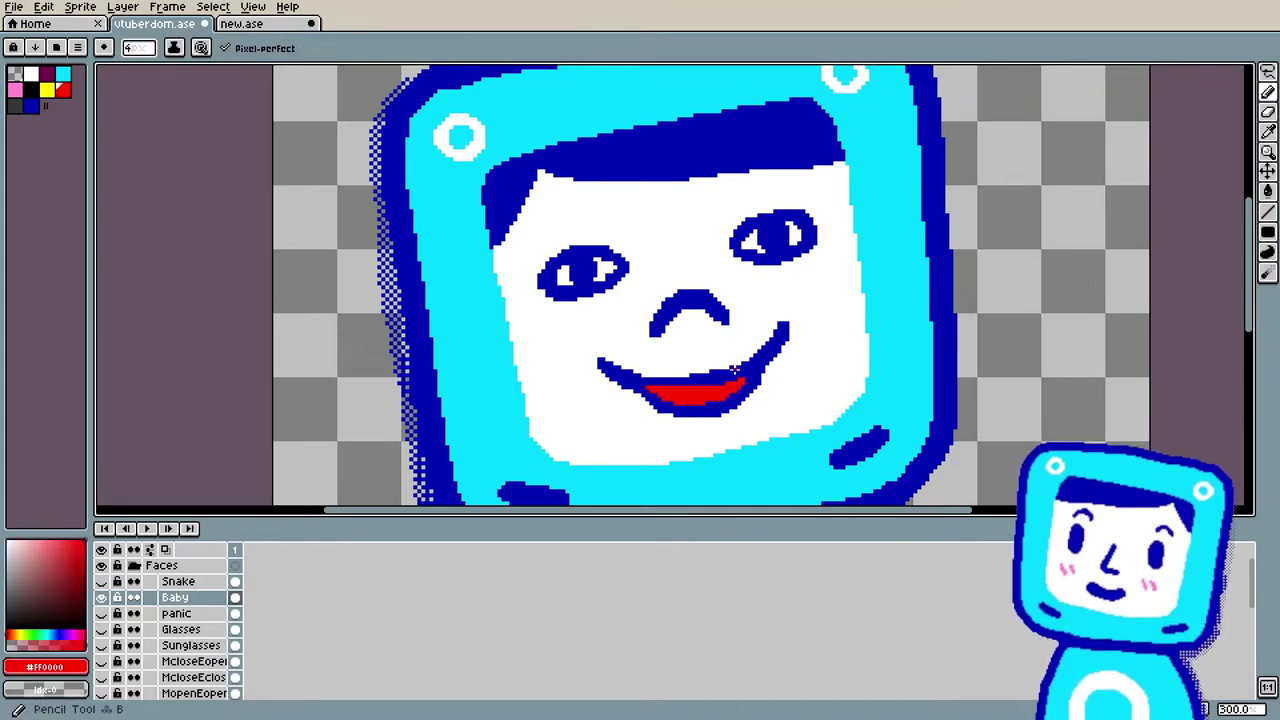
{"action": "key", "text": "ctrl"}
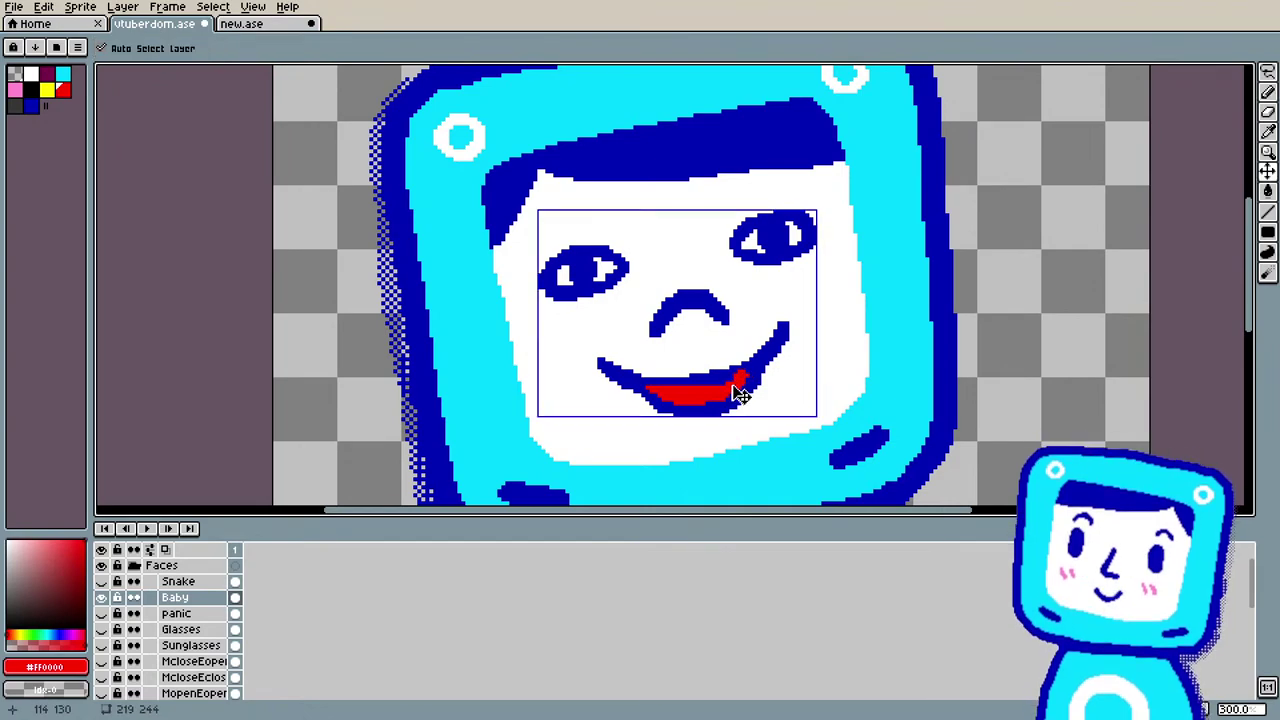
{"action": "key", "text": "ctrl"}
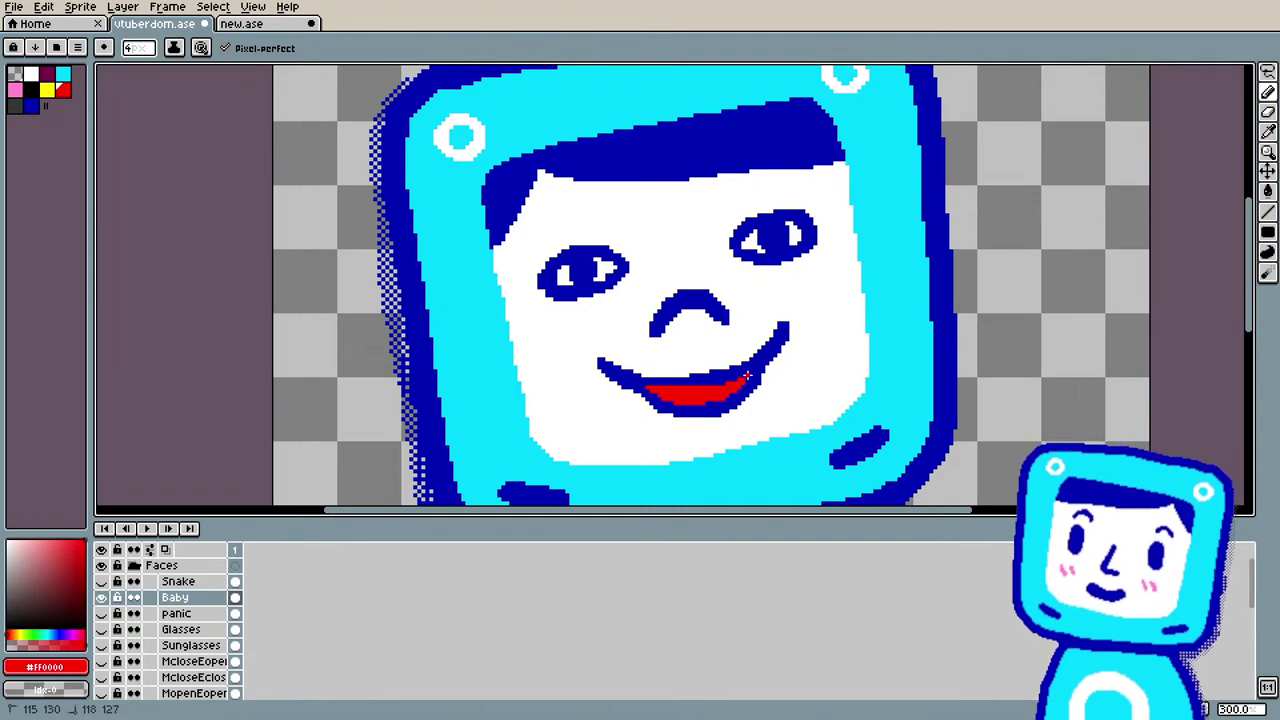
{"action": "key", "text": "ctrl"}
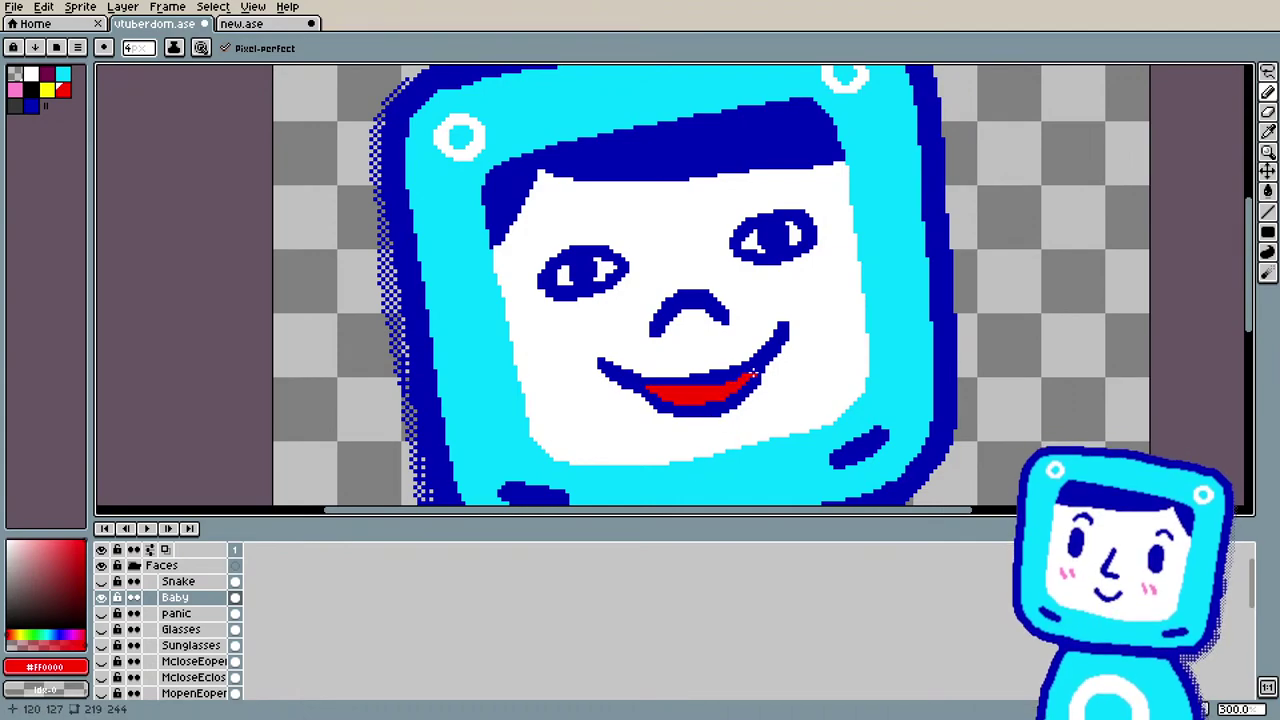
{"action": "key", "text": "ctrl"}
{"action": "left_click", "coordinate": [728, 408], "text": "alt"}
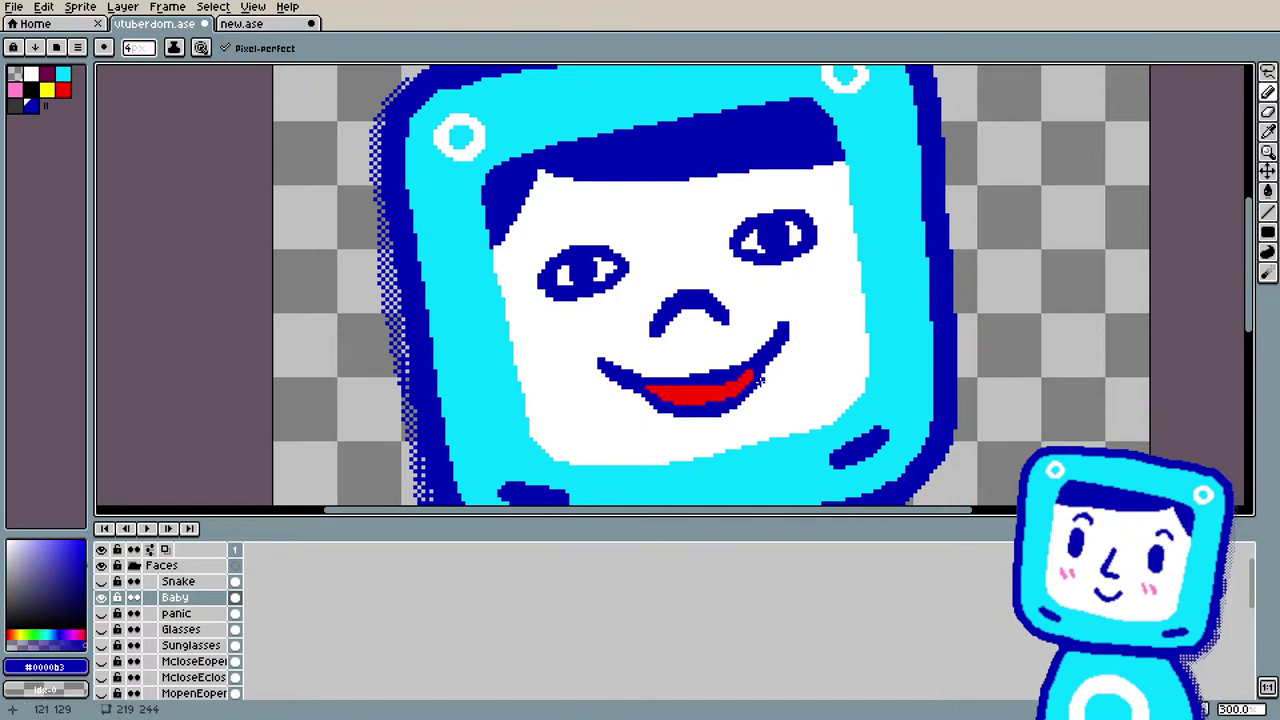
Step: Thicken the outline along the mouth's lower right curve with the 4 px pencil in #0000B3
{"action": "key", "text": "ctrl"}
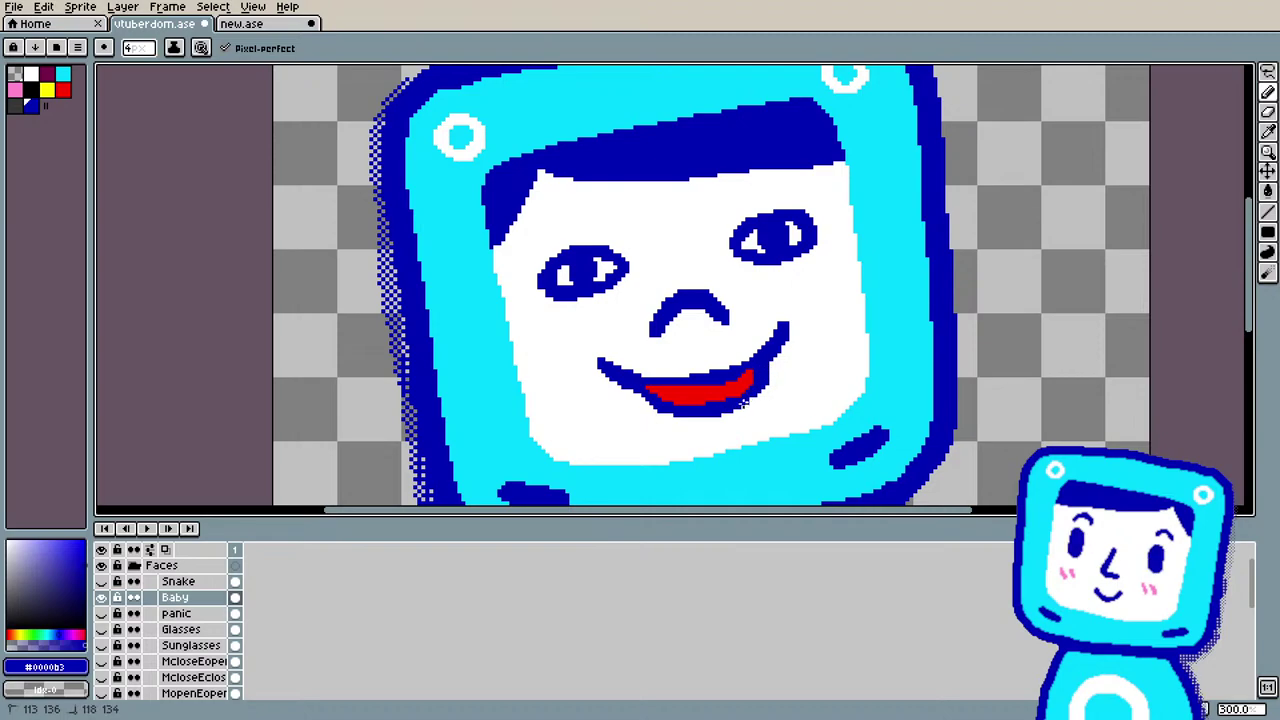
{"action": "key", "text": "ctrl"}
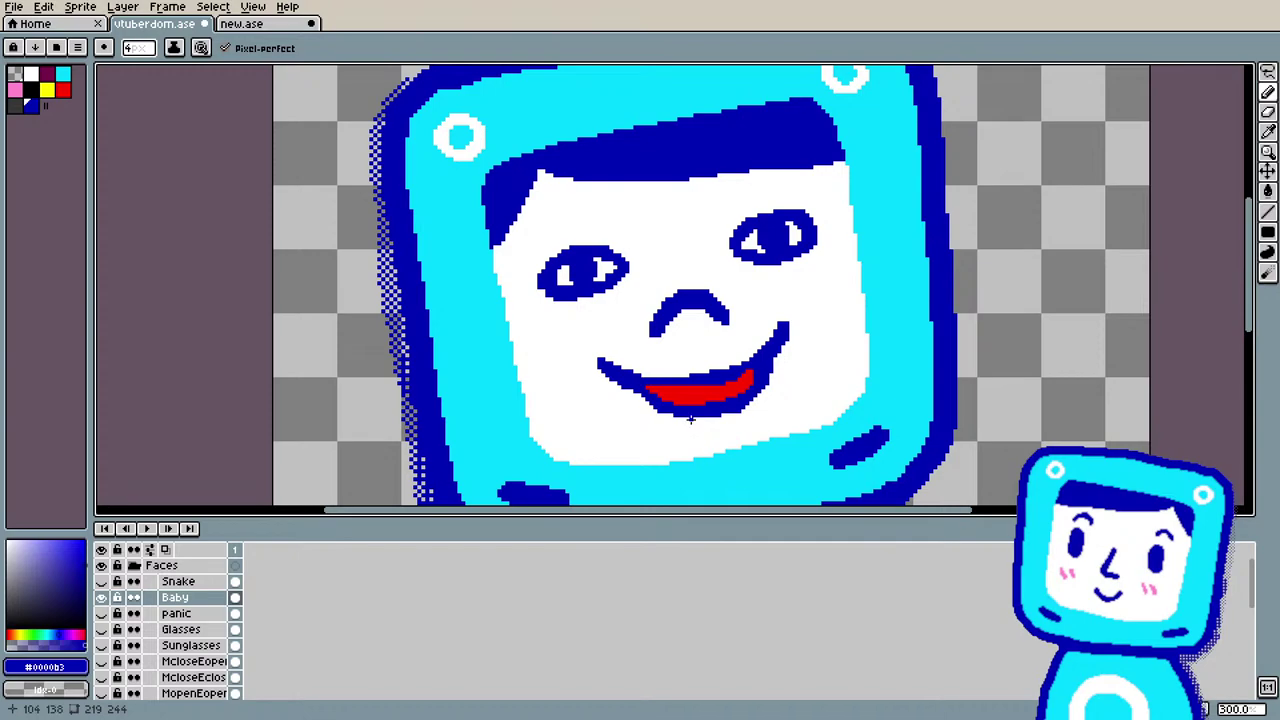
{"action": "scroll", "coordinate": [563, 484], "scroll_direction": "down", "scroll_amount": 3}
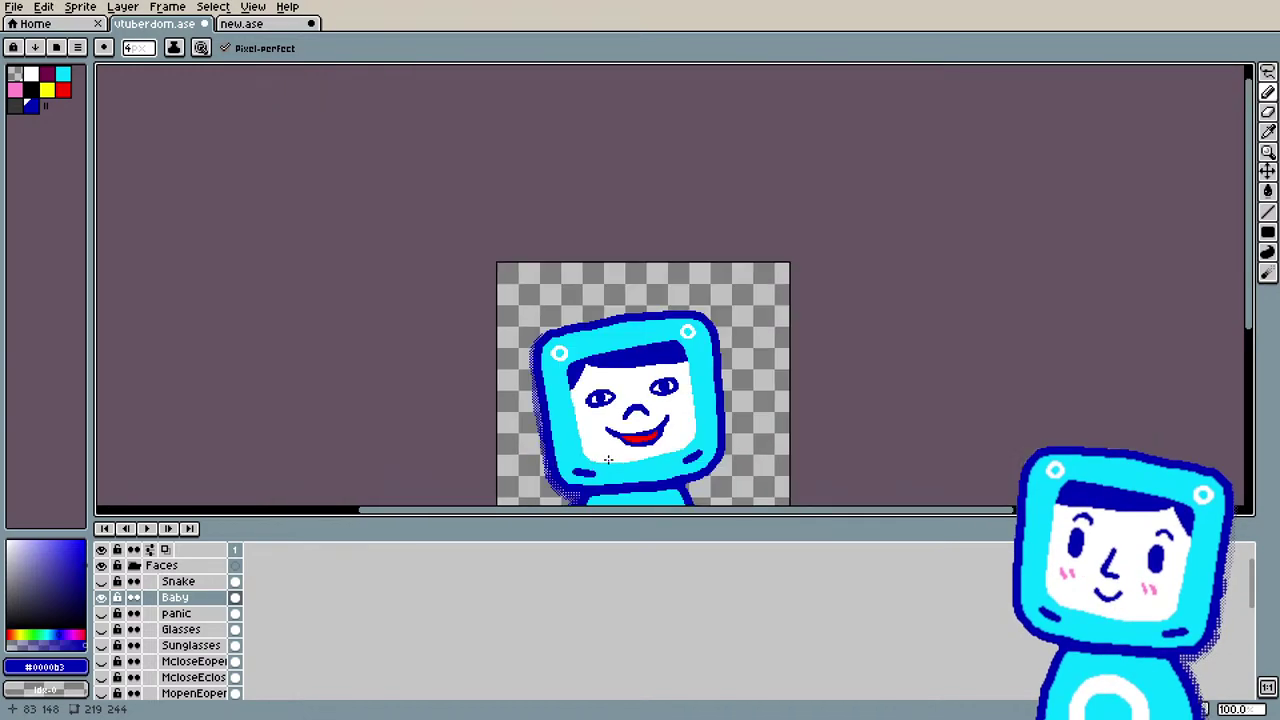
{"action": "scroll", "coordinate": [619, 486], "scroll_direction": "up", "scroll_amount": 3}
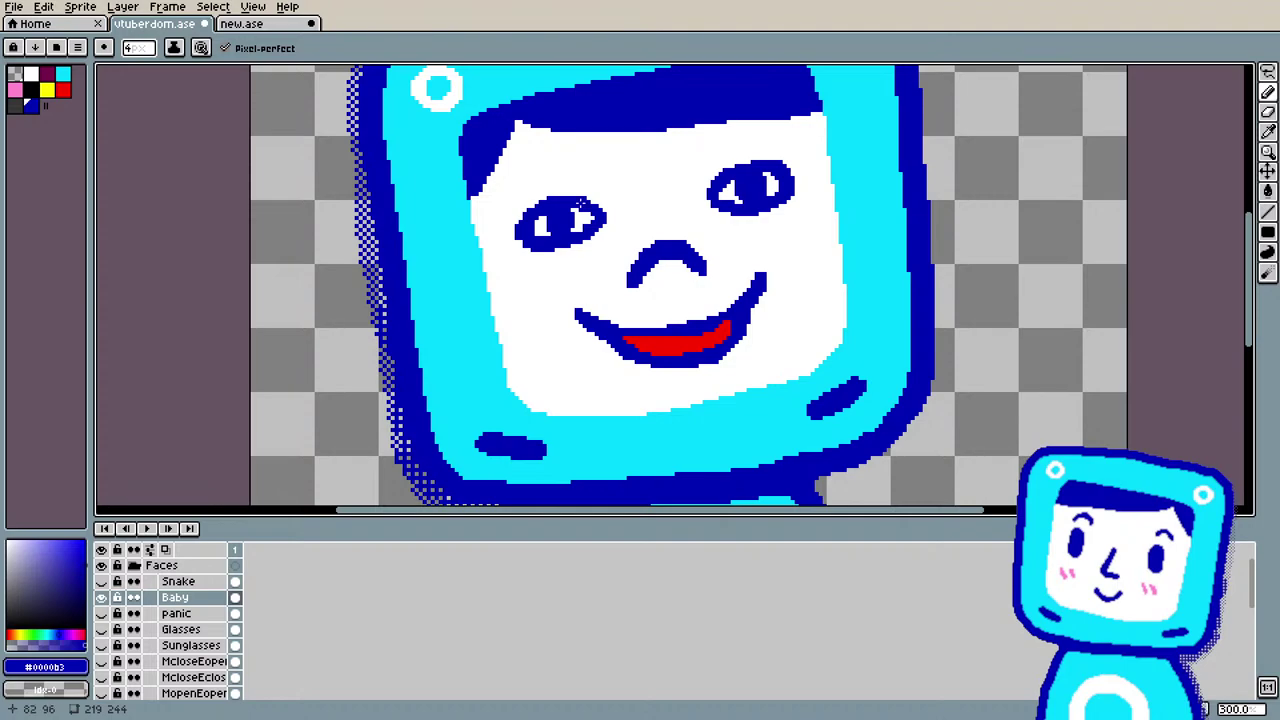
Step: Examine the Baby face's mouth, eyes and nose up close and against the whole character
{"action": "scroll", "coordinate": [582, 201], "scroll_direction": "down", "scroll_amount": 4}
{"action": "scroll", "coordinate": [661, 88], "scroll_direction": "up", "scroll_amount": 2}
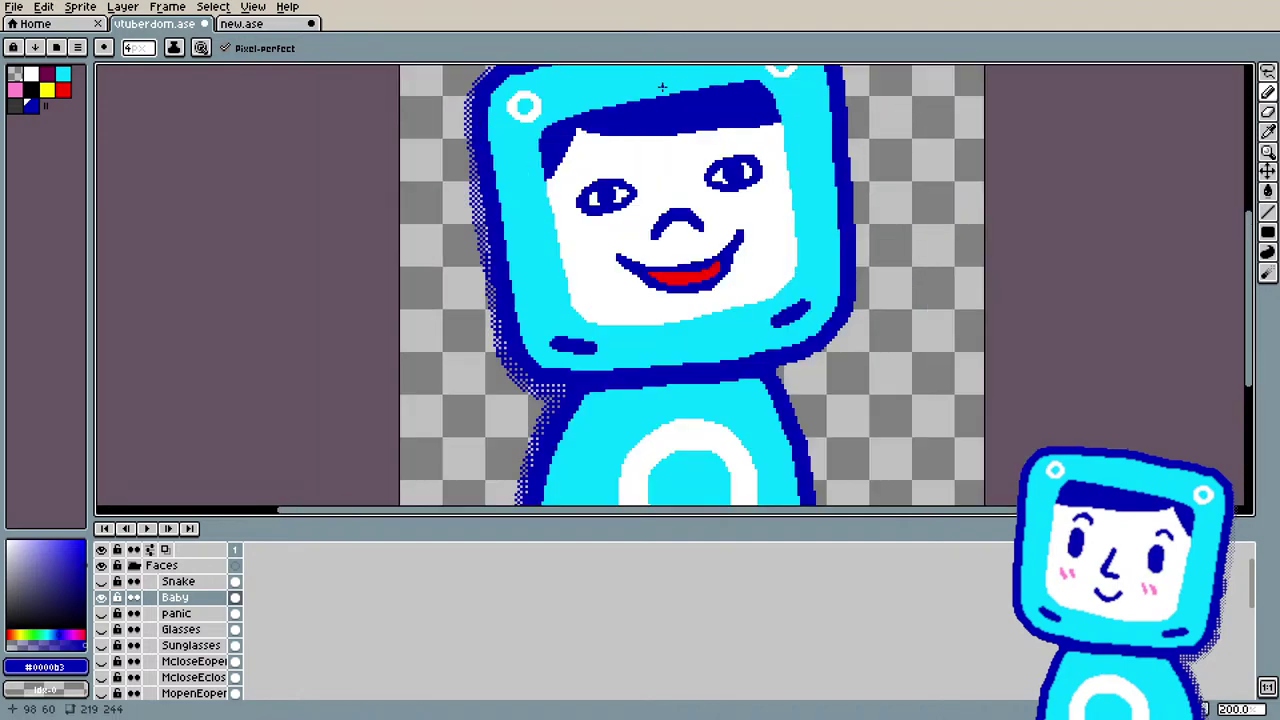
{"action": "scroll", "coordinate": [661, 88], "scroll_direction": "up", "scroll_amount": 1}
{"action": "left_click_drag", "start_coordinate": [1250, 298], "coordinate": [1253, 313]}
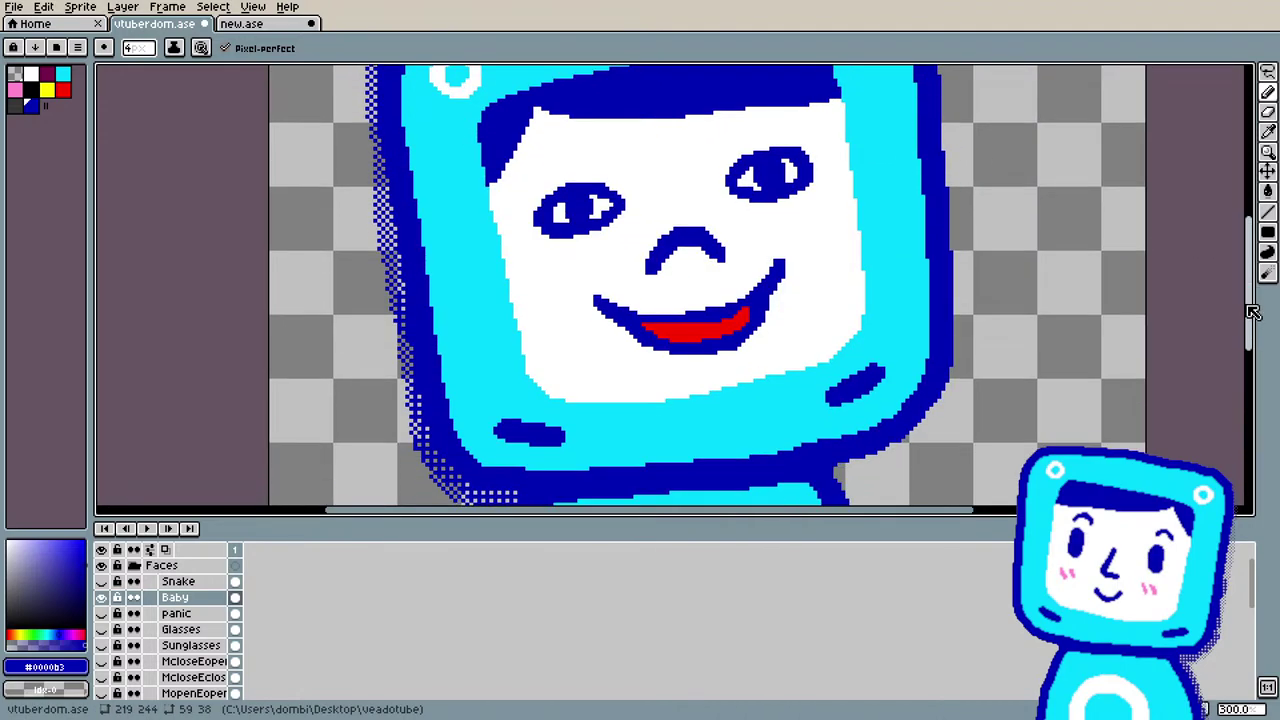
{"action": "scroll", "coordinate": [1040, 279], "scroll_direction": "down", "scroll_amount": 1}
{"action": "scroll", "coordinate": [1038, 277], "scroll_direction": "down", "scroll_amount": 1}
{"action": "scroll", "coordinate": [1038, 277], "scroll_direction": "up", "scroll_amount": 1}
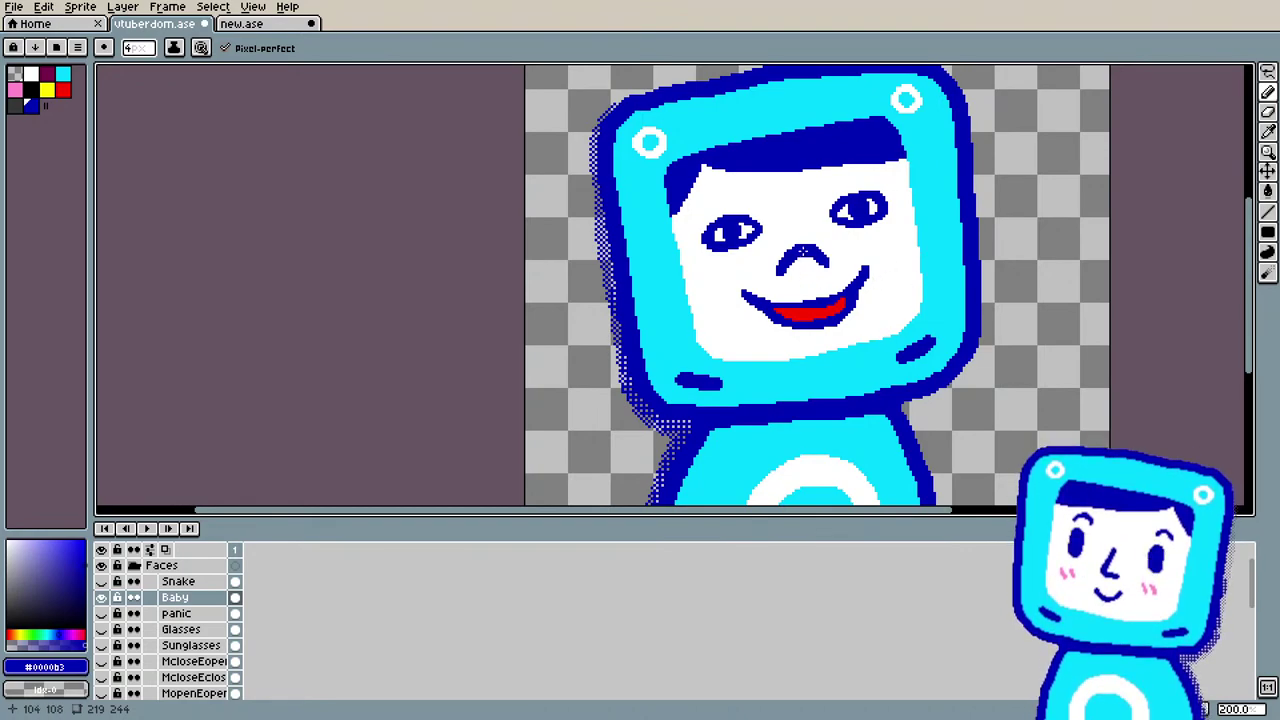
{"action": "key", "text": "e"}
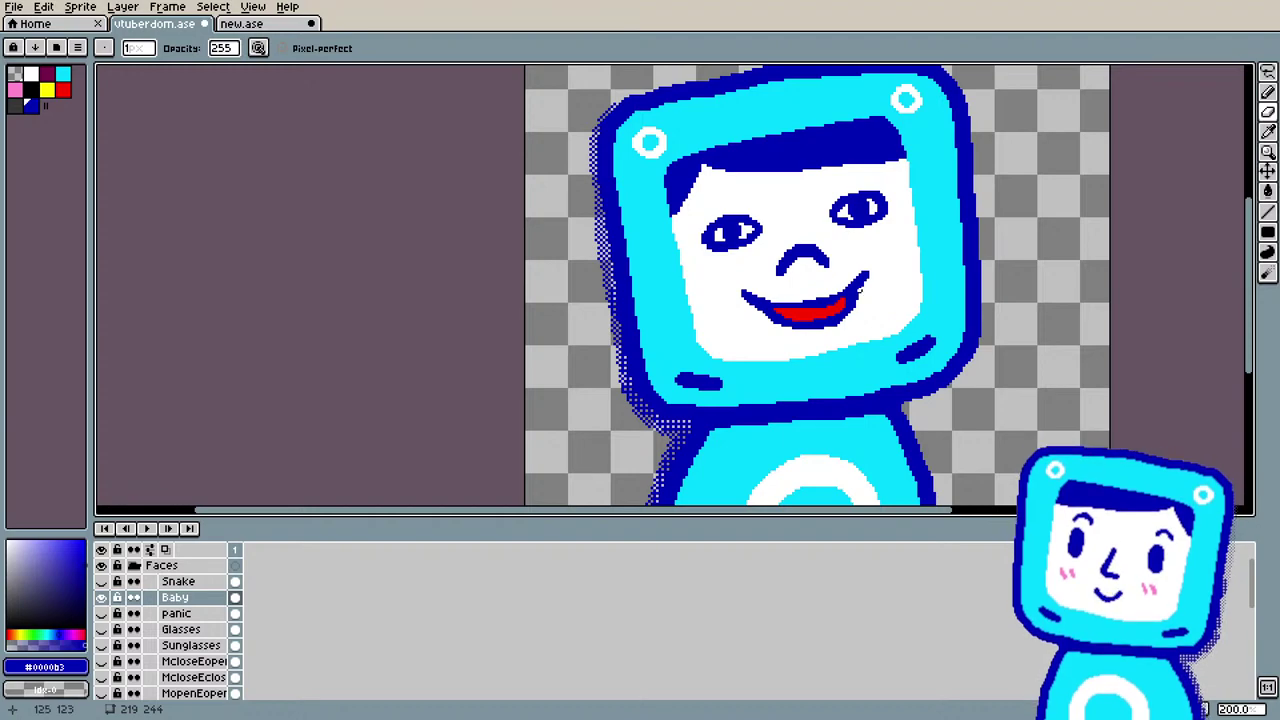
{"action": "scroll", "coordinate": [851, 294], "scroll_direction": "up", "scroll_amount": 2}
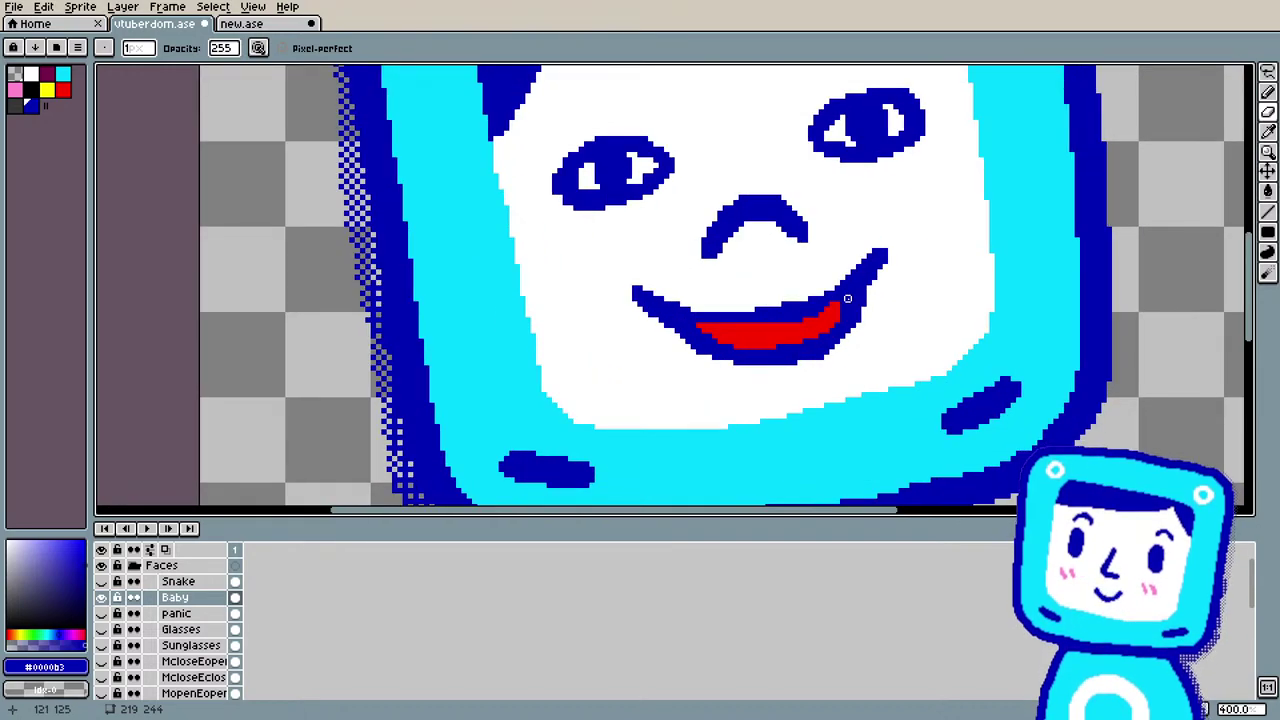
{"action": "key", "text": "i"}
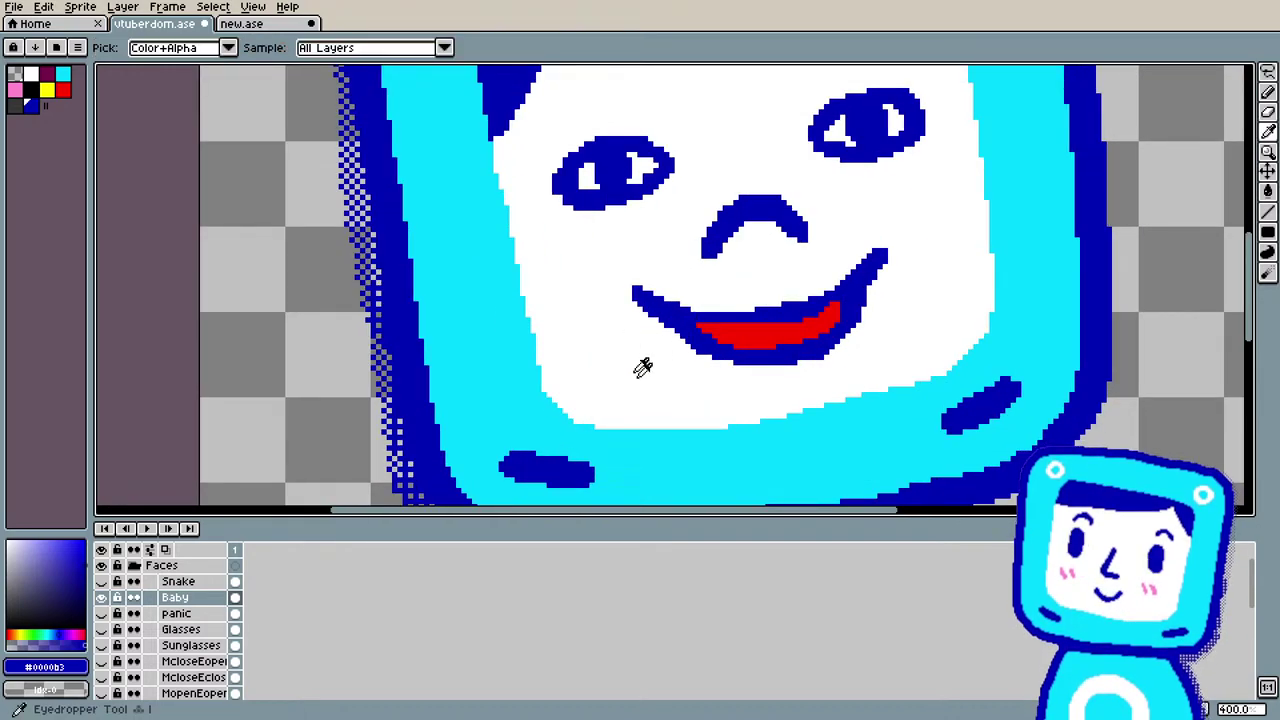
{"action": "key", "text": "b"}
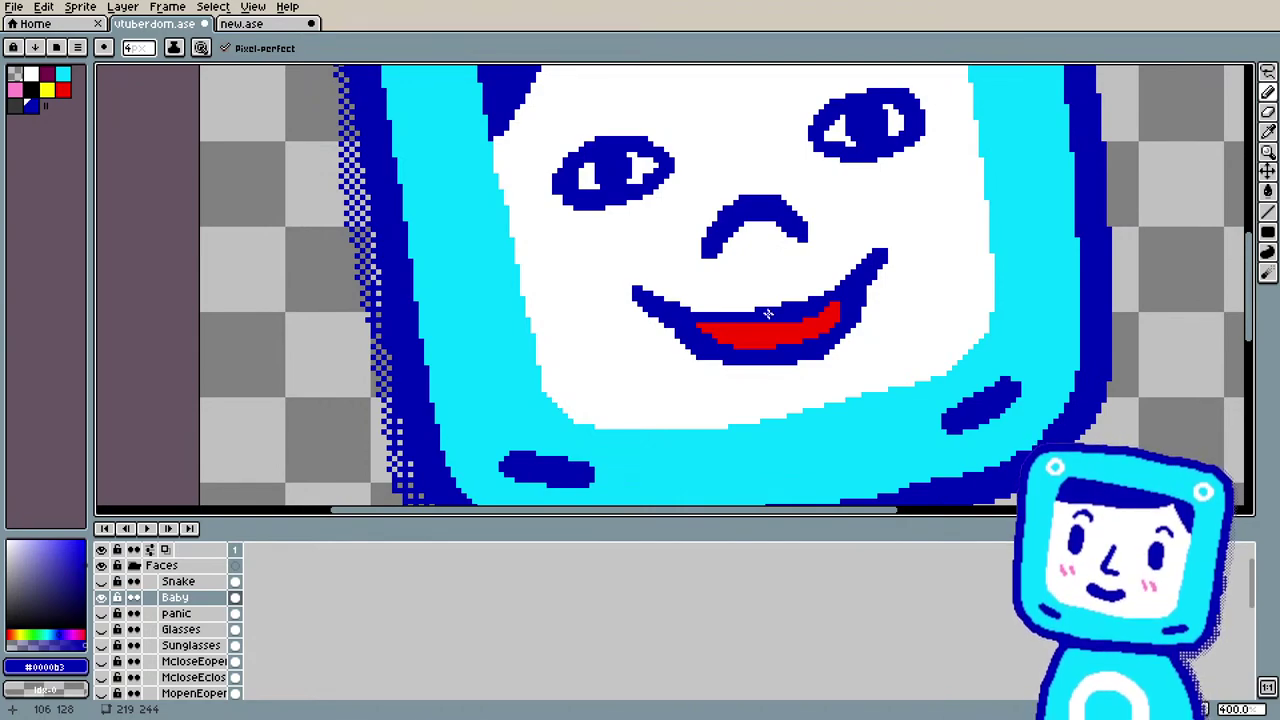
{"action": "scroll", "coordinate": [155, 640], "scroll_direction": "down", "scroll_amount": 3}
{"action": "scroll", "coordinate": [155, 640], "scroll_direction": "up", "scroll_amount": 3}
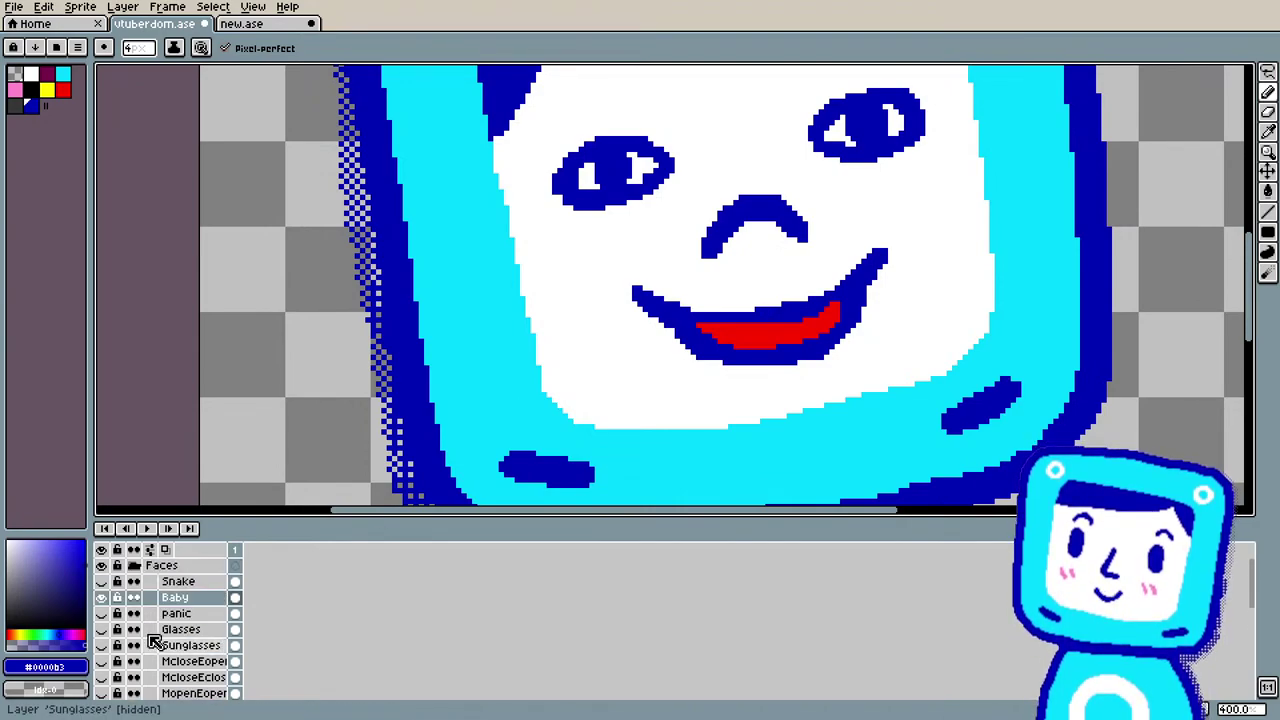
Step: Show all the other face layers together with Baby: Snake, panic, Glasses, Sunglasses and the four Mclose and Mopen layers
{"action": "left_click", "coordinate": [102, 582]}
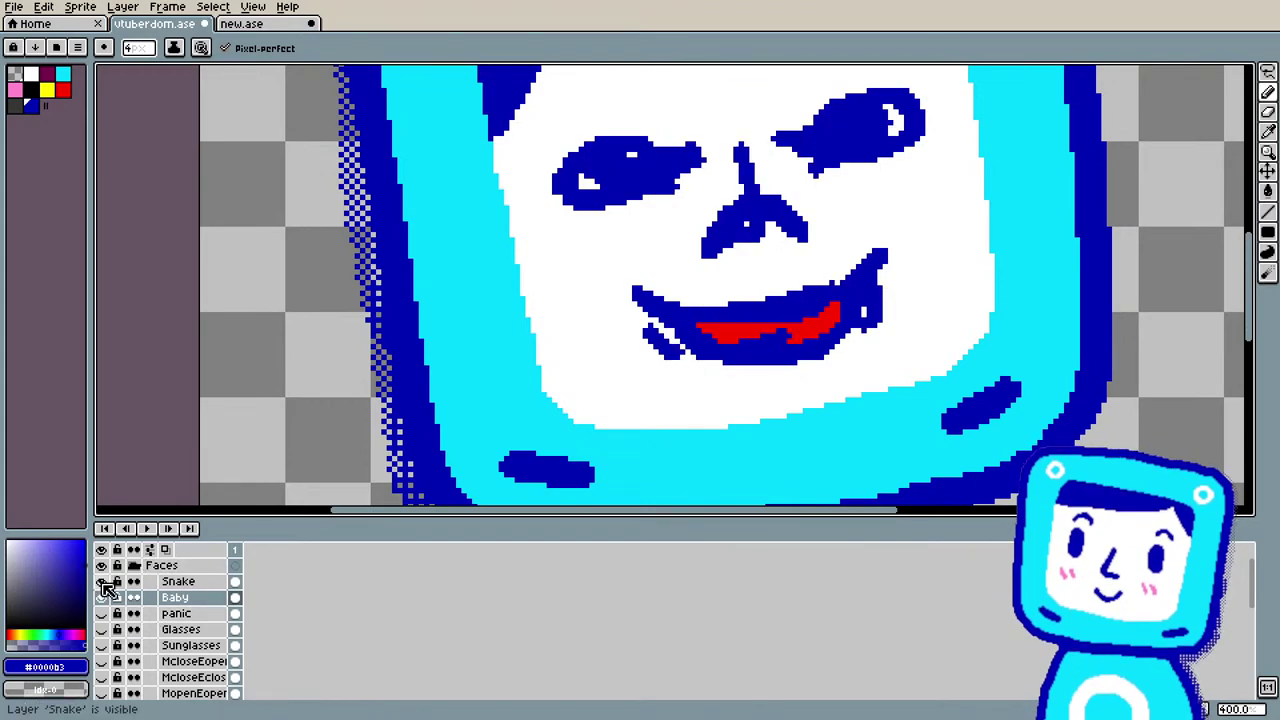
{"action": "scroll", "coordinate": [432, 373], "scroll_direction": "down", "scroll_amount": 2}
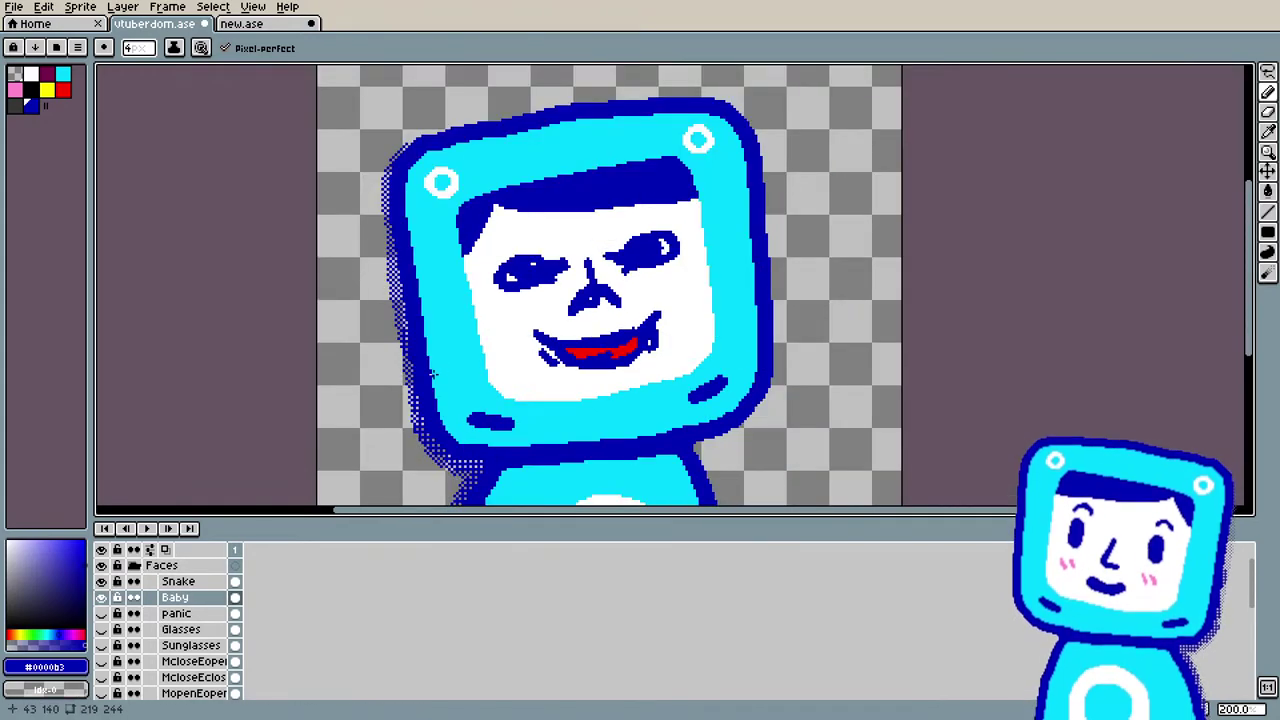
{"action": "scroll", "coordinate": [432, 373], "scroll_direction": "up", "scroll_amount": 1}
{"action": "scroll", "coordinate": [432, 373], "scroll_direction": "down", "scroll_amount": 1}
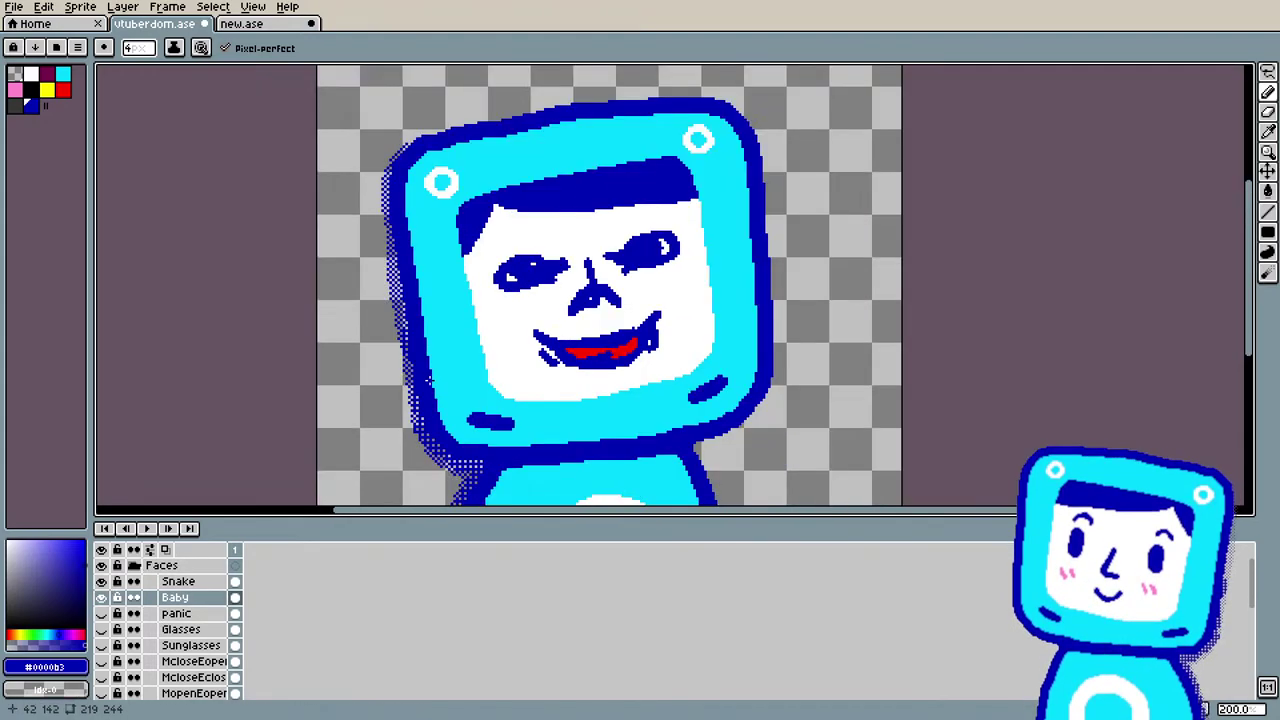
{"action": "left_click", "coordinate": [102, 613]}
{"action": "left_click", "coordinate": [104, 630]}
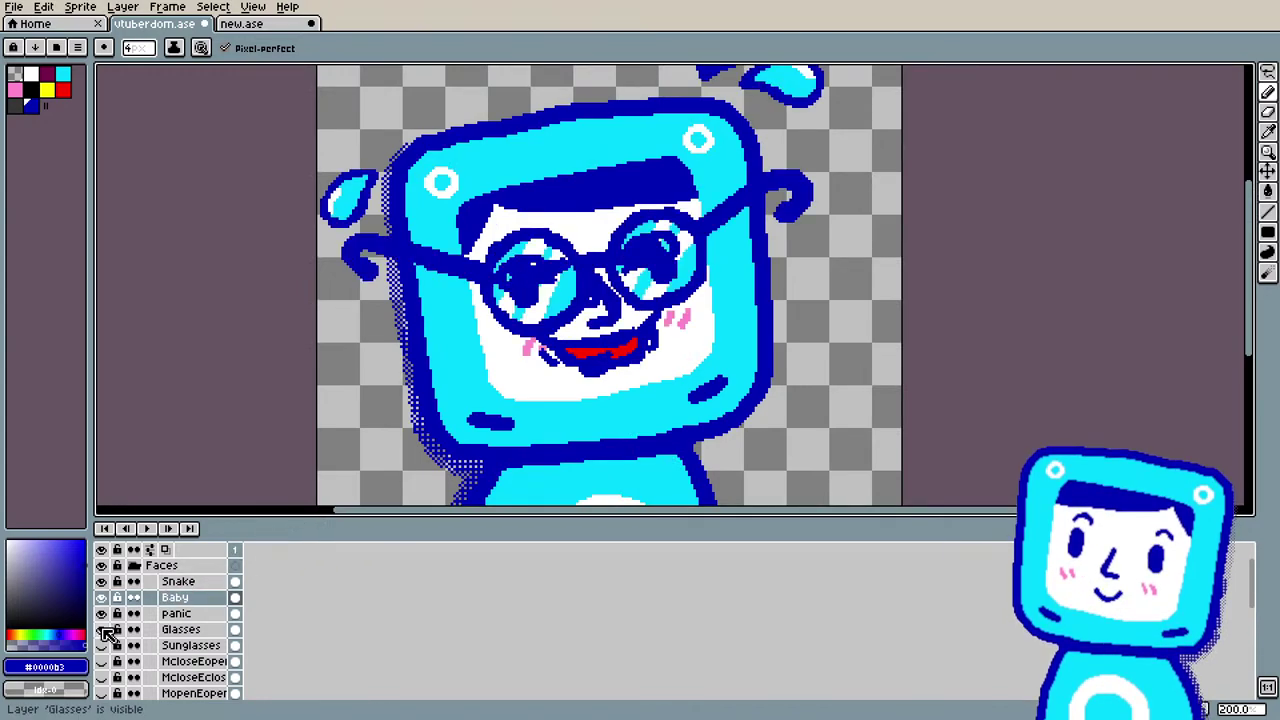
{"action": "left_click", "coordinate": [103, 646]}
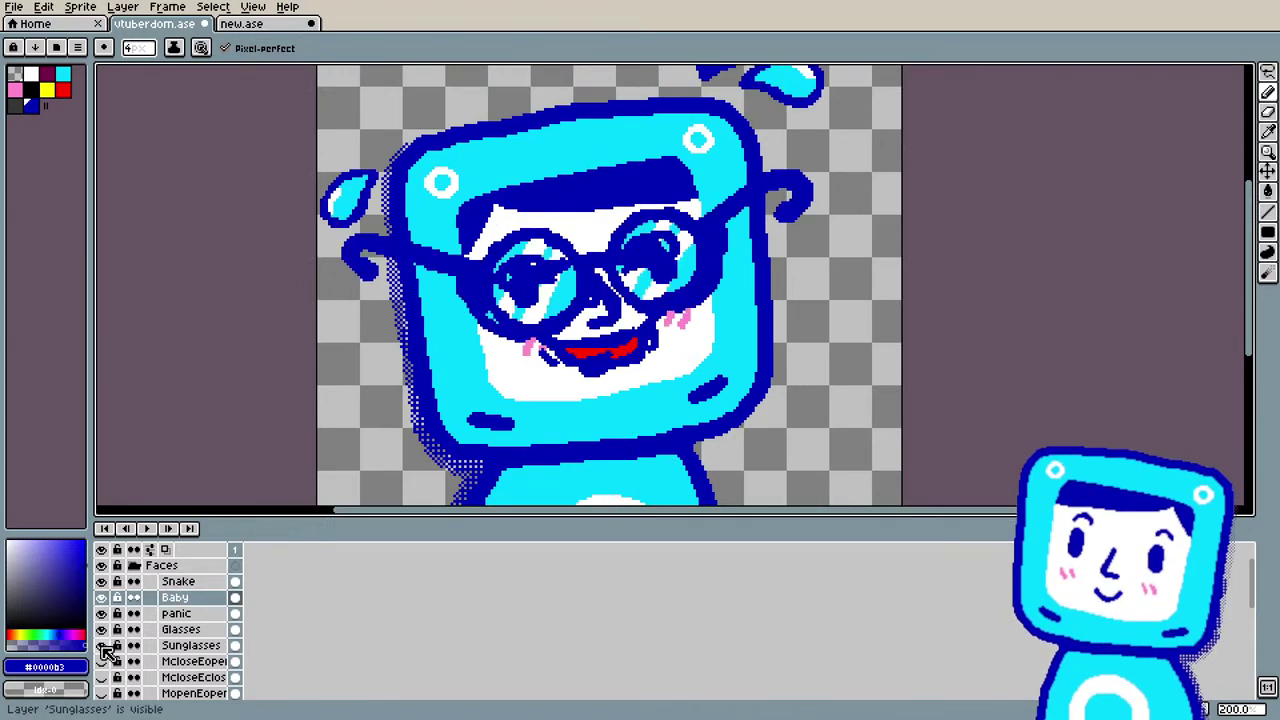
{"action": "scroll", "coordinate": [107, 650], "scroll_direction": "down", "scroll_amount": 1}
{"action": "left_click", "coordinate": [103, 646]}
{"action": "scroll", "coordinate": [107, 652], "scroll_direction": "down", "scroll_amount": 1}
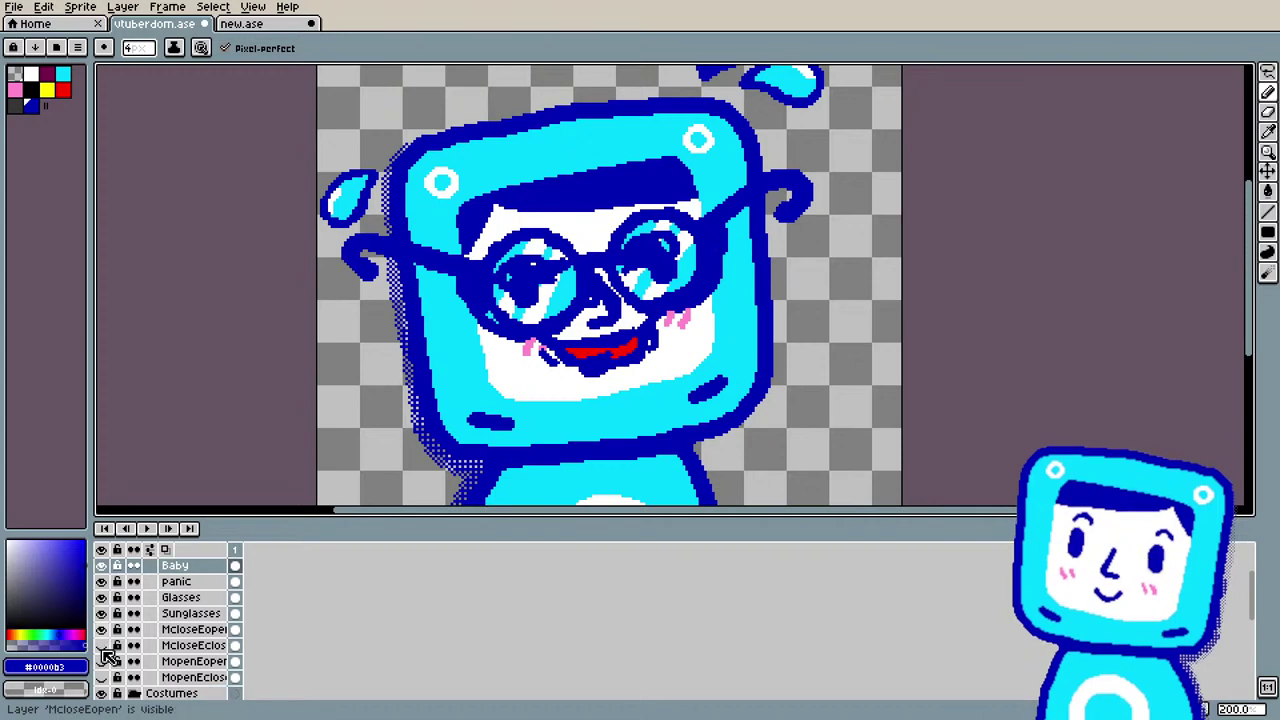
{"action": "scroll", "coordinate": [118, 668], "scroll_direction": "down", "scroll_amount": 1}
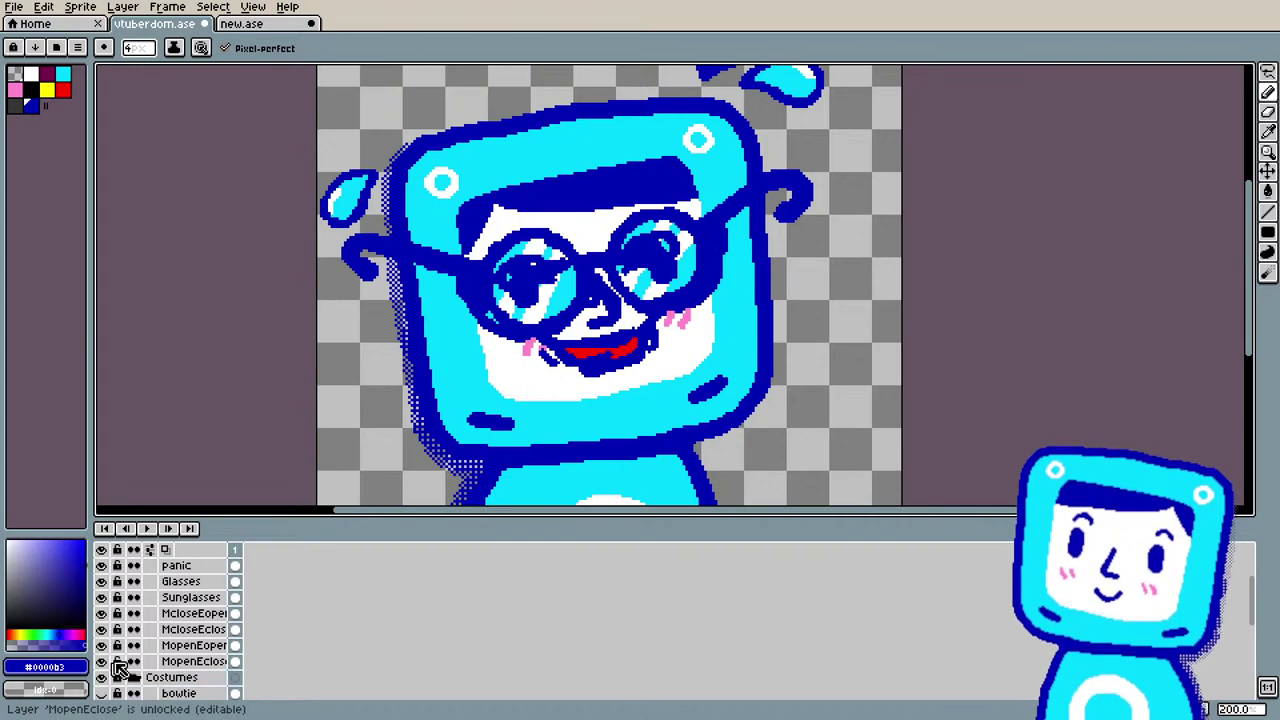
{"action": "key", "text": "minus"}
Step: Show every costume layer: bowtie, tie & badge, Artist, suit, DSA test, workout and MGS
{"action": "scroll", "coordinate": [170, 610], "scroll_direction": "down", "scroll_amount": 3}
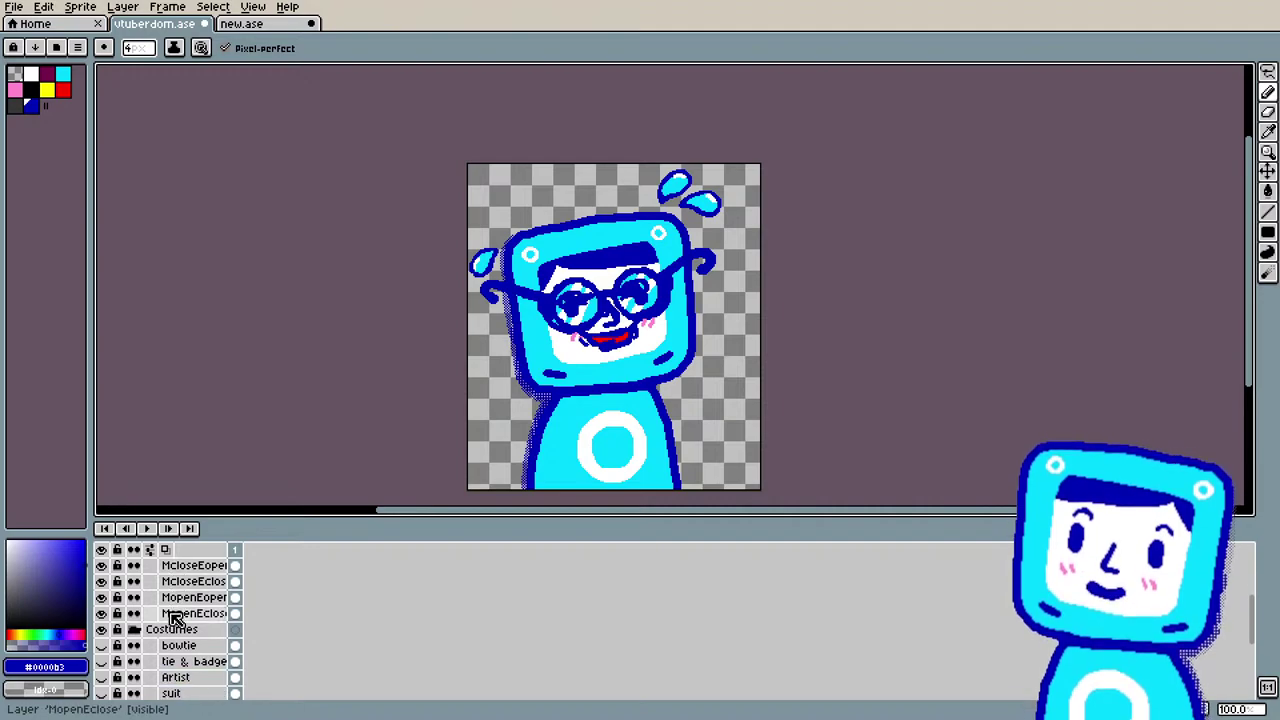
{"action": "scroll", "coordinate": [172, 619], "scroll_direction": "down", "scroll_amount": 1}
{"action": "left_click", "coordinate": [101, 629]}
{"action": "left_click", "coordinate": [102, 645]}
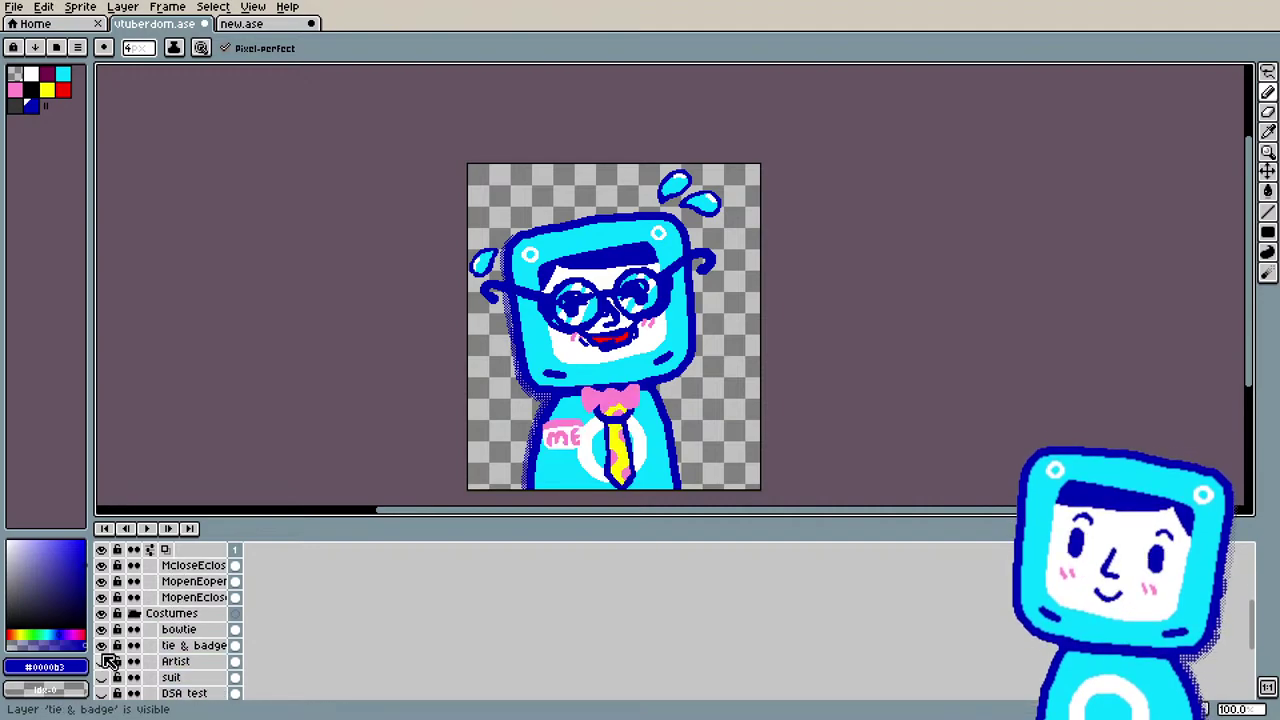
{"action": "left_click", "coordinate": [101, 661]}
{"action": "left_click", "coordinate": [103, 677]}
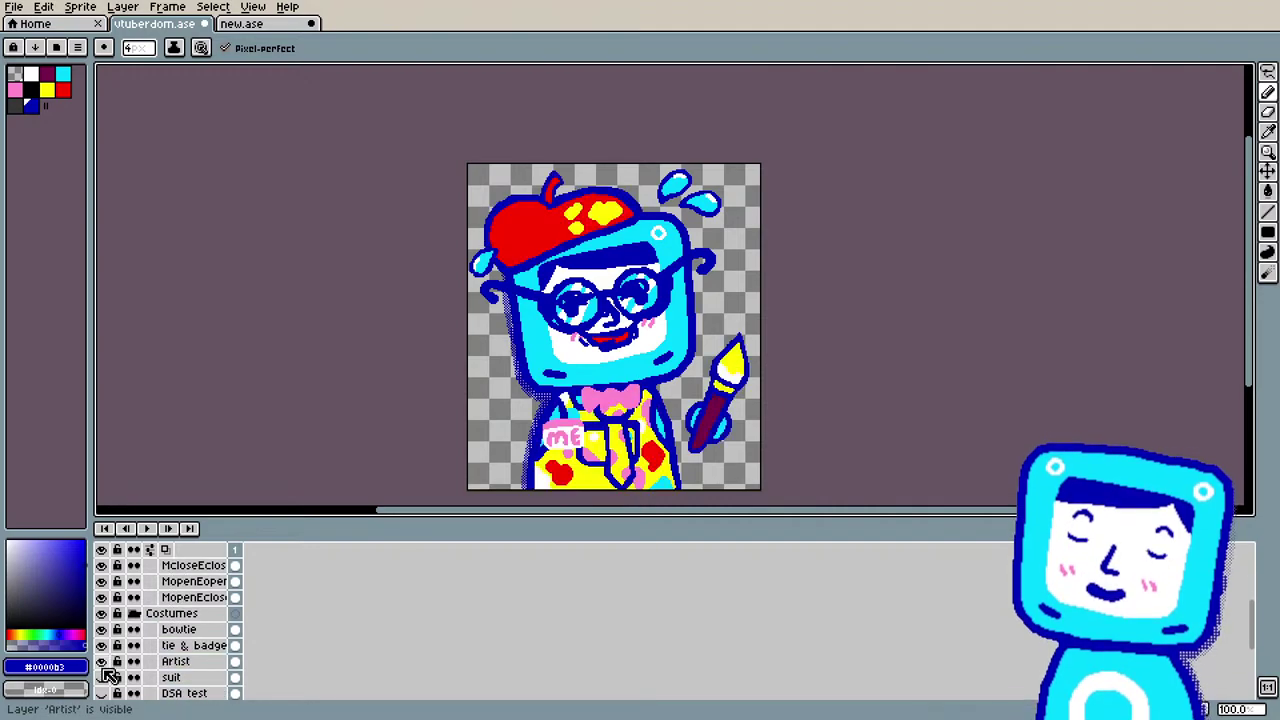
{"action": "left_click", "coordinate": [101, 677]}
{"action": "left_click", "coordinate": [101, 693]}
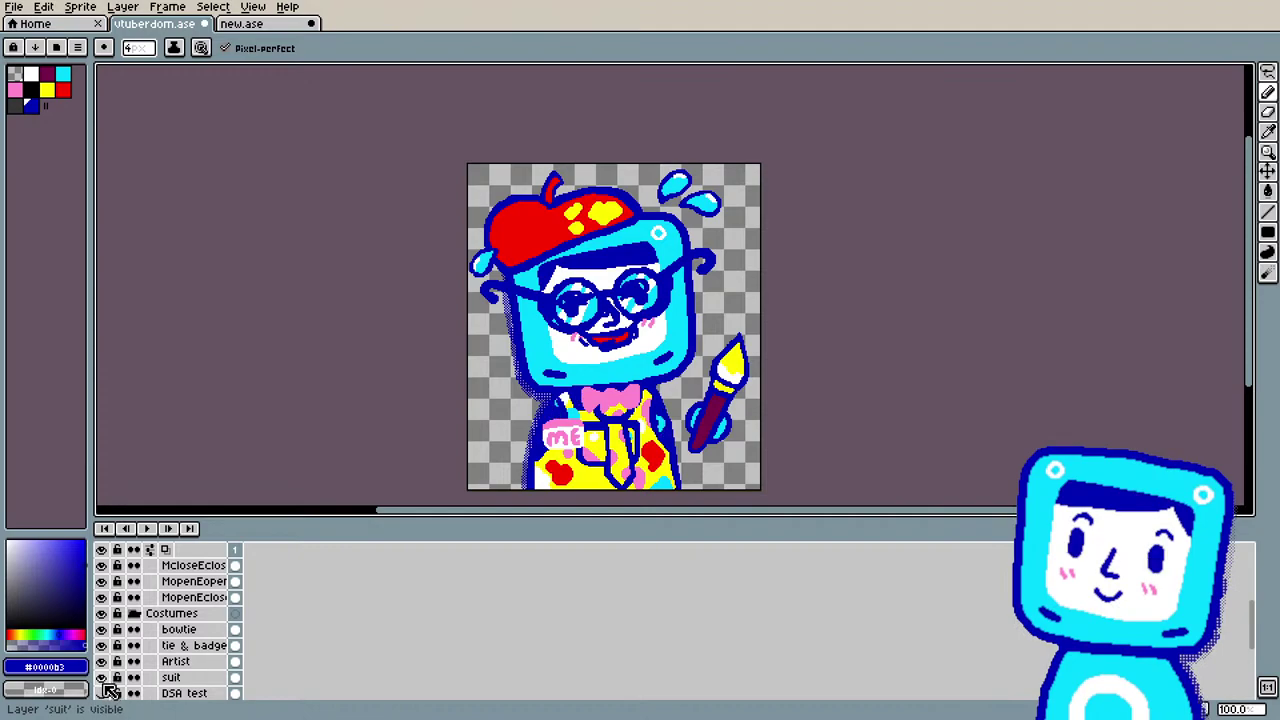
{"action": "scroll", "coordinate": [106, 686], "scroll_direction": "down", "scroll_amount": 2}
{"action": "left_click", "coordinate": [101, 662]}
{"action": "left_click", "coordinate": [101, 693]}
{"action": "scroll", "coordinate": [105, 686], "scroll_direction": "down", "scroll_amount": 1}
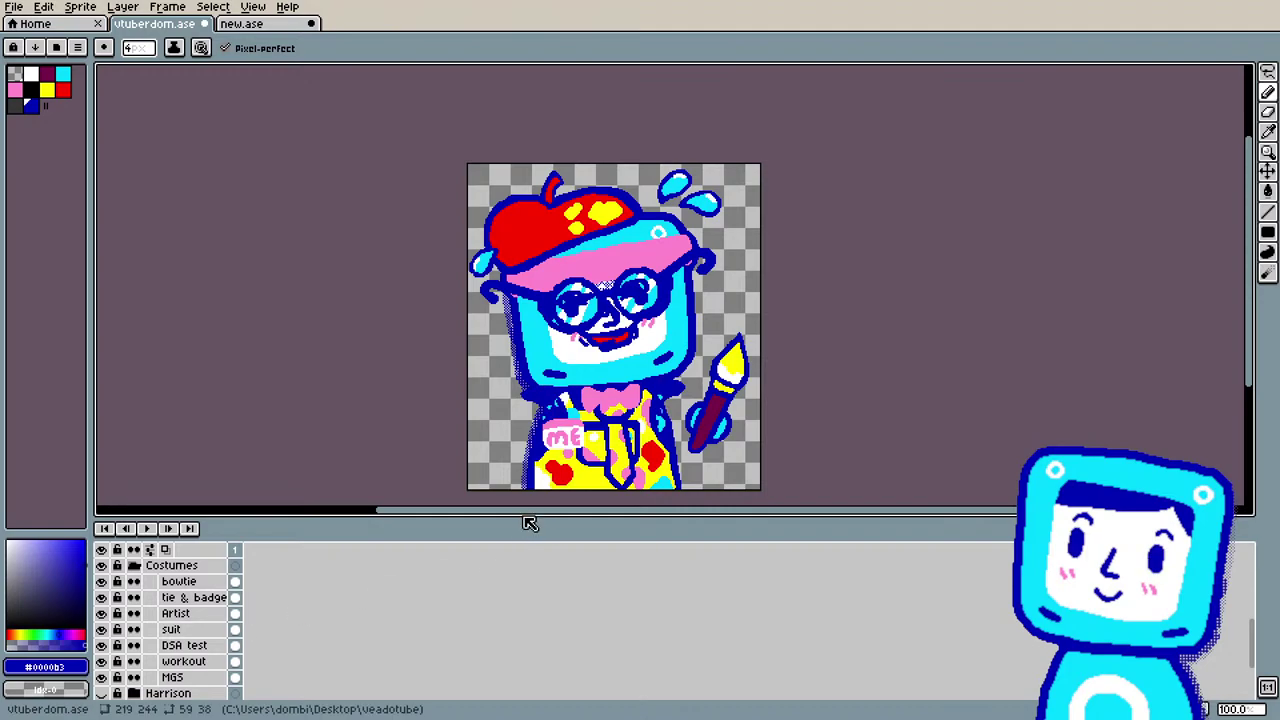
Step: Enlarge the canvas area and examine the character with all faces and costumes overlaid
{"action": "left_click_drag", "start_coordinate": [523, 520], "coordinate": [516, 637]}
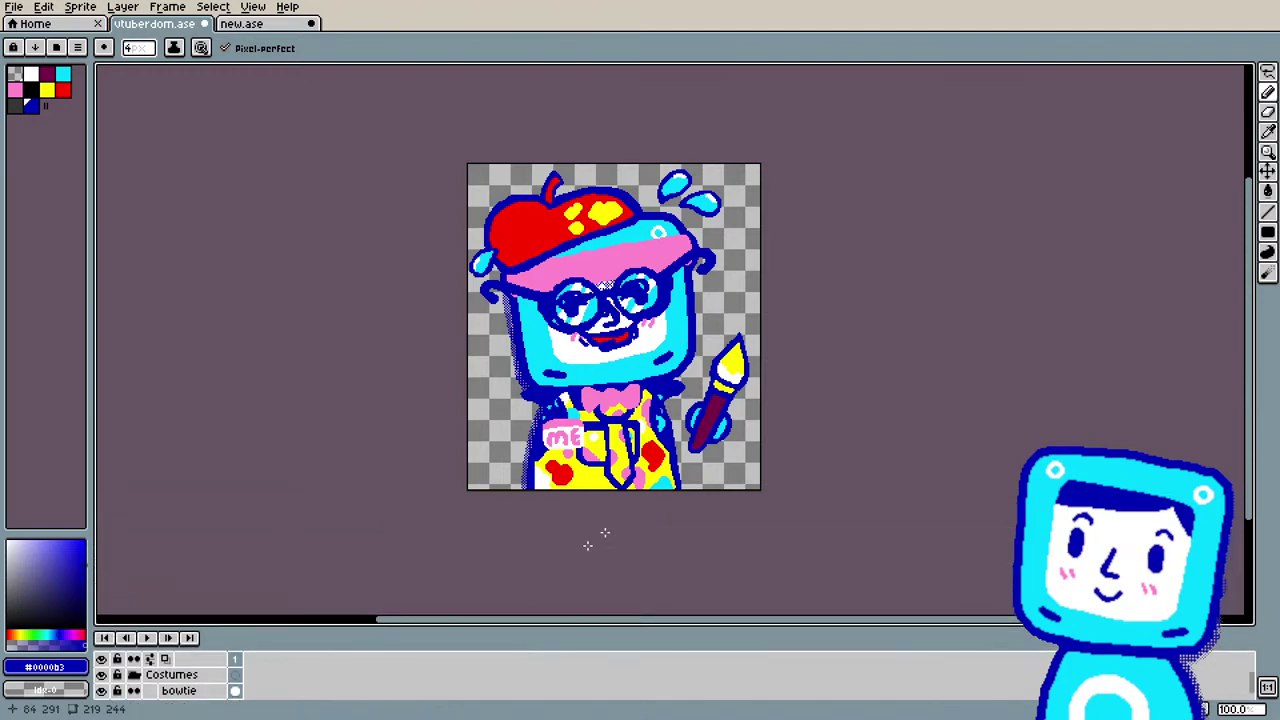
{"action": "scroll", "coordinate": [684, 484], "scroll_direction": "up", "scroll_amount": 1}
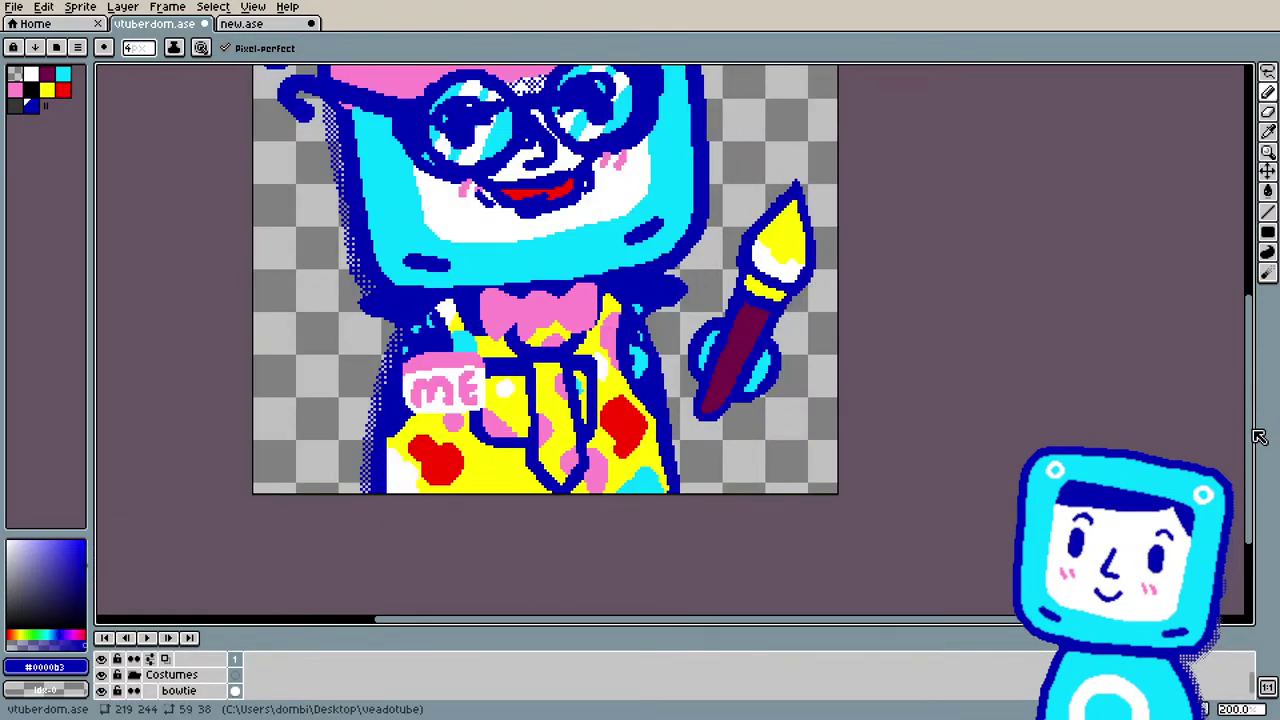
{"action": "left_click_drag", "start_coordinate": [1256, 434], "coordinate": [1259, 374]}
{"action": "scroll", "coordinate": [746, 276], "scroll_direction": "down", "scroll_amount": 1}
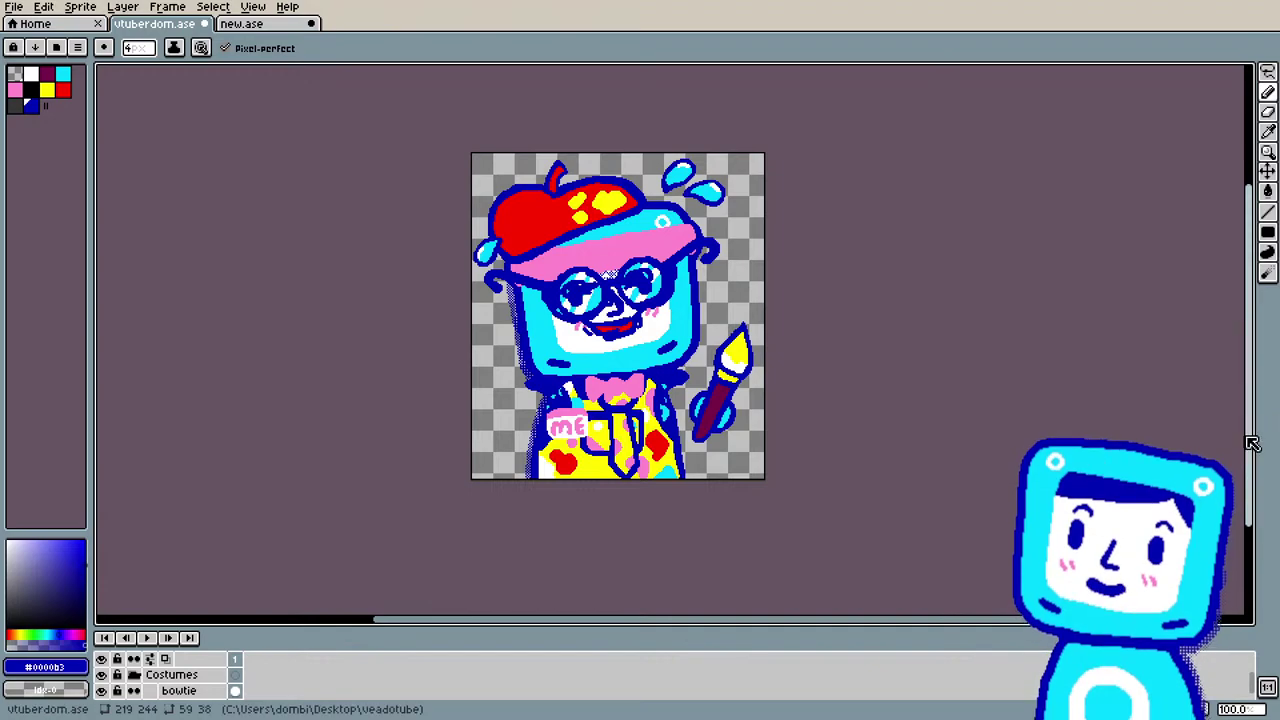
{"action": "left_click_drag", "start_coordinate": [1255, 432], "coordinate": [1255, 422]}
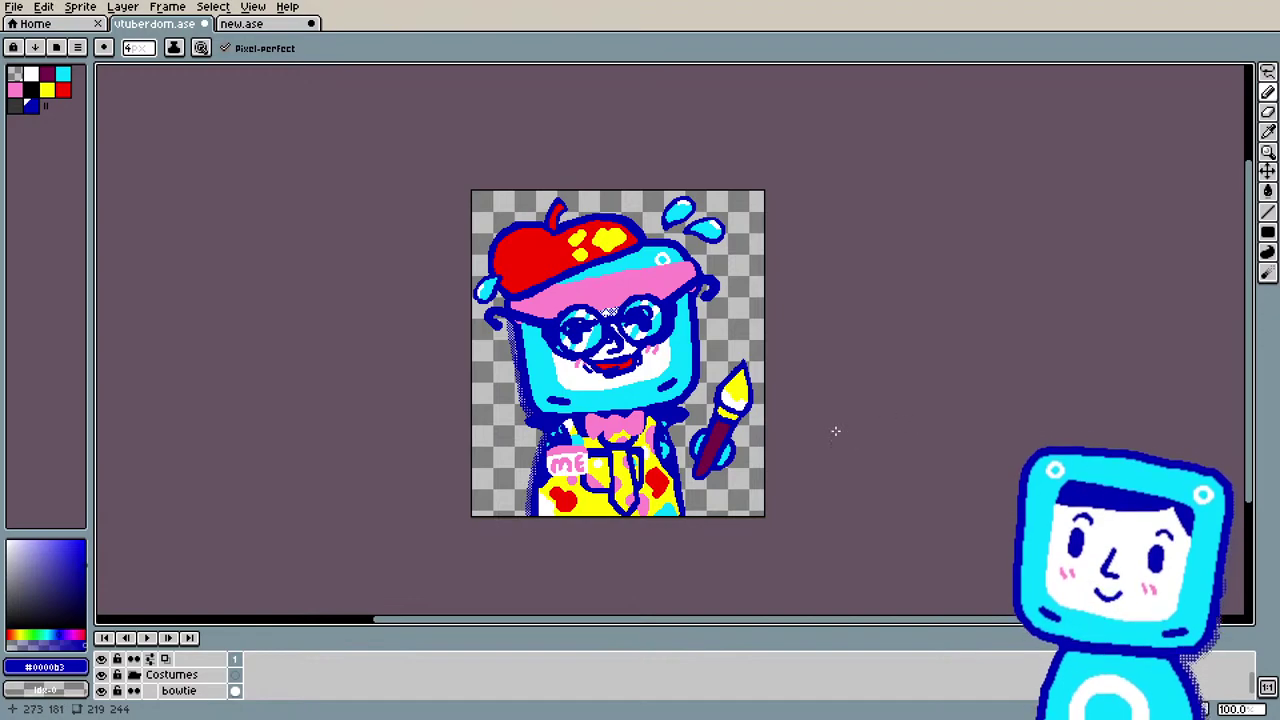
{"action": "scroll", "coordinate": [835, 430], "scroll_direction": "up", "scroll_amount": 1}
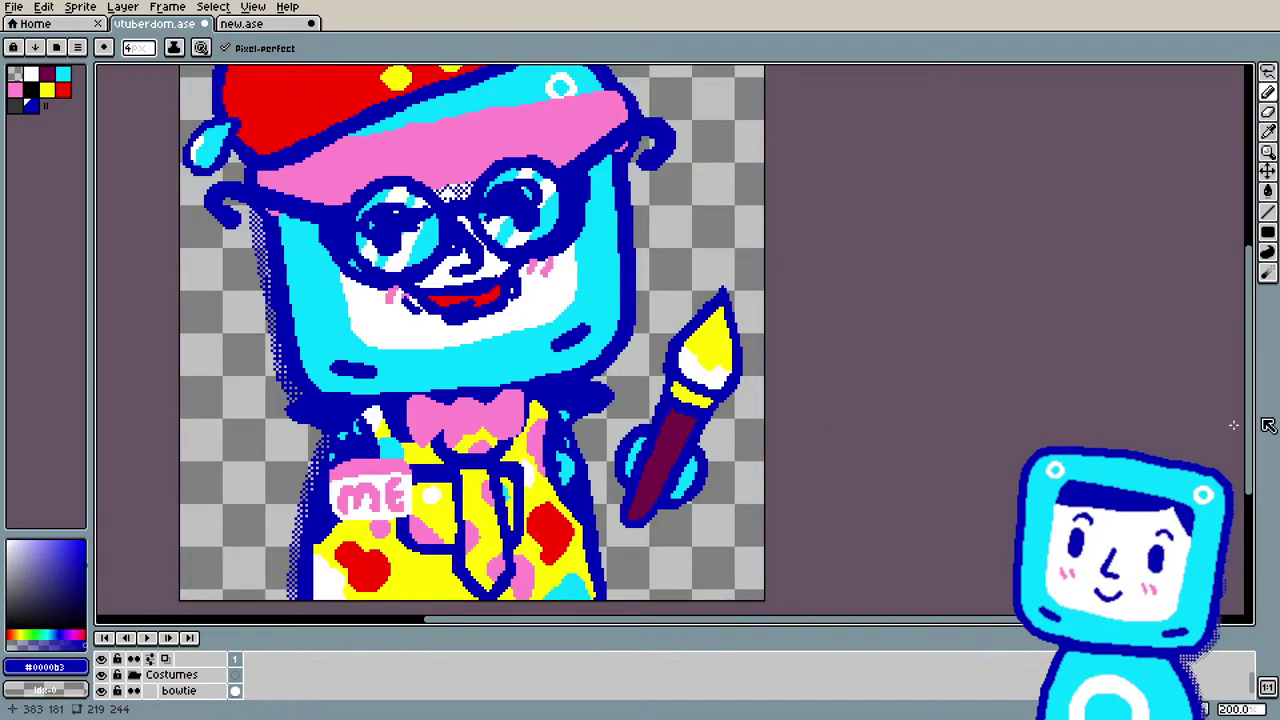
{"action": "mouse_move", "coordinate": [1254, 381]}
{"action": "left_mouse_down"}
{"action": "mouse_move", "coordinate": [1246, 340]}
{"action": "mouse_move", "coordinate": [1236, 353]}
{"action": "left_mouse_up"}
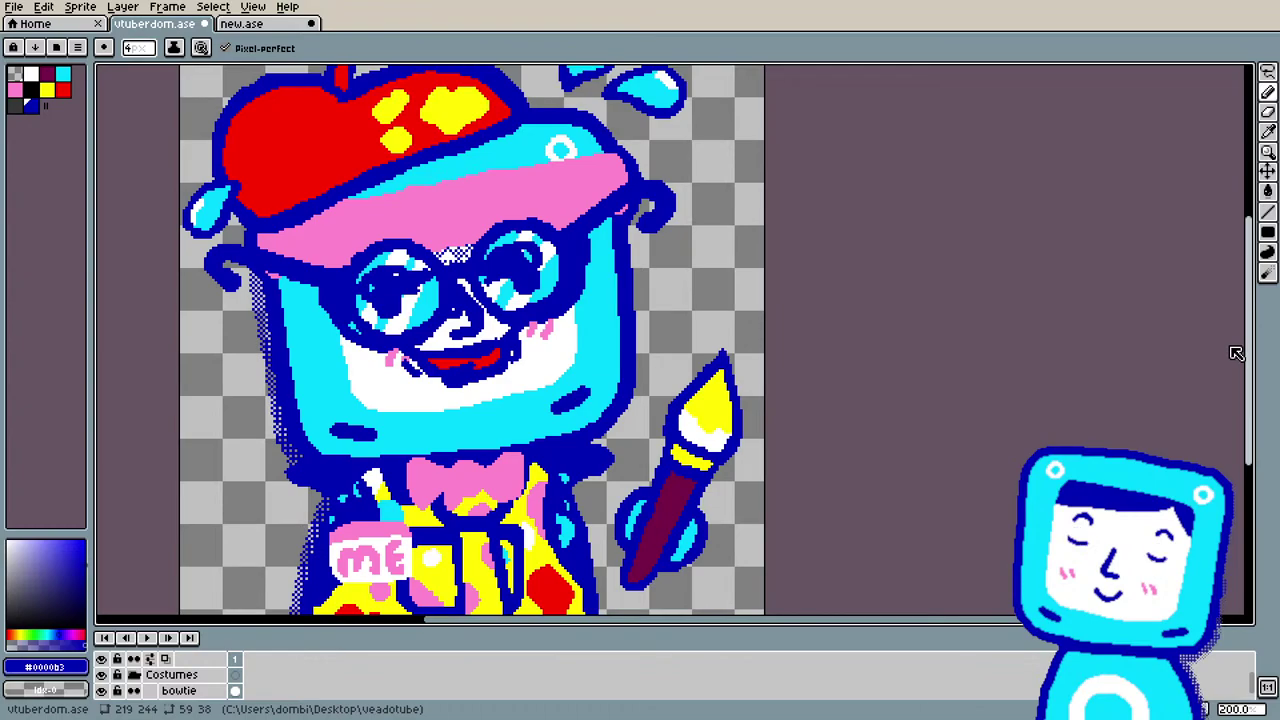
{"action": "scroll", "coordinate": [877, 366], "scroll_direction": "down", "scroll_amount": 1}
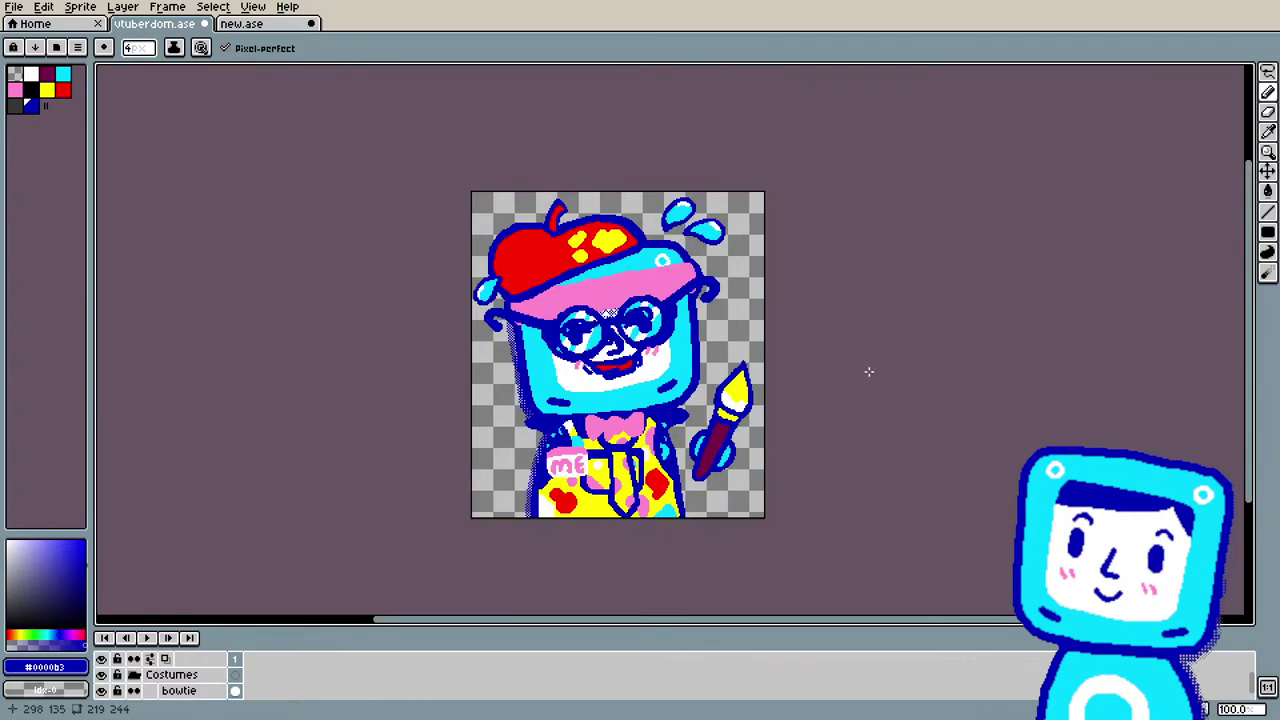
{"action": "left_click_drag", "start_coordinate": [1250, 303], "coordinate": [1252, 332]}
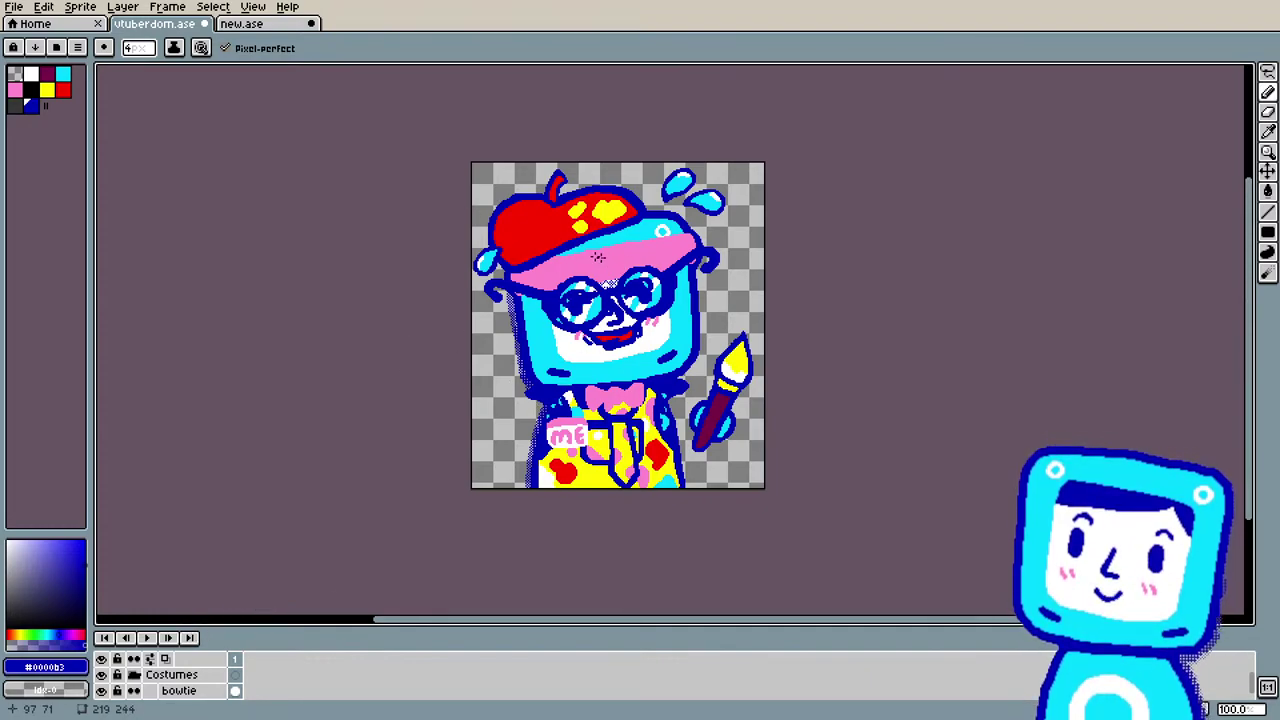
Step: Enlarge the timeline again and hide all the costume layers from MGS up to bowtie
{"action": "left_click_drag", "start_coordinate": [337, 623], "coordinate": [345, 525]}
{"action": "left_click_drag", "start_coordinate": [101, 638], "coordinate": [110, 595]}
{"action": "scroll", "coordinate": [106, 665], "scroll_direction": "down", "scroll_amount": 1}
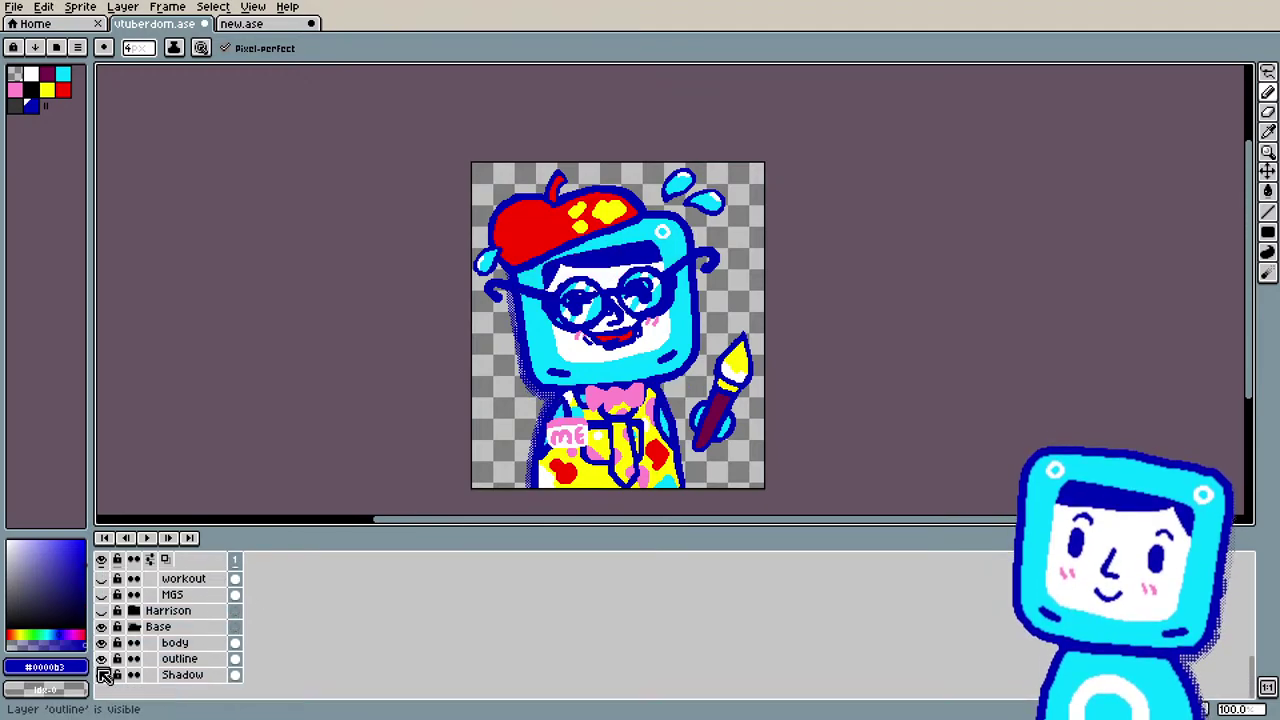
{"action": "left_click", "coordinate": [106, 643]}
{"action": "mouse_move", "coordinate": [105, 643]}
{"action": "left_mouse_down"}
{"action": "mouse_move", "coordinate": [108, 674]}
{"action": "mouse_move", "coordinate": [103, 580]}
{"action": "mouse_move", "coordinate": [108, 617]}
{"action": "left_mouse_up"}
{"action": "scroll", "coordinate": [108, 672], "scroll_direction": "up", "scroll_amount": 2}
{"action": "scroll", "coordinate": [108, 672], "scroll_direction": "up", "scroll_amount": 3}
Step: Hide all the face layers, from MopenEclose and MopenEopen up through the glasses layers, panic and Baby to Snake
{"action": "scroll", "coordinate": [108, 617], "scroll_direction": "up", "scroll_amount": 2}
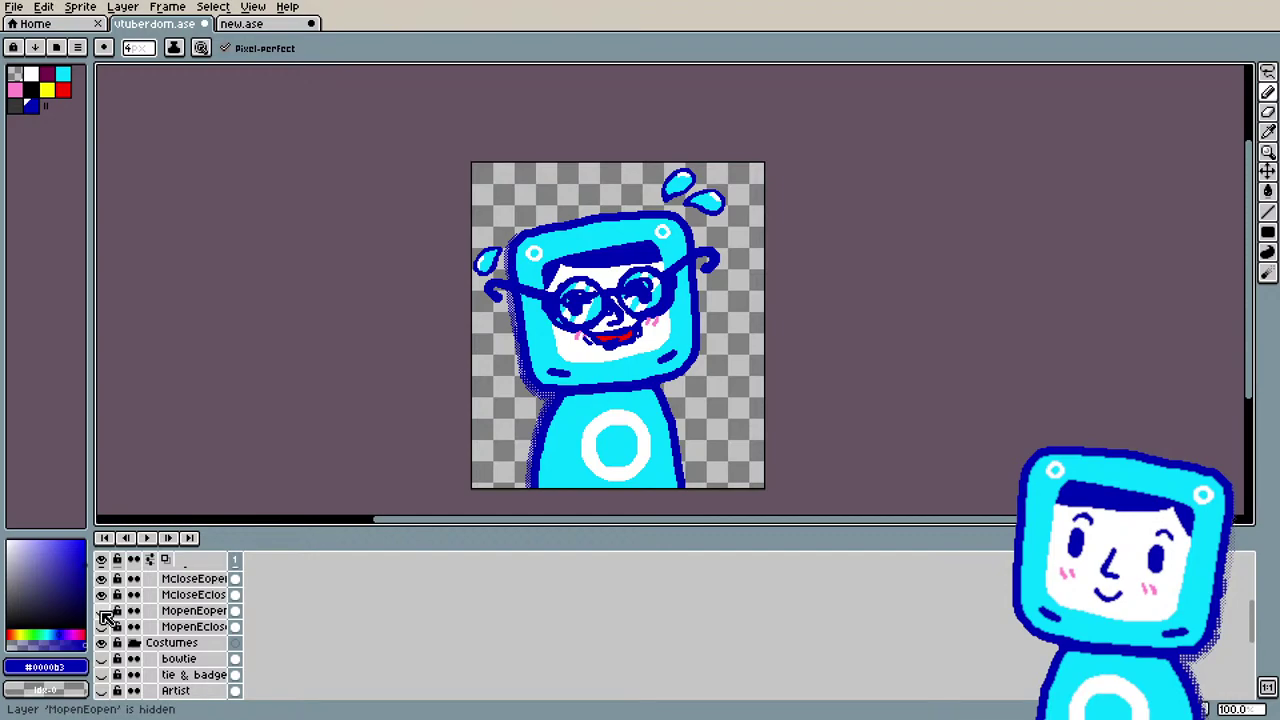
{"action": "scroll", "coordinate": [108, 617], "scroll_direction": "up", "scroll_amount": 2}
{"action": "scroll", "coordinate": [108, 617], "scroll_direction": "up", "scroll_amount": 1}
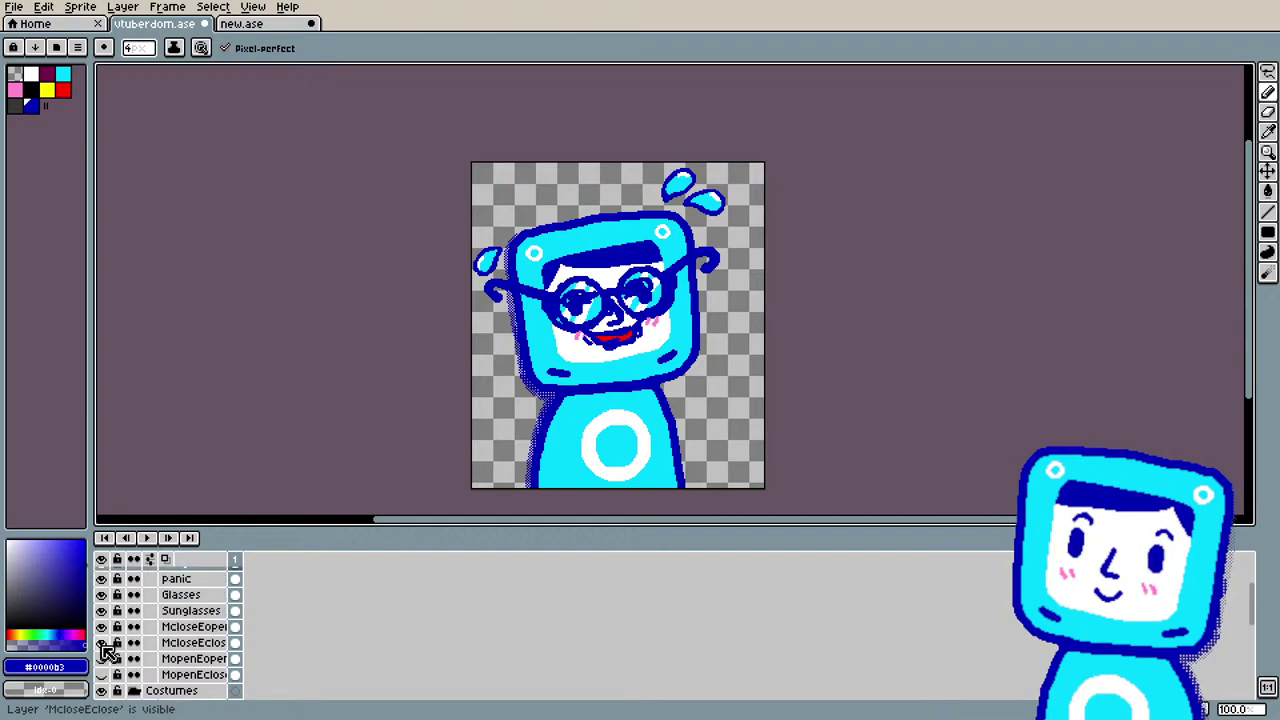
{"action": "left_click_drag", "start_coordinate": [106, 648], "coordinate": [108, 603]}
{"action": "scroll", "coordinate": [108, 600], "scroll_direction": "up", "scroll_amount": 2}
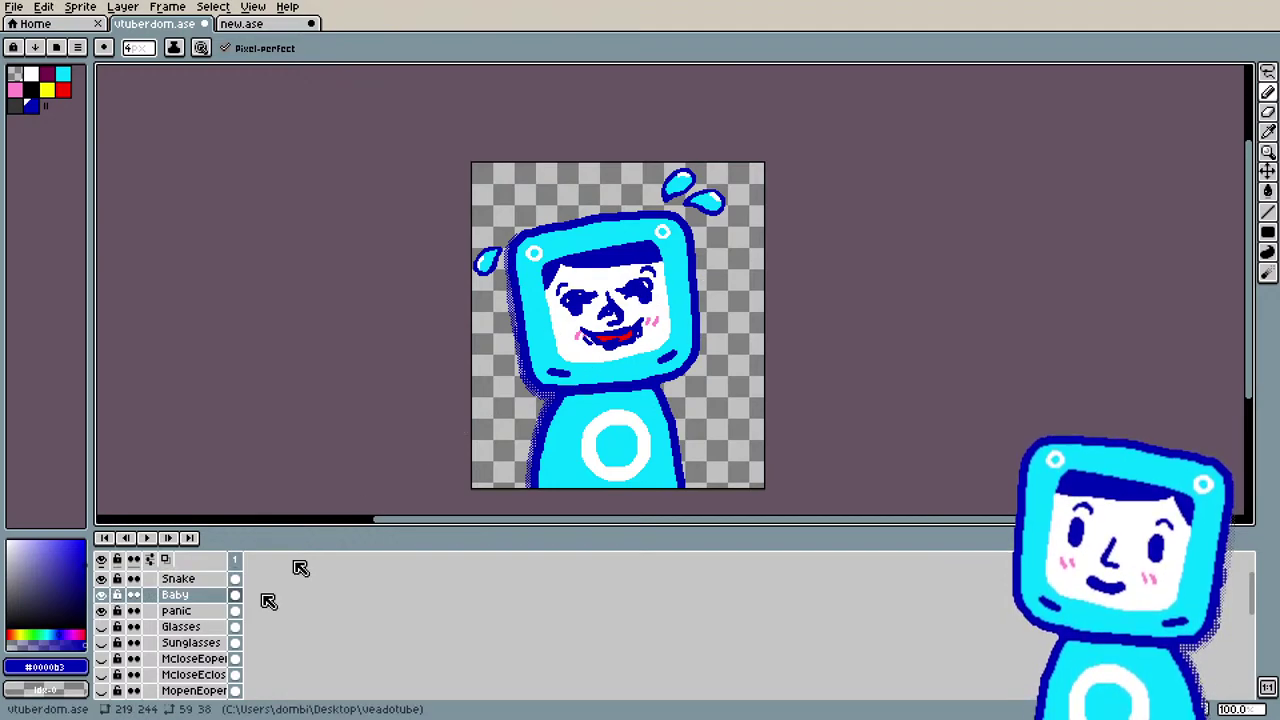
{"action": "left_click", "coordinate": [101, 595]}
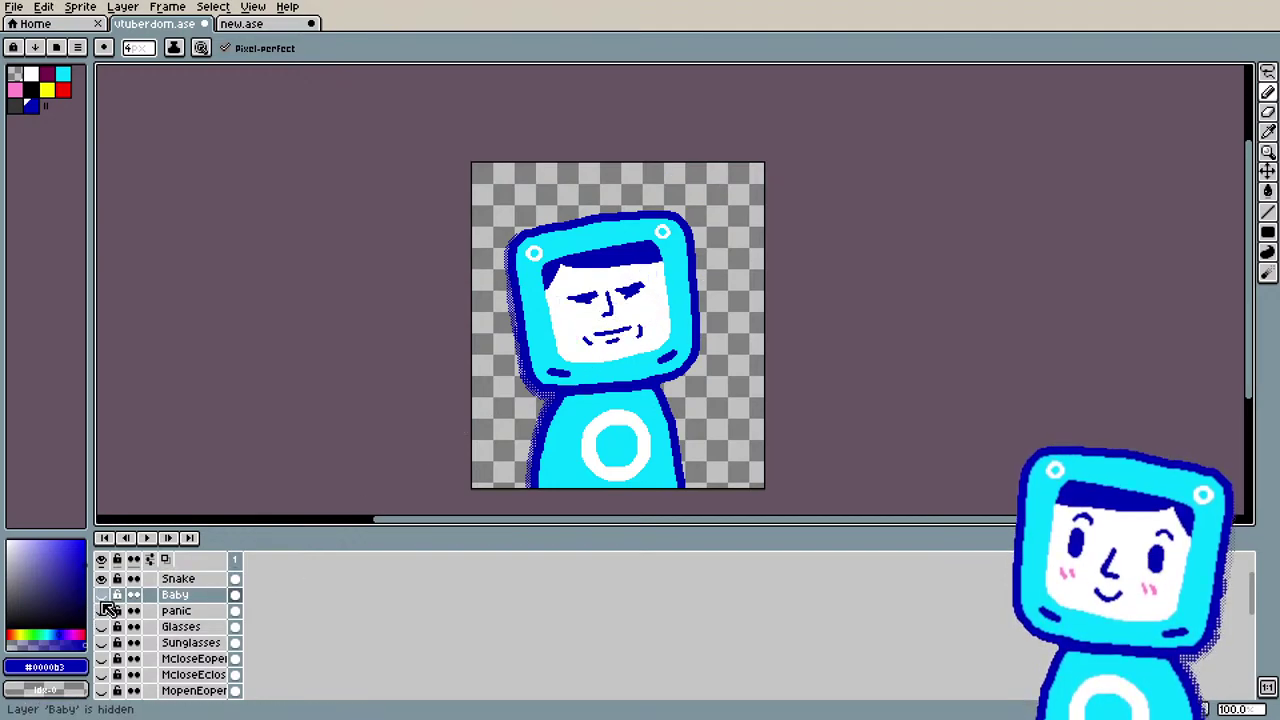
{"action": "scroll", "coordinate": [108, 607], "scroll_direction": "up", "scroll_amount": 1}
{"action": "left_click", "coordinate": [101, 591]}
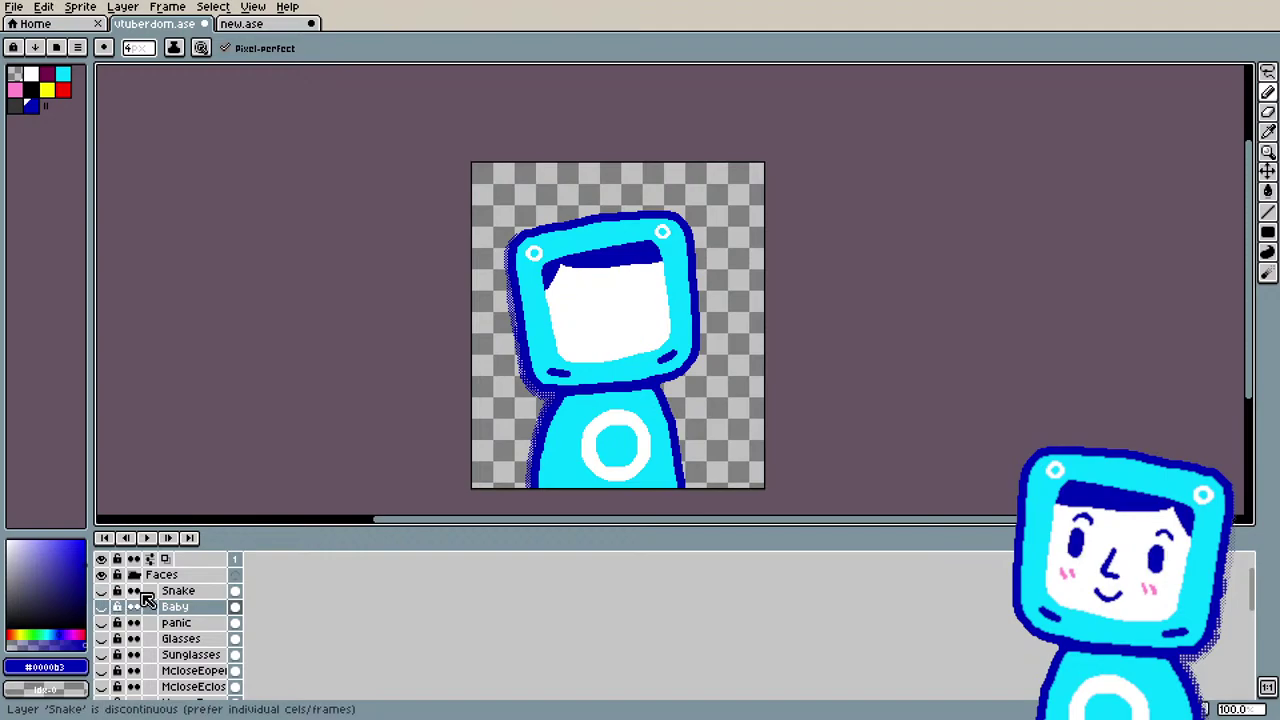
Step: Show only the panic face on the base character and make the panic layer active
{"action": "scroll", "coordinate": [141, 607], "scroll_direction": "down", "scroll_amount": 8}
{"action": "scroll", "coordinate": [141, 607], "scroll_direction": "down", "scroll_amount": 5}
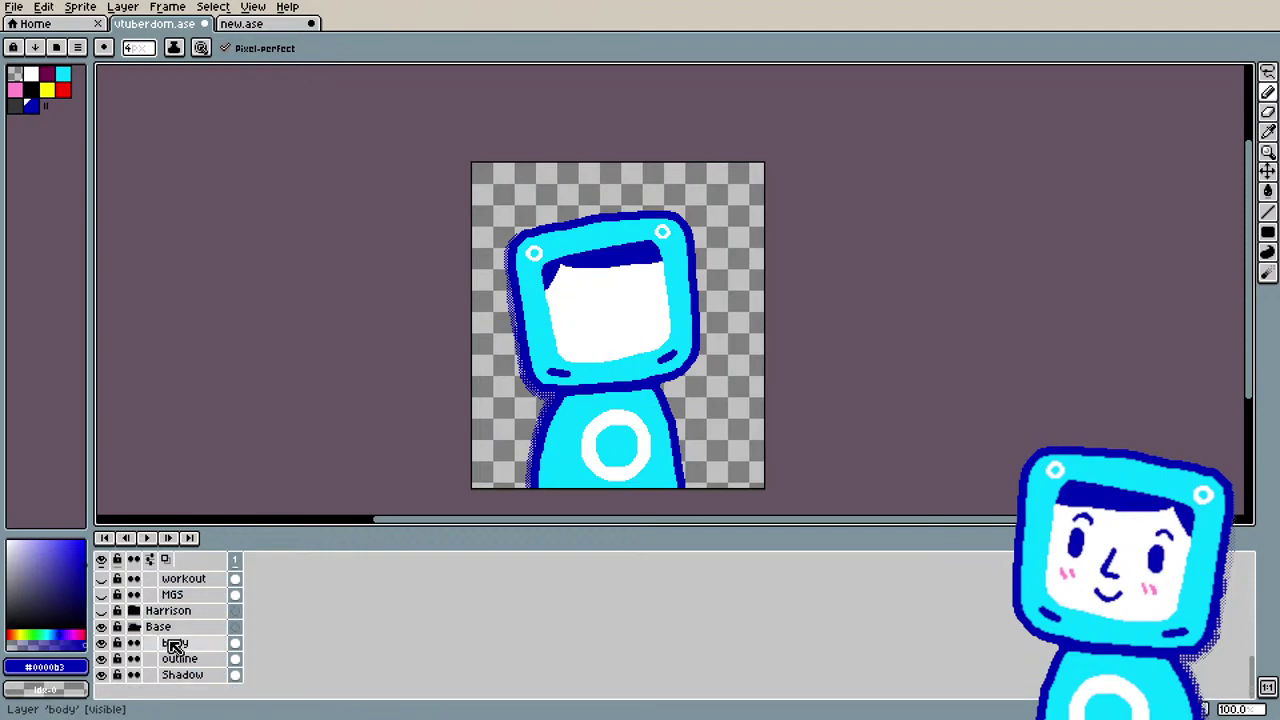
{"action": "scroll", "coordinate": [130, 625], "scroll_direction": "up", "scroll_amount": 6}
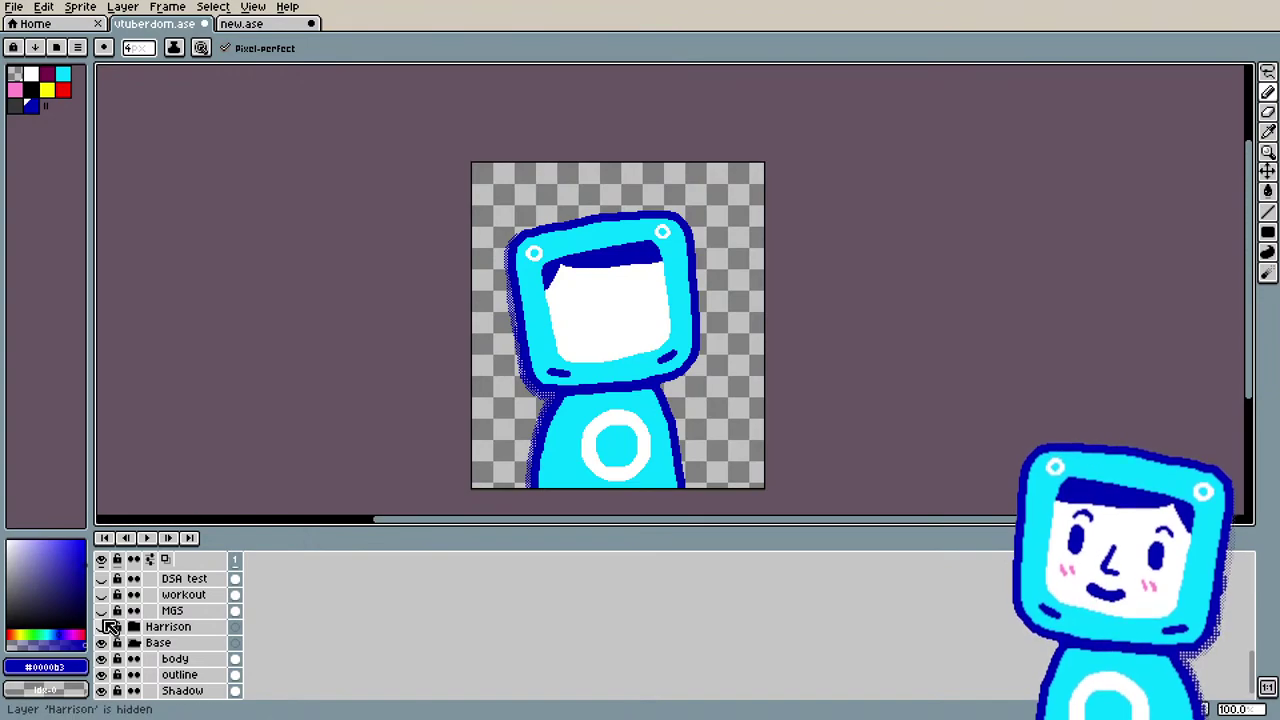
{"action": "scroll", "coordinate": [135, 622], "scroll_direction": "up", "scroll_amount": 8}
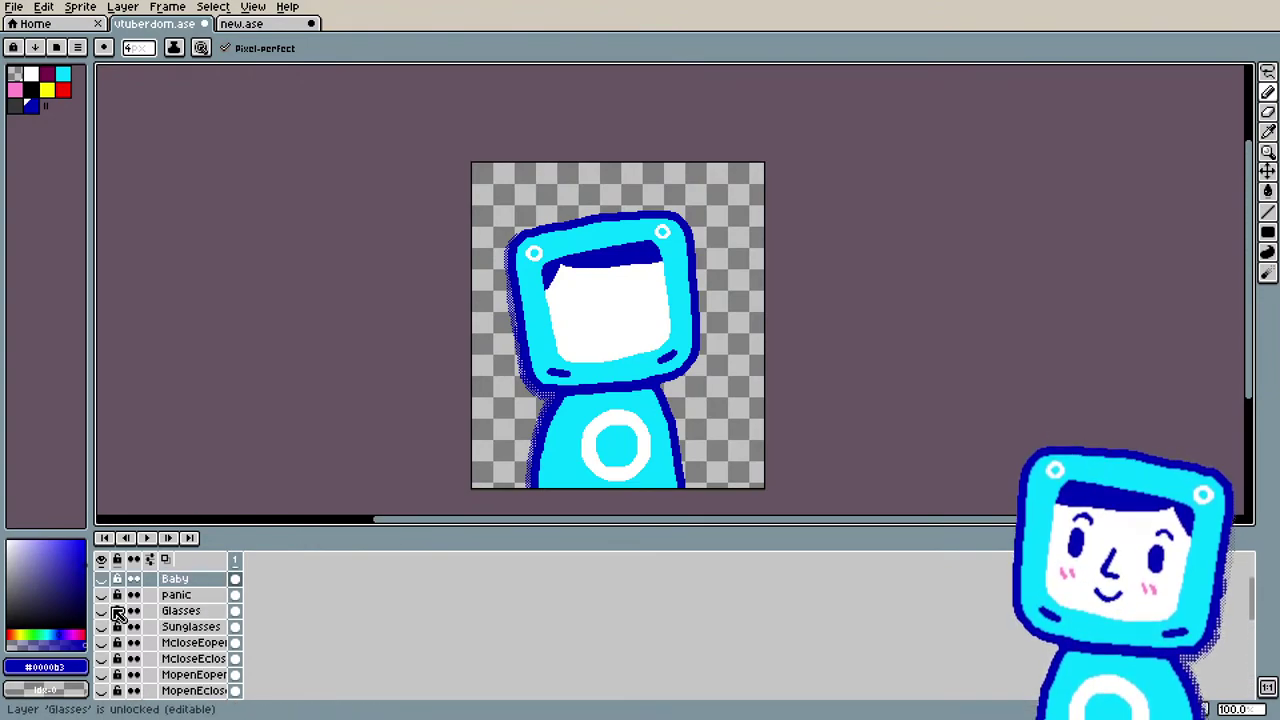
{"action": "left_click", "coordinate": [102, 595]}
{"action": "scroll", "coordinate": [663, 363], "scroll_direction": "up", "scroll_amount": 2}
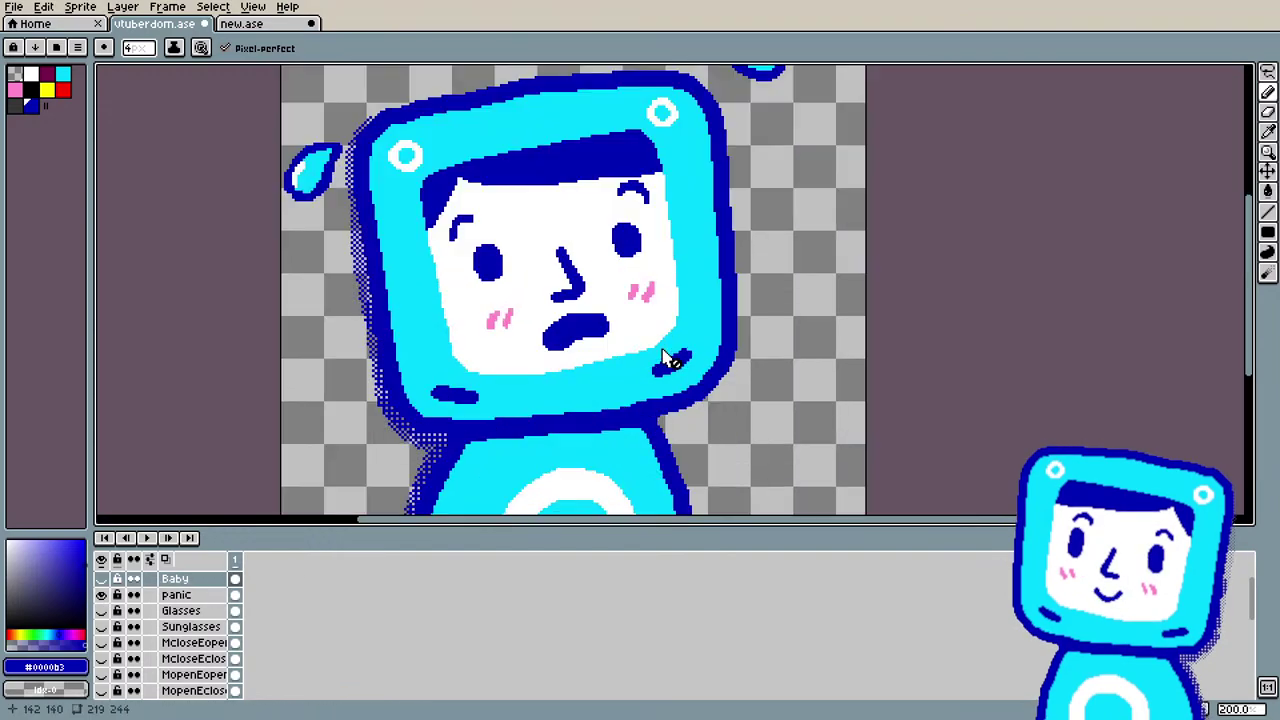
{"action": "left_click_drag", "start_coordinate": [1252, 262], "coordinate": [1238, 238]}
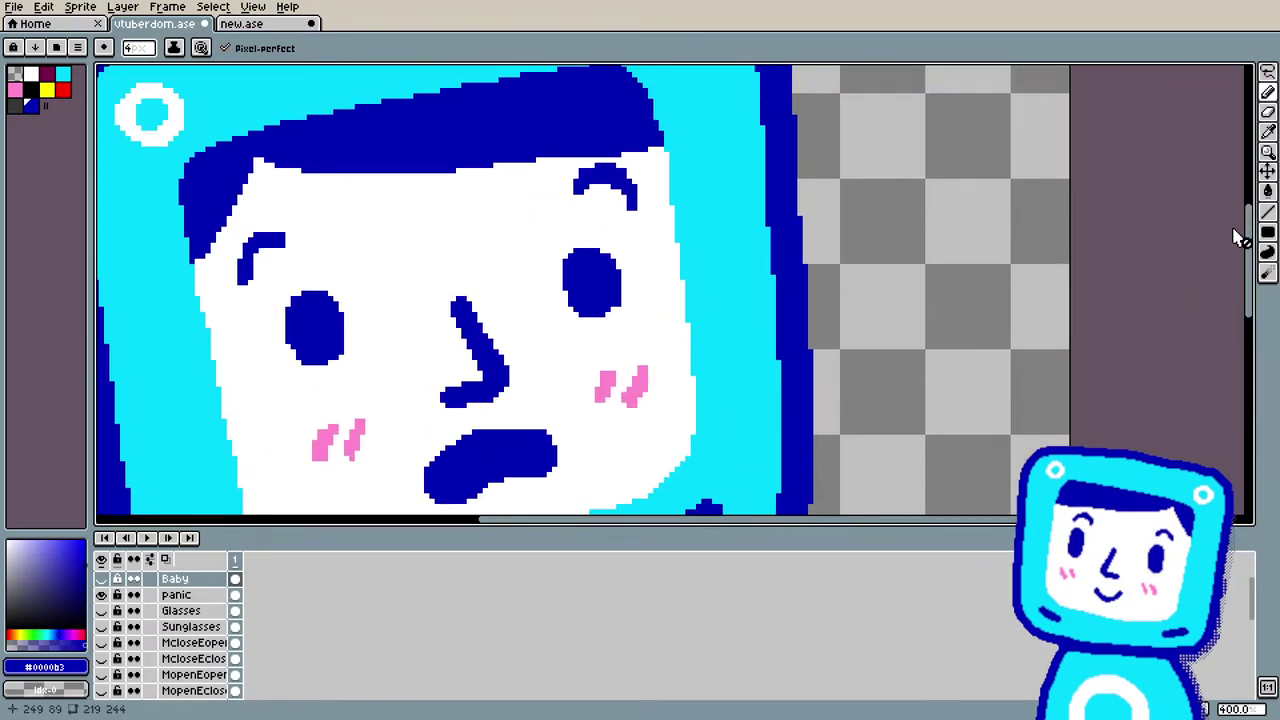
{"action": "key", "text": "b"}
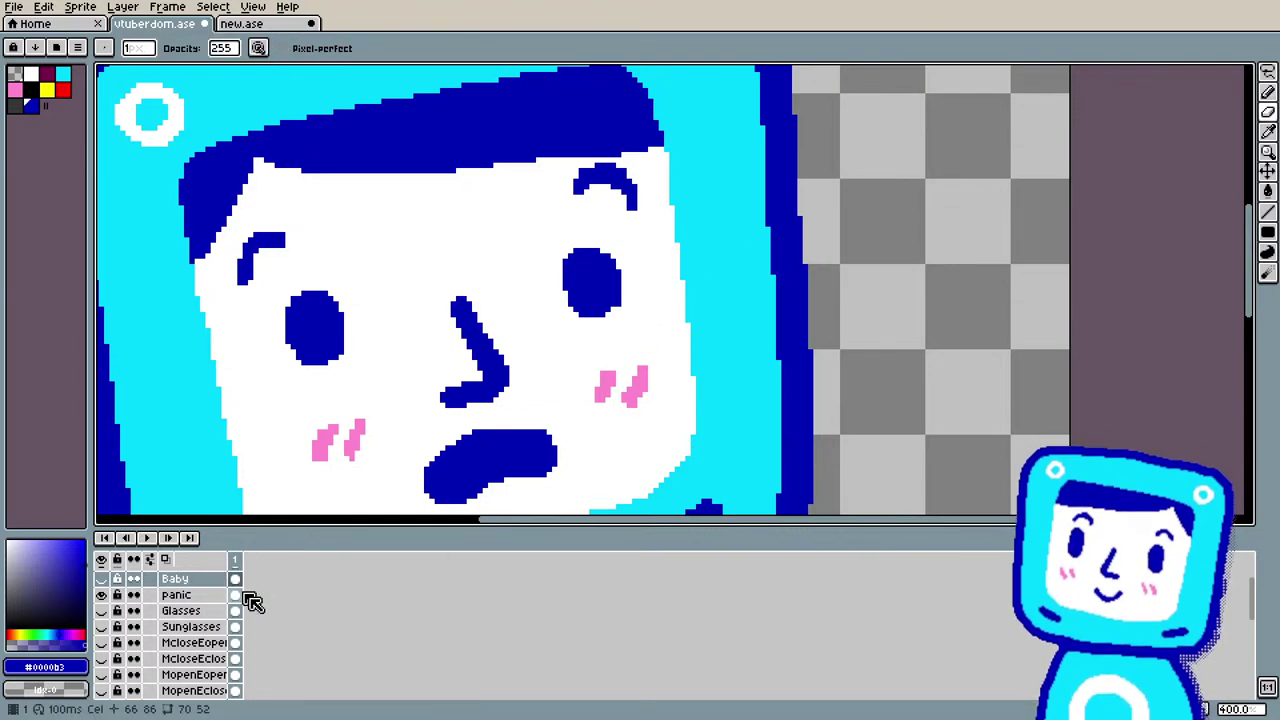
{"action": "left_click", "coordinate": [205, 596]}
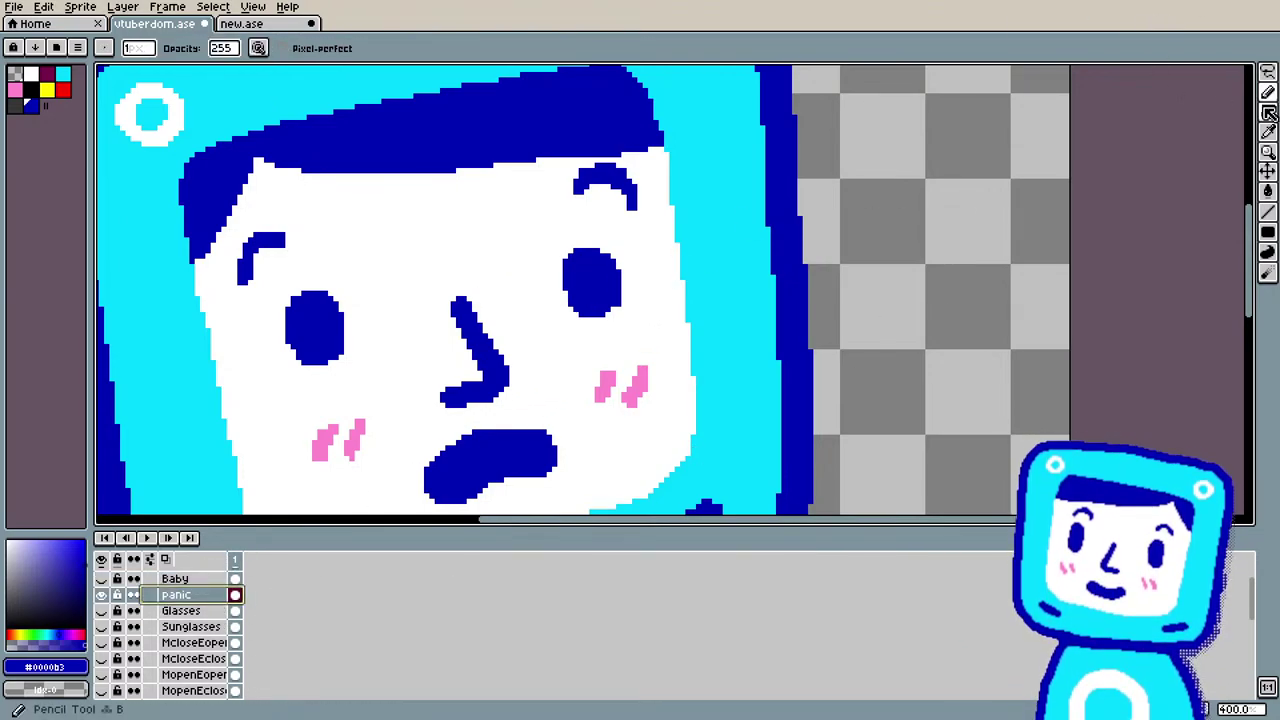
Step: Examine the eyes, nose and mouth of the panic face both close up and within the whole head
{"action": "left_click", "coordinate": [1268, 115]}
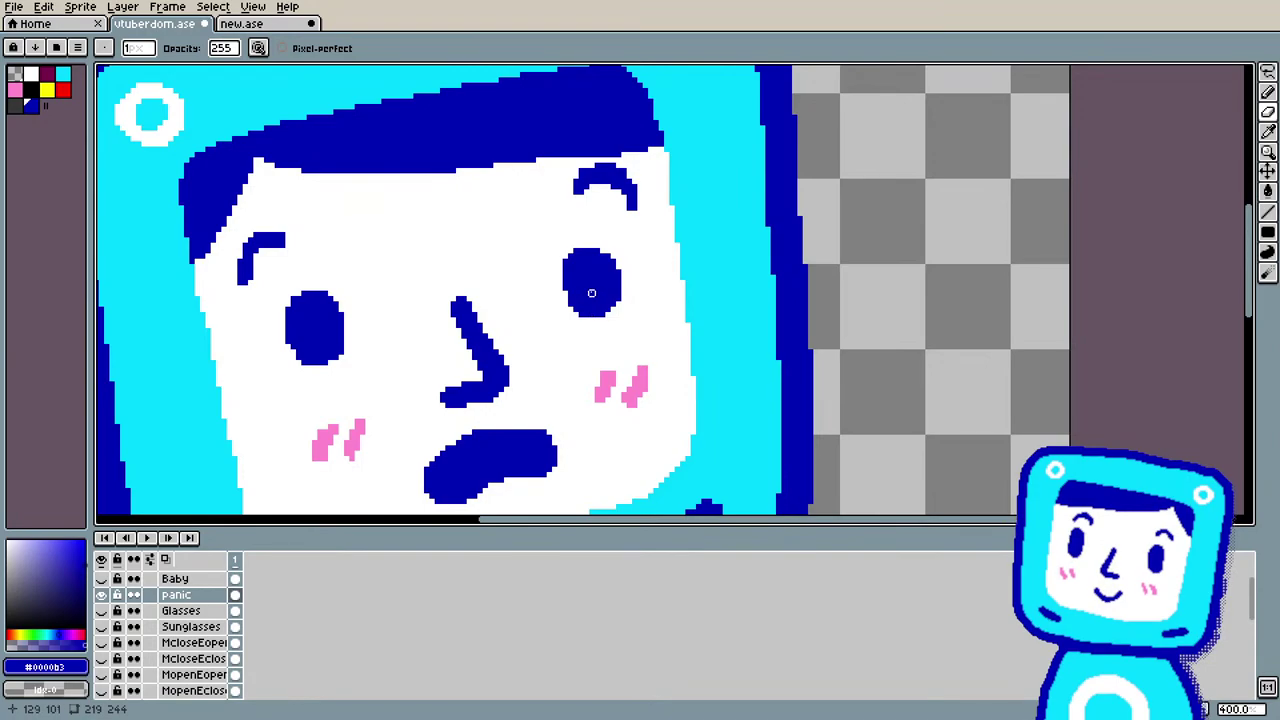
{"action": "key", "text": "g"}
{"action": "key", "text": "b"}
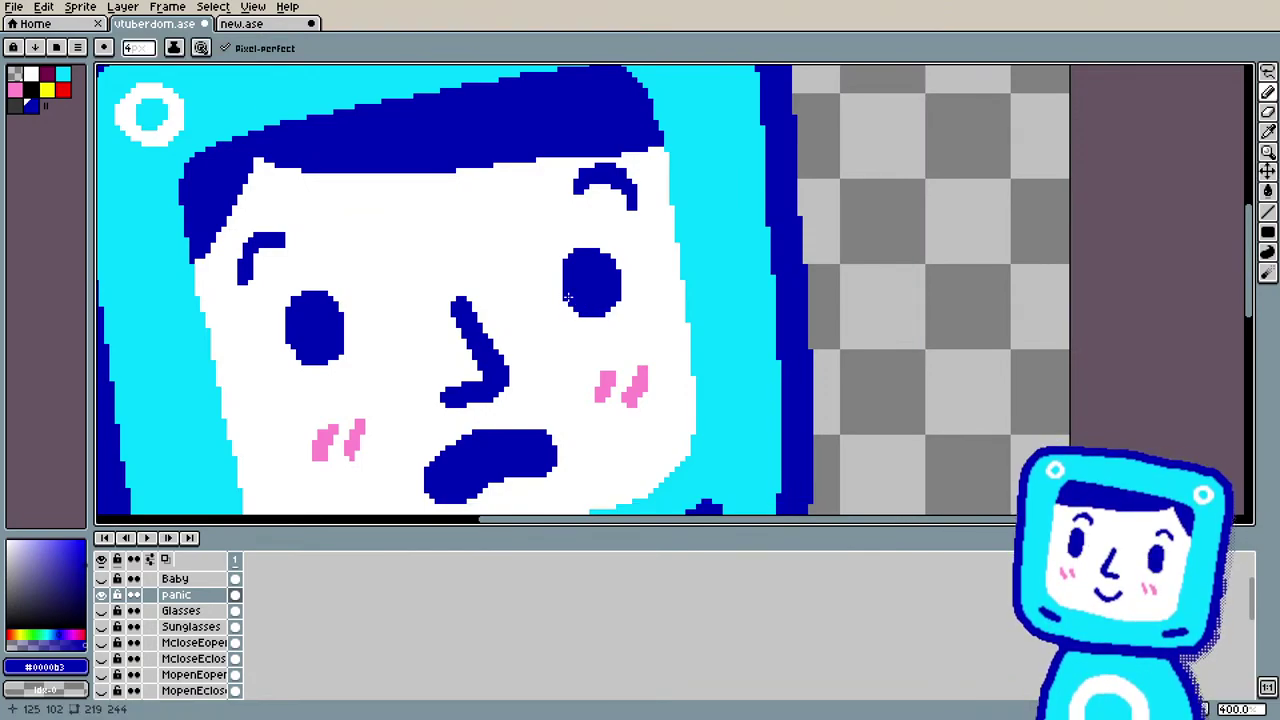
{"action": "scroll", "coordinate": [616, 249], "scroll_direction": "down", "scroll_amount": 3}
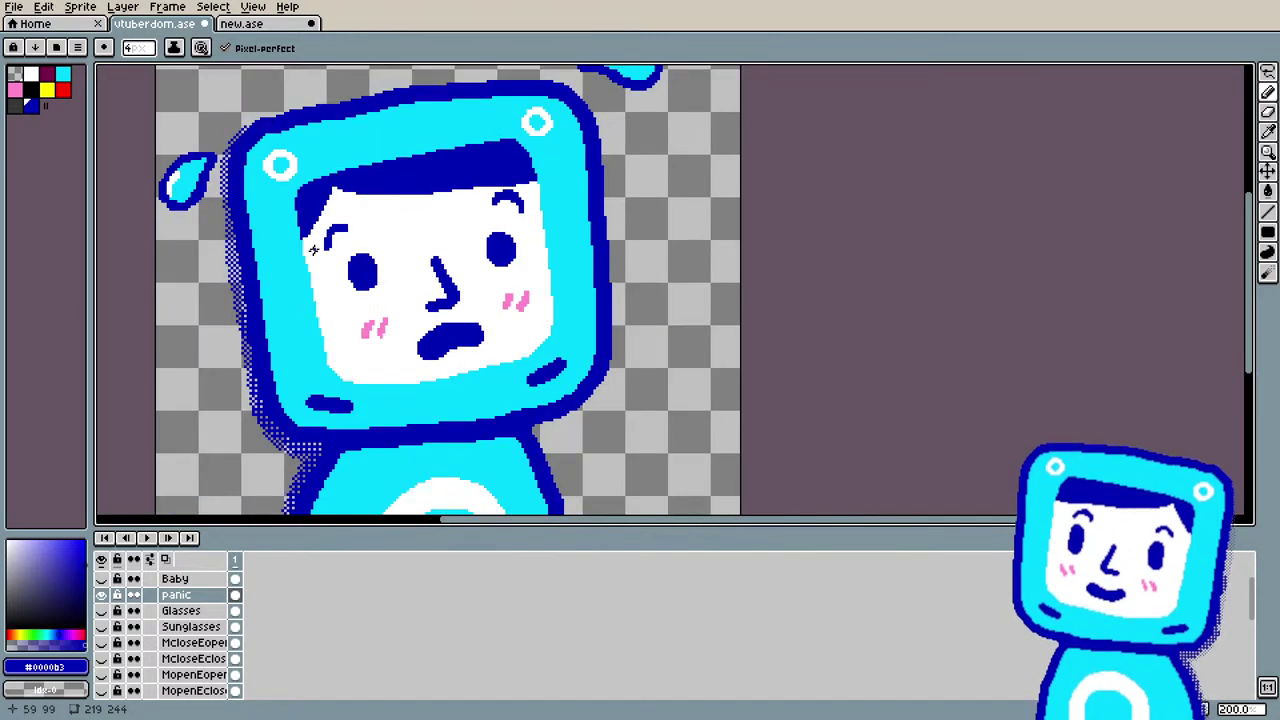
{"action": "scroll", "coordinate": [388, 271], "scroll_direction": "up", "scroll_amount": 3}
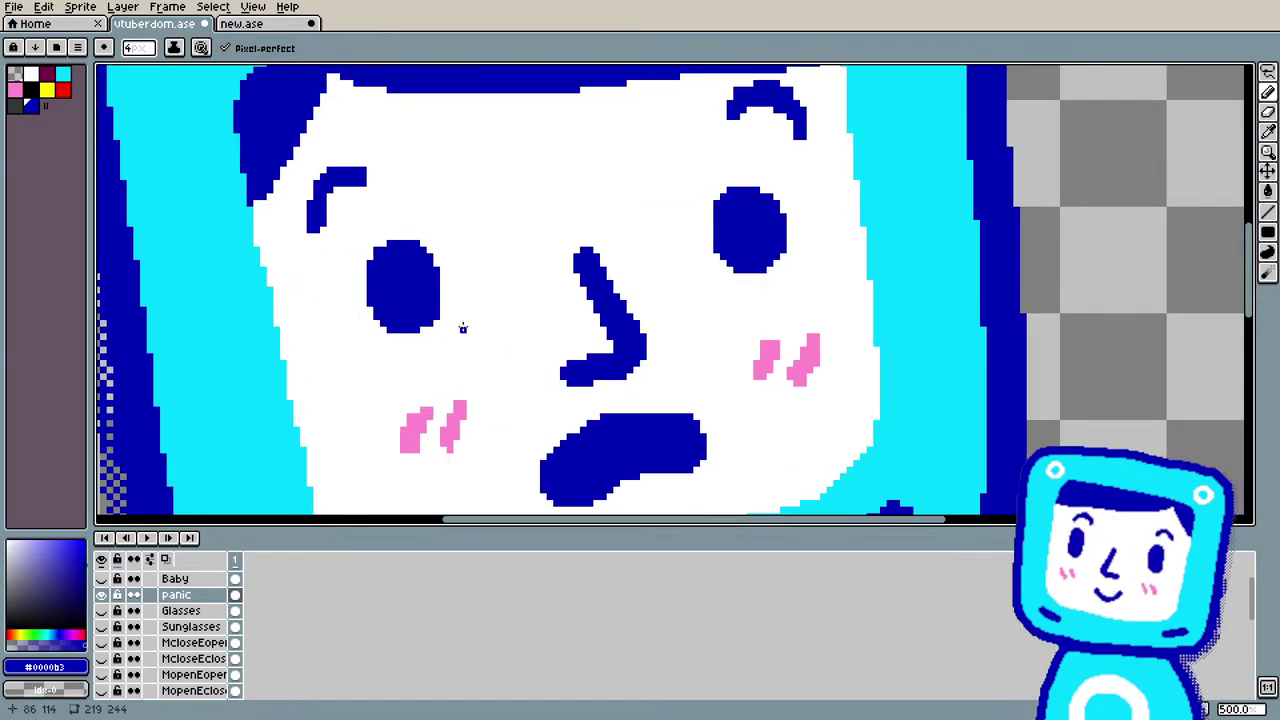
{"action": "scroll", "coordinate": [406, 279], "scroll_direction": "down", "scroll_amount": 2}
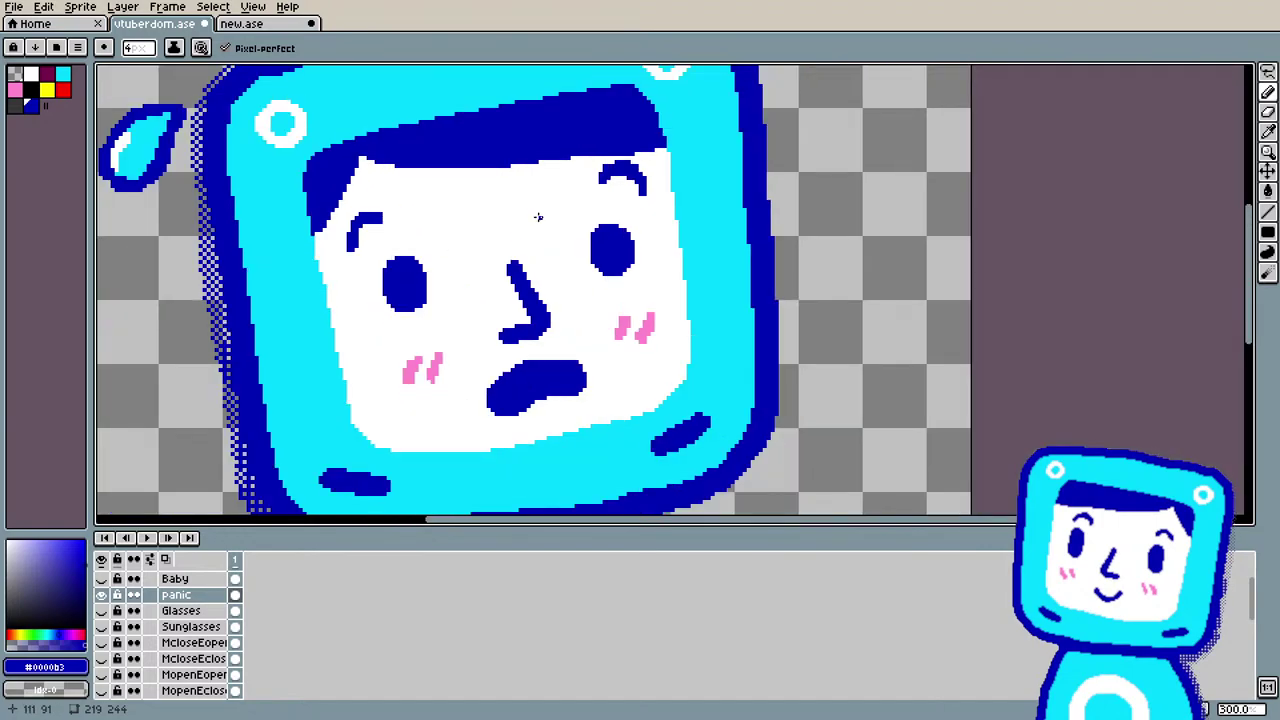
{"action": "scroll", "coordinate": [538, 217], "scroll_direction": "up", "scroll_amount": 4}
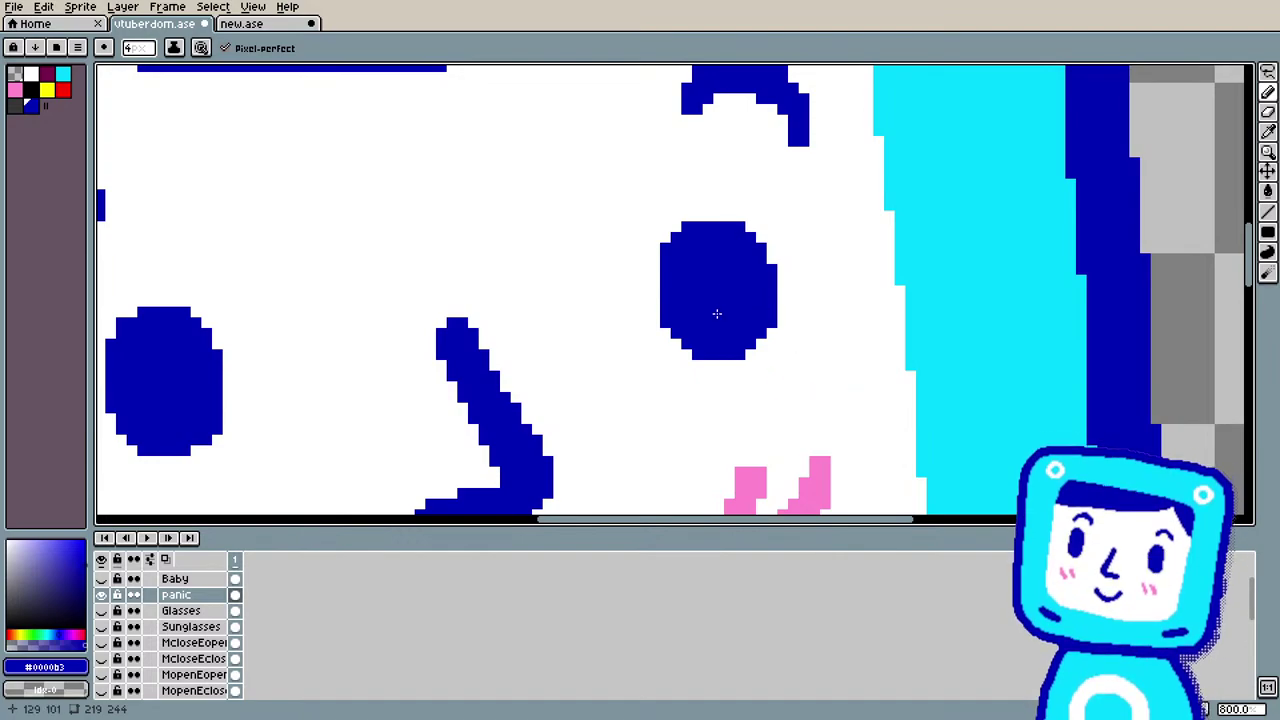
{"action": "scroll", "coordinate": [705, 314], "scroll_direction": "down", "scroll_amount": 5}
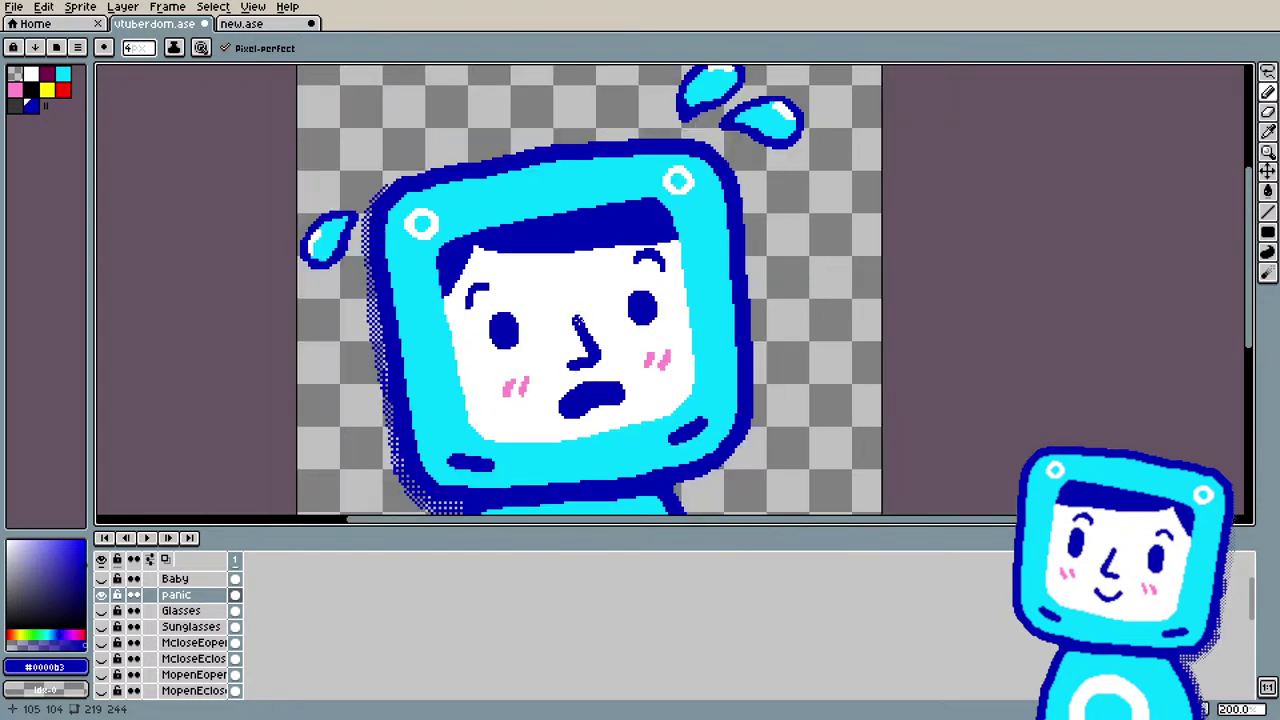
{"action": "scroll", "coordinate": [577, 320], "scroll_direction": "up", "scroll_amount": 1}
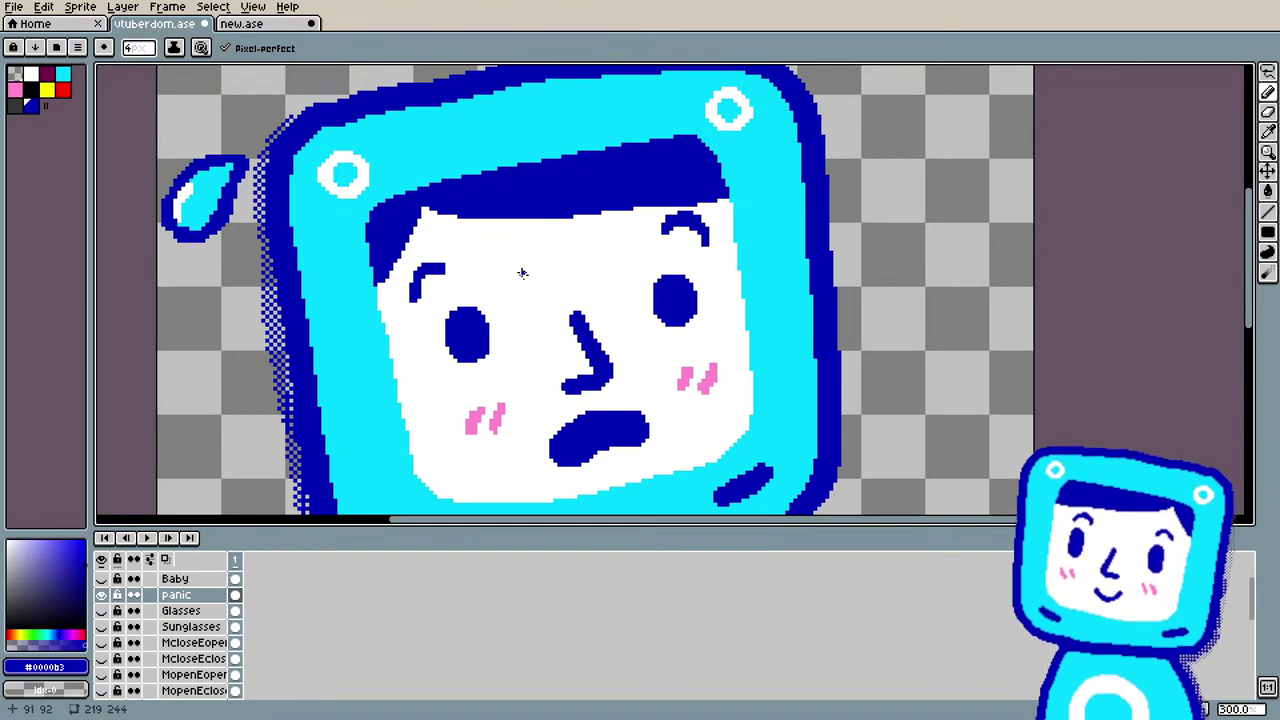
{"action": "scroll", "coordinate": [295, 588], "scroll_direction": "down", "scroll_amount": 2}
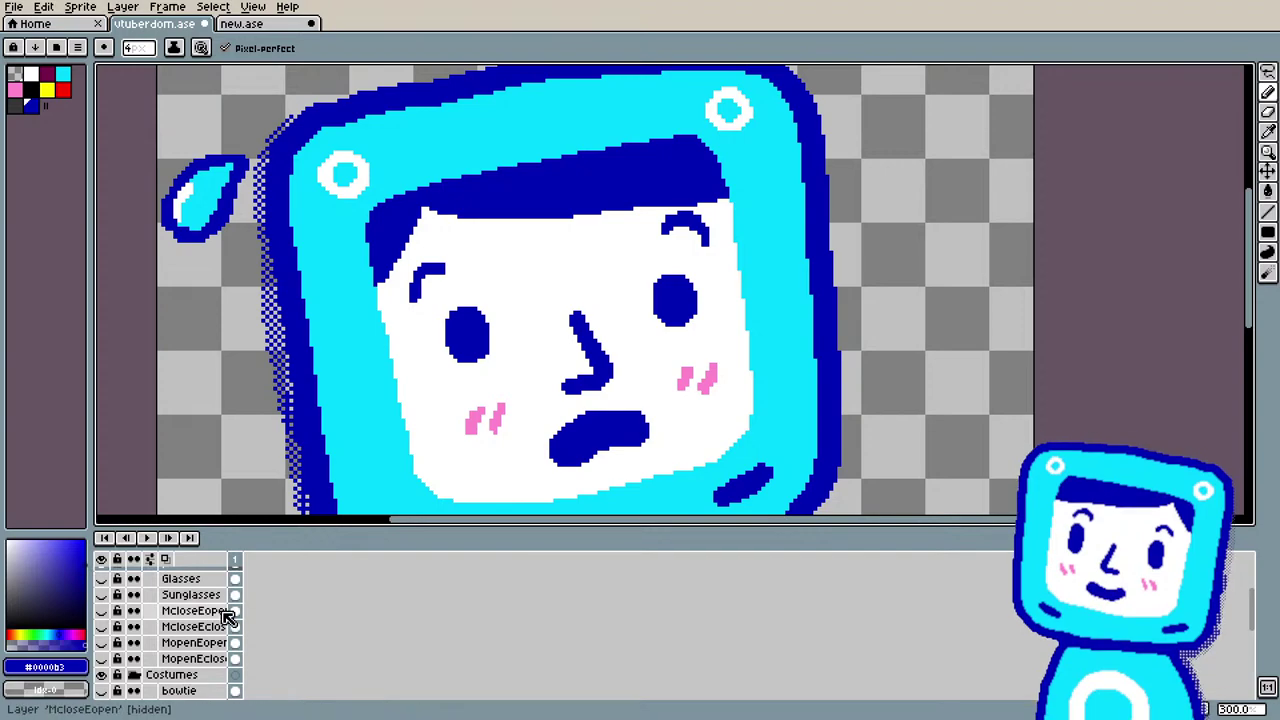
{"action": "key", "text": "m"}
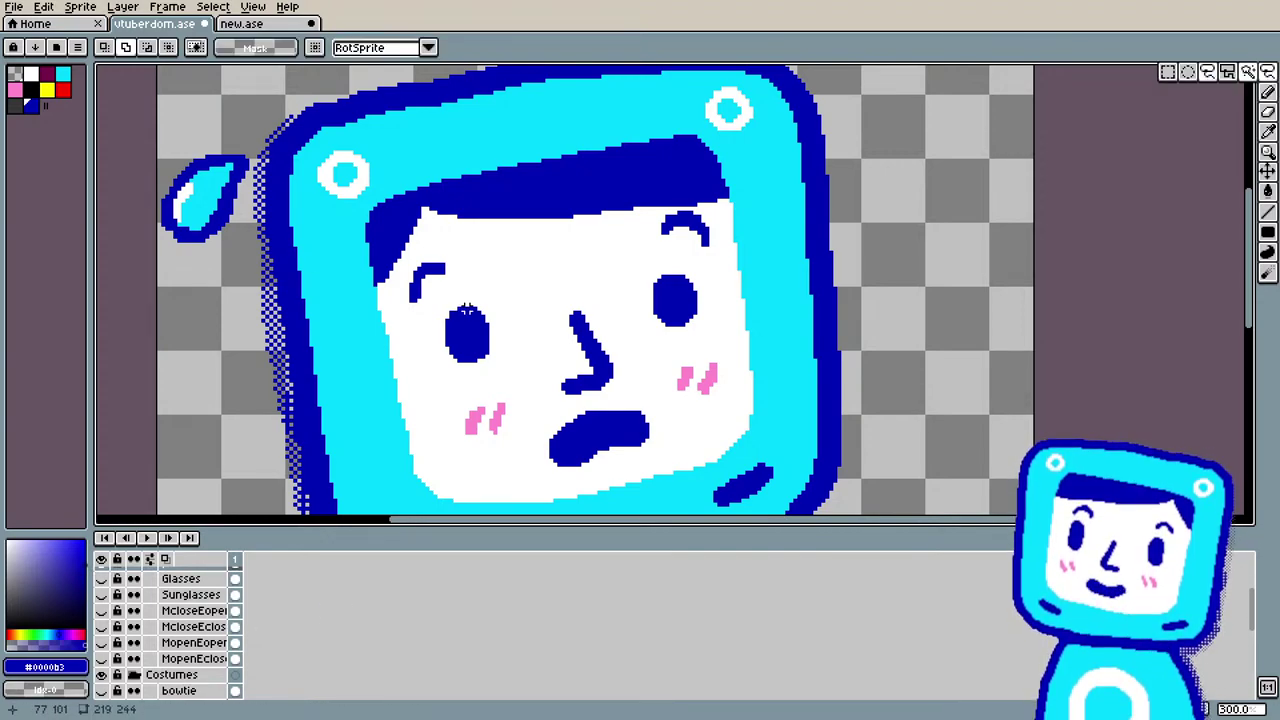
{"action": "mouse_move", "coordinate": [487, 300]}
{"action": "left_mouse_down"}
{"action": "mouse_move", "coordinate": [463, 293]}
{"action": "mouse_move", "coordinate": [492, 293]}
{"action": "left_mouse_up"}
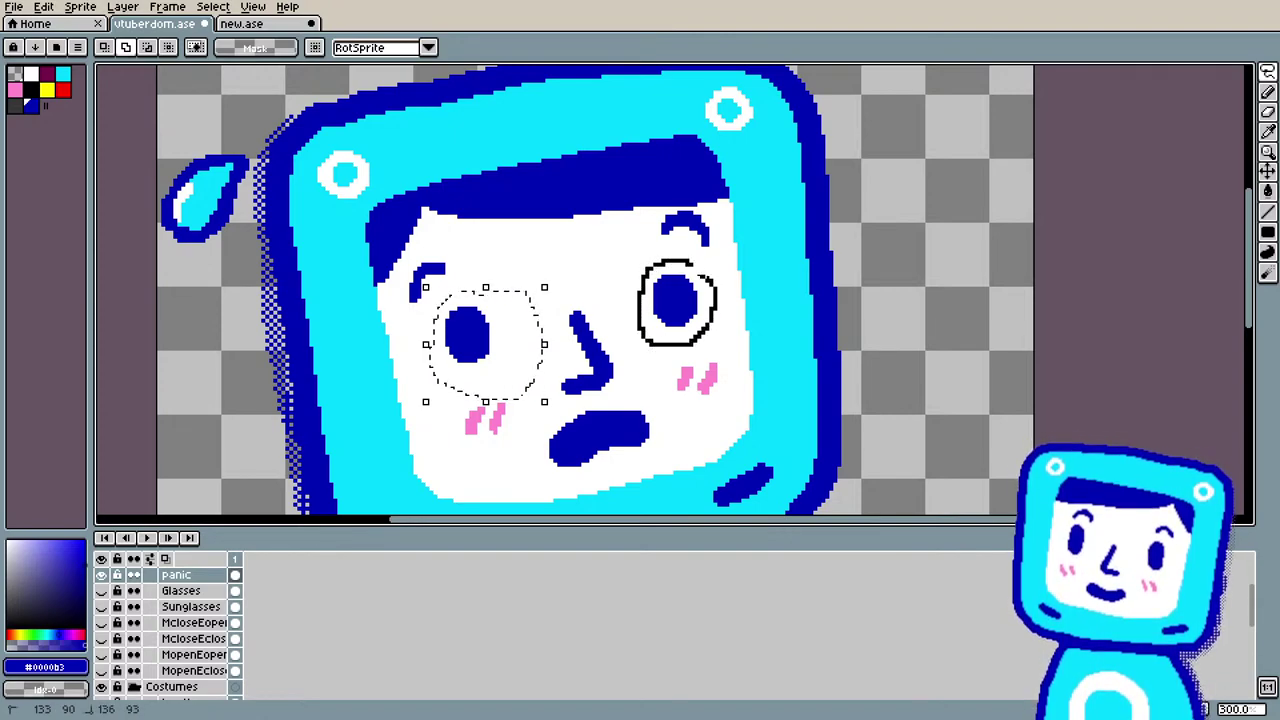
{"action": "left_click_drag", "start_coordinate": [637, 258], "coordinate": [718, 348]}
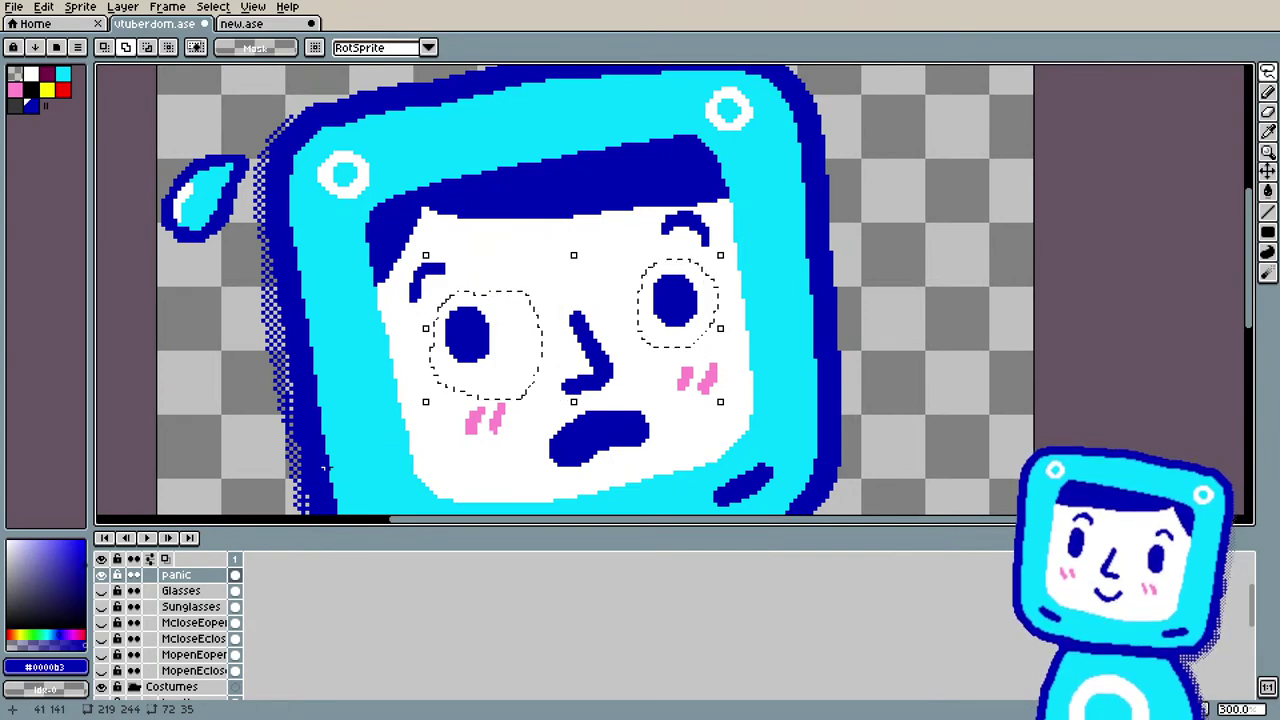
{"action": "scroll", "coordinate": [197, 608], "scroll_direction": "down", "scroll_amount": 1}
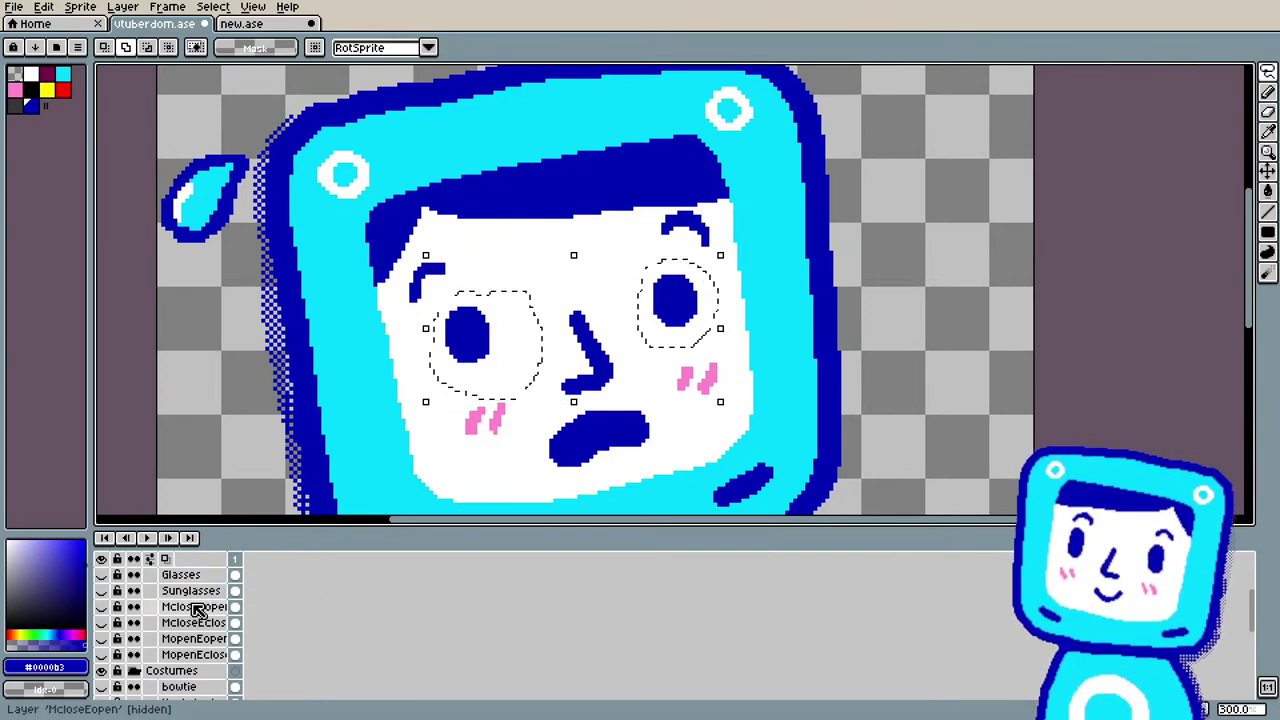
{"action": "scroll", "coordinate": [197, 608], "scroll_direction": "up", "scroll_amount": 1}
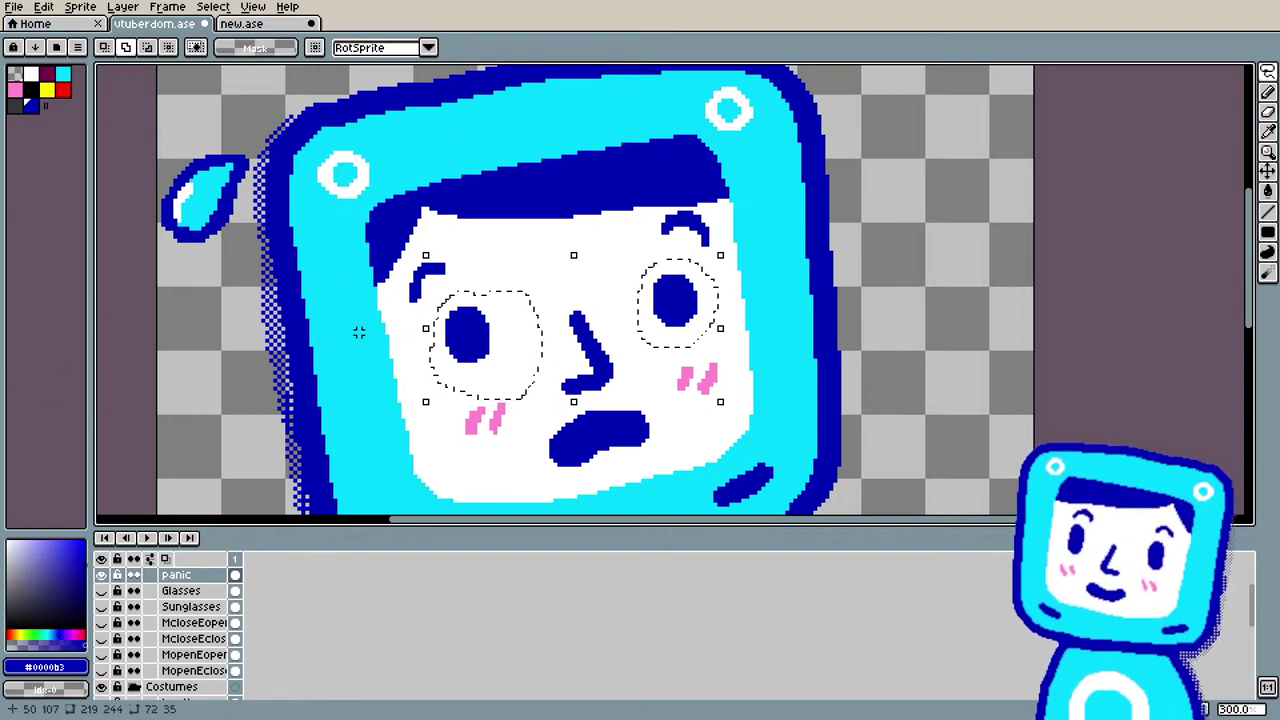
{"action": "key", "text": "ctrl+d"}
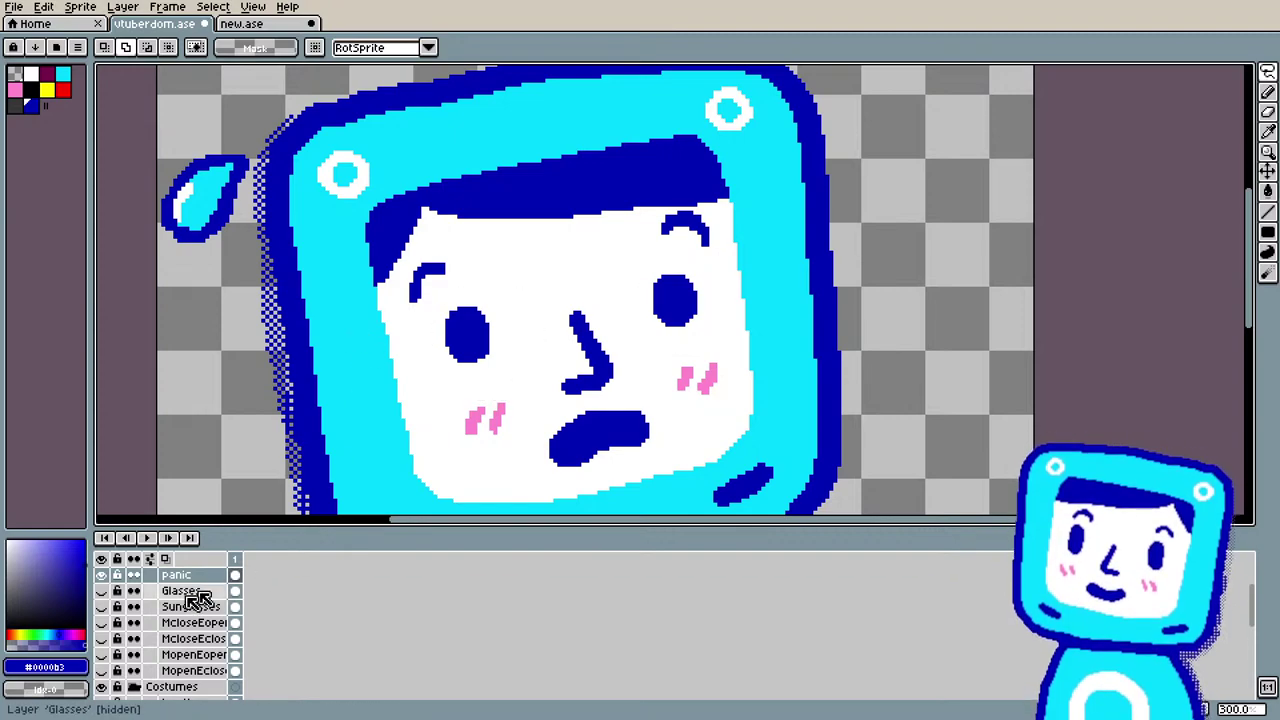
Step: Hide the panic face and show only the MopenEopen face layer in its place
{"action": "scroll", "coordinate": [195, 598], "scroll_direction": "down", "scroll_amount": 2}
{"action": "scroll", "coordinate": [118, 648], "scroll_direction": "up", "scroll_amount": 2}
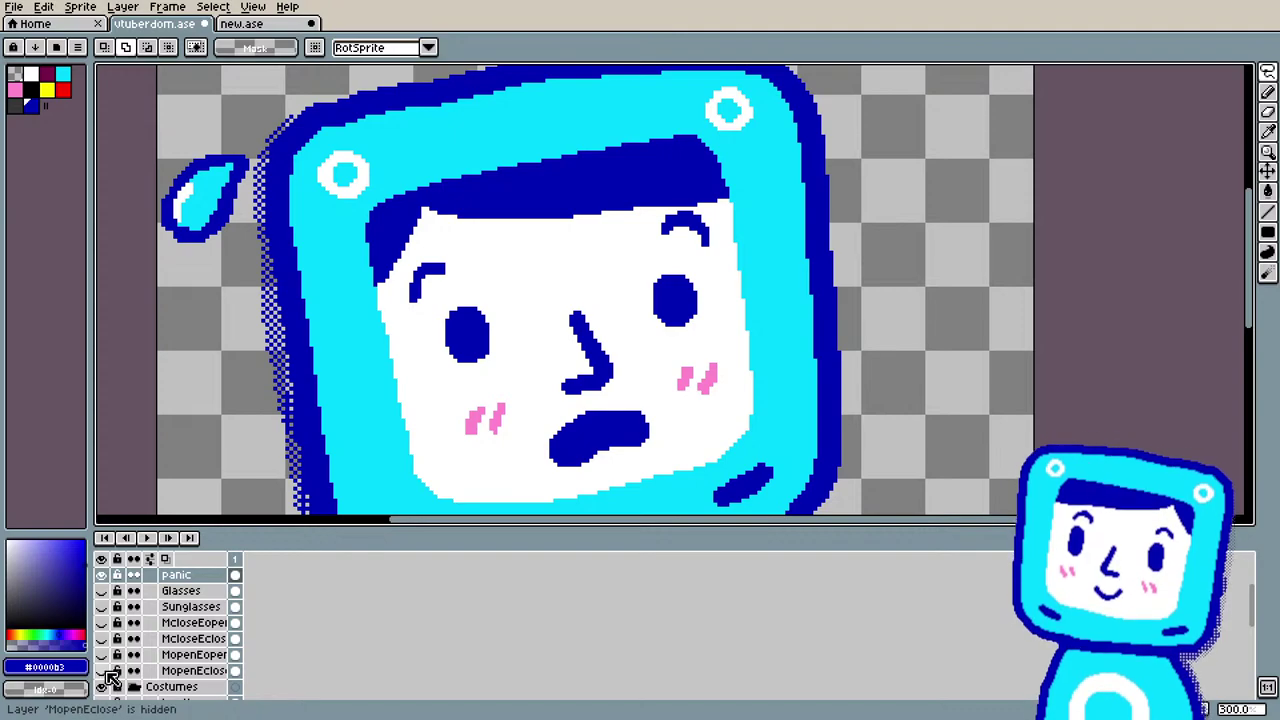
{"action": "left_click", "coordinate": [103, 671]}
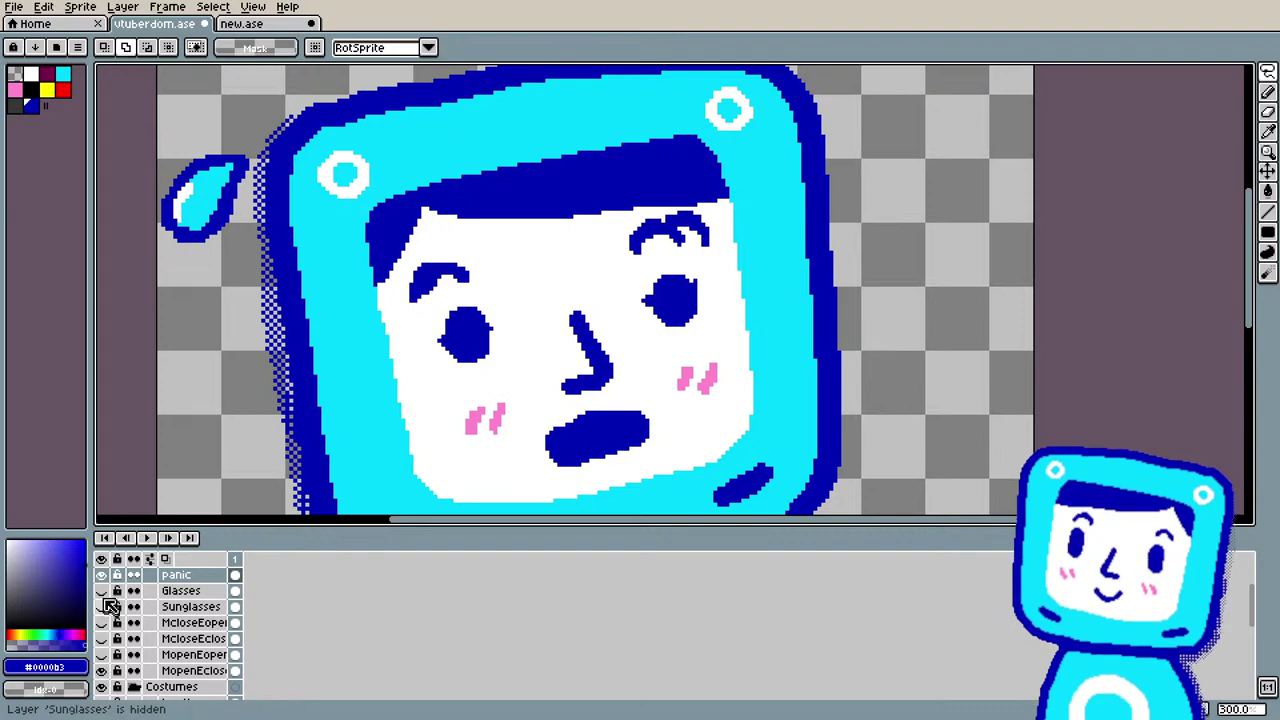
{"action": "left_click", "coordinate": [102, 575]}
{"action": "left_click", "coordinate": [102, 671]}
{"action": "left_click", "coordinate": [103, 655]}
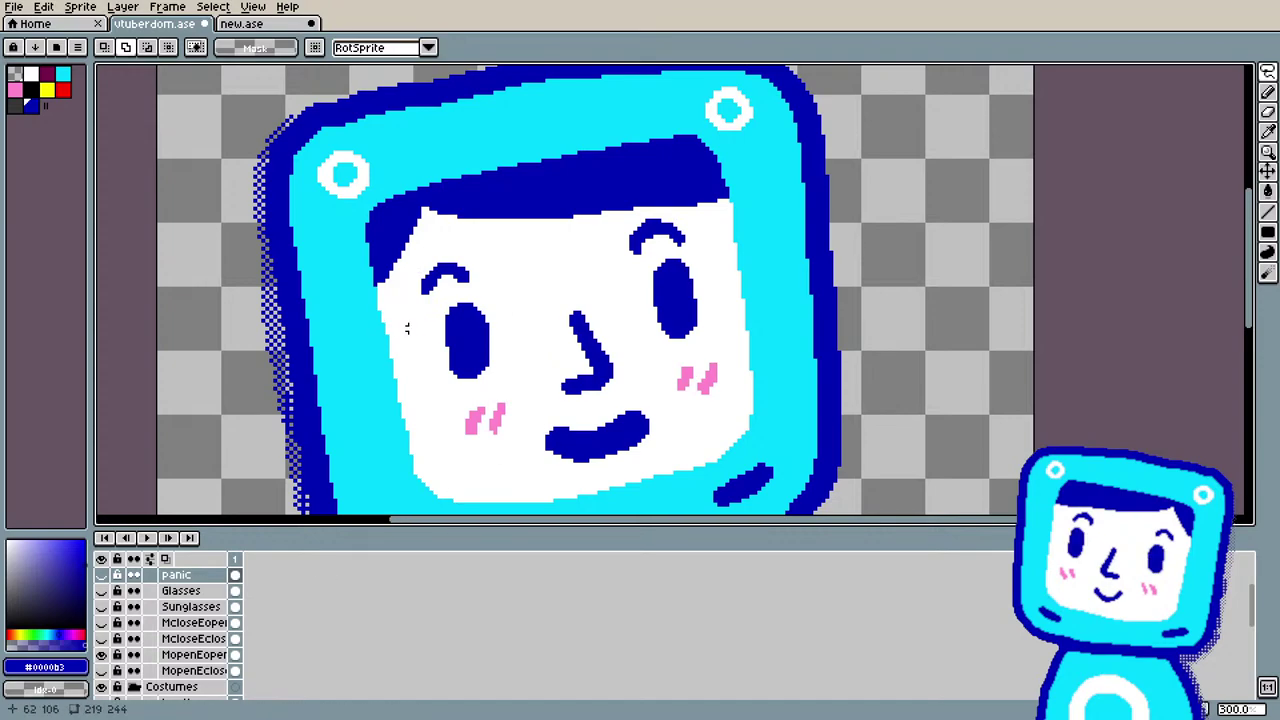
Step: Make the MopenEopen layer active and erase the lower-left corner of the left eye to round it
{"action": "scroll", "coordinate": [419, 328], "scroll_direction": "up", "scroll_amount": 1}
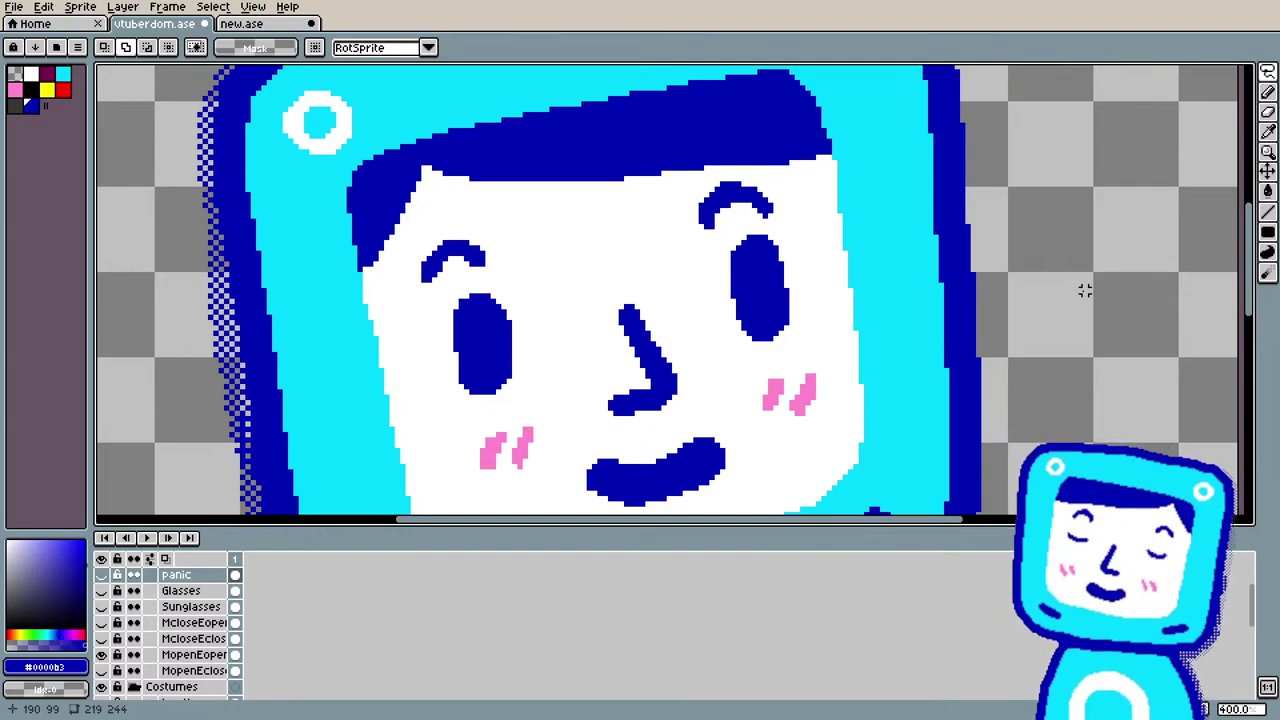
{"action": "key", "text": "b"}
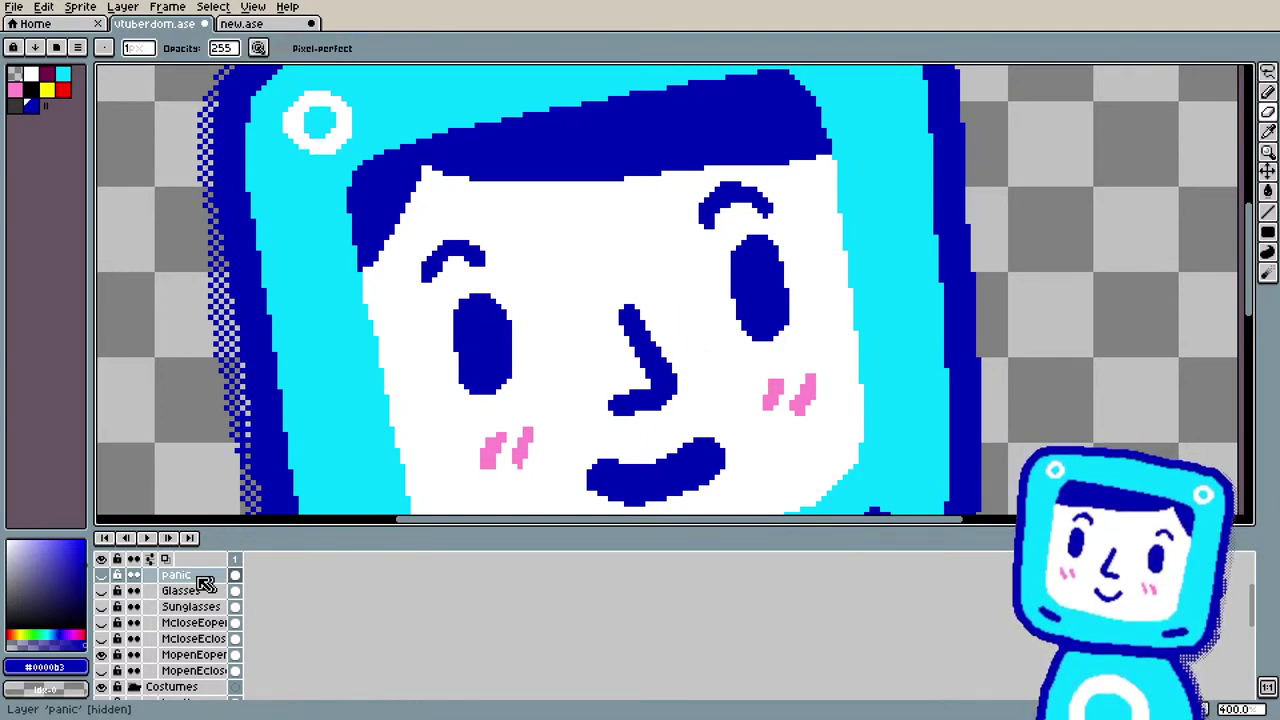
{"action": "left_click", "coordinate": [205, 656]}
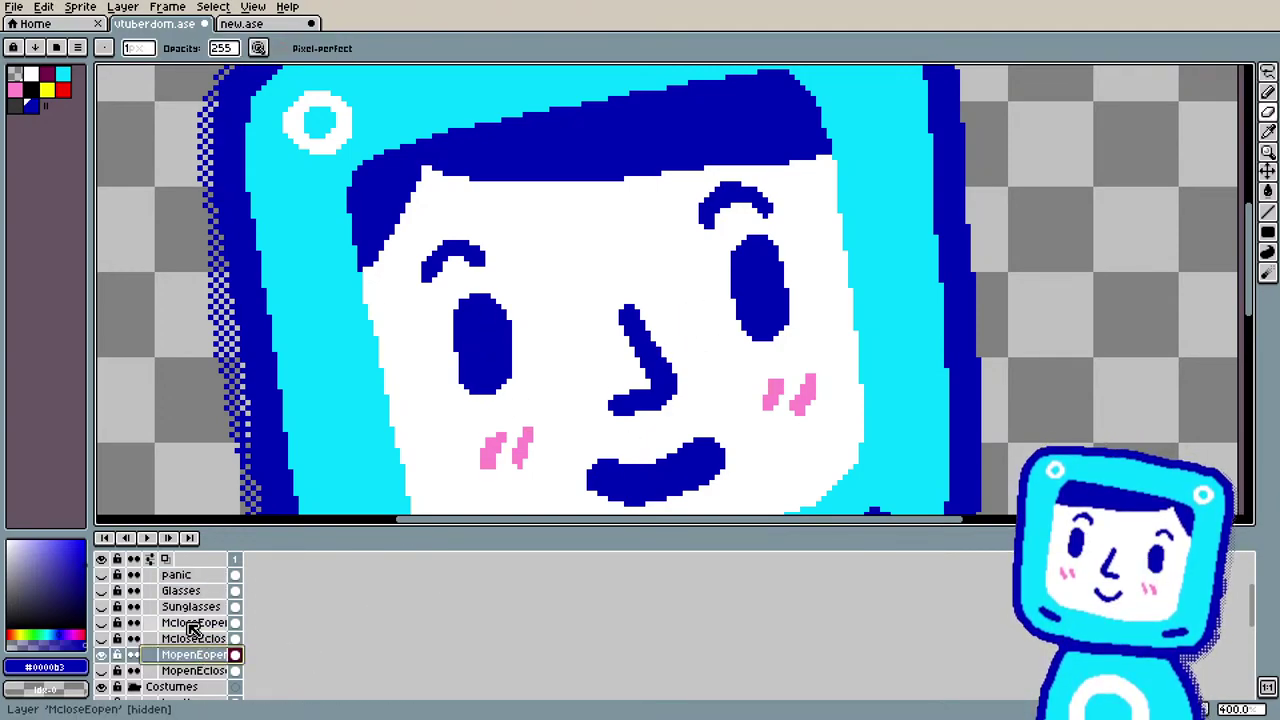
{"action": "key", "text": "e"}
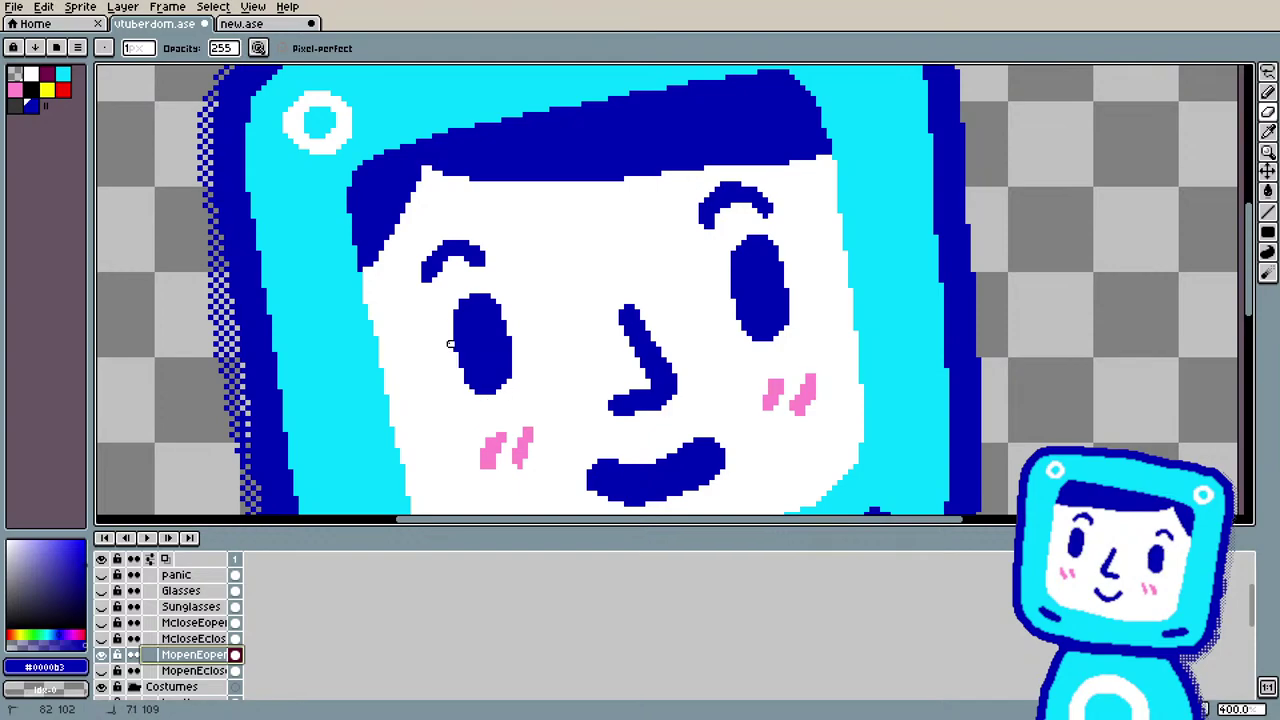
{"action": "left_click_drag", "start_coordinate": [461, 375], "coordinate": [472, 388]}
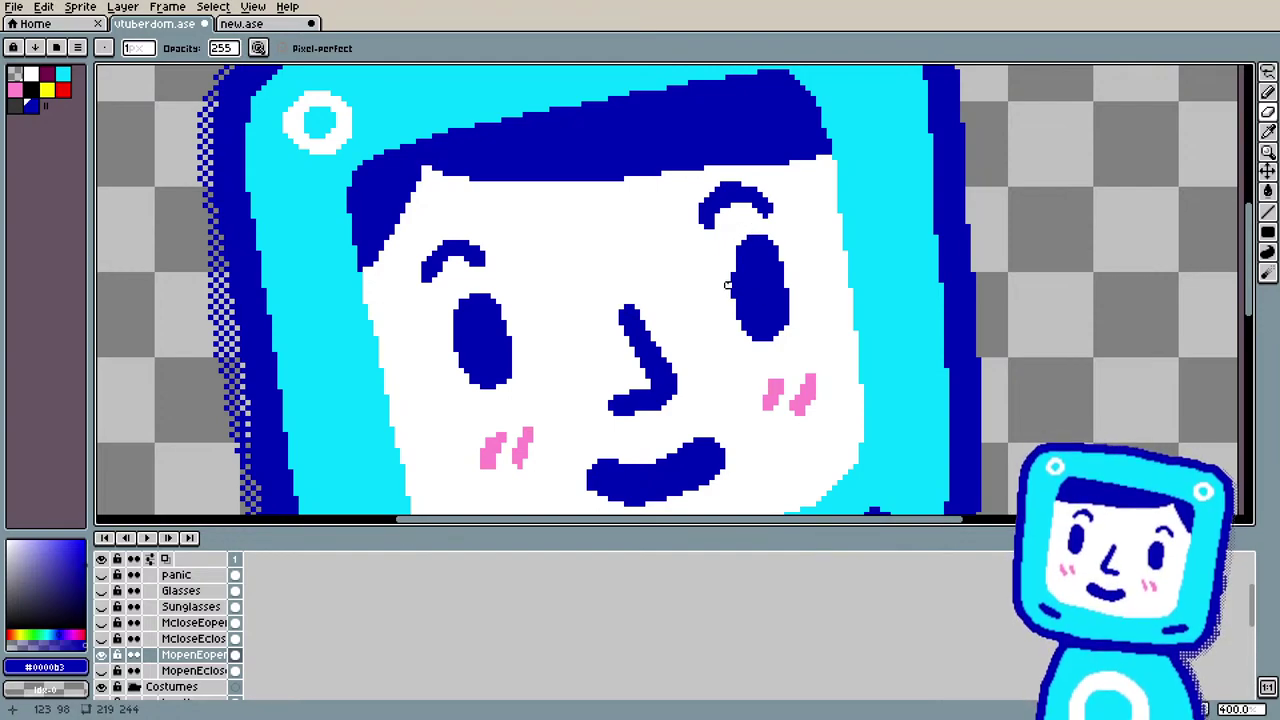
Step: Try trimming the side edges of the right eye on the MopenEopen face
{"action": "key", "text": "v"}
{"action": "key", "text": "b"}
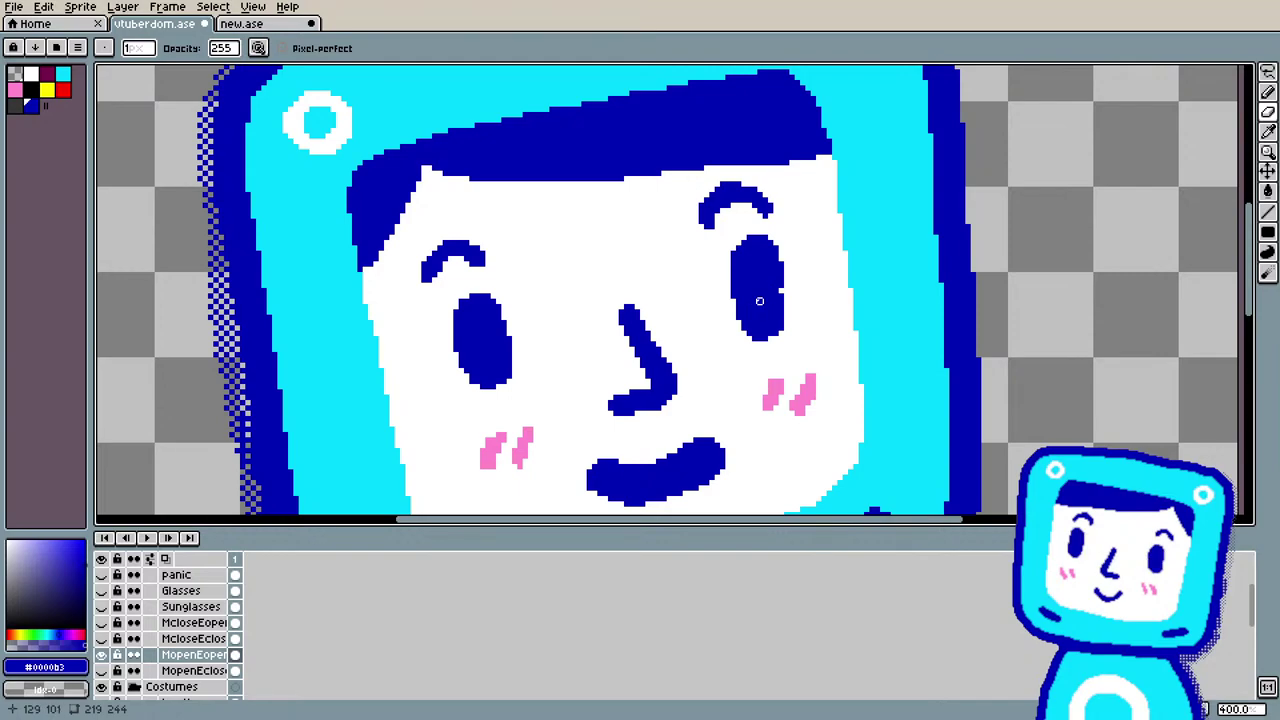
{"action": "key", "text": "i"}
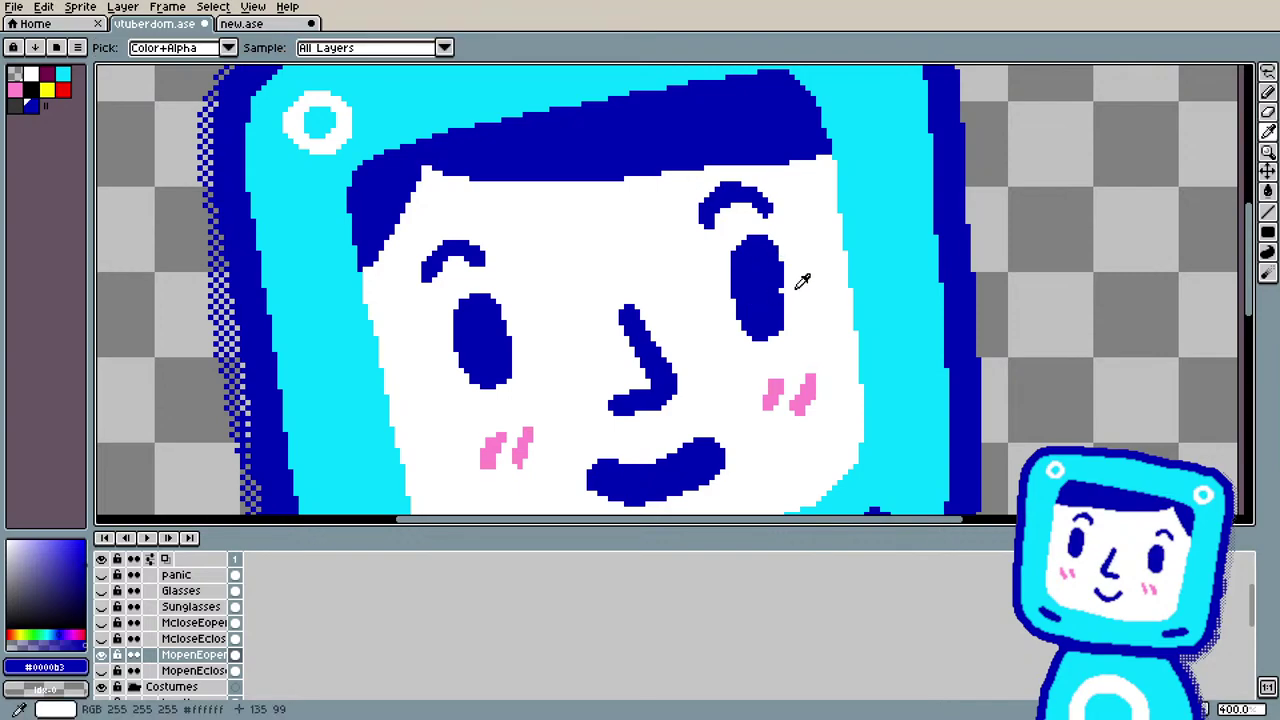
{"action": "key", "text": "b"}
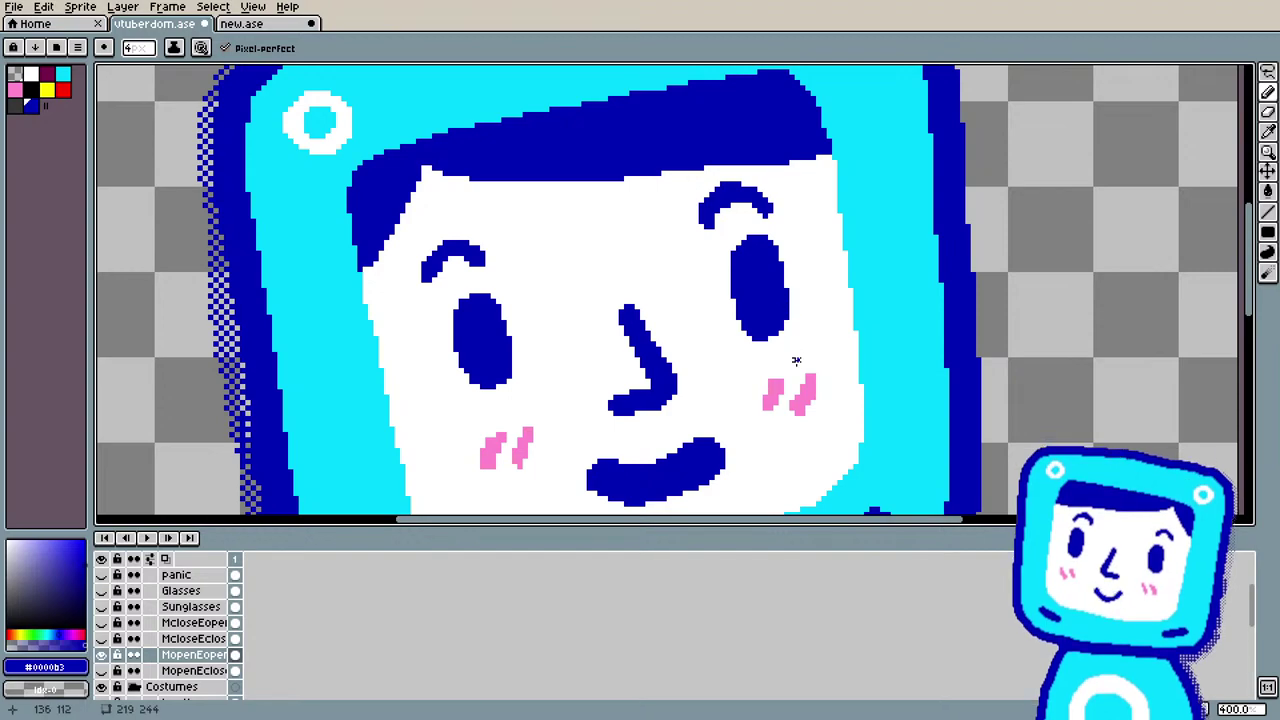
Step: Erase the bottom edge of the right eye and add pixels to the bottom of the left eye to even out both ovals
{"action": "scroll", "coordinate": [697, 316], "scroll_direction": "down", "scroll_amount": 3}
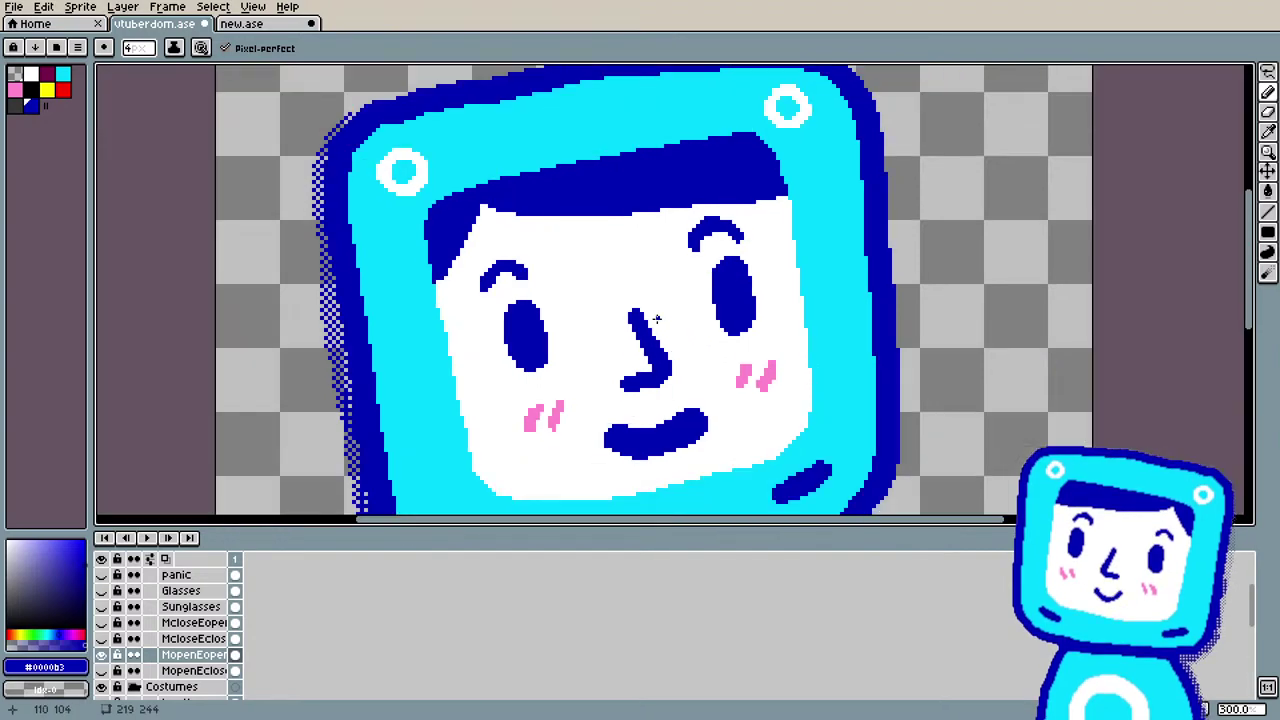
{"action": "scroll", "coordinate": [649, 318], "scroll_direction": "up", "scroll_amount": 1}
{"action": "scroll", "coordinate": [649, 318], "scroll_direction": "up", "scroll_amount": 1}
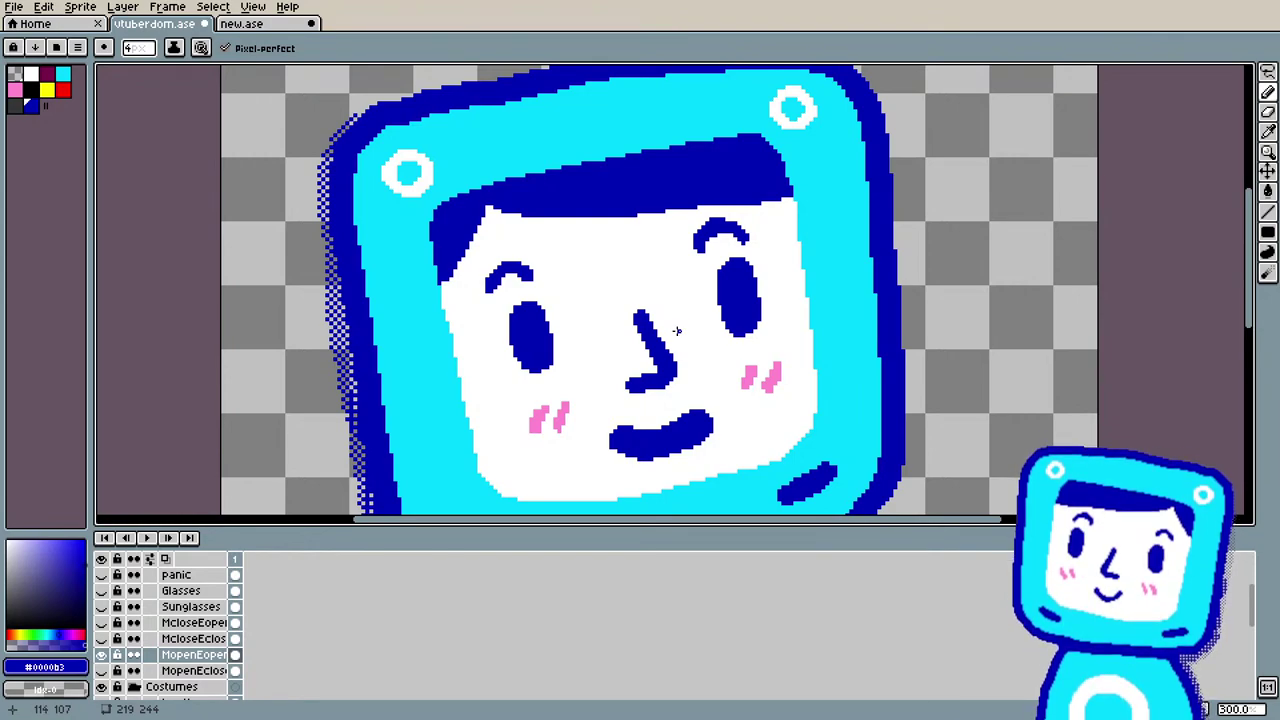
{"action": "scroll", "coordinate": [661, 336], "scroll_direction": "up", "scroll_amount": 1}
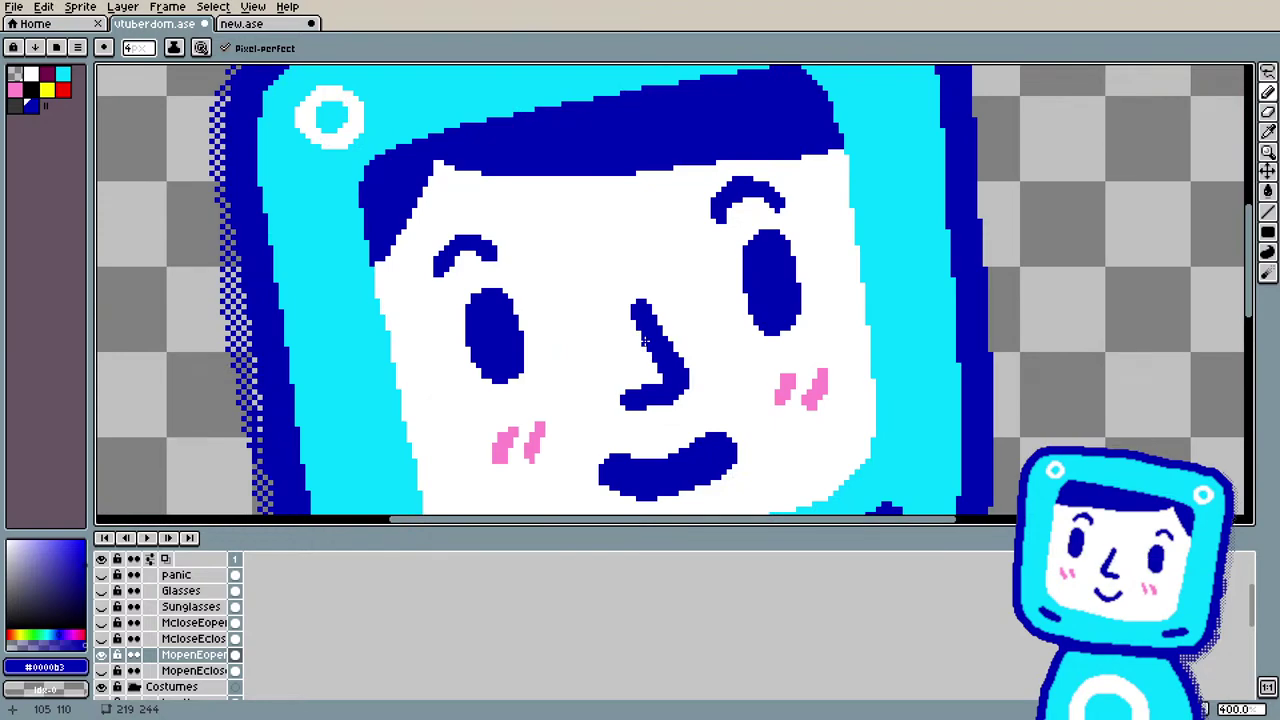
{"action": "key", "text": "e"}
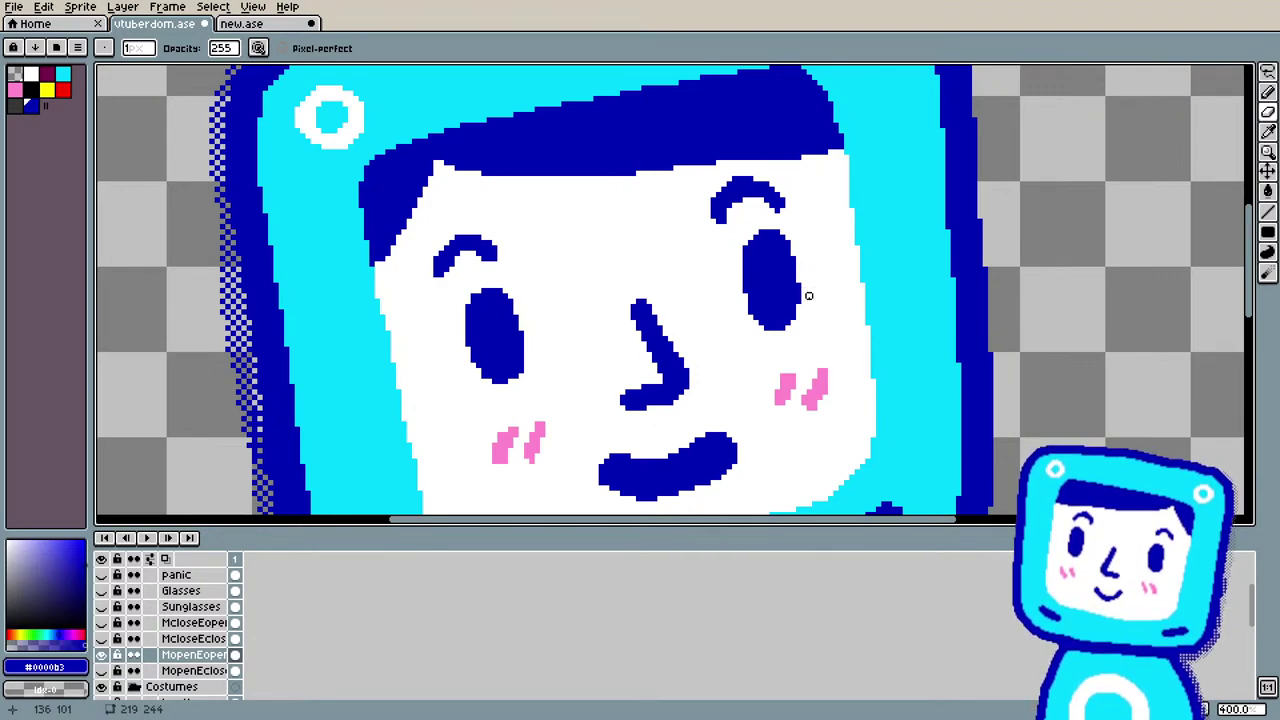
{"action": "key", "text": "i"}
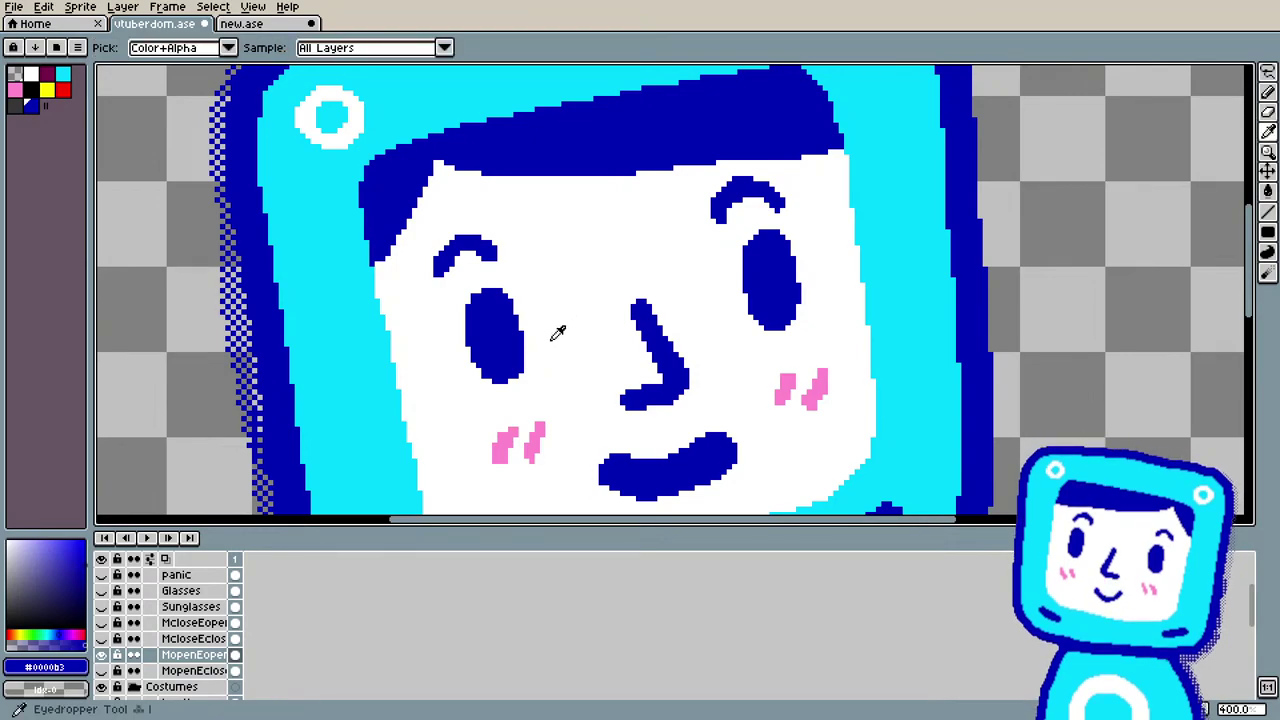
{"action": "key", "text": "b"}
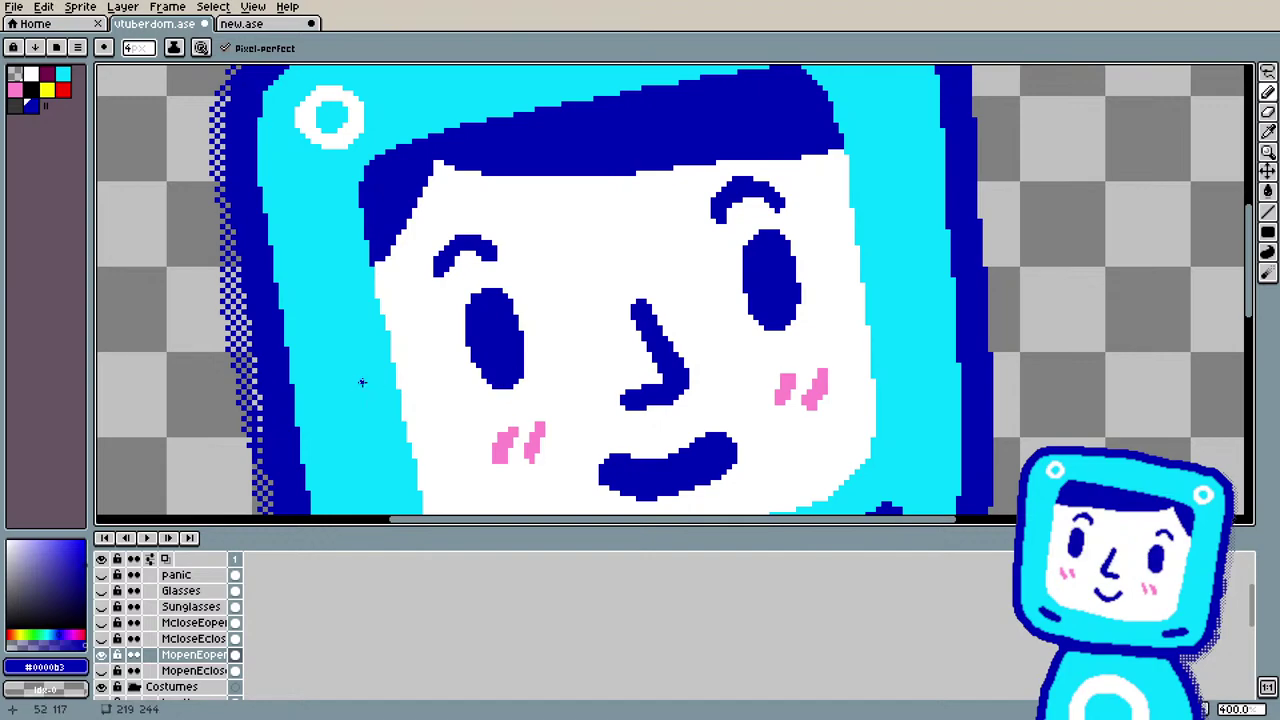
Step: Compare the MopenEopen face with the McloseEclose and McloseEopen faces within the whole head
{"action": "scroll", "coordinate": [362, 382], "scroll_direction": "down", "scroll_amount": 3}
{"action": "scroll", "coordinate": [351, 393], "scroll_direction": "up", "scroll_amount": 1}
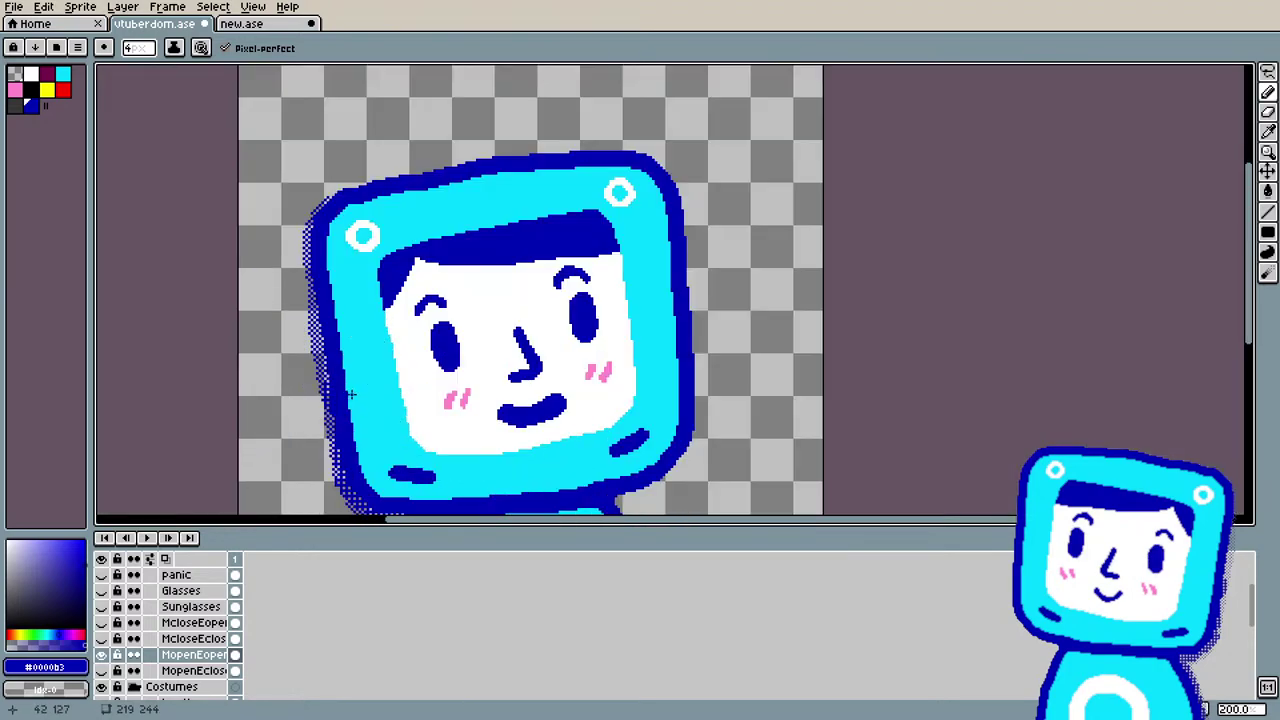
{"action": "left_click", "coordinate": [101, 654]}
{"action": "left_click", "coordinate": [101, 638]}
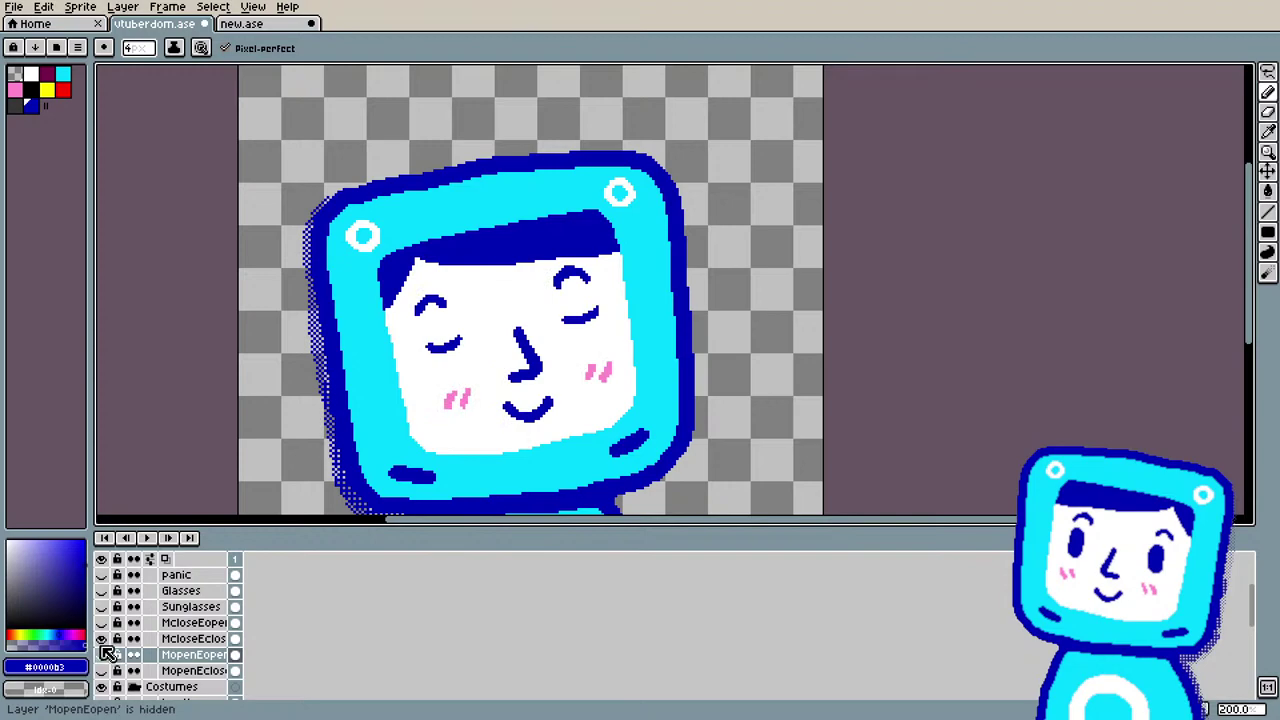
{"action": "left_click", "coordinate": [101, 638]}
{"action": "left_click", "coordinate": [104, 655]}
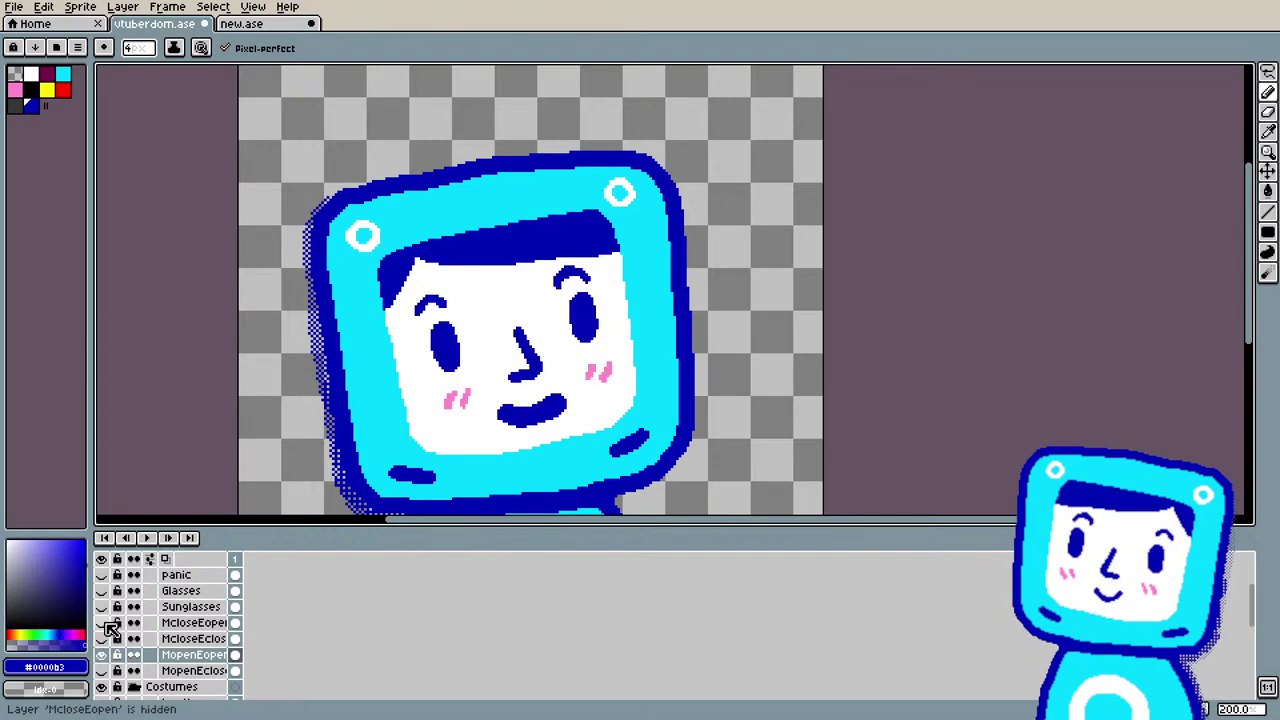
{"action": "left_click", "coordinate": [104, 623]}
{"action": "left_click", "coordinate": [102, 623]}
Step: Examine the reshaped eyes on the MopenEopen face both close up and within the whole head
{"action": "scroll", "coordinate": [481, 378], "scroll_direction": "up", "scroll_amount": 2}
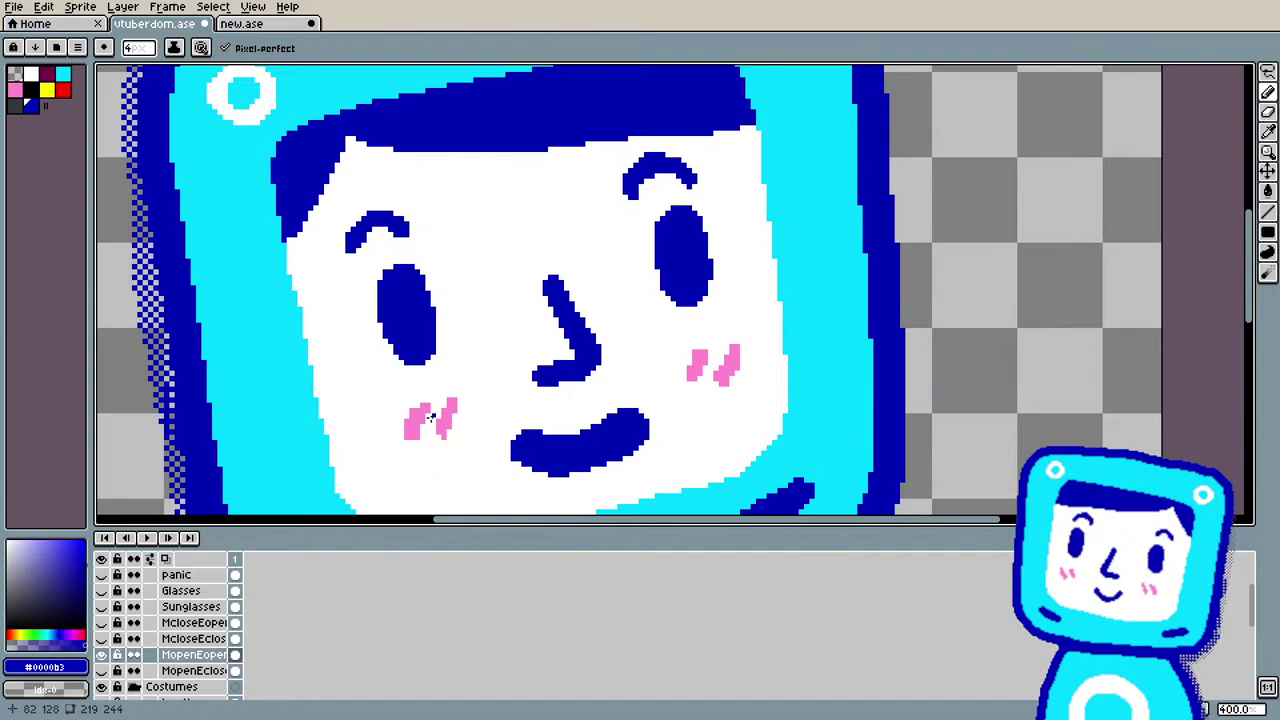
{"action": "left_click", "coordinate": [415, 336], "text": "ctrl"}
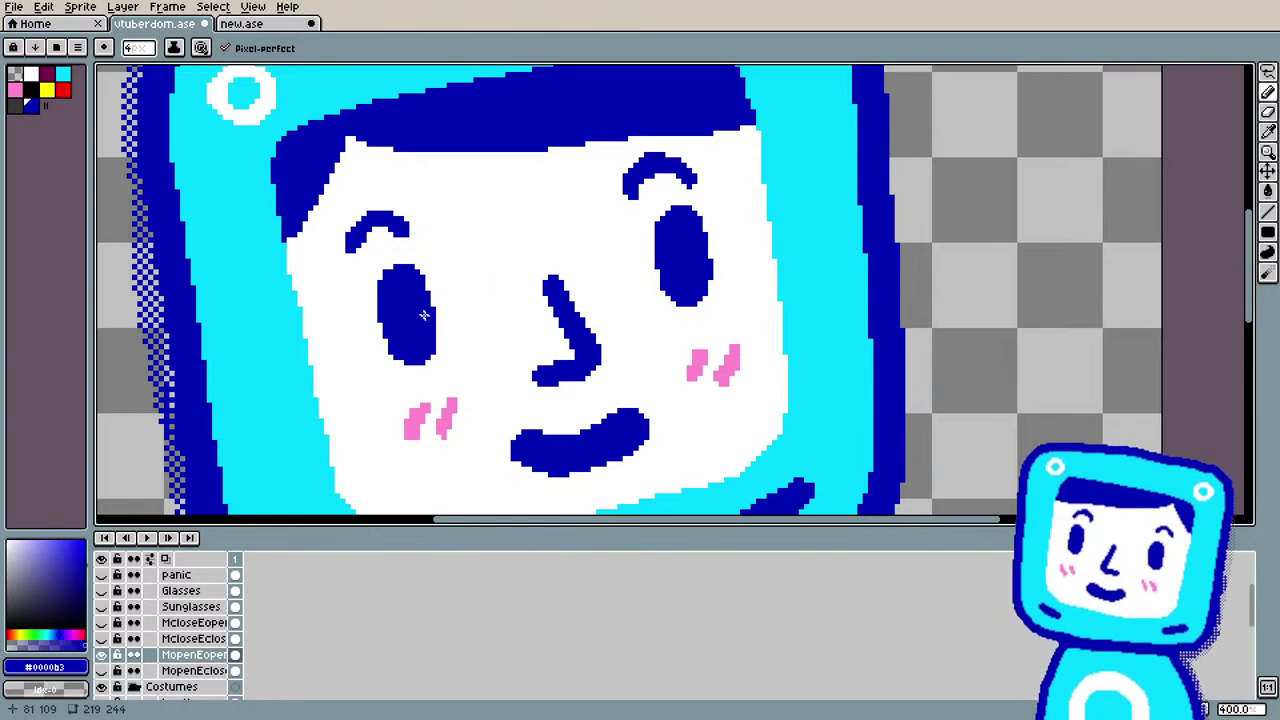
{"action": "scroll", "coordinate": [424, 314], "scroll_direction": "down", "scroll_amount": 1}
{"action": "scroll", "coordinate": [410, 312], "scroll_direction": "down", "scroll_amount": 1}
{"action": "scroll", "coordinate": [407, 312], "scroll_direction": "up", "scroll_amount": 1}
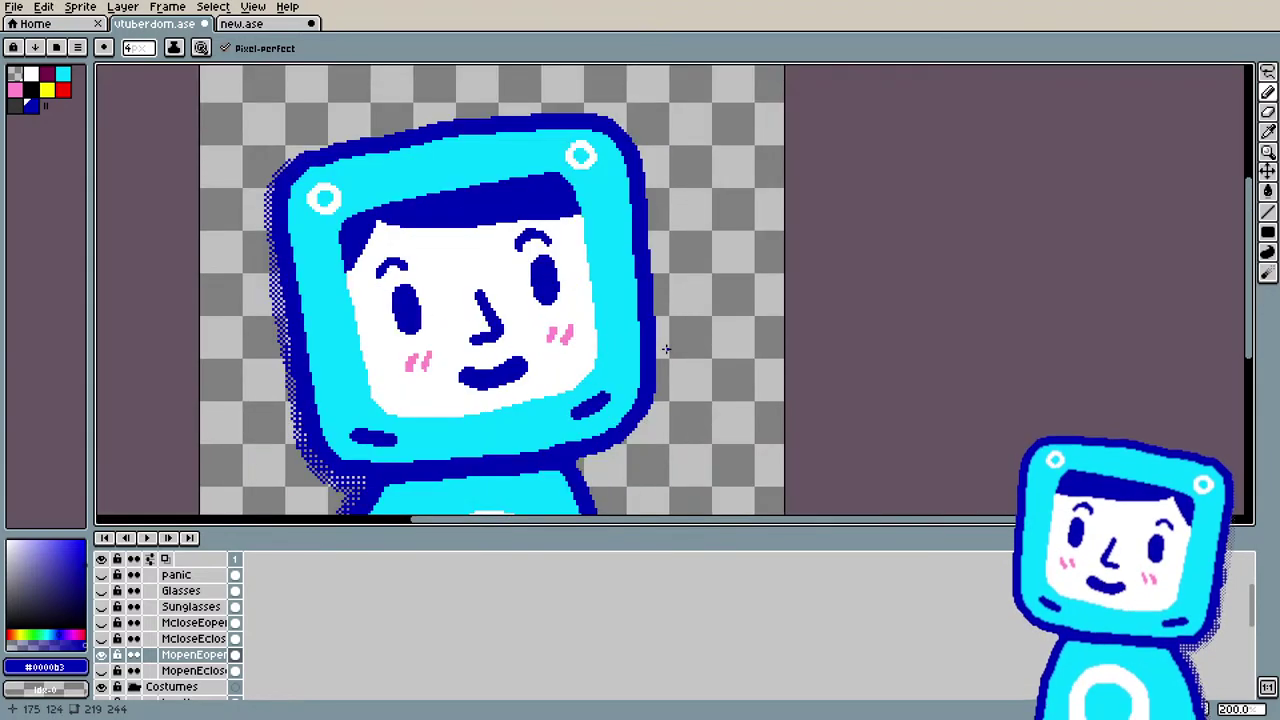
{"action": "scroll", "coordinate": [604, 291], "scroll_direction": "up", "scroll_amount": 2}
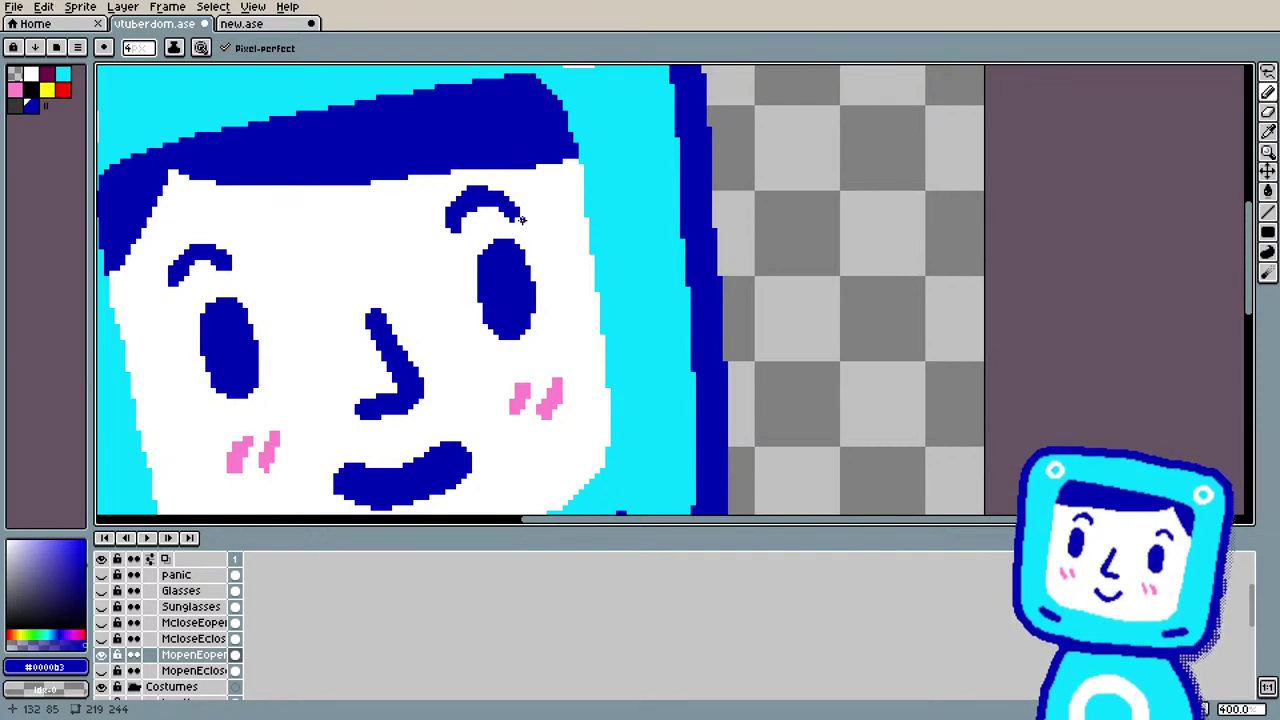
{"action": "scroll", "coordinate": [373, 235], "scroll_direction": "down", "scroll_amount": 1}
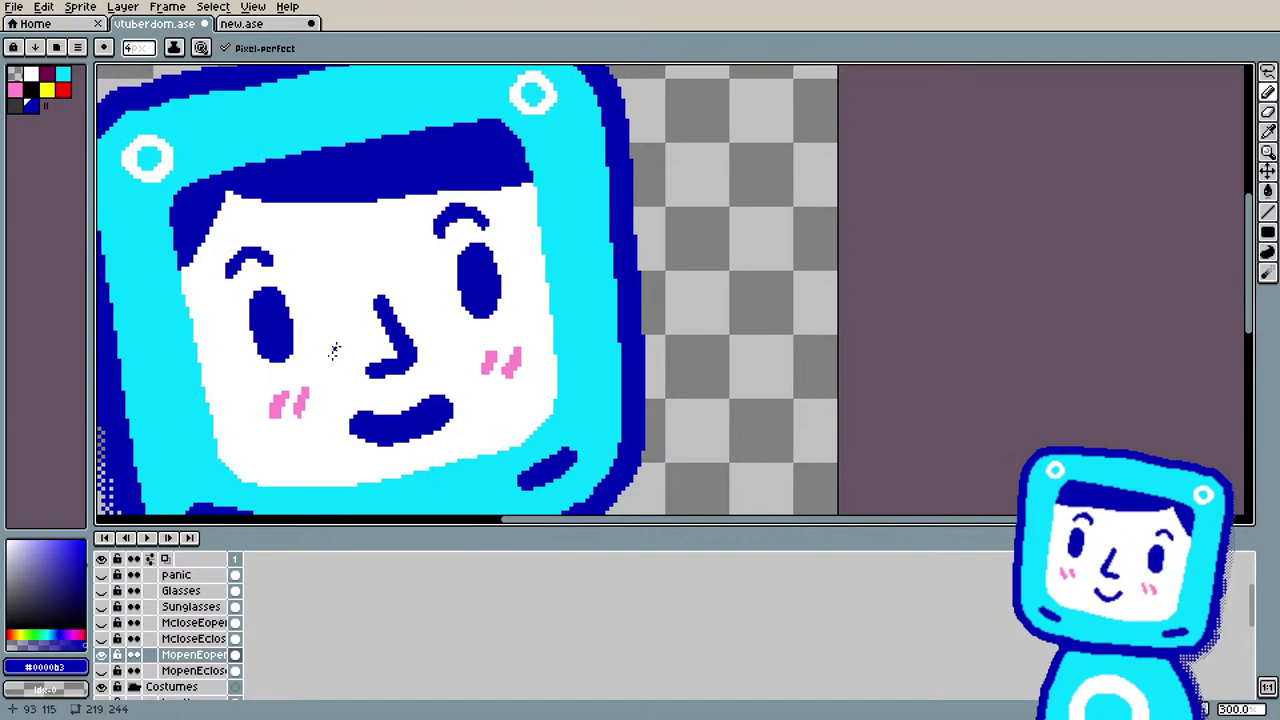
{"action": "left_click", "coordinate": [103, 621]}
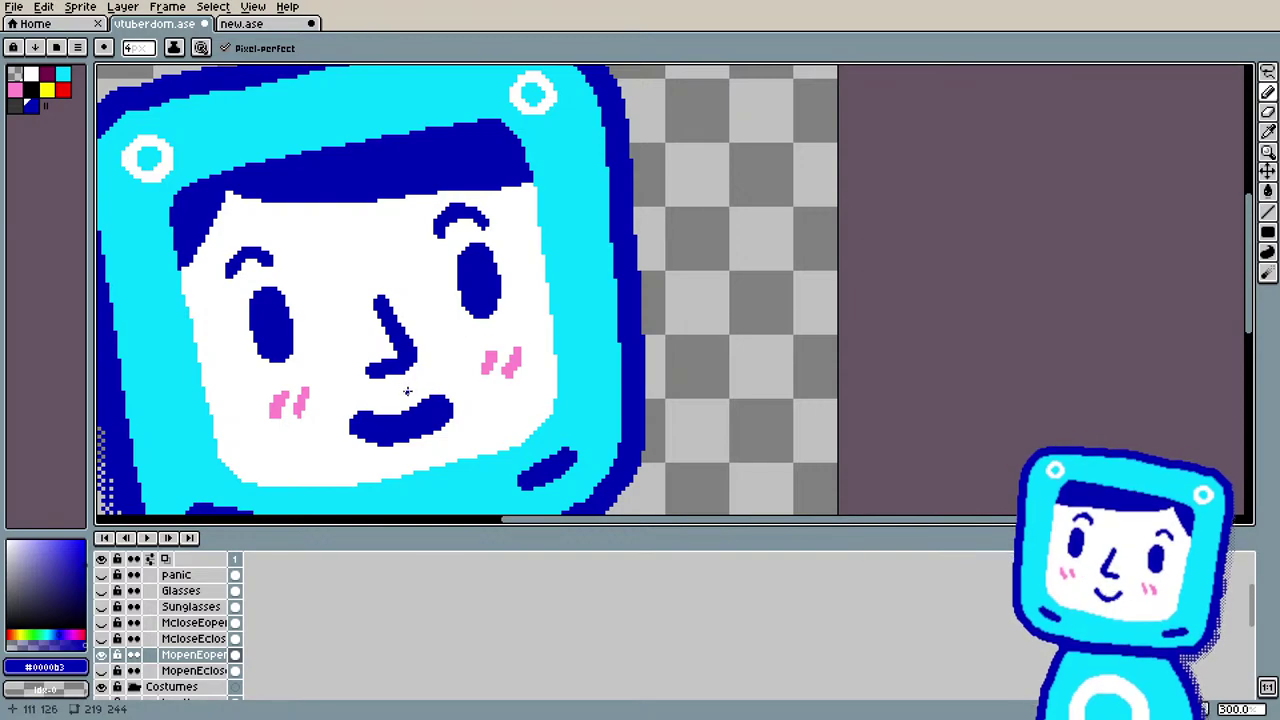
{"action": "scroll", "coordinate": [286, 352], "scroll_direction": "up", "scroll_amount": 1}
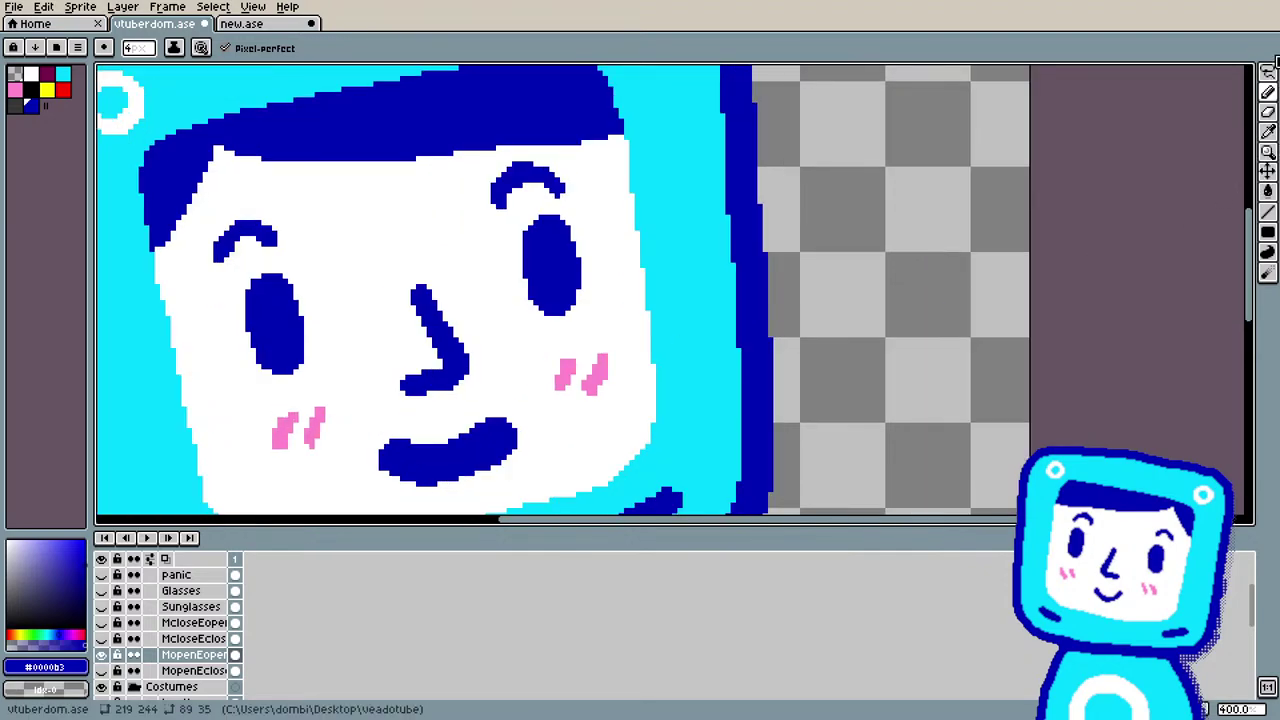
Step: Select both eyes on the MopenEopen layer with one freehand lasso outline, joined by a thin strip across the nose
{"action": "key", "text": "w"}
{"action": "key", "text": "q"}
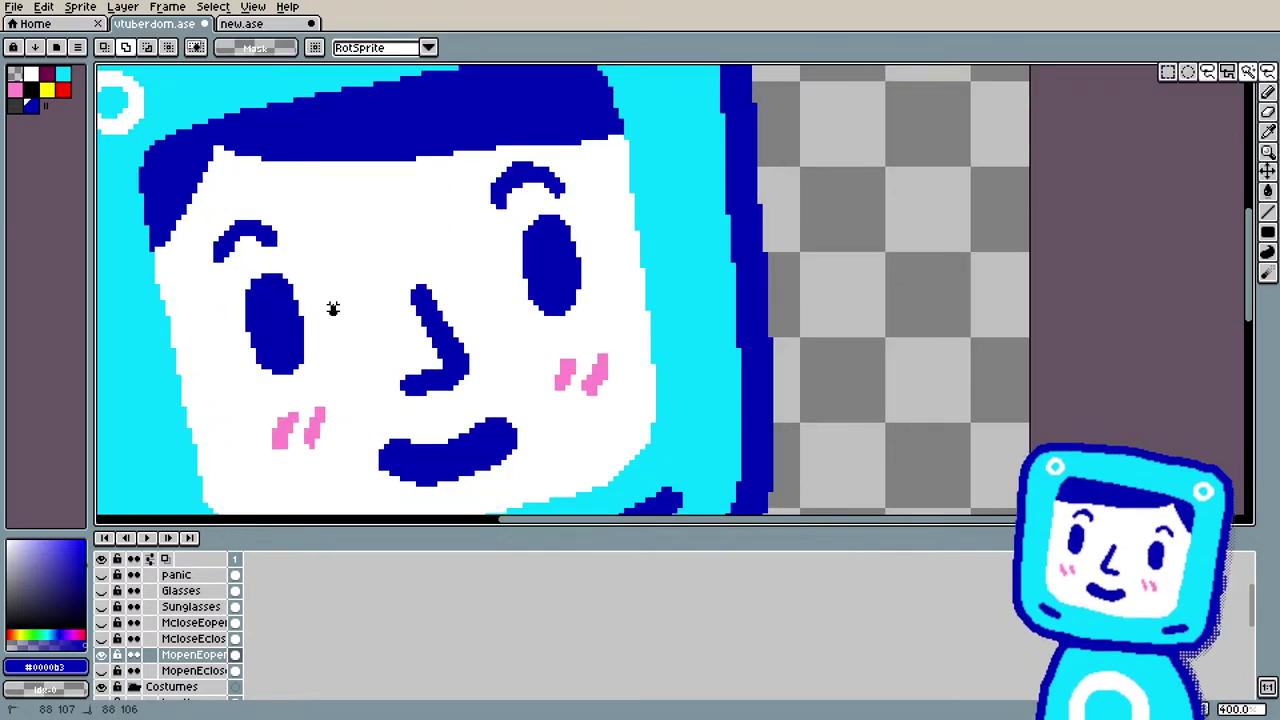
{"action": "mouse_move", "coordinate": [334, 312]}
{"action": "left_mouse_down"}
{"action": "mouse_move", "coordinate": [281, 260]}
{"action": "mouse_move", "coordinate": [242, 269]}
{"action": "mouse_move", "coordinate": [215, 321]}
{"action": "mouse_move", "coordinate": [236, 374]}
{"action": "mouse_move", "coordinate": [272, 392]}
{"action": "mouse_move", "coordinate": [306, 388]}
{"action": "mouse_move", "coordinate": [340, 312]}
{"action": "left_mouse_up"}
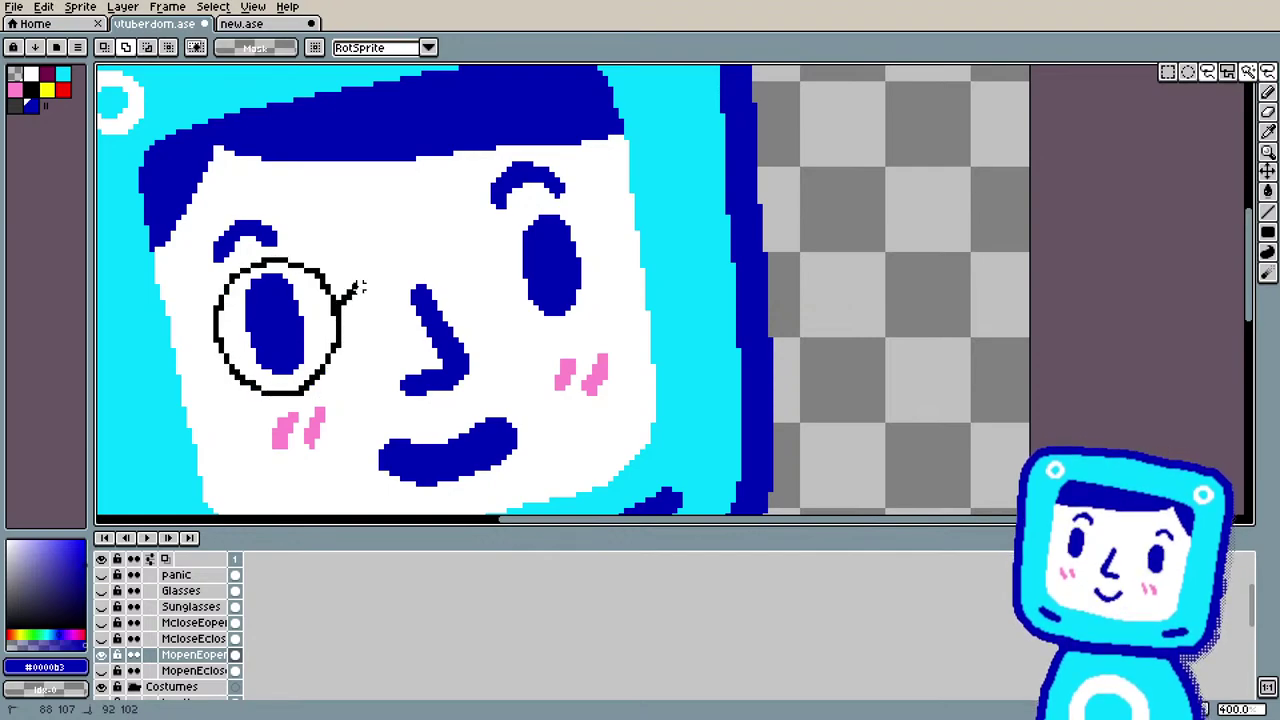
{"action": "mouse_move", "coordinate": [408, 270]}
{"action": "left_mouse_down"}
{"action": "mouse_move", "coordinate": [472, 275]}
{"action": "mouse_move", "coordinate": [507, 328]}
{"action": "mouse_move", "coordinate": [551, 340]}
{"action": "mouse_move", "coordinate": [585, 331]}
{"action": "mouse_move", "coordinate": [626, 248]}
{"action": "left_mouse_up"}
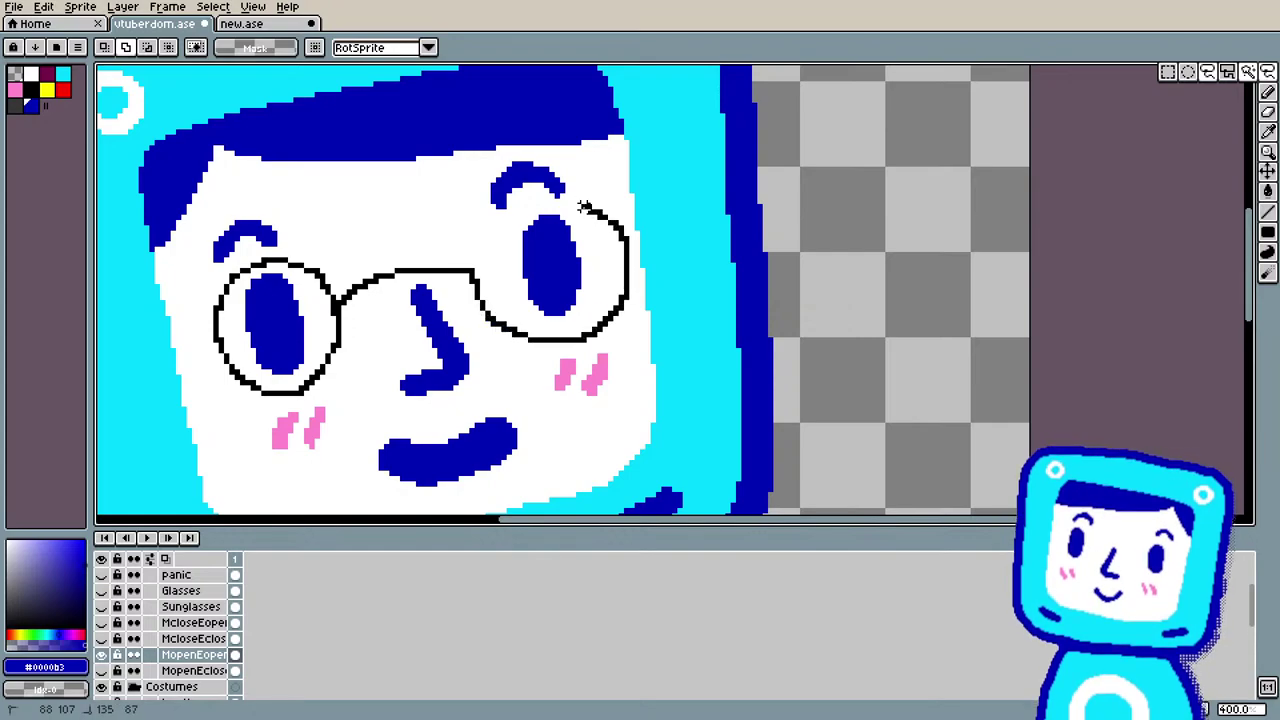
{"action": "mouse_move", "coordinate": [583, 205]}
{"action": "left_mouse_down"}
{"action": "mouse_move", "coordinate": [548, 200]}
{"action": "mouse_move", "coordinate": [477, 243]}
{"action": "mouse_move", "coordinate": [468, 265]}
{"action": "left_mouse_up"}
{"action": "scroll", "coordinate": [575, 292], "scroll_direction": "down", "scroll_amount": 2}
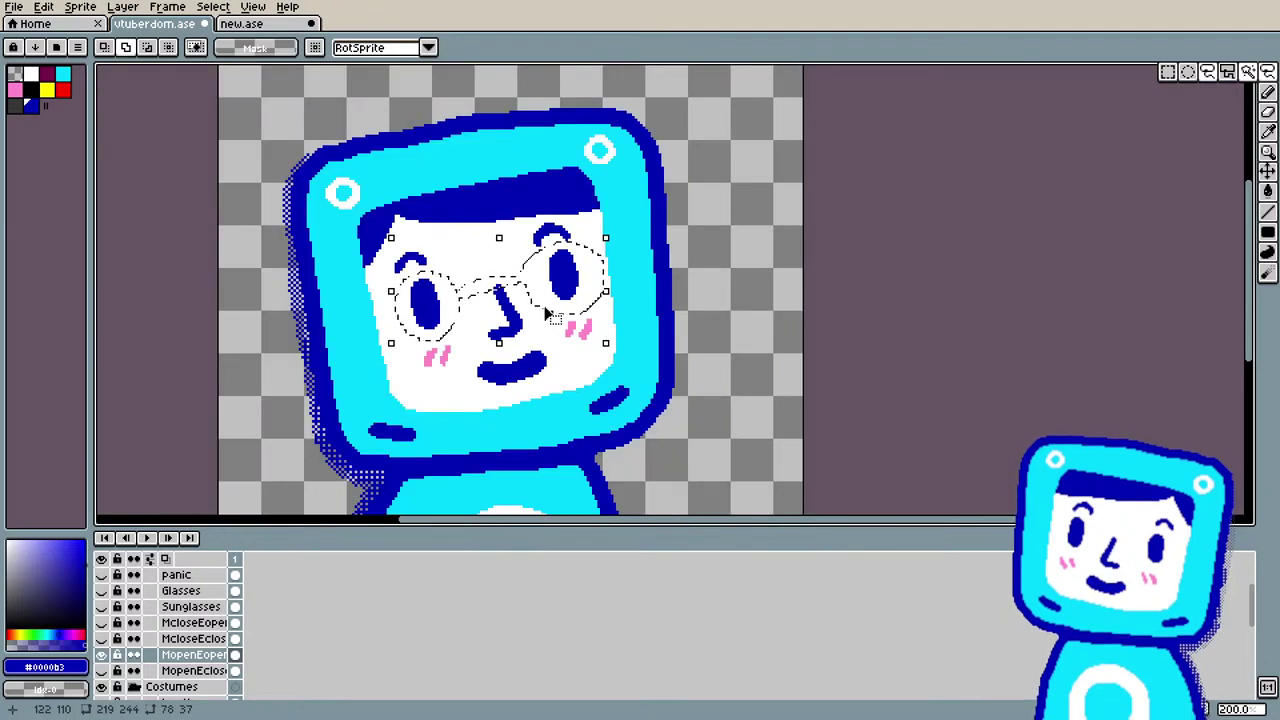
{"action": "scroll", "coordinate": [540, 310], "scroll_direction": "up", "scroll_amount": 2}
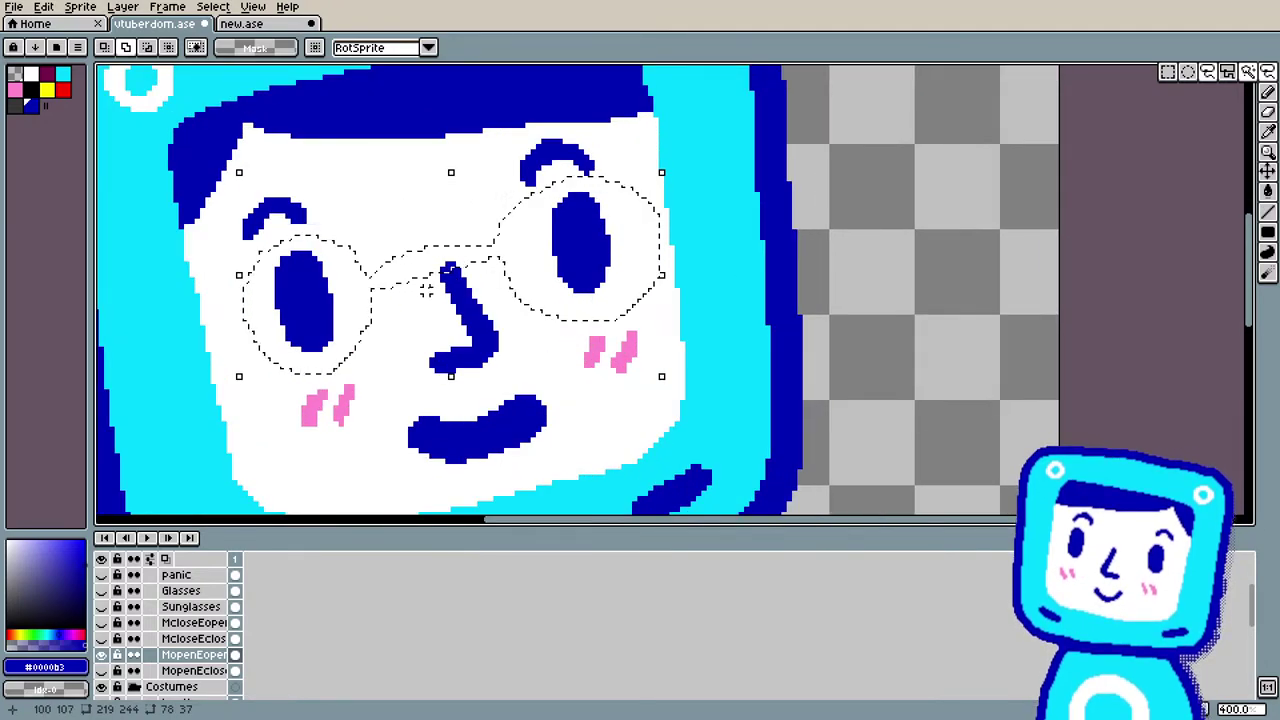
Step: Subtract the strip over the nose from the selection so that it surrounds only the two eyes
{"action": "key", "text": "super"}
{"action": "key", "text": "super"}
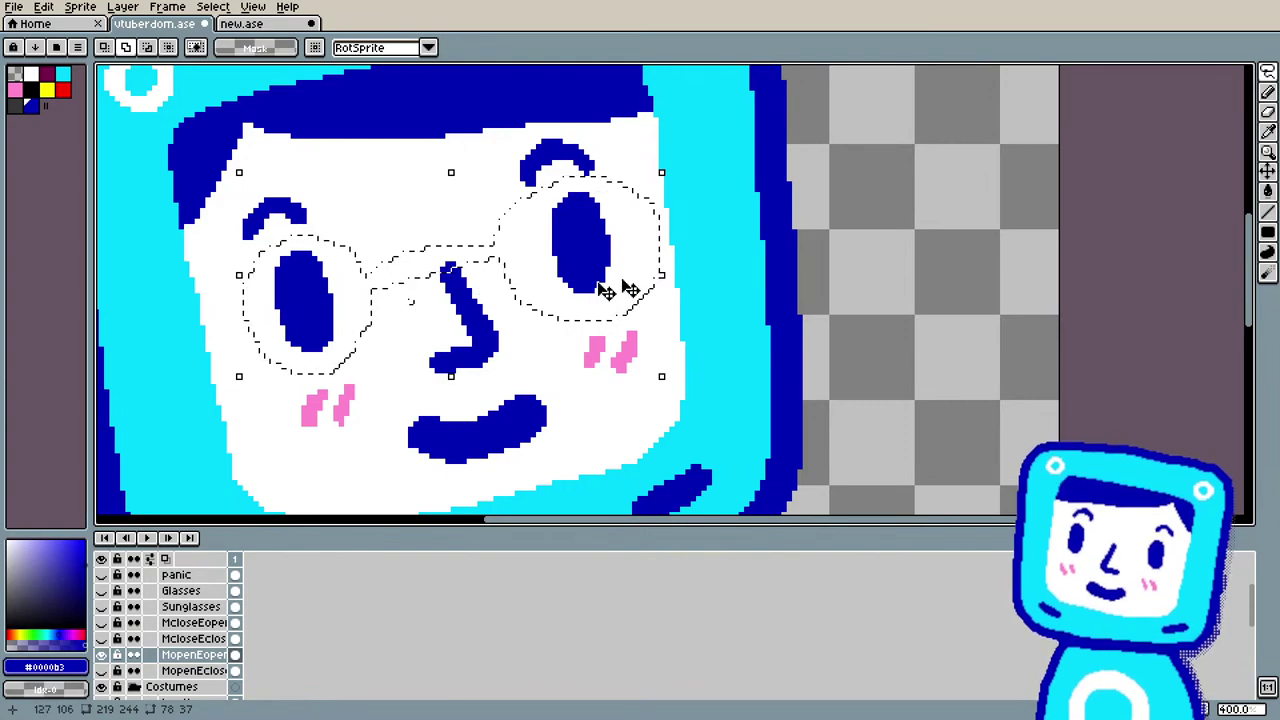
{"action": "left_click", "coordinate": [150, 48]}
{"action": "mouse_move", "coordinate": [418, 300]}
{"action": "left_mouse_down"}
{"action": "mouse_move", "coordinate": [399, 270]}
{"action": "mouse_move", "coordinate": [409, 232]}
{"action": "mouse_move", "coordinate": [443, 227]}
{"action": "left_mouse_up"}
{"action": "left_click_drag", "start_coordinate": [480, 283], "coordinate": [478, 285]}
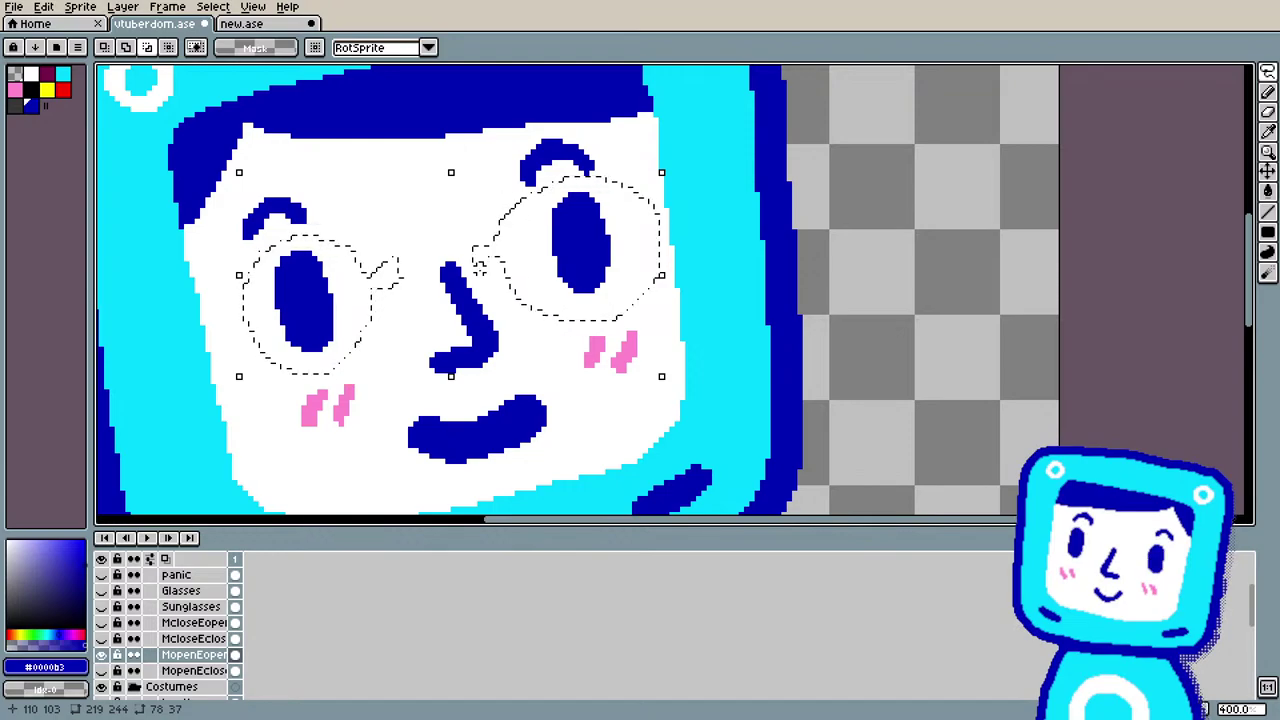
Step: Show the McloseEopen face in place of MopenEopen, paste the copied rounded eyes onto the McloseEopen layer, and clear the selection
{"action": "scroll", "coordinate": [190, 668], "scroll_direction": "down", "scroll_amount": 2}
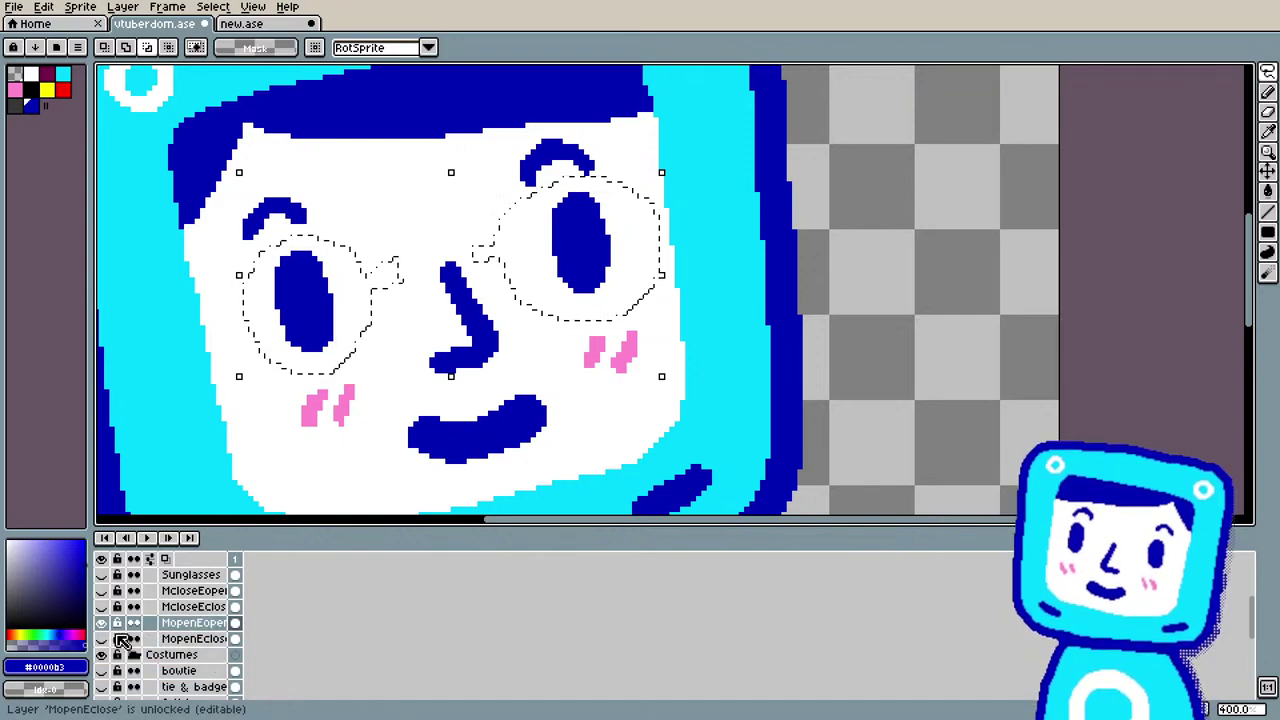
{"action": "scroll", "coordinate": [120, 640], "scroll_direction": "up", "scroll_amount": 1}
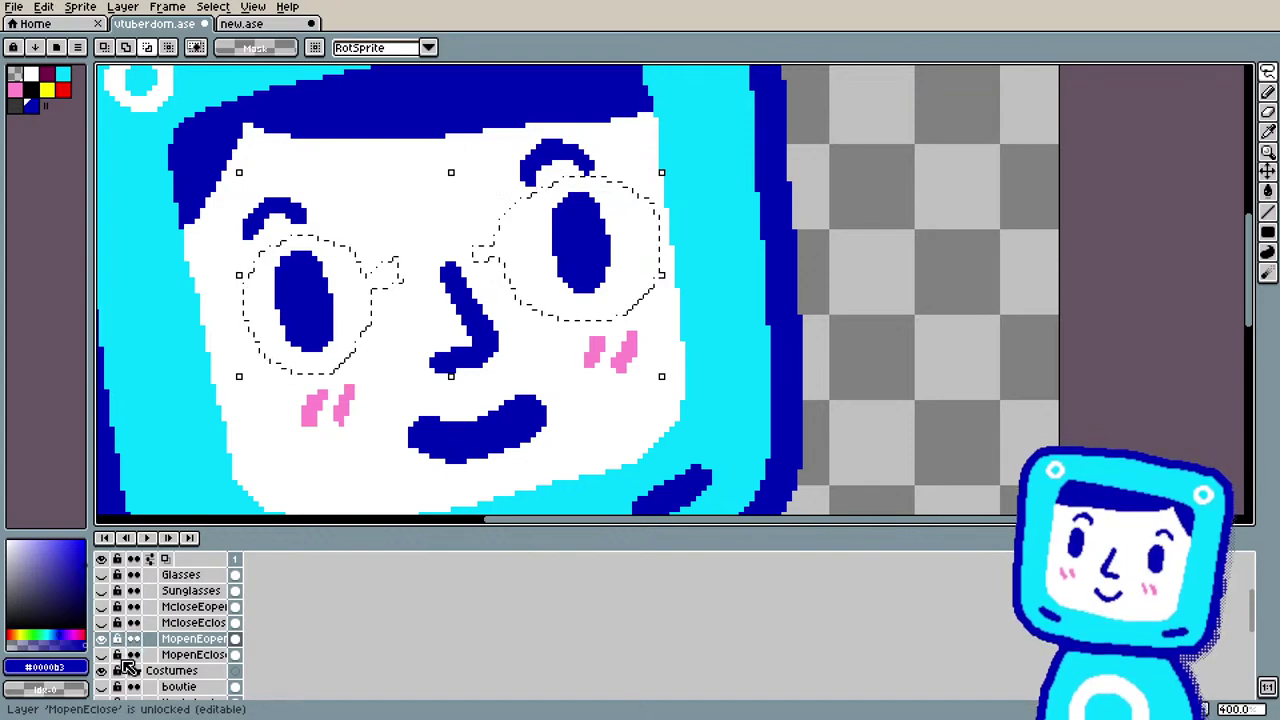
{"action": "left_click", "coordinate": [195, 608]}
{"action": "left_click", "coordinate": [102, 606]}
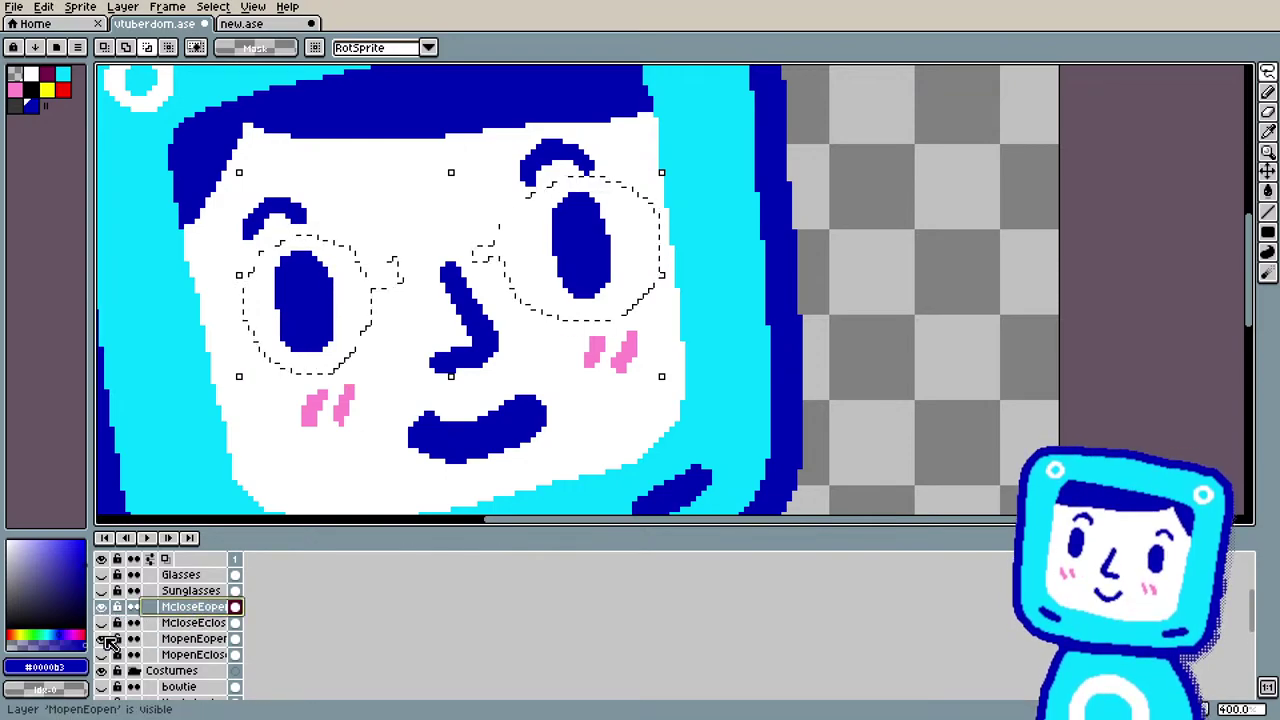
{"action": "left_click", "coordinate": [104, 639]}
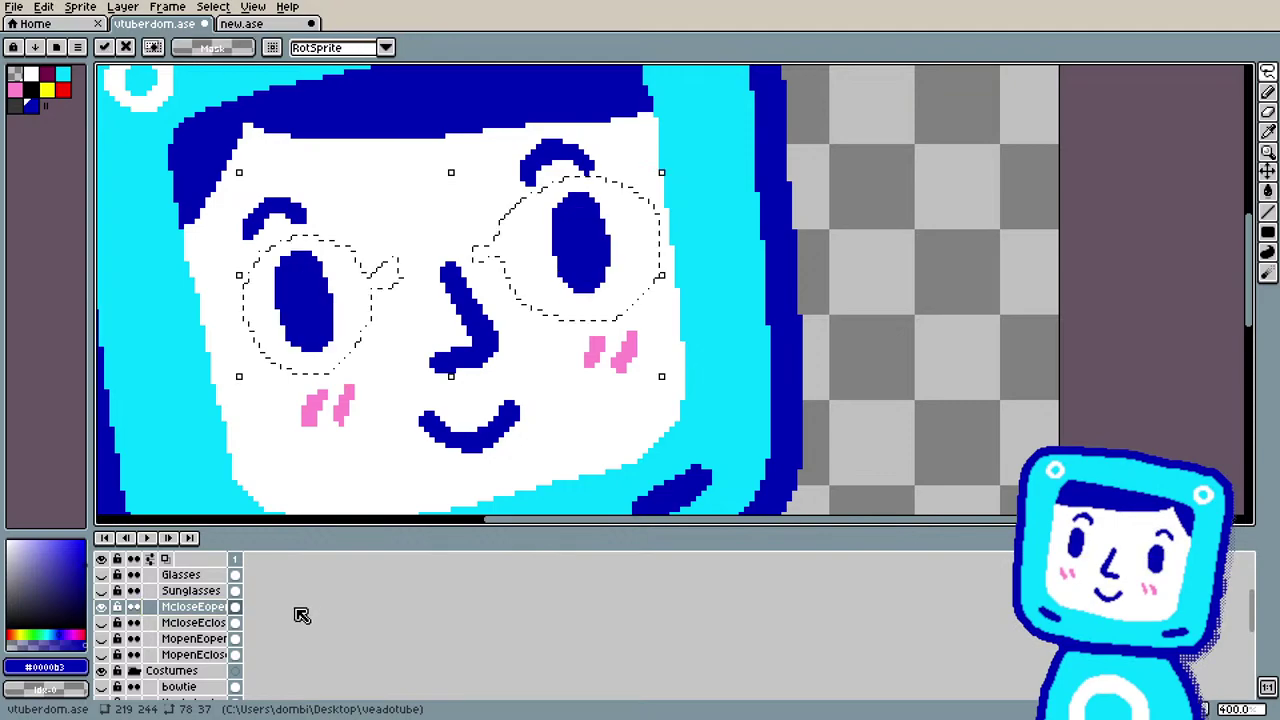
{"action": "scroll", "coordinate": [617, 363], "scroll_direction": "down", "scroll_amount": 2}
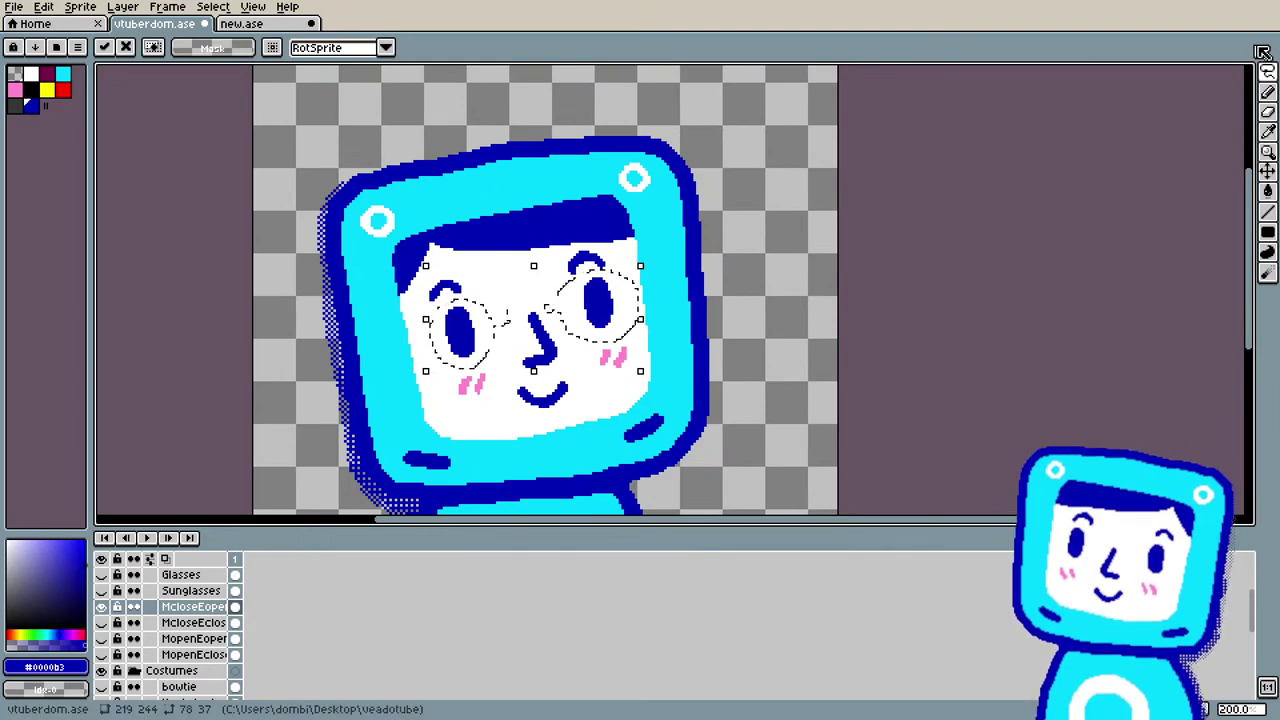
{"action": "key", "text": "ctrl+d"}
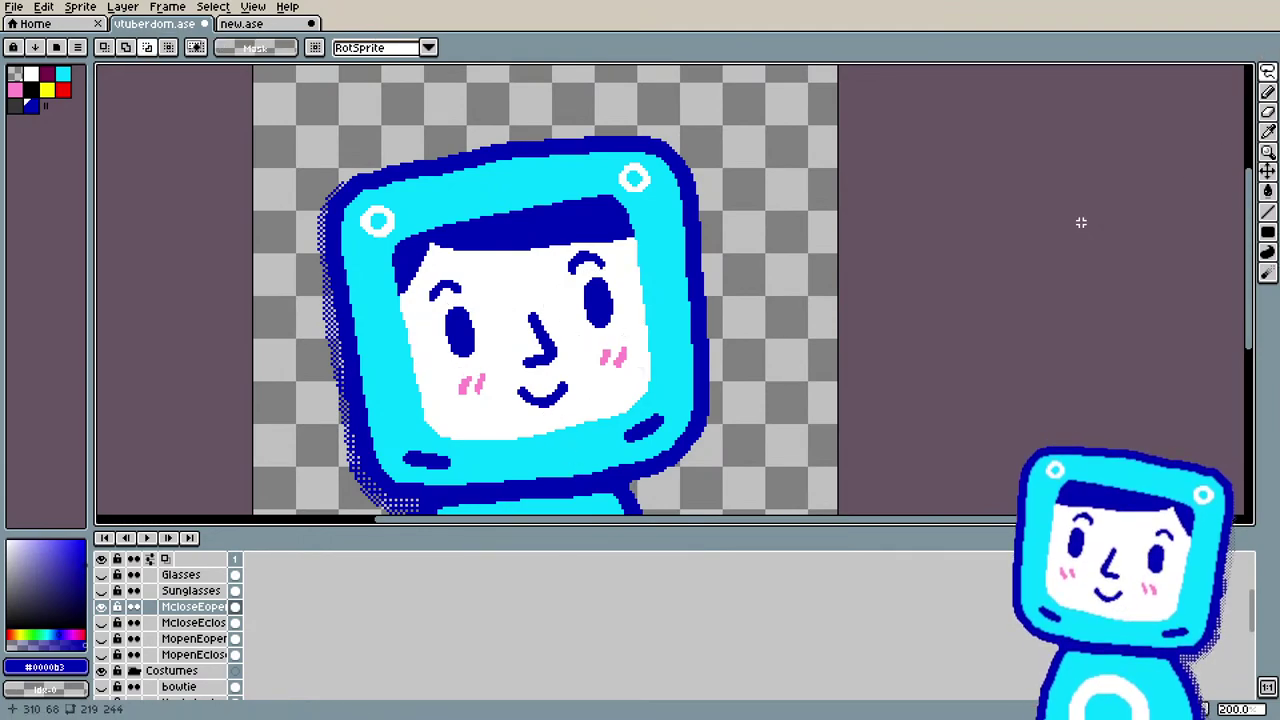
Step: Examine the McloseEopen face on the whole figure and look through the face and costume layers
{"action": "scroll", "coordinate": [598, 368], "scroll_direction": "down", "scroll_amount": 3}
{"action": "scroll", "coordinate": [598, 368], "scroll_direction": "up", "scroll_amount": 3}
{"action": "scroll", "coordinate": [598, 368], "scroll_direction": "down", "scroll_amount": 1}
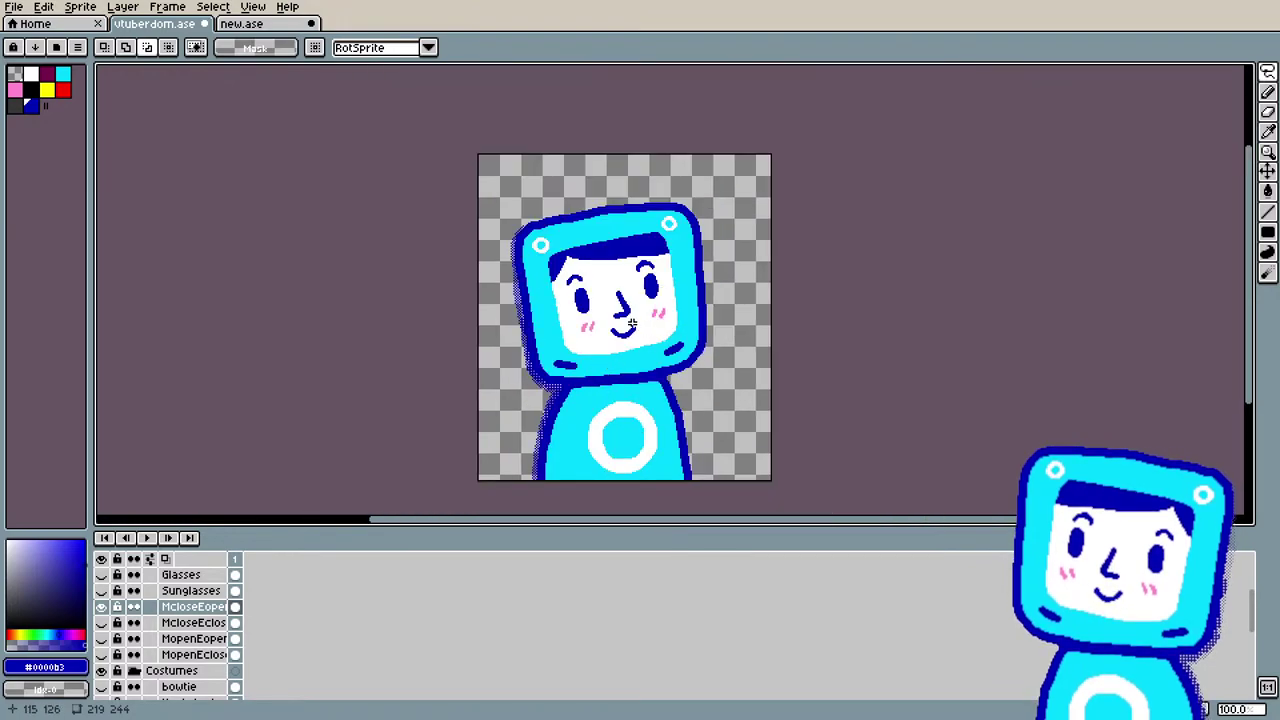
{"action": "scroll", "coordinate": [190, 610], "scroll_direction": "up", "scroll_amount": 2}
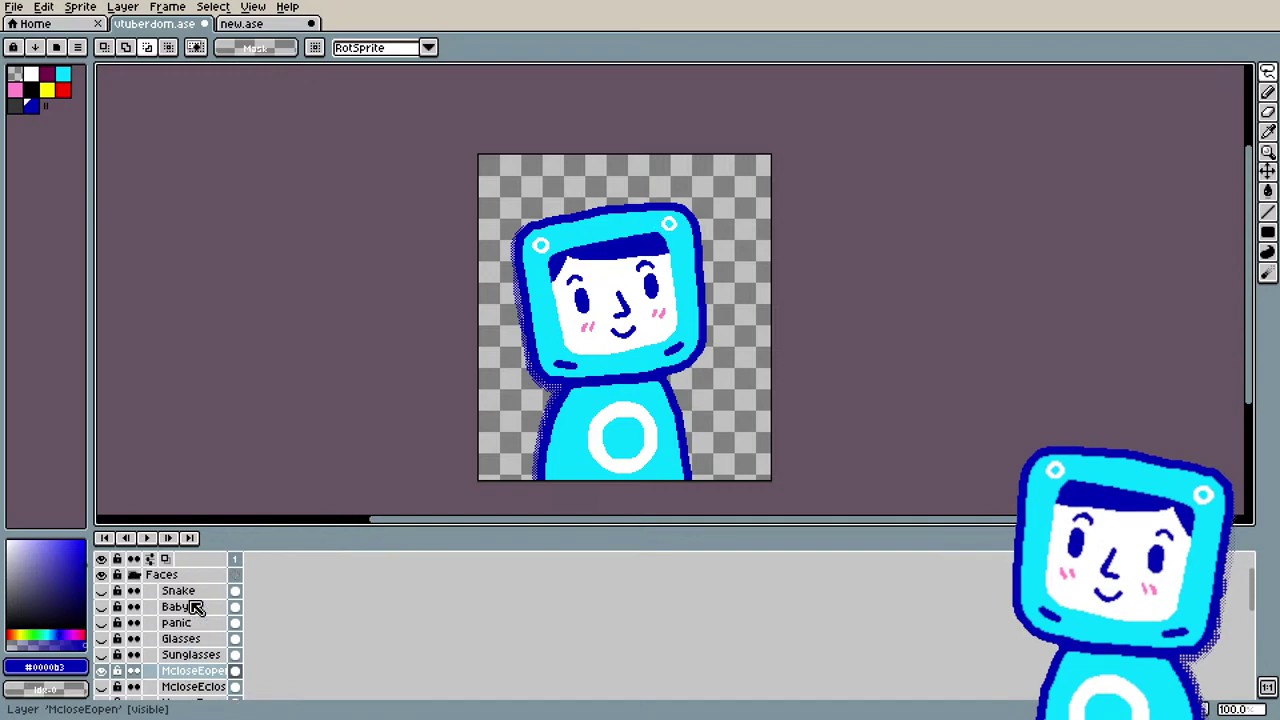
{"action": "scroll", "coordinate": [190, 628], "scroll_direction": "down", "scroll_amount": 8}
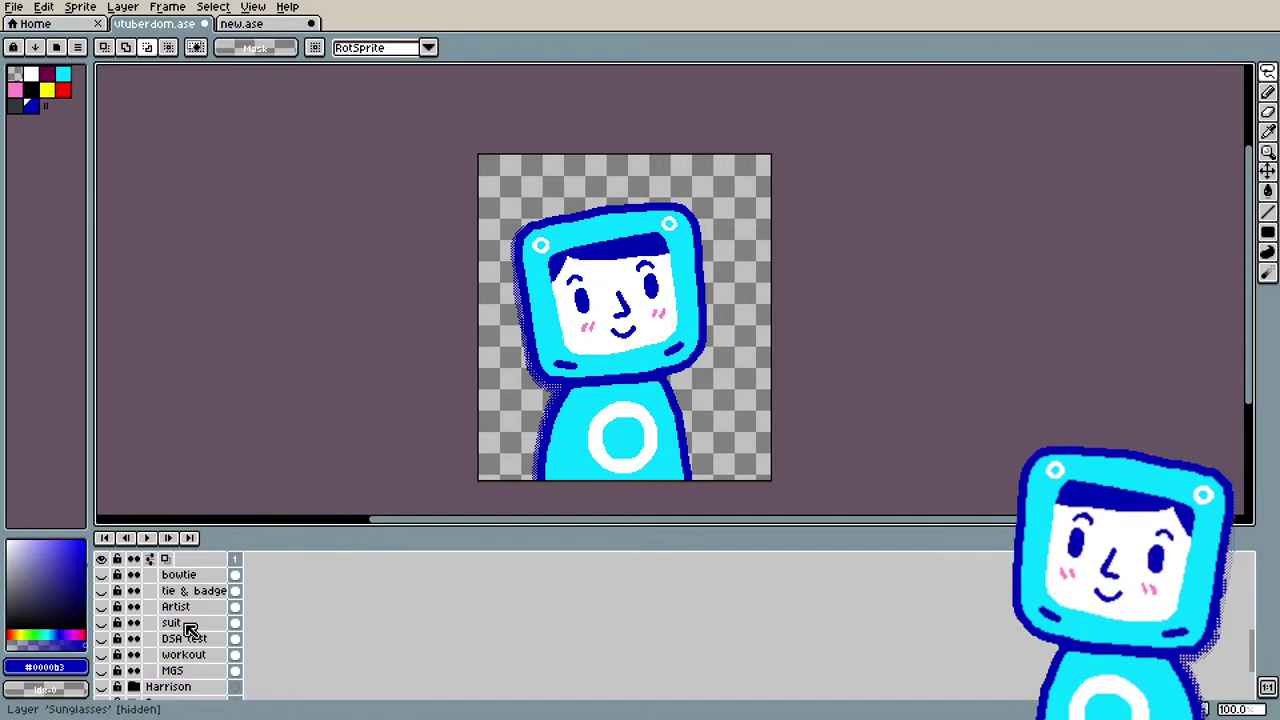
{"action": "scroll", "coordinate": [183, 634], "scroll_direction": "up", "scroll_amount": 3}
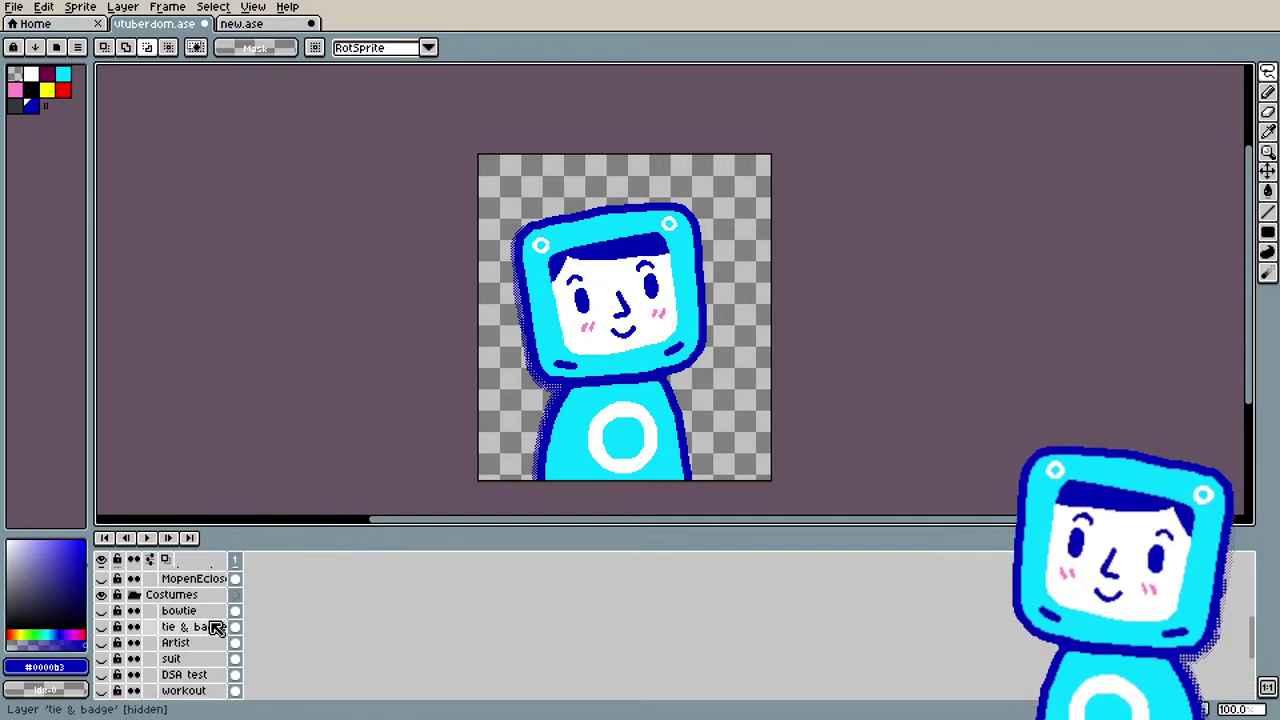
{"action": "scroll", "coordinate": [220, 632], "scroll_direction": "up", "scroll_amount": 3}
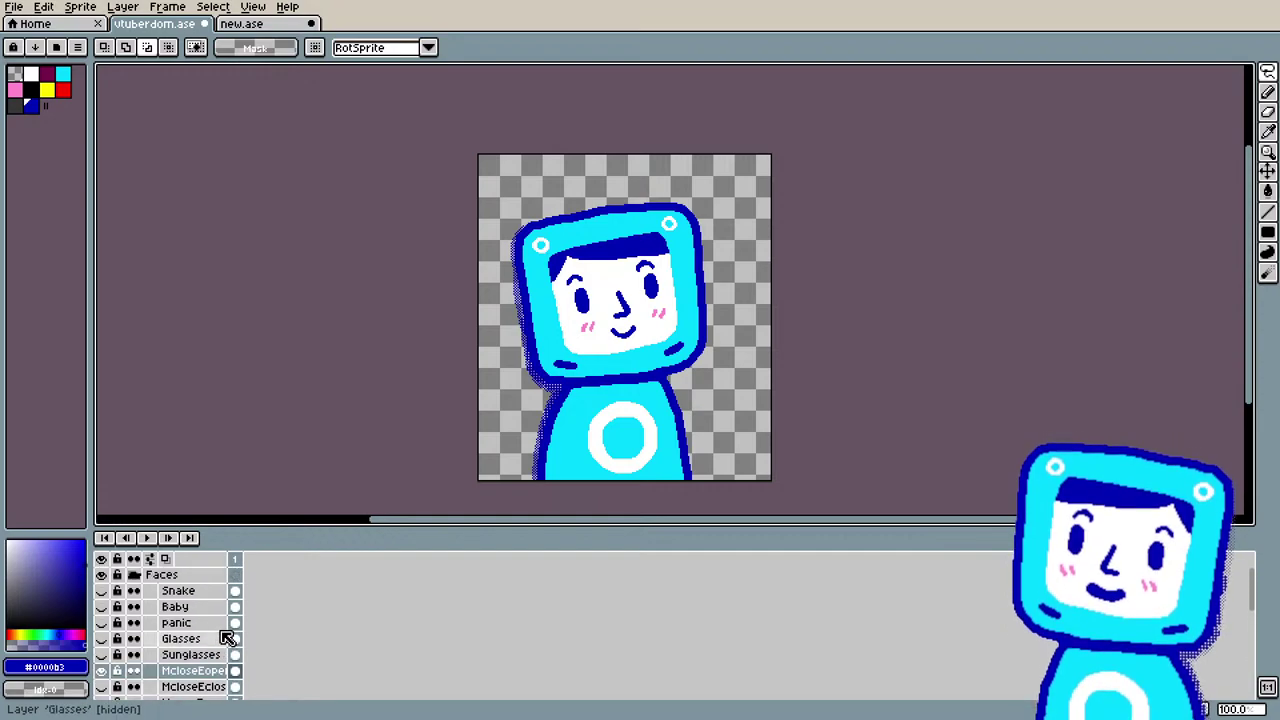
Step: Switch to new.ase and play the two-frame animation of the tired face with the sweat drop
{"action": "left_click", "coordinate": [245, 23]}
{"action": "scroll", "coordinate": [662, 328], "scroll_direction": "up", "scroll_amount": 2}
{"action": "scroll", "coordinate": [662, 328], "scroll_direction": "down", "scroll_amount": 2}
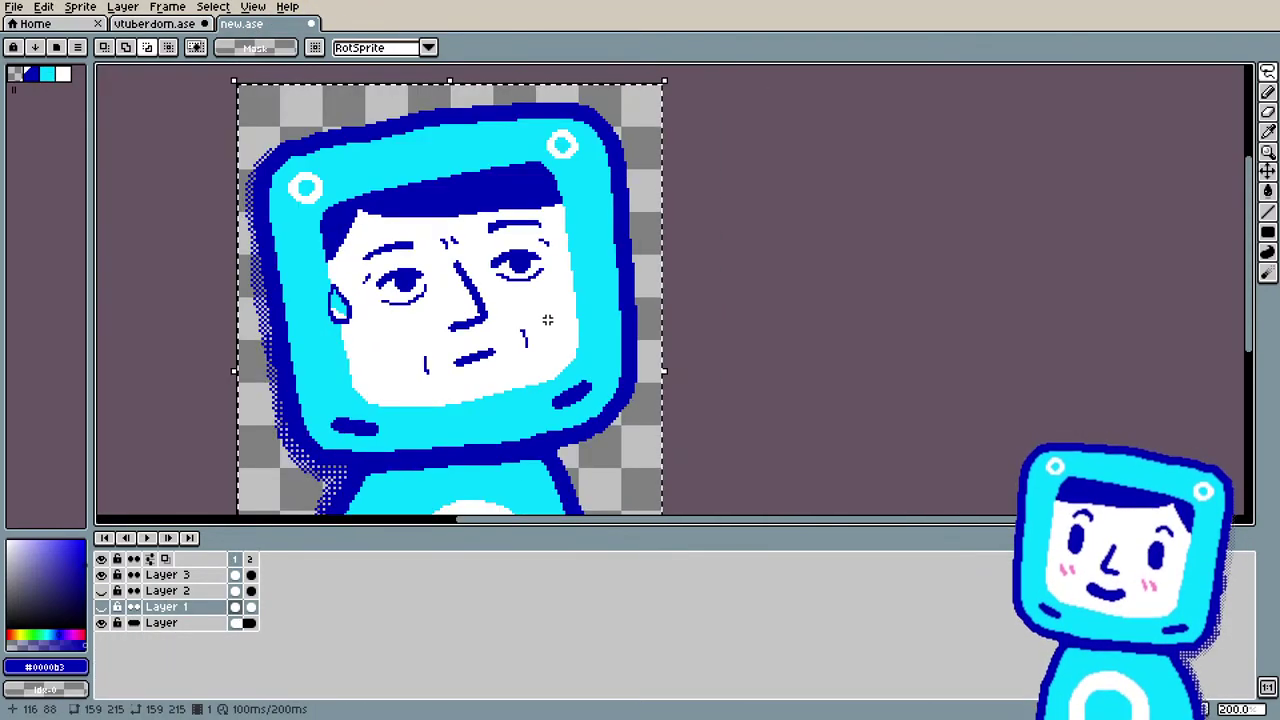
{"action": "left_click", "coordinate": [146, 538]}
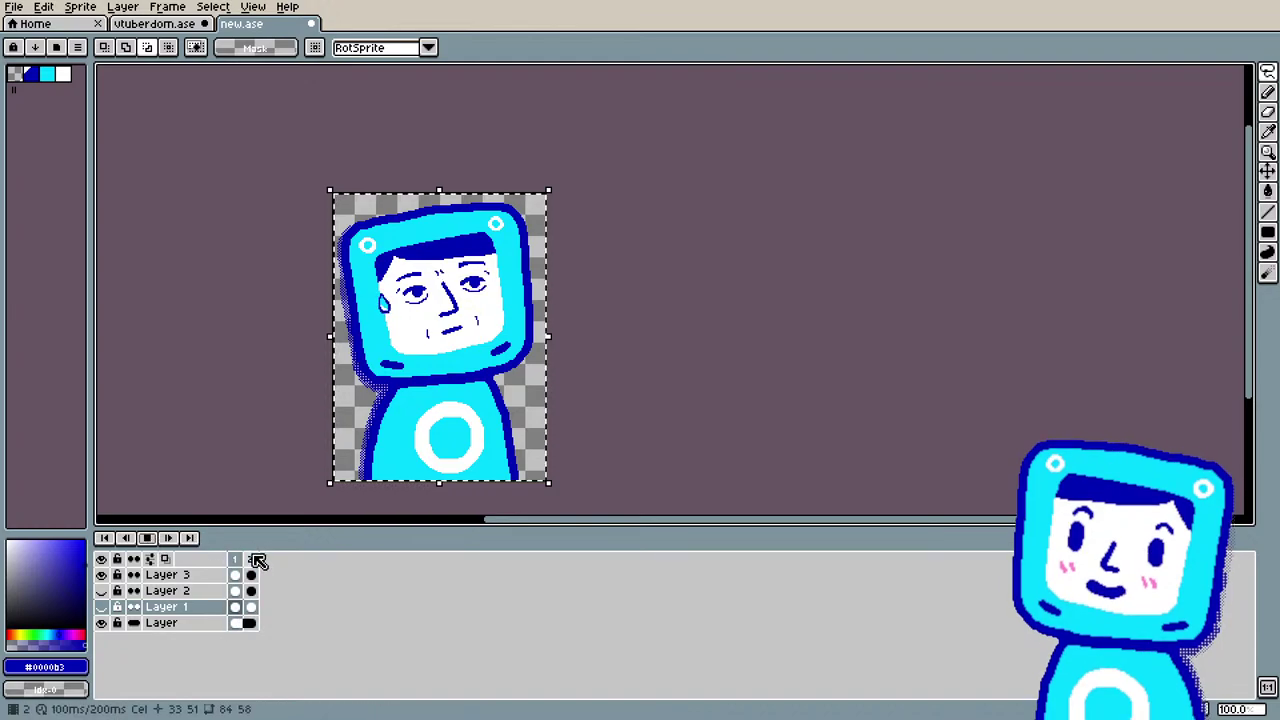
{"action": "left_click", "coordinate": [146, 538]}
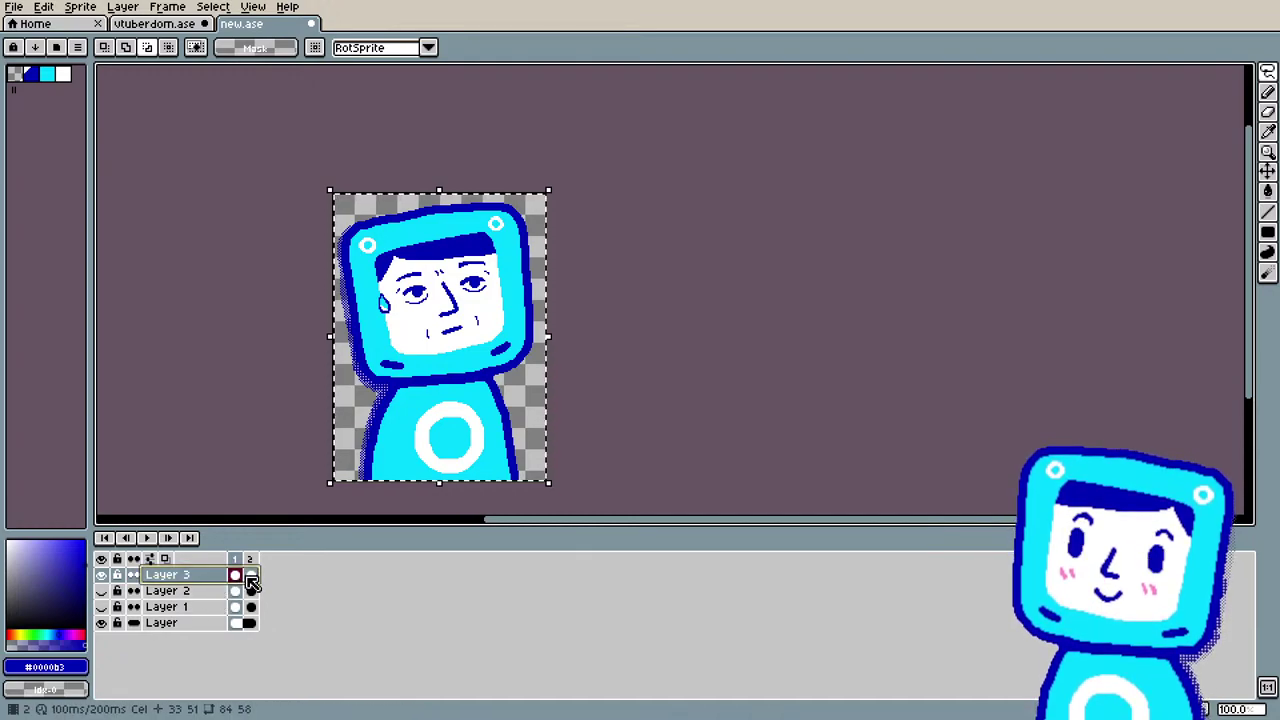
Step: Try to paste the tired-face frame from new.ase into vtuberdom.ase at the Faces group, and undo the paste
{"action": "left_click", "coordinate": [251, 577]}
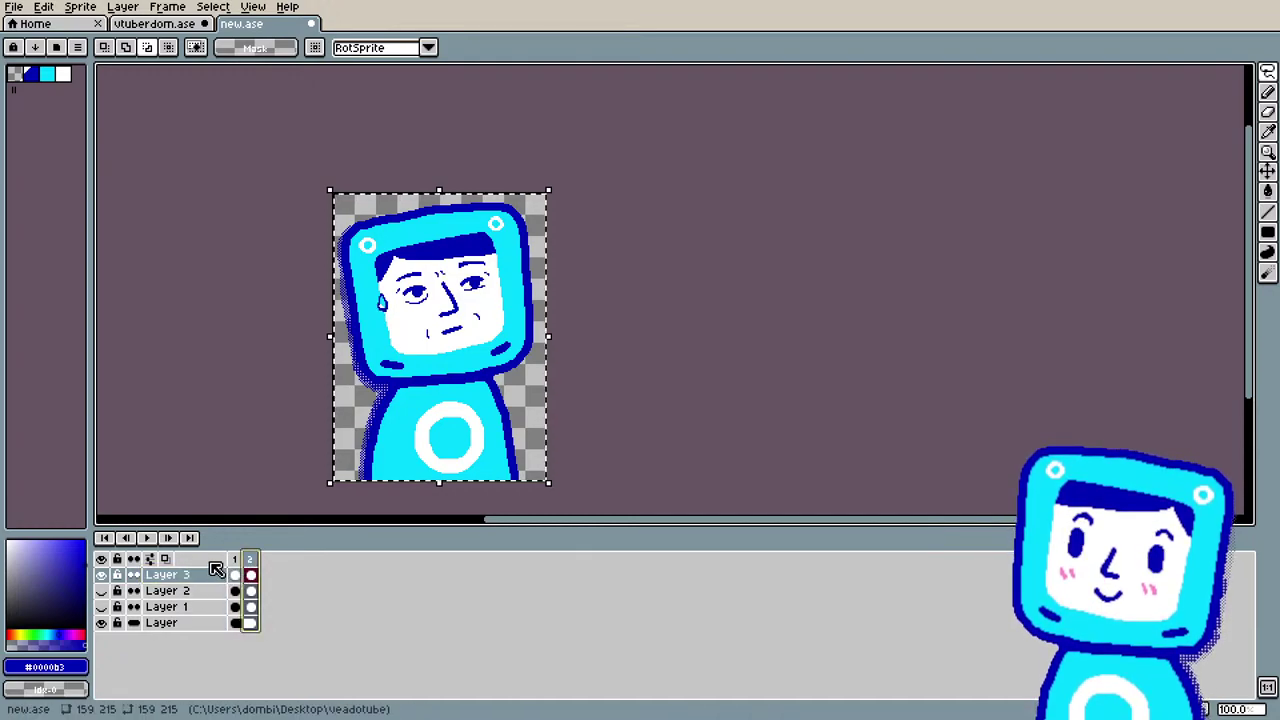
{"action": "left_click", "coordinate": [235, 563]}
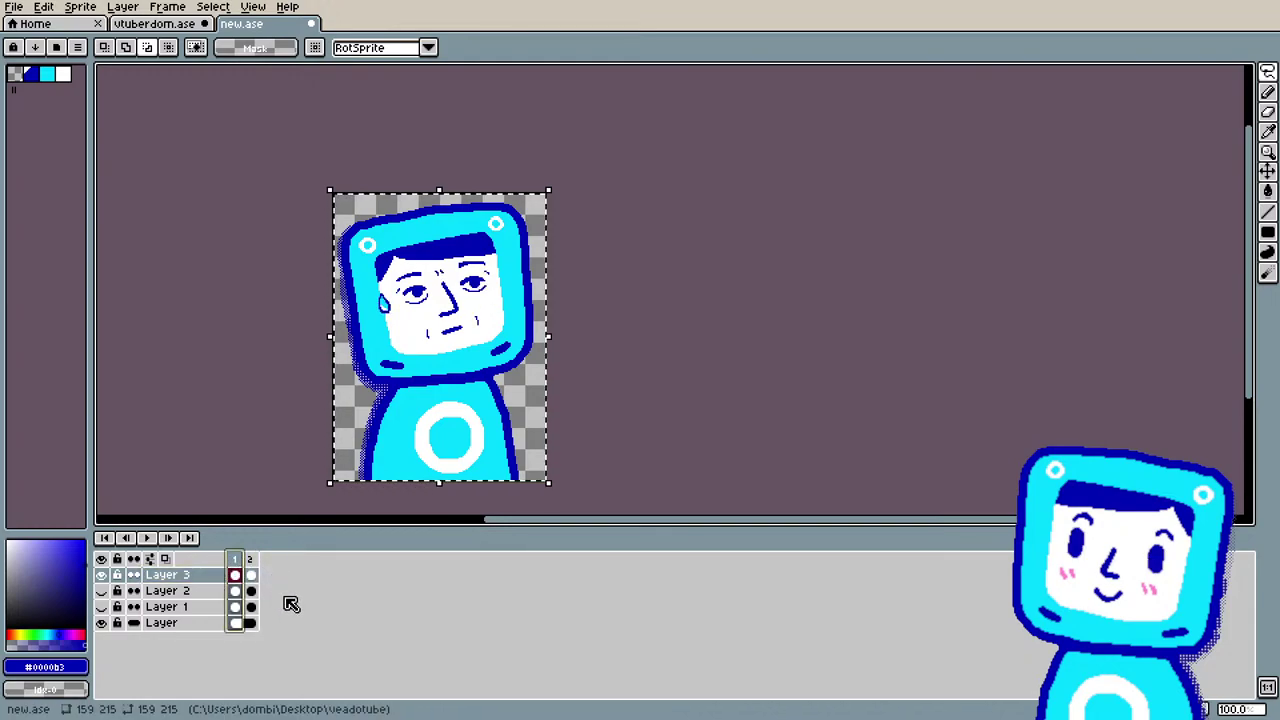
{"action": "left_click", "coordinate": [200, 23]}
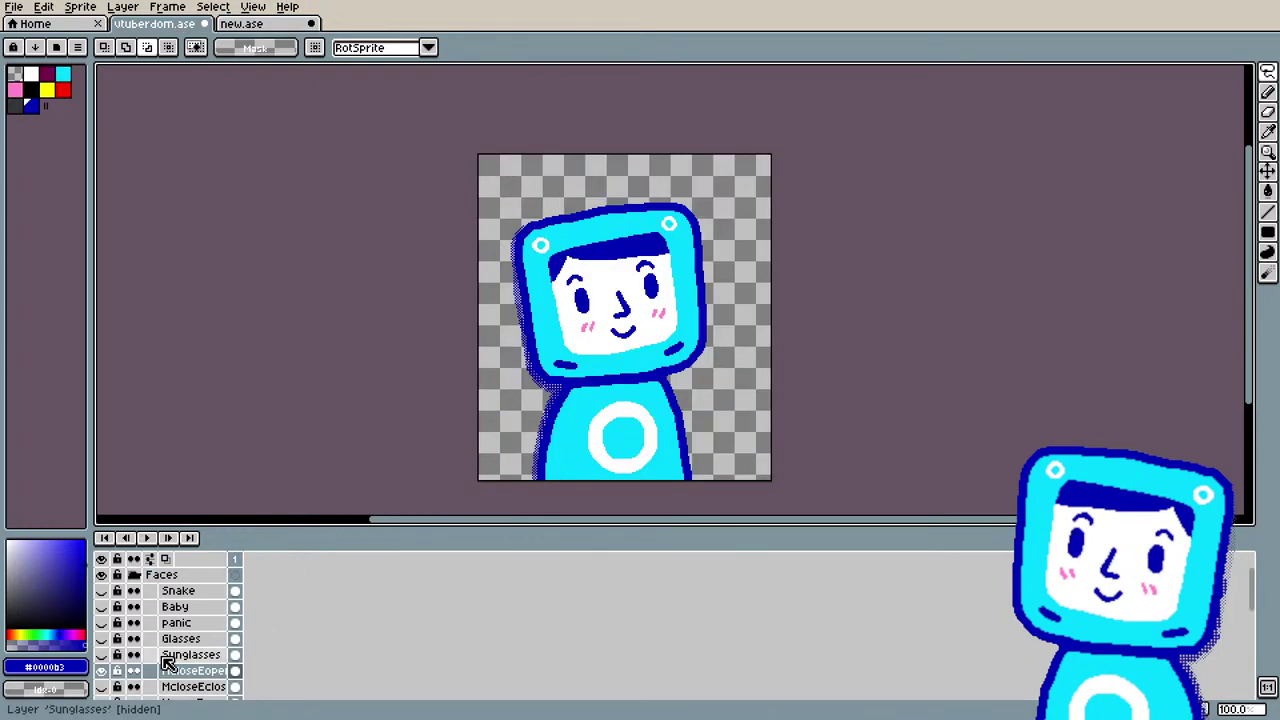
{"action": "scroll", "coordinate": [170, 655], "scroll_direction": "down", "scroll_amount": 2}
{"action": "scroll", "coordinate": [172, 655], "scroll_direction": "up", "scroll_amount": 2}
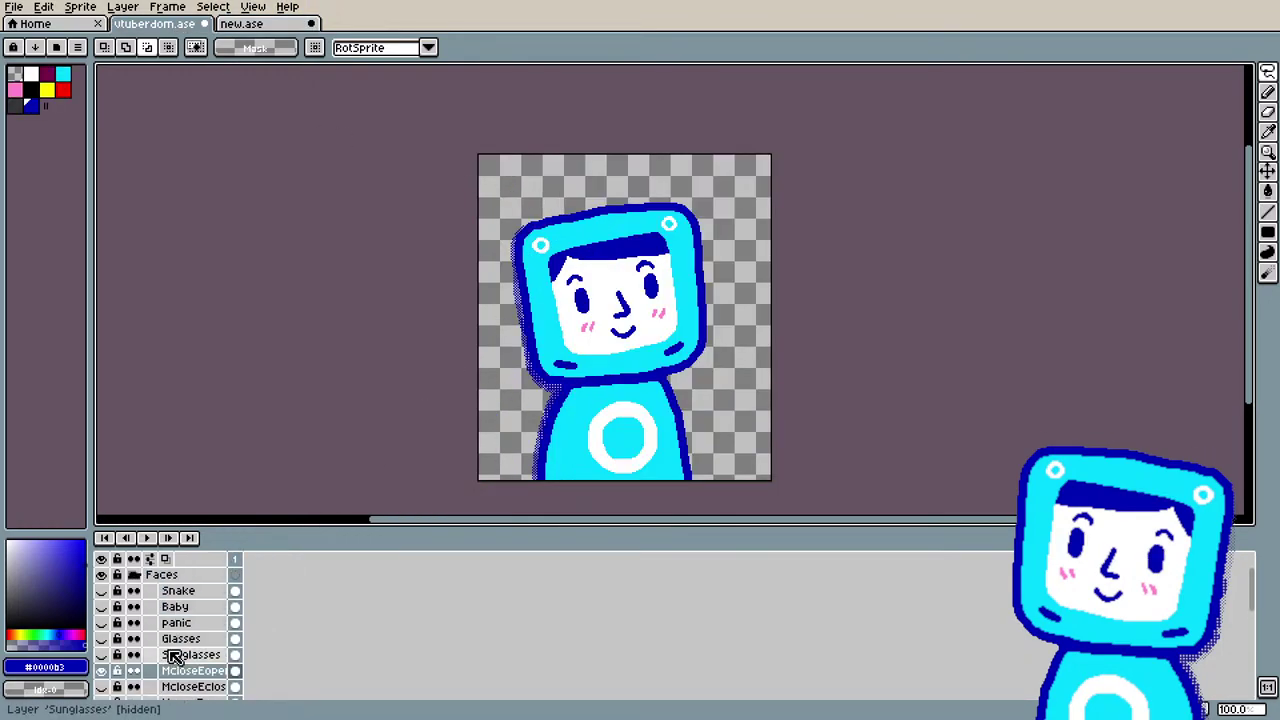
{"action": "left_click", "coordinate": [178, 576]}
{"action": "key", "text": "ctrl+z"}
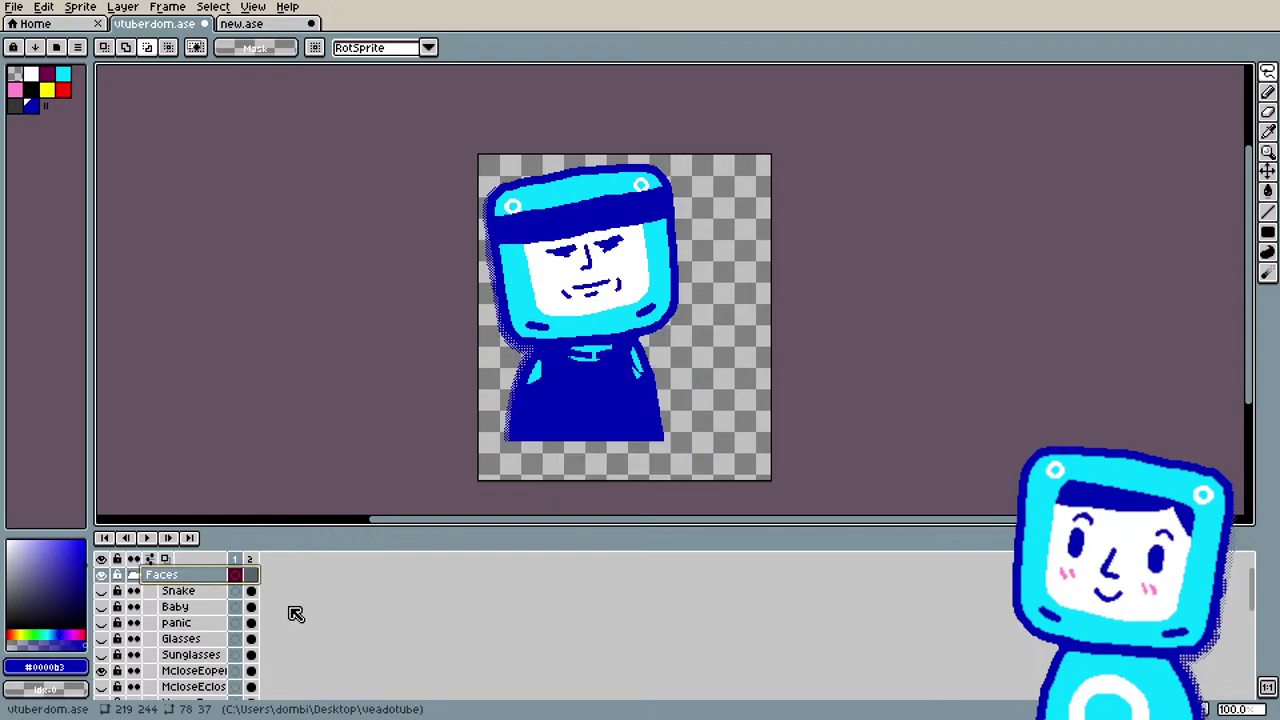
{"action": "key", "text": "ctrl+z"}
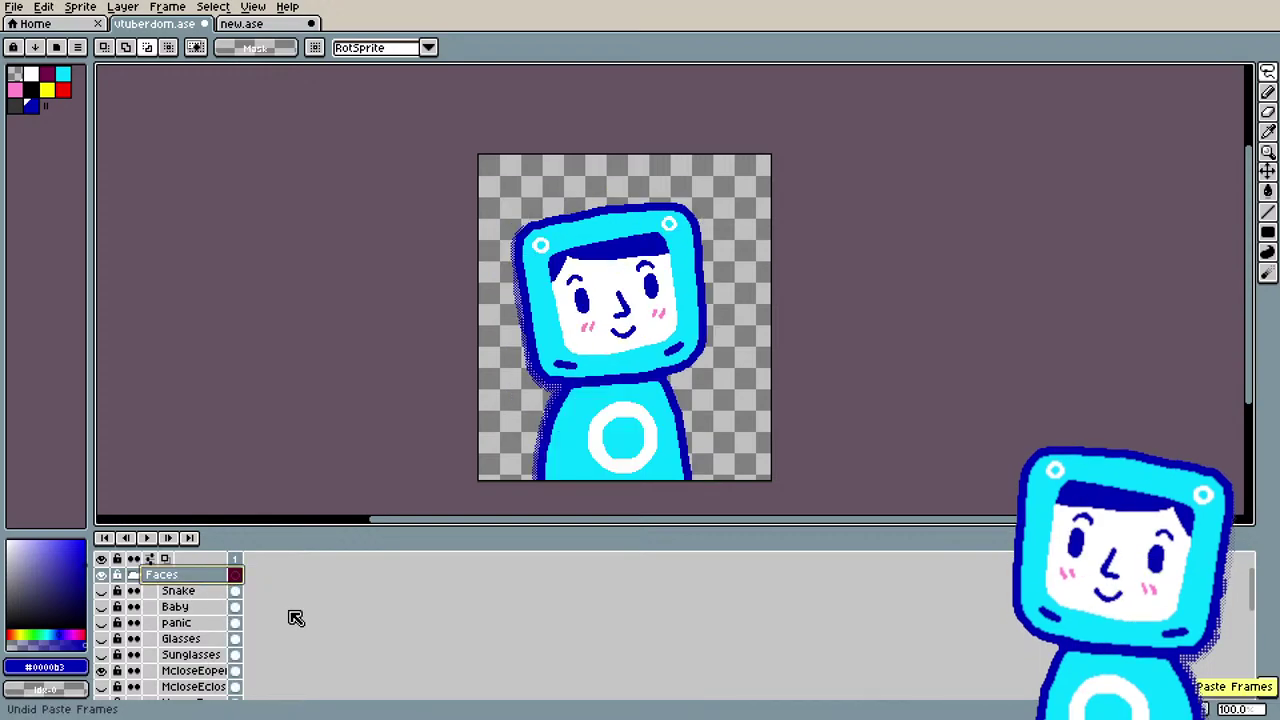
Step: Copy Layer 3 from new.ase into vtuberdom.ase above the Faces group and delete the extra second frame
{"action": "left_click", "coordinate": [264, 26]}
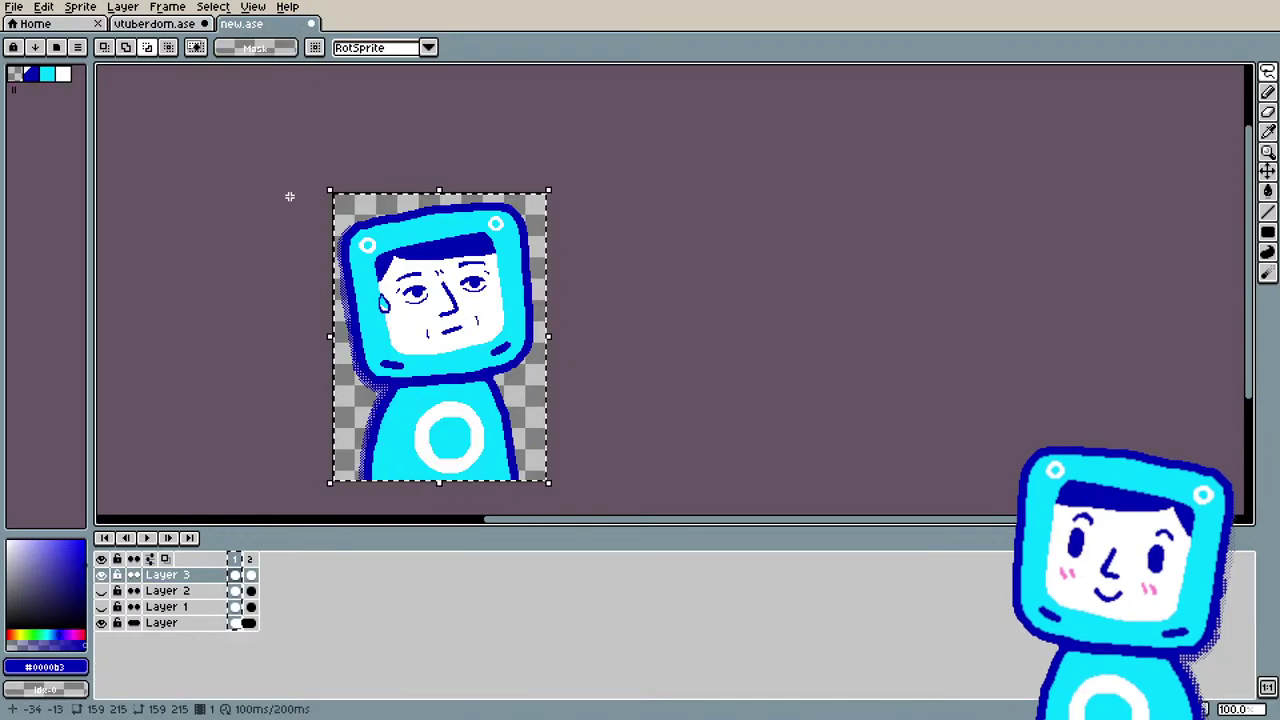
{"action": "right_click", "coordinate": [196, 575]}
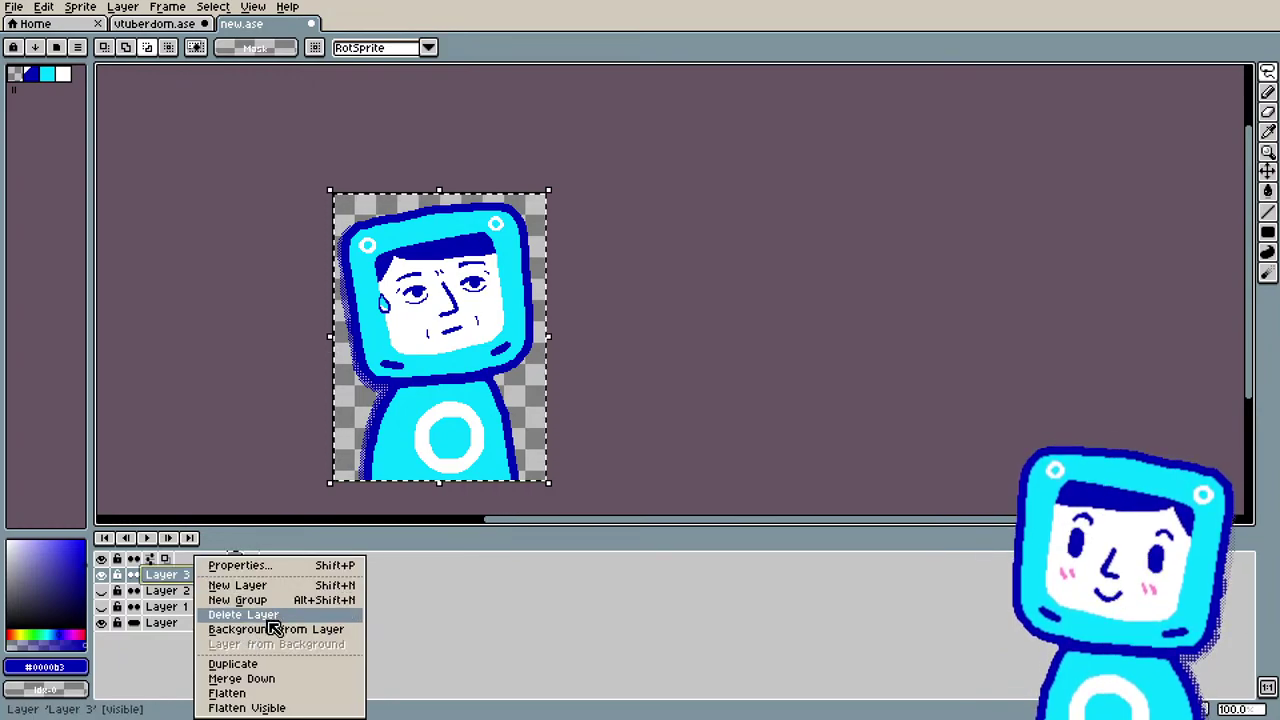
{"action": "left_click", "coordinate": [491, 597]}
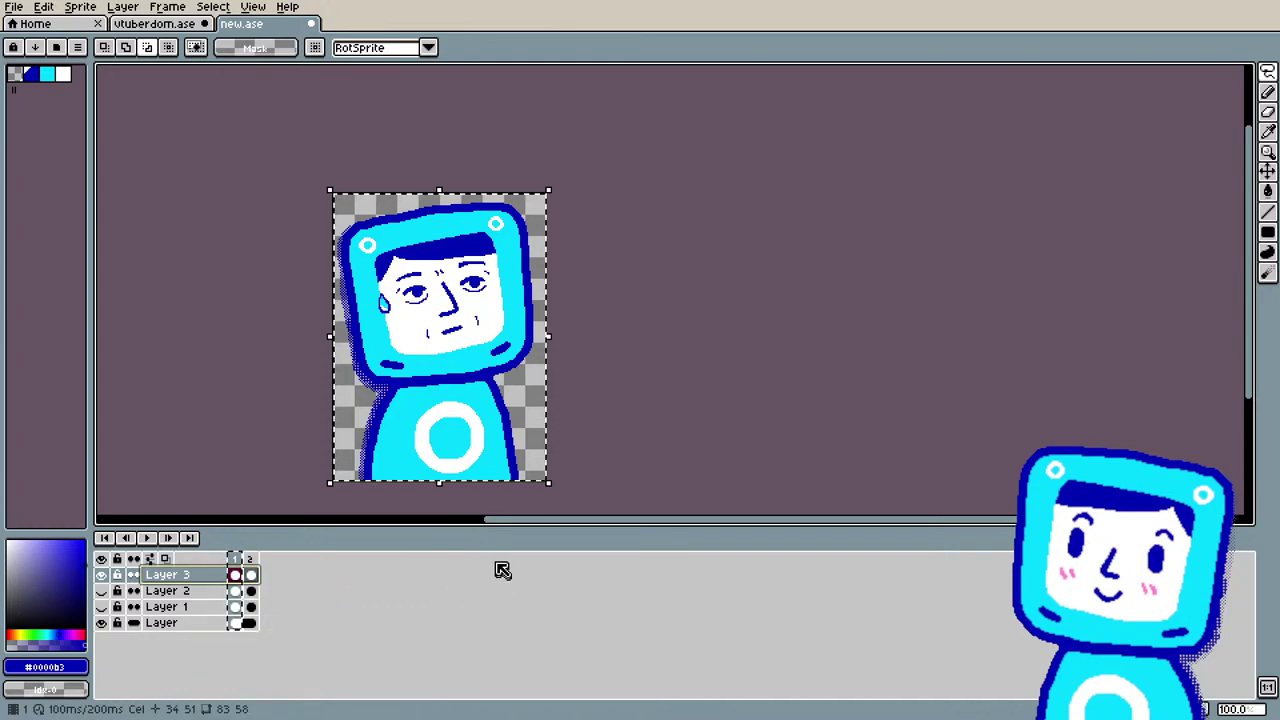
{"action": "left_click", "coordinate": [155, 23]}
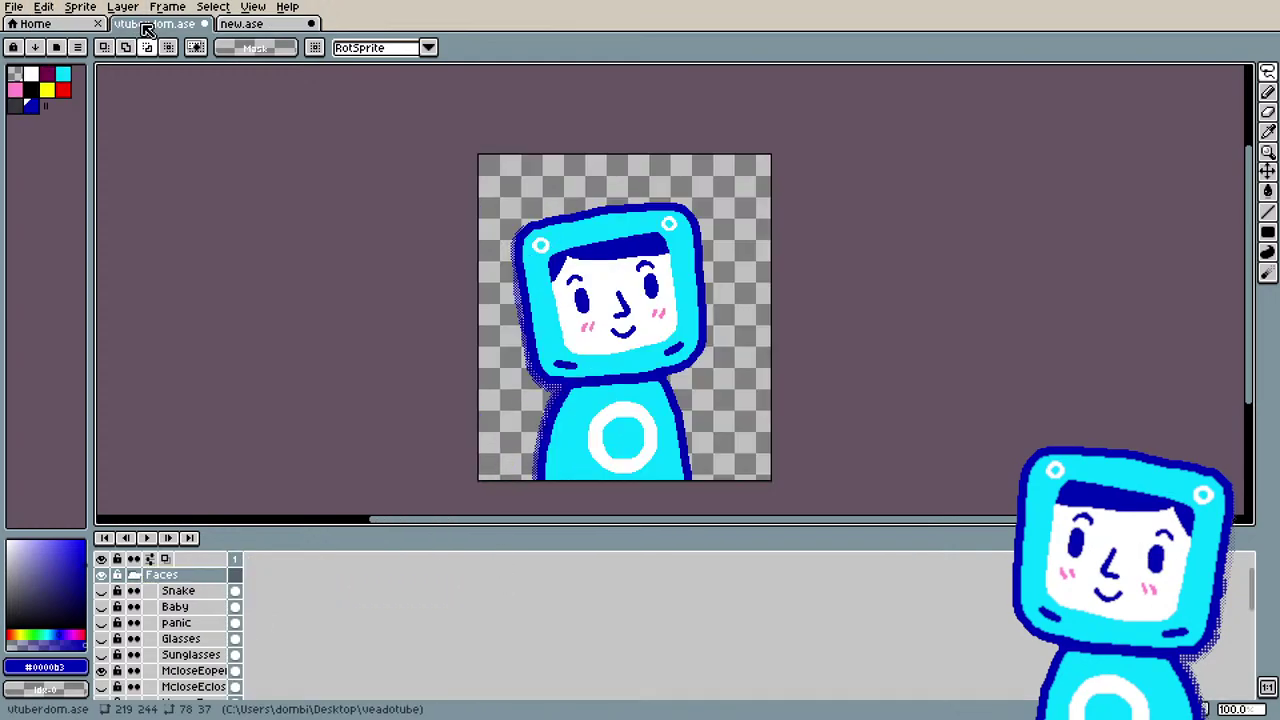
{"action": "left_click", "coordinate": [189, 577]}
{"action": "key", "text": "ctrl+v"}
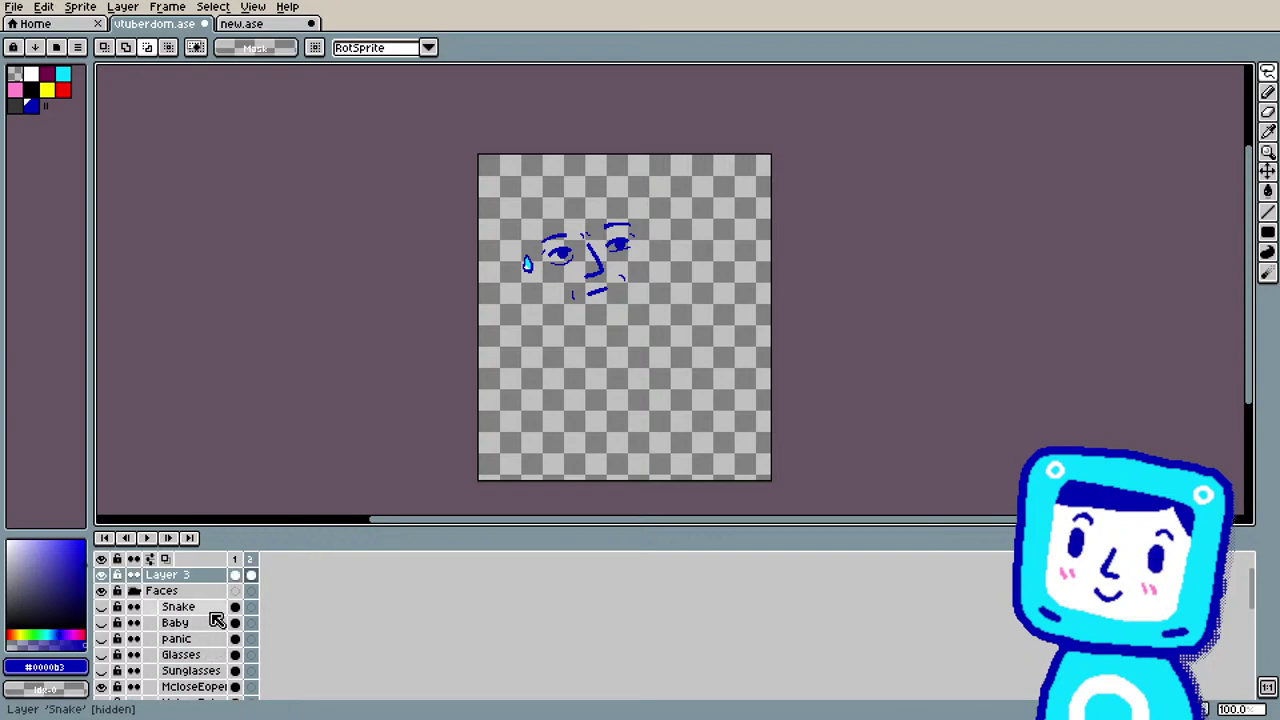
{"action": "left_click", "coordinate": [251, 560]}
{"action": "key", "text": "alt+c"}
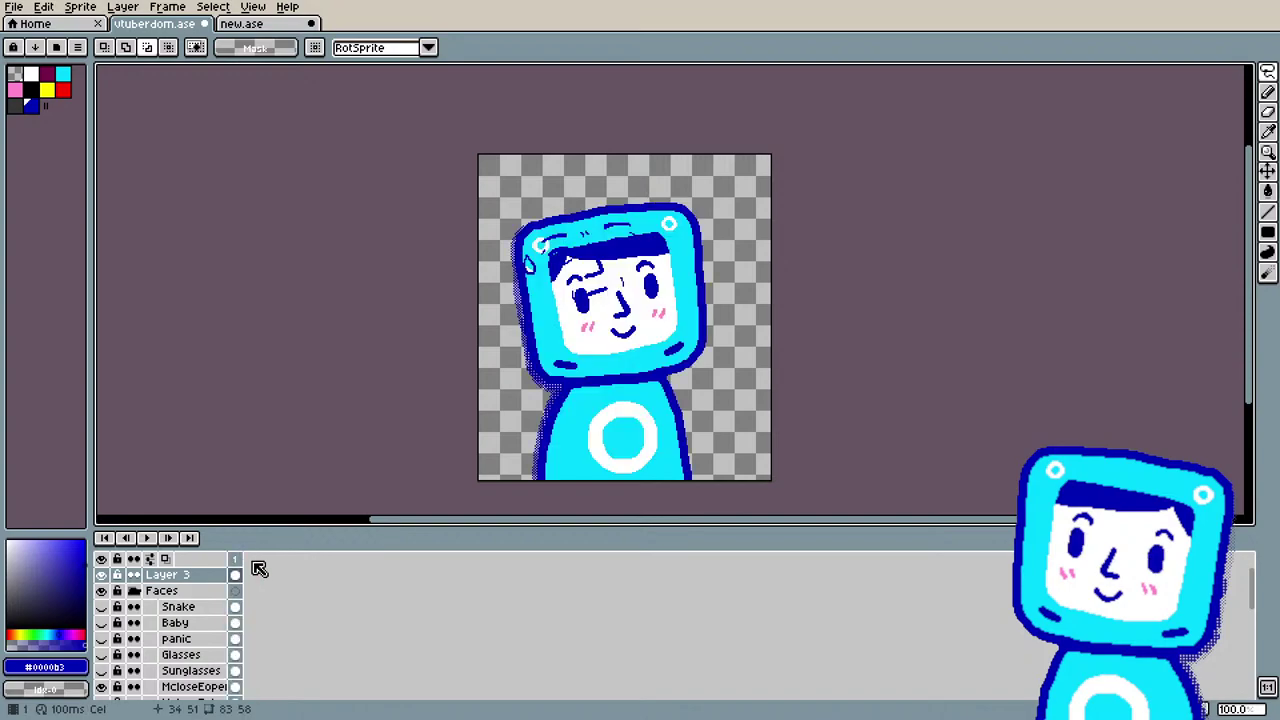
Step: Move the Layer 3 drawing about 21 px right and 30 px down so it sits over the character's face
{"action": "left_click", "coordinate": [190, 577]}
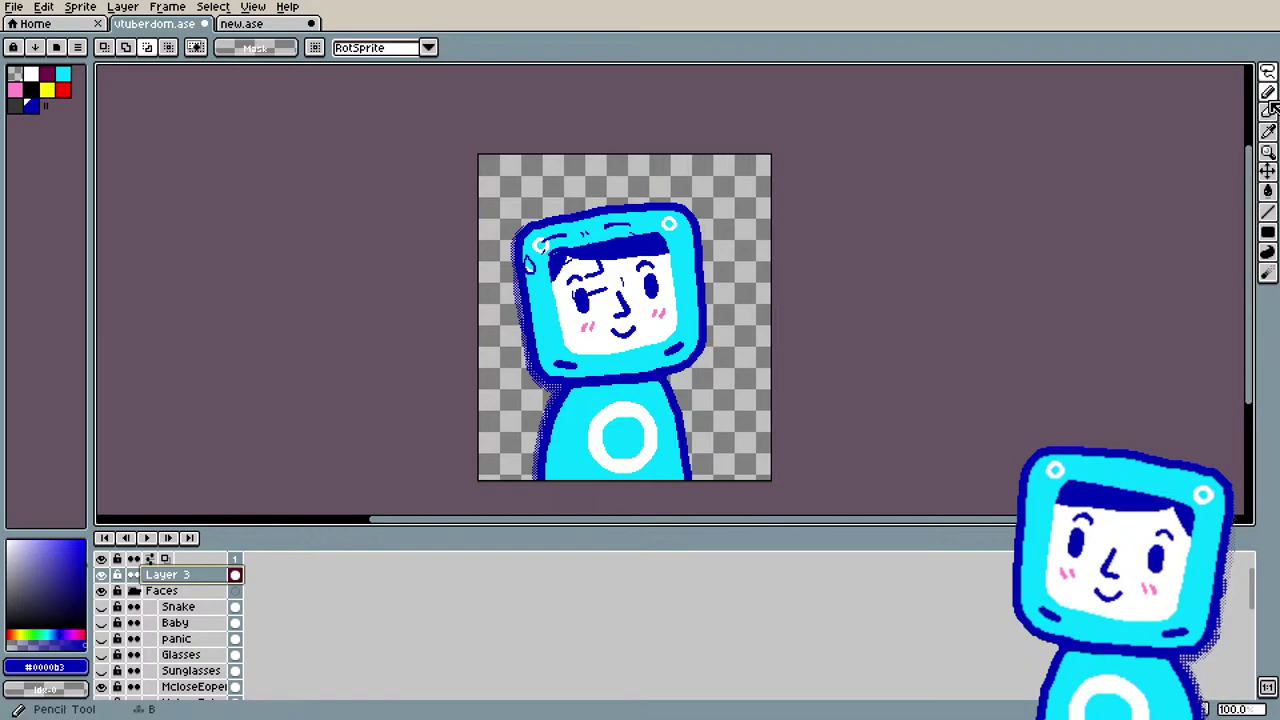
{"action": "left_click", "coordinate": [1267, 171]}
{"action": "left_click_drag", "start_coordinate": [665, 250], "coordinate": [693, 291]}
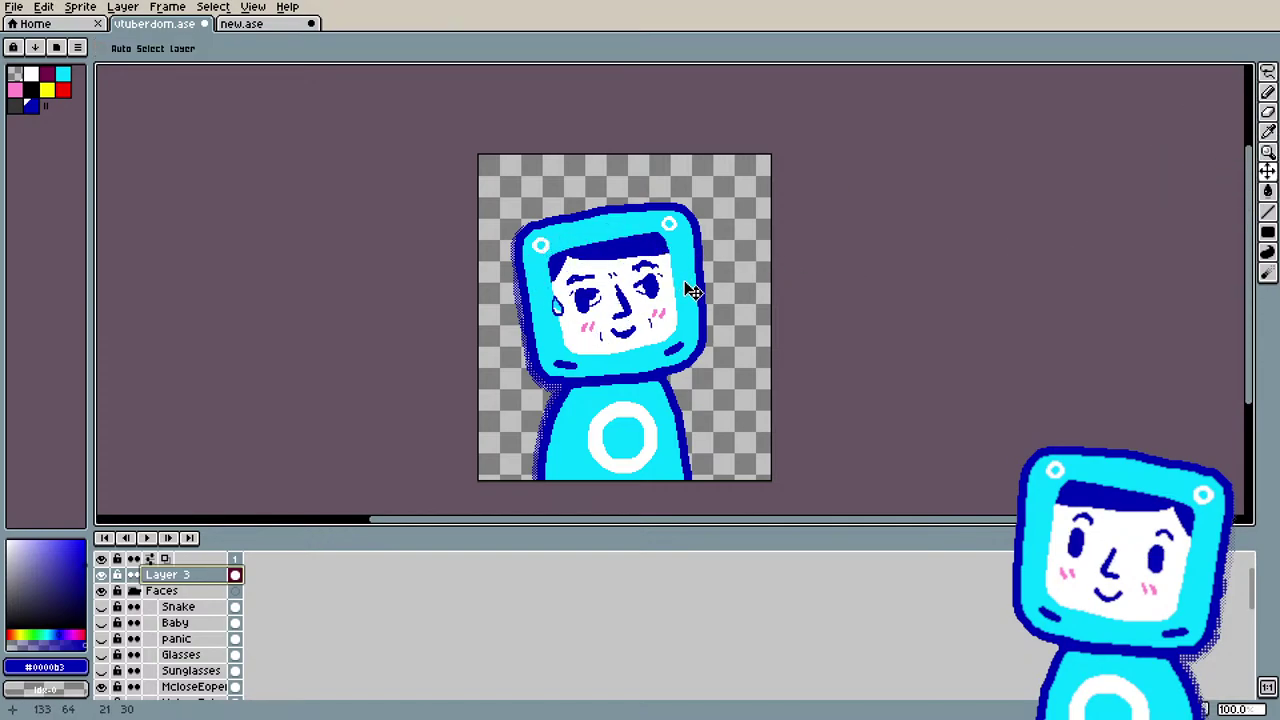
Step: Place Layer 3 inside the Faces group above Snake and rename it twitch
{"action": "left_click_drag", "start_coordinate": [200, 580], "coordinate": [203, 606]}
{"action": "right_click", "coordinate": [201, 590]}
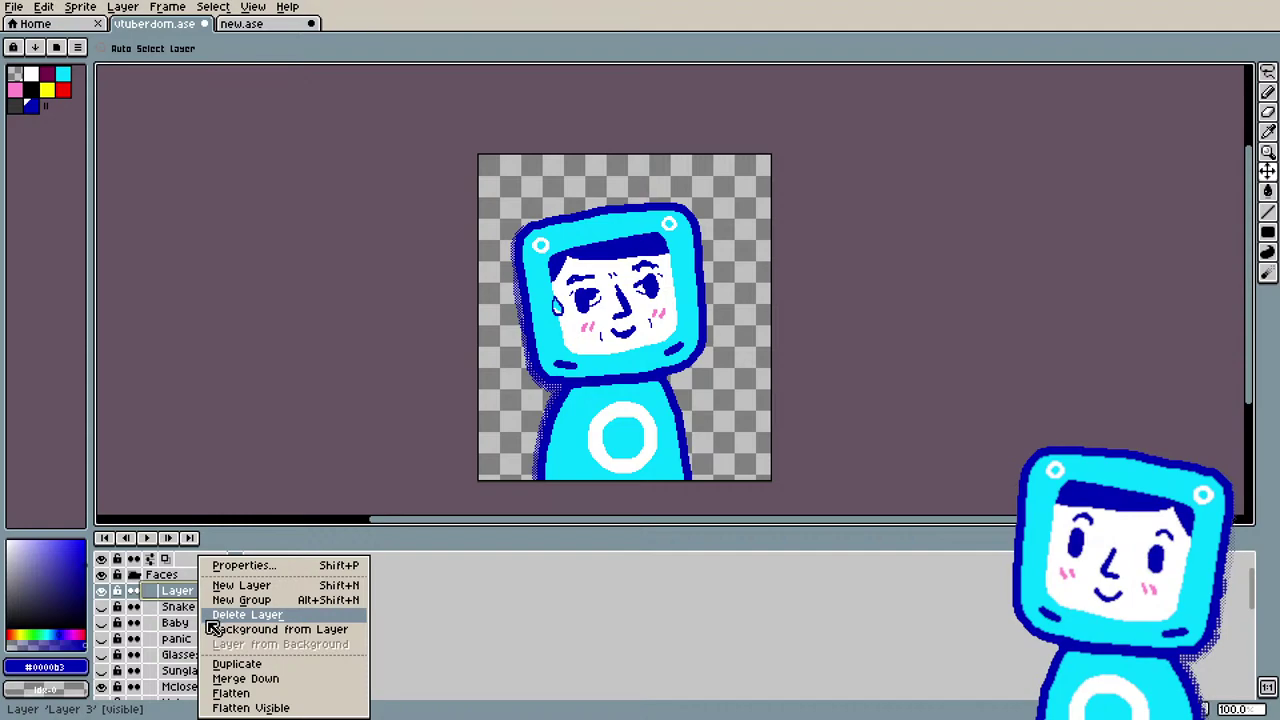
{"action": "left_click", "coordinate": [310, 575]}
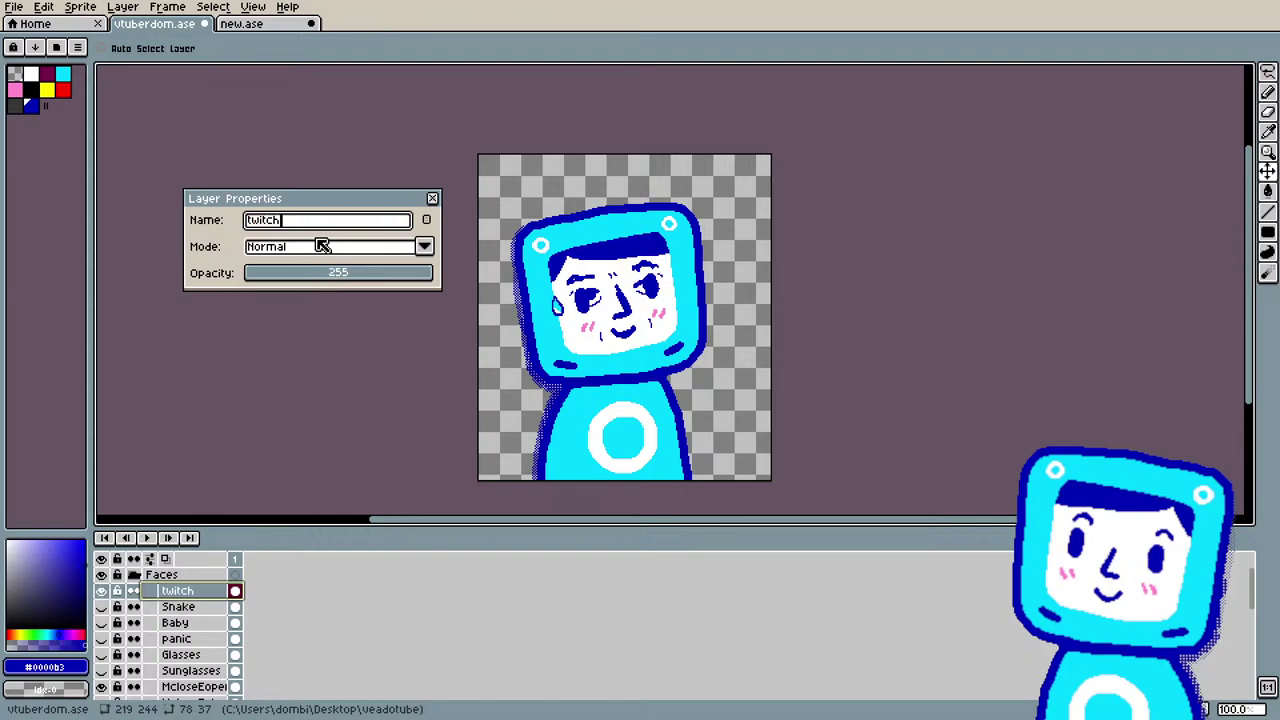
Step: Rename the top layer in the Faces group as twitch1 and hide the McloseEopen layer
{"action": "left_click", "coordinate": [433, 198]}
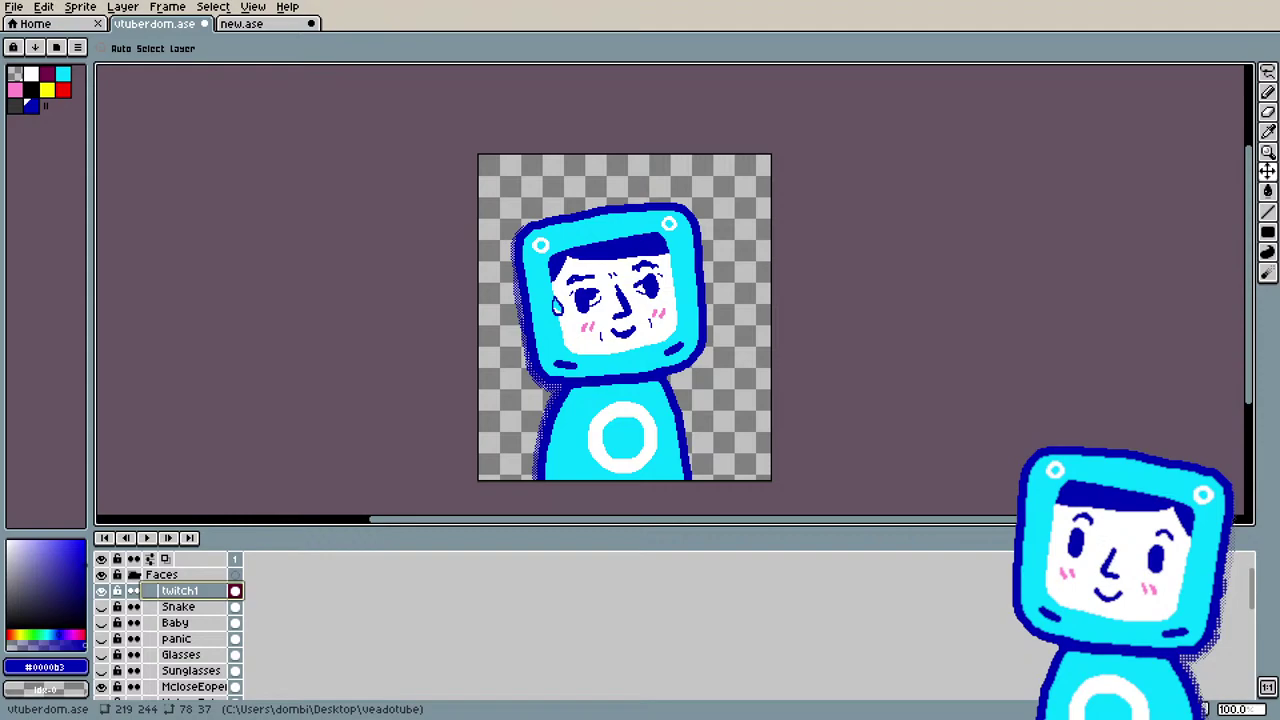
{"action": "left_click", "coordinate": [102, 687]}
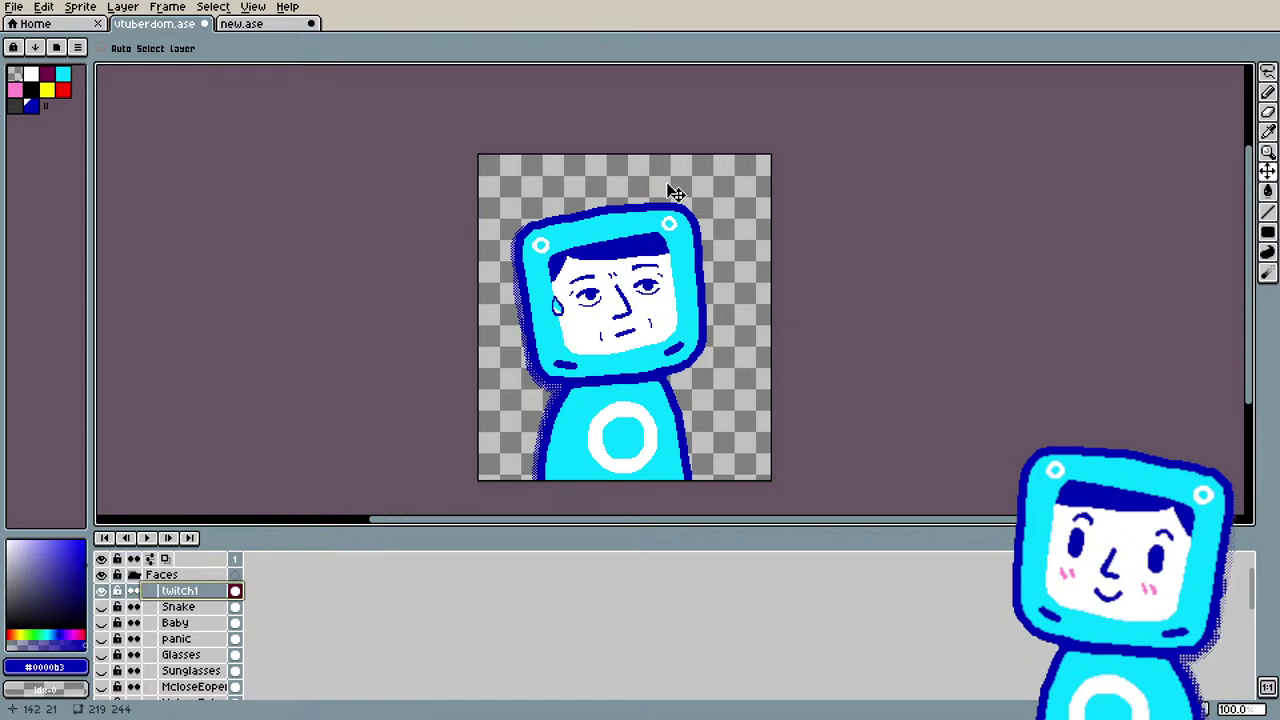
{"action": "scroll", "coordinate": [594, 265], "scroll_direction": "up", "scroll_amount": 2}
{"action": "scroll", "coordinate": [578, 378], "scroll_direction": "down", "scroll_amount": 1}
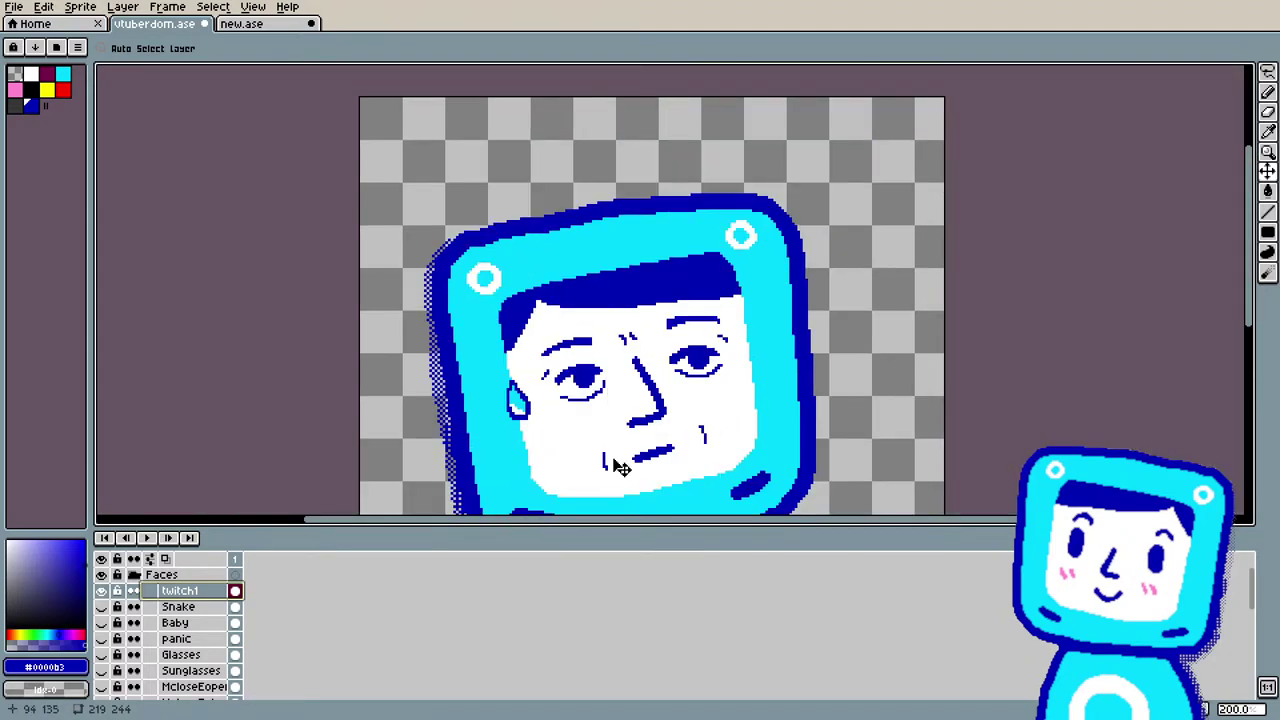
{"action": "scroll", "coordinate": [620, 467], "scroll_direction": "up", "scroll_amount": 1}
{"action": "scroll", "coordinate": [620, 467], "scroll_direction": "down", "scroll_amount": 1}
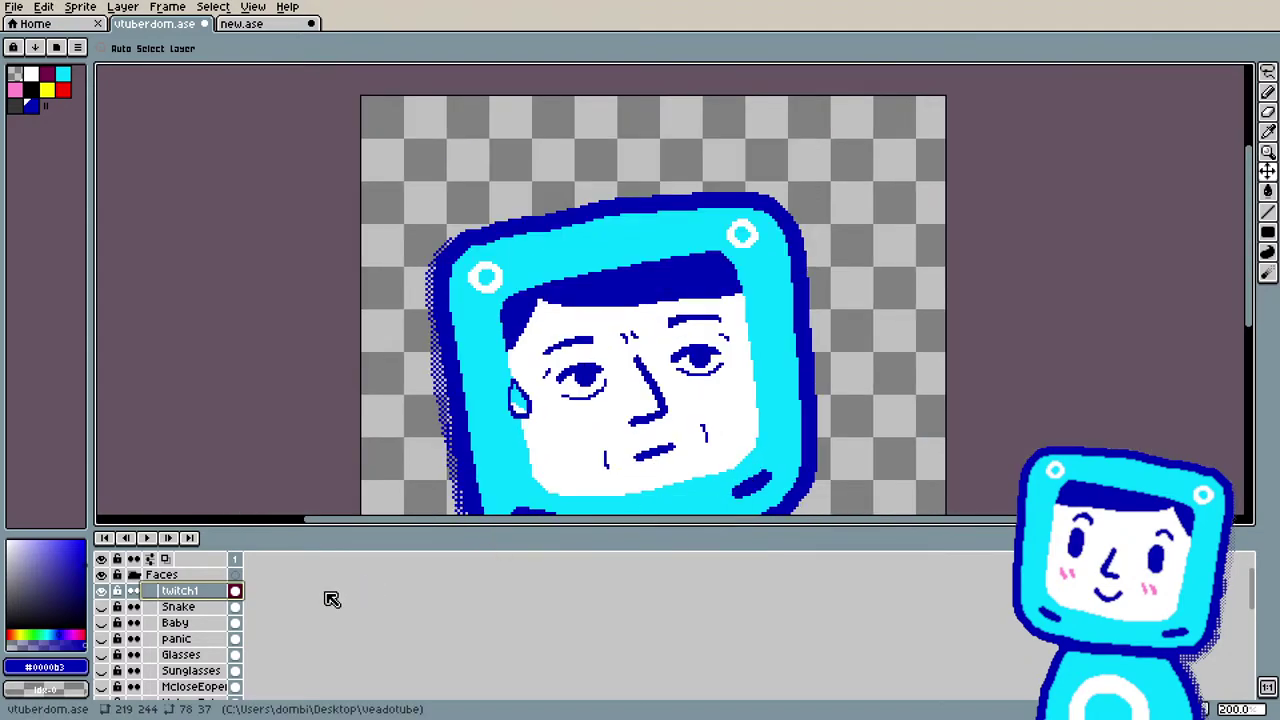
Step: Try to copy Layer 3's frame 2 cel from new.ase into the Faces group of vtuberdom.ase
{"action": "left_click", "coordinate": [240, 23]}
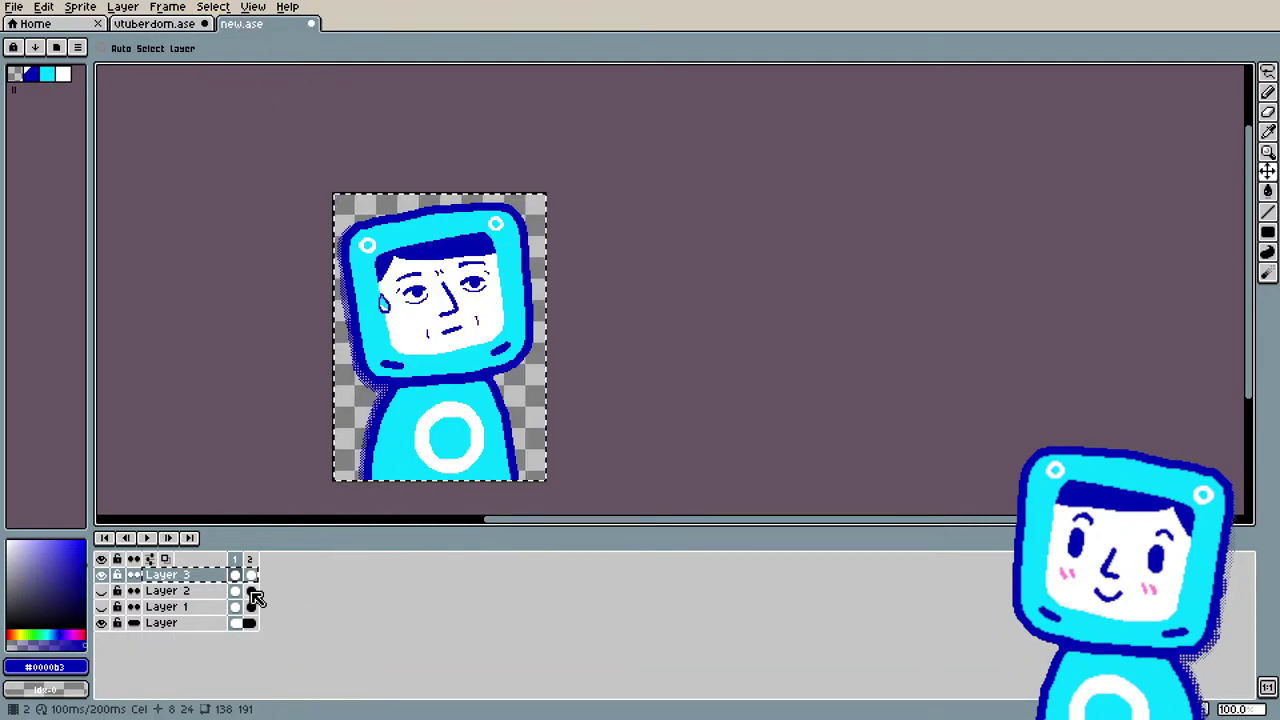
{"action": "left_click", "coordinate": [251, 575]}
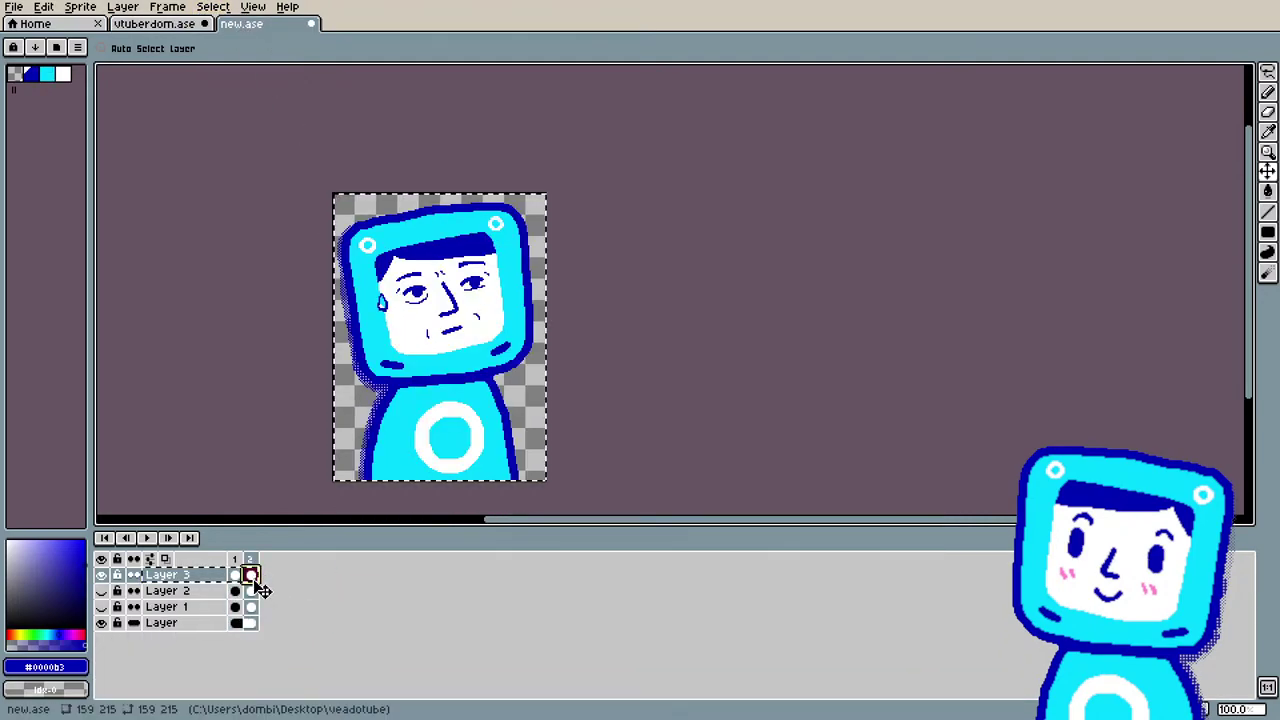
{"action": "right_click", "coordinate": [204, 575]}
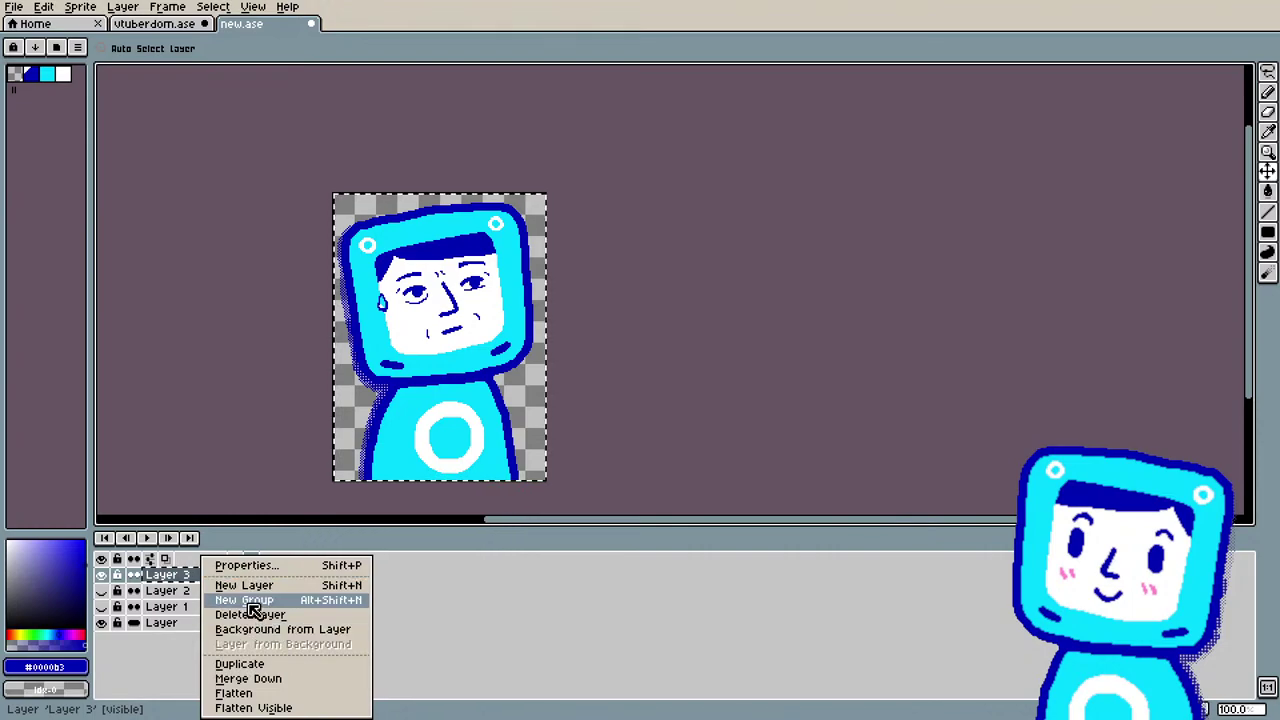
{"action": "left_click", "coordinate": [506, 597]}
{"action": "key", "text": "ctrl"}
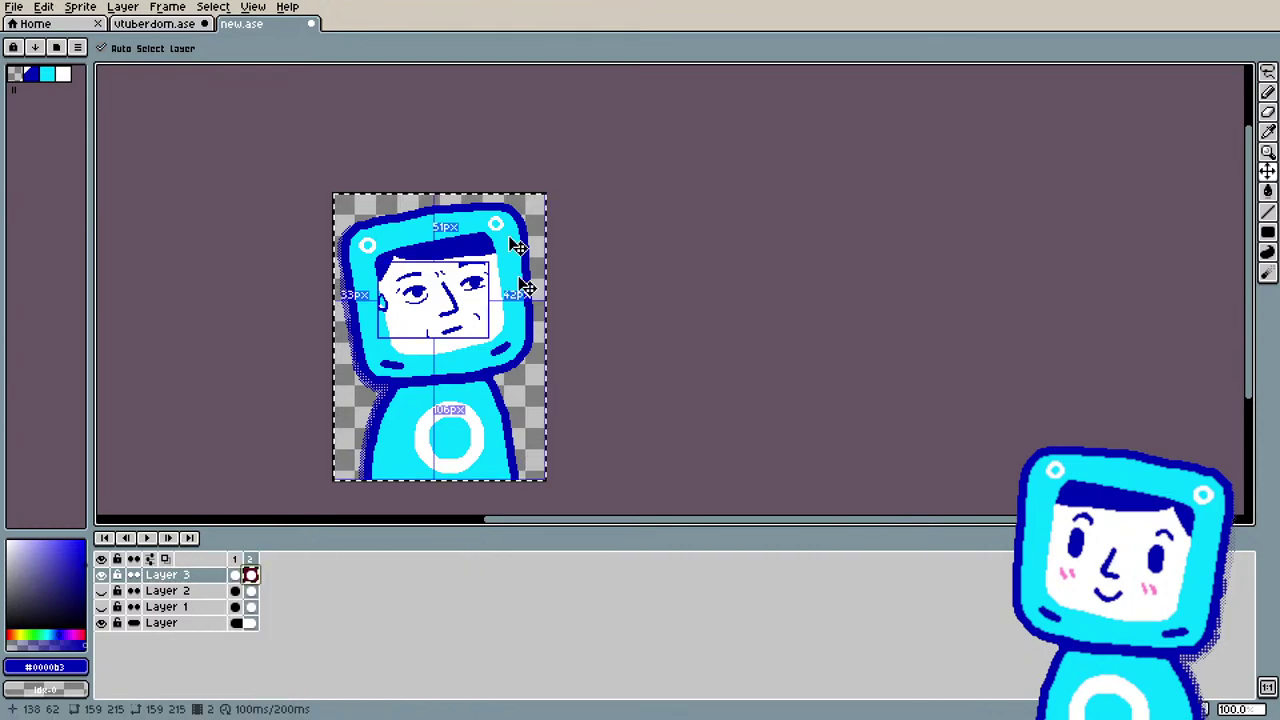
{"action": "left_click", "coordinate": [137, 24]}
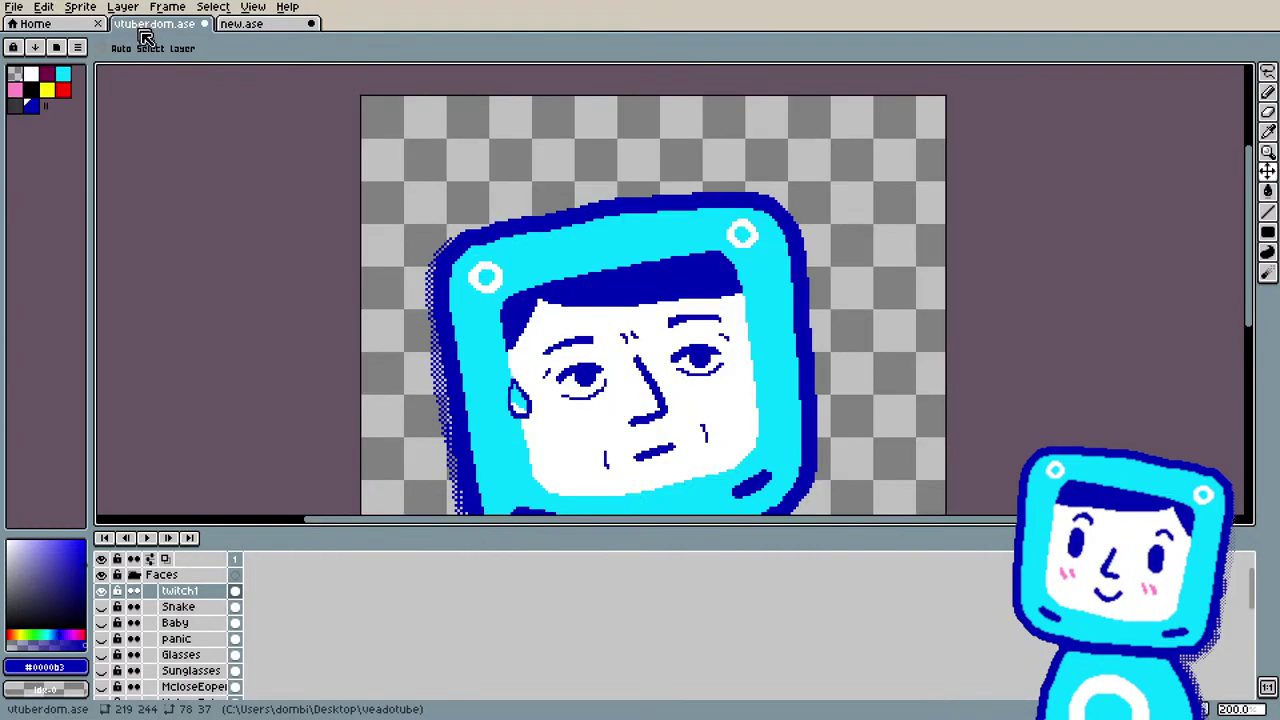
{"action": "left_click", "coordinate": [224, 575]}
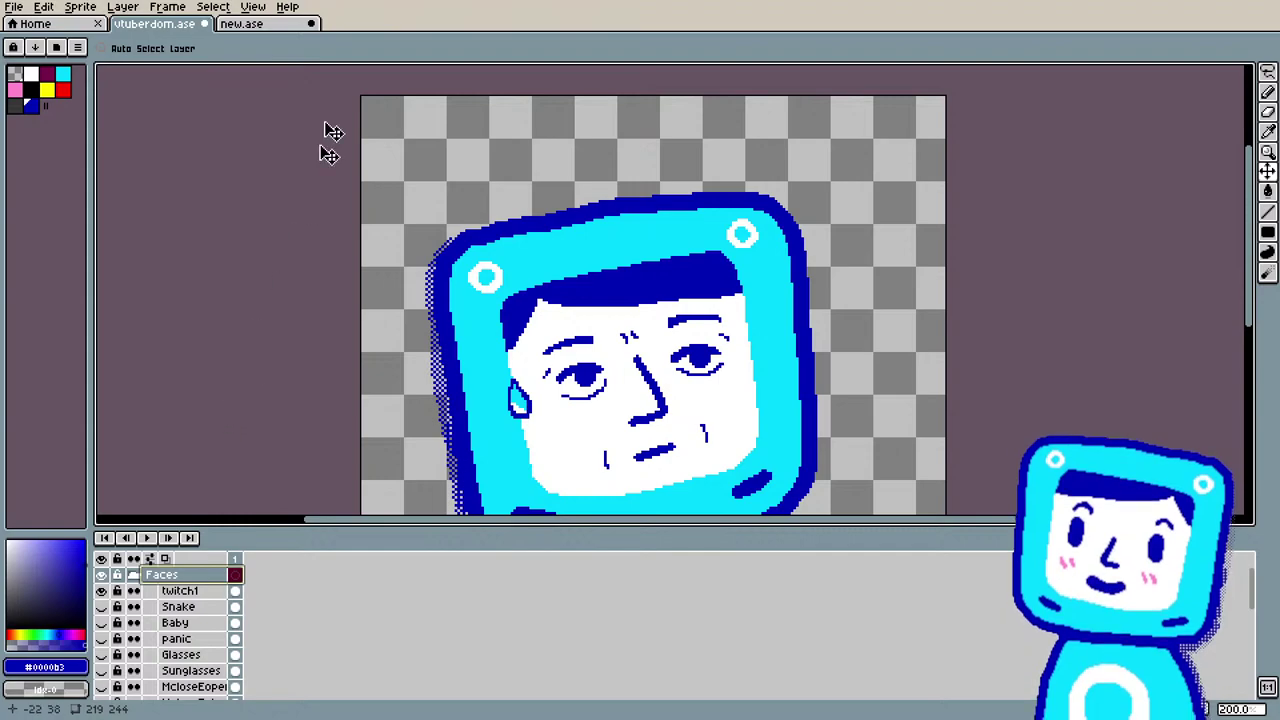
{"action": "left_click", "coordinate": [272, 28]}
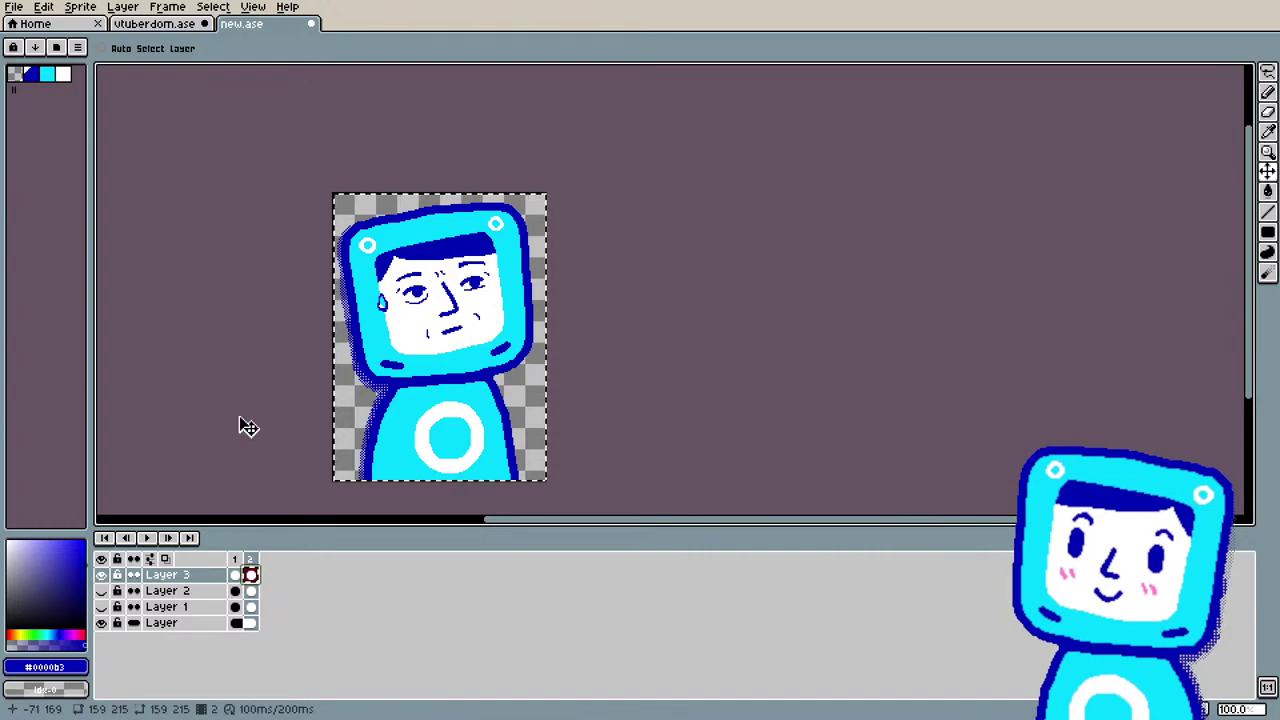
Step: Deselect the canvas in new.ase, try pasting a copy of Layer 3, and undo the paste
{"action": "key", "text": "ctrl+d"}
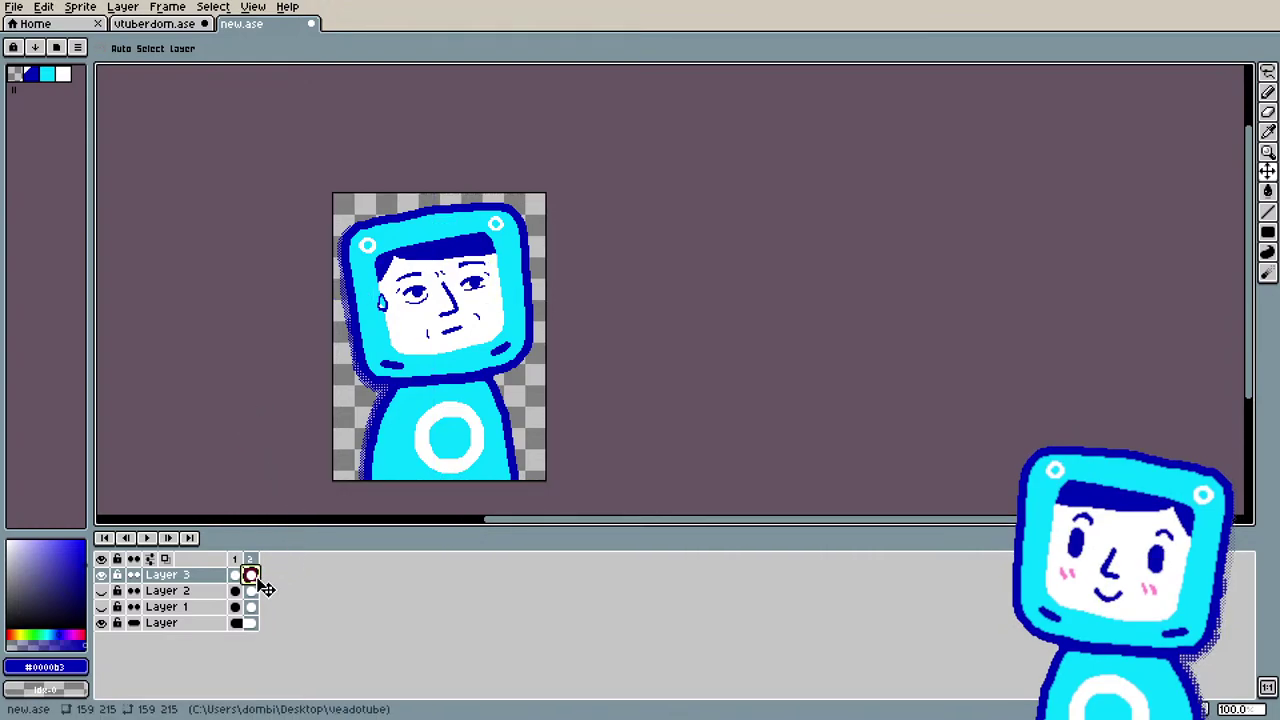
{"action": "left_click", "coordinate": [250, 591]}
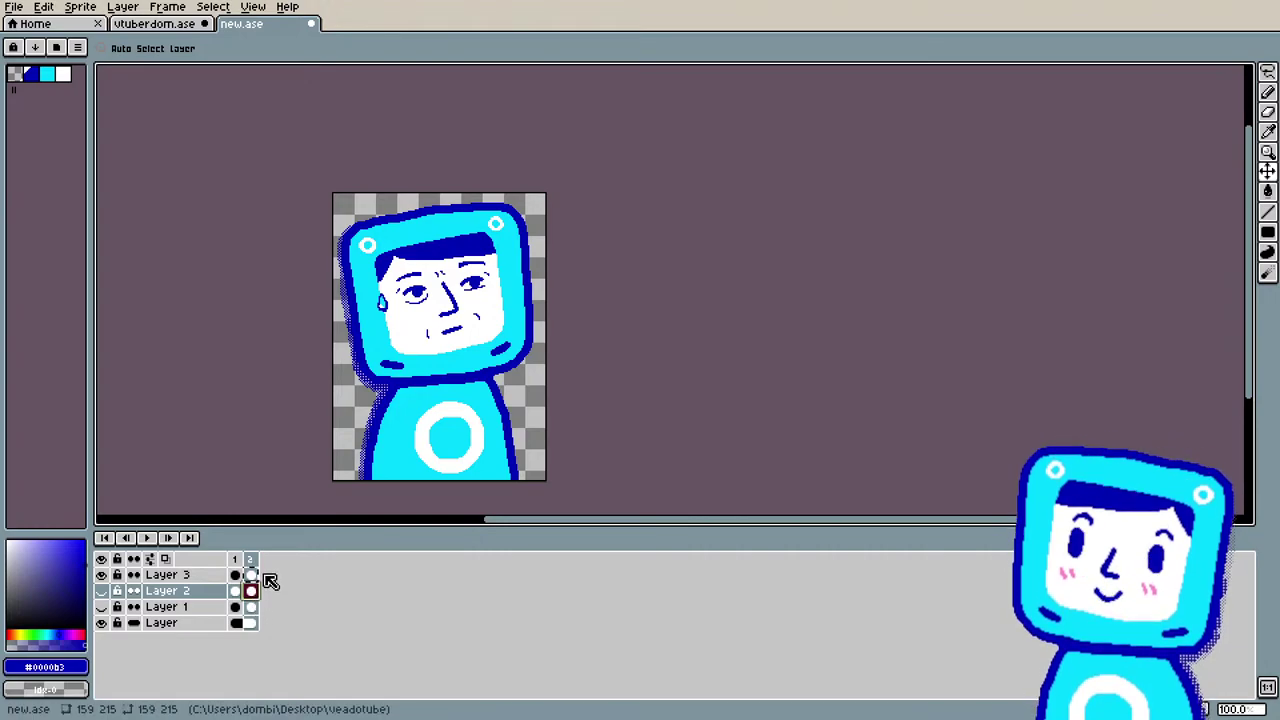
{"action": "left_click", "coordinate": [258, 578]}
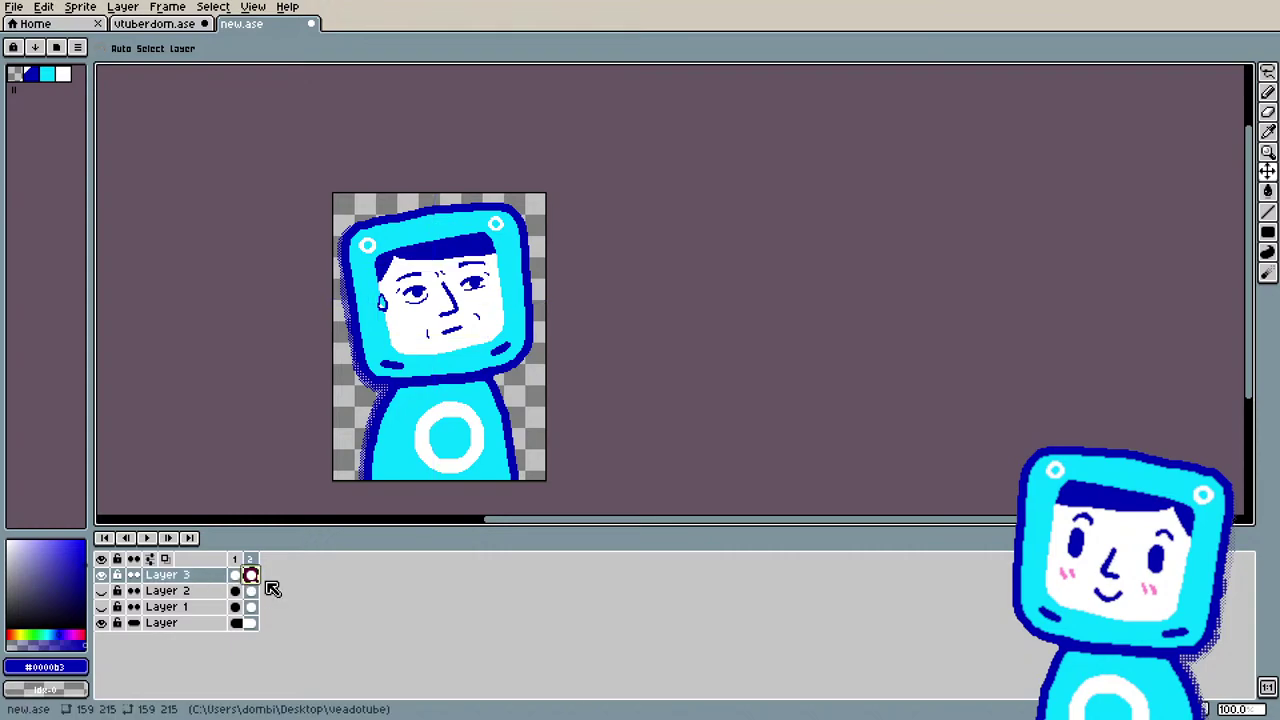
{"action": "left_click", "coordinate": [236, 577]}
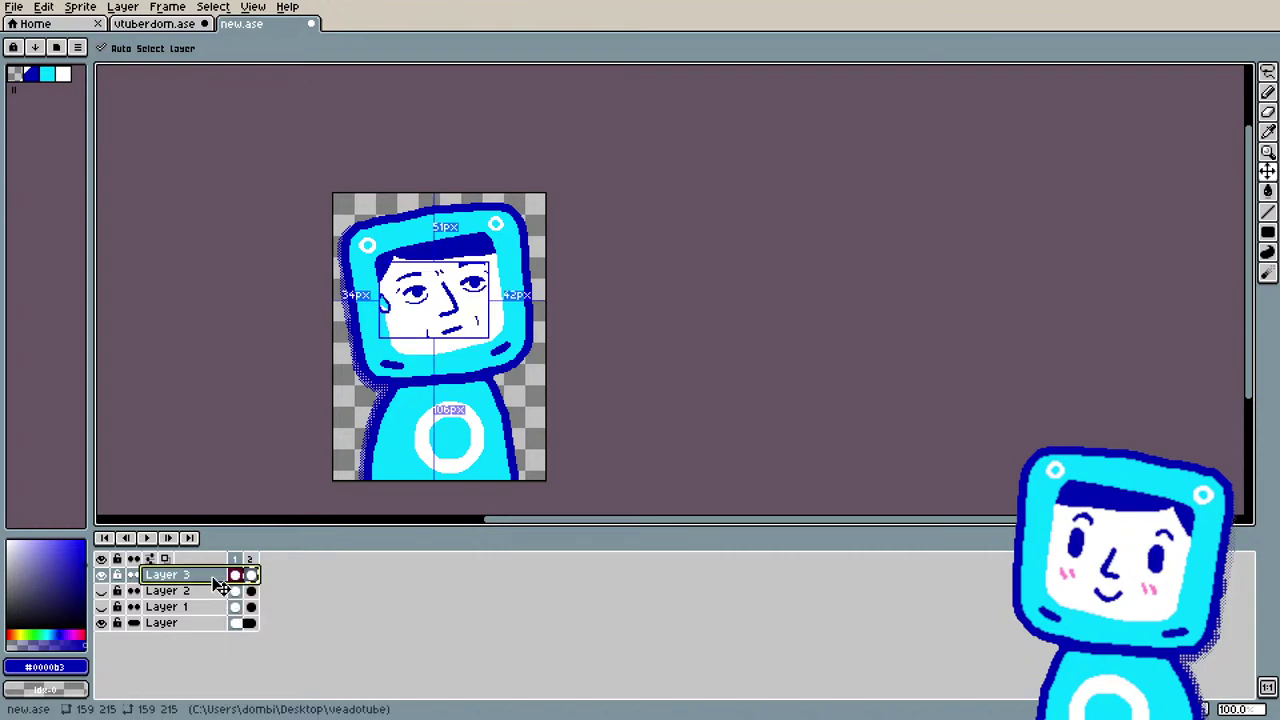
{"action": "key", "text": "ctrl+j"}
{"action": "key", "text": "ctrl+z"}
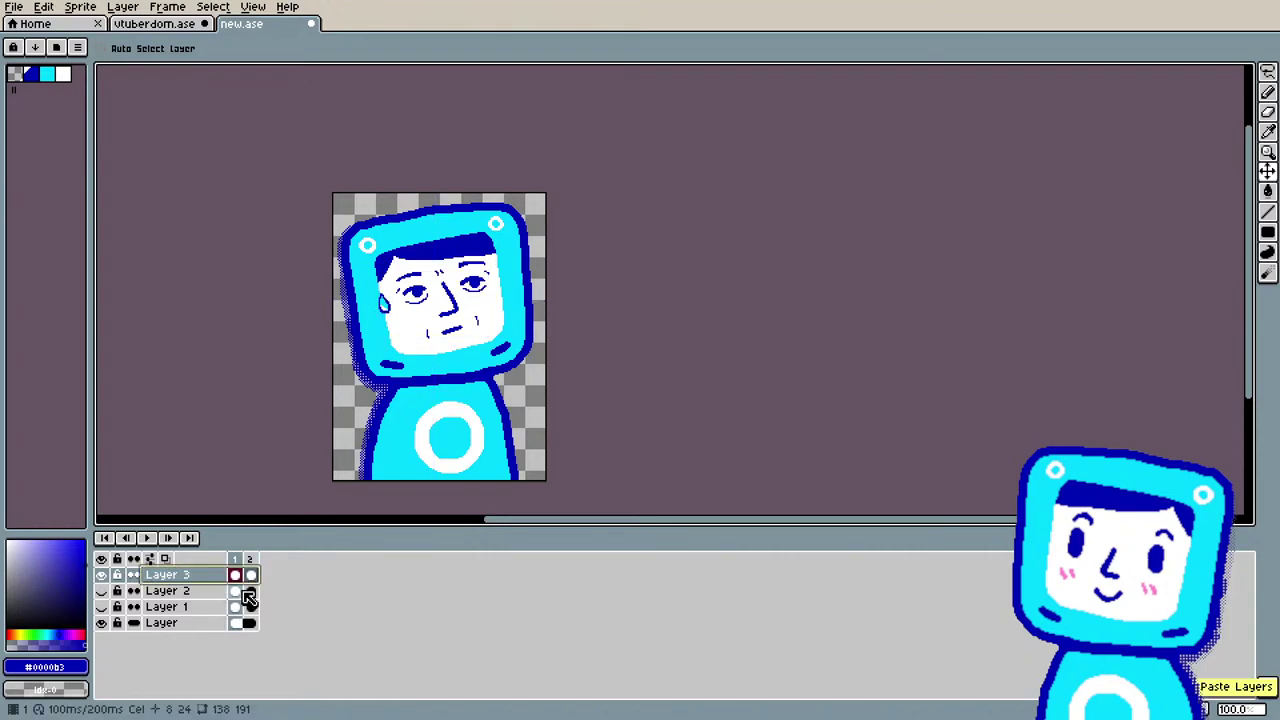
Step: Switch to the Rectangular Marquee in add mode and select the entire canvas on frame 2 of Layer 3
{"action": "left_click", "coordinate": [251, 576]}
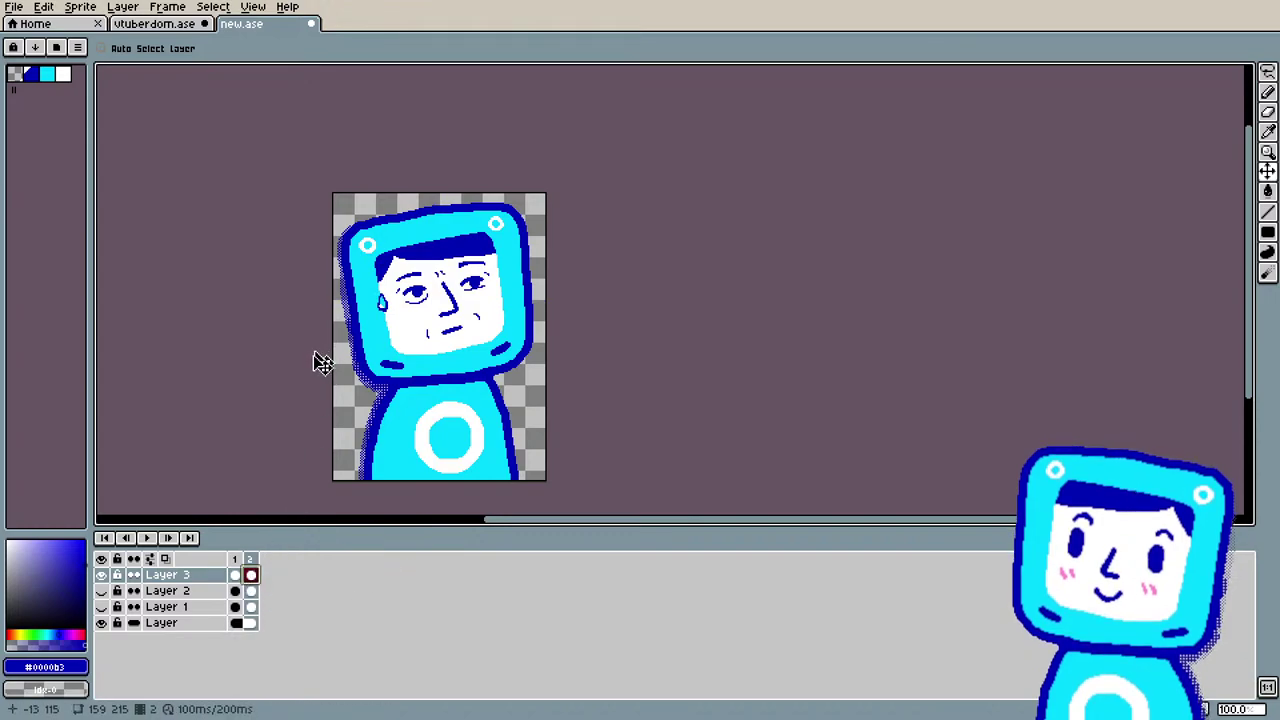
{"action": "left_click", "coordinate": [1268, 73]}
{"action": "left_click", "coordinate": [1167, 72]}
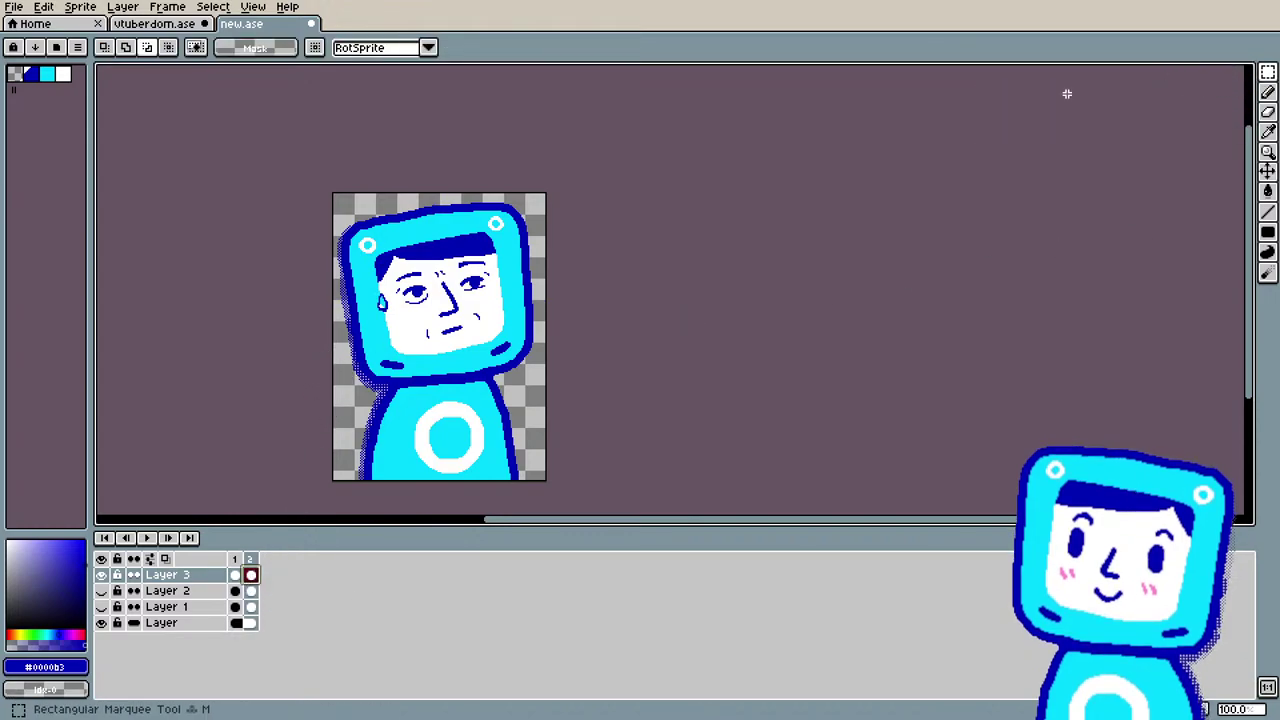
{"action": "left_click_drag", "start_coordinate": [557, 160], "coordinate": [257, 444]}
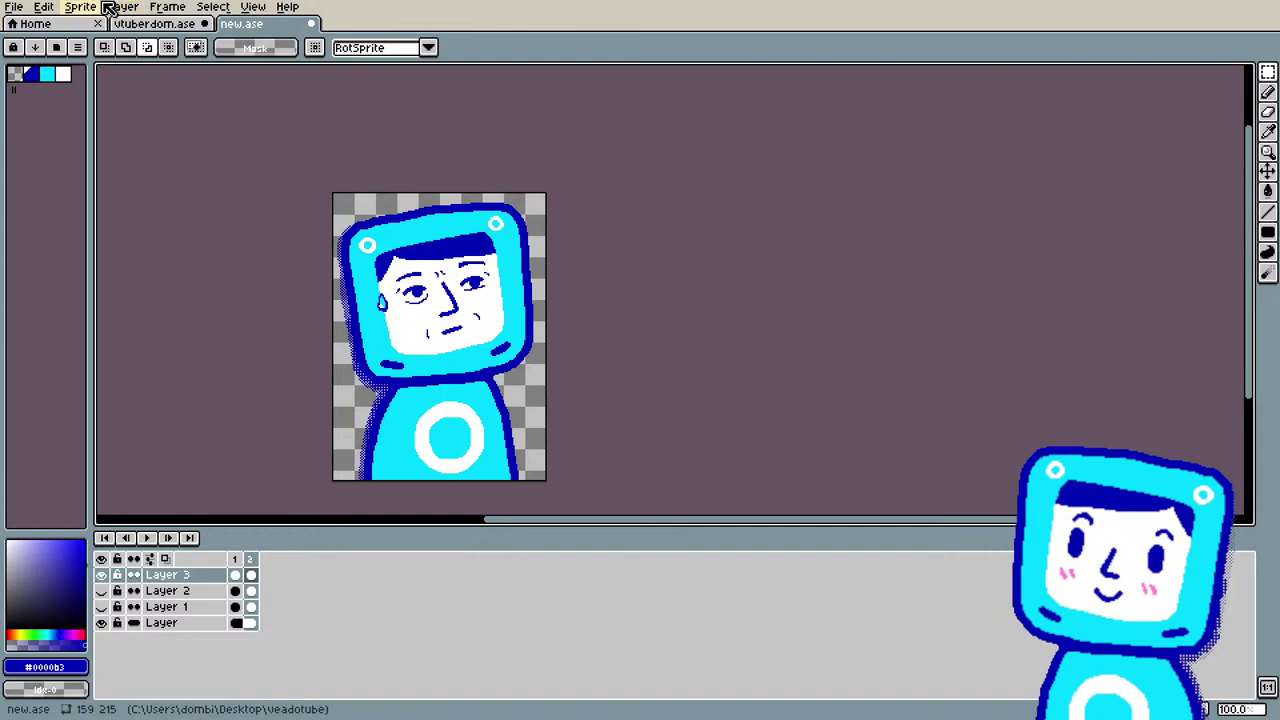
{"action": "left_click", "coordinate": [44, 7]}
{"action": "left_click", "coordinate": [674, 151]}
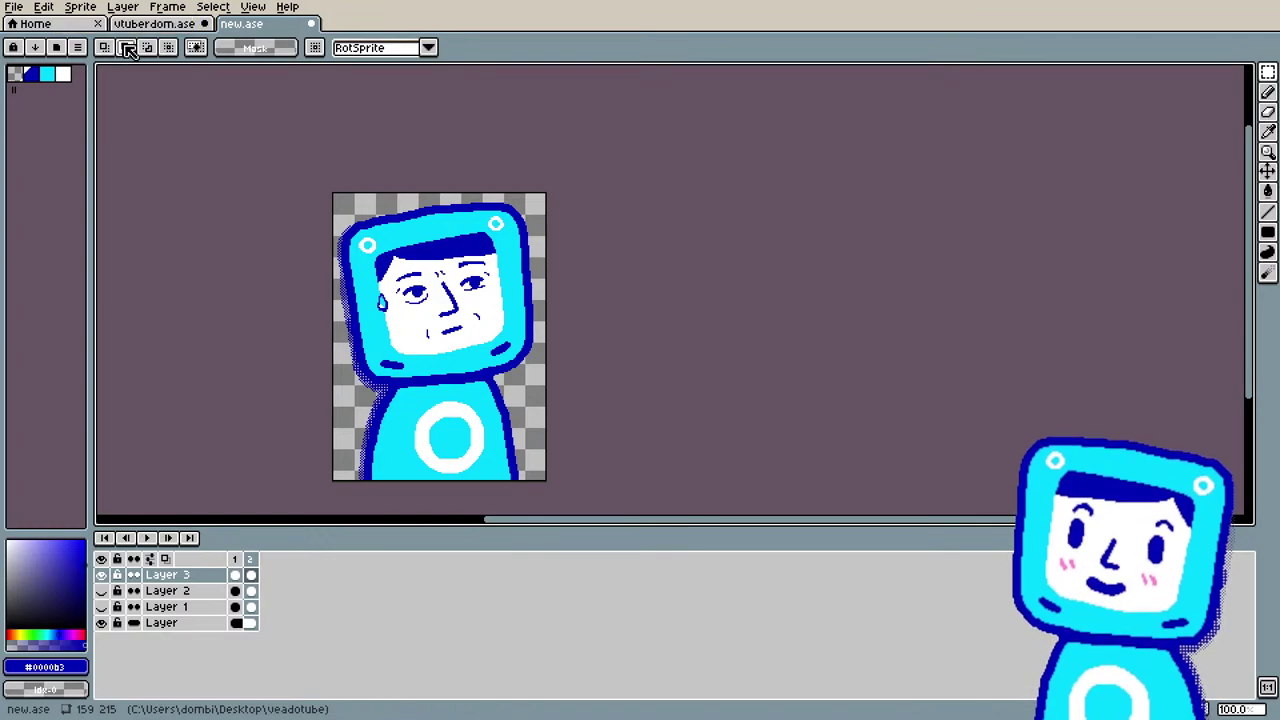
{"action": "key", "text": "ctrl+a"}
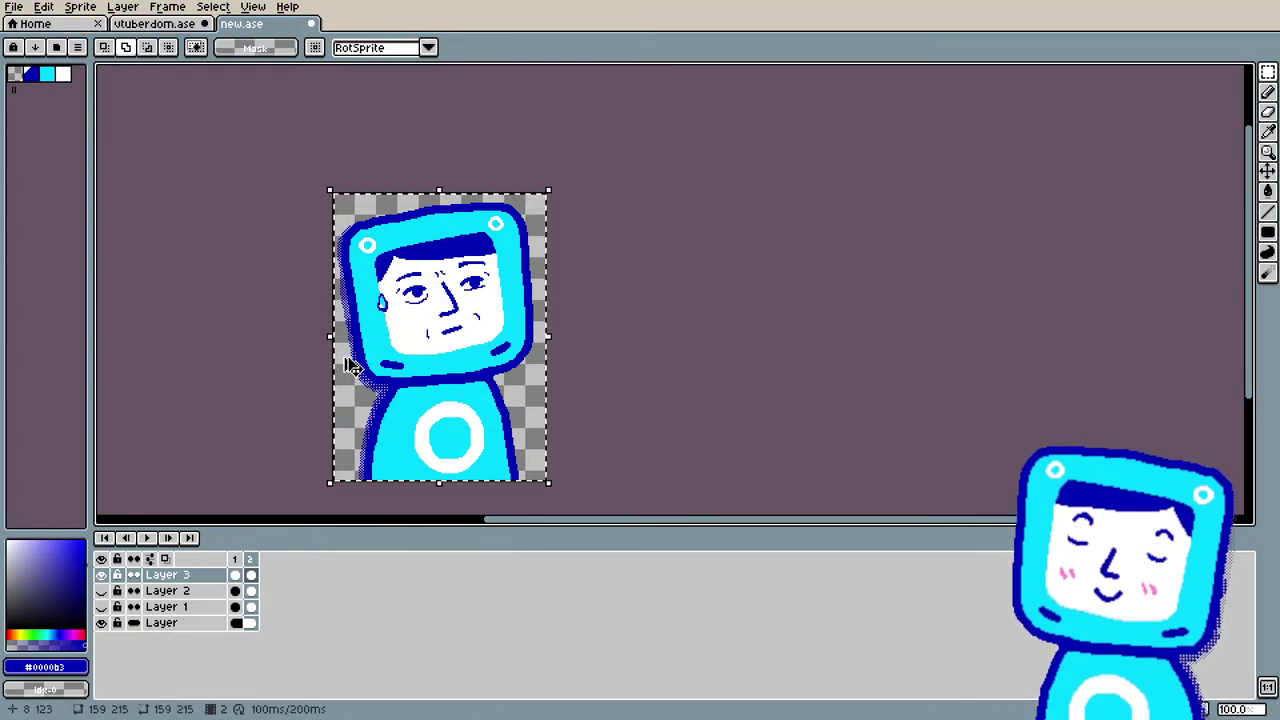
Step: Try to bring the selected frame 2 face into the Faces group of vtuberdom.ase
{"action": "left_click", "coordinate": [150, 23]}
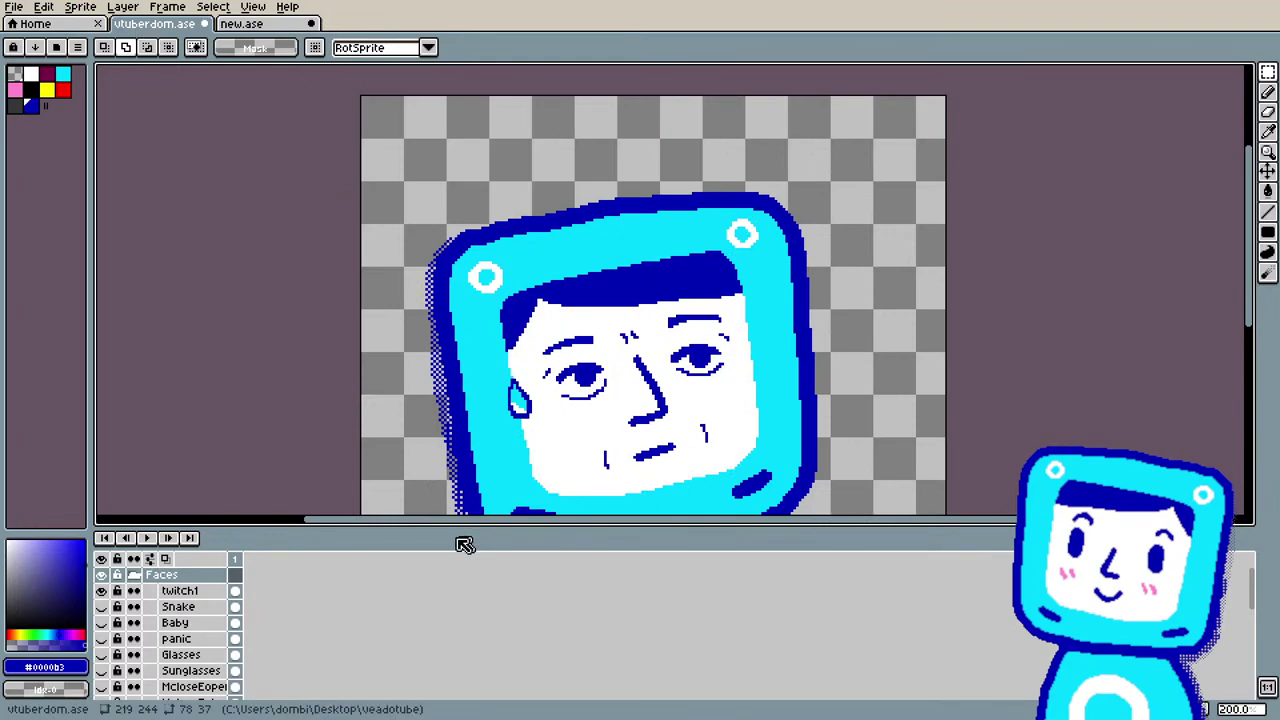
{"action": "left_click", "coordinate": [163, 574]}
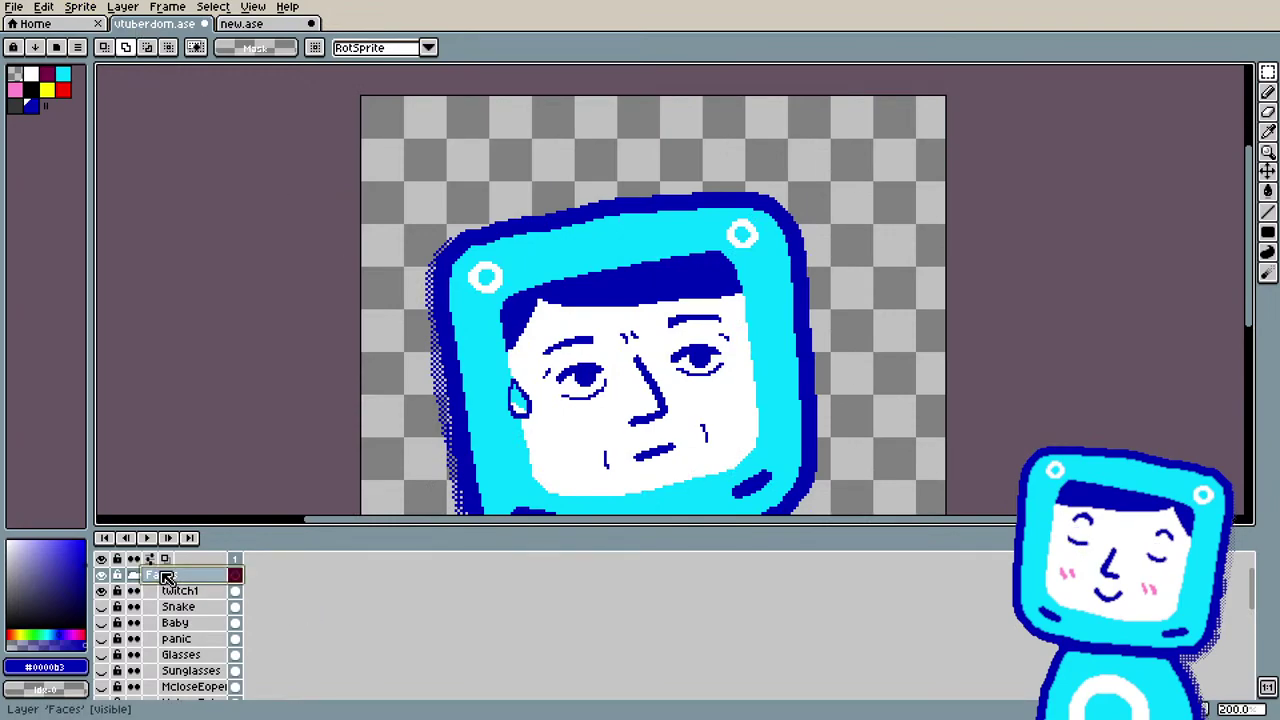
{"action": "left_click", "coordinate": [253, 18]}
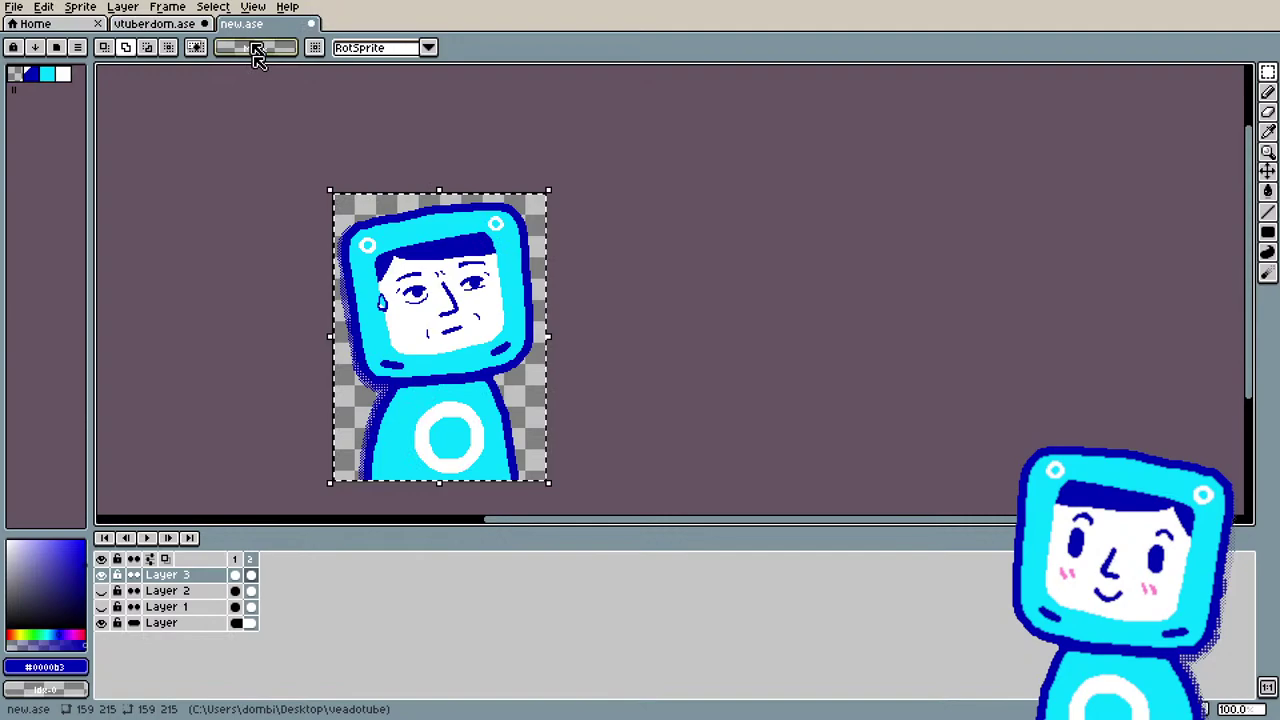
Step: Try to copy the whole frame 2 of new.ase into the timeline of vtuberdom.ase
{"action": "left_click", "coordinate": [245, 568]}
{"action": "left_click", "coordinate": [251, 566]}
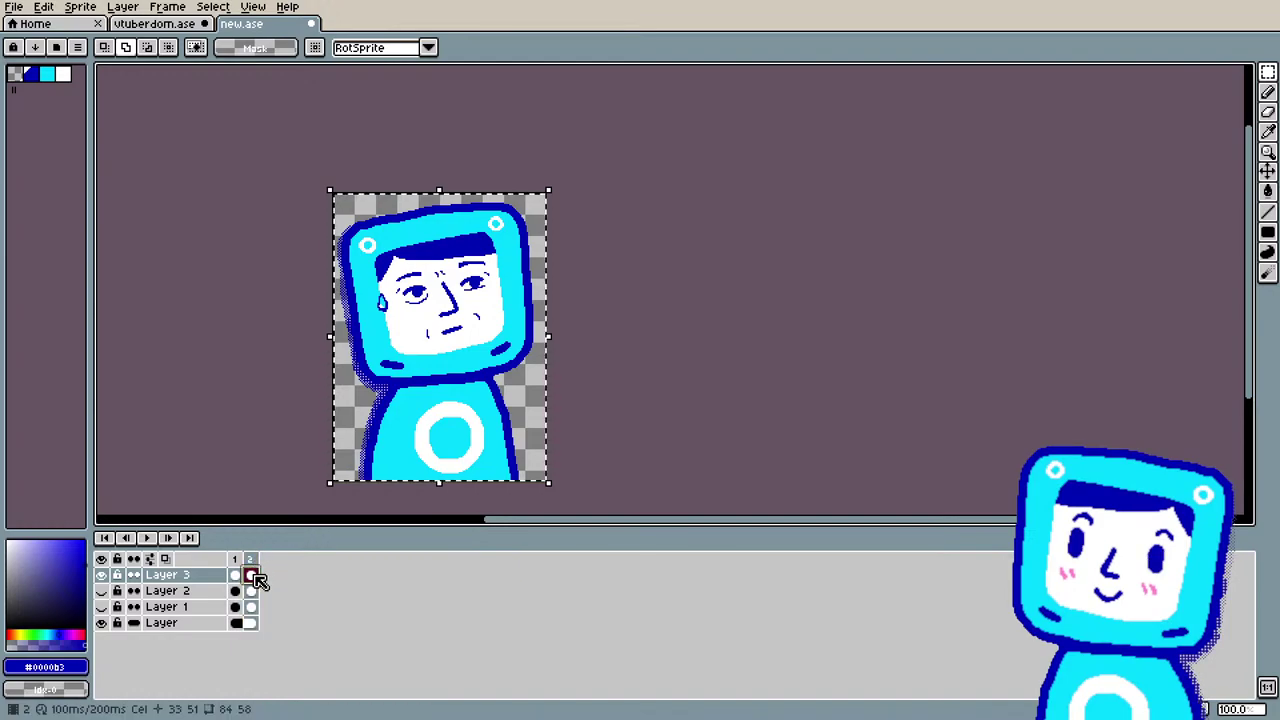
{"action": "right_click", "coordinate": [254, 566]}
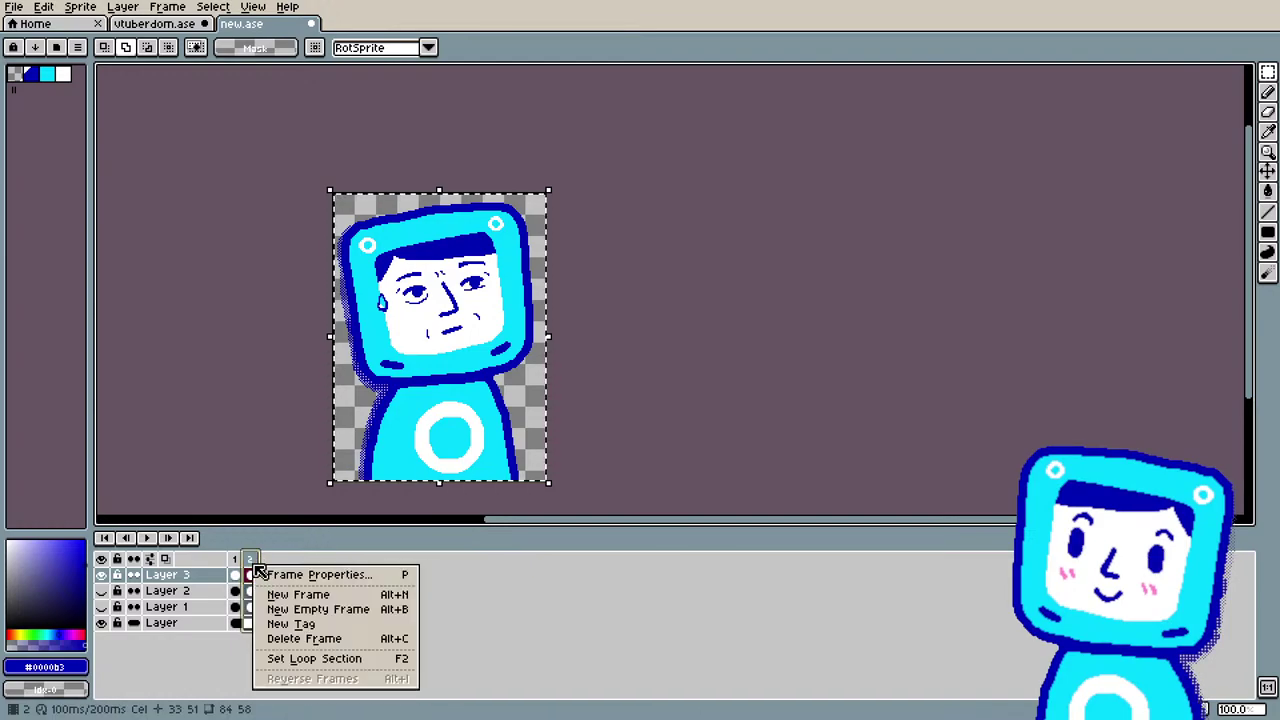
{"action": "left_click", "coordinate": [322, 555]}
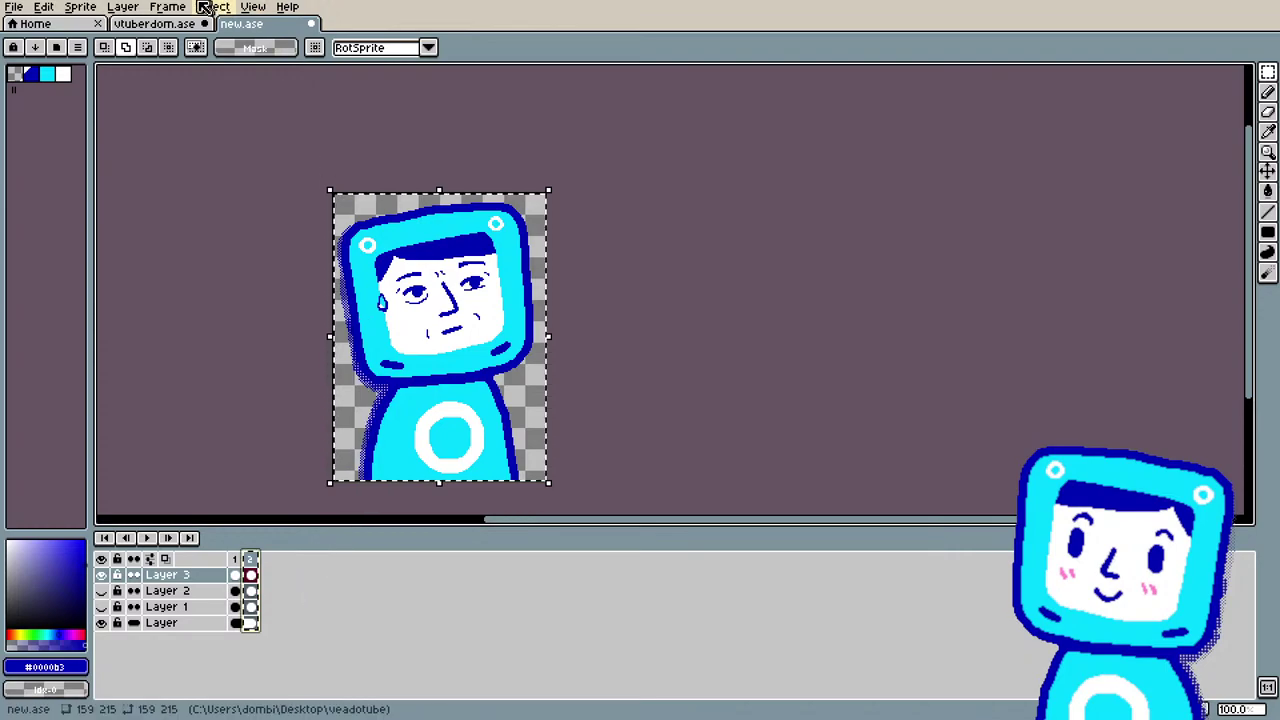
{"action": "left_click", "coordinate": [145, 23]}
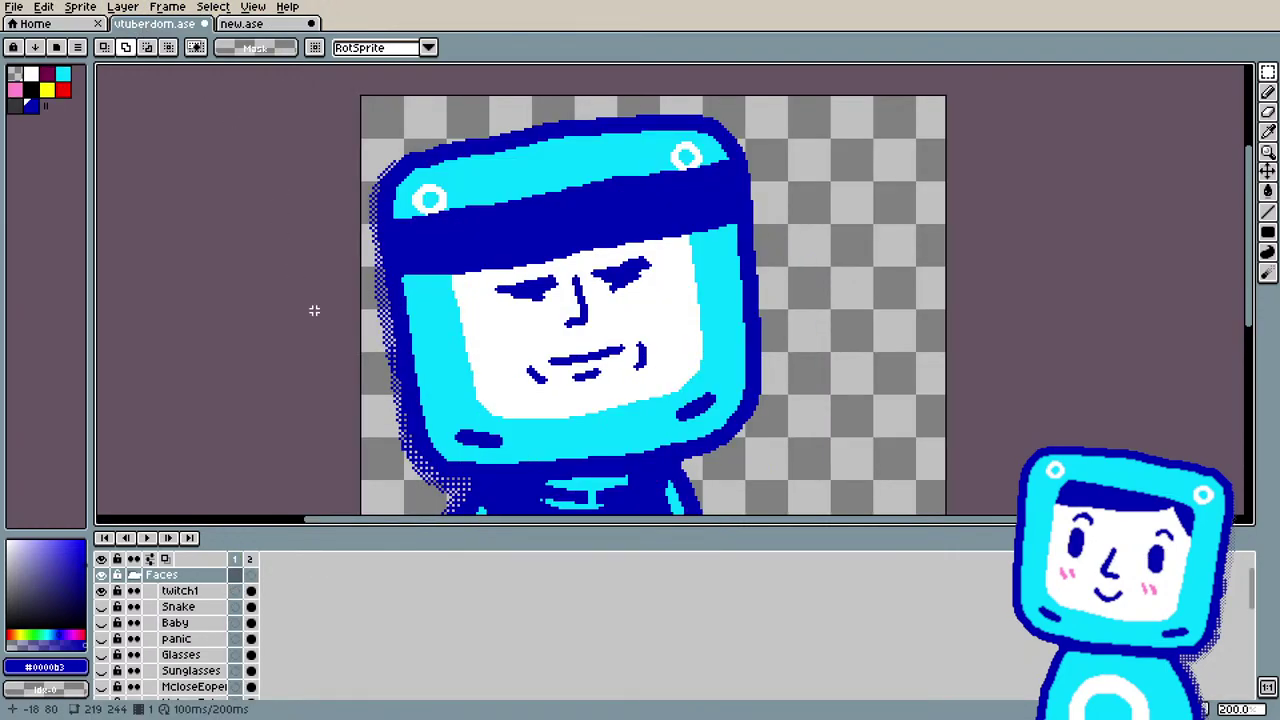
{"action": "scroll", "coordinate": [252, 612], "scroll_direction": "down", "scroll_amount": 3}
{"action": "scroll", "coordinate": [255, 622], "scroll_direction": "up", "scroll_amount": 2}
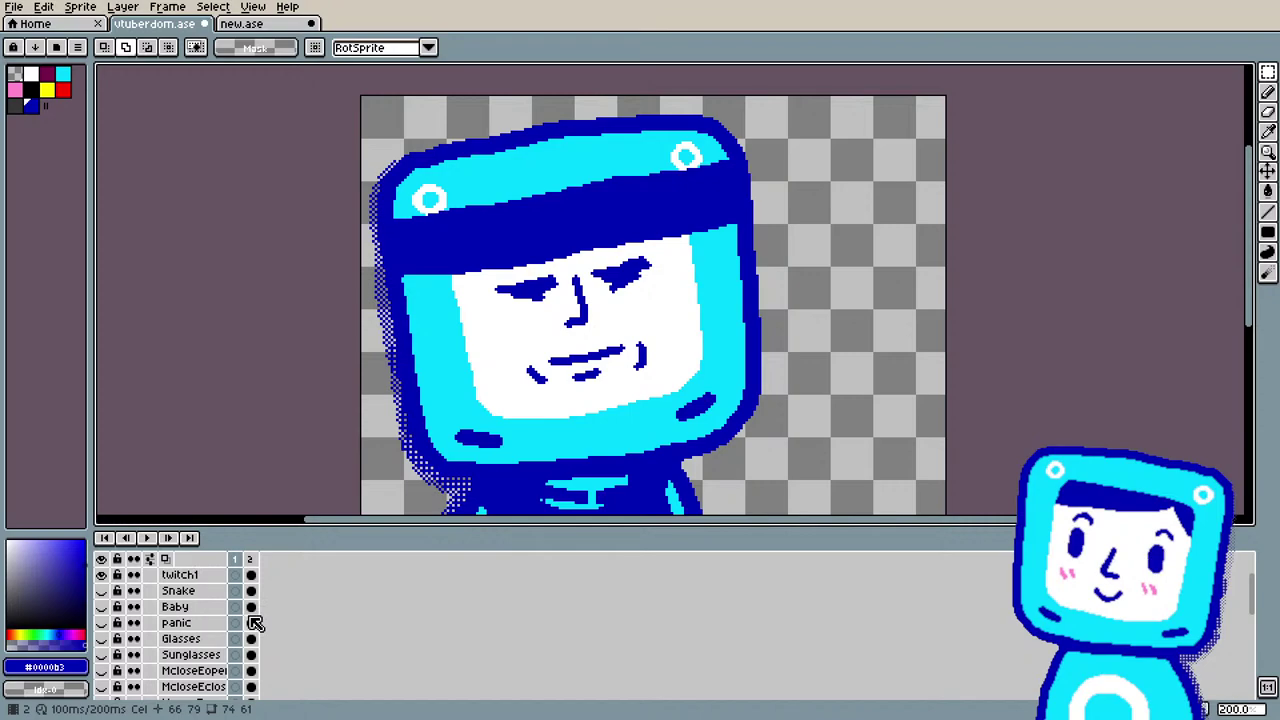
{"action": "key", "text": "ctrl+Tab"}
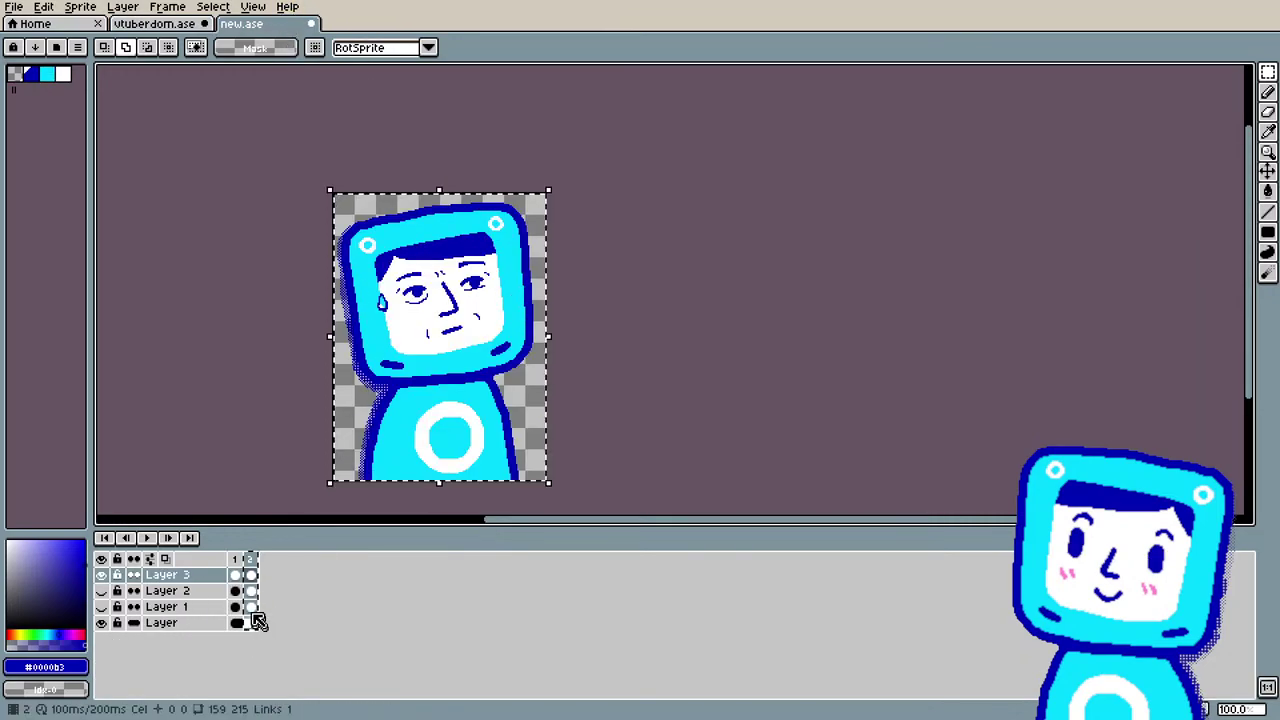
Step: Insert an empty frame after frame 2 in new.ase and undo the insertion
{"action": "left_click", "coordinate": [250, 576]}
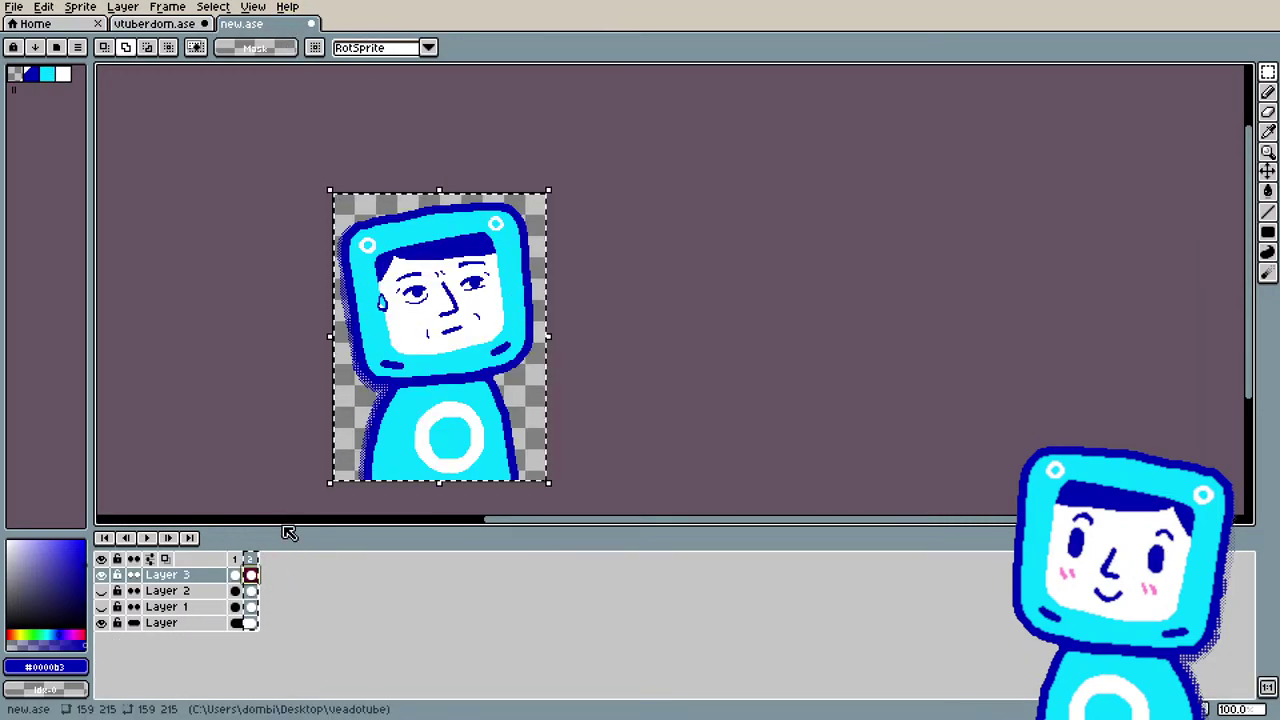
{"action": "key", "text": "alt+b"}
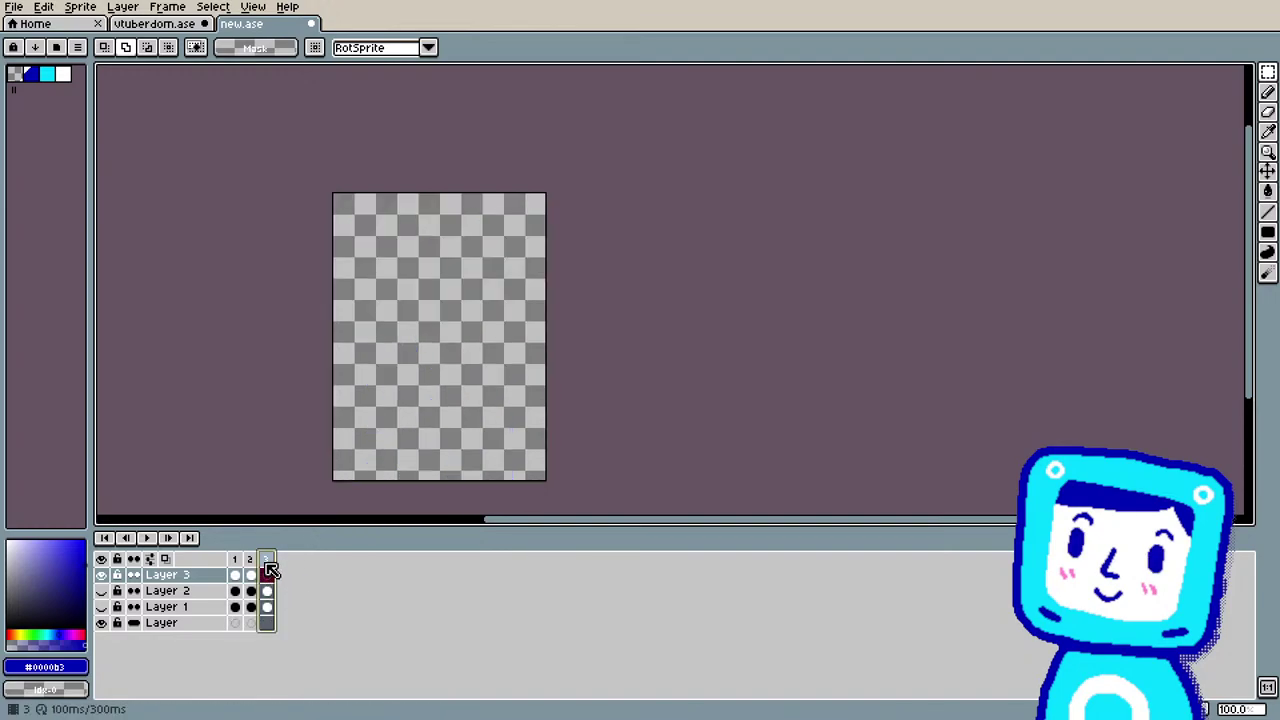
{"action": "key", "text": "ctrl+z"}
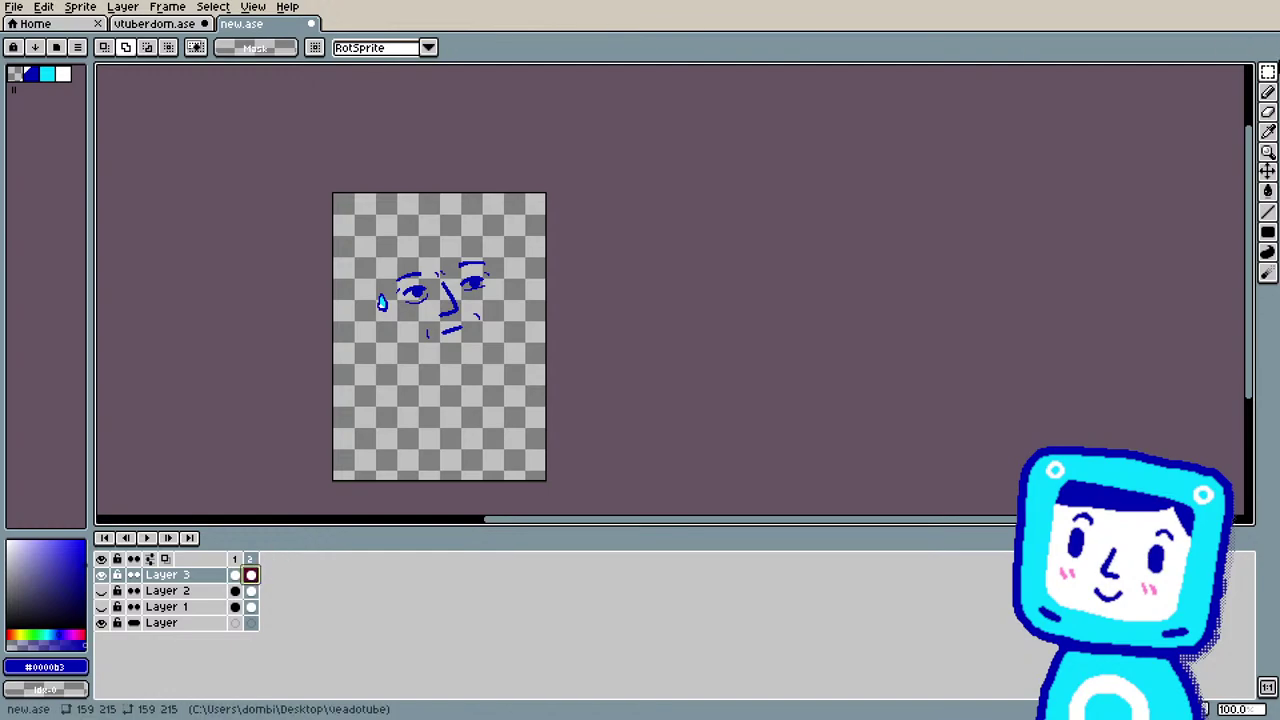
Step: Select the entire canvas on frame 2 of Layer 3 and try to bring it into vtuberdom.ase
{"action": "left_click_drag", "start_coordinate": [658, 130], "coordinate": [214, 476]}
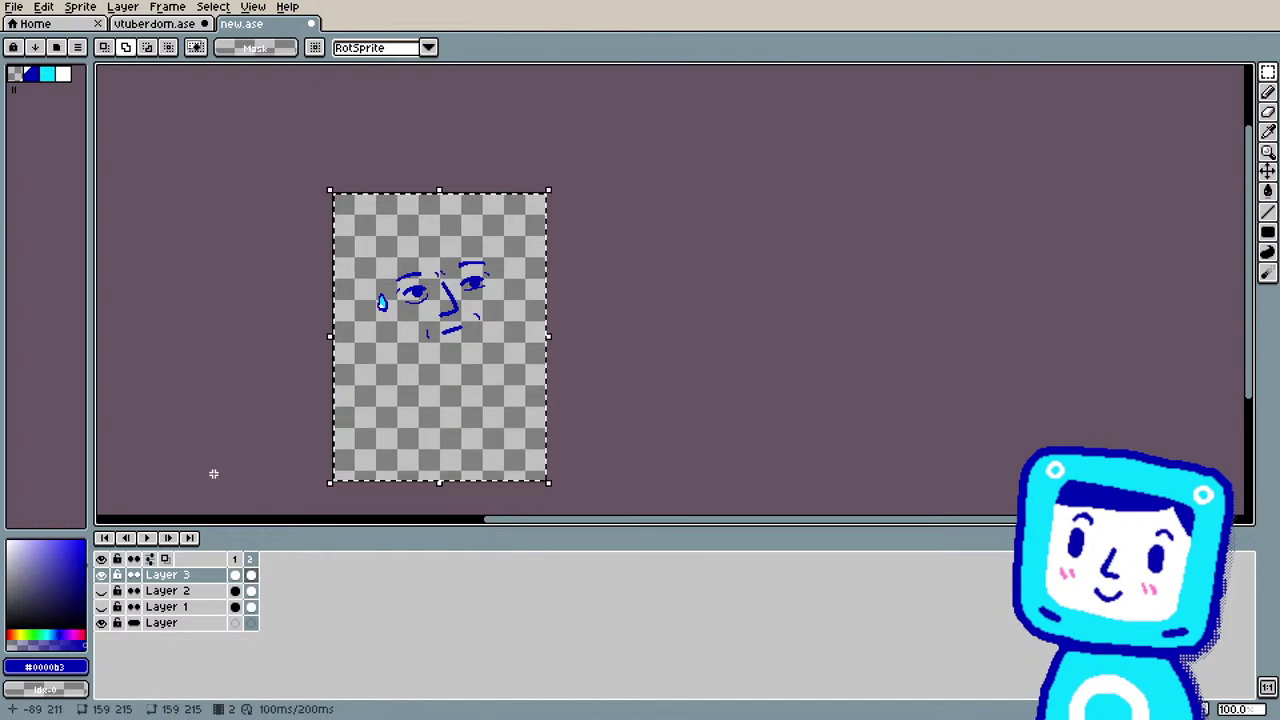
{"action": "left_click", "coordinate": [162, 27]}
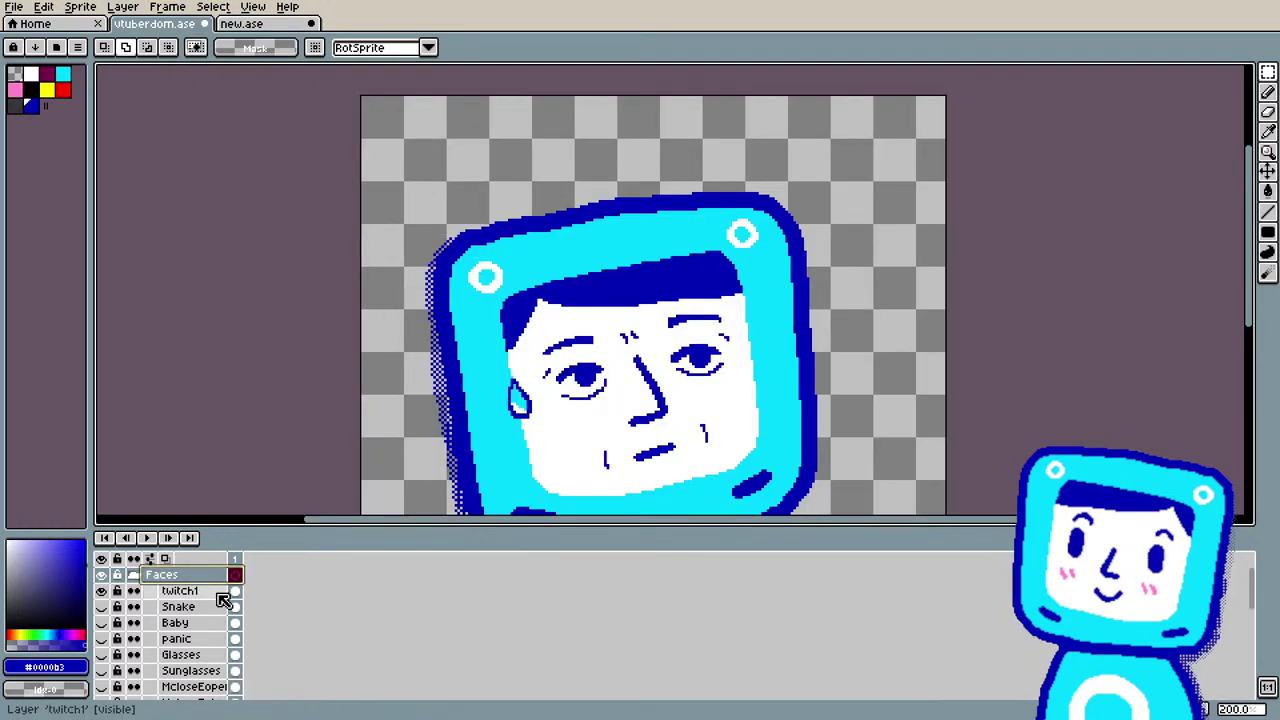
{"action": "scroll", "coordinate": [214, 598], "scroll_direction": "down", "scroll_amount": 2}
{"action": "scroll", "coordinate": [214, 598], "scroll_direction": "down", "scroll_amount": 2}
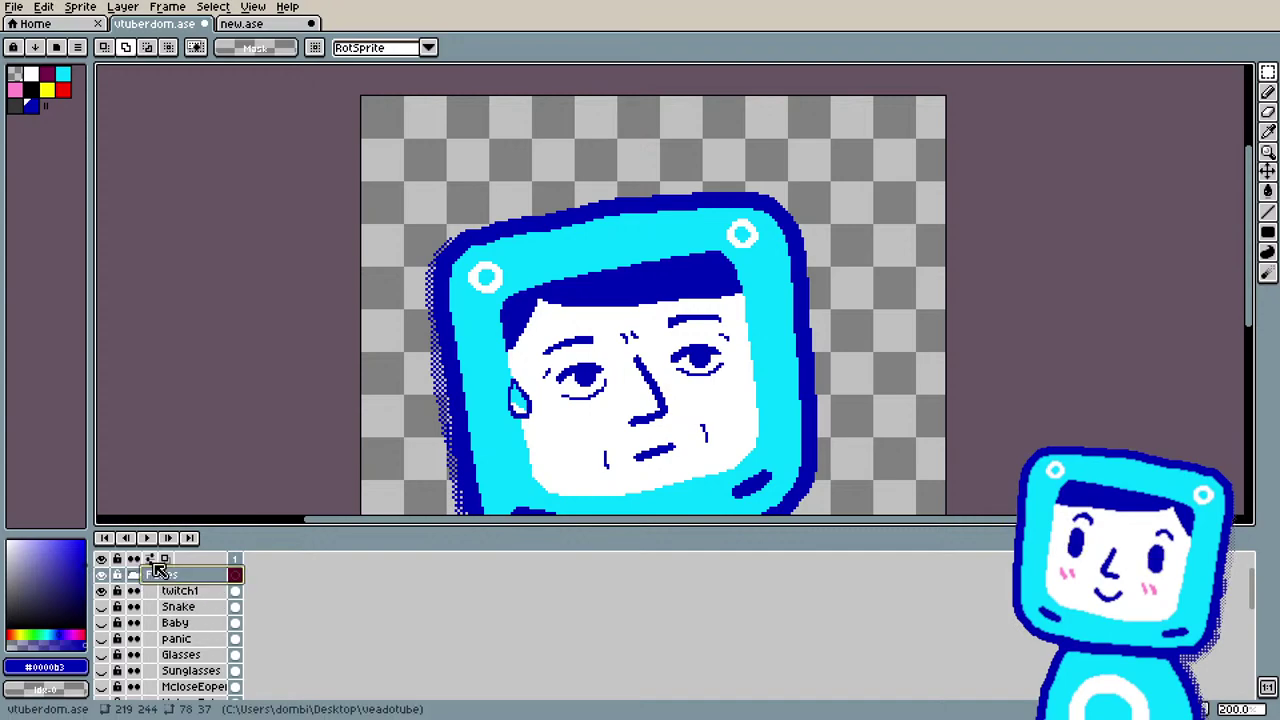
{"action": "left_click", "coordinate": [276, 24]}
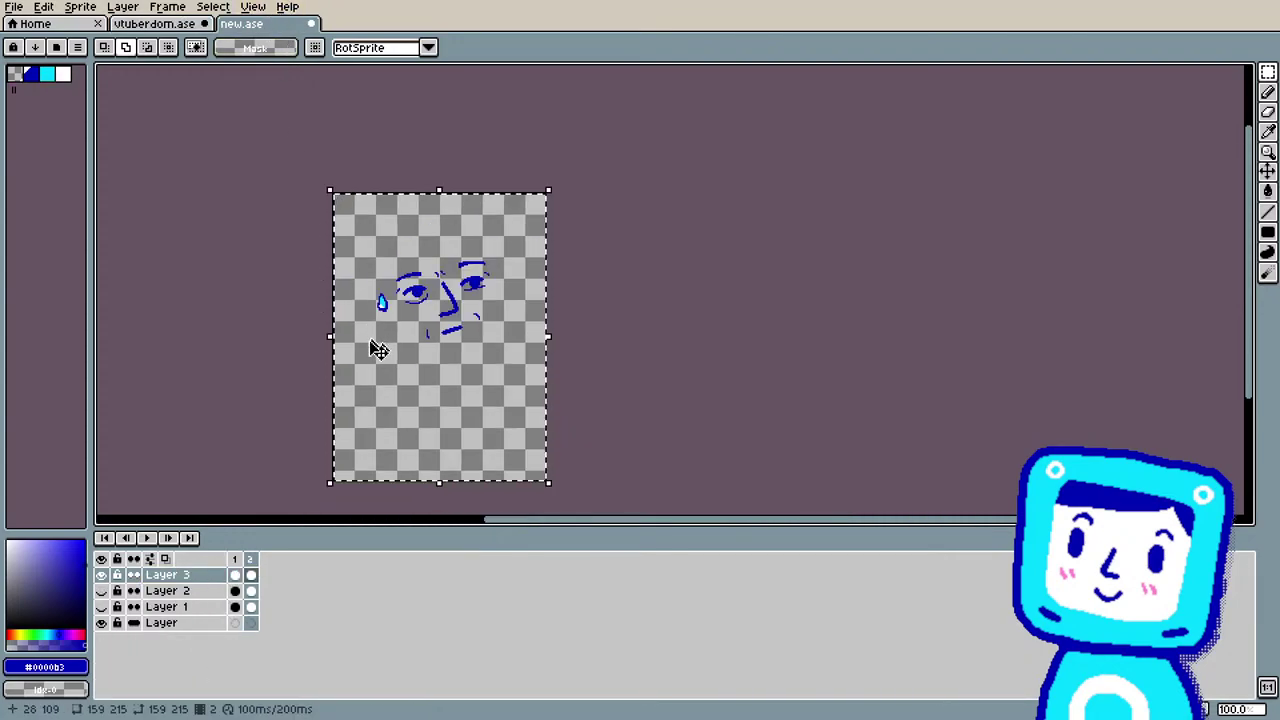
{"action": "left_click", "coordinate": [251, 576]}
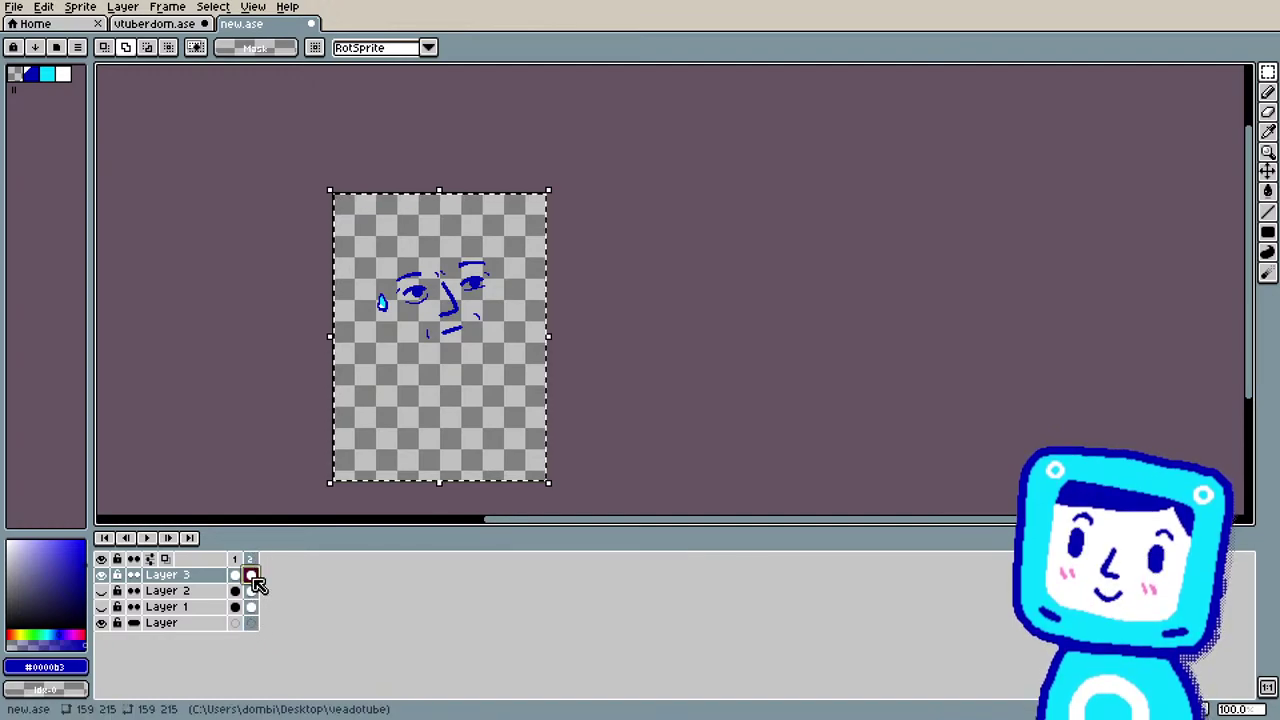
{"action": "right_click", "coordinate": [253, 577]}
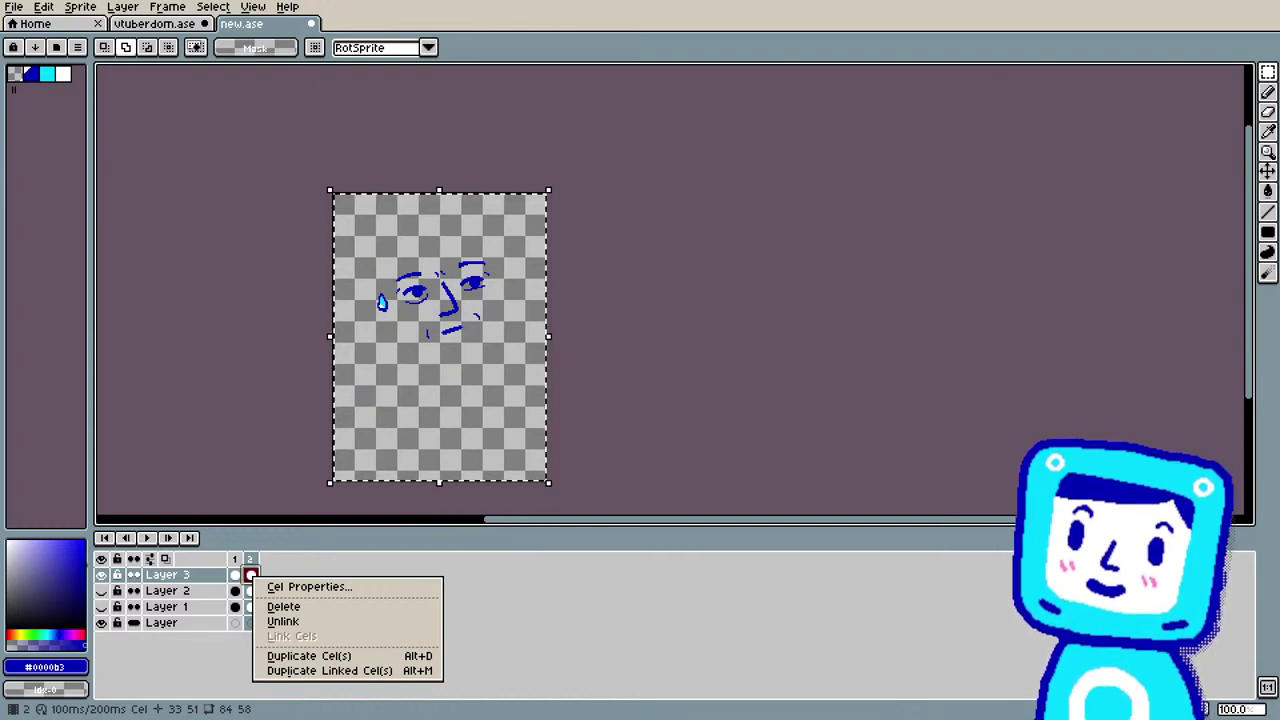
{"action": "left_click", "coordinate": [342, 570]}
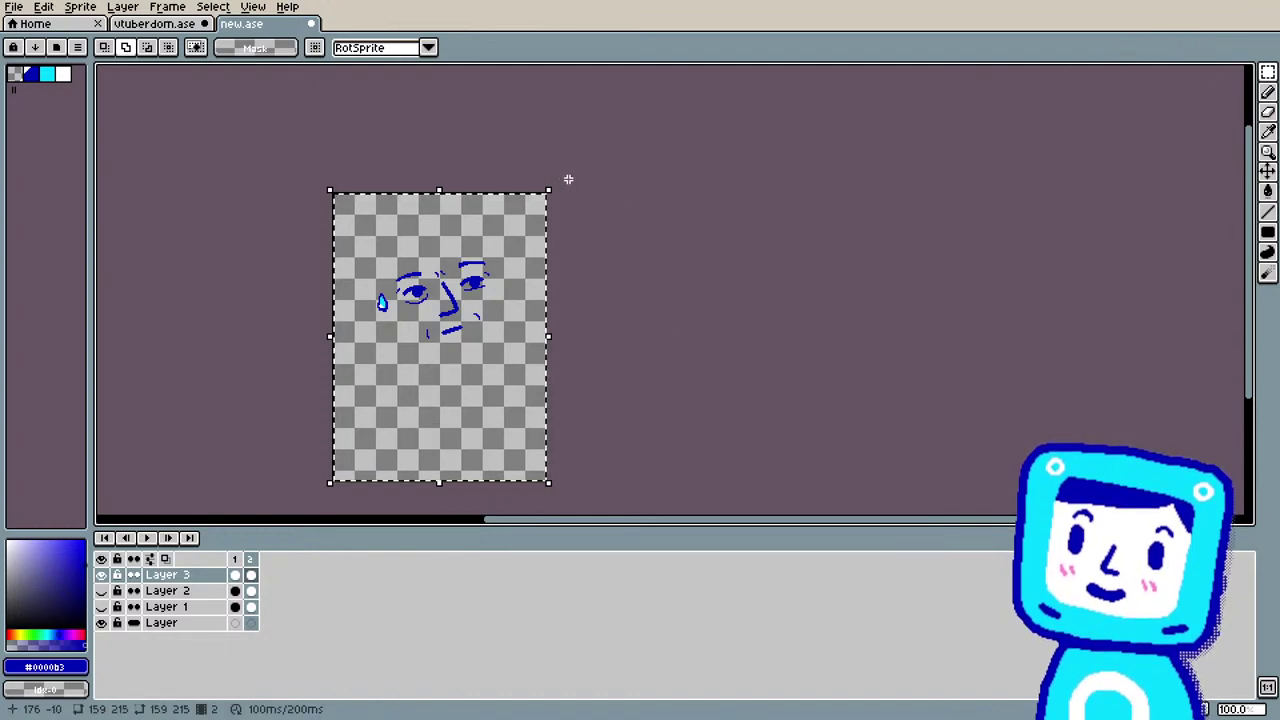
Step: Copy the whole of Layer 3 from new.ase into vtuberdom.ase and move it into the Faces group above twitch1
{"action": "double_click", "coordinate": [187, 574]}
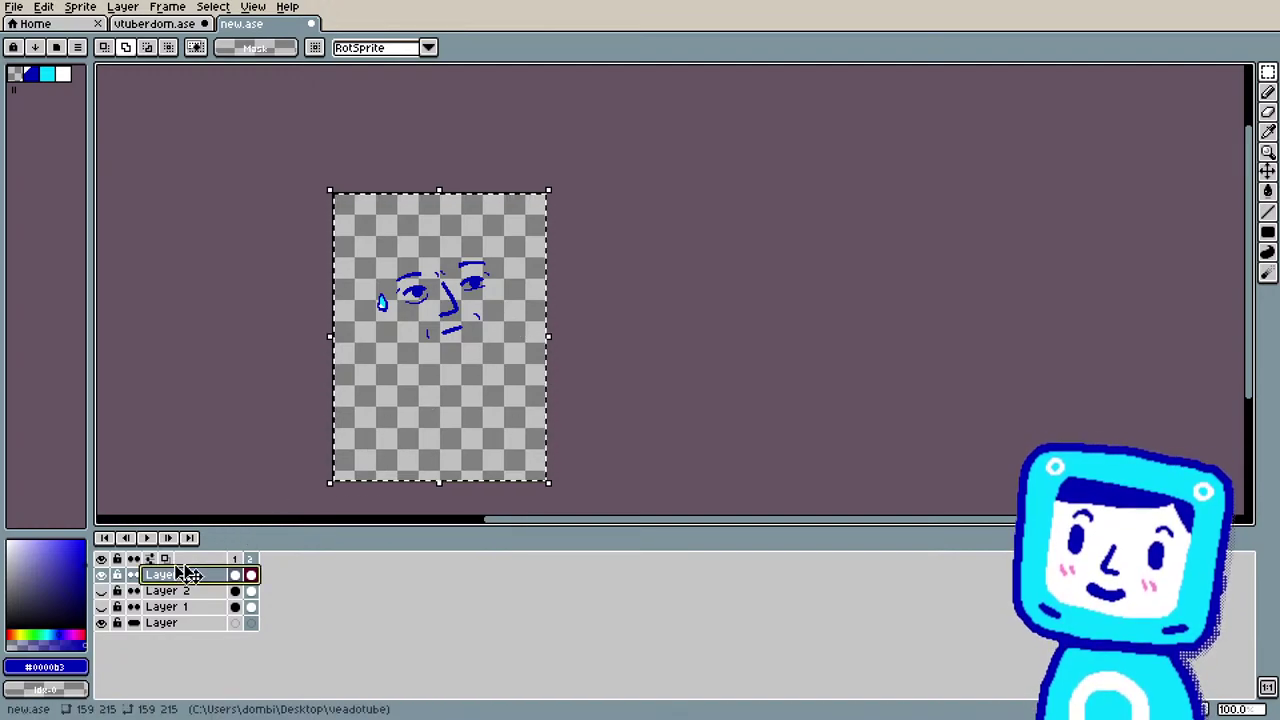
{"action": "key", "text": "Return"}
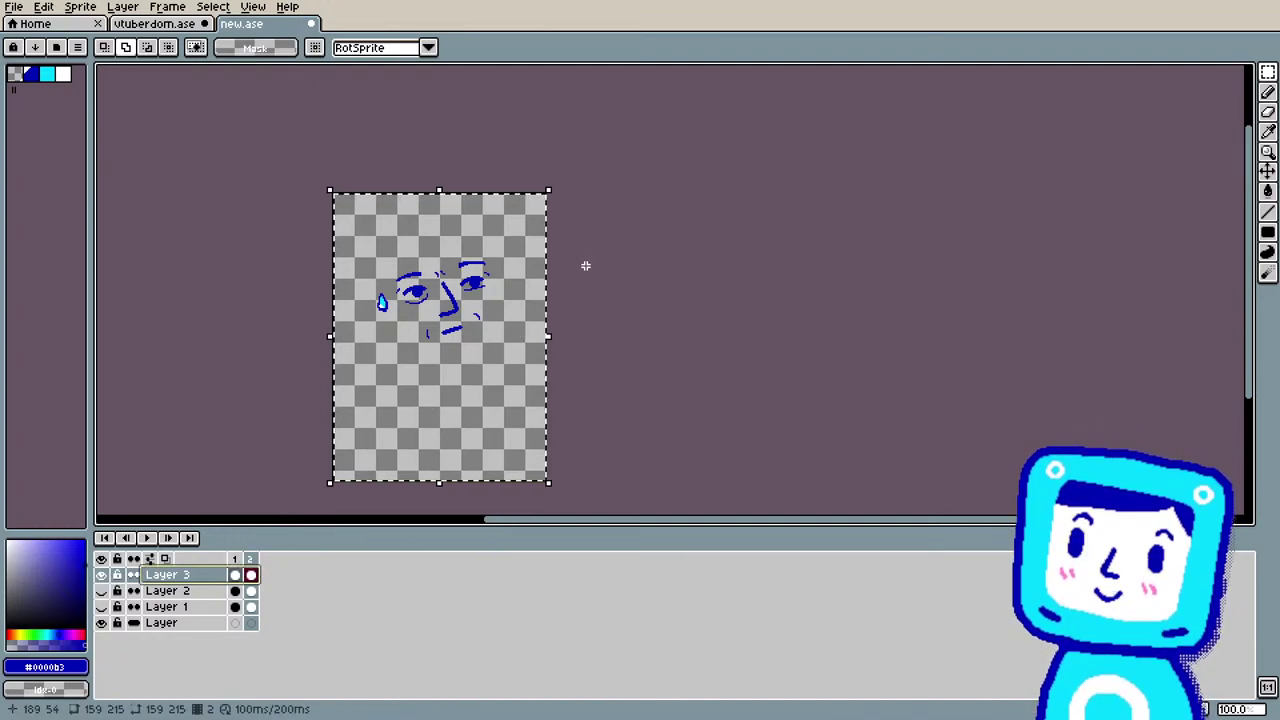
{"action": "left_click", "coordinate": [165, 23]}
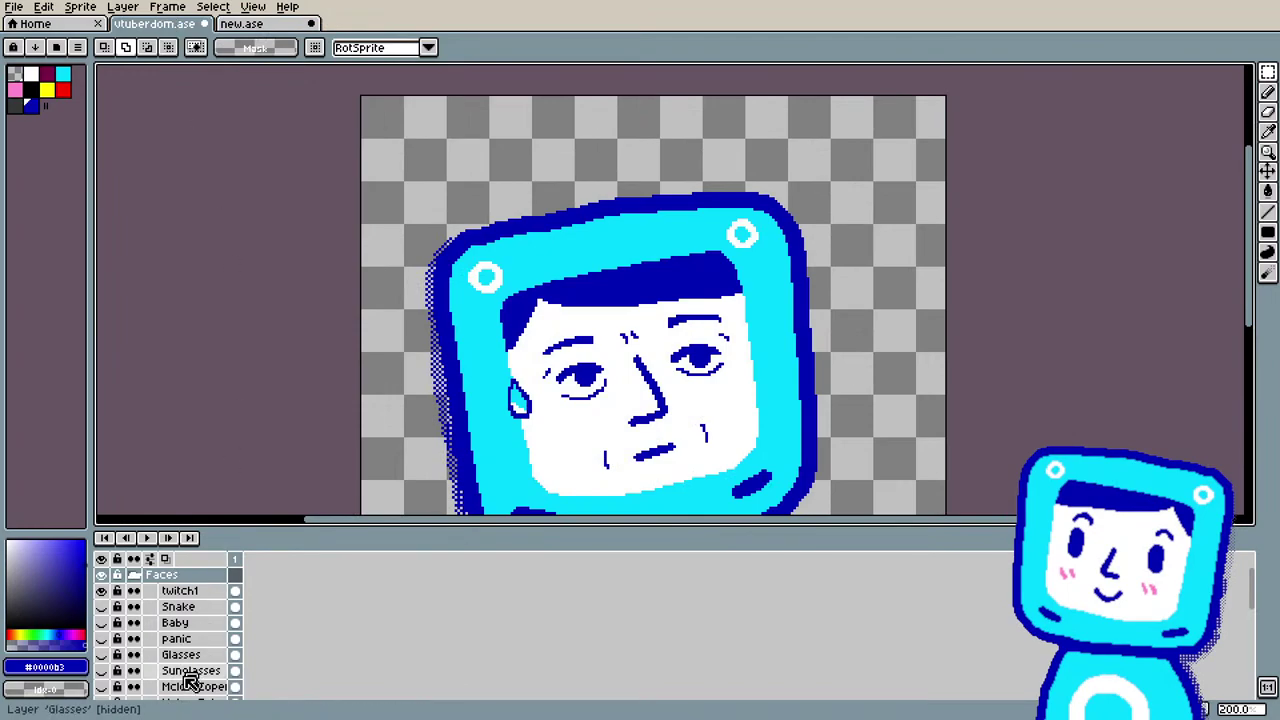
{"action": "left_click_drag", "start_coordinate": [215, 587], "coordinate": [330, 586]}
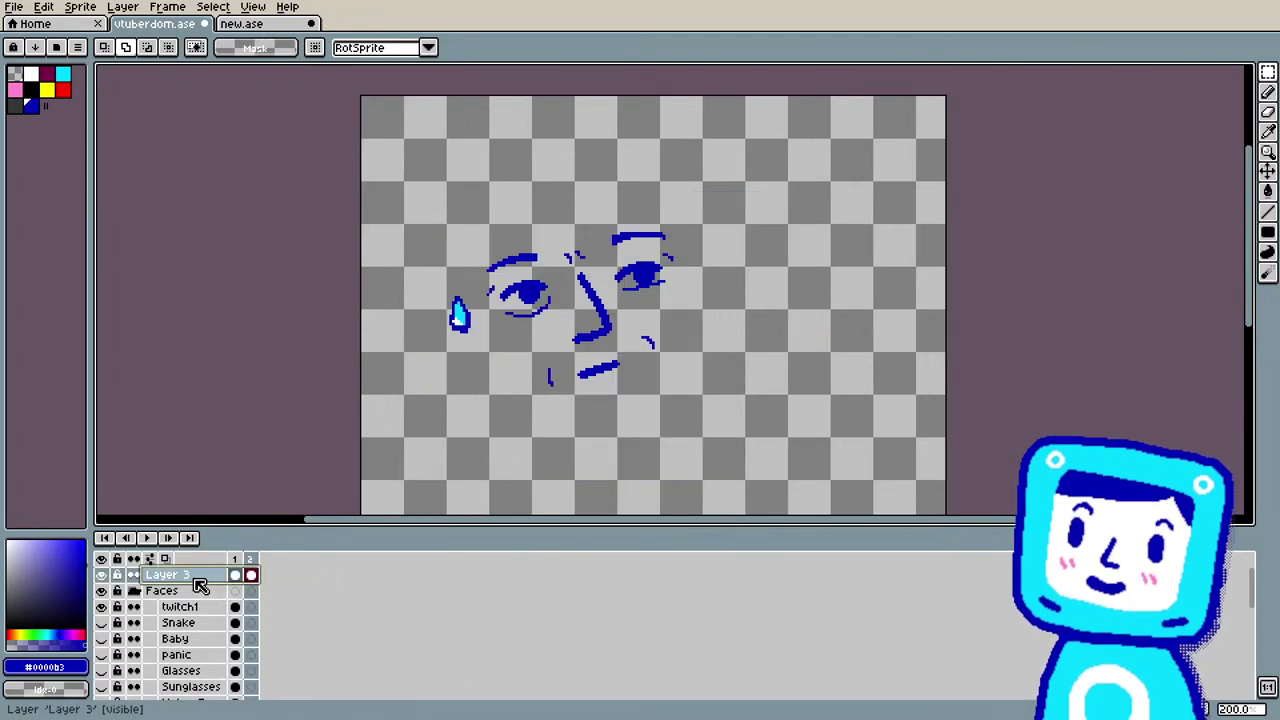
{"action": "left_click_drag", "start_coordinate": [200, 585], "coordinate": [203, 611]}
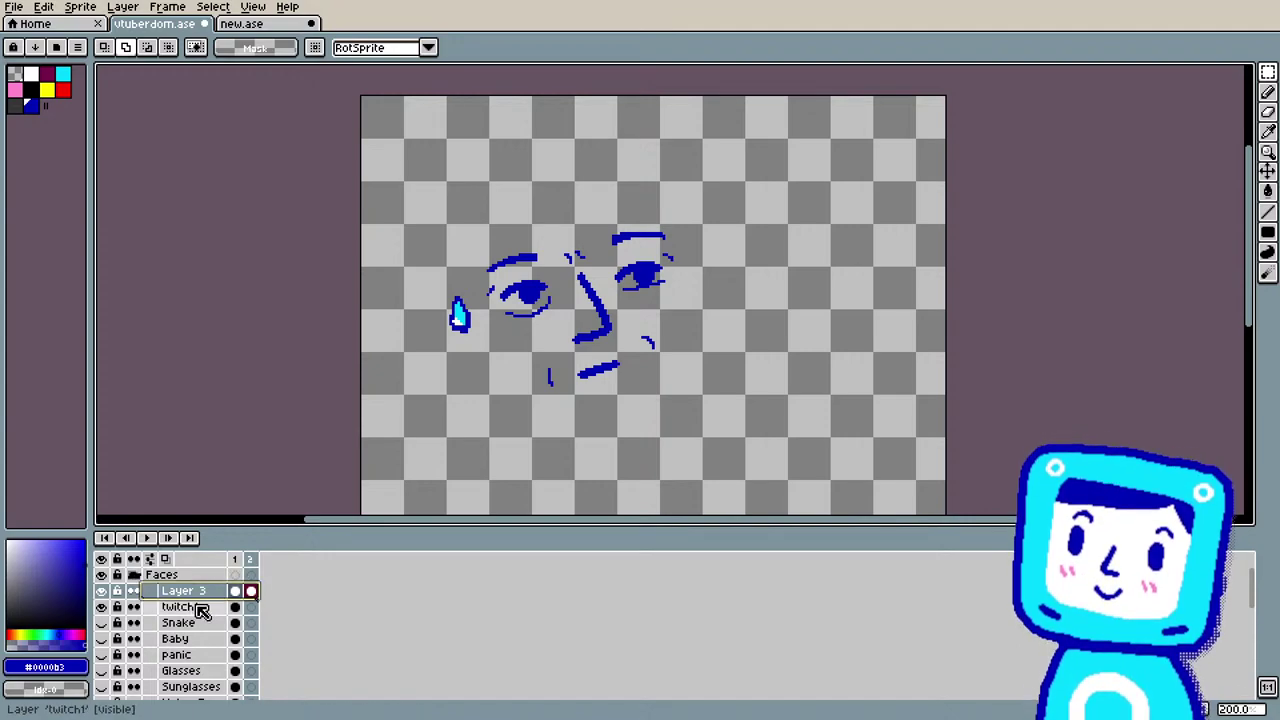
Step: Delete frame 2 from vtuberdom.ase and move the Layer 3 face onto the twitch1 face
{"action": "left_click", "coordinate": [252, 563]}
{"action": "key", "text": "Delete"}
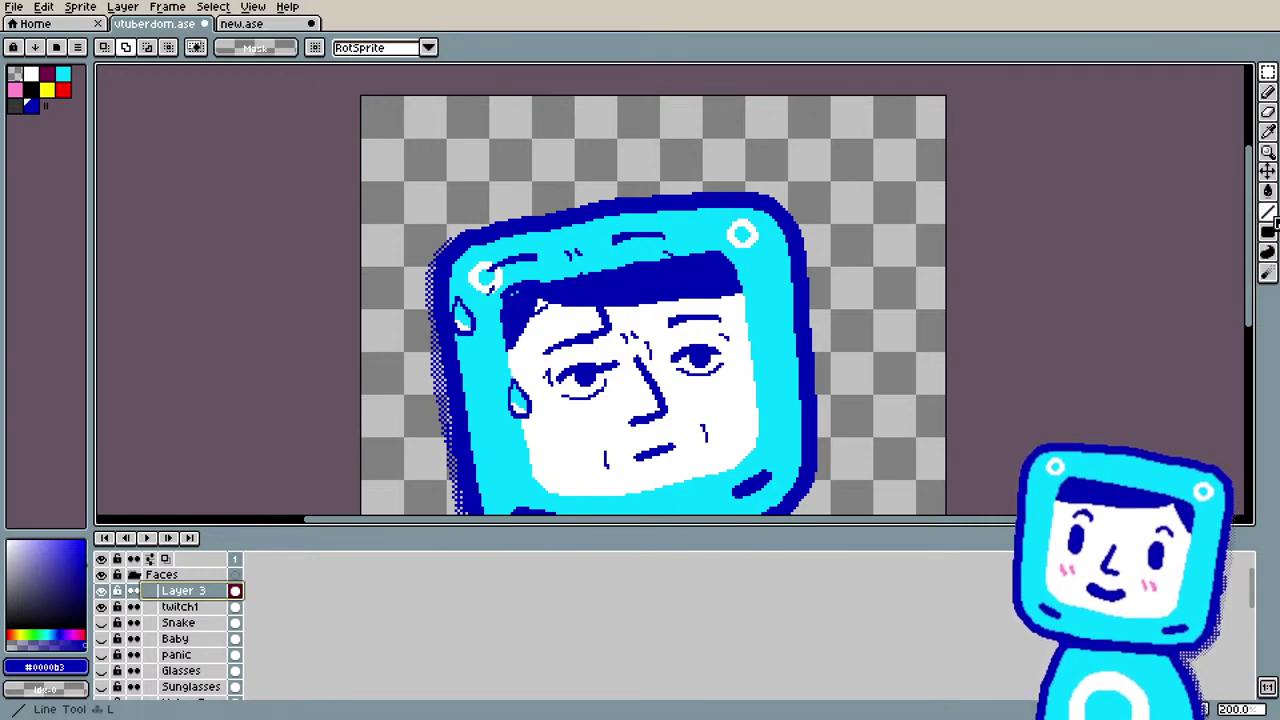
{"action": "left_click", "coordinate": [1266, 173]}
{"action": "left_click_drag", "start_coordinate": [535, 286], "coordinate": [595, 372]}
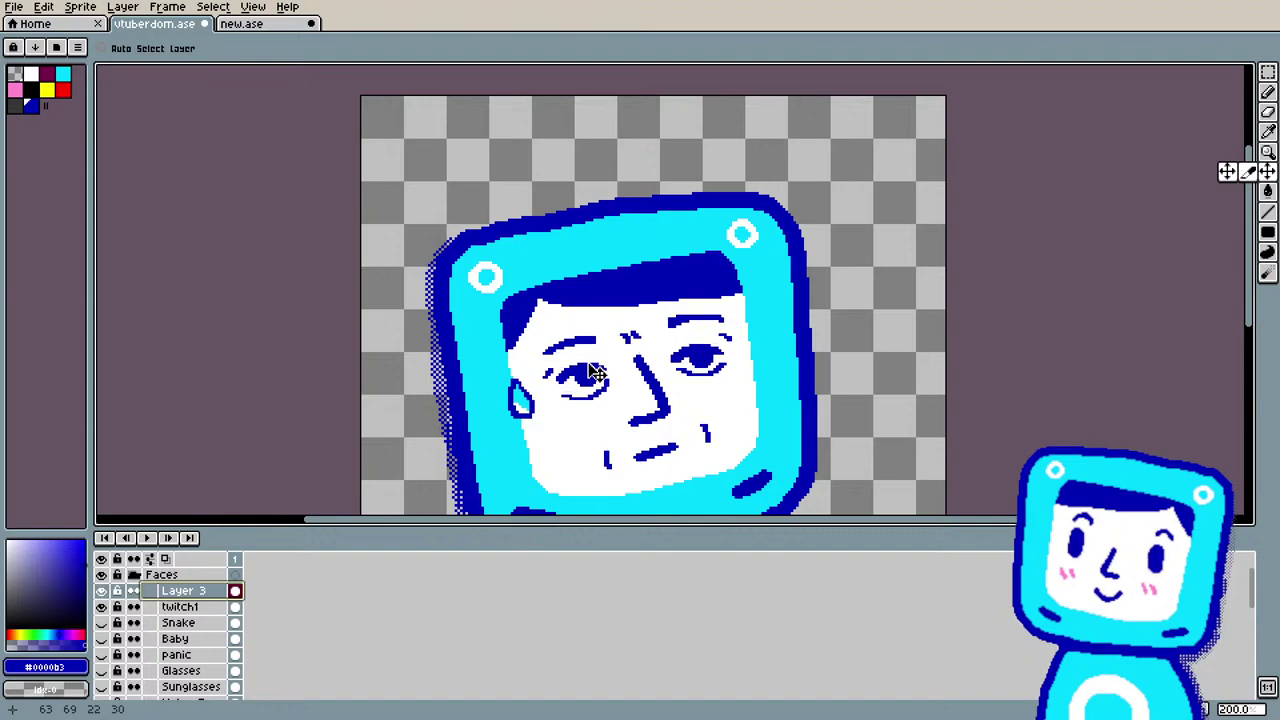
Step: Delete Layer 3 from the Faces group of vtuberdom.ase
{"action": "scroll", "coordinate": [794, 414], "scroll_direction": "down", "scroll_amount": 1}
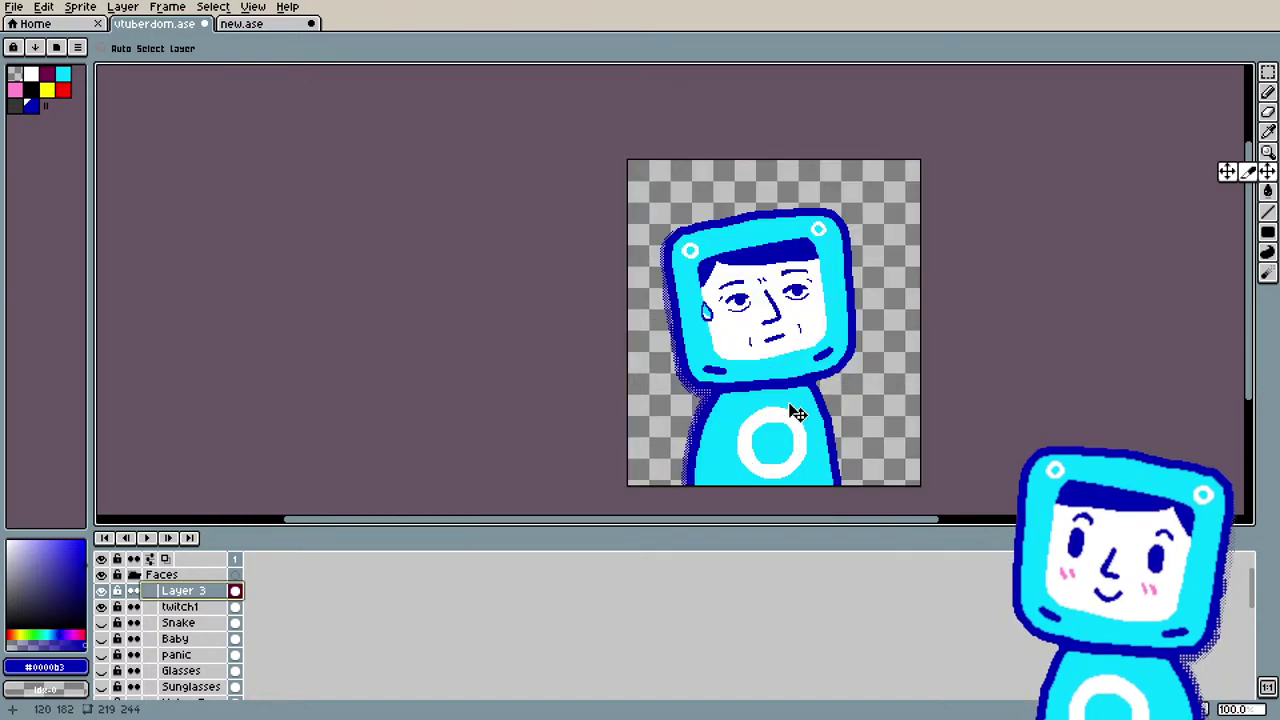
{"action": "scroll", "coordinate": [794, 414], "scroll_direction": "up", "scroll_amount": 1}
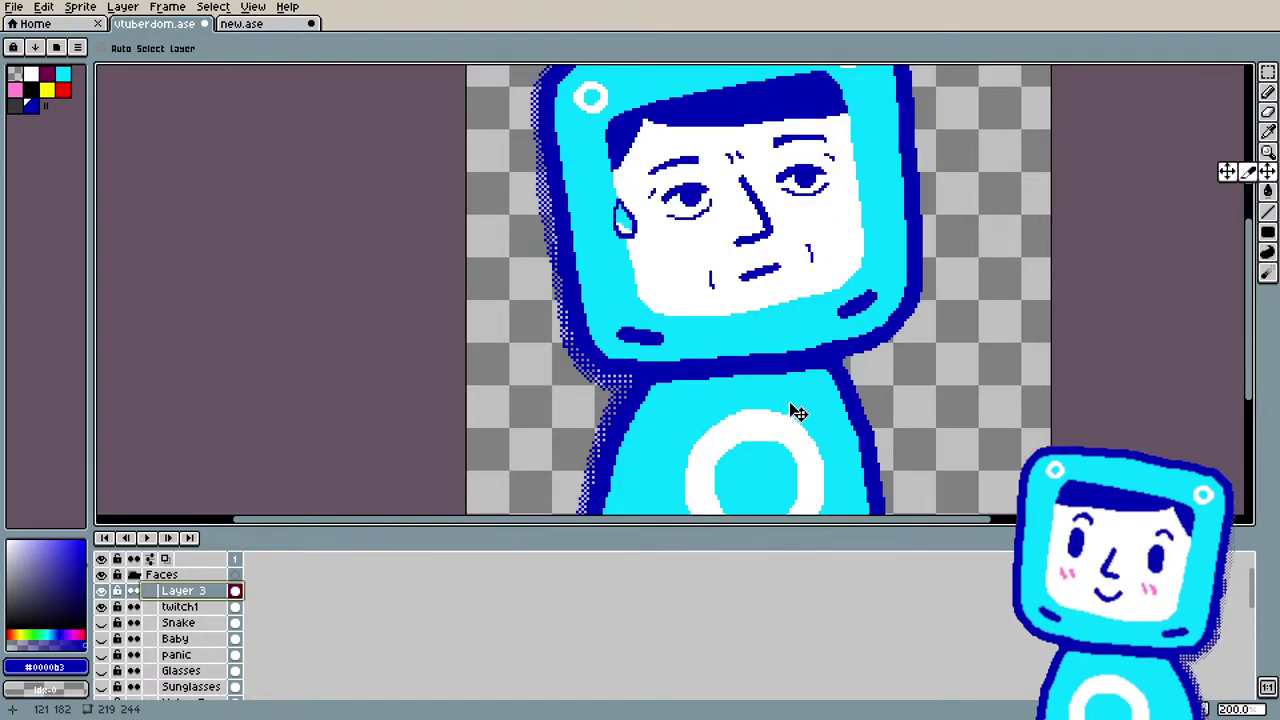
{"action": "left_click", "coordinate": [103, 594]}
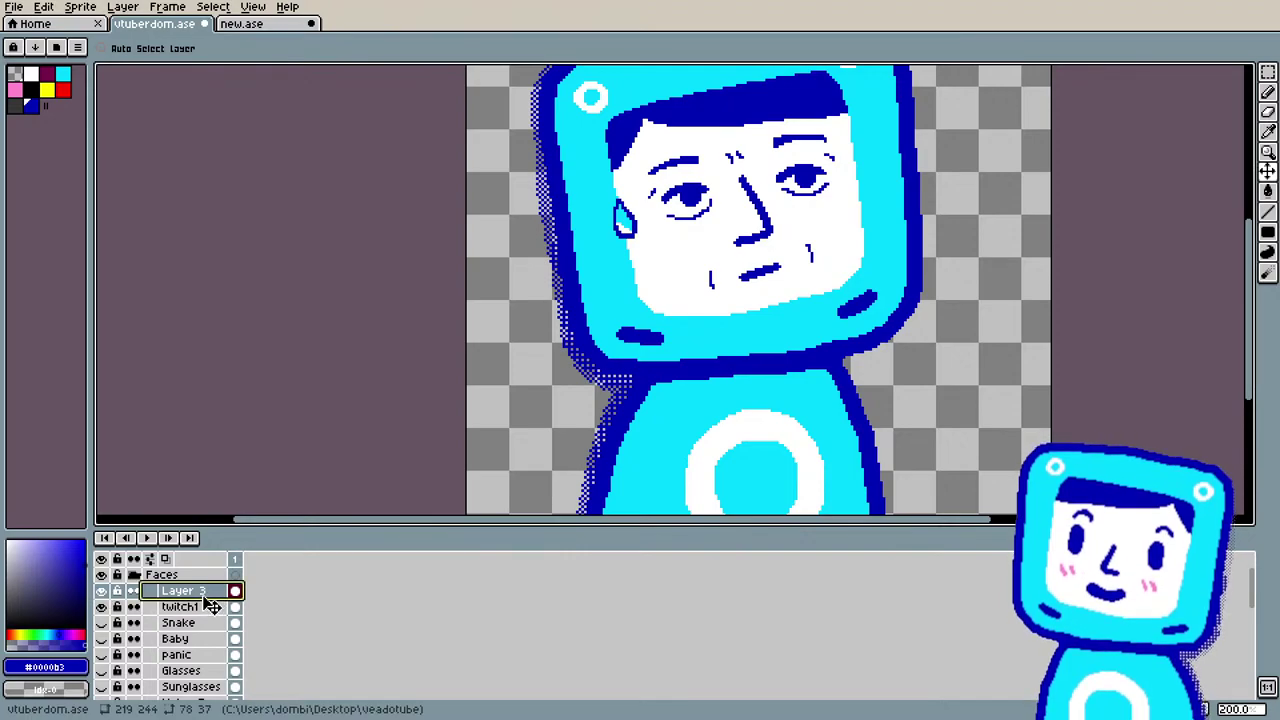
{"action": "key", "text": "Delete"}
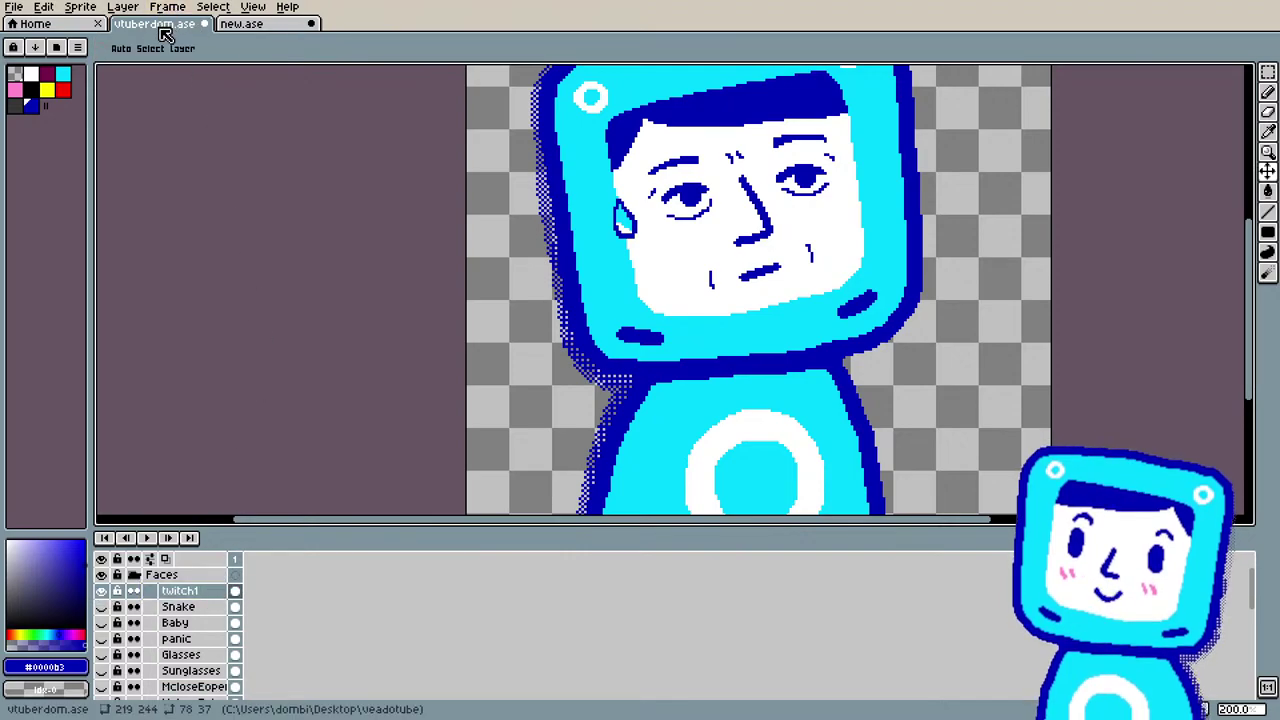
Step: Try to copy only the frame 2 cel of Layer 3 from new.ase into the Faces group of vtuberdom.ase
{"action": "left_click", "coordinate": [270, 23]}
{"action": "scroll", "coordinate": [346, 263], "scroll_direction": "up", "scroll_amount": 3}
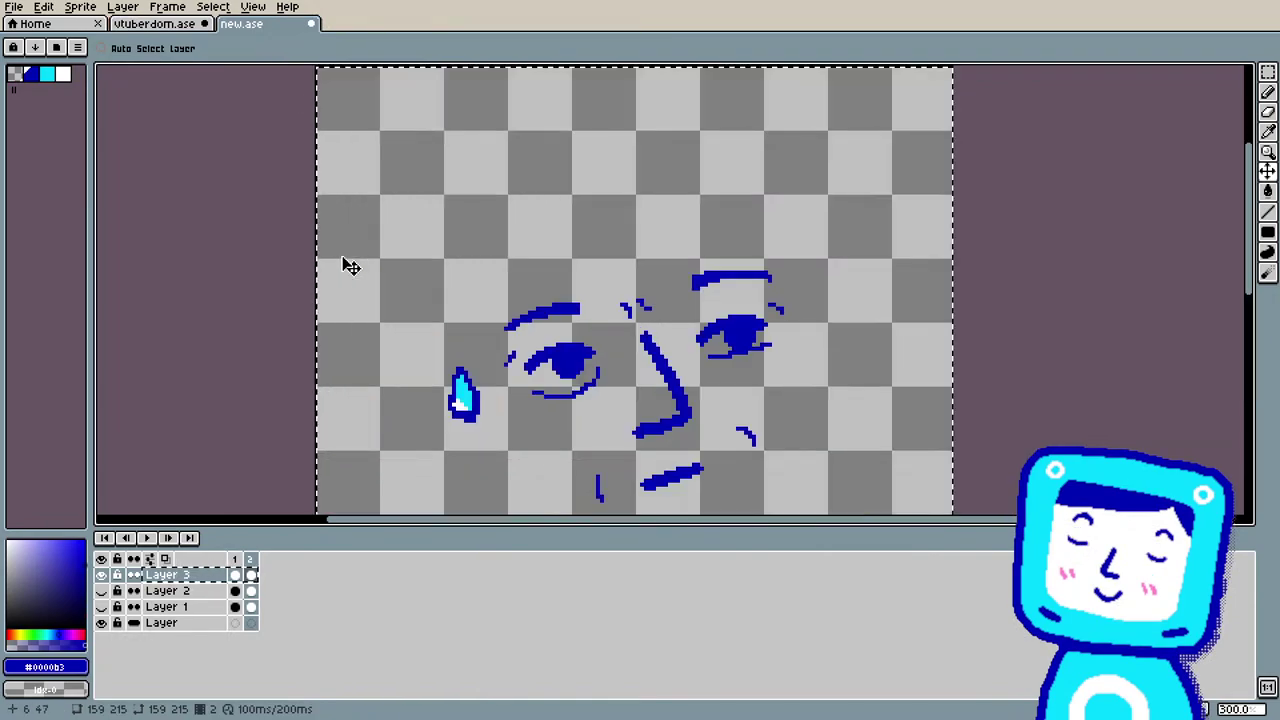
{"action": "scroll", "coordinate": [330, 435], "scroll_direction": "down", "scroll_amount": 2}
{"action": "left_click", "coordinate": [251, 577]}
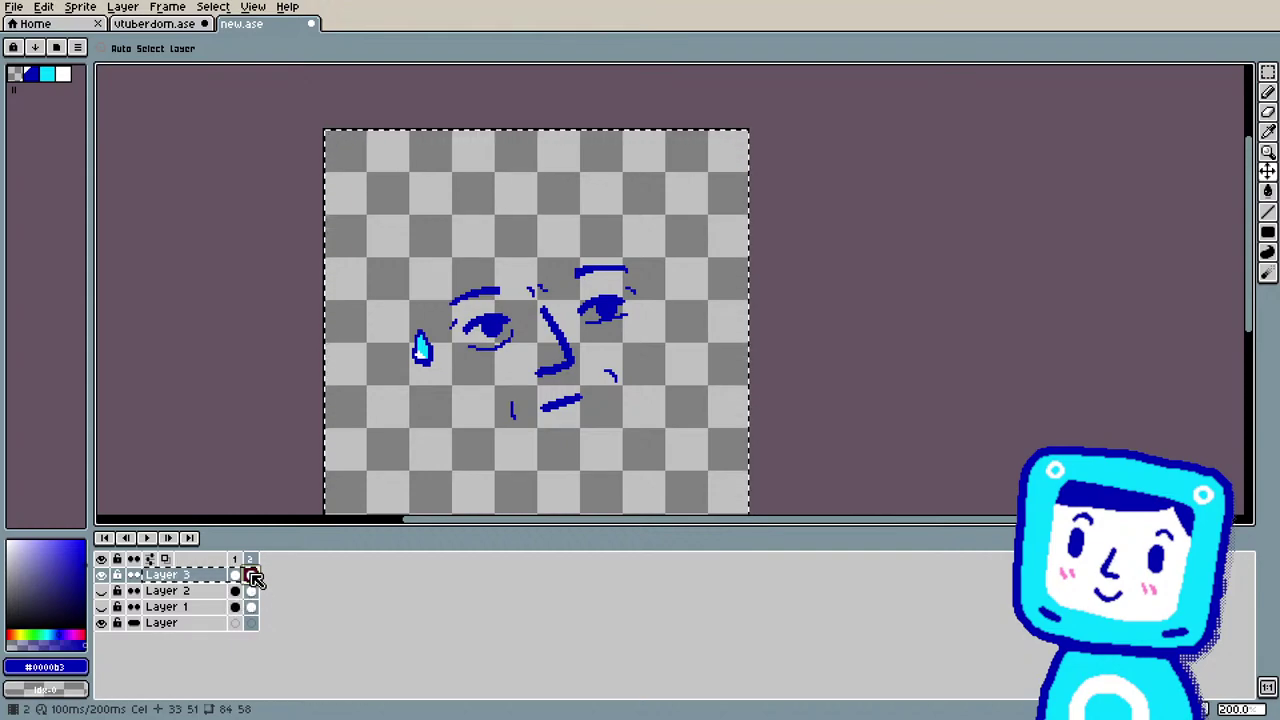
{"action": "key", "text": "ctrl"}
{"action": "left_click", "coordinate": [128, 25]}
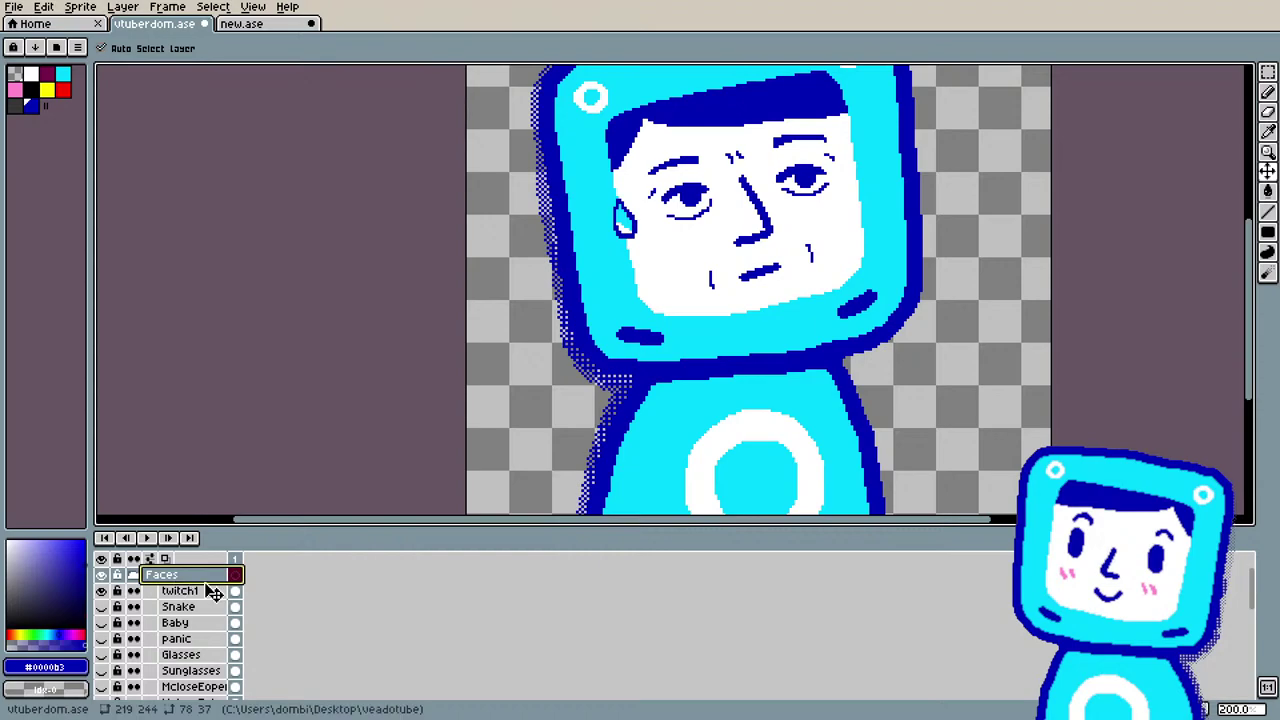
{"action": "scroll", "coordinate": [305, 300], "scroll_direction": "down", "scroll_amount": 1}
Step: Paste Layer 3 with both frames from new.ase into vtuberdom.ase again and place it inside Faces, above twitch1
{"action": "left_click", "coordinate": [258, 24]}
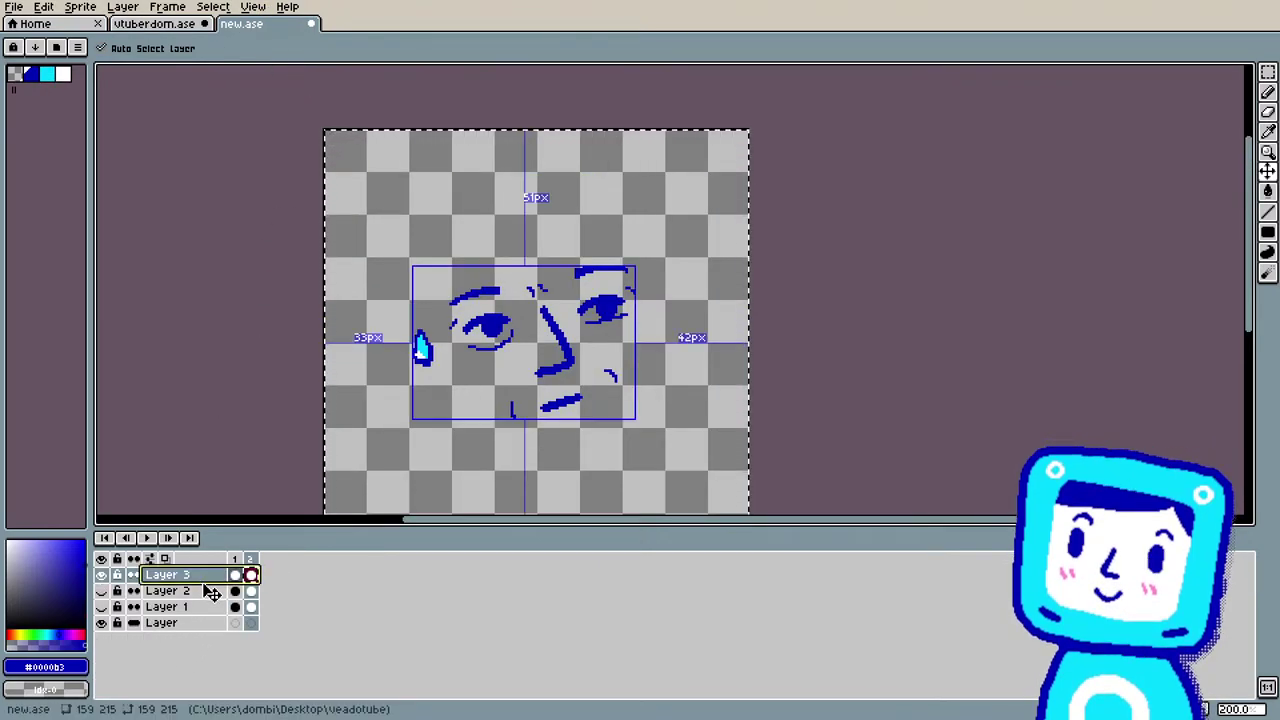
{"action": "left_click", "coordinate": [162, 22]}
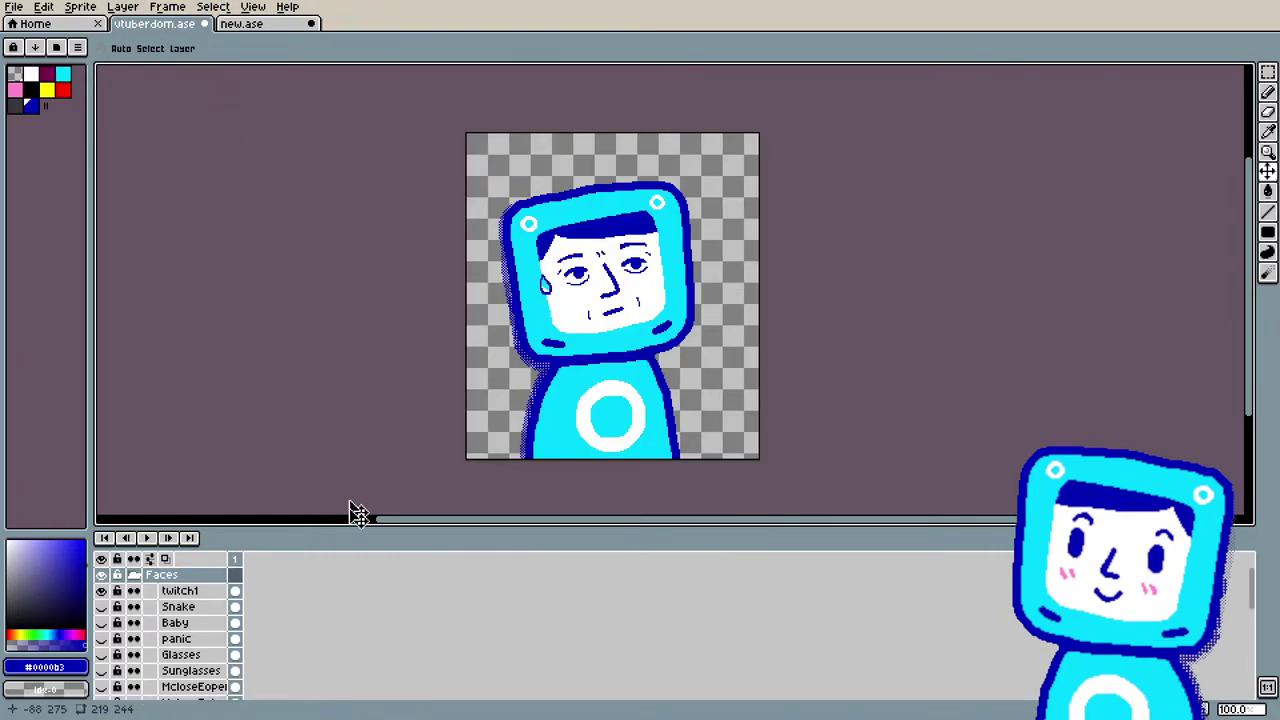
{"action": "key", "text": "ctrl+v"}
{"action": "key", "text": "Return"}
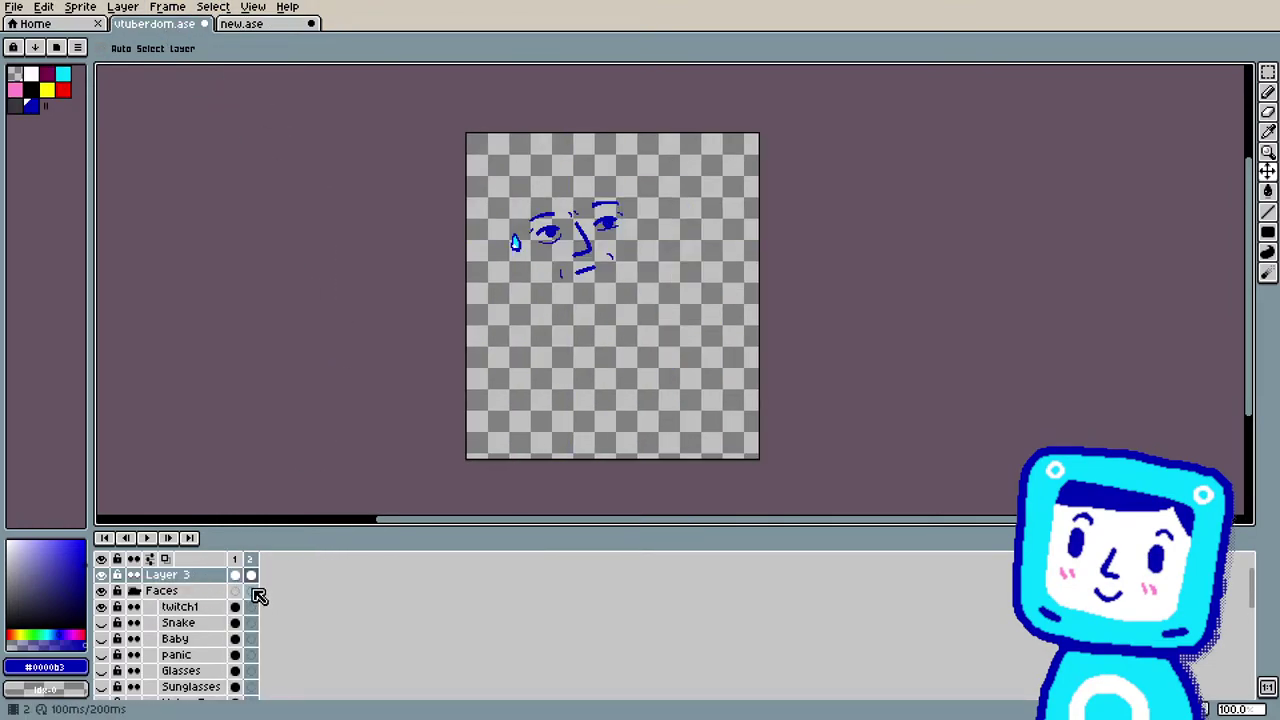
{"action": "left_click", "coordinate": [196, 579]}
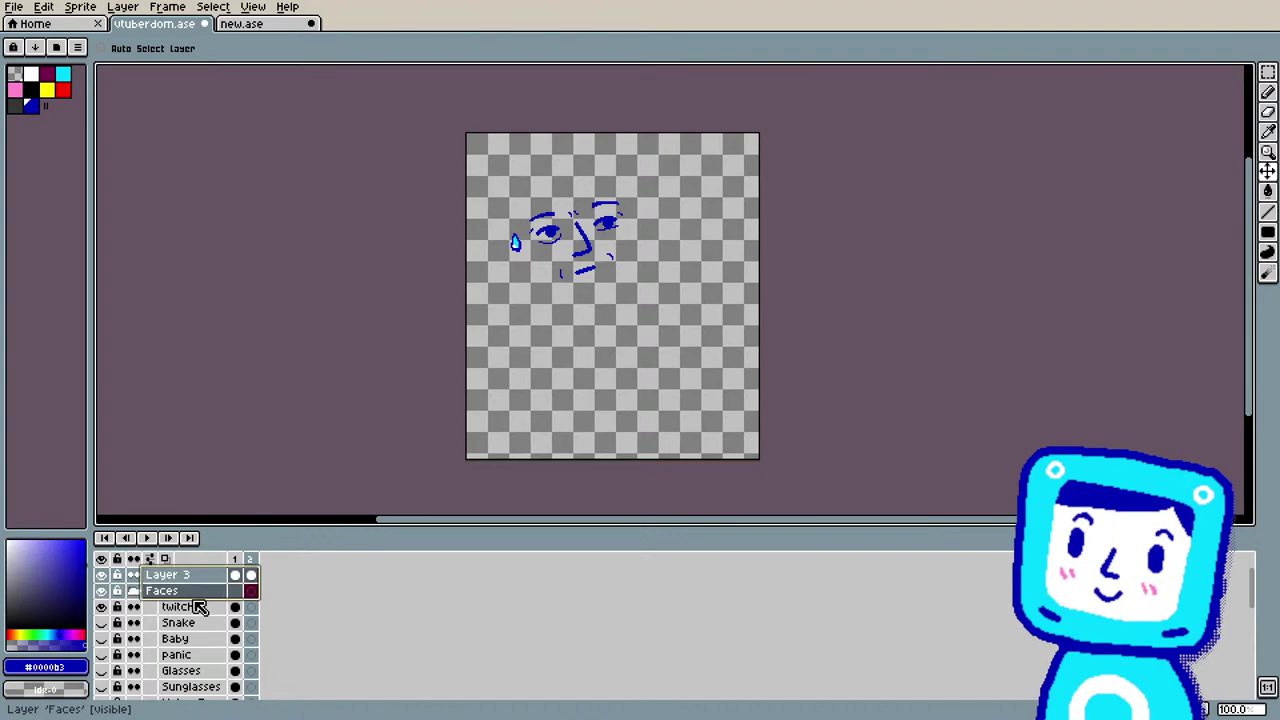
{"action": "left_click", "coordinate": [201, 580]}
{"action": "left_click_drag", "start_coordinate": [203, 591], "coordinate": [200, 596]}
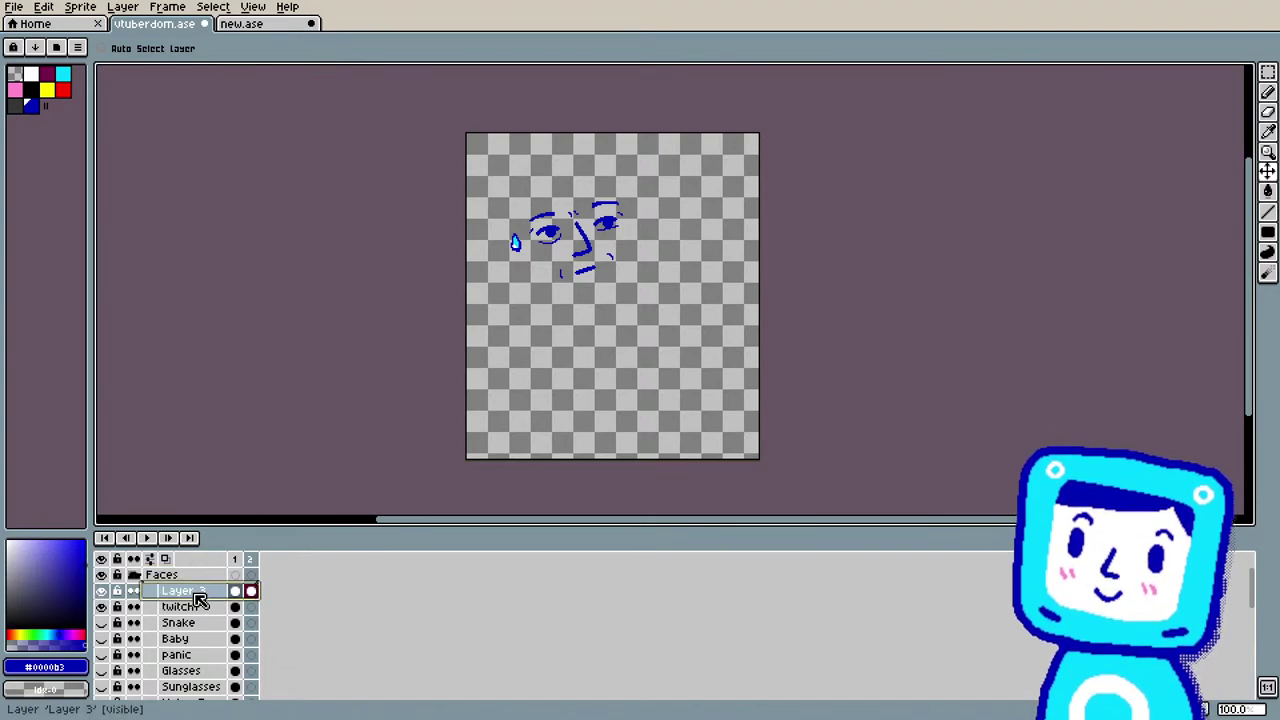
Step: Select the frame 2 cel of Layer 3 in new.ase and return to vtuberdom.ase
{"action": "left_click", "coordinate": [267, 23]}
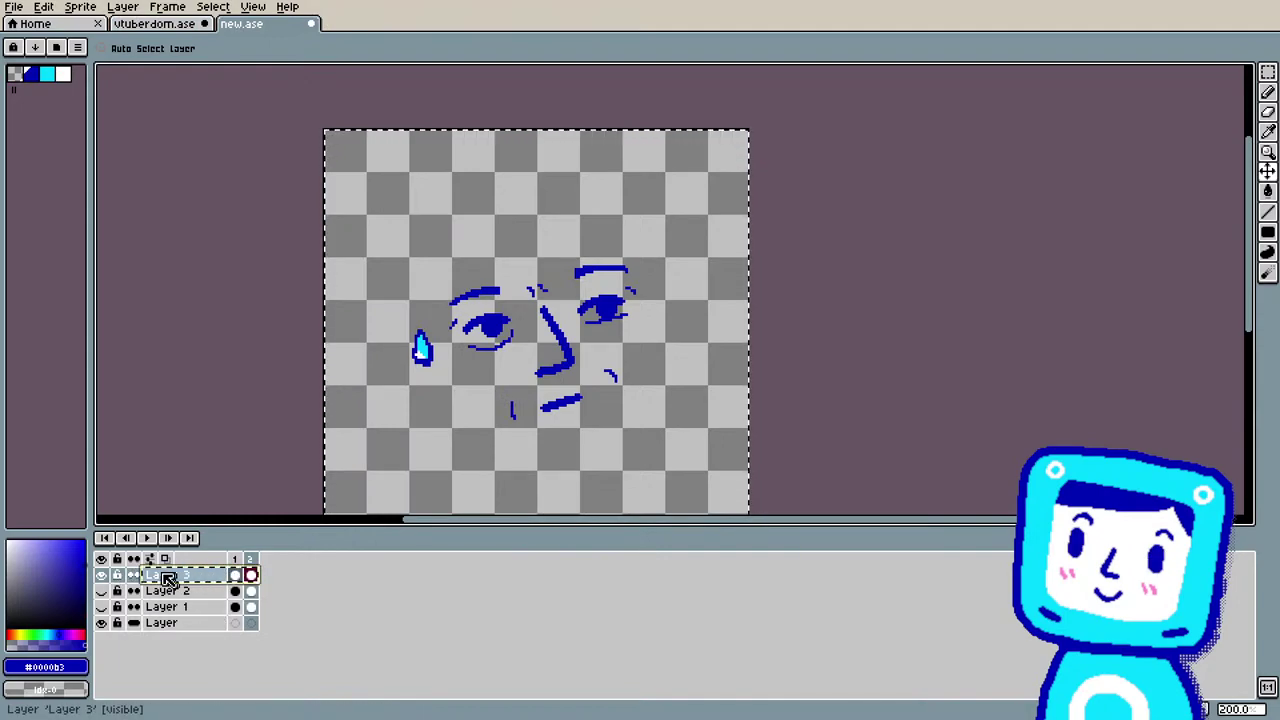
{"action": "left_click", "coordinate": [252, 577]}
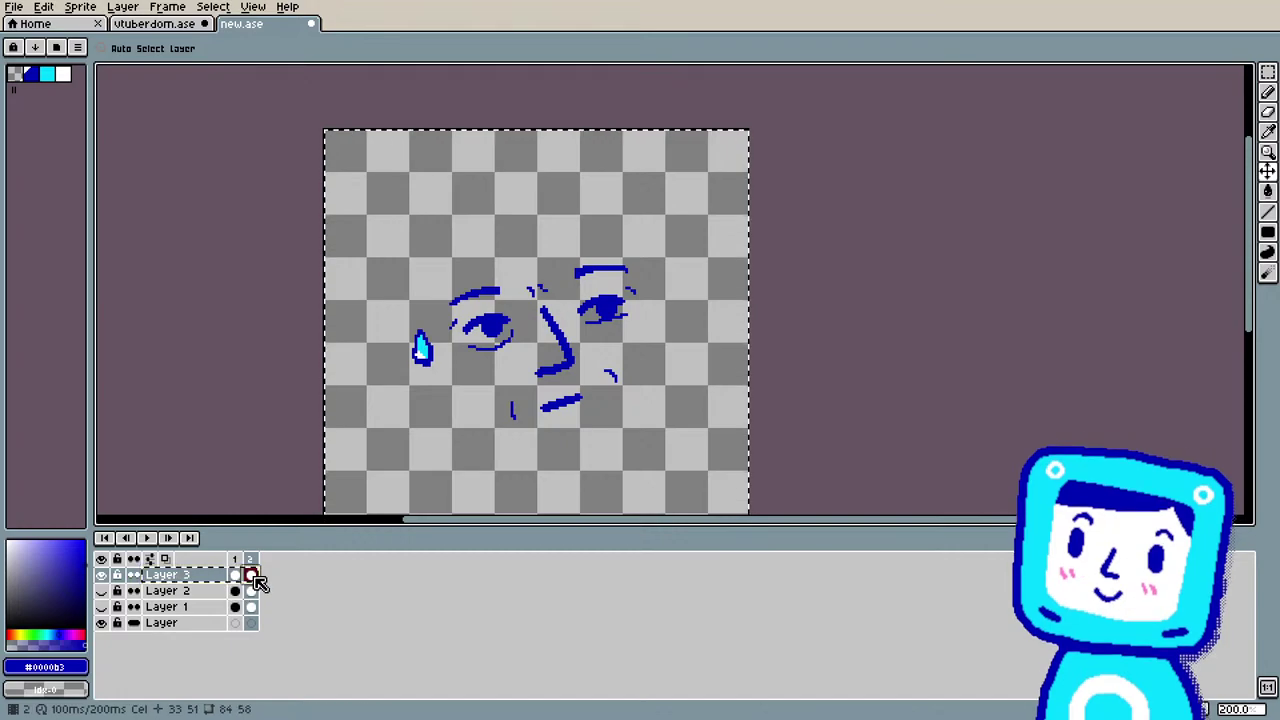
{"action": "left_click", "coordinate": [155, 23]}
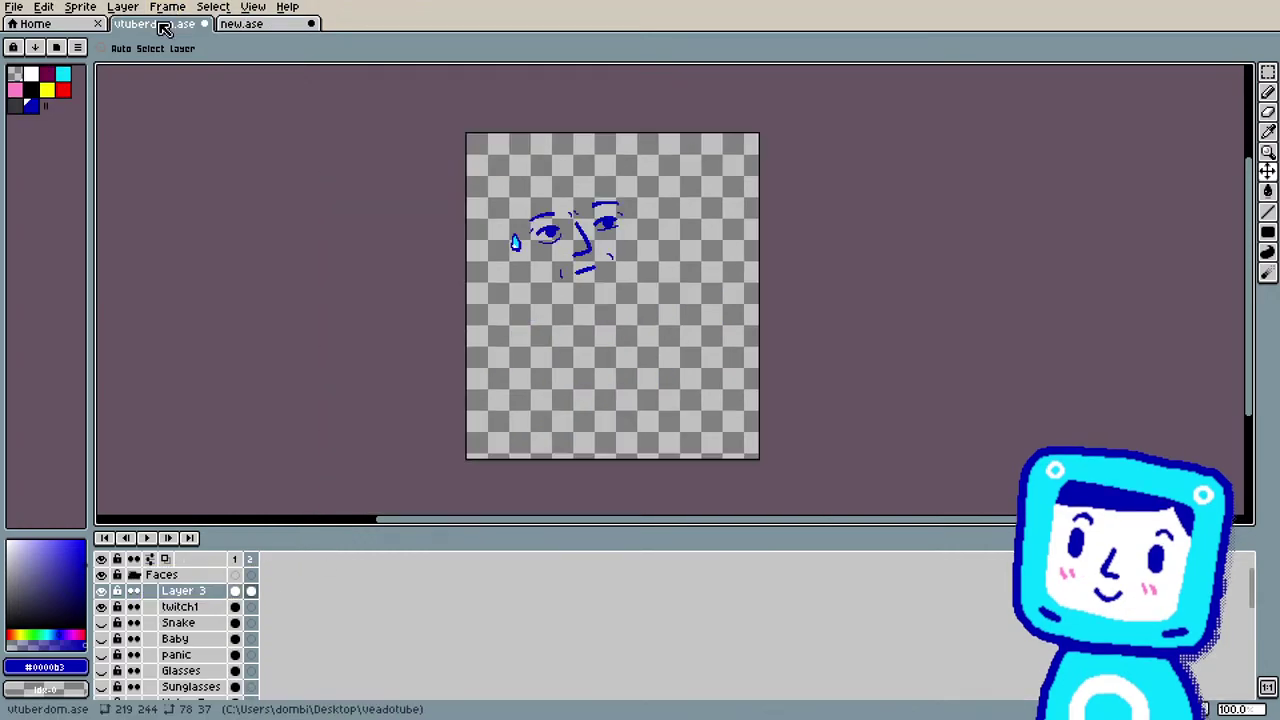
Step: Delete frame 2 from the vtuberdom.ase timeline and undo the deletion
{"action": "left_click", "coordinate": [256, 565]}
{"action": "key", "text": "Delete"}
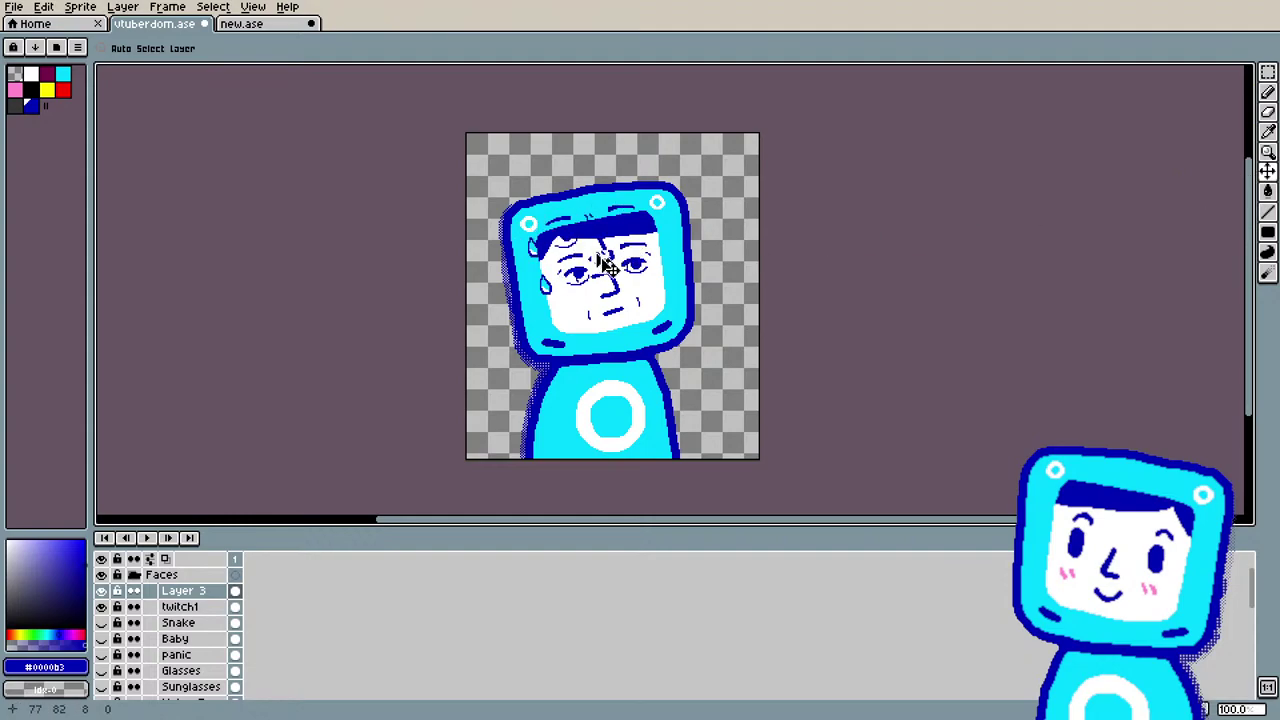
{"action": "key", "text": "alt+n"}
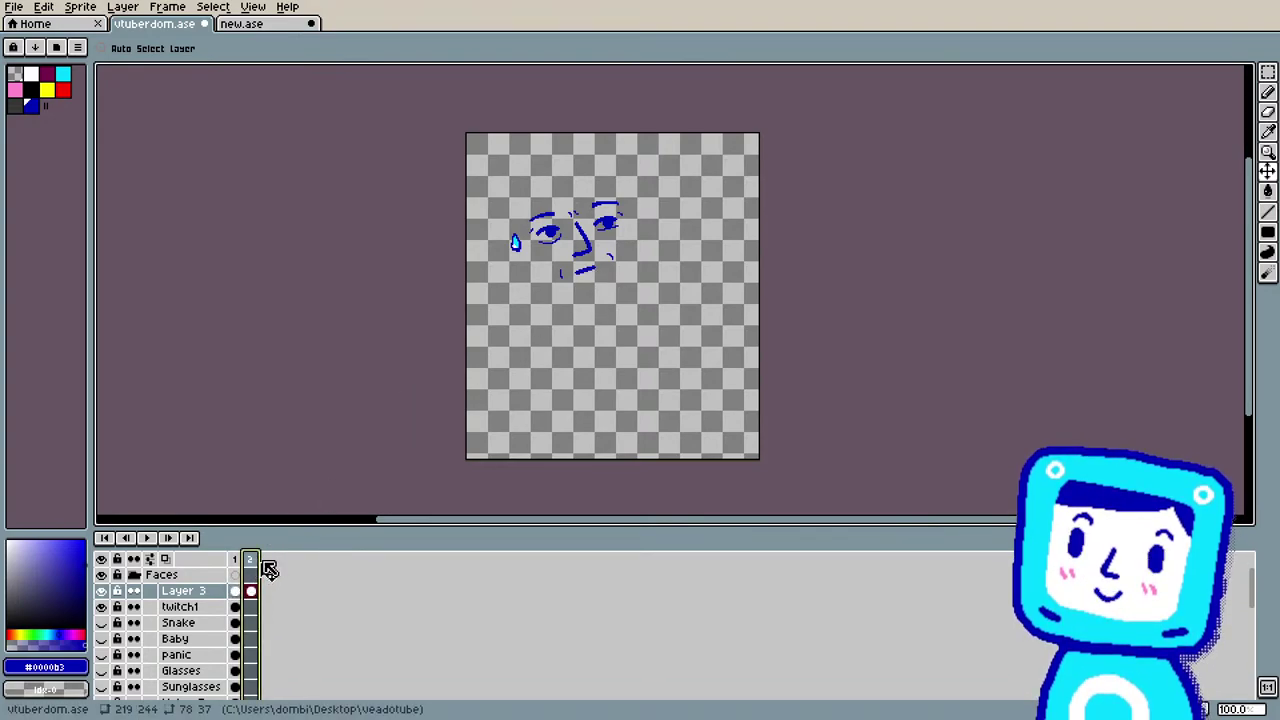
Step: Duplicate the frame 2 cel of Layer 3 into a new frame 3 of vtuberdom.ase
{"action": "key", "text": "Left"}
{"action": "key", "text": "Right"}
{"action": "key", "text": "Left"}
{"action": "key", "text": "Right"}
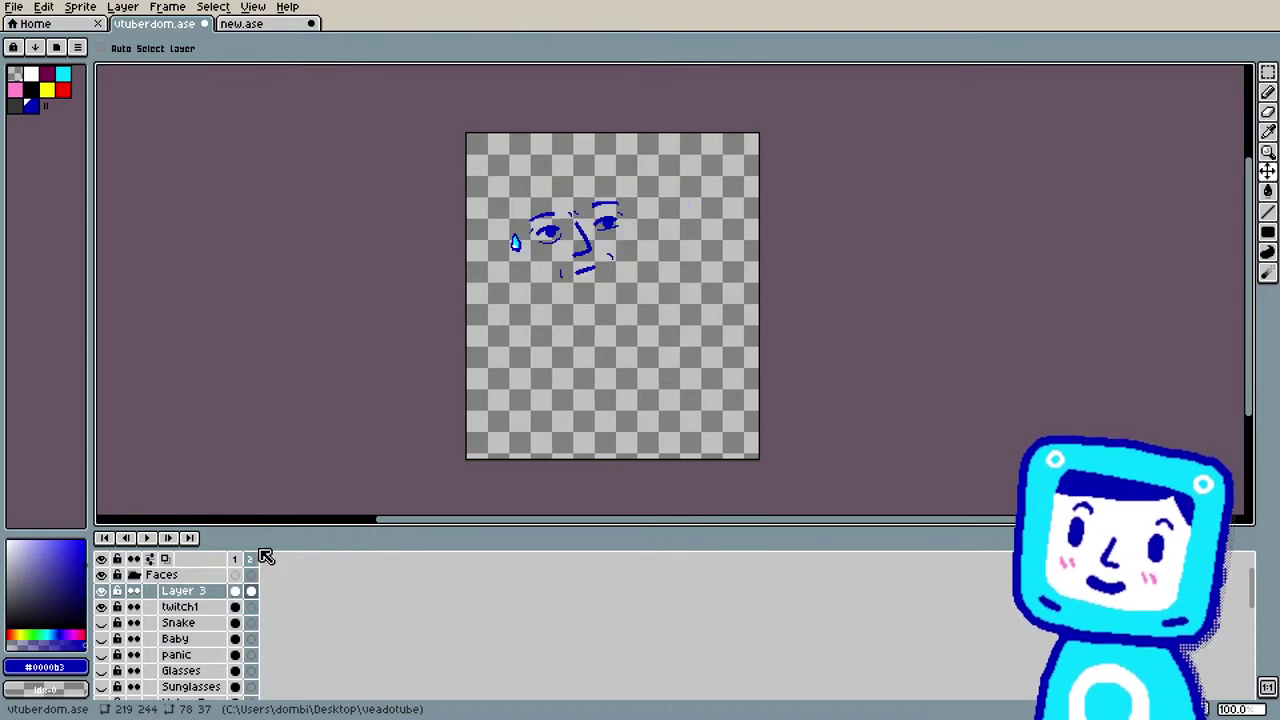
{"action": "key", "text": "Left"}
{"action": "key", "text": "Right"}
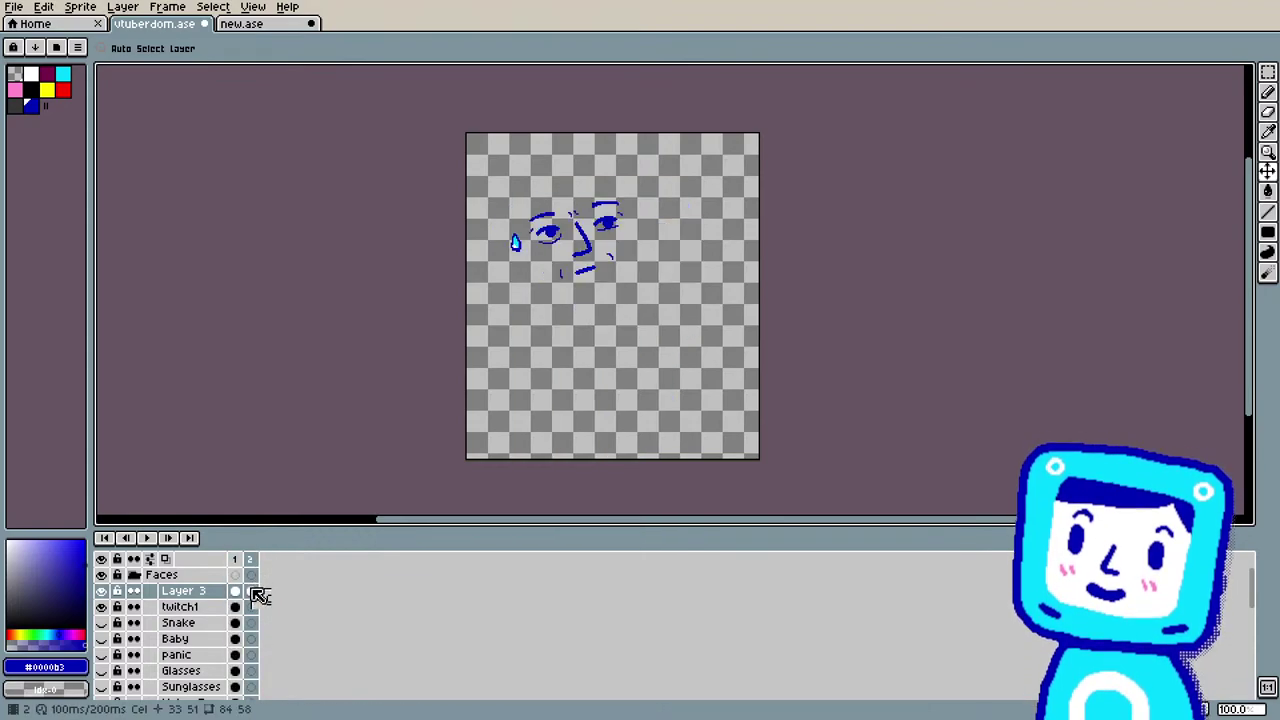
{"action": "right_click", "coordinate": [257, 591]}
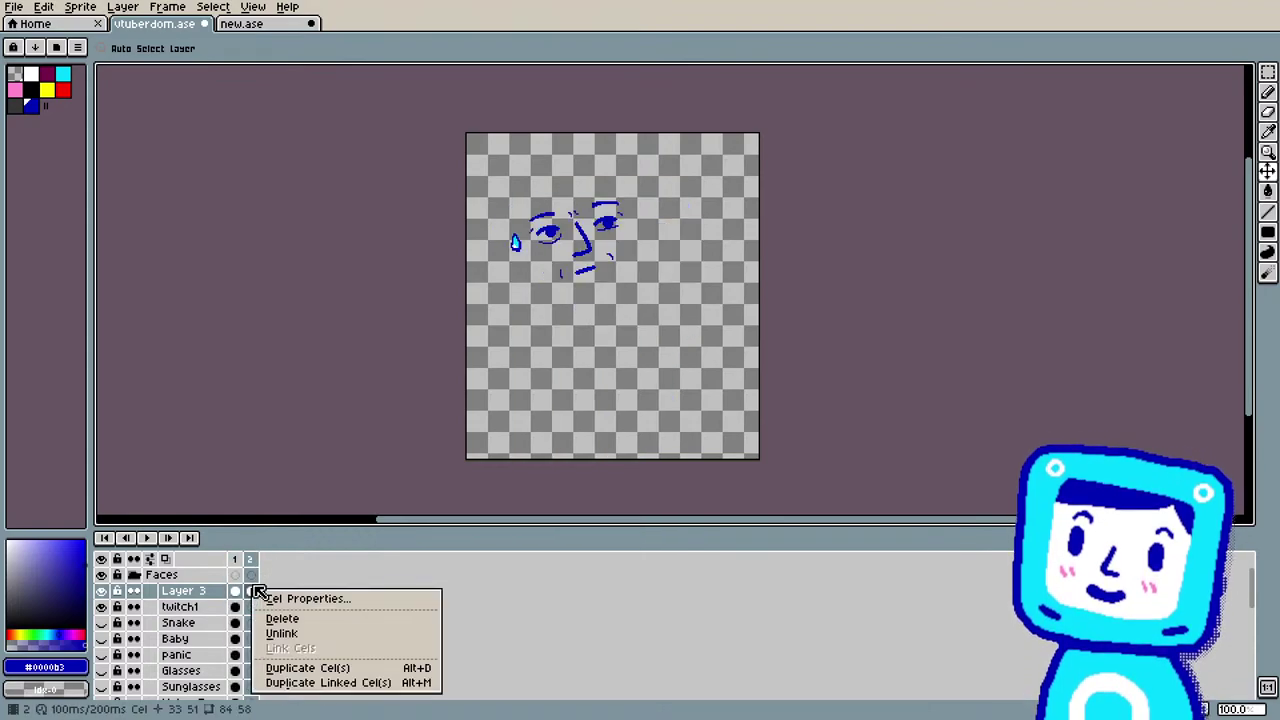
{"action": "left_click", "coordinate": [341, 674]}
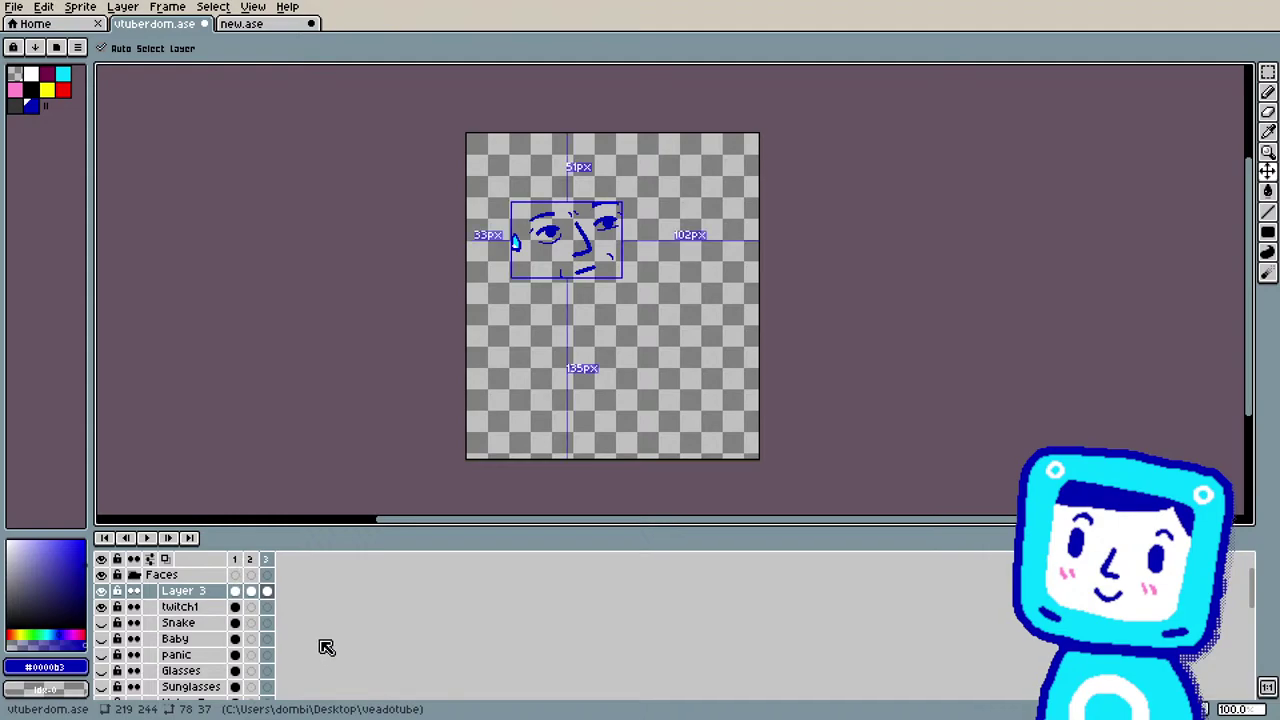
Step: Undo the frame 3 duplication and copy the Shadow layer's frame 1 cel into frame 2
{"action": "key", "text": "ctrl+z"}
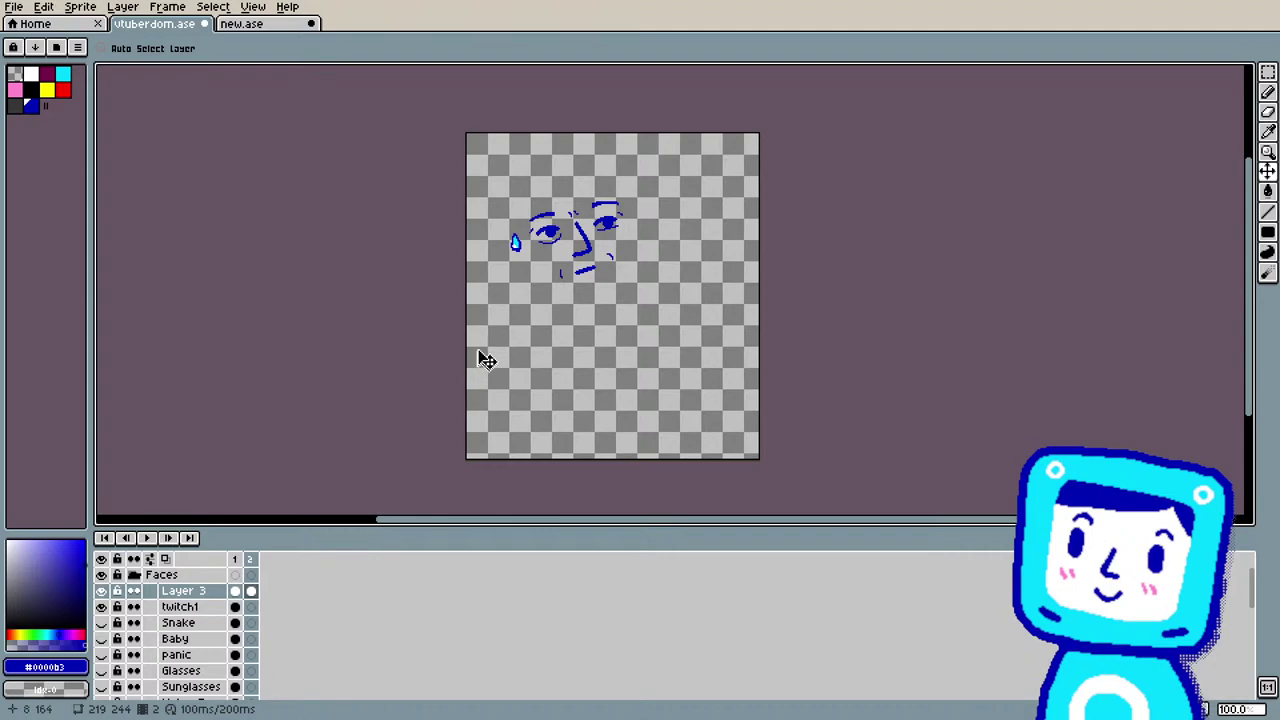
{"action": "scroll", "coordinate": [251, 630], "scroll_direction": "down", "scroll_amount": 6}
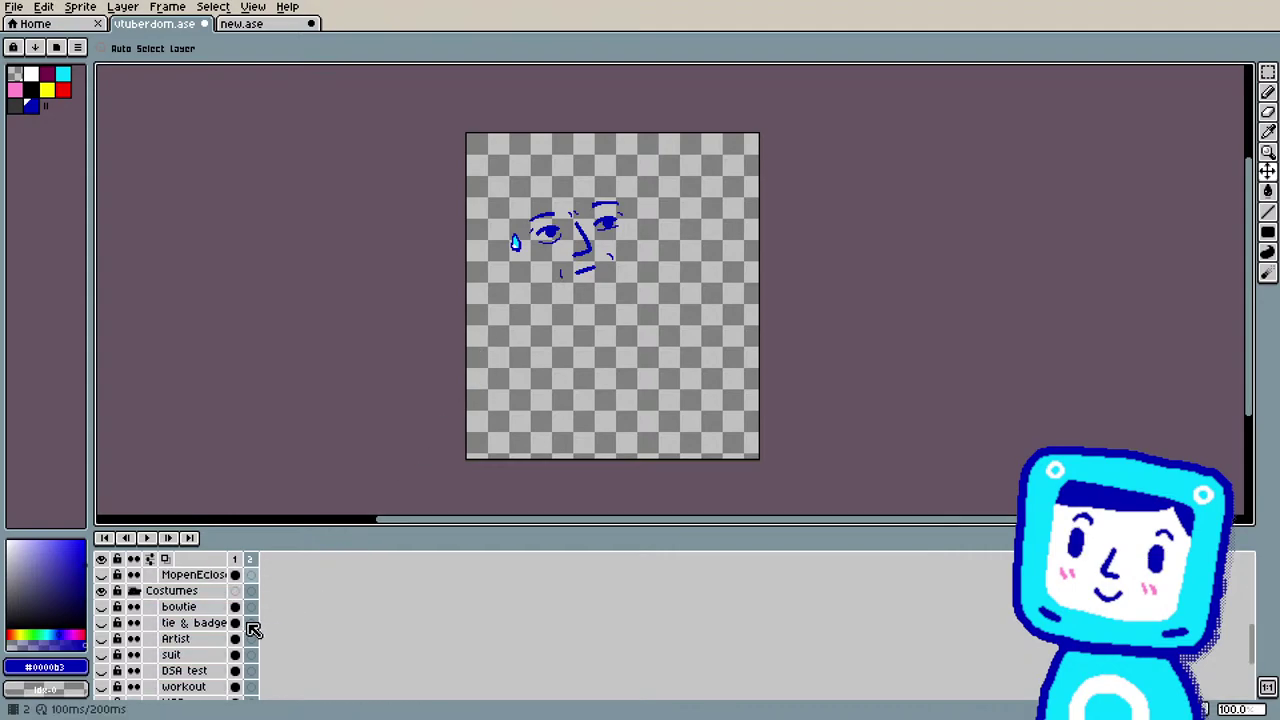
{"action": "scroll", "coordinate": [252, 650], "scroll_direction": "down", "scroll_amount": 4}
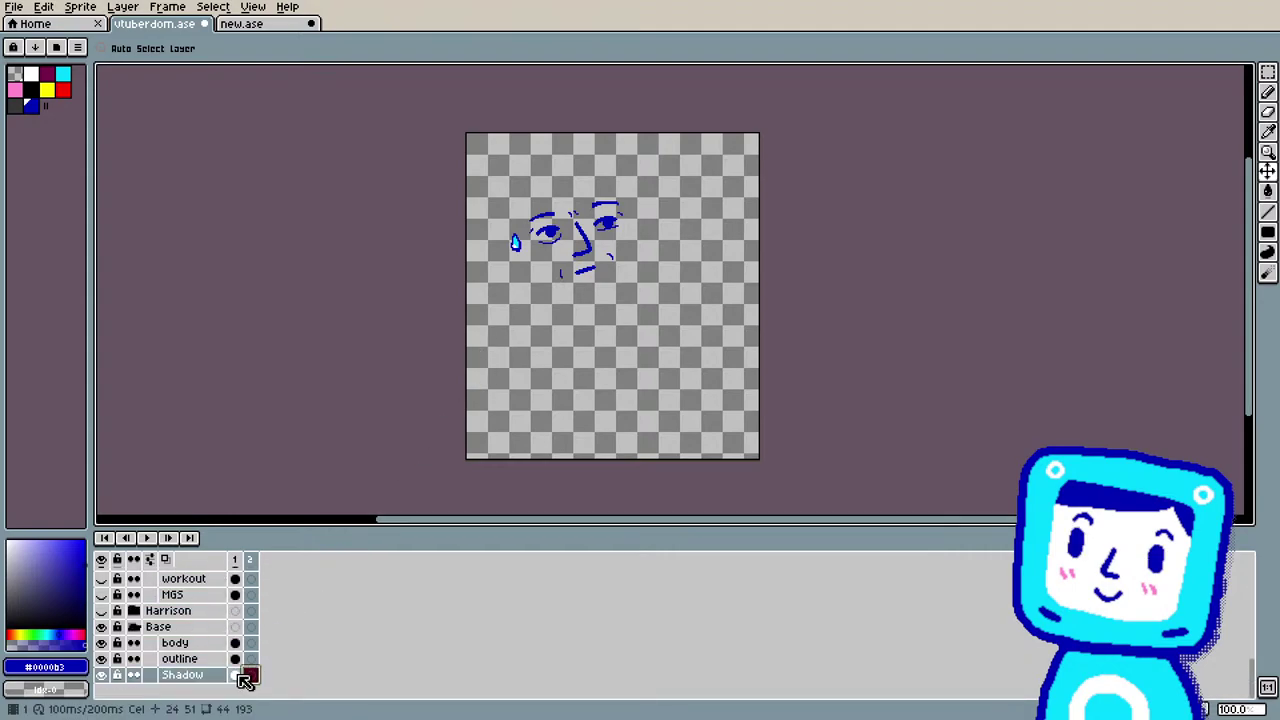
{"action": "left_click", "coordinate": [238, 677]}
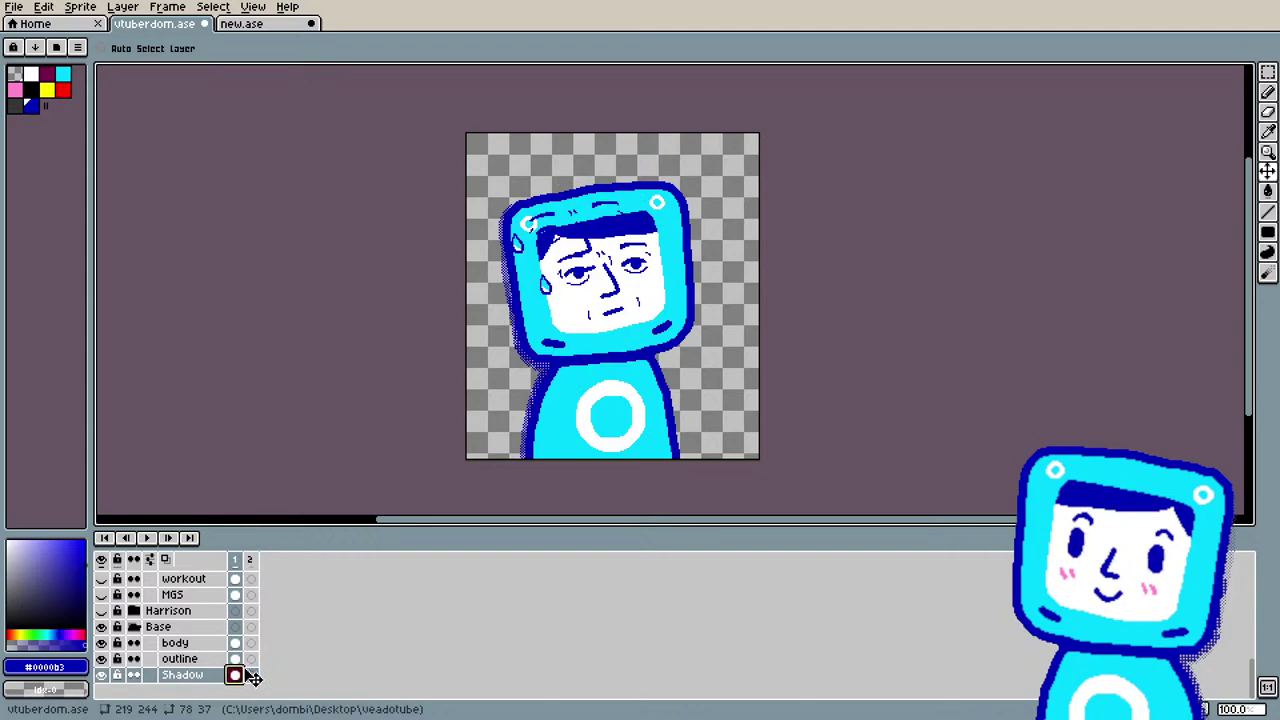
{"action": "scroll", "coordinate": [252, 672], "scroll_direction": "up", "scroll_amount": 10}
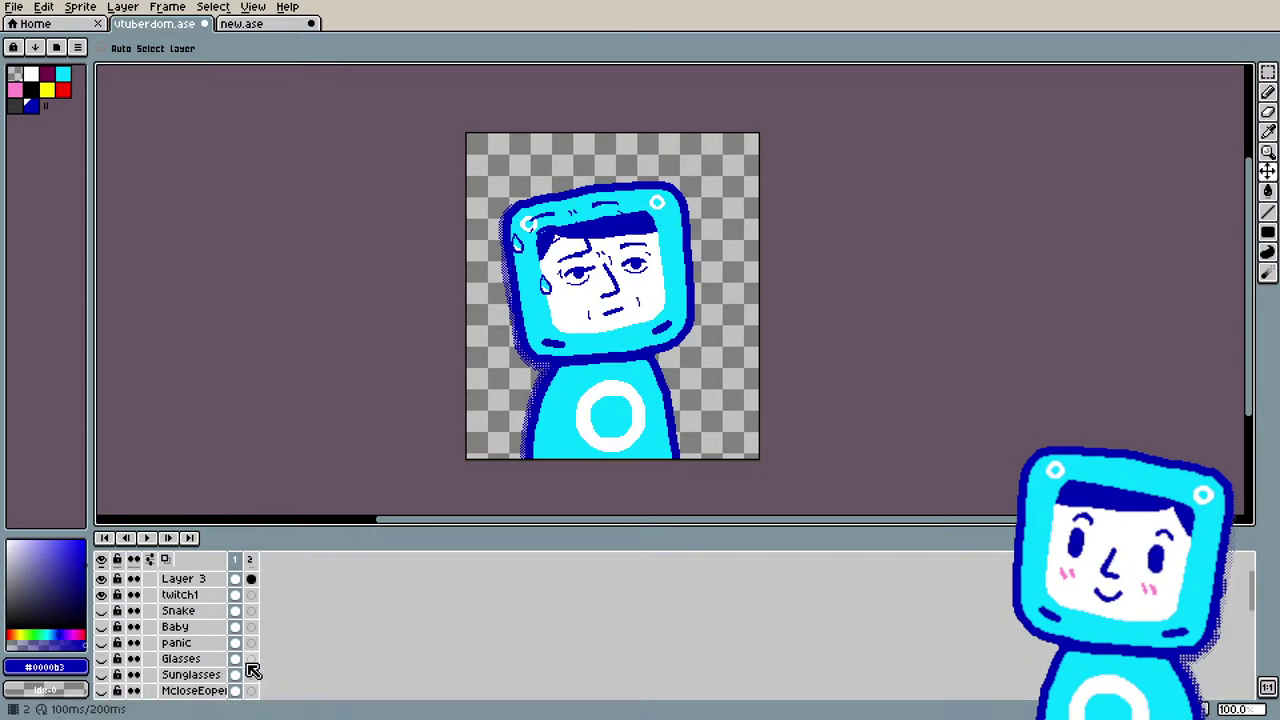
{"action": "scroll", "coordinate": [255, 668], "scroll_direction": "down", "scroll_amount": 10}
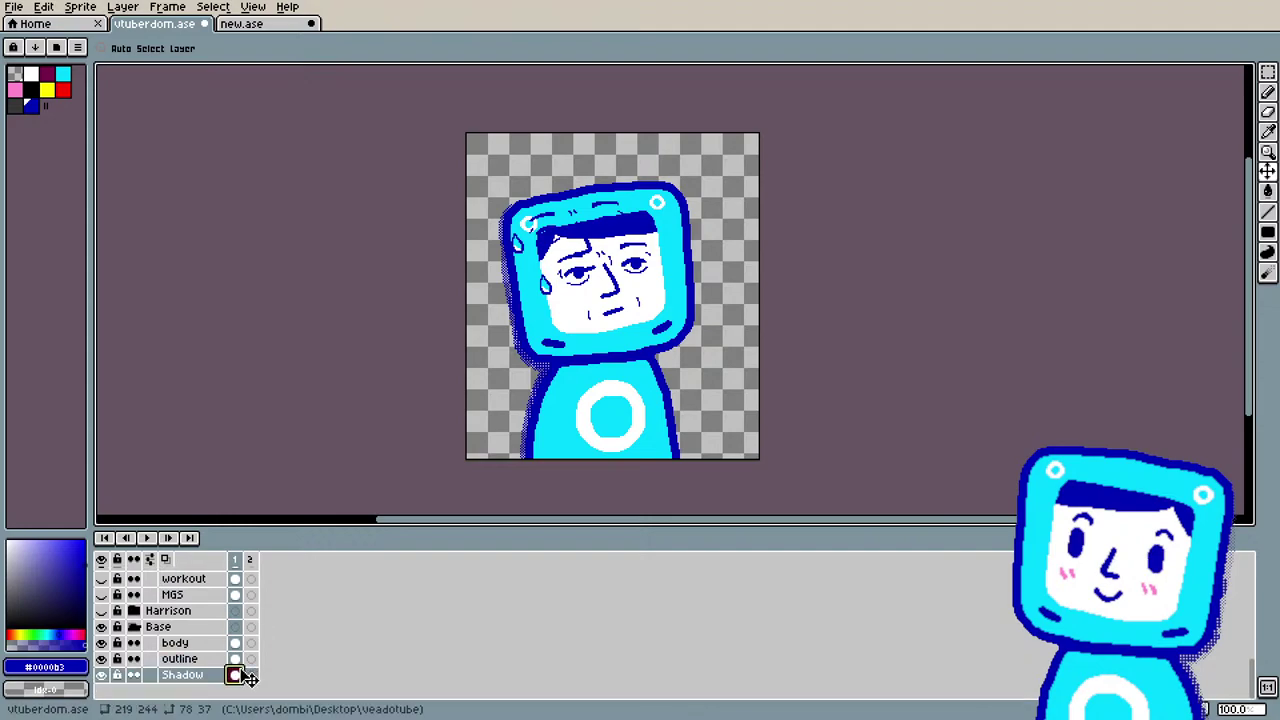
{"action": "left_click", "coordinate": [250, 676]}
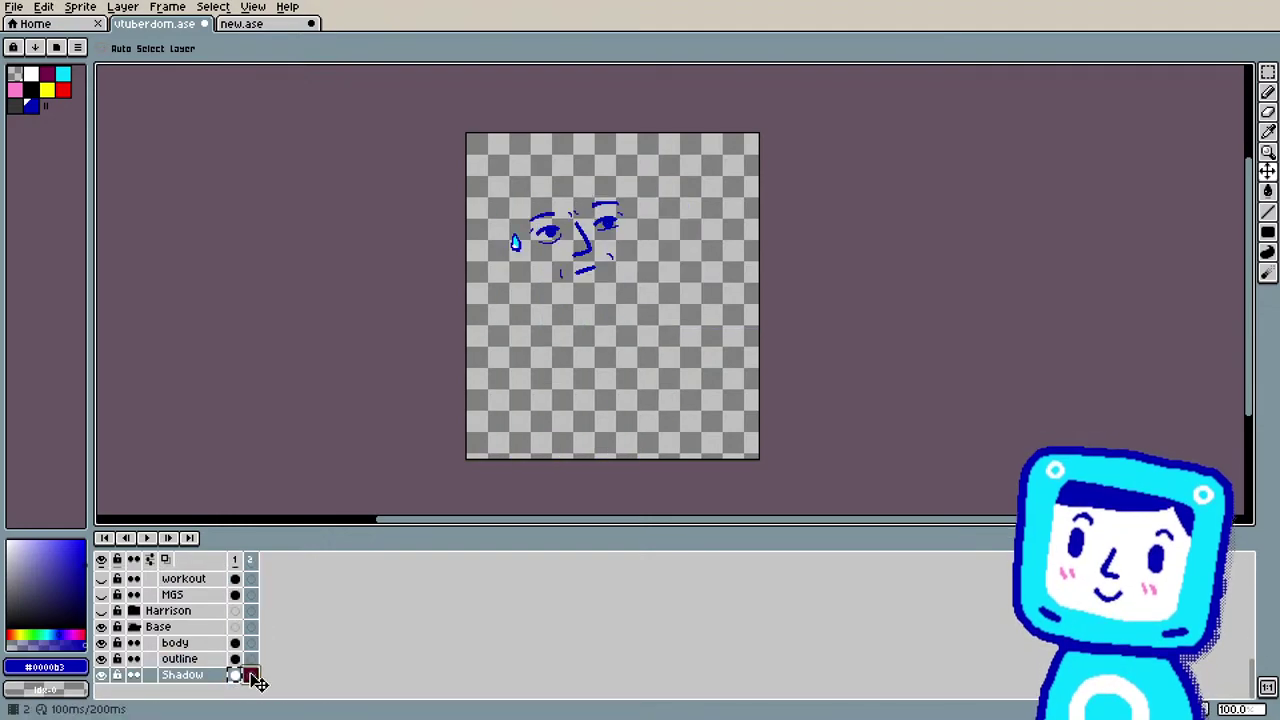
Step: Copy the outline layer's frame 1 cel into frame 2 and make the outline and Shadow layers continuous
{"action": "left_click", "coordinate": [251, 660]}
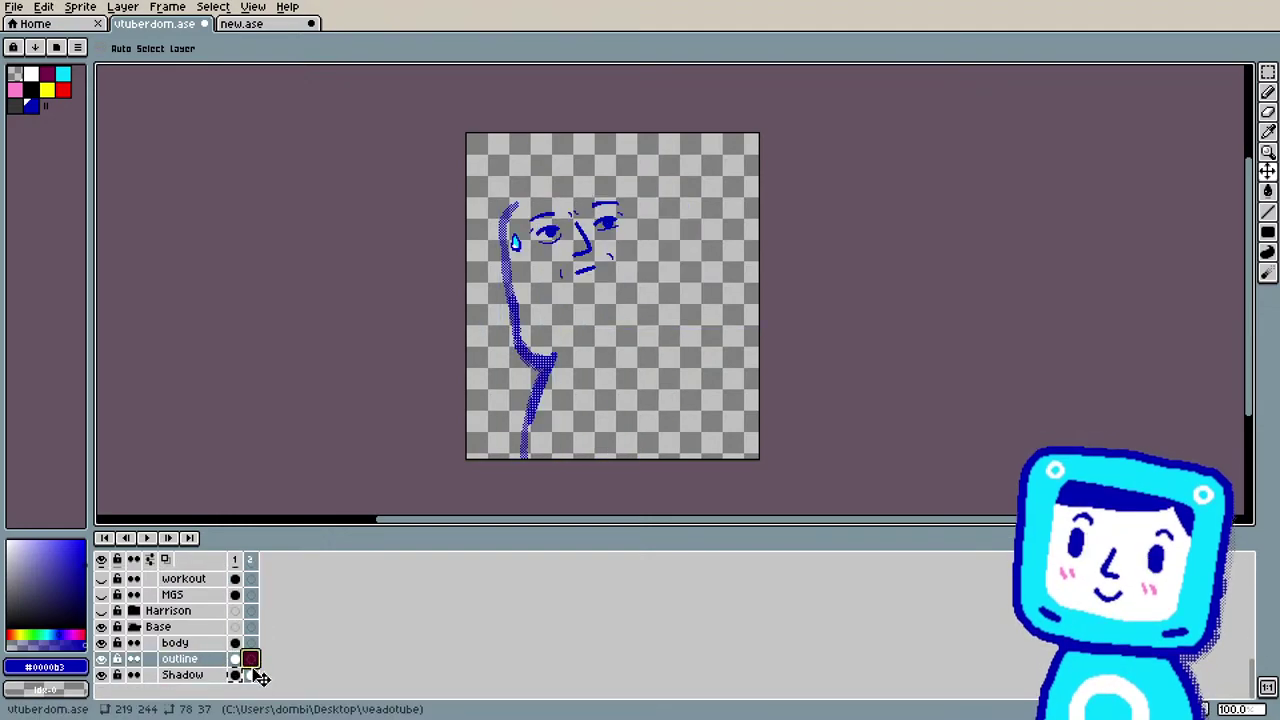
{"action": "key", "text": "ctrl"}
{"action": "left_click", "coordinate": [236, 660]}
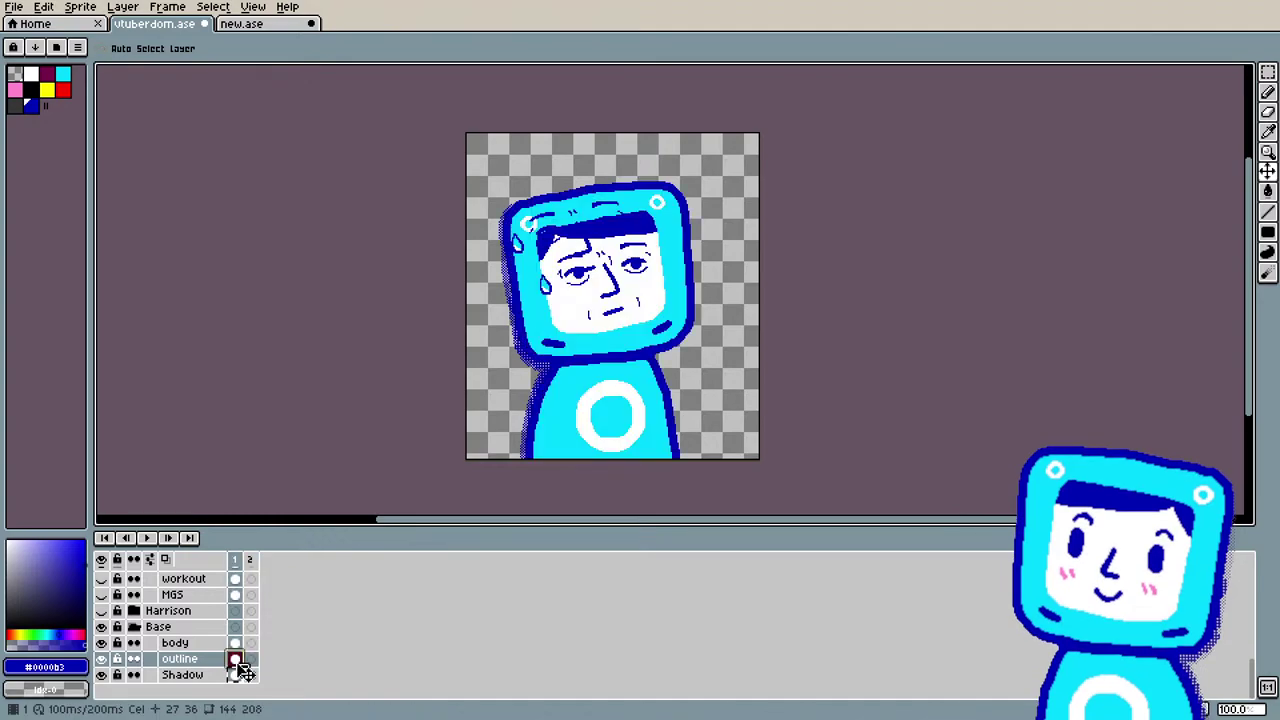
{"action": "left_click", "coordinate": [250, 660]}
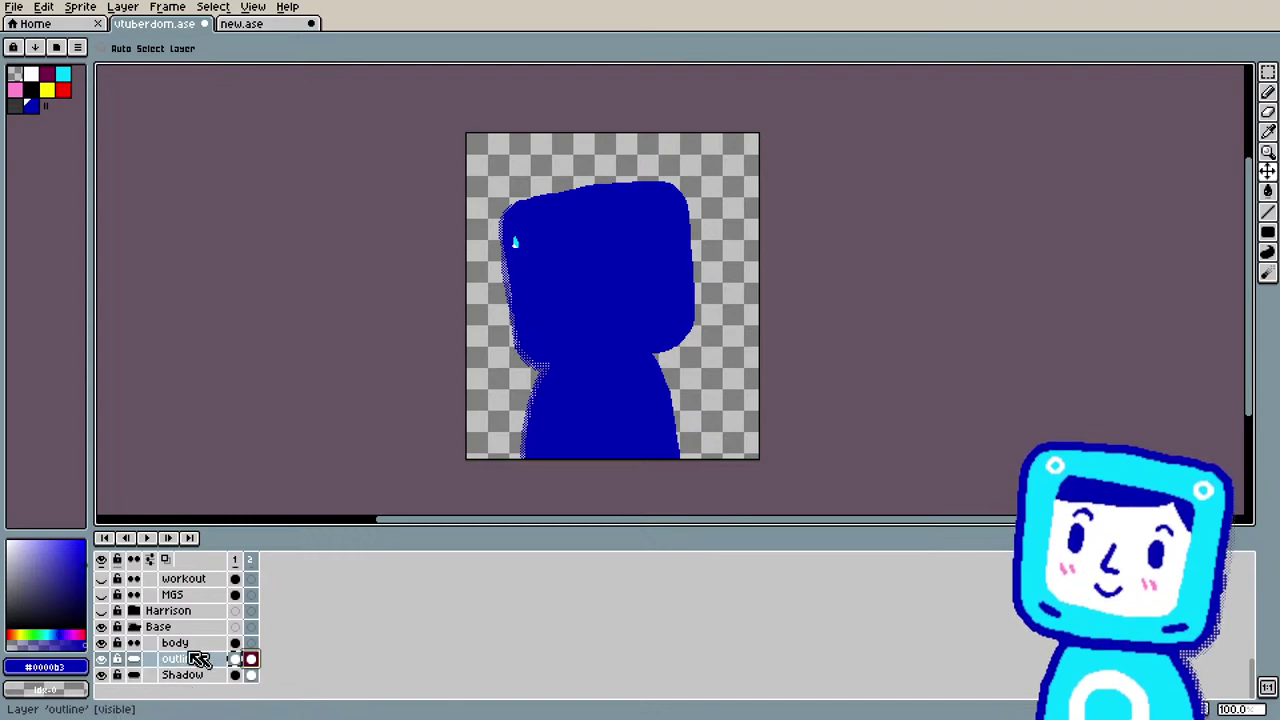
Step: Make the body layer continuous and copy the body, outline and Shadow cels from frame 1 into frame 2 as linked cels
{"action": "left_click", "coordinate": [133, 642]}
{"action": "left_click", "coordinate": [235, 643]}
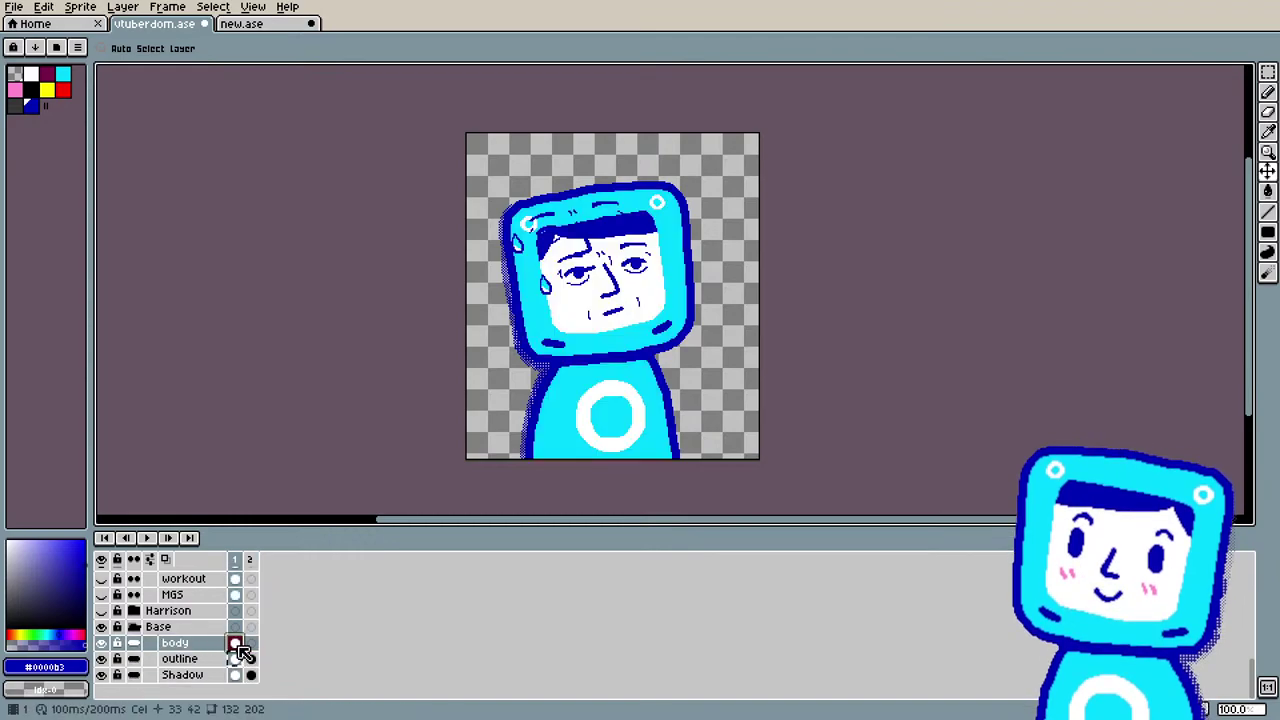
{"action": "left_click", "coordinate": [250, 645]}
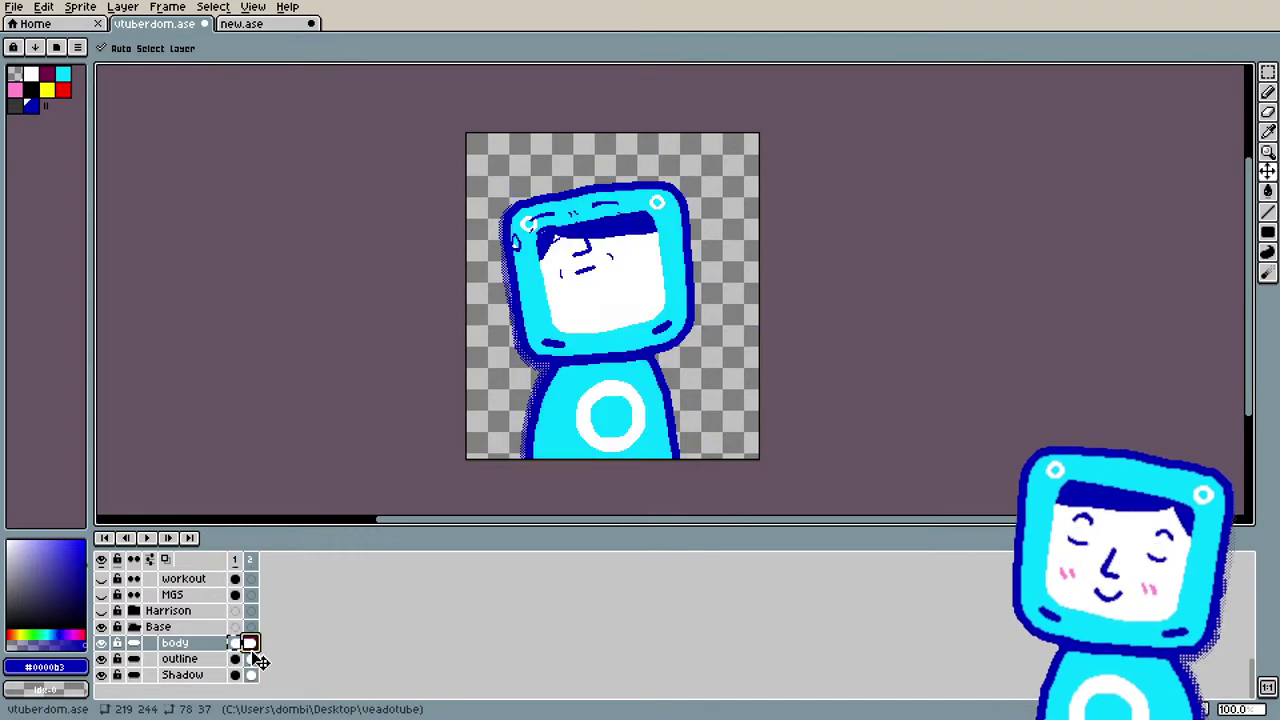
{"action": "left_click", "coordinate": [235, 659]}
{"action": "left_click", "coordinate": [251, 660]}
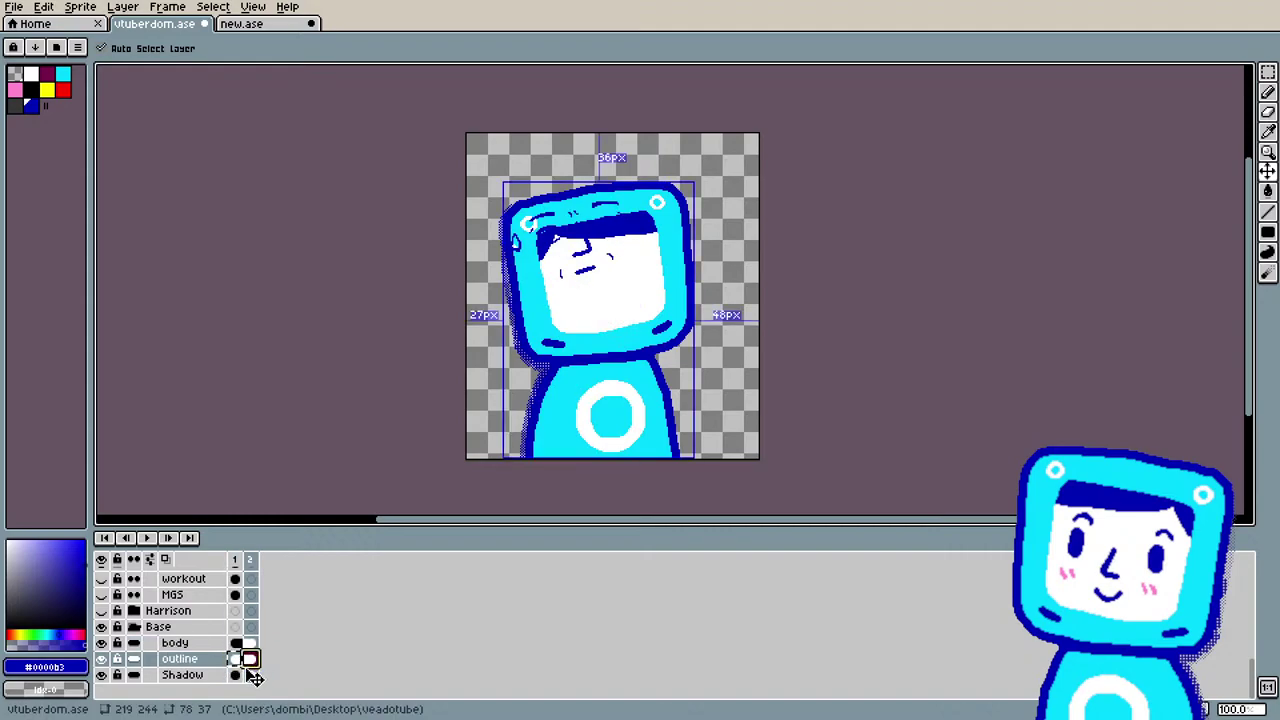
{"action": "left_click", "coordinate": [238, 675]}
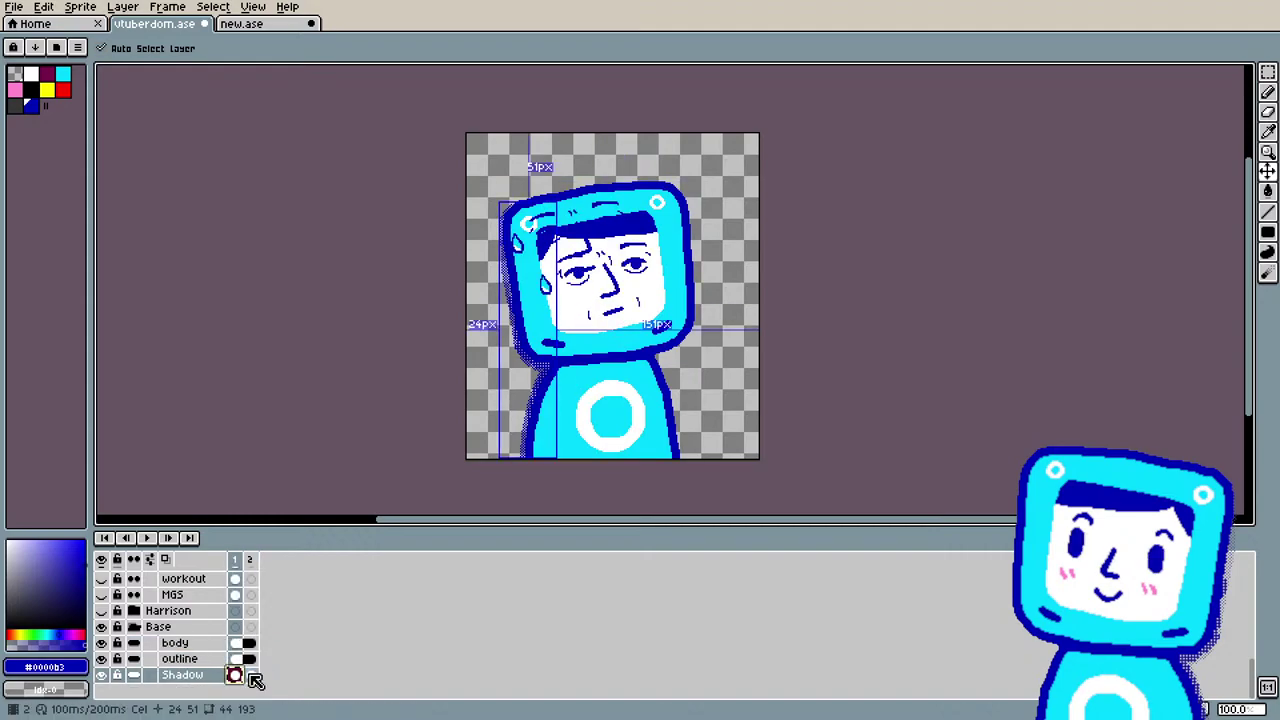
{"action": "left_click", "coordinate": [250, 676]}
Step: Move the Layer 3 face in frame 2 into the helmet opening and enable onion skinning
{"action": "scroll", "coordinate": [250, 665], "scroll_direction": "up", "scroll_amount": 5}
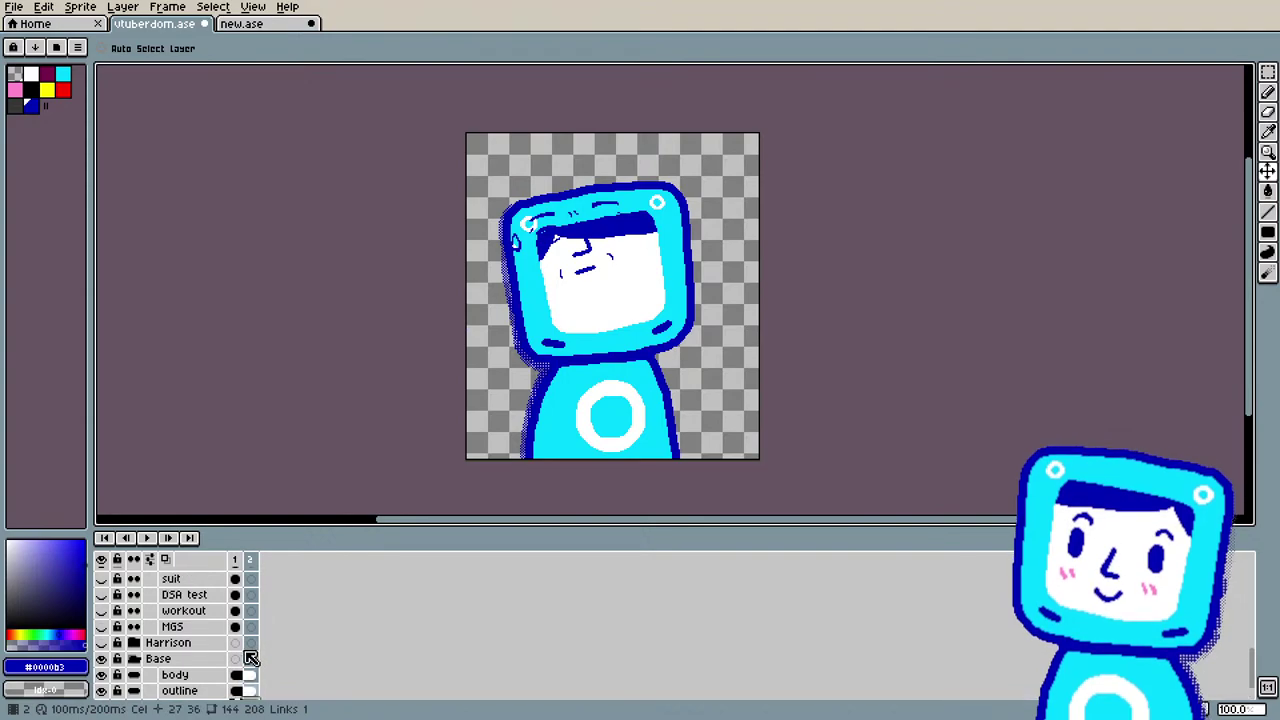
{"action": "scroll", "coordinate": [247, 663], "scroll_direction": "up", "scroll_amount": 15}
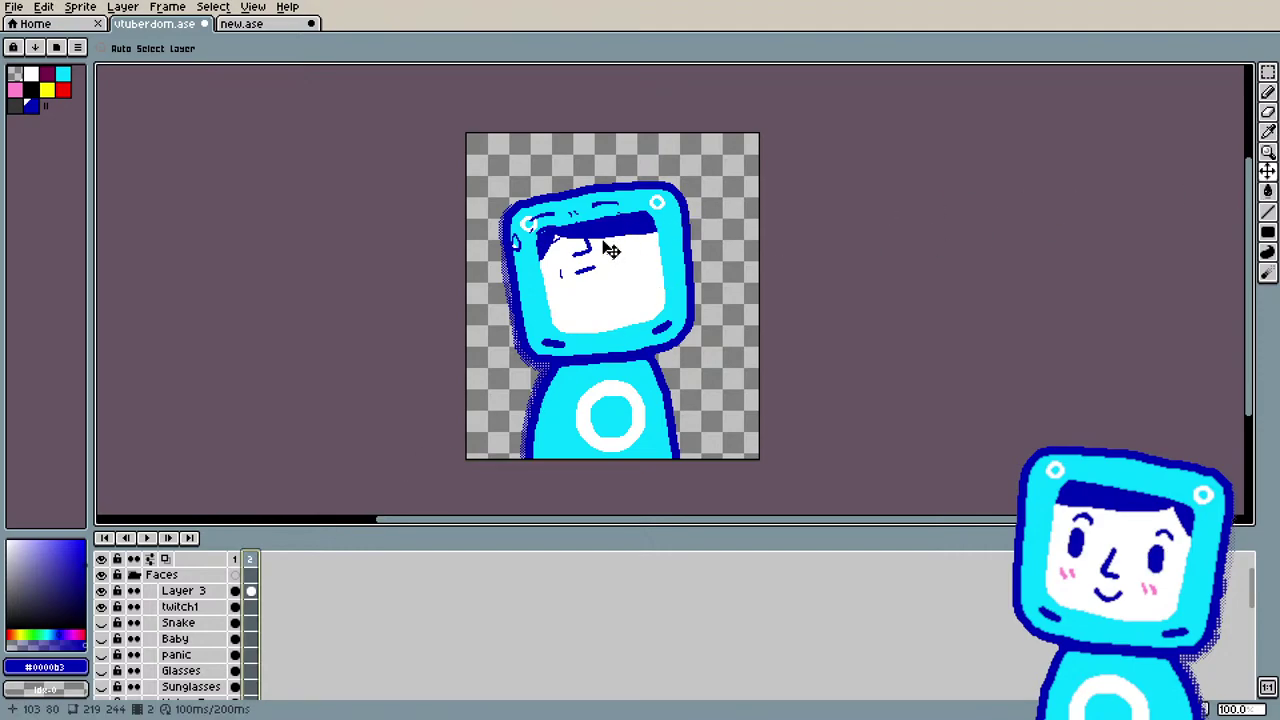
{"action": "mouse_move", "coordinate": [604, 282]}
{"action": "left_mouse_down"}
{"action": "mouse_move", "coordinate": [611, 263]}
{"action": "mouse_move", "coordinate": [608, 280]}
{"action": "left_mouse_up"}
{"action": "scroll", "coordinate": [177, 606], "scroll_direction": "down", "scroll_amount": 1}
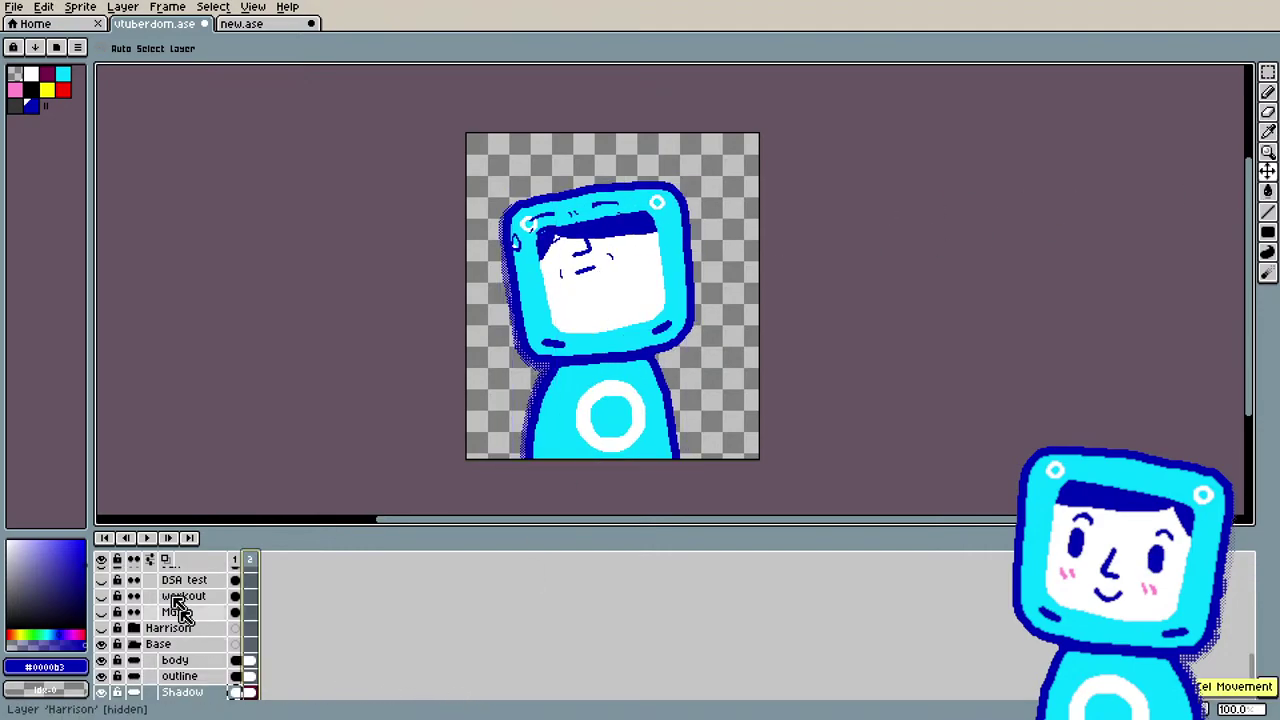
{"action": "scroll", "coordinate": [192, 612], "scroll_direction": "up", "scroll_amount": 1}
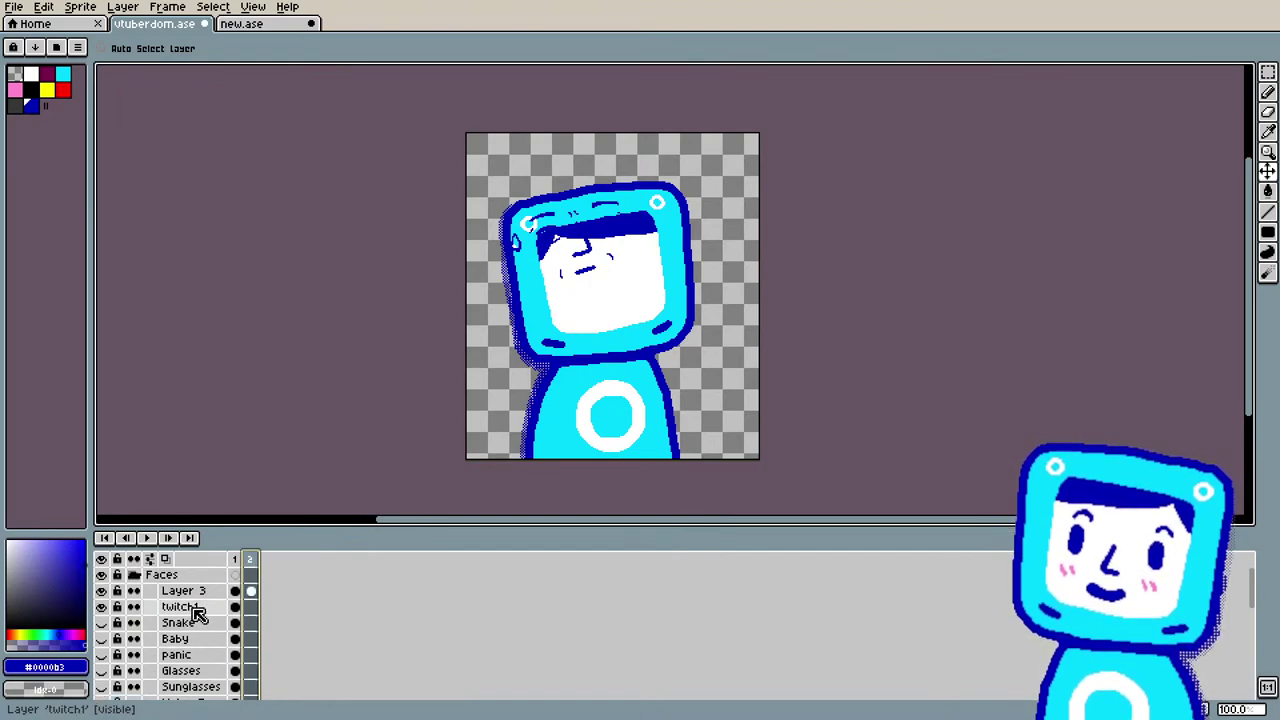
{"action": "left_click", "coordinate": [214, 594]}
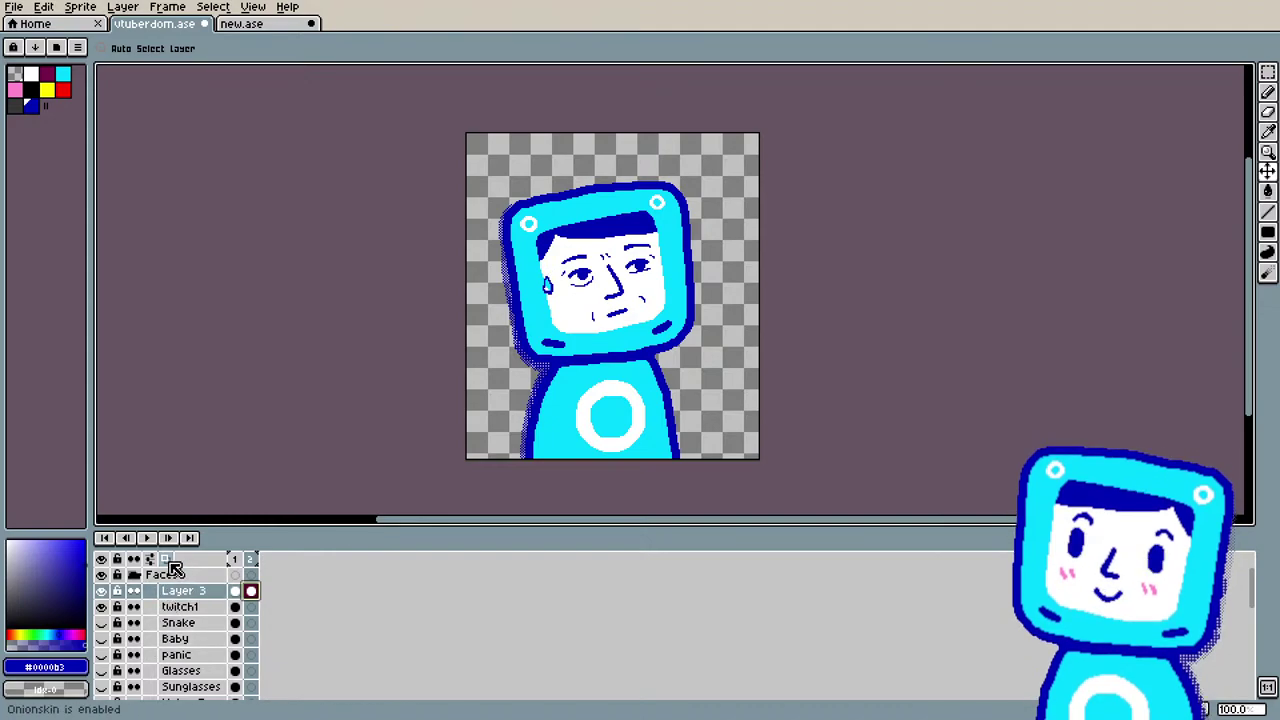
Step: Try to move the Layer 3 face in frame 1 toward the helmet opening and undo the move
{"action": "left_click", "coordinate": [235, 559]}
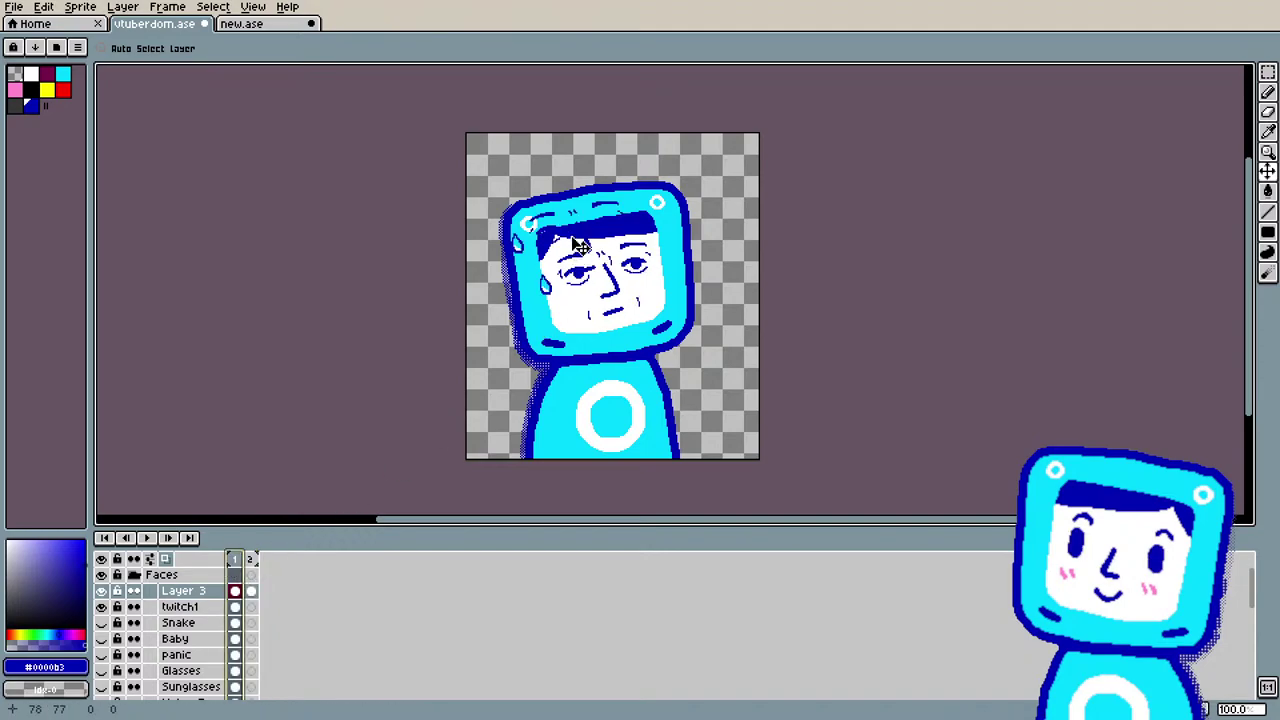
{"action": "left_click_drag", "start_coordinate": [578, 243], "coordinate": [583, 252]}
{"action": "key", "text": "ctrl+z"}
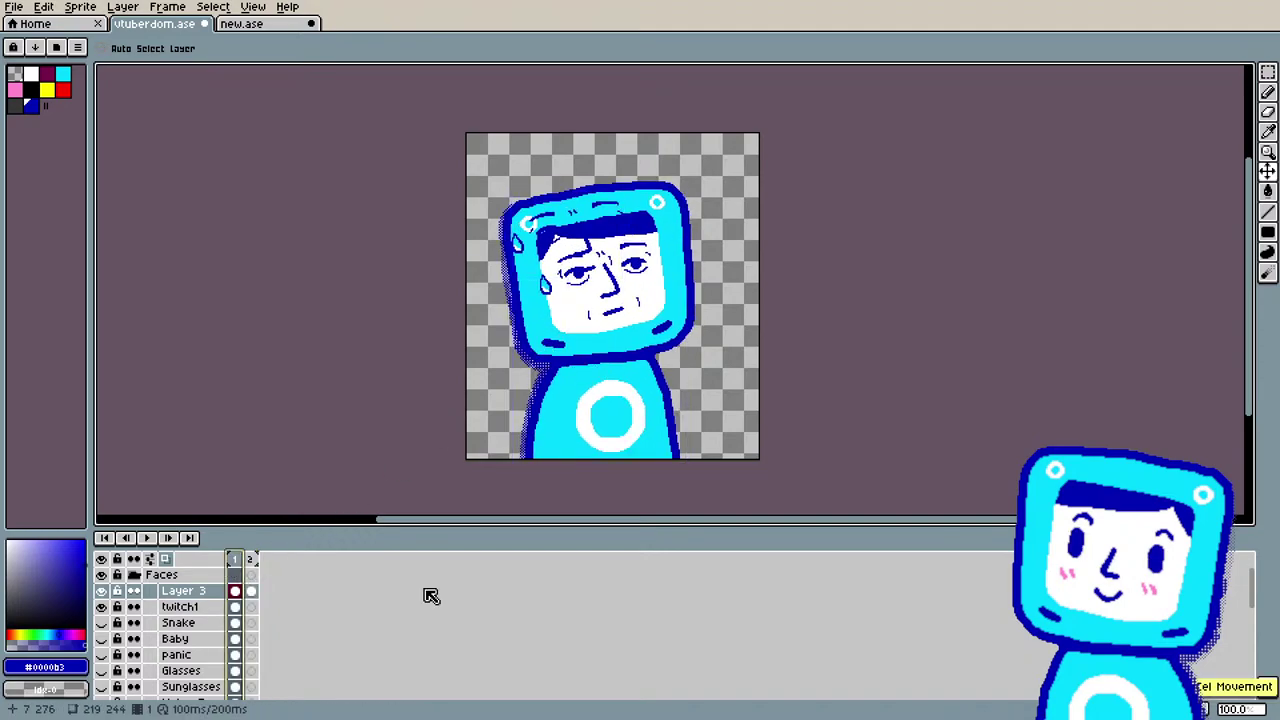
Step: Try repositioning the Layer 3 face against the twitch1 face, and delete Layer 3 from vtuberdom.ase
{"action": "left_click", "coordinate": [252, 592]}
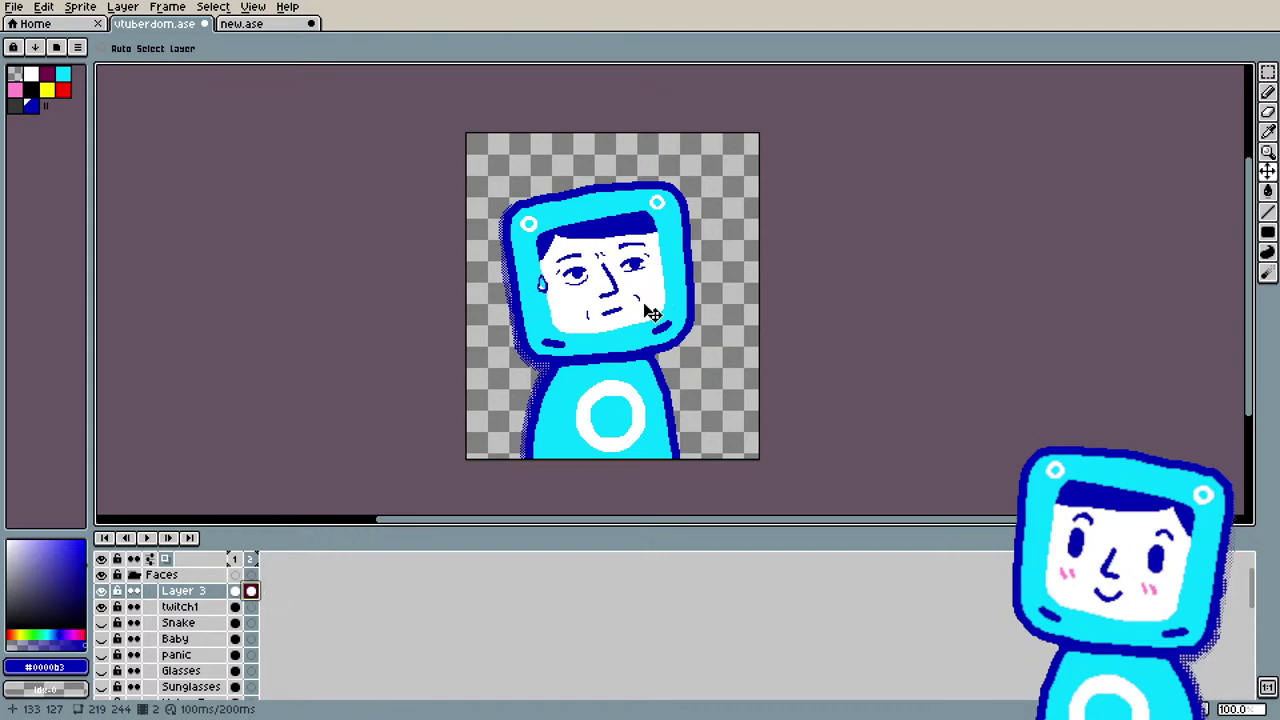
{"action": "key", "text": "Left"}
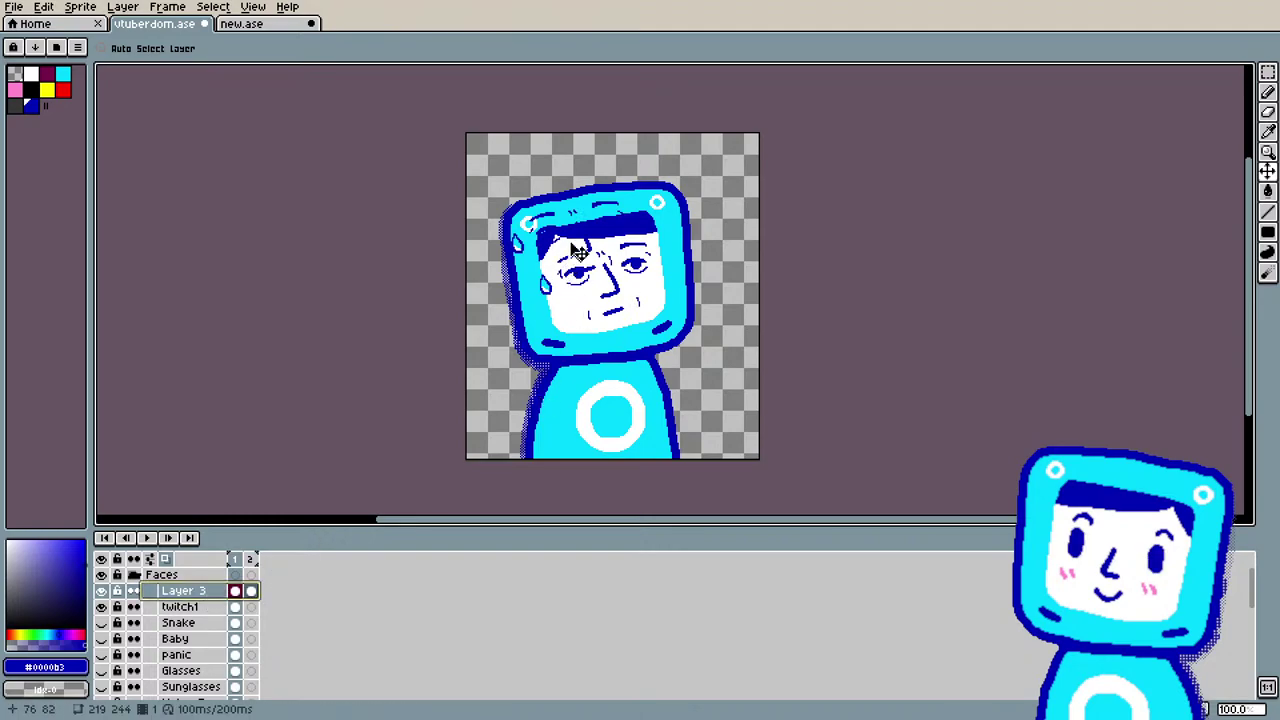
{"action": "mouse_move", "coordinate": [577, 250]}
{"action": "left_mouse_down"}
{"action": "mouse_move", "coordinate": [607, 283]}
{"action": "mouse_move", "coordinate": [720, 243]}
{"action": "mouse_move", "coordinate": [637, 293]}
{"action": "left_mouse_up"}
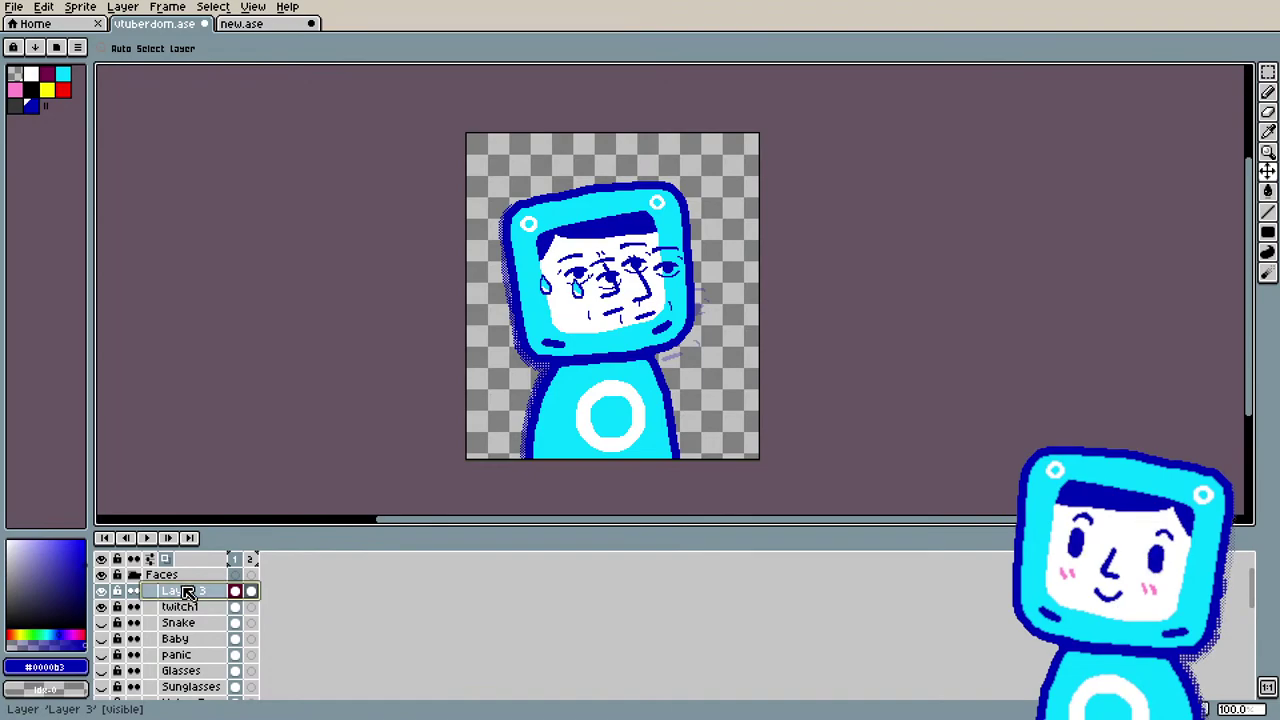
{"action": "left_click_drag", "start_coordinate": [190, 598], "coordinate": [237, 620]}
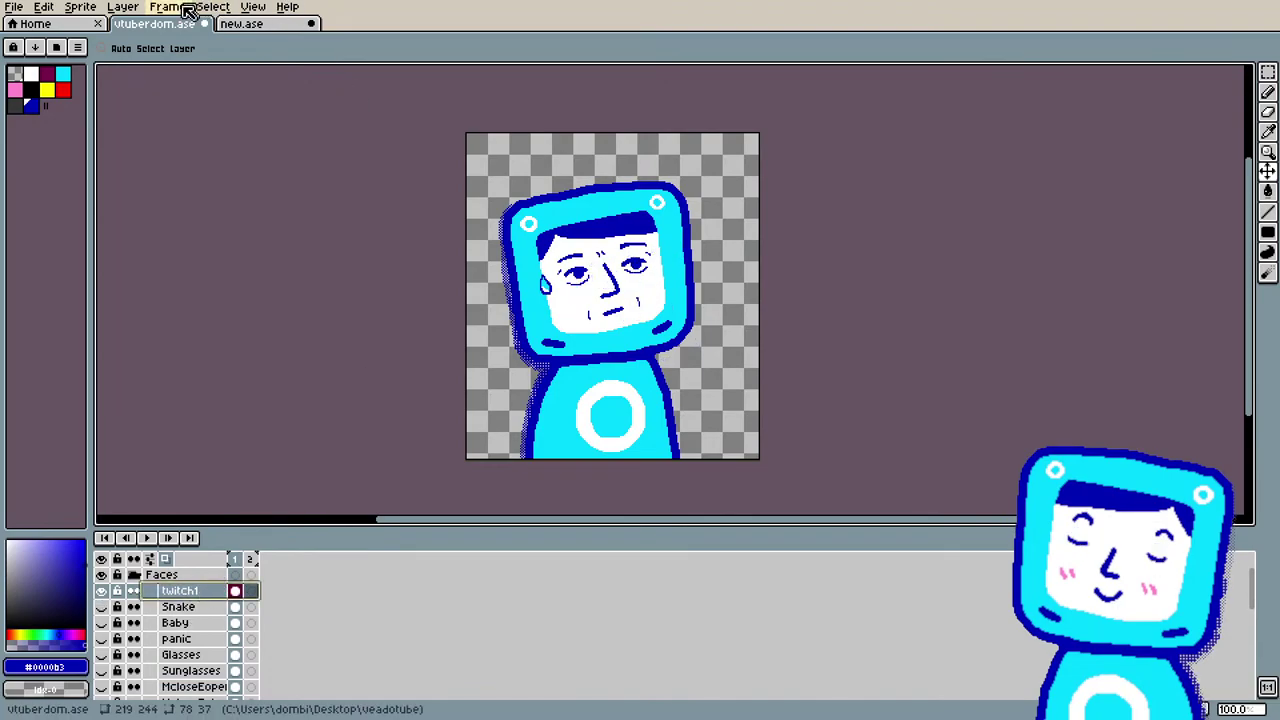
Step: Copy the frame 2 face of Layer 3 in new.ase and paste it into twitch1's frame 1 in vtuberdom.ase
{"action": "left_click", "coordinate": [285, 26]}
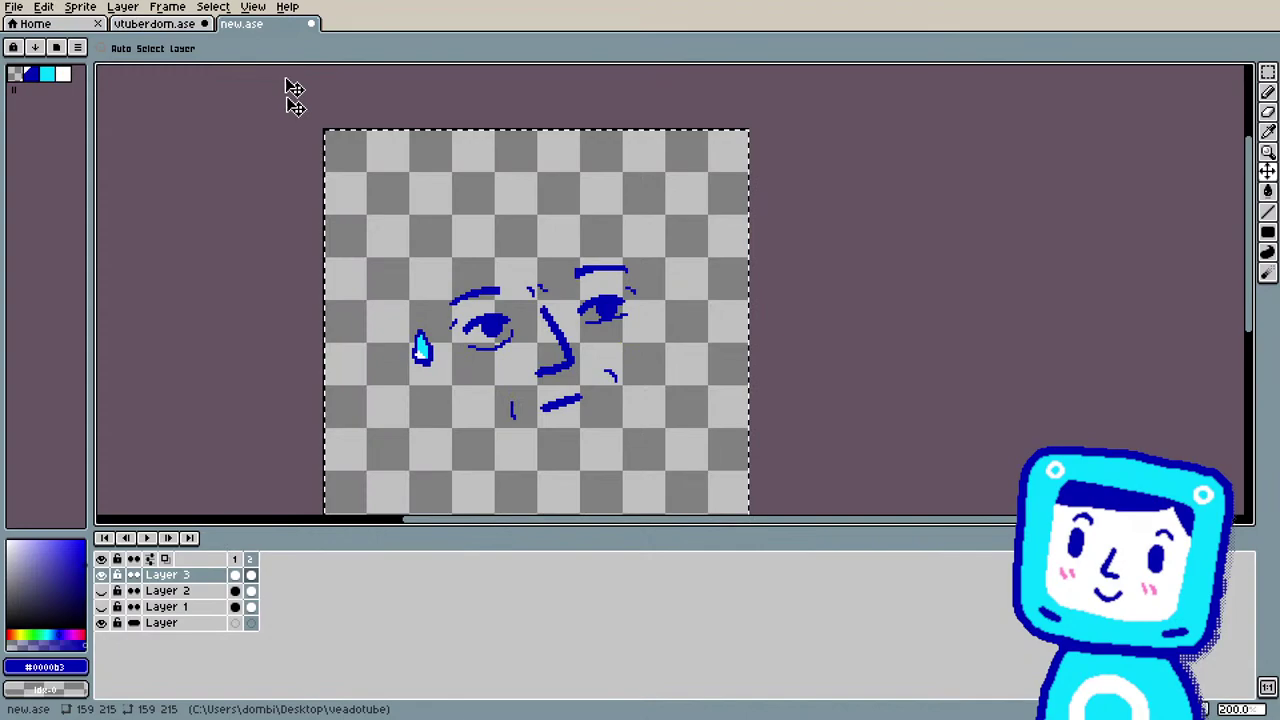
{"action": "left_click", "coordinate": [255, 577]}
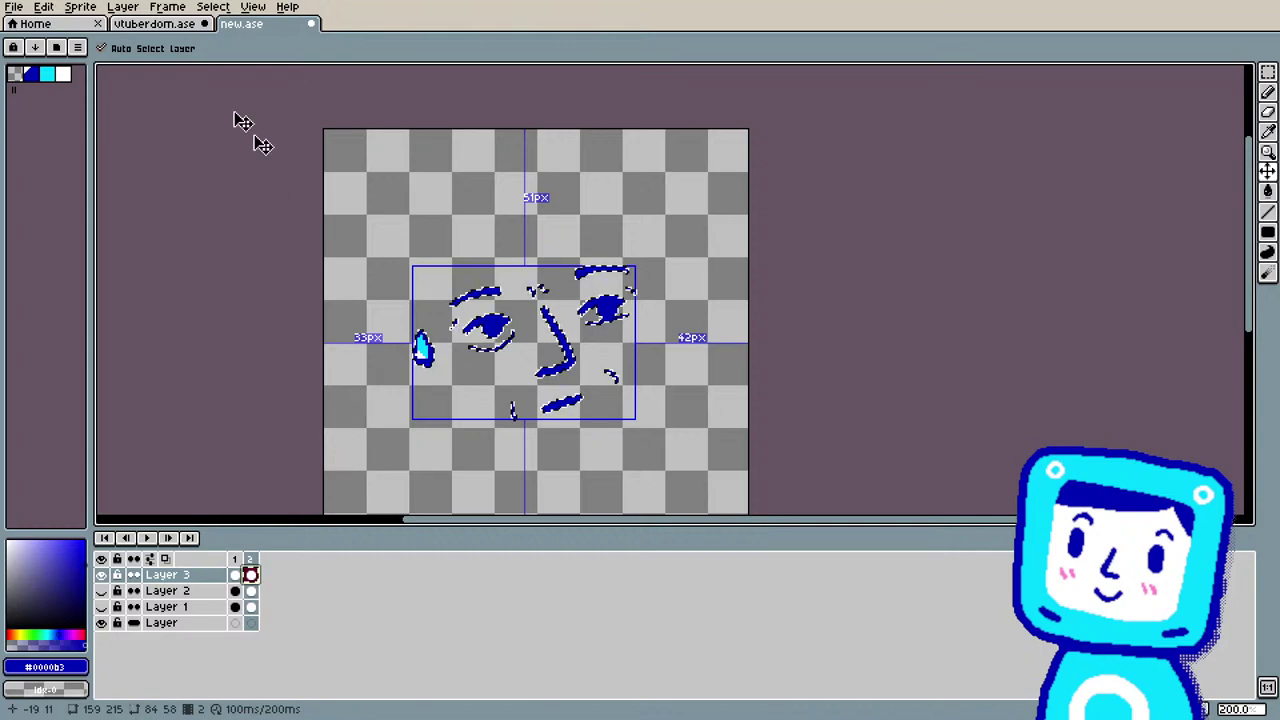
{"action": "left_click", "coordinate": [136, 22]}
{"action": "left_click_drag", "start_coordinate": [451, 306], "coordinate": [603, 252]}
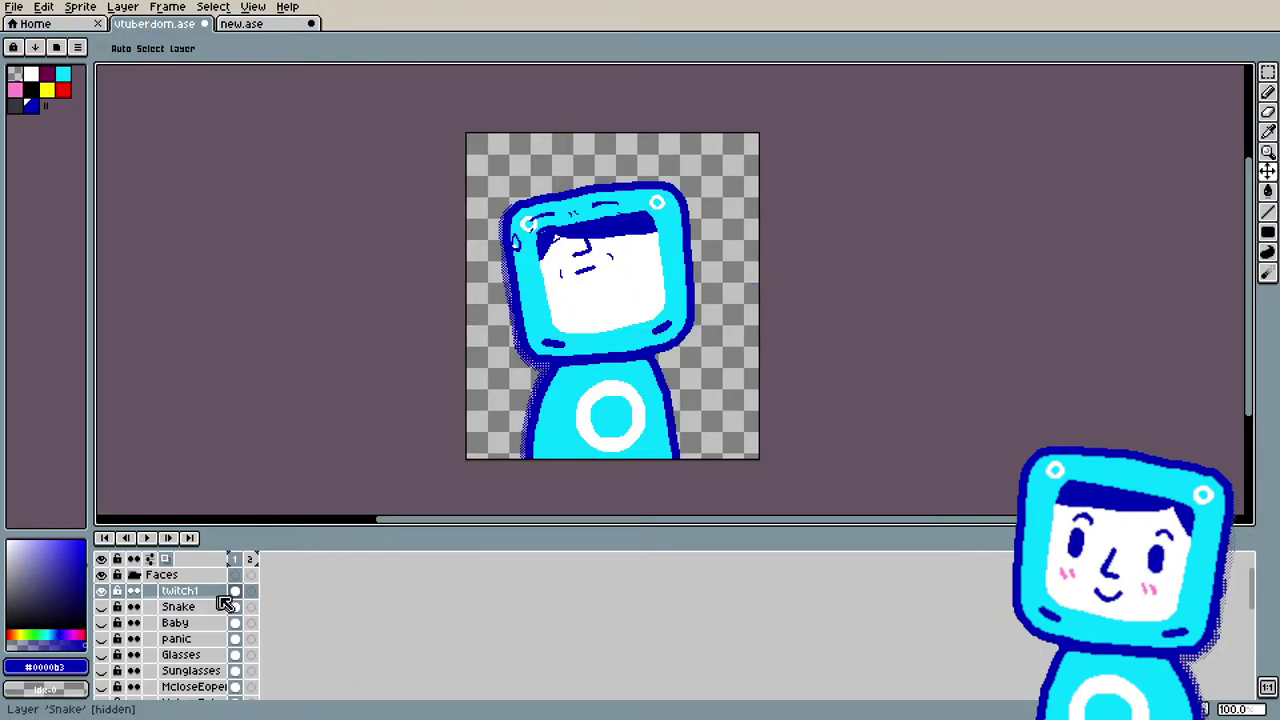
Step: Check the layers down to the Base group and undo the face pasted into the twitch1 layer
{"action": "scroll", "coordinate": [250, 595], "scroll_direction": "down", "scroll_amount": 2}
{"action": "scroll", "coordinate": [255, 597], "scroll_direction": "up", "scroll_amount": 2}
{"action": "scroll", "coordinate": [250, 597], "scroll_direction": "down", "scroll_amount": 10}
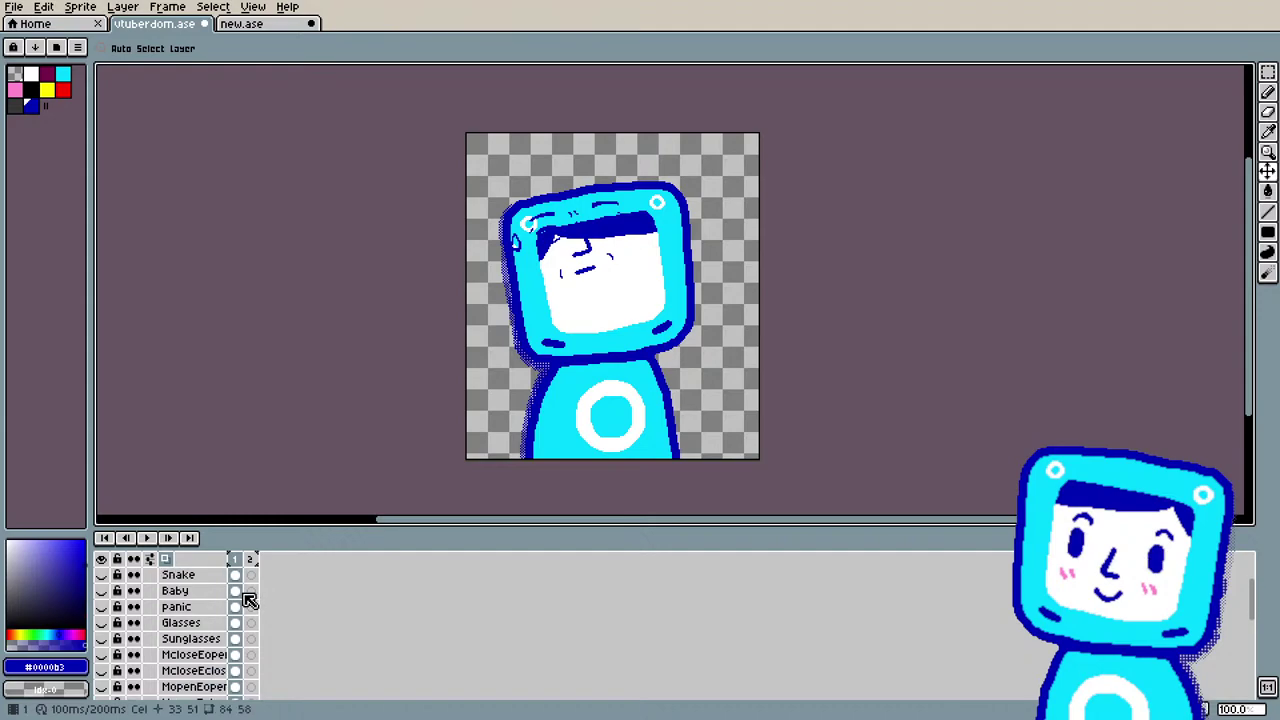
{"action": "scroll", "coordinate": [250, 604], "scroll_direction": "down", "scroll_amount": 2}
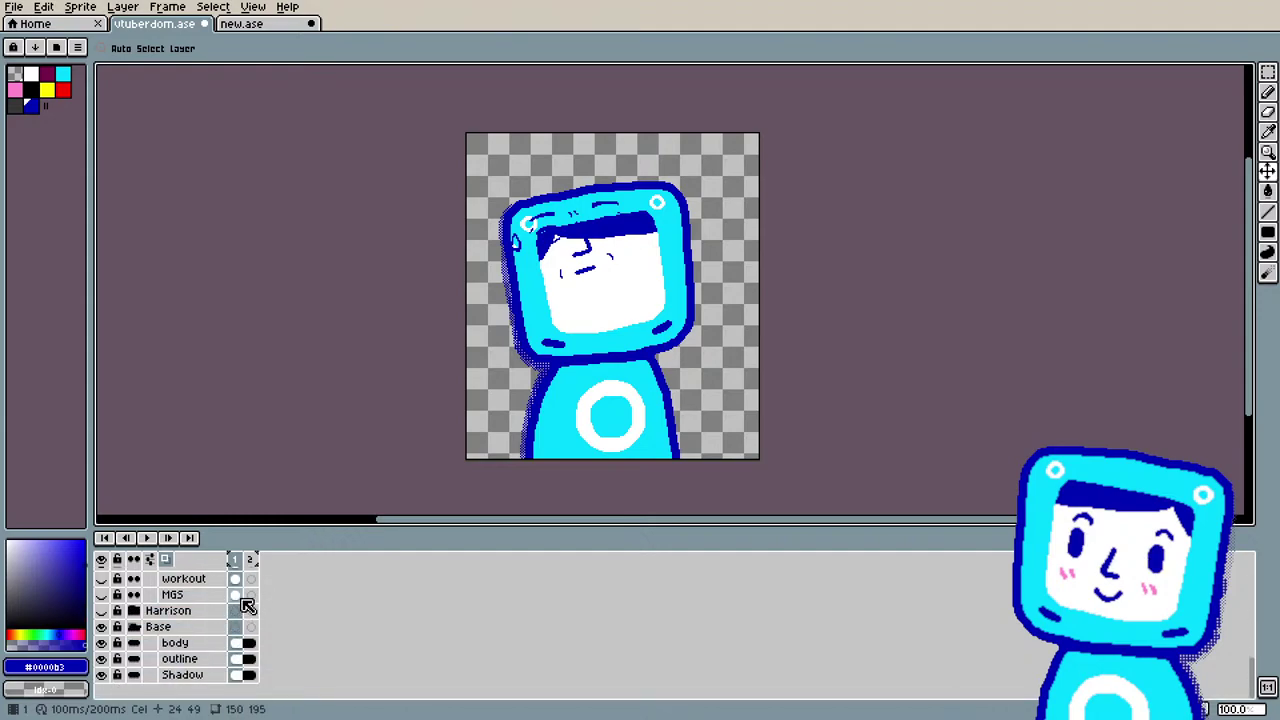
{"action": "scroll", "coordinate": [250, 600], "scroll_direction": "up", "scroll_amount": 12}
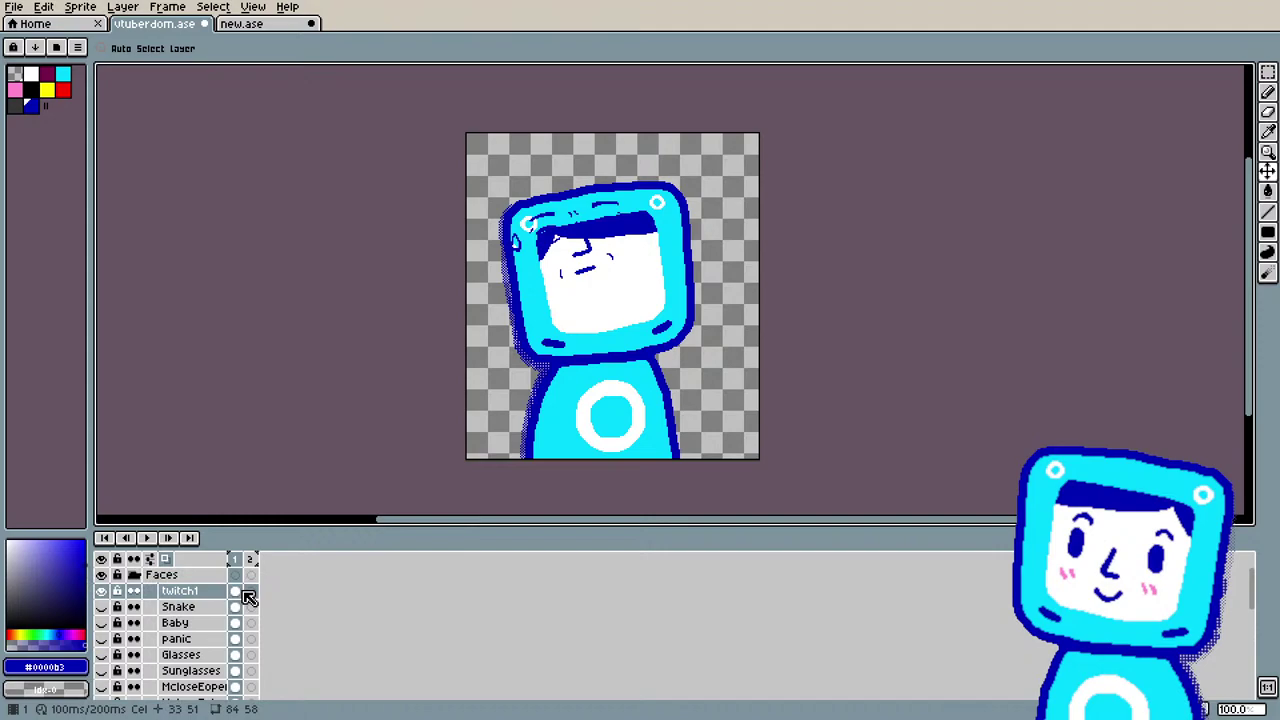
{"action": "left_click", "coordinate": [249, 596]}
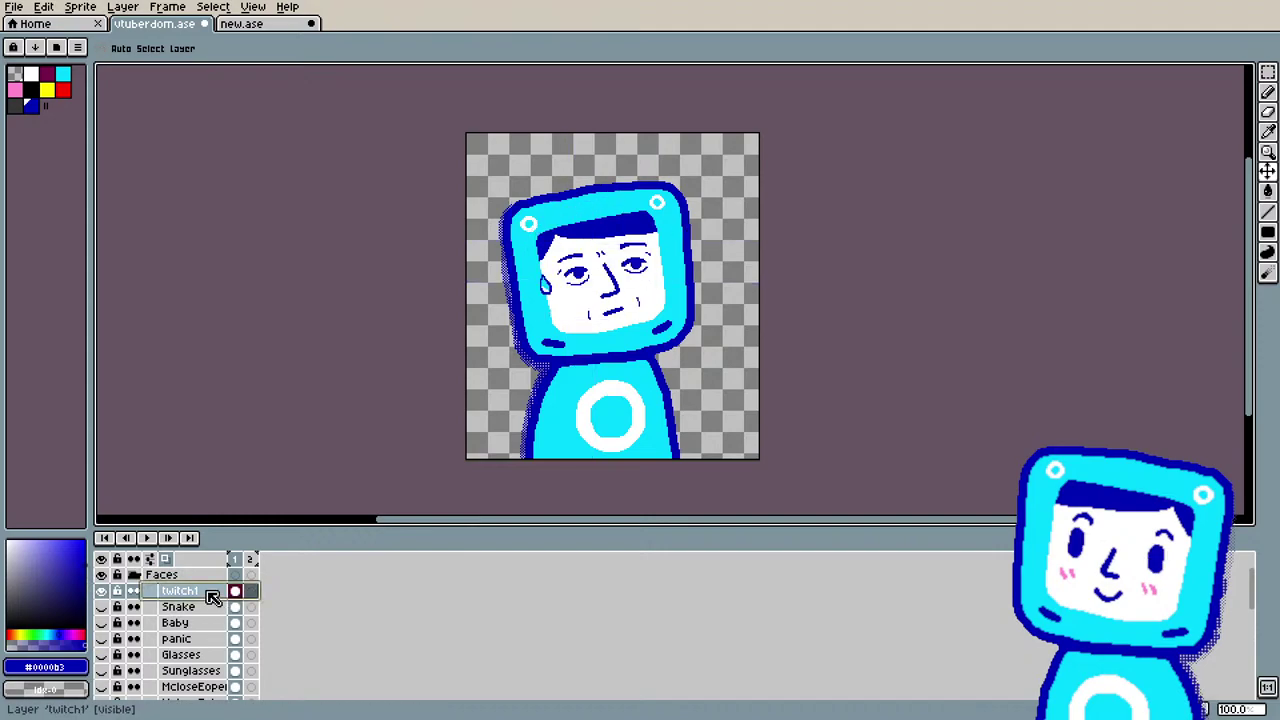
Step: Compare the two Layer 3 faces in new.ase and add a third frame after frame 2
{"action": "left_click", "coordinate": [262, 23]}
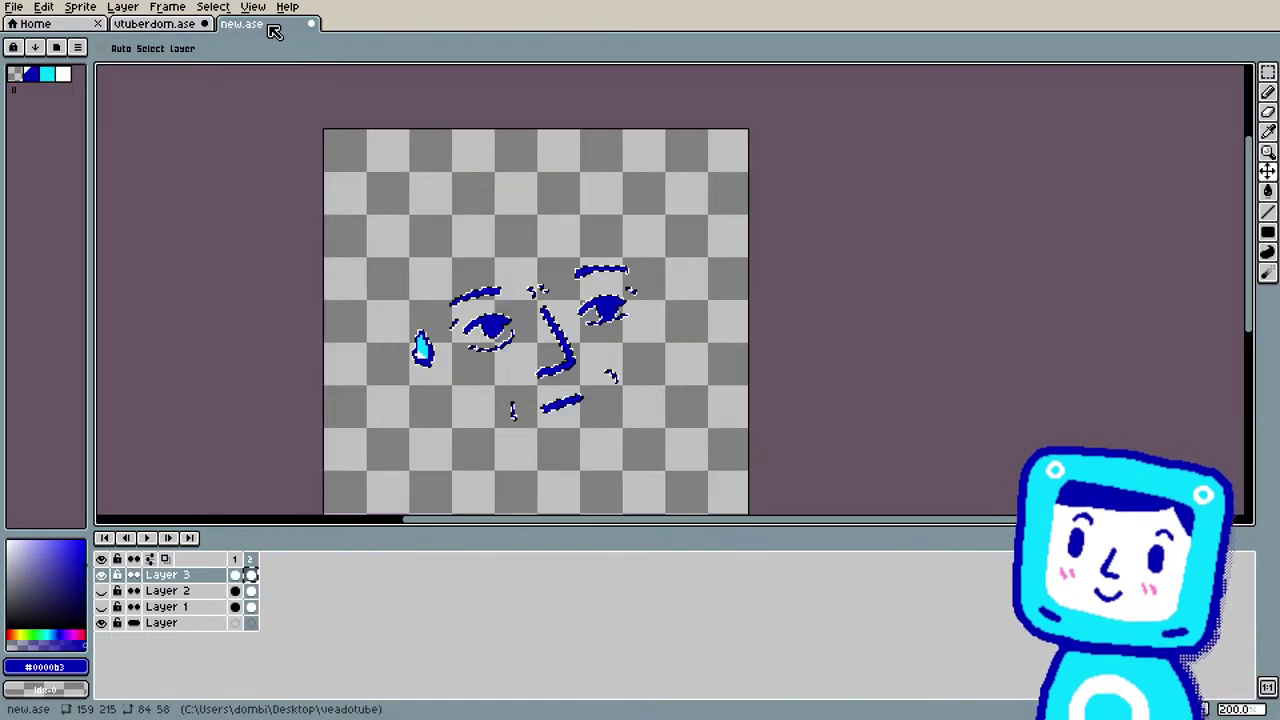
{"action": "left_click", "coordinate": [234, 575]}
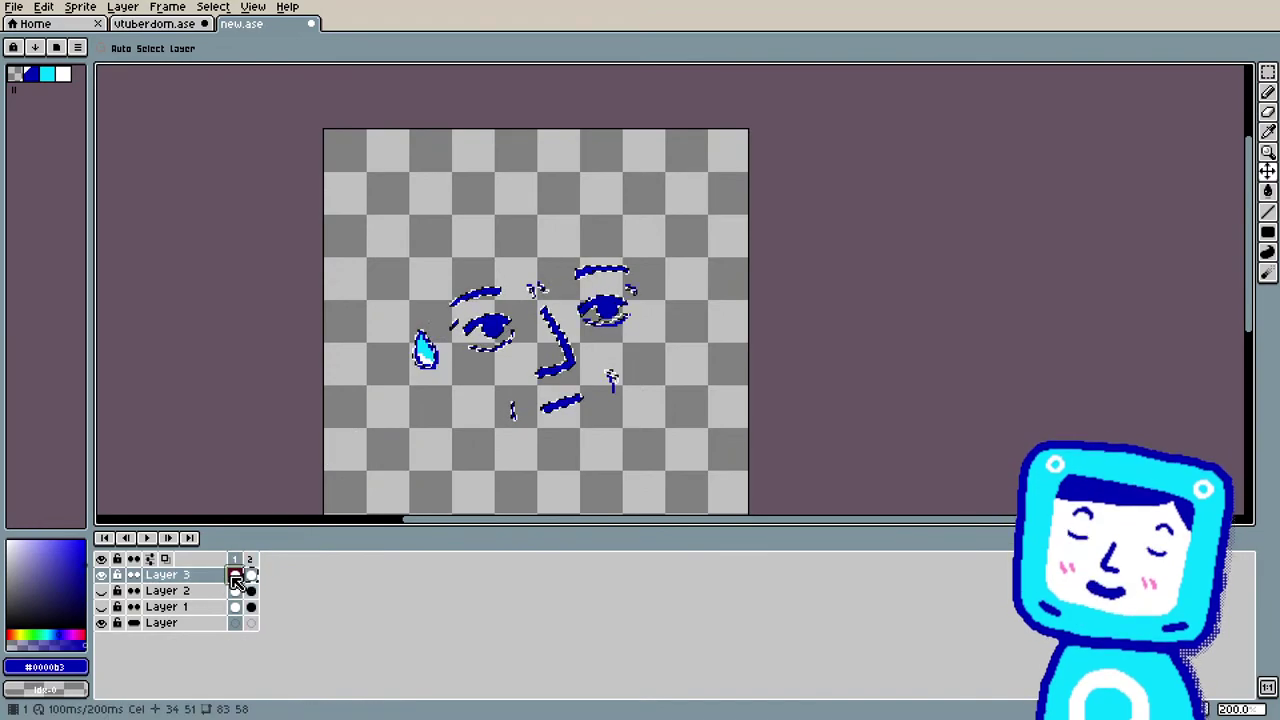
{"action": "left_click", "coordinate": [250, 575]}
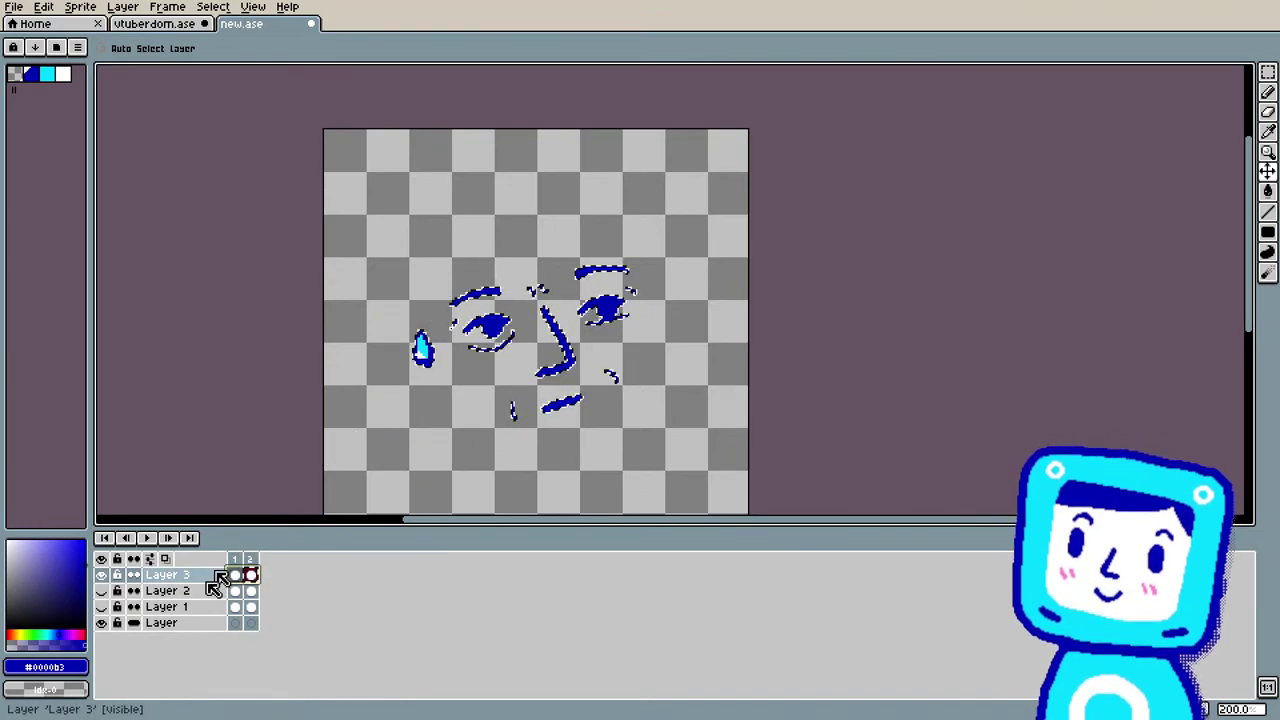
{"action": "key", "text": "alt+n"}
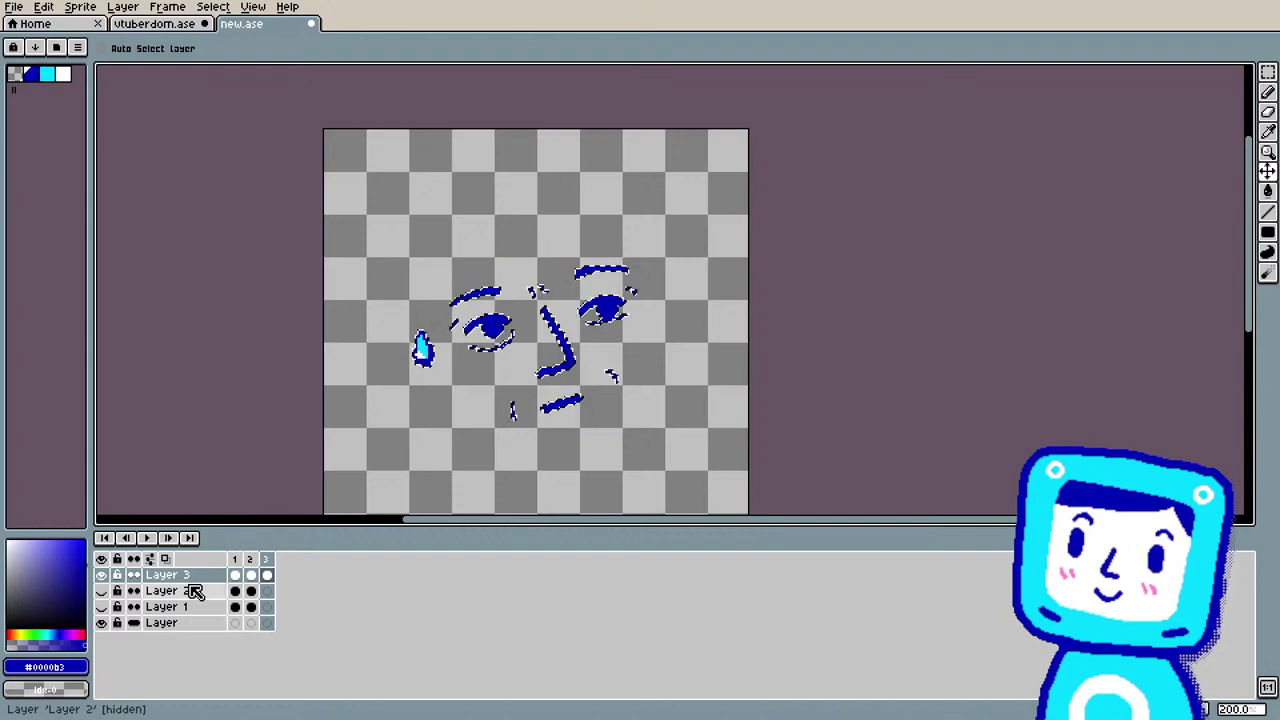
Step: Try clearing the Layer 3 face in frame 3 and removing that frame, and undo these changes
{"action": "left_click", "coordinate": [195, 580]}
{"action": "key", "text": "Delete"}
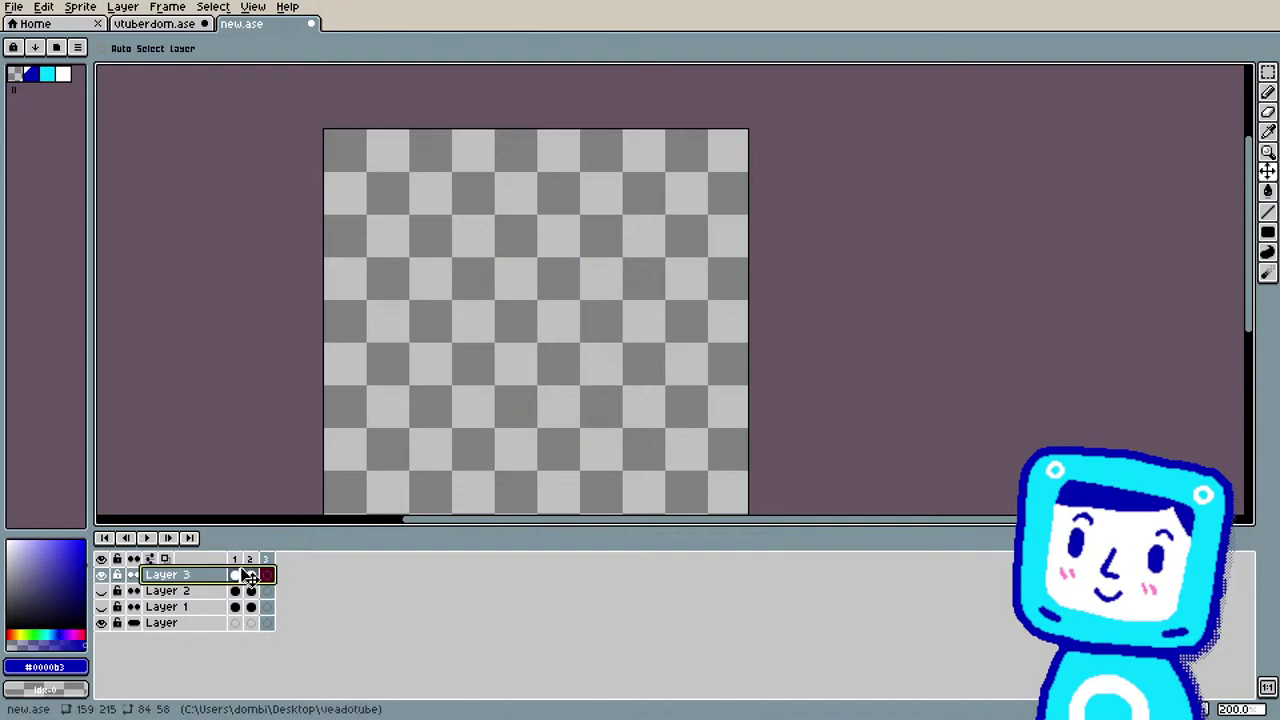
{"action": "key", "text": "alt+c"}
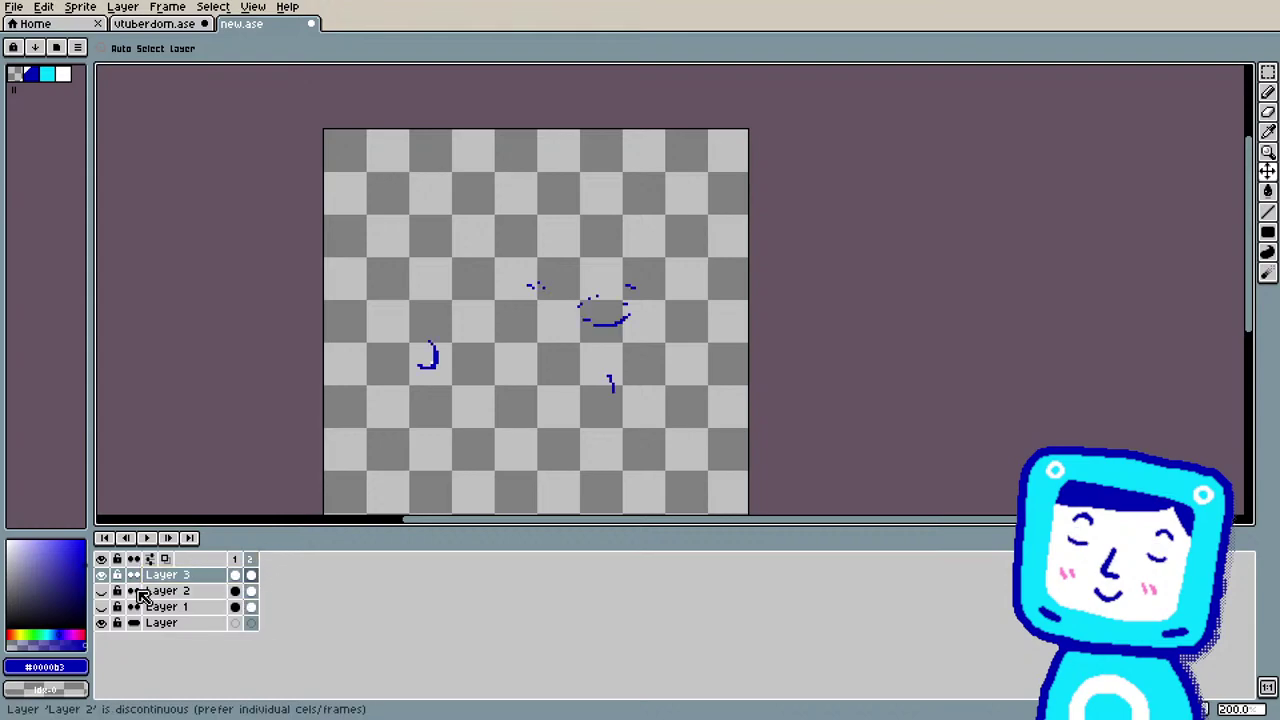
{"action": "key", "text": "ctrl+z"}
{"action": "key", "text": "ctrl+z"}
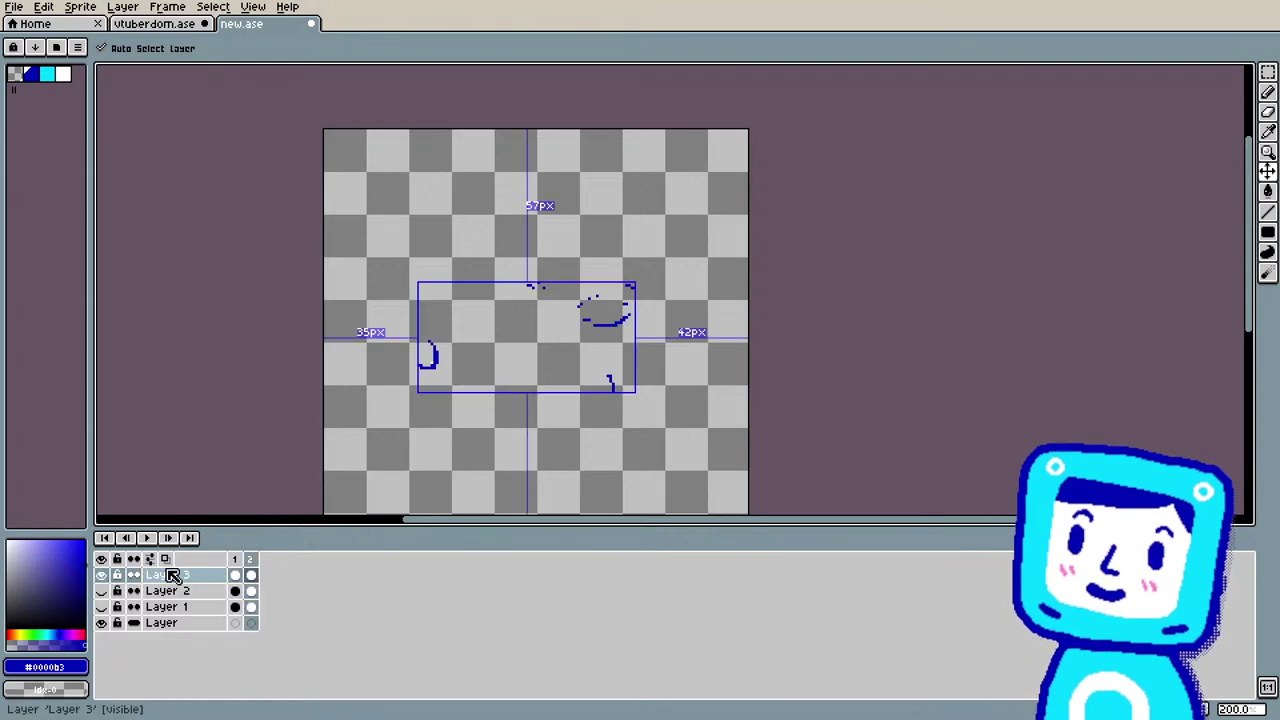
Step: Delete the middle frame 2 from new.ase
{"action": "left_click", "coordinate": [235, 575]}
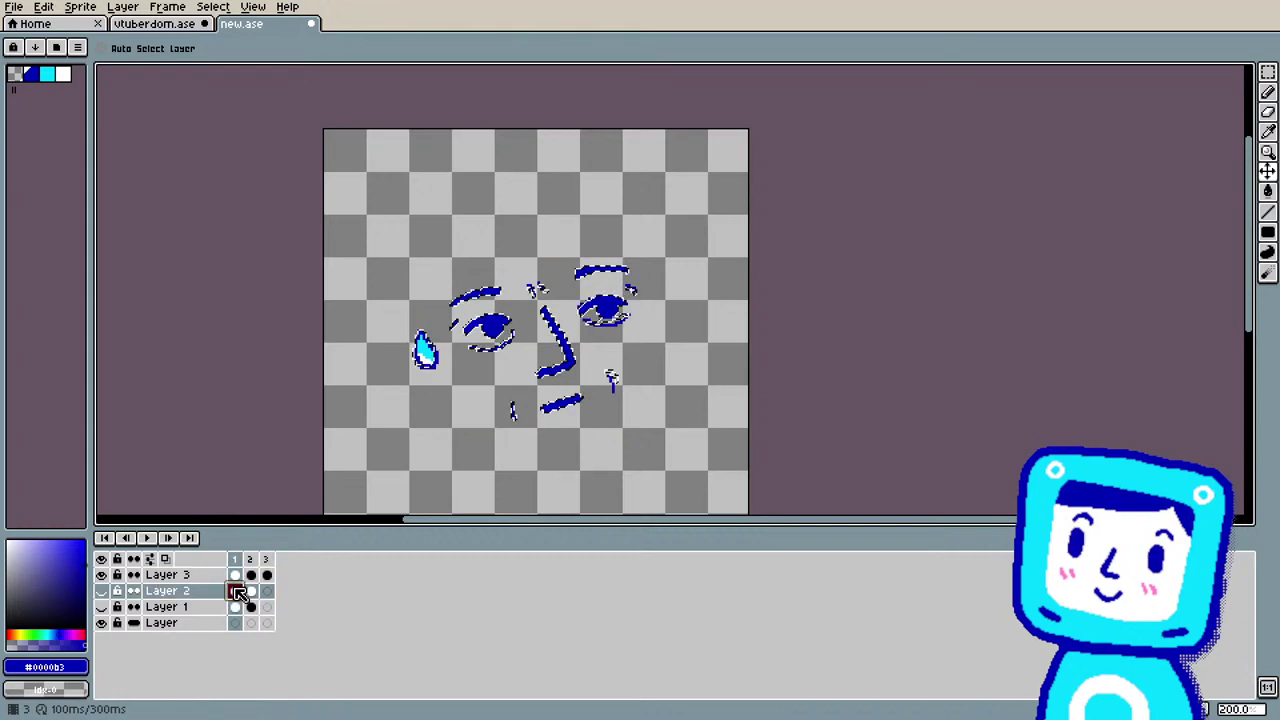
{"action": "left_click", "coordinate": [190, 592]}
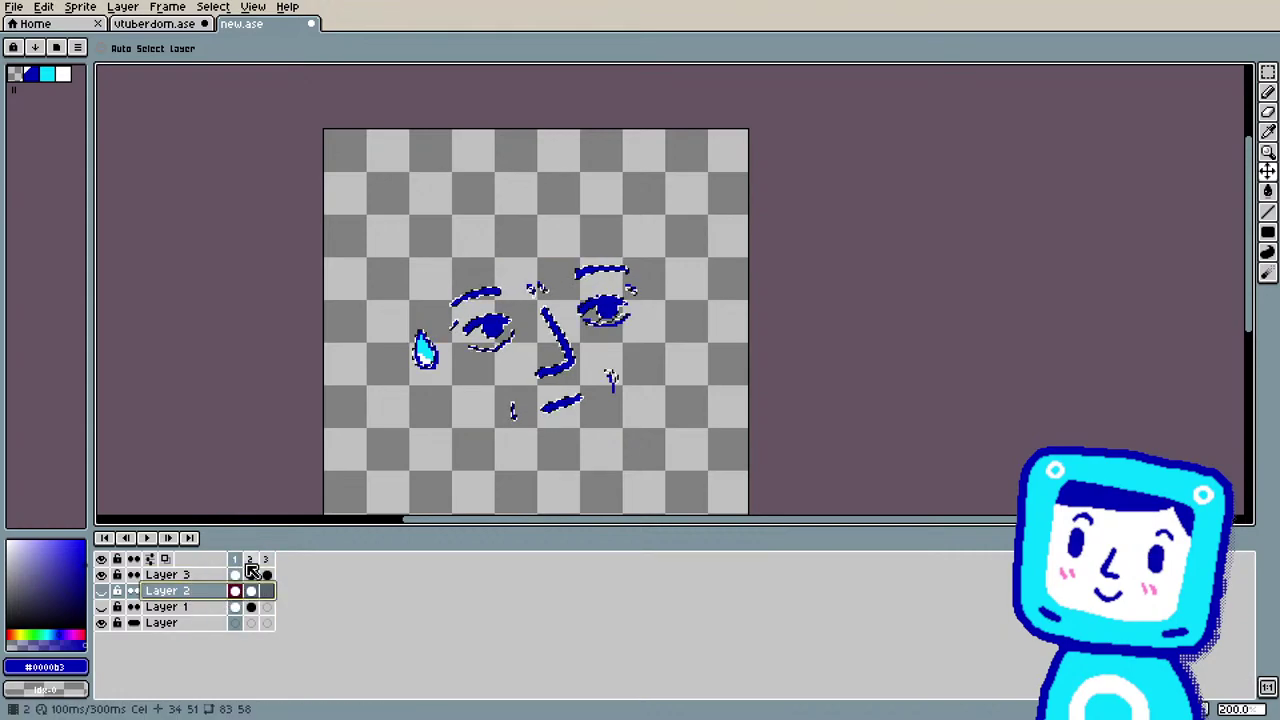
{"action": "left_click", "coordinate": [251, 560]}
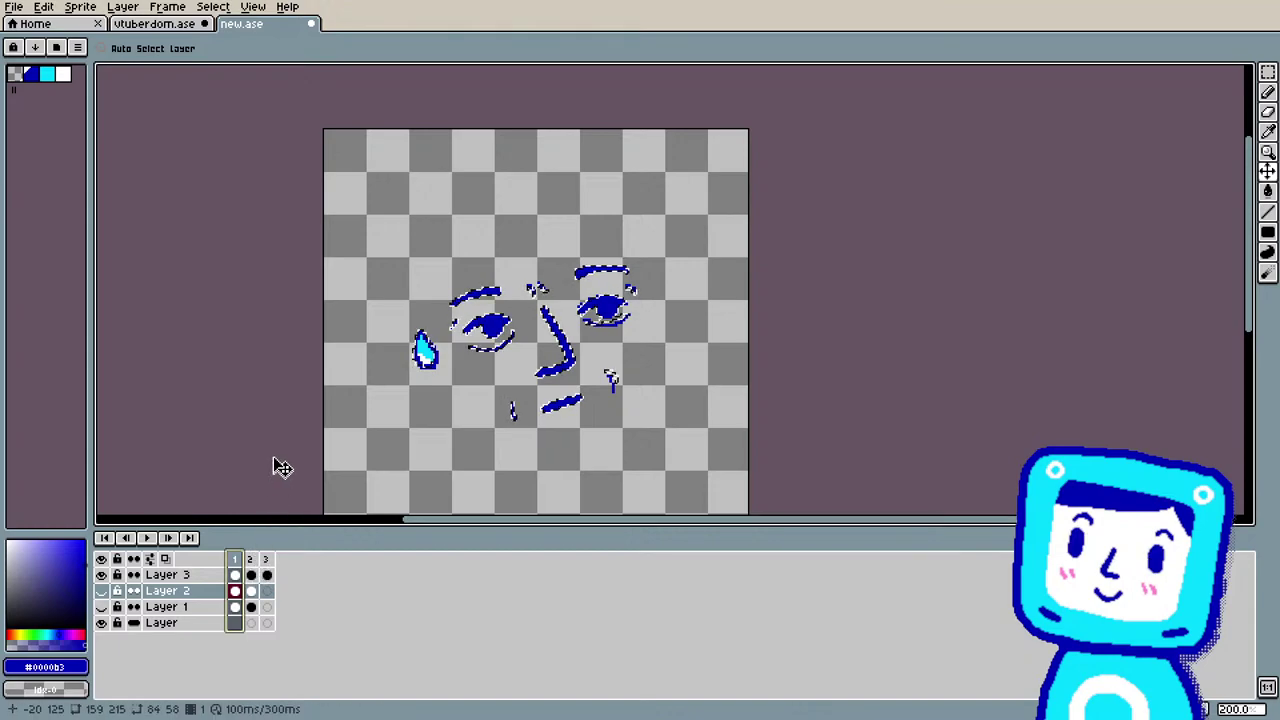
{"action": "key", "text": "alt+c"}
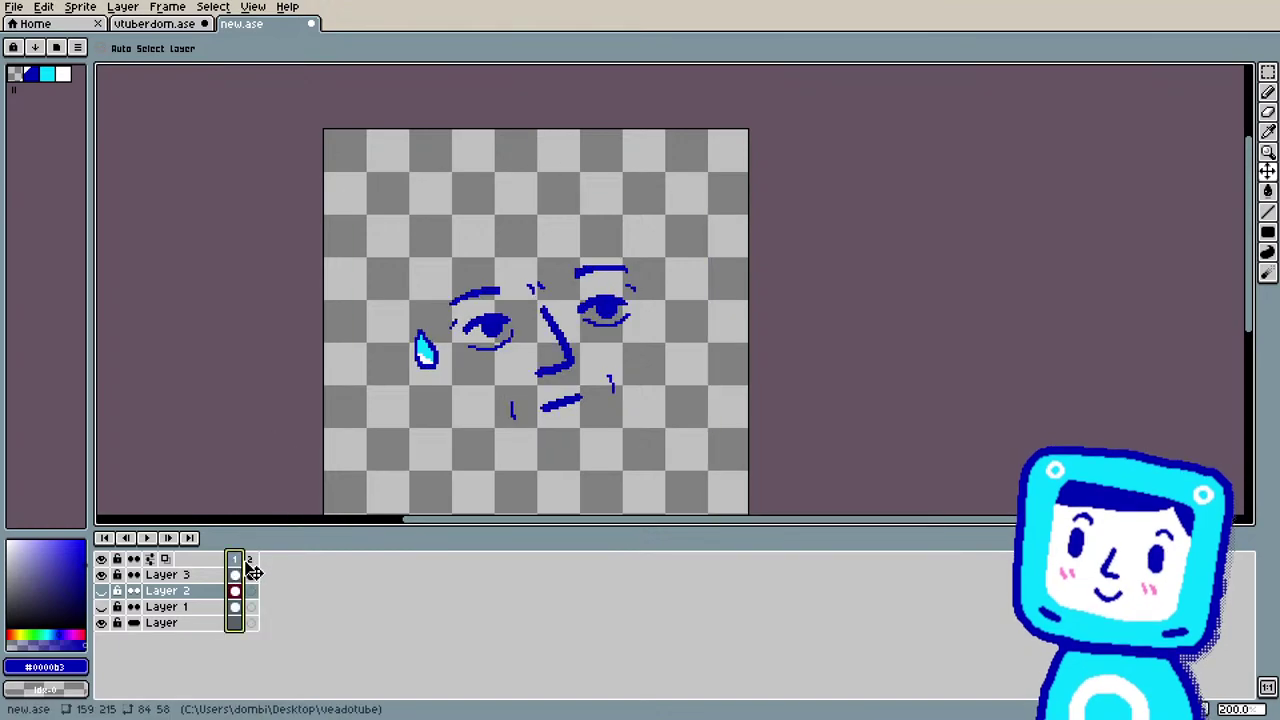
Step: Select the whole canvas and copy Layer 3 with both of its face frames from new.ase
{"action": "left_click", "coordinate": [184, 577]}
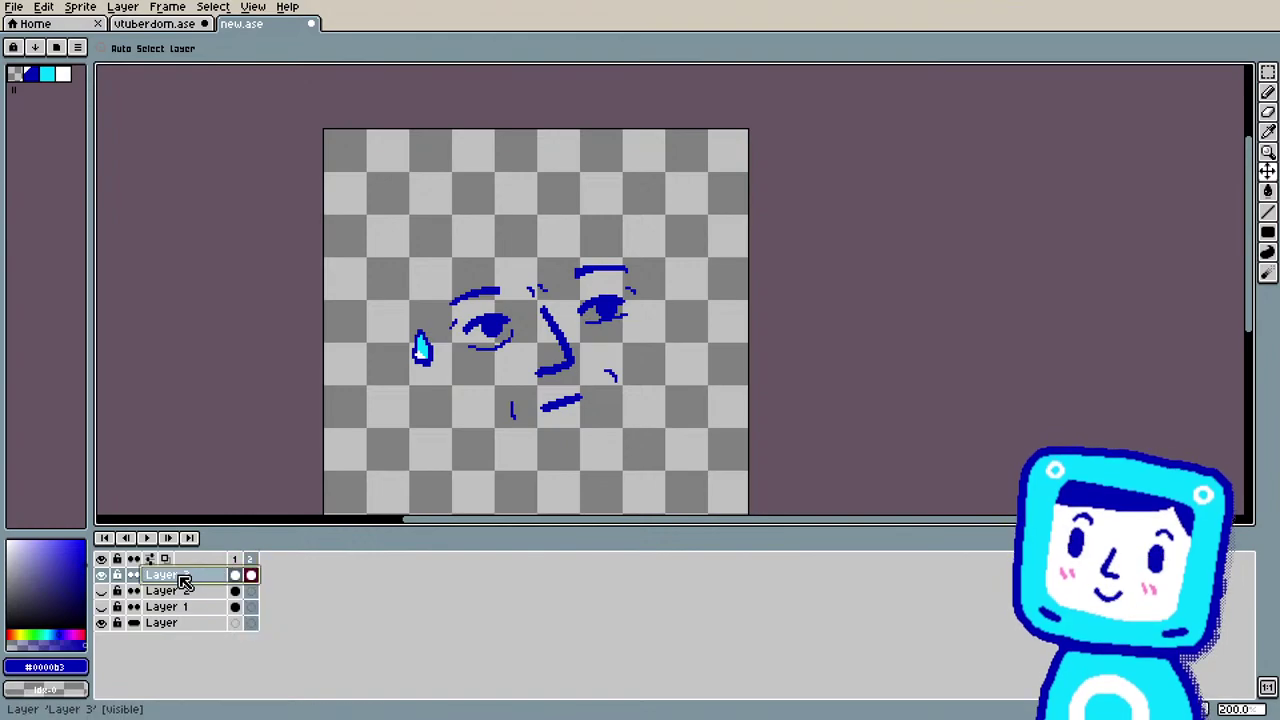
{"action": "left_click", "coordinate": [250, 578]}
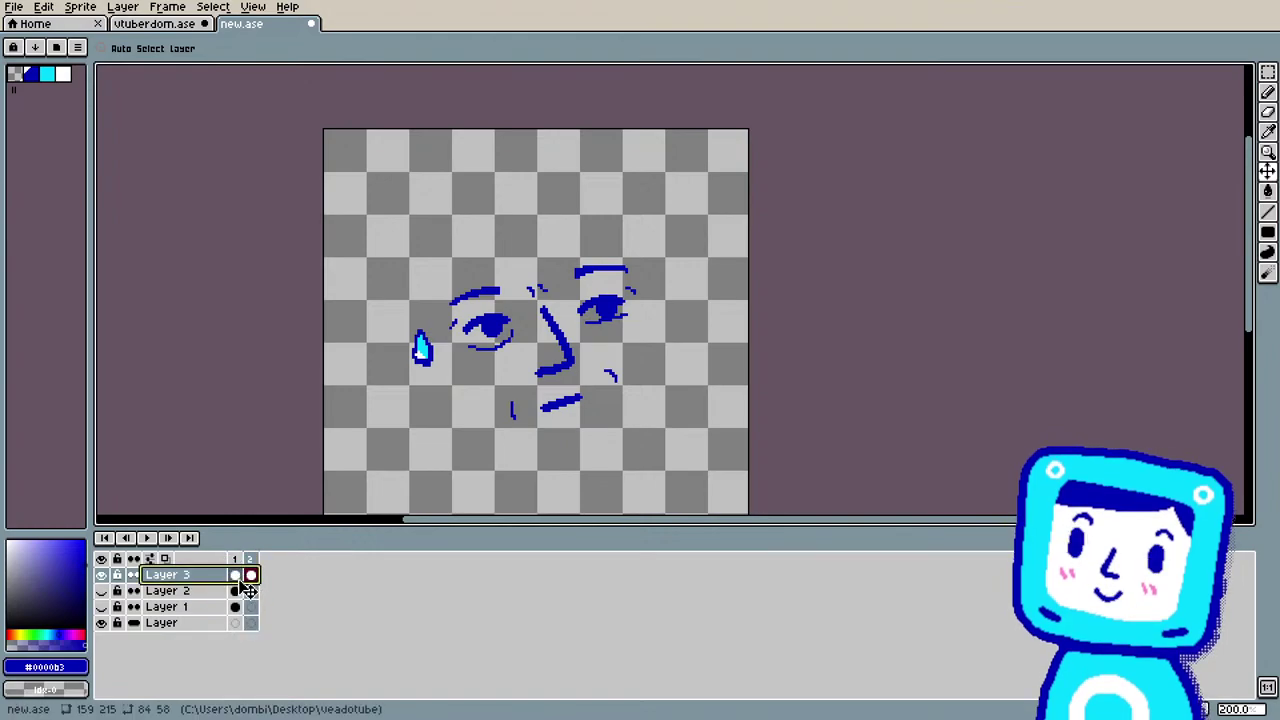
{"action": "key", "text": "Return"}
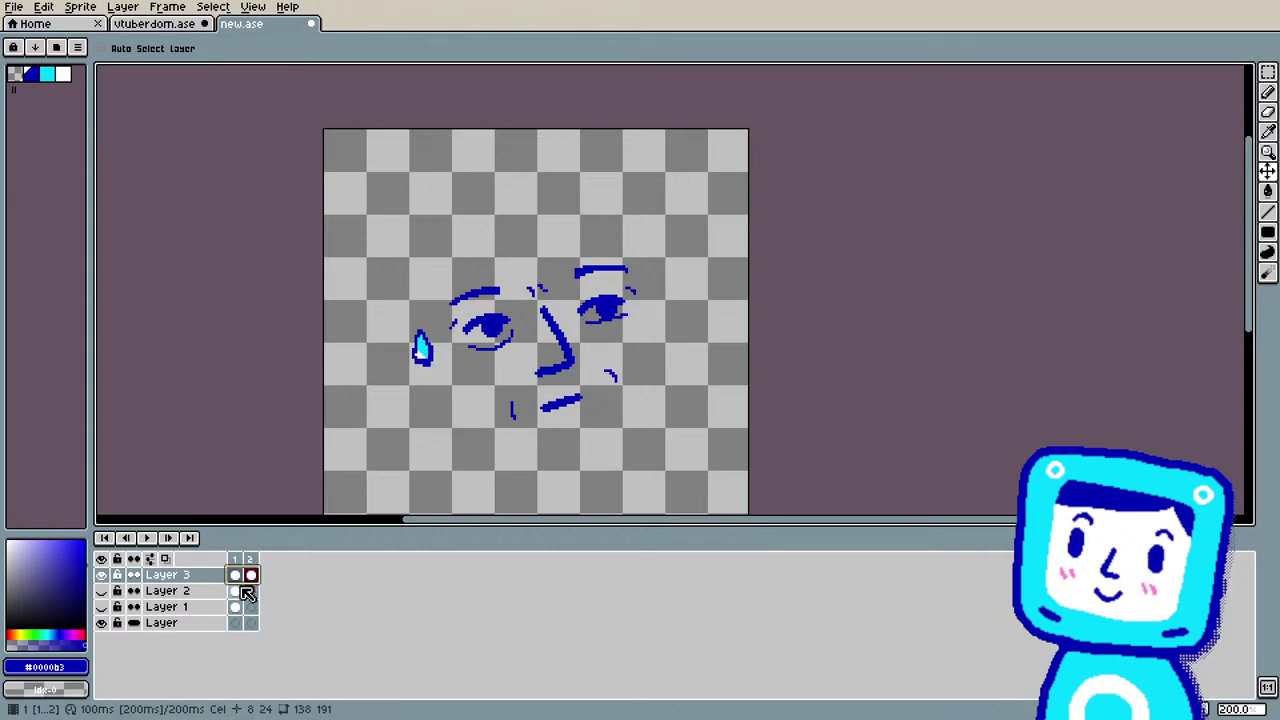
{"action": "right_click", "coordinate": [221, 582]}
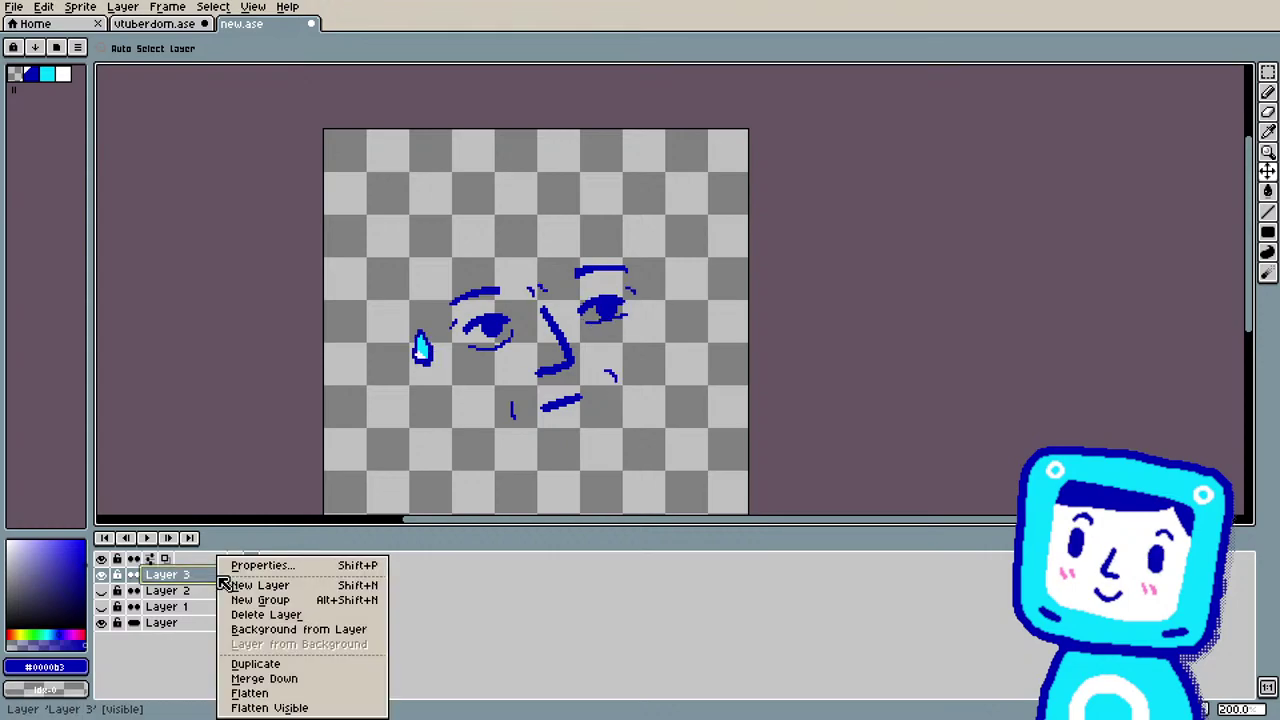
{"action": "left_click", "coordinate": [305, 525]}
{"action": "left_click", "coordinate": [1268, 72]}
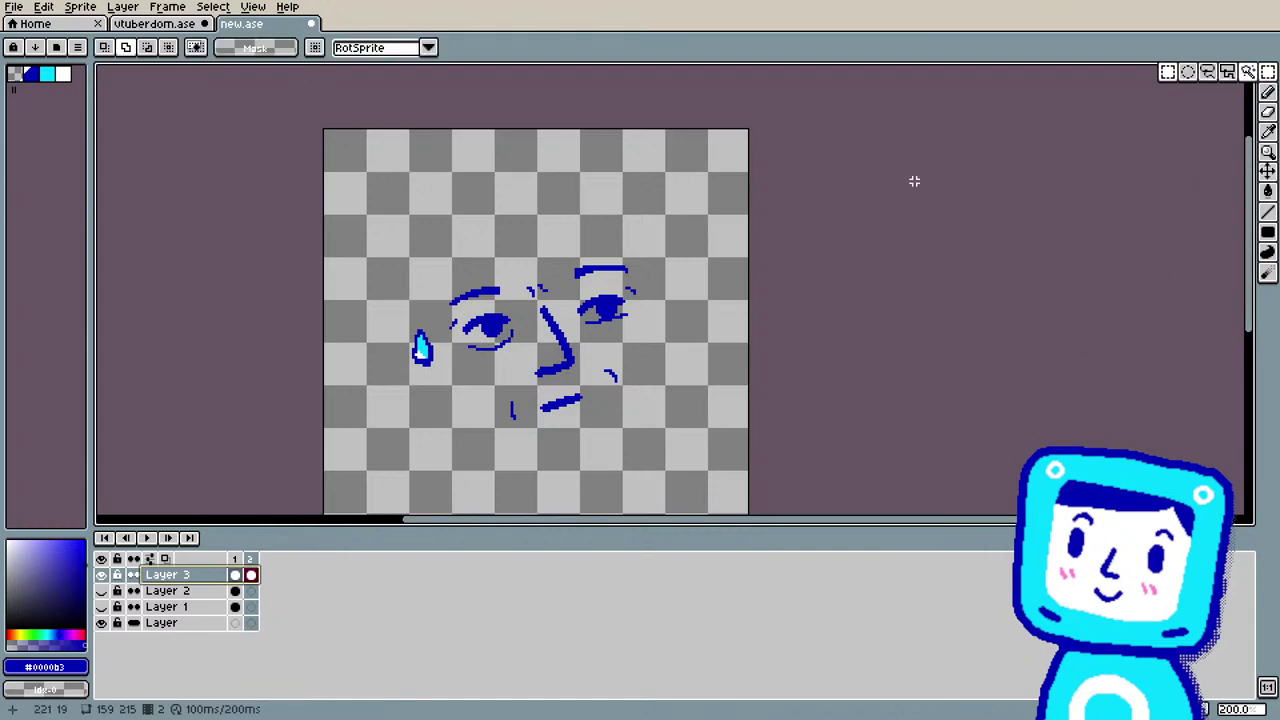
{"action": "scroll", "coordinate": [789, 135], "scroll_direction": "down", "scroll_amount": 3}
{"action": "scroll", "coordinate": [747, 160], "scroll_direction": "up", "scroll_amount": 2}
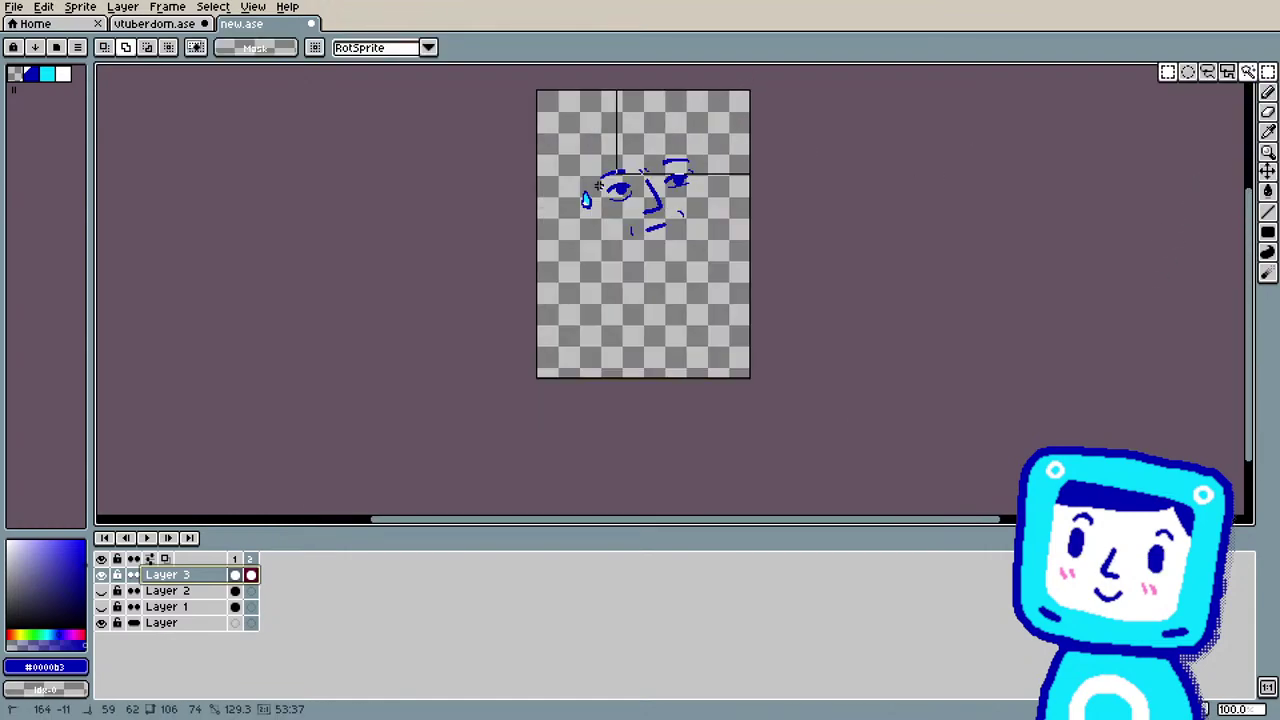
{"action": "key", "text": "ctrl+a"}
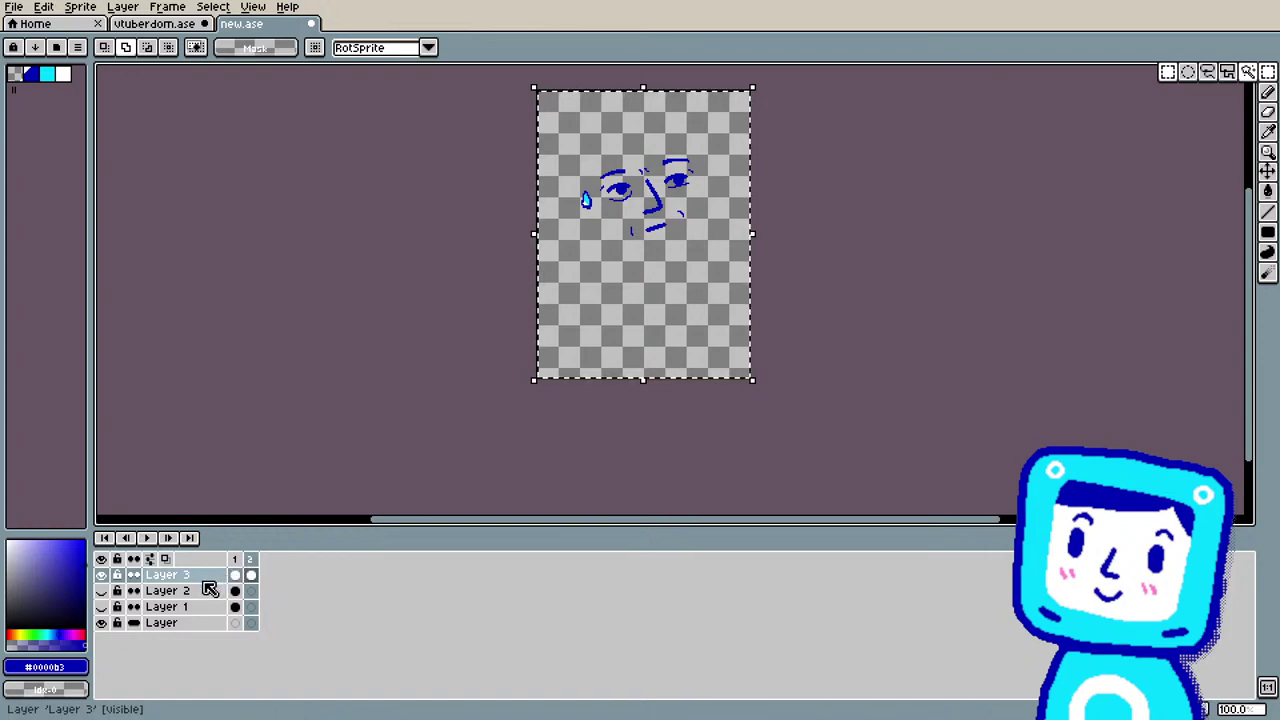
{"action": "left_click", "coordinate": [243, 575]}
{"action": "key", "text": "ctrl+c"}
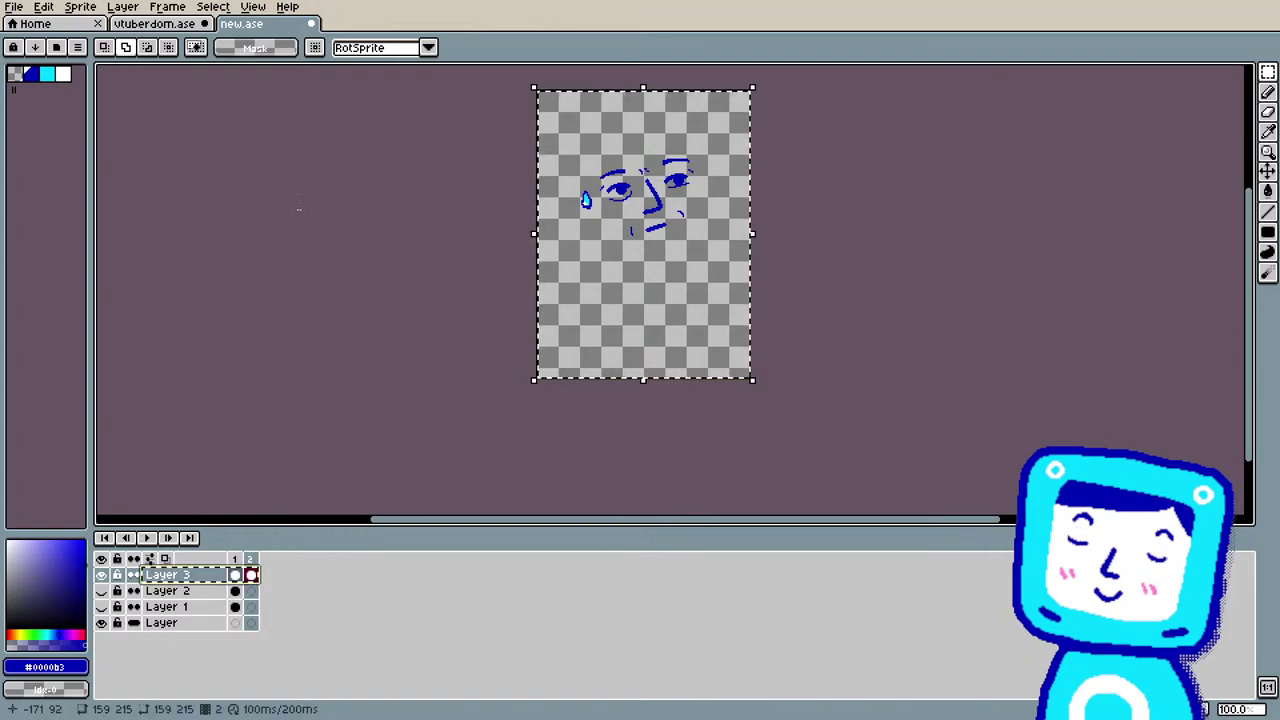
Step: Replace twitch1 in vtuberdom.ase with the copied Layer 3 at the top of the Faces group, and move its face into the helmet opening
{"action": "left_click", "coordinate": [180, 23]}
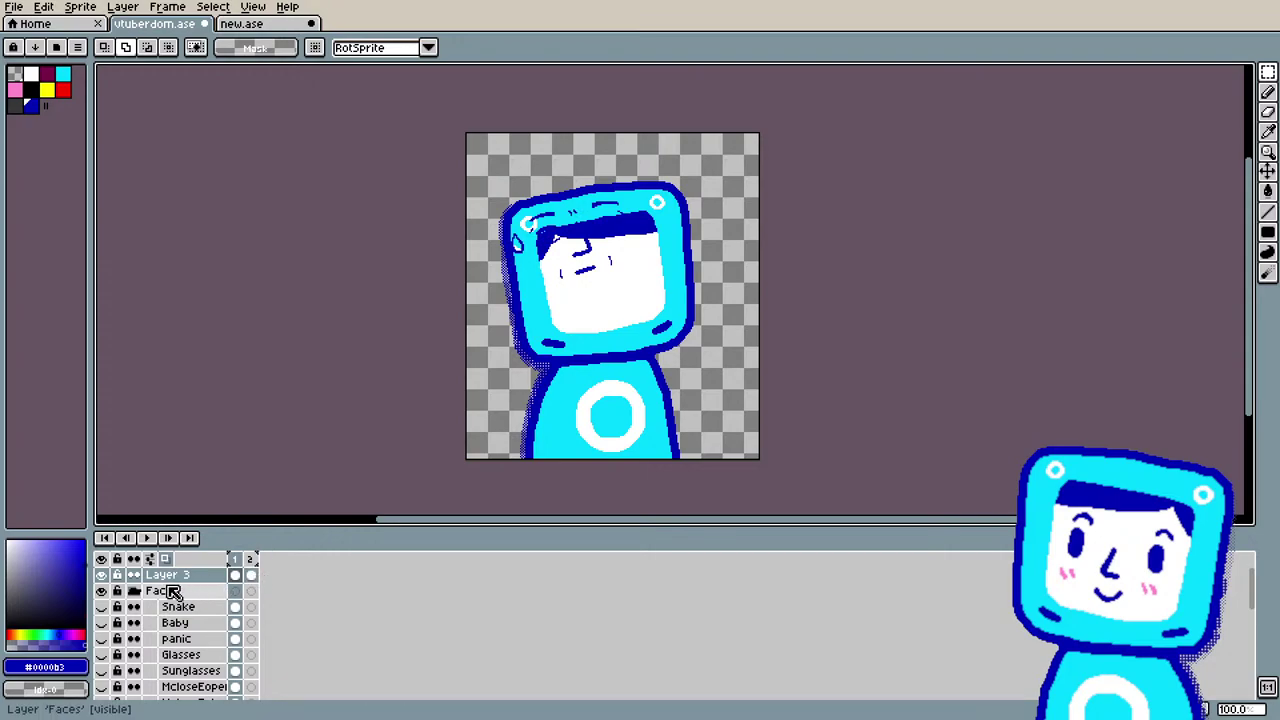
{"action": "left_click_drag", "start_coordinate": [170, 583], "coordinate": [180, 607]}
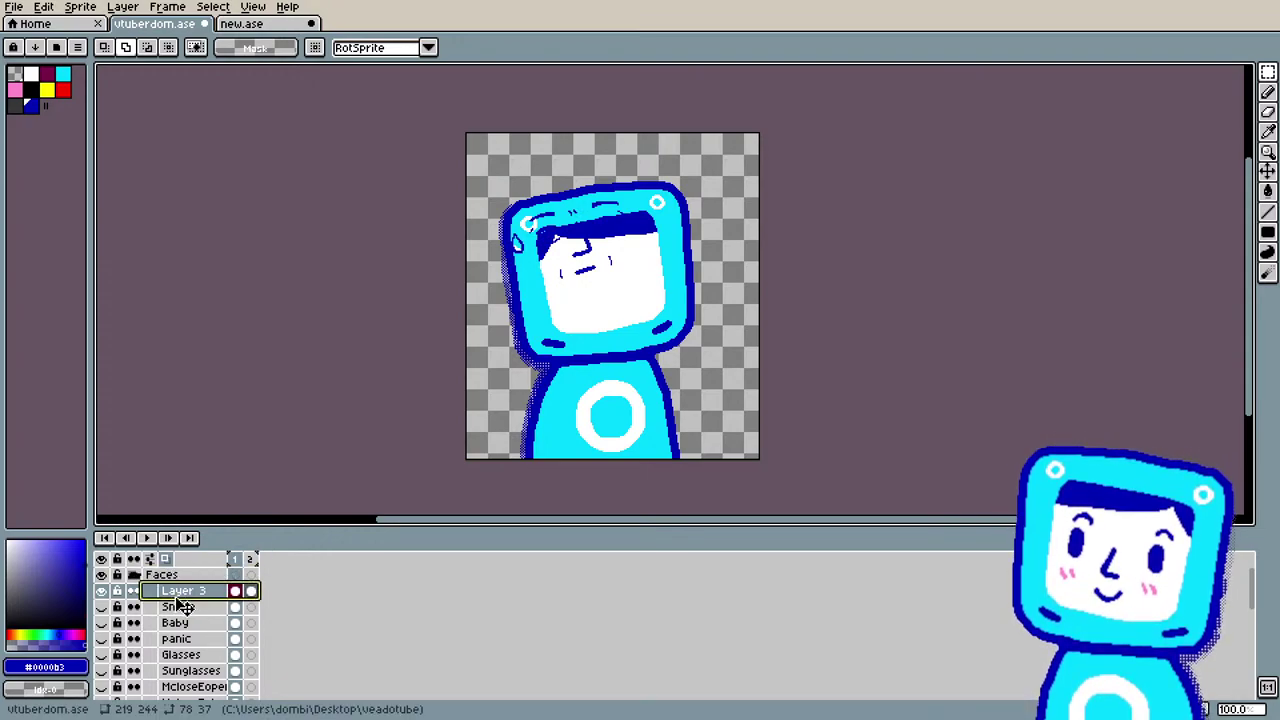
{"action": "left_click", "coordinate": [1267, 171]}
{"action": "left_click_drag", "start_coordinate": [562, 224], "coordinate": [589, 266]}
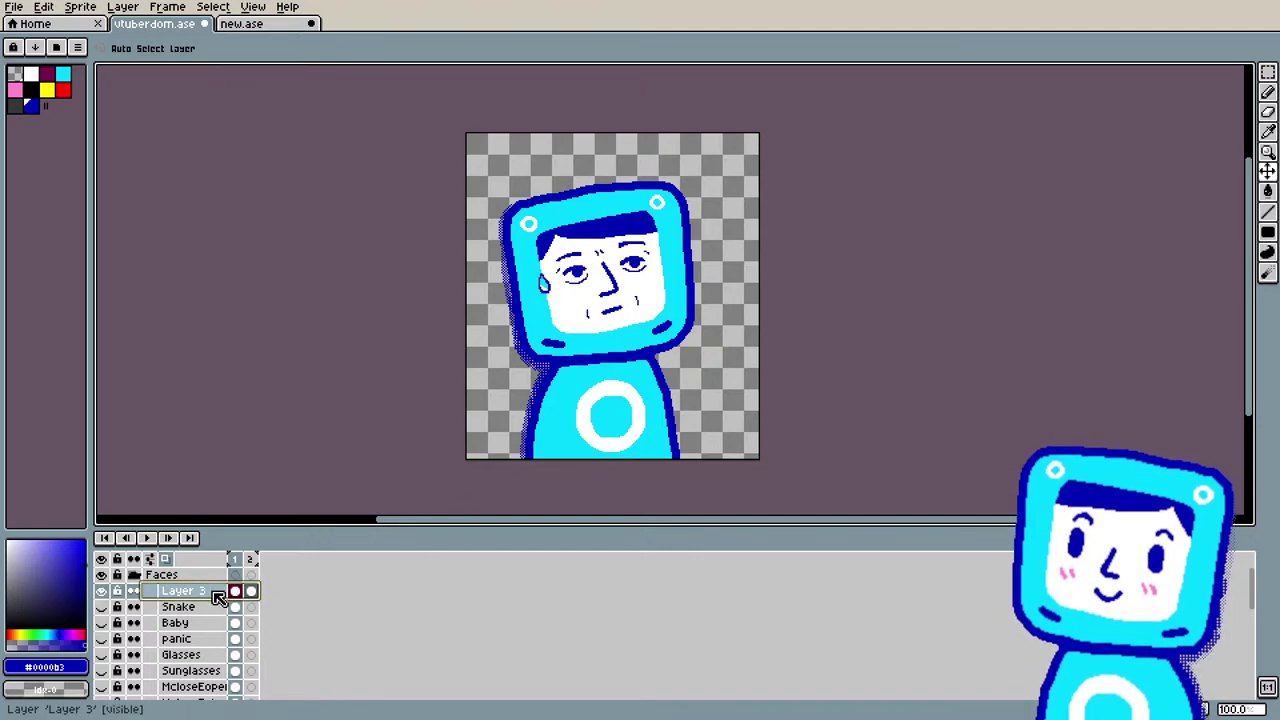
{"action": "key", "text": "Return"}
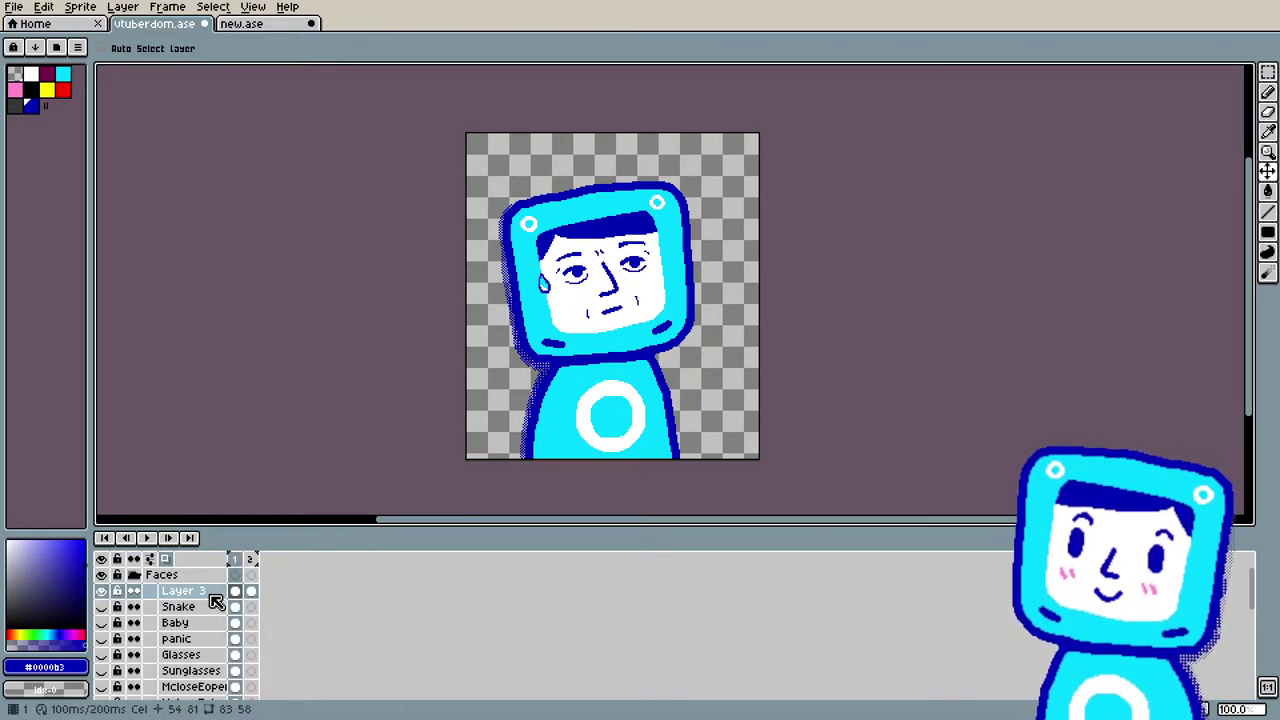
Step: Rename Layer 3 in the Faces group as Twitch
{"action": "right_click", "coordinate": [212, 594]}
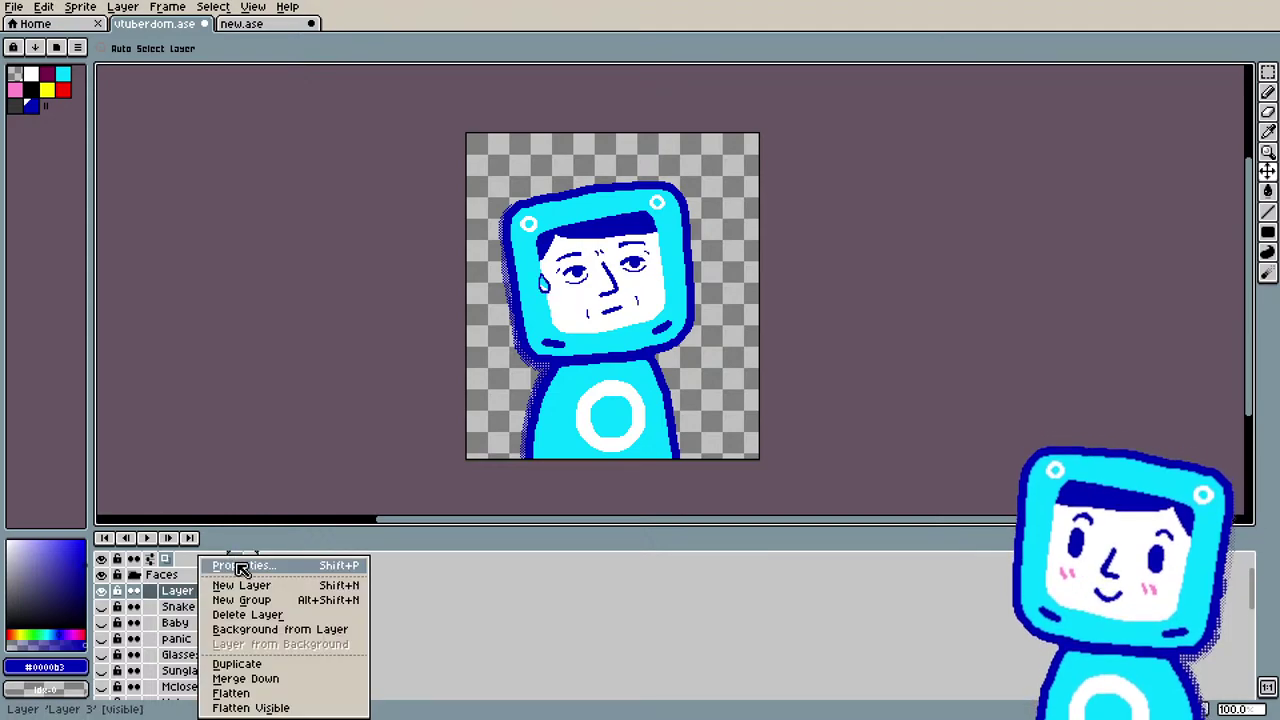
{"action": "left_click", "coordinate": [235, 564]}
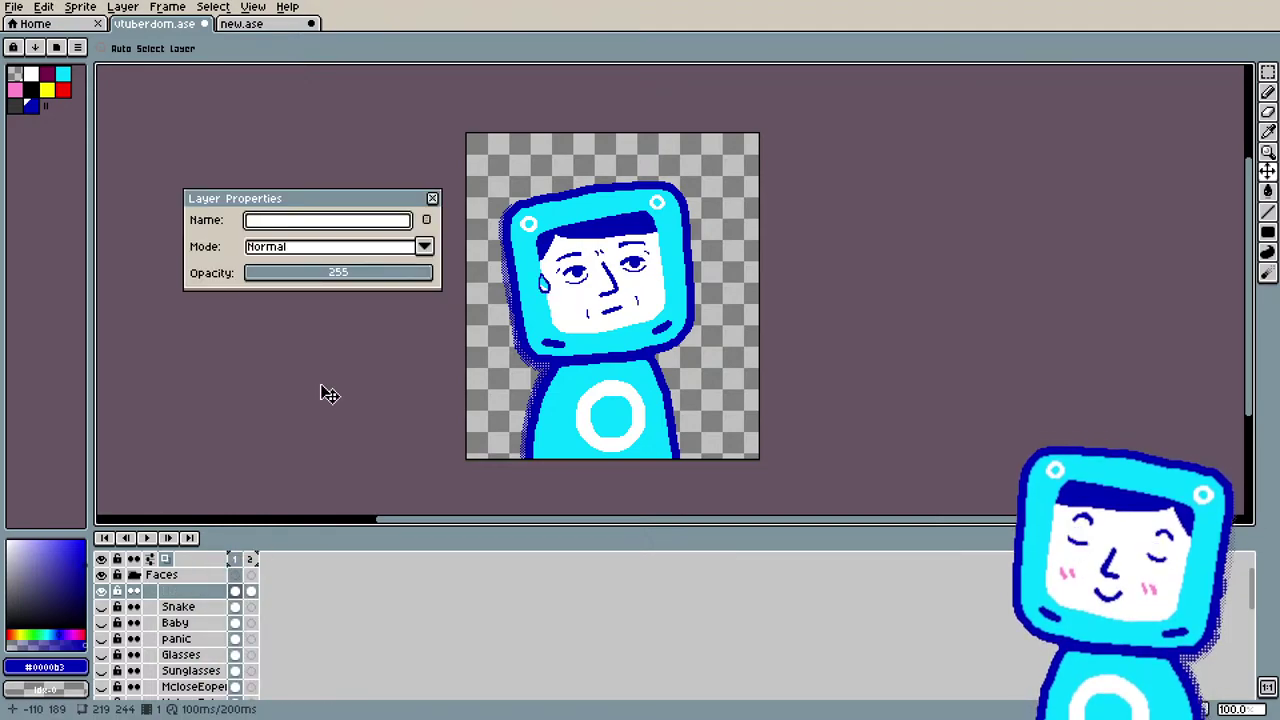
{"action": "type", "text": "Twi"}
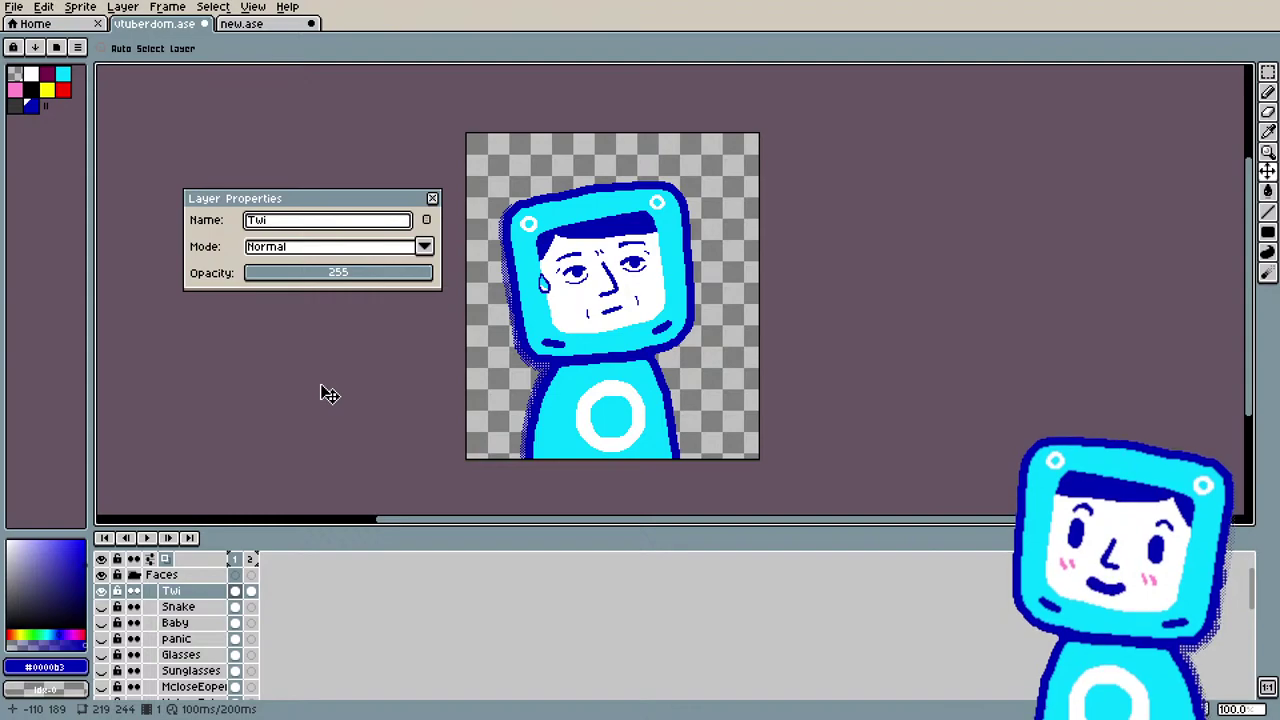
{"action": "type", "text": "tch"}
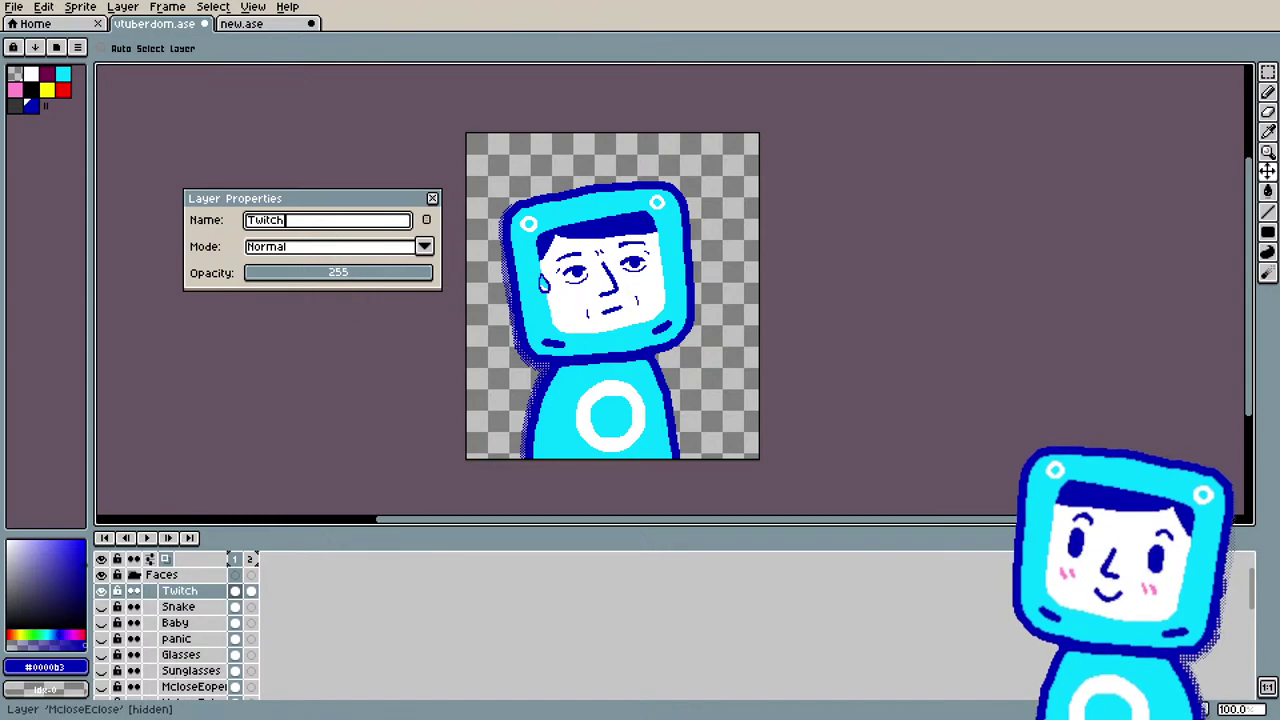
{"action": "left_click", "coordinate": [432, 198]}
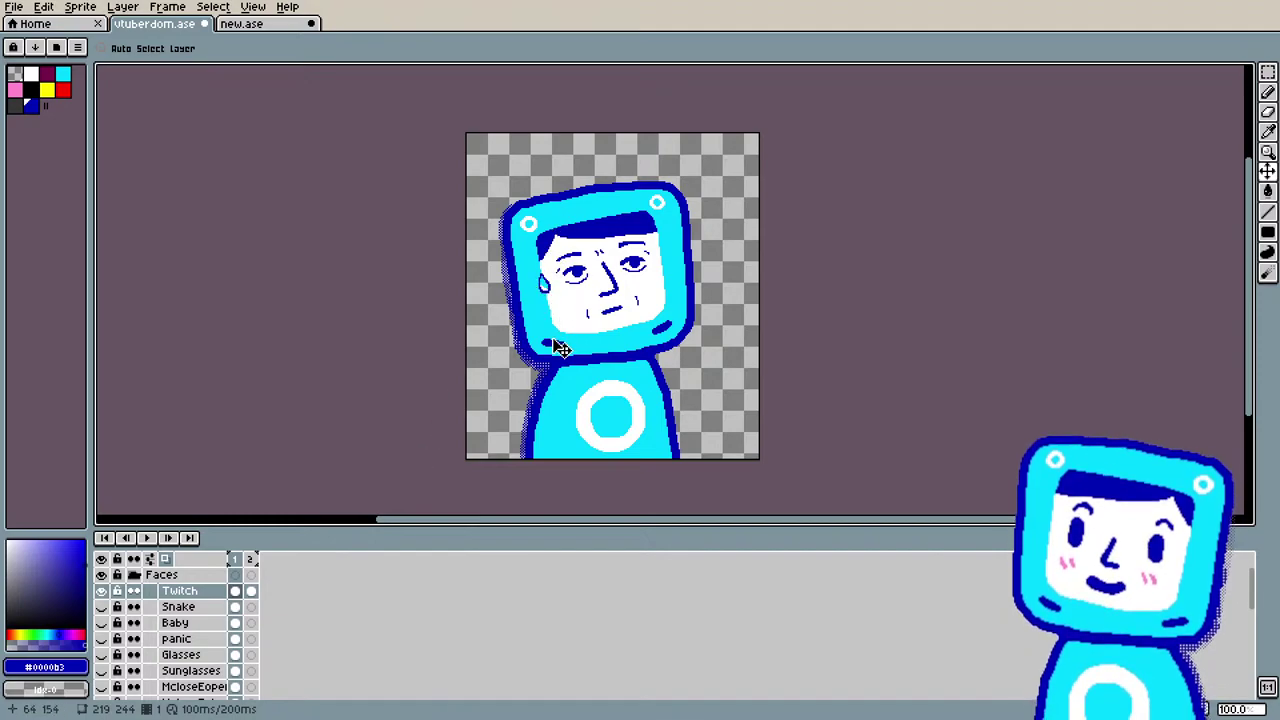
Step: Save vtuberdom.ase and close new.ase
{"action": "left_click", "coordinate": [15, 7]}
{"action": "left_click", "coordinate": [73, 87]}
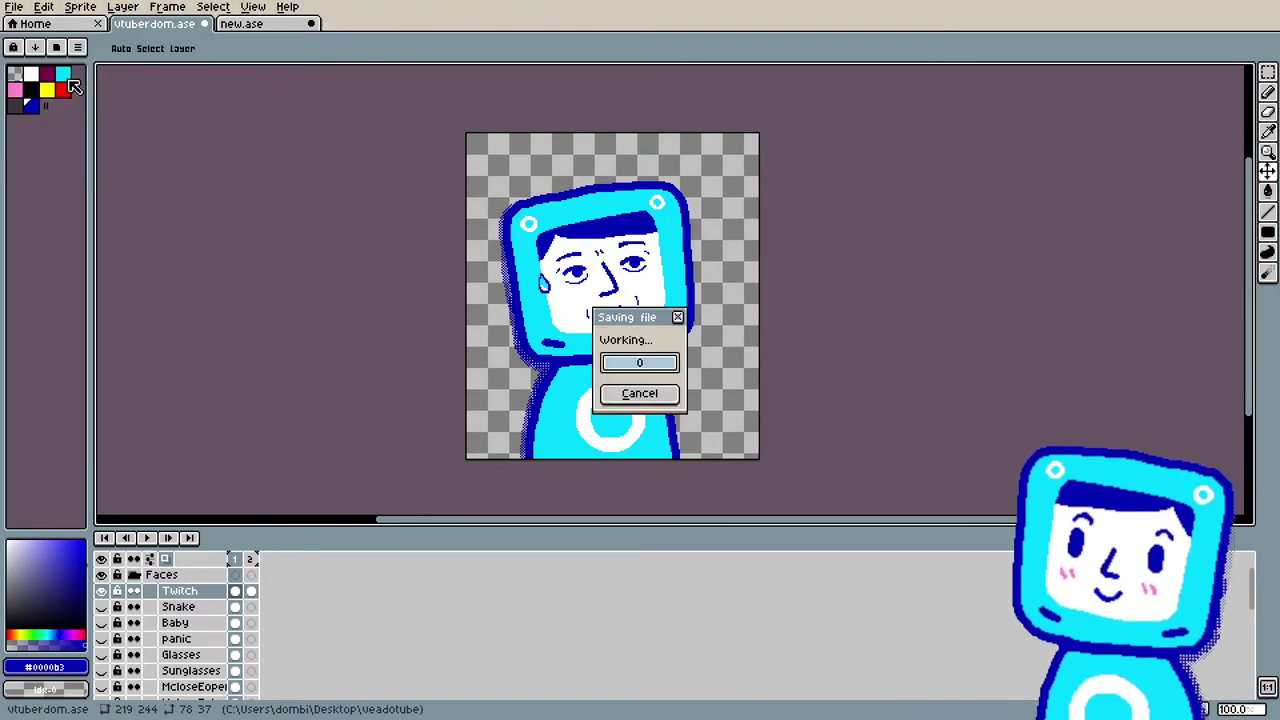
{"action": "left_click", "coordinate": [305, 28]}
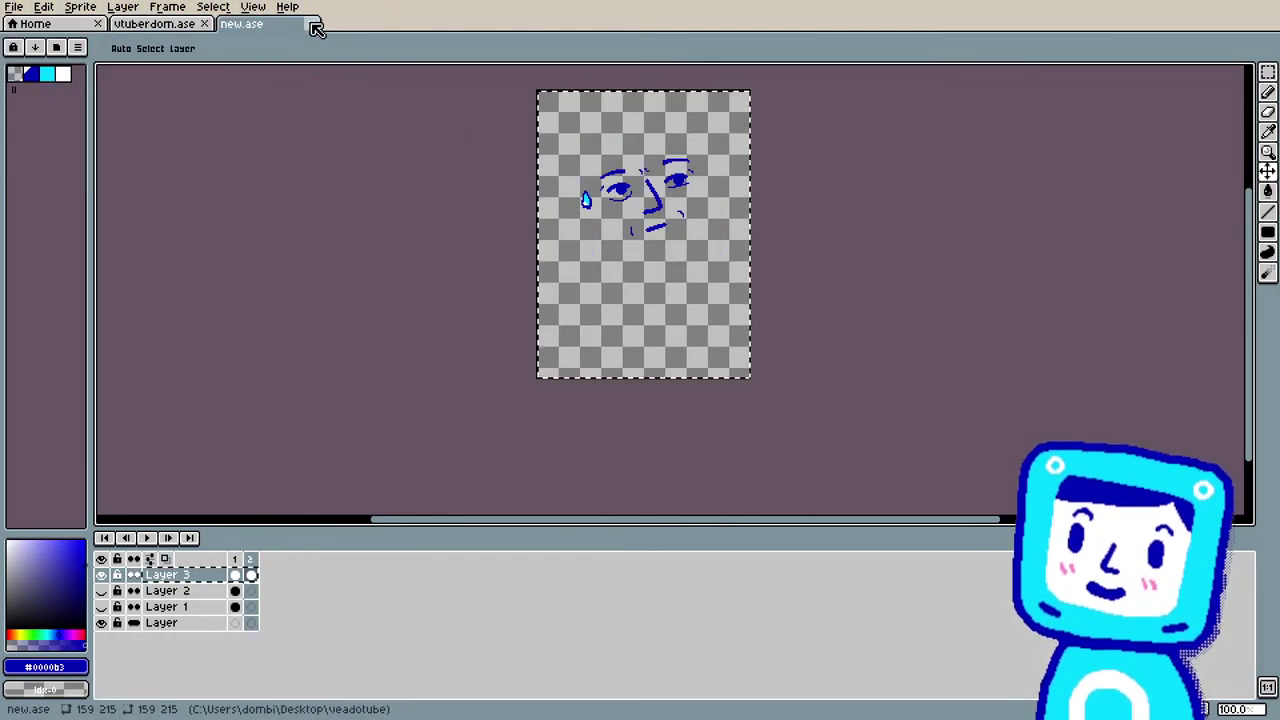
{"action": "left_click", "coordinate": [313, 24]}
{"action": "left_click", "coordinate": [636, 391]}
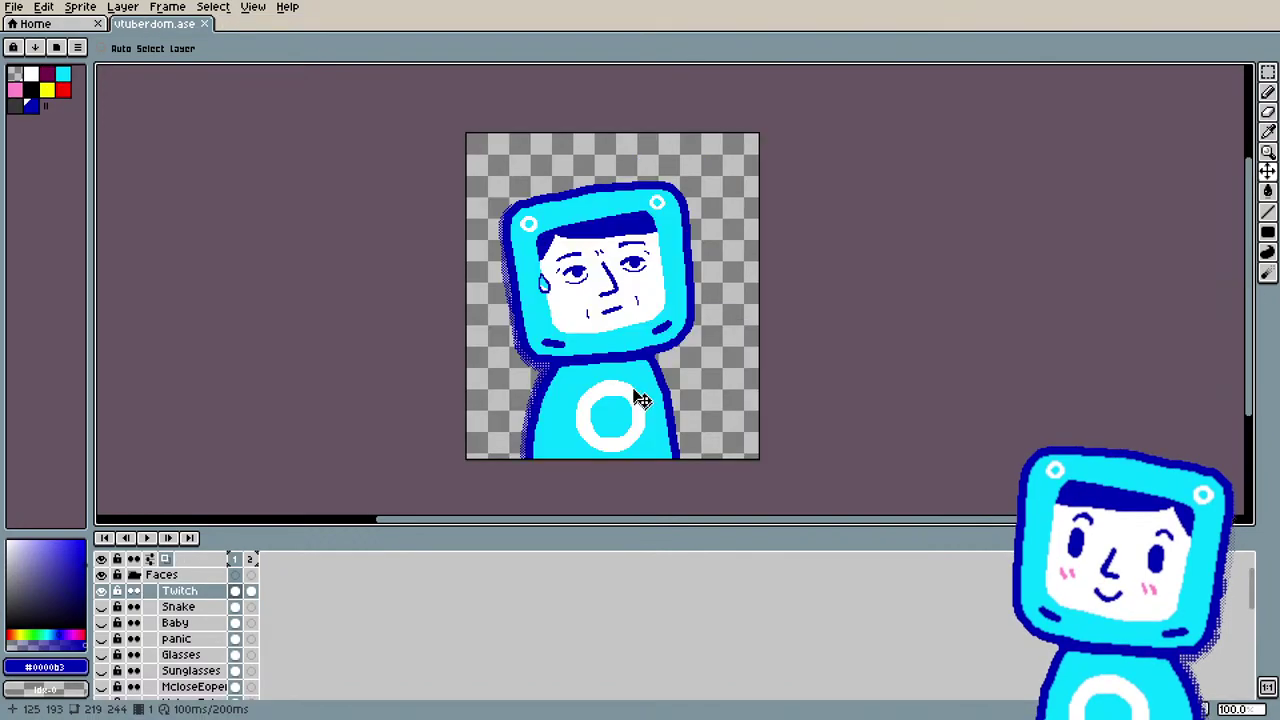
Step: Toggle the panic layer's visibility on and off, and show the Glasses layer over the Twitch face
{"action": "scroll", "coordinate": [187, 671], "scroll_direction": "down", "scroll_amount": 1}
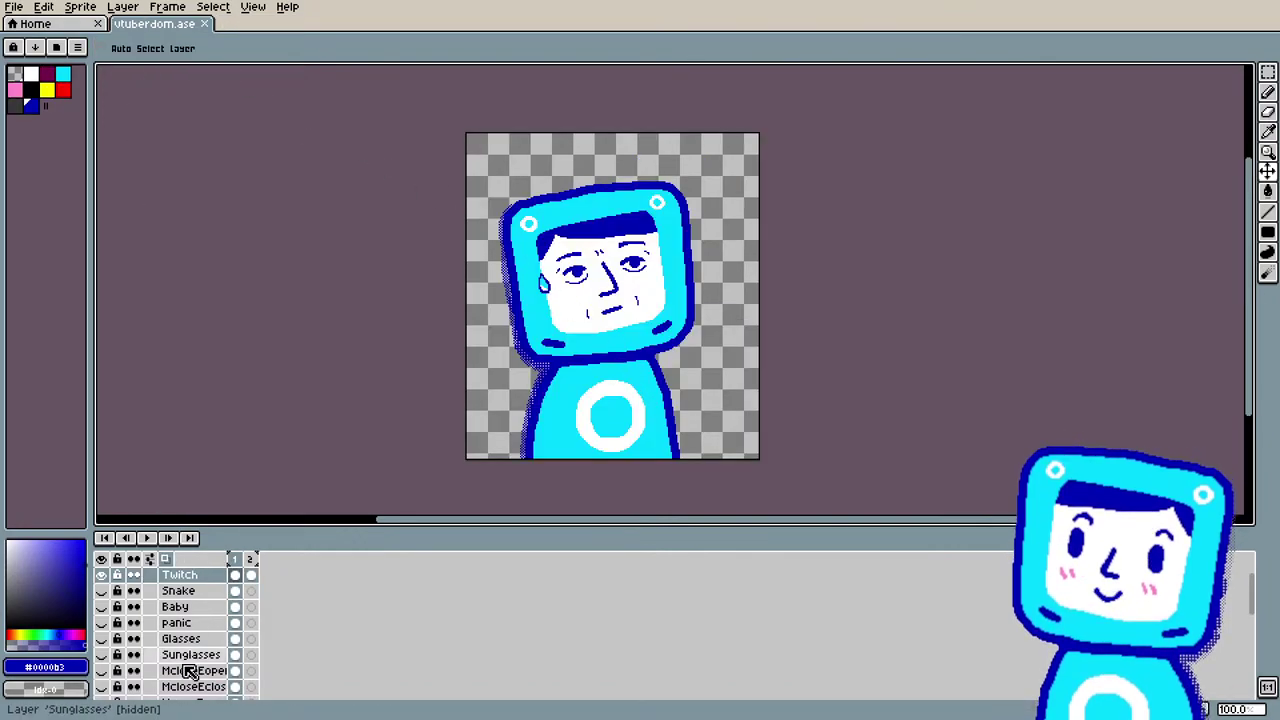
{"action": "left_click", "coordinate": [102, 623]}
{"action": "left_click", "coordinate": [102, 623]}
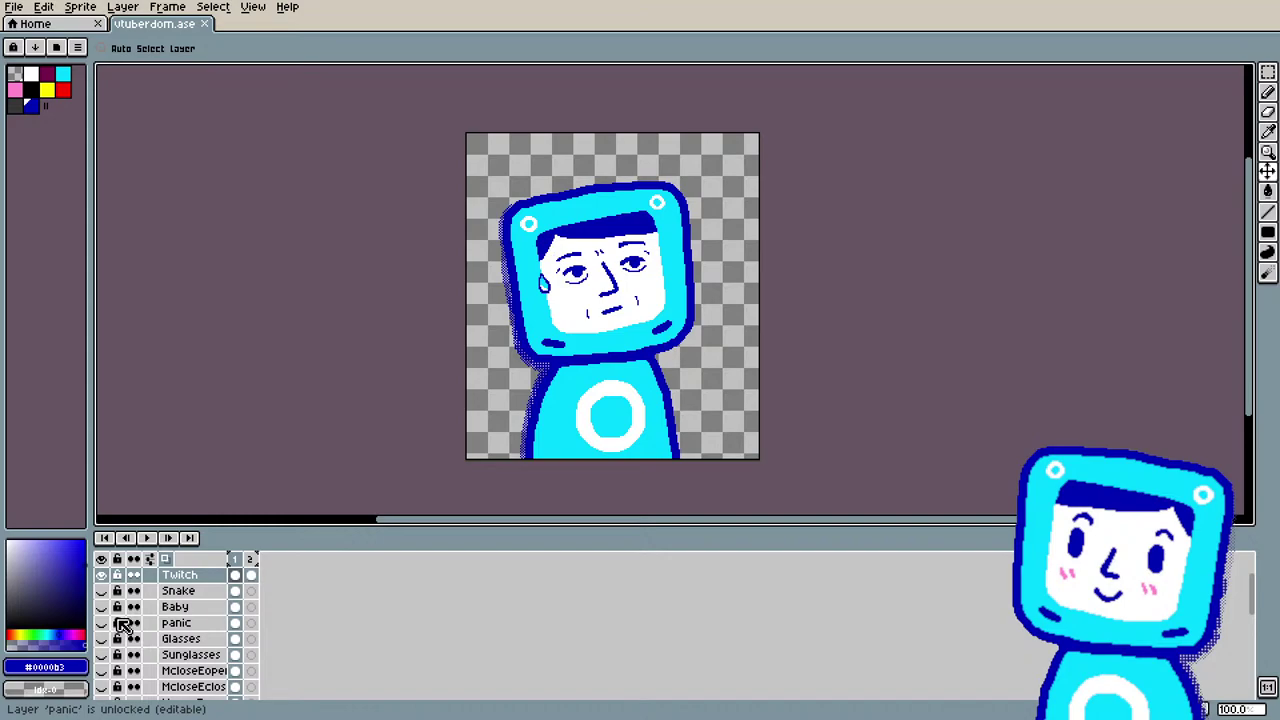
{"action": "left_click", "coordinate": [103, 640]}
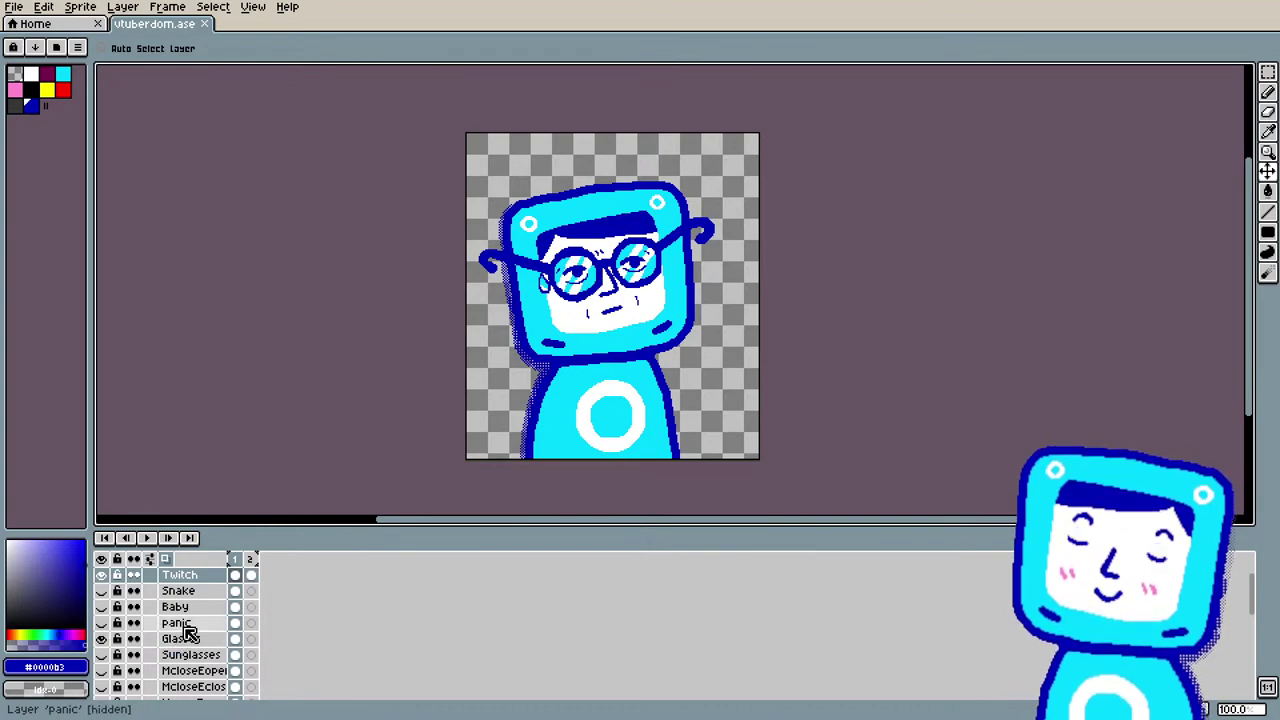
{"action": "scroll", "coordinate": [190, 630], "scroll_direction": "down", "scroll_amount": 6}
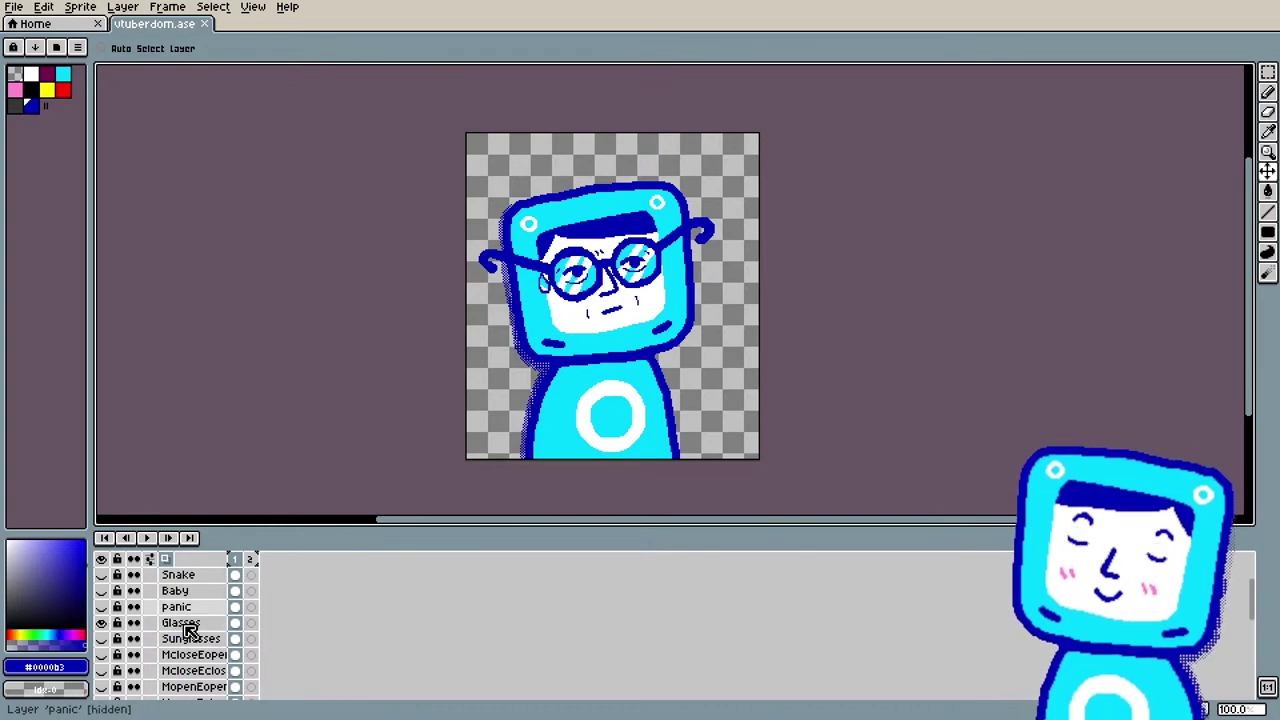
Step: Show the Artist layer of the Costumes group on the avatar and centre the whole sprite in the view
{"action": "scroll", "coordinate": [186, 646], "scroll_direction": "down", "scroll_amount": 7}
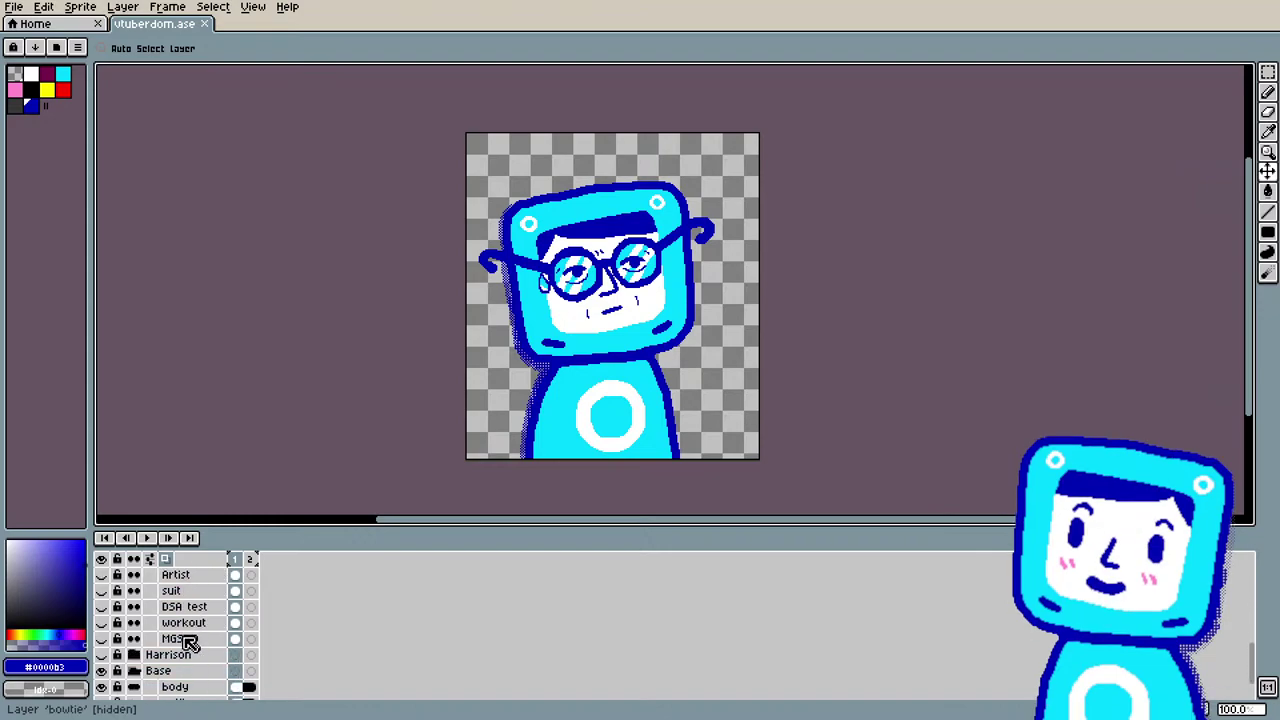
{"action": "scroll", "coordinate": [182, 645], "scroll_direction": "up", "scroll_amount": 2}
{"action": "left_click", "coordinate": [103, 607]}
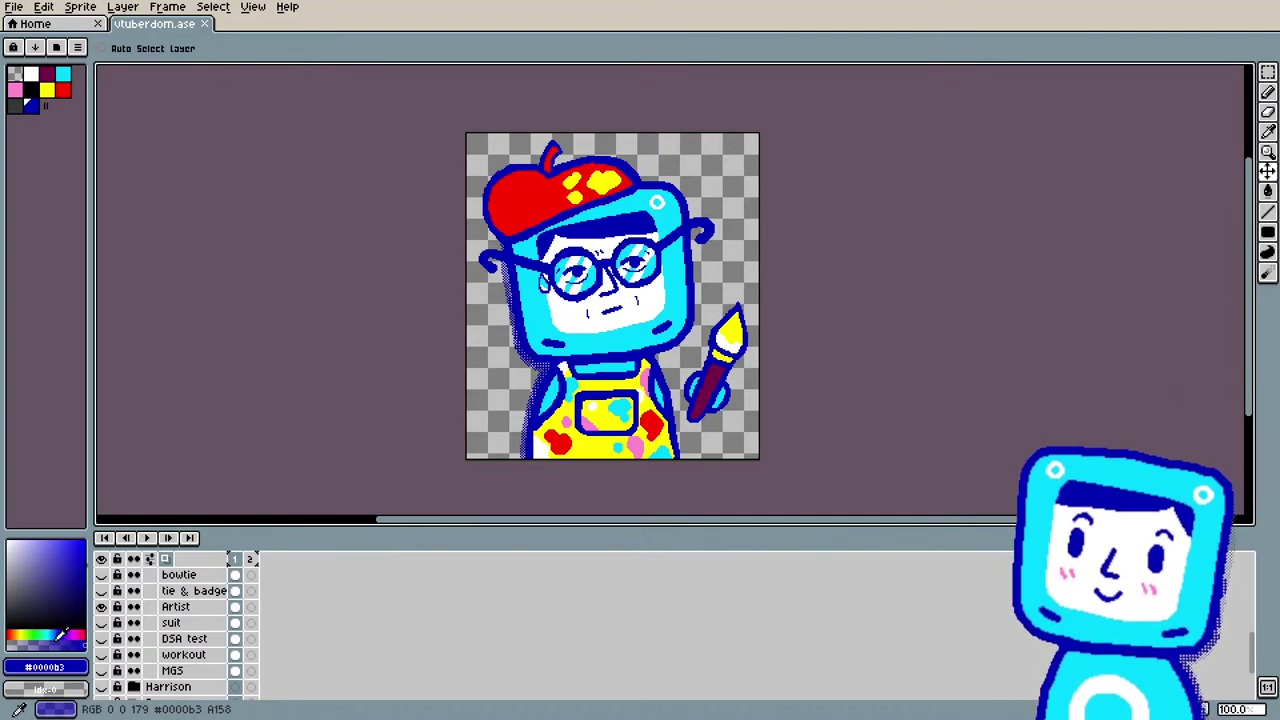
{"action": "scroll", "coordinate": [441, 365], "scroll_direction": "up", "scroll_amount": 1}
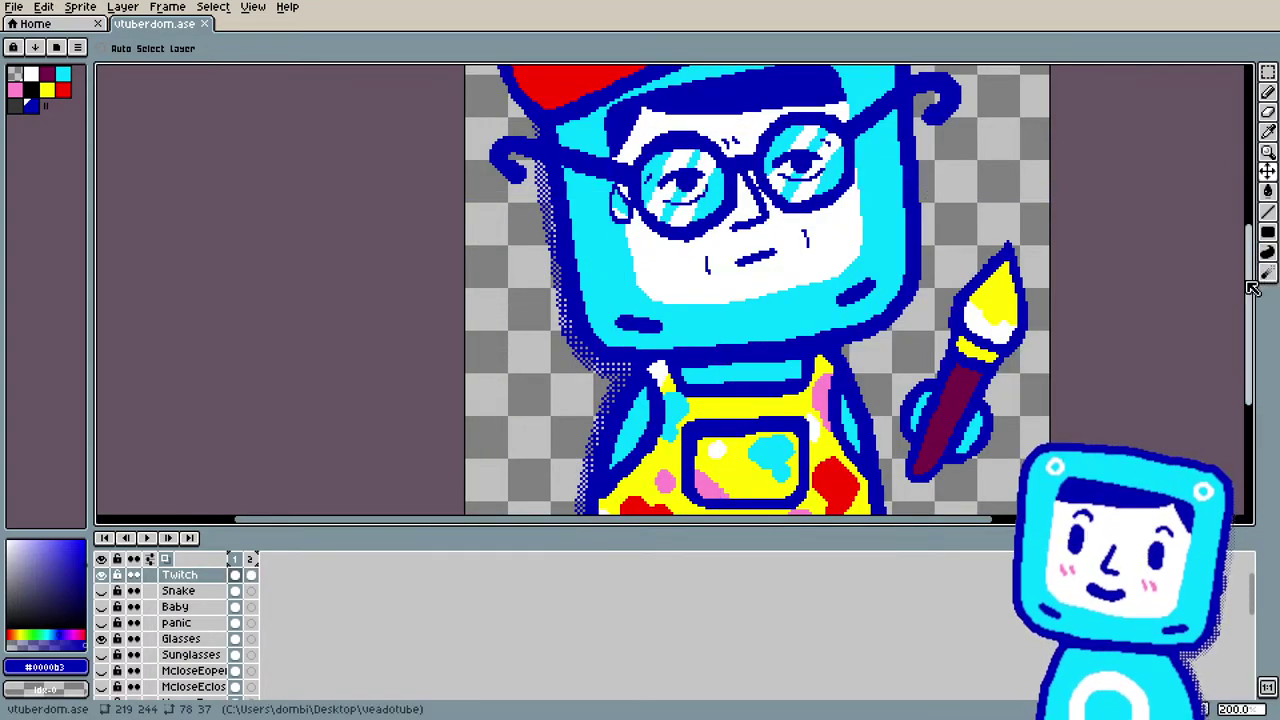
{"action": "left_click_drag", "start_coordinate": [1250, 280], "coordinate": [1248, 252]}
{"action": "scroll", "coordinate": [1218, 268], "scroll_direction": "down", "scroll_amount": 1}
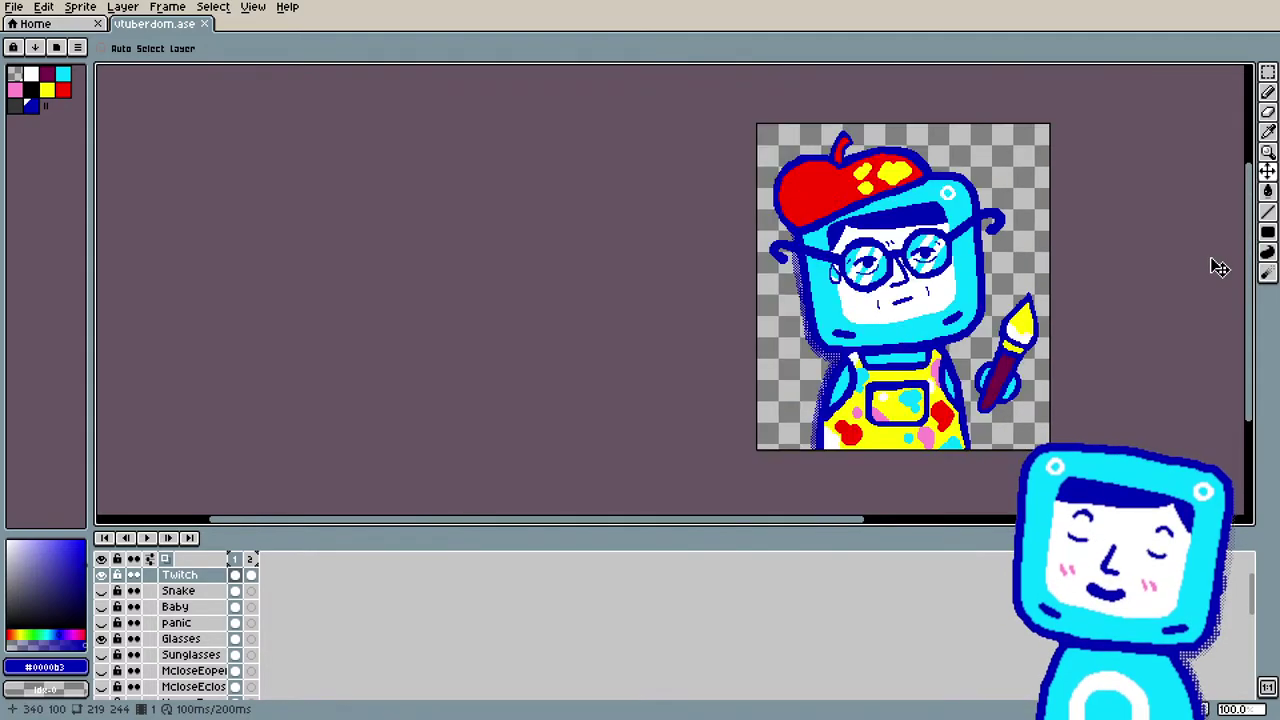
{"action": "left_click_drag", "start_coordinate": [812, 521], "coordinate": [910, 521]}
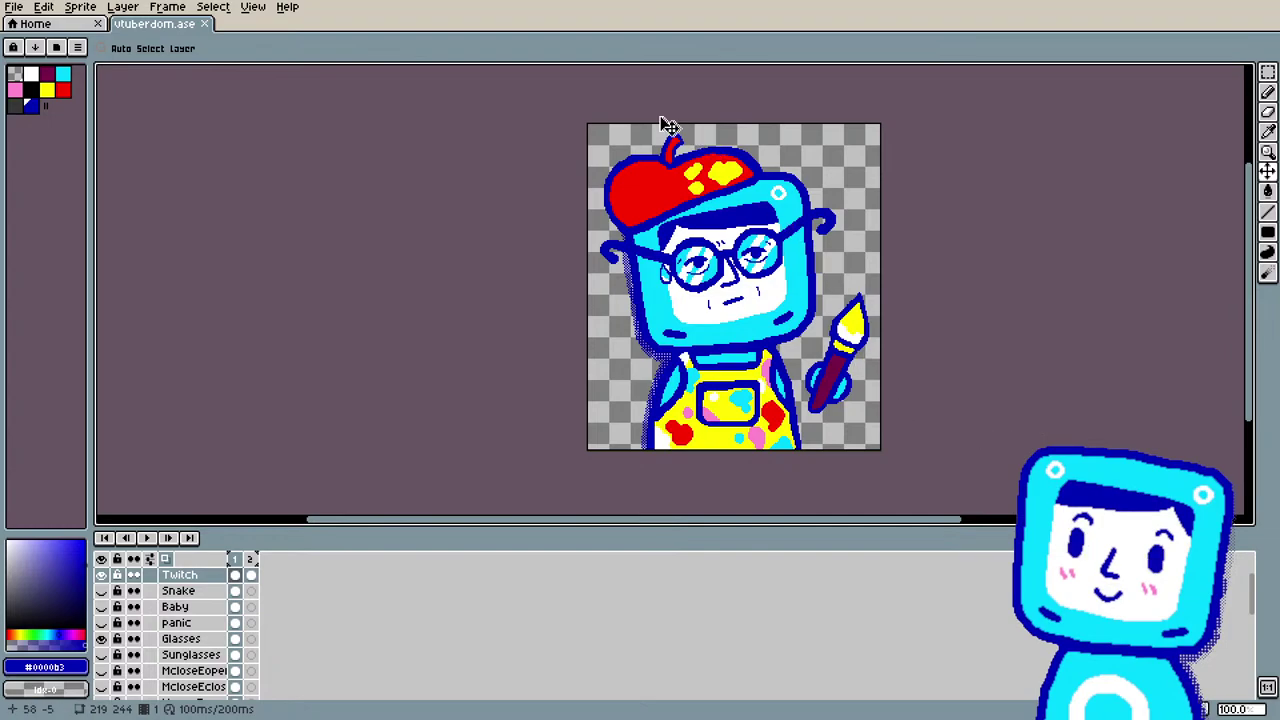
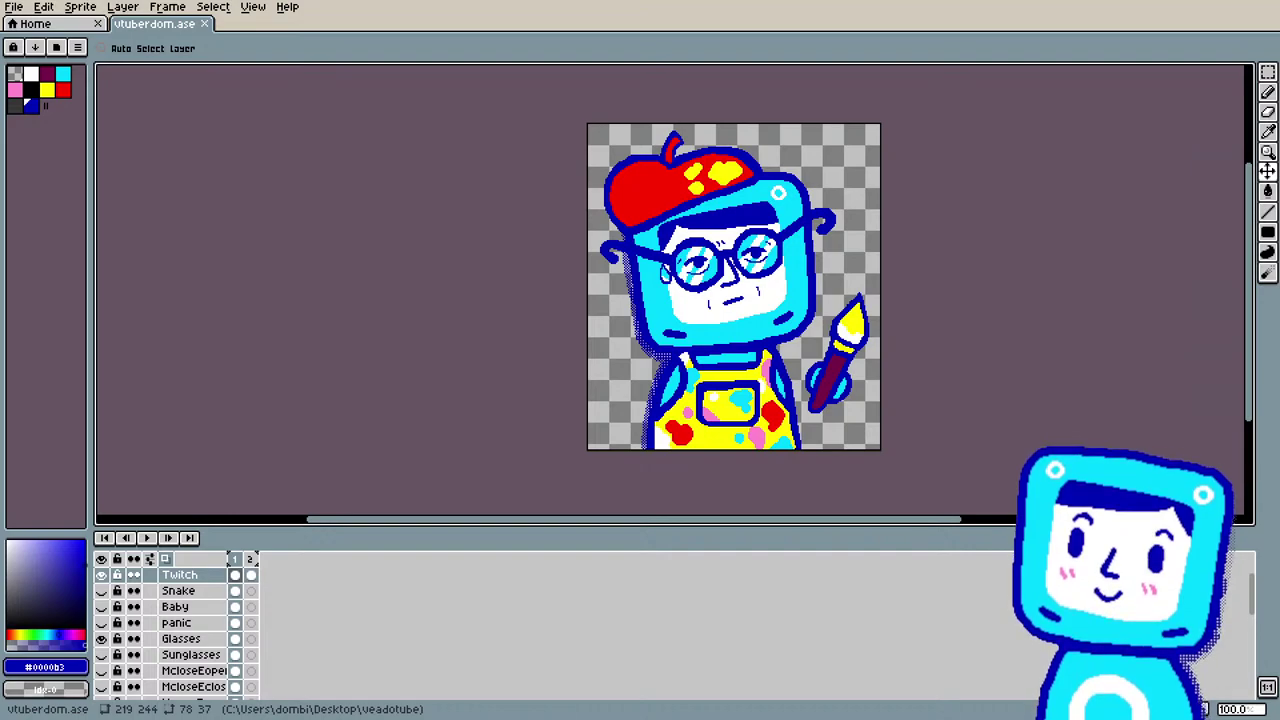
Step: Switch to the browser to look at the reference photo of the man in a white cap, and return to the avatar
{"action": "left_click", "coordinate": [86, 710]}
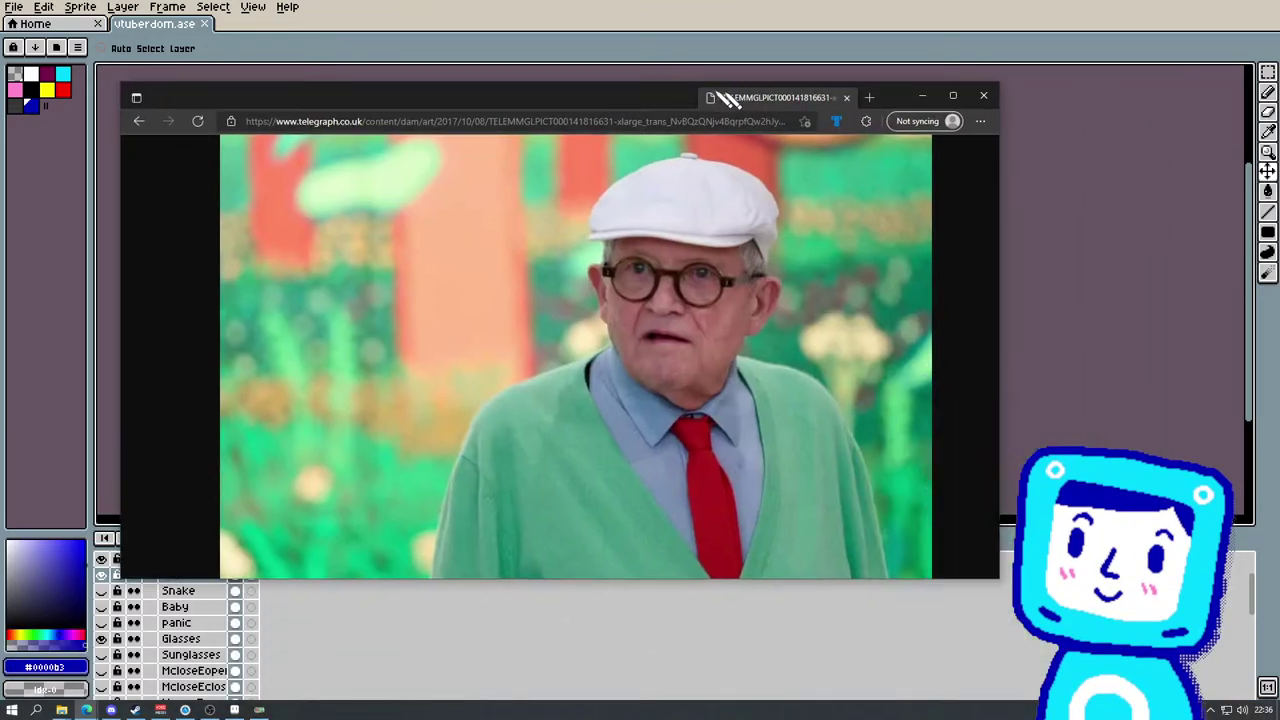
{"action": "mouse_move", "coordinate": [727, 97]}
{"action": "left_mouse_down"}
{"action": "mouse_move", "coordinate": [394, 87]}
{"action": "mouse_move", "coordinate": [409, 88]}
{"action": "mouse_move", "coordinate": [300, 719]}
{"action": "left_mouse_up"}
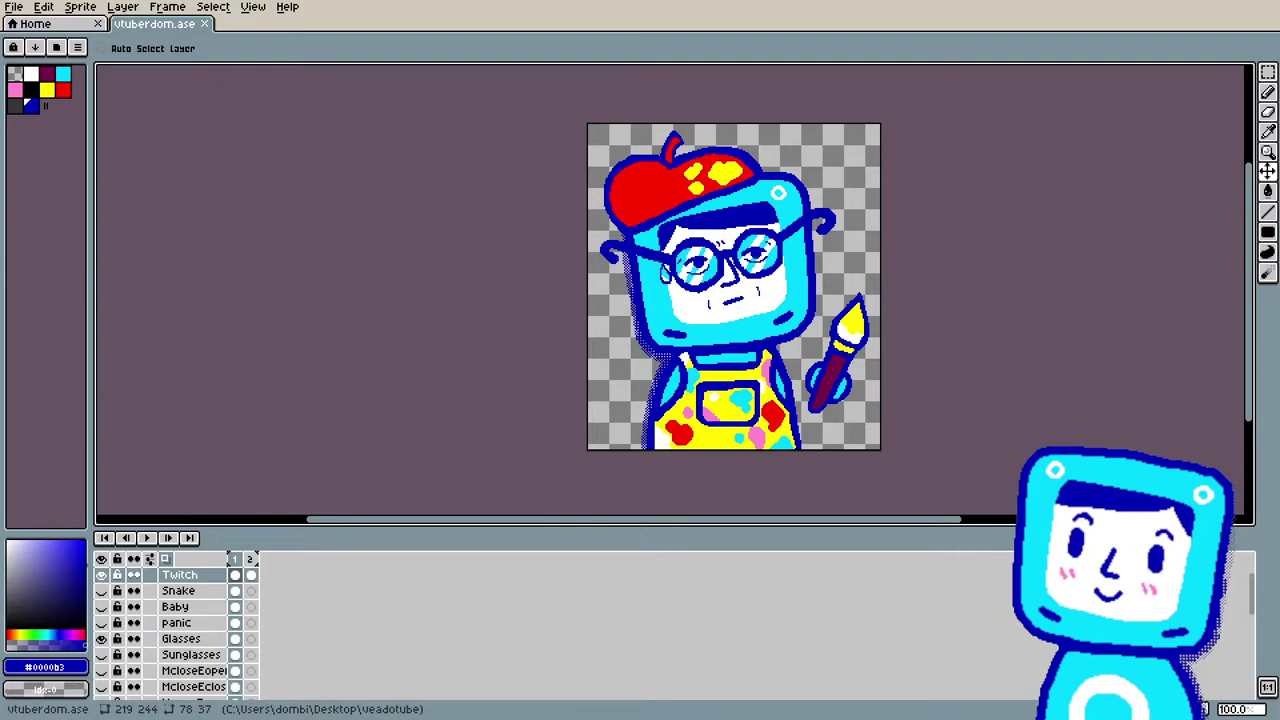
{"action": "scroll", "coordinate": [640, 420], "scroll_direction": "up", "scroll_amount": 1}
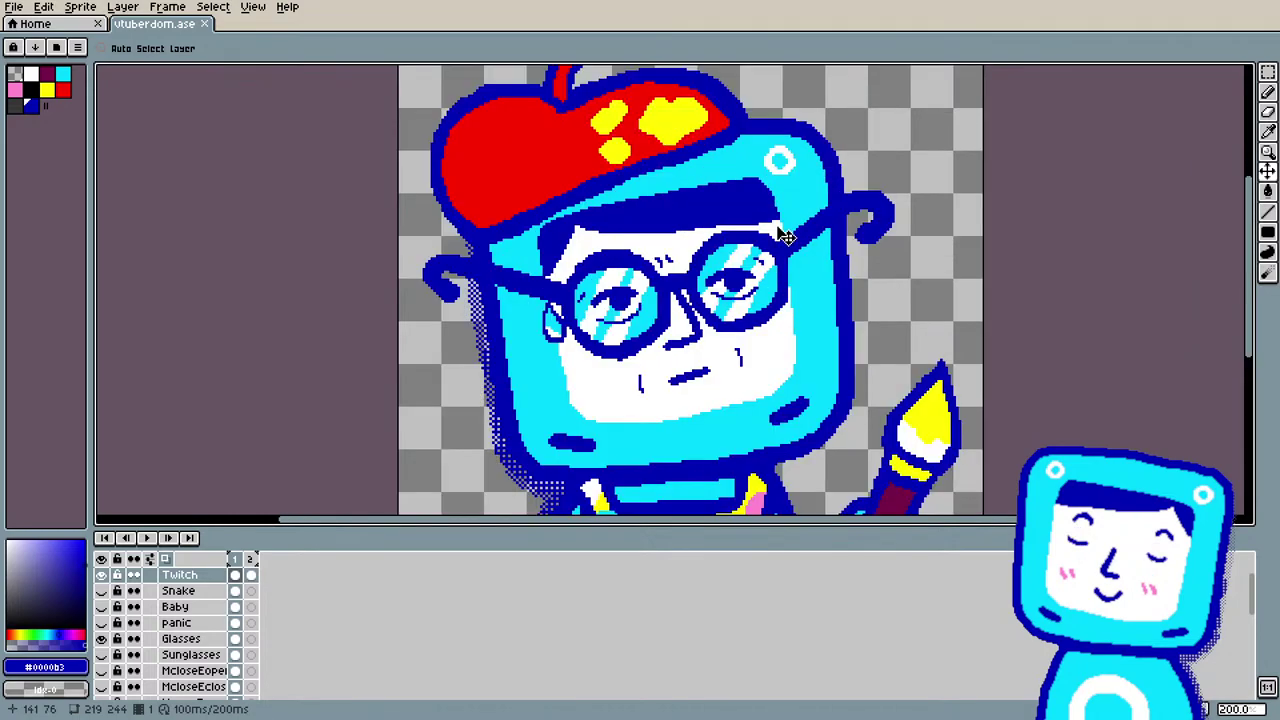
{"action": "scroll", "coordinate": [640, 420], "scroll_direction": "down", "scroll_amount": 1}
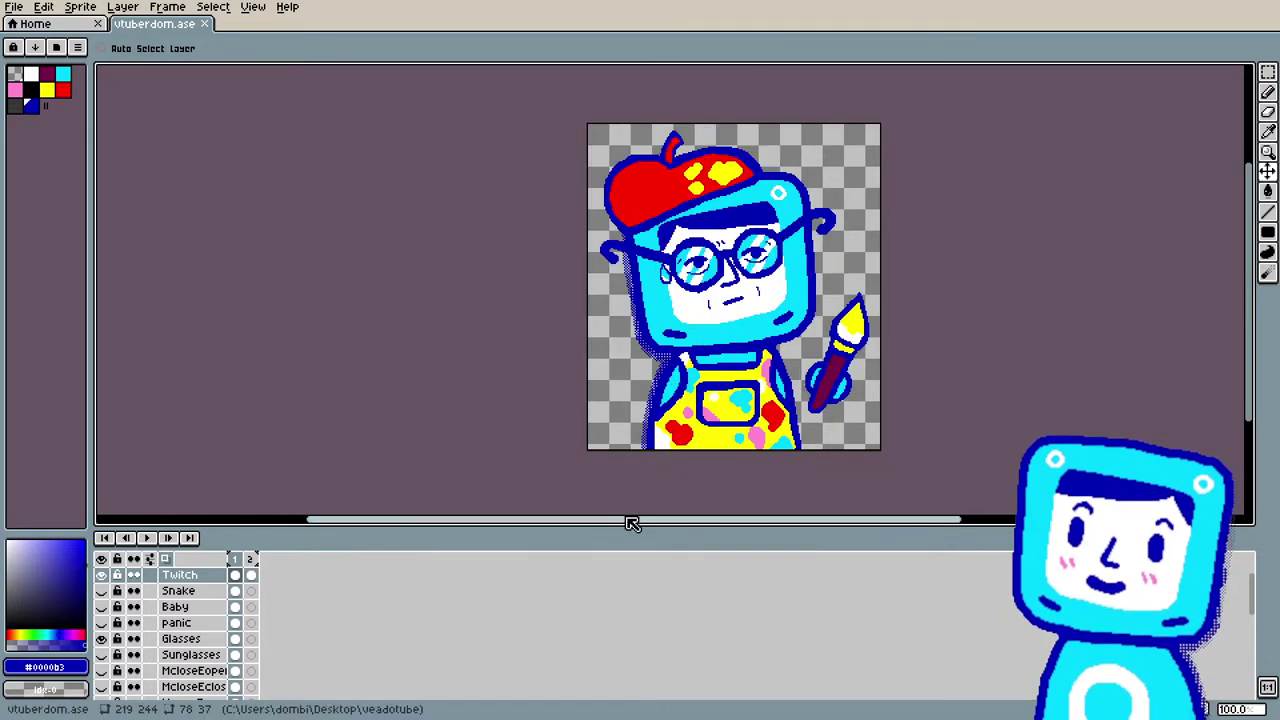
{"action": "left_click_drag", "start_coordinate": [631, 520], "coordinate": [668, 524]}
{"action": "scroll", "coordinate": [256, 615], "scroll_direction": "up", "scroll_amount": 1}
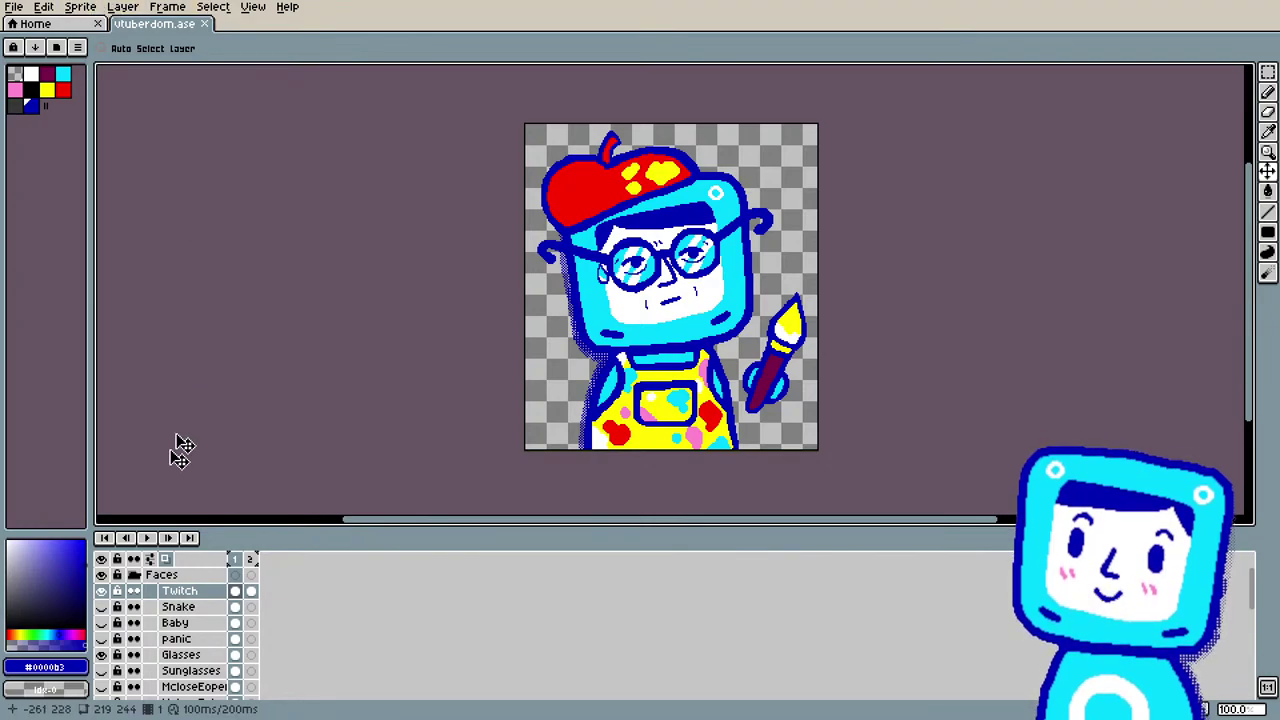
Step: Add a new layer and move it out of the Faces group to the very top of the layer stack
{"action": "left_click", "coordinate": [80, 7]}
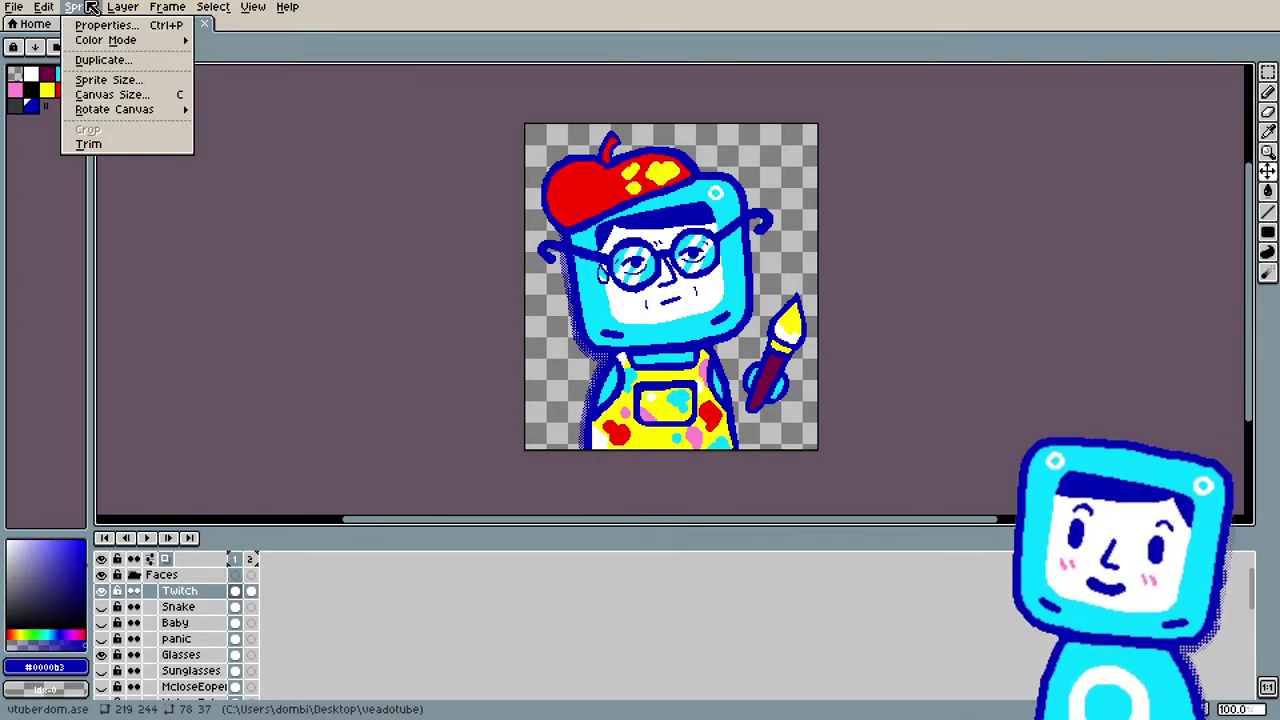
{"action": "mouse_move", "coordinate": [185, 90]}
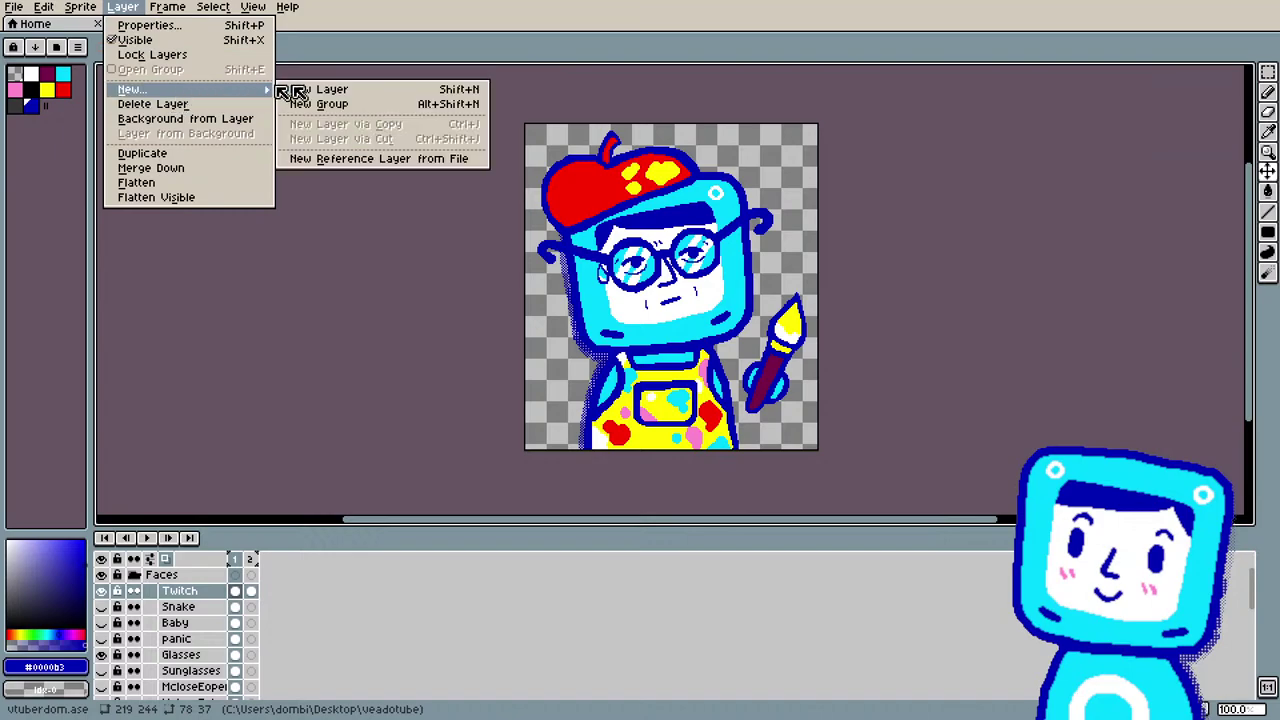
{"action": "left_click", "coordinate": [326, 90]}
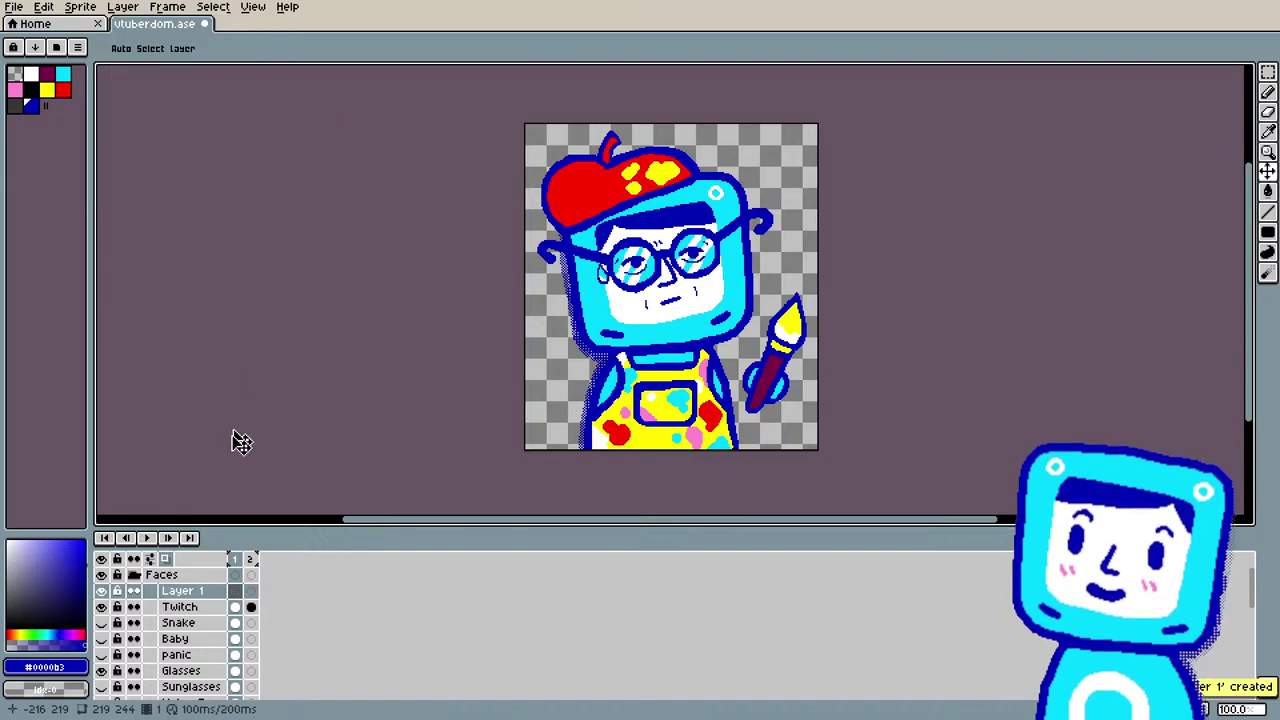
{"action": "double_click", "coordinate": [183, 591]}
{"action": "key", "text": "Return"}
{"action": "left_click_drag", "start_coordinate": [183, 589], "coordinate": [183, 576]}
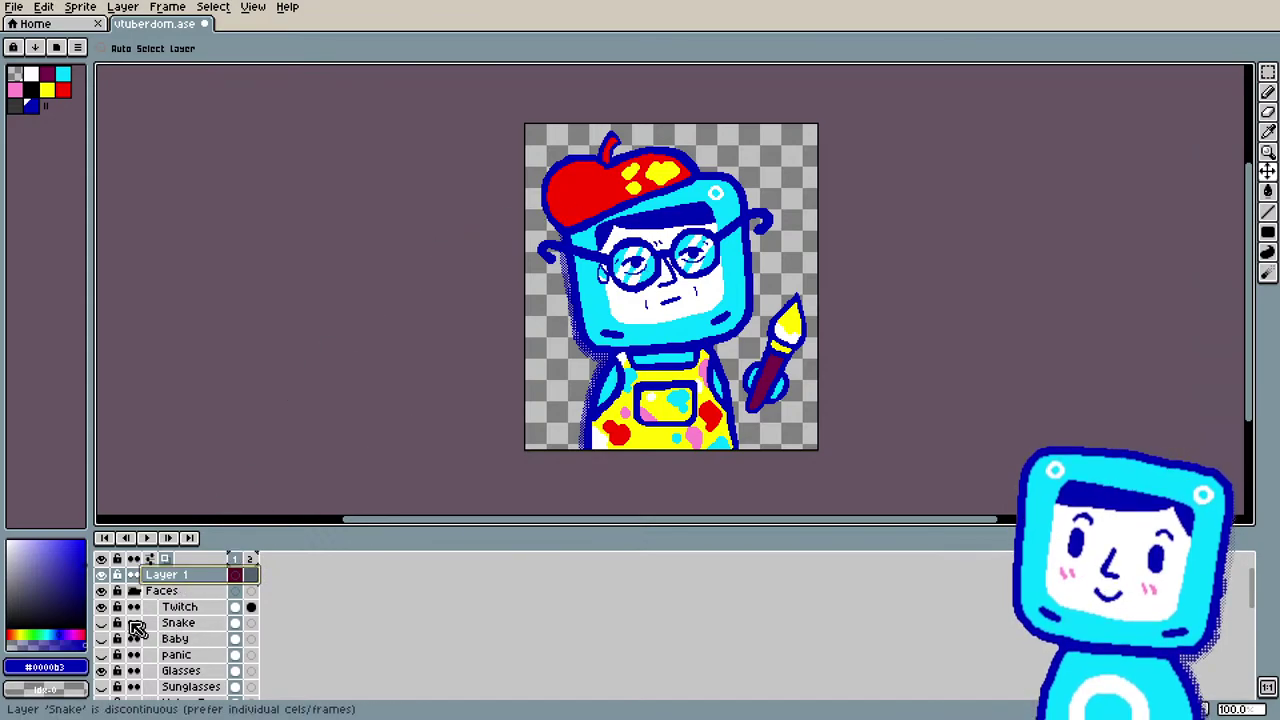
Step: Hide the Faces, Costumes and Base groups so the canvas is clear for the new layer
{"action": "left_click", "coordinate": [102, 608]}
{"action": "scroll", "coordinate": [103, 612], "scroll_direction": "down", "scroll_amount": 5}
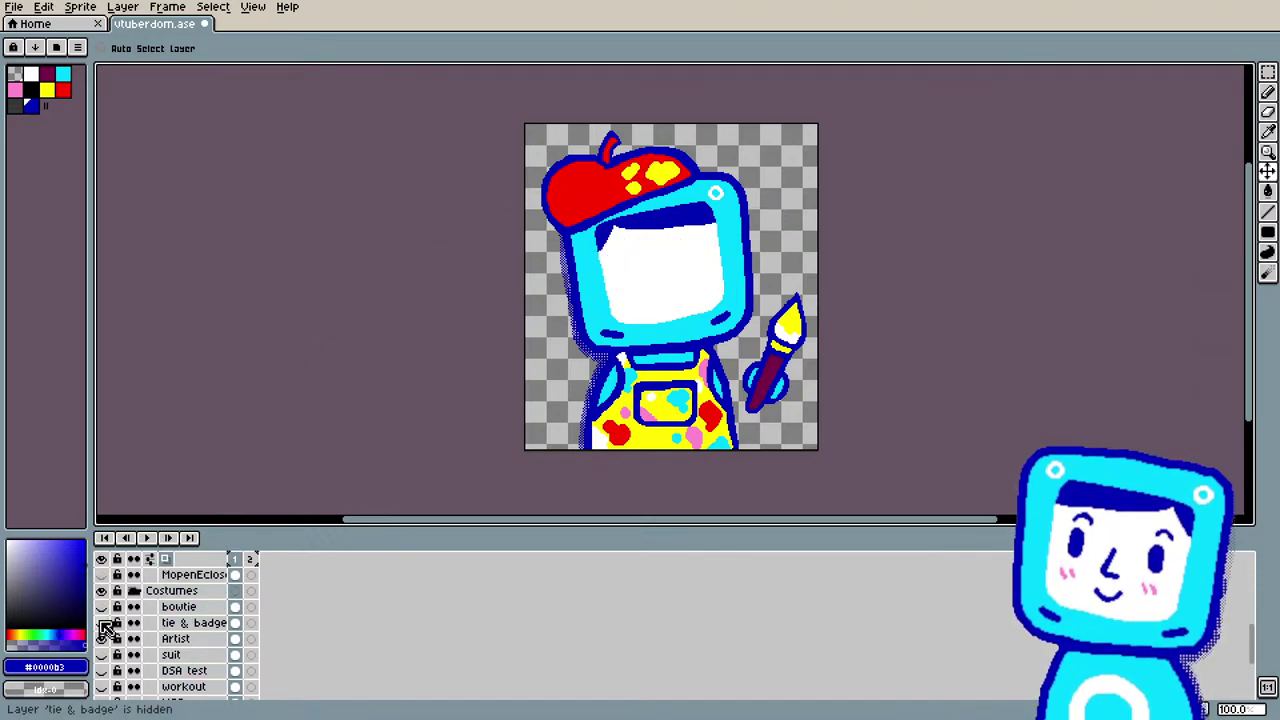
{"action": "left_click", "coordinate": [102, 606]}
{"action": "scroll", "coordinate": [105, 615], "scroll_direction": "up", "scroll_amount": 5}
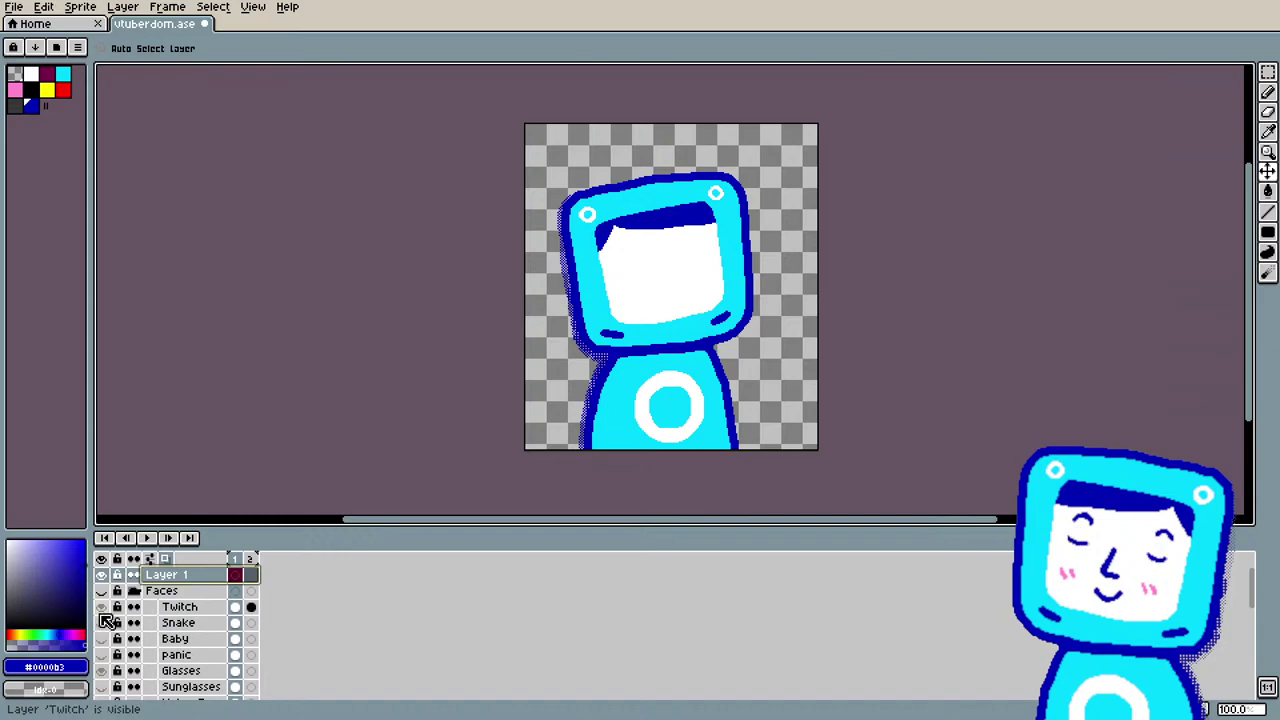
{"action": "scroll", "coordinate": [105, 615], "scroll_direction": "down", "scroll_amount": 10}
{"action": "left_click", "coordinate": [102, 611]}
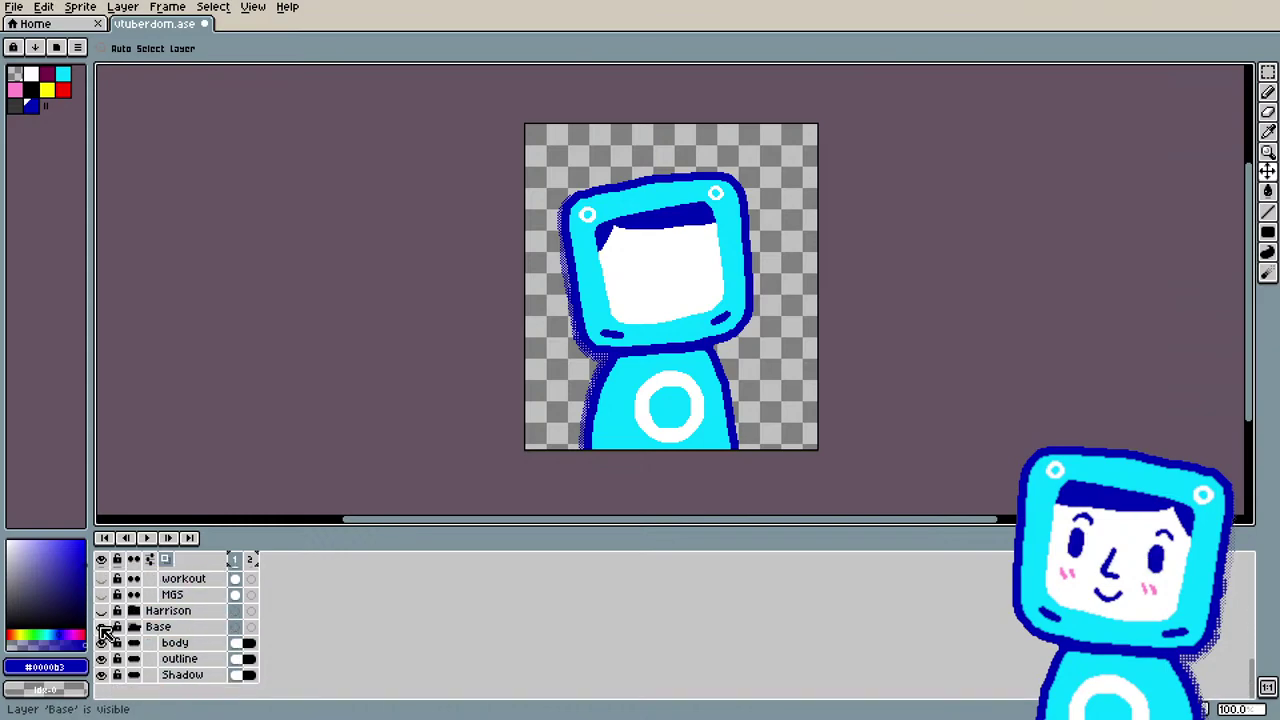
{"action": "left_click", "coordinate": [102, 627]}
Step: Draw a rounded yellow outline near the canvas centre on Layer 1 with a 4 px pencil and fill it with yellow
{"action": "left_click", "coordinate": [47, 89]}
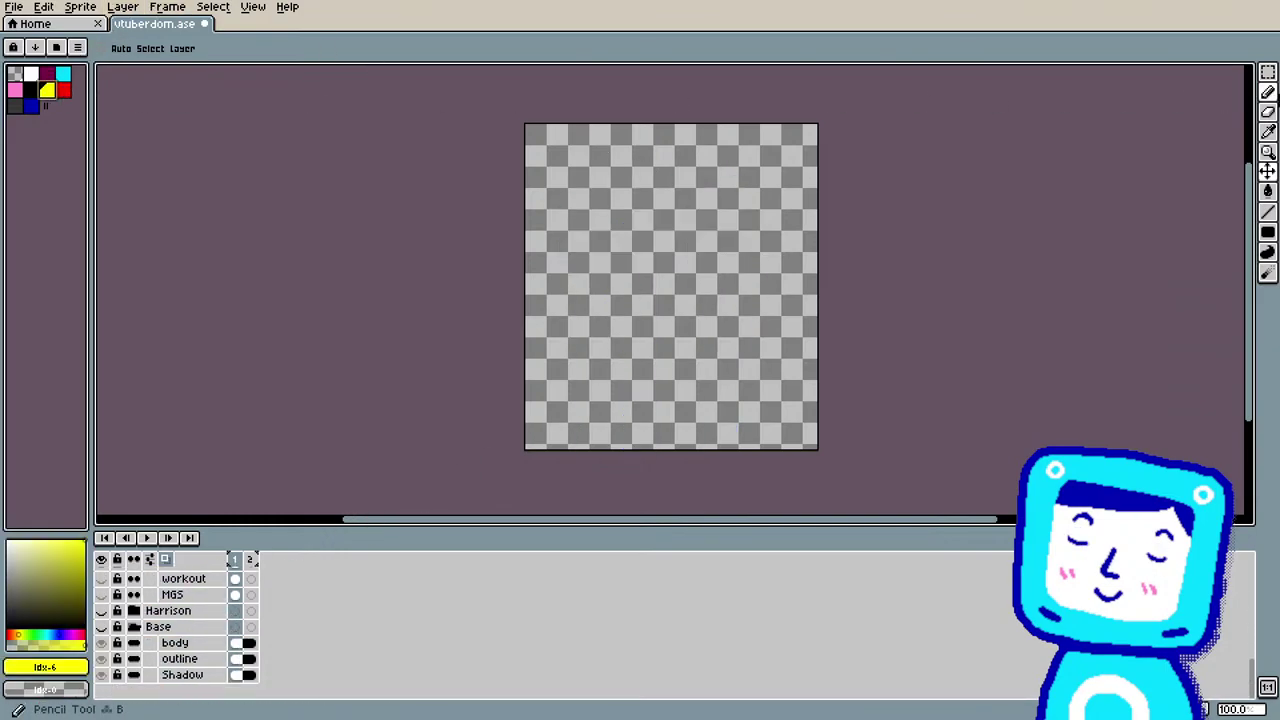
{"action": "left_click", "coordinate": [1268, 92]}
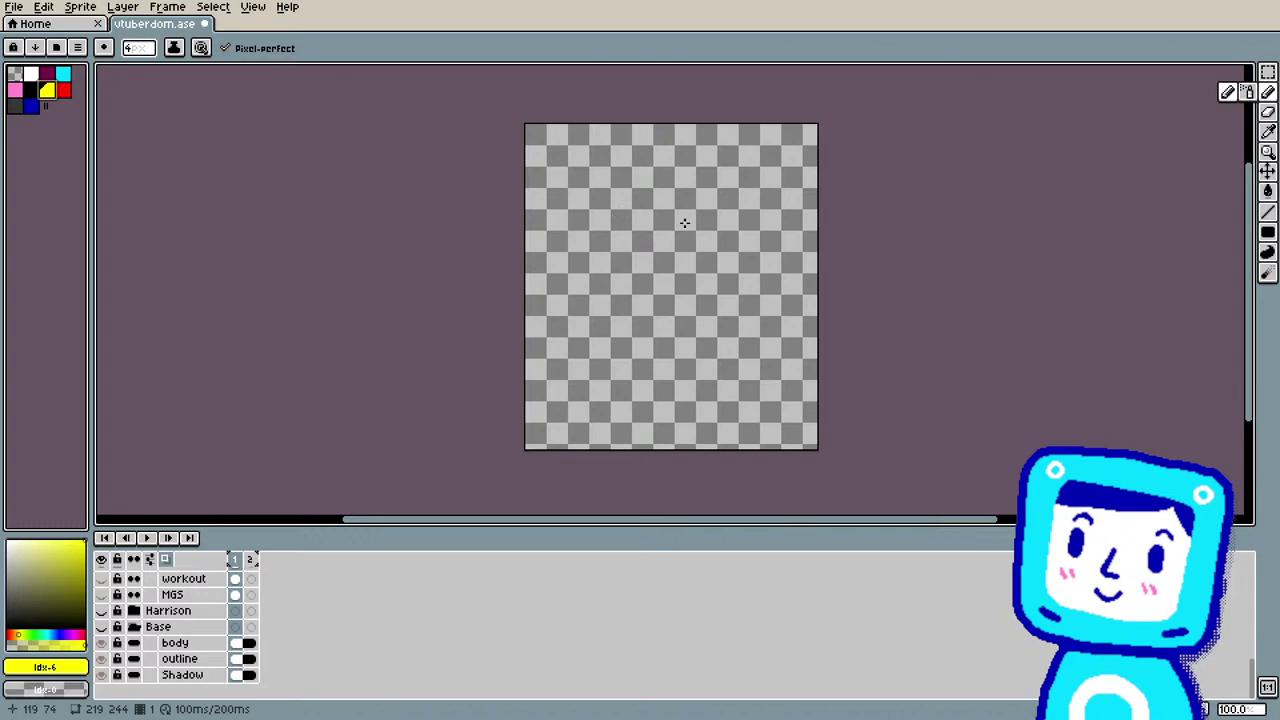
{"action": "left_click_drag", "start_coordinate": [684, 222], "coordinate": [640, 221]}
{"action": "mouse_move", "coordinate": [675, 291]}
{"action": "left_mouse_down"}
{"action": "mouse_move", "coordinate": [714, 238]}
{"action": "mouse_move", "coordinate": [667, 209]}
{"action": "mouse_move", "coordinate": [623, 234]}
{"action": "mouse_move", "coordinate": [622, 277]}
{"action": "mouse_move", "coordinate": [660, 287]}
{"action": "left_mouse_up"}
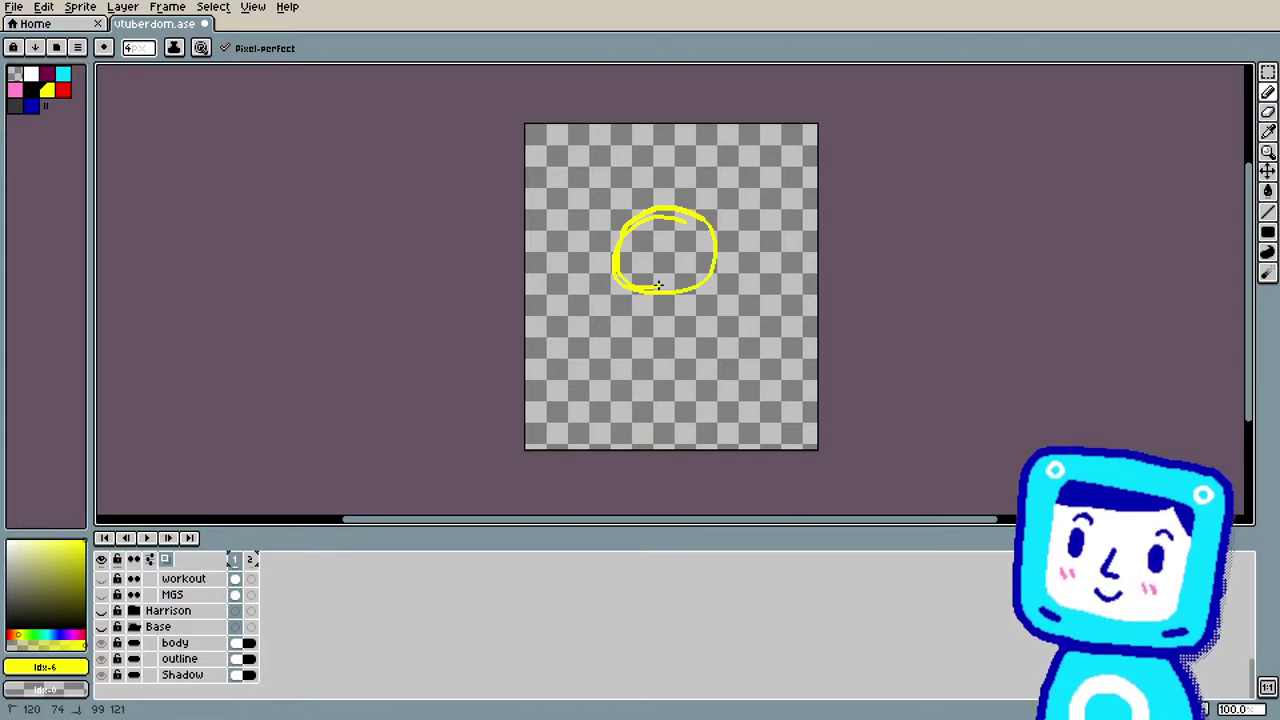
{"action": "scroll", "coordinate": [726, 234], "scroll_direction": "up", "scroll_amount": 2}
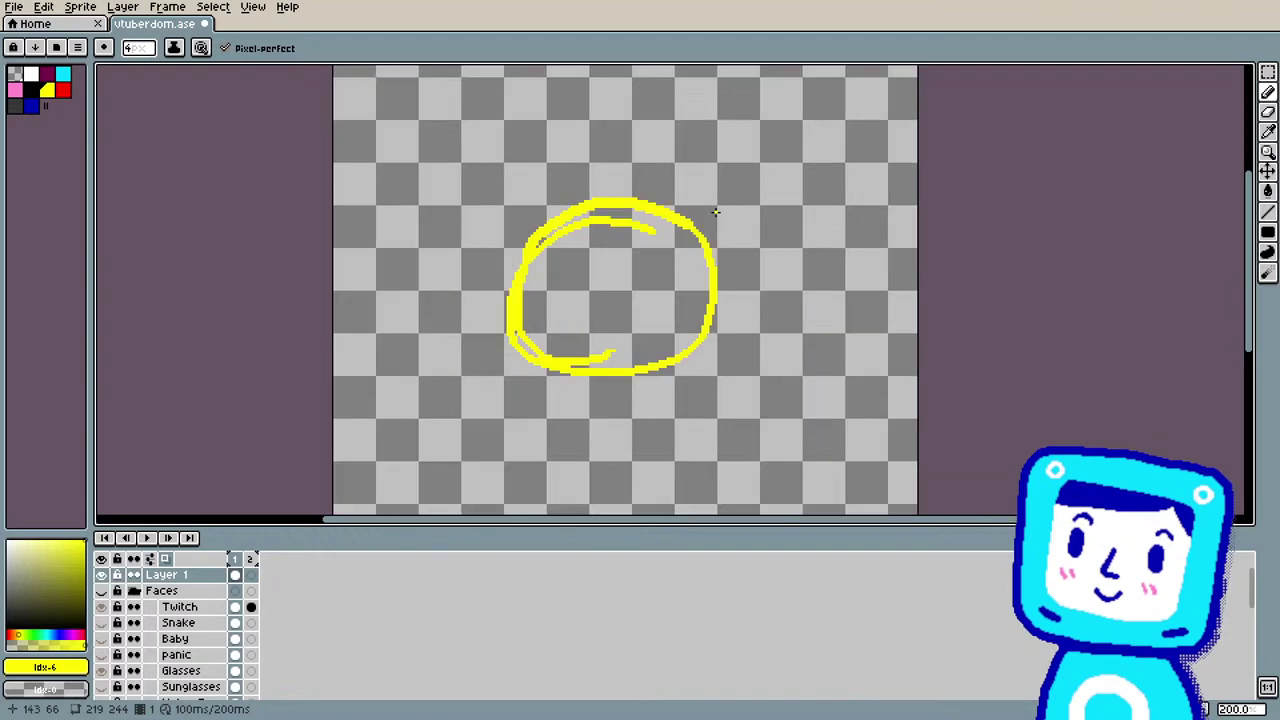
{"action": "key", "text": "g"}
{"action": "left_click", "coordinate": [641, 288]}
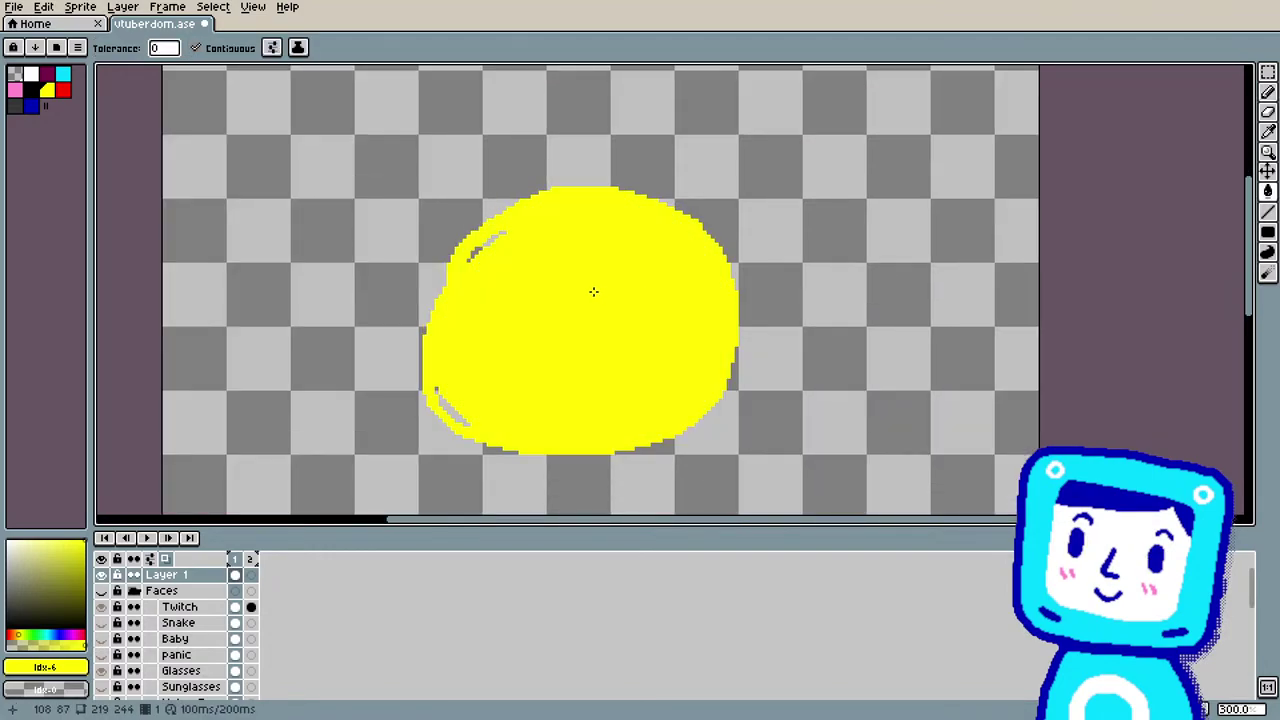
Step: Fill the gaps along the yellow shape's left edge with the pencil, and trim that edge rounder with a 1 px eraser
{"action": "key", "text": "b"}
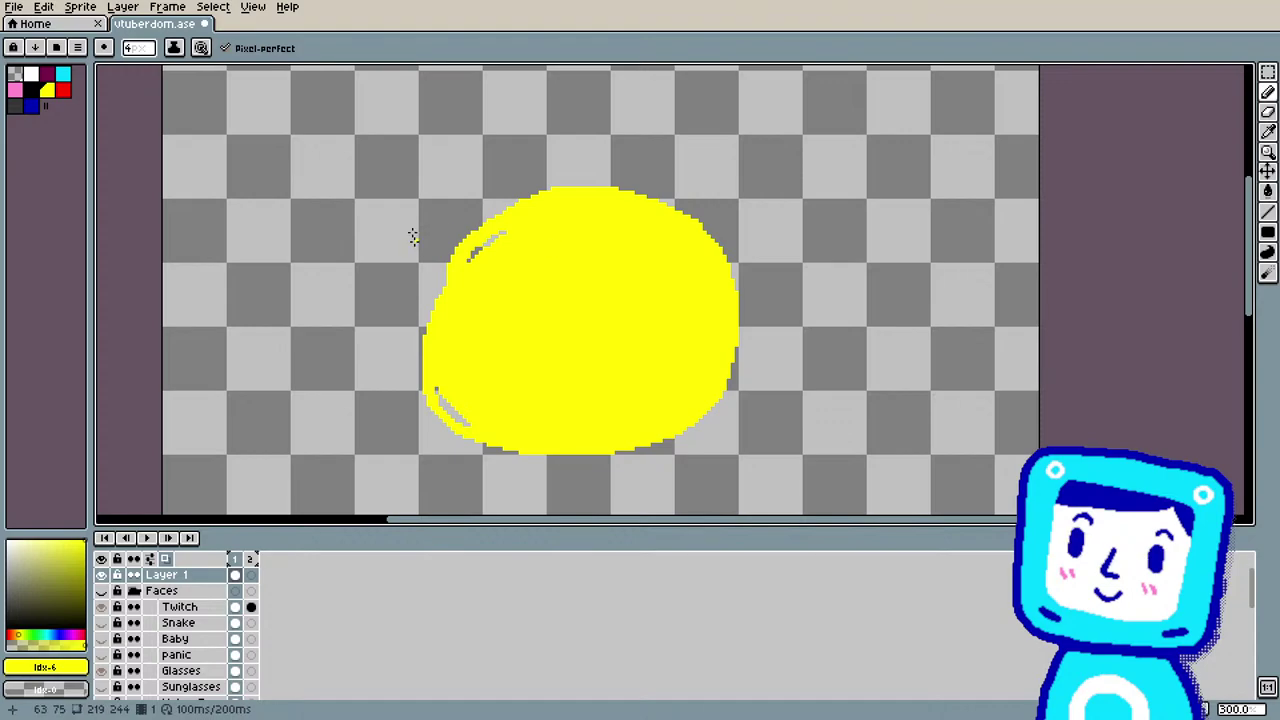
{"action": "left_click_drag", "start_coordinate": [435, 395], "coordinate": [446, 395]}
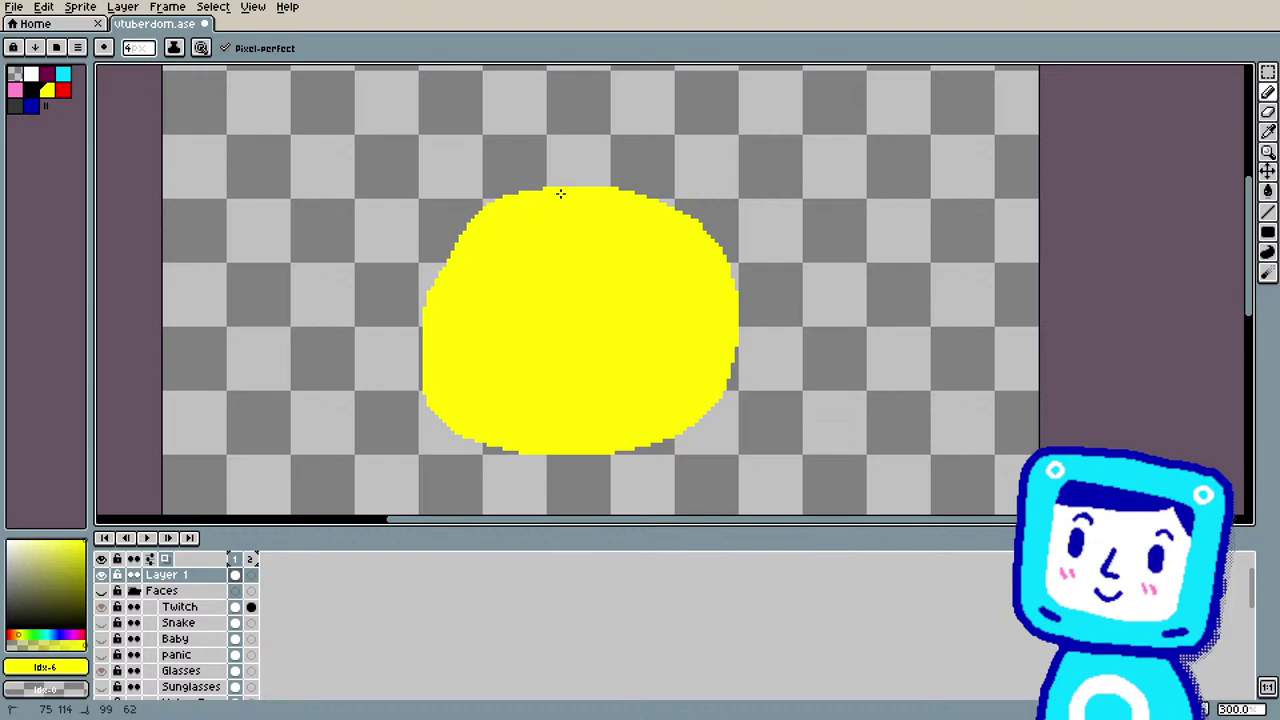
{"action": "mouse_move", "coordinate": [485, 211]}
{"action": "left_mouse_down"}
{"action": "mouse_move", "coordinate": [429, 284]}
{"action": "mouse_move", "coordinate": [430, 298]}
{"action": "mouse_move", "coordinate": [454, 256]}
{"action": "mouse_move", "coordinate": [429, 316]}
{"action": "mouse_move", "coordinate": [446, 351]}
{"action": "mouse_move", "coordinate": [478, 364]}
{"action": "left_mouse_up"}
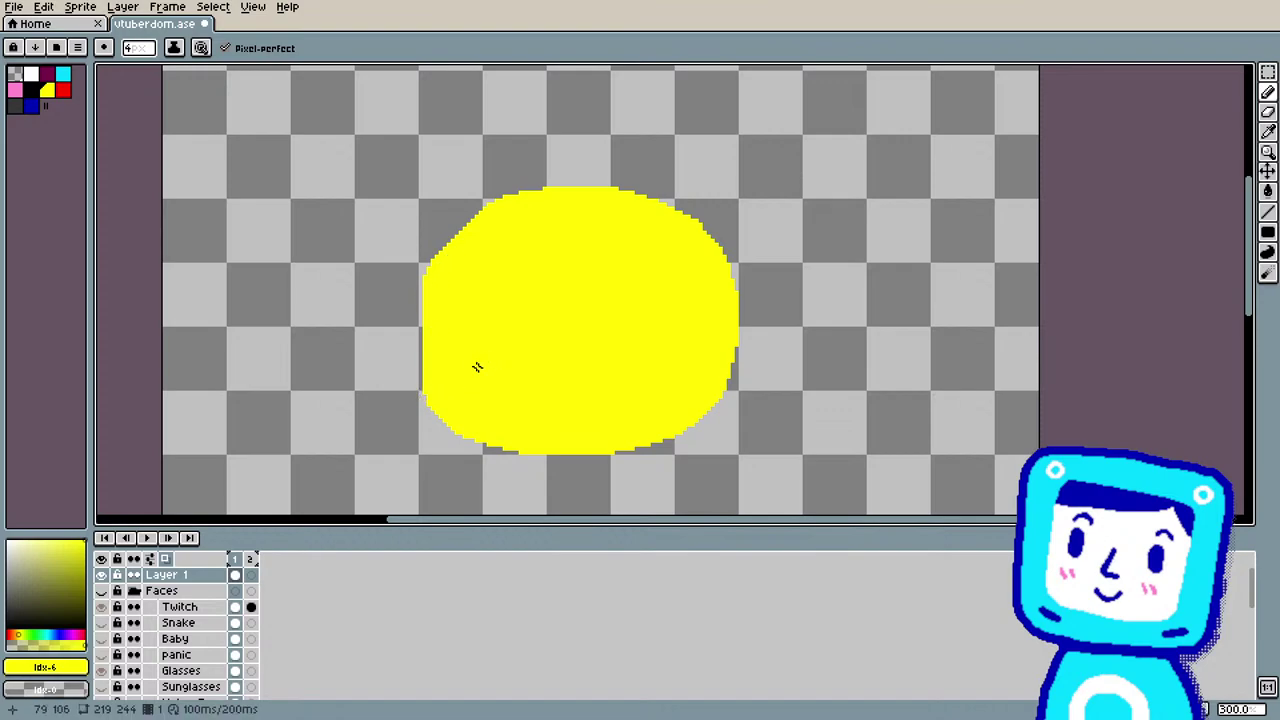
{"action": "key", "text": "e"}
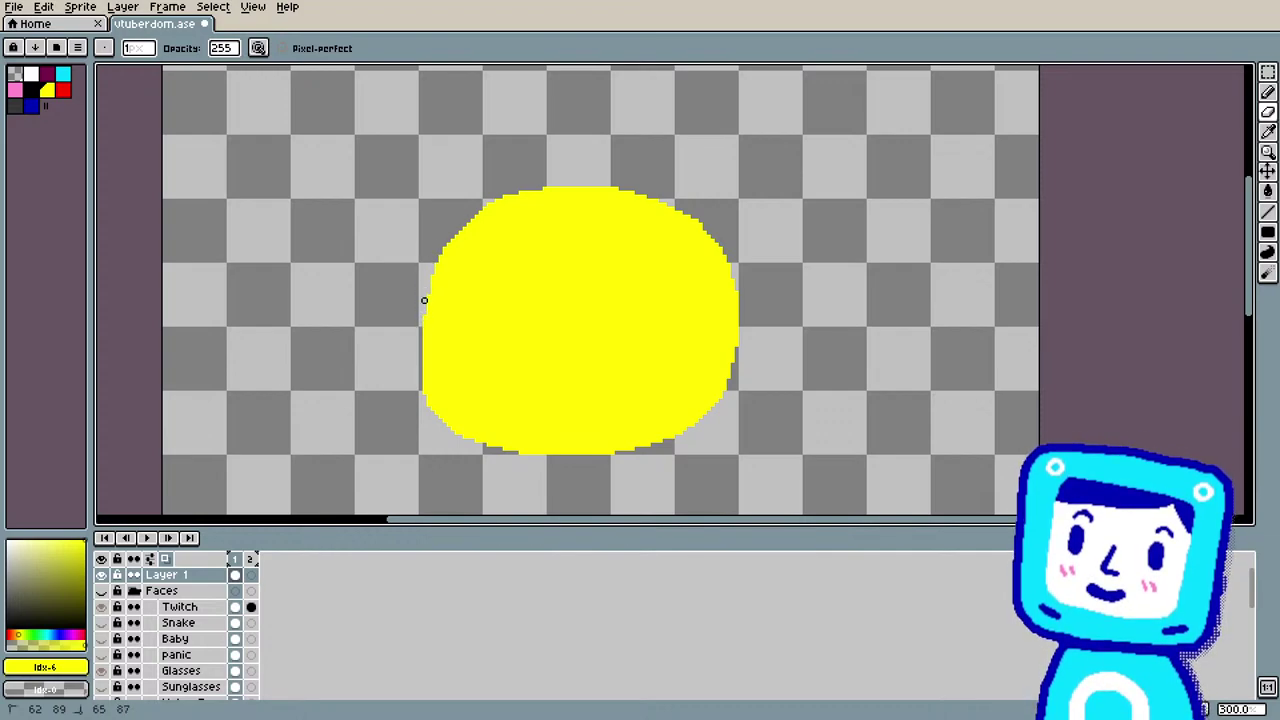
{"action": "mouse_move", "coordinate": [420, 356]}
{"action": "left_mouse_down"}
{"action": "mouse_move", "coordinate": [434, 408]}
{"action": "mouse_move", "coordinate": [424, 336]}
{"action": "left_mouse_up"}
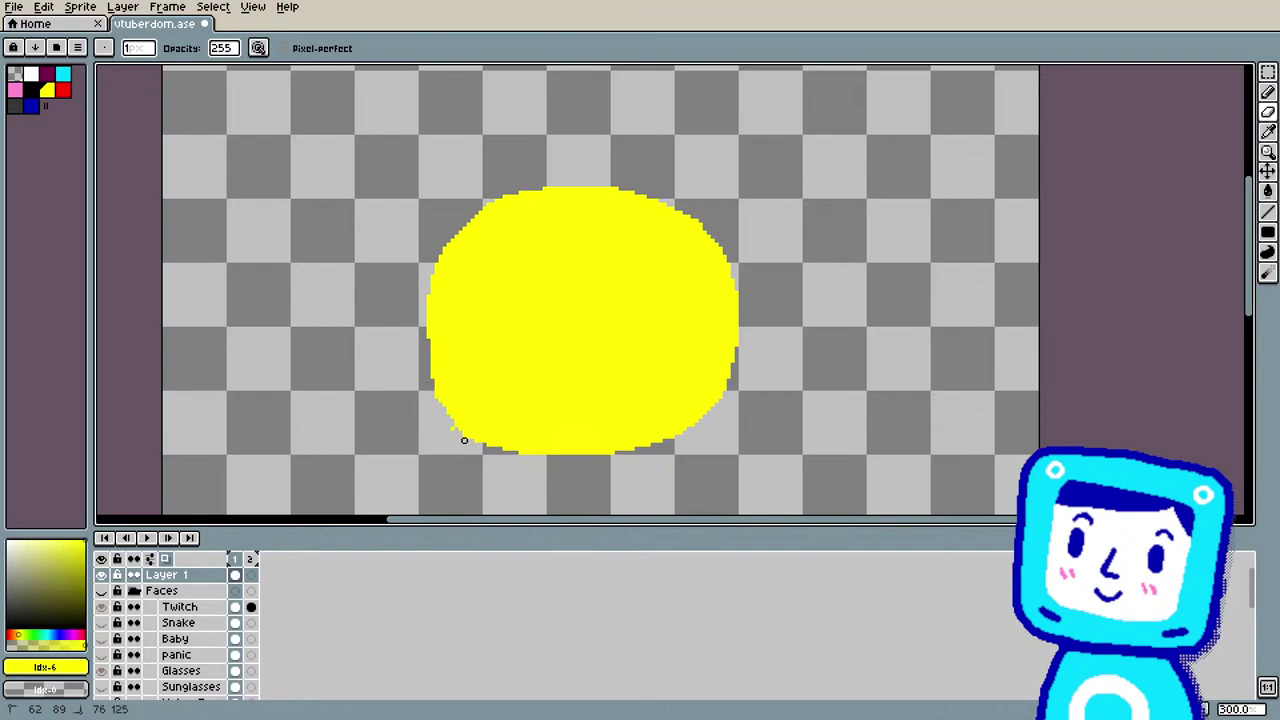
{"action": "left_click_drag", "start_coordinate": [472, 444], "coordinate": [508, 468]}
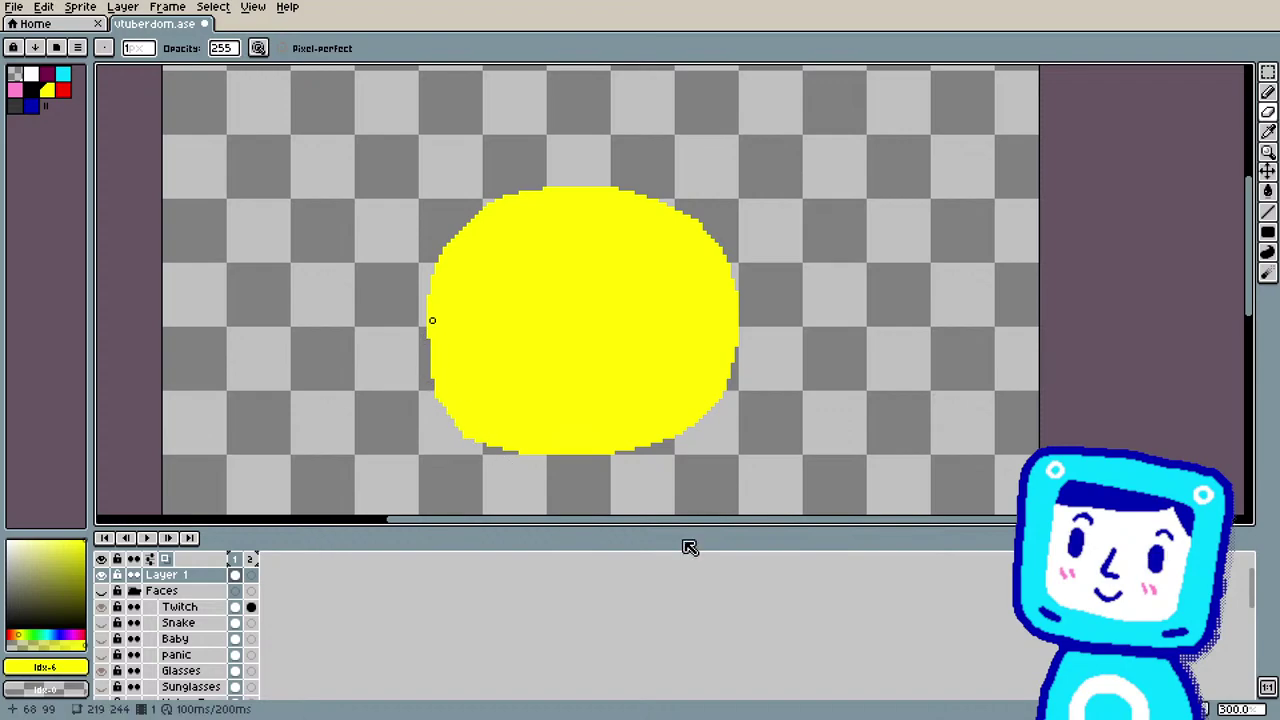
Step: Try a small solid black oval as a nose at the centre of the yellow shape, and undo it
{"action": "key", "text": "b"}
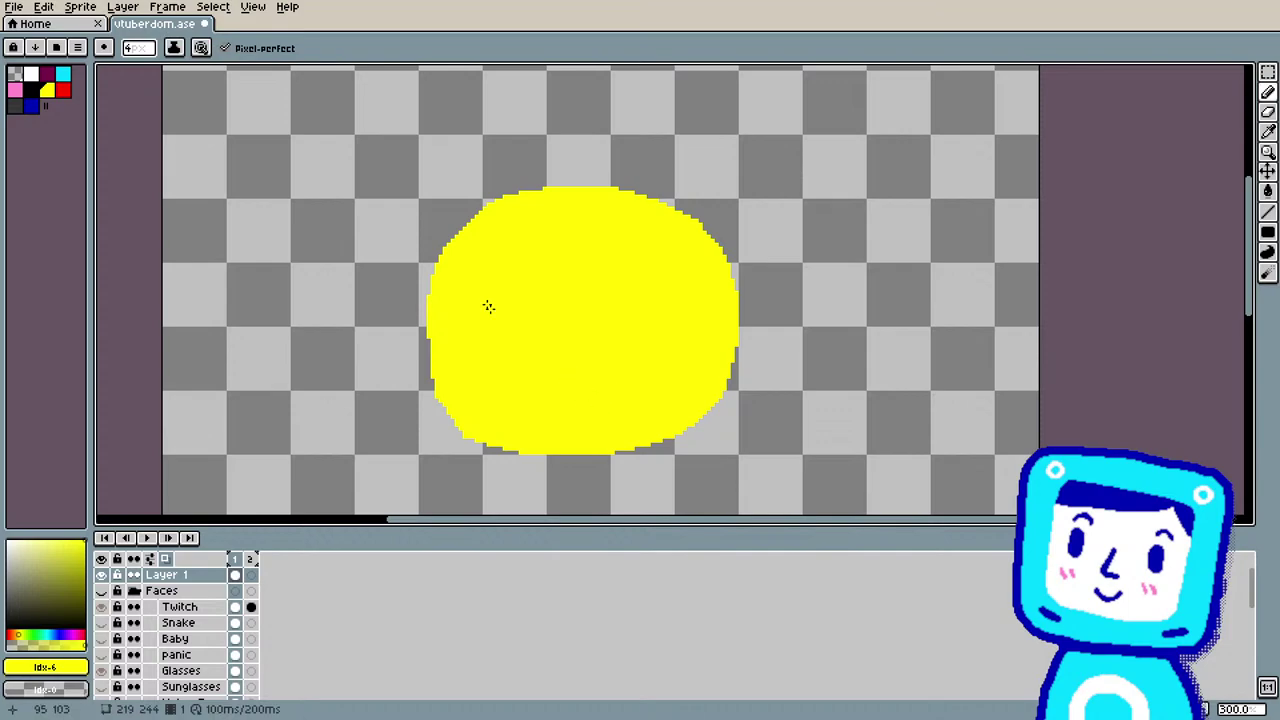
{"action": "left_click", "coordinate": [35, 95]}
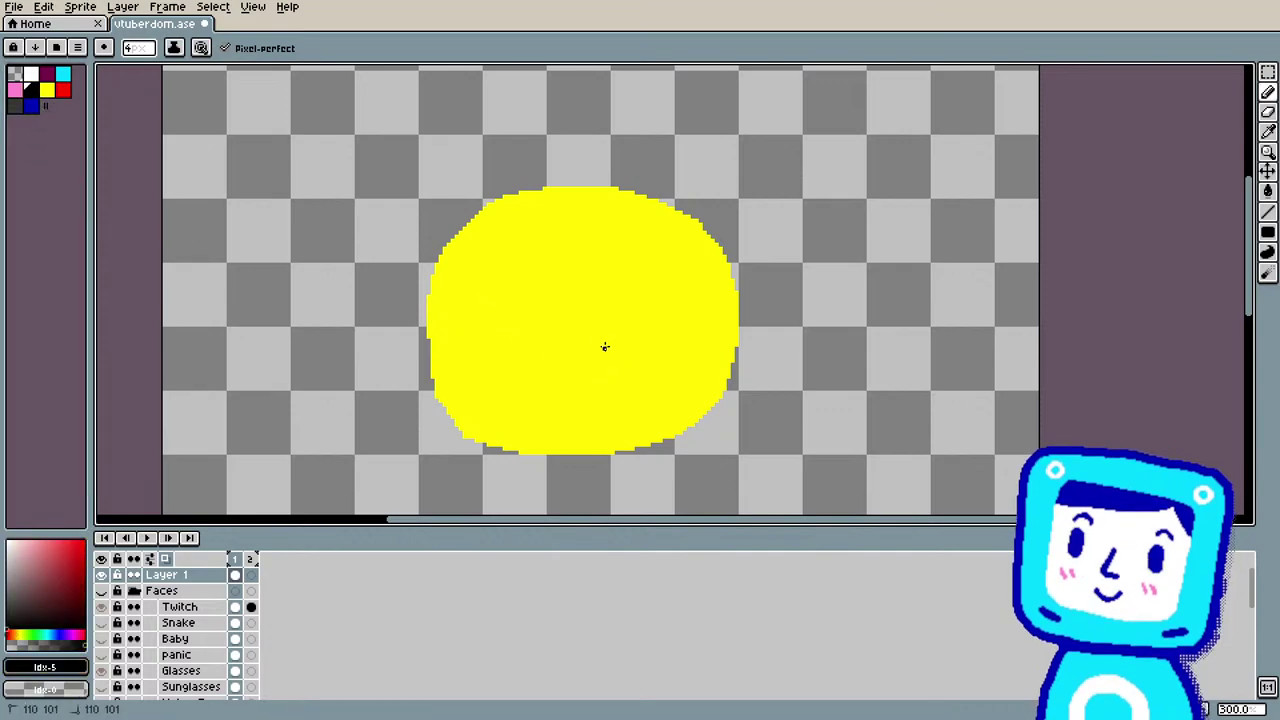
{"action": "left_click_drag", "start_coordinate": [604, 345], "coordinate": [560, 360]}
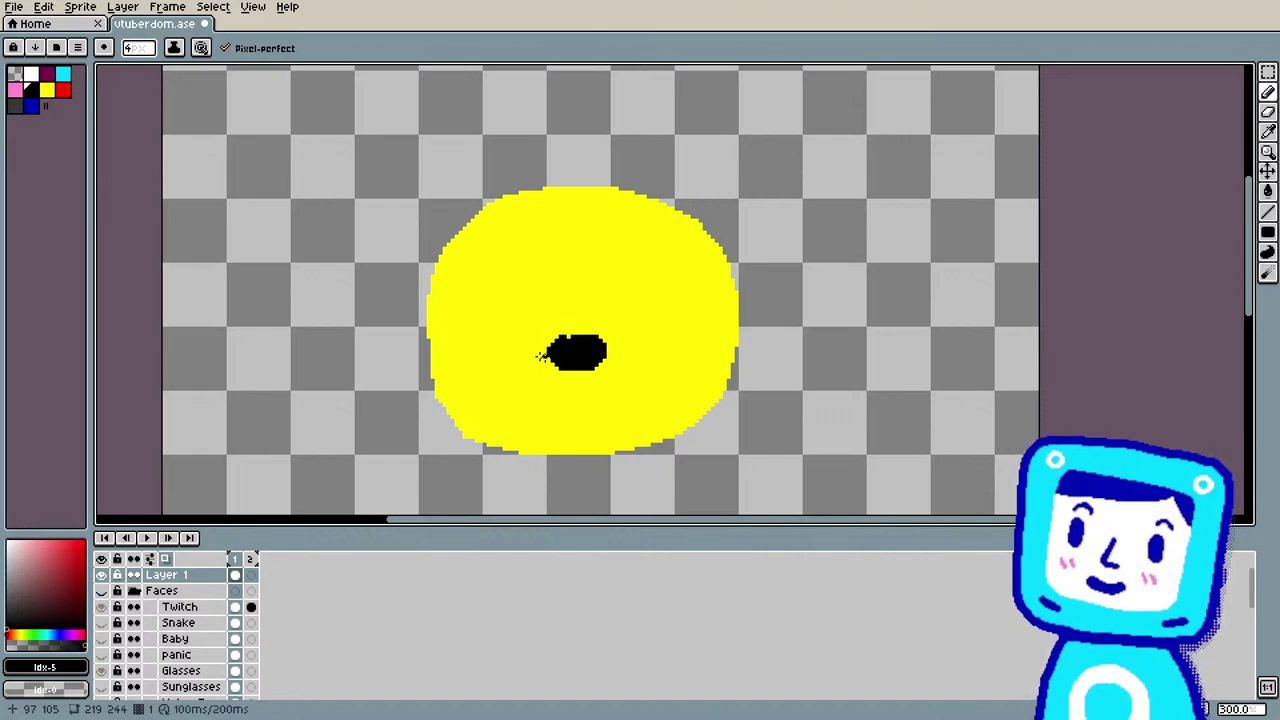
{"action": "key", "text": "ctrl+z"}
{"action": "key", "text": "ctrl+z"}
{"action": "key", "text": "ctrl+z"}
{"action": "key", "text": "ctrl+z"}
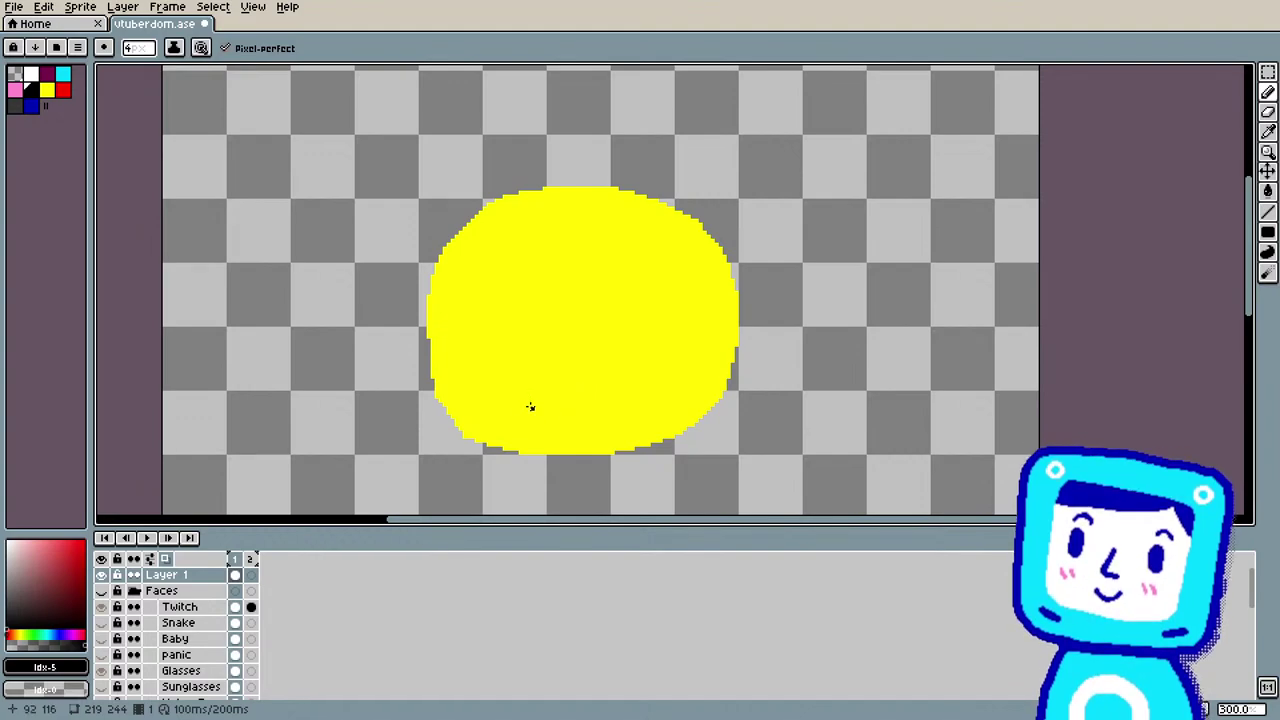
Step: Try a black W-shaped mouth on the lower part of the yellow shape, and undo it
{"action": "mouse_move", "coordinate": [530, 406]}
{"action": "left_mouse_down"}
{"action": "mouse_move", "coordinate": [569, 403]}
{"action": "mouse_move", "coordinate": [594, 385]}
{"action": "mouse_move", "coordinate": [624, 400]}
{"action": "mouse_move", "coordinate": [655, 385]}
{"action": "mouse_move", "coordinate": [550, 409]}
{"action": "mouse_move", "coordinate": [539, 392]}
{"action": "mouse_move", "coordinate": [573, 377]}
{"action": "mouse_move", "coordinate": [593, 409]}
{"action": "mouse_move", "coordinate": [622, 382]}
{"action": "left_mouse_up"}
{"action": "key", "text": "ctrl+z"}
{"action": "key", "text": "ctrl+z"}
{"action": "key", "text": "ctrl+z"}
{"action": "key", "text": "ctrl"}
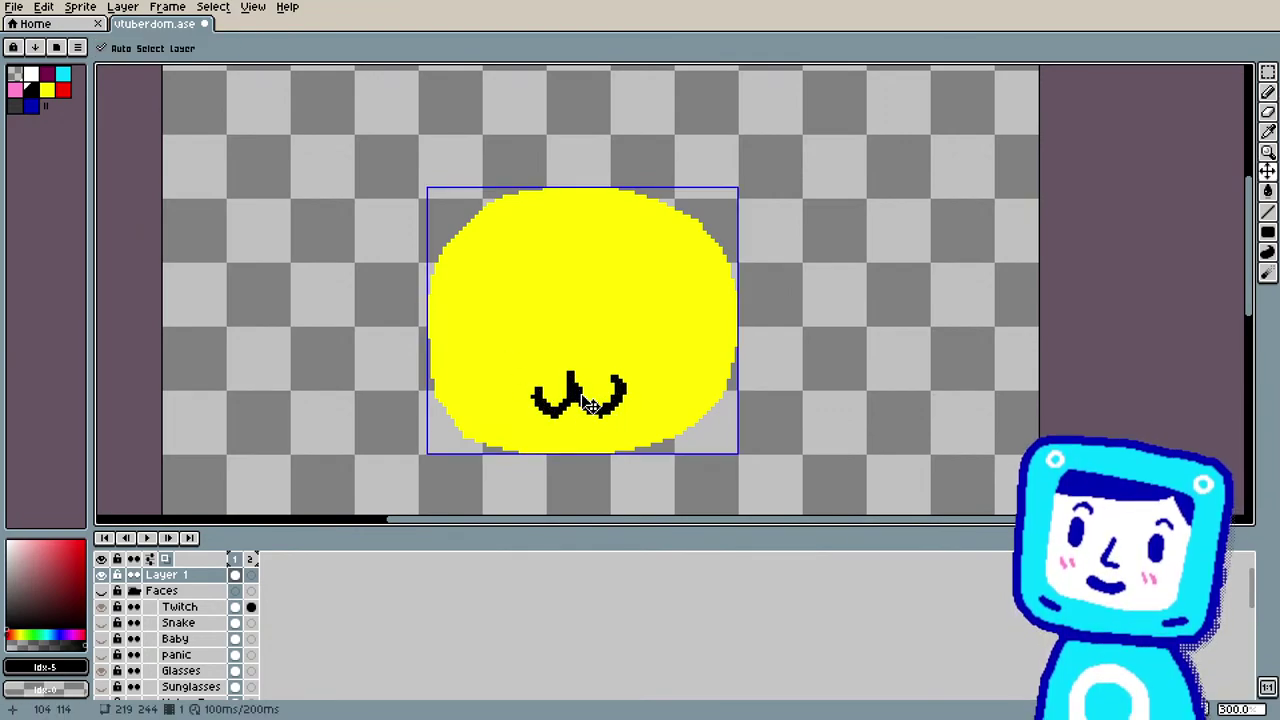
{"action": "key", "text": "ctrl+z"}
{"action": "key", "text": "ctrl+z"}
{"action": "key", "text": "b"}
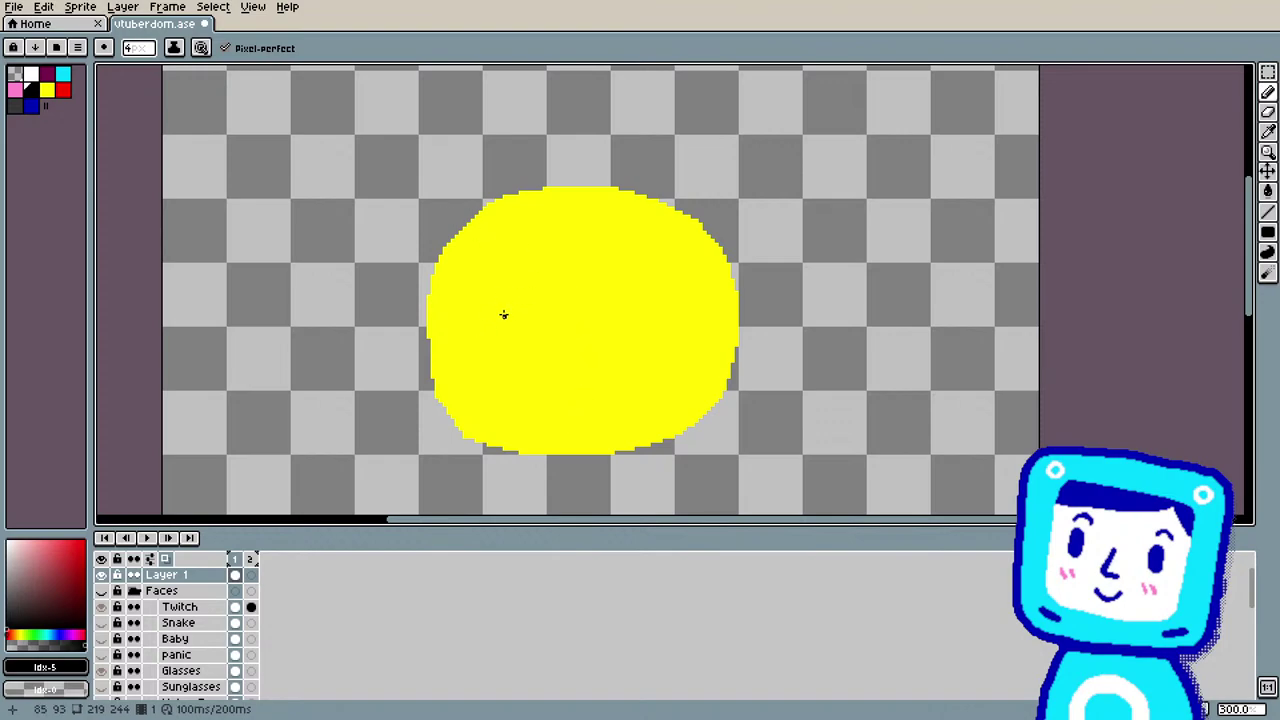
Step: Draw two solid black oval eyes, each with a curved lash arching to its left, on the upper half of the yellow face
{"action": "left_click_drag", "start_coordinate": [524, 296], "coordinate": [524, 317]}
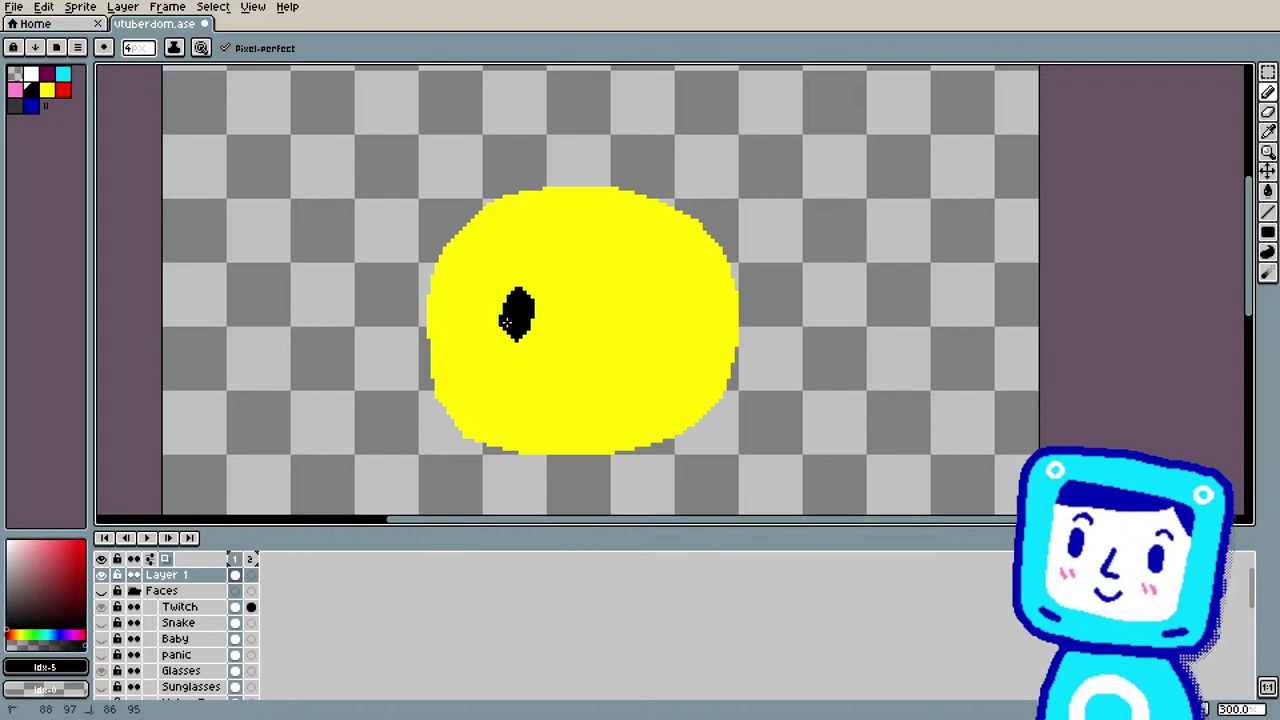
{"action": "left_click_drag", "start_coordinate": [530, 316], "coordinate": [520, 287]}
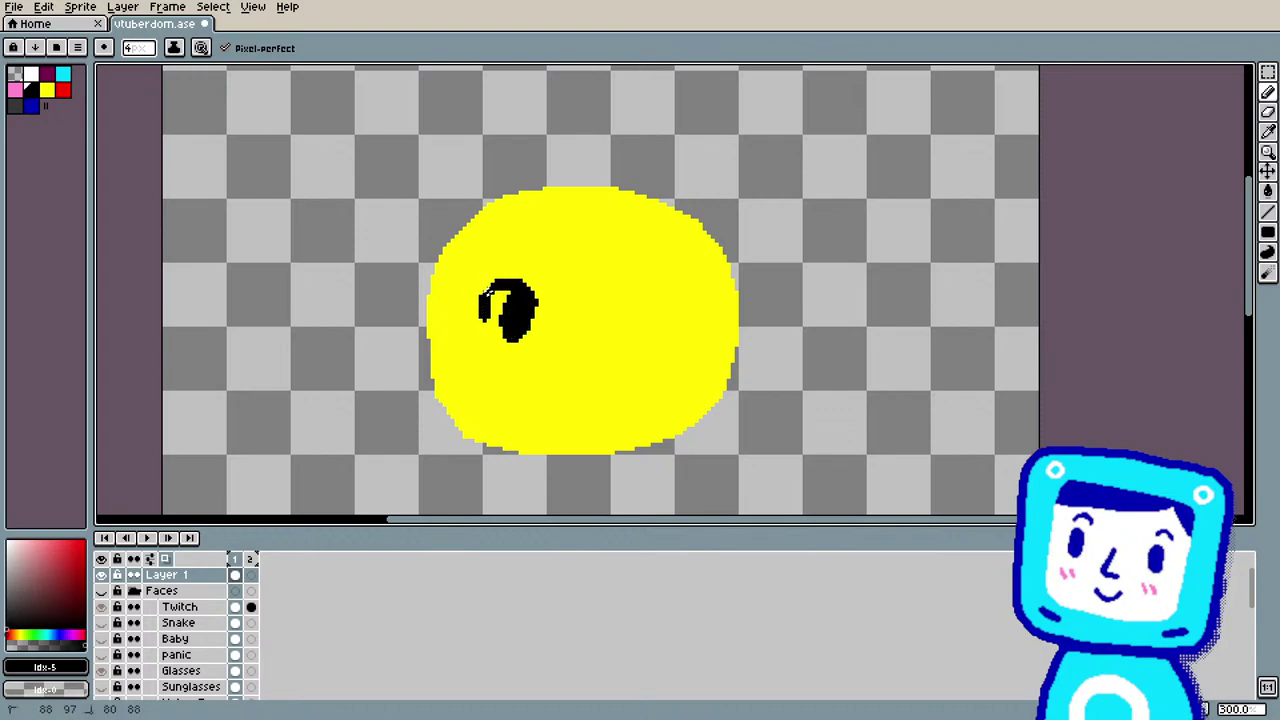
{"action": "left_click_drag", "start_coordinate": [537, 300], "coordinate": [512, 276]}
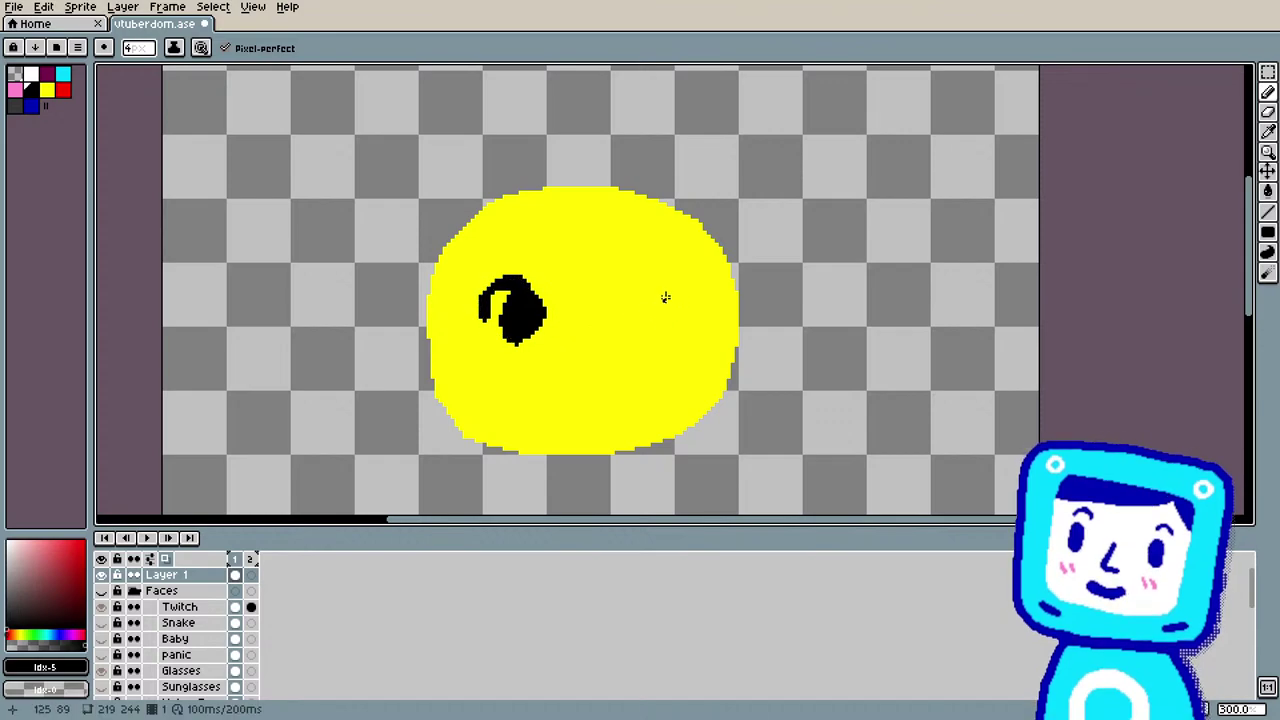
{"action": "left_click_drag", "start_coordinate": [663, 291], "coordinate": [653, 320]}
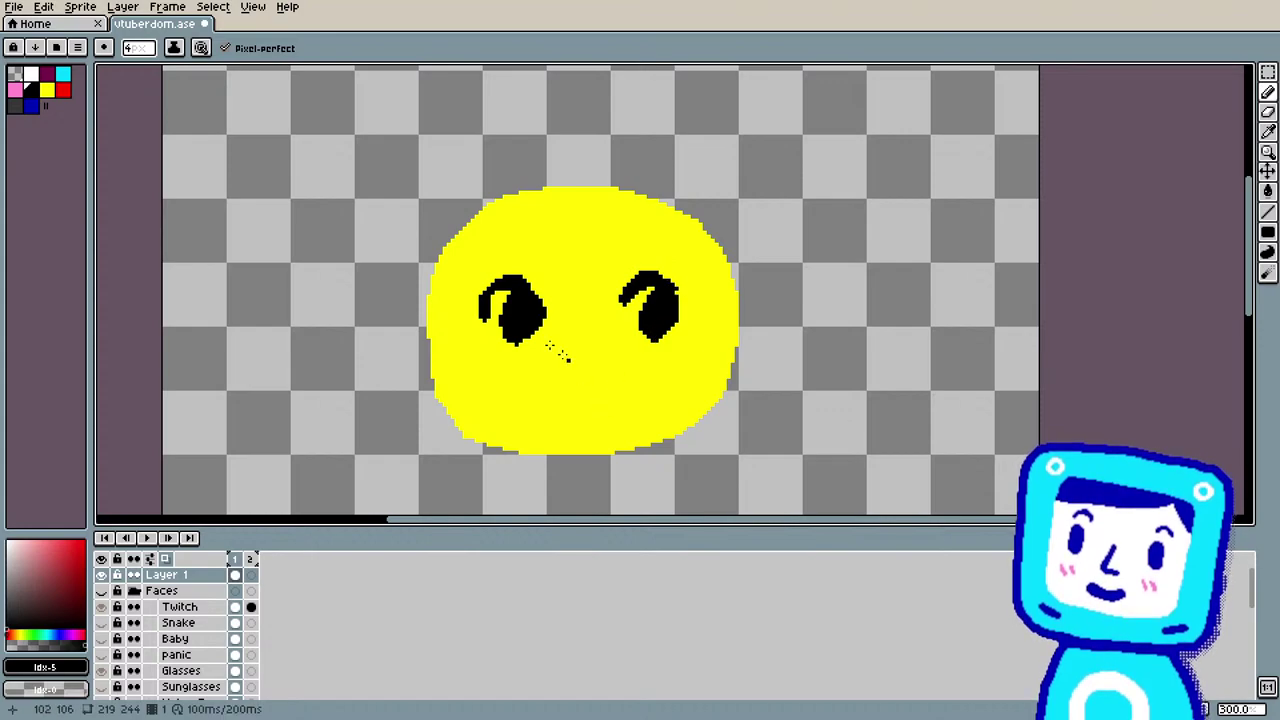
Step: Draw a filled black oval nose at the face's centre and a W-shaped mouth joined to it by a short vertical line
{"action": "left_click_drag", "start_coordinate": [594, 356], "coordinate": [577, 351]}
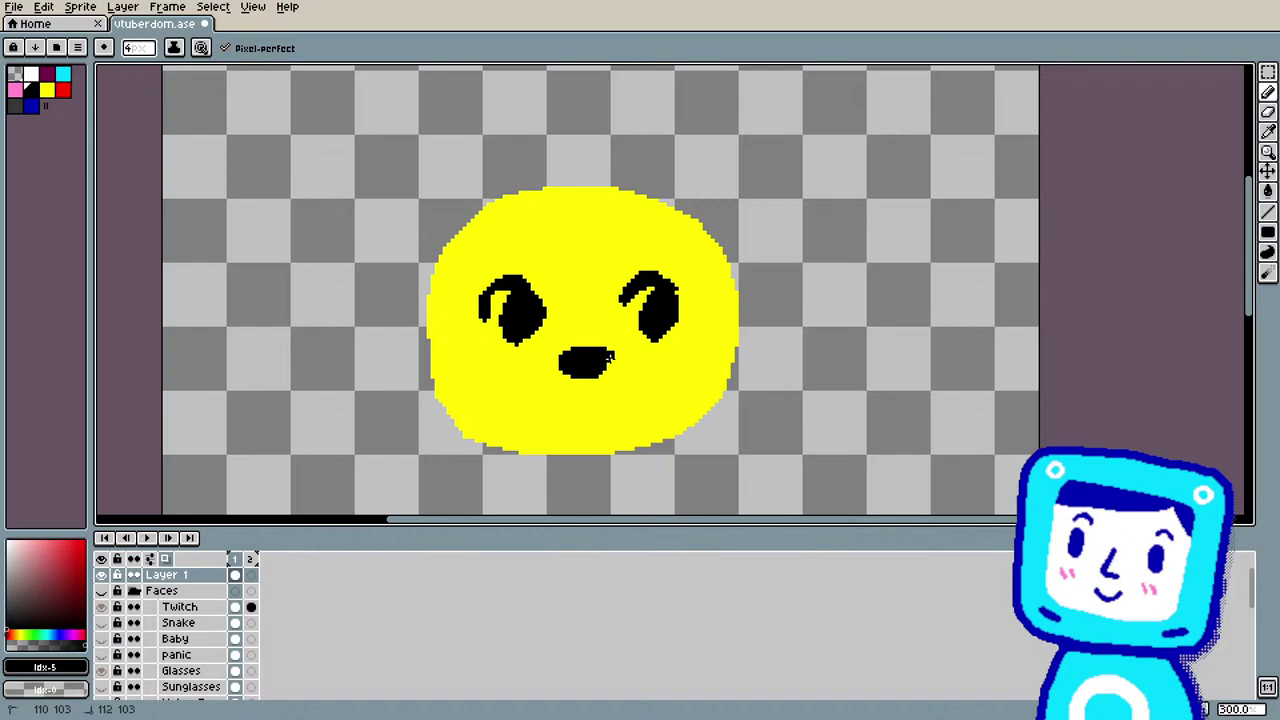
{"action": "left_click_drag", "start_coordinate": [609, 357], "coordinate": [614, 361]}
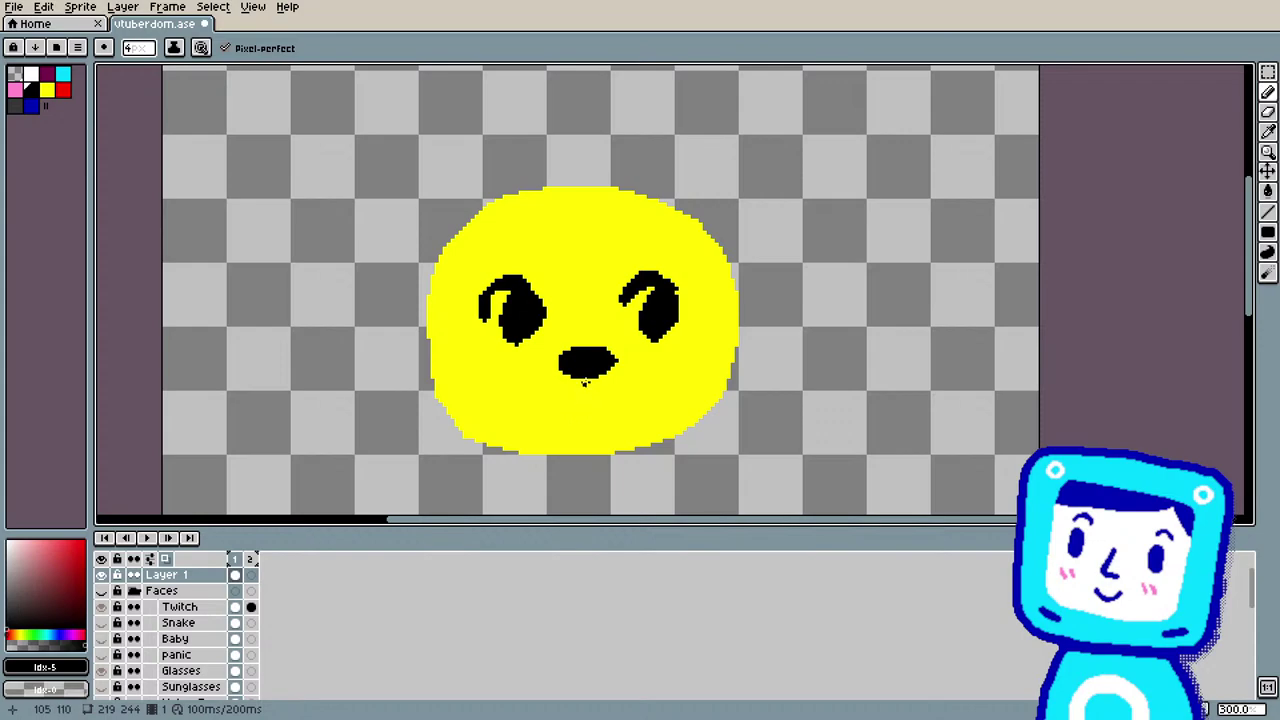
{"action": "mouse_move", "coordinate": [584, 376]}
{"action": "left_mouse_down"}
{"action": "mouse_move", "coordinate": [563, 420]}
{"action": "mouse_move", "coordinate": [553, 407]}
{"action": "mouse_move", "coordinate": [629, 402]}
{"action": "left_mouse_up"}
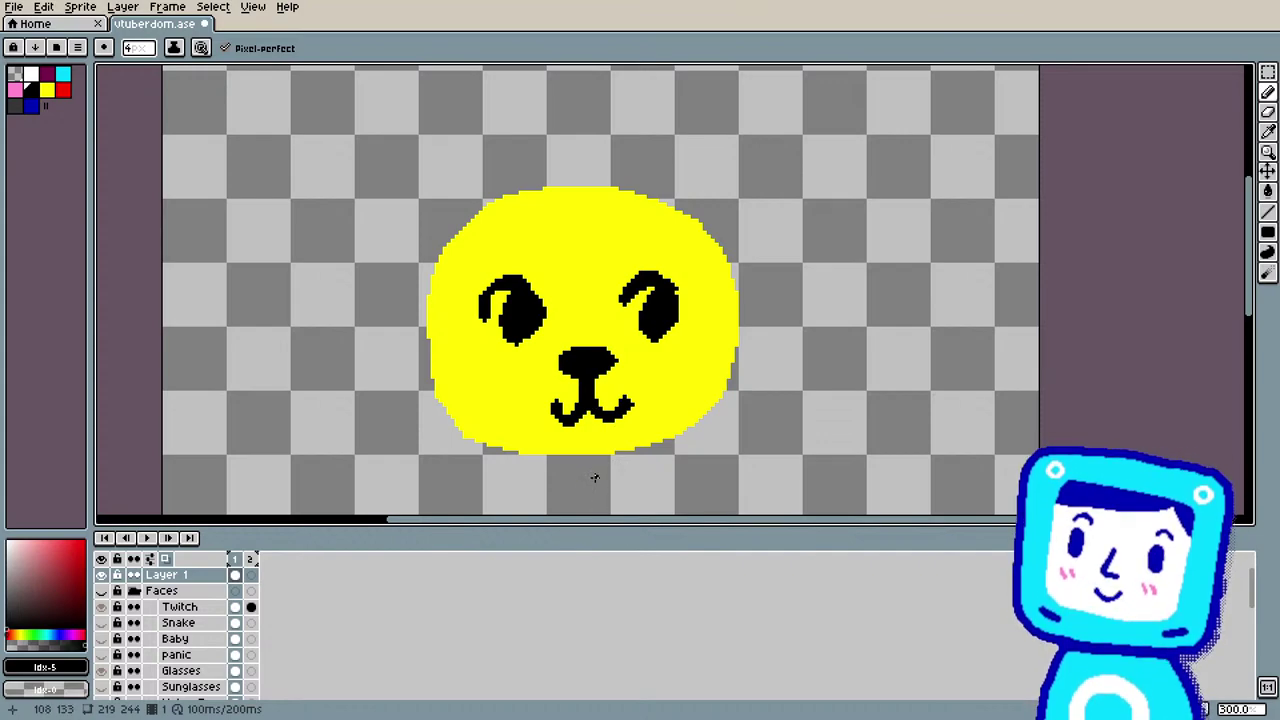
Step: Outline two rounded floppy ears in the face's yellow (#fffb00), fill them, and trim the right ear's lower tip
{"action": "key", "text": "i"}
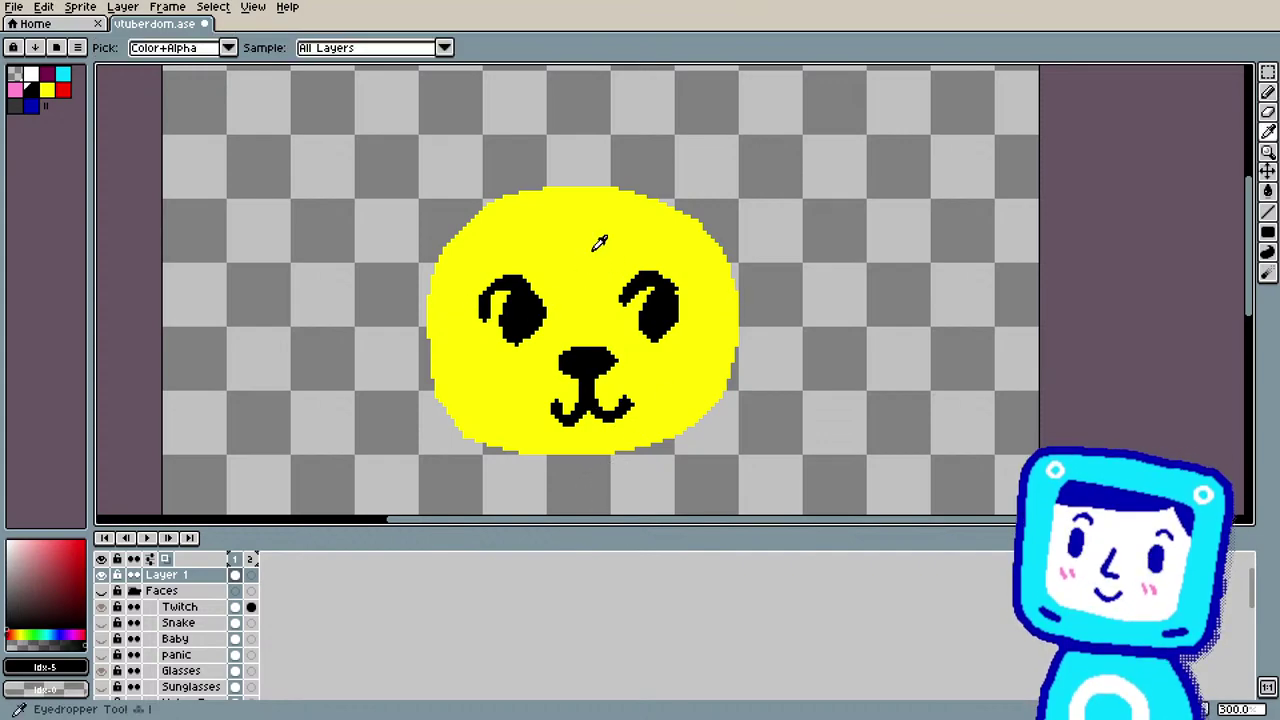
{"action": "left_click", "coordinate": [605, 242]}
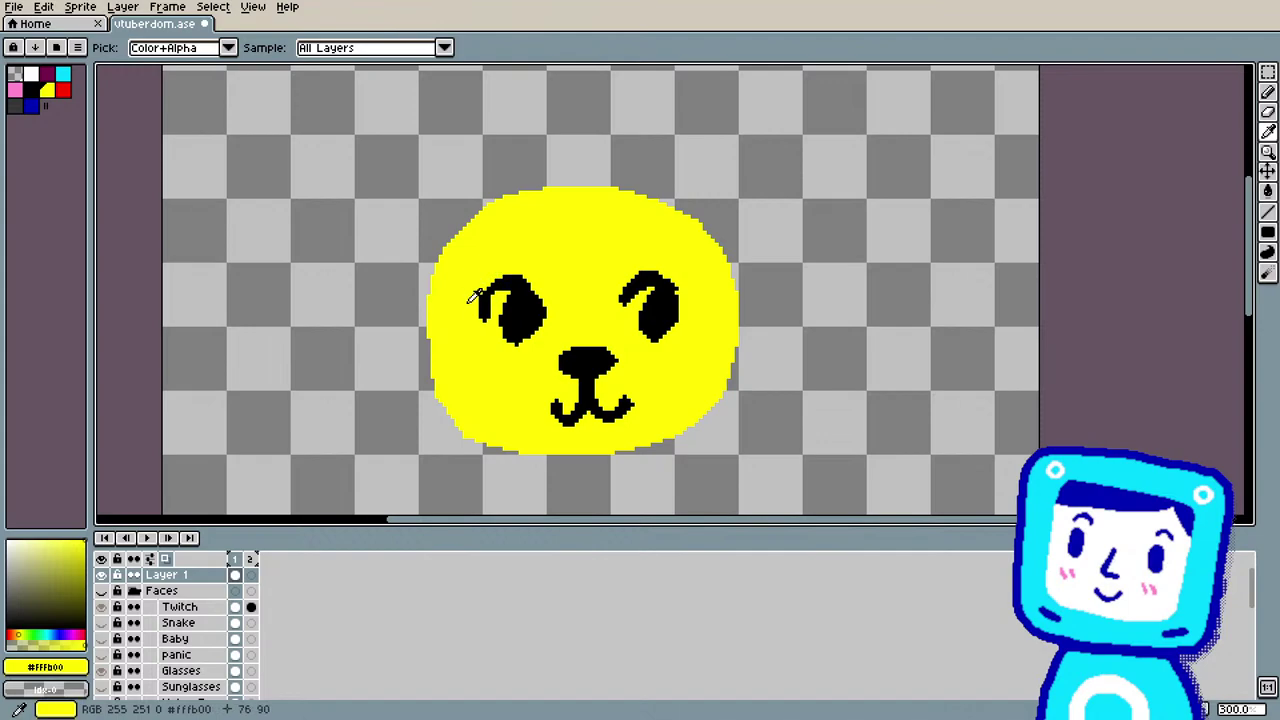
{"action": "key", "text": "b"}
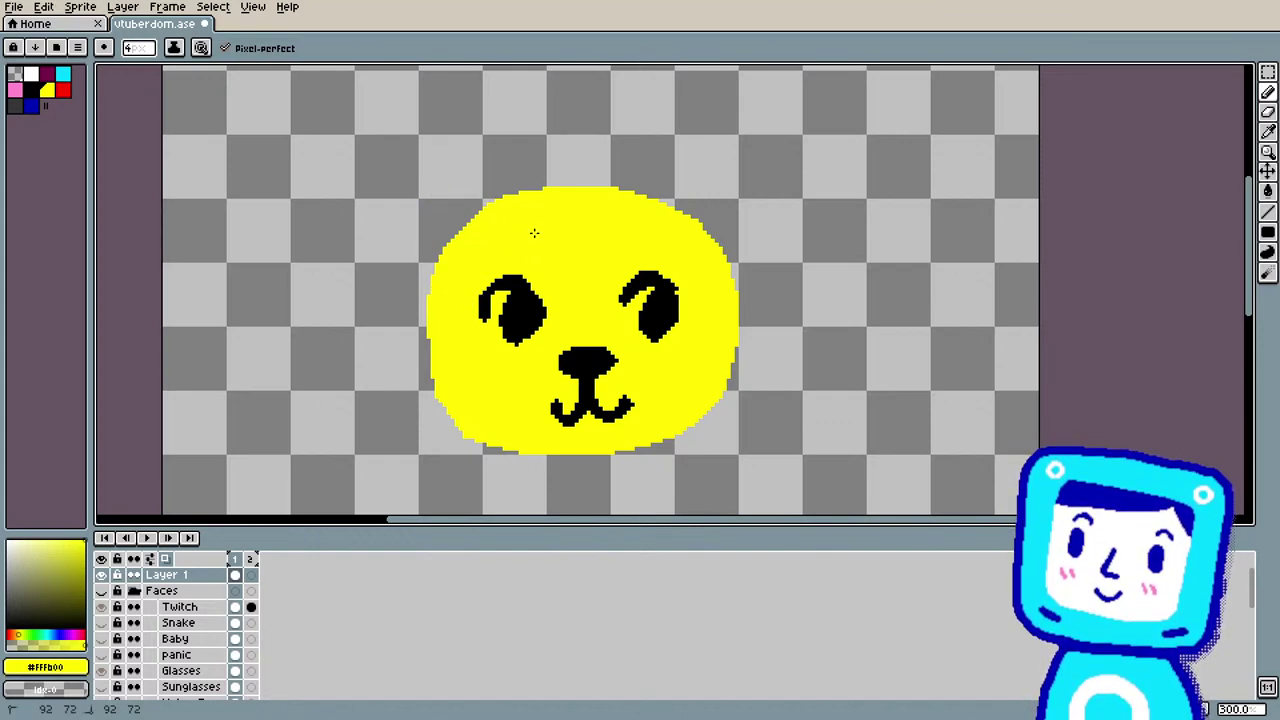
{"action": "mouse_move", "coordinate": [516, 196]}
{"action": "left_mouse_down"}
{"action": "mouse_move", "coordinate": [471, 159]}
{"action": "mouse_move", "coordinate": [430, 166]}
{"action": "mouse_move", "coordinate": [398, 194]}
{"action": "mouse_move", "coordinate": [392, 232]}
{"action": "mouse_move", "coordinate": [440, 242]}
{"action": "left_mouse_up"}
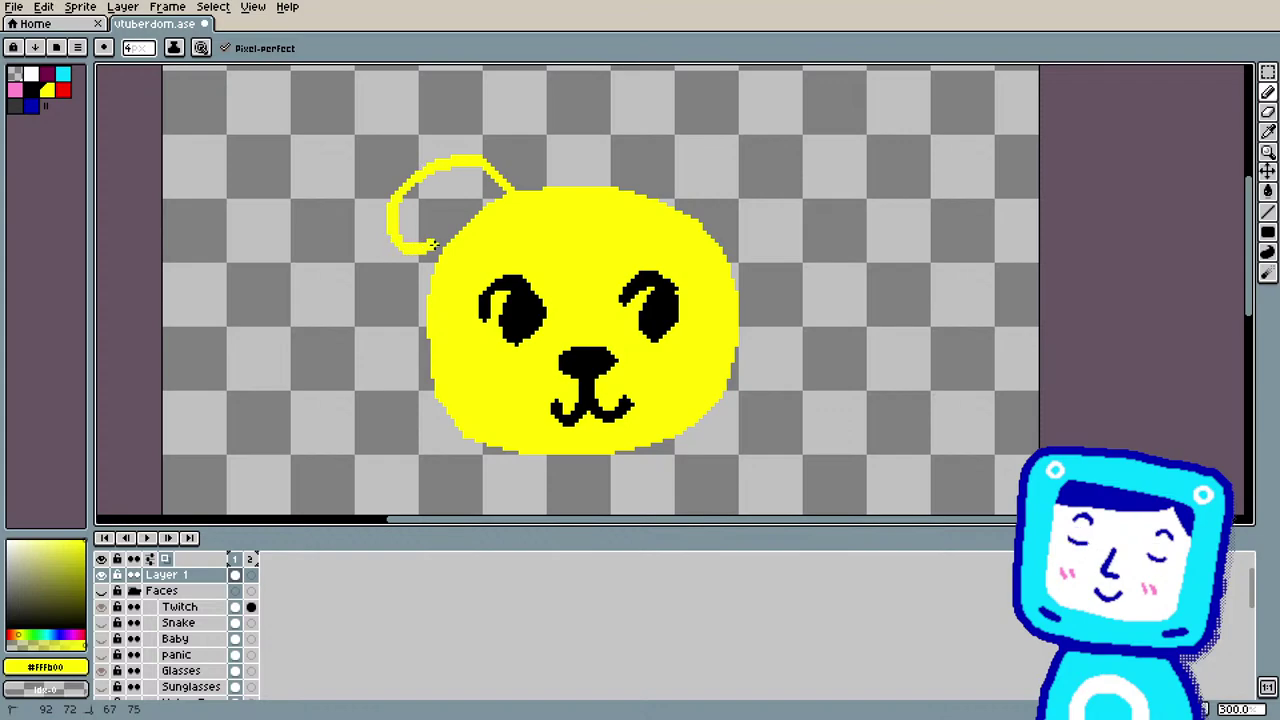
{"action": "mouse_move", "coordinate": [640, 192]}
{"action": "left_mouse_down"}
{"action": "mouse_move", "coordinate": [655, 176]}
{"action": "mouse_move", "coordinate": [725, 165]}
{"action": "mouse_move", "coordinate": [770, 218]}
{"action": "mouse_move", "coordinate": [753, 258]}
{"action": "mouse_move", "coordinate": [725, 255]}
{"action": "left_mouse_up"}
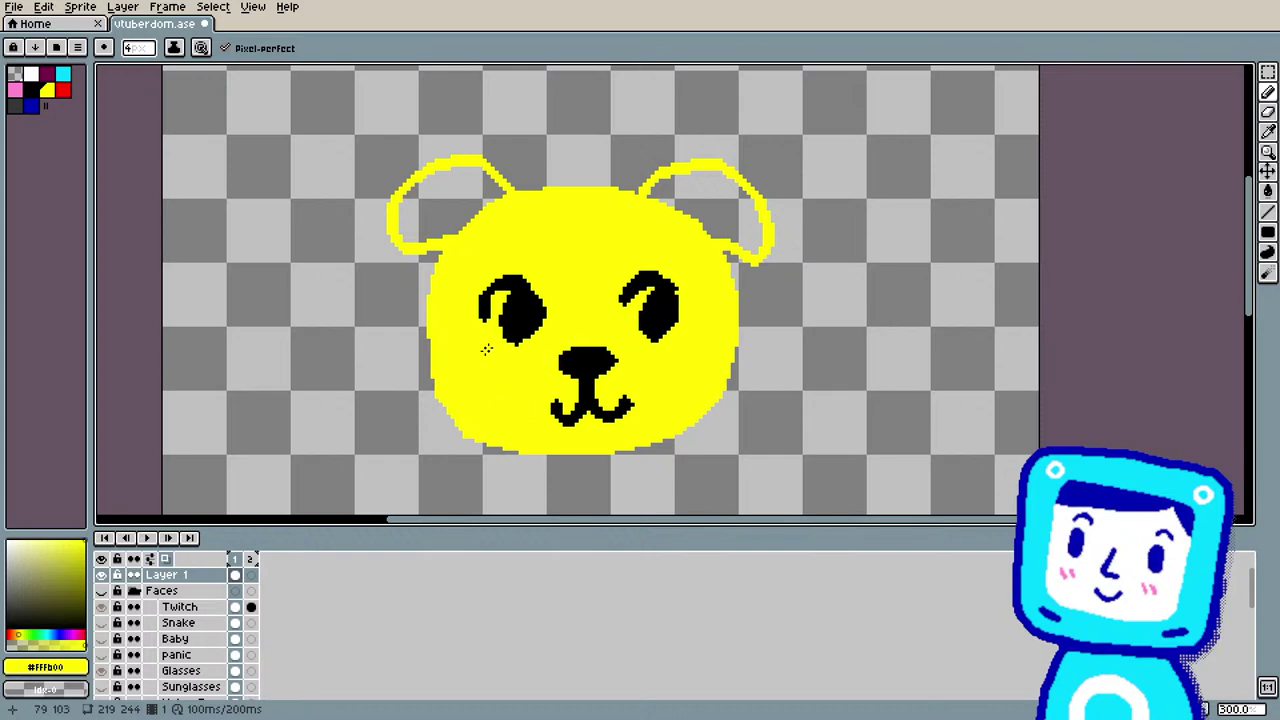
{"action": "mouse_move", "coordinate": [760, 258]}
{"action": "left_mouse_down"}
{"action": "mouse_move", "coordinate": [785, 228]}
{"action": "mouse_move", "coordinate": [750, 176]}
{"action": "left_mouse_up"}
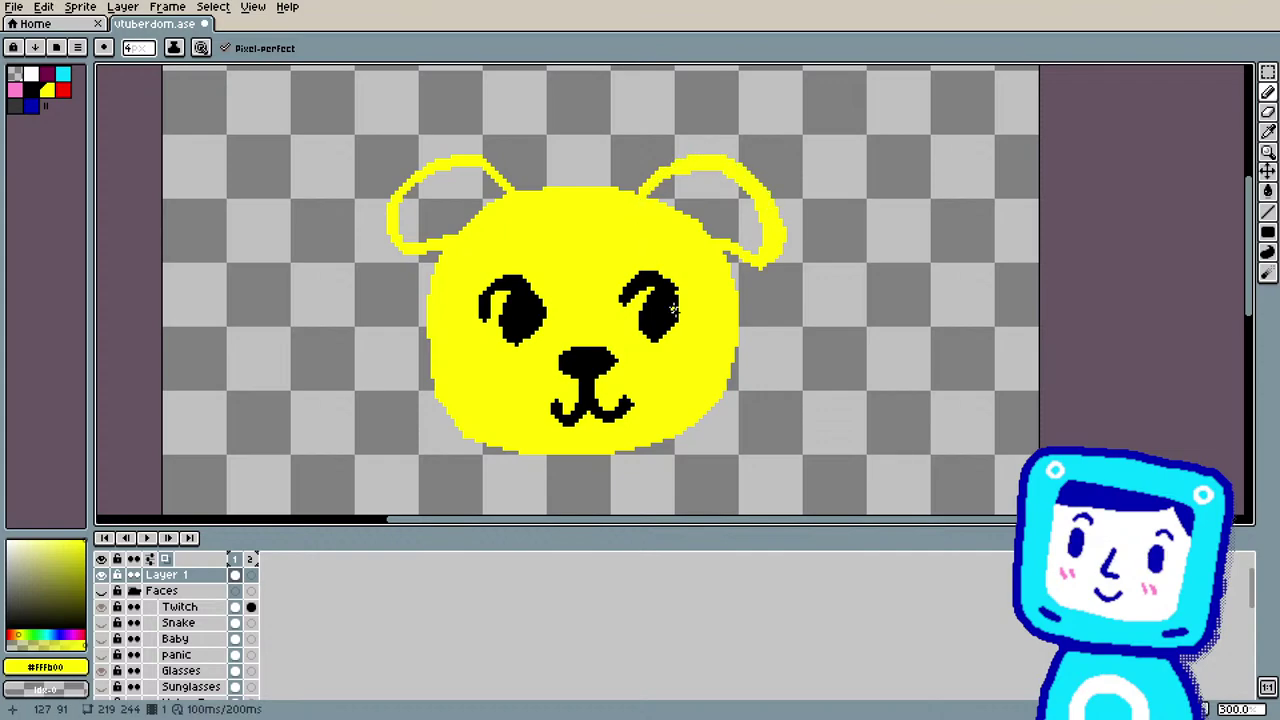
{"action": "key", "text": "g"}
{"action": "left_click", "coordinate": [734, 223]}
{"action": "left_click", "coordinate": [478, 216]}
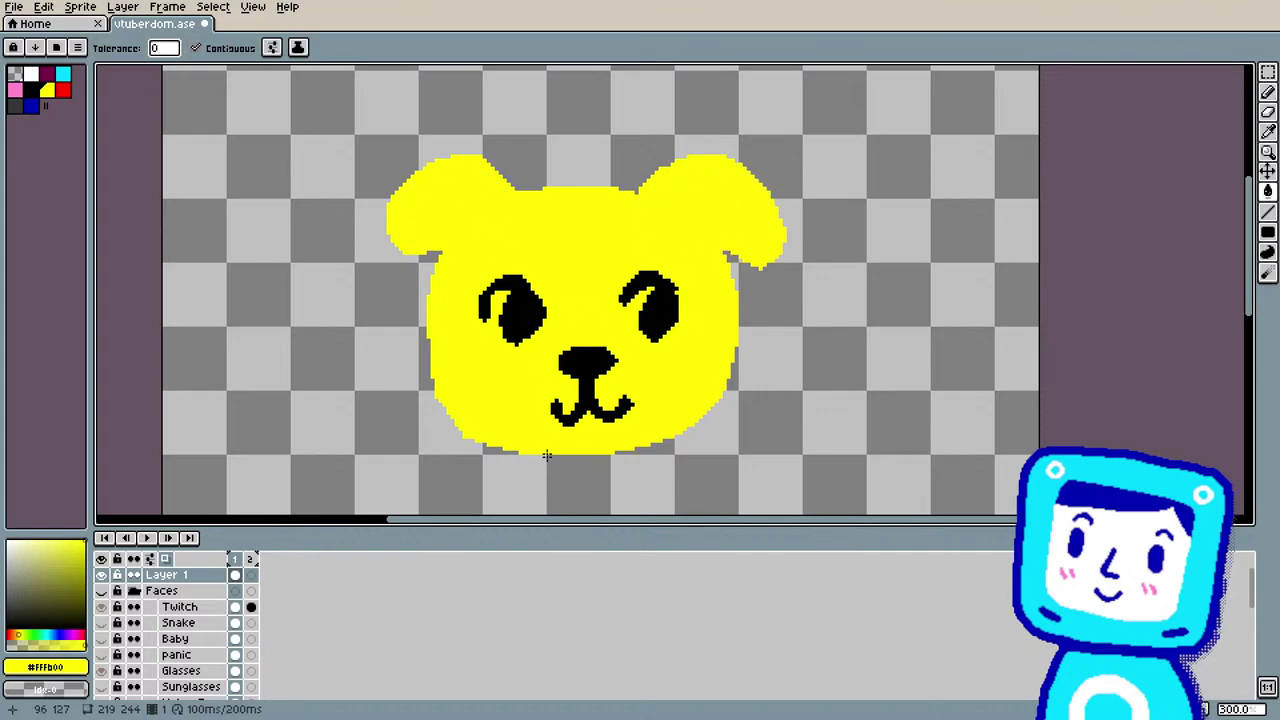
{"action": "key", "text": "b"}
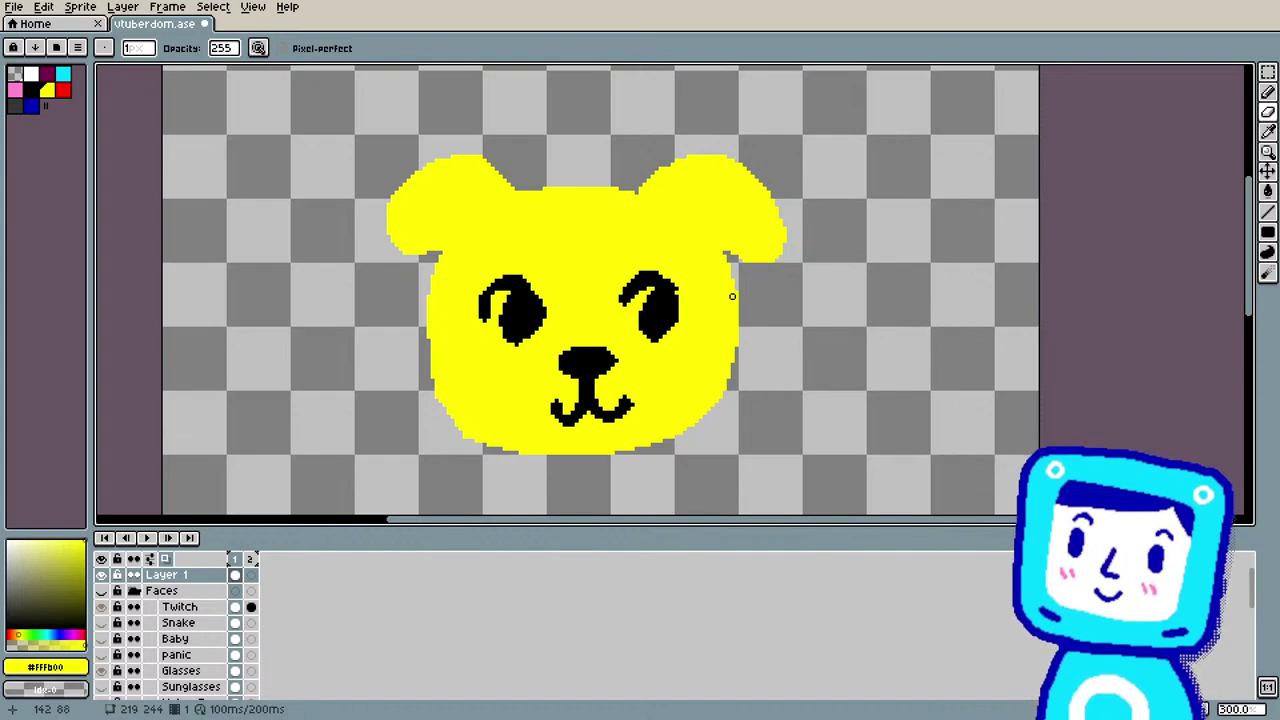
Step: Round the left eye's outline with black and clean up its pointed lower tip with the face's yellow (#fffb00)
{"action": "key", "text": "i"}
{"action": "left_click", "coordinate": [665, 310]}
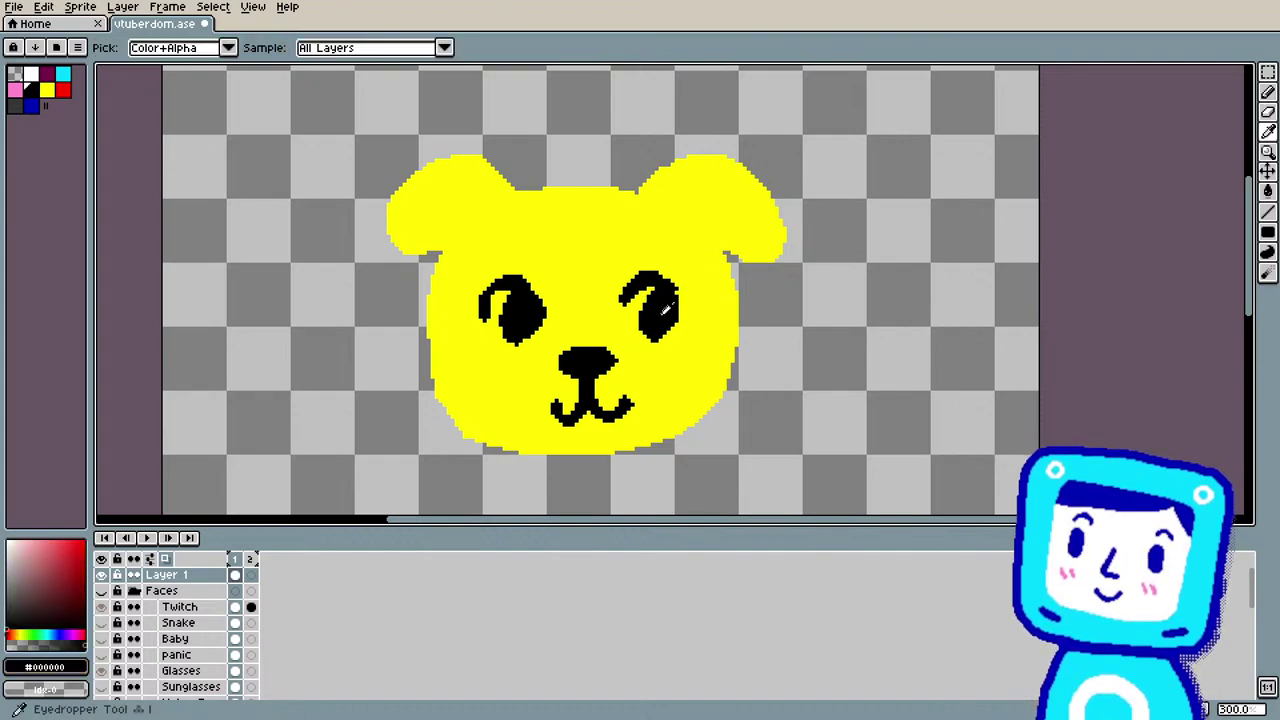
{"action": "key", "text": "b"}
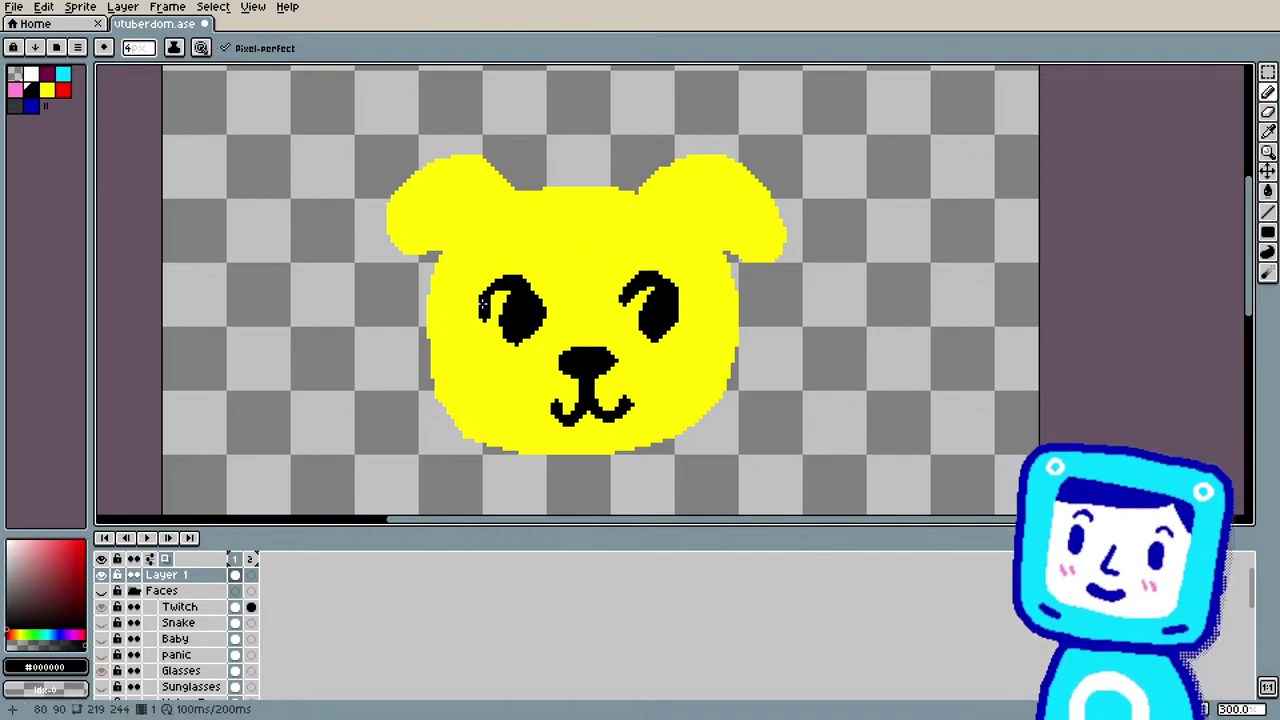
{"action": "left_click", "coordinate": [484, 298]}
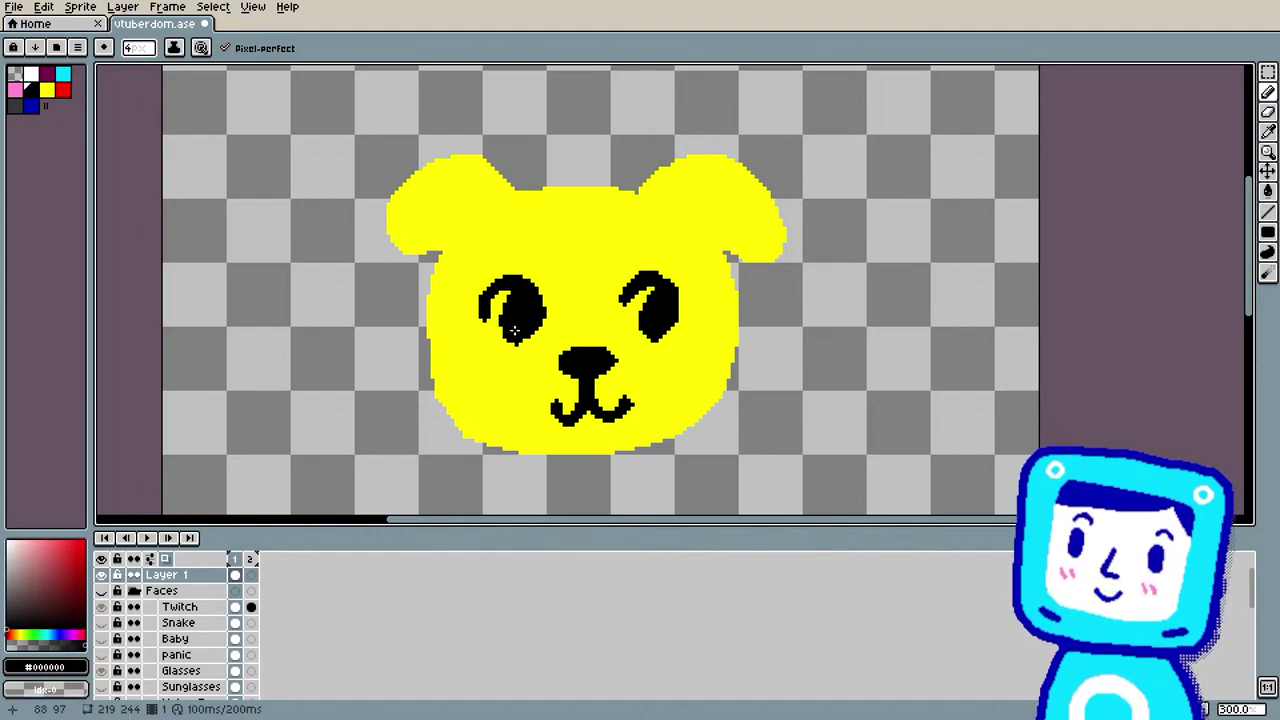
{"action": "key", "text": "i"}
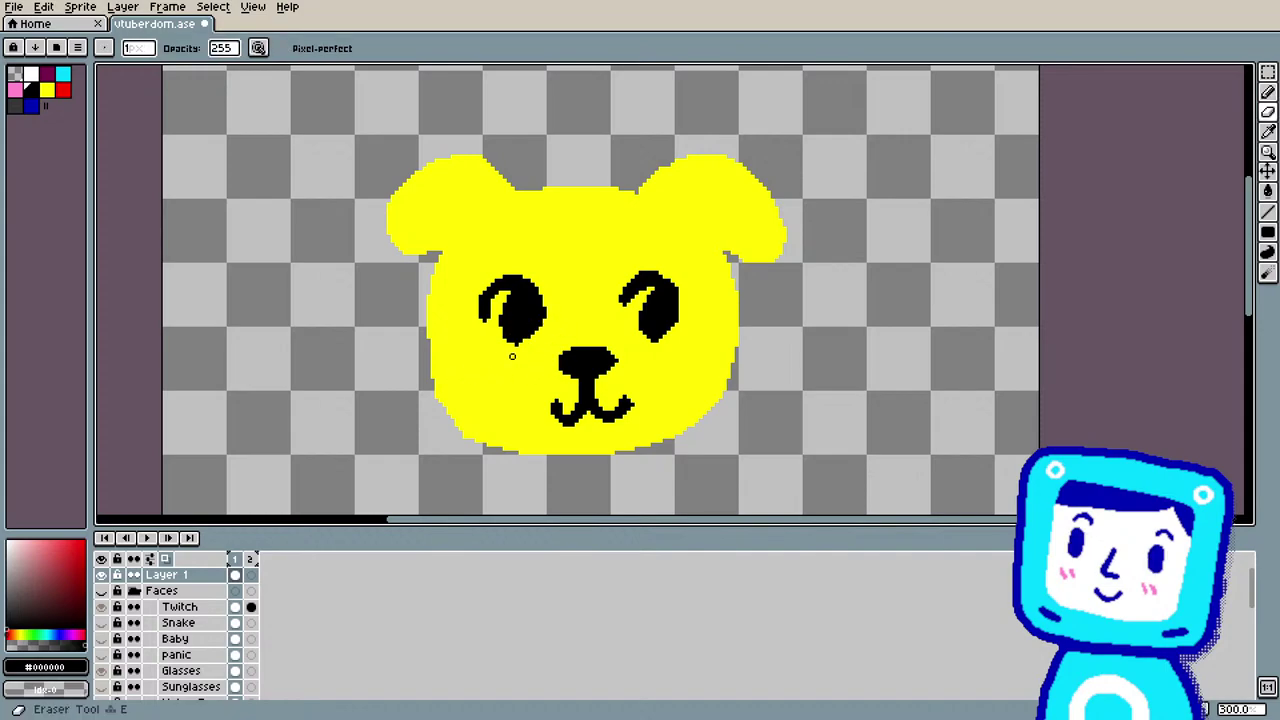
{"action": "left_click", "coordinate": [537, 350]}
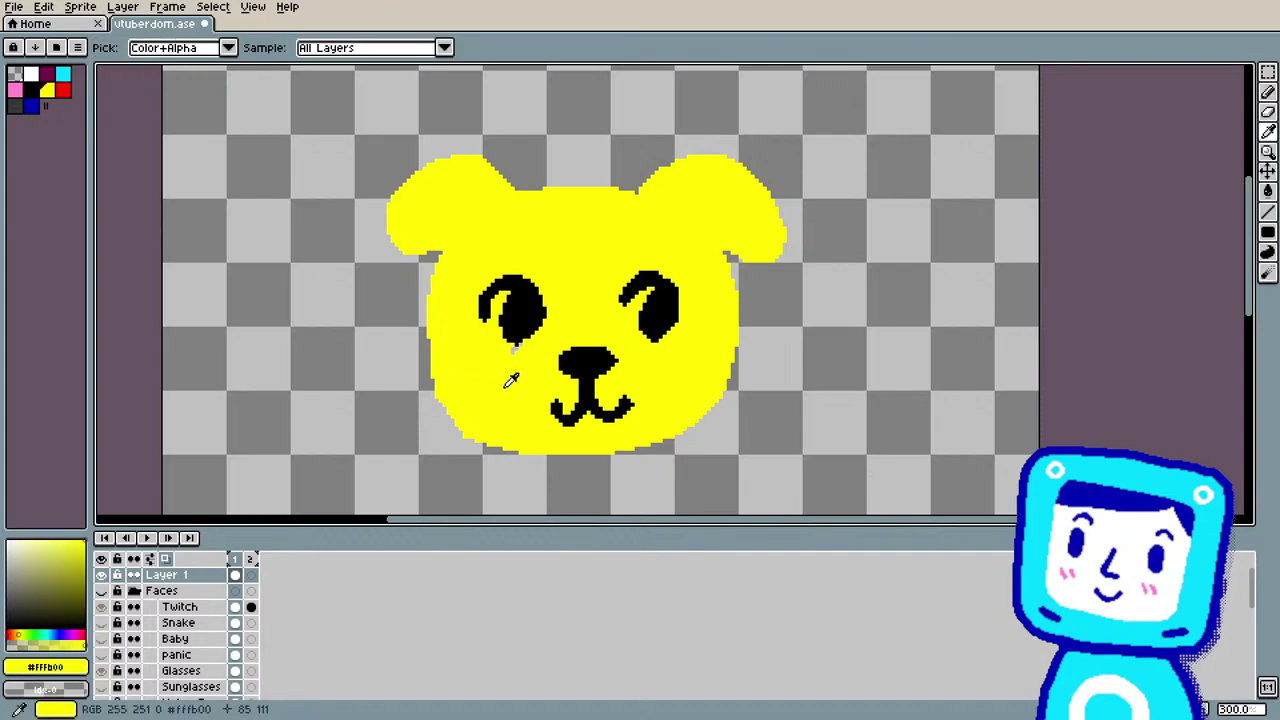
{"action": "key", "text": "b"}
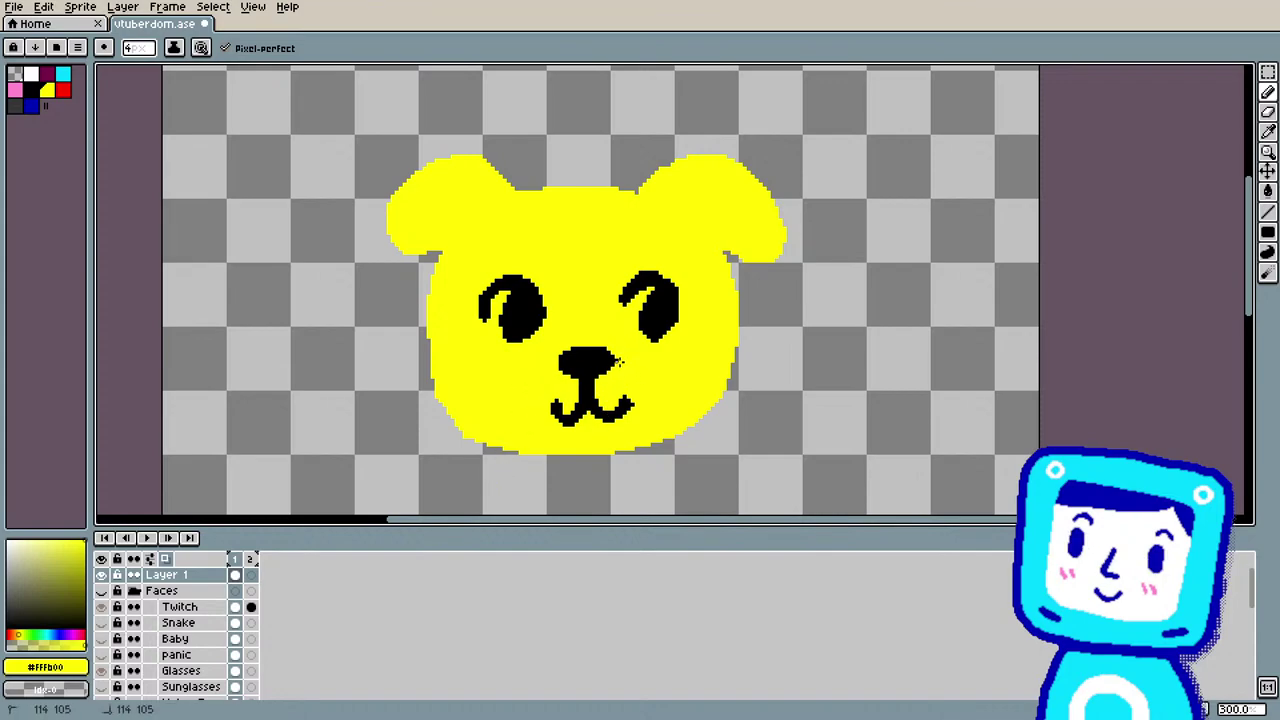
Step: Even out the right end of the nose with black and round its corners with yellow
{"action": "left_click", "coordinate": [592, 358], "text": "alt"}
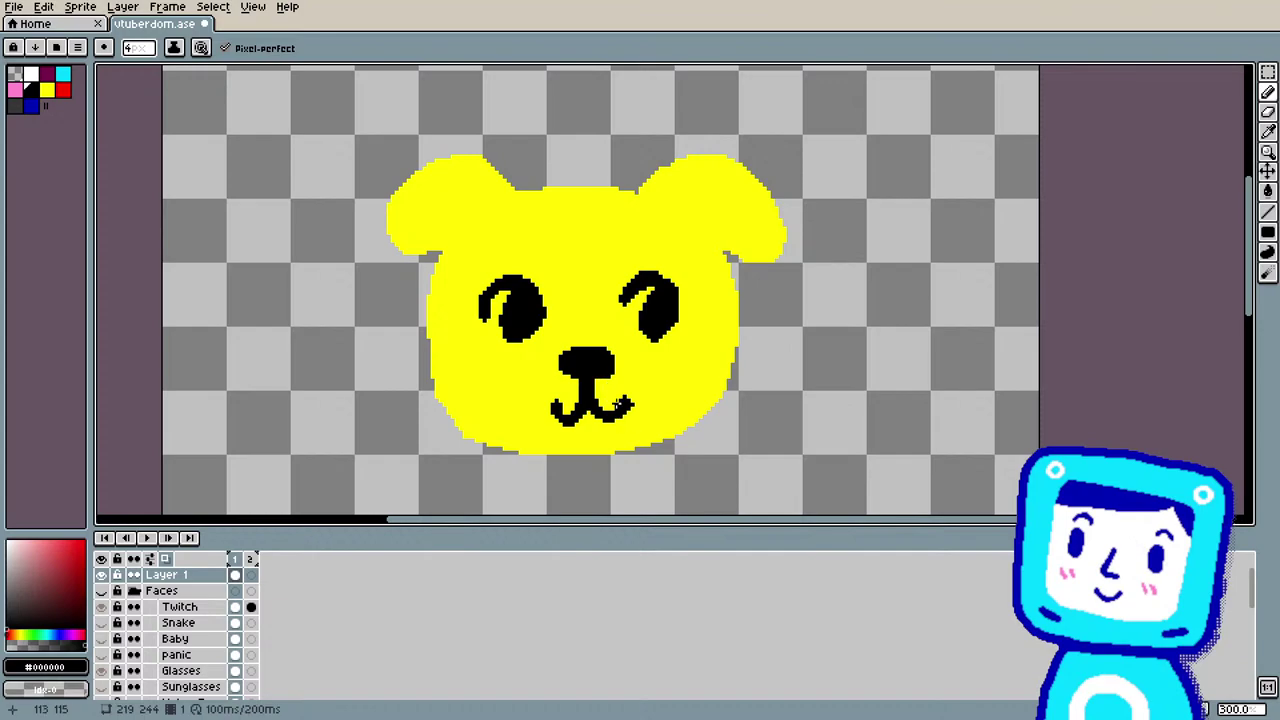
{"action": "scroll", "coordinate": [615, 378], "scroll_direction": "up", "scroll_amount": 1}
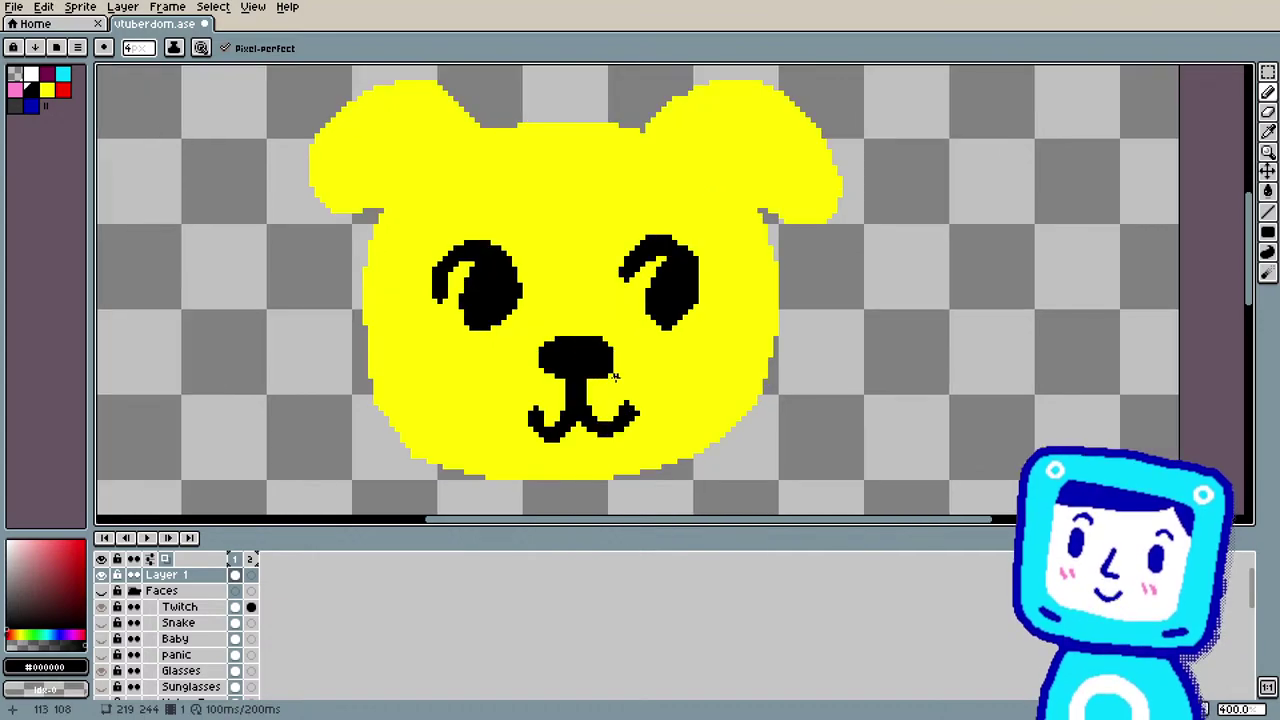
{"action": "left_click", "coordinate": [626, 365], "text": "alt"}
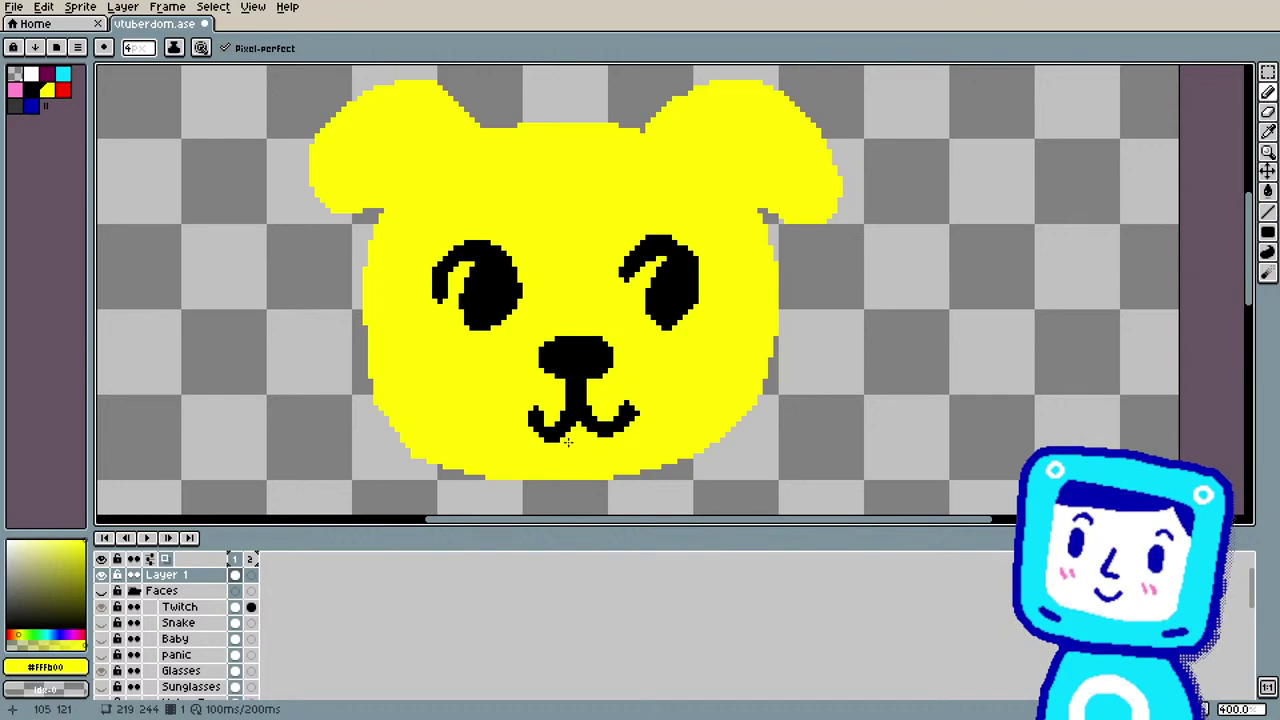
Step: Thicken and widen the two upturned ends of the mouth with the black pencil
{"action": "scroll", "coordinate": [736, 342], "scroll_direction": "up", "scroll_amount": 2}
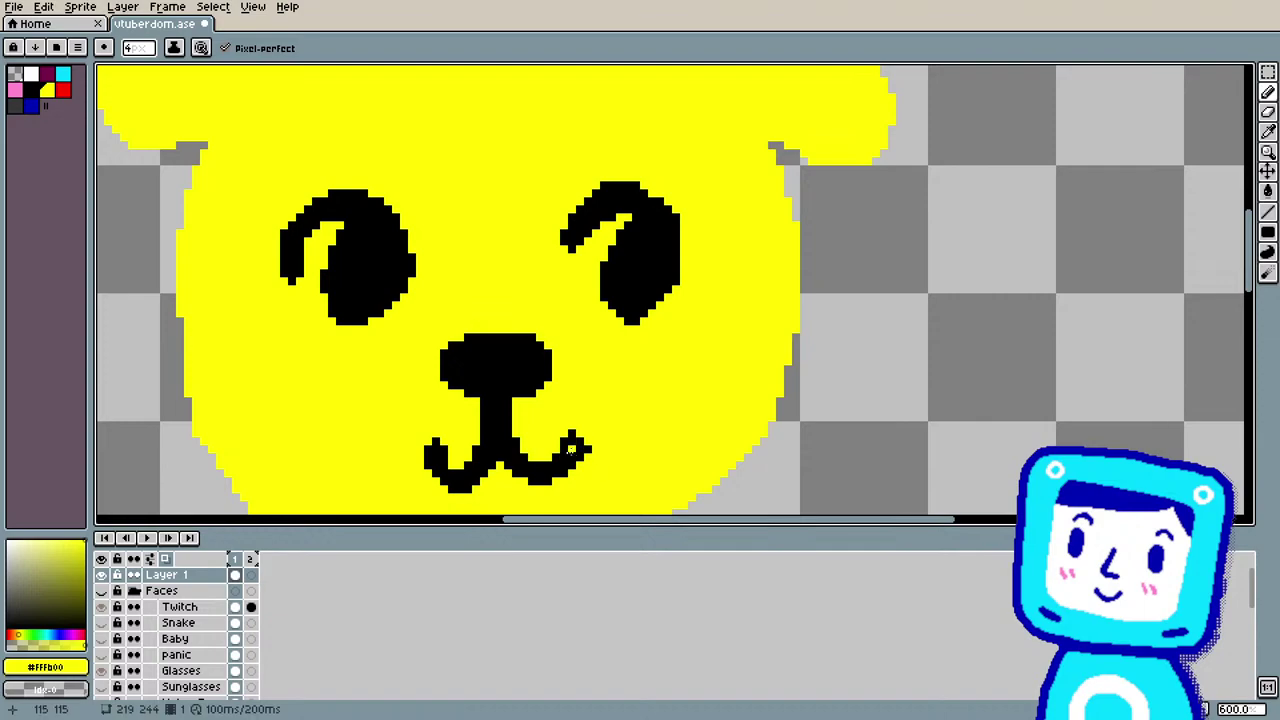
{"action": "key", "text": "i"}
{"action": "left_click", "coordinate": [578, 452]}
{"action": "key", "text": "b"}
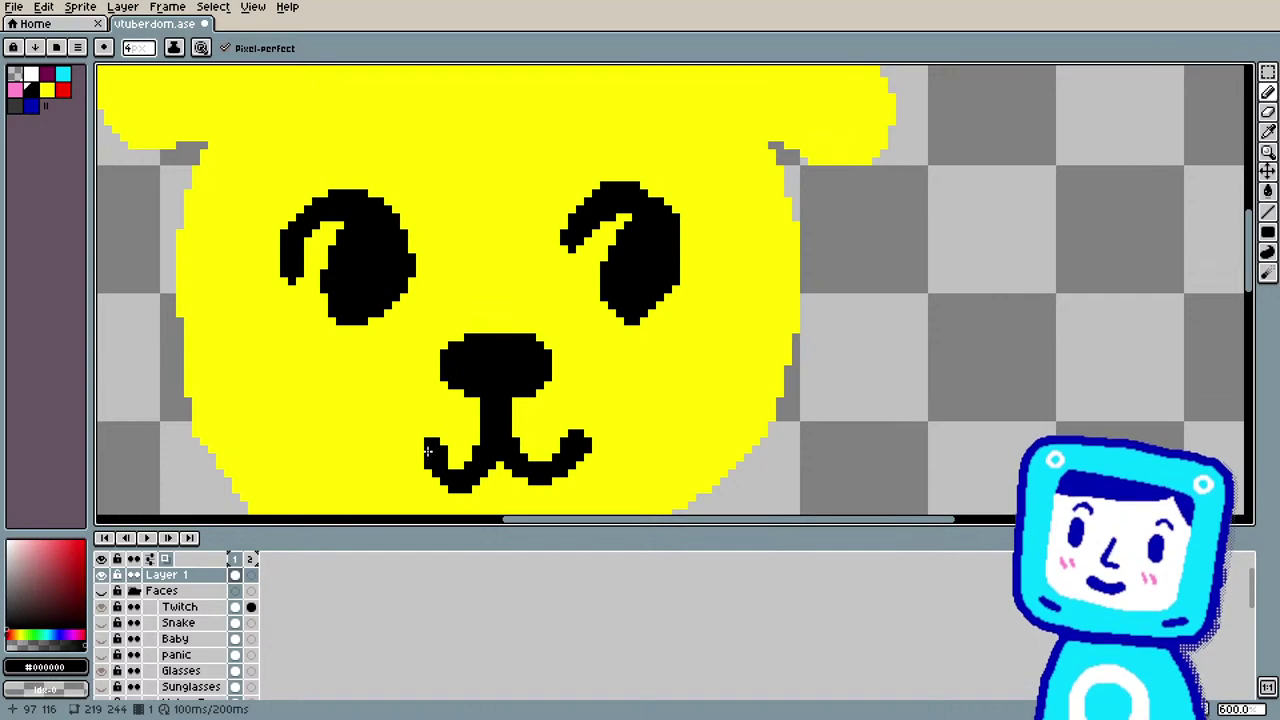
{"action": "left_click", "coordinate": [422, 451]}
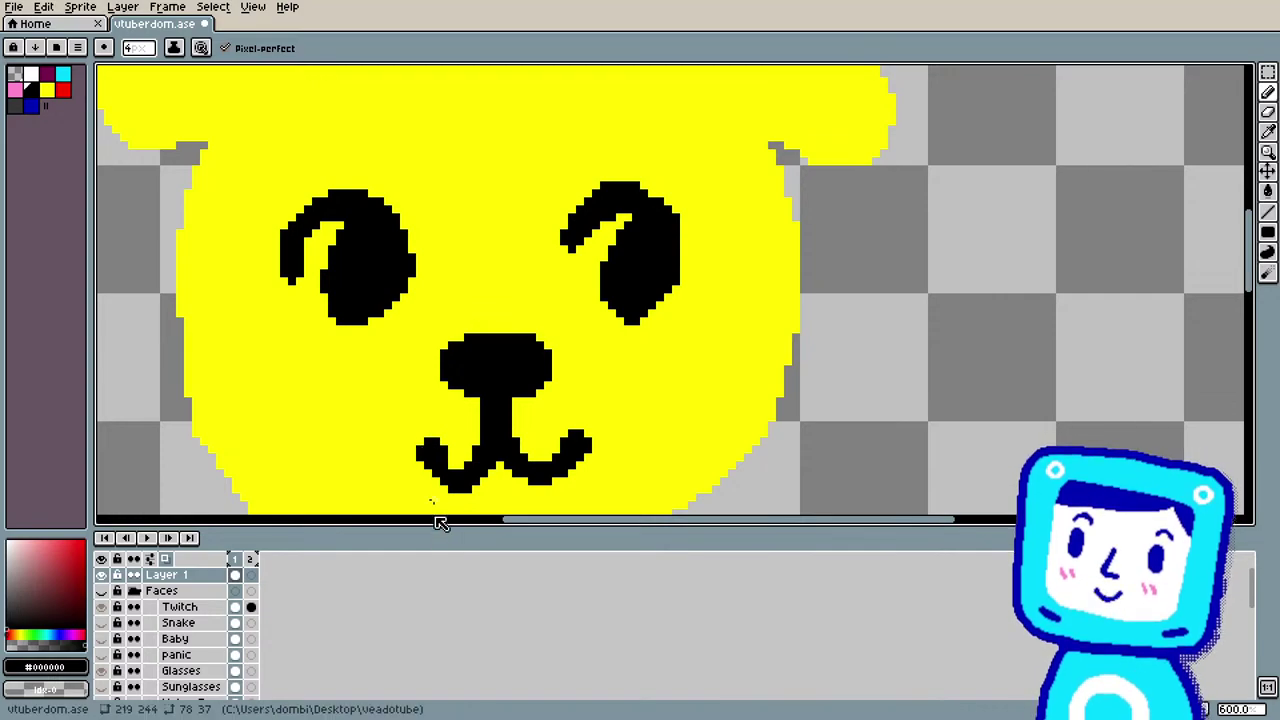
Step: Trim the face's lower-left edge rounder with the 1 px eraser, and smooth its left side with the yellow pencil
{"action": "scroll", "coordinate": [329, 106], "scroll_direction": "down", "scroll_amount": 2}
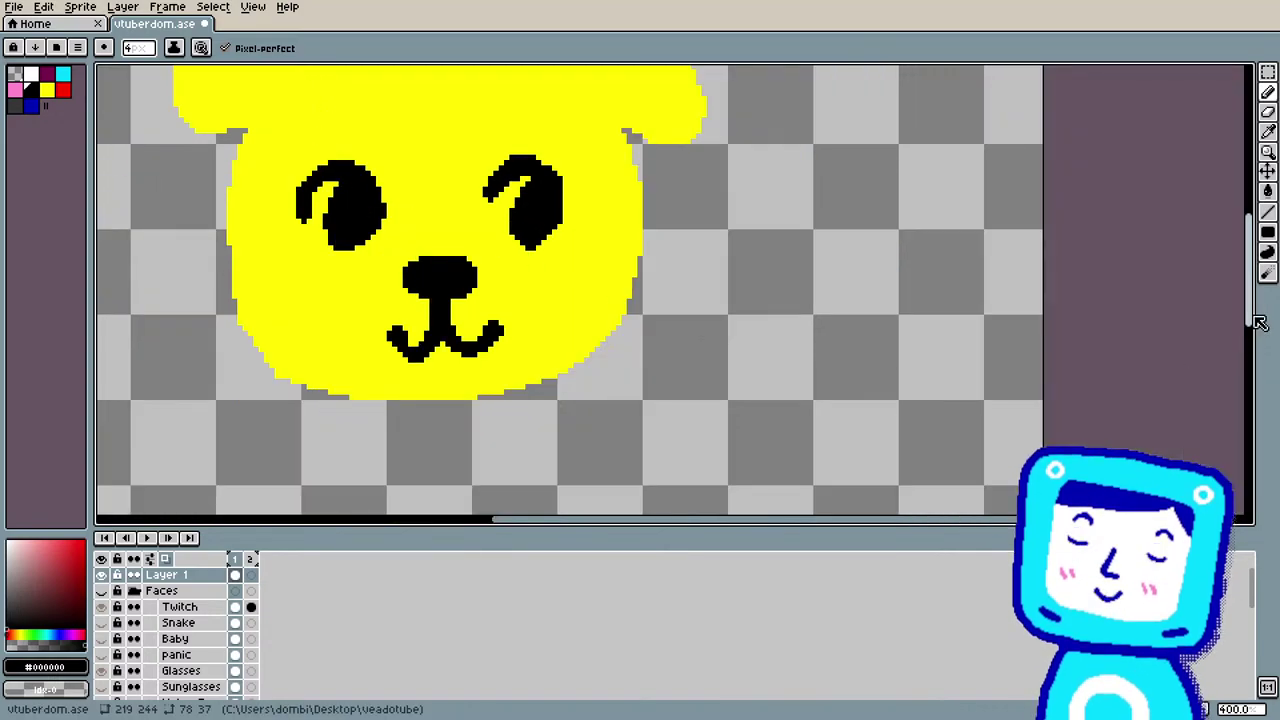
{"action": "left_click_drag", "start_coordinate": [1252, 335], "coordinate": [1248, 248]}
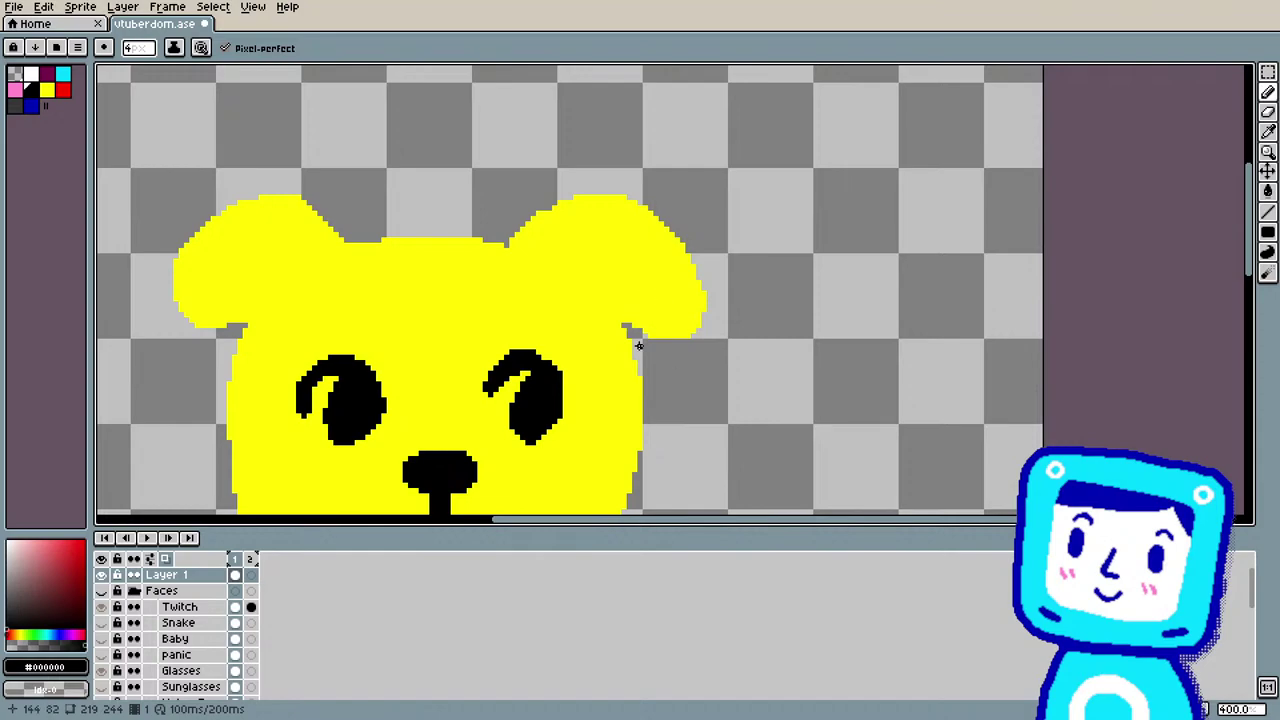
{"action": "scroll", "coordinate": [638, 340], "scroll_direction": "down", "scroll_amount": 3}
{"action": "scroll", "coordinate": [493, 400], "scroll_direction": "up", "scroll_amount": 2}
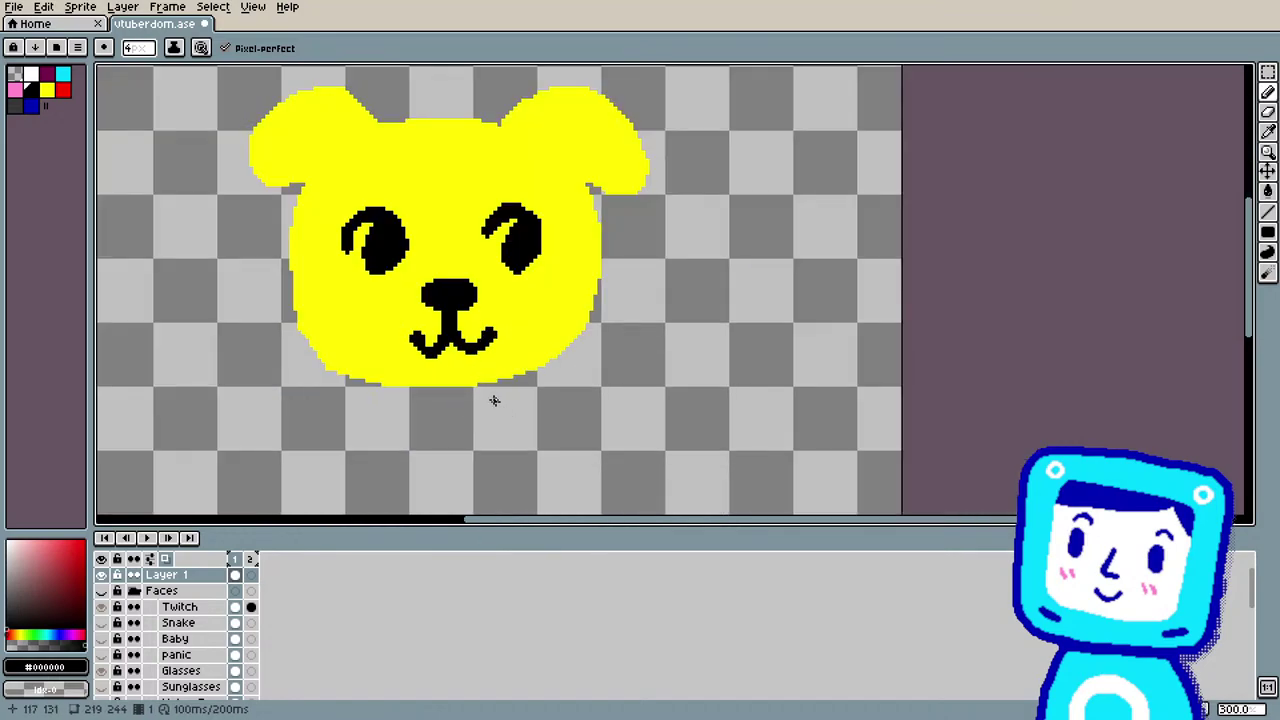
{"action": "key", "text": "e"}
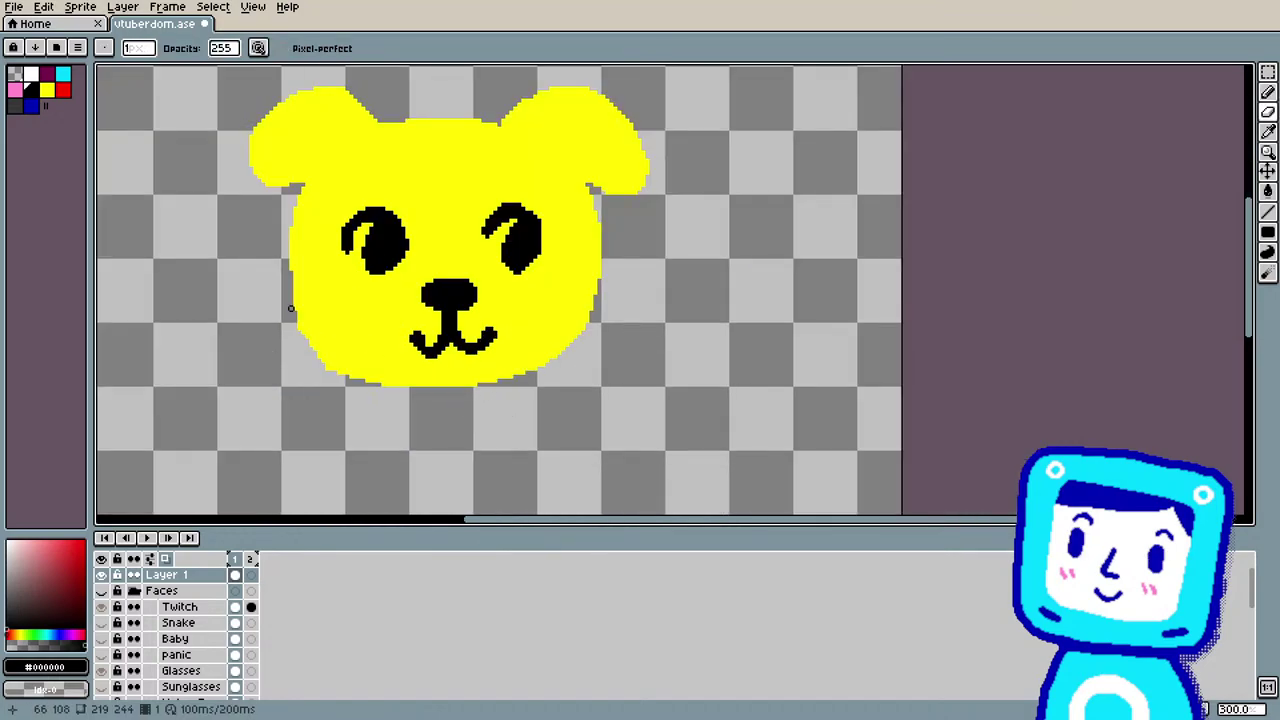
{"action": "left_click_drag", "start_coordinate": [300, 328], "coordinate": [312, 348]}
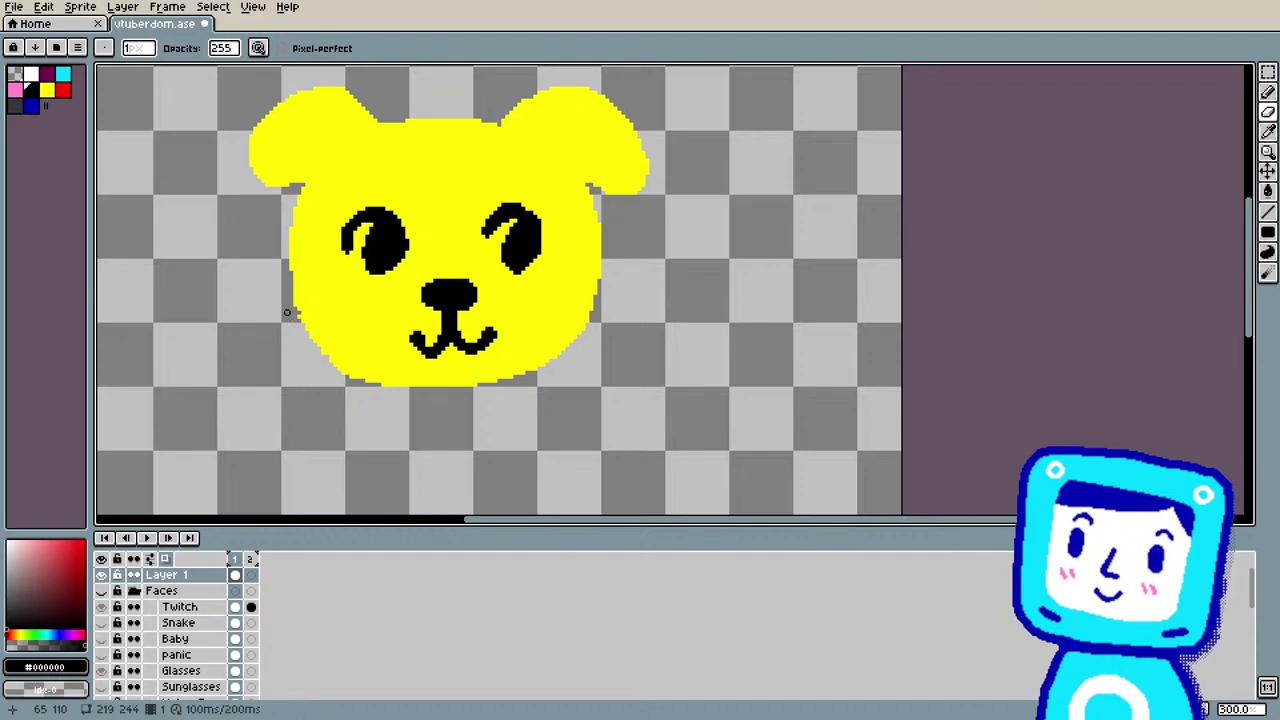
{"action": "key", "text": "ctrl"}
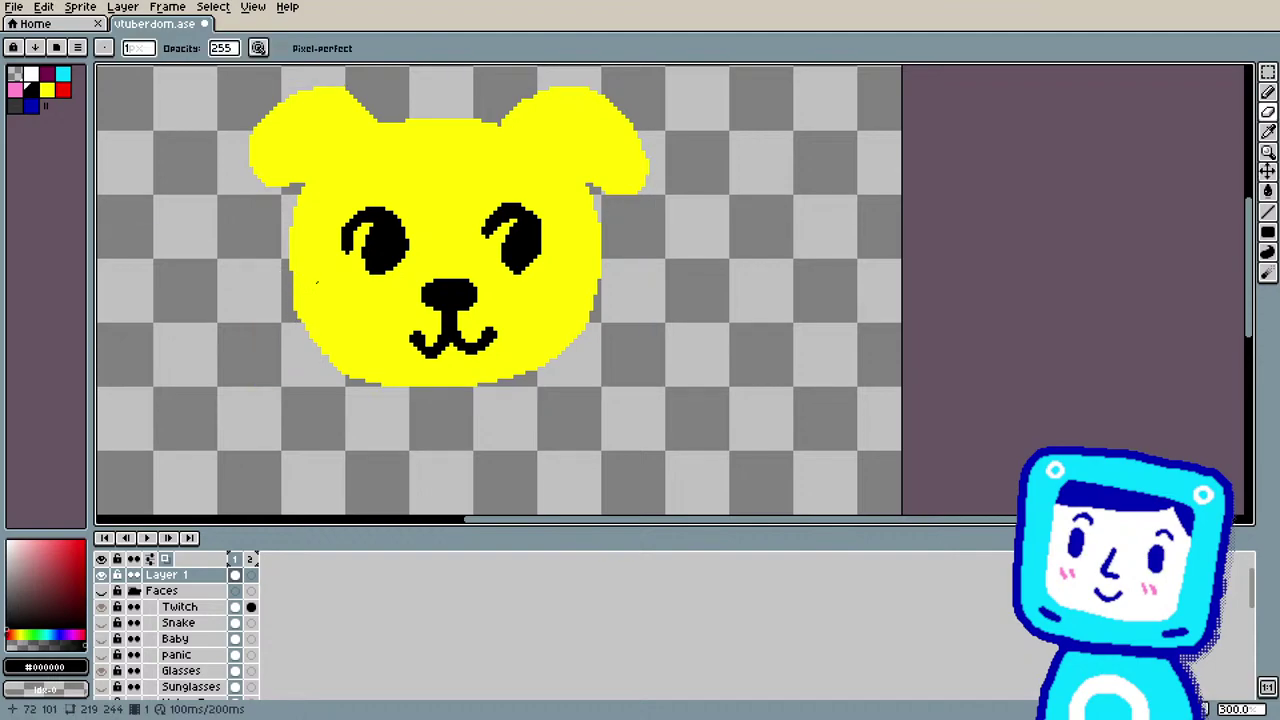
{"action": "left_click", "coordinate": [332, 273], "text": "alt"}
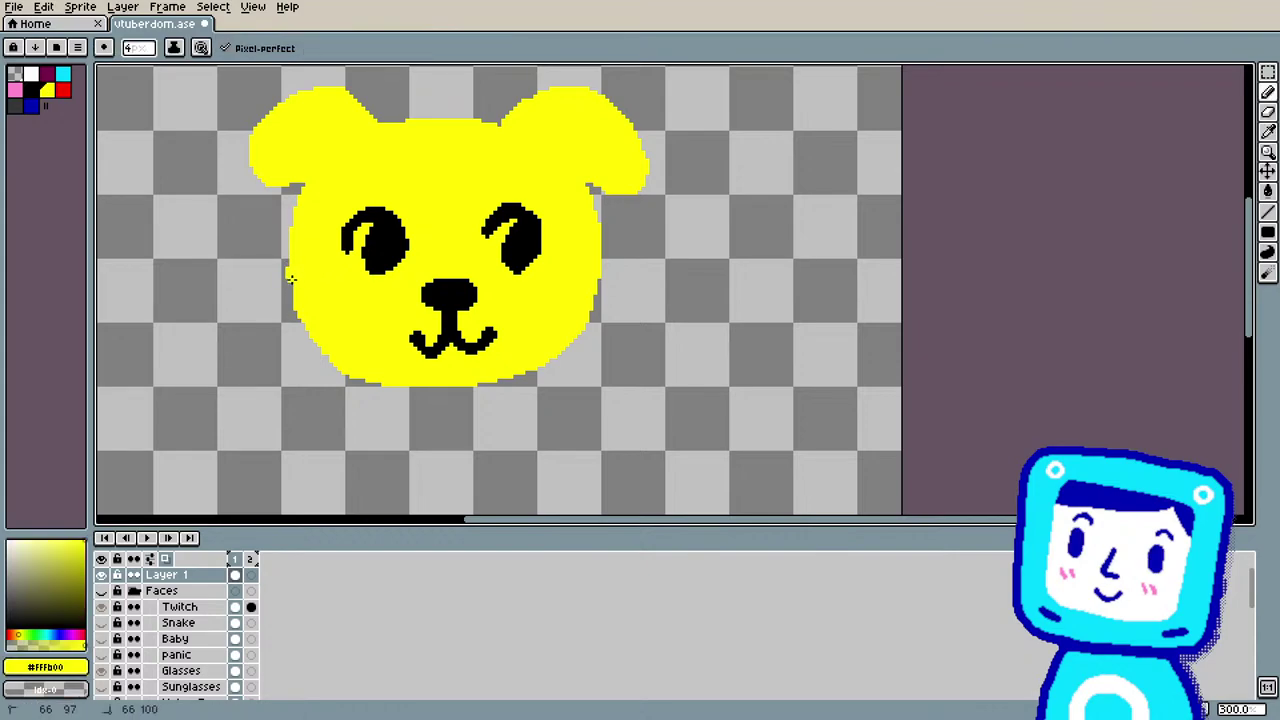
{"action": "key", "text": "ctrl"}
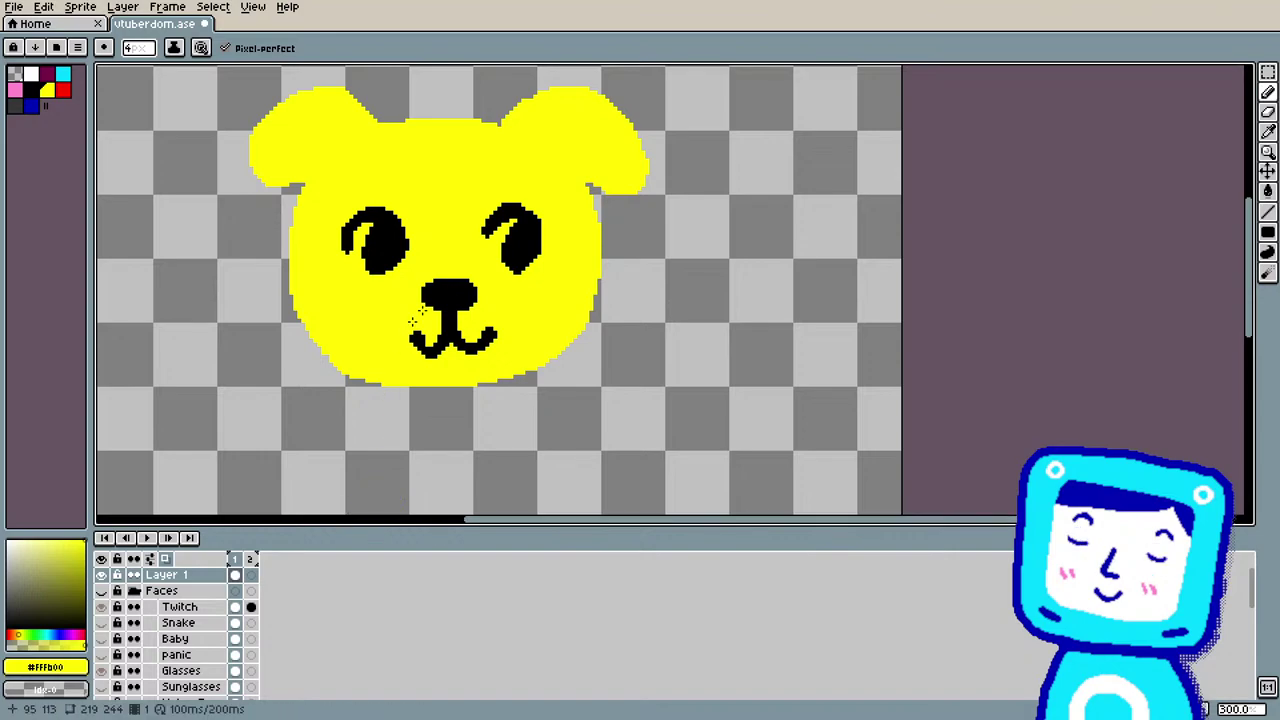
Step: Sample the eye's black and round out the pointed lower tip of the right eye with the pencil
{"action": "key", "text": "i"}
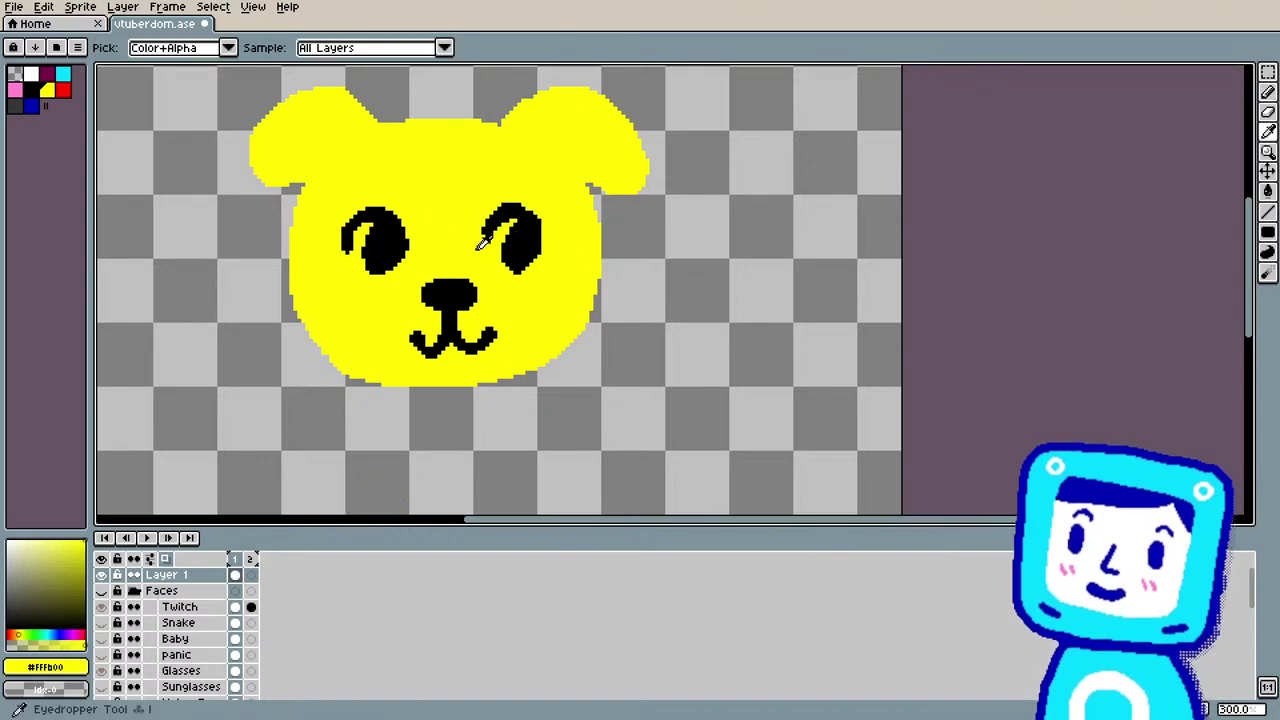
{"action": "left_click", "coordinate": [524, 244]}
{"action": "key", "text": "b"}
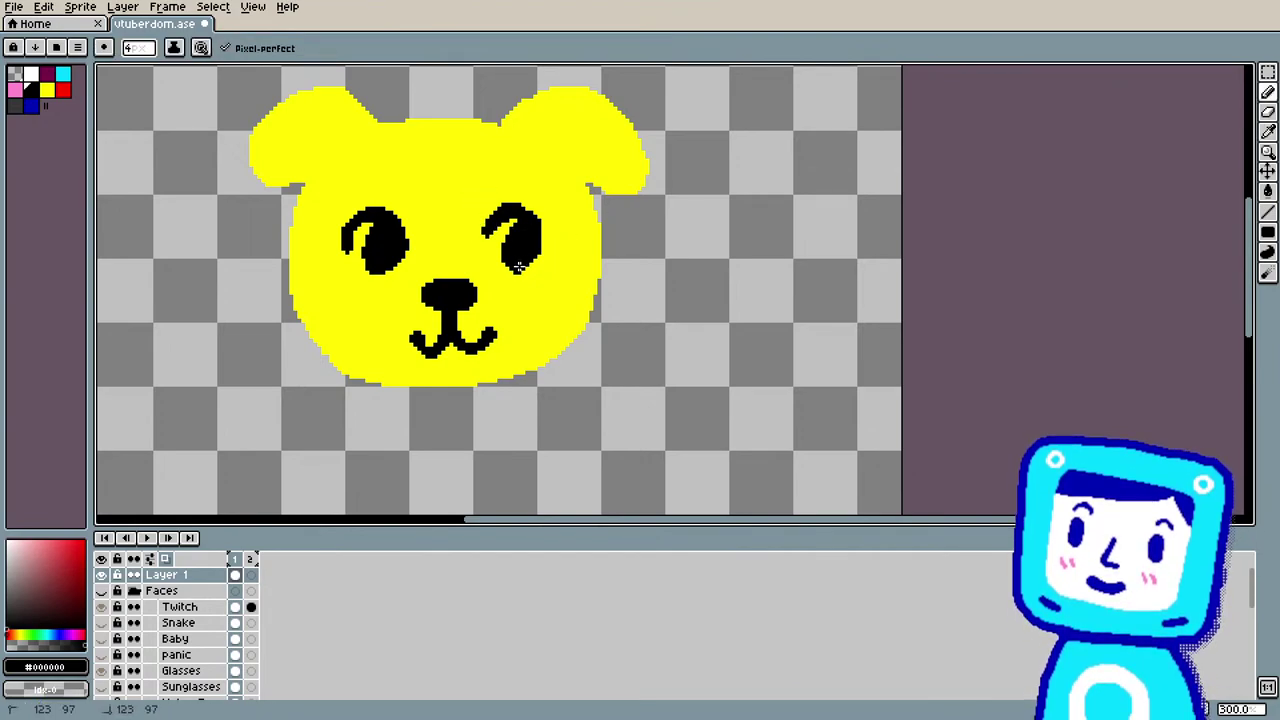
{"action": "left_click_drag", "start_coordinate": [520, 268], "coordinate": [539, 287]}
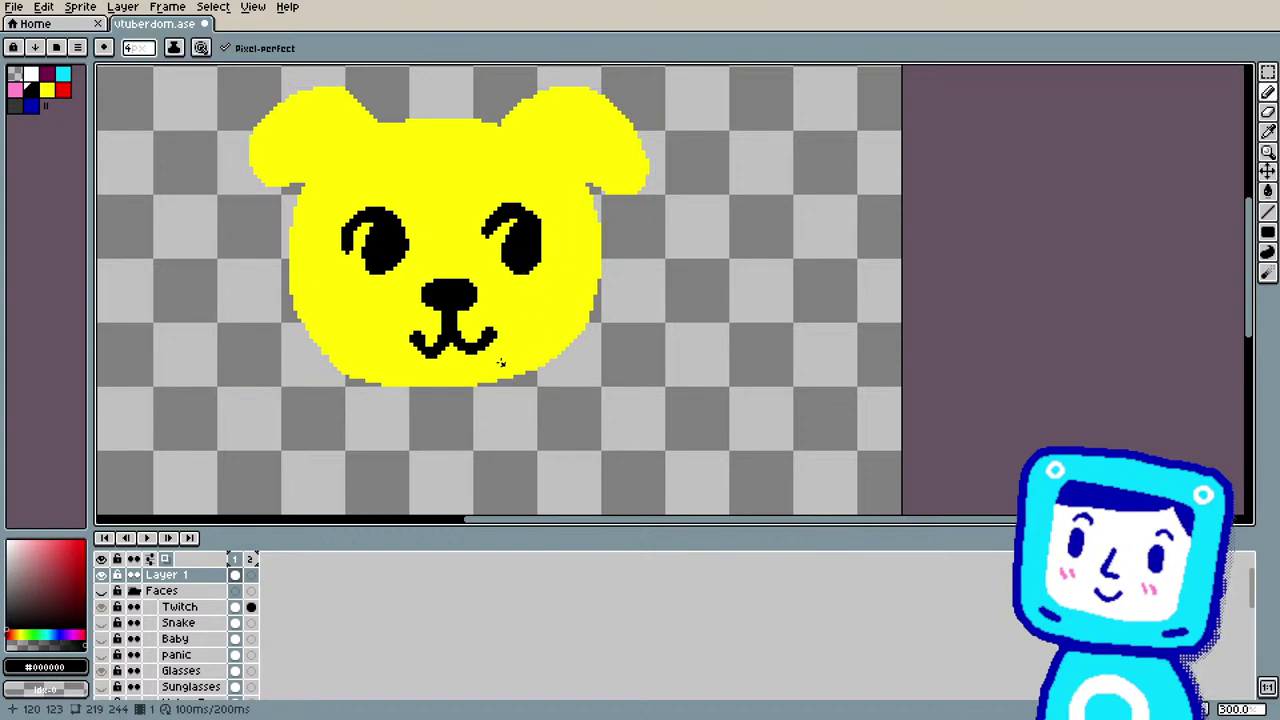
Step: Mix a soft orange (#ec985d) and paint an inner-ear patch on each of the dog's ears with the 4 px pencil
{"action": "scroll", "coordinate": [501, 362], "scroll_direction": "down", "scroll_amount": 2}
{"action": "scroll", "coordinate": [410, 375], "scroll_direction": "up", "scroll_amount": 1}
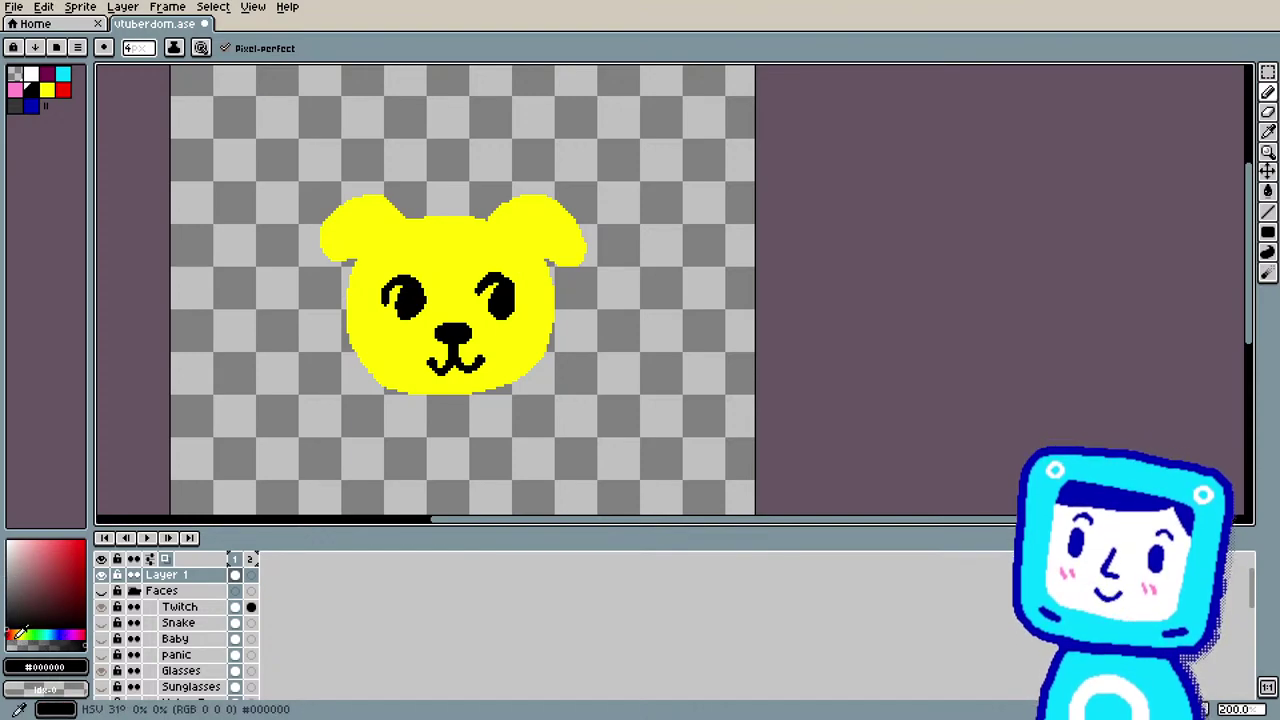
{"action": "left_click_drag", "start_coordinate": [60, 636], "coordinate": [18, 628]}
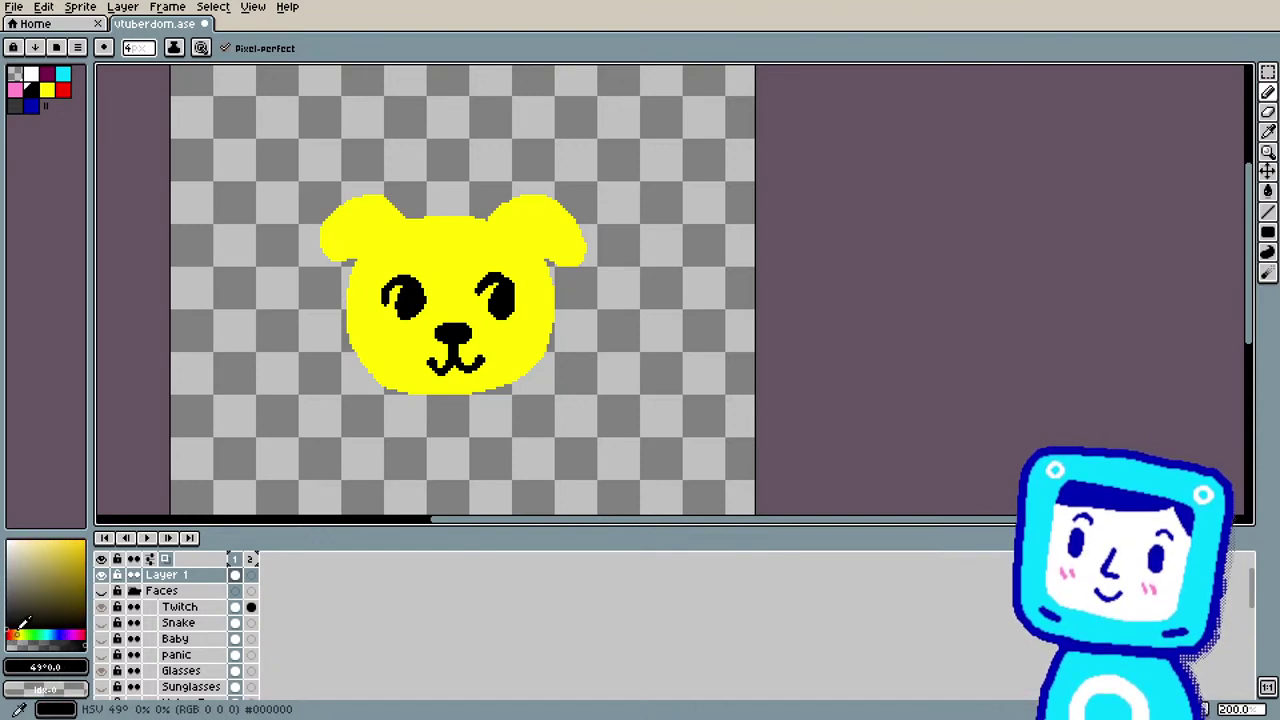
{"action": "left_click", "coordinate": [52, 563]}
{"action": "left_click", "coordinate": [70, 560]}
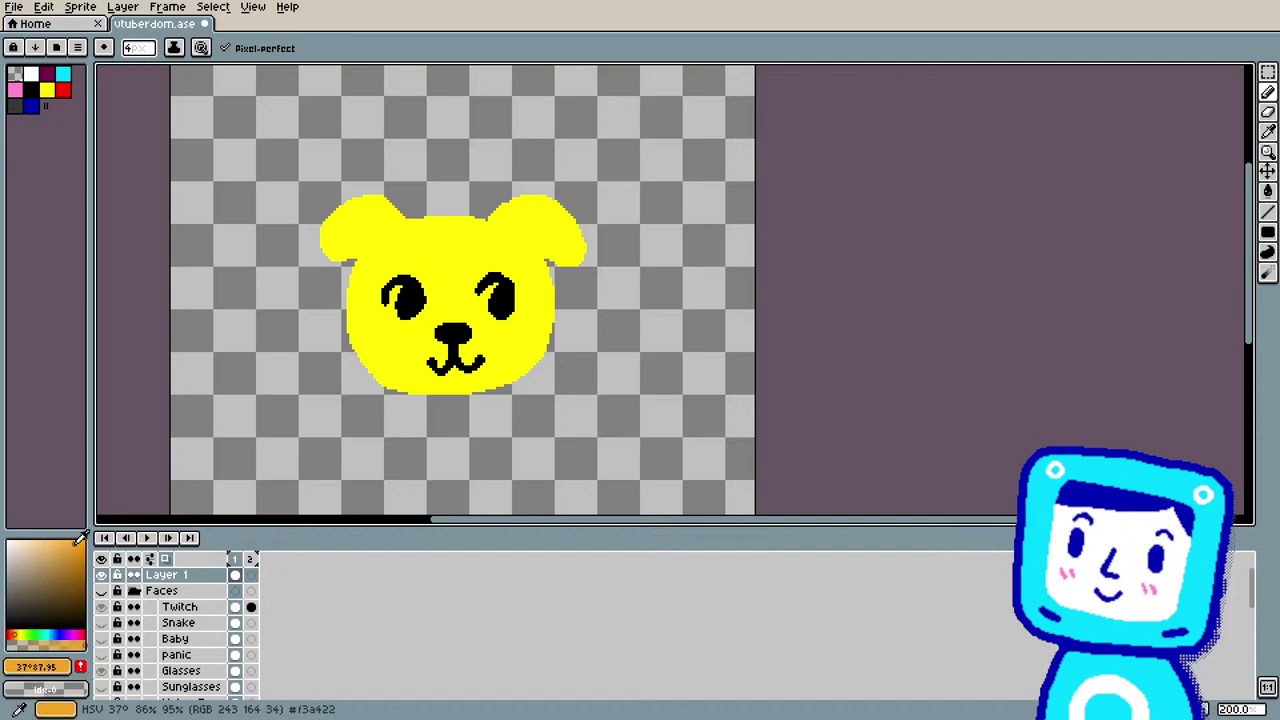
{"action": "left_click", "coordinate": [17, 633]}
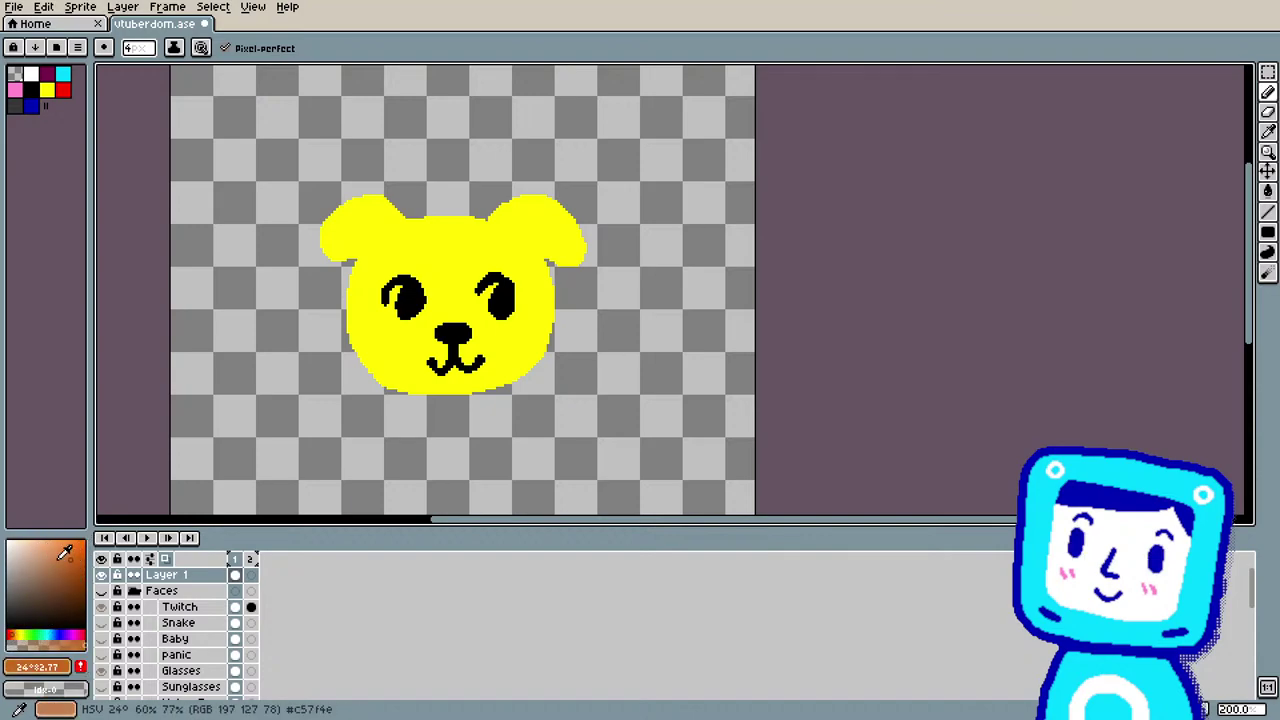
{"action": "left_click", "coordinate": [70, 540]}
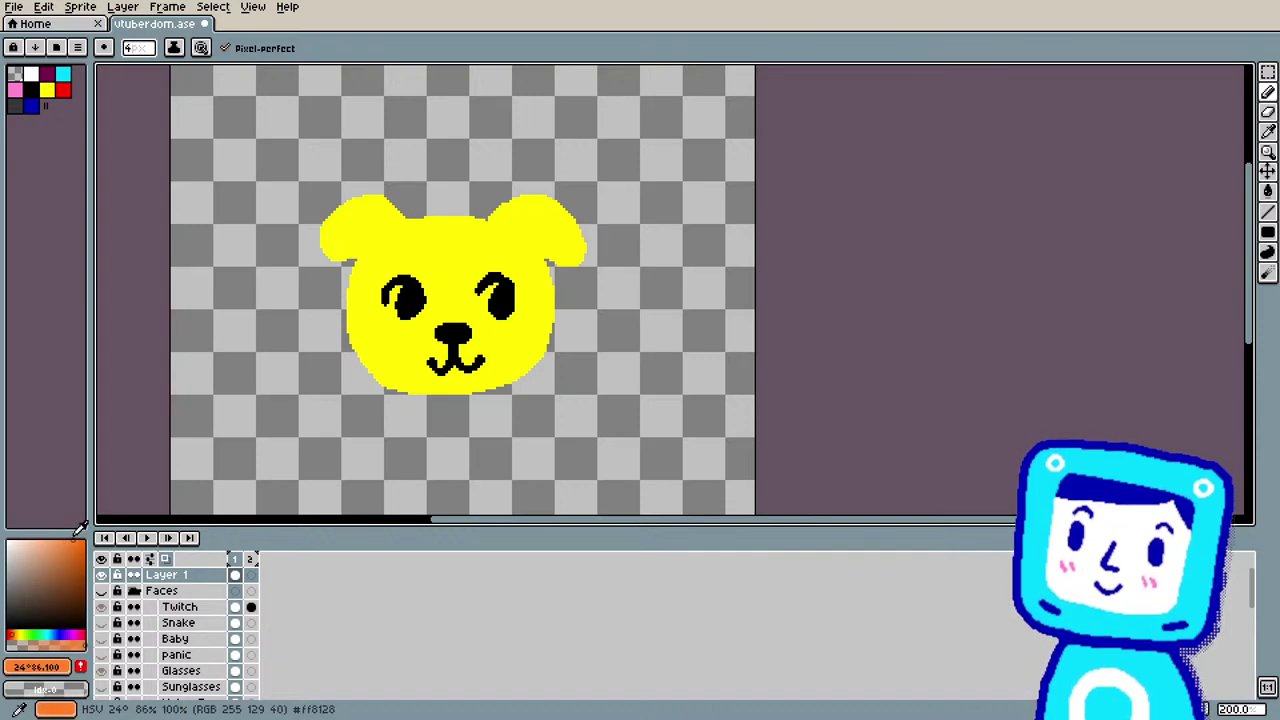
{"action": "left_click", "coordinate": [56, 545]}
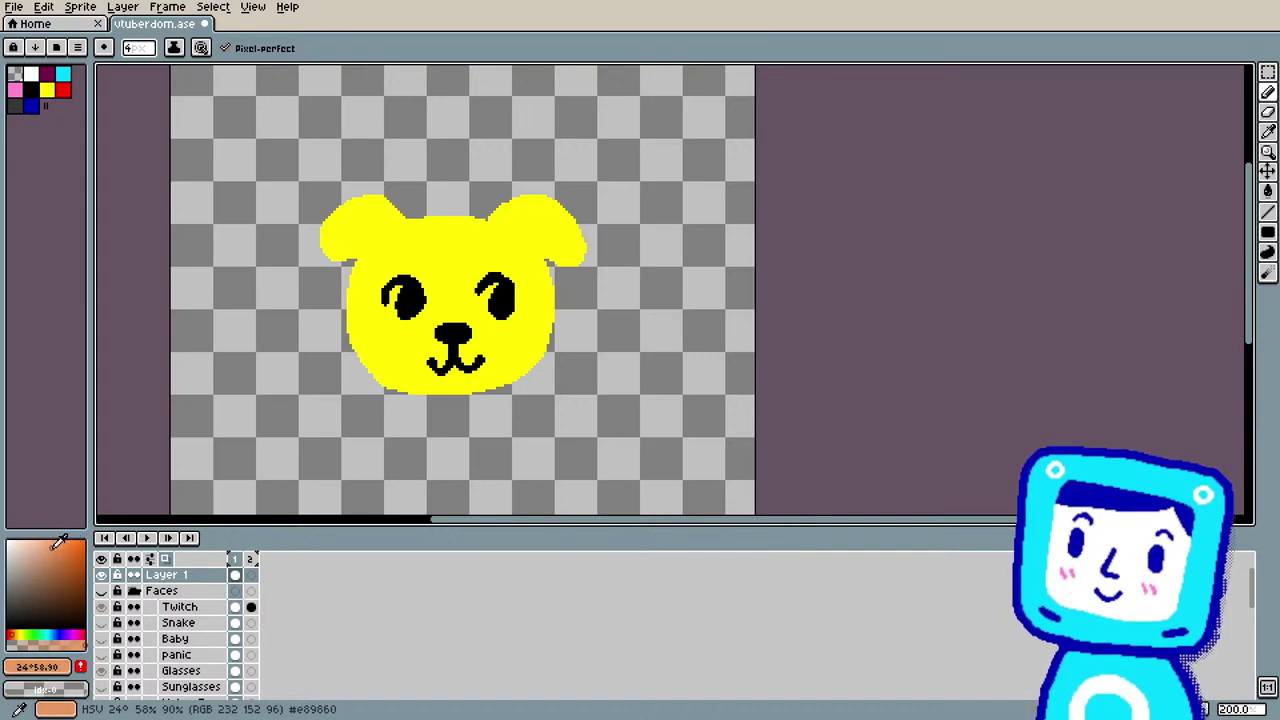
{"action": "left_click", "coordinate": [53, 547]}
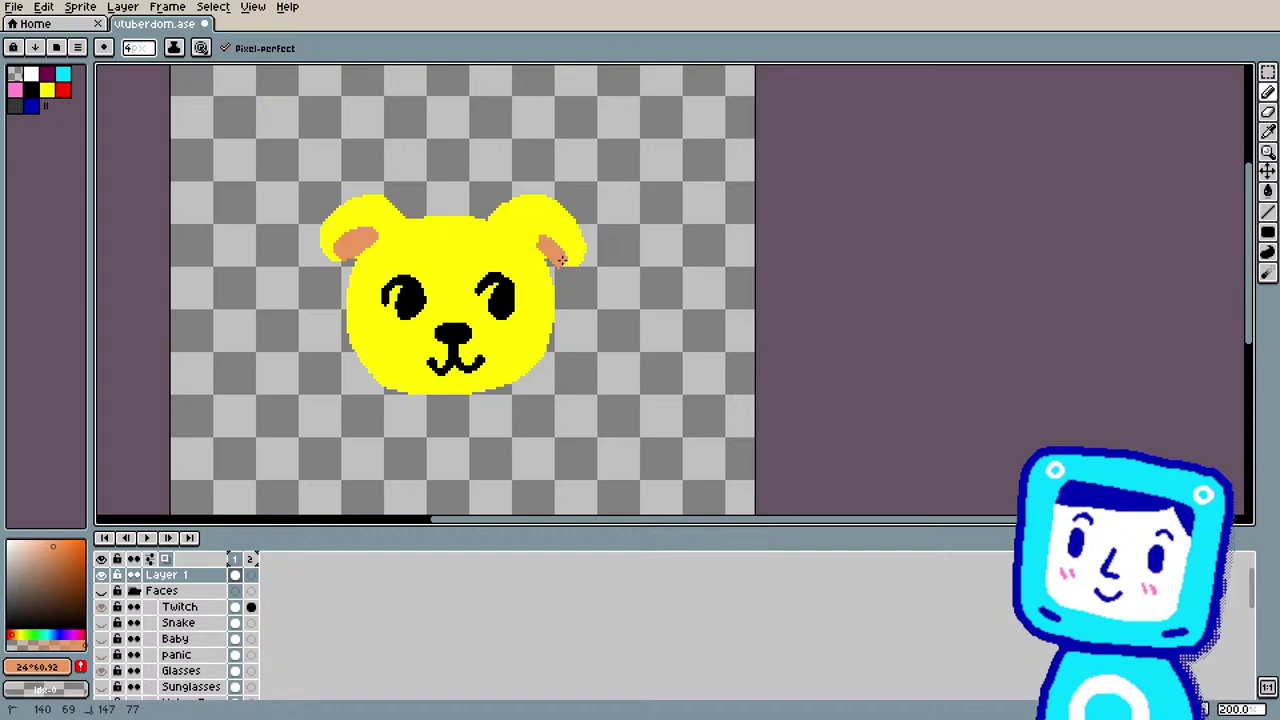
{"action": "left_click_drag", "start_coordinate": [541, 248], "coordinate": [549, 251]}
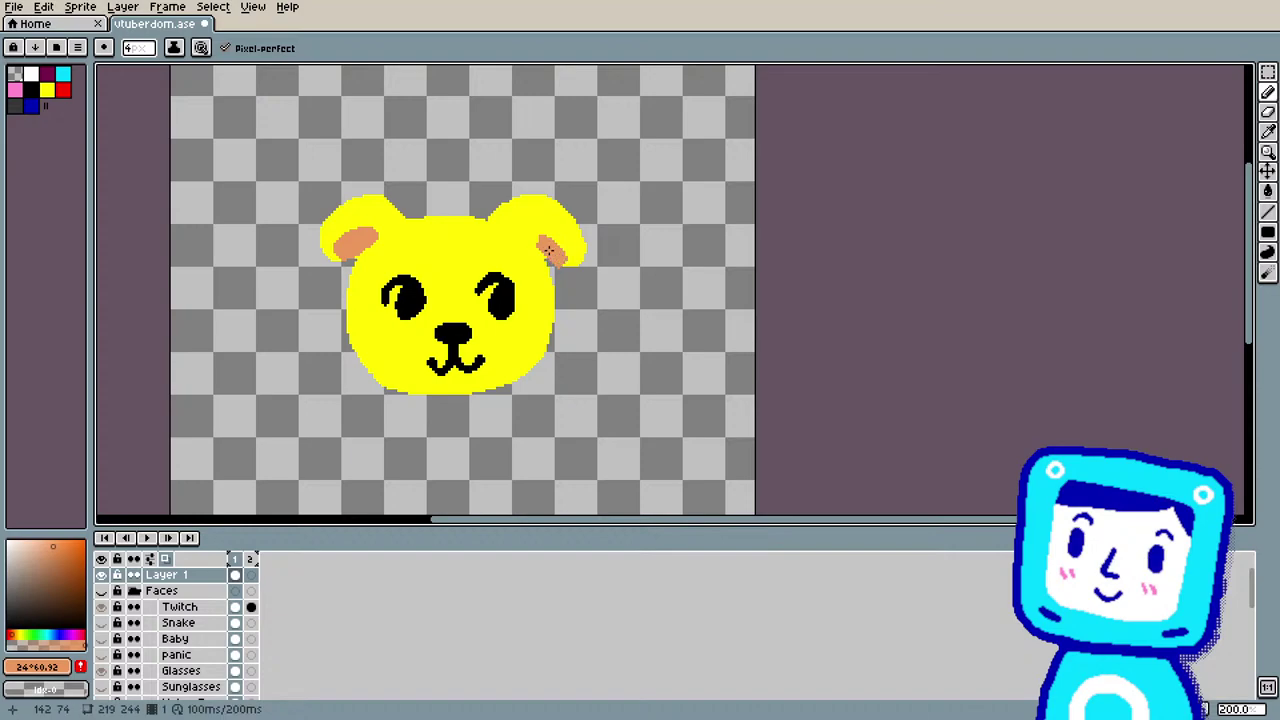
Step: Erase the stray orange pixels below the right ear and extend the ends and inner edge of its orange patch
{"action": "scroll", "coordinate": [549, 250], "scroll_direction": "up", "scroll_amount": 2}
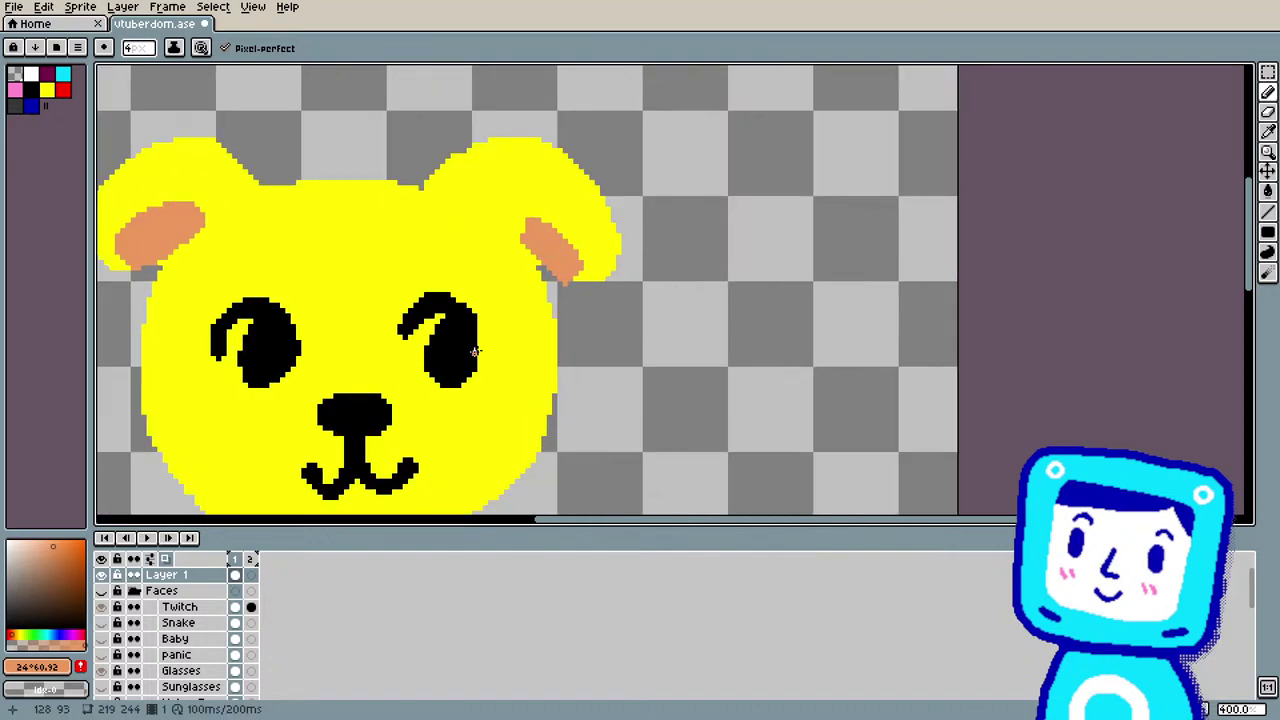
{"action": "key", "text": "b"}
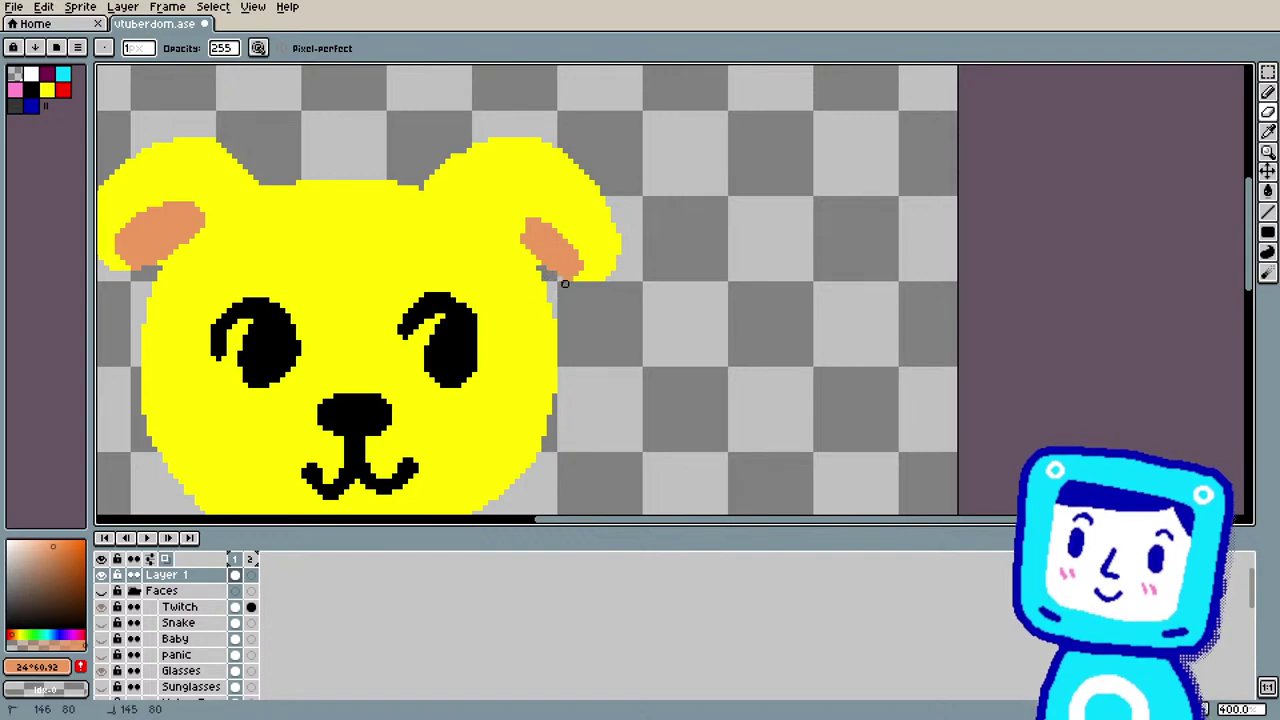
{"action": "key", "text": "i"}
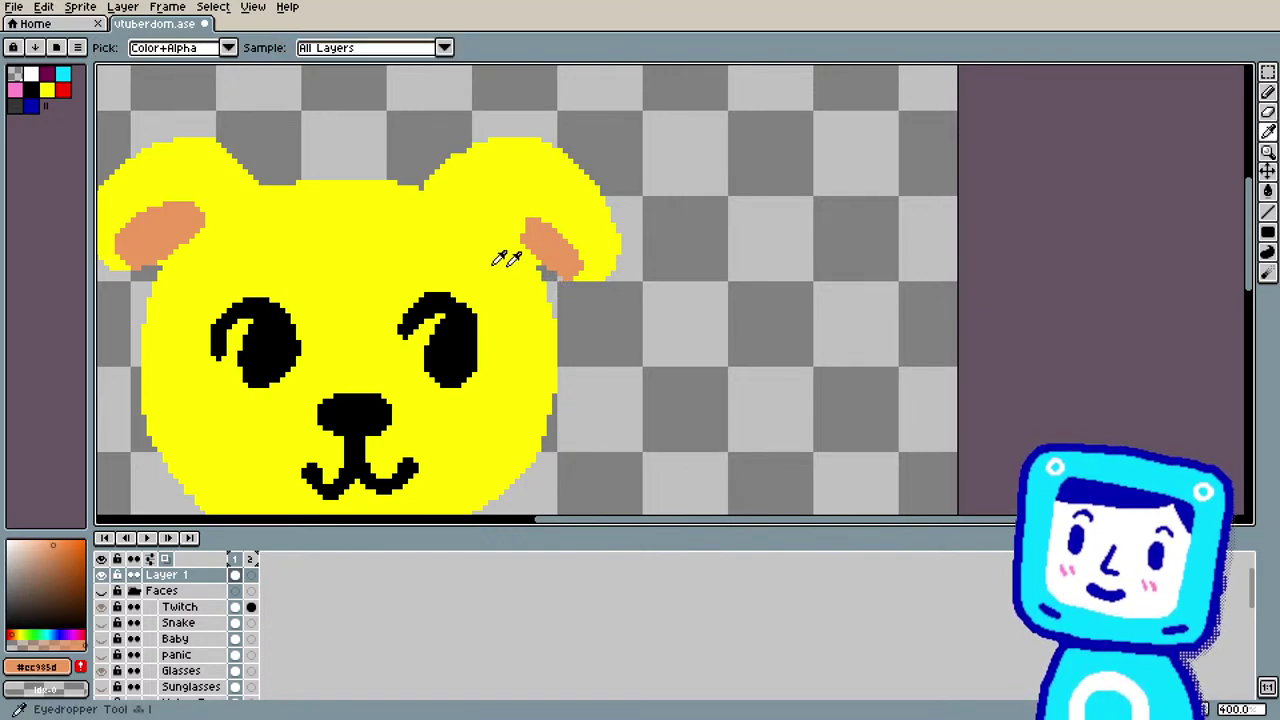
{"action": "key", "text": "b"}
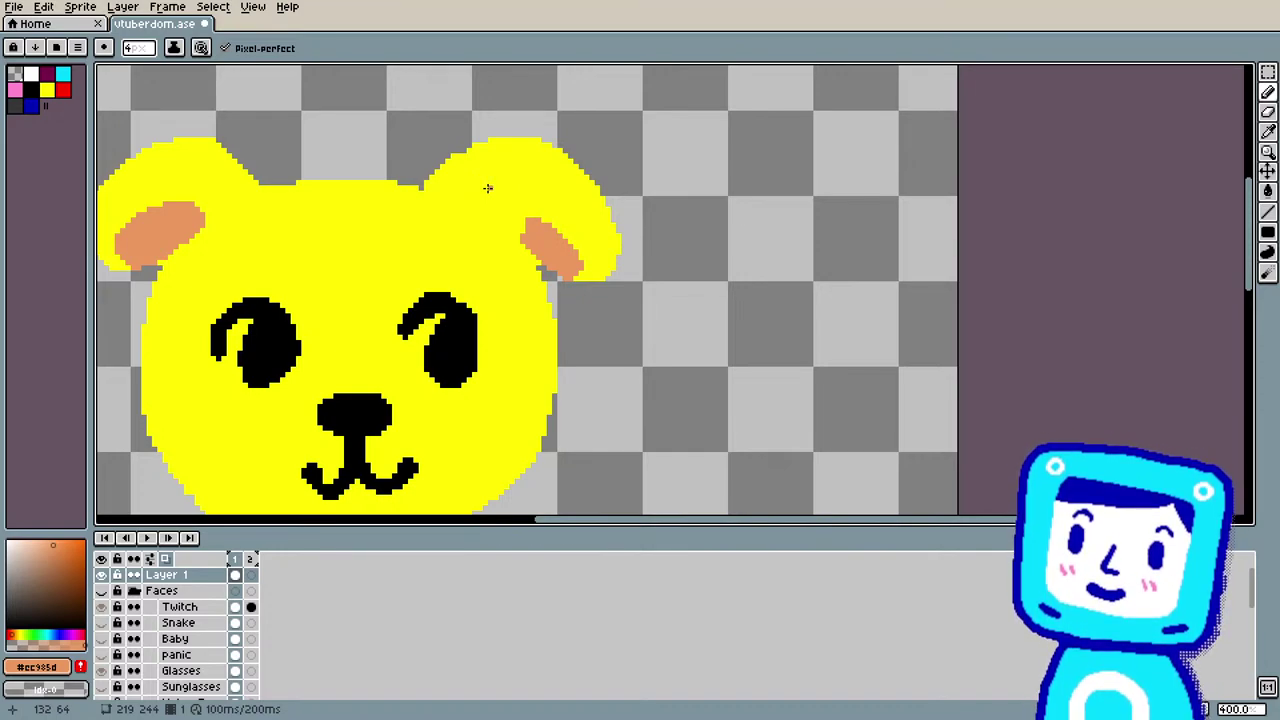
{"action": "left_click_drag", "start_coordinate": [528, 241], "coordinate": [532, 241]}
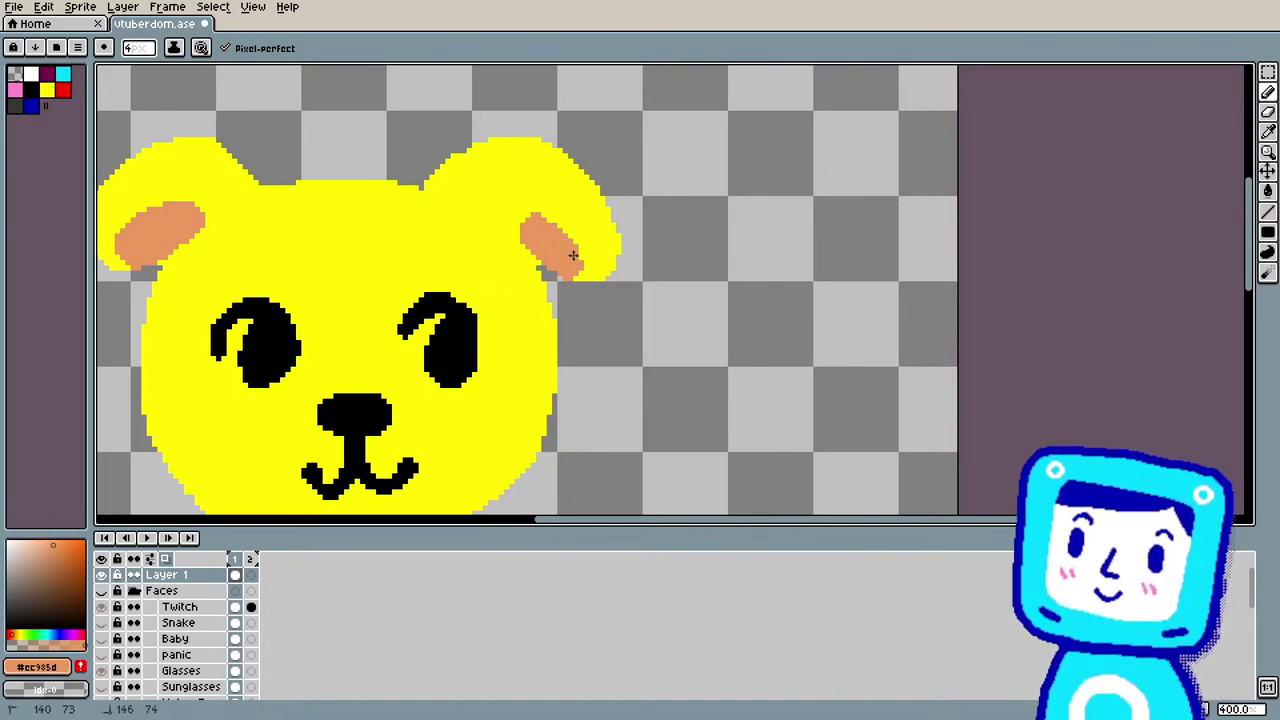
{"action": "left_click_drag", "start_coordinate": [580, 276], "coordinate": [585, 278]}
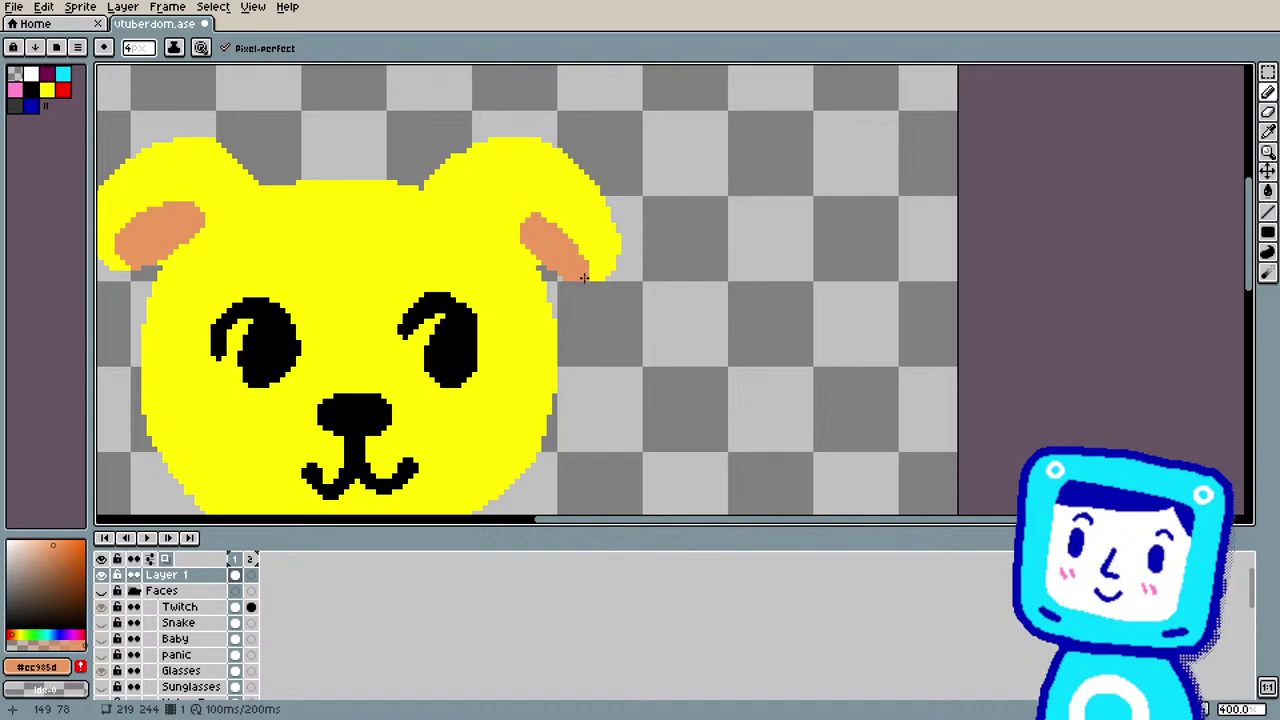
{"action": "mouse_move", "coordinate": [522, 232]}
{"action": "left_mouse_down"}
{"action": "mouse_move", "coordinate": [534, 223]}
{"action": "mouse_move", "coordinate": [530, 249]}
{"action": "left_mouse_up"}
Step: Clean up the face-side edge of the right ear's orange patch with the face's yellow (#fffb00)
{"action": "key", "text": "i"}
{"action": "left_click", "coordinate": [527, 291]}
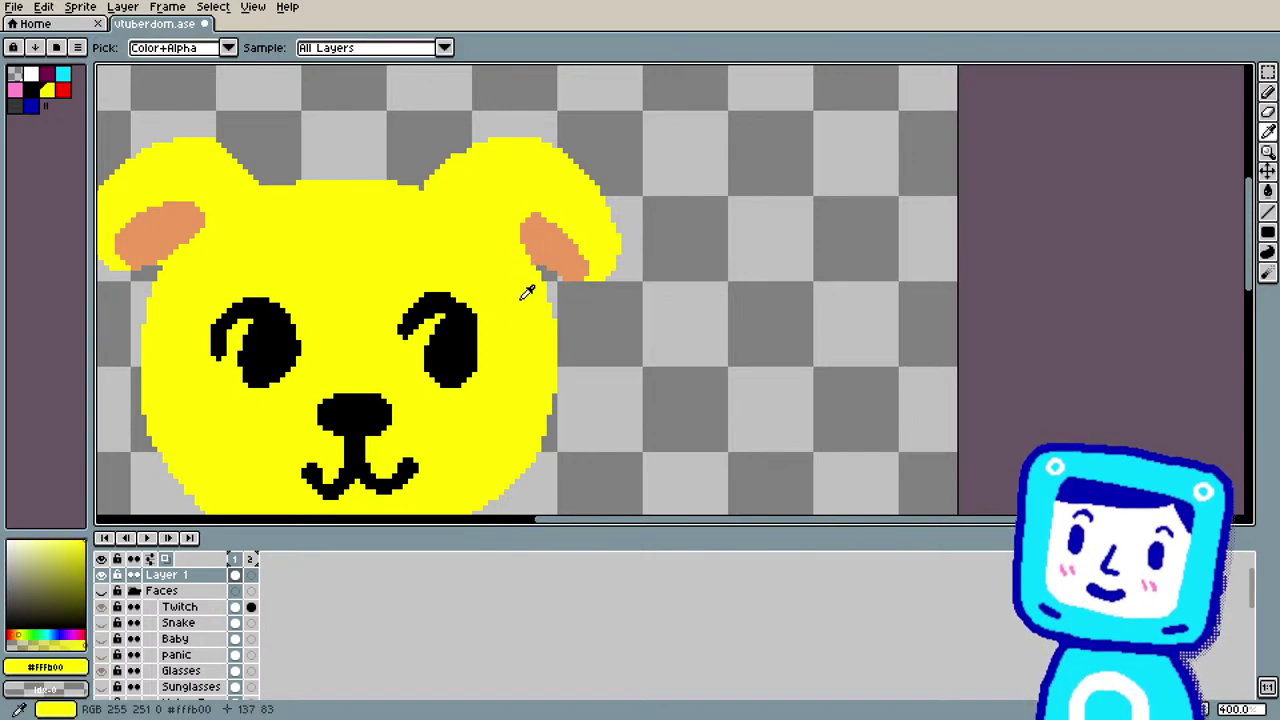
{"action": "key", "text": "b"}
{"action": "left_click_drag", "start_coordinate": [527, 269], "coordinate": [531, 262]}
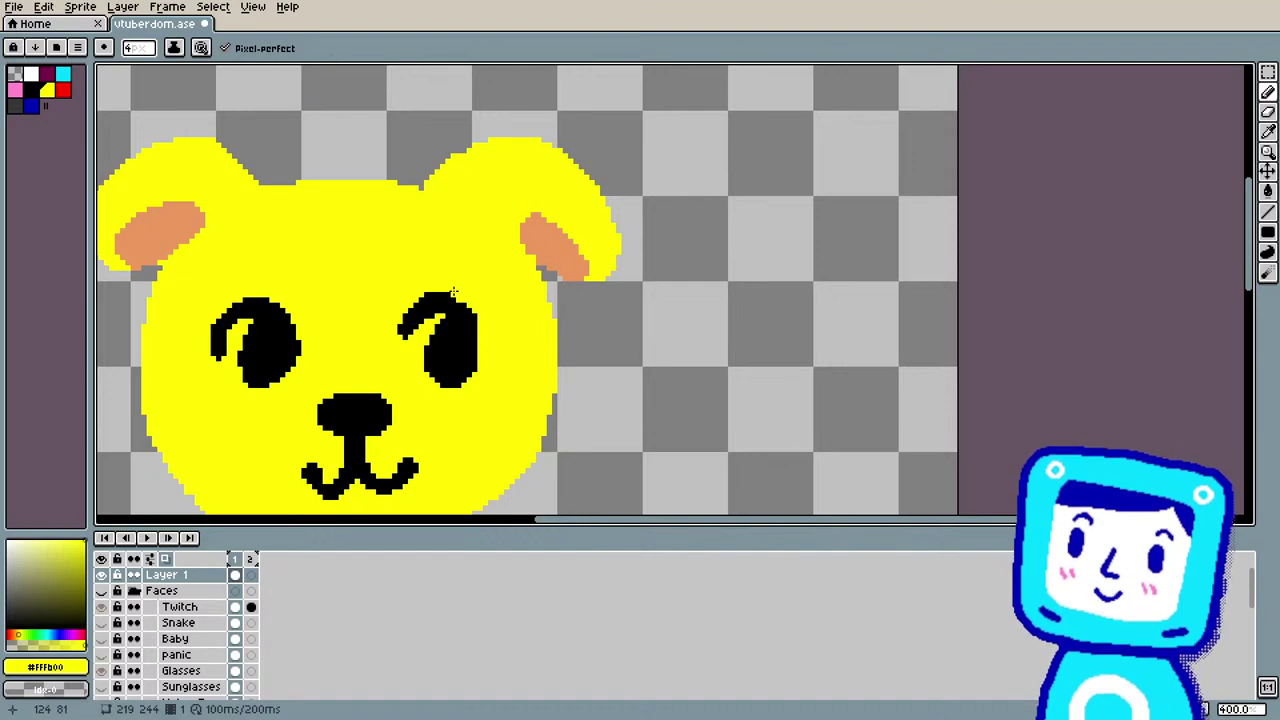
Step: Sample the inner-ear orange (#ec985d) and widen the upper end of the right ear's patch
{"action": "scroll", "coordinate": [405, 262], "scroll_direction": "down", "scroll_amount": 3}
{"action": "scroll", "coordinate": [271, 242], "scroll_direction": "up", "scroll_amount": 2}
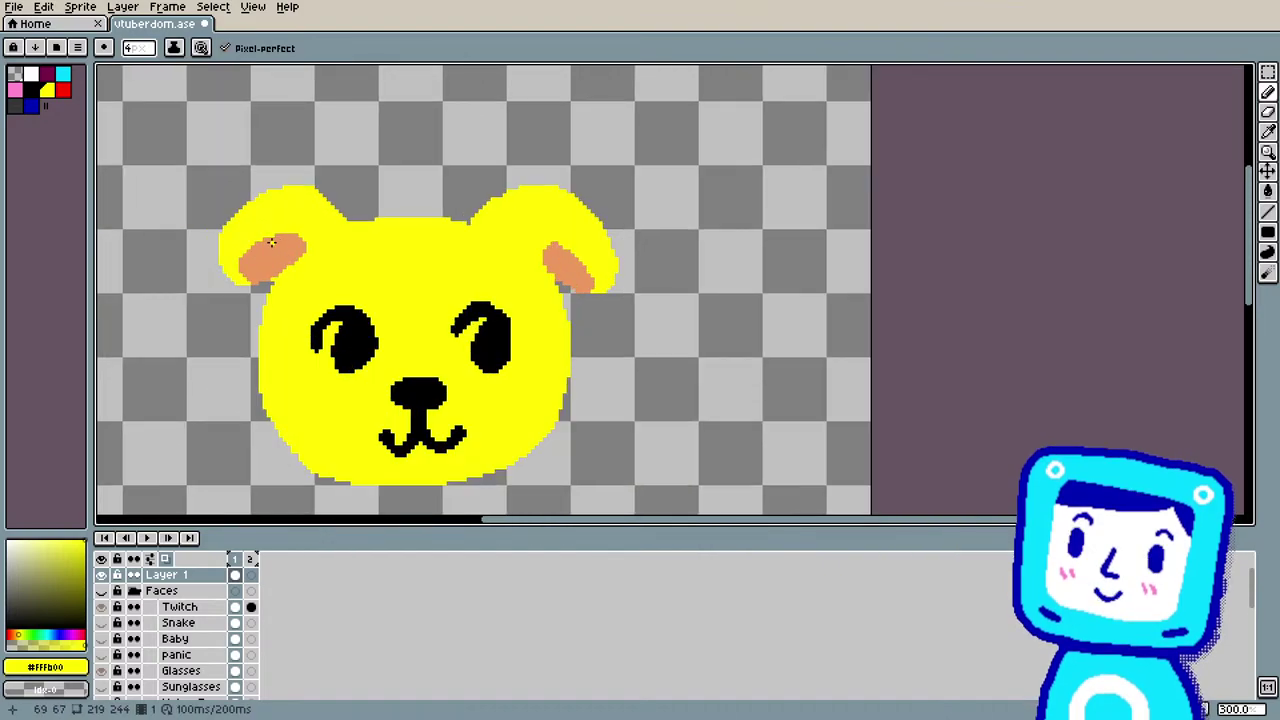
{"action": "key", "text": "i"}
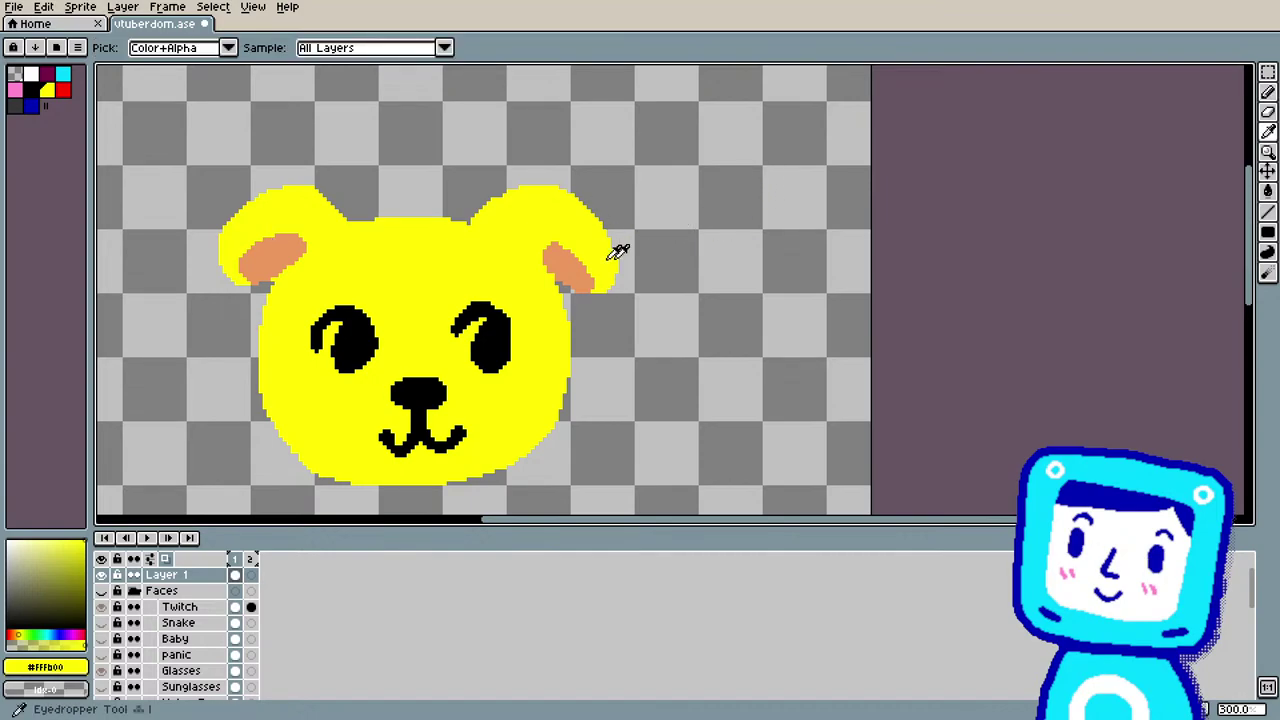
{"action": "left_click", "coordinate": [563, 257]}
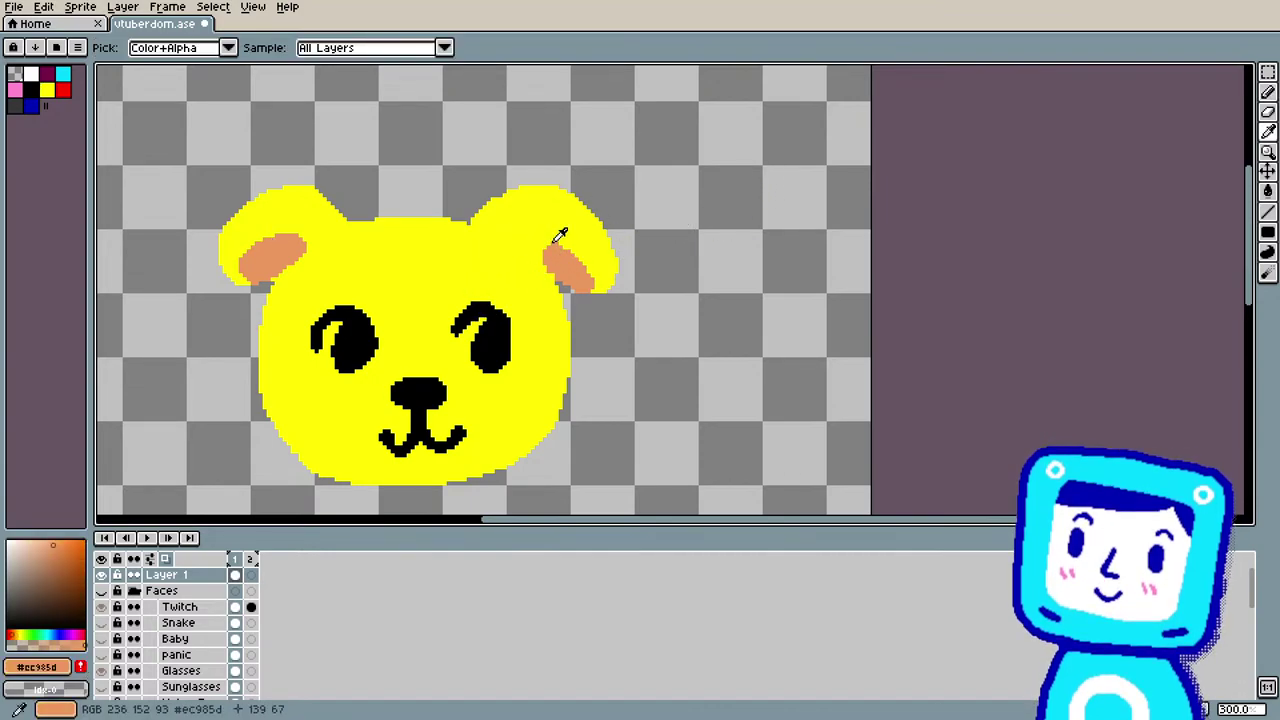
{"action": "key", "text": "b"}
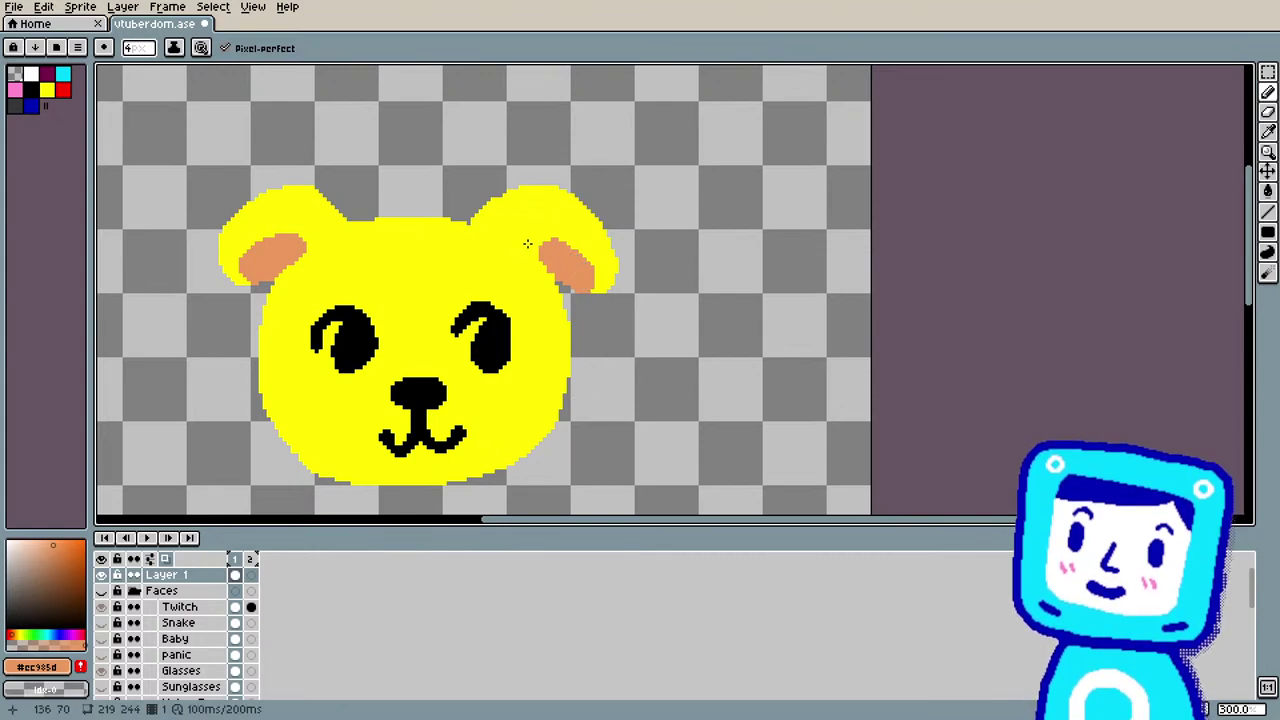
Step: Trim the top edge of the head beside the left ear with the 1 px eraser to define the corner
{"action": "scroll", "coordinate": [400, 194], "scroll_direction": "down", "scroll_amount": 1}
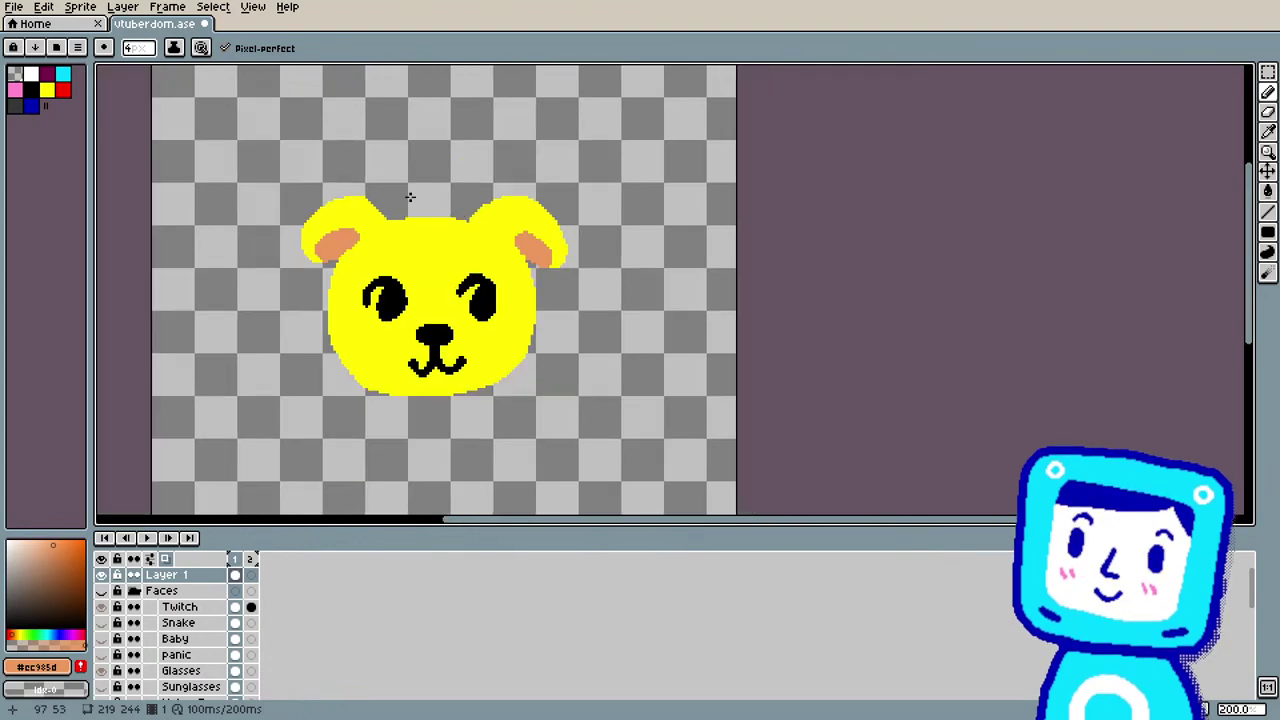
{"action": "scroll", "coordinate": [402, 188], "scroll_direction": "up", "scroll_amount": 2}
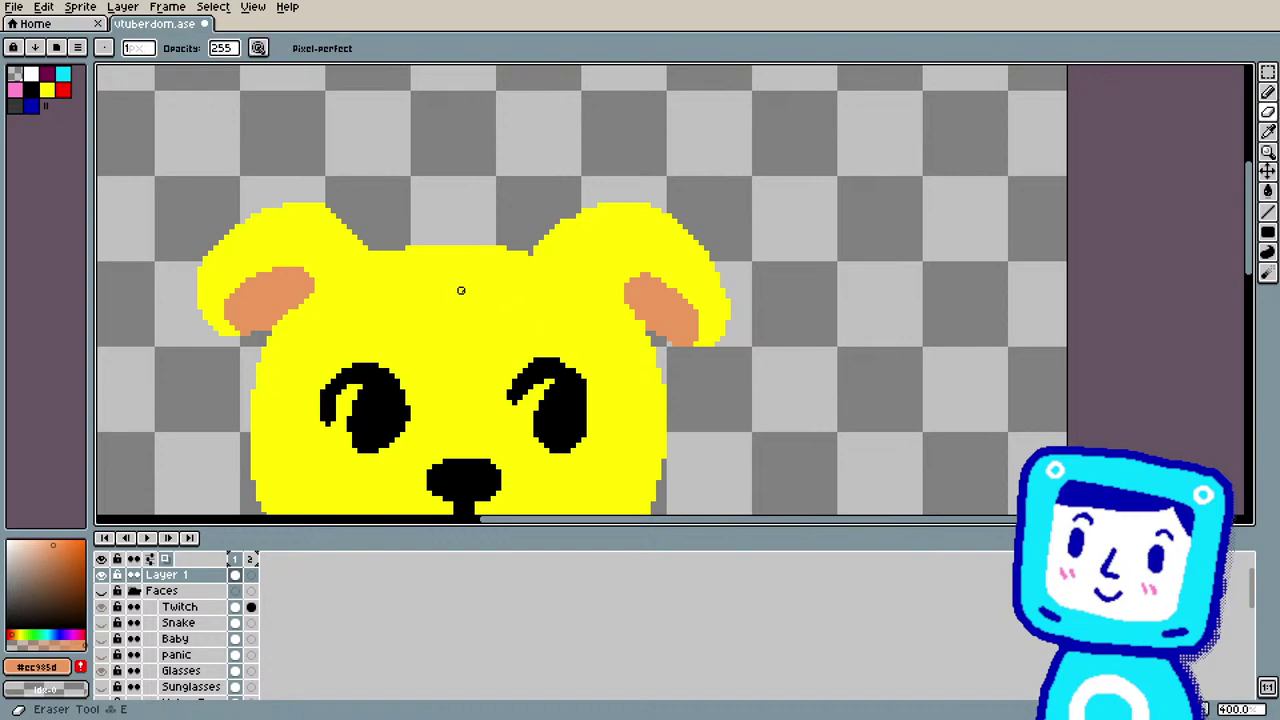
{"action": "key", "text": "e"}
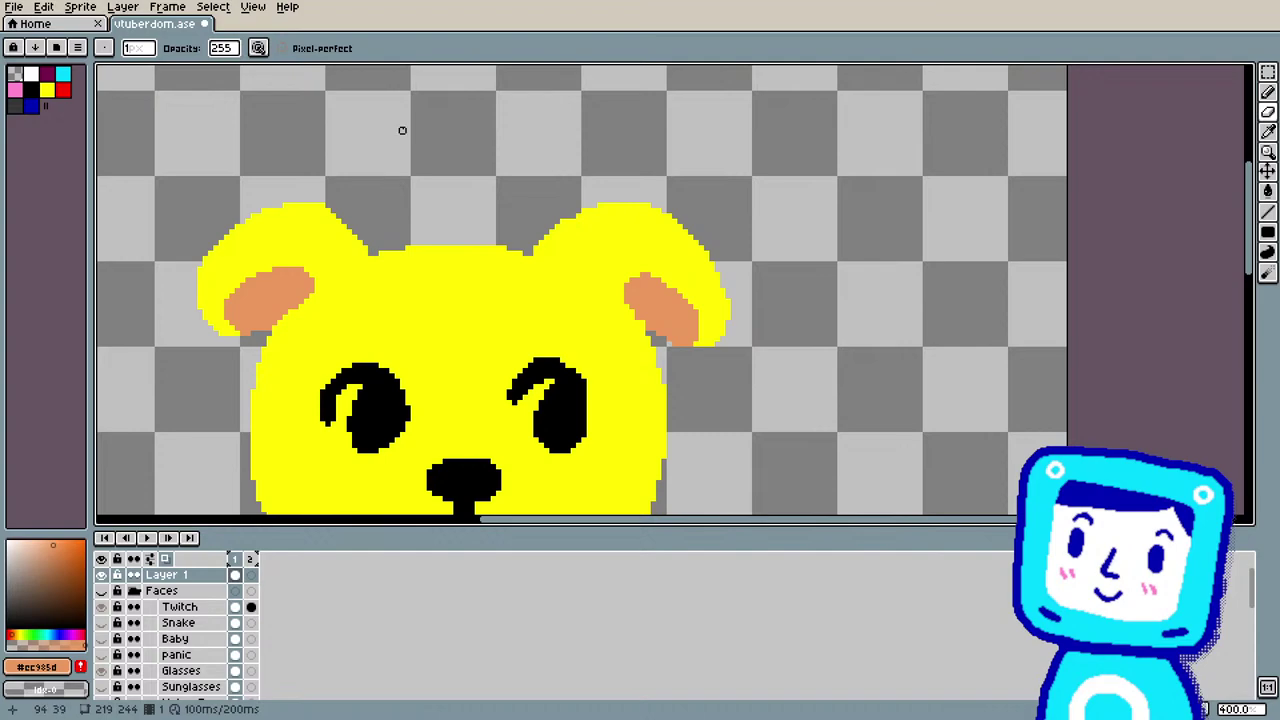
{"action": "scroll", "coordinate": [402, 130], "scroll_direction": "down", "scroll_amount": 1}
{"action": "scroll", "coordinate": [224, 192], "scroll_direction": "down", "scroll_amount": 1}
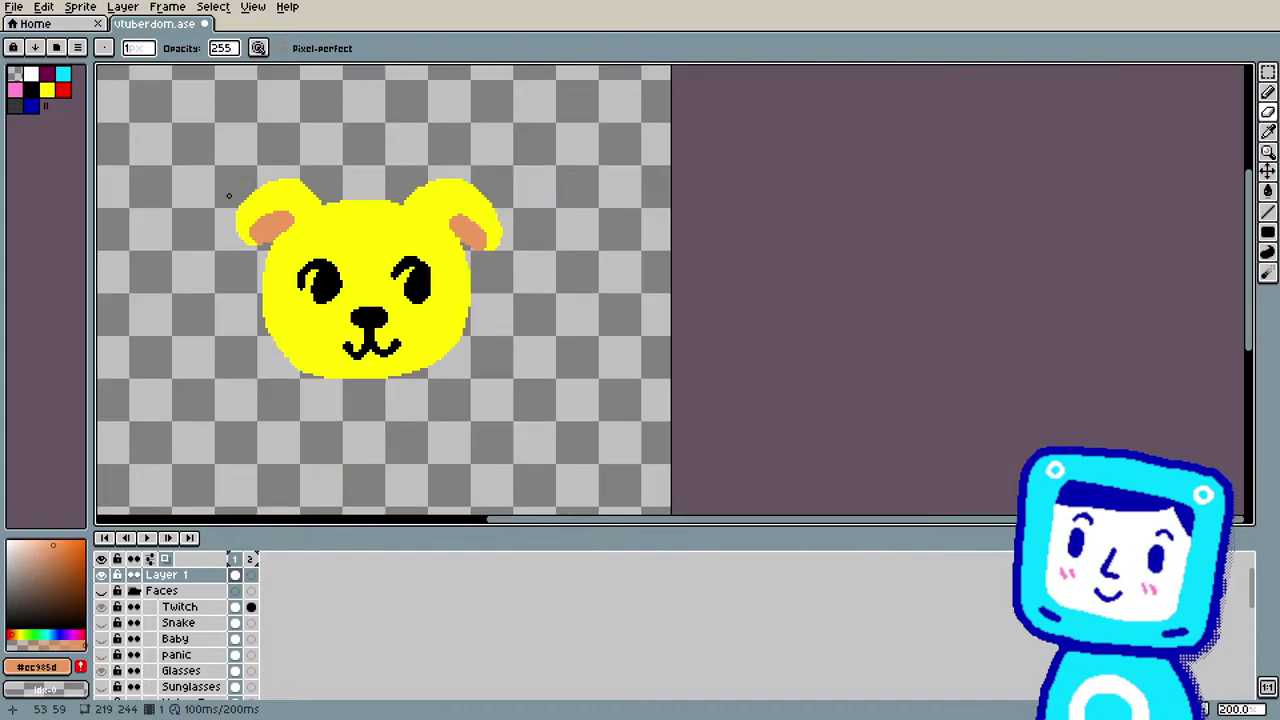
Step: Select the left half of the mouth with the rectangular marquee and delete it
{"action": "scroll", "coordinate": [205, 212], "scroll_direction": "up", "scroll_amount": 1}
{"action": "scroll", "coordinate": [230, 222], "scroll_direction": "up", "scroll_amount": 1}
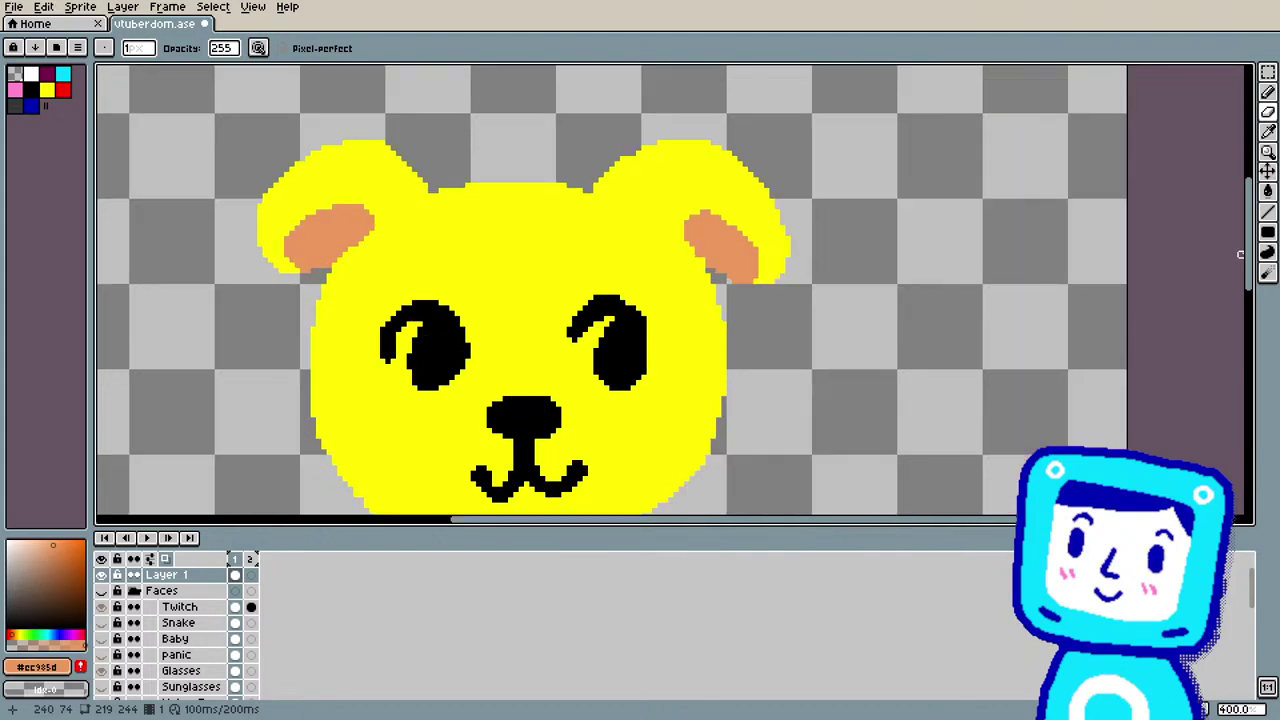
{"action": "left_click_drag", "start_coordinate": [1240, 254], "coordinate": [1241, 300]}
{"action": "left_click", "coordinate": [1267, 72]}
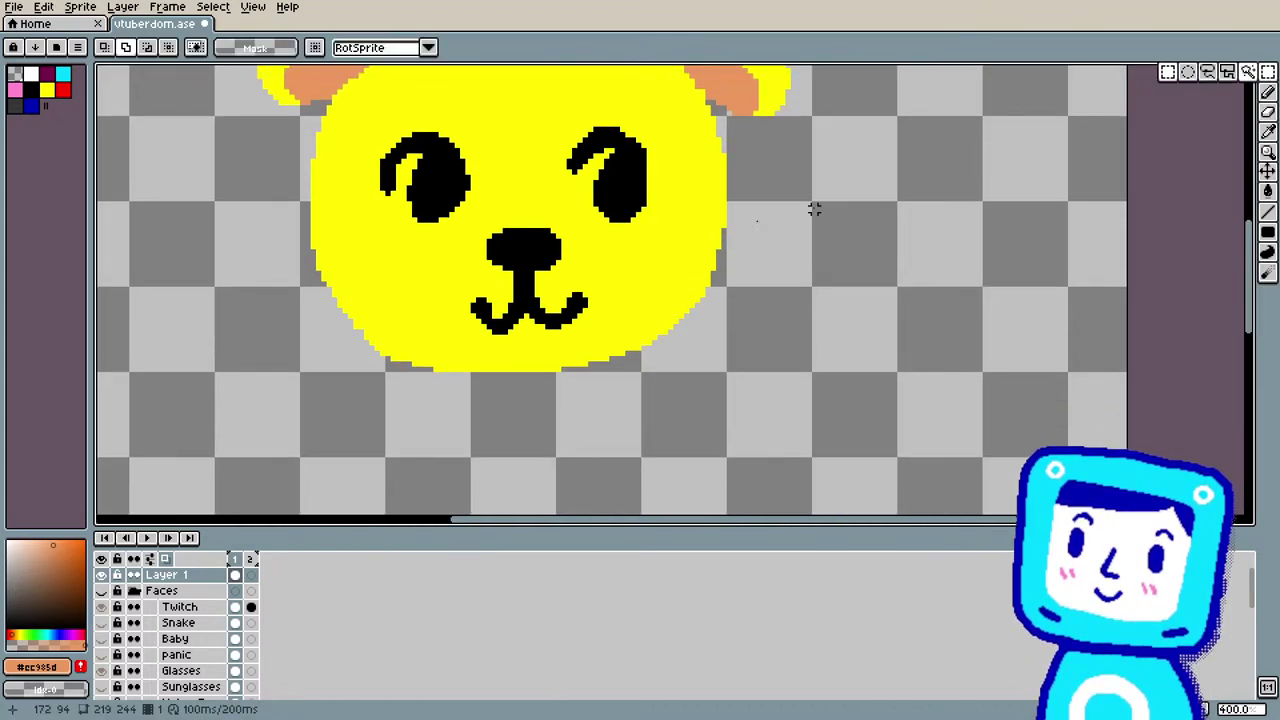
{"action": "left_click_drag", "start_coordinate": [456, 279], "coordinate": [520, 349]}
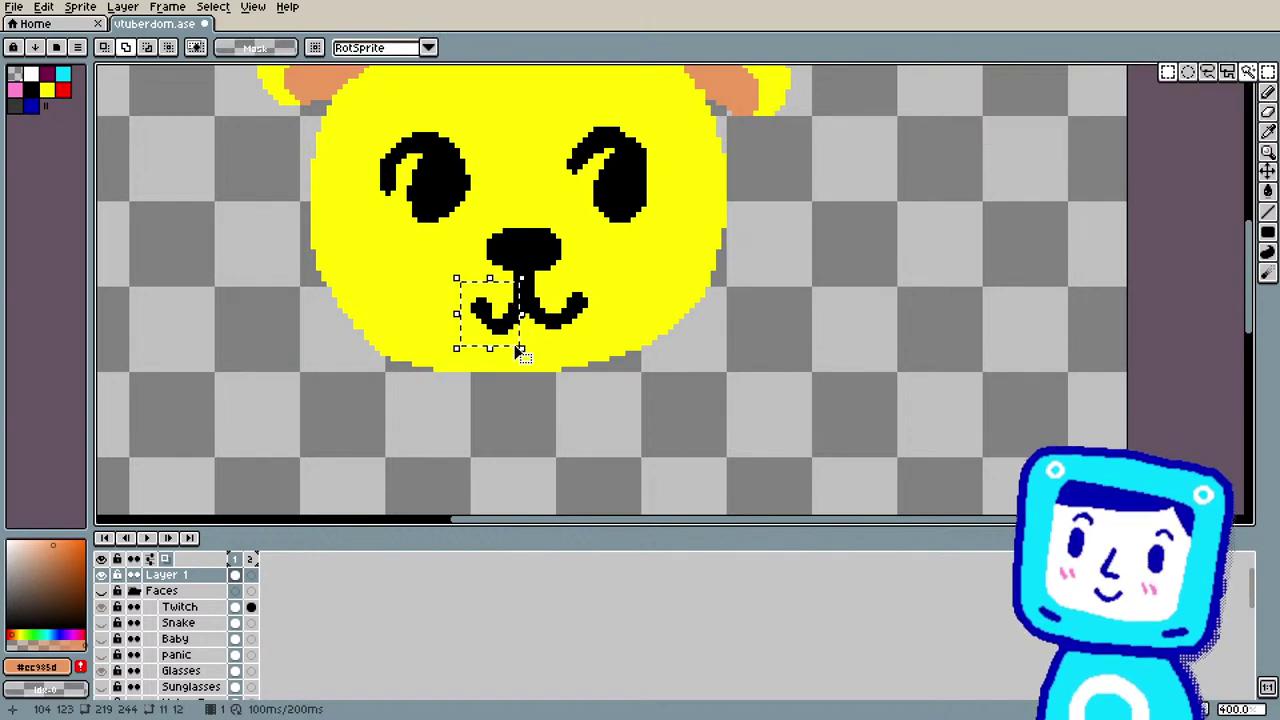
{"action": "key", "text": "Delete"}
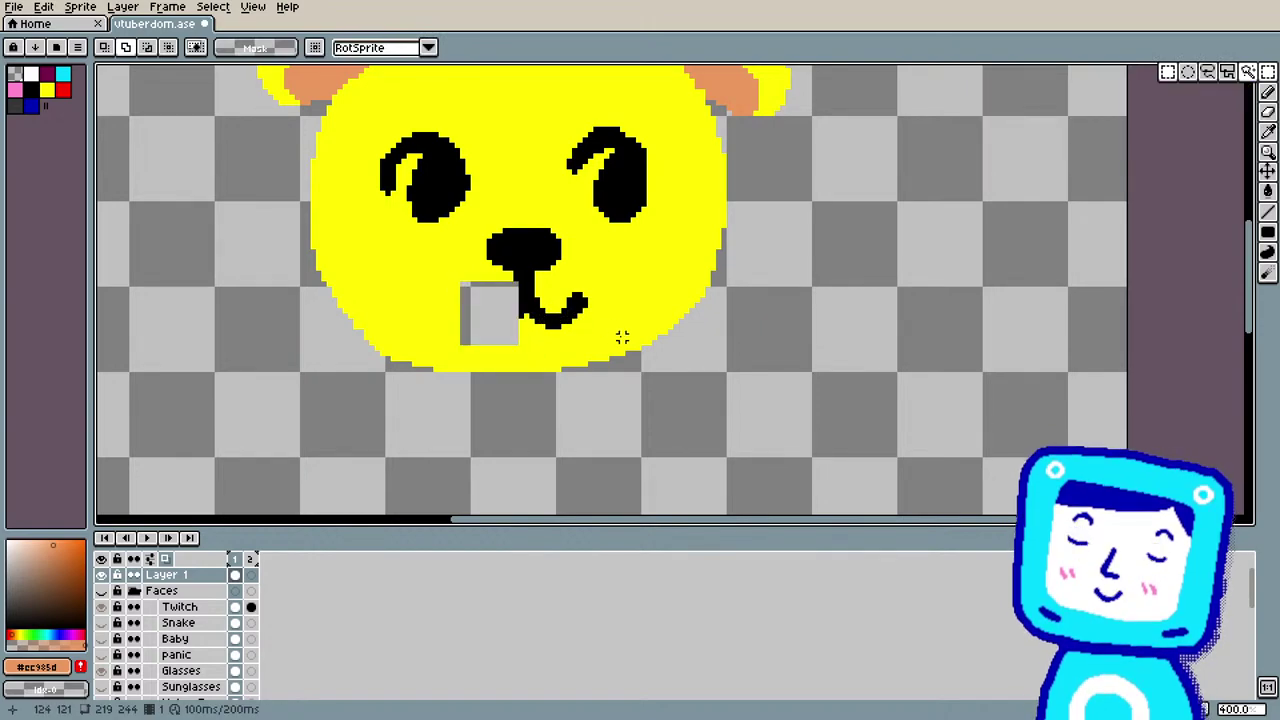
Step: Copy the right half of the mouth, flip it horizontally and place it as the missing left half
{"action": "left_click_drag", "start_coordinate": [613, 340], "coordinate": [525, 279]}
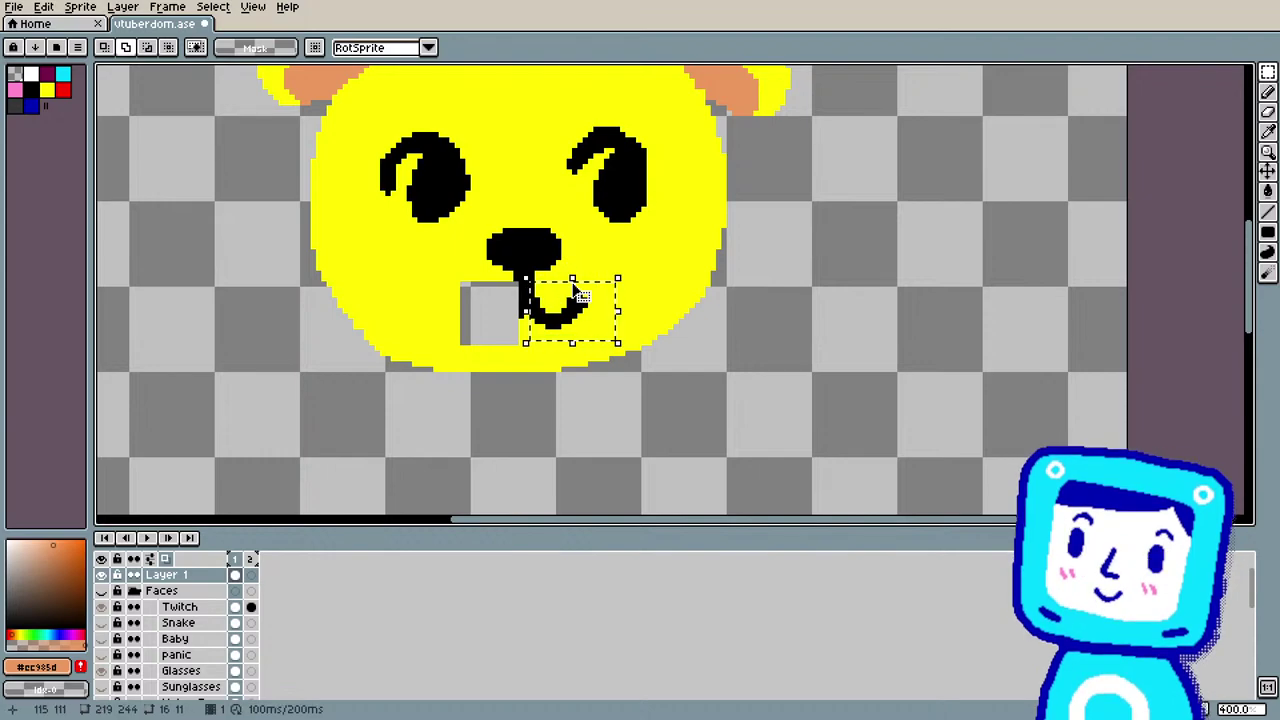
{"action": "left_click", "coordinate": [580, 296]}
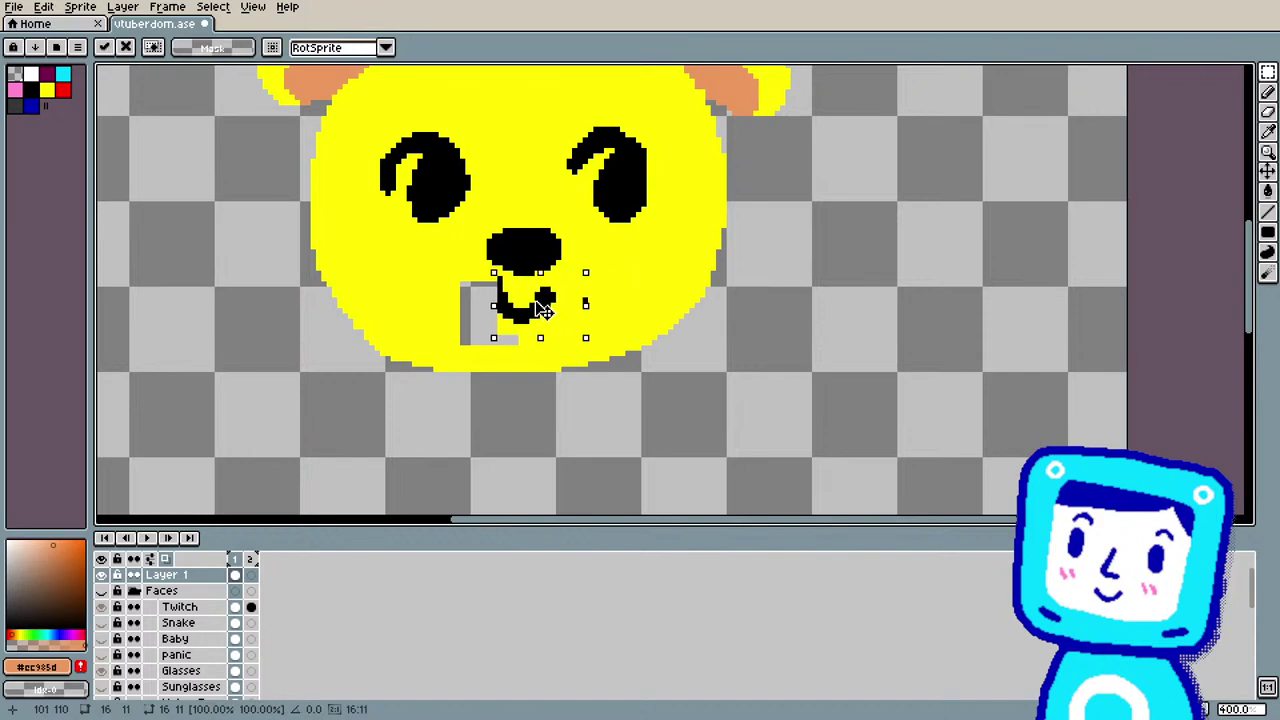
{"action": "left_click_drag", "start_coordinate": [542, 309], "coordinate": [515, 321]}
{"action": "left_click", "coordinate": [80, 7]}
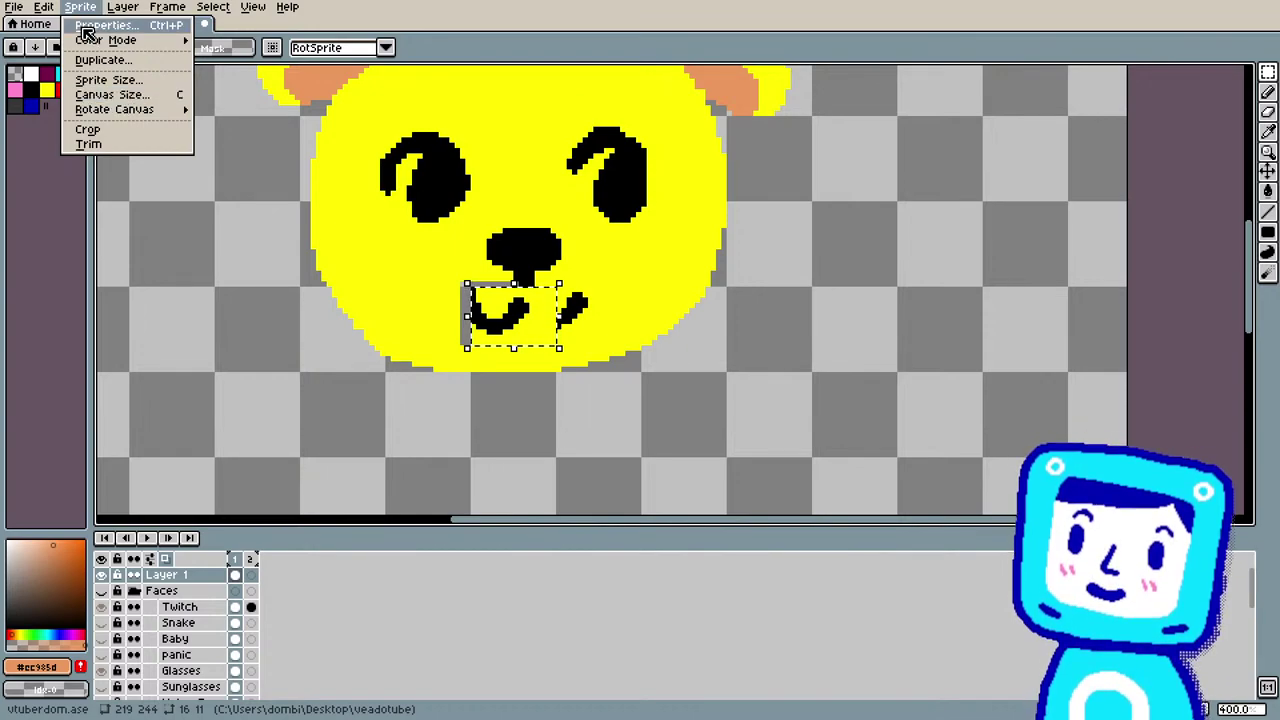
{"action": "mouse_move", "coordinate": [122, 7]}
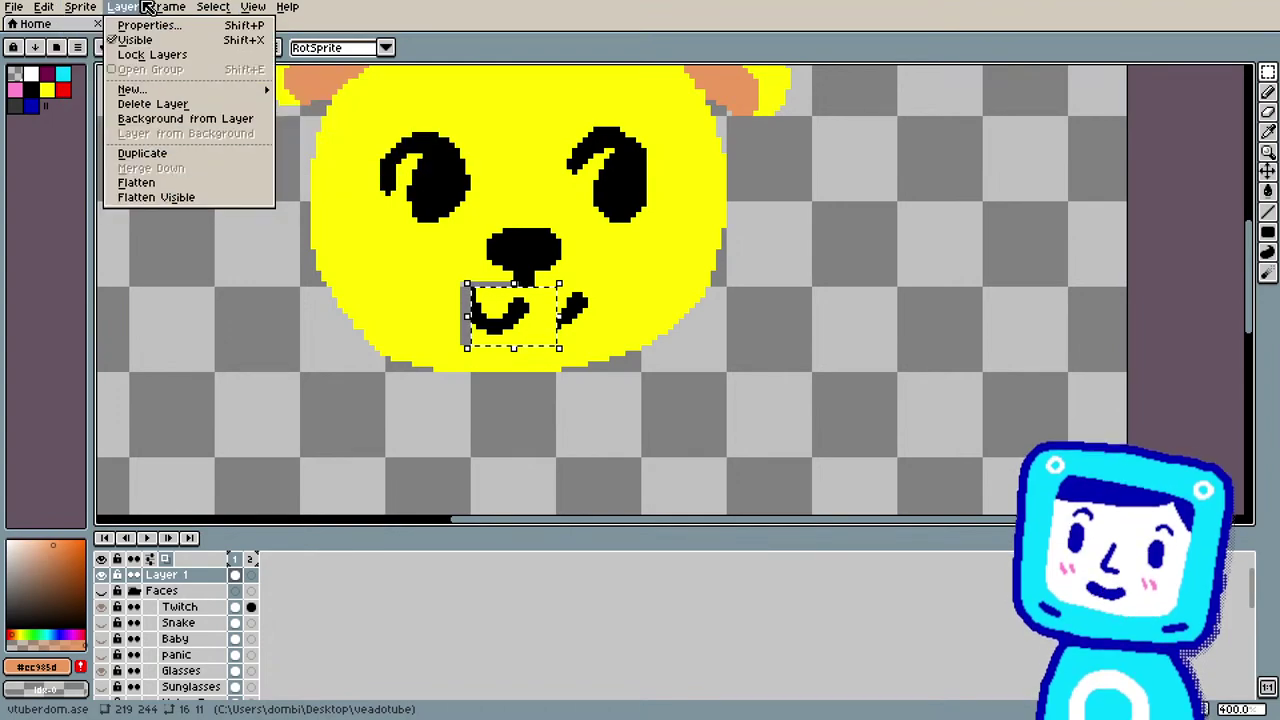
{"action": "mouse_move", "coordinate": [80, 7]}
{"action": "mouse_move", "coordinate": [110, 109]}
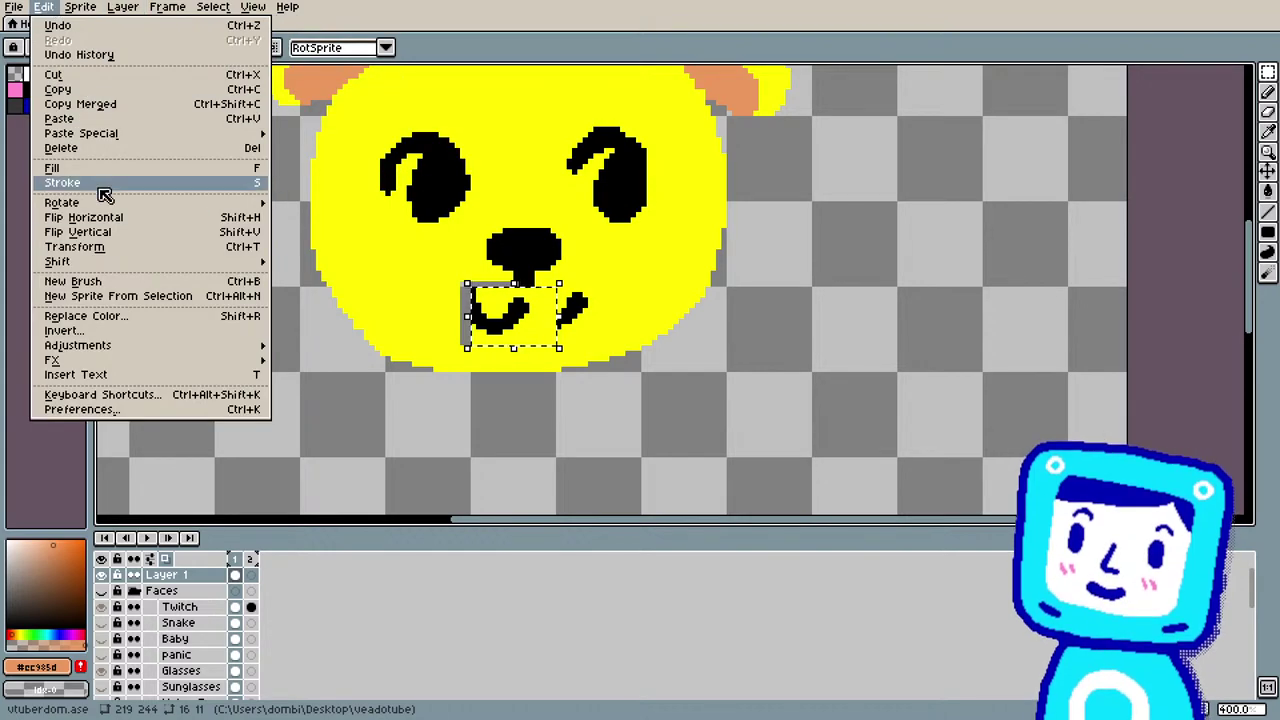
{"action": "left_click", "coordinate": [112, 217]}
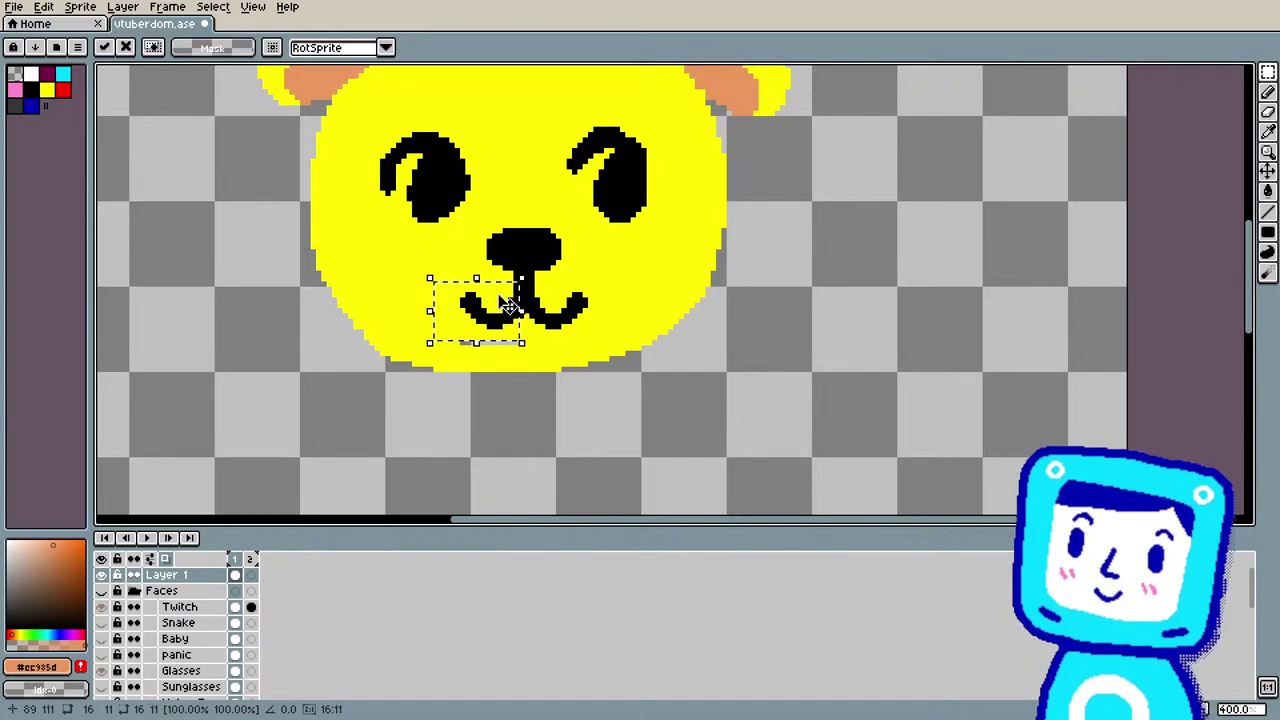
{"action": "scroll", "coordinate": [510, 311], "scroll_direction": "up", "scroll_amount": 1}
{"action": "scroll", "coordinate": [510, 311], "scroll_direction": "up", "scroll_amount": 1}
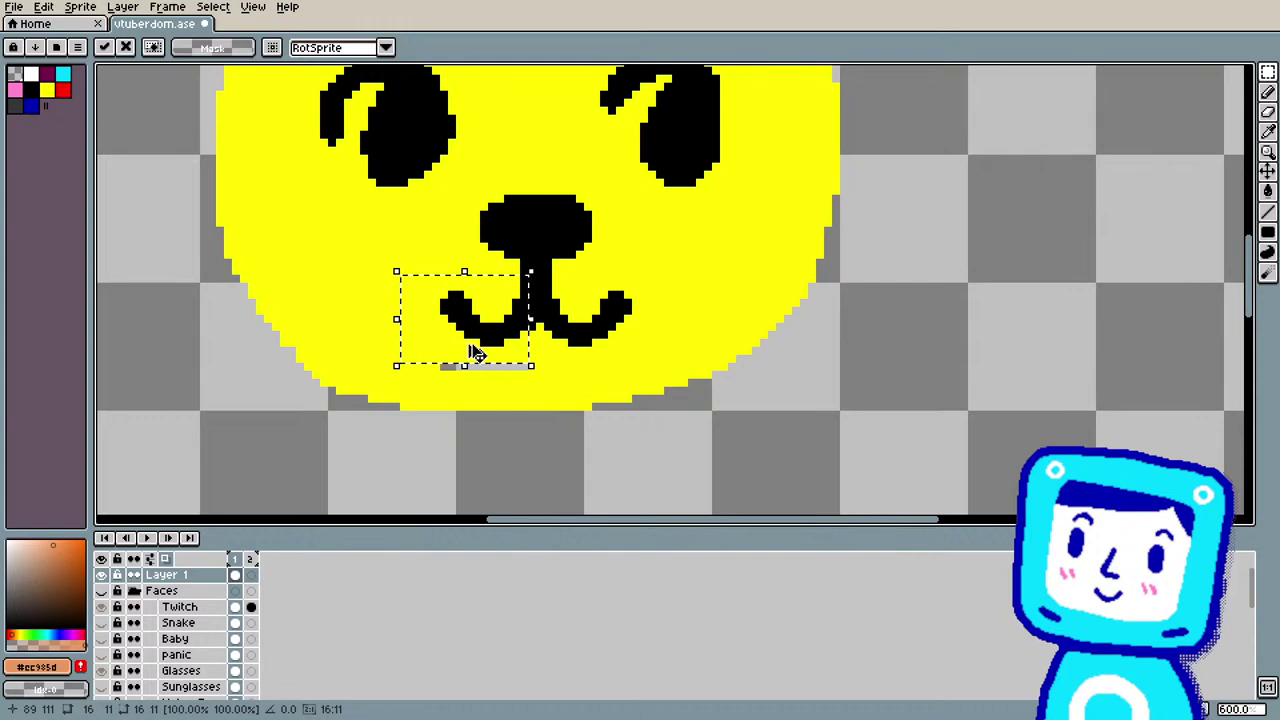
{"action": "key", "text": "ctrl+d"}
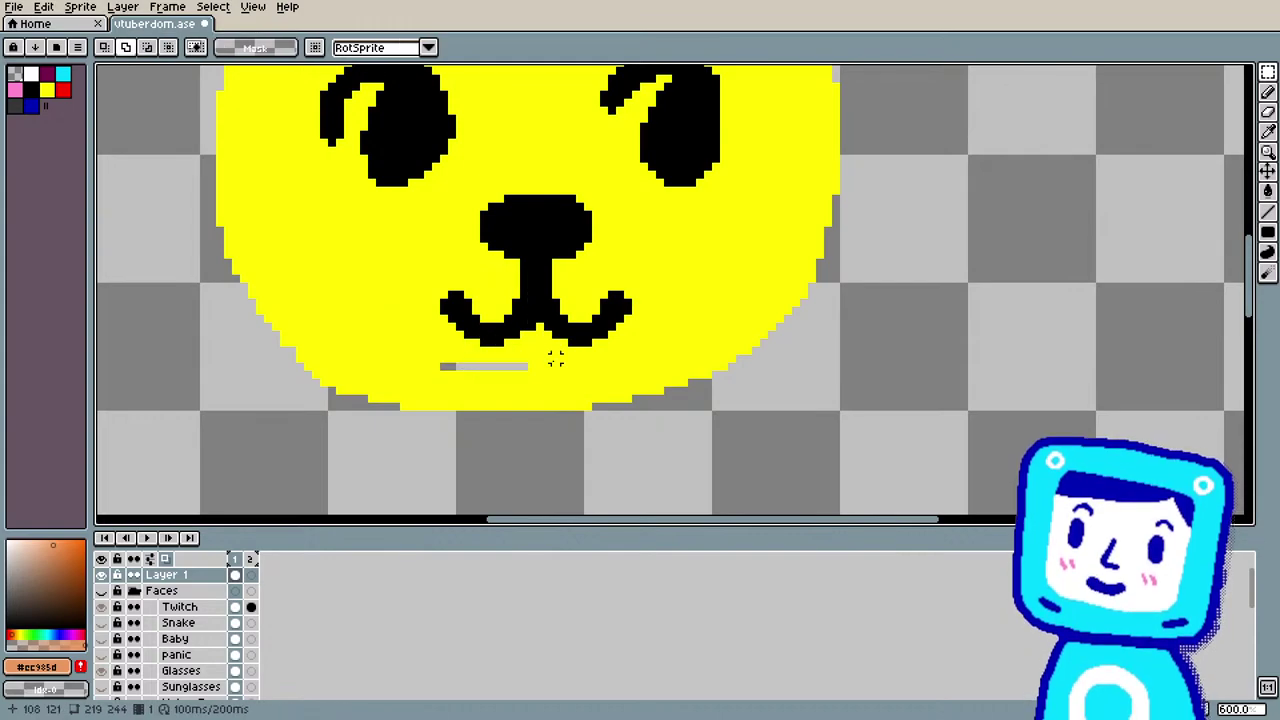
Step: Sample the face's yellow (#fffb00) and paint over the transparent strip below the mouth with the 4 px pencil
{"action": "key", "text": "i"}
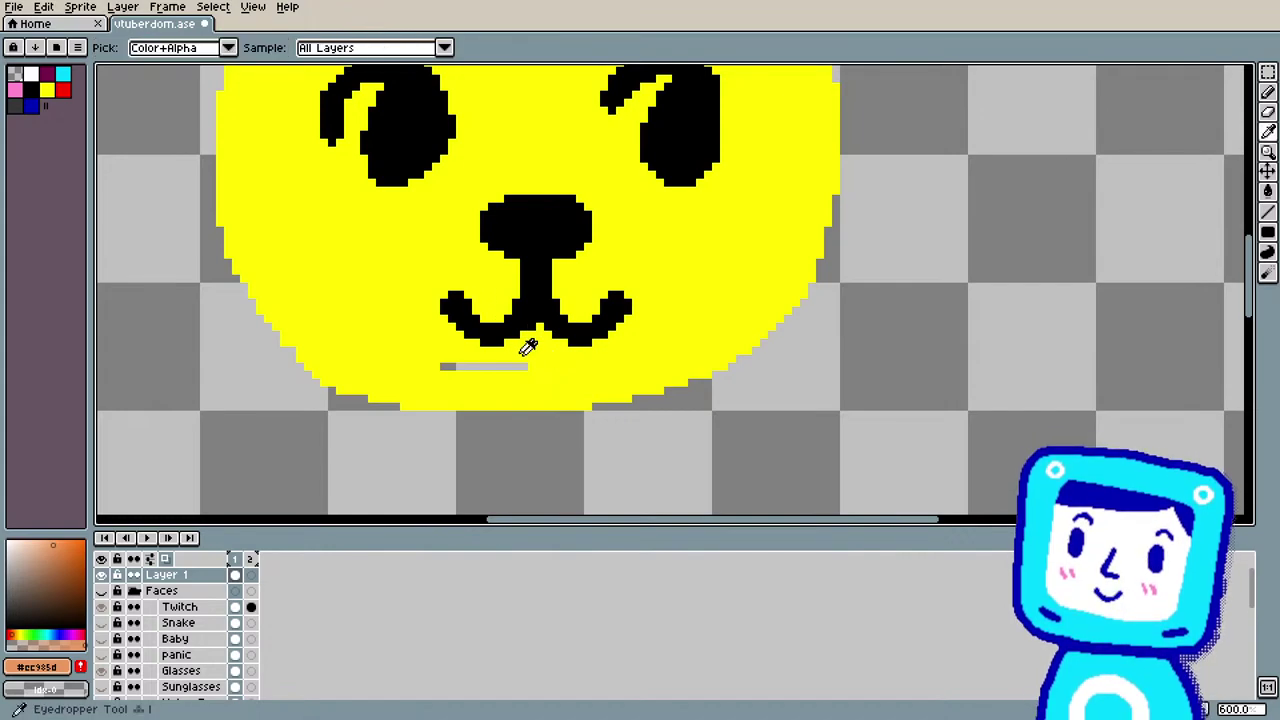
{"action": "left_click", "coordinate": [560, 372]}
{"action": "key", "text": "b"}
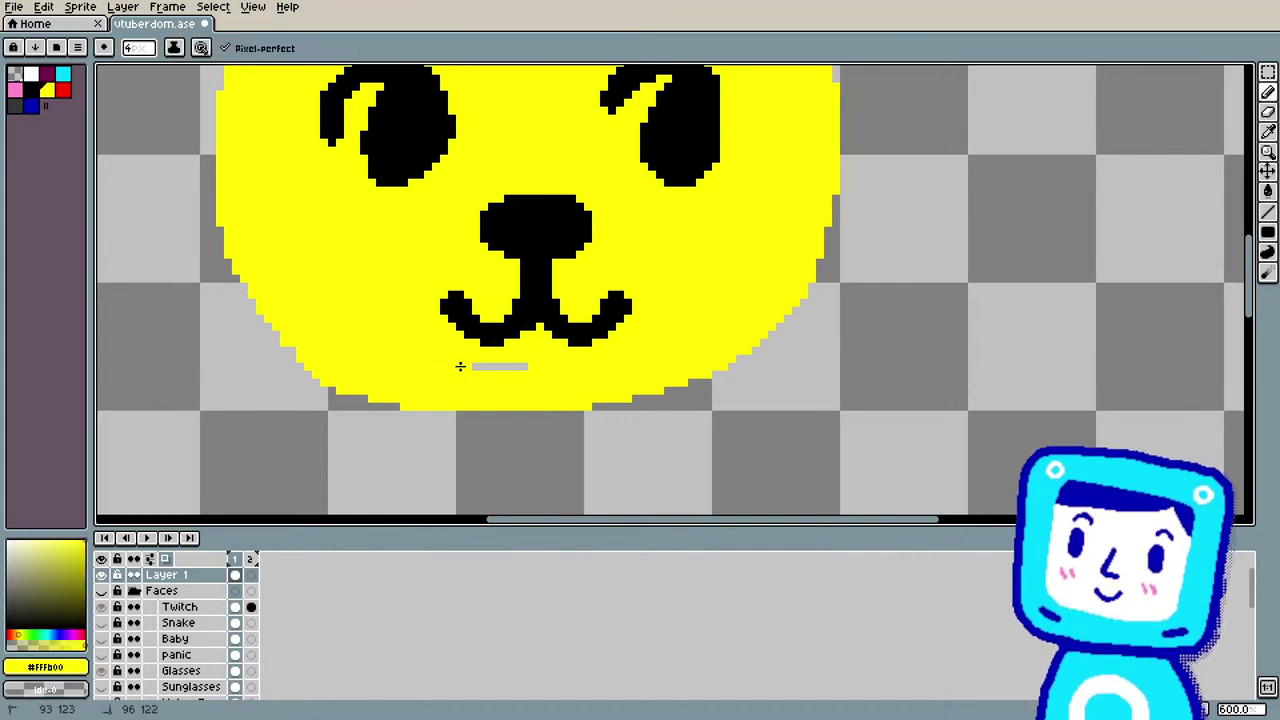
{"action": "scroll", "coordinate": [546, 371], "scroll_direction": "down", "scroll_amount": 3}
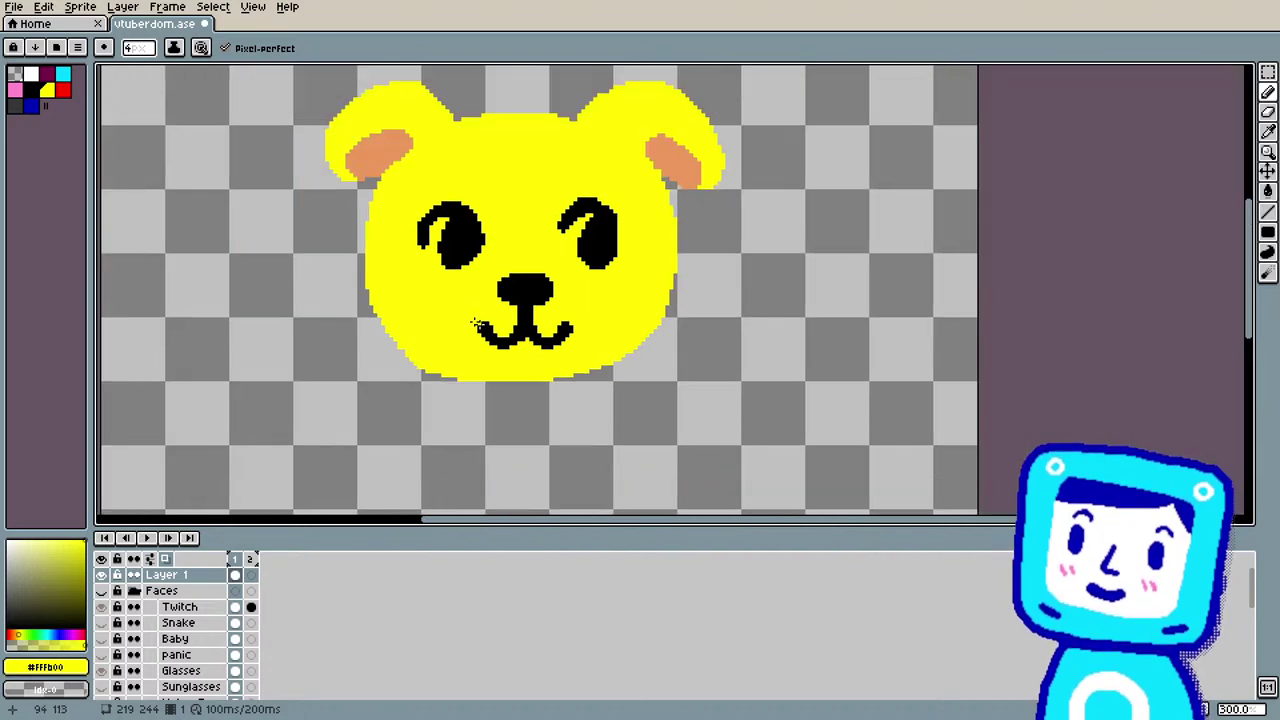
Step: Sample black (#000000) and lengthen the lower end of the right eye's curved stroke to match the left eye
{"action": "scroll", "coordinate": [420, 157], "scroll_direction": "up", "scroll_amount": 1}
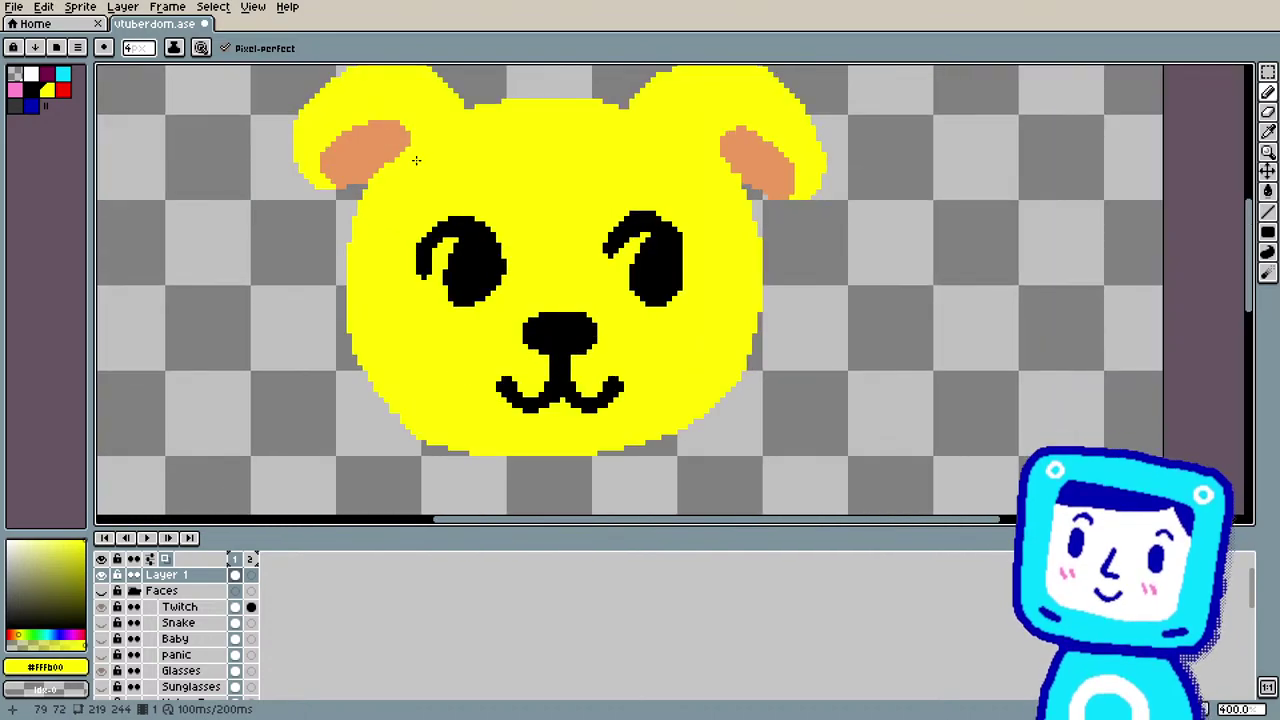
{"action": "key", "text": "i"}
{"action": "left_click", "coordinate": [618, 237]}
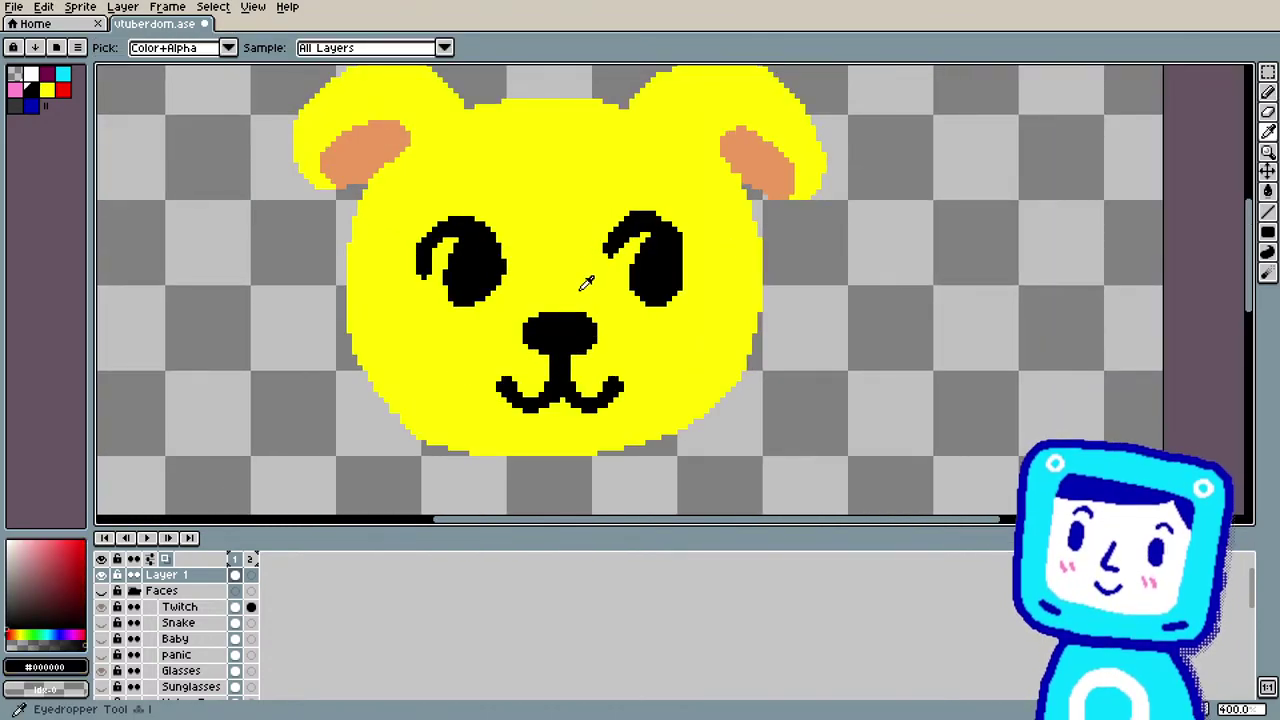
{"action": "key", "text": "b"}
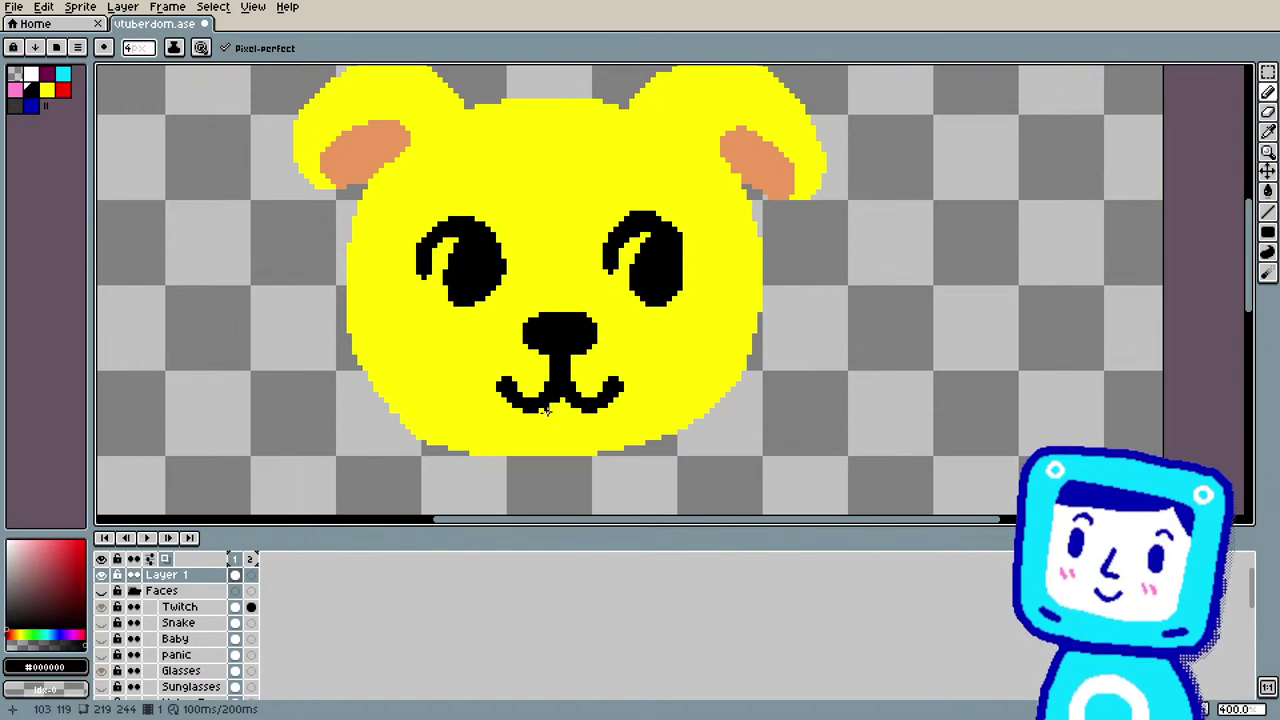
{"action": "scroll", "coordinate": [342, 262], "scroll_direction": "down", "scroll_amount": 1}
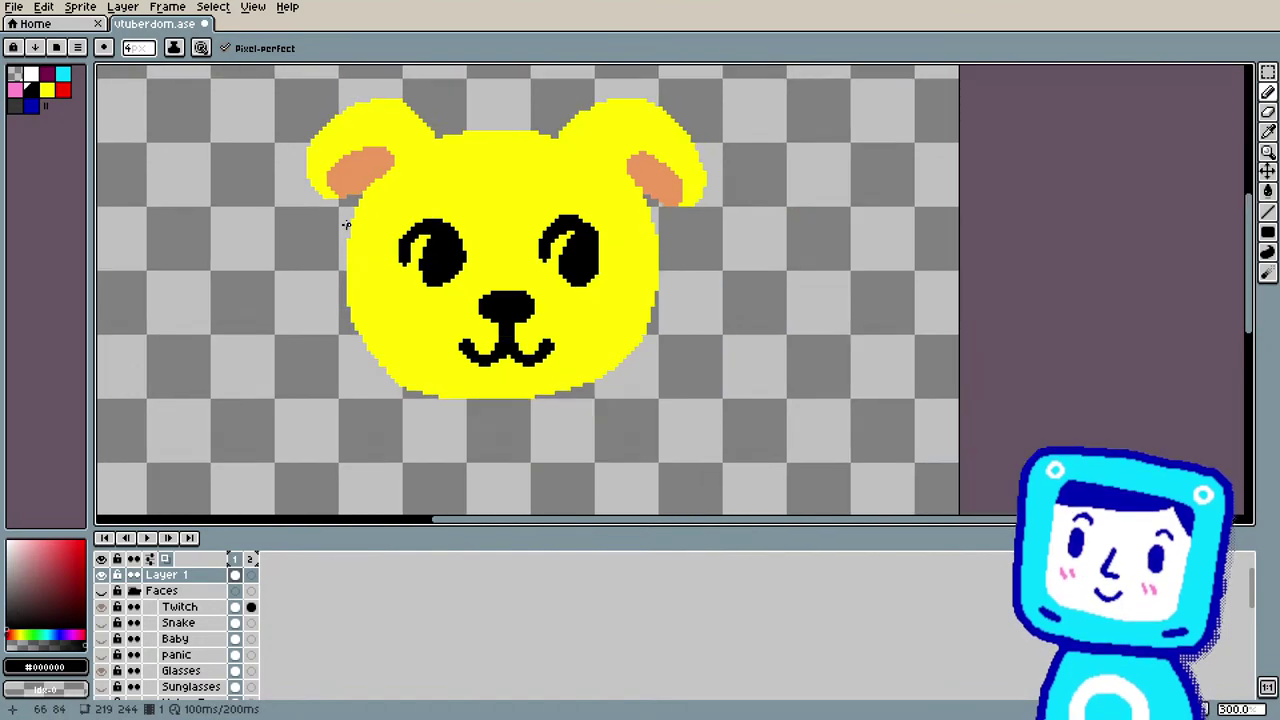
Step: Draw the two slanted sides of a party hat between the ears with the 4 px pencil in palette cyan (Idx-3)
{"action": "scroll", "coordinate": [348, 214], "scroll_direction": "up", "scroll_amount": 2}
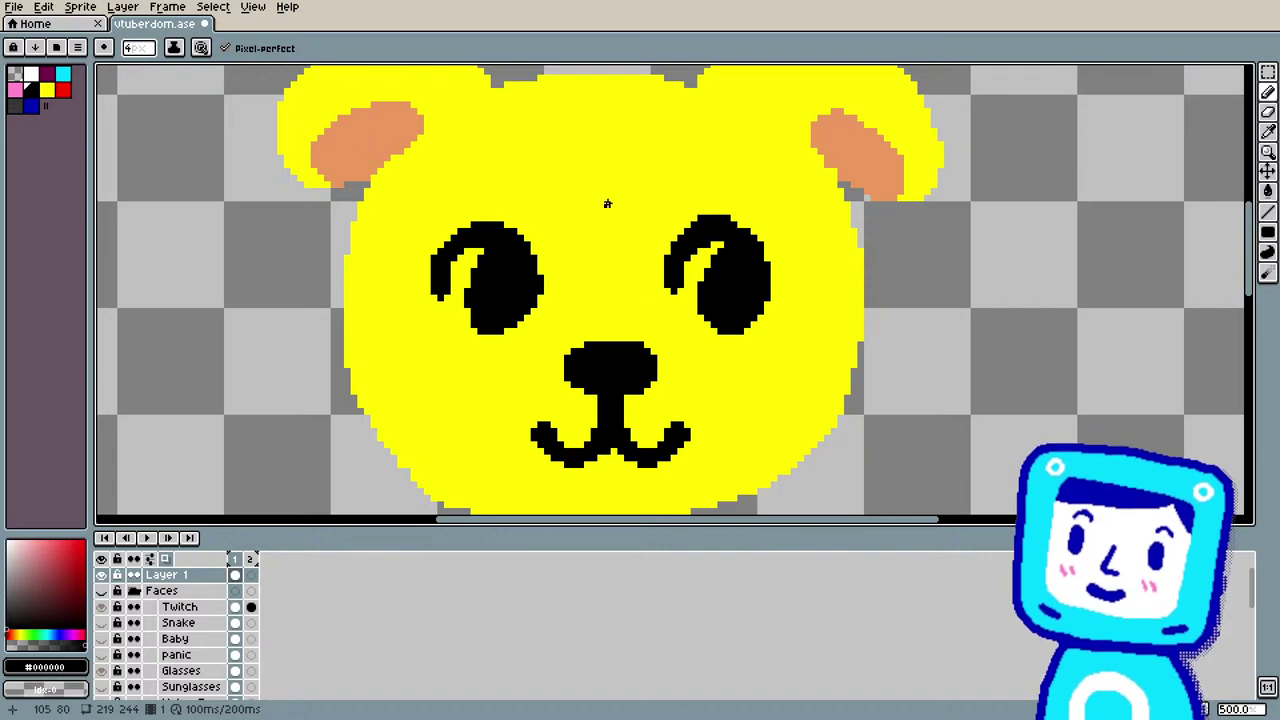
{"action": "scroll", "coordinate": [599, 231], "scroll_direction": "down", "scroll_amount": 2}
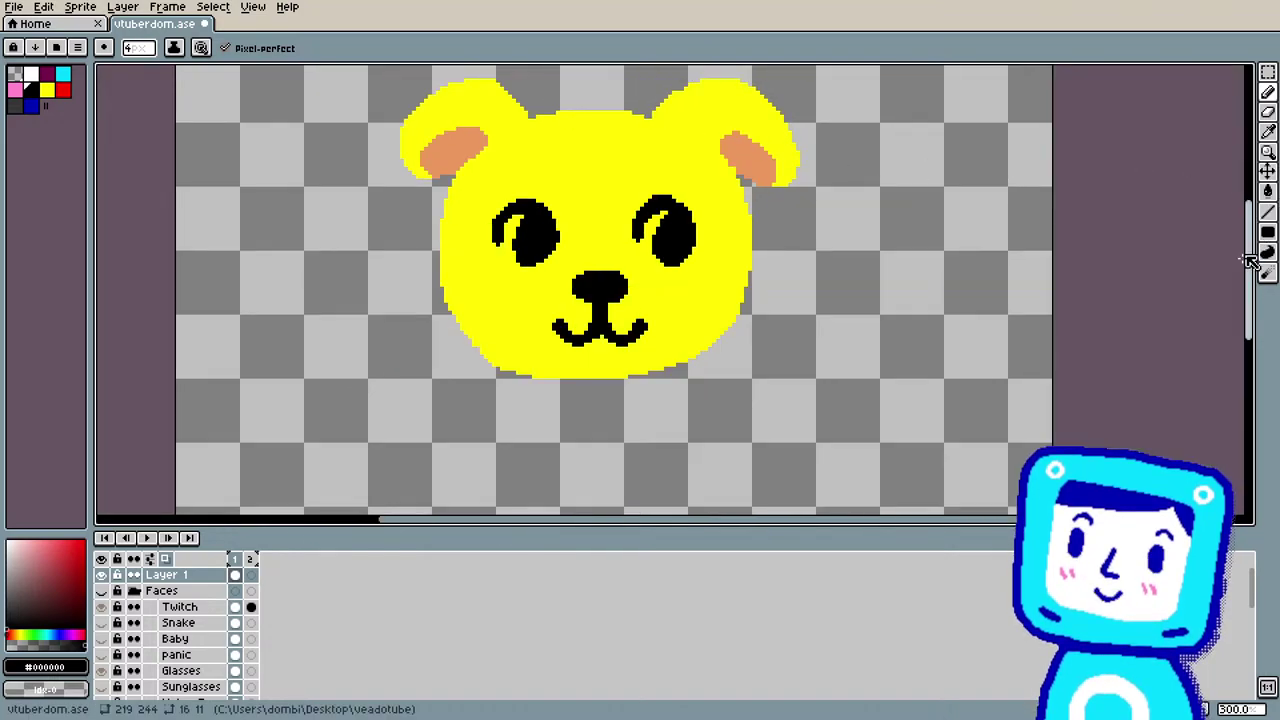
{"action": "scroll", "coordinate": [760, 150], "scroll_direction": "up", "scroll_amount": 2}
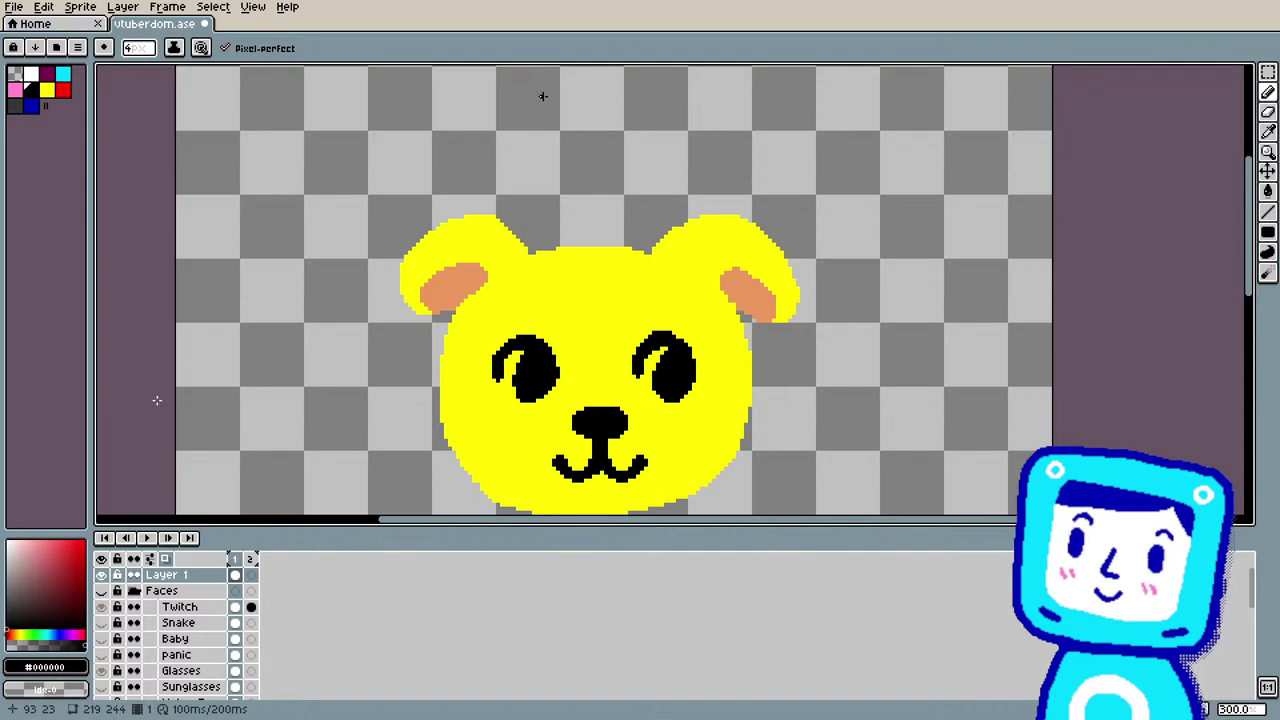
{"action": "left_click", "coordinate": [63, 74]}
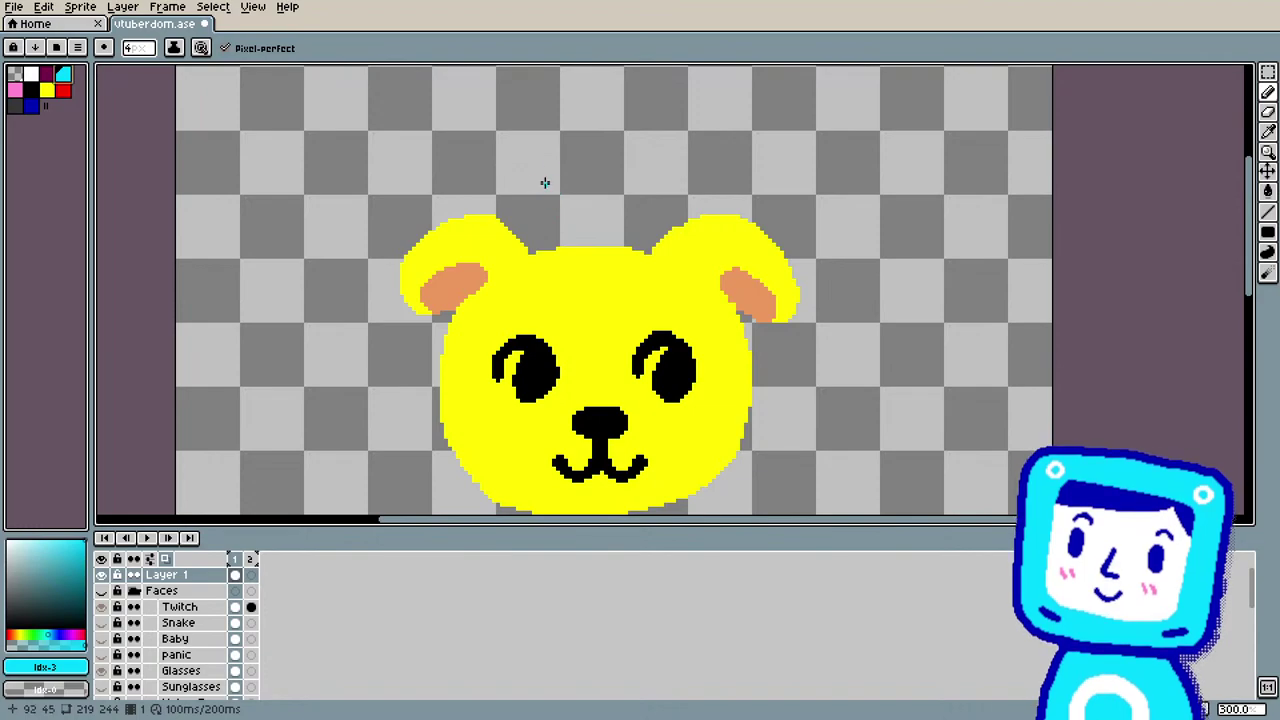
{"action": "key", "text": "b"}
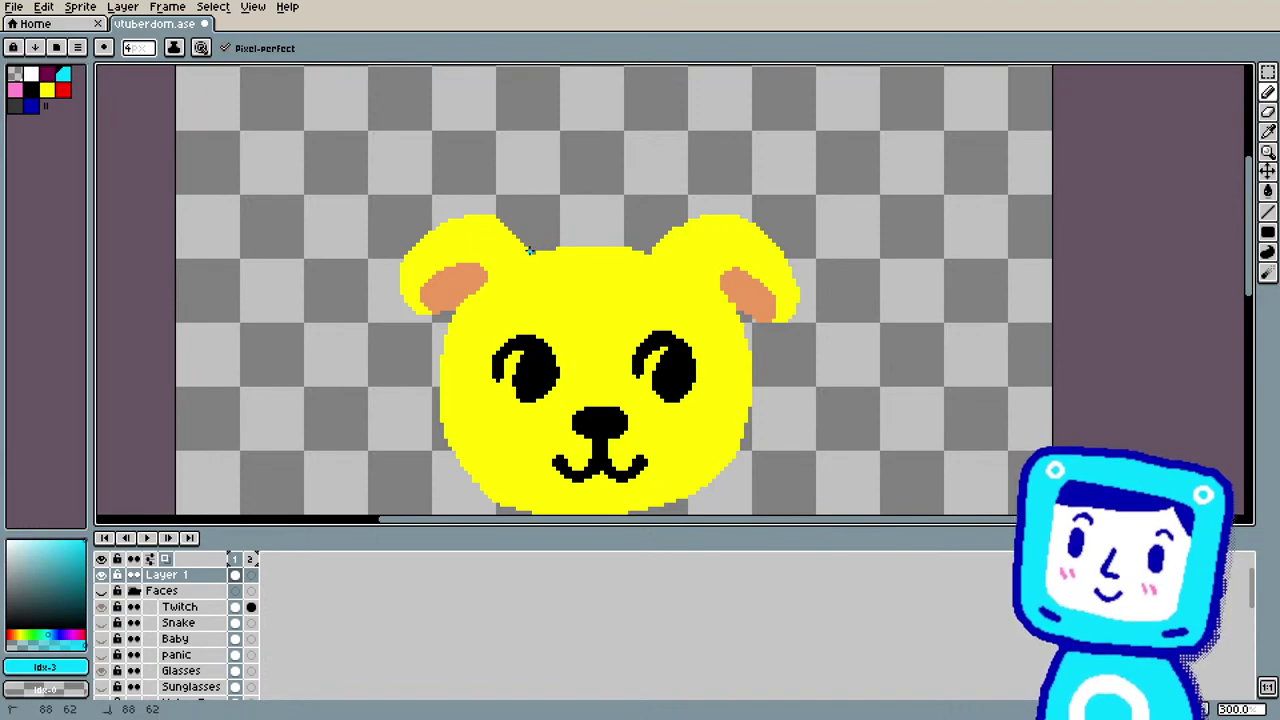
{"action": "mouse_move", "coordinate": [538, 233]}
{"action": "left_mouse_down"}
{"action": "mouse_move", "coordinate": [566, 150]}
{"action": "mouse_move", "coordinate": [528, 243]}
{"action": "left_mouse_up"}
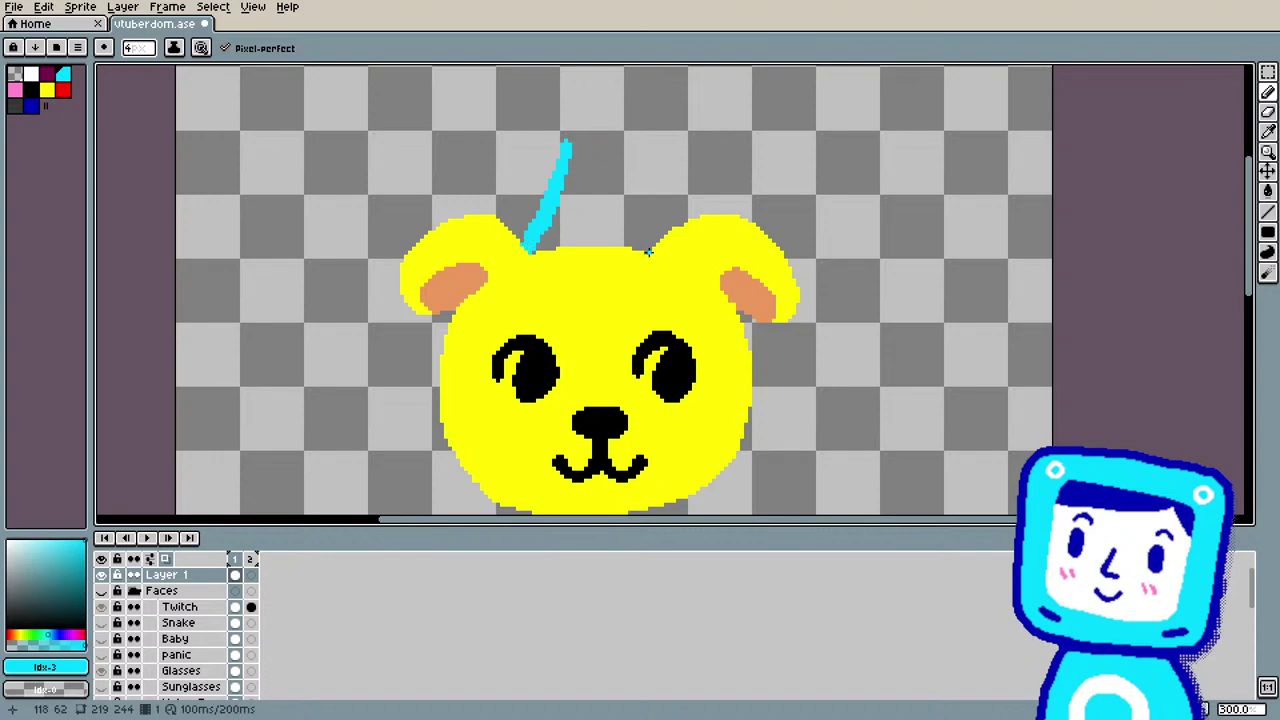
{"action": "left_click_drag", "start_coordinate": [648, 252], "coordinate": [601, 147]}
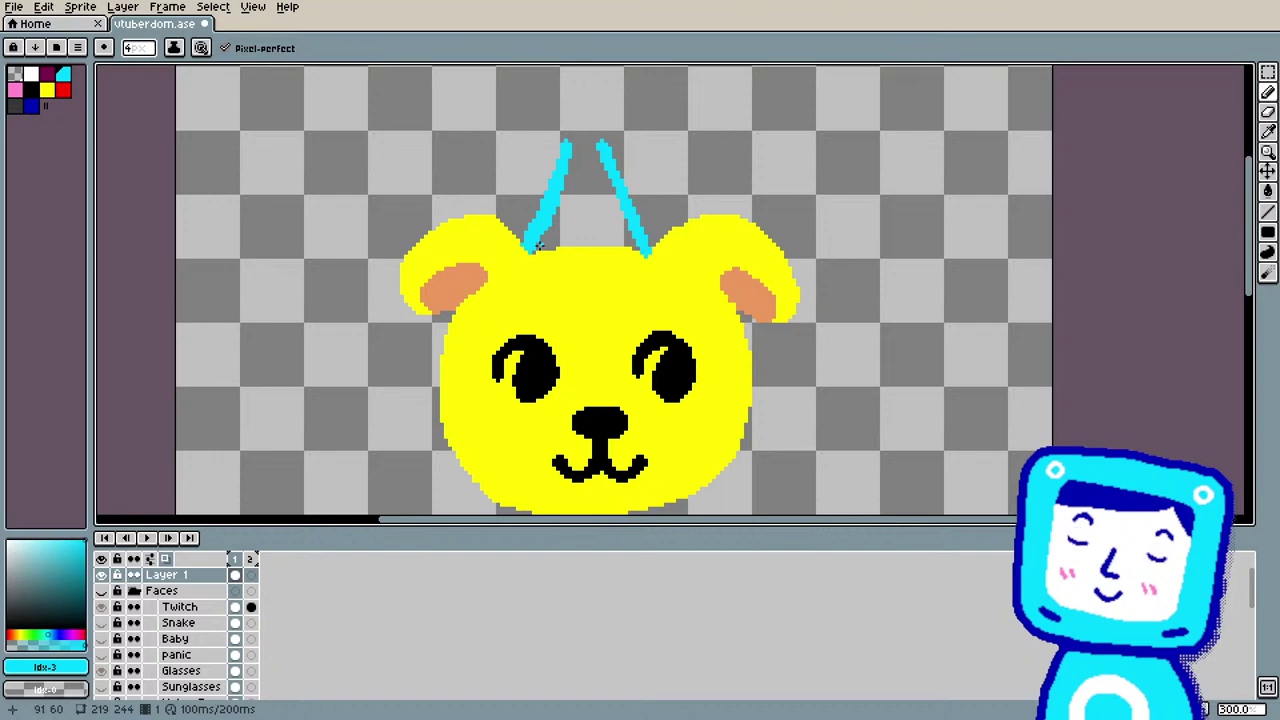
Step: Draw the hat's thick, slightly curved cyan base along the top of the head, joining the two sides
{"action": "left_click_drag", "start_coordinate": [532, 251], "coordinate": [600, 257]}
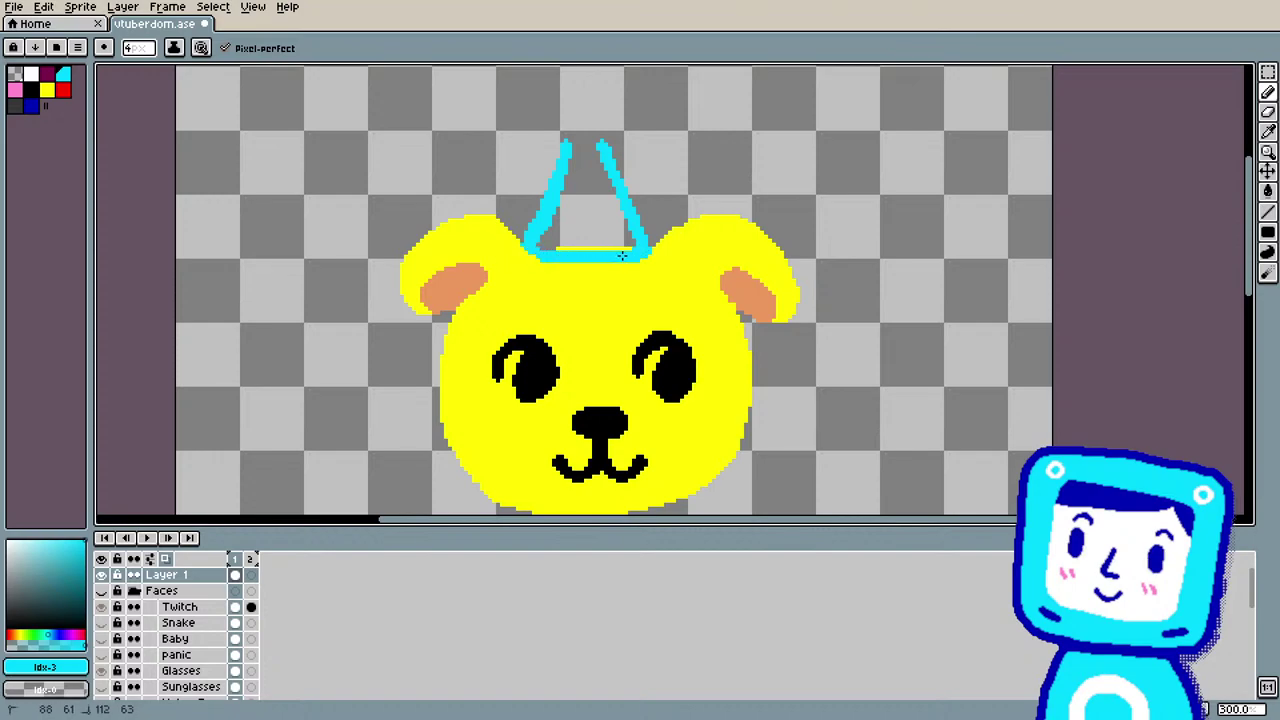
{"action": "mouse_move", "coordinate": [532, 251]}
{"action": "left_mouse_down"}
{"action": "mouse_move", "coordinate": [626, 258]}
{"action": "mouse_move", "coordinate": [598, 261]}
{"action": "mouse_move", "coordinate": [632, 257]}
{"action": "left_mouse_up"}
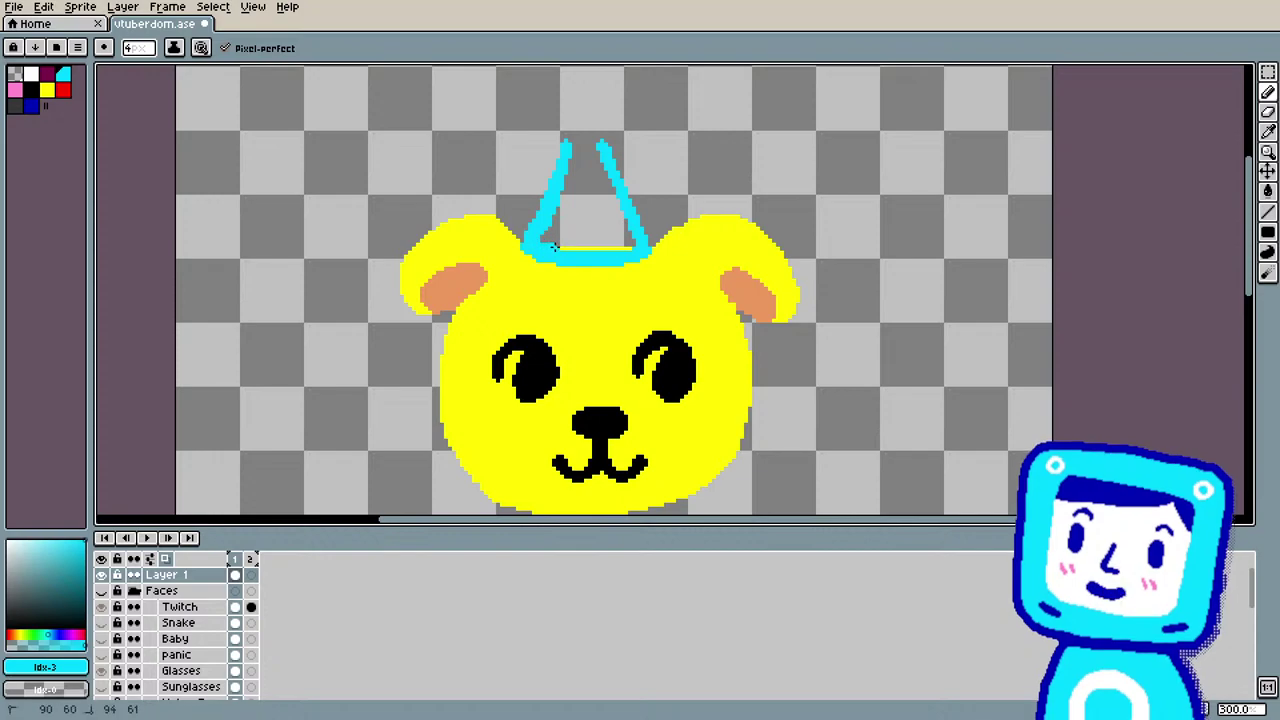
{"action": "left_click_drag", "start_coordinate": [596, 244], "coordinate": [634, 243]}
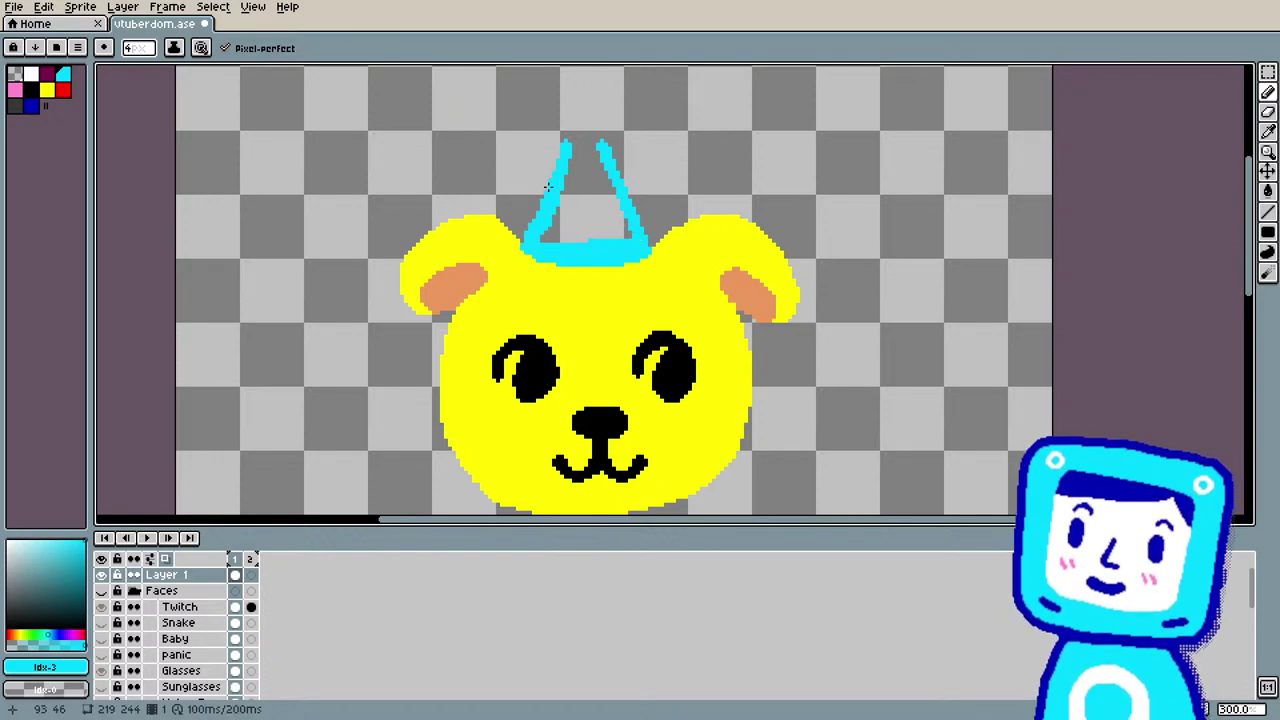
Step: Complete the party hat as a solid cyan cone with a pointed tip and a base reaching both ears
{"action": "left_click", "coordinate": [524, 243]}
{"action": "mouse_move", "coordinate": [532, 230]}
{"action": "left_mouse_down"}
{"action": "mouse_move", "coordinate": [566, 147]}
{"action": "mouse_move", "coordinate": [592, 136]}
{"action": "mouse_move", "coordinate": [583, 117]}
{"action": "left_mouse_up"}
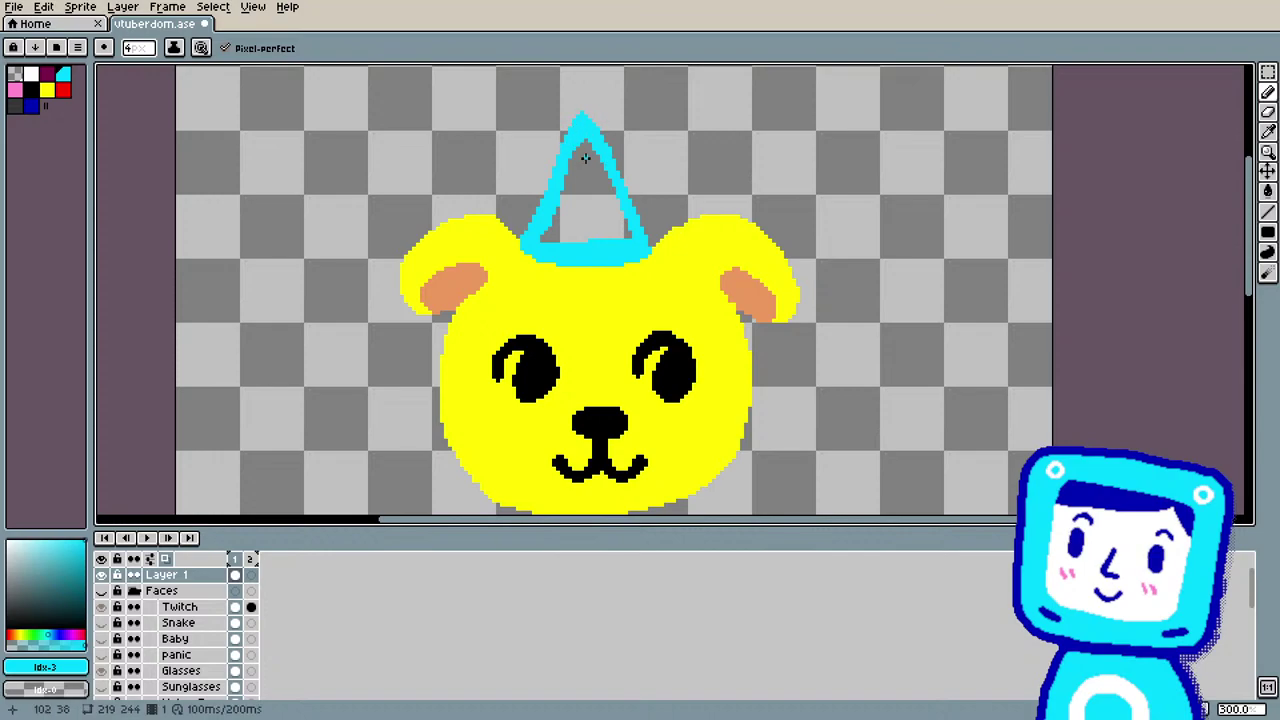
{"action": "key", "text": "g"}
{"action": "left_click", "coordinate": [595, 211]}
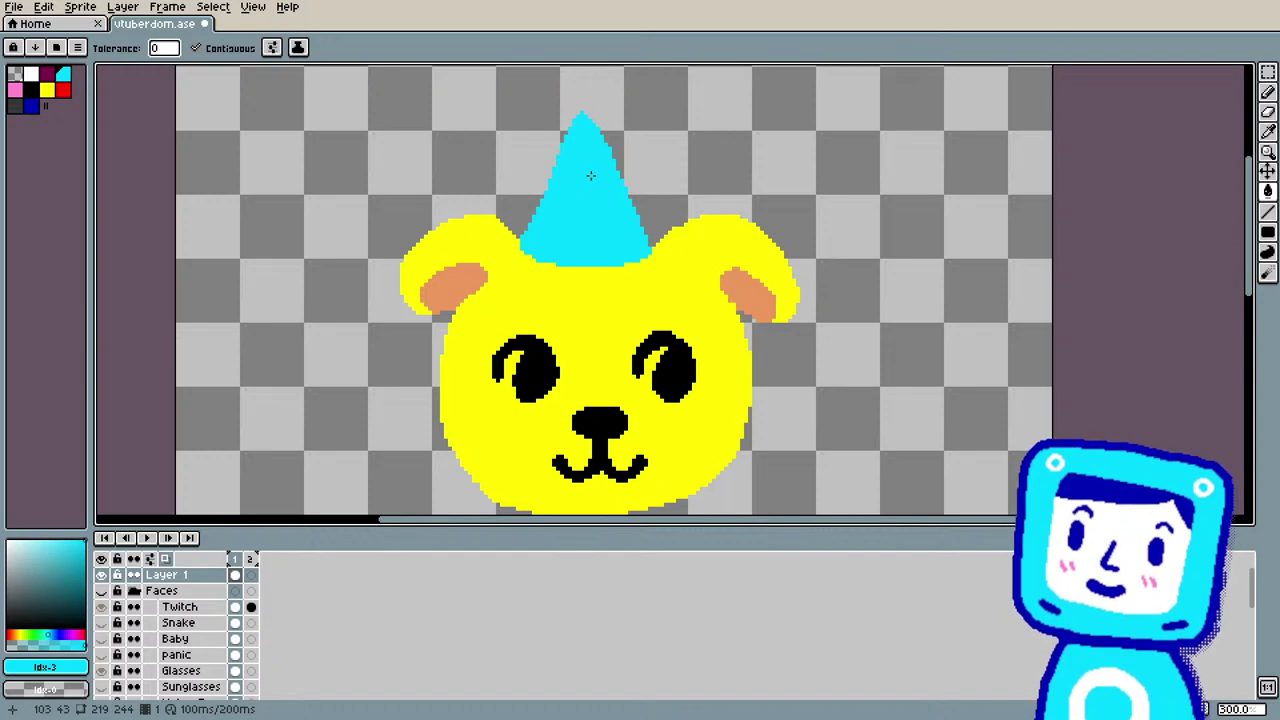
{"action": "key", "text": "b"}
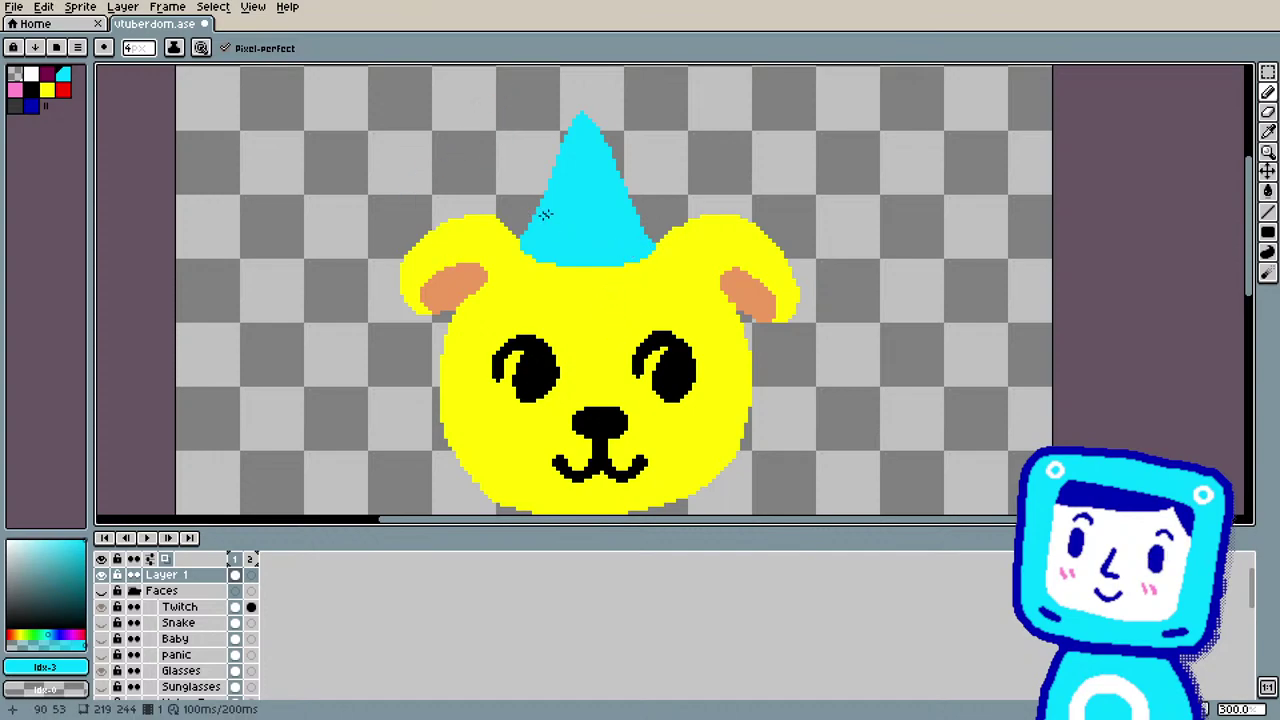
{"action": "left_click_drag", "start_coordinate": [628, 247], "coordinate": [640, 232]}
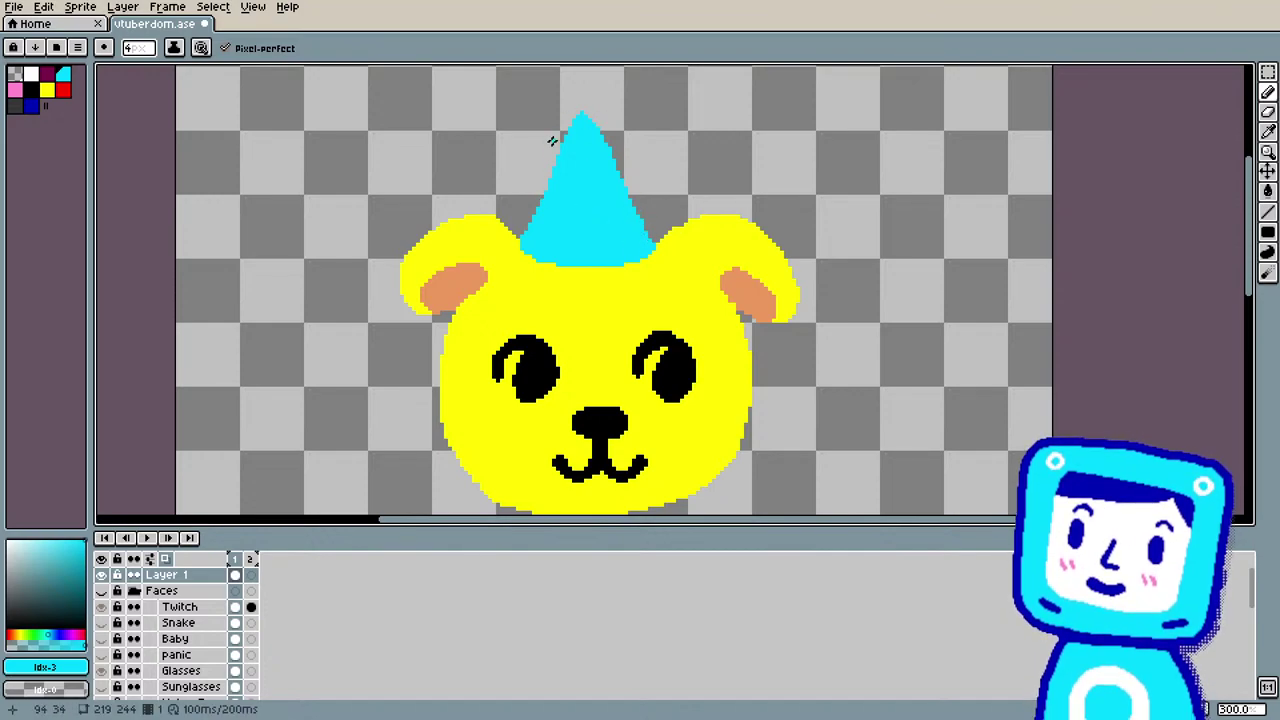
Step: Paint a solid round pompom on the hat's tip with the 4 px pencil in palette pink (Idx-4)
{"action": "scroll", "coordinate": [560, 138], "scroll_direction": "down", "scroll_amount": 1}
{"action": "scroll", "coordinate": [584, 76], "scroll_direction": "up", "scroll_amount": 1}
{"action": "scroll", "coordinate": [584, 76], "scroll_direction": "up", "scroll_amount": 1}
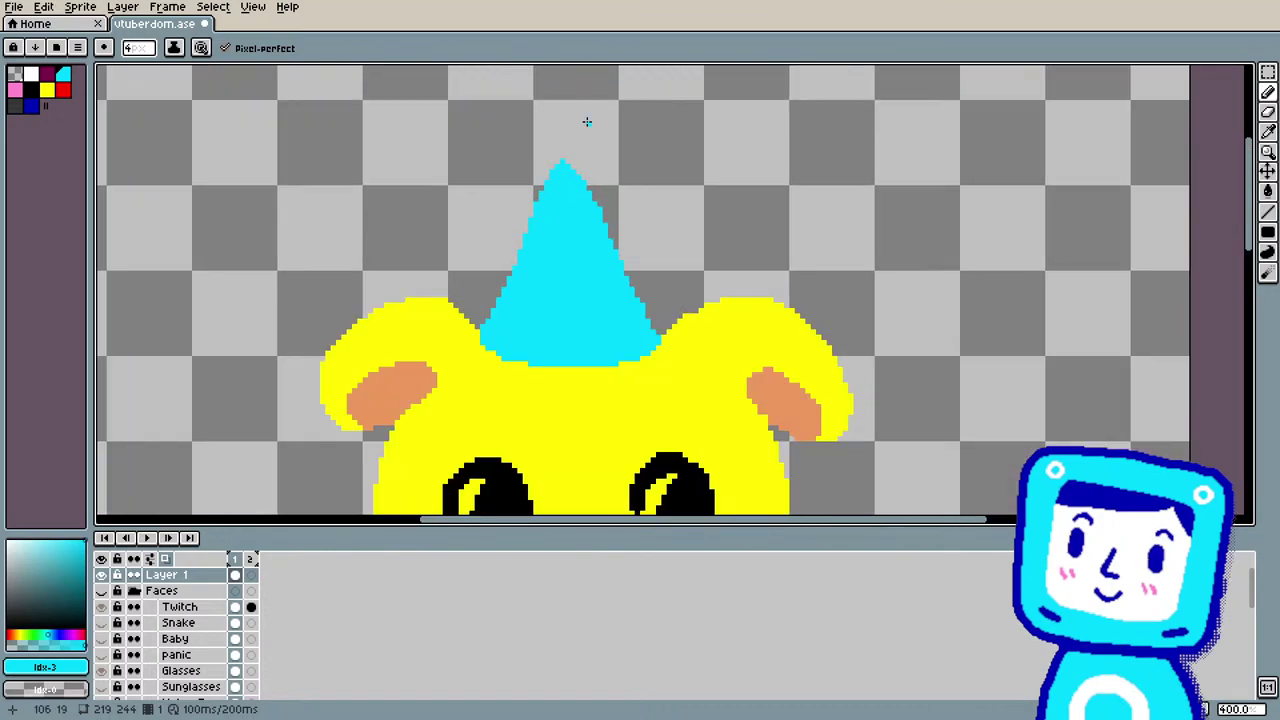
{"action": "key", "text": "bracketright"}
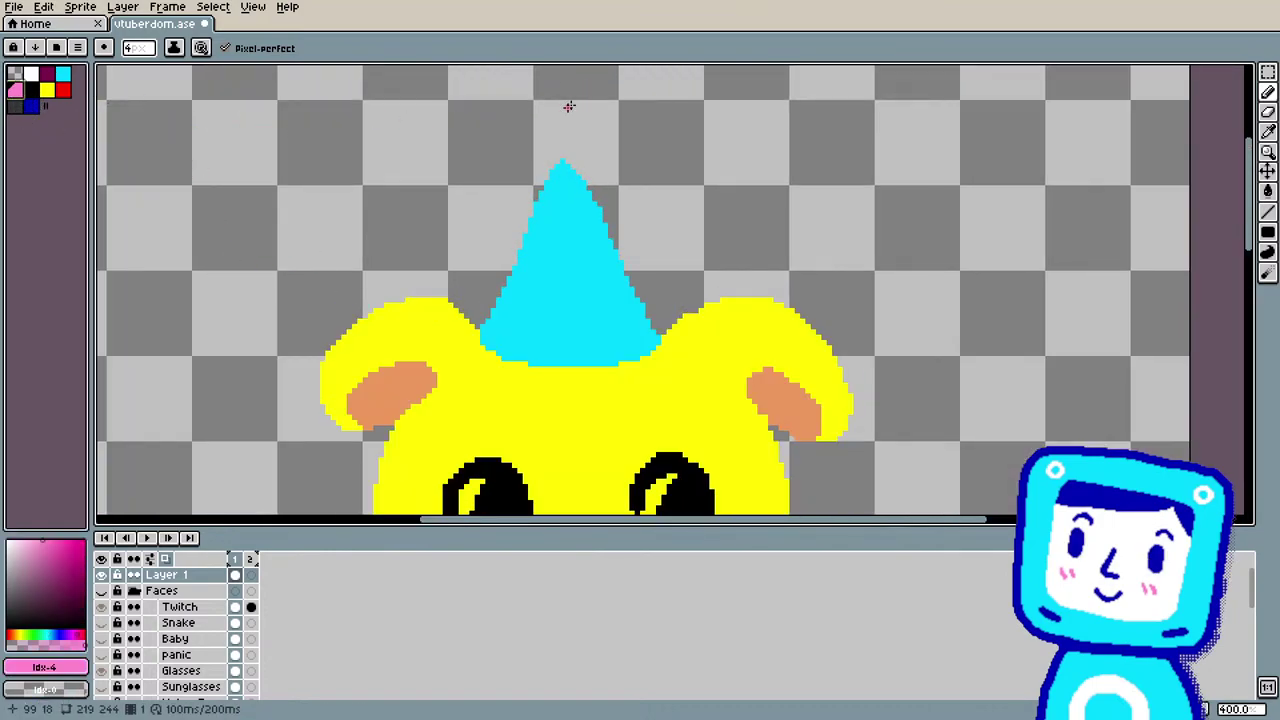
{"action": "mouse_move", "coordinate": [557, 100]}
{"action": "left_mouse_down"}
{"action": "mouse_move", "coordinate": [519, 158]}
{"action": "mouse_move", "coordinate": [527, 175]}
{"action": "mouse_move", "coordinate": [558, 170]}
{"action": "left_mouse_up"}
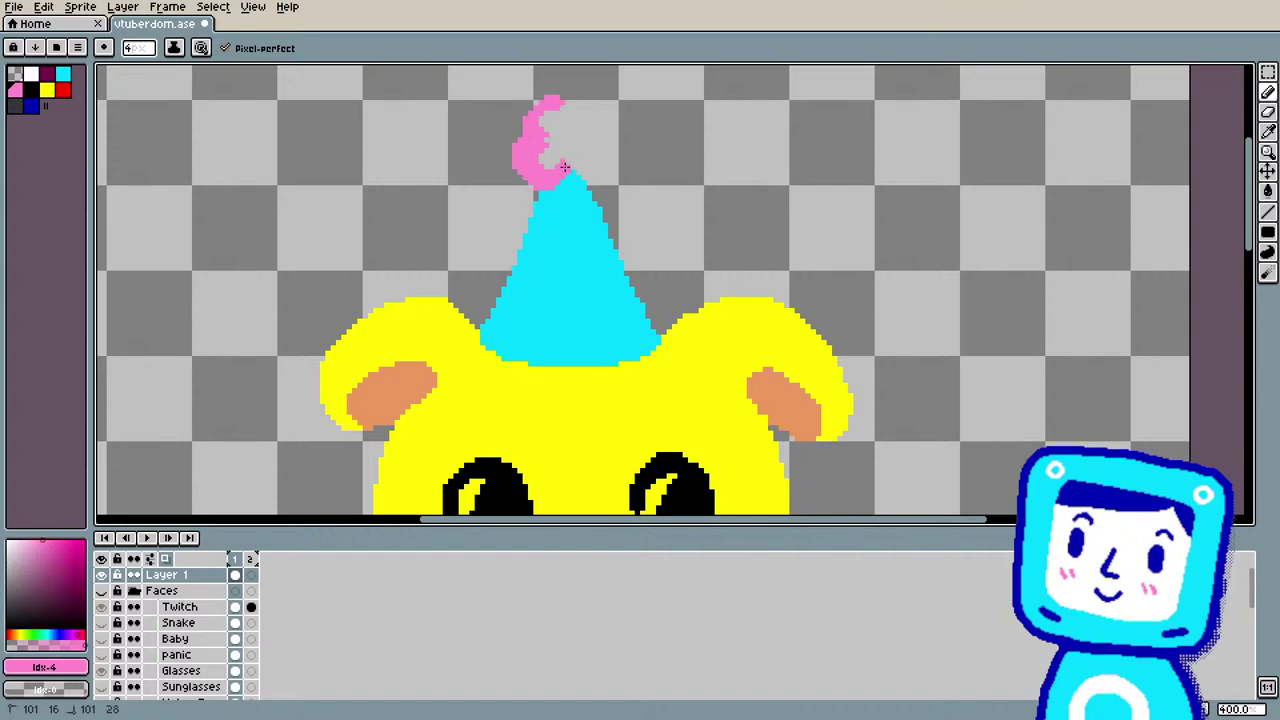
{"action": "mouse_move", "coordinate": [587, 187]}
{"action": "left_mouse_down"}
{"action": "mouse_move", "coordinate": [590, 157]}
{"action": "mouse_move", "coordinate": [606, 159]}
{"action": "mouse_move", "coordinate": [588, 122]}
{"action": "left_mouse_up"}
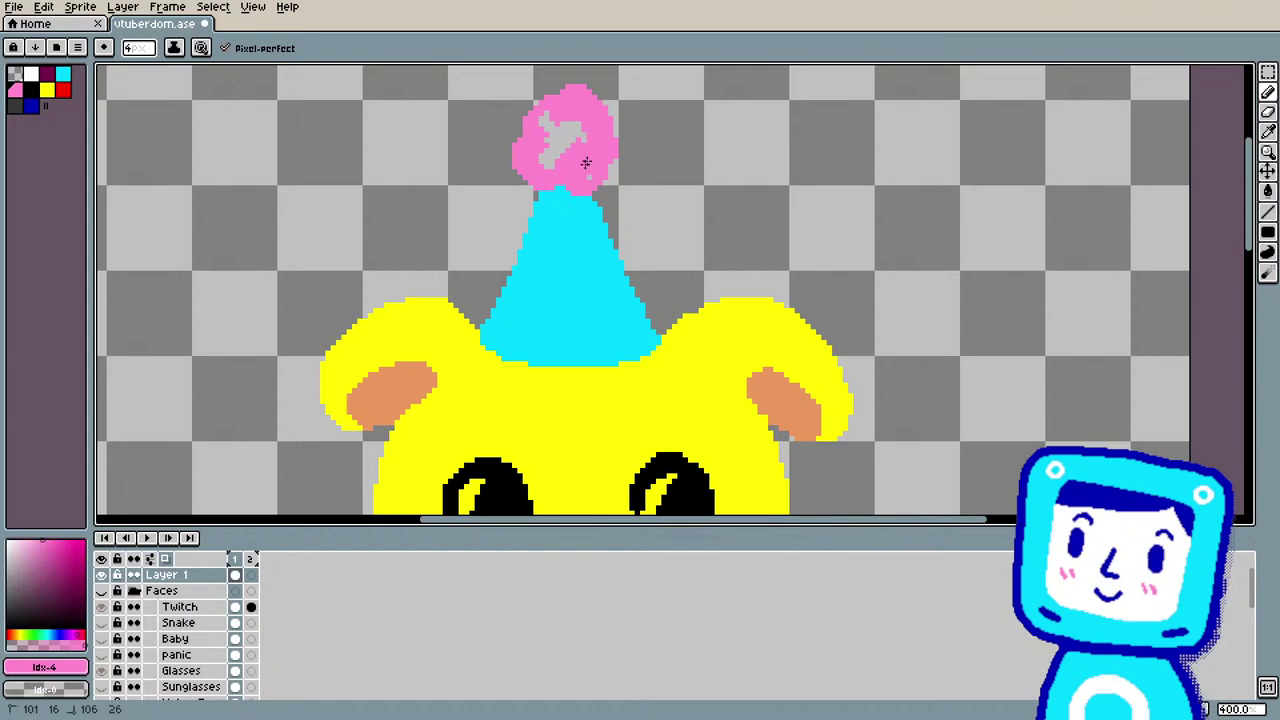
{"action": "mouse_move", "coordinate": [584, 174]}
{"action": "left_mouse_down"}
{"action": "mouse_move", "coordinate": [559, 154]}
{"action": "mouse_move", "coordinate": [557, 117]}
{"action": "left_mouse_up"}
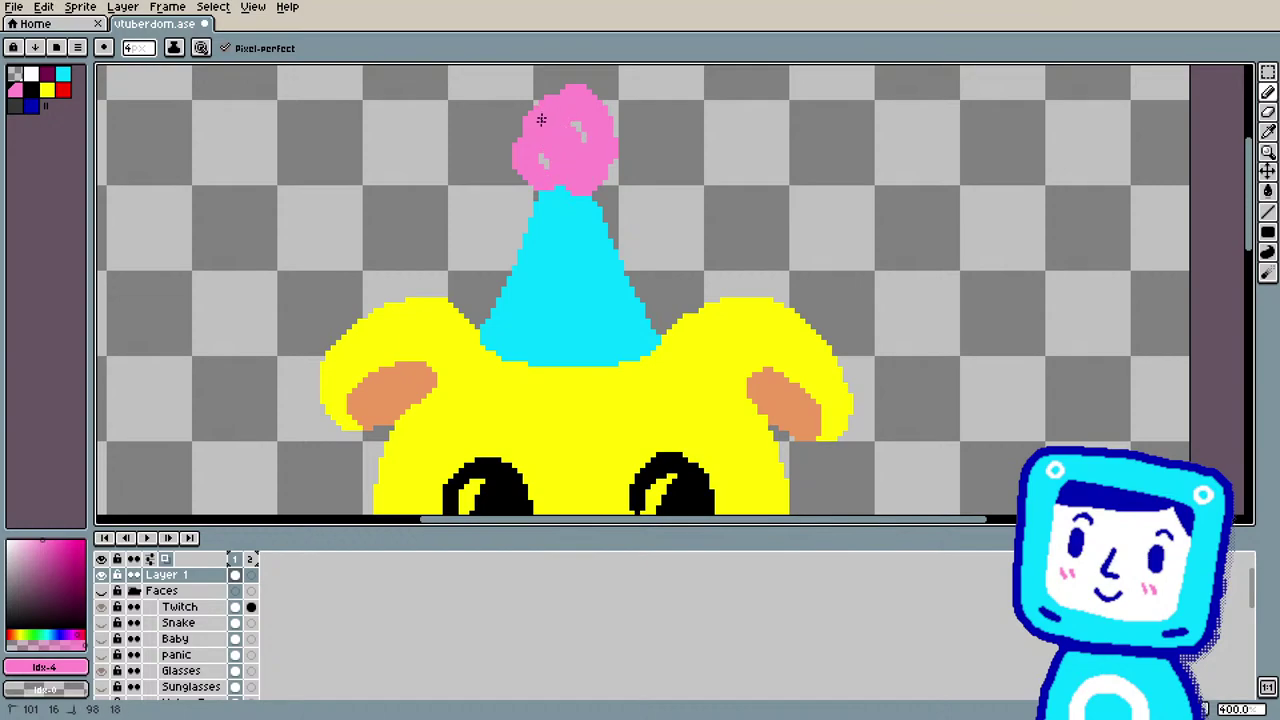
{"action": "left_click_drag", "start_coordinate": [537, 164], "coordinate": [563, 126]}
Step: Fill the remaining gaps in the pink pompom and build out its upper edge with the 4 px pencil
{"action": "key", "text": "e"}
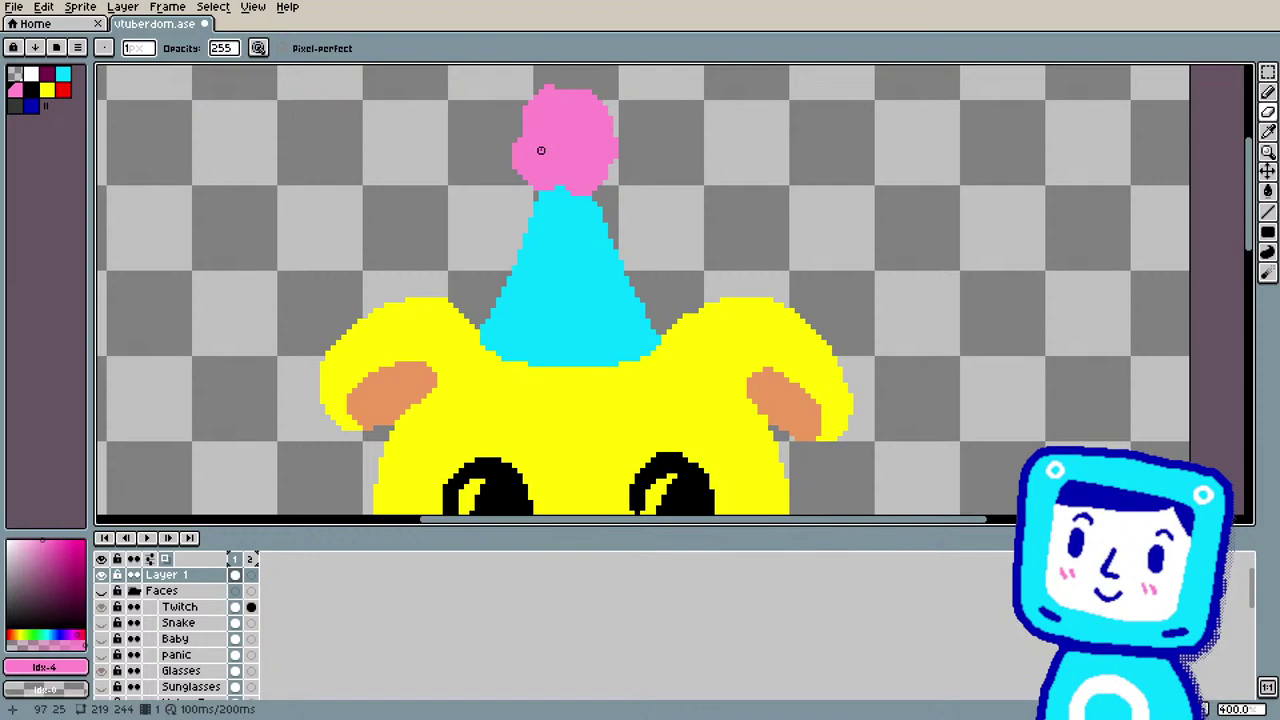
{"action": "key", "text": "b"}
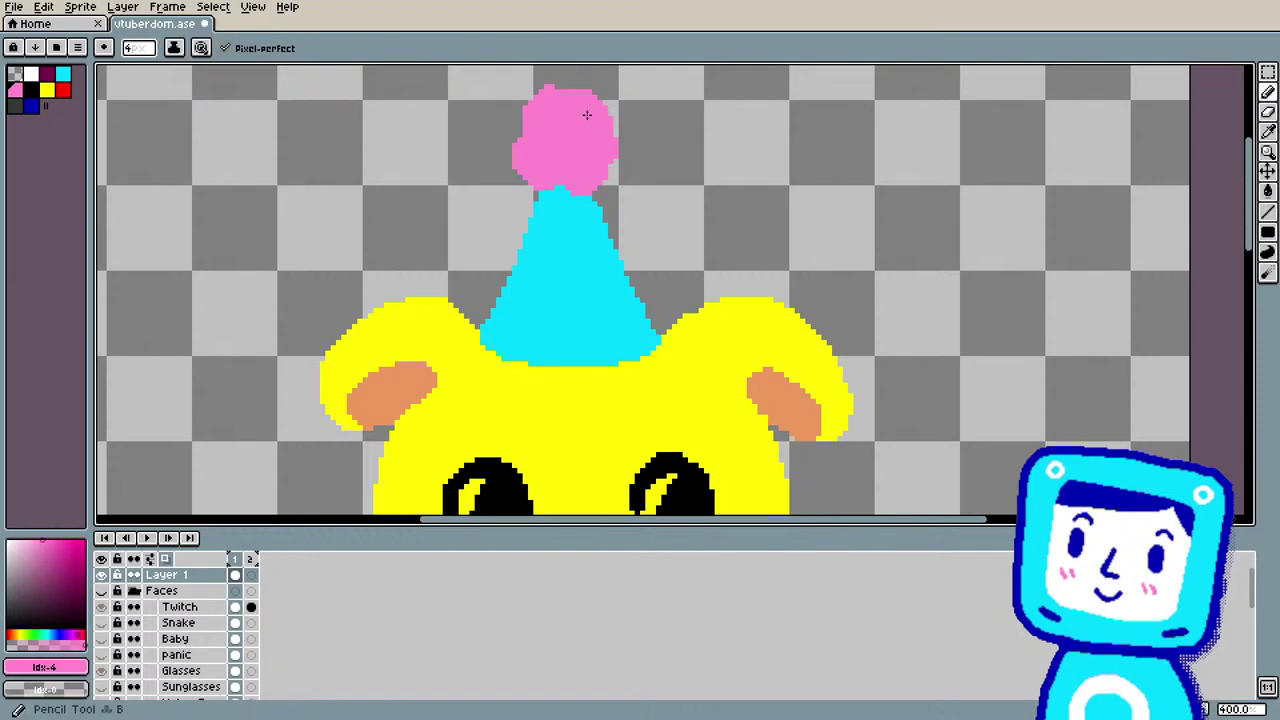
{"action": "left_click", "coordinate": [605, 103]}
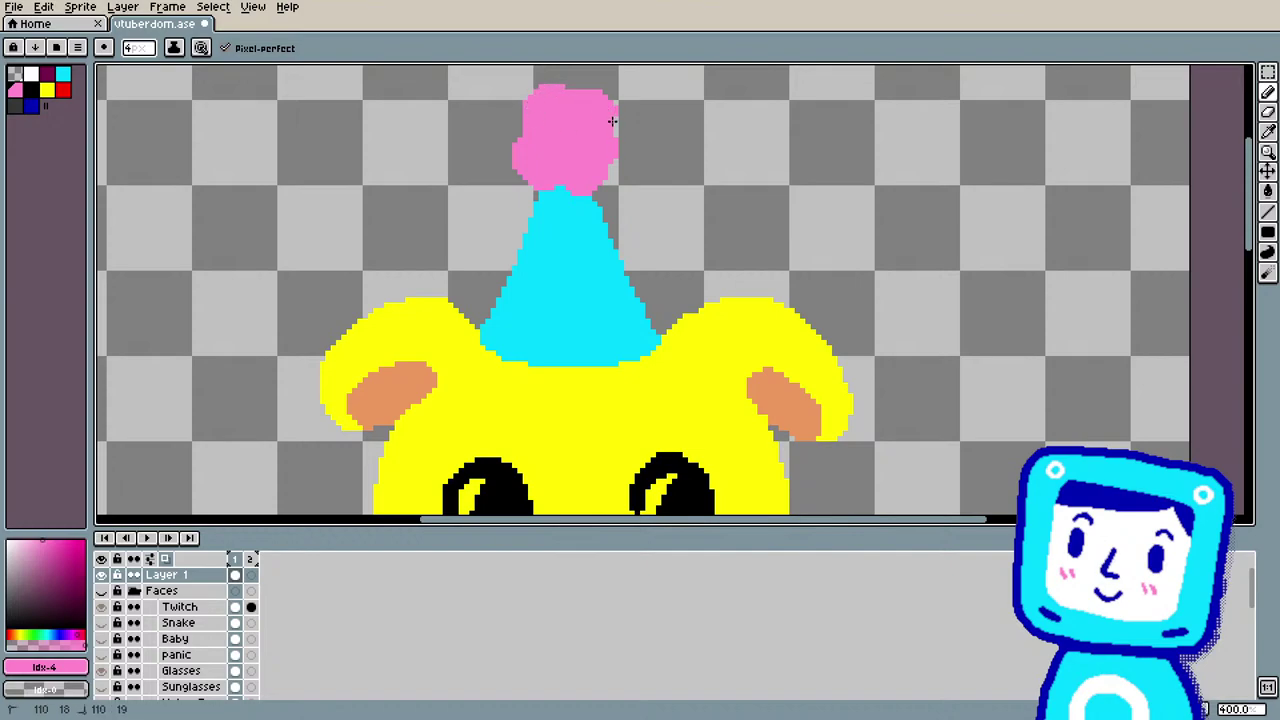
{"action": "scroll", "coordinate": [610, 83], "scroll_direction": "down", "scroll_amount": 2}
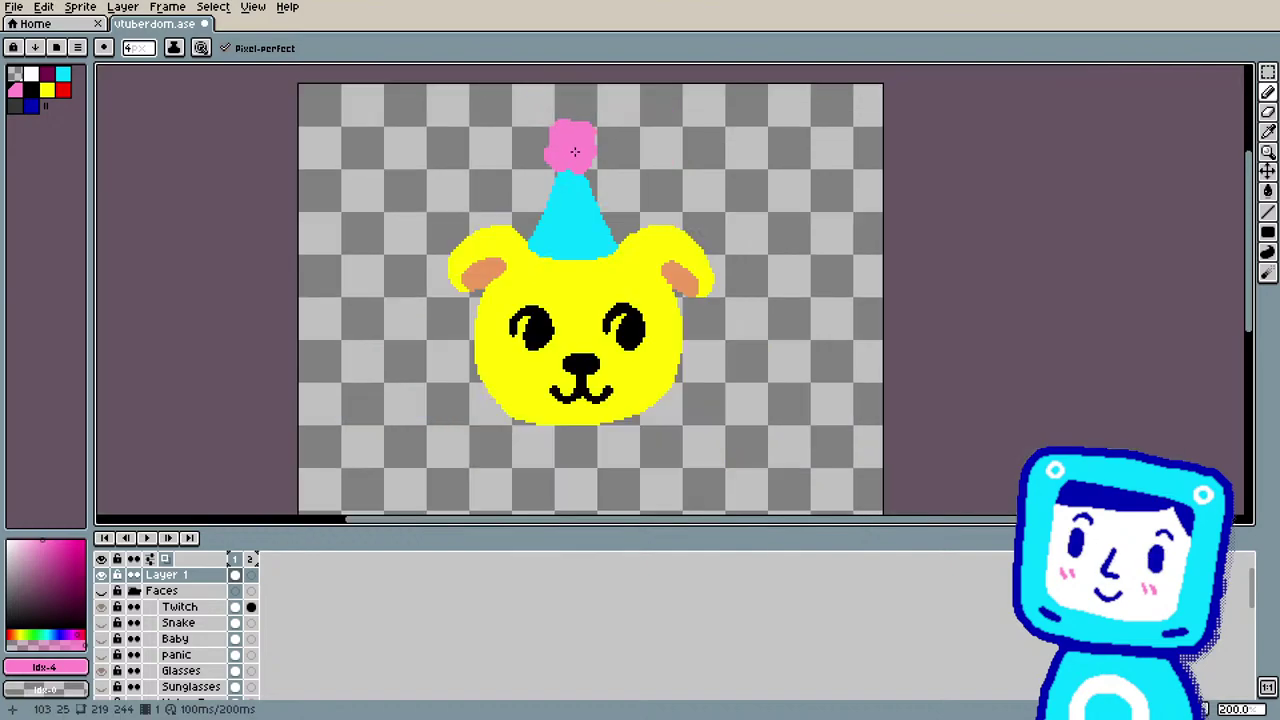
{"action": "scroll", "coordinate": [574, 77], "scroll_direction": "up", "scroll_amount": 2}
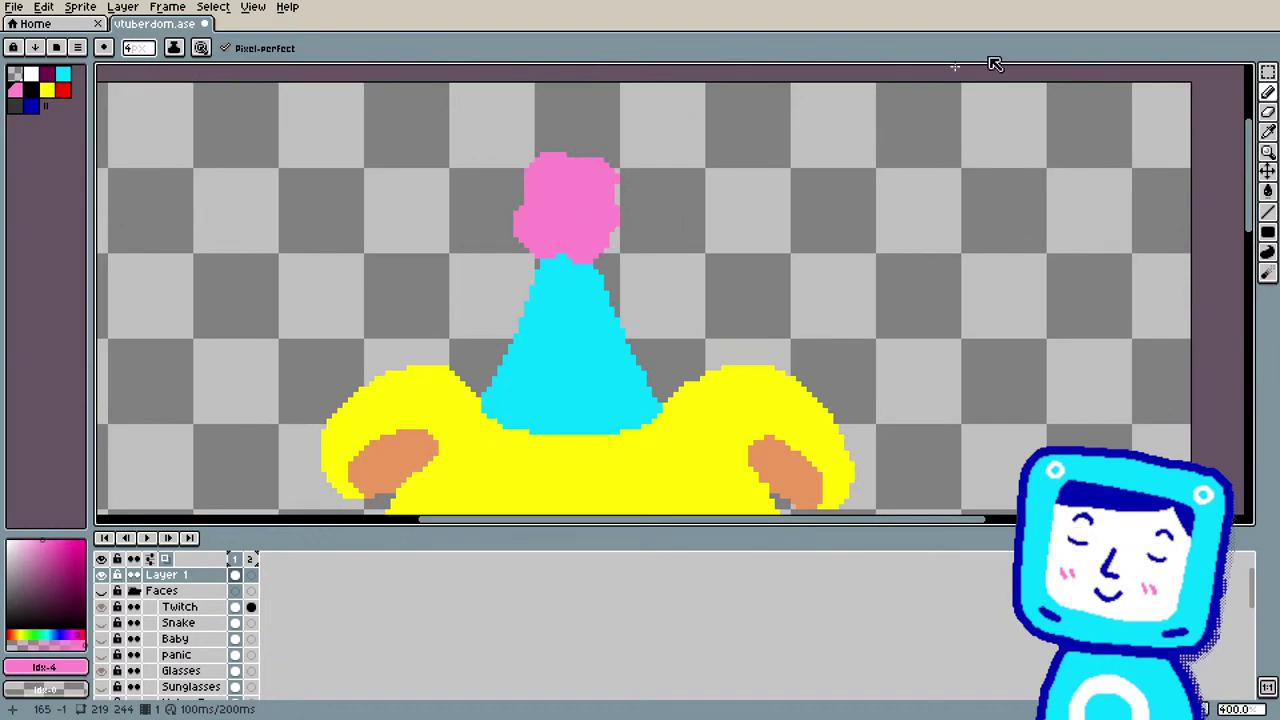
Step: Move the upper part of the pompom down about 2 pixels to make it rounder, and clear the selection
{"action": "key", "text": "m"}
{"action": "left_click_drag", "start_coordinate": [499, 148], "coordinate": [598, 182]}
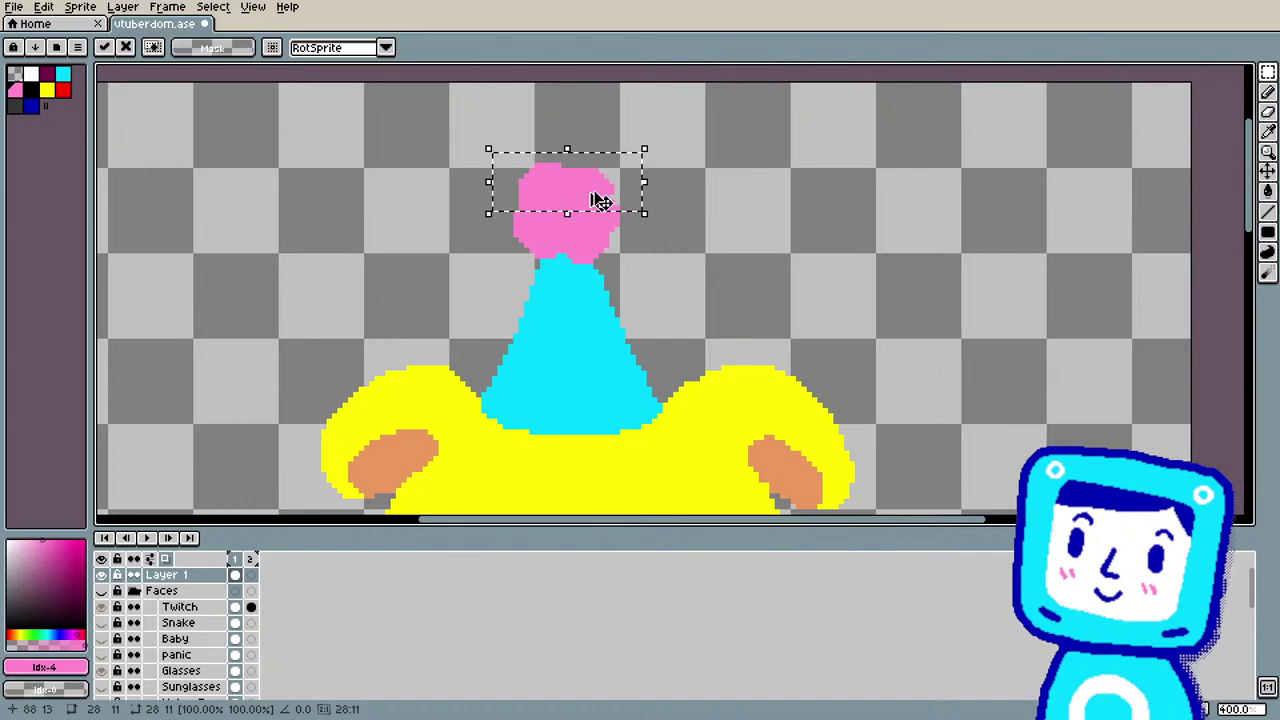
{"action": "left_click", "coordinate": [740, 178]}
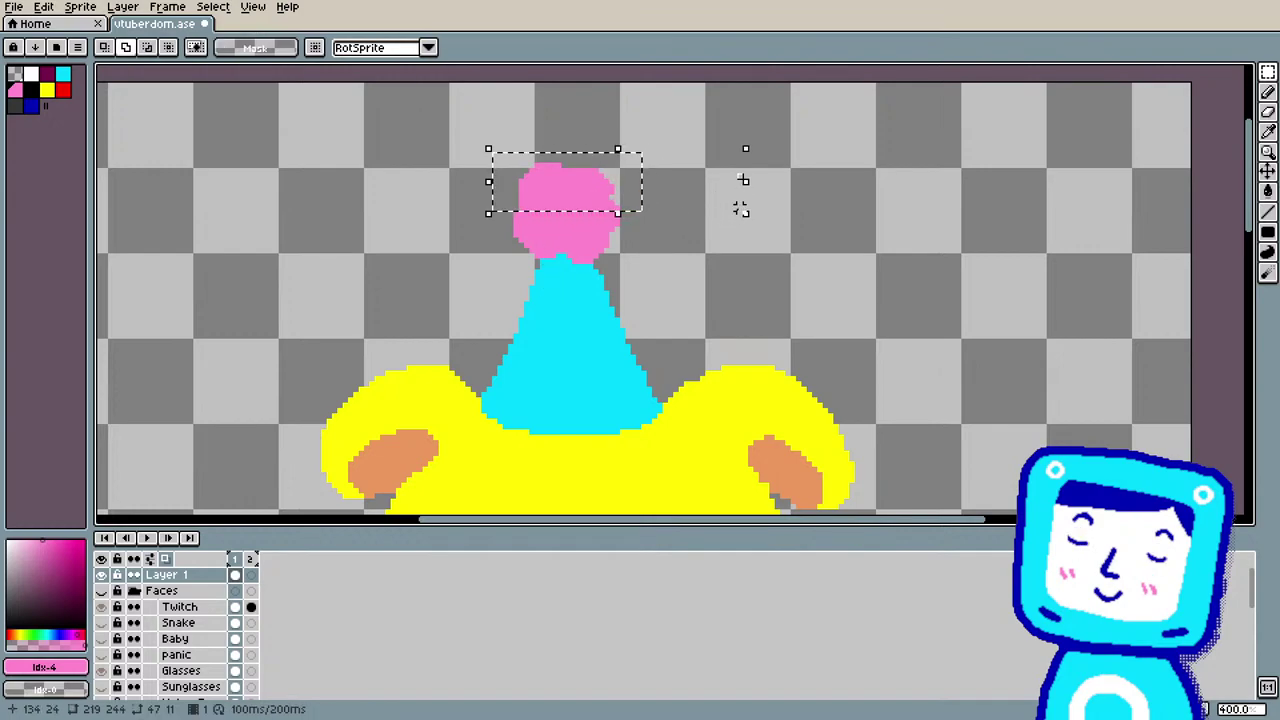
{"action": "key", "text": "ctrl+d"}
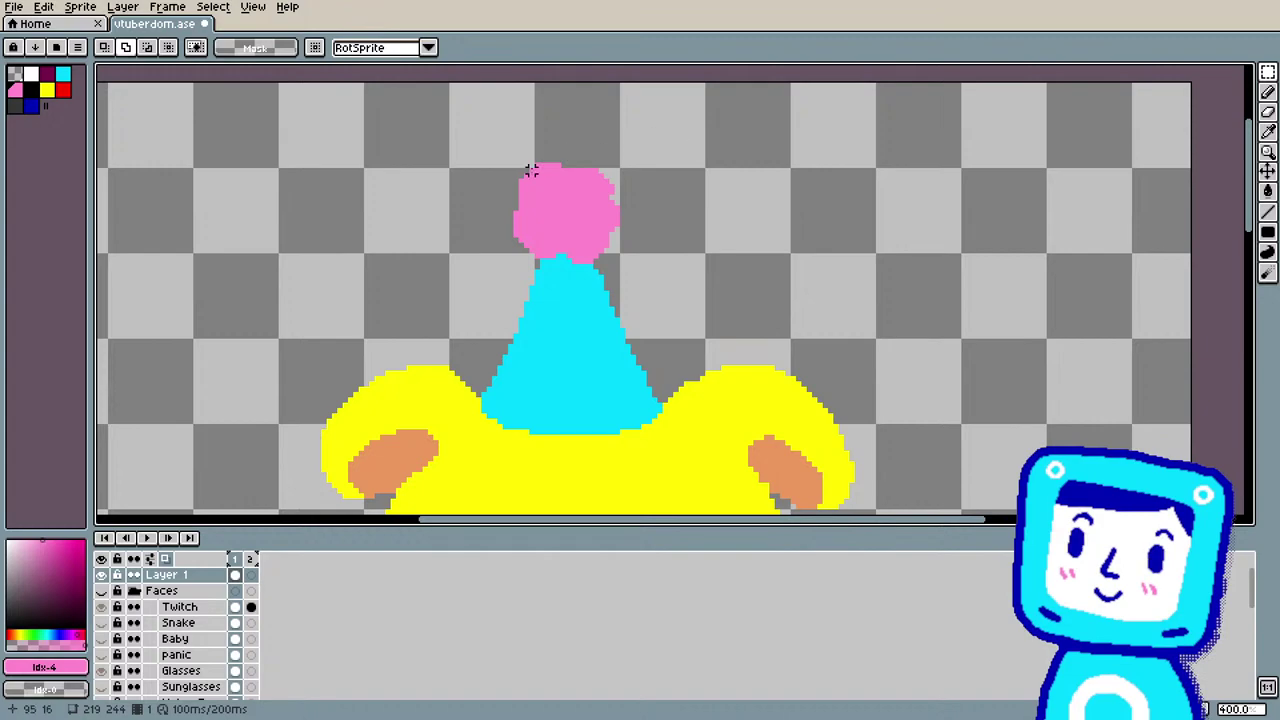
{"action": "key", "text": "Return"}
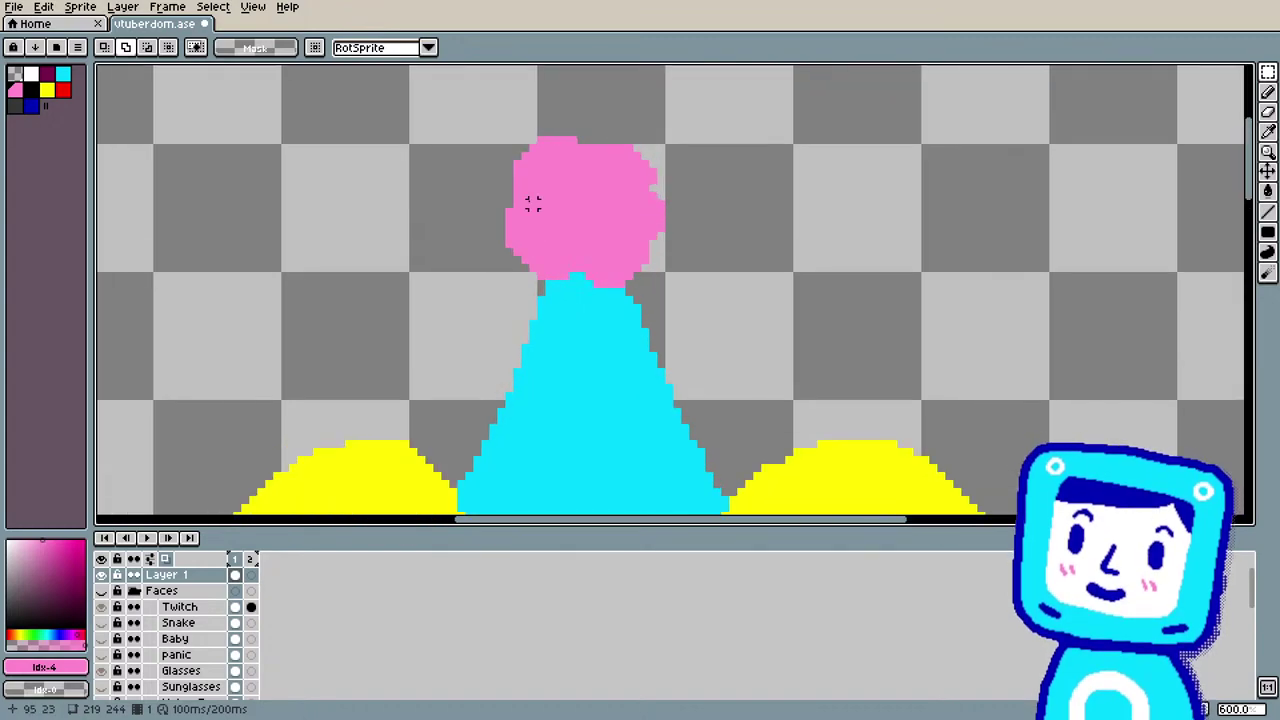
Step: Examine the whole dog face with its party hat and pompom at several magnifications
{"action": "scroll", "coordinate": [574, 288], "scroll_direction": "down", "scroll_amount": 4}
{"action": "scroll", "coordinate": [574, 288], "scroll_direction": "up", "scroll_amount": 2}
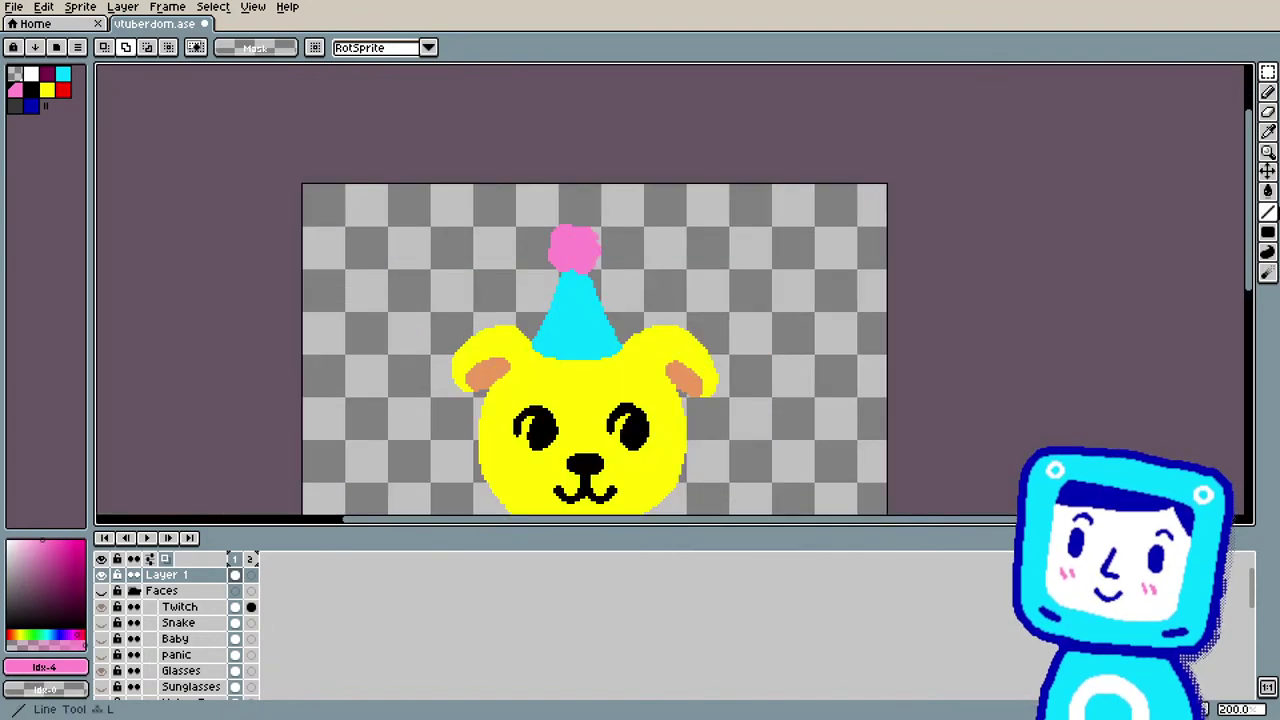
{"action": "scroll", "coordinate": [1249, 234], "scroll_direction": "up", "scroll_amount": 1}
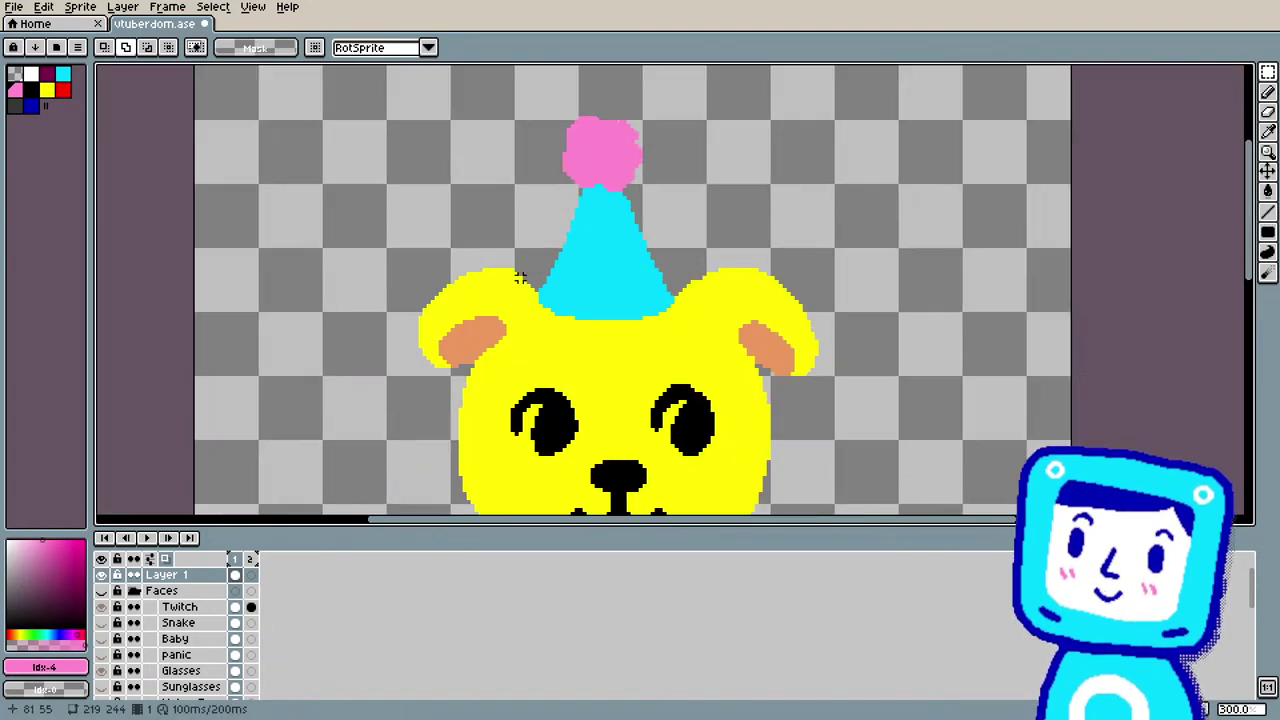
{"action": "scroll", "coordinate": [509, 414], "scroll_direction": "down", "scroll_amount": 2}
{"action": "scroll", "coordinate": [509, 414], "scroll_direction": "up", "scroll_amount": 1}
{"action": "scroll", "coordinate": [883, 203], "scroll_direction": "down", "scroll_amount": 2}
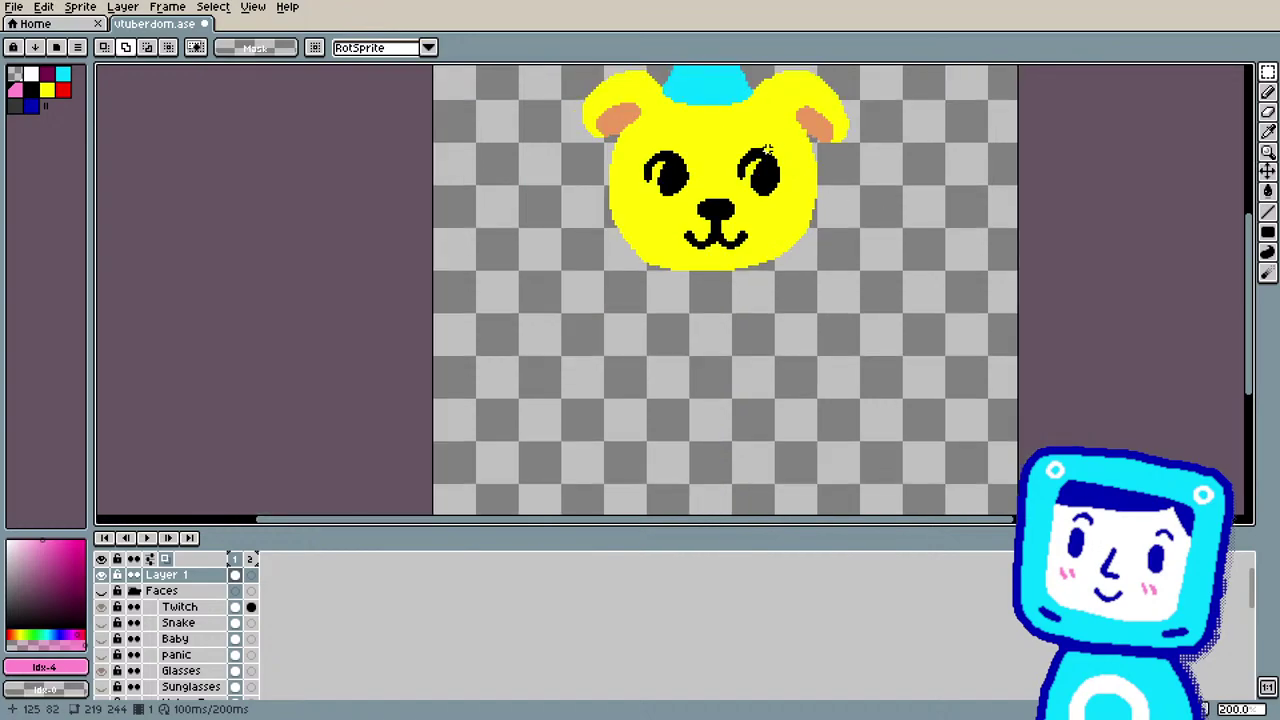
{"action": "scroll", "coordinate": [768, 80], "scroll_direction": "up", "scroll_amount": 2}
{"action": "scroll", "coordinate": [760, 83], "scroll_direction": "down", "scroll_amount": 2}
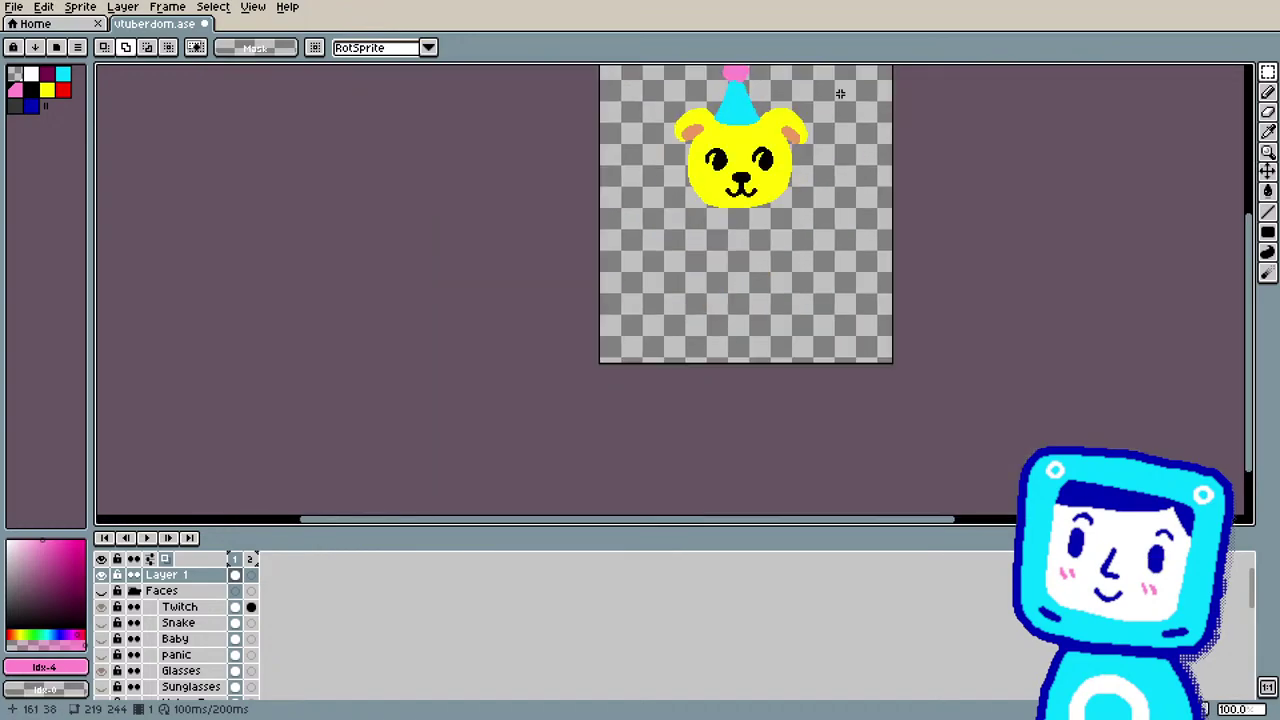
{"action": "left_click_drag", "start_coordinate": [1249, 240], "coordinate": [1244, 180]}
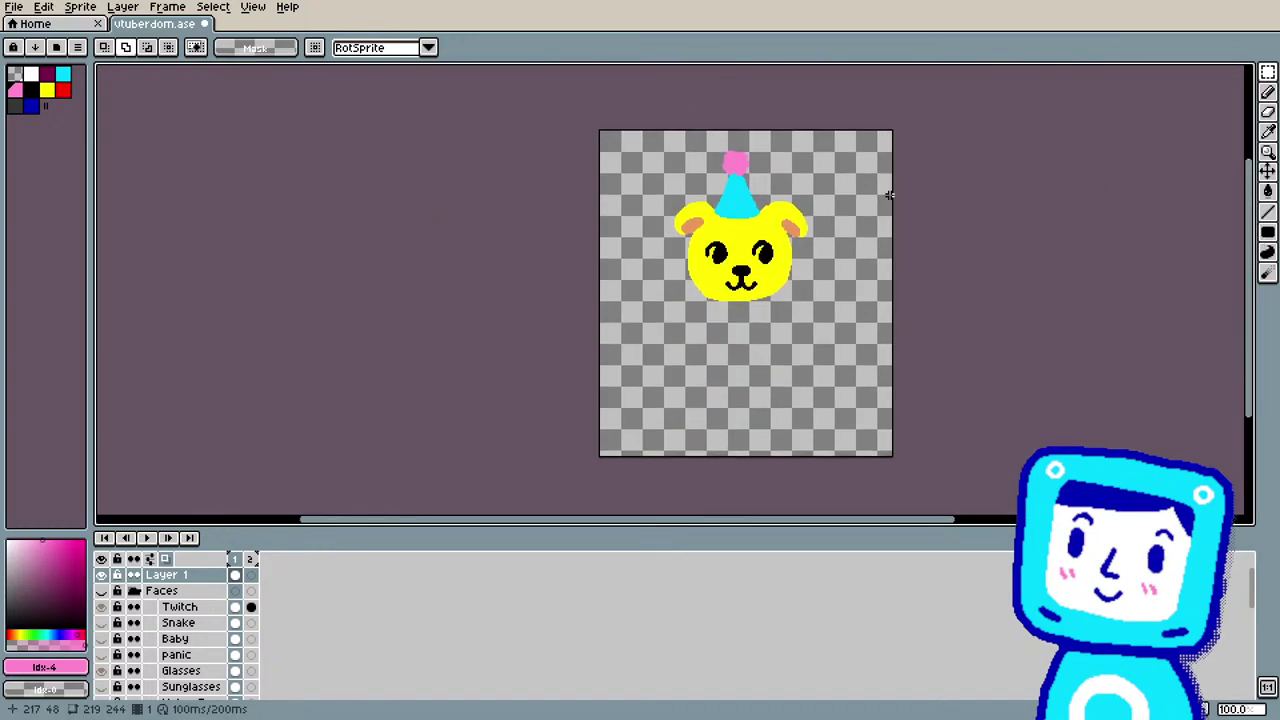
{"action": "scroll", "coordinate": [779, 175], "scroll_direction": "up", "scroll_amount": 1}
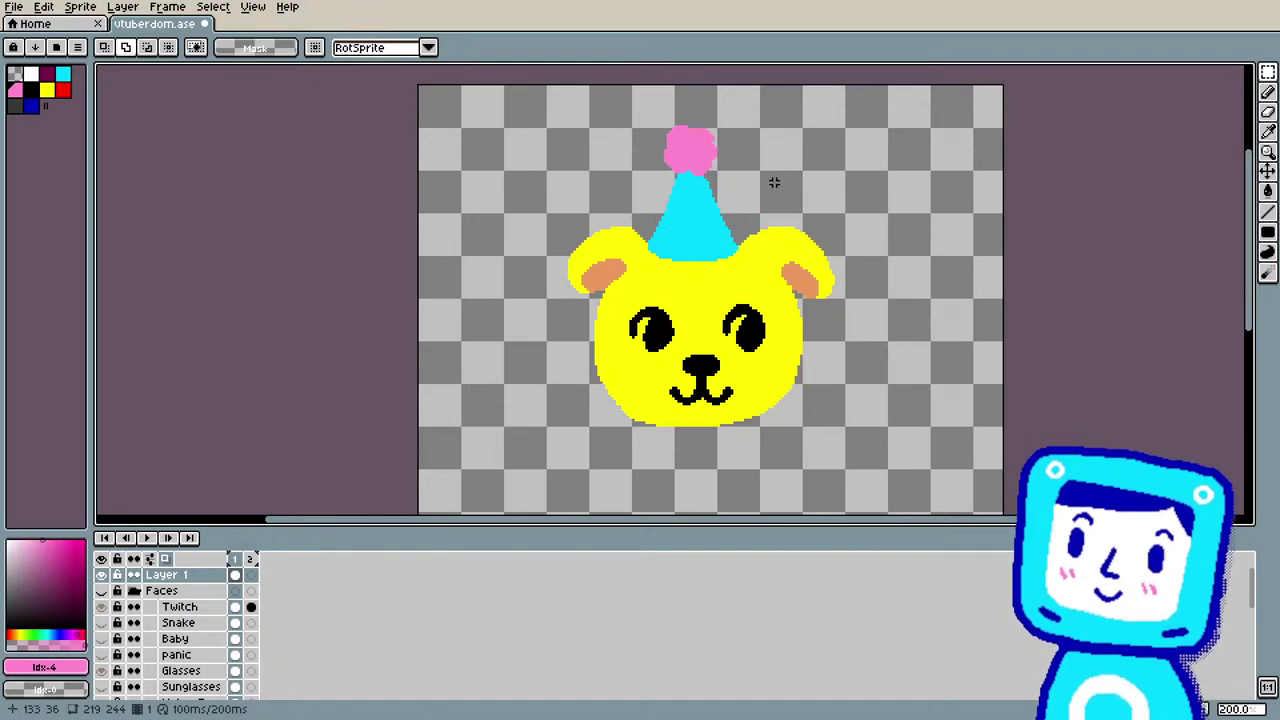
{"action": "left_click", "coordinate": [63, 89]}
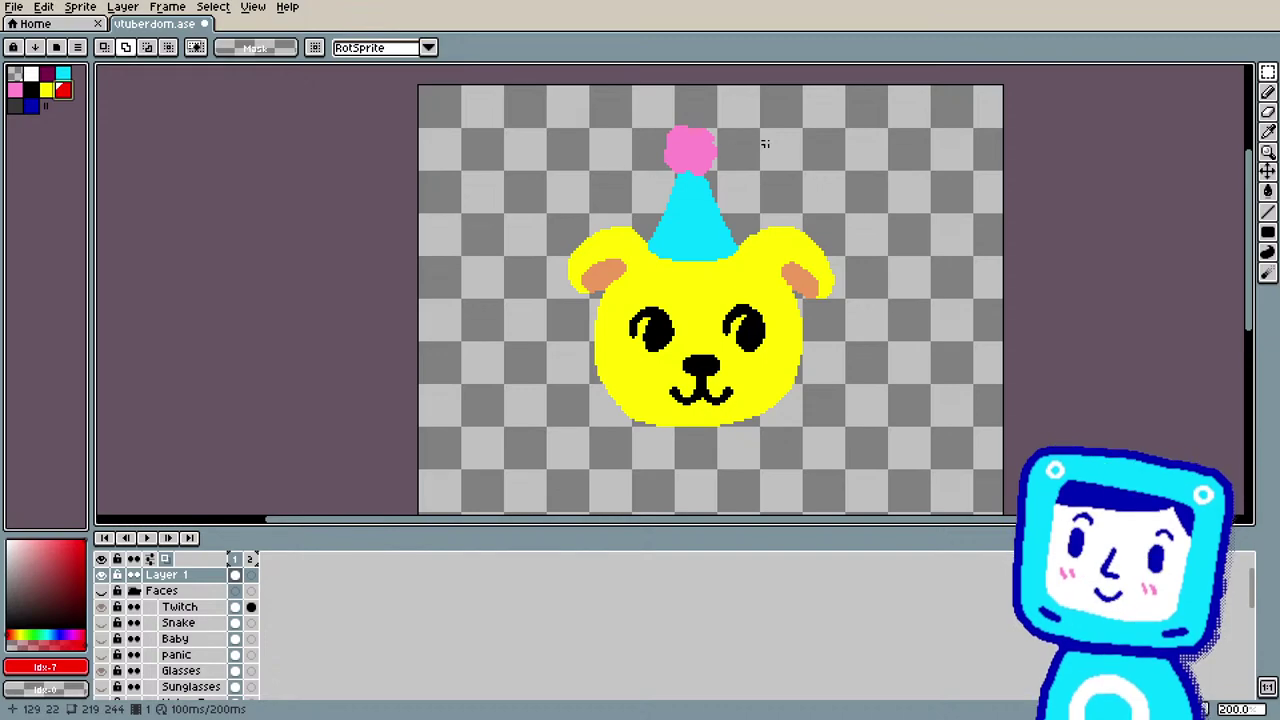
{"action": "scroll", "coordinate": [765, 144], "scroll_direction": "up", "scroll_amount": 1}
{"action": "key", "text": "b"}
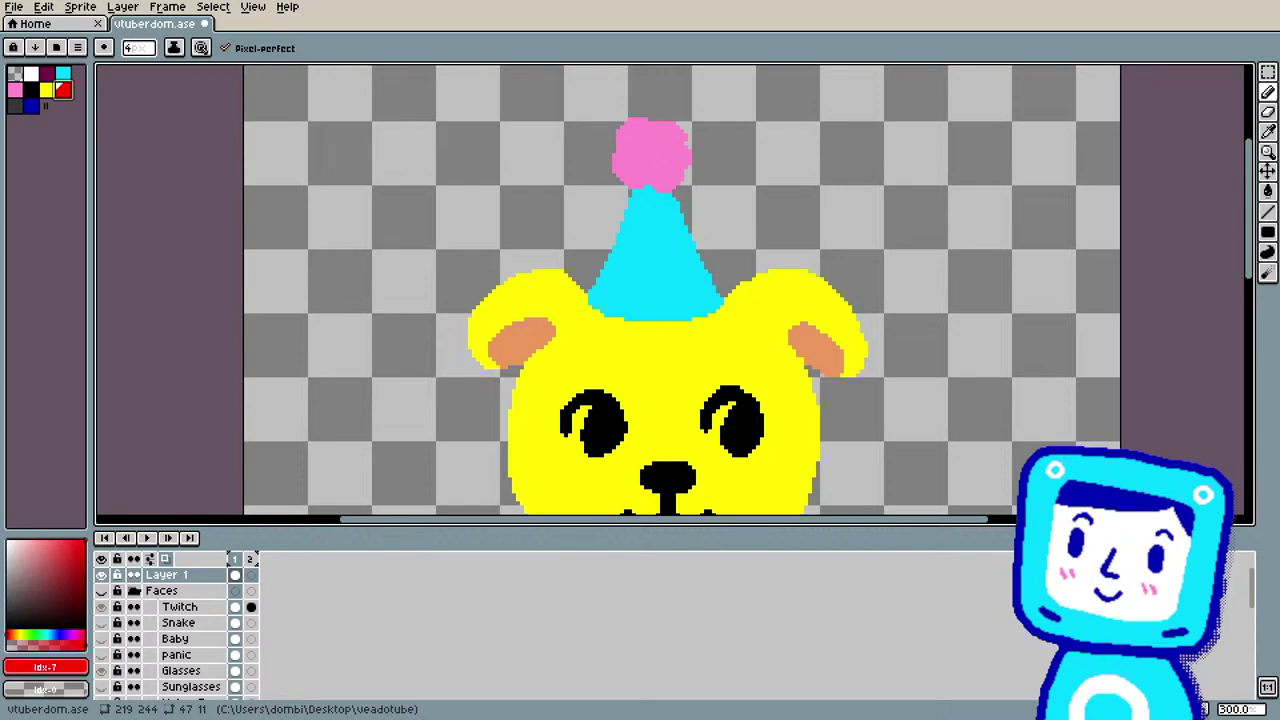
{"action": "scroll", "coordinate": [708, 238], "scroll_direction": "up", "scroll_amount": 1}
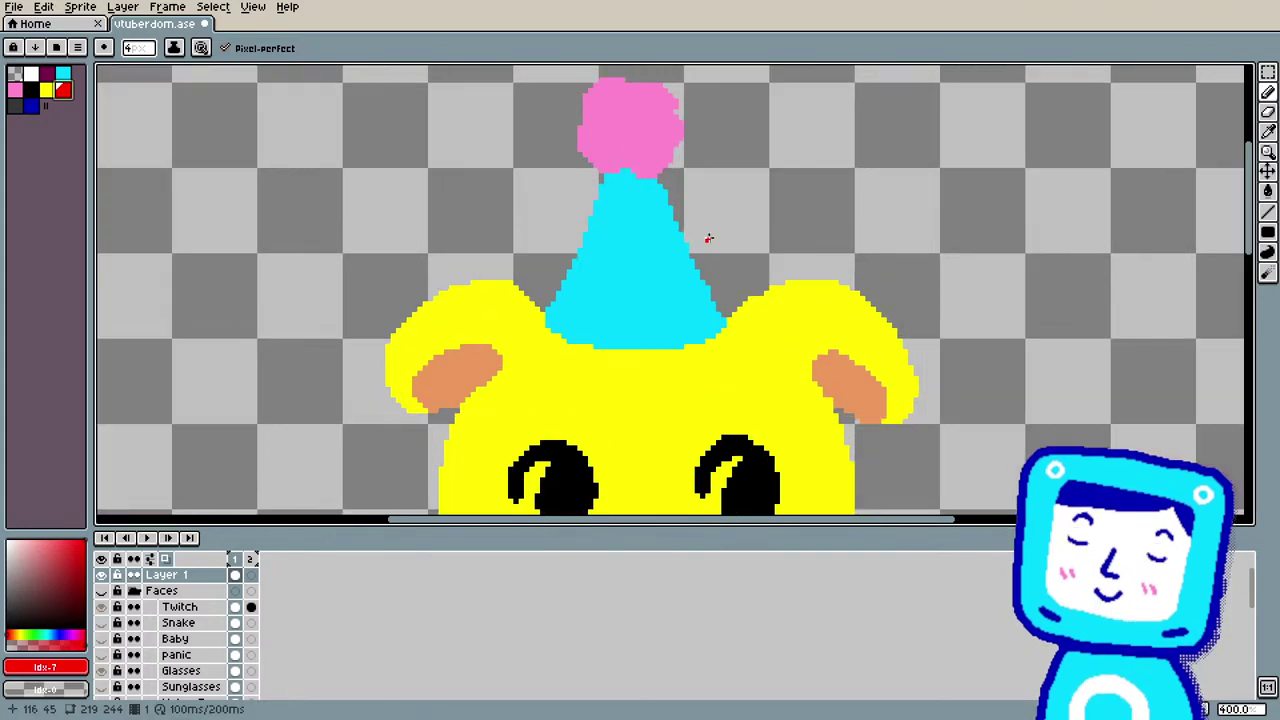
{"action": "scroll", "coordinate": [700, 240], "scroll_direction": "up", "scroll_amount": 1}
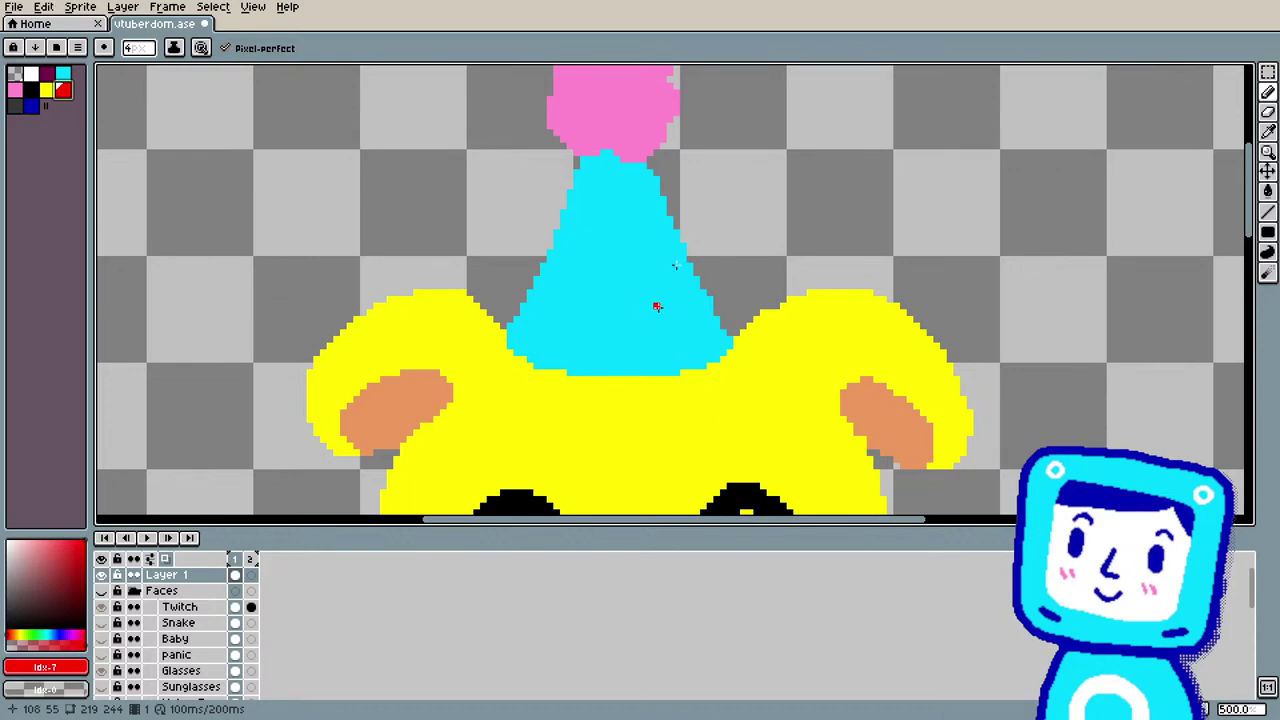
Step: Sample the hat's cyan and build out the edge of the cone facing the ear with flat brown patch side down to the ear
{"action": "key", "text": "e"}
{"action": "left_click", "coordinate": [1268, 131]}
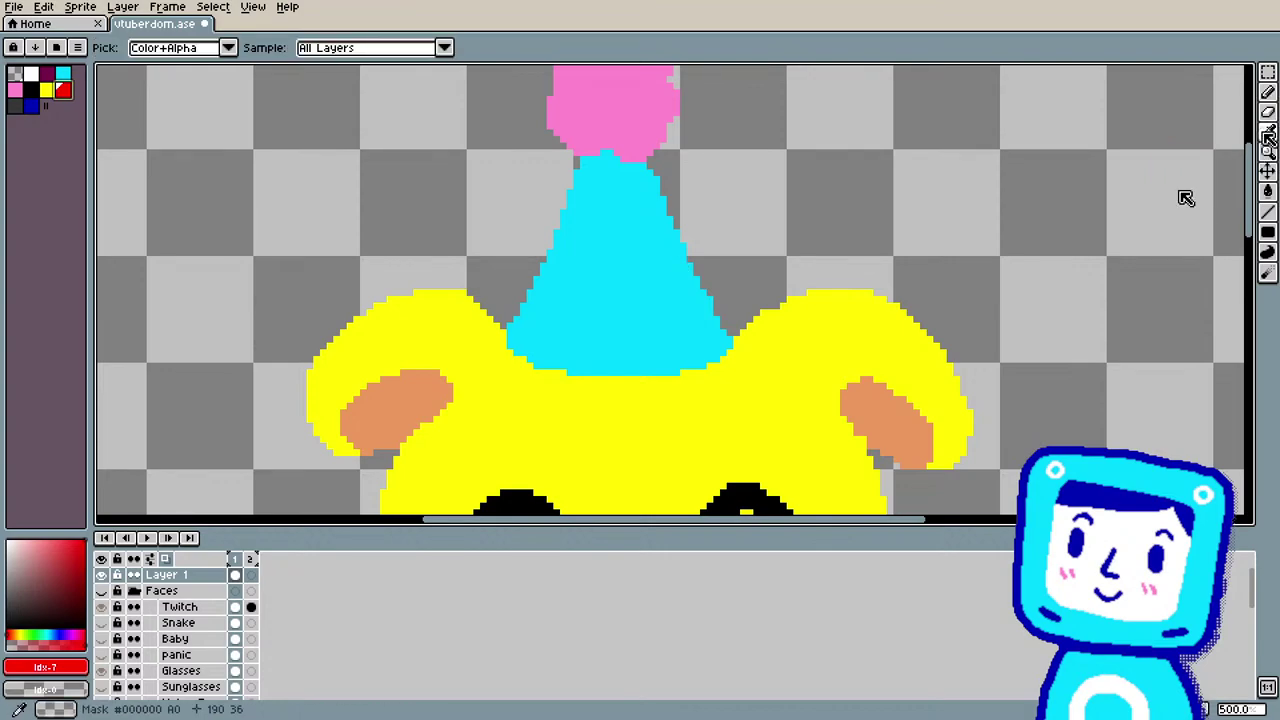
{"action": "left_click", "coordinate": [645, 303]}
{"action": "key", "text": "b"}
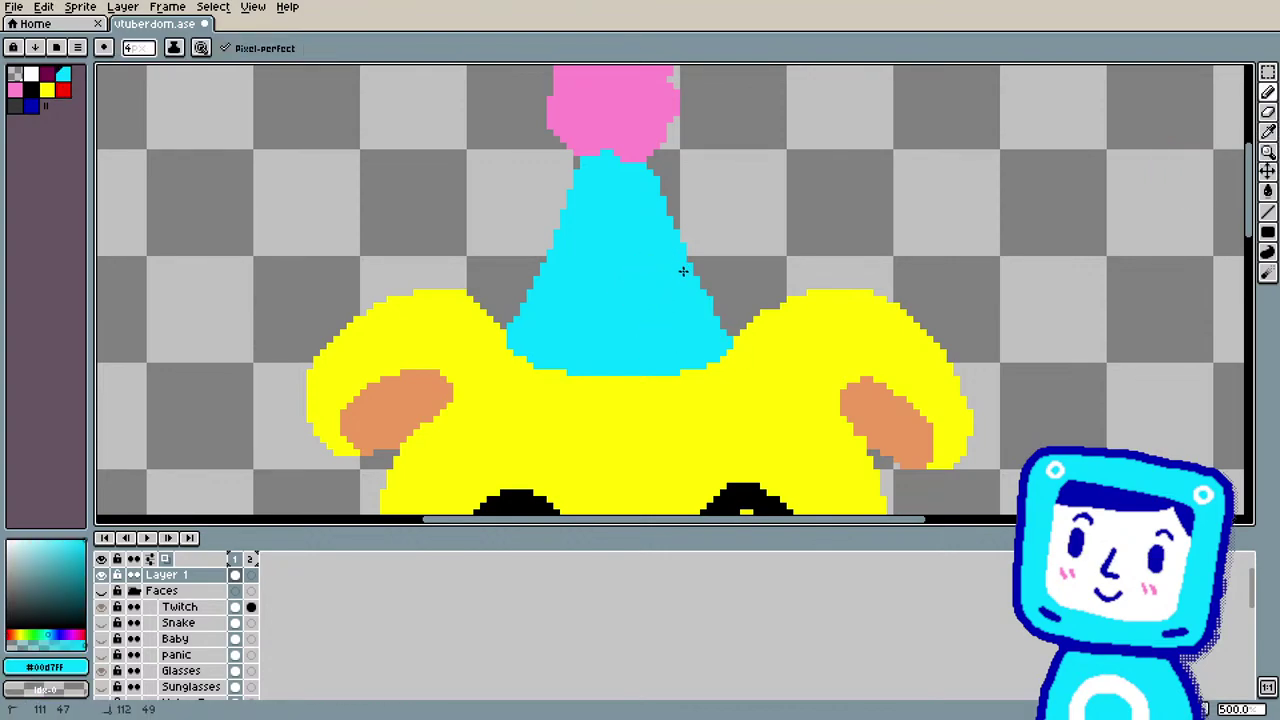
{"action": "left_click", "coordinate": [730, 333]}
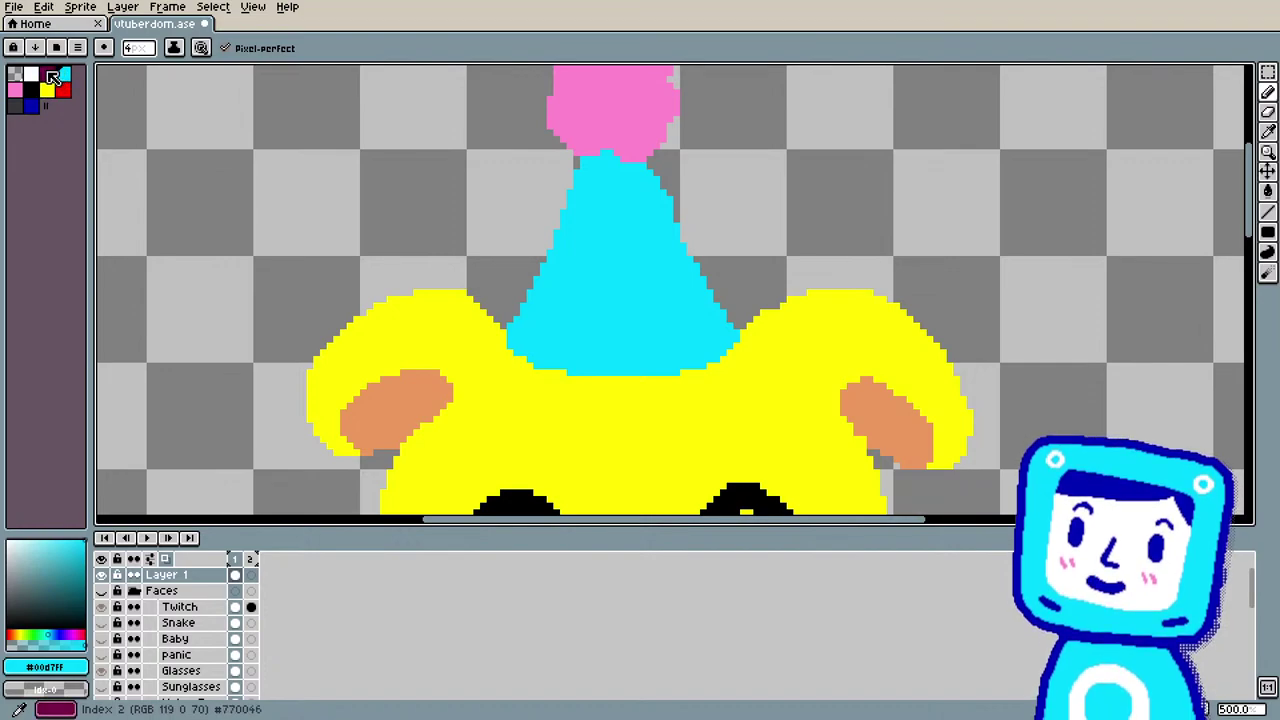
Step: Draw two curved stripes across the hat with the 4 px pencil: pink (Idx-4) near the base and green (#1aff89) above it
{"action": "left_click", "coordinate": [18, 93]}
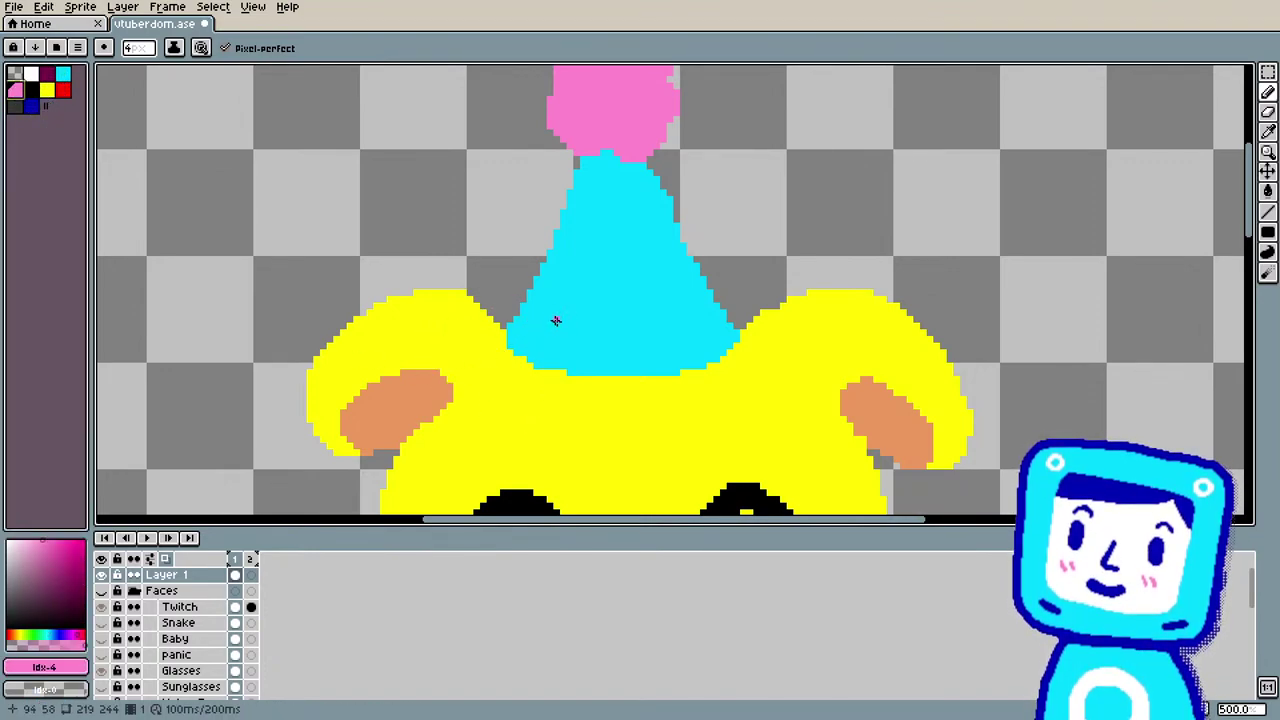
{"action": "mouse_move", "coordinate": [526, 305]}
{"action": "left_mouse_down"}
{"action": "mouse_move", "coordinate": [581, 323]}
{"action": "mouse_move", "coordinate": [688, 320]}
{"action": "left_mouse_up"}
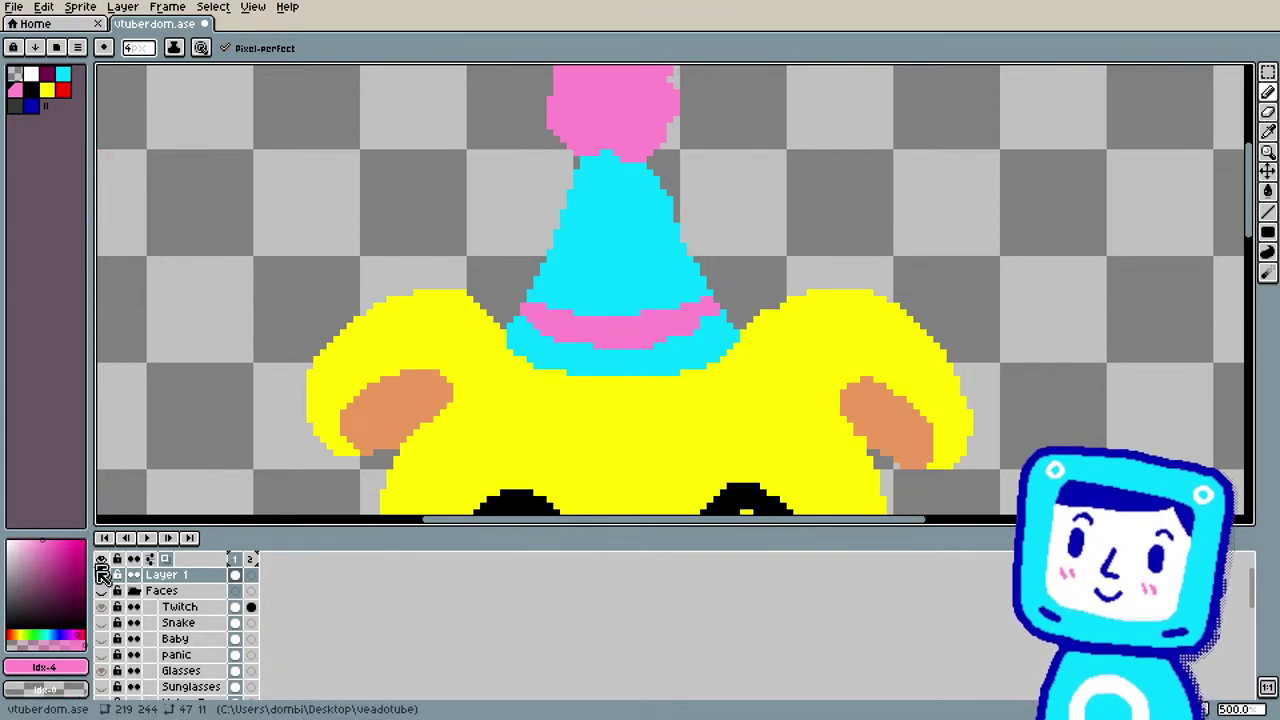
{"action": "left_click", "coordinate": [39, 635]}
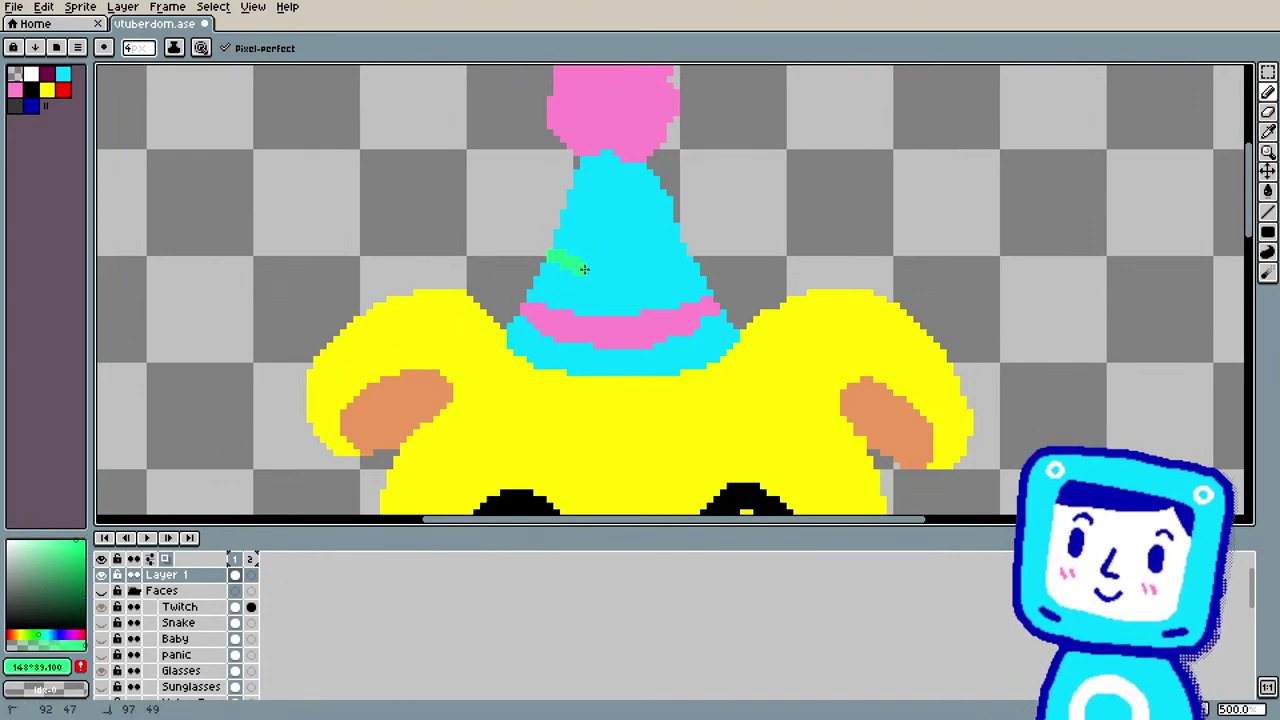
{"action": "mouse_move", "coordinate": [584, 269]}
{"action": "left_mouse_down"}
{"action": "mouse_move", "coordinate": [637, 269]}
{"action": "mouse_move", "coordinate": [681, 246]}
{"action": "mouse_move", "coordinate": [633, 275]}
{"action": "mouse_move", "coordinate": [560, 268]}
{"action": "left_mouse_up"}
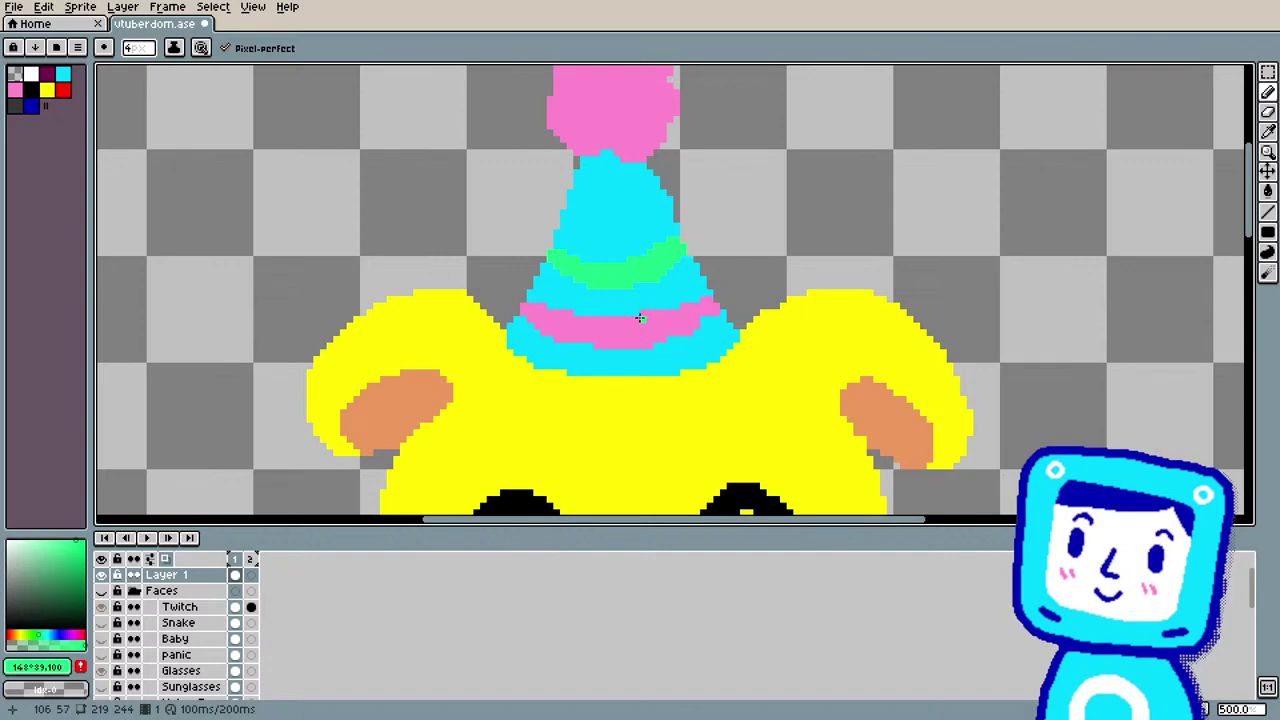
Step: Fill the gap beneath the green stripe with green and repaint a curved cyan band between it and the pink stripe
{"action": "key", "text": "g"}
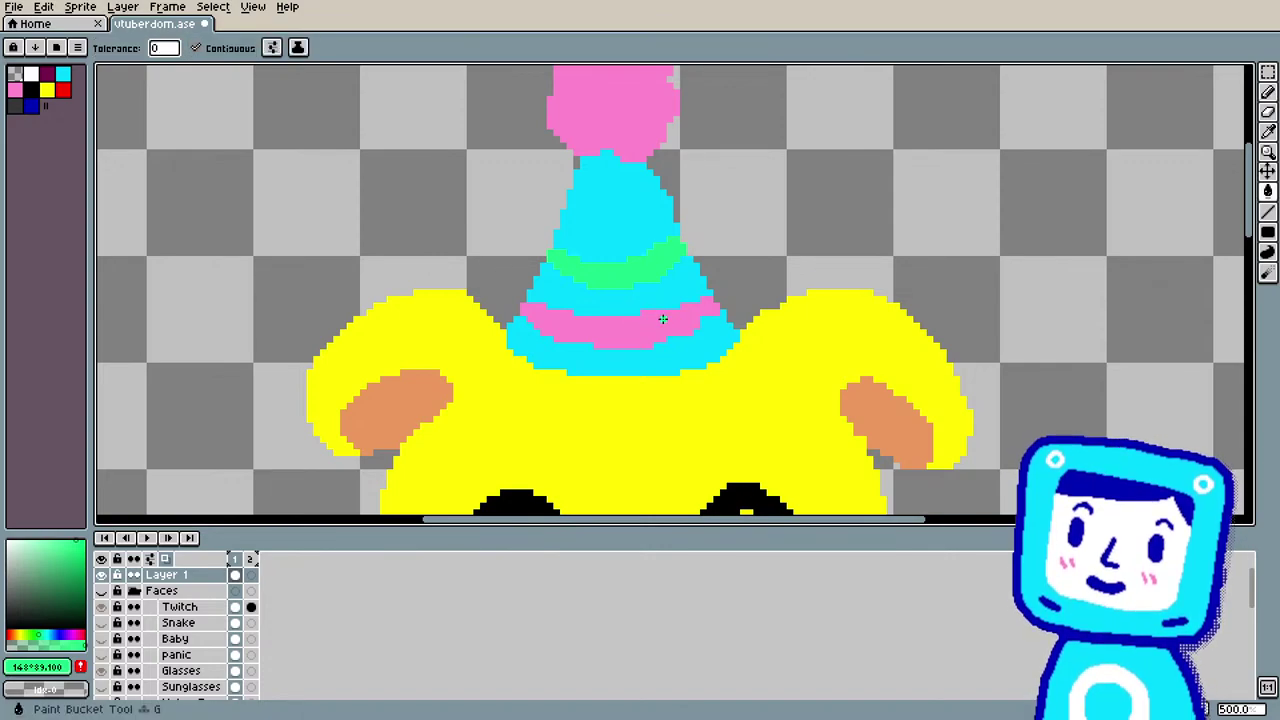
{"action": "left_click", "coordinate": [655, 290]}
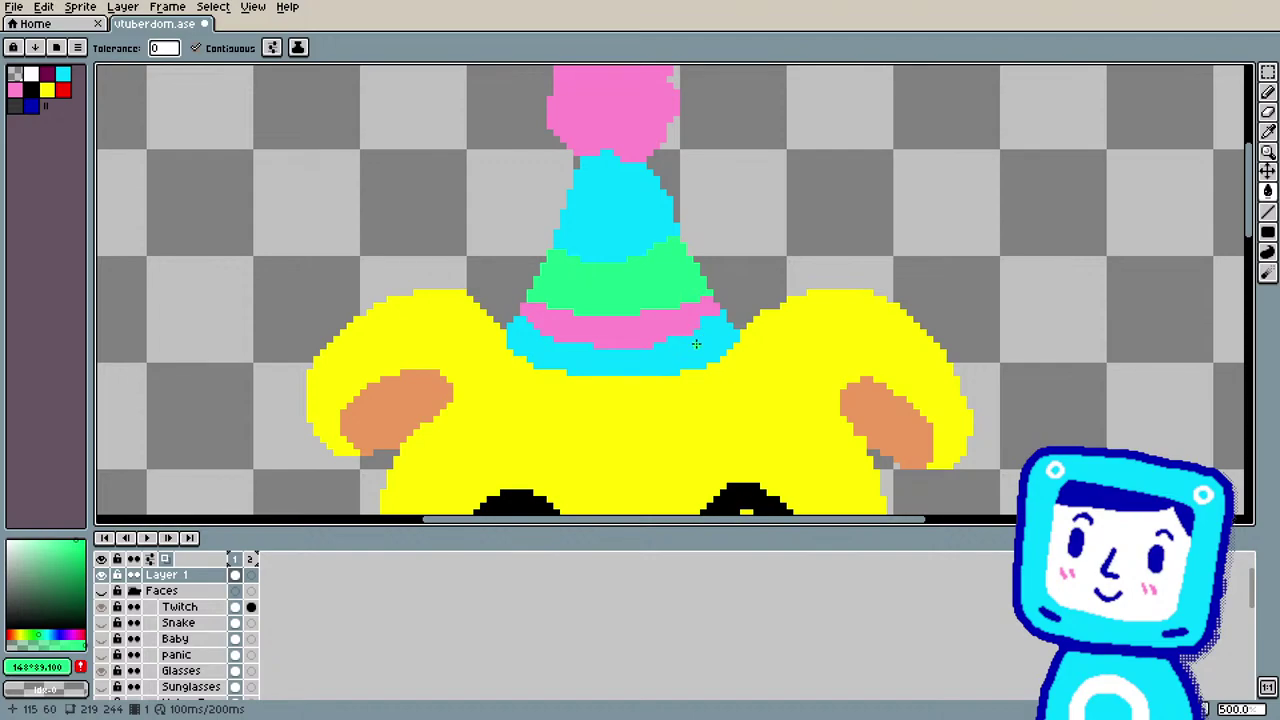
{"action": "left_click", "coordinate": [1268, 131]}
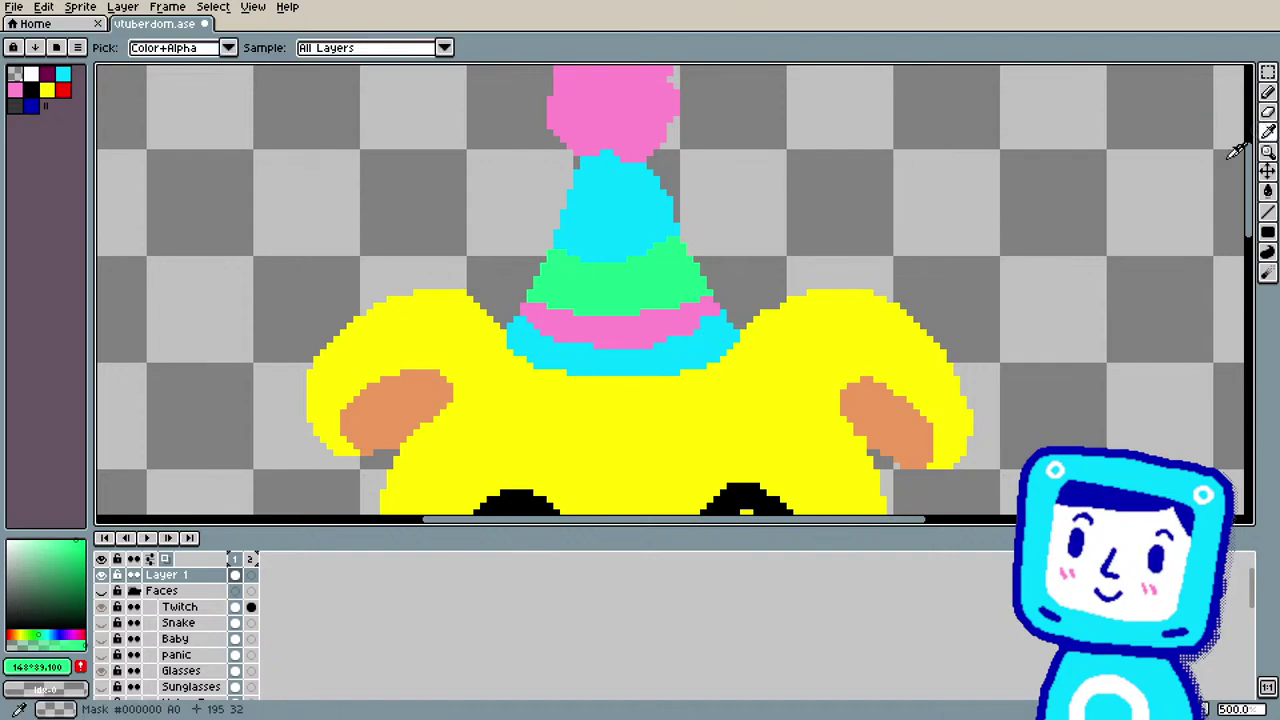
{"action": "left_click", "coordinate": [627, 349]}
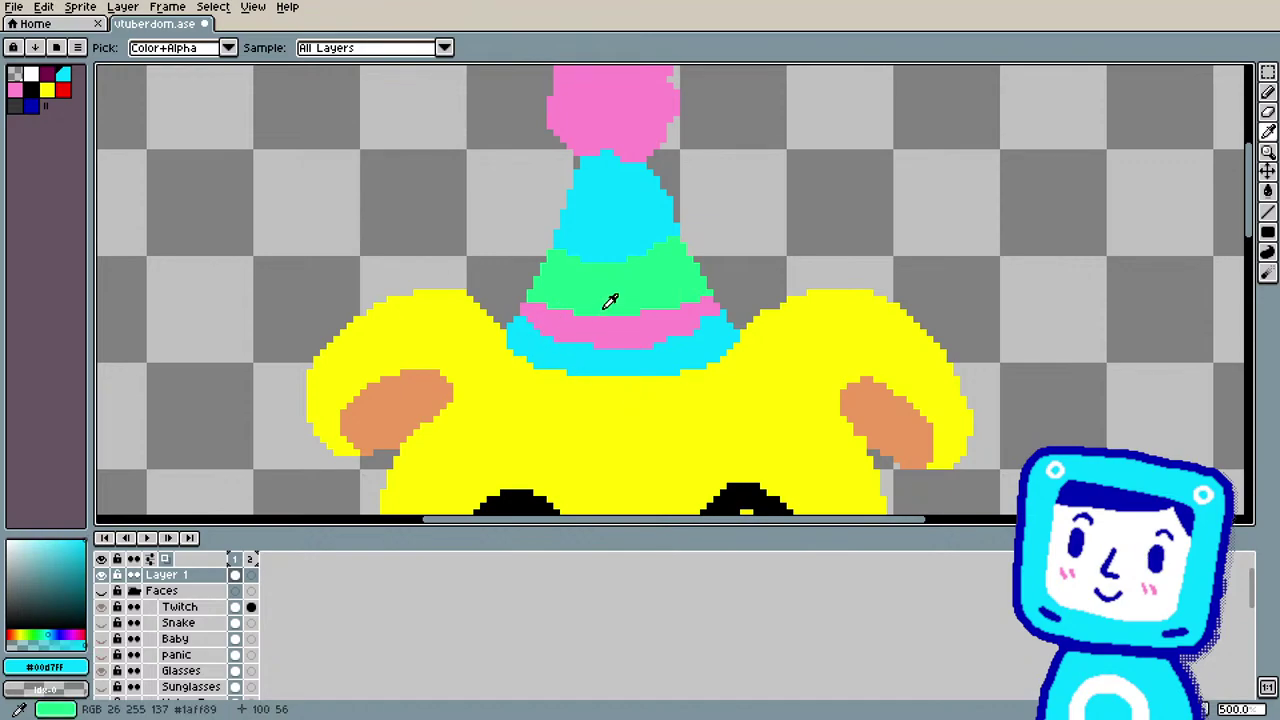
{"action": "key", "text": "b"}
{"action": "mouse_move", "coordinate": [531, 296]}
{"action": "left_mouse_down"}
{"action": "mouse_move", "coordinate": [618, 308]}
{"action": "mouse_move", "coordinate": [681, 294]}
{"action": "left_mouse_up"}
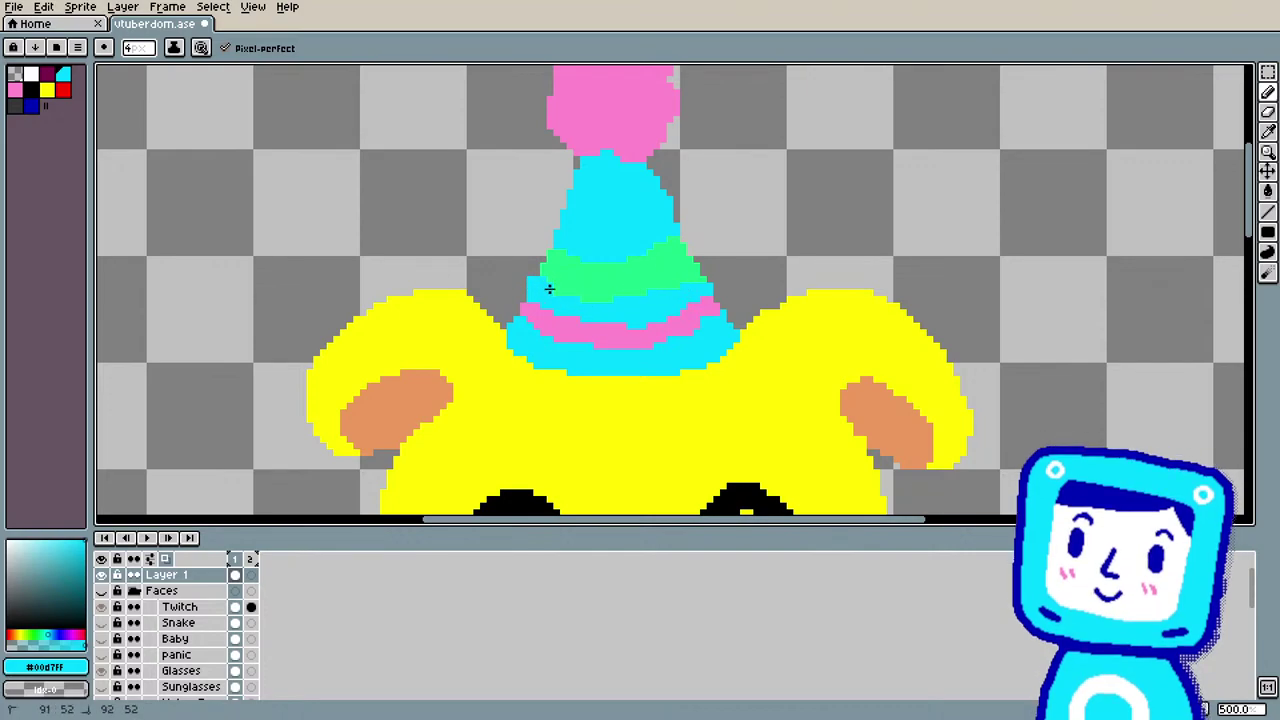
{"action": "left_click_drag", "start_coordinate": [543, 287], "coordinate": [577, 292]}
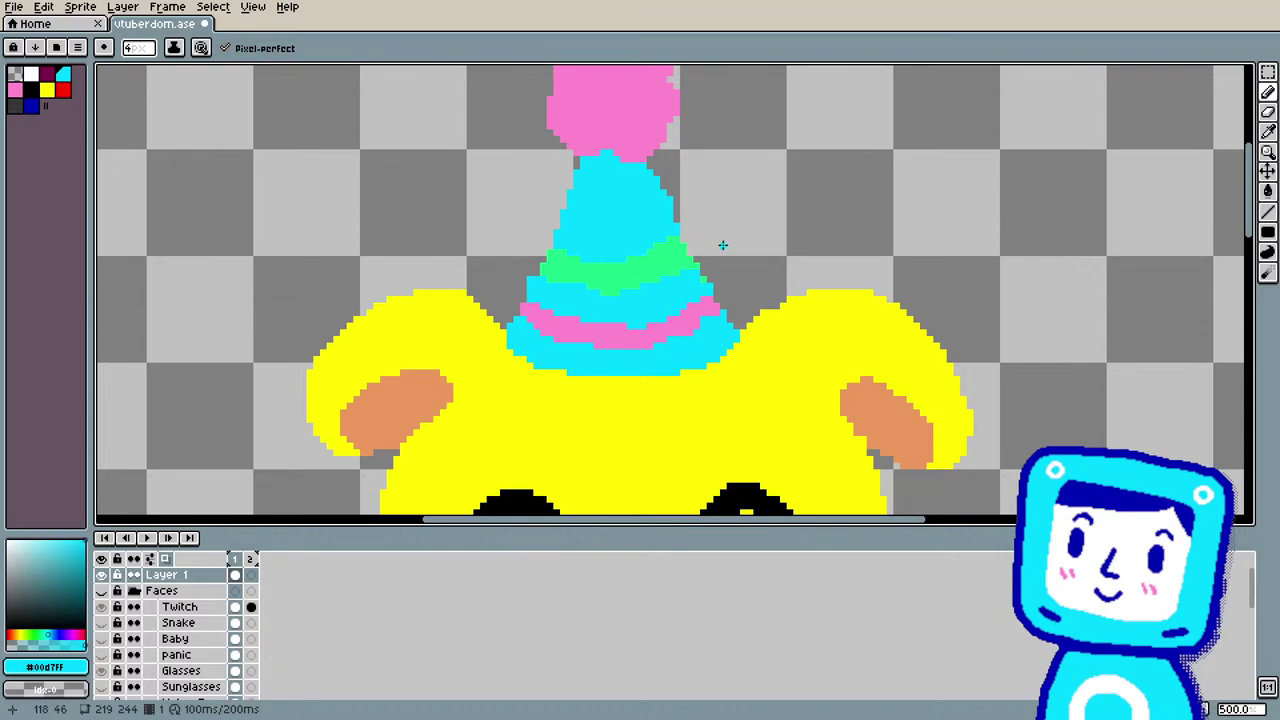
Step: Touch up the hat's green stripe, filling in its lower edge with sampled green and trimming its upper edge with the hat's cyan
{"action": "key", "text": "e"}
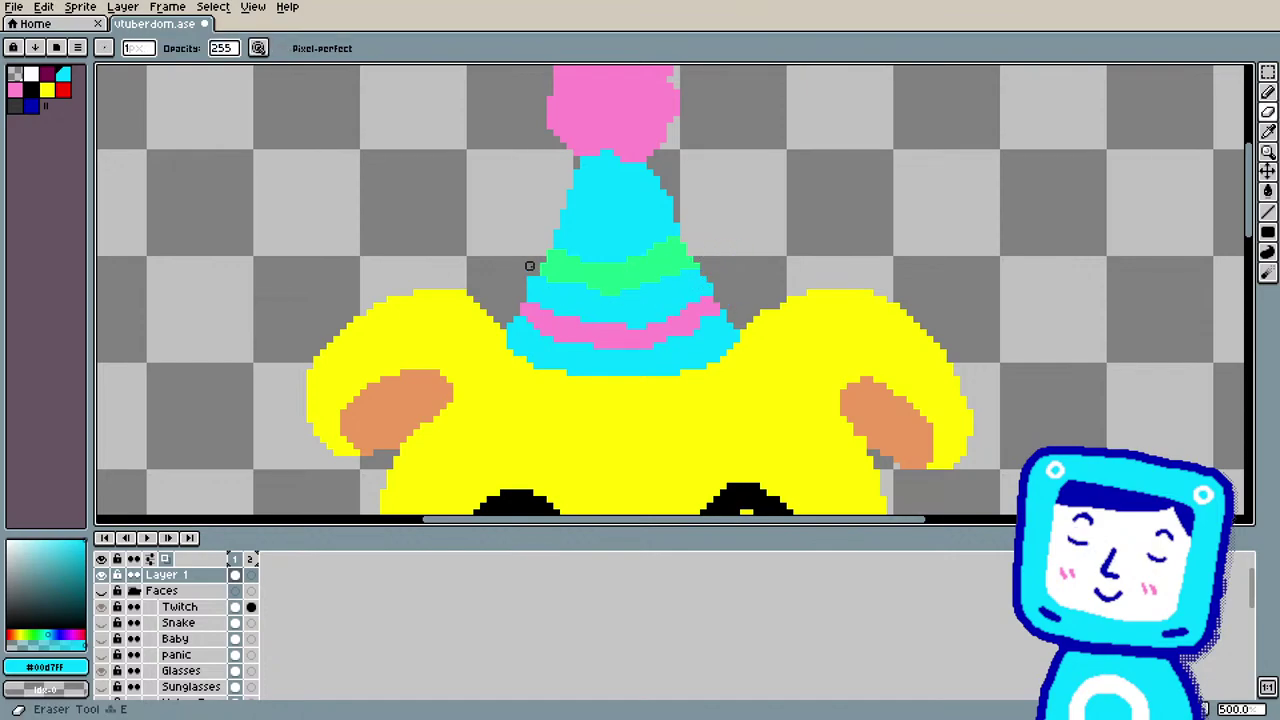
{"action": "key", "text": "i"}
{"action": "left_click", "coordinate": [628, 268]}
{"action": "key", "text": "b"}
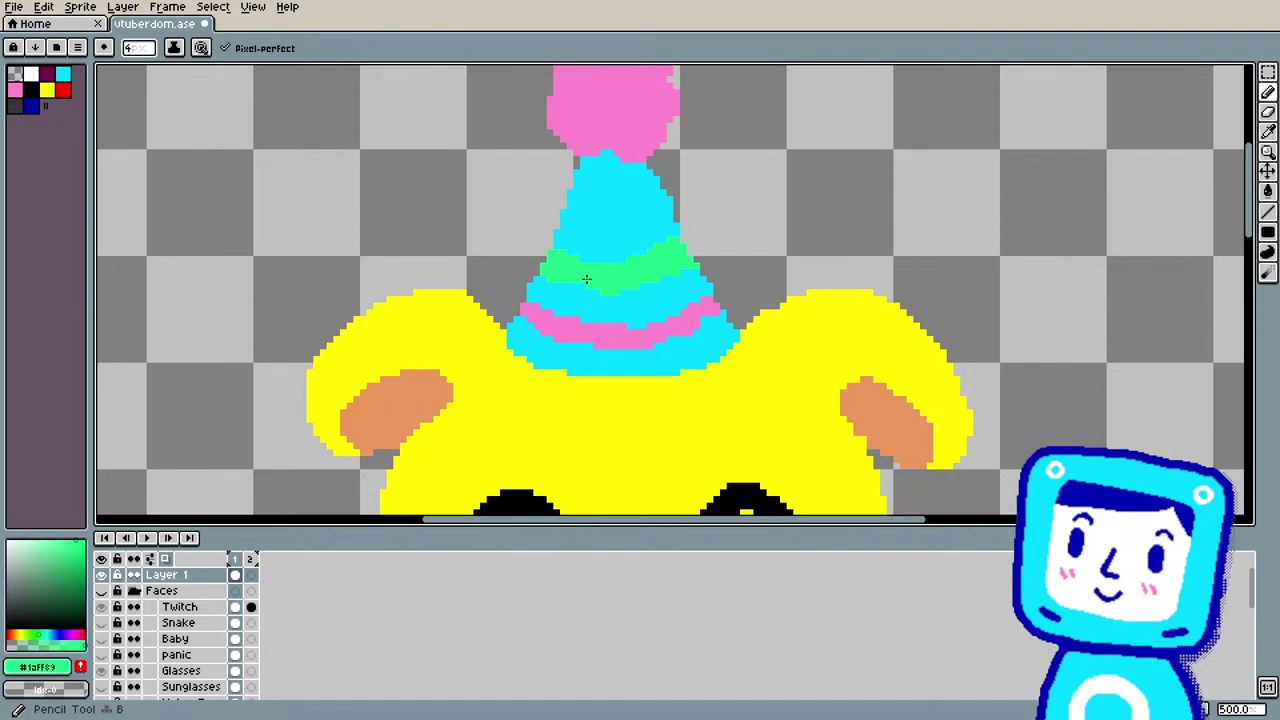
{"action": "key", "text": "i"}
{"action": "left_click", "coordinate": [634, 232]}
{"action": "key", "text": "b"}
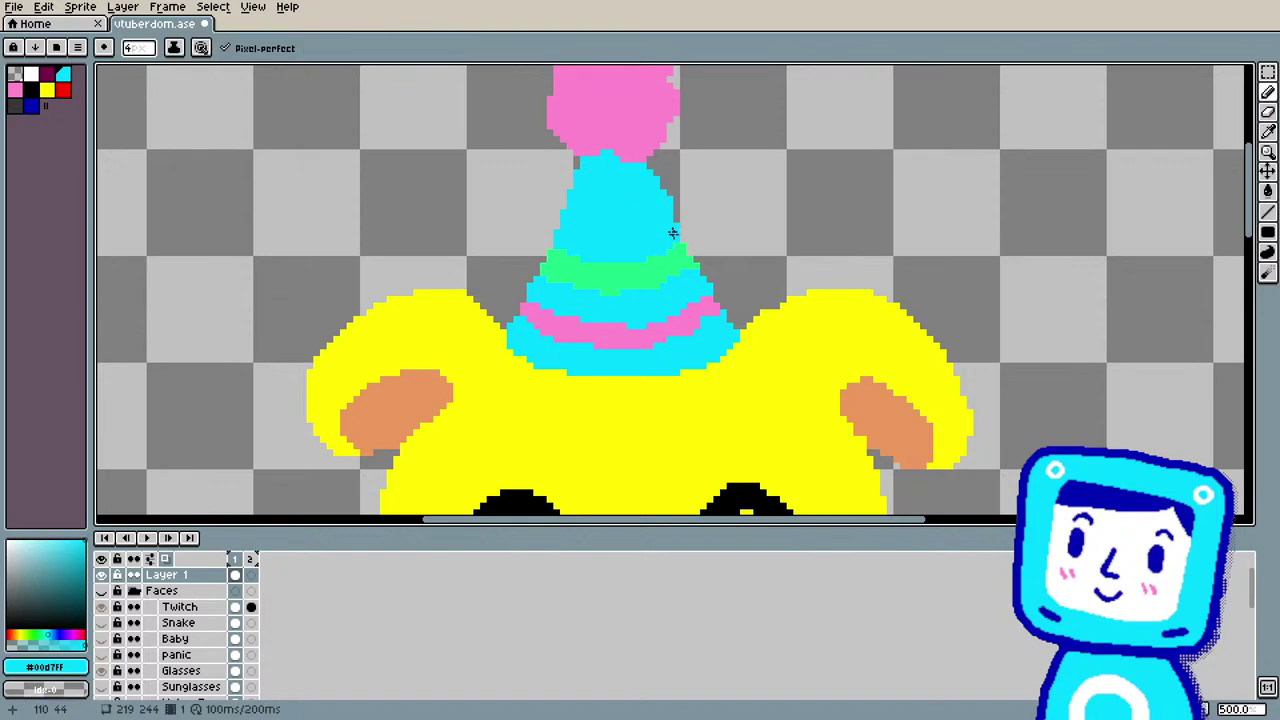
Step: Touch up the end of the hat's green stripe with sampled green, and draw a curved pink (#ff86cd) stripe near the tip
{"action": "left_click", "coordinate": [665, 255], "text": "alt"}
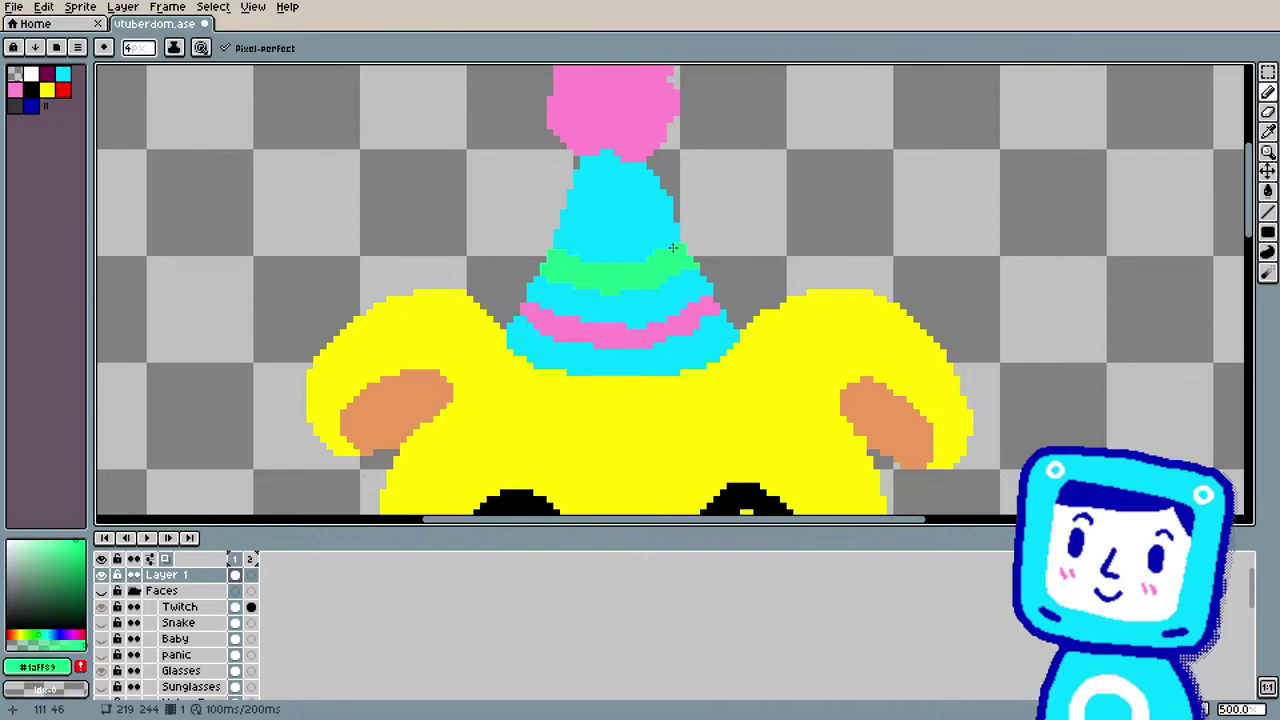
{"action": "left_click", "coordinate": [674, 248]}
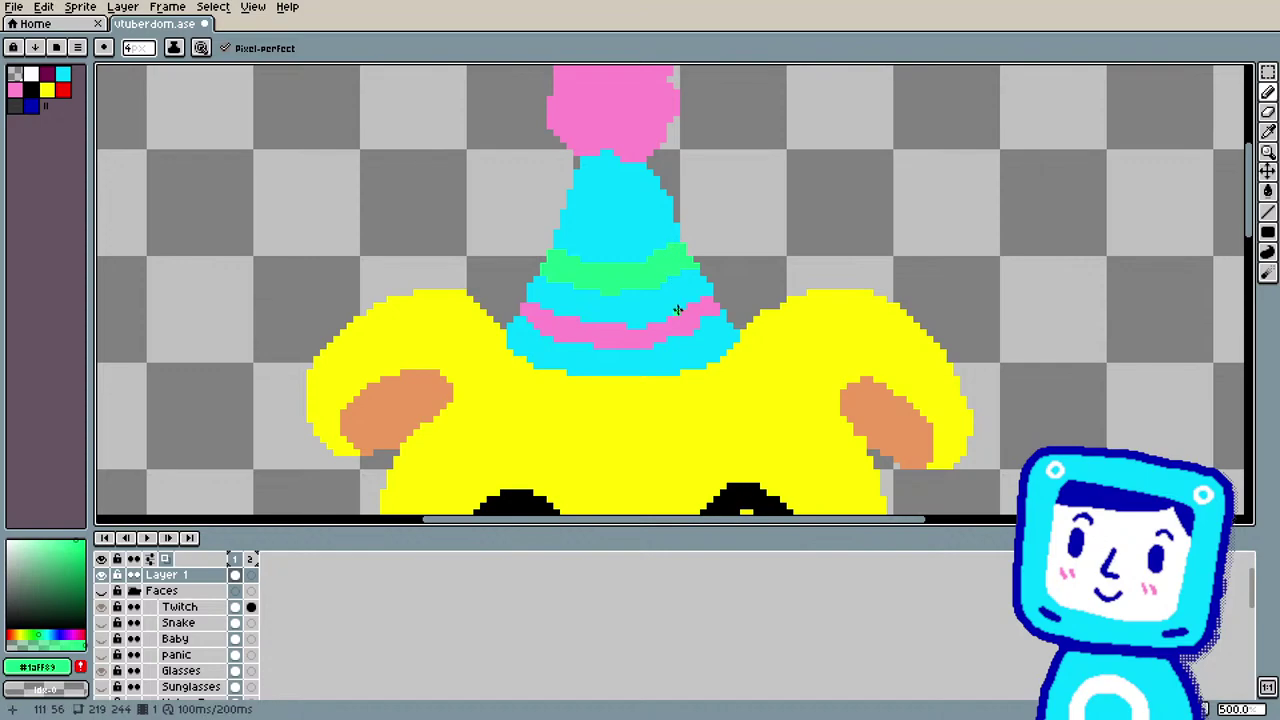
{"action": "key", "text": "i"}
{"action": "left_click", "coordinate": [620, 330]}
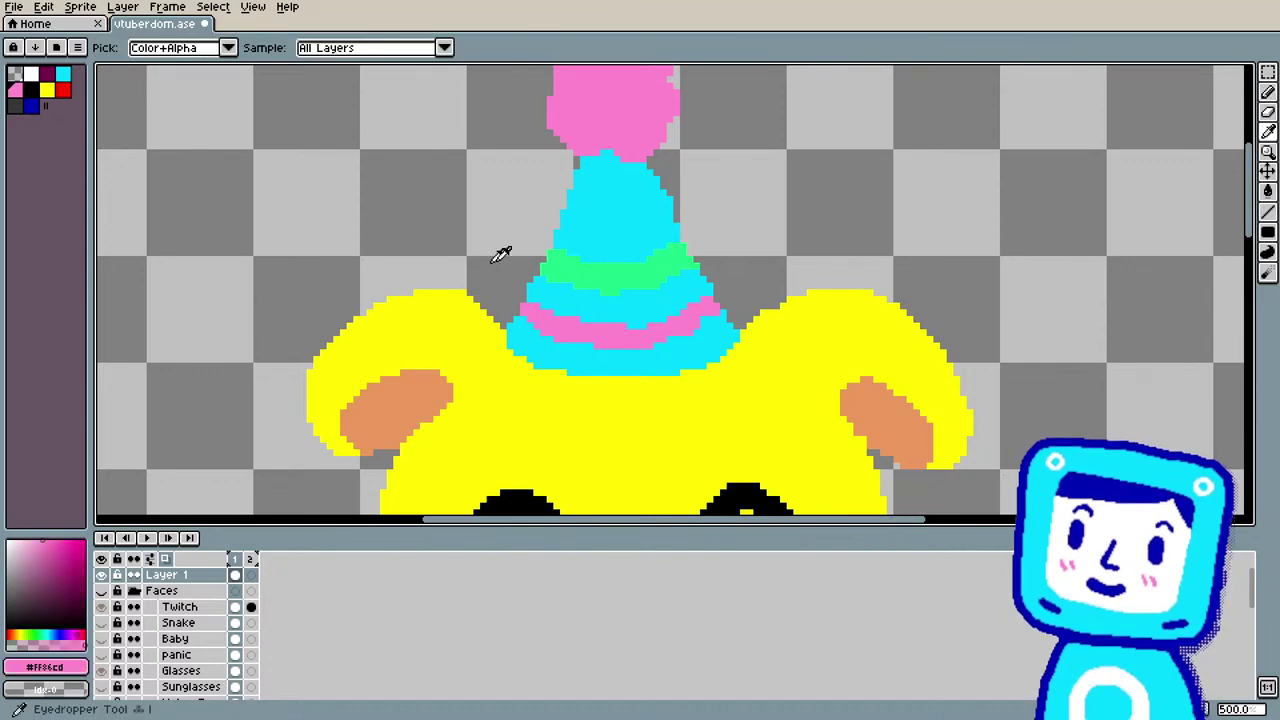
{"action": "key", "text": "b"}
{"action": "left_click_drag", "start_coordinate": [568, 203], "coordinate": [635, 207]}
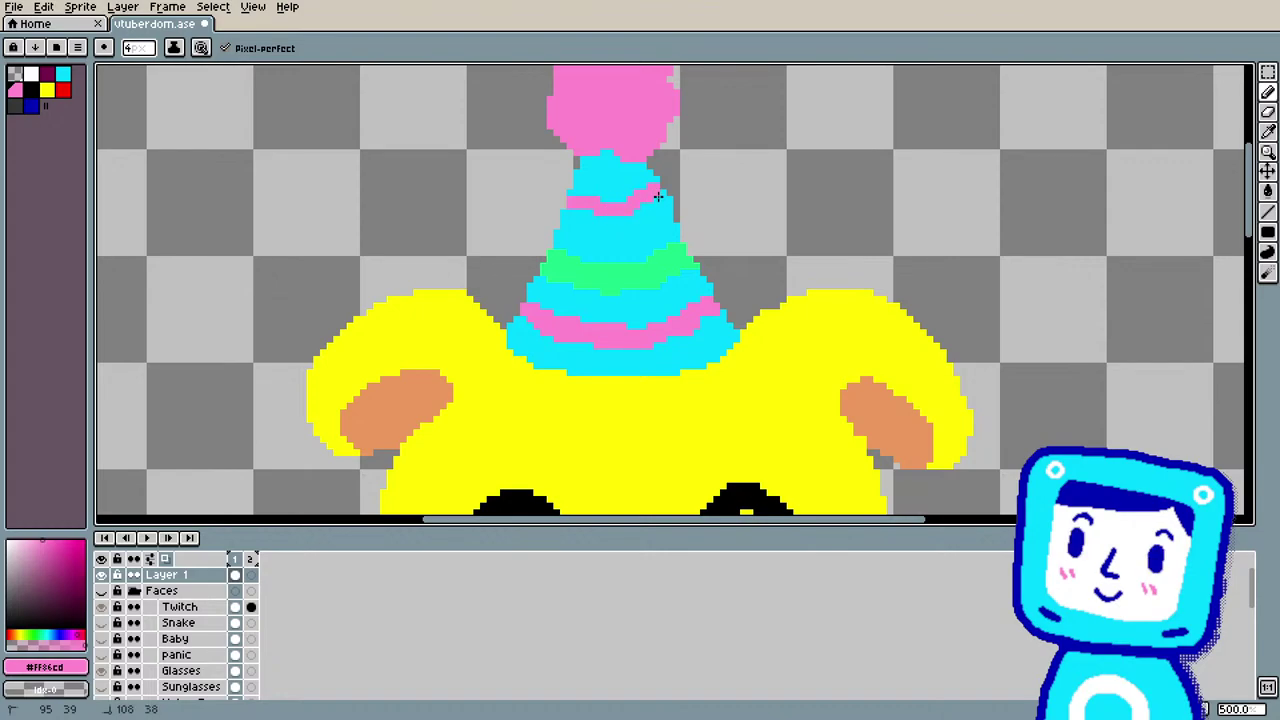
{"action": "left_click_drag", "start_coordinate": [573, 197], "coordinate": [589, 212]}
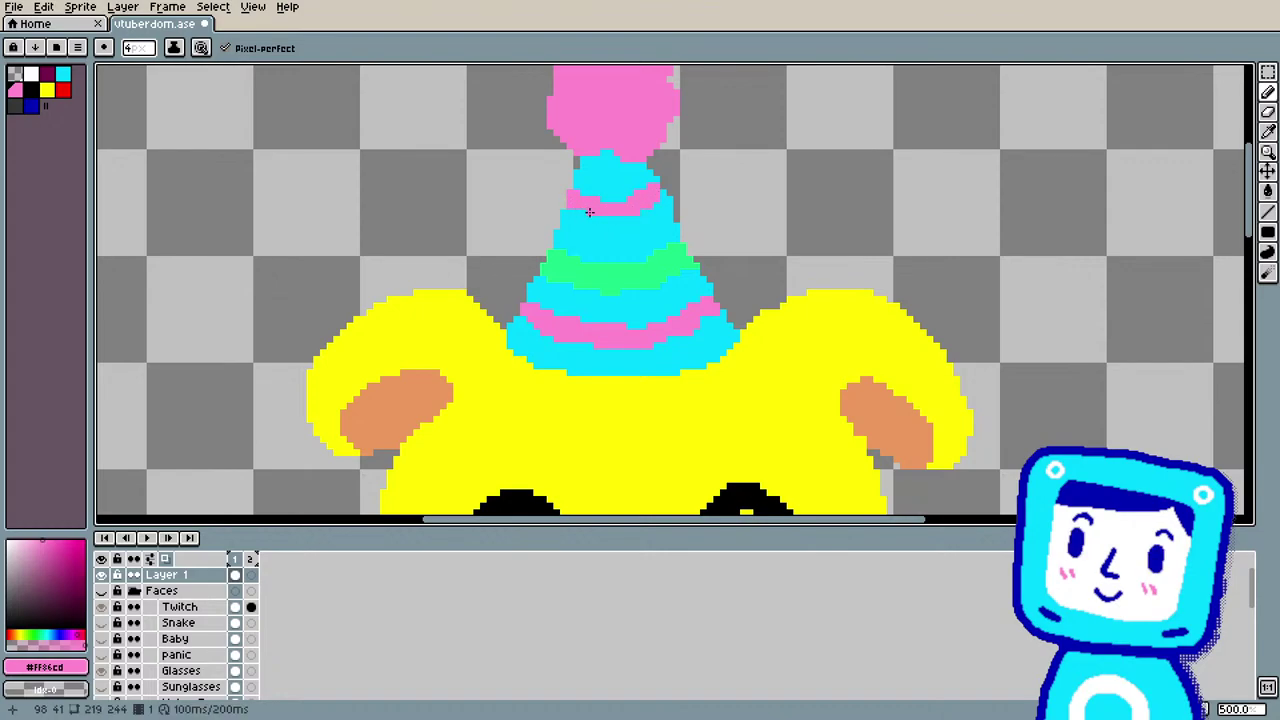
{"action": "scroll", "coordinate": [523, 220], "scroll_direction": "down", "scroll_amount": 4}
{"action": "scroll", "coordinate": [517, 220], "scroll_direction": "up", "scroll_amount": 2}
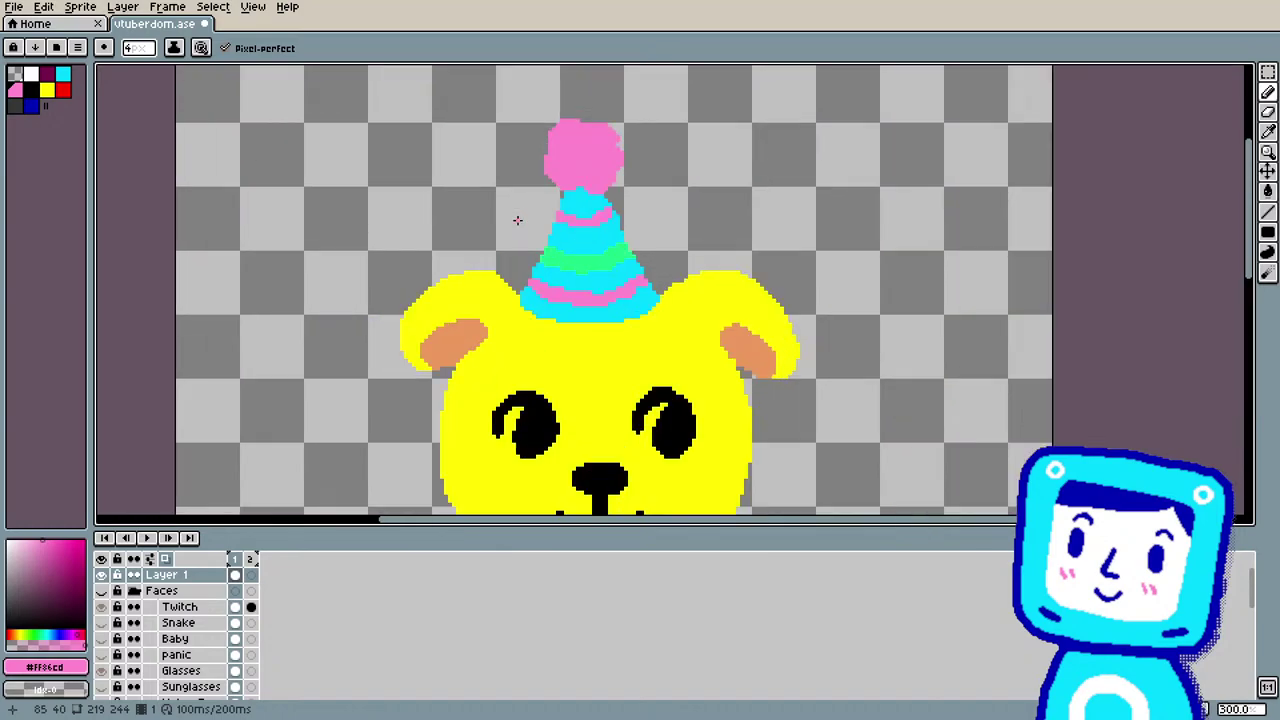
{"action": "scroll", "coordinate": [517, 220], "scroll_direction": "down", "scroll_amount": 1}
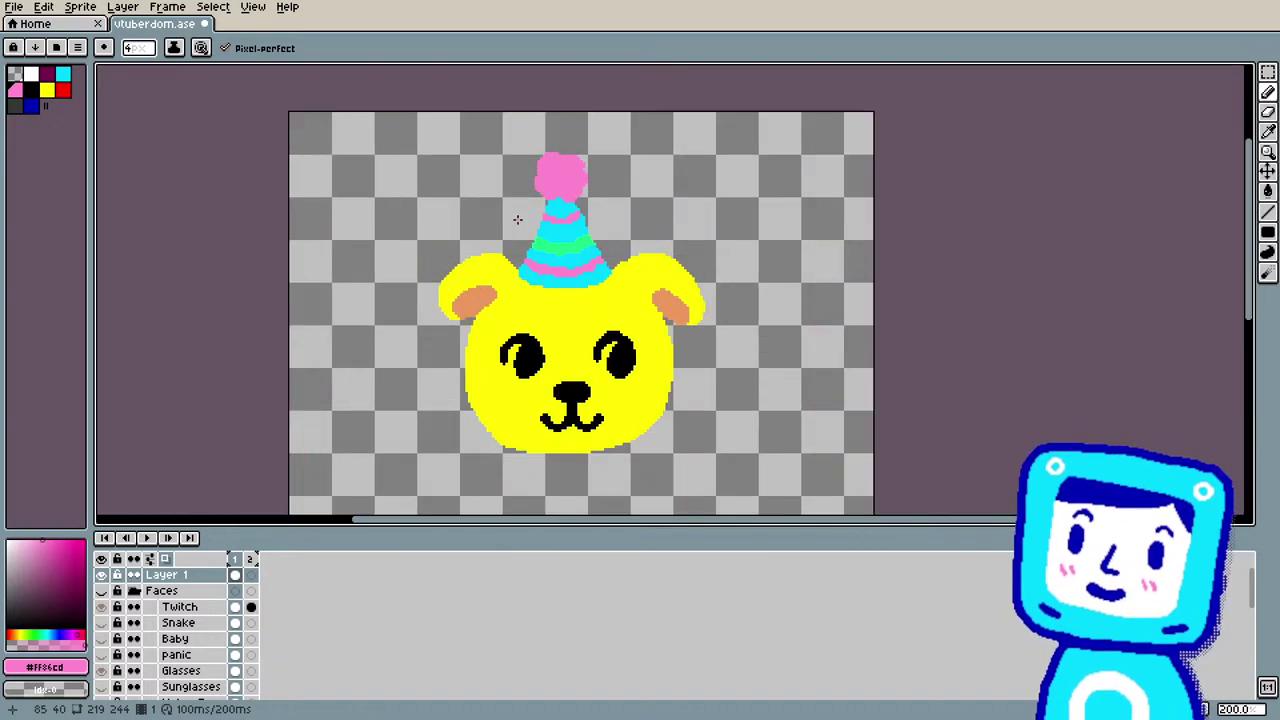
Step: Fill the hat's base band and the band between the upper pink and green stripes with dark blue (Idx-9)
{"action": "left_click", "coordinate": [31, 105]}
{"action": "key", "text": "g"}
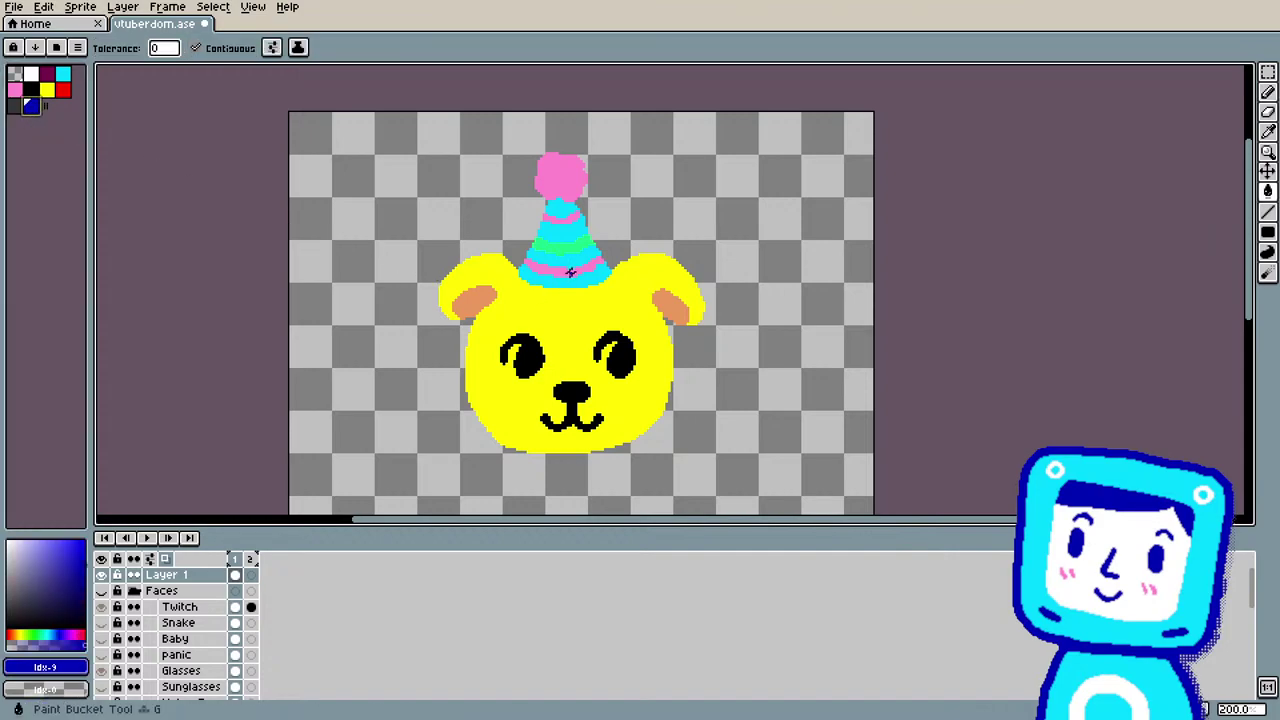
{"action": "left_click", "coordinate": [559, 283]}
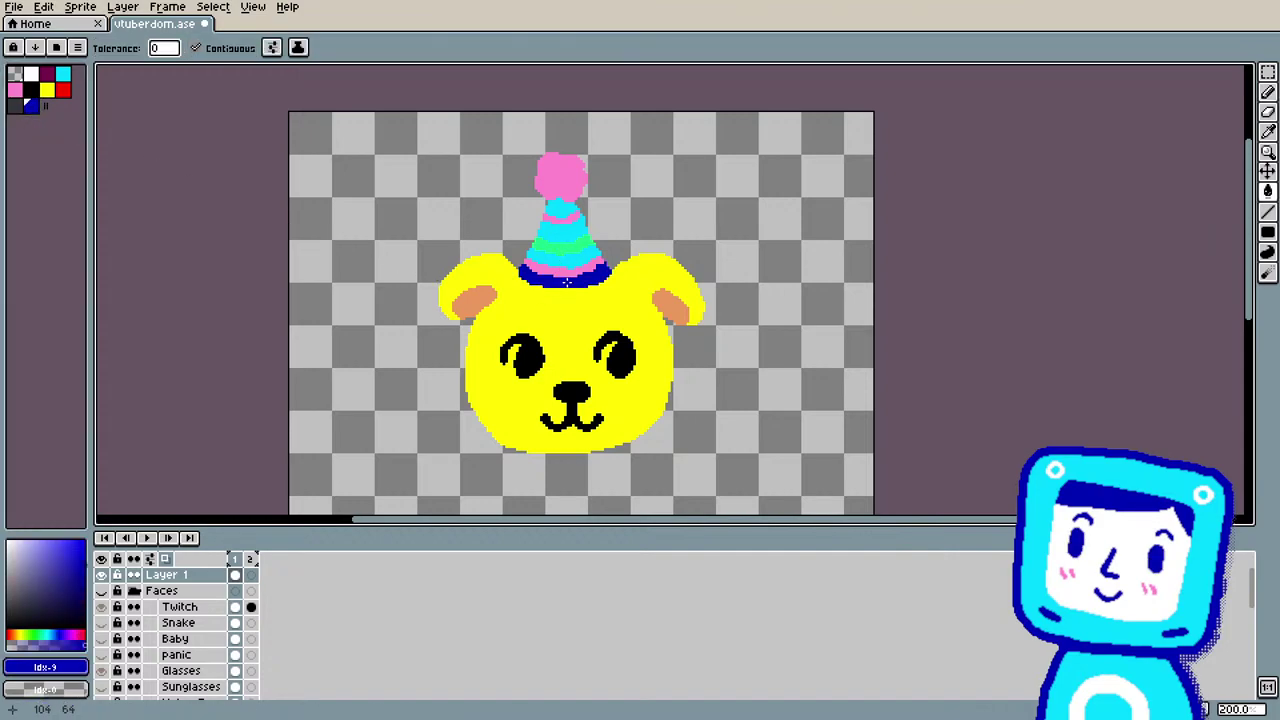
{"action": "left_click", "coordinate": [568, 232]}
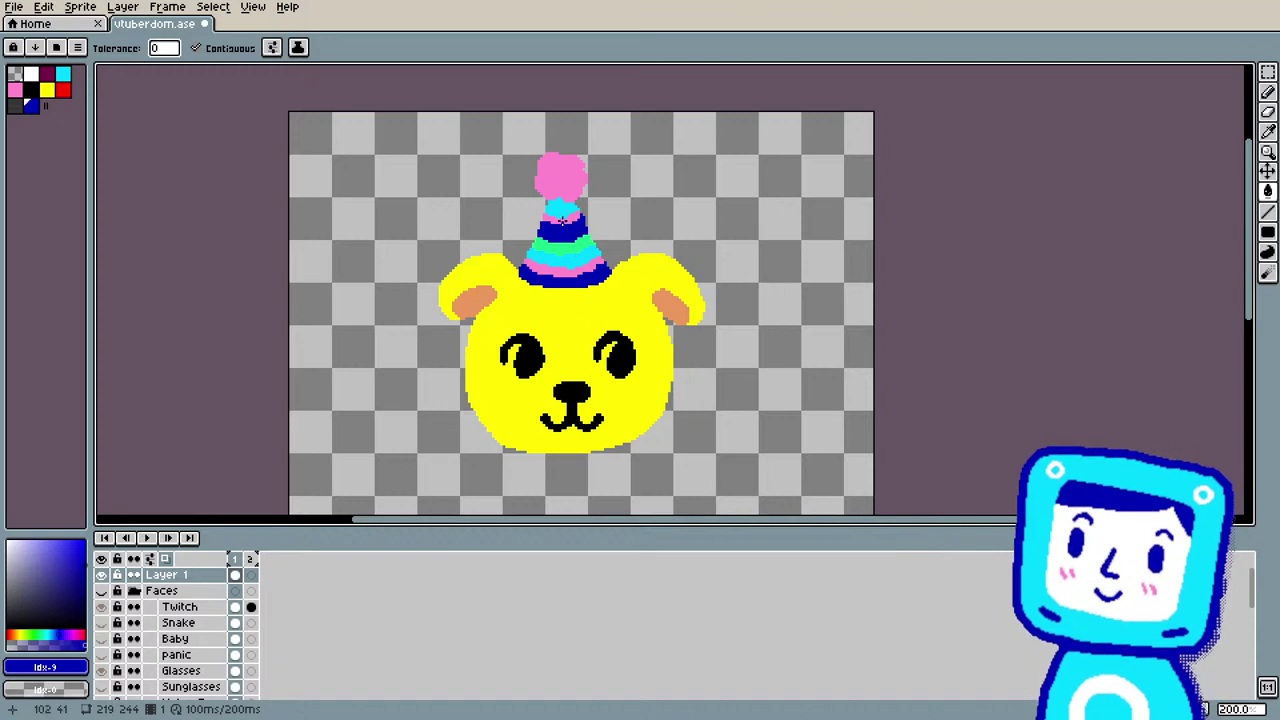
{"action": "key", "text": "ctrl+z"}
{"action": "key", "text": "ctrl+z"}
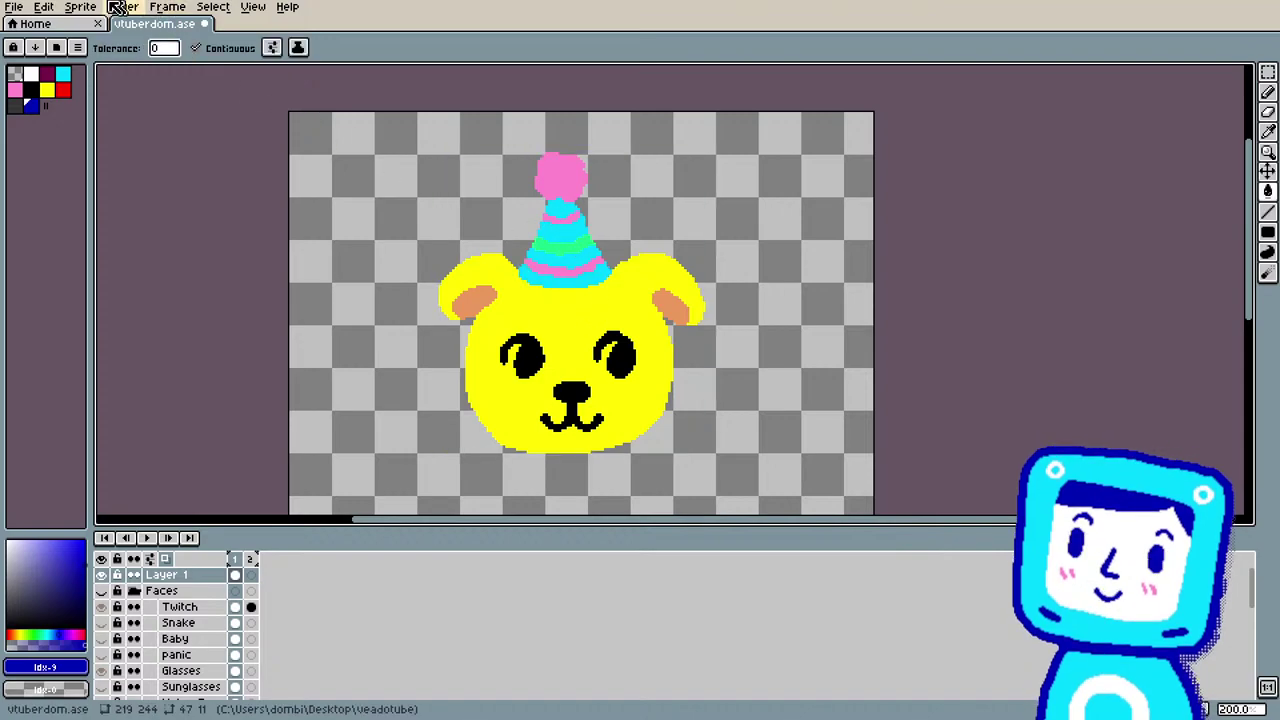
{"action": "left_click", "coordinate": [50, 7]}
{"action": "left_click", "coordinate": [57, 40]}
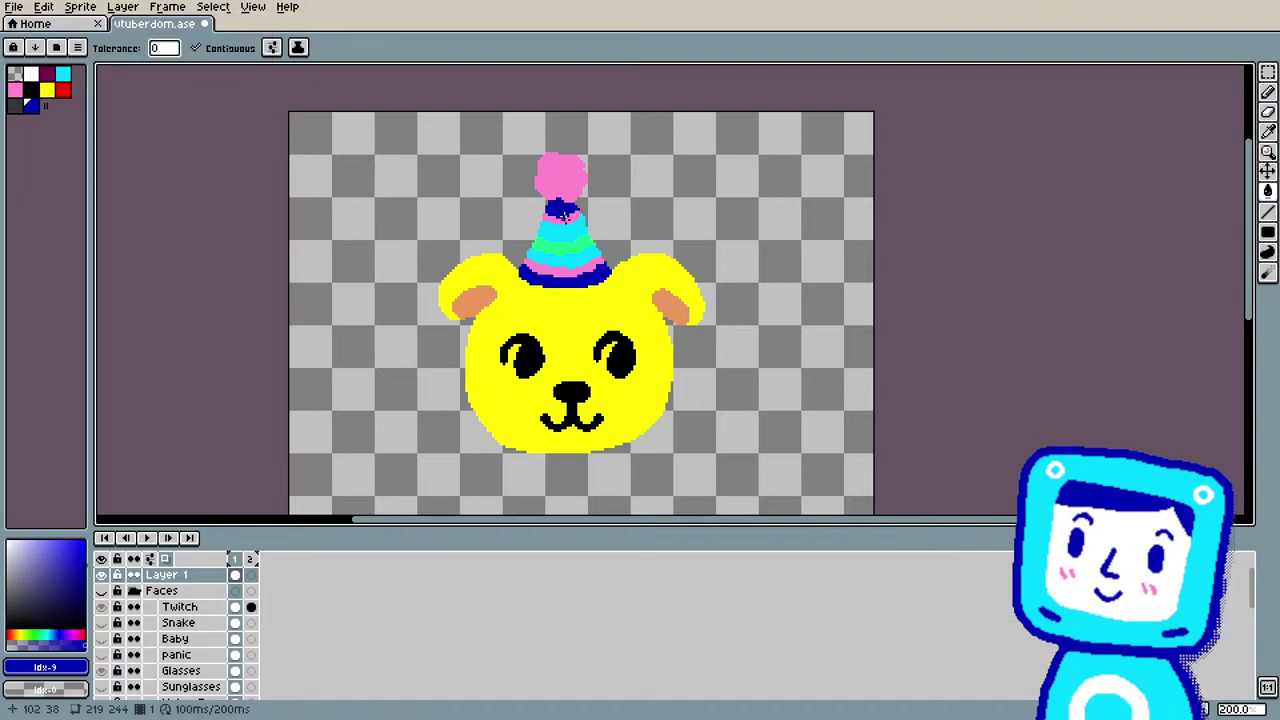
{"action": "key", "text": "ctrl"}
{"action": "key", "text": "ctrl"}
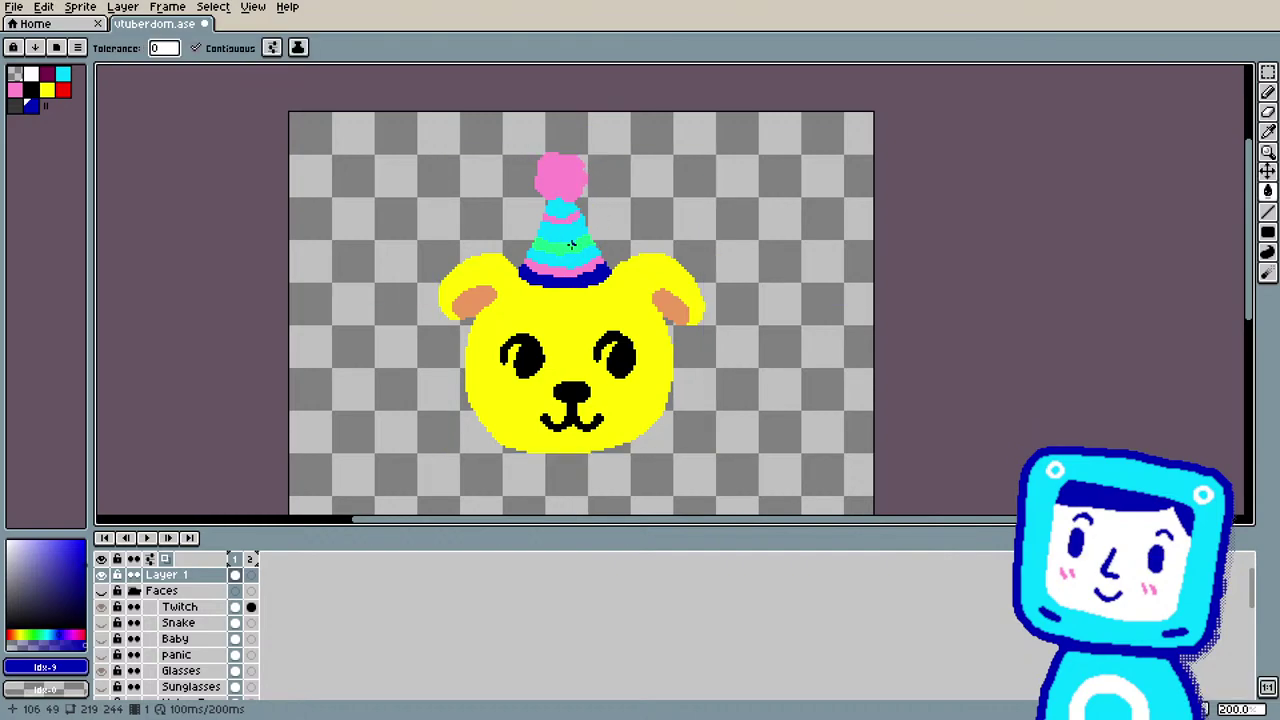
{"action": "left_click", "coordinate": [568, 232]}
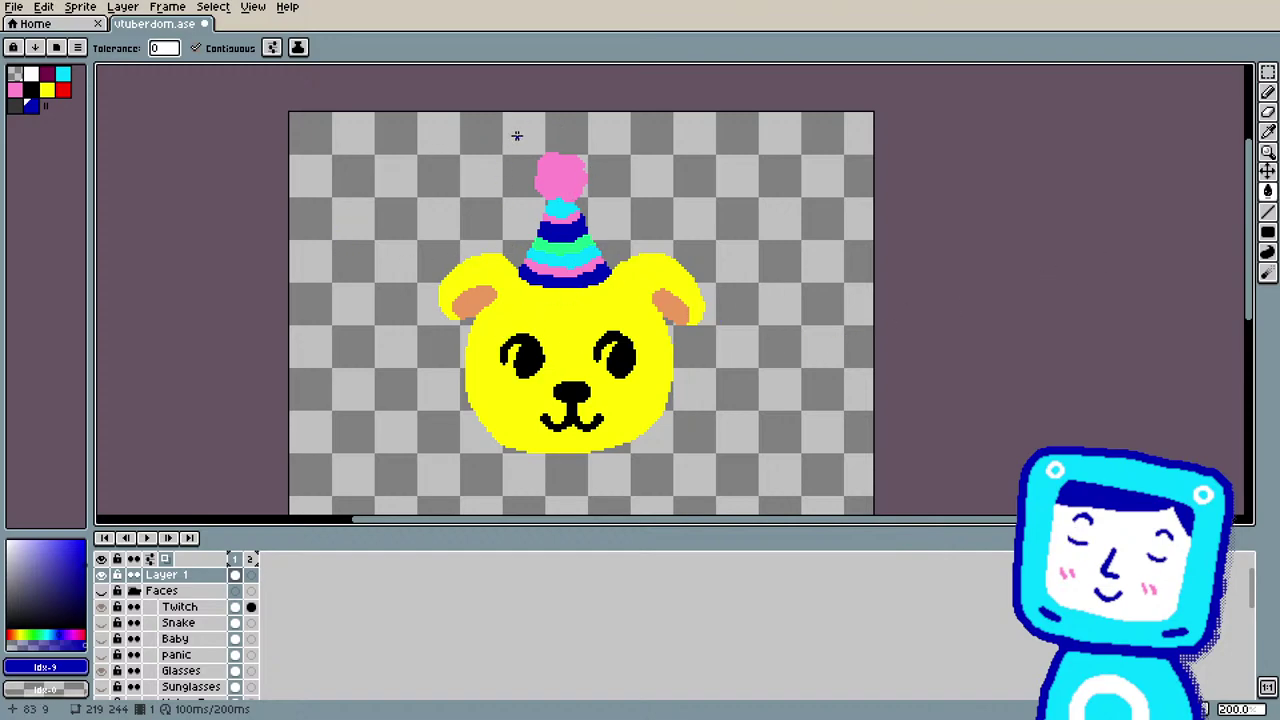
Step: Sample the pompom's pink and extend its lower edge over the hat's cyan tip with the 4 px pencil
{"action": "scroll", "coordinate": [558, 168], "scroll_direction": "up", "scroll_amount": 2}
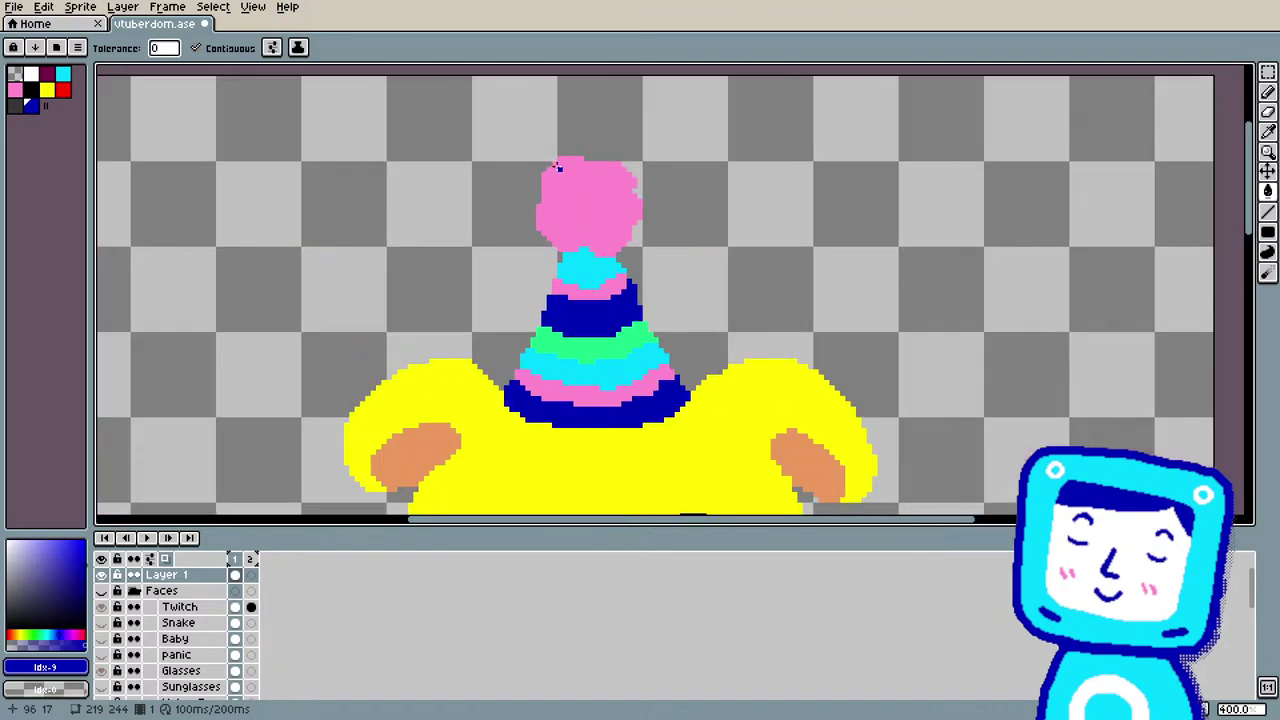
{"action": "key", "text": "i"}
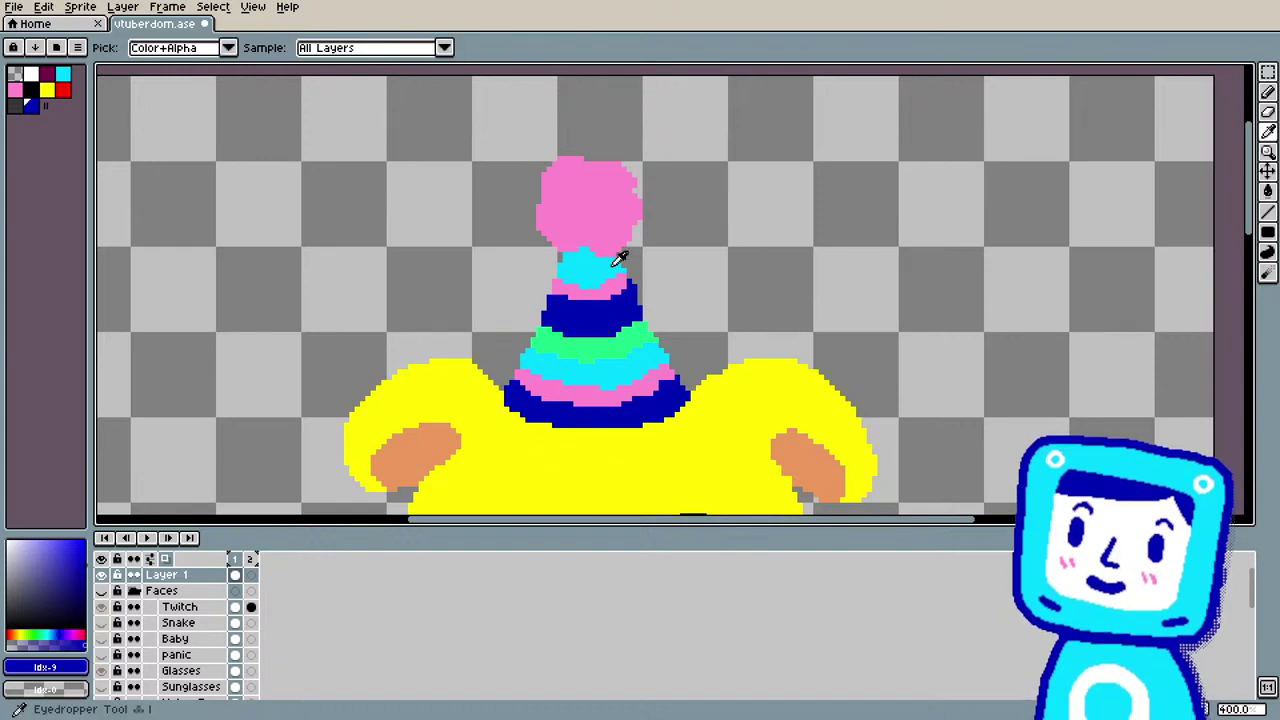
{"action": "left_click", "coordinate": [589, 200]}
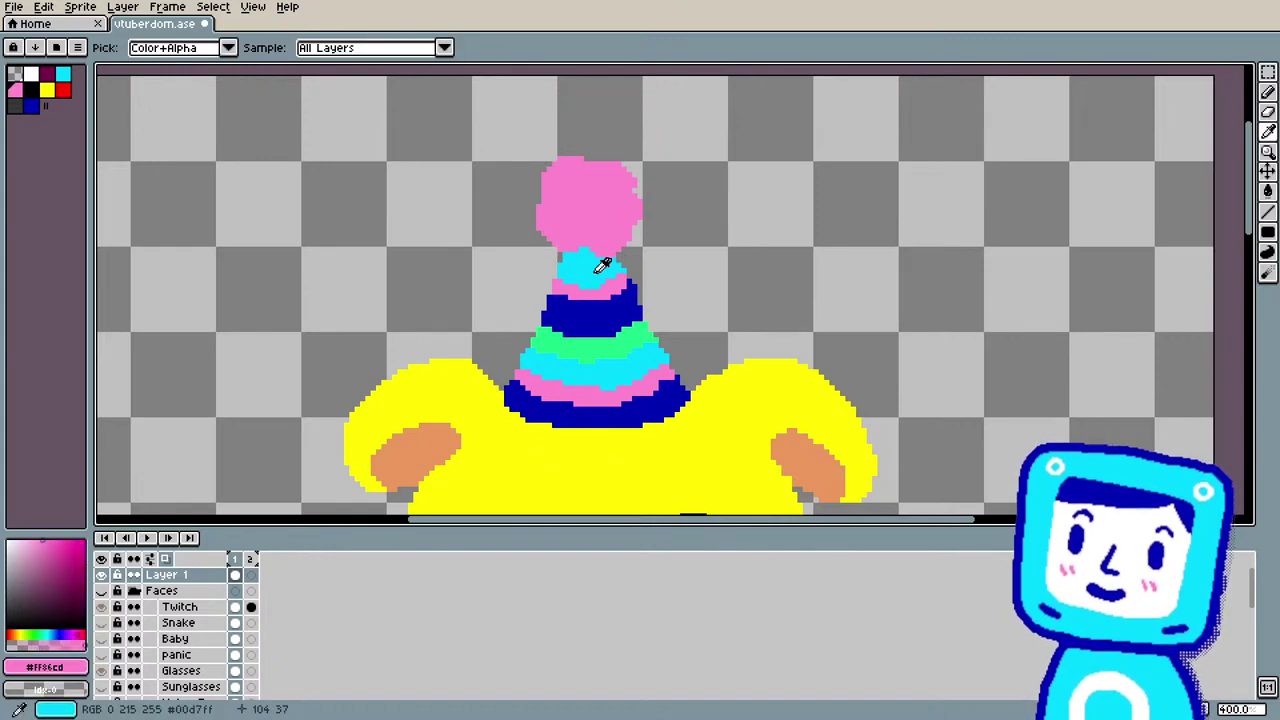
{"action": "key", "text": "b"}
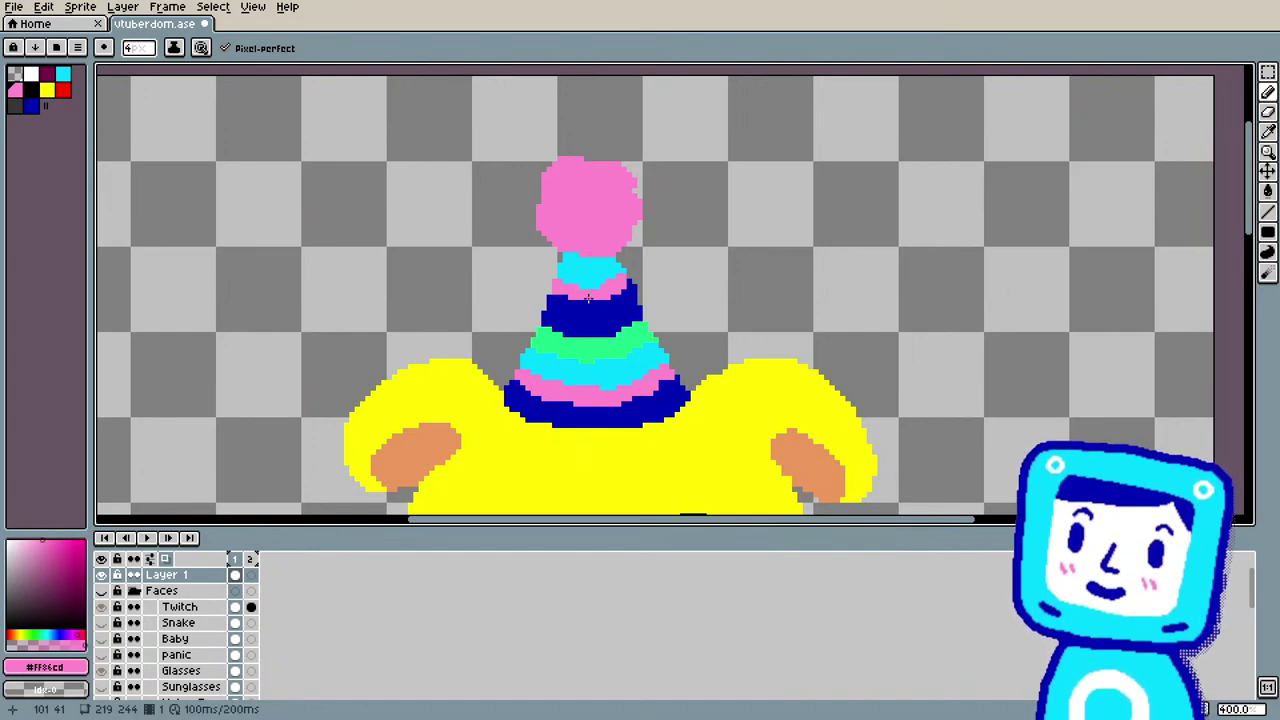
{"action": "scroll", "coordinate": [600, 280], "scroll_direction": "down", "scroll_amount": 3}
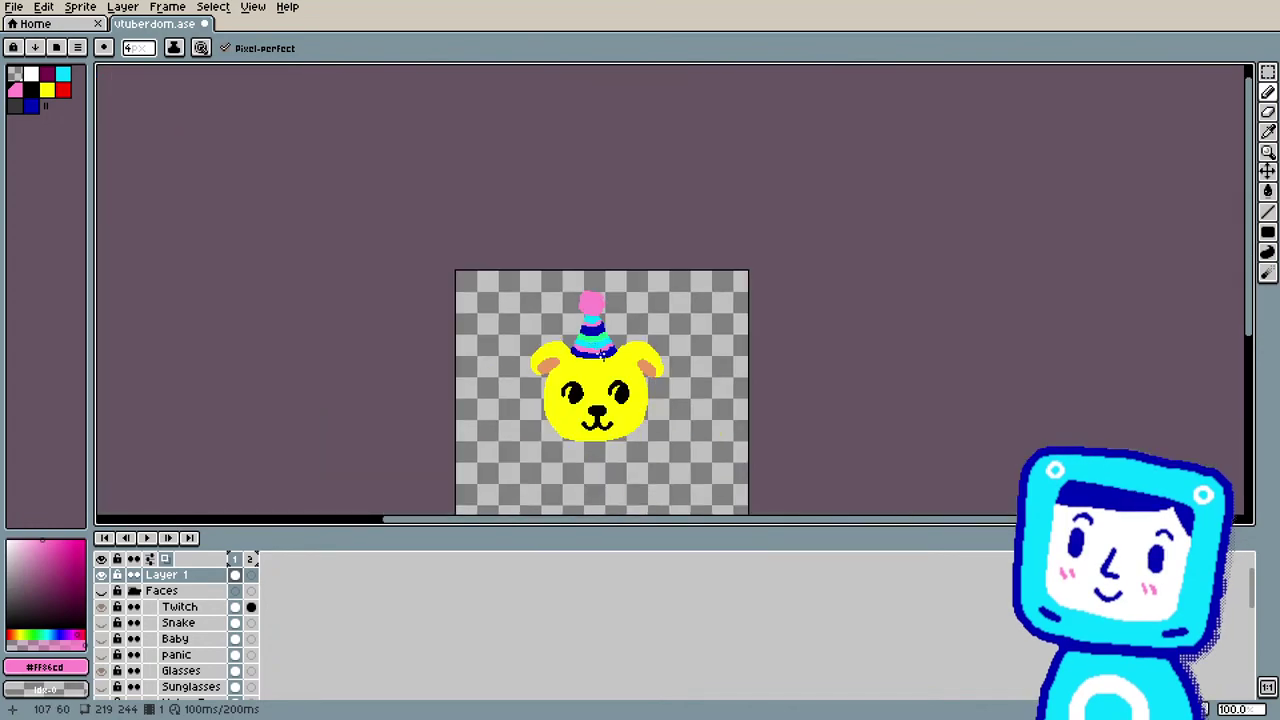
{"action": "scroll", "coordinate": [634, 408], "scroll_direction": "up", "scroll_amount": 3}
{"action": "key", "text": "ctrl+Tab"}
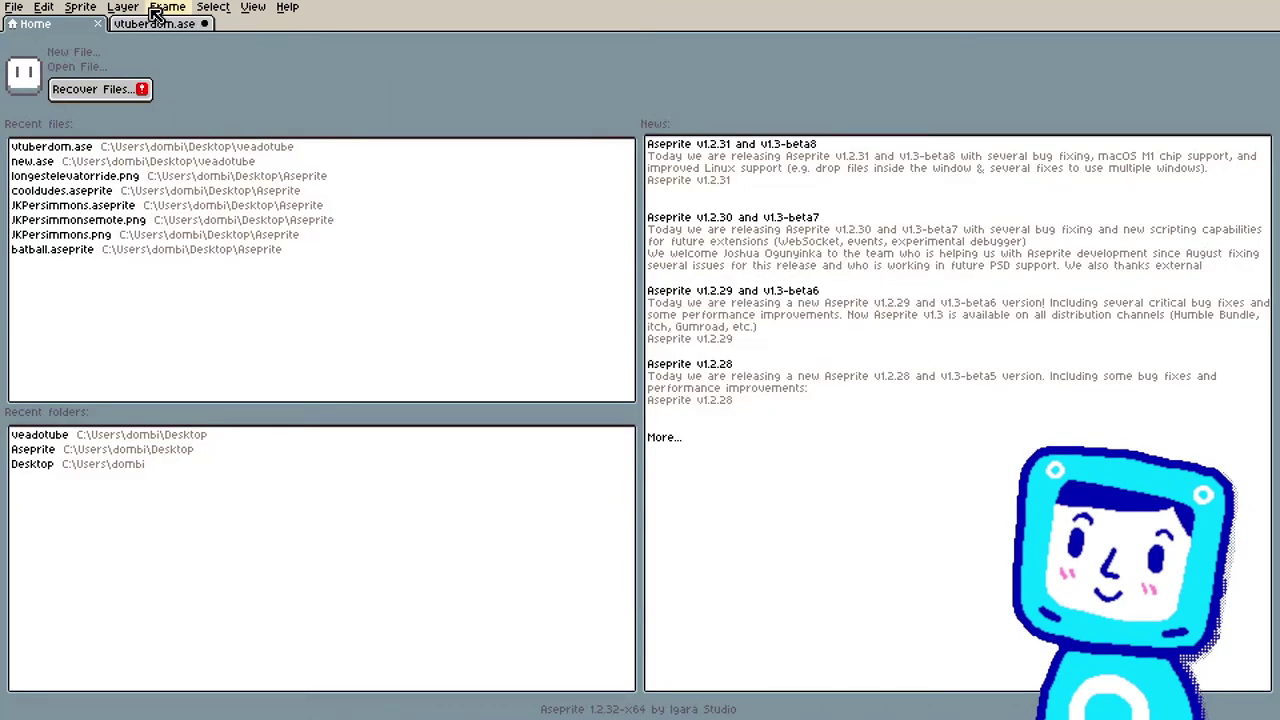
{"action": "key", "text": "ctrl+Tab"}
Step: Sample the dark blue of the hat's base band for the pencil and review the whole drawing
{"action": "scroll", "coordinate": [476, 125], "scroll_direction": "down", "scroll_amount": 1}
{"action": "scroll", "coordinate": [476, 125], "scroll_direction": "up", "scroll_amount": 5}
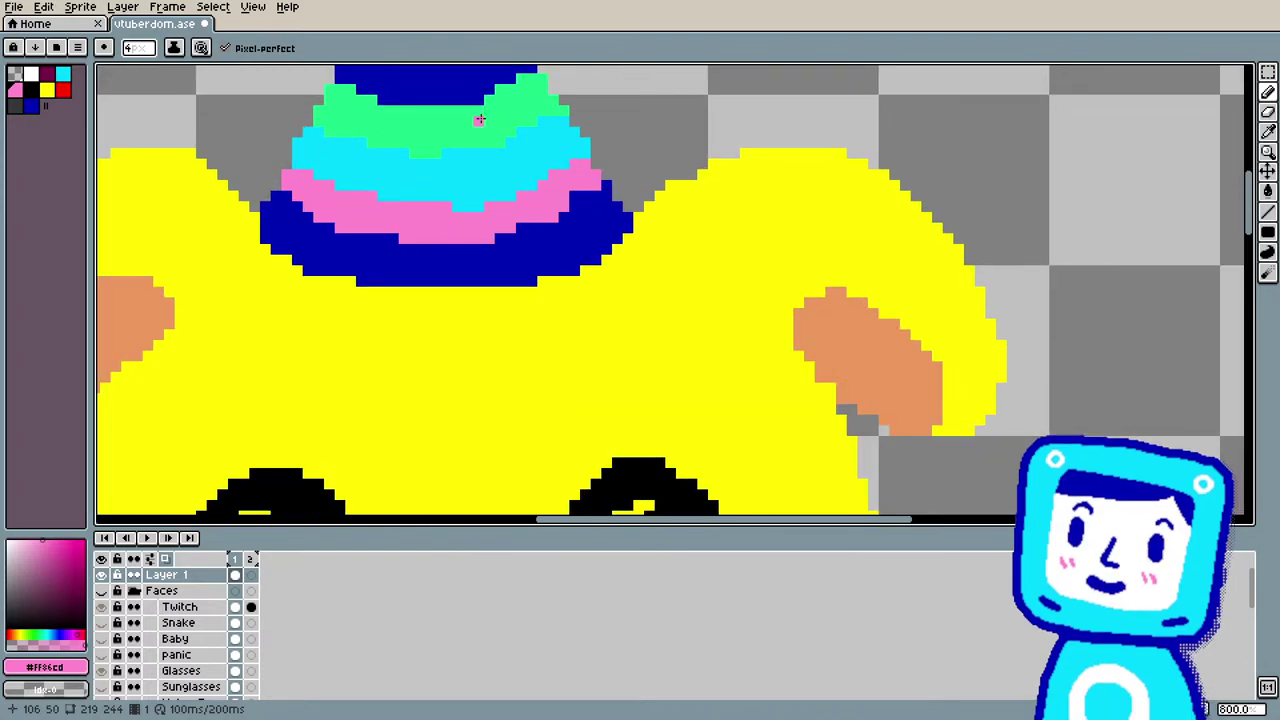
{"action": "key", "text": "i"}
{"action": "left_click", "coordinate": [576, 215]}
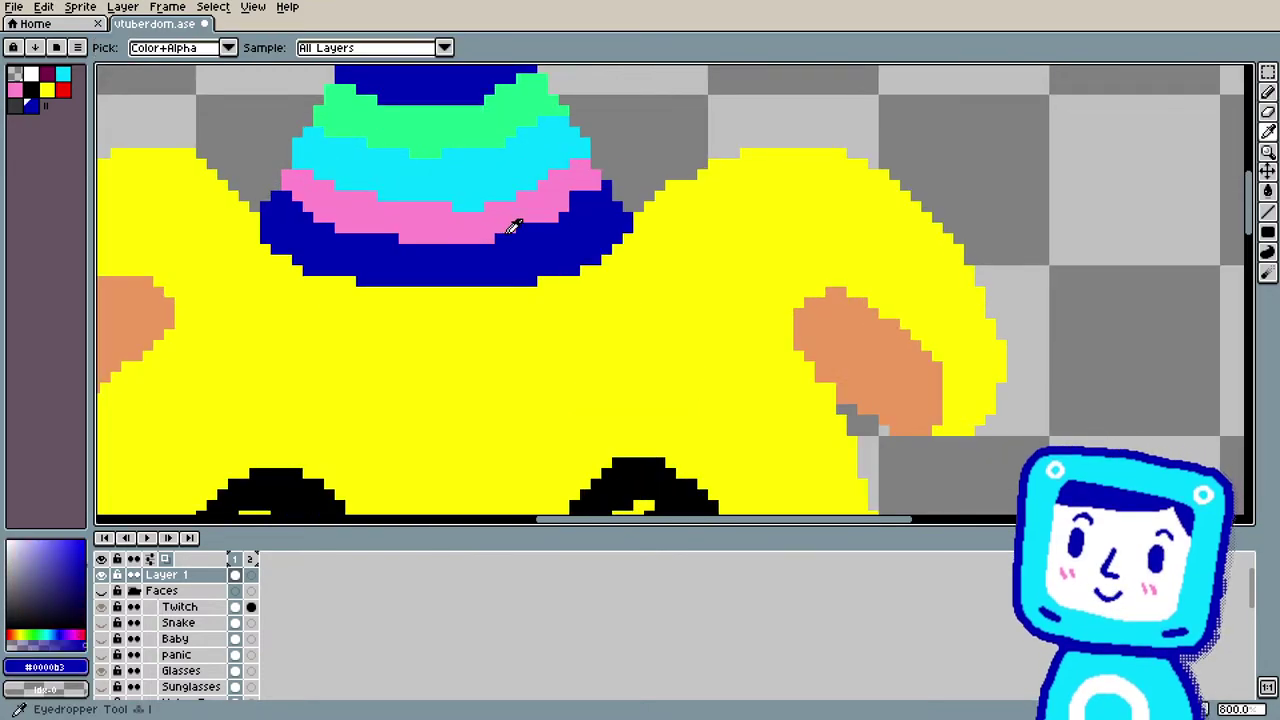
{"action": "key", "text": "b"}
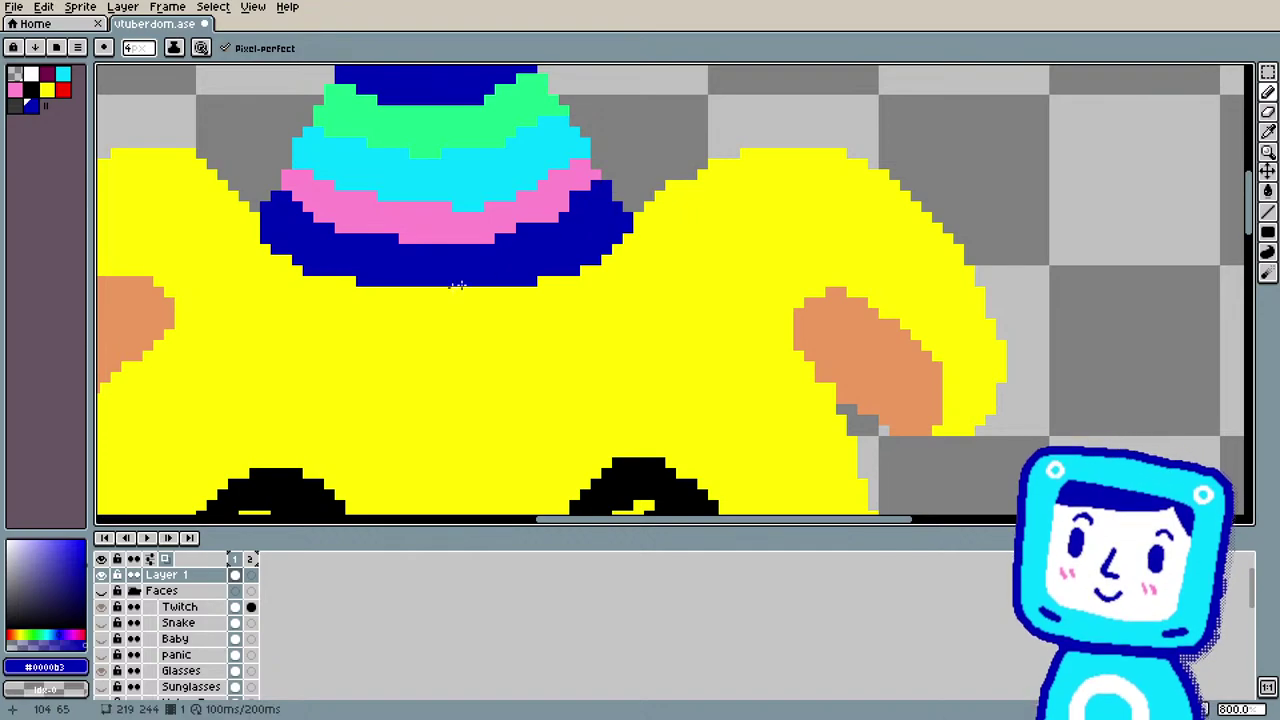
{"action": "scroll", "coordinate": [325, 245], "scroll_direction": "down", "scroll_amount": 3}
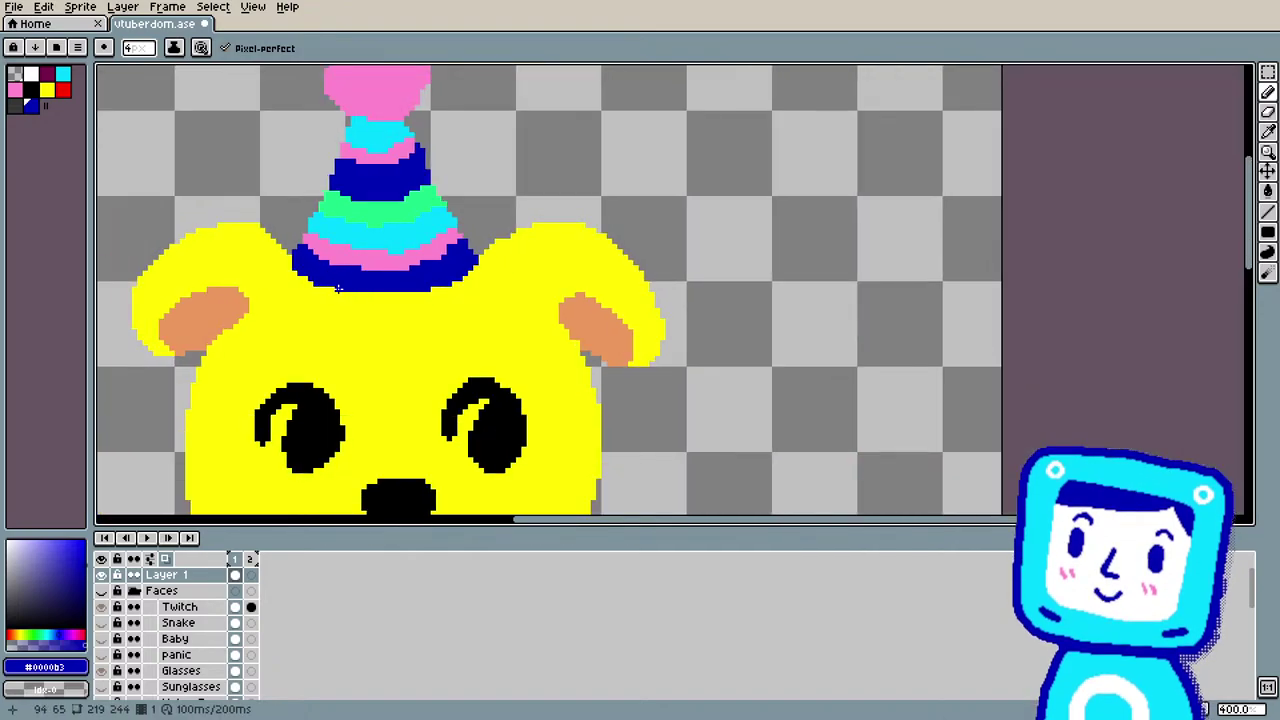
{"action": "scroll", "coordinate": [338, 288], "scroll_direction": "down", "scroll_amount": 2}
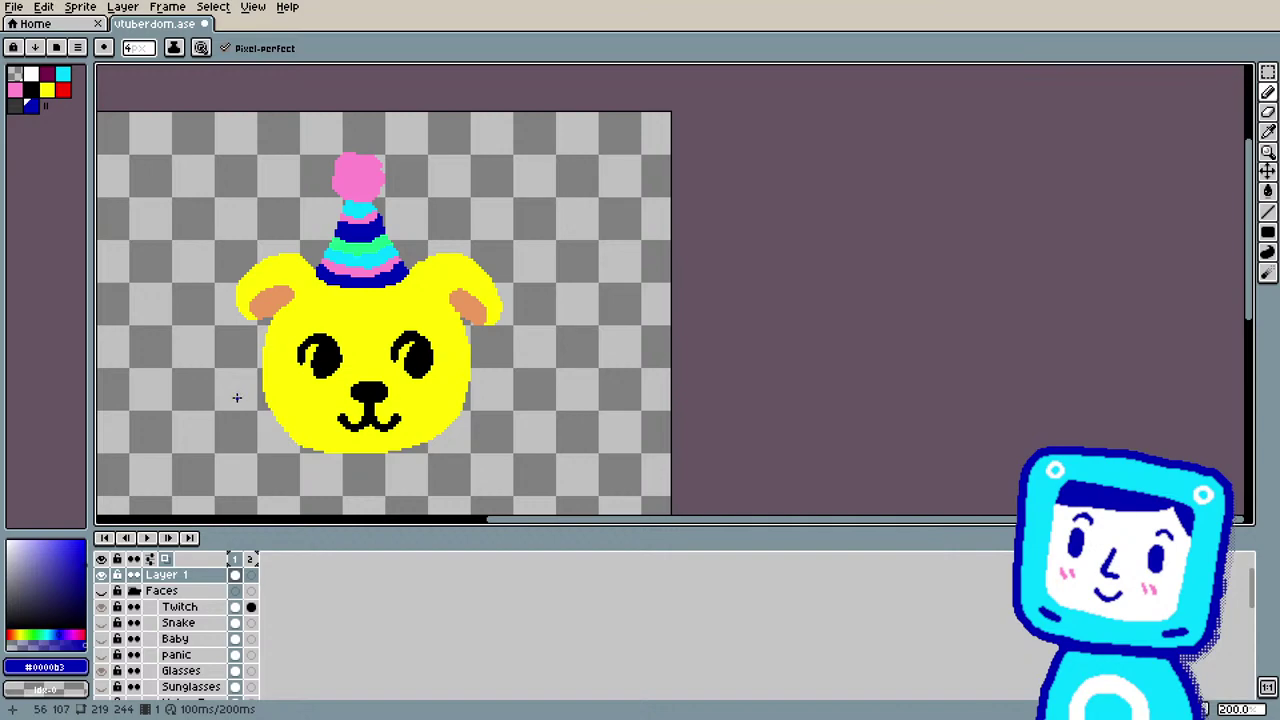
{"action": "scroll", "coordinate": [236, 398], "scroll_direction": "up", "scroll_amount": 1}
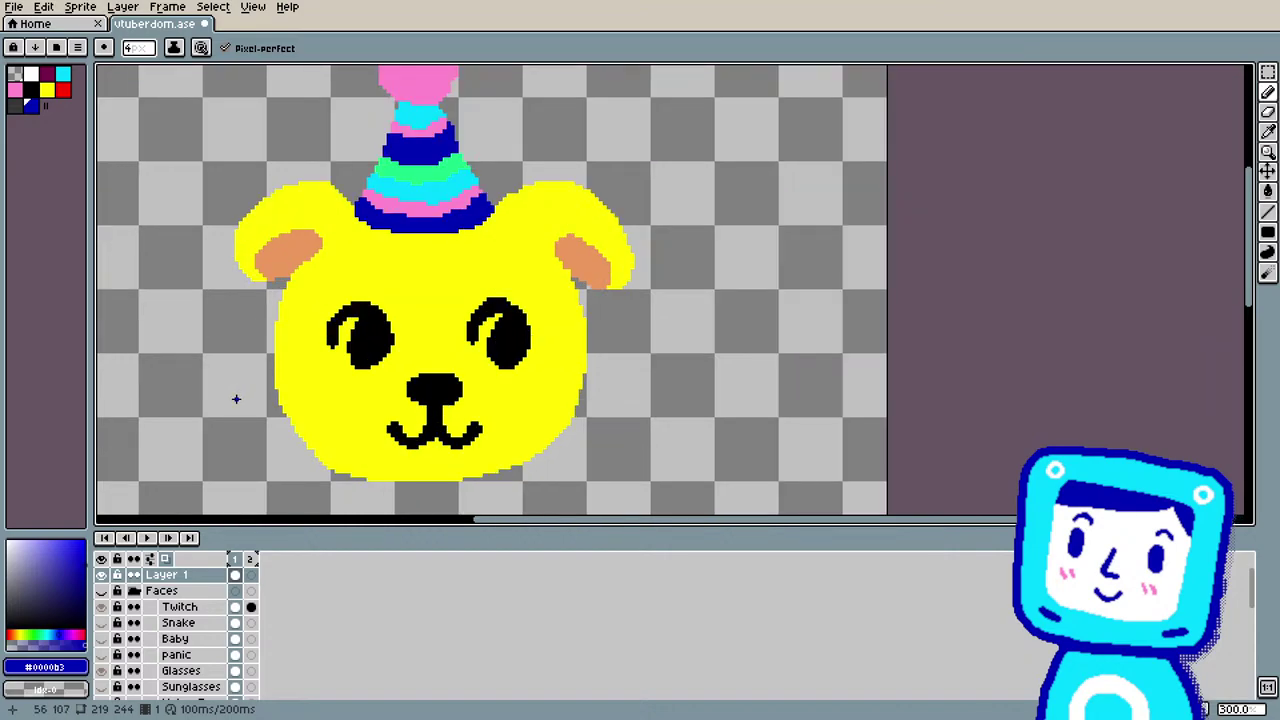
Step: Close the gap under the eye beneath the cone's flat-eared side with white (Idx-1) and fill its inner crescent white
{"action": "left_click", "coordinate": [31, 74]}
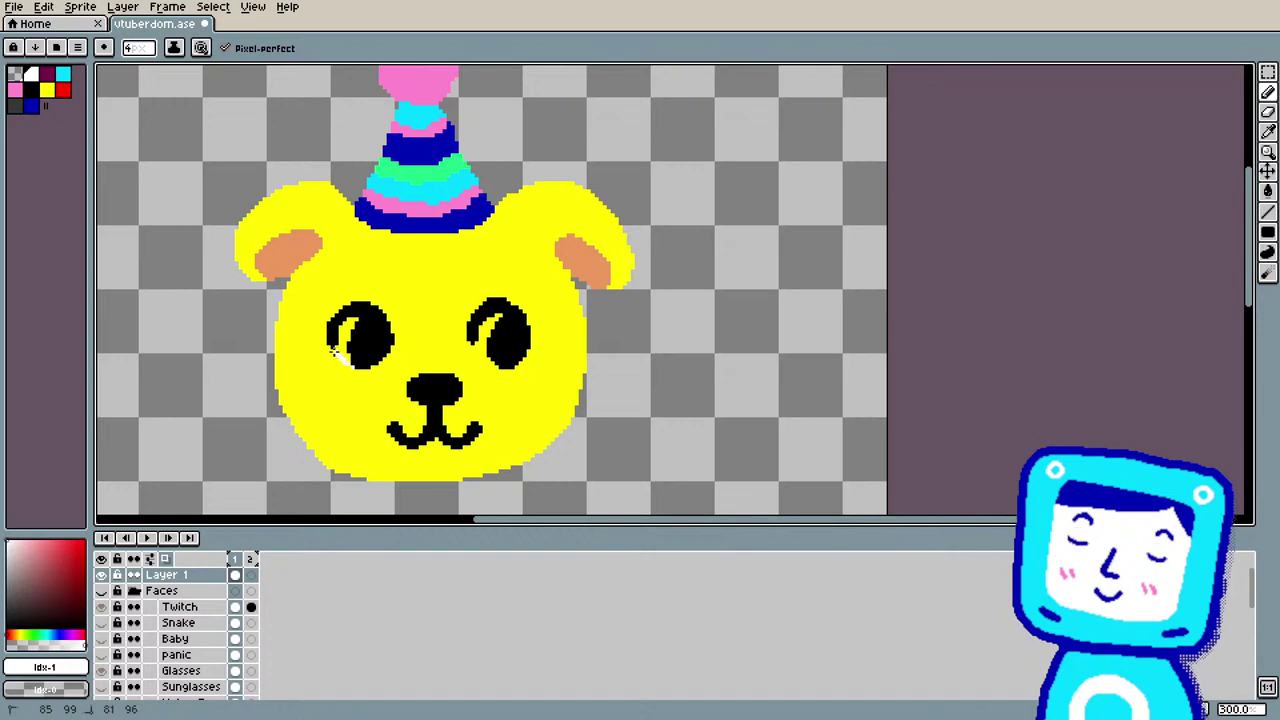
{"action": "key", "text": "g"}
{"action": "left_click", "coordinate": [342, 340]}
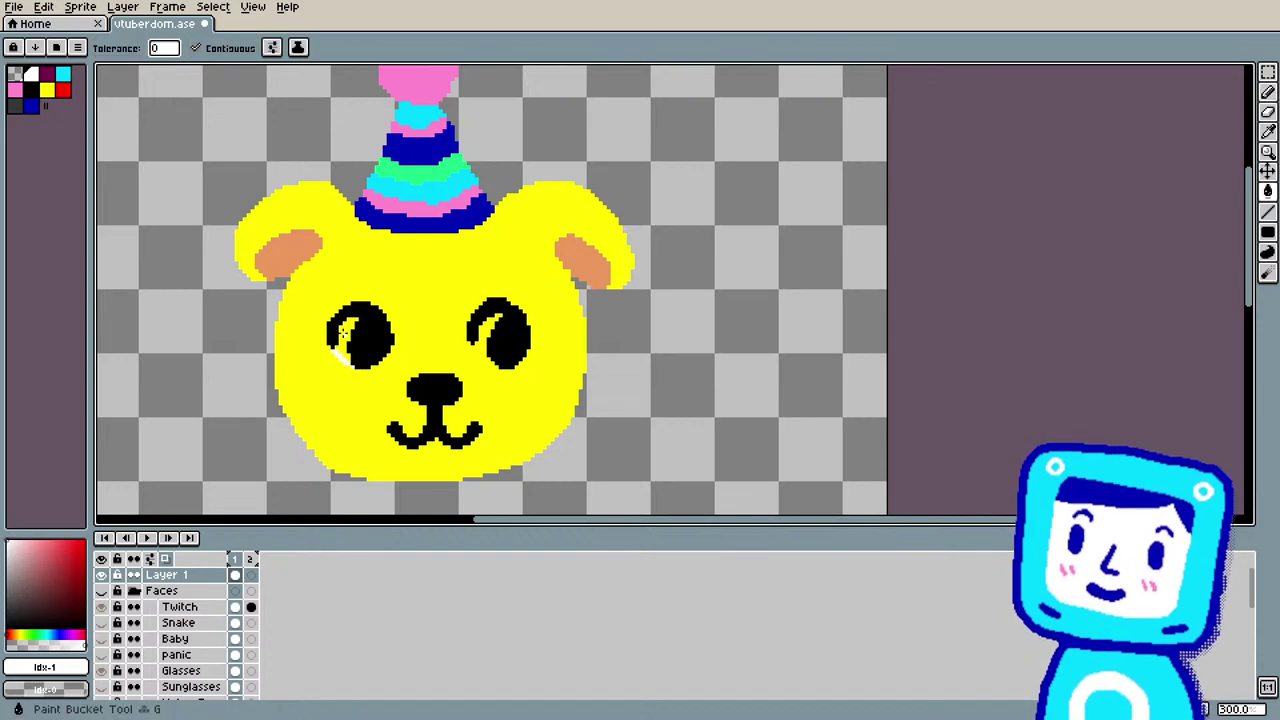
Step: Draw a white line closing the gap under the other eye and fill its inner crescent with white
{"action": "left_click", "coordinate": [475, 346]}
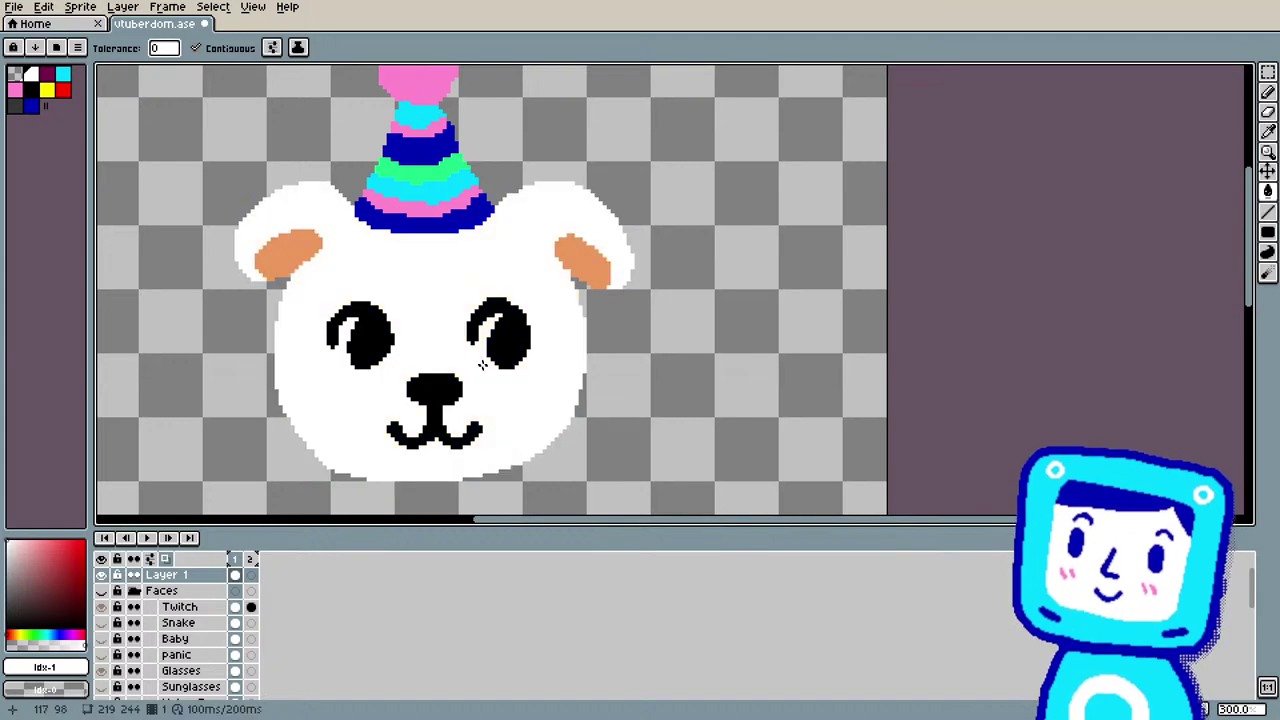
{"action": "key", "text": "ctrl+z"}
{"action": "key", "text": "b"}
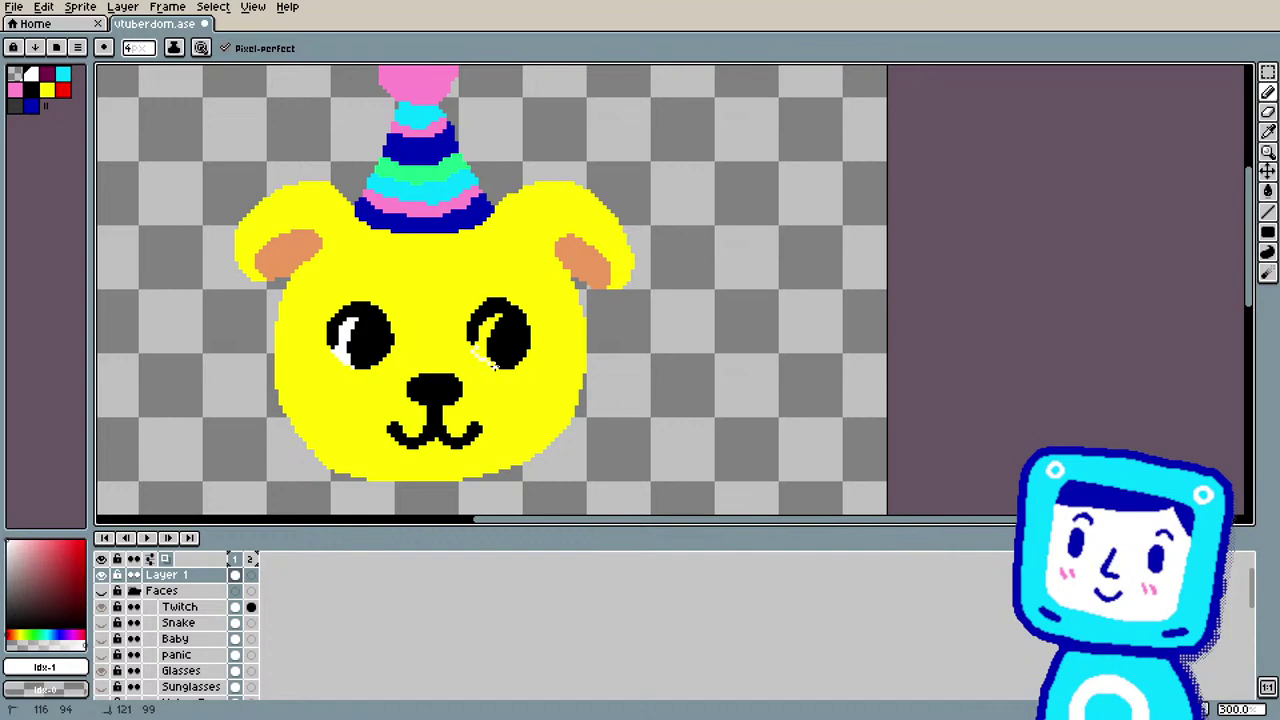
{"action": "key", "text": "g"}
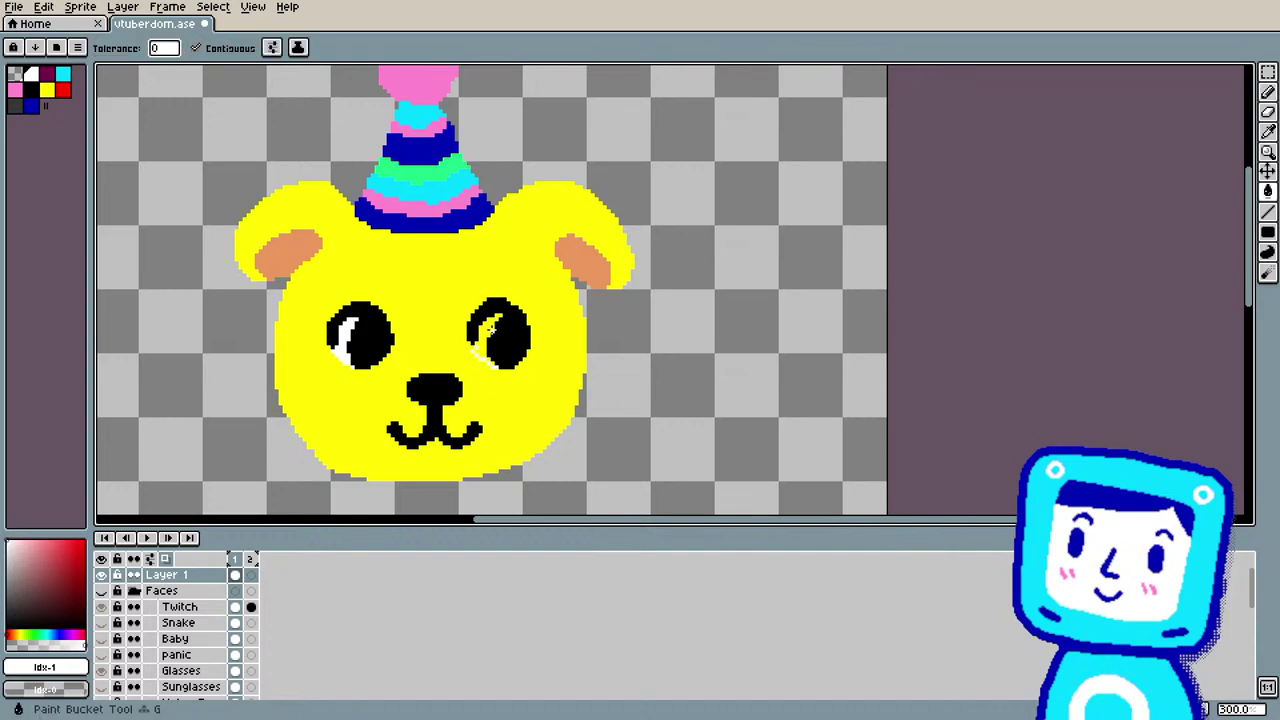
{"action": "left_click", "coordinate": [488, 333]}
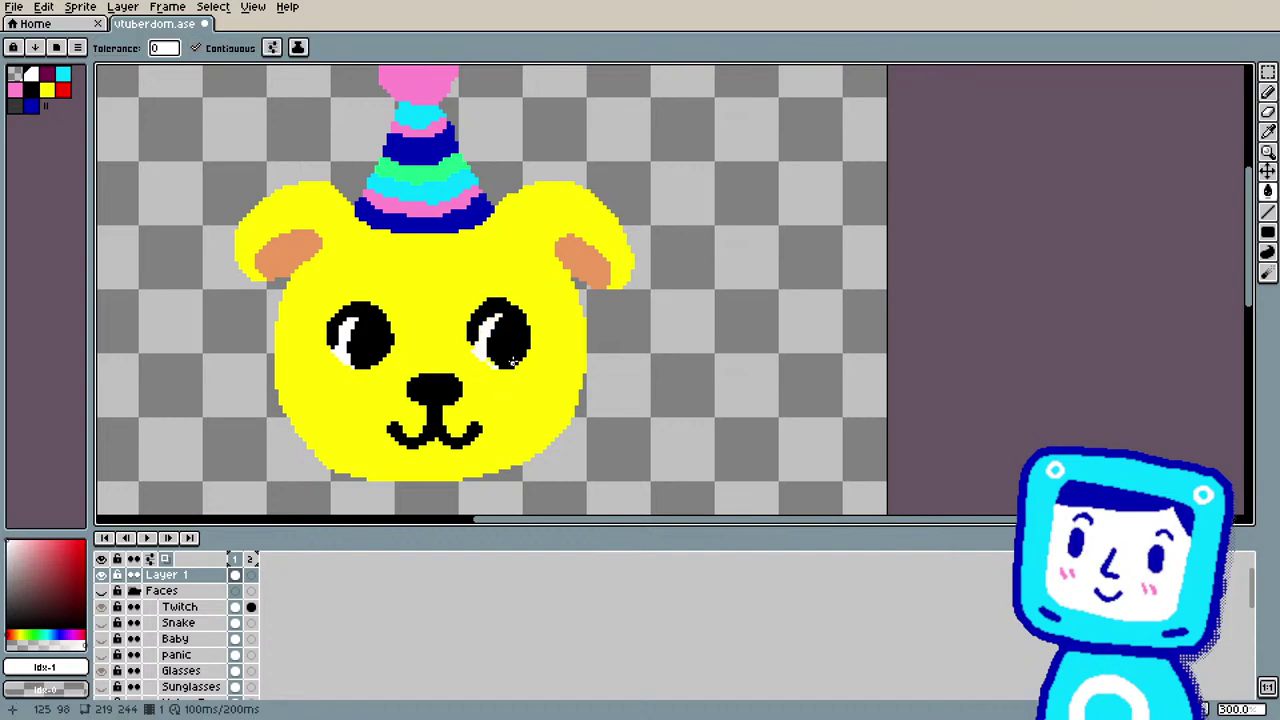
Step: Fill the leftover yellow pixels and round off the lower edge of the second eye's white with the 4 px pencil
{"action": "scroll", "coordinate": [420, 386], "scroll_direction": "up", "scroll_amount": 3}
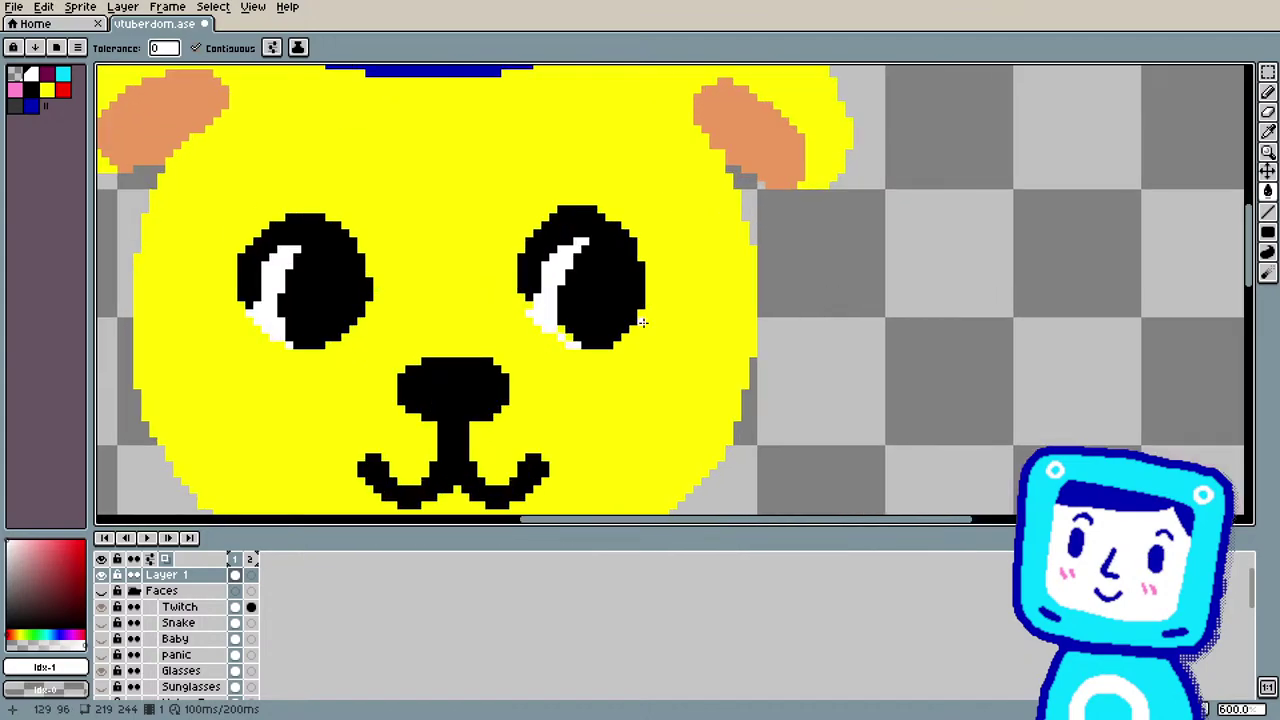
{"action": "key", "text": "b"}
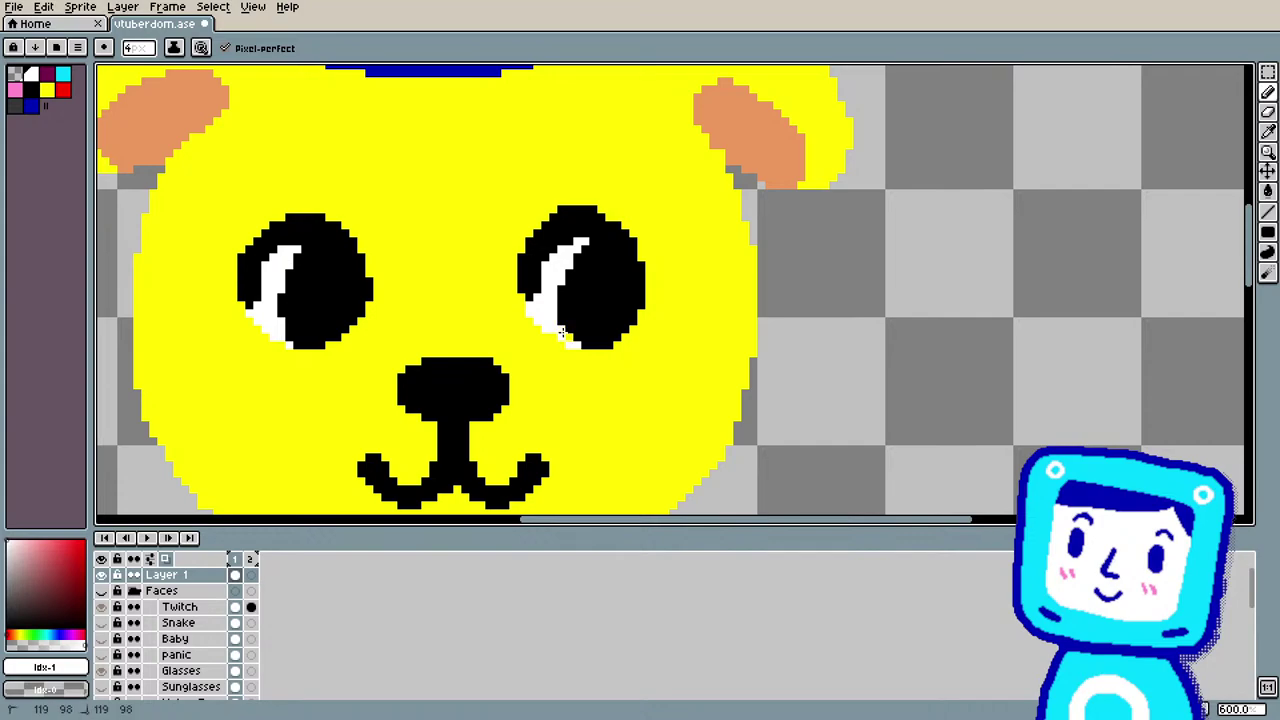
{"action": "left_click", "coordinate": [569, 343]}
{"action": "left_click_drag", "start_coordinate": [569, 343], "coordinate": [545, 340]}
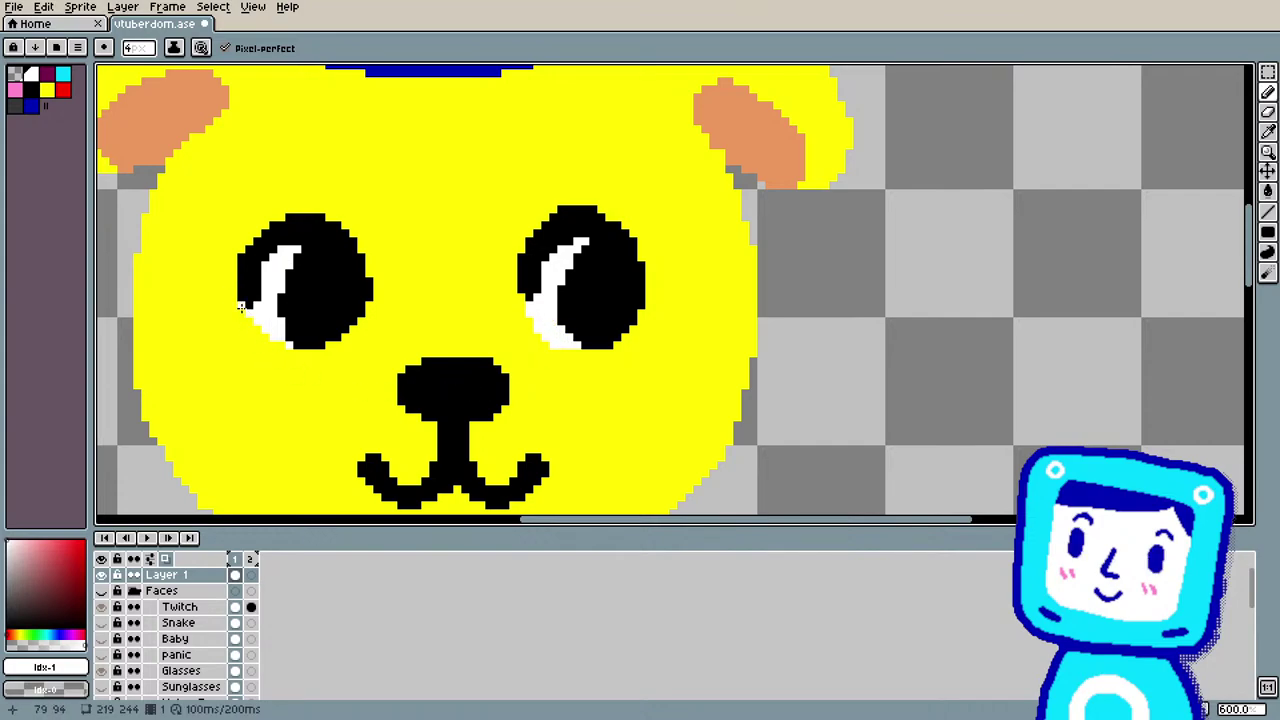
Step: Smooth the lower outer edges of the white areas in both dog eyes with the white 4 px pencil
{"action": "mouse_move", "coordinate": [246, 314]}
{"action": "left_mouse_down"}
{"action": "mouse_move", "coordinate": [277, 338]}
{"action": "mouse_move", "coordinate": [265, 328]}
{"action": "left_mouse_up"}
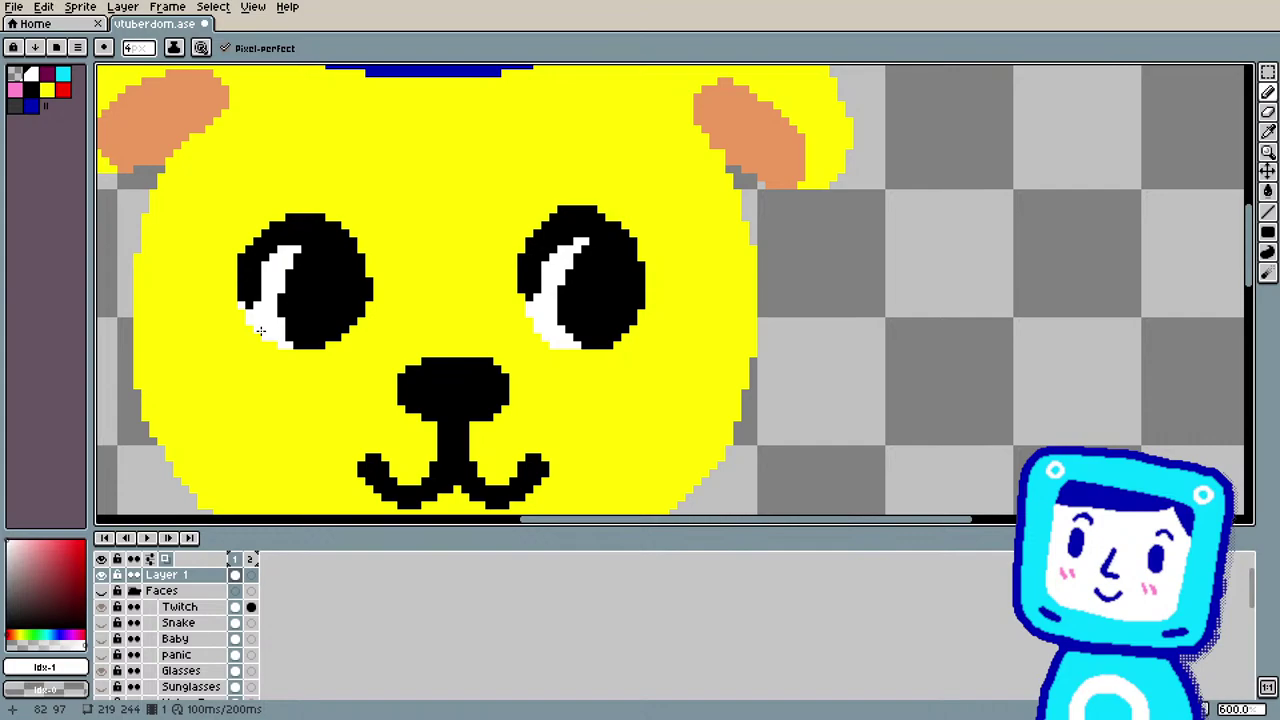
{"action": "scroll", "coordinate": [255, 332], "scroll_direction": "down", "scroll_amount": 2}
{"action": "scroll", "coordinate": [236, 330], "scroll_direction": "up", "scroll_amount": 2}
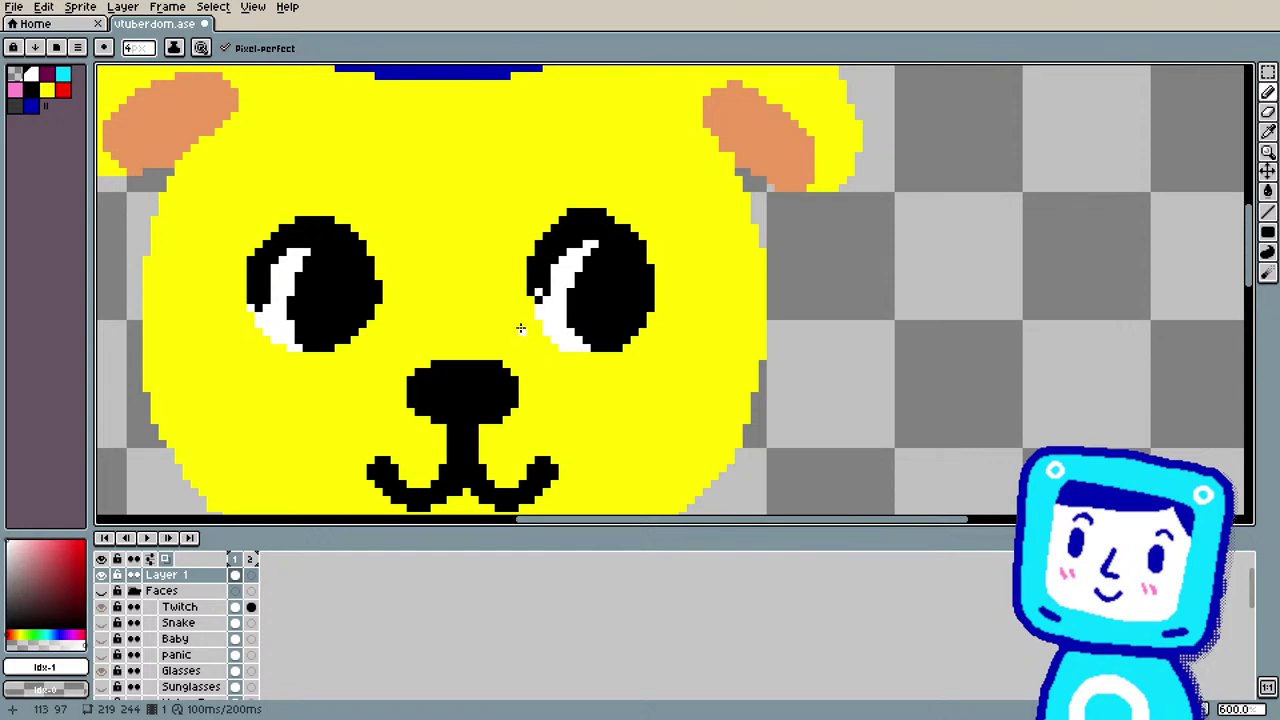
{"action": "scroll", "coordinate": [520, 328], "scroll_direction": "down", "scroll_amount": 2}
{"action": "scroll", "coordinate": [536, 311], "scroll_direction": "up", "scroll_amount": 2}
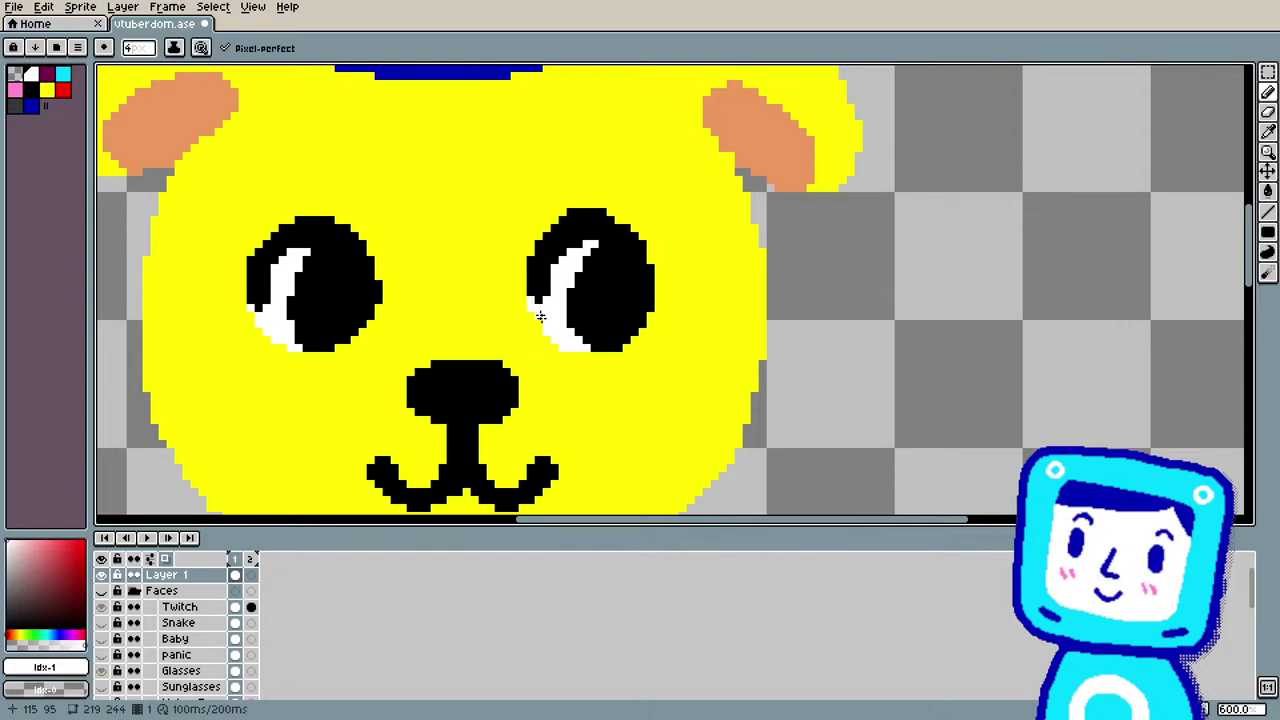
{"action": "scroll", "coordinate": [544, 319], "scroll_direction": "down", "scroll_amount": 2}
{"action": "scroll", "coordinate": [548, 332], "scroll_direction": "up", "scroll_amount": 2}
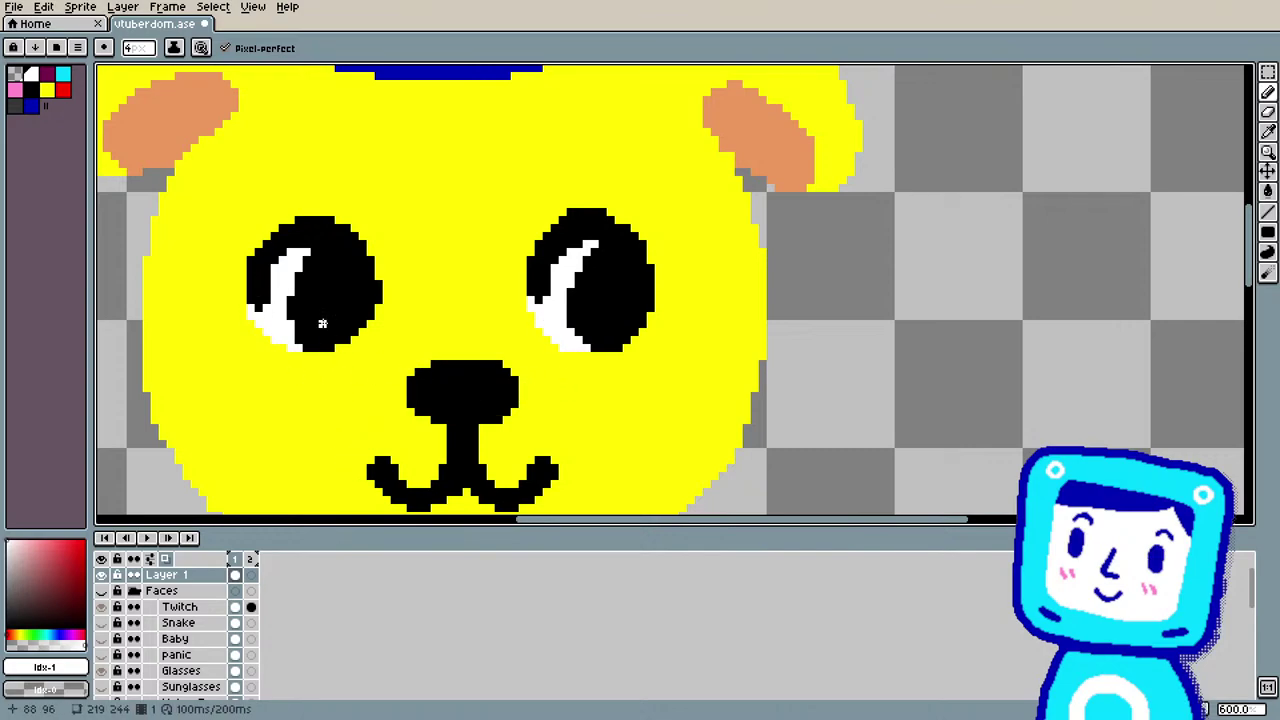
{"action": "scroll", "coordinate": [322, 323], "scroll_direction": "down", "scroll_amount": 3}
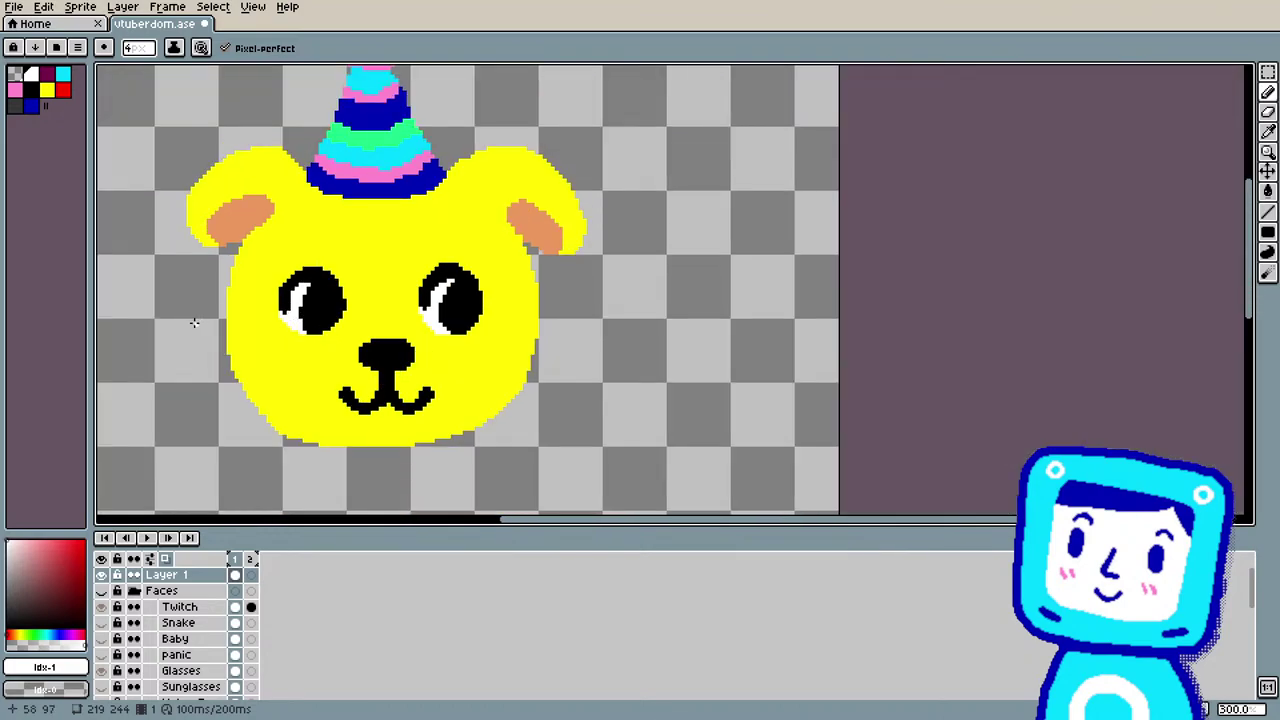
{"action": "scroll", "coordinate": [191, 324], "scroll_direction": "up", "scroll_amount": 1}
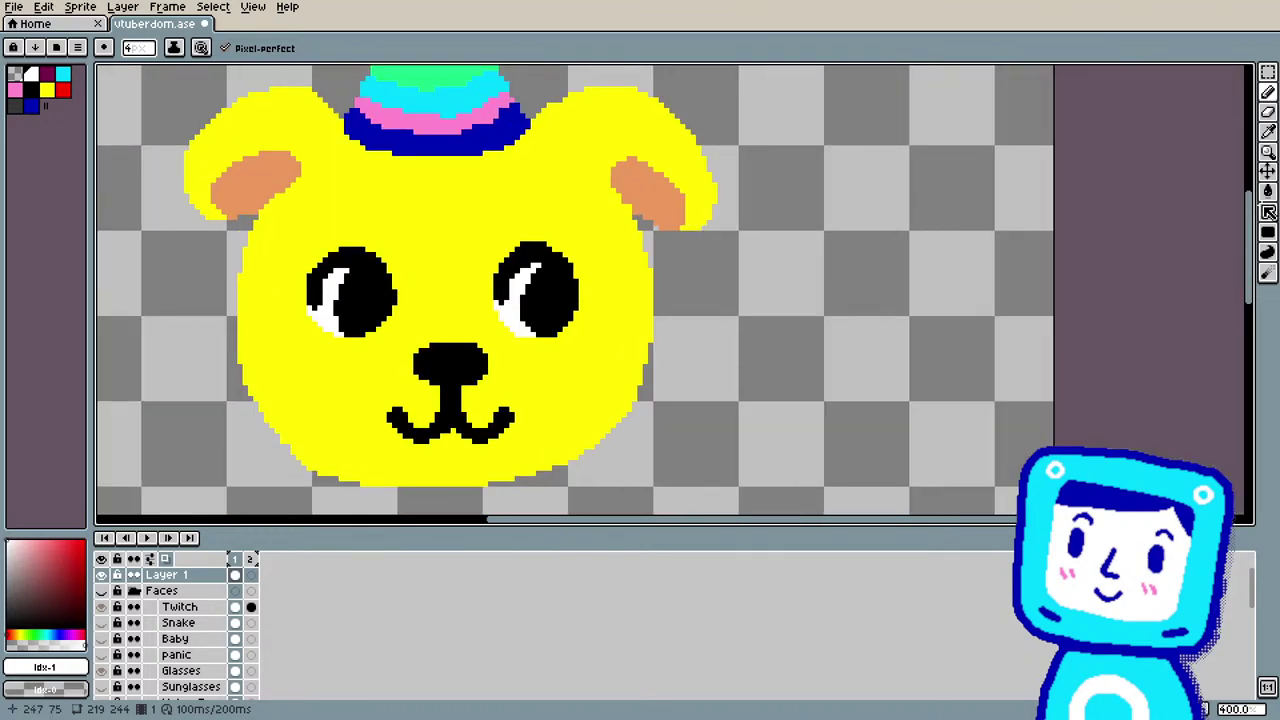
{"action": "key", "text": "w"}
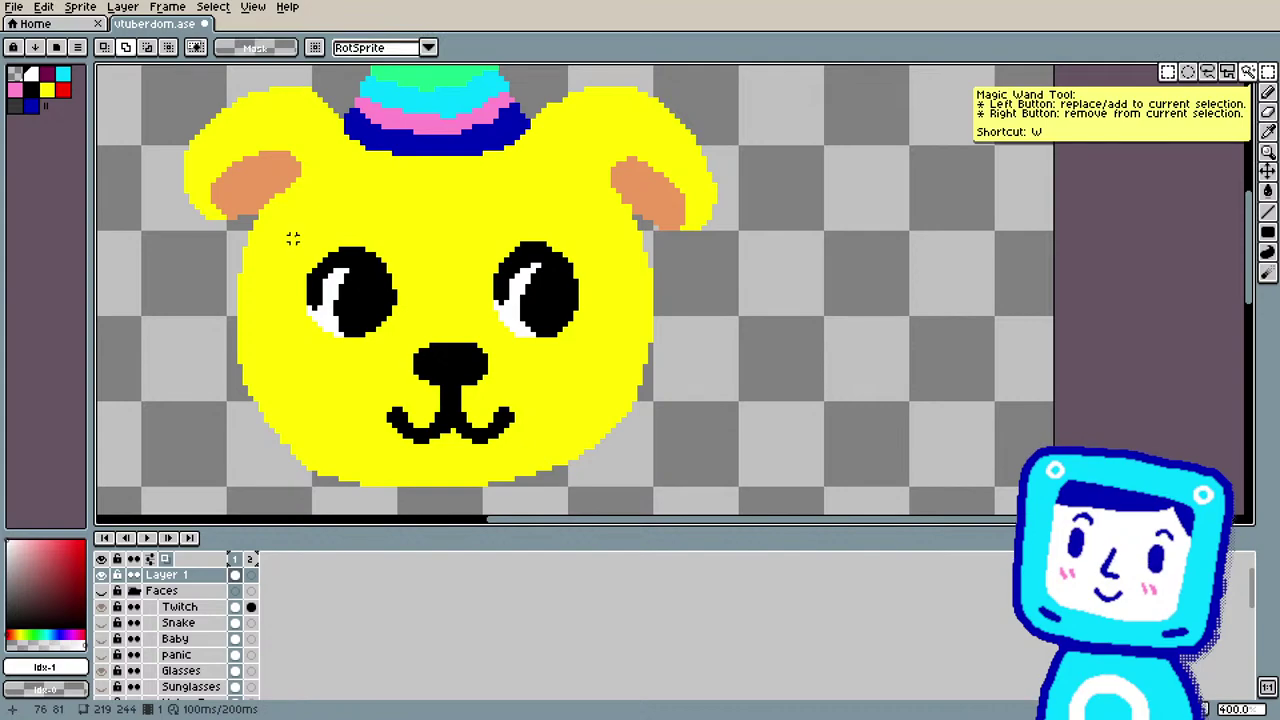
{"action": "left_click_drag", "start_coordinate": [289, 234], "coordinate": [362, 361]}
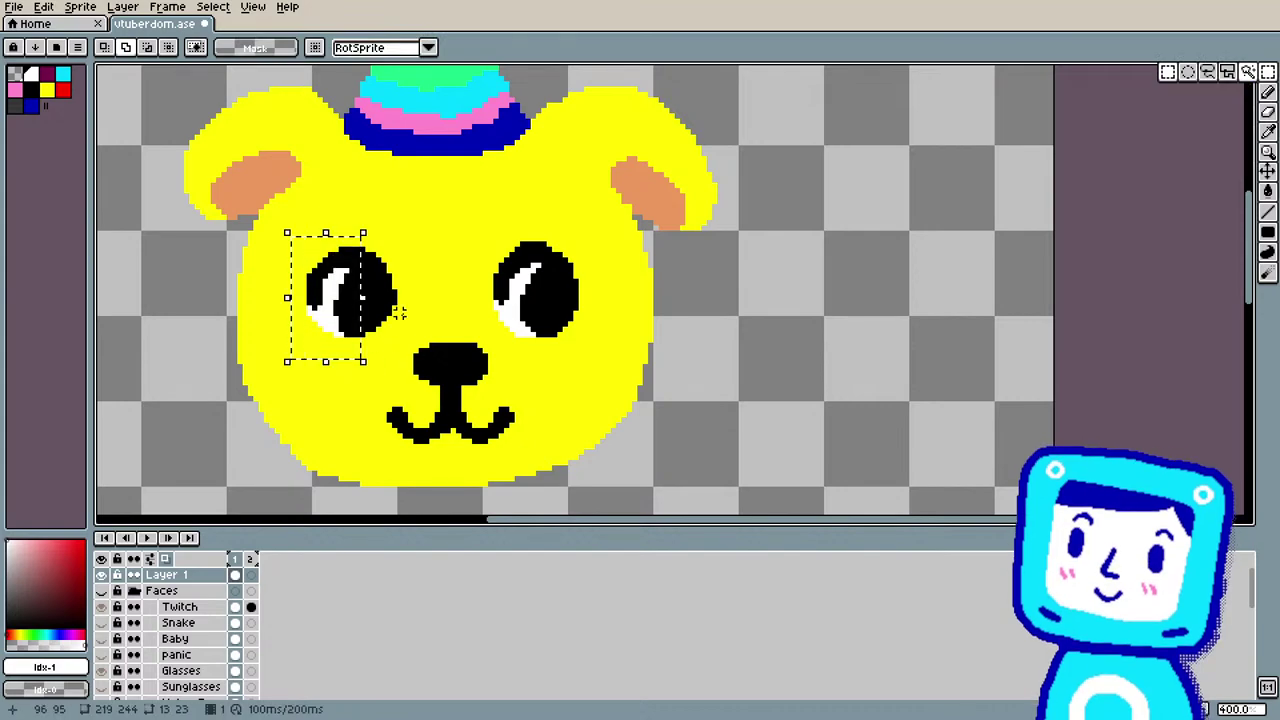
{"action": "key", "text": "ctrl+d"}
Step: Sample the black #000000 of the dog's left eye and touch up the pupil's border against the white with the 4 px pencil
{"action": "scroll", "coordinate": [330, 290], "scroll_direction": "up", "scroll_amount": 2}
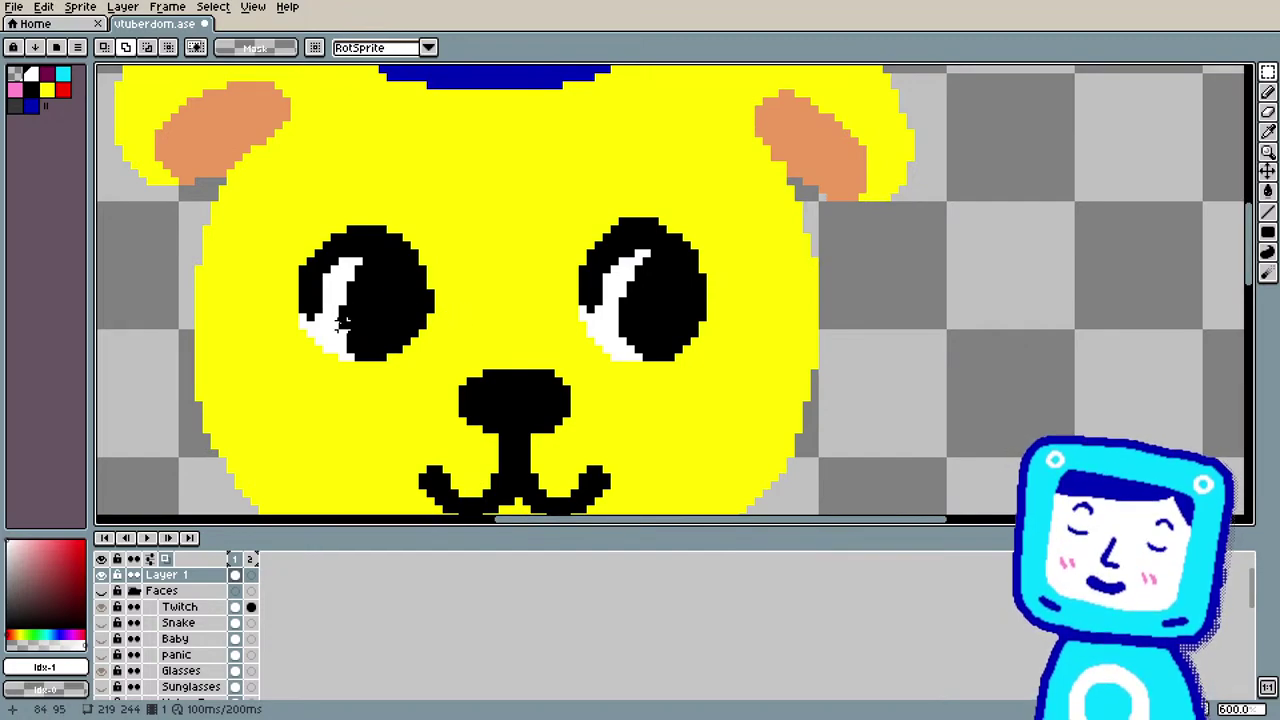
{"action": "key", "text": "i"}
{"action": "left_click", "coordinate": [400, 328]}
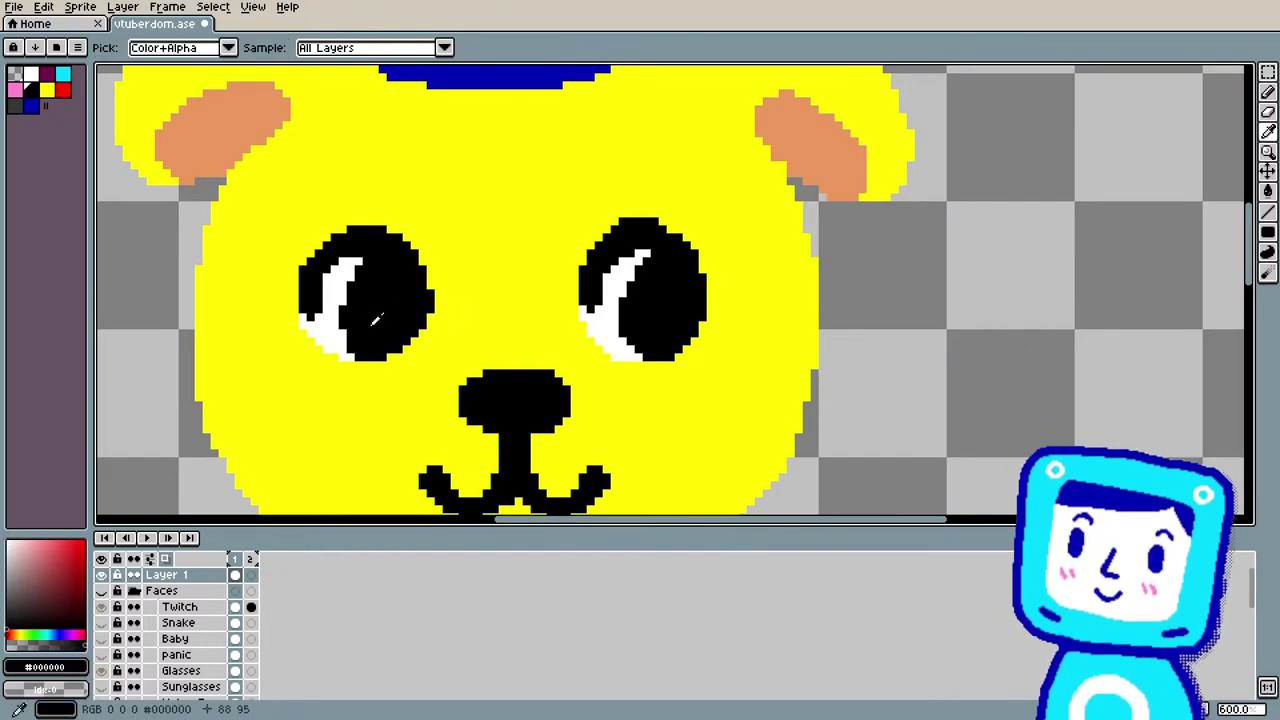
{"action": "key", "text": "b"}
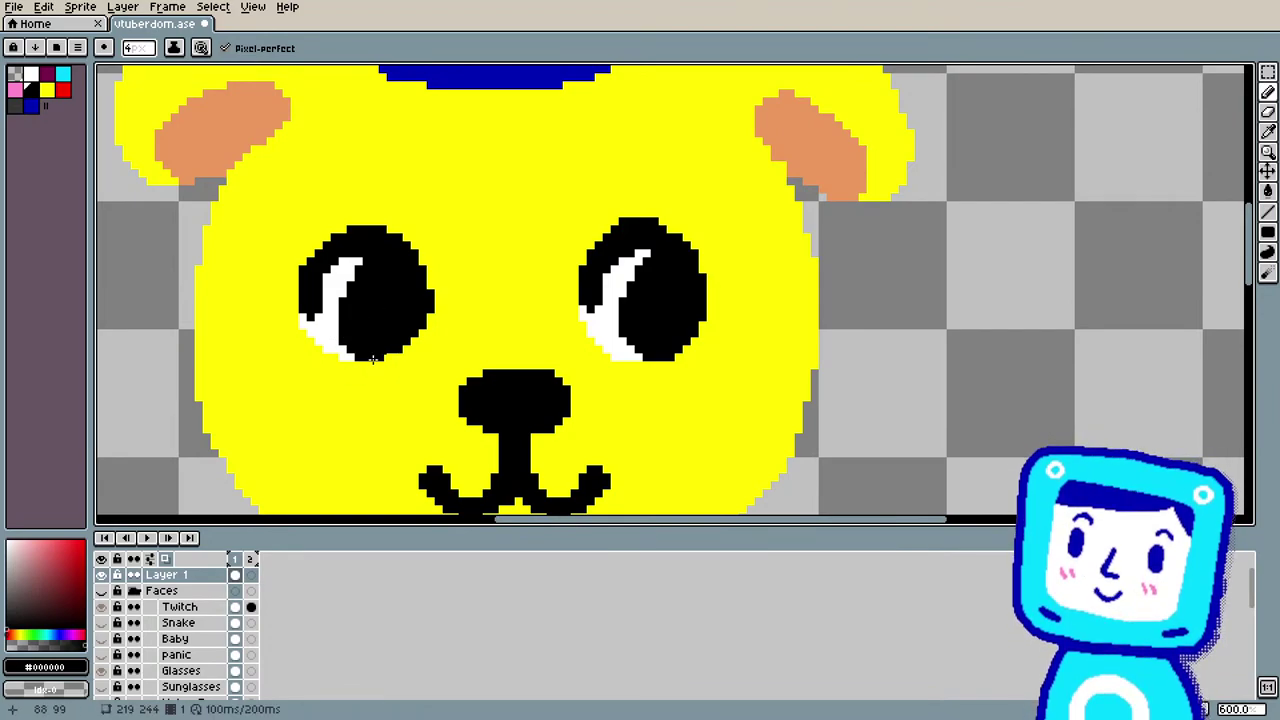
{"action": "scroll", "coordinate": [372, 358], "scroll_direction": "down", "scroll_amount": 2}
{"action": "scroll", "coordinate": [372, 358], "scroll_direction": "up", "scroll_amount": 2}
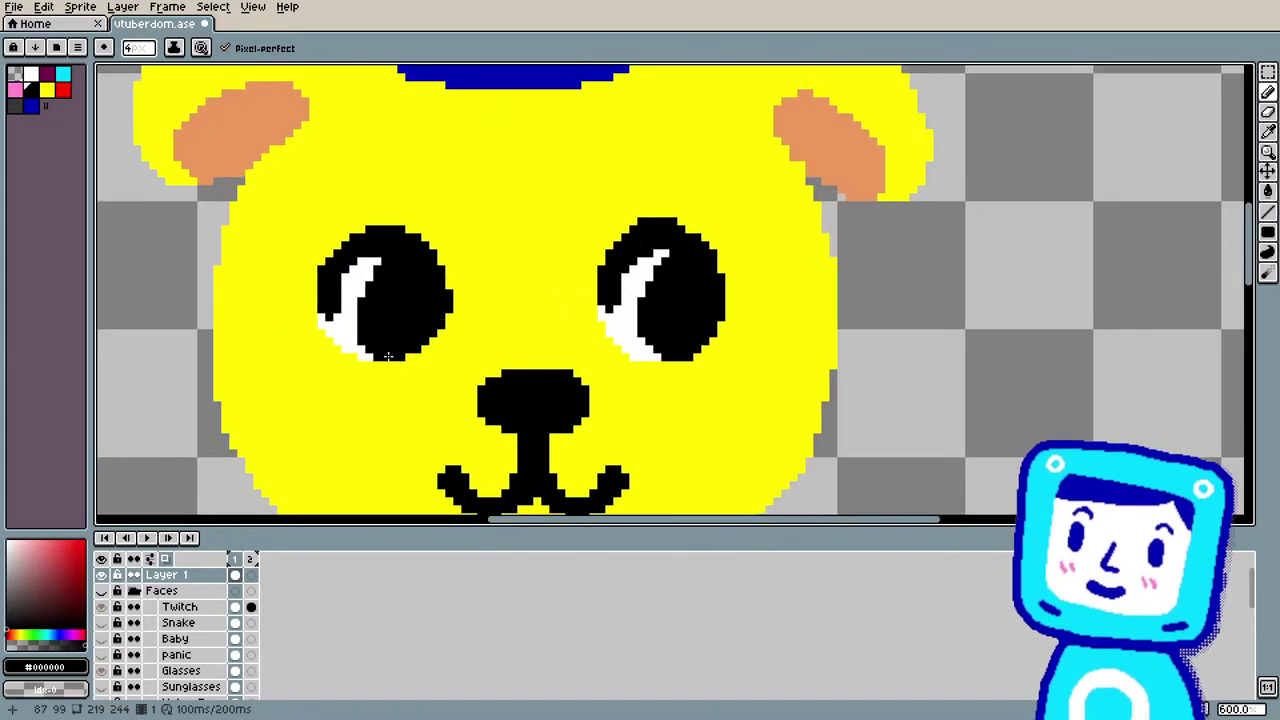
Step: Sample the white #FFFFFF of the left eye and retouch the bottom tip of its white area with the pencil
{"action": "key", "text": "i"}
{"action": "left_click", "coordinate": [350, 338]}
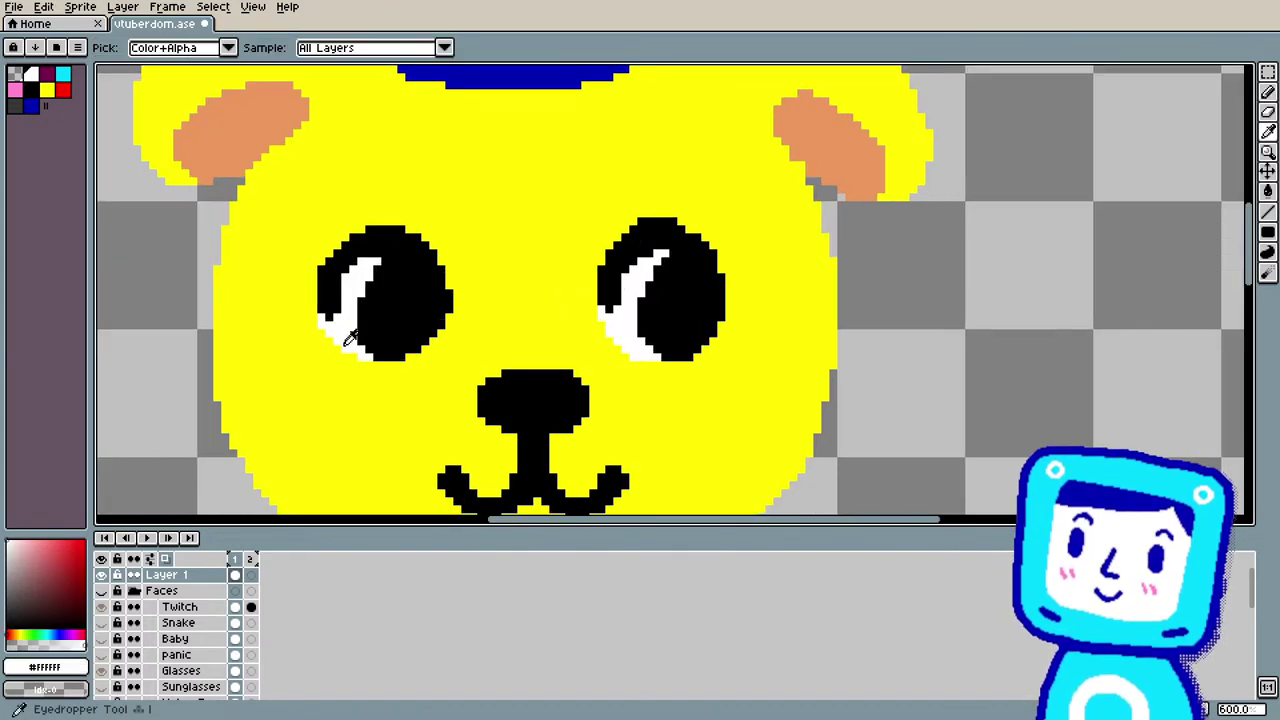
{"action": "key", "text": "b"}
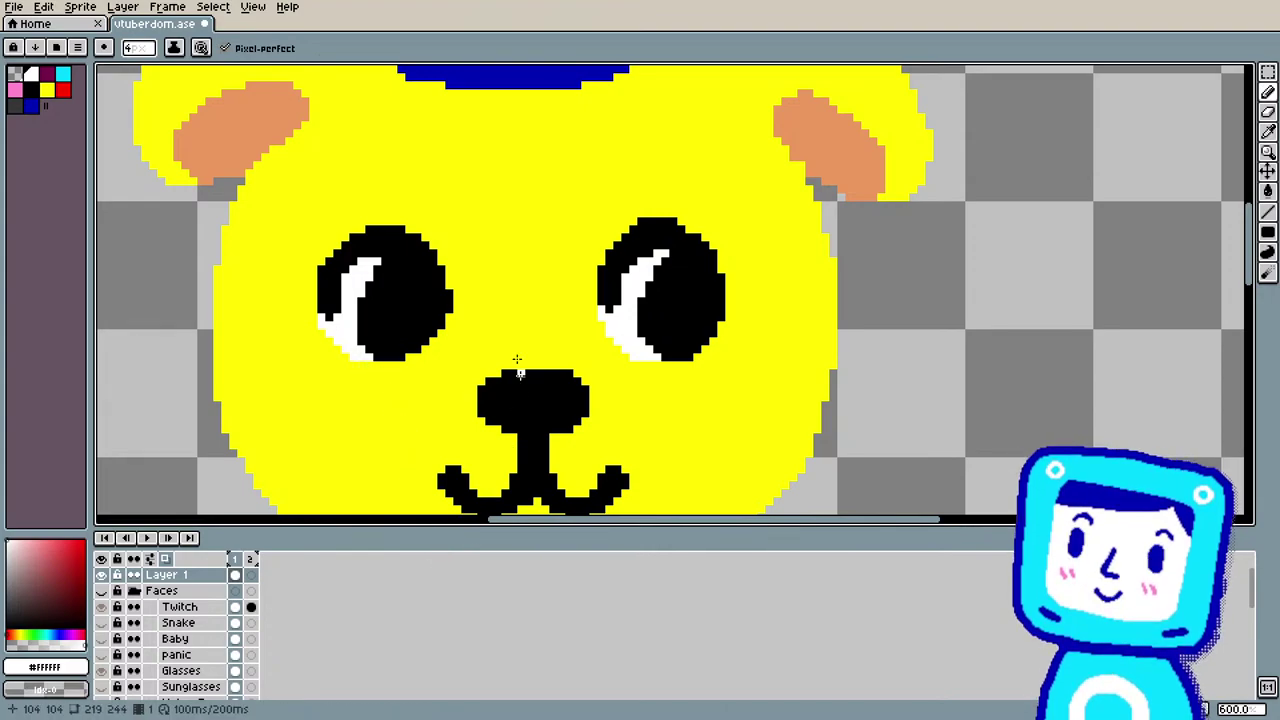
Step: Switch to the Lasso tool for a freehand selection on the dog's face
{"action": "scroll", "coordinate": [514, 363], "scroll_direction": "down", "scroll_amount": 4}
{"action": "scroll", "coordinate": [464, 199], "scroll_direction": "up", "scroll_amount": 2}
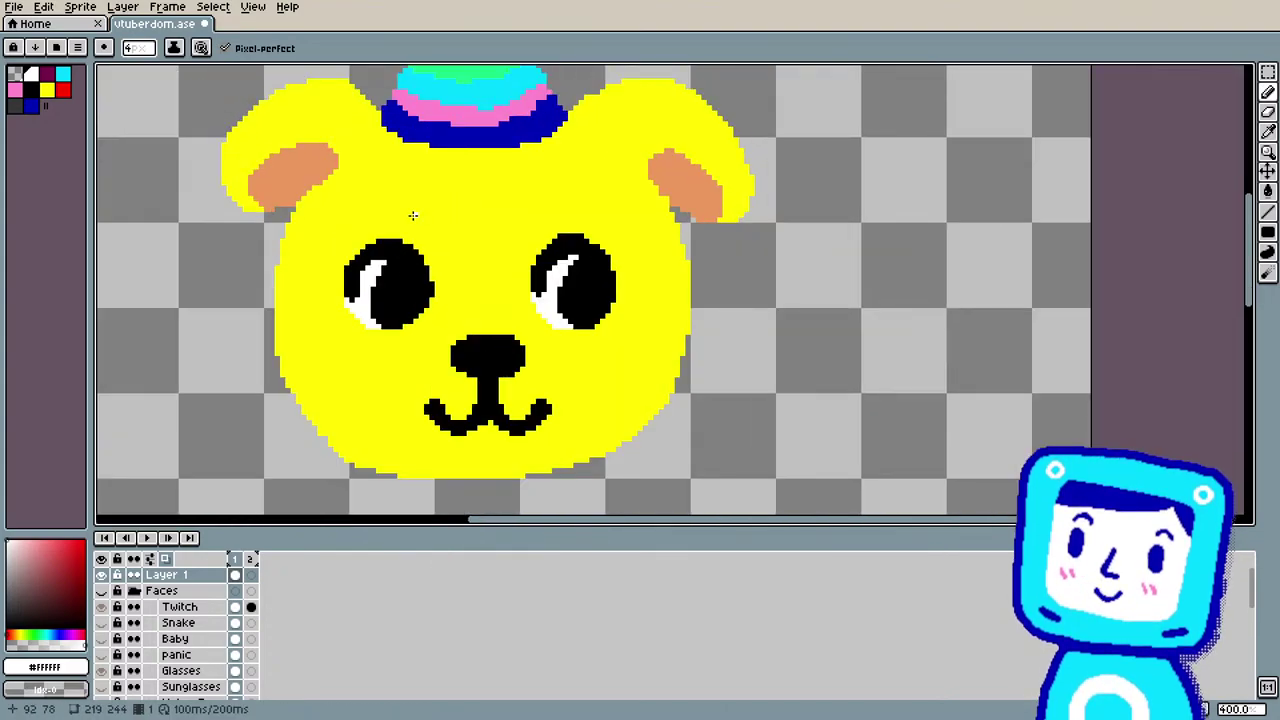
{"action": "key", "text": "m"}
{"action": "key", "text": "q"}
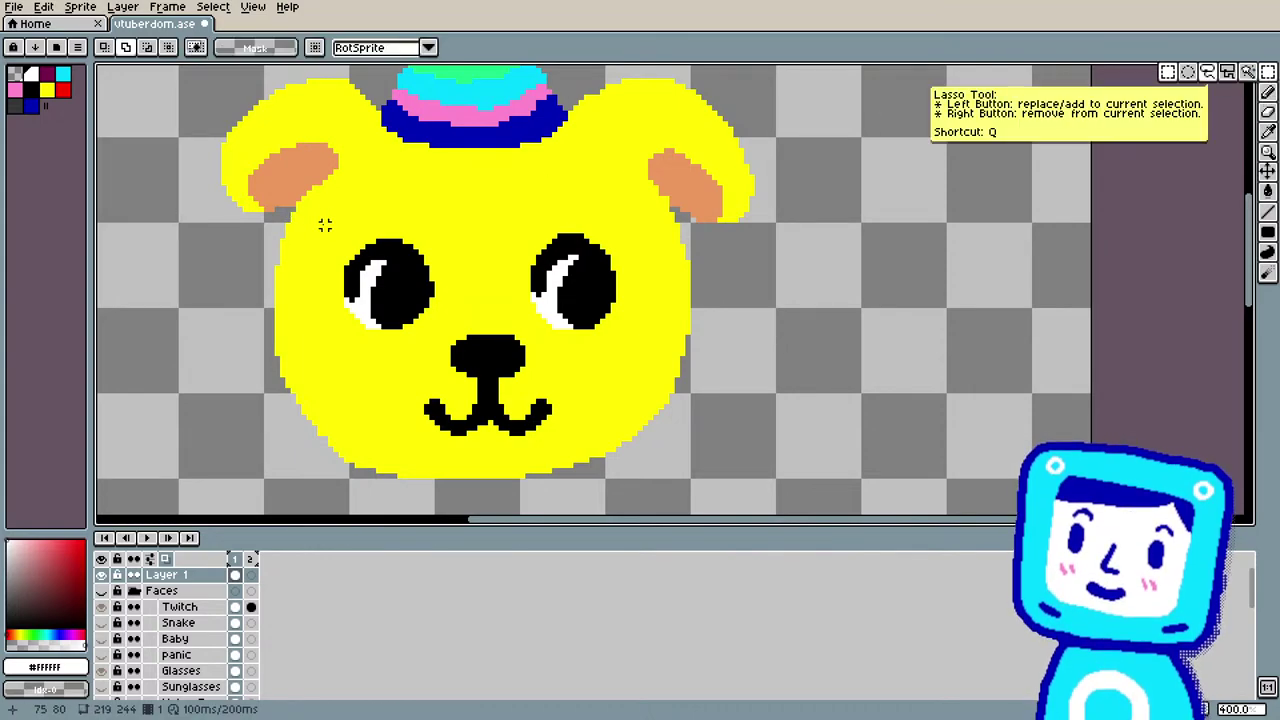
Step: Select the area around the bear's left eye and shift it slightly to the right, dropping the selection
{"action": "left_click_drag", "start_coordinate": [325, 225], "coordinate": [392, 313]}
{"action": "left_click", "coordinate": [387, 313]}
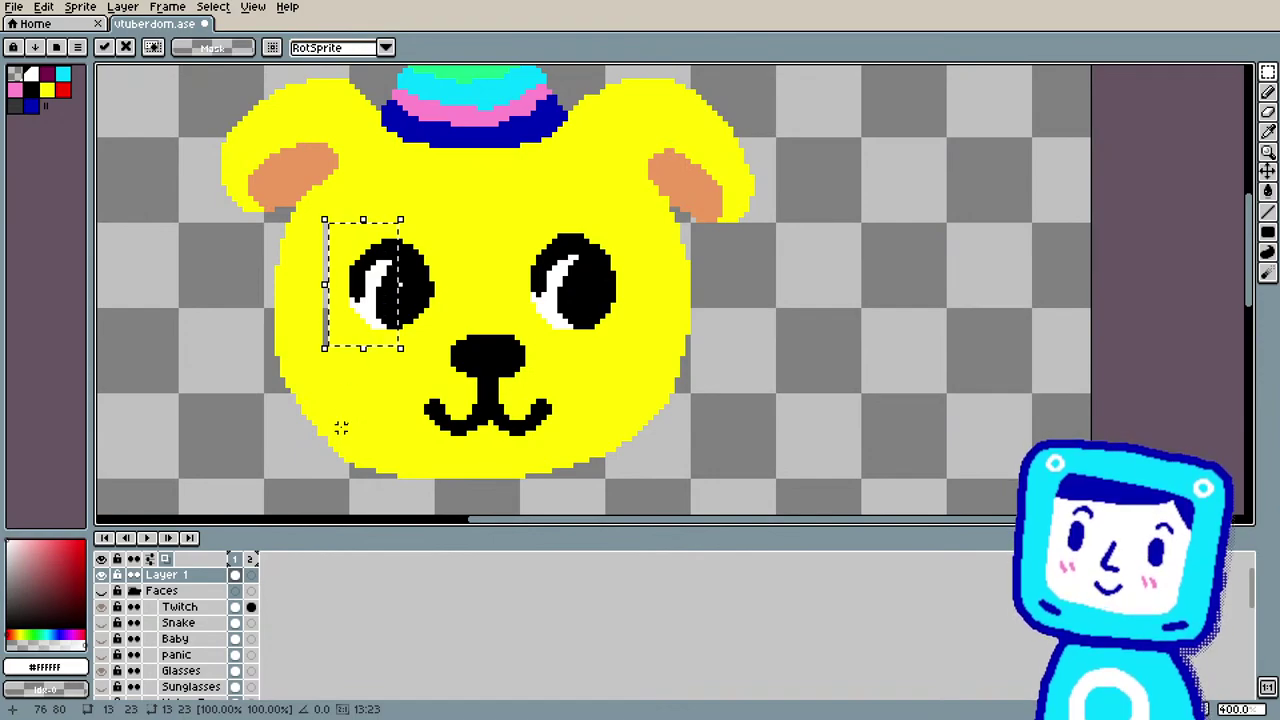
{"action": "left_click", "coordinate": [468, 250]}
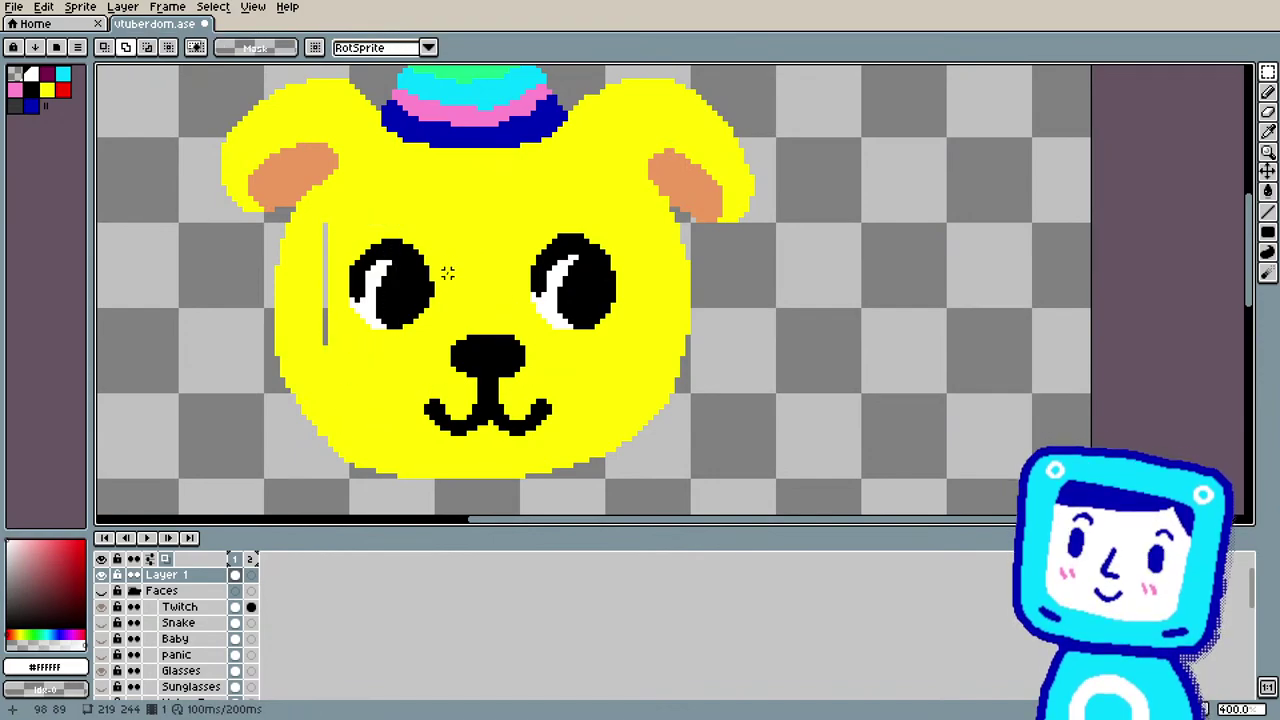
Step: Sample the face's yellow and paint over the transparent gap beside the shifted left eye with the Pencil
{"action": "key", "text": "i"}
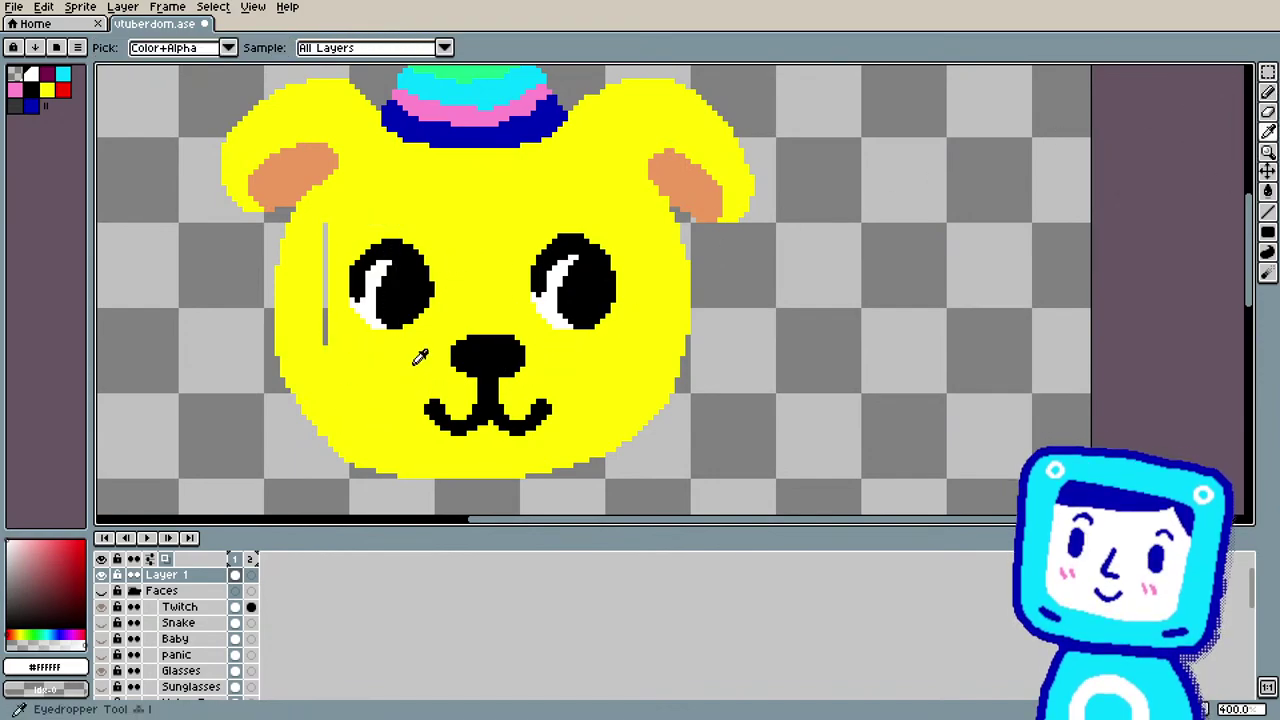
{"action": "left_click", "coordinate": [505, 242]}
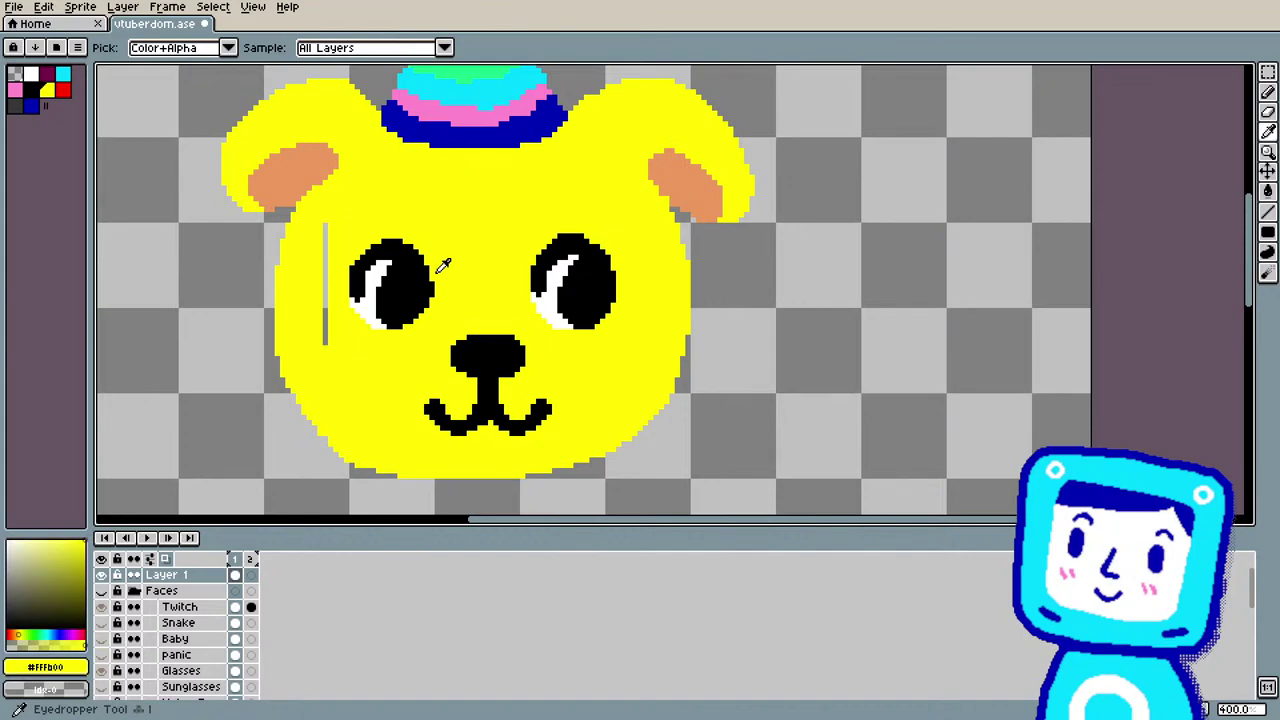
{"action": "key", "text": "b"}
{"action": "mouse_move", "coordinate": [325, 320]}
{"action": "left_mouse_down"}
{"action": "mouse_move", "coordinate": [325, 335]}
{"action": "mouse_move", "coordinate": [325, 222]}
{"action": "left_mouse_up"}
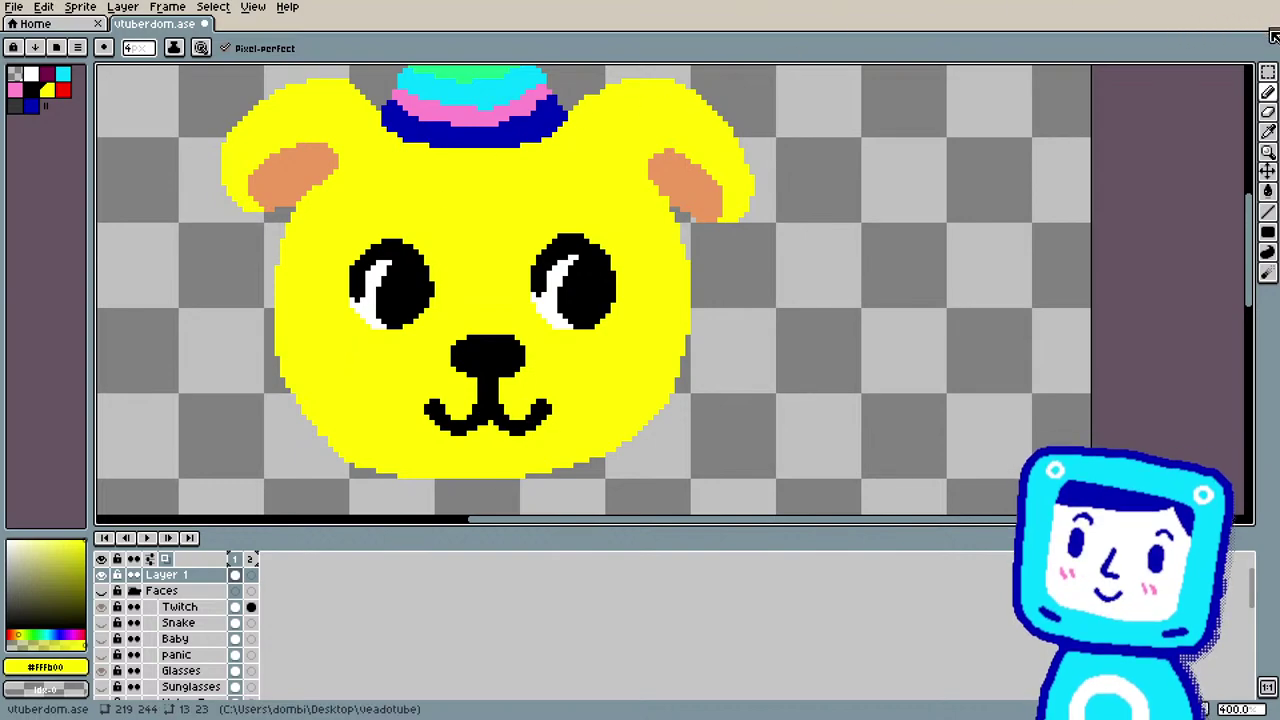
Step: Shift the nose and mouth slightly left with a rectangular selection and fill the resulting transparent gap with yellow
{"action": "left_click", "coordinate": [1267, 73]}
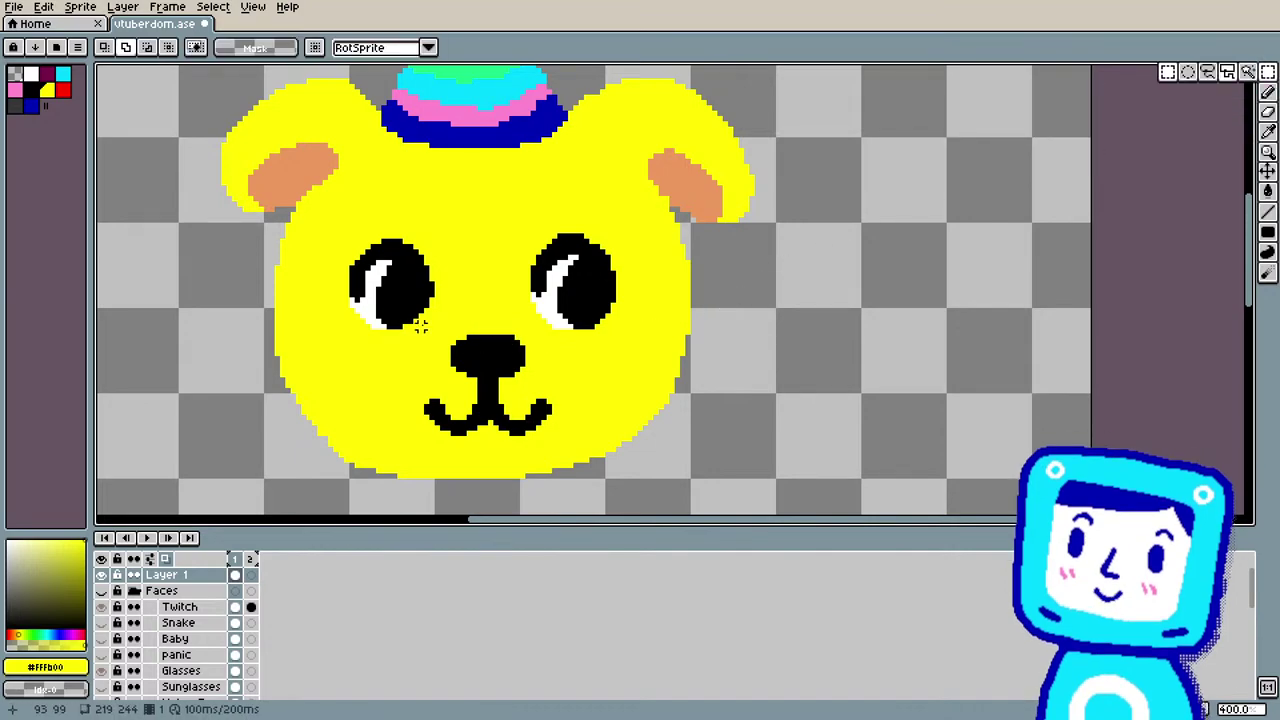
{"action": "left_click_drag", "start_coordinate": [421, 325], "coordinate": [550, 460]}
{"action": "left_click", "coordinate": [537, 438]}
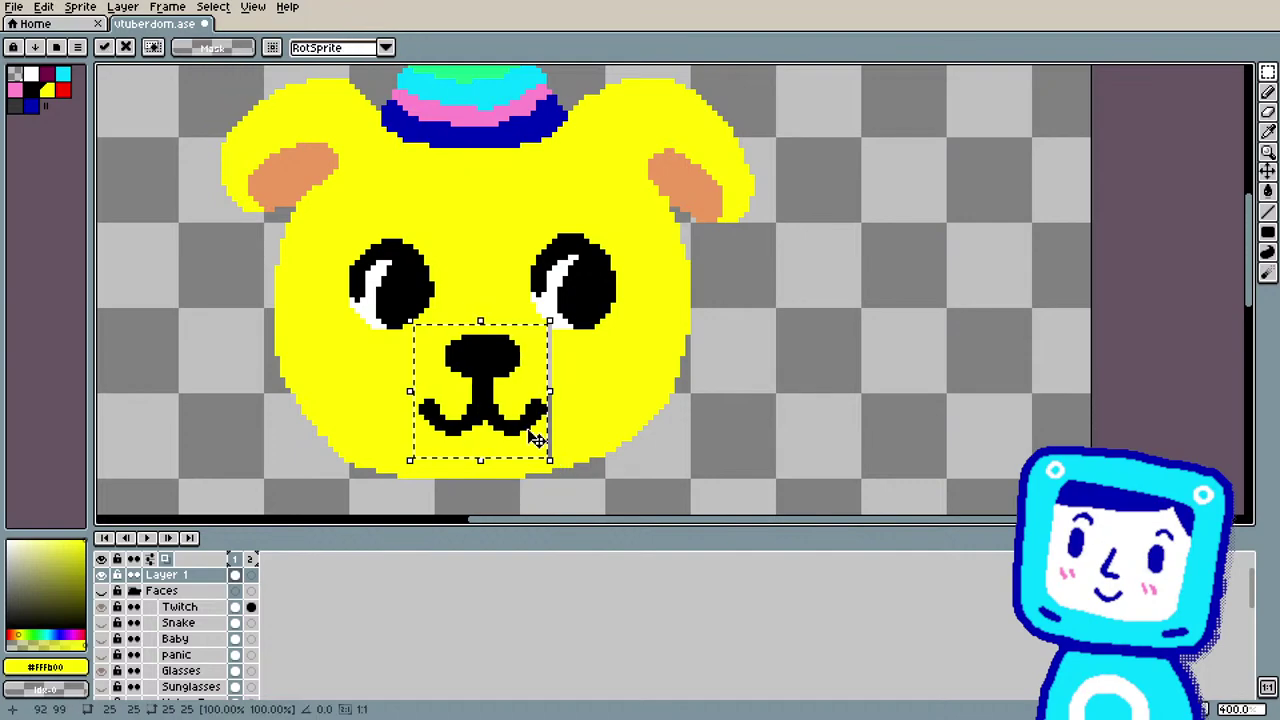
{"action": "left_click", "coordinate": [600, 322]}
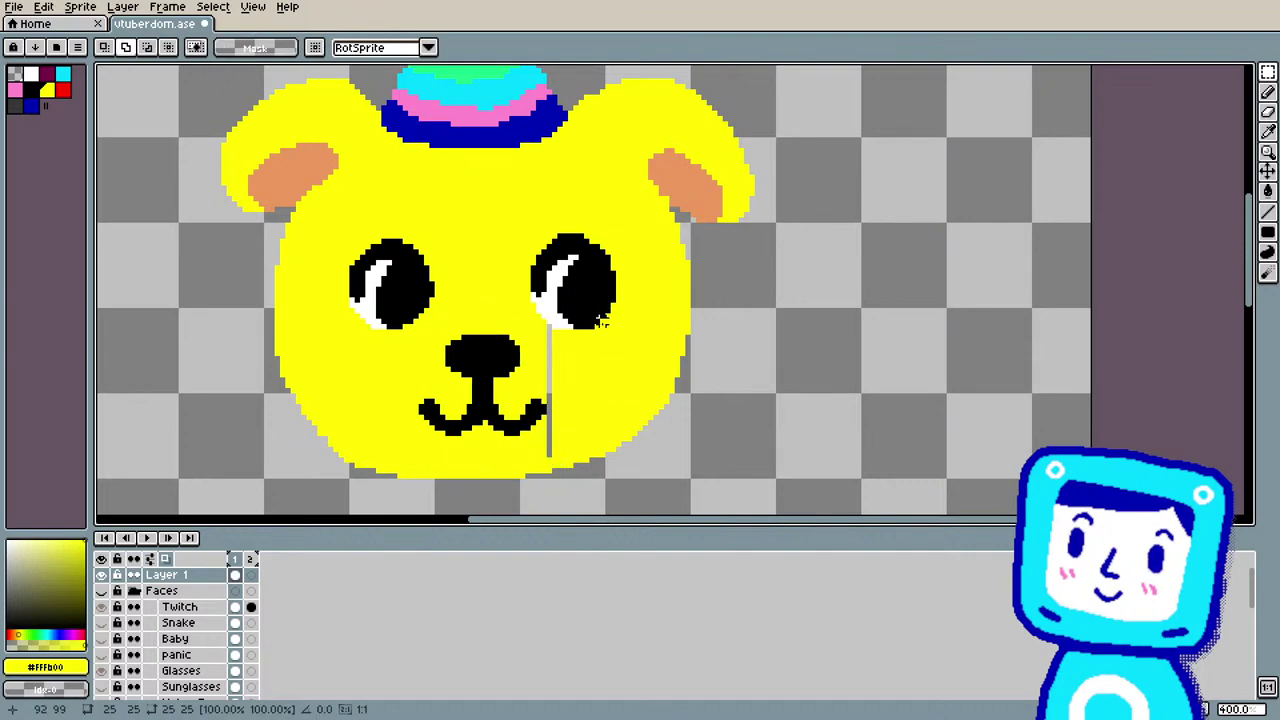
{"action": "key", "text": "g"}
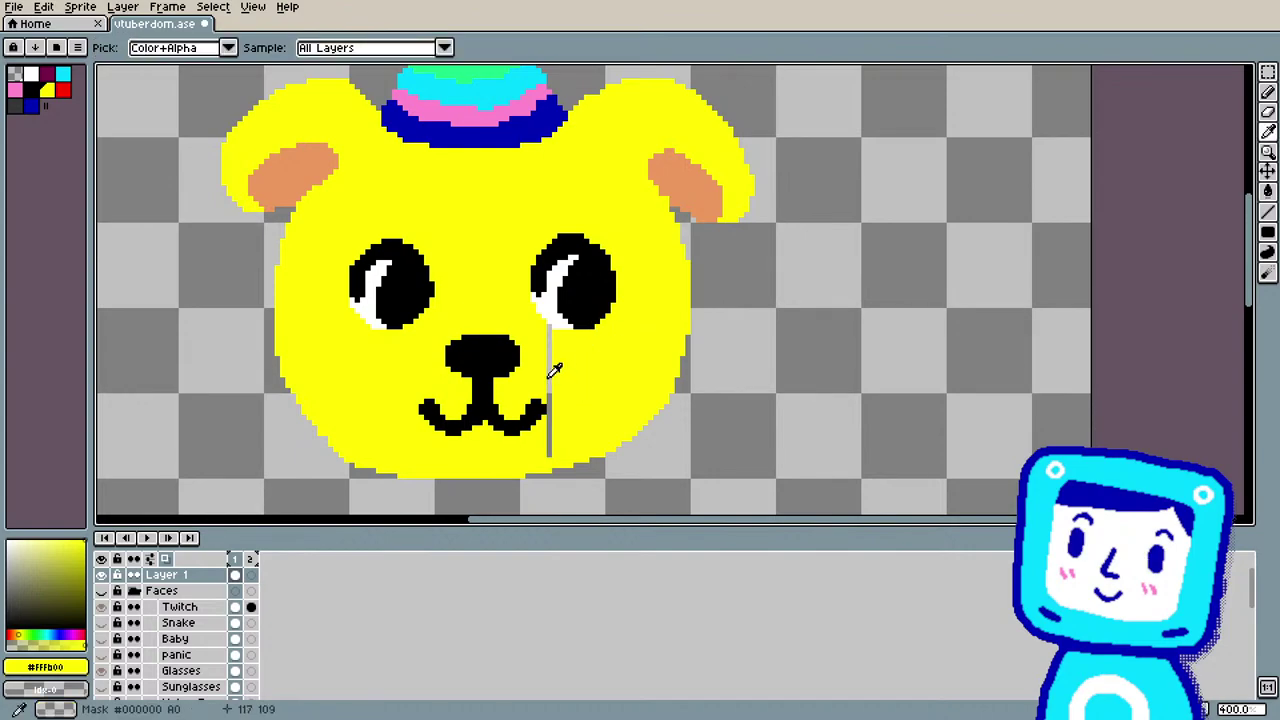
{"action": "left_click", "coordinate": [549, 368]}
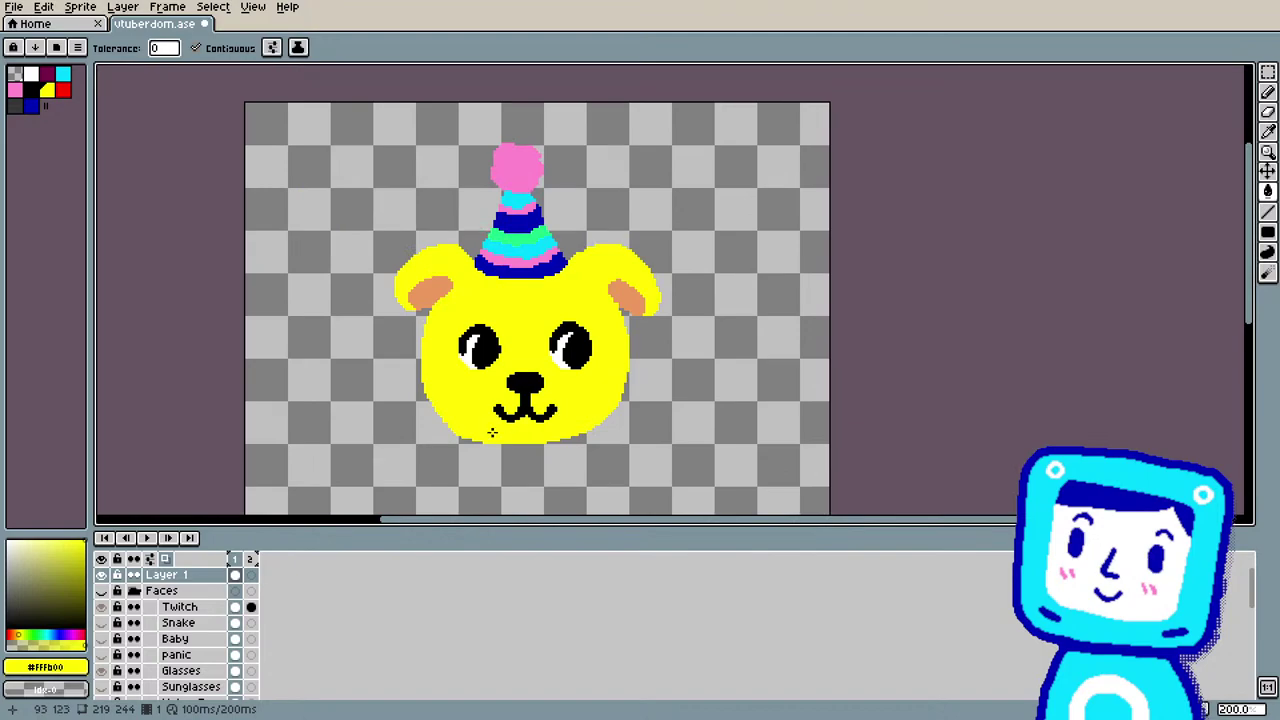
{"action": "scroll", "coordinate": [423, 390], "scroll_direction": "up", "scroll_amount": 3}
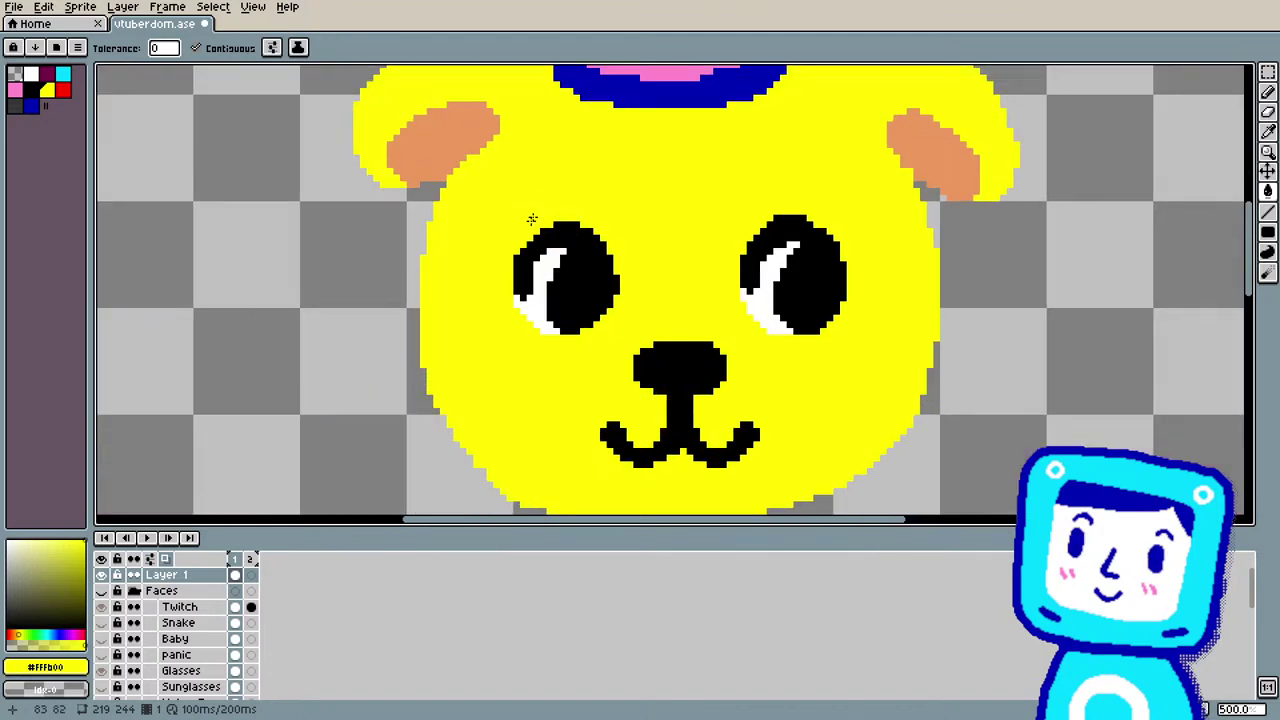
{"action": "key", "text": "i"}
{"action": "left_click", "coordinate": [577, 263]}
{"action": "key", "text": "b"}
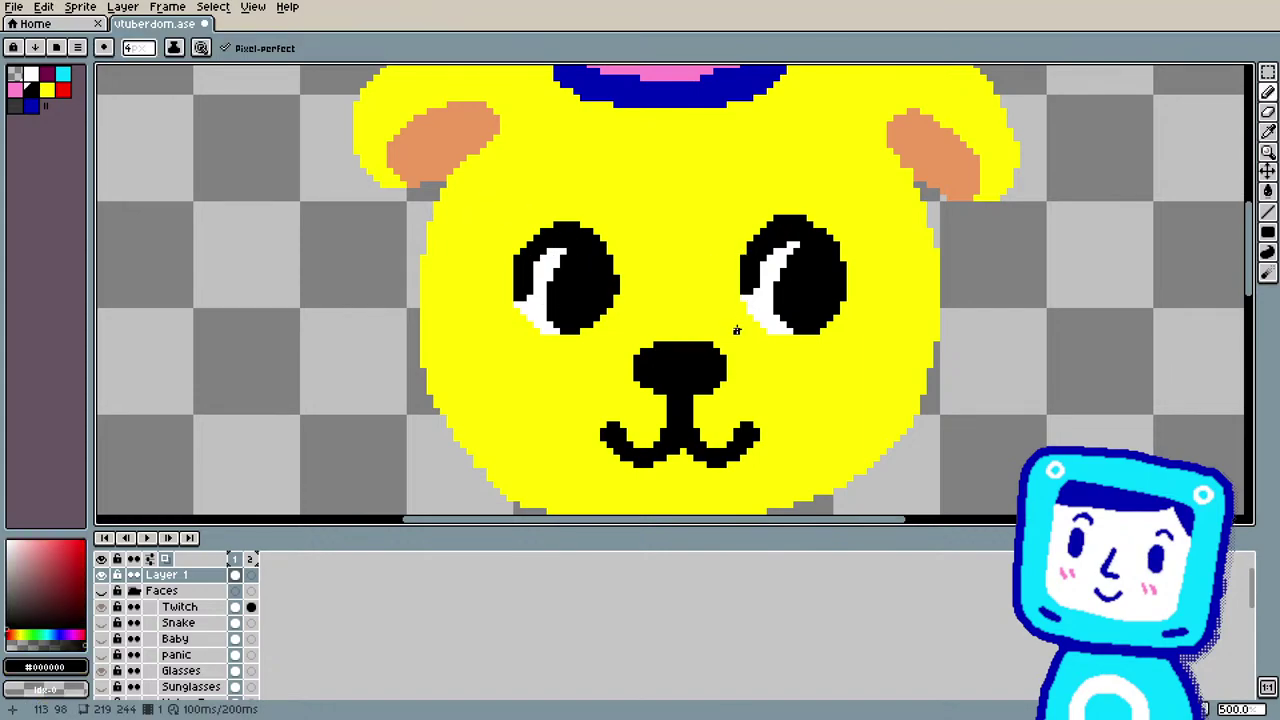
{"action": "scroll", "coordinate": [745, 289], "scroll_direction": "down", "scroll_amount": 3}
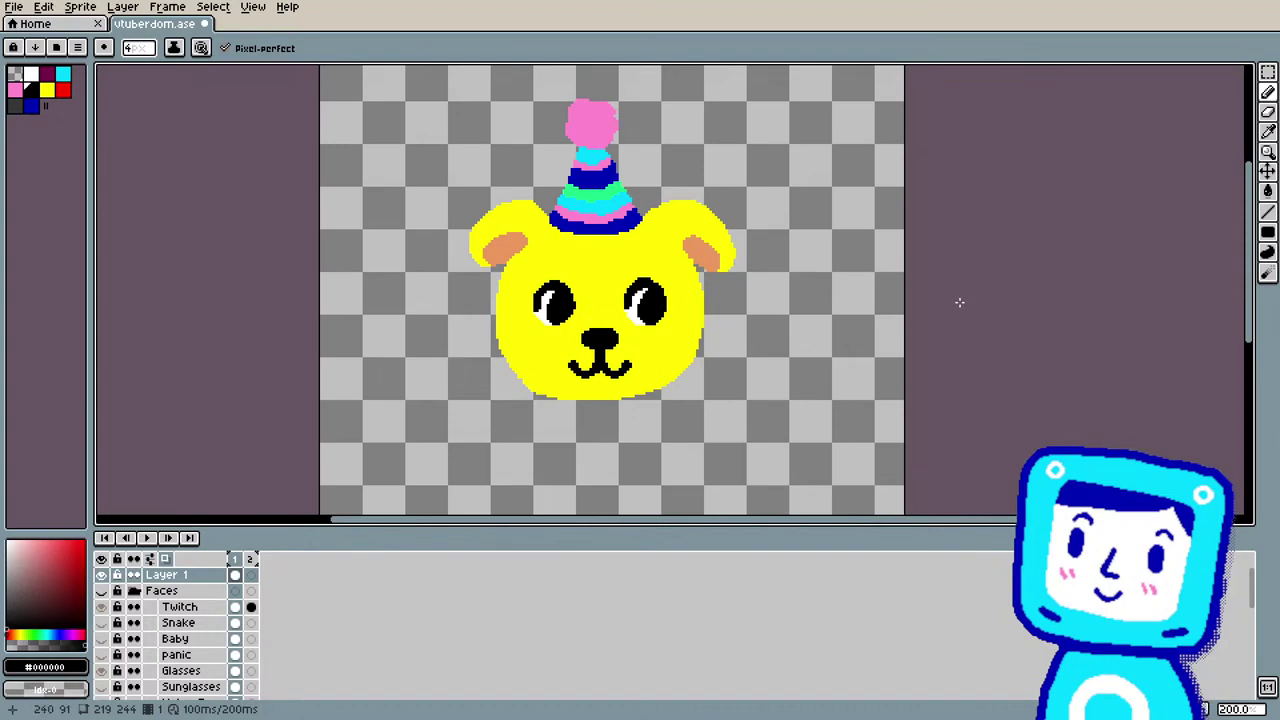
{"action": "scroll", "coordinate": [940, 309], "scroll_direction": "down", "scroll_amount": 3}
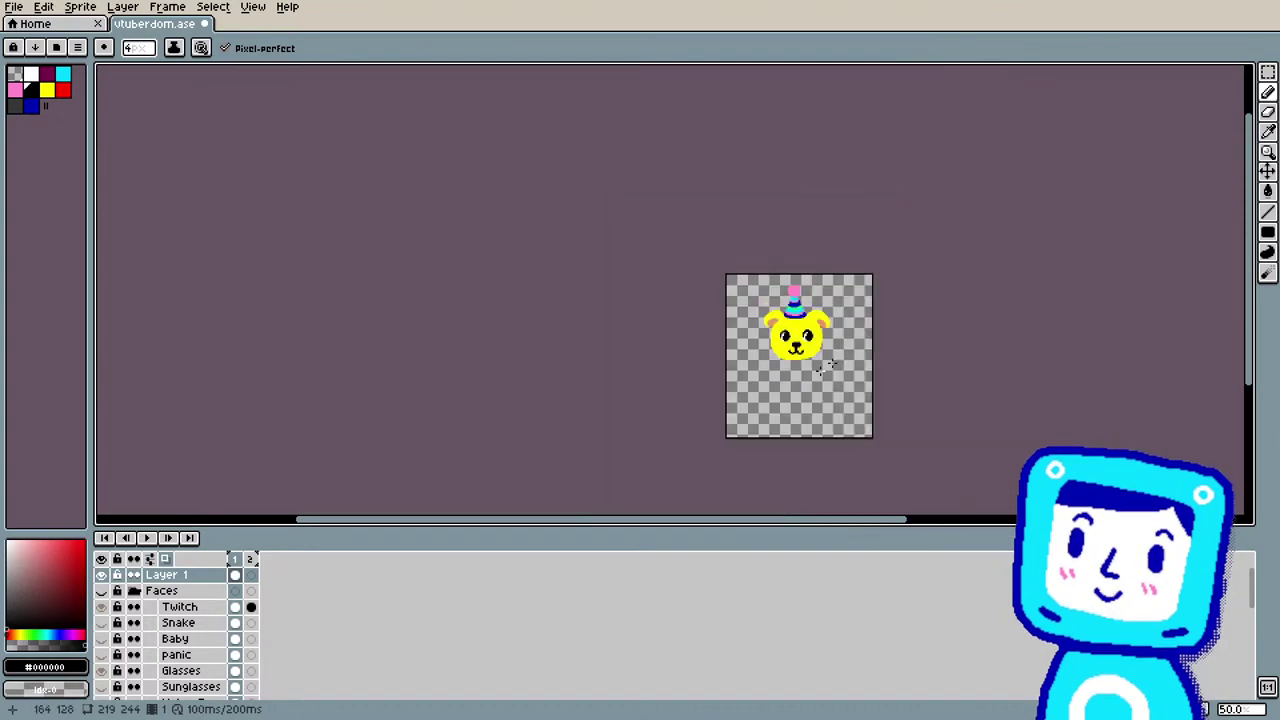
{"action": "scroll", "coordinate": [821, 412], "scroll_direction": "up", "scroll_amount": 4}
{"action": "scroll", "coordinate": [821, 412], "scroll_direction": "down", "scroll_amount": 3}
{"action": "scroll", "coordinate": [894, 330], "scroll_direction": "up", "scroll_amount": 4}
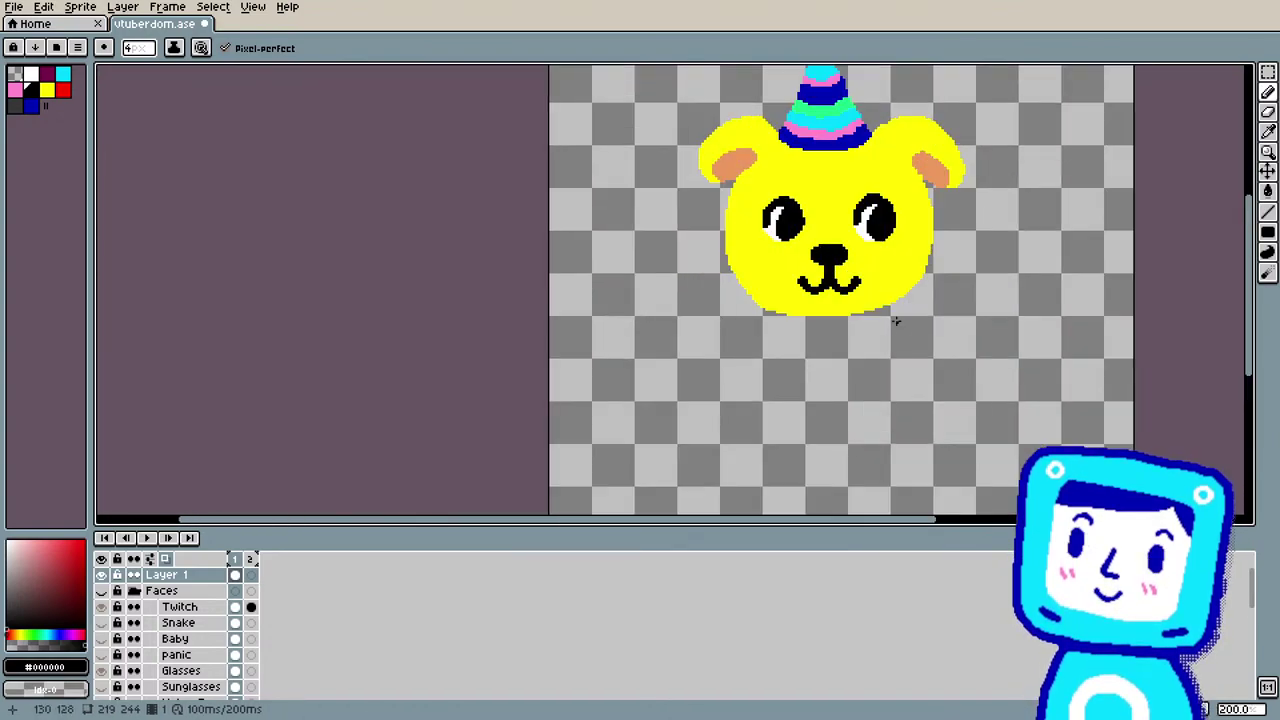
Step: Sample the face's yellow, outline a body with two front legs below the head, and fill it in
{"action": "key", "text": "i"}
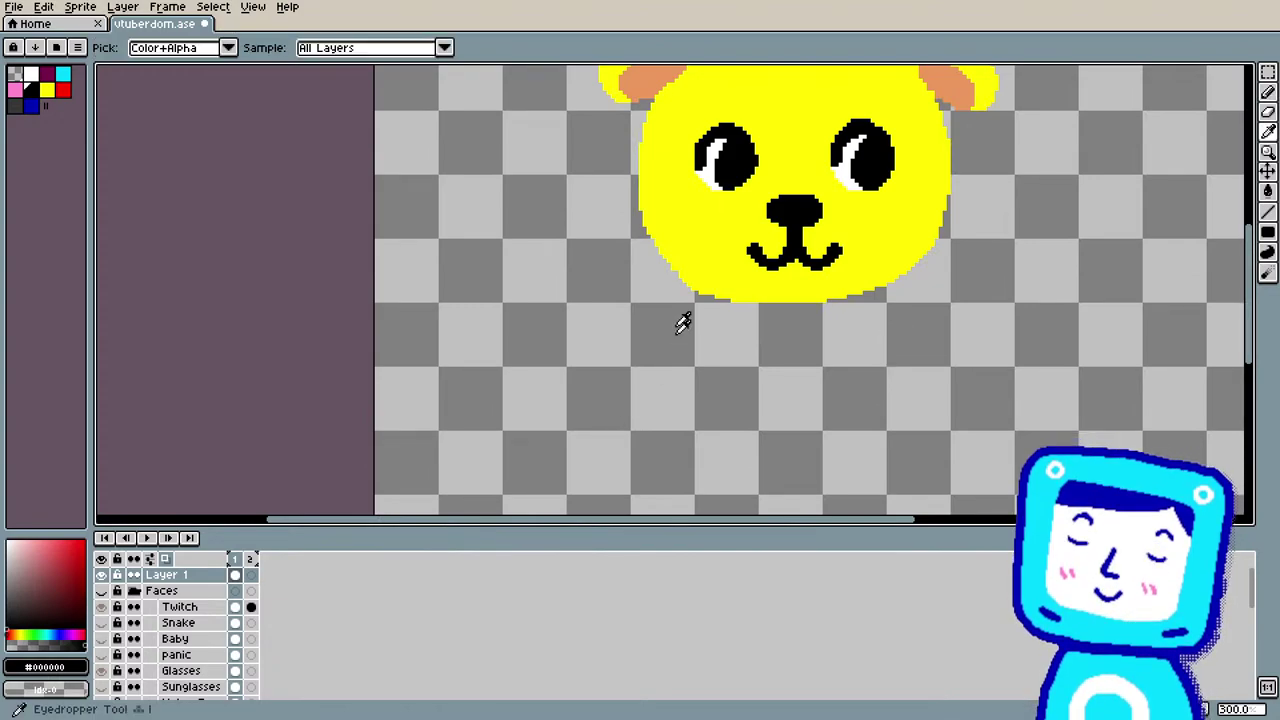
{"action": "left_click", "coordinate": [682, 296]}
{"action": "key", "text": "b"}
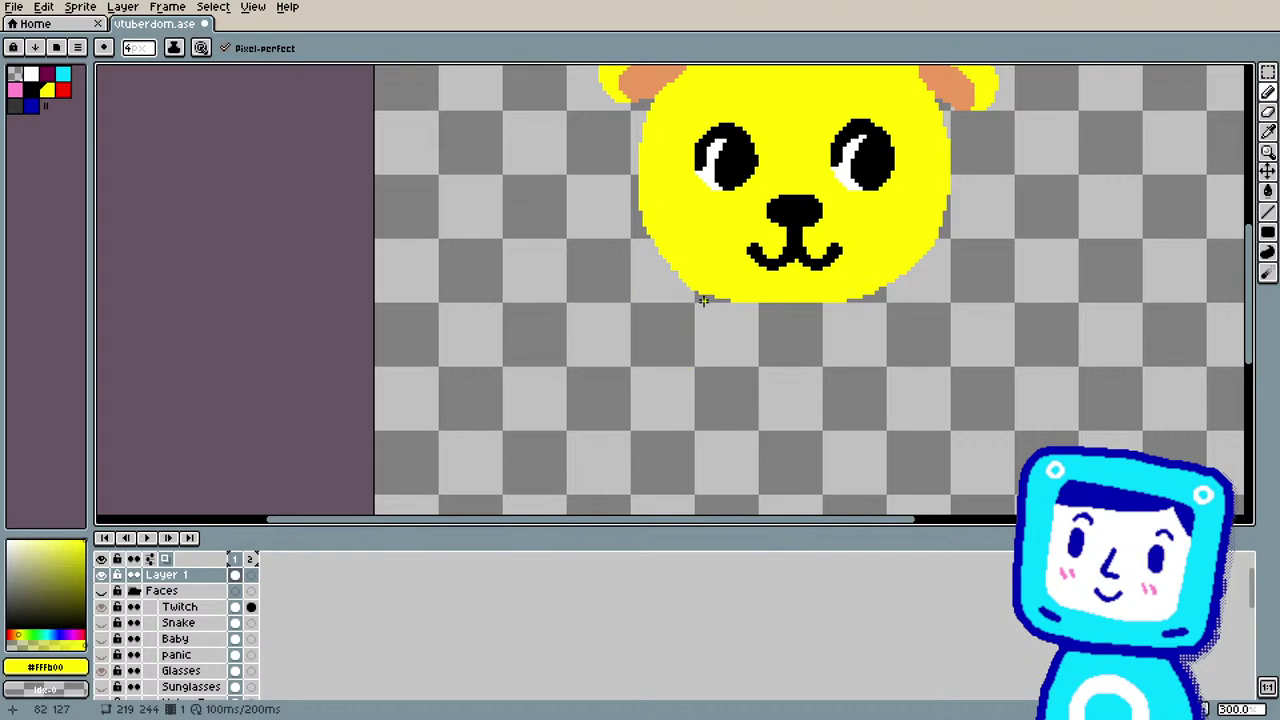
{"action": "mouse_move", "coordinate": [692, 295]}
{"action": "left_mouse_down"}
{"action": "mouse_move", "coordinate": [676, 417]}
{"action": "mouse_move", "coordinate": [691, 437]}
{"action": "mouse_move", "coordinate": [721, 433]}
{"action": "mouse_move", "coordinate": [744, 361]}
{"action": "mouse_move", "coordinate": [862, 368]}
{"action": "left_mouse_up"}
{"action": "mouse_move", "coordinate": [898, 288]}
{"action": "left_mouse_down"}
{"action": "mouse_move", "coordinate": [916, 378]}
{"action": "mouse_move", "coordinate": [911, 419]}
{"action": "mouse_move", "coordinate": [881, 423]}
{"action": "mouse_move", "coordinate": [856, 344]}
{"action": "mouse_move", "coordinate": [835, 395]}
{"action": "mouse_move", "coordinate": [857, 368]}
{"action": "mouse_move", "coordinate": [885, 436]}
{"action": "mouse_move", "coordinate": [914, 437]}
{"action": "mouse_move", "coordinate": [925, 406]}
{"action": "mouse_move", "coordinate": [886, 286]}
{"action": "left_mouse_up"}
{"action": "key", "text": "g"}
{"action": "left_click", "coordinate": [877, 375]}
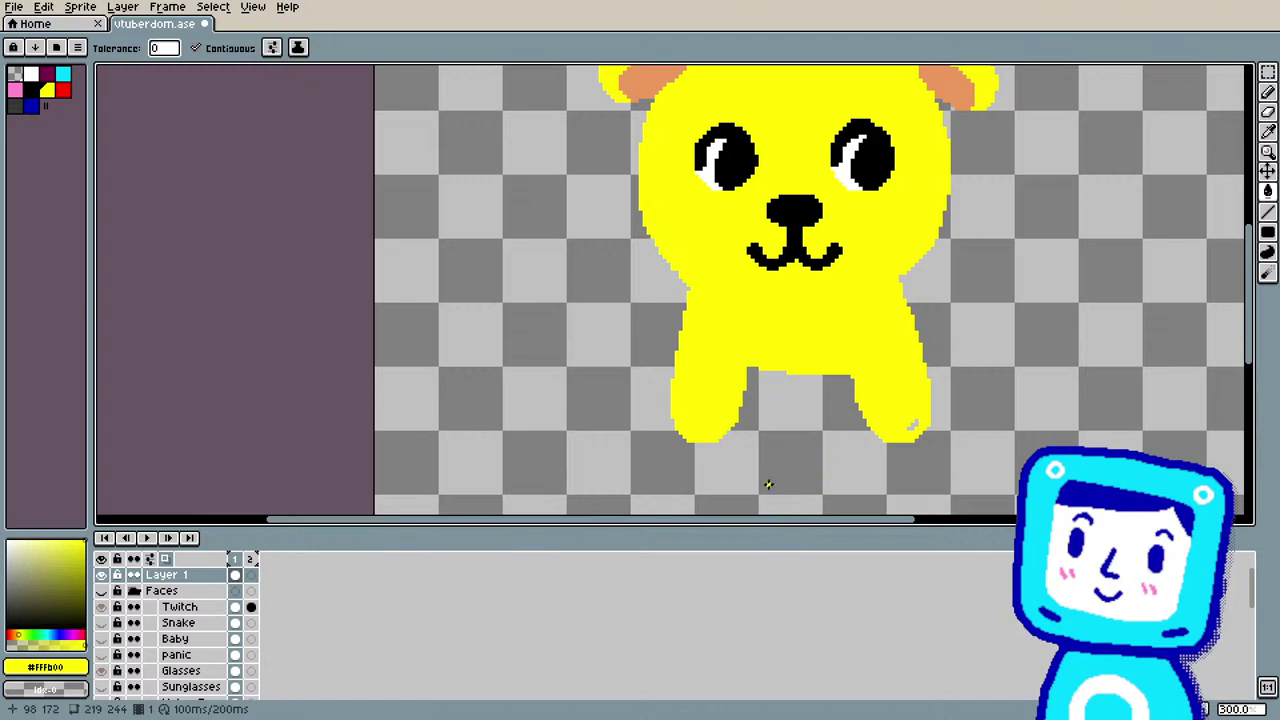
Step: Even out the belly's lower edge between the legs and paint over the unfilled speck in the right paw
{"action": "key", "text": "e"}
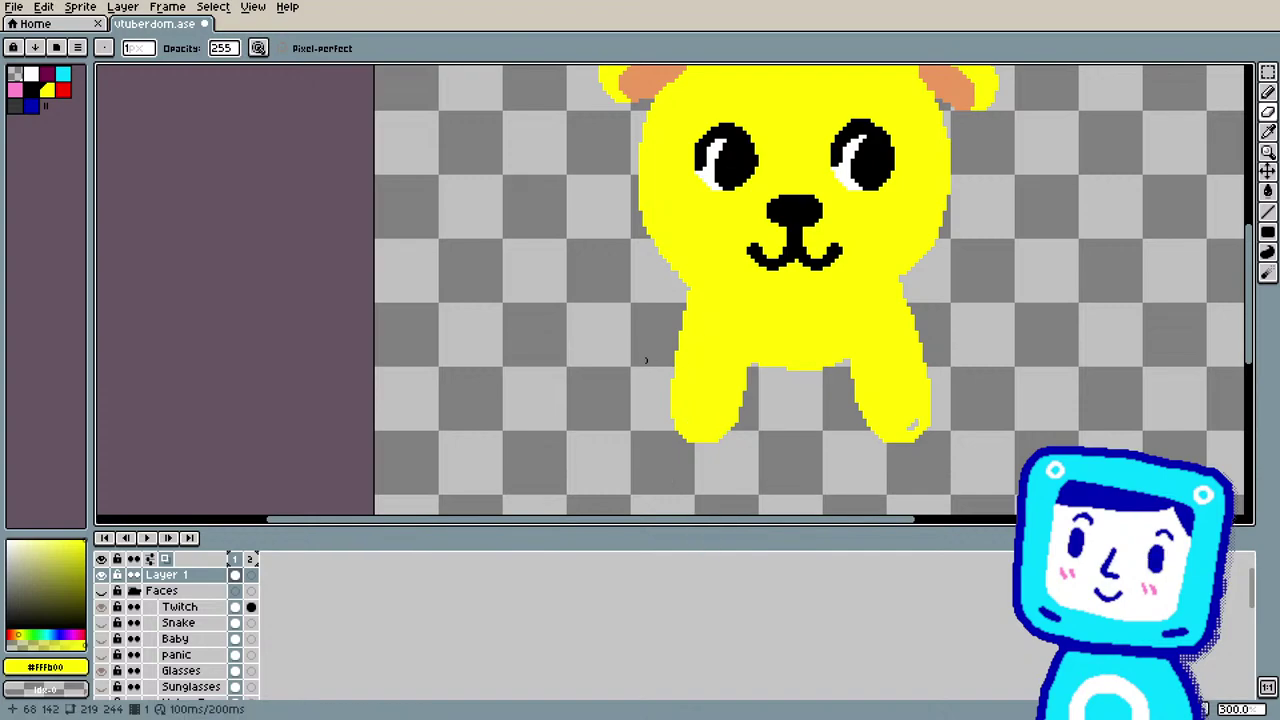
{"action": "key", "text": "b"}
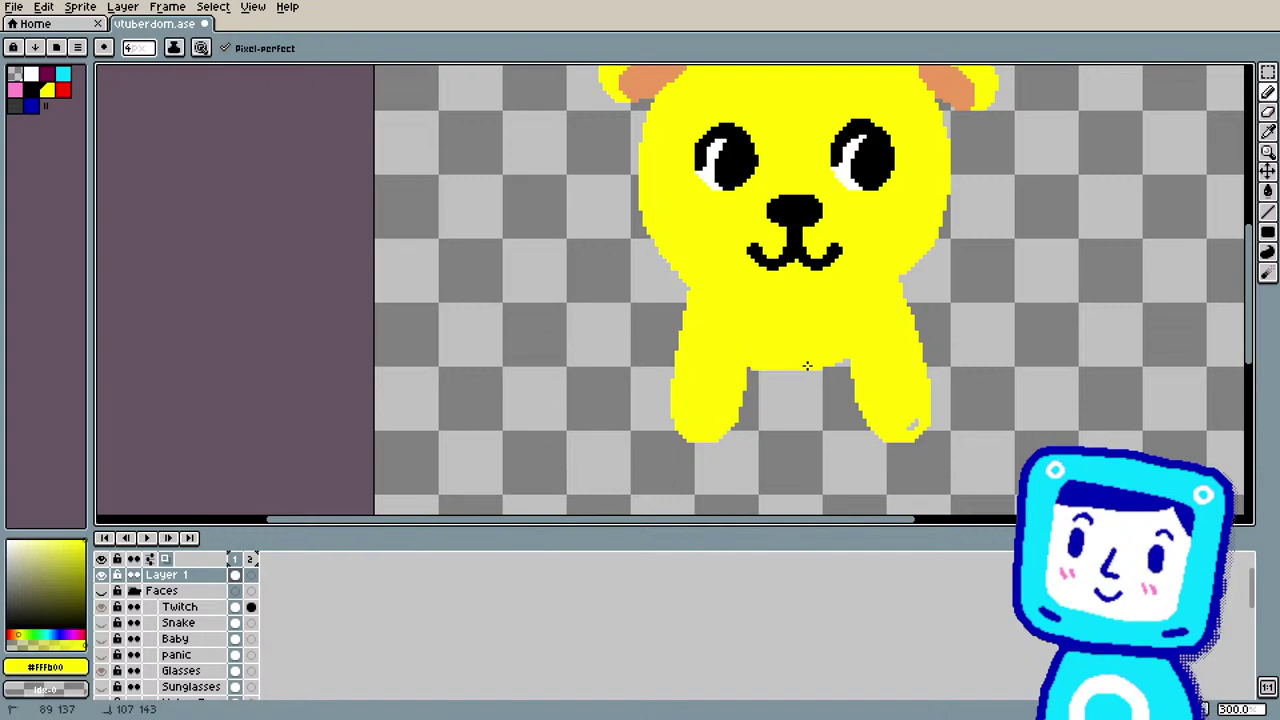
{"action": "mouse_move", "coordinate": [807, 366]}
{"action": "left_mouse_down"}
{"action": "mouse_move", "coordinate": [850, 354]}
{"action": "mouse_move", "coordinate": [834, 366]}
{"action": "left_mouse_up"}
{"action": "left_click", "coordinate": [911, 424]}
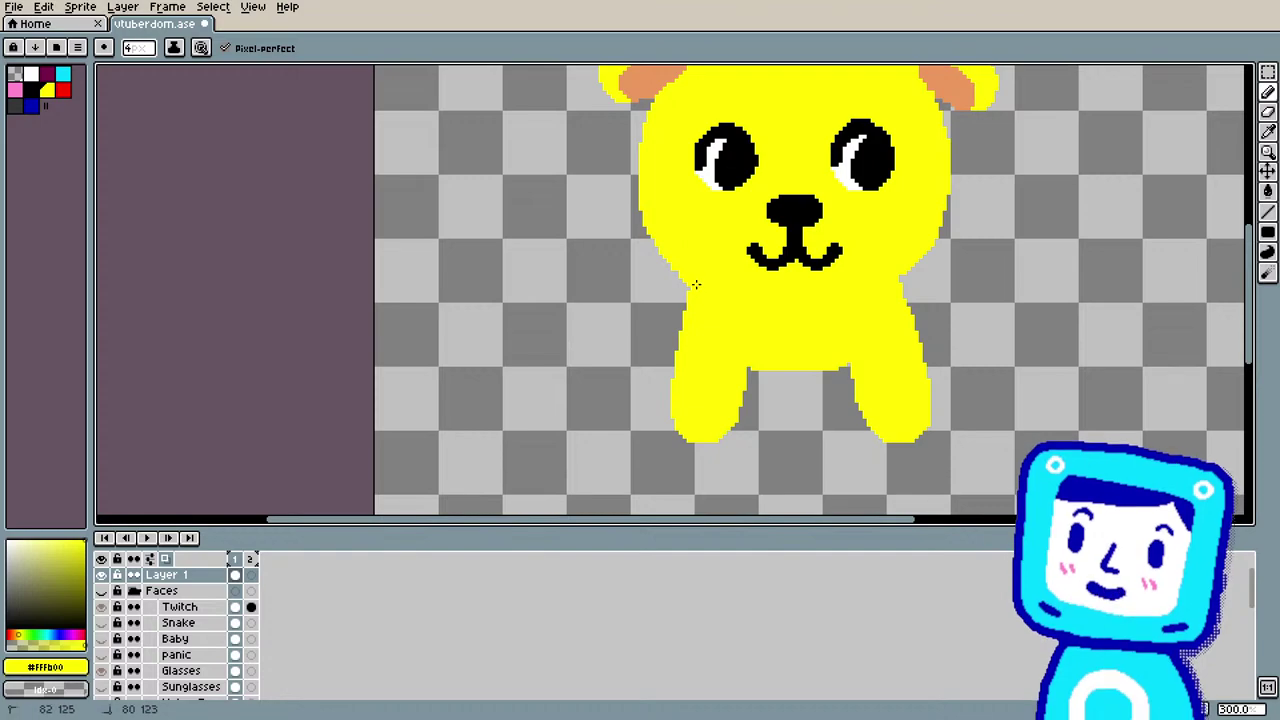
Step: Thicken both sides of the neck with yellow so the head flows smoothly into the body
{"action": "left_click", "coordinate": [899, 284]}
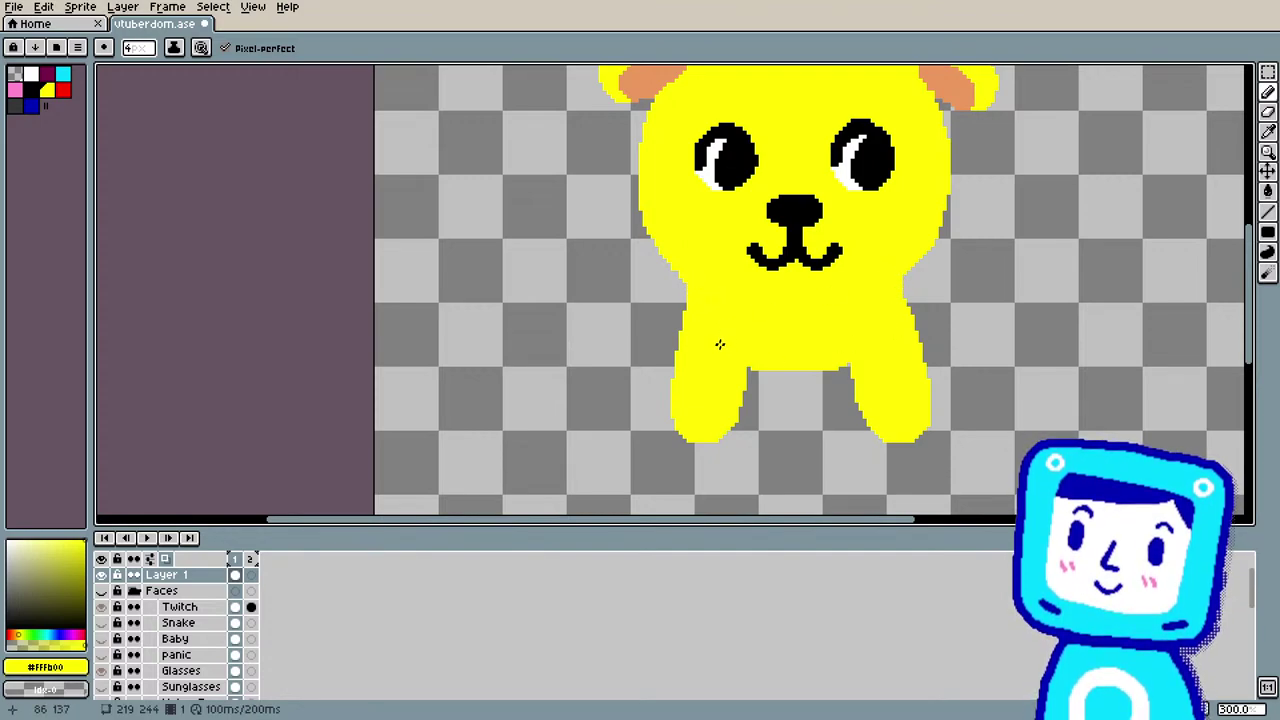
{"action": "left_click_drag", "start_coordinate": [693, 264], "coordinate": [686, 320]}
{"action": "mouse_move", "coordinate": [897, 304]}
{"action": "left_mouse_down"}
{"action": "mouse_move", "coordinate": [902, 284]}
{"action": "mouse_move", "coordinate": [895, 340]}
{"action": "left_mouse_up"}
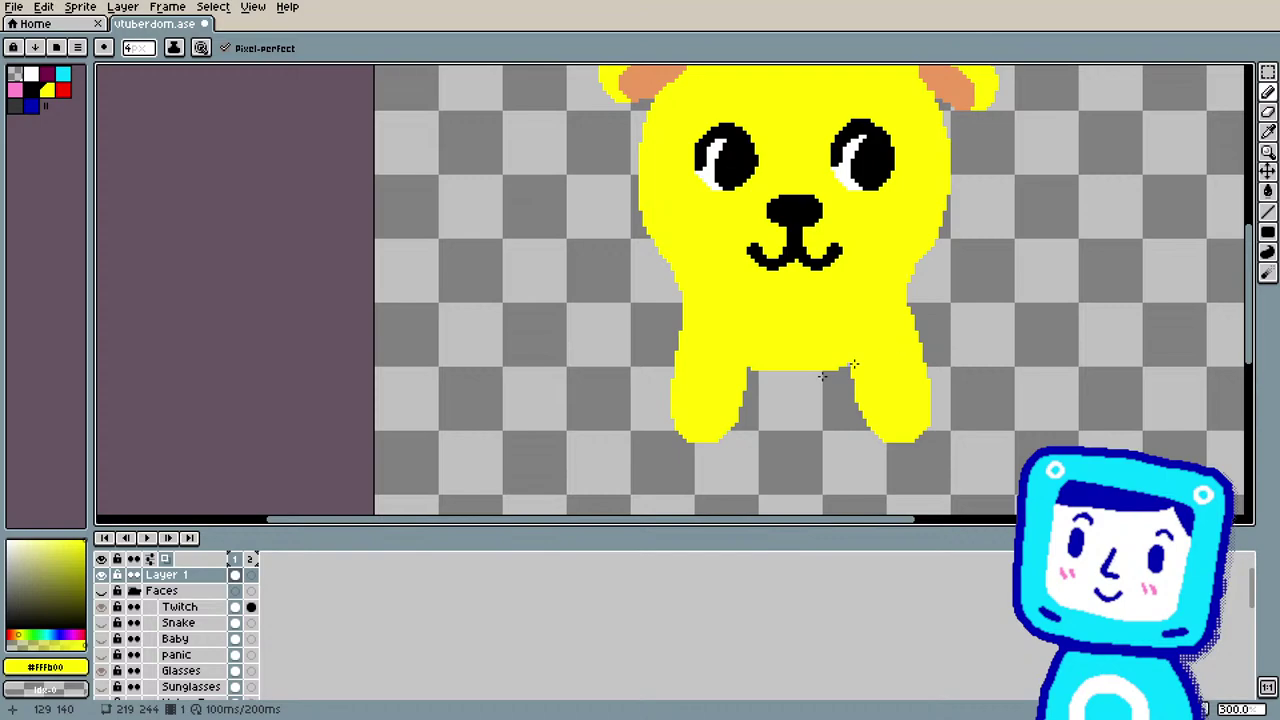
Step: Extend the belly's underside slightly downward between the legs with yellow
{"action": "scroll", "coordinate": [853, 365], "scroll_direction": "down", "scroll_amount": 2}
{"action": "scroll", "coordinate": [825, 316], "scroll_direction": "up", "scroll_amount": 1}
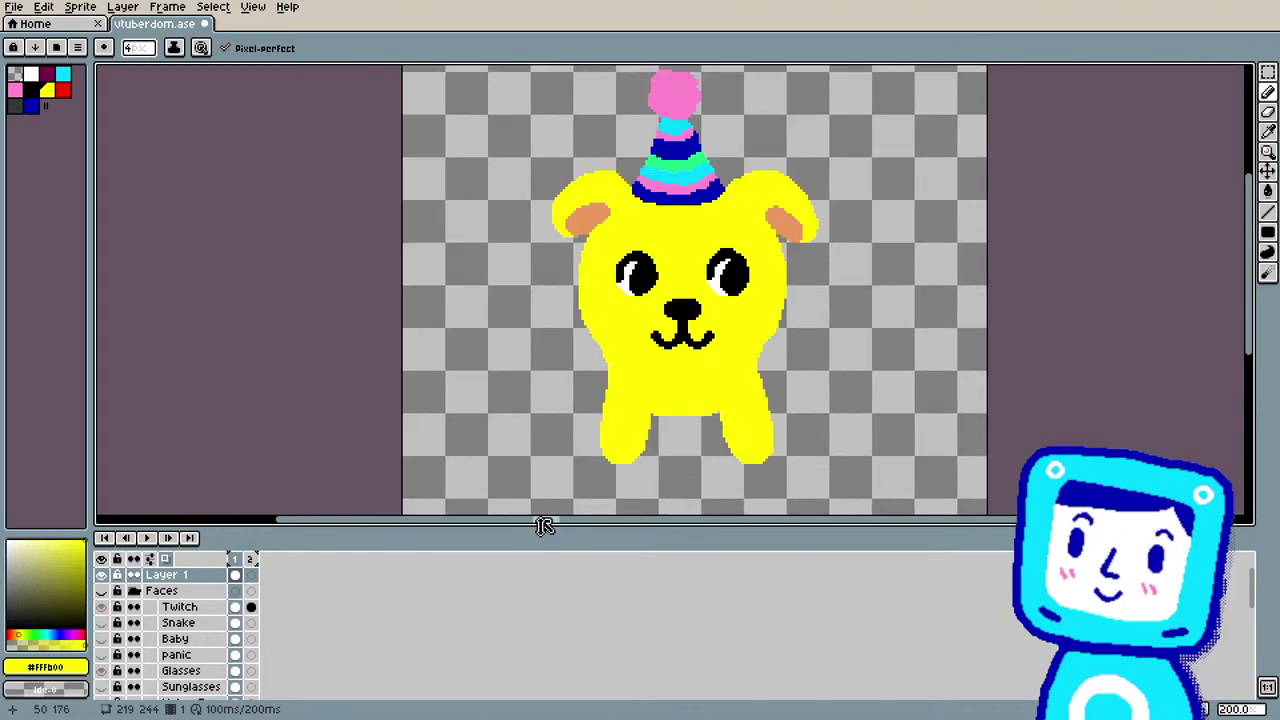
{"action": "mouse_move", "coordinate": [652, 408]}
{"action": "left_mouse_down"}
{"action": "mouse_move", "coordinate": [667, 424]}
{"action": "mouse_move", "coordinate": [656, 418]}
{"action": "mouse_move", "coordinate": [693, 417]}
{"action": "left_mouse_up"}
{"action": "key", "text": "ctrl+z"}
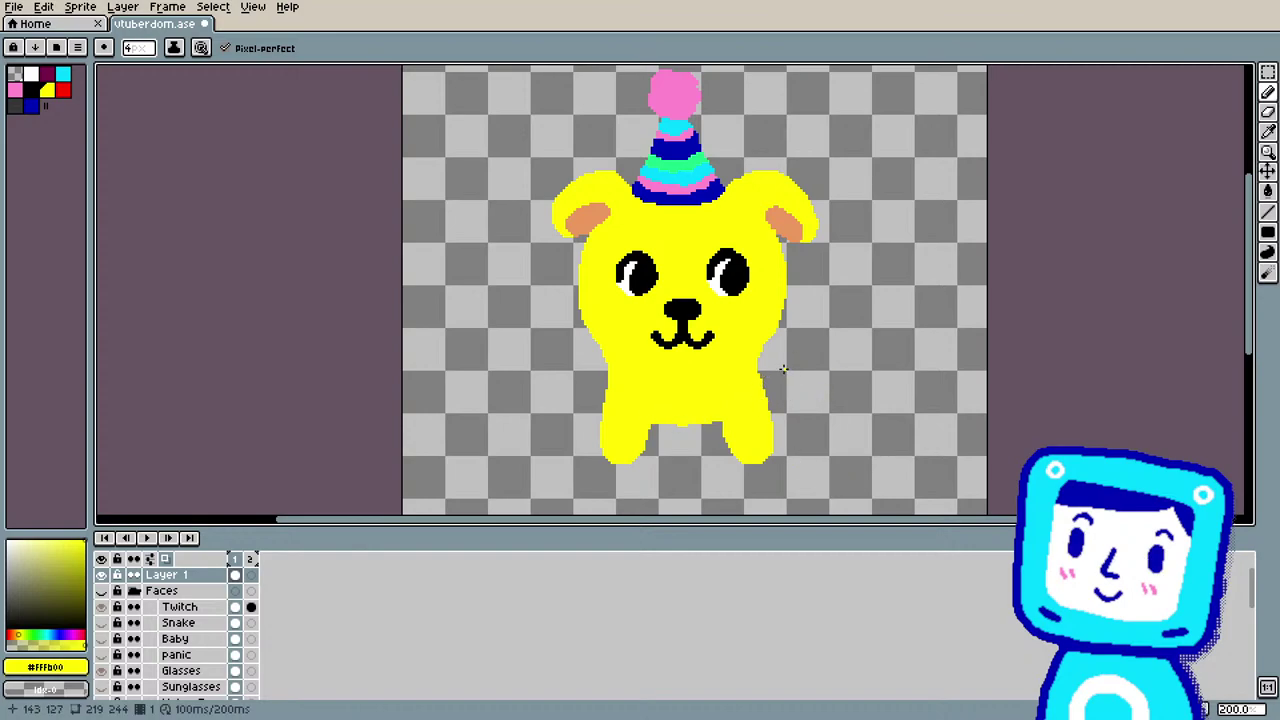
Step: Draw a drooping yellow tail from the right side of the body, redoing unsatisfactory strokes, and fill its outline
{"action": "mouse_move", "coordinate": [783, 369]}
{"action": "left_mouse_down"}
{"action": "mouse_move", "coordinate": [811, 397]}
{"action": "mouse_move", "coordinate": [800, 419]}
{"action": "mouse_move", "coordinate": [777, 400]}
{"action": "mouse_move", "coordinate": [795, 424]}
{"action": "mouse_move", "coordinate": [808, 397]}
{"action": "mouse_move", "coordinate": [812, 420]}
{"action": "mouse_move", "coordinate": [782, 402]}
{"action": "mouse_move", "coordinate": [778, 346]}
{"action": "left_mouse_up"}
{"action": "key", "text": "ctrl+z"}
{"action": "key", "text": "ctrl+z"}
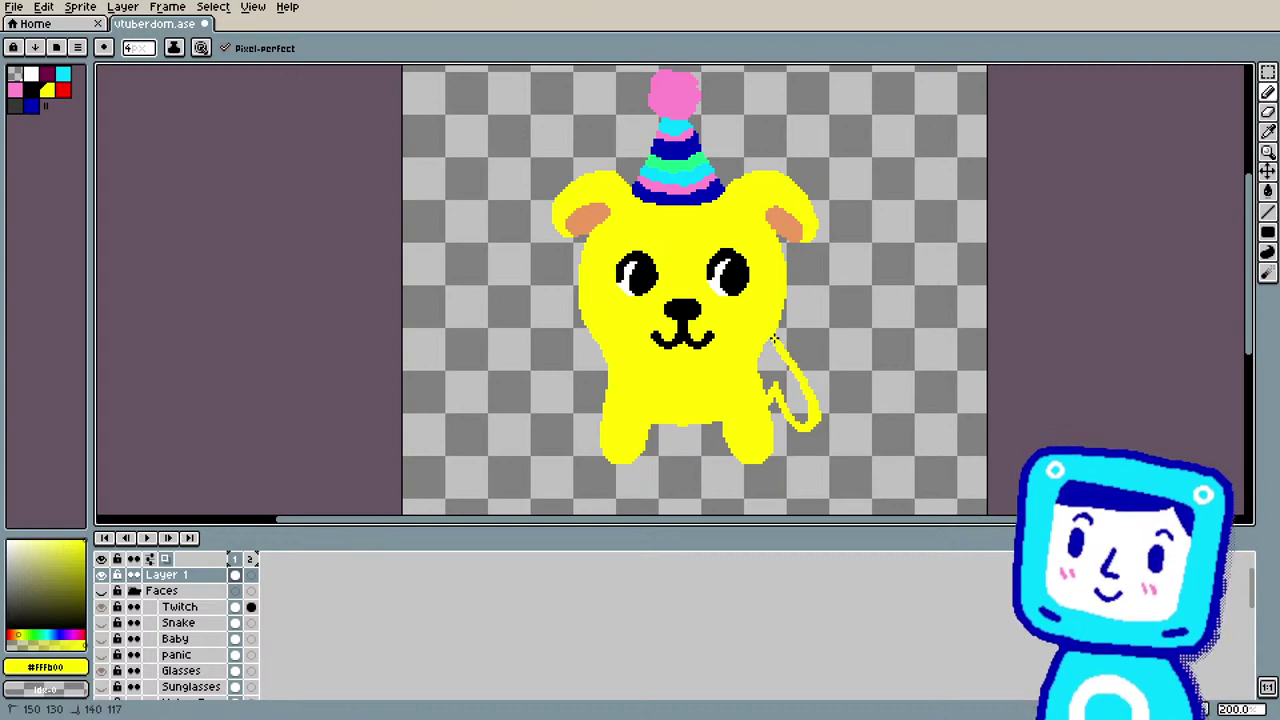
{"action": "key", "text": "g"}
{"action": "left_click", "coordinate": [786, 396]}
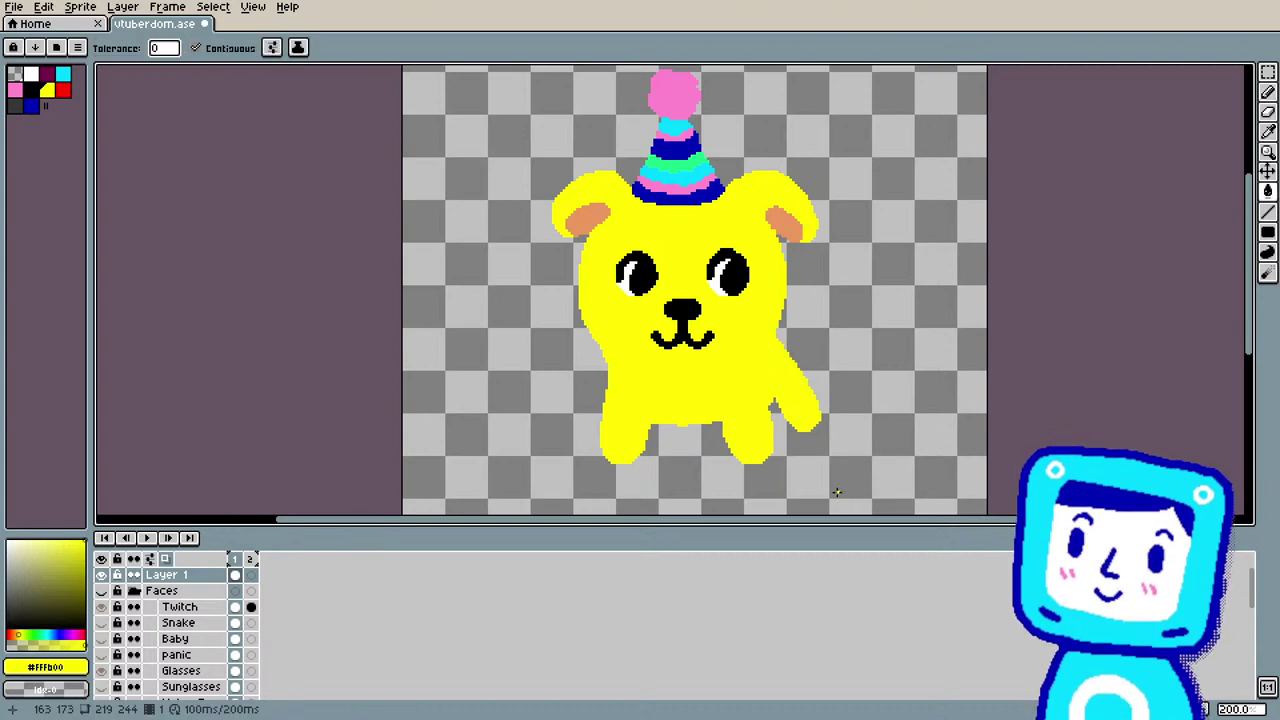
{"action": "key", "text": "w"}
{"action": "left_click", "coordinate": [683, 434]}
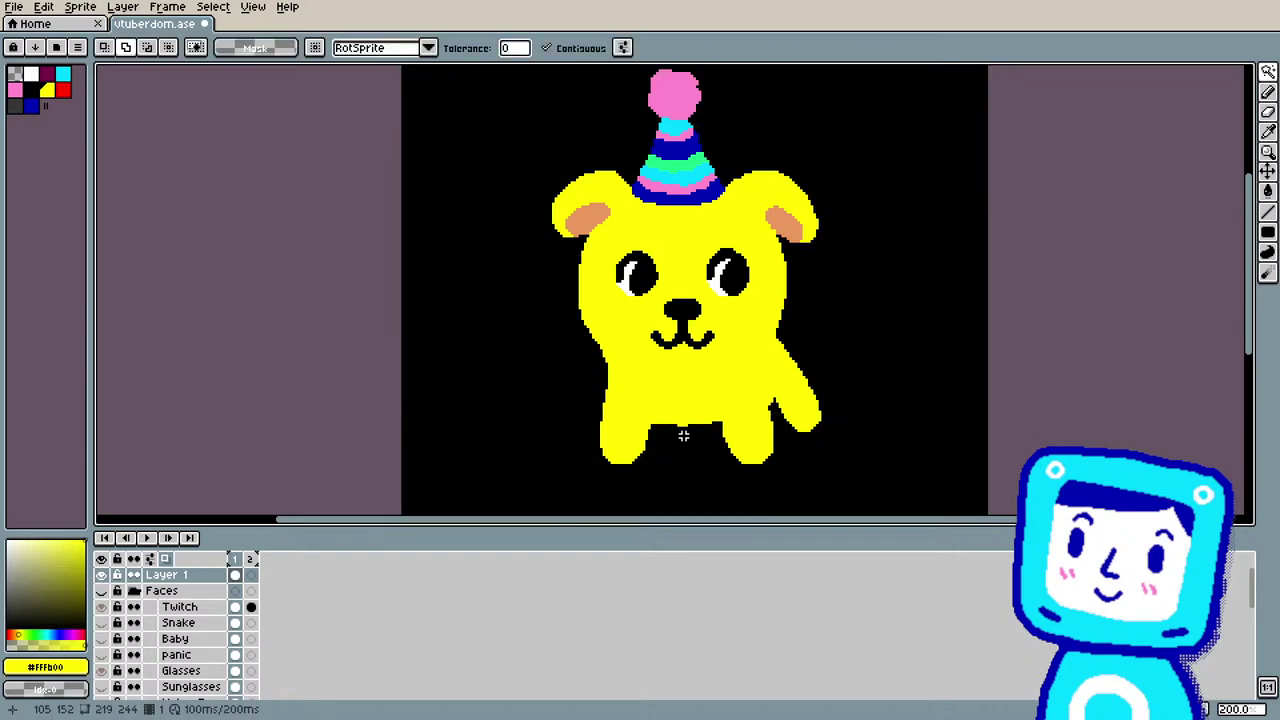
{"action": "key", "text": "ctrl+d"}
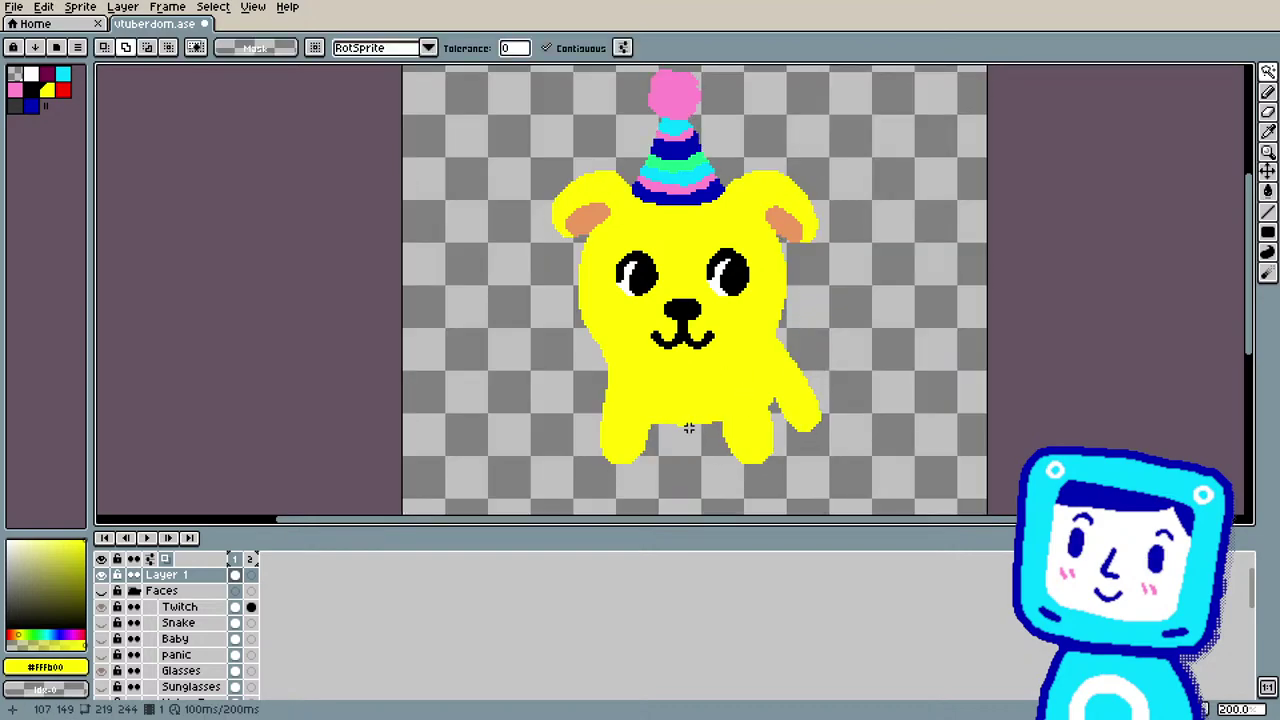
Step: Erase uneven pixels along the belly's underside and around the tip of the tail with a 1 px Eraser
{"action": "key", "text": "b"}
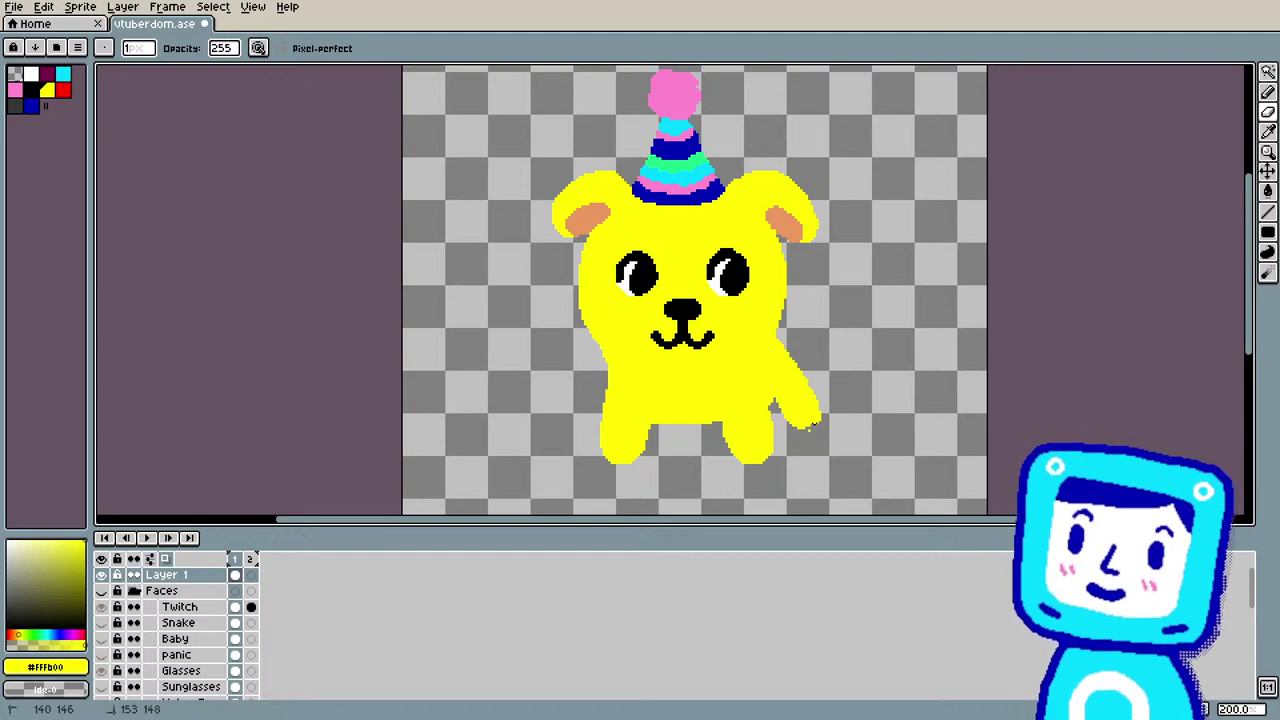
{"action": "mouse_move", "coordinate": [776, 422]}
{"action": "left_mouse_down"}
{"action": "mouse_move", "coordinate": [821, 411]}
{"action": "mouse_move", "coordinate": [811, 428]}
{"action": "left_mouse_up"}
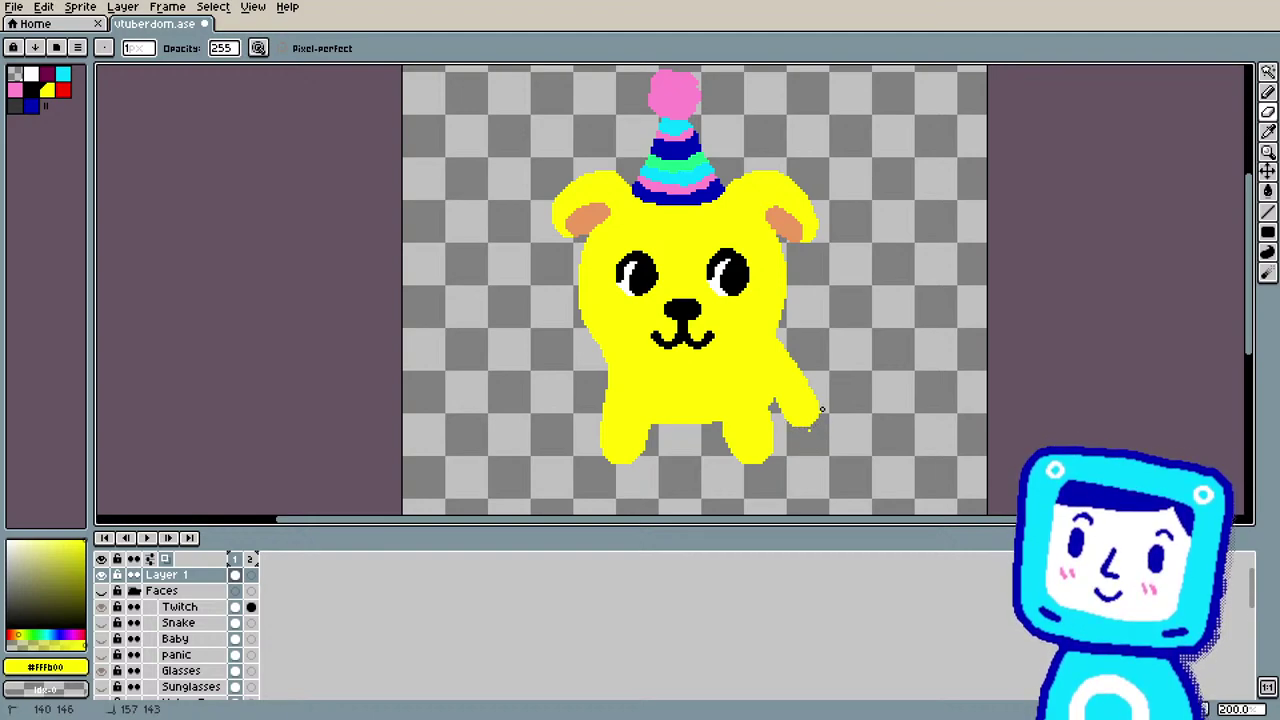
{"action": "left_click", "coordinate": [772, 406]}
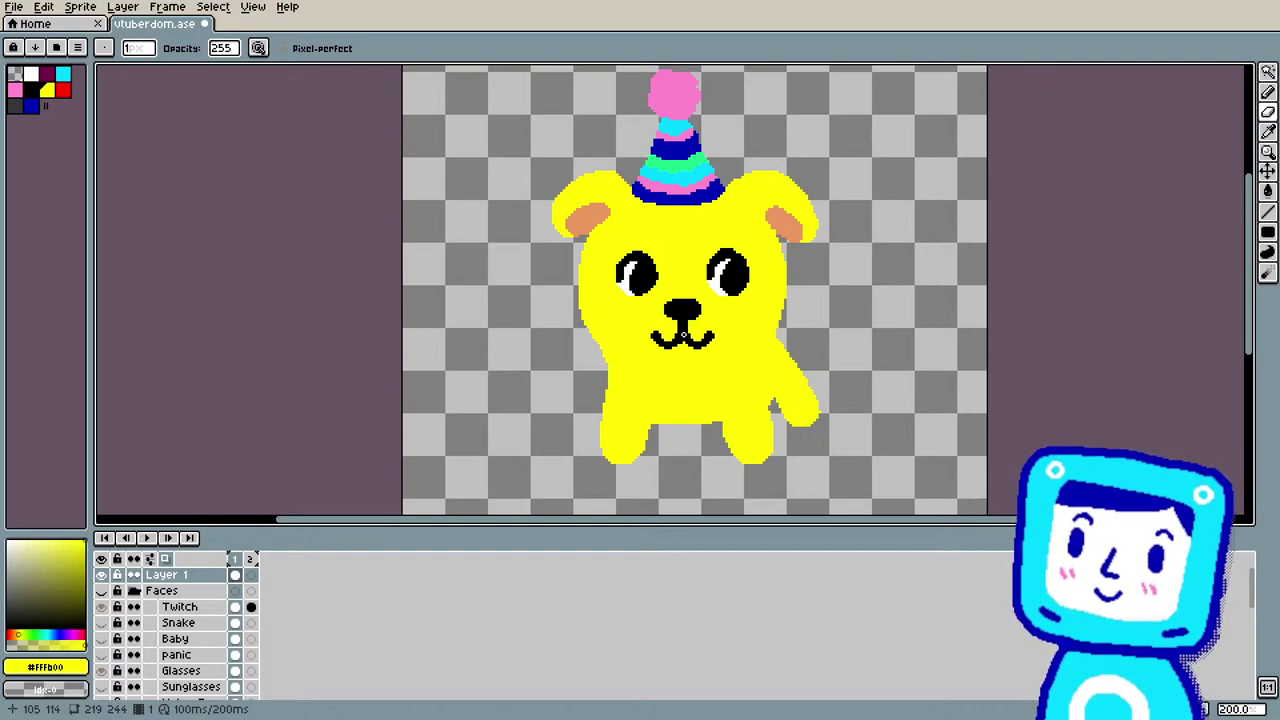
{"action": "key", "text": "i"}
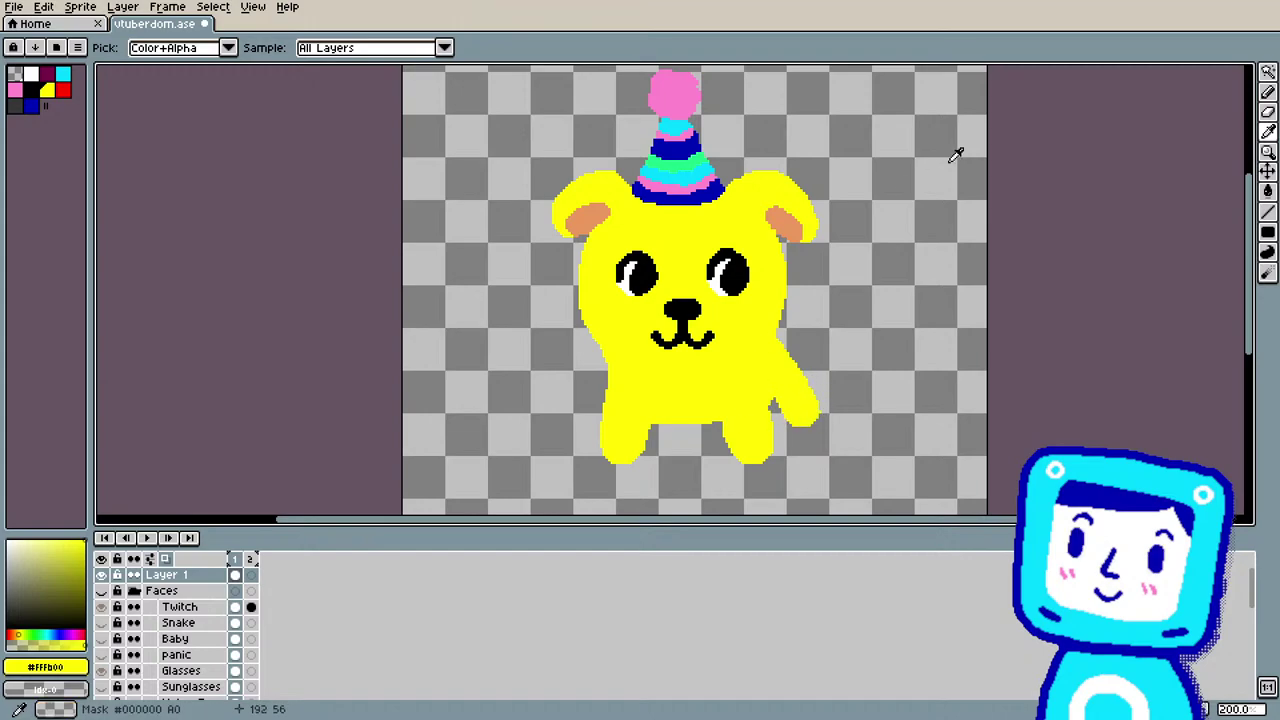
{"action": "left_click", "coordinate": [1267, 112]}
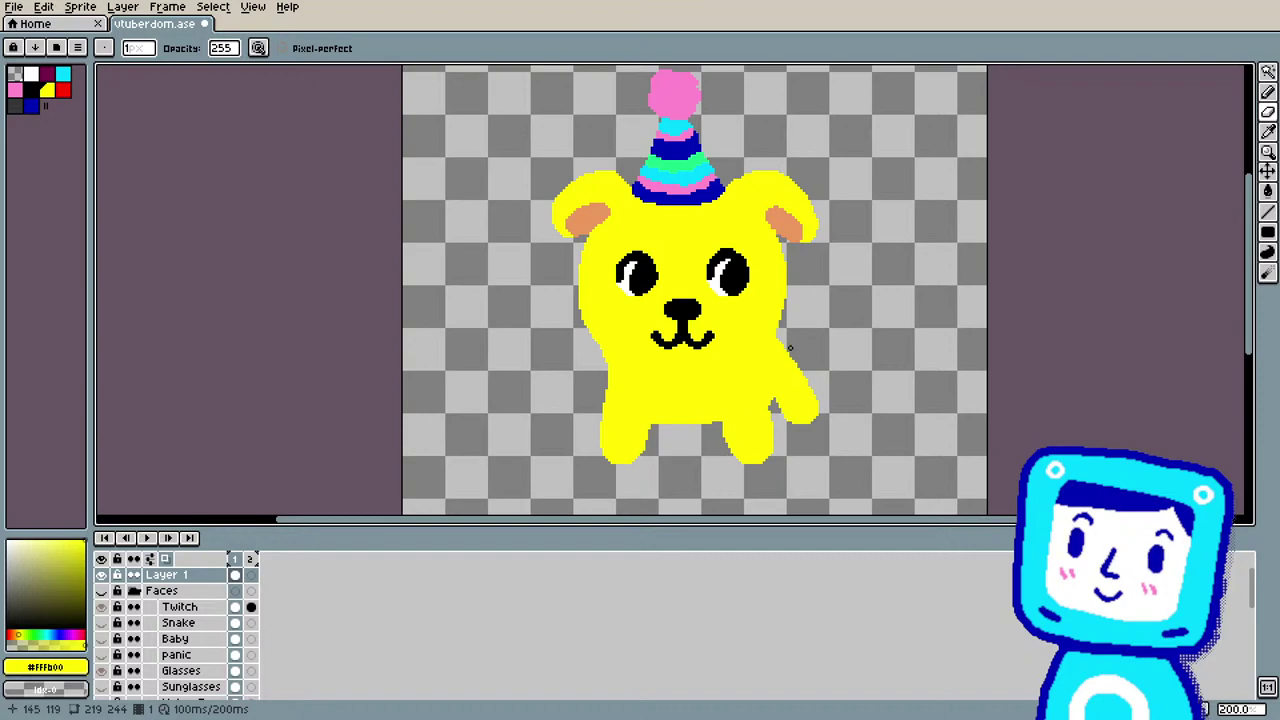
{"action": "key", "text": "i"}
{"action": "key", "text": "b"}
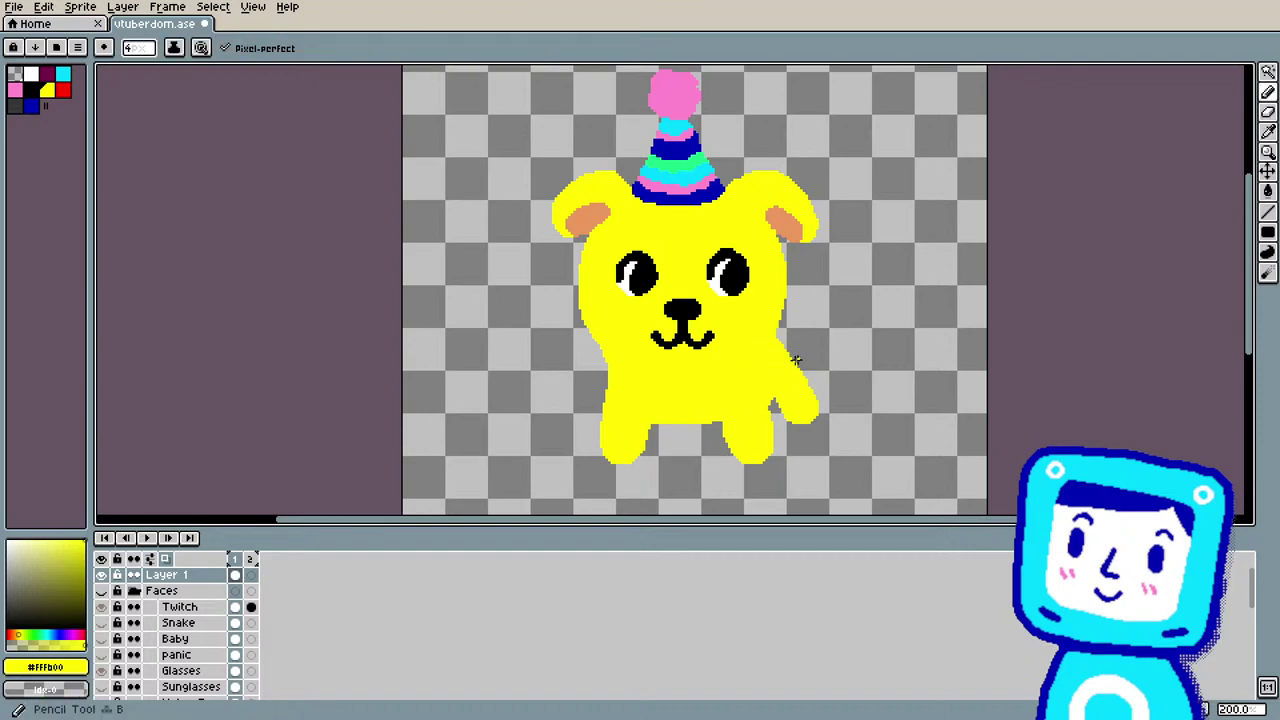
Step: Paint a small round white tail against the right edge of the body, using the white sampled from the eye
{"action": "key", "text": "i"}
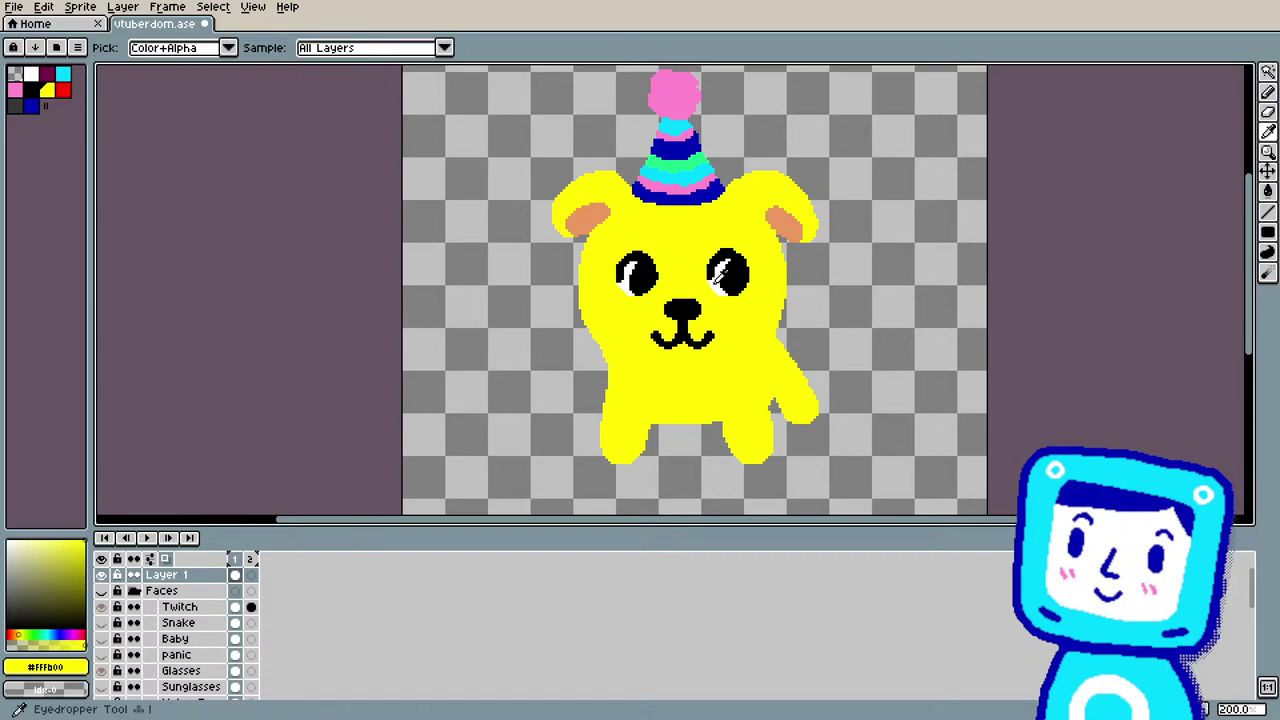
{"action": "left_click", "coordinate": [726, 282]}
{"action": "key", "text": "b"}
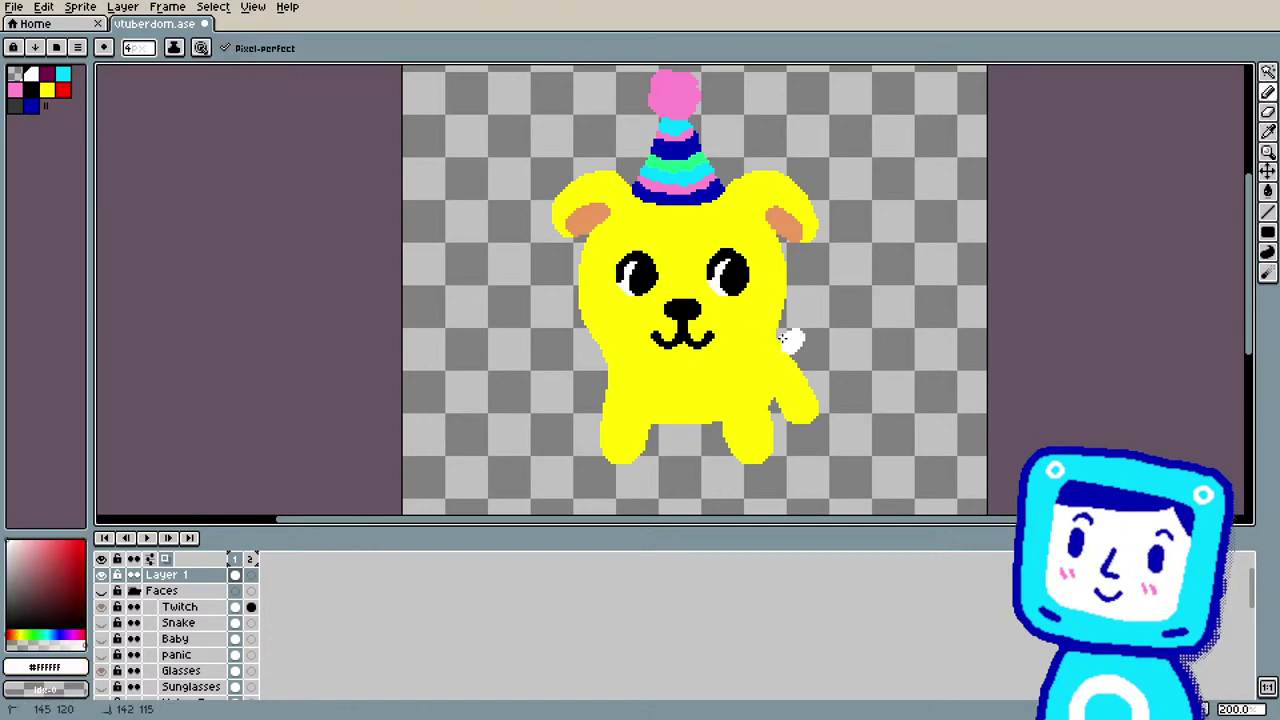
{"action": "left_click_drag", "start_coordinate": [787, 331], "coordinate": [791, 327]}
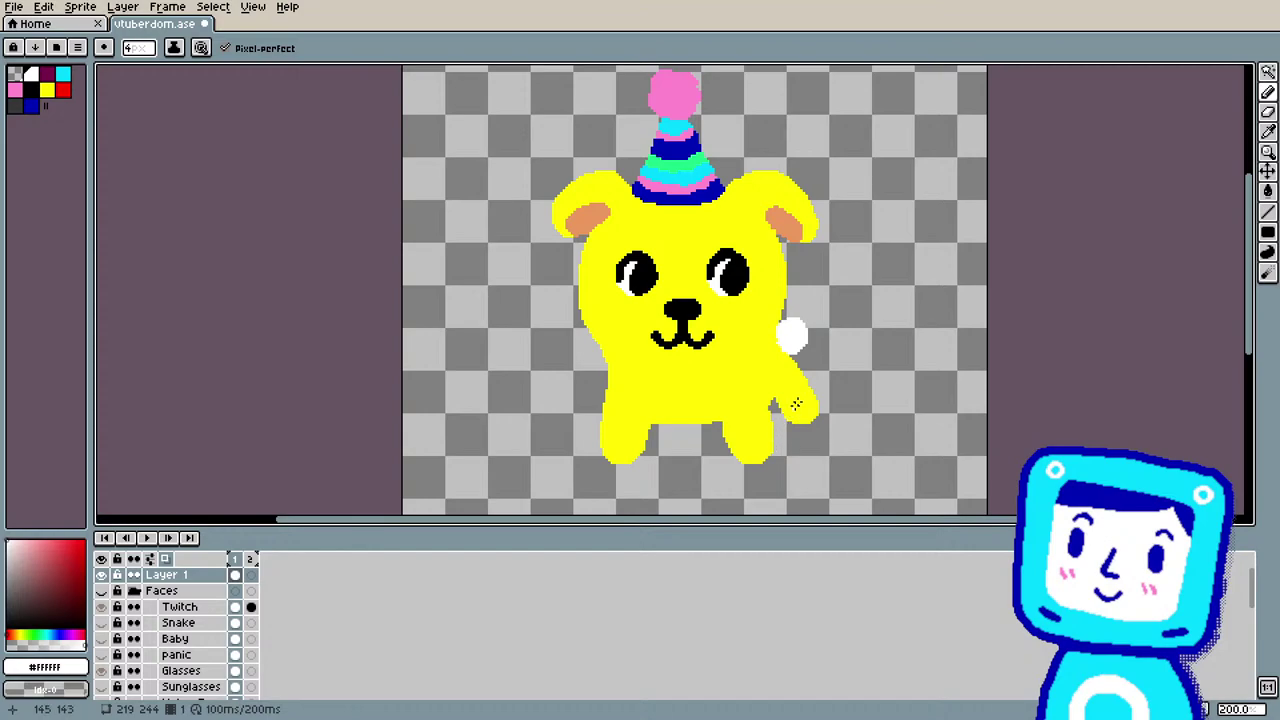
Step: Trim the inner edge of the white tail by painting over it with the body's yellow
{"action": "key", "text": "i"}
{"action": "left_click", "coordinate": [792, 358]}
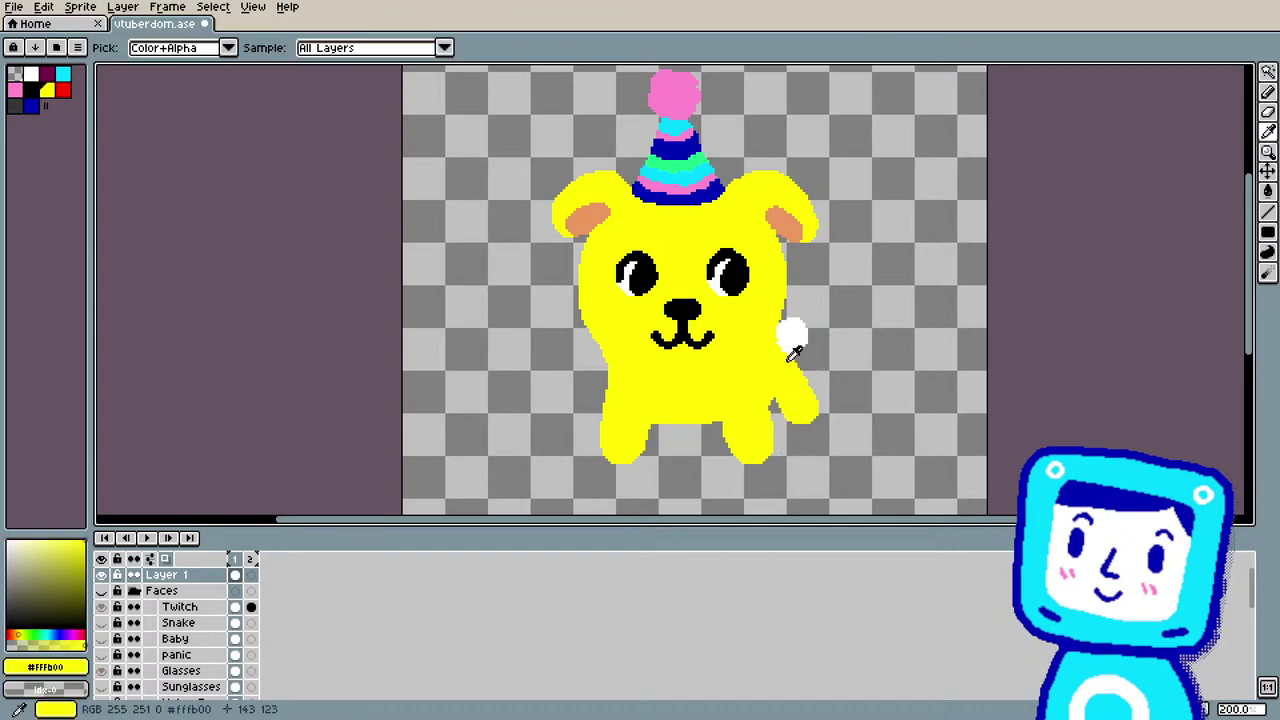
{"action": "key", "text": "b"}
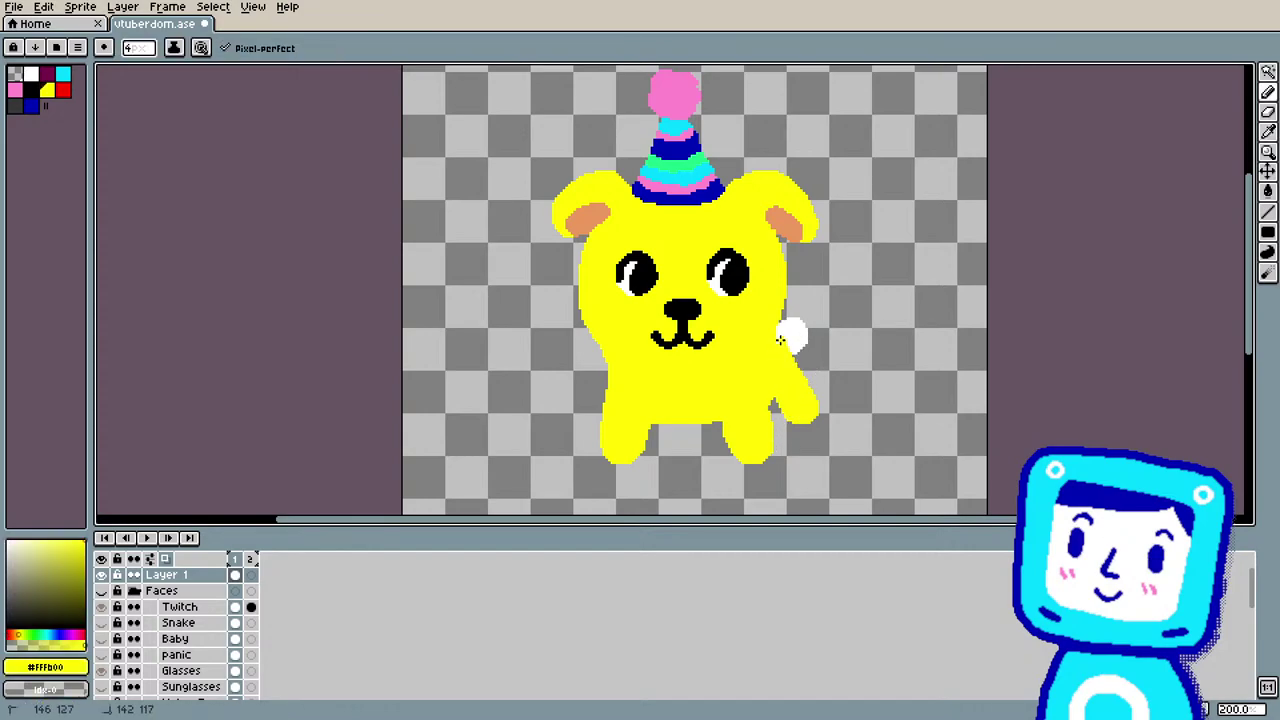
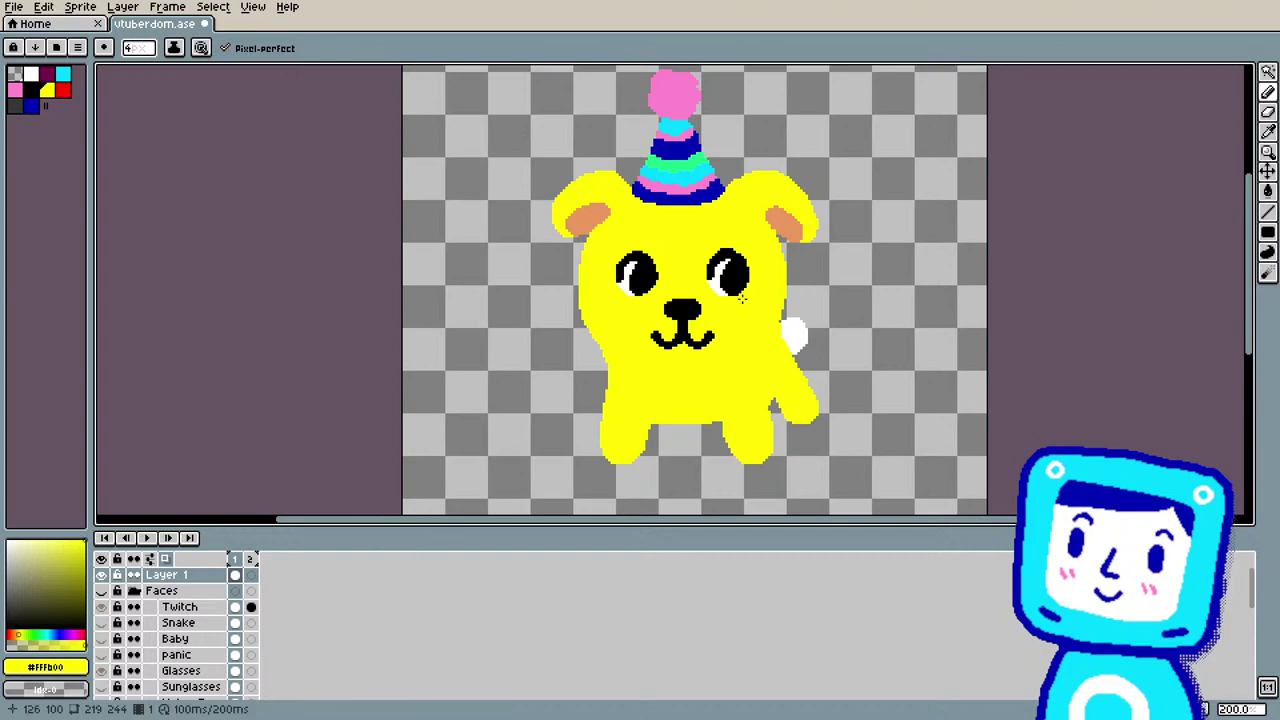
Step: Extend the top of the tail upward with sampled white and refine its rounded outline beside the body
{"action": "scroll", "coordinate": [783, 313], "scroll_direction": "up", "scroll_amount": 2}
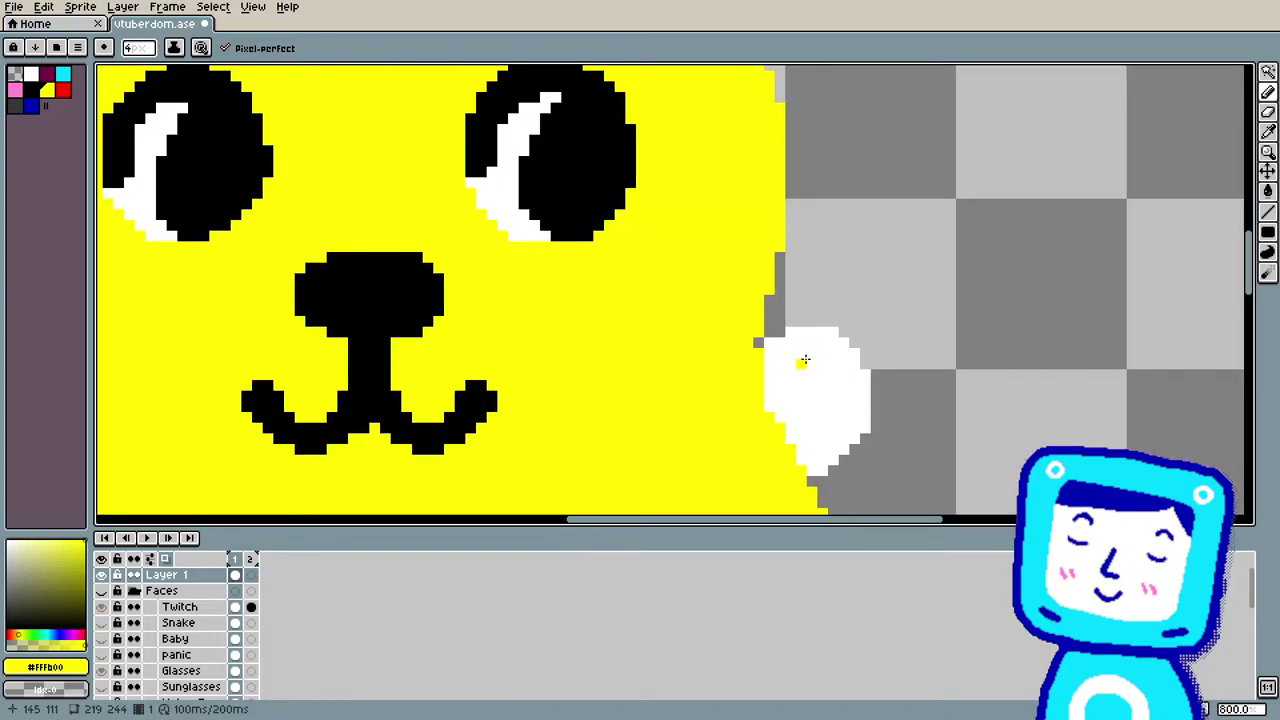
{"action": "key", "text": "i"}
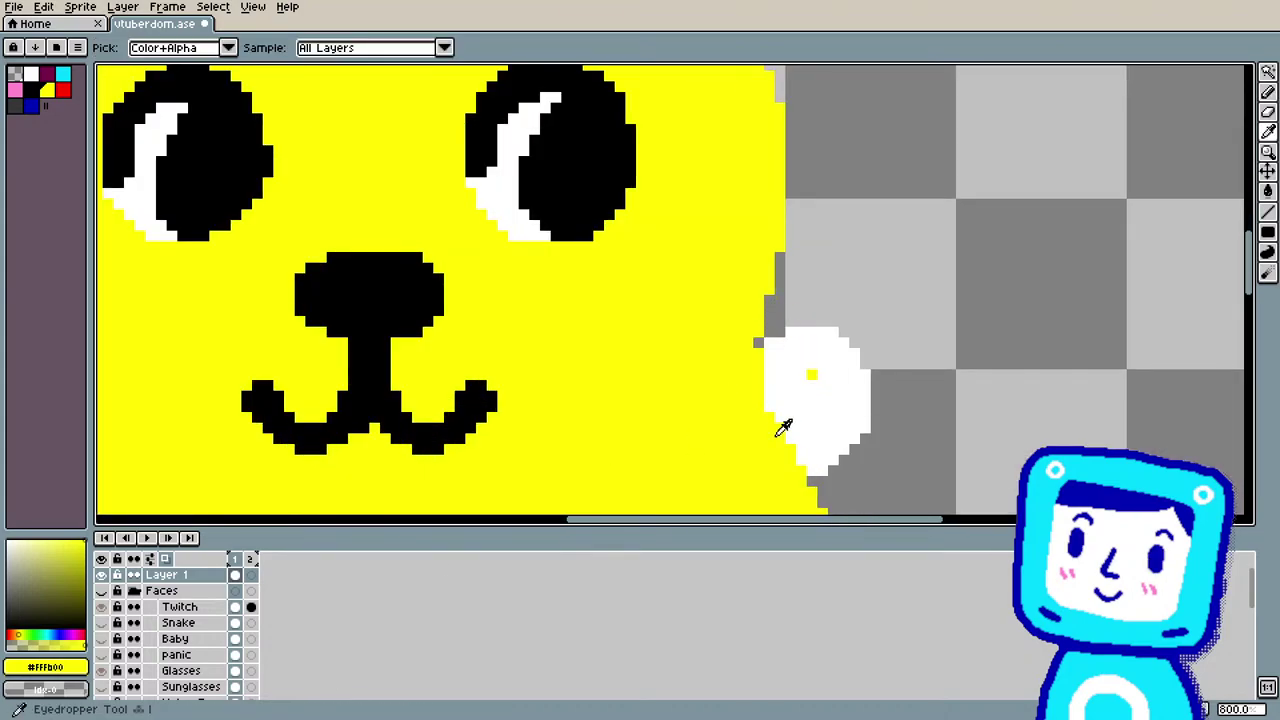
{"action": "left_click", "coordinate": [826, 402]}
{"action": "key", "text": "b"}
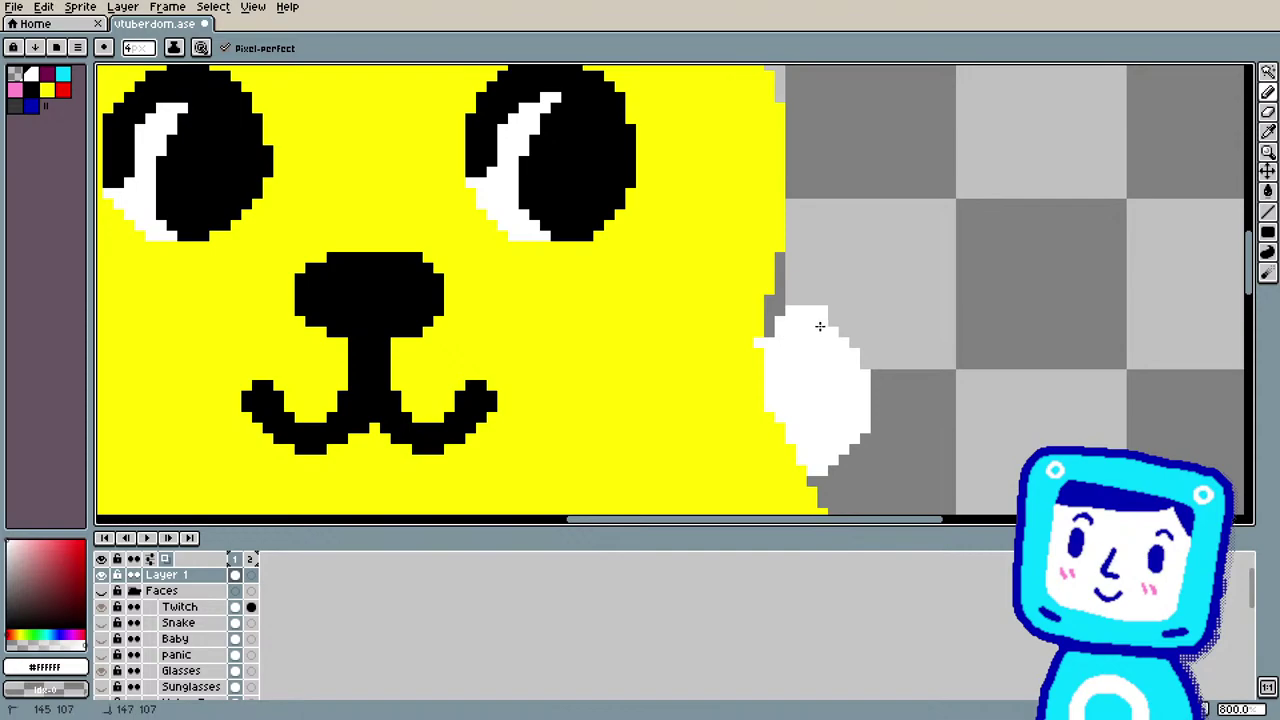
{"action": "left_click_drag", "start_coordinate": [764, 331], "coordinate": [771, 330]}
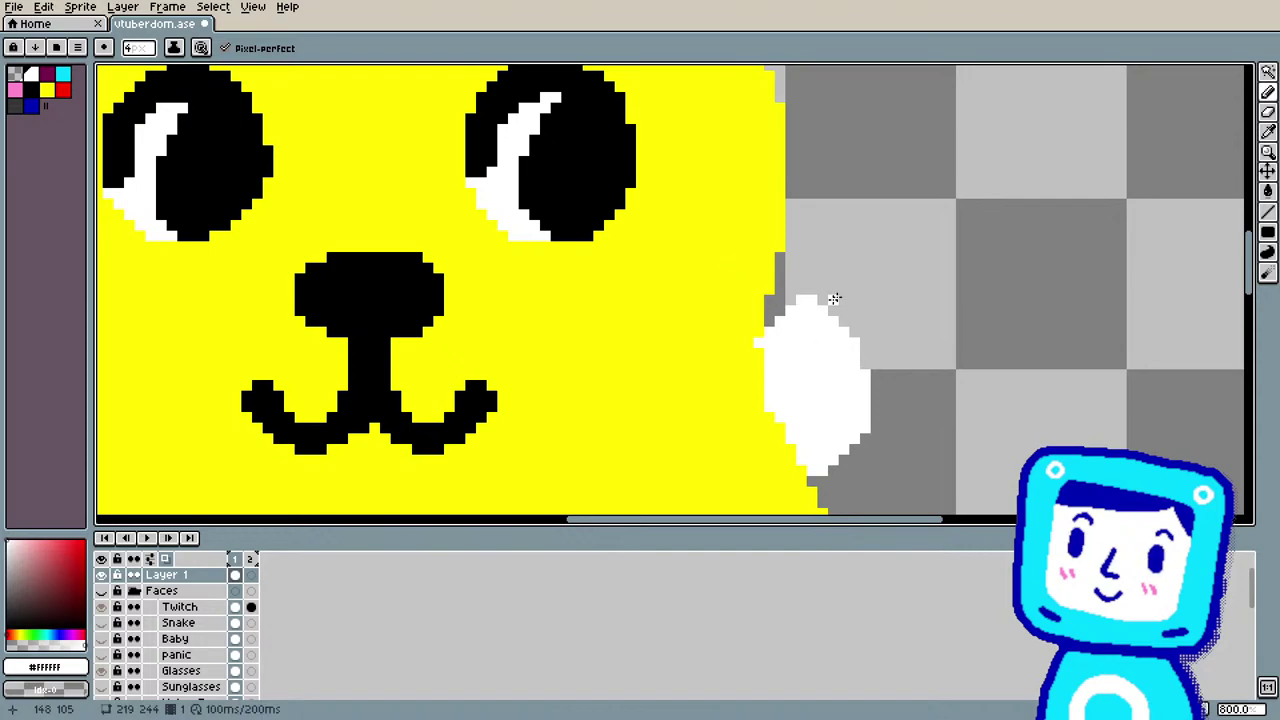
{"action": "key", "text": "b"}
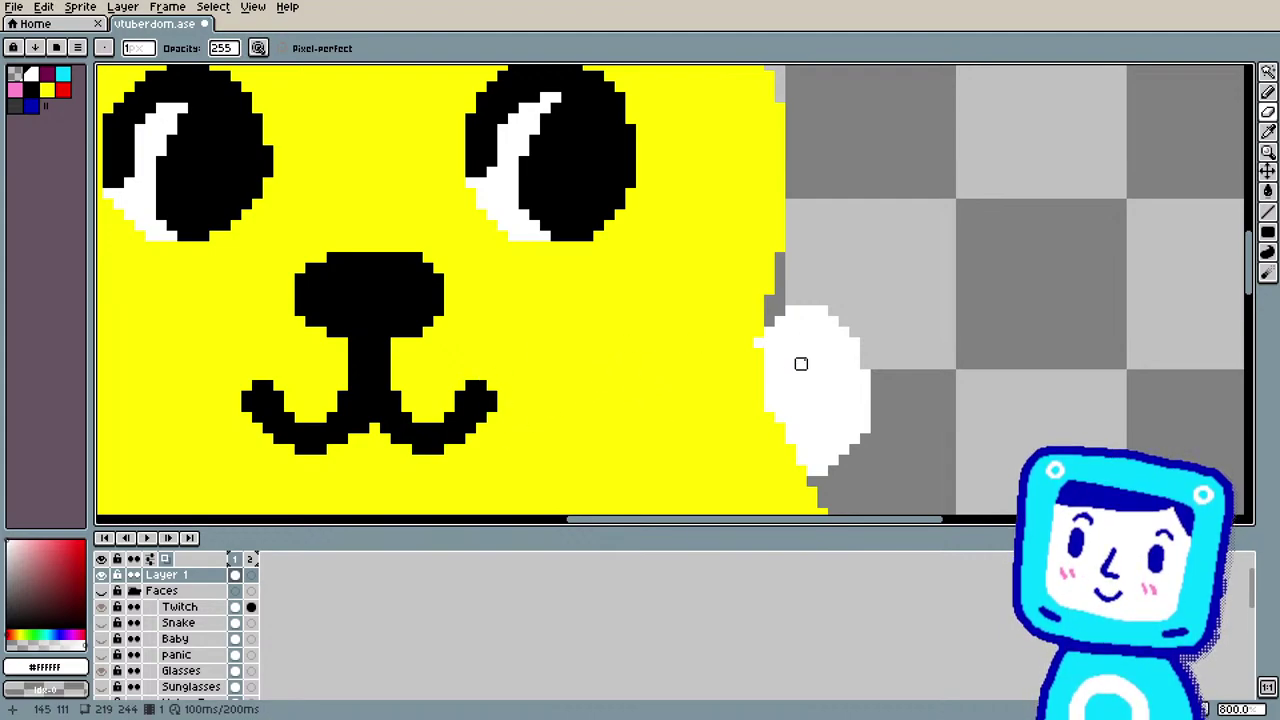
{"action": "key", "text": "b"}
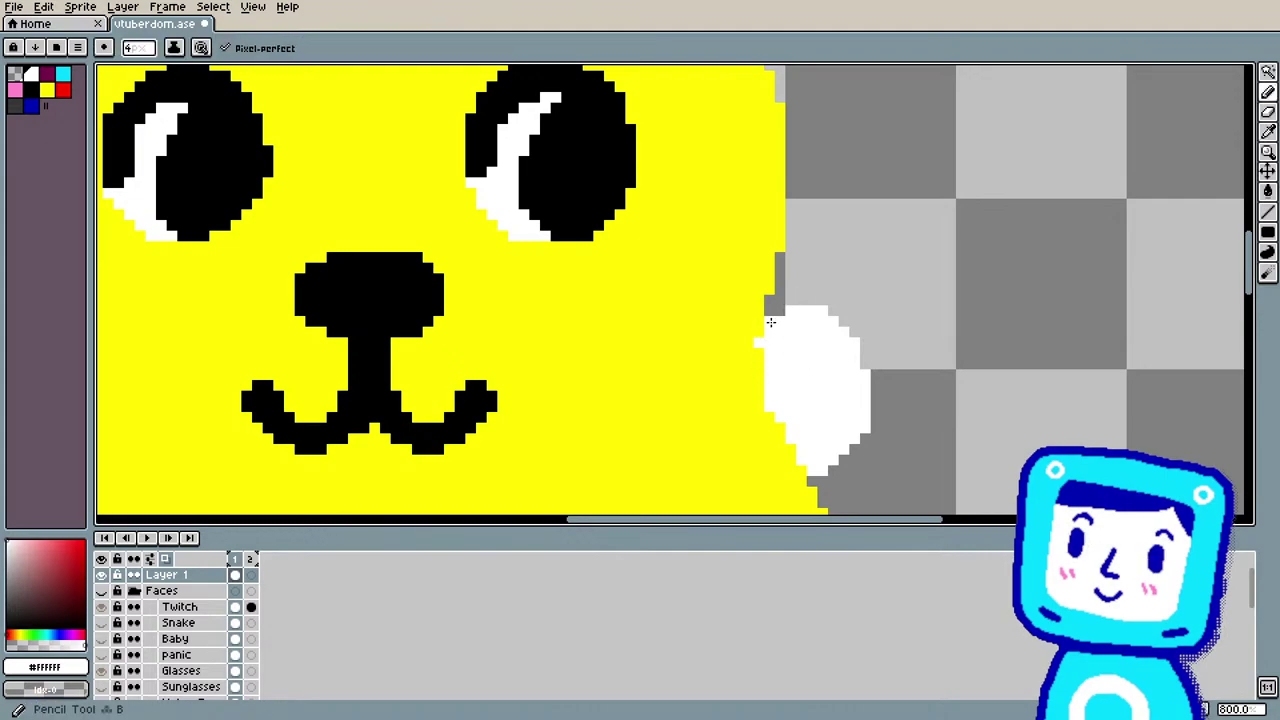
{"action": "scroll", "coordinate": [770, 322], "scroll_direction": "down", "scroll_amount": 5}
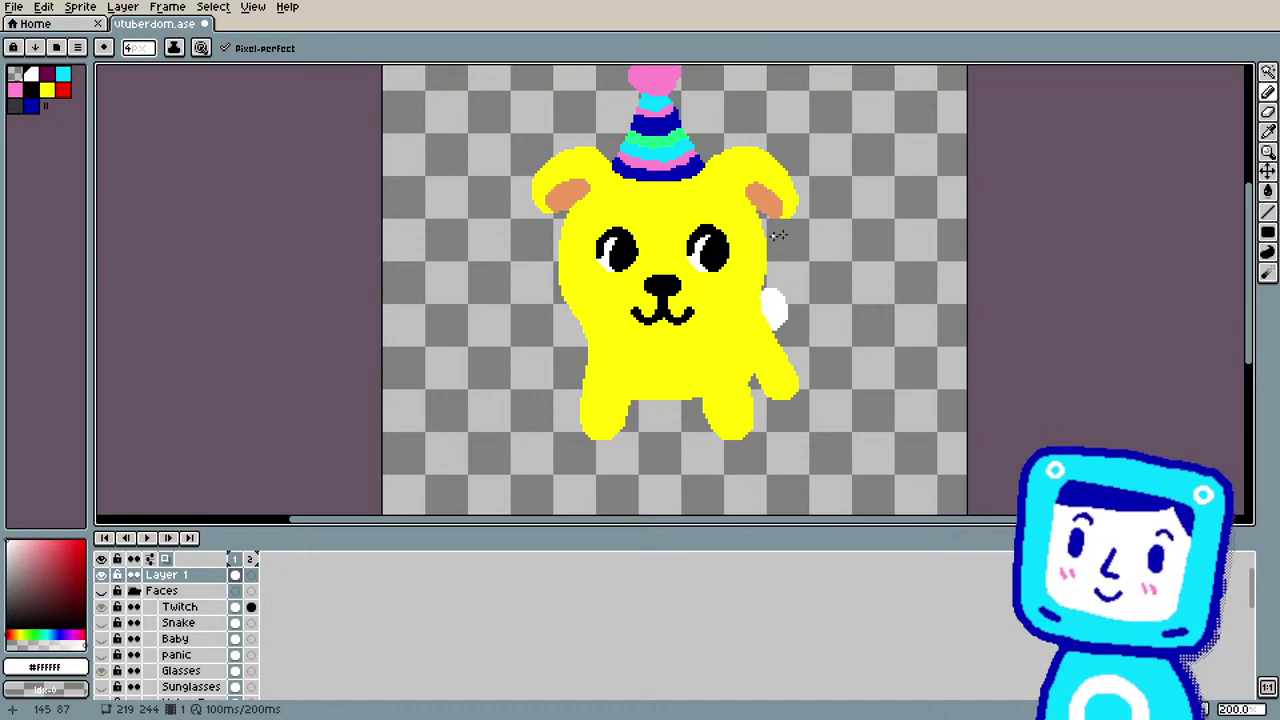
{"action": "scroll", "coordinate": [790, 347], "scroll_direction": "up", "scroll_amount": 1}
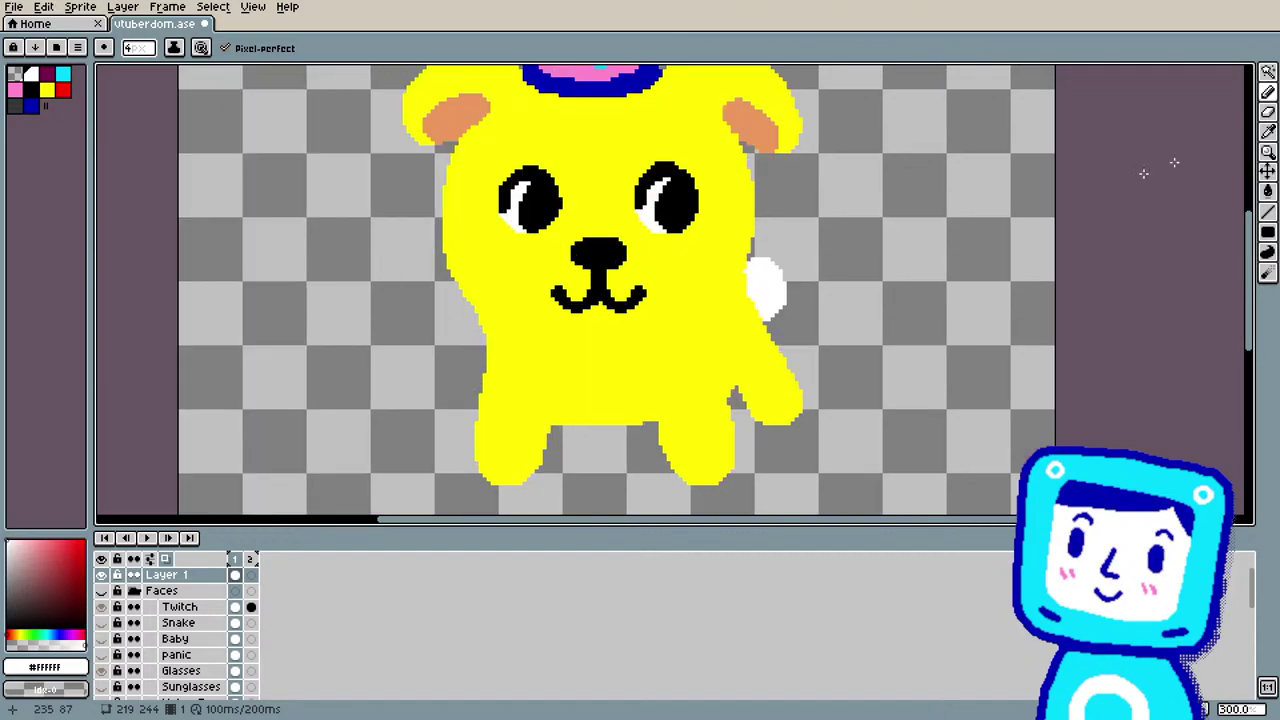
Step: Select the white tail with the Magic Wand and move it slightly right, away from the body
{"action": "key", "text": "w"}
{"action": "left_click", "coordinate": [768, 279]}
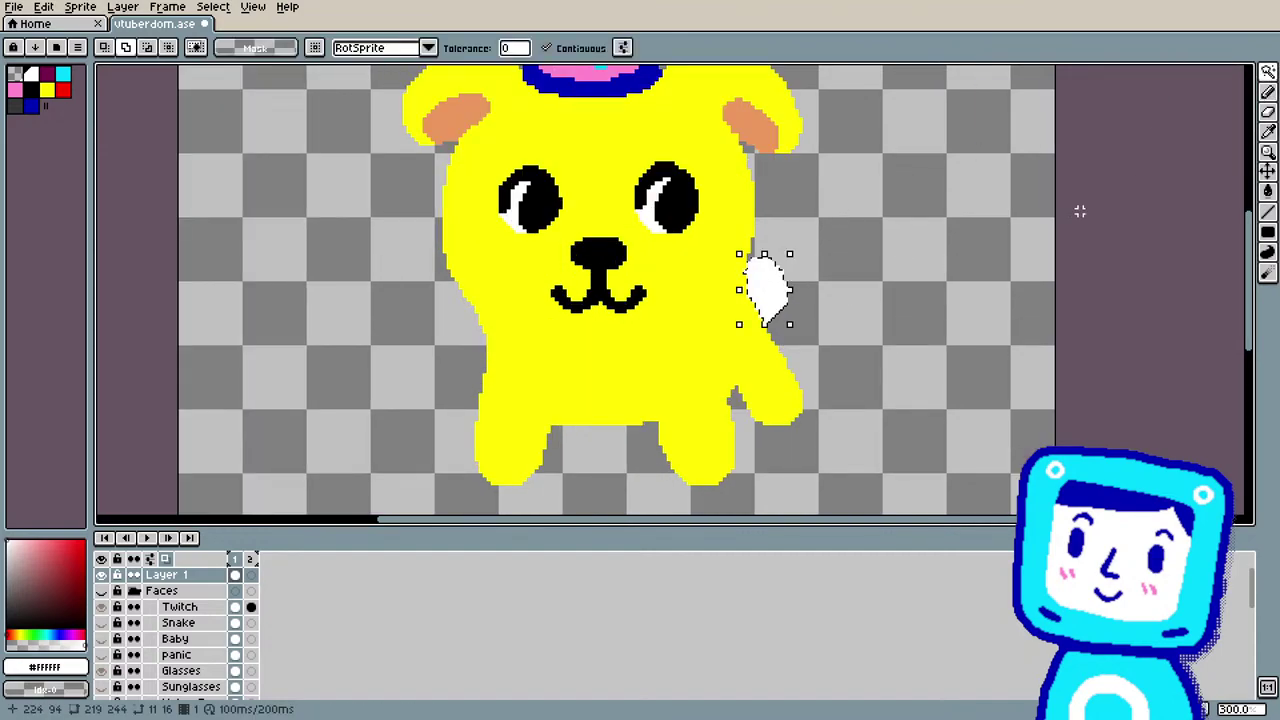
{"action": "left_click_drag", "start_coordinate": [766, 300], "coordinate": [781, 290]}
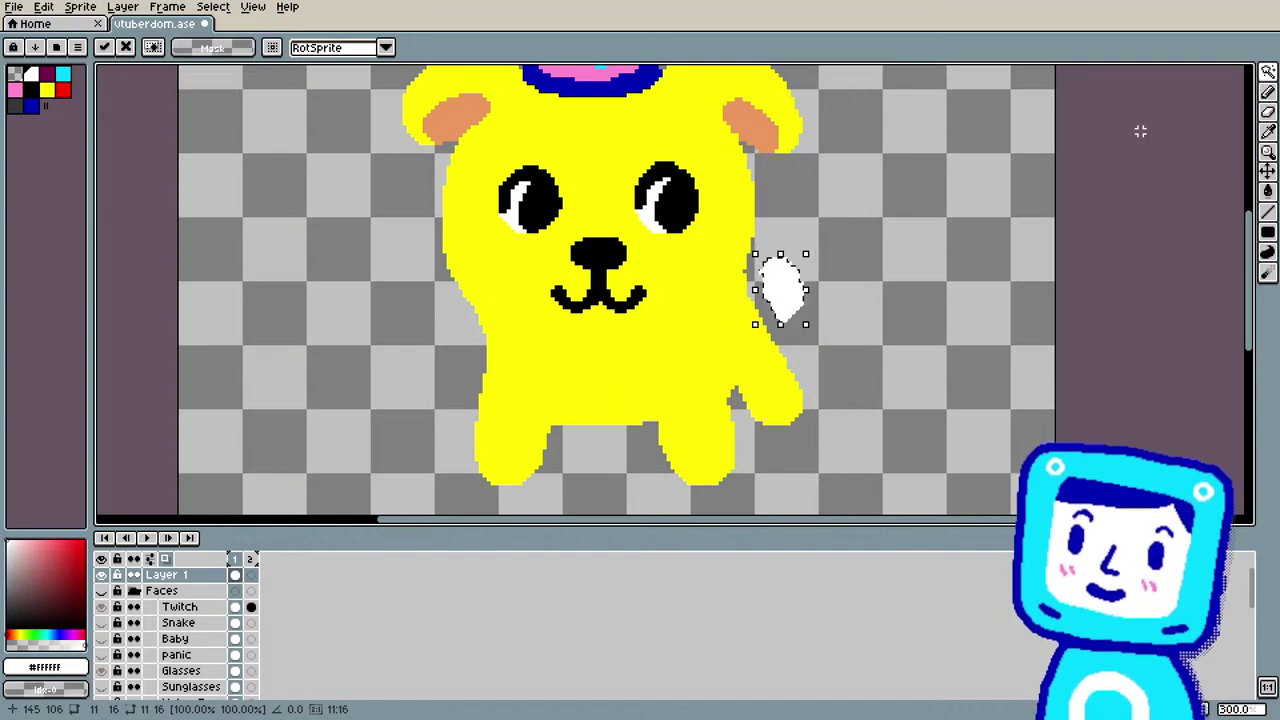
{"action": "left_click", "coordinate": [948, 223]}
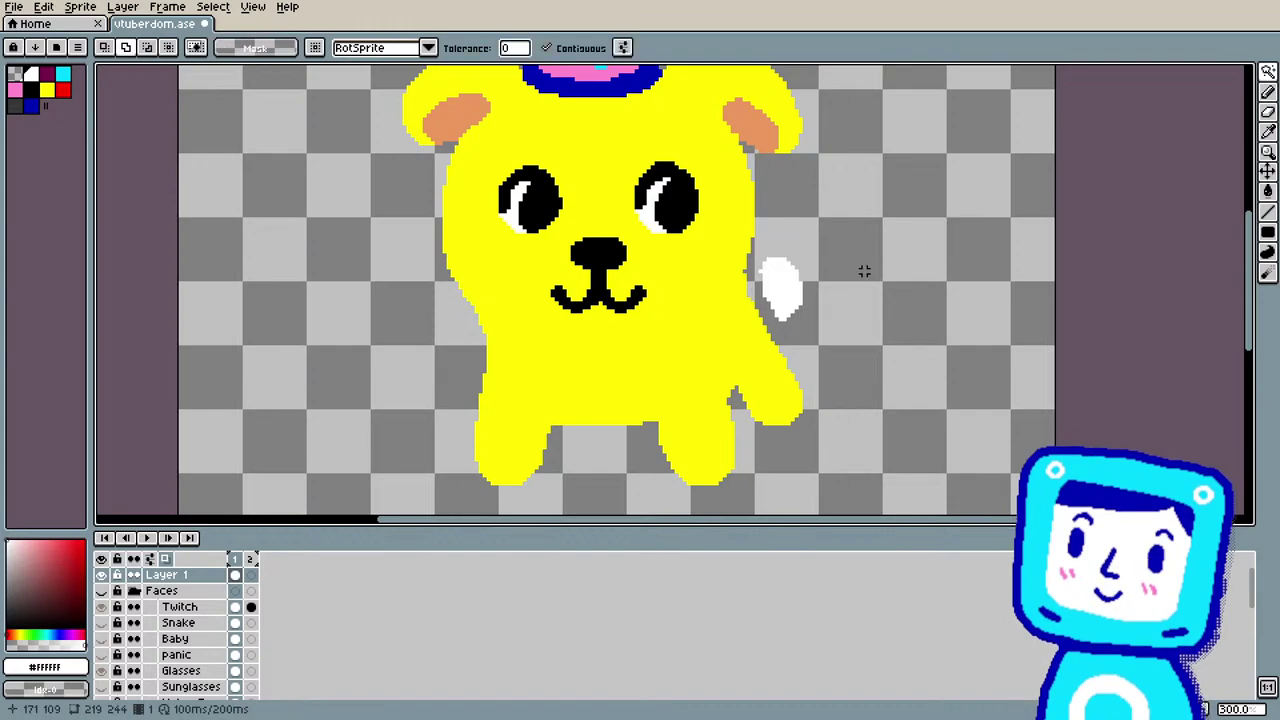
Step: Build up a rounded yellow haunch above the rear leg so it overlaps the inner part of the tail
{"action": "scroll", "coordinate": [864, 271], "scroll_direction": "up", "scroll_amount": 1}
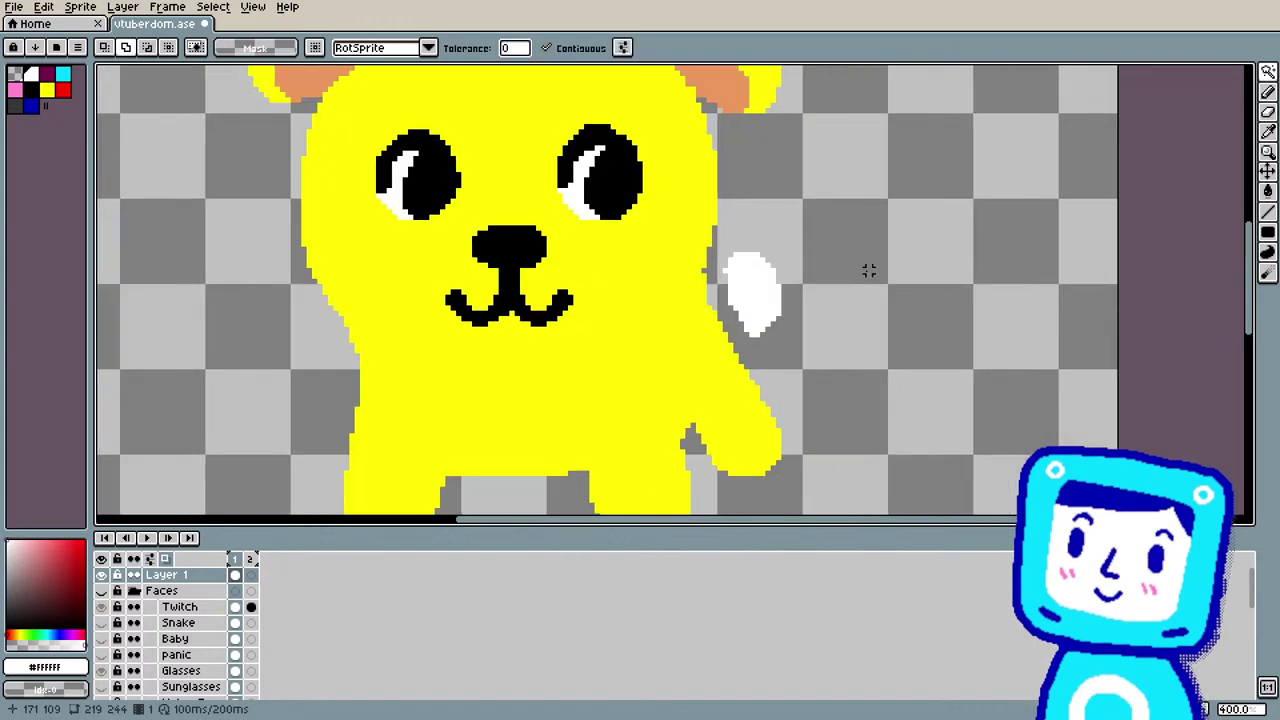
{"action": "key", "text": "i"}
{"action": "left_click", "coordinate": [723, 374]}
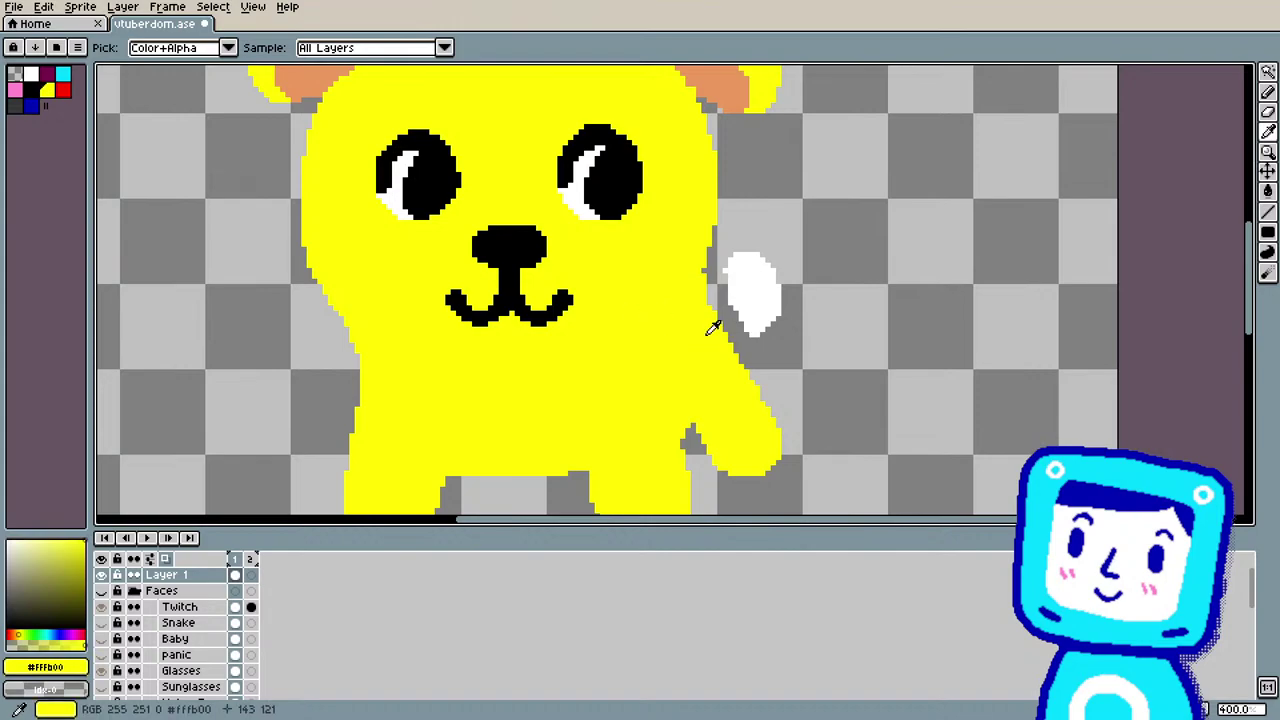
{"action": "key", "text": "b"}
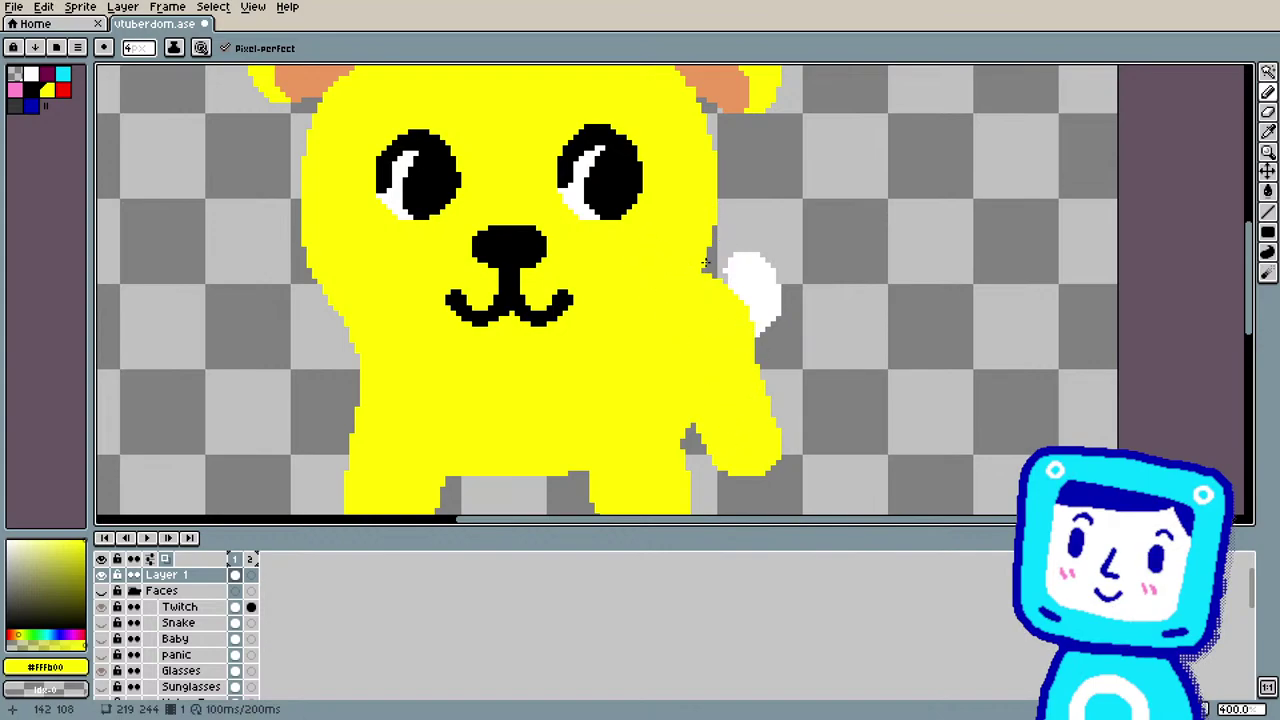
Step: Erase the uneven pixels along the top of the white tail with the 1 px Eraser
{"action": "key", "text": "e"}
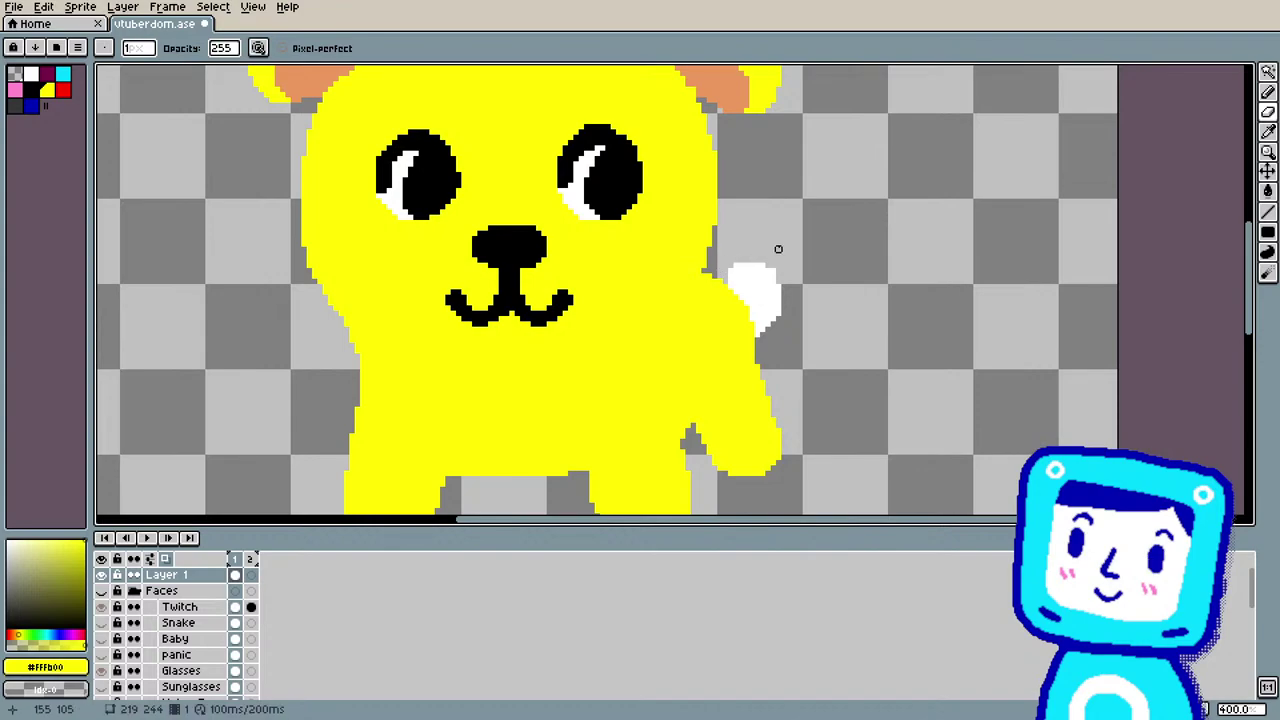
{"action": "scroll", "coordinate": [719, 260], "scroll_direction": "down", "scroll_amount": 2}
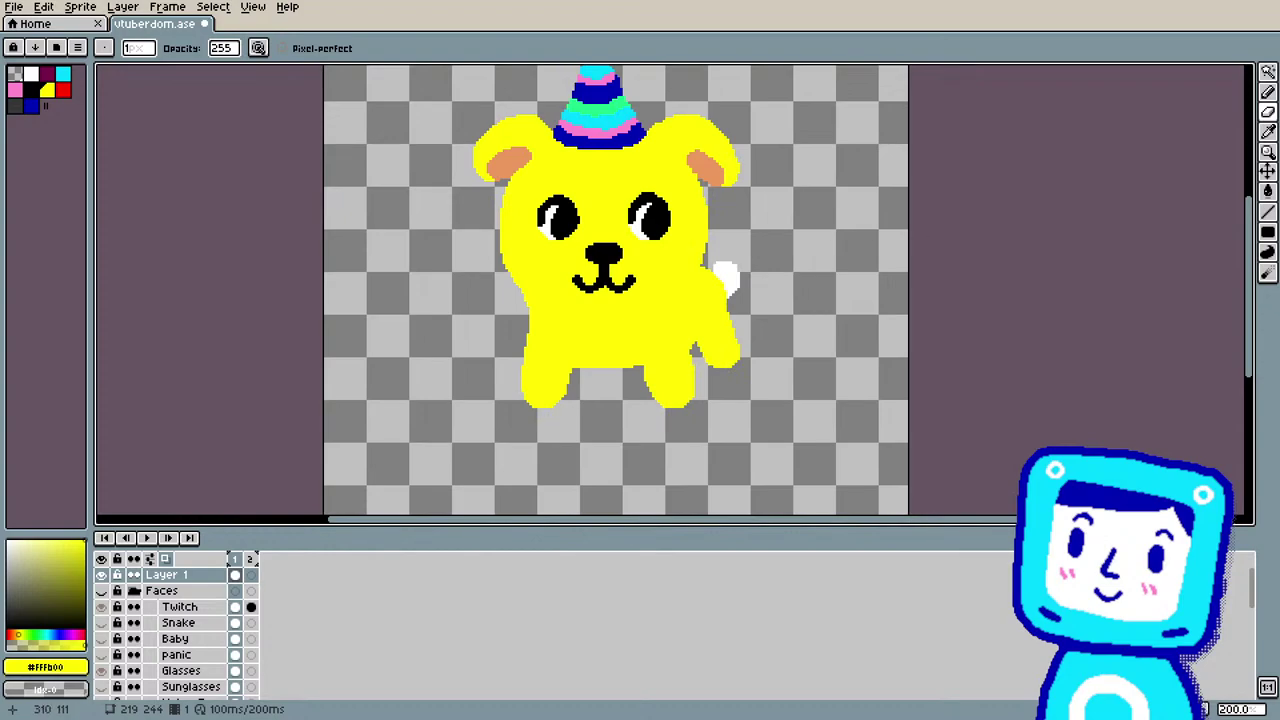
{"action": "left_click_drag", "start_coordinate": [1250, 300], "coordinate": [1262, 258]}
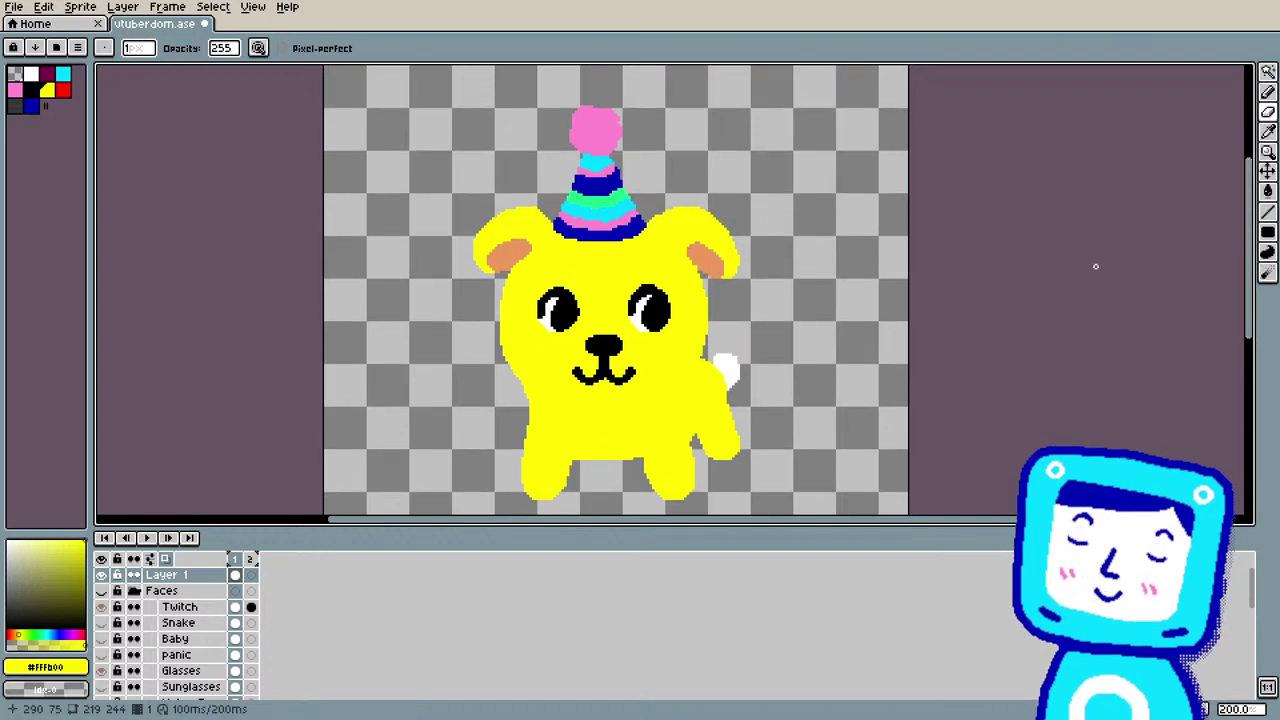
{"action": "scroll", "coordinate": [1066, 271], "scroll_direction": "down", "scroll_amount": 4}
{"action": "scroll", "coordinate": [1064, 274], "scroll_direction": "up", "scroll_amount": 4}
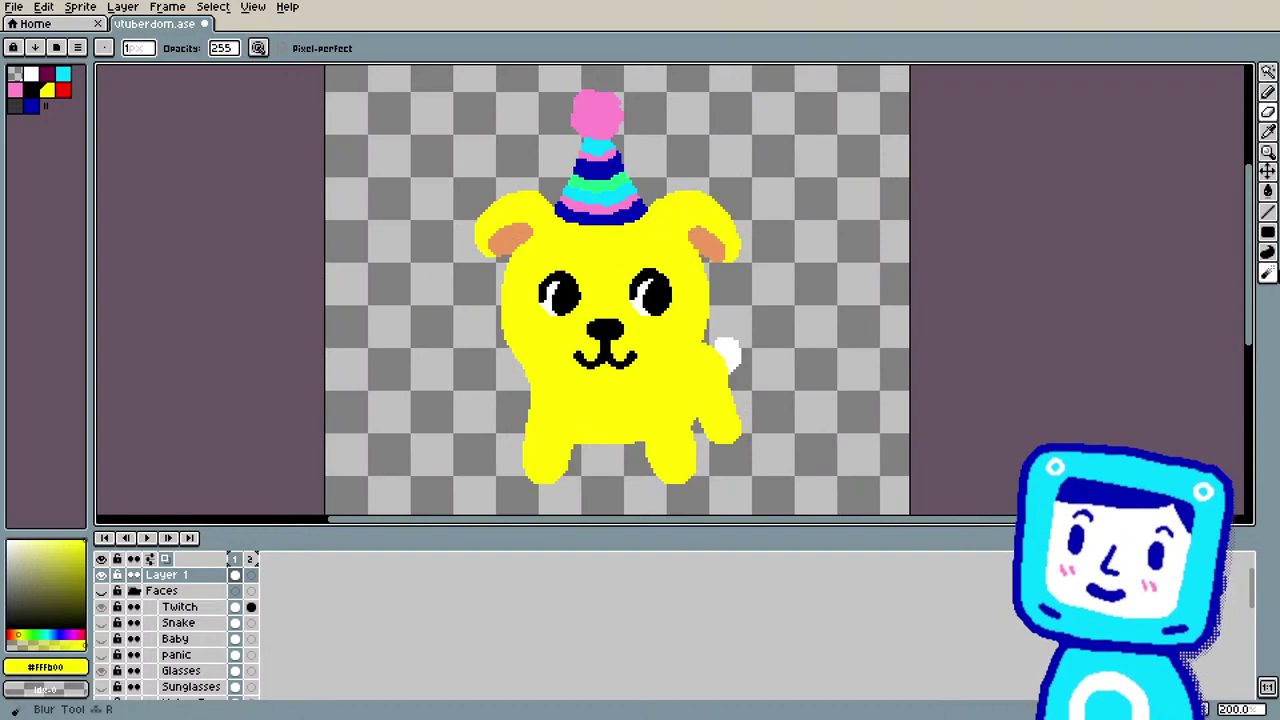
{"action": "mouse_move", "coordinate": [1245, 272]}
{"action": "left_mouse_down"}
{"action": "mouse_move", "coordinate": [1245, 250]}
{"action": "mouse_move", "coordinate": [1243, 273]}
{"action": "left_mouse_up"}
{"action": "scroll", "coordinate": [957, 209], "scroll_direction": "down", "scroll_amount": 1}
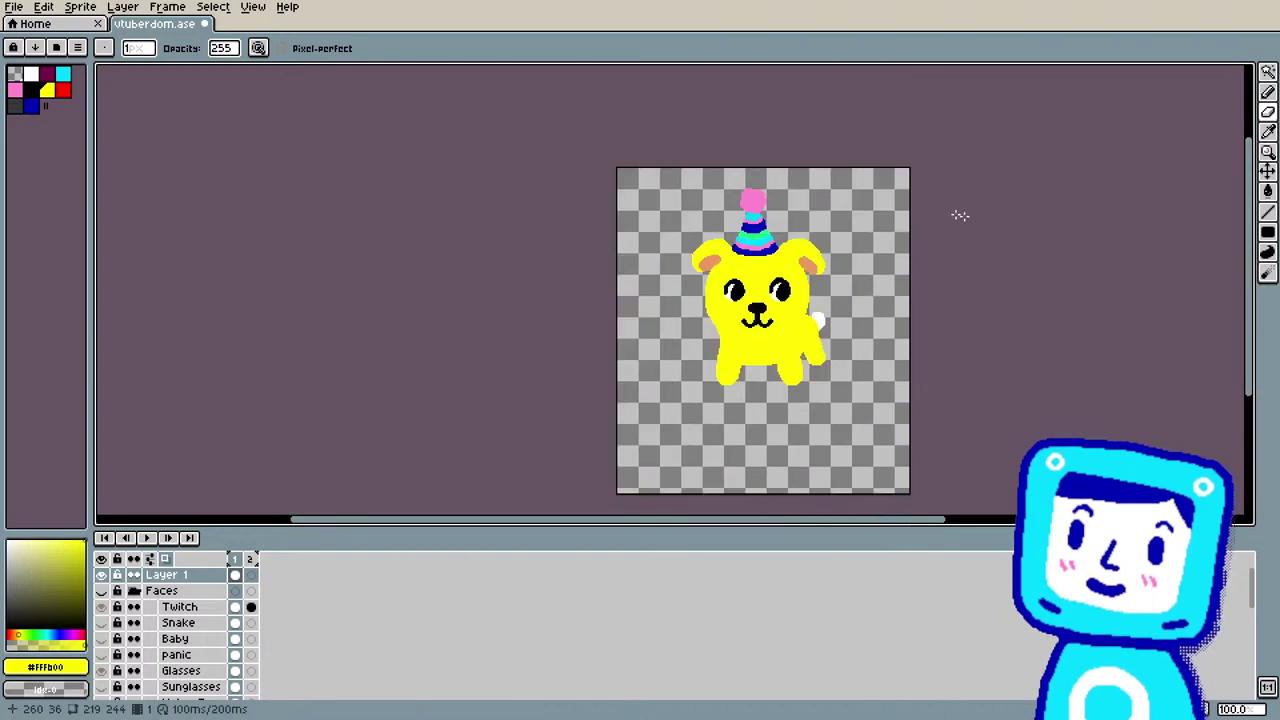
Step: Rename Layer 1 to Dogsey
{"action": "right_click", "coordinate": [162, 575]}
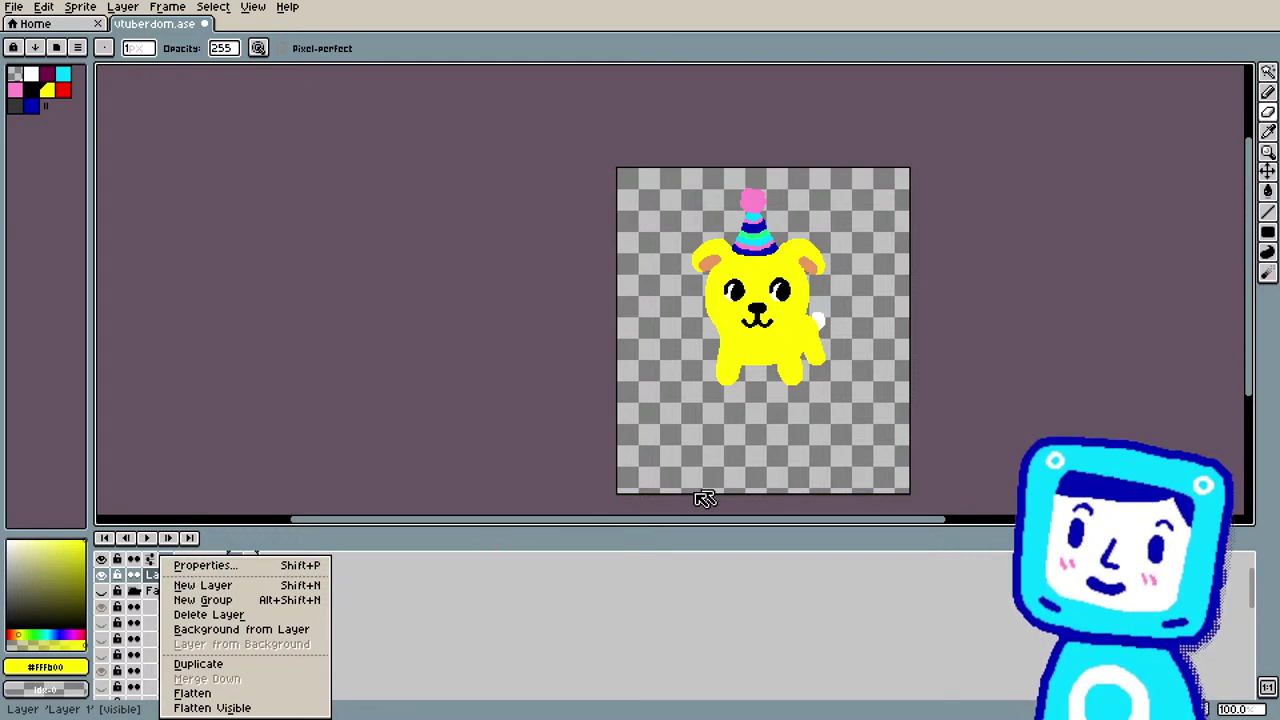
{"action": "left_click", "coordinate": [252, 568]}
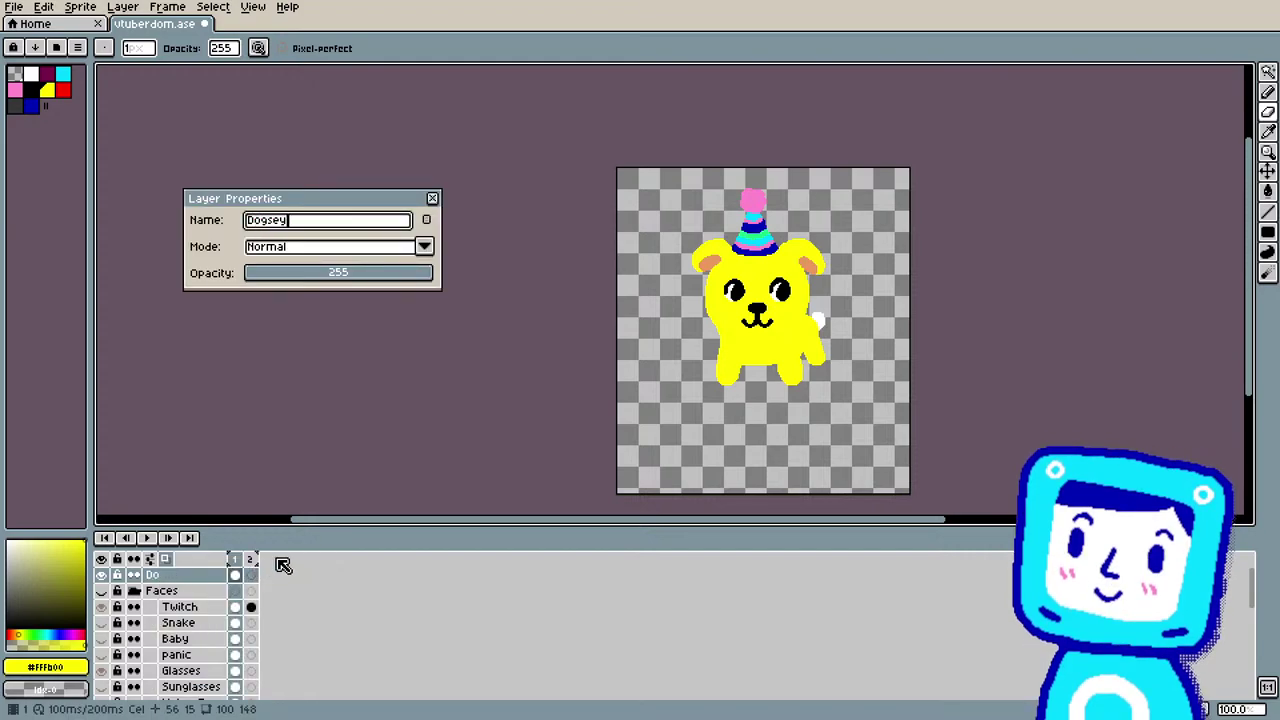
{"action": "type", "text": "Dogsey"}
{"action": "left_click", "coordinate": [432, 198]}
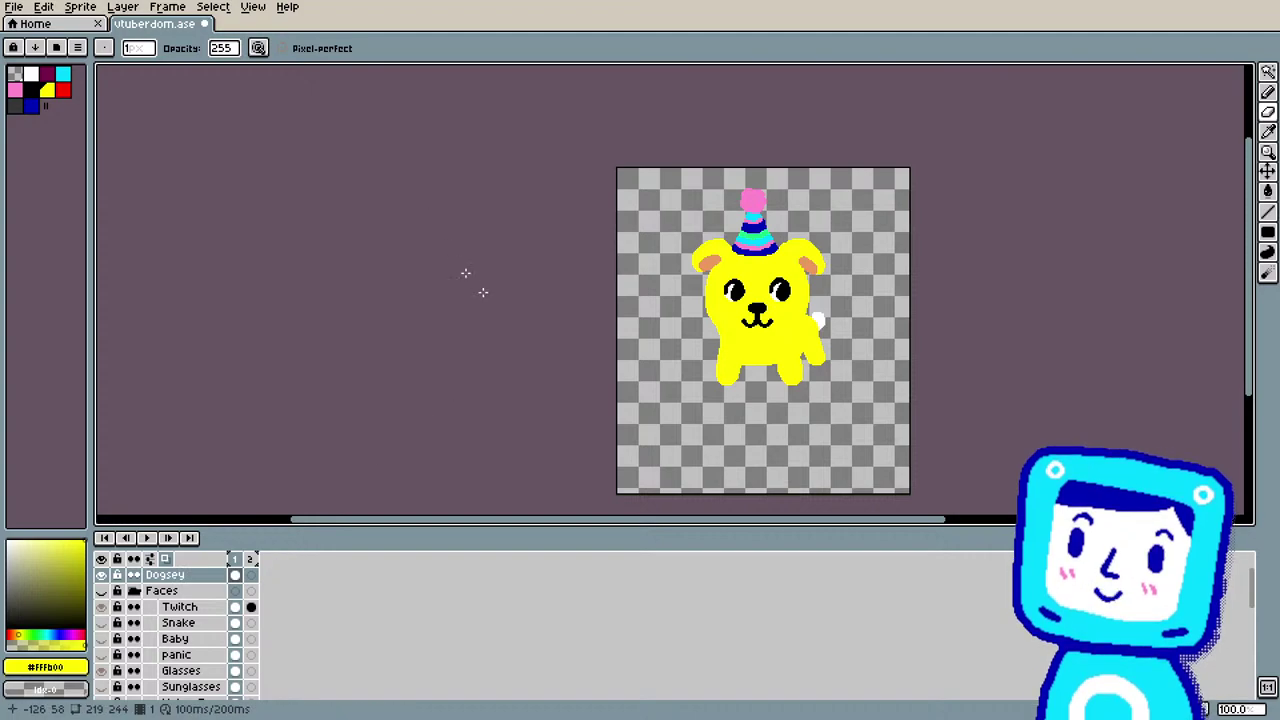
Step: Duplicate the Dogsey layer and hide the original
{"action": "right_click", "coordinate": [196, 575]}
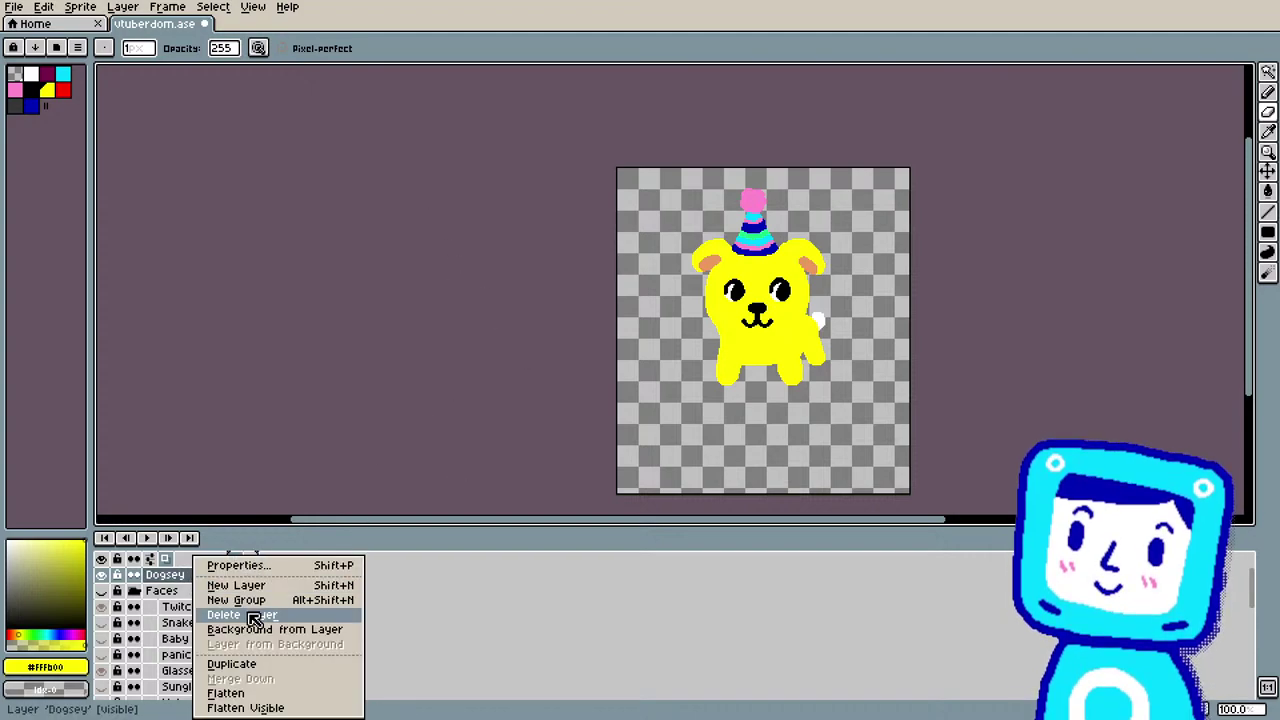
{"action": "left_click", "coordinate": [231, 664]}
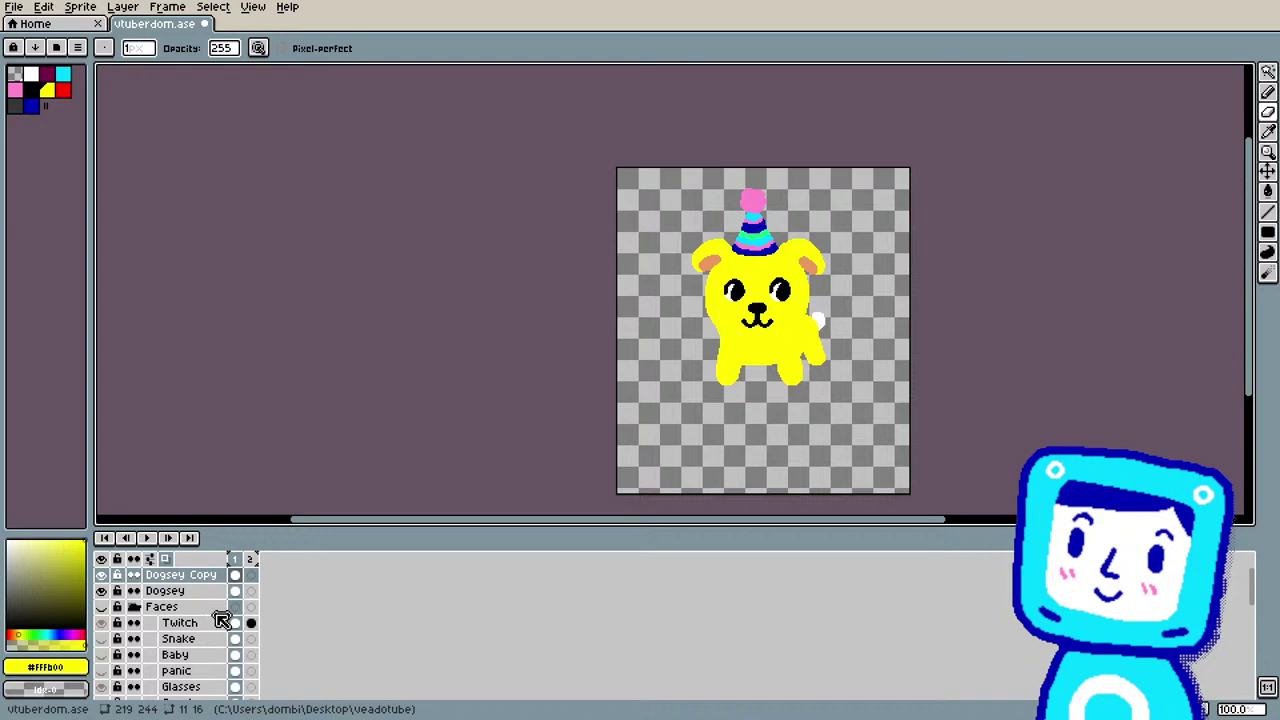
{"action": "left_click", "coordinate": [101, 590]}
Step: Select the white tail on the Dogsey Copy layer with the Magic Wand and delete it
{"action": "scroll", "coordinate": [757, 387], "scroll_direction": "up", "scroll_amount": 2}
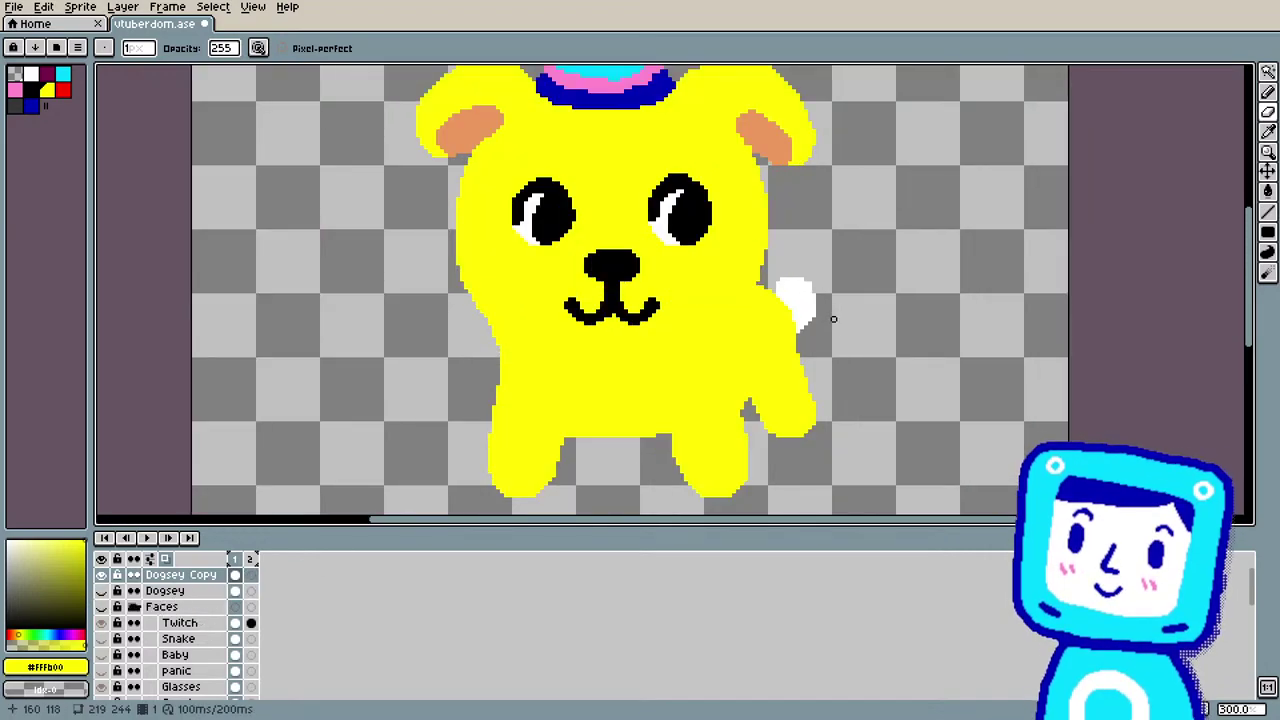
{"action": "key", "text": "w"}
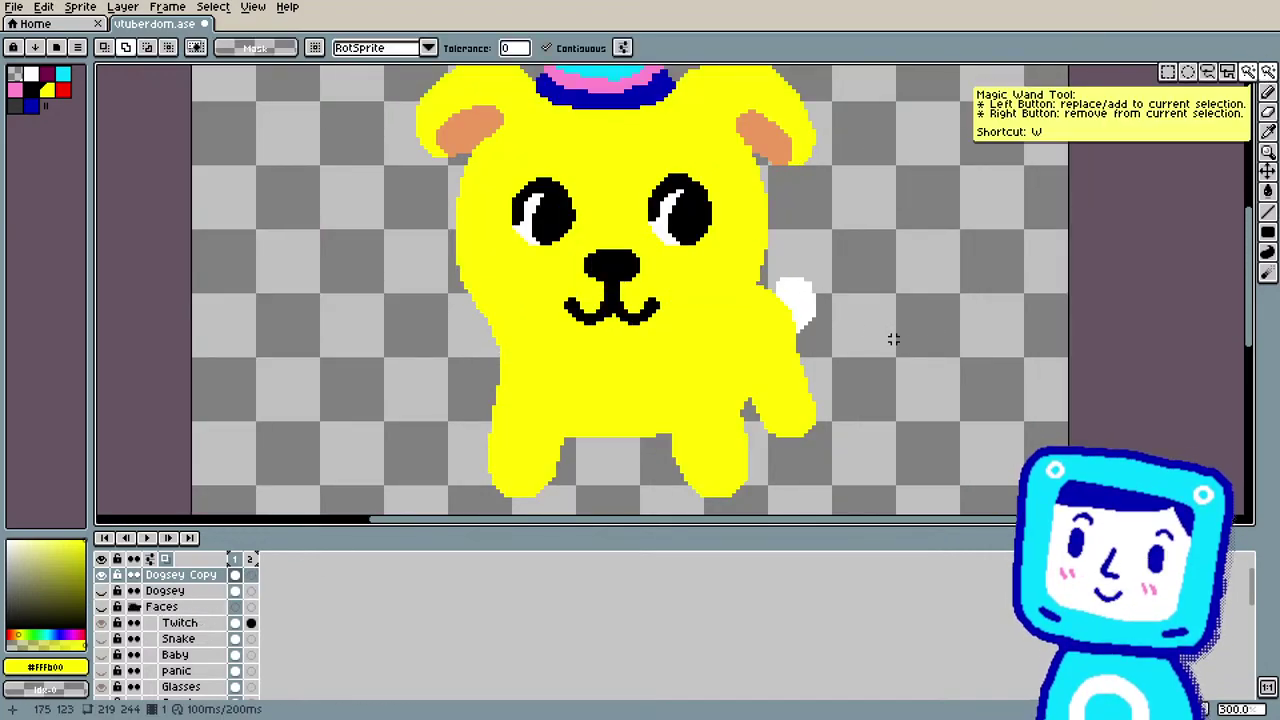
{"action": "left_click", "coordinate": [806, 302]}
{"action": "key", "text": "Delete"}
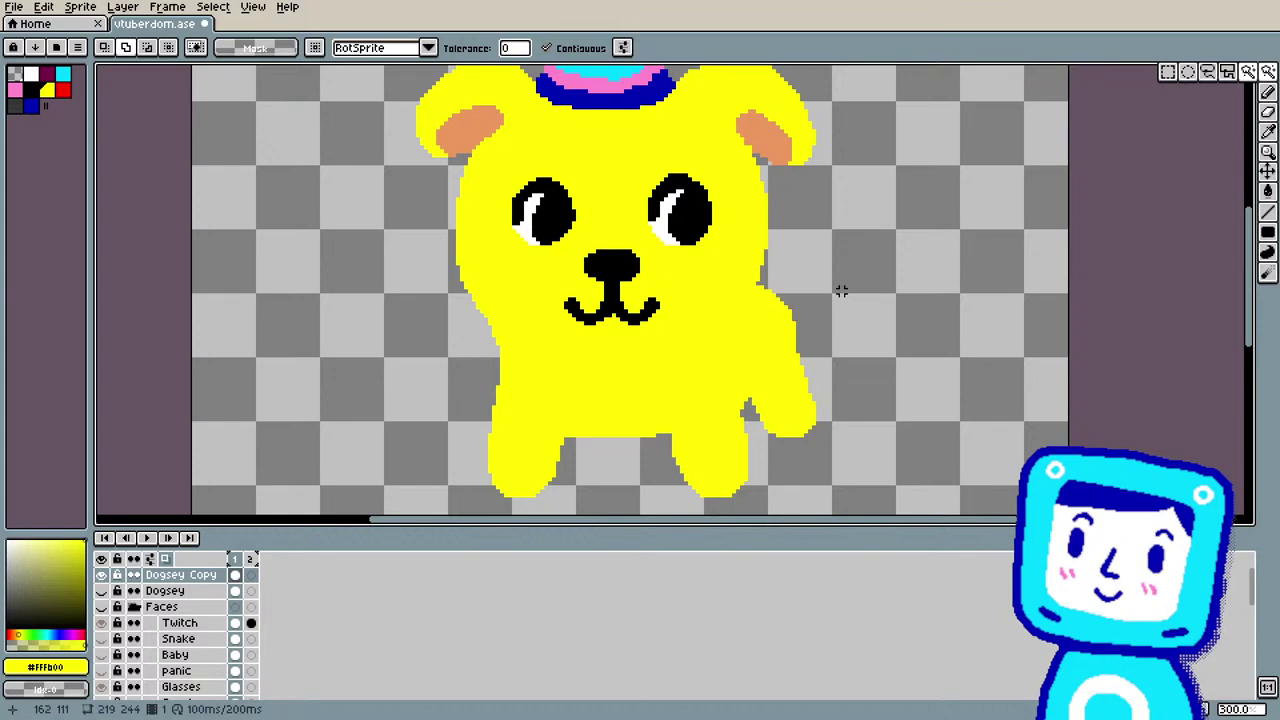
Step: Trim the bump above the raised limb, then copy that limb flipped horizontally onto the opposite side of the body
{"action": "key", "text": "e"}
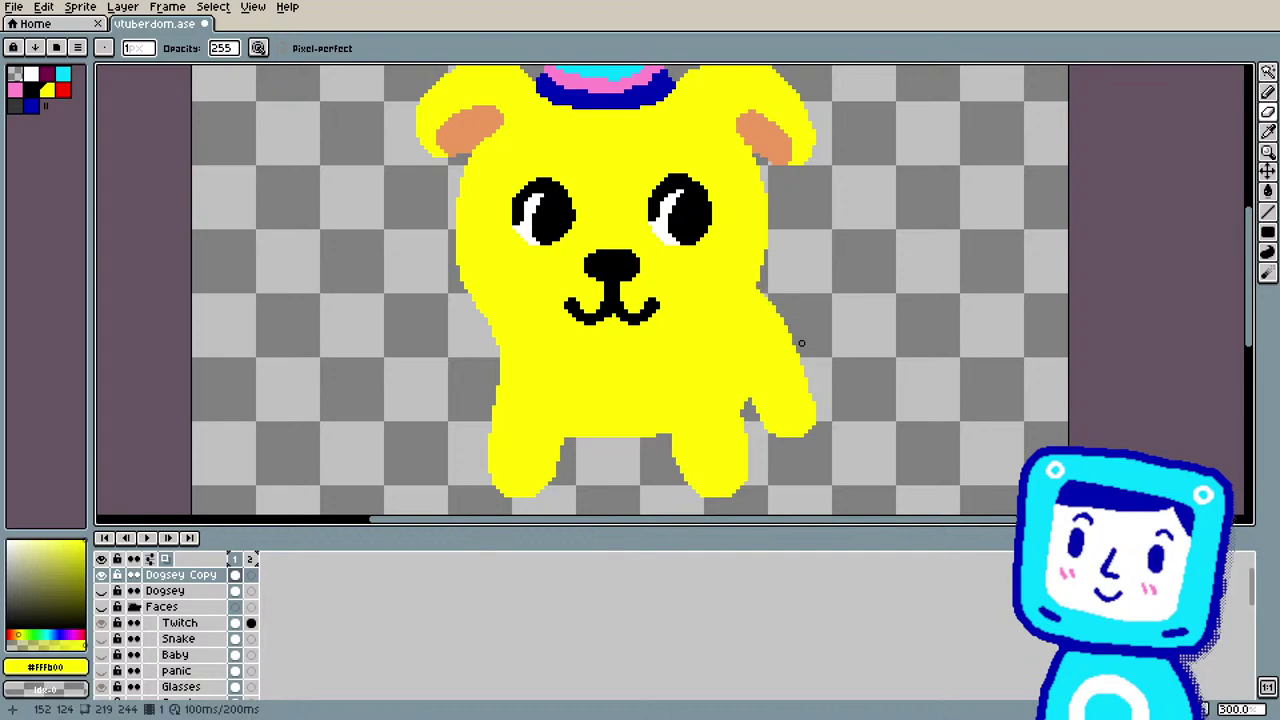
{"action": "left_click", "coordinate": [1268, 72]}
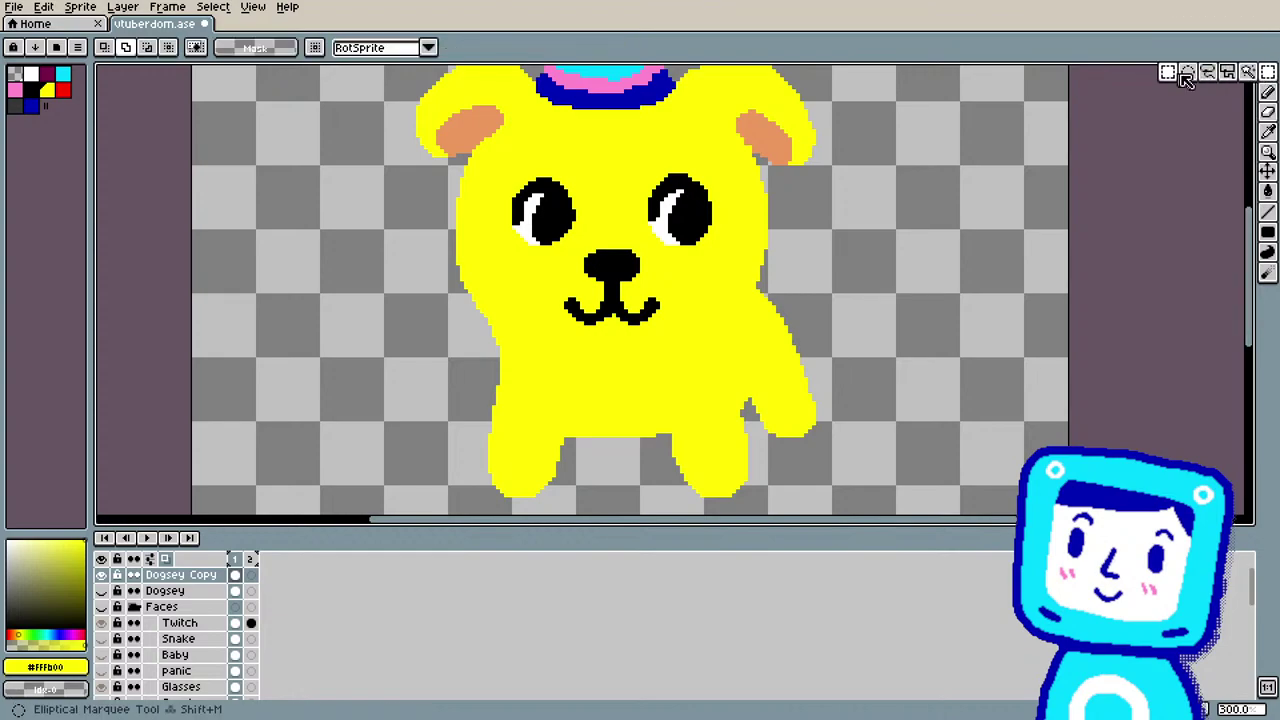
{"action": "left_click_drag", "start_coordinate": [873, 441], "coordinate": [719, 281]}
{"action": "left_click", "coordinate": [737, 297]}
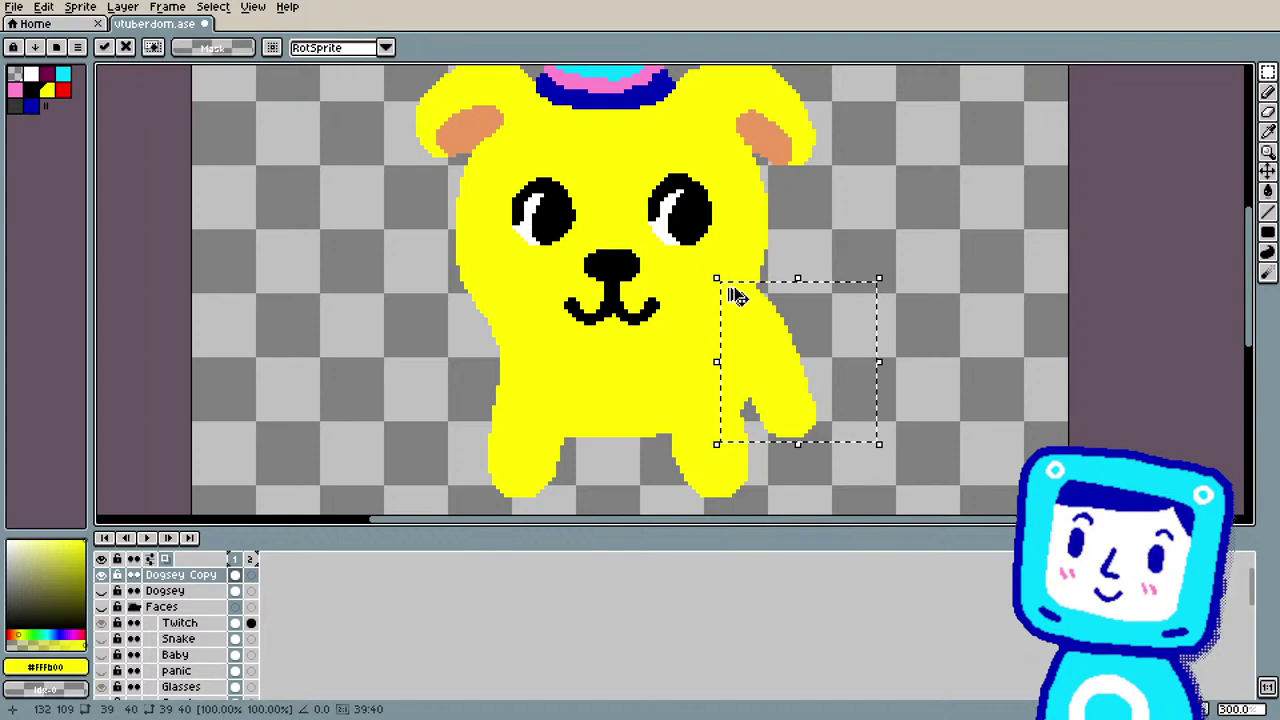
{"action": "left_click", "coordinate": [44, 6]}
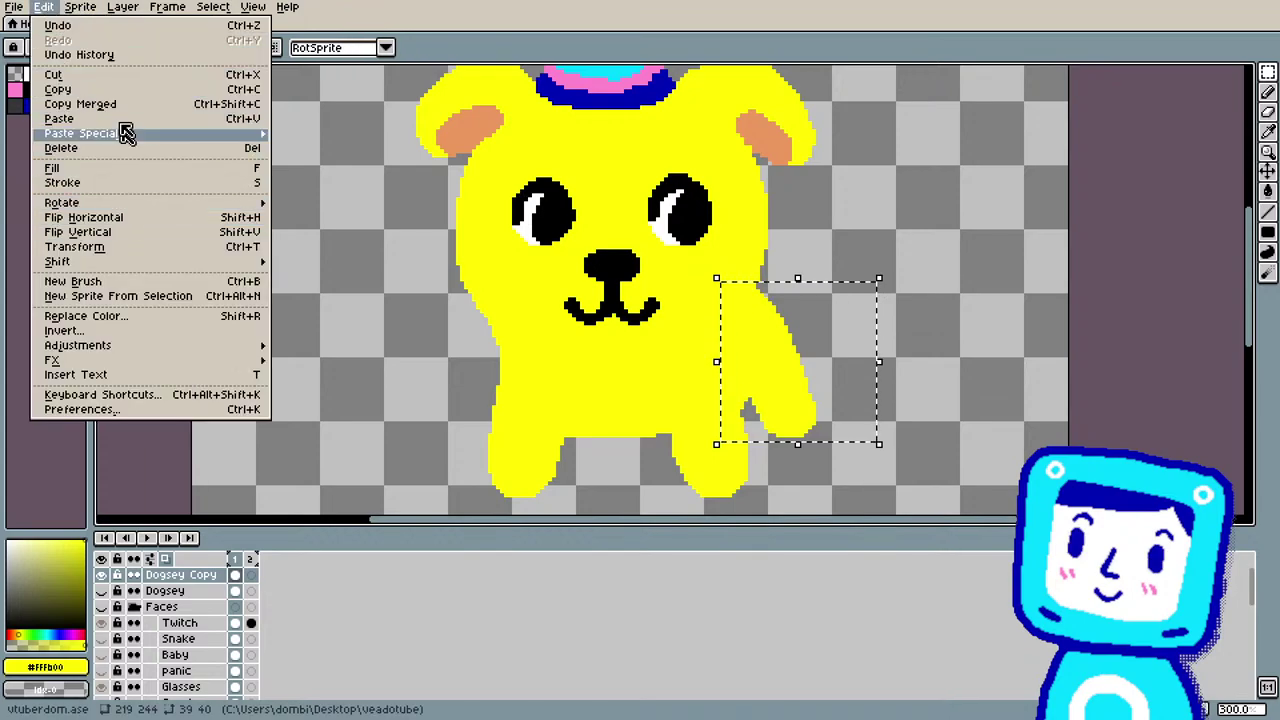
{"action": "left_click", "coordinate": [177, 217]}
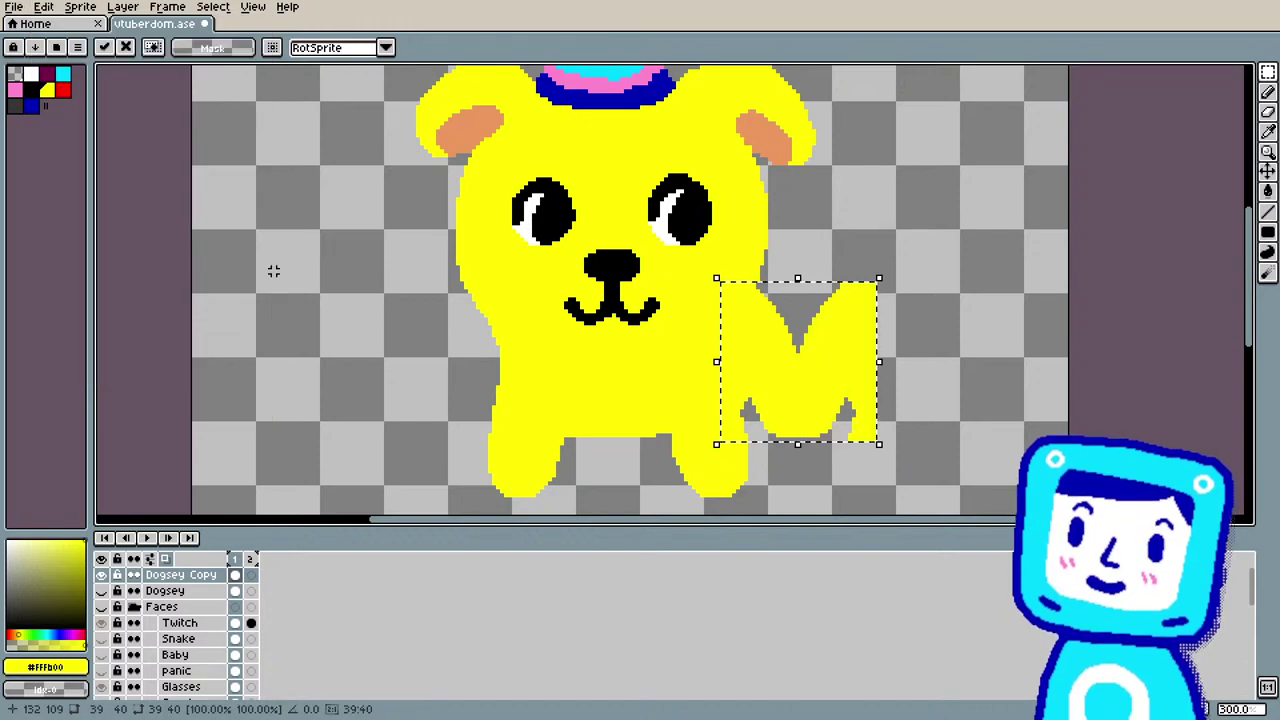
{"action": "left_click_drag", "start_coordinate": [808, 389], "coordinate": [507, 378]}
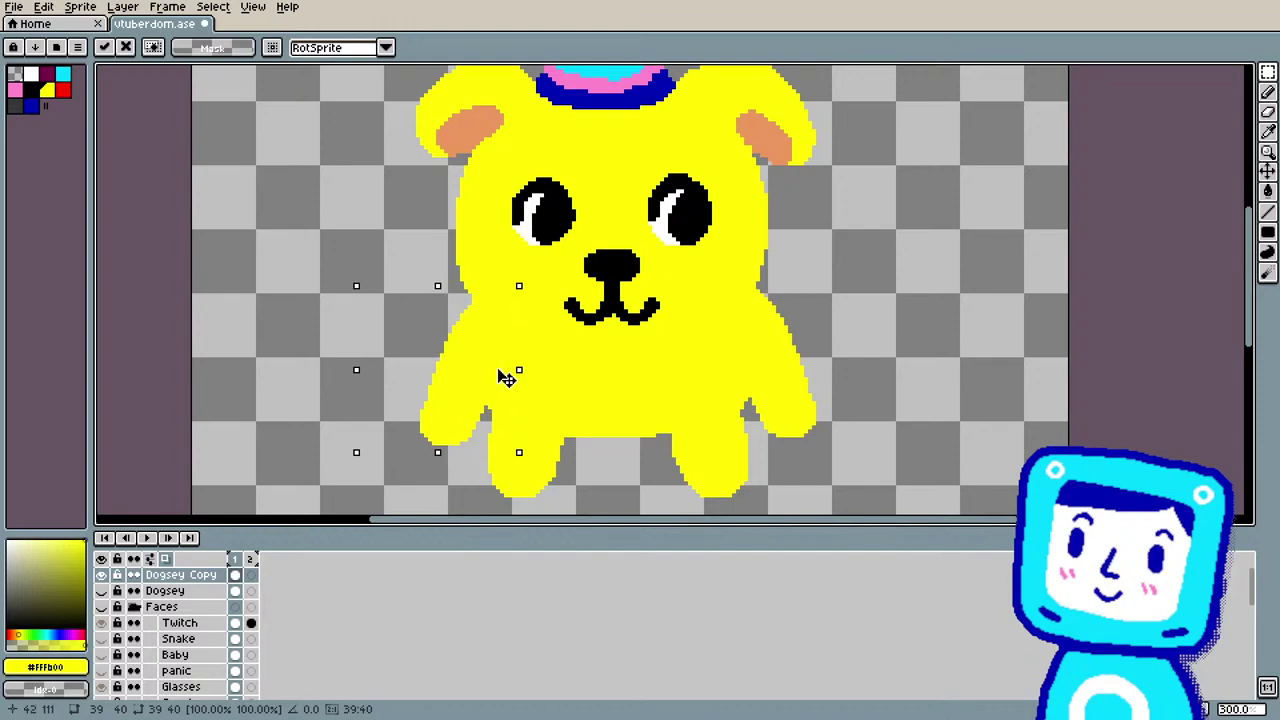
{"action": "left_click", "coordinate": [645, 332]}
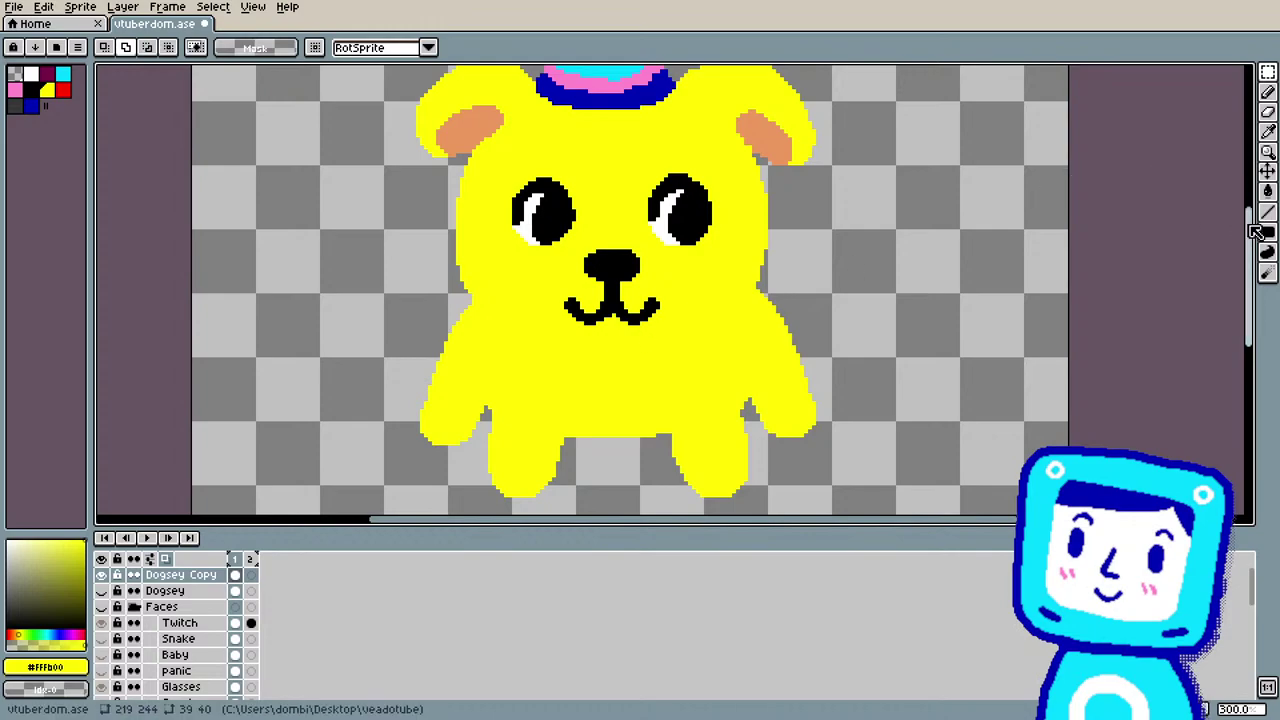
Step: Select the lower body with all four limbs, stretch it vertically to 172%, and deselect it
{"action": "scroll", "coordinate": [493, 366], "scroll_direction": "down", "scroll_amount": 2}
{"action": "left_click_drag", "start_coordinate": [389, 279], "coordinate": [863, 482]}
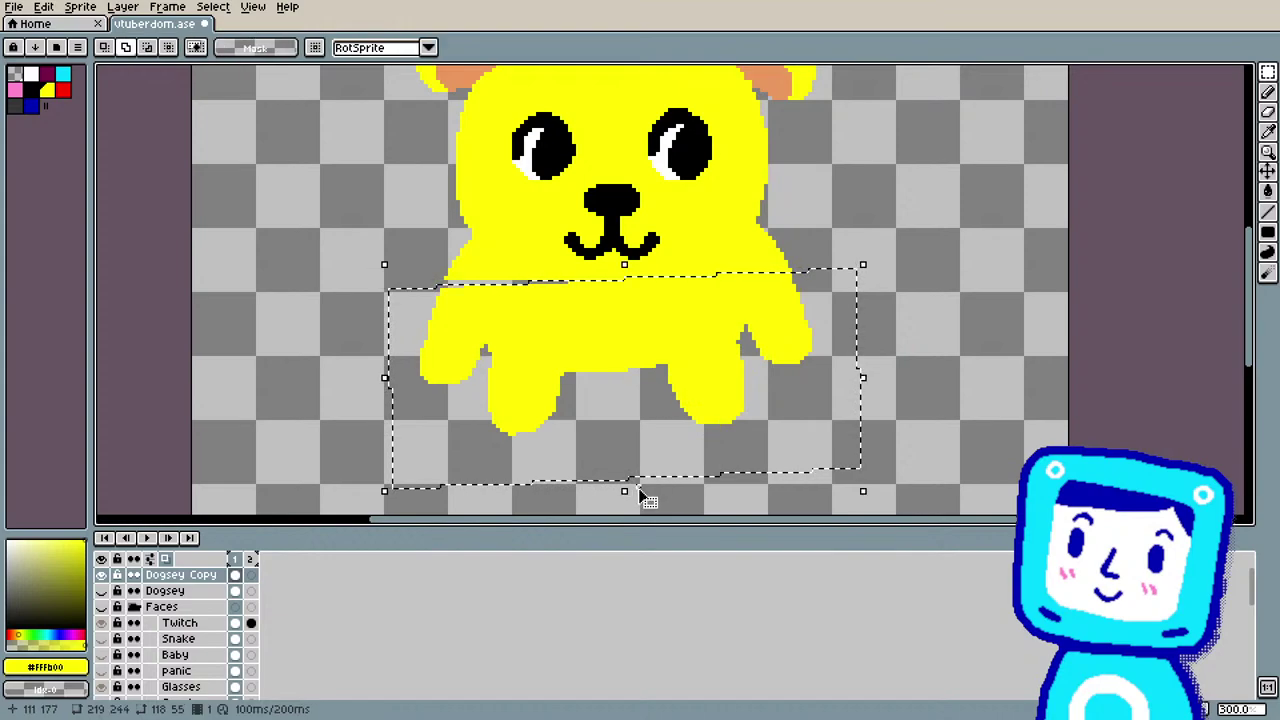
{"action": "left_click_drag", "start_coordinate": [646, 497], "coordinate": [717, 427]}
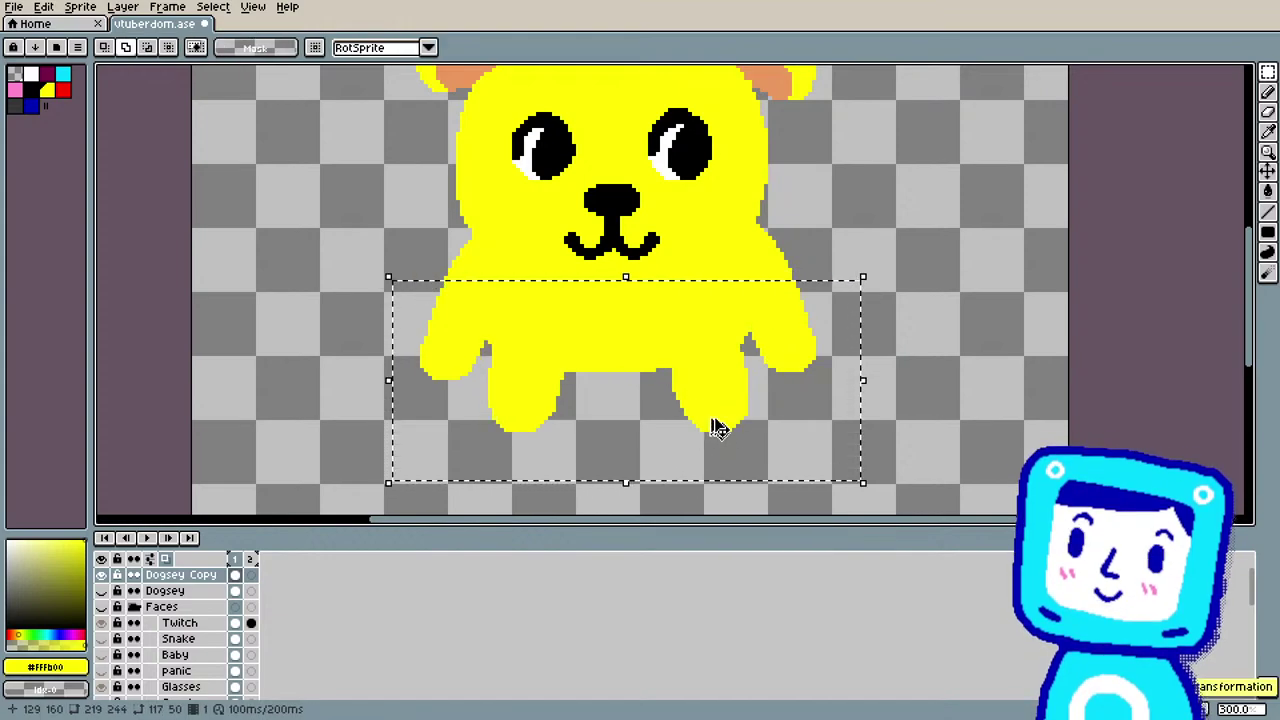
{"action": "left_click_drag", "start_coordinate": [625, 485], "coordinate": [625, 365]}
{"action": "left_click_drag", "start_coordinate": [1250, 333], "coordinate": [1258, 291]}
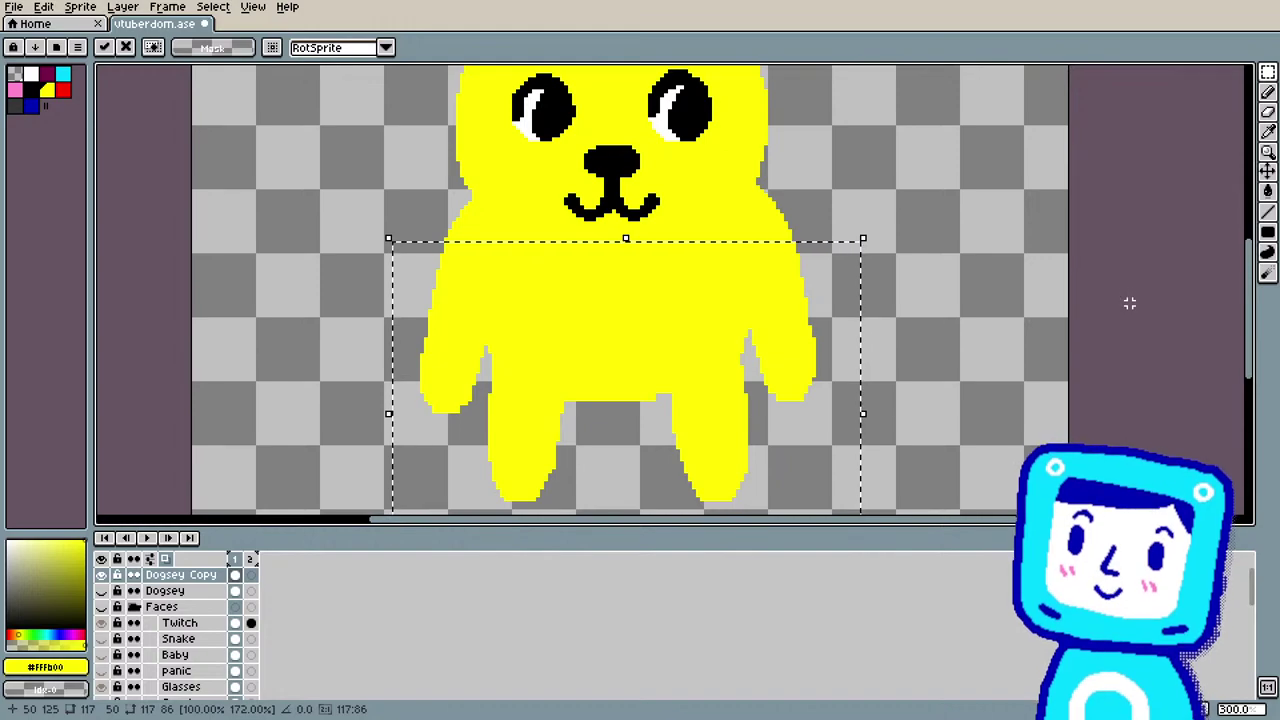
{"action": "scroll", "coordinate": [939, 260], "scroll_direction": "down", "scroll_amount": 1}
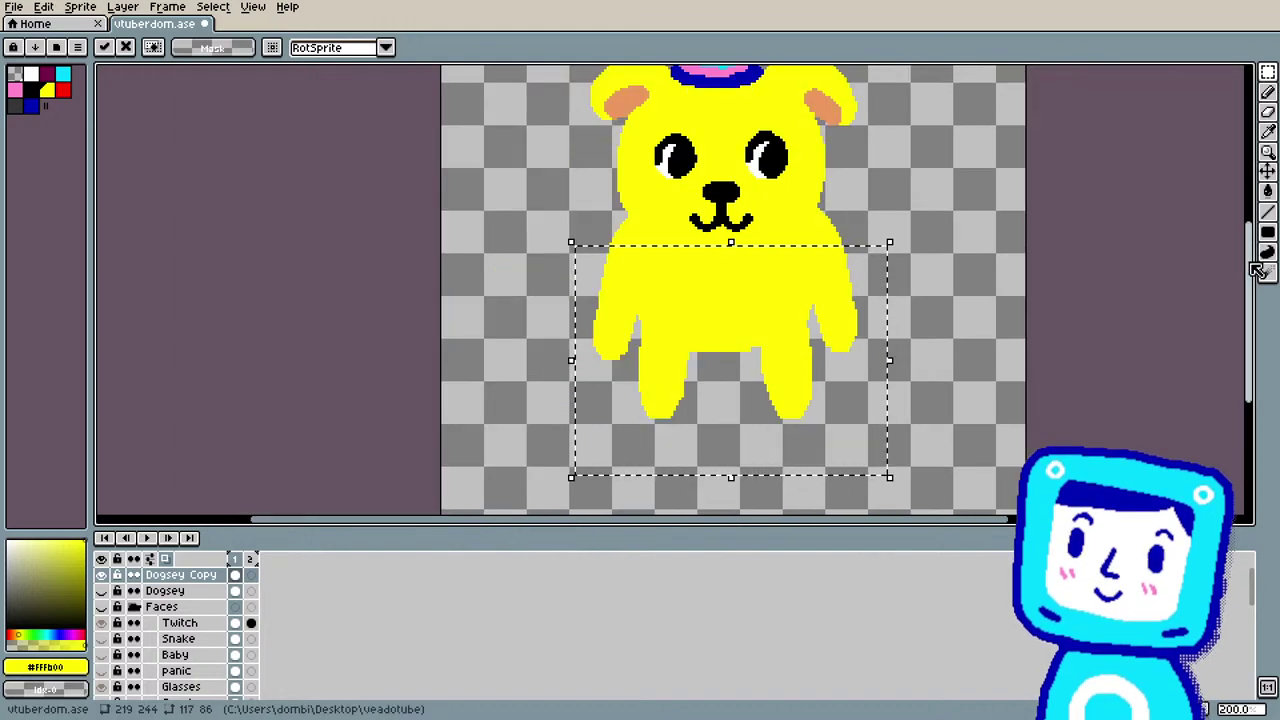
{"action": "left_click_drag", "start_coordinate": [1250, 300], "coordinate": [1250, 272]}
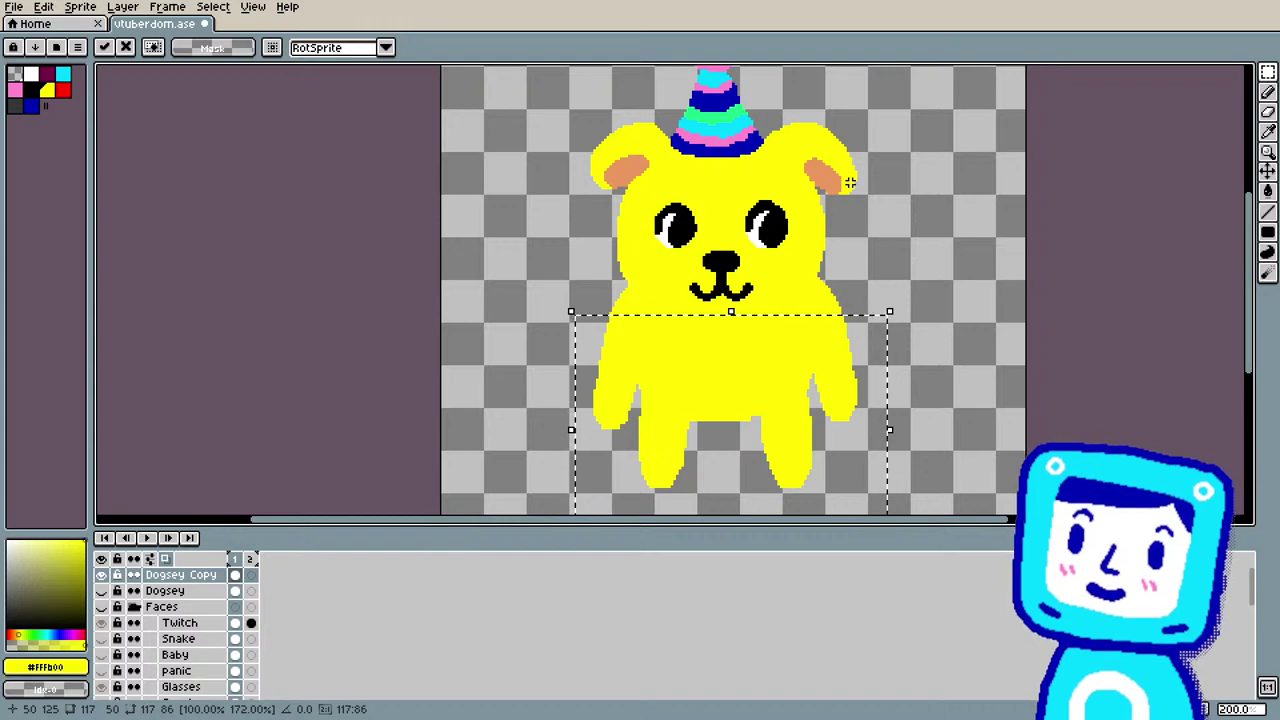
{"action": "left_click_drag", "start_coordinate": [886, 309], "coordinate": [914, 194]}
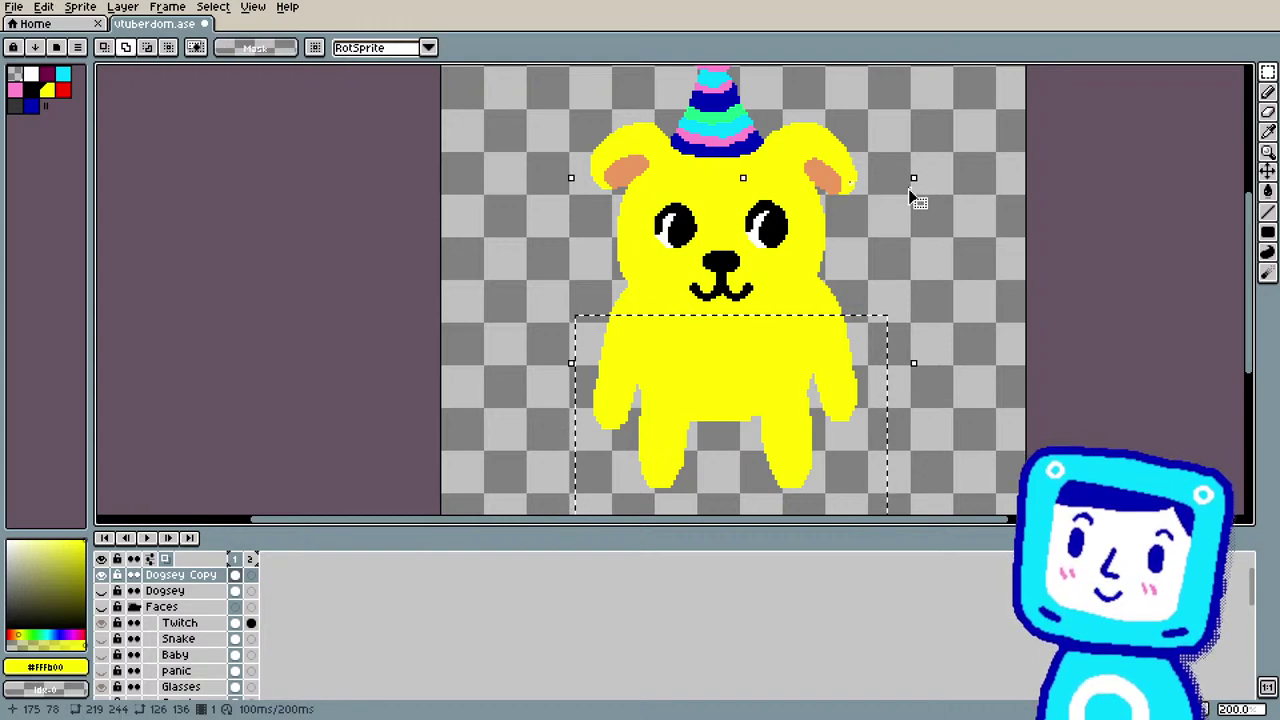
{"action": "key", "text": "ctrl+d"}
Step: Fill the white and black parts of both eyes with the body yellow using the Paint Bucket
{"action": "scroll", "coordinate": [927, 260], "scroll_direction": "up", "scroll_amount": 1}
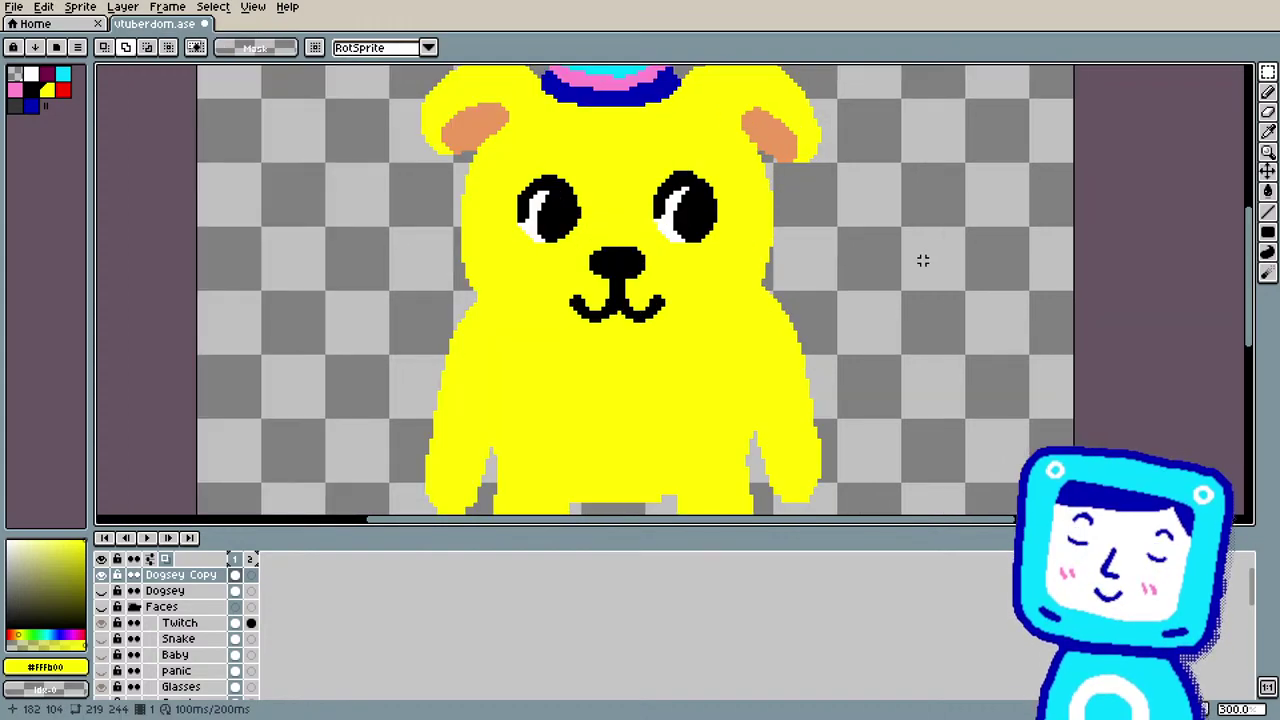
{"action": "scroll", "coordinate": [646, 123], "scroll_direction": "down", "scroll_amount": 1}
{"action": "scroll", "coordinate": [645, 120], "scroll_direction": "up", "scroll_amount": 1}
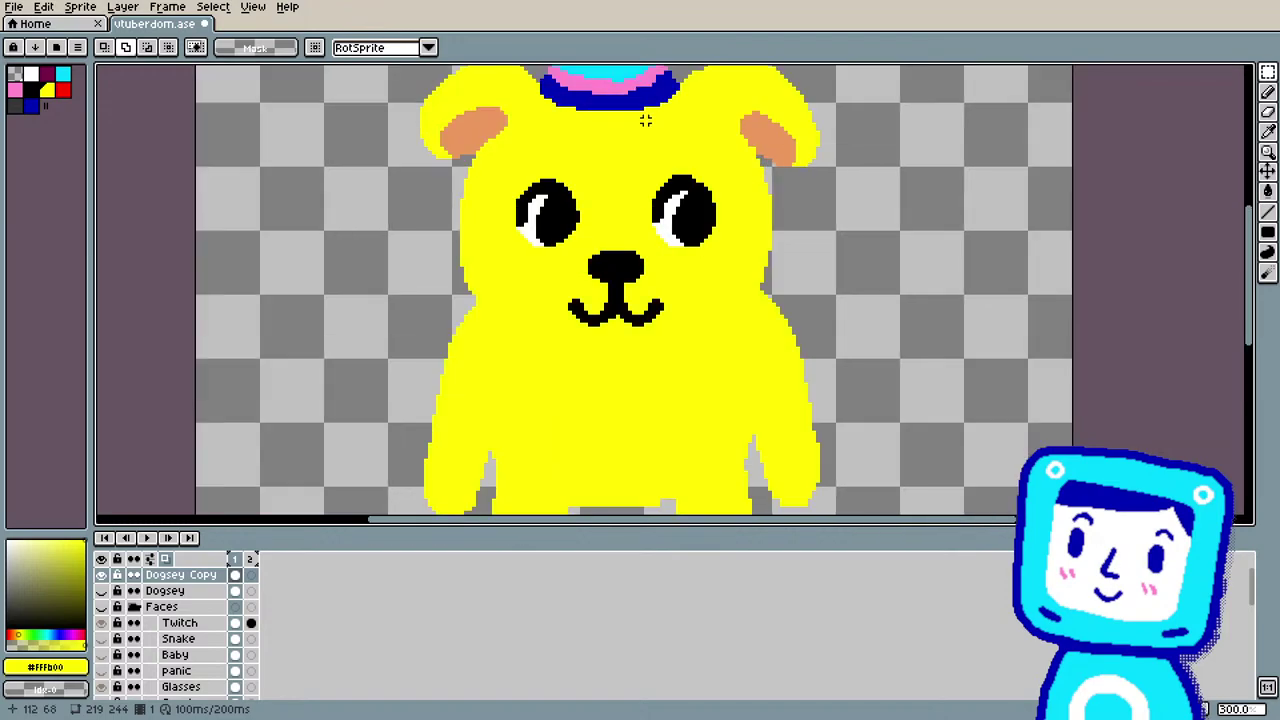
{"action": "scroll", "coordinate": [645, 120], "scroll_direction": "up", "scroll_amount": 1}
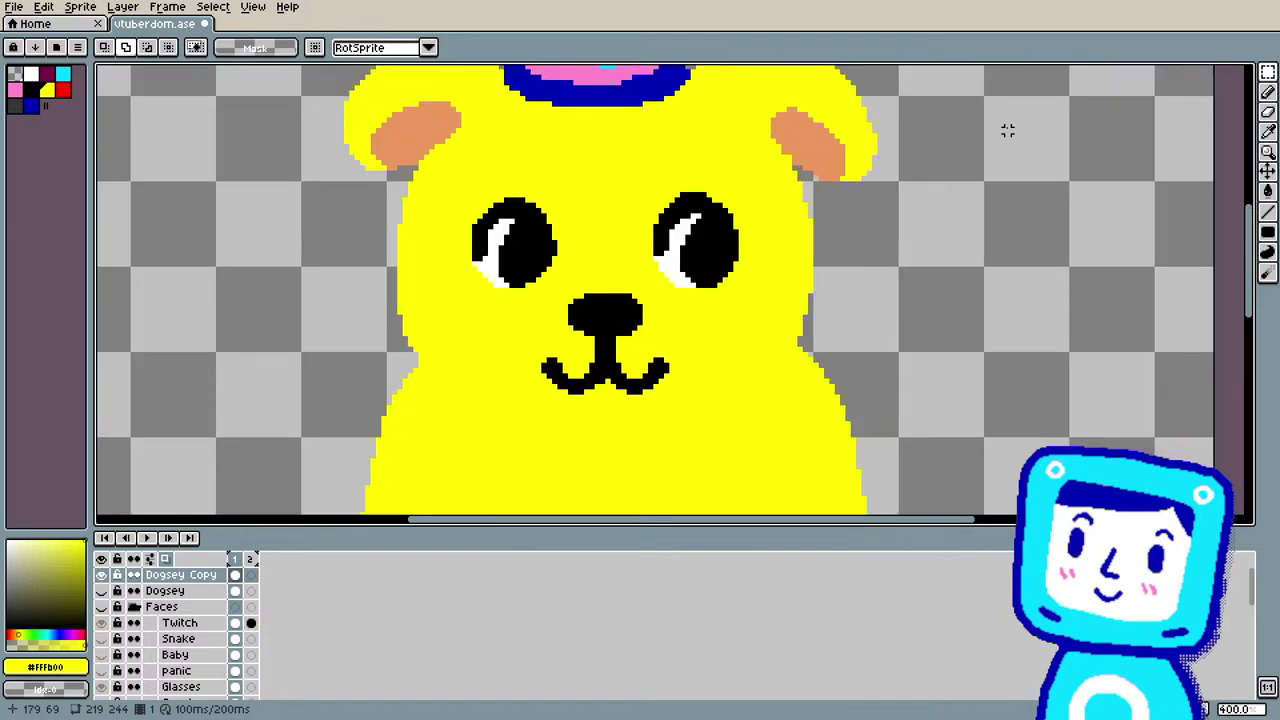
{"action": "key", "text": "i"}
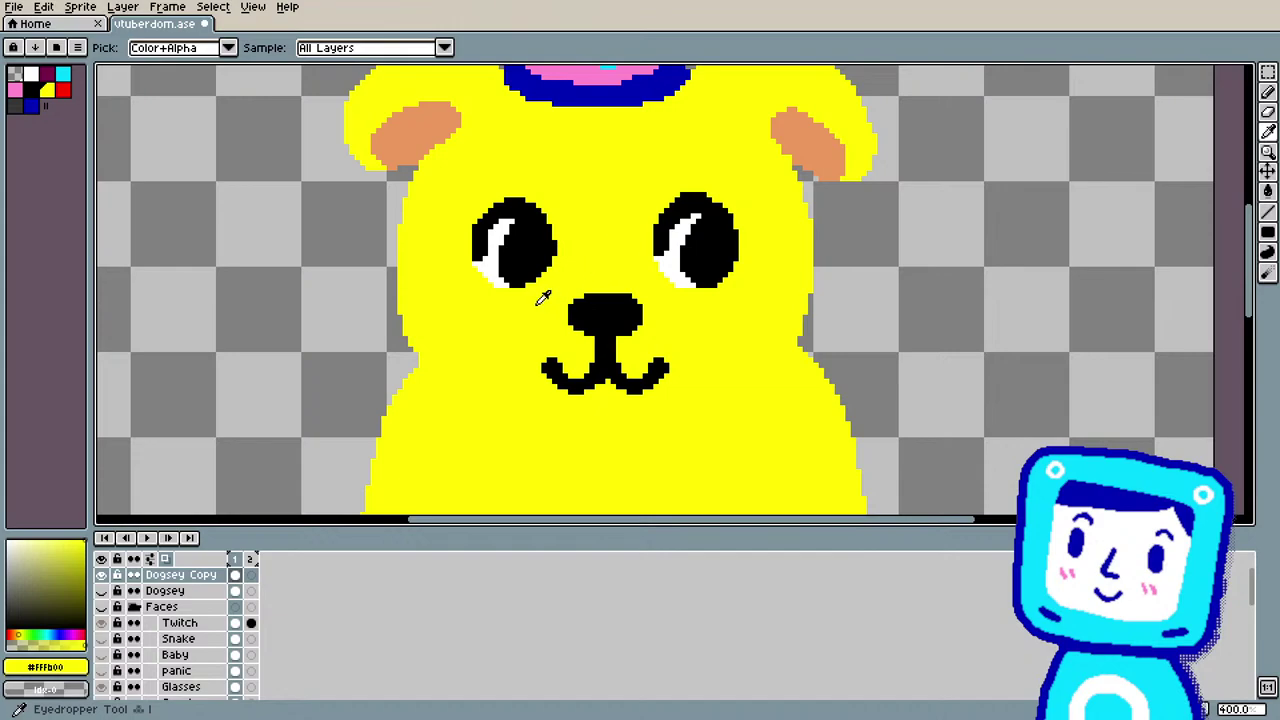
{"action": "key", "text": "g"}
{"action": "left_click", "coordinate": [495, 245]}
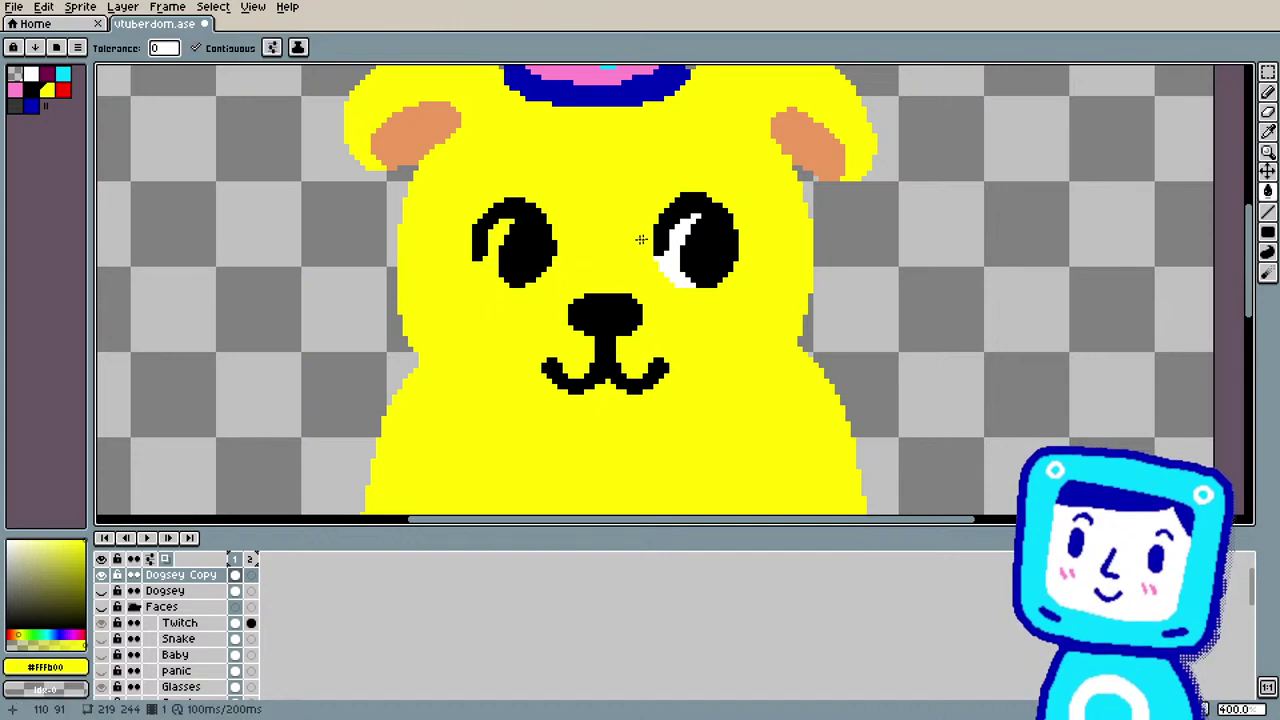
{"action": "left_click", "coordinate": [674, 263]}
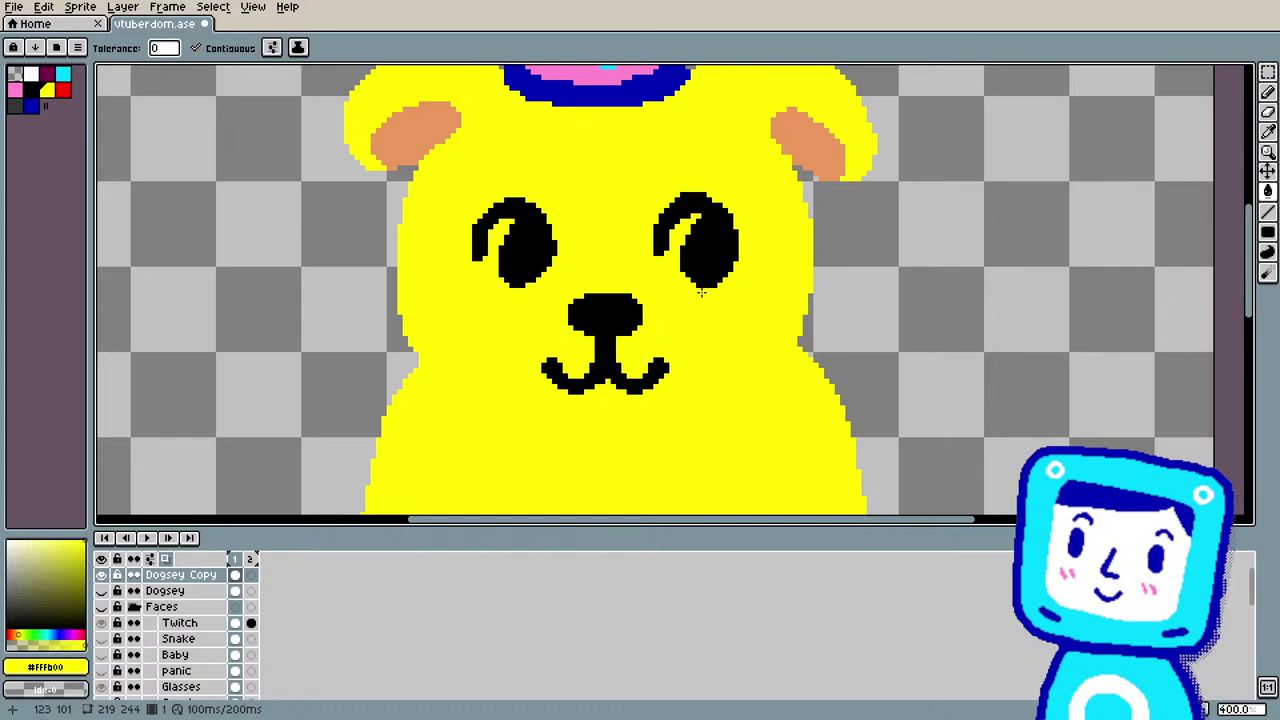
{"action": "left_click", "coordinate": [537, 215]}
{"action": "left_click", "coordinate": [684, 222]}
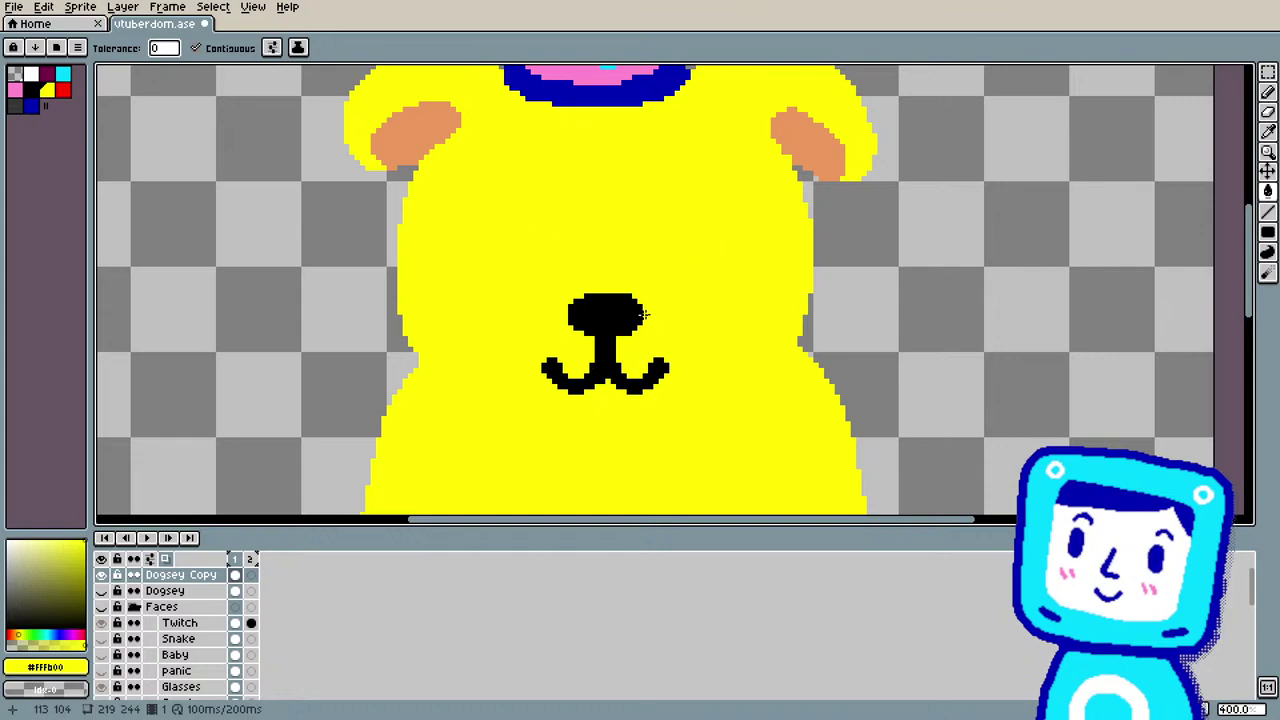
Step: Sample black from the nose and draw one eye with a pupil, upper and lower lid lines and a thick eyebrow using the 4 px Pencil
{"action": "left_click", "coordinate": [613, 312], "text": "alt"}
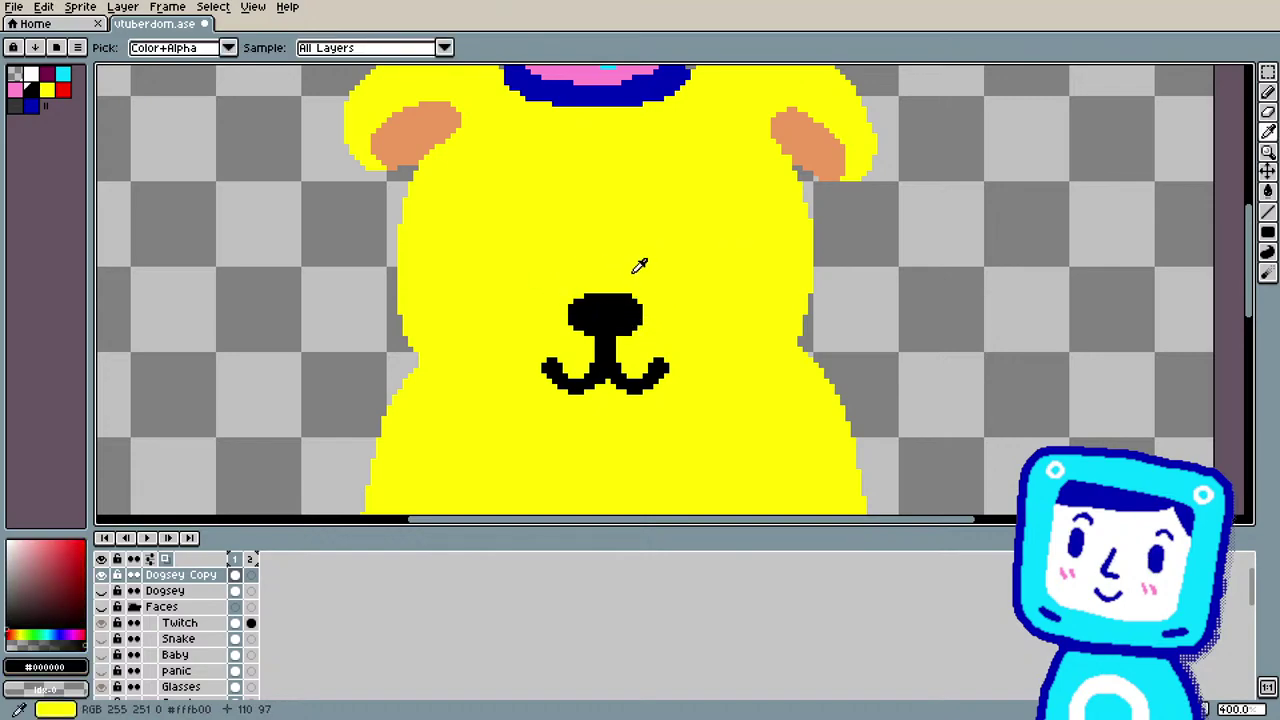
{"action": "key", "text": "b"}
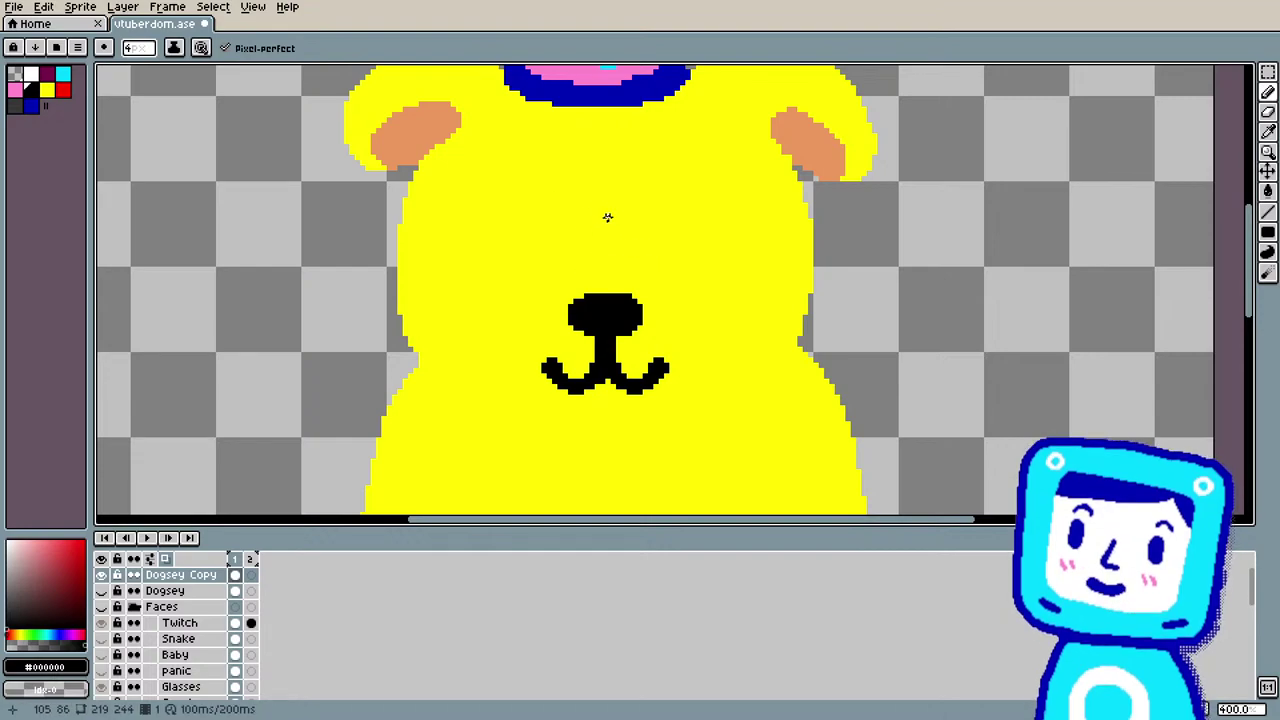
{"action": "scroll", "coordinate": [612, 245], "scroll_direction": "down", "scroll_amount": 2}
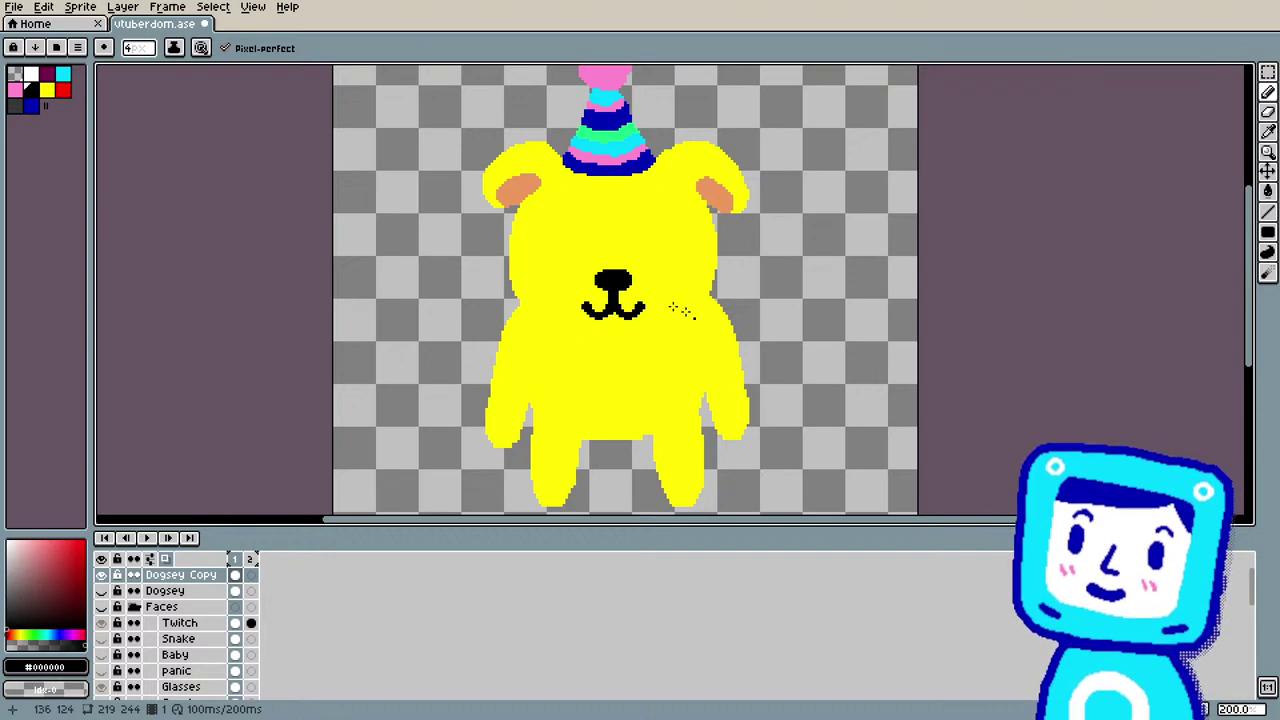
{"action": "scroll", "coordinate": [687, 294], "scroll_direction": "up", "scroll_amount": 2}
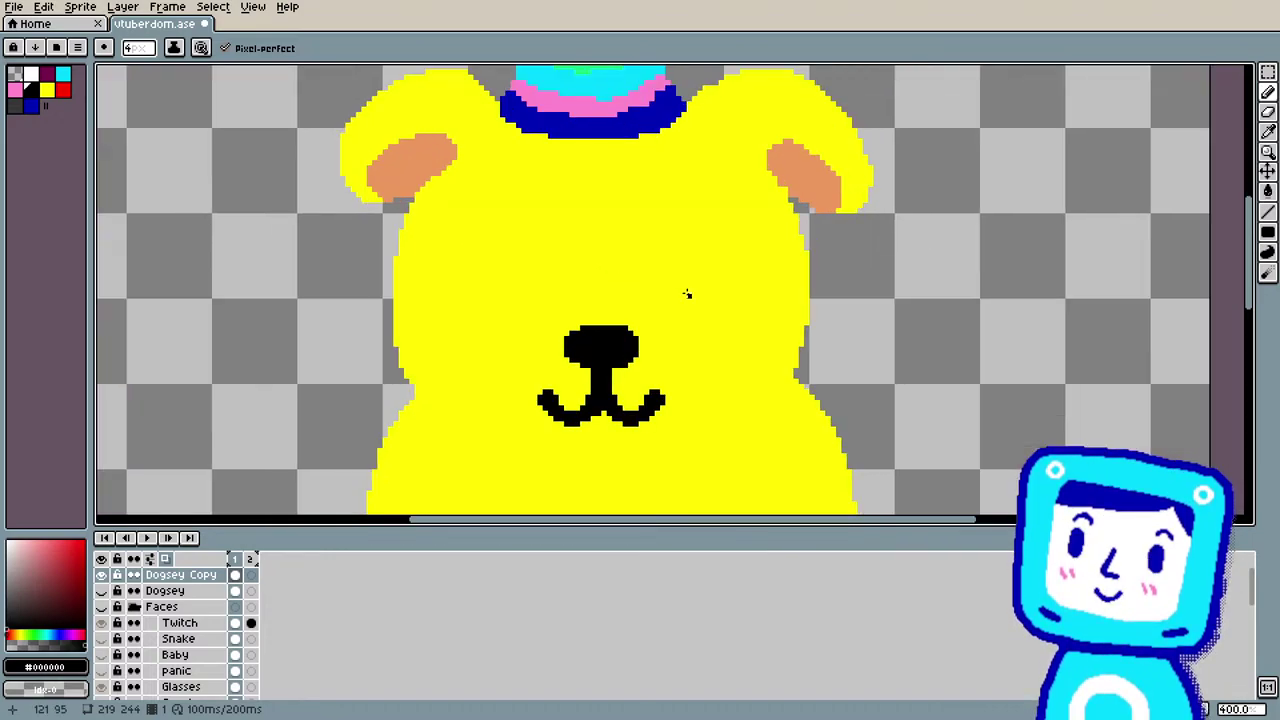
{"action": "scroll", "coordinate": [687, 294], "scroll_direction": "up", "scroll_amount": 1}
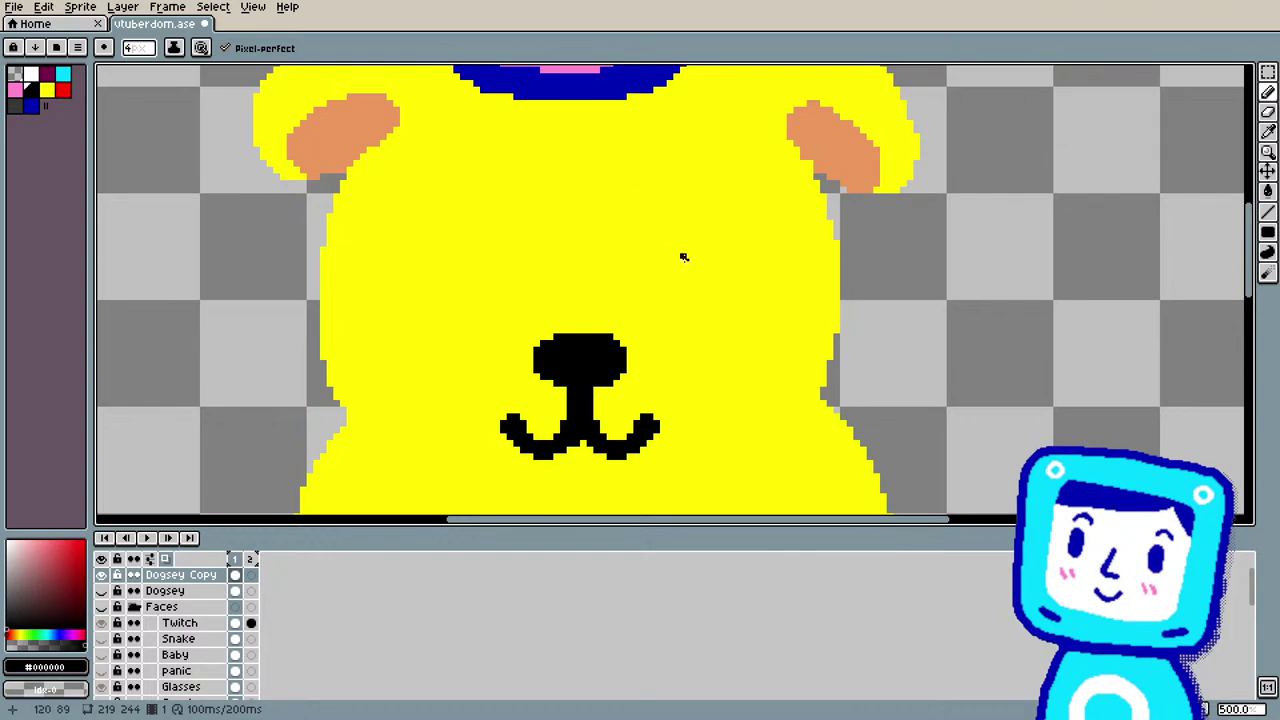
{"action": "mouse_move", "coordinate": [677, 269]}
{"action": "left_mouse_down"}
{"action": "mouse_move", "coordinate": [695, 273]}
{"action": "mouse_move", "coordinate": [703, 218]}
{"action": "mouse_move", "coordinate": [722, 235]}
{"action": "mouse_move", "coordinate": [651, 238]}
{"action": "left_mouse_up"}
{"action": "mouse_move", "coordinate": [650, 290]}
{"action": "left_mouse_down"}
{"action": "mouse_move", "coordinate": [708, 302]}
{"action": "mouse_move", "coordinate": [727, 287]}
{"action": "left_mouse_up"}
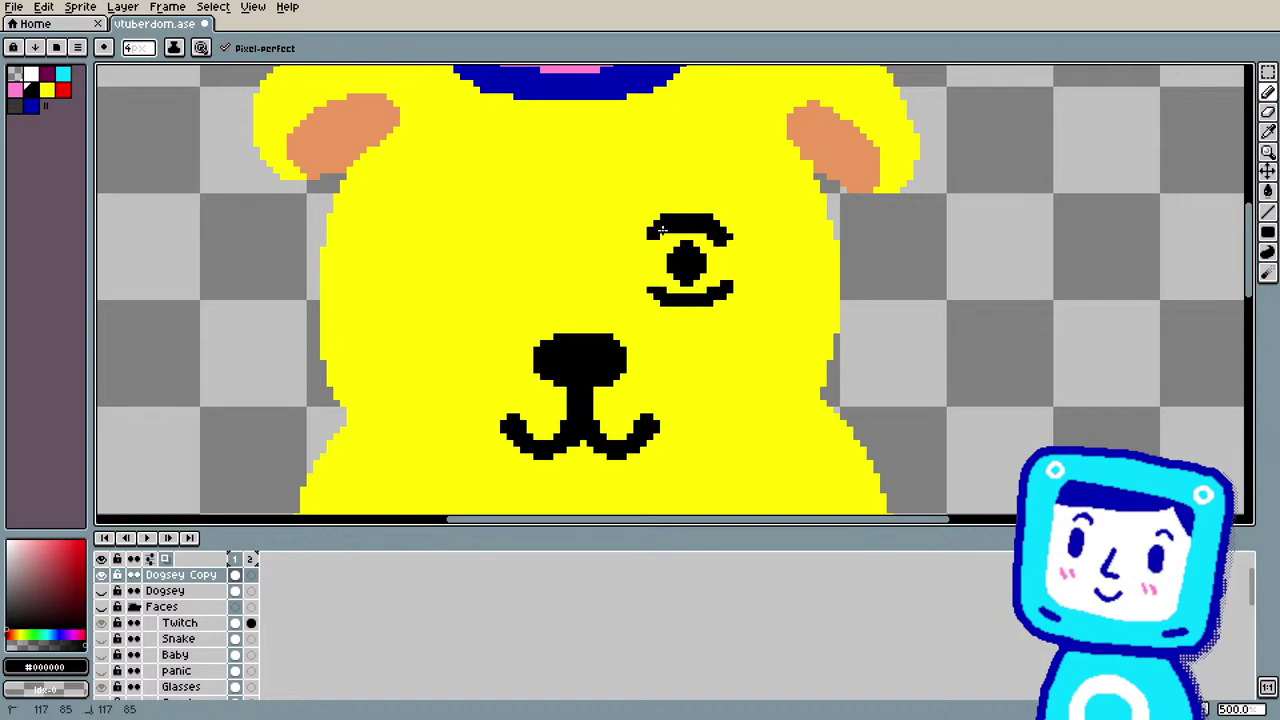
{"action": "left_click_drag", "start_coordinate": [643, 256], "coordinate": [652, 235]}
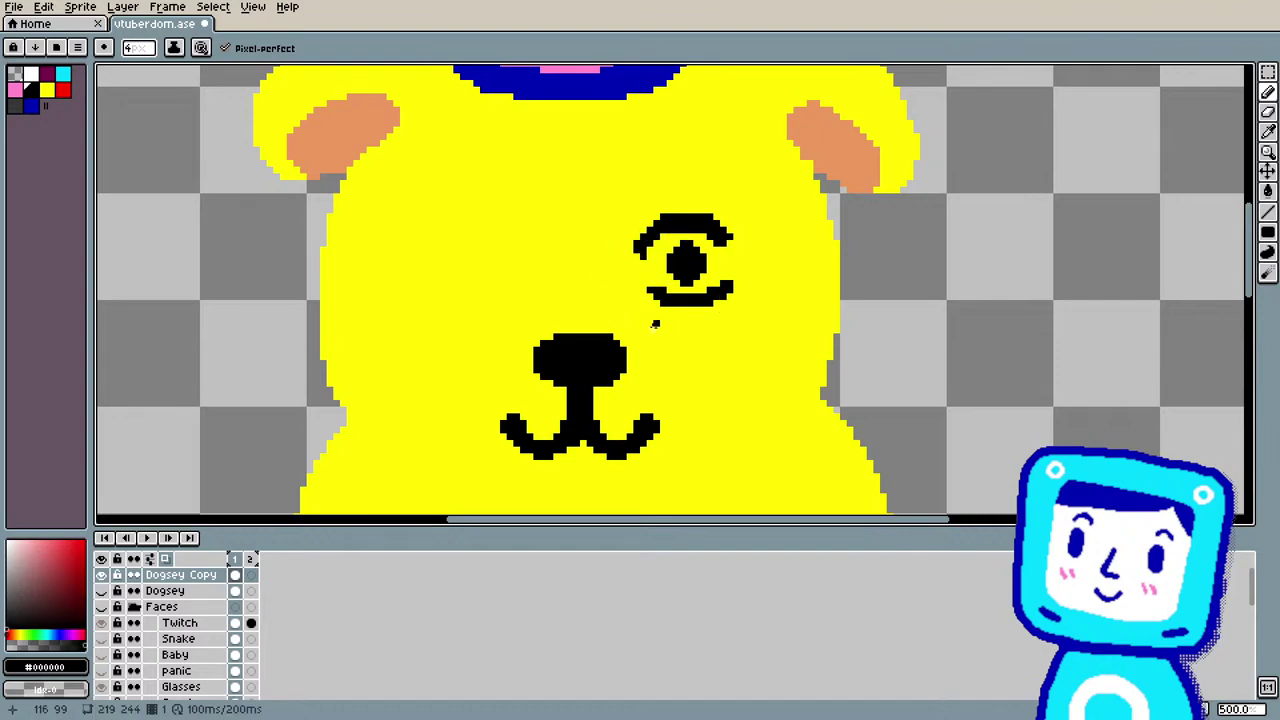
{"action": "mouse_move", "coordinate": [630, 202]}
{"action": "left_mouse_down"}
{"action": "mouse_move", "coordinate": [662, 178]}
{"action": "mouse_move", "coordinate": [715, 186]}
{"action": "left_mouse_up"}
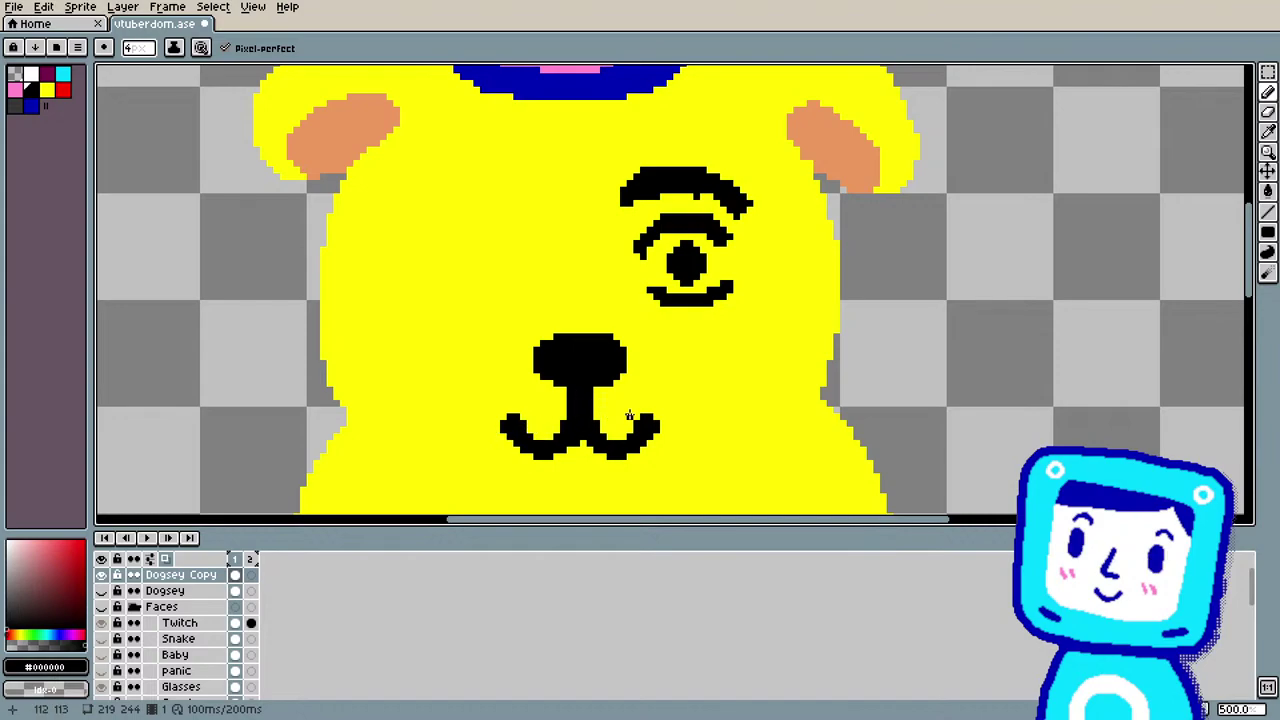
Step: Remove the mouth below the nose and paint its area over with the body yellow
{"action": "key", "text": "e"}
{"action": "mouse_move", "coordinate": [560, 438]}
{"action": "left_mouse_down"}
{"action": "mouse_move", "coordinate": [591, 429]}
{"action": "mouse_move", "coordinate": [576, 417]}
{"action": "mouse_move", "coordinate": [579, 440]}
{"action": "mouse_move", "coordinate": [556, 427]}
{"action": "mouse_move", "coordinate": [588, 425]}
{"action": "mouse_move", "coordinate": [559, 416]}
{"action": "mouse_move", "coordinate": [591, 398]}
{"action": "mouse_move", "coordinate": [550, 450]}
{"action": "mouse_move", "coordinate": [496, 409]}
{"action": "mouse_move", "coordinate": [544, 468]}
{"action": "mouse_move", "coordinate": [566, 438]}
{"action": "mouse_move", "coordinate": [608, 419]}
{"action": "mouse_move", "coordinate": [600, 445]}
{"action": "mouse_move", "coordinate": [654, 437]}
{"action": "left_mouse_up"}
{"action": "key", "text": "i"}
{"action": "left_click", "coordinate": [665, 371]}
{"action": "key", "text": "b"}
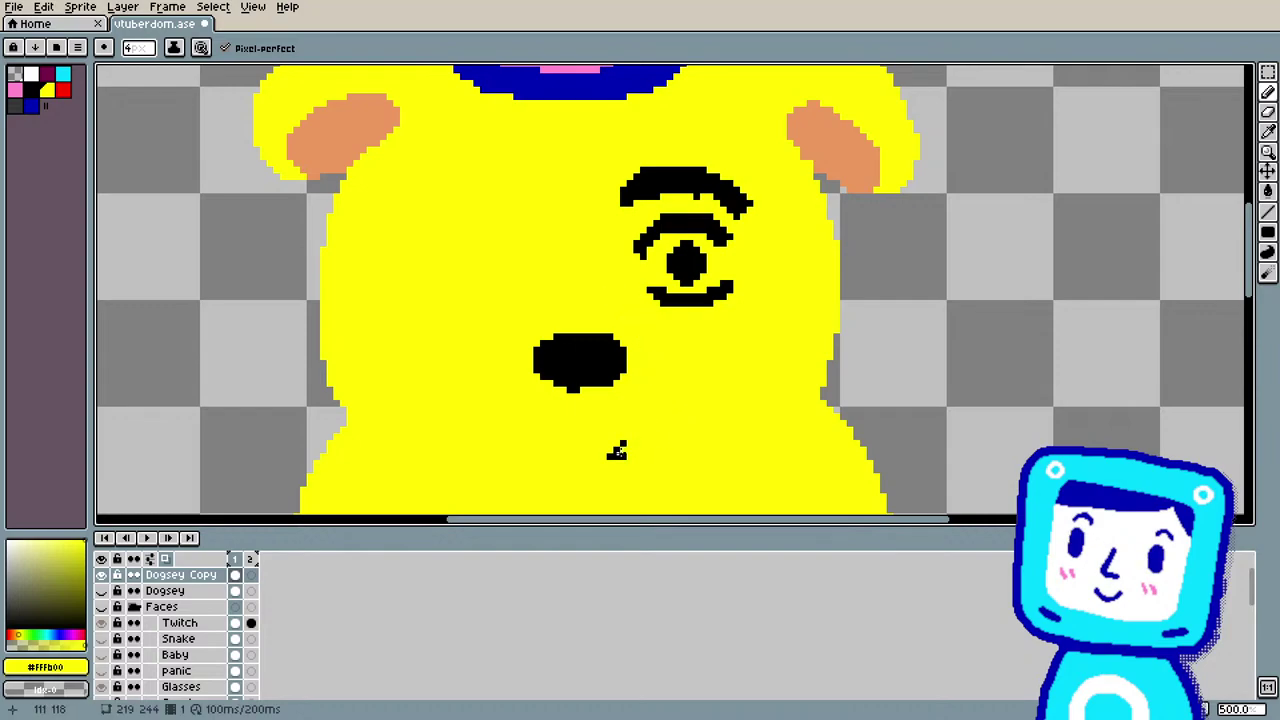
{"action": "key", "text": "e"}
{"action": "left_click", "coordinate": [618, 446]}
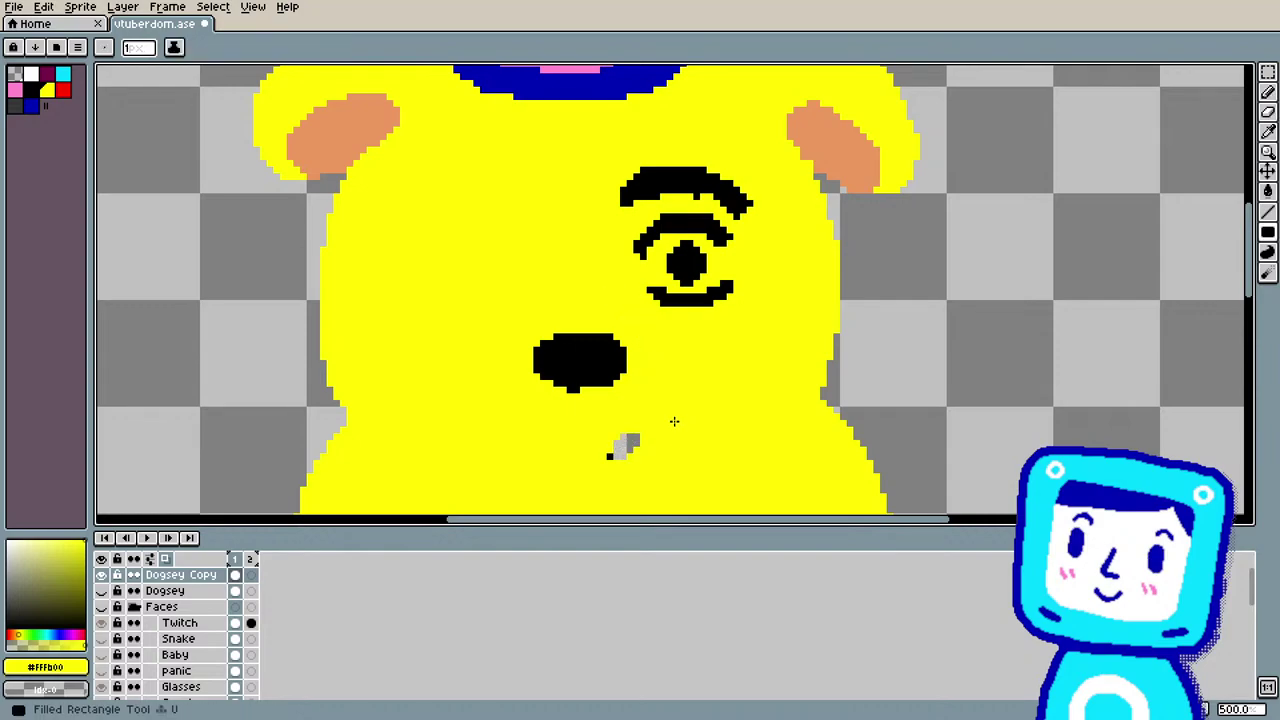
{"action": "key", "text": "i"}
{"action": "key", "text": "b"}
{"action": "left_click_drag", "start_coordinate": [610, 455], "coordinate": [632, 438]}
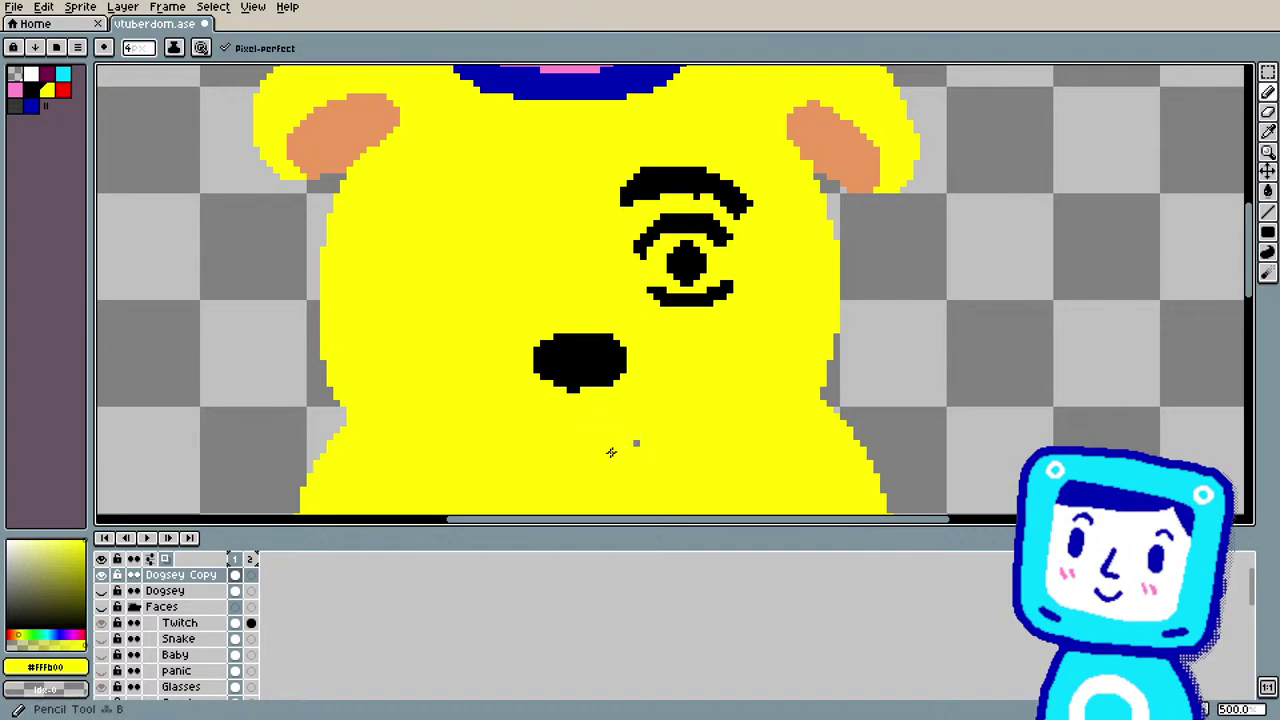
Step: Sample black from the nose, draw the eye's pointed corners and an iris ring around the pupil, and tidy the ring with body yellow and black
{"action": "key", "text": "i"}
{"action": "left_click", "coordinate": [625, 353]}
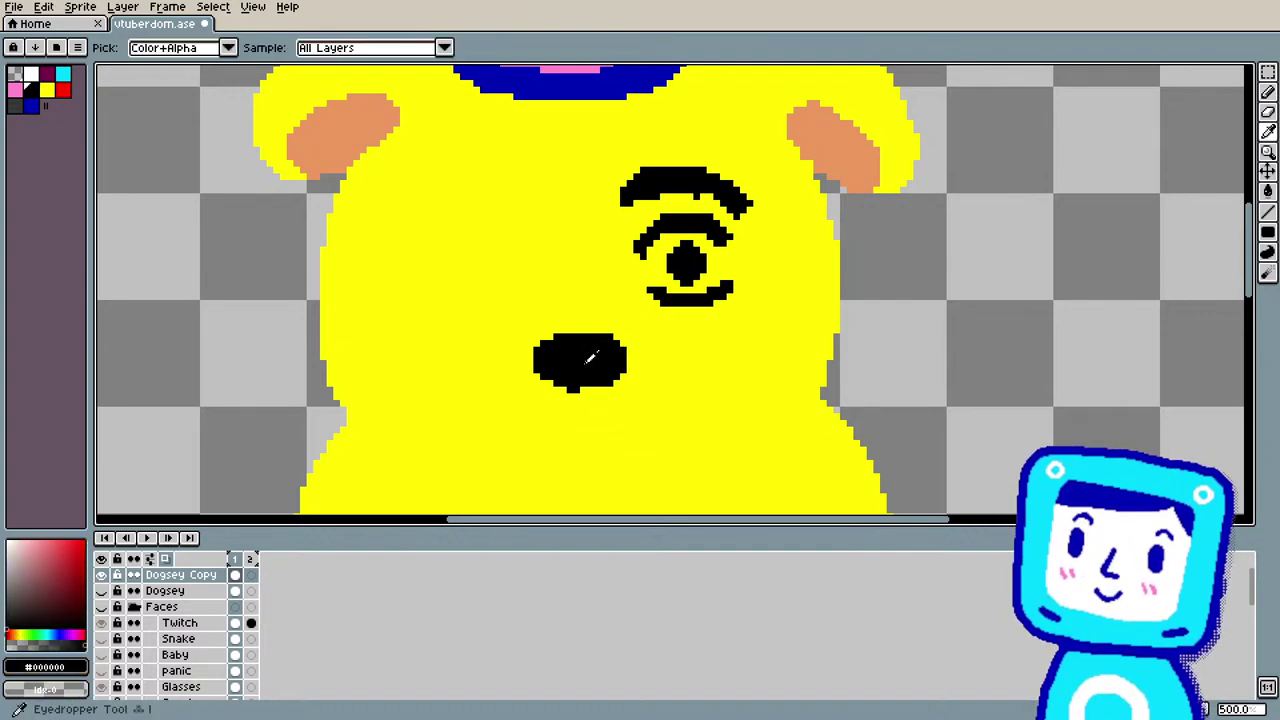
{"action": "key", "text": "b"}
{"action": "left_click_drag", "start_coordinate": [644, 280], "coordinate": [660, 293]}
{"action": "left_click_drag", "start_coordinate": [669, 230], "coordinate": [663, 233]}
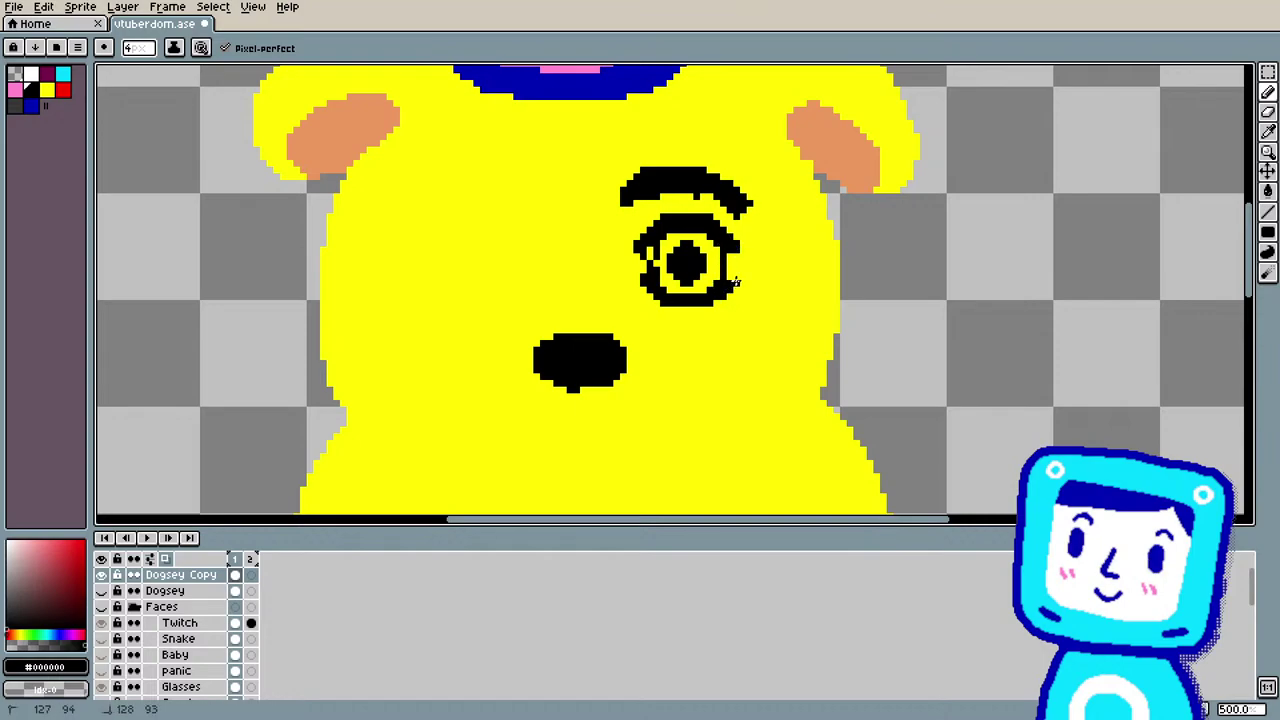
{"action": "mouse_move", "coordinate": [638, 256]}
{"action": "left_mouse_down"}
{"action": "mouse_move", "coordinate": [632, 266]}
{"action": "mouse_move", "coordinate": [646, 263]}
{"action": "left_mouse_up"}
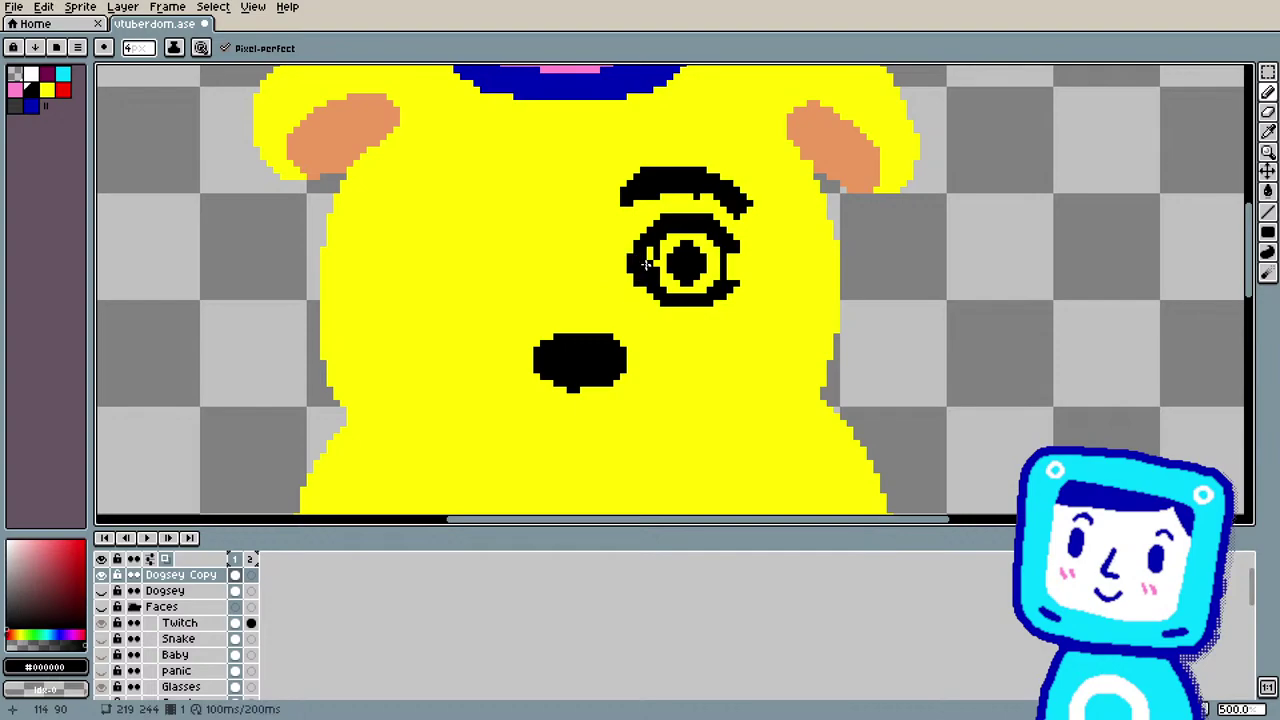
{"action": "mouse_move", "coordinate": [749, 268]}
{"action": "left_mouse_down"}
{"action": "mouse_move", "coordinate": [736, 280]}
{"action": "mouse_move", "coordinate": [742, 268]}
{"action": "left_mouse_up"}
{"action": "left_click", "coordinate": [647, 223], "text": "alt"}
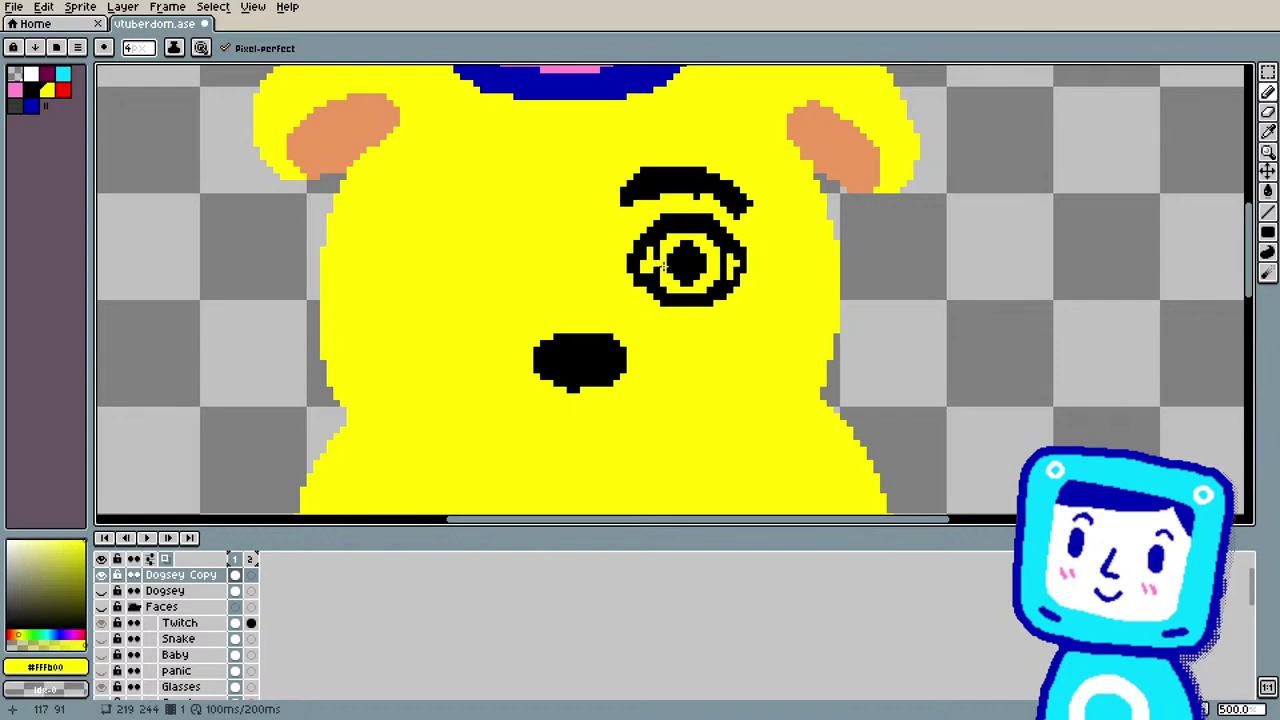
{"action": "key", "text": "alt"}
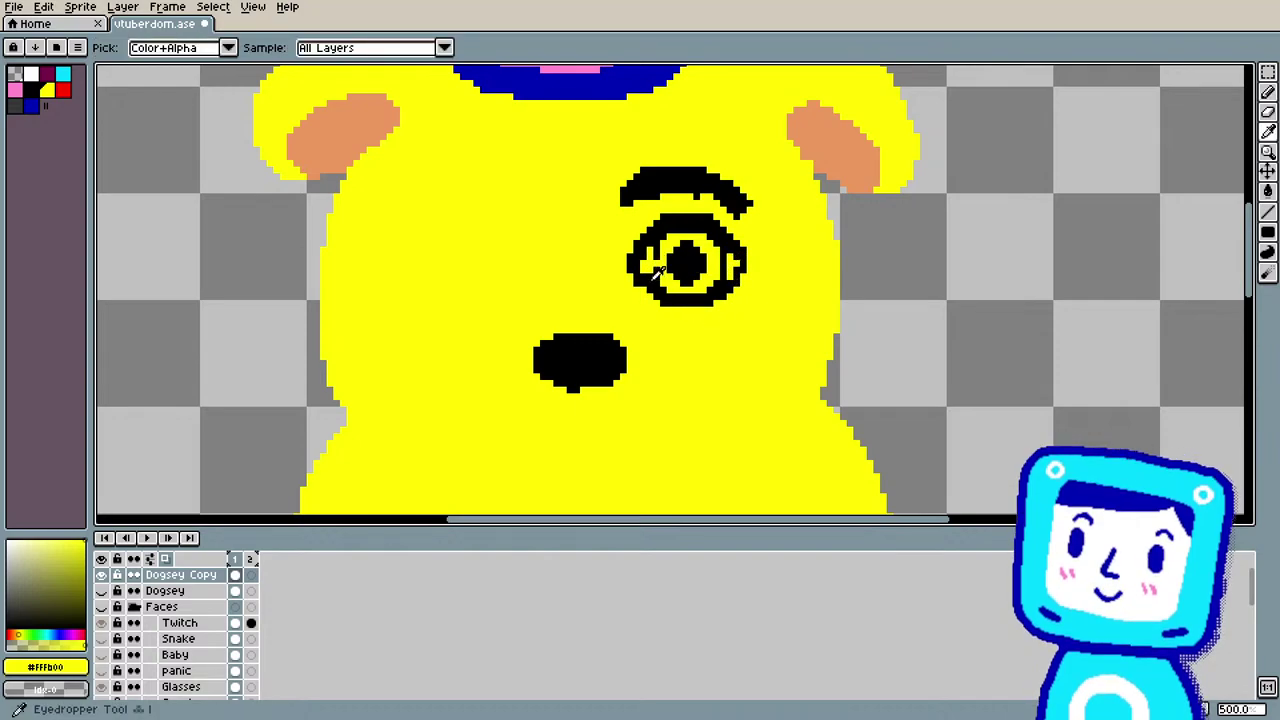
{"action": "left_click", "coordinate": [657, 268], "text": "alt"}
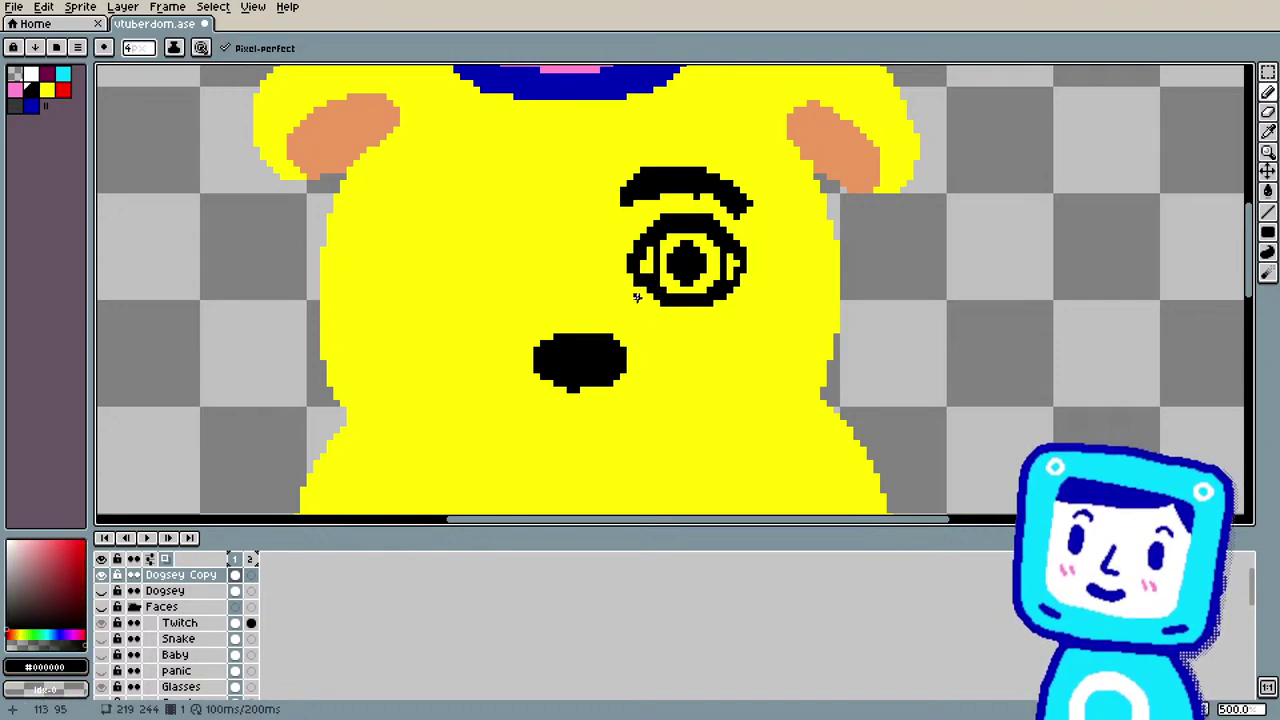
Step: Draw thin black wrinkle lines slanting outward under the eye with the 4 px Pencil, and sample the body yellow
{"action": "left_click", "coordinate": [652, 315]}
{"action": "mouse_move", "coordinate": [666, 328]}
{"action": "left_mouse_down"}
{"action": "mouse_move", "coordinate": [638, 305]}
{"action": "mouse_move", "coordinate": [657, 334]}
{"action": "mouse_move", "coordinate": [632, 306]}
{"action": "mouse_move", "coordinate": [677, 355]}
{"action": "left_mouse_up"}
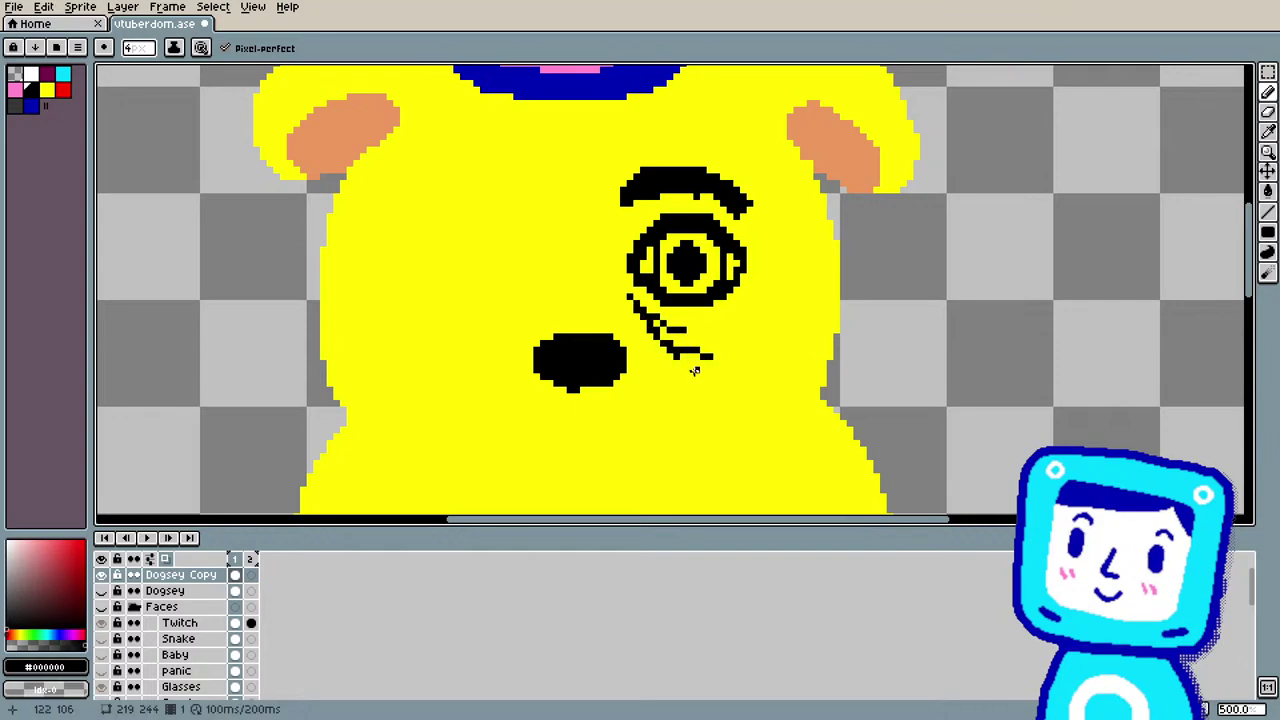
{"action": "left_click", "coordinate": [690, 368], "text": "alt"}
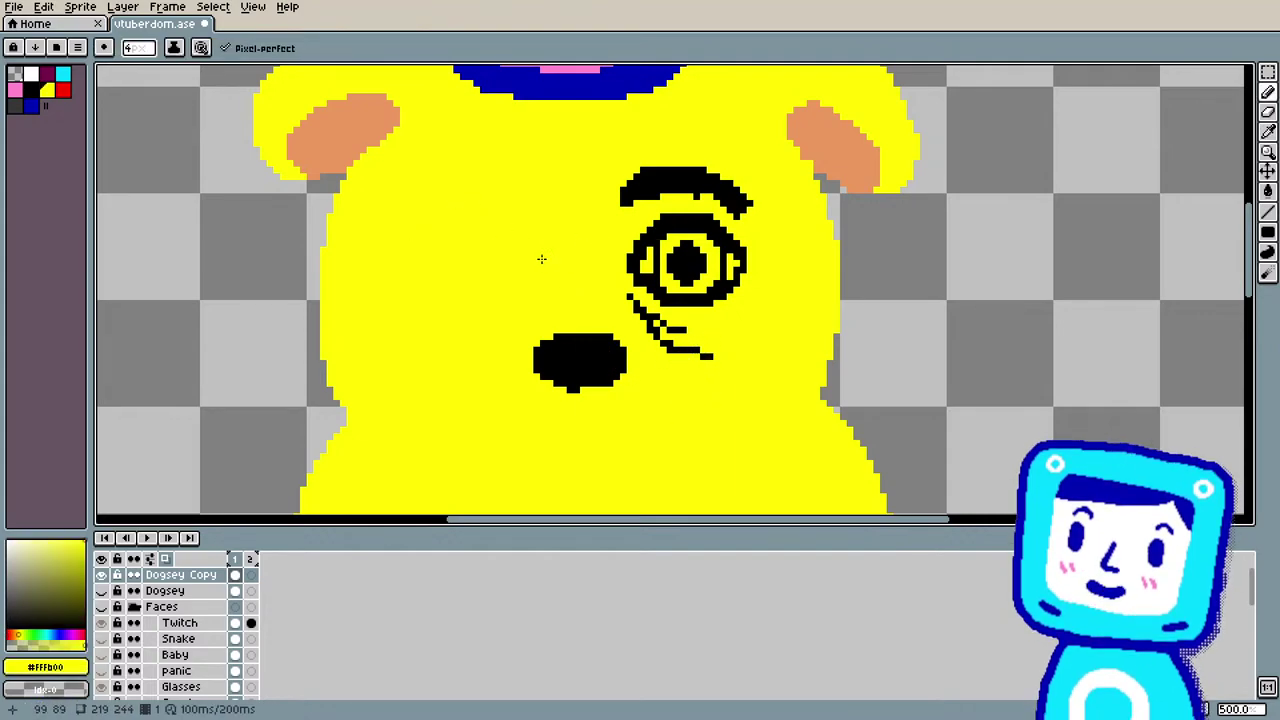
Step: Fill both corners of the eye with white and the iris ring with dark blue using the Paint Bucket
{"action": "left_click", "coordinate": [36, 75]}
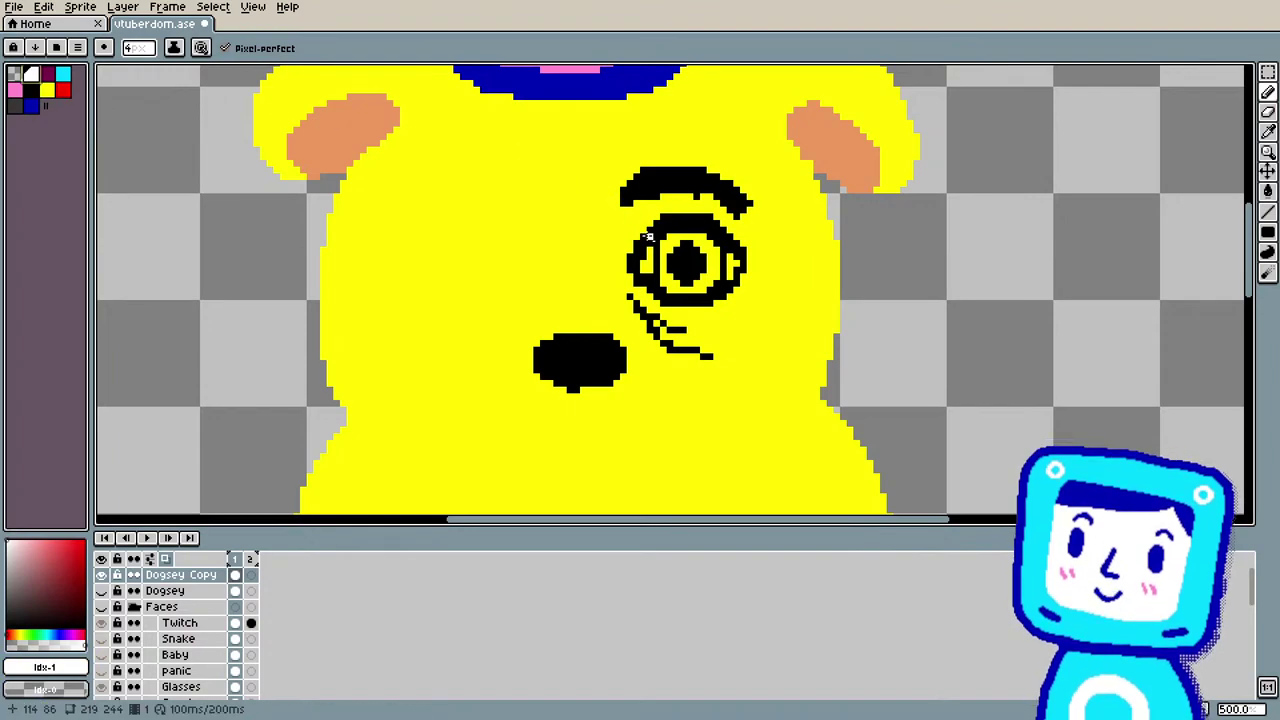
{"action": "key", "text": "g"}
{"action": "left_click", "coordinate": [645, 262]}
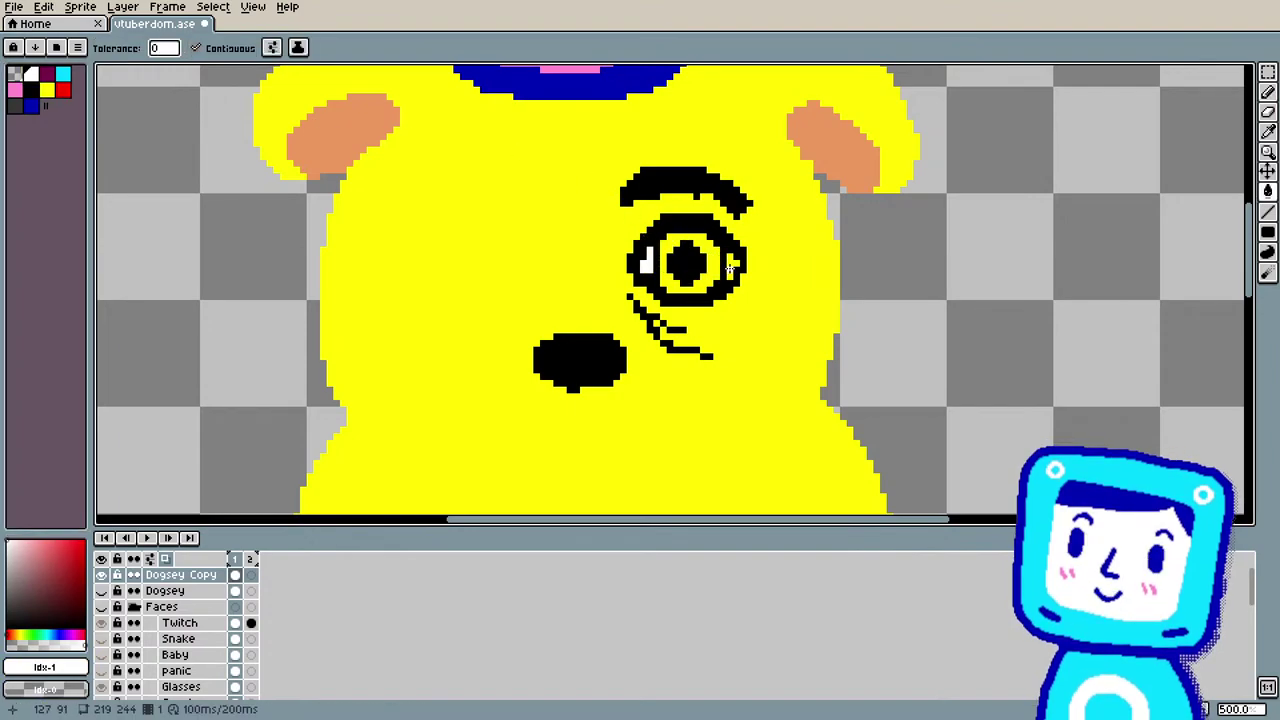
{"action": "left_click", "coordinate": [31, 105]}
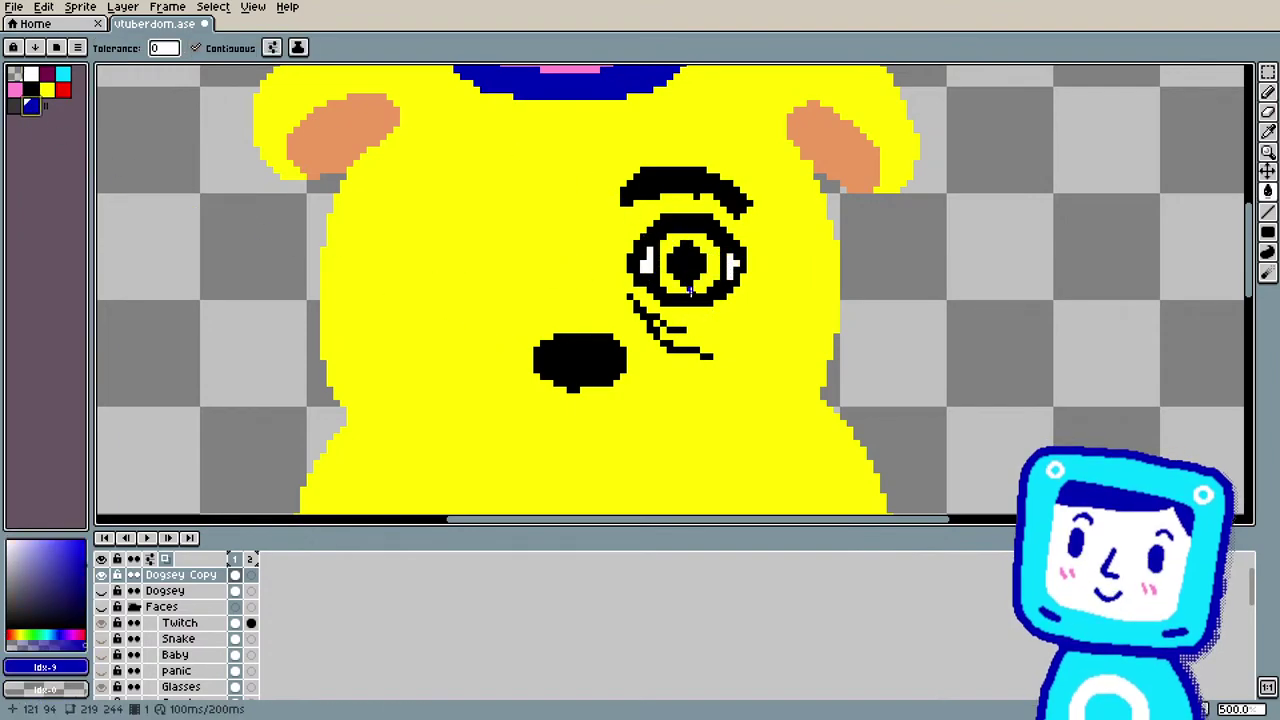
{"action": "left_click", "coordinate": [689, 286]}
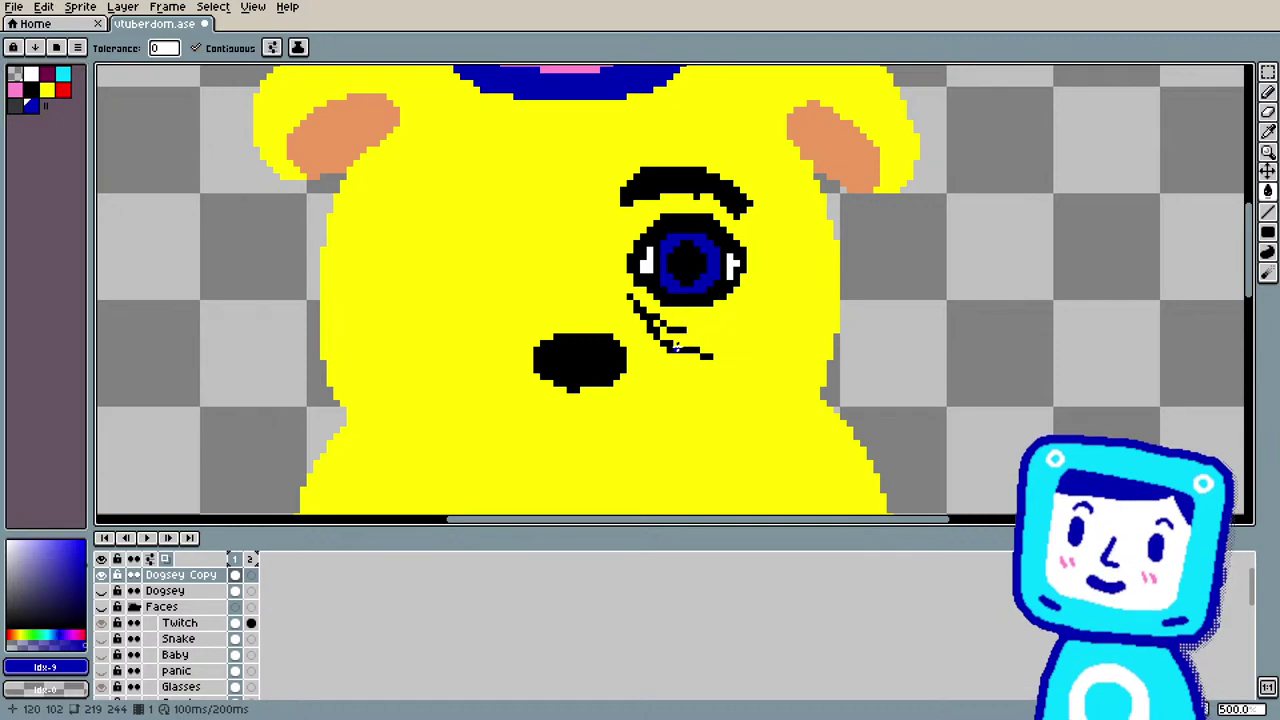
Step: Sample black from the nose and draw the nose bridge as a line beside the eye down to the nose
{"action": "key", "text": "i"}
{"action": "left_click", "coordinate": [632, 318]}
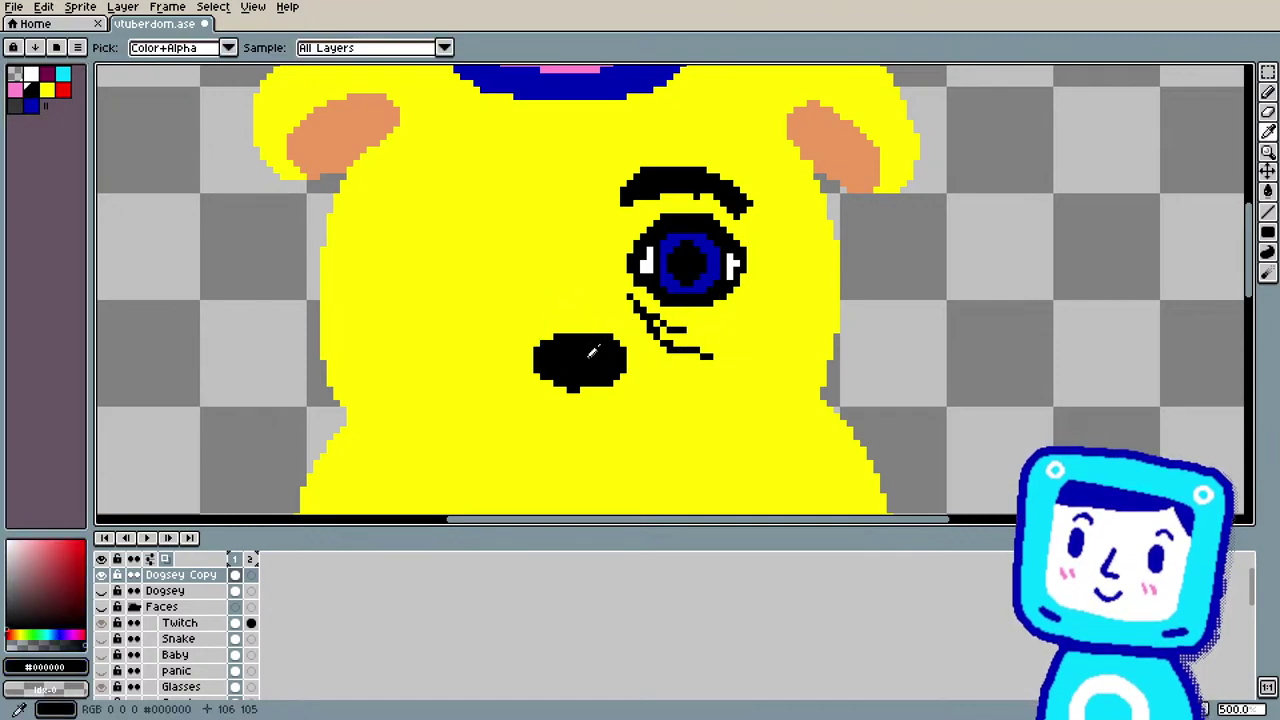
{"action": "key", "text": "b"}
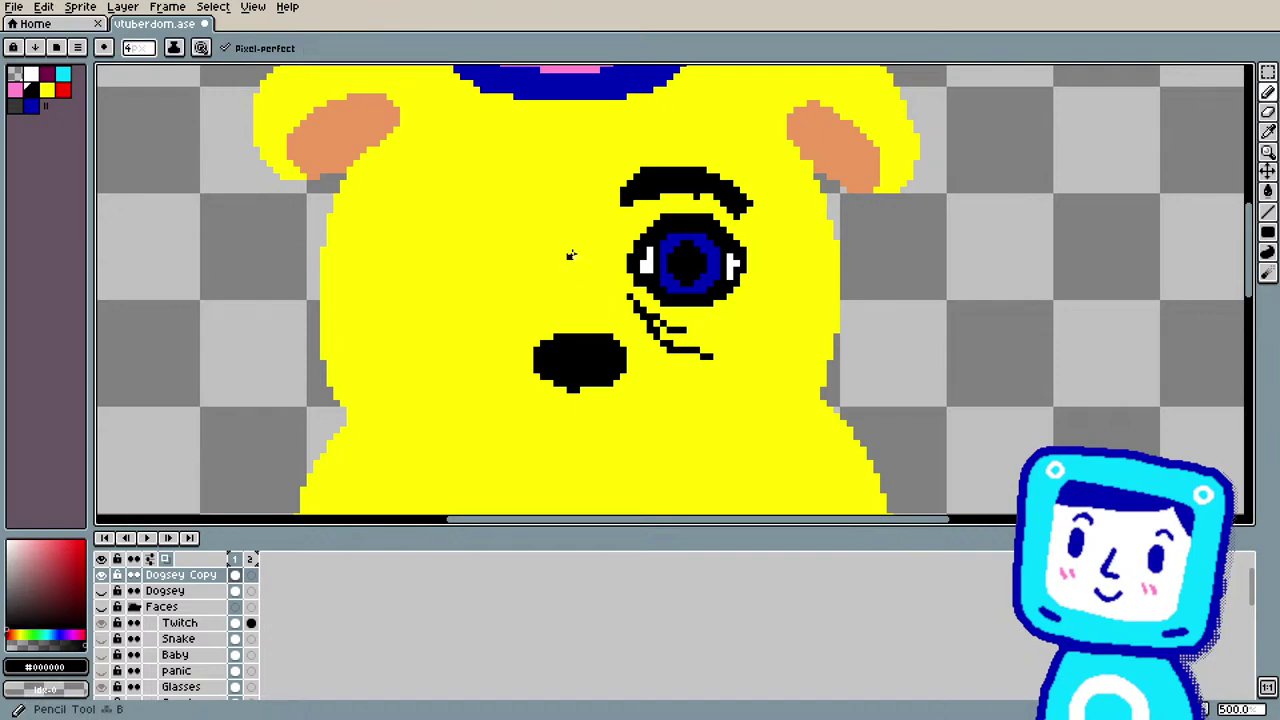
{"action": "mouse_move", "coordinate": [581, 229]}
{"action": "left_mouse_down"}
{"action": "mouse_move", "coordinate": [583, 214]}
{"action": "mouse_move", "coordinate": [588, 311]}
{"action": "left_mouse_up"}
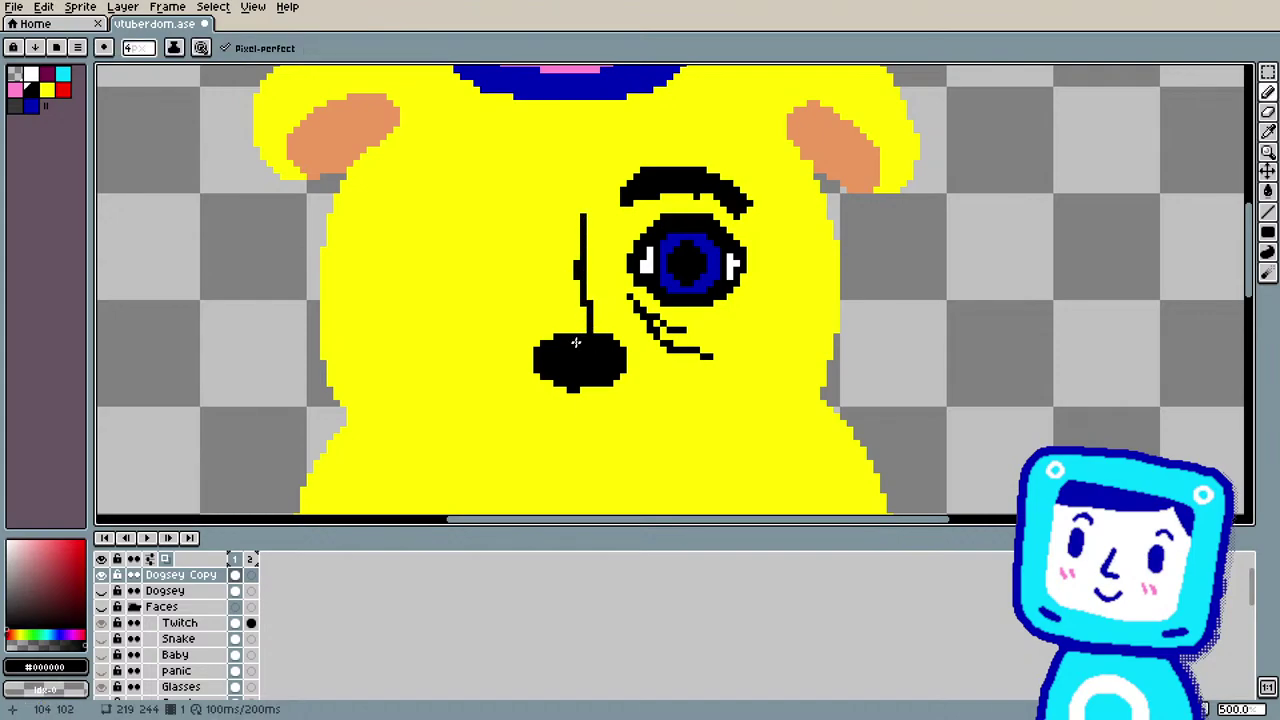
Step: Remove most of the oval nose using the body yellow, keeping only its curved edge on the eye side as the nose tip
{"action": "left_click", "coordinate": [644, 377], "text": "alt"}
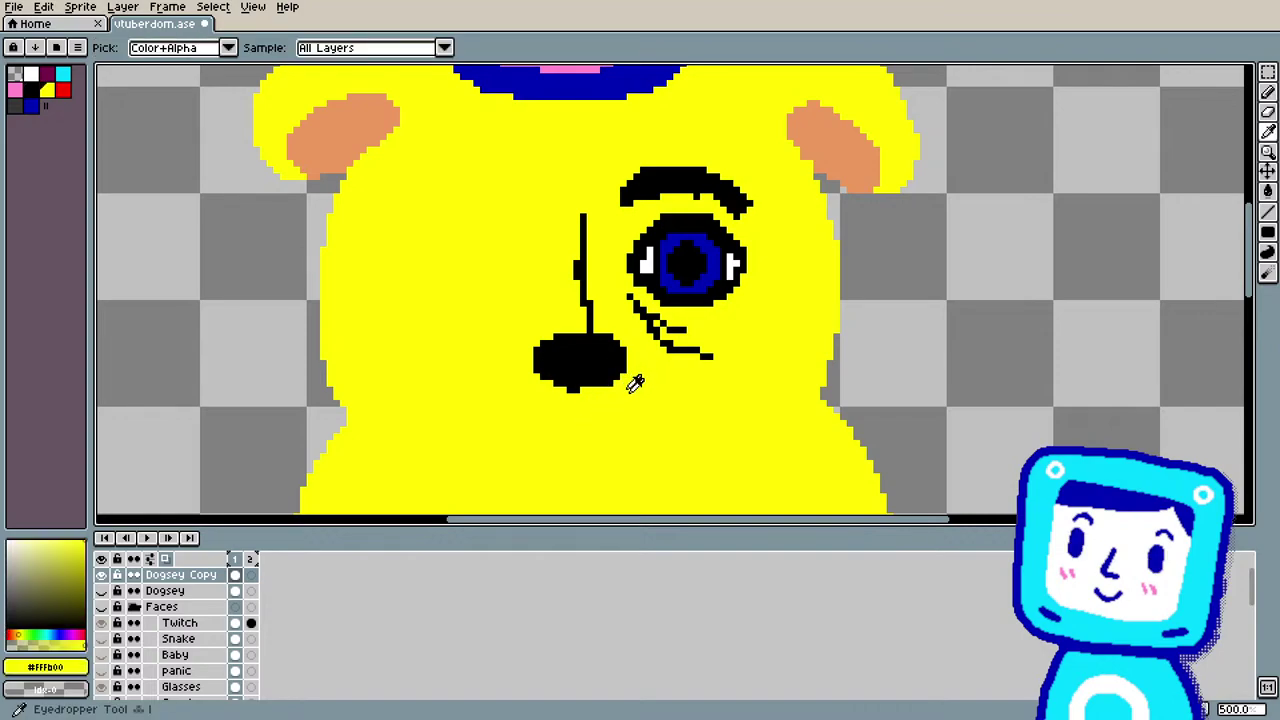
{"action": "key", "text": "e"}
{"action": "mouse_move", "coordinate": [556, 345]}
{"action": "left_mouse_down"}
{"action": "mouse_move", "coordinate": [537, 362]}
{"action": "mouse_move", "coordinate": [551, 383]}
{"action": "mouse_move", "coordinate": [544, 336]}
{"action": "mouse_move", "coordinate": [566, 378]}
{"action": "mouse_move", "coordinate": [570, 334]}
{"action": "mouse_move", "coordinate": [596, 374]}
{"action": "mouse_move", "coordinate": [589, 350]}
{"action": "left_mouse_up"}
{"action": "left_click", "coordinate": [636, 402], "text": "alt"}
{"action": "key", "text": "b"}
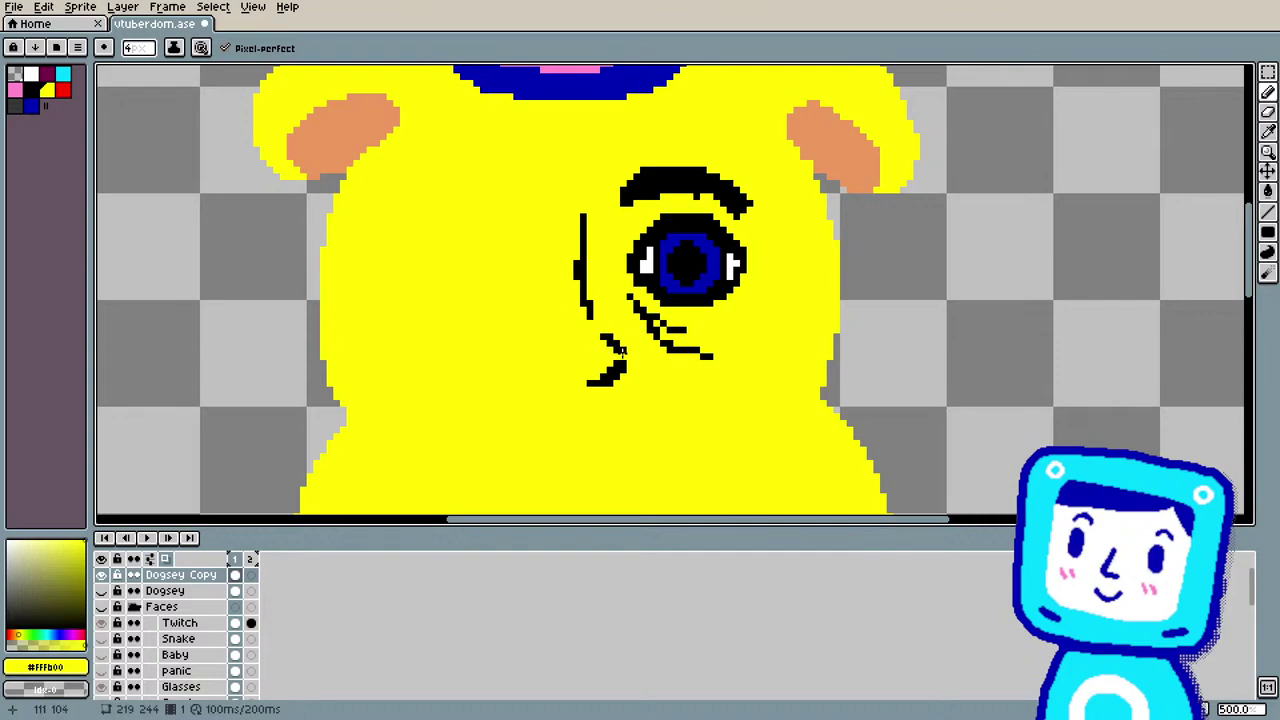
Step: Sample black, join the bridge line to the nose tip curve, thicken it and extend its upper end
{"action": "left_click", "coordinate": [618, 350], "text": "alt"}
{"action": "mouse_move", "coordinate": [588, 322]}
{"action": "left_mouse_down"}
{"action": "mouse_move", "coordinate": [615, 345]}
{"action": "mouse_move", "coordinate": [593, 318]}
{"action": "left_mouse_up"}
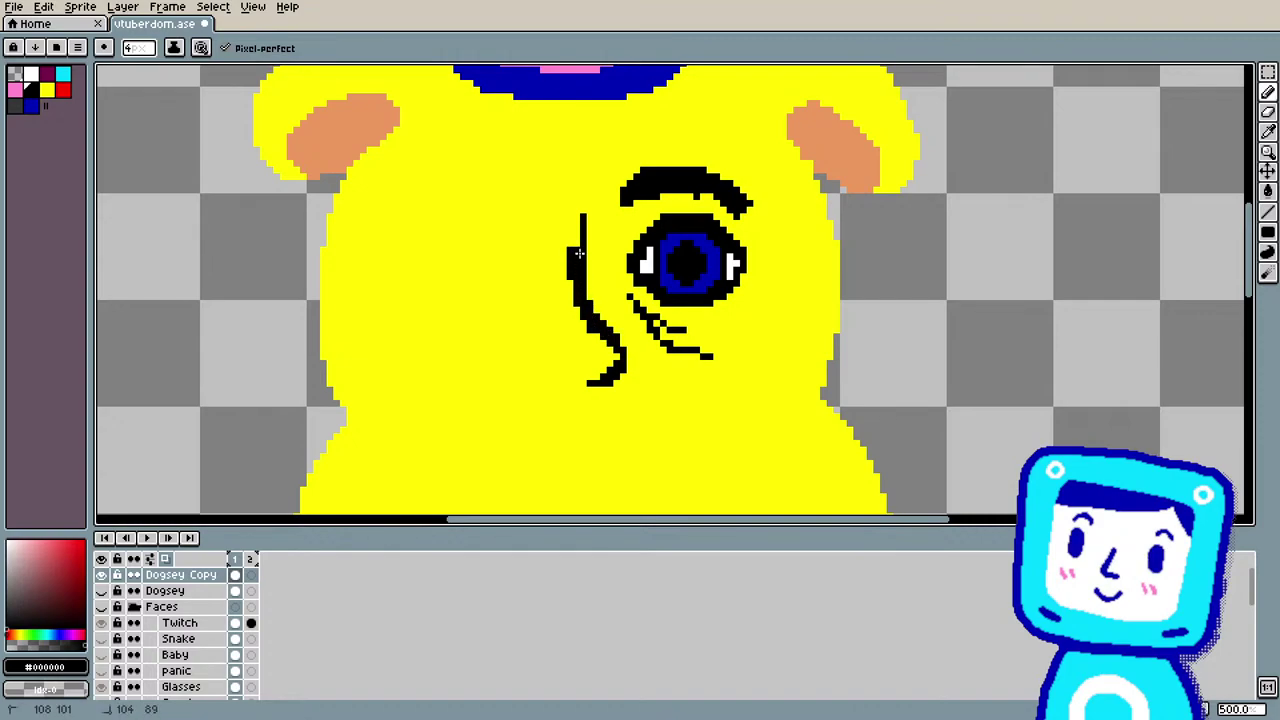
{"action": "left_click_drag", "start_coordinate": [584, 214], "coordinate": [583, 202]}
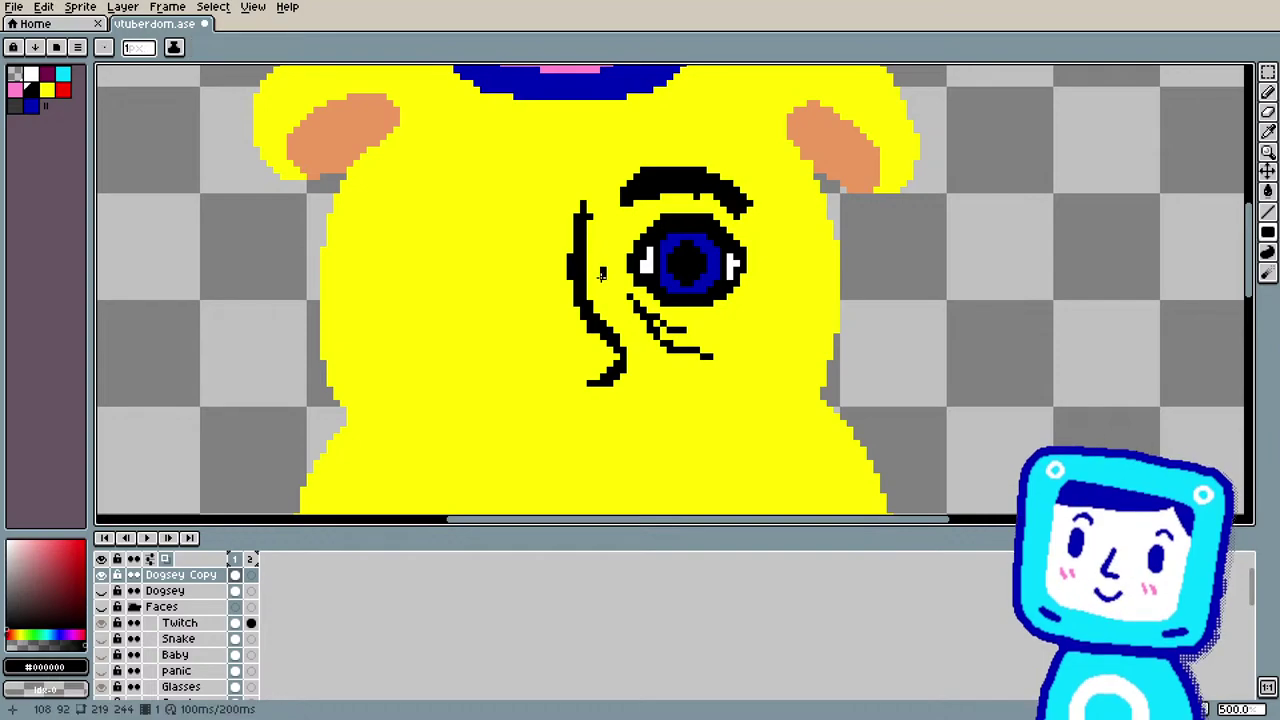
Step: Sample the body yellow and paint over the stray marks between the nose bridge and the eye
{"action": "key", "text": "i"}
{"action": "left_click", "coordinate": [609, 237]}
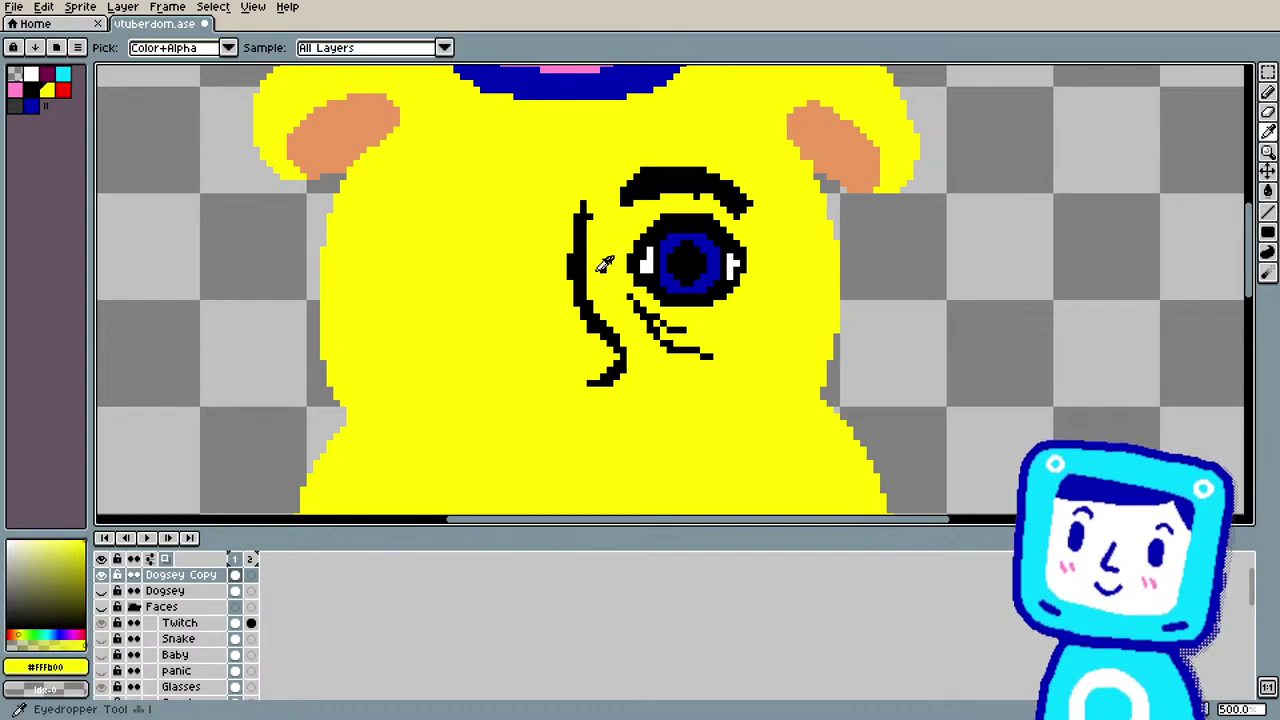
{"action": "key", "text": "e"}
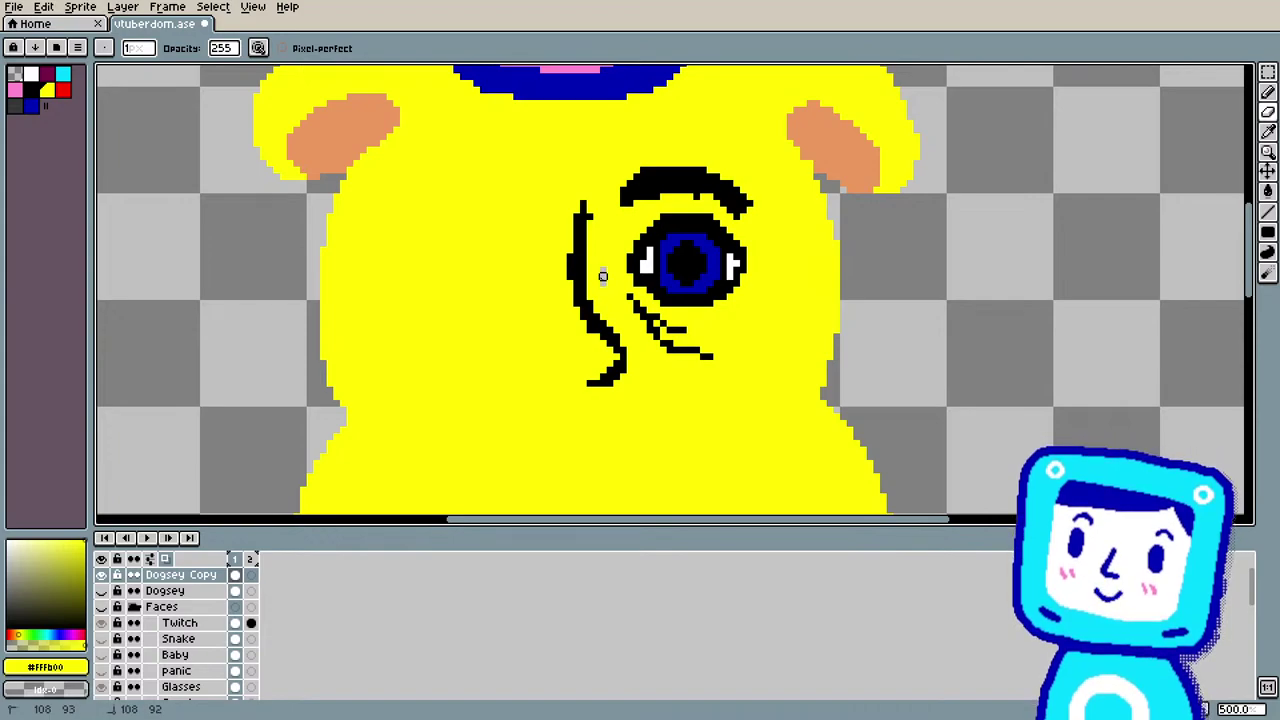
{"action": "key", "text": "i"}
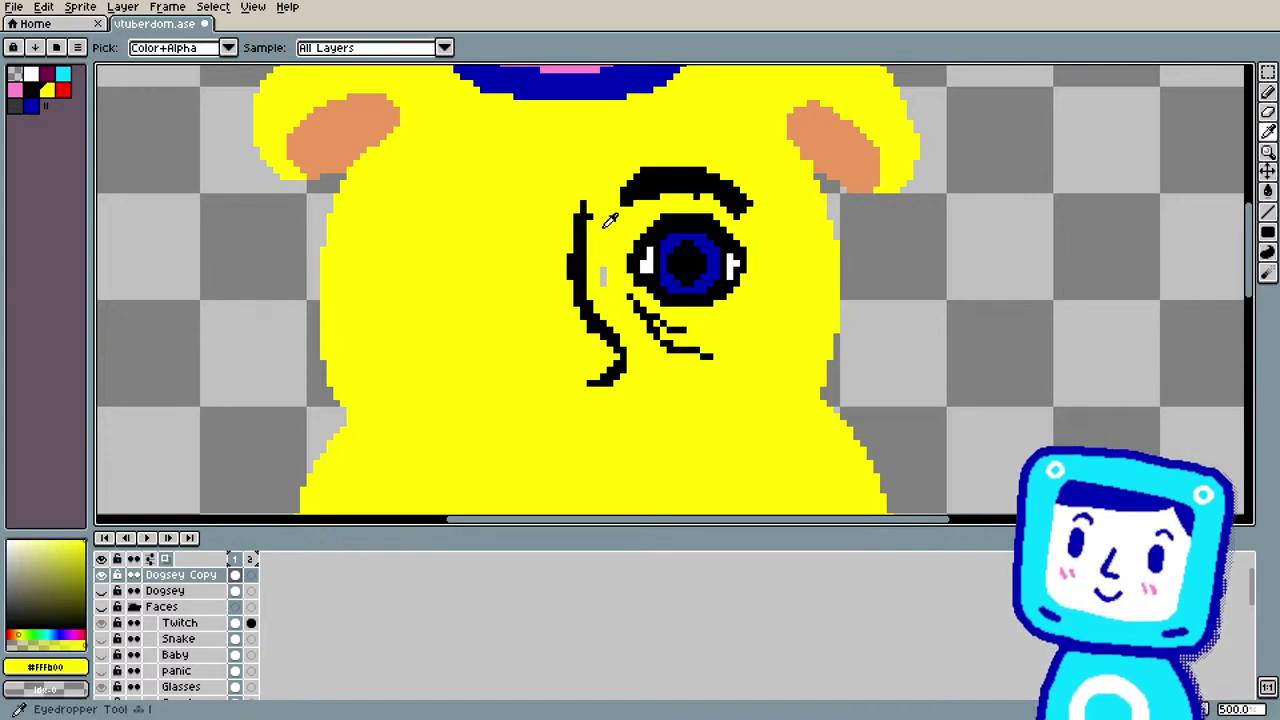
{"action": "key", "text": "b"}
{"action": "left_click", "coordinate": [604, 276]}
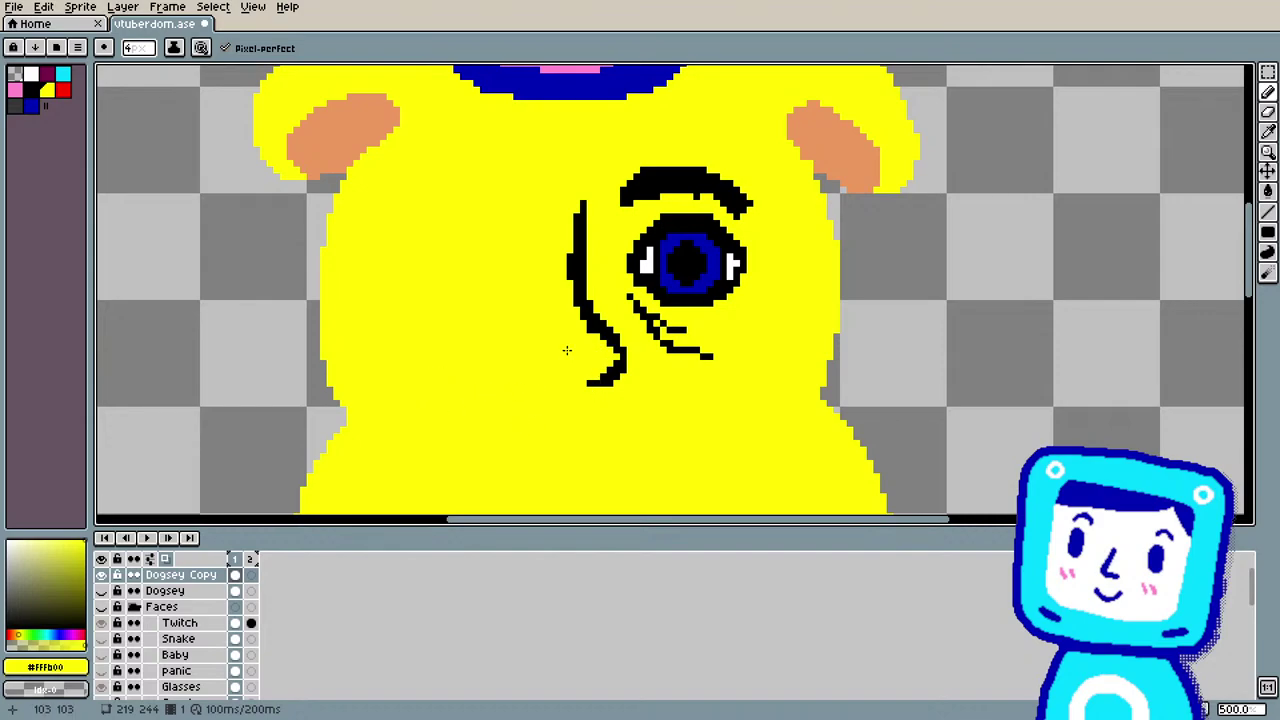
Step: Sample black from the nose bridge and draw the far nostril curl and the underside of the nose with the 4 px Pencil
{"action": "key", "text": "i"}
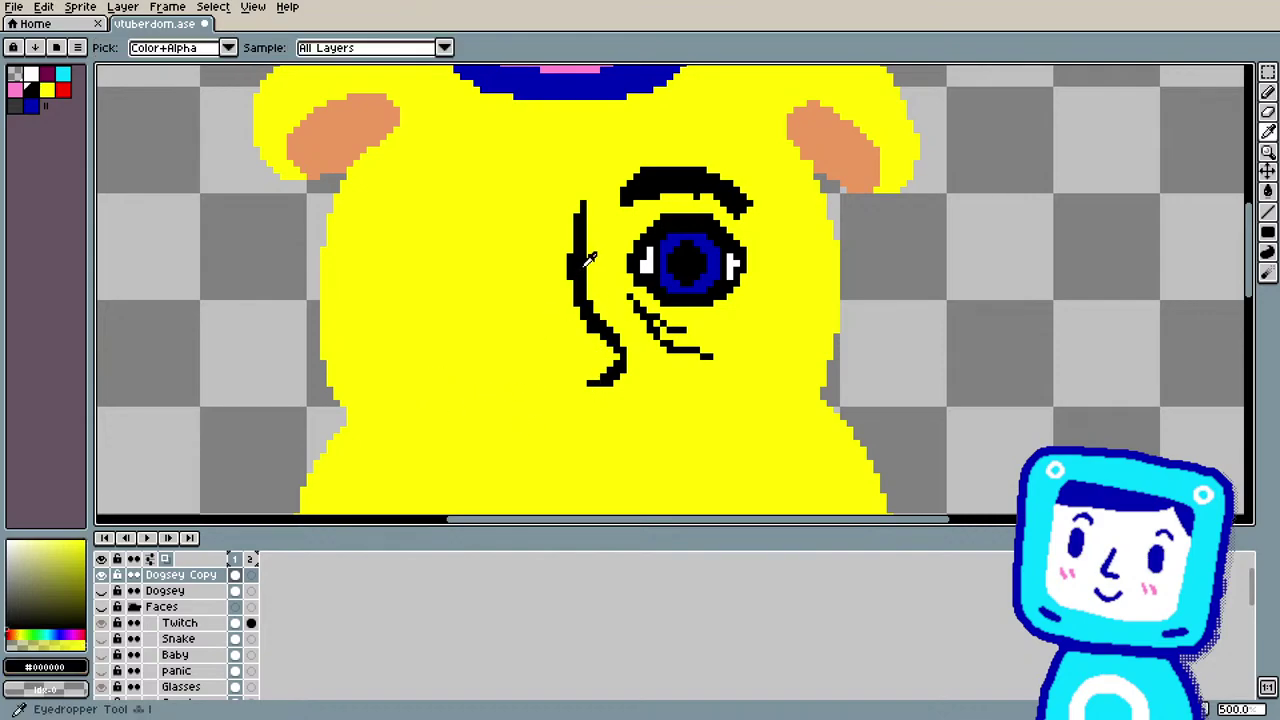
{"action": "left_click", "coordinate": [588, 272]}
{"action": "key", "text": "b"}
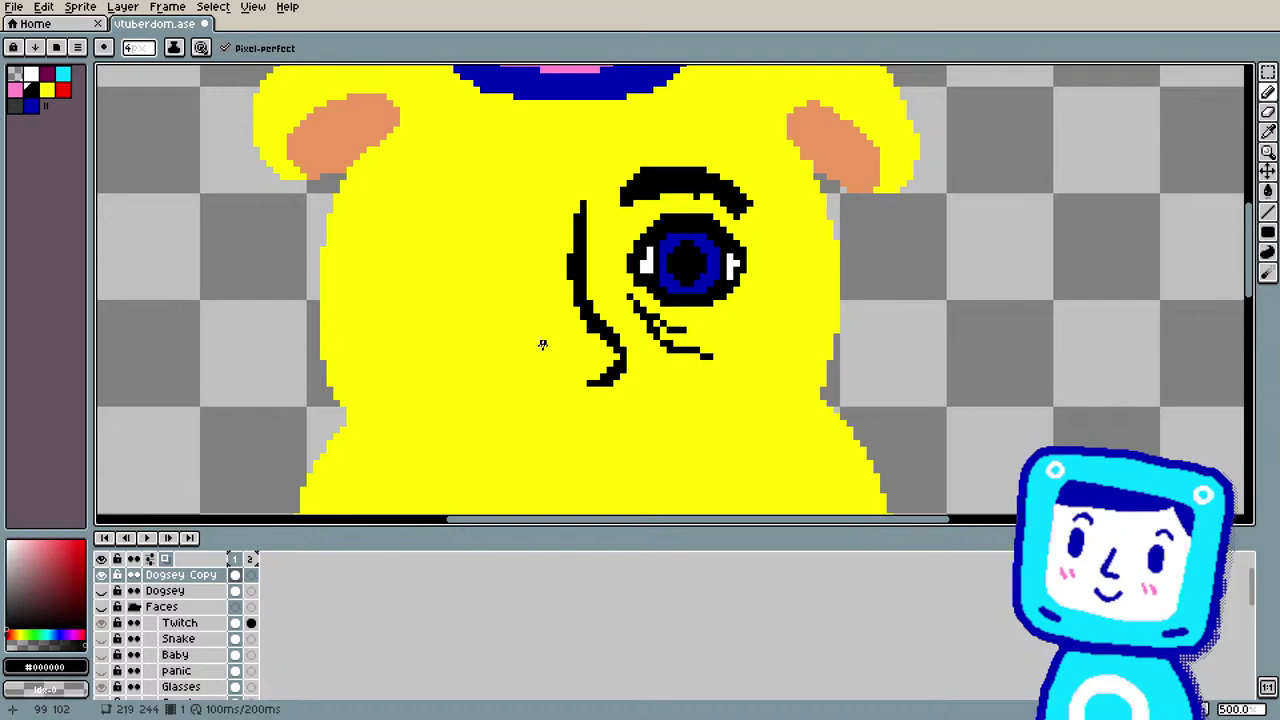
{"action": "mouse_move", "coordinate": [543, 342]}
{"action": "left_mouse_down"}
{"action": "mouse_move", "coordinate": [518, 348]}
{"action": "mouse_move", "coordinate": [568, 384]}
{"action": "mouse_move", "coordinate": [614, 388]}
{"action": "mouse_move", "coordinate": [542, 368]}
{"action": "mouse_move", "coordinate": [572, 378]}
{"action": "left_mouse_up"}
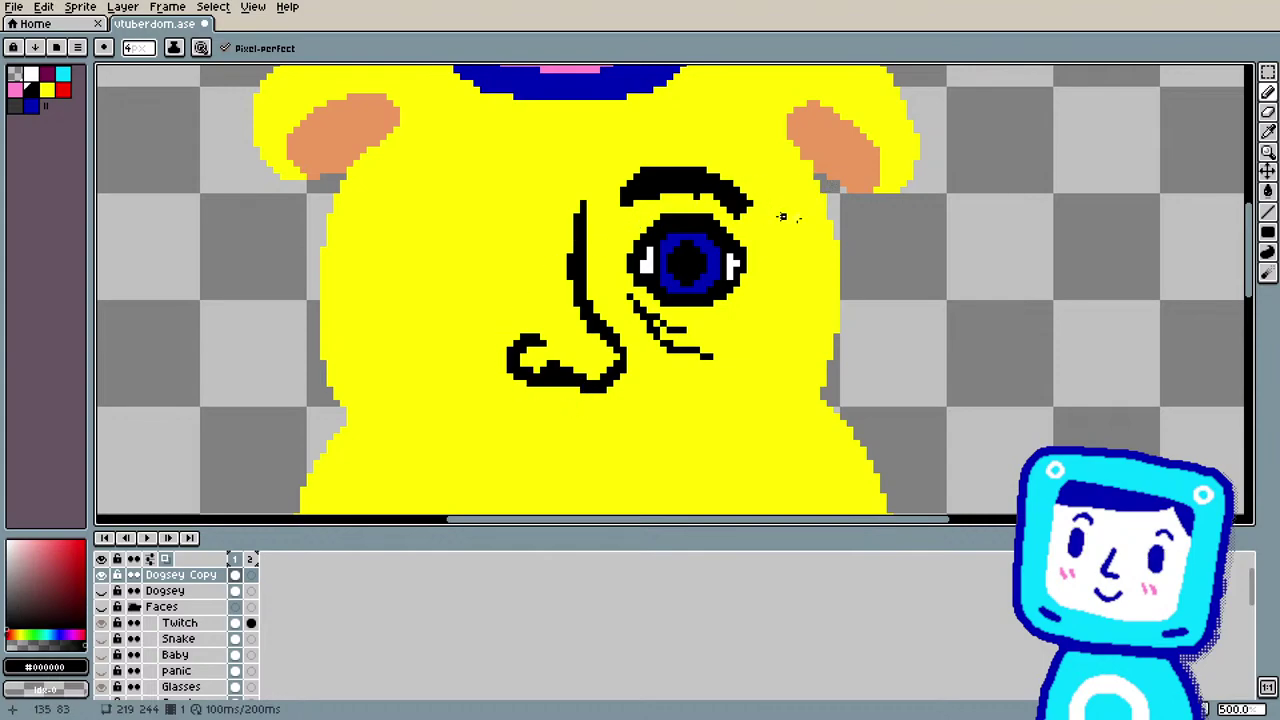
Step: Select the eye with its eyebrow and under-eye wrinkles, duplicate it, and flip the copy horizontally
{"action": "left_click_drag", "start_coordinate": [1259, 218], "coordinate": [1259, 206]}
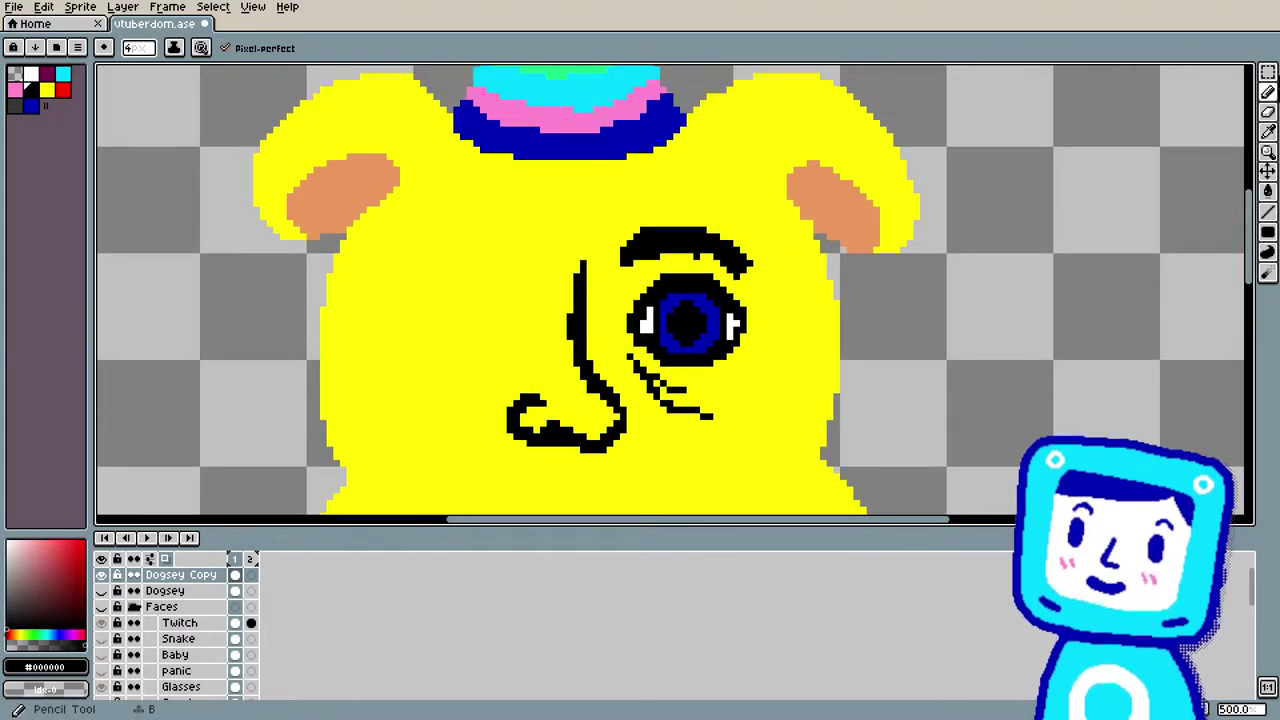
{"action": "left_click", "coordinate": [1267, 72]}
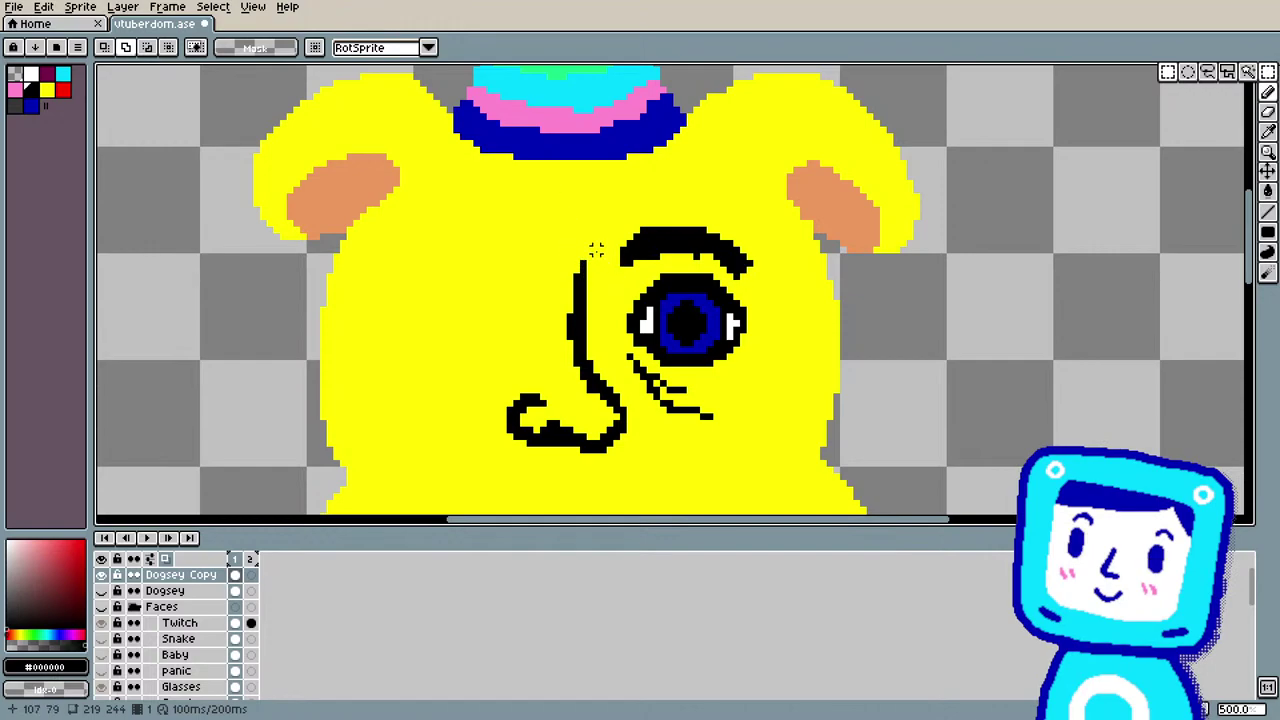
{"action": "left_click_drag", "start_coordinate": [608, 214], "coordinate": [766, 372]}
{"action": "left_click_drag", "start_coordinate": [634, 372], "coordinate": [734, 436]}
{"action": "left_click", "coordinate": [691, 406]}
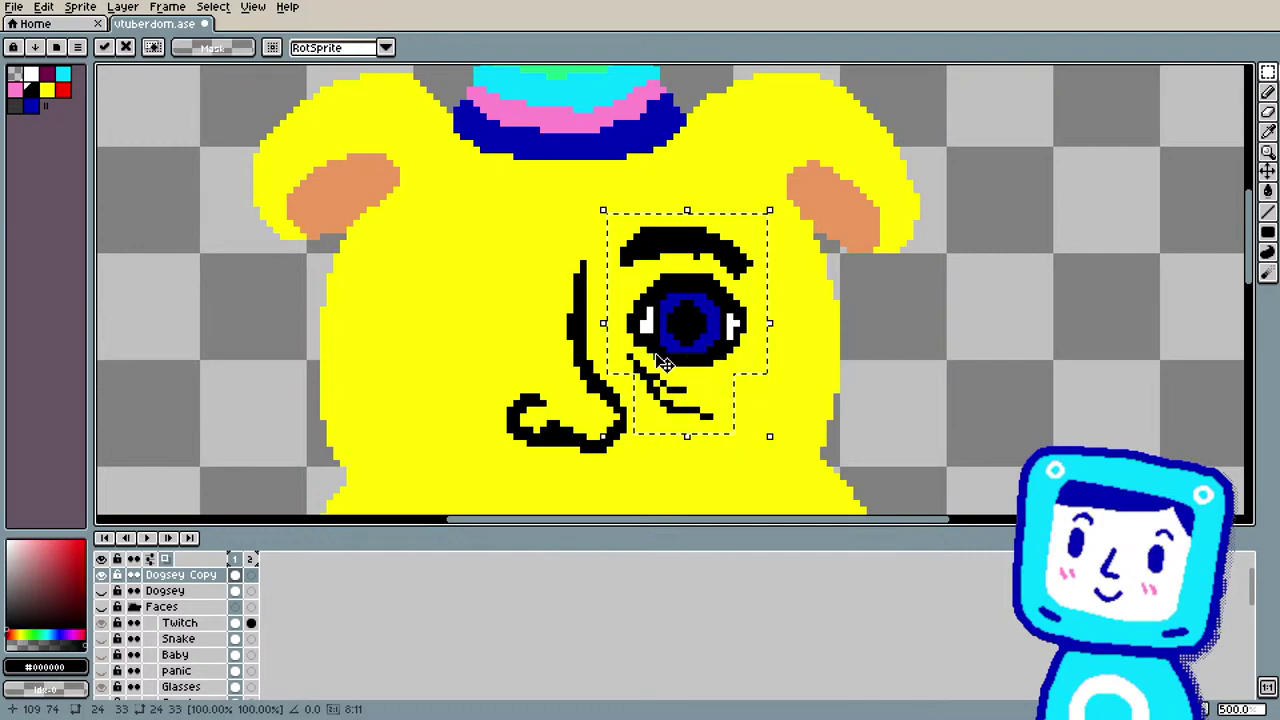
{"action": "key", "text": "F4"}
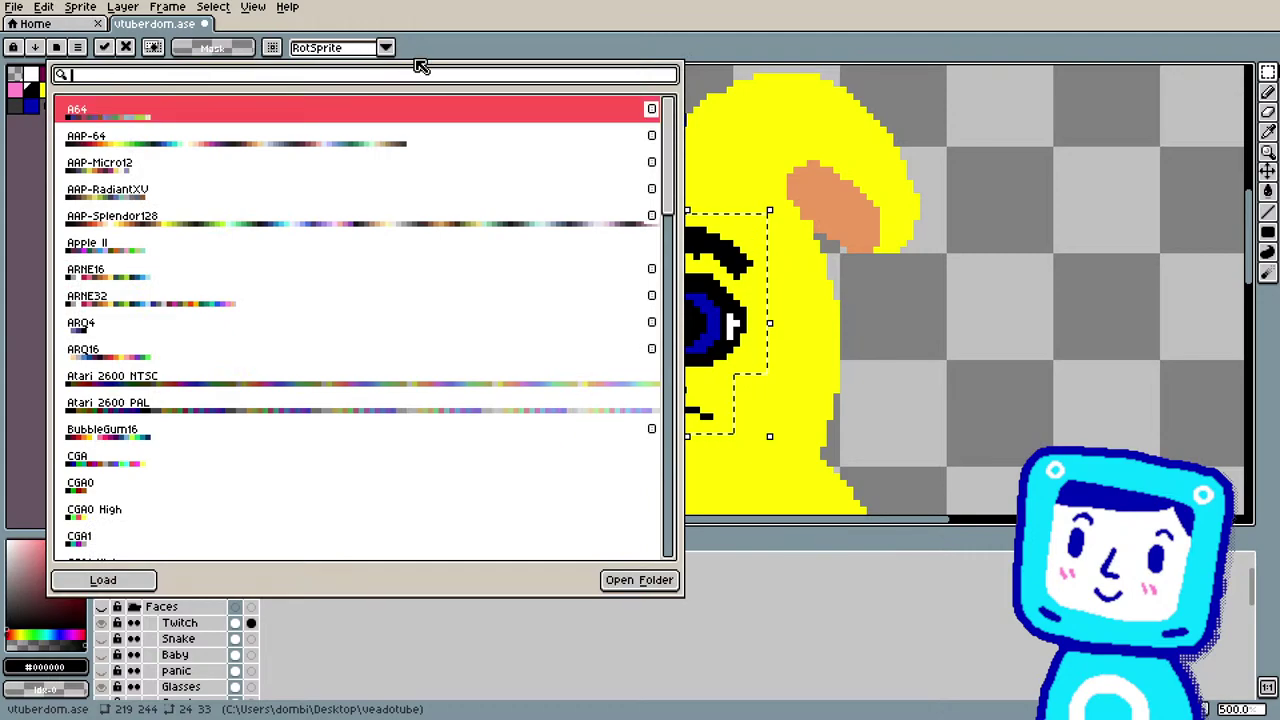
{"action": "key", "text": "Escape"}
{"action": "left_click", "coordinate": [80, 7]}
{"action": "mouse_move", "coordinate": [44, 7]}
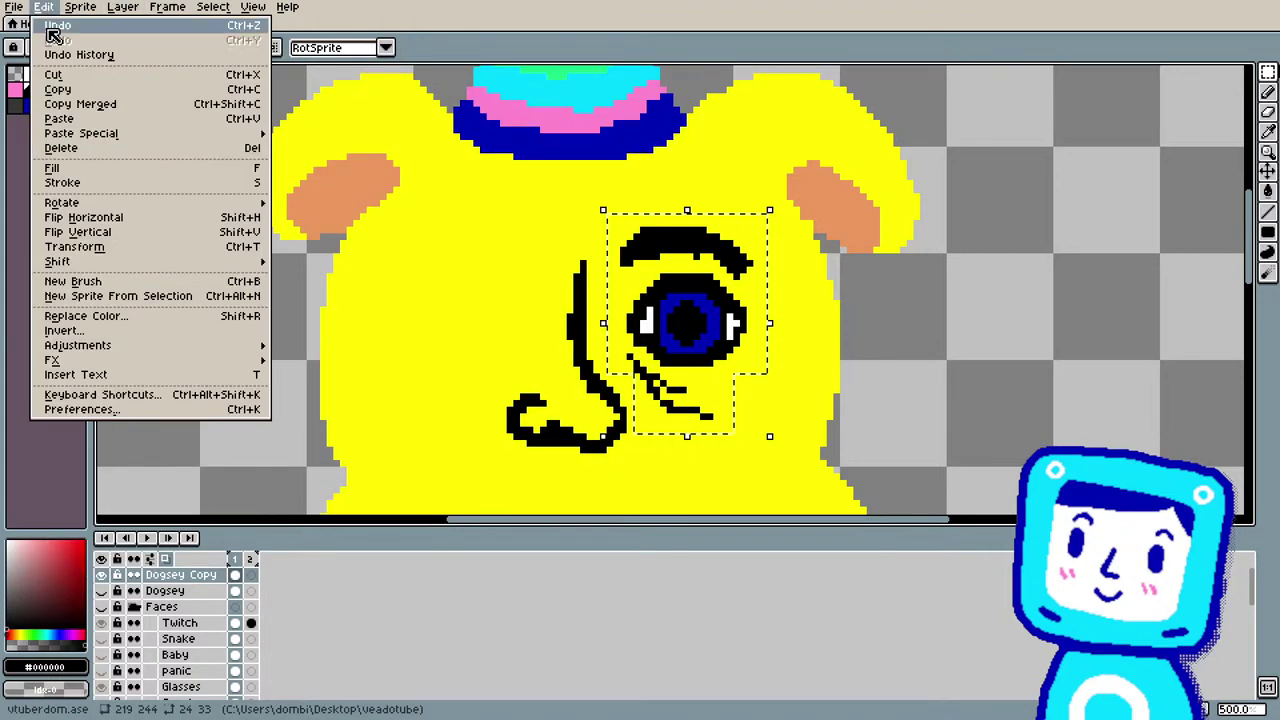
{"action": "left_click", "coordinate": [134, 217]}
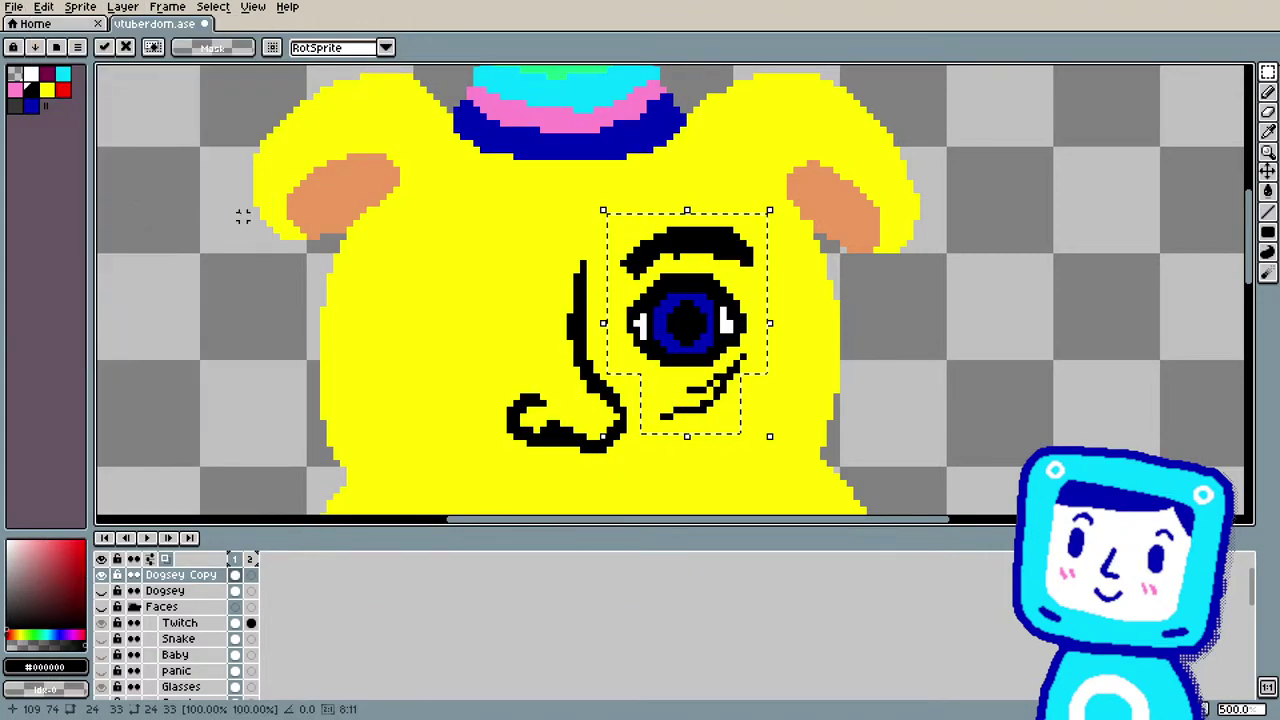
Step: Move the mirrored eye copy to the other side of the nose, slightly lower than the original, and apply the transform
{"action": "left_click_drag", "start_coordinate": [708, 316], "coordinate": [476, 308]}
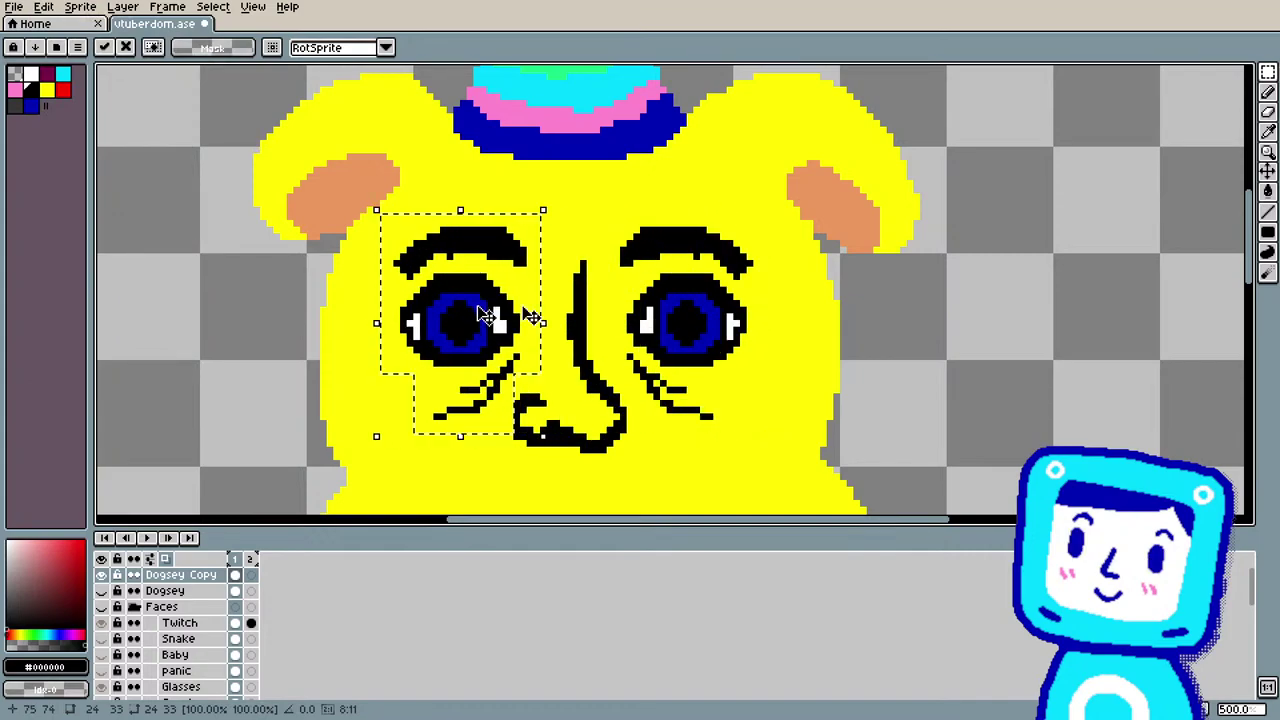
{"action": "left_click_drag", "start_coordinate": [500, 296], "coordinate": [497, 299]}
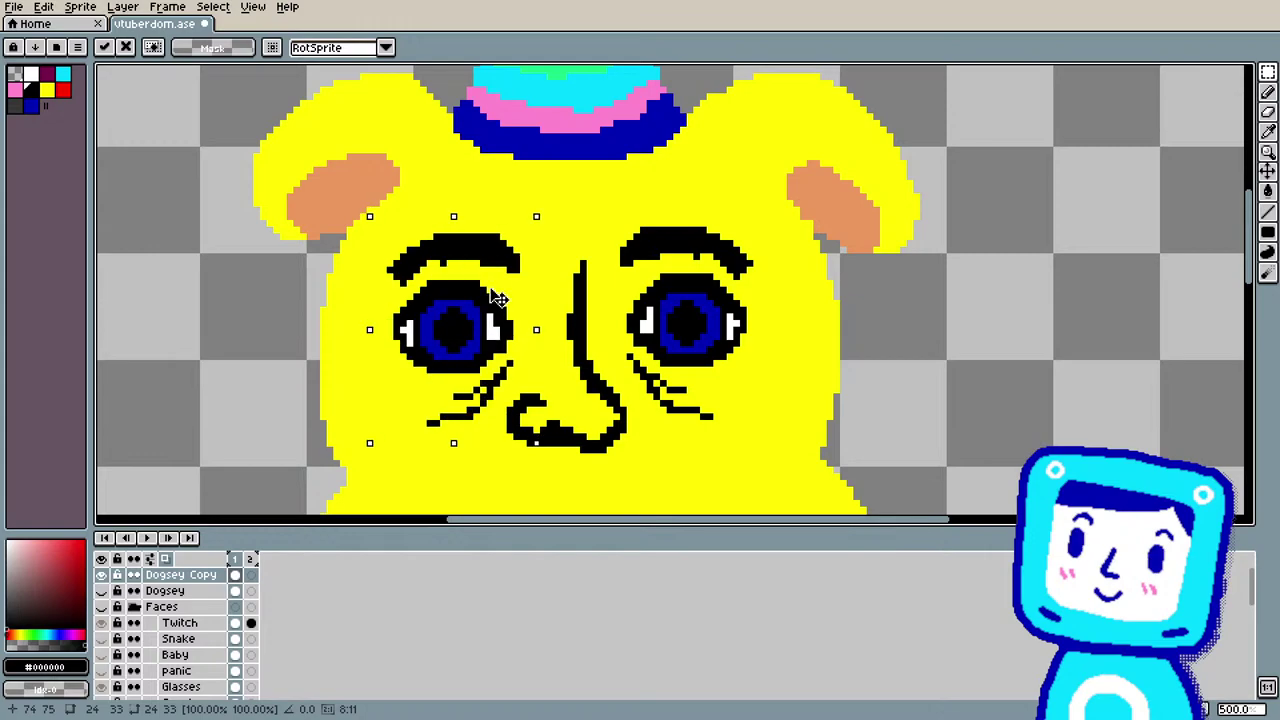
{"action": "key", "text": "Return"}
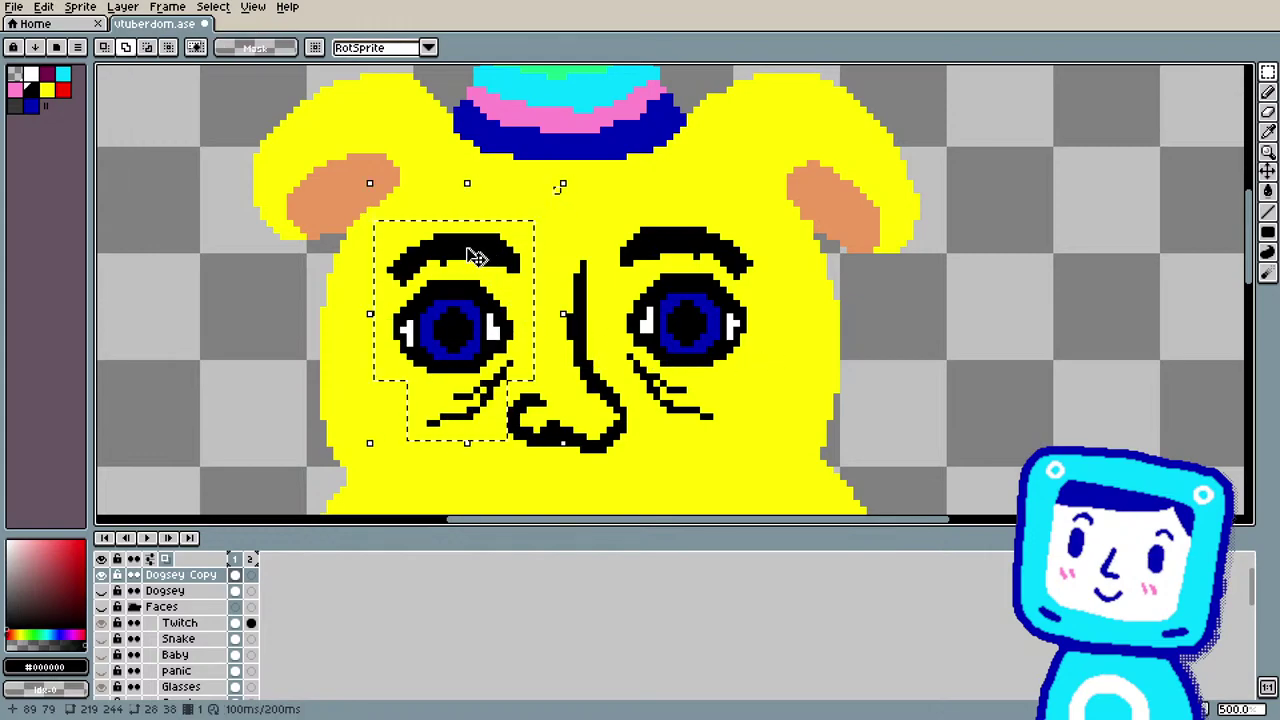
Step: Add the other eye and the nose to the selection, shift the whole face about 2 px to the right, and deselect
{"action": "left_click_drag", "start_coordinate": [772, 432], "coordinate": [593, 220]}
{"action": "left_click_drag", "start_coordinate": [487, 252], "coordinate": [675, 462]}
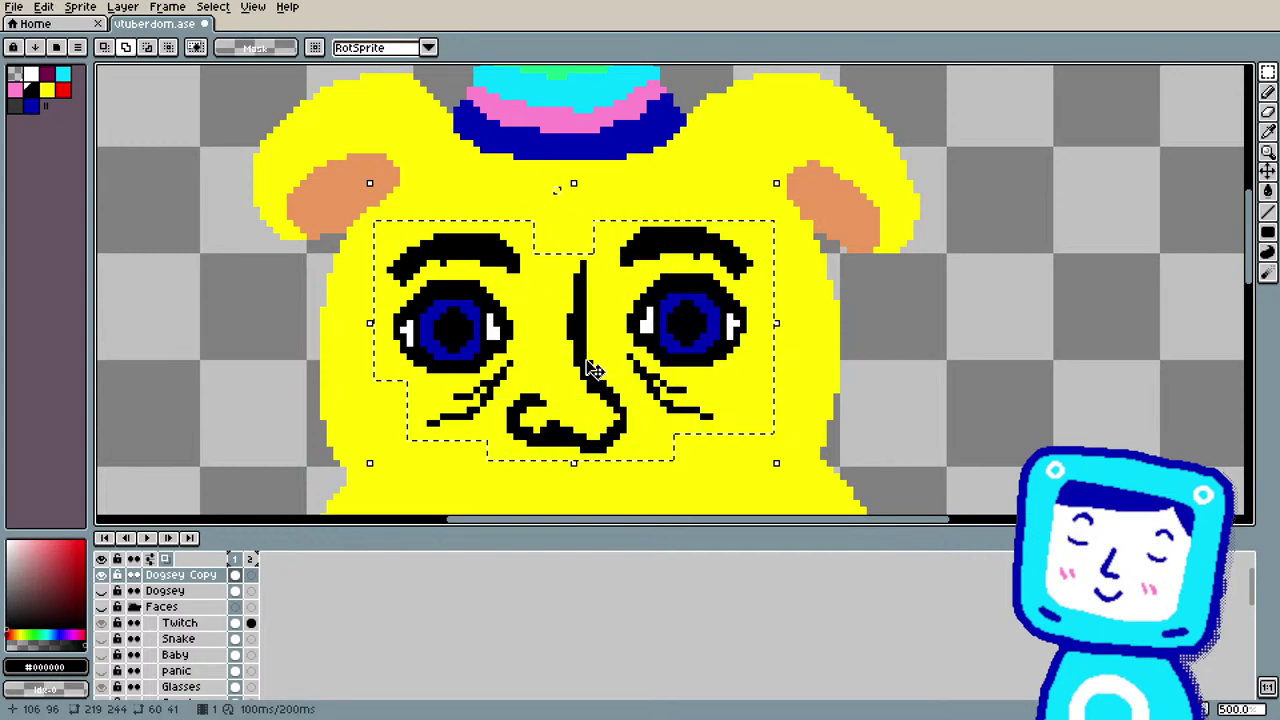
{"action": "left_click_drag", "start_coordinate": [593, 370], "coordinate": [603, 370]}
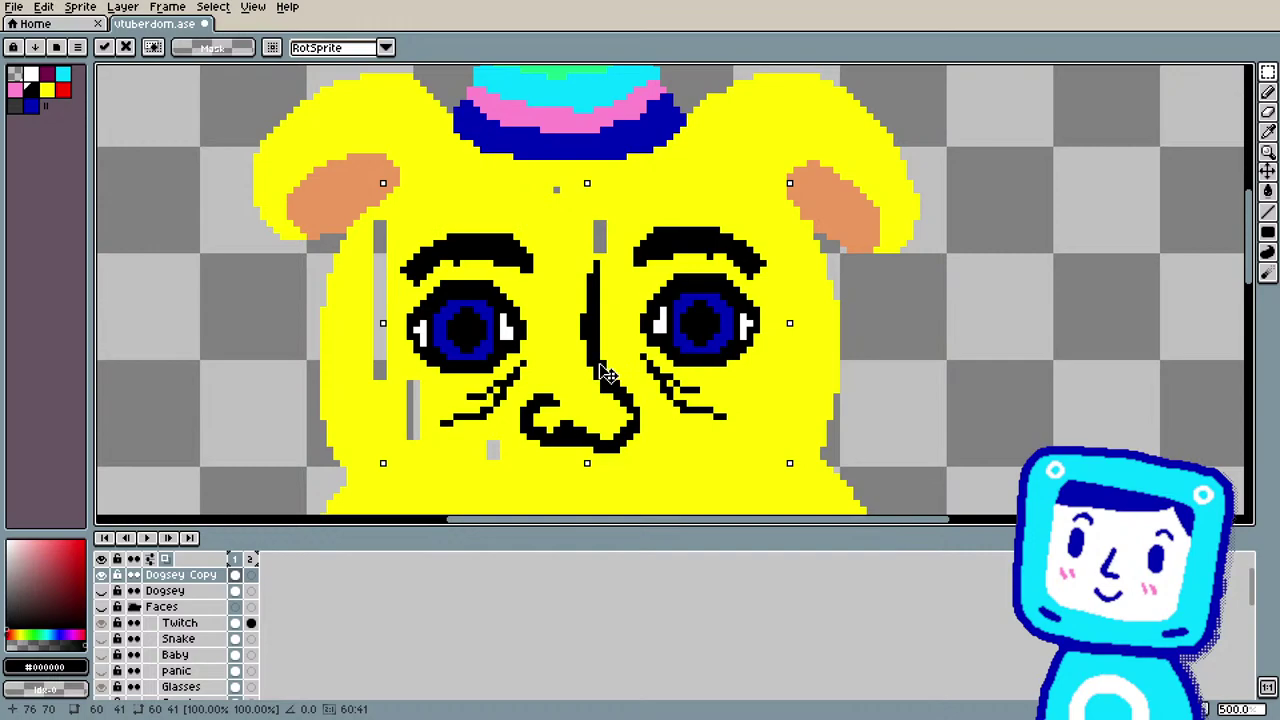
{"action": "left_click", "coordinate": [492, 303]}
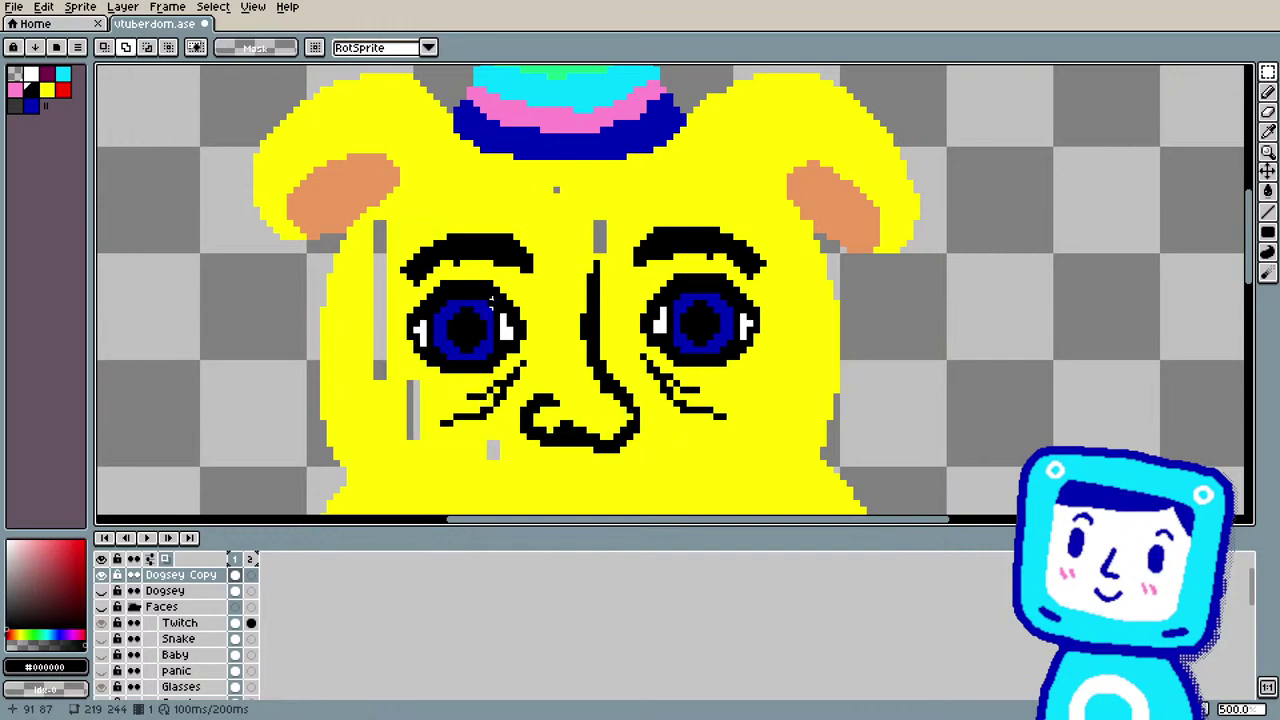
Step: Sample the body yellow and fill the transparent gaps left around the moved face with the Paint Bucket
{"action": "key", "text": "g"}
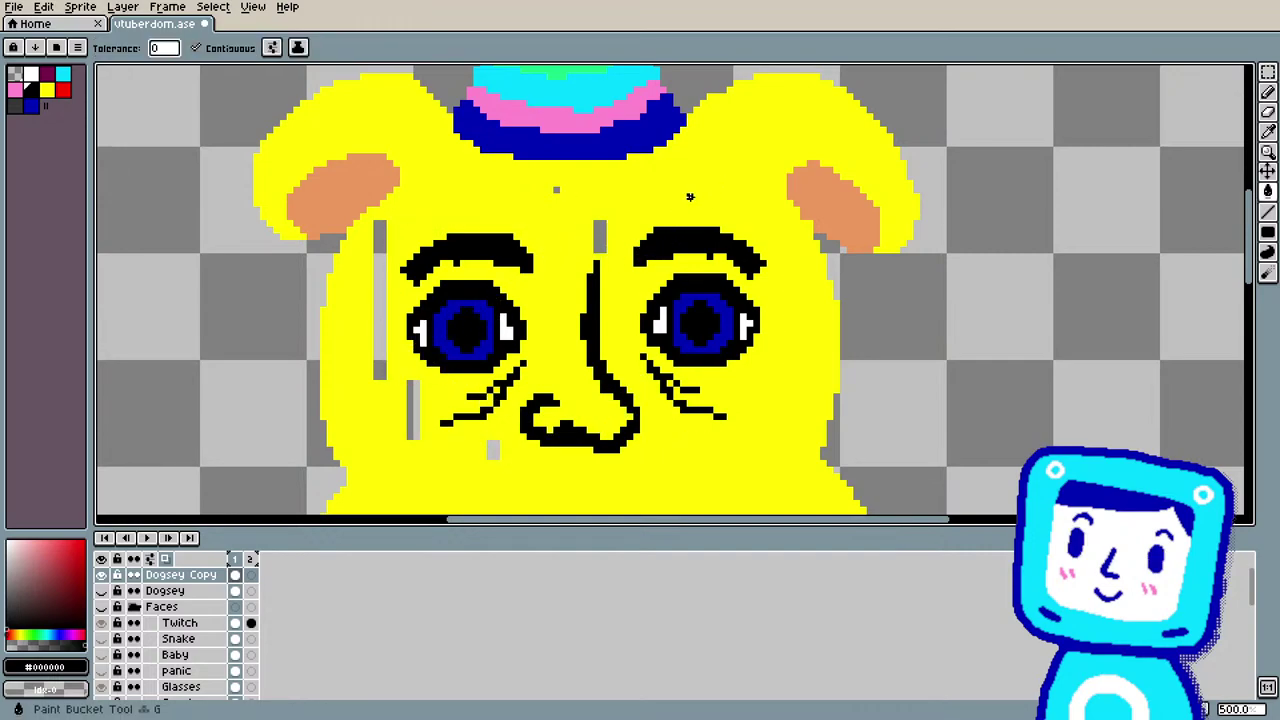
{"action": "left_click", "coordinate": [669, 211], "text": "alt"}
{"action": "left_click", "coordinate": [598, 236]}
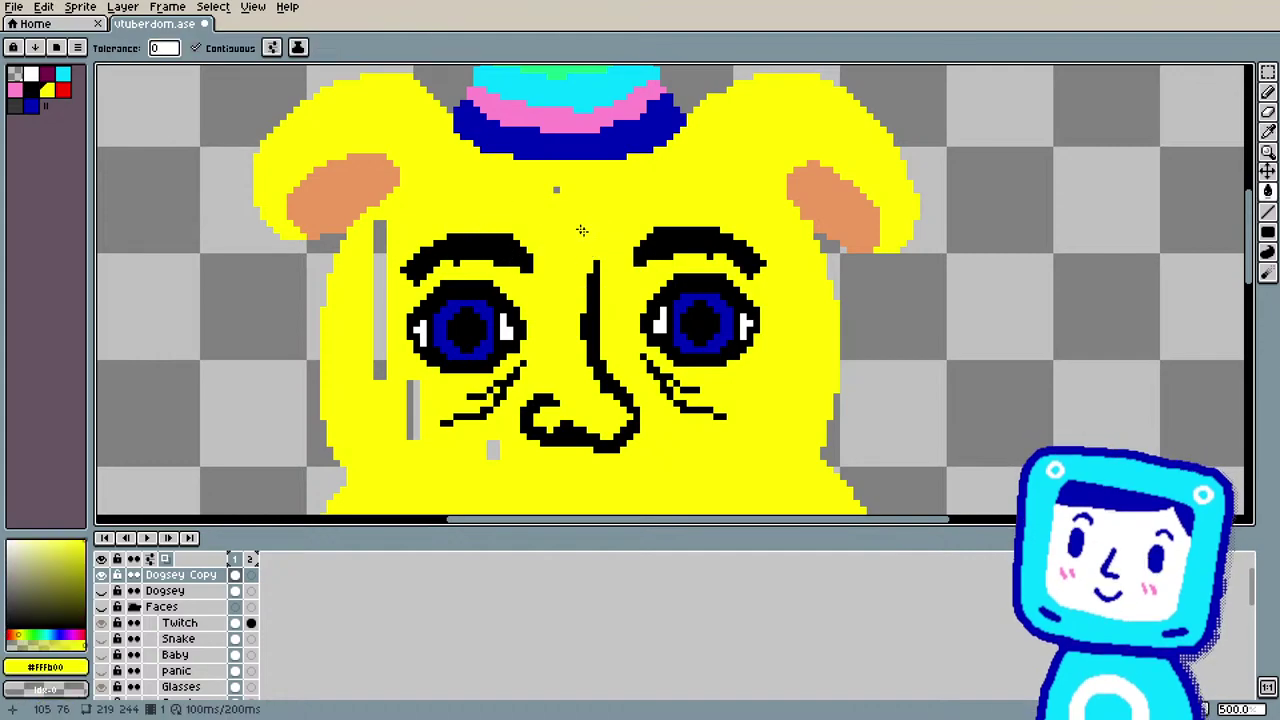
{"action": "left_click", "coordinate": [379, 288]}
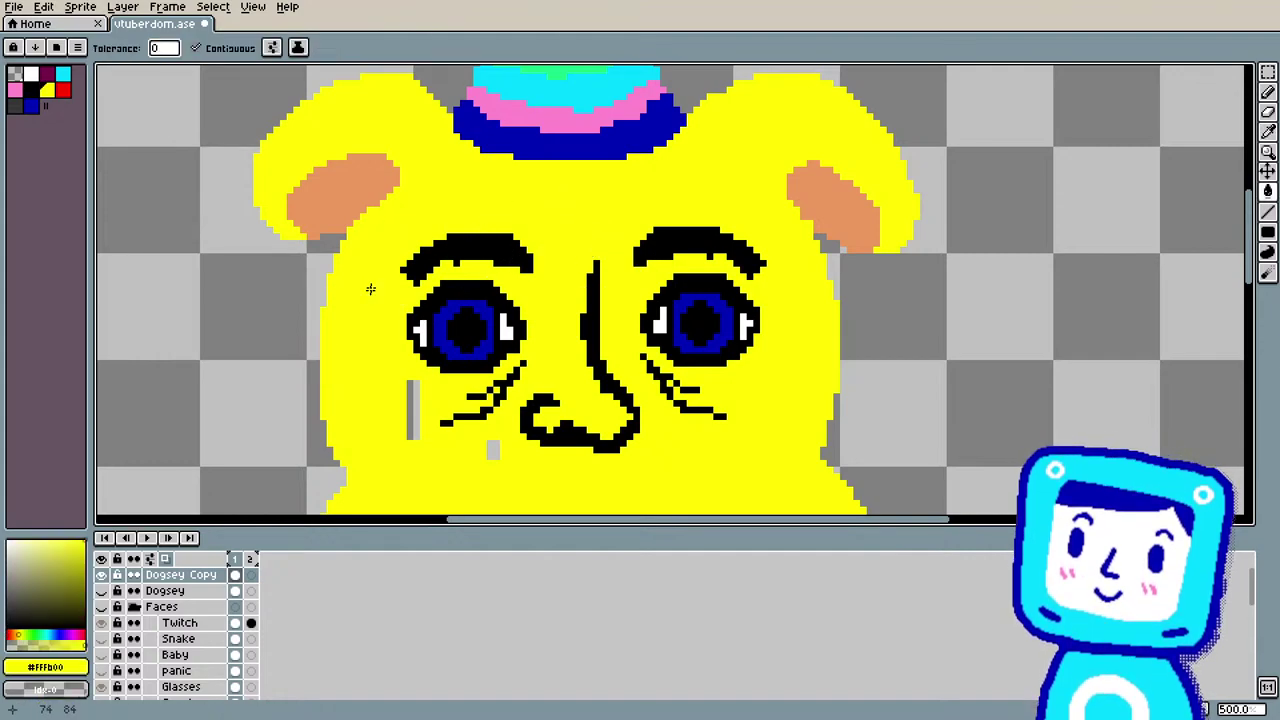
{"action": "left_click", "coordinate": [414, 415]}
{"action": "left_click", "coordinate": [493, 449]}
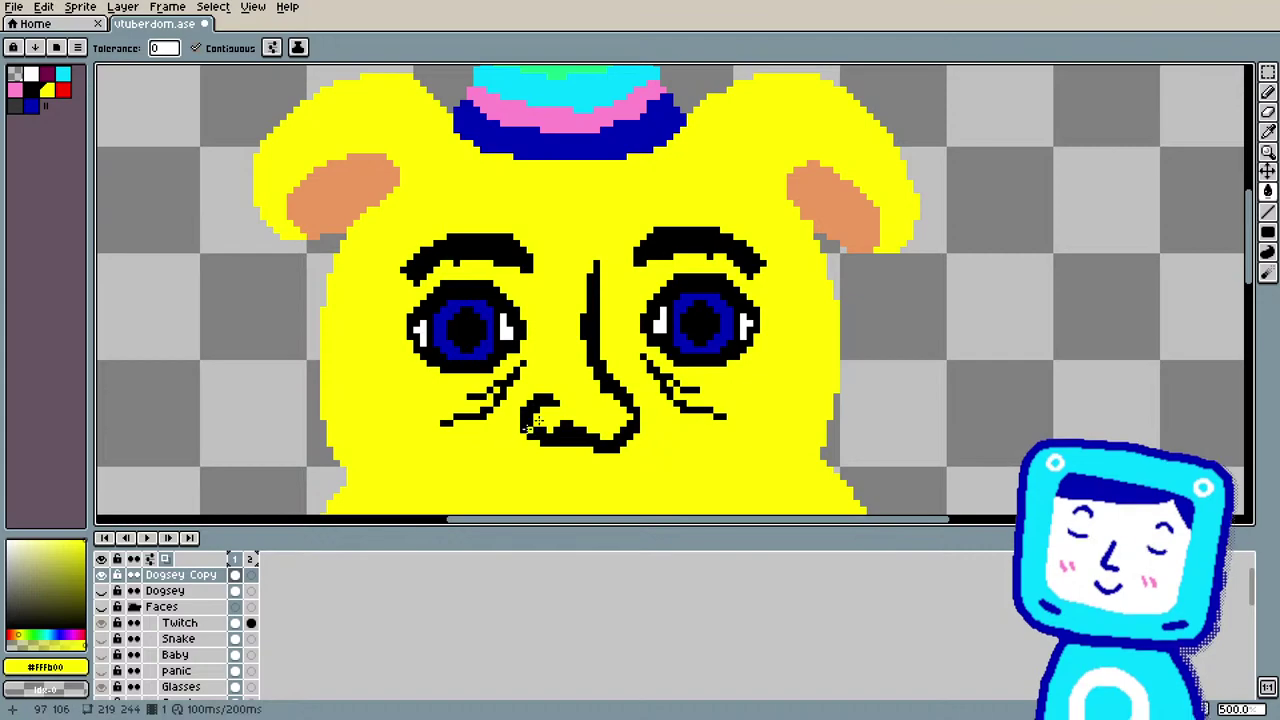
Step: Sample black from an eyebrow and draw two short frown lines between the eyebrows with the 4 px Pencil
{"action": "left_click_drag", "start_coordinate": [1249, 218], "coordinate": [1255, 250]}
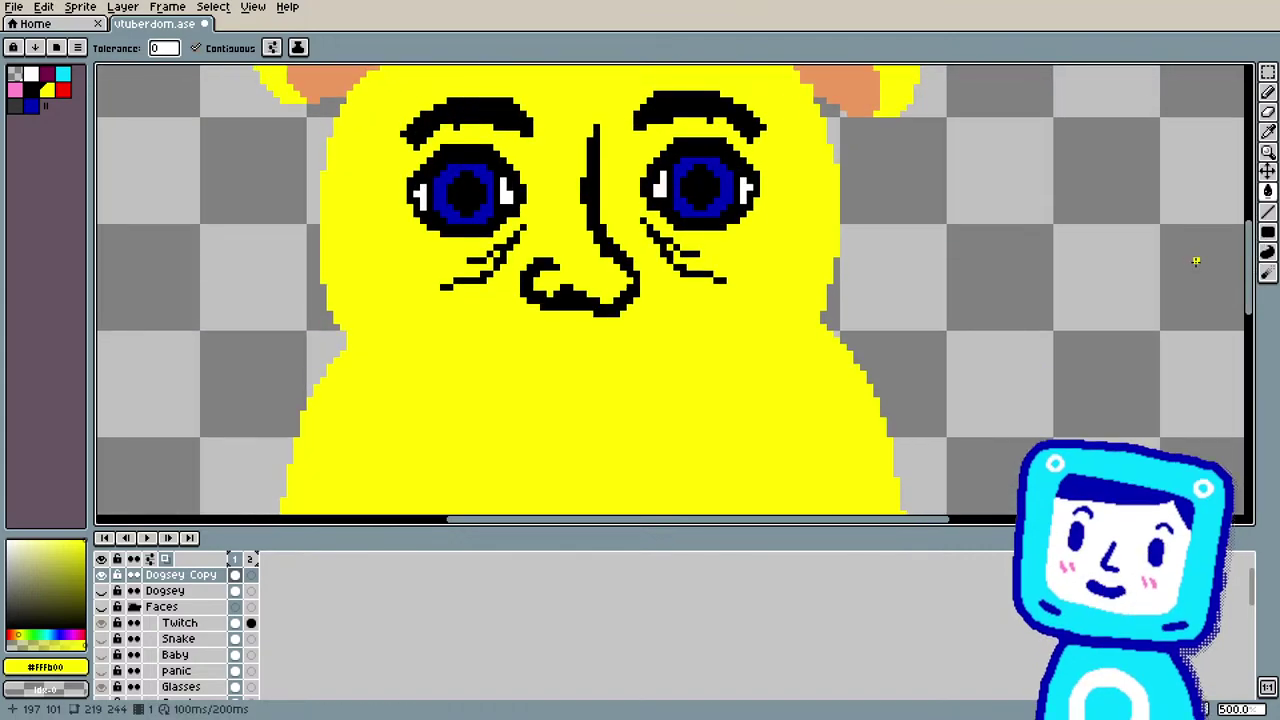
{"action": "scroll", "coordinate": [818, 243], "scroll_direction": "down", "scroll_amount": 1}
{"action": "scroll", "coordinate": [818, 243], "scroll_direction": "down", "scroll_amount": 2}
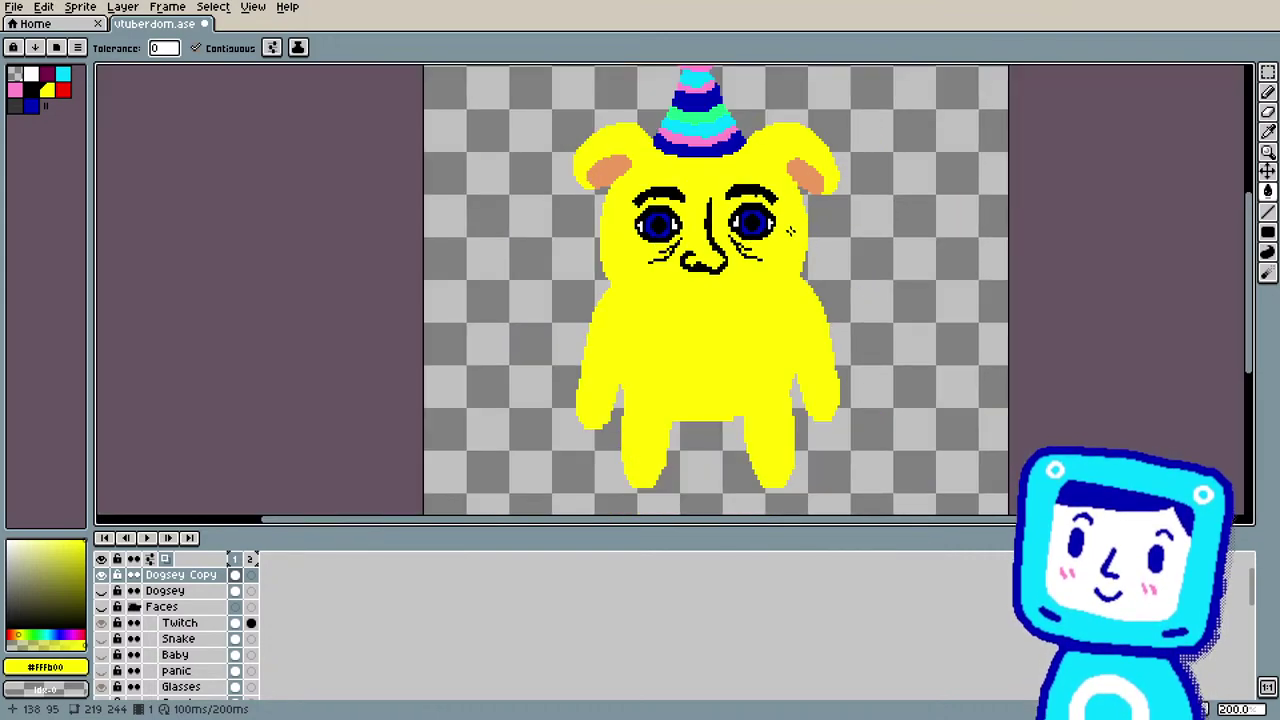
{"action": "scroll", "coordinate": [708, 165], "scroll_direction": "up", "scroll_amount": 2}
{"action": "scroll", "coordinate": [711, 167], "scroll_direction": "up", "scroll_amount": 2}
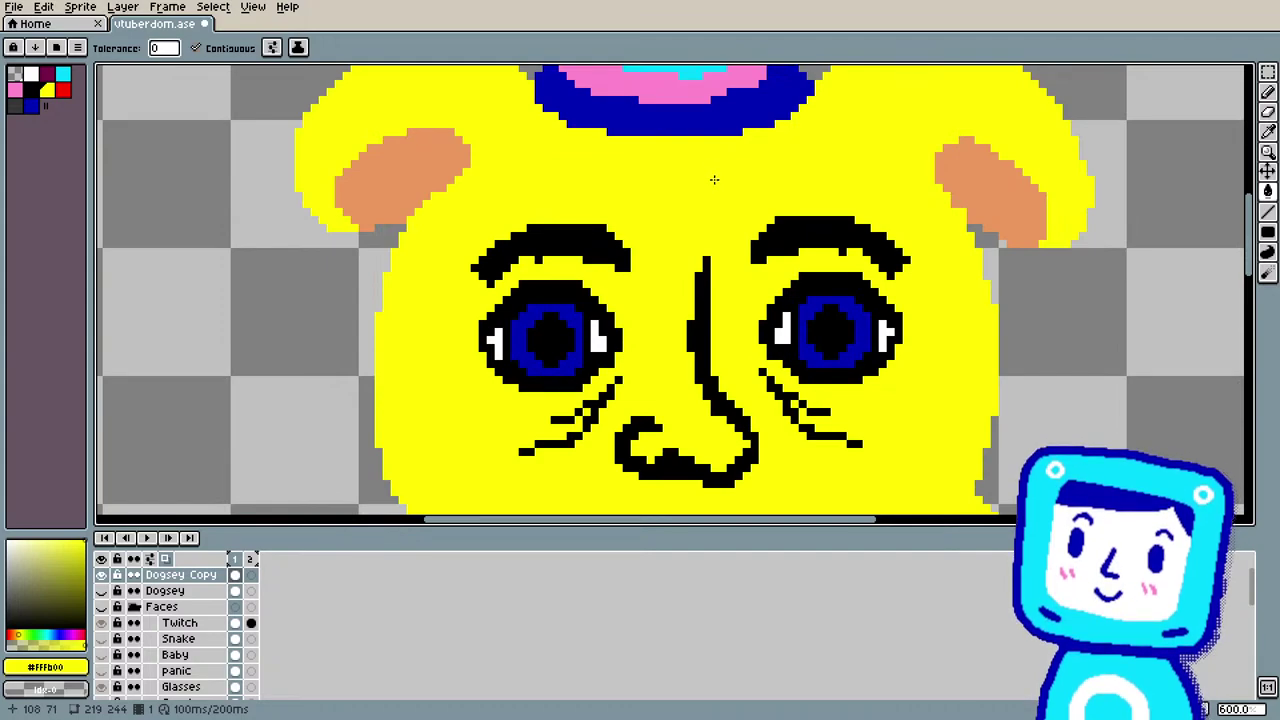
{"action": "key", "text": "i"}
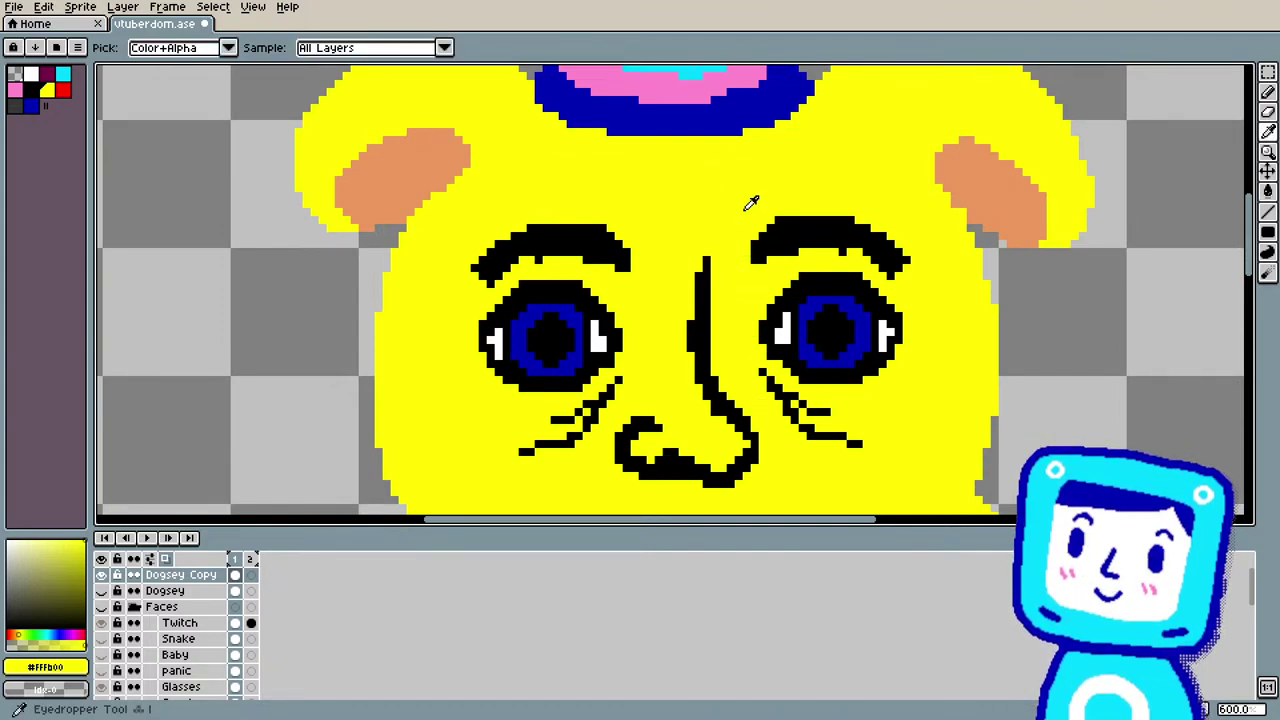
{"action": "key", "text": "b"}
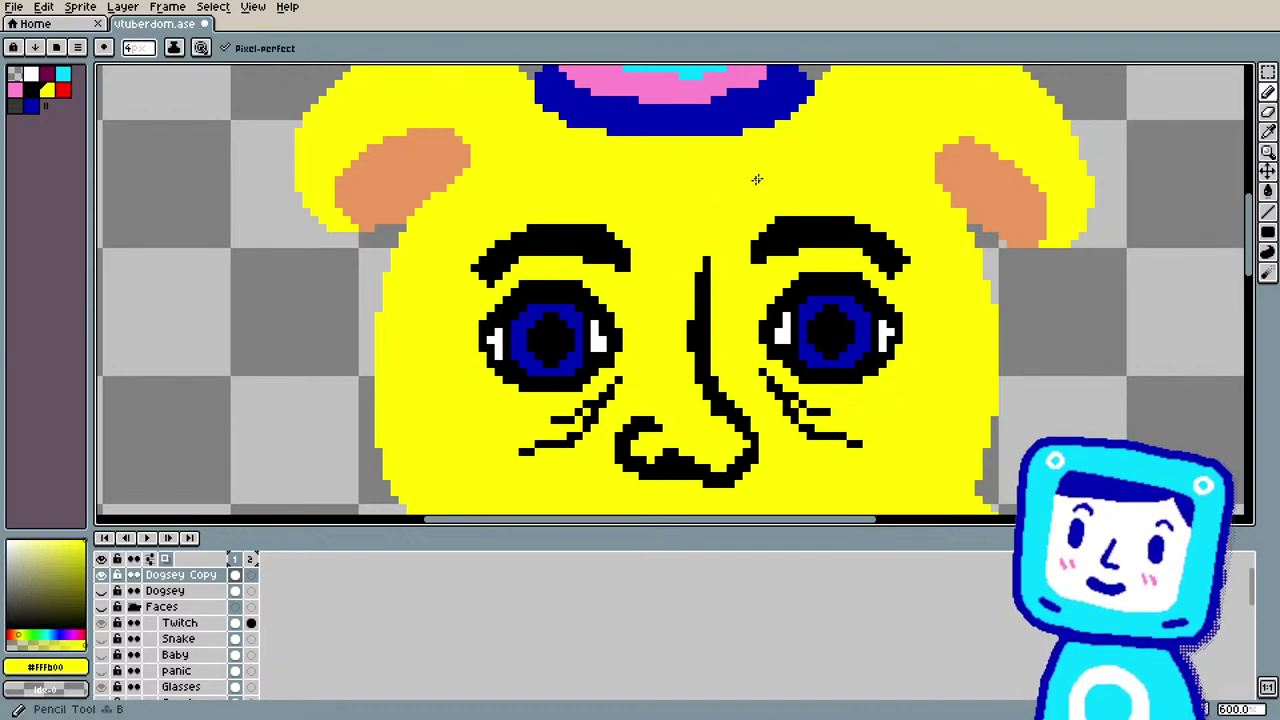
{"action": "key", "text": "i"}
{"action": "left_click", "coordinate": [806, 234]}
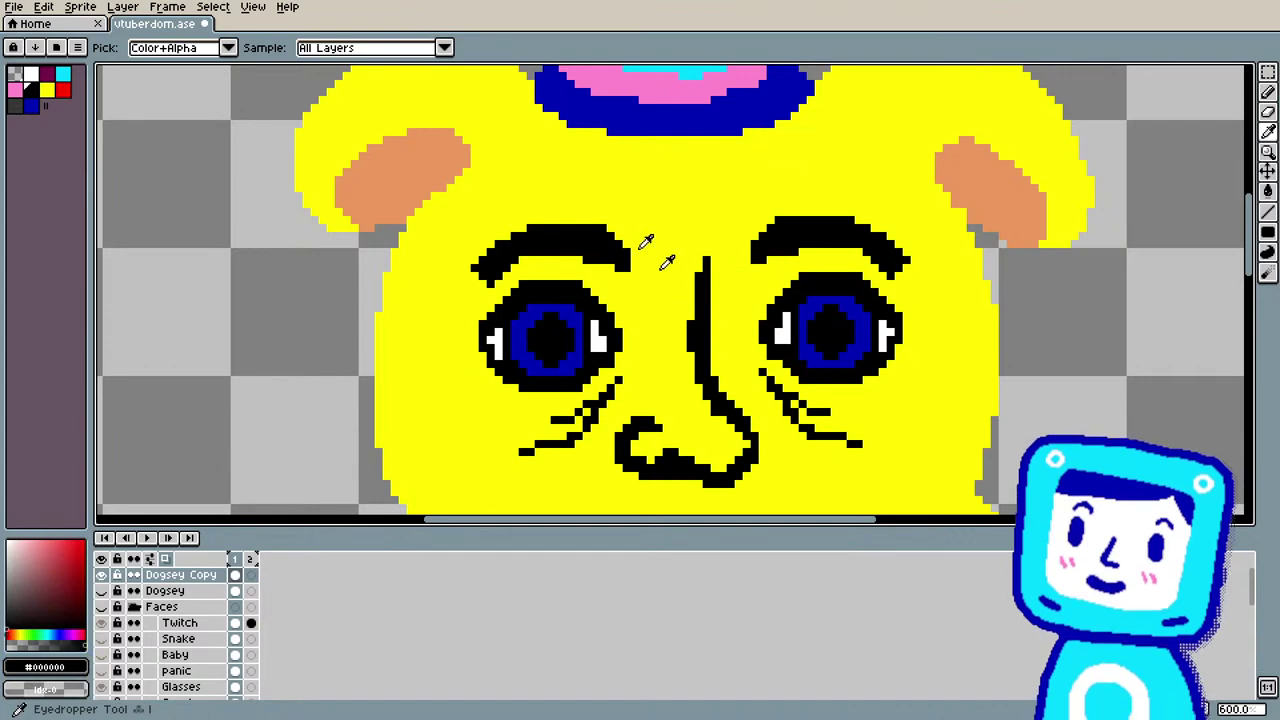
{"action": "key", "text": "b"}
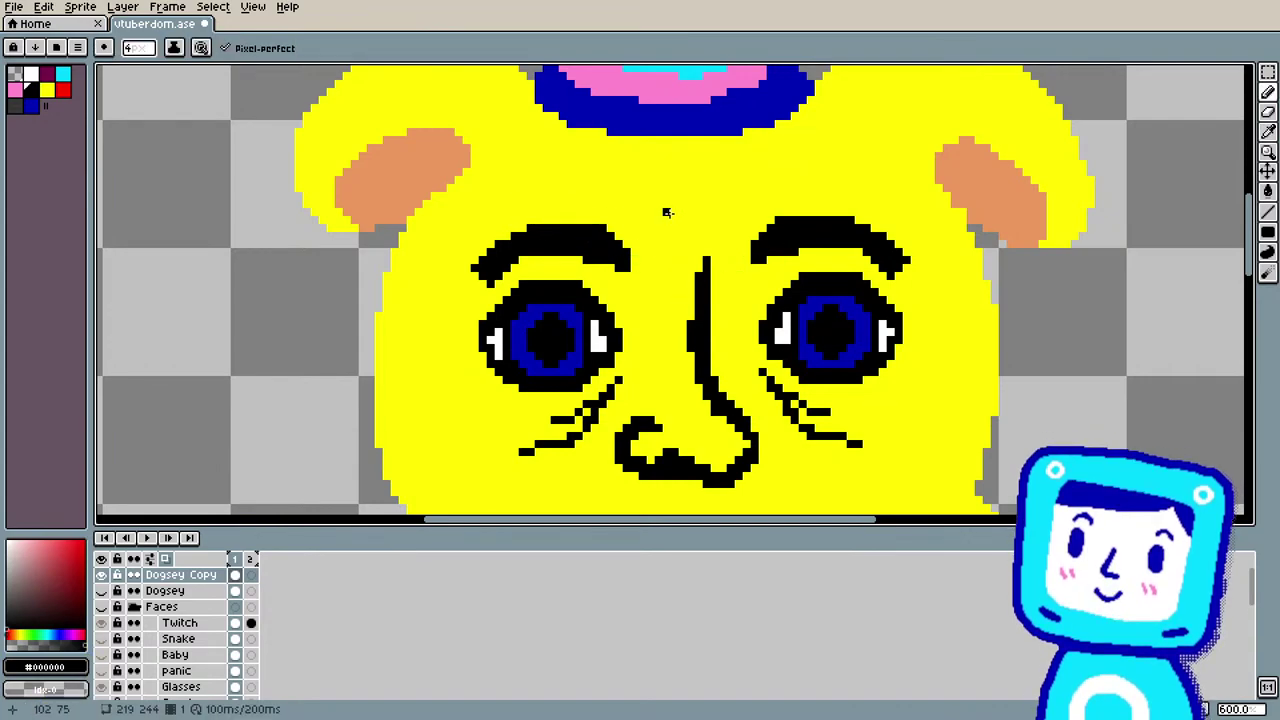
{"action": "mouse_move", "coordinate": [674, 212]}
{"action": "left_mouse_down"}
{"action": "mouse_move", "coordinate": [680, 244]}
{"action": "mouse_move", "coordinate": [703, 243]}
{"action": "left_mouse_up"}
{"action": "left_click", "coordinate": [712, 214]}
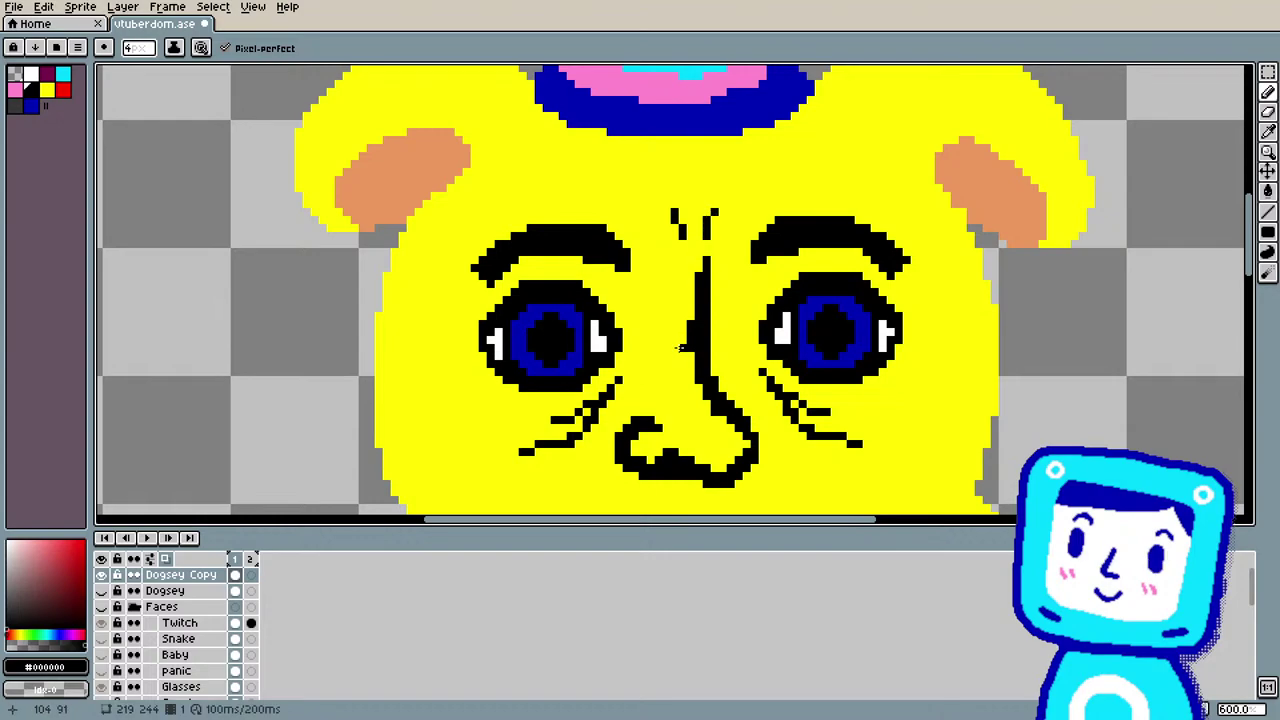
Step: Select both orange inner-ear patches with the Magic Wand and delete them
{"action": "scroll", "coordinate": [680, 347], "scroll_direction": "down", "scroll_amount": 1}
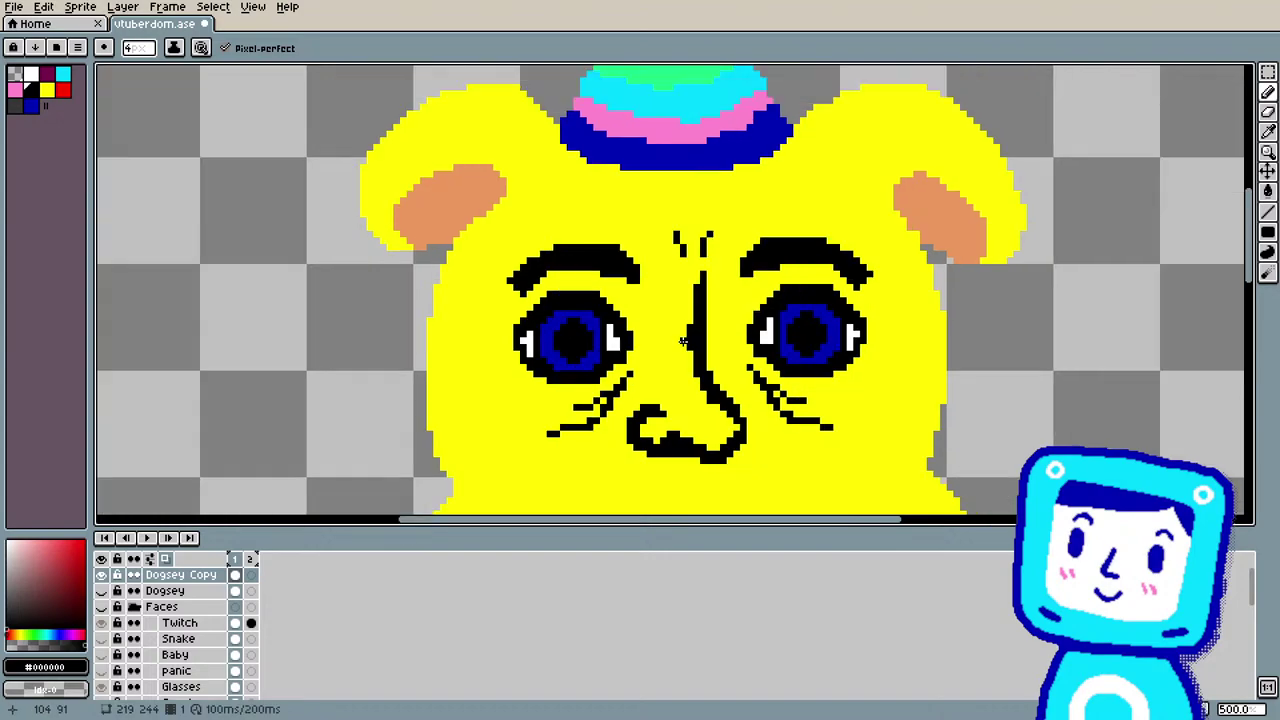
{"action": "scroll", "coordinate": [703, 419], "scroll_direction": "down", "scroll_amount": 3}
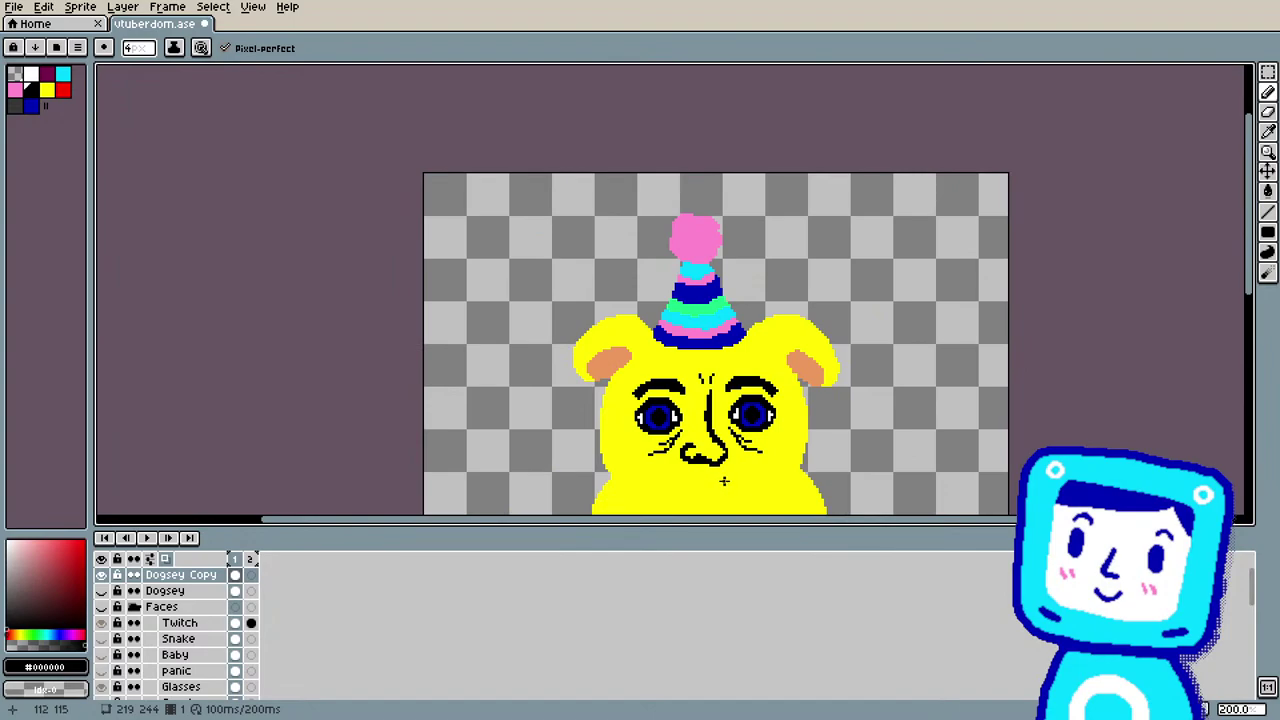
{"action": "left_click_drag", "start_coordinate": [1256, 178], "coordinate": [1240, 227]}
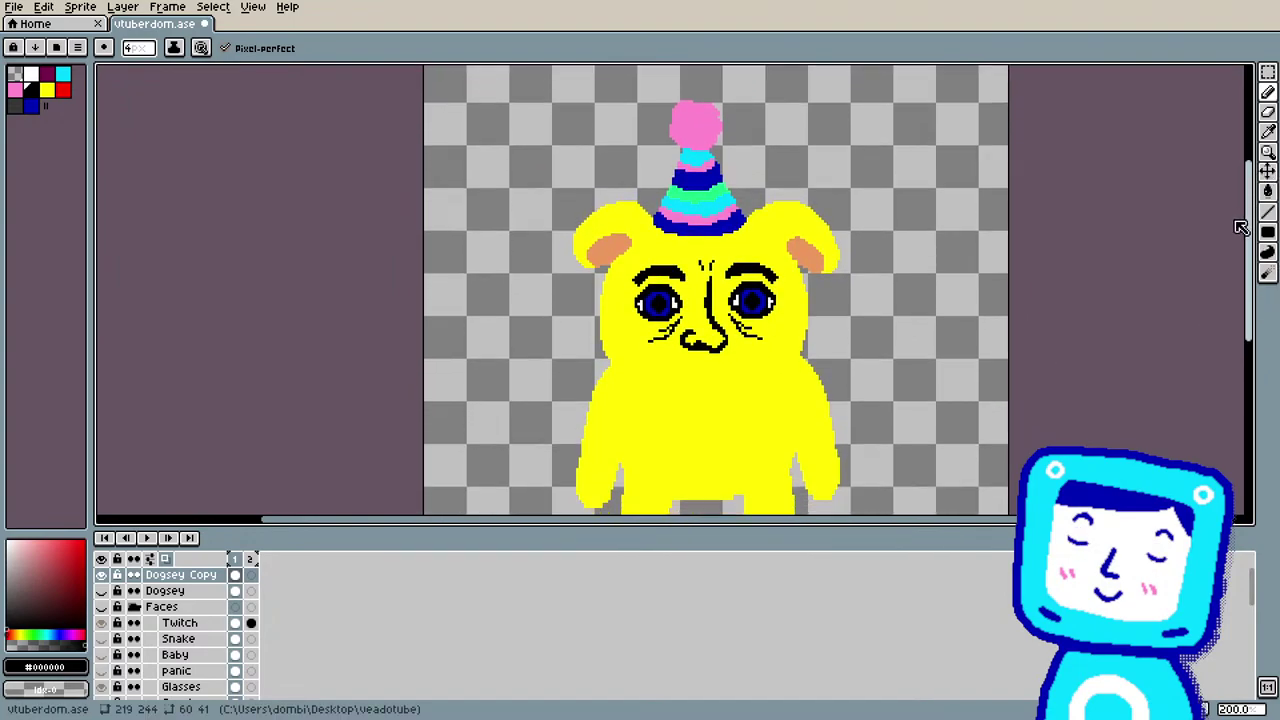
{"action": "left_click", "coordinate": [1268, 131]}
{"action": "left_click", "coordinate": [1264, 76]}
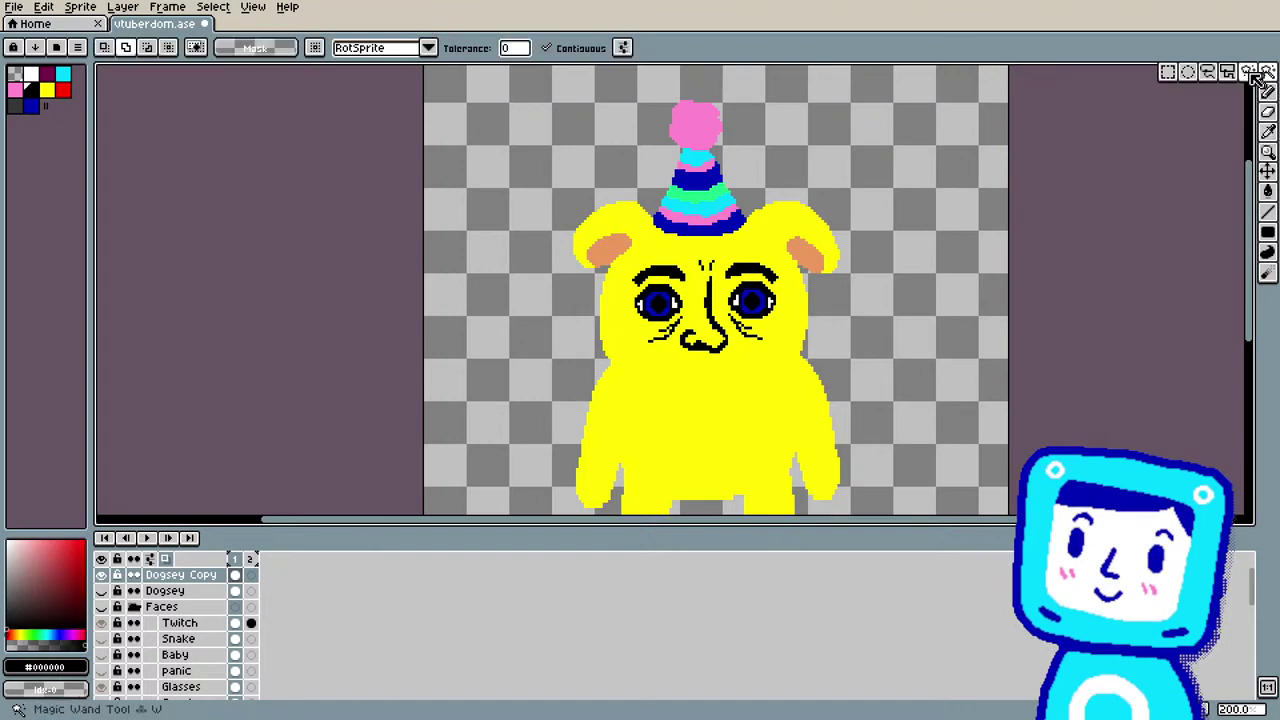
{"action": "left_click", "coordinate": [806, 252]}
{"action": "left_click", "coordinate": [616, 256], "text": "shift"}
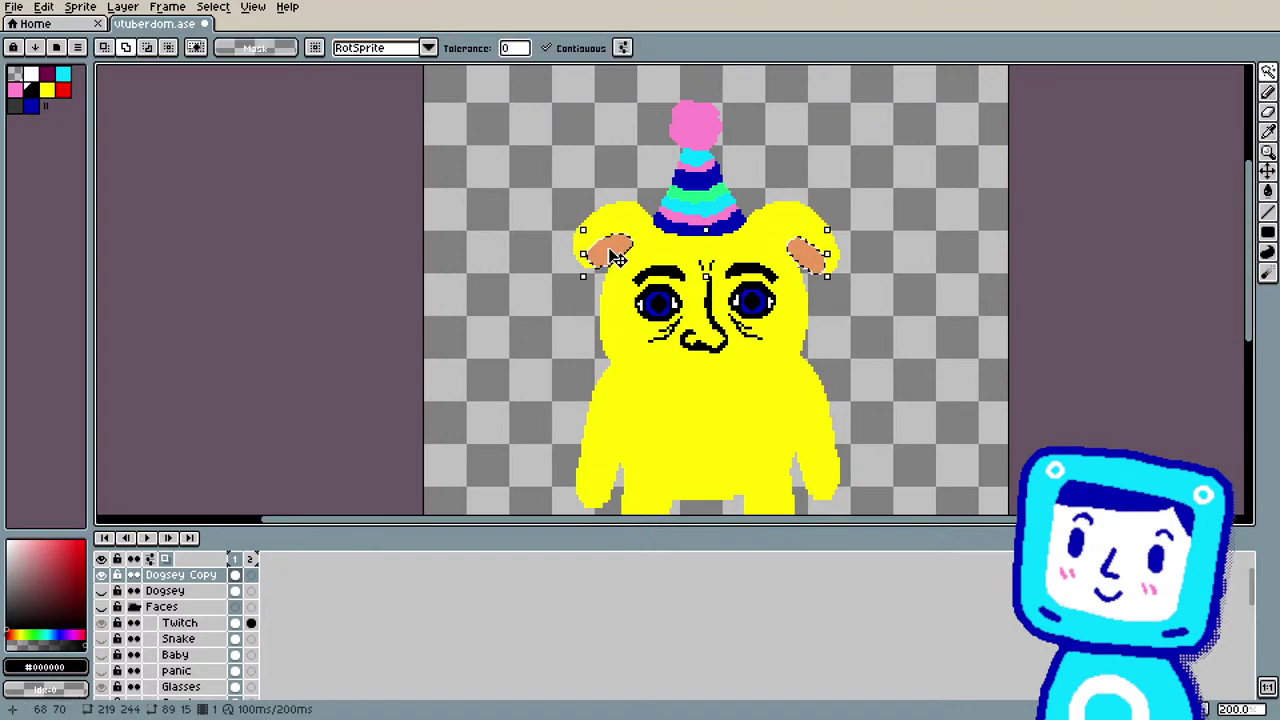
{"action": "key", "text": "Delete"}
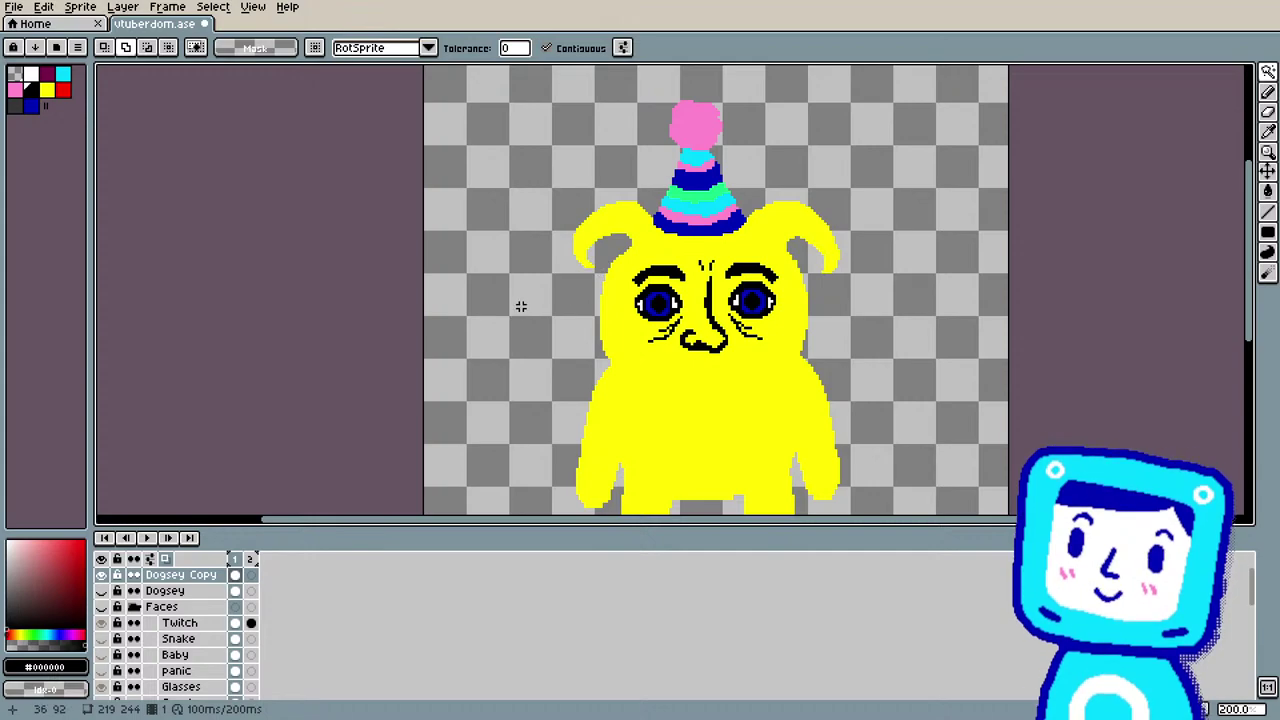
Step: Fill every stripe of the party hat's cone, including the brim band, with black using the Paint Bucket
{"action": "scroll", "coordinate": [545, 279], "scroll_direction": "down", "scroll_amount": 1}
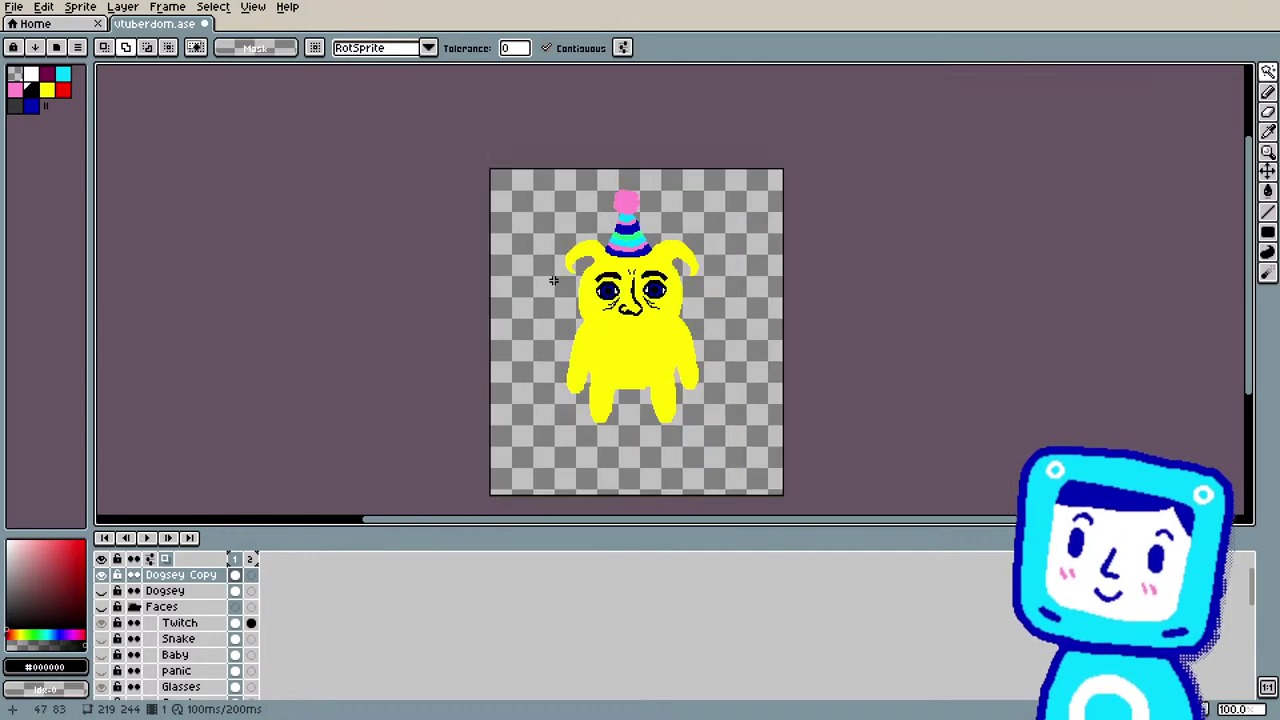
{"action": "scroll", "coordinate": [601, 327], "scroll_direction": "up", "scroll_amount": 1}
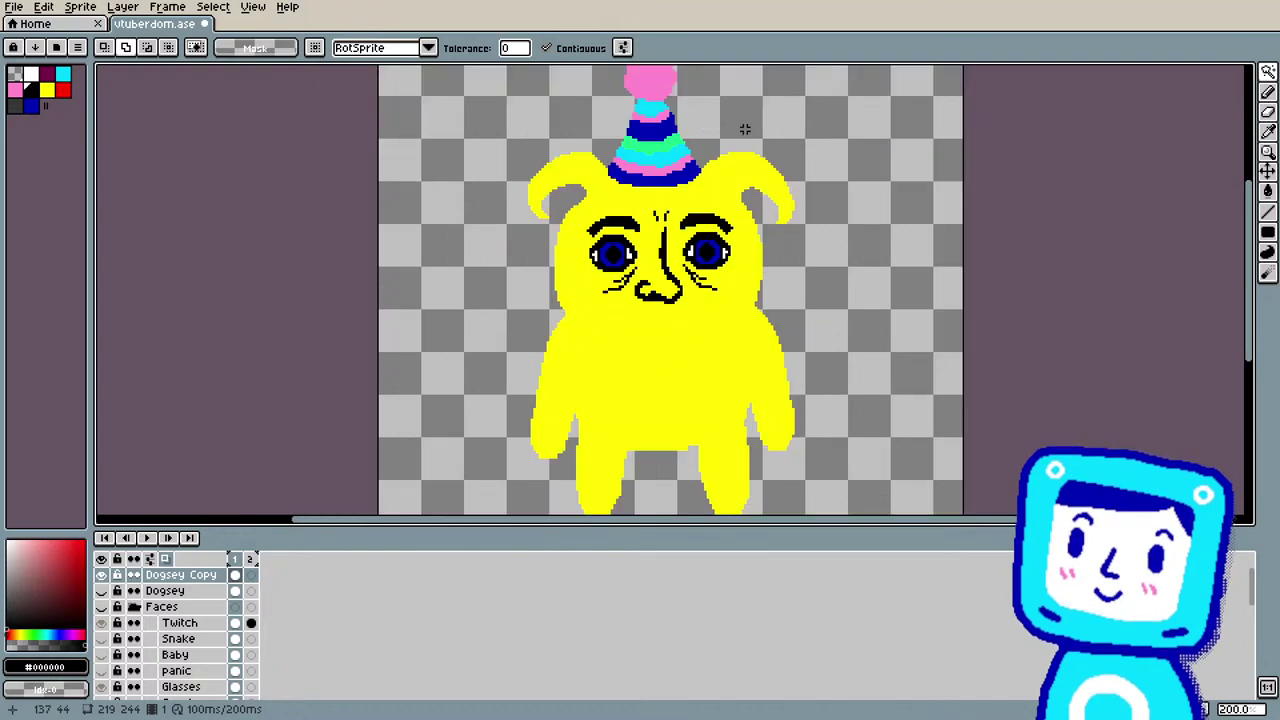
{"action": "scroll", "coordinate": [620, 151], "scroll_direction": "up", "scroll_amount": 1}
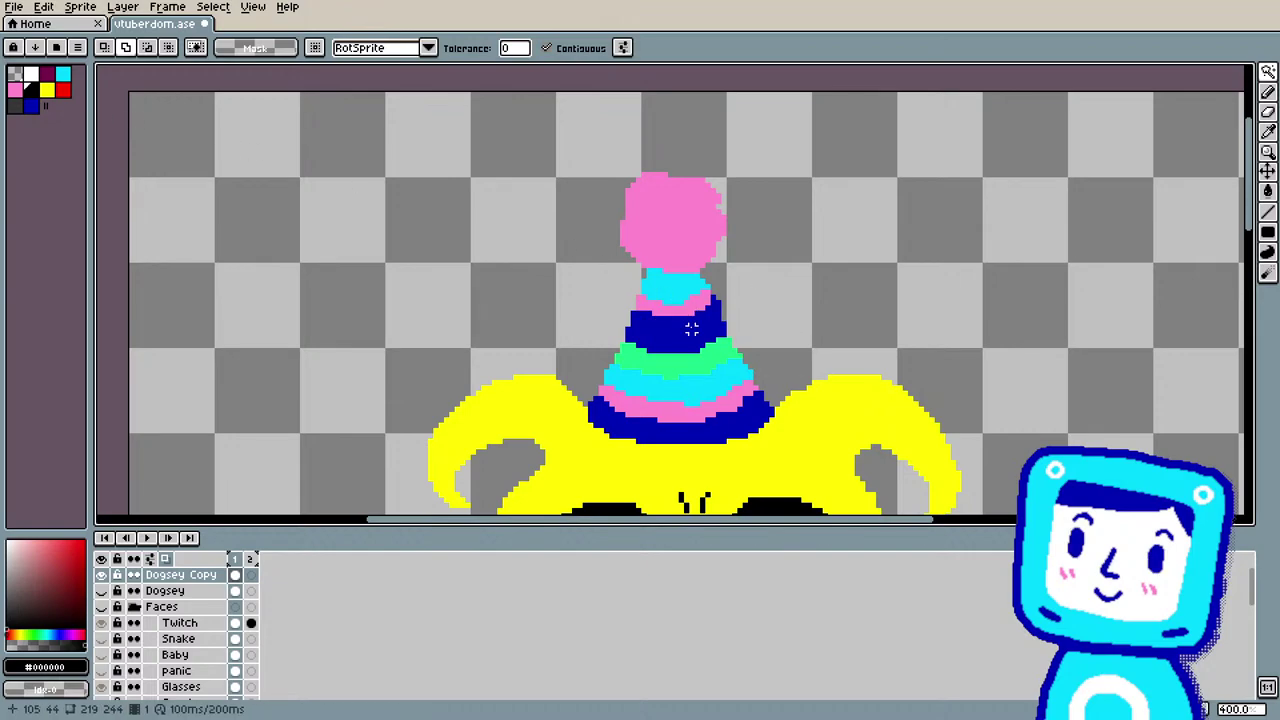
{"action": "key", "text": "i"}
{"action": "key", "text": "g"}
{"action": "left_click", "coordinate": [667, 288]}
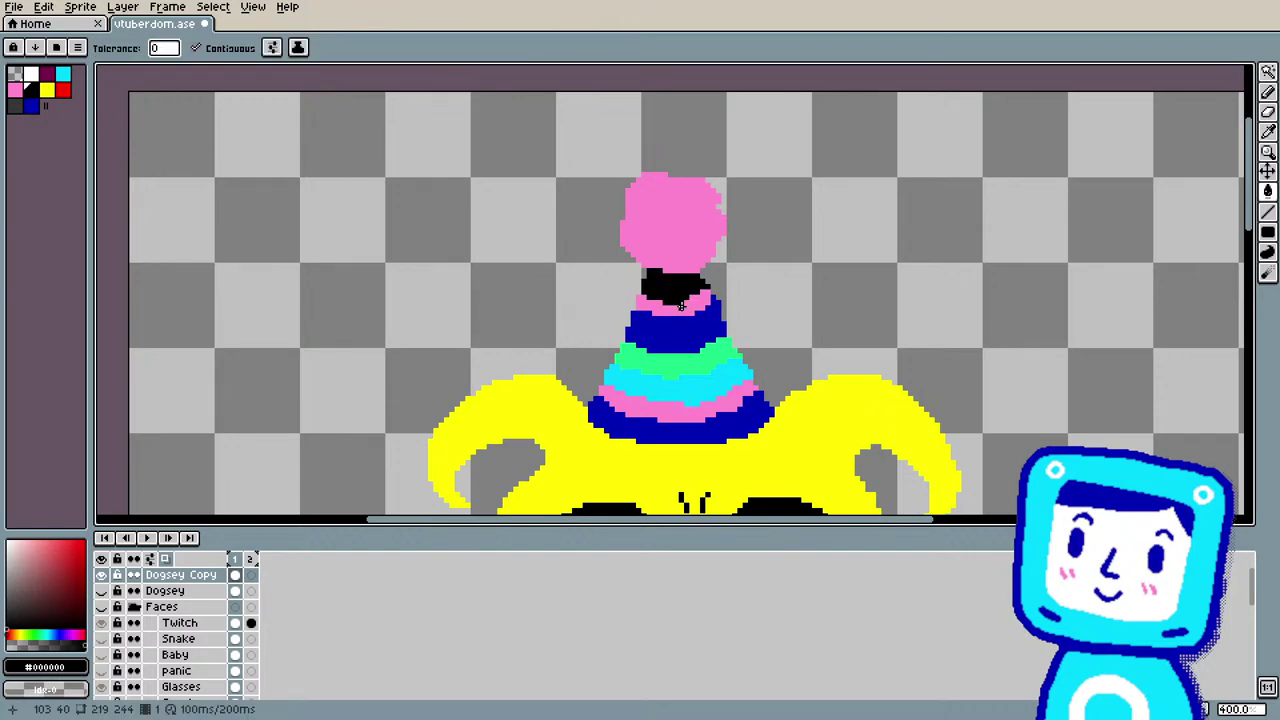
{"action": "left_click", "coordinate": [671, 302]}
{"action": "left_click", "coordinate": [674, 323]}
{"action": "left_click", "coordinate": [669, 358]}
{"action": "left_click", "coordinate": [669, 372]}
{"action": "left_click", "coordinate": [666, 405]}
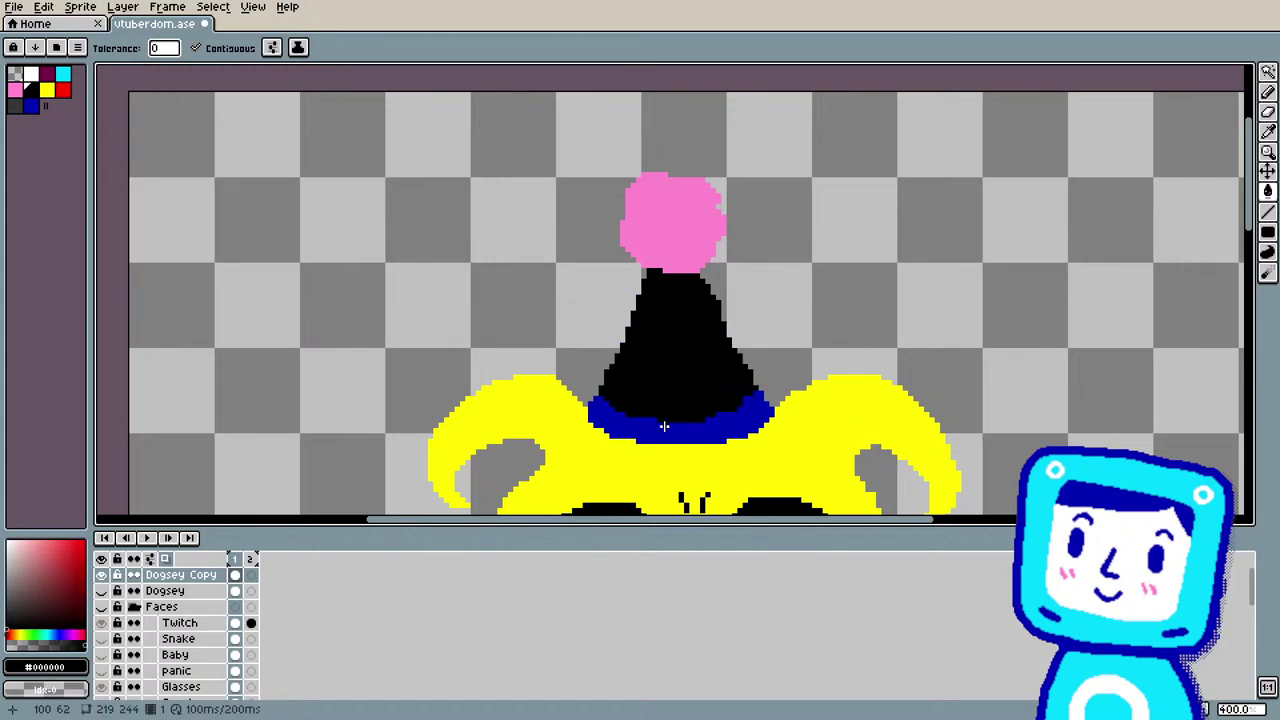
{"action": "left_click", "coordinate": [663, 423]}
Step: Fill the hat's pompom with the red palette colour
{"action": "scroll", "coordinate": [706, 441], "scroll_direction": "down", "scroll_amount": 2}
{"action": "scroll", "coordinate": [706, 441], "scroll_direction": "down", "scroll_amount": 1}
{"action": "scroll", "coordinate": [706, 441], "scroll_direction": "up", "scroll_amount": 2}
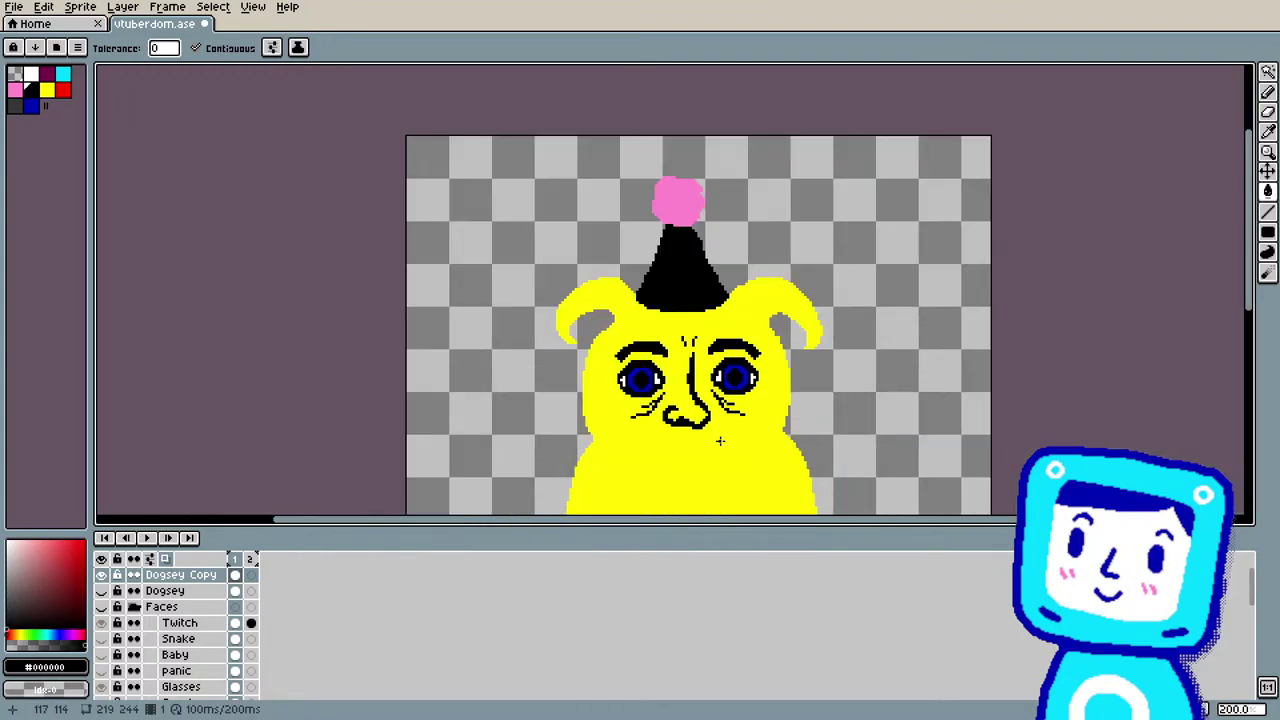
{"action": "left_click", "coordinate": [63, 89]}
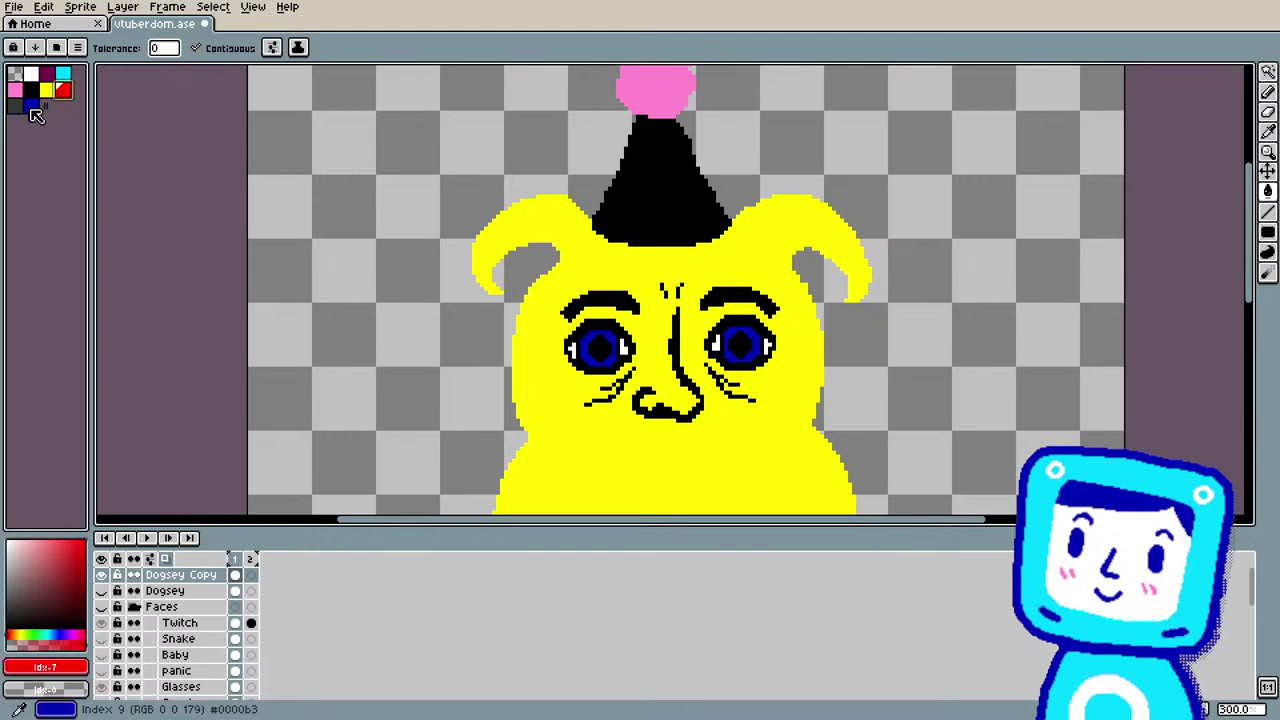
{"action": "left_click", "coordinate": [667, 108]}
{"action": "scroll", "coordinate": [700, 216], "scroll_direction": "down", "scroll_amount": 2}
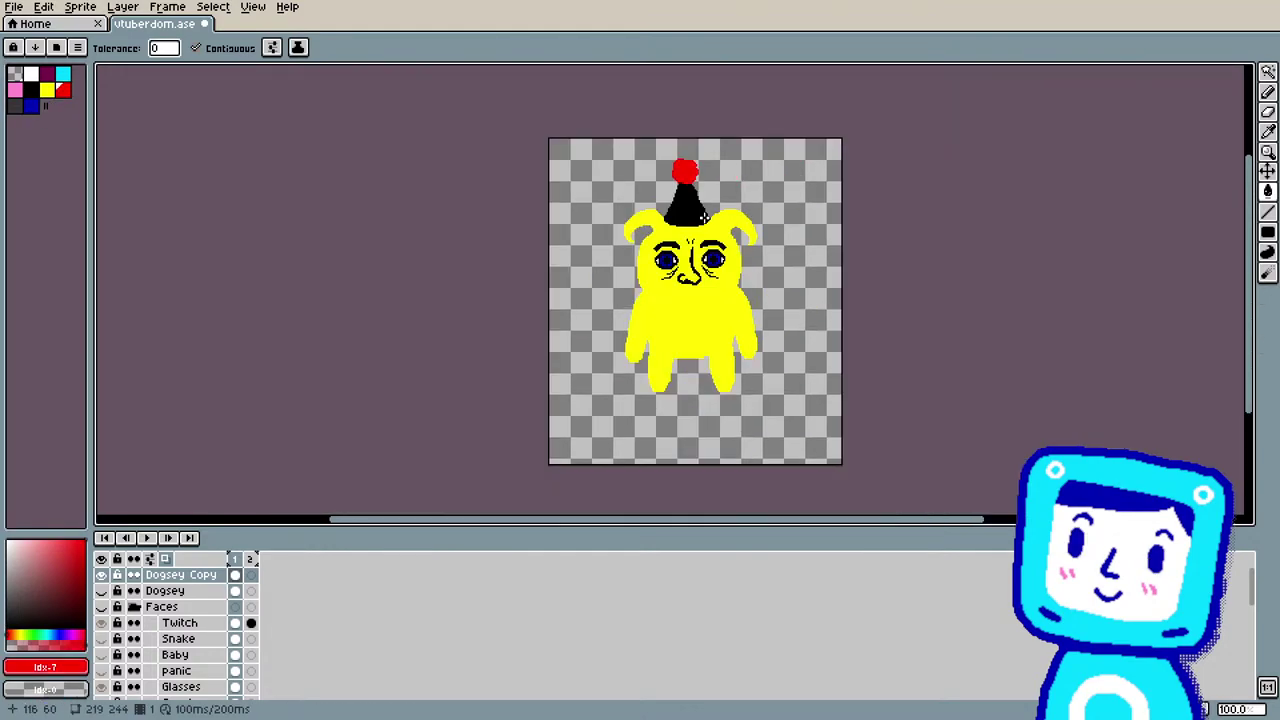
{"action": "scroll", "coordinate": [704, 217], "scroll_direction": "up", "scroll_amount": 1}
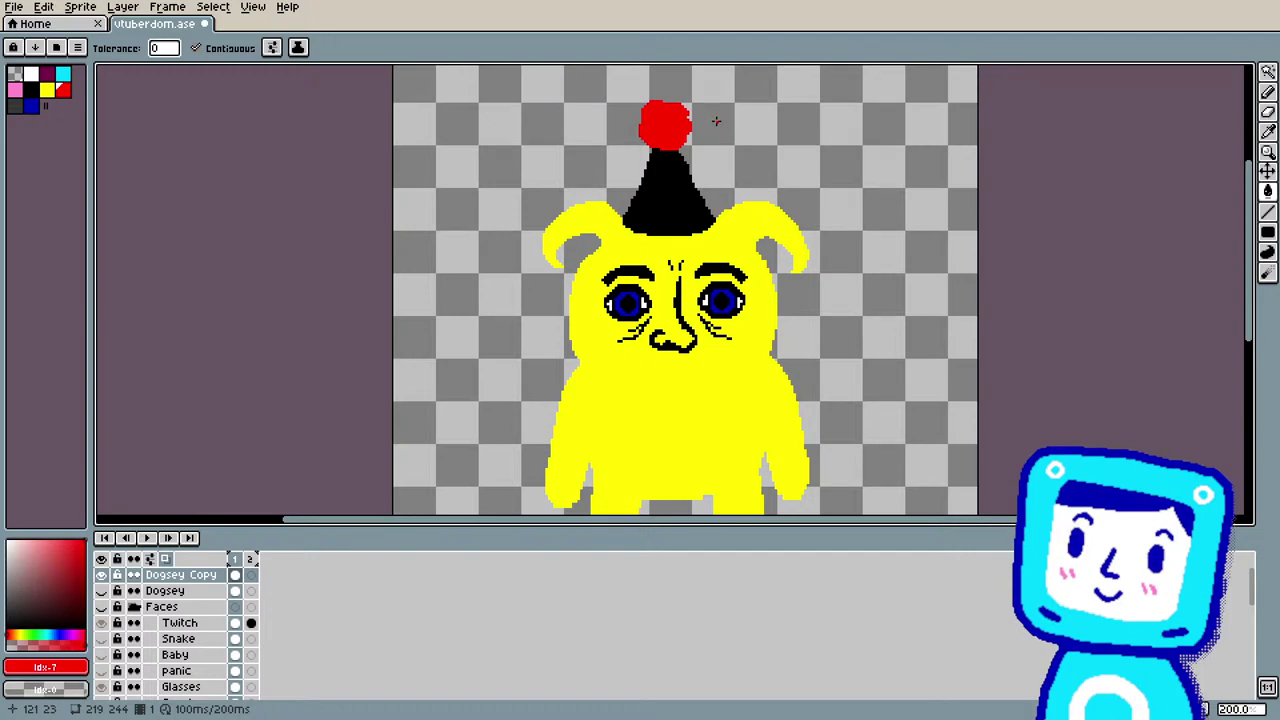
{"action": "scroll", "coordinate": [716, 121], "scroll_direction": "up", "scroll_amount": 1}
{"action": "scroll", "coordinate": [714, 120], "scroll_direction": "down", "scroll_amount": 1}
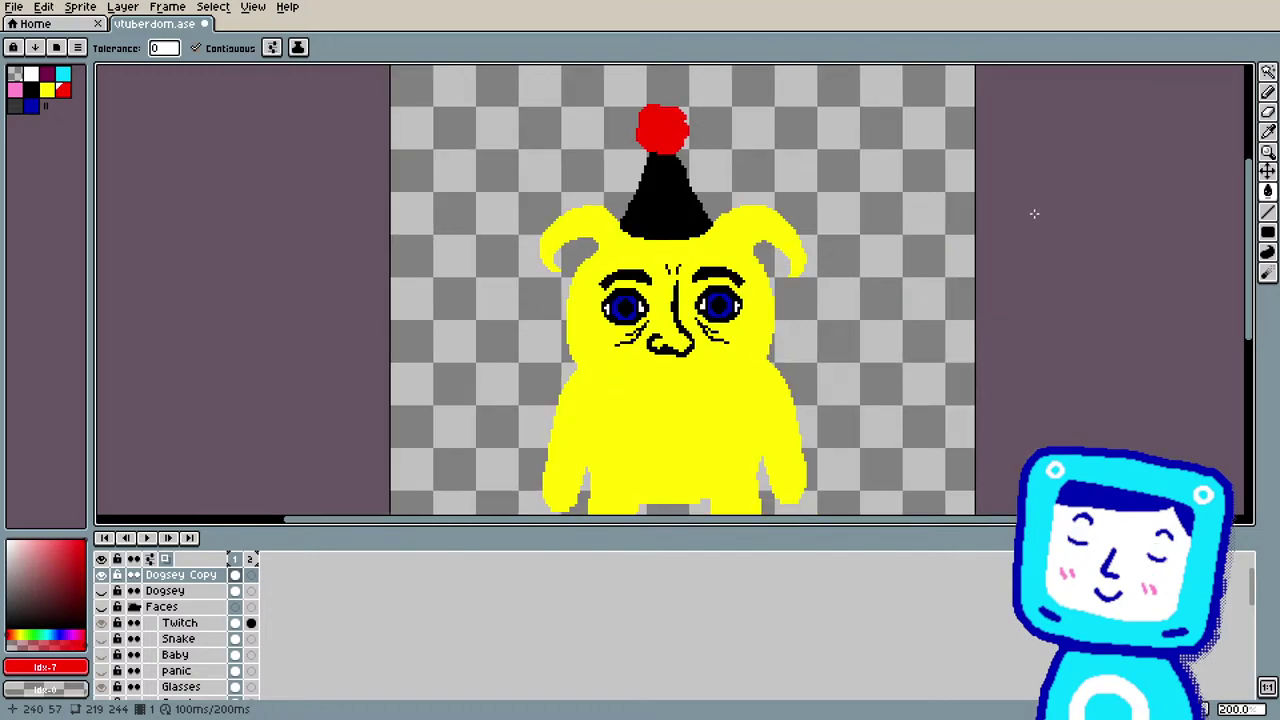
Step: Dab the red palette colour onto the inner corner of each eye's white with the 4 px Pencil
{"action": "left_click_drag", "start_coordinate": [1254, 178], "coordinate": [1249, 206]}
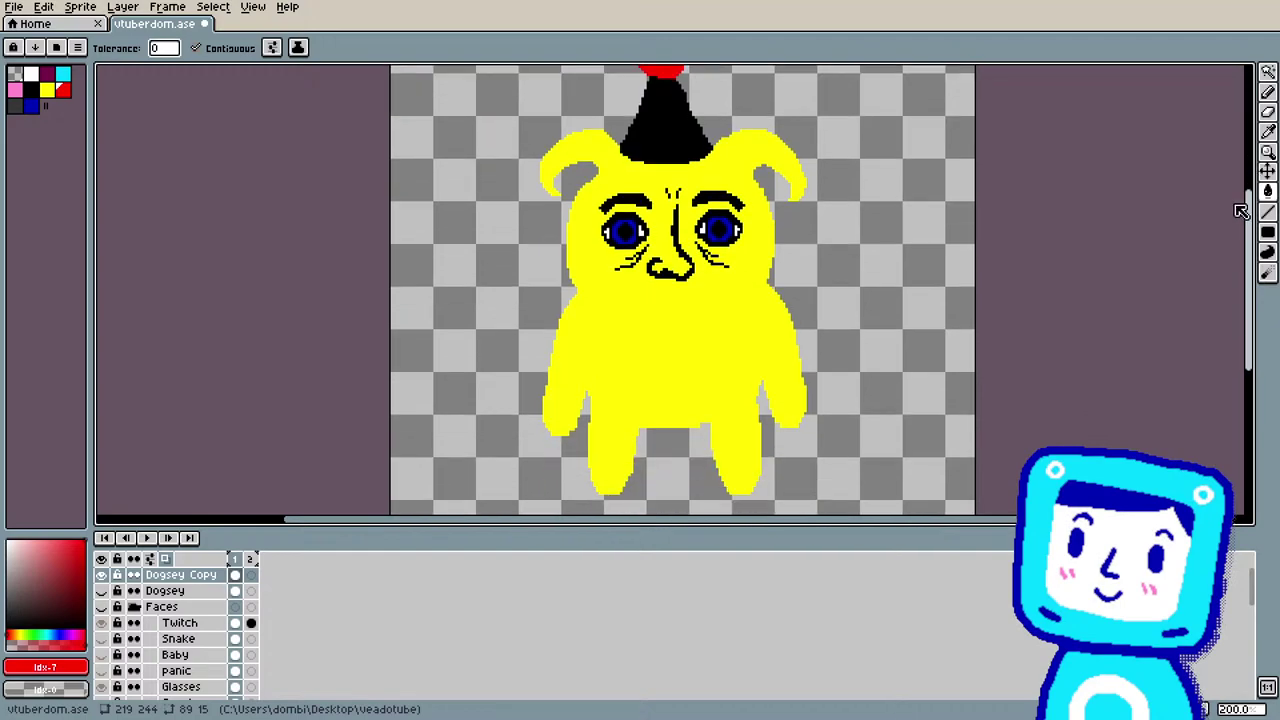
{"action": "scroll", "coordinate": [686, 222], "scroll_direction": "up", "scroll_amount": 3}
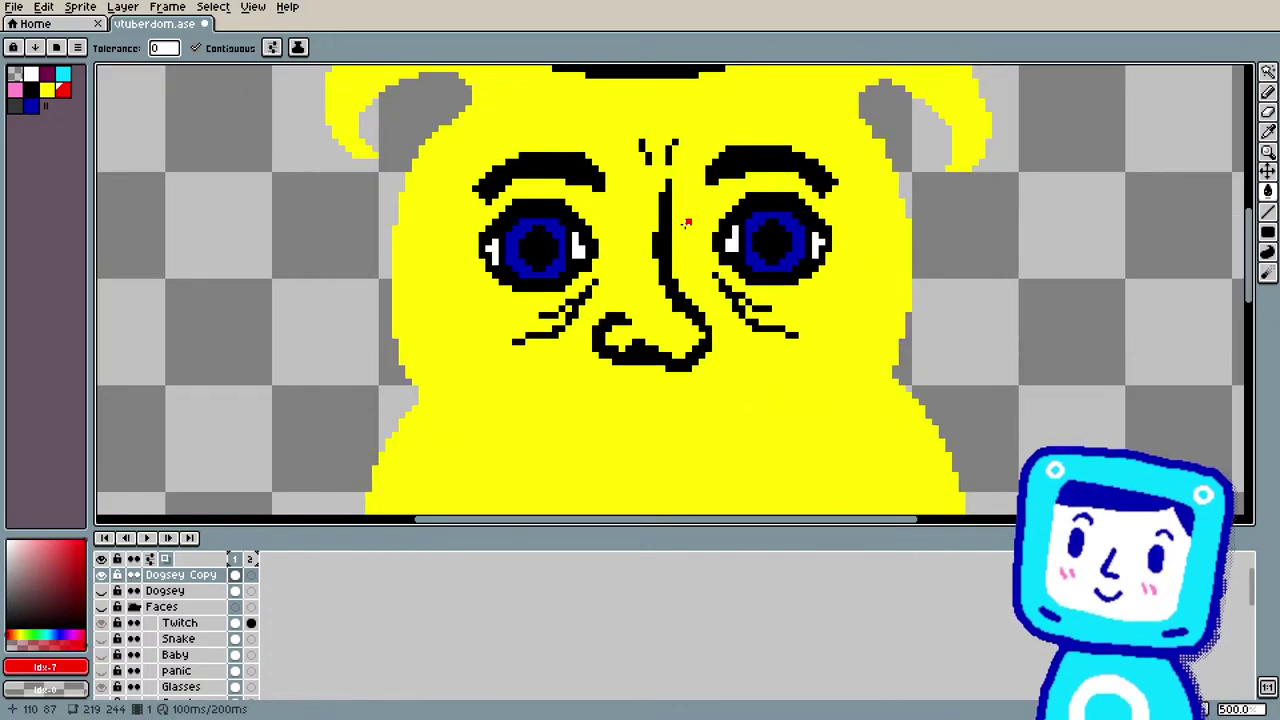
{"action": "key", "text": "i"}
{"action": "left_click", "coordinate": [666, 236]}
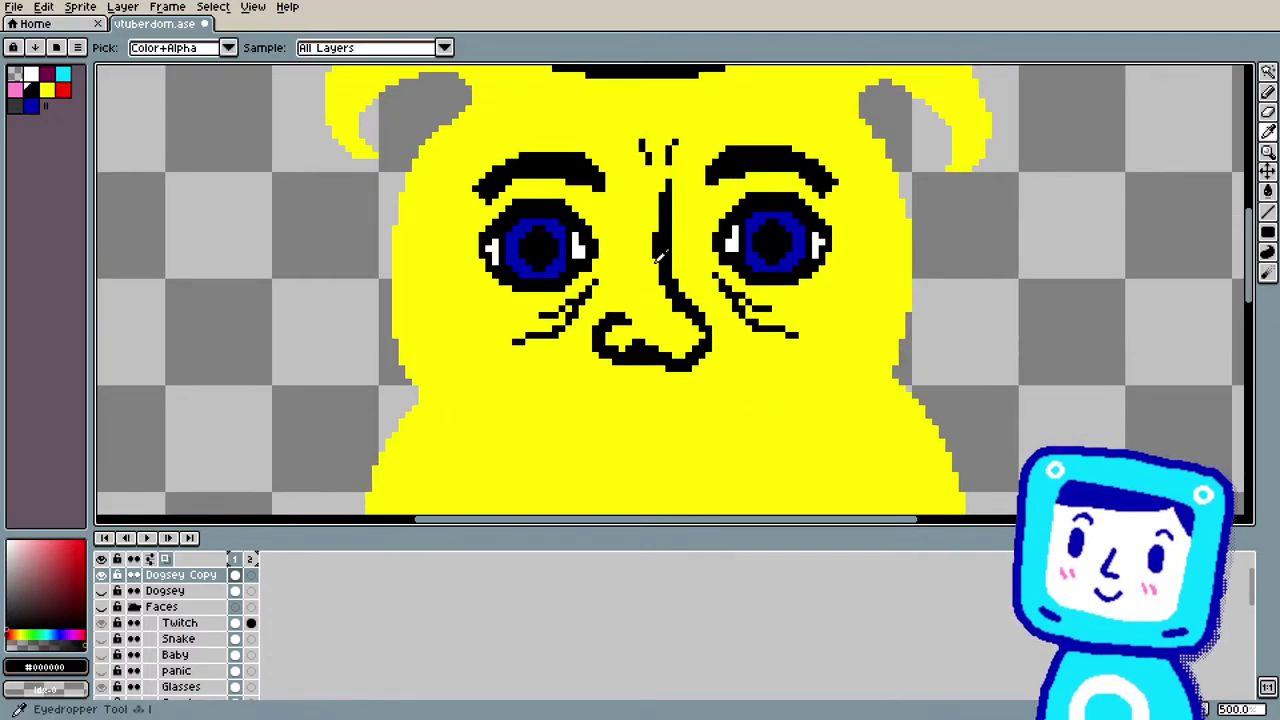
{"action": "key", "text": "b"}
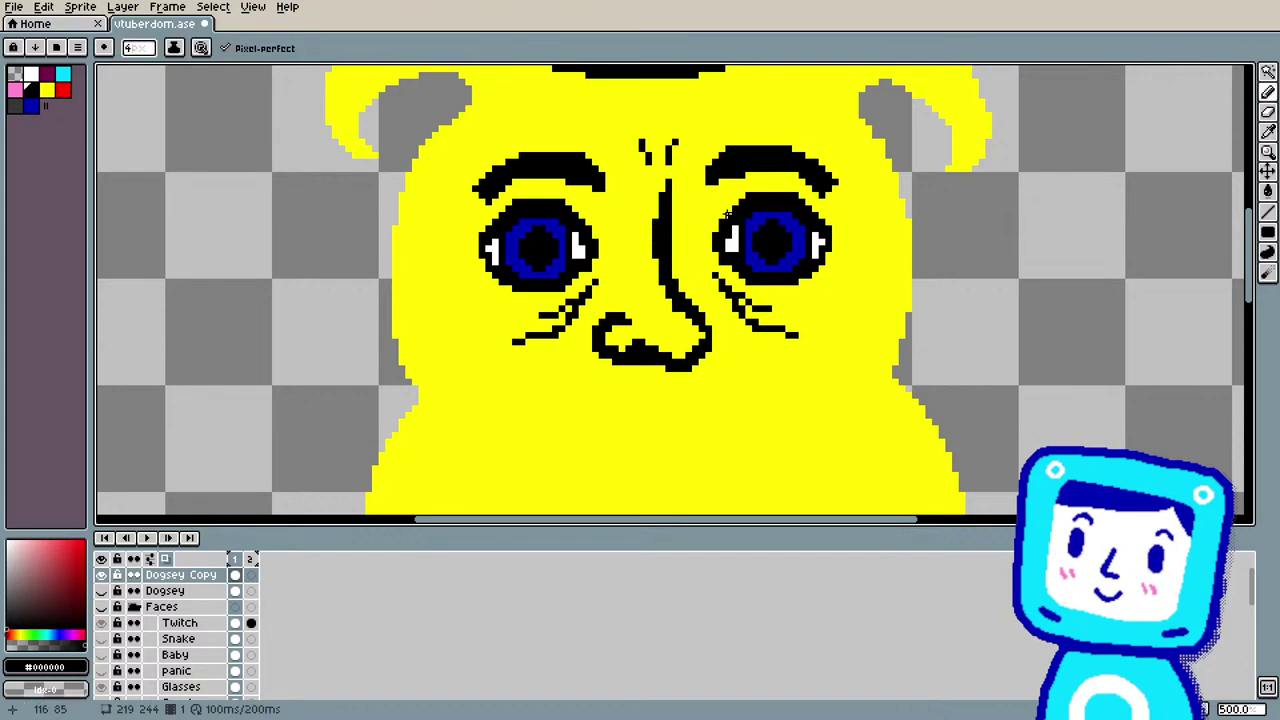
{"action": "left_click", "coordinate": [63, 73]}
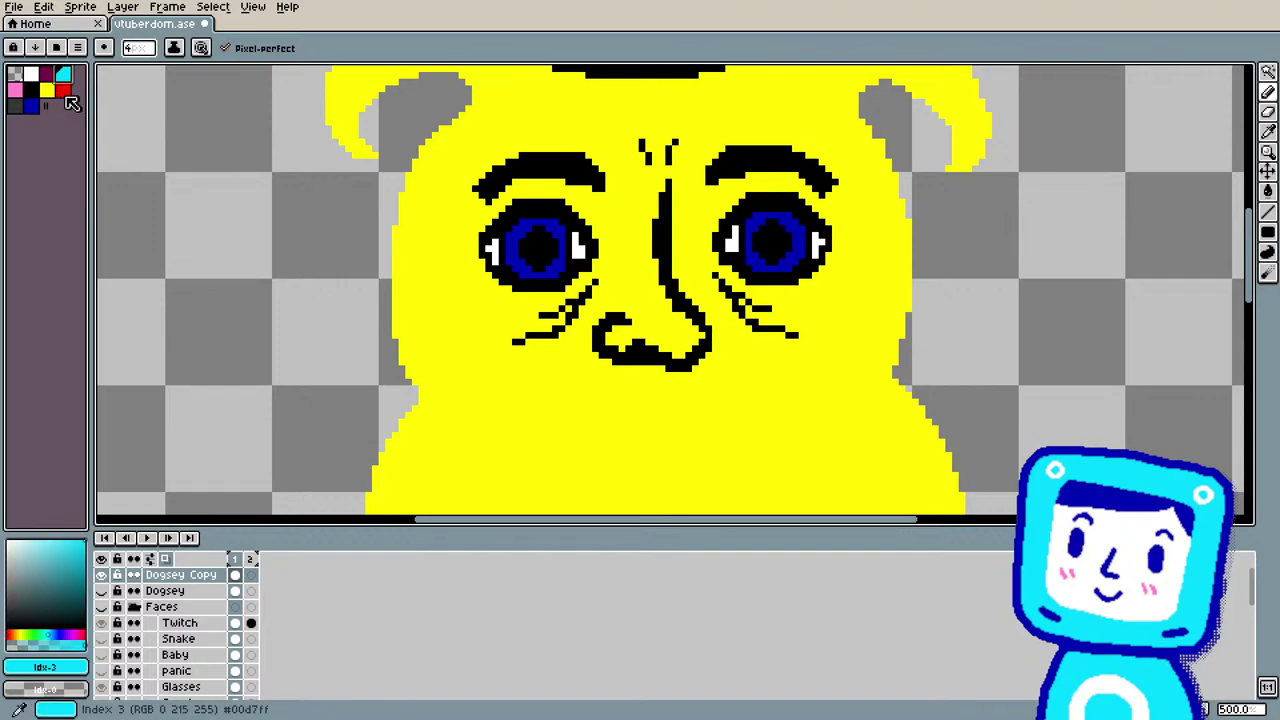
{"action": "left_click", "coordinate": [63, 89]}
{"action": "left_click", "coordinate": [580, 245]}
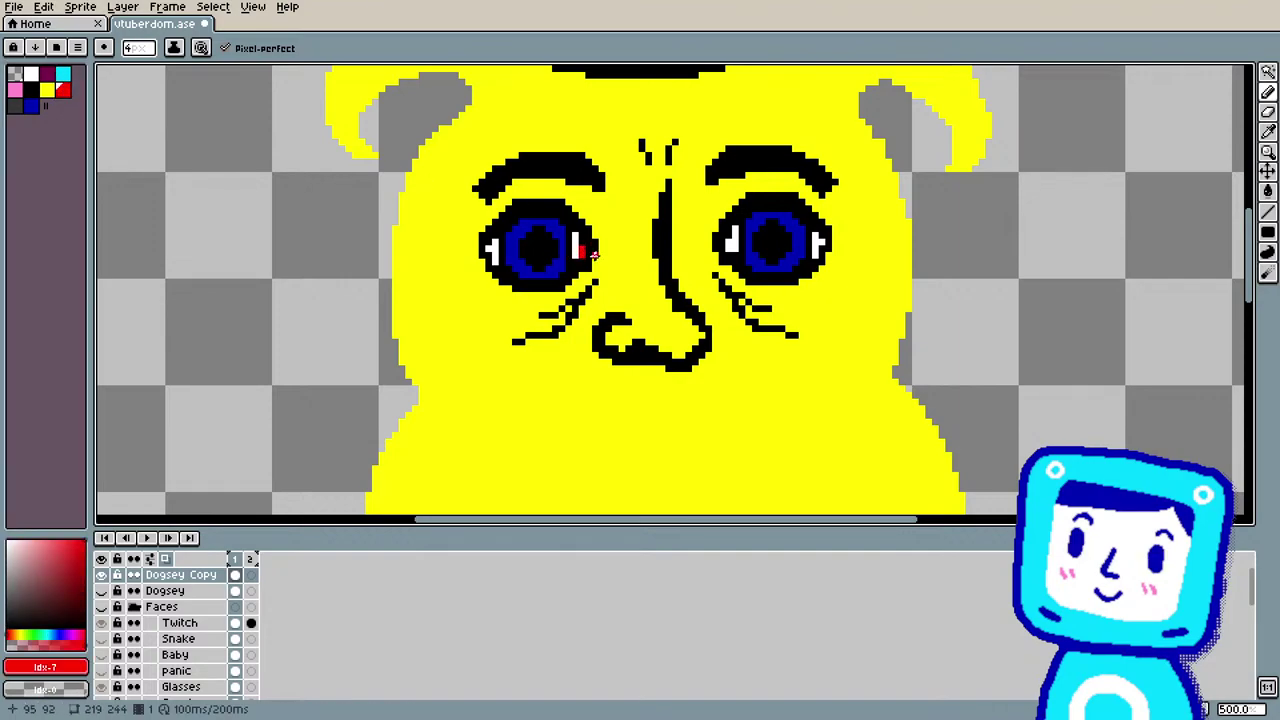
{"action": "left_click", "coordinate": [728, 243]}
Step: Sample black from the nose and draw a wide smiling mouth with a curved lower lip beneath it using the Pencil
{"action": "left_click", "coordinate": [660, 369], "text": "alt"}
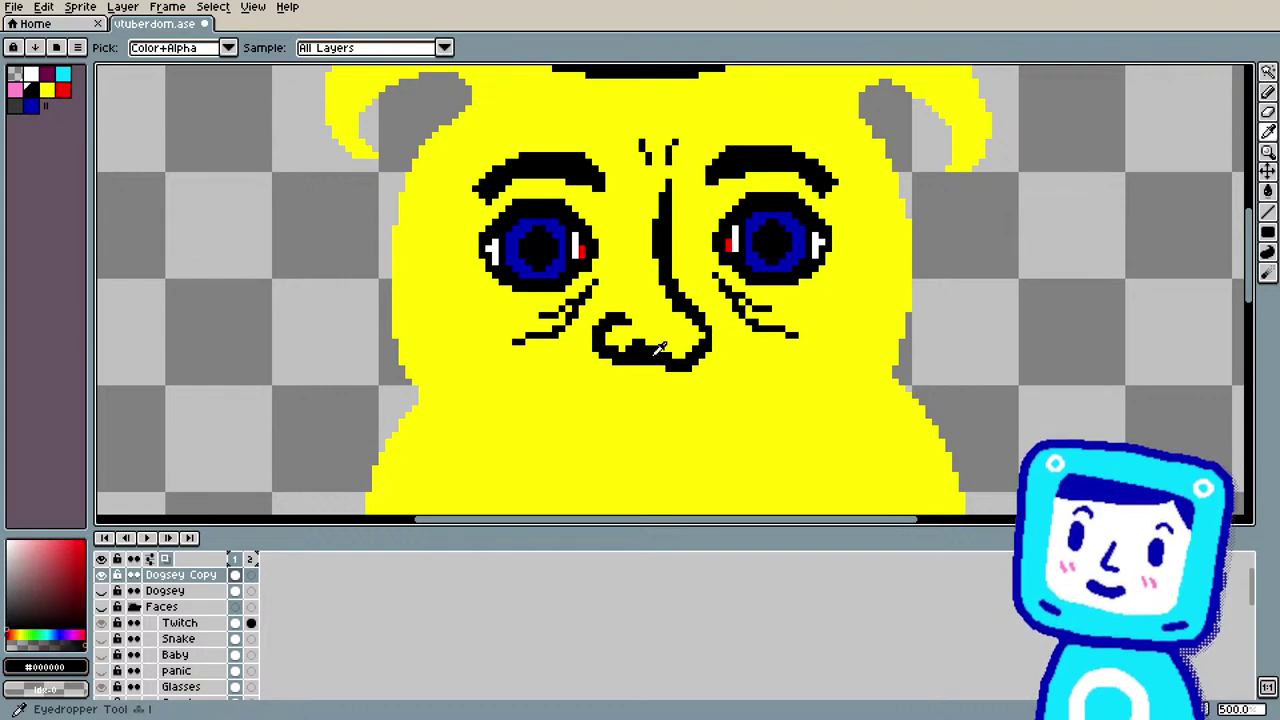
{"action": "left_click", "coordinate": [564, 372]}
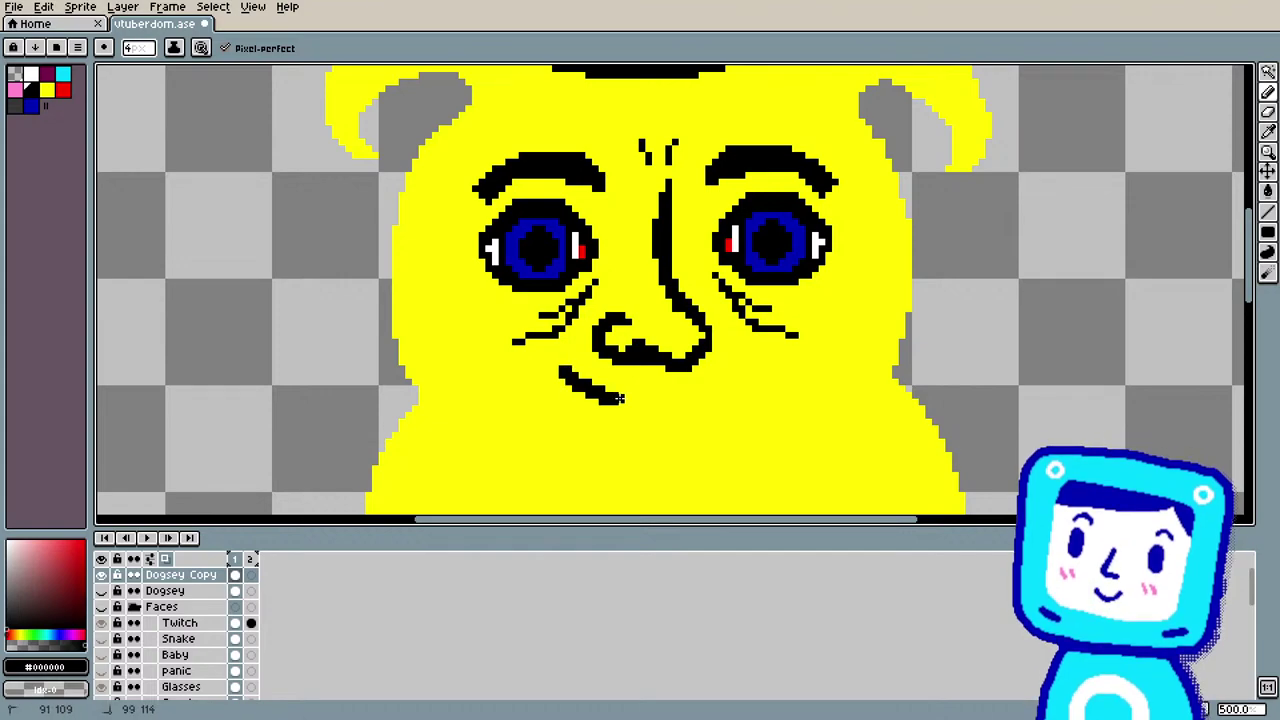
{"action": "left_click_drag", "start_coordinate": [602, 395], "coordinate": [640, 394]}
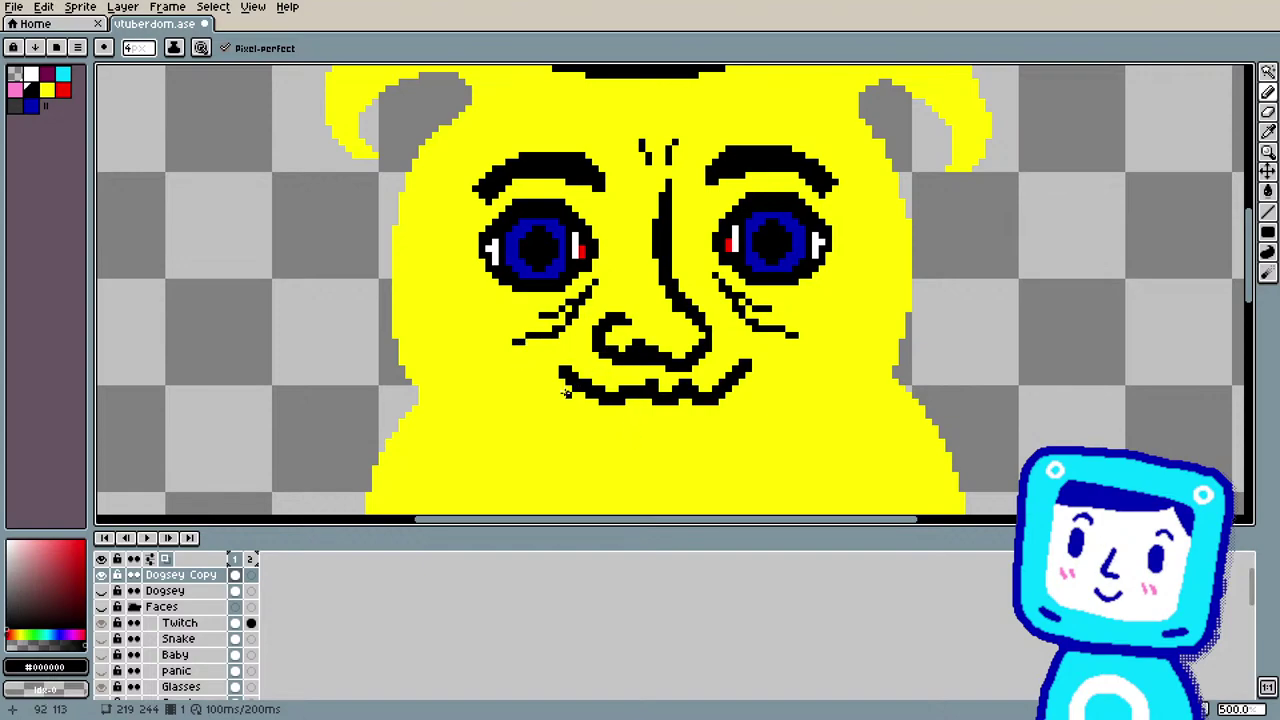
{"action": "left_click", "coordinate": [563, 373]}
{"action": "mouse_move", "coordinate": [563, 382]}
{"action": "left_mouse_down"}
{"action": "mouse_move", "coordinate": [600, 420]}
{"action": "mouse_move", "coordinate": [657, 422]}
{"action": "mouse_move", "coordinate": [722, 412]}
{"action": "mouse_move", "coordinate": [744, 377]}
{"action": "left_mouse_up"}
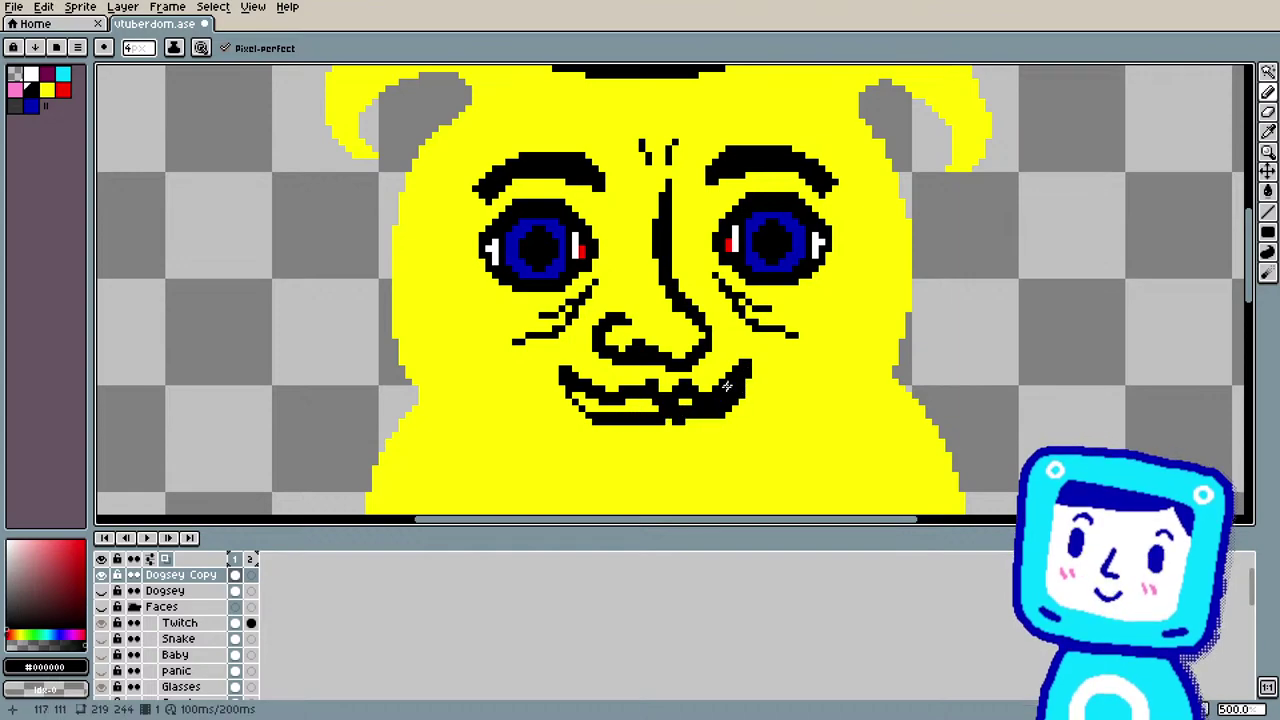
{"action": "left_click_drag", "start_coordinate": [600, 415], "coordinate": [618, 420]}
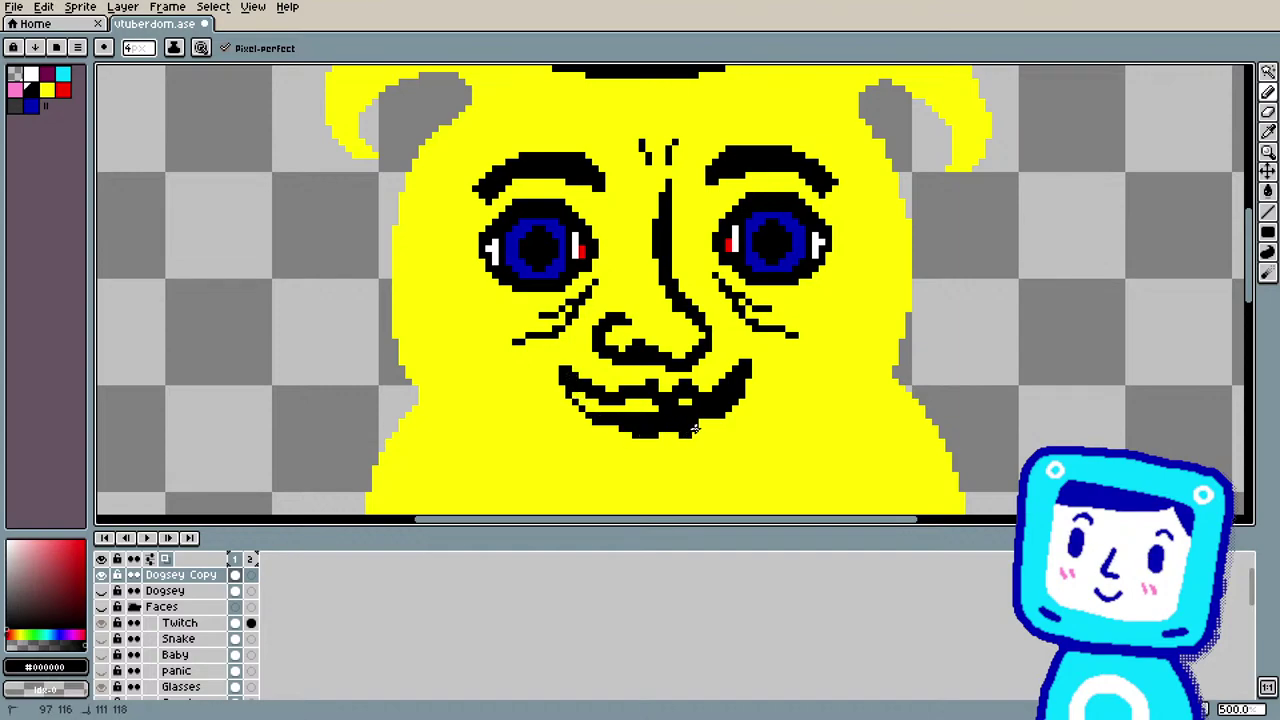
{"action": "left_click_drag", "start_coordinate": [697, 430], "coordinate": [712, 428]}
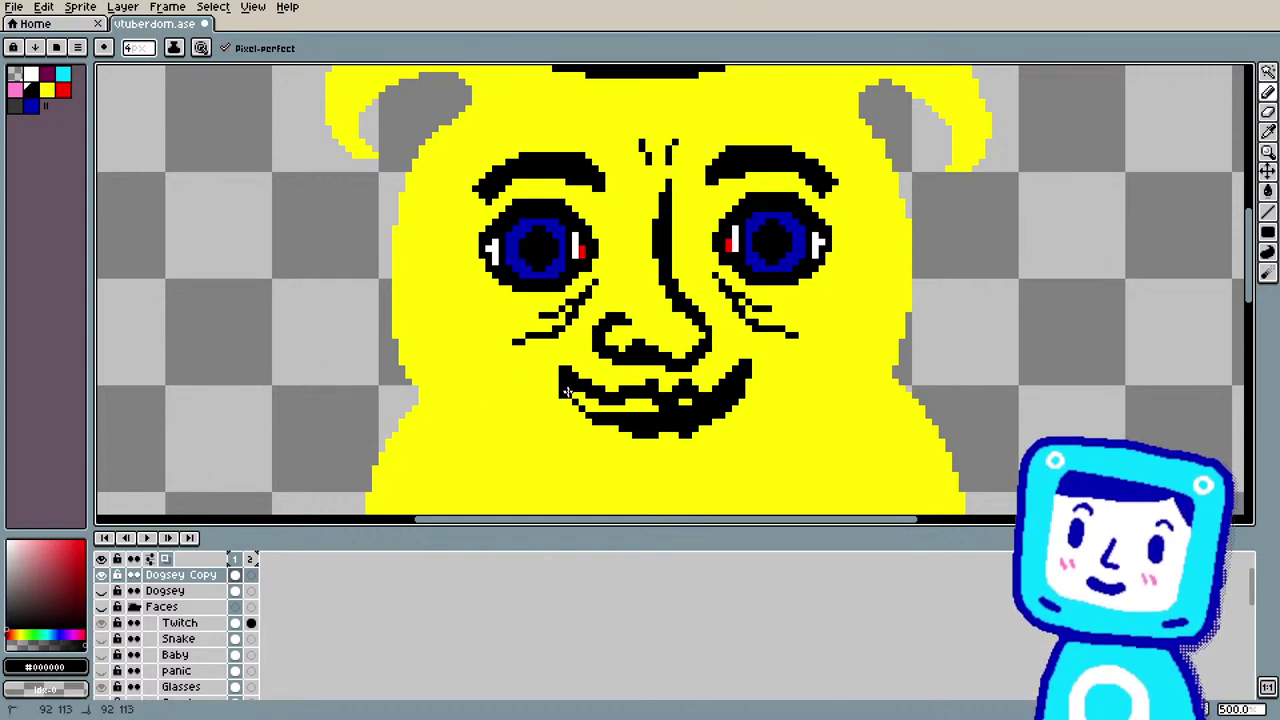
{"action": "left_click_drag", "start_coordinate": [585, 413], "coordinate": [590, 419]}
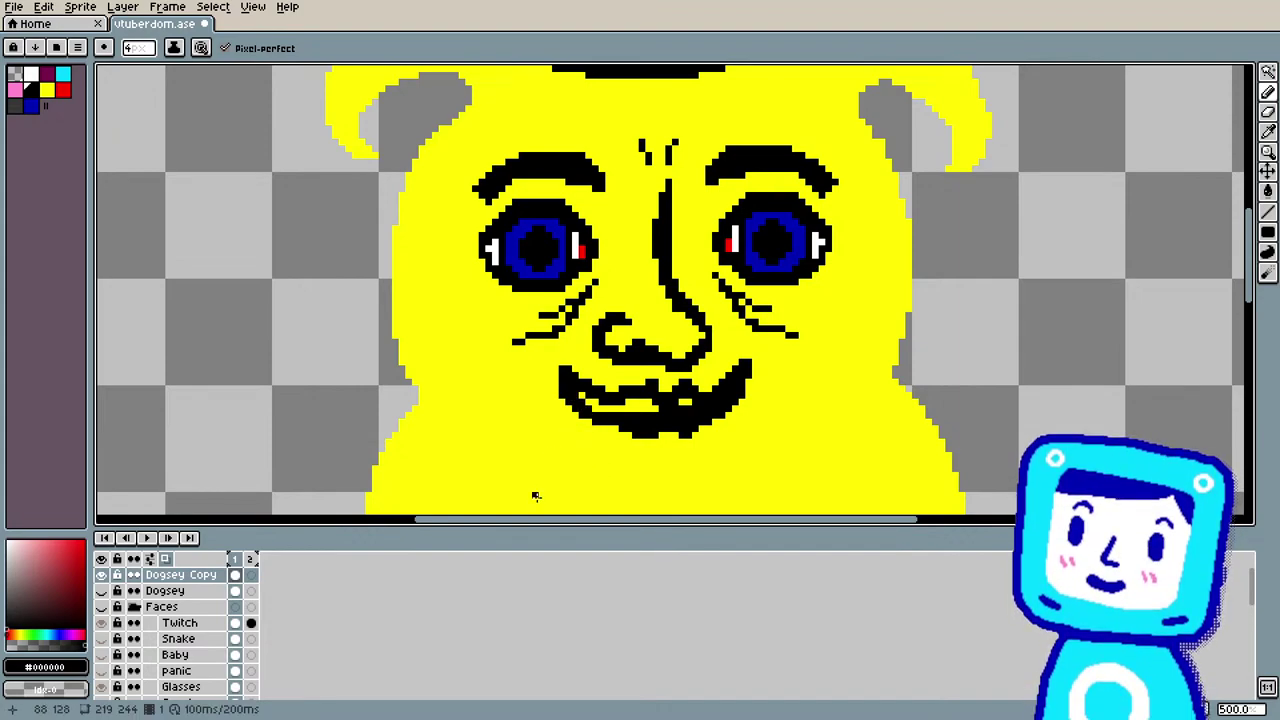
Step: Paint the inside of the mouth red, then sample black and thicken and smooth the upper lip's outline
{"action": "left_click", "coordinate": [64, 89]}
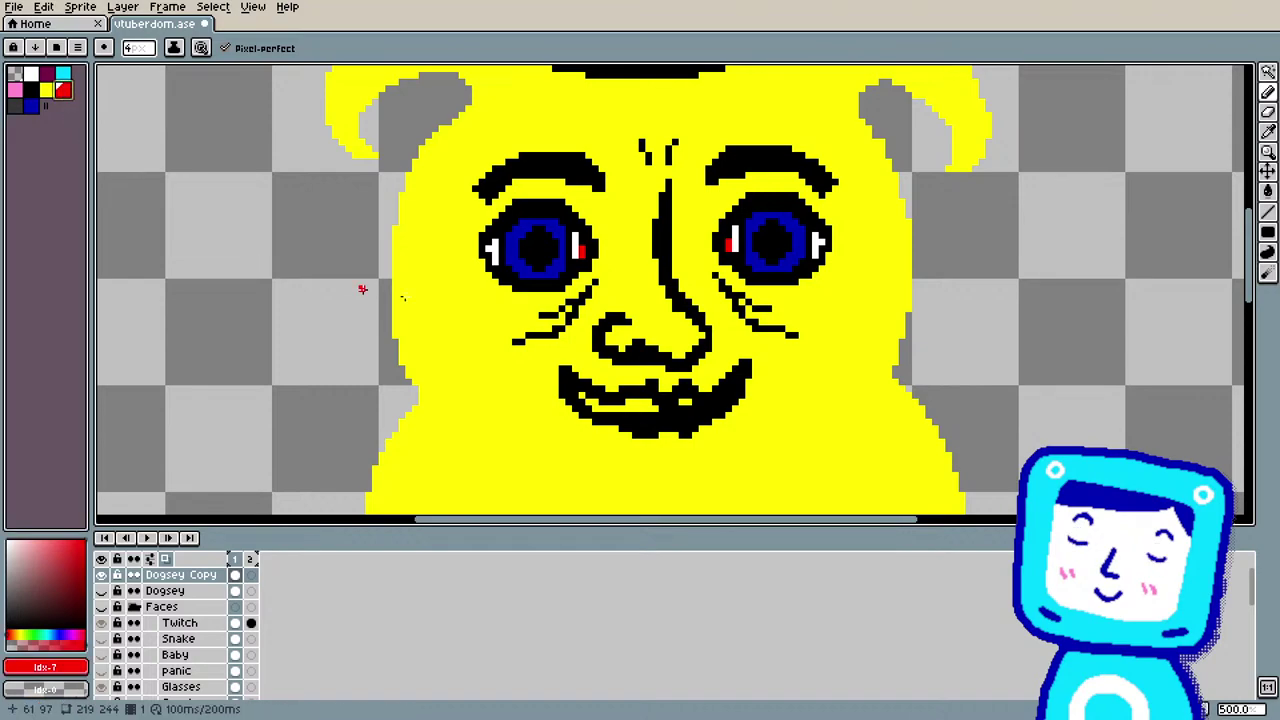
{"action": "left_click_drag", "start_coordinate": [574, 393], "coordinate": [631, 404]}
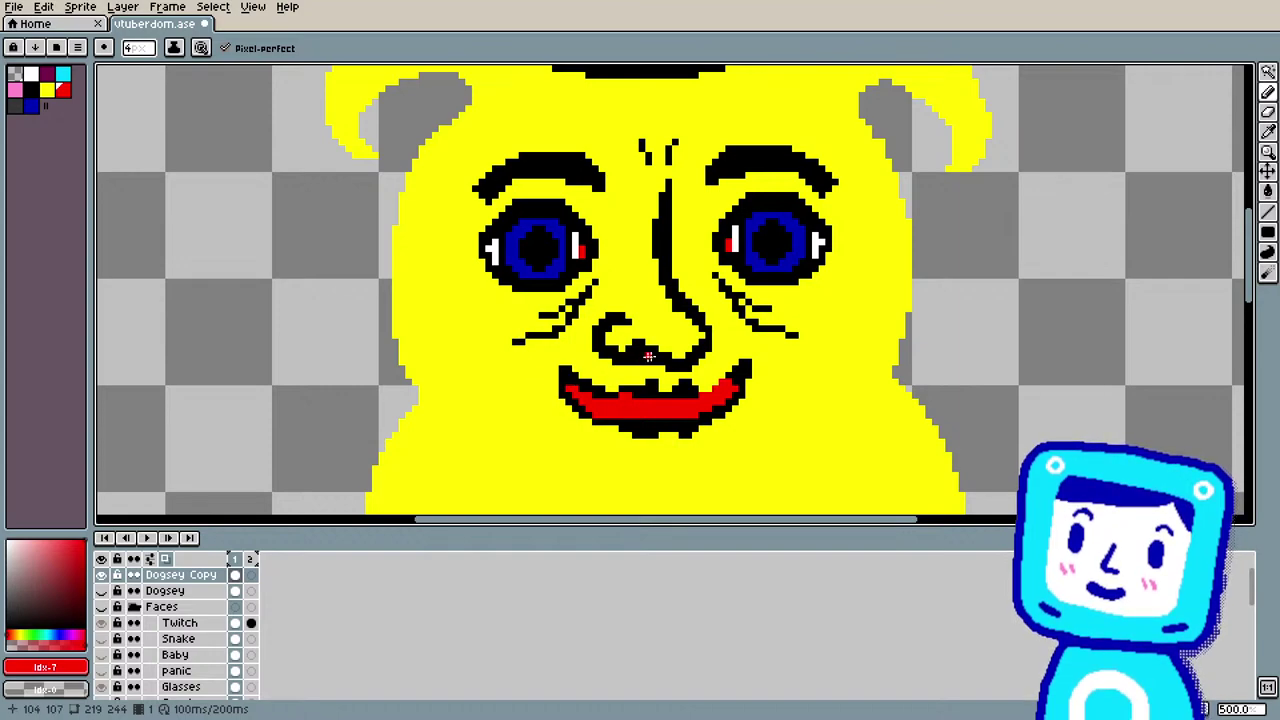
{"action": "key", "text": "i"}
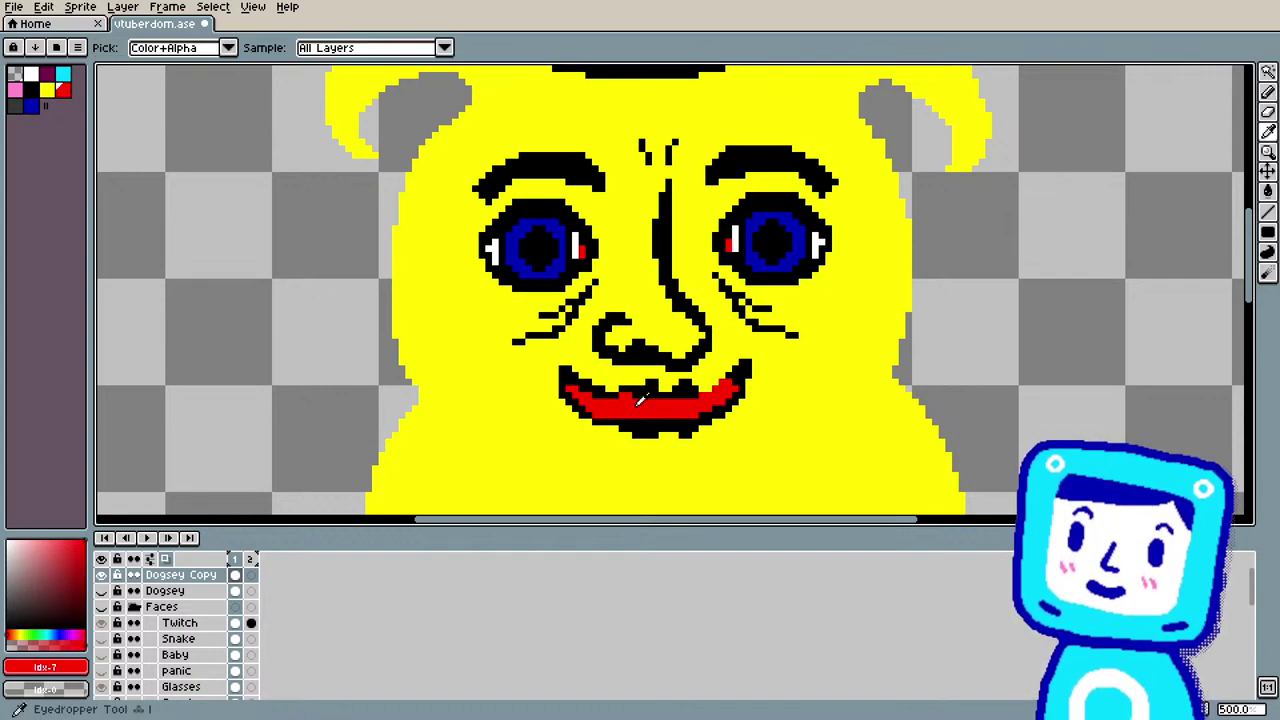
{"action": "left_click", "coordinate": [741, 369]}
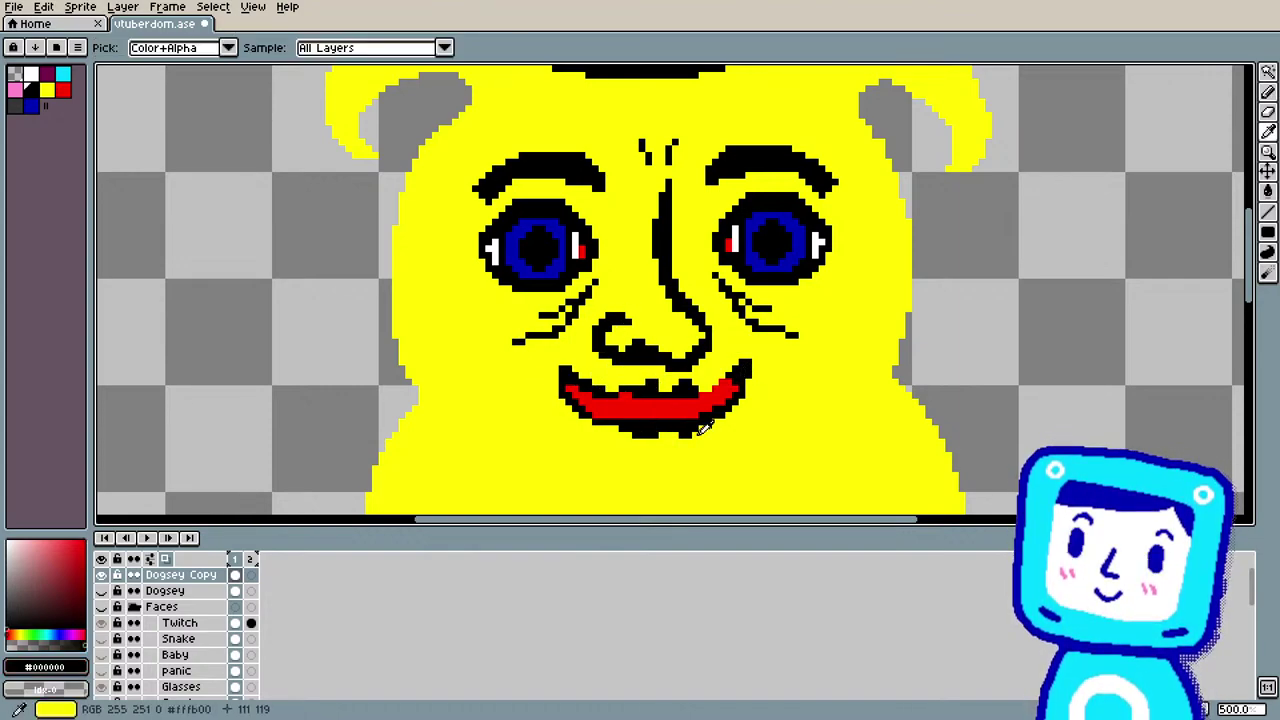
{"action": "key", "text": "b"}
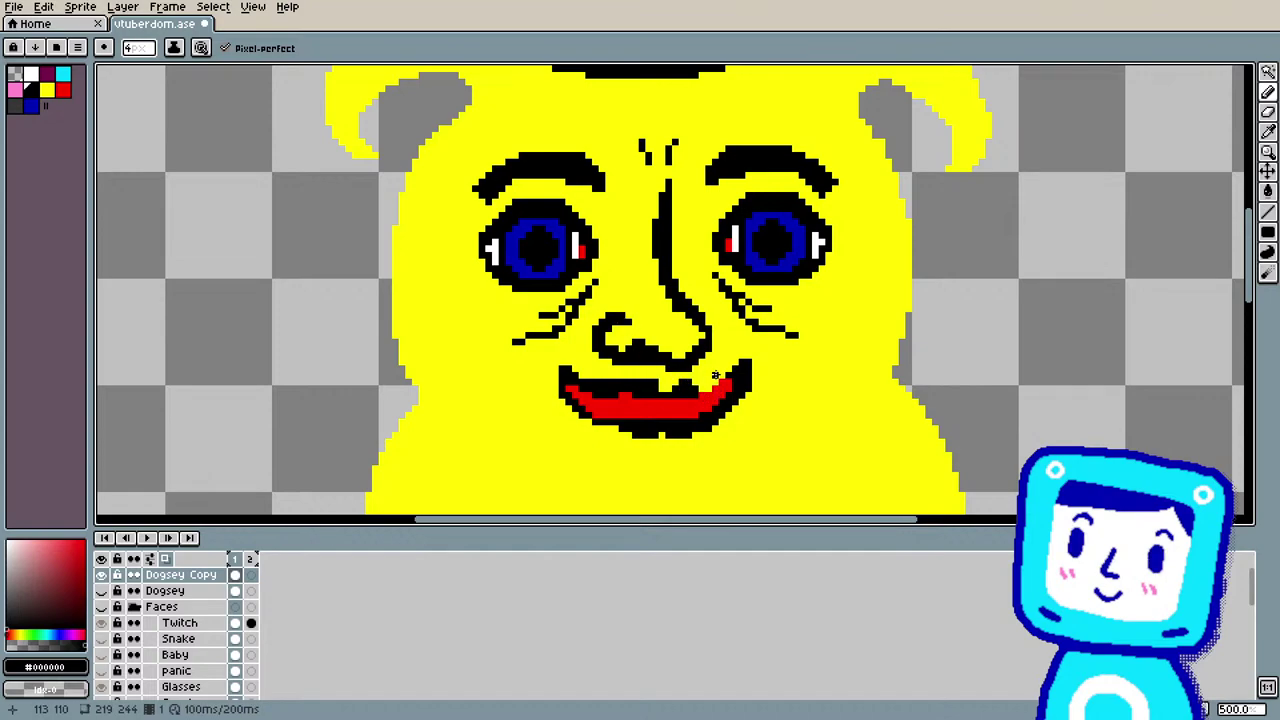
{"action": "mouse_move", "coordinate": [699, 393]}
{"action": "left_mouse_down"}
{"action": "mouse_move", "coordinate": [717, 377]}
{"action": "mouse_move", "coordinate": [664, 396]}
{"action": "left_mouse_up"}
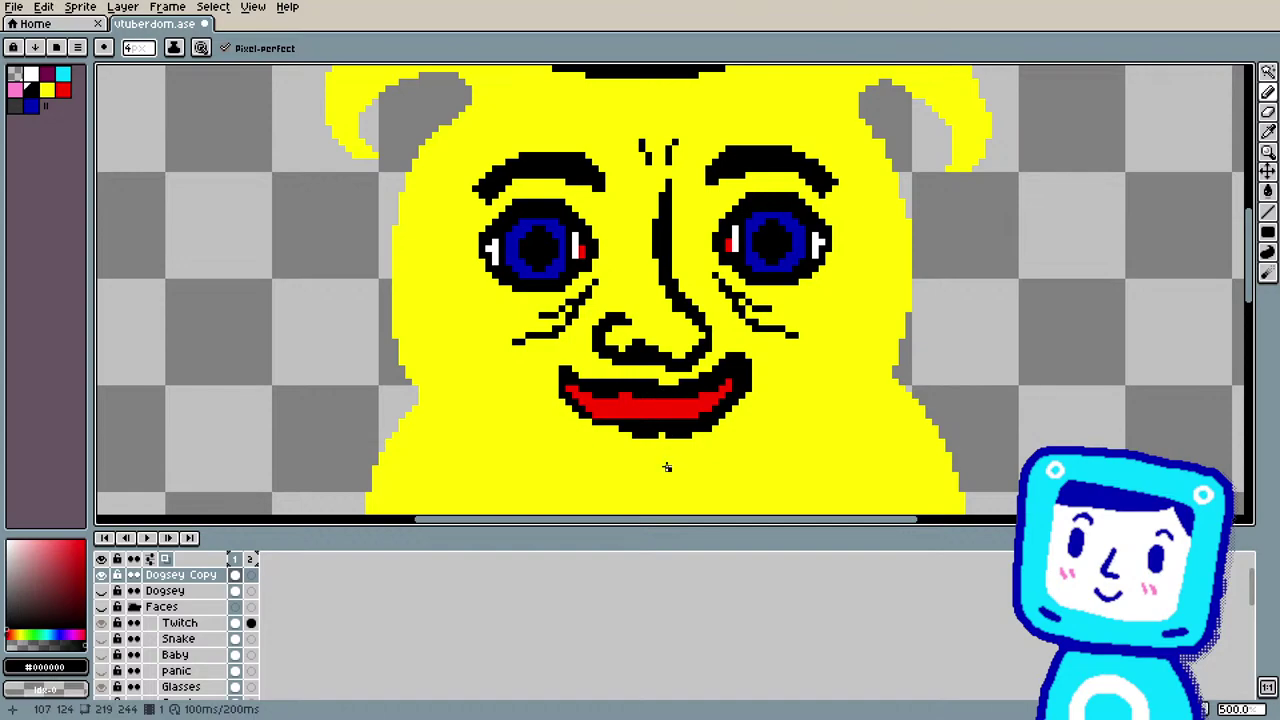
Step: Touch up the mouth's interior with sampled red and thicken the lower lip's outline with sampled black
{"action": "key", "text": "i"}
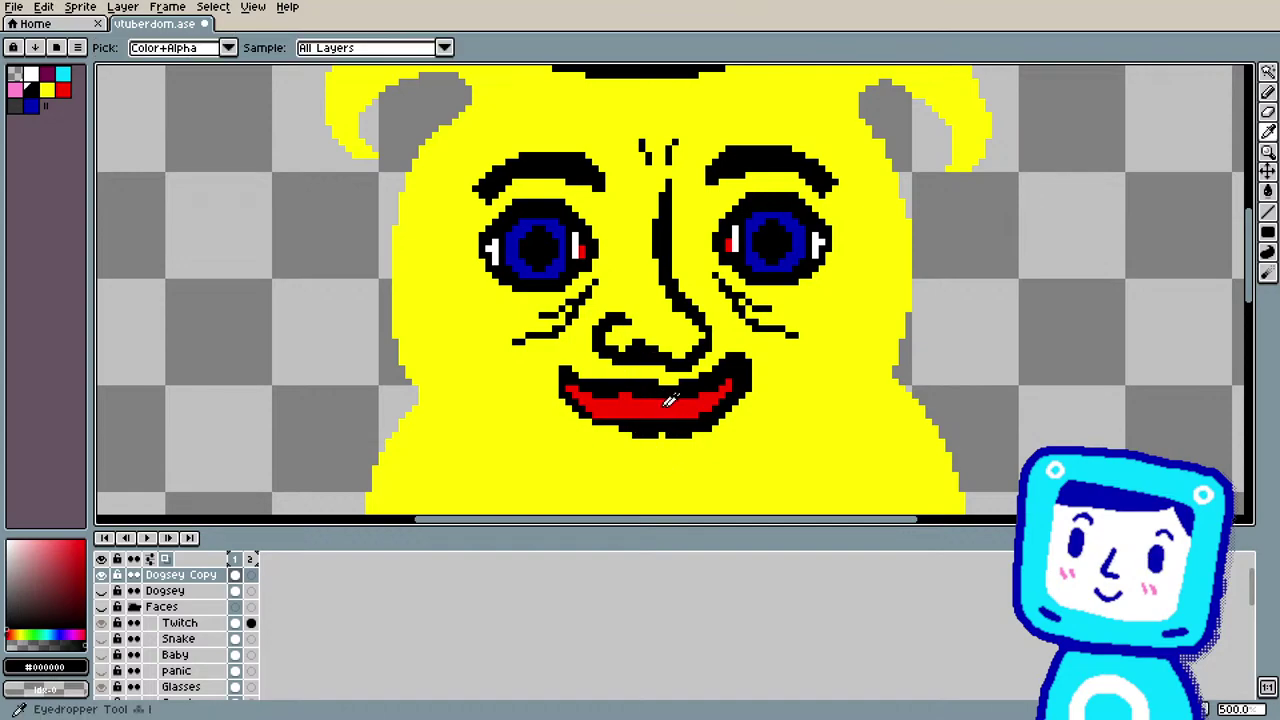
{"action": "left_click", "coordinate": [686, 398]}
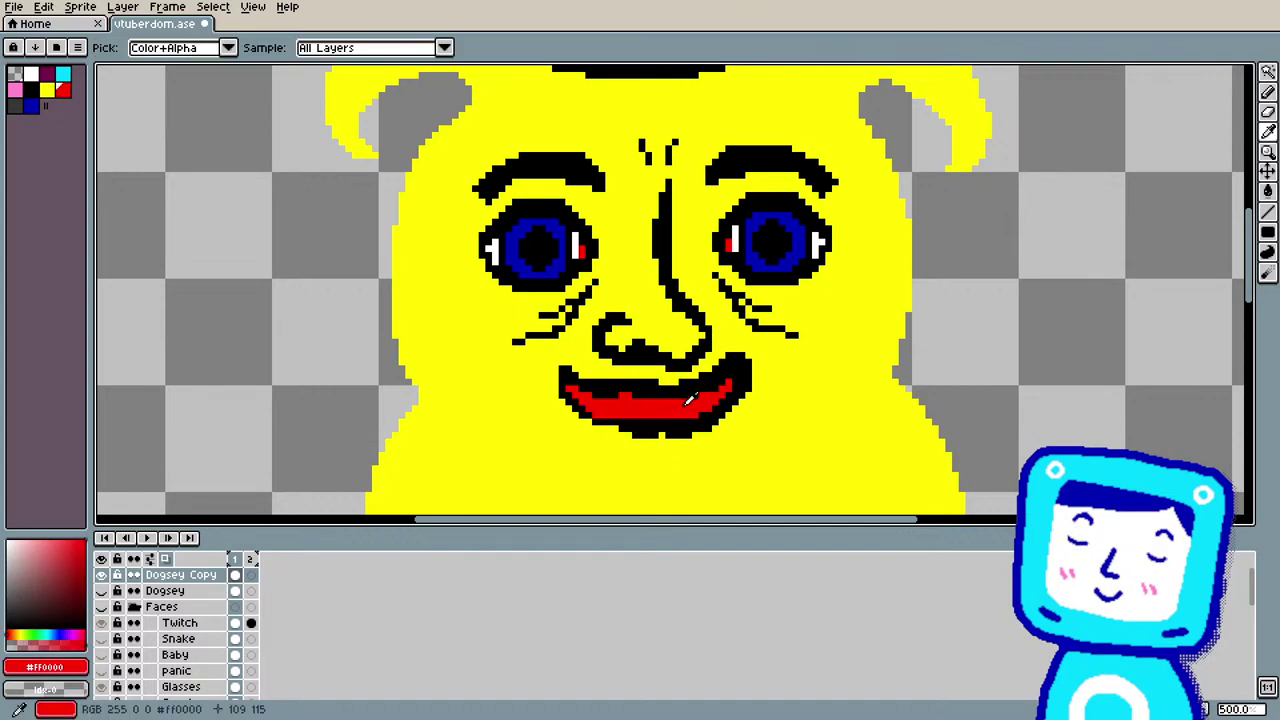
{"action": "key", "text": "b"}
{"action": "left_click_drag", "start_coordinate": [677, 401], "coordinate": [690, 398]}
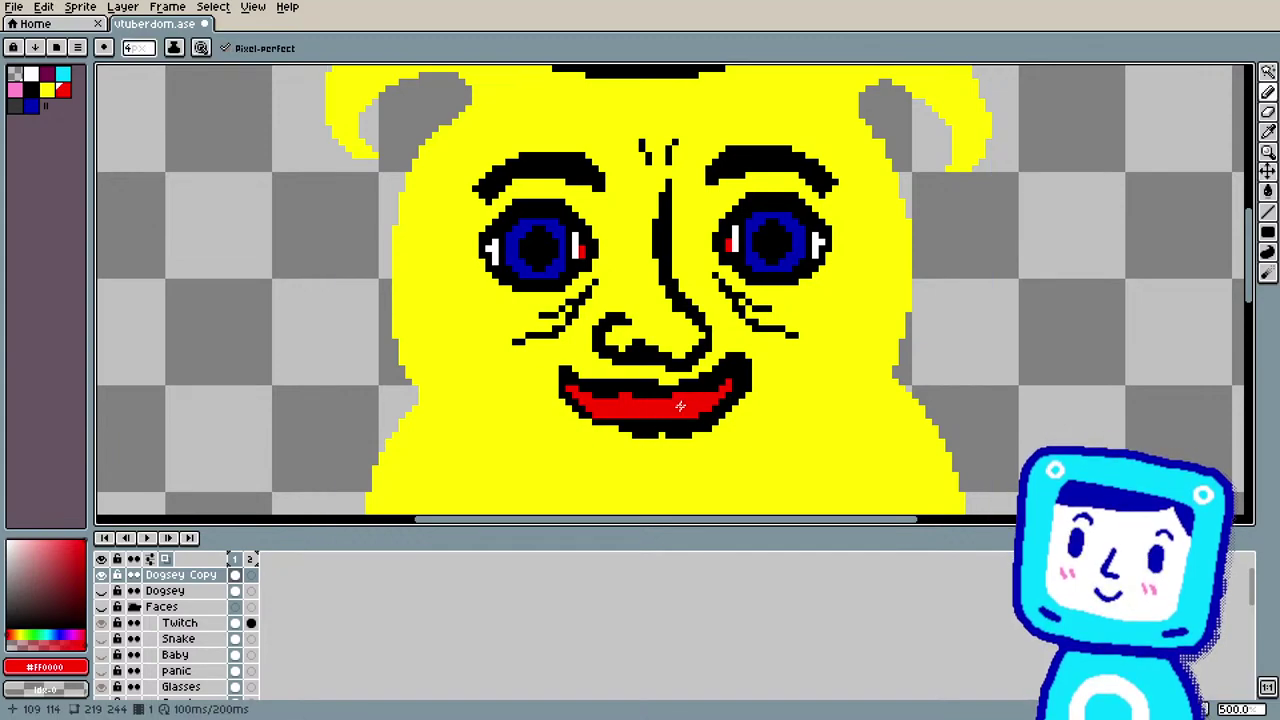
{"action": "left_click", "coordinate": [722, 374], "text": "alt"}
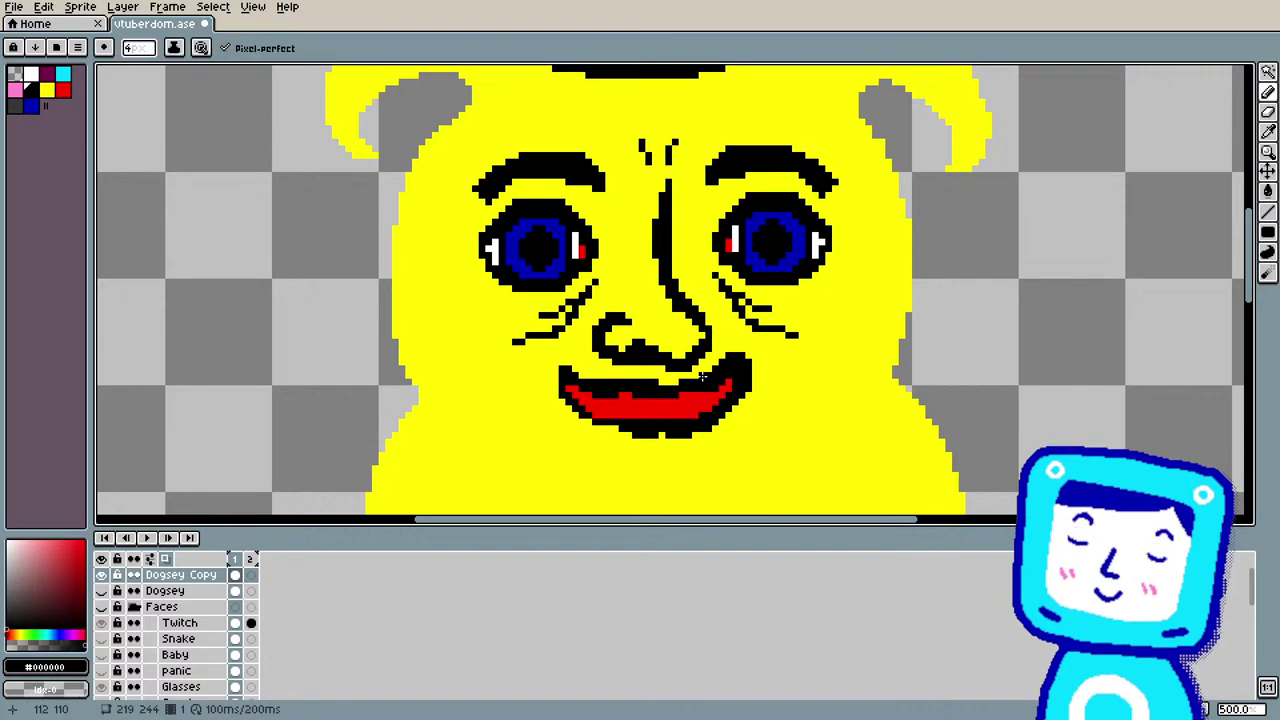
{"action": "left_click_drag", "start_coordinate": [581, 413], "coordinate": [632, 440]}
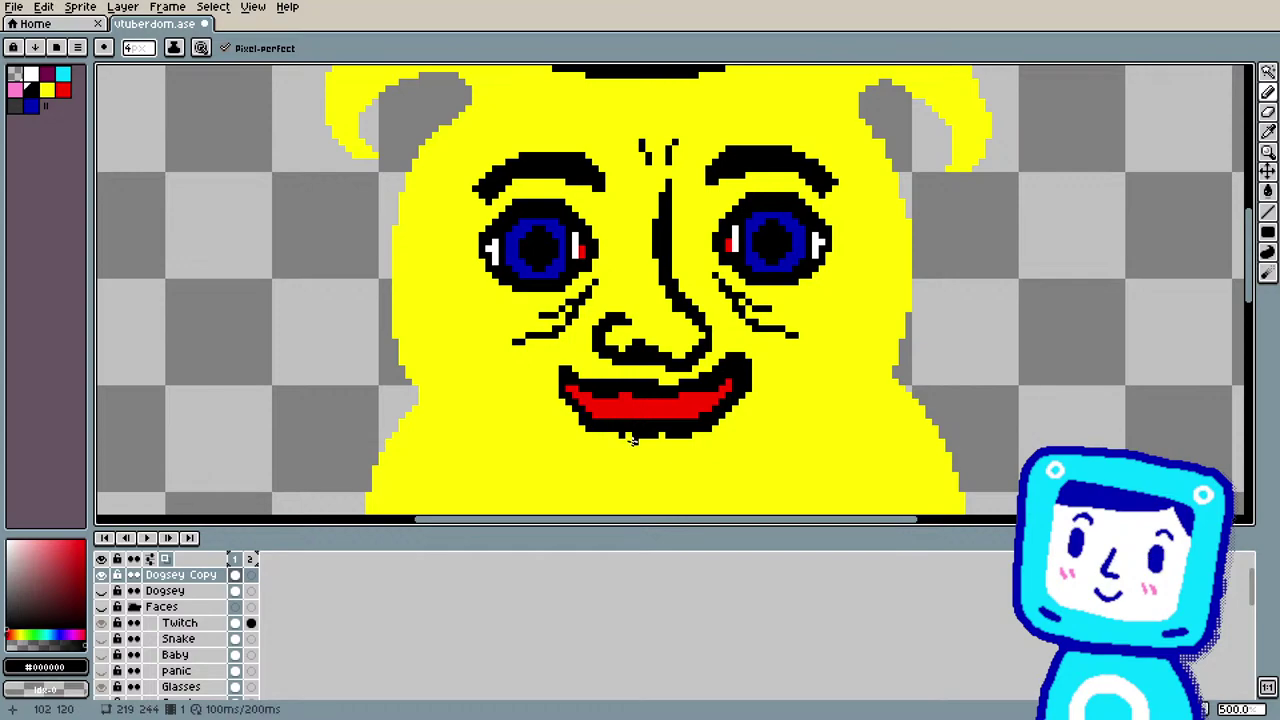
Step: Draw a black line across the red mouth from corner to corner to separate the two lips
{"action": "scroll", "coordinate": [661, 413], "scroll_direction": "down", "scroll_amount": 3}
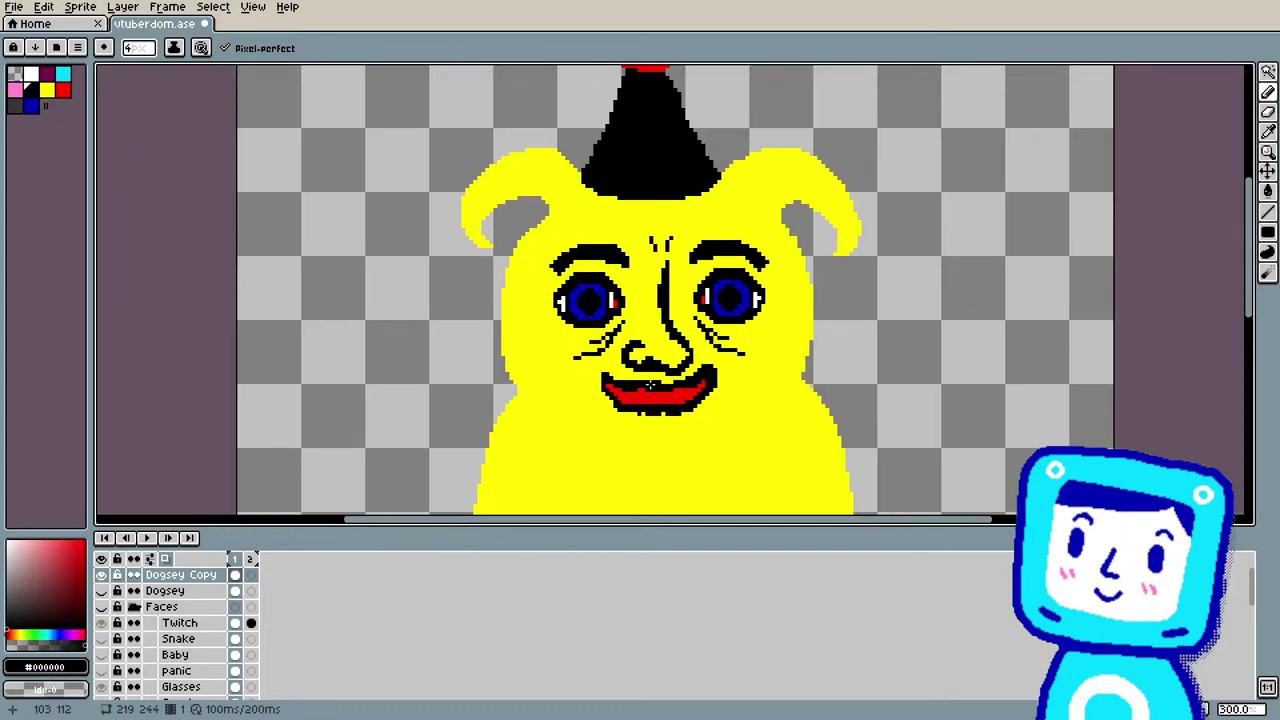
{"action": "scroll", "coordinate": [655, 388], "scroll_direction": "down", "scroll_amount": 1}
{"action": "scroll", "coordinate": [664, 399], "scroll_direction": "up", "scroll_amount": 1}
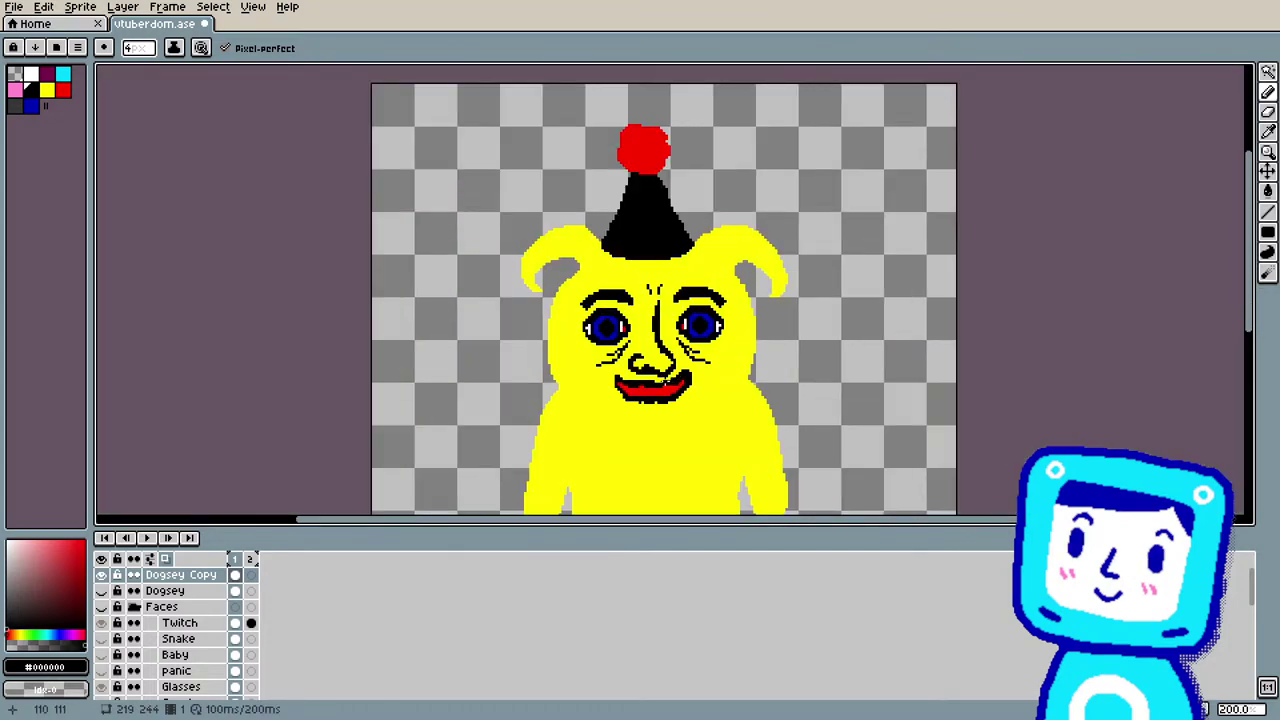
{"action": "scroll", "coordinate": [664, 381], "scroll_direction": "up", "scroll_amount": 1}
{"action": "scroll", "coordinate": [664, 383], "scroll_direction": "up", "scroll_amount": 1}
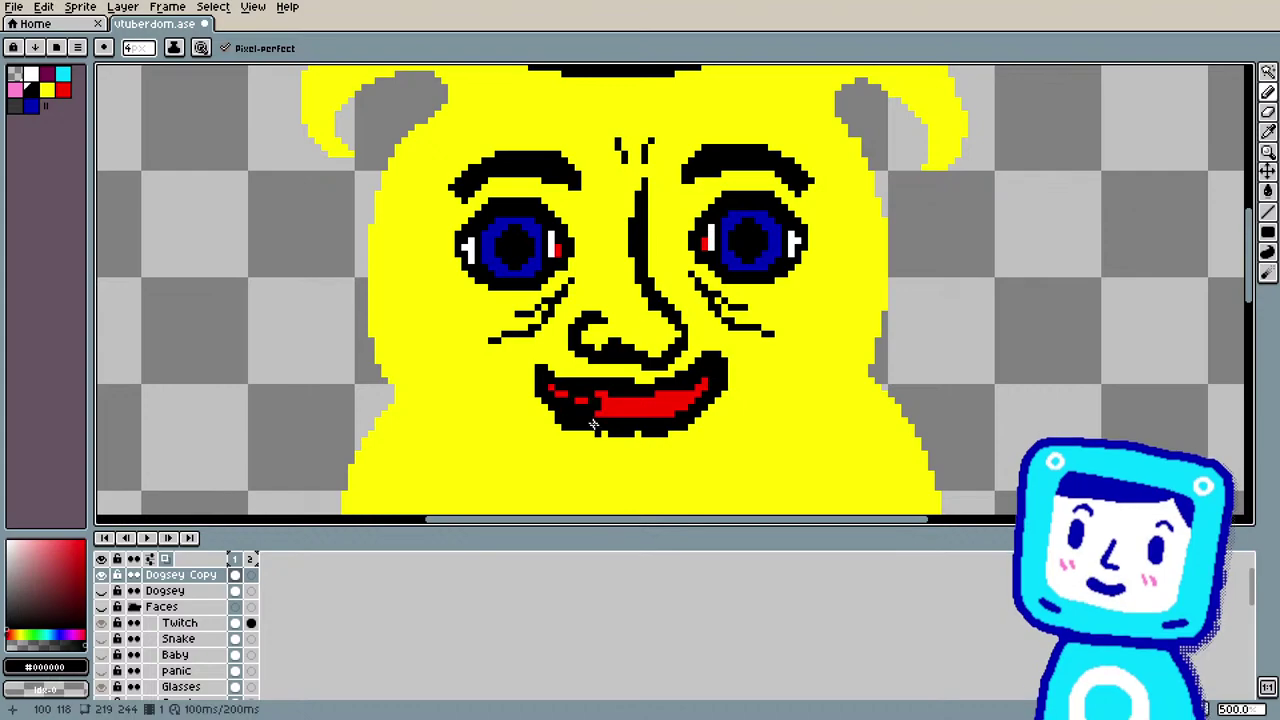
{"action": "key", "text": "b"}
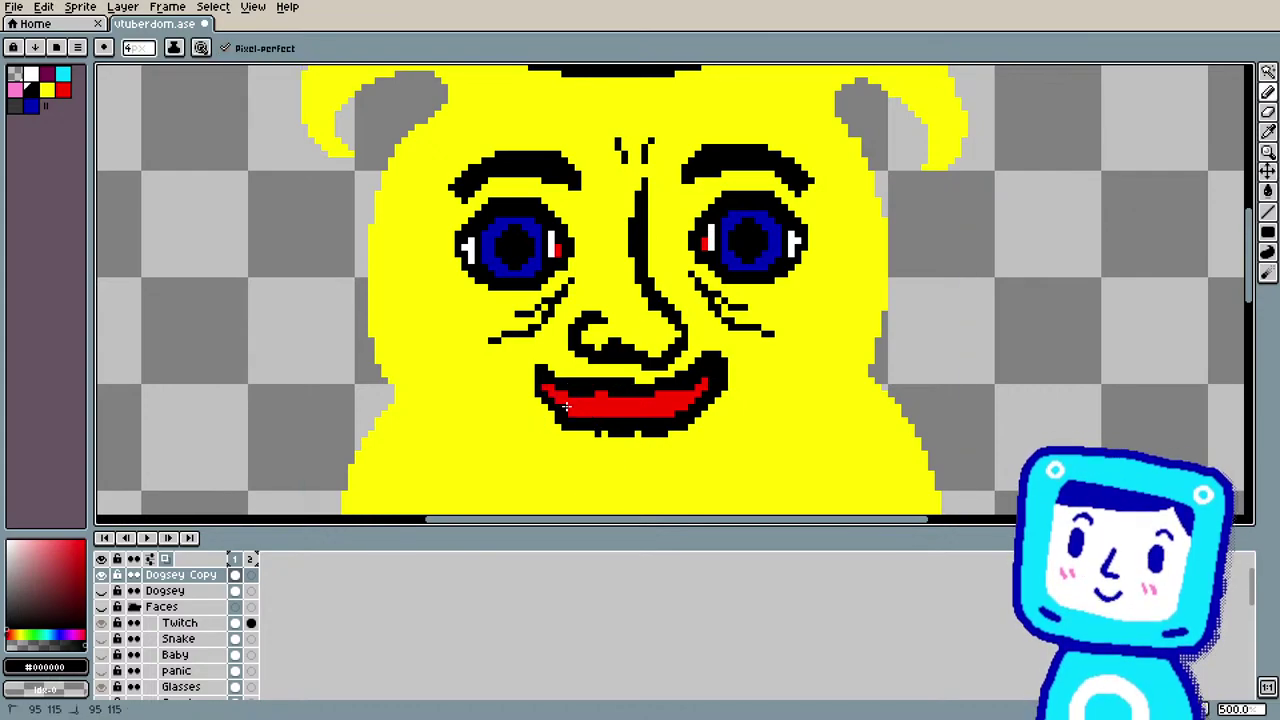
{"action": "mouse_move", "coordinate": [565, 405]}
{"action": "left_mouse_down"}
{"action": "mouse_move", "coordinate": [615, 416]}
{"action": "mouse_move", "coordinate": [610, 403]}
{"action": "mouse_move", "coordinate": [705, 397]}
{"action": "left_mouse_up"}
{"action": "key", "text": "ctrl+z"}
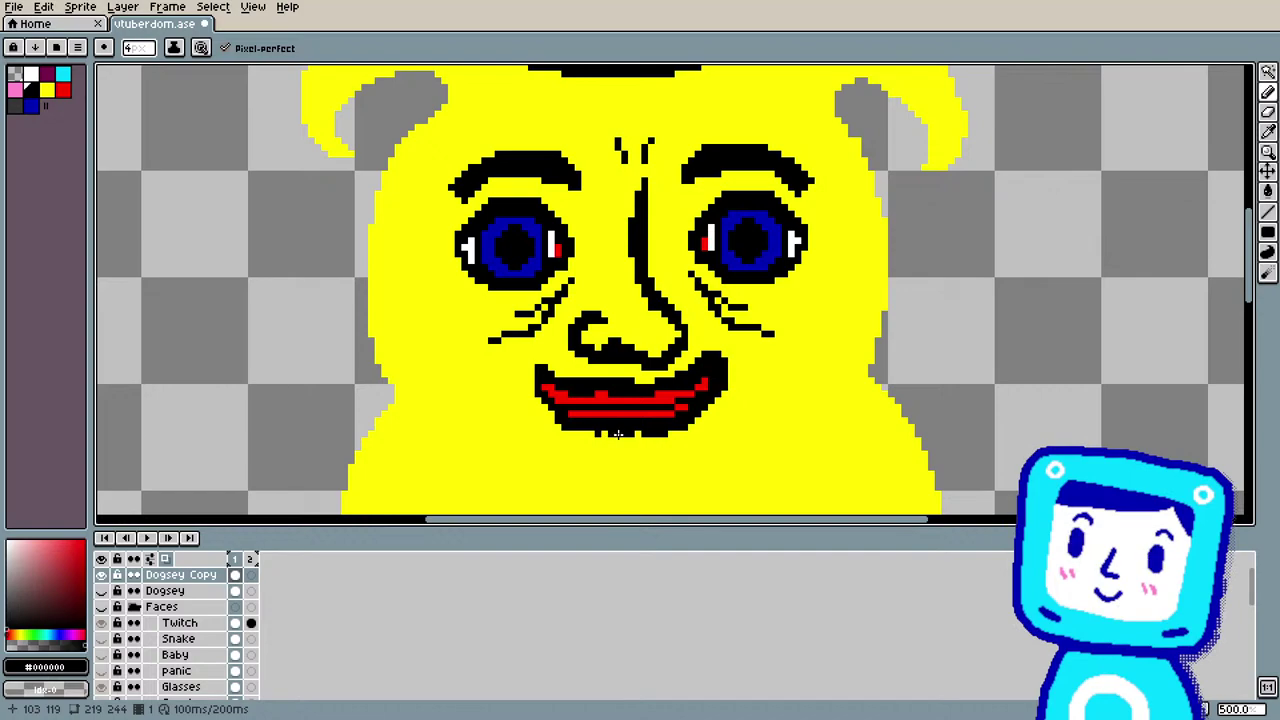
Step: Shrink the timeline to enlarge the canvas area, with the dog's legs centred in view
{"action": "scroll", "coordinate": [631, 380], "scroll_direction": "down", "scroll_amount": 1}
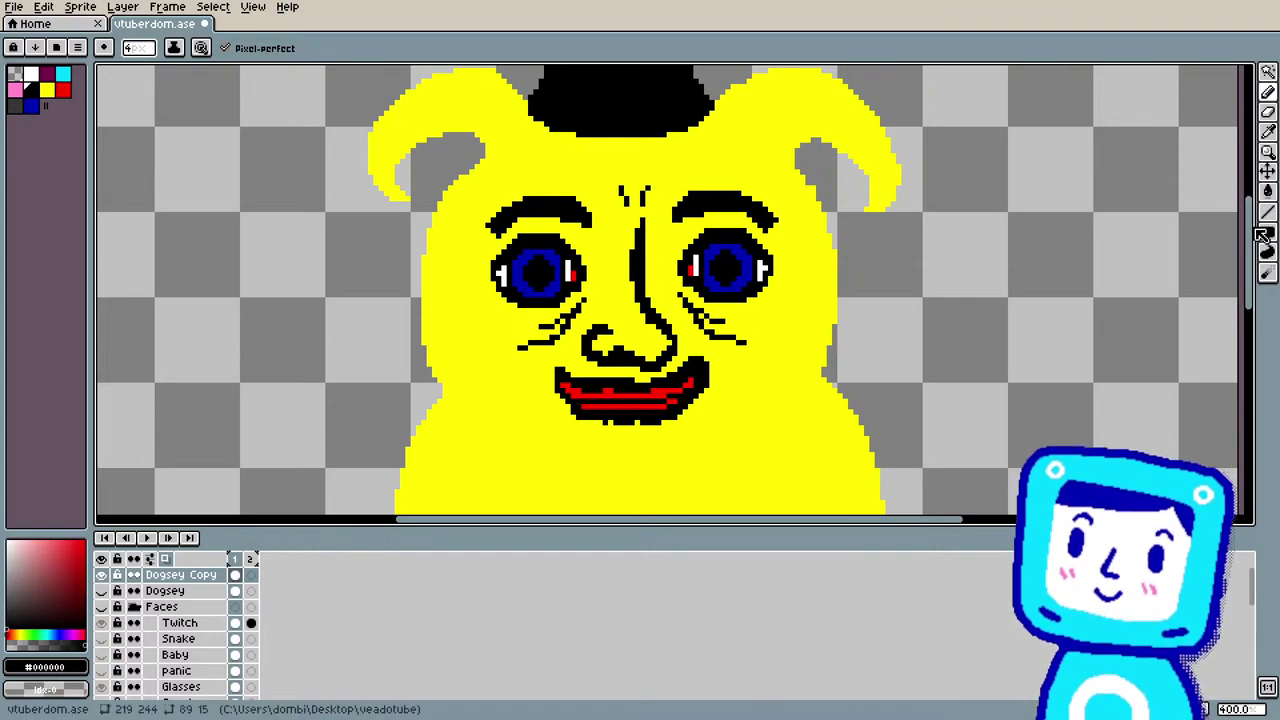
{"action": "left_click_drag", "start_coordinate": [1248, 245], "coordinate": [1257, 345]}
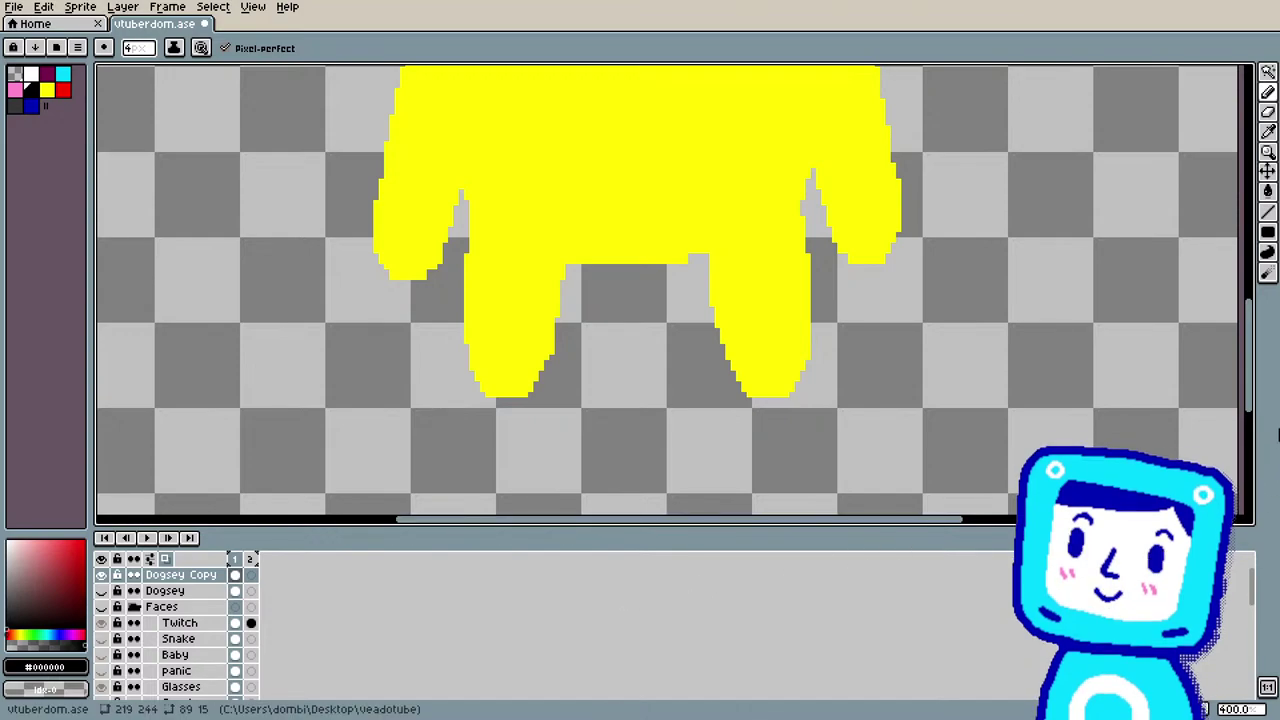
{"action": "scroll", "coordinate": [1121, 374], "scroll_direction": "up", "scroll_amount": 1}
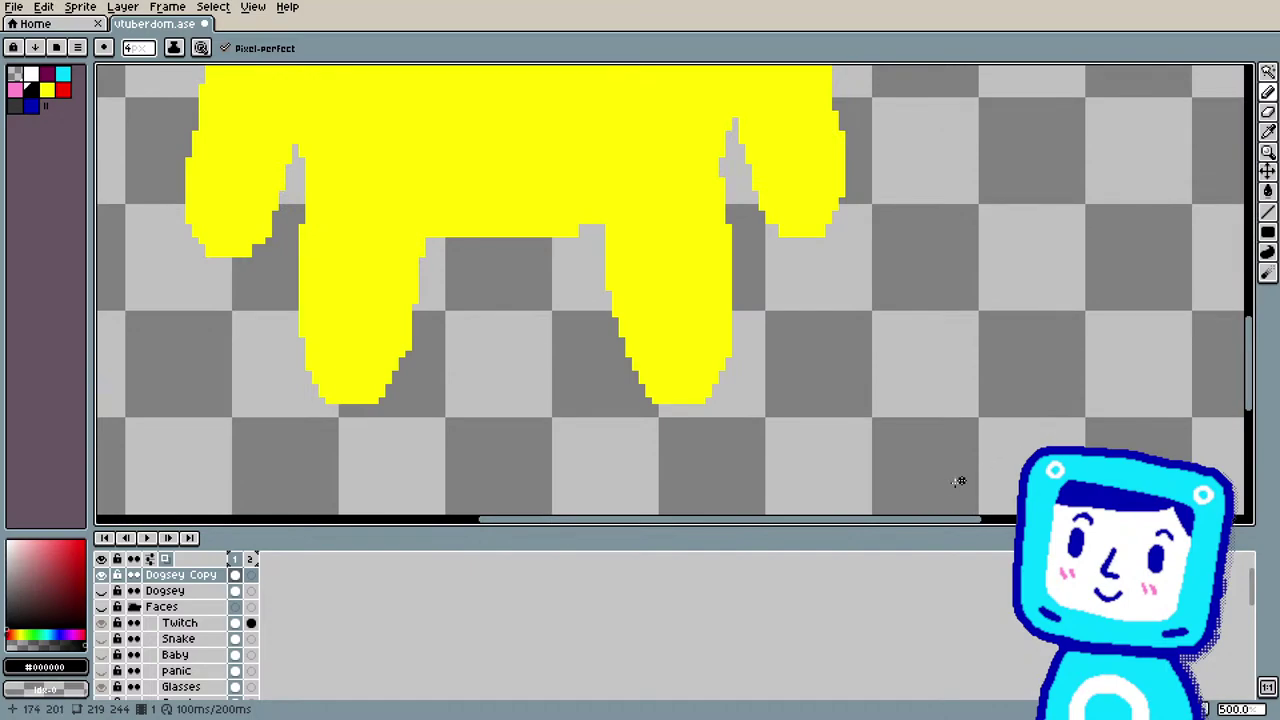
{"action": "left_click_drag", "start_coordinate": [886, 520], "coordinate": [820, 528]}
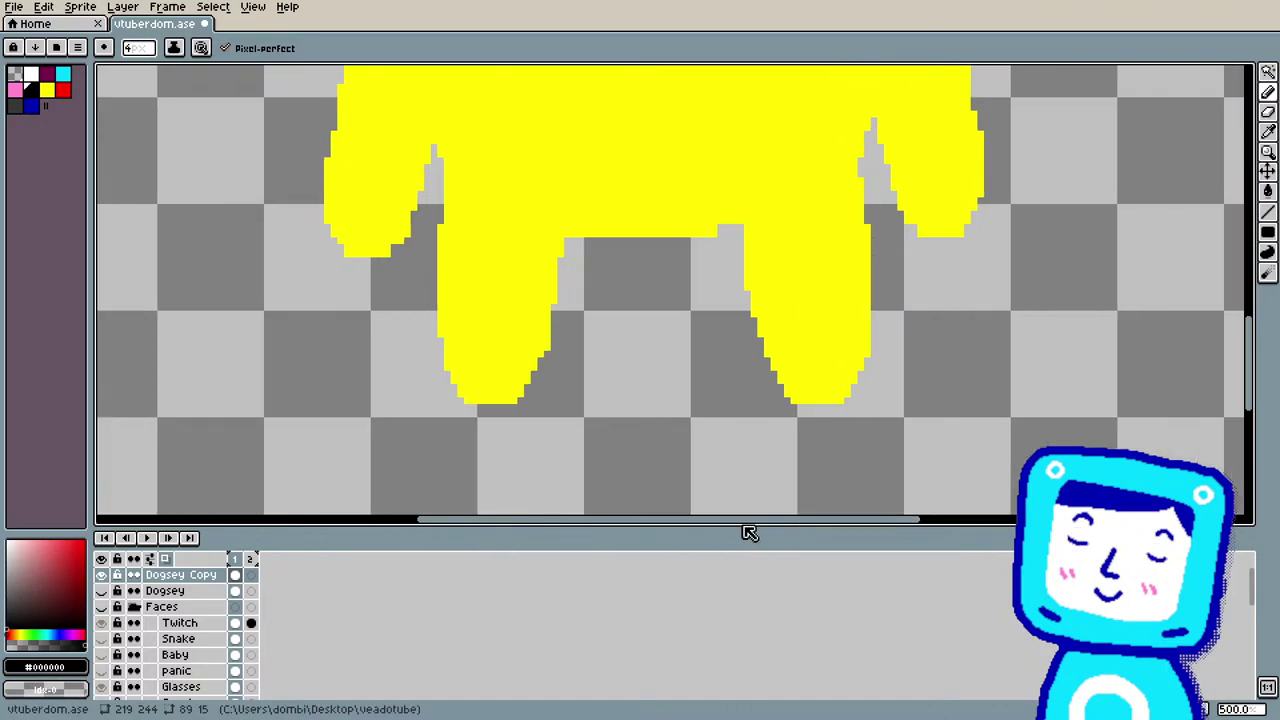
{"action": "left_click_drag", "start_coordinate": [743, 532], "coordinate": [727, 655]}
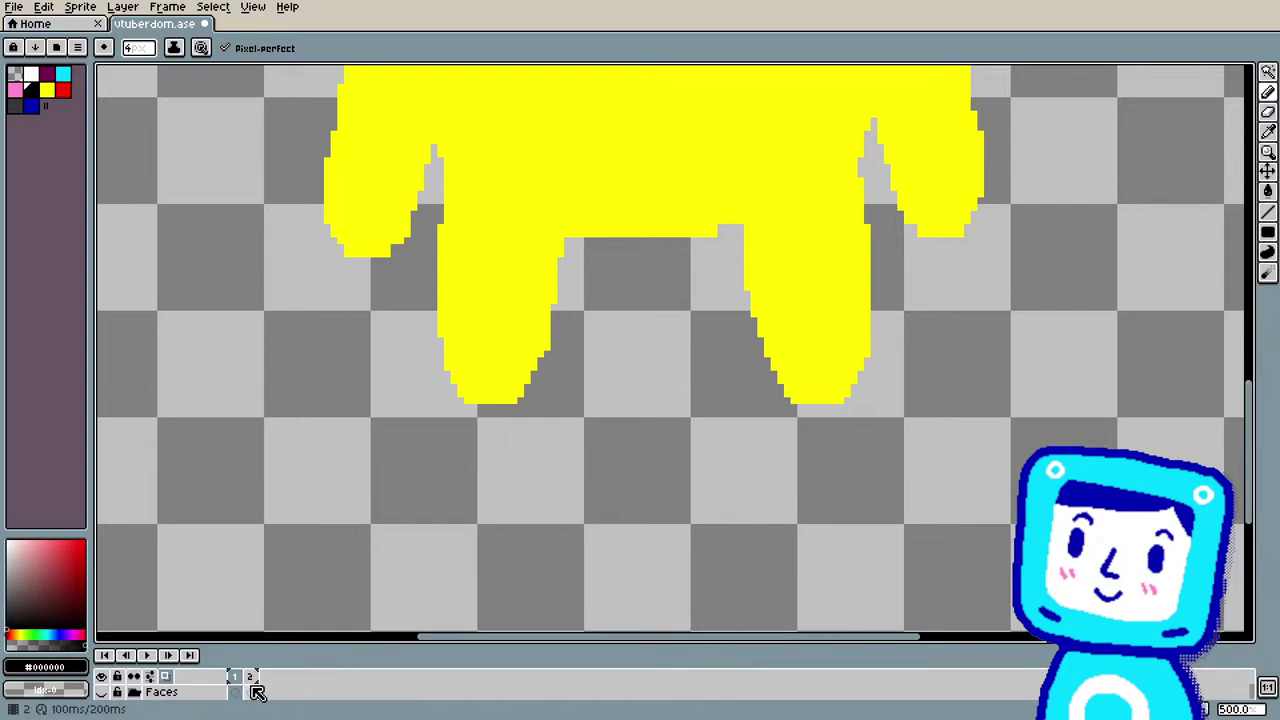
{"action": "left_click_drag", "start_coordinate": [275, 648], "coordinate": [275, 617]}
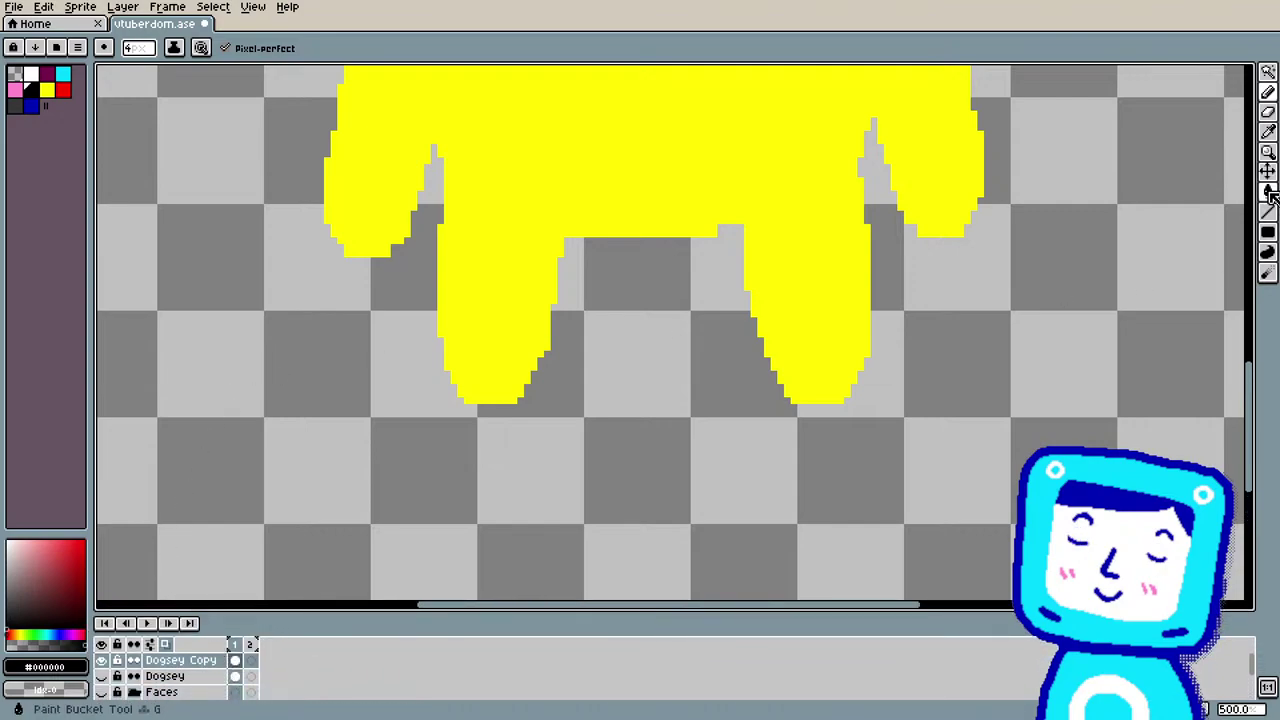
Step: Fill the transparent background around the yellow dog with the palette's dark grey
{"action": "left_click", "coordinate": [15, 105]}
{"action": "key", "text": "g"}
{"action": "left_click", "coordinate": [309, 378]}
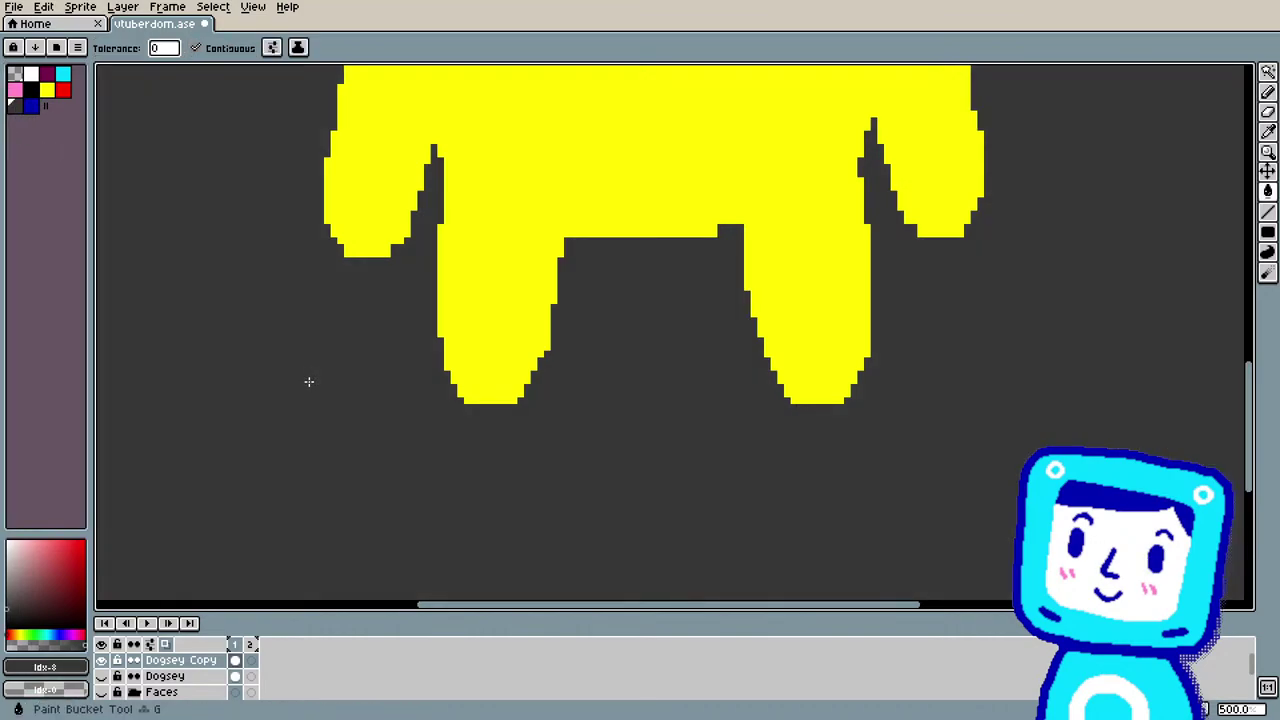
Step: Examine the dog's eyes, nose and mouth up close against the dark background
{"action": "left_click_drag", "start_coordinate": [1251, 395], "coordinate": [1263, 255]}
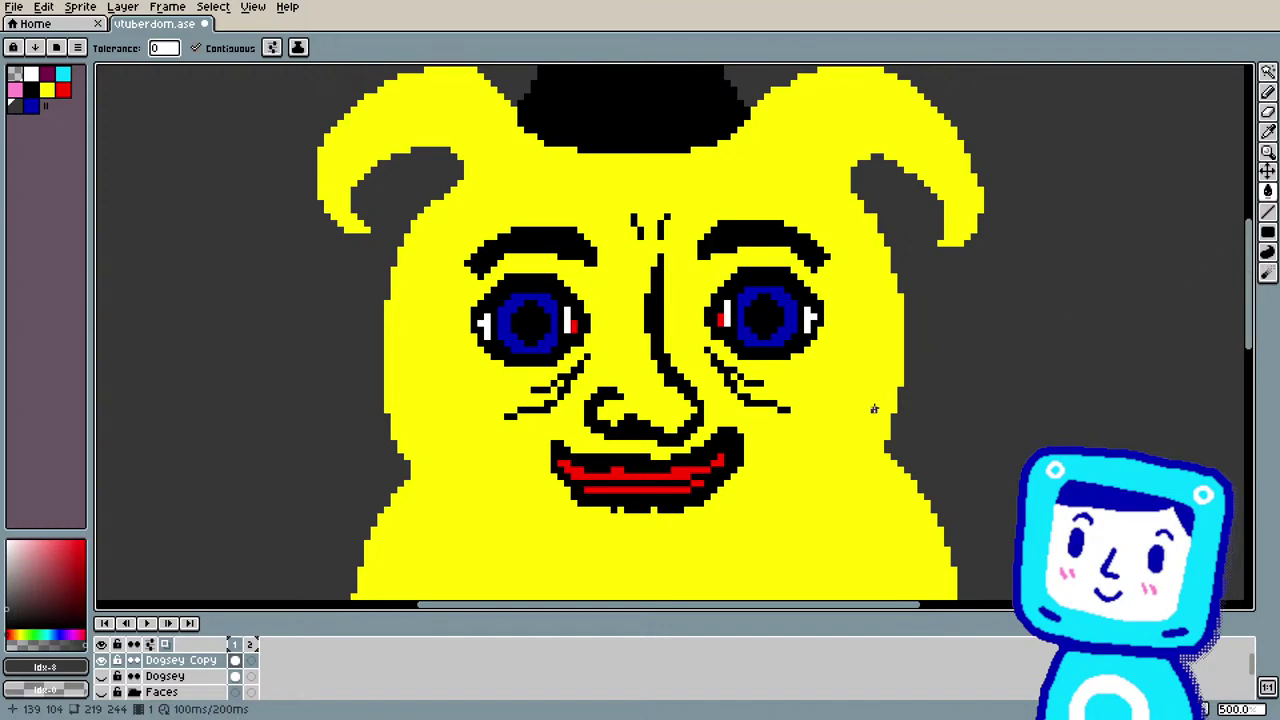
{"action": "scroll", "coordinate": [873, 409], "scroll_direction": "up", "scroll_amount": 1}
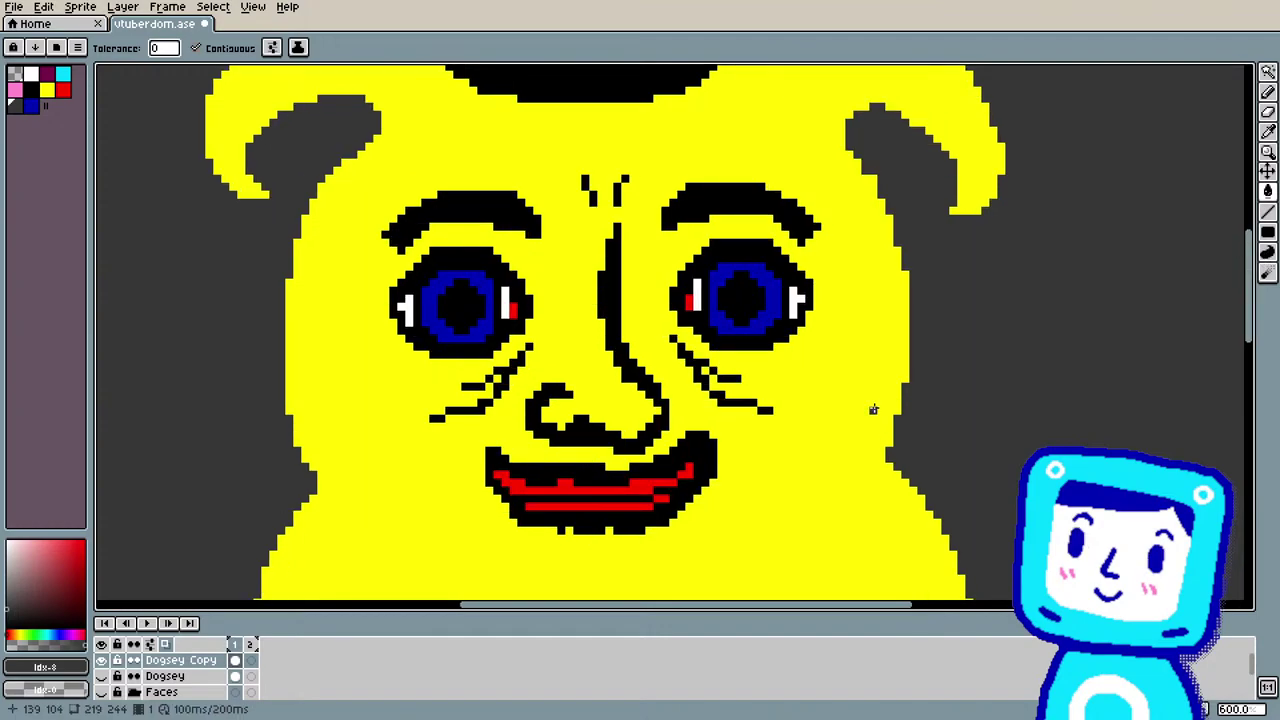
{"action": "scroll", "coordinate": [873, 409], "scroll_direction": "up", "scroll_amount": 1}
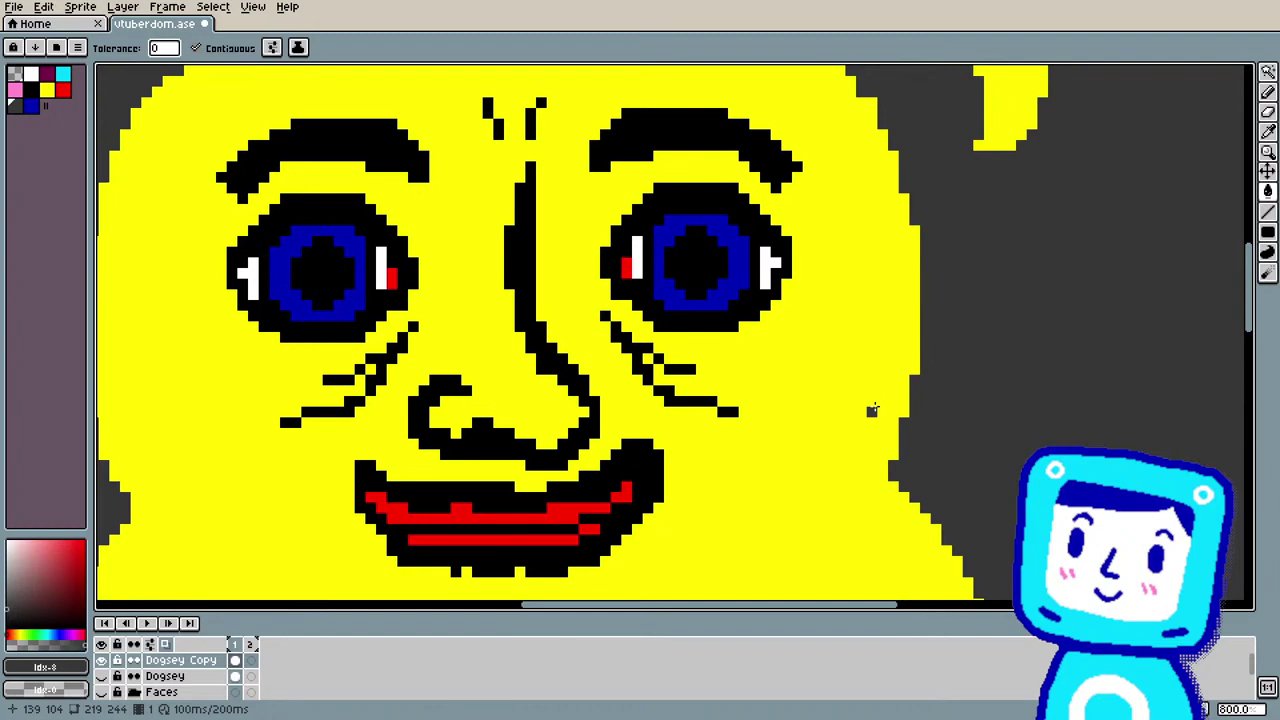
{"action": "scroll", "coordinate": [873, 409], "scroll_direction": "up", "scroll_amount": 2}
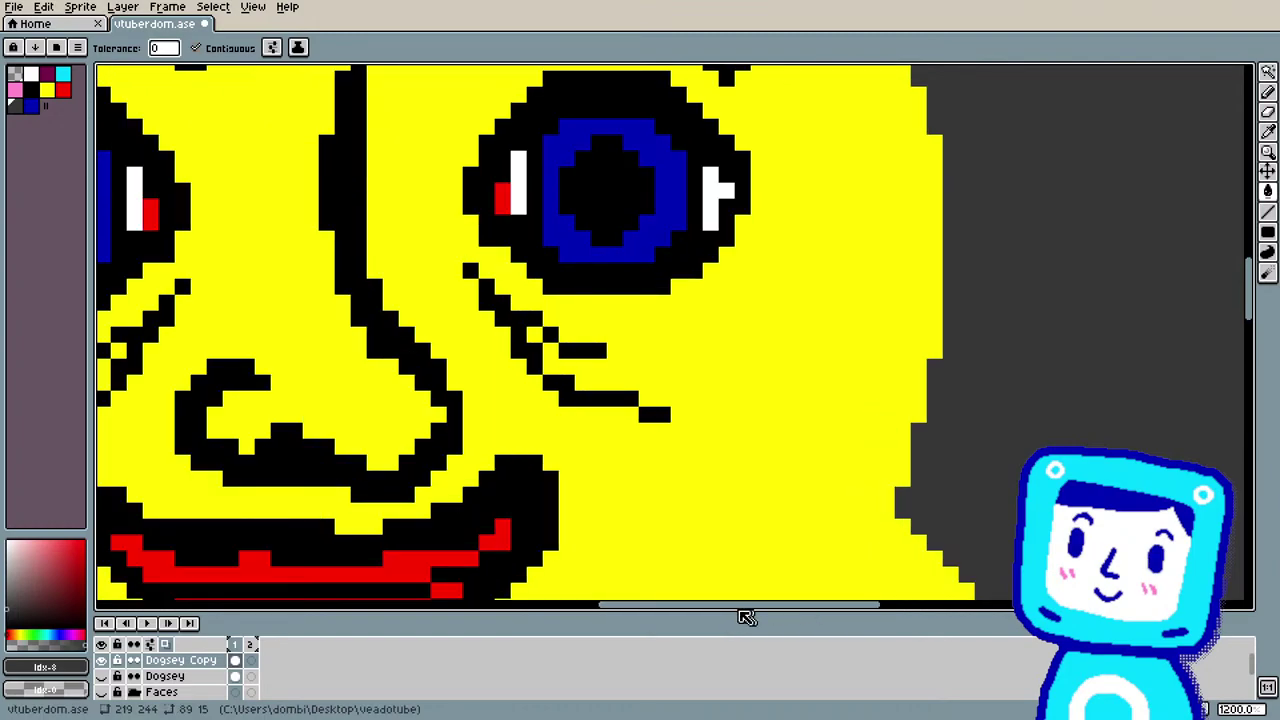
{"action": "left_click_drag", "start_coordinate": [744, 612], "coordinate": [662, 614]}
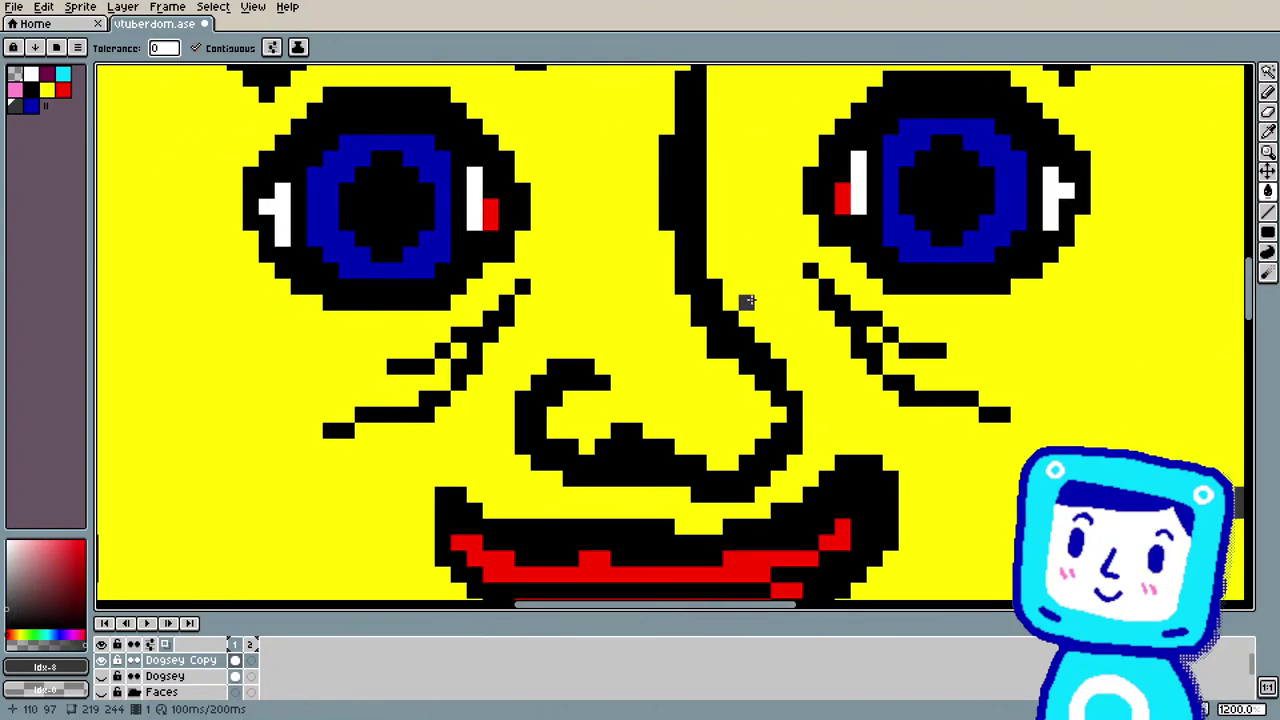
{"action": "scroll", "coordinate": [746, 300], "scroll_direction": "up", "scroll_amount": 1}
{"action": "scroll", "coordinate": [723, 304], "scroll_direction": "up", "scroll_amount": 2}
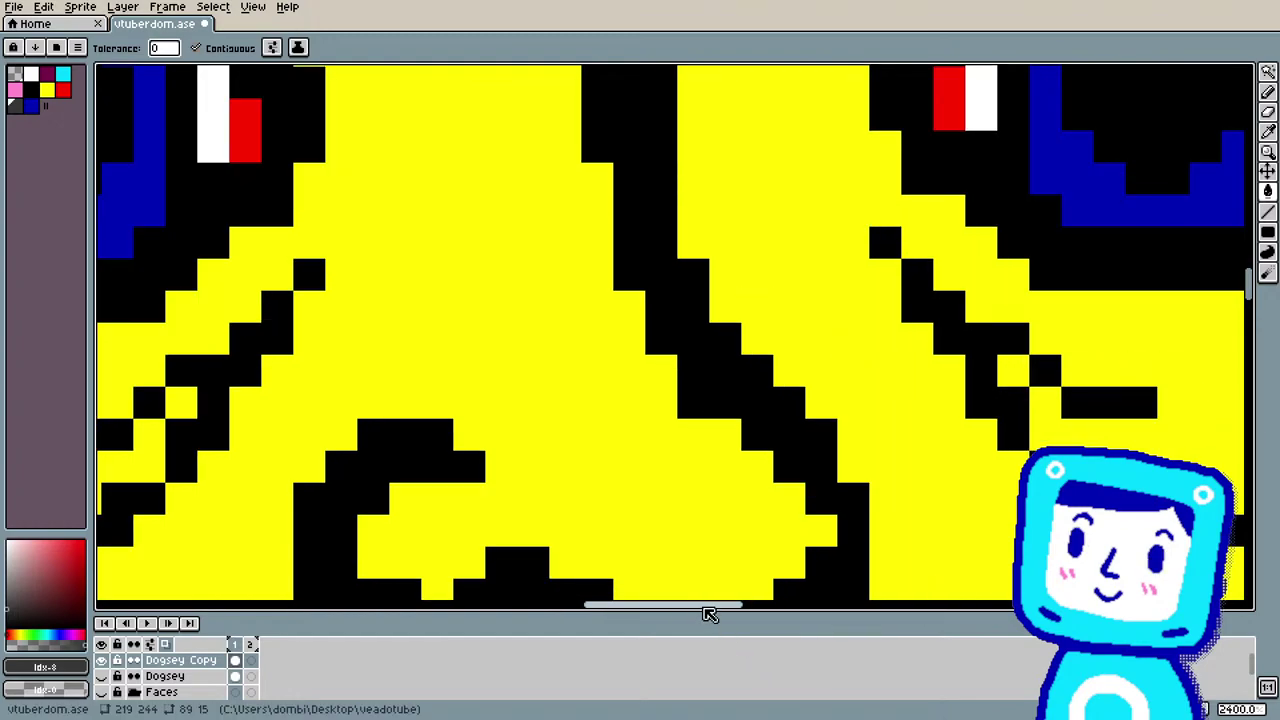
{"action": "scroll", "coordinate": [601, 498], "scroll_direction": "down", "scroll_amount": 6}
{"action": "scroll", "coordinate": [601, 498], "scroll_direction": "down", "scroll_amount": 4}
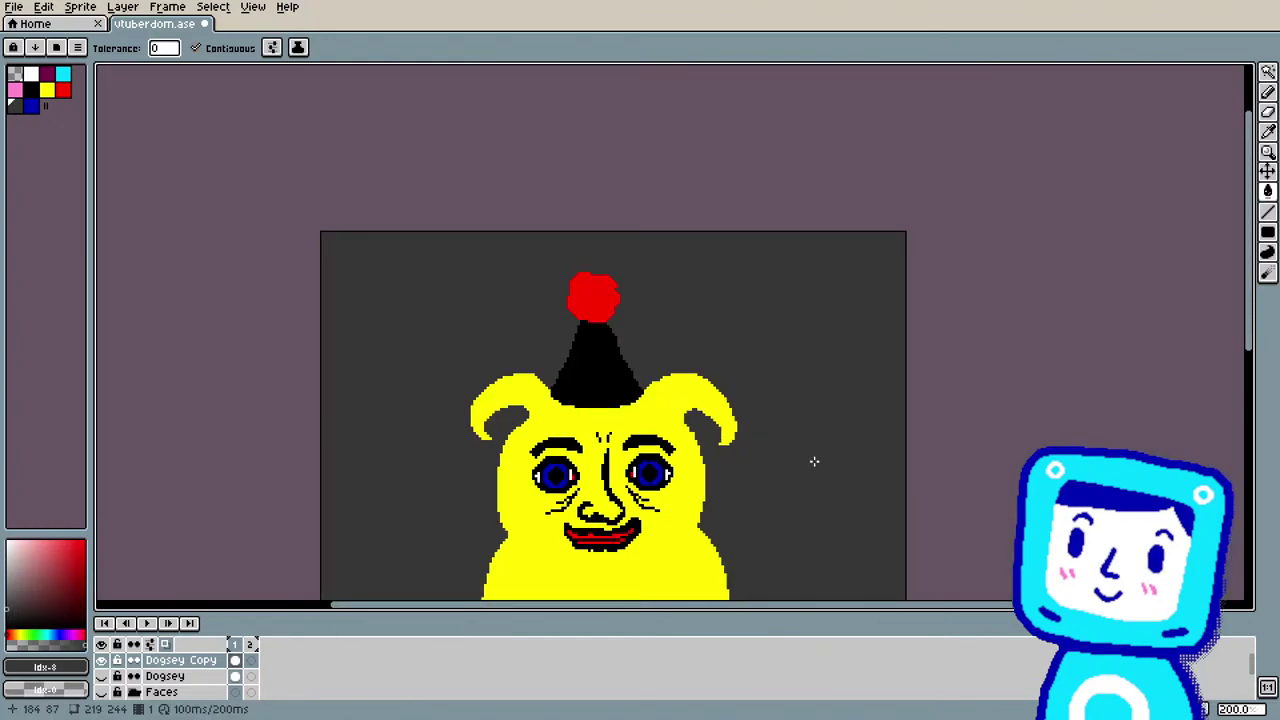
Step: Draw a wavy black chin line below the mouth and a thin curved crease on each cheek with the pencil
{"action": "scroll", "coordinate": [814, 463], "scroll_direction": "up", "scroll_amount": 1}
{"action": "left_click_drag", "start_coordinate": [1248, 250], "coordinate": [1240, 304]}
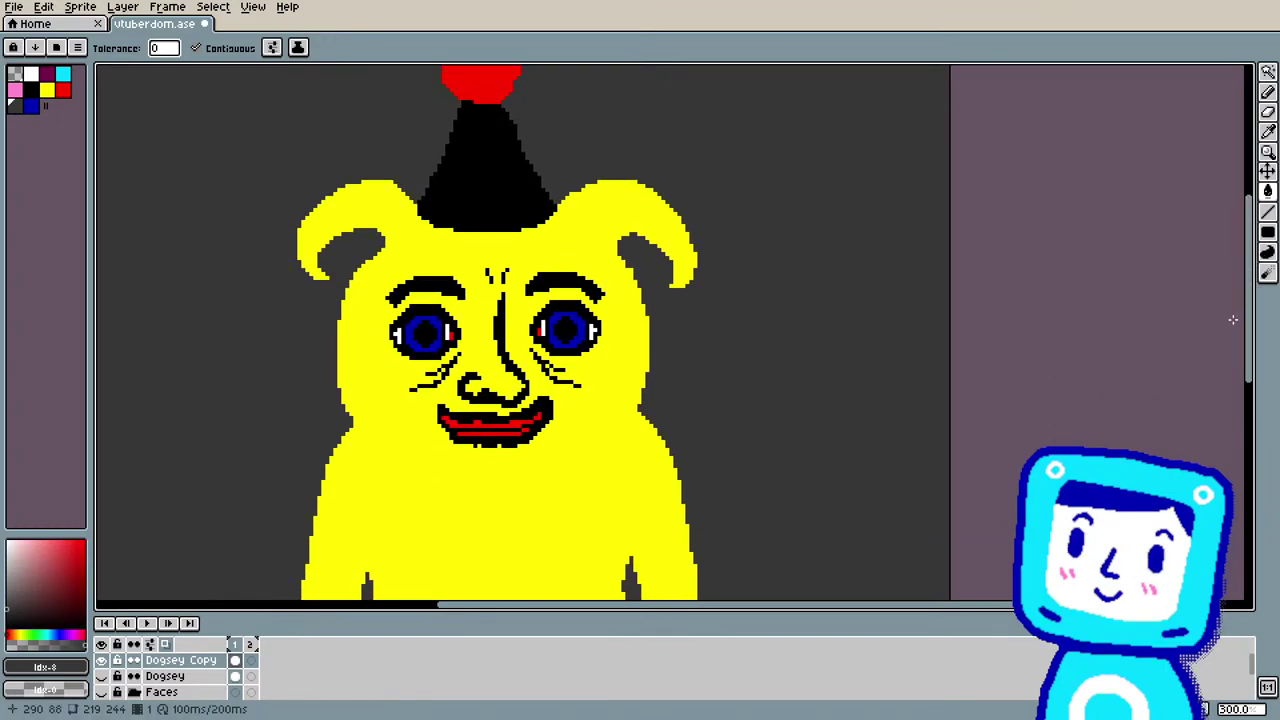
{"action": "left_click", "coordinate": [31, 90]}
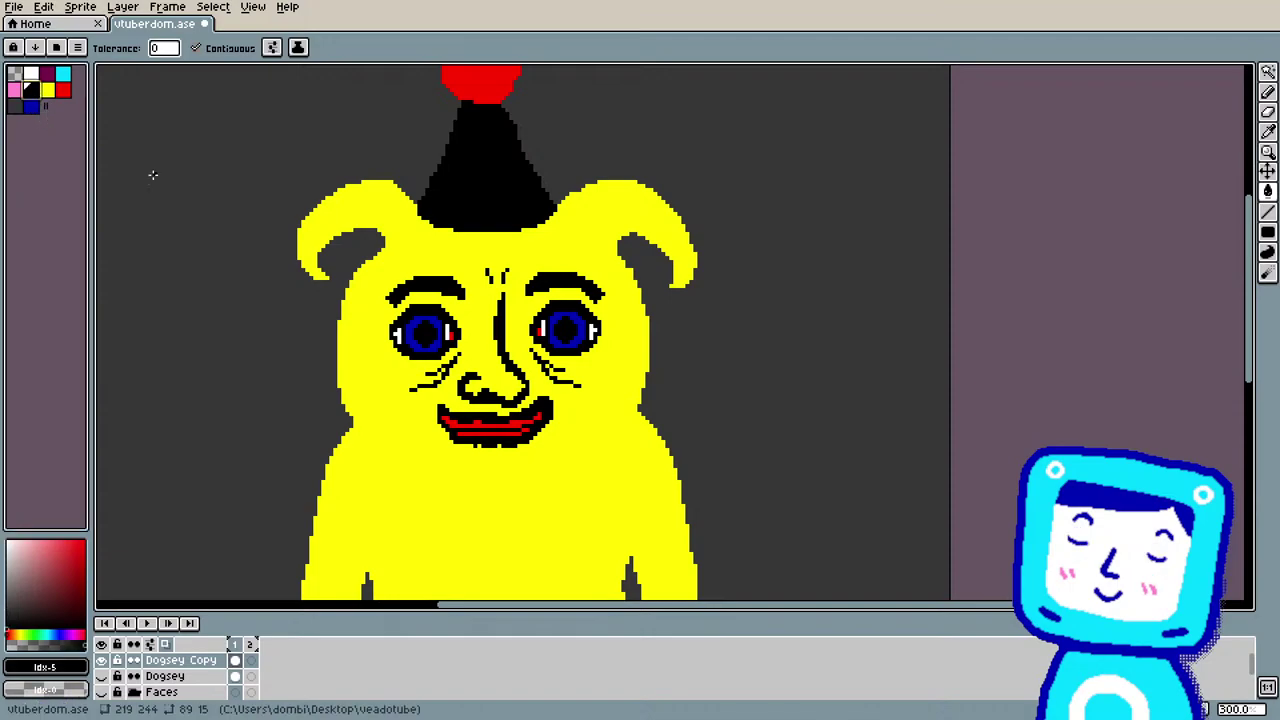
{"action": "left_click", "coordinate": [1268, 92]}
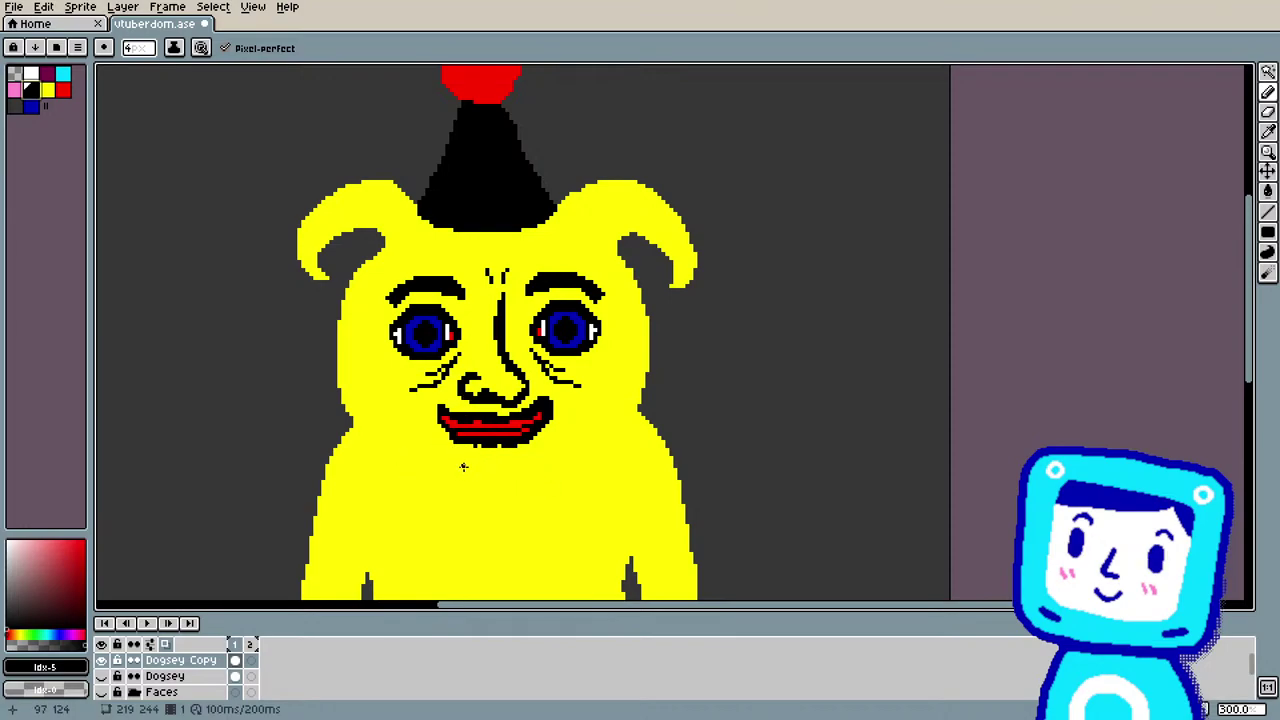
{"action": "left_click_drag", "start_coordinate": [465, 468], "coordinate": [513, 480]}
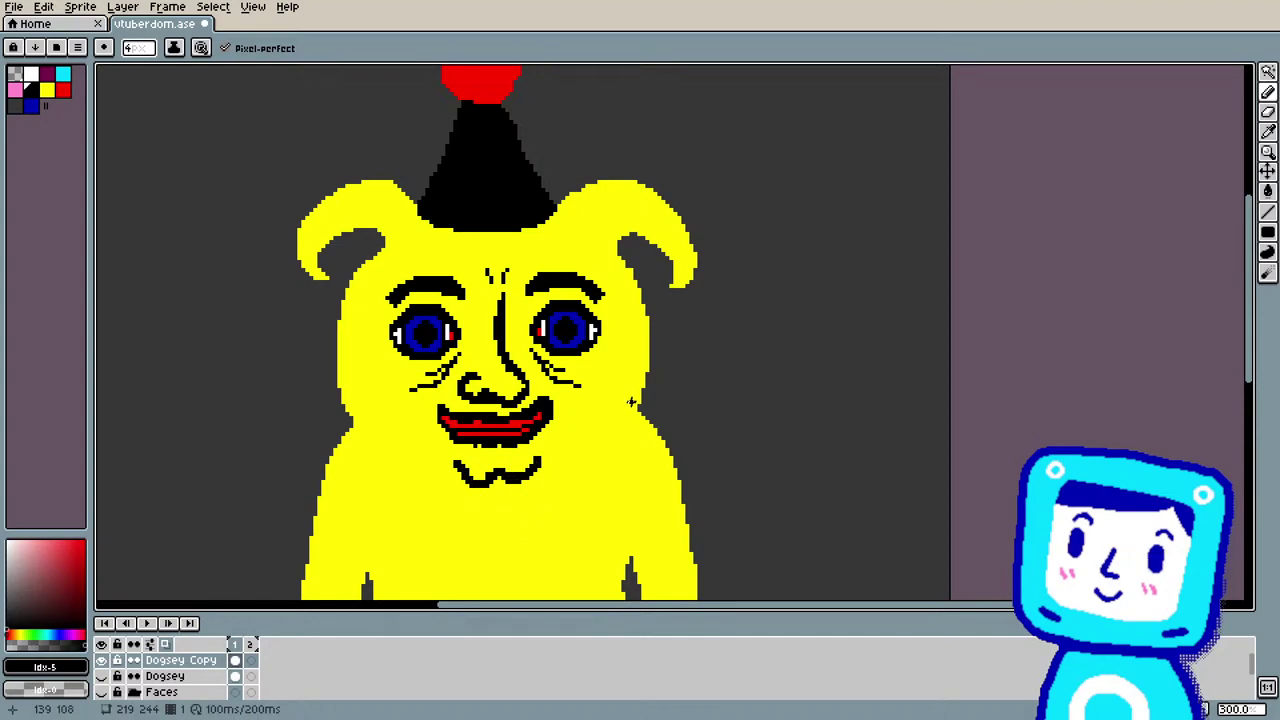
{"action": "left_click_drag", "start_coordinate": [620, 370], "coordinate": [594, 391]}
{"action": "left_click_drag", "start_coordinate": [388, 397], "coordinate": [410, 440]}
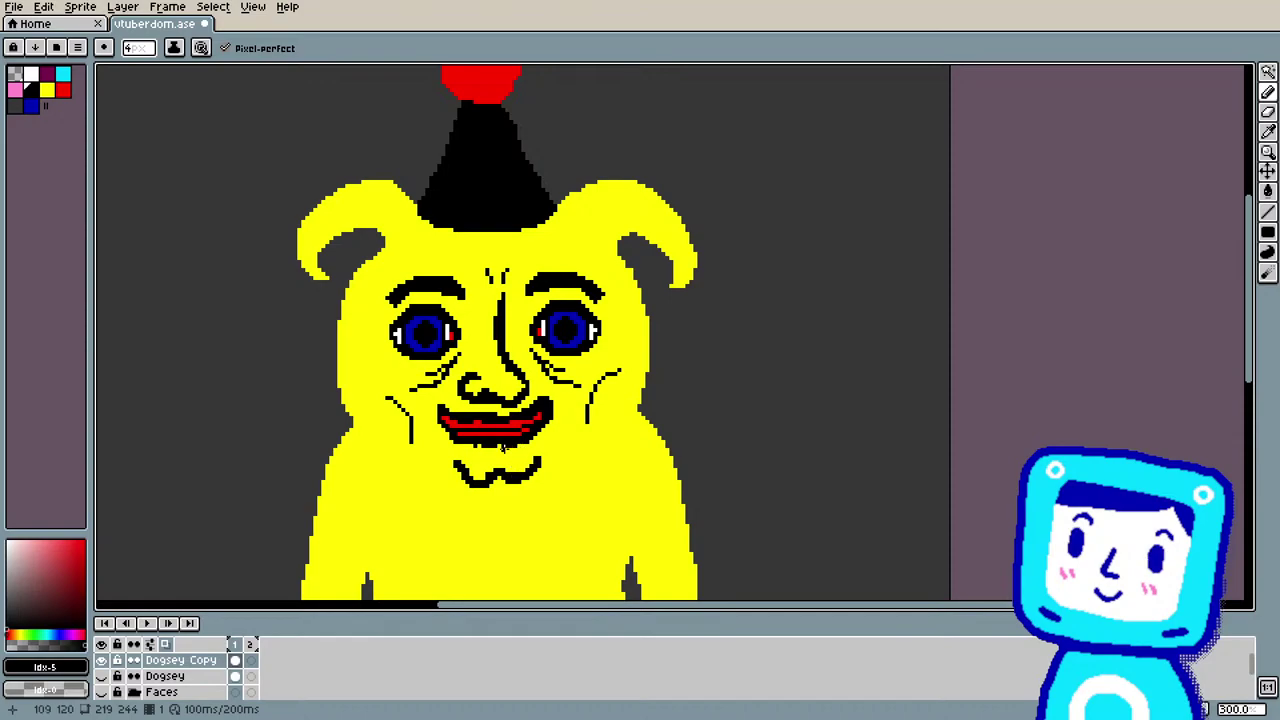
Step: Thin the chin line with sampled yellow, then repair its middle with sampled black
{"action": "key", "text": "e"}
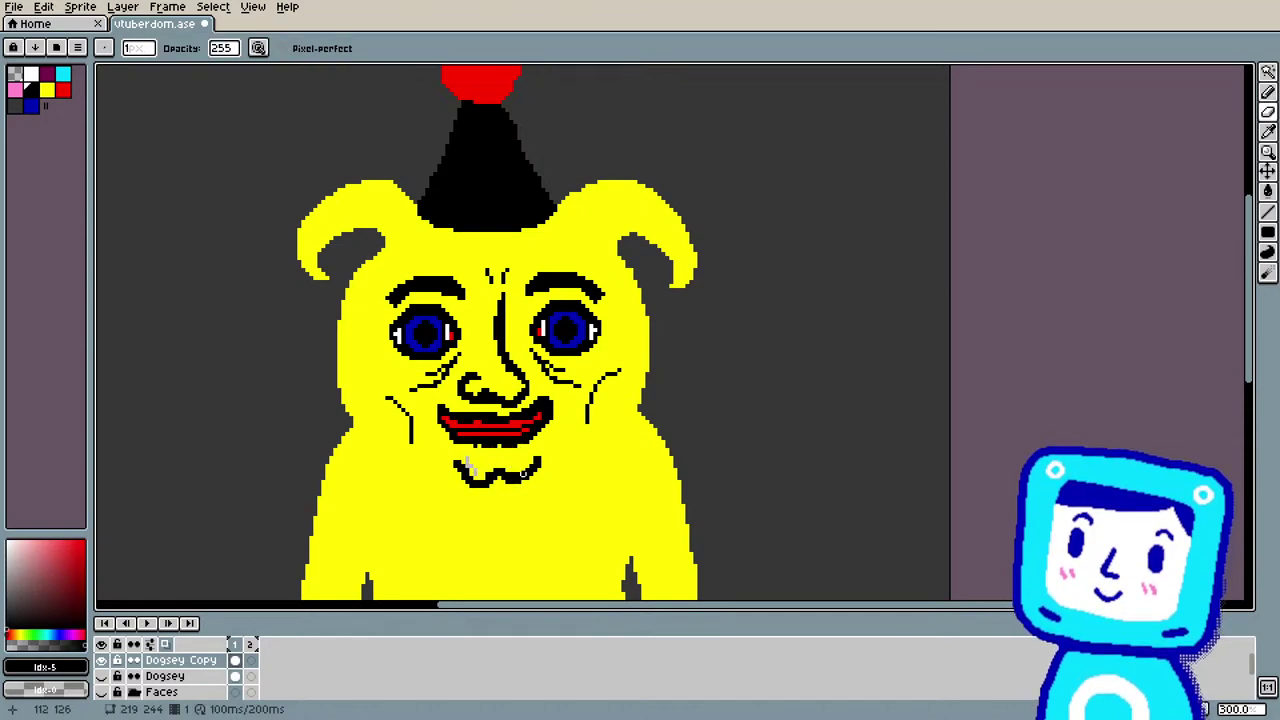
{"action": "key", "text": "i"}
{"action": "left_click", "coordinate": [556, 486]}
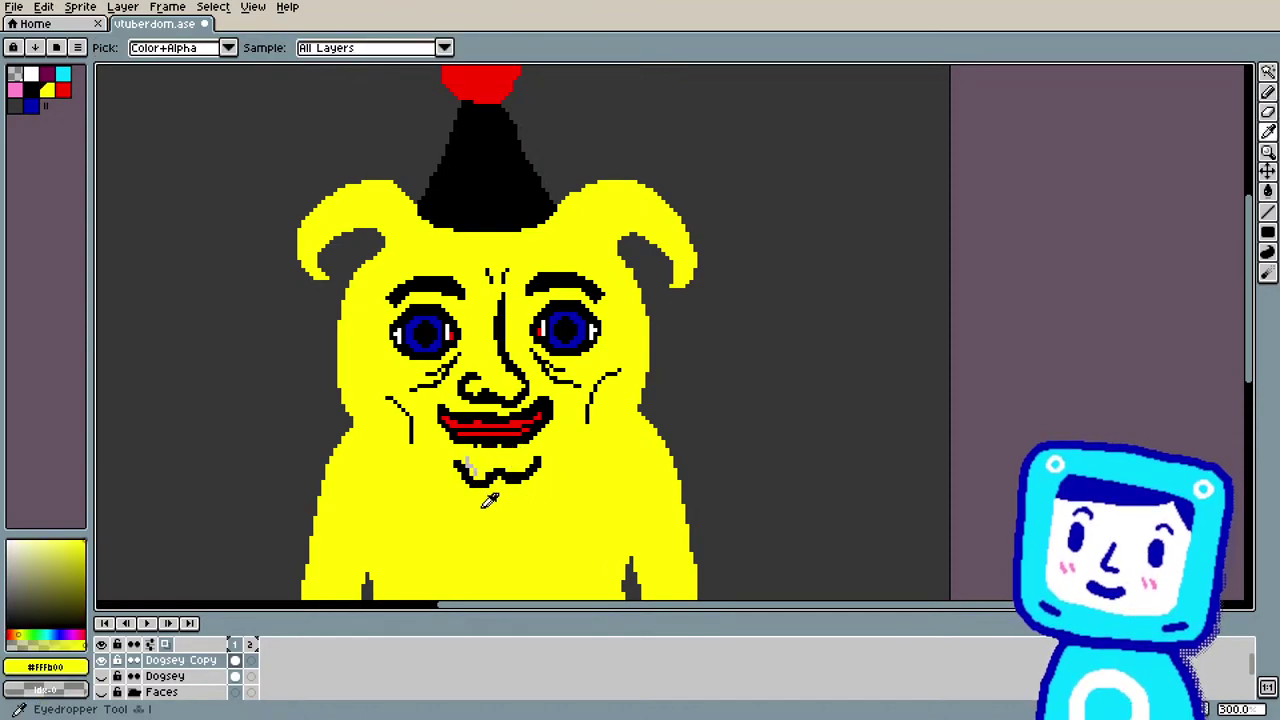
{"action": "key", "text": "b"}
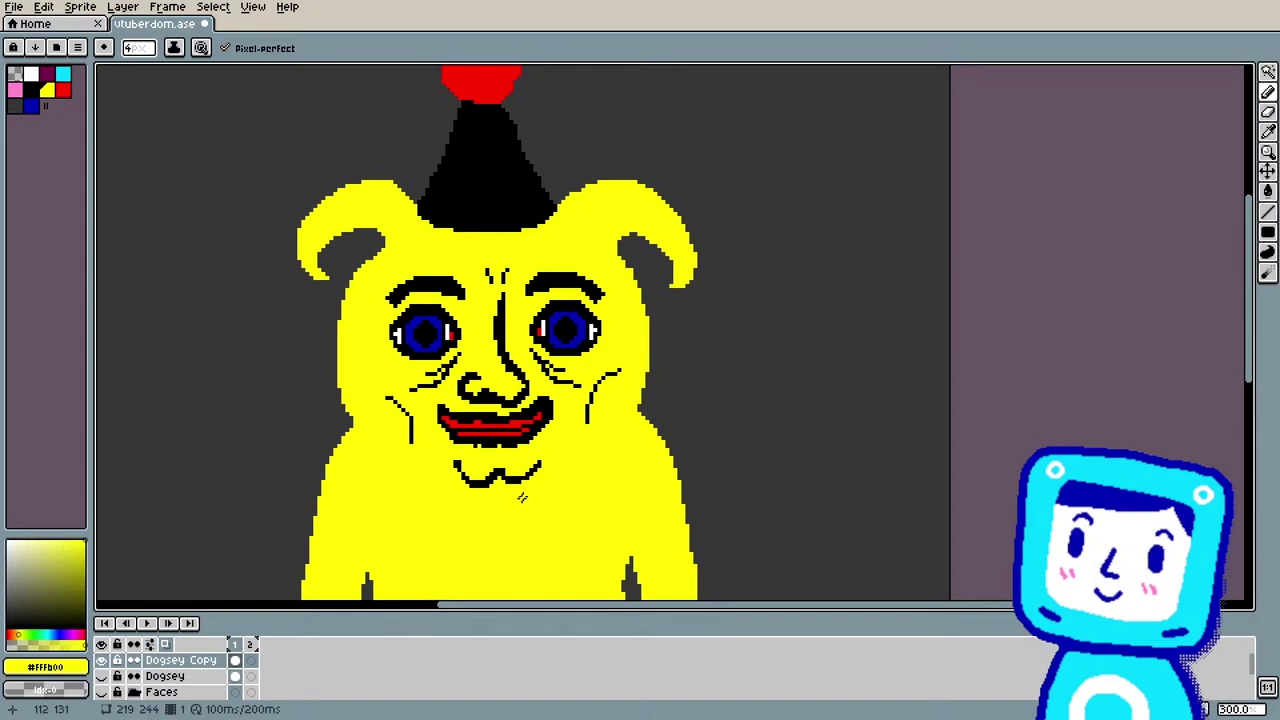
{"action": "key", "text": "i"}
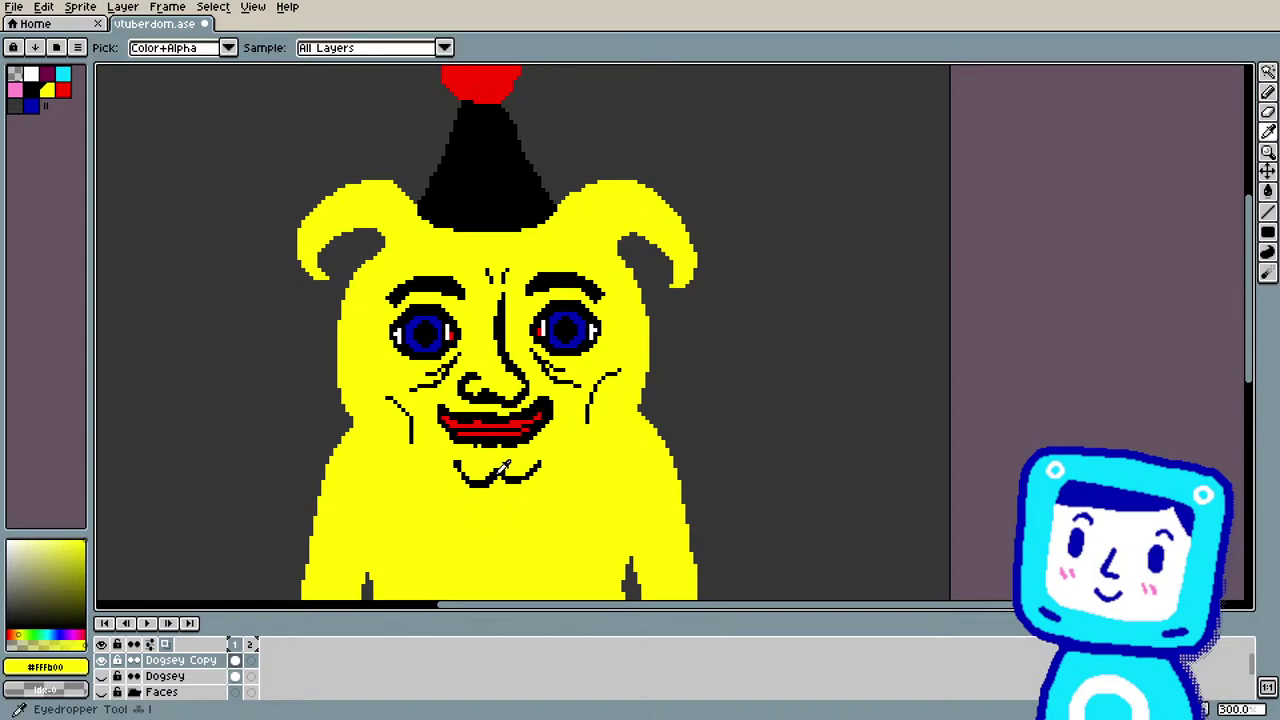
{"action": "left_click", "coordinate": [503, 476]}
{"action": "key", "text": "b"}
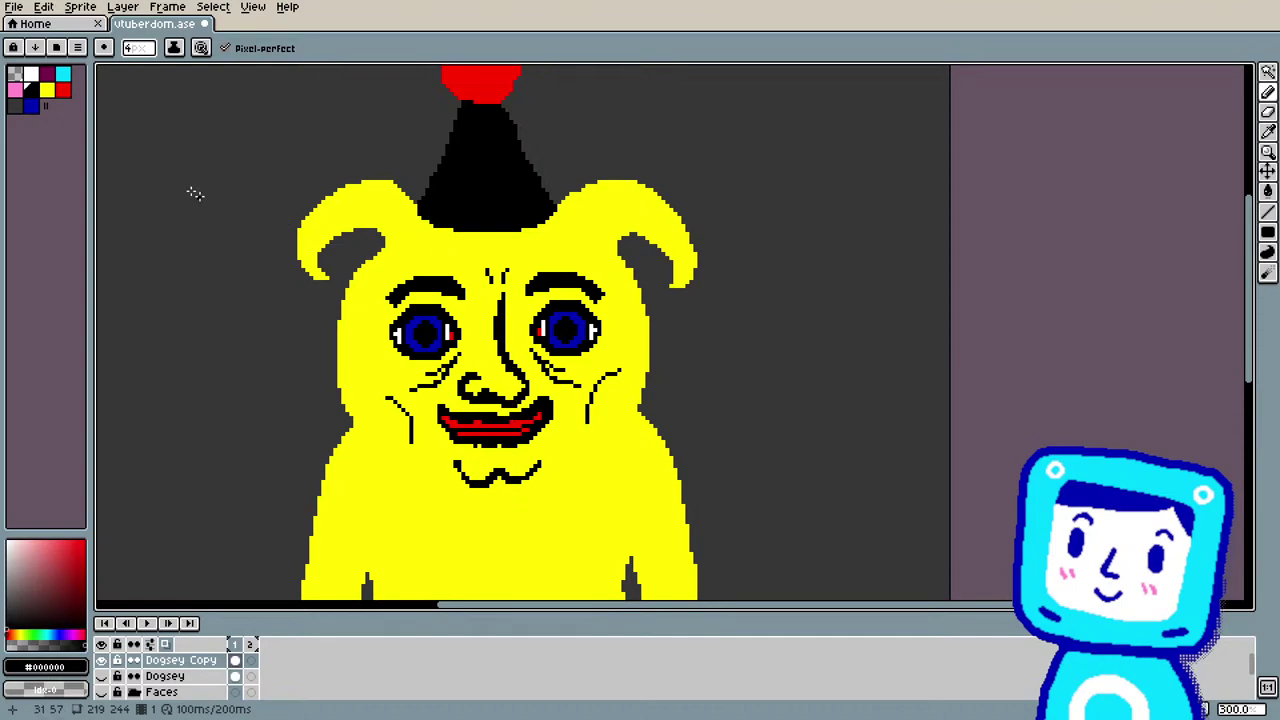
Step: Make pen pressure control the pencil's angle and gradient instead of its size
{"action": "left_click", "coordinate": [203, 47]}
{"action": "left_click", "coordinate": [270, 88]}
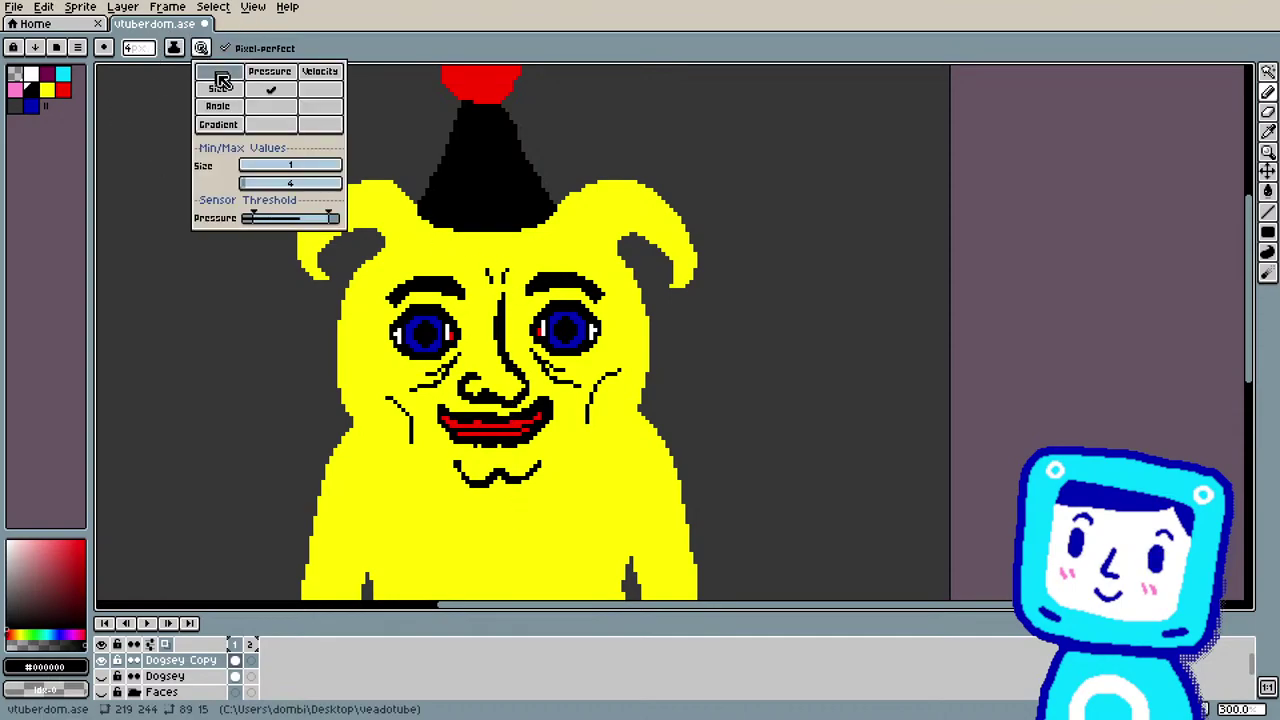
{"action": "left_click", "coordinate": [270, 106]}
{"action": "left_click", "coordinate": [270, 124]}
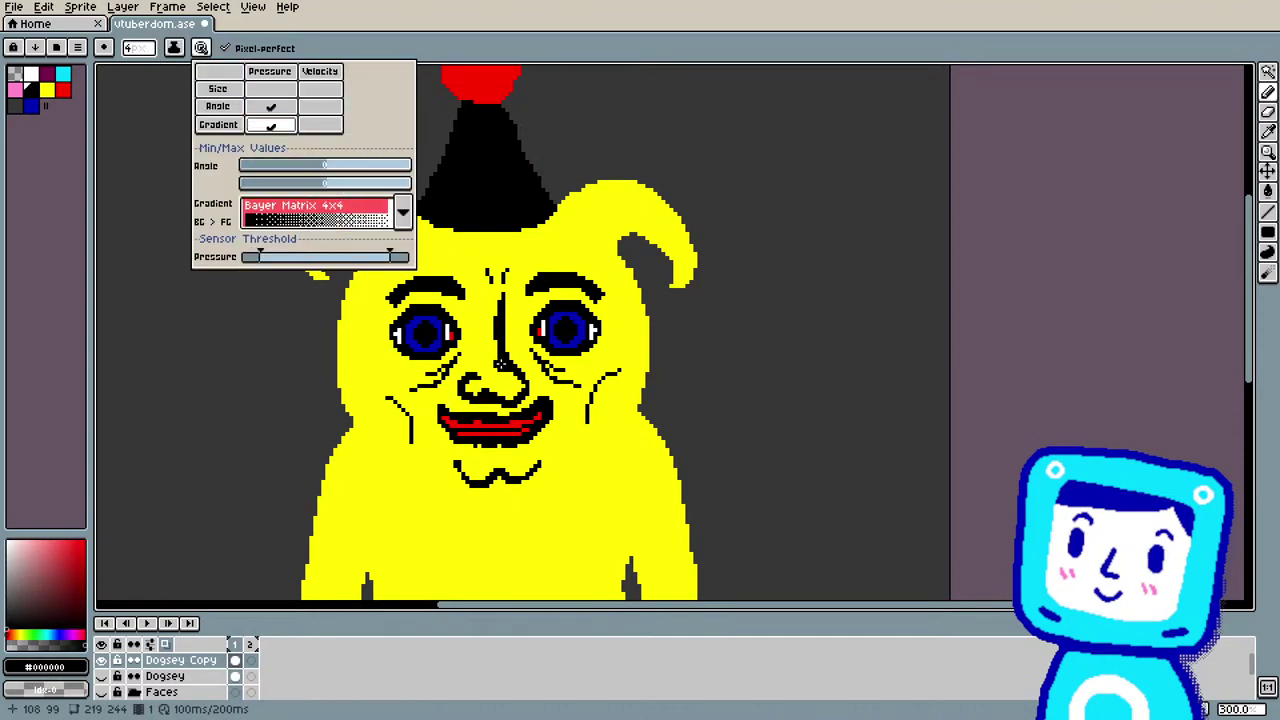
{"action": "left_click", "coordinate": [442, 370]}
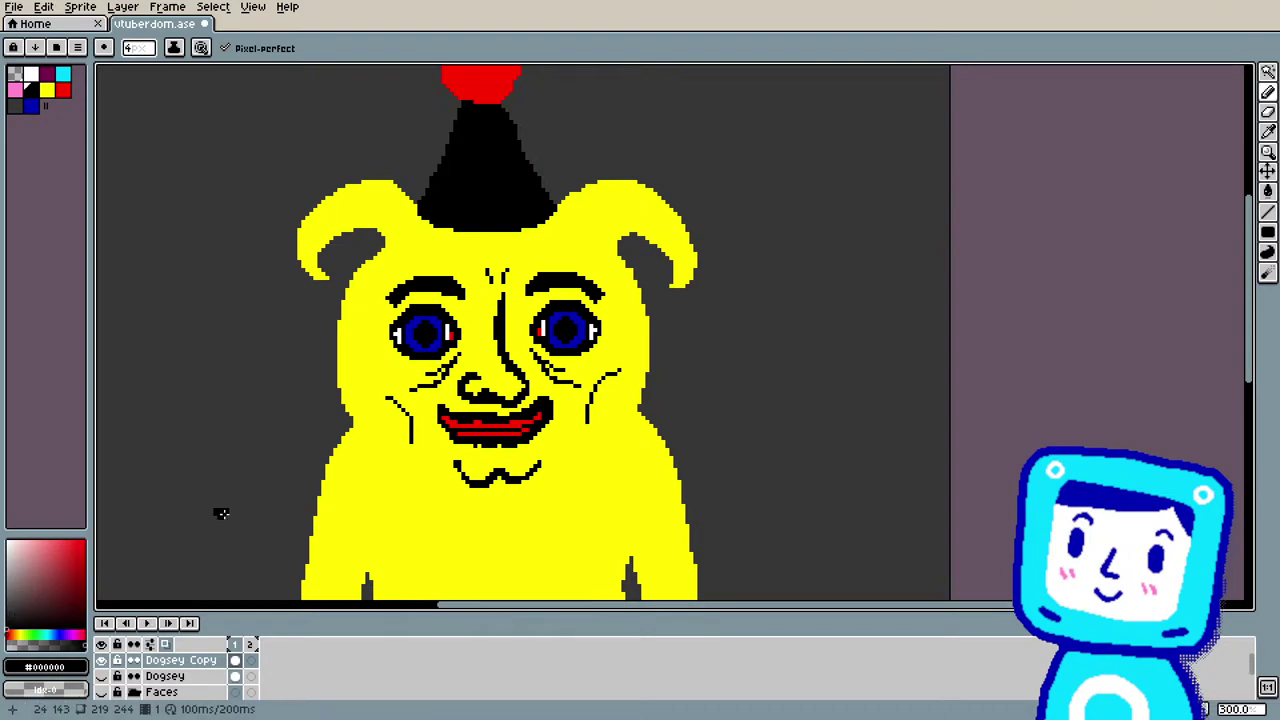
Step: Sample the body's yellow, darken it to olive, and paint dithered shading over both cheek creases and along the jawline
{"action": "key", "text": "i"}
{"action": "left_click", "coordinate": [409, 511]}
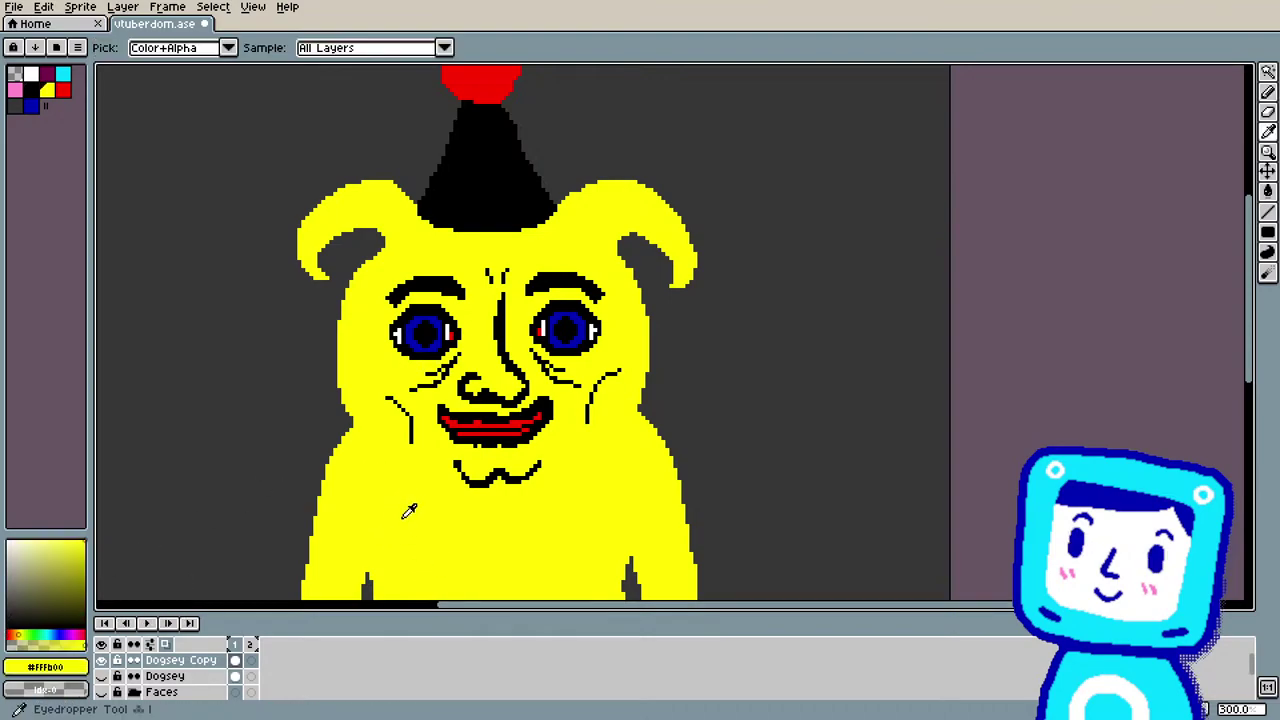
{"action": "left_click", "coordinate": [87, 590]}
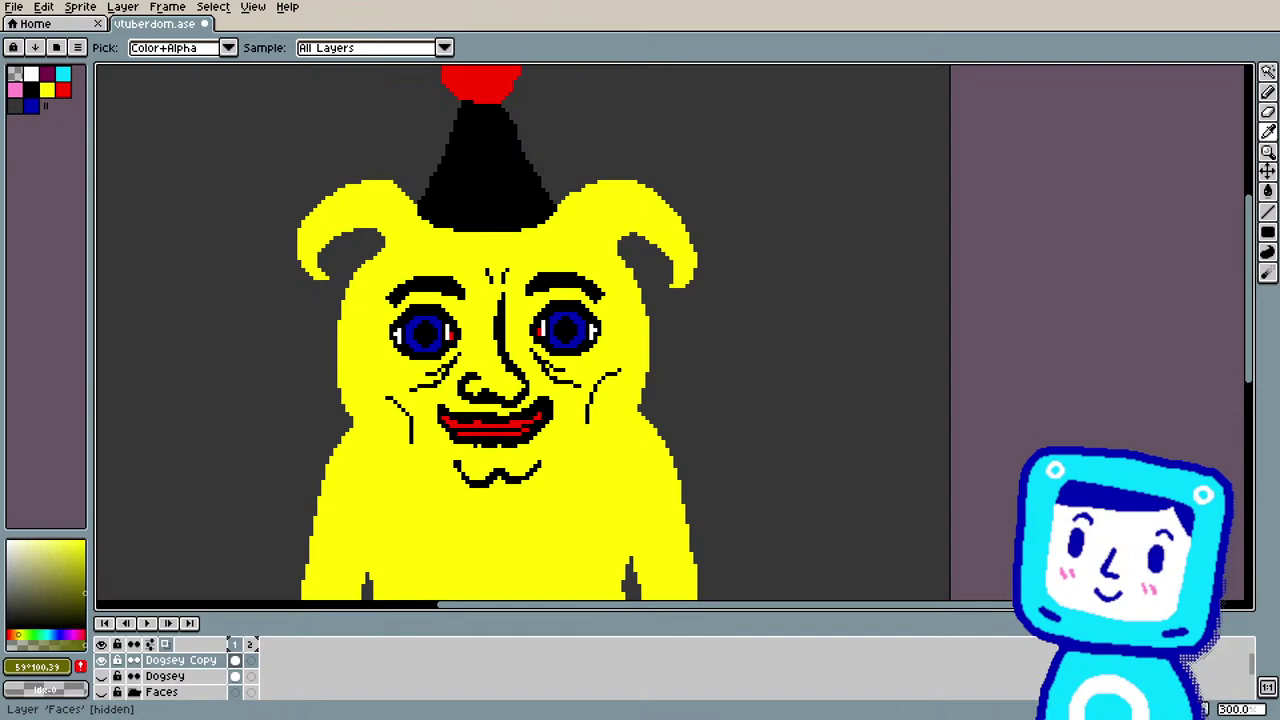
{"action": "scroll", "coordinate": [668, 384], "scroll_direction": "up", "scroll_amount": 1}
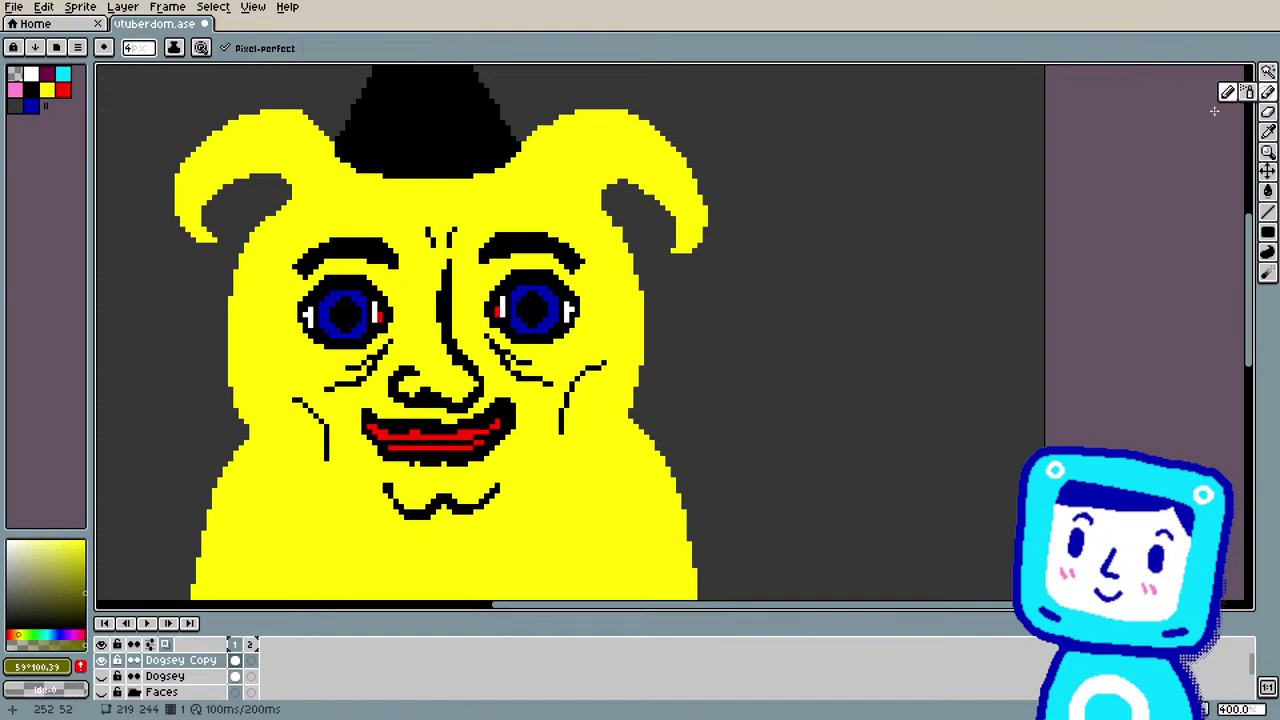
{"action": "key", "text": "b"}
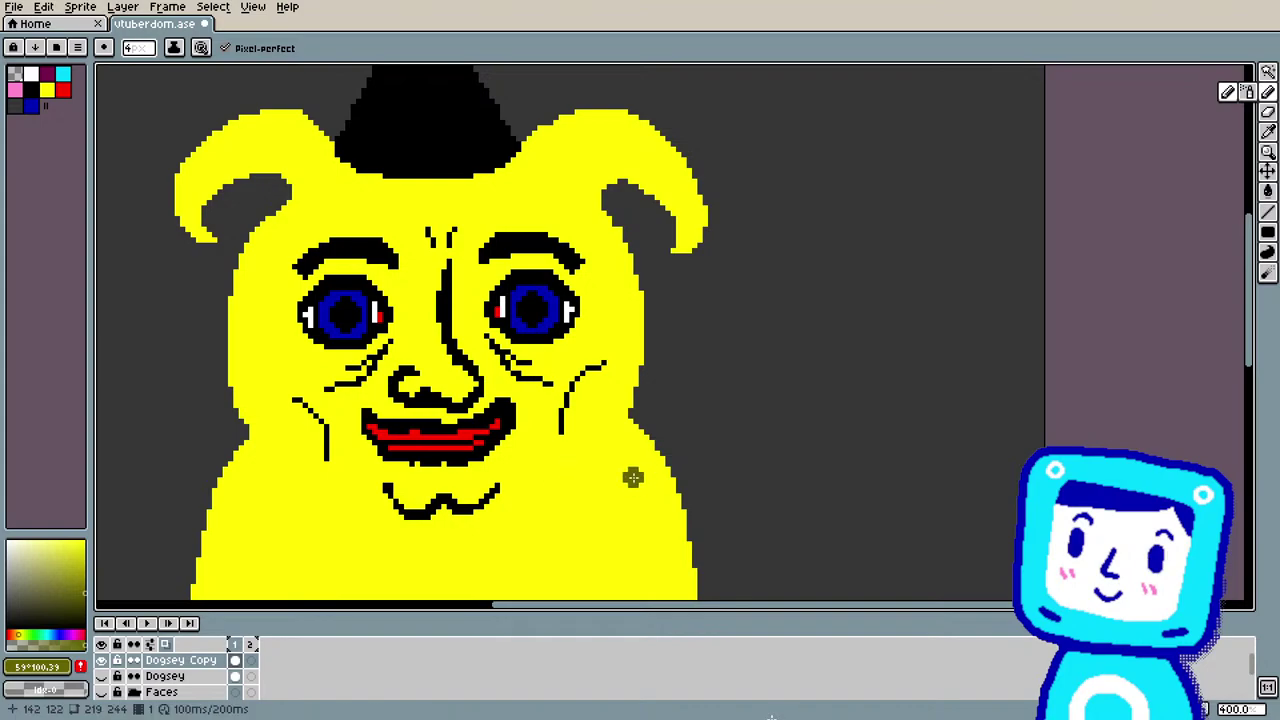
{"action": "left_click_drag", "start_coordinate": [570, 433], "coordinate": [612, 372]}
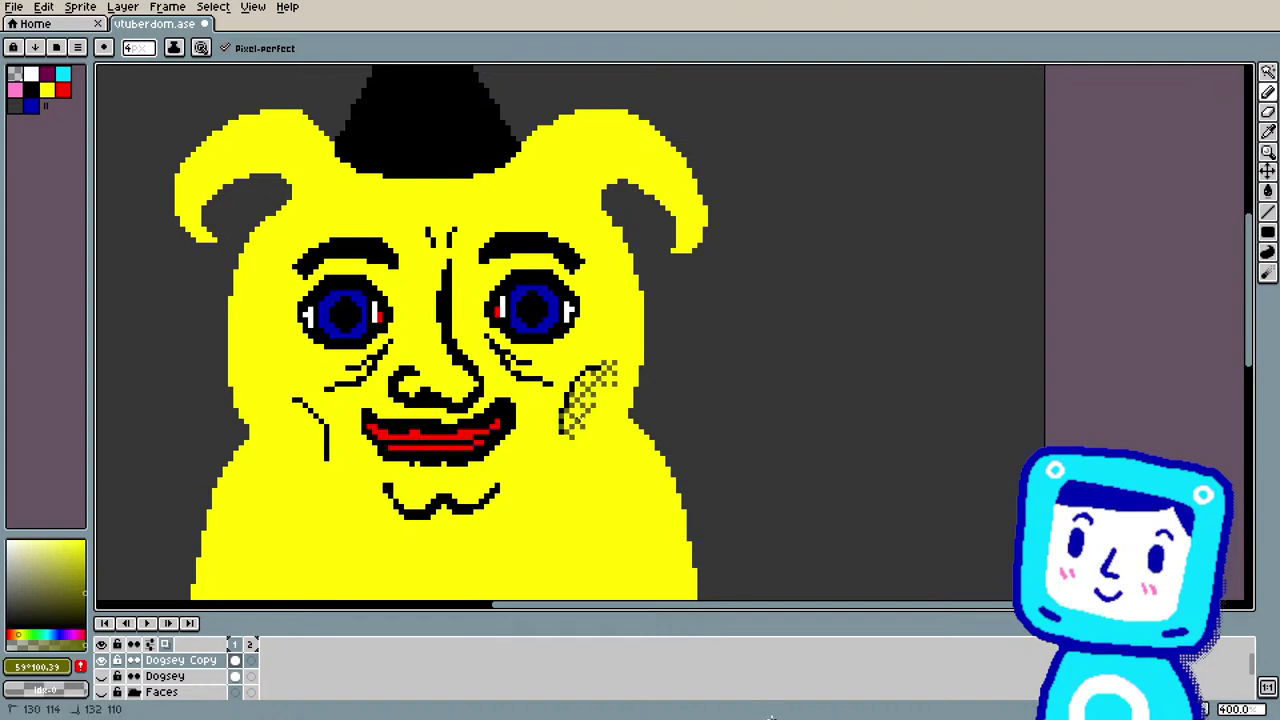
{"action": "mouse_move", "coordinate": [292, 440]}
{"action": "left_mouse_down"}
{"action": "mouse_move", "coordinate": [305, 425]}
{"action": "mouse_move", "coordinate": [322, 466]}
{"action": "left_mouse_up"}
{"action": "mouse_move", "coordinate": [393, 518]}
{"action": "left_mouse_down"}
{"action": "mouse_move", "coordinate": [379, 512]}
{"action": "mouse_move", "coordinate": [434, 528]}
{"action": "mouse_move", "coordinate": [574, 484]}
{"action": "mouse_move", "coordinate": [630, 416]}
{"action": "left_mouse_up"}
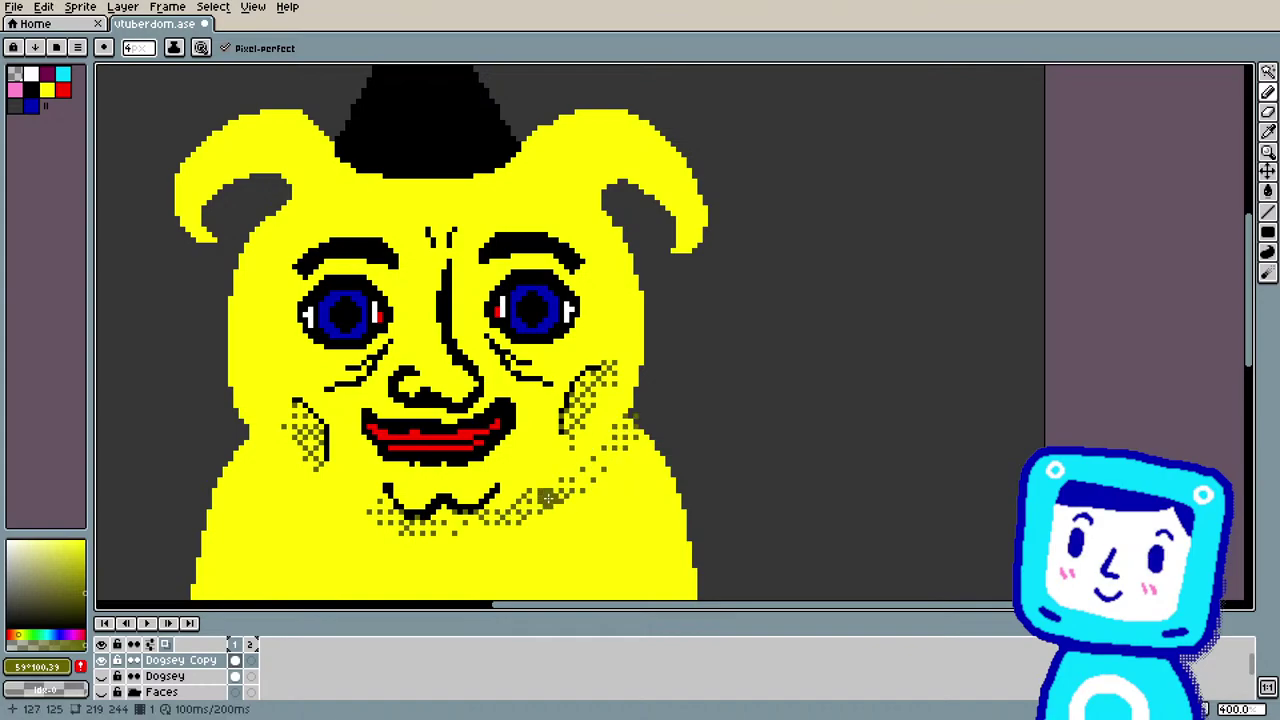
{"action": "mouse_move", "coordinate": [266, 454]}
{"action": "left_mouse_down"}
{"action": "mouse_move", "coordinate": [276, 476]}
{"action": "mouse_move", "coordinate": [372, 520]}
{"action": "left_mouse_up"}
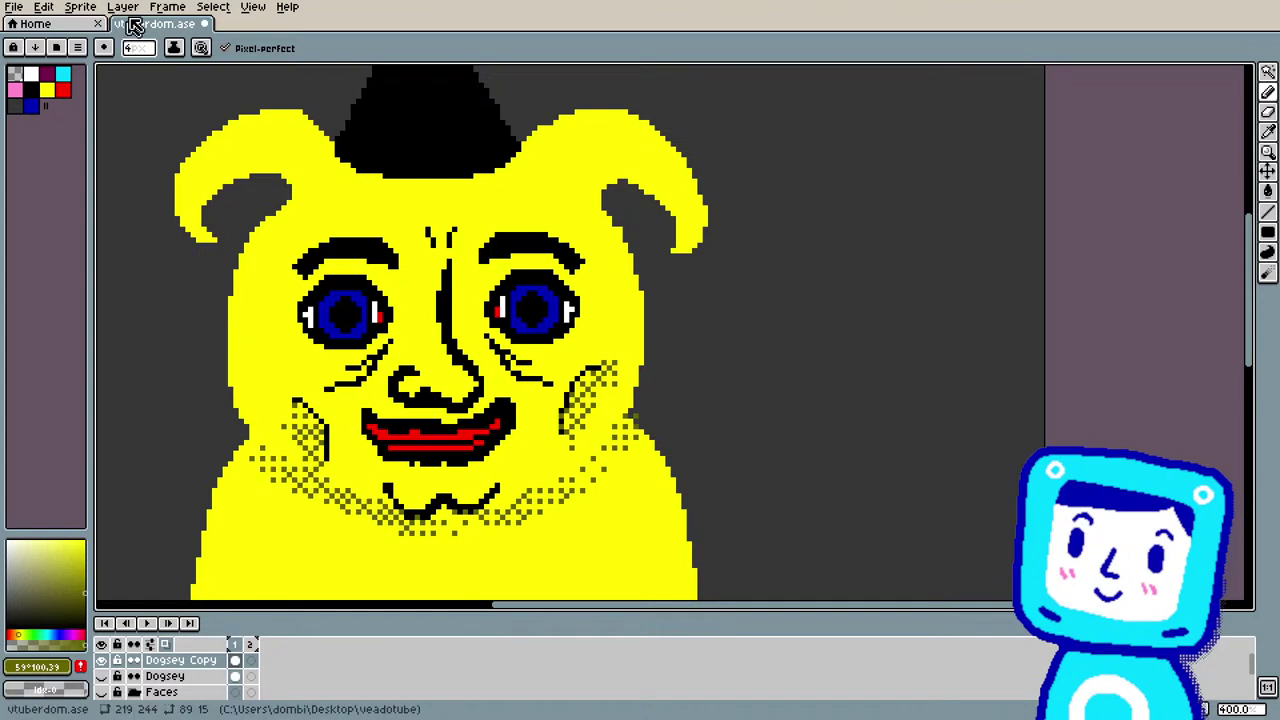
Step: Set the pencil size to 2 px, adjust its pressure dynamics and make the dithered shading along the jawline denser
{"action": "left_click", "coordinate": [140, 48]}
{"action": "left_click_drag", "start_coordinate": [142, 70], "coordinate": [128, 66]}
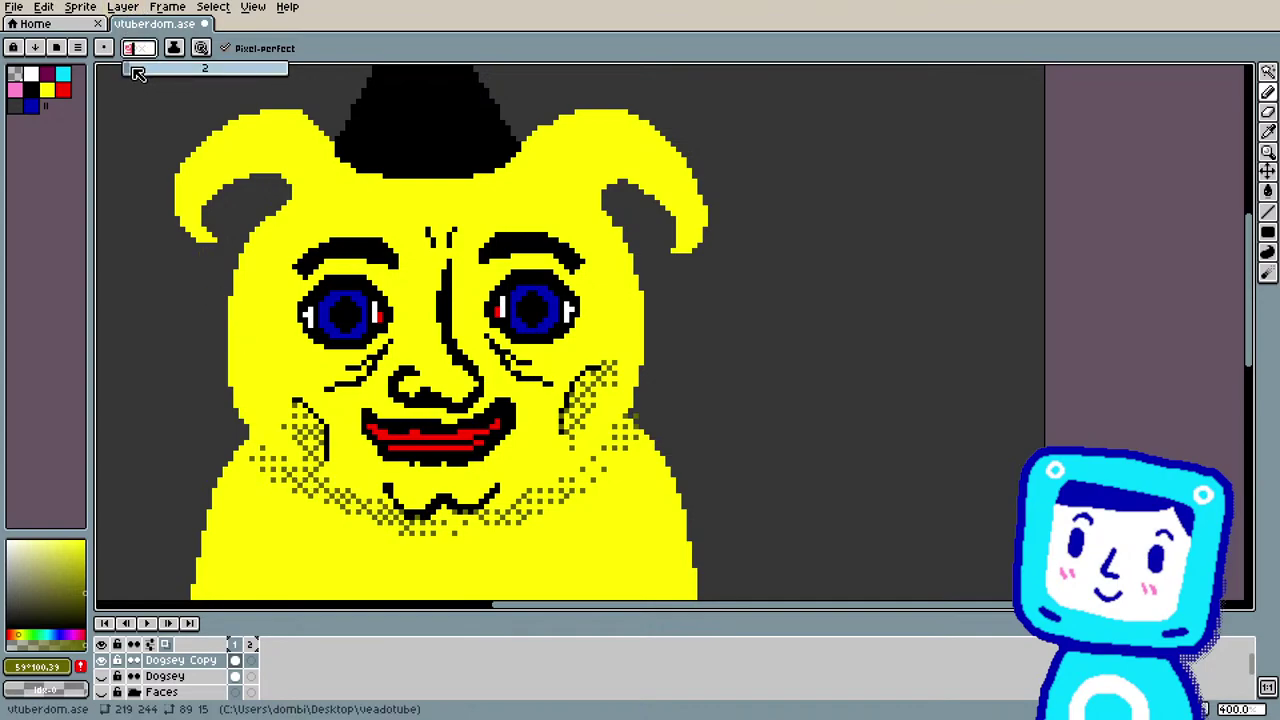
{"action": "left_click", "coordinate": [207, 49]}
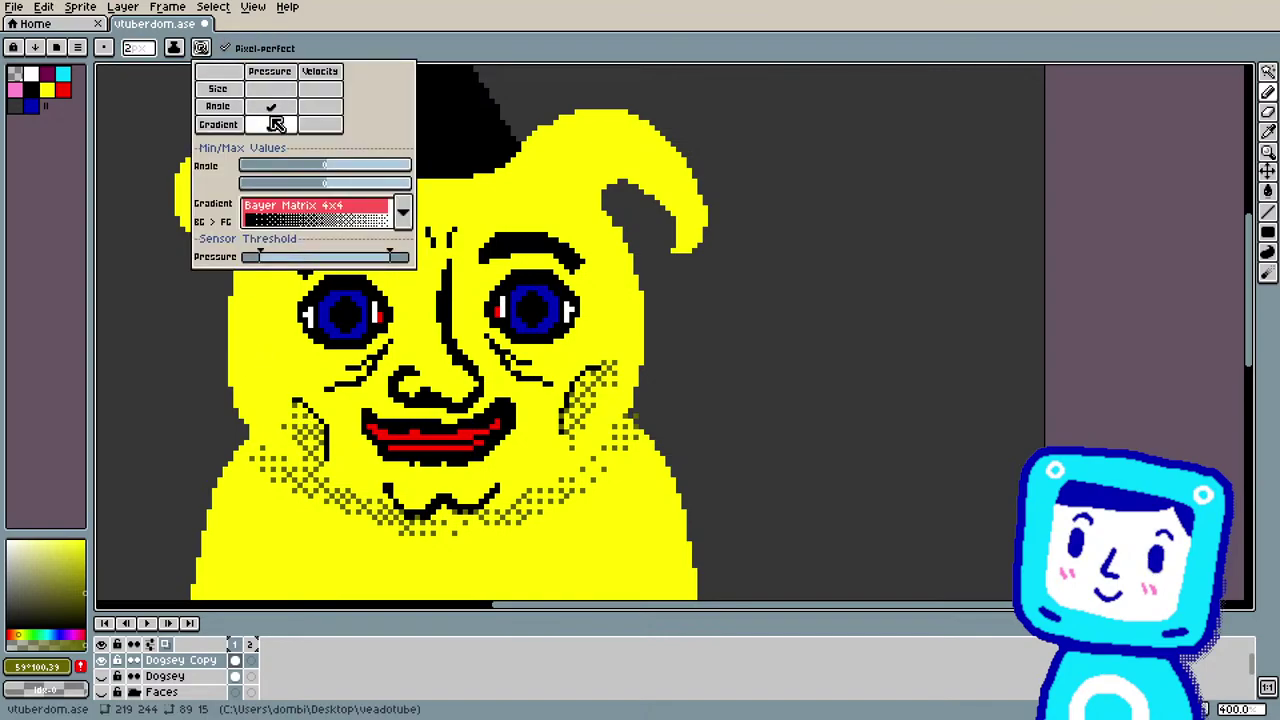
{"action": "left_click", "coordinate": [270, 88]}
{"action": "left_click", "coordinate": [270, 455]}
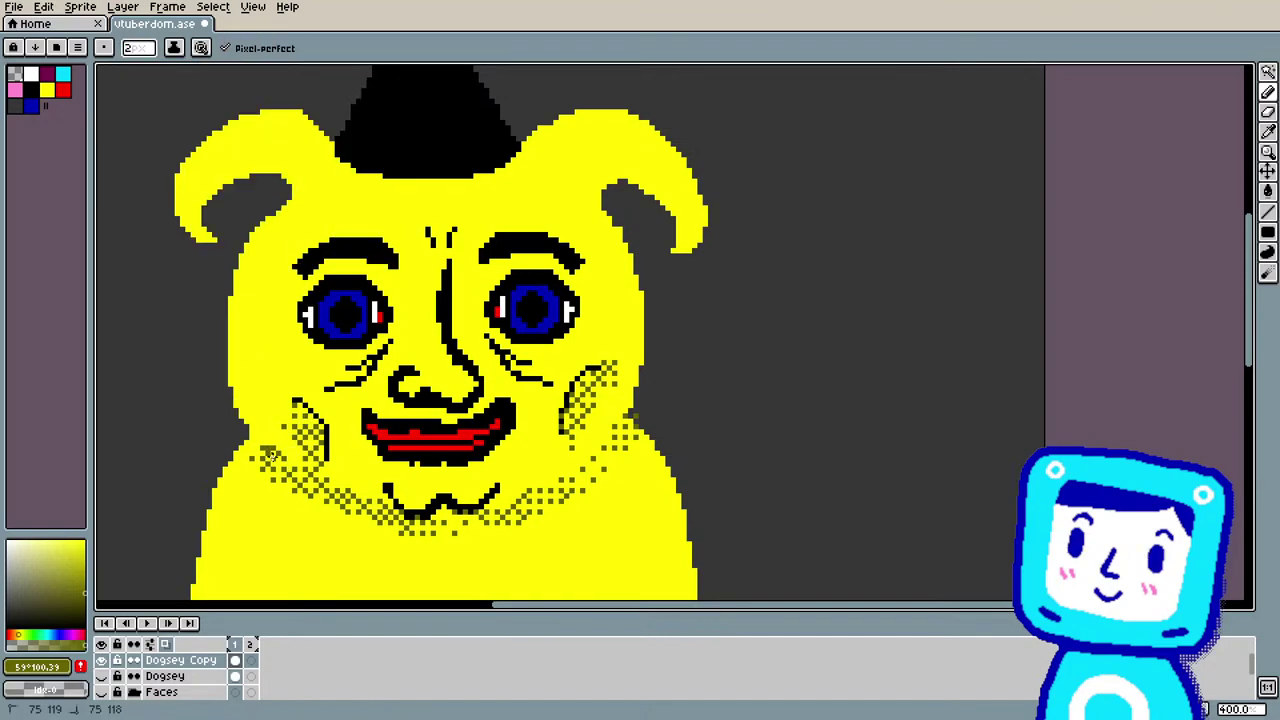
{"action": "mouse_move", "coordinate": [258, 445]}
{"action": "left_mouse_down"}
{"action": "mouse_move", "coordinate": [348, 506]}
{"action": "mouse_move", "coordinate": [386, 513]}
{"action": "mouse_move", "coordinate": [398, 501]}
{"action": "mouse_move", "coordinate": [473, 524]}
{"action": "mouse_move", "coordinate": [452, 530]}
{"action": "mouse_move", "coordinate": [453, 516]}
{"action": "mouse_move", "coordinate": [442, 522]}
{"action": "mouse_move", "coordinate": [526, 517]}
{"action": "mouse_move", "coordinate": [603, 455]}
{"action": "mouse_move", "coordinate": [586, 398]}
{"action": "left_mouse_up"}
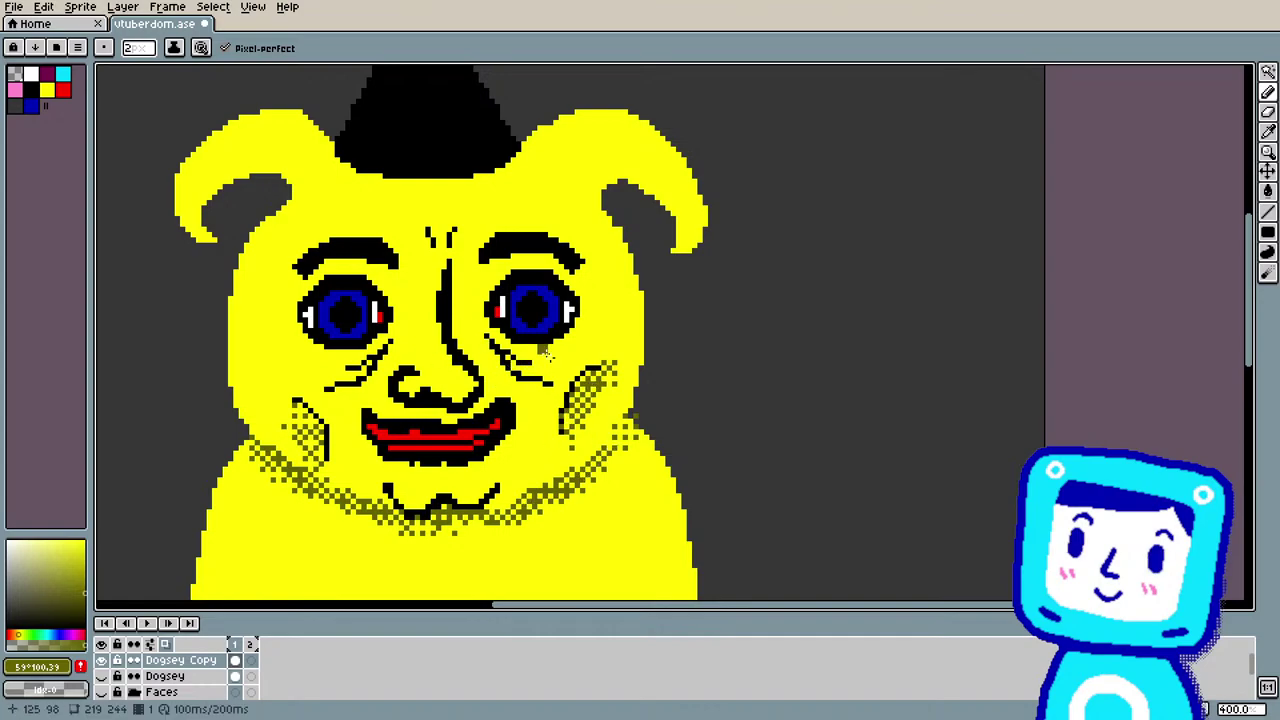
Step: Paint dithered olive shading beneath both eyes, along the bridge of the nose and under the nose
{"action": "left_click_drag", "start_coordinate": [504, 338], "coordinate": [523, 355]}
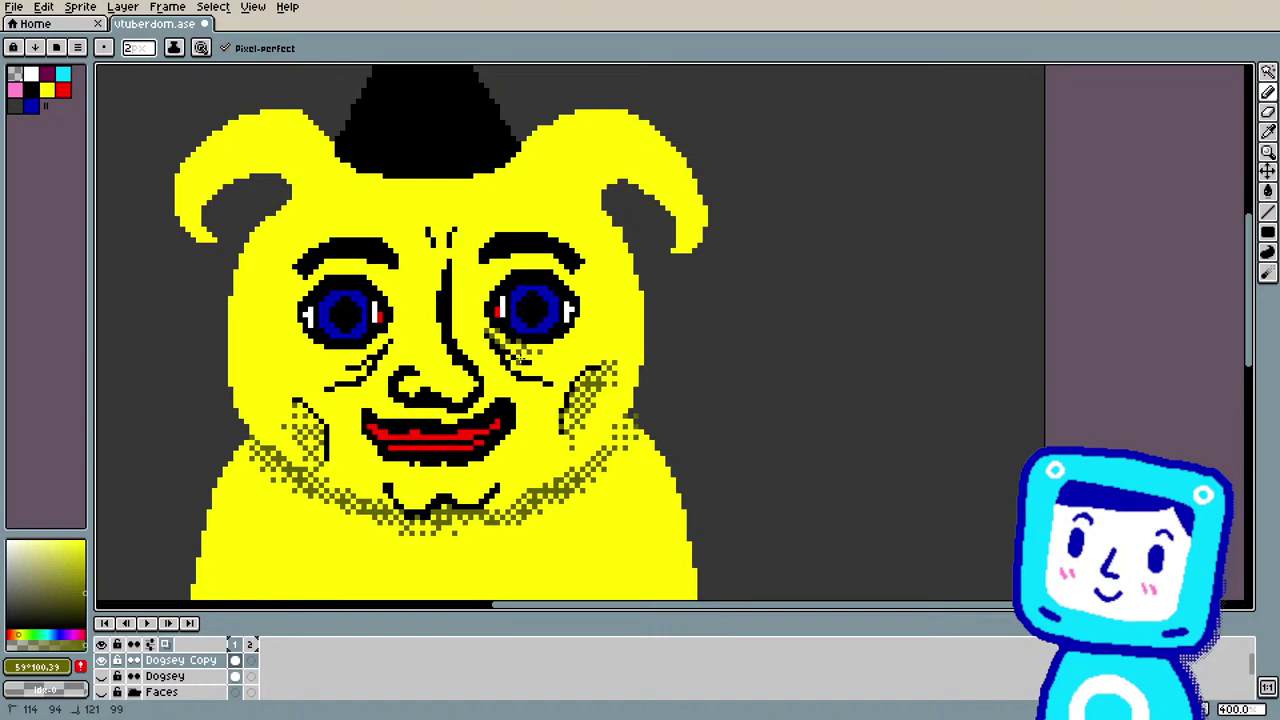
{"action": "left_click", "coordinate": [322, 368]}
{"action": "left_click_drag", "start_coordinate": [330, 361], "coordinate": [374, 348]}
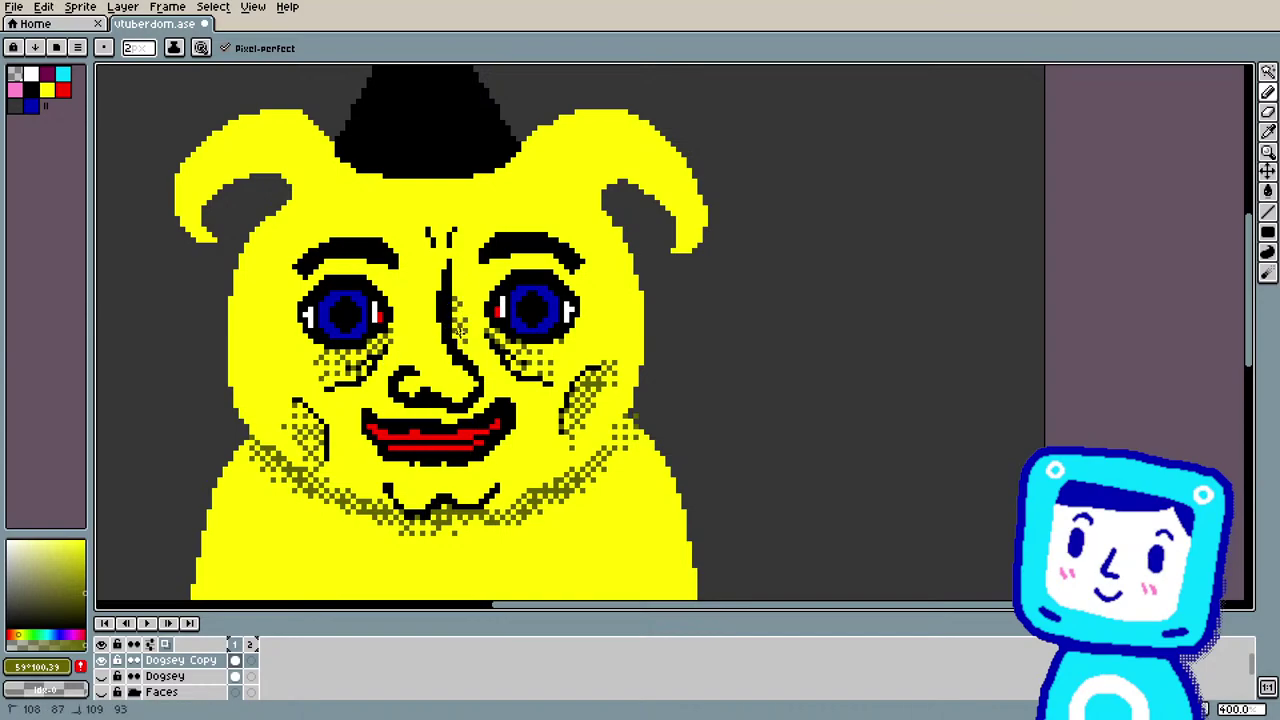
{"action": "left_click_drag", "start_coordinate": [462, 266], "coordinate": [462, 300]}
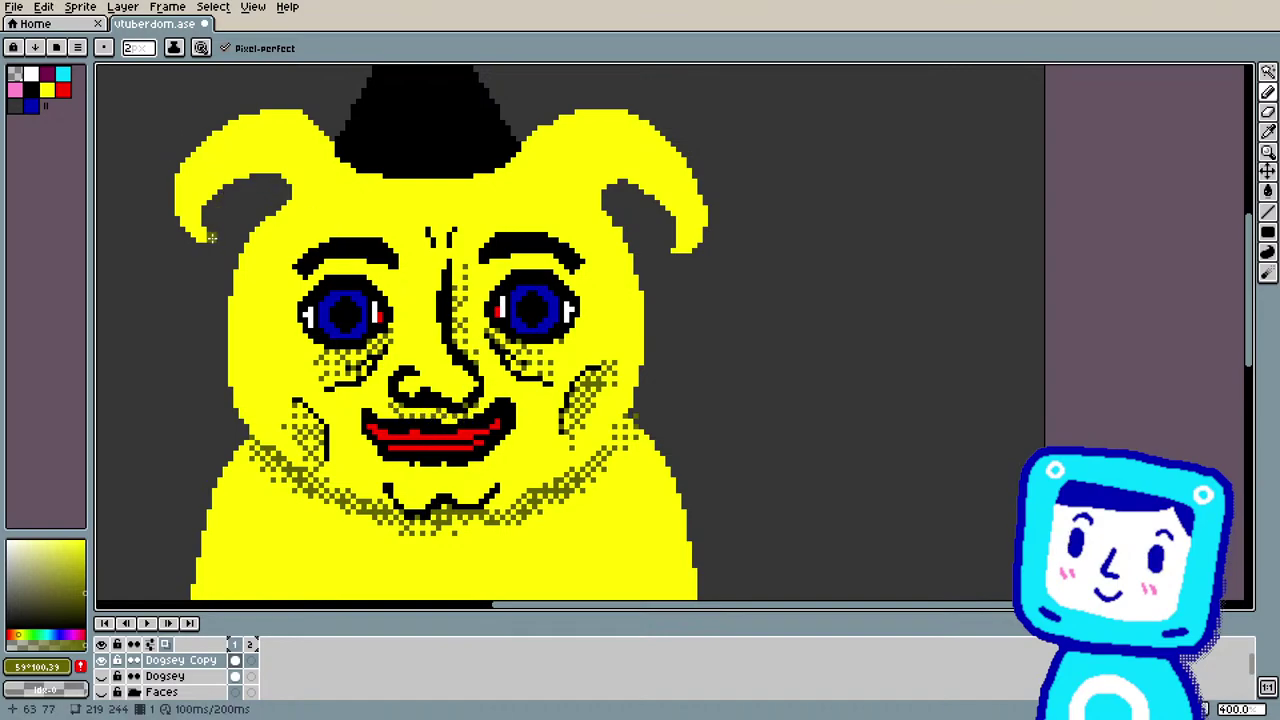
Step: Paint dithered olive shading along the inner curves of both ears and across the forehead beneath the hat brim
{"action": "mouse_move", "coordinate": [212, 205]}
{"action": "left_mouse_down"}
{"action": "mouse_move", "coordinate": [236, 172]}
{"action": "mouse_move", "coordinate": [294, 186]}
{"action": "mouse_move", "coordinate": [240, 163]}
{"action": "left_mouse_up"}
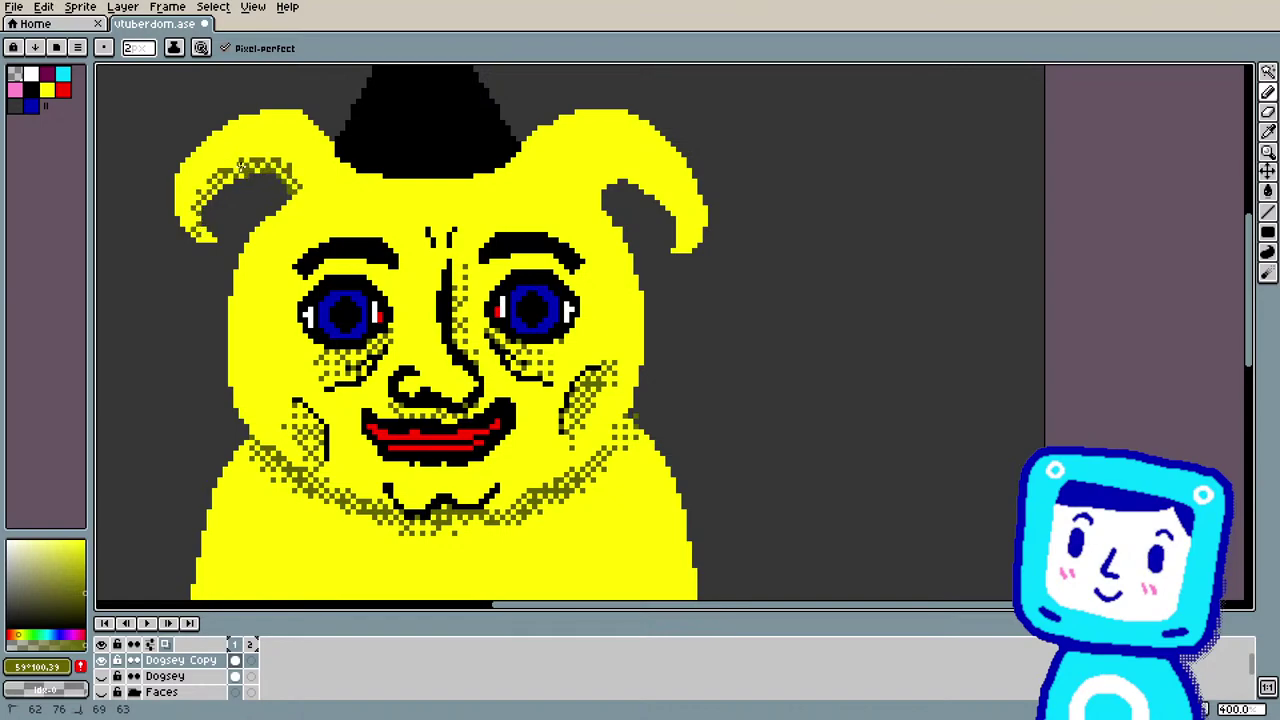
{"action": "mouse_move", "coordinate": [640, 190]}
{"action": "left_mouse_down"}
{"action": "mouse_move", "coordinate": [602, 186]}
{"action": "mouse_move", "coordinate": [632, 172]}
{"action": "mouse_move", "coordinate": [679, 214]}
{"action": "mouse_move", "coordinate": [680, 233]}
{"action": "left_mouse_up"}
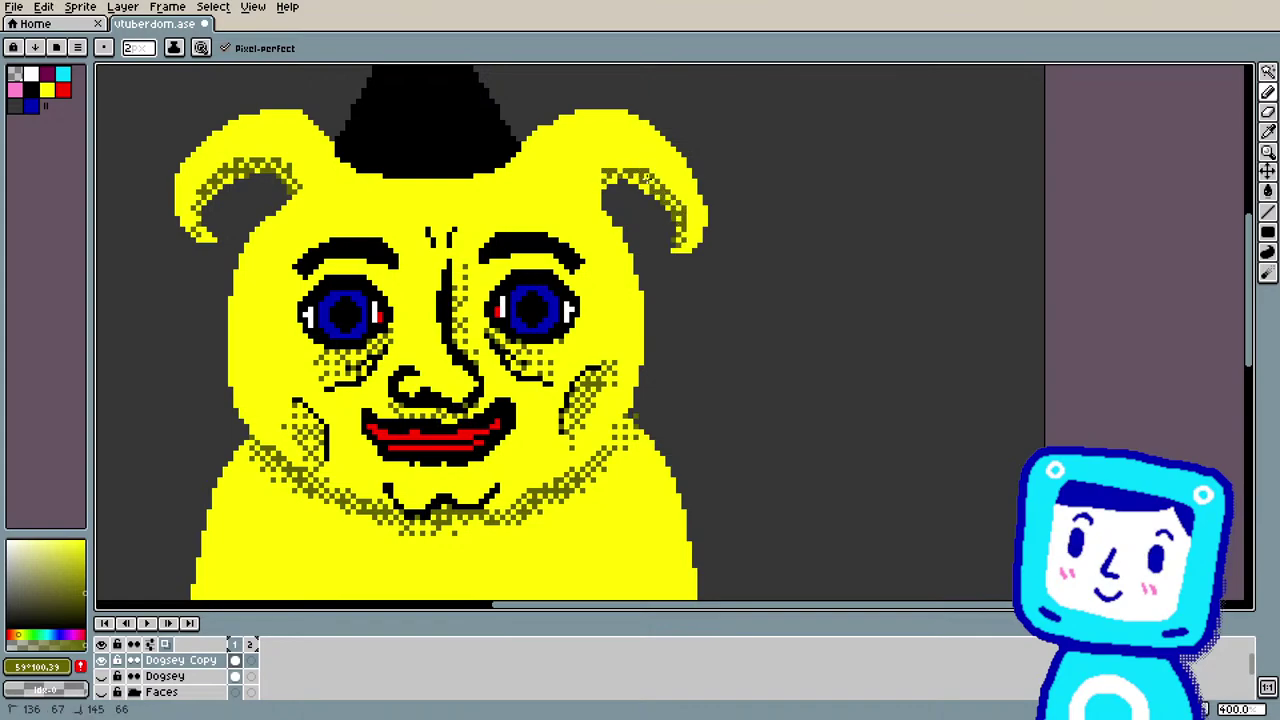
{"action": "left_click_drag", "start_coordinate": [640, 172], "coordinate": [600, 182]}
{"action": "mouse_move", "coordinate": [352, 182]}
{"action": "left_mouse_down"}
{"action": "mouse_move", "coordinate": [328, 150]}
{"action": "mouse_move", "coordinate": [394, 206]}
{"action": "mouse_move", "coordinate": [441, 207]}
{"action": "mouse_move", "coordinate": [382, 226]}
{"action": "mouse_move", "coordinate": [421, 221]}
{"action": "mouse_move", "coordinate": [400, 216]}
{"action": "mouse_move", "coordinate": [390, 190]}
{"action": "mouse_move", "coordinate": [428, 192]}
{"action": "mouse_move", "coordinate": [390, 185]}
{"action": "mouse_move", "coordinate": [465, 188]}
{"action": "mouse_move", "coordinate": [524, 160]}
{"action": "mouse_move", "coordinate": [461, 170]}
{"action": "left_mouse_up"}
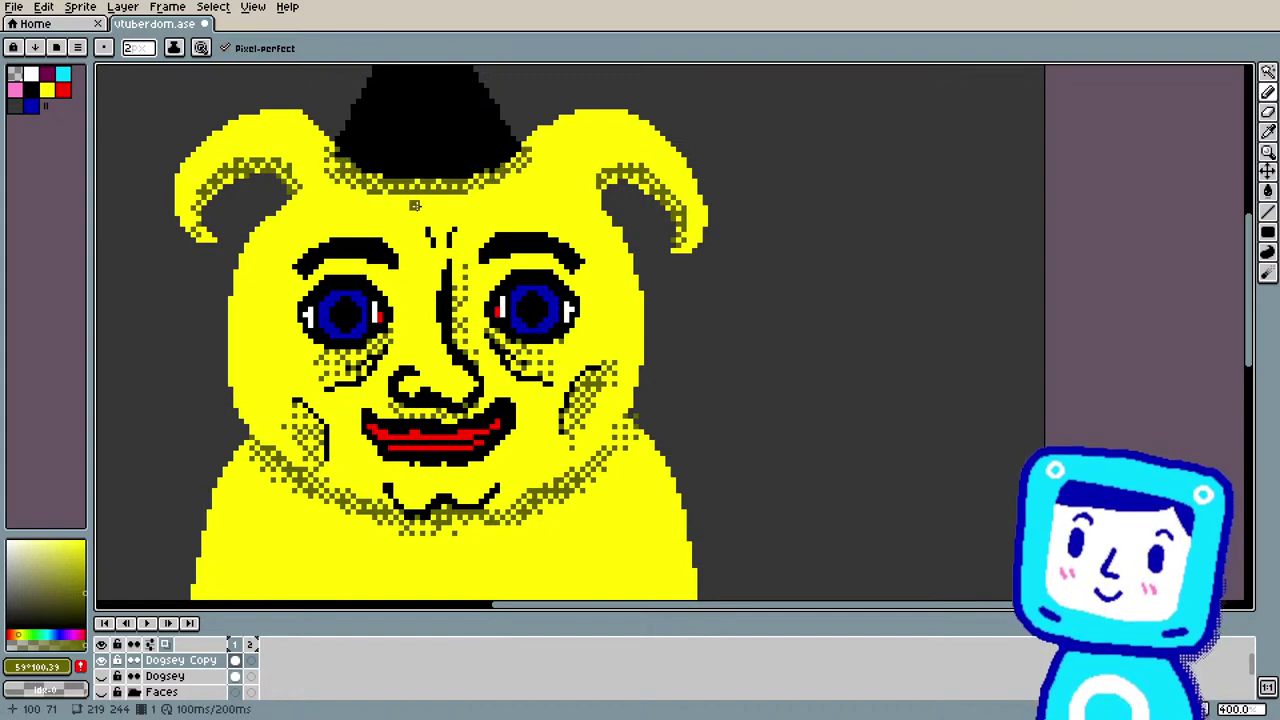
Step: Sample the body's yellow and make pen pressure control the pencil's size instead of its gradient
{"action": "scroll", "coordinate": [408, 206], "scroll_direction": "down", "scroll_amount": 1}
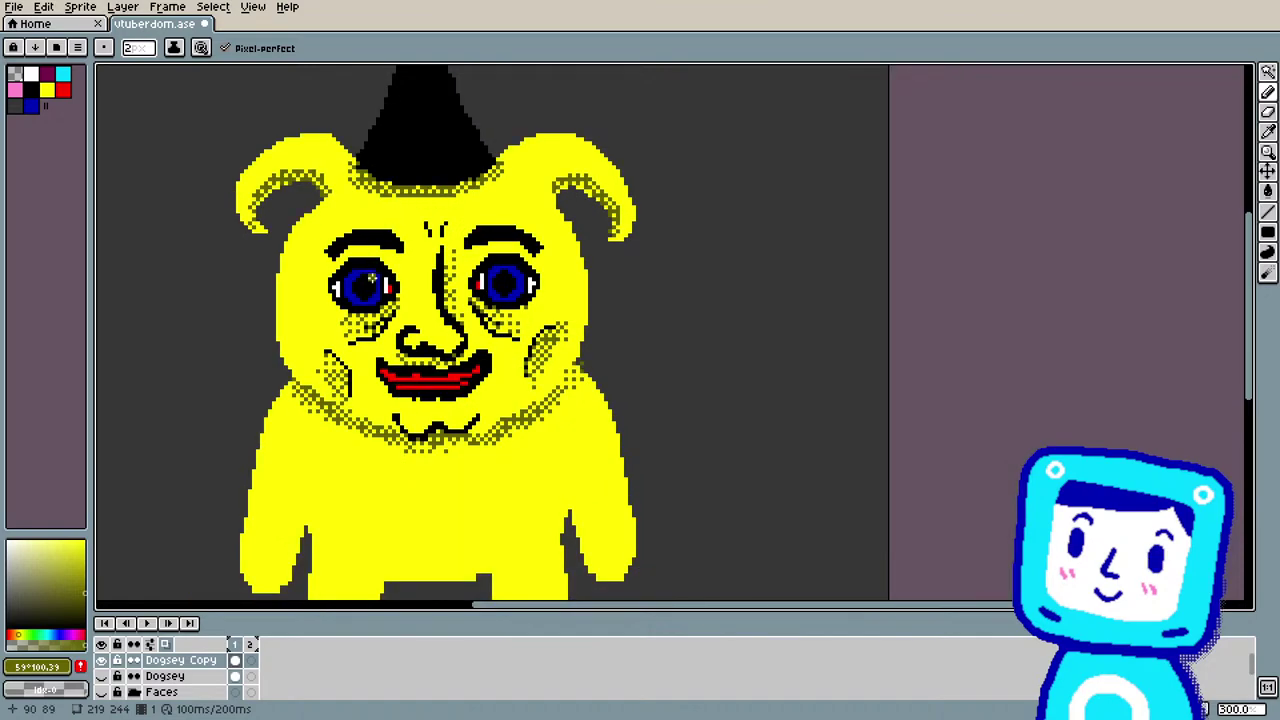
{"action": "scroll", "coordinate": [376, 248], "scroll_direction": "down", "scroll_amount": 1}
{"action": "scroll", "coordinate": [338, 366], "scroll_direction": "up", "scroll_amount": 1}
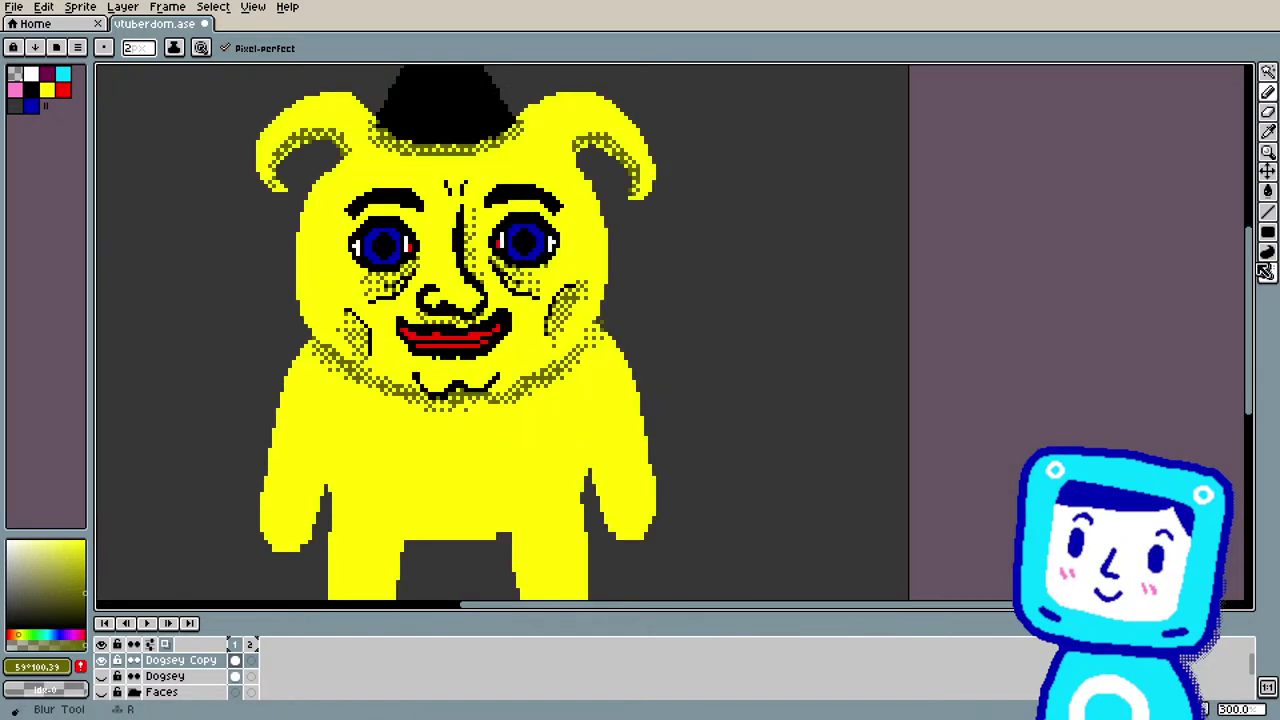
{"action": "left_click_drag", "start_coordinate": [1250, 285], "coordinate": [617, 374]}
{"action": "key", "text": "i"}
{"action": "left_click", "coordinate": [645, 315]}
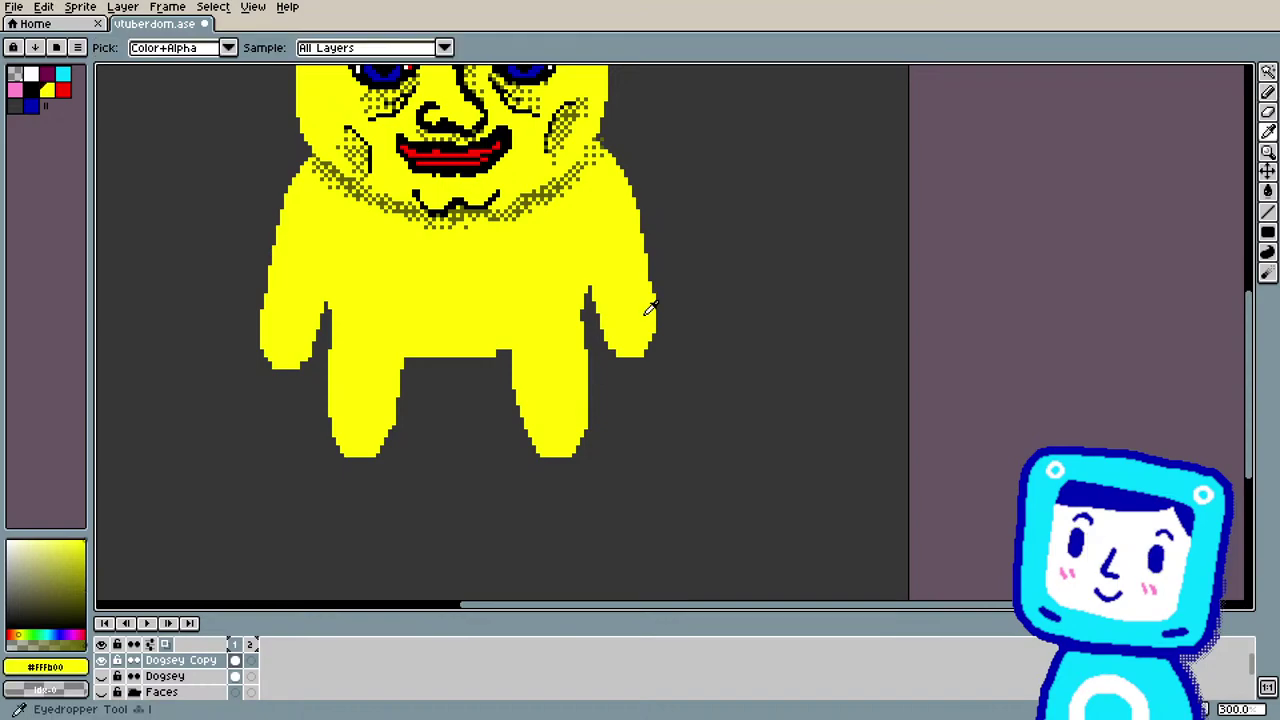
{"action": "key", "text": "b"}
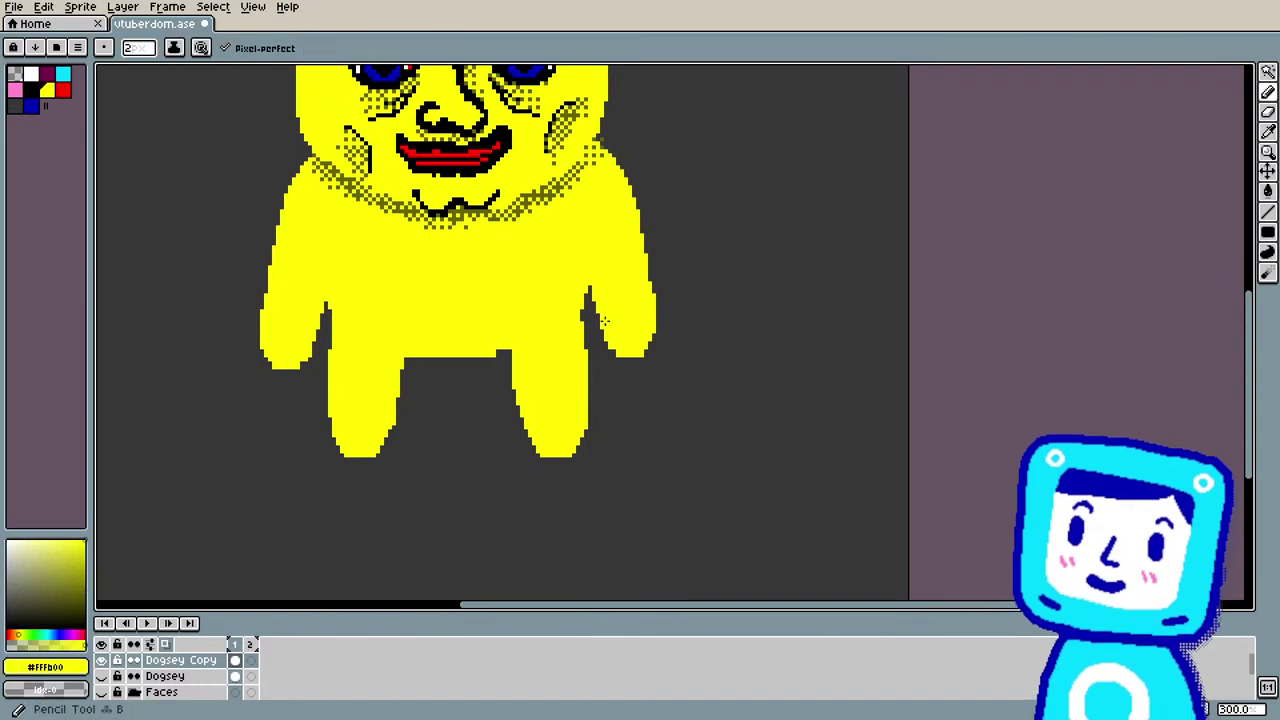
{"action": "left_click", "coordinate": [200, 48]}
{"action": "left_click", "coordinate": [271, 89]}
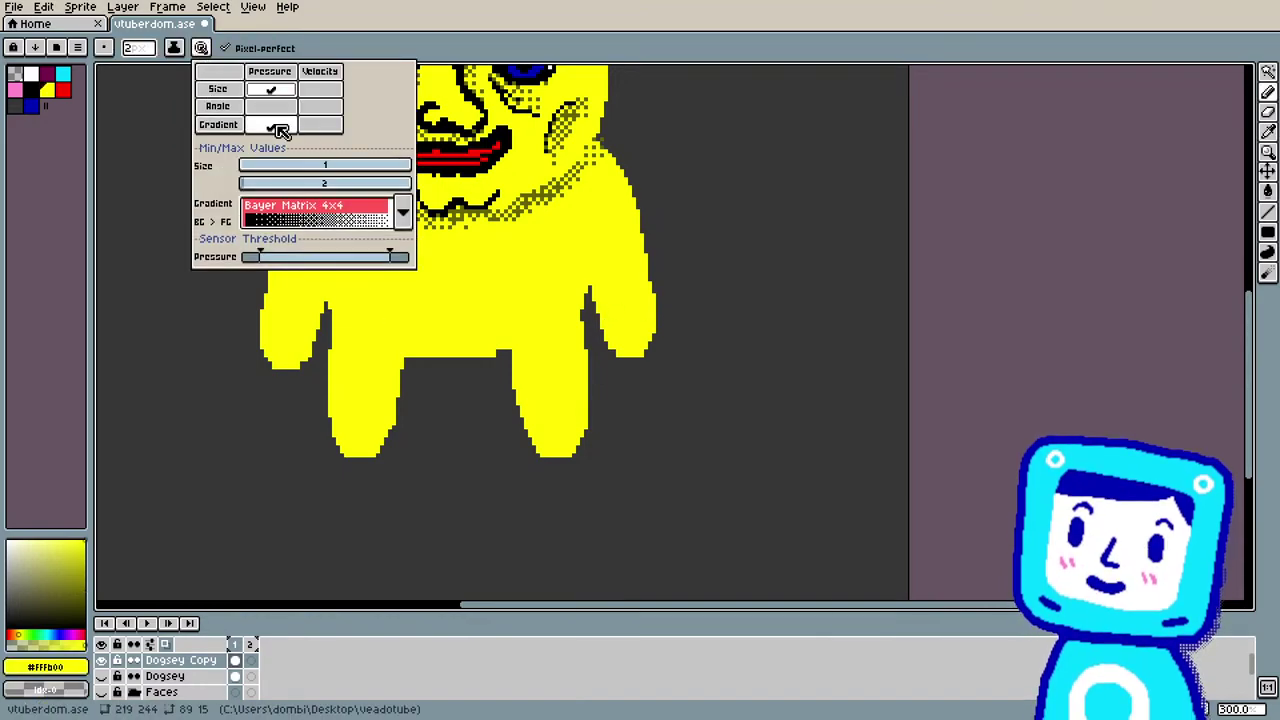
{"action": "left_click", "coordinate": [273, 125]}
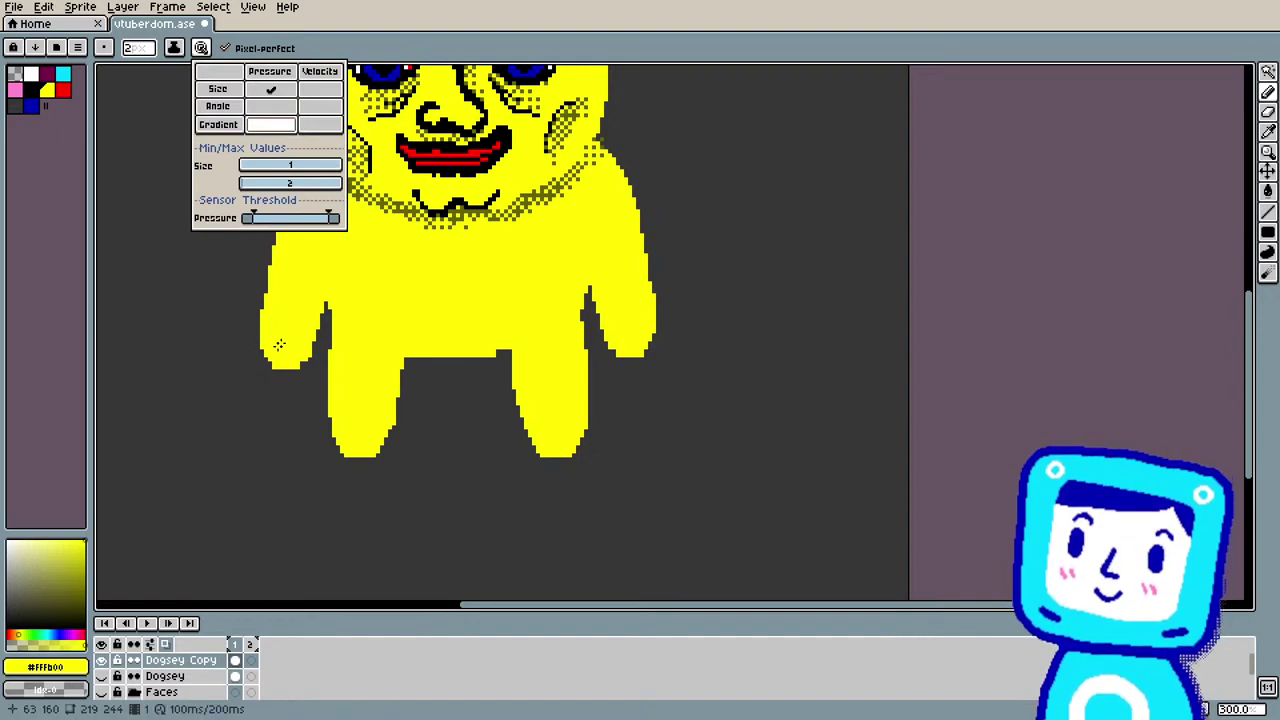
Step: Draw long, thin yellow fingers hanging from the end of the figure's left-hand arm
{"action": "left_click", "coordinate": [265, 333]}
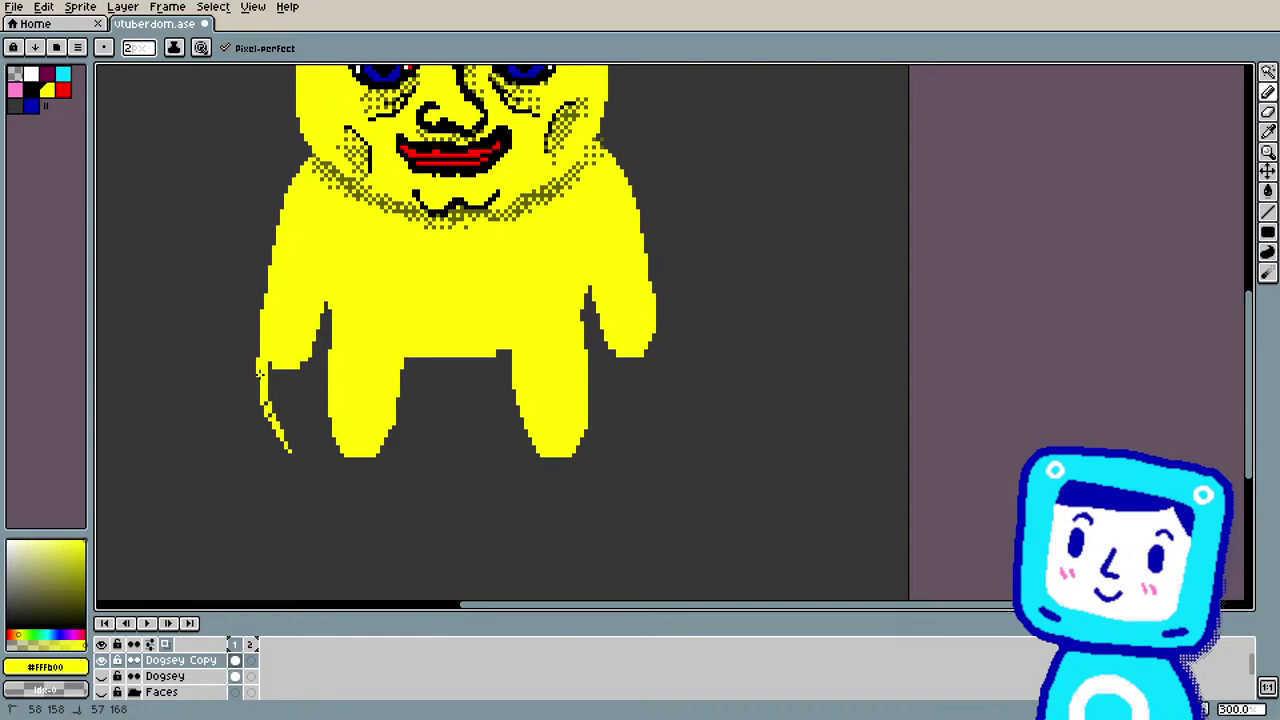
{"action": "mouse_move", "coordinate": [262, 392]}
{"action": "left_mouse_down"}
{"action": "mouse_move", "coordinate": [280, 430]}
{"action": "mouse_move", "coordinate": [268, 362]}
{"action": "mouse_move", "coordinate": [282, 382]}
{"action": "left_mouse_up"}
{"action": "mouse_move", "coordinate": [284, 376]}
{"action": "left_mouse_down"}
{"action": "mouse_move", "coordinate": [296, 366]}
{"action": "mouse_move", "coordinate": [308, 428]}
{"action": "left_mouse_up"}
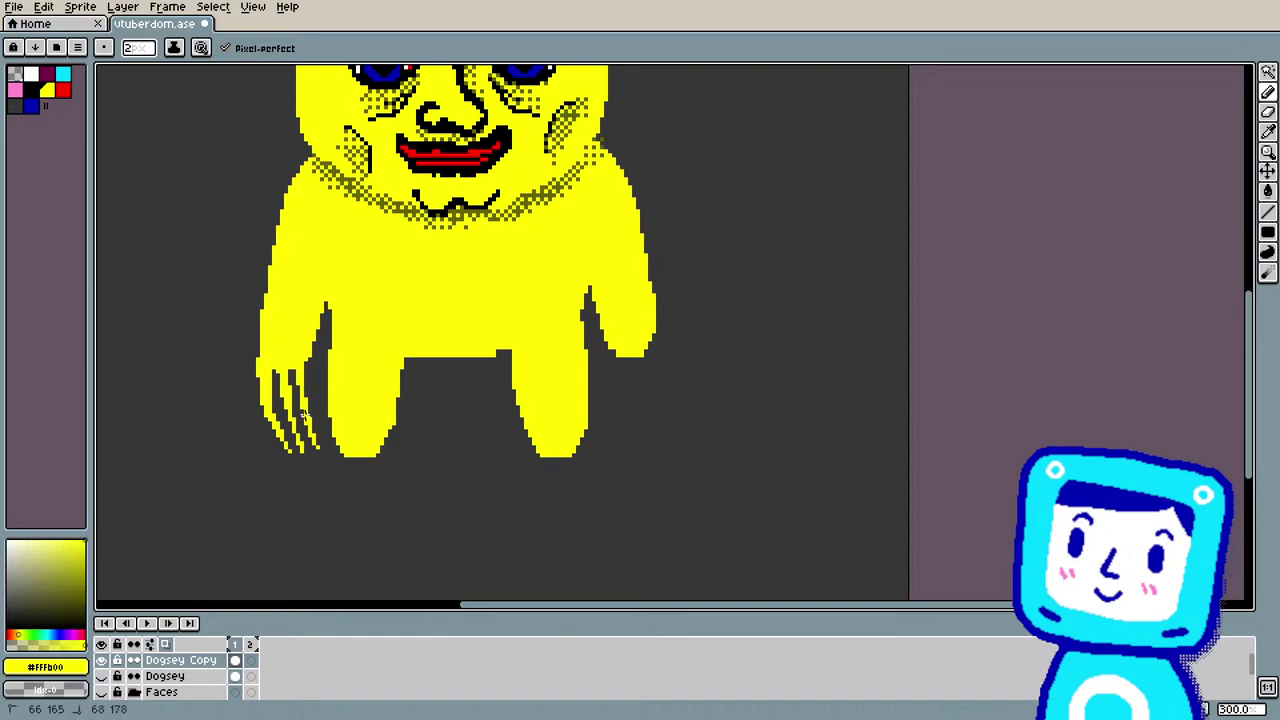
{"action": "mouse_move", "coordinate": [270, 356]}
{"action": "left_mouse_down"}
{"action": "mouse_move", "coordinate": [248, 418]}
{"action": "mouse_move", "coordinate": [256, 443]}
{"action": "mouse_move", "coordinate": [257, 375]}
{"action": "mouse_move", "coordinate": [260, 448]}
{"action": "mouse_move", "coordinate": [263, 364]}
{"action": "mouse_move", "coordinate": [236, 407]}
{"action": "mouse_move", "coordinate": [237, 427]}
{"action": "mouse_move", "coordinate": [260, 351]}
{"action": "mouse_move", "coordinate": [240, 443]}
{"action": "mouse_move", "coordinate": [236, 395]}
{"action": "mouse_move", "coordinate": [238, 433]}
{"action": "mouse_move", "coordinate": [236, 396]}
{"action": "mouse_move", "coordinate": [264, 358]}
{"action": "mouse_move", "coordinate": [305, 383]}
{"action": "mouse_move", "coordinate": [317, 445]}
{"action": "mouse_move", "coordinate": [305, 368]}
{"action": "mouse_move", "coordinate": [282, 376]}
{"action": "mouse_move", "coordinate": [301, 451]}
{"action": "mouse_move", "coordinate": [271, 427]}
{"action": "mouse_move", "coordinate": [264, 398]}
{"action": "mouse_move", "coordinate": [254, 446]}
{"action": "left_mouse_up"}
{"action": "left_click", "coordinate": [264, 360]}
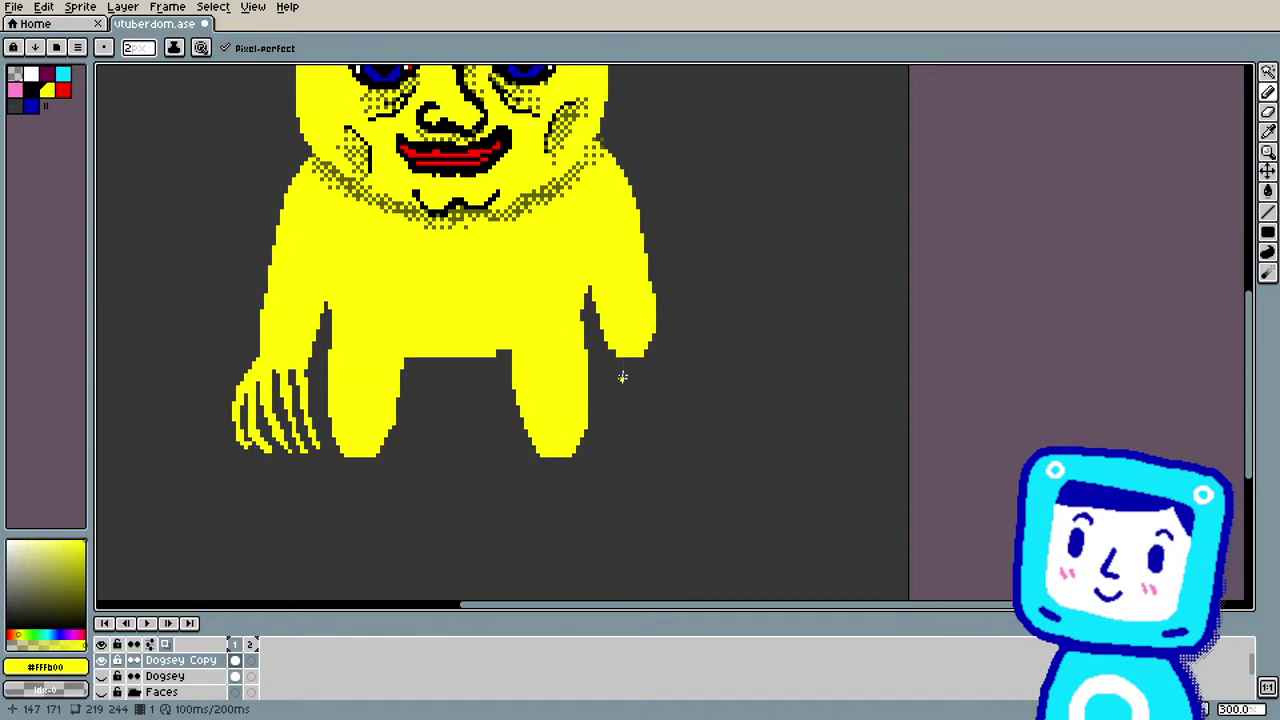
Step: Draw matching long, thin yellow fingers hanging from the end of the figure's right-hand arm
{"action": "left_click_drag", "start_coordinate": [622, 354], "coordinate": [619, 352]}
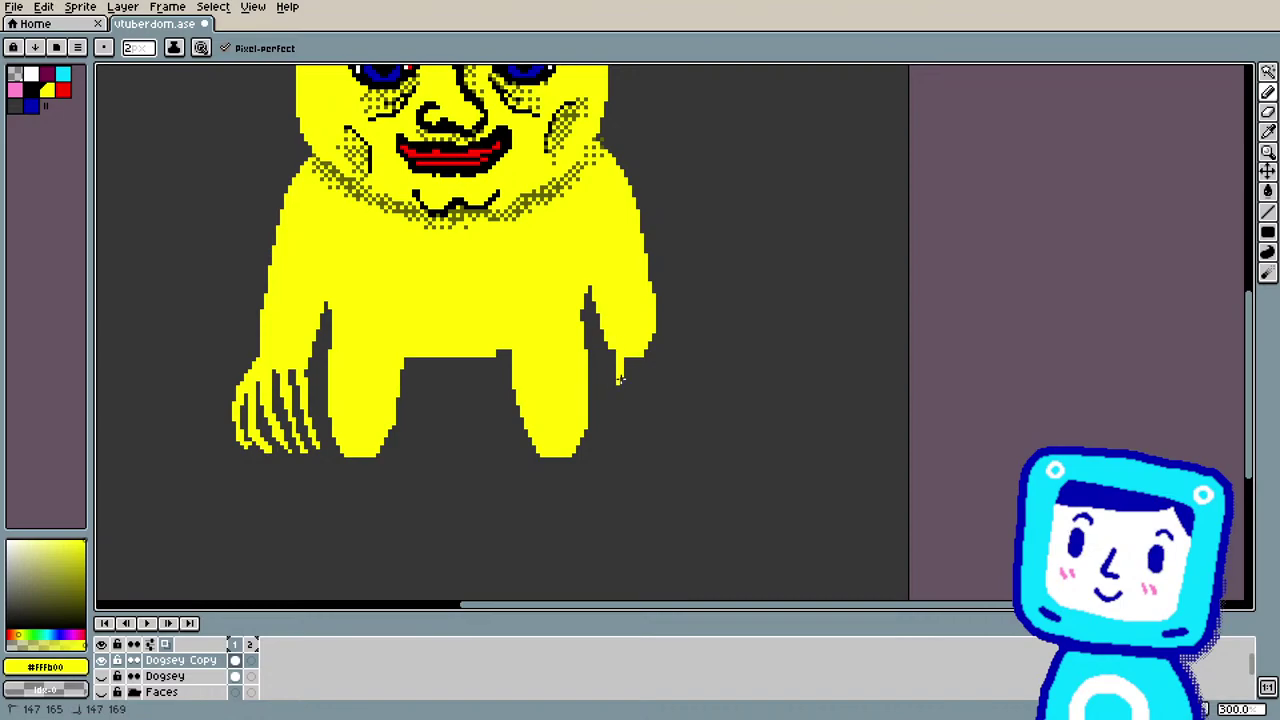
{"action": "left_click_drag", "start_coordinate": [616, 404], "coordinate": [600, 432]}
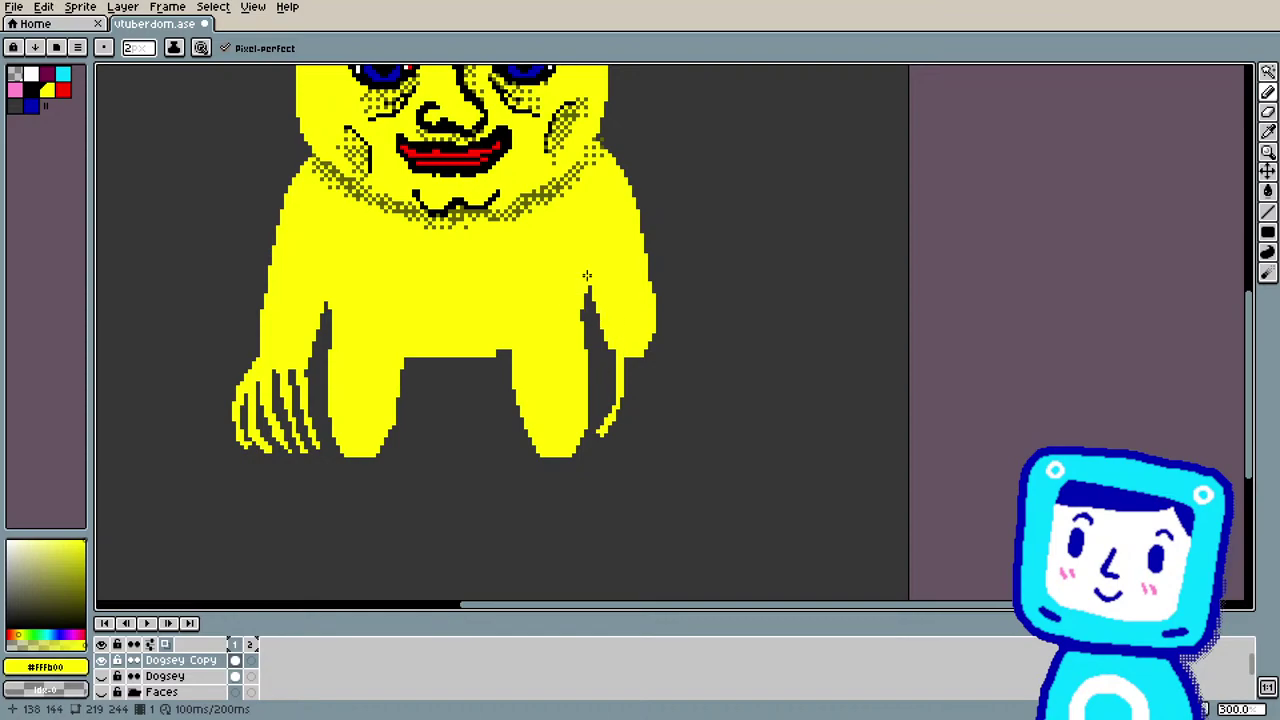
{"action": "left_click_drag", "start_coordinate": [610, 341], "coordinate": [609, 343]}
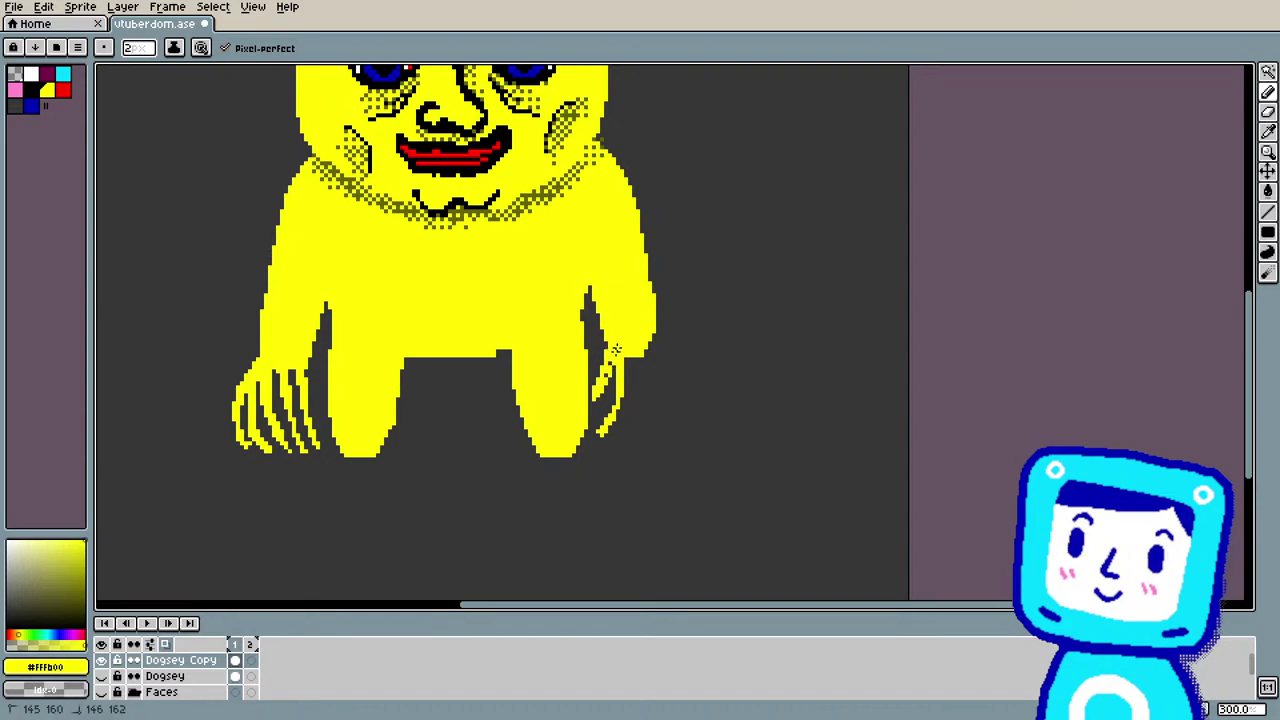
{"action": "left_click_drag", "start_coordinate": [590, 400], "coordinate": [590, 400]}
{"action": "mouse_move", "coordinate": [636, 364]}
{"action": "left_mouse_down"}
{"action": "mouse_move", "coordinate": [638, 440]}
{"action": "mouse_move", "coordinate": [636, 374]}
{"action": "mouse_move", "coordinate": [635, 420]}
{"action": "left_mouse_up"}
{"action": "left_click_drag", "start_coordinate": [633, 358], "coordinate": [659, 372]}
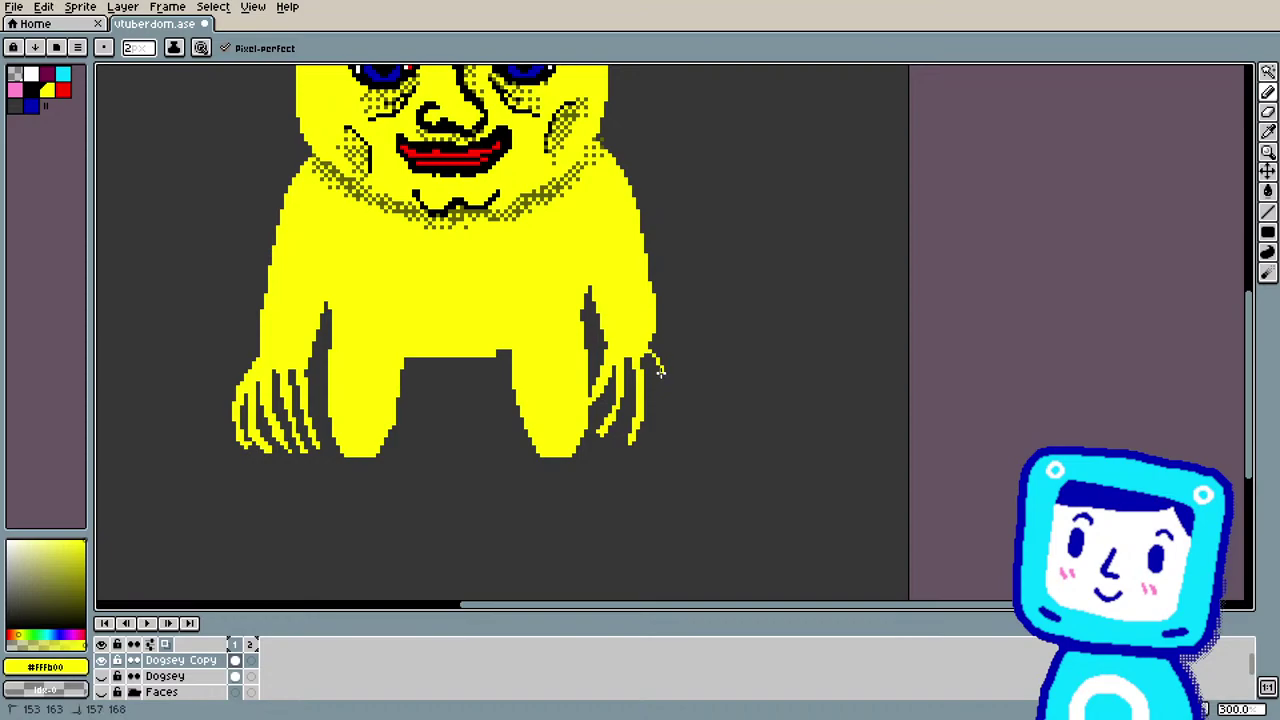
{"action": "left_click_drag", "start_coordinate": [661, 428], "coordinate": [657, 432]}
{"action": "left_click_drag", "start_coordinate": [655, 437], "coordinate": [655, 437]}
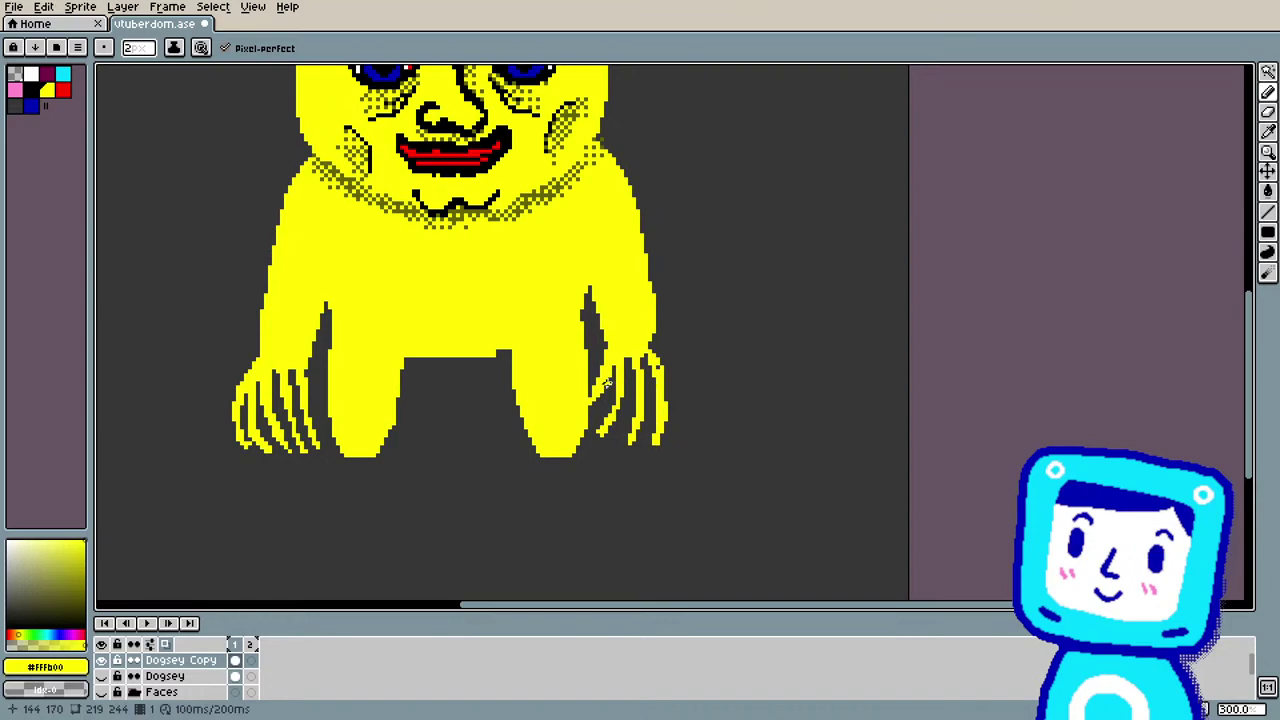
{"action": "left_click_drag", "start_coordinate": [657, 371], "coordinate": [650, 347]}
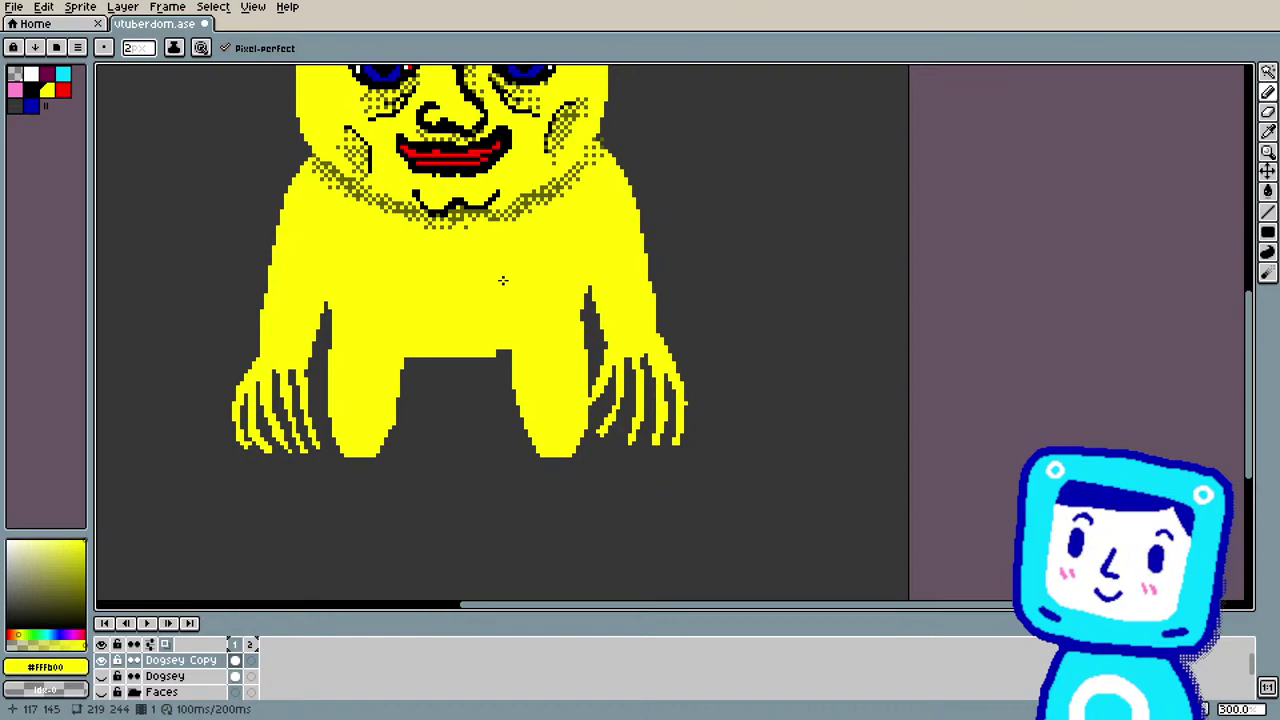
Step: Sample black from the face lines and draw a long wavy forehead wrinkle with a shorter crease above each eyebrow
{"action": "scroll", "coordinate": [523, 251], "scroll_direction": "up", "scroll_amount": 1}
{"action": "scroll", "coordinate": [643, 203], "scroll_direction": "right", "scroll_amount": 3}
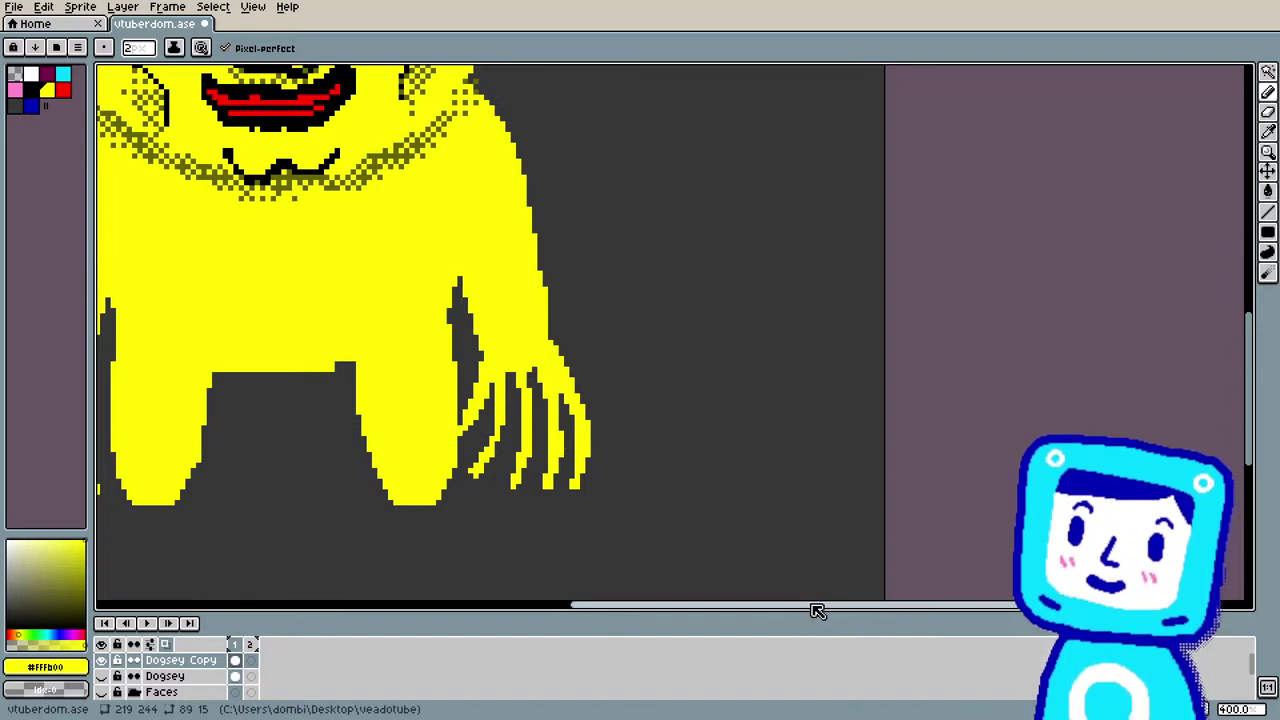
{"action": "left_click_drag", "start_coordinate": [817, 604], "coordinate": [656, 604]}
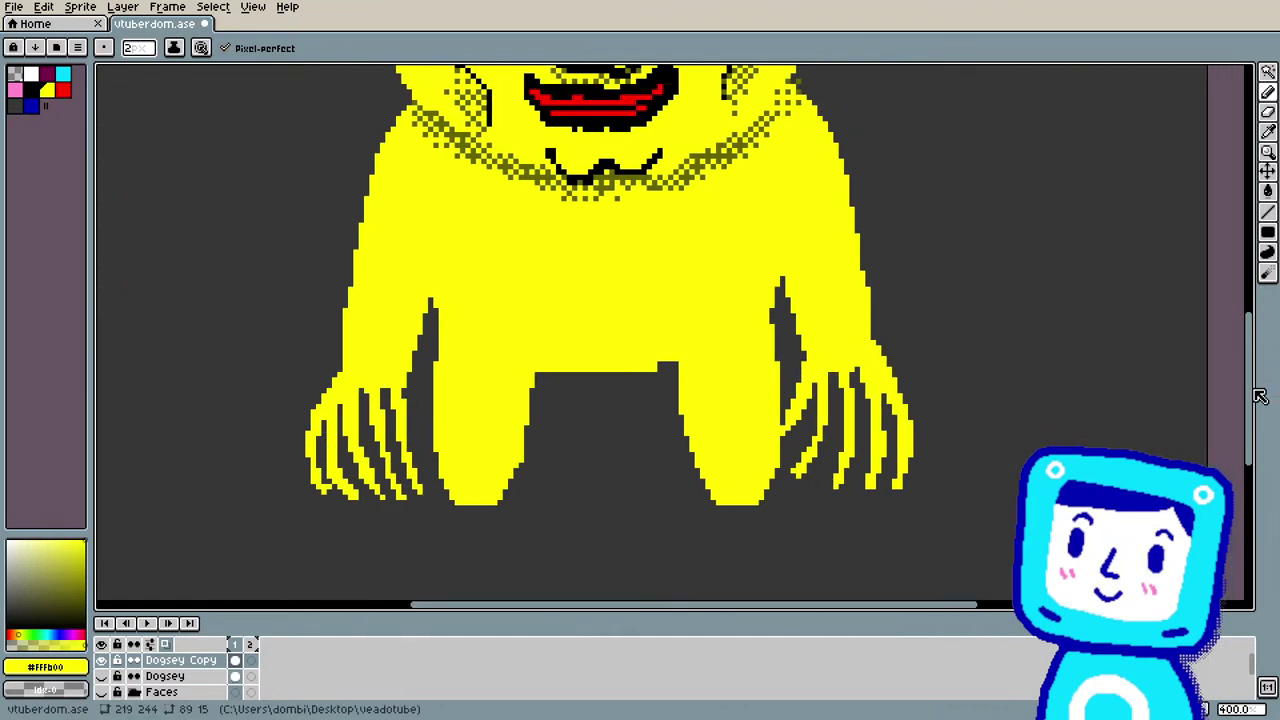
{"action": "left_click_drag", "start_coordinate": [1257, 391], "coordinate": [1260, 300]}
{"action": "scroll", "coordinate": [738, 385], "scroll_direction": "up", "scroll_amount": 1}
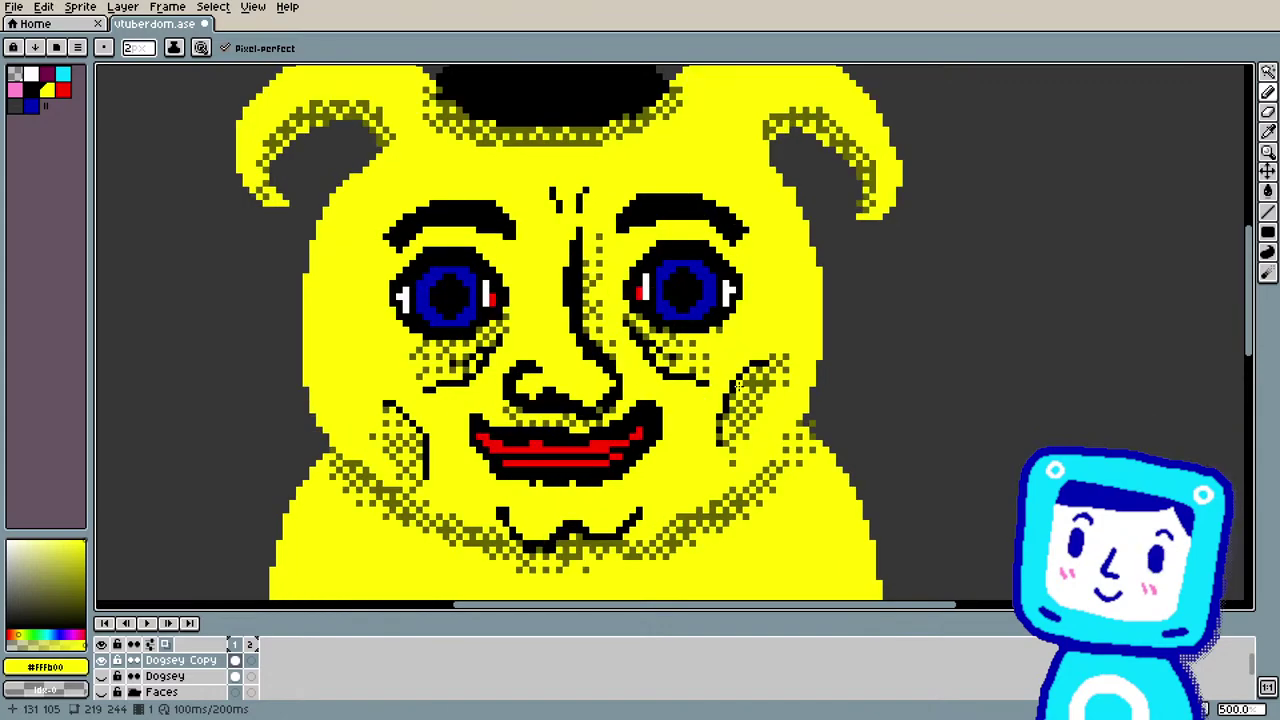
{"action": "key", "text": "i"}
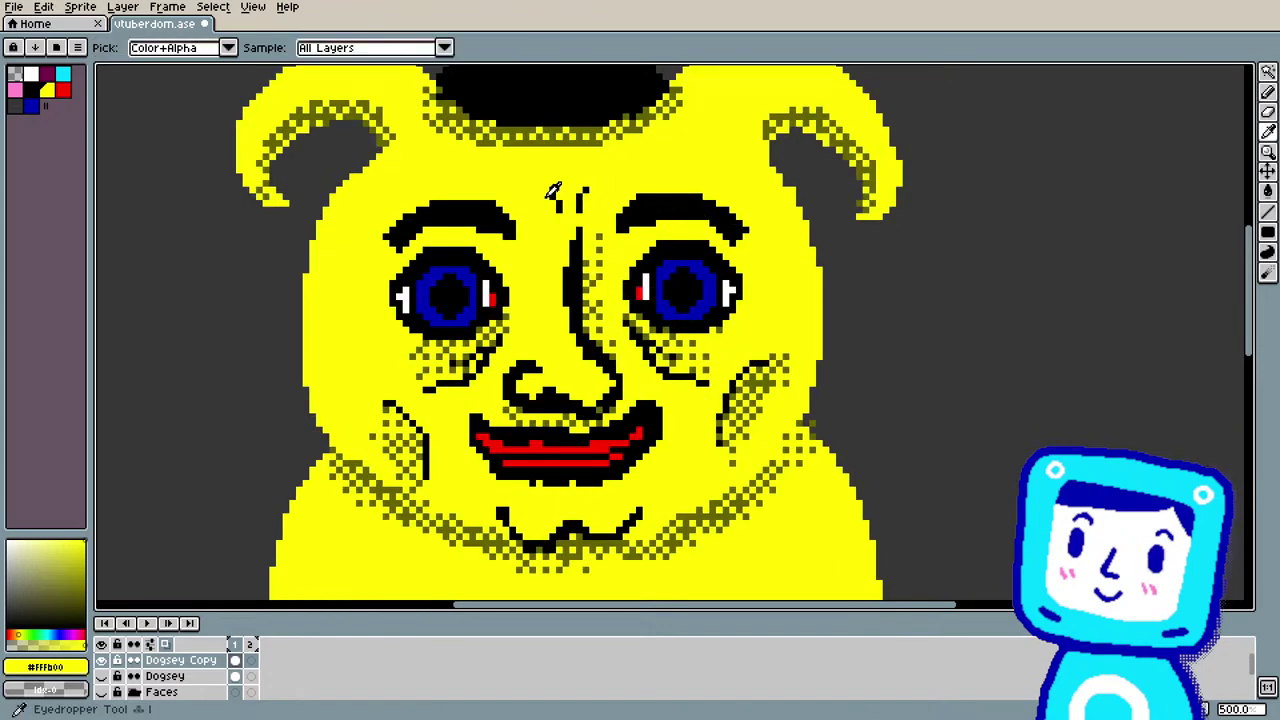
{"action": "left_click", "coordinate": [557, 205]}
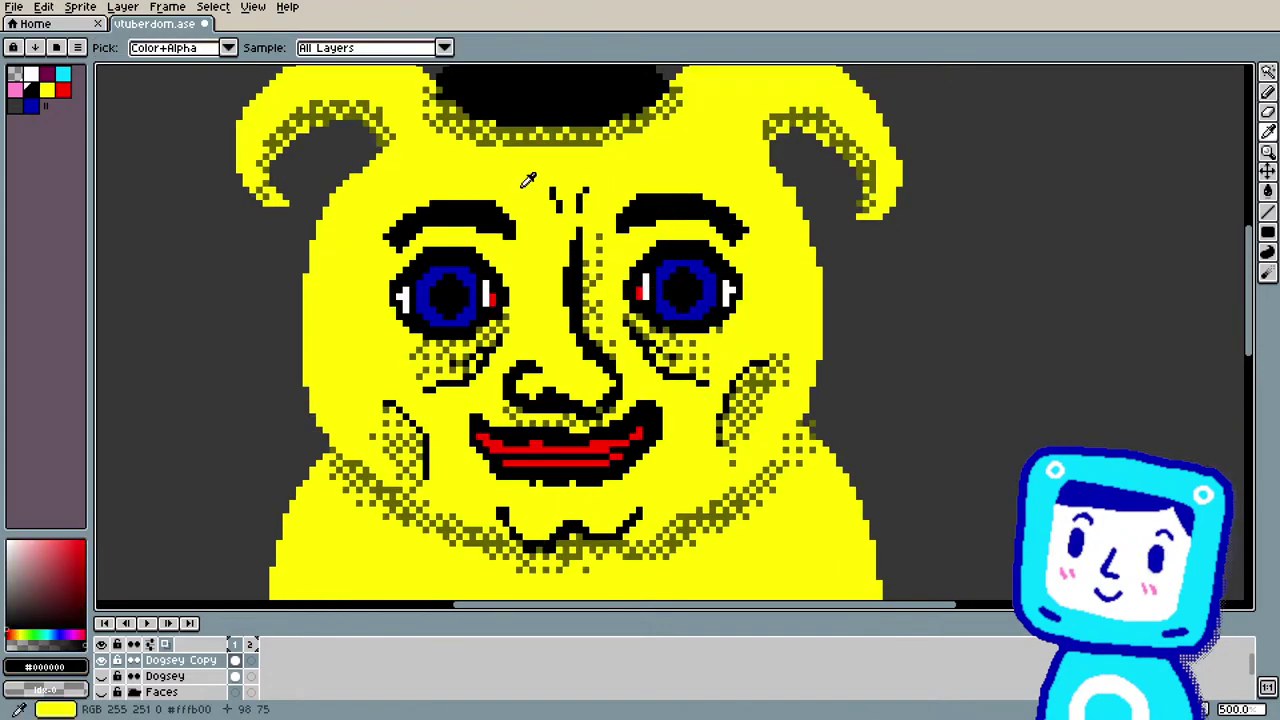
{"action": "key", "text": "b"}
{"action": "mouse_move", "coordinate": [426, 155]}
{"action": "left_mouse_down"}
{"action": "mouse_move", "coordinate": [589, 173]}
{"action": "mouse_move", "coordinate": [702, 152]}
{"action": "left_mouse_up"}
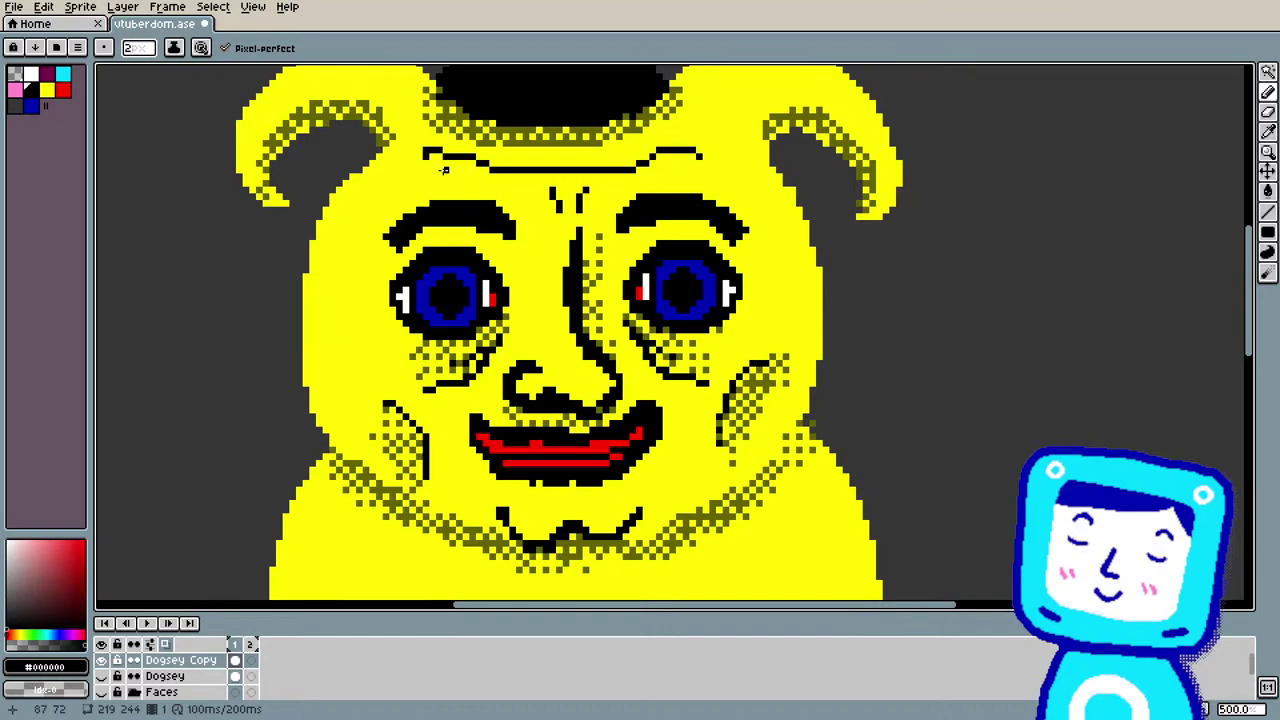
{"action": "left_click_drag", "start_coordinate": [466, 170], "coordinate": [494, 182]}
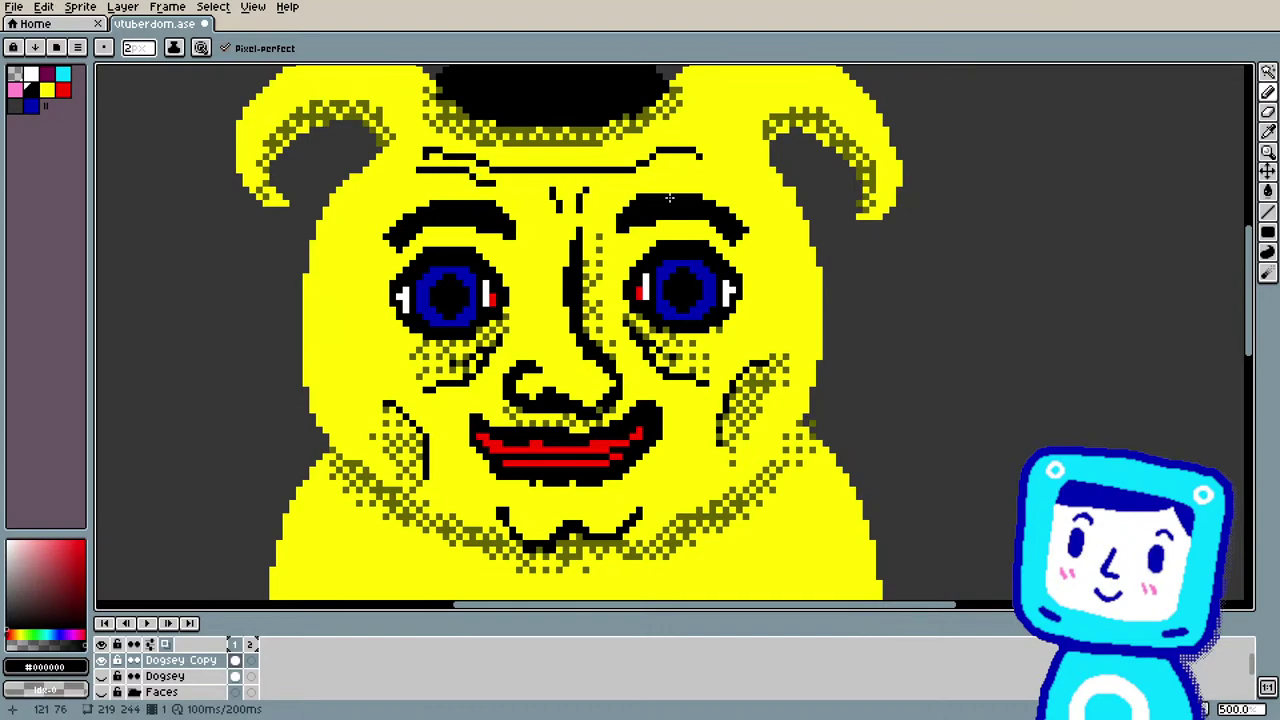
{"action": "left_click_drag", "start_coordinate": [624, 181], "coordinate": [718, 181]}
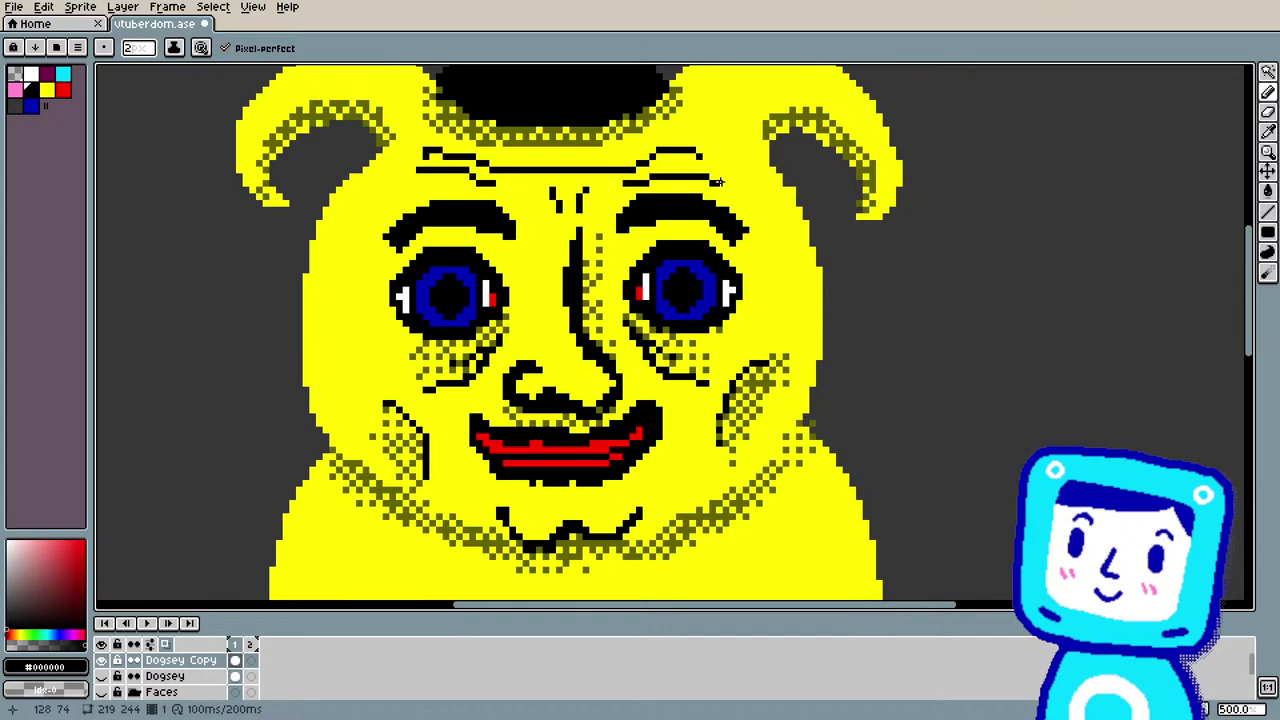
Step: Sample the olive from the jawline shading and make pen pressure control the pencil's gradient instead of its size
{"action": "scroll", "coordinate": [441, 240], "scroll_direction": "down", "scroll_amount": 1}
{"action": "scroll", "coordinate": [450, 285], "scroll_direction": "down", "scroll_amount": 1}
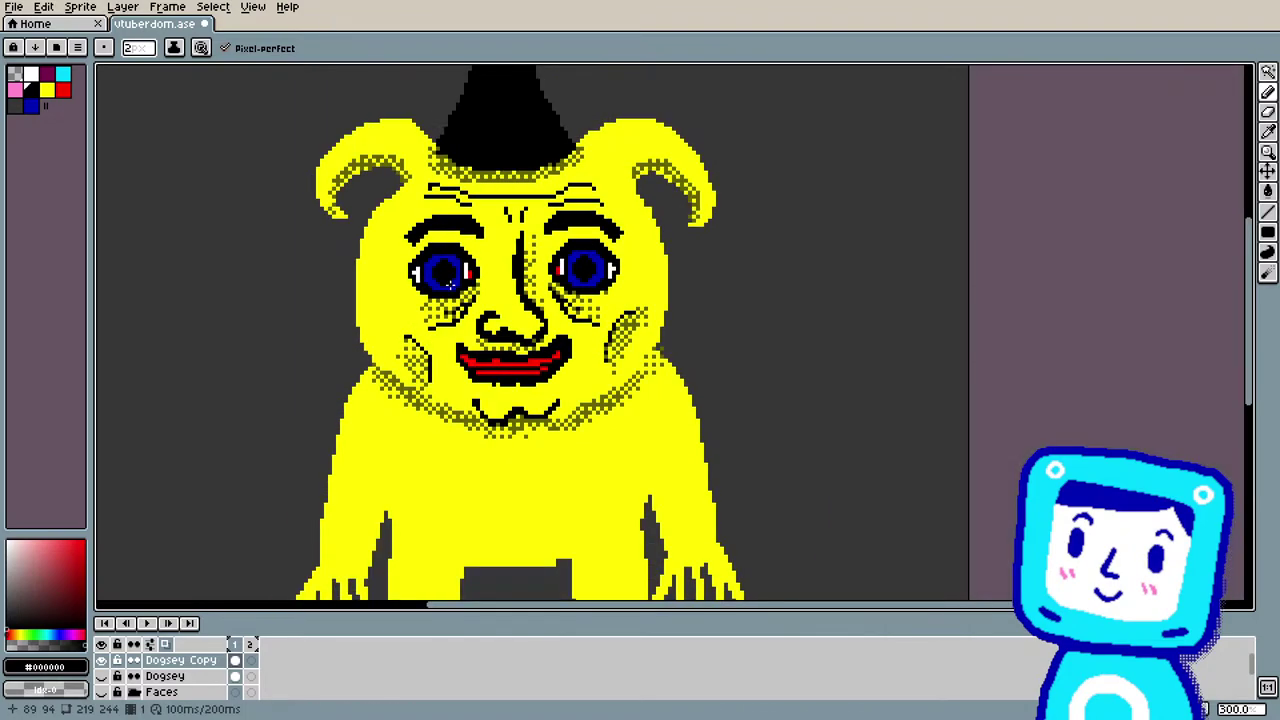
{"action": "left_click_drag", "start_coordinate": [1252, 240], "coordinate": [1258, 266]}
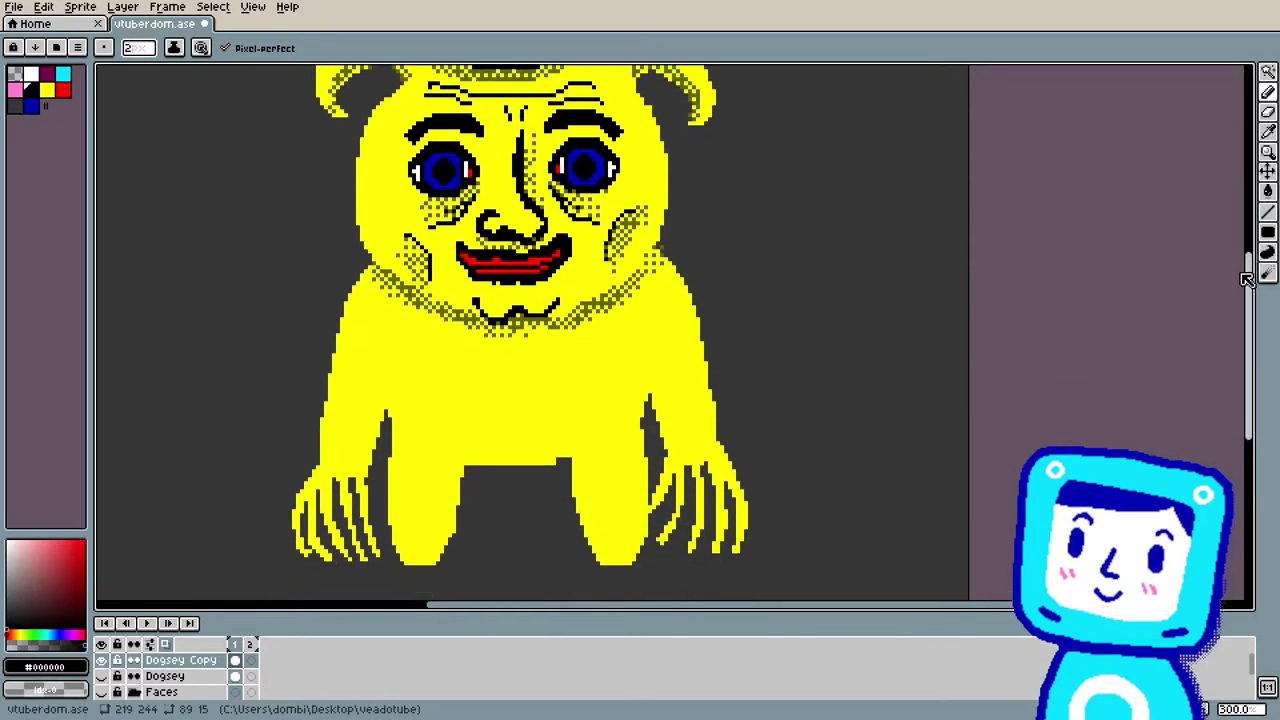
{"action": "key", "text": "i"}
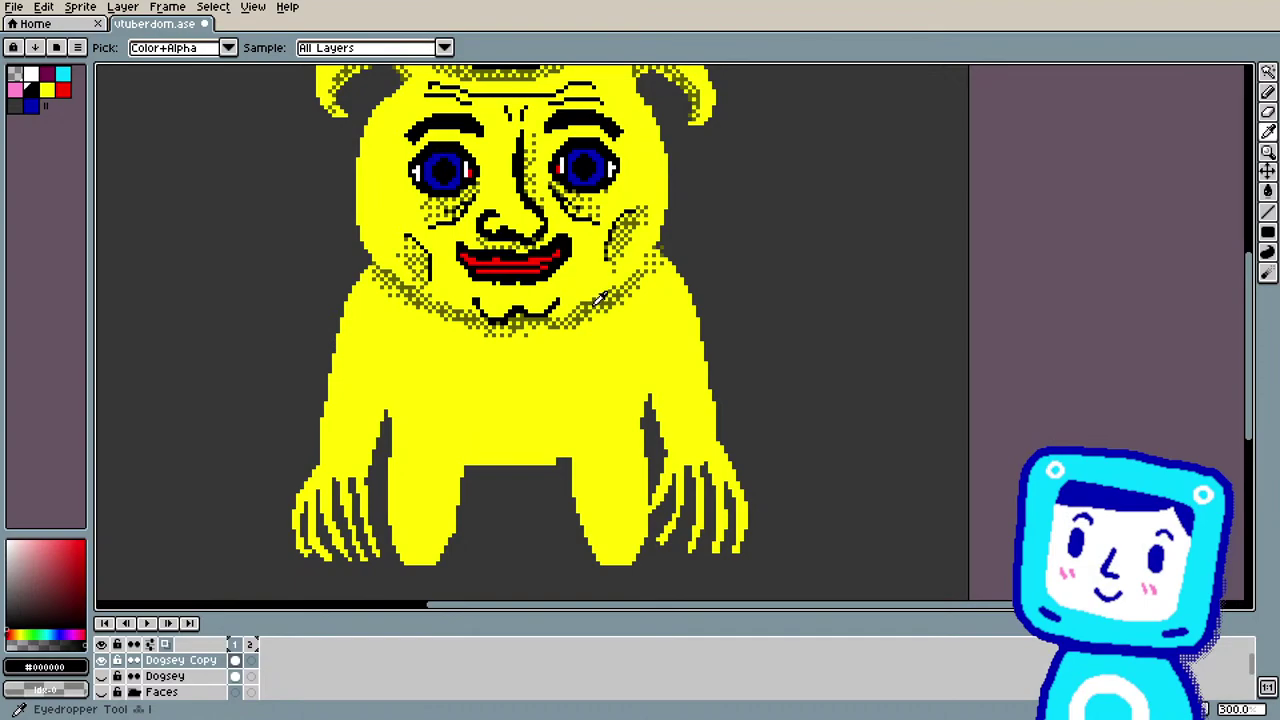
{"action": "left_click", "coordinate": [598, 302]}
{"action": "key", "text": "b"}
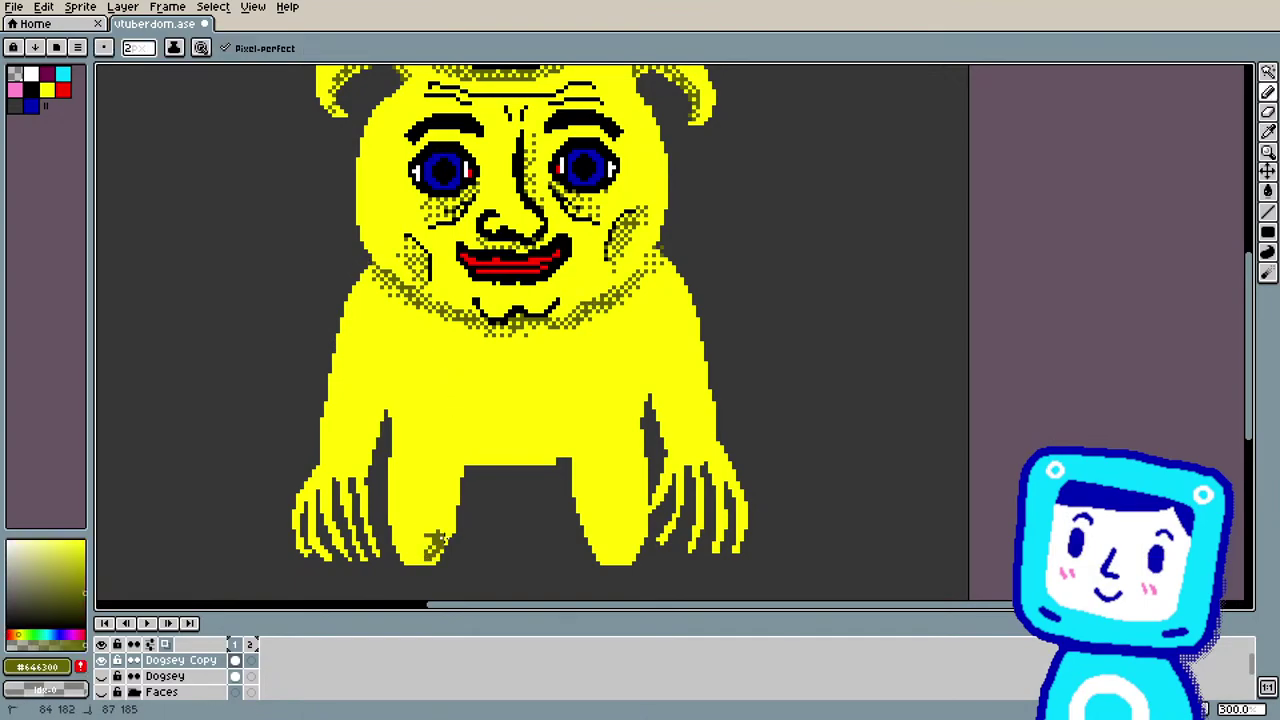
{"action": "left_click", "coordinate": [200, 47]}
{"action": "left_click", "coordinate": [270, 125]}
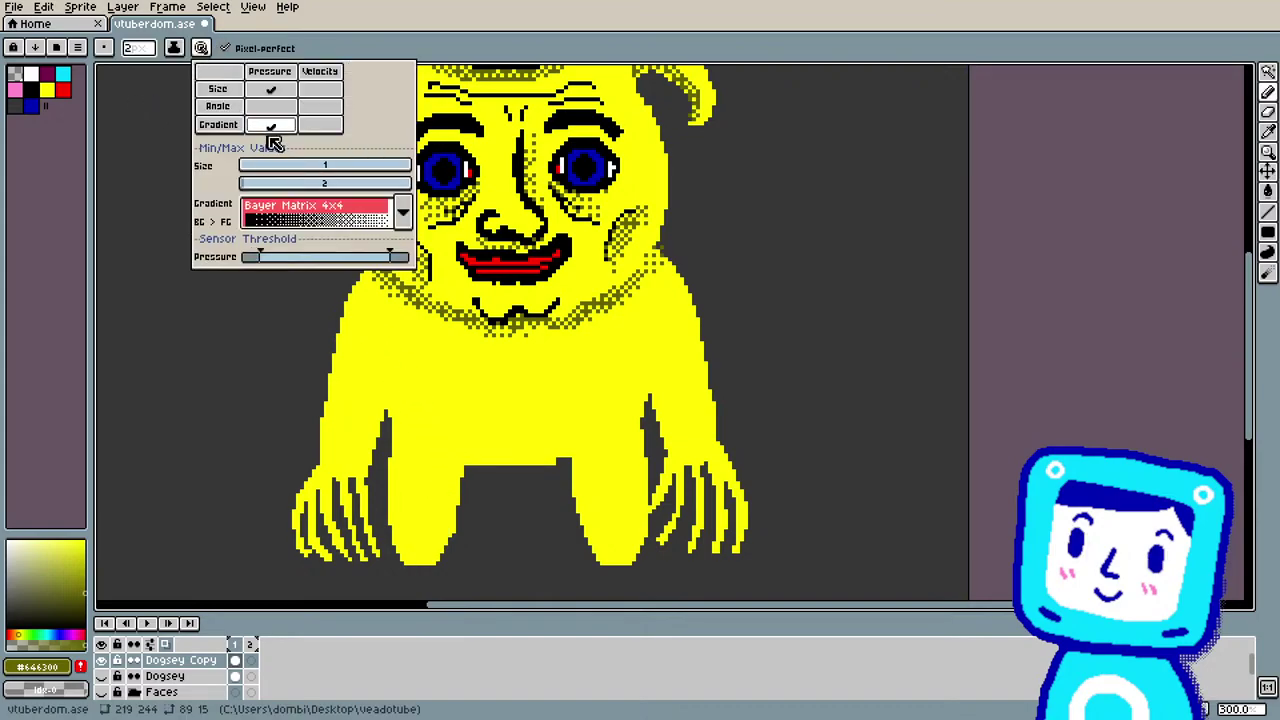
{"action": "left_click", "coordinate": [288, 88]}
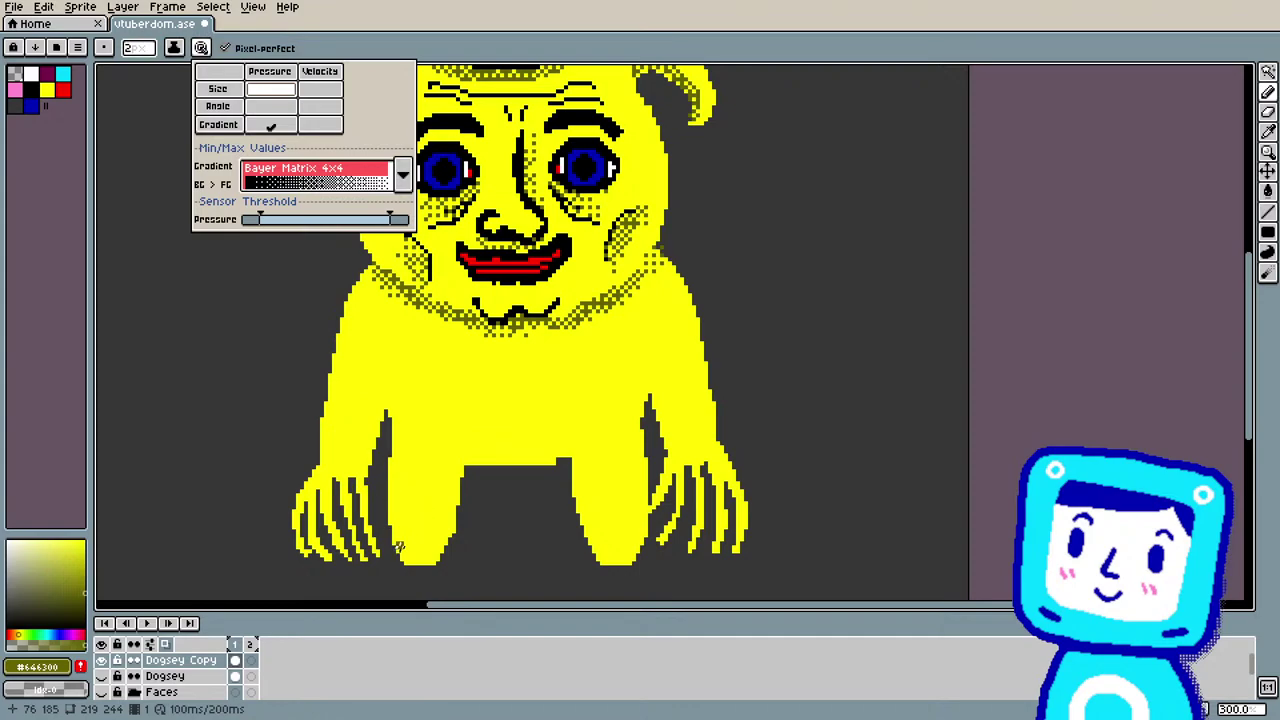
Step: Add dithered olive shading along the inner legs, the belly's lower edge, the inner arms and the shoulders
{"action": "left_click", "coordinate": [441, 530]}
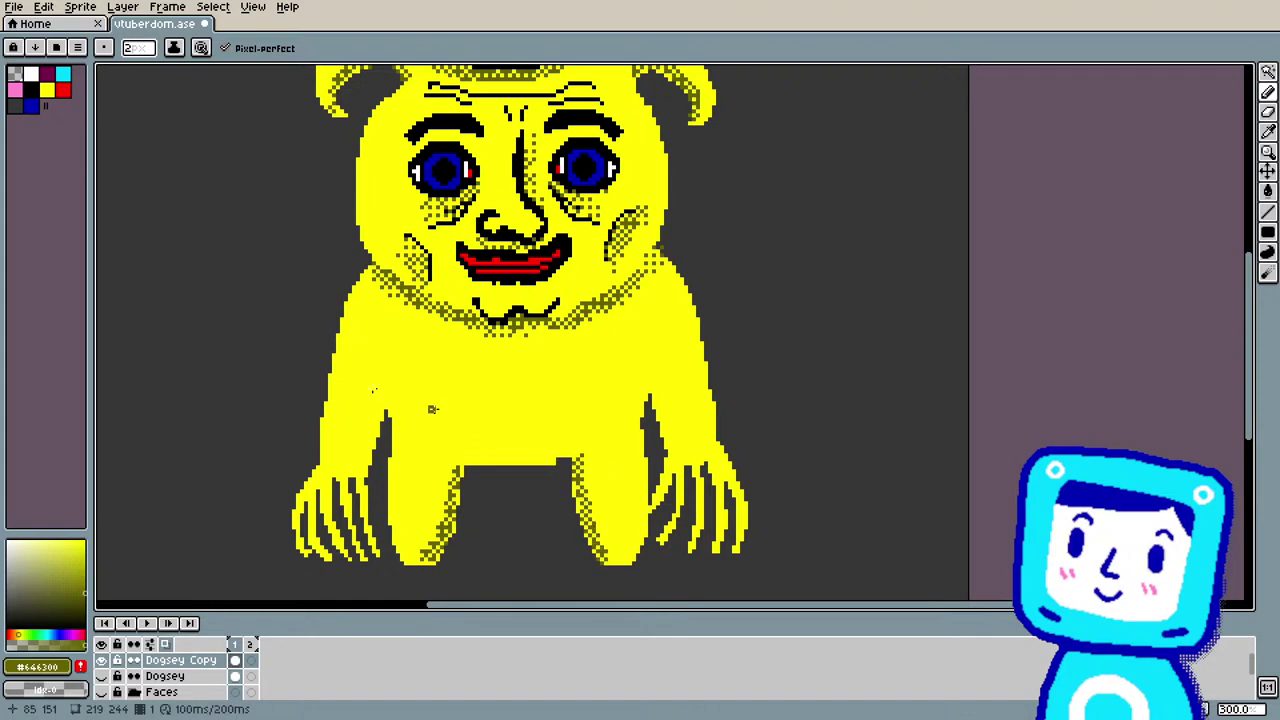
{"action": "mouse_move", "coordinate": [412, 446]}
{"action": "left_mouse_down"}
{"action": "mouse_move", "coordinate": [522, 467]}
{"action": "mouse_move", "coordinate": [494, 457]}
{"action": "mouse_move", "coordinate": [566, 457]}
{"action": "left_mouse_up"}
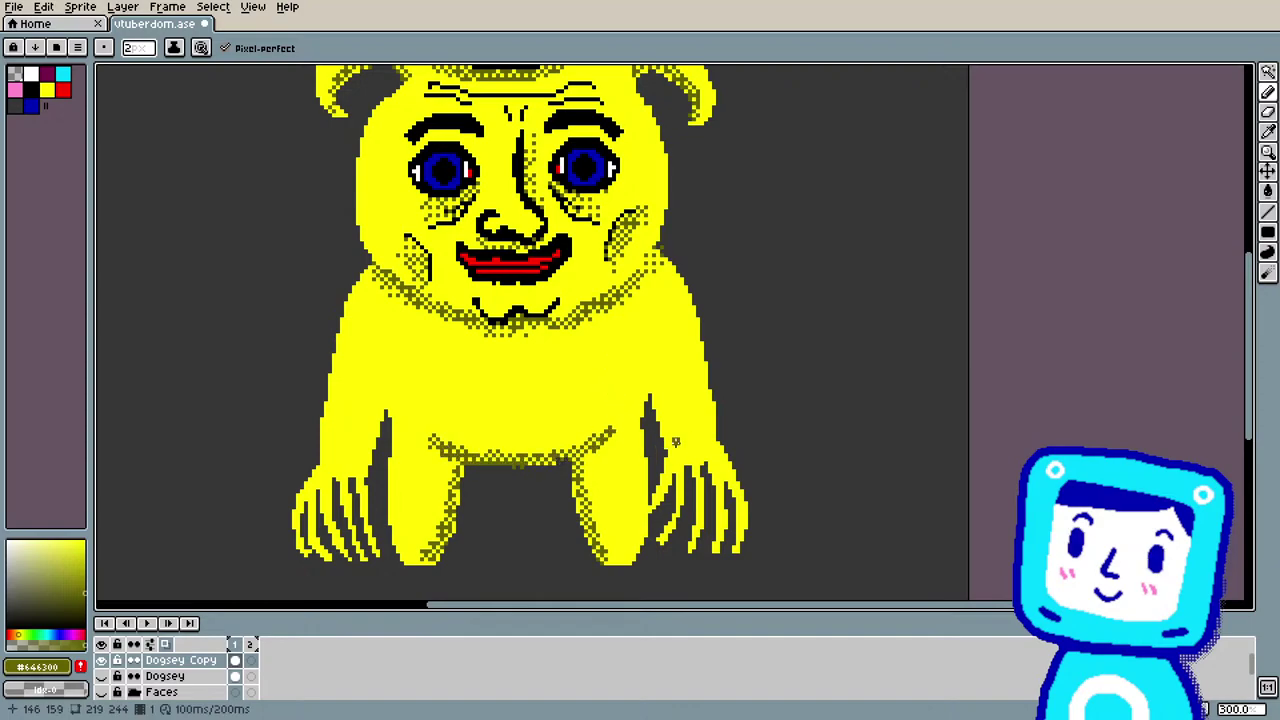
{"action": "left_click_drag", "start_coordinate": [670, 430], "coordinate": [650, 358]}
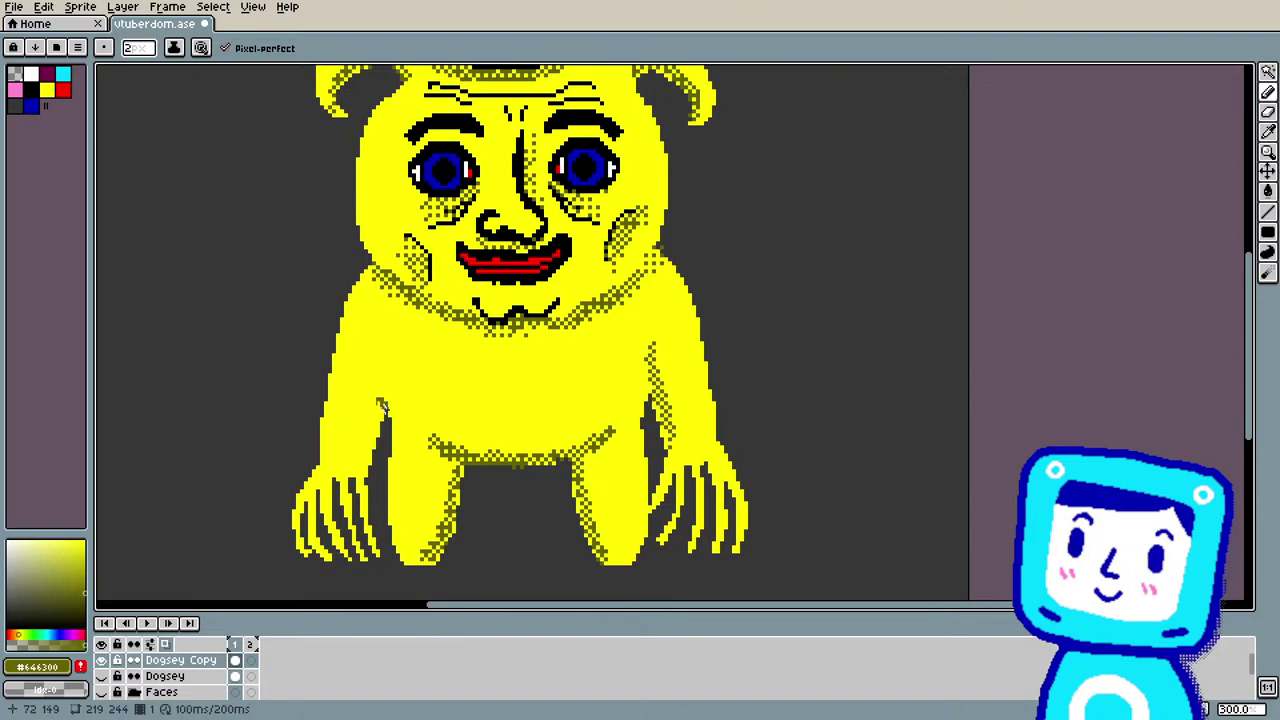
{"action": "left_click_drag", "start_coordinate": [398, 424], "coordinate": [395, 446]}
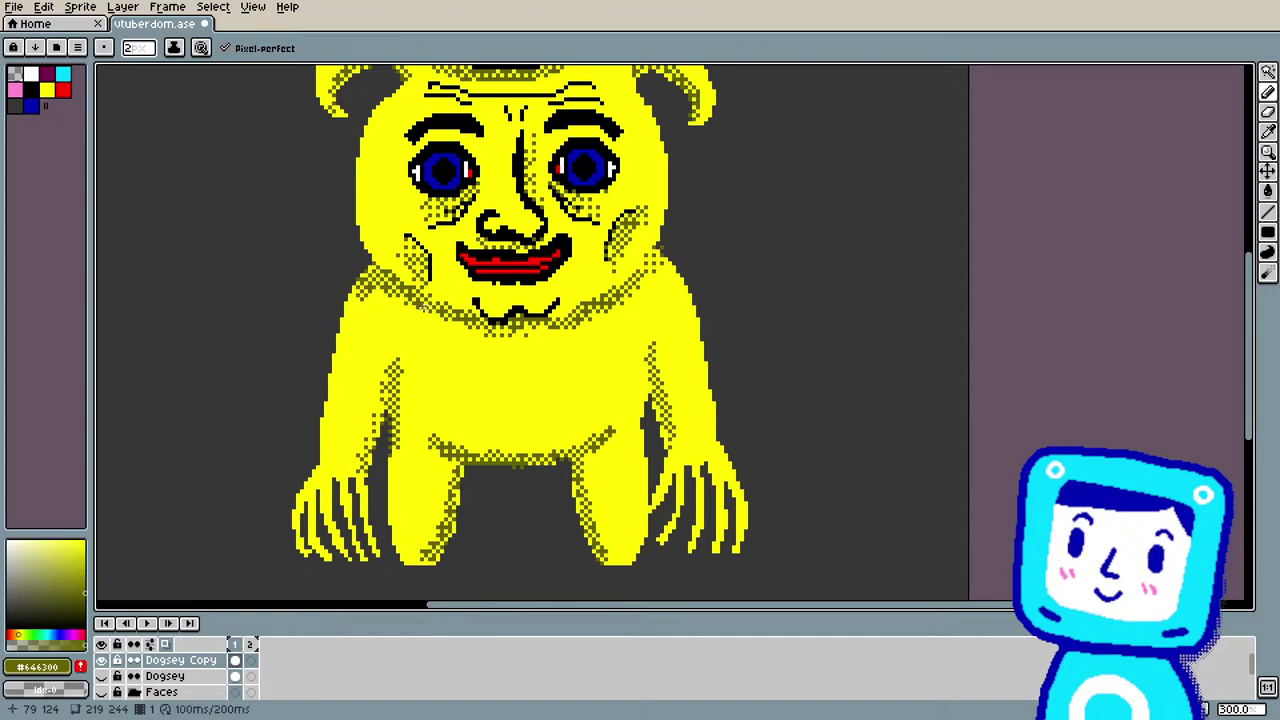
{"action": "left_click_drag", "start_coordinate": [654, 278], "coordinate": [668, 252]}
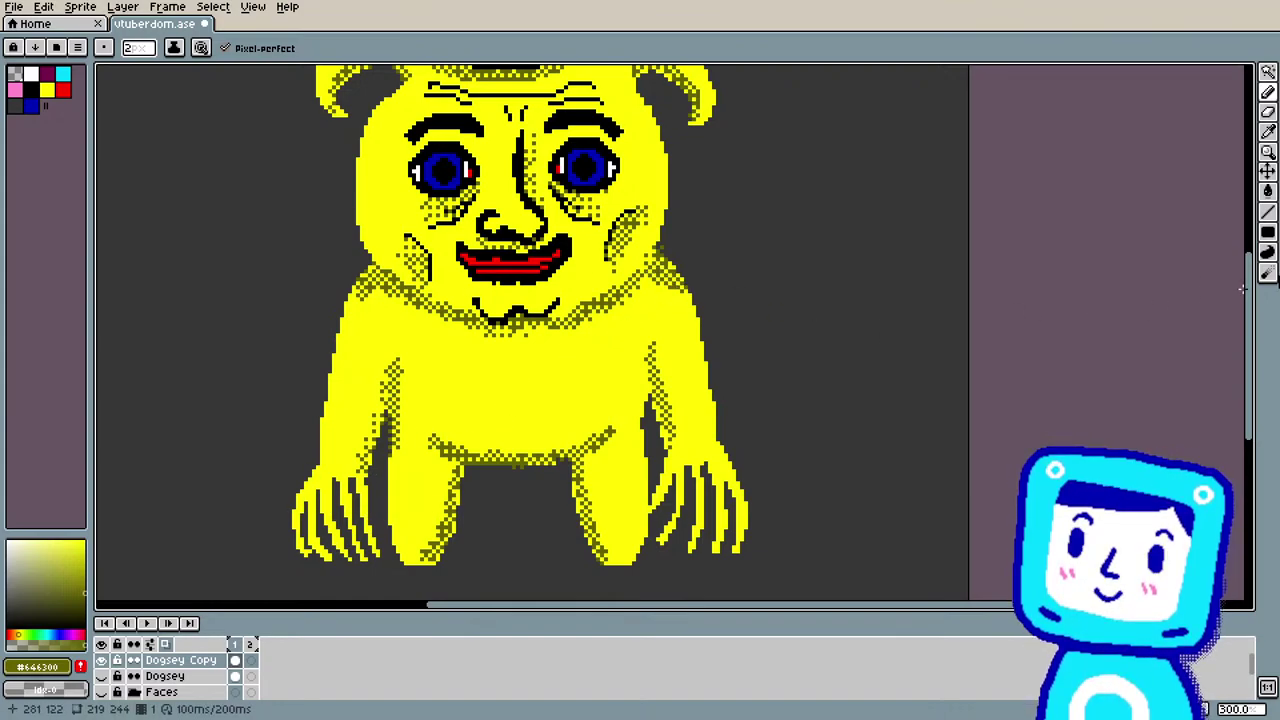
Step: Sample black from the nose, turn off the pencil's pressure gradient and try a 2 px line down the chest
{"action": "scroll", "coordinate": [1236, 284], "scroll_direction": "up", "scroll_amount": 1}
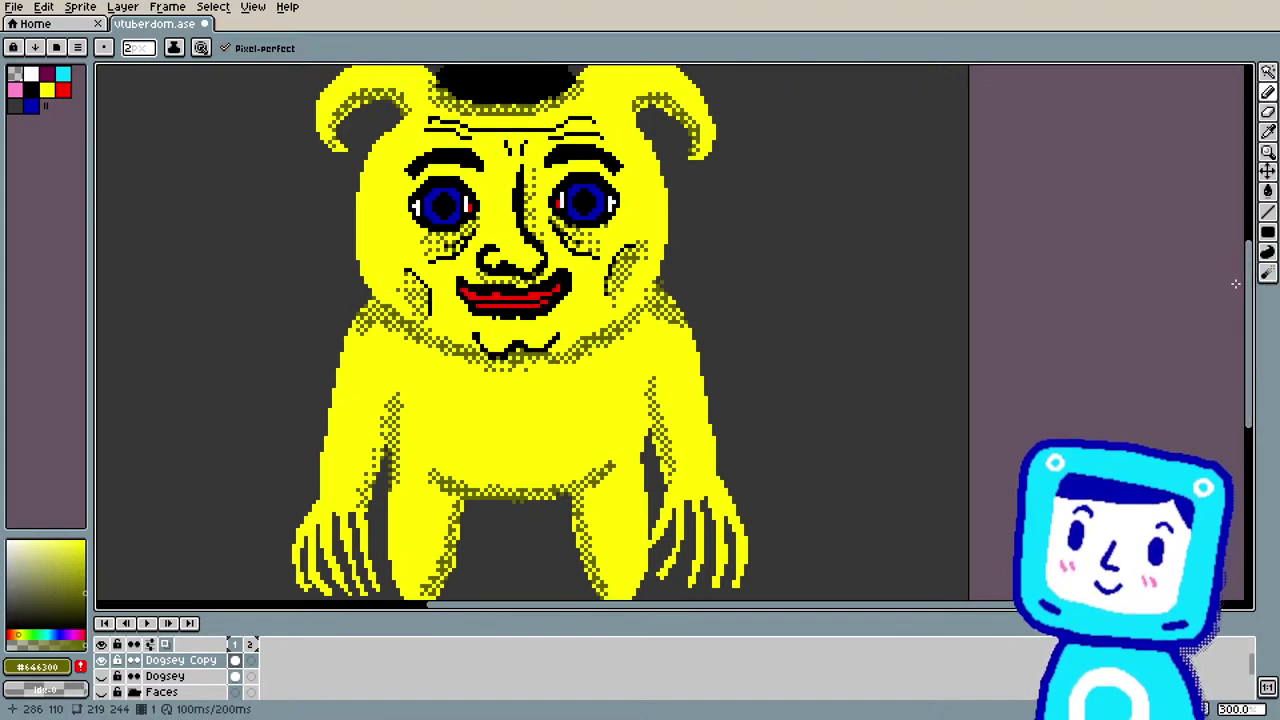
{"action": "key", "text": "i"}
{"action": "left_click", "coordinate": [504, 272]}
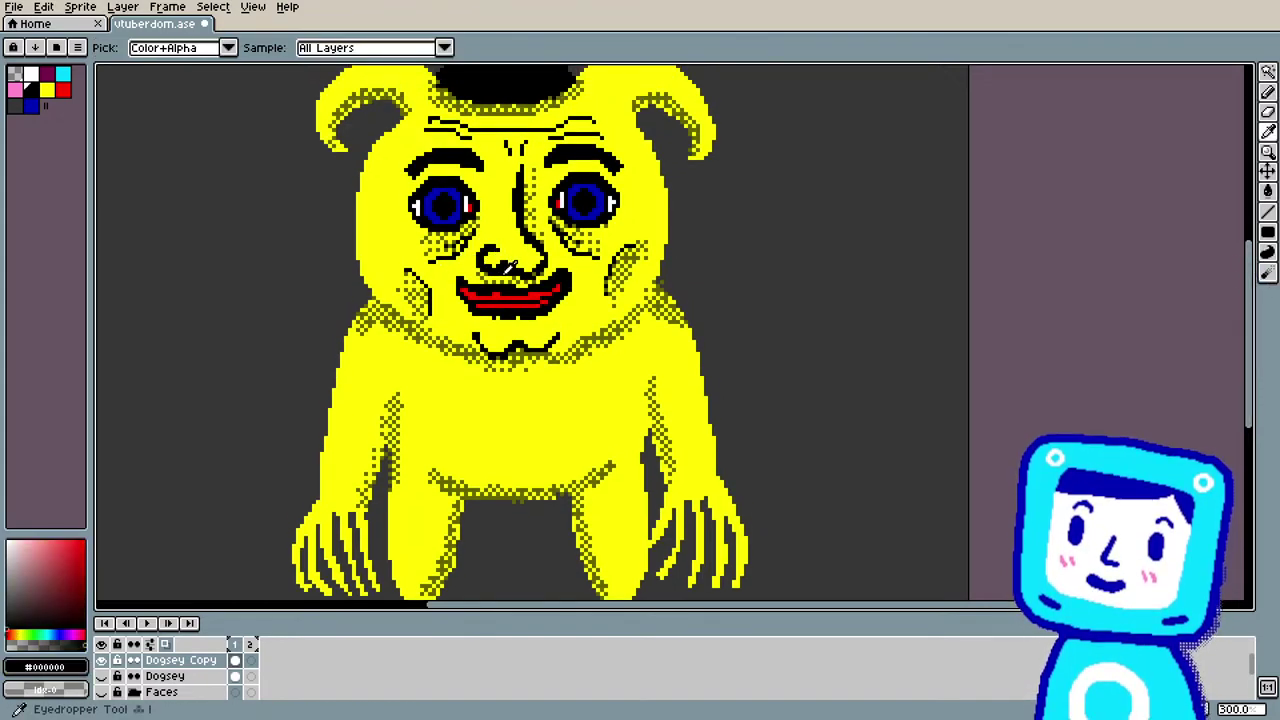
{"action": "key", "text": "b"}
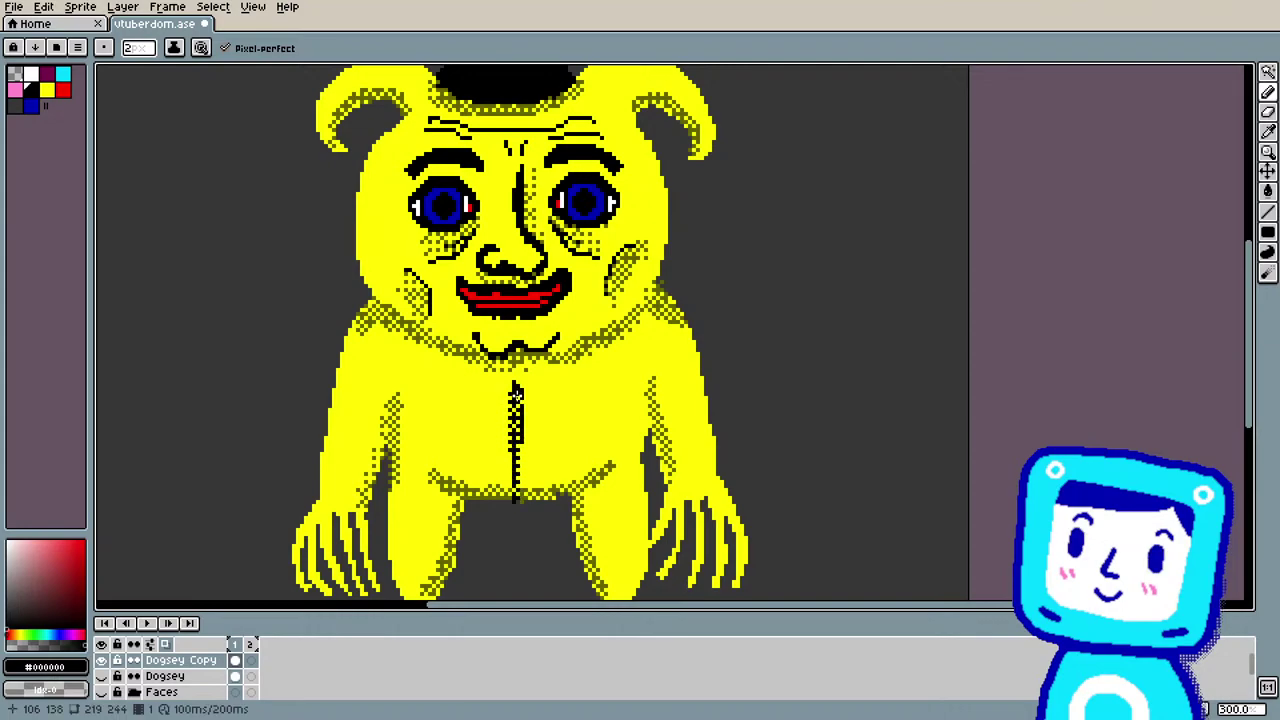
{"action": "left_click", "coordinate": [203, 48]}
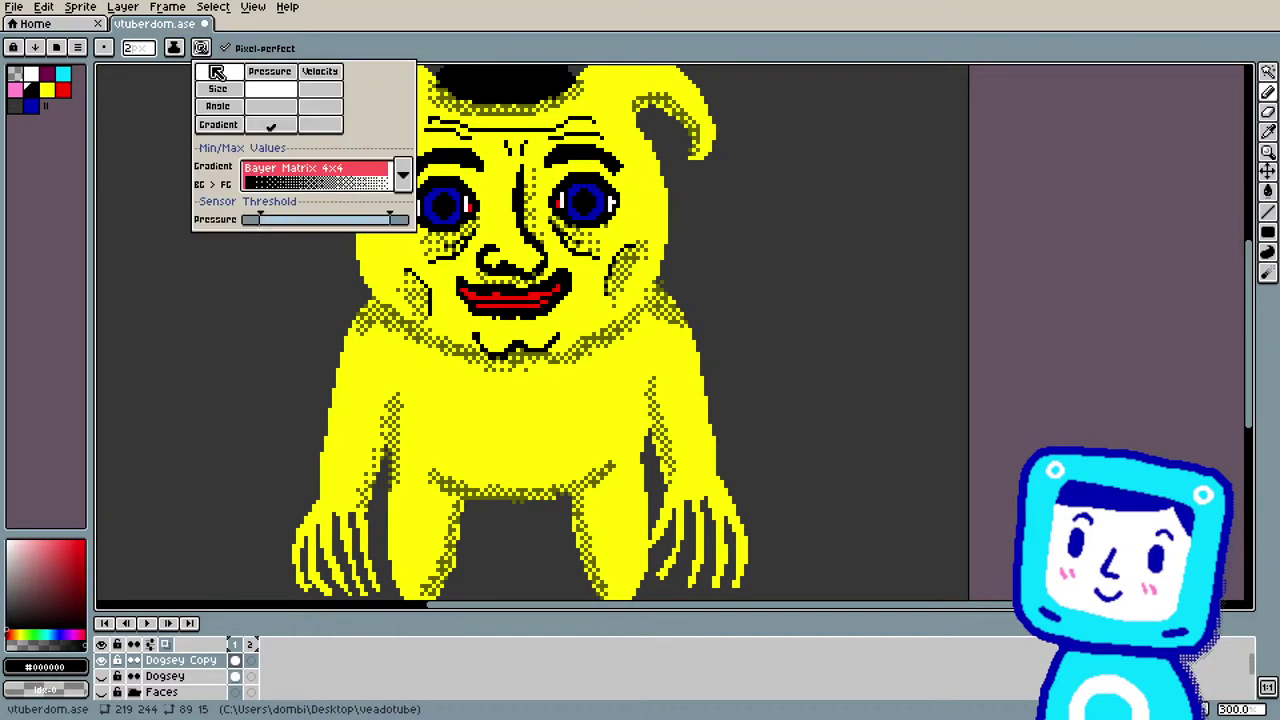
{"action": "left_click", "coordinate": [271, 125]}
{"action": "left_click", "coordinate": [511, 364]}
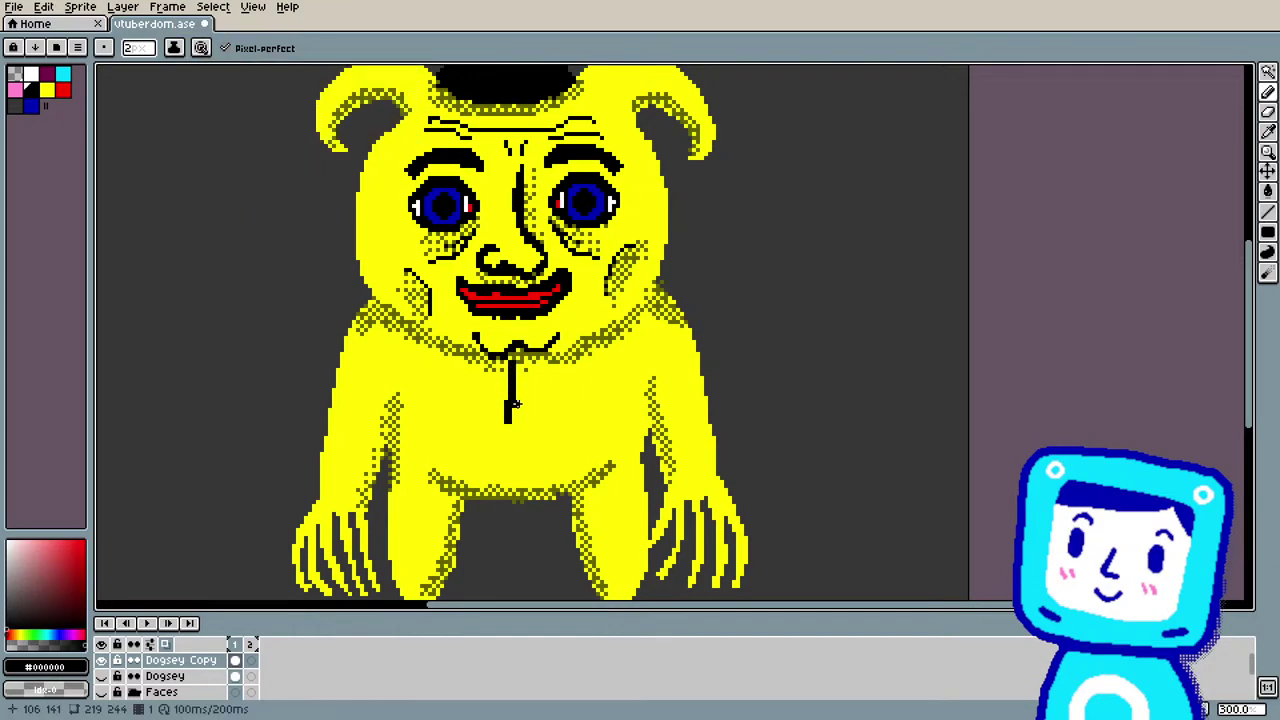
{"action": "key", "text": "ctrl+z"}
Step: Set the pencil size to 1 px and draw a straight vertical black line from the chin to the belly's lower edge
{"action": "left_click", "coordinate": [139, 48]}
{"action": "left_click_drag", "start_coordinate": [143, 73], "coordinate": [128, 68]}
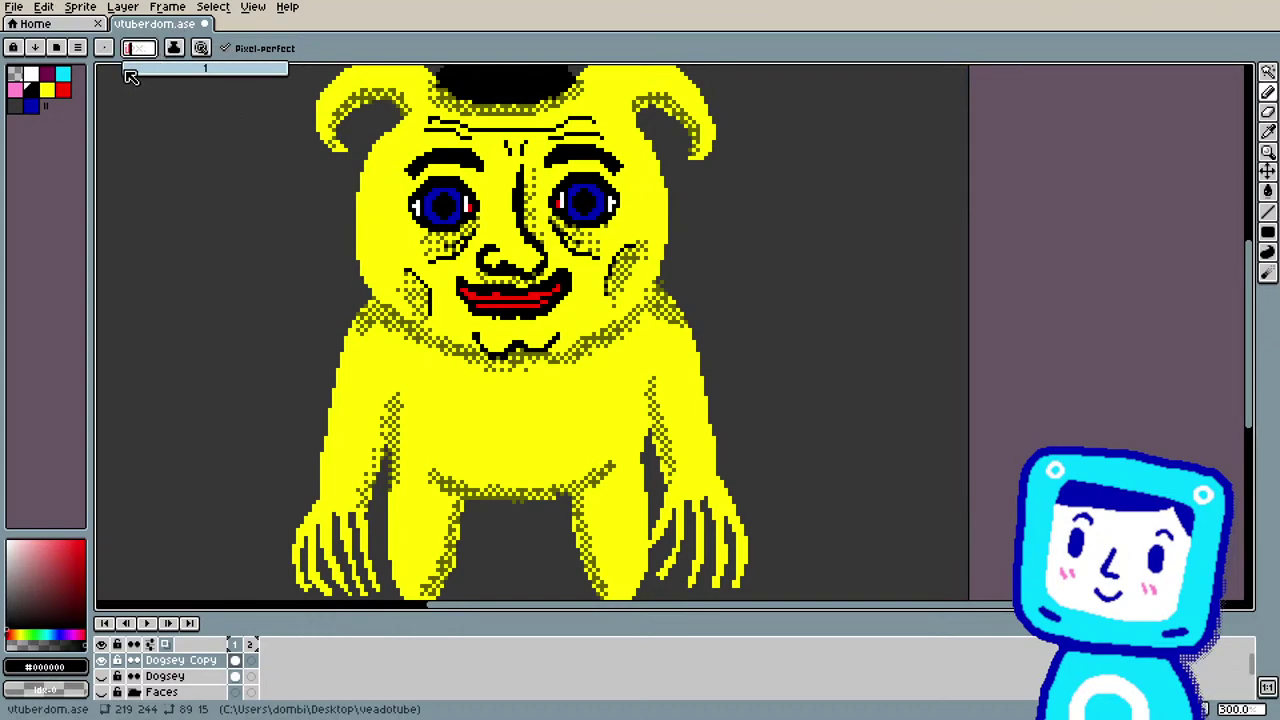
{"action": "left_click", "coordinate": [512, 368]}
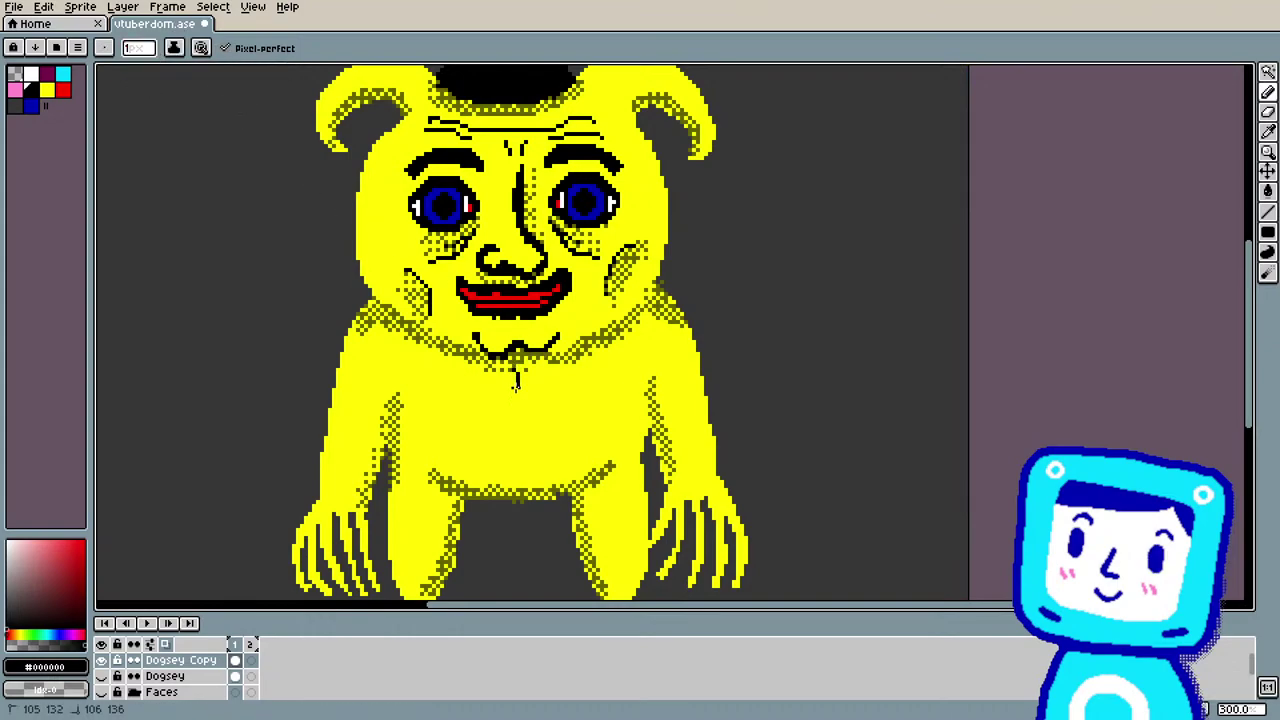
{"action": "key", "text": "ctrl+z"}
{"action": "left_click", "coordinate": [517, 494]}
{"action": "left_click_drag", "start_coordinate": [518, 372], "coordinate": [518, 372]}
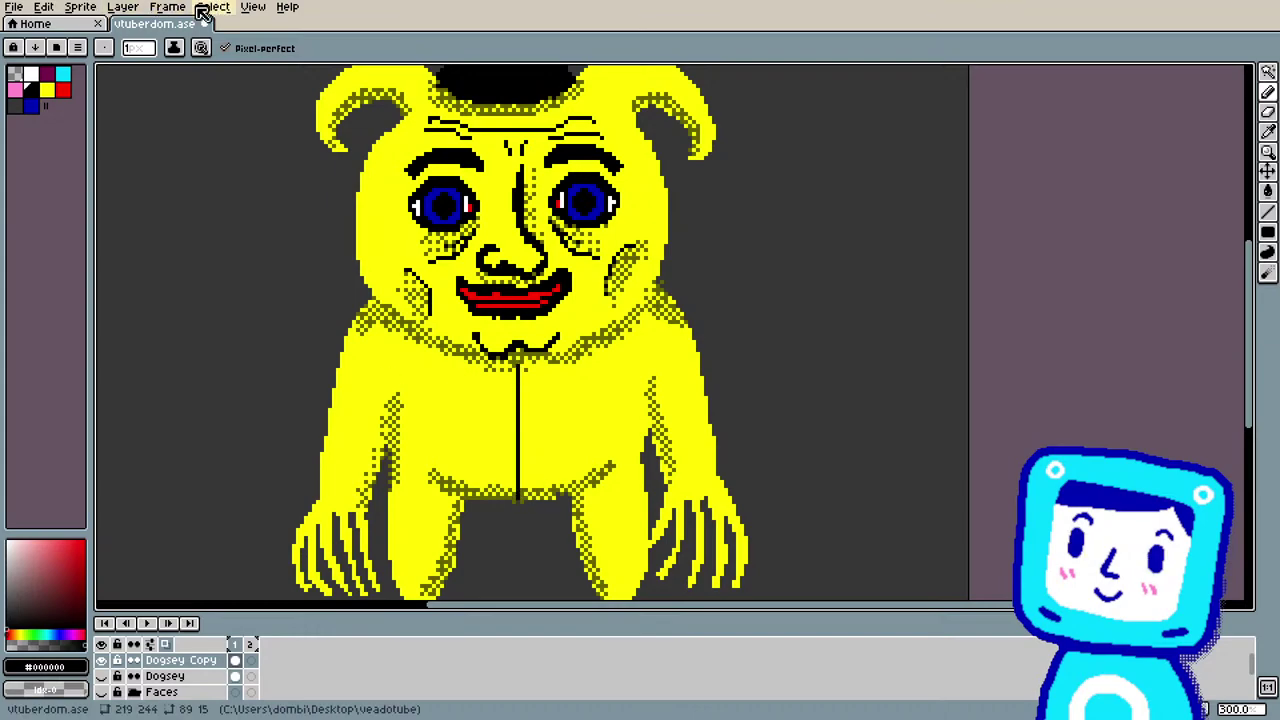
Step: Make pen pressure control the pencil's gradient again and draw dithered black zipper teeth along both sides of the centre line
{"action": "left_click", "coordinate": [200, 47]}
{"action": "left_click", "coordinate": [270, 125]}
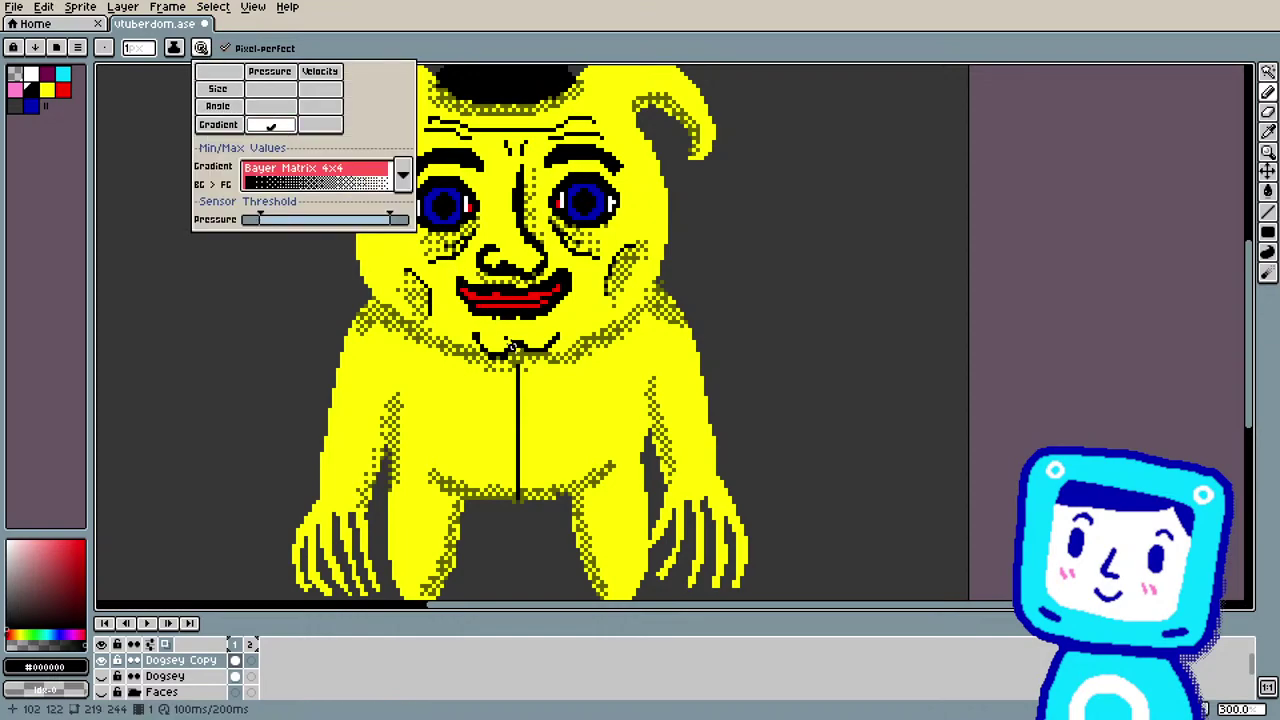
{"action": "left_click", "coordinate": [518, 372]}
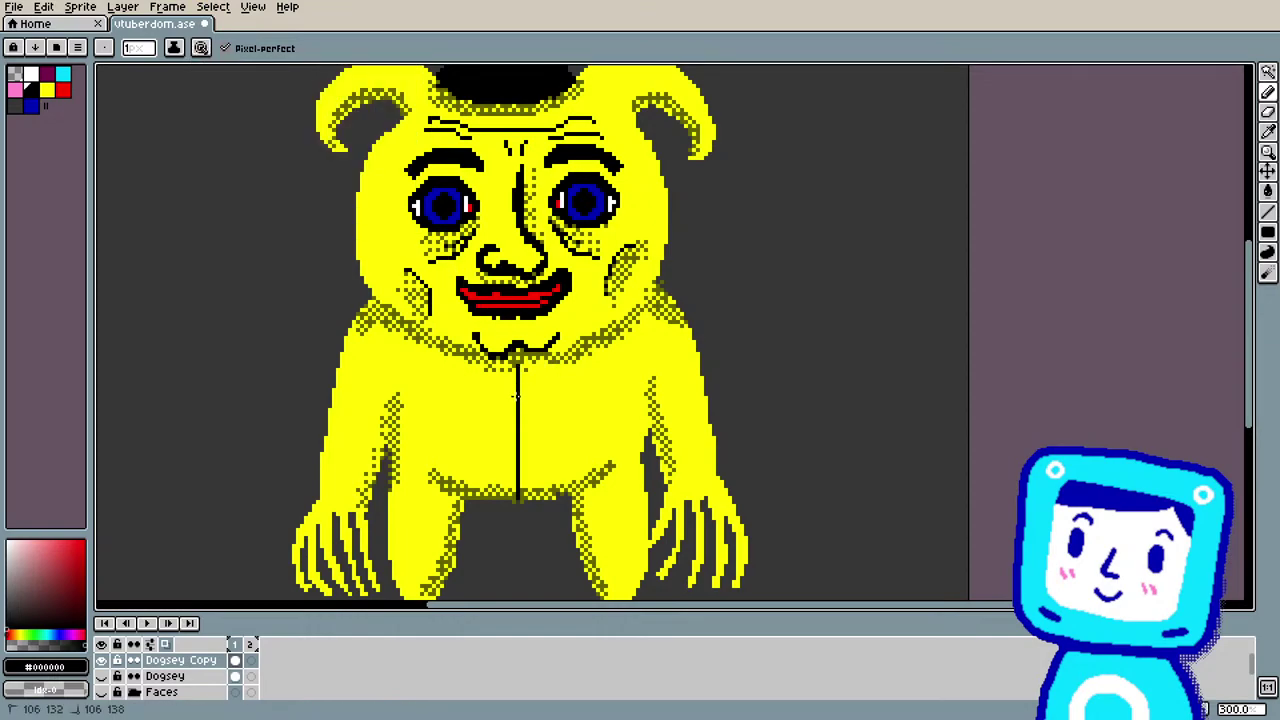
{"action": "left_click_drag", "start_coordinate": [515, 397], "coordinate": [514, 416]}
{"action": "left_click_drag", "start_coordinate": [516, 498], "coordinate": [517, 486]}
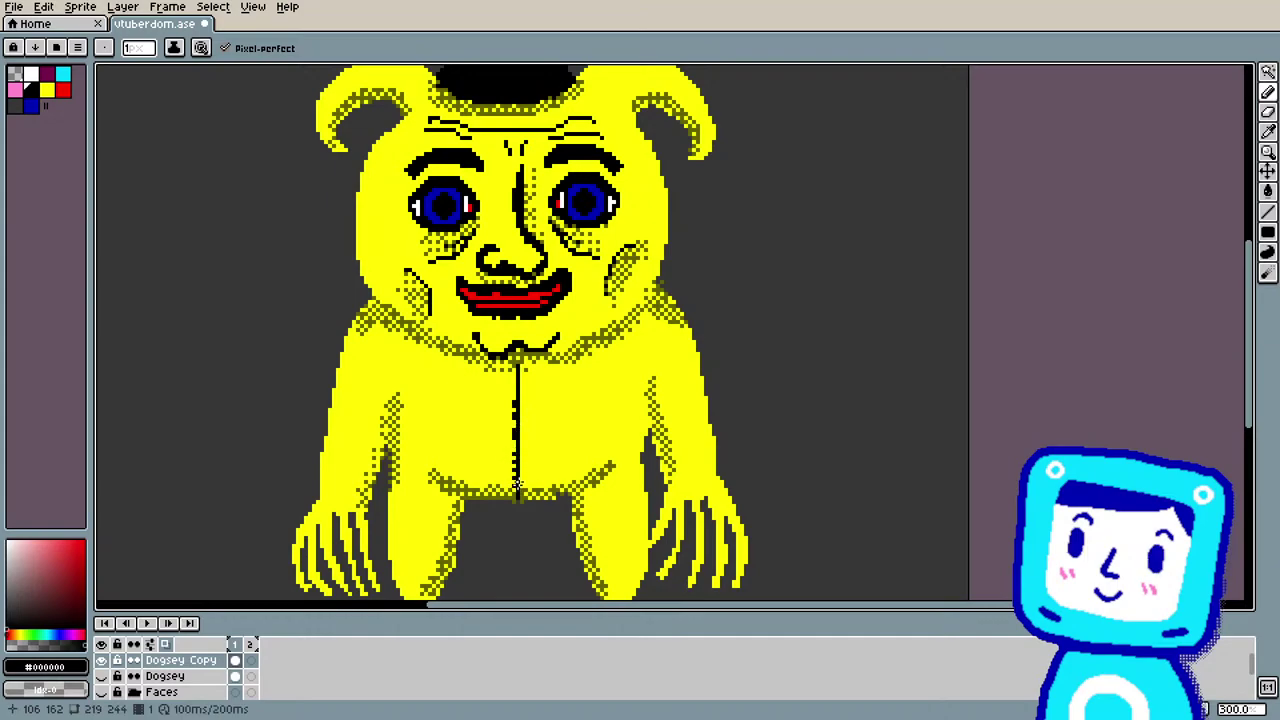
{"action": "left_click_drag", "start_coordinate": [514, 394], "coordinate": [514, 397]}
{"action": "left_click_drag", "start_coordinate": [520, 373], "coordinate": [520, 373]}
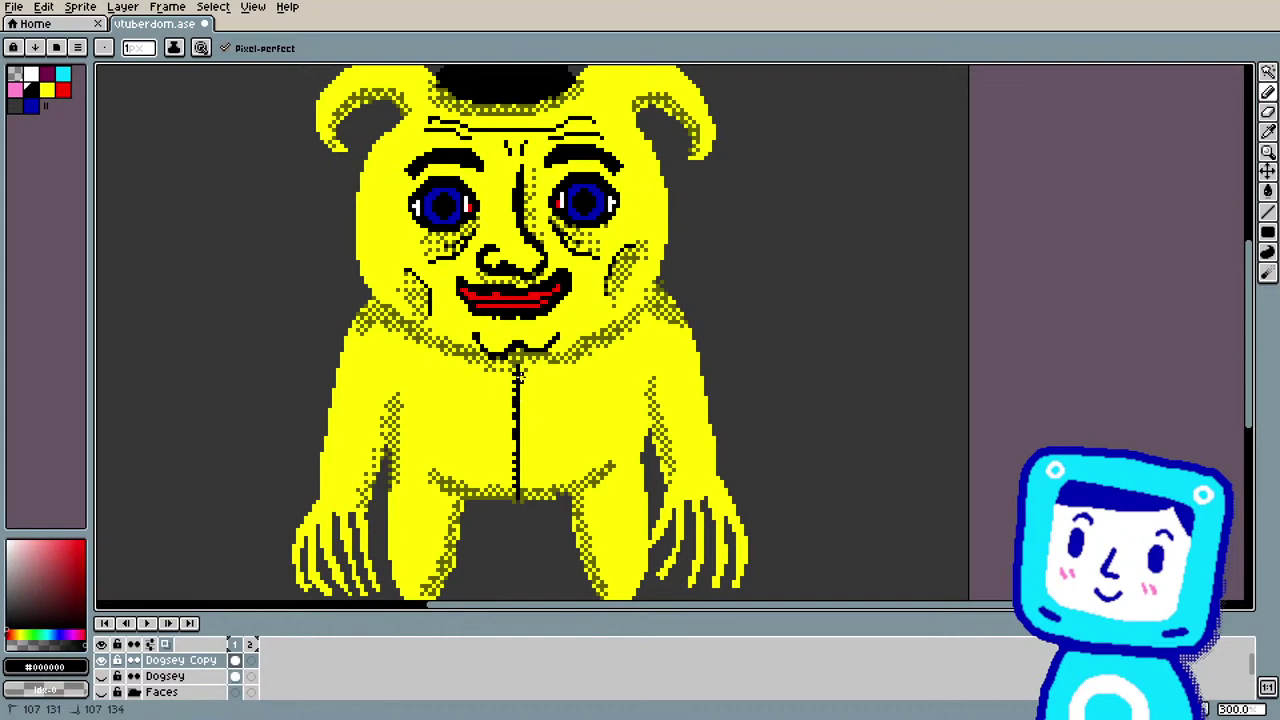
{"action": "left_click_drag", "start_coordinate": [520, 405], "coordinate": [520, 431]}
{"action": "left_click_drag", "start_coordinate": [520, 497], "coordinate": [520, 497]}
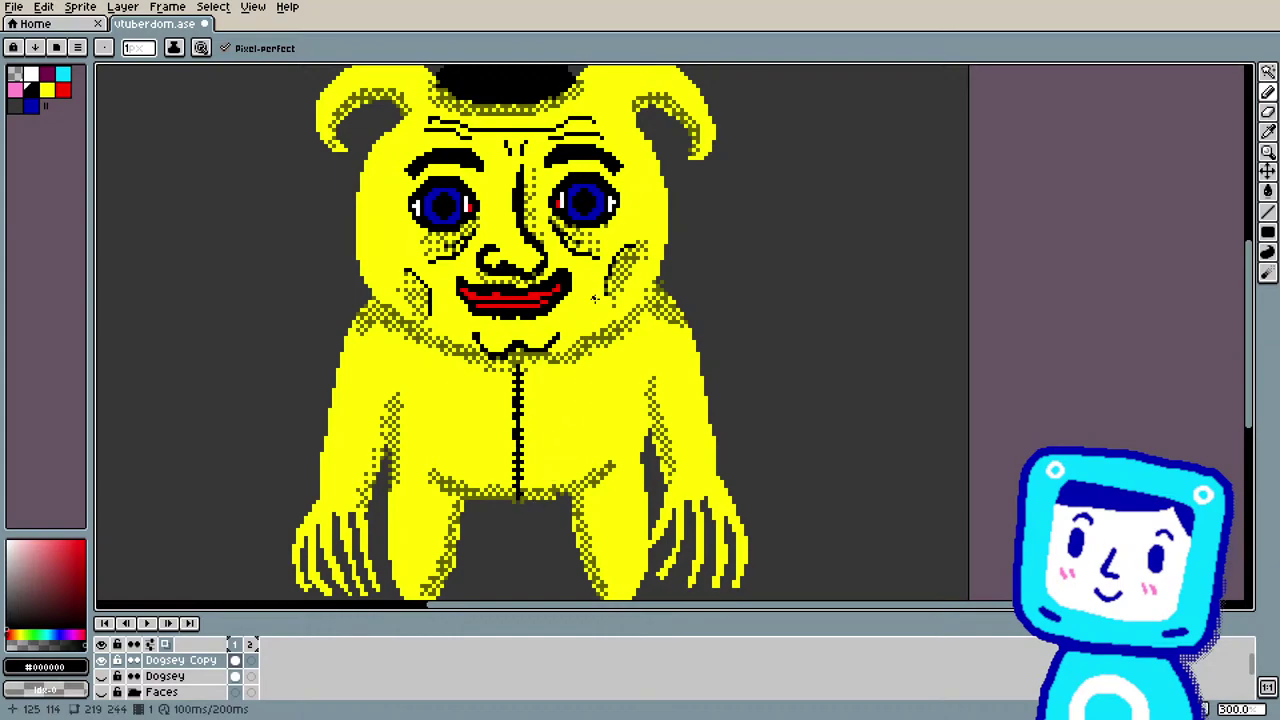
Step: Sample the body yellow, turn off the pressure gradient and paint out the surplus pixels joining the zipper's left-hand teeth
{"action": "scroll", "coordinate": [322, 286], "scroll_direction": "up", "scroll_amount": 2}
{"action": "scroll", "coordinate": [493, 460], "scroll_direction": "up", "scroll_amount": 2}
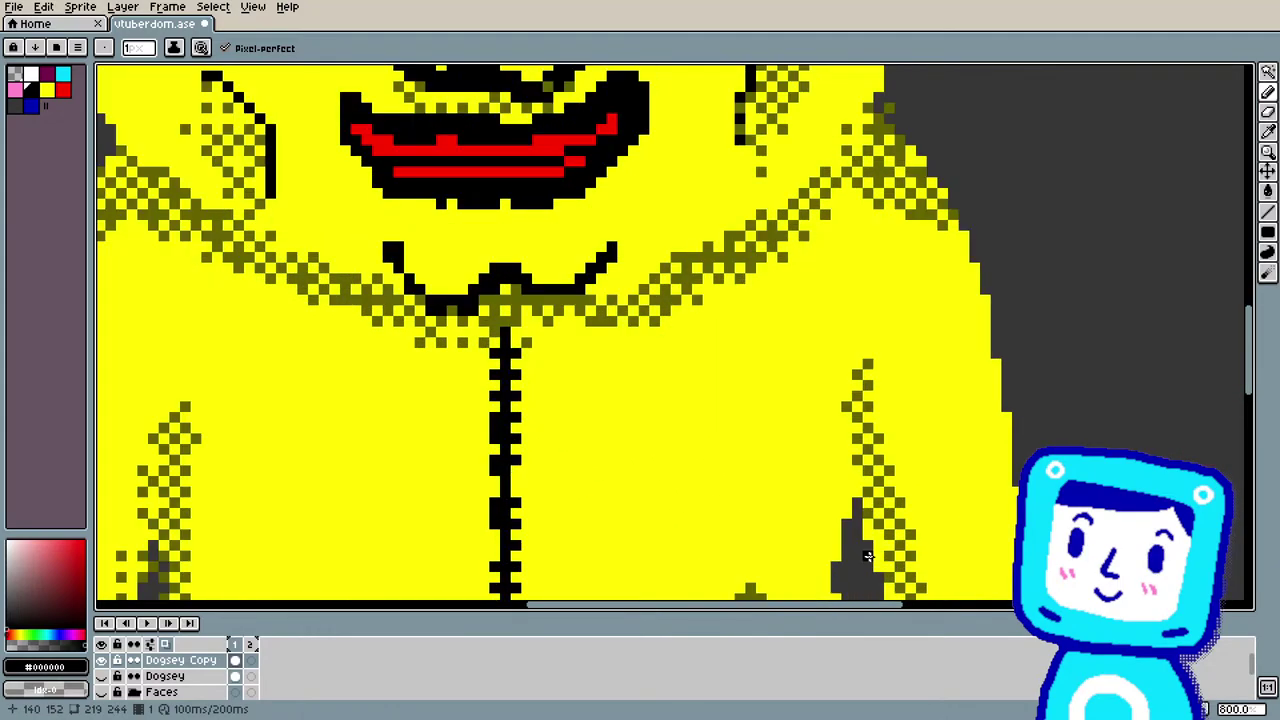
{"action": "scroll", "coordinate": [674, 484], "scroll_direction": "up", "scroll_amount": 1}
{"action": "key", "text": "i"}
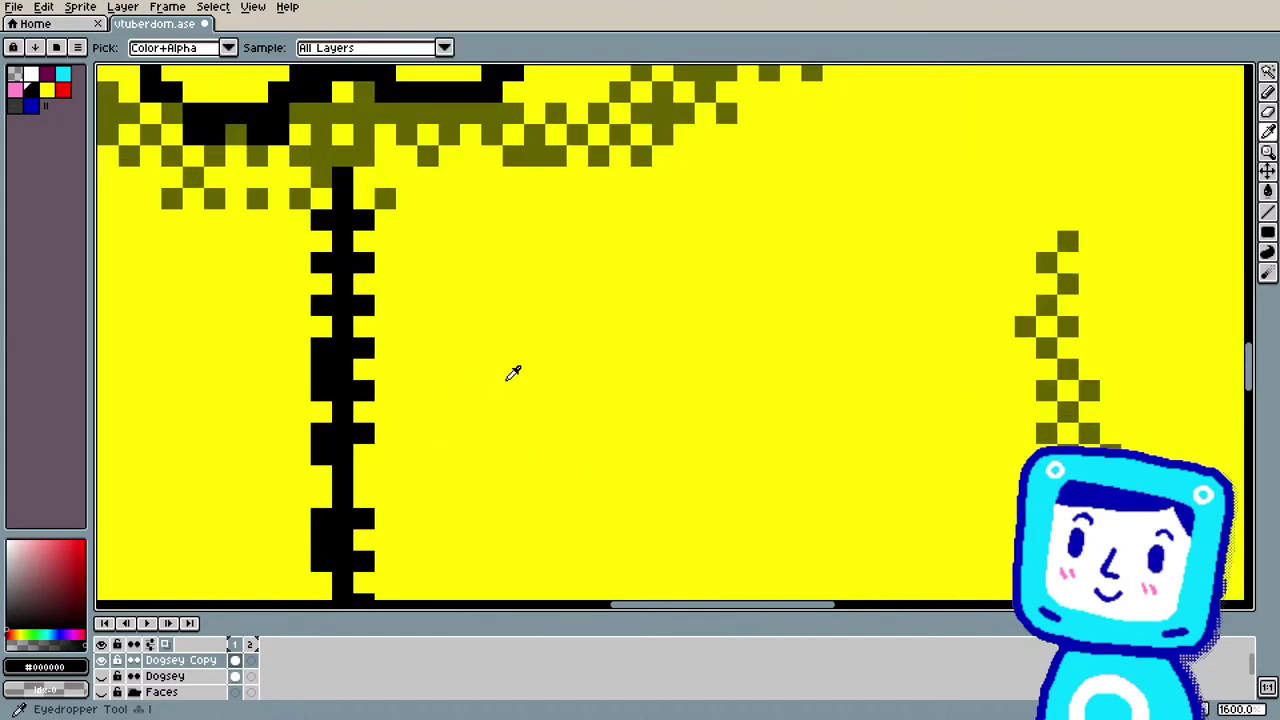
{"action": "left_click", "coordinate": [511, 372]}
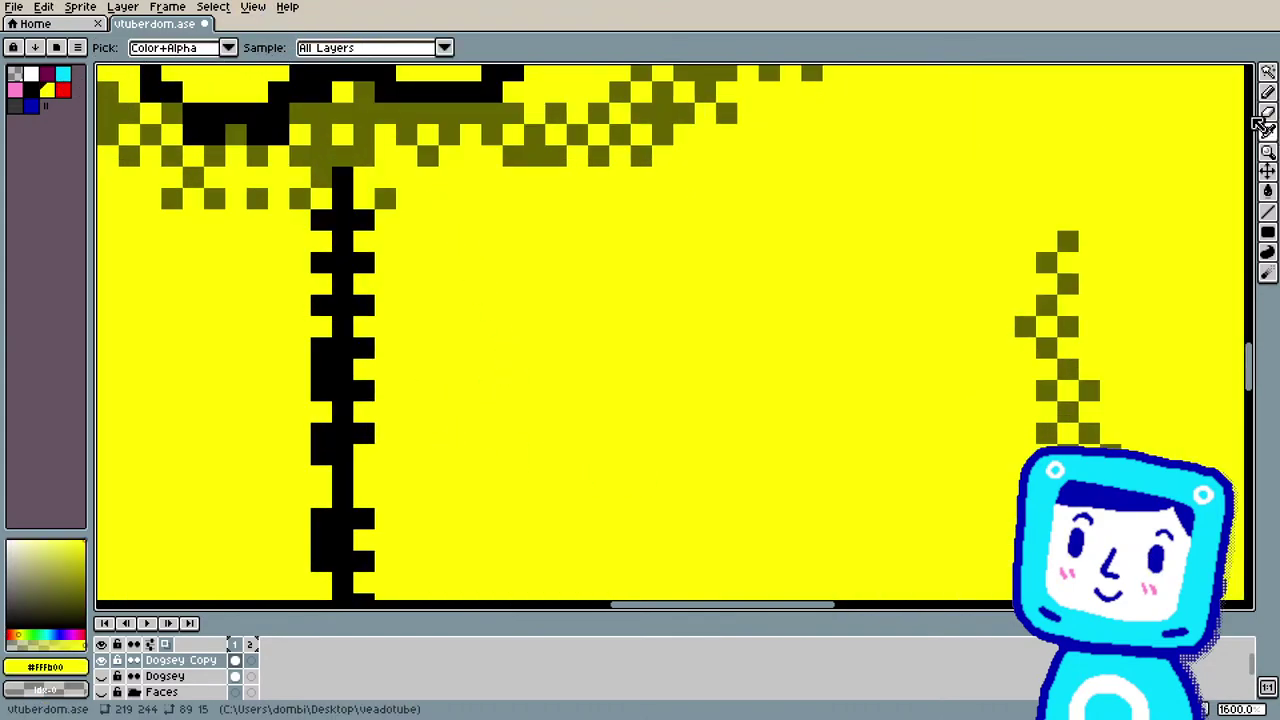
{"action": "key", "text": "b"}
{"action": "left_click", "coordinate": [181, 47]}
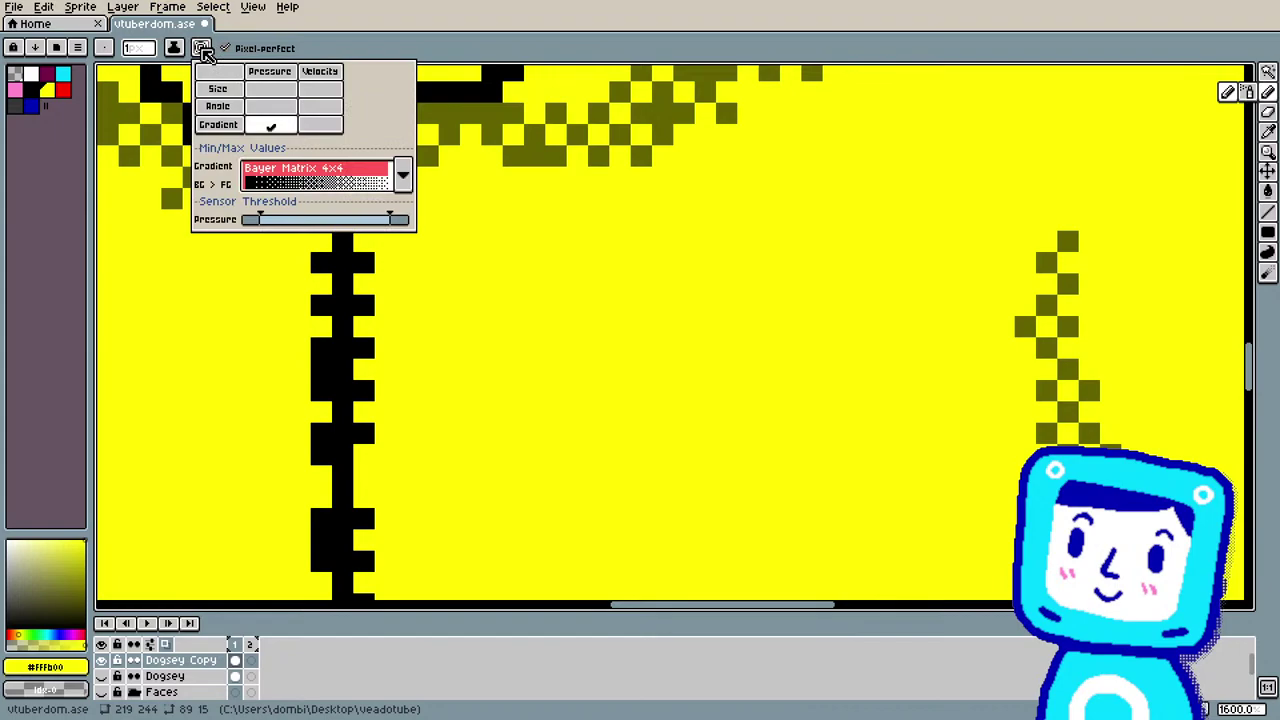
{"action": "left_click", "coordinate": [284, 126]}
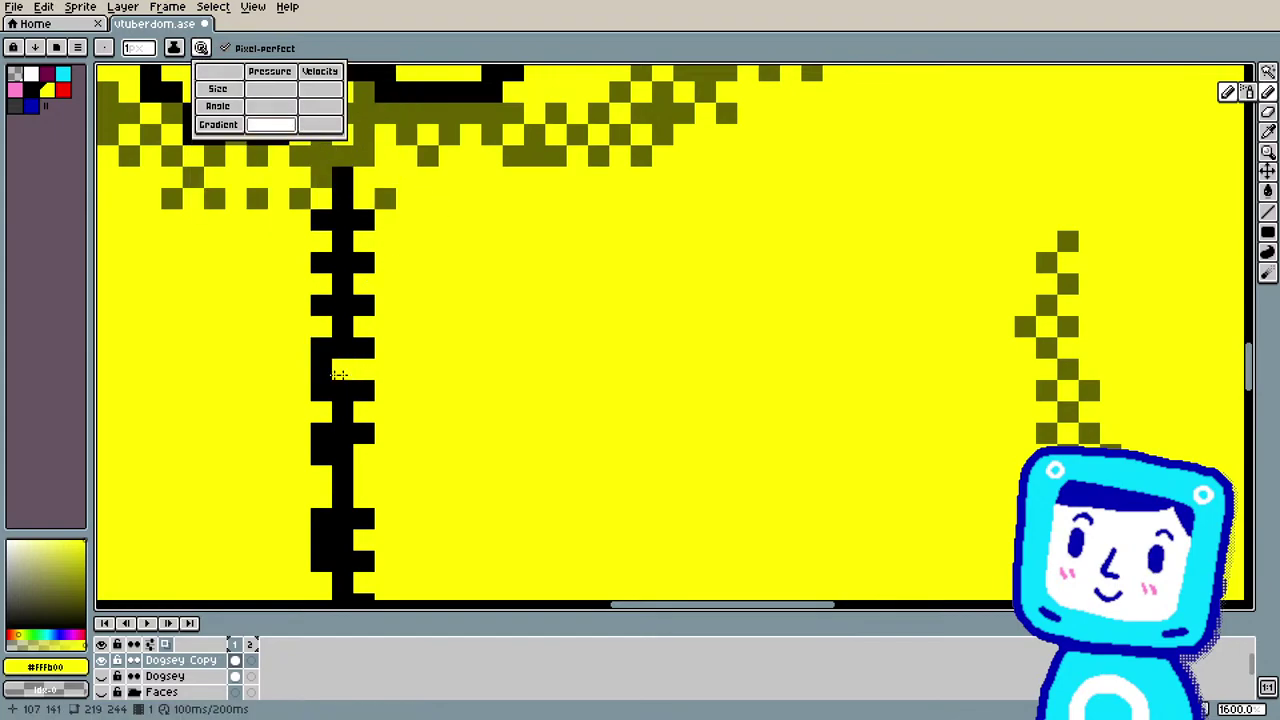
{"action": "left_click", "coordinate": [321, 370]}
{"action": "left_click", "coordinate": [320, 540]}
{"action": "left_click", "coordinate": [321, 455]}
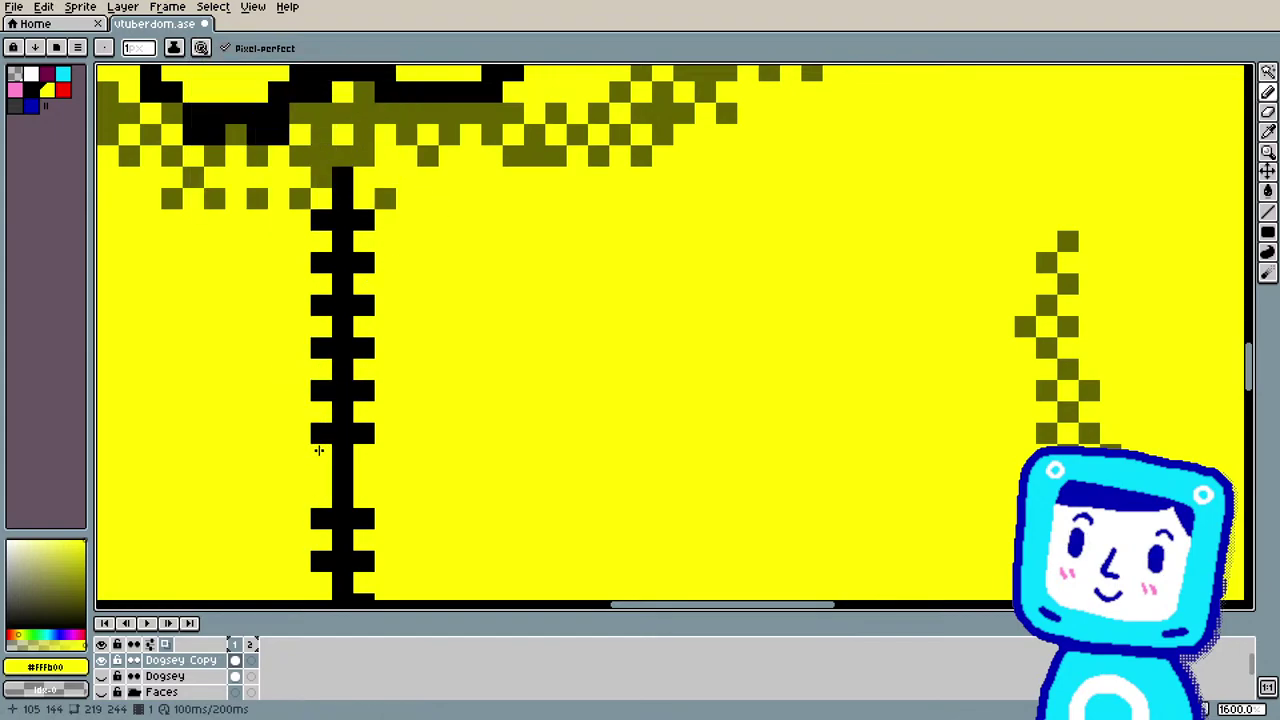
{"action": "left_click", "coordinate": [333, 510]}
Step: Sample black from the zipper and fill in the missing teeth so they are evenly spaced on both sides
{"action": "scroll", "coordinate": [330, 520], "scroll_direction": "down", "scroll_amount": 4}
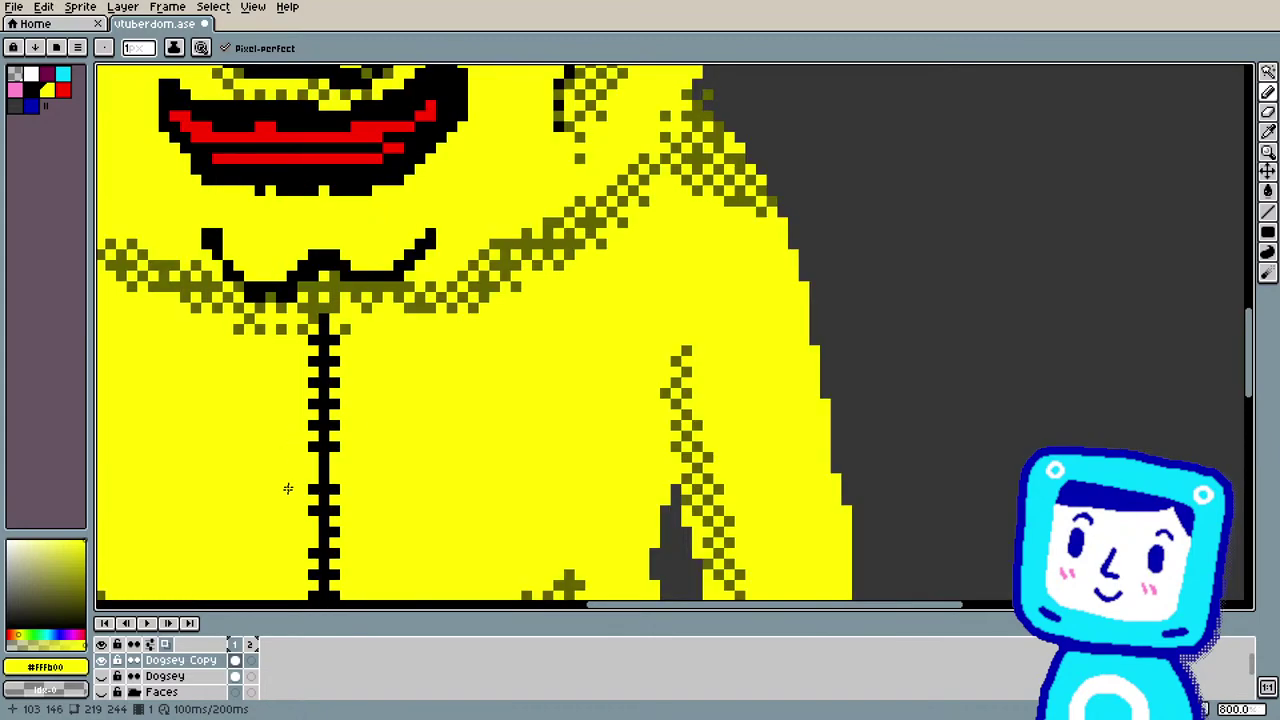
{"action": "scroll", "coordinate": [312, 568], "scroll_direction": "up", "scroll_amount": 1}
{"action": "scroll", "coordinate": [312, 568], "scroll_direction": "up", "scroll_amount": 3}
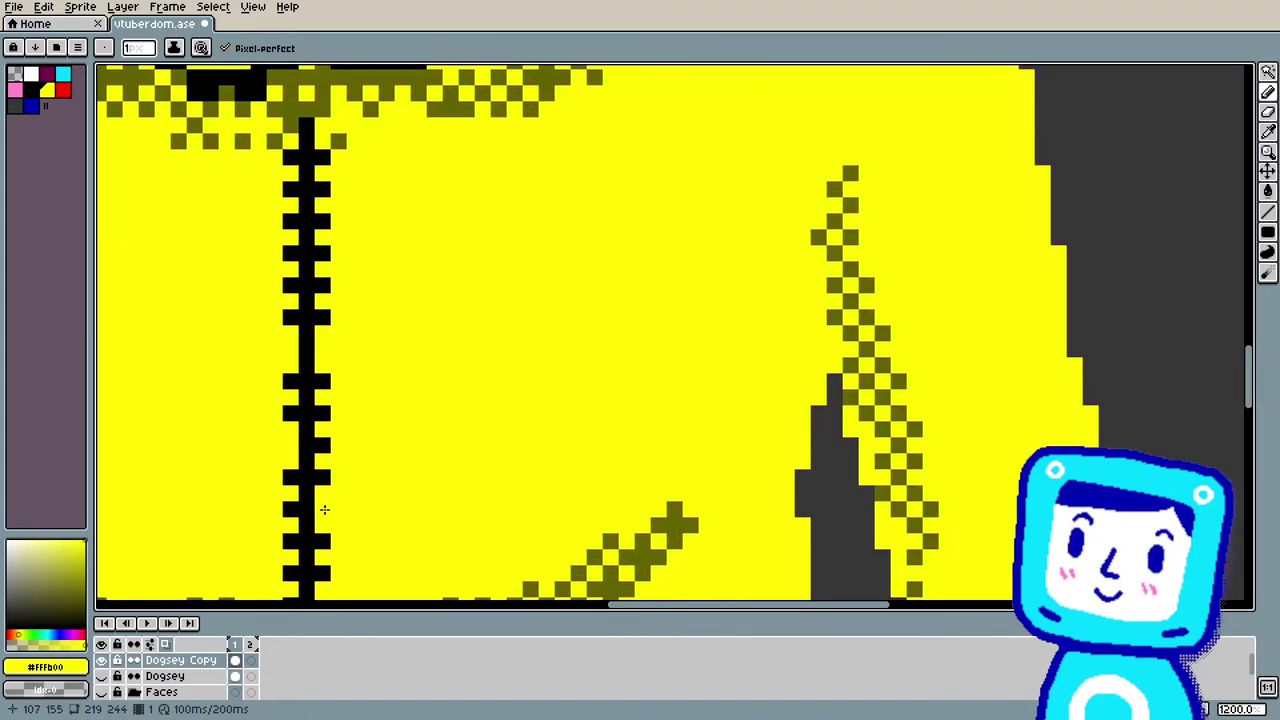
{"action": "key", "text": "i"}
{"action": "left_click", "coordinate": [309, 419]}
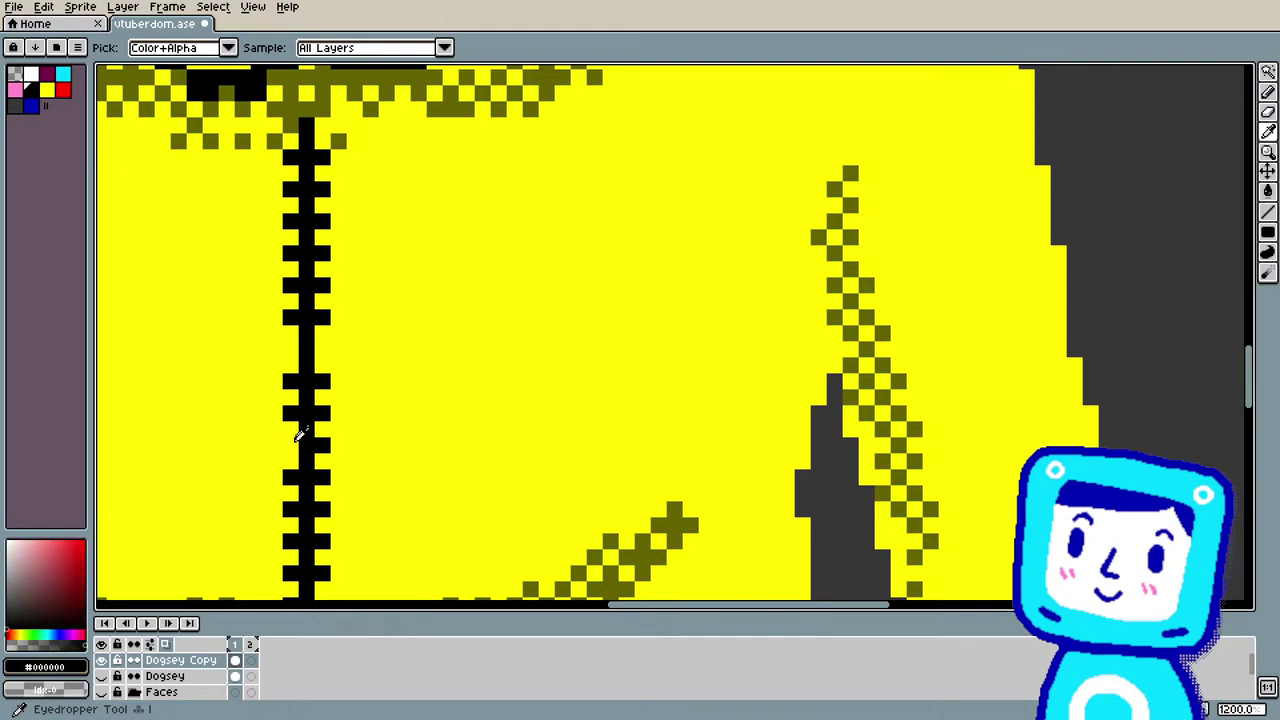
{"action": "key", "text": "b"}
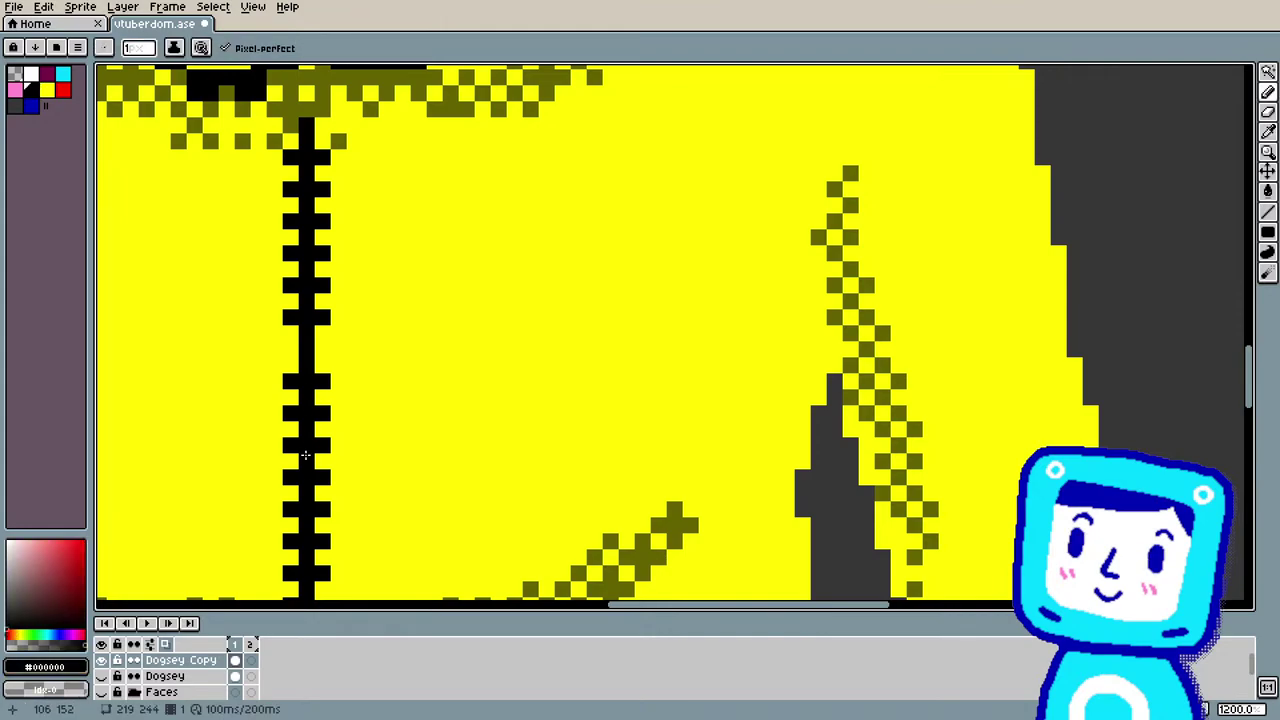
{"action": "left_click_drag", "start_coordinate": [210, 232], "coordinate": [262, 234]}
{"action": "key", "text": "ctrl+z"}
{"action": "left_click", "coordinate": [291, 348]}
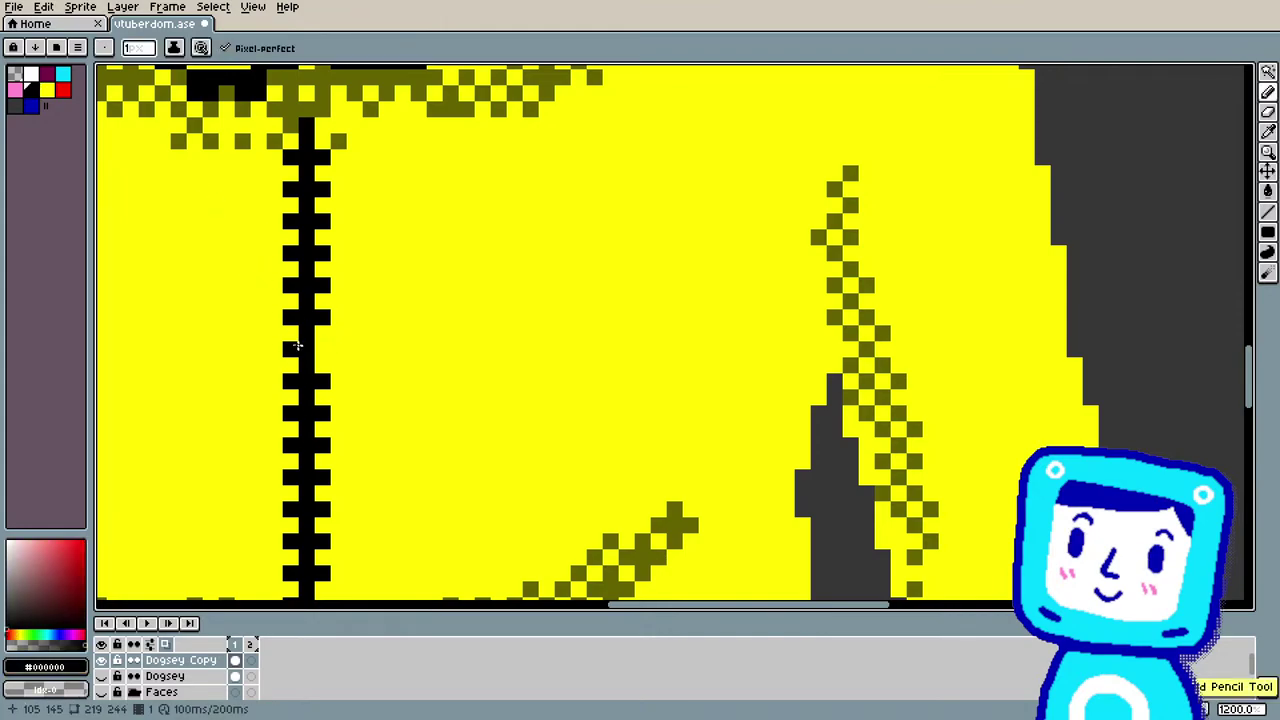
{"action": "left_click", "coordinate": [325, 350]}
{"action": "scroll", "coordinate": [248, 372], "scroll_direction": "down", "scroll_amount": 4}
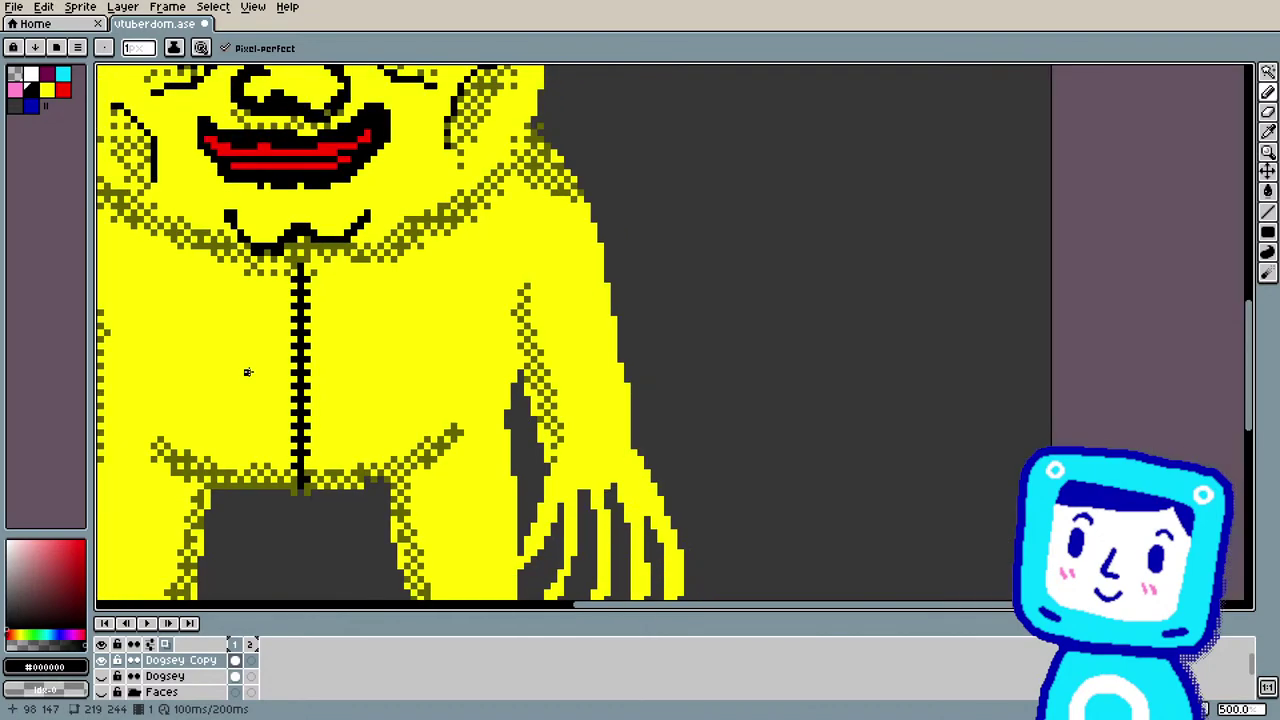
Step: Sample the olive shading colour, re-enable the pencil's pressure gradient and dither shading along both sides of the zipper
{"action": "scroll", "coordinate": [290, 460], "scroll_direction": "up", "scroll_amount": 1}
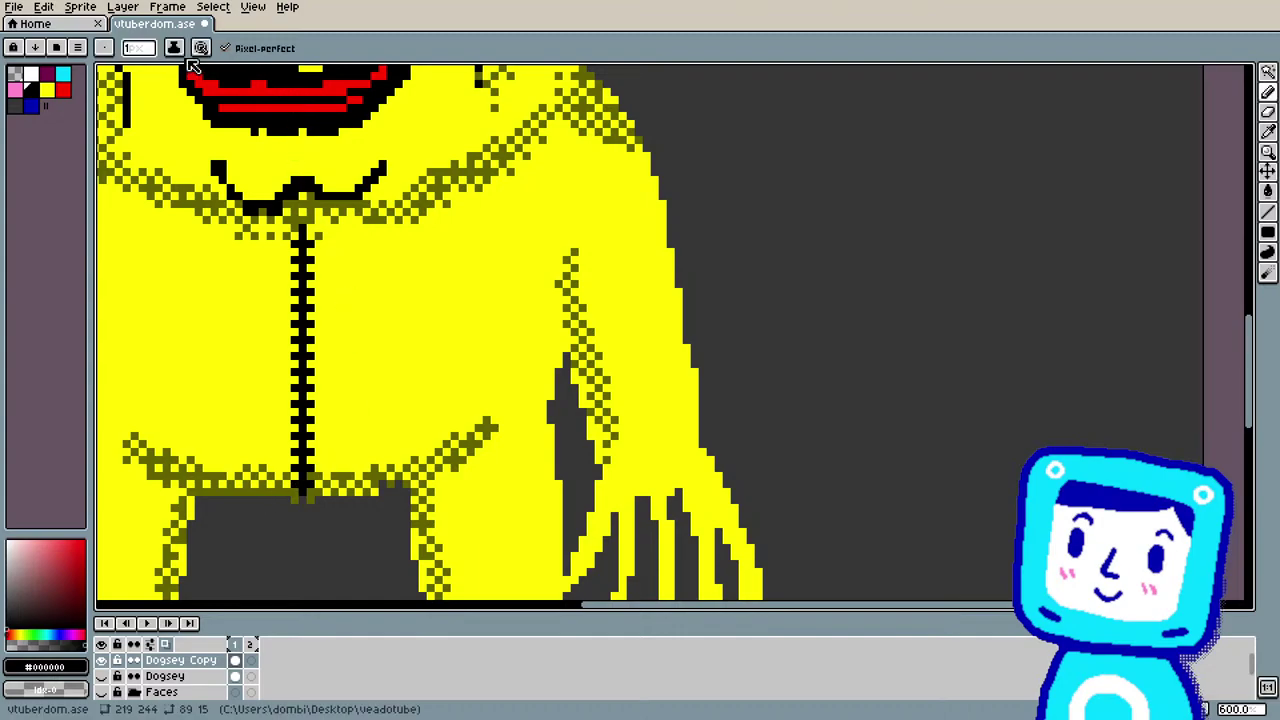
{"action": "key", "text": "i"}
{"action": "left_click", "coordinate": [375, 205]}
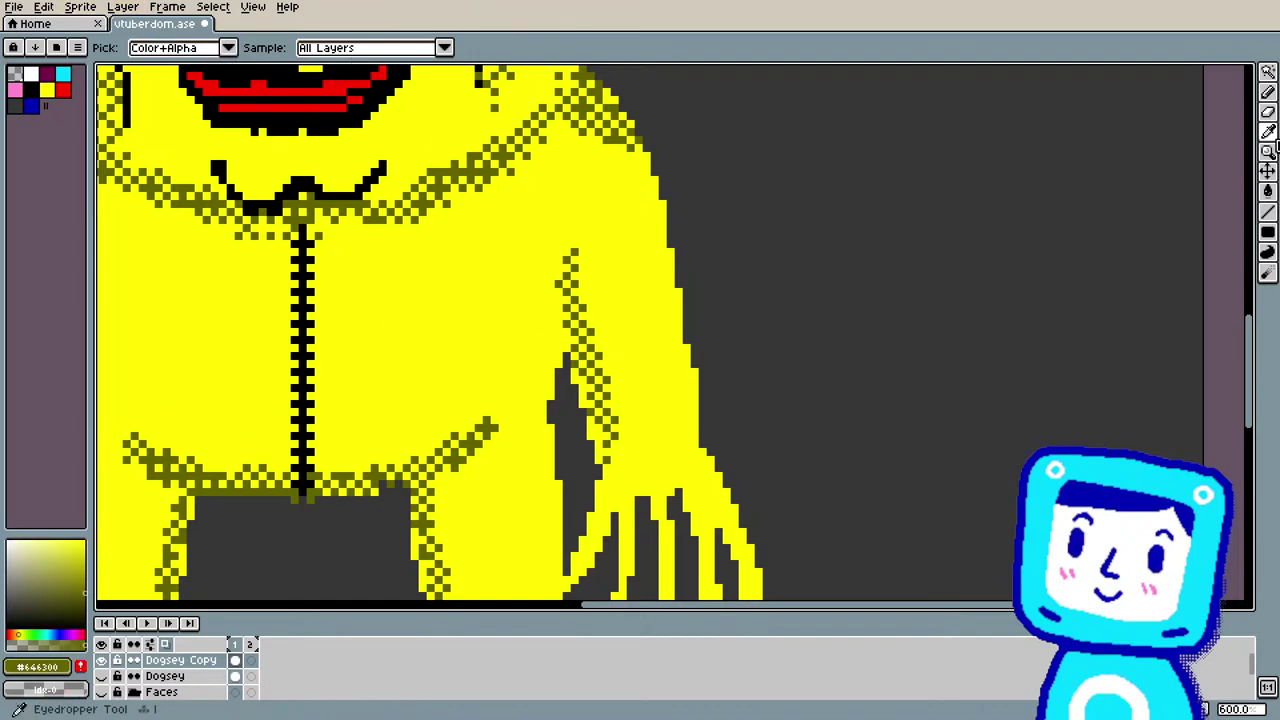
{"action": "left_click", "coordinate": [1268, 92]}
{"action": "left_click", "coordinate": [203, 48]}
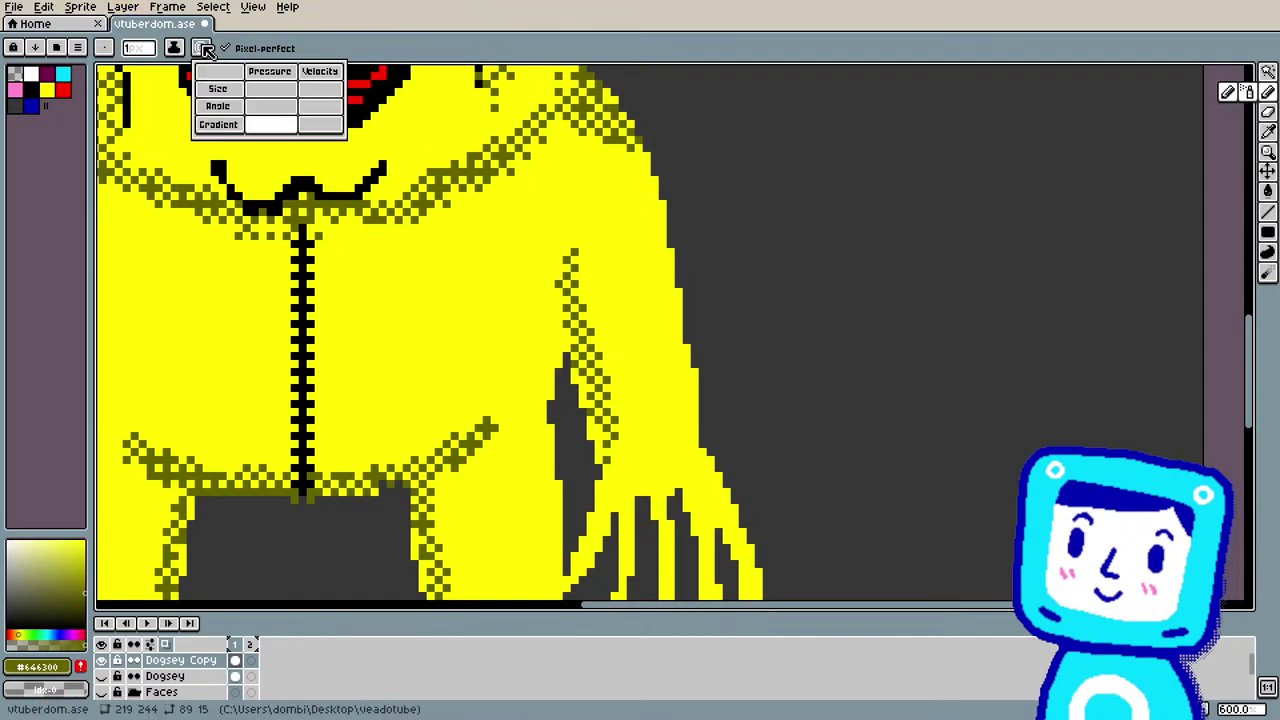
{"action": "left_click", "coordinate": [269, 124]}
{"action": "left_click", "coordinate": [1110, 180]}
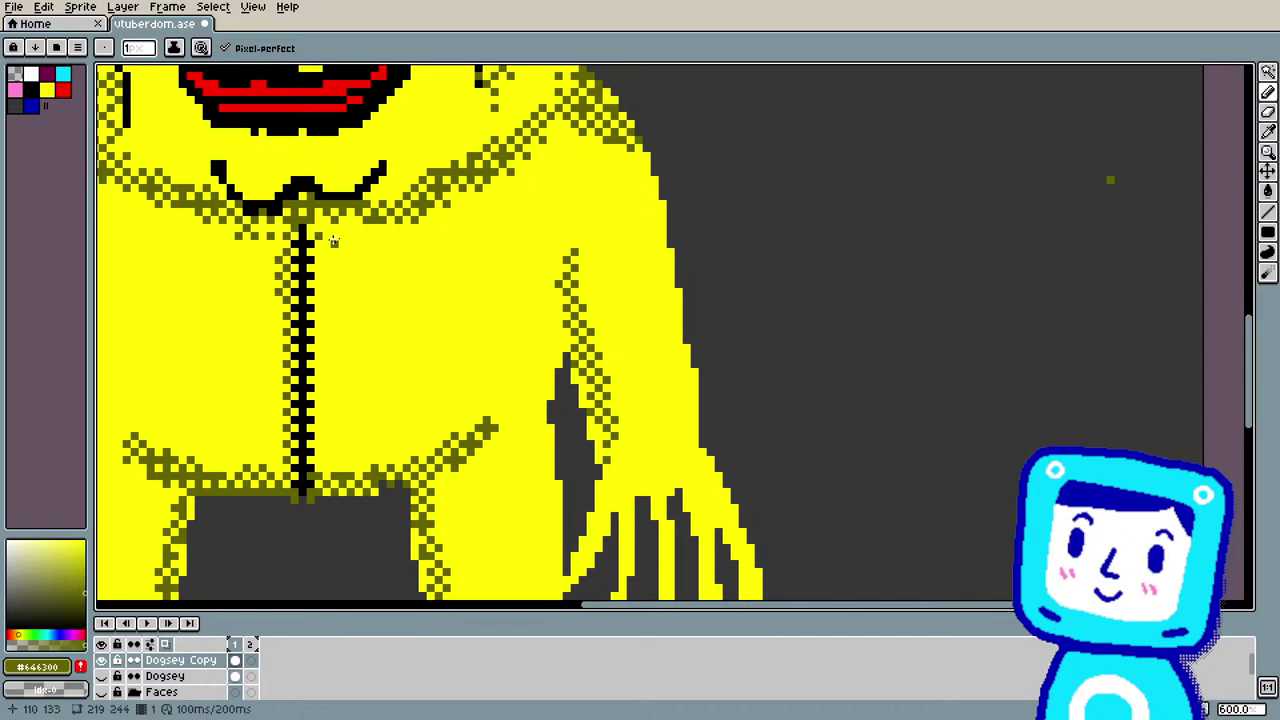
{"action": "left_click", "coordinate": [325, 272]}
{"action": "left_click", "coordinate": [325, 258]}
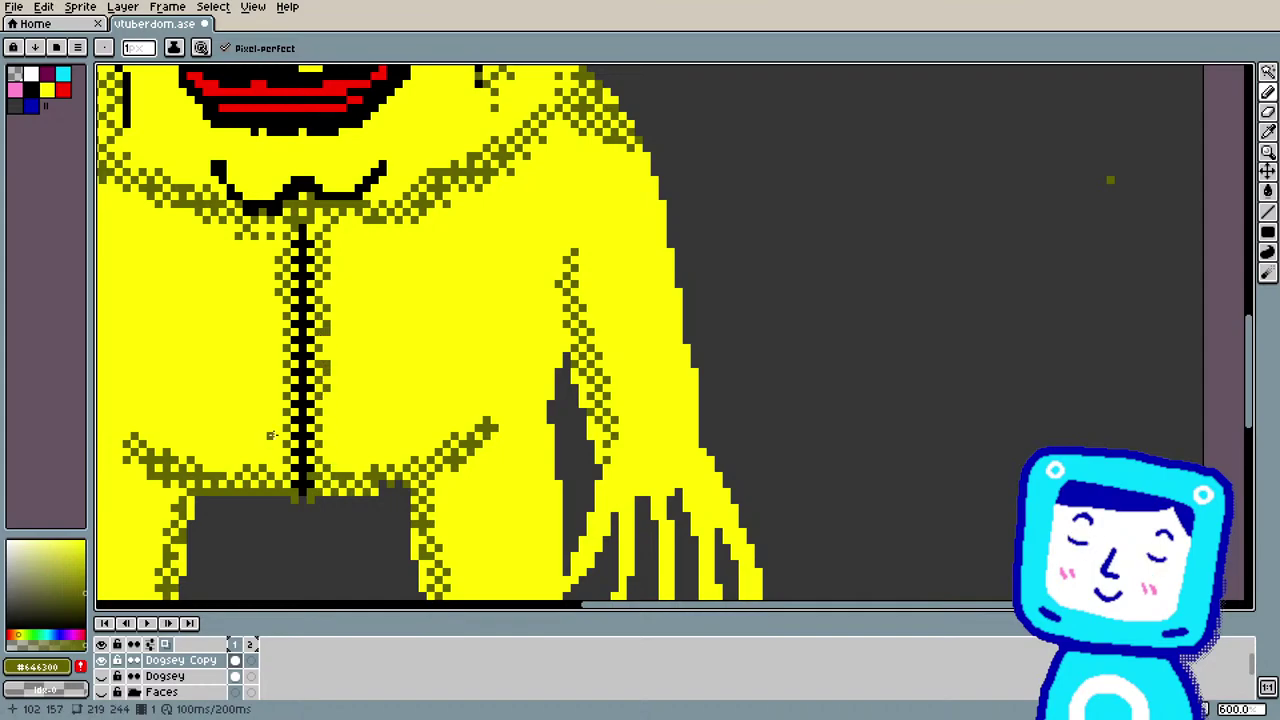
Step: Switch to black, turn off the pencil's pressure gradient and draw a solid zipper pull at the top of the zipper
{"action": "left_click", "coordinate": [30, 90]}
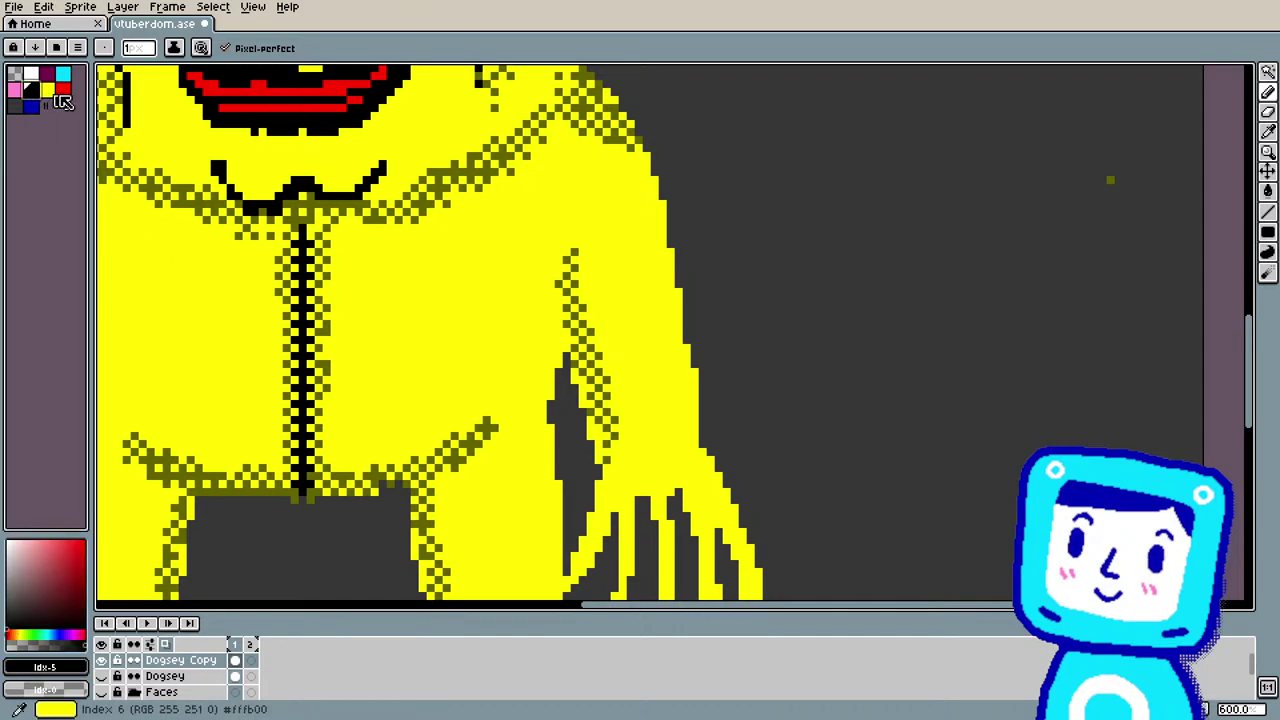
{"action": "left_click", "coordinate": [200, 47]}
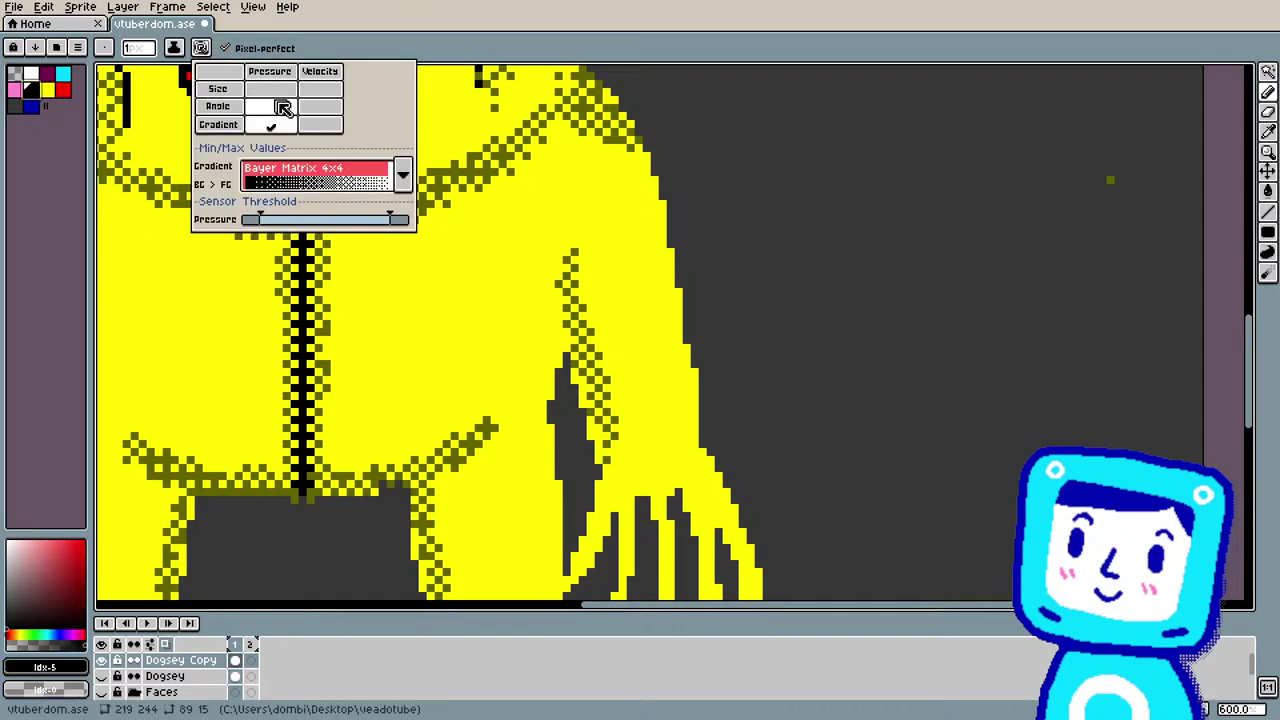
{"action": "left_click", "coordinate": [271, 125]}
{"action": "left_click_drag", "start_coordinate": [316, 230], "coordinate": [349, 263]}
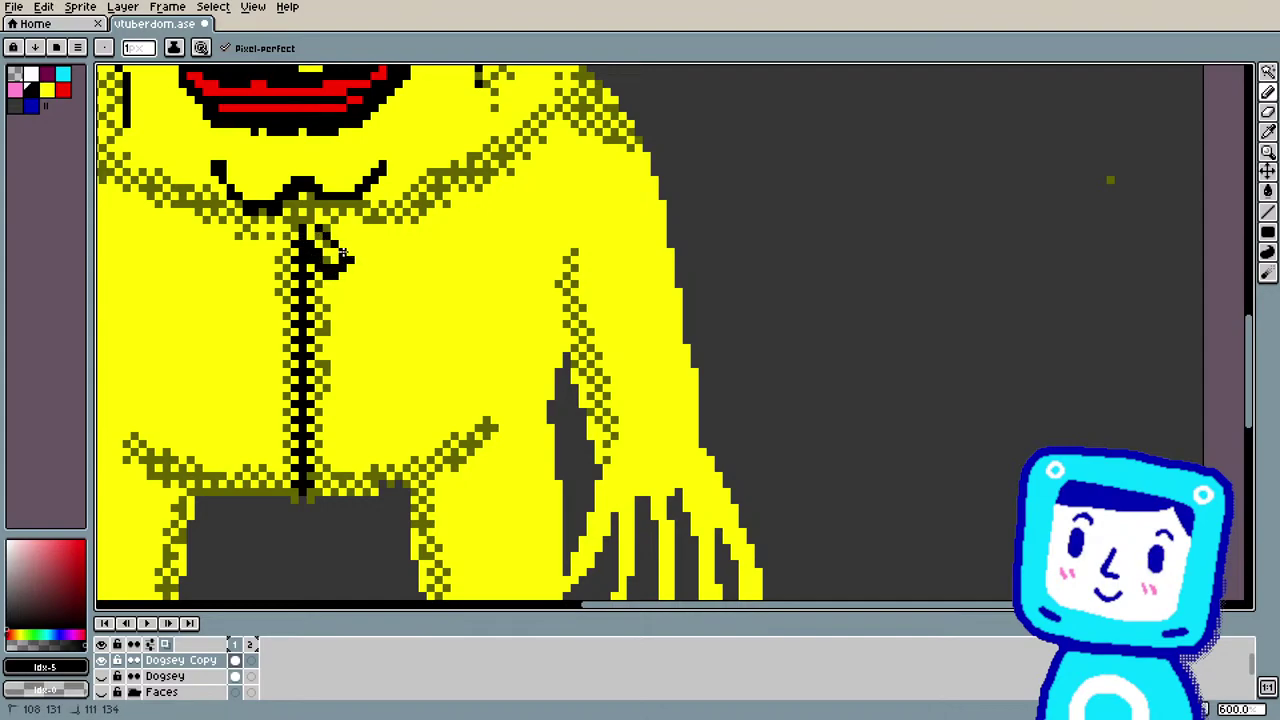
{"action": "left_click_drag", "start_coordinate": [318, 230], "coordinate": [344, 261]}
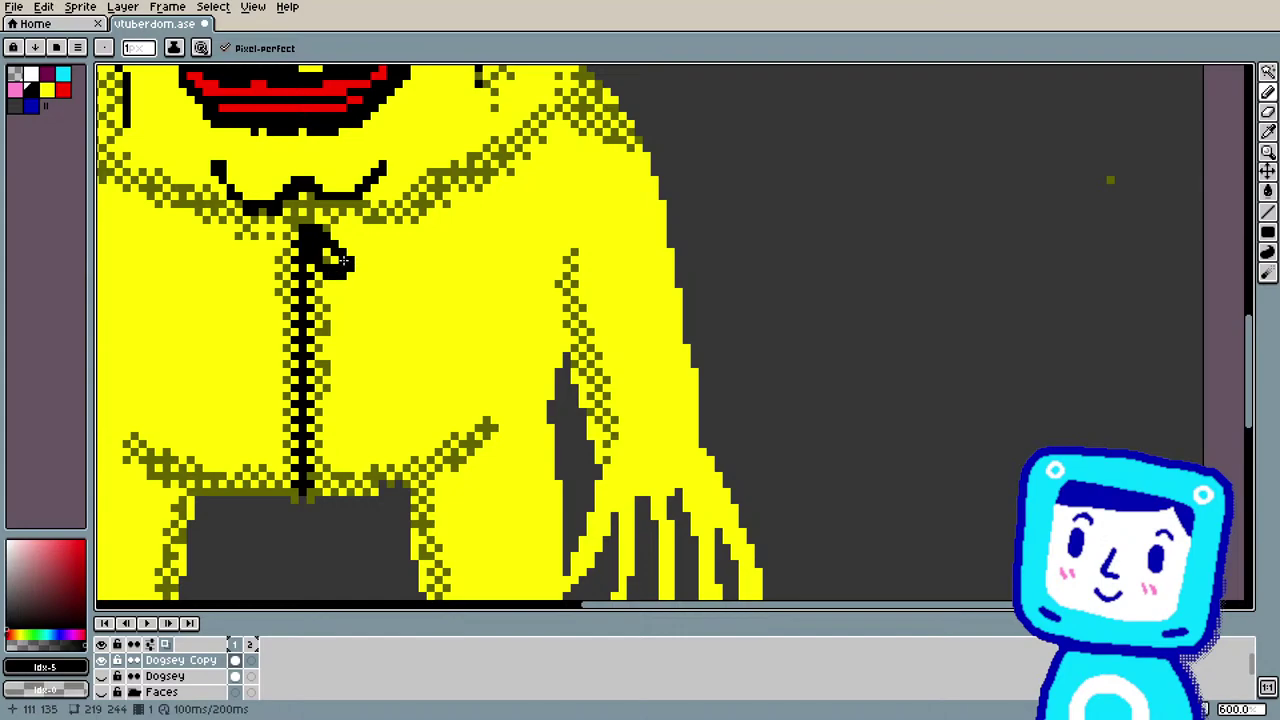
{"action": "scroll", "coordinate": [336, 262], "scroll_direction": "down", "scroll_amount": 4}
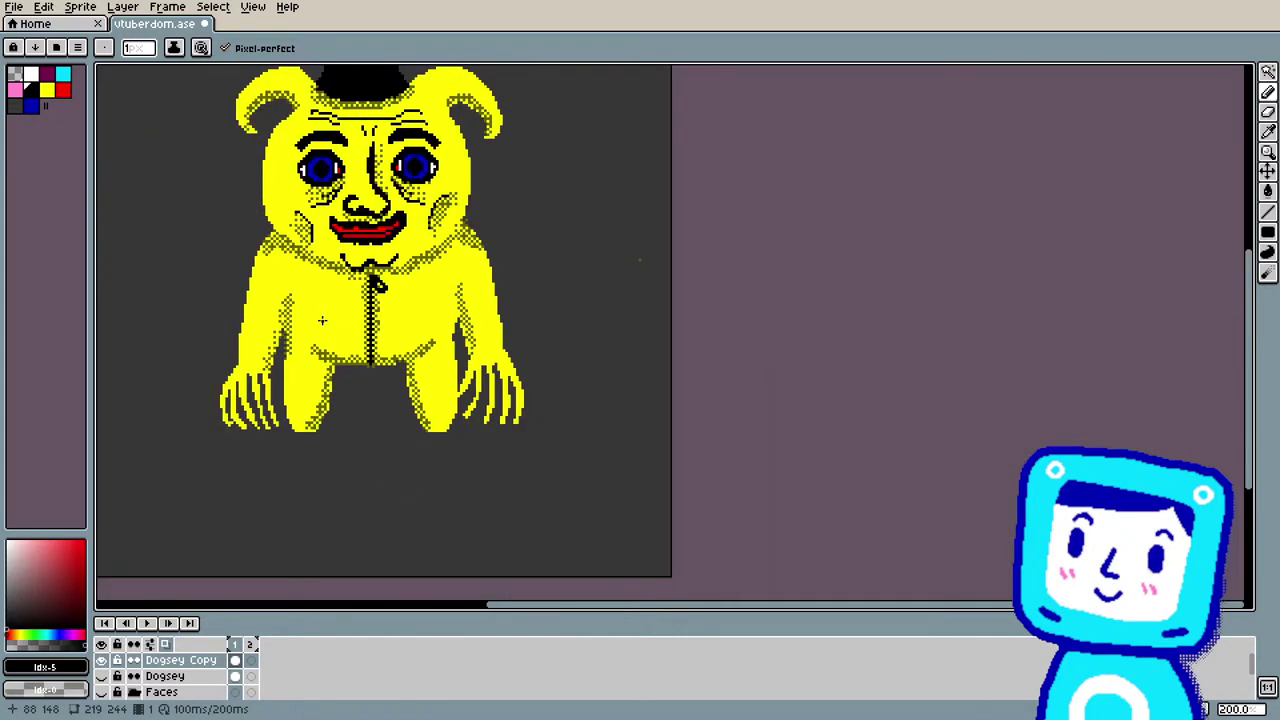
{"action": "scroll", "coordinate": [303, 310], "scroll_direction": "up", "scroll_amount": 3}
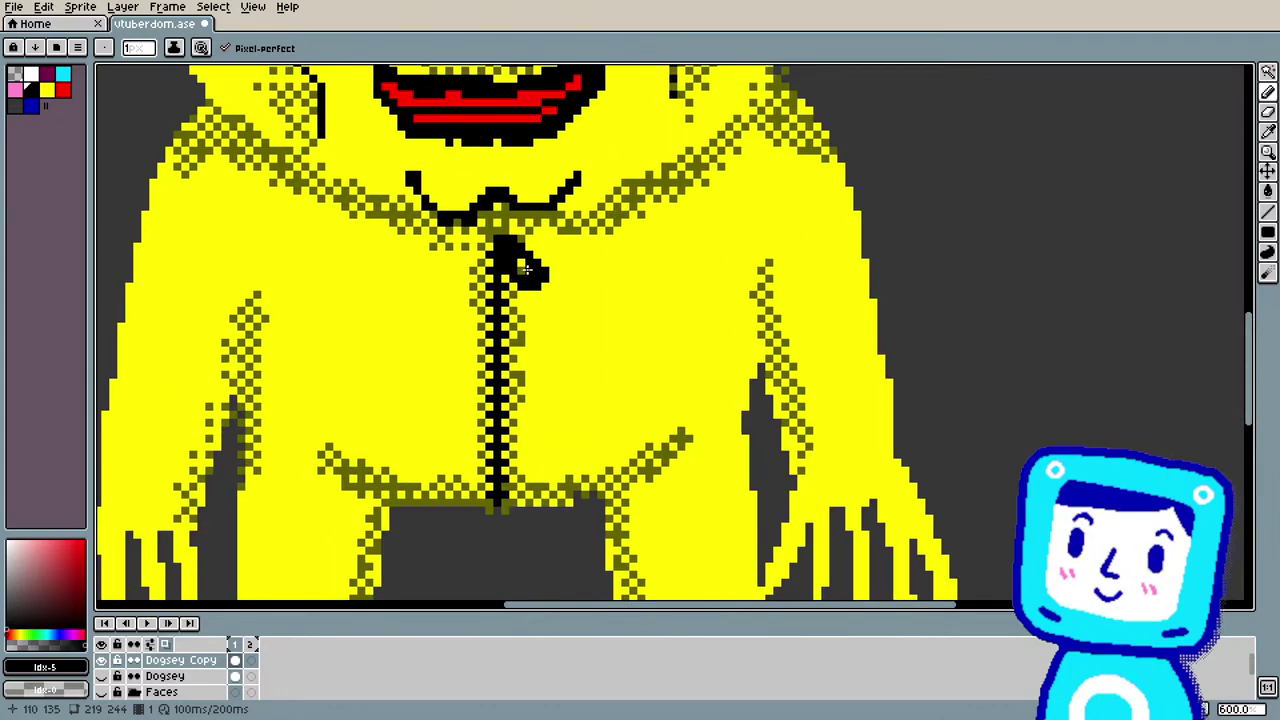
{"action": "left_click_drag", "start_coordinate": [520, 270], "coordinate": [527, 290]}
Step: Sample the olive shading colour and add a highlight along the inside of the black zipper pull
{"action": "key", "text": "i"}
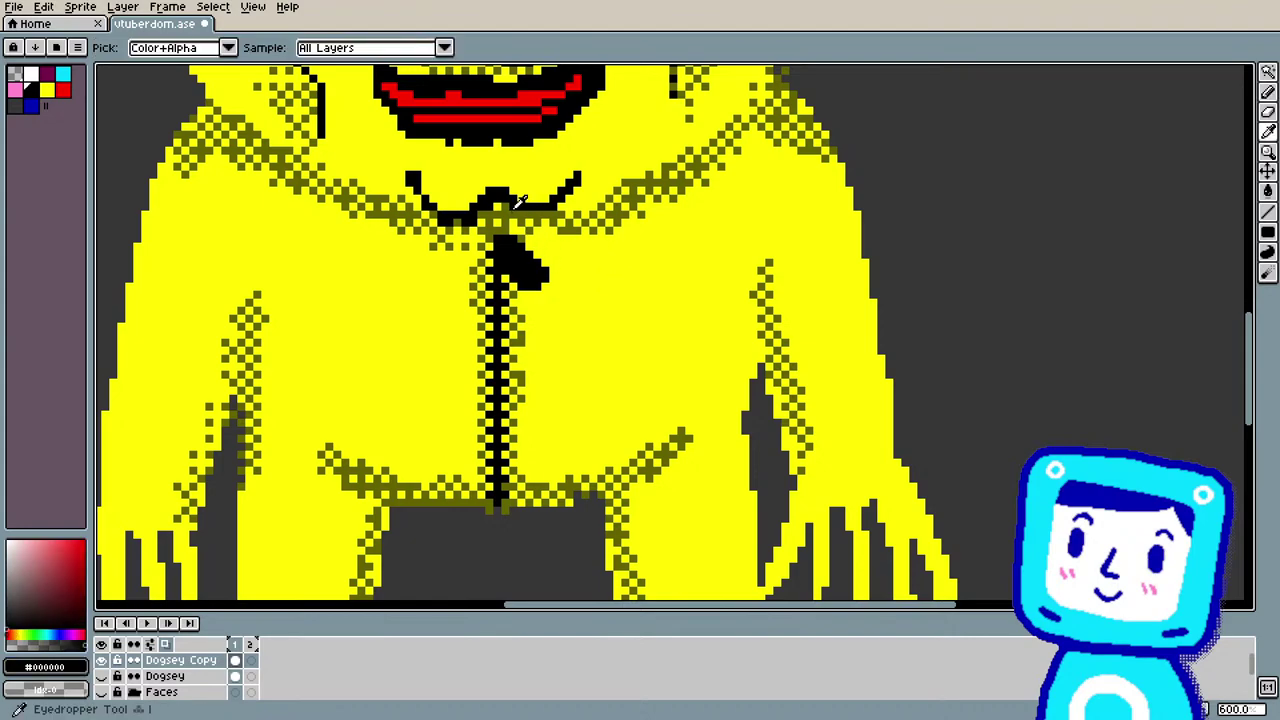
{"action": "left_click", "coordinate": [518, 200]}
{"action": "key", "text": "b"}
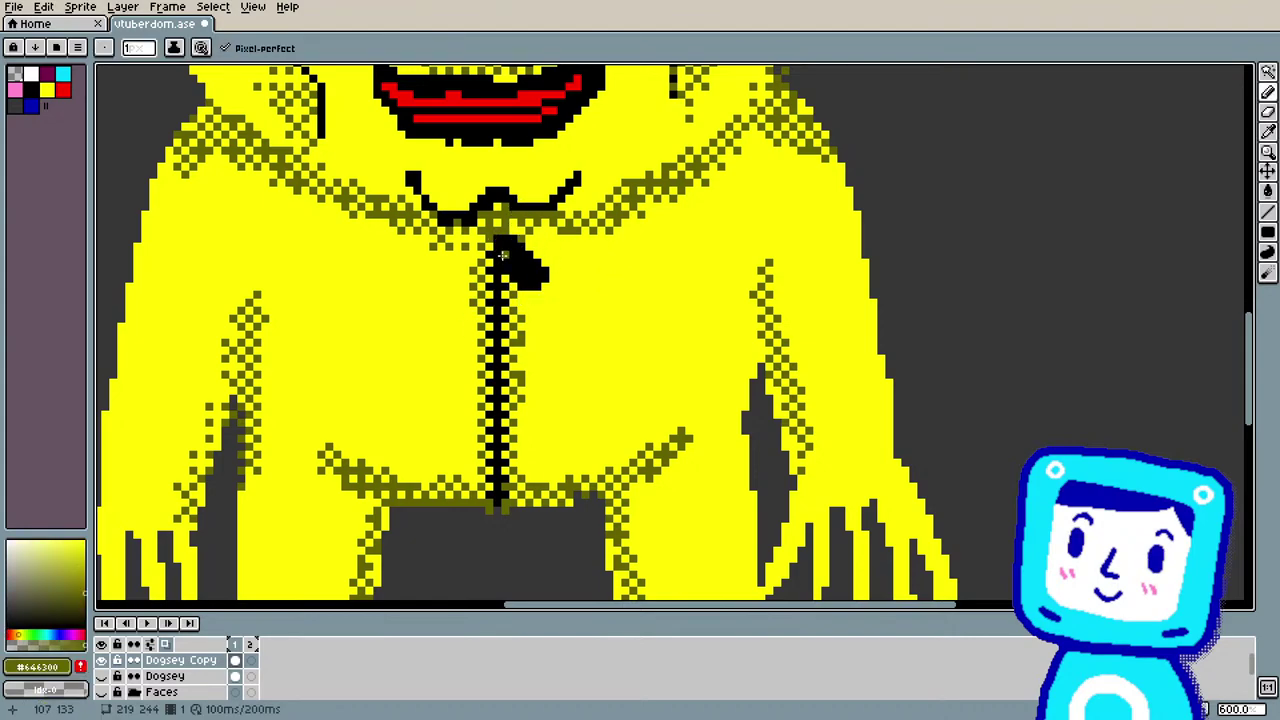
{"action": "left_click_drag", "start_coordinate": [503, 256], "coordinate": [533, 268]}
{"action": "scroll", "coordinate": [1020, 215], "scroll_direction": "down", "scroll_amount": 5}
{"action": "scroll", "coordinate": [880, 279], "scroll_direction": "up", "scroll_amount": 3}
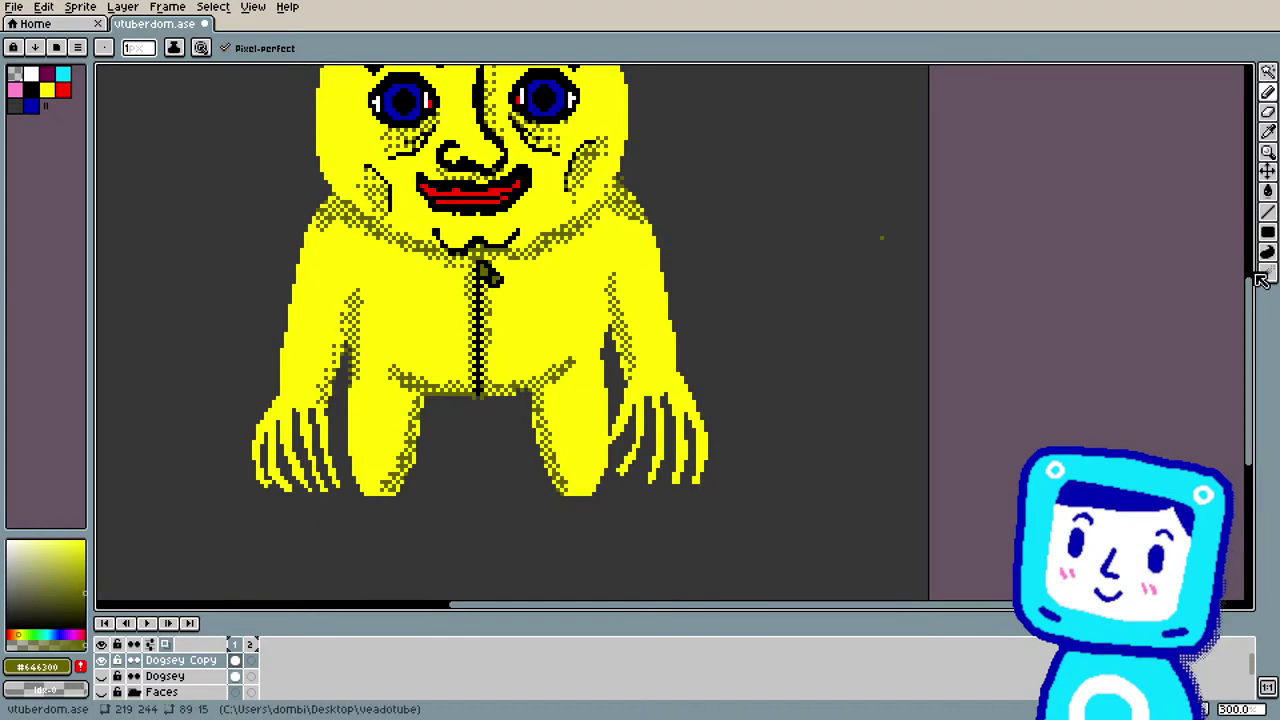
{"action": "left_click_drag", "start_coordinate": [1262, 280], "coordinate": [1262, 264]}
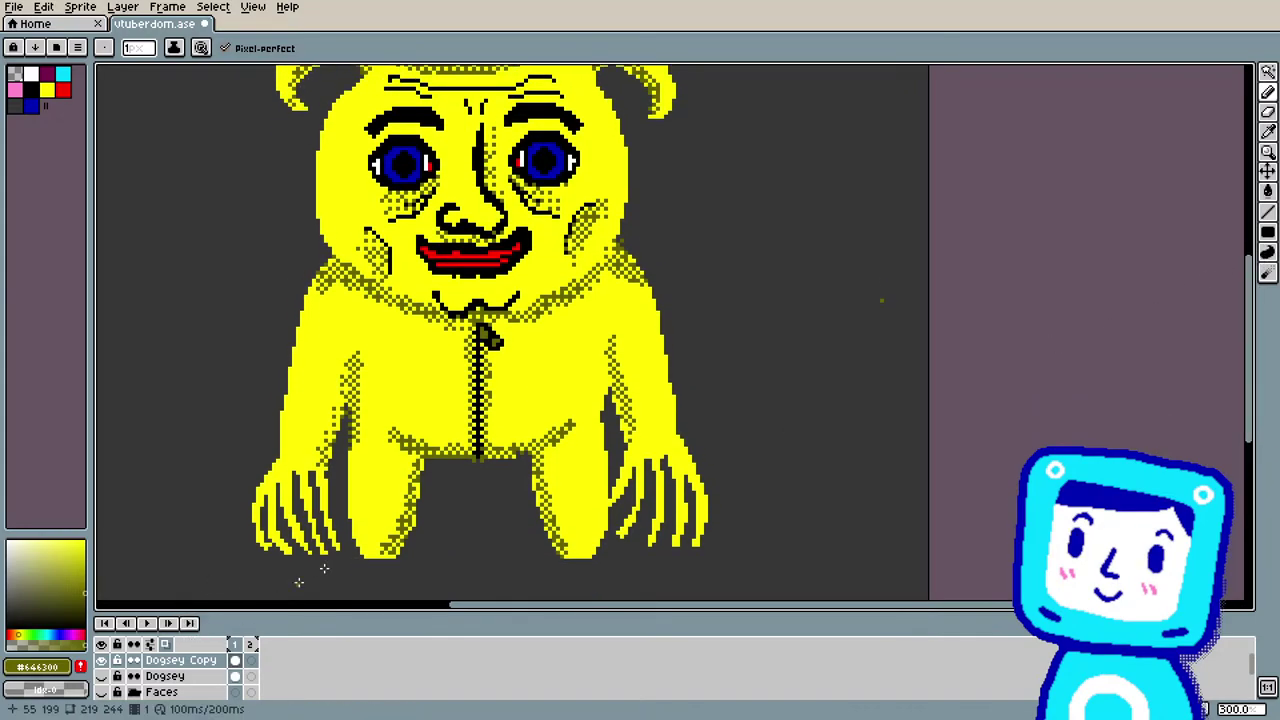
Step: Sample black, re-enable the pressure gradient, set the pencil size to 10 px and dither a wide oval ground shadow beneath the feet
{"action": "key", "text": "i"}
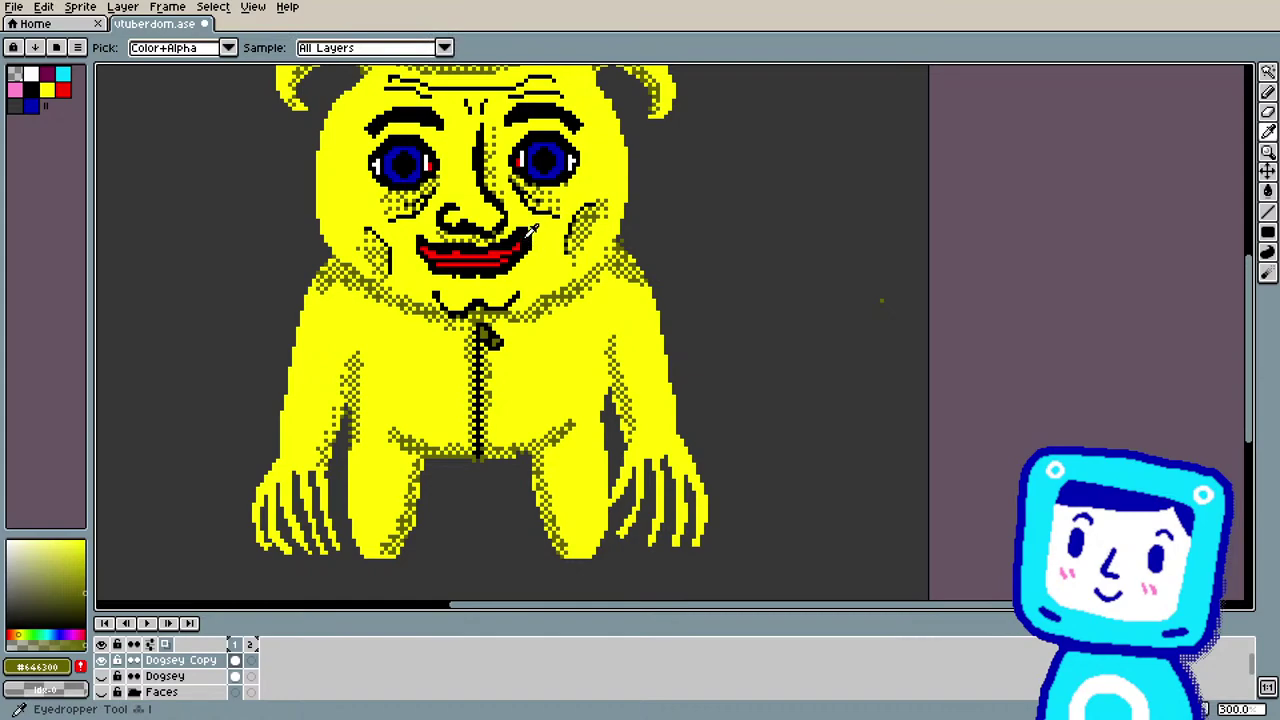
{"action": "left_click", "coordinate": [531, 230]}
{"action": "scroll", "coordinate": [520, 380], "scroll_direction": "down", "scroll_amount": 2}
{"action": "scroll", "coordinate": [520, 380], "scroll_direction": "up", "scroll_amount": 1}
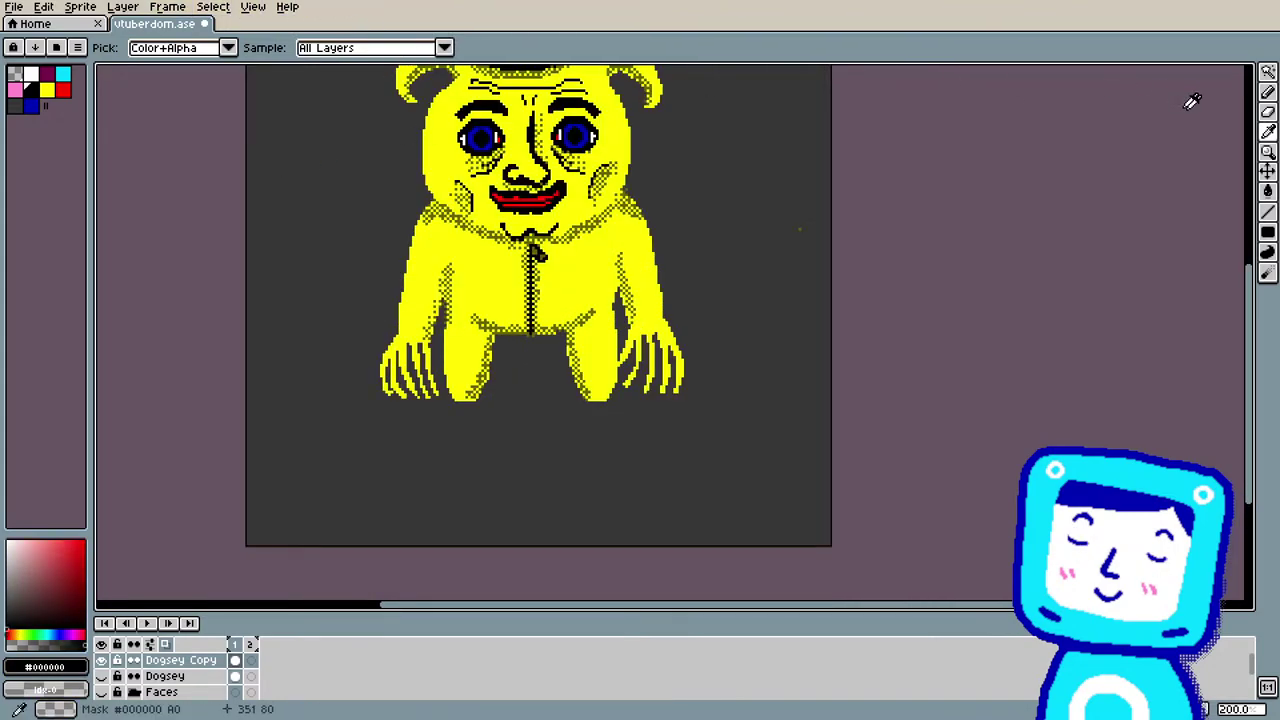
{"action": "left_click", "coordinate": [1270, 92]}
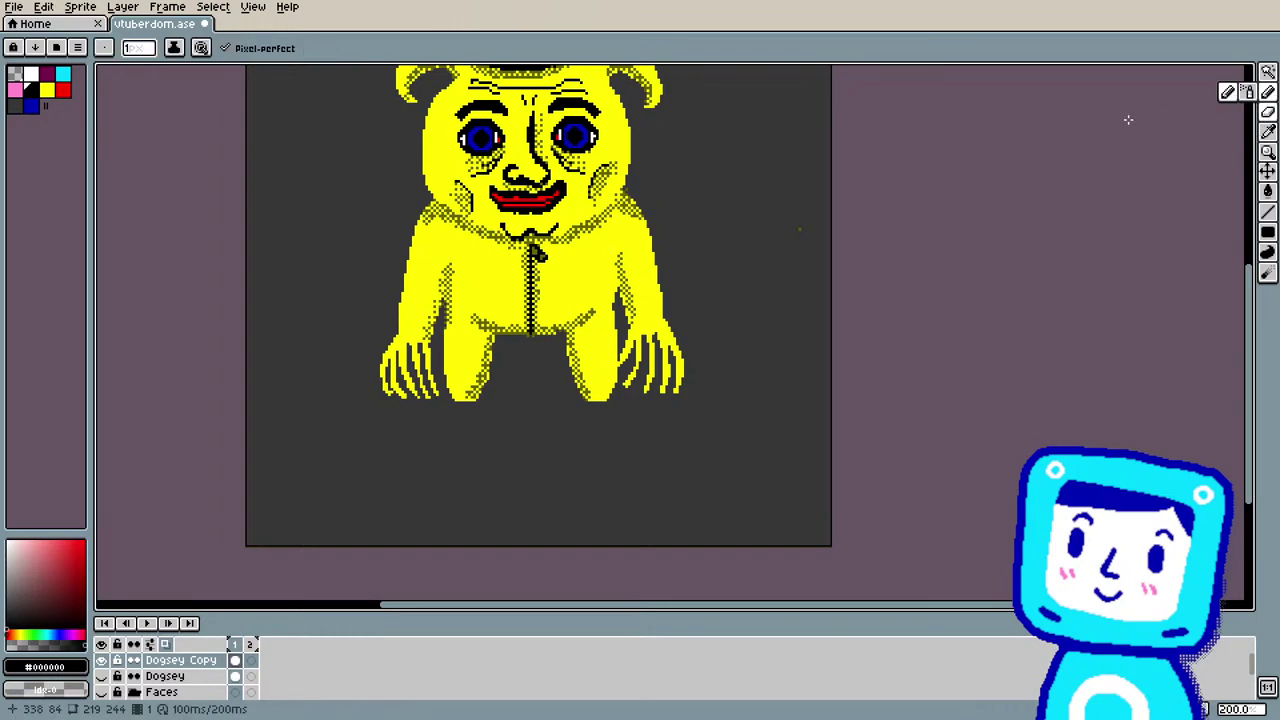
{"action": "left_click", "coordinate": [200, 47]}
{"action": "left_click", "coordinate": [270, 124]}
{"action": "left_click", "coordinate": [138, 47]}
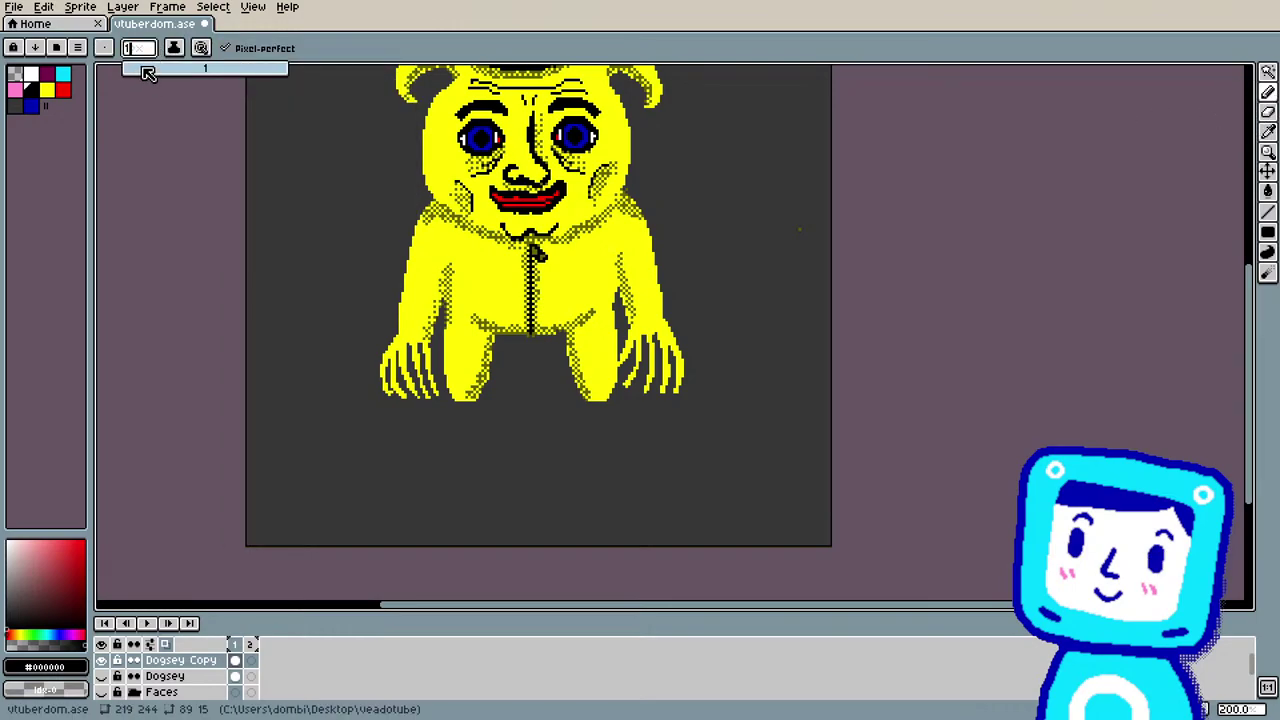
{"action": "left_click_drag", "start_coordinate": [143, 69], "coordinate": [155, 72]}
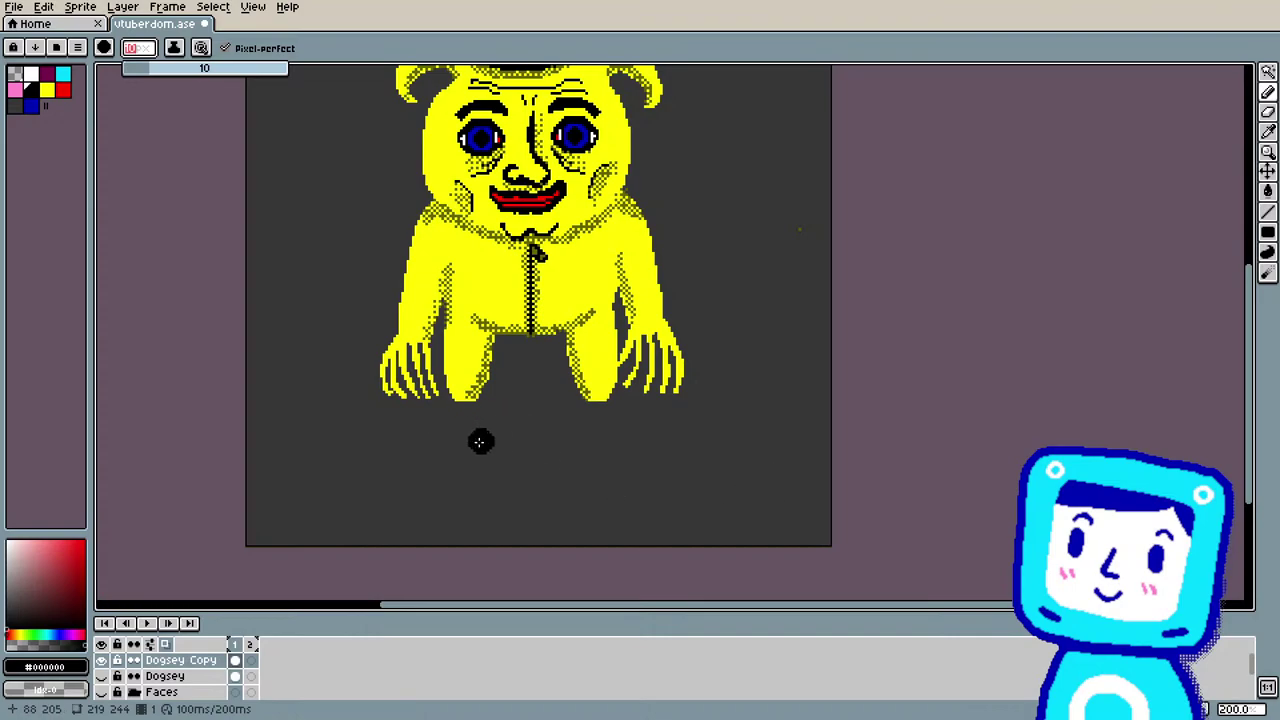
{"action": "mouse_move", "coordinate": [480, 437]}
{"action": "left_mouse_down"}
{"action": "mouse_move", "coordinate": [531, 432]}
{"action": "mouse_move", "coordinate": [453, 418]}
{"action": "left_mouse_up"}
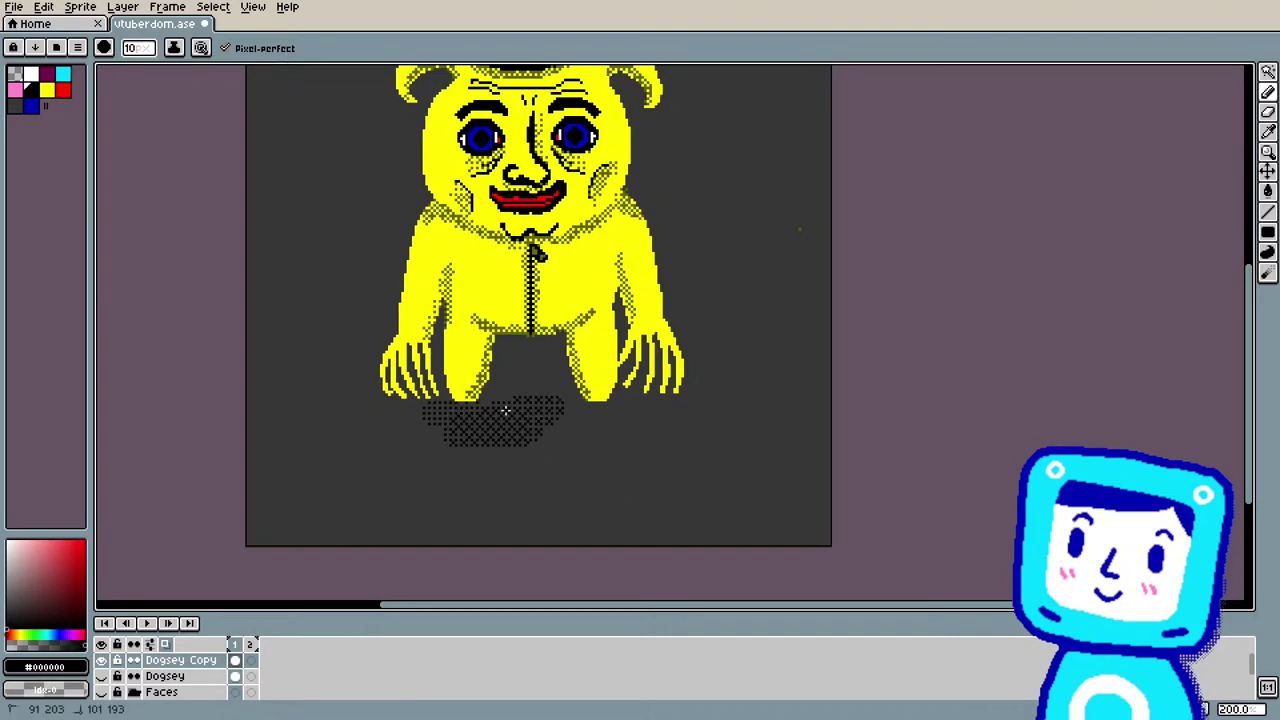
{"action": "mouse_move", "coordinate": [531, 403]}
{"action": "left_mouse_down"}
{"action": "mouse_move", "coordinate": [677, 421]}
{"action": "mouse_move", "coordinate": [568, 417]}
{"action": "mouse_move", "coordinate": [545, 402]}
{"action": "mouse_move", "coordinate": [414, 421]}
{"action": "mouse_move", "coordinate": [636, 424]}
{"action": "left_mouse_up"}
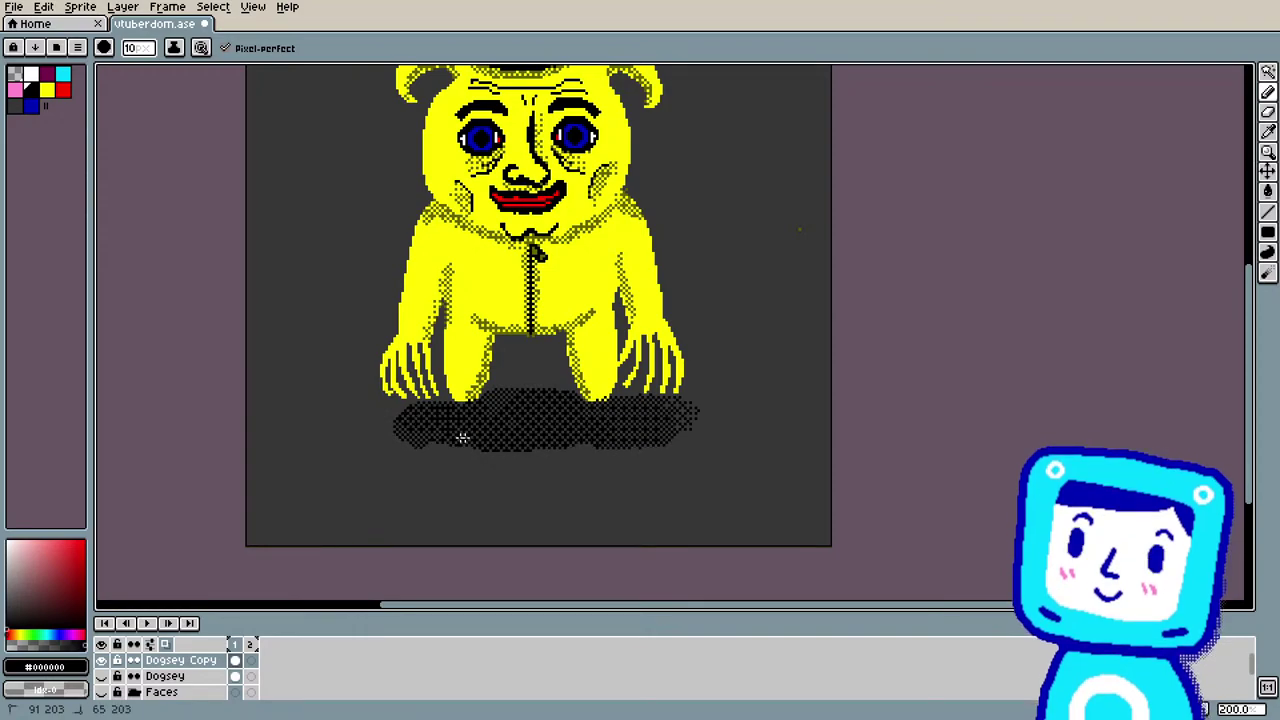
Step: Extend the ground shadow's lower edge and darken its centre between the legs with more black dithering
{"action": "left_click_drag", "start_coordinate": [551, 434], "coordinate": [591, 436]}
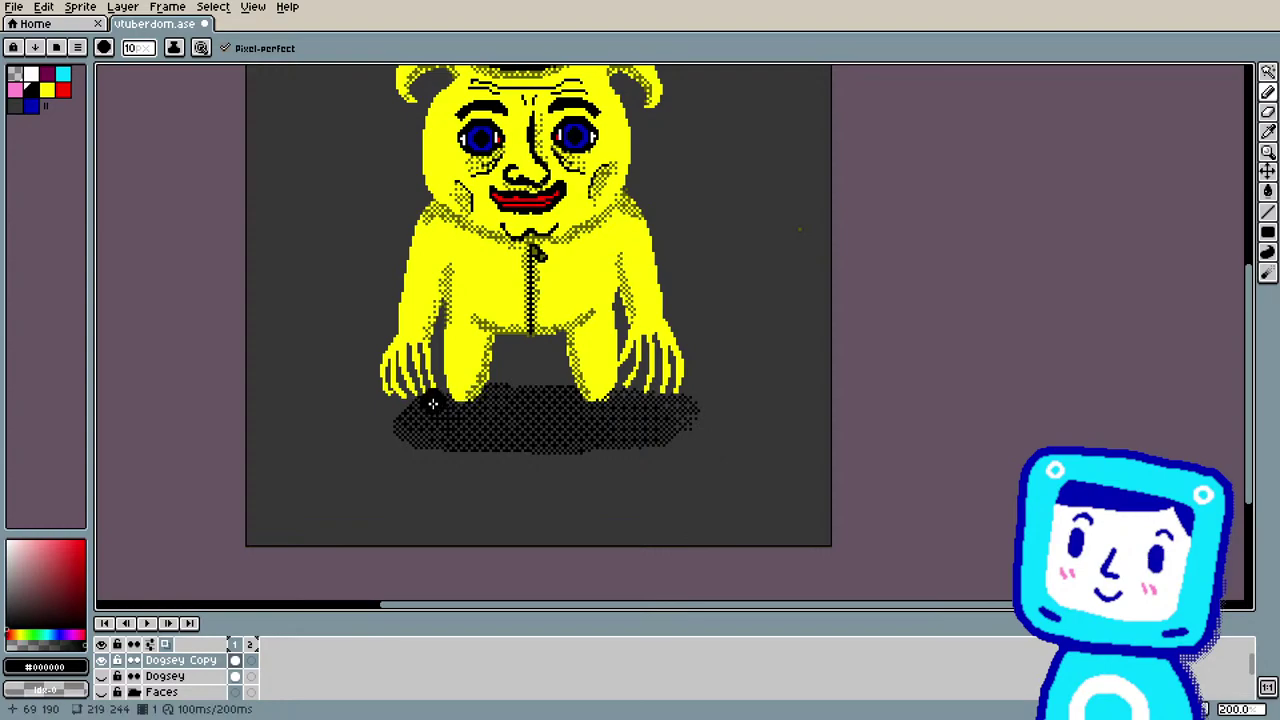
{"action": "mouse_move", "coordinate": [591, 434]}
{"action": "left_mouse_down"}
{"action": "mouse_move", "coordinate": [589, 449]}
{"action": "mouse_move", "coordinate": [433, 436]}
{"action": "left_mouse_up"}
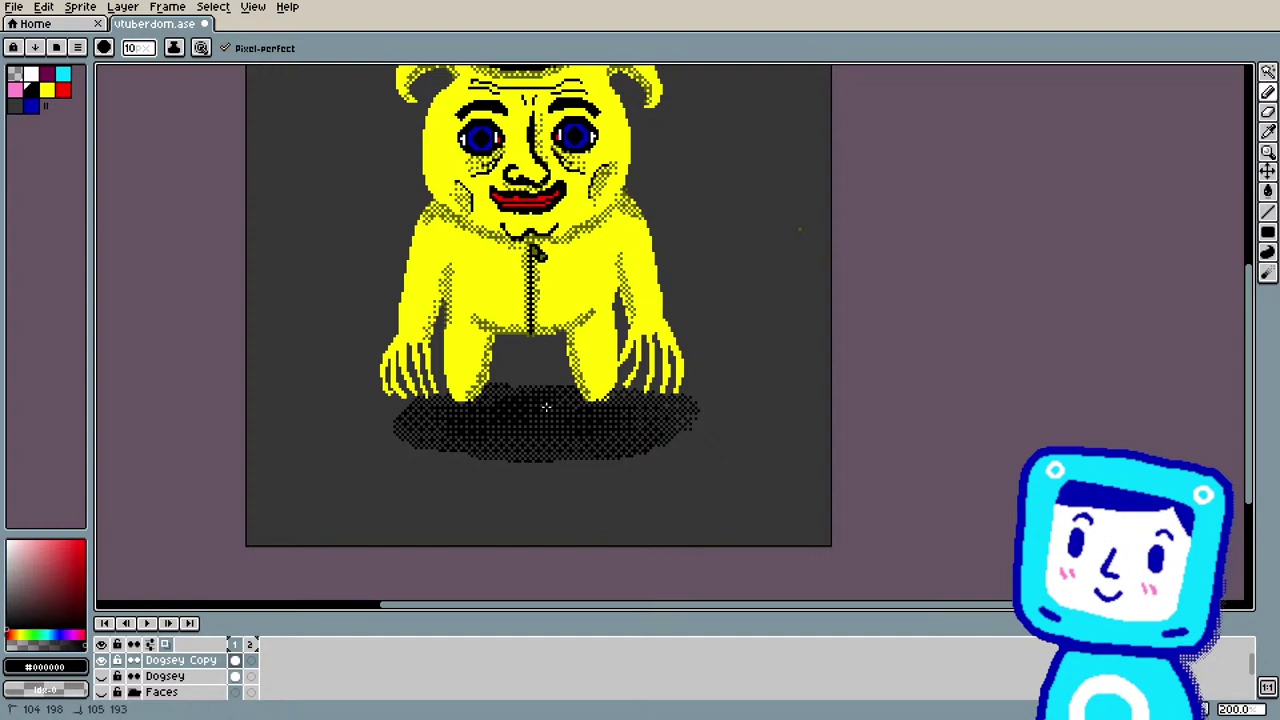
{"action": "left_click_drag", "start_coordinate": [546, 405], "coordinate": [549, 399]}
Step: Sample the dark grey background (#373737) and paint out the stray olive pixel beside the figure
{"action": "key", "text": "i"}
{"action": "left_click", "coordinate": [800, 243]}
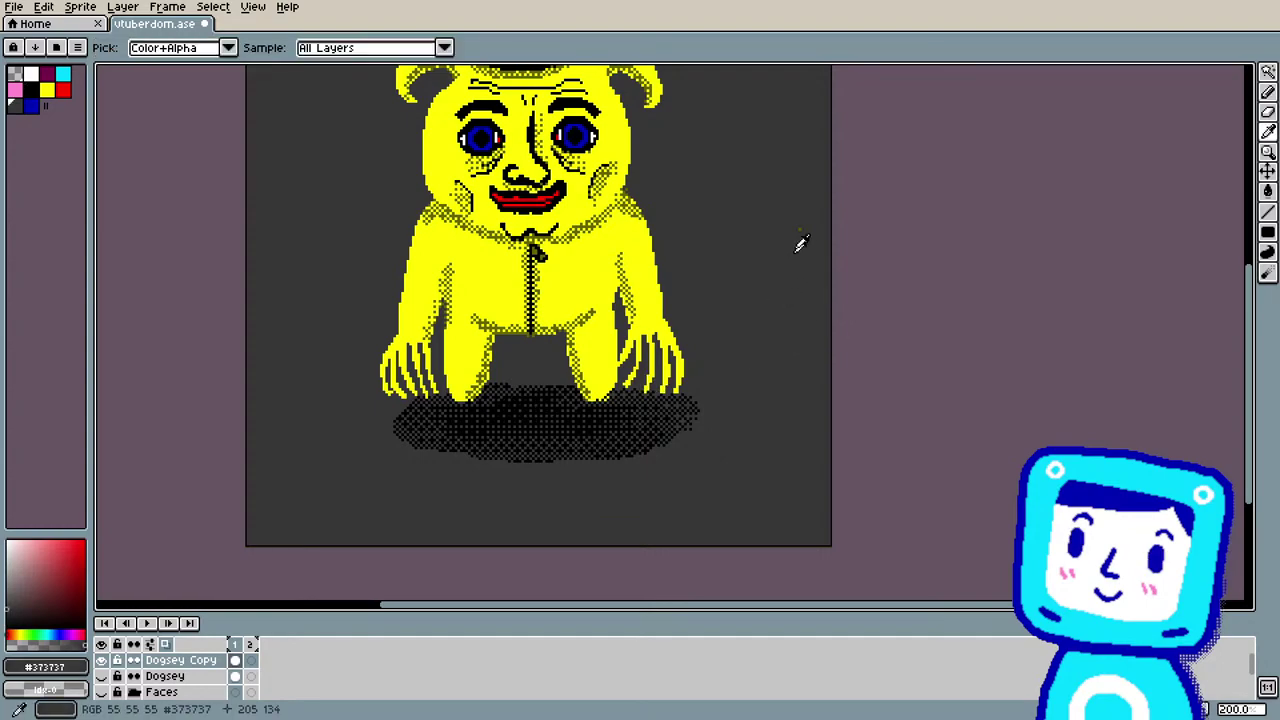
{"action": "key", "text": "b"}
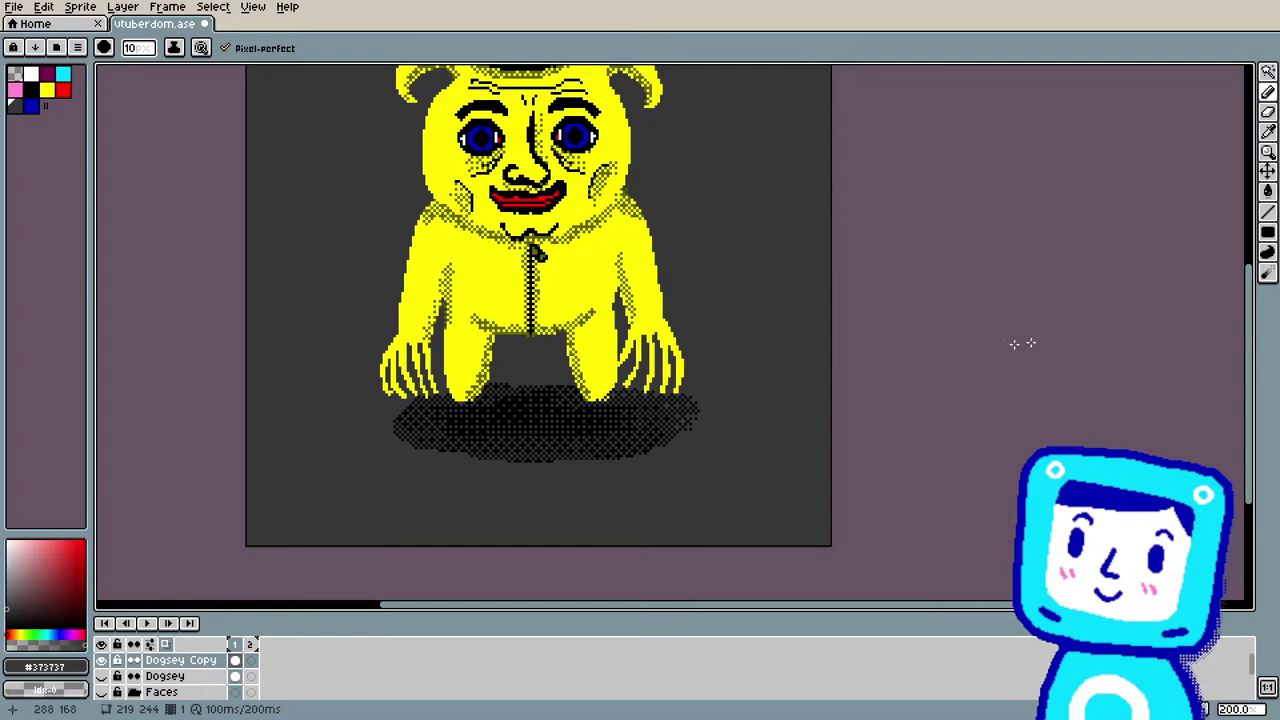
{"action": "left_click_drag", "start_coordinate": [1257, 325], "coordinate": [1257, 277]}
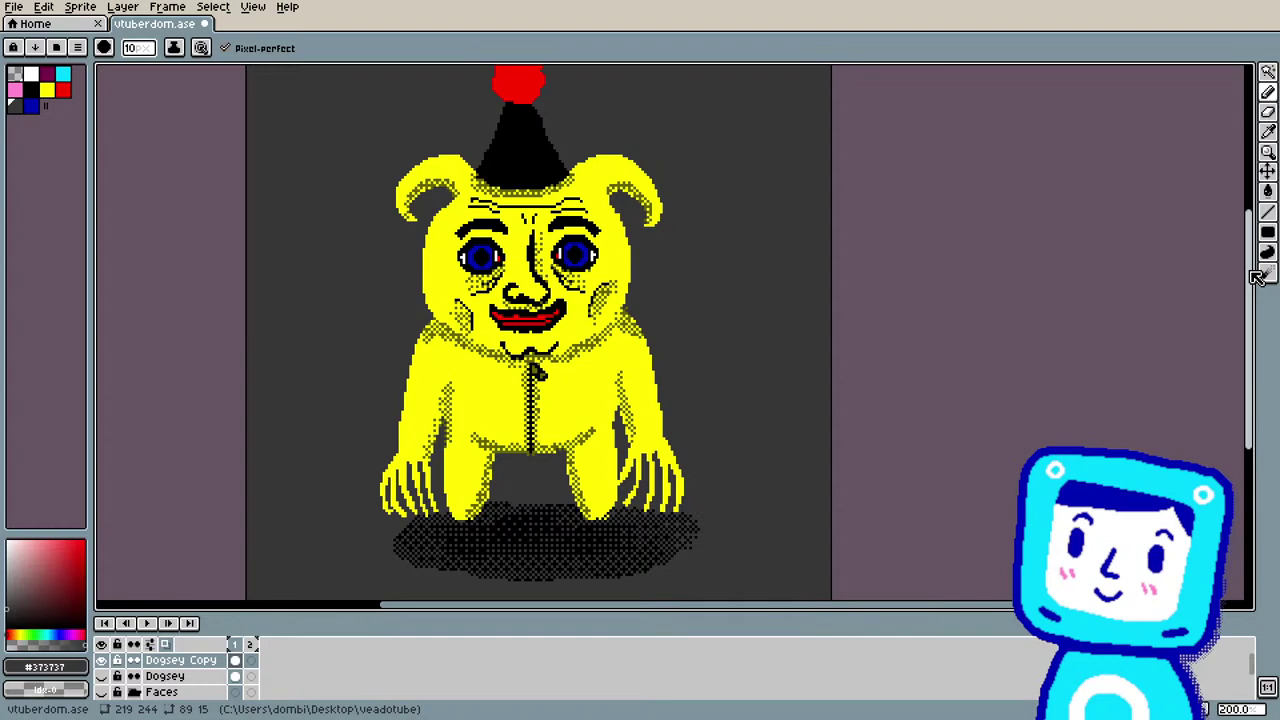
{"action": "left_click_drag", "start_coordinate": [1257, 277], "coordinate": [1257, 284]}
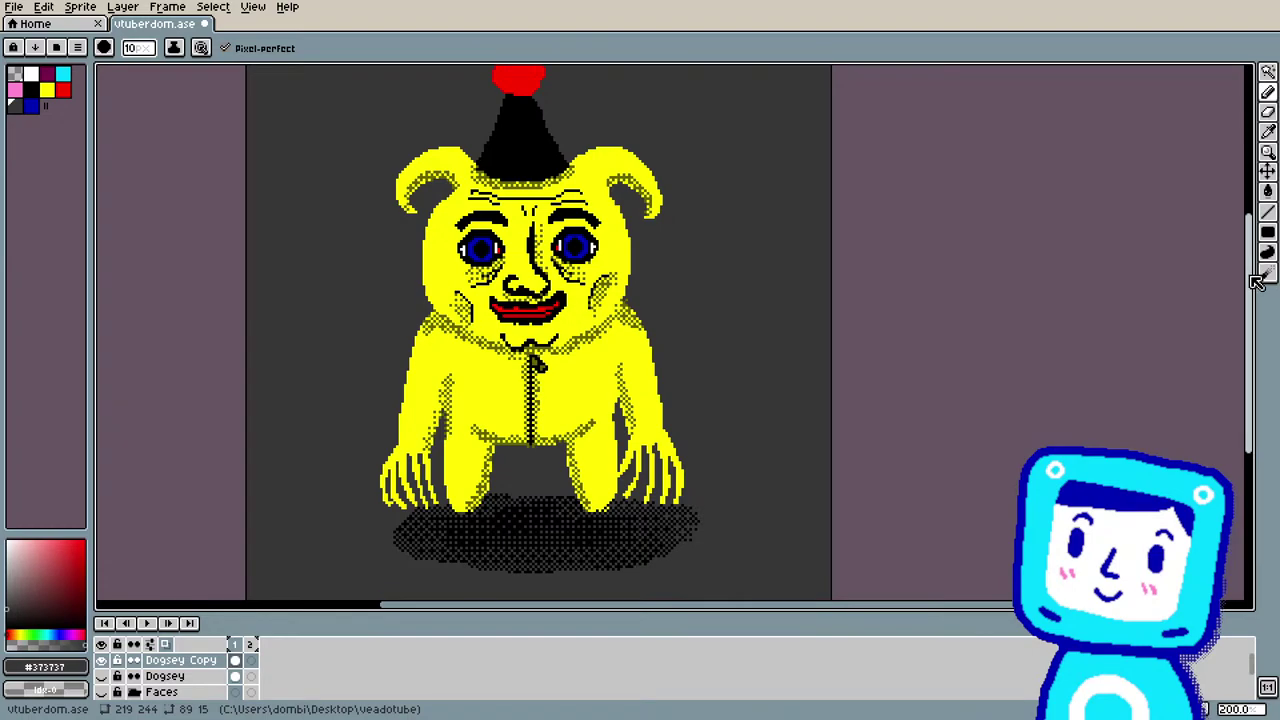
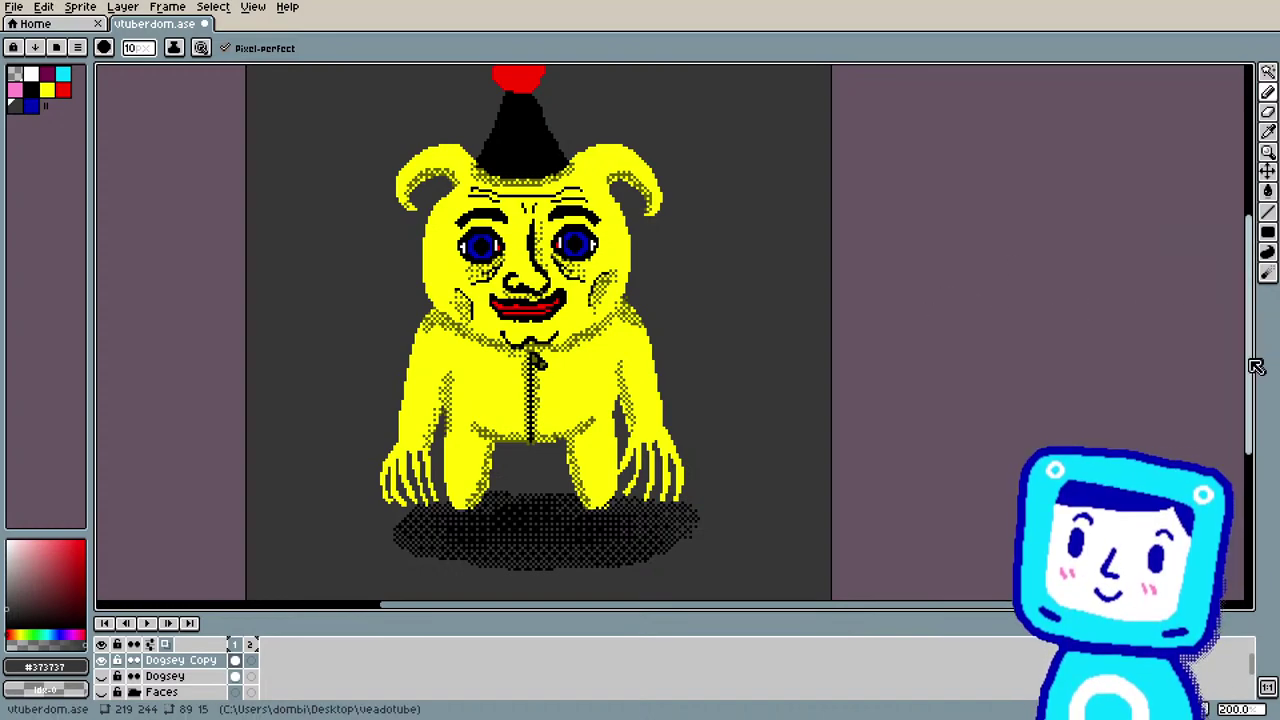
{"action": "left_click_drag", "start_coordinate": [1250, 364], "coordinate": [1250, 322]}
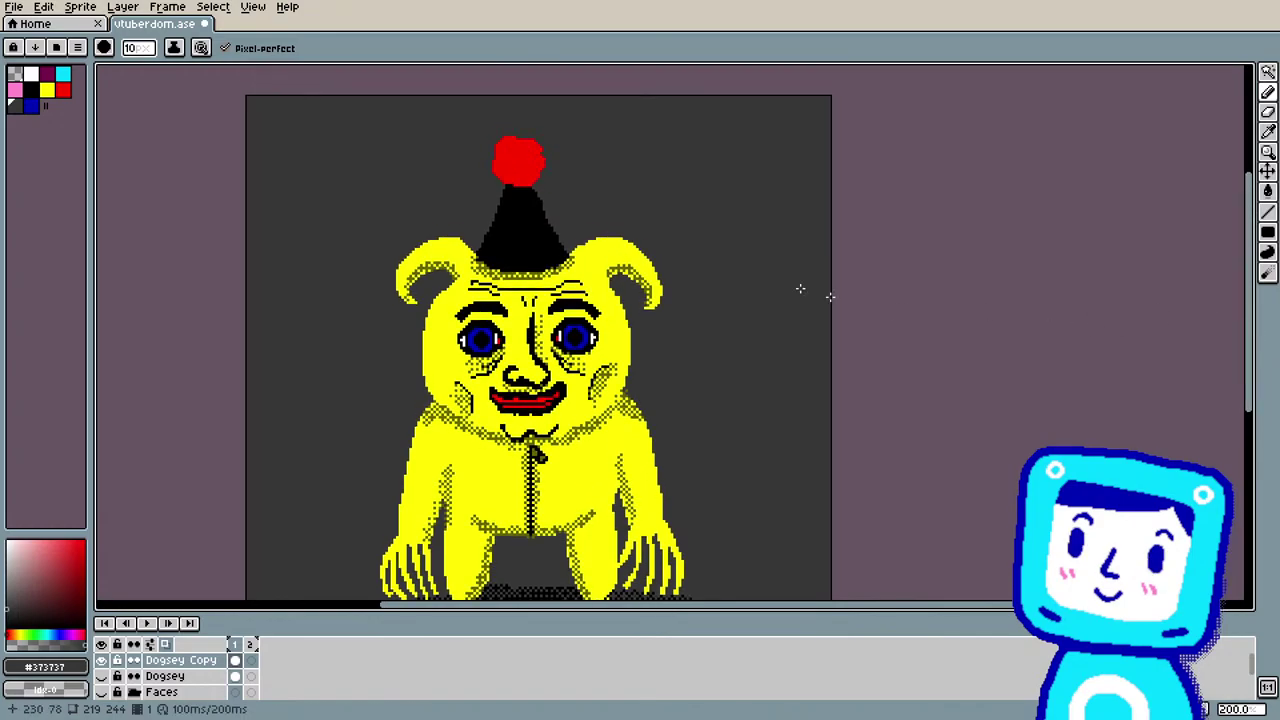
{"action": "scroll", "coordinate": [623, 175], "scroll_direction": "up", "scroll_amount": 1}
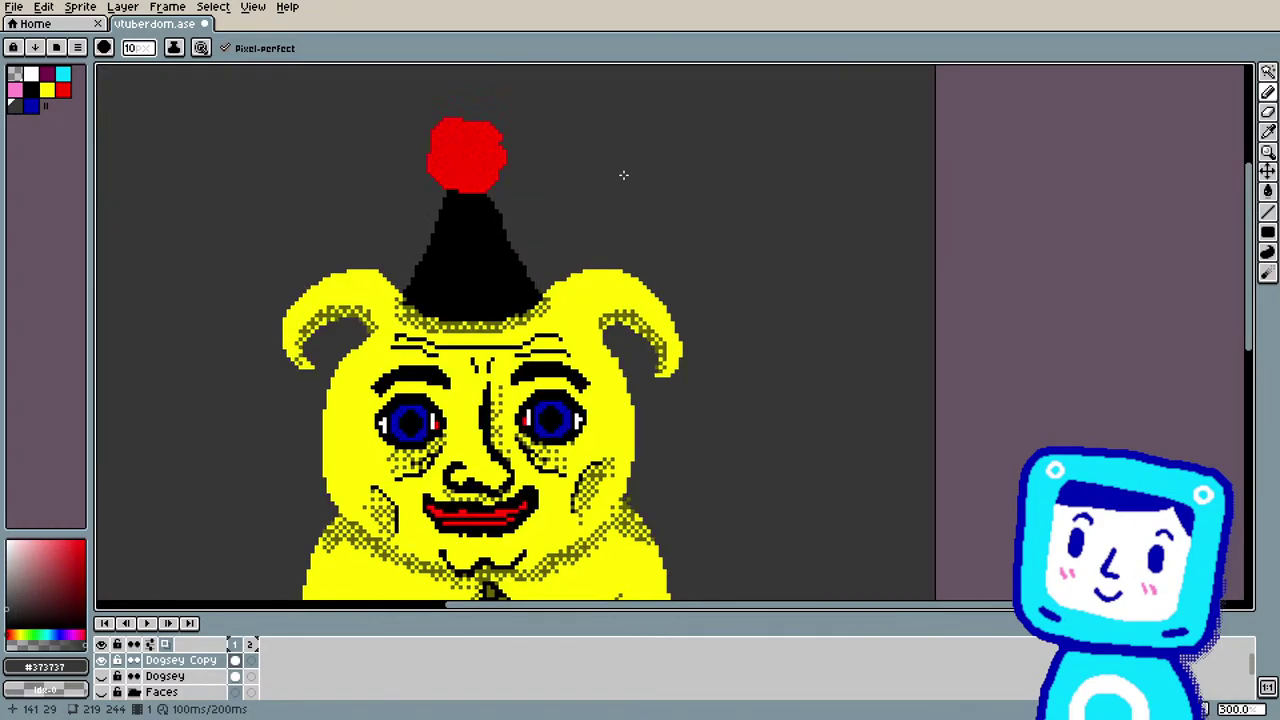
Step: Copy the Dogsey Copy layer's frame 1 drawing into its empty frame 2 and make frame 2 active
{"action": "left_click", "coordinate": [252, 658]}
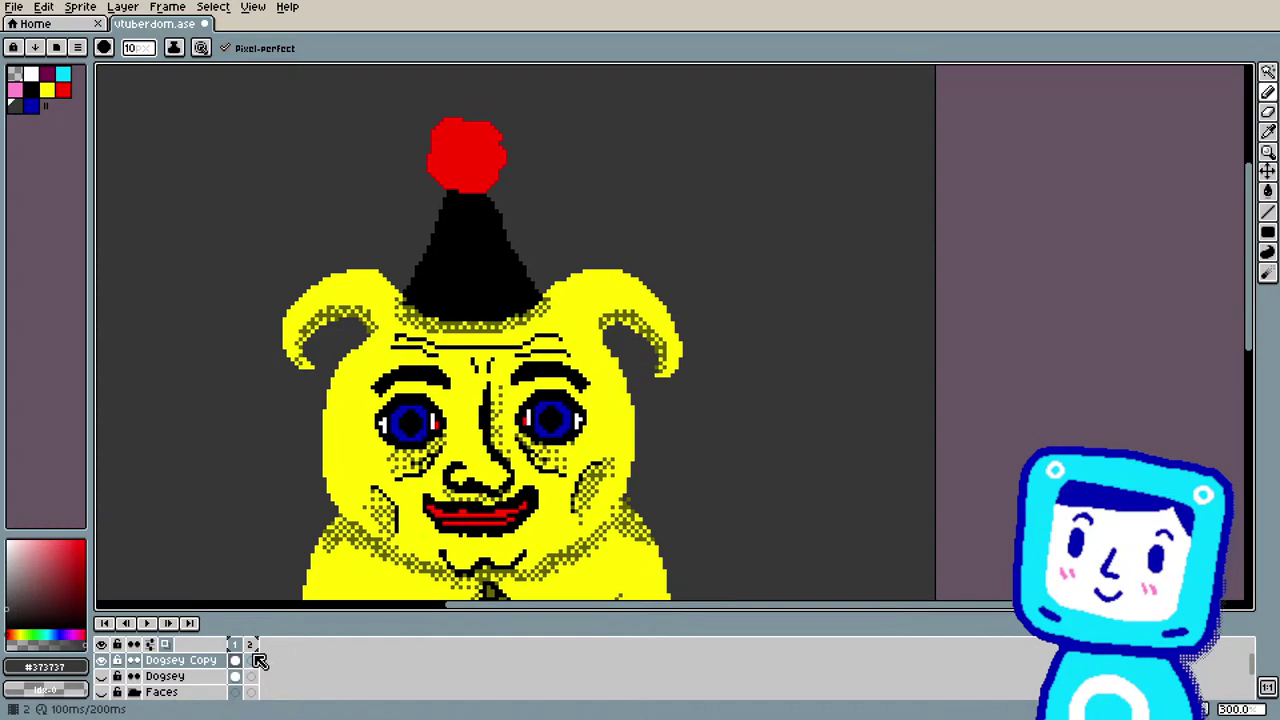
{"action": "left_click", "coordinate": [255, 663]}
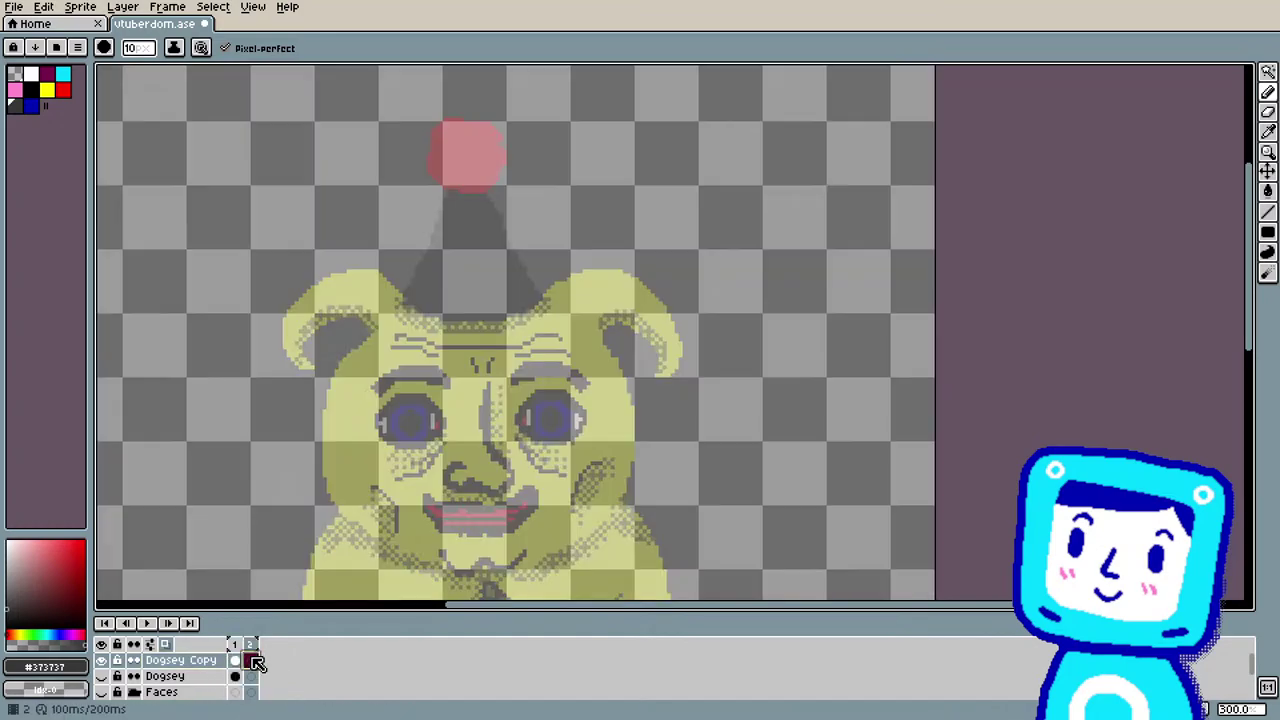
{"action": "scroll", "coordinate": [323, 509], "scroll_direction": "down", "scroll_amount": 2}
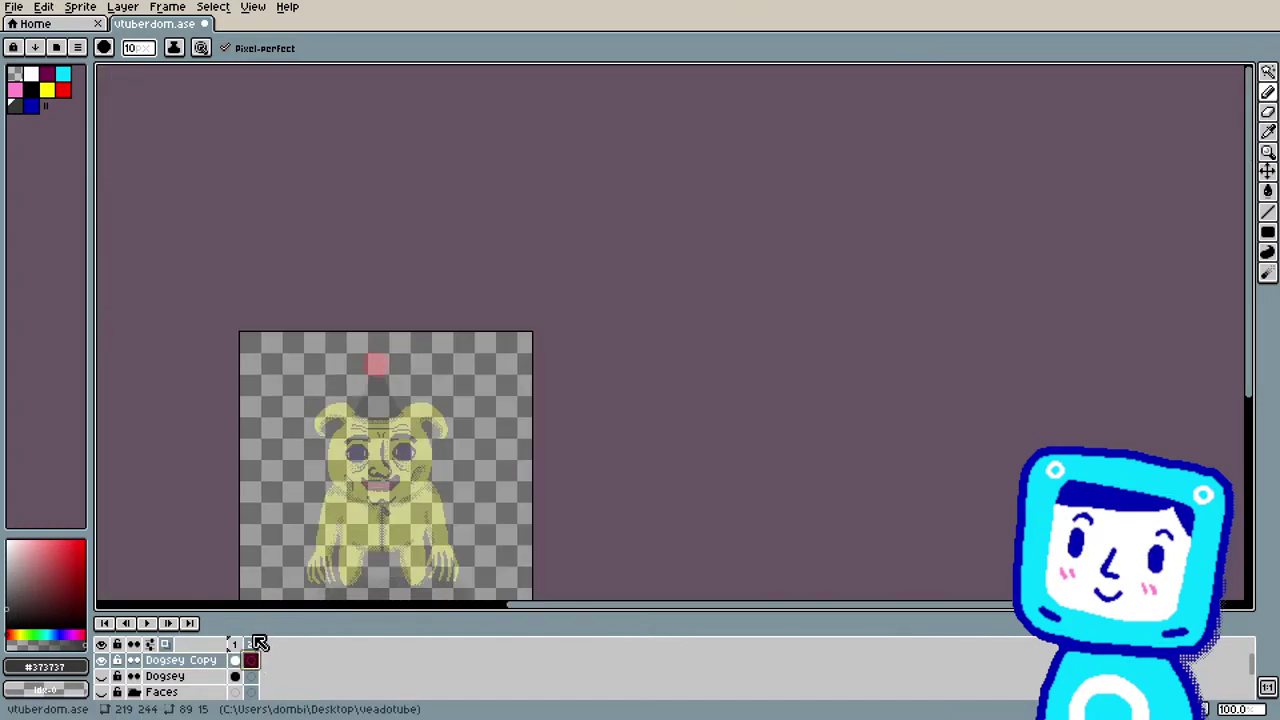
{"action": "left_click", "coordinate": [236, 662]}
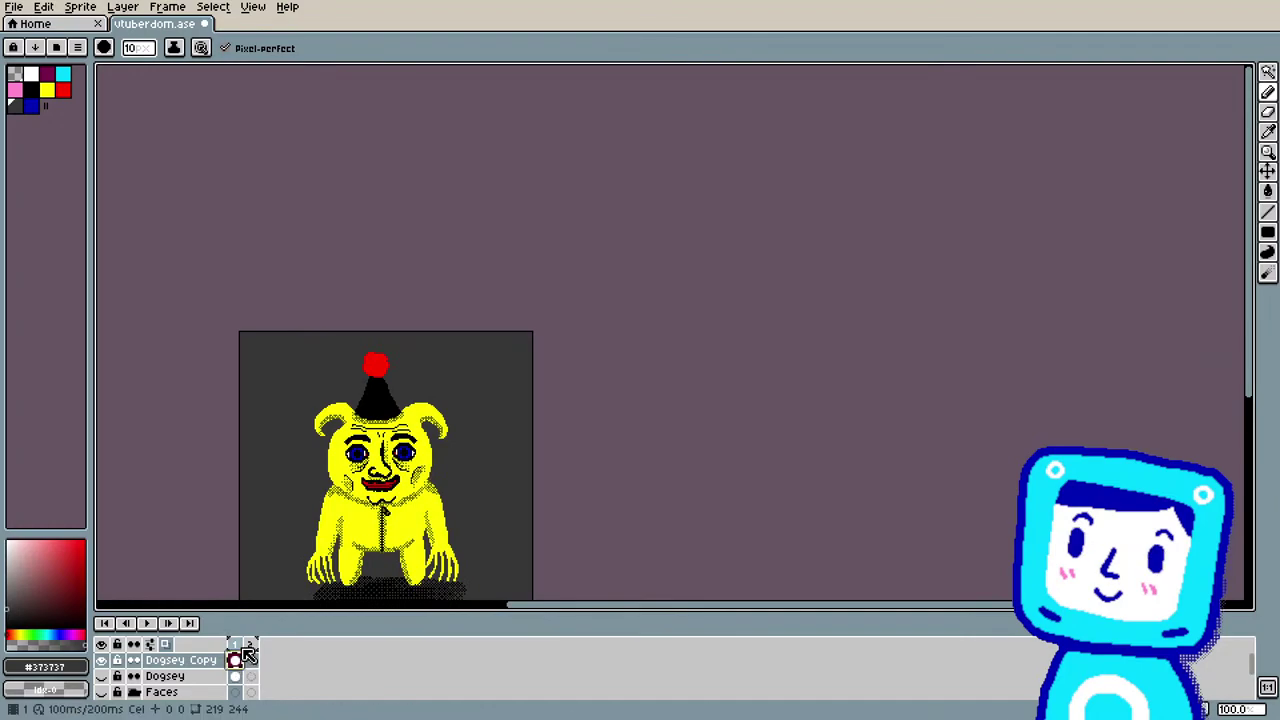
{"action": "left_click", "coordinate": [253, 659]}
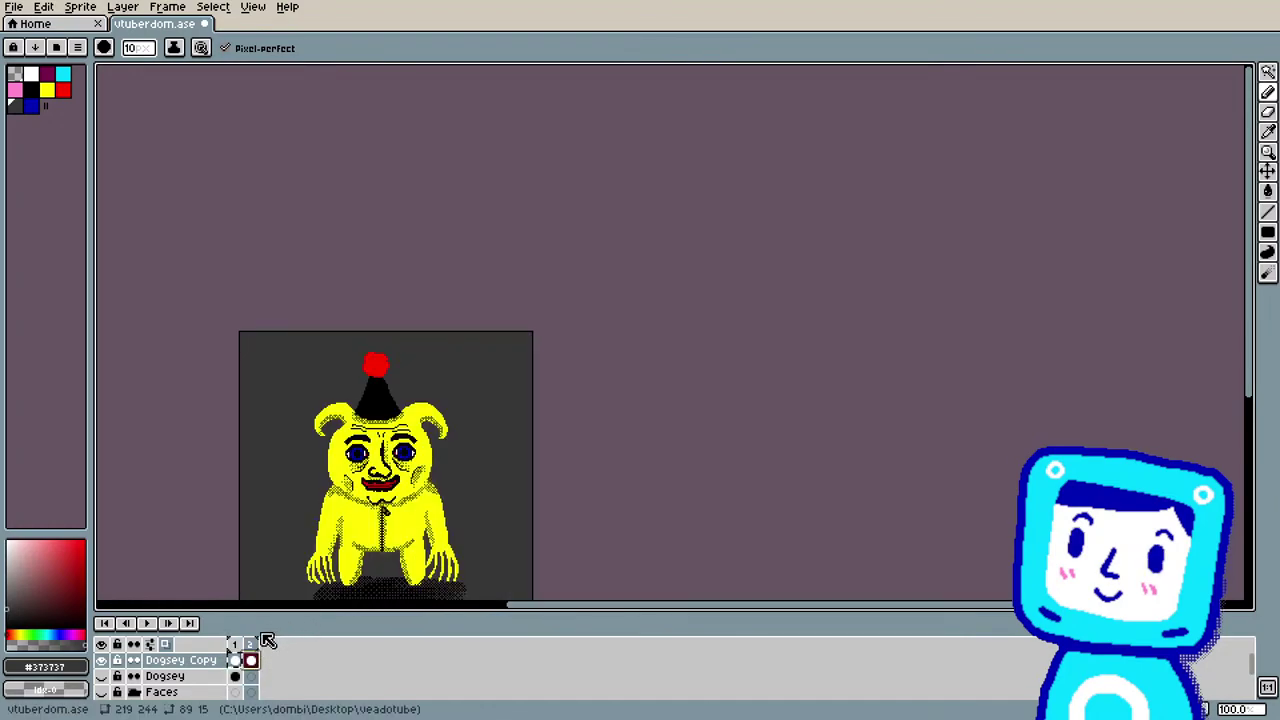
{"action": "left_click", "coordinate": [243, 648]}
{"action": "left_click", "coordinate": [252, 659]}
{"action": "scroll", "coordinate": [340, 507], "scroll_direction": "up", "scroll_amount": 3}
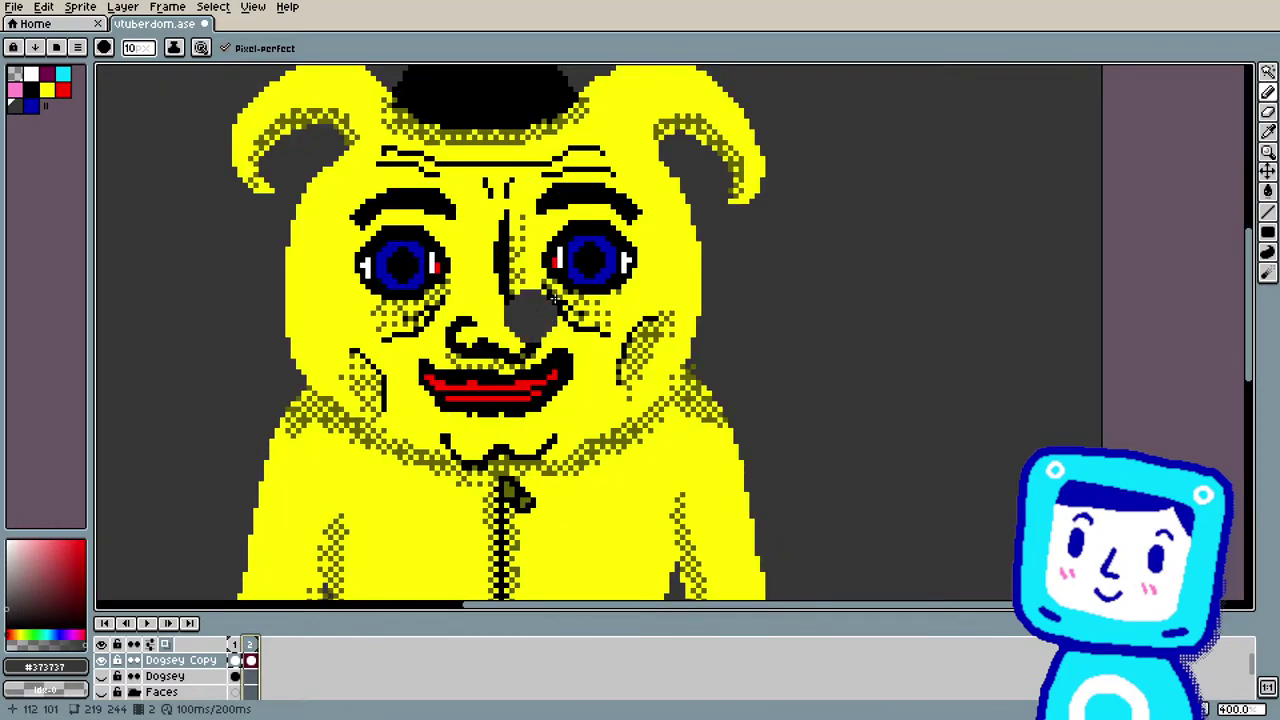
Step: Sample the body yellow and paint over both eyes in frame 2, keeping the eyebrows and eye bags
{"action": "key", "text": "i"}
{"action": "left_click", "coordinate": [662, 284]}
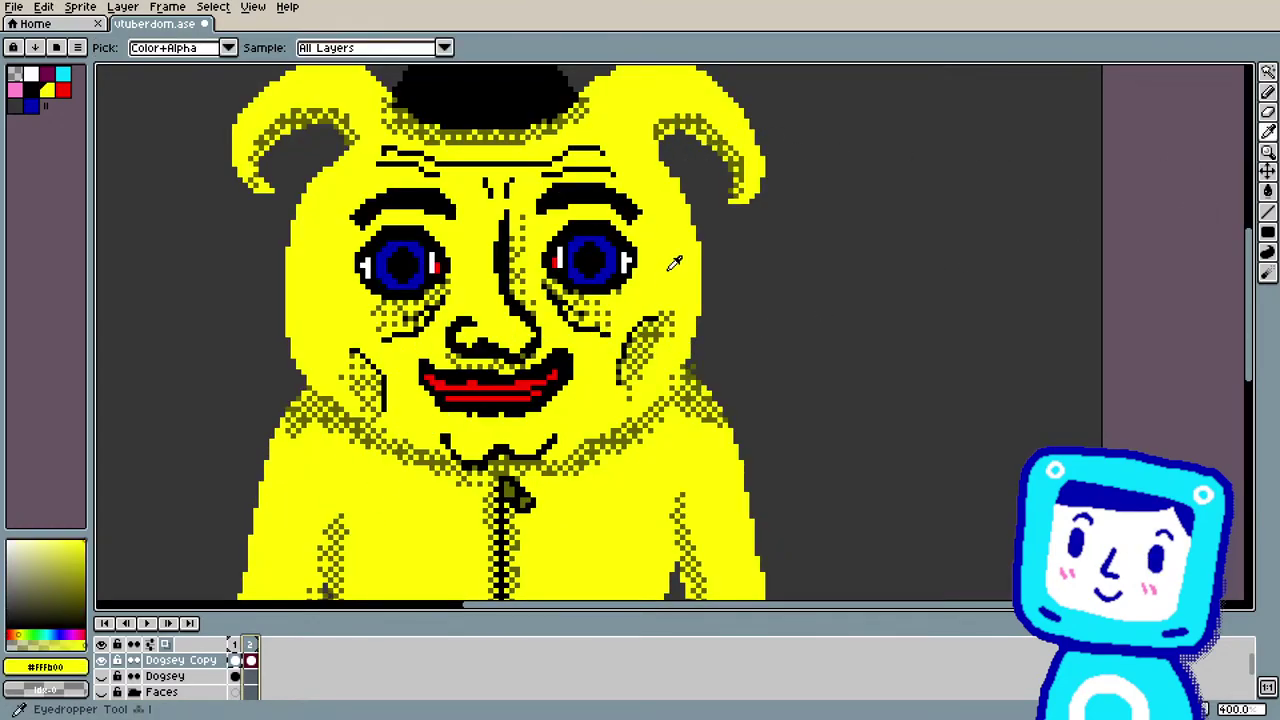
{"action": "key", "text": "b"}
{"action": "mouse_move", "coordinate": [600, 240]}
{"action": "left_mouse_down"}
{"action": "mouse_move", "coordinate": [586, 262]}
{"action": "mouse_move", "coordinate": [600, 267]}
{"action": "mouse_move", "coordinate": [570, 240]}
{"action": "mouse_move", "coordinate": [560, 262]}
{"action": "mouse_move", "coordinate": [576, 290]}
{"action": "mouse_move", "coordinate": [615, 275]}
{"action": "left_mouse_up"}
{"action": "mouse_move", "coordinate": [405, 250]}
{"action": "left_mouse_down"}
{"action": "mouse_move", "coordinate": [385, 272]}
{"action": "mouse_move", "coordinate": [425, 266]}
{"action": "left_mouse_up"}
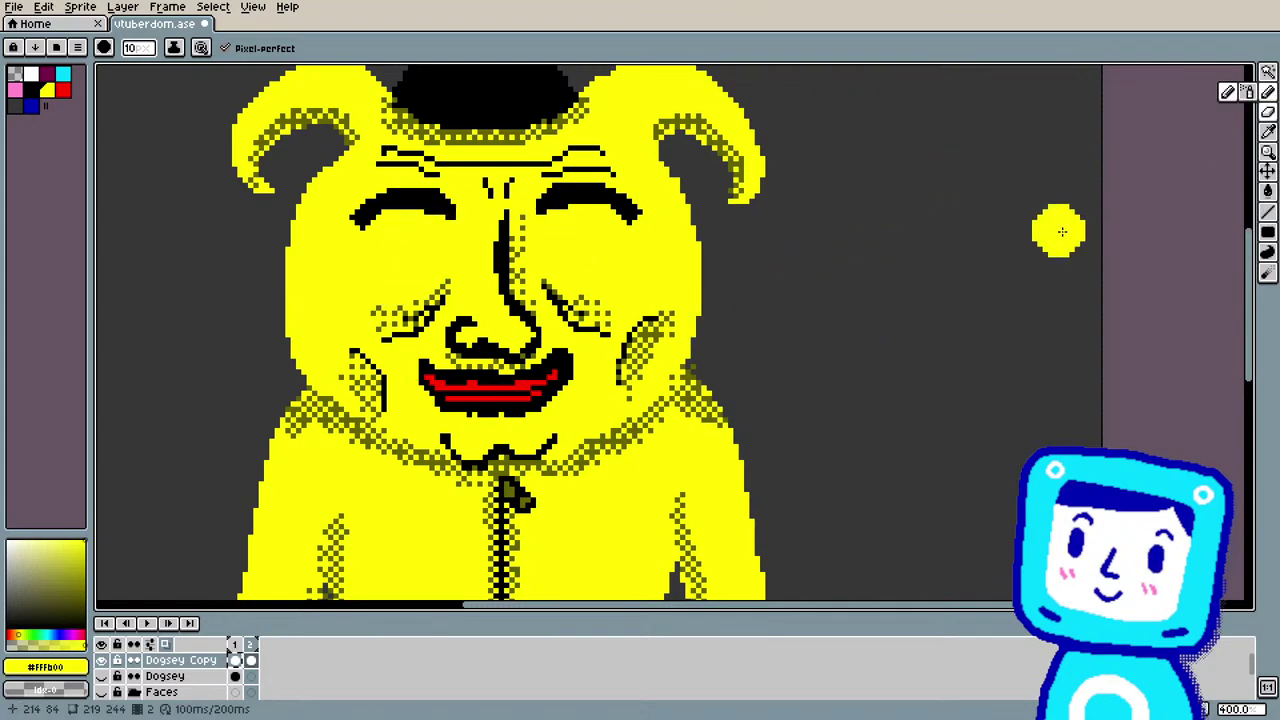
Step: Draw black closed eyelids under both eyebrows in frame 2 with a 3 px brush and the pressure-driven gradient turned off
{"action": "left_click", "coordinate": [31, 89]}
{"action": "left_click", "coordinate": [200, 47]}
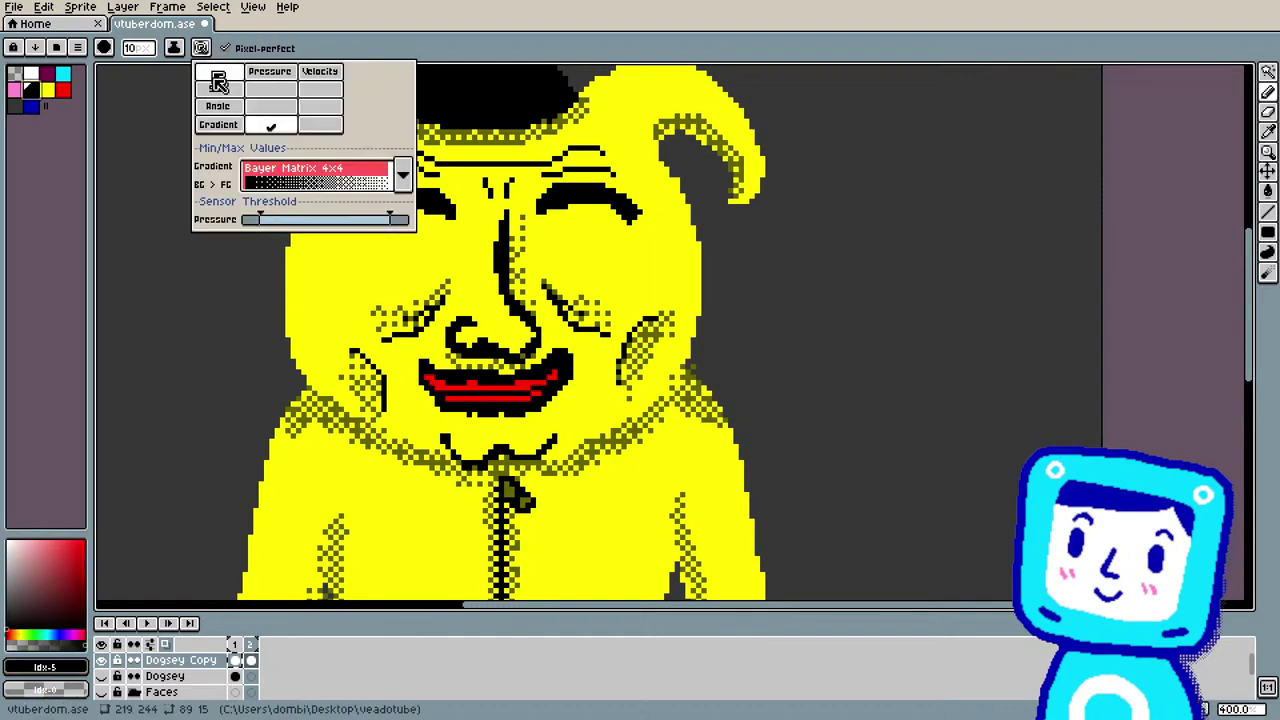
{"action": "left_click", "coordinate": [270, 124]}
{"action": "left_click", "coordinate": [134, 50]}
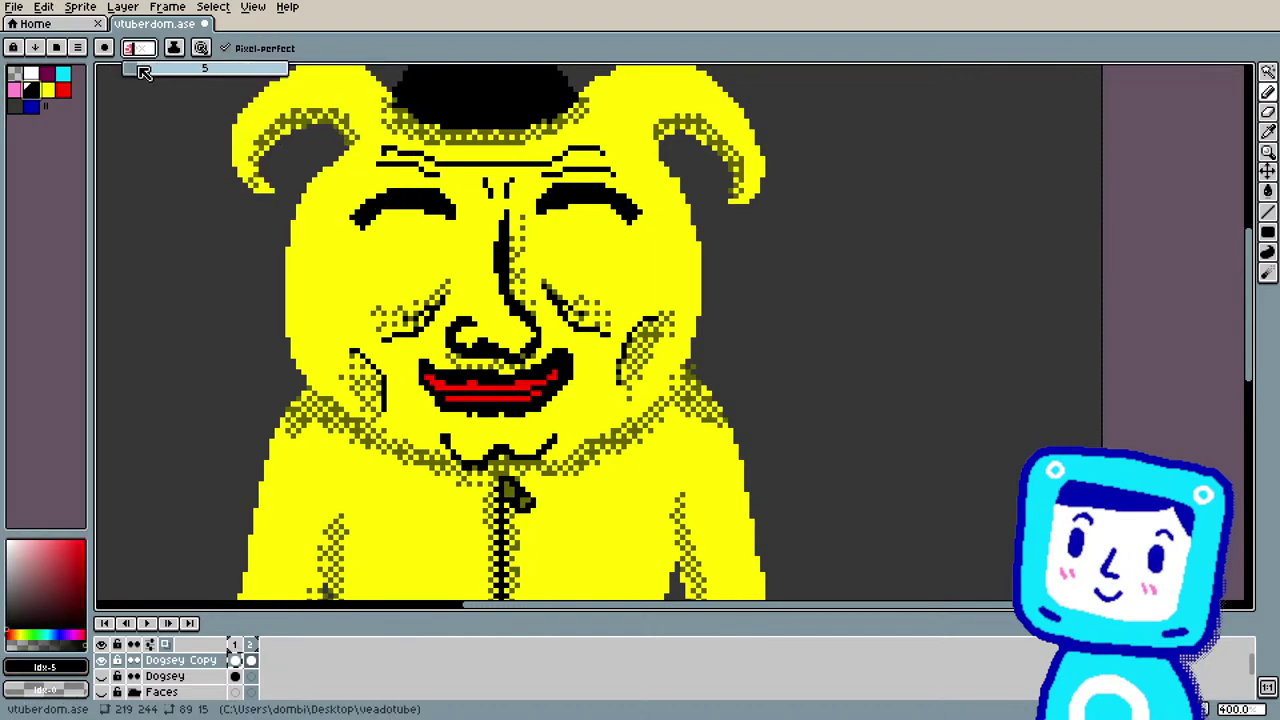
{"action": "left_click_drag", "start_coordinate": [377, 254], "coordinate": [437, 254]}
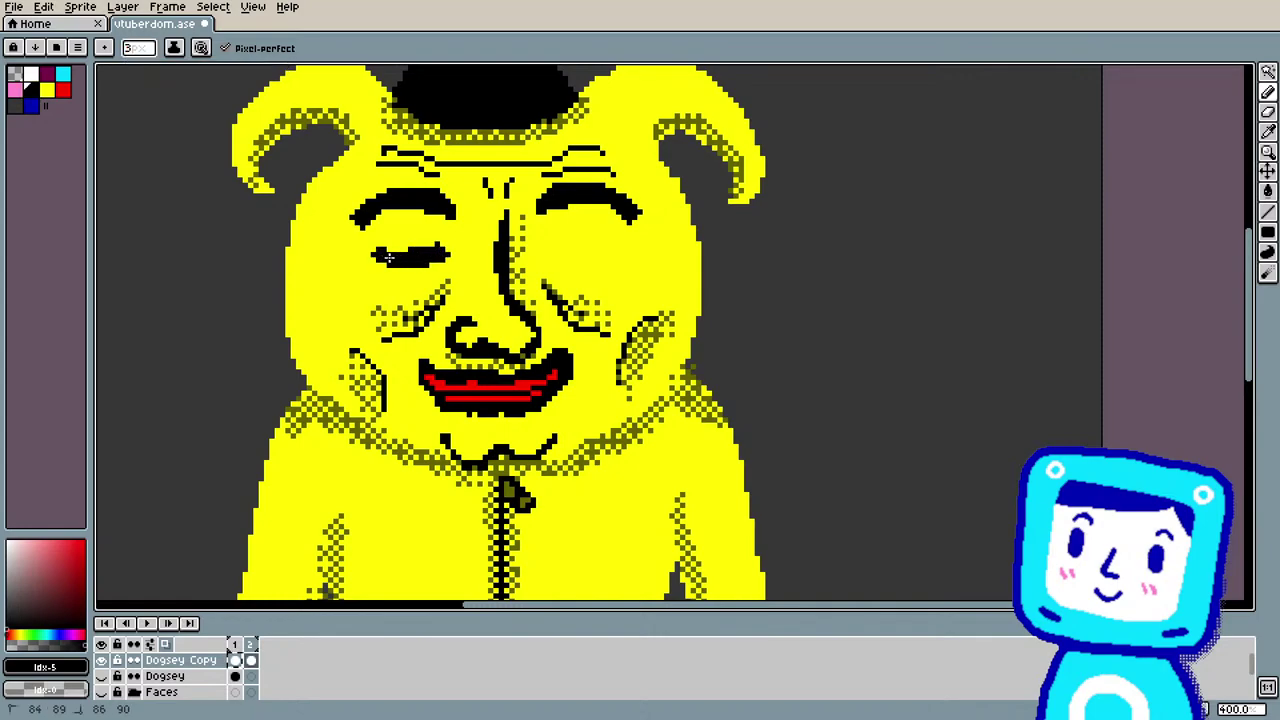
{"action": "left_click_drag", "start_coordinate": [556, 251], "coordinate": [618, 255]}
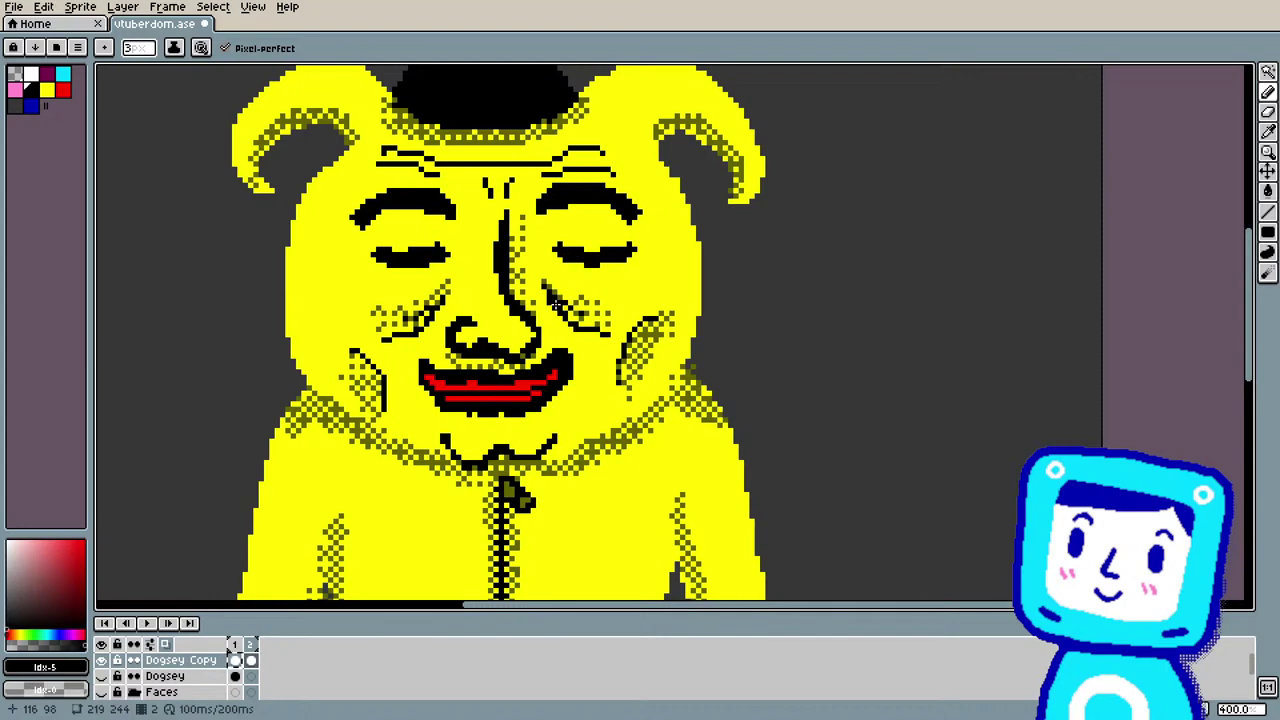
Step: Compare the closed eyes in frame 2 with frame 1 and examine their placement on the whole figure
{"action": "key", "text": "Left"}
{"action": "key", "text": "Right"}
{"action": "scroll", "coordinate": [515, 210], "scroll_direction": "down", "scroll_amount": 1}
{"action": "scroll", "coordinate": [609, 282], "scroll_direction": "down", "scroll_amount": 3}
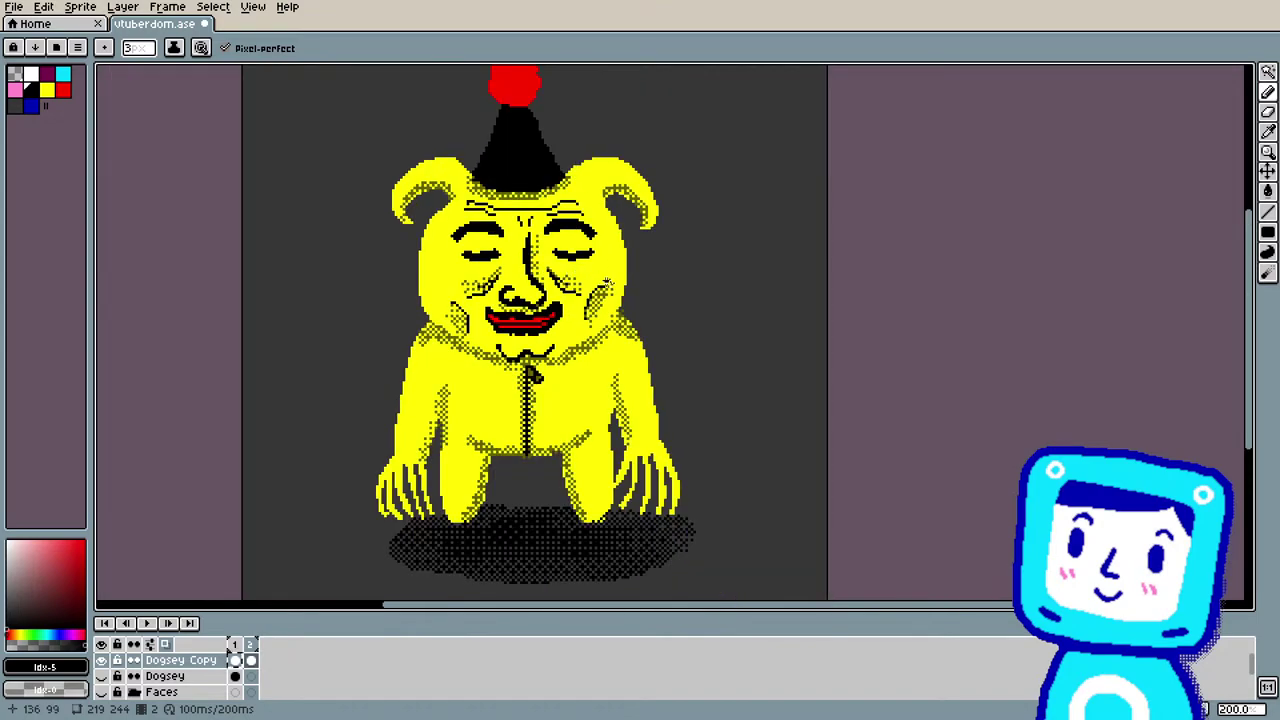
{"action": "scroll", "coordinate": [625, 280], "scroll_direction": "up", "scroll_amount": 2}
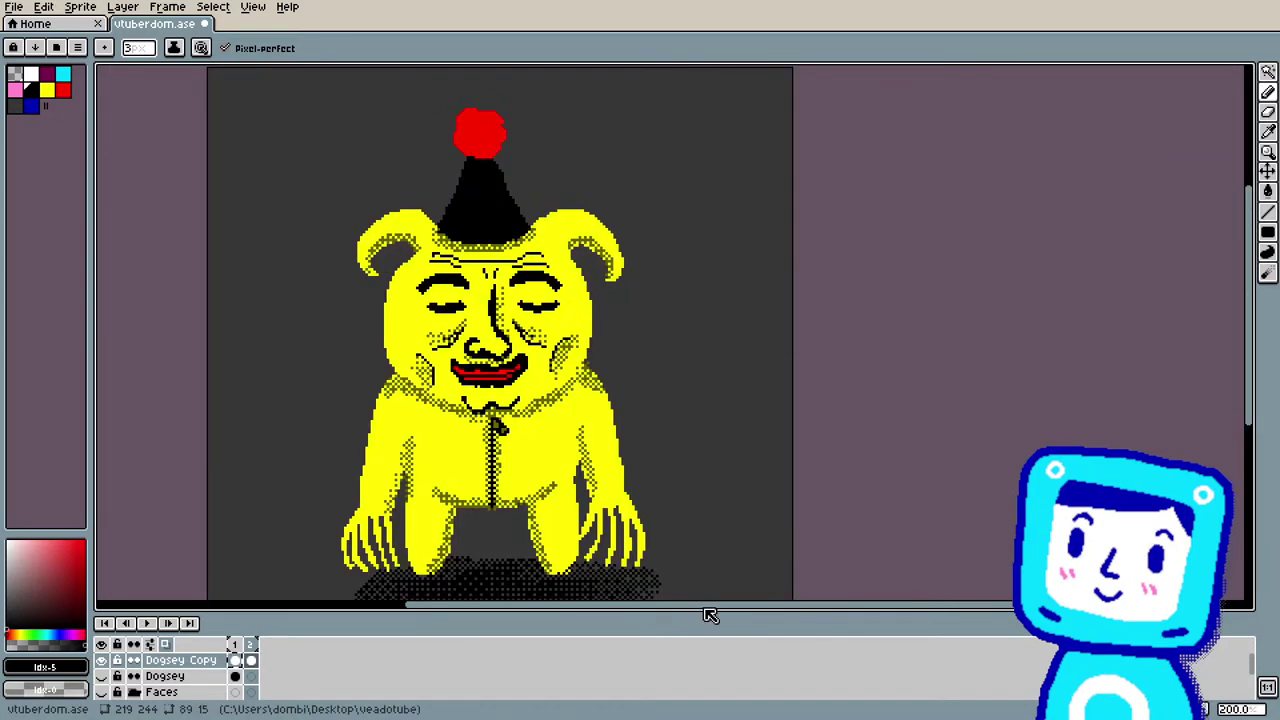
{"action": "scroll", "coordinate": [709, 609], "scroll_direction": "left", "scroll_amount": 3}
{"action": "left_click_drag", "start_coordinate": [1257, 336], "coordinate": [1252, 349]}
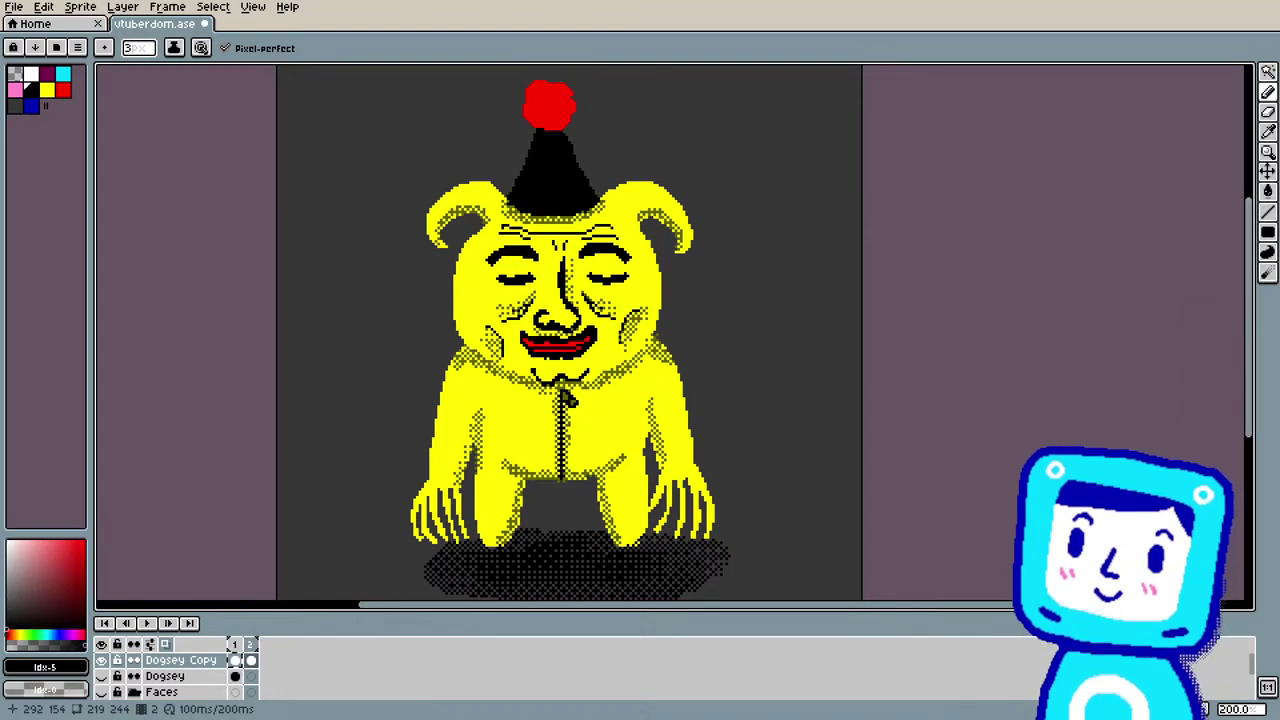
{"action": "scroll", "coordinate": [845, 444], "scroll_direction": "up", "scroll_amount": 1}
{"action": "left_click_drag", "start_coordinate": [958, 604], "coordinate": [846, 606]}
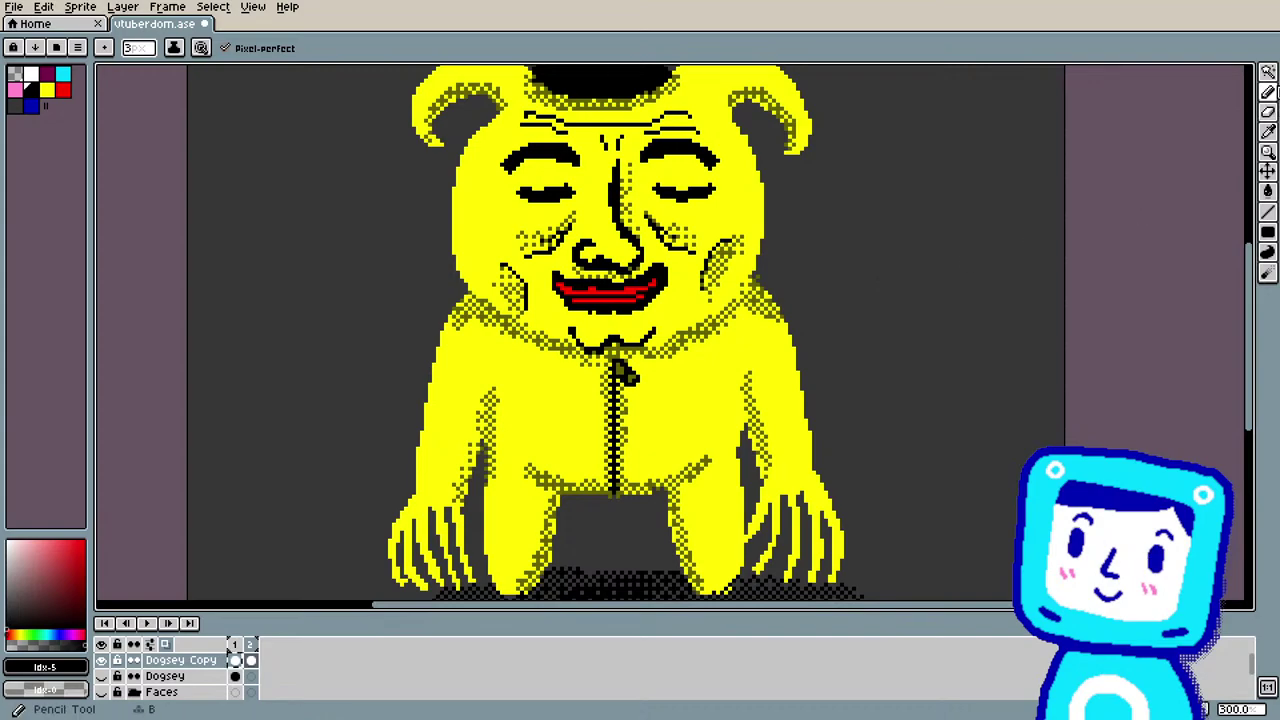
Step: Select both closed eyes with the Magic Wand and move them down about 2 px, then deselect
{"action": "left_click", "coordinate": [1268, 72]}
{"action": "left_click", "coordinate": [683, 192]}
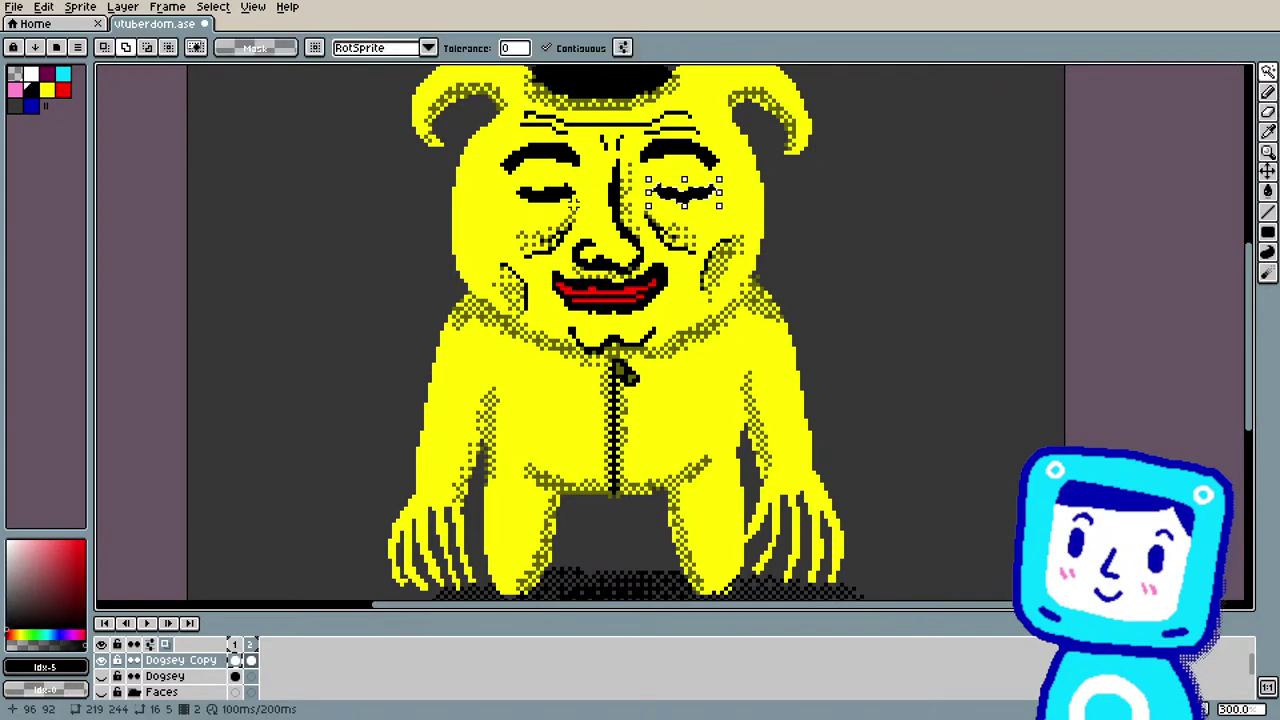
{"action": "left_click", "coordinate": [535, 195], "text": "shift"}
{"action": "left_click_drag", "start_coordinate": [563, 203], "coordinate": [563, 211]}
{"action": "key", "text": "ctrl+d"}
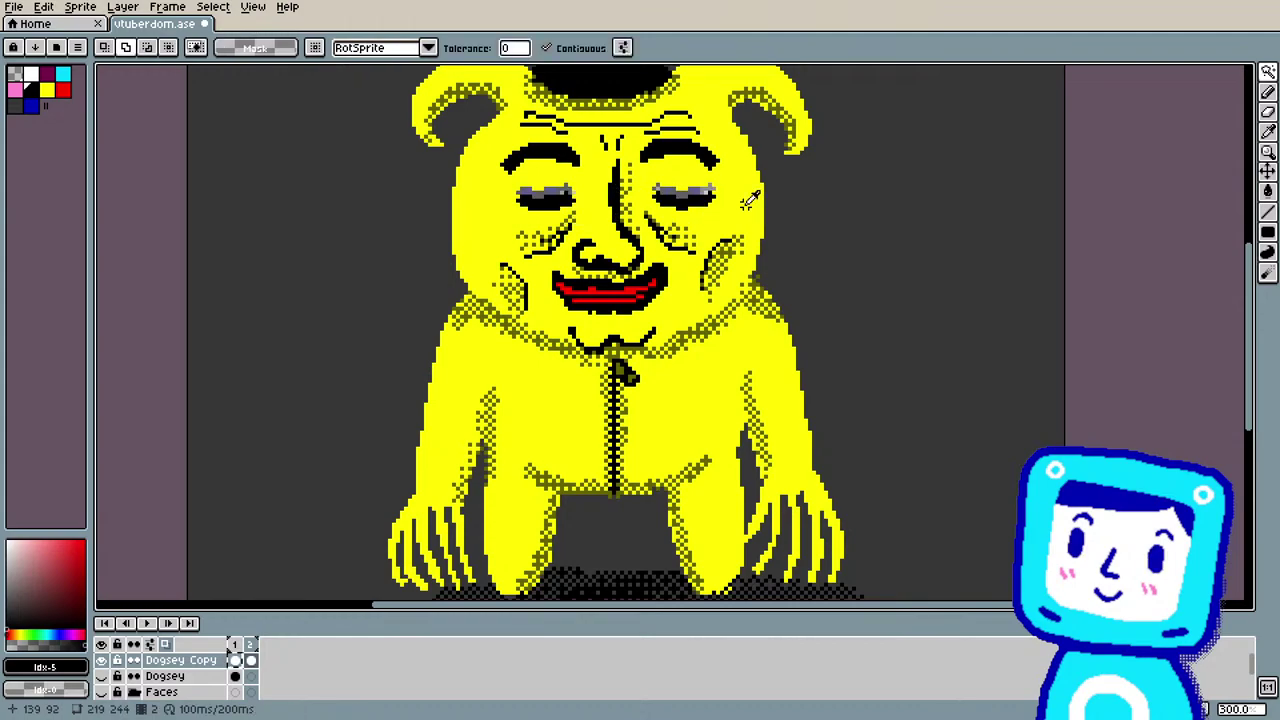
Step: Sample the face yellow (#fffb00) and fill the transparent gaps left above both closed eyes
{"action": "left_click", "coordinate": [748, 200], "text": "alt"}
{"action": "key", "text": "g"}
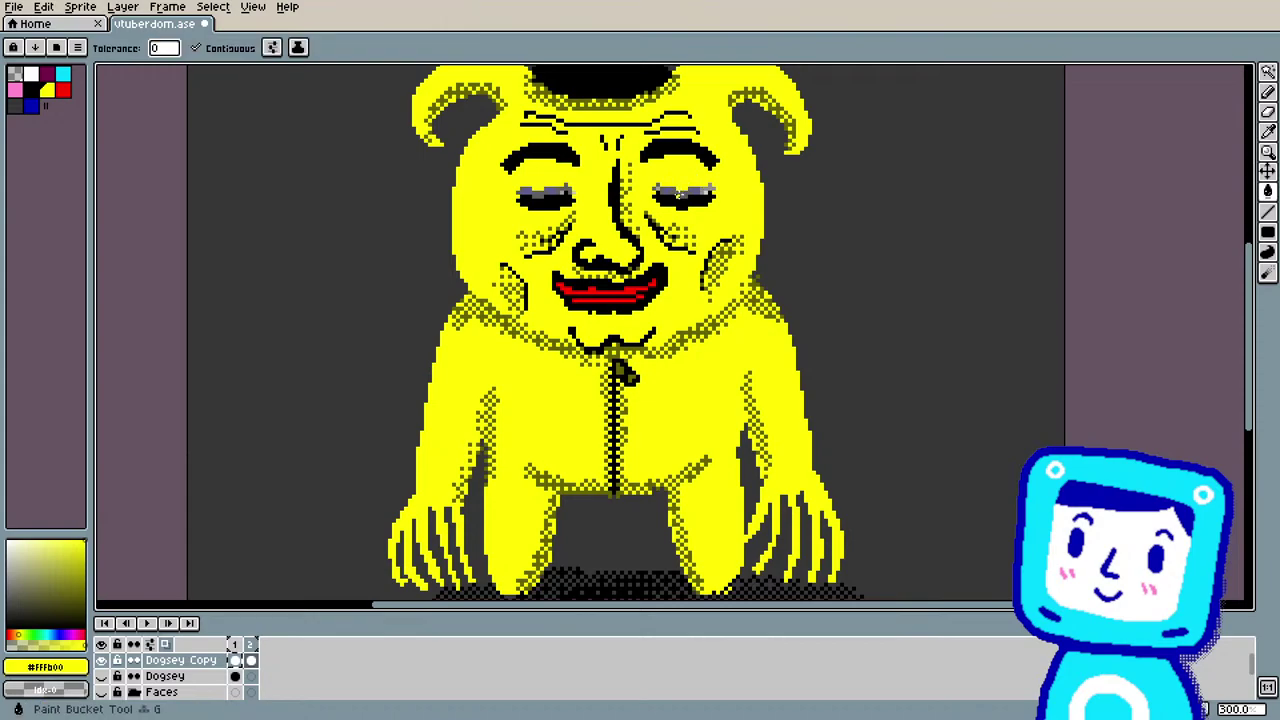
{"action": "left_click", "coordinate": [680, 195]}
{"action": "left_click", "coordinate": [552, 191]}
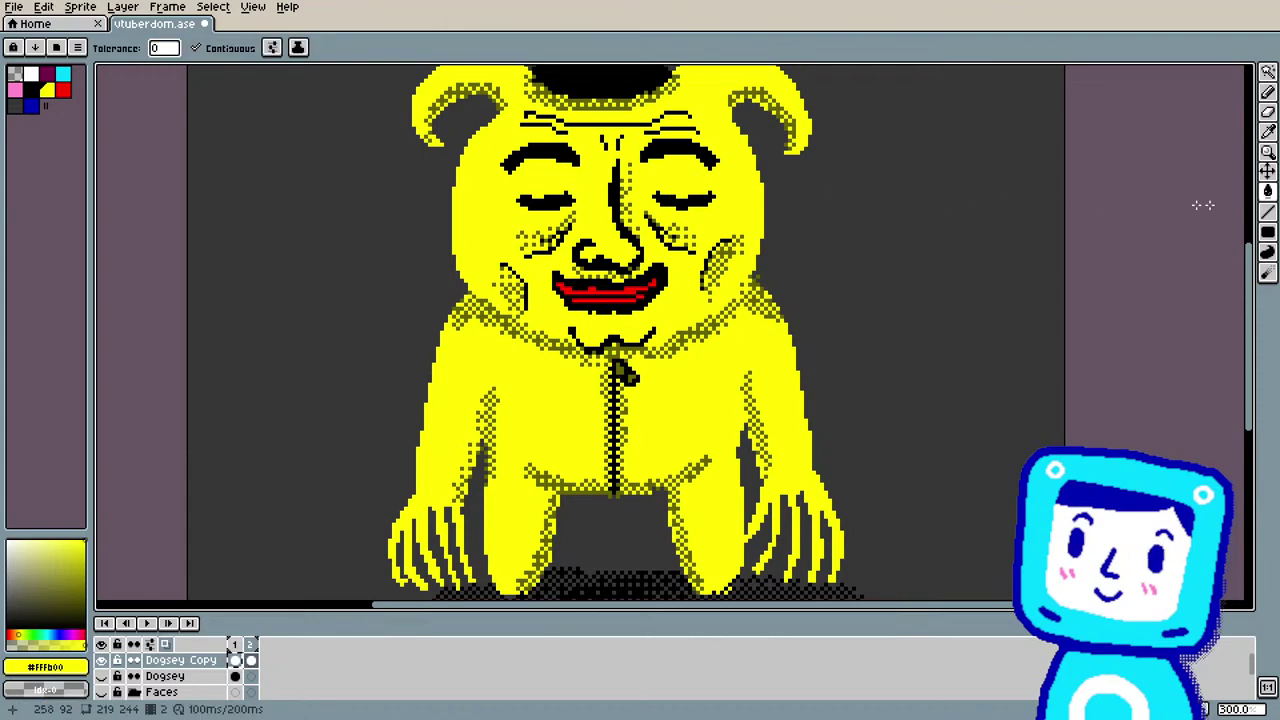
Step: Flip between frames 1 and 2 to compare the open and closed eyes up close
{"action": "key", "text": "Left"}
{"action": "key", "text": "Right"}
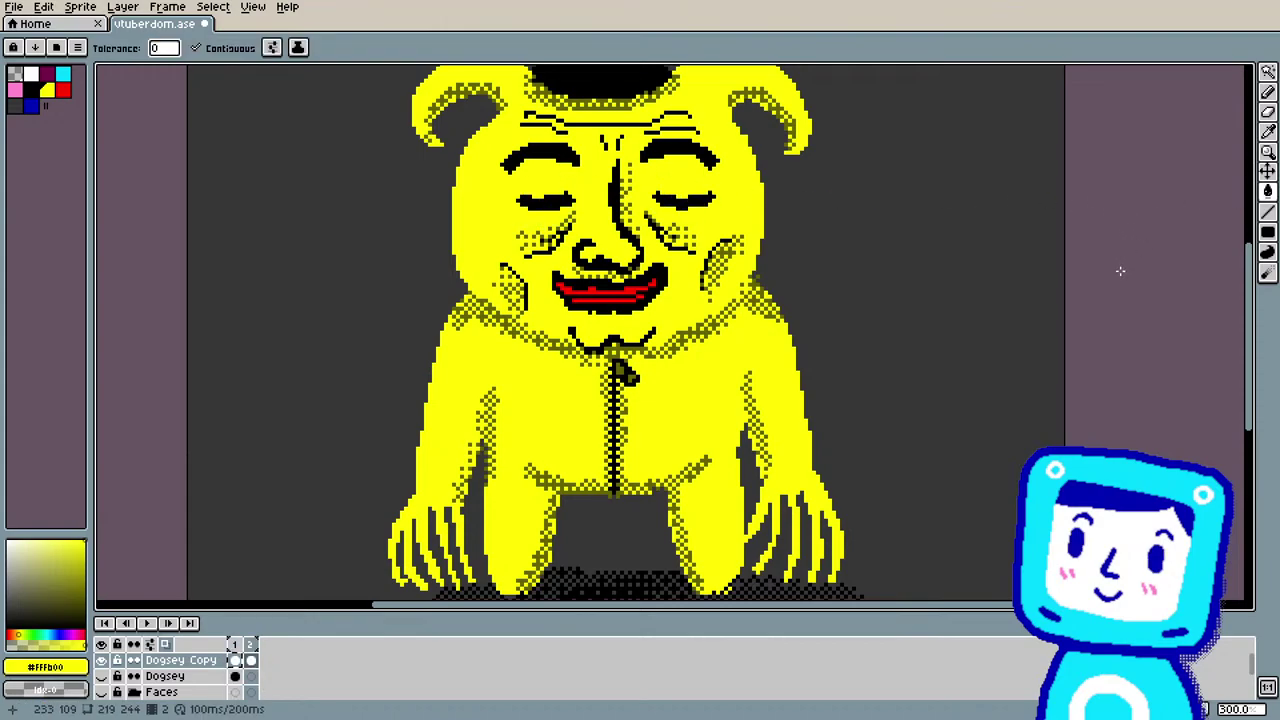
{"action": "key", "text": "Left"}
{"action": "key", "text": "Right"}
{"action": "scroll", "coordinate": [1069, 261], "scroll_direction": "up", "scroll_amount": 3}
{"action": "scroll", "coordinate": [1069, 261], "scroll_direction": "up", "scroll_amount": 1}
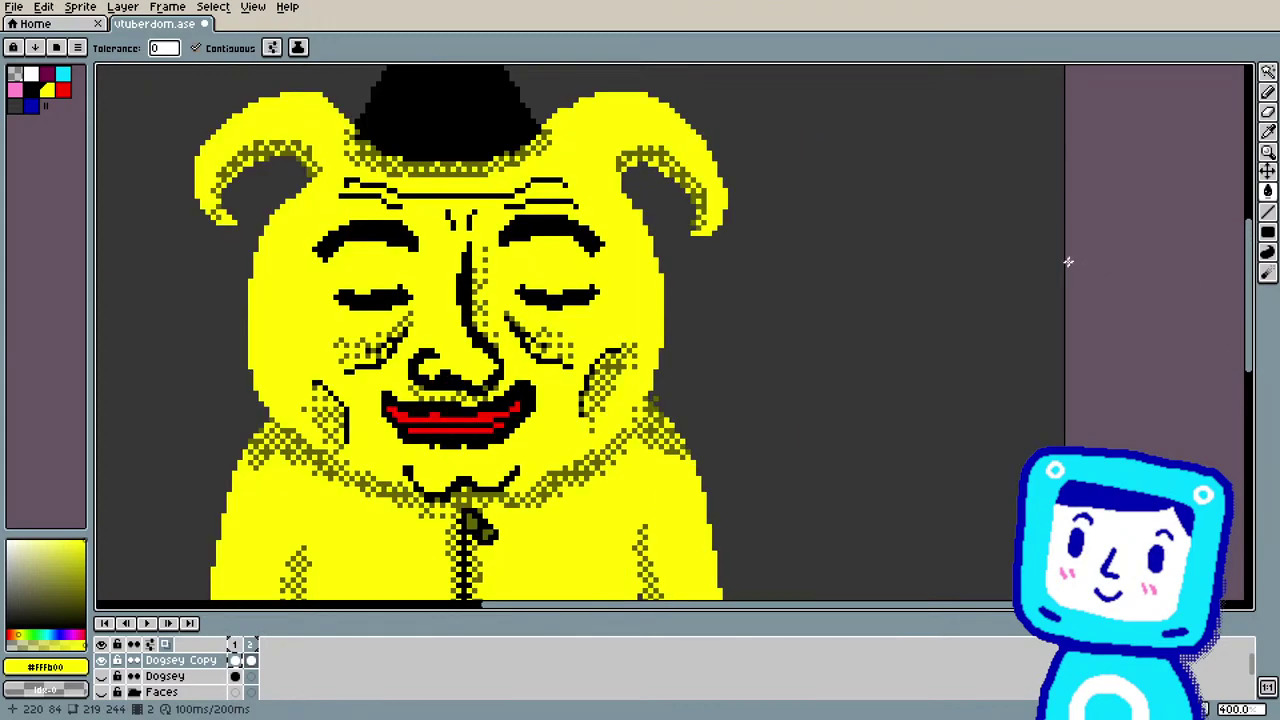
{"action": "left_click_drag", "start_coordinate": [737, 611], "coordinate": [645, 608]}
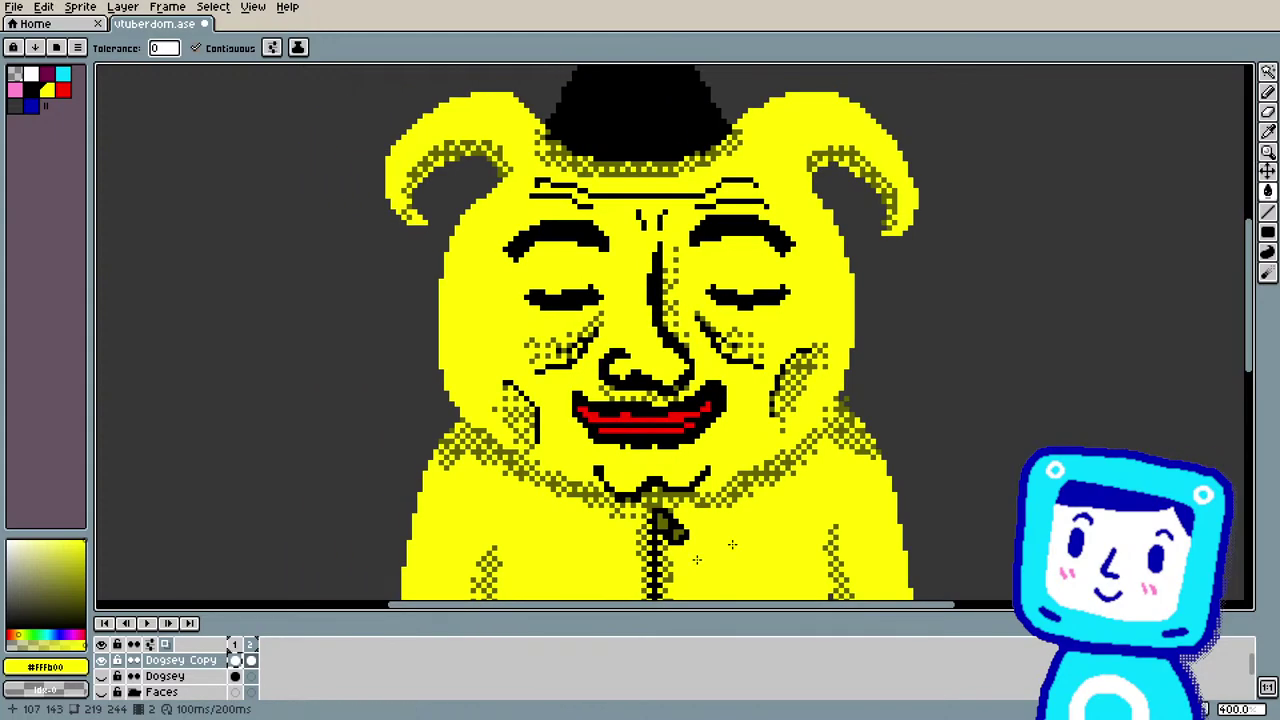
{"action": "scroll", "coordinate": [598, 277], "scroll_direction": "up", "scroll_amount": 1}
{"action": "key", "text": "Left"}
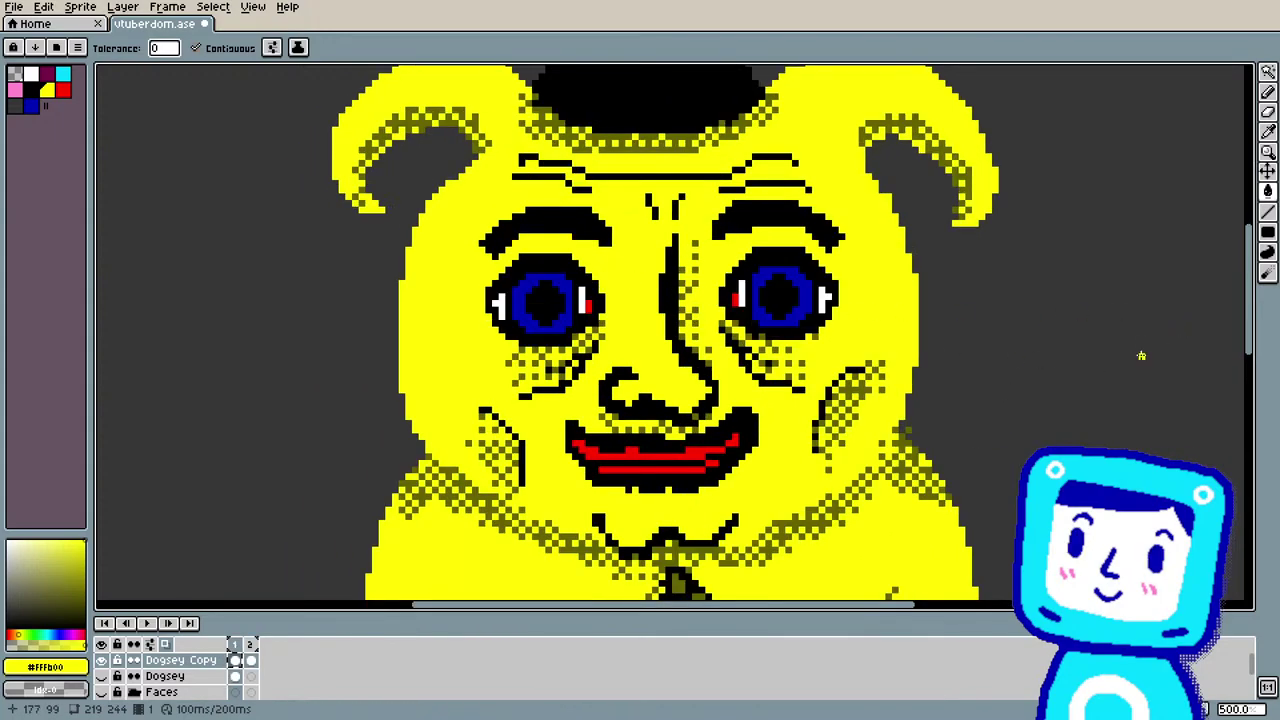
{"action": "key", "text": "Right"}
{"action": "key", "text": "Left"}
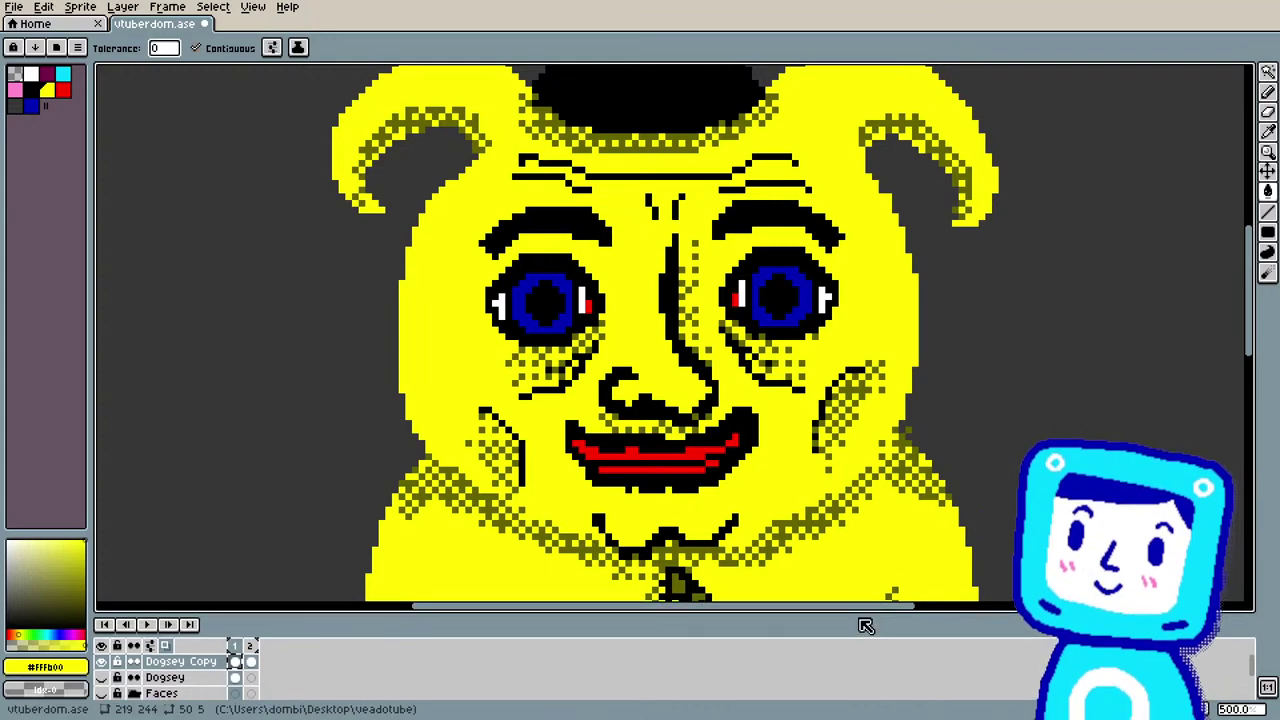
Step: Shrink the timeline to enlarge the canvas, play the two-frame blink animation and check both frames around the eyes
{"action": "left_click_drag", "start_coordinate": [866, 617], "coordinate": [866, 658]}
{"action": "scroll", "coordinate": [757, 244], "scroll_direction": "up", "scroll_amount": 1}
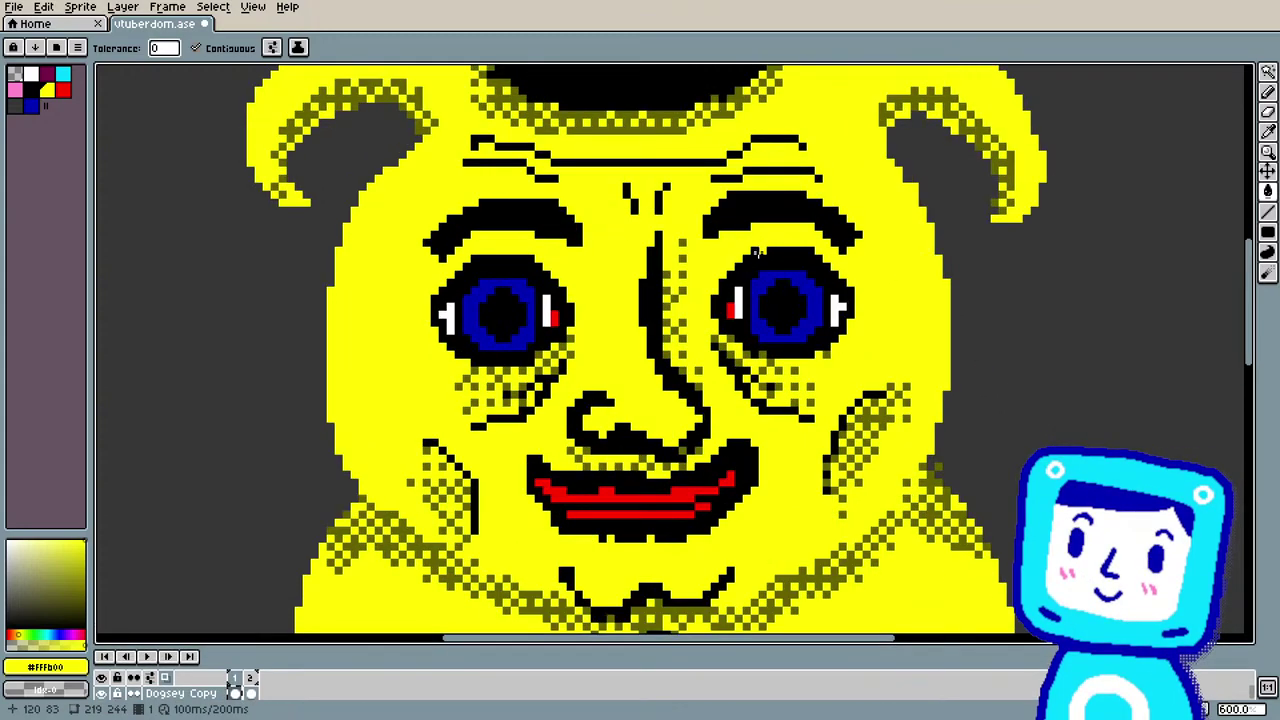
{"action": "key", "text": "Return"}
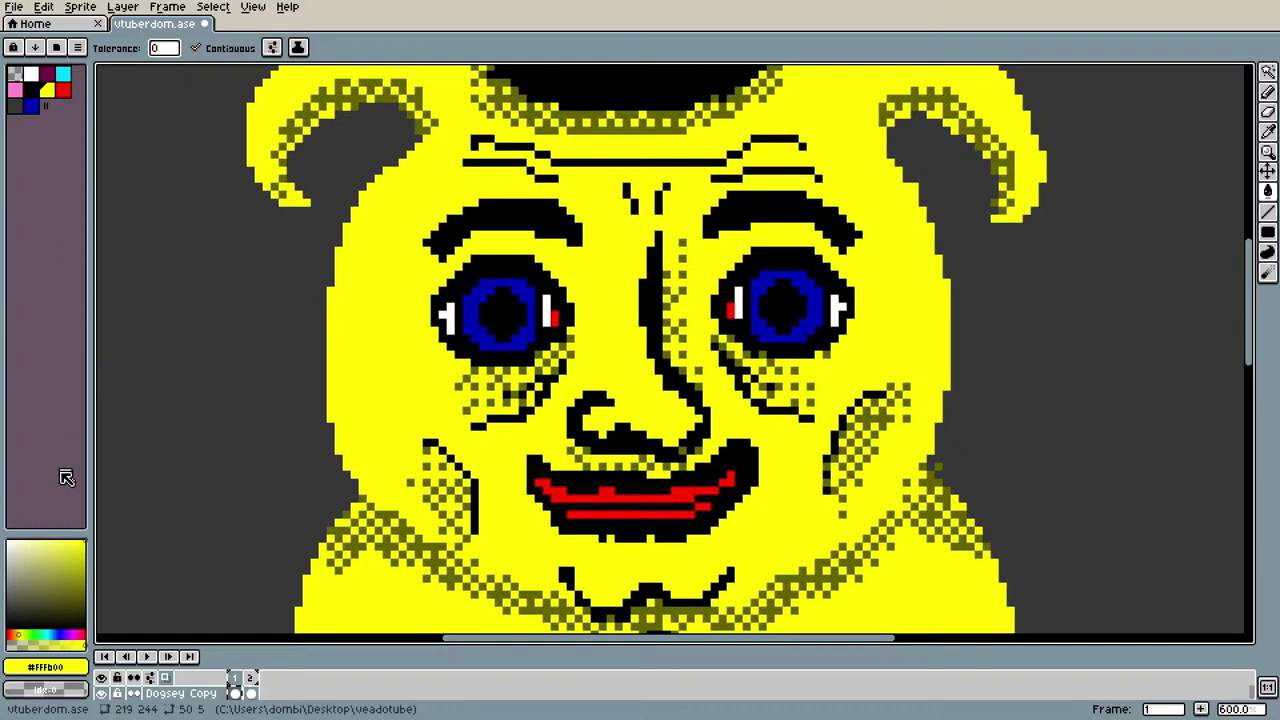
{"action": "key", "text": "]"}
{"action": "key", "text": "Right"}
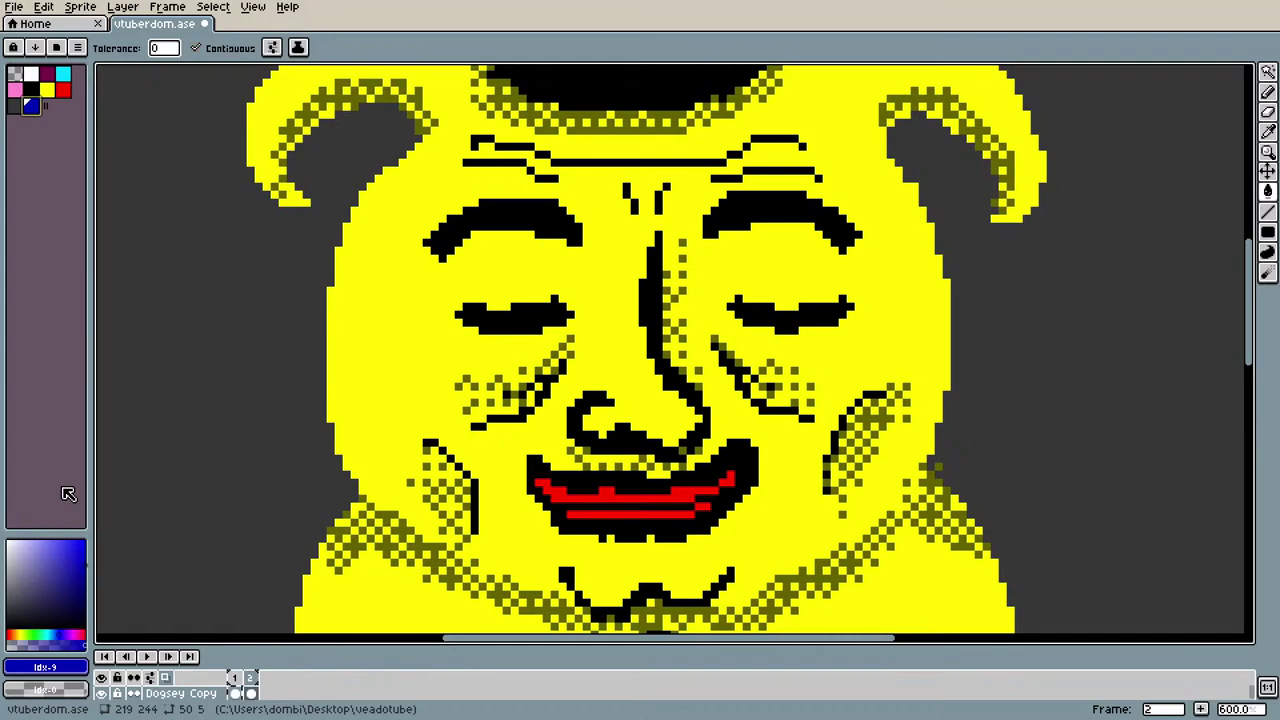
{"action": "key", "text": "Left"}
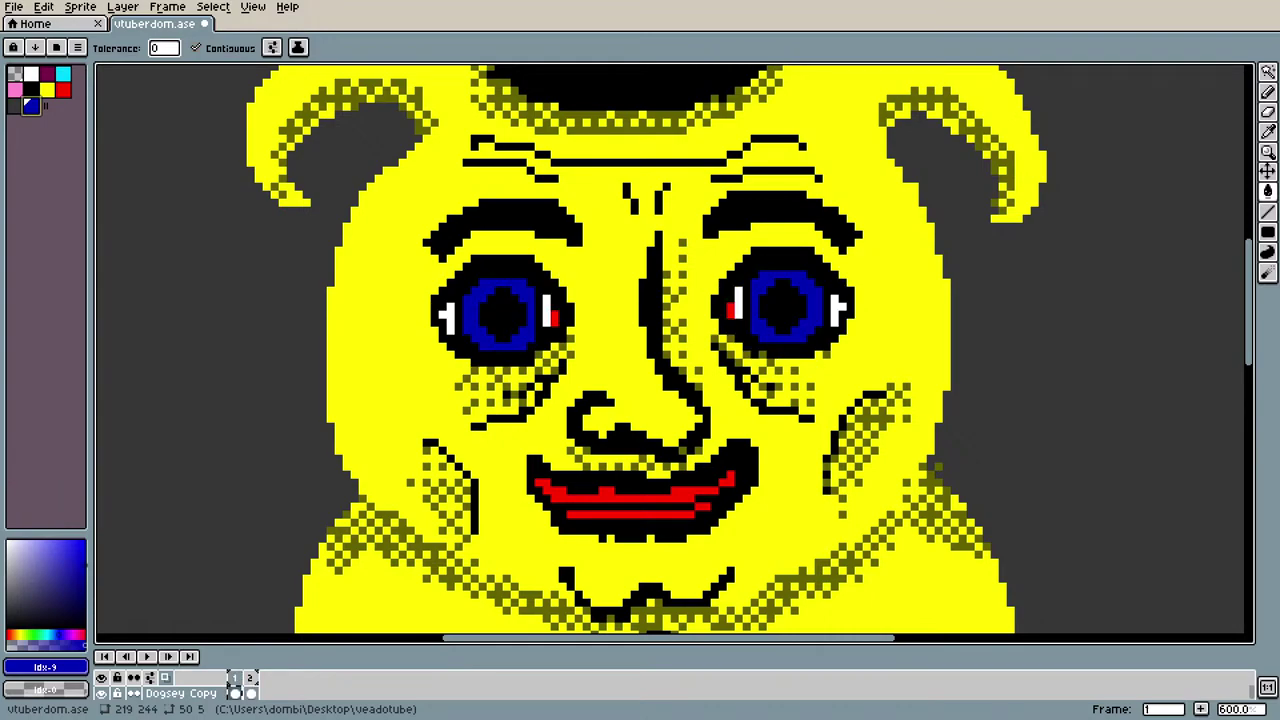